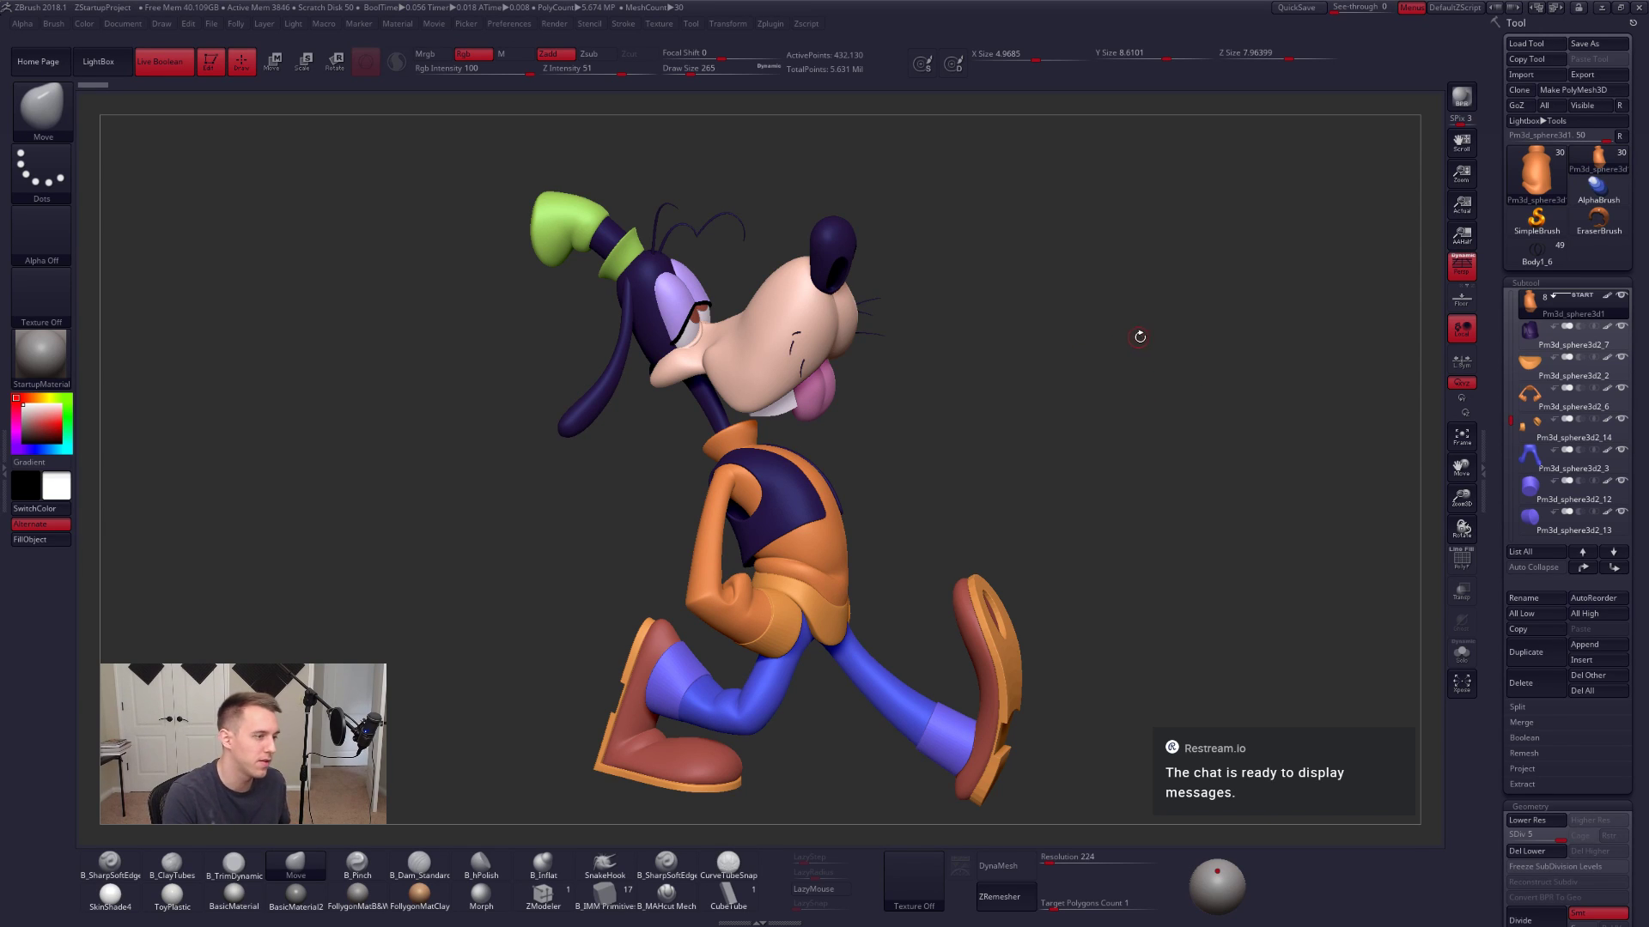
Step: Set MaskLasso as the active masking brush
key(space)
key(ctrl+space)
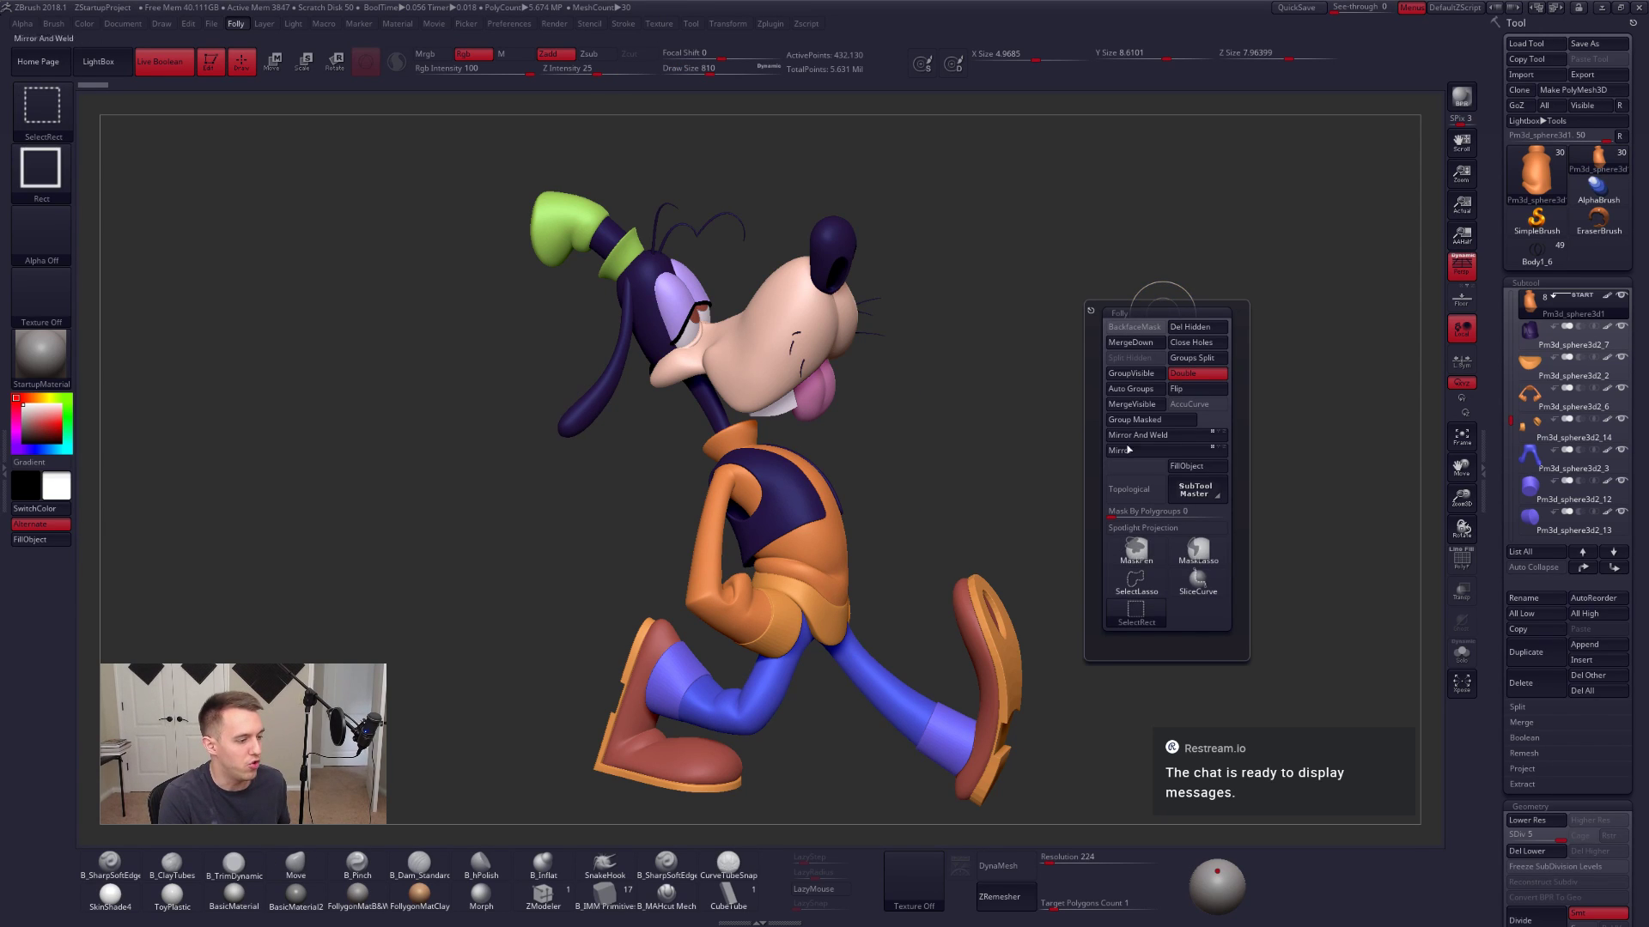
click(1211, 556)
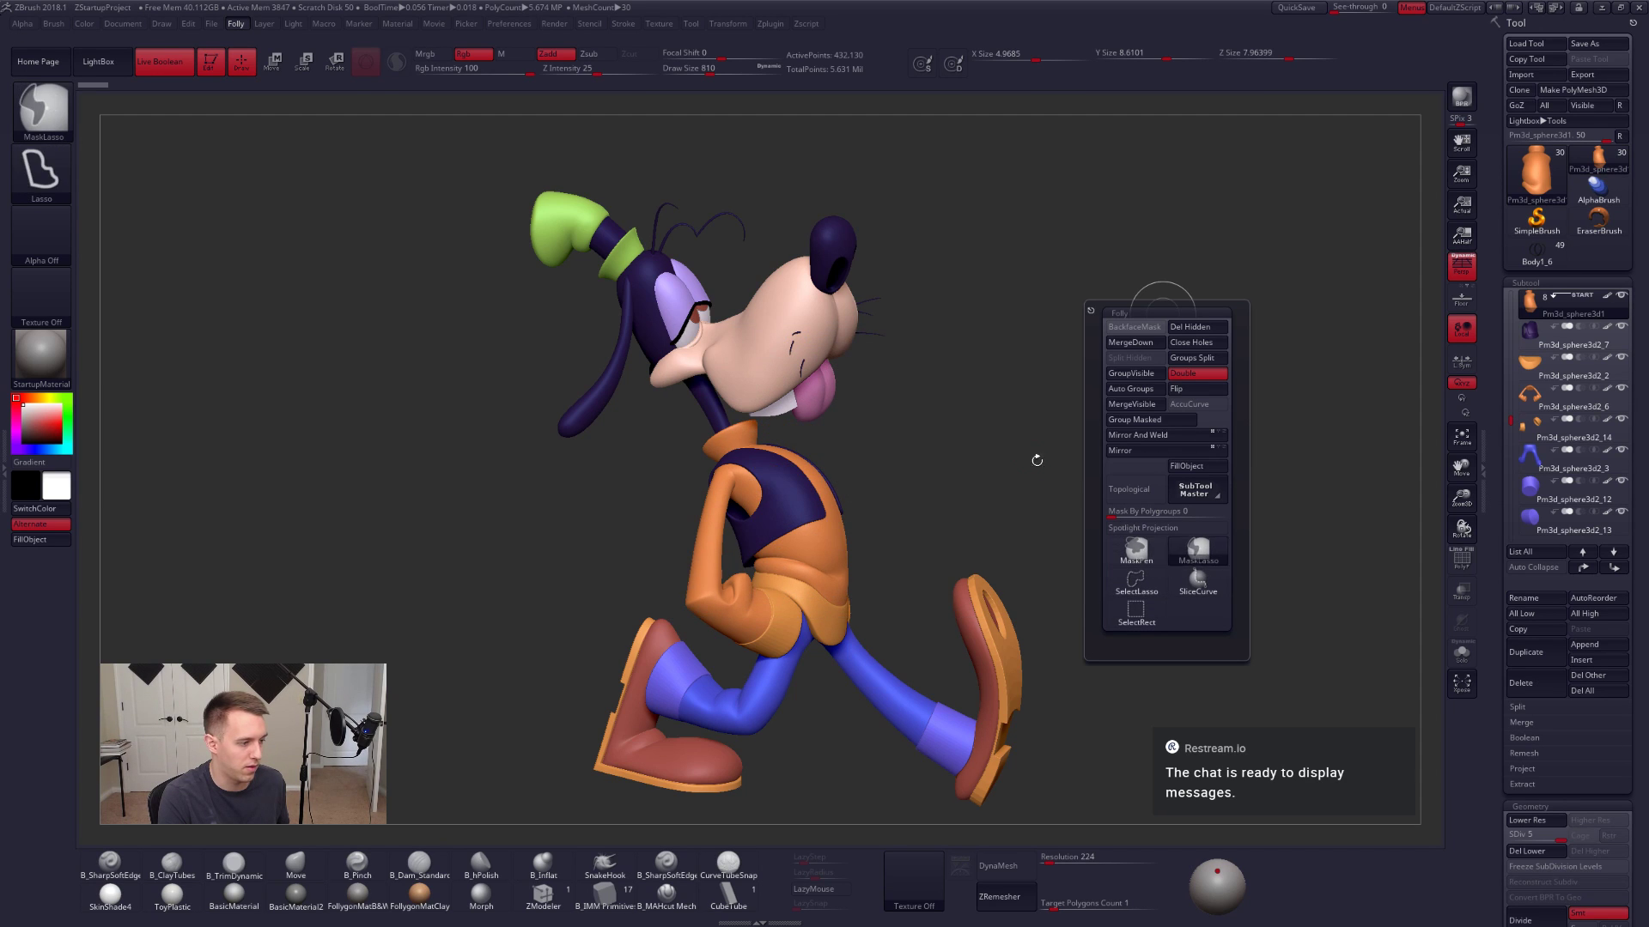
drag(1022, 423, 1085, 432)
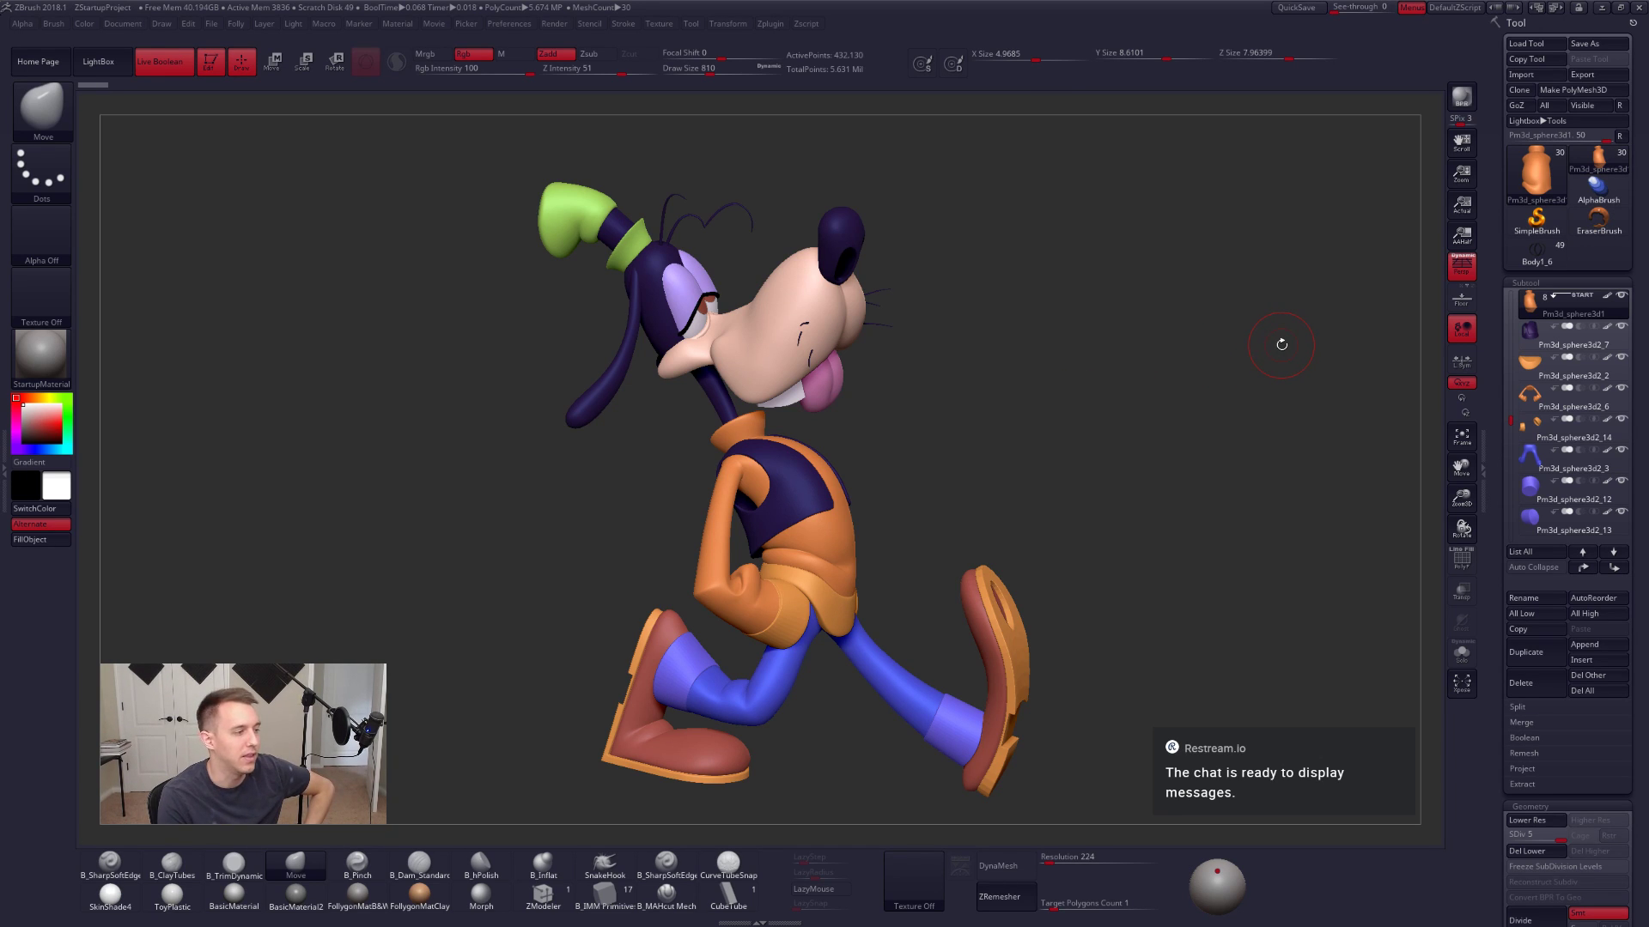
Step: Switch to the Body1_6 tool and display the reference artwork beside the crouching figure
mouse_move(1549, 259)
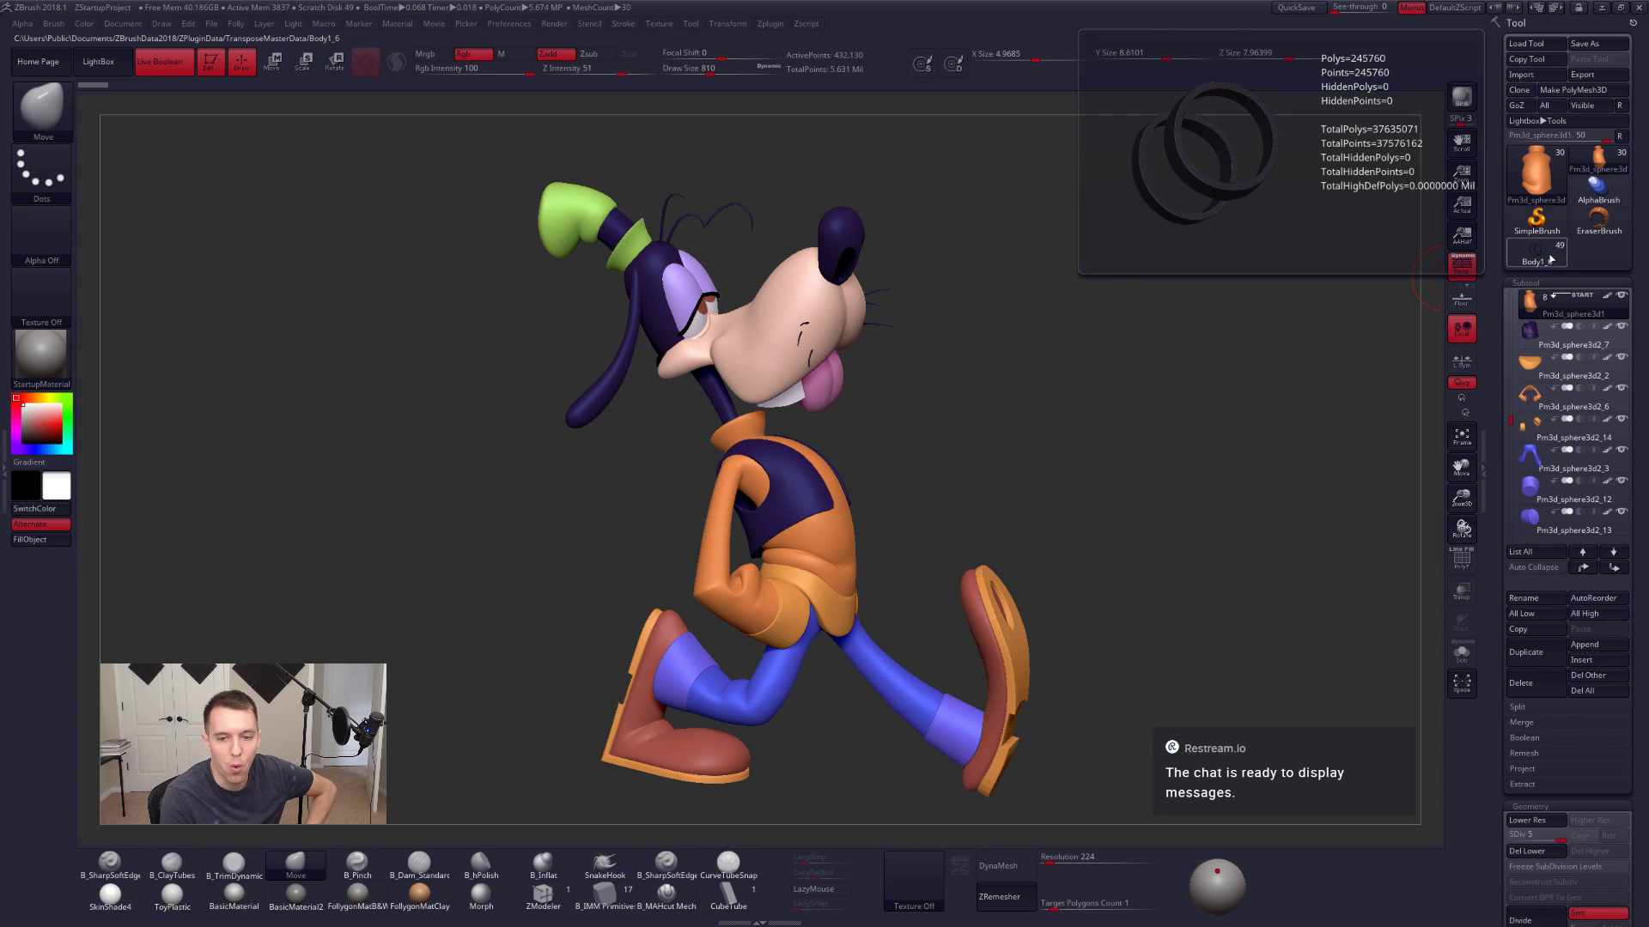
click(1550, 258)
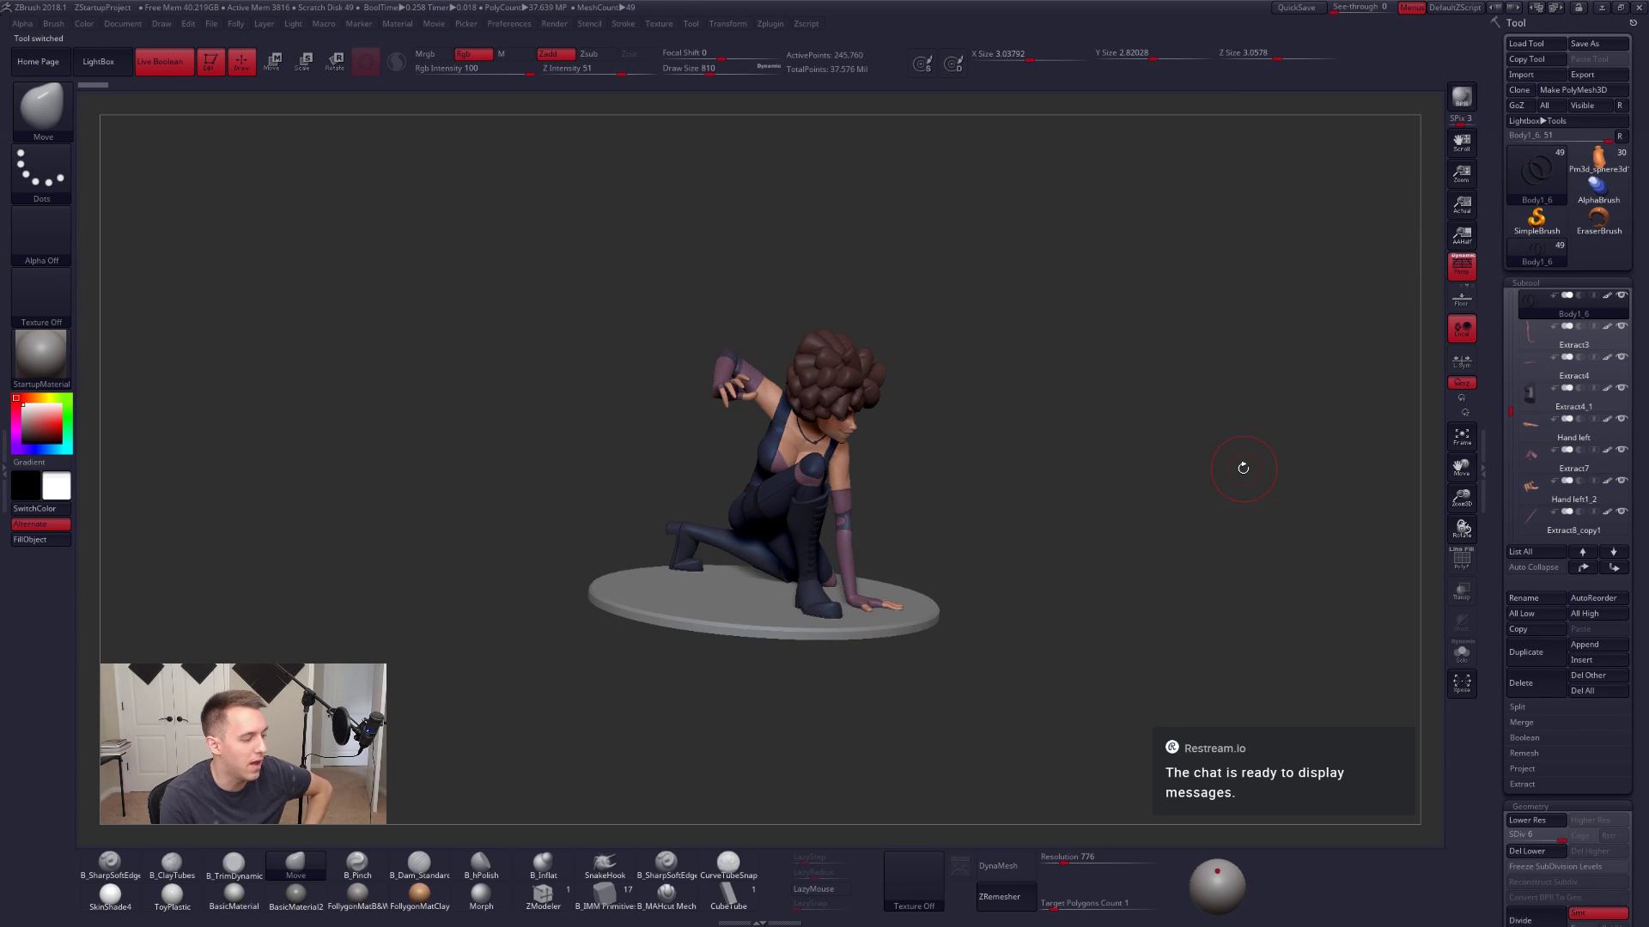
shift+drag(1130, 449, 1102, 447)
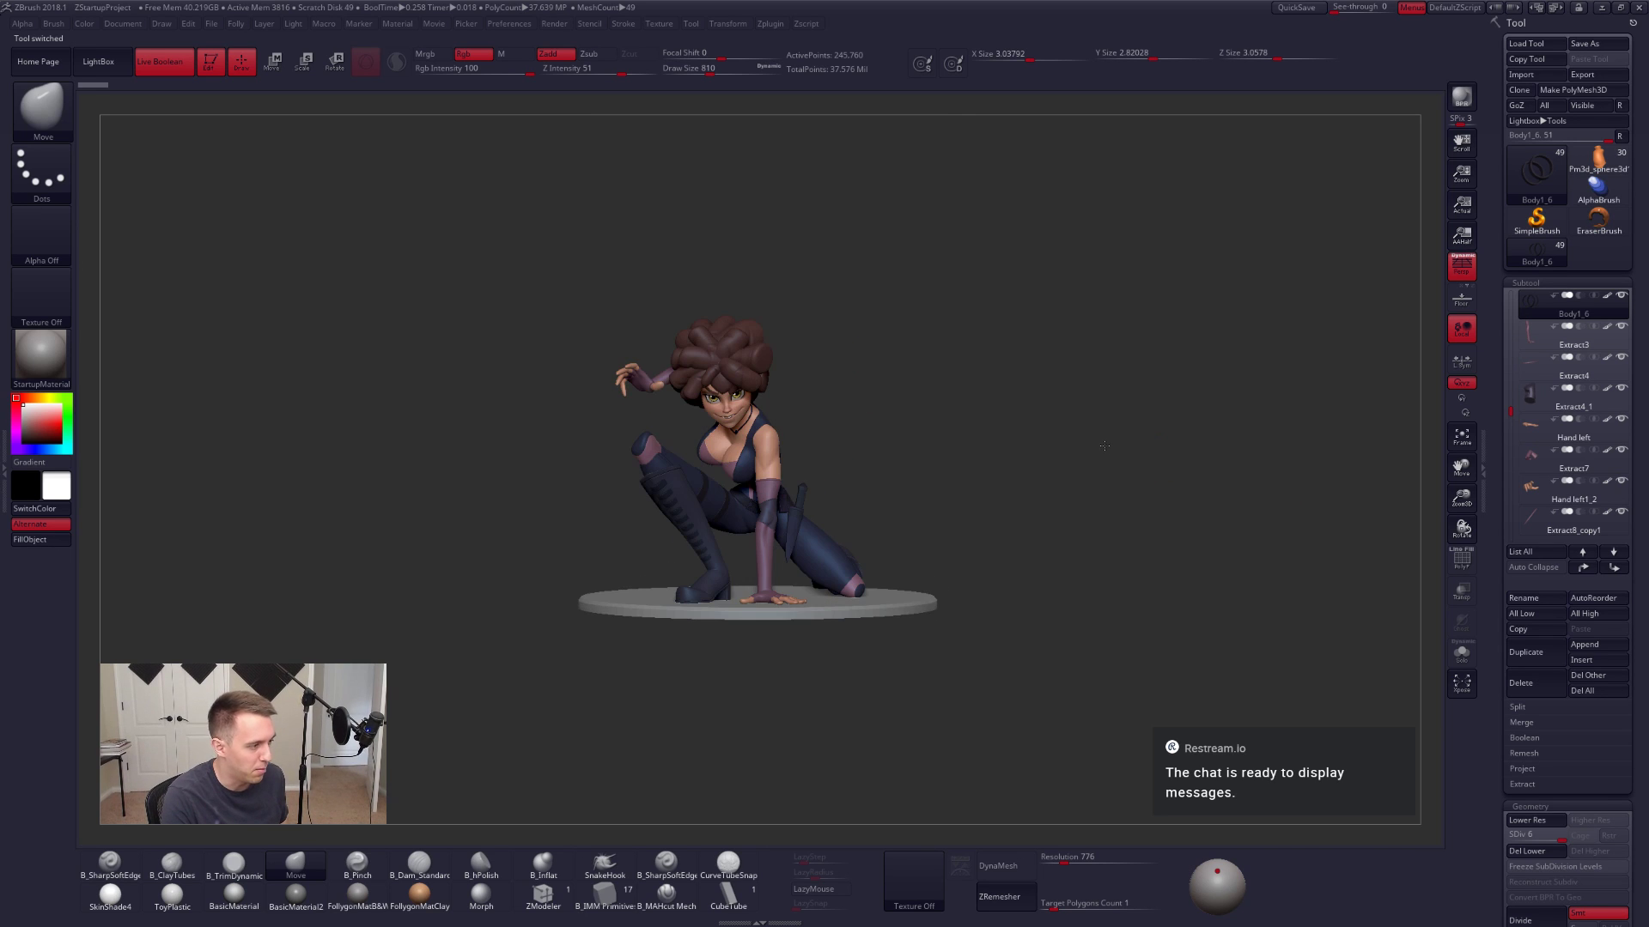
alt+drag(976, 405, 985, 418)
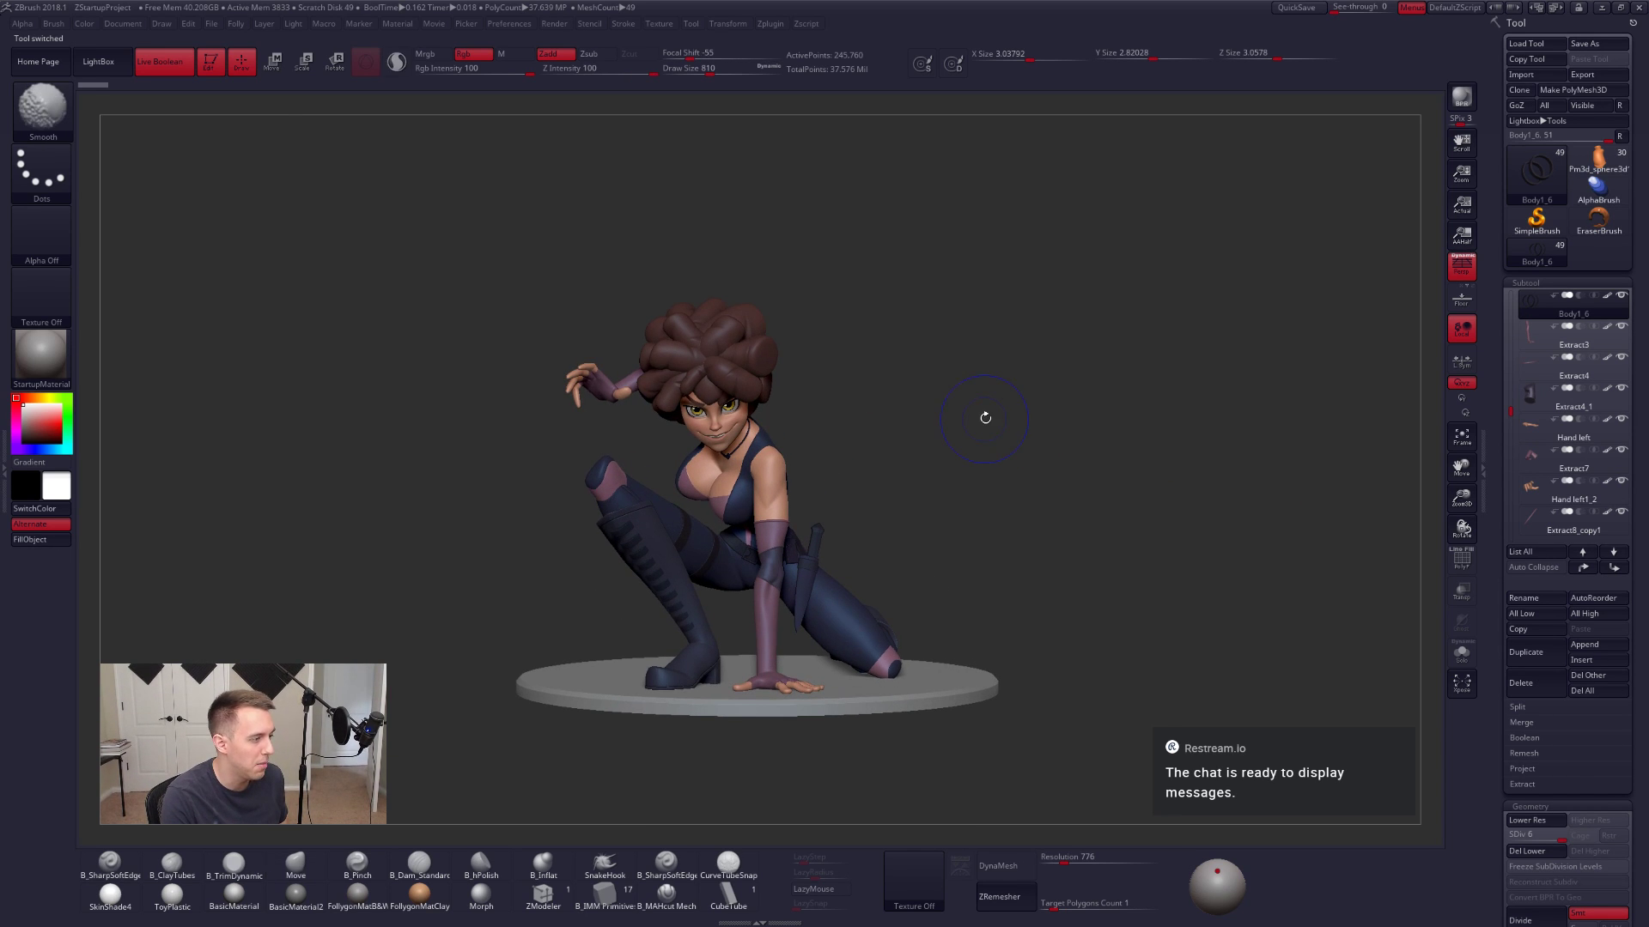
key(shift+z)
alt+drag(904, 364, 1012, 329)
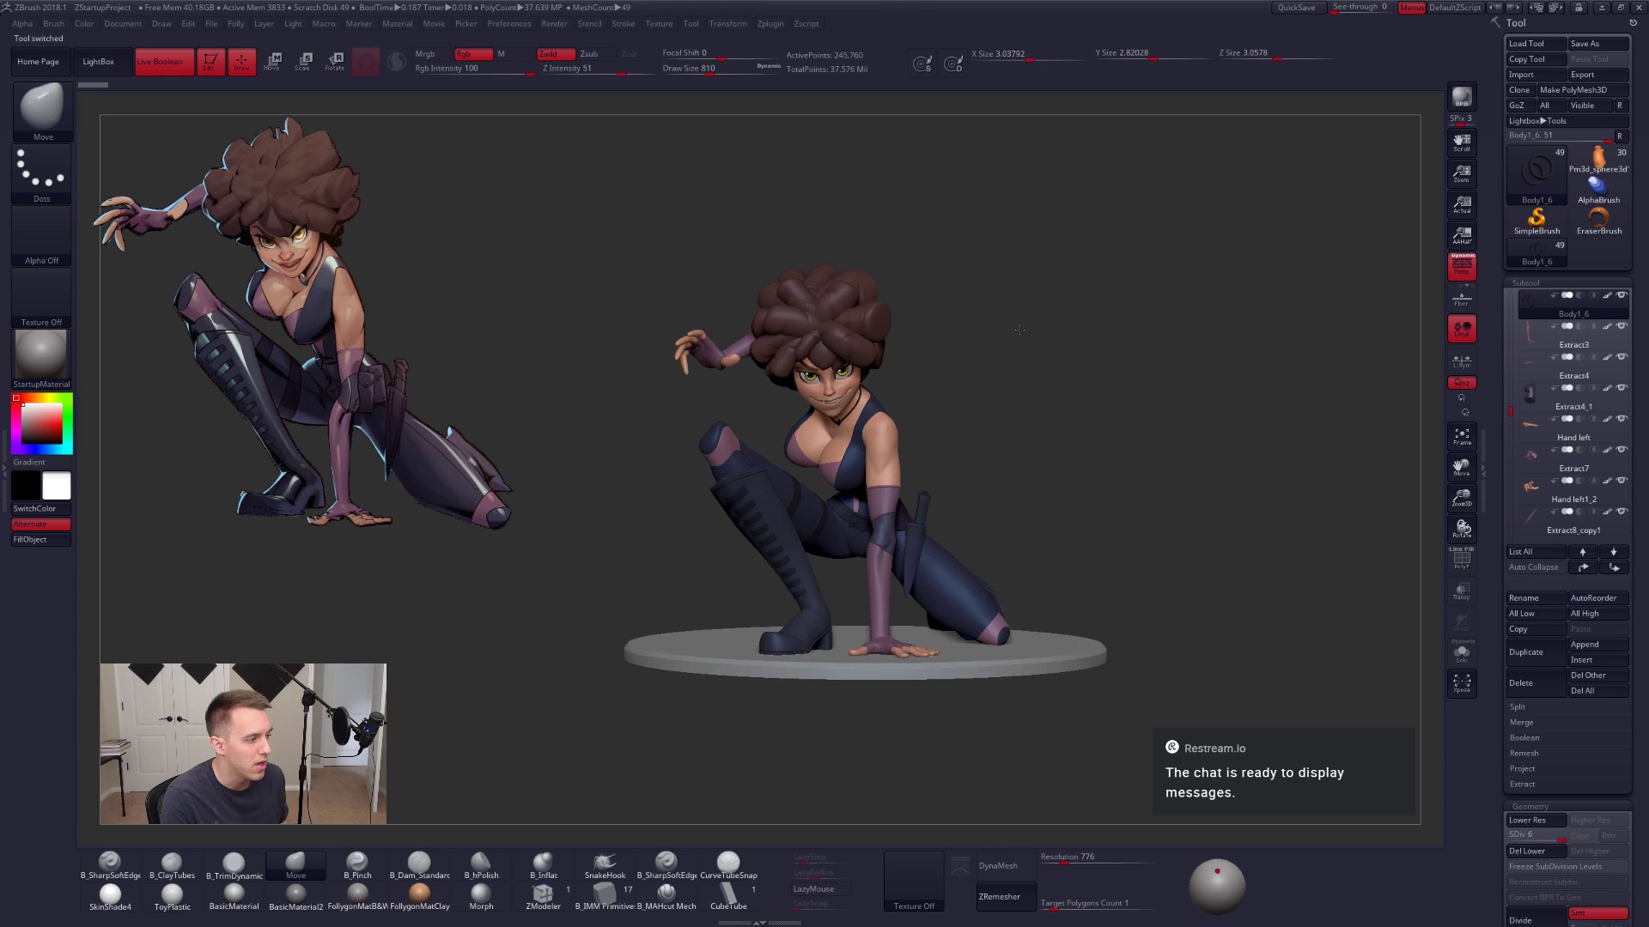
Step: Return to the walking cartoon dog's Pm3d_sphere3d1 tool and delete all of its subtools
click(1598, 159)
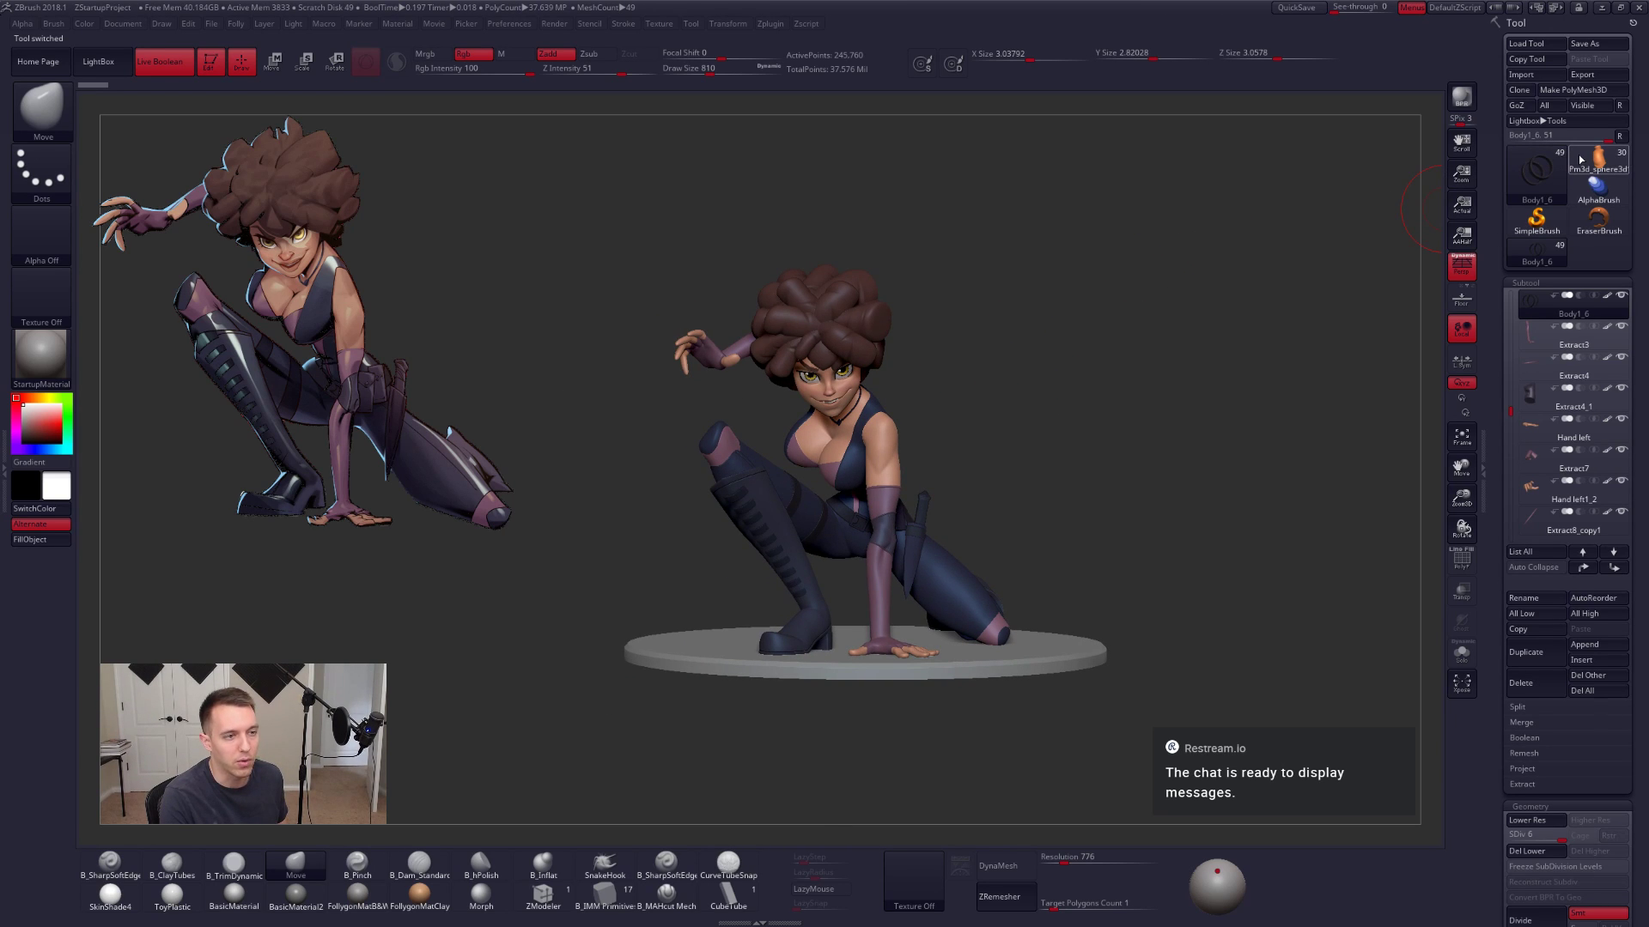
key(f)
drag(1107, 438, 1123, 394)
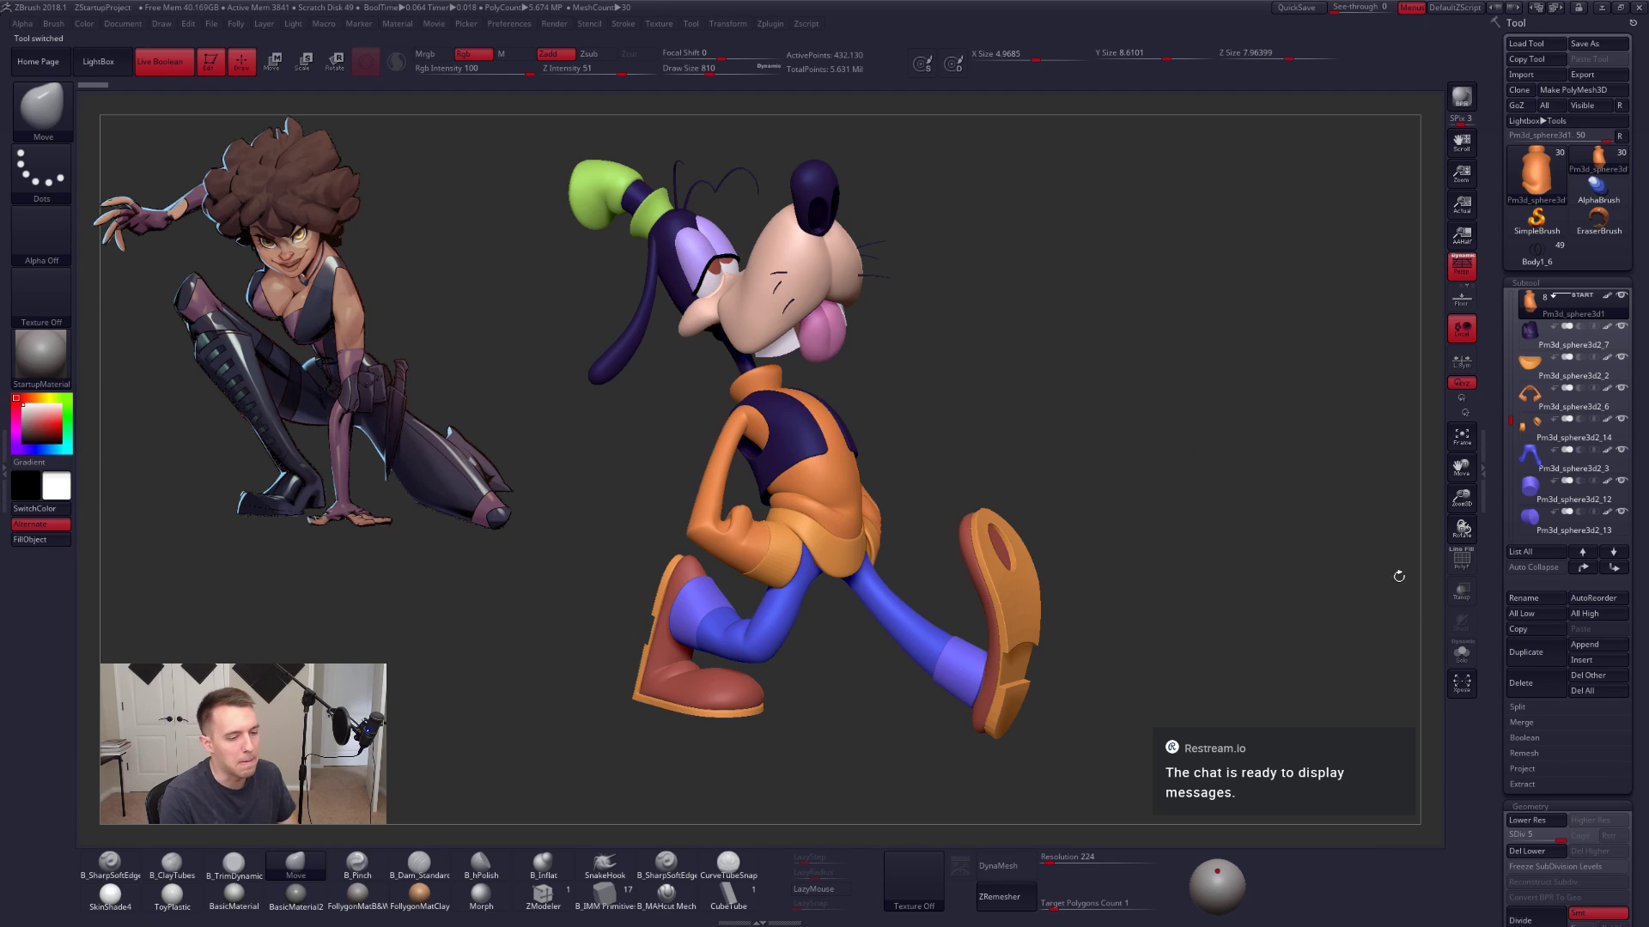
click(1589, 694)
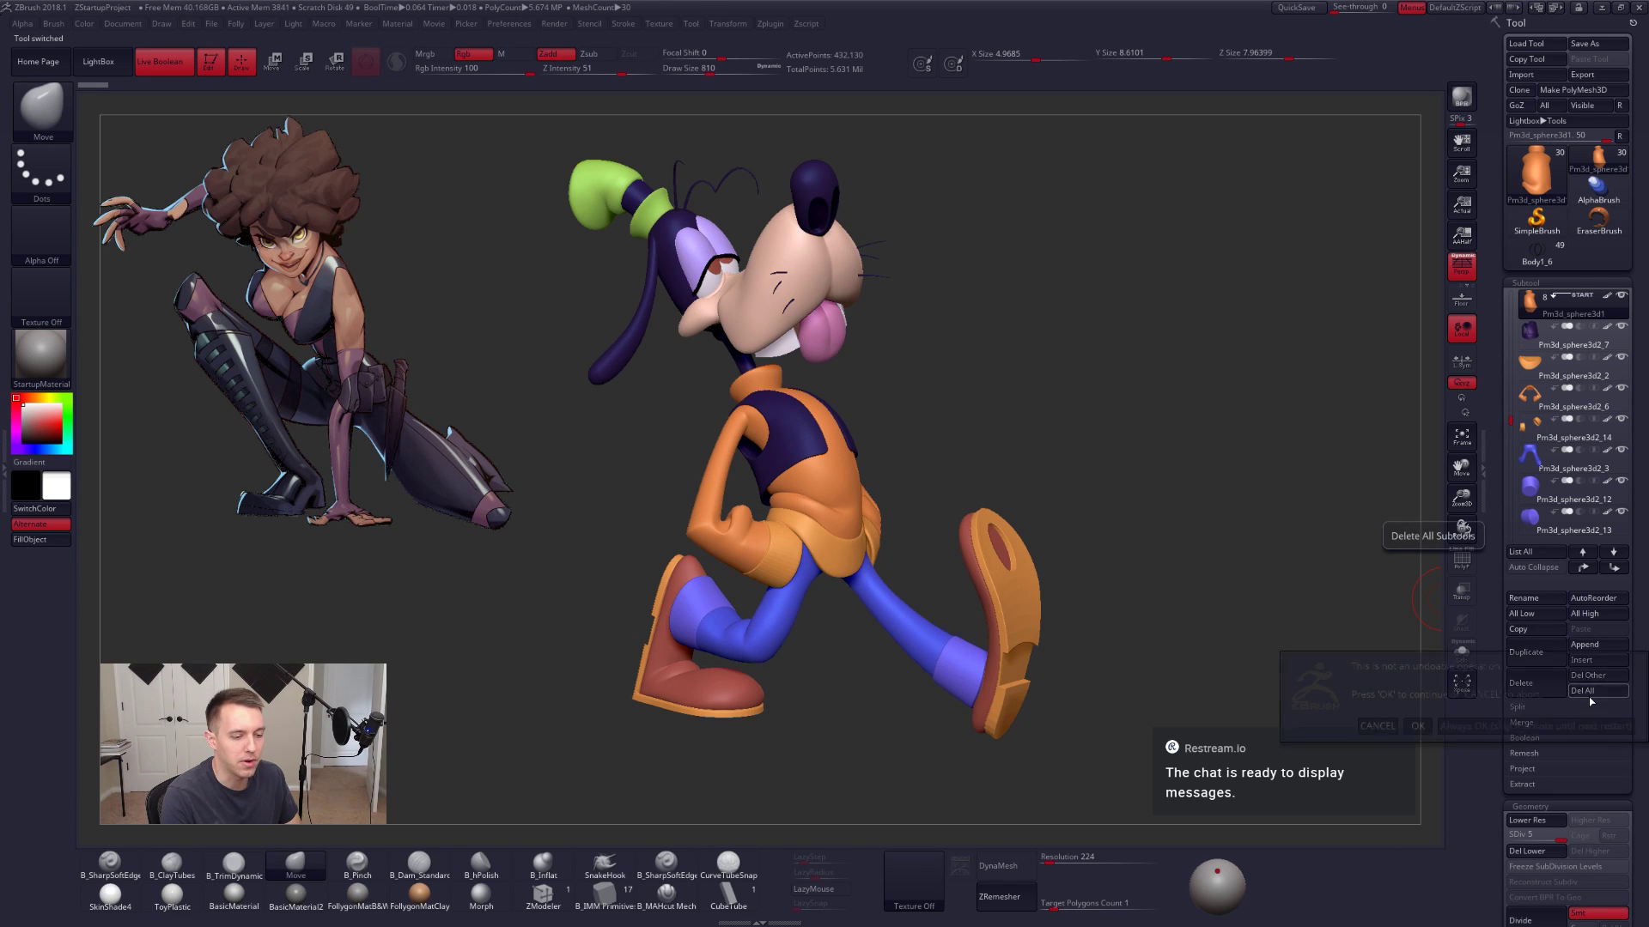
click(1418, 726)
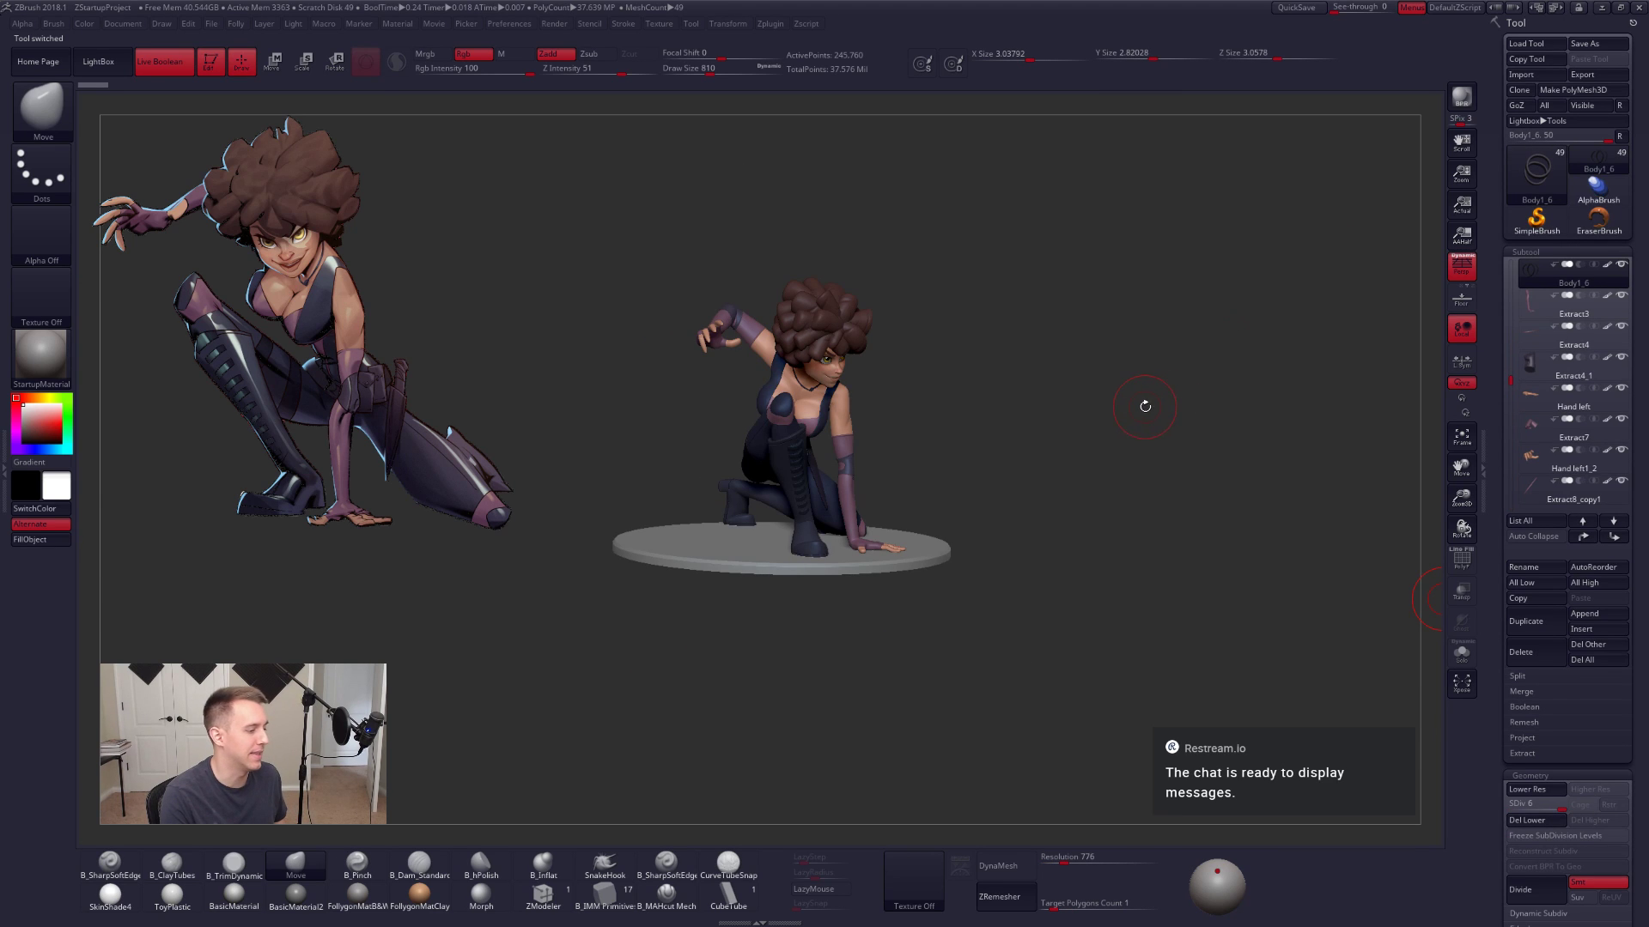
drag(1141, 405, 975, 404)
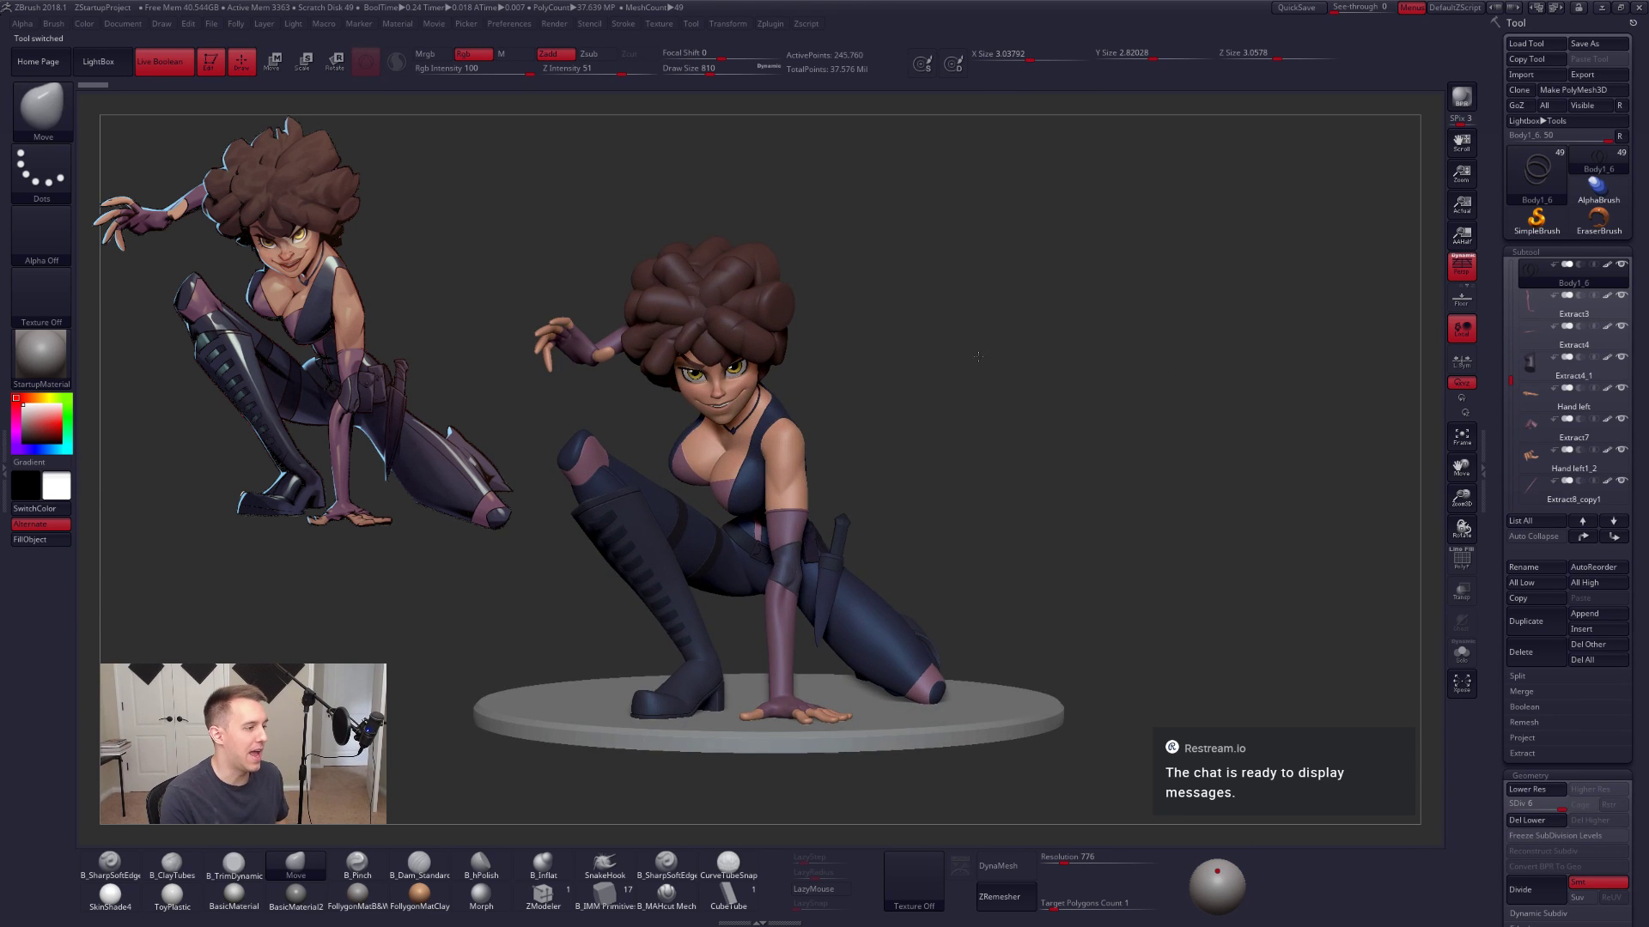
alt+drag(975, 344, 1037, 336)
drag(952, 404, 964, 411)
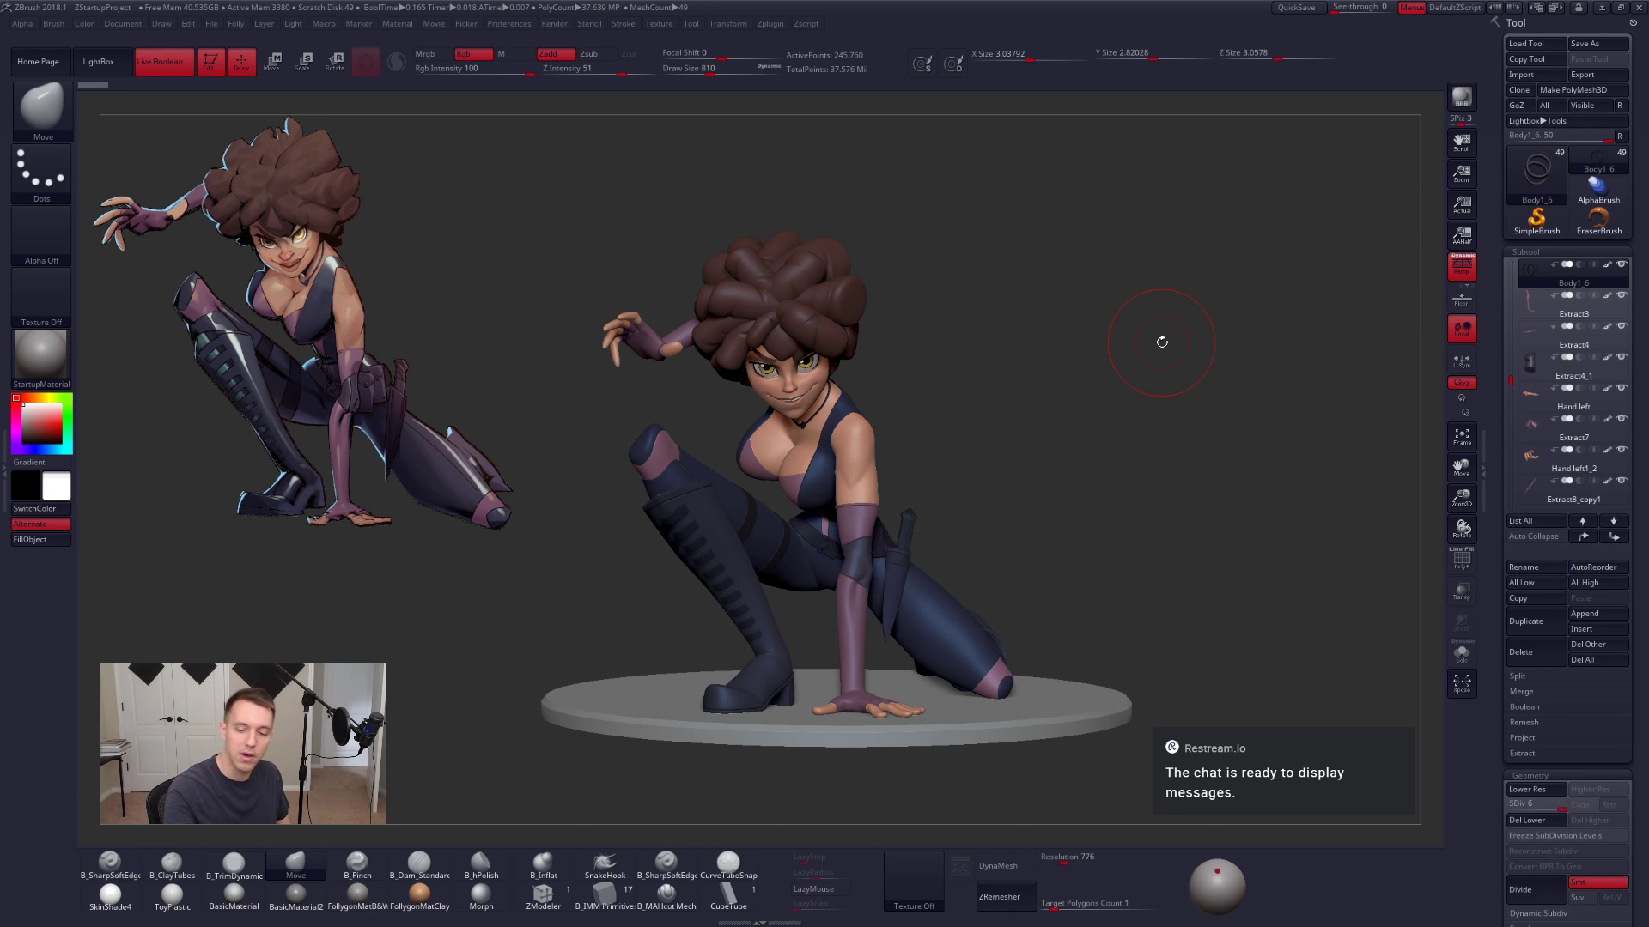
key(ctrl+shift+f)
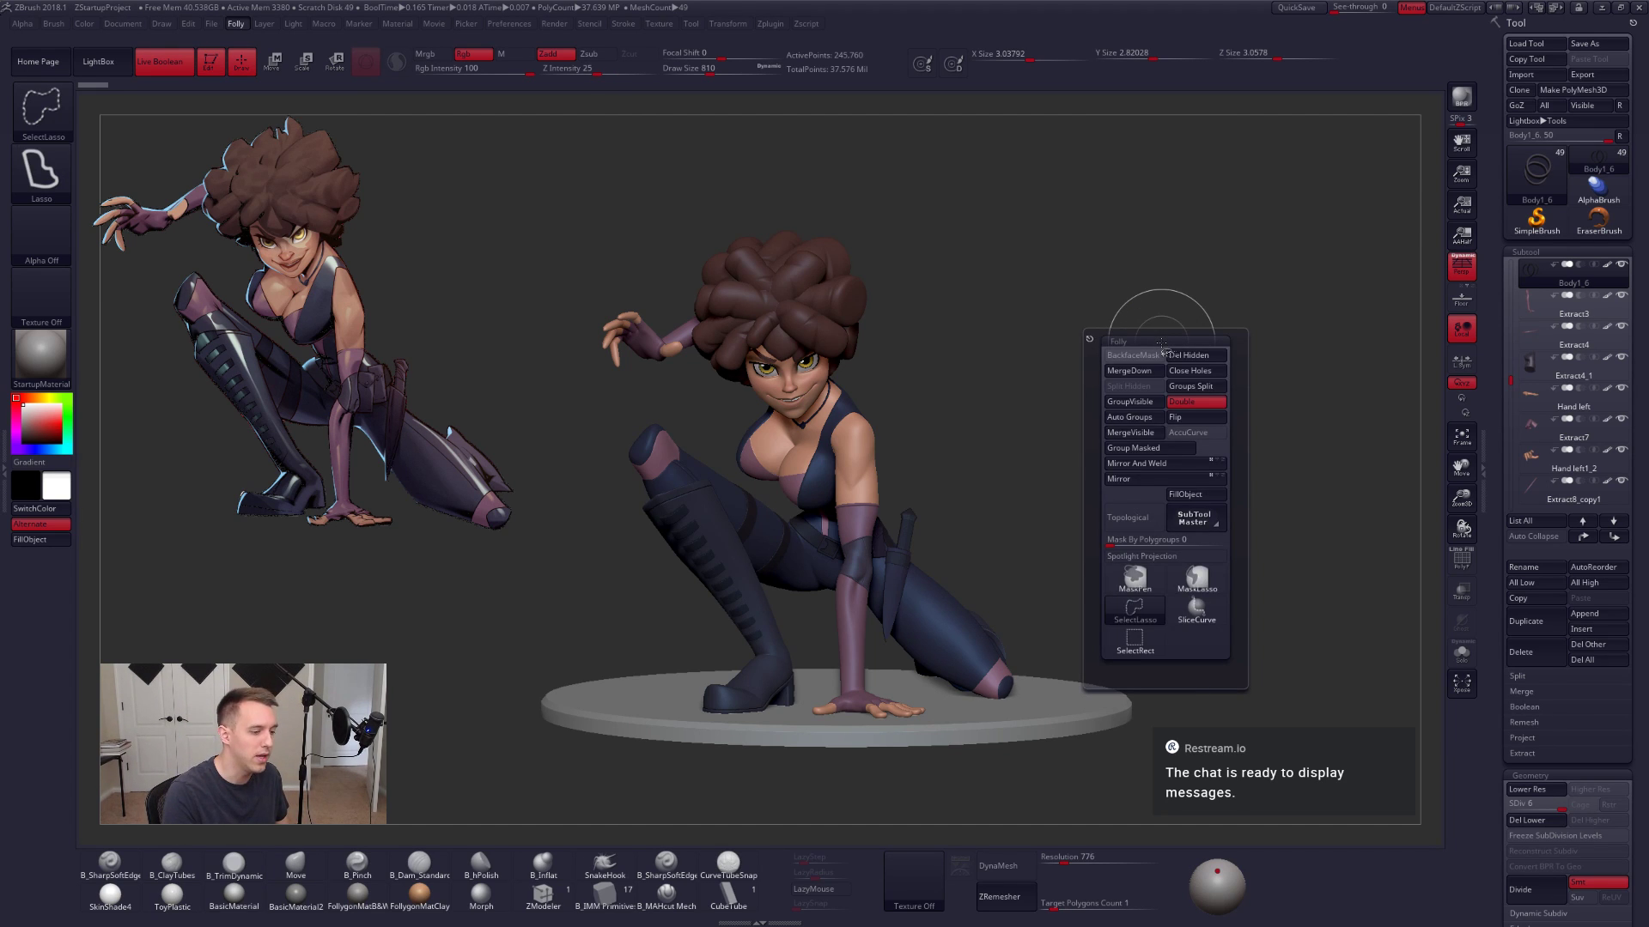
Step: Set the Move brush's draw size to 677
key(space)
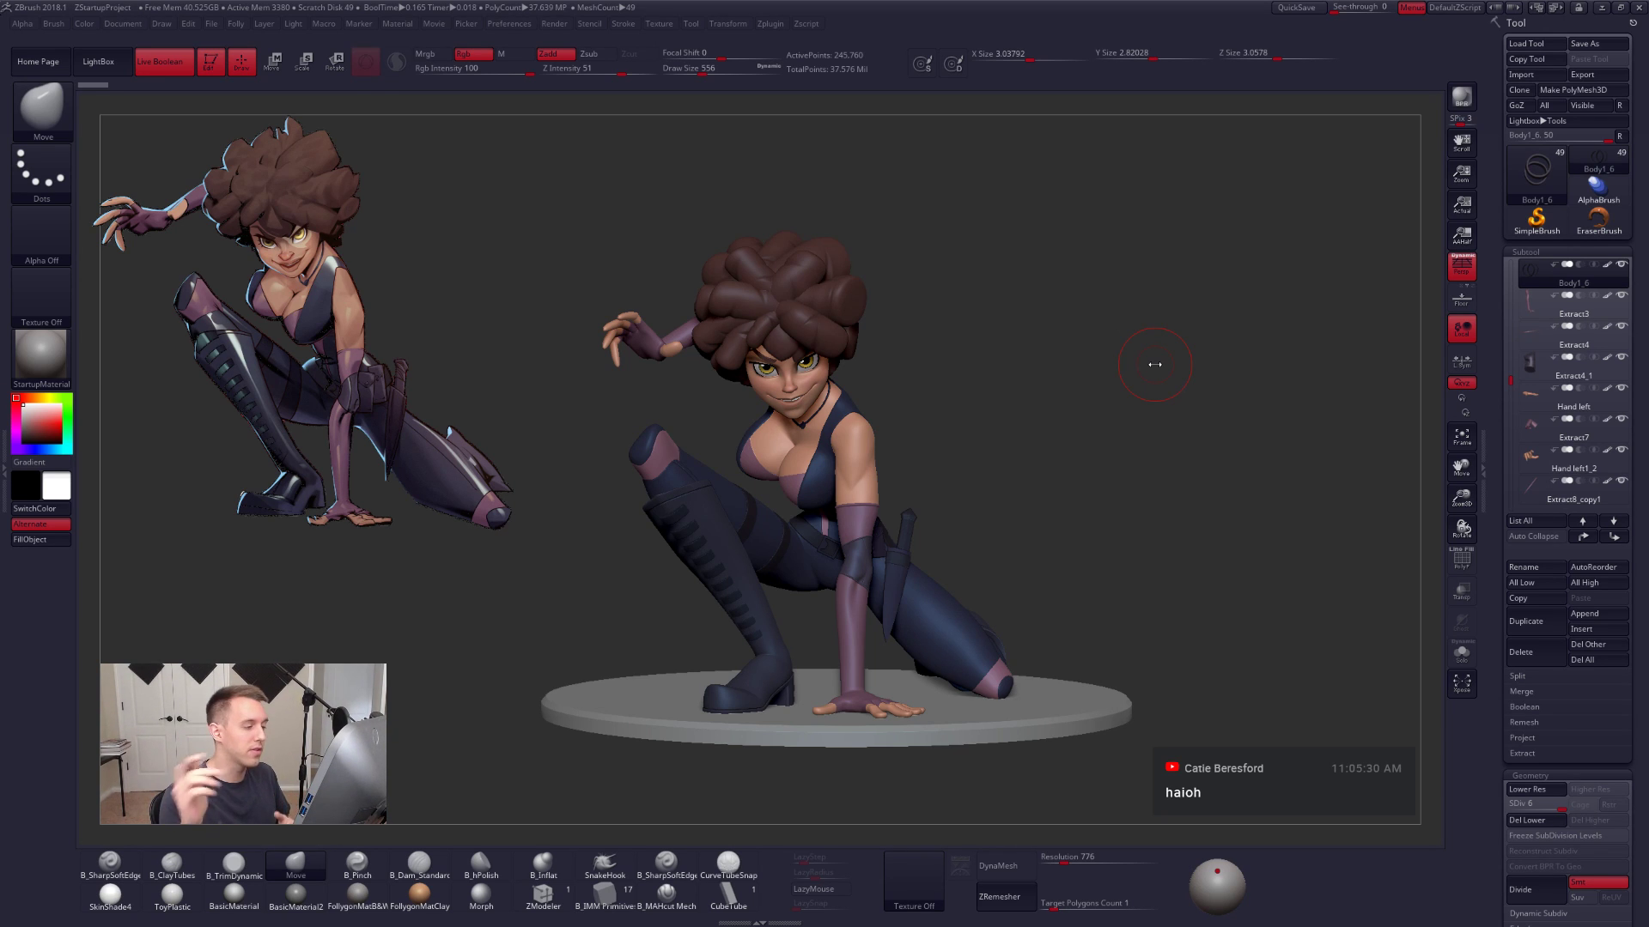
key(space)
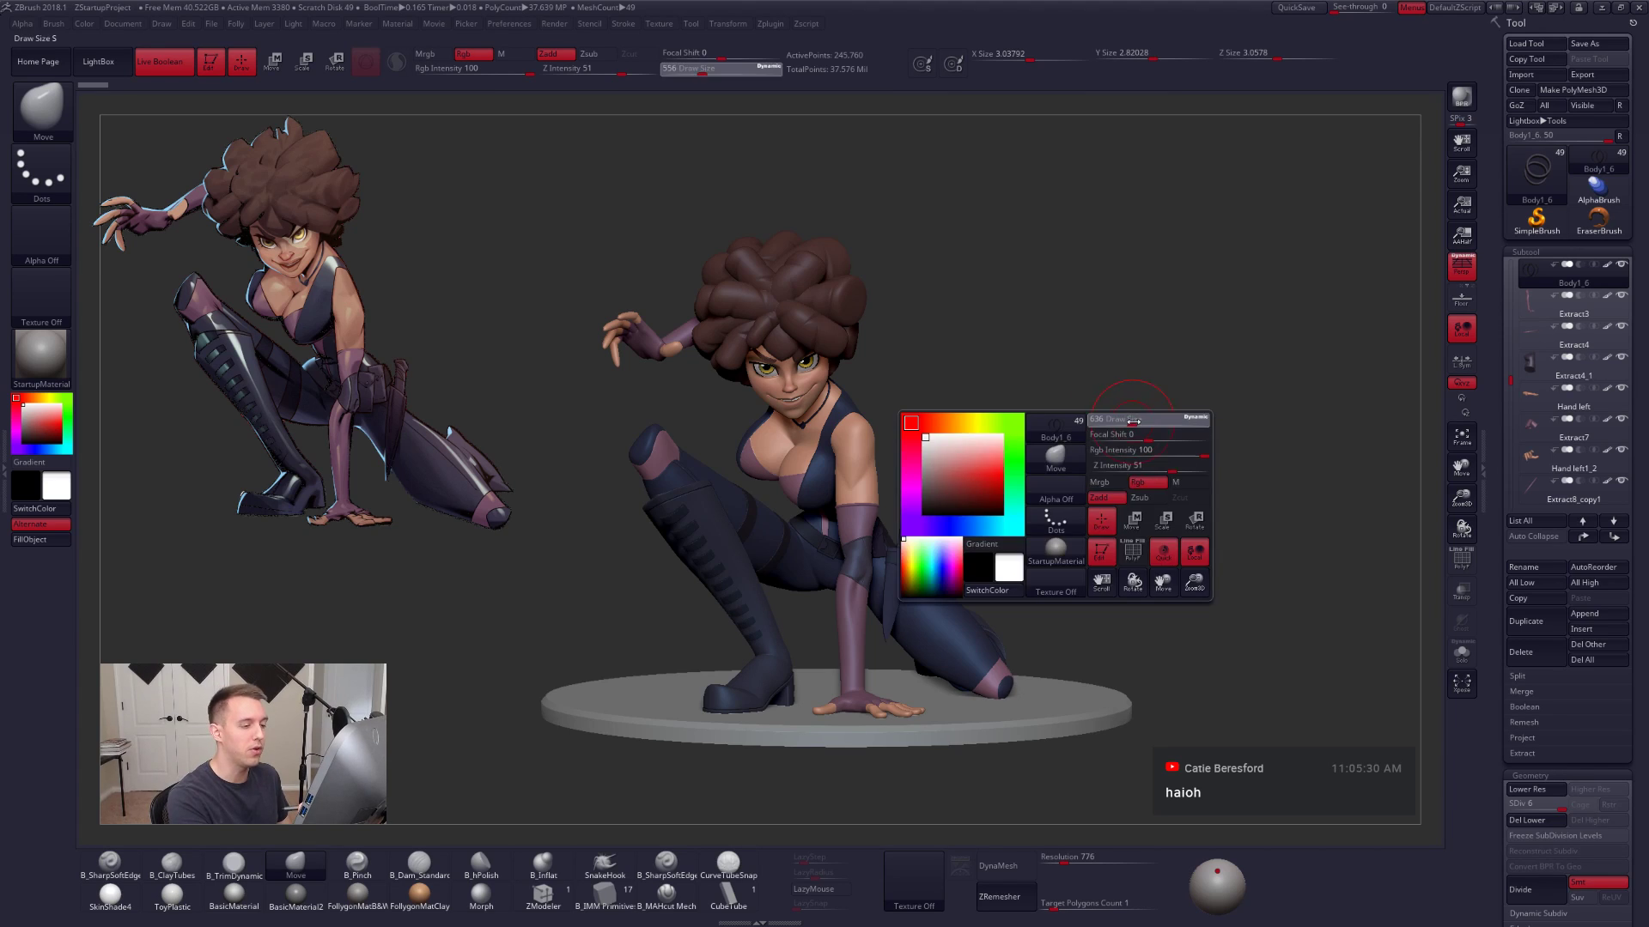
key(ctrl+space)
drag(1184, 390, 1181, 459)
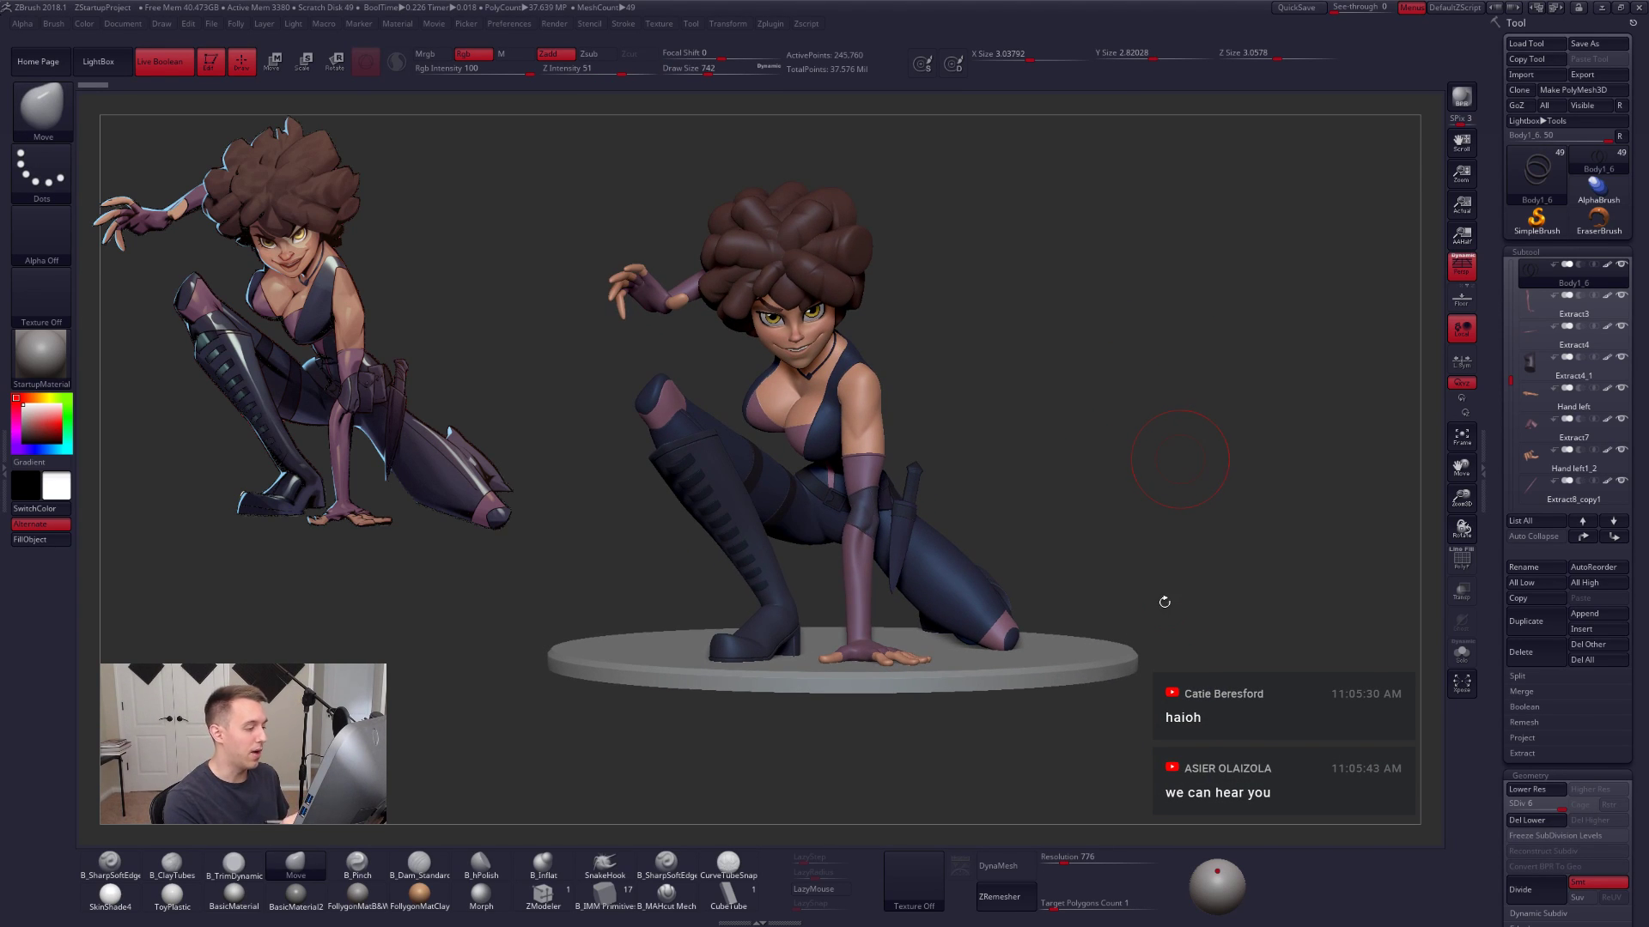
drag(1167, 618, 1158, 641)
key(space)
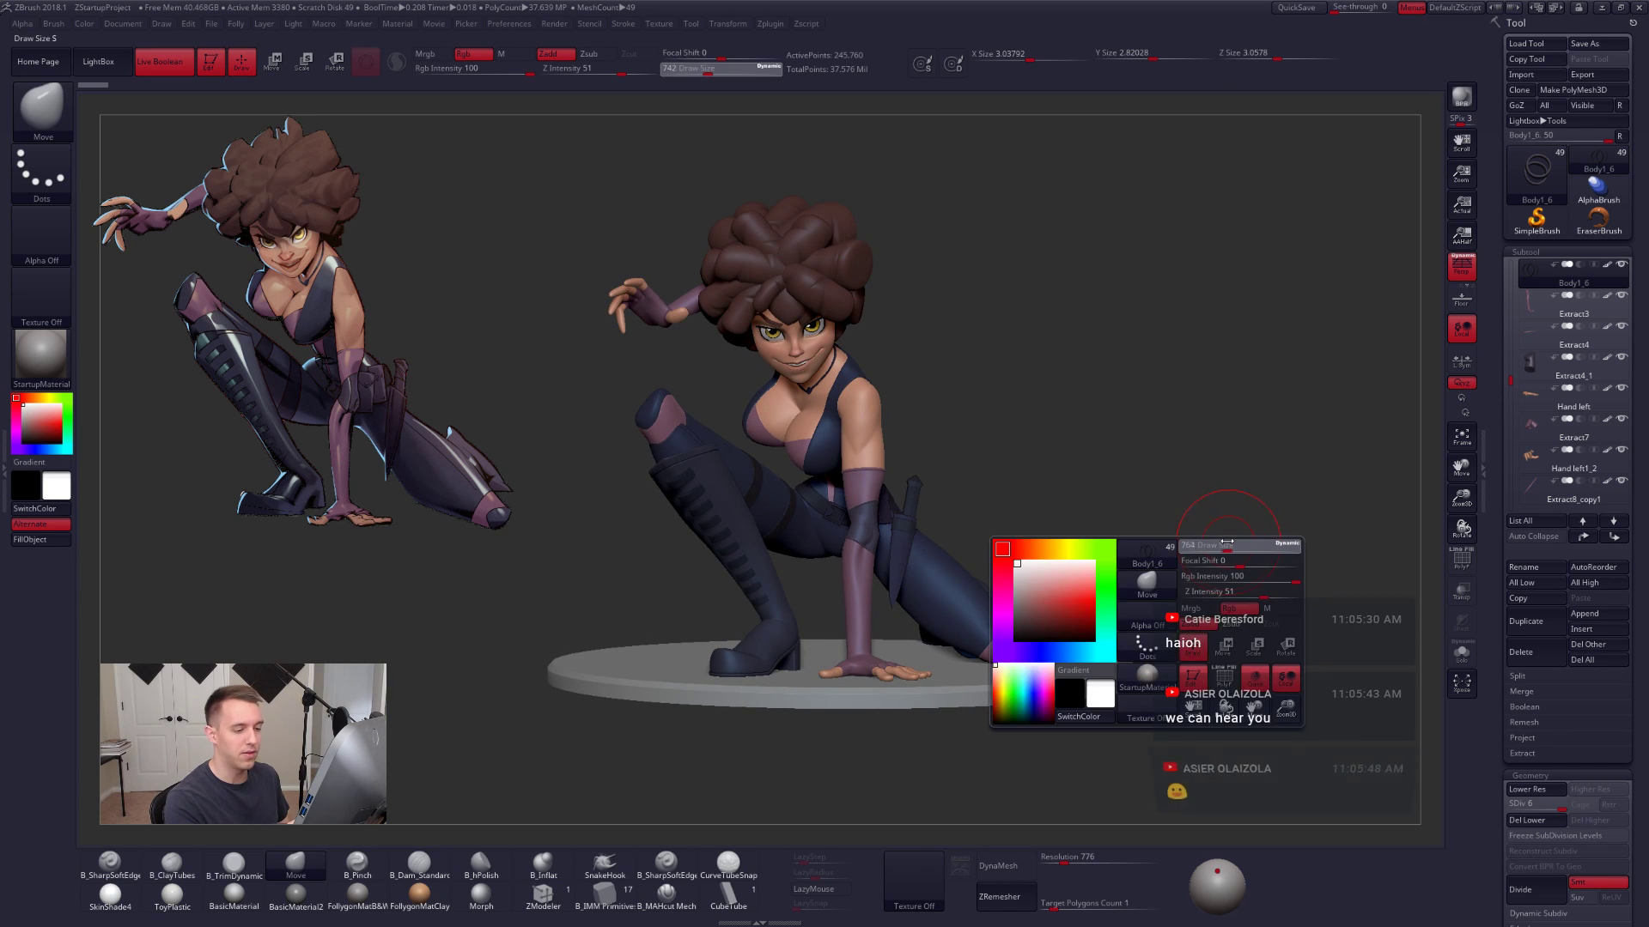
drag(1225, 547, 1218, 556)
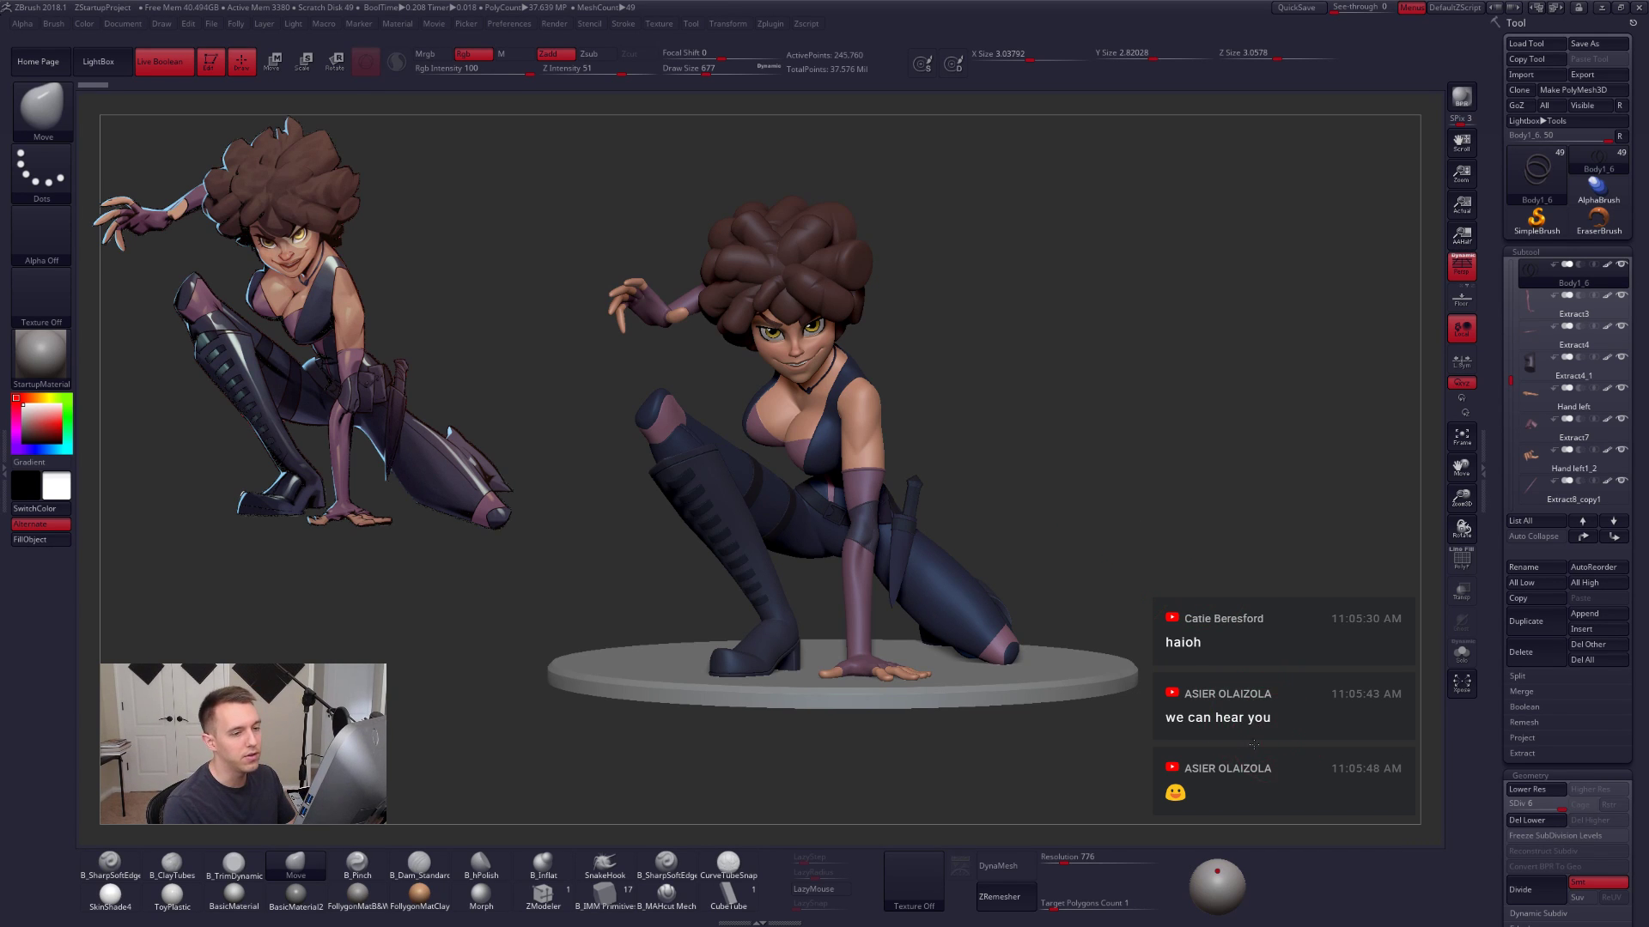
Step: Hide the round base disc subtool beneath the crouching figure
drag(1279, 737, 1225, 738)
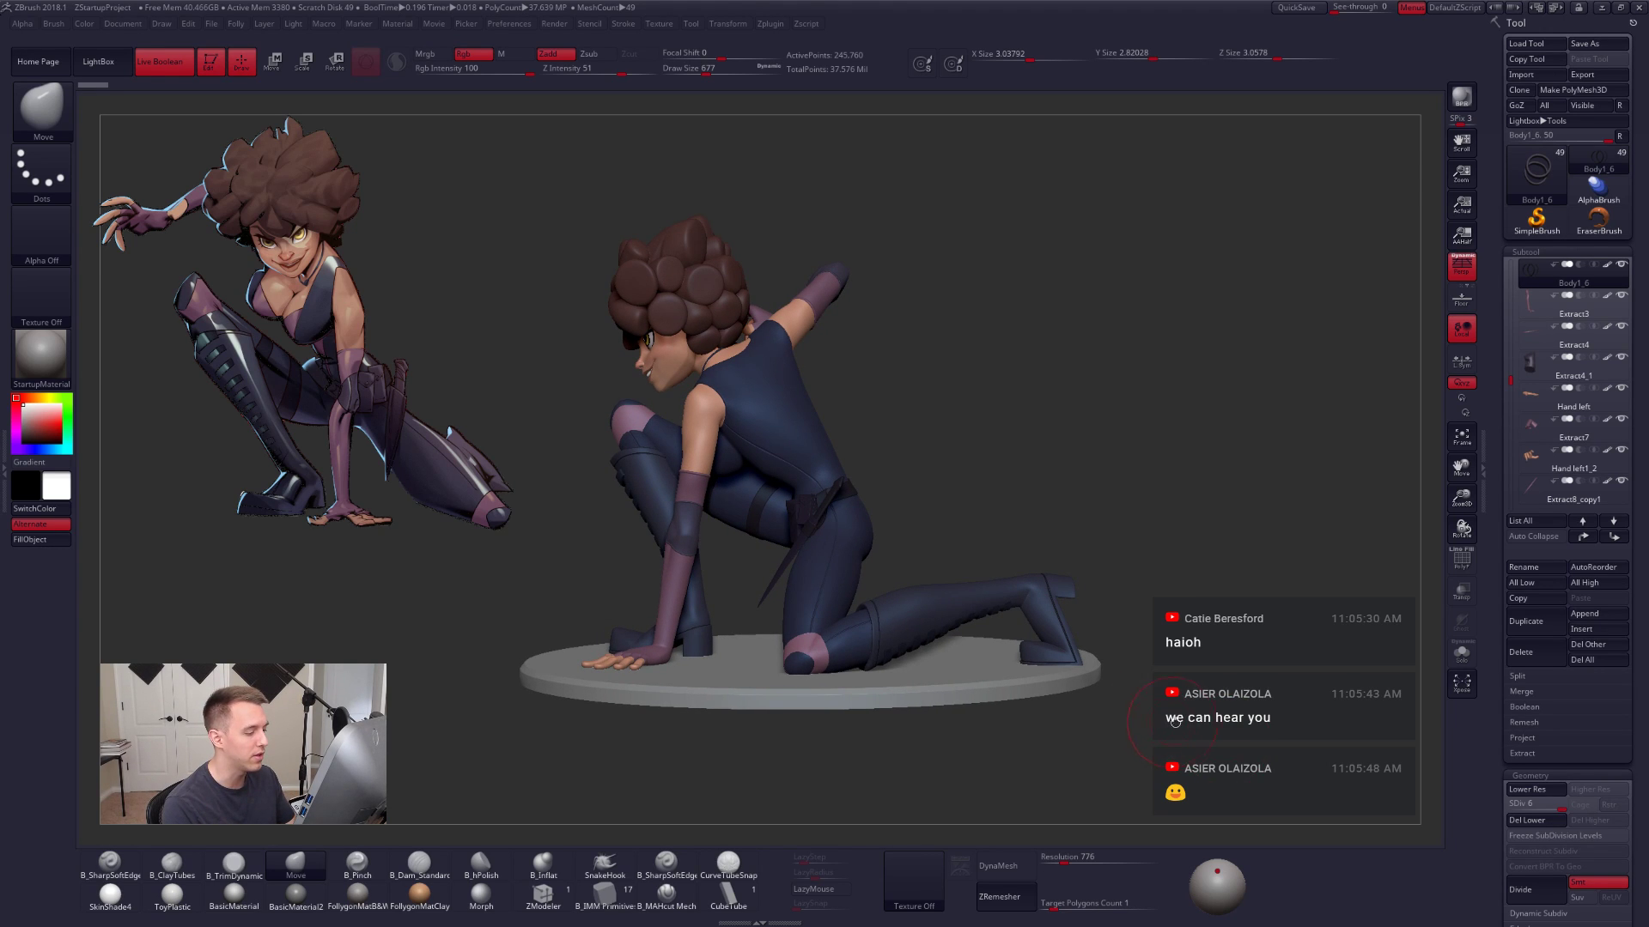
drag(1176, 725, 1219, 739)
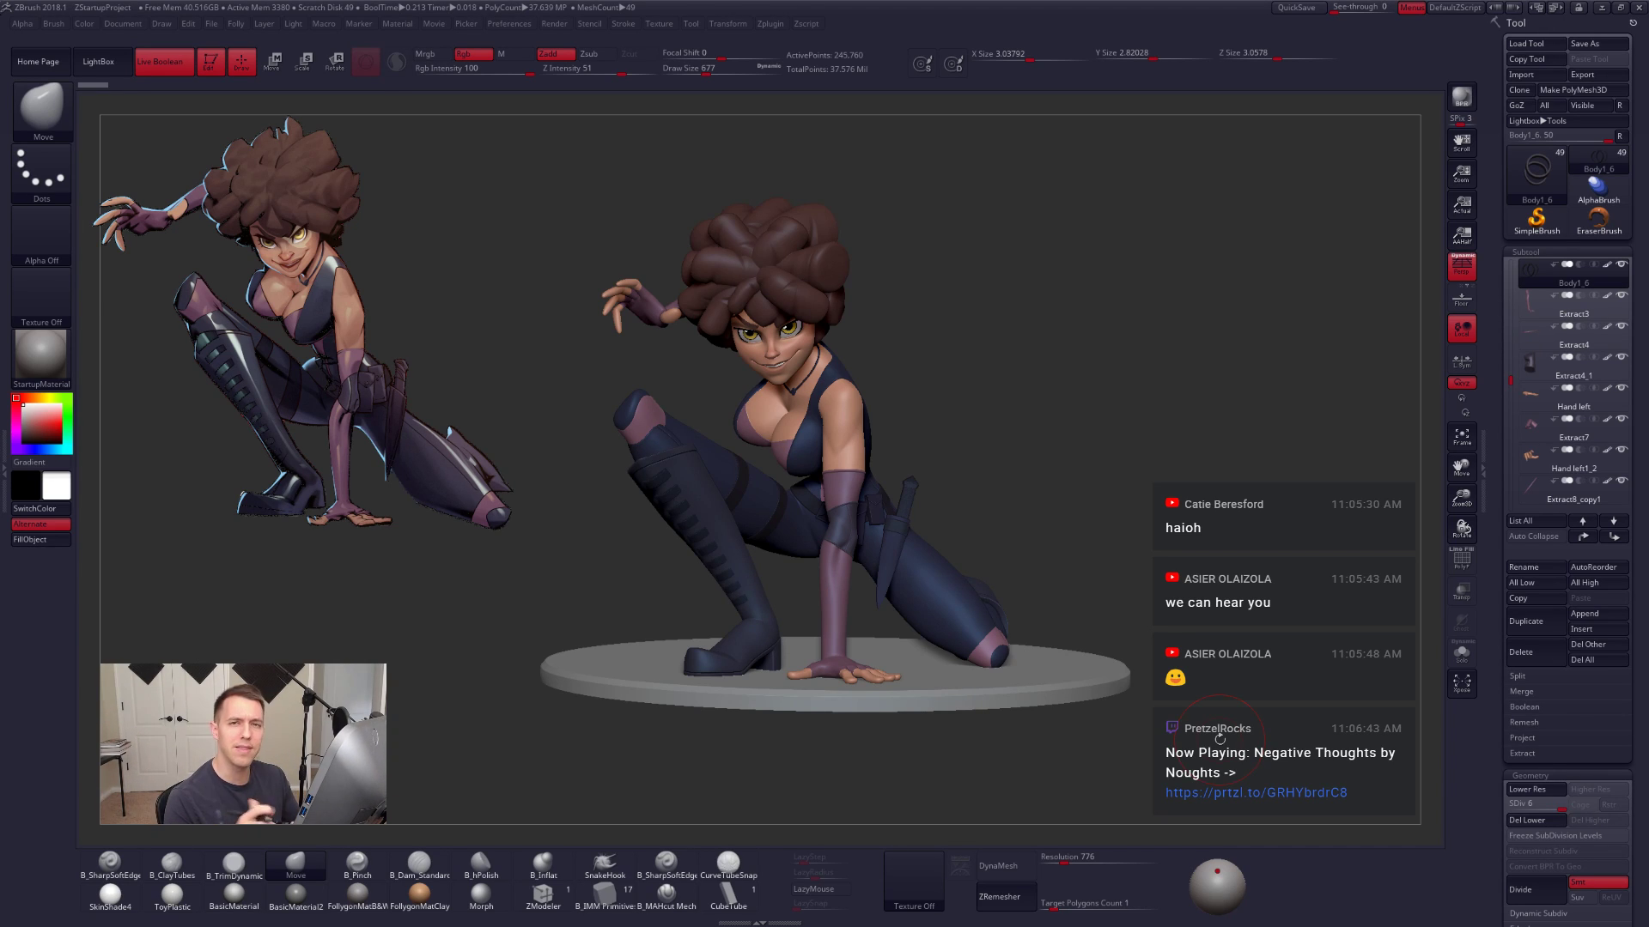
mouse_move(1013, 488)
mouse_down()
mouse_move(944, 481)
mouse_move(883, 427)
mouse_move(891, 470)
mouse_move(906, 439)
mouse_up()
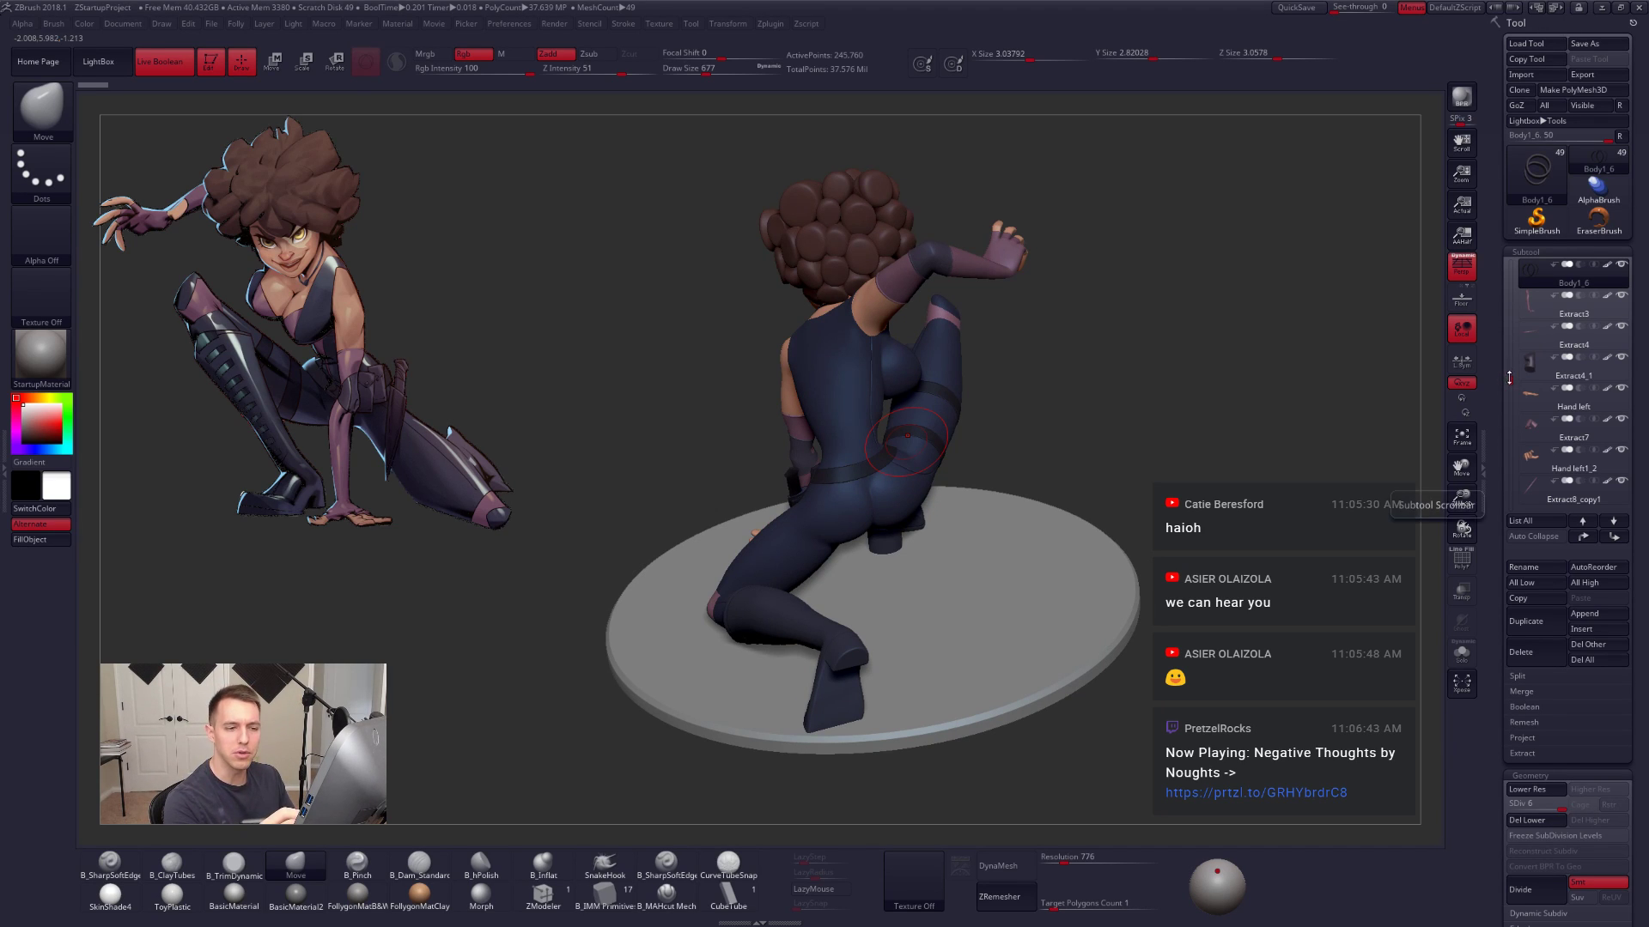
mouse_move(1510, 377)
mouse_down()
mouse_move(1513, 484)
mouse_move(1528, 371)
mouse_up()
click(1621, 421)
mouse_move(1527, 371)
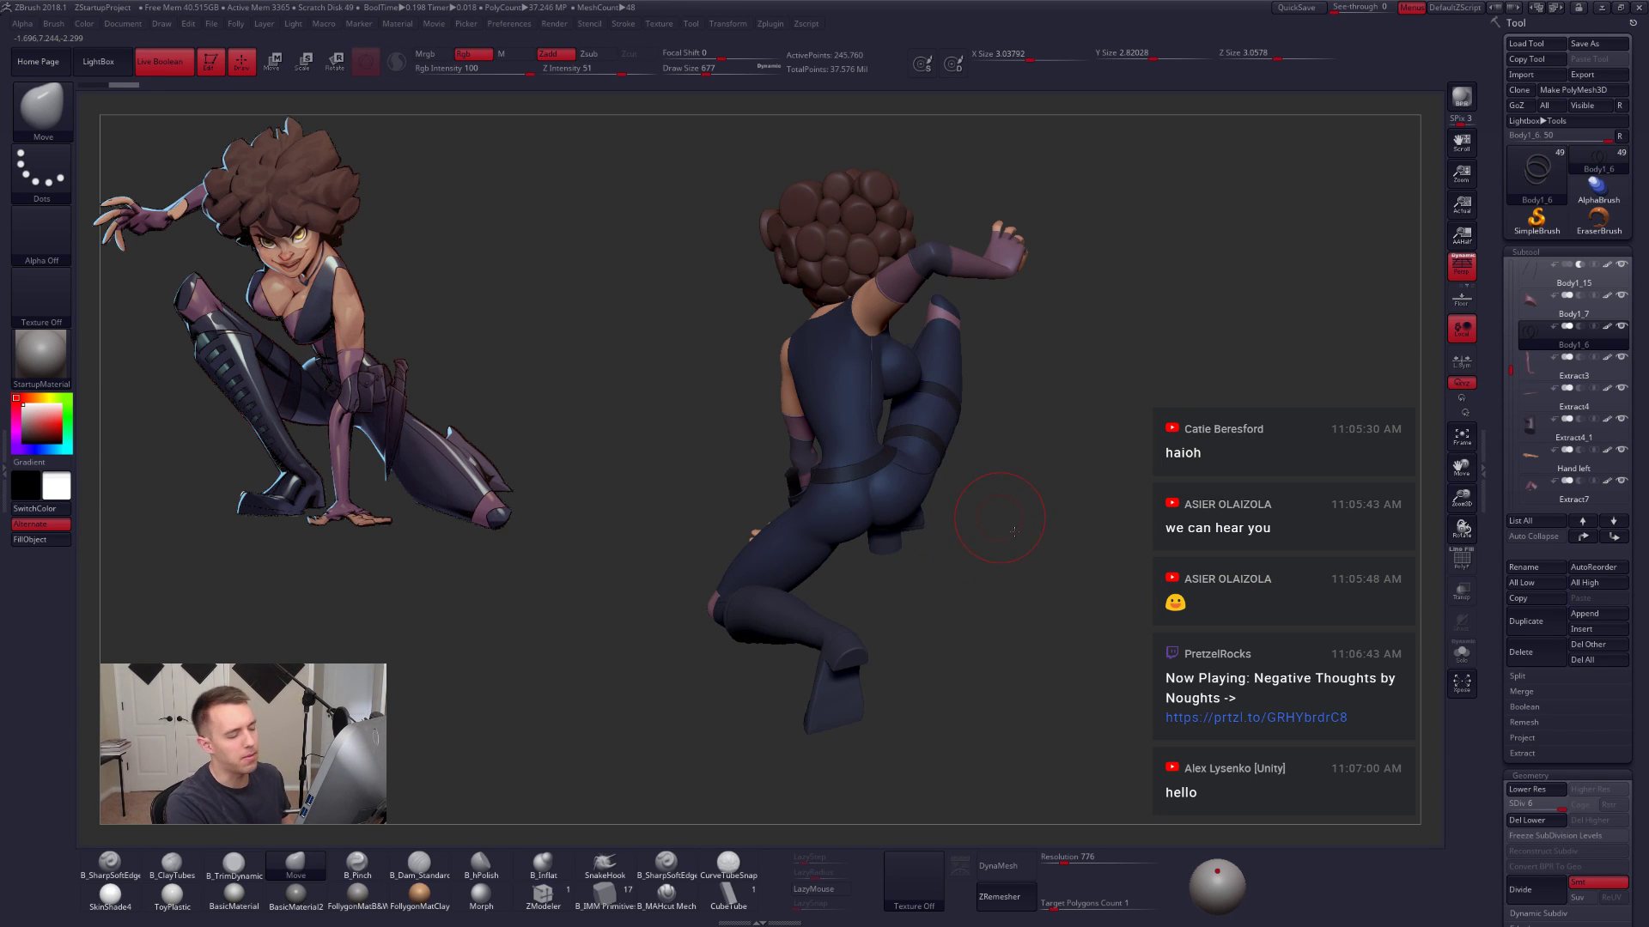
mouse_move(990, 520)
mouse_down()
mouse_move(1088, 511)
mouse_move(1042, 526)
mouse_up()
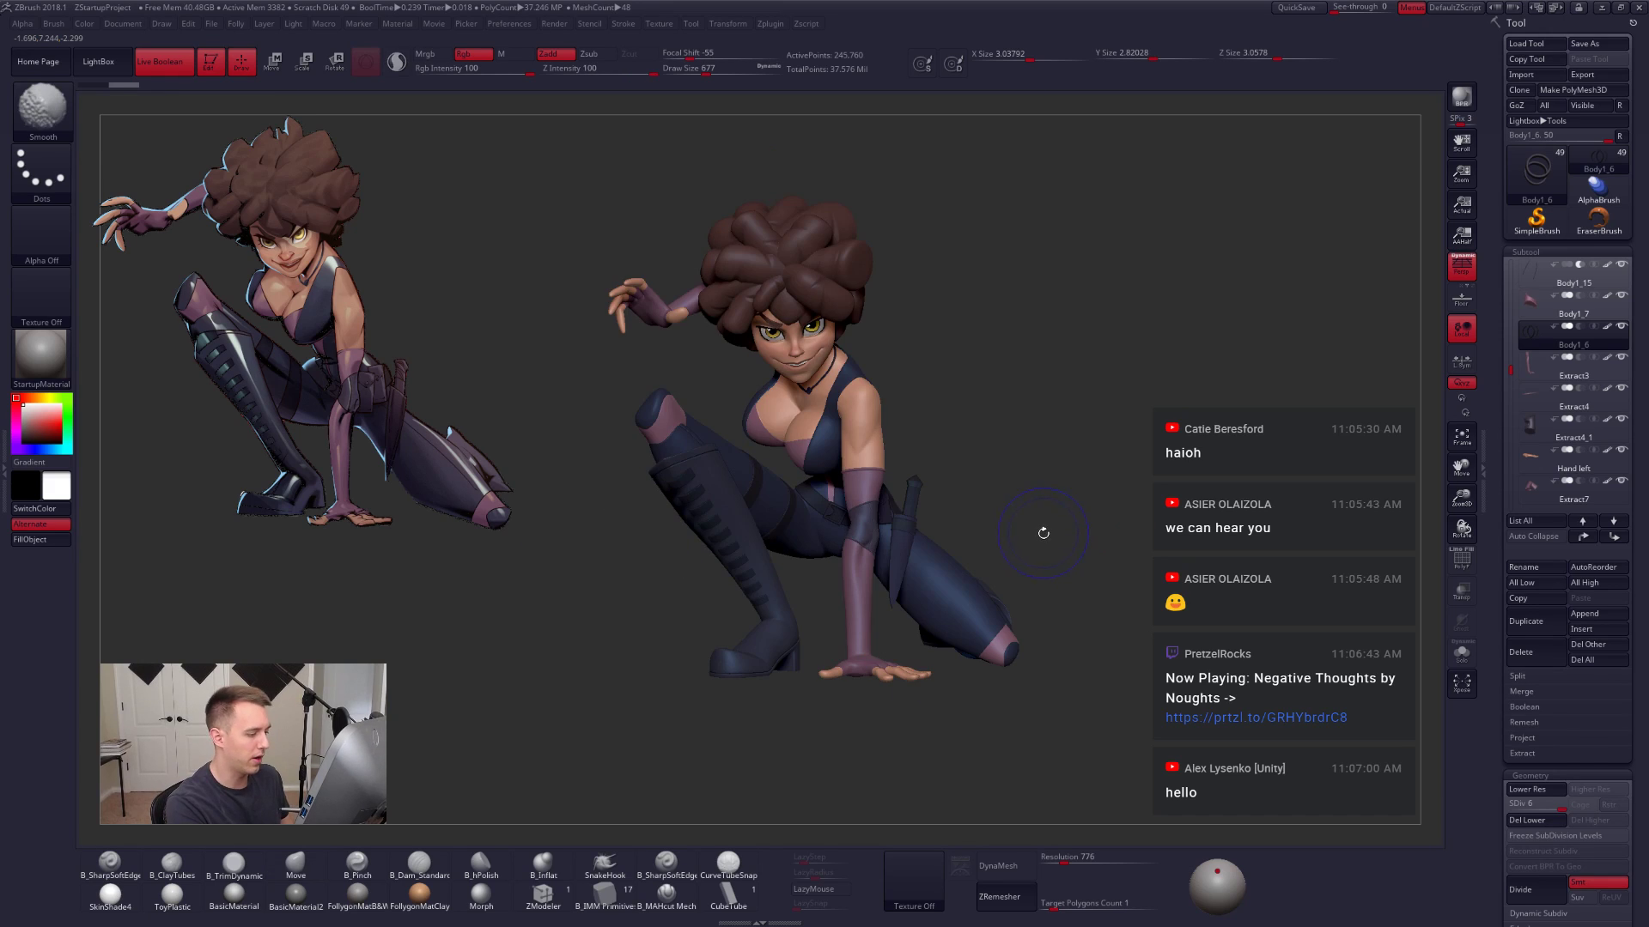
Step: Make the figure's dark blue bodysuit subtool, Body1_11, the active subtool
key(ctrl+shift)
ctrl+shift+right_click(1047, 456)
drag(1104, 405, 1098, 449)
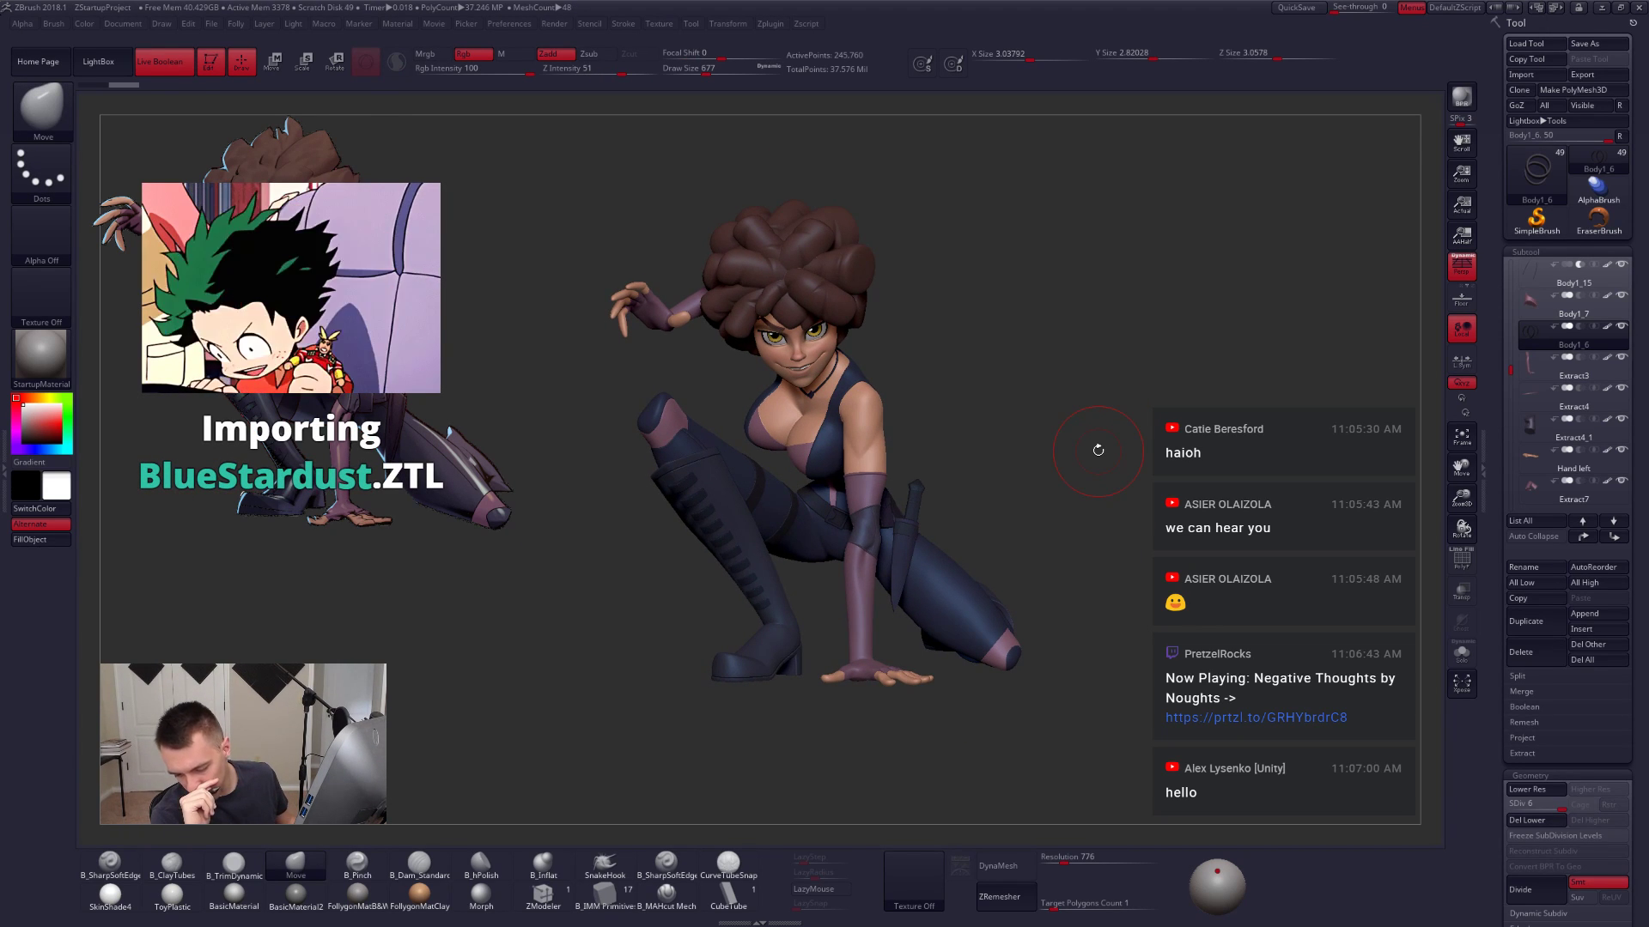
drag(1098, 450, 1126, 516)
ctrl+shift+right_click(1124, 506)
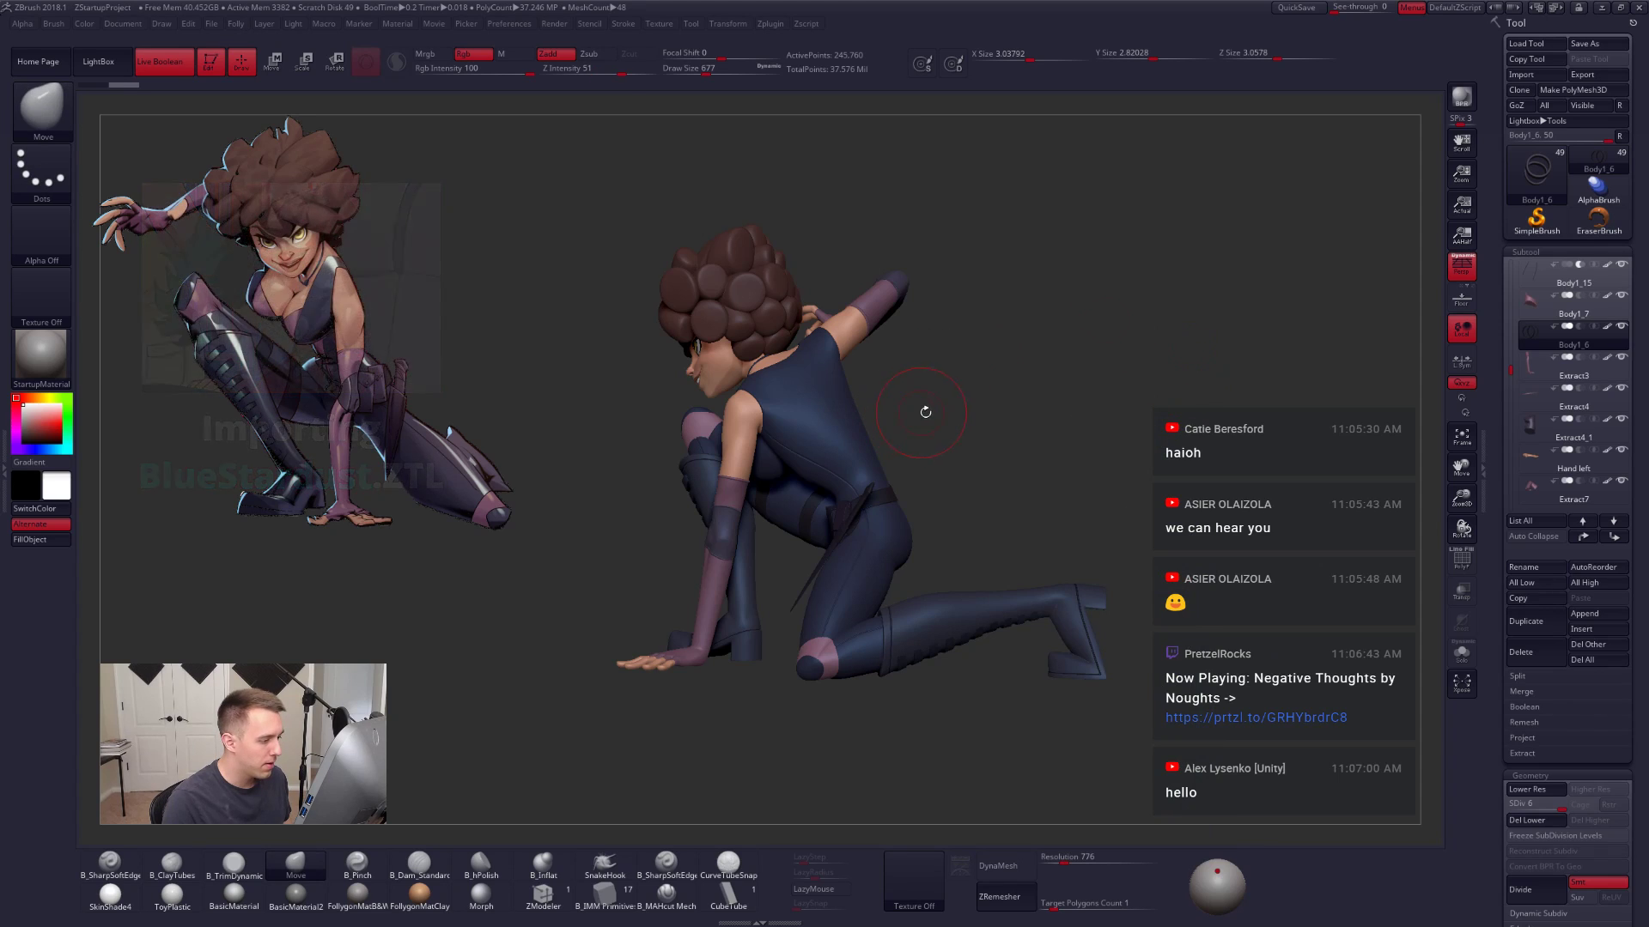
alt+drag(959, 416, 1016, 349)
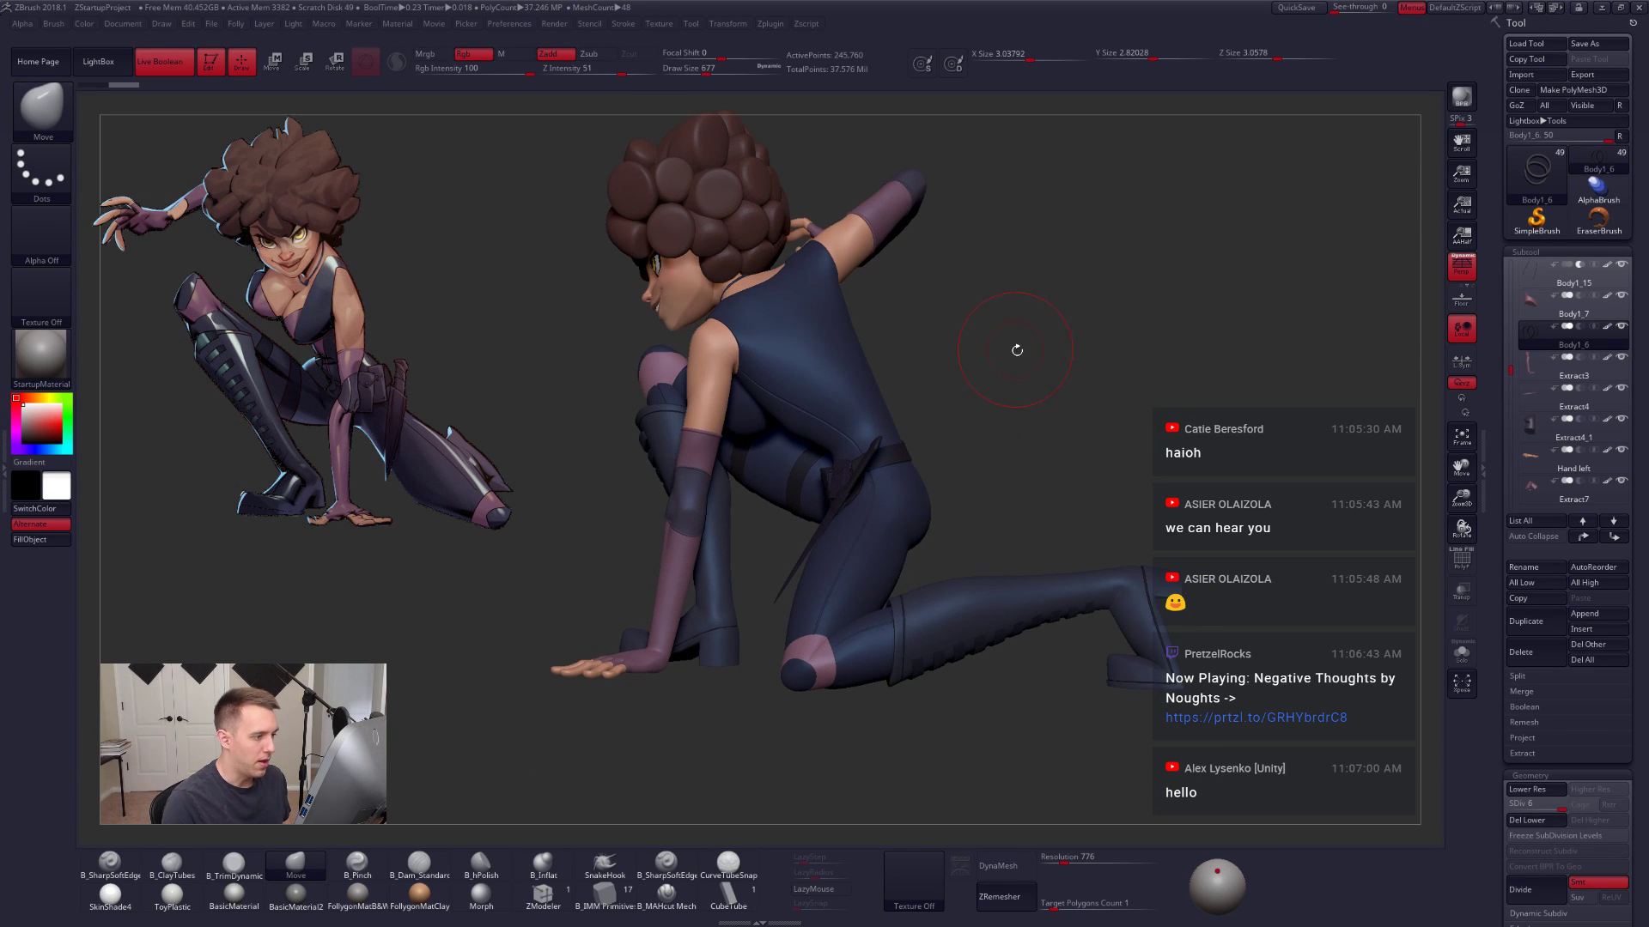
alt+click(872, 358)
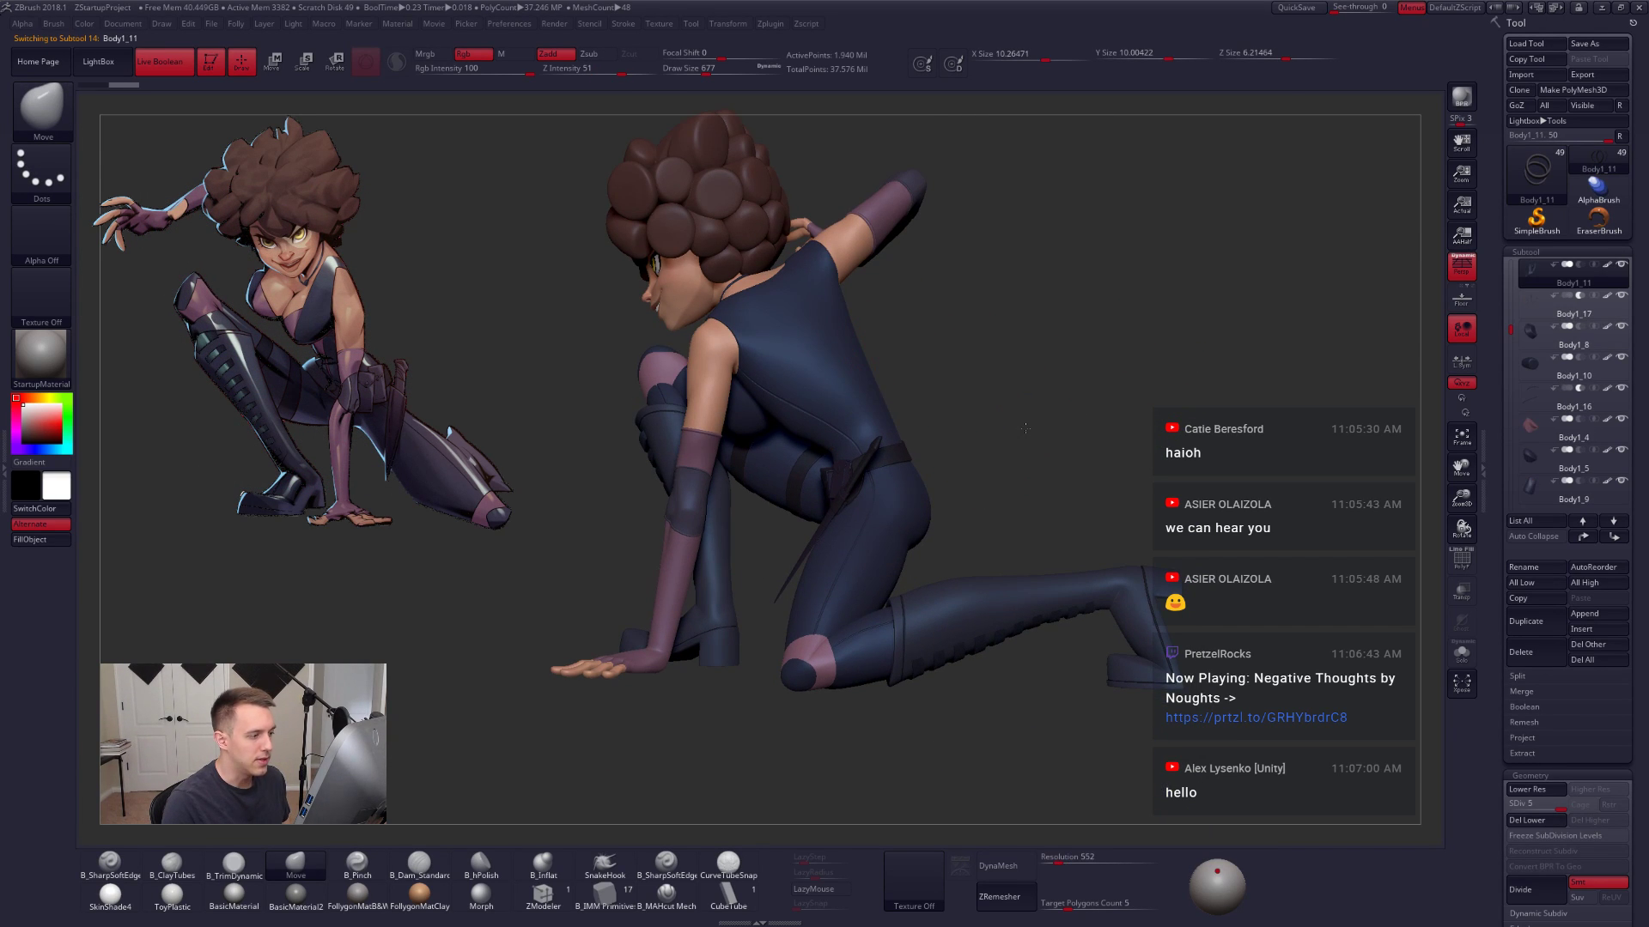
Step: Examine the crouching figure's pose and silhouette from the side and from behind
mouse_move(996, 414)
mouse_down()
mouse_move(1009, 443)
mouse_move(915, 446)
mouse_up()
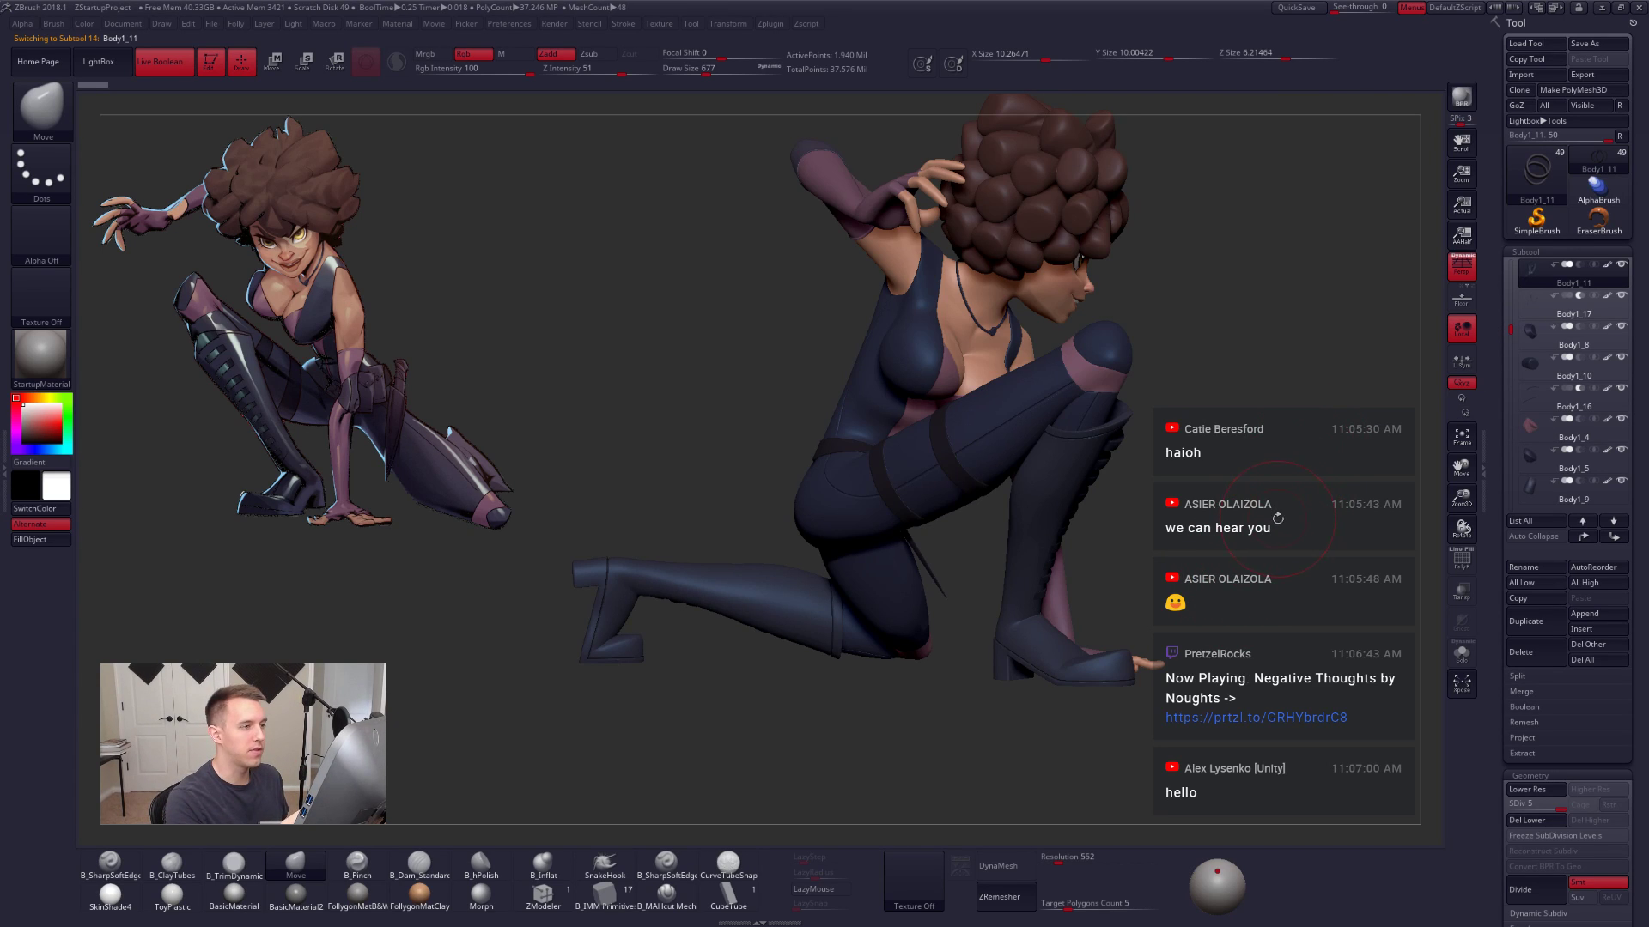
drag(1277, 518, 1135, 599)
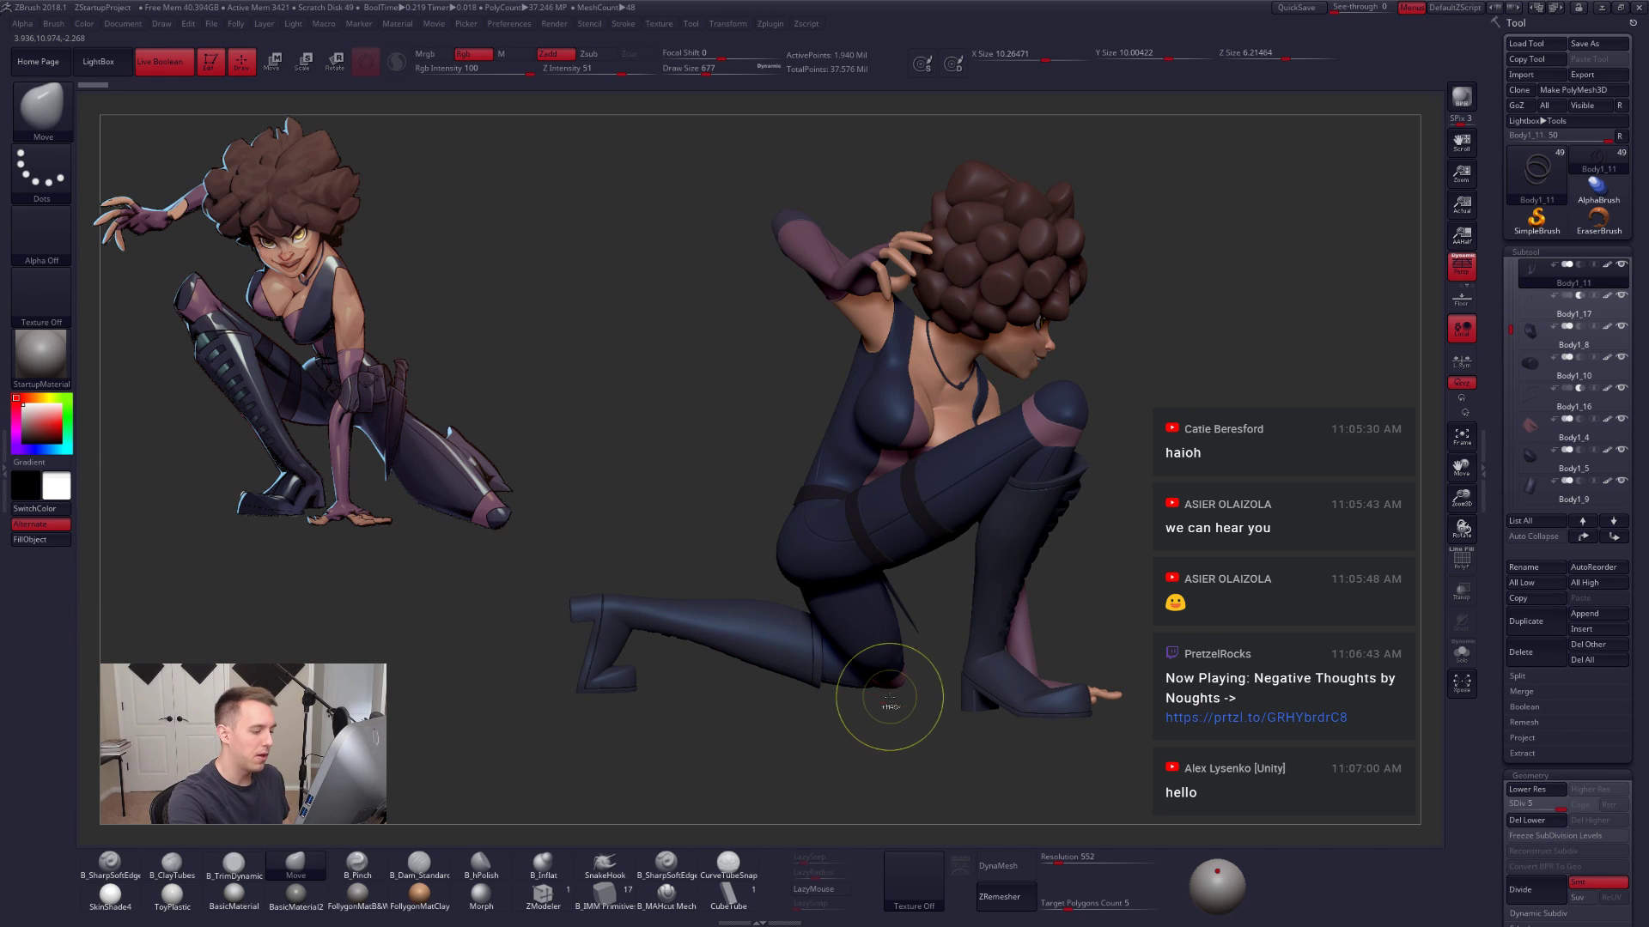
mouse_move(889, 696)
ctrl+mouse_down()
mouse_move(783, 567)
mouse_move(781, 471)
mouse_move(820, 394)
mouse_move(910, 294)
mouse_move(1056, 258)
mouse_move(1262, 318)
mouse_move(1318, 361)
mouse_move(961, 618)
mouse_move(850, 619)
mouse_move(788, 550)
ctrl+mouse_up()
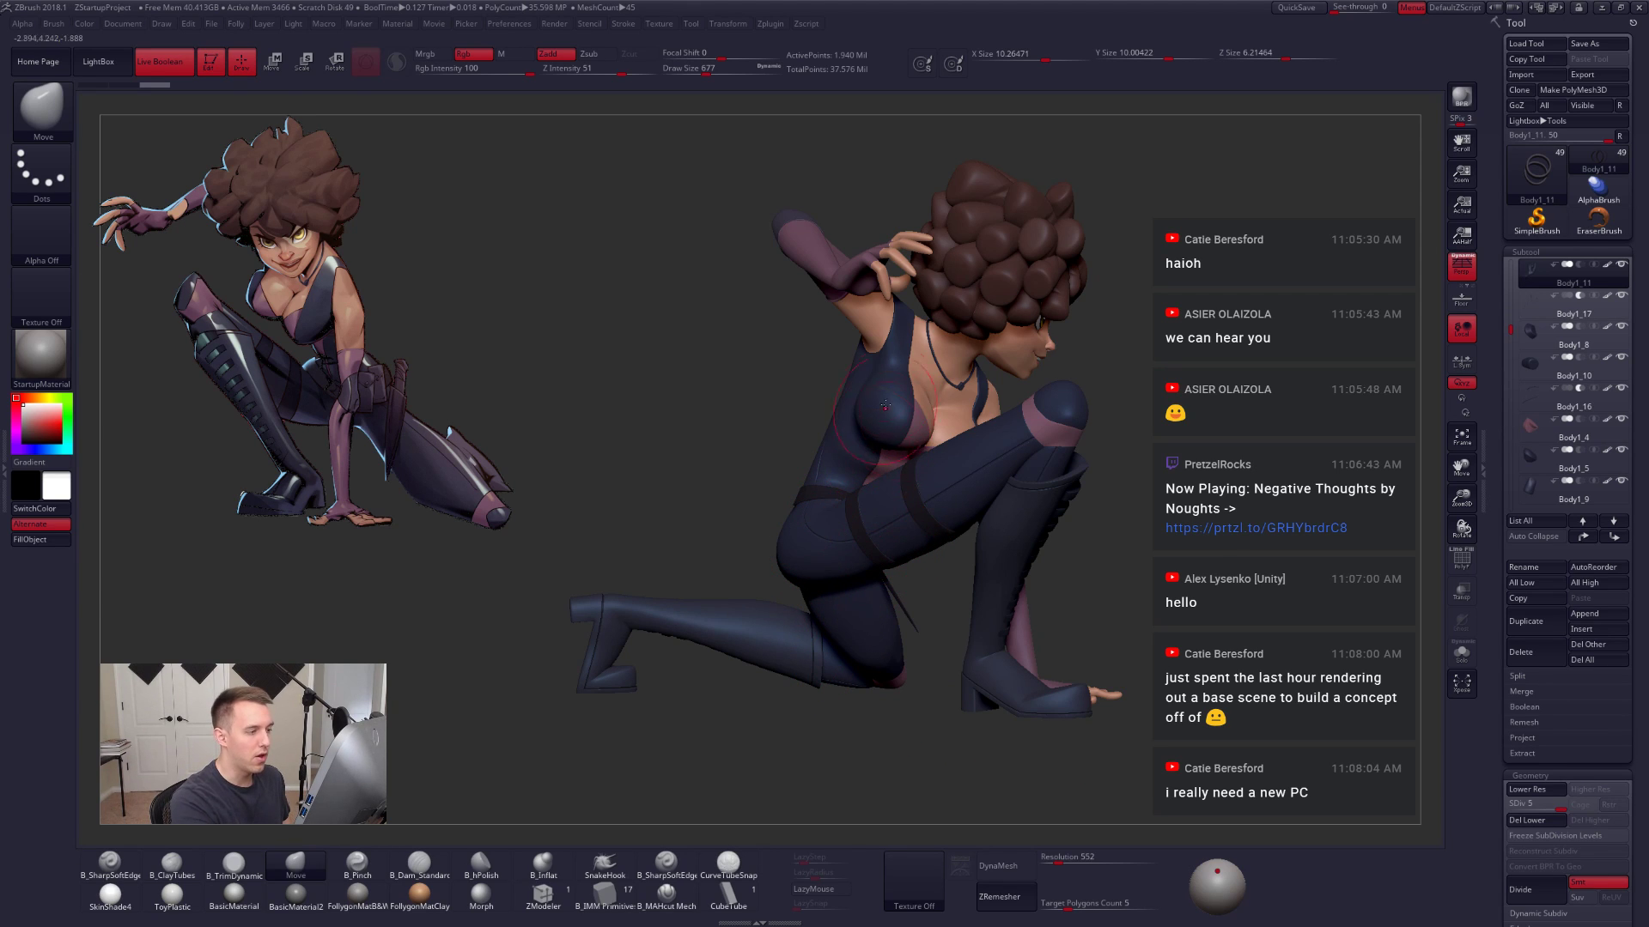
key(ctrl)
mouse_move(874, 333)
ctrl+mouse_down()
mouse_move(816, 403)
mouse_move(777, 532)
mouse_move(859, 571)
mouse_move(1026, 500)
mouse_move(1147, 419)
mouse_move(1104, 531)
ctrl+mouse_up()
drag(1018, 641, 1119, 632)
right_drag(1118, 632, 1106, 629)
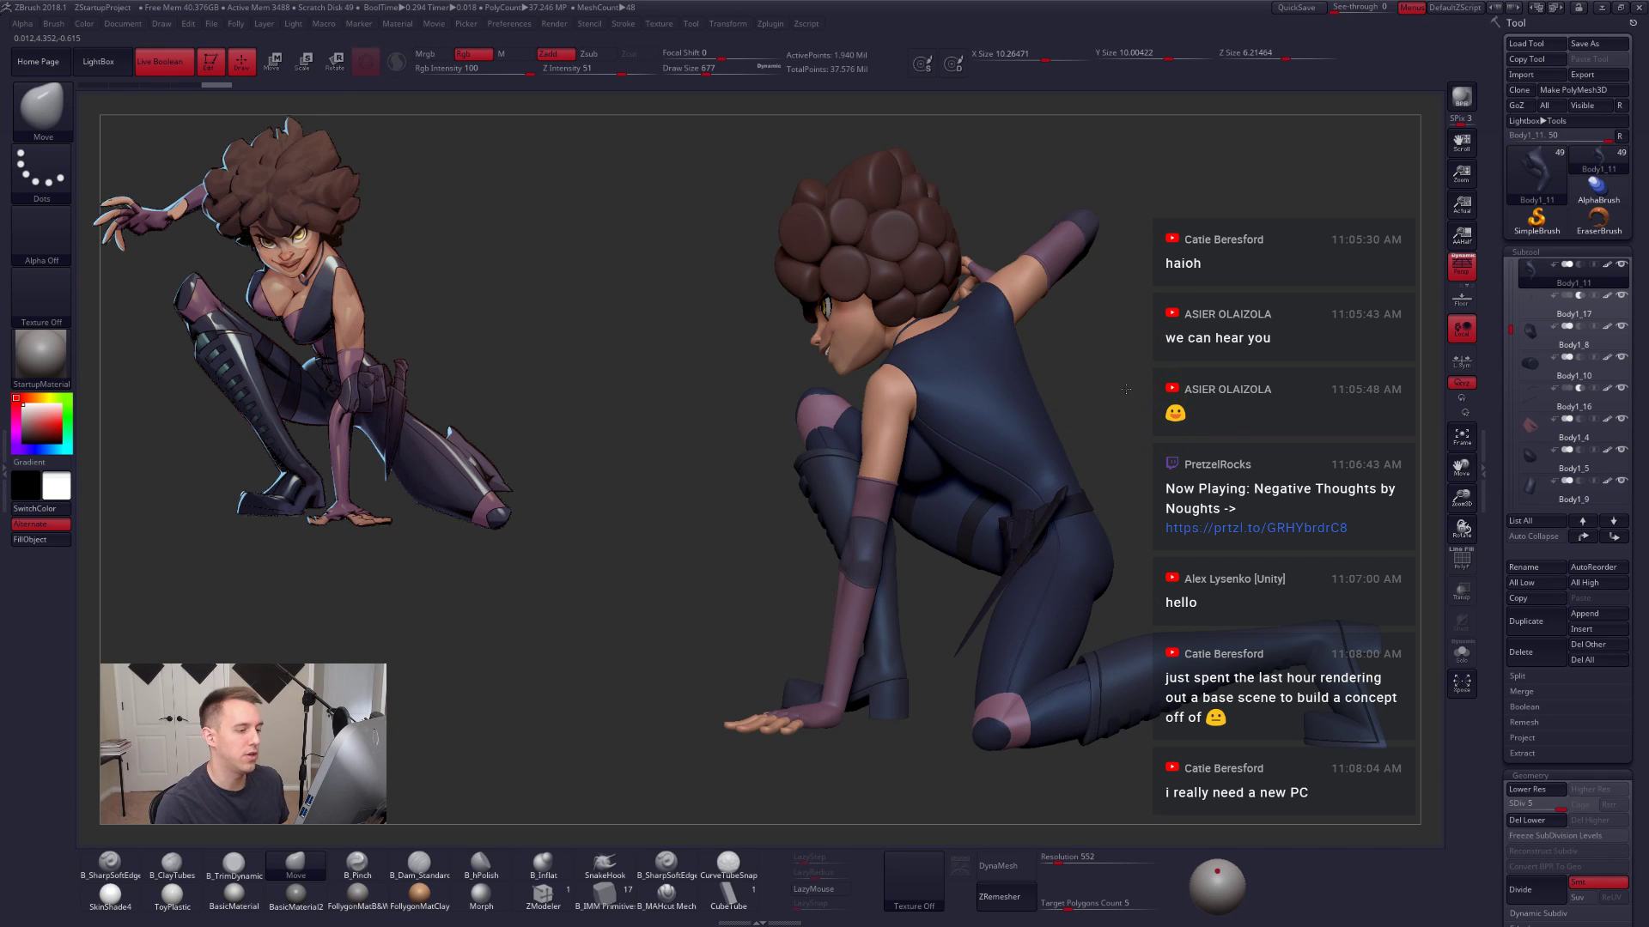
drag(1149, 389, 1092, 377)
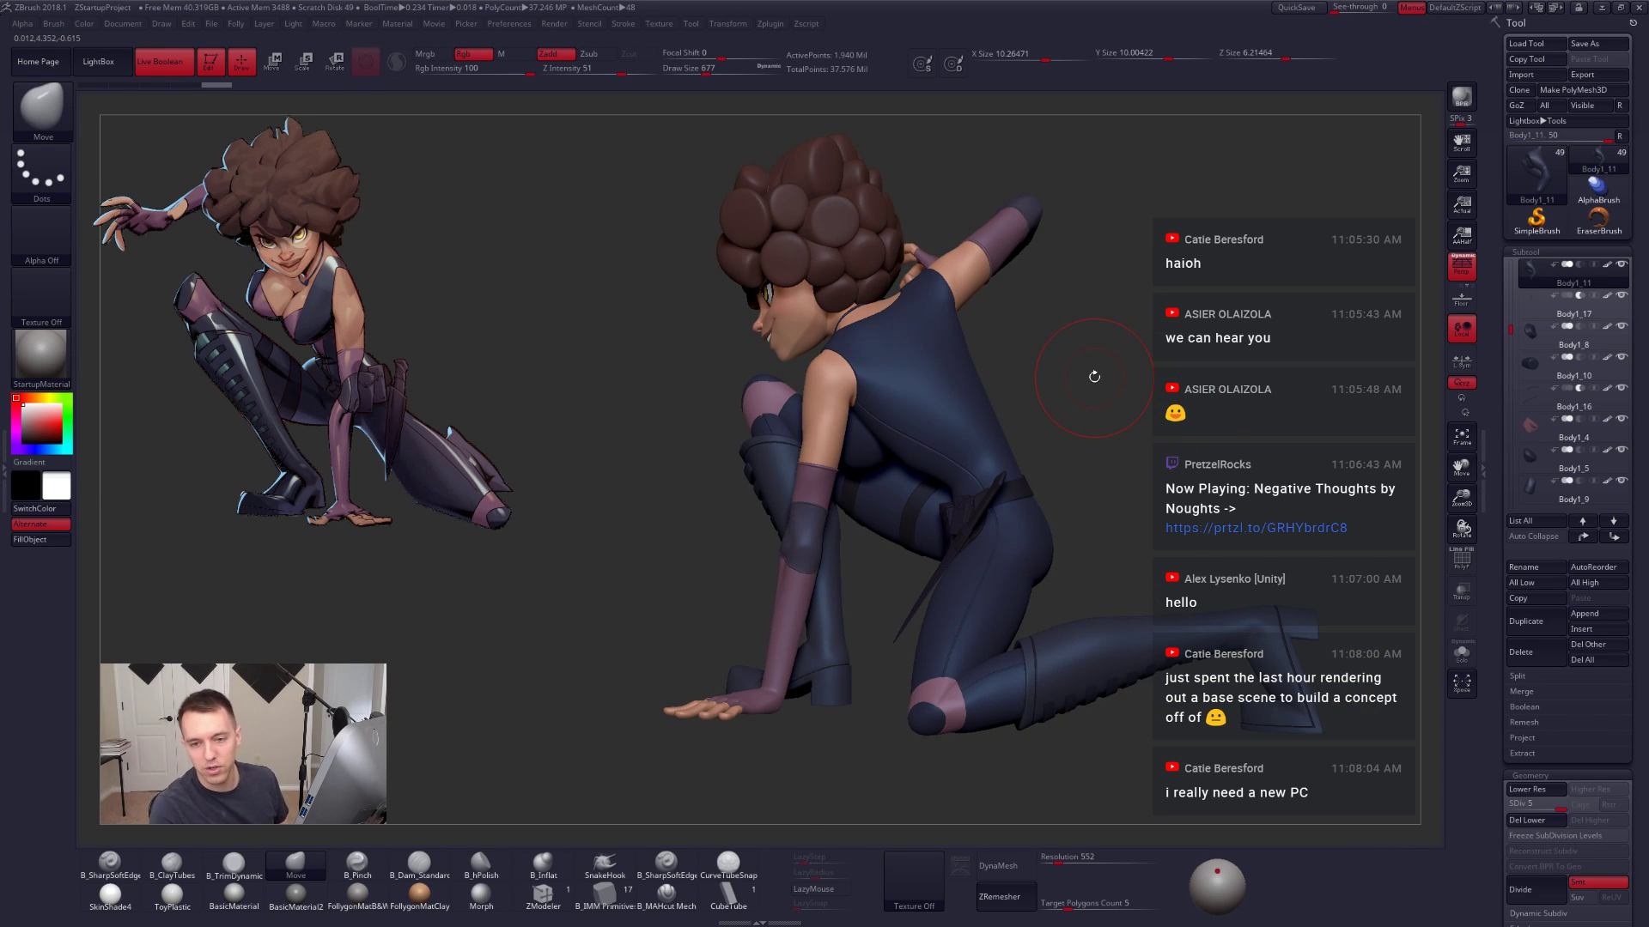
key(XF86AudioLowerVolume)
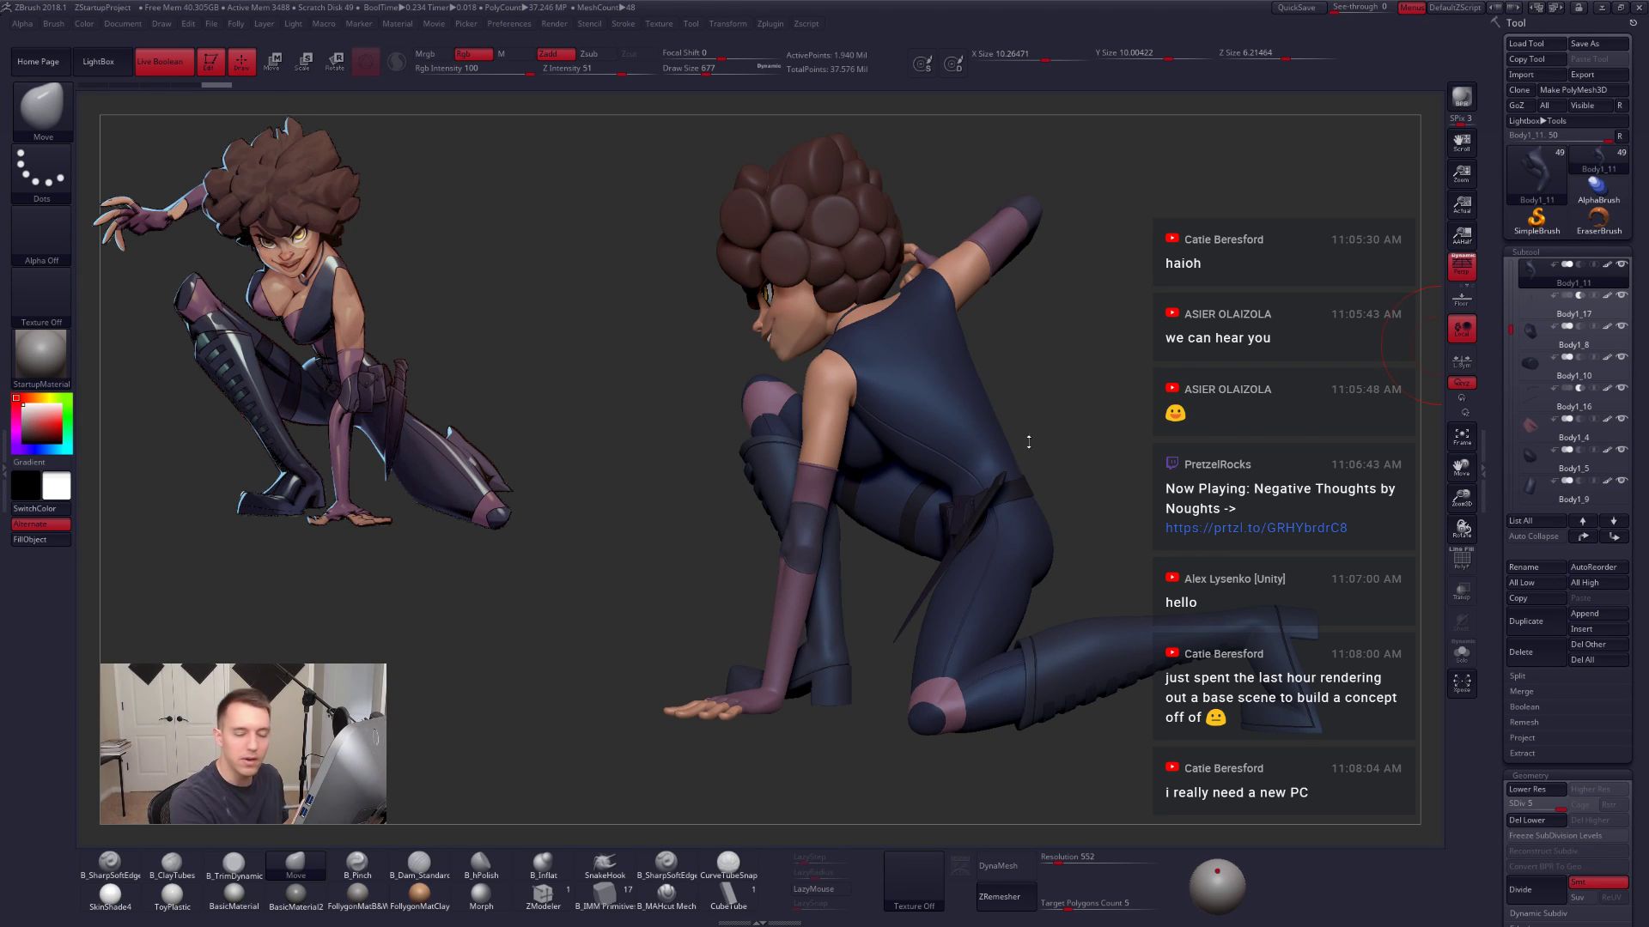
Step: Set the Move brush's draw size to 519
key(shift)
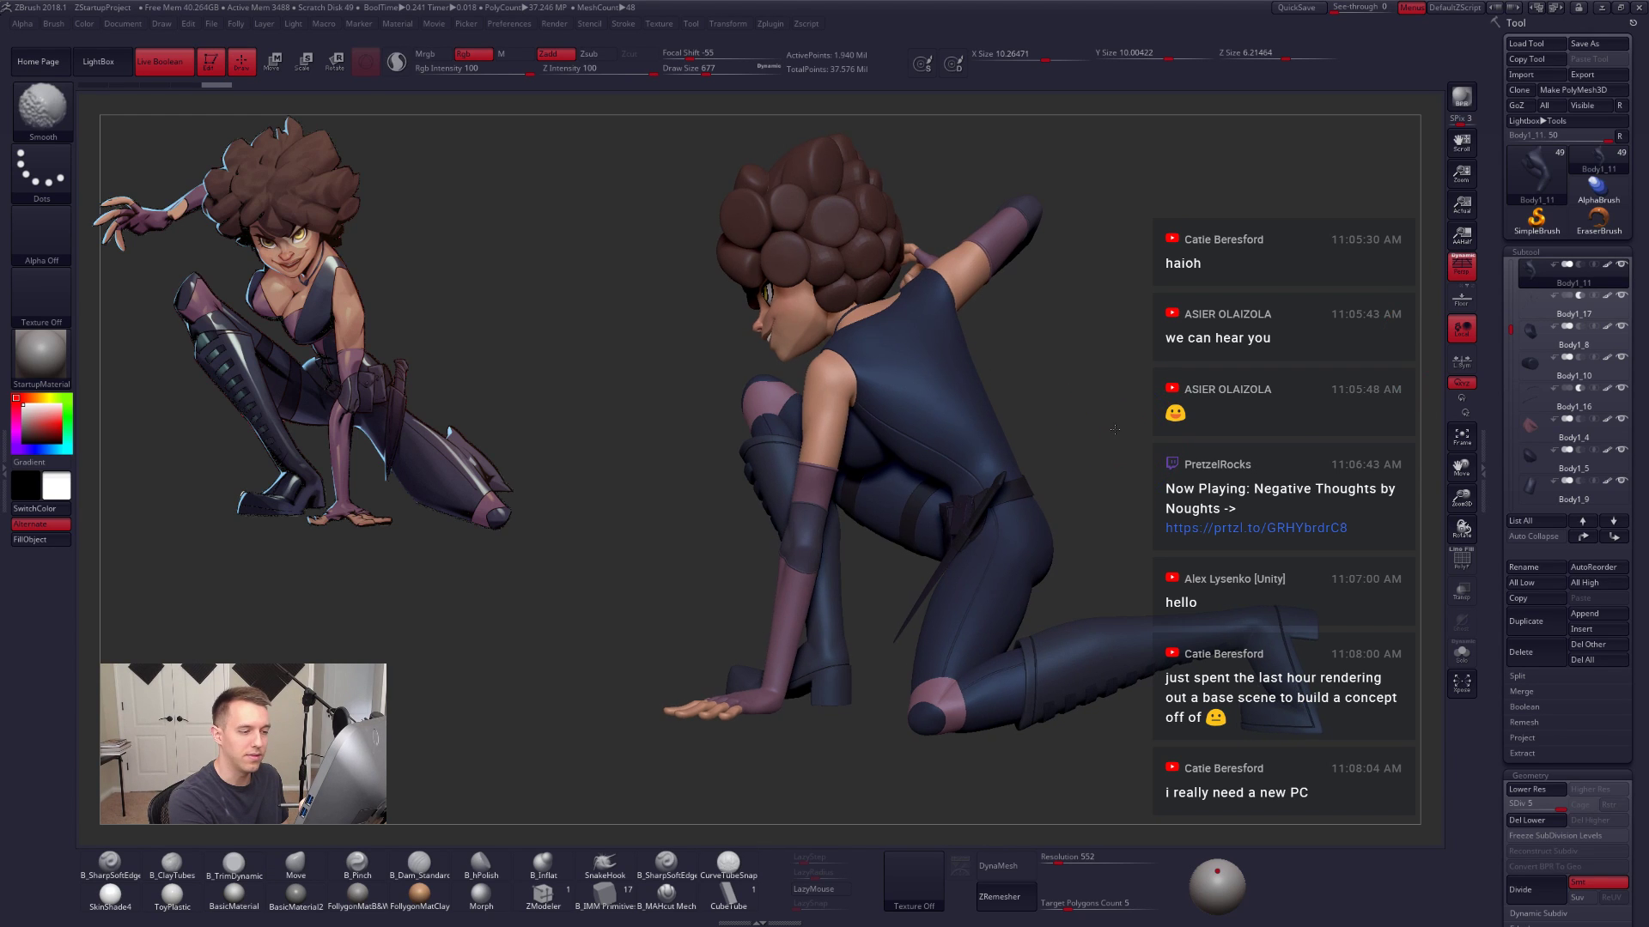
alt+right_drag(1147, 439, 1082, 437)
ctrl+right_click(1085, 416)
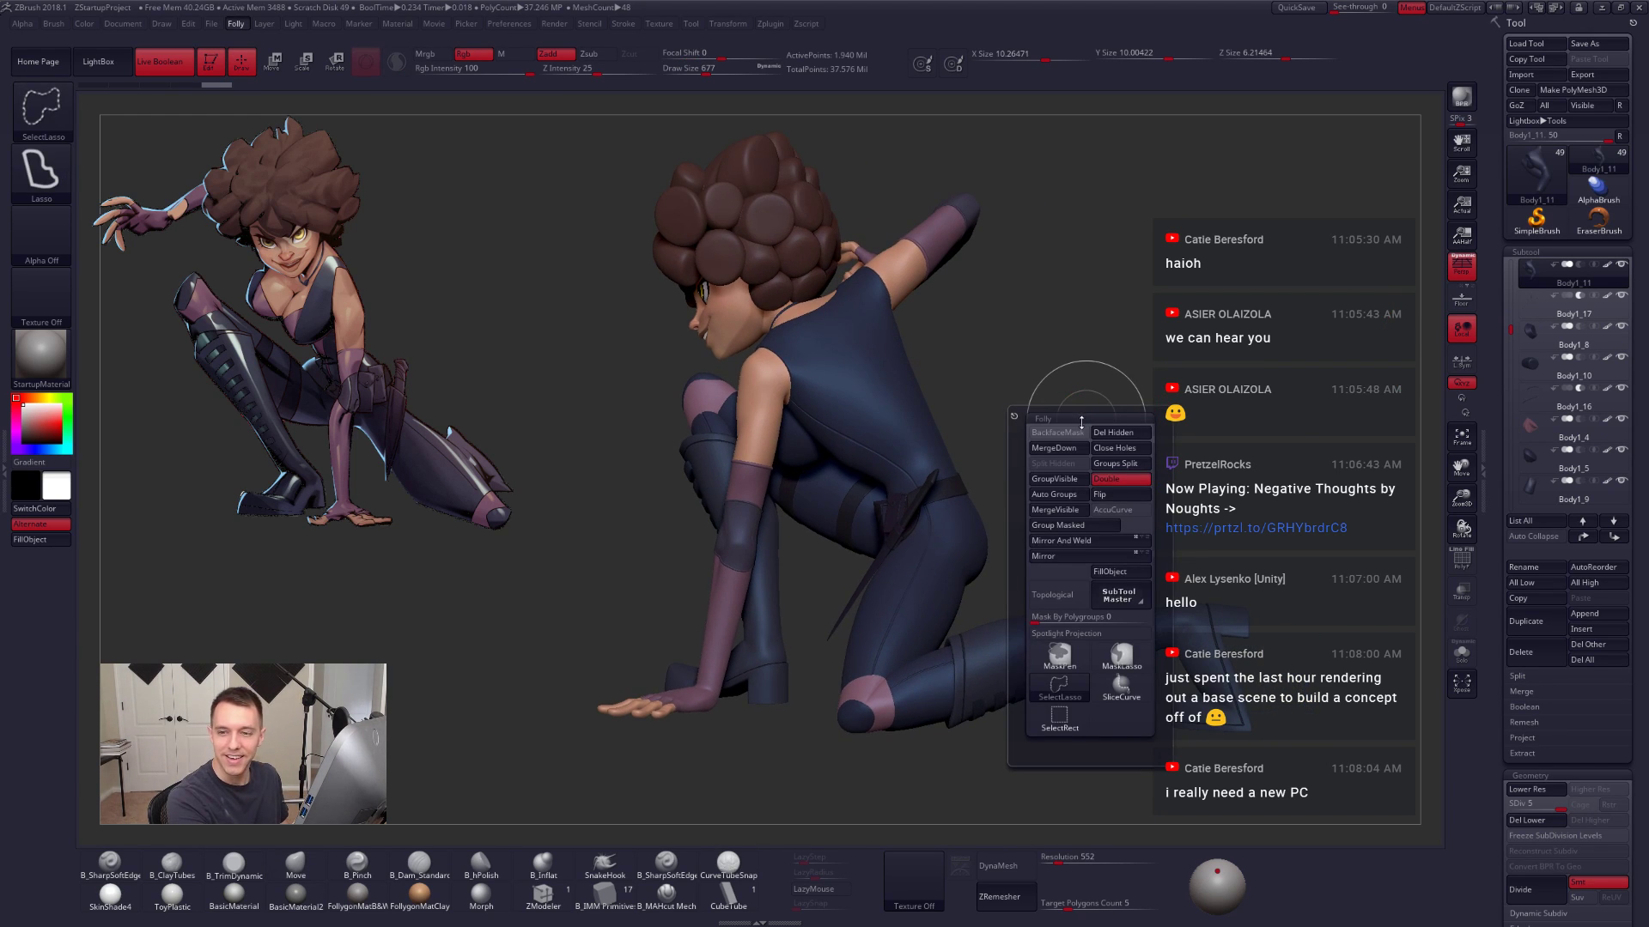
key(space)
drag(1021, 360, 1013, 361)
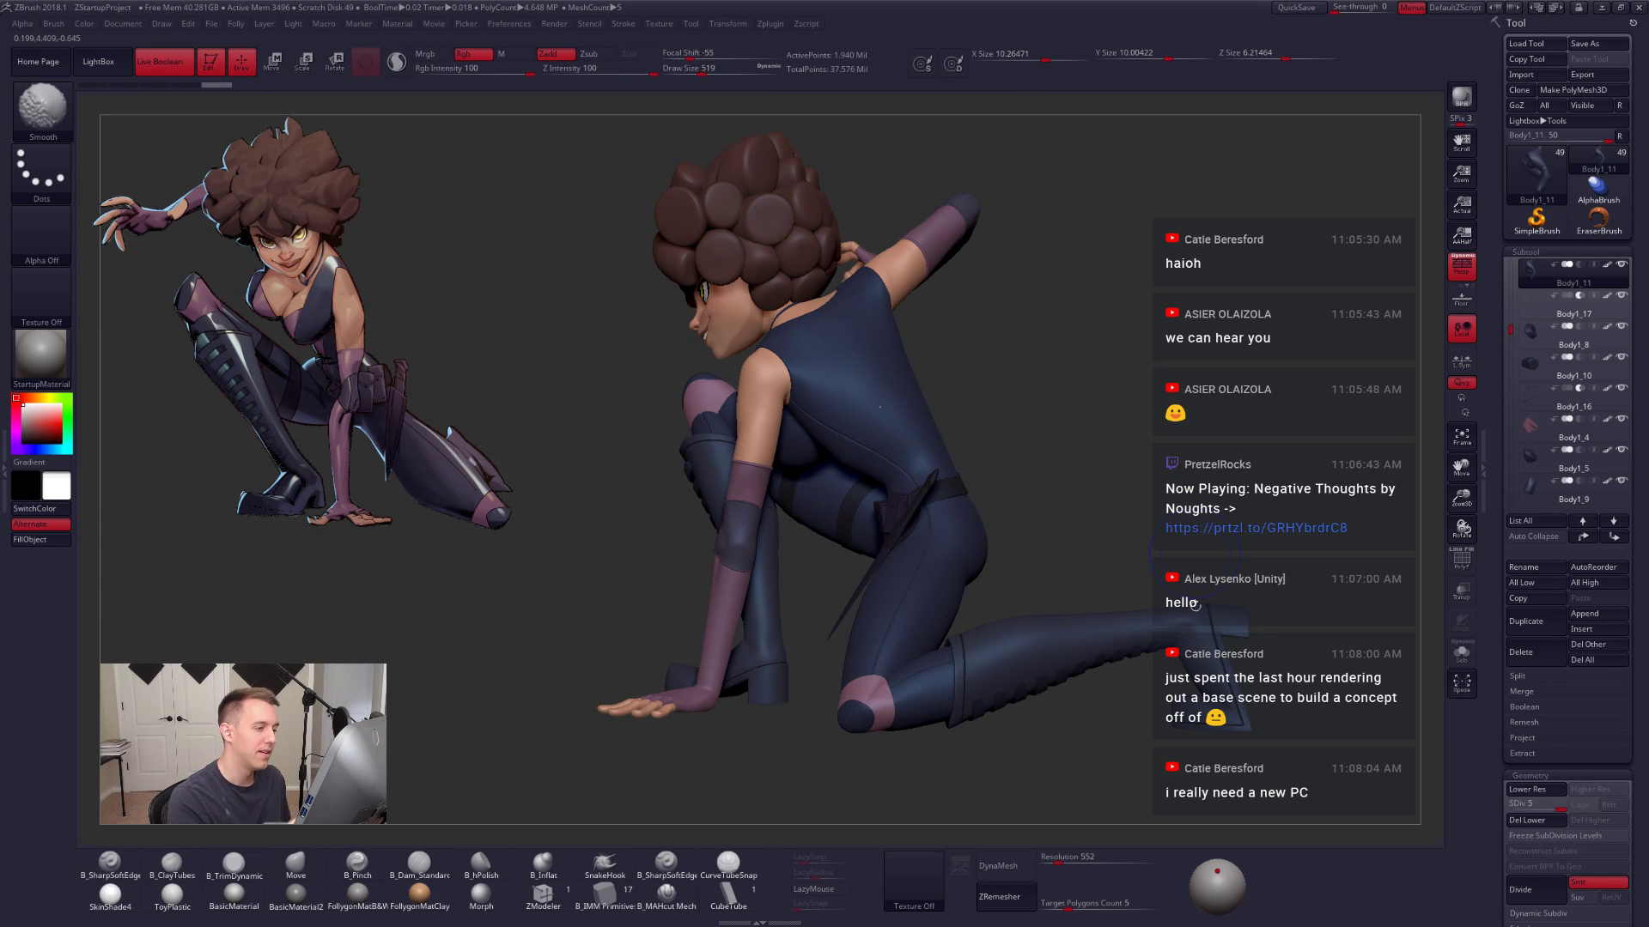
Step: Inspect the bodysuit's wireframe and polygroups, and return to the Move brush
ctrl+drag(896, 414, 1211, 649)
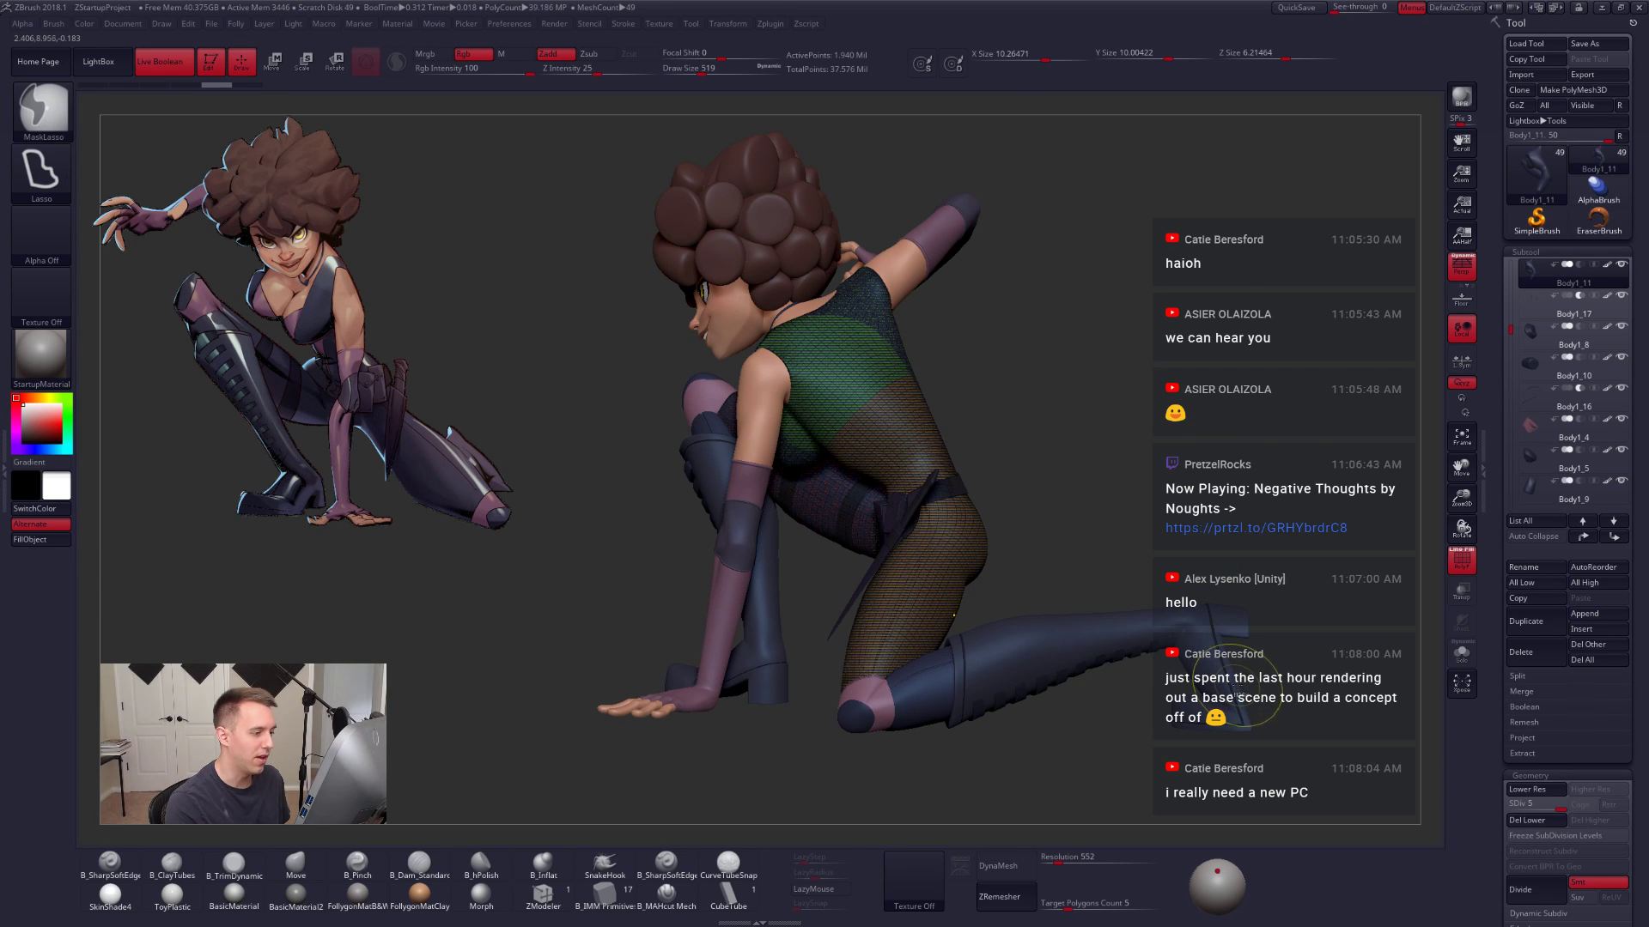
key(ctrl+z)
key(ctrl+z)
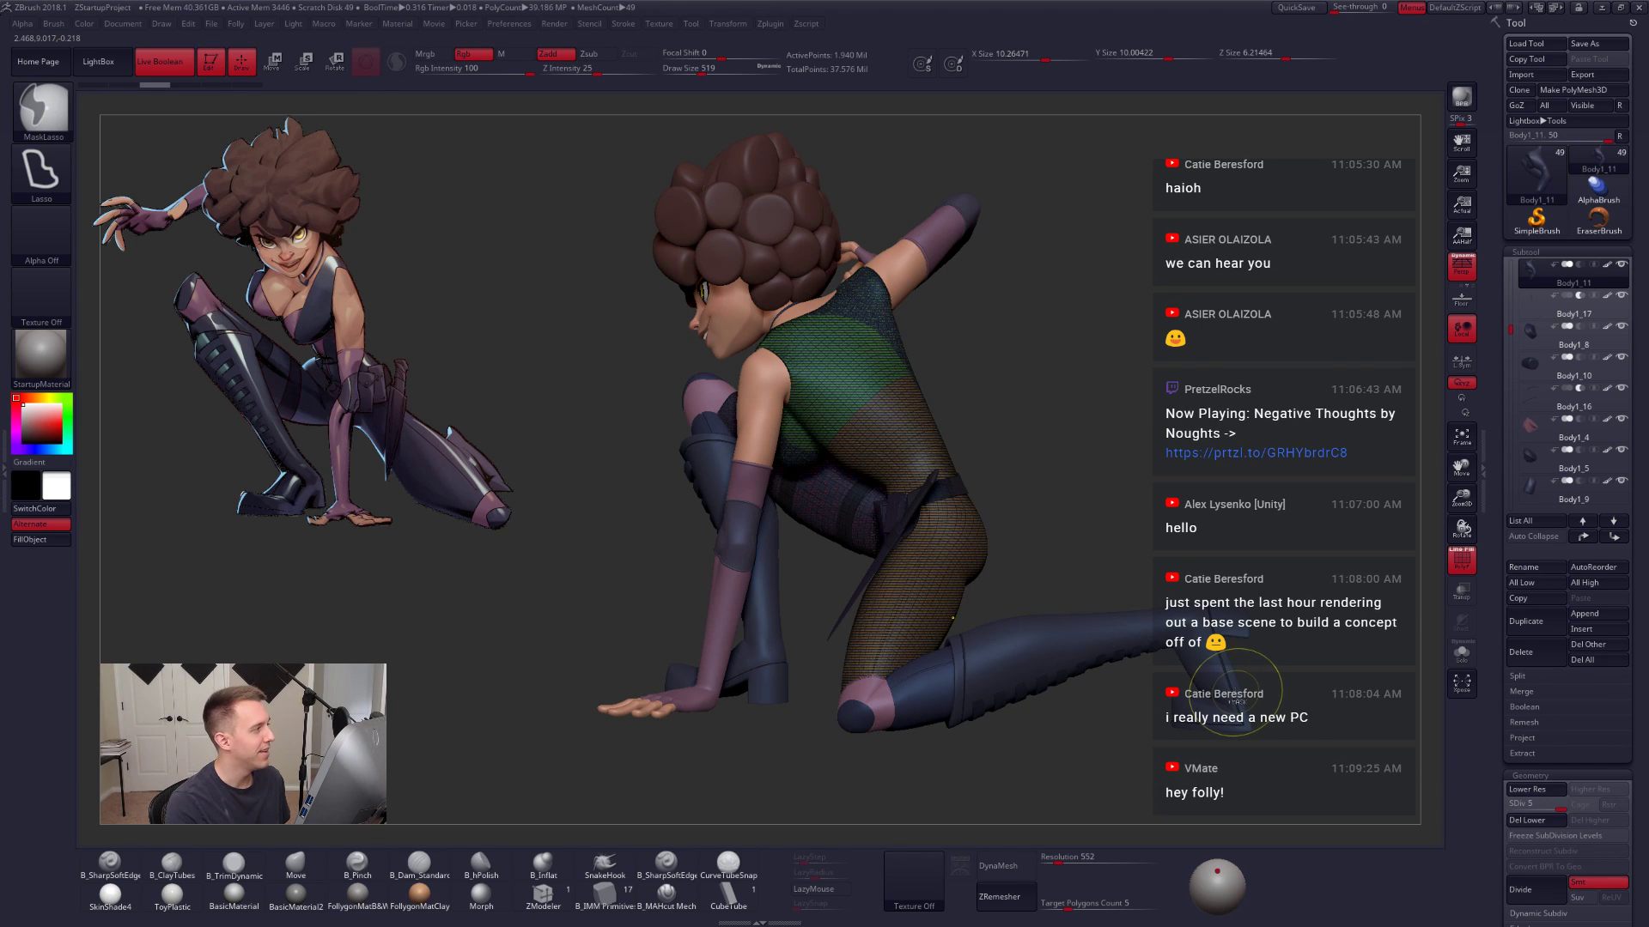
key(ctrl+z)
key(ctrl+z)
ctrl+click(1227, 691)
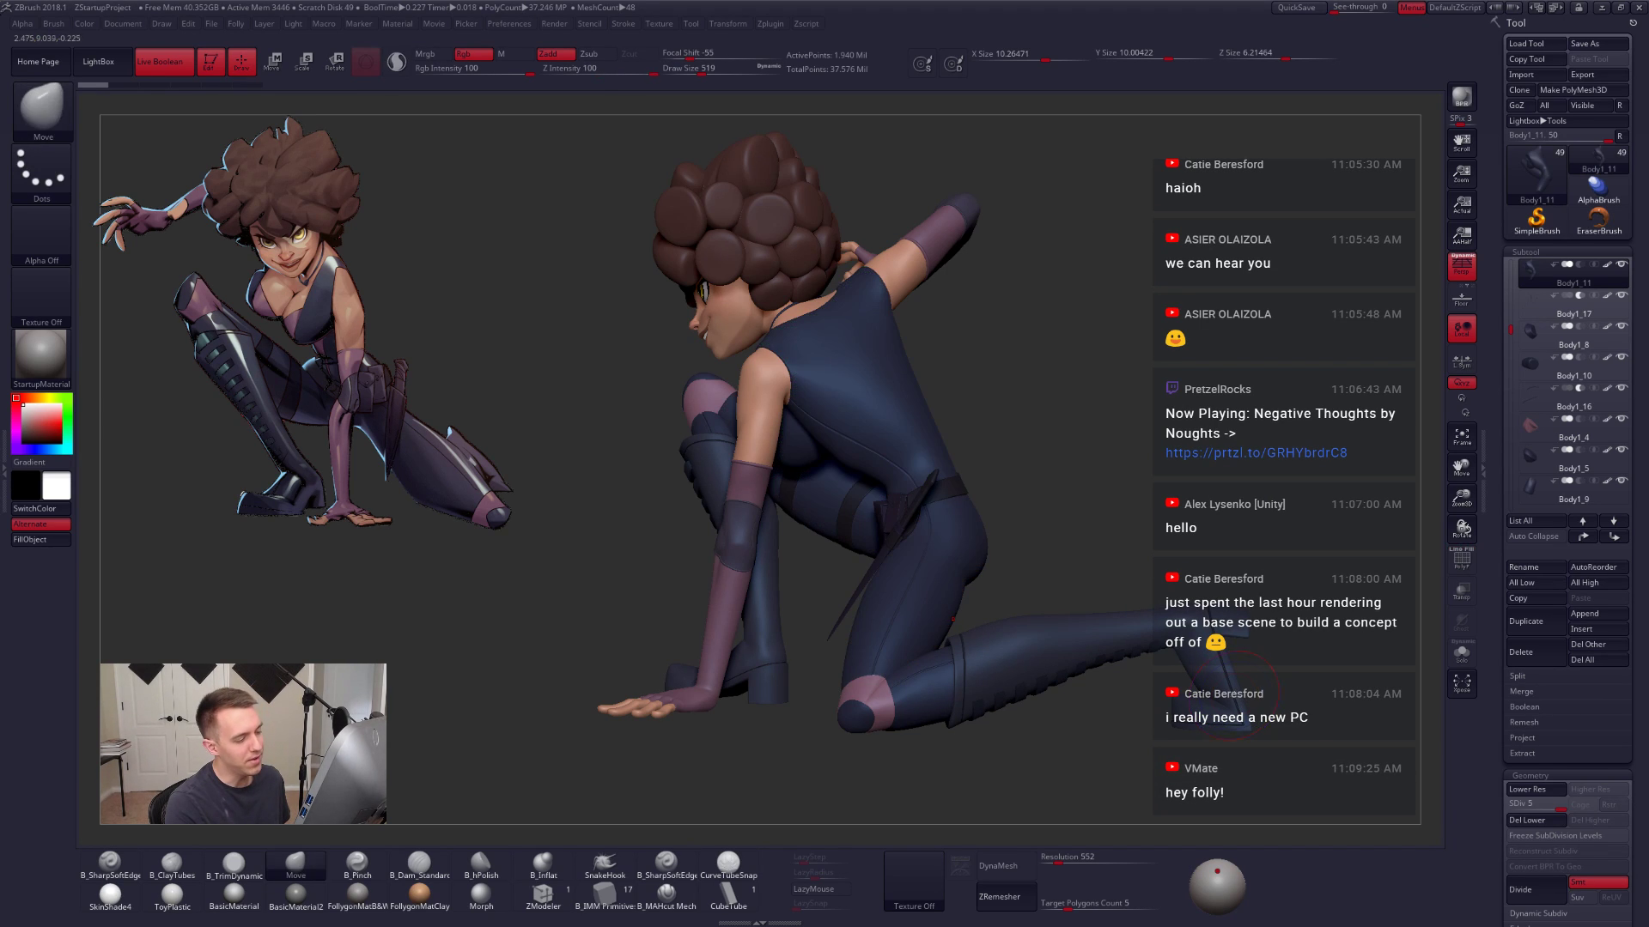
key(b)
key(m)
key(v)
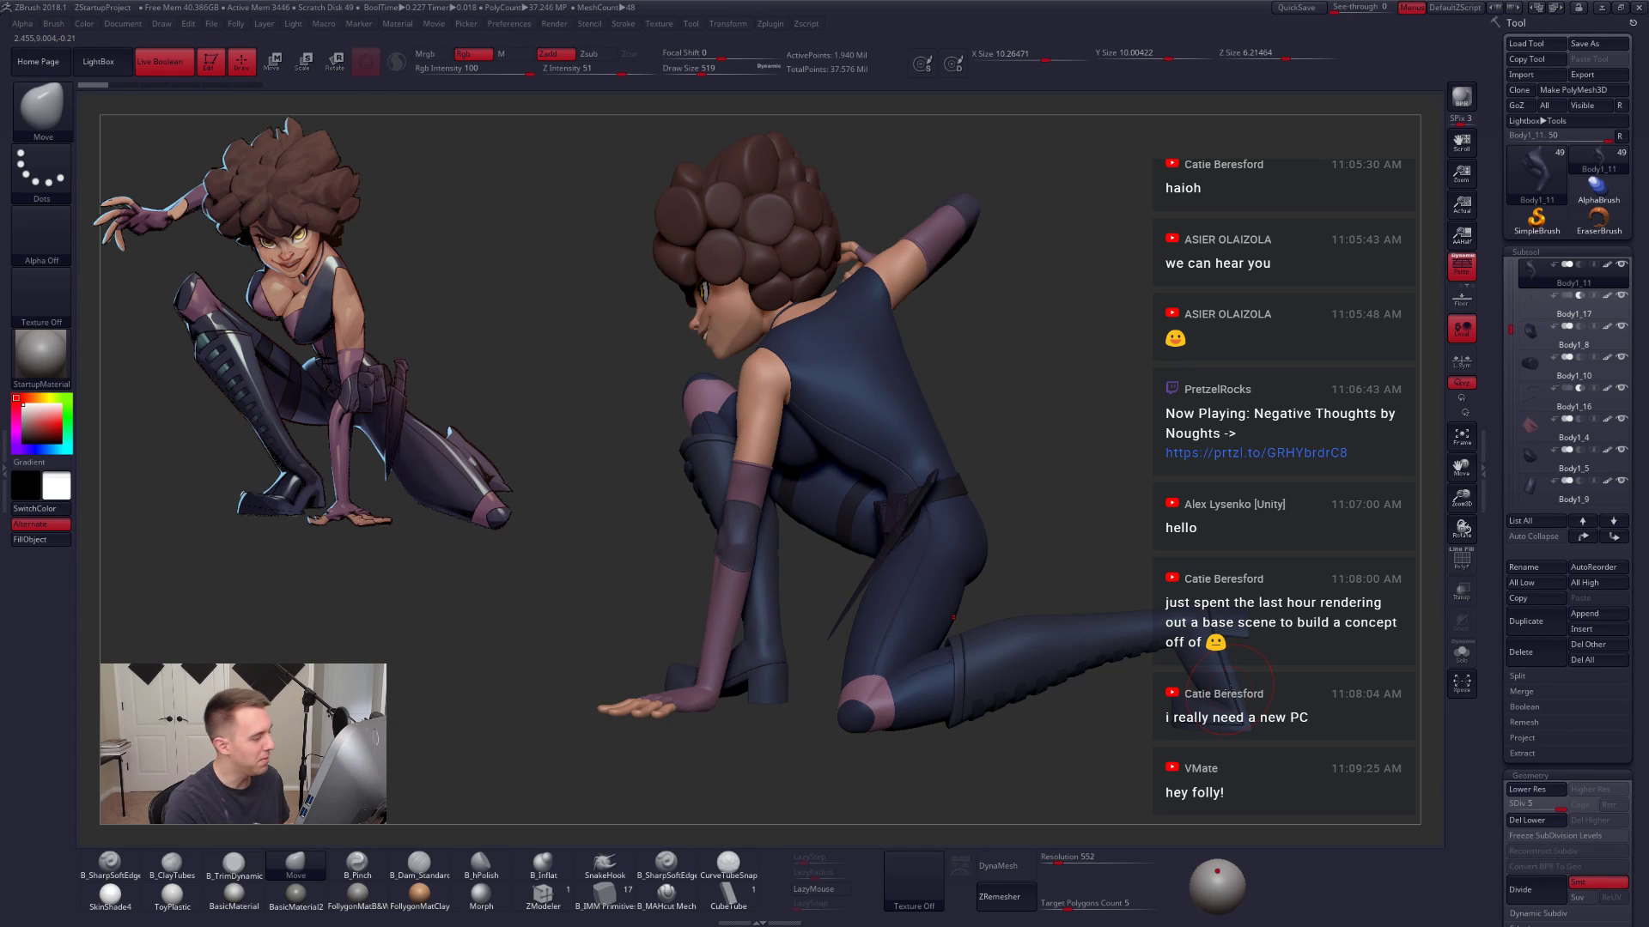
mouse_move(969, 256)
mouse_down()
mouse_move(996, 281)
mouse_move(968, 283)
mouse_up()
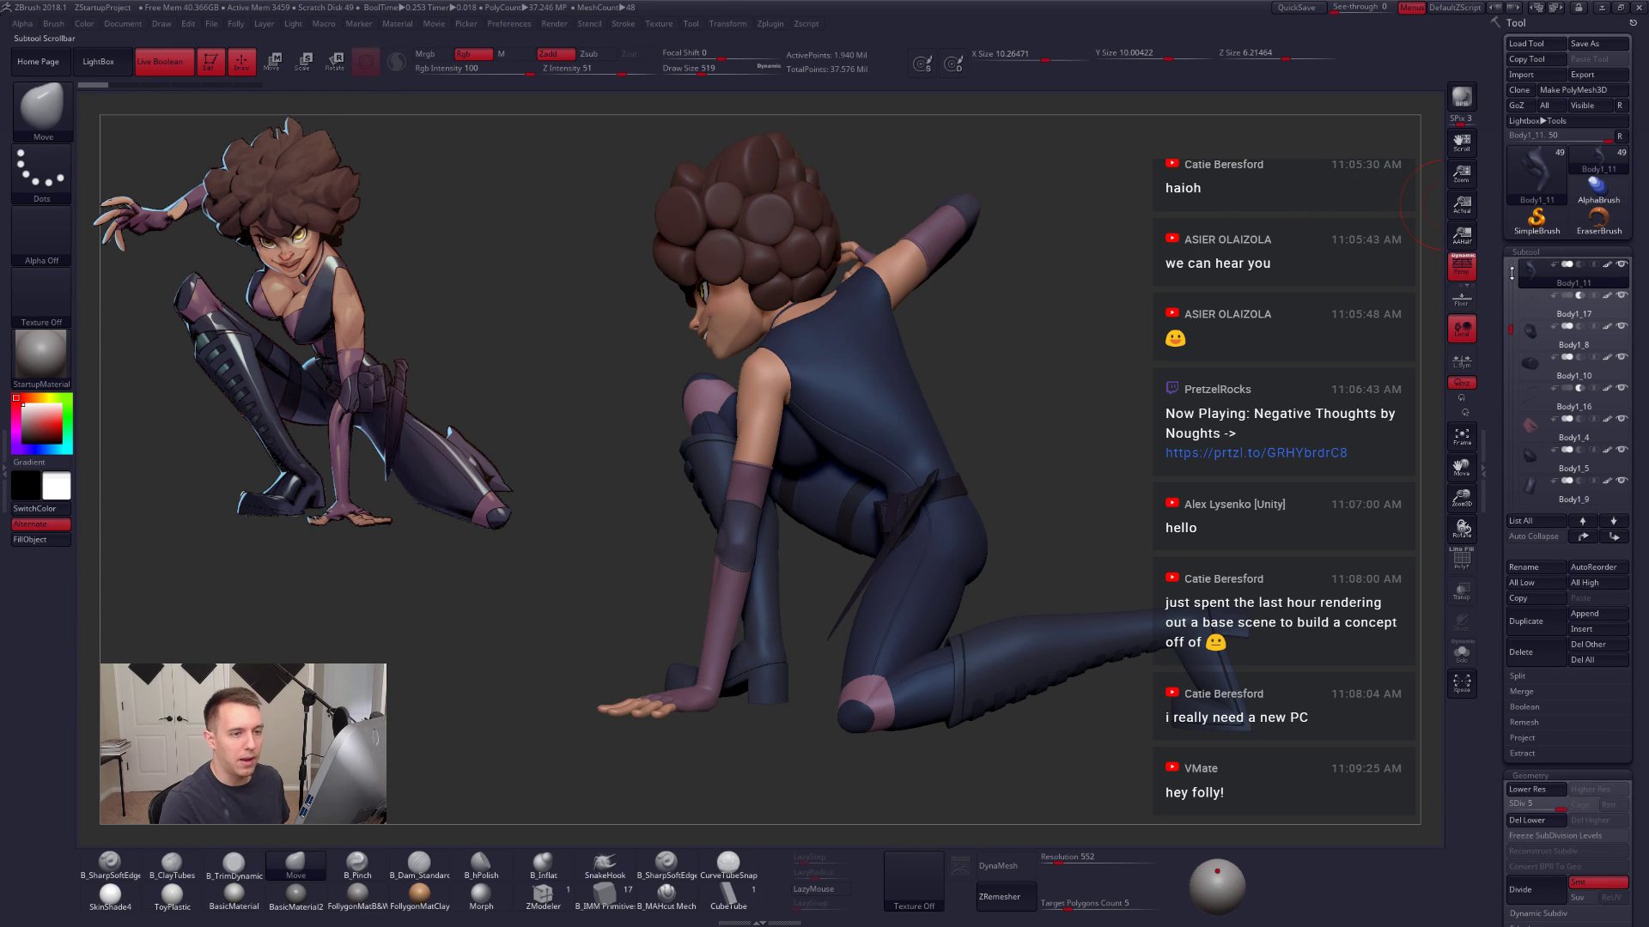
Step: Hide the curly hair subtool so the bald head and the neckline are exposed
drag(1511, 273, 1511, 249)
click(1621, 265)
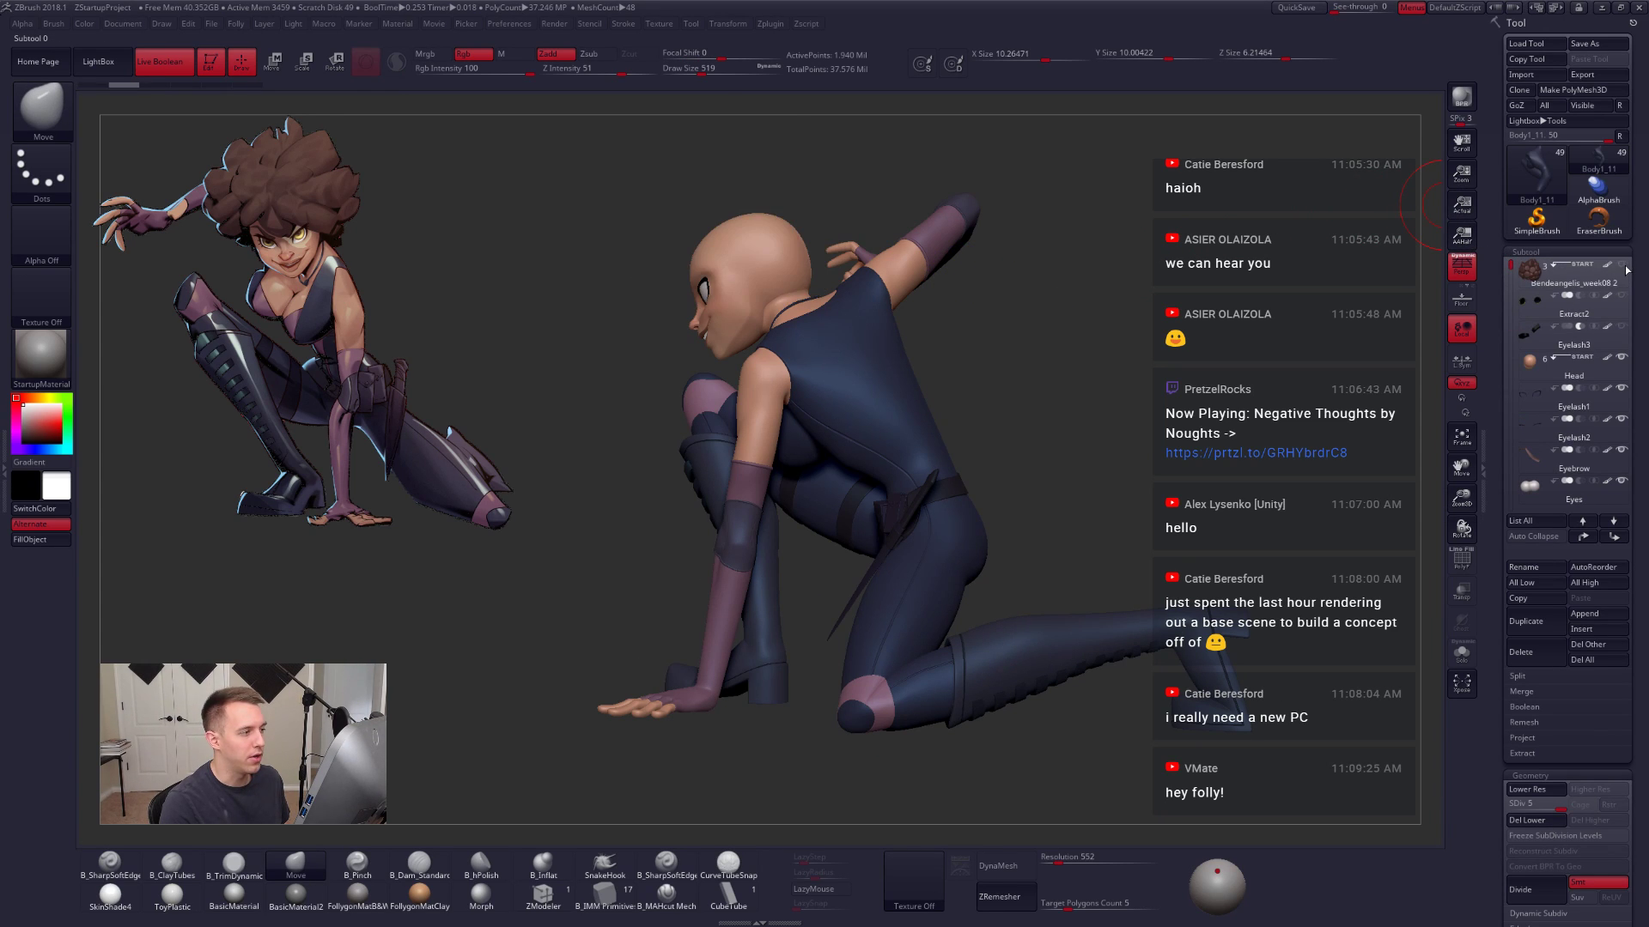
mouse_move(834, 292)
right_down()
mouse_move(1030, 294)
mouse_move(818, 296)
right_up()
drag(818, 295, 867, 301)
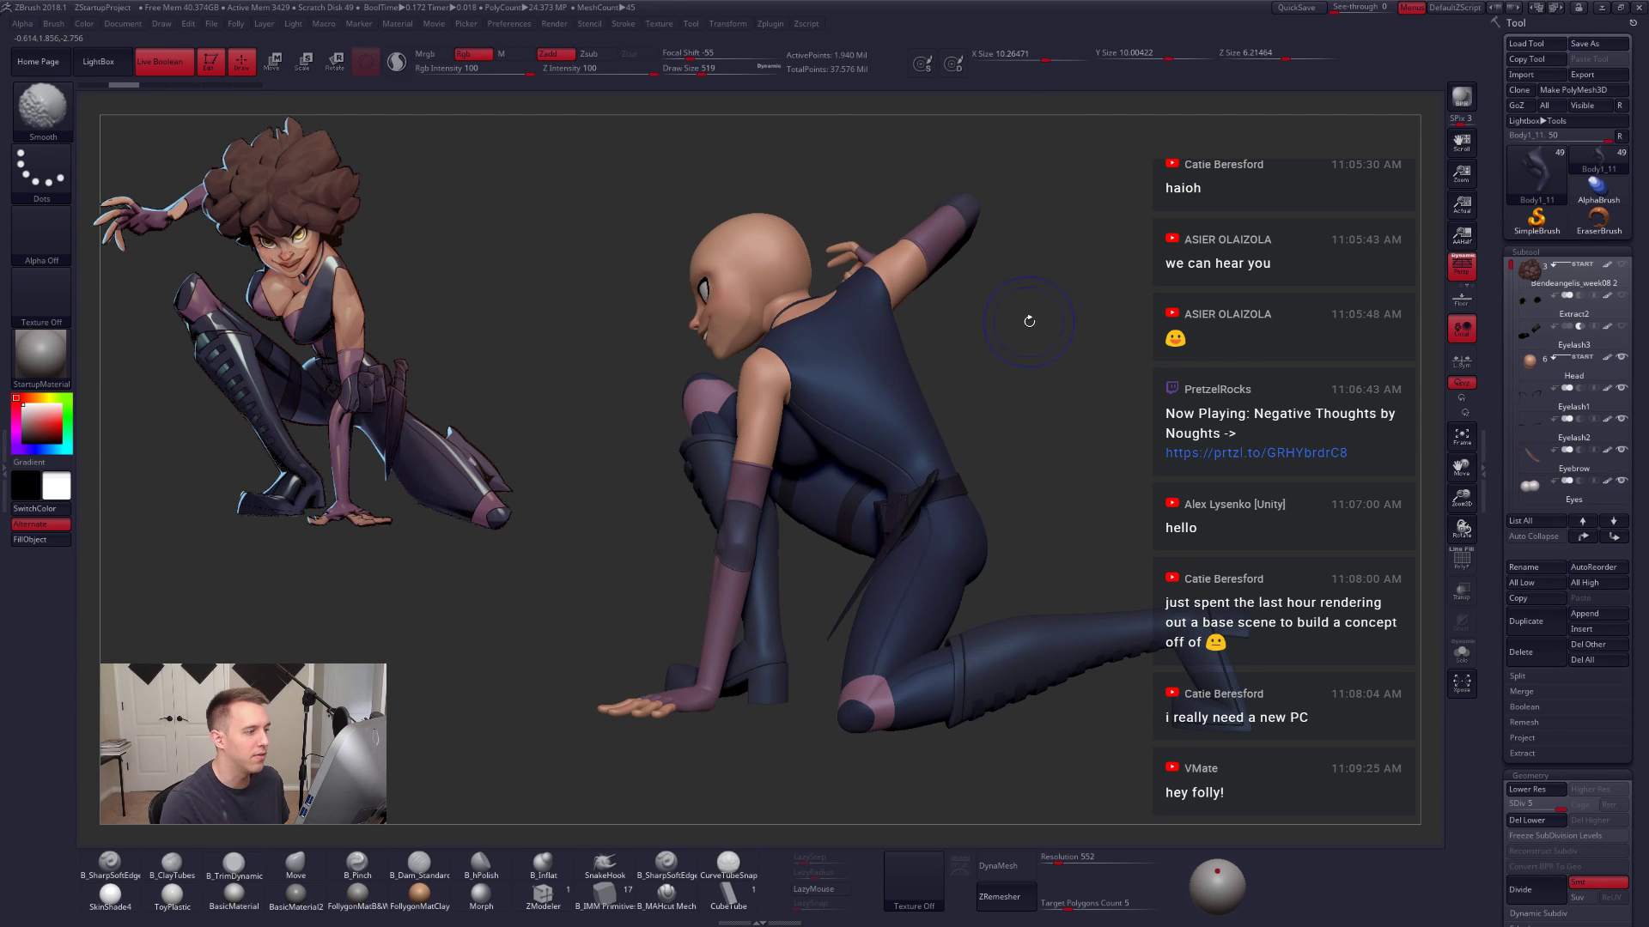
click(1621, 266)
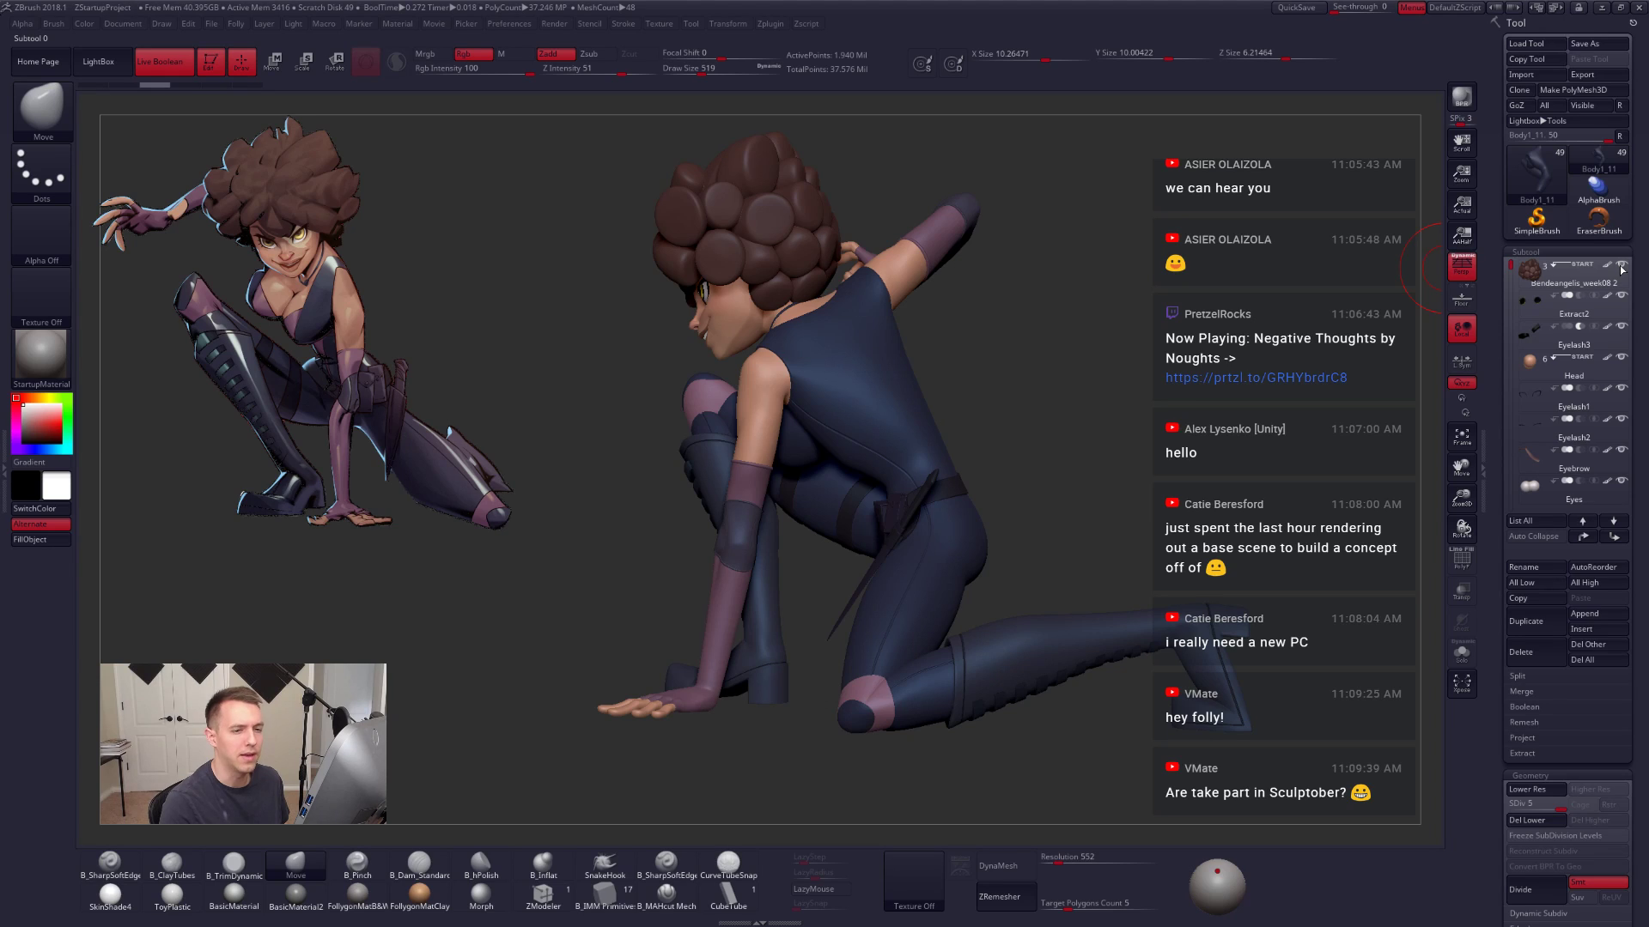
click(1622, 267)
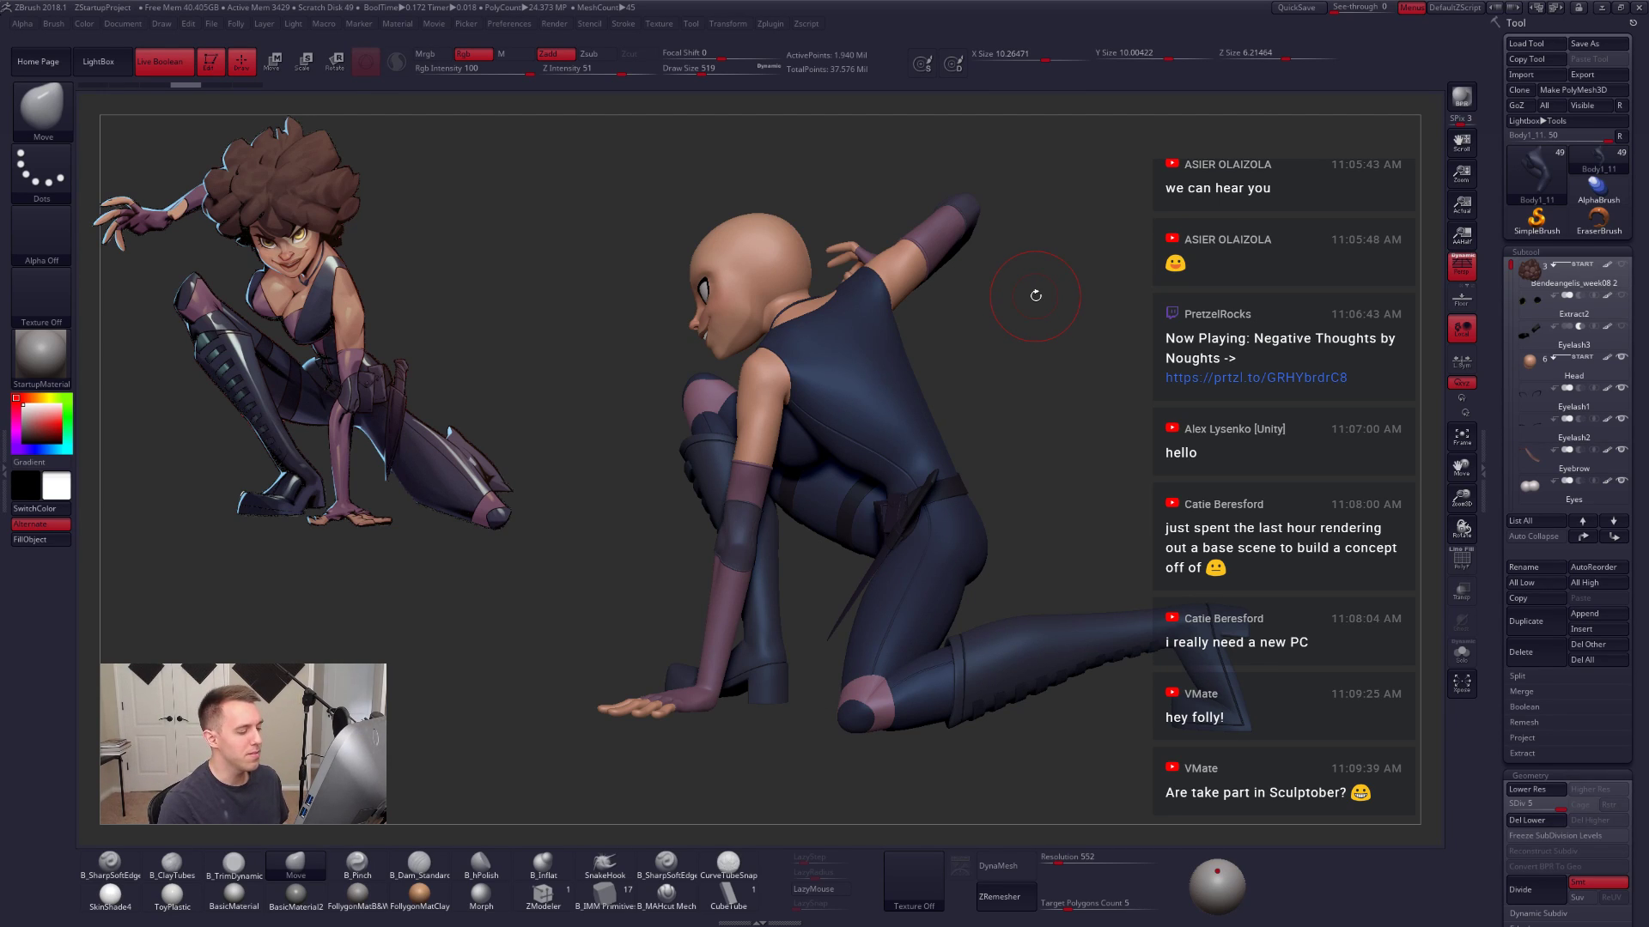
Step: Examine the bald figure's side pose against the reference artwork and check its wireframe
alt+drag(1035, 295, 980, 324)
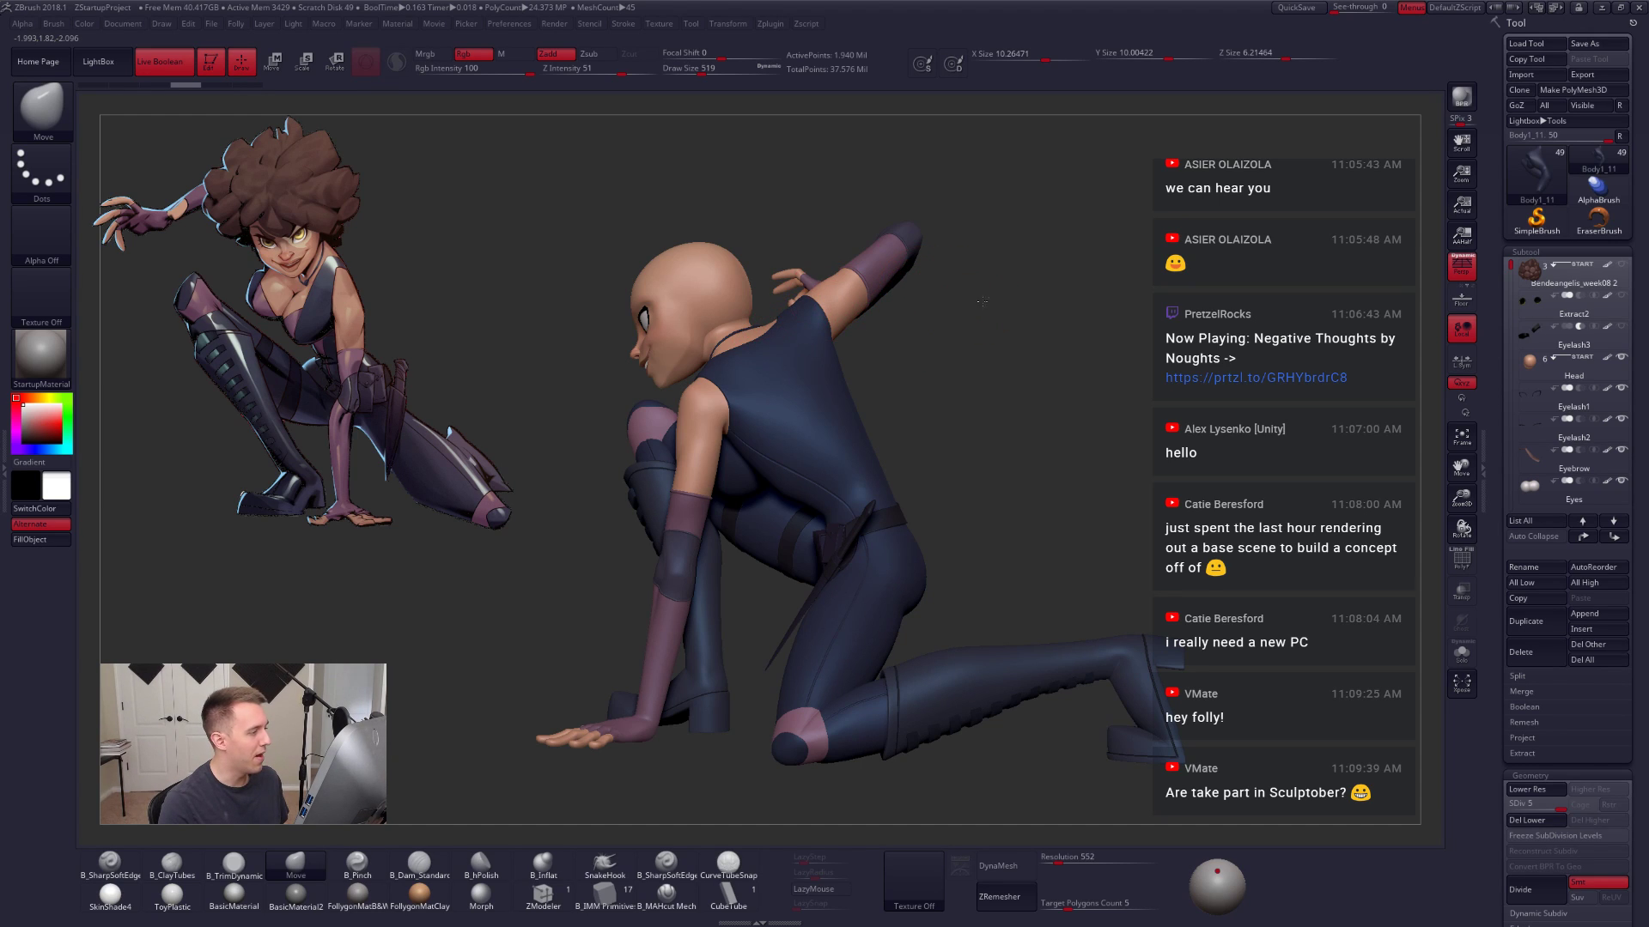
alt+drag(980, 308, 1007, 310)
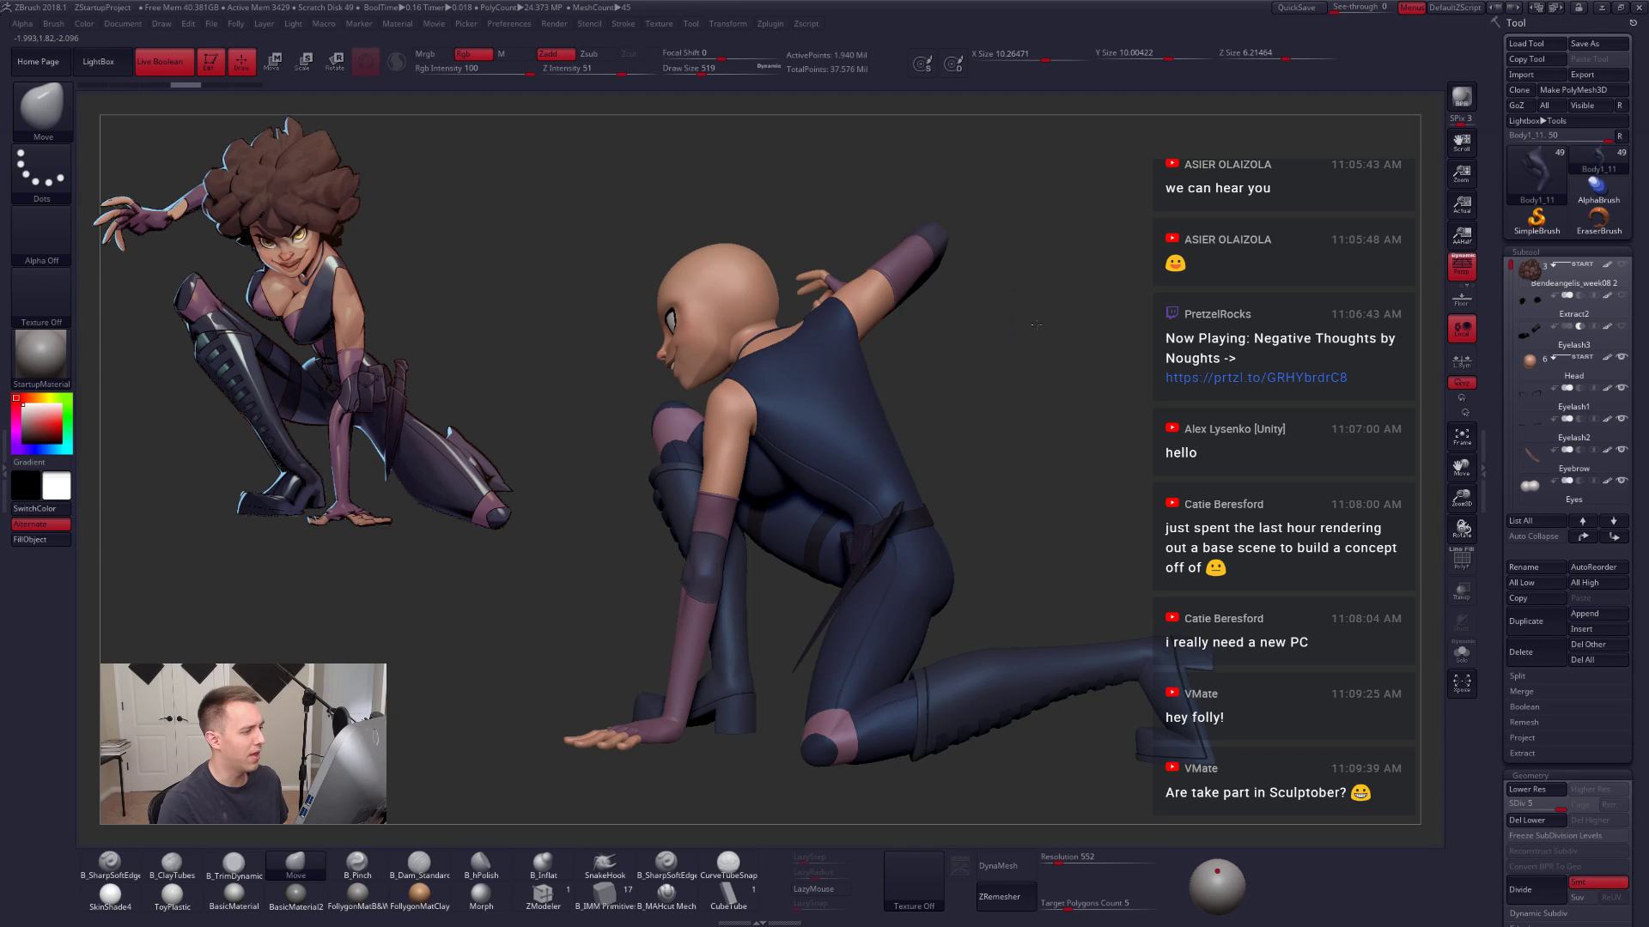
drag(1035, 316, 1035, 326)
key(shift+z)
drag(761, 467, 521, 279)
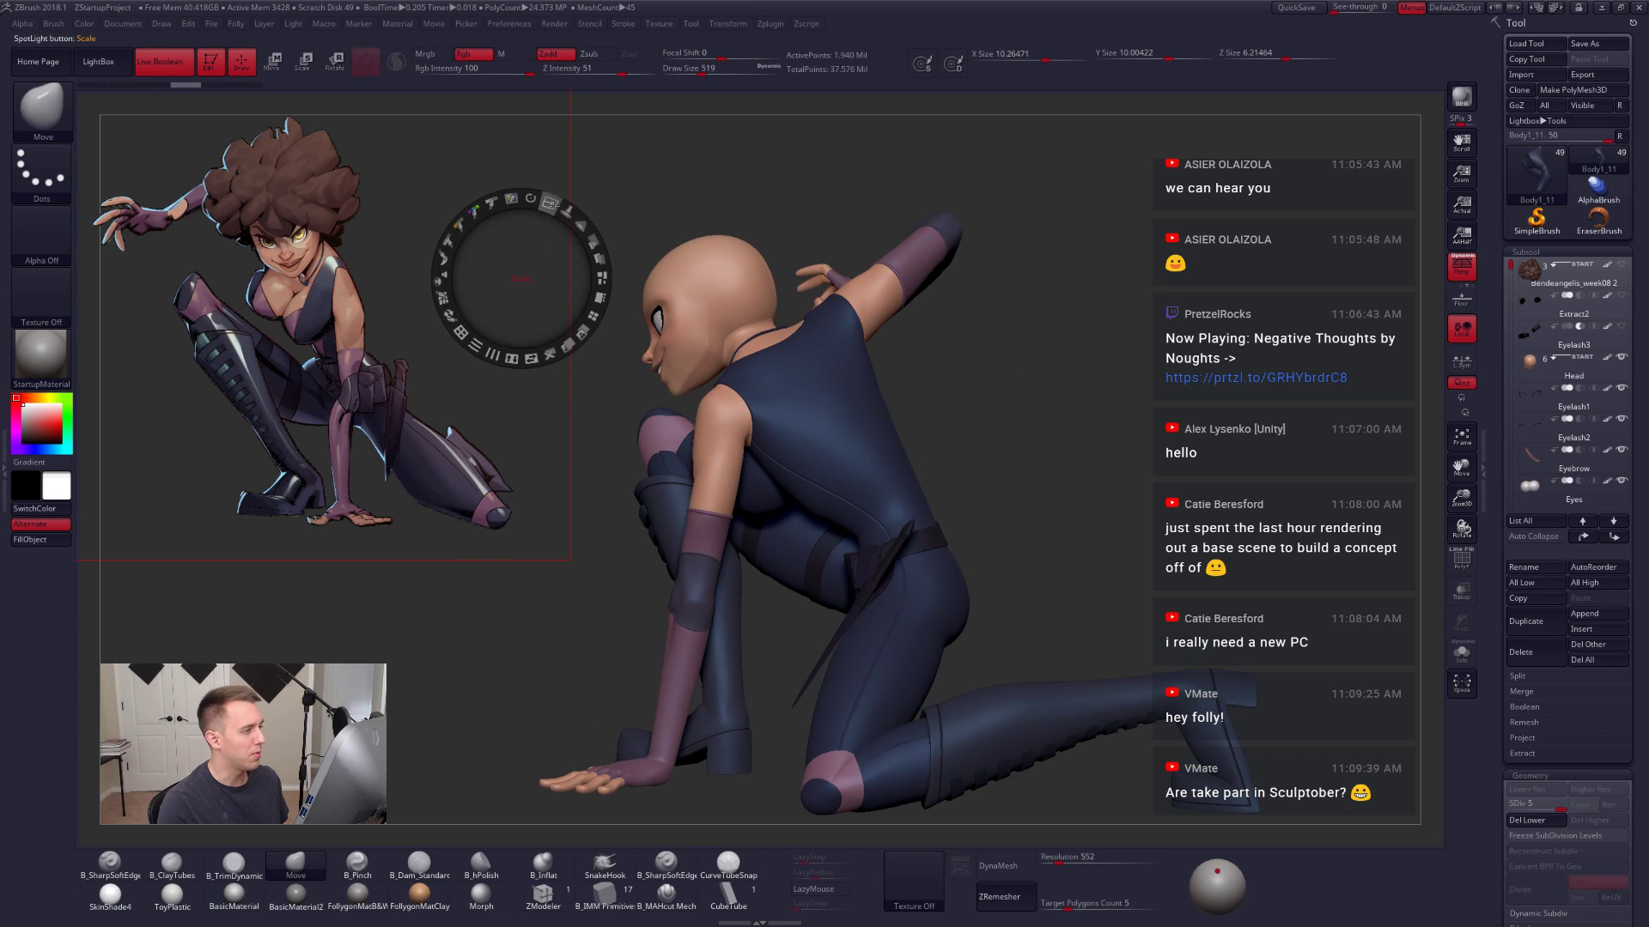
key(shift+z)
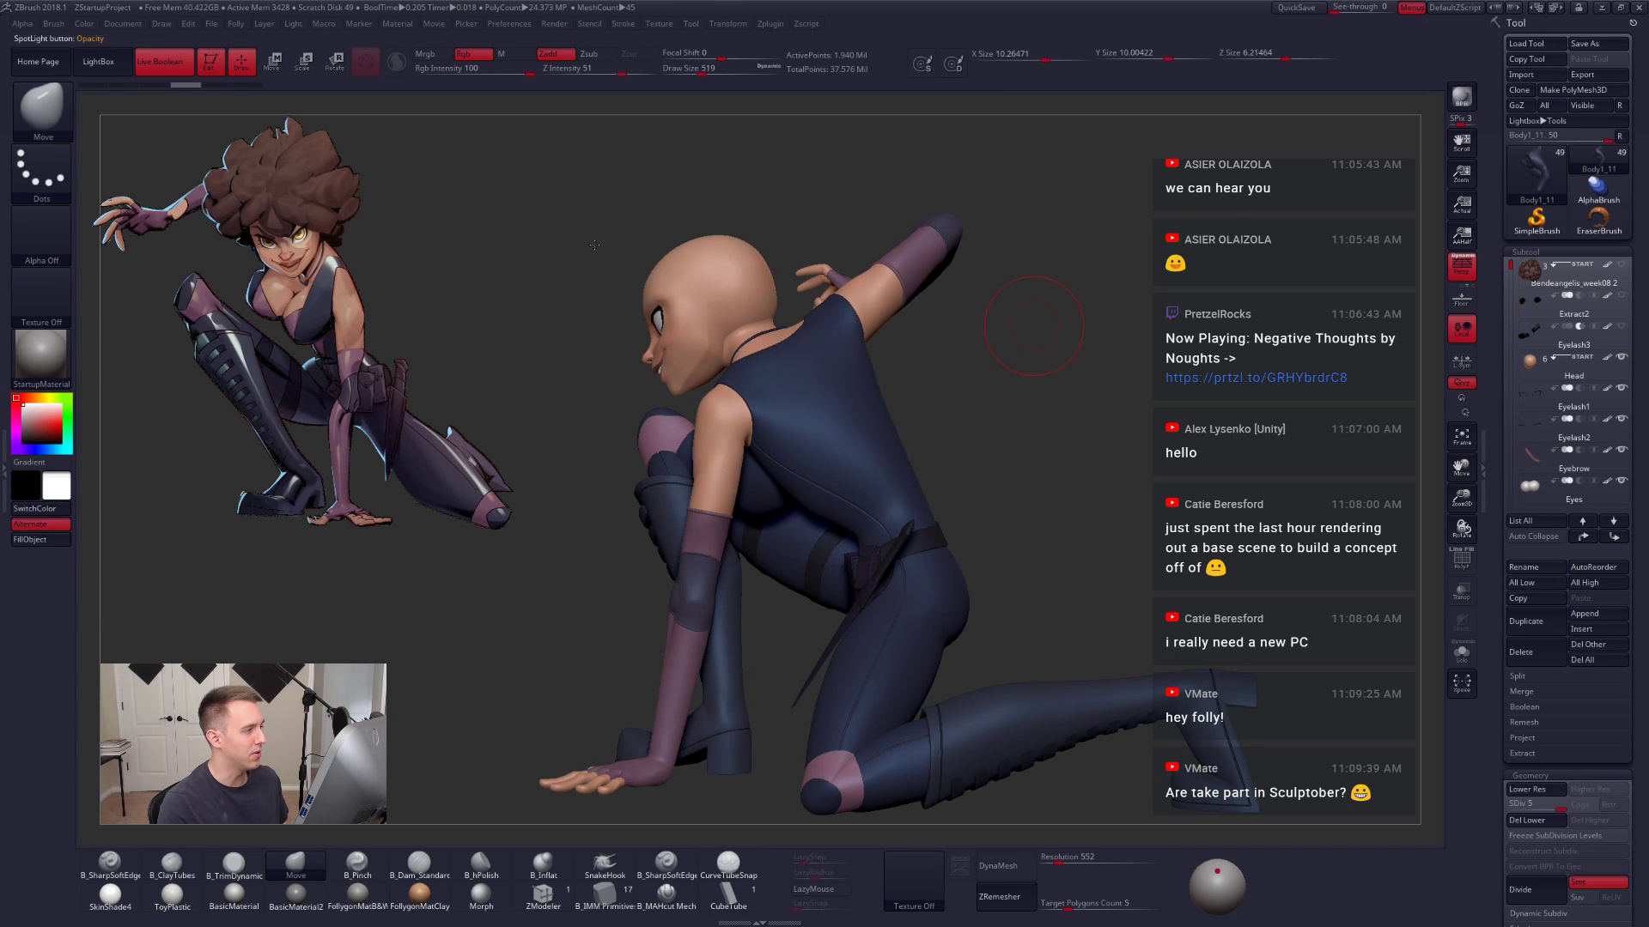
drag(1020, 318, 1023, 316)
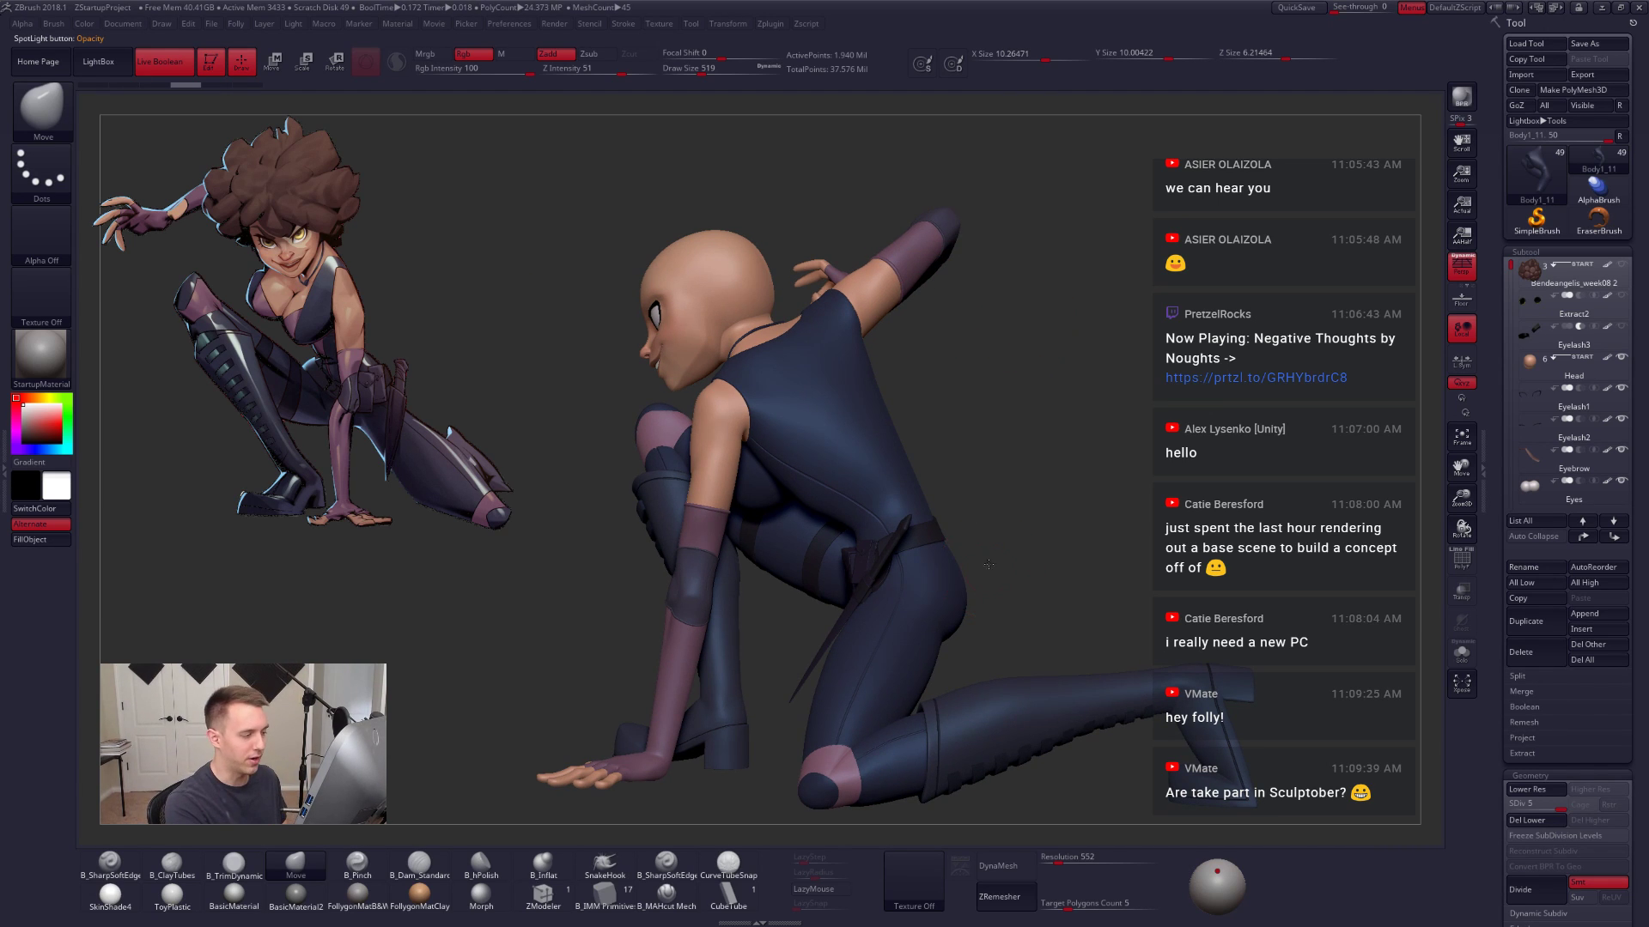
alt+drag(985, 571, 976, 548)
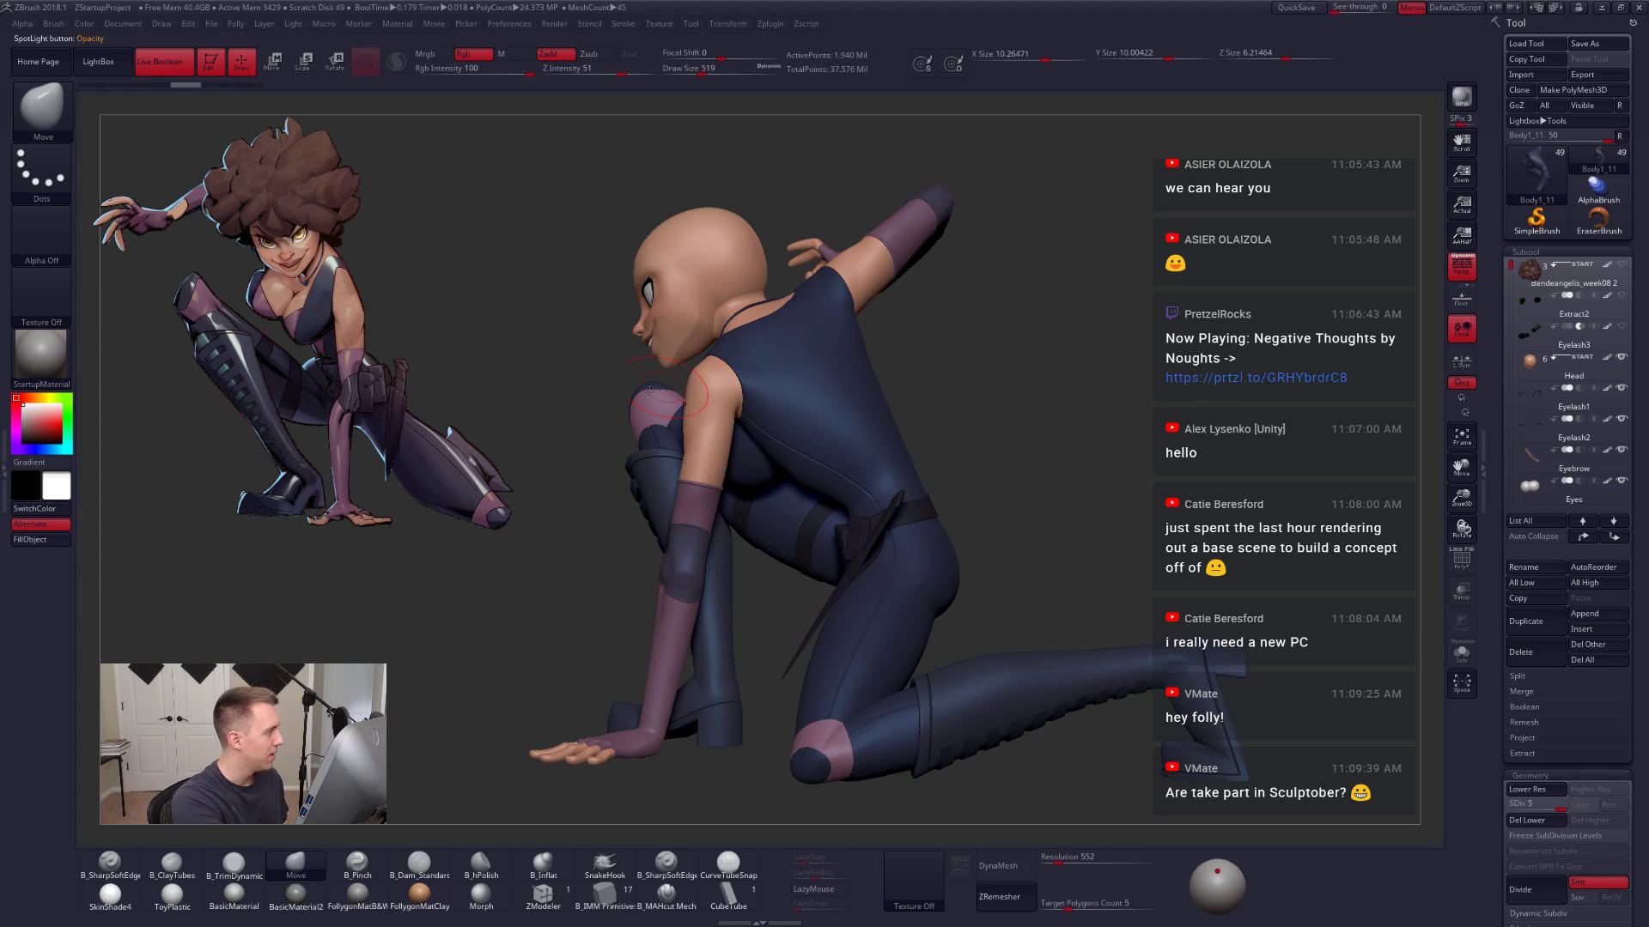
key(shift+f)
key(shift+f)
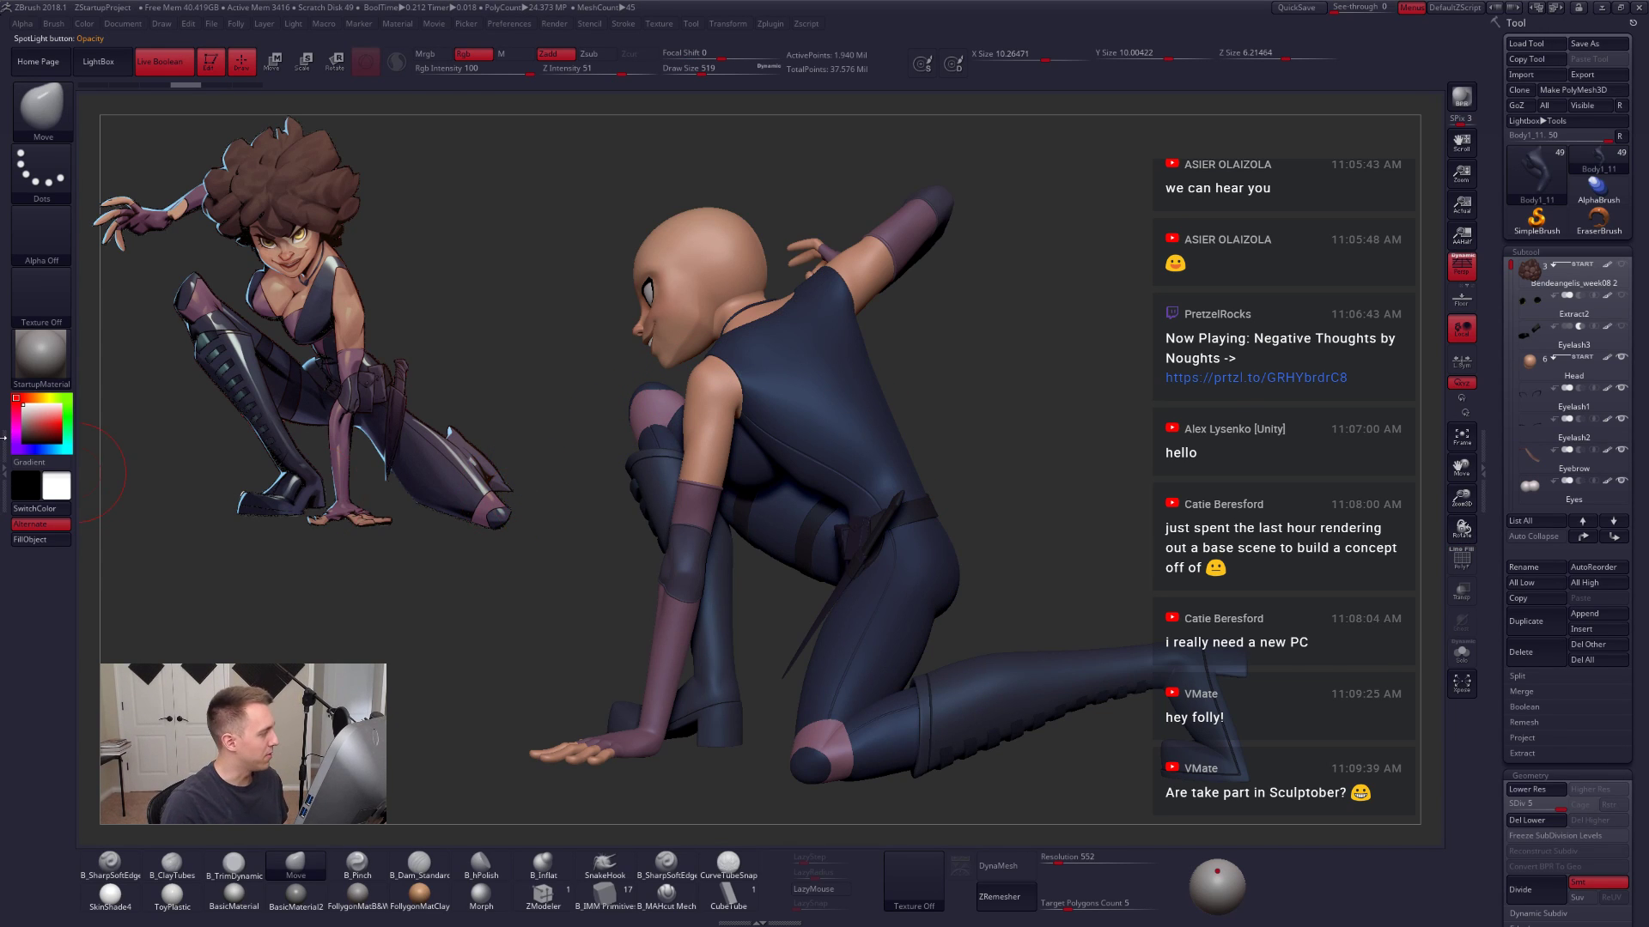
Step: Create a combined low-resolution TPoseMesh of the visible subtools with Transpose Master
click(4, 470)
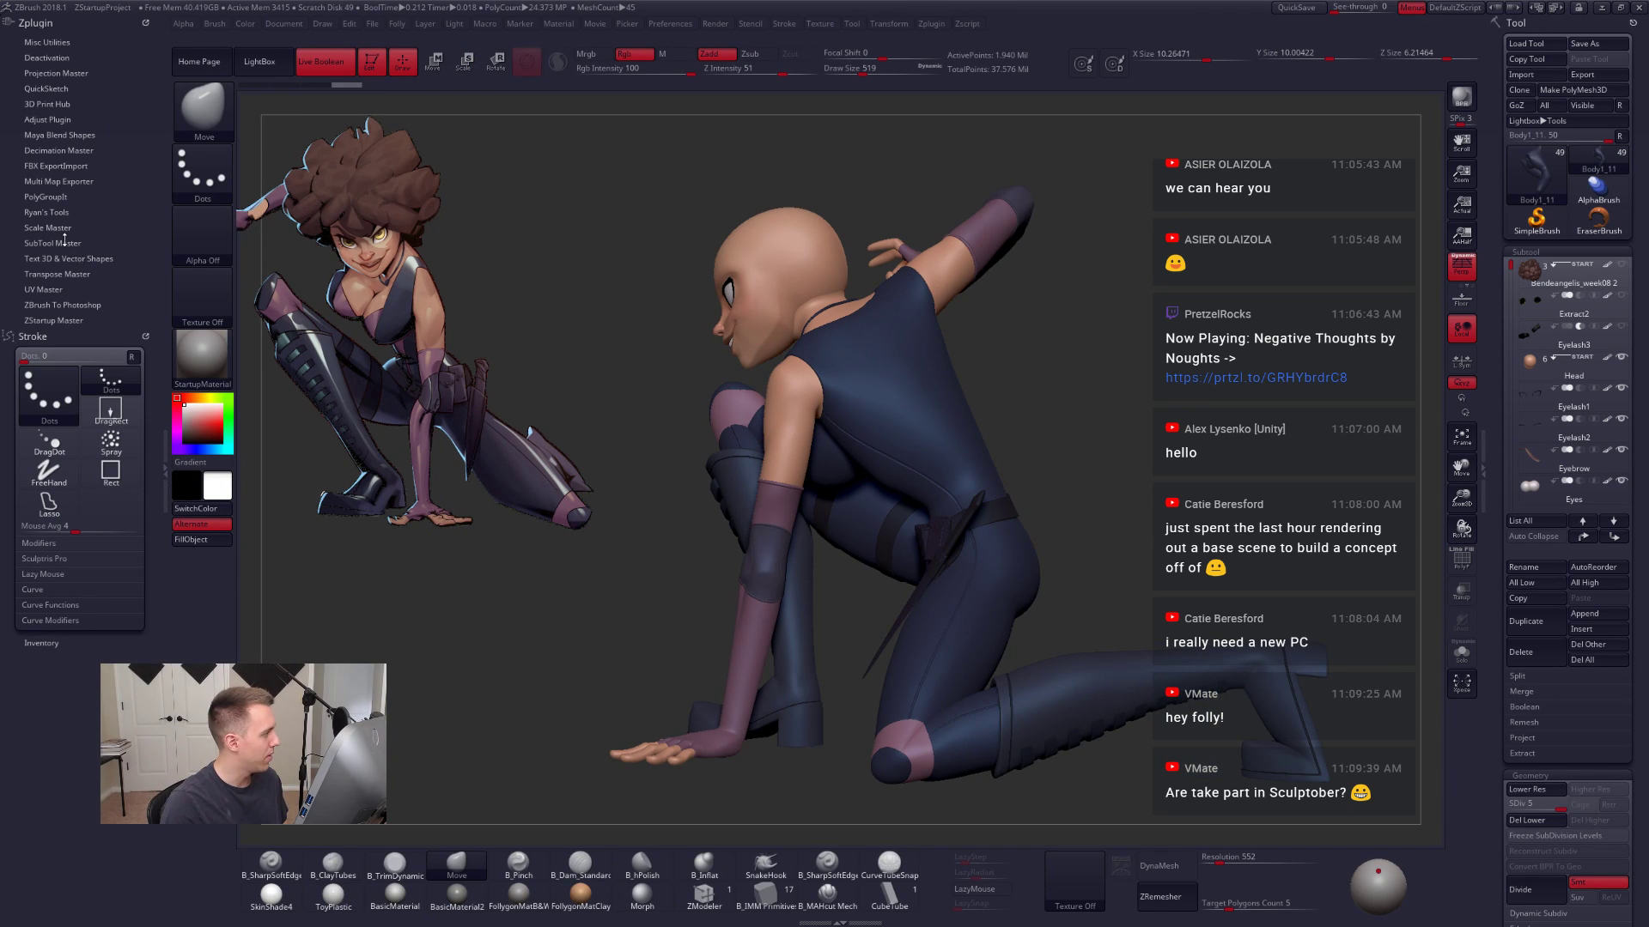
click(54, 273)
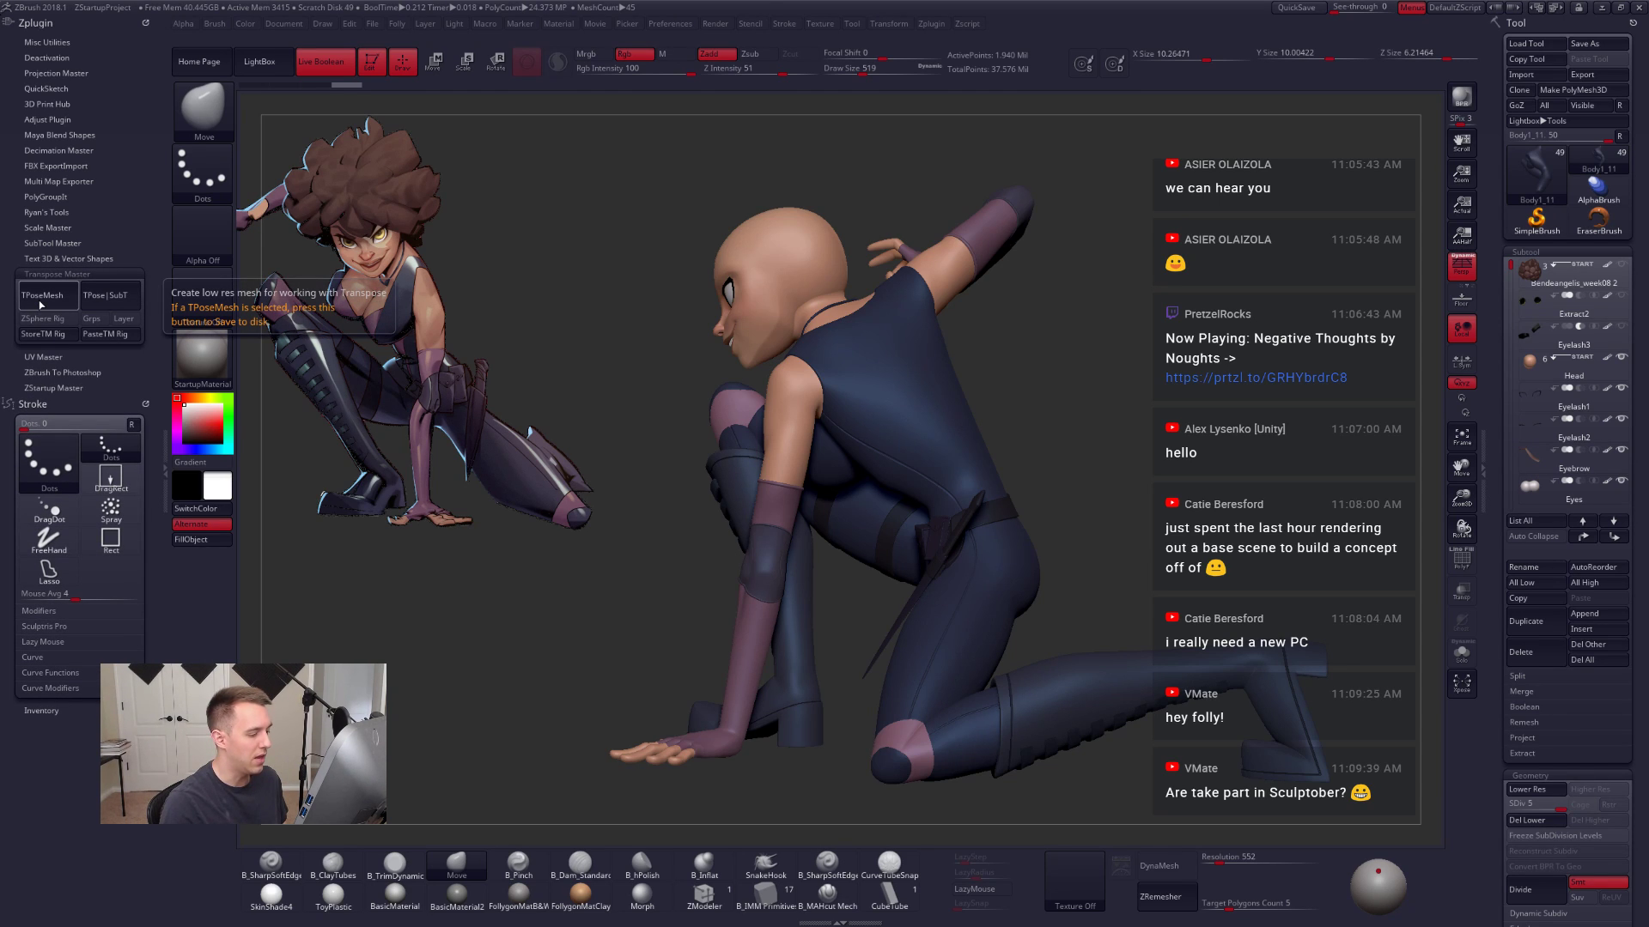
click(41, 304)
alt+click(866, 411)
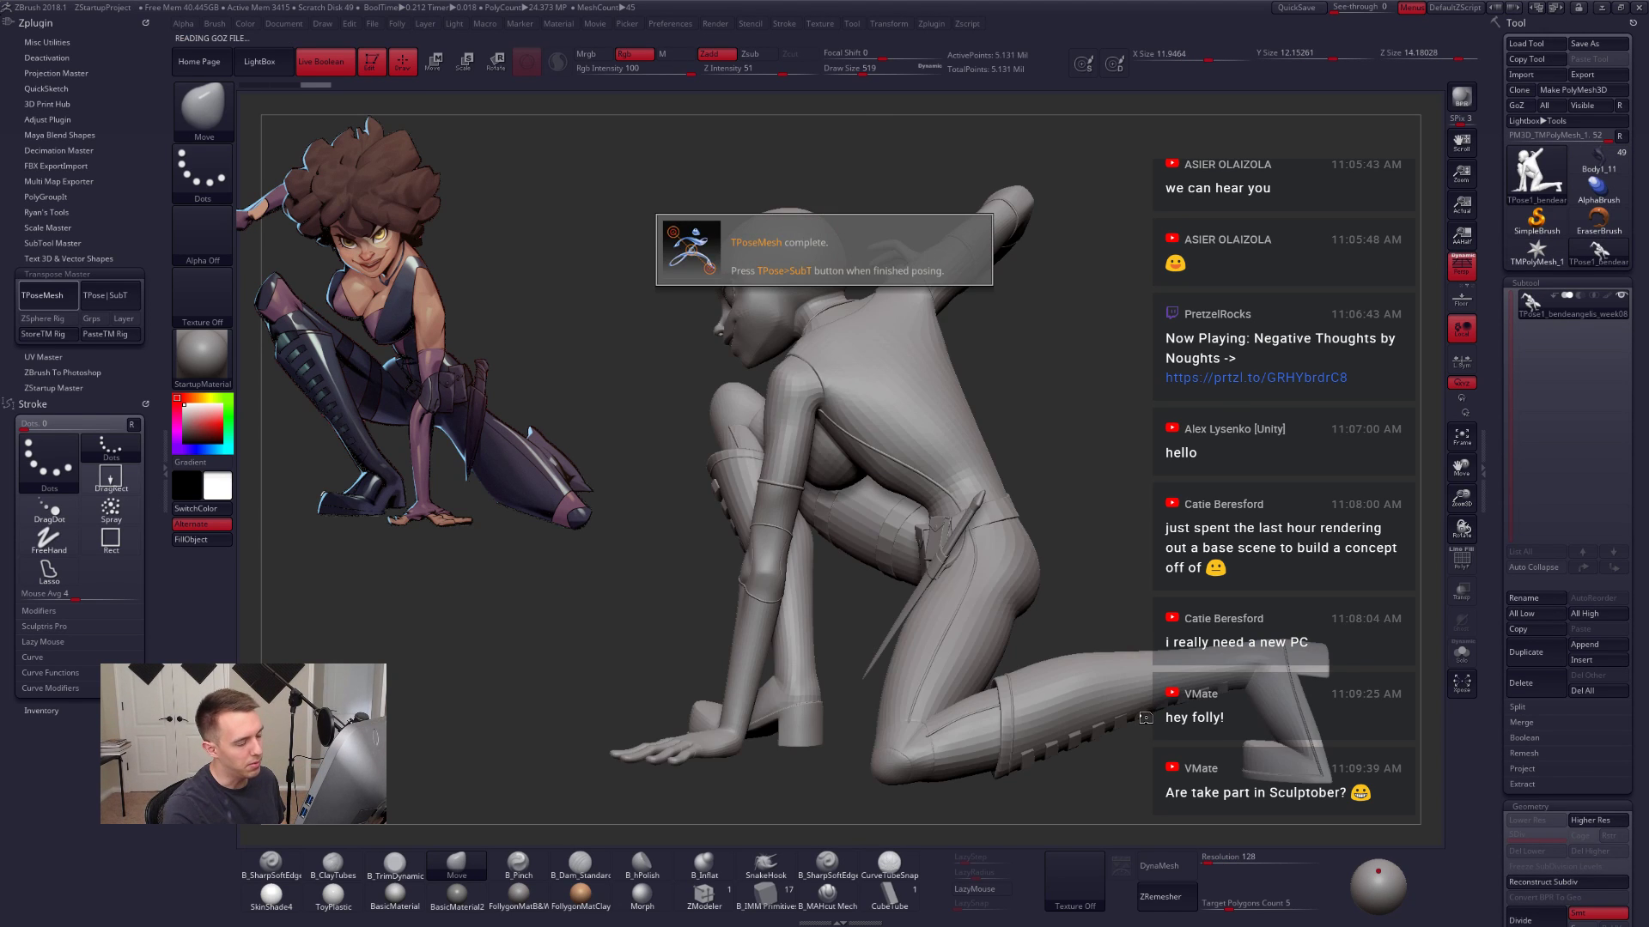
Step: Examine the combined posing mesh and its wireframe from the opposite side of the figure
mouse_move(1216, 588)
mouse_down()
mouse_move(1117, 608)
mouse_move(1201, 568)
mouse_up()
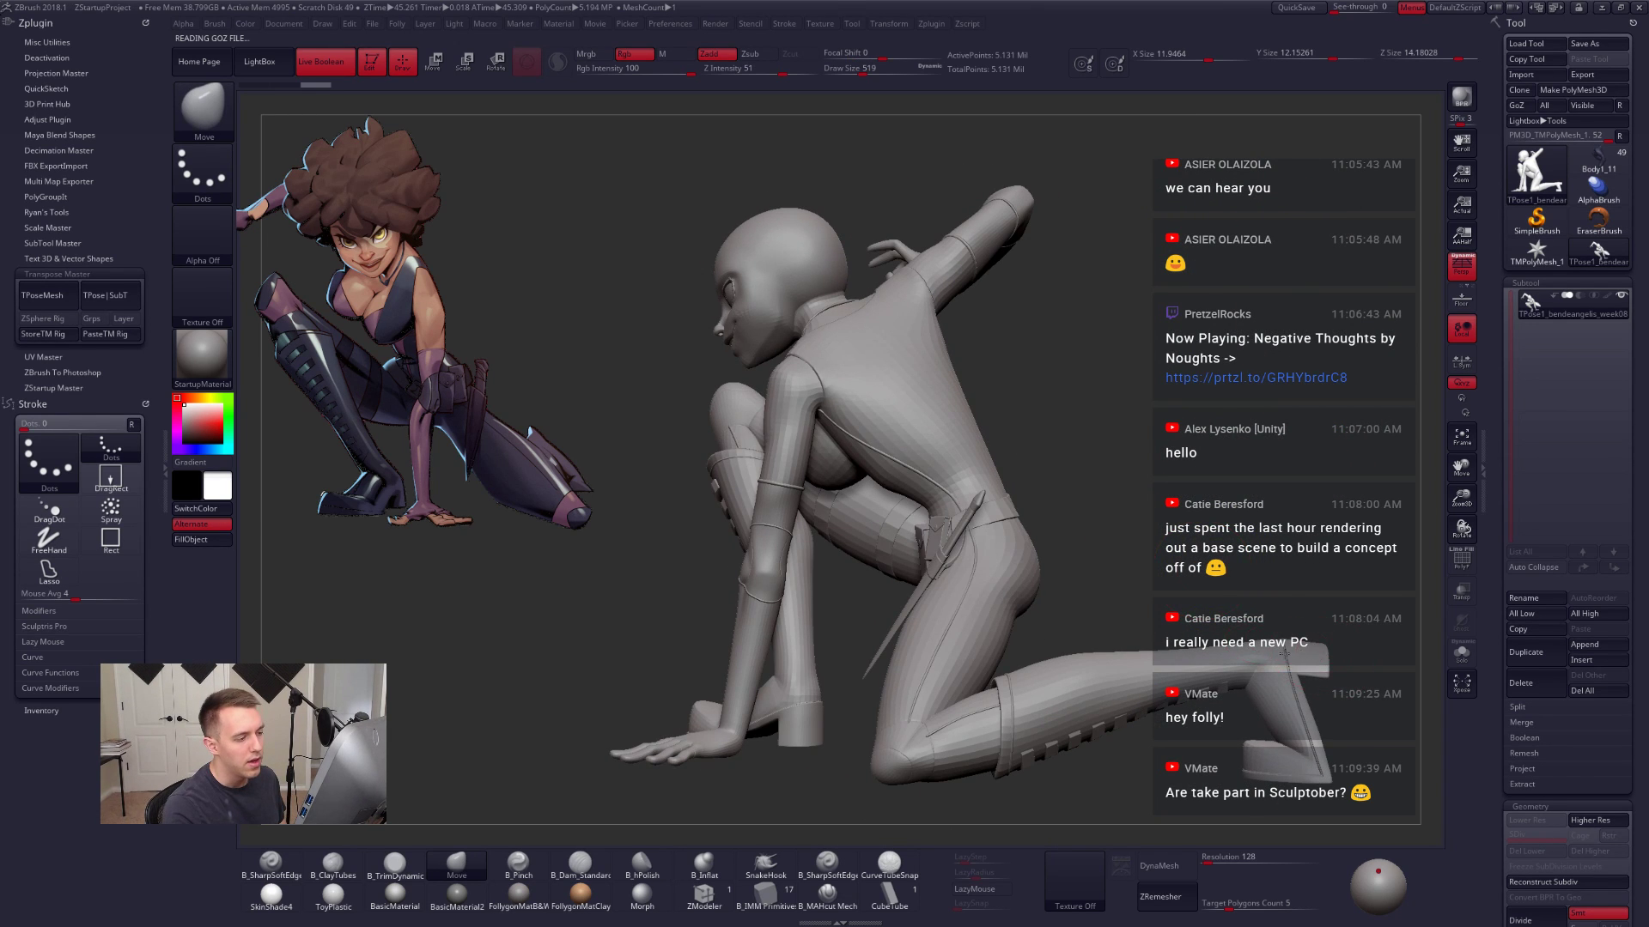
drag(1286, 654, 1222, 671)
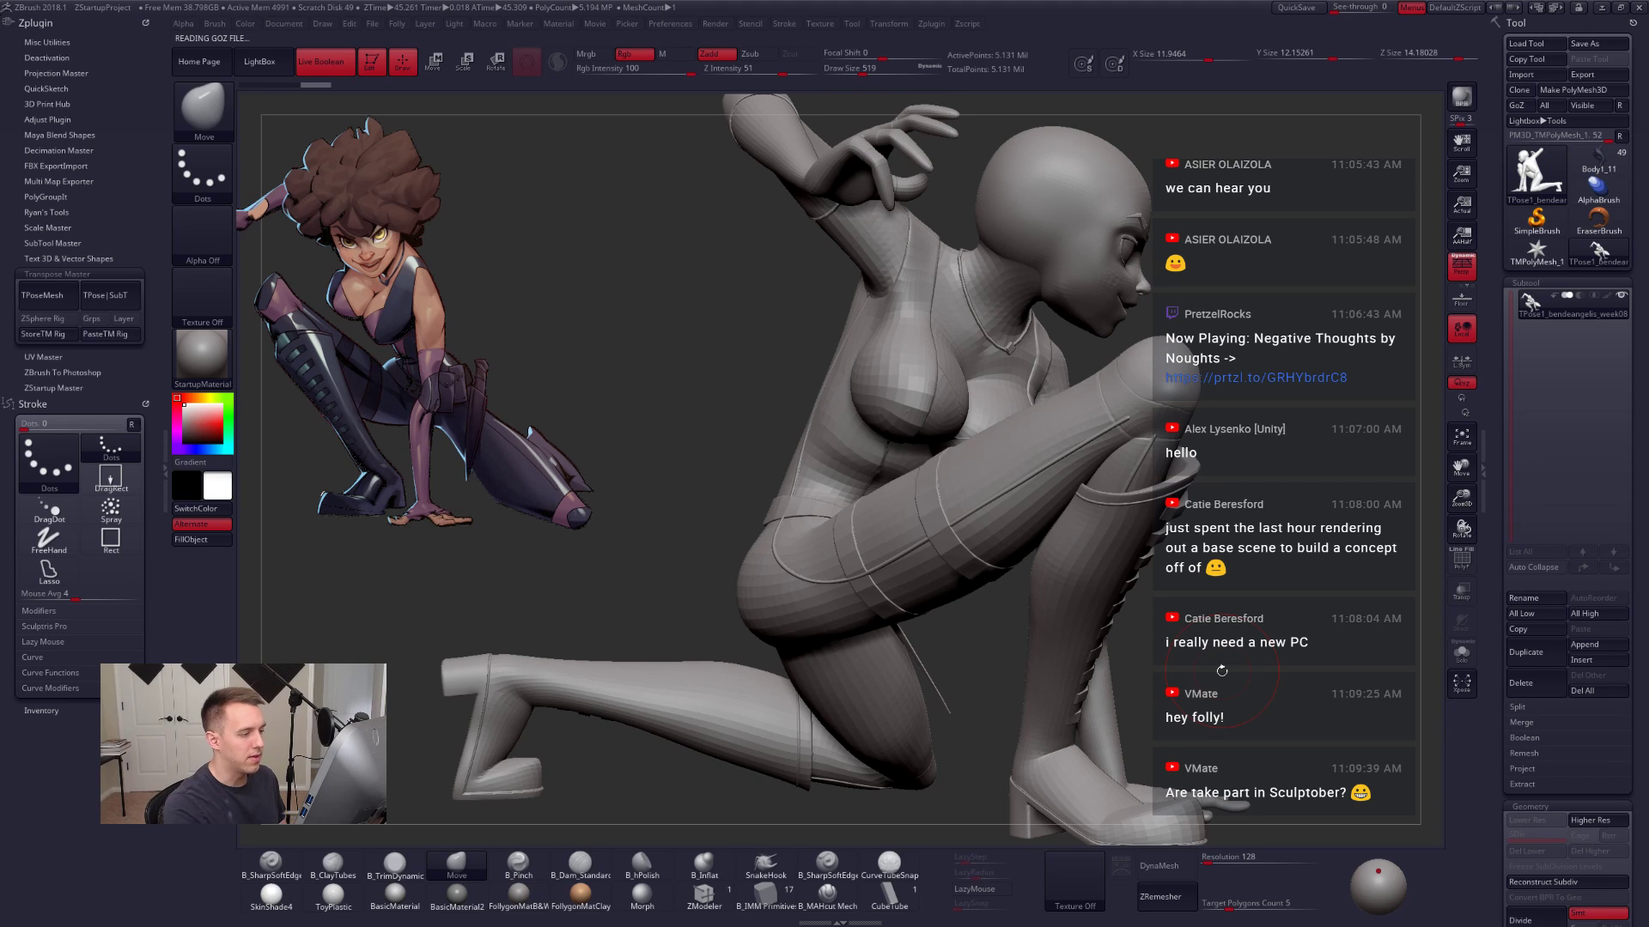
mouse_move(811, 492)
alt+mouse_down()
mouse_move(809, 461)
mouse_move(886, 472)
mouse_move(922, 519)
alt+mouse_up()
key(shift+f)
key(shift+f)
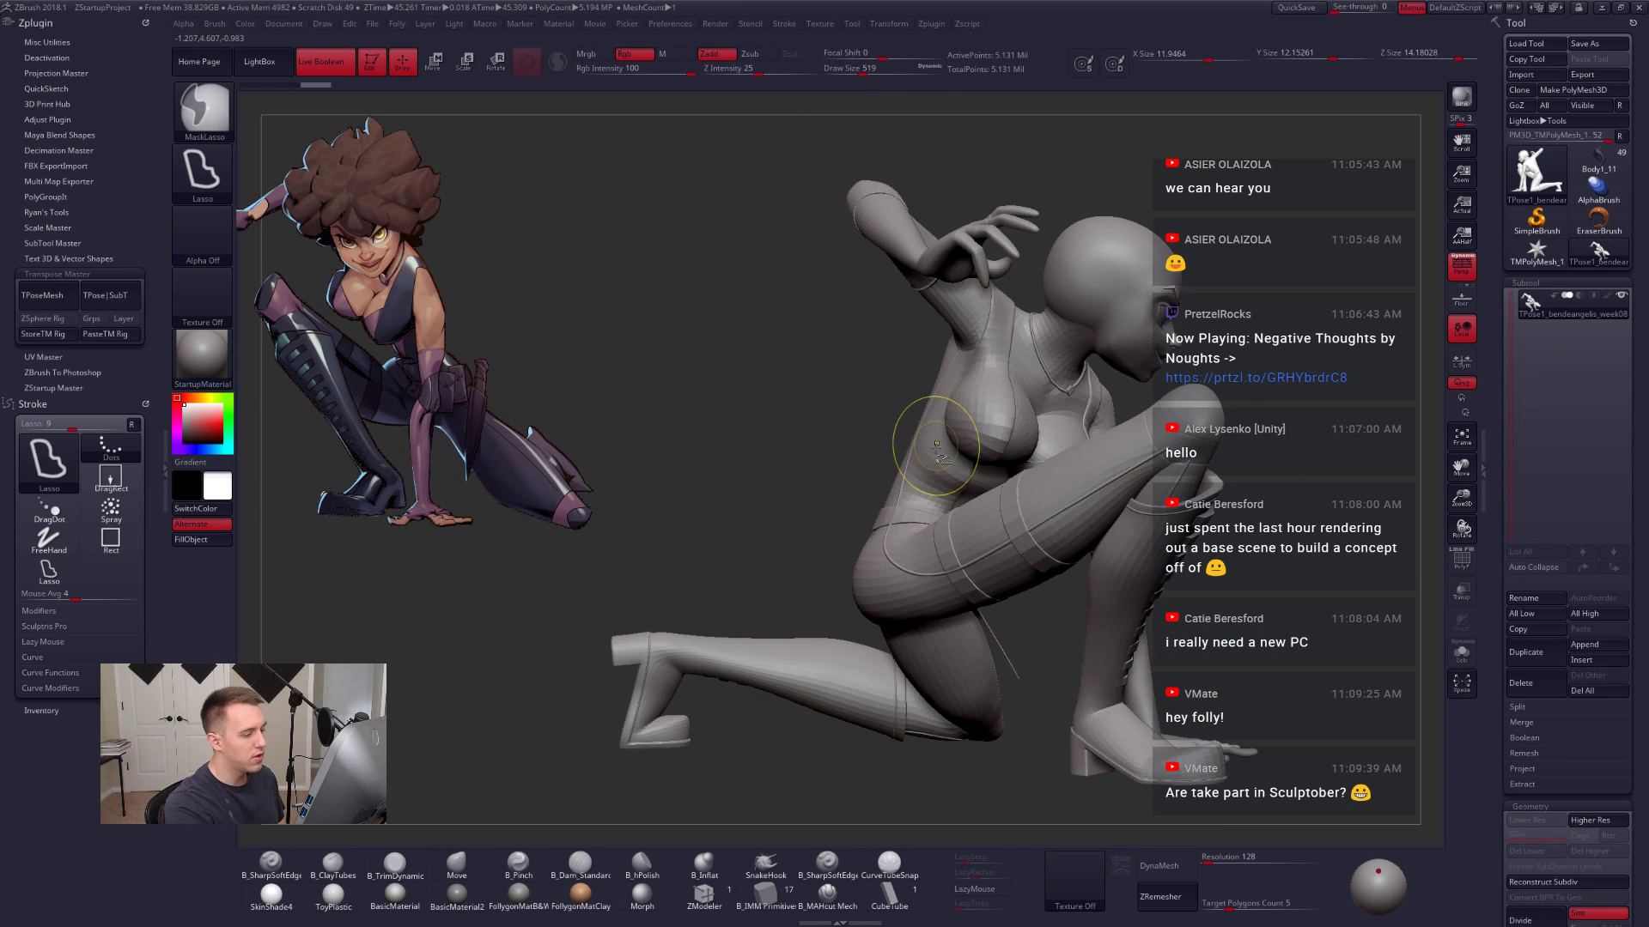
key(ctrl+space)
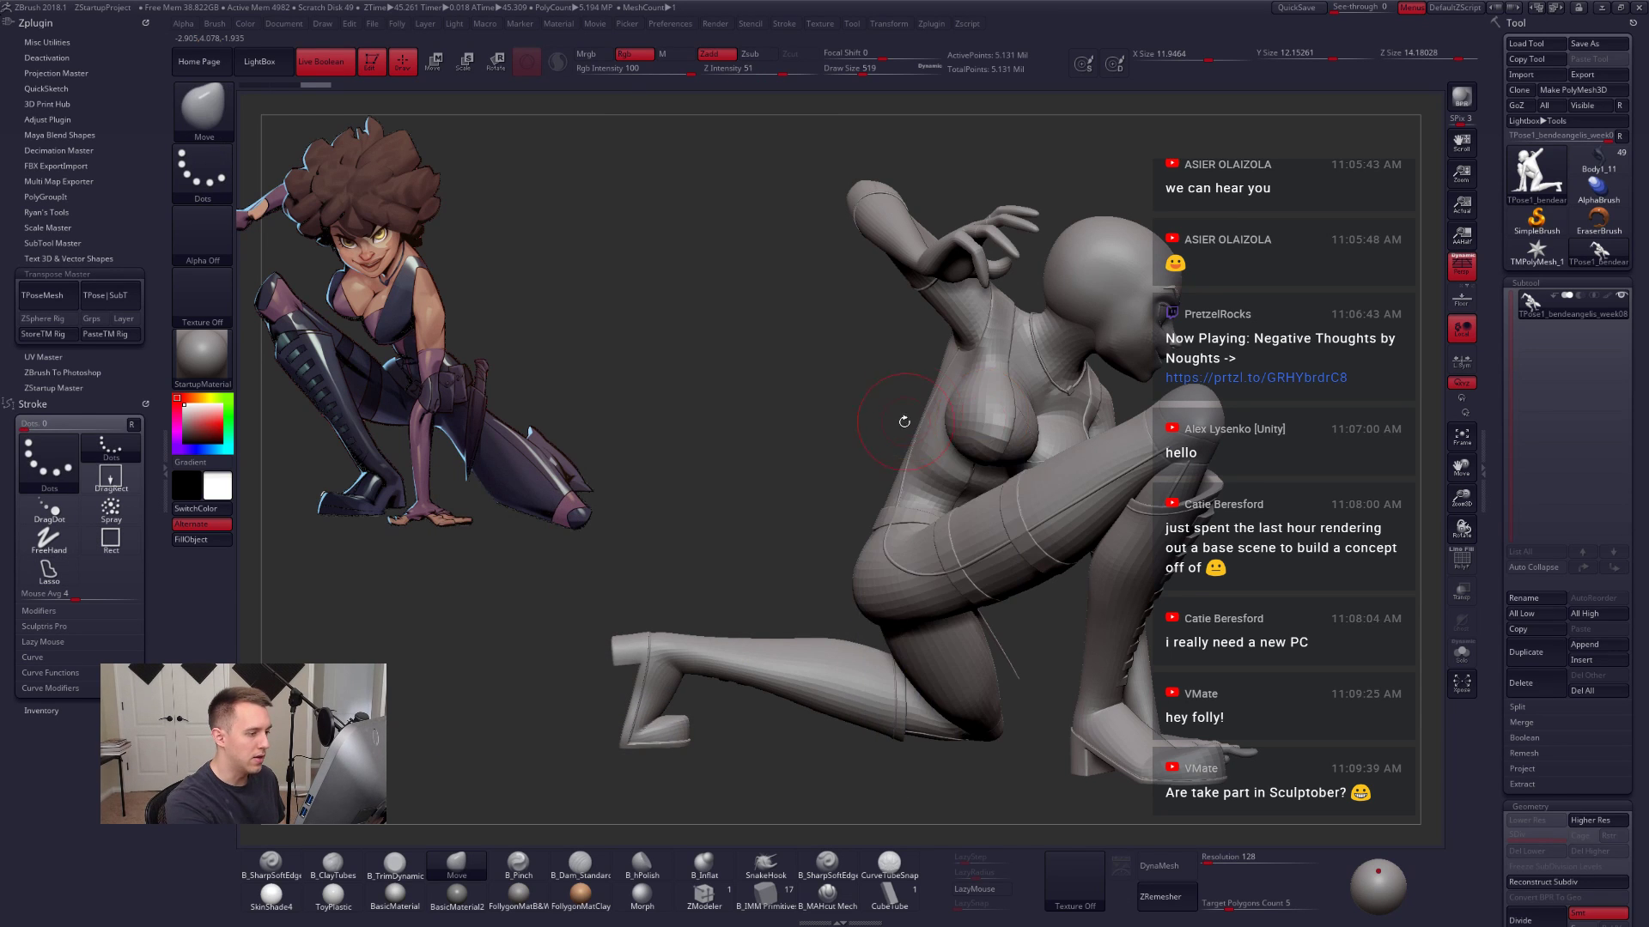
mouse_move(904, 422)
mouse_down()
mouse_move(904, 464)
mouse_move(871, 444)
mouse_up()
Step: Isolate the bodysuit's torso and thighs by hiding their polygroups and inverting the mesh visibility
ctrl+shift+click(904, 463)
mouse_move(871, 451)
right_down()
mouse_move(895, 460)
mouse_move(924, 436)
mouse_move(908, 439)
right_up()
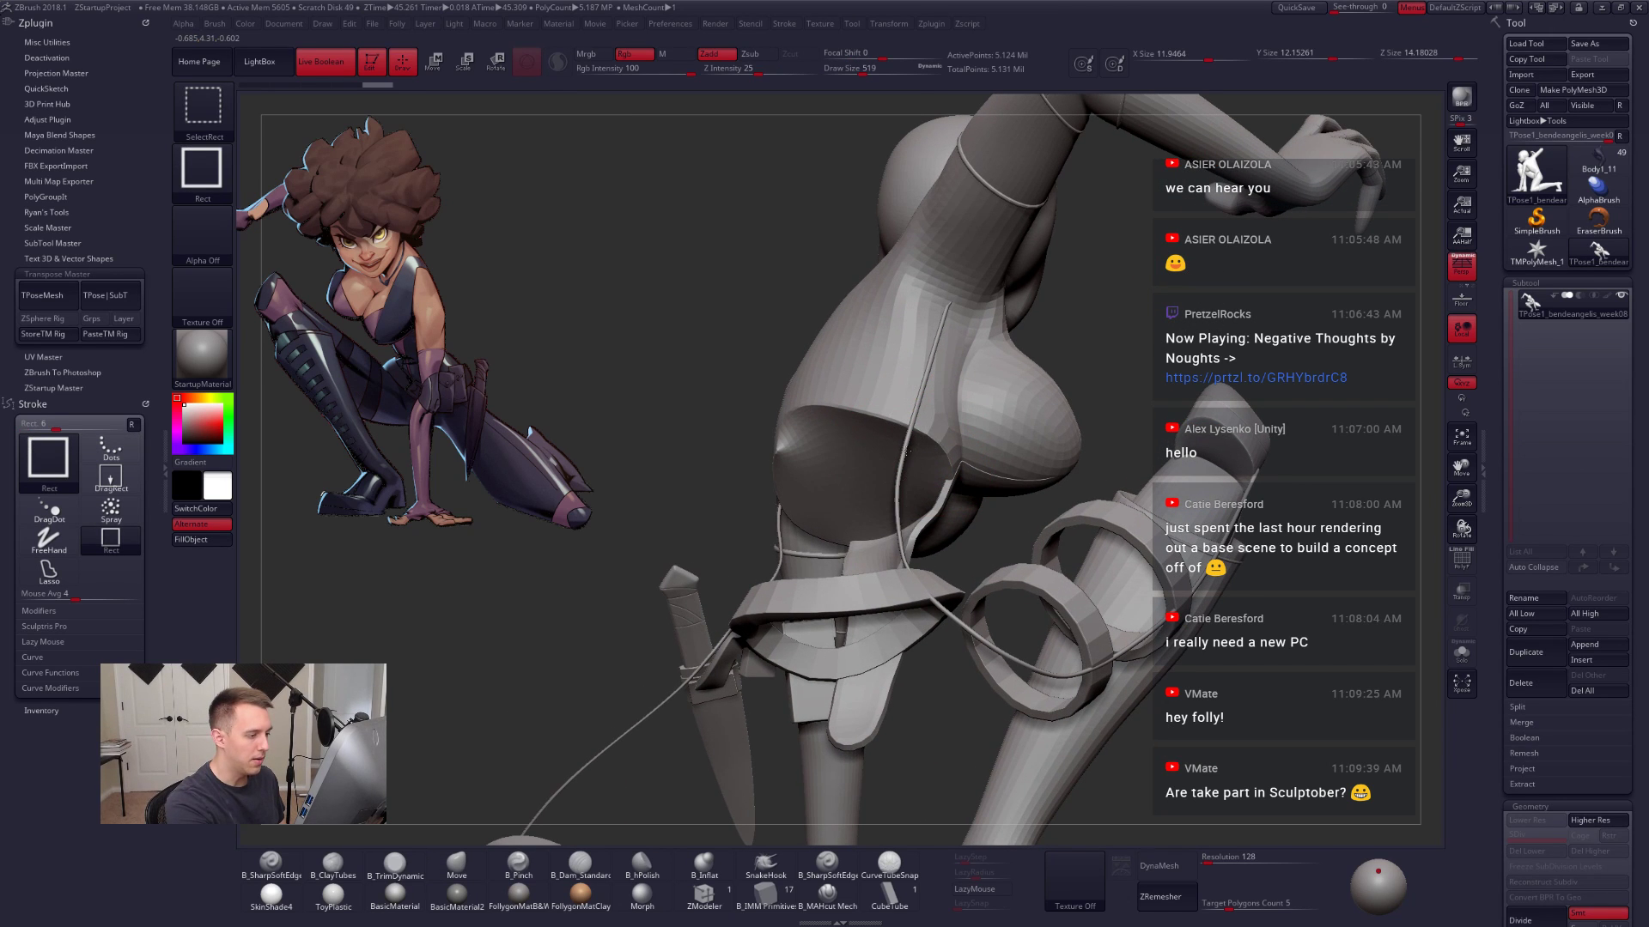
ctrl+shift+click(908, 453)
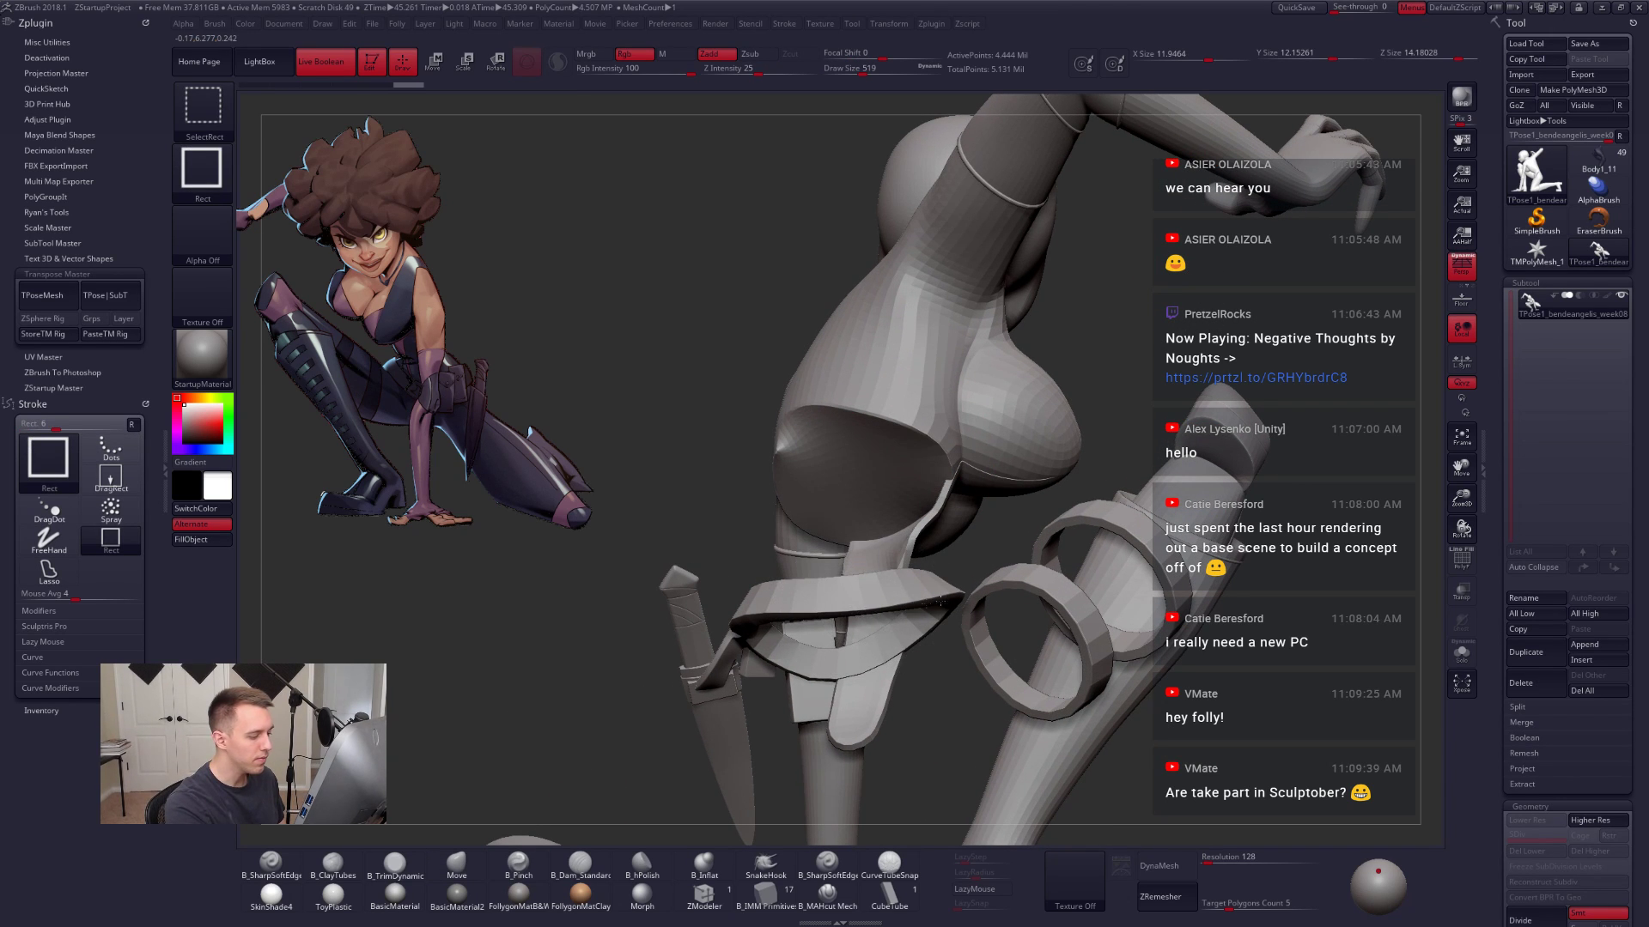
ctrl+shift+click(875, 595)
mouse_move(877, 594)
alt+right_down()
mouse_move(867, 550)
mouse_move(960, 641)
mouse_move(963, 561)
alt+right_up()
ctrl+shift+drag(946, 516, 993, 491)
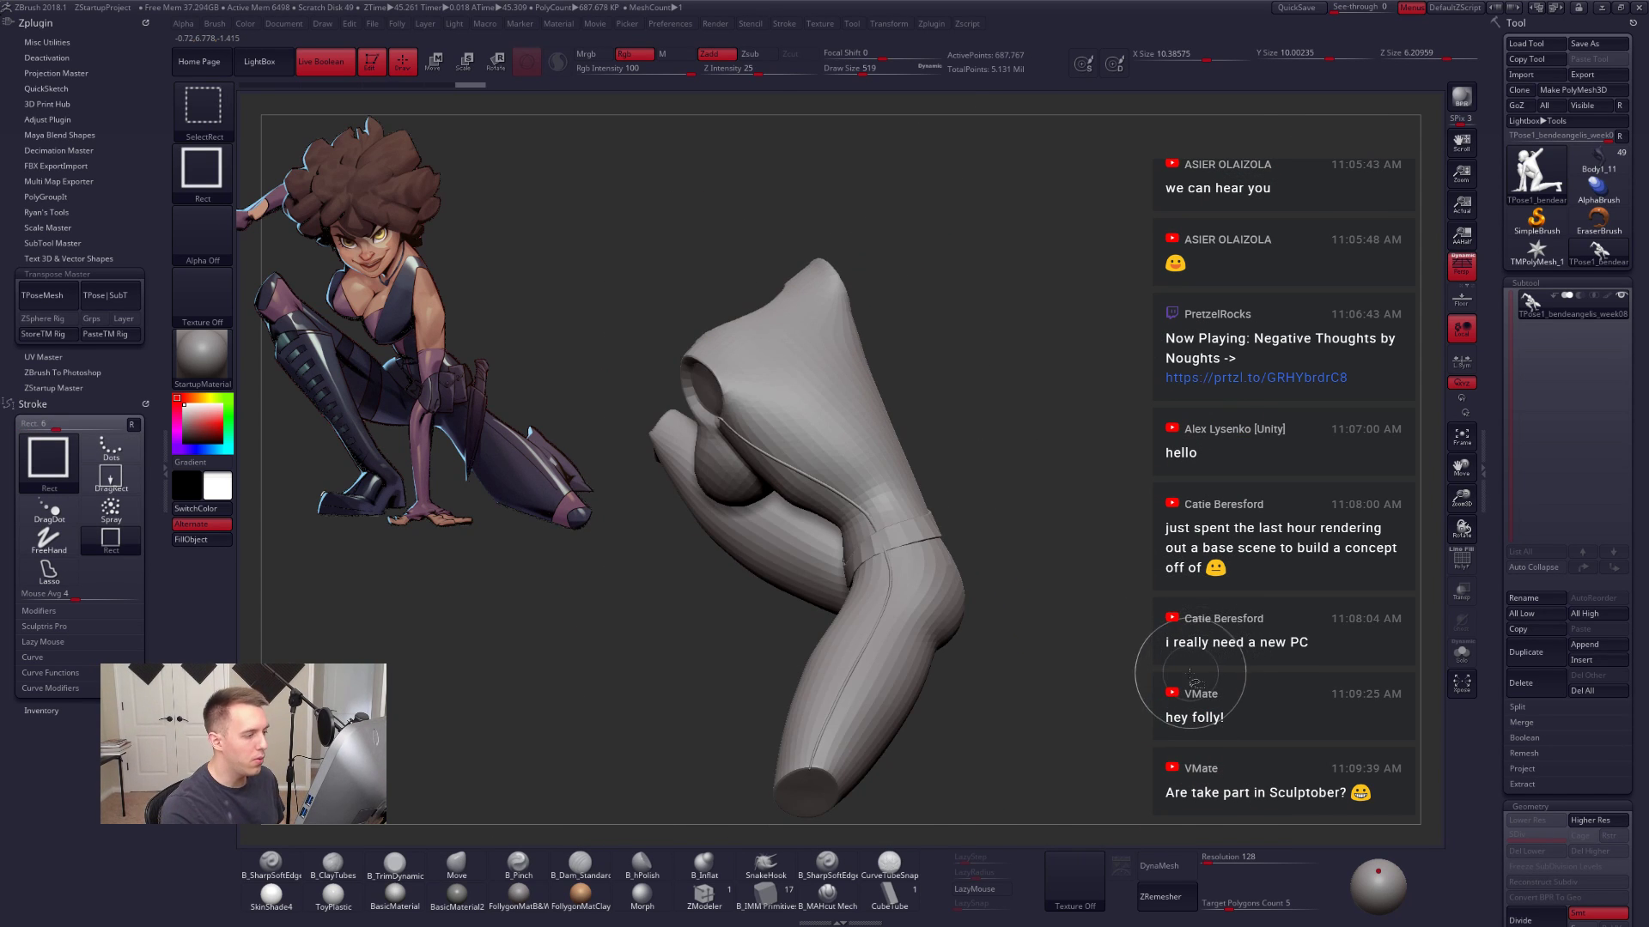
Step: Show the whole posing mesh with everything except the bodysuit masked
mouse_move(1196, 706)
right_down()
mouse_move(1102, 772)
mouse_move(1176, 712)
right_up()
key(ctrl+shift)
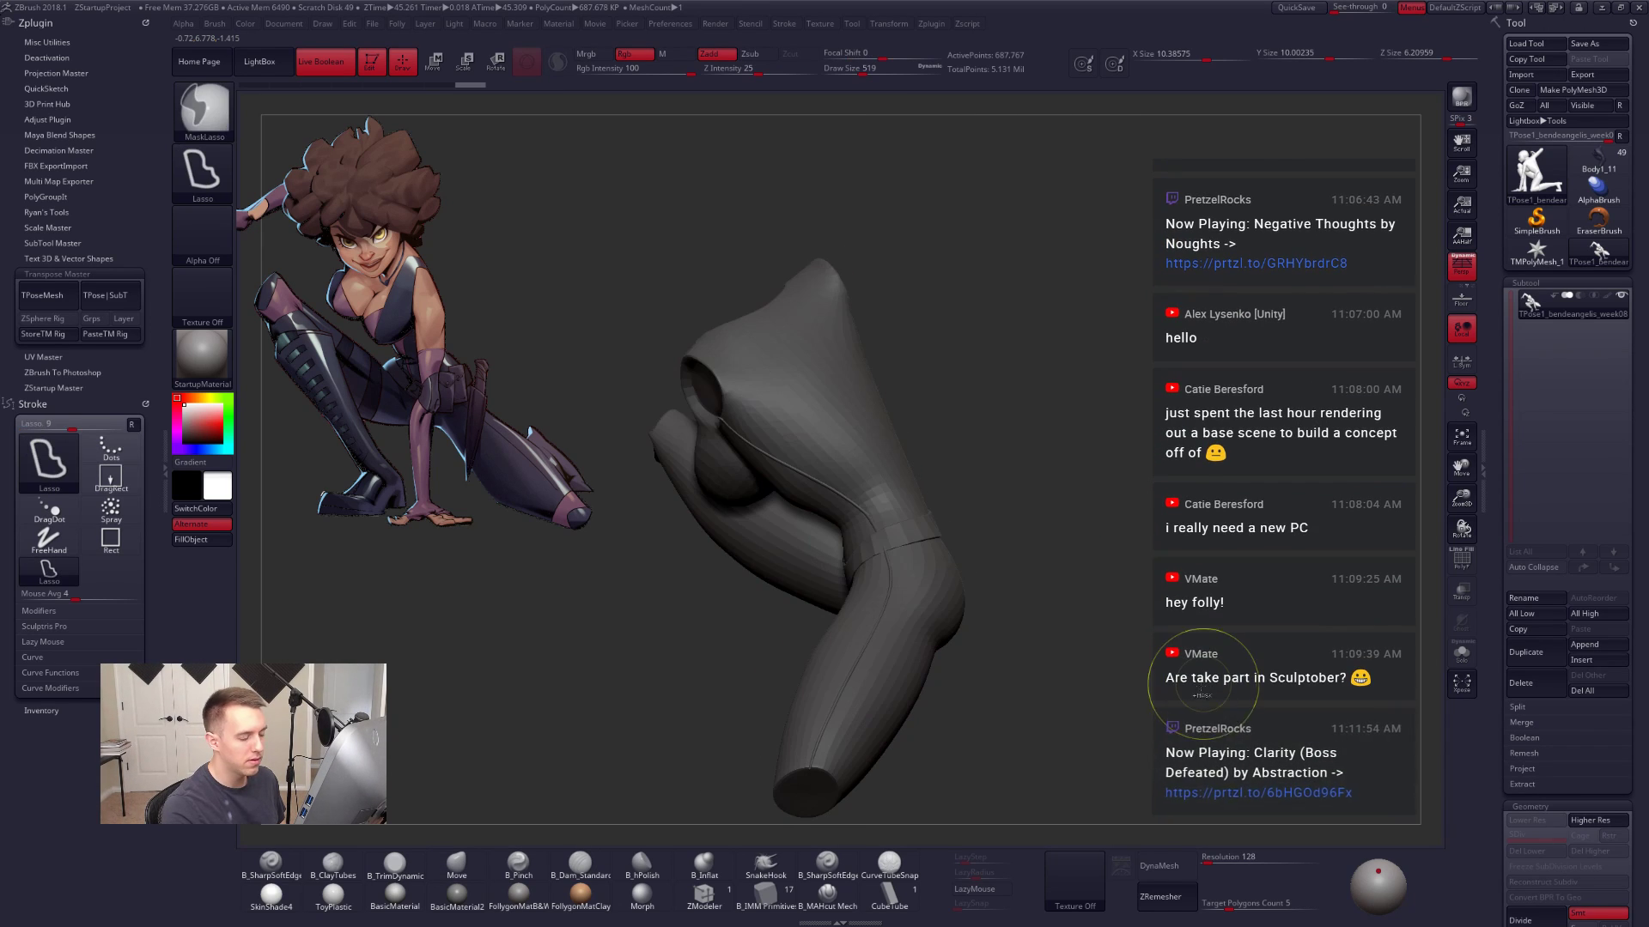
ctrl+shift+click(1203, 692)
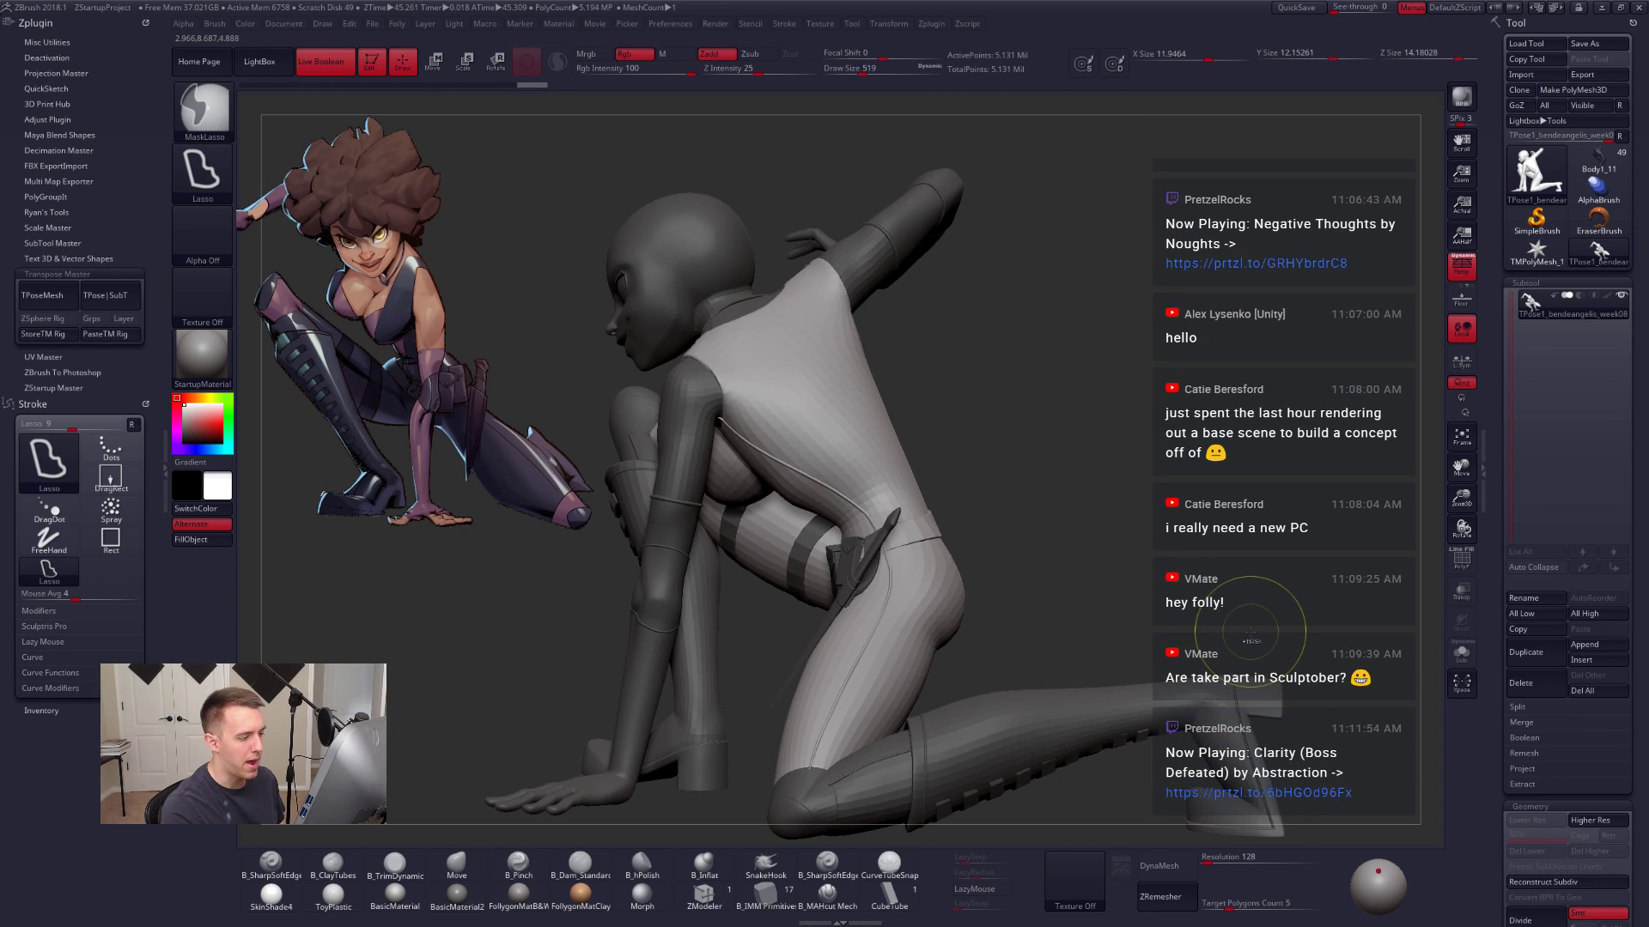
Step: Turn off perspective for the view of the posing mesh
right_drag(1291, 666, 1264, 632)
click(1461, 267)
alt+right_drag(1154, 374, 1152, 449)
Step: Collapse the plugin tray and set the Move brush's draw size to 905
key(space)
drag(1107, 418, 1147, 407)
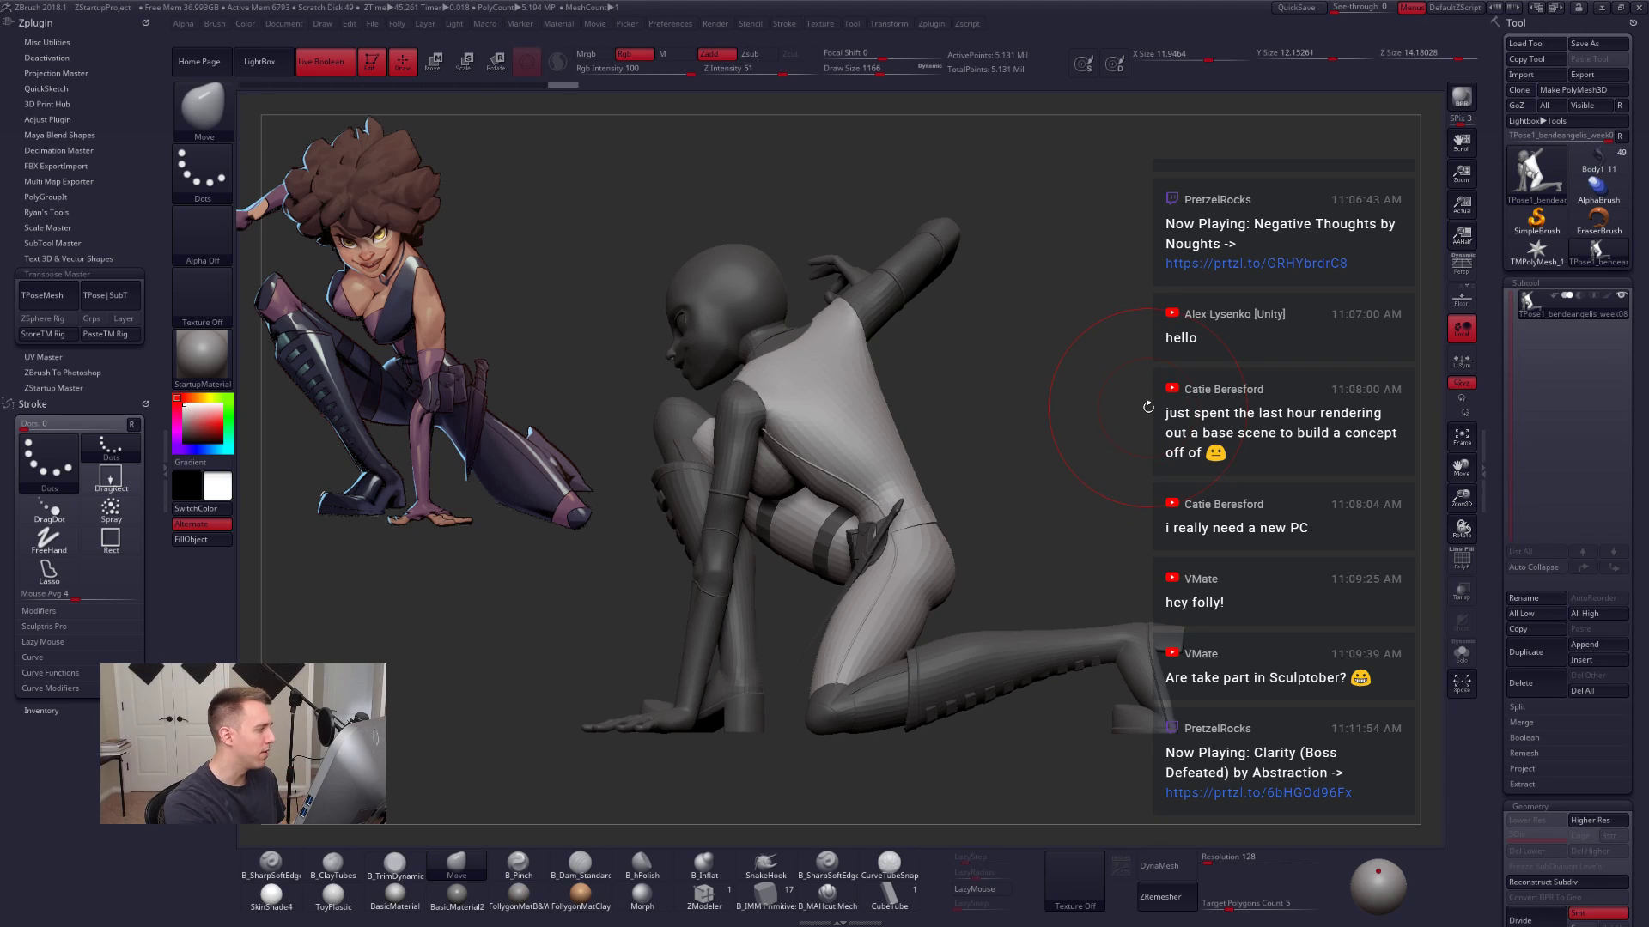
click(163, 473)
right_drag(974, 521, 1132, 538)
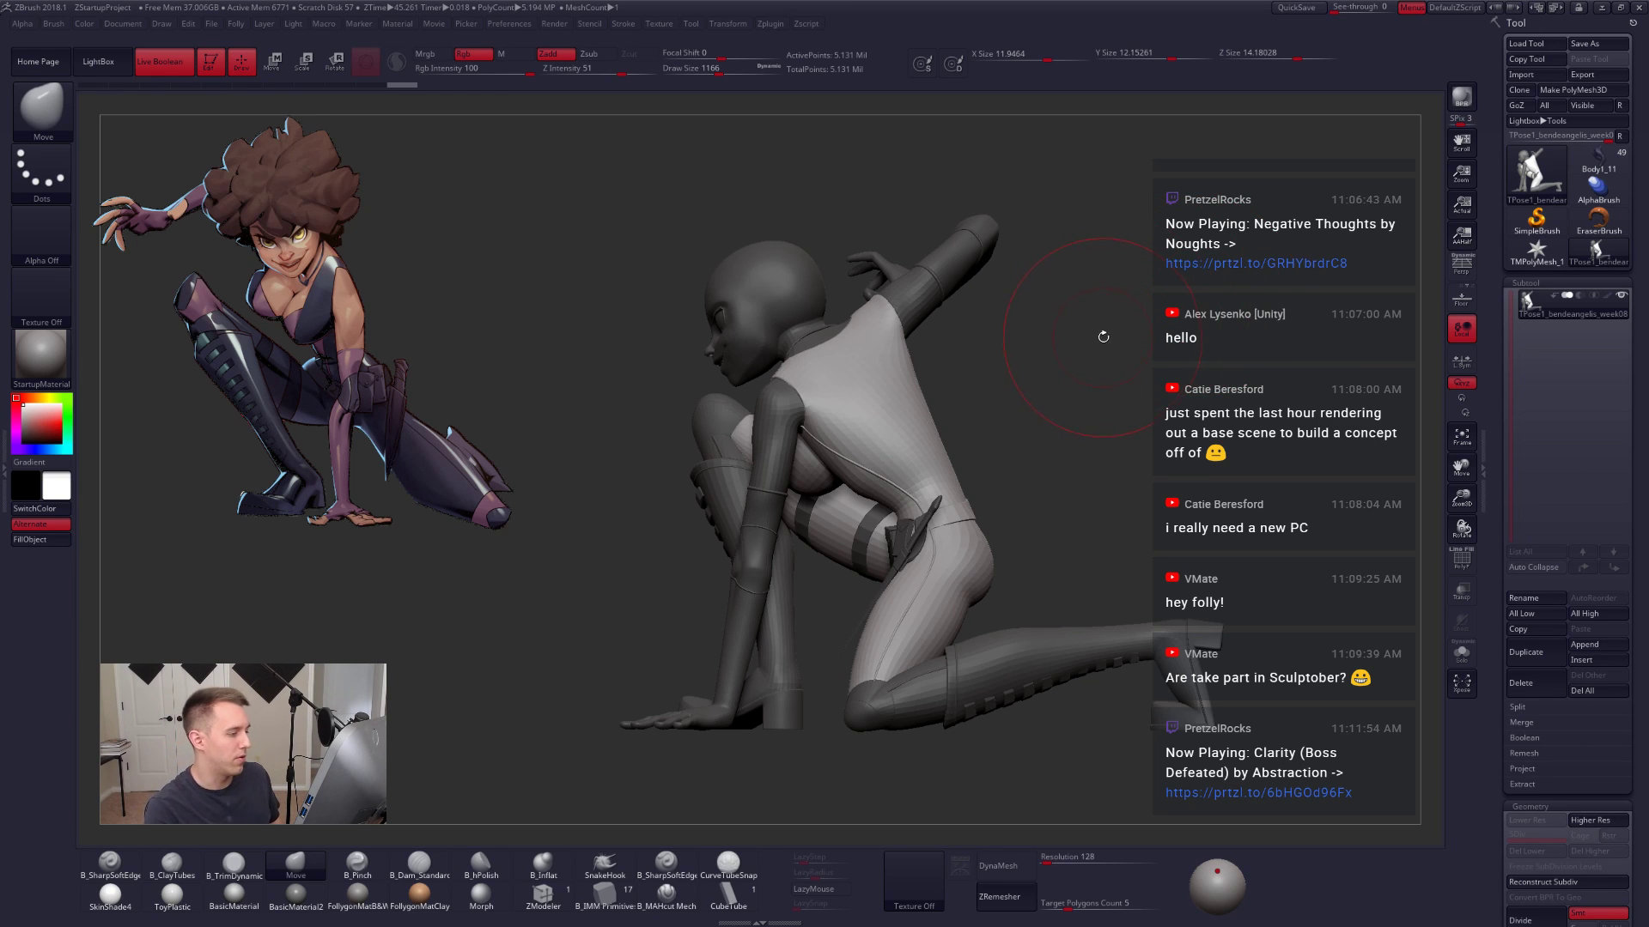
key(space)
drag(1128, 345, 1122, 344)
key(ctrl+shift+space)
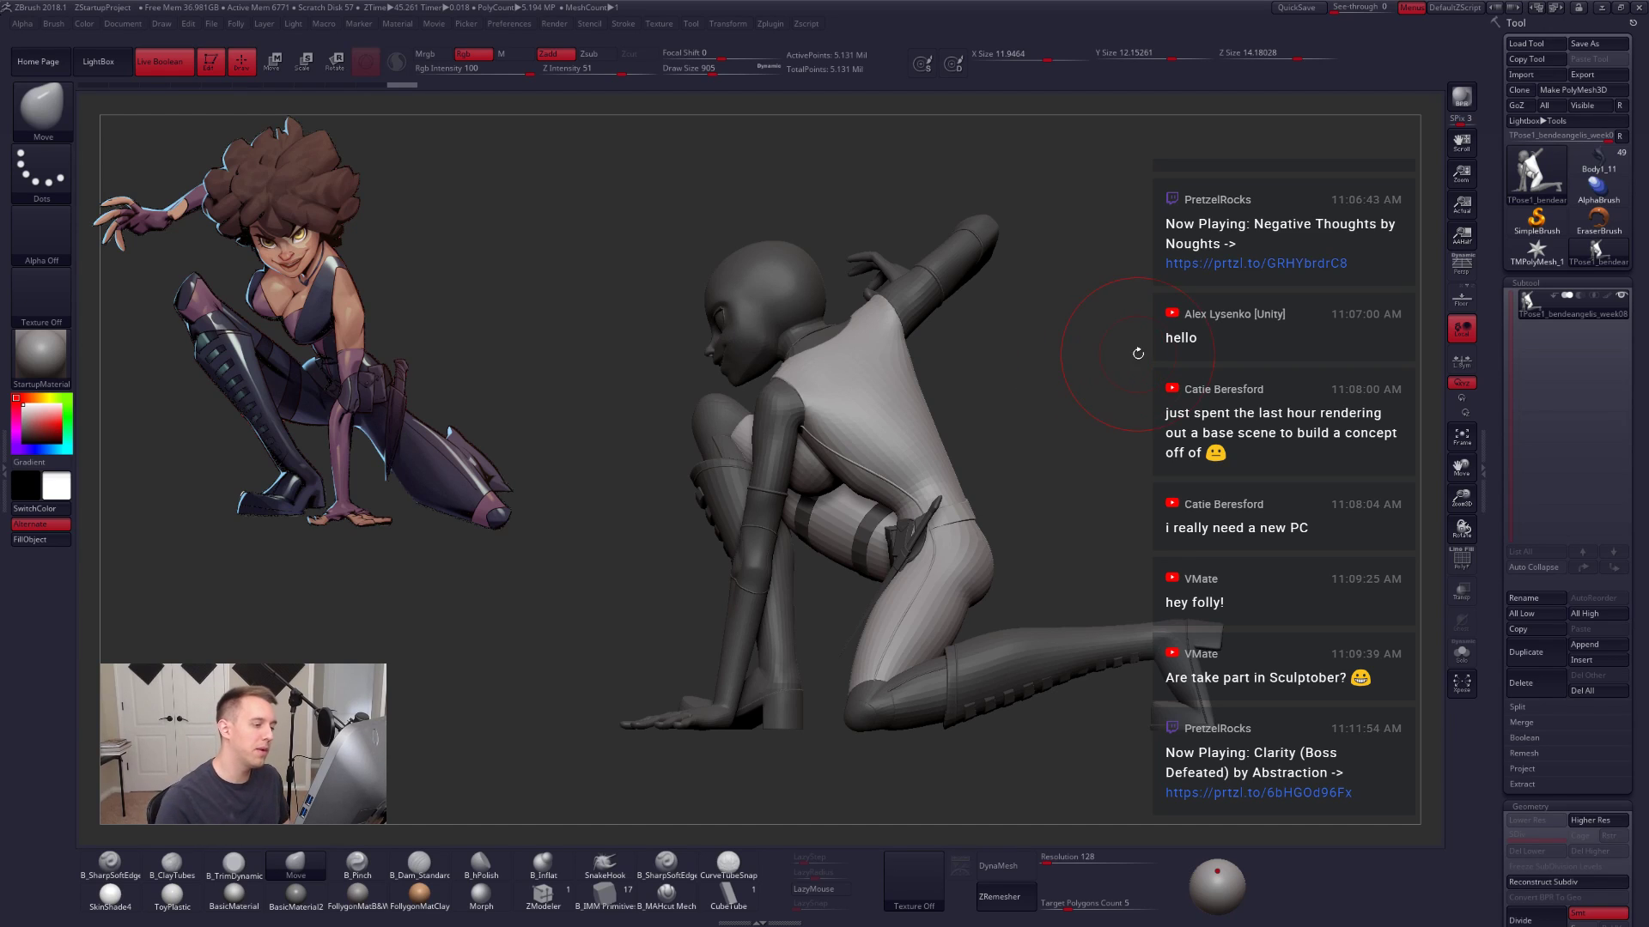
Step: Reshape the bodysuit's lower back and hip contour with the Move brush at a draw size of 1058
key(space)
mouse_move(980, 383)
mouse_down()
mouse_move(951, 424)
mouse_move(930, 392)
mouse_up()
key(space)
key(space)
mouse_move(978, 501)
mouse_down()
mouse_move(977, 516)
mouse_move(1022, 520)
mouse_move(966, 548)
mouse_up()
key(space)
key(shift)
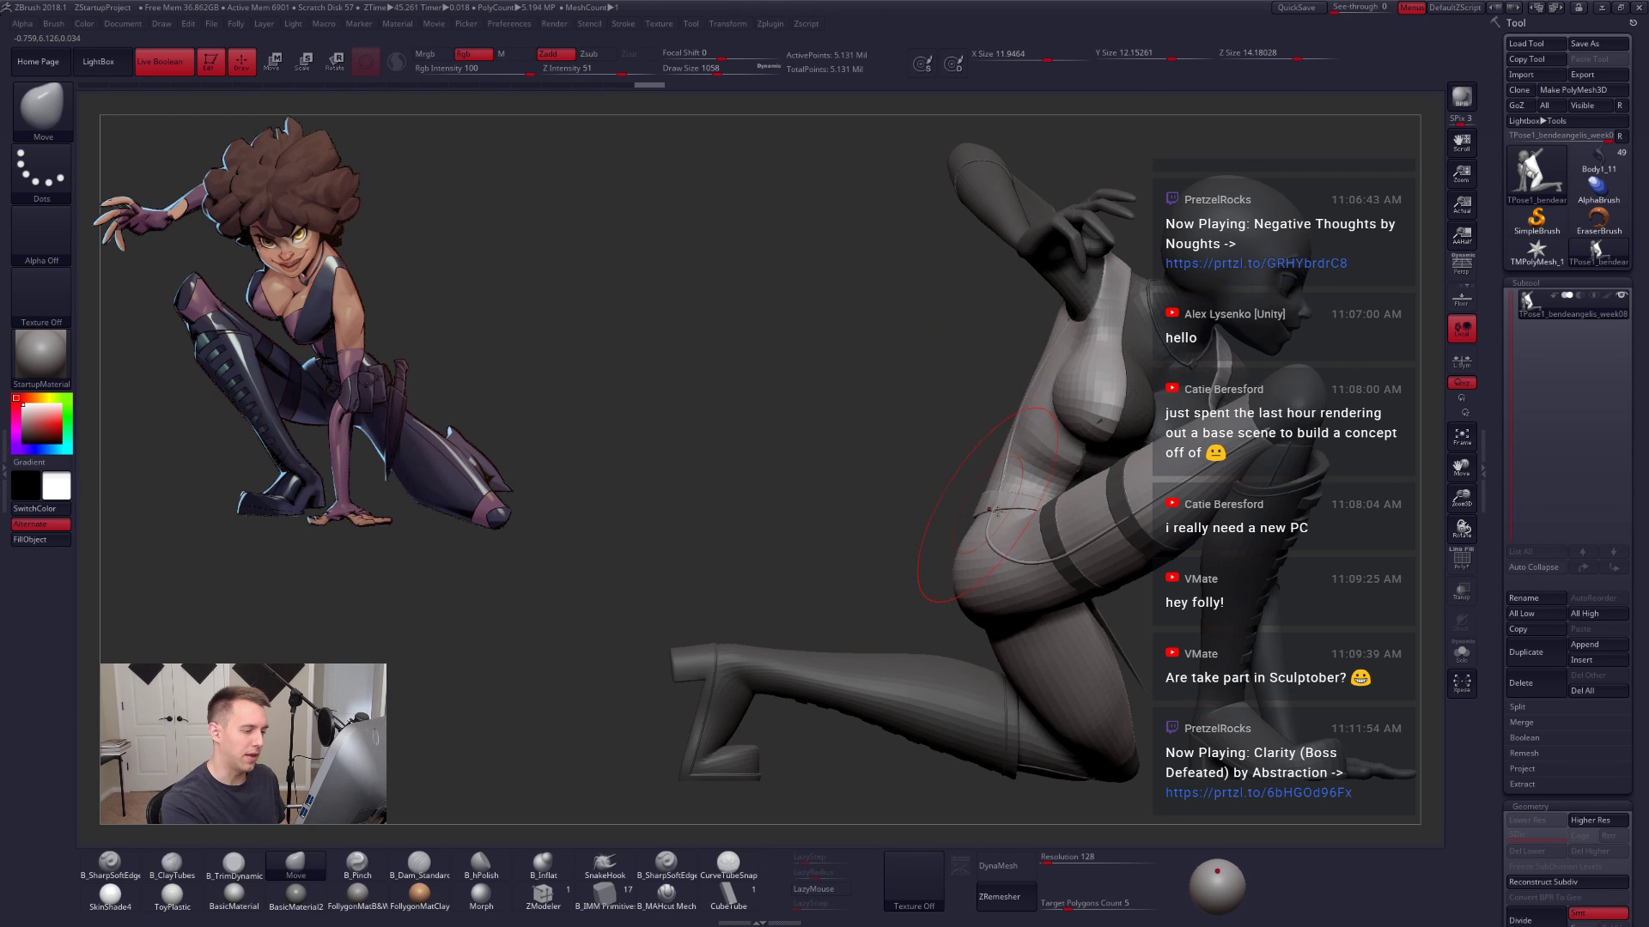
Step: Refine the buttocks and hips from below and behind, using a Move brush draw size of 1138, then 930
right_drag(989, 510, 996, 442)
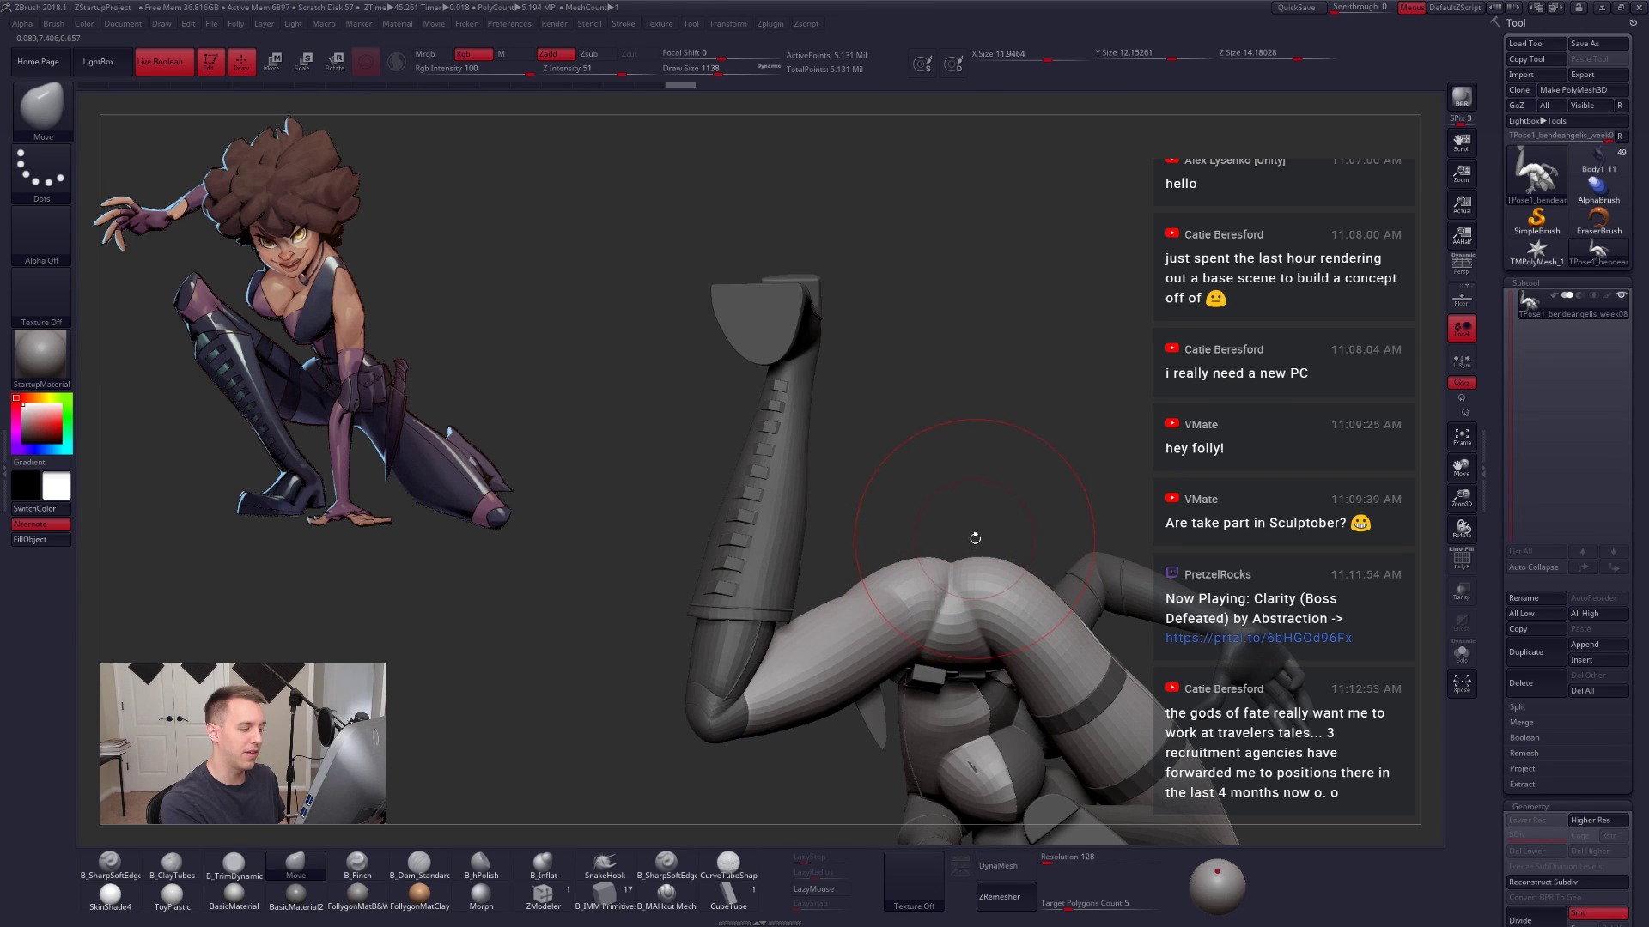
right_drag(1007, 533, 1060, 545)
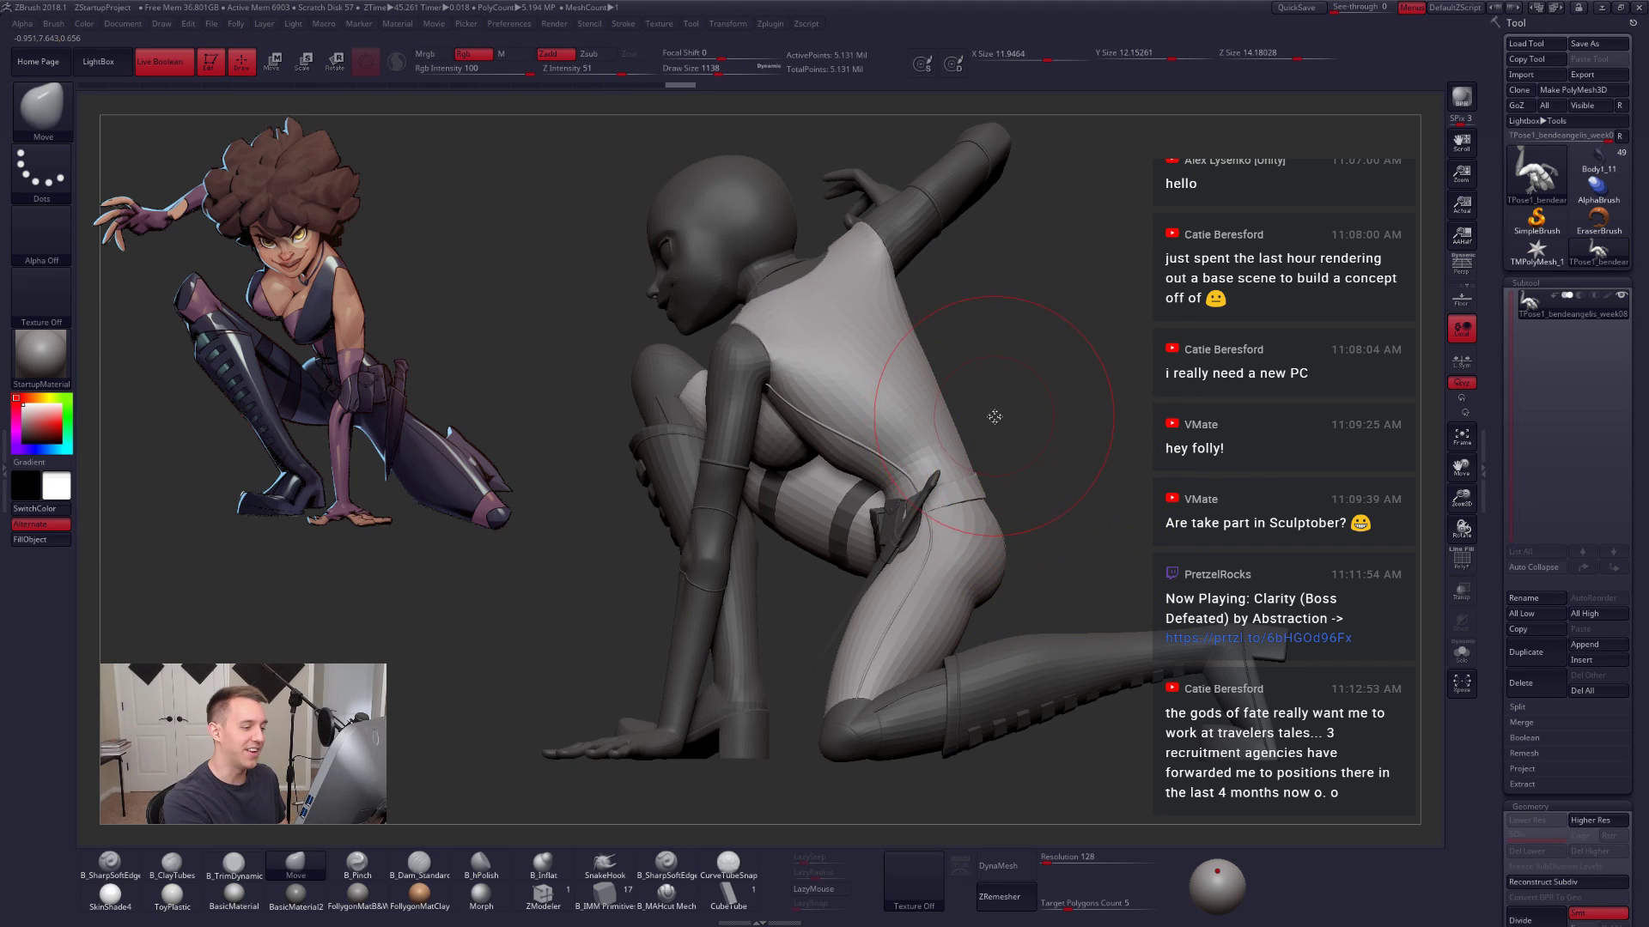
key(space)
drag(988, 418, 984, 418)
mouse_move(1002, 523)
right_down()
mouse_move(1019, 647)
mouse_move(1023, 561)
mouse_move(1006, 541)
mouse_move(1037, 520)
mouse_move(1041, 481)
right_up()
key(space)
click(1007, 547)
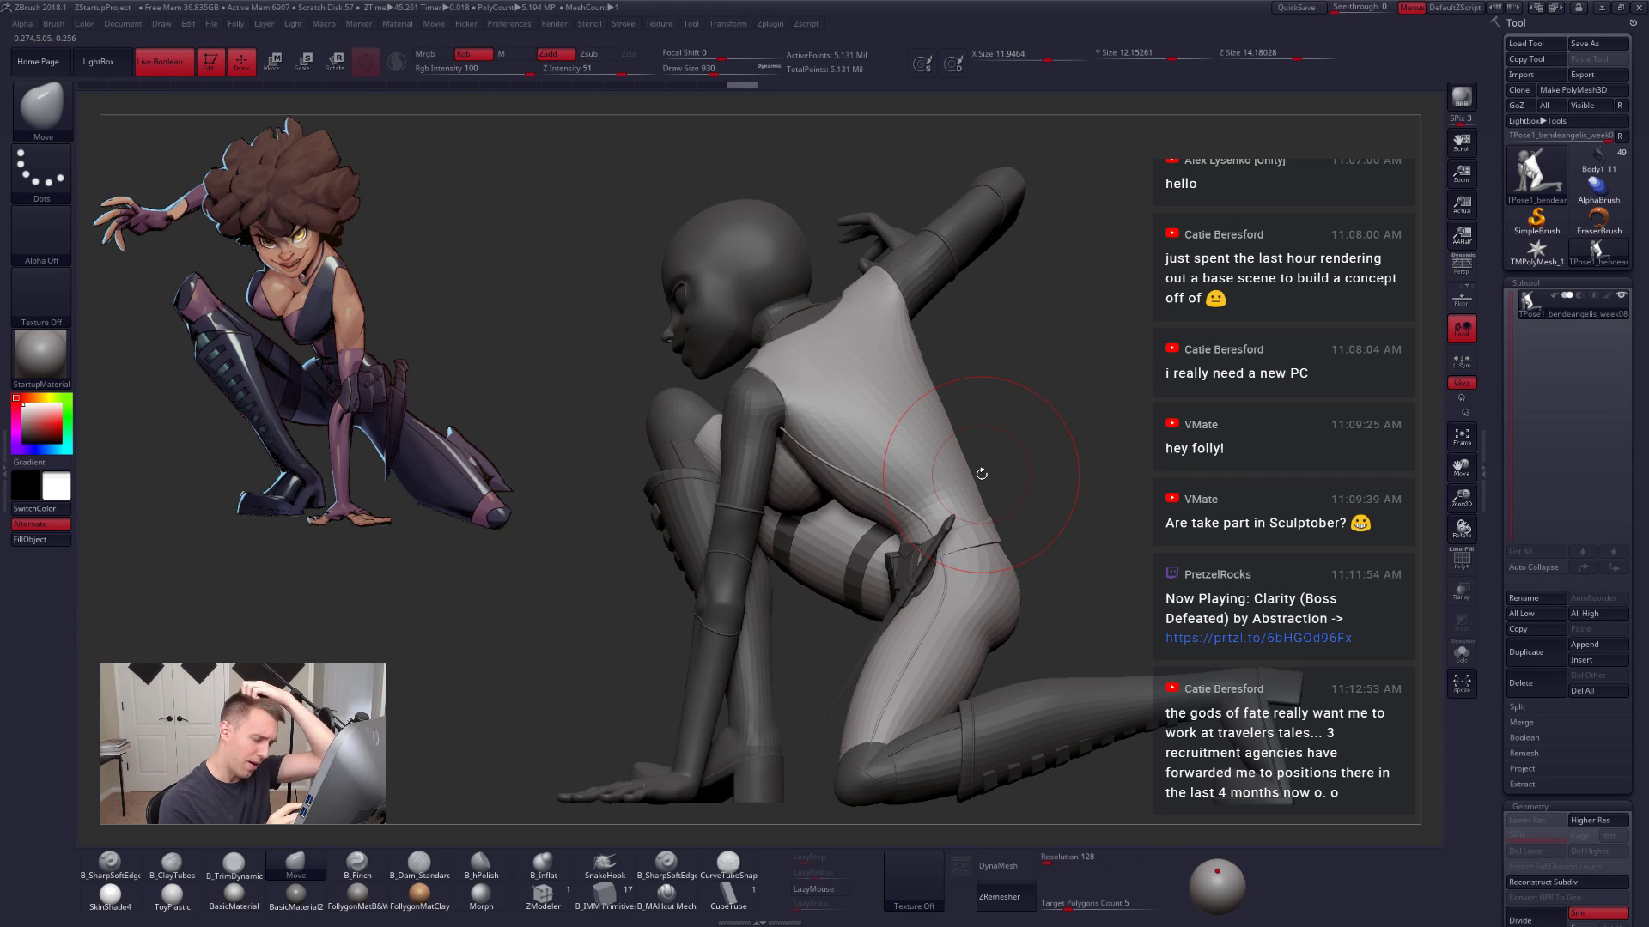
Step: Set the draw size to 980 and refine the waist and lower back, keeping the Move brush active
key(space)
click(950, 404)
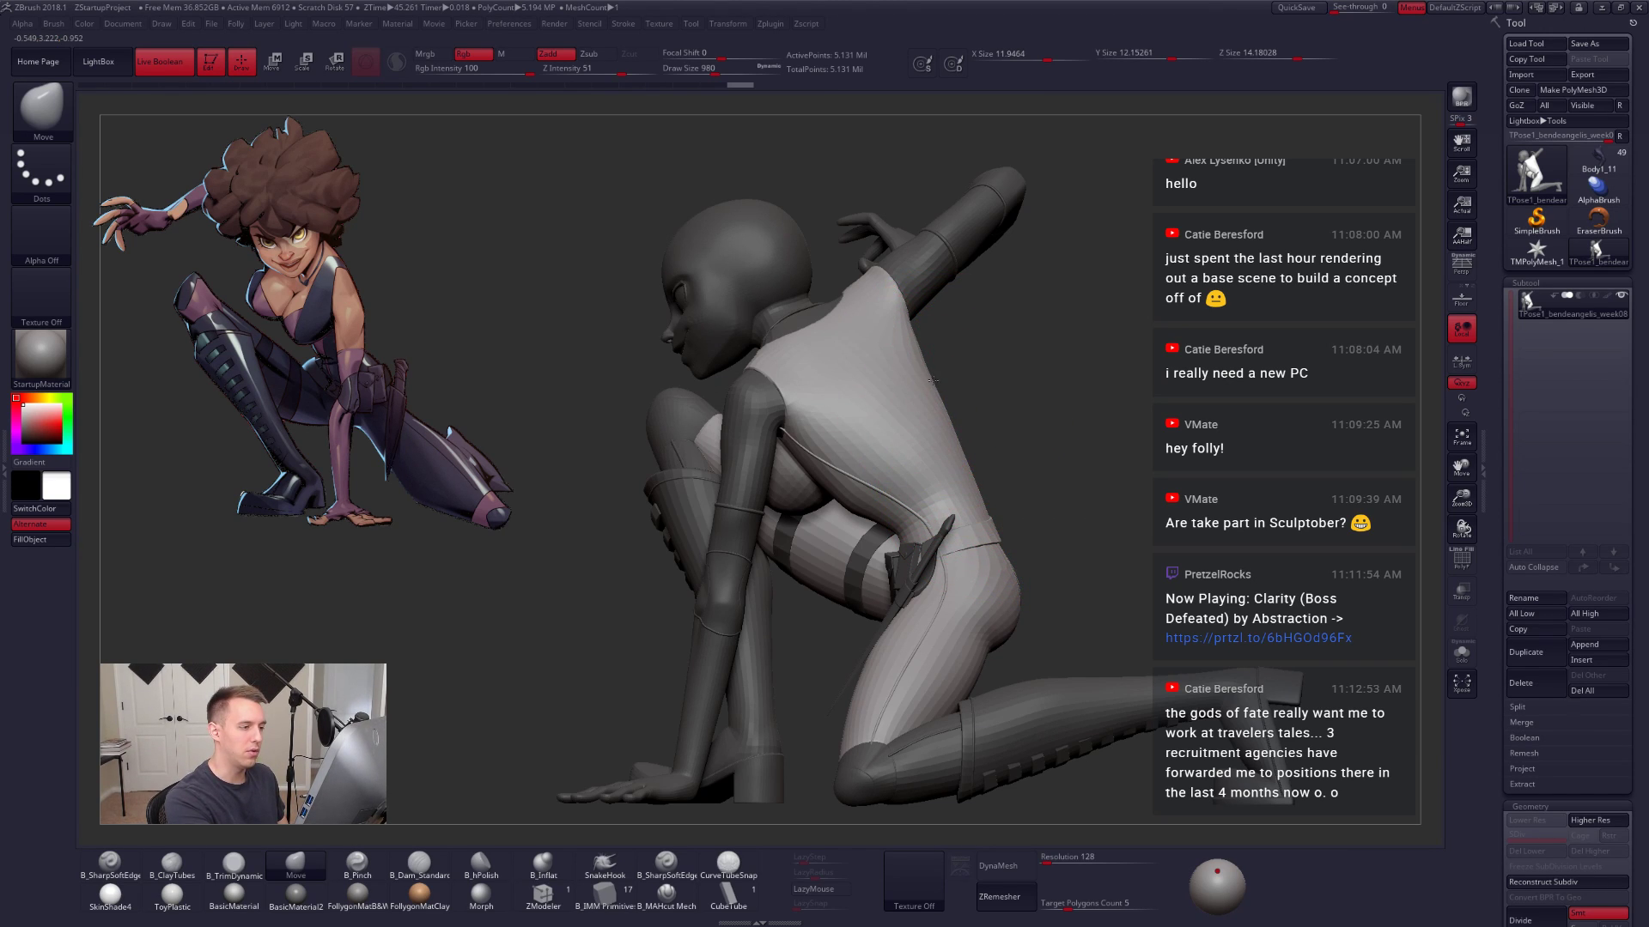
mouse_move(1068, 493)
mouse_down()
mouse_move(829, 471)
mouse_move(845, 466)
mouse_up()
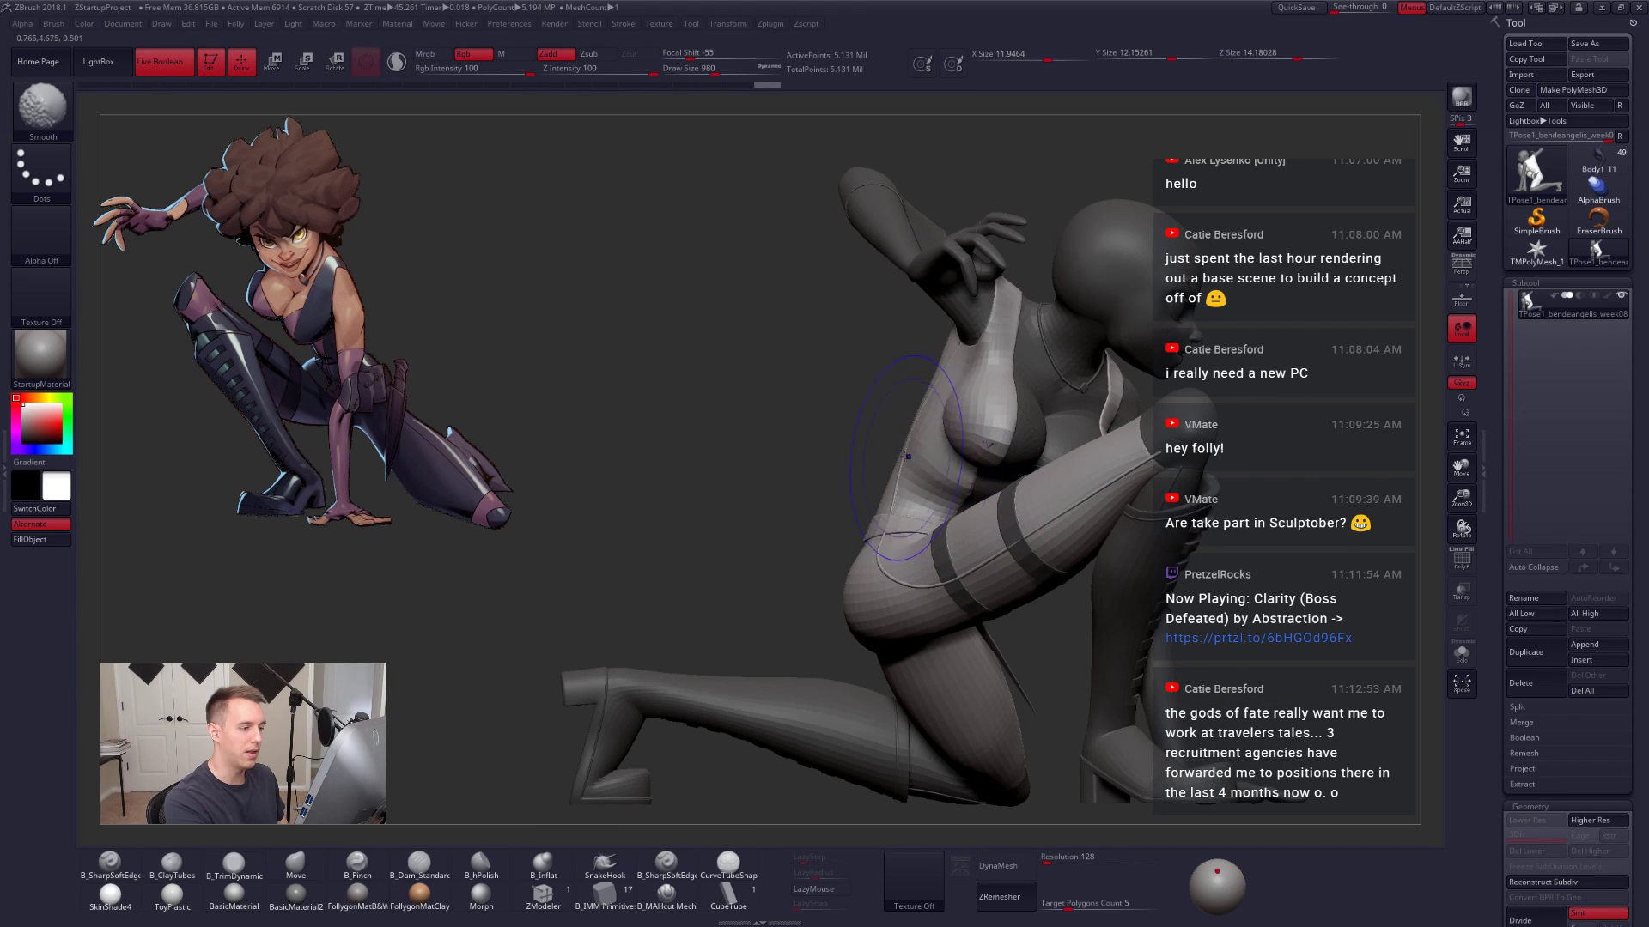
key(b)
key(m)
key(v)
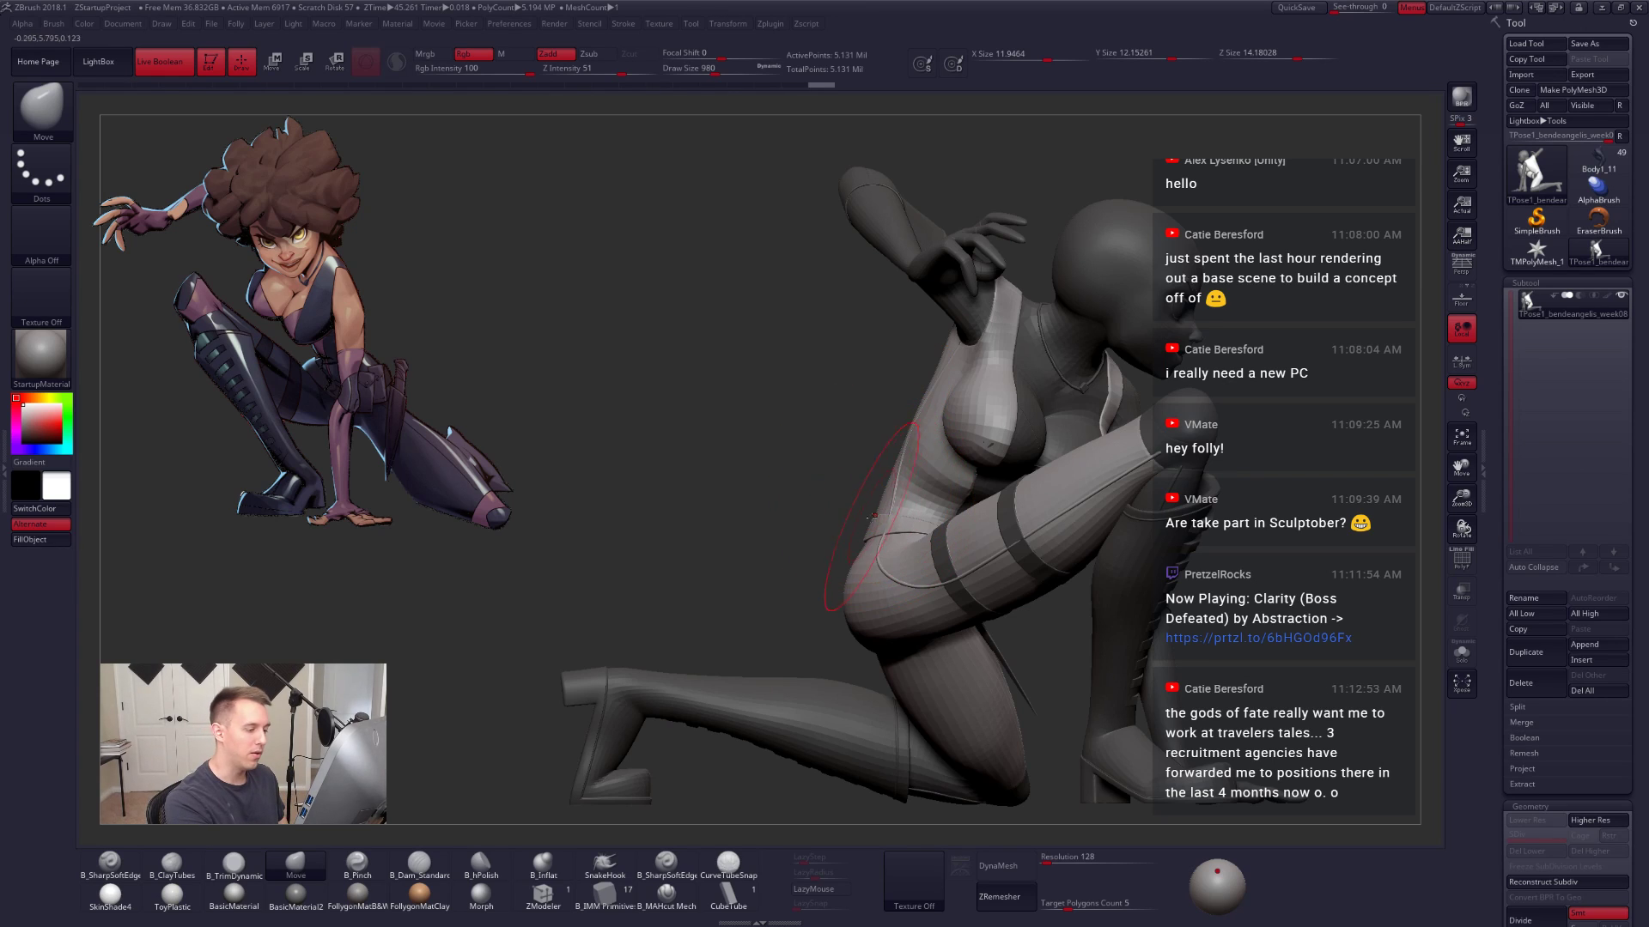
Step: Adjust the curve from the back into the hips with the Move brush at a draw size of 833
right_drag(879, 528, 884, 444)
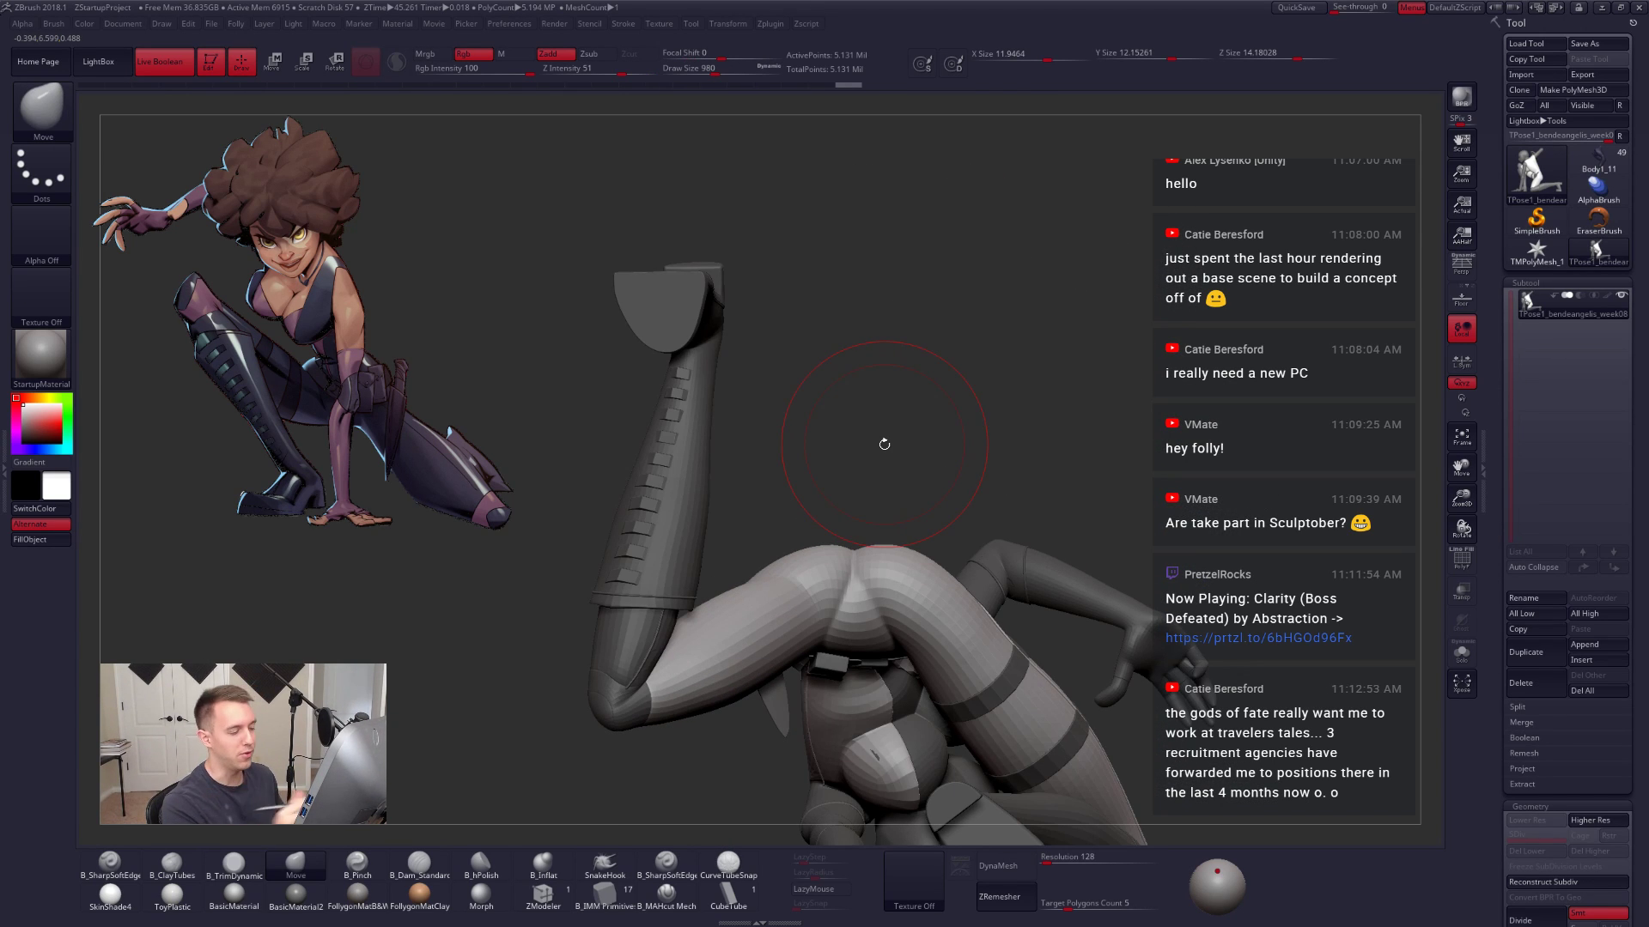
mouse_move(884, 444)
mouse_down()
mouse_move(938, 510)
mouse_move(1001, 505)
mouse_up()
key(space)
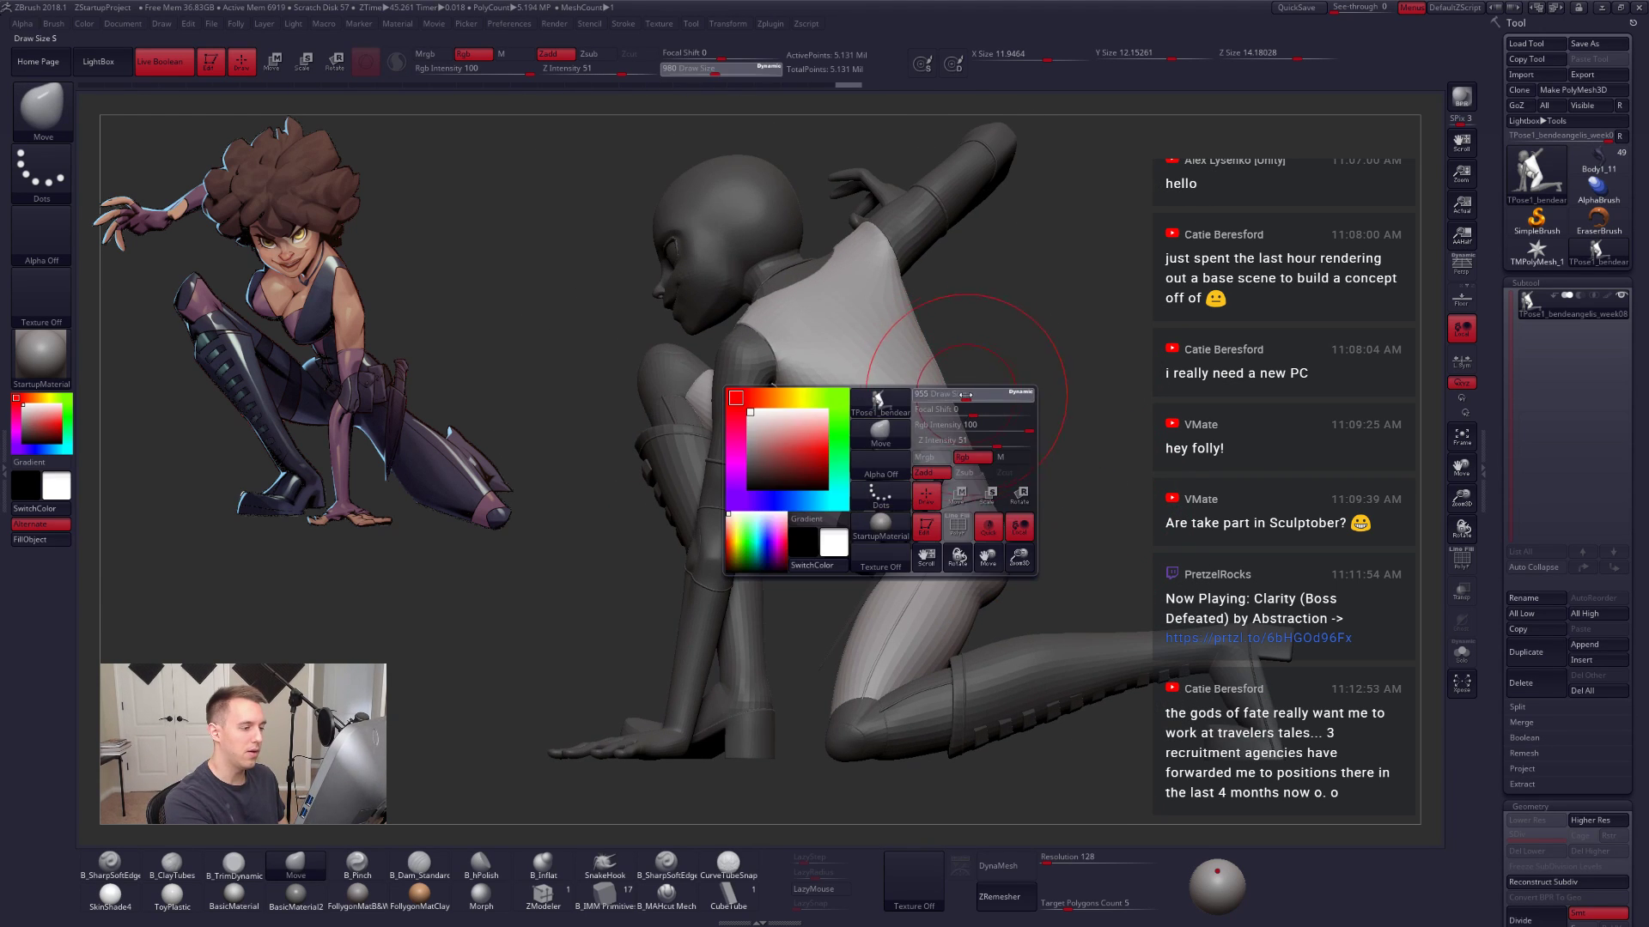
mouse_move(963, 395)
mouse_down()
mouse_move(973, 427)
mouse_move(952, 400)
mouse_up()
mouse_move(1130, 526)
alt+mouse_down()
mouse_move(1124, 513)
mouse_move(1054, 617)
alt+mouse_up()
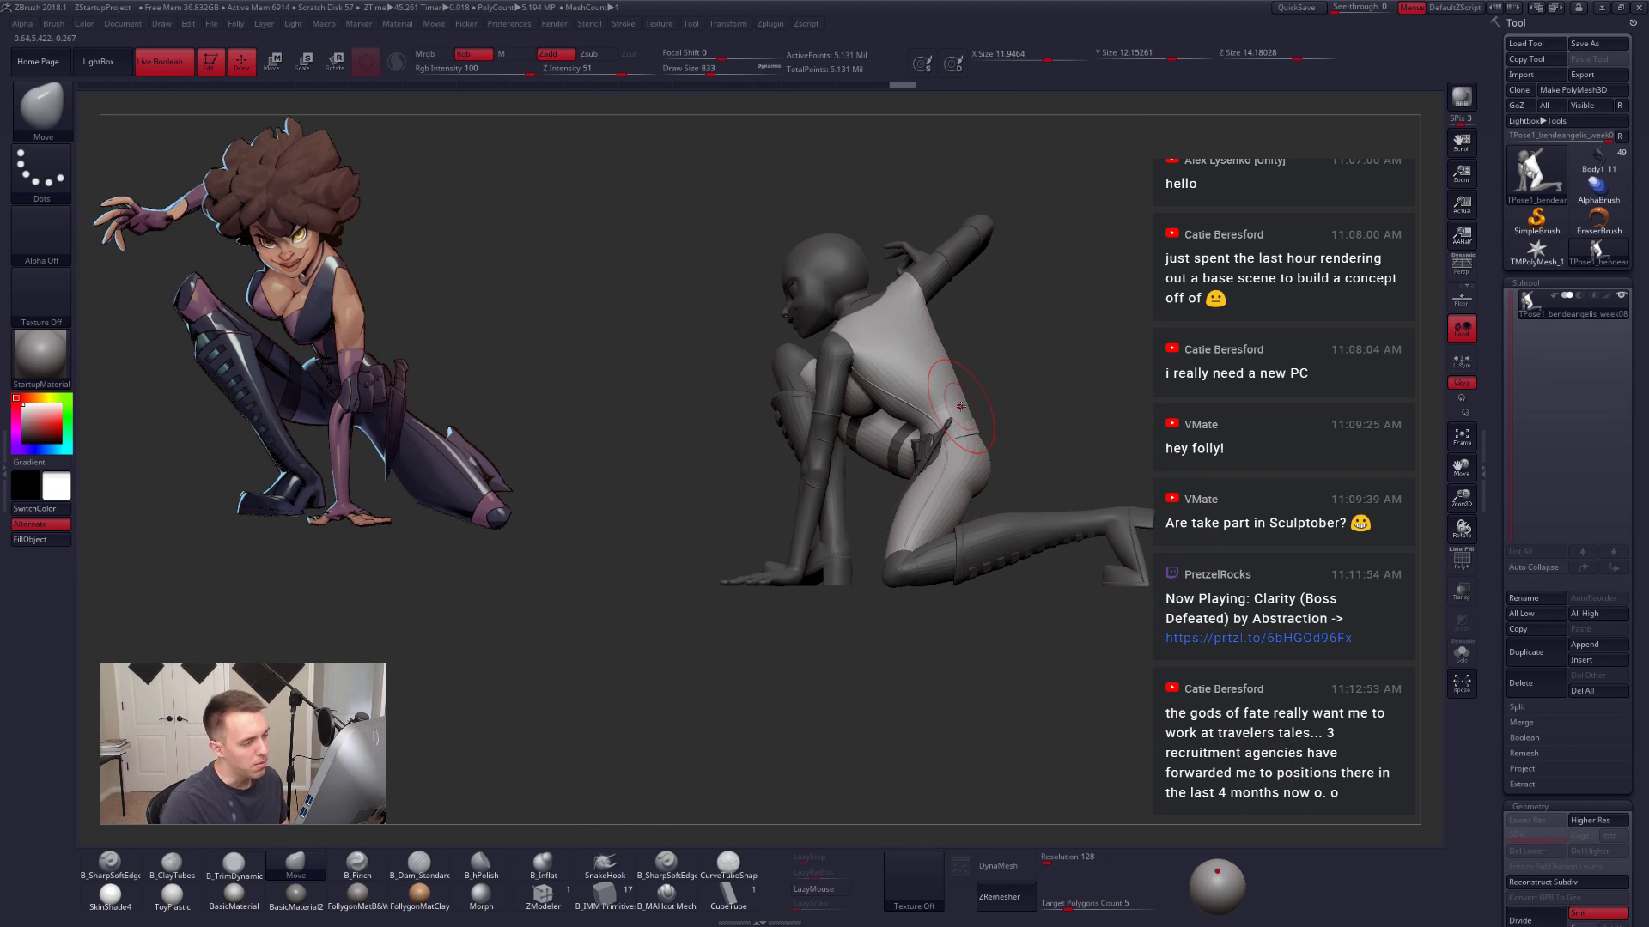
drag(1013, 480, 906, 492)
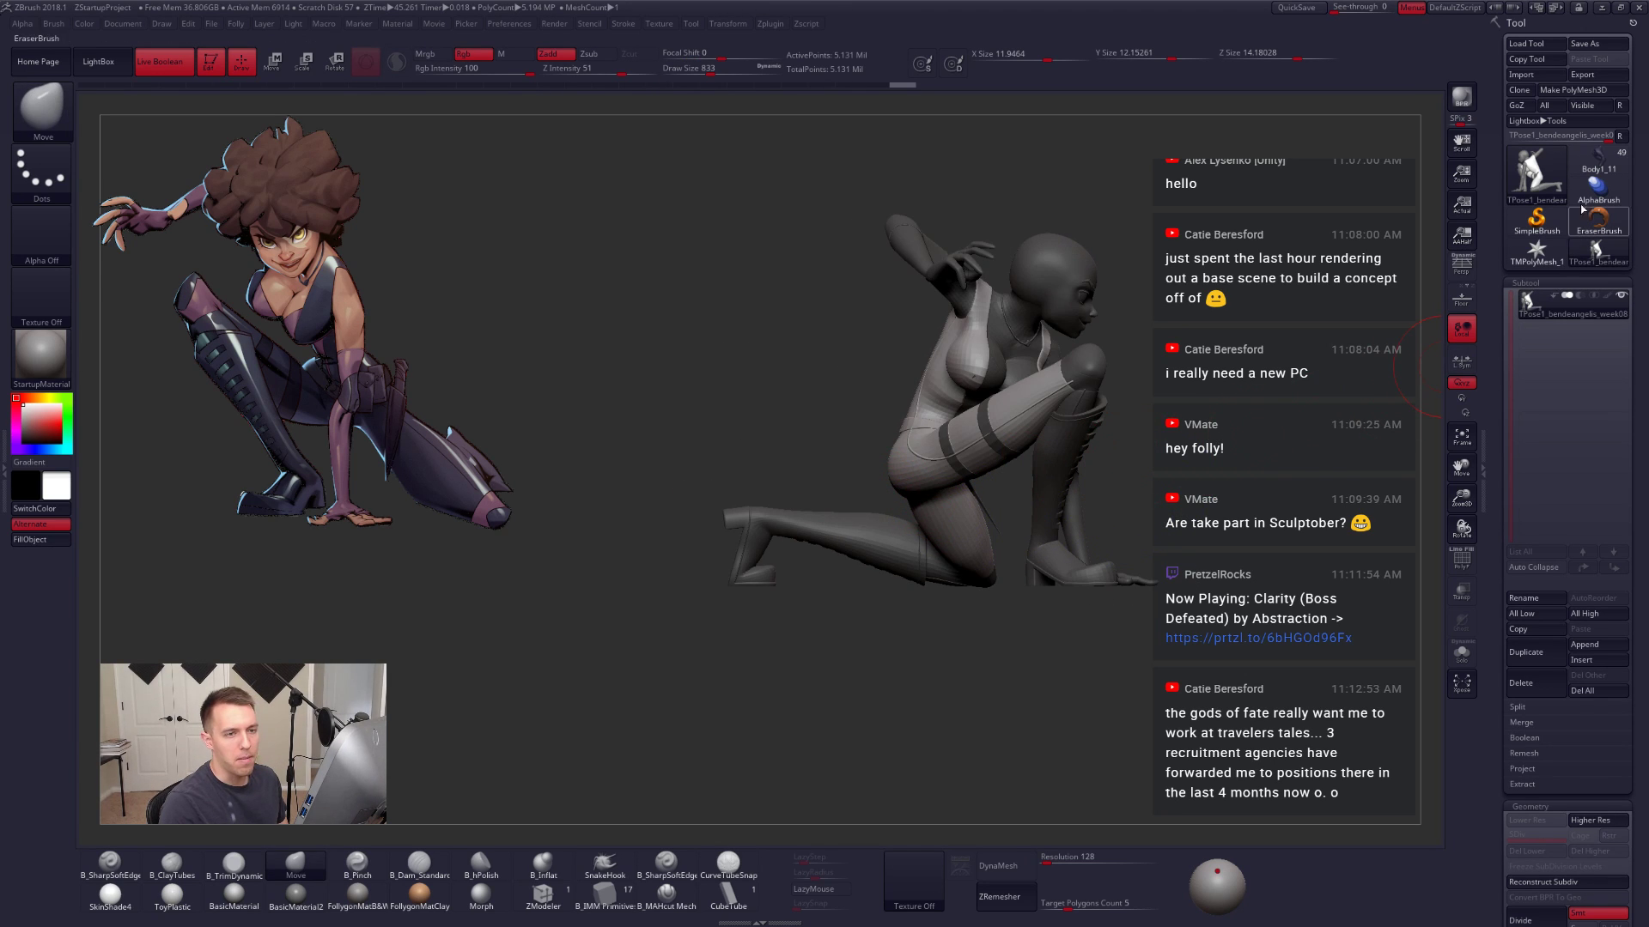
Step: Compare the posing mesh with the original Body1_11 character by alternating between the two tools
click(1598, 167)
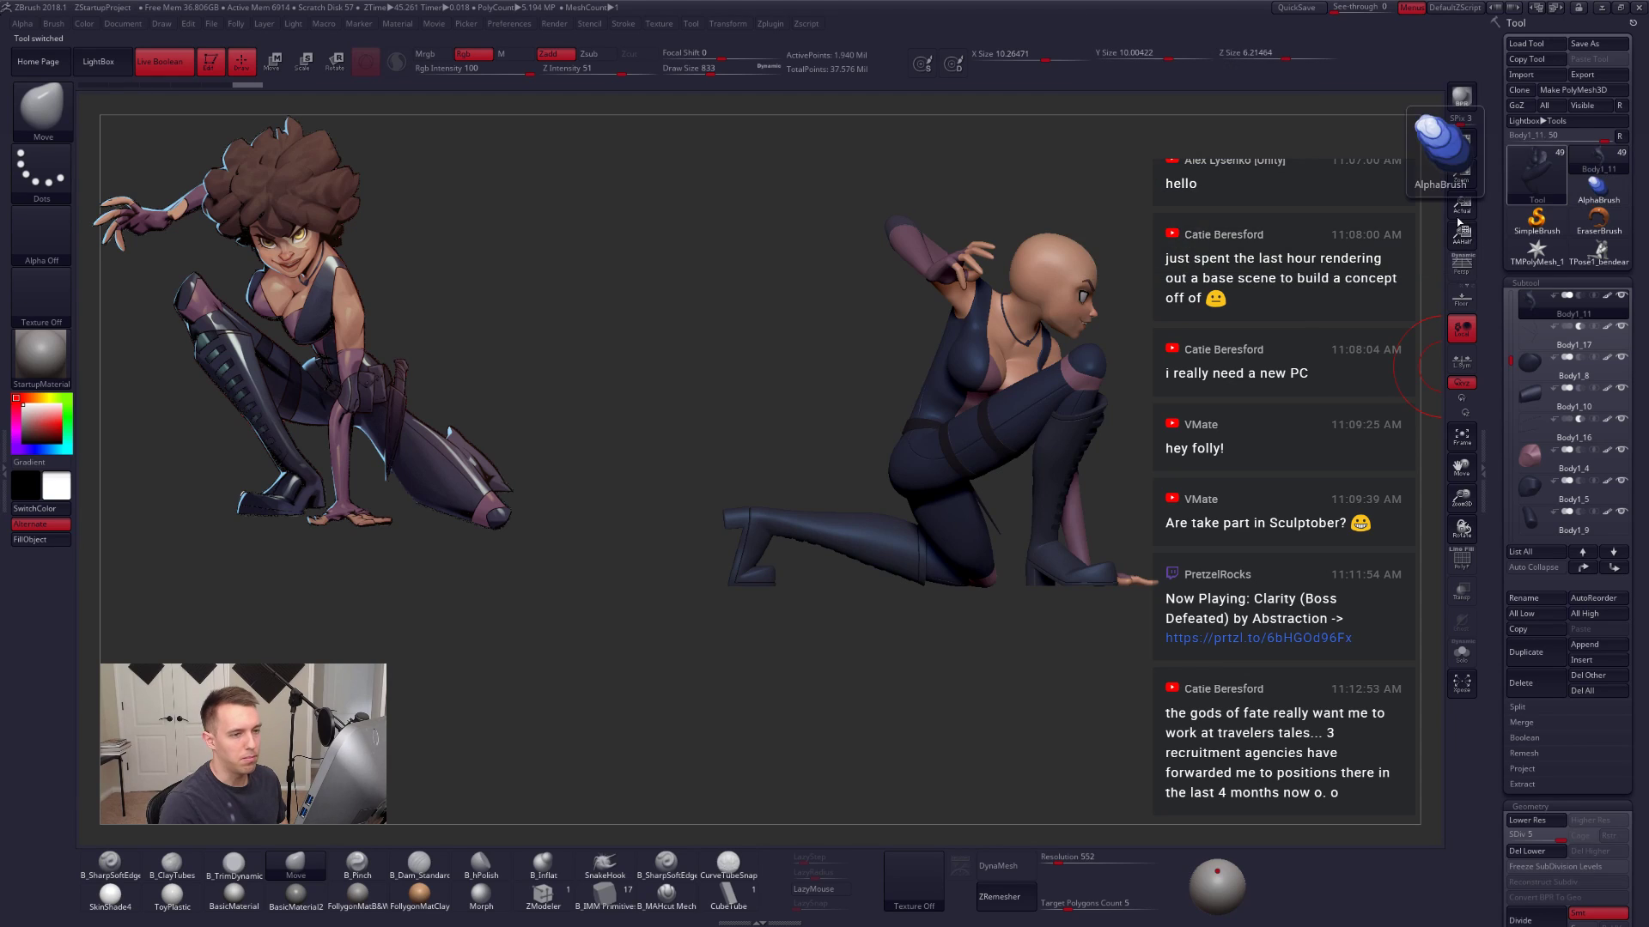
key(shift)
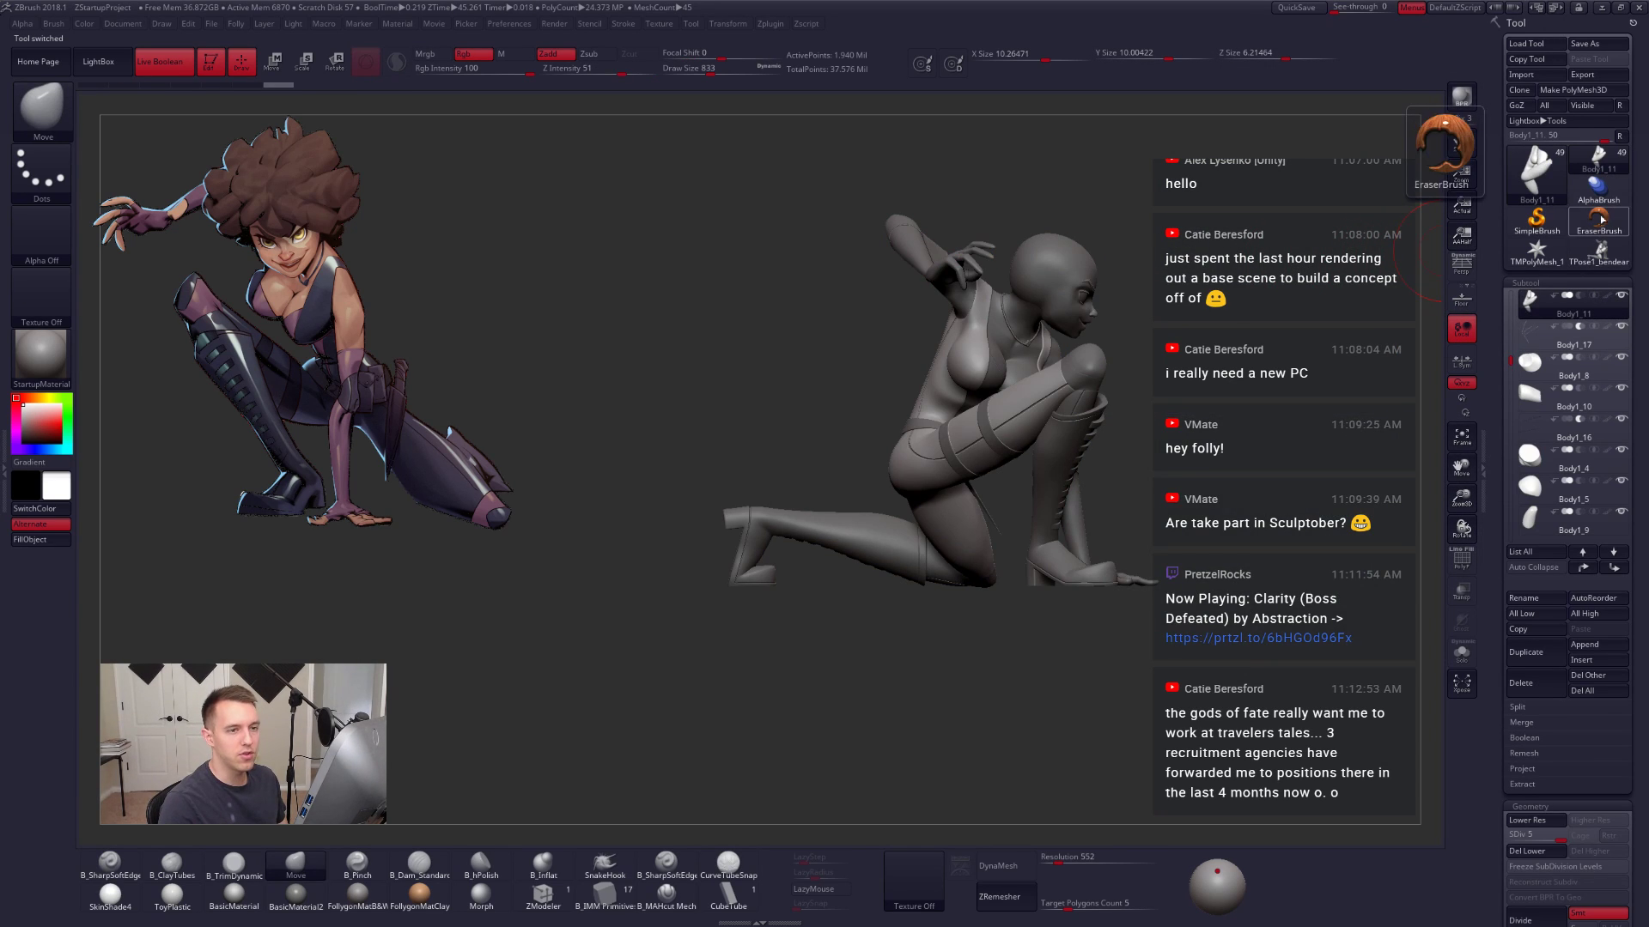
click(1590, 254)
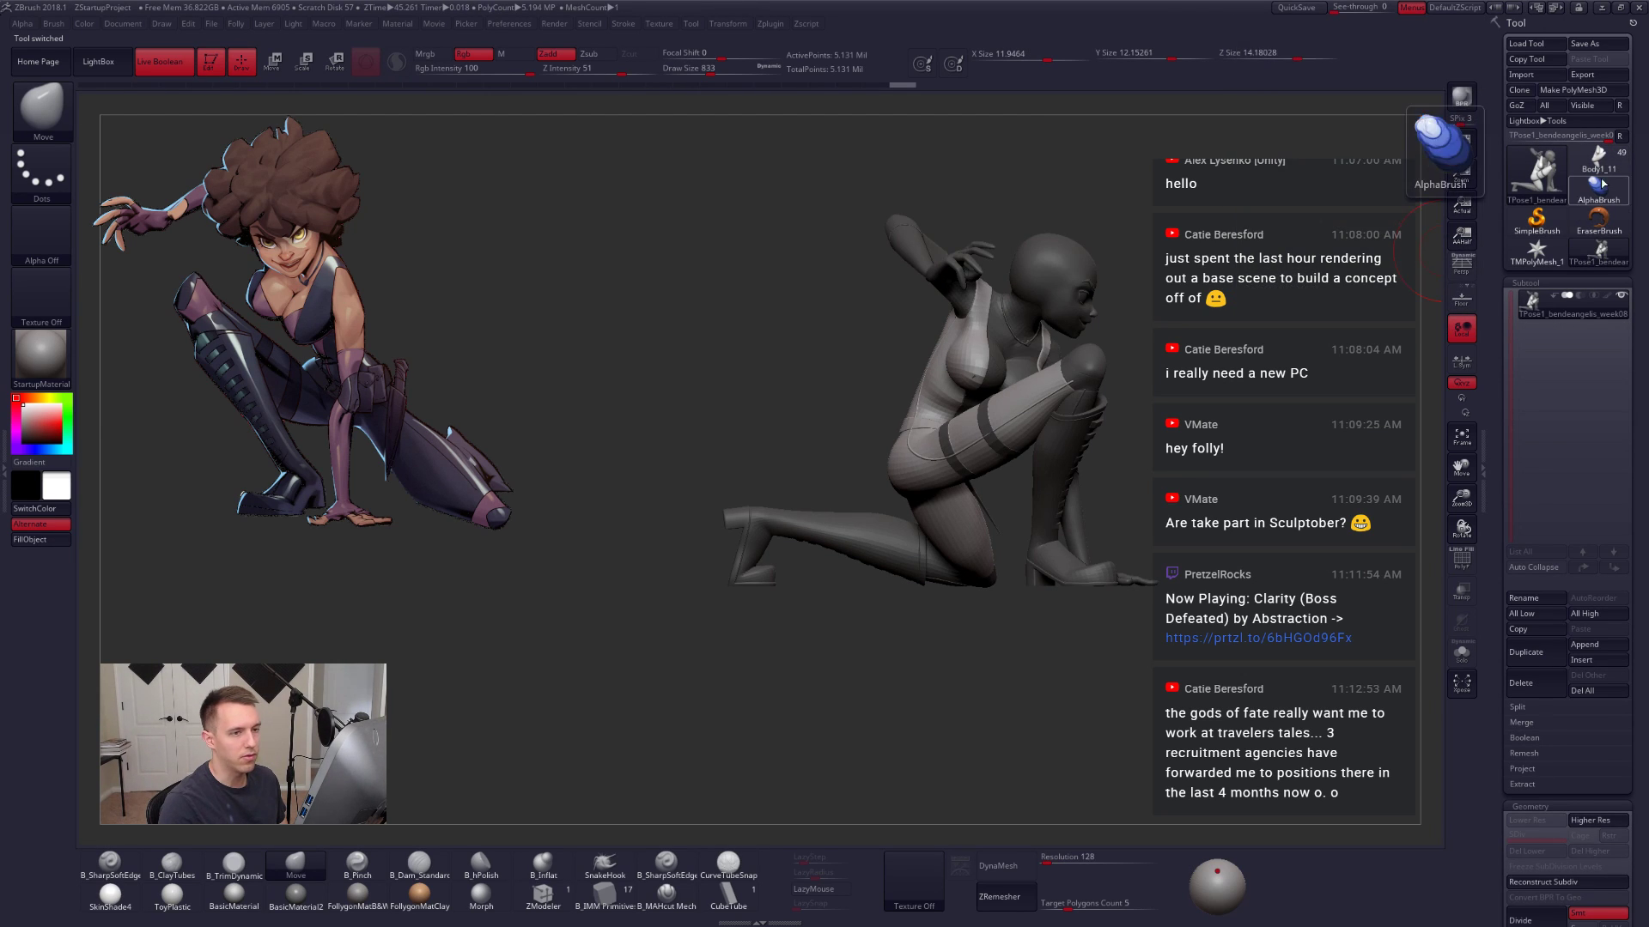
mouse_move(1602, 172)
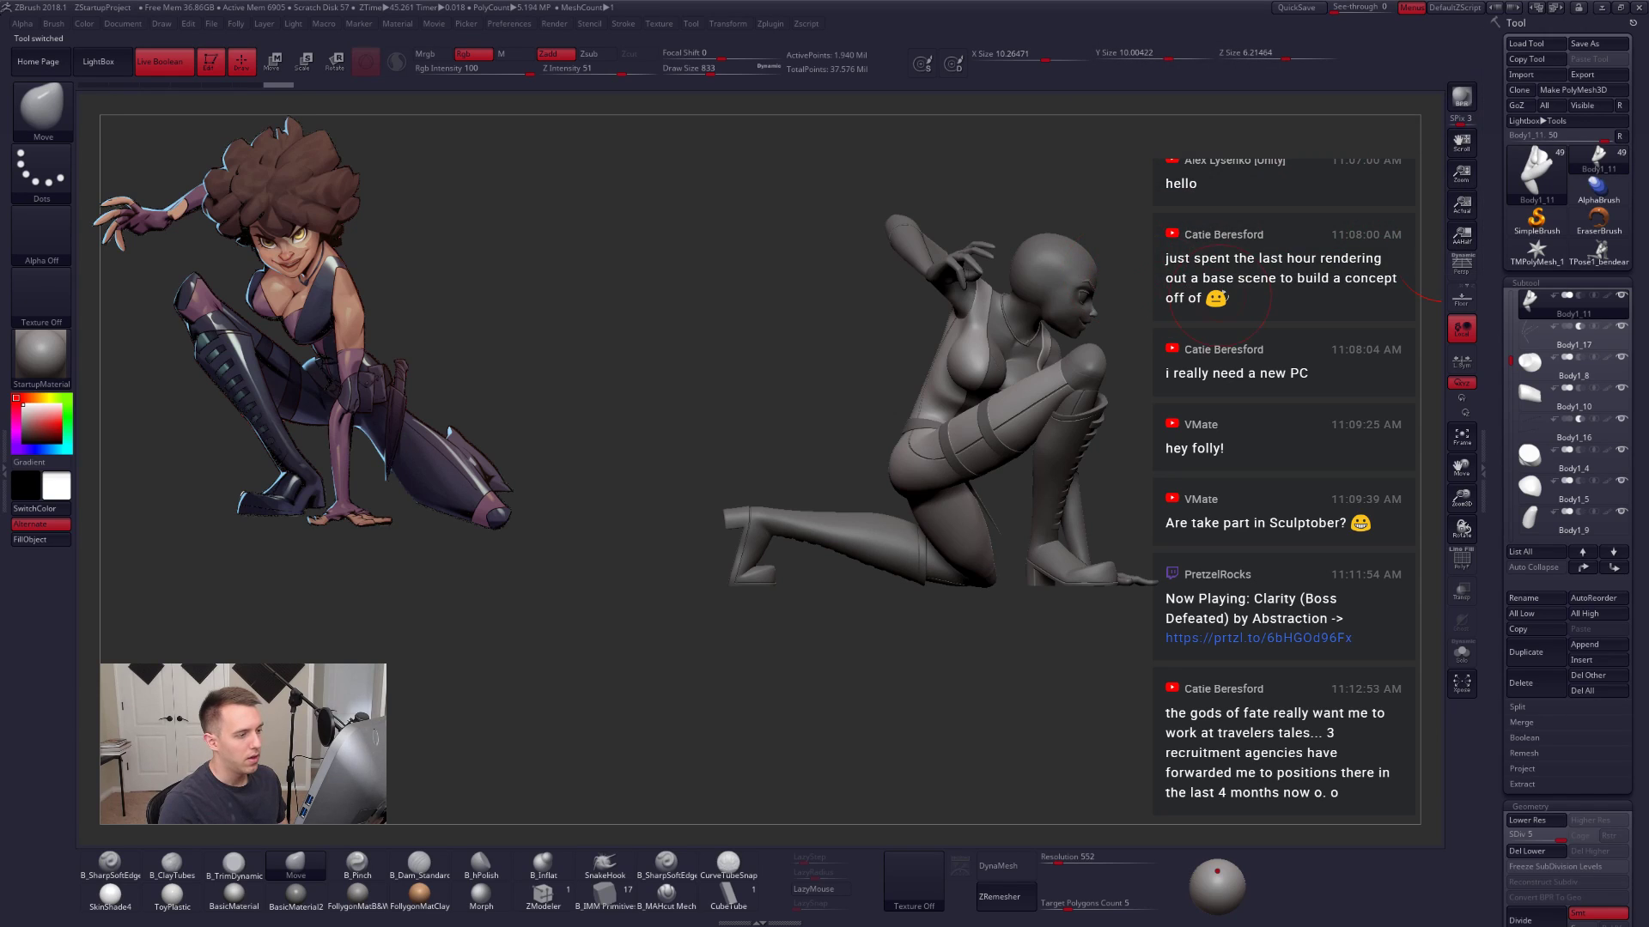
Step: Replace the gizmo with a transpose line on Body1_11, and return to Move brush sculpting on the posing mesh
key(w)
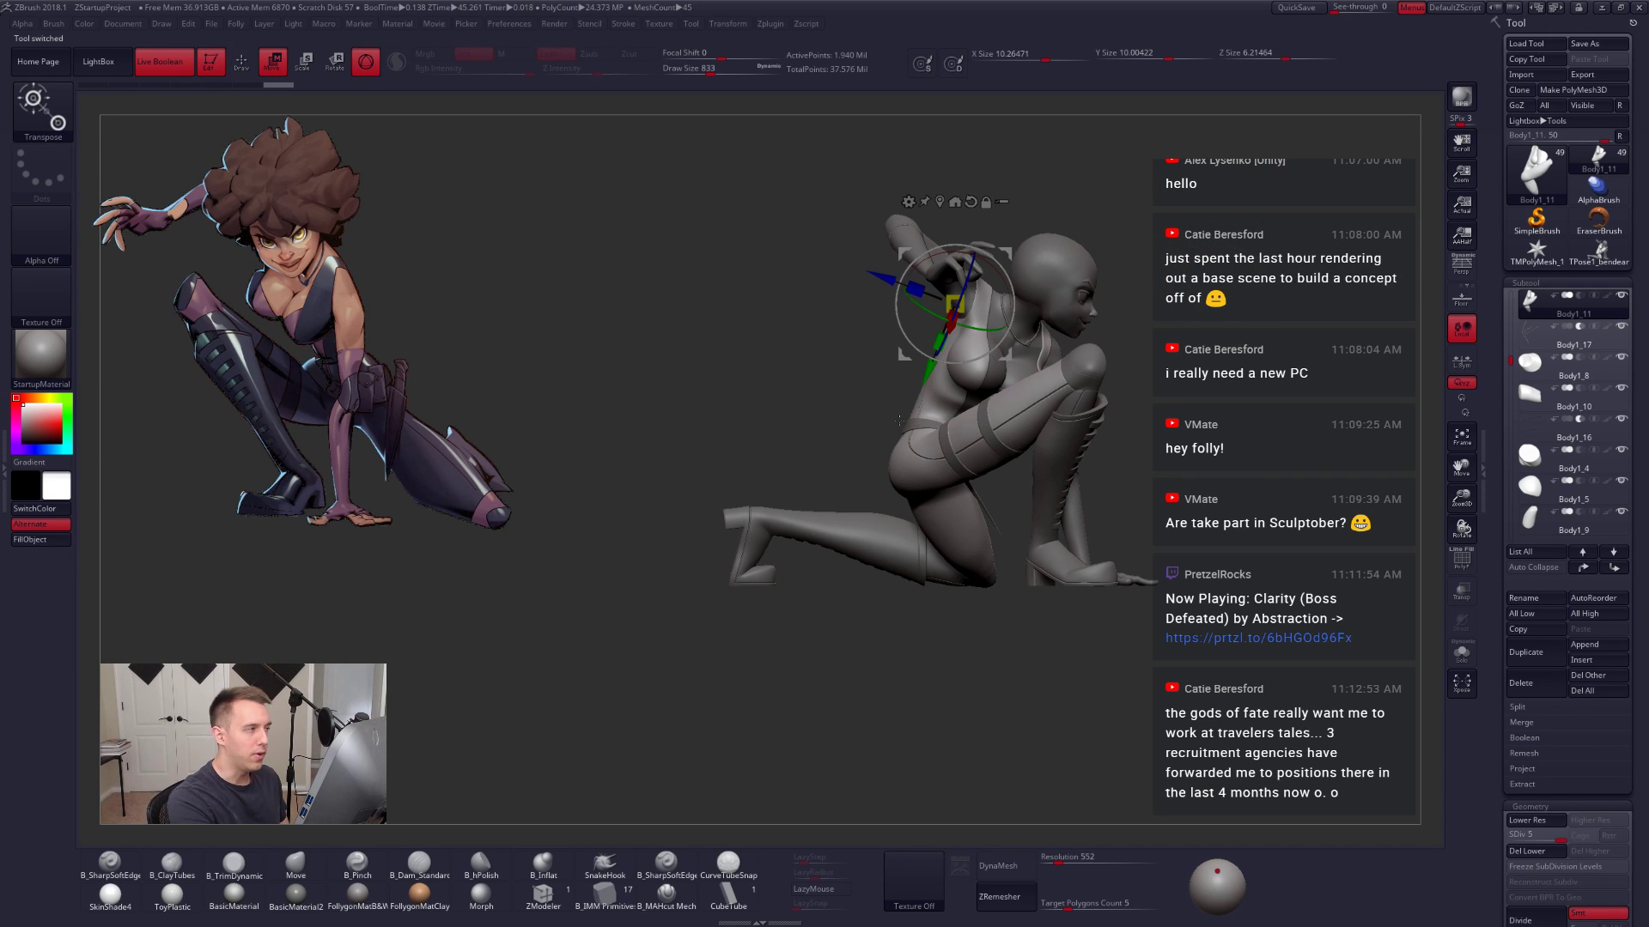
click(366, 63)
mouse_move(953, 305)
mouse_down()
mouse_move(780, 625)
mouse_move(761, 777)
mouse_move(772, 751)
mouse_up()
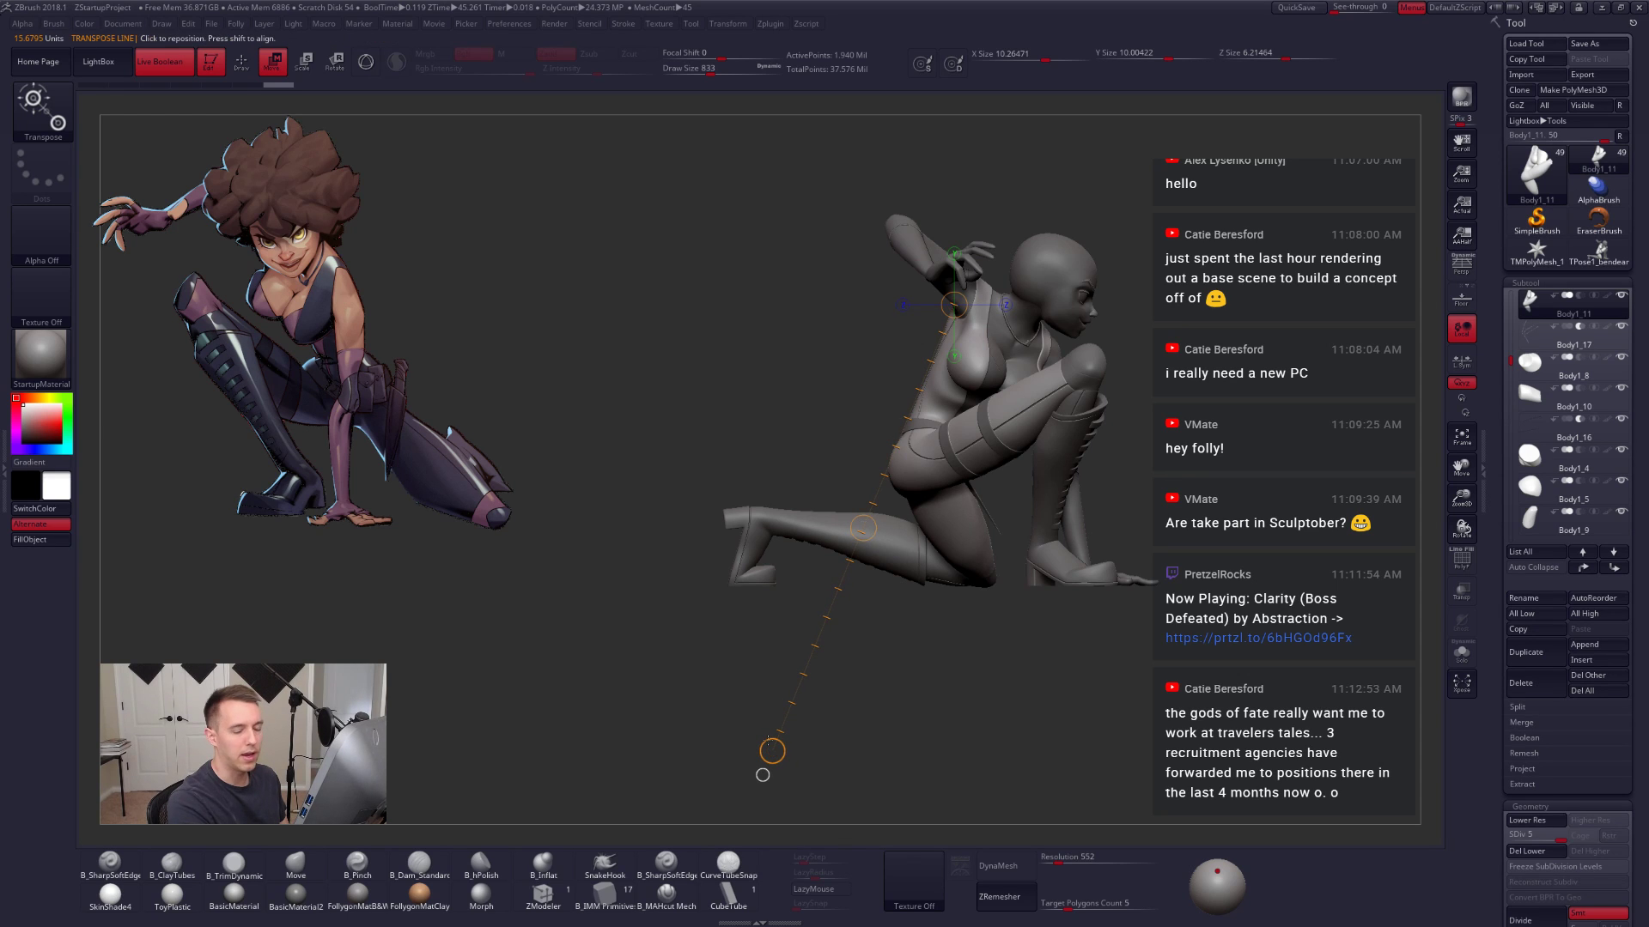
click(1597, 160)
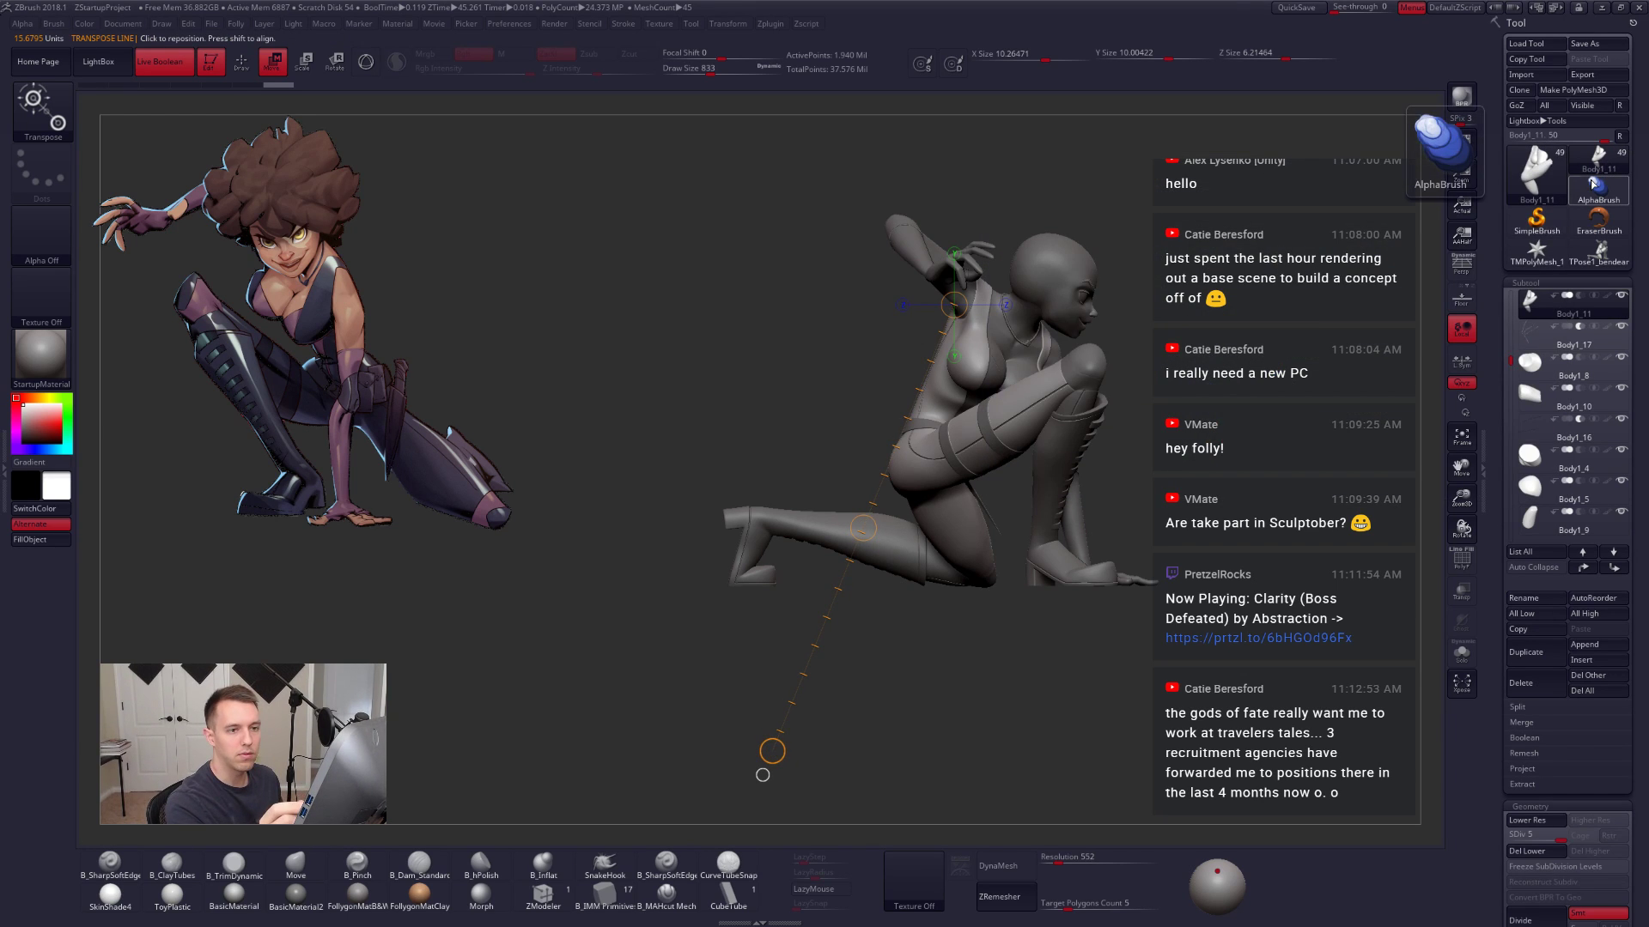
click(1599, 251)
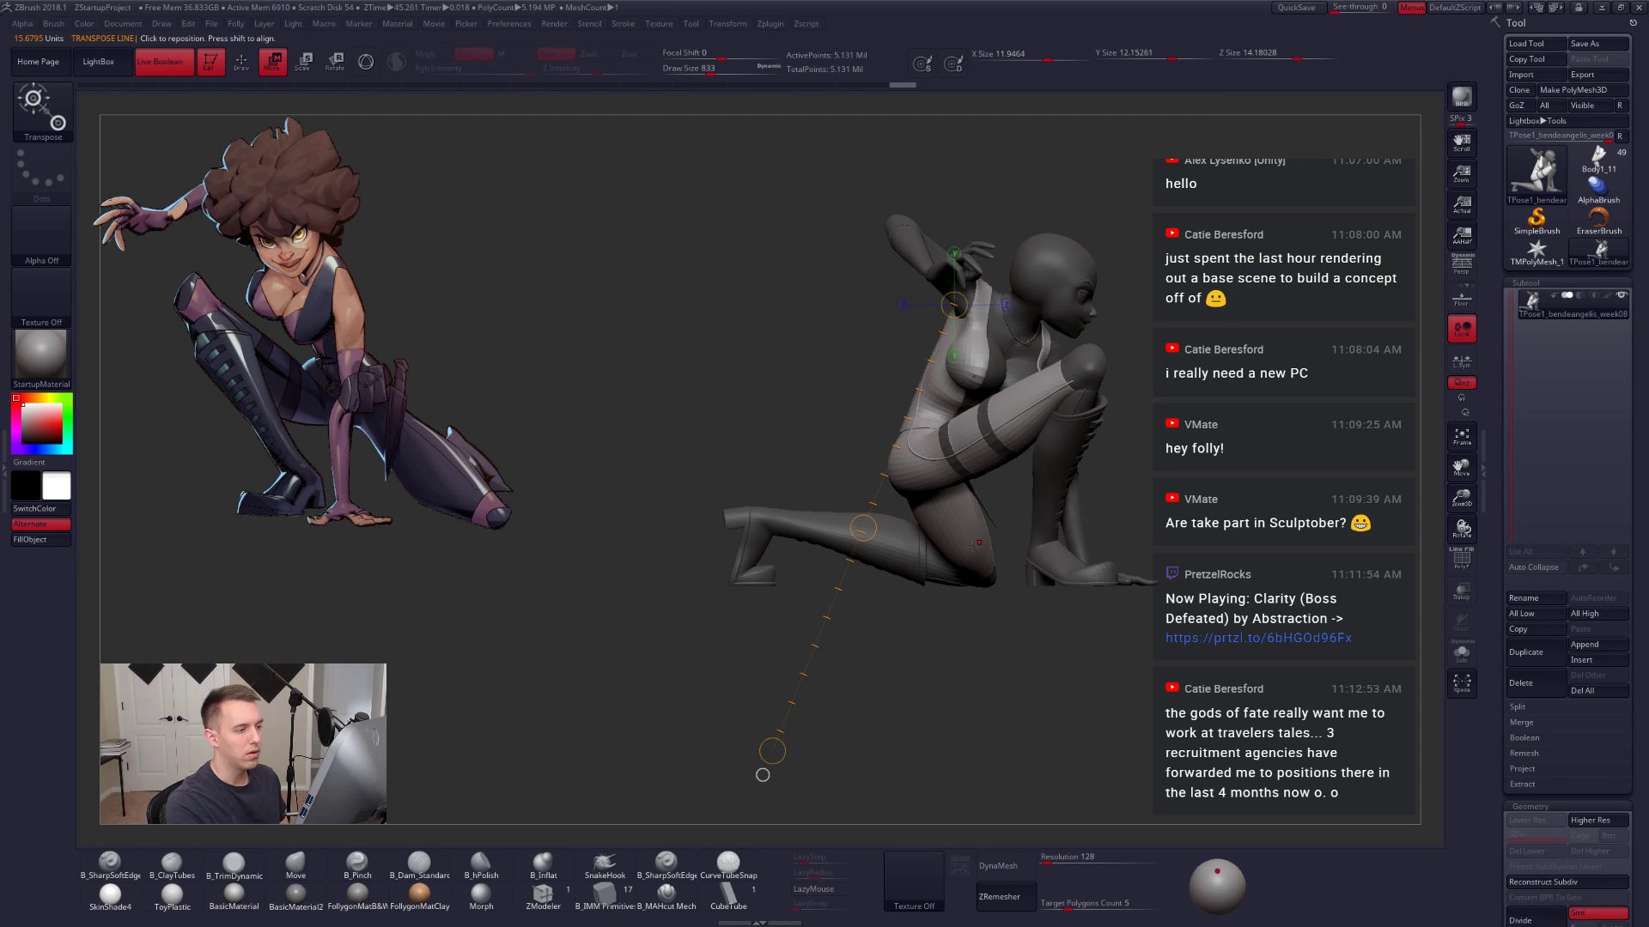
key(q)
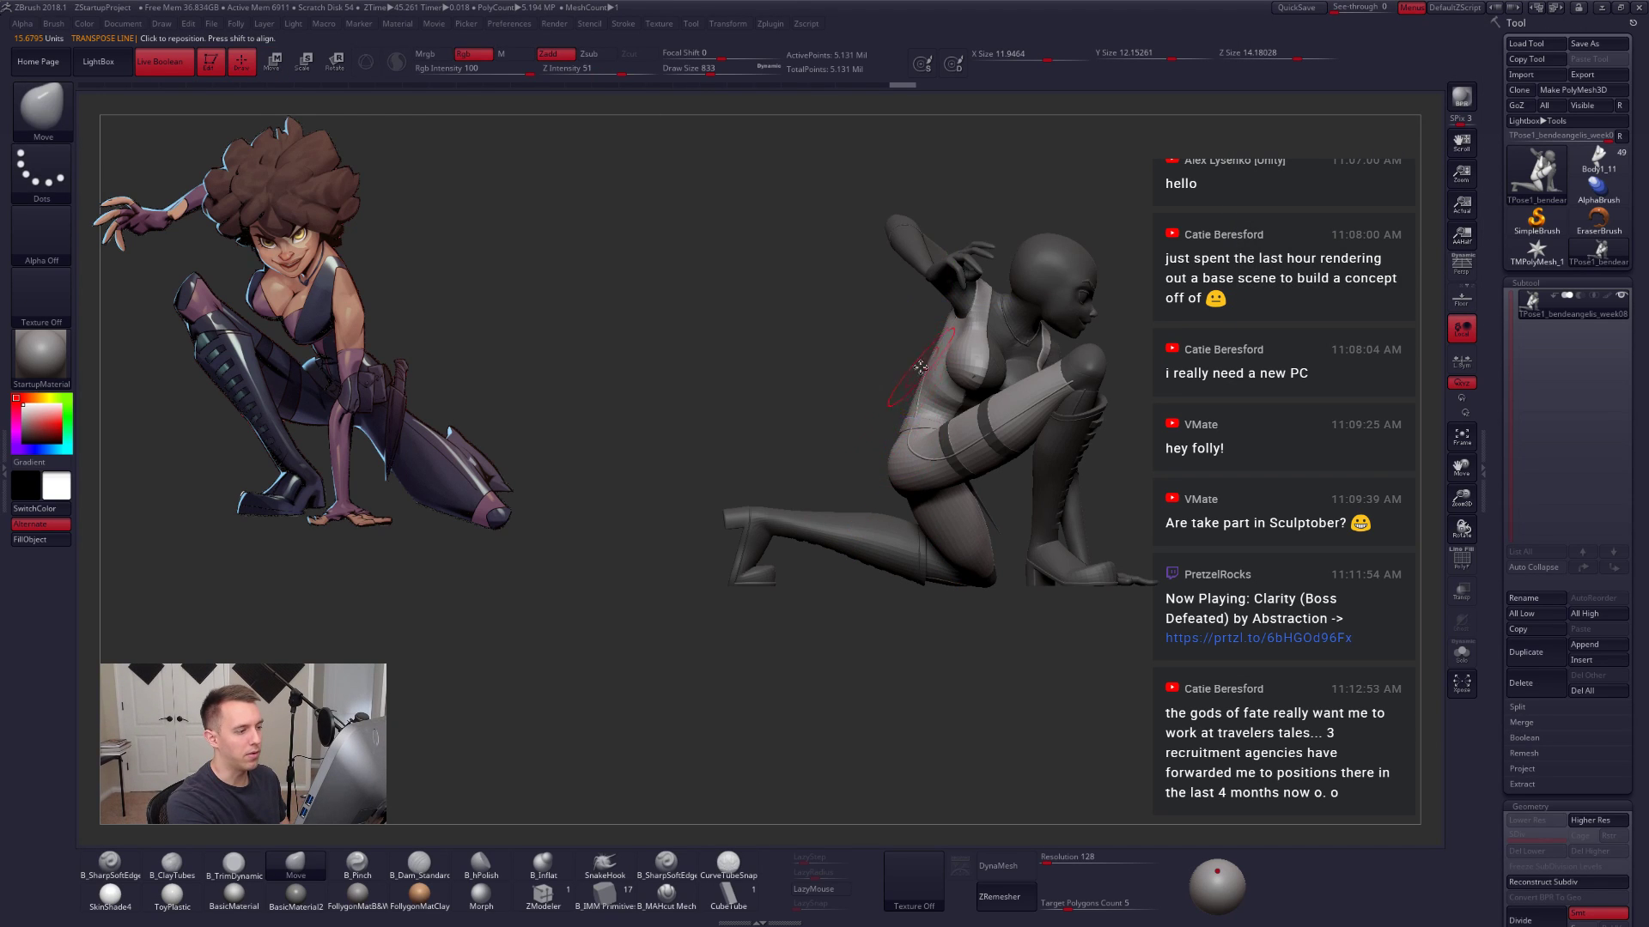
Step: Reshape the bodysuit's back silhouette from both sides with the Move brush at a draw size of 1280
key(space)
drag(924, 362, 916, 366)
drag(773, 378, 987, 386)
key(space)
click(982, 364)
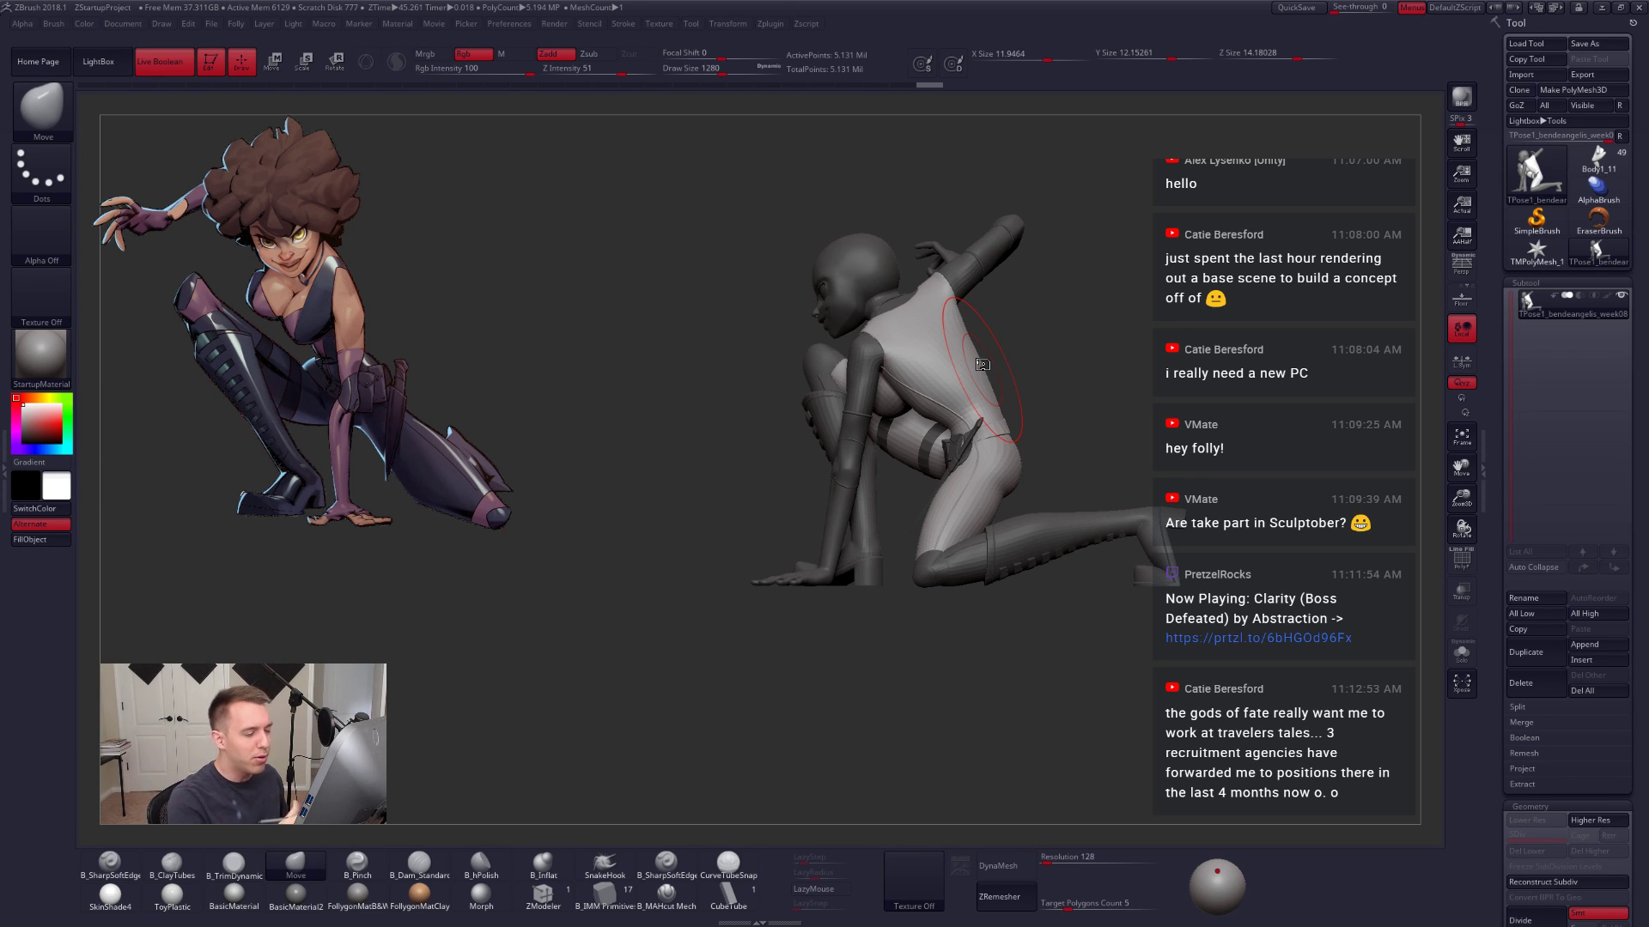
Step: Refine the waist-to-hip transition on both sides of the bodysuit with the draw size set to 1058
right_drag(936, 378, 1022, 448)
key(space)
drag(1015, 436, 1005, 434)
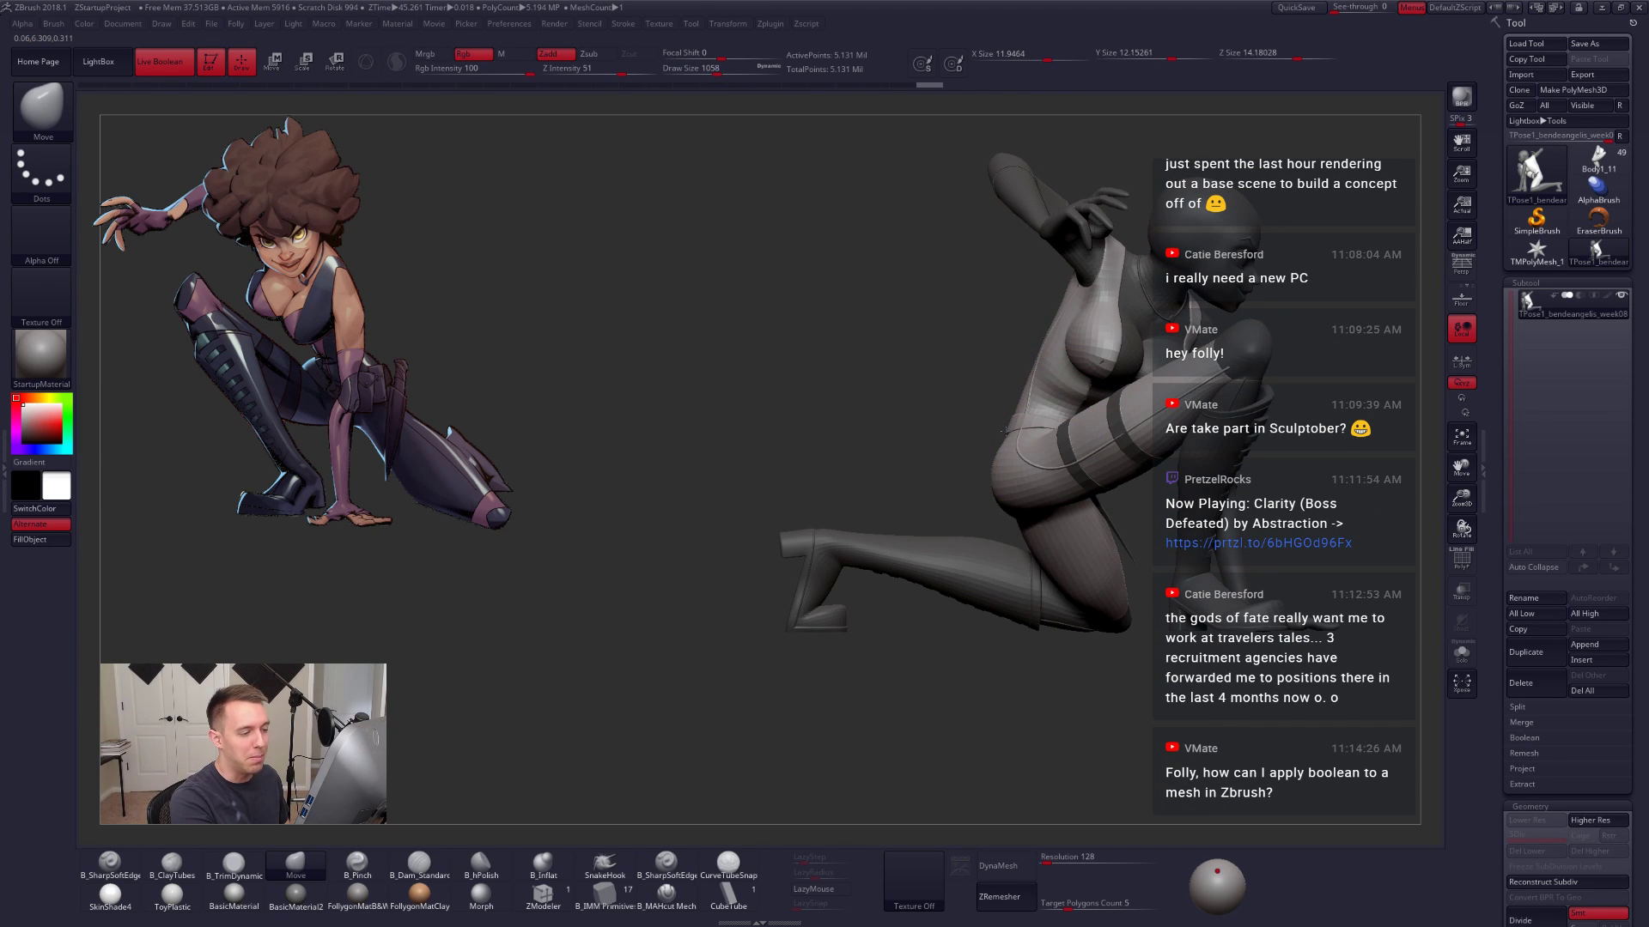
mouse_move(1028, 439)
right_down()
mouse_move(1052, 464)
mouse_move(936, 434)
mouse_move(979, 383)
right_up()
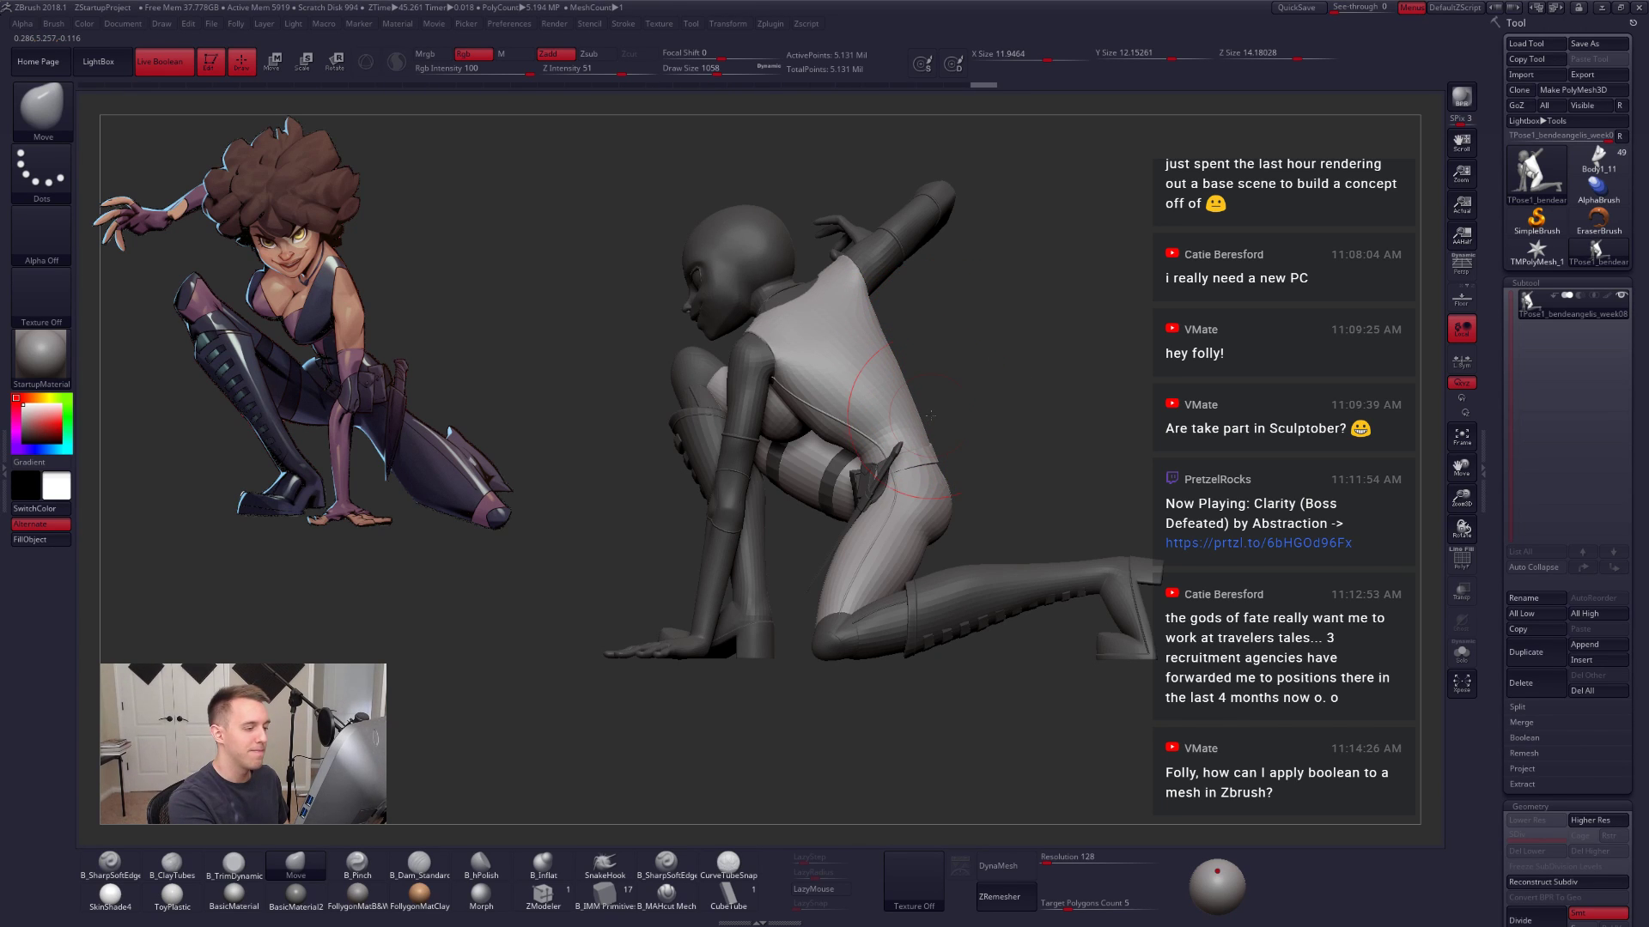
right_drag(930, 415, 1002, 430)
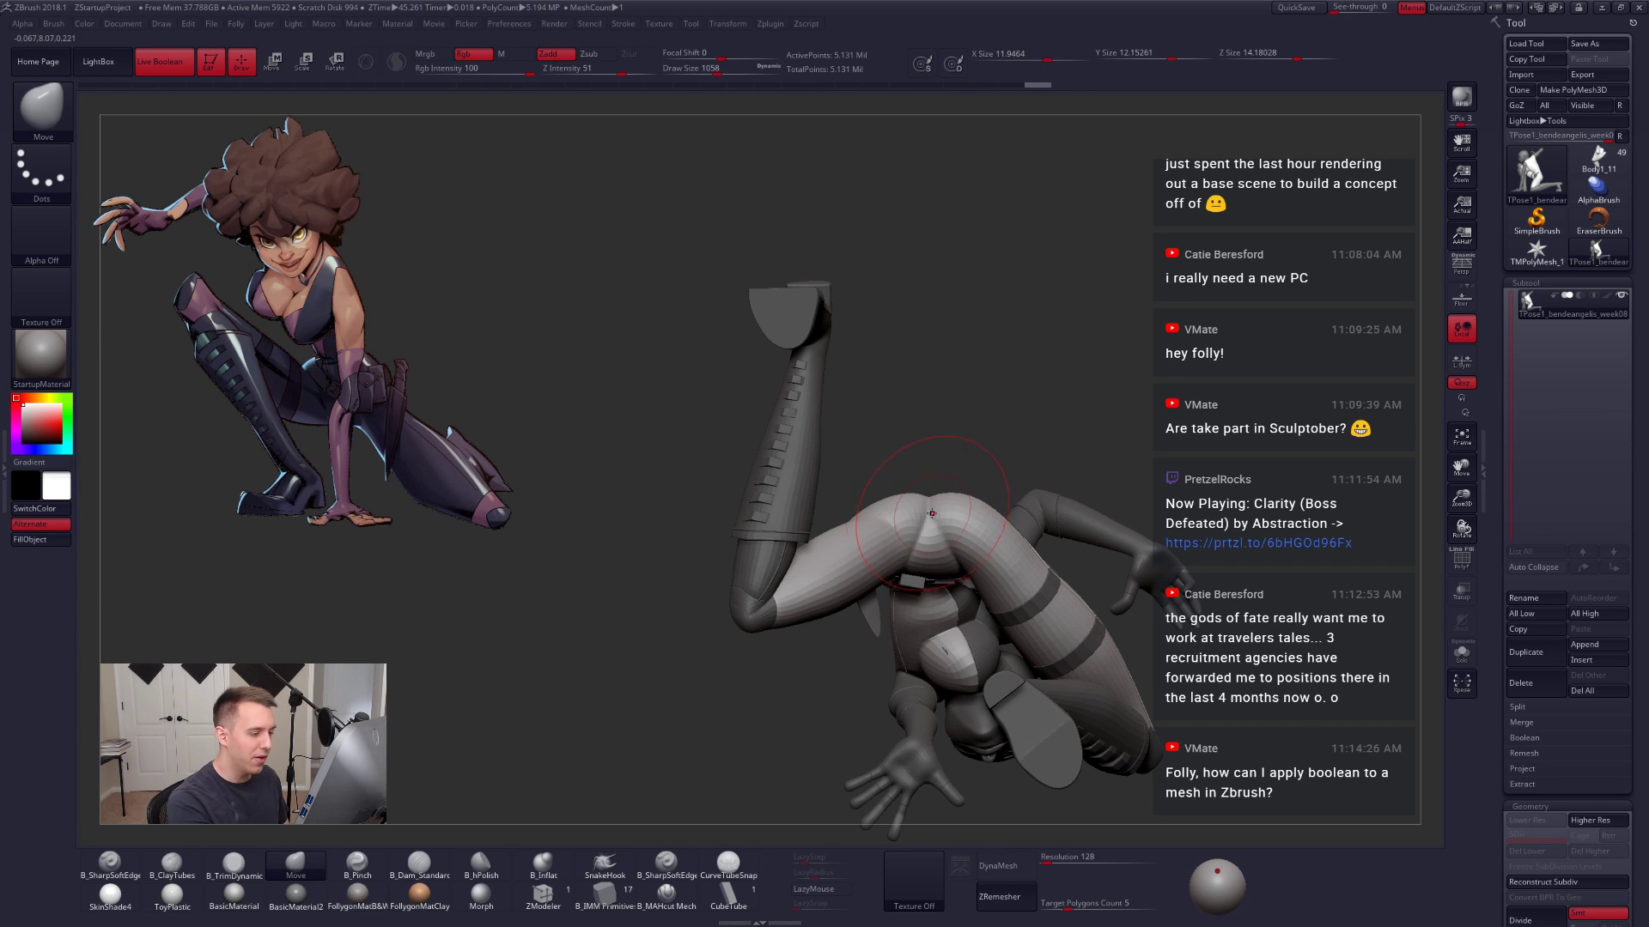
Step: Shape the buttocks from below at a draw size of 1338, and refine the back profile at 881
key(space)
drag(932, 512, 941, 509)
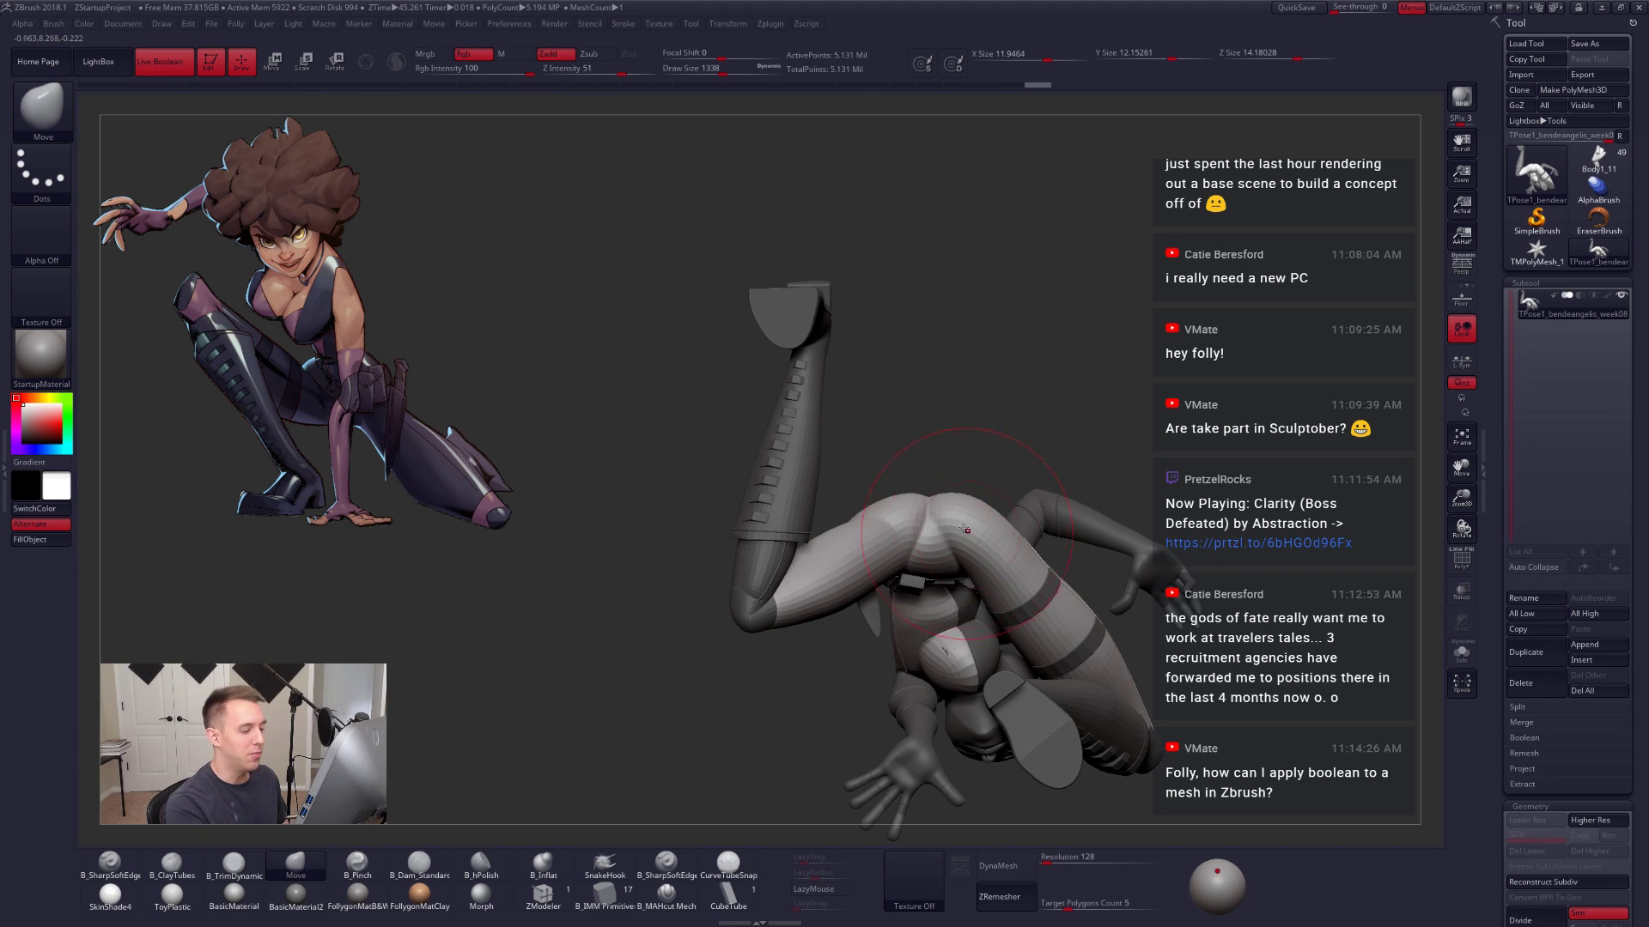
mouse_move(931, 502)
right_down()
mouse_move(929, 601)
mouse_move(867, 485)
mouse_move(961, 506)
right_up()
key(space)
drag(950, 420, 936, 422)
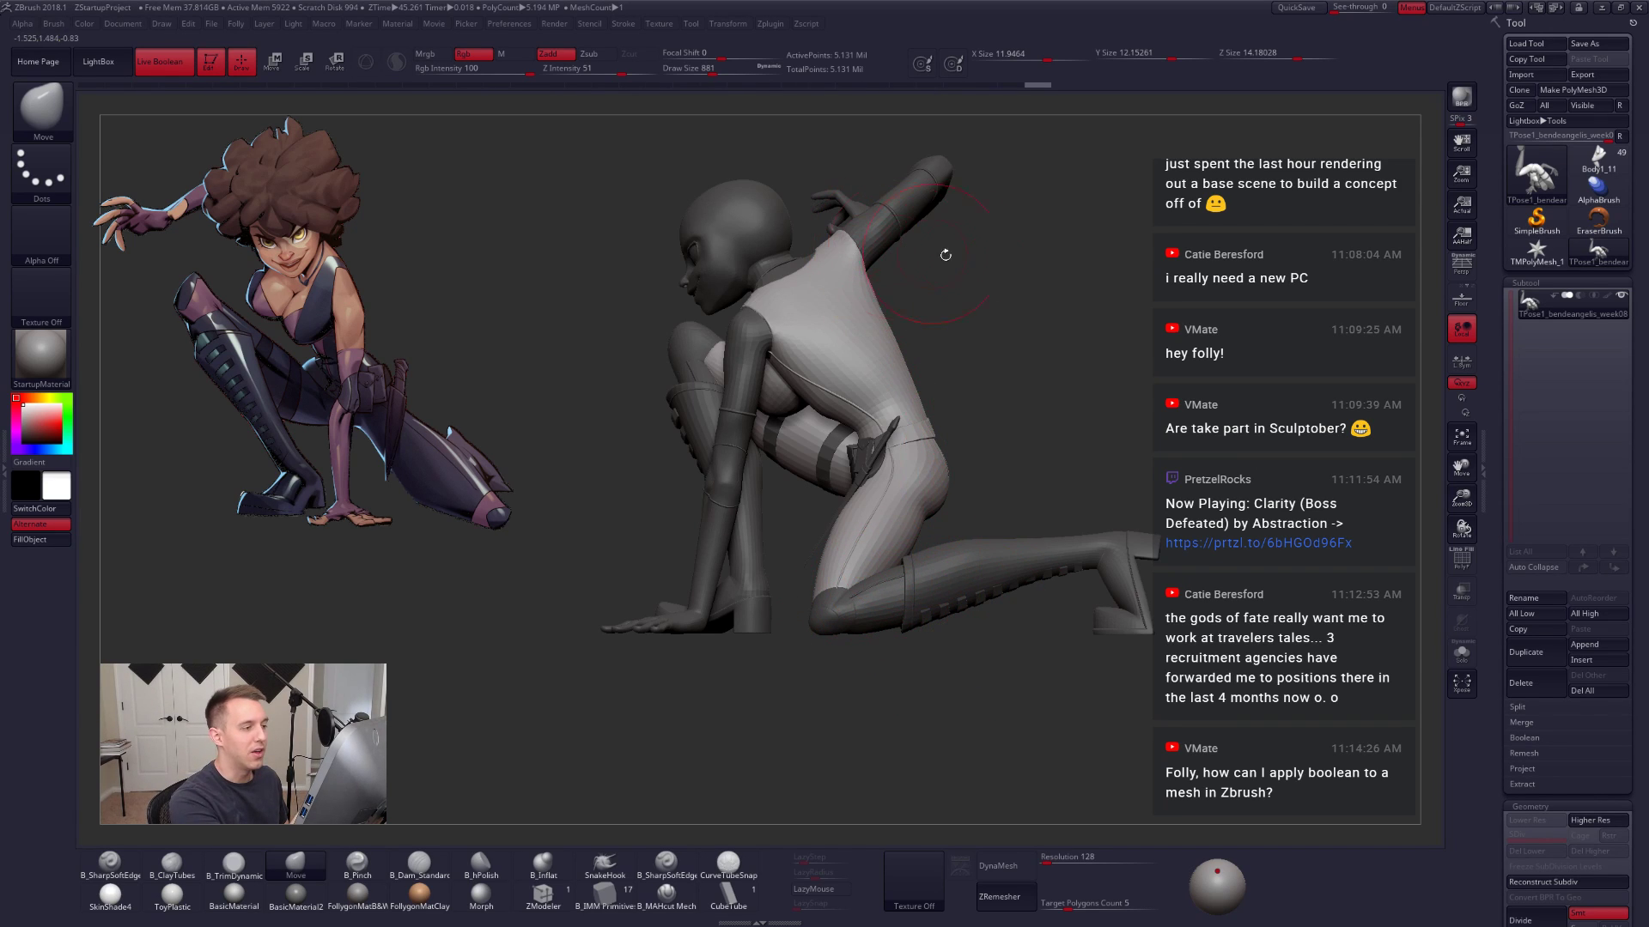
Step: Adjust the bodysuit's back and hip profile with the Move brush's draw size set to 1166
alt+drag(1170, 605, 1176, 630)
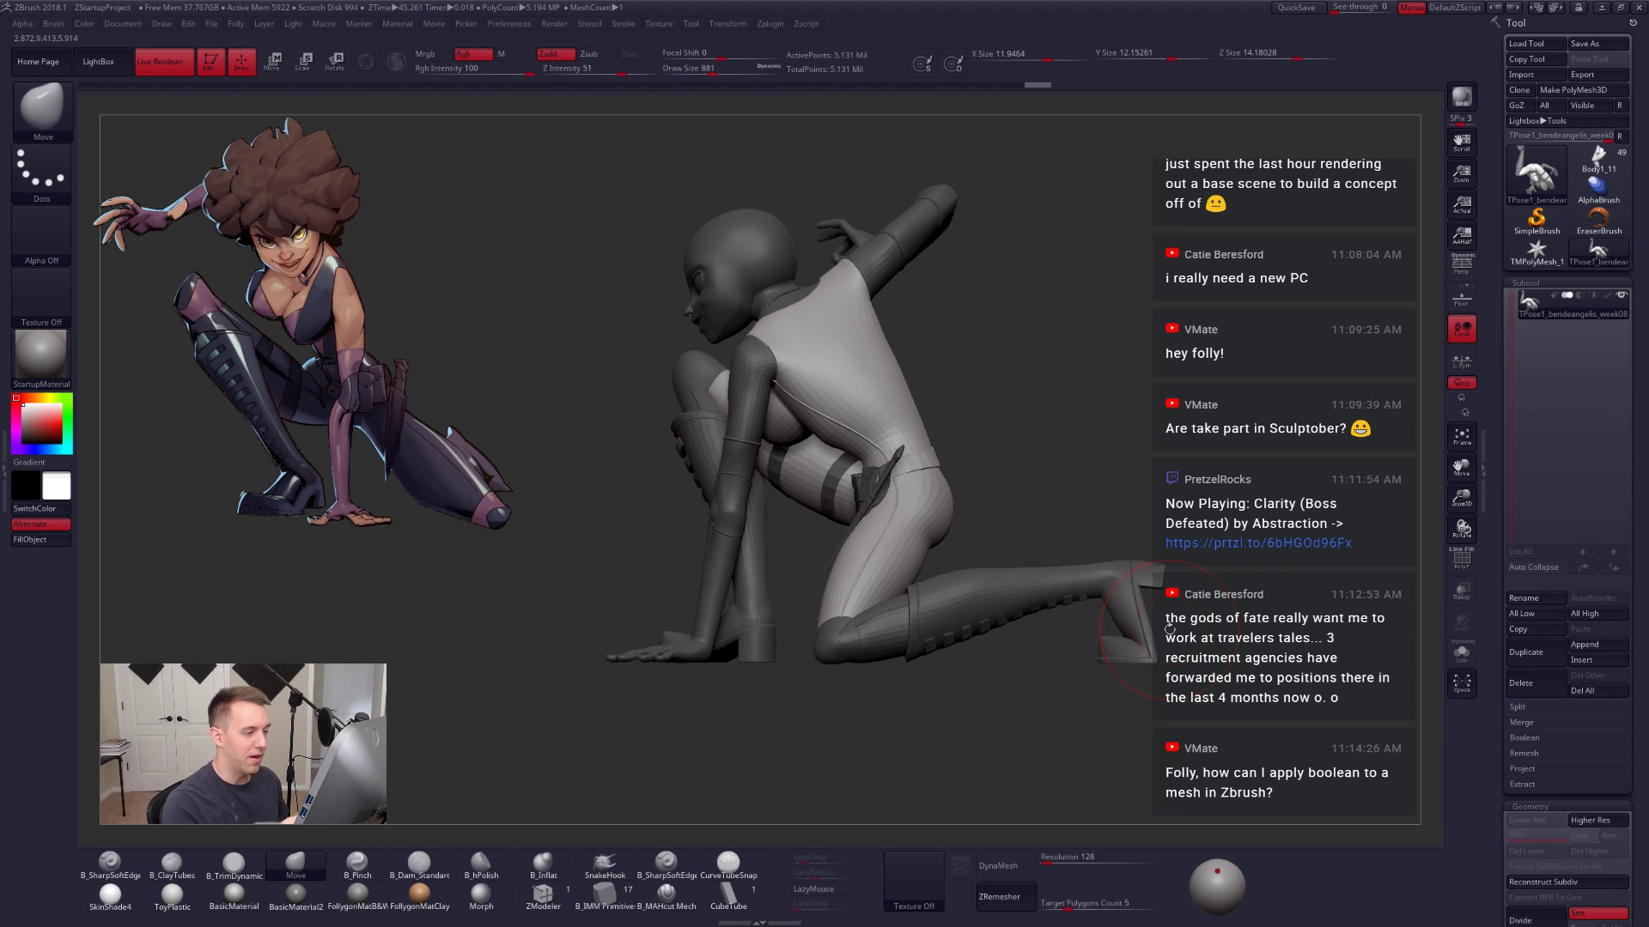
alt+drag(1013, 411, 1041, 475)
key(space)
drag(956, 445, 965, 448)
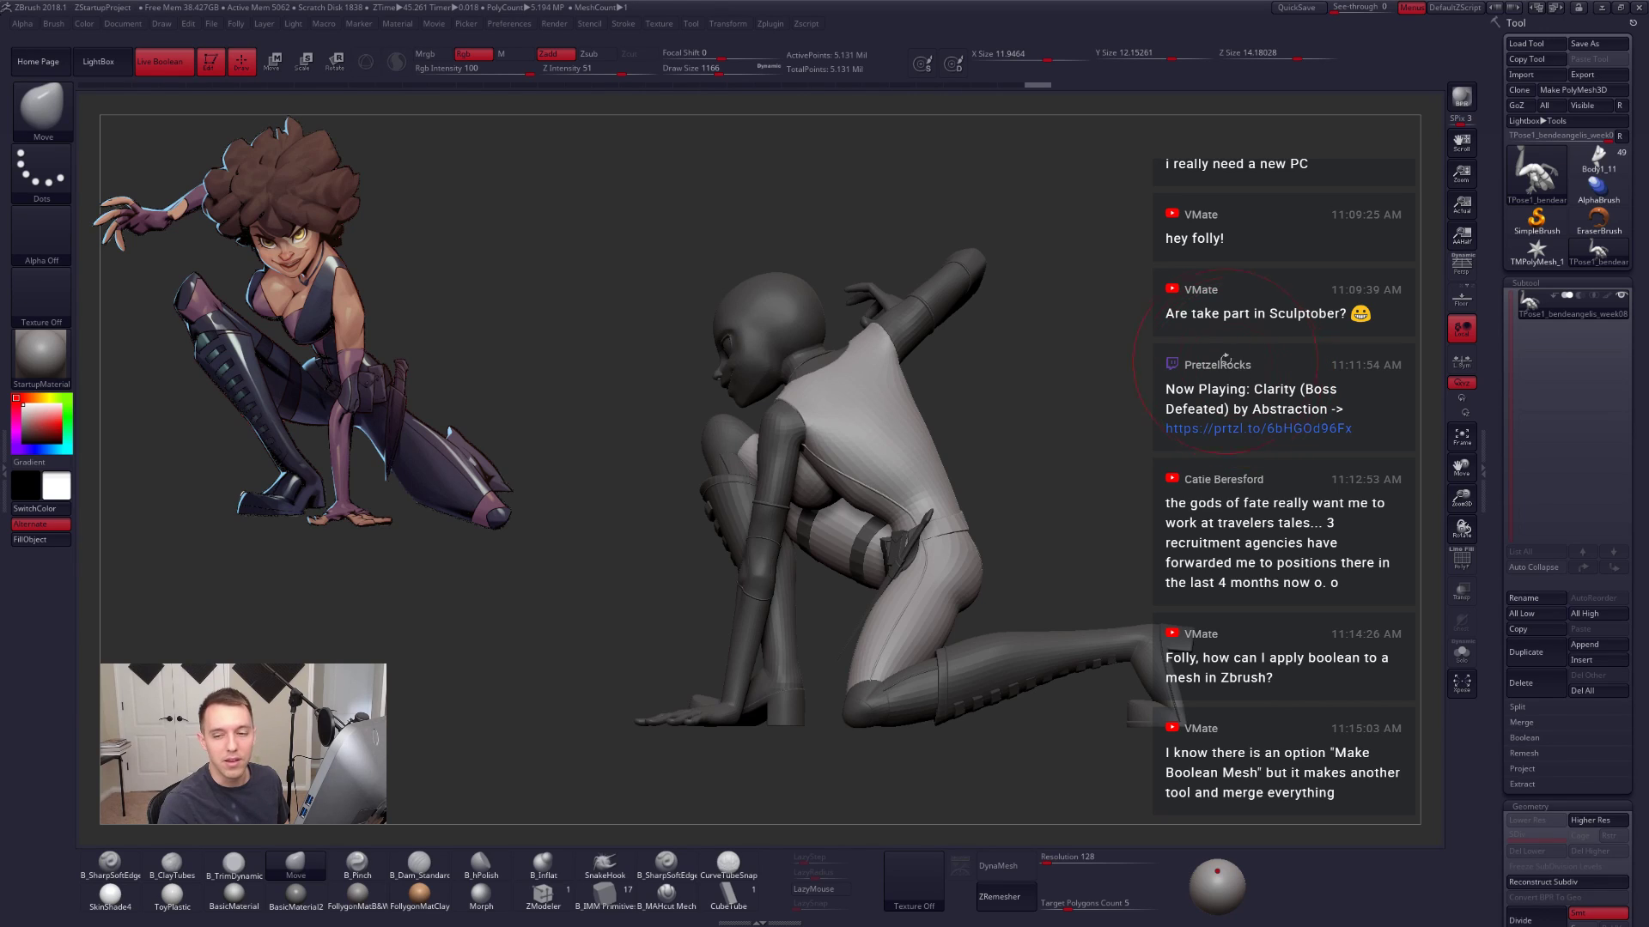
Step: Touch up the bodysuit's back contour with the Move brush at a draw size of 677
alt+drag(1047, 384, 1086, 385)
key(space)
click(1075, 385)
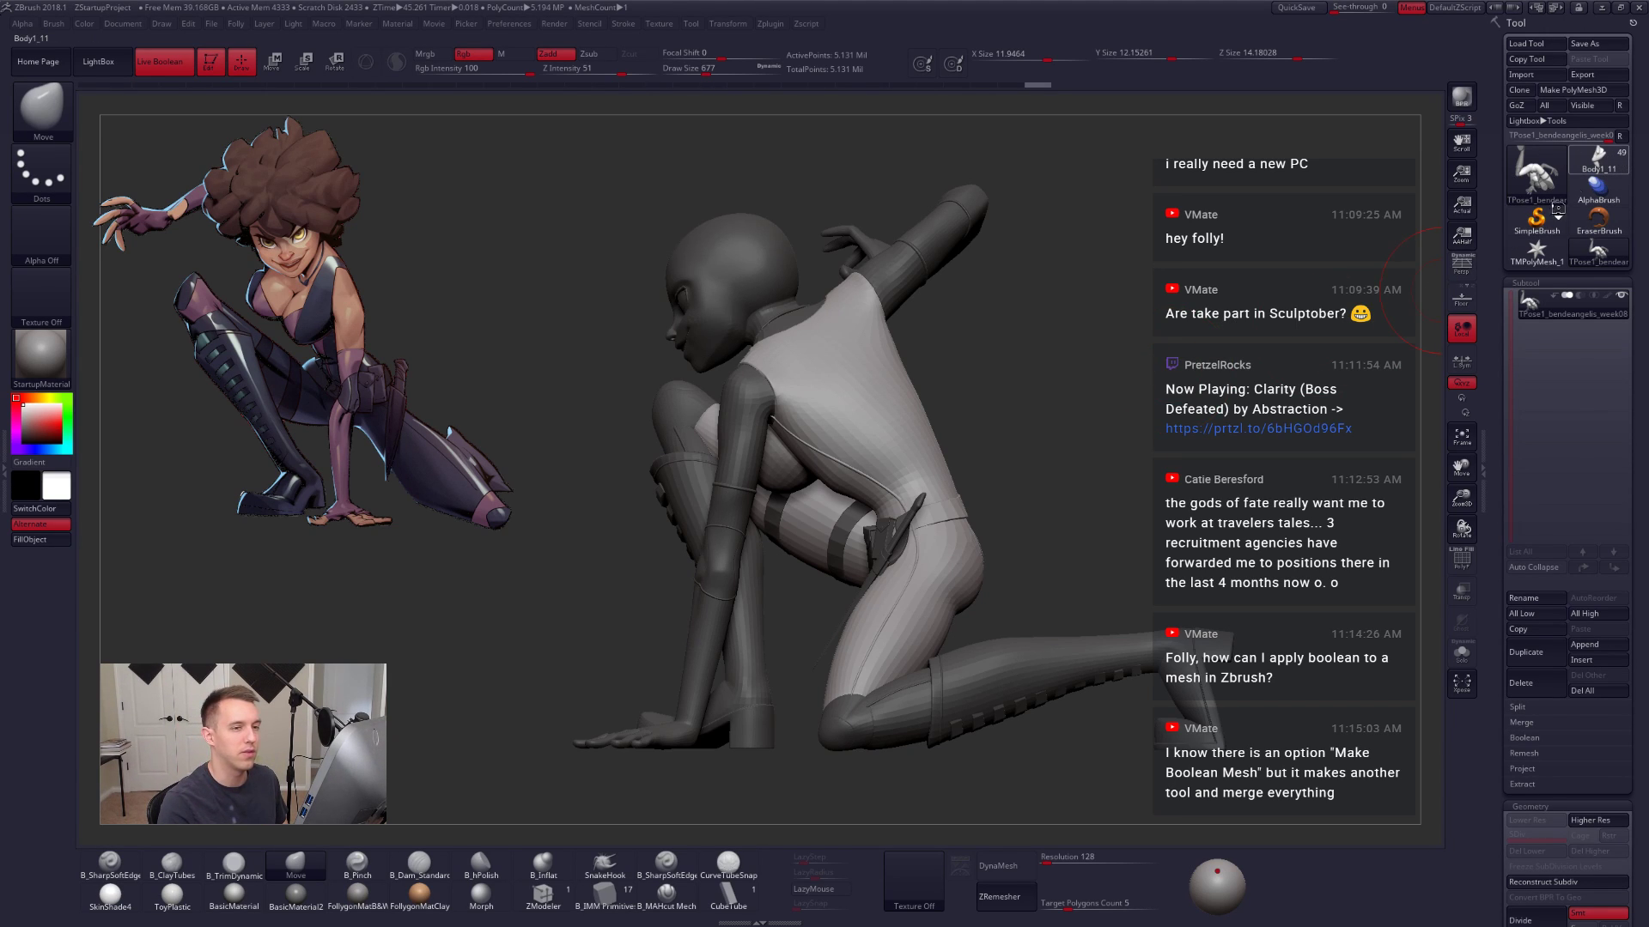
Step: Switch from the character to a Cube3D primitive and convert it to a PolyMesh3D
click(1597, 158)
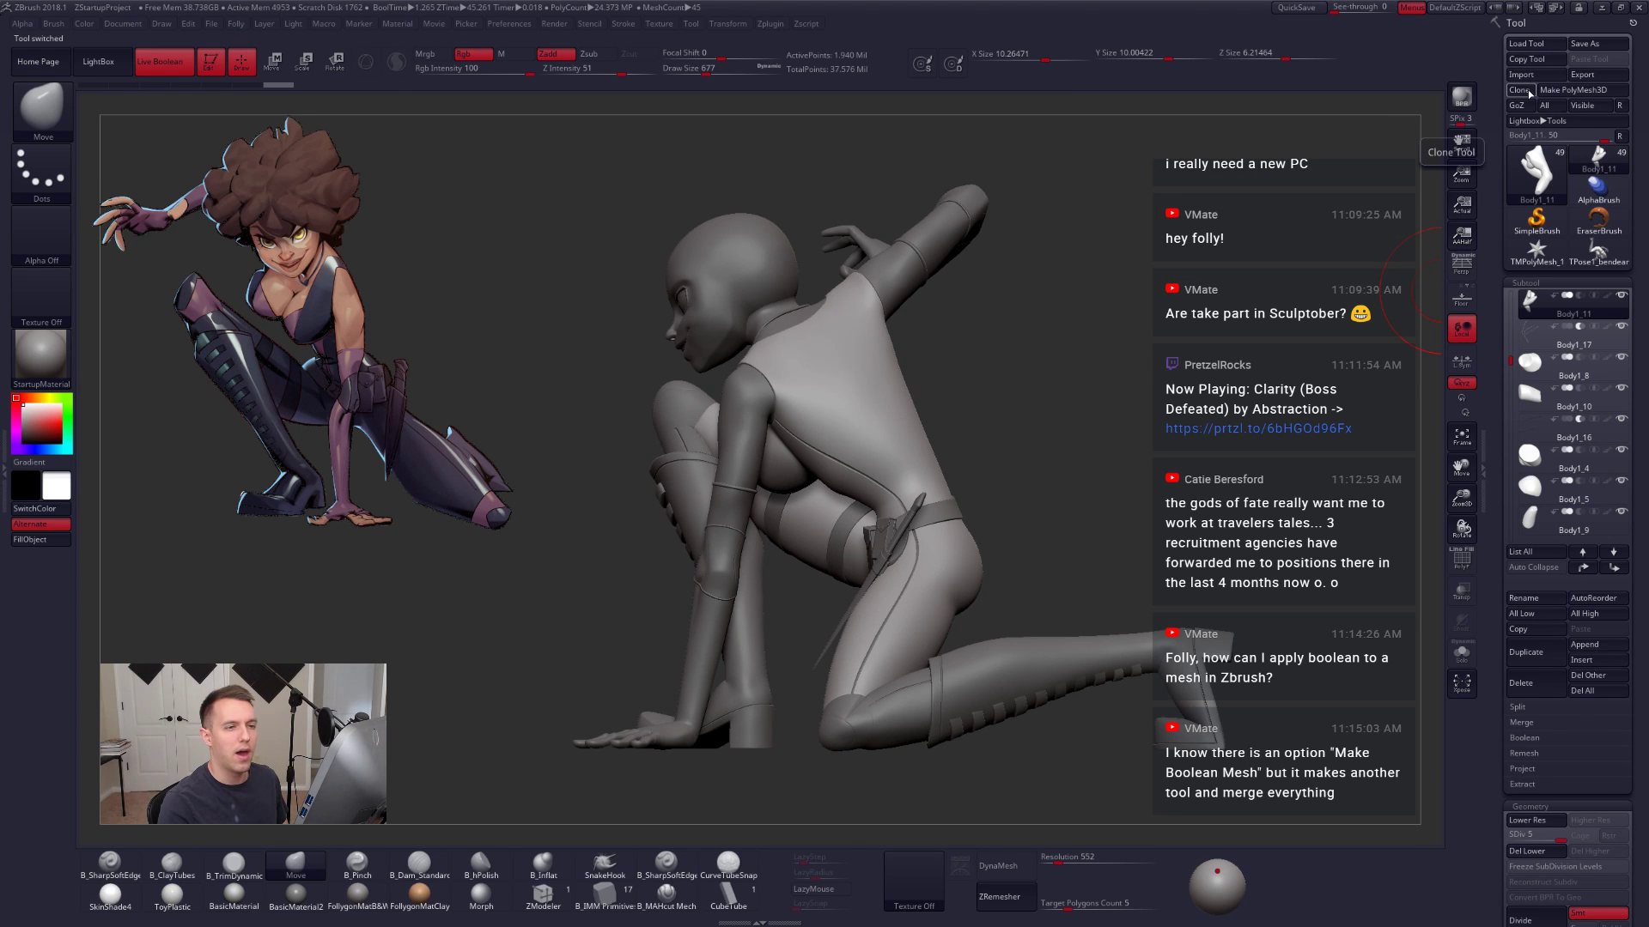
click(1534, 172)
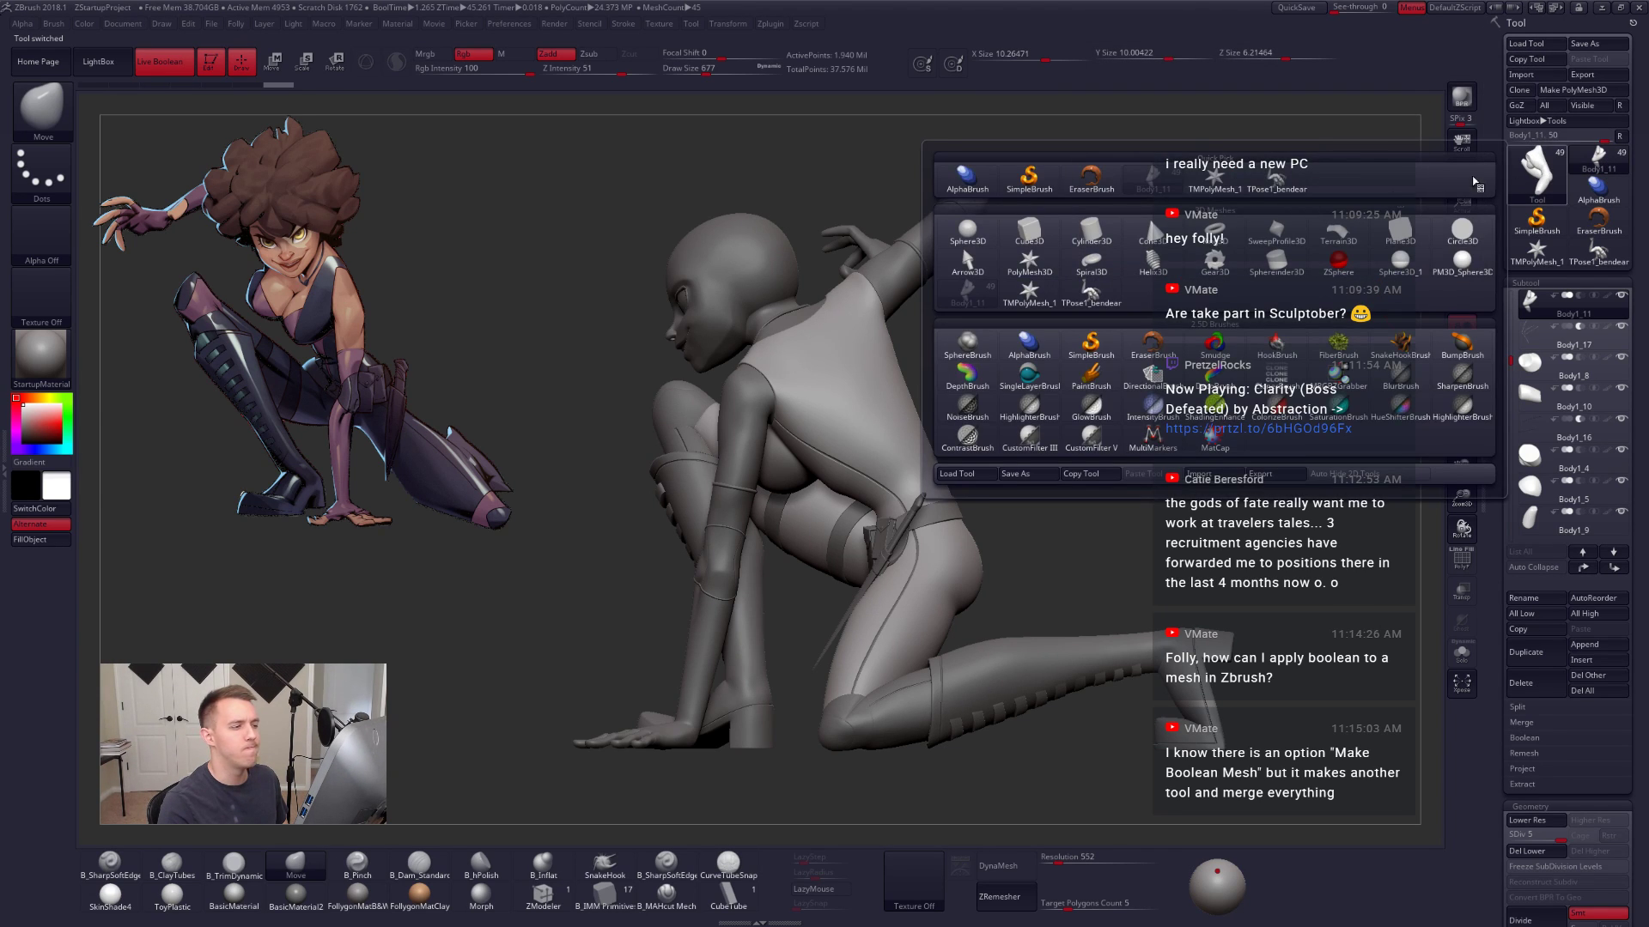
click(1029, 230)
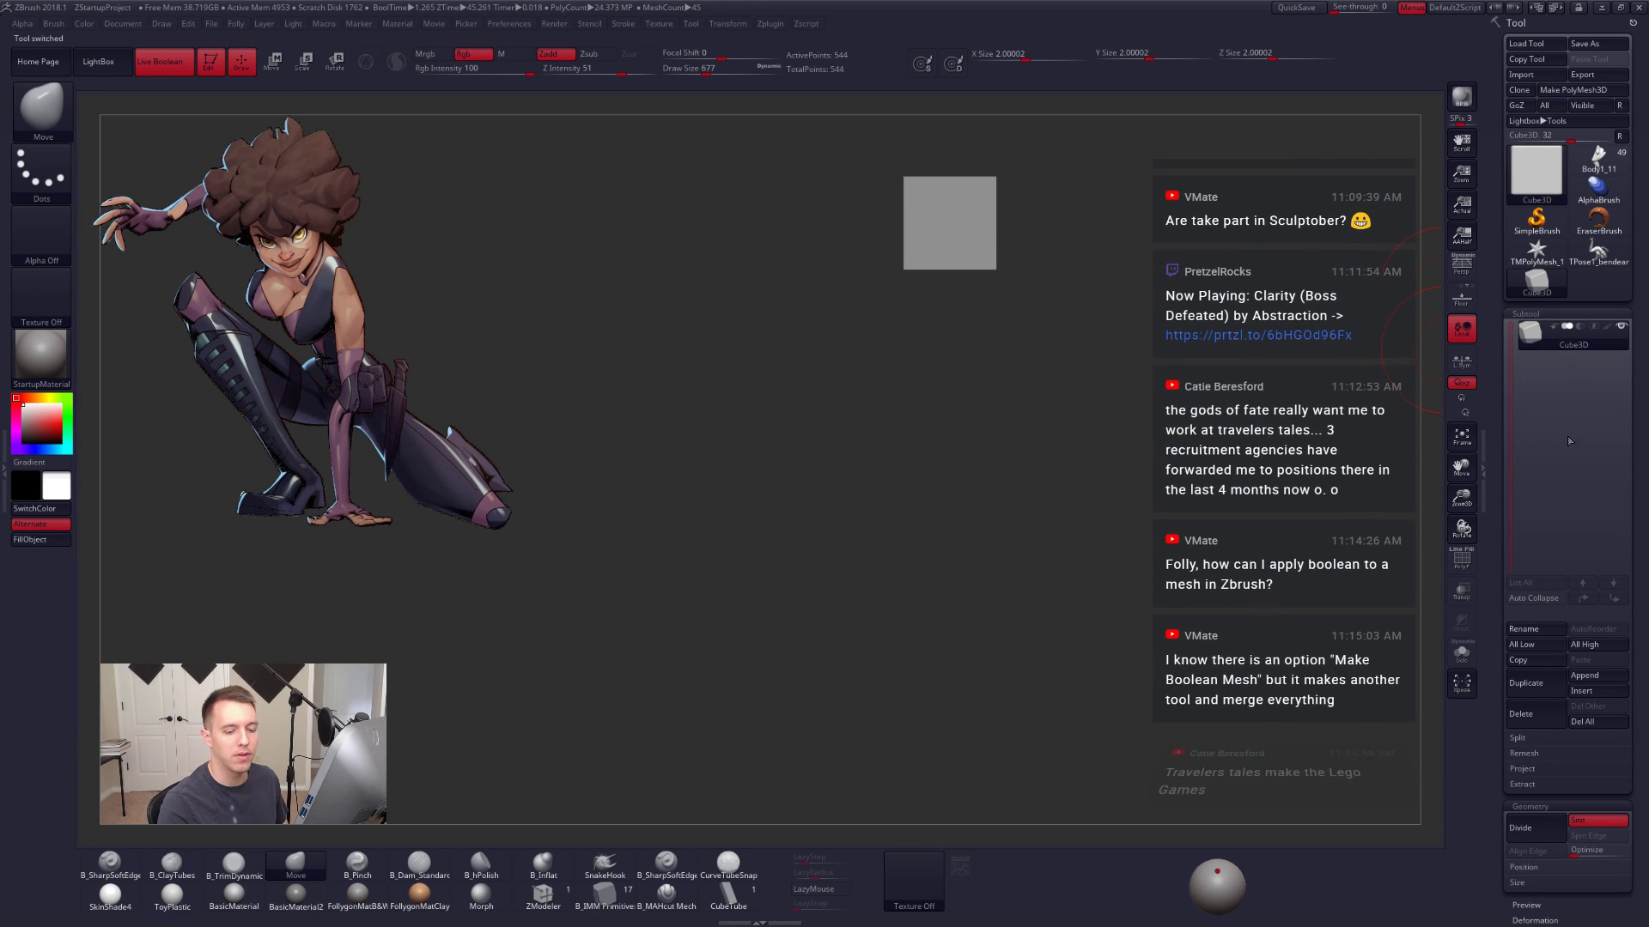
click(1535, 90)
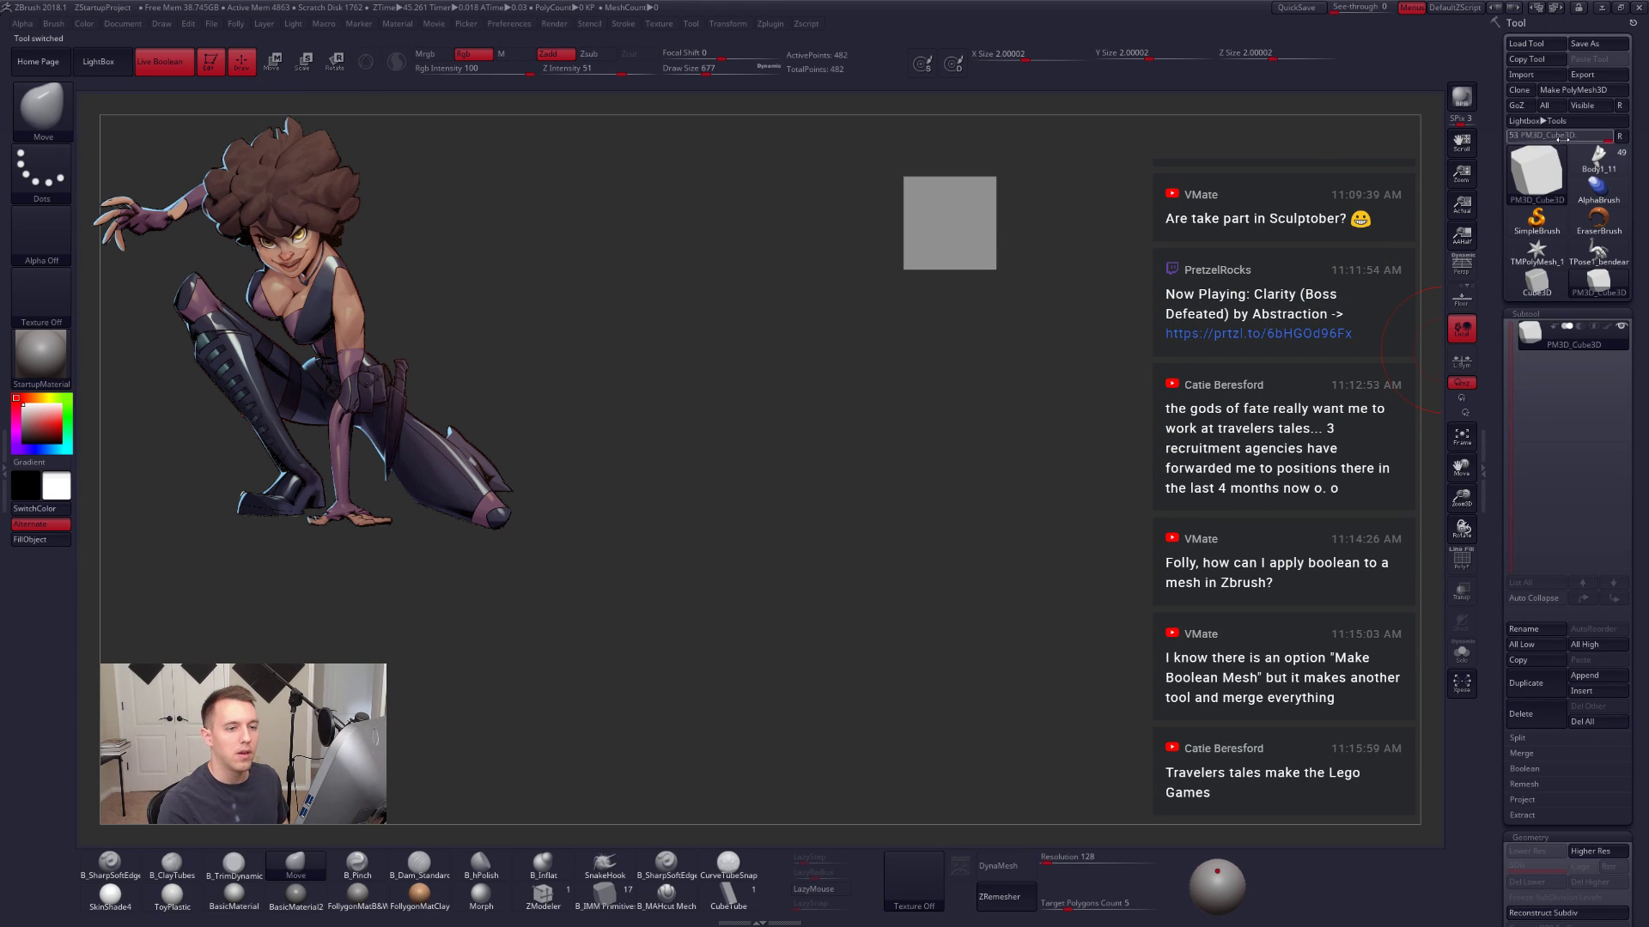
Step: Duplicate the cube subtool and move the copy straight down so it still partly overlaps the original cube
click(1533, 687)
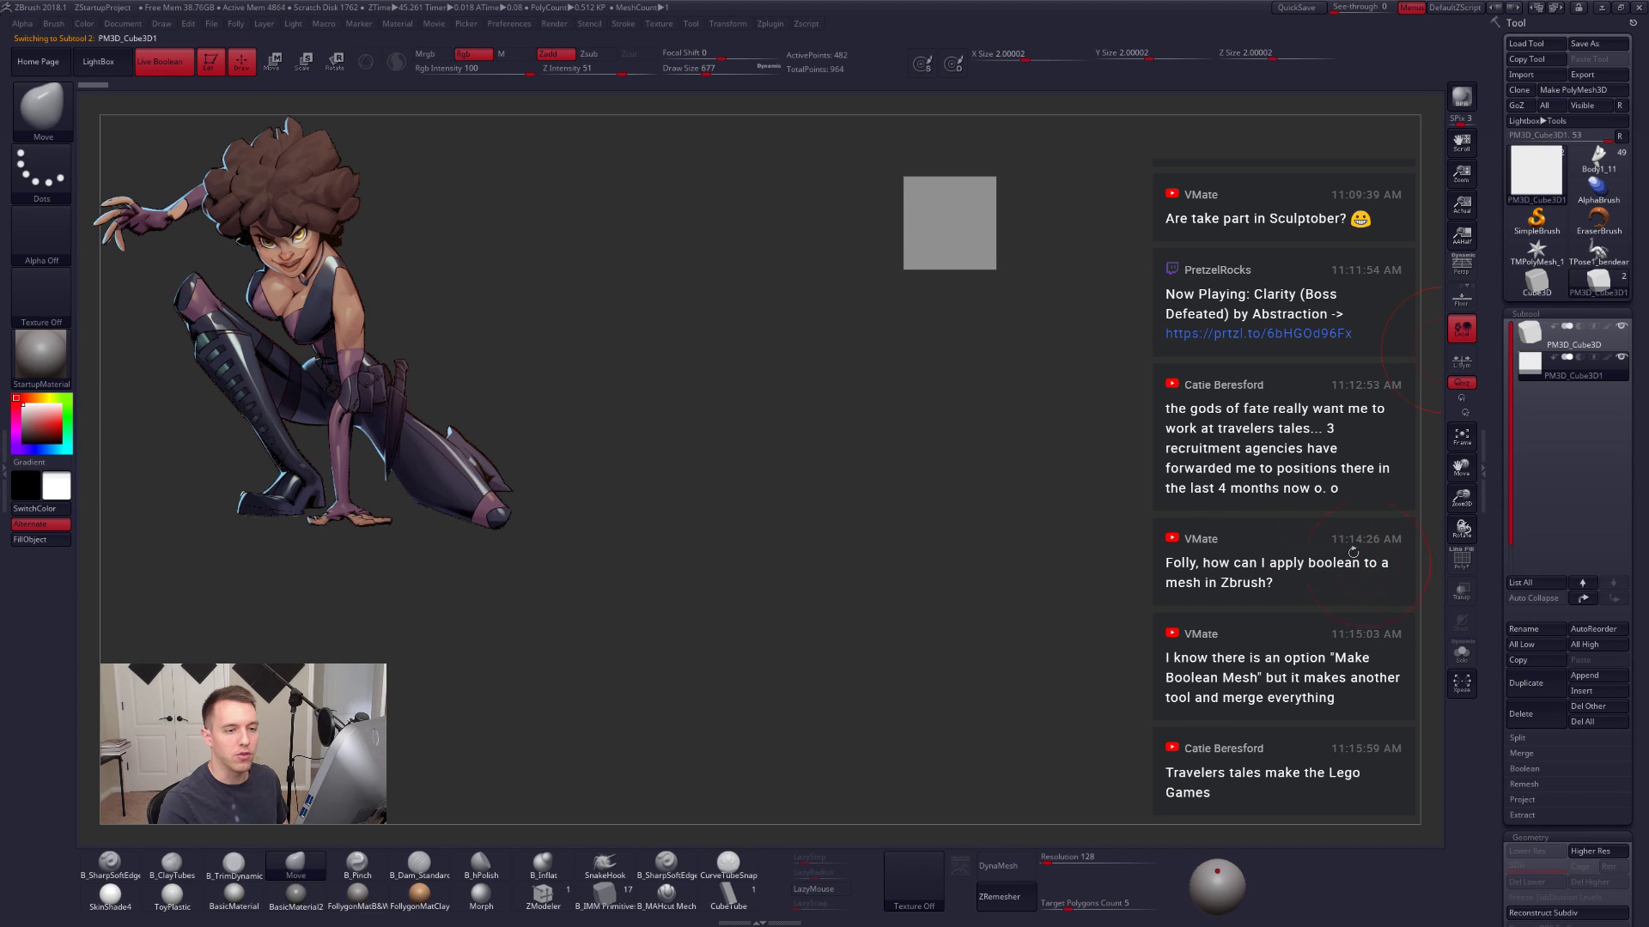
alt+drag(1202, 442, 1136, 581)
key(w)
mouse_move(931, 386)
shift+mouse_down()
mouse_move(932, 478)
mouse_move(997, 490)
shift+mouse_up()
mouse_move(1130, 499)
mouse_down()
mouse_move(1090, 536)
mouse_move(996, 532)
mouse_up()
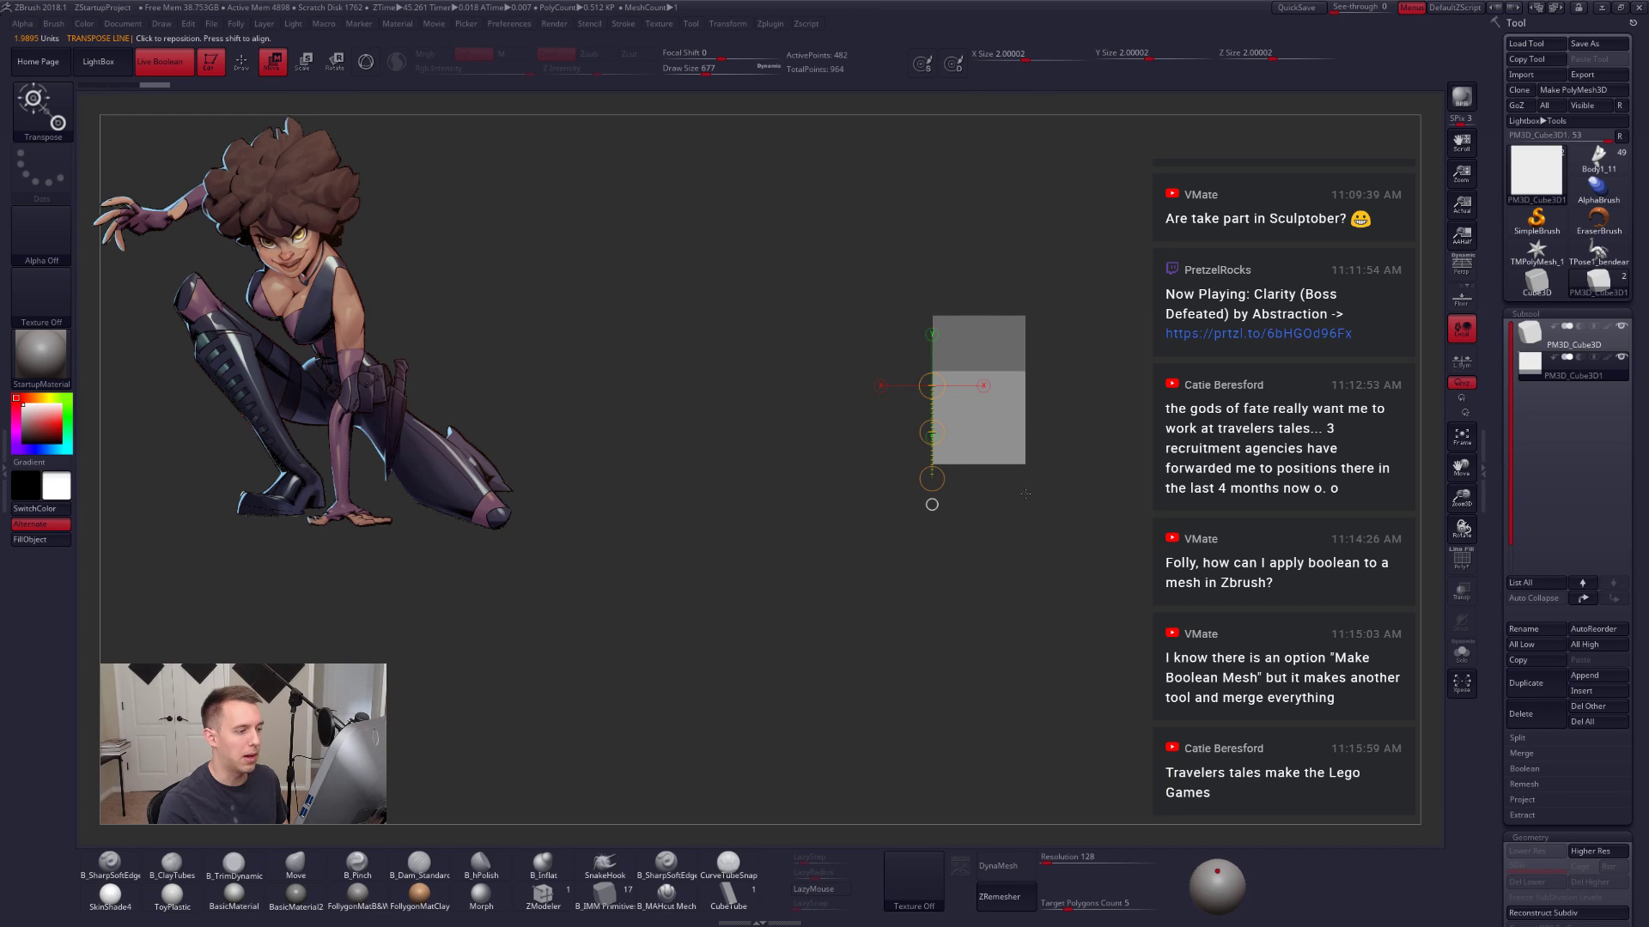
Step: Offset the lower cube sideways from the original and set its subtool to boolean subtraction
mouse_move(1013, 453)
shift+mouse_down()
mouse_move(1105, 452)
mouse_move(1003, 449)
mouse_move(984, 425)
mouse_move(994, 532)
shift+mouse_up()
key(q)
alt+drag(1052, 412, 1071, 473)
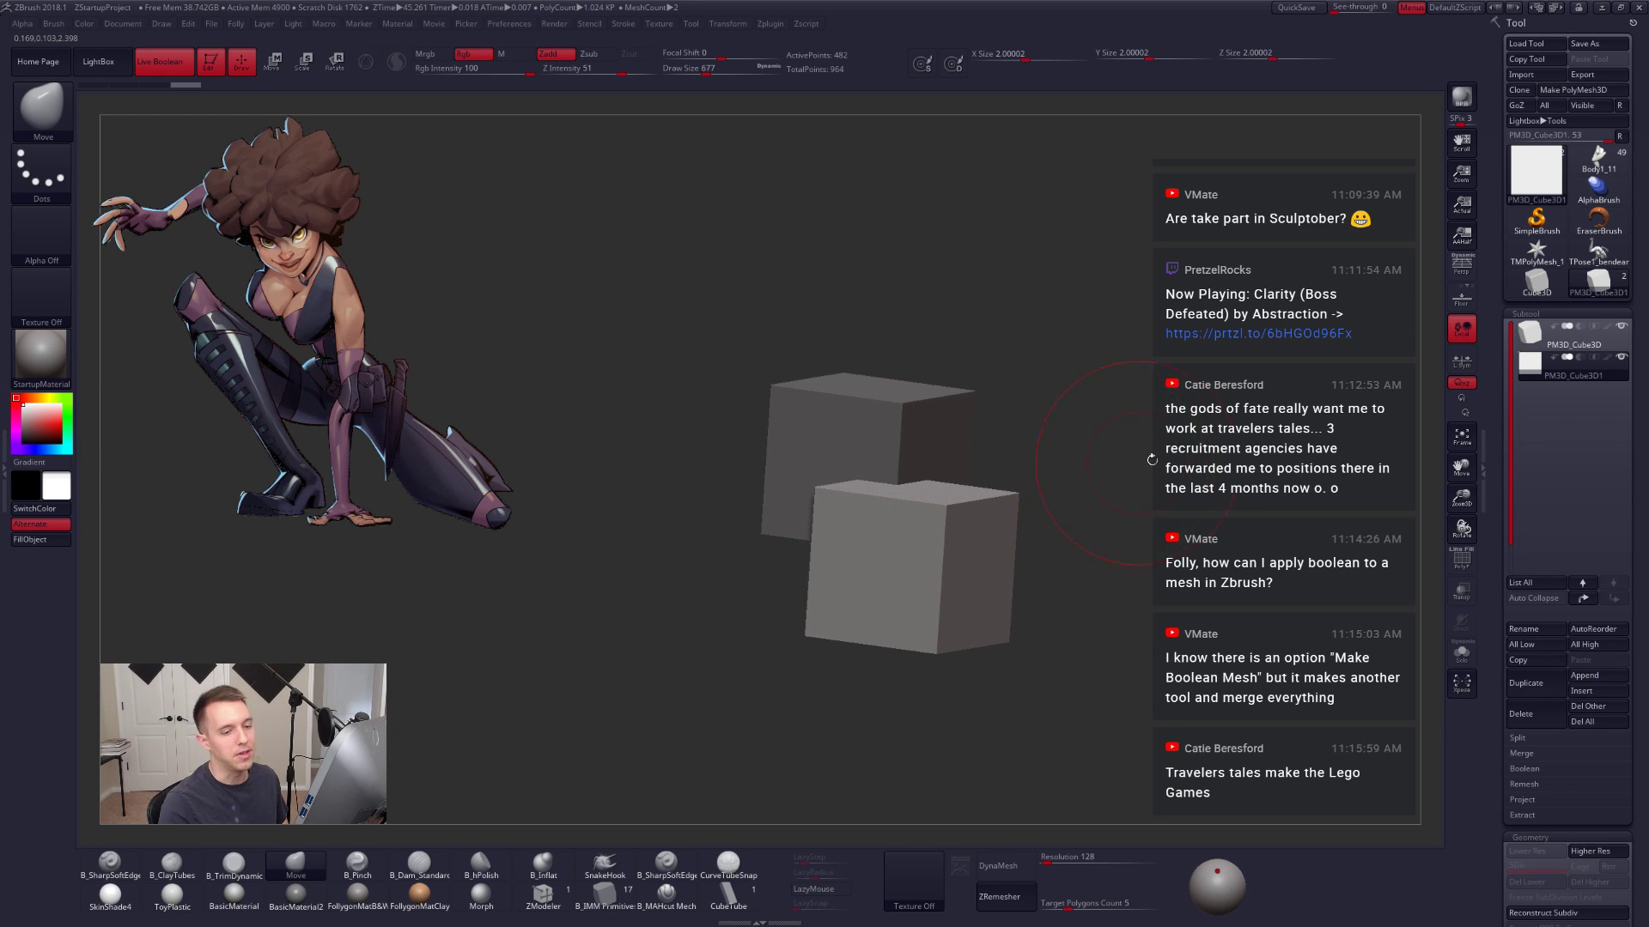
click(1514, 347)
click(1533, 366)
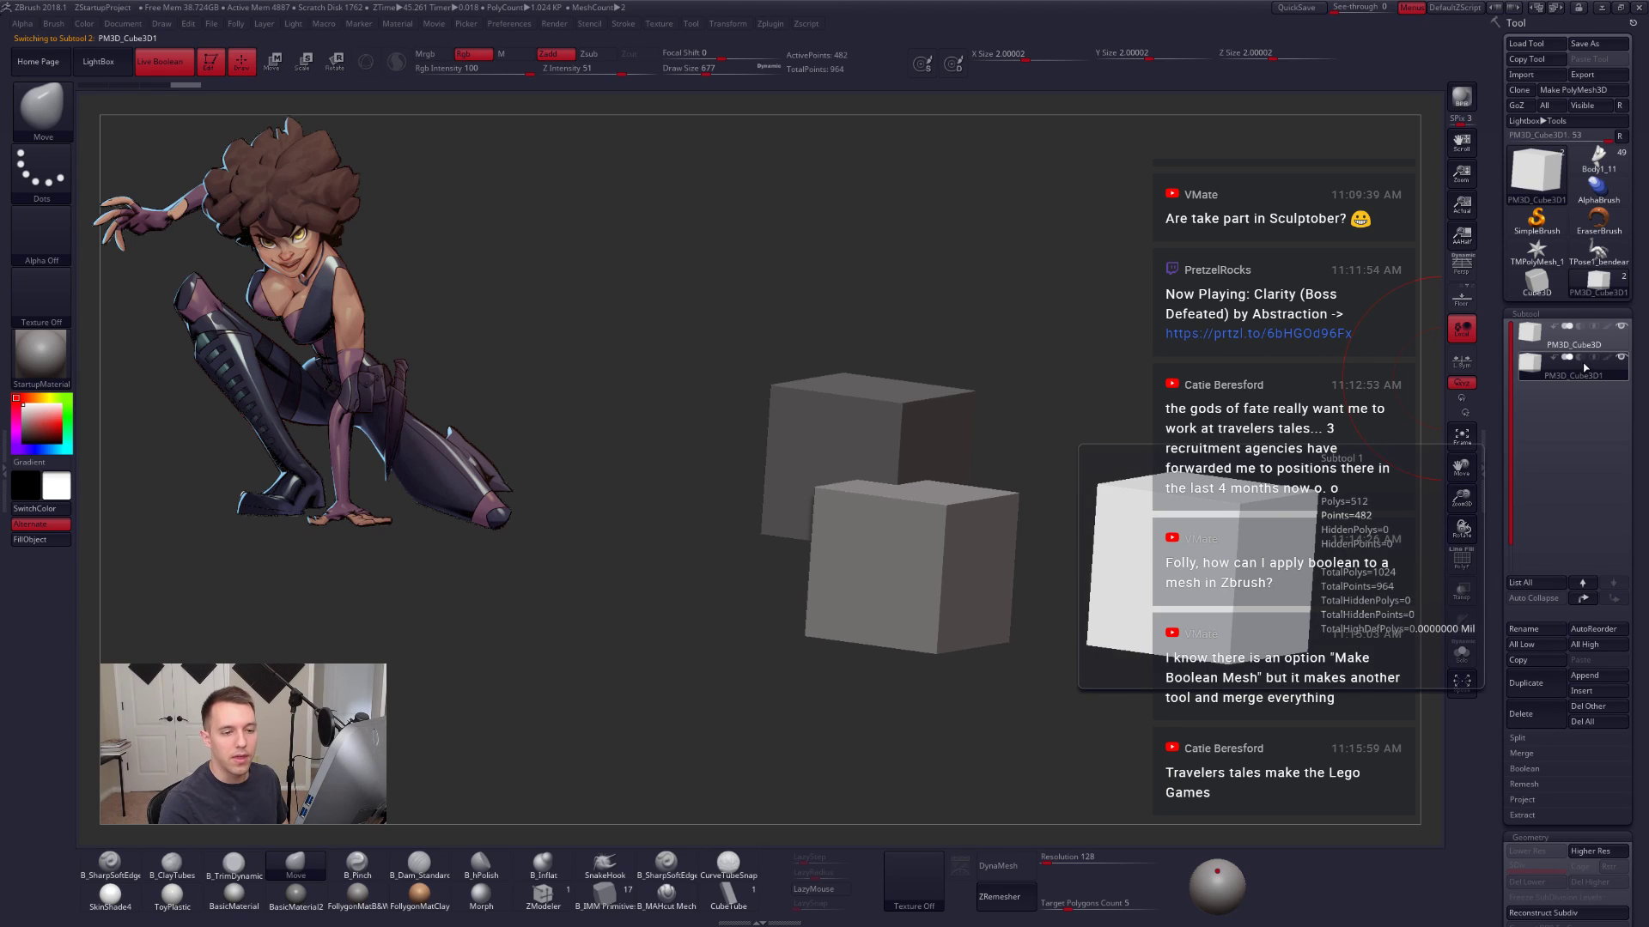
click(1579, 359)
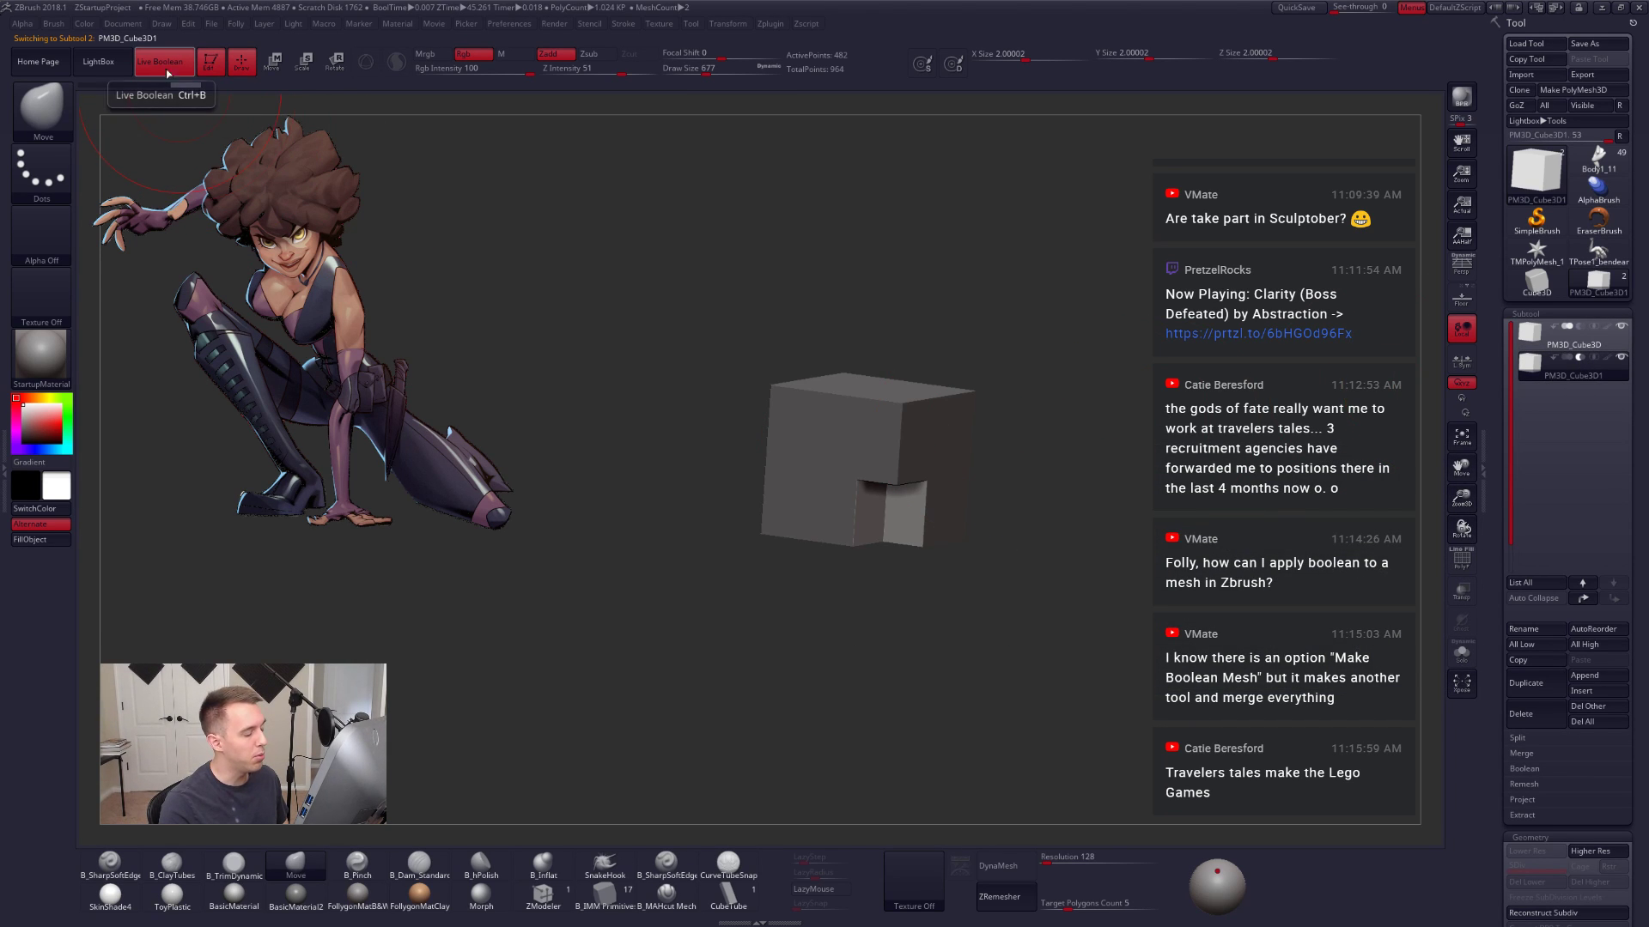
Step: Move the subtracting cube deeper into the original cube to enlarge the corner notch
mouse_move(923, 319)
mouse_down()
mouse_move(1009, 288)
mouse_move(1067, 361)
mouse_move(1094, 361)
mouse_up()
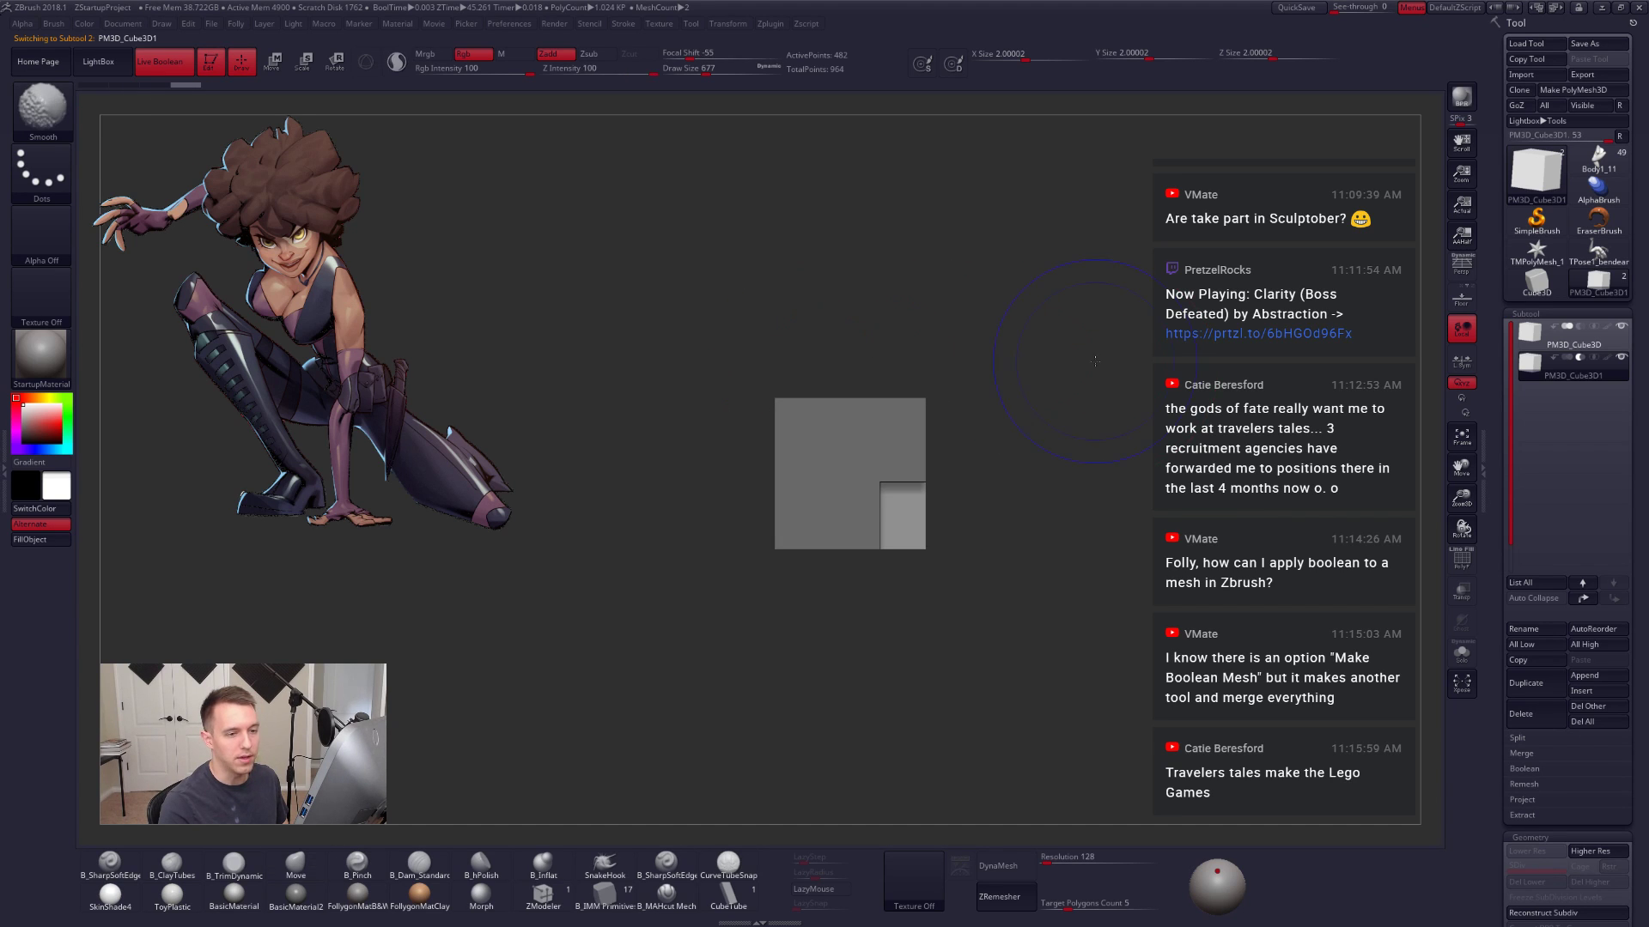
key(w)
mouse_move(899, 482)
shift+mouse_down()
mouse_move(899, 564)
mouse_move(825, 478)
mouse_move(855, 497)
shift+mouse_up()
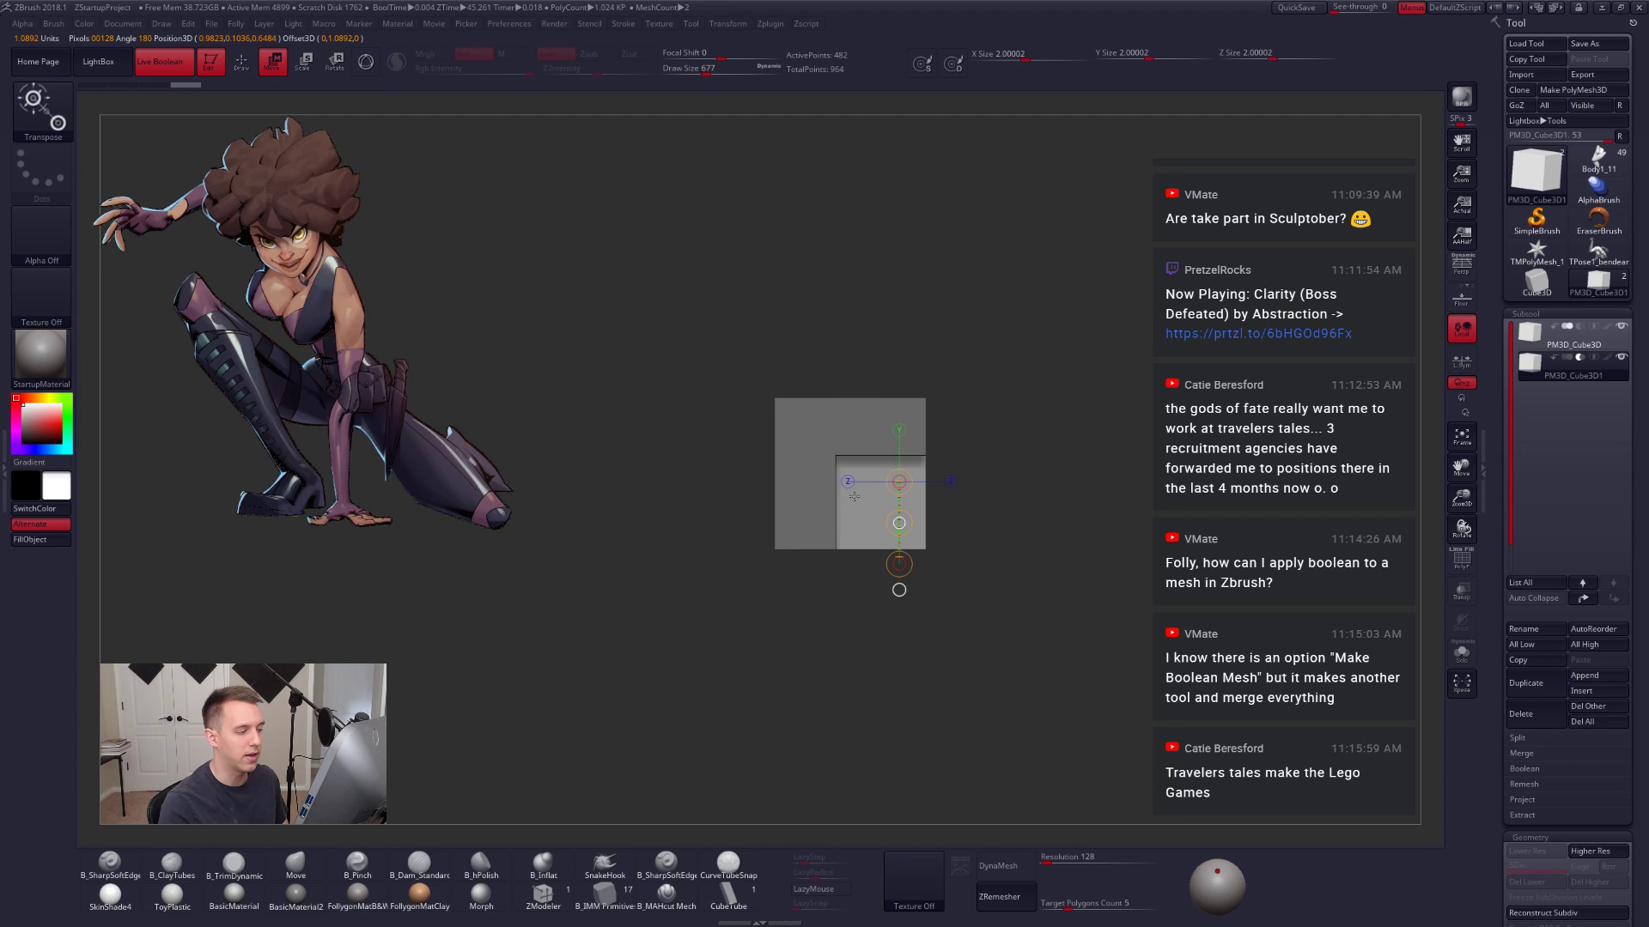
Step: Rotate the subtracting cube about its vertical axis and check its overlap with the original using the polyframe display
drag(1067, 522, 899, 486)
key(r)
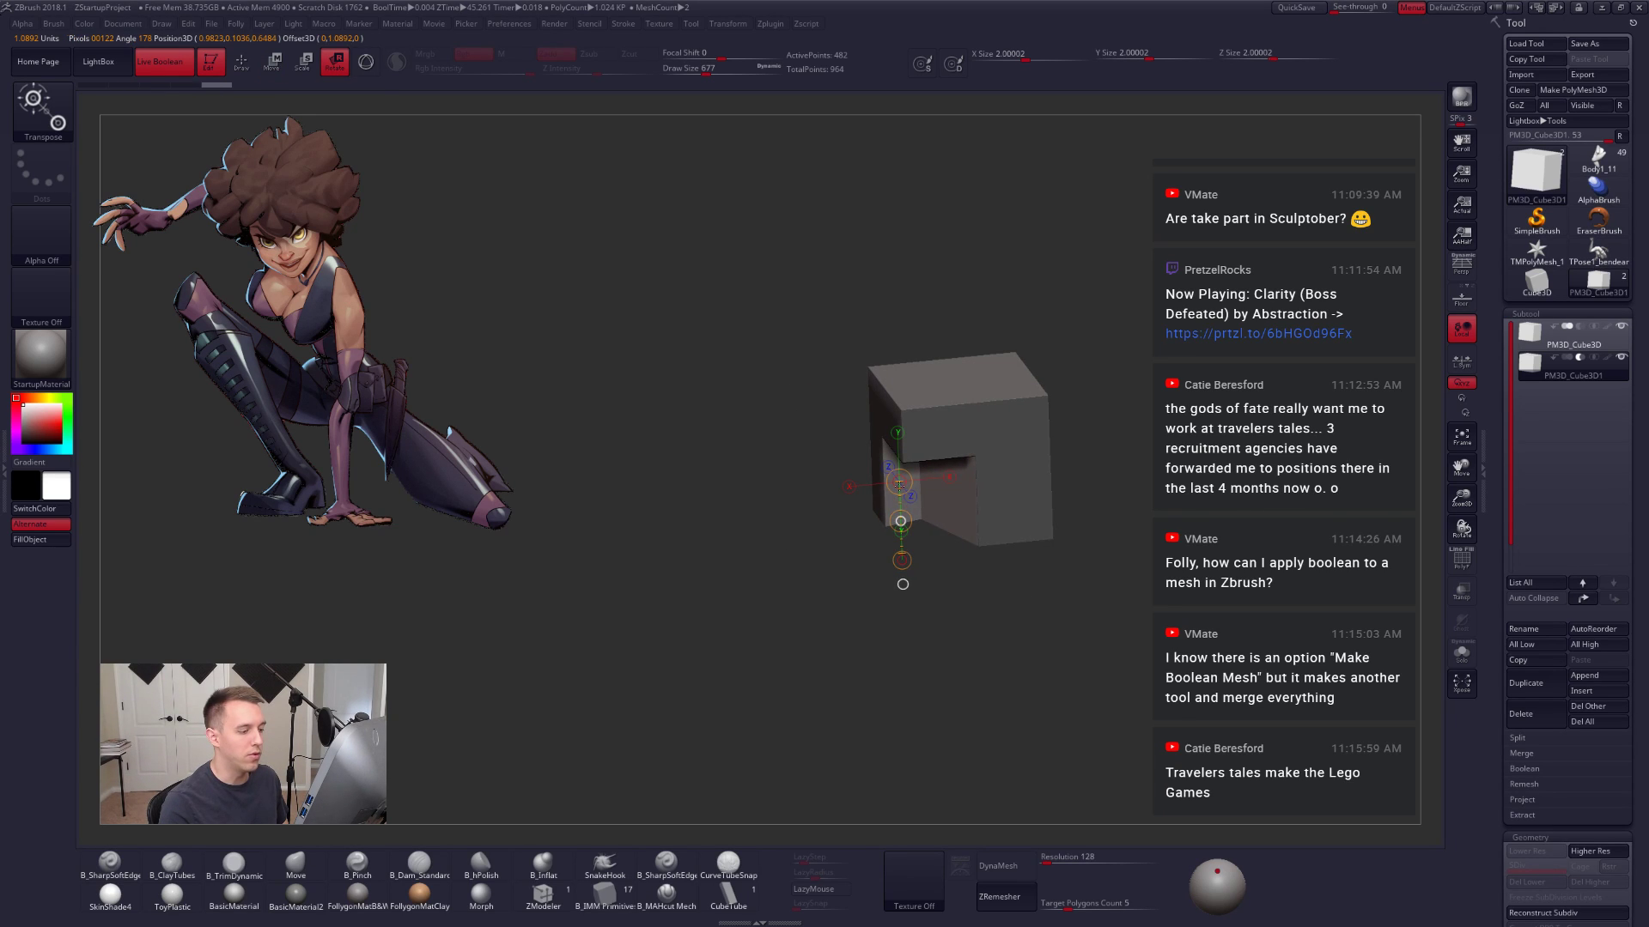
key(shift+f)
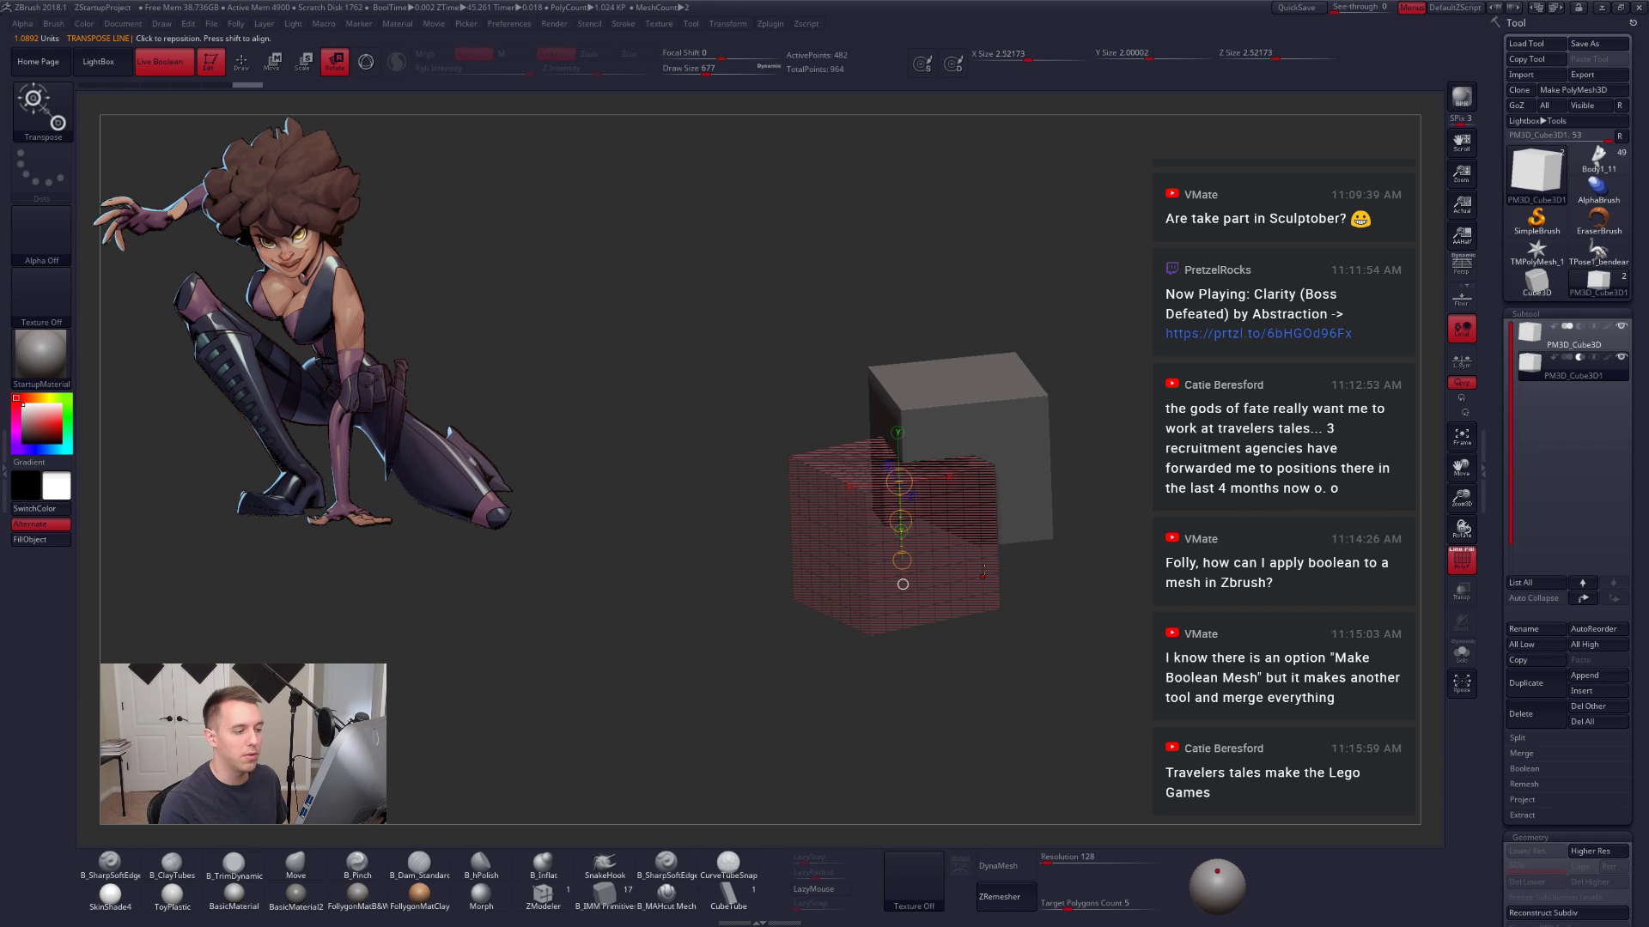
key(shift+f)
drag(983, 572, 1037, 533)
key(q)
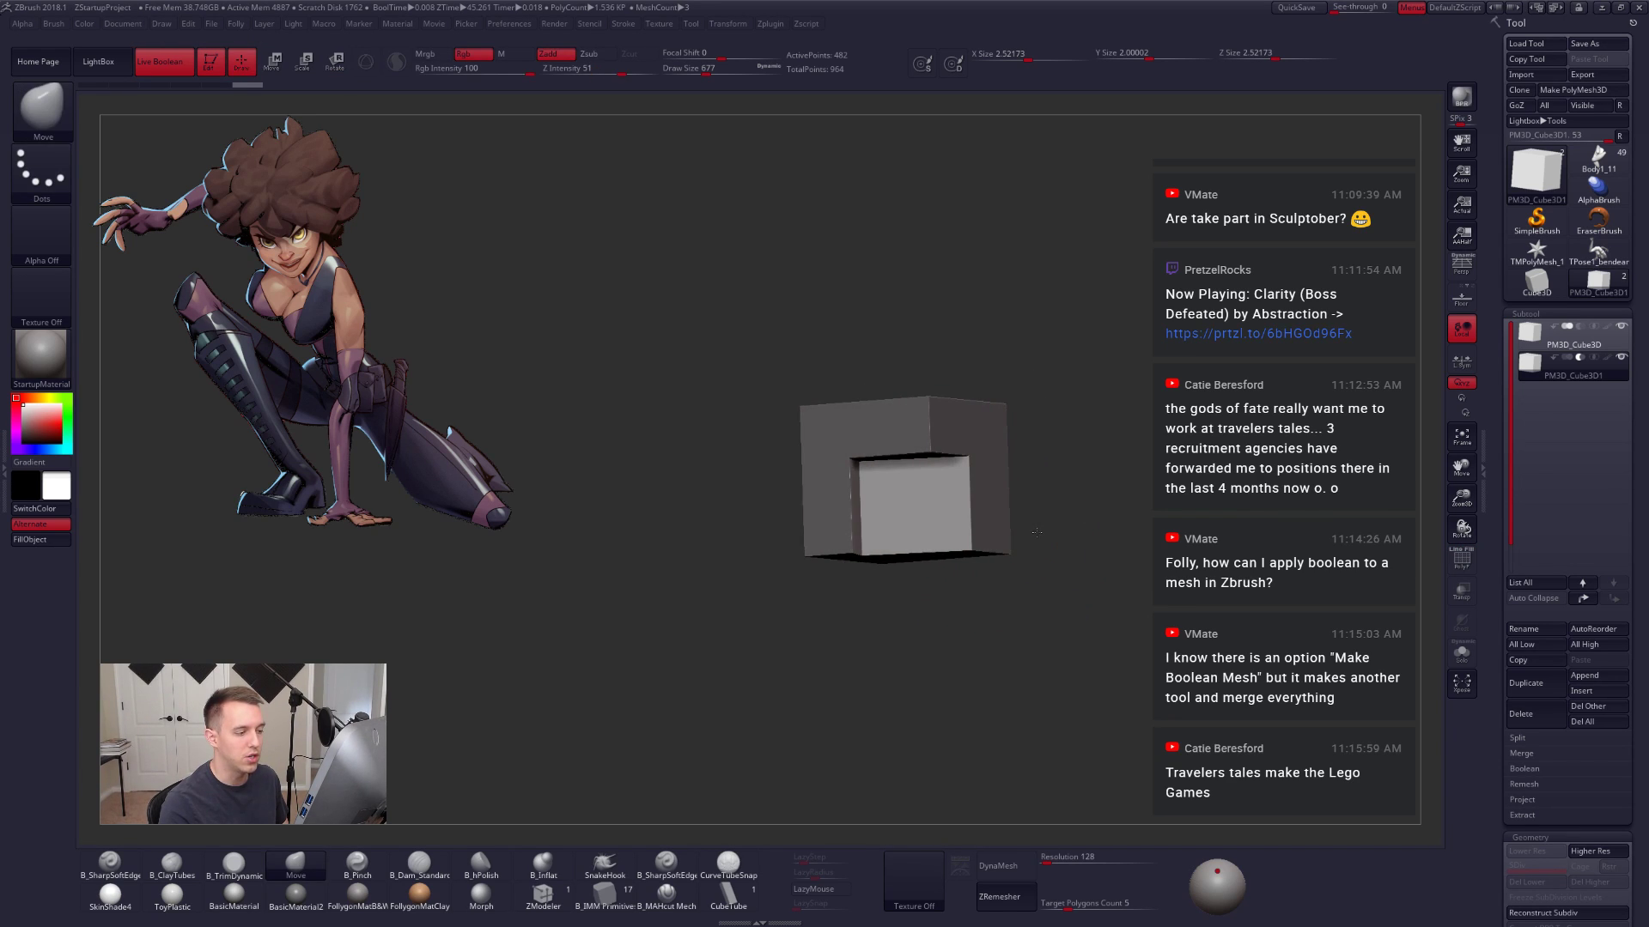
Step: Open the subtool Boolean options, then switch to the character and select its Body subtool
click(1525, 768)
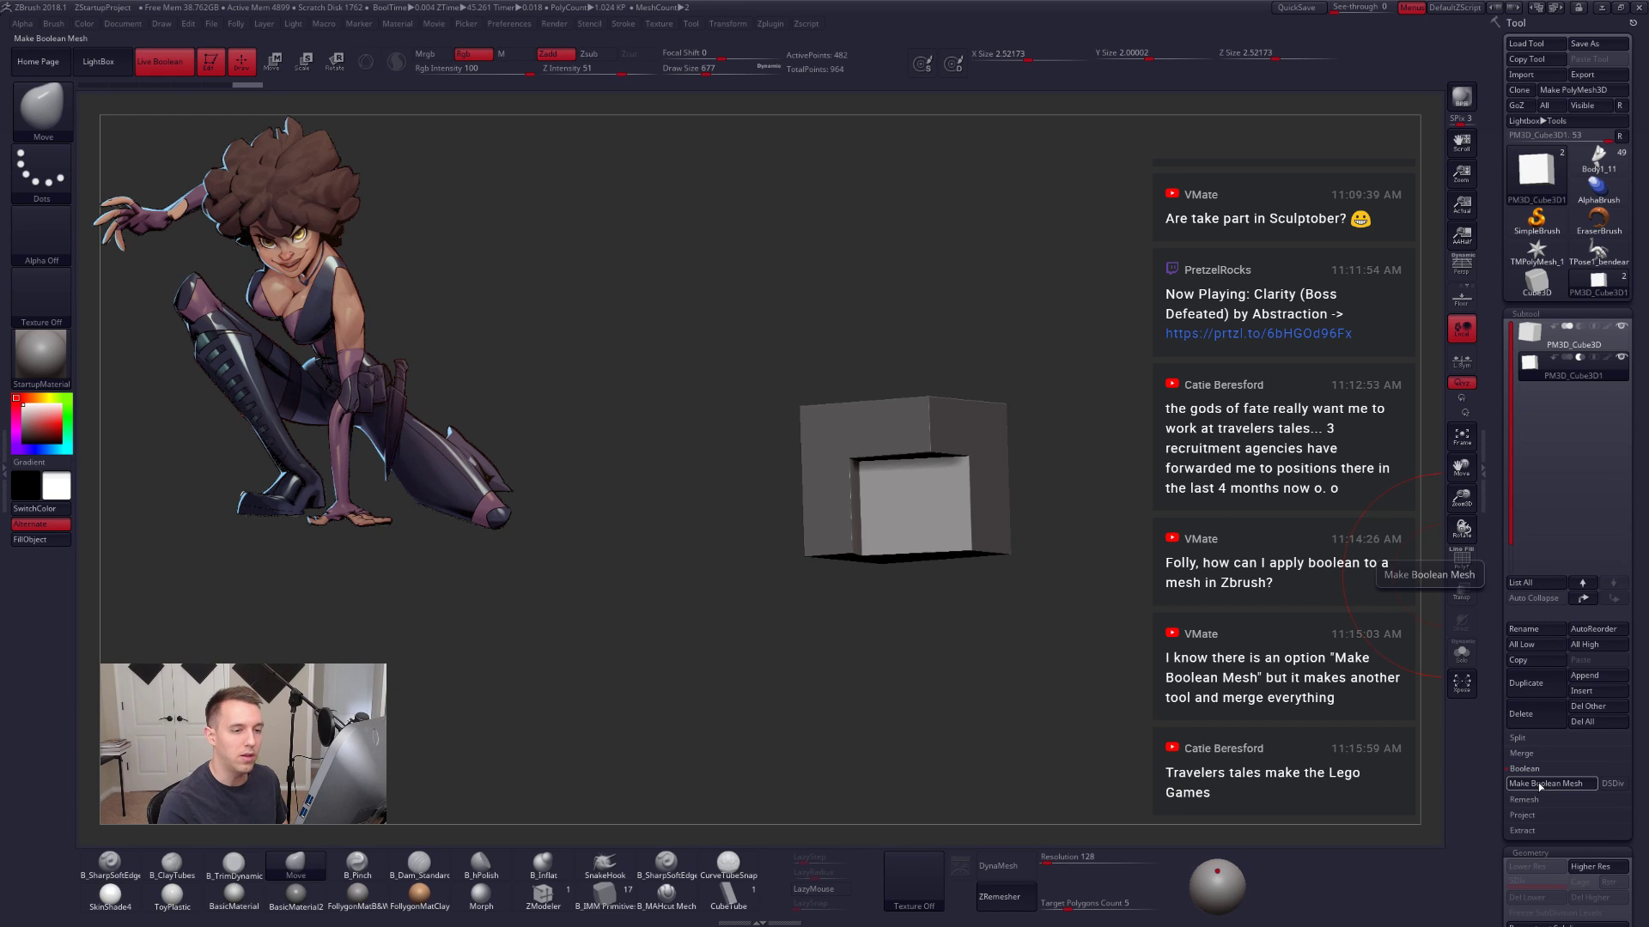
mouse_move(1532, 368)
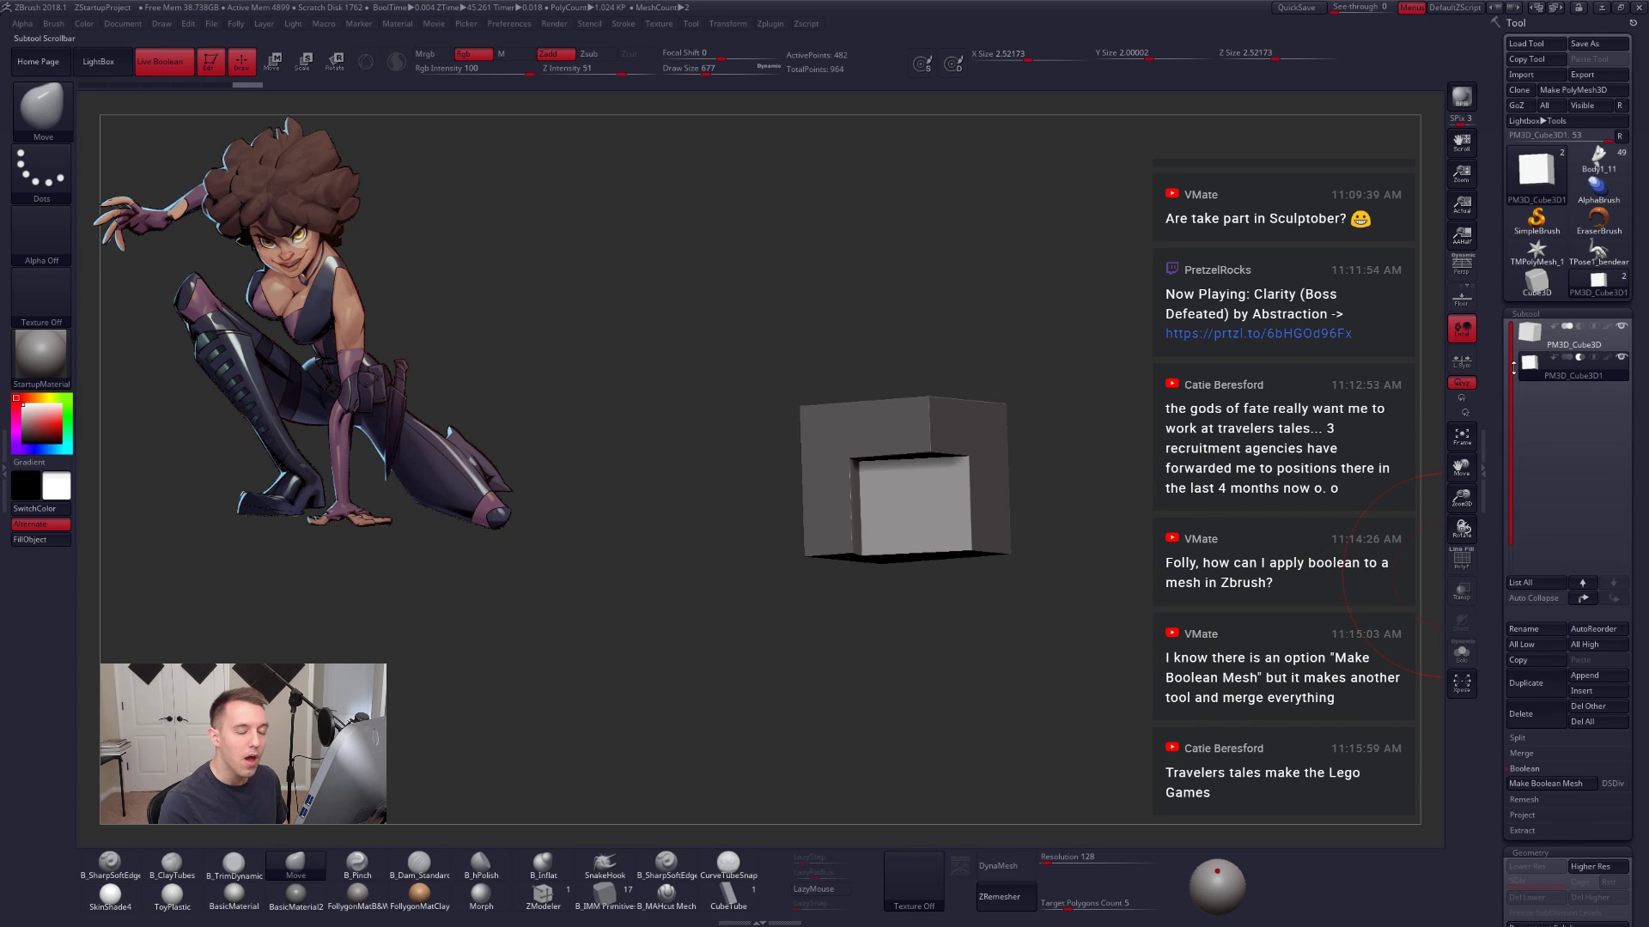
click(1598, 159)
alt+drag(1035, 628, 1065, 379)
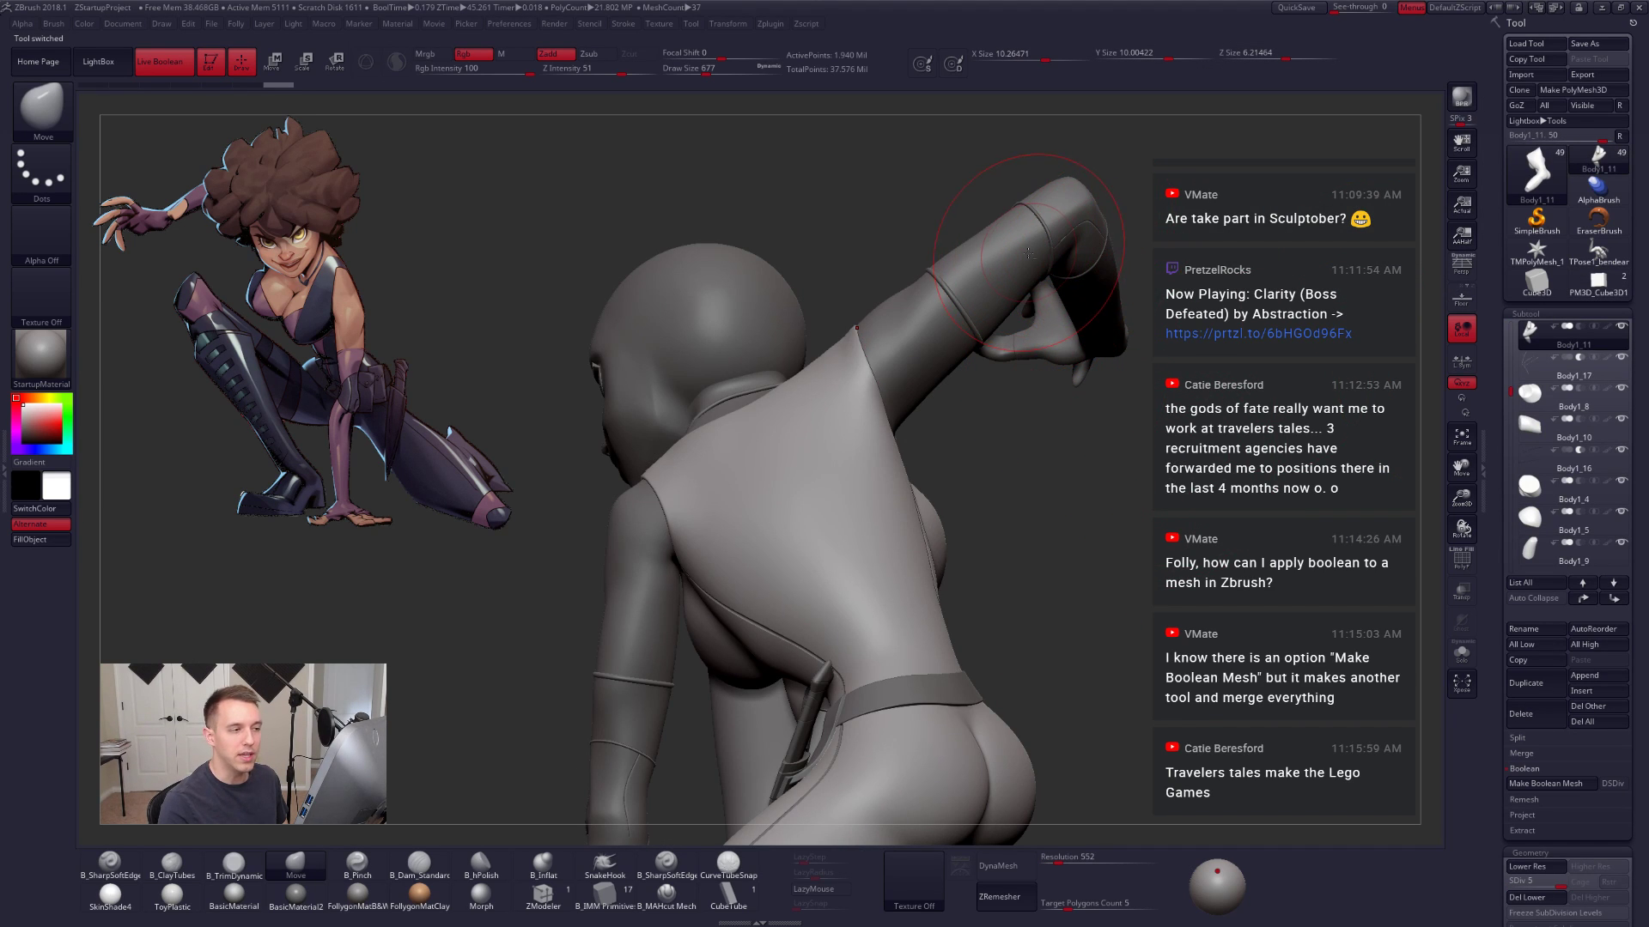
alt+click(931, 335)
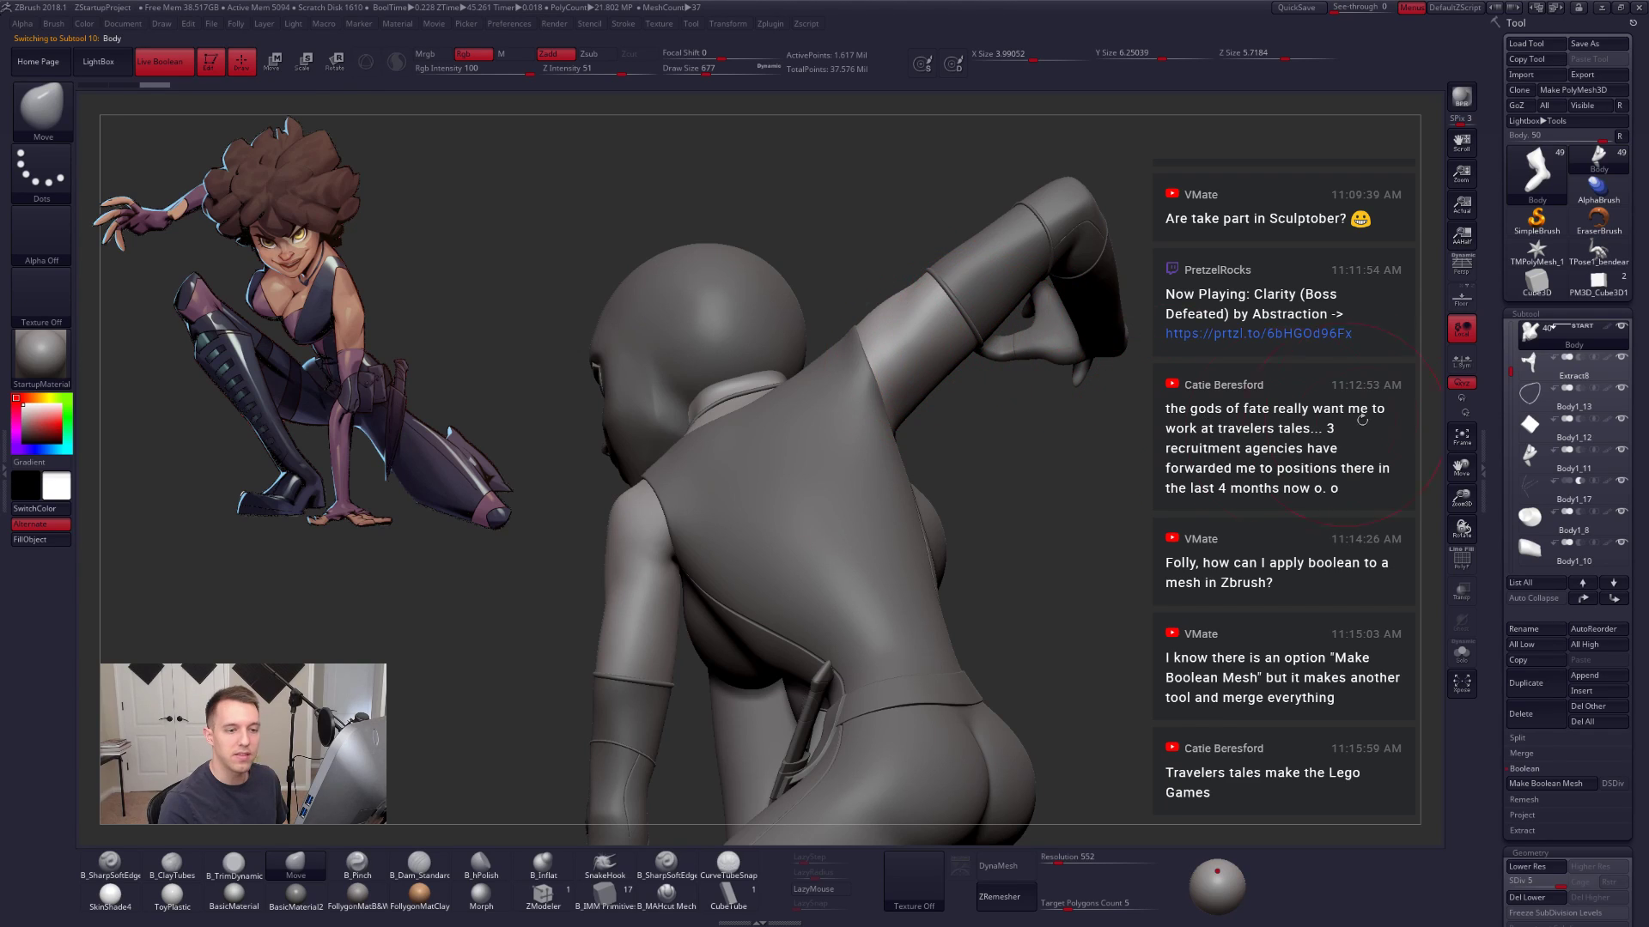
mouse_move(1541, 340)
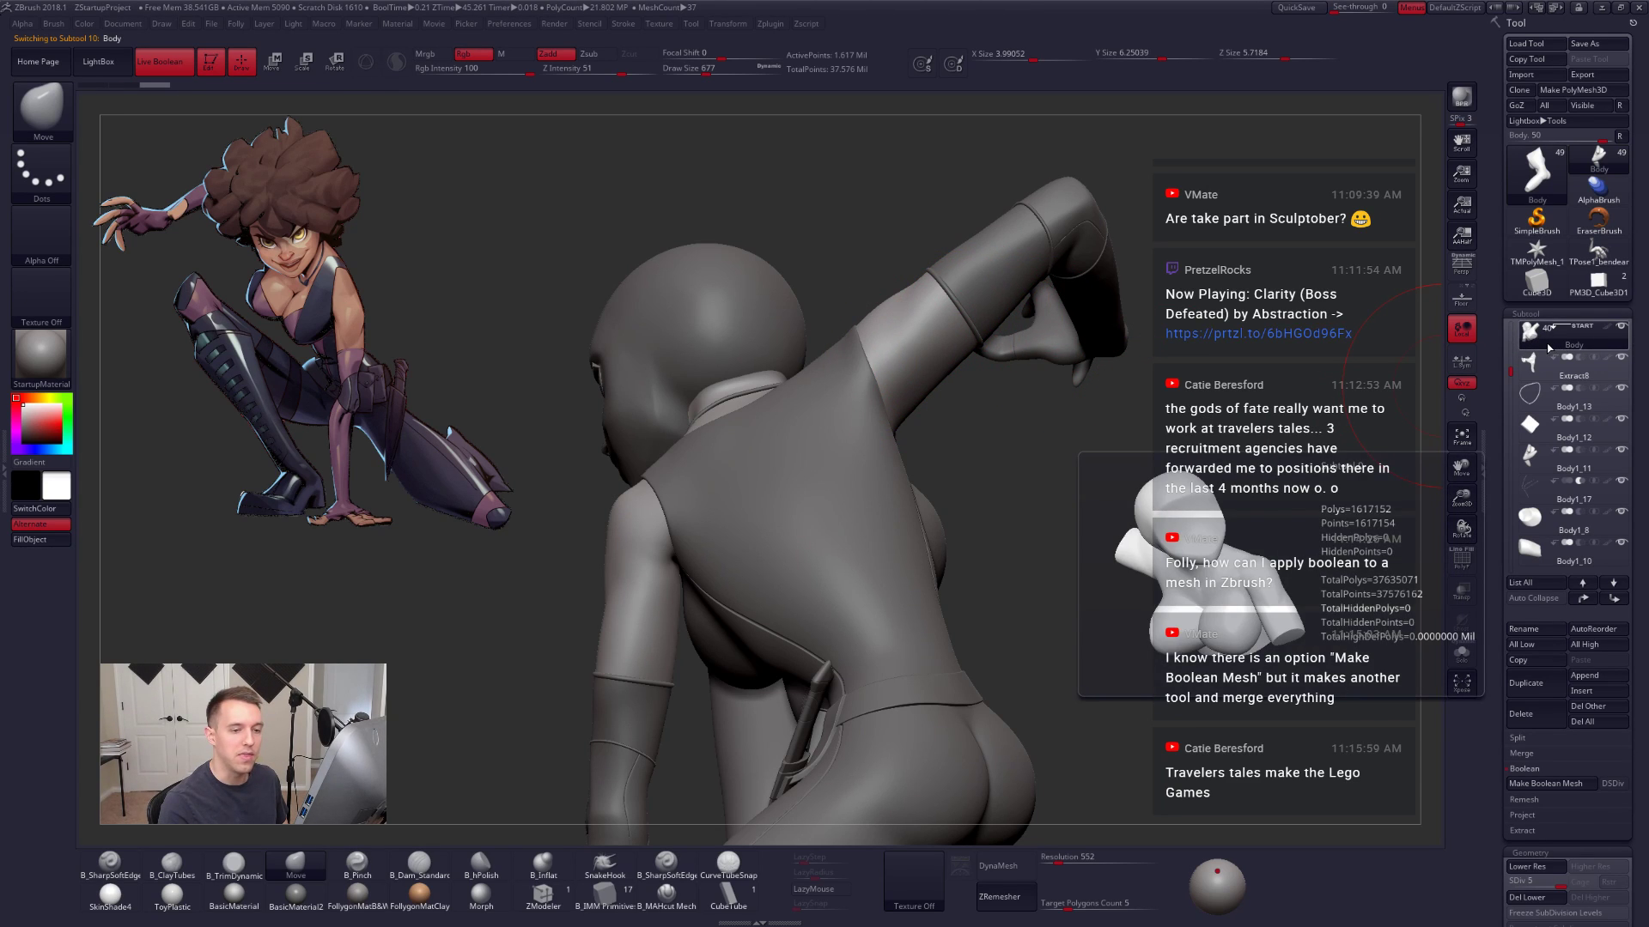
Step: Return to the two cubes, generate a boolean mesh from them, and inspect the resulting UMesh tool
click(1598, 281)
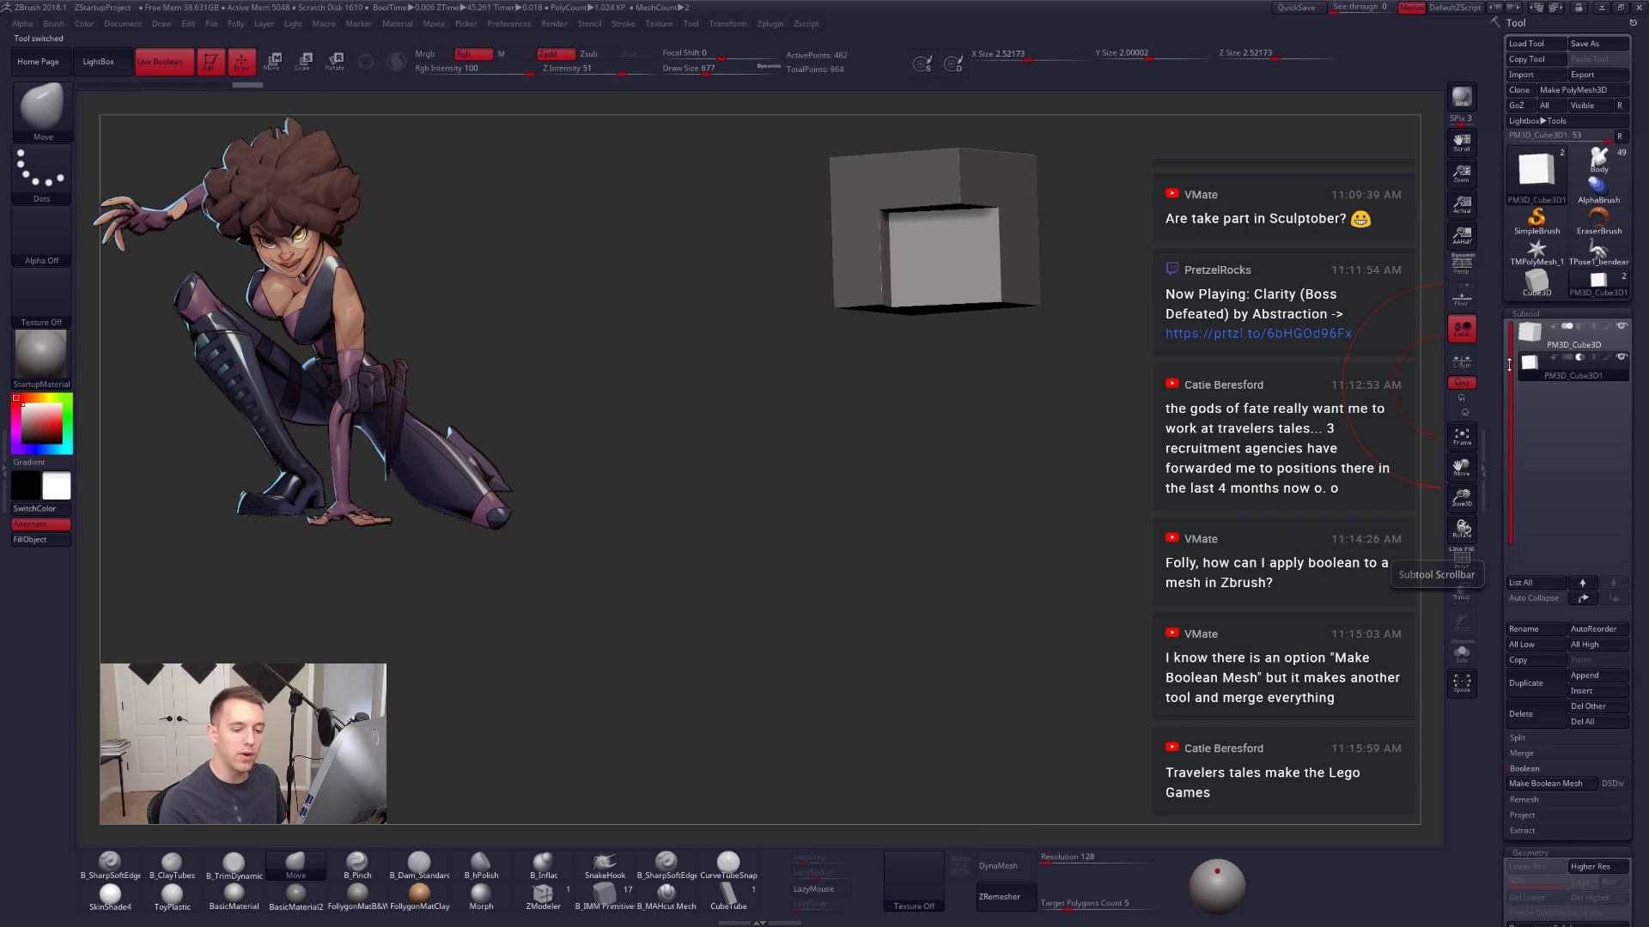
click(1545, 783)
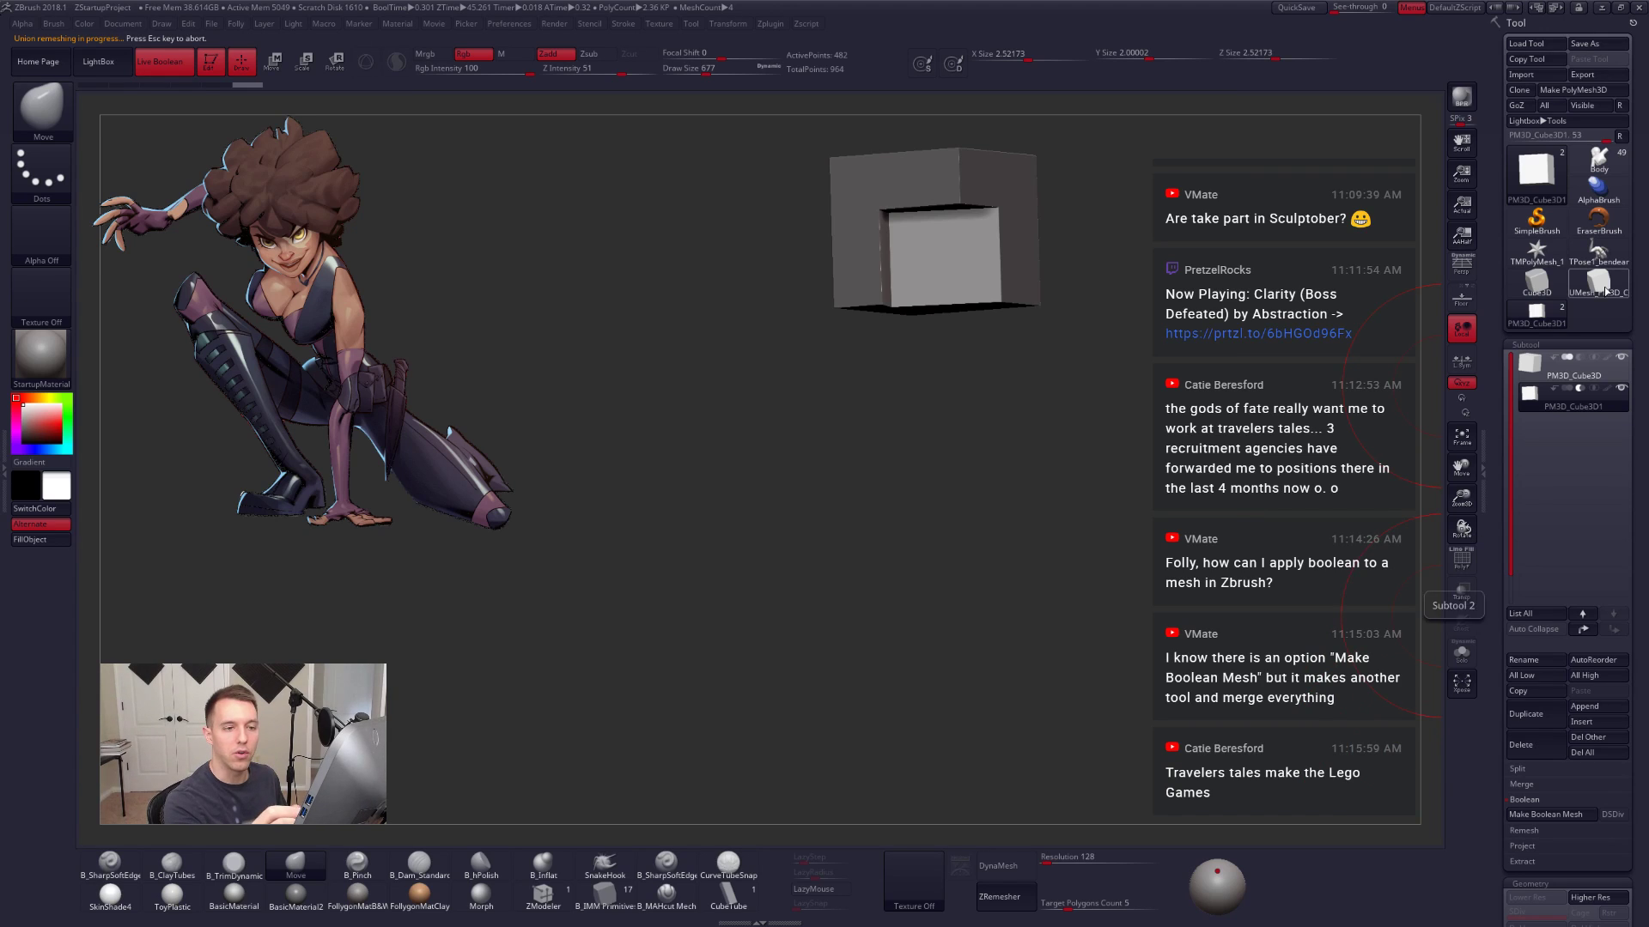
click(1597, 282)
mouse_move(1060, 571)
mouse_down()
mouse_move(1059, 503)
mouse_move(1065, 559)
mouse_move(1019, 556)
mouse_move(1042, 619)
mouse_up()
Step: Append the generated UMesh boolean result as a subtool of the original two-cube tool
click(1537, 316)
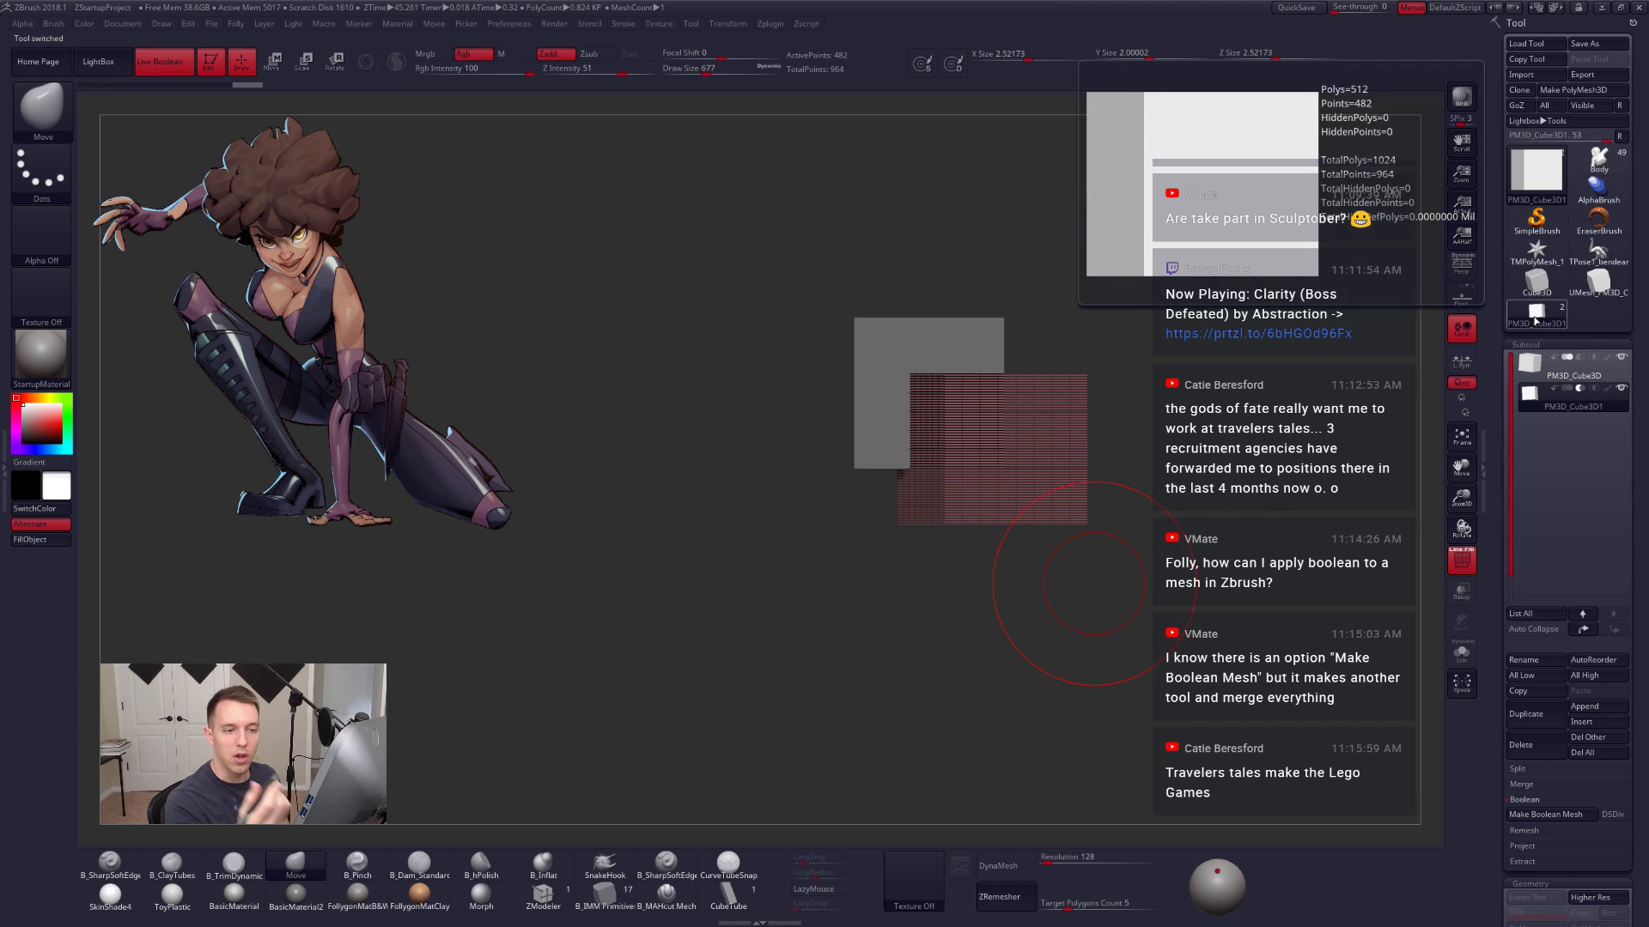
click(1584, 706)
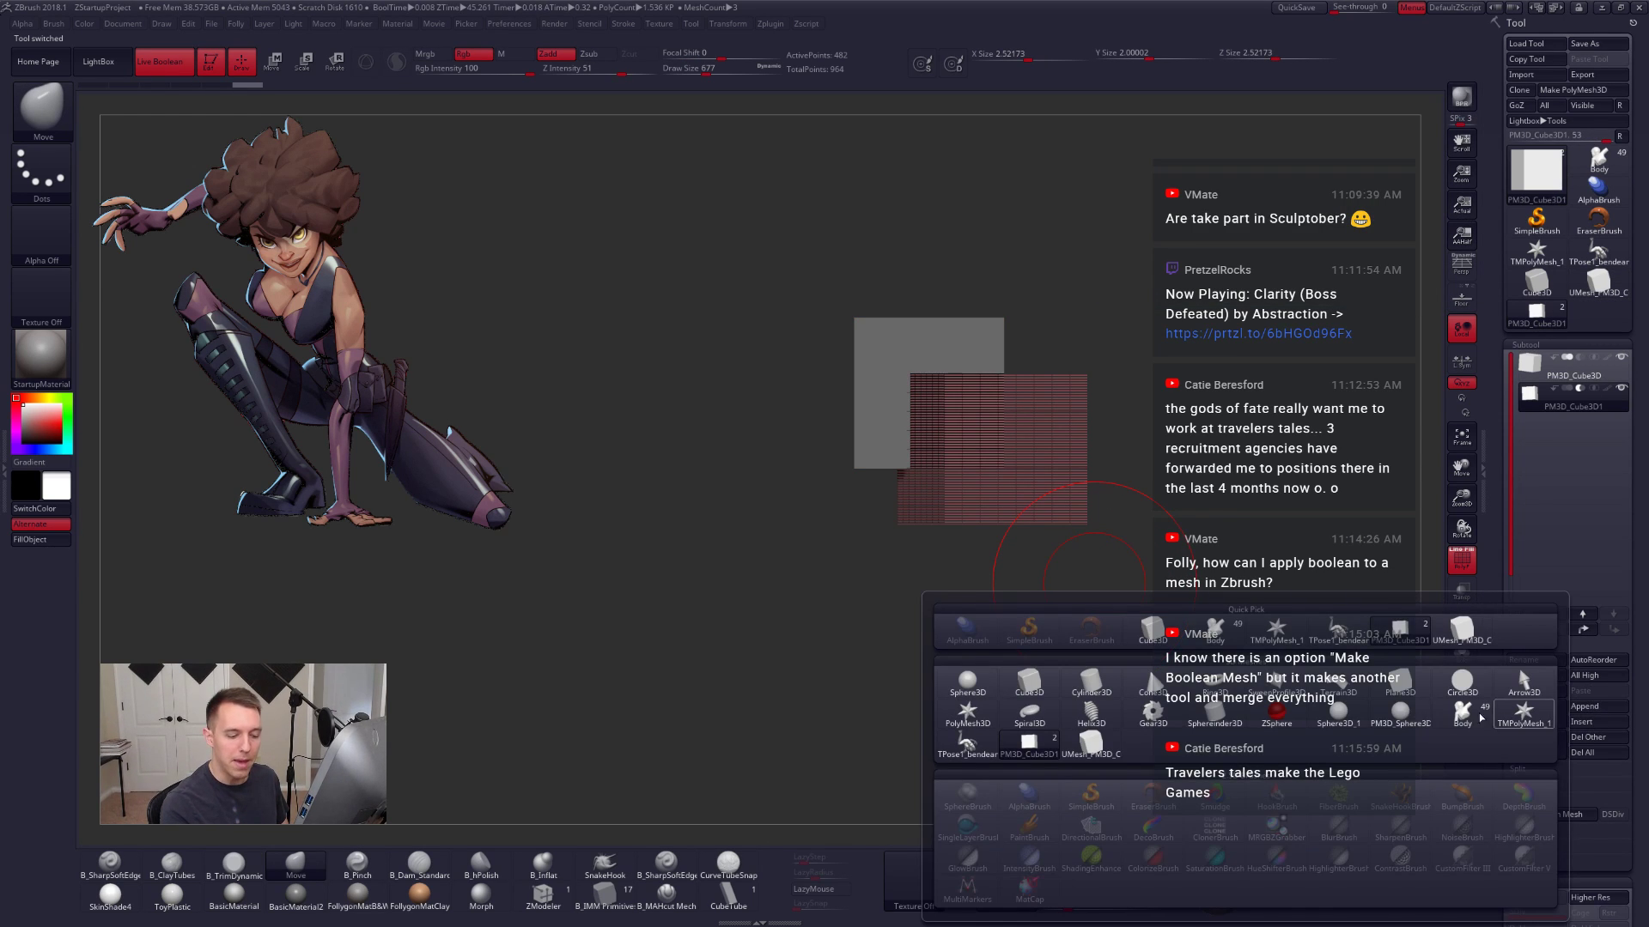
click(1112, 749)
Step: Move the appended boolean mesh up and away from the live boolean cubes and hide the polyframe to compare them
key(w)
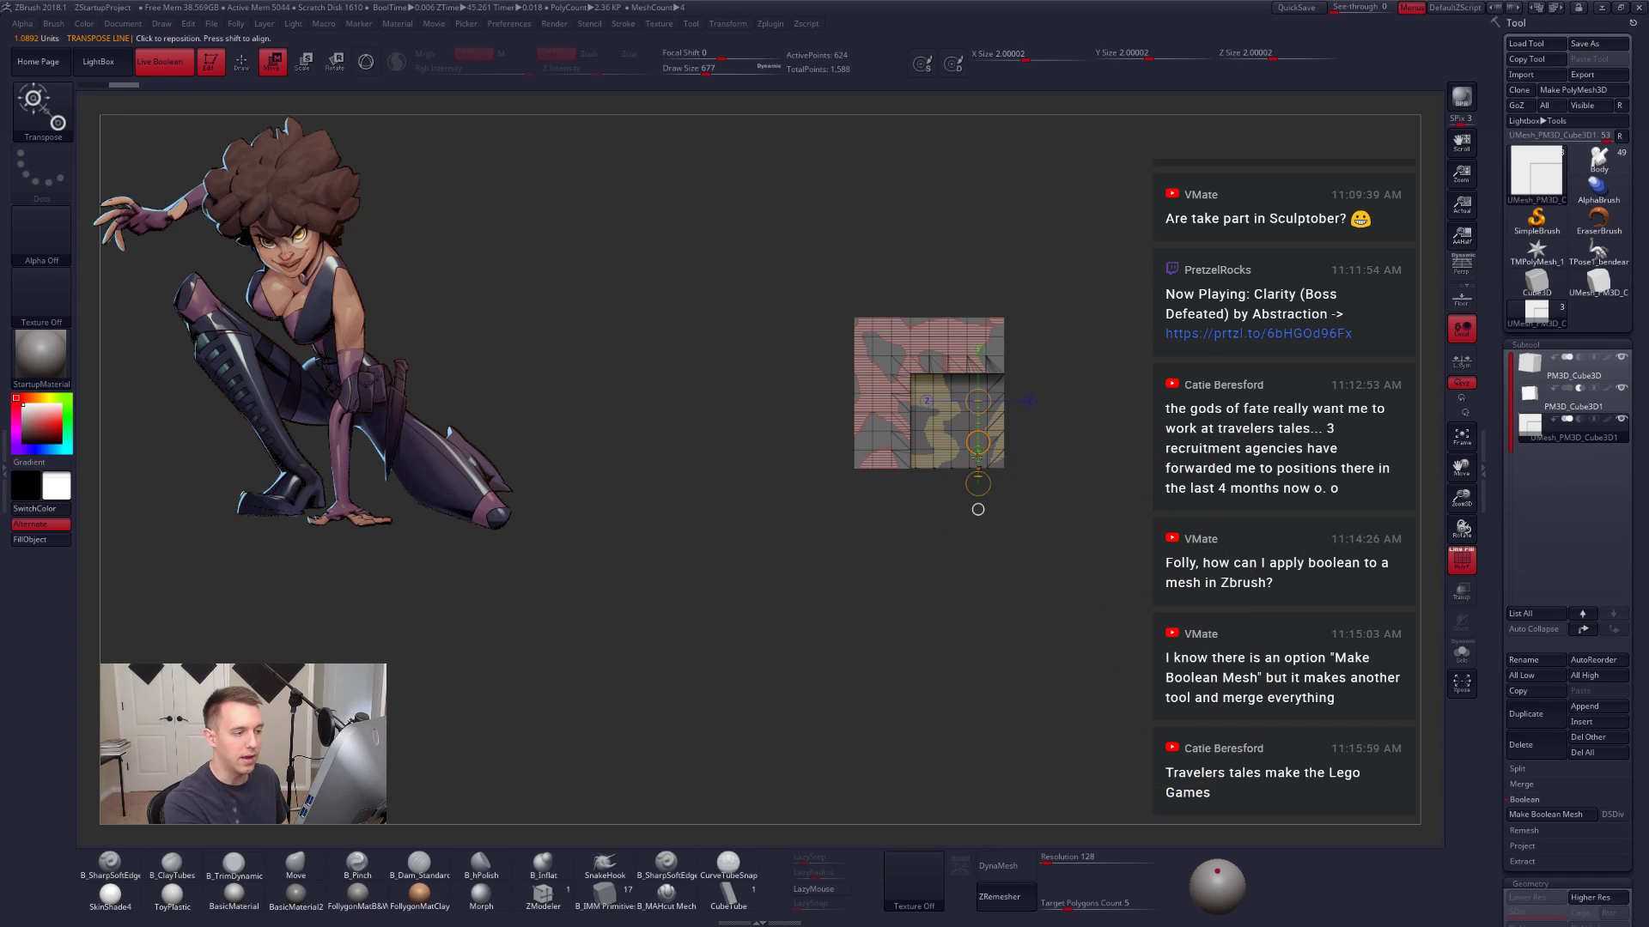
mouse_move(948, 468)
mouse_down()
mouse_move(948, 552)
mouse_move(853, 480)
mouse_move(692, 419)
mouse_up()
key(shift+f)
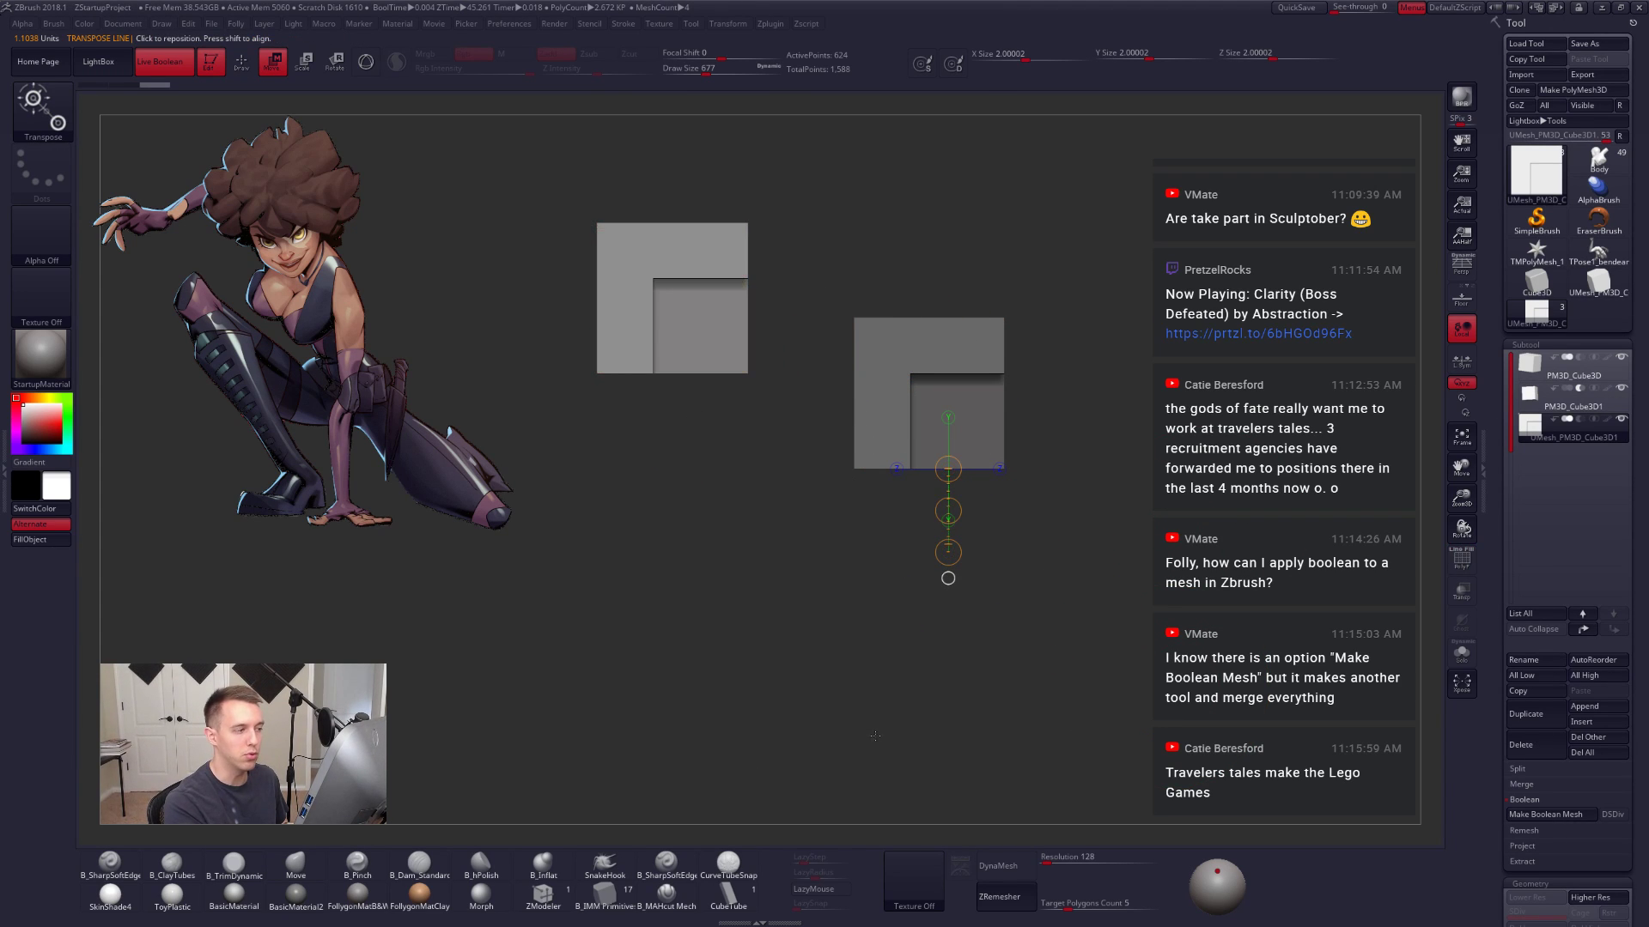
mouse_move(893, 713)
mouse_down()
mouse_move(858, 742)
mouse_move(869, 769)
mouse_up()
key(q)
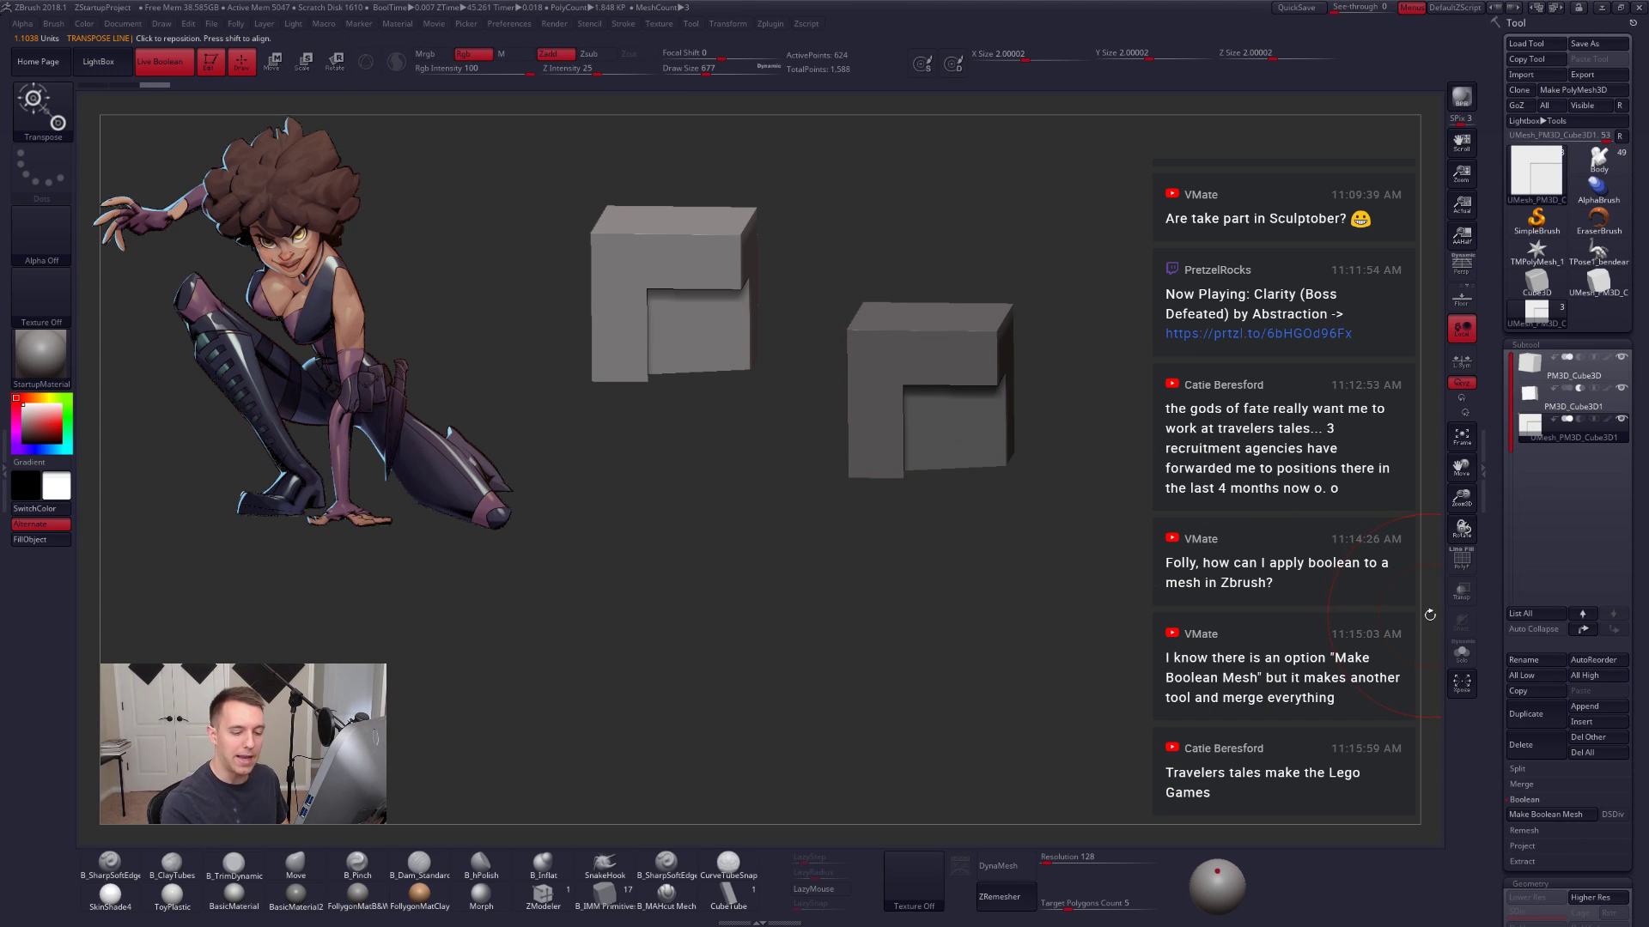
Step: Delete all subtools of the two-cube tool and of the UMesh boolean tool, leaving the Cube3D primitive selected
click(1597, 753)
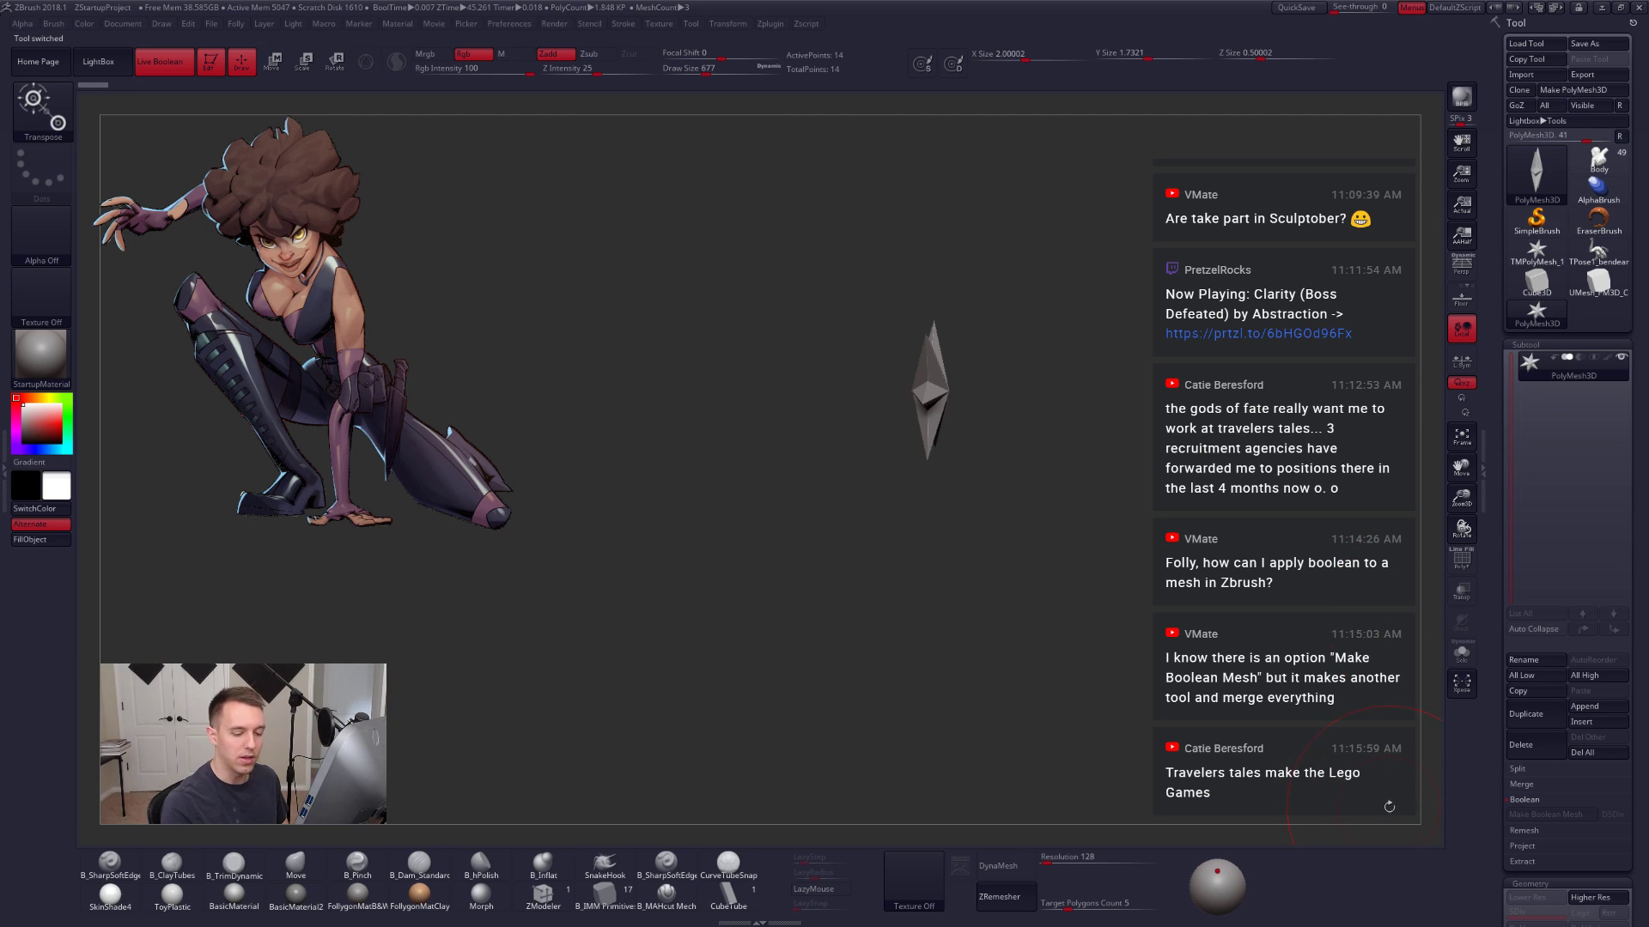
click(1597, 283)
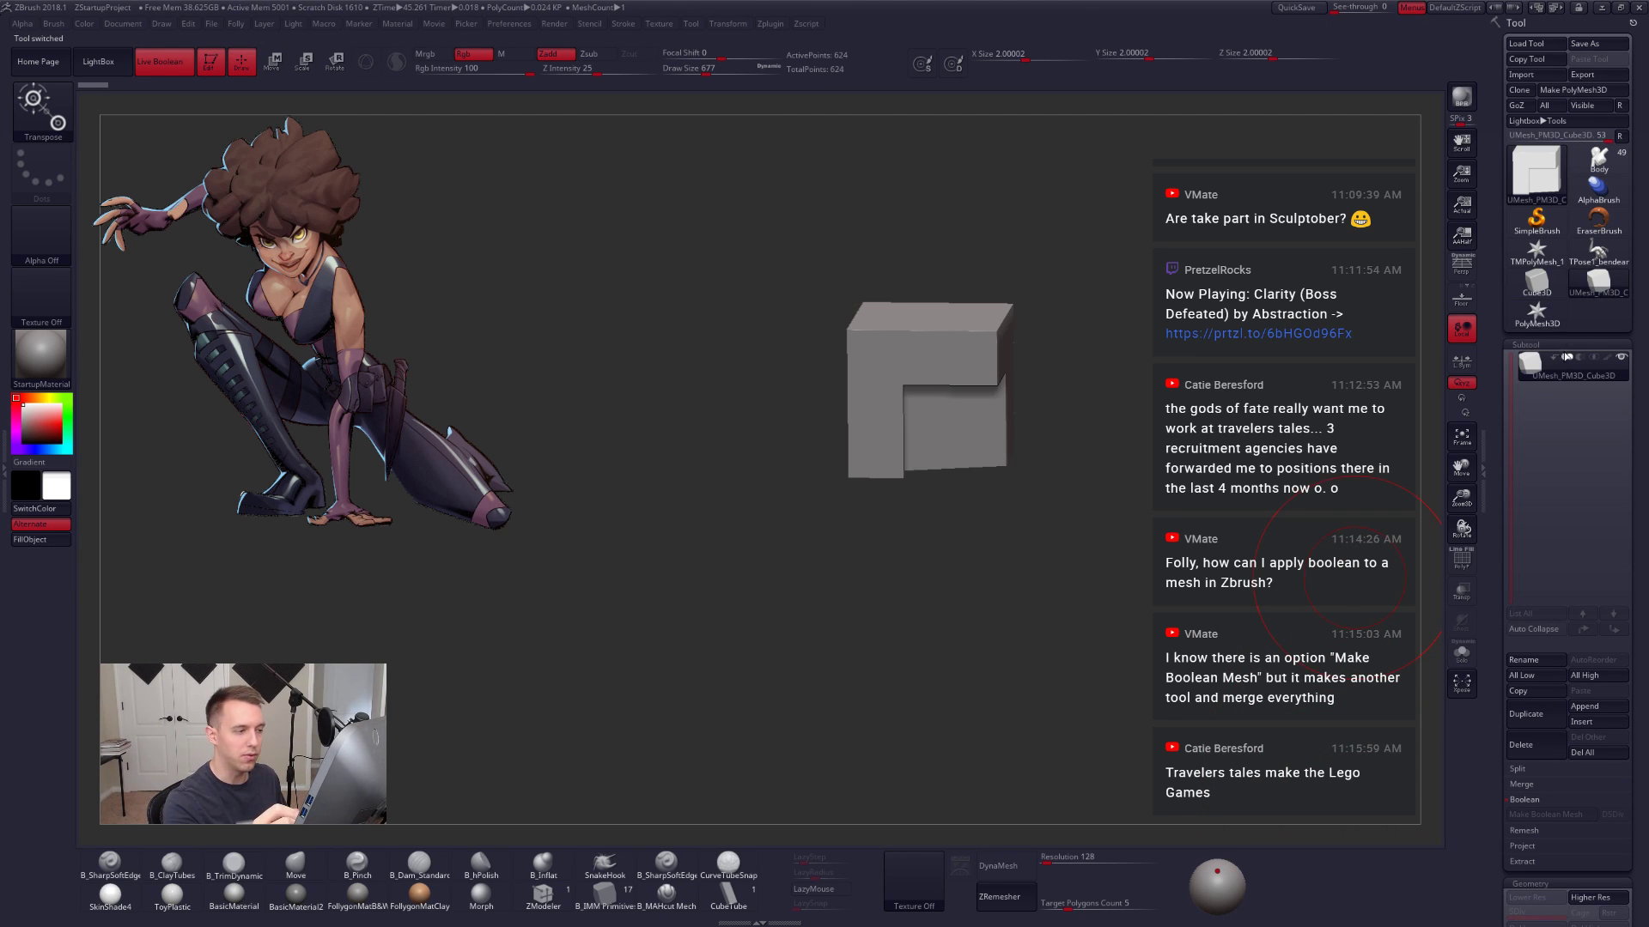
click(1595, 753)
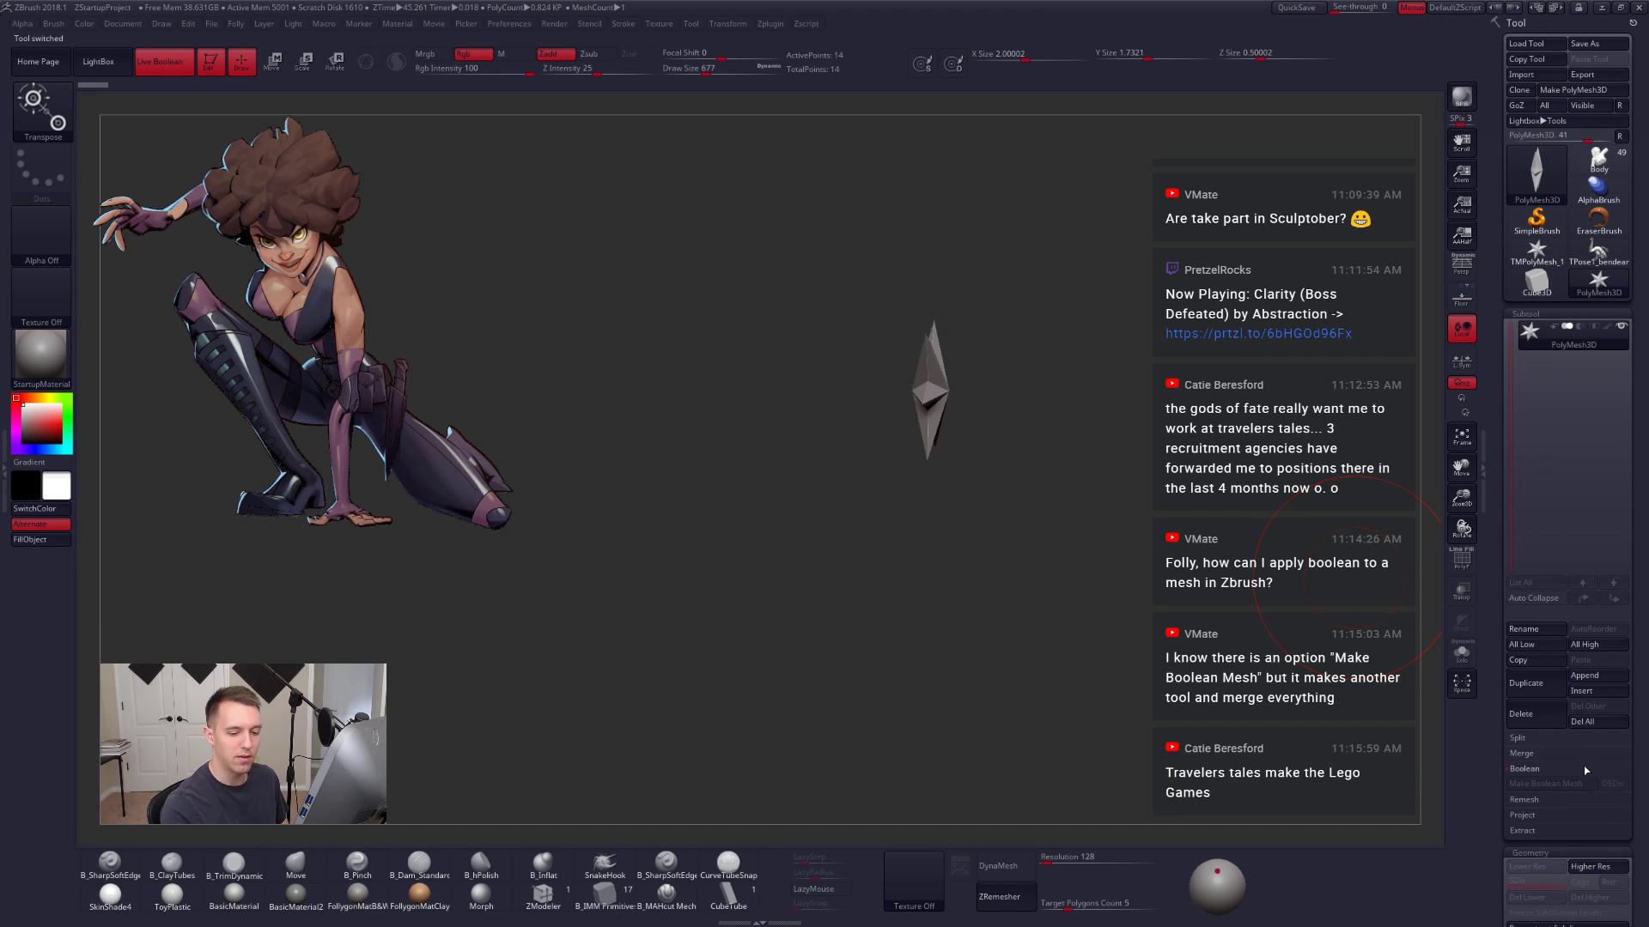
click(1536, 281)
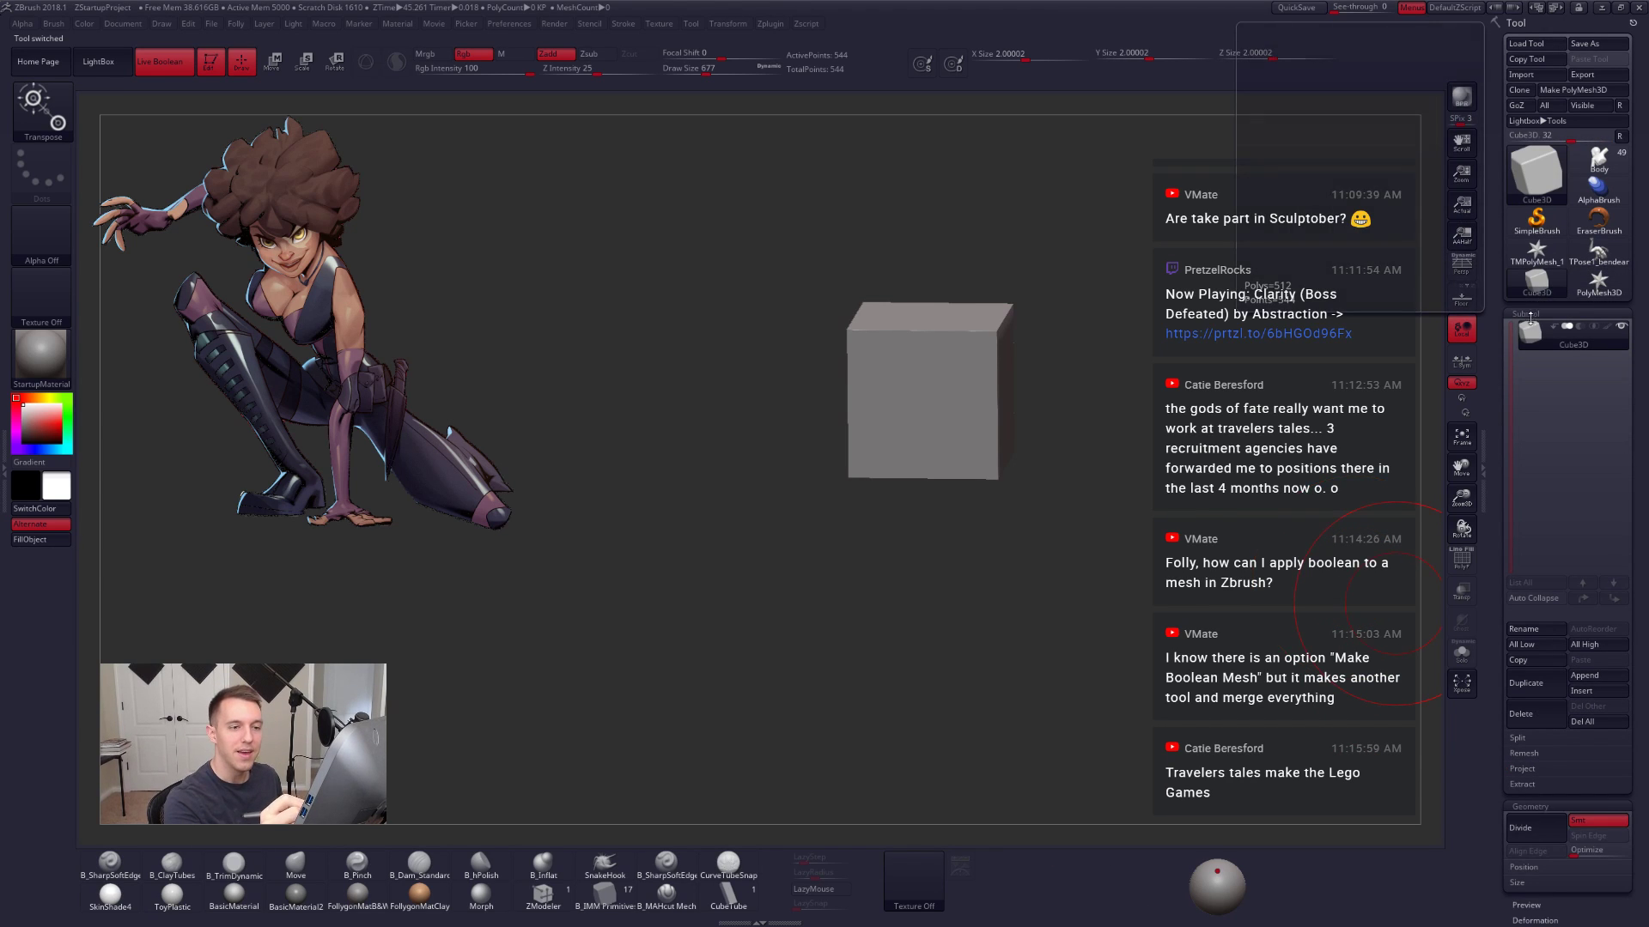
Step: Switch back to the posed TPose1 character mesh and set the Move brush's draw size to 833
click(1598, 253)
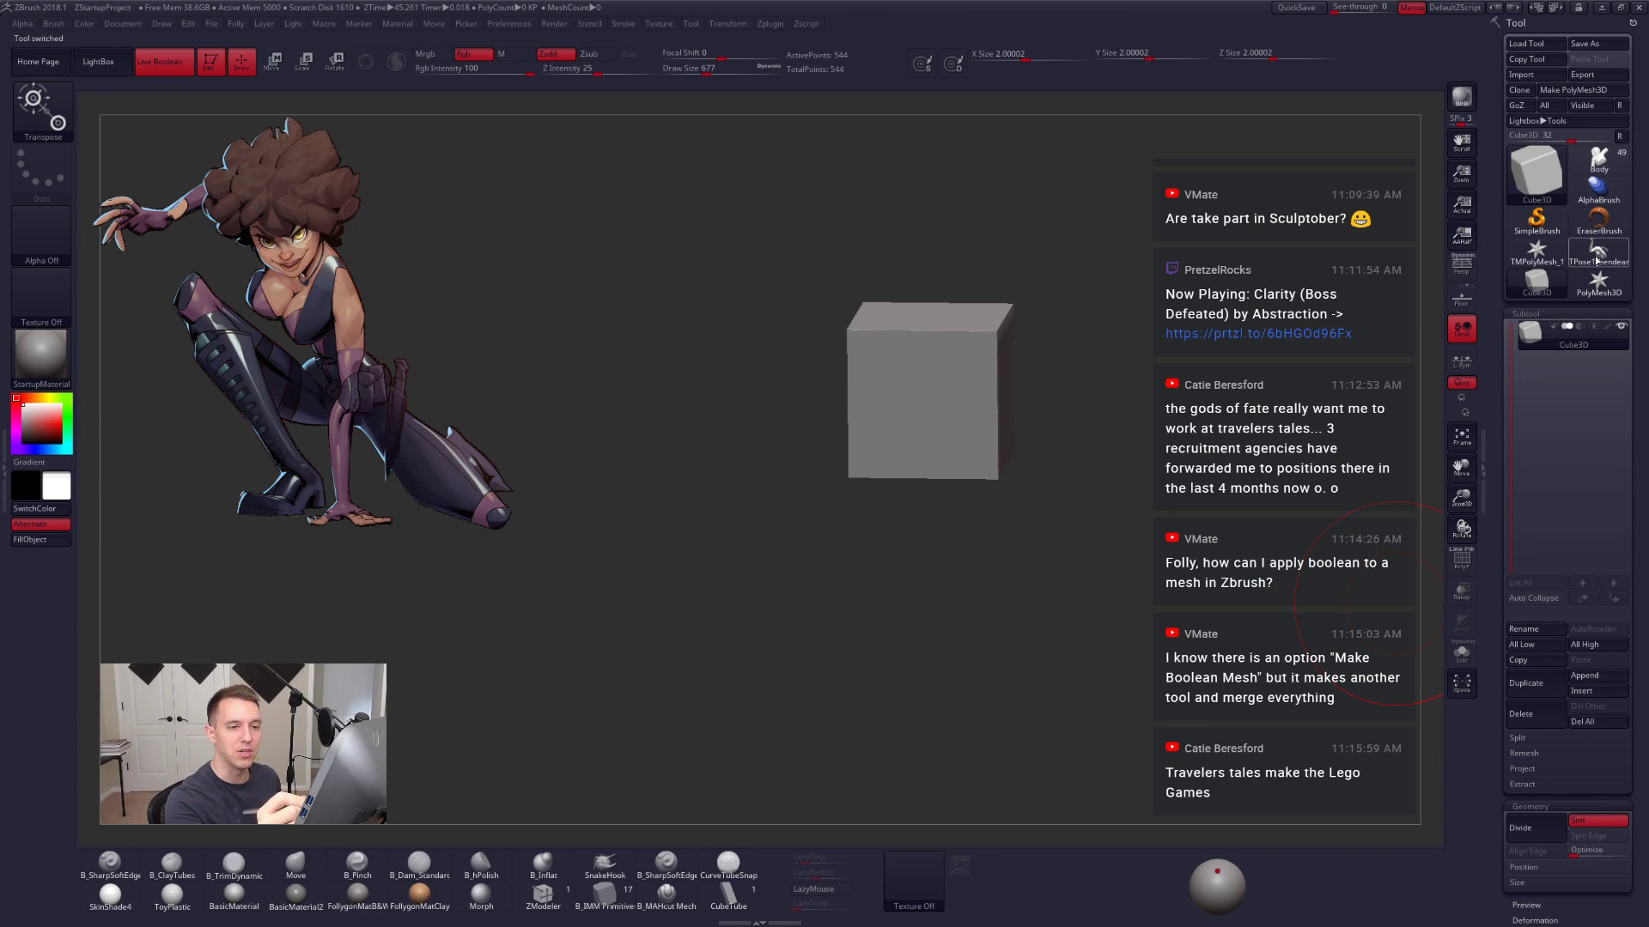
key(w)
mouse_move(949, 562)
alt+mouse_down()
mouse_move(964, 604)
mouse_move(1030, 658)
mouse_move(1025, 503)
mouse_move(937, 558)
alt+mouse_up()
key(q)
key(space)
drag(938, 558, 961, 558)
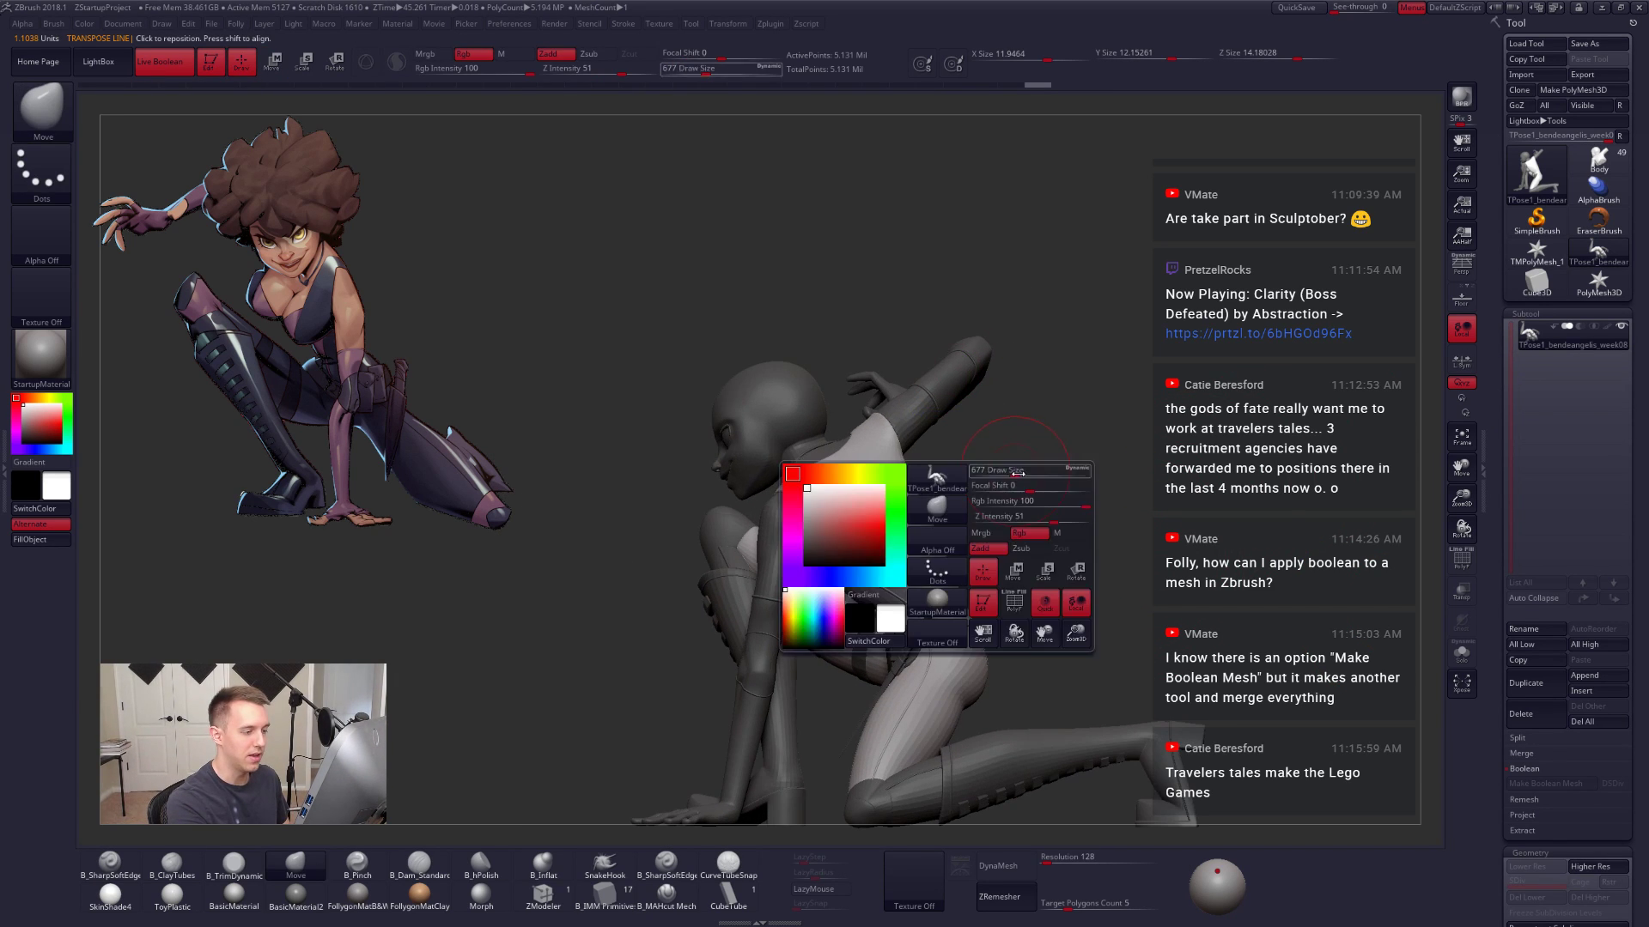
mouse_move(1035, 449)
alt+mouse_down()
mouse_move(1024, 387)
mouse_move(907, 406)
mouse_move(924, 443)
mouse_move(916, 398)
alt+mouse_up()
key(shift+f)
key(shift+f)
key(space)
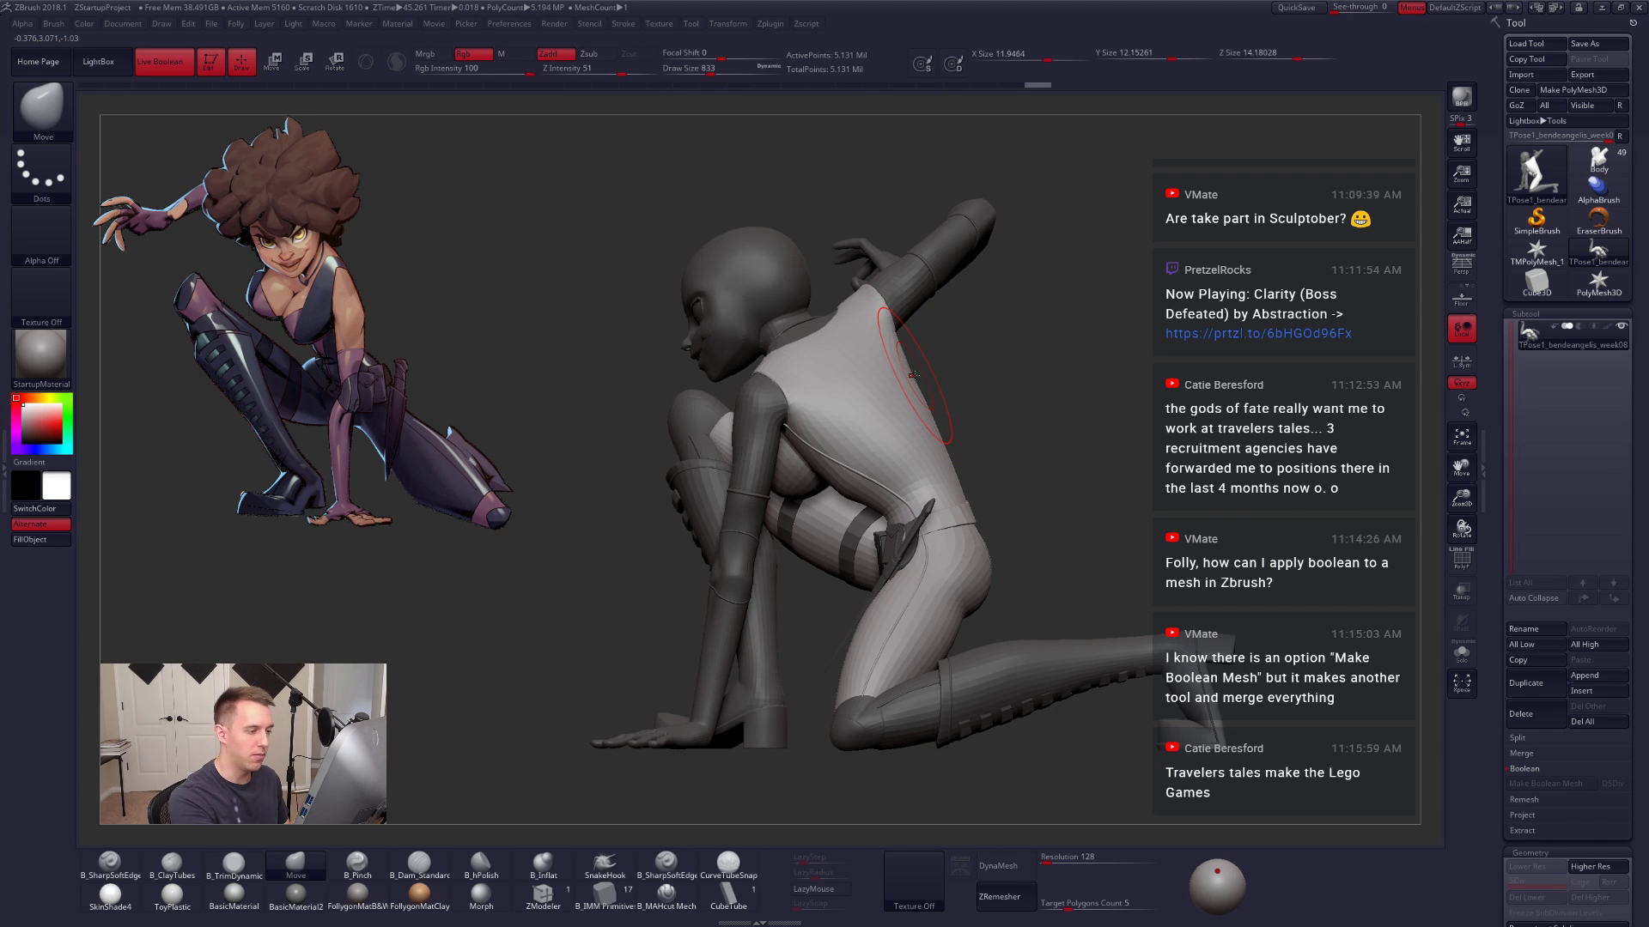
Step: Adjust the bodysuit's lower back and hip contour with the Move brush at a draw size of 980
key(space)
mouse_move(957, 450)
mouse_down()
mouse_move(971, 451)
mouse_move(957, 490)
mouse_move(910, 507)
mouse_up()
key(shift)
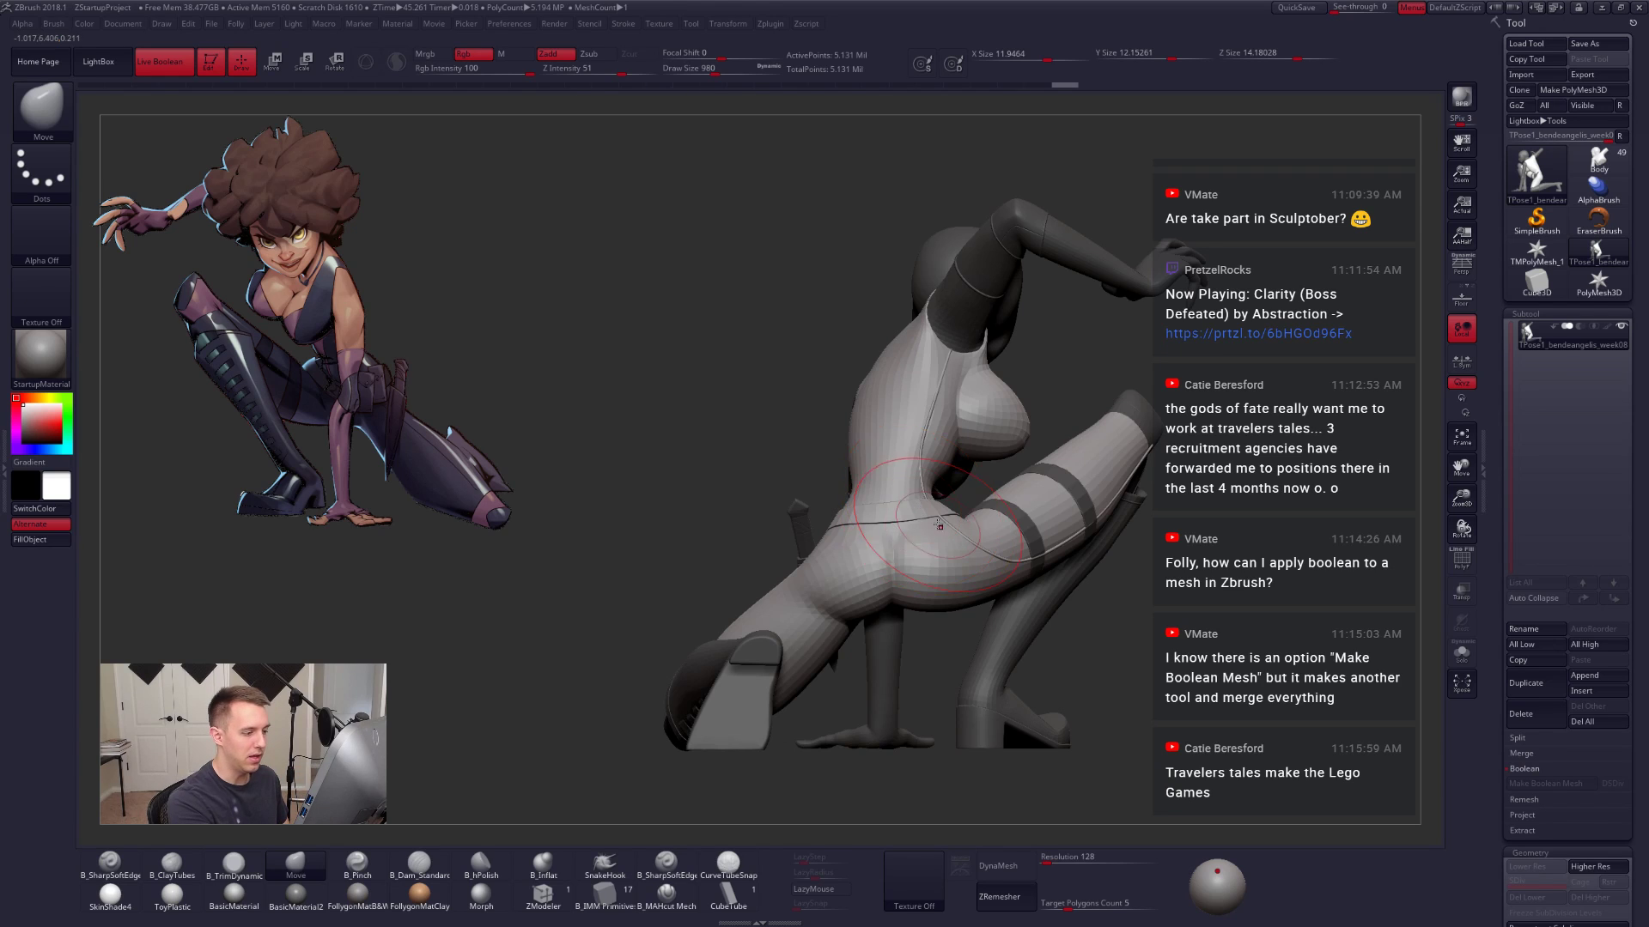
right_drag(933, 526, 935, 378)
key(space)
drag(898, 491, 909, 493)
right_drag(908, 494, 872, 587)
alt+right_drag(809, 352, 936, 392)
Step: Reshape the back contour with the Move brush at draw size 1338, then the lower back at 857
key(space)
drag(950, 383, 957, 383)
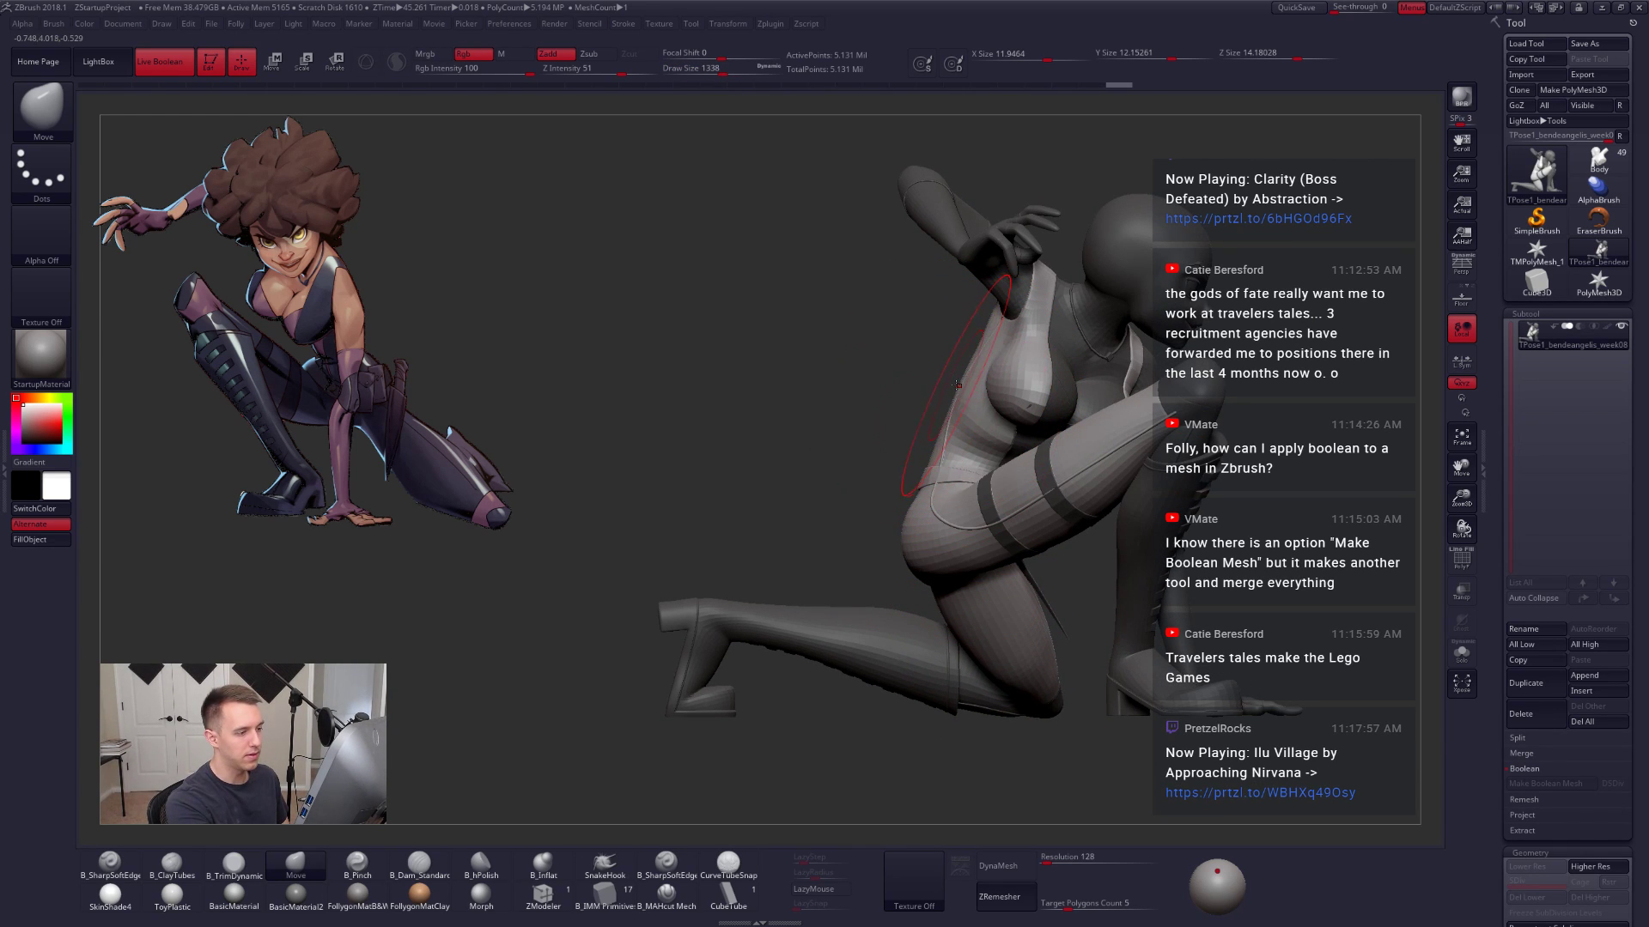
key(space)
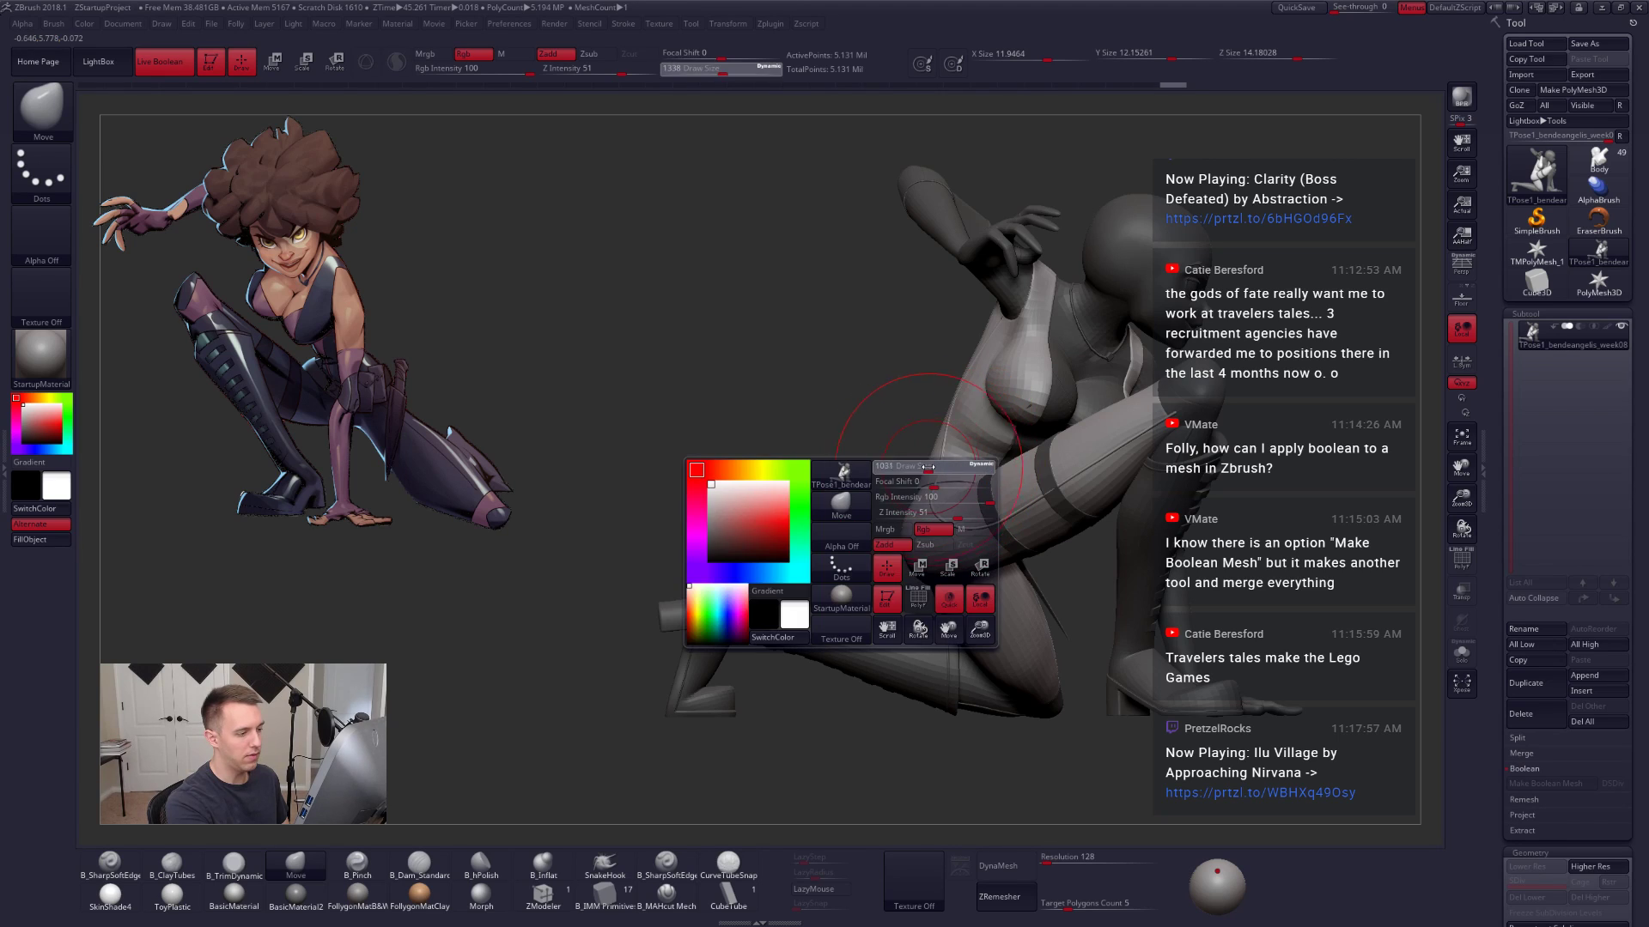
drag(938, 473, 926, 472)
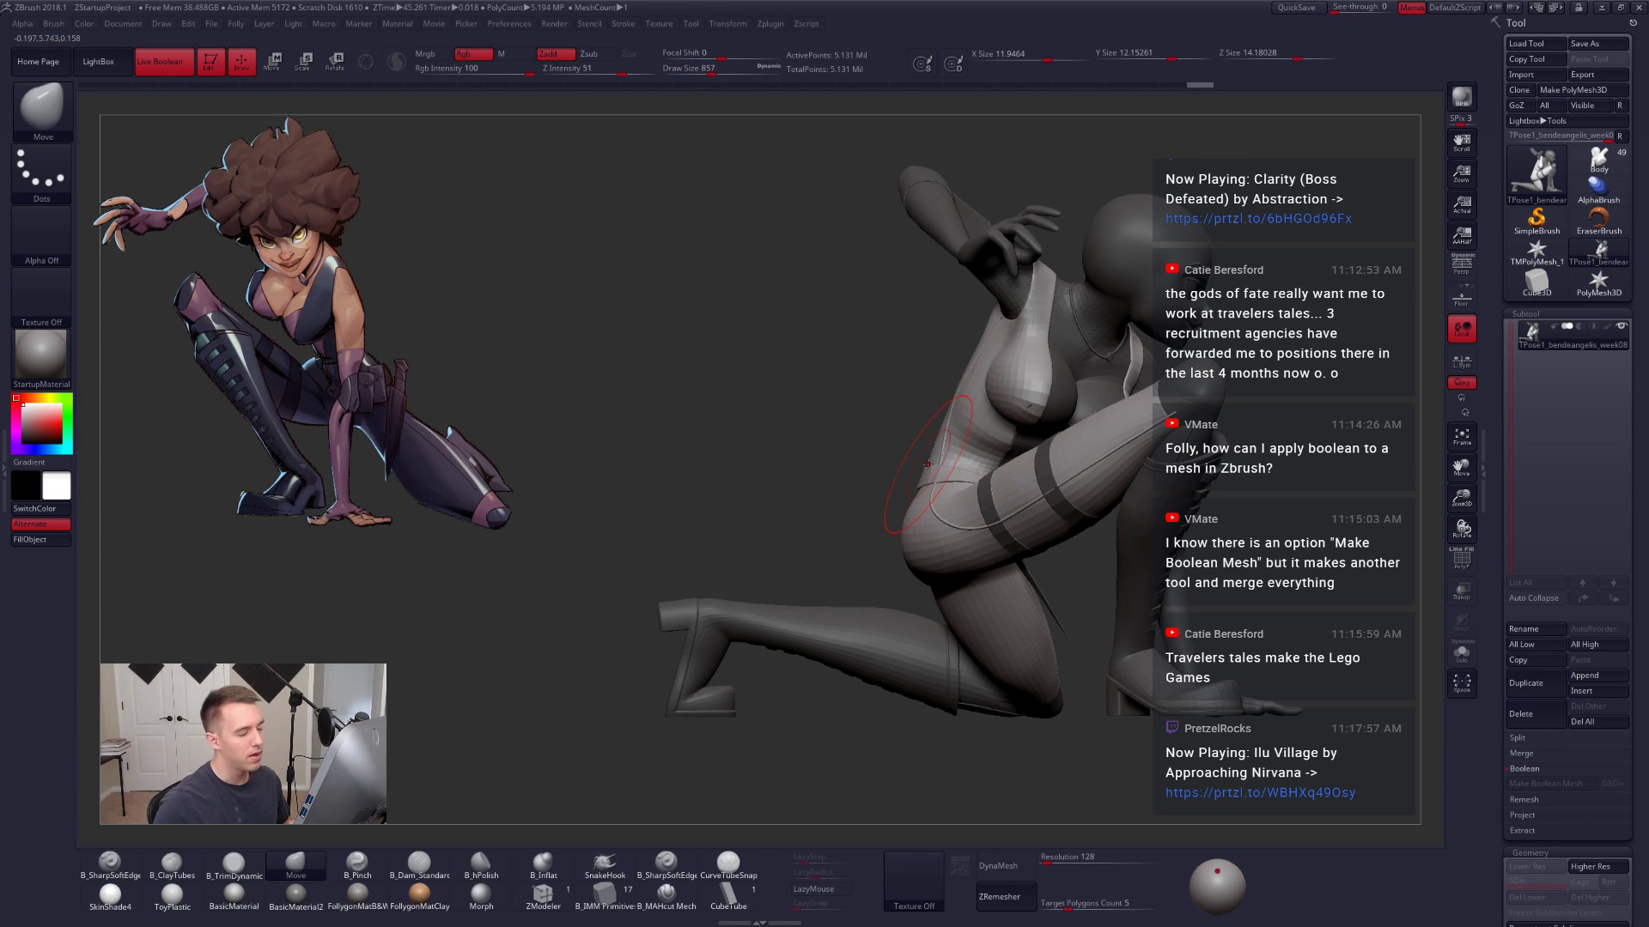
key(ctrl)
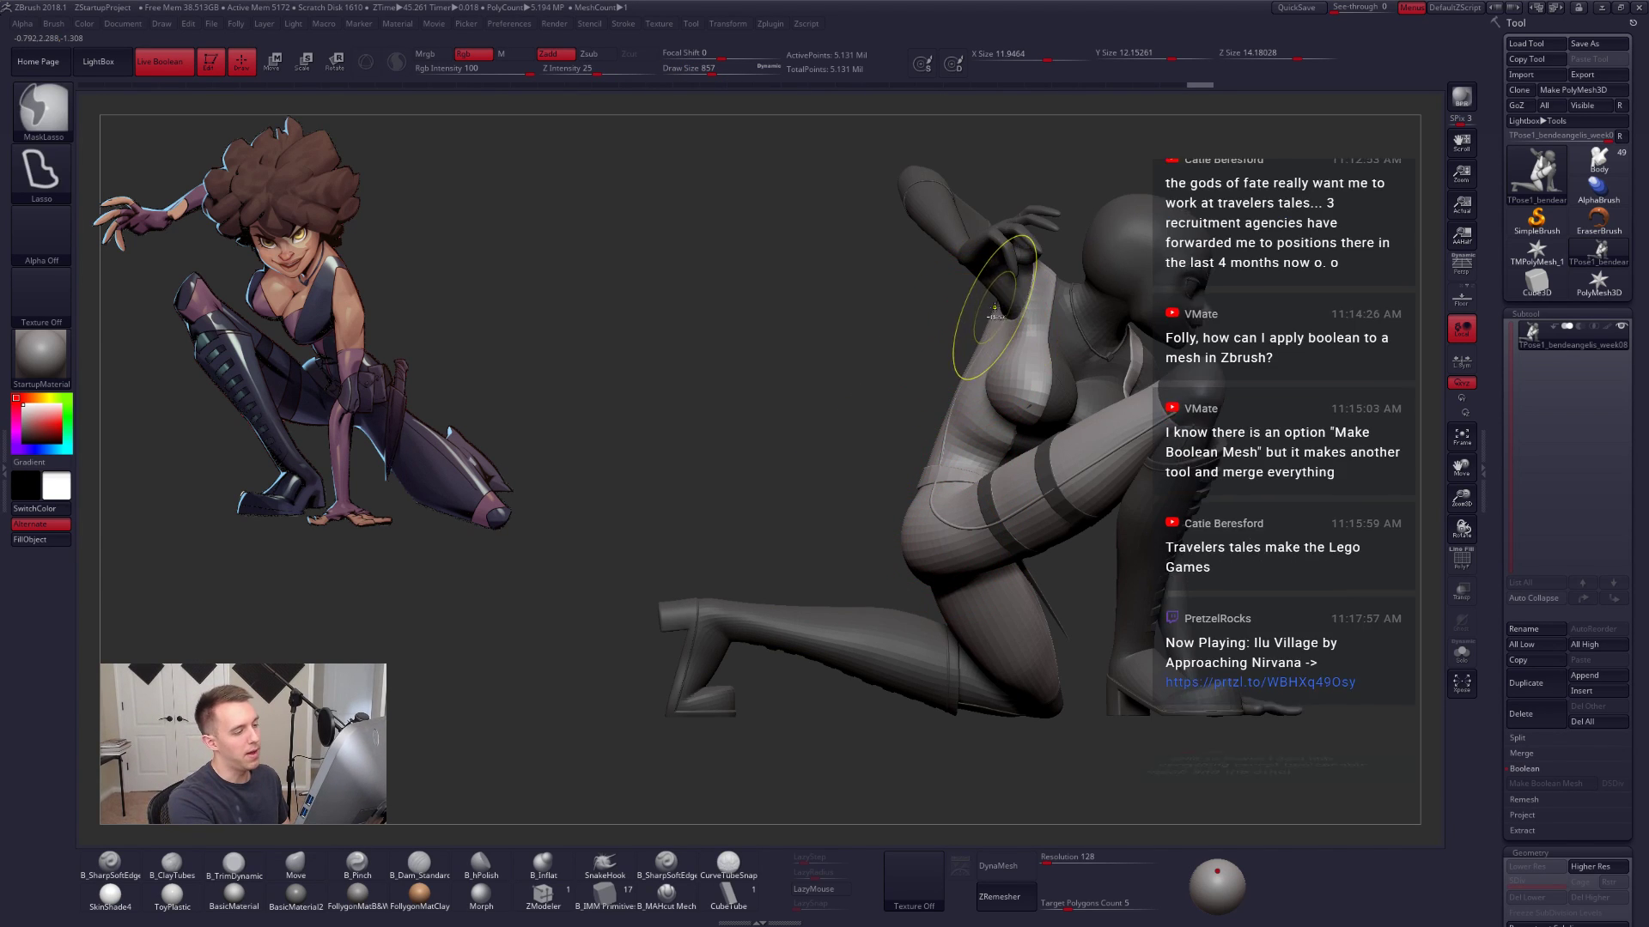
mouse_move(909, 468)
ctrl+mouse_down()
mouse_move(912, 570)
mouse_move(1189, 425)
mouse_move(1183, 397)
ctrl+mouse_up()
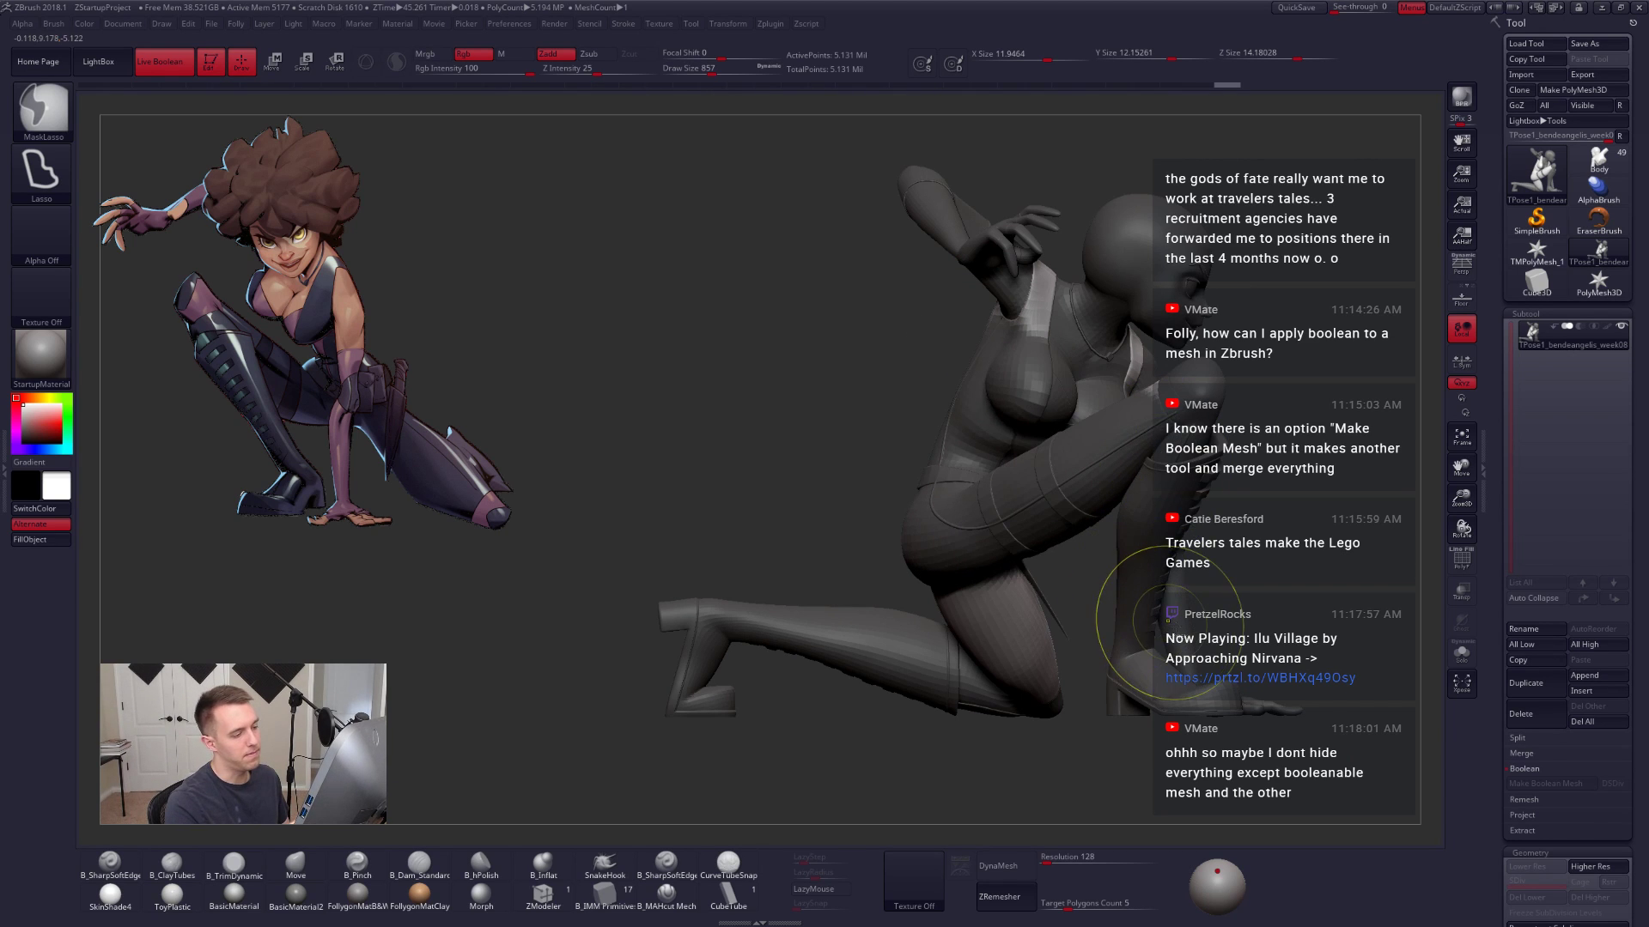
key(ctrl+z)
Step: Refine the bodysuit's back and hip shape with the Move brush at draw size 1006 and compare the edit using undo history
drag(803, 524, 1059, 574)
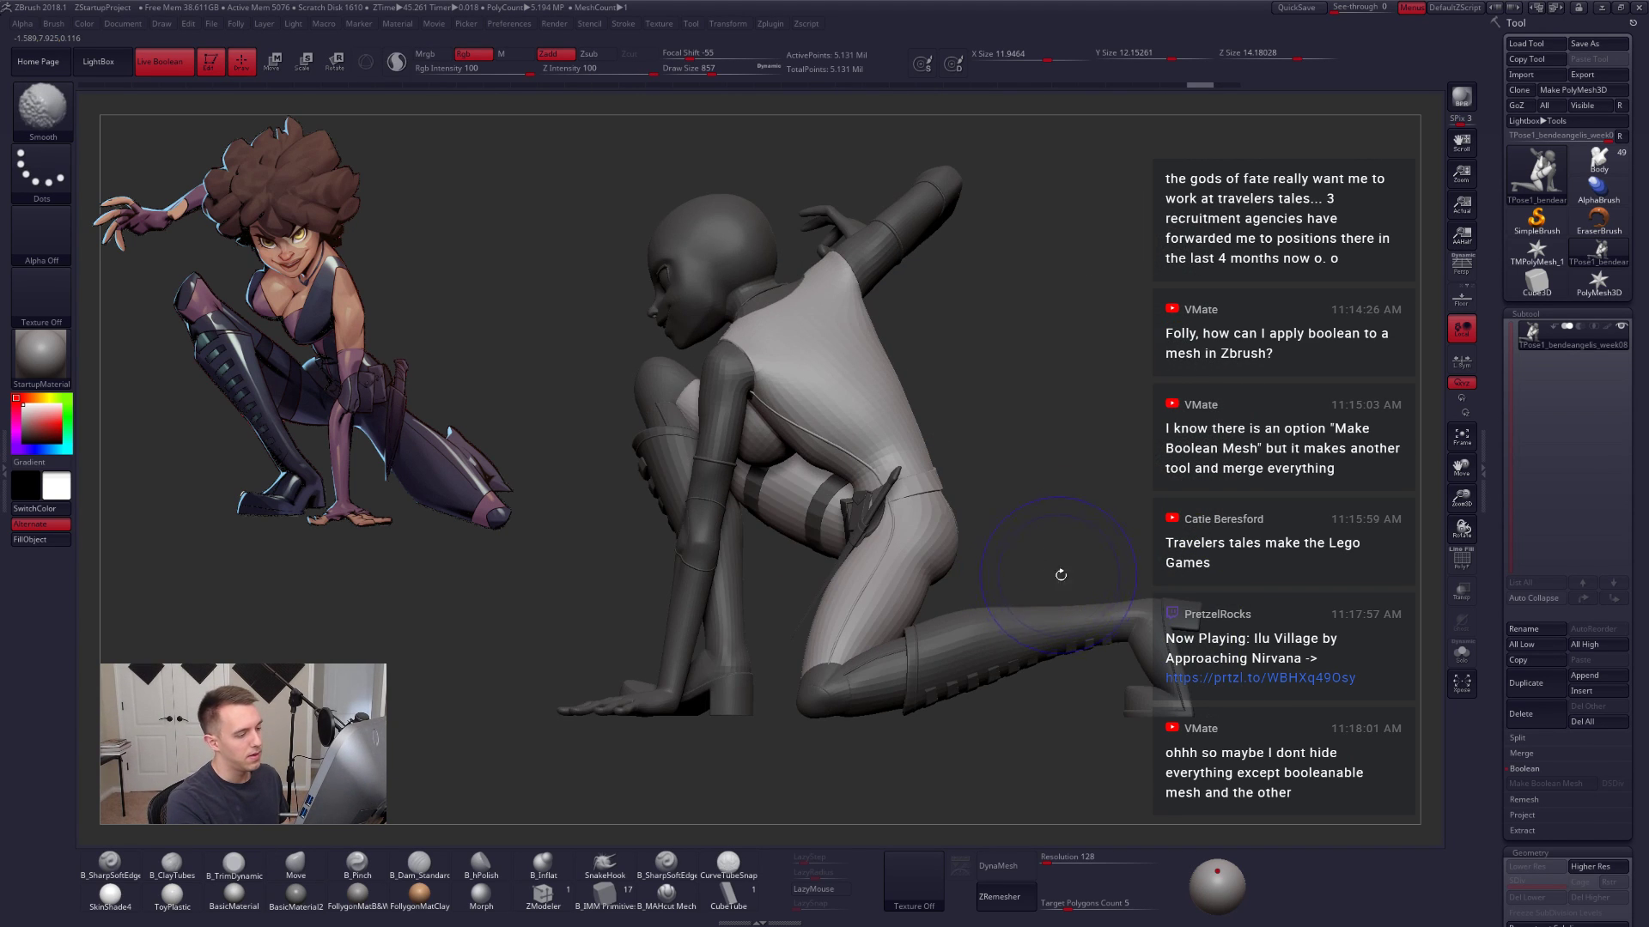
mouse_move(978, 498)
mouse_down()
mouse_move(877, 481)
mouse_move(870, 579)
mouse_up()
key(space)
mouse_move(852, 475)
mouse_down()
mouse_move(927, 537)
mouse_move(1155, 565)
mouse_move(1195, 587)
mouse_move(1237, 481)
mouse_up()
drag(1262, 721, 1159, 779)
key(ctrl+shift+z)
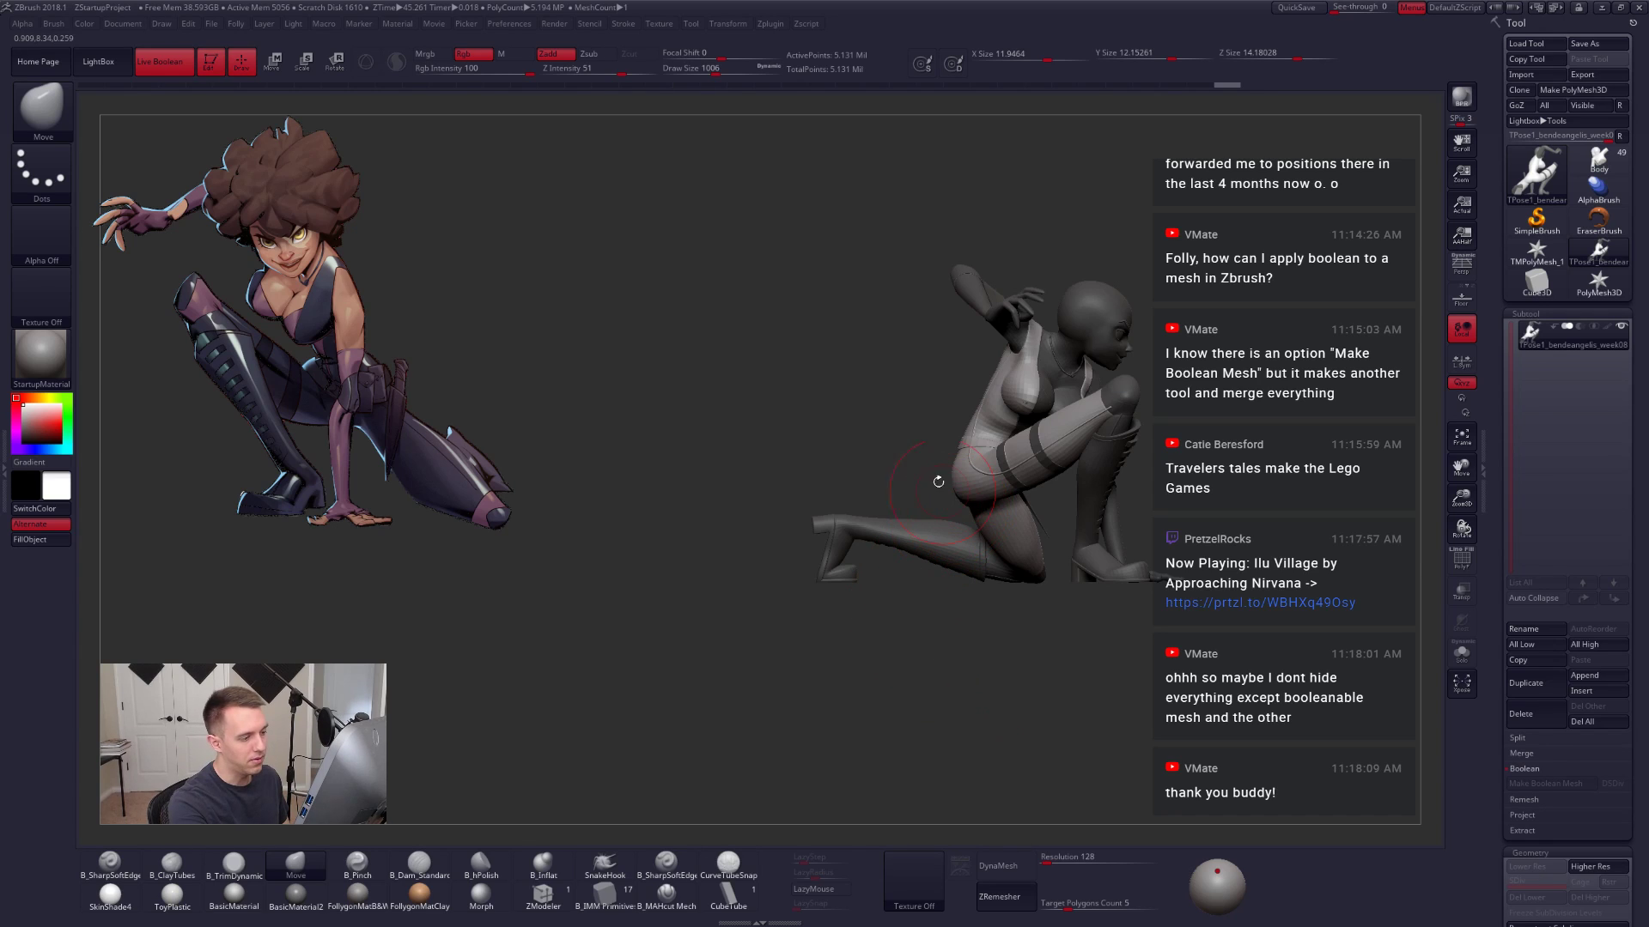
Step: Examine the crouching pose from the back, side and front against the reference illustration
mouse_move(1022, 628)
mouse_down()
mouse_move(1042, 662)
mouse_move(1088, 640)
mouse_move(1078, 615)
mouse_move(1170, 751)
mouse_move(1262, 756)
mouse_move(1131, 765)
mouse_move(1198, 724)
mouse_move(1183, 747)
mouse_move(1136, 751)
mouse_up()
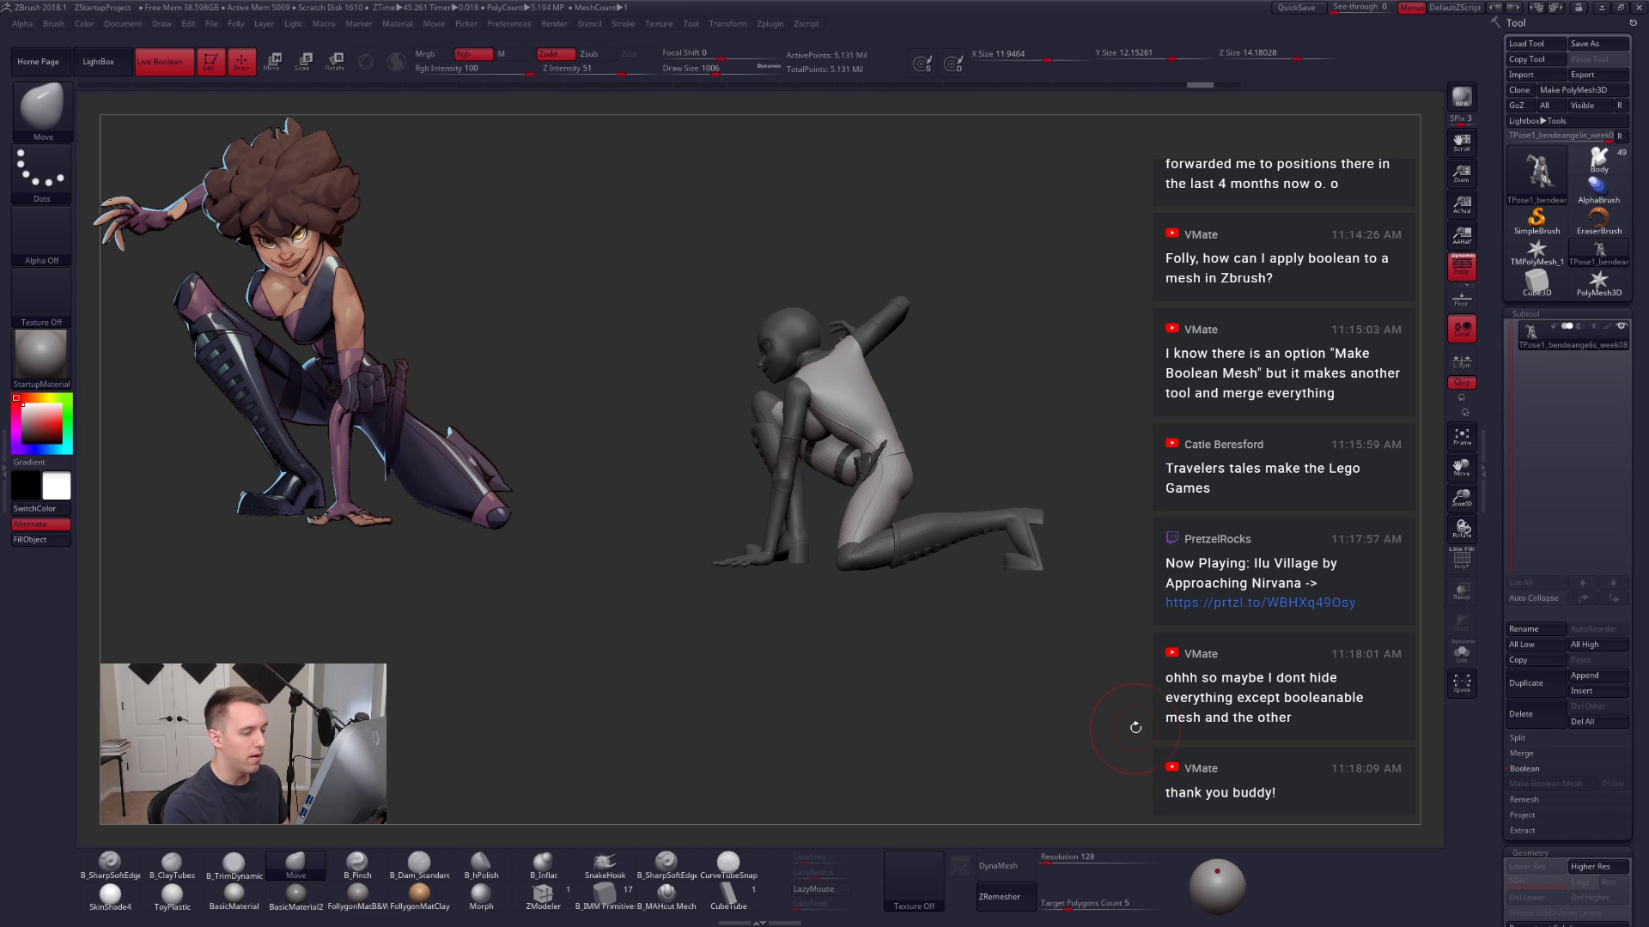
mouse_move(1031, 602)
mouse_down()
mouse_move(1142, 601)
mouse_move(1031, 601)
mouse_up()
mouse_move(1086, 474)
mouse_down()
mouse_move(1120, 560)
mouse_move(1099, 567)
mouse_move(1090, 687)
mouse_move(1123, 666)
mouse_move(1118, 718)
mouse_up()
alt+drag(1233, 748, 1195, 726)
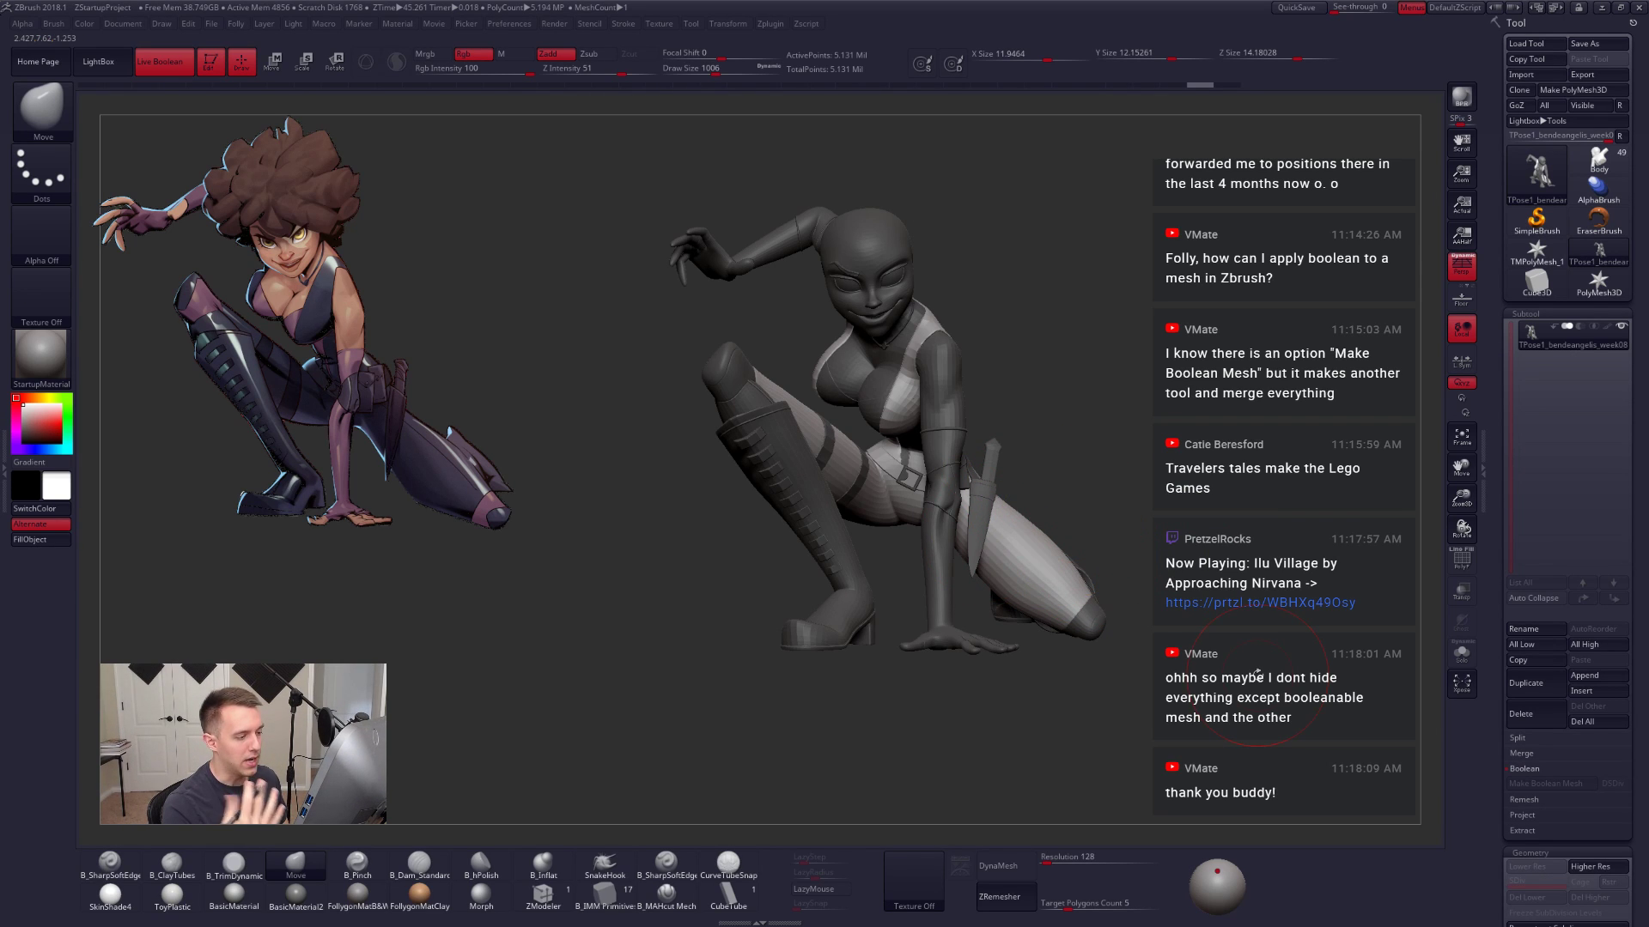
mouse_move(1221, 749)
mouse_down()
mouse_move(1089, 753)
mouse_move(1187, 711)
mouse_move(1167, 702)
mouse_move(1193, 735)
mouse_move(1165, 735)
mouse_up()
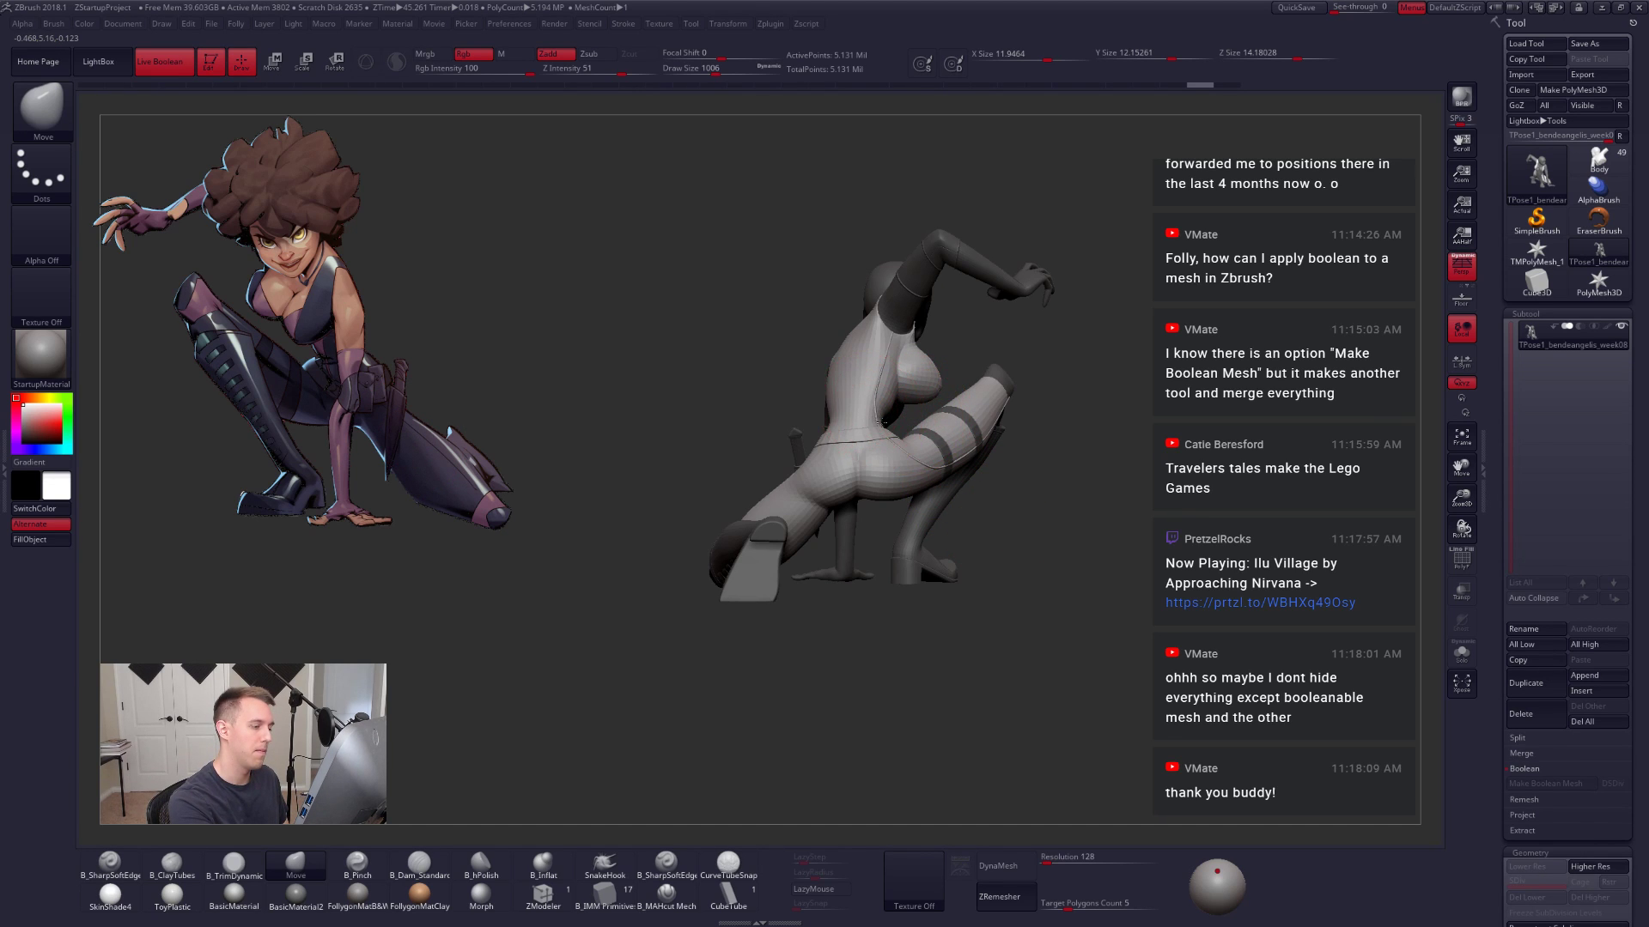
Step: Set the Move brush's draw size to 615 and clear the mask from the character mesh
ctrl+right_drag(868, 415, 910, 495)
key(space)
drag(912, 495, 902, 496)
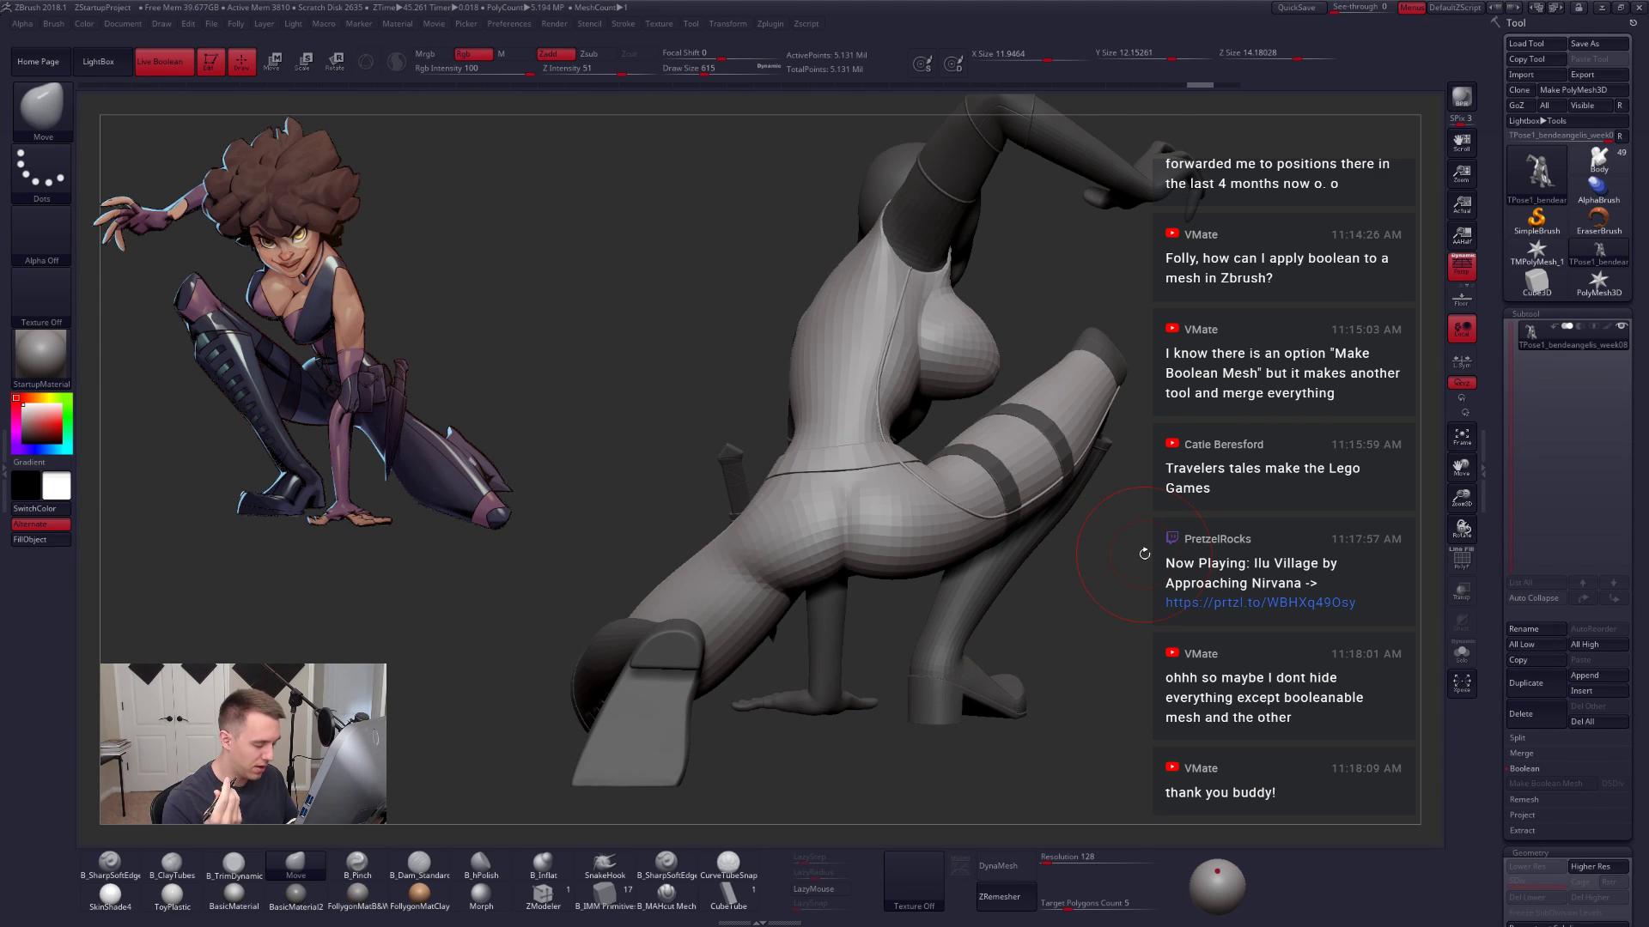
click(901, 880)
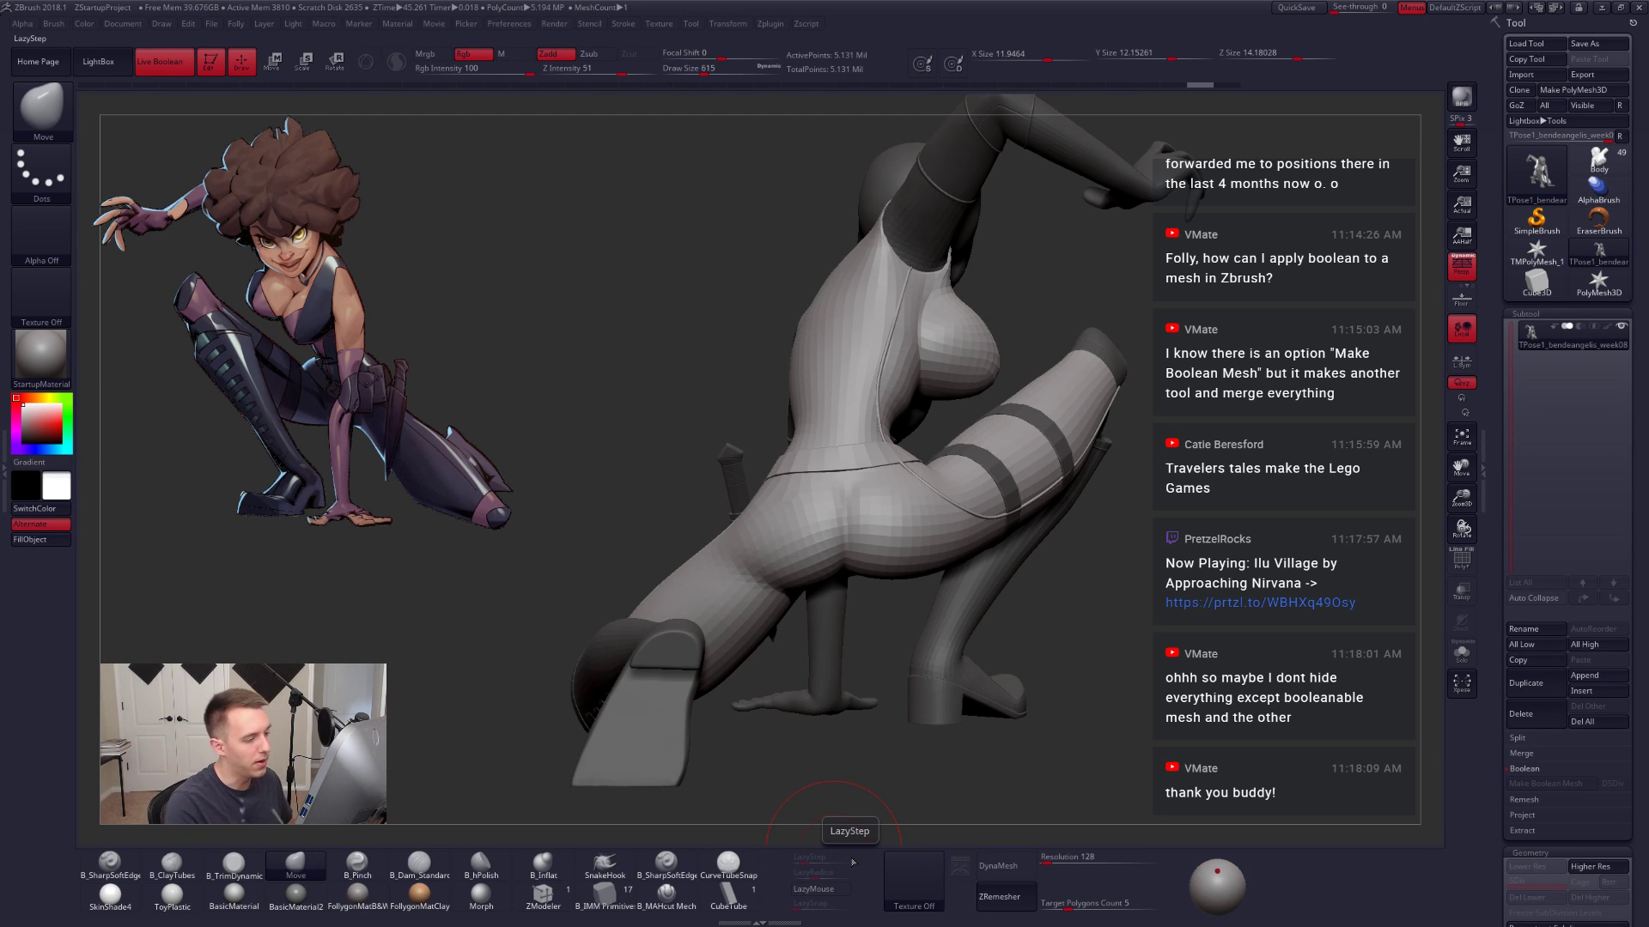
mouse_move(1156, 639)
ctrl+mouse_down()
mouse_move(1105, 639)
mouse_move(1164, 695)
mouse_move(1237, 689)
ctrl+mouse_up()
ctrl+right_drag(1230, 690, 1162, 672)
drag(1162, 671, 1116, 645)
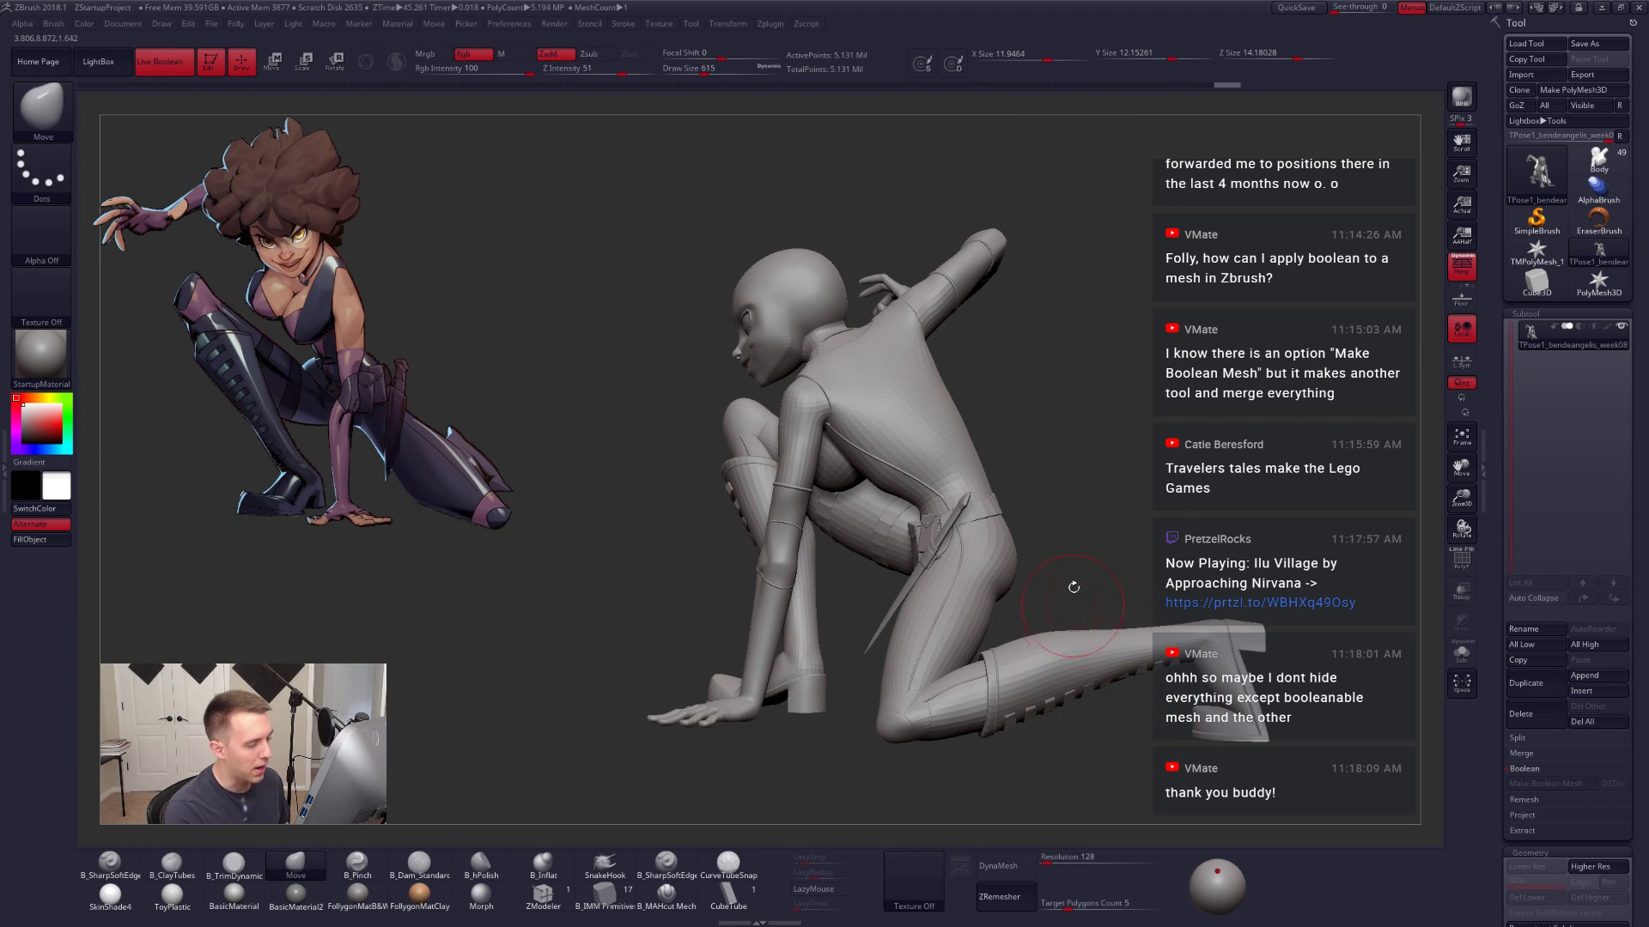
Step: Isolate the hips, thighs and kneeling leg with the SelectLasso brush
key(ctrl+shift)
mouse_move(1013, 443)
ctrl+shift+mouse_down()
mouse_move(844, 514)
mouse_move(835, 594)
ctrl+shift+mouse_up()
ctrl+shift+click(1081, 512)
ctrl+shift+right_click(1083, 515)
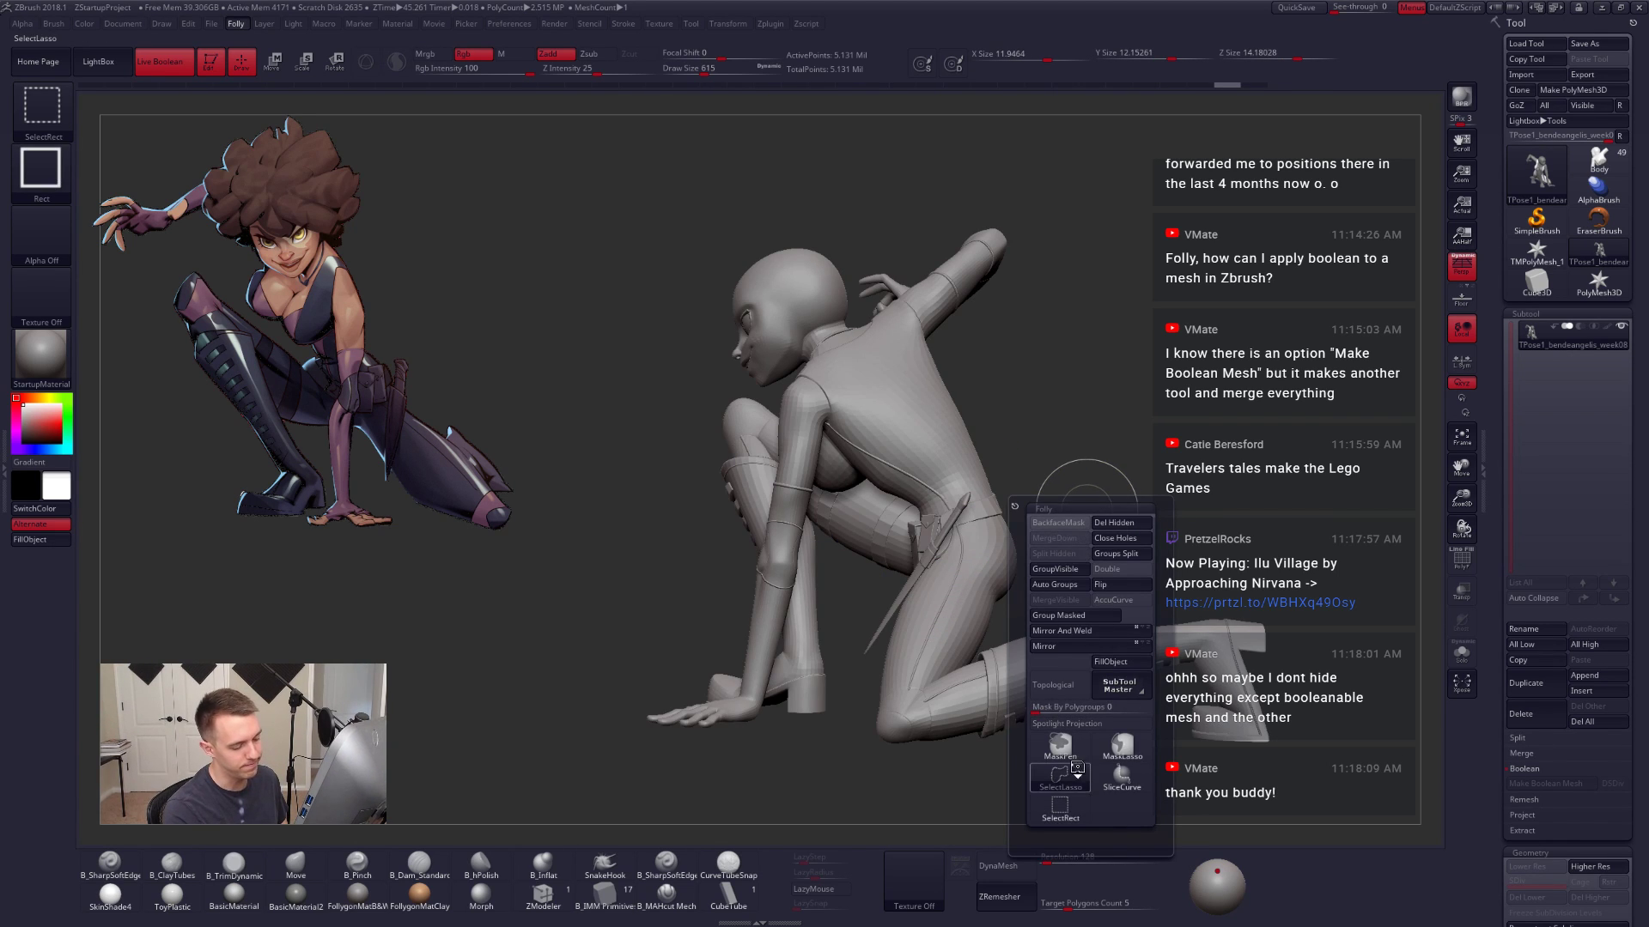
key(ctrl+shift)
mouse_move(994, 448)
ctrl+shift+mouse_down()
mouse_move(855, 470)
mouse_move(841, 730)
mouse_move(1089, 741)
mouse_move(1112, 511)
ctrl+shift+mouse_up()
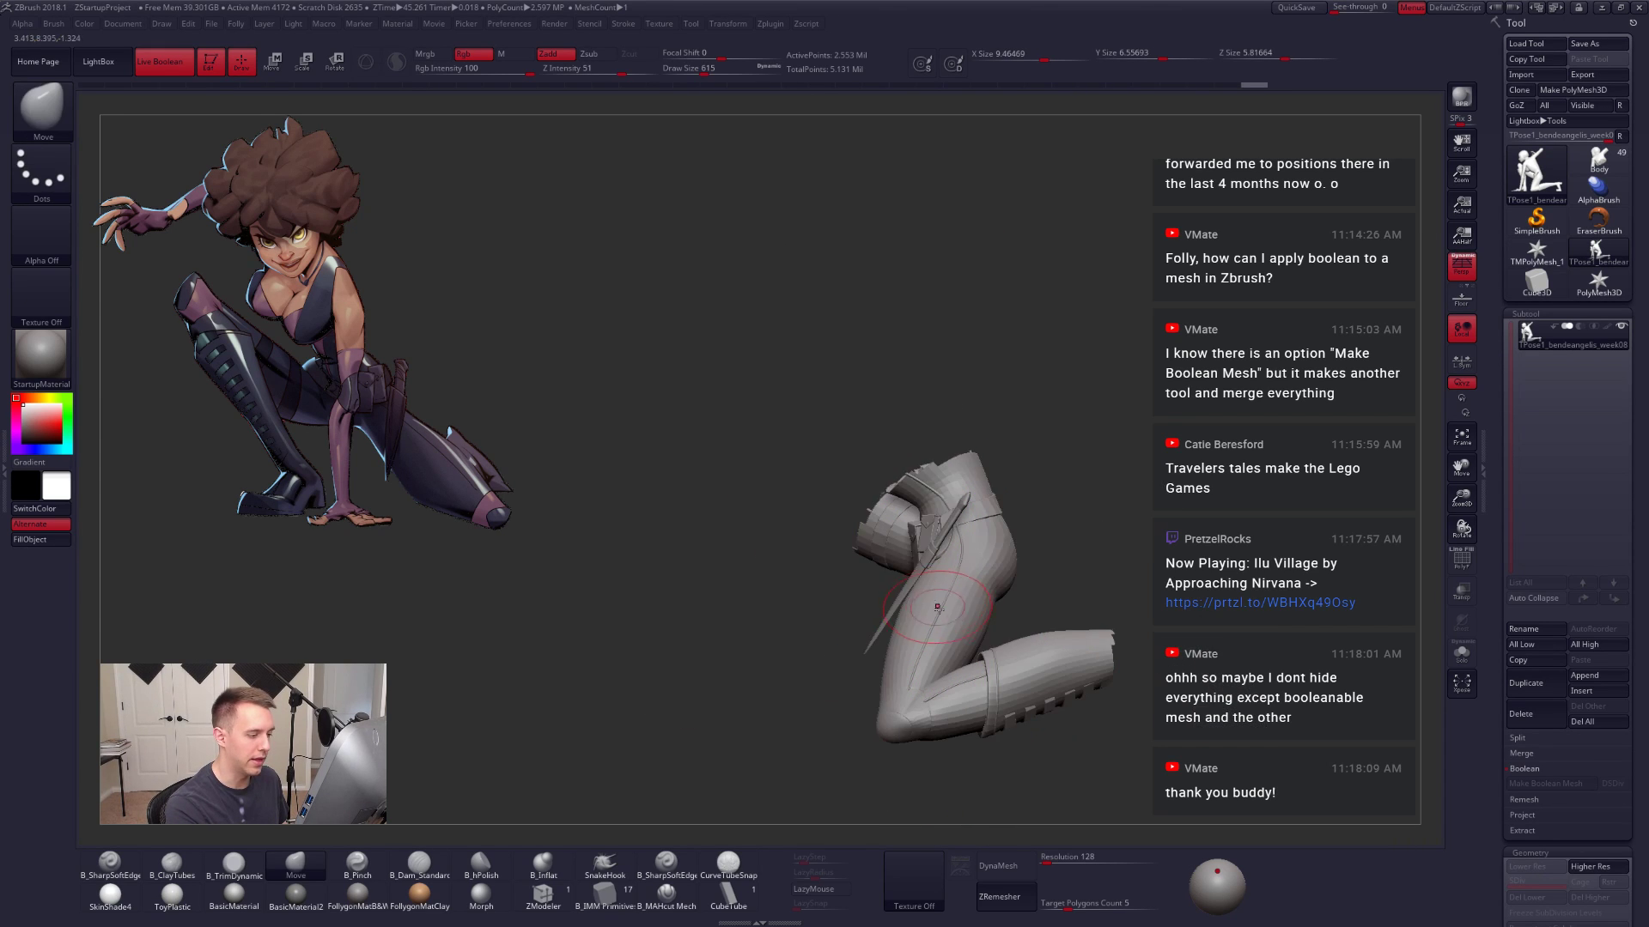
Step: Hide the remaining lower leg so only the pelvis, upper thighs and belt gear stay visible
mouse_move(807, 593)
mouse_down()
mouse_move(1020, 601)
mouse_move(917, 632)
mouse_move(869, 674)
mouse_up()
mouse_move(969, 538)
ctrl+alt+shift+mouse_down()
mouse_move(910, 646)
mouse_move(1144, 432)
mouse_move(1120, 398)
ctrl+alt+shift+mouse_up()
mouse_move(963, 603)
mouse_down()
mouse_move(1052, 592)
mouse_move(979, 580)
mouse_up()
key(ctrl+f)
click(1001, 592)
click(1008, 608)
mouse_move(1055, 478)
alt+mouse_down()
mouse_move(1192, 543)
mouse_move(1254, 550)
mouse_move(881, 618)
mouse_move(886, 584)
mouse_move(810, 443)
alt+mouse_up()
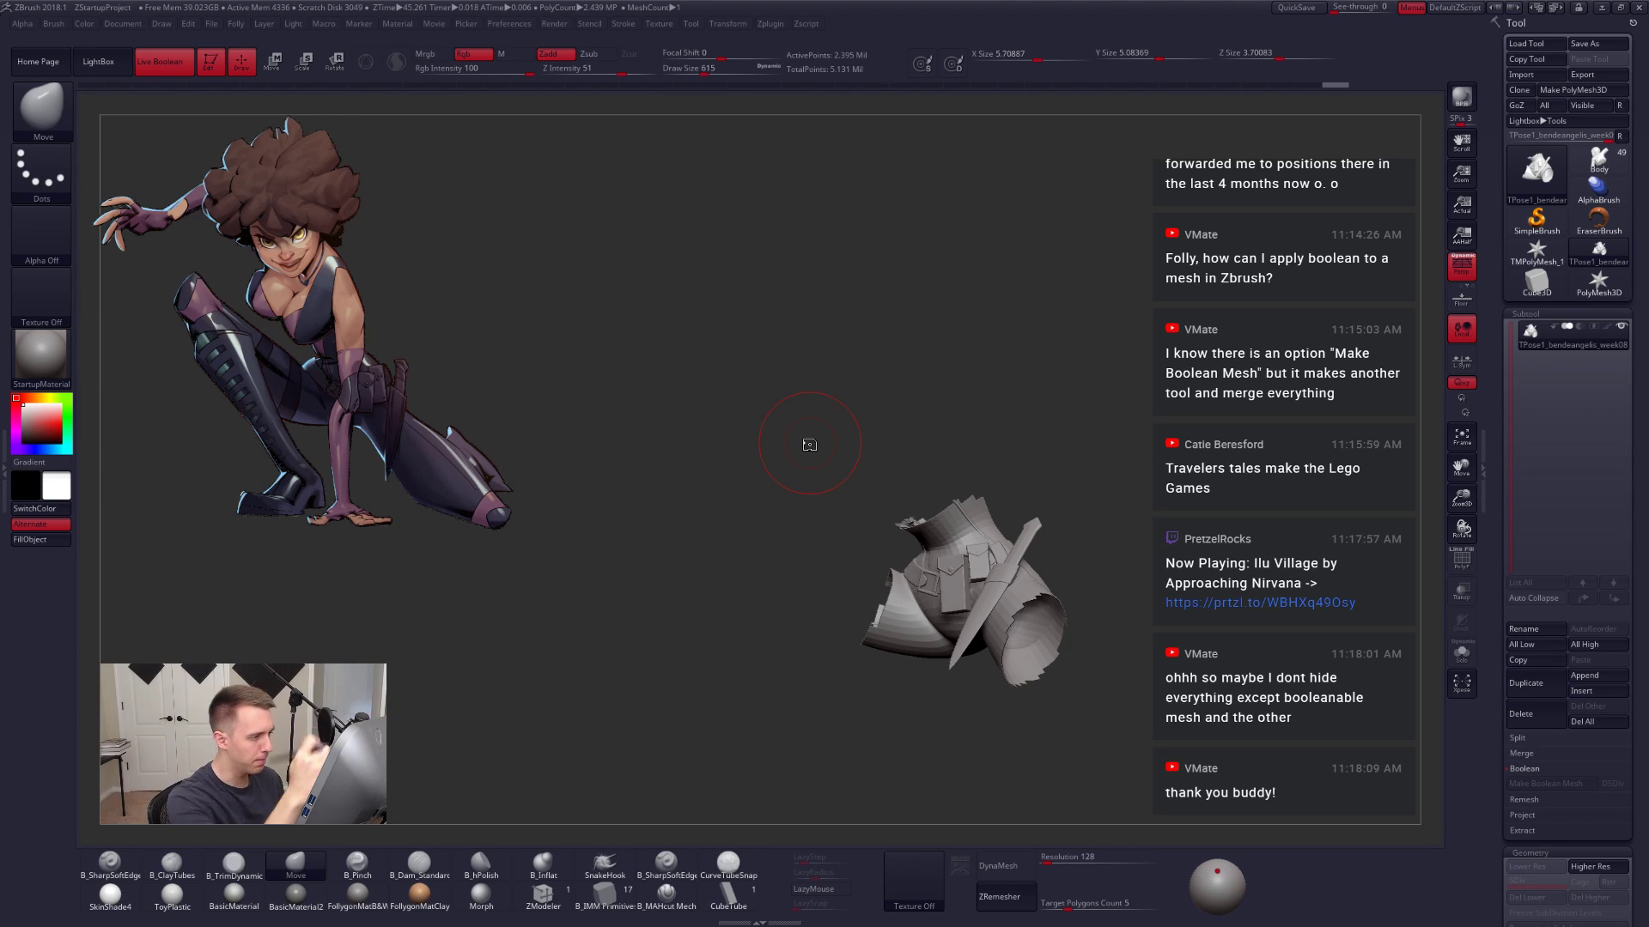
Step: Inspect the isolated pelvis from the side, back and front with the Move brush's draw size at 203
drag(809, 445, 1035, 612)
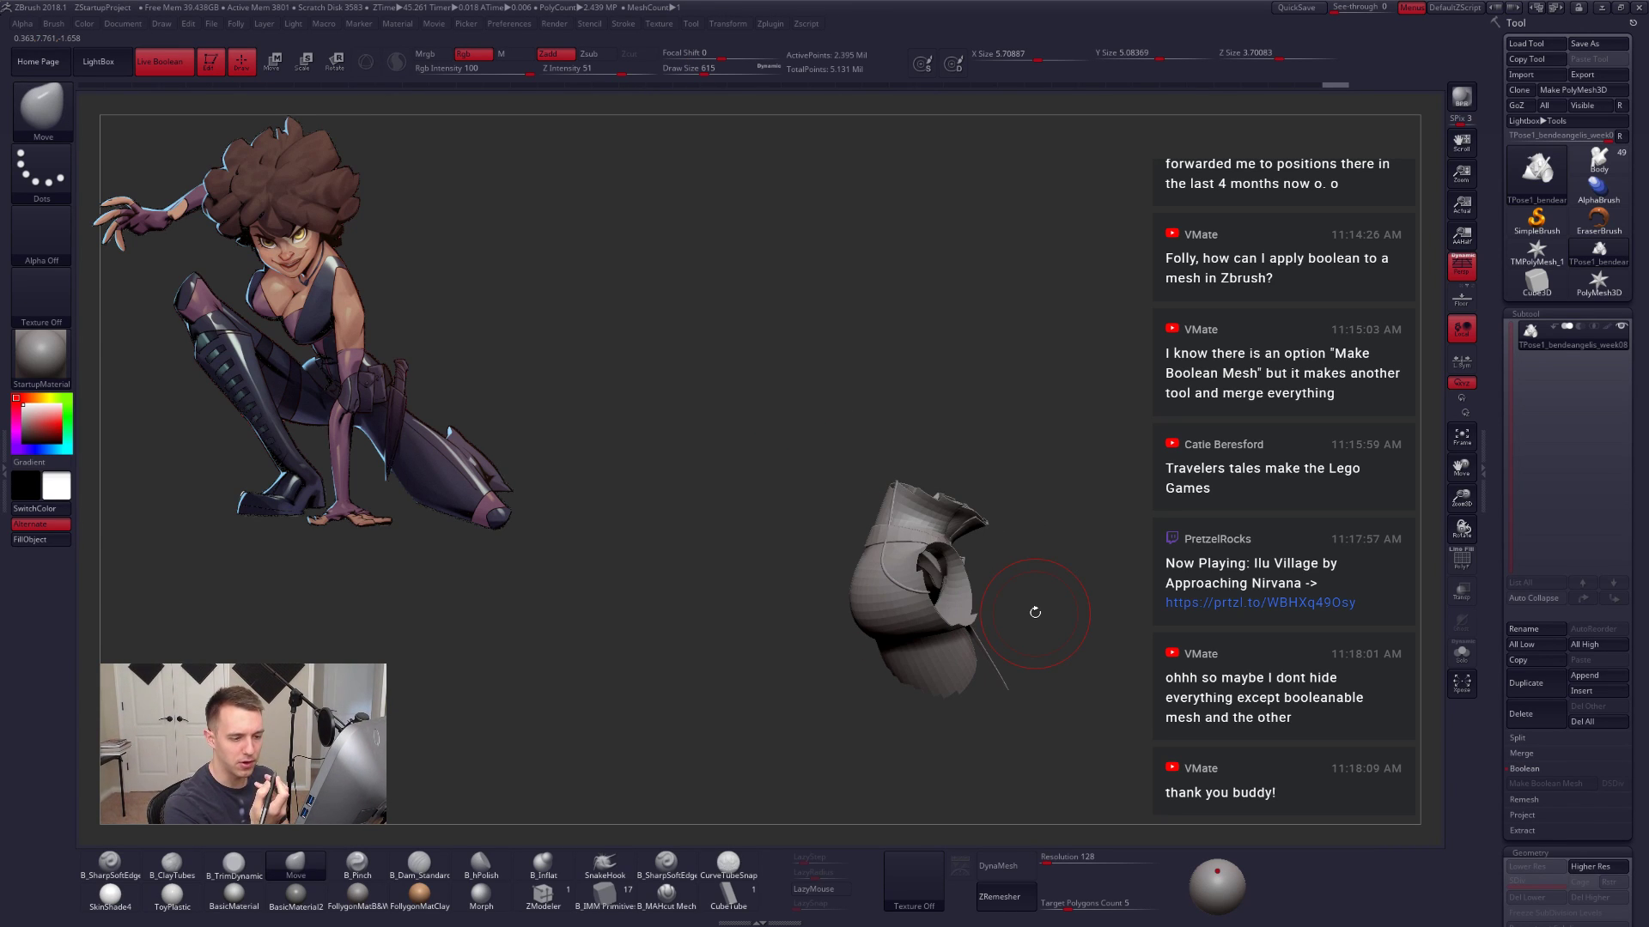
right_drag(976, 612, 1003, 615)
key(space)
drag(996, 616, 974, 618)
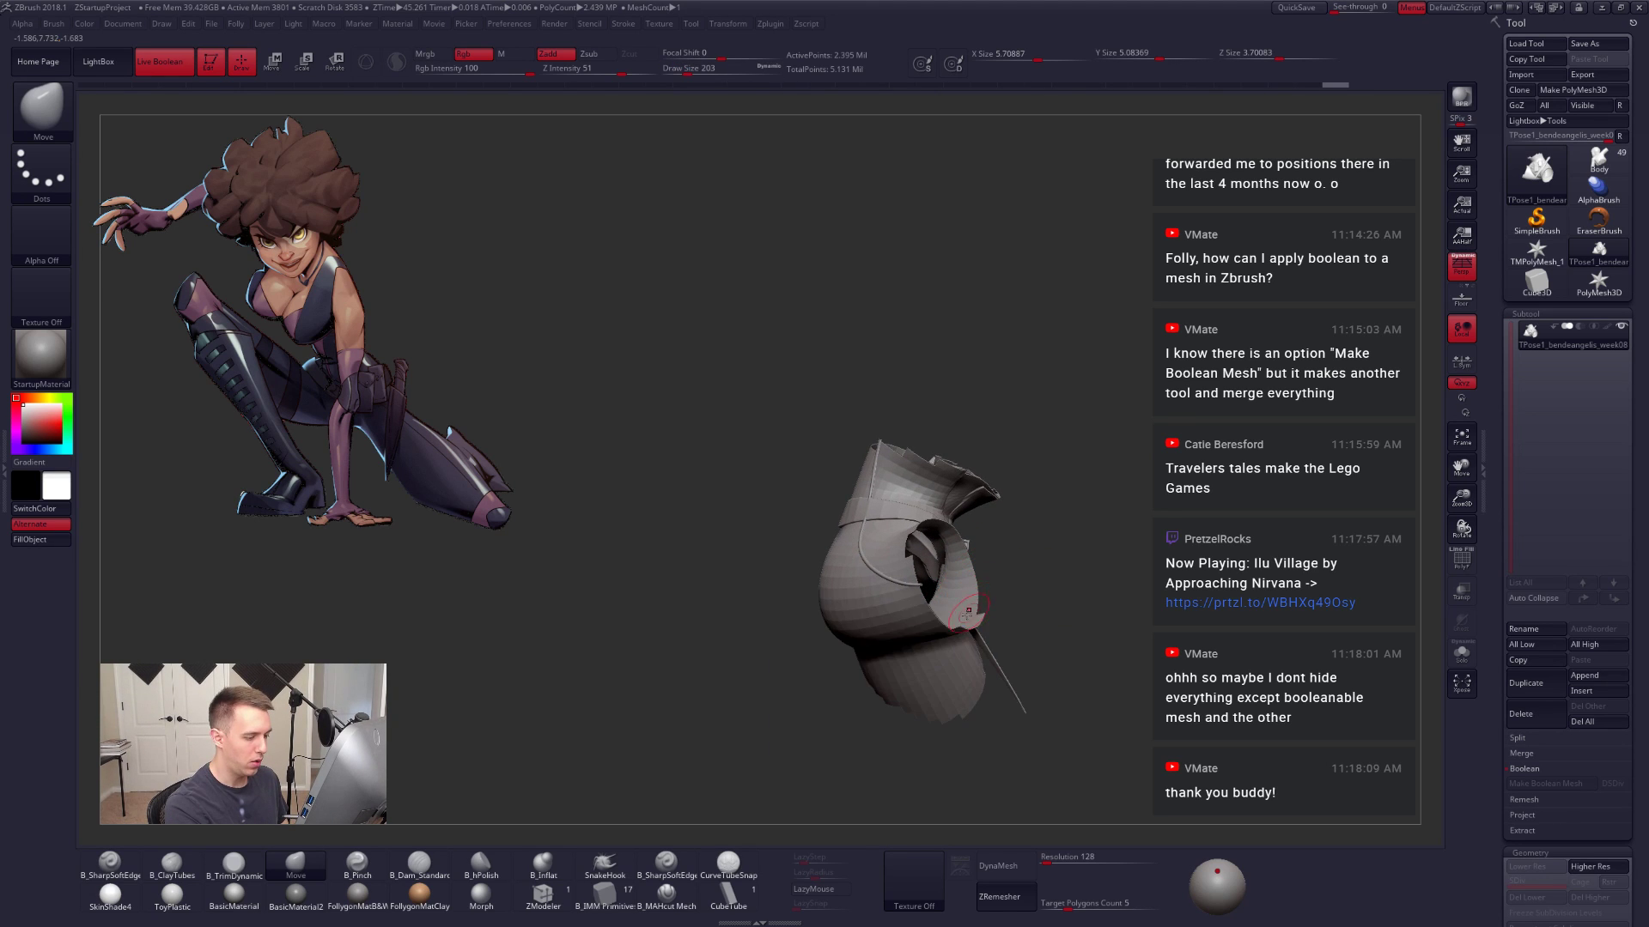
mouse_move(974, 618)
right_down()
mouse_move(984, 673)
mouse_move(942, 672)
right_up()
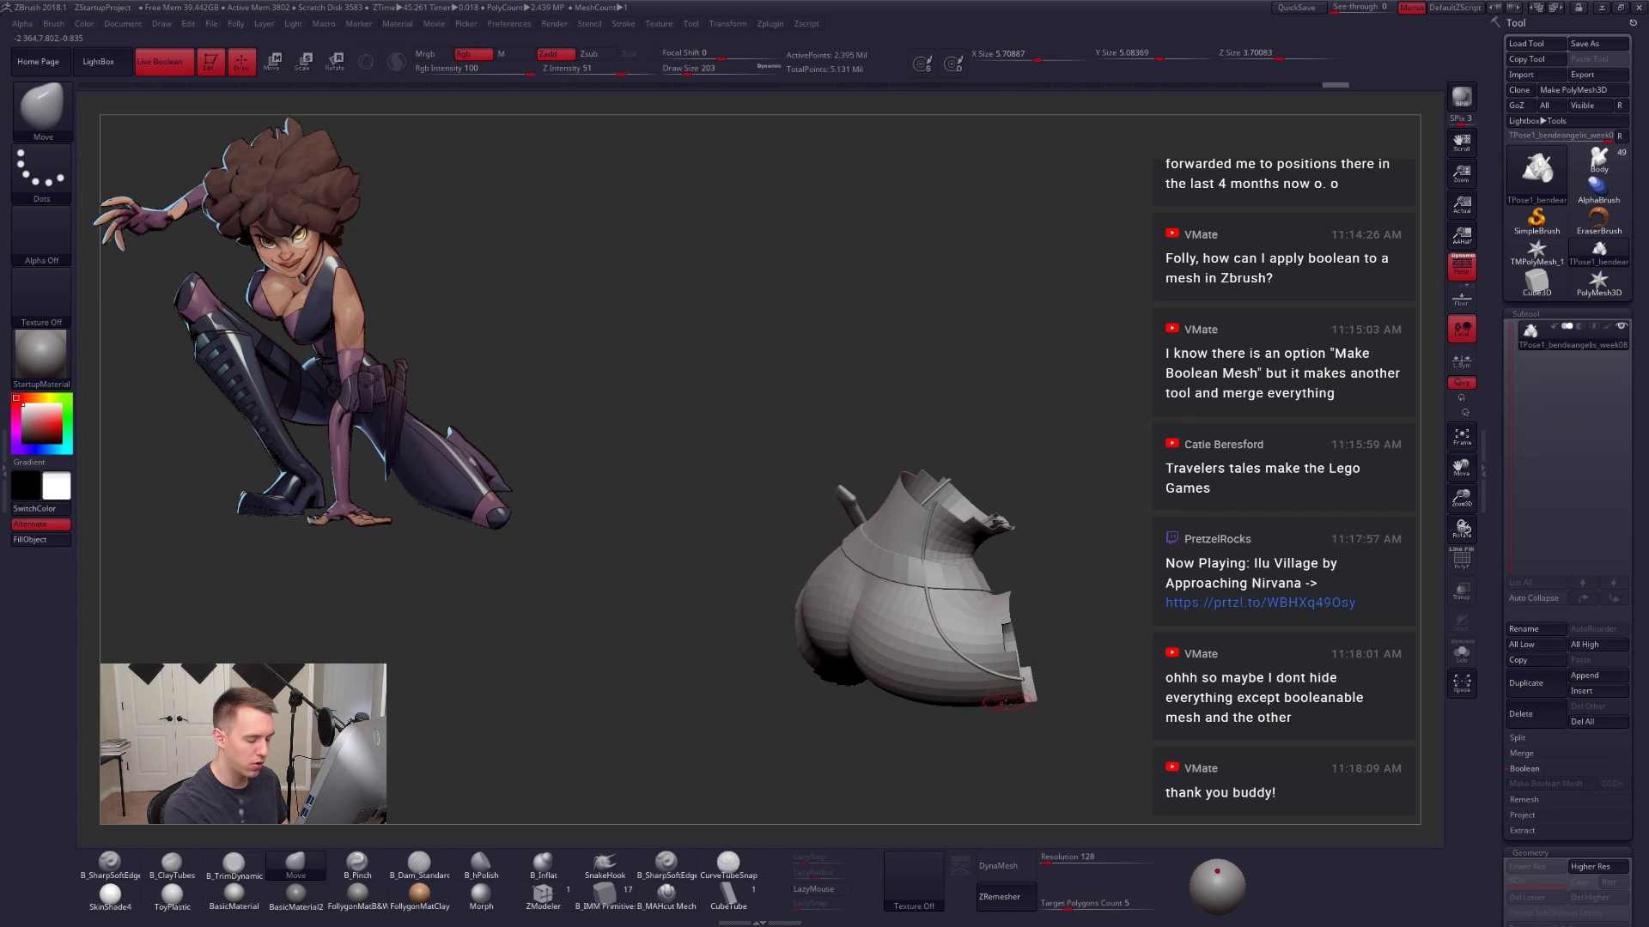
right_drag(991, 735, 1082, 778)
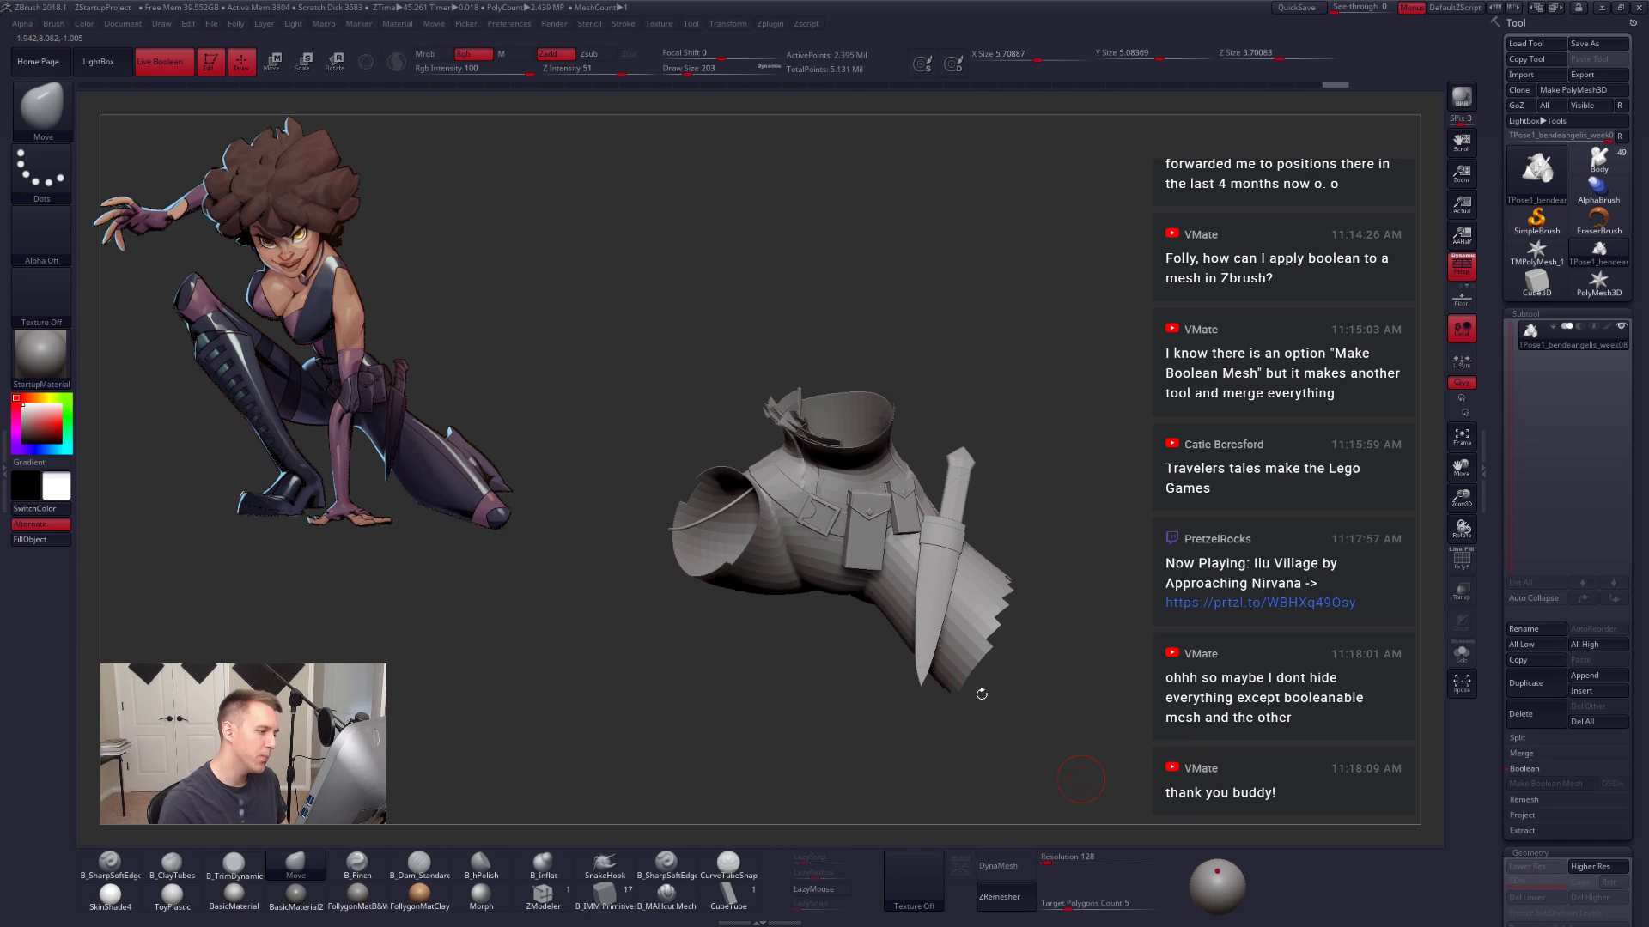
Step: Hide the knife, the belt pouches and the belt buckle from the isolated pelvis
key(ctrl+shift+space)
ctrl+shift+click(993, 762)
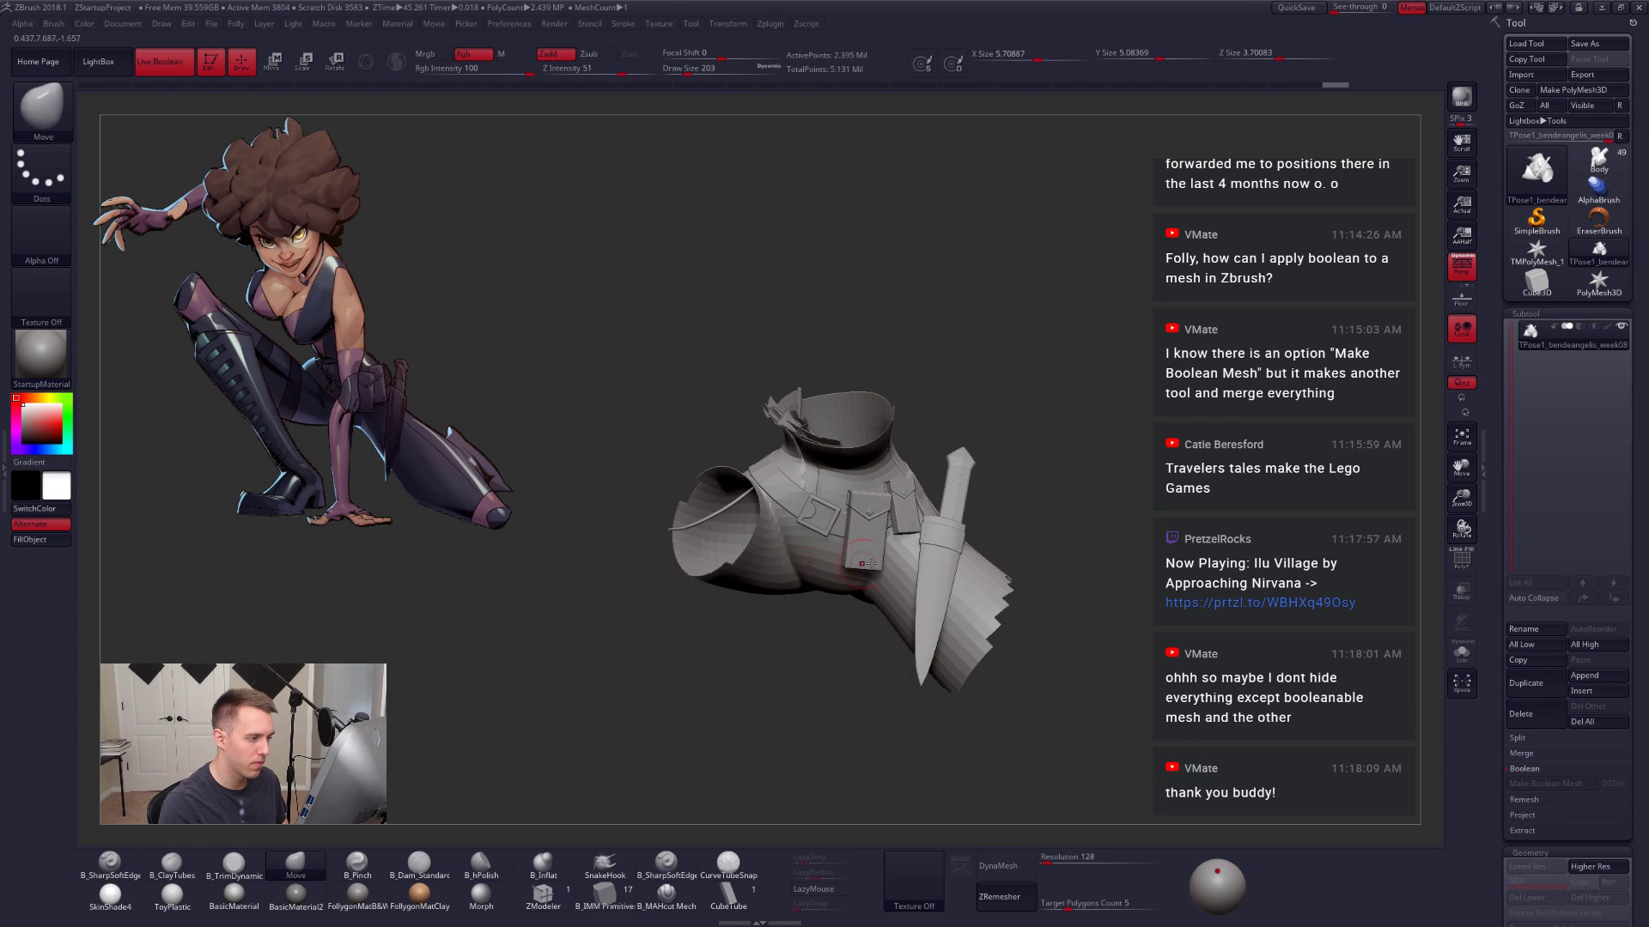
mouse_move(871, 563)
right_down()
mouse_move(678, 559)
mouse_move(867, 550)
mouse_move(872, 568)
right_up()
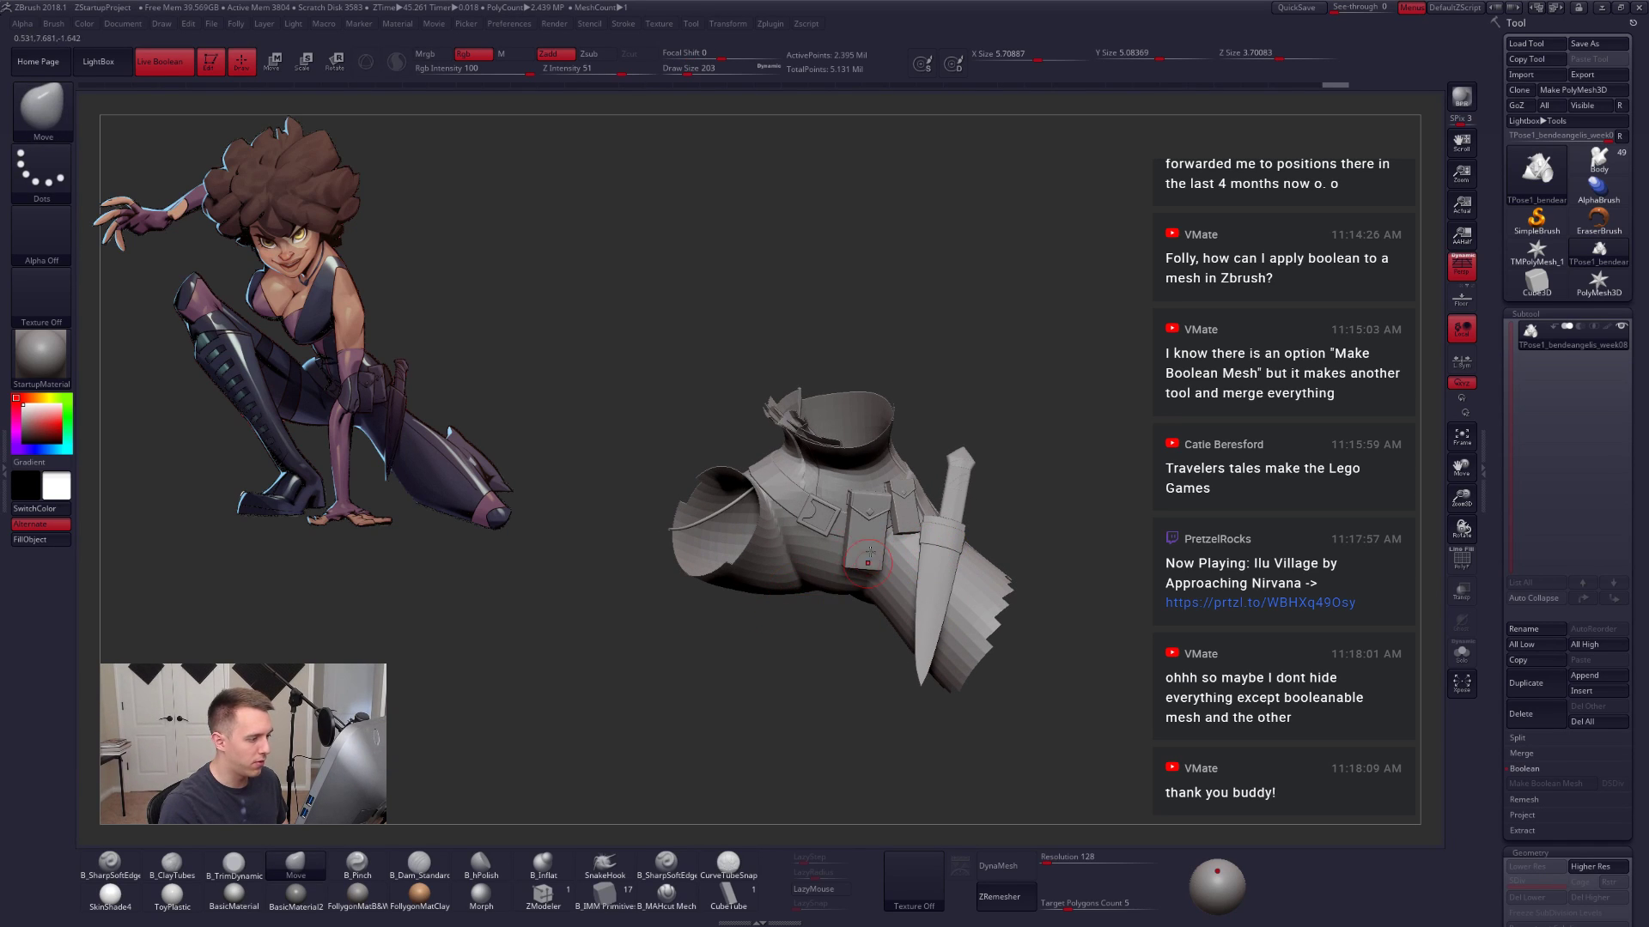
key(shift+f)
key(shift+f)
ctrl+alt+shift+click(948, 539)
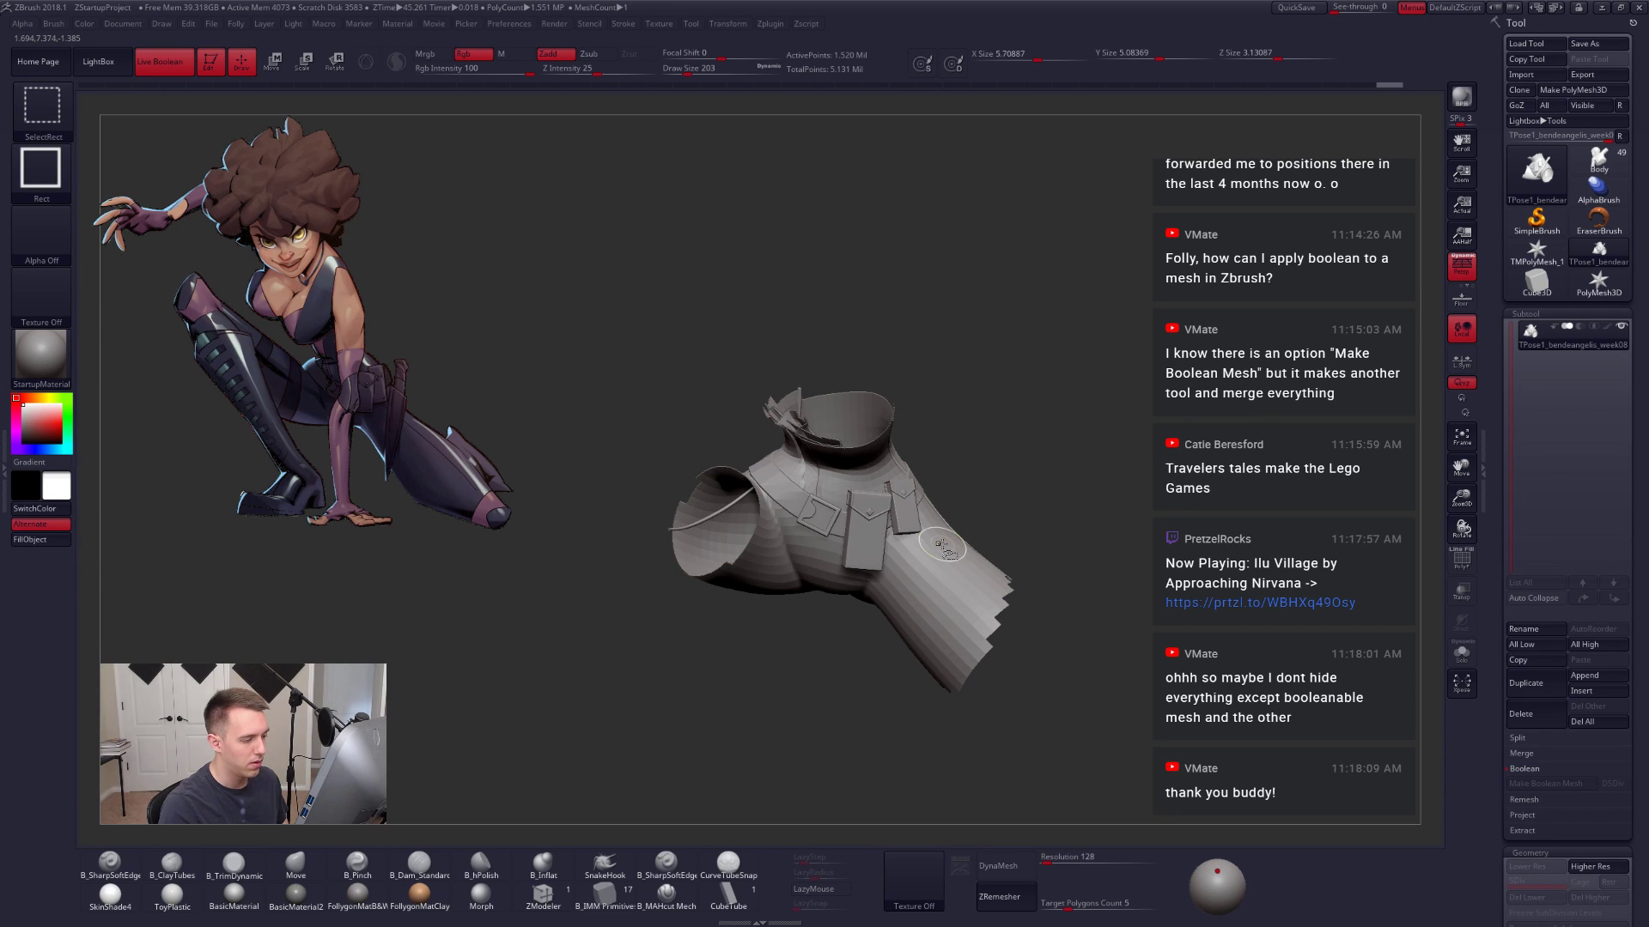
ctrl+alt+shift+click(858, 559)
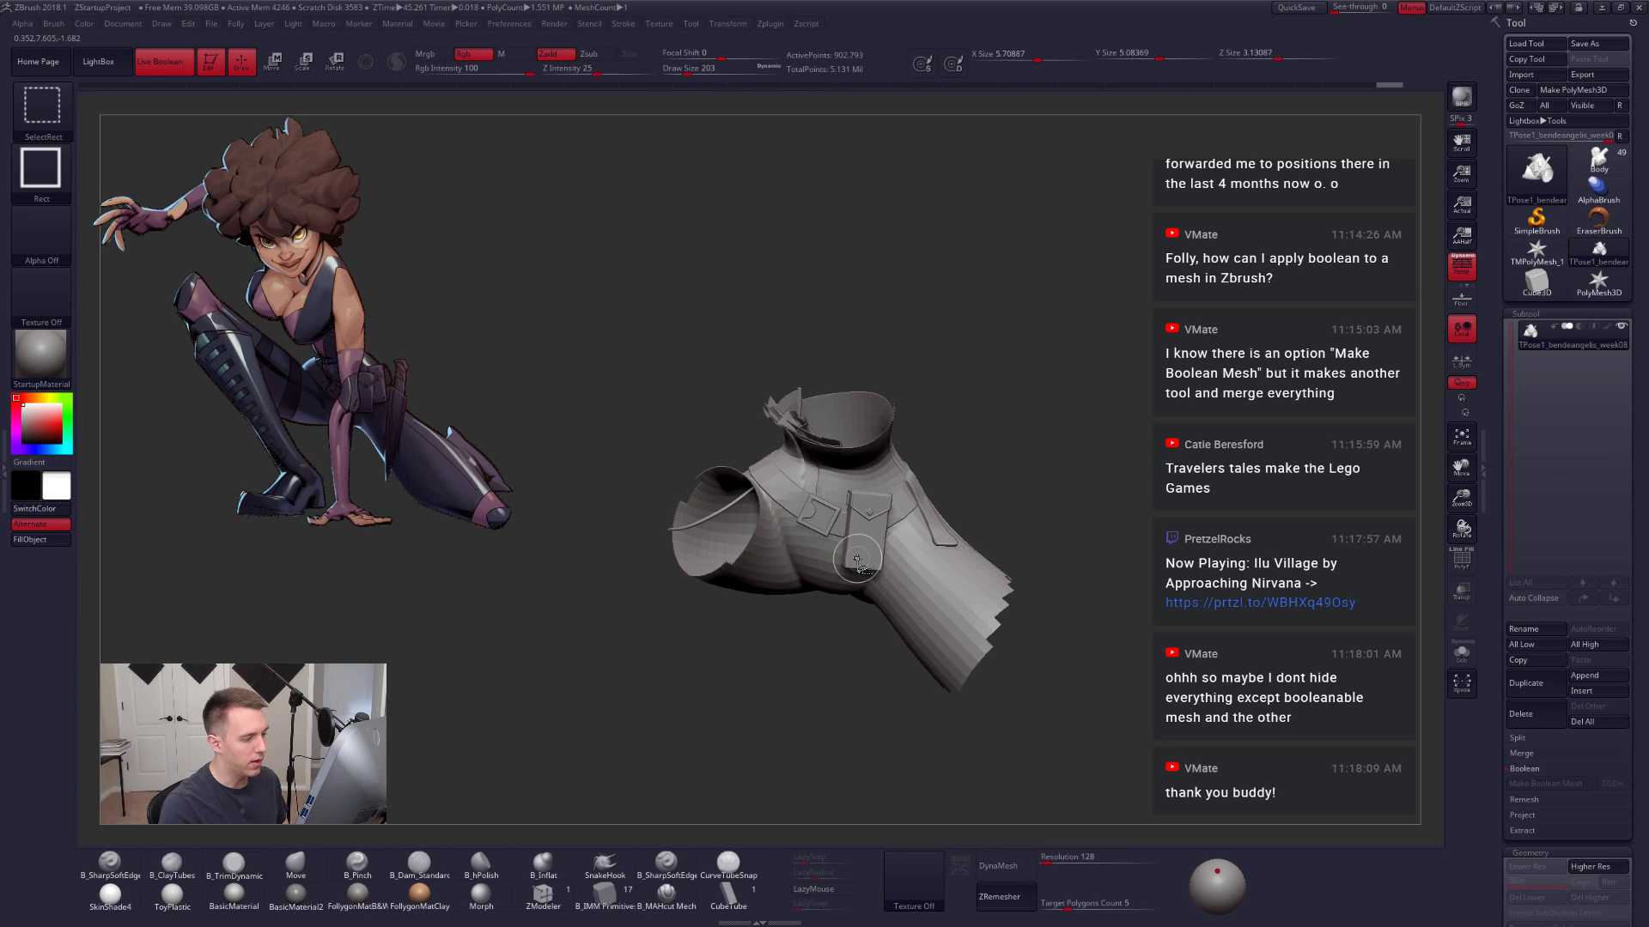
ctrl+alt+shift+click(858, 559)
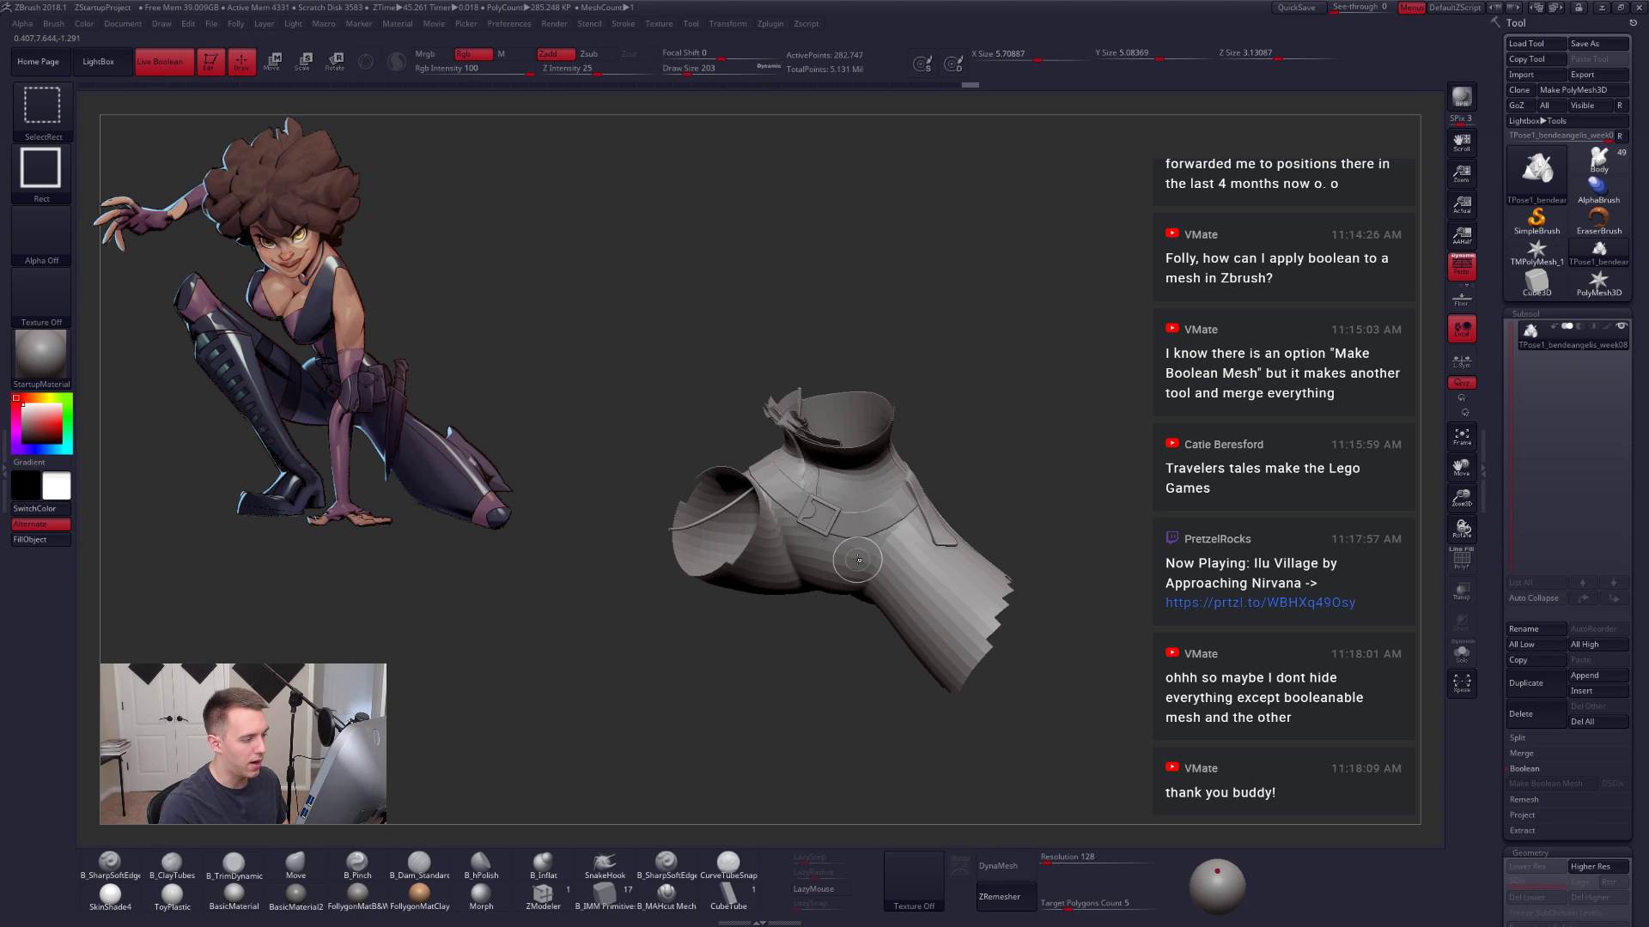
ctrl+alt+shift+click(818, 527)
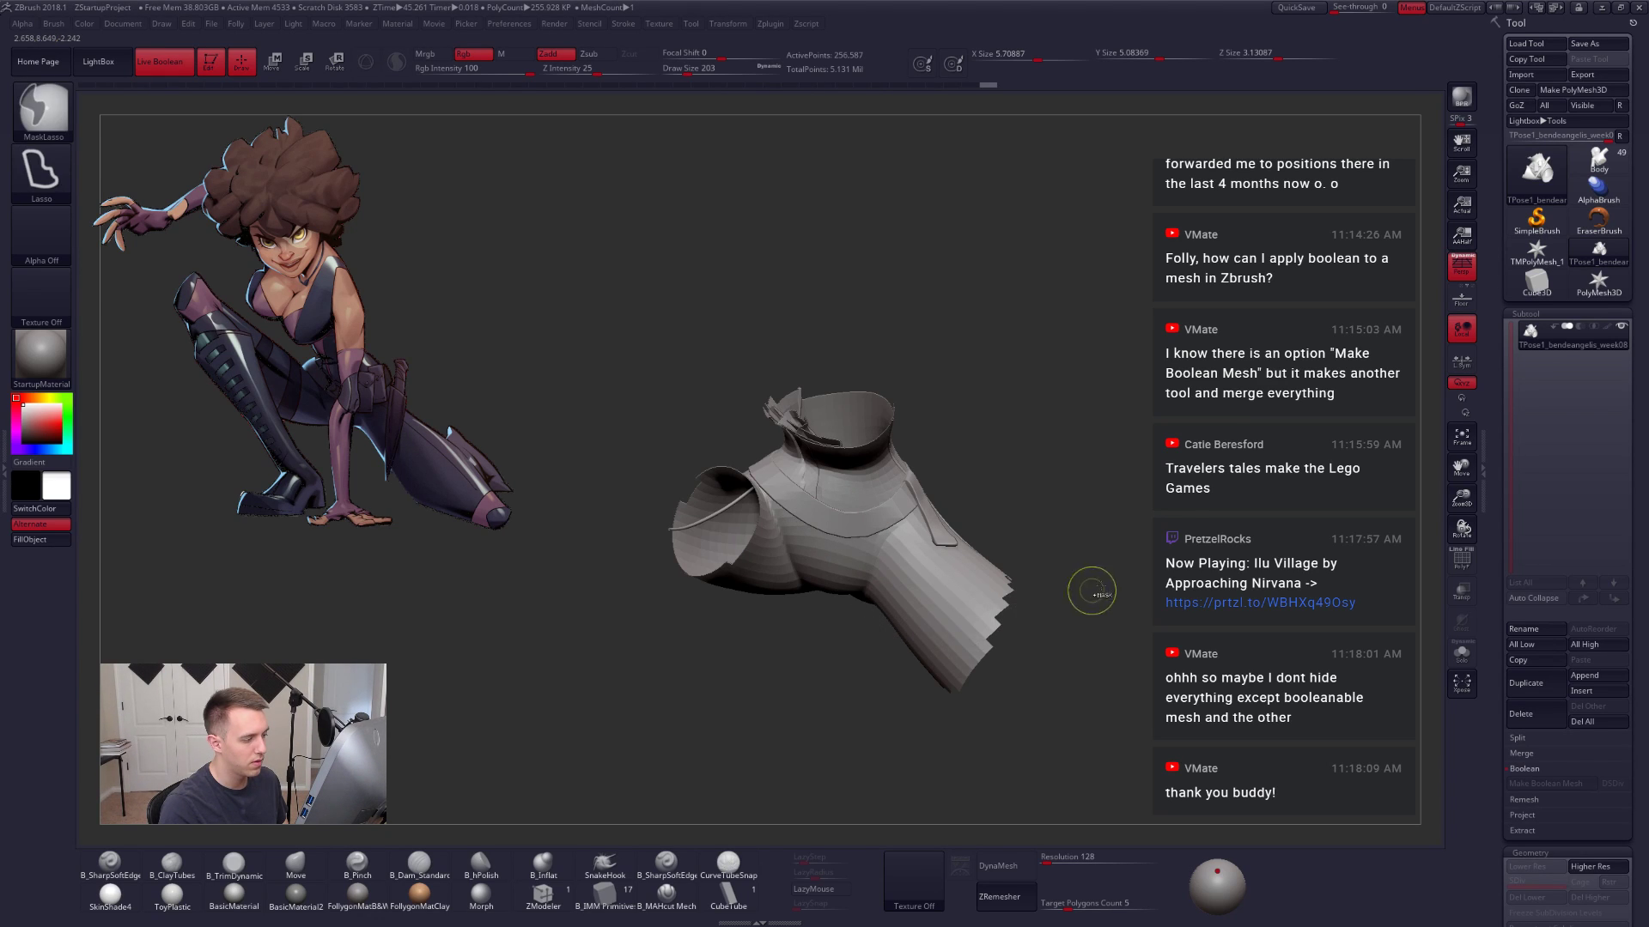
Step: Show the whole character and mask everything except the hip and upper thigh area
ctrl+shift+click(1103, 558)
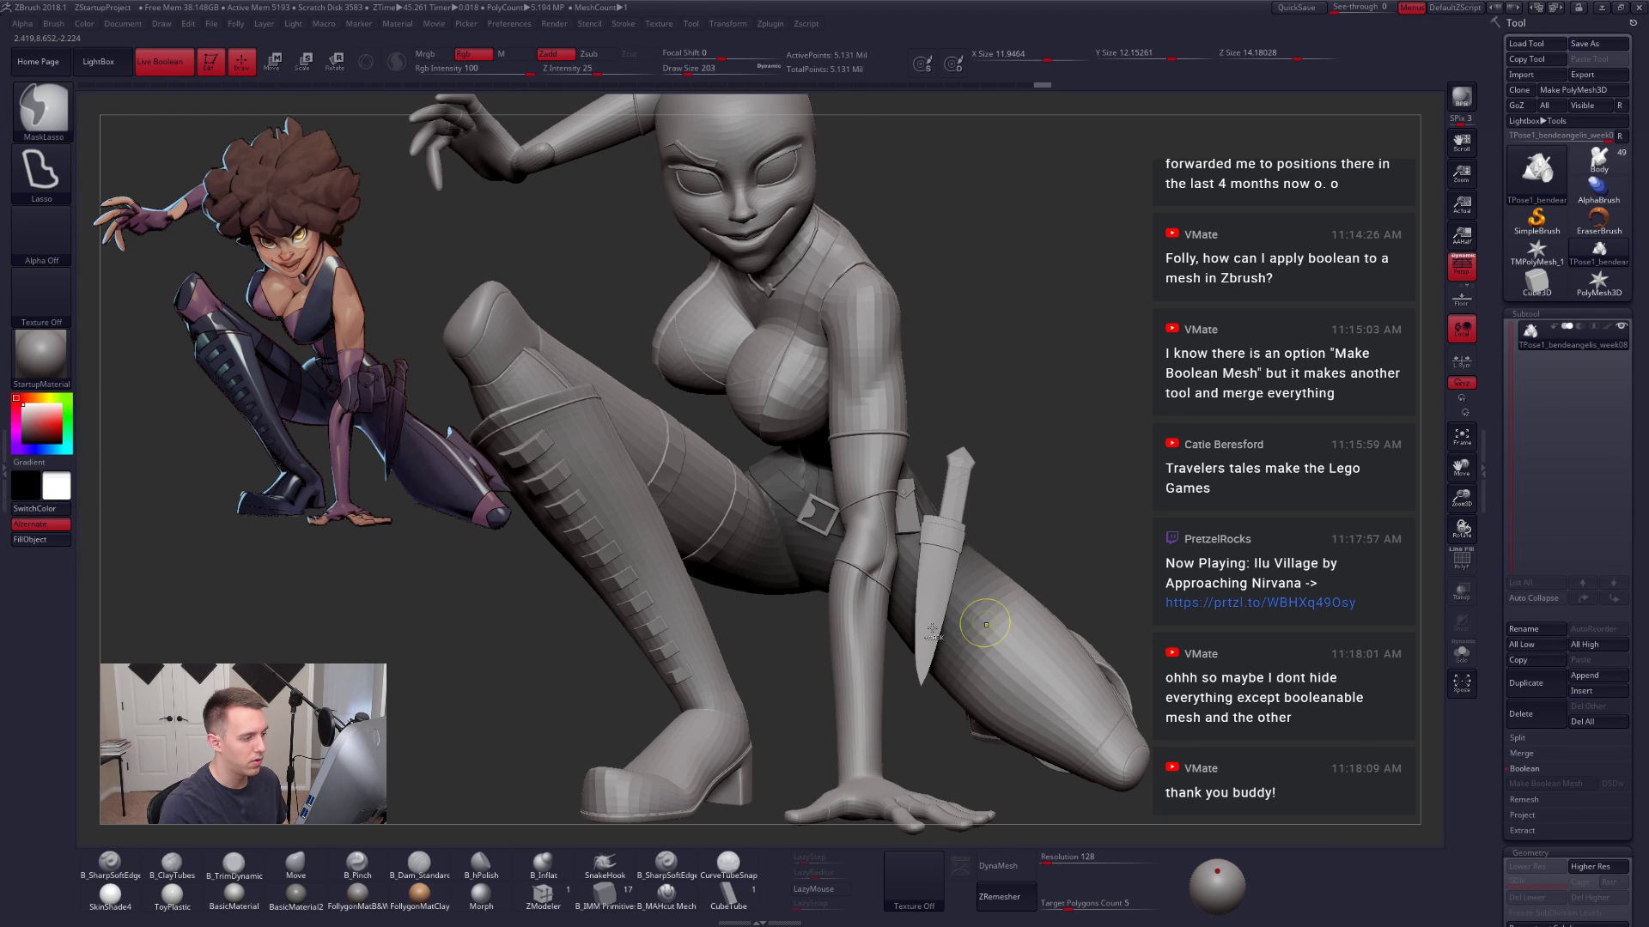
right_drag(984, 622, 805, 524)
alt+right_drag(1320, 630, 993, 563)
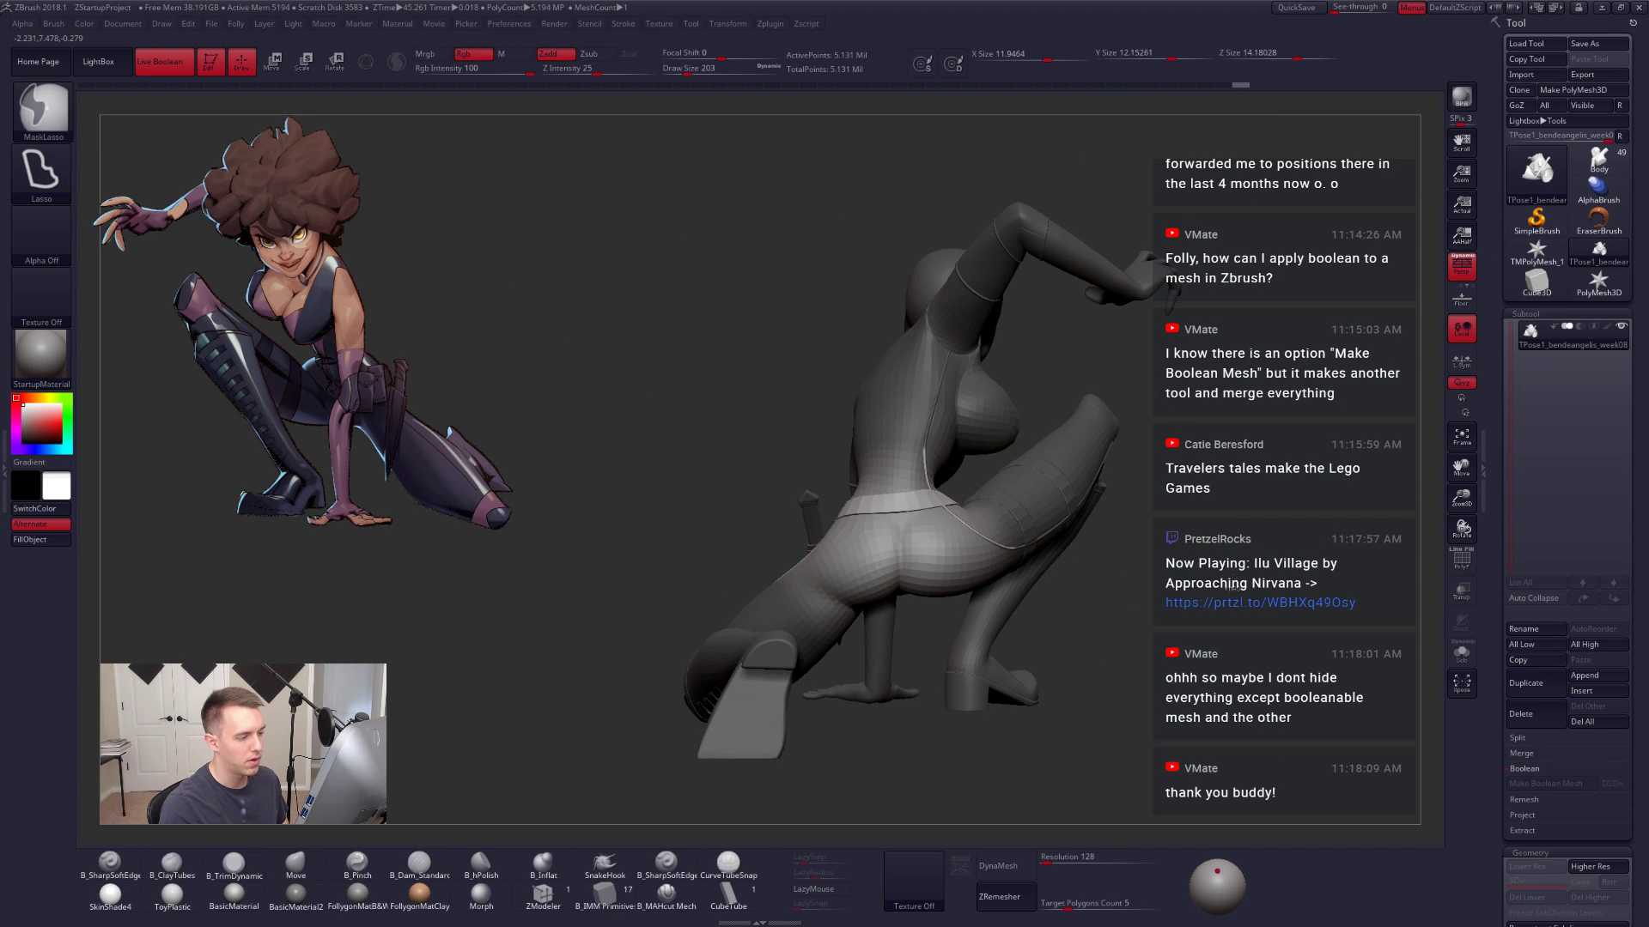
ctrl+drag(1232, 587, 1243, 601)
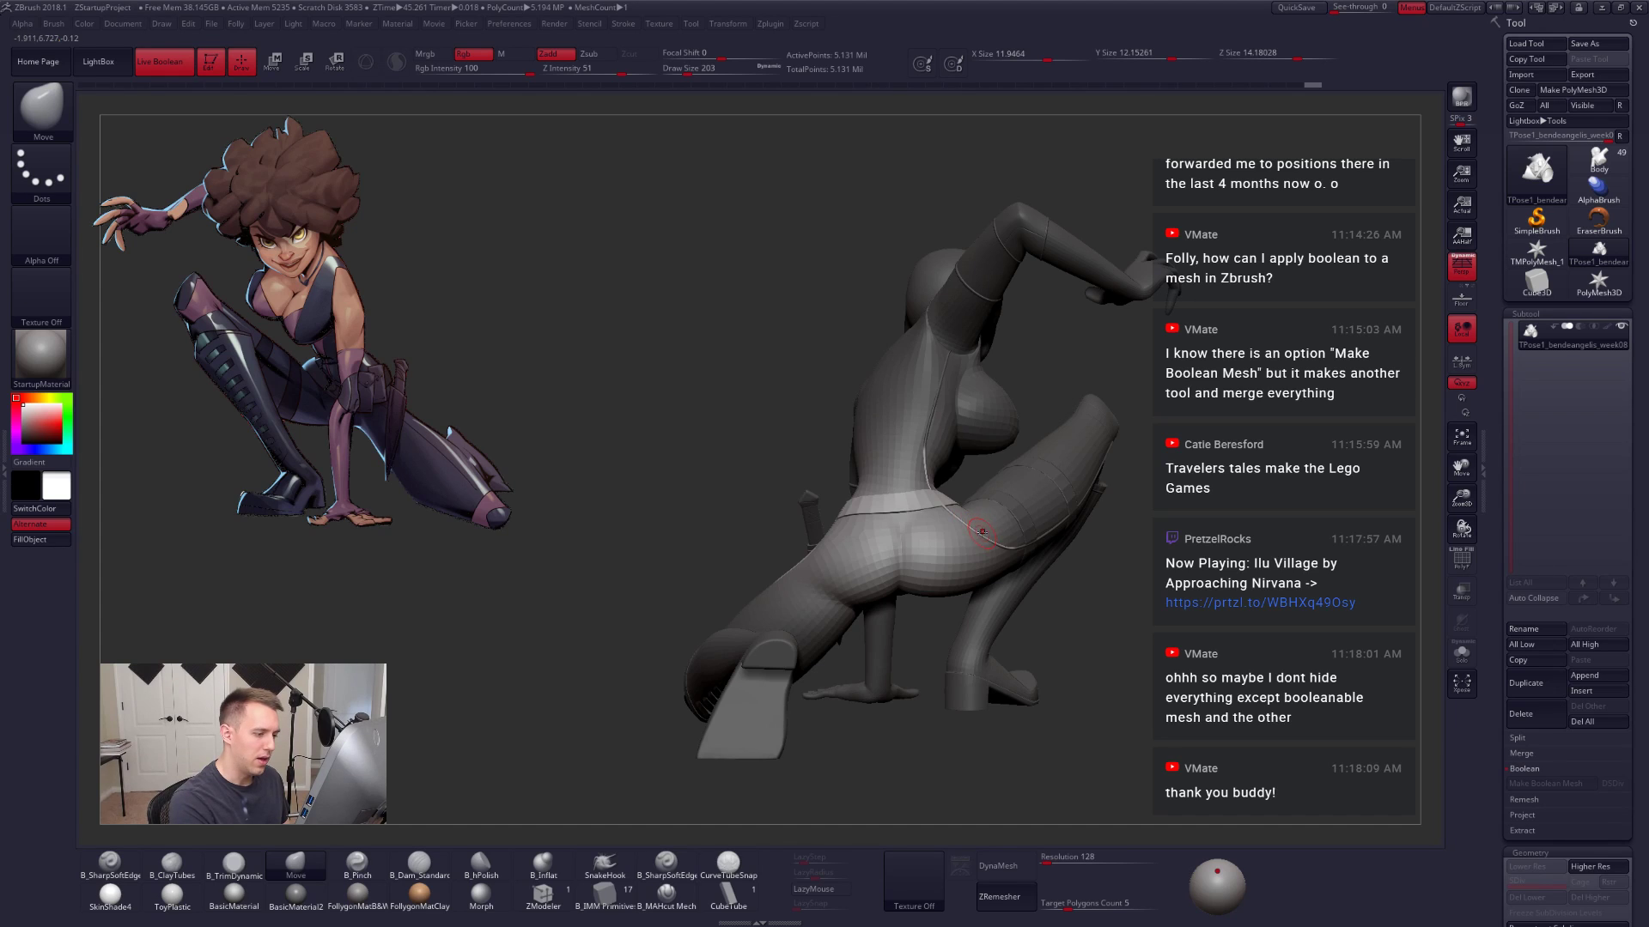
Step: Reshape the unmasked hips with the Move brush at draw sizes 1999 and 2035
key(space)
drag(981, 531, 1029, 532)
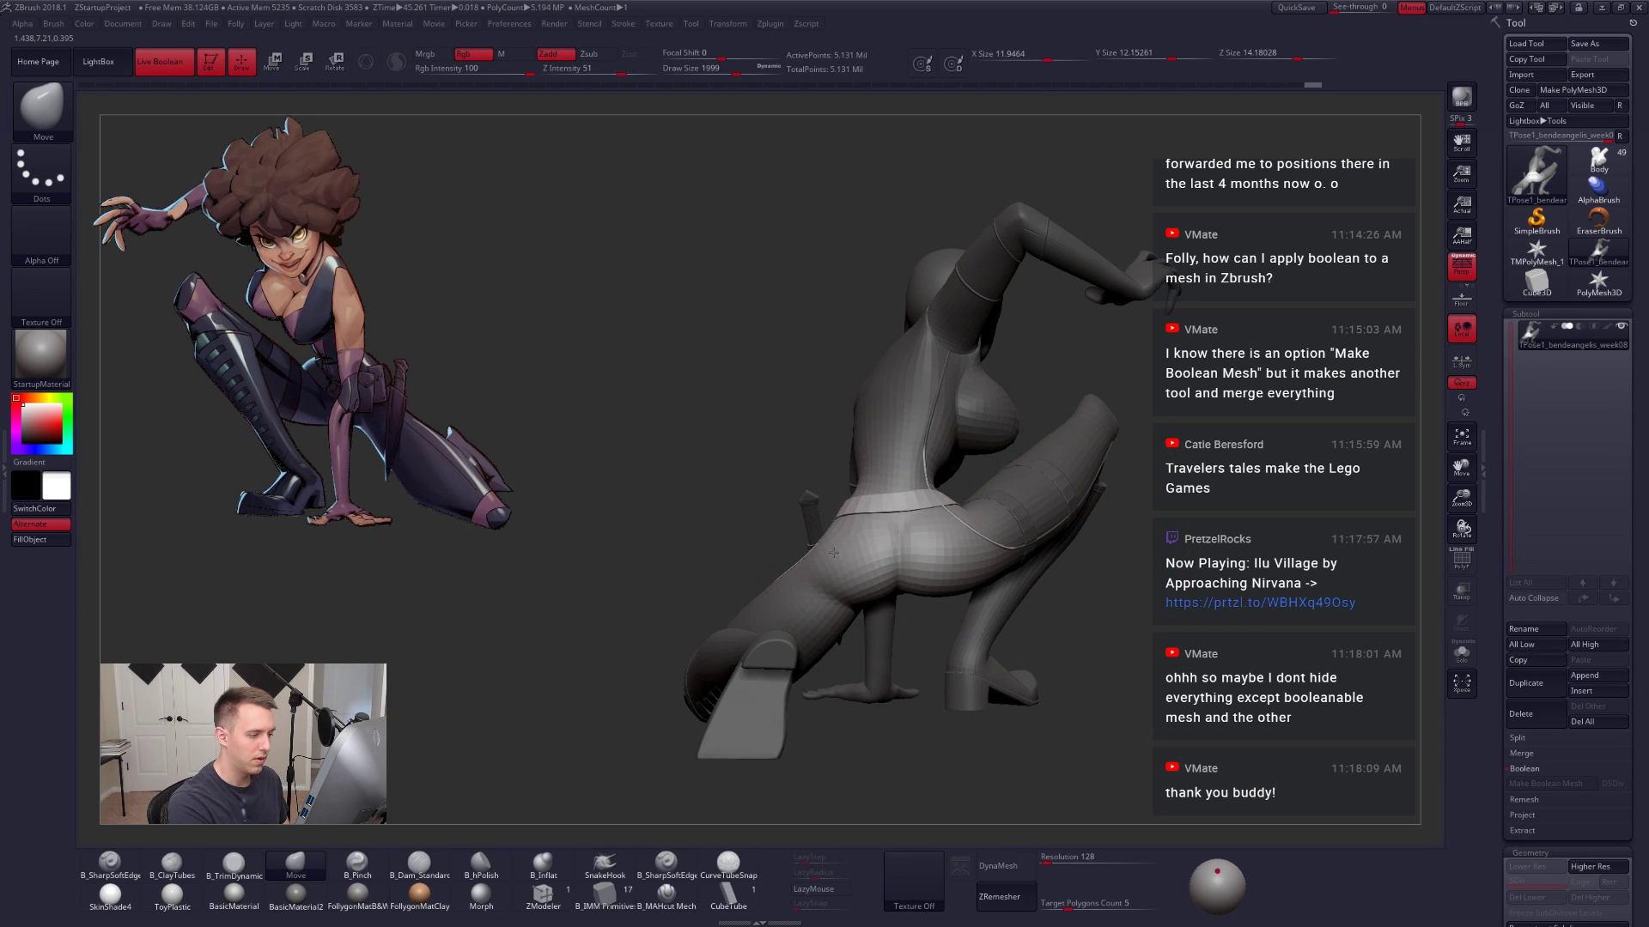
key(space)
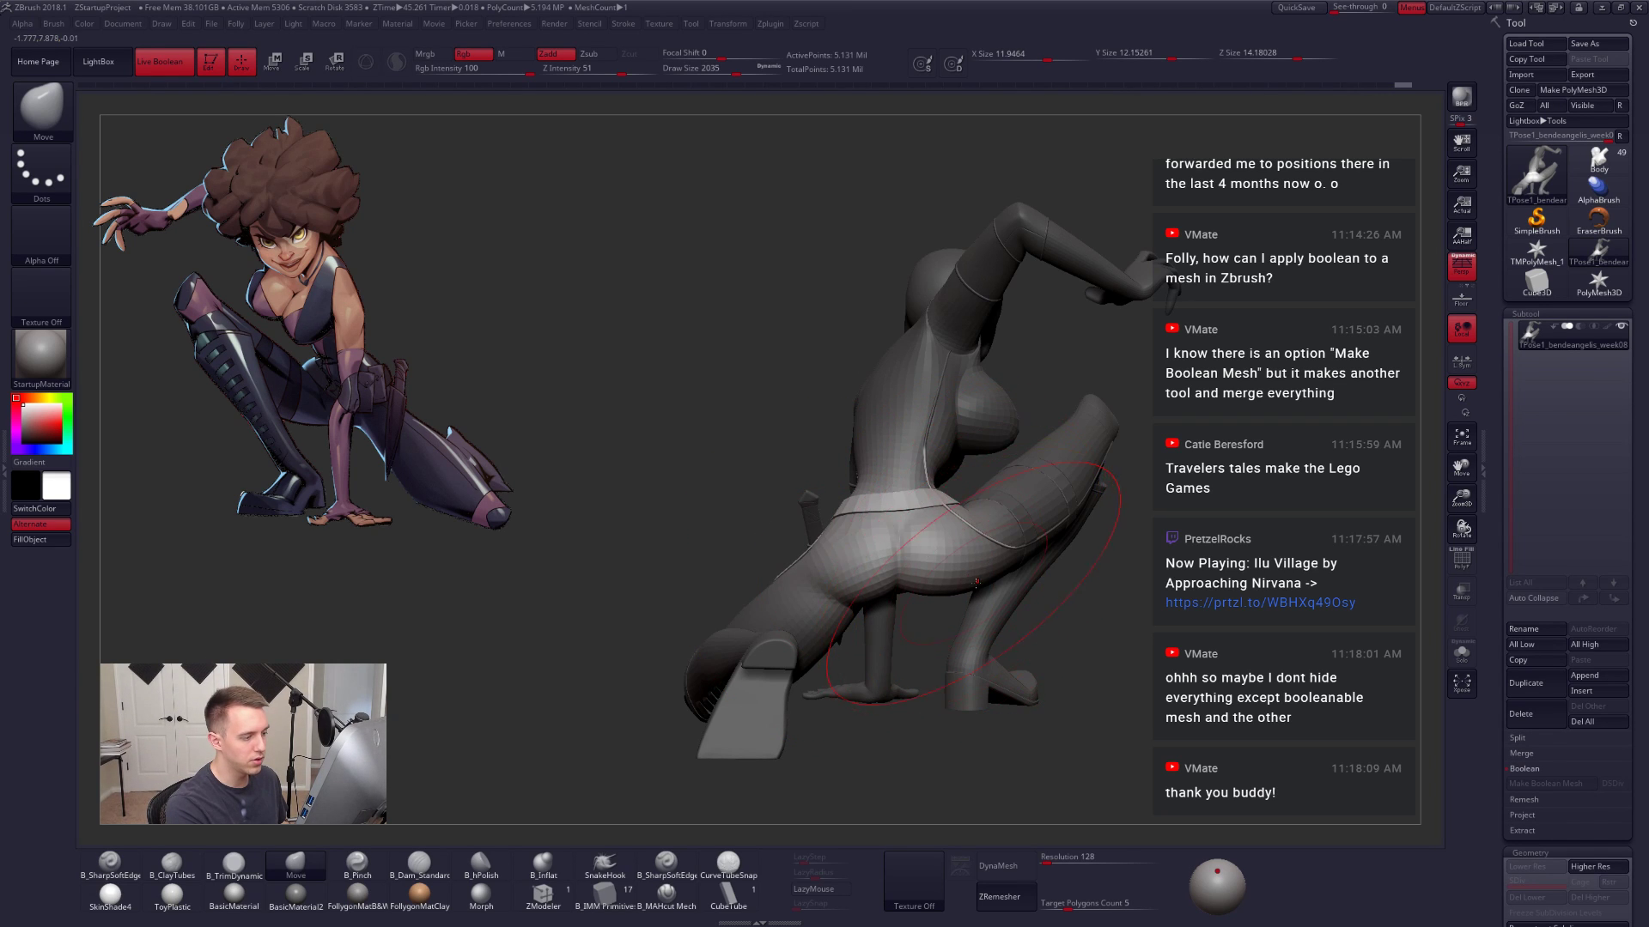
mouse_move(976, 583)
right_down()
mouse_move(1036, 563)
mouse_move(1022, 569)
right_up()
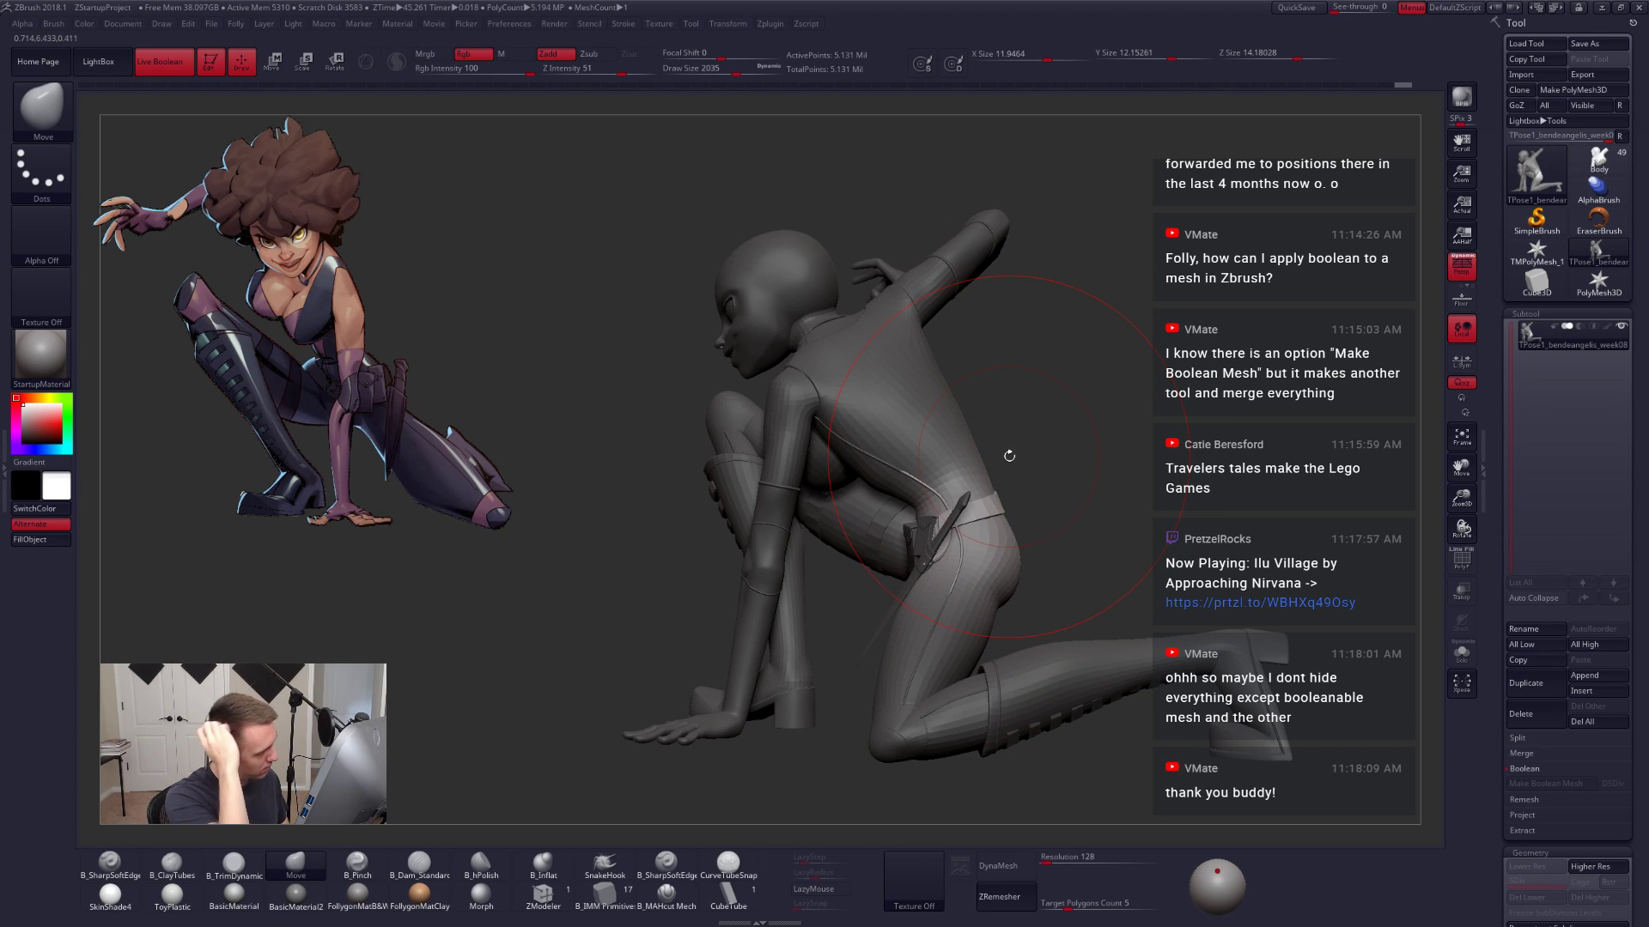
right_drag(1016, 554, 899, 548)
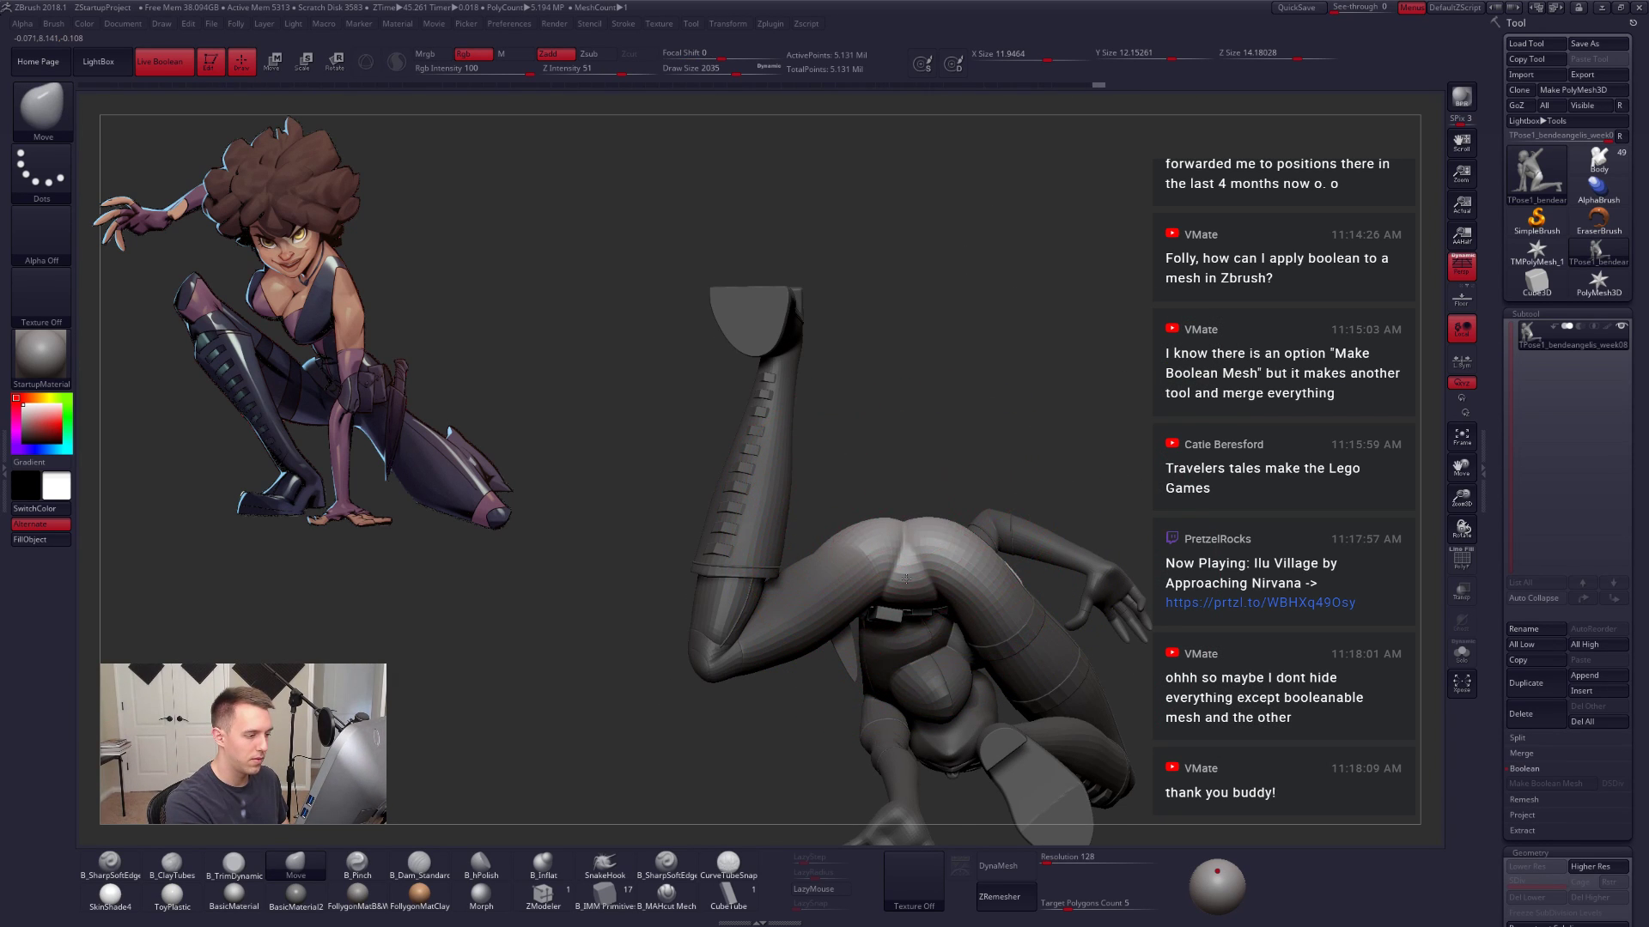
Step: Refine the hip and buttock contour with the Move brush at draw sizes 1368 and 1652
right_drag(899, 528, 924, 447)
key(space)
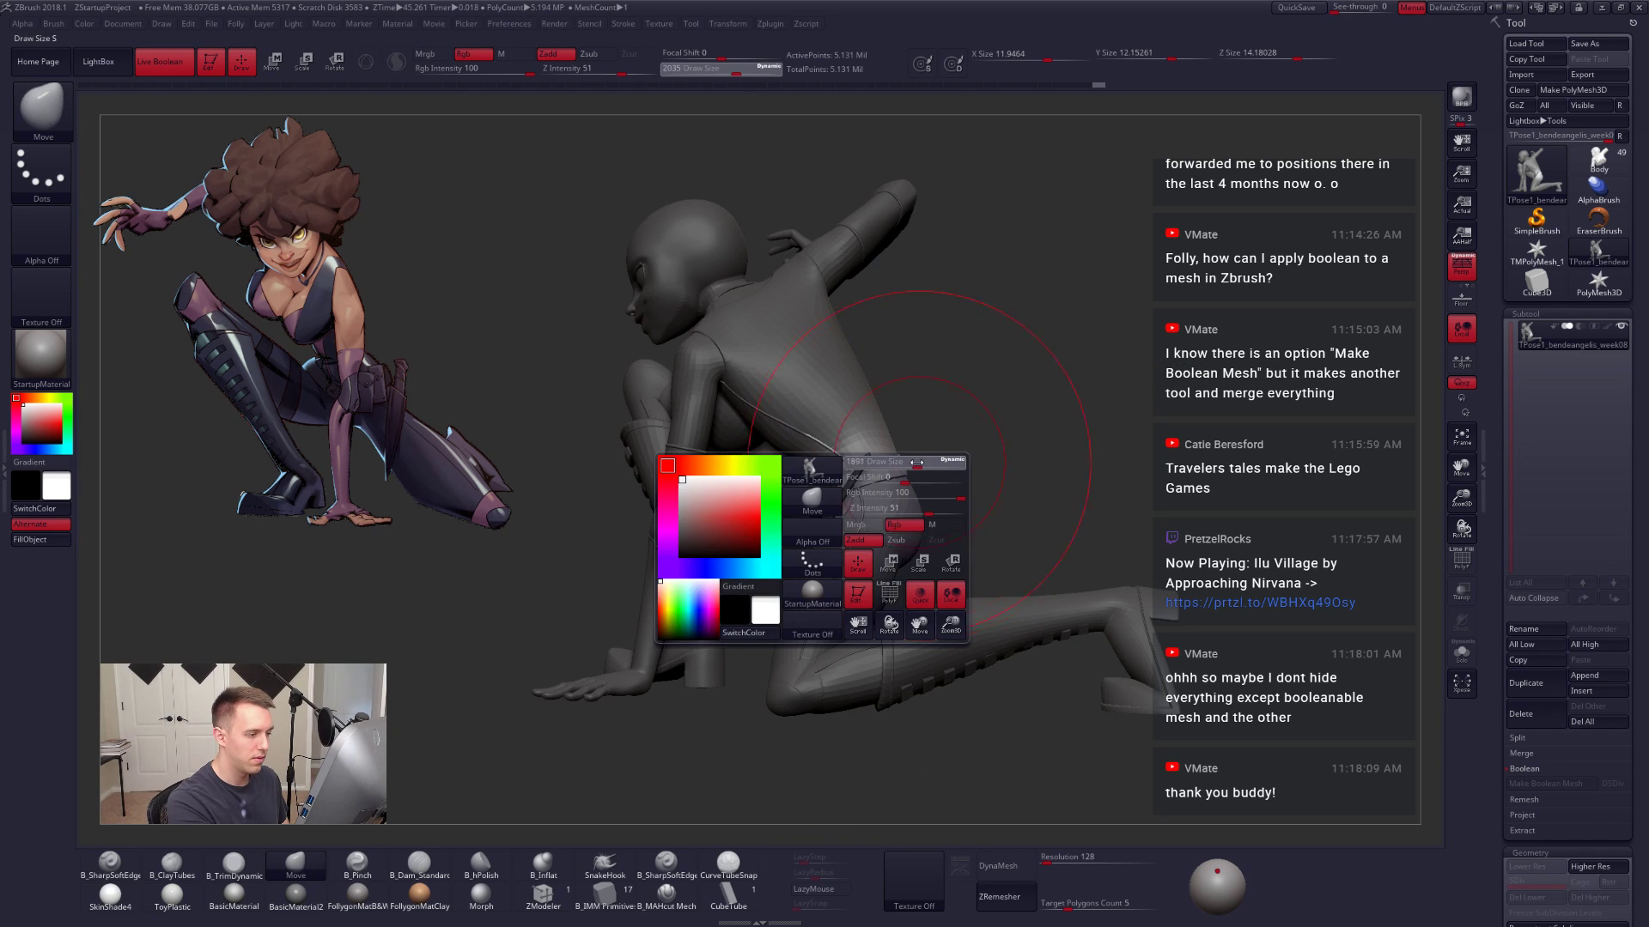
drag(924, 455, 910, 454)
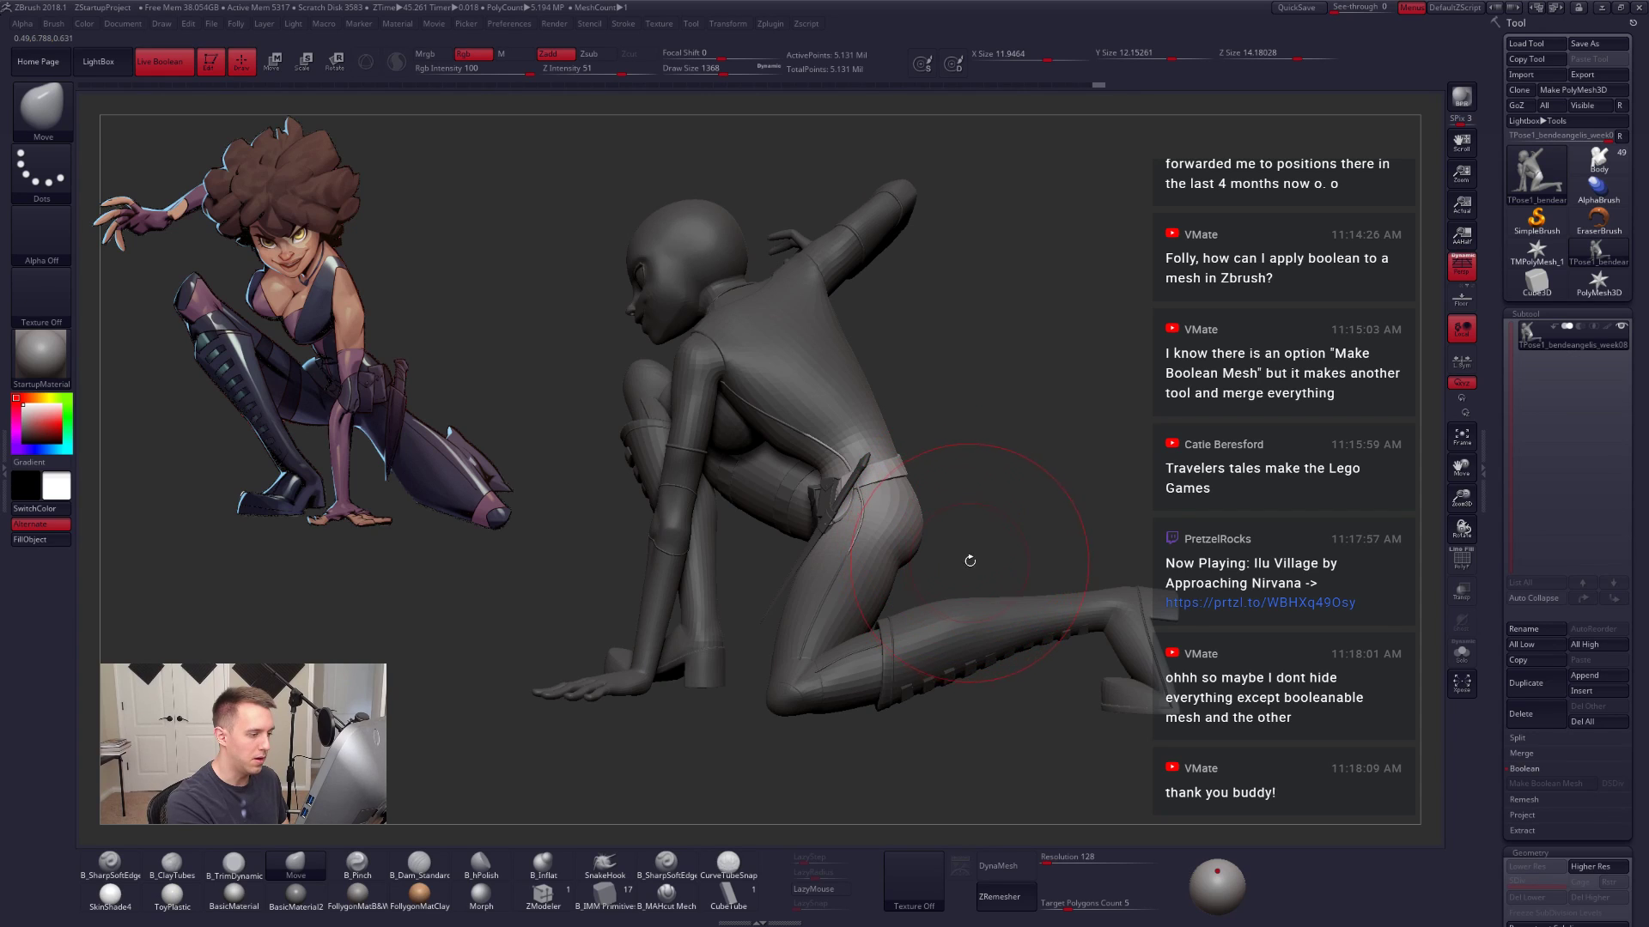
right_drag(971, 560, 859, 522)
key(space)
drag(854, 512, 860, 513)
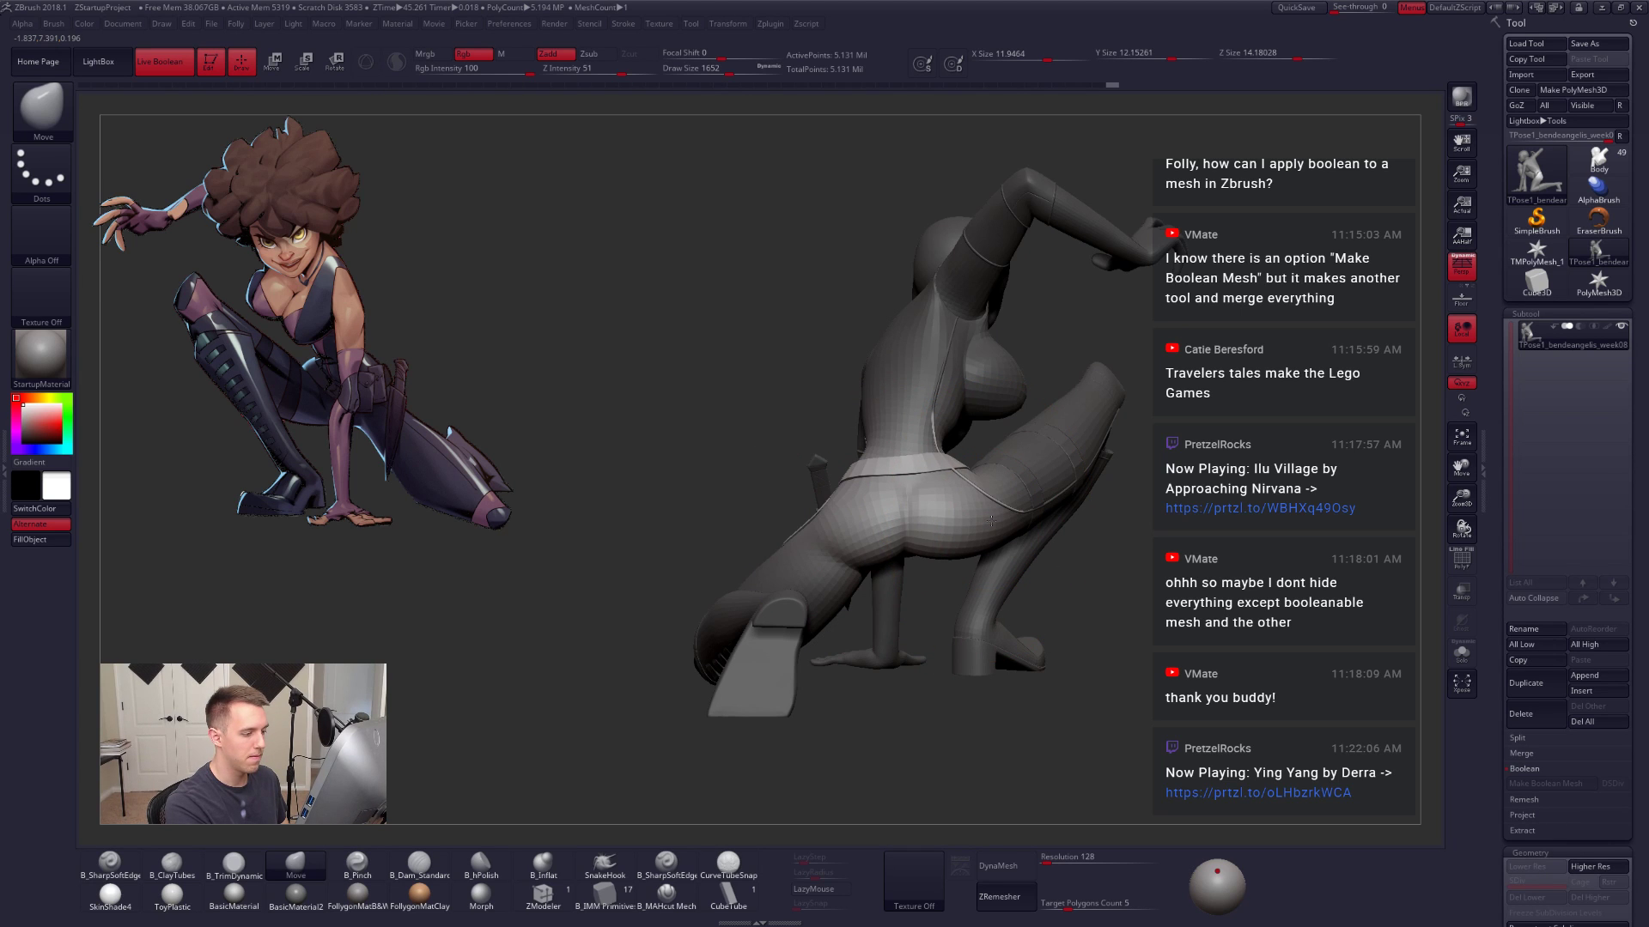
Step: Check the hip topology with the polyframe display, then set the Move brush's draw size to 1222
right_drag(976, 534, 1055, 575)
key(shift+f)
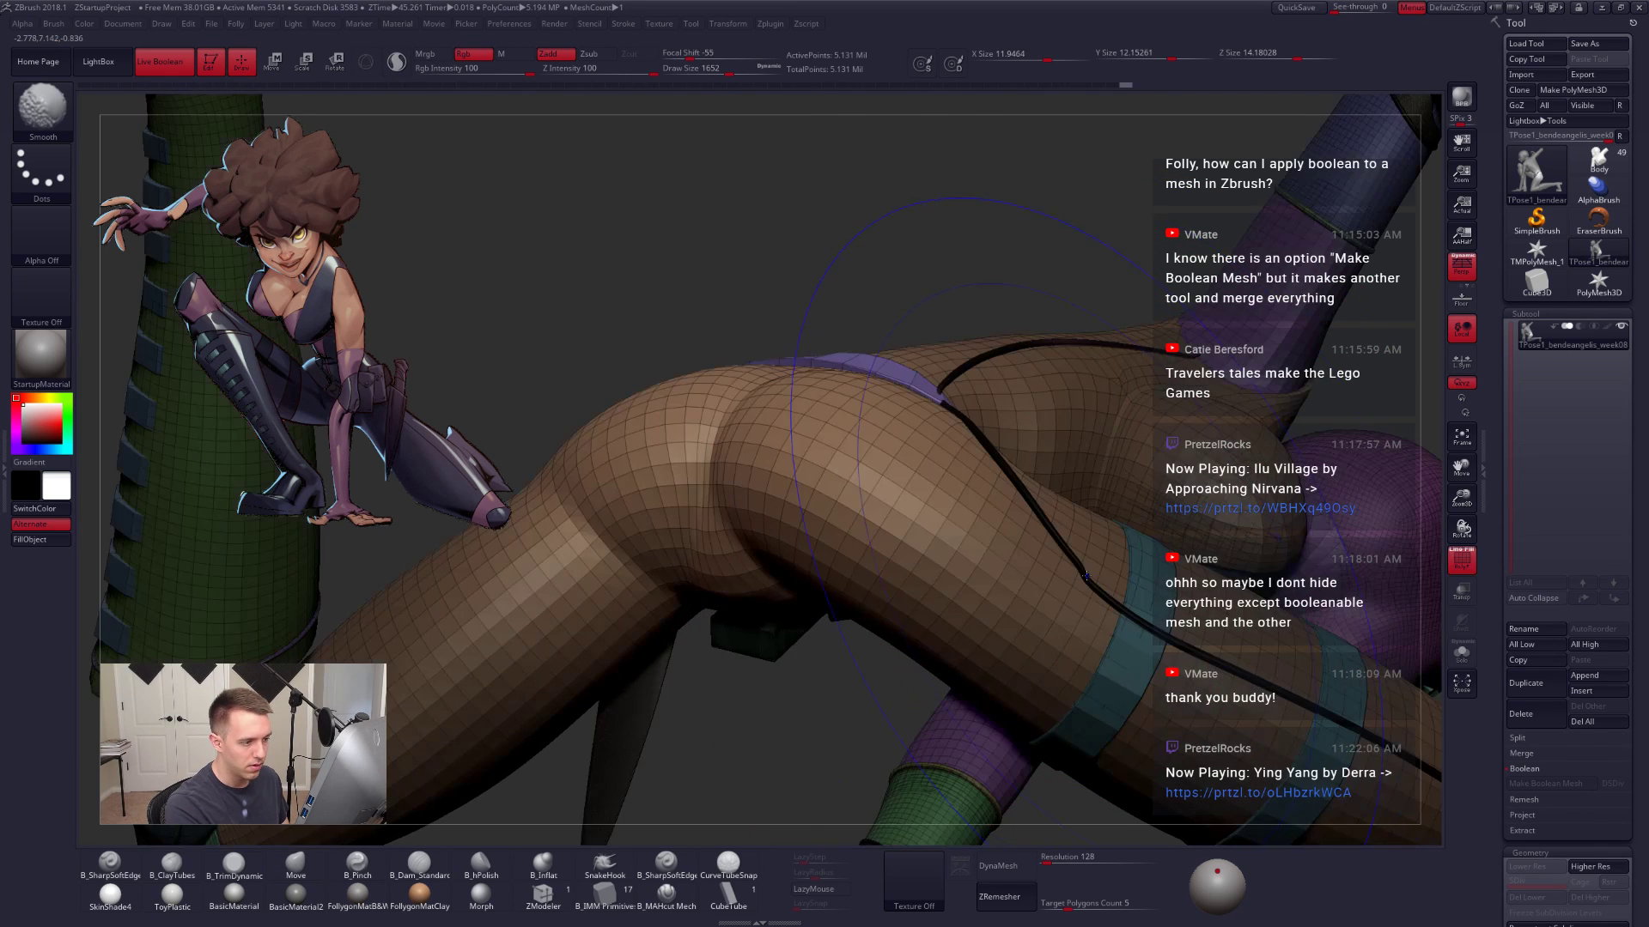
key(shift+f)
mouse_move(1089, 580)
ctrl+right_down()
mouse_move(976, 577)
mouse_move(972, 474)
mouse_move(1010, 582)
mouse_move(982, 582)
mouse_move(999, 594)
ctrl+right_up()
key(space)
drag(1051, 559, 1039, 558)
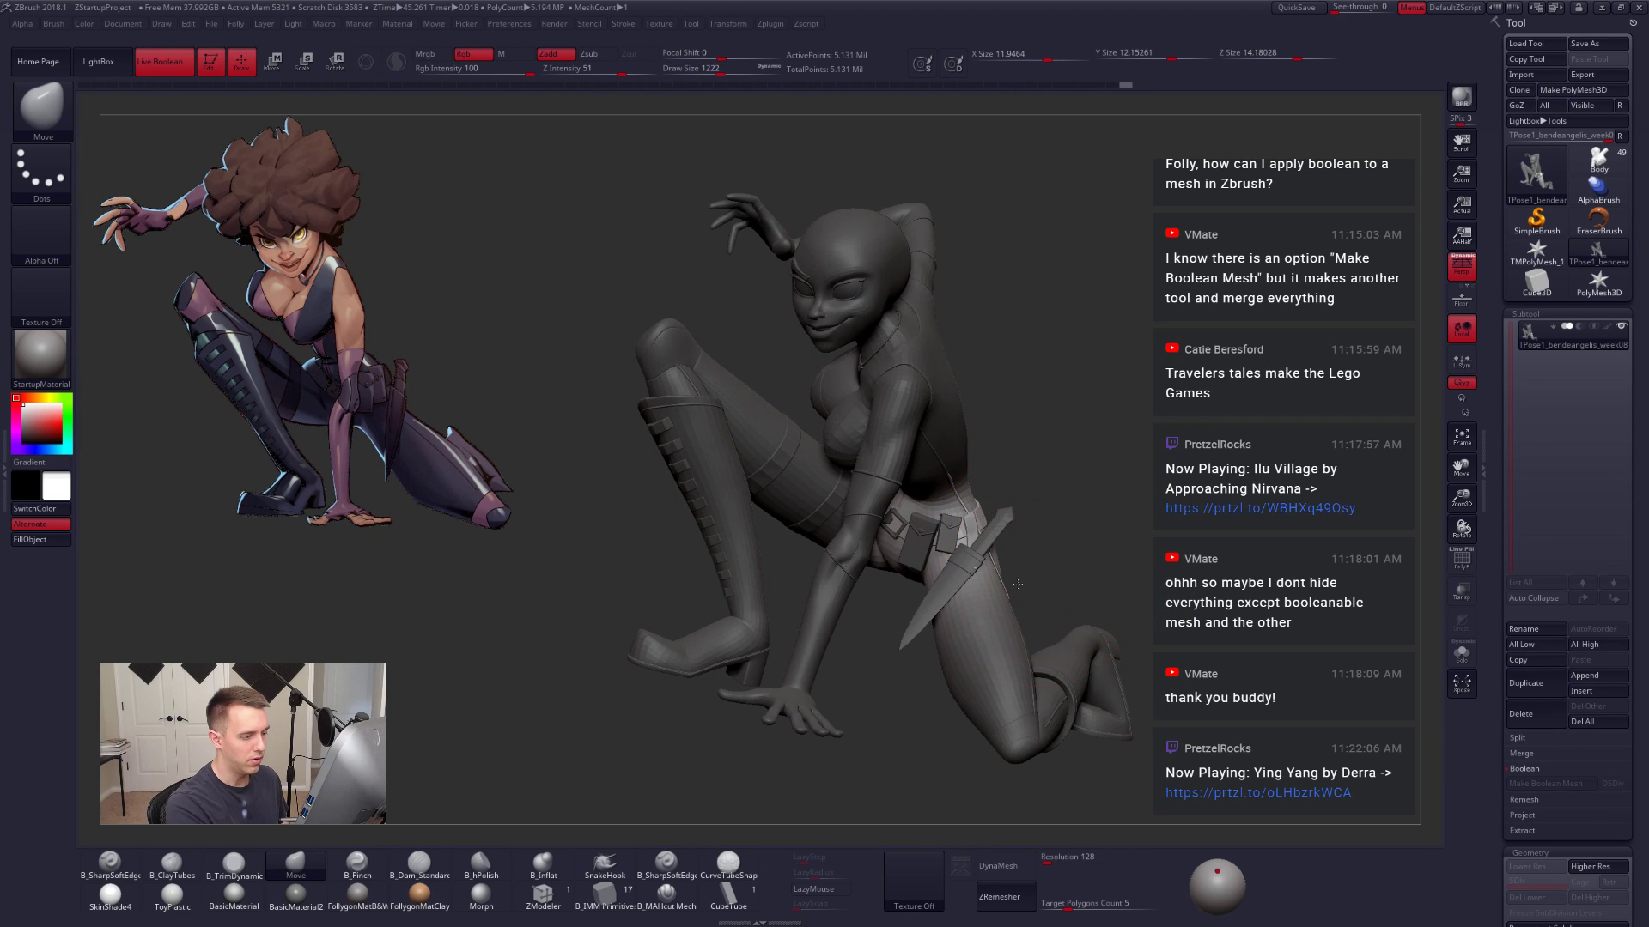
Step: Adjust the hips from the front and back views, raising the Move brush's draw size to 1963
mouse_move(1039, 587)
right_down()
mouse_move(1045, 569)
mouse_move(919, 519)
right_up()
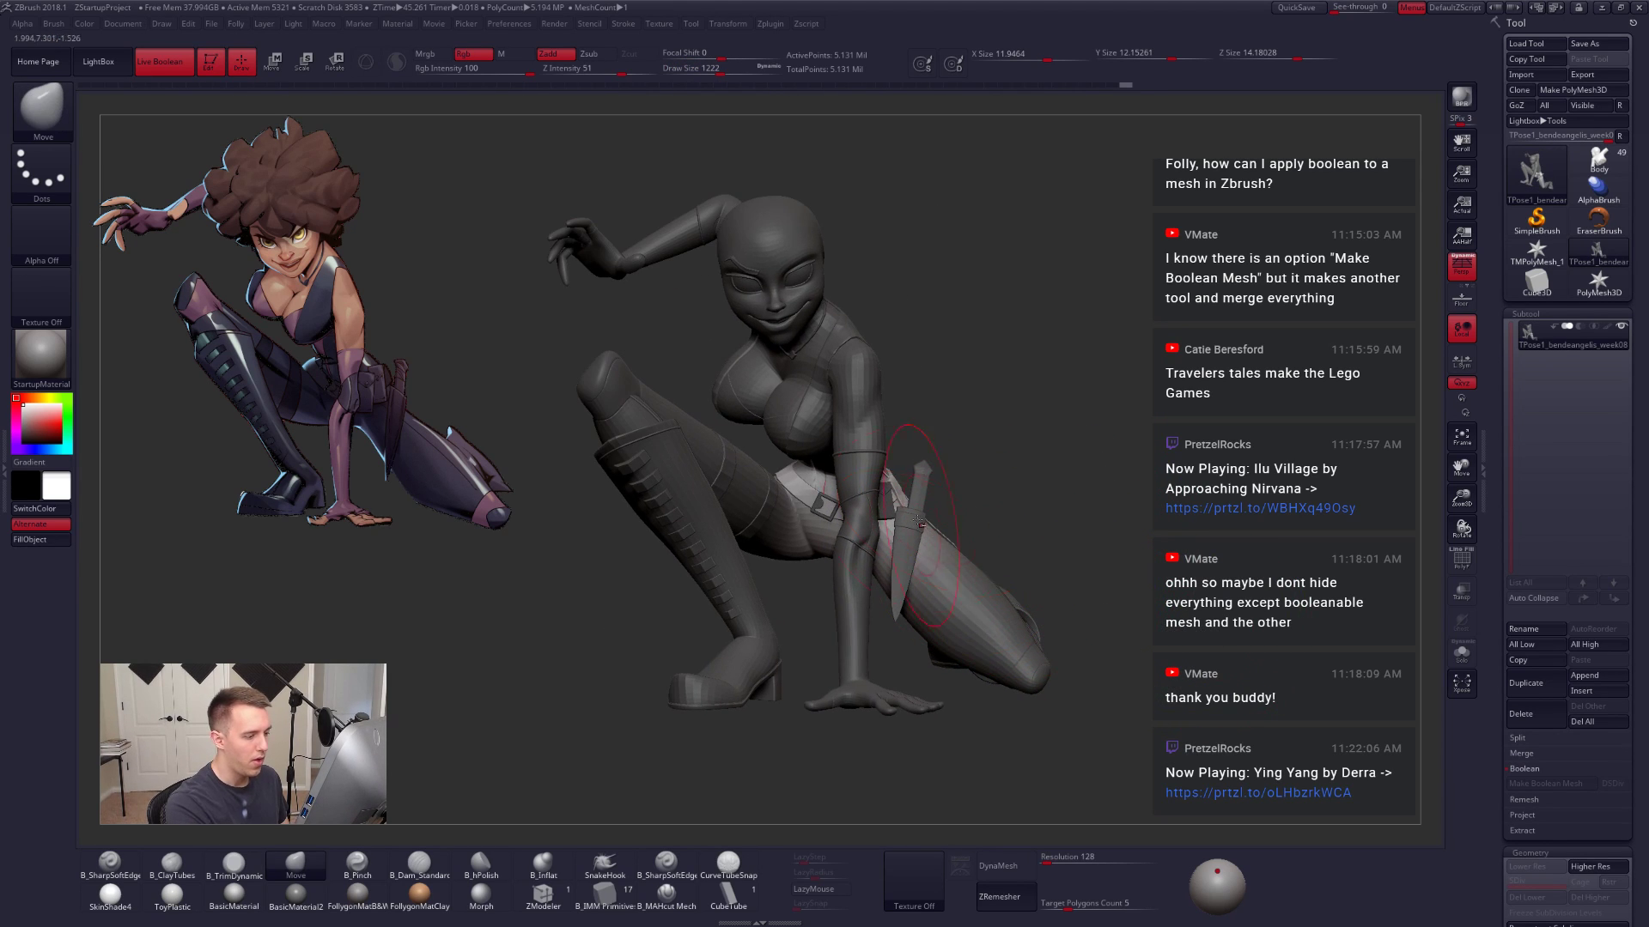
mouse_move(1019, 567)
right_down()
mouse_move(878, 587)
mouse_move(868, 619)
mouse_move(858, 590)
mouse_move(799, 554)
right_up()
key(space)
drag(778, 486, 802, 486)
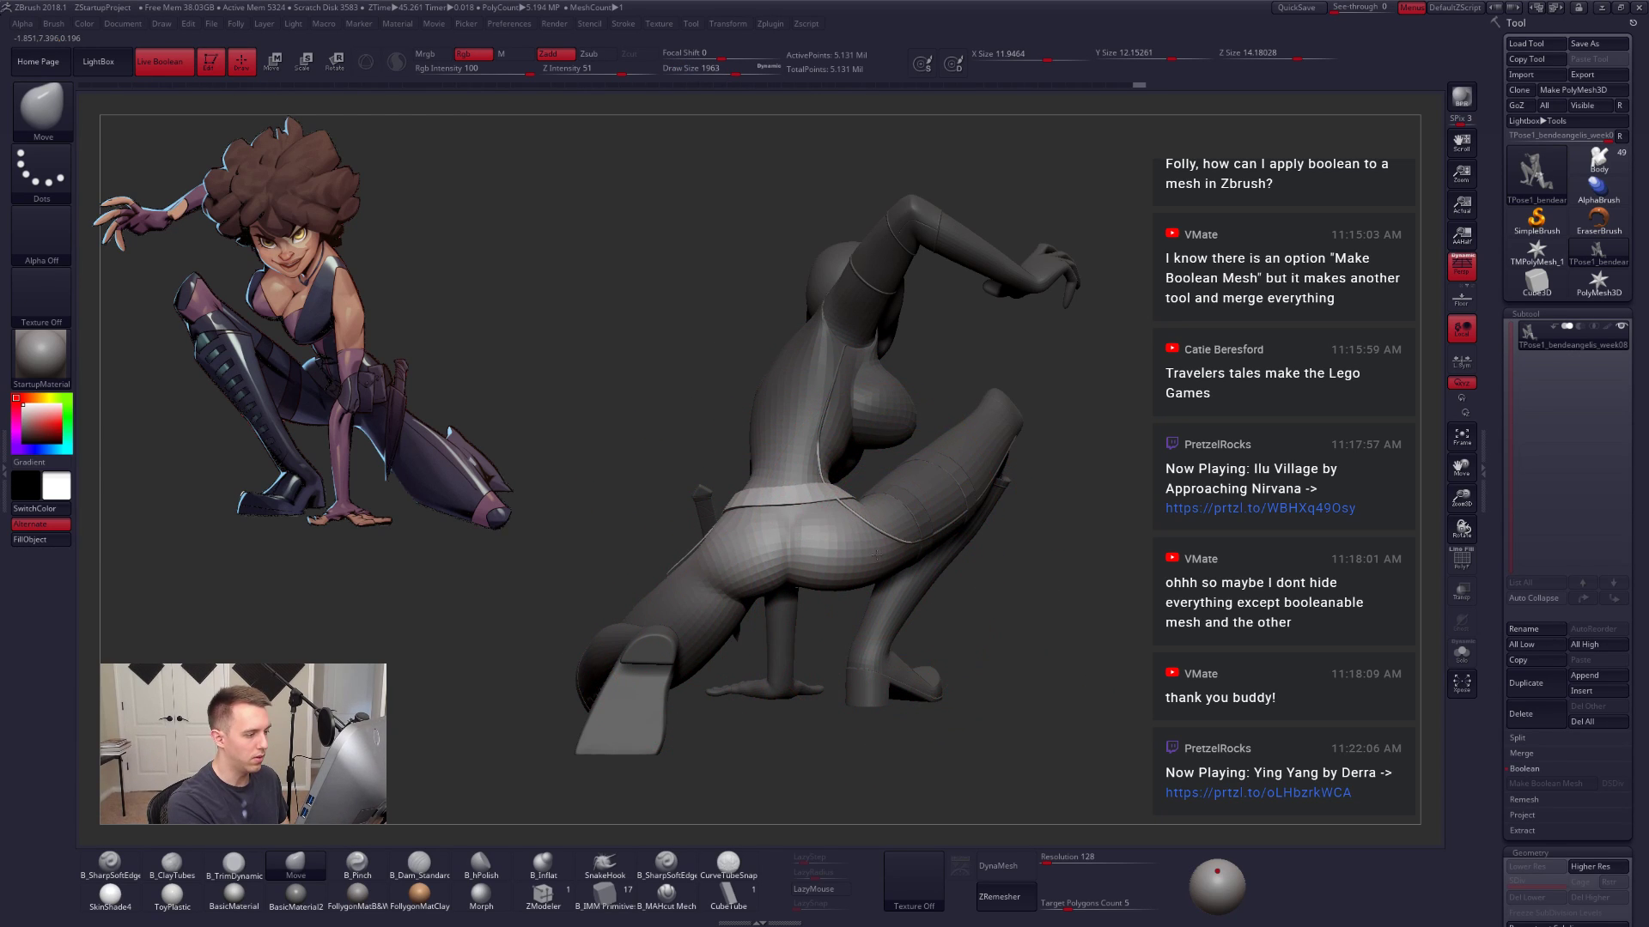
Step: Clear the mask and adjust the lower back contour with the Move brush at a draw size of 833
mouse_move(876, 555)
right_down()
mouse_move(1049, 519)
mouse_move(966, 524)
right_up()
ctrl+drag(1075, 499, 987, 487)
key(space)
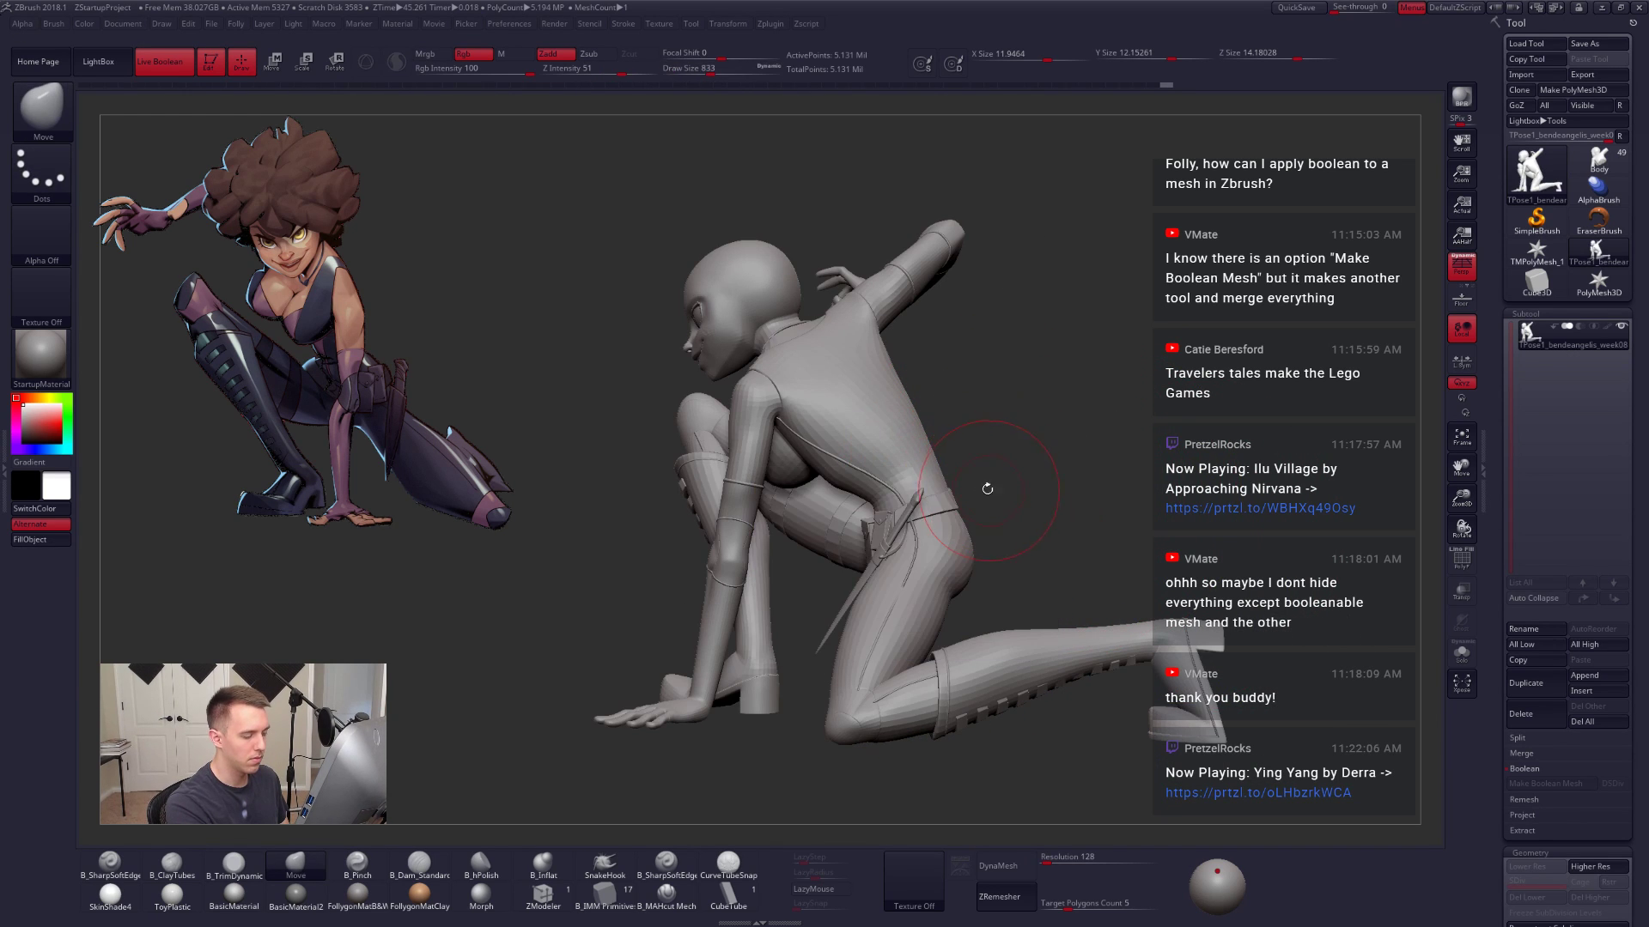
mouse_move(984, 491)
right_down()
mouse_move(915, 549)
mouse_move(986, 503)
right_up()
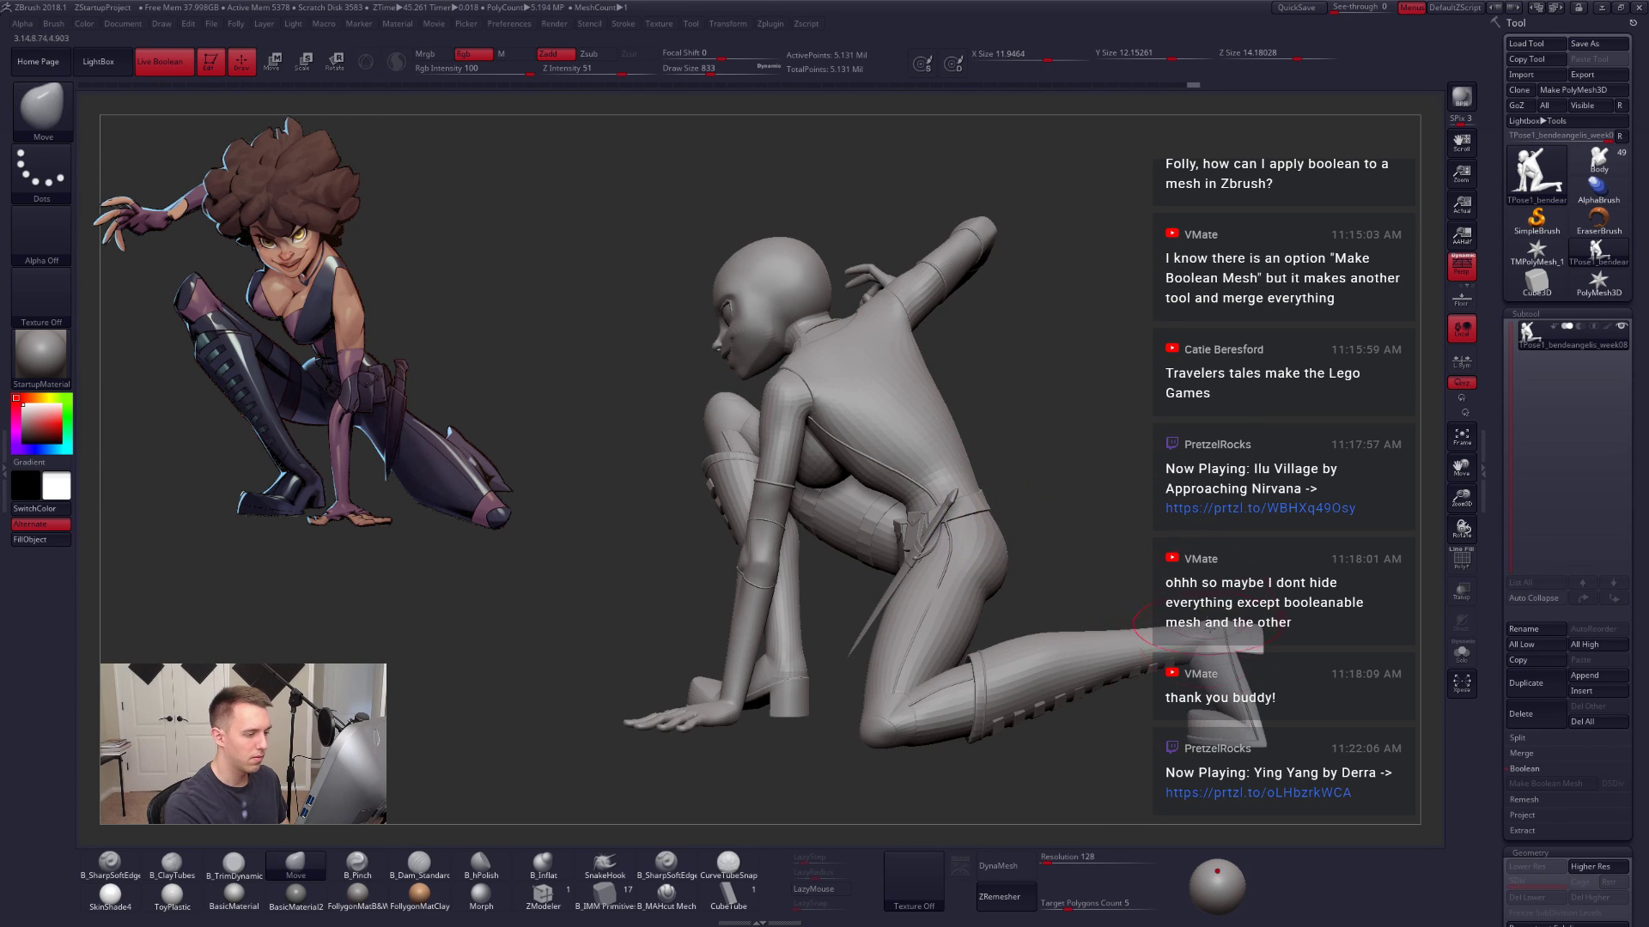
Step: Check the reshaped hips from the side, front and underside, and set the Move brush's draw size to 265
ctrl+right_drag(1254, 688, 1243, 719)
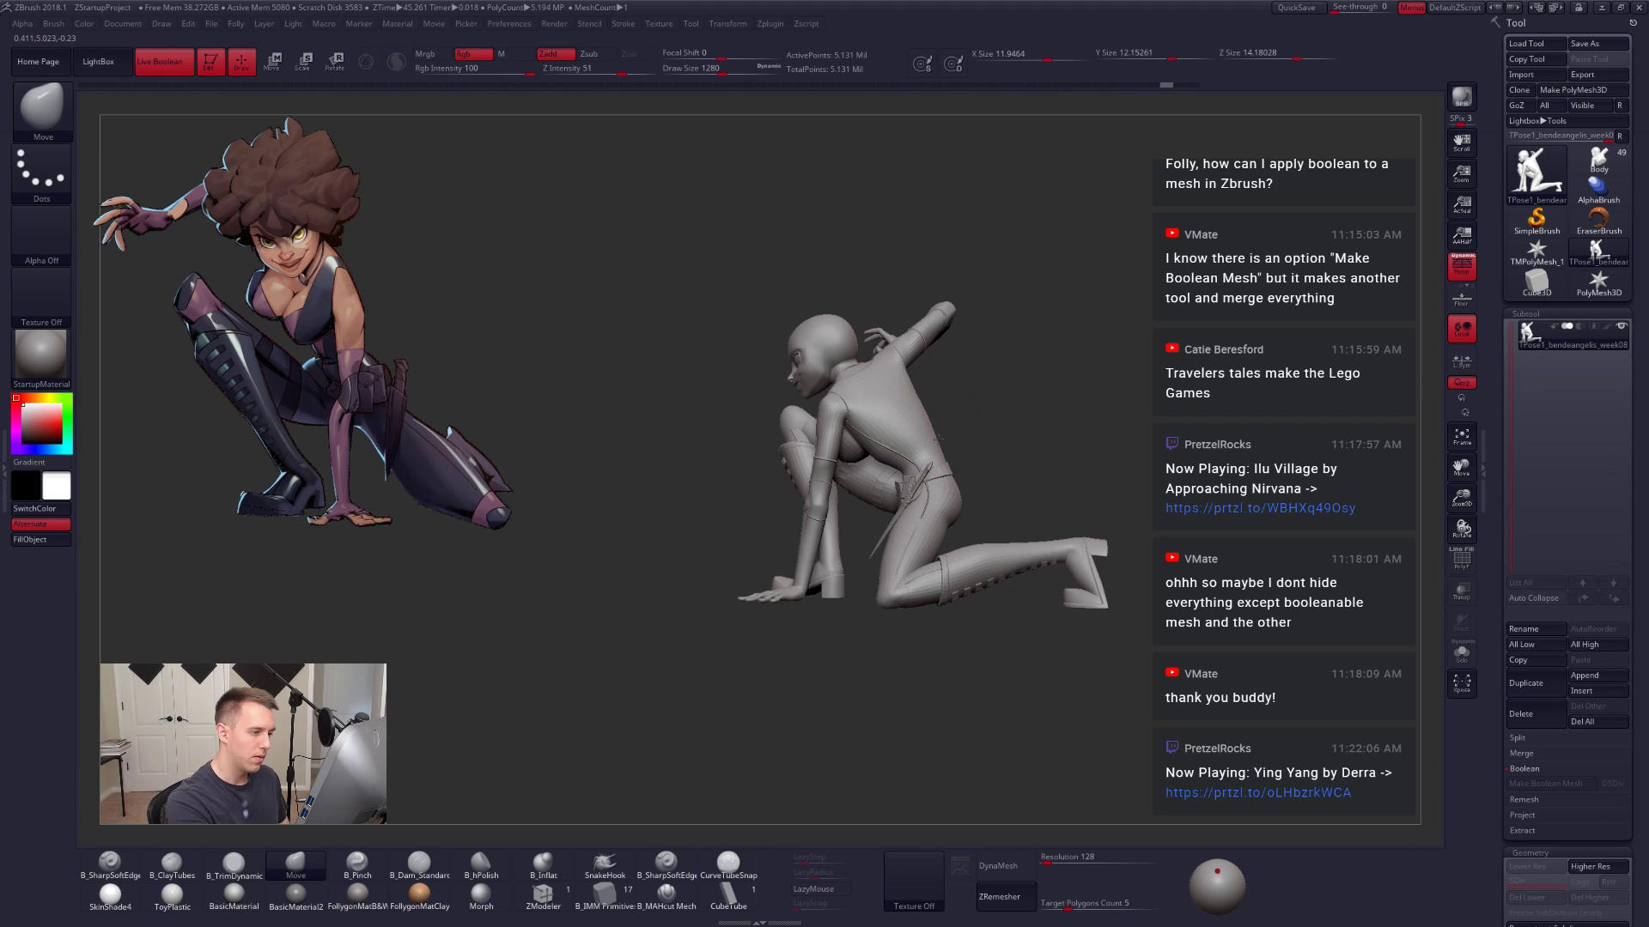
right_drag(1004, 441, 924, 601)
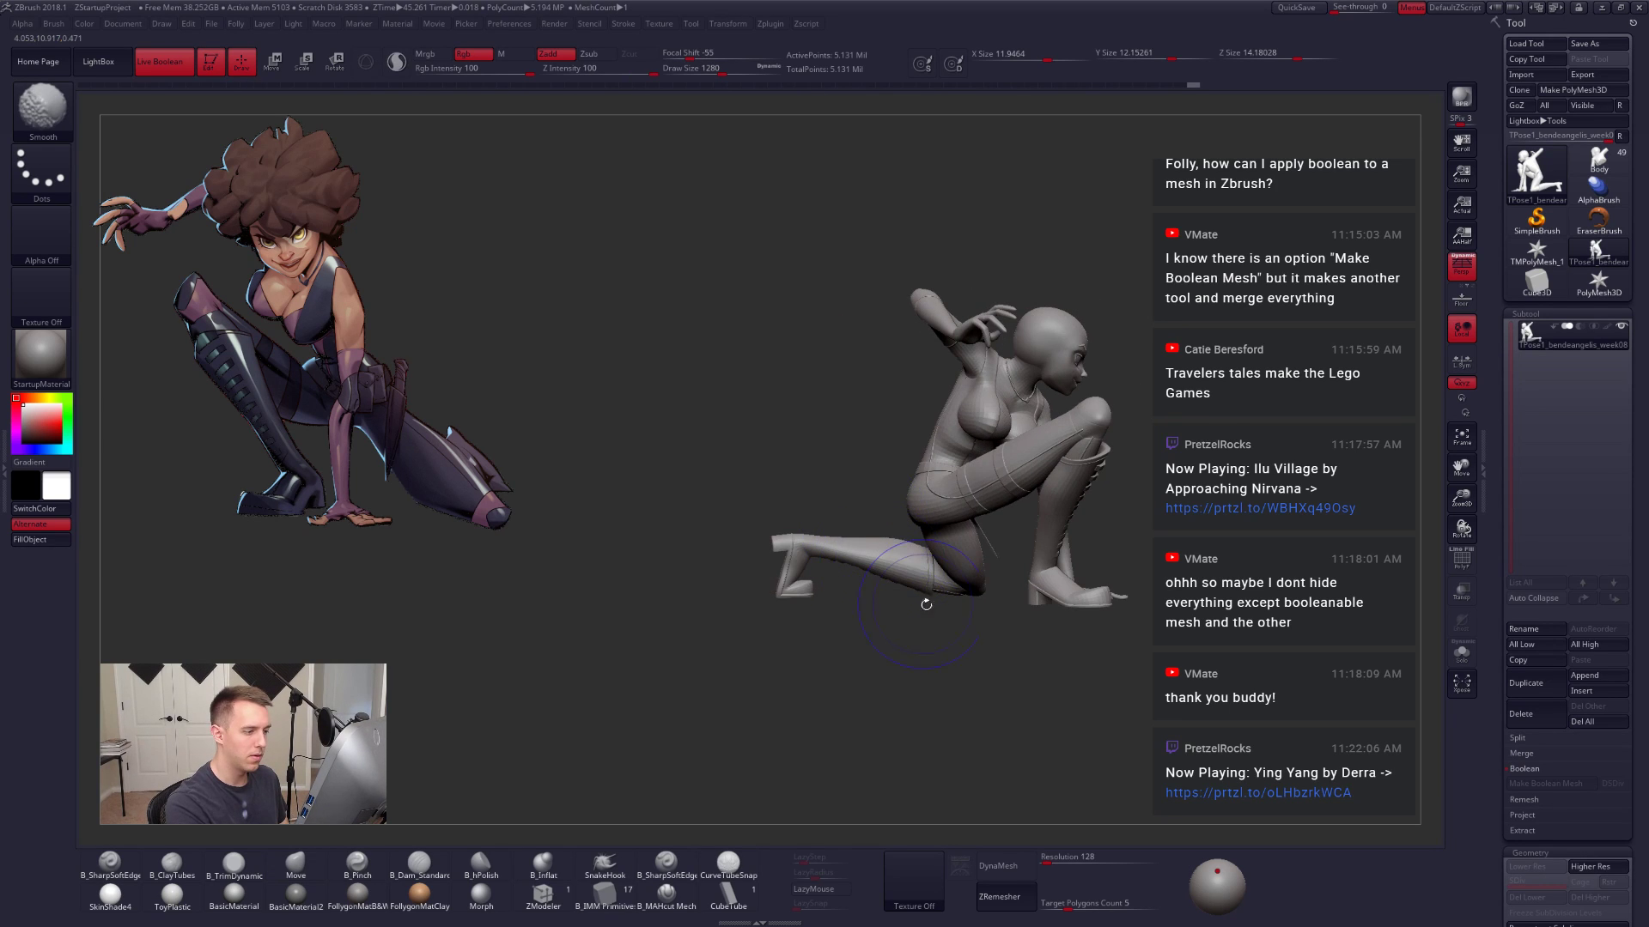
mouse_move(1229, 655)
right_down()
mouse_move(1189, 666)
mouse_move(1266, 679)
mouse_move(1219, 685)
mouse_move(1206, 718)
right_up()
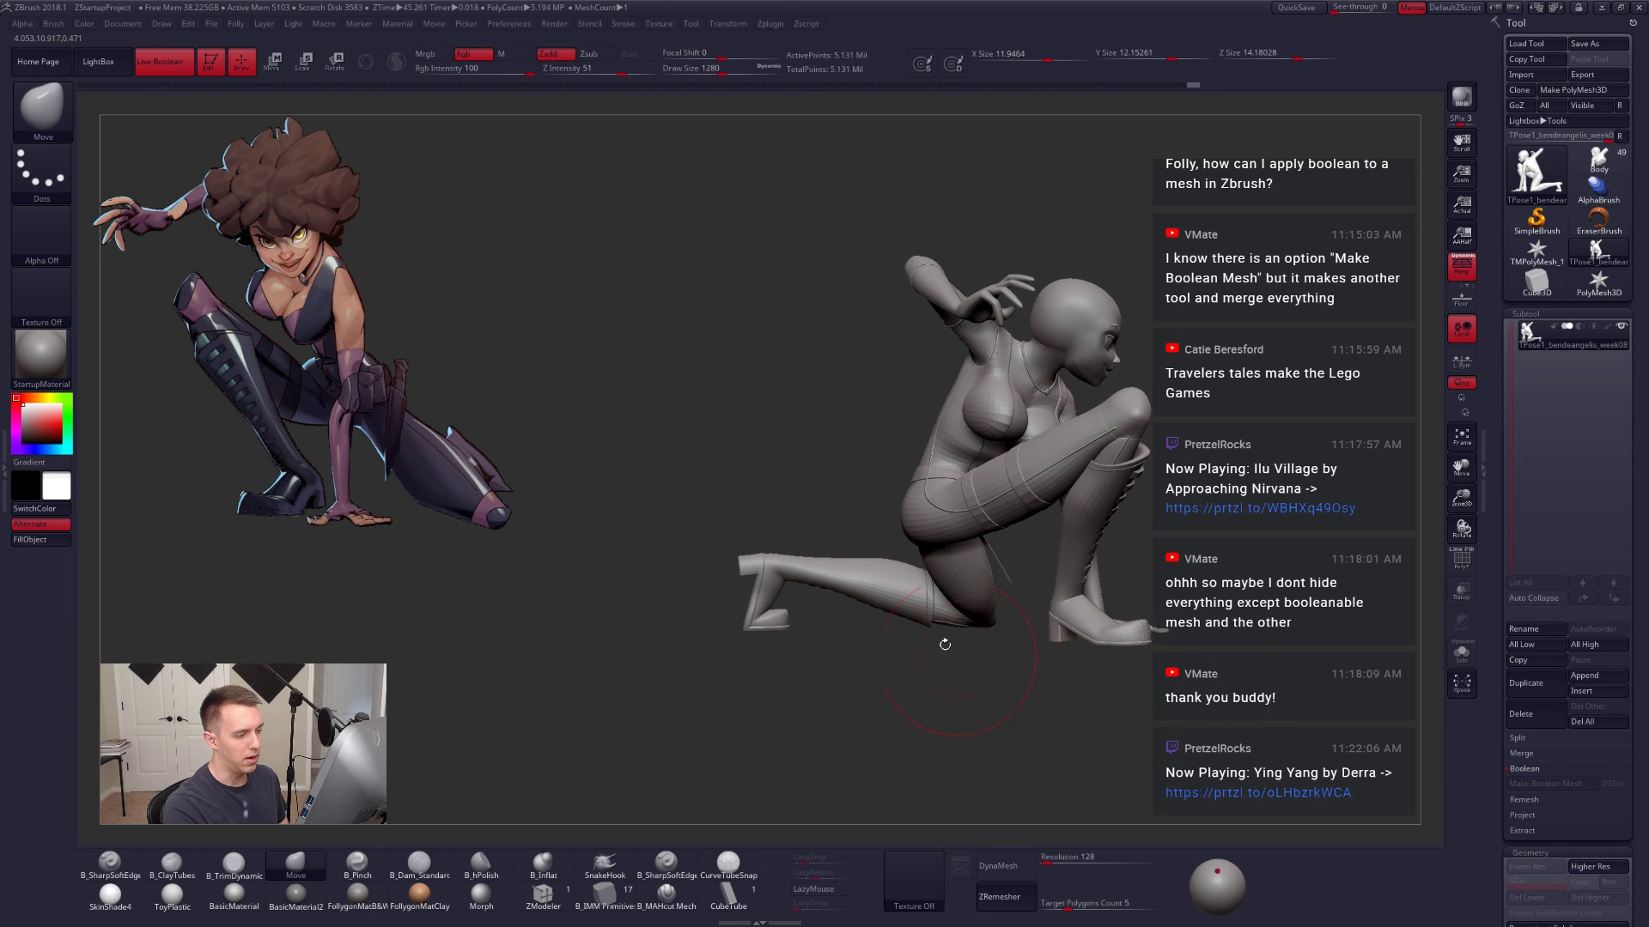
right_drag(977, 592, 973, 438)
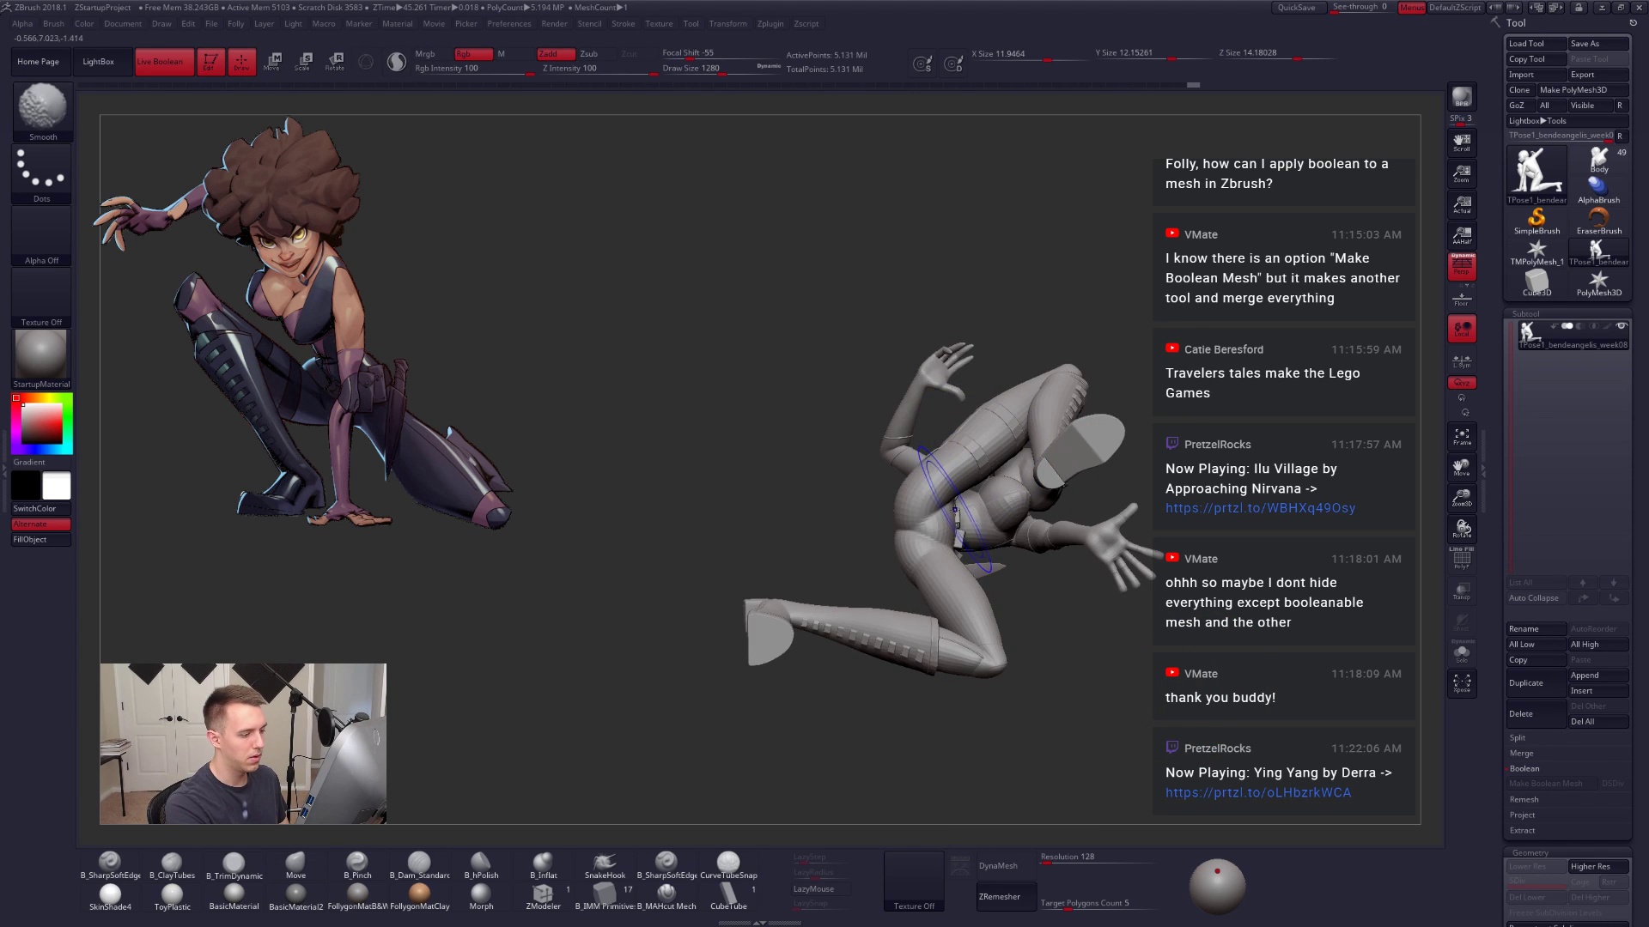
right_drag(960, 567, 964, 750)
mouse_move(964, 750)
mouse_down()
mouse_move(896, 699)
mouse_move(958, 670)
mouse_up()
mouse_move(1167, 471)
mouse_down()
mouse_move(1072, 531)
mouse_move(1001, 528)
mouse_move(910, 604)
mouse_up()
key(space)
drag(1023, 547, 1005, 547)
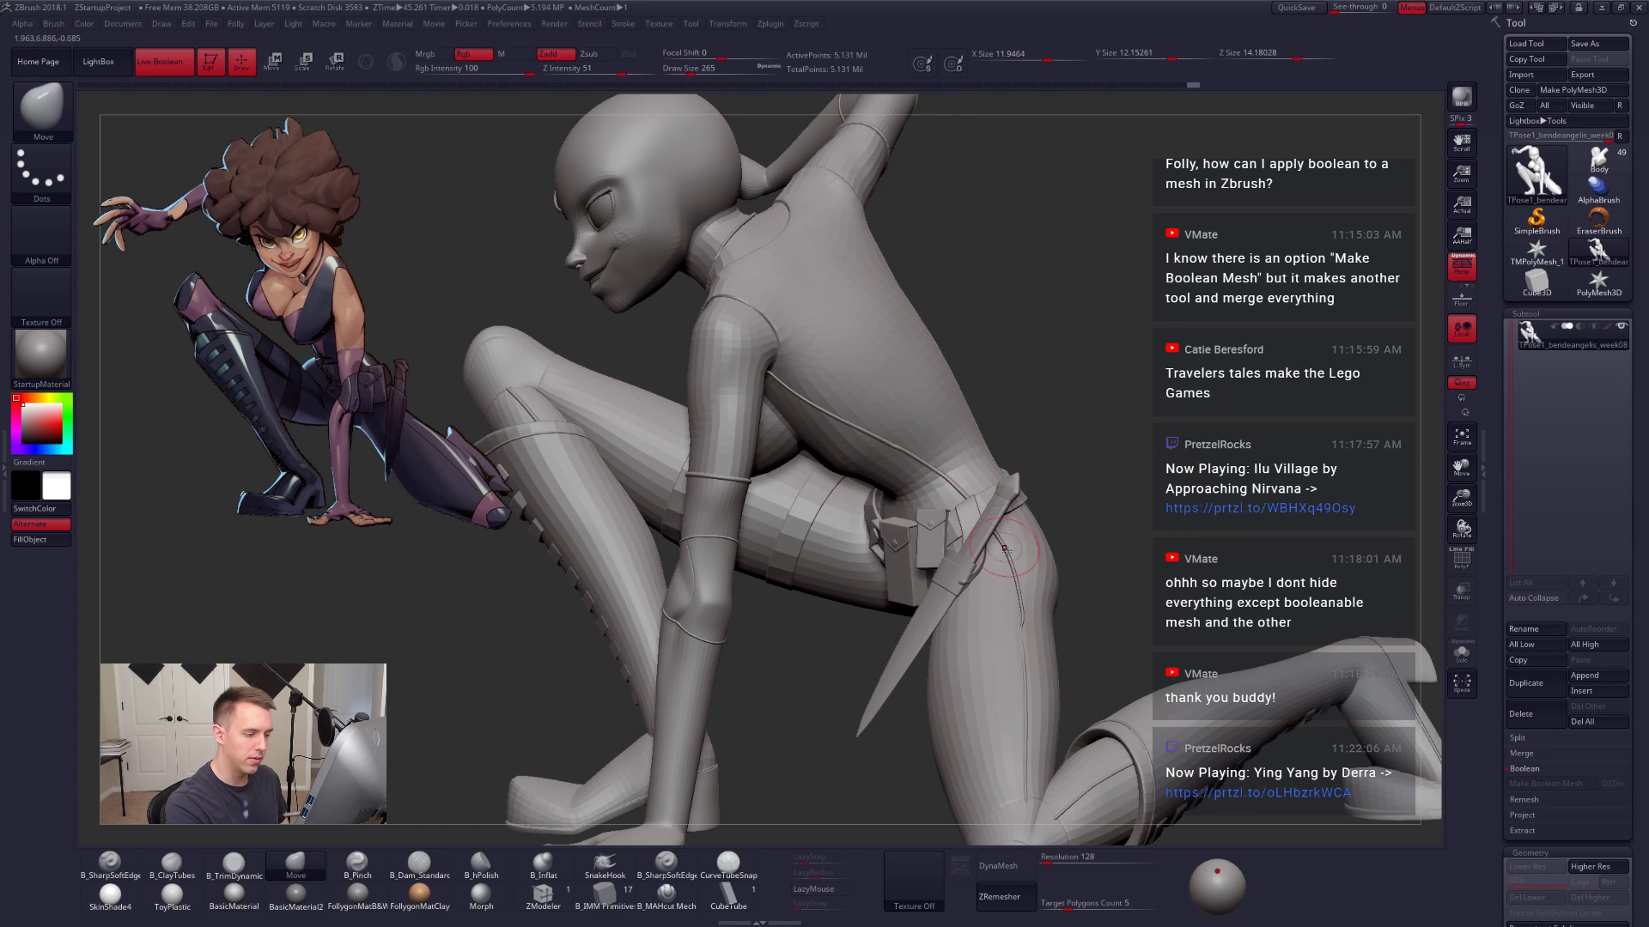
Step: Mask everything except the knife, shift it slightly on the hip with the Move transpose line, and clear the mask
mouse_move(859, 666)
mouse_down()
mouse_move(966, 640)
mouse_move(904, 654)
mouse_move(935, 650)
mouse_up()
key(w)
ctrl+click(938, 596)
right_drag(959, 543, 973, 554)
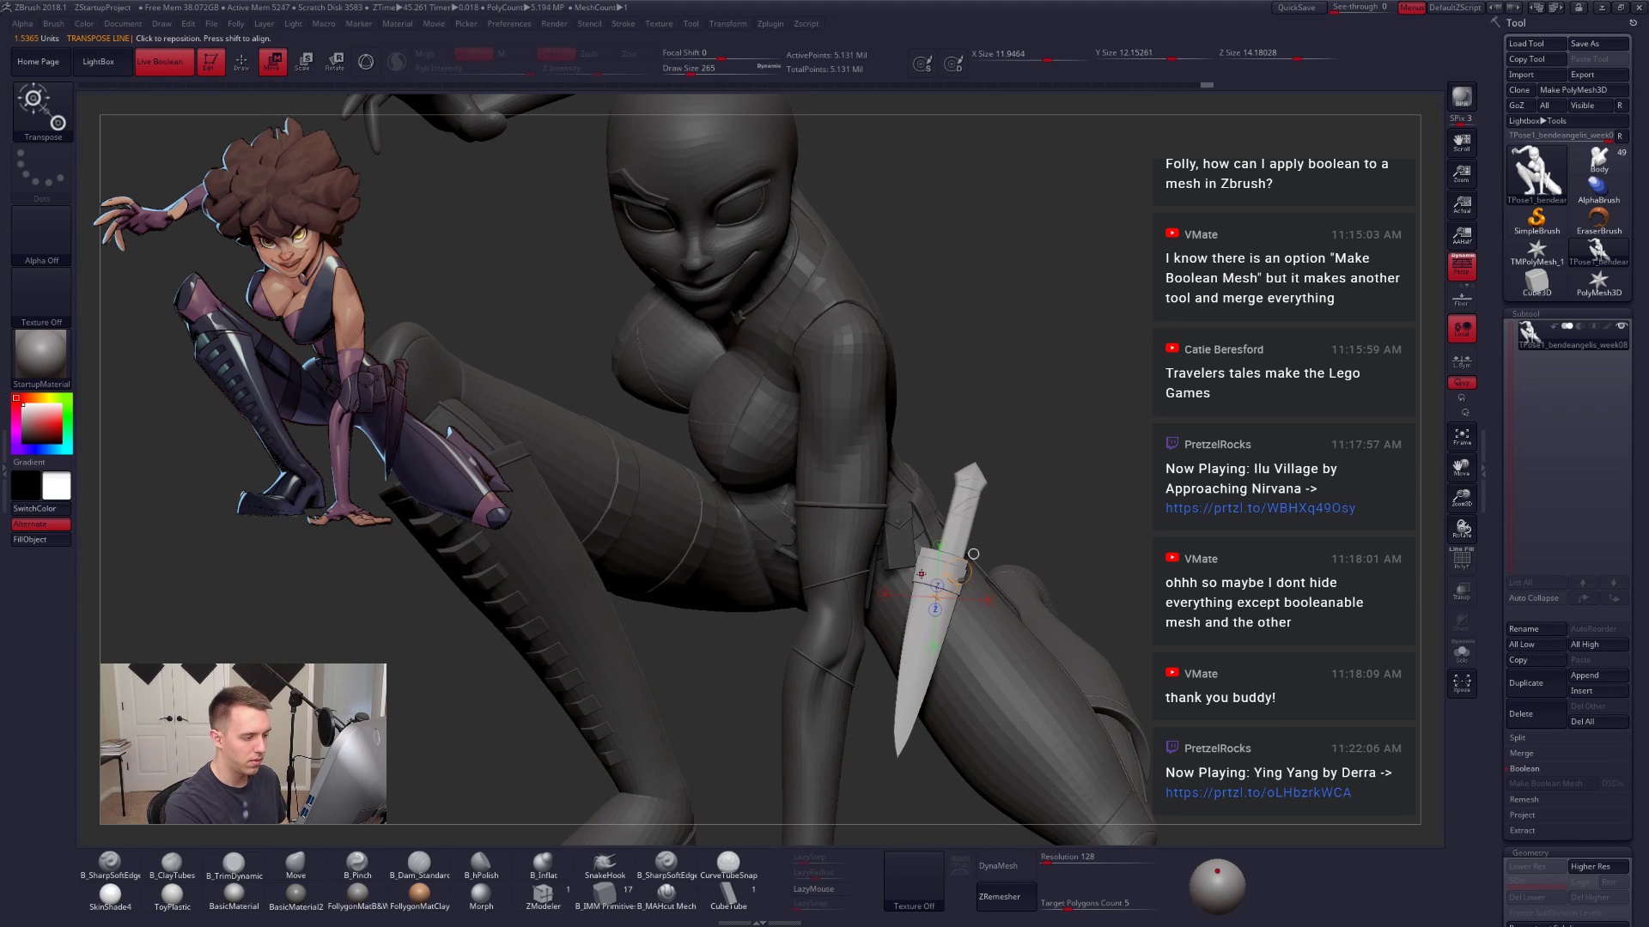
drag(973, 553, 1231, 661)
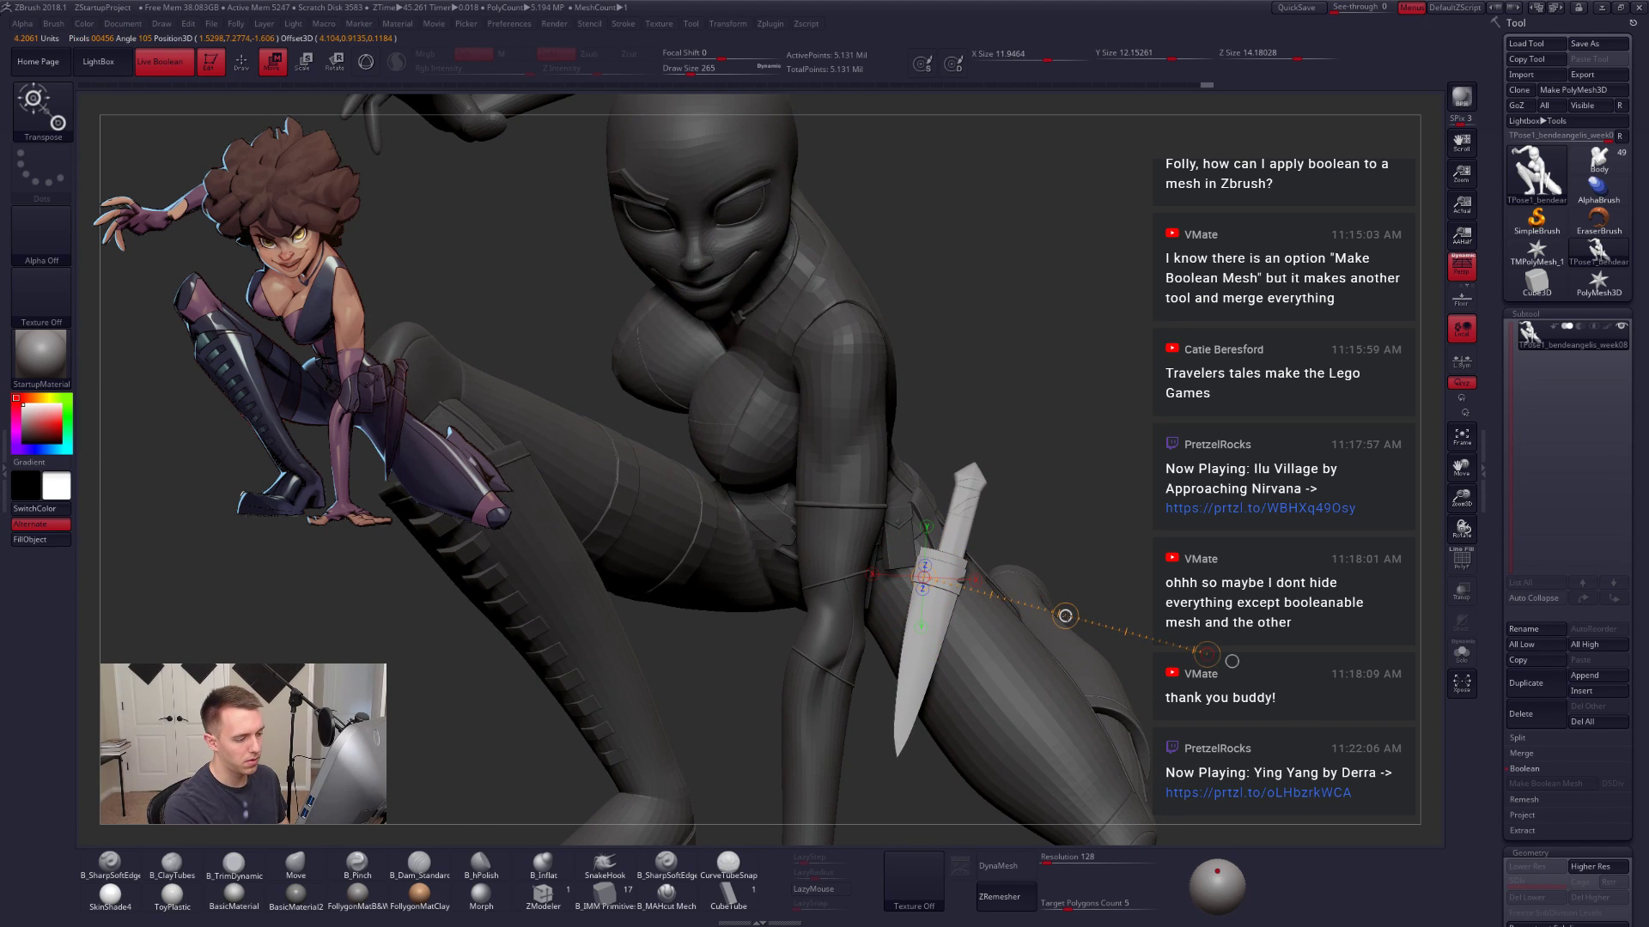
drag(1064, 616, 1068, 617)
right_drag(1060, 668, 1051, 645)
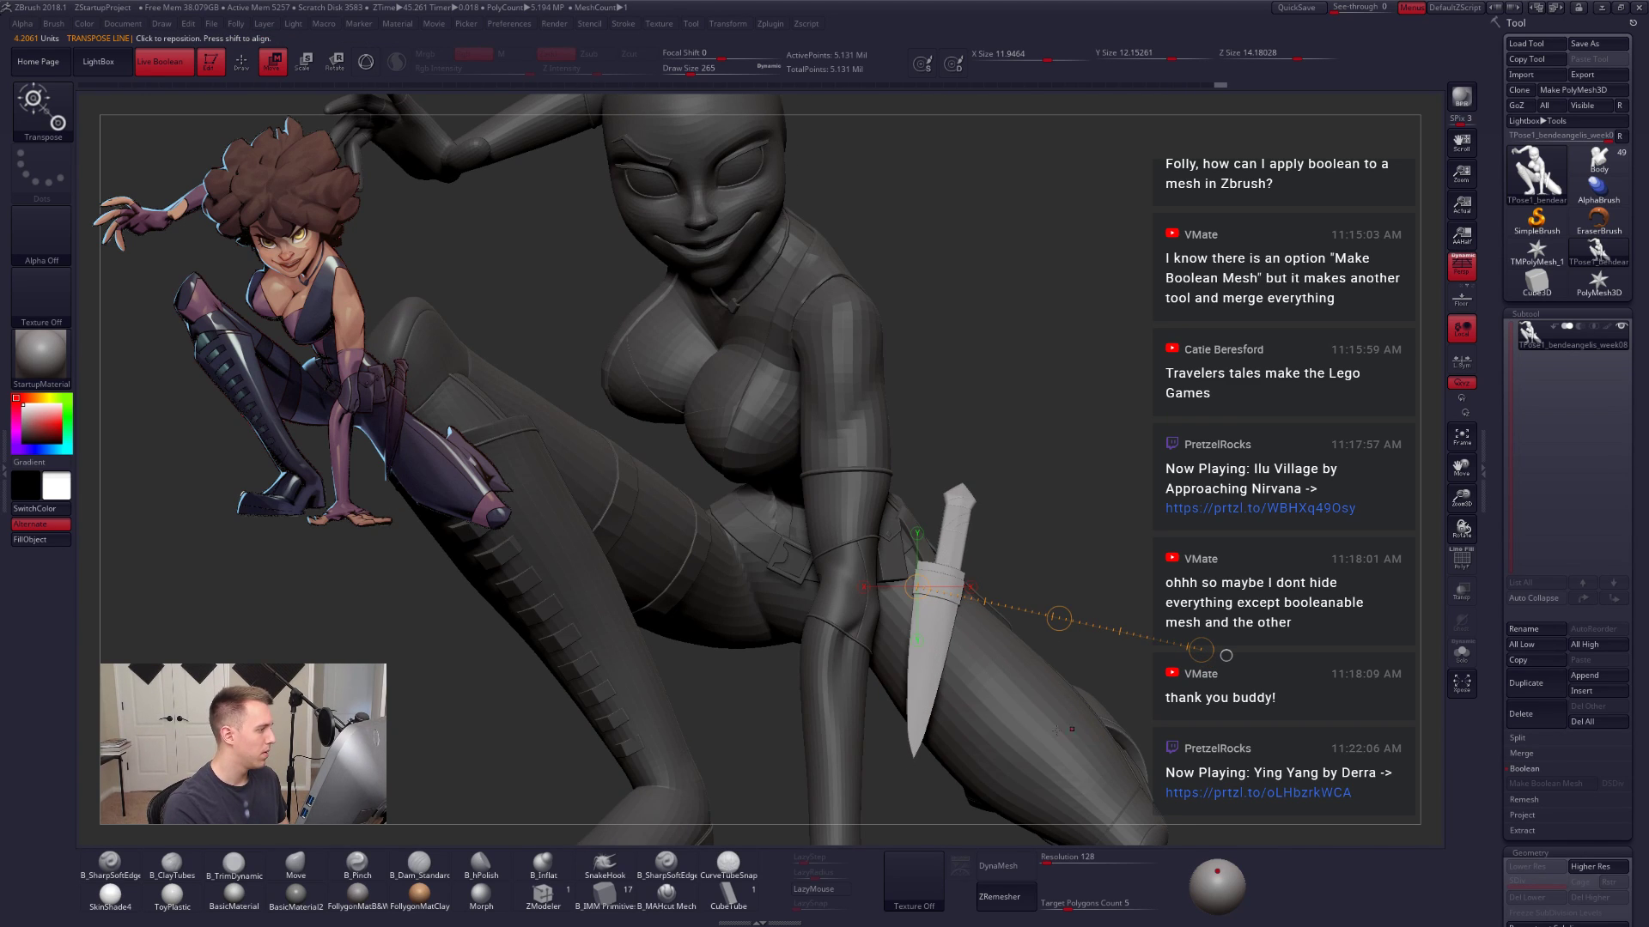
key(f)
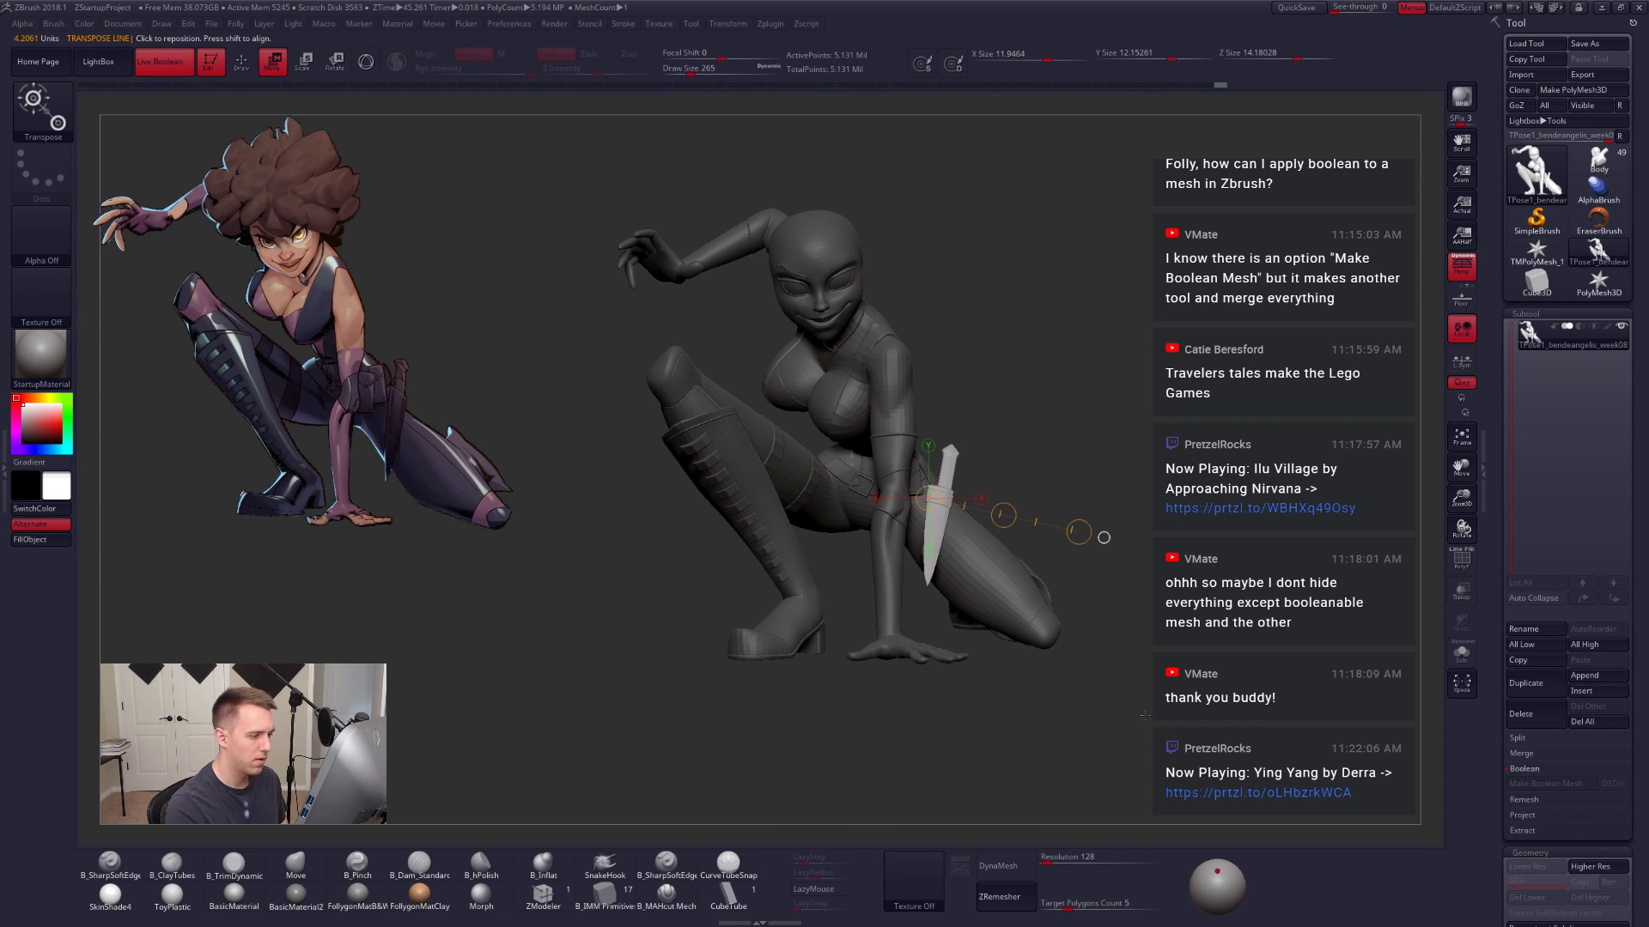
key(q)
mouse_move(1090, 618)
ctrl+right_down()
mouse_move(1087, 704)
mouse_move(922, 584)
mouse_move(936, 665)
mouse_move(949, 672)
mouse_move(1039, 511)
ctrl+right_up()
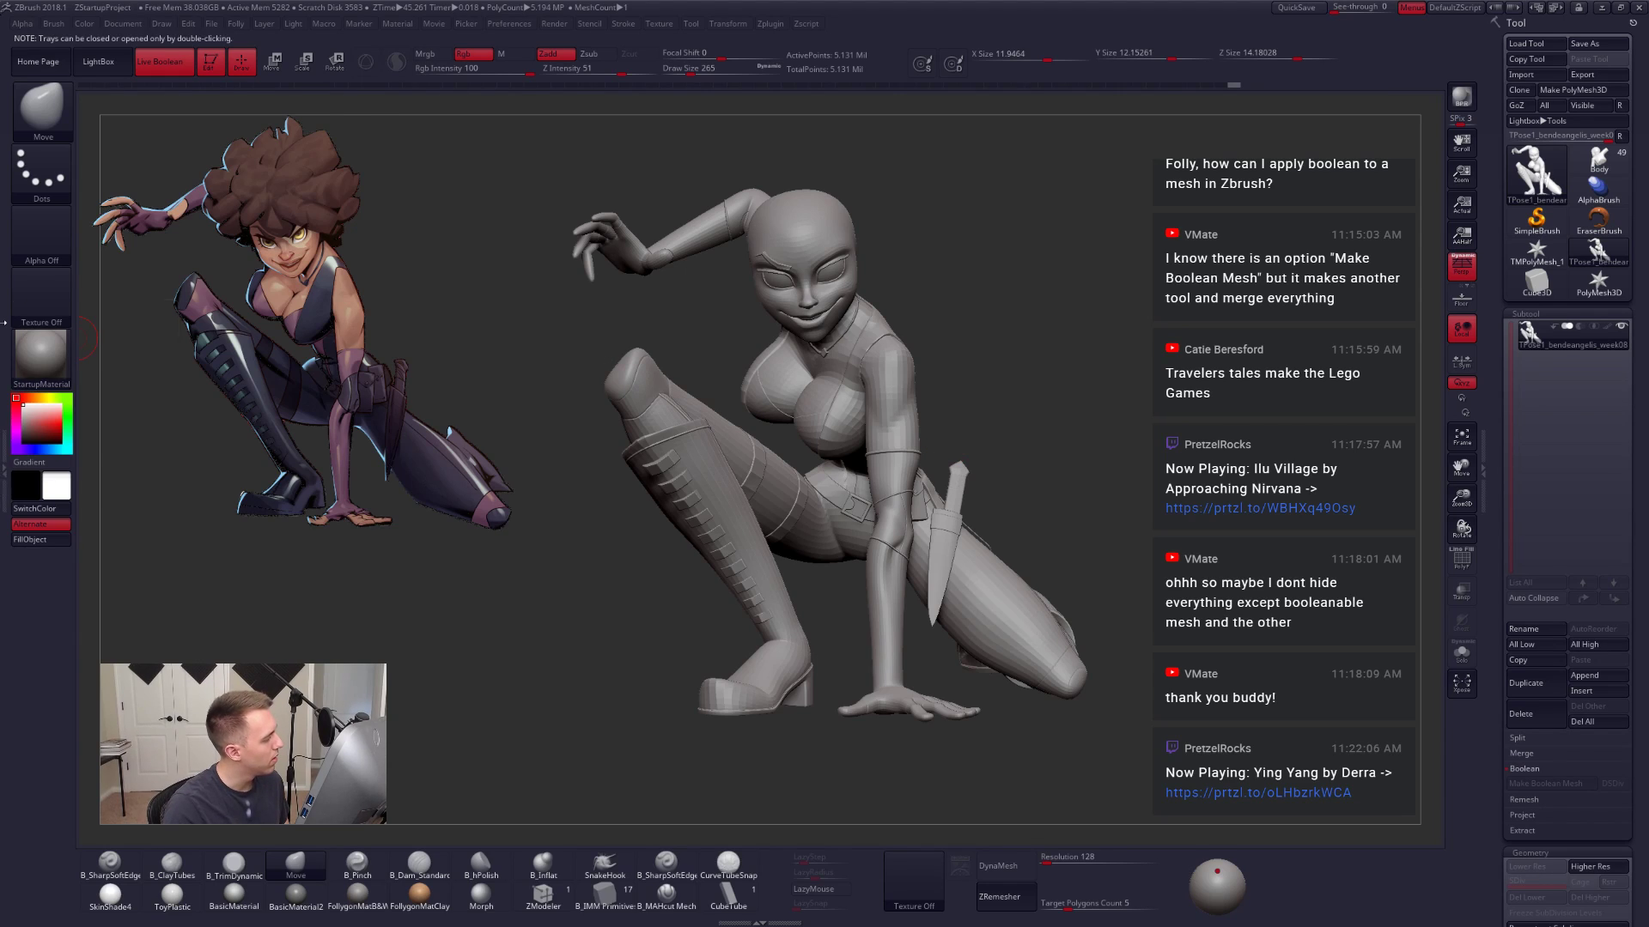
Step: Transfer the posed mesh back to the original subtools with Transpose Master's TPose|SubT
click(4, 468)
click(107, 302)
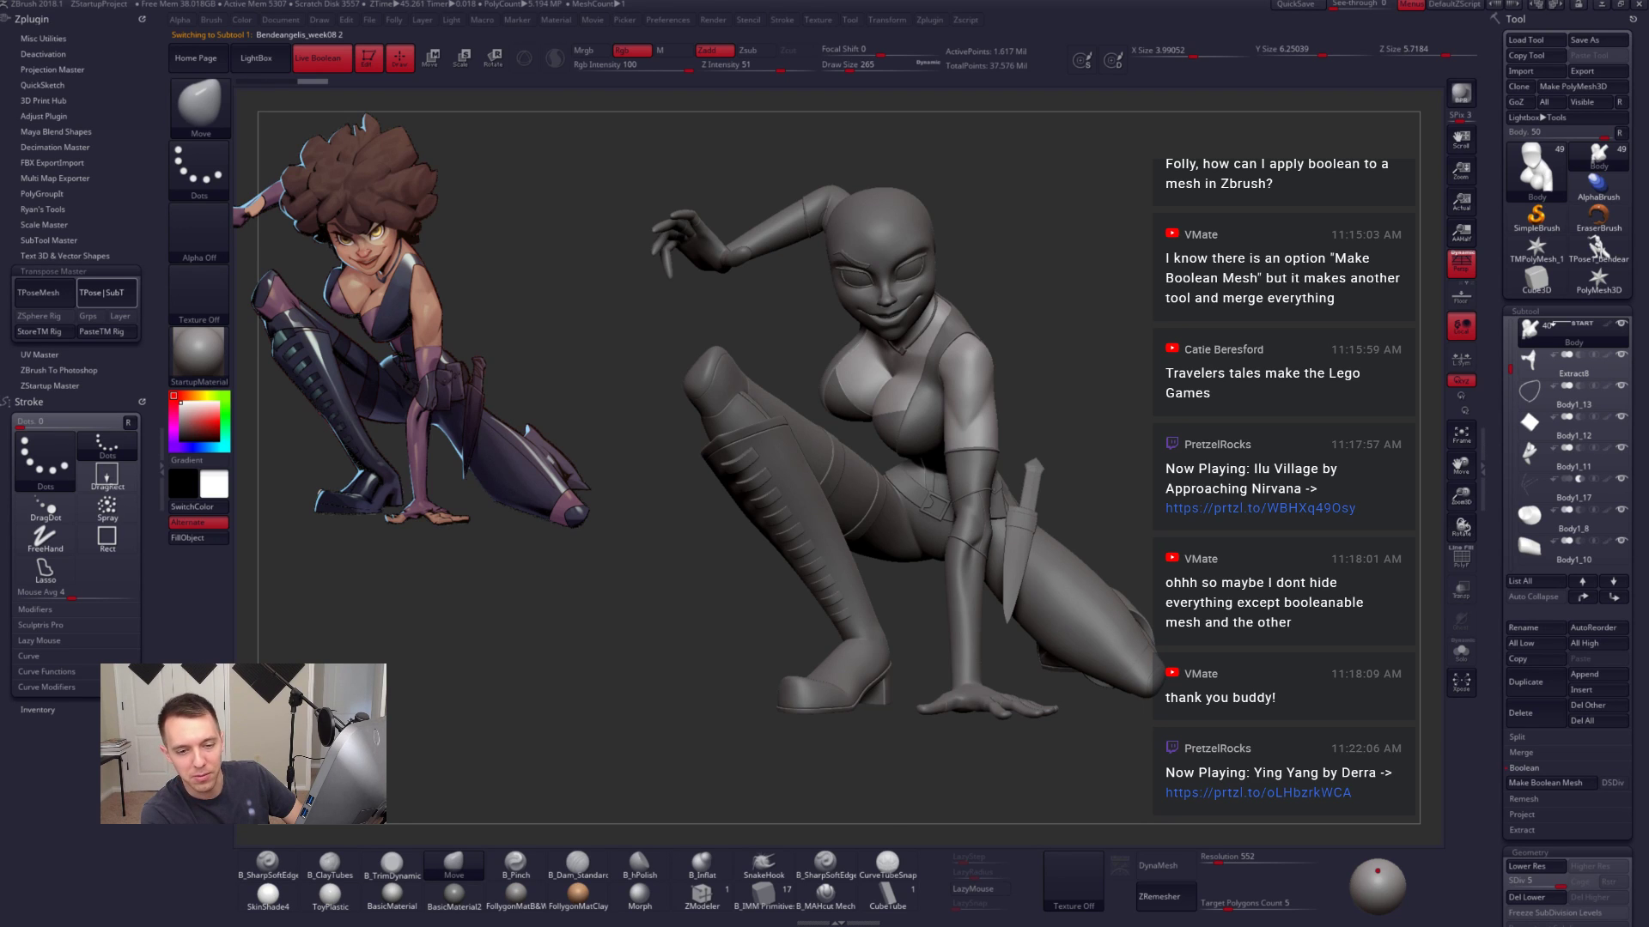
key(alt+Tab)
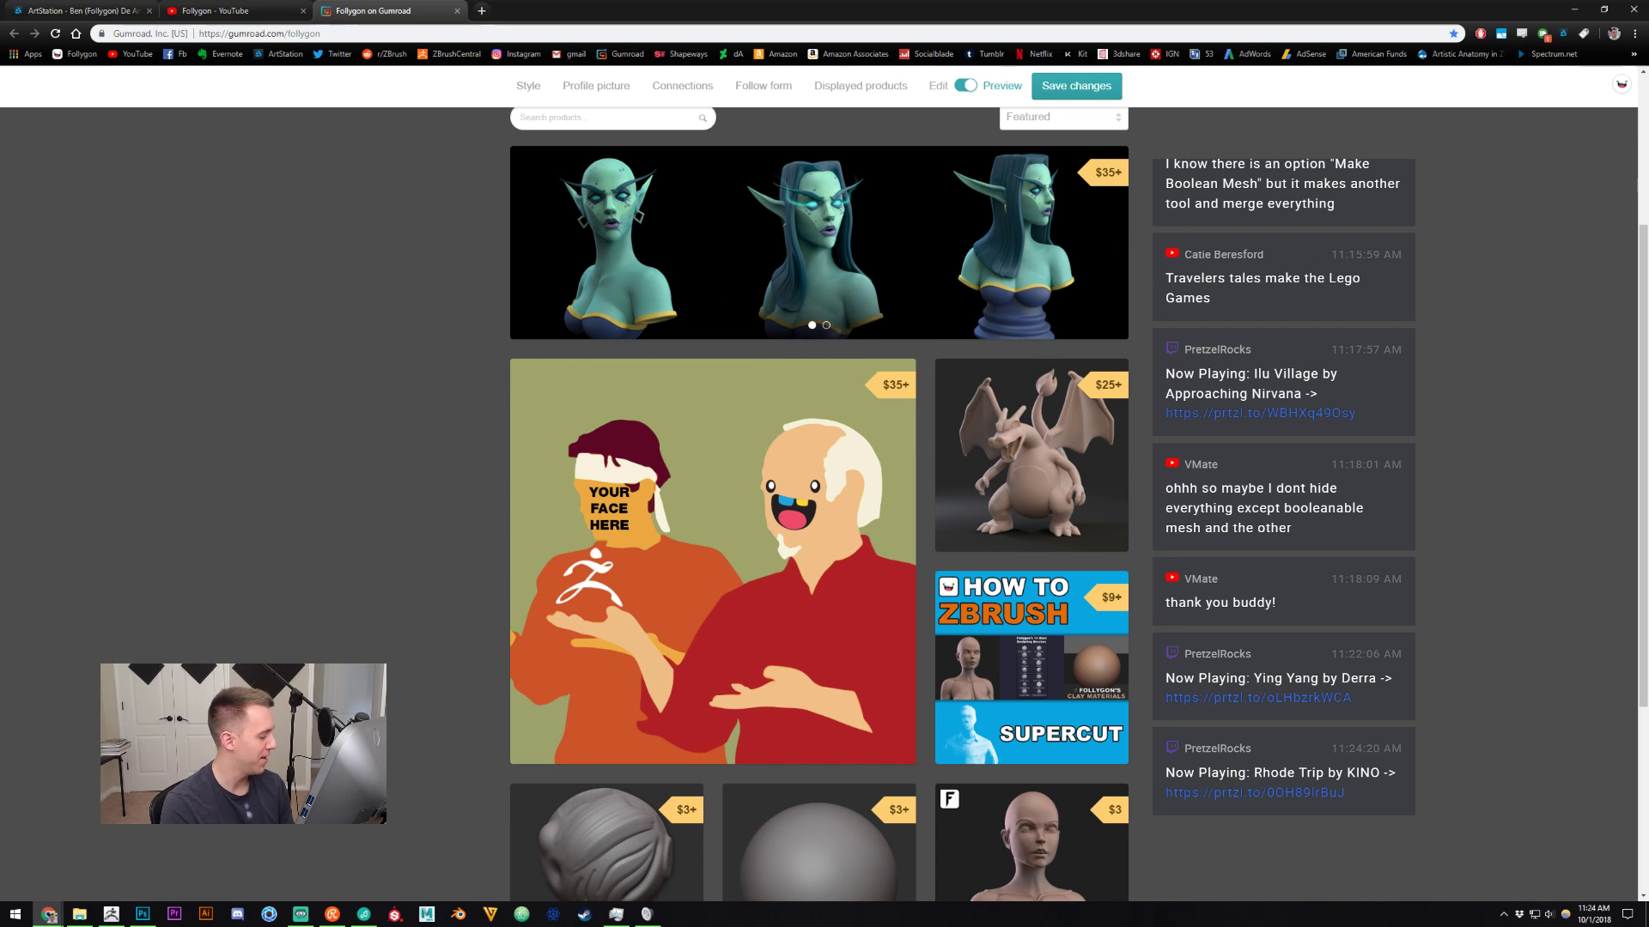
click(114, 913)
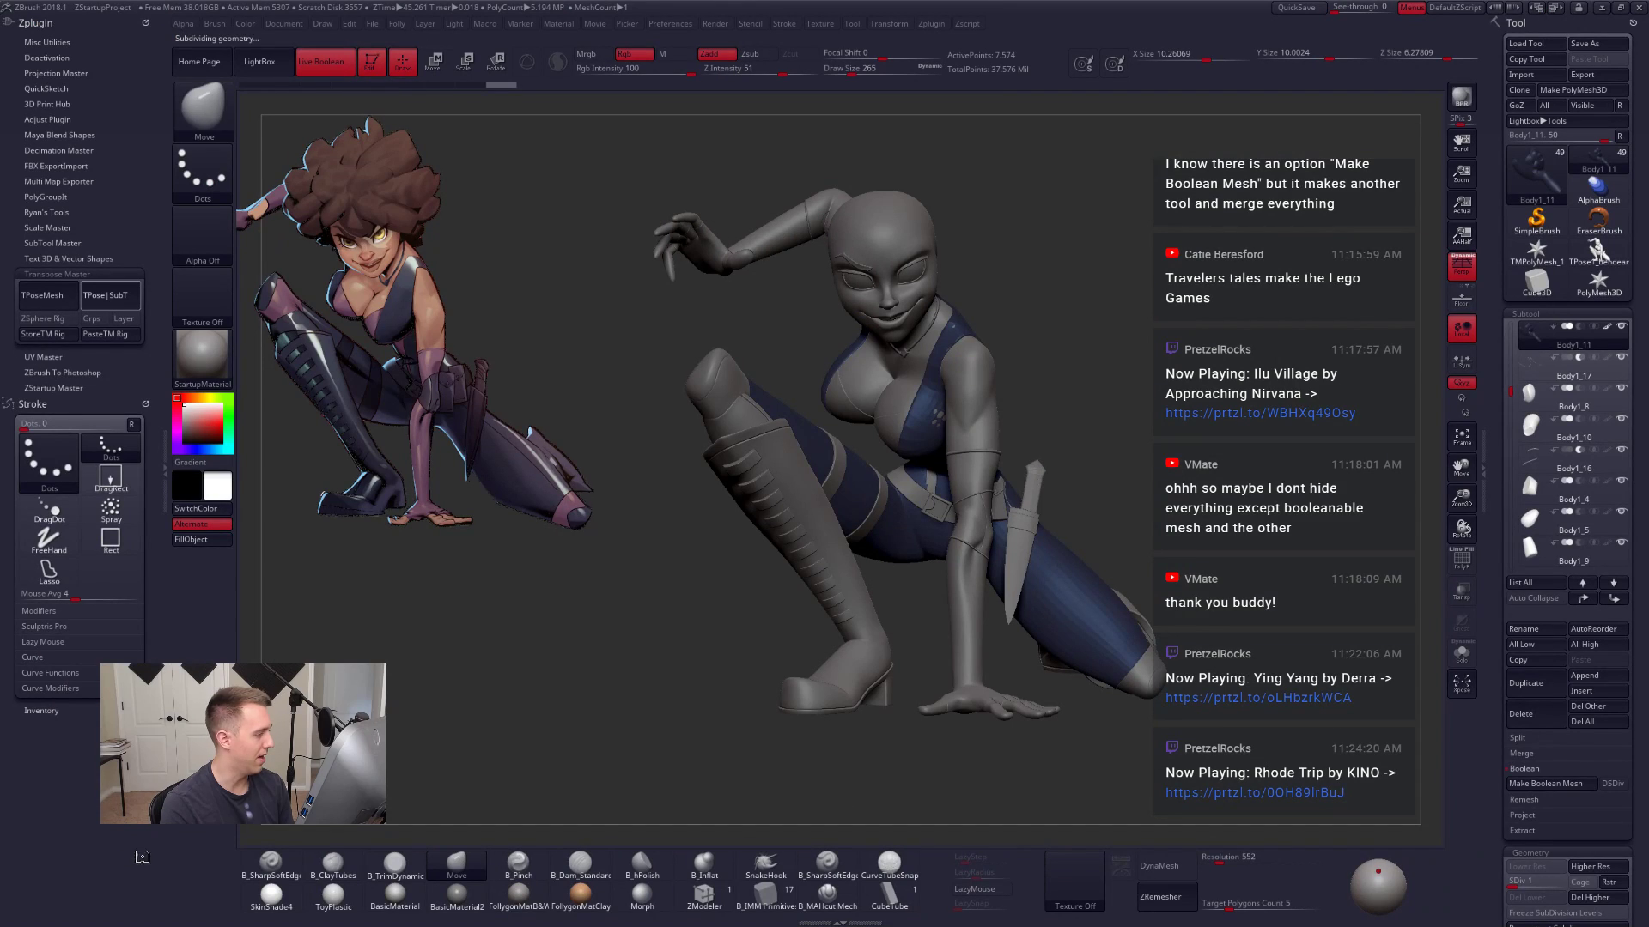
Step: Select the Body subtool and check the transferred pose from the front, side and back
alt+click(1063, 552)
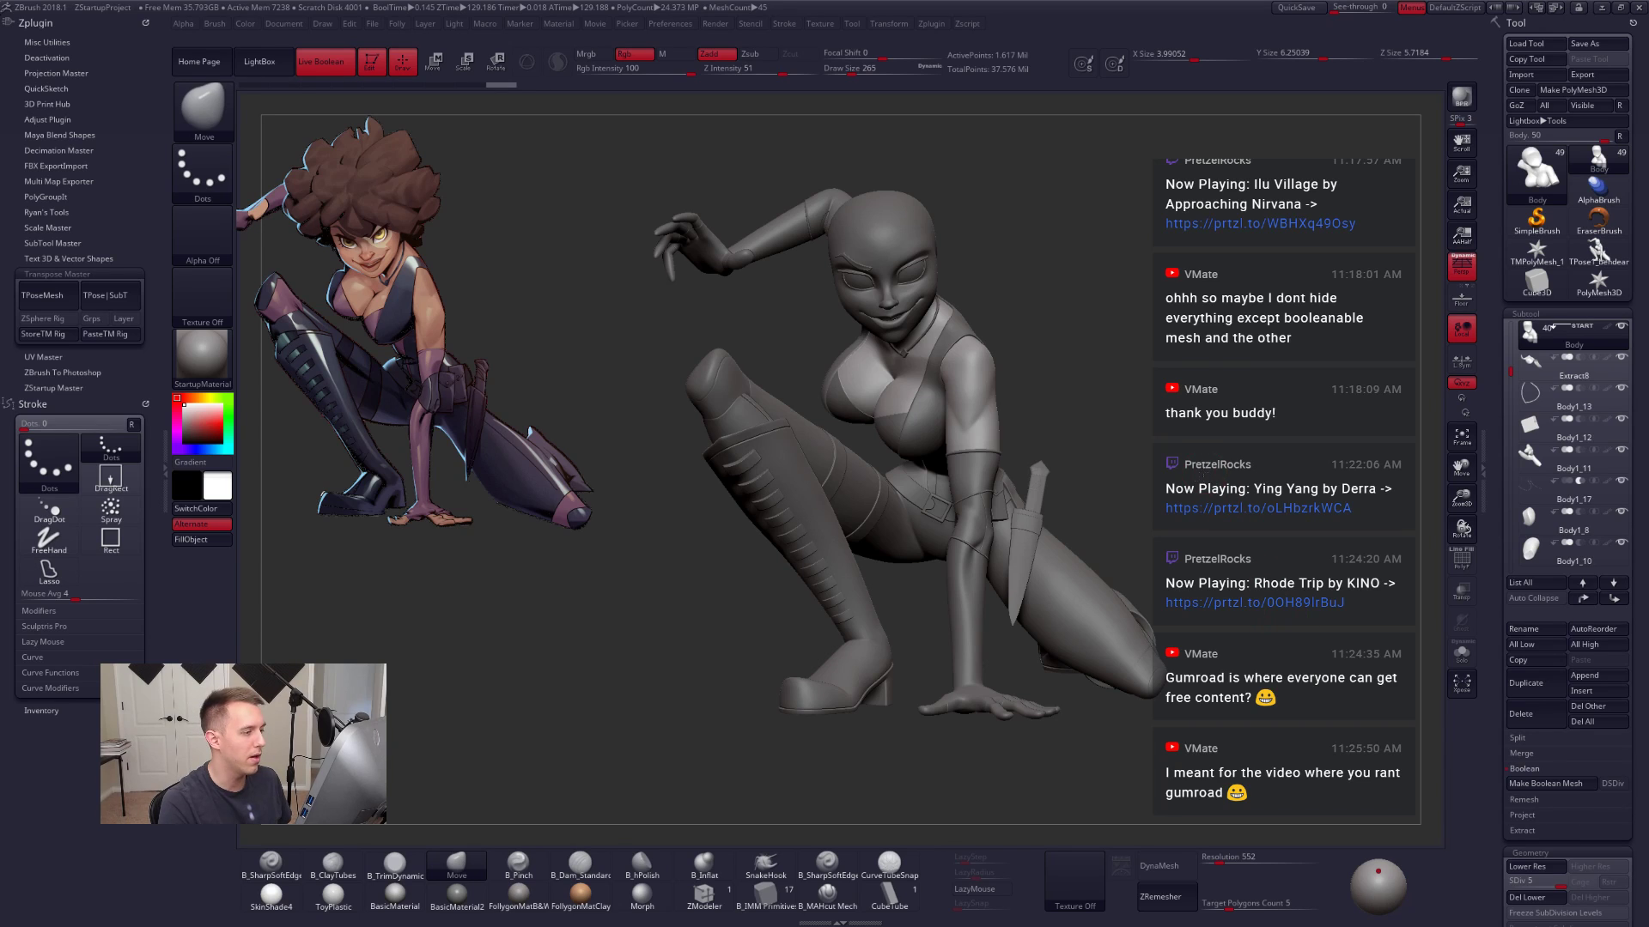
mouse_move(1129, 384)
mouse_down()
mouse_move(1092, 318)
mouse_move(1098, 360)
mouse_move(1085, 355)
mouse_up()
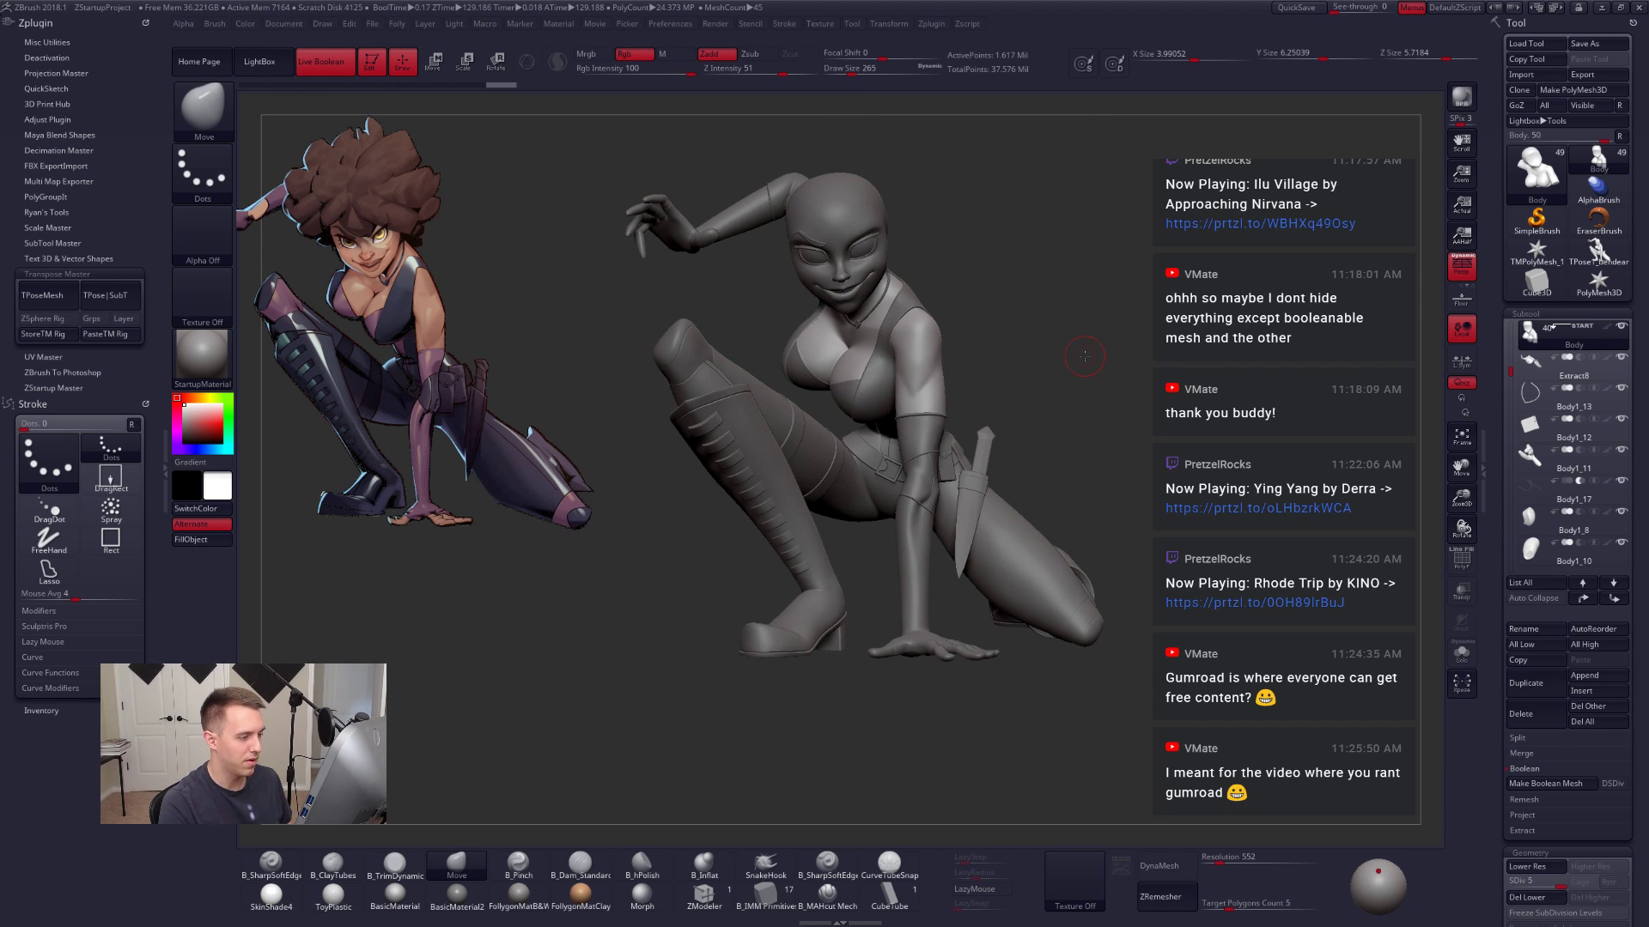
mouse_move(1141, 423)
mouse_down()
mouse_move(908, 397)
mouse_move(972, 406)
mouse_up()
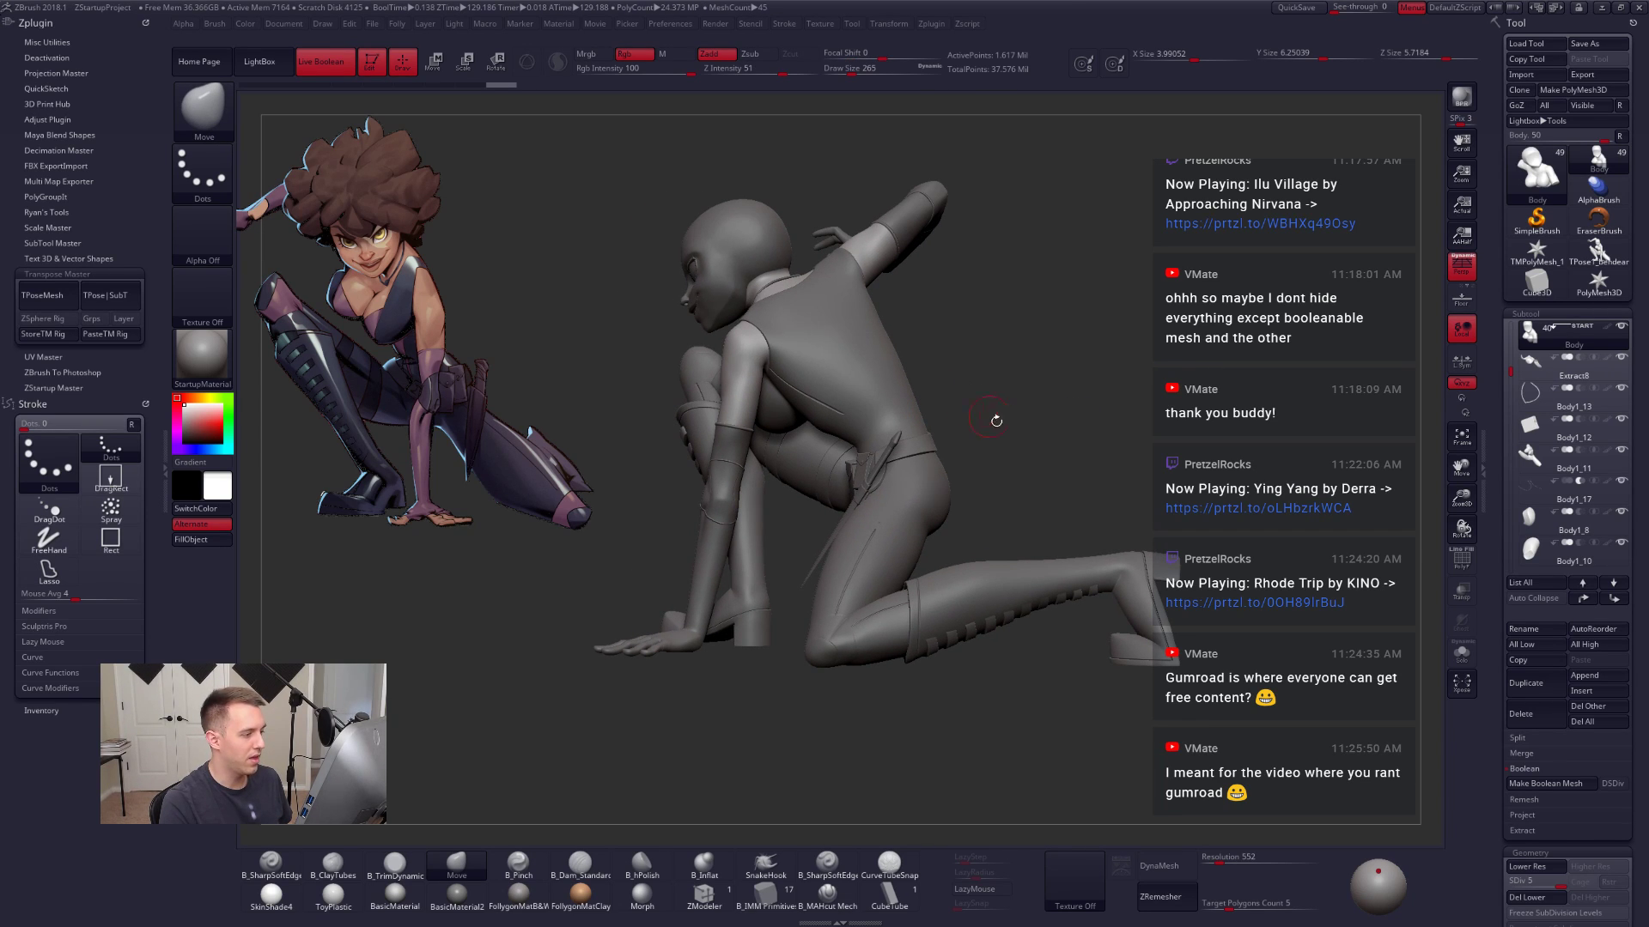
drag(1004, 464, 937, 475)
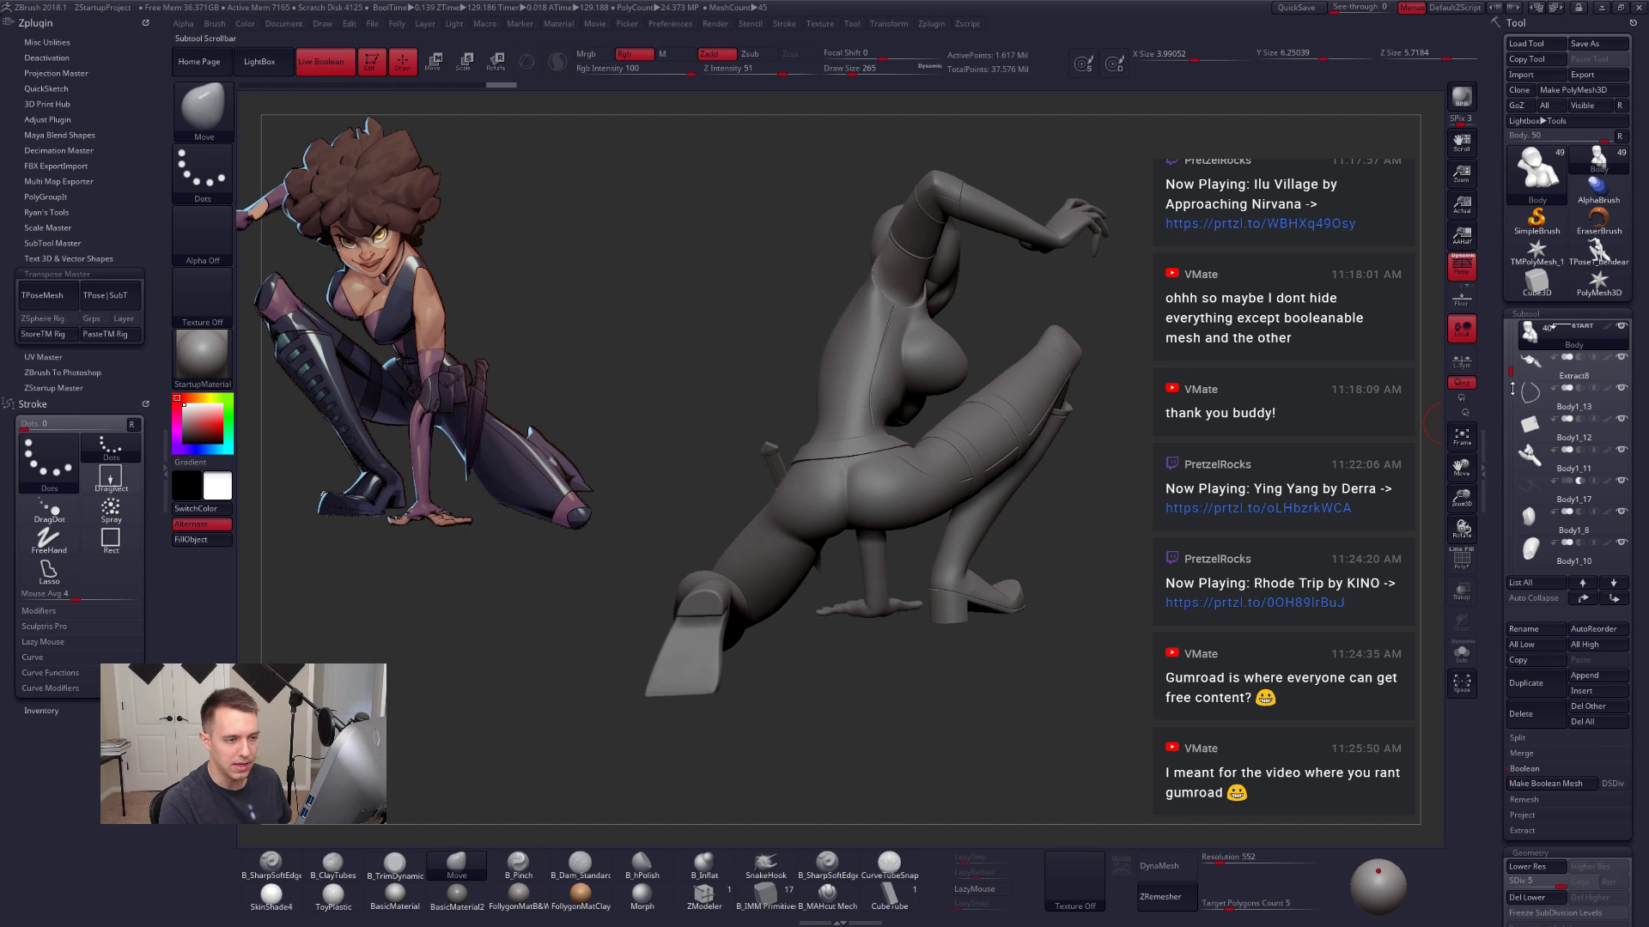
Step: Select Body1_13 and Body1_17 in turn, examining the thin suit seam strips of Body1_17 in isolation
click(1537, 397)
key(alt+s)
key(alt+s)
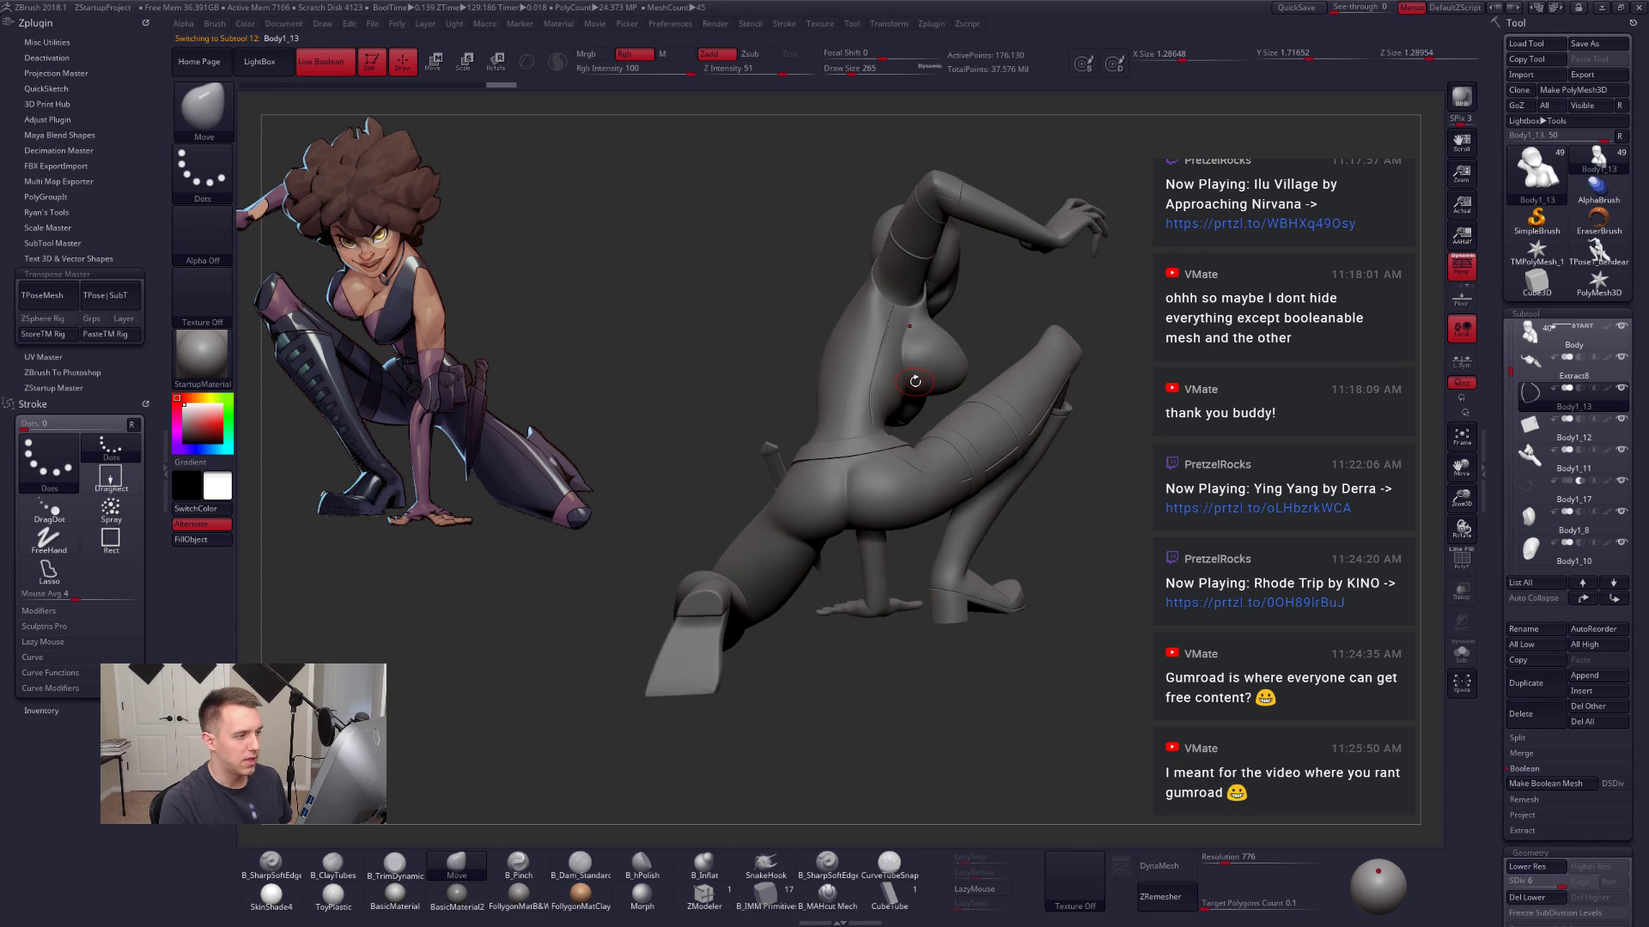
click(1529, 481)
key(alt+s)
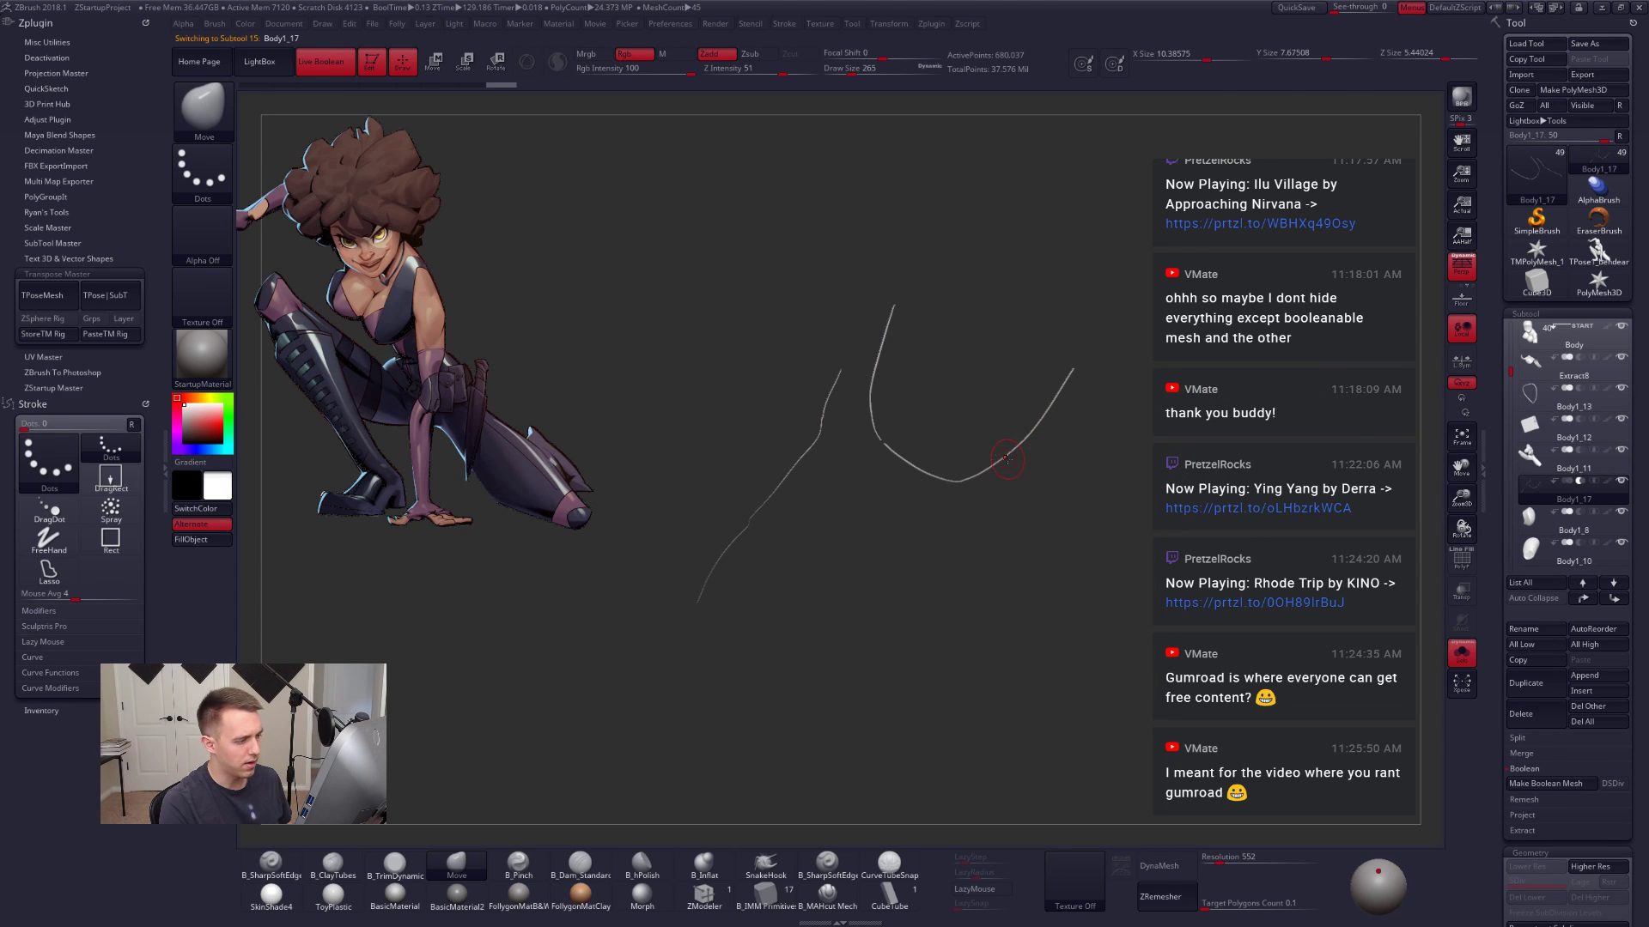
alt+drag(1005, 455, 936, 506)
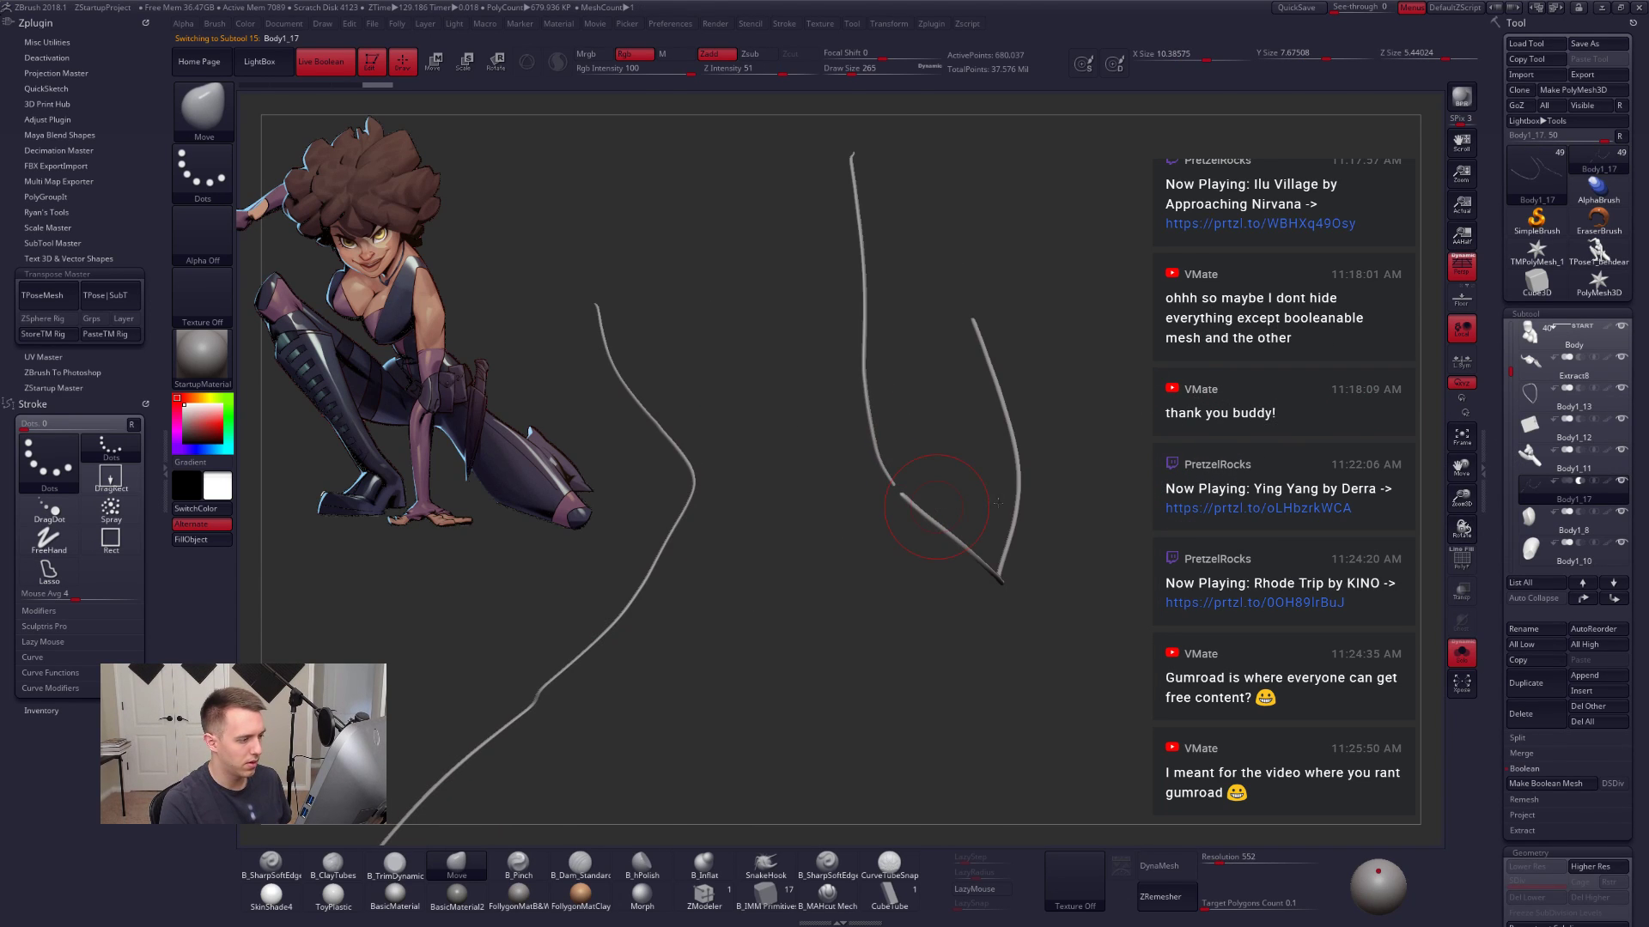
key(alt+s)
Step: Try to reconstruct the subdivision levels of the Body1_17 seam strips, and undo the attempt
drag(1270, 584, 1073, 631)
drag(1395, 644, 1379, 675)
scroll(1510, 700, down, 5)
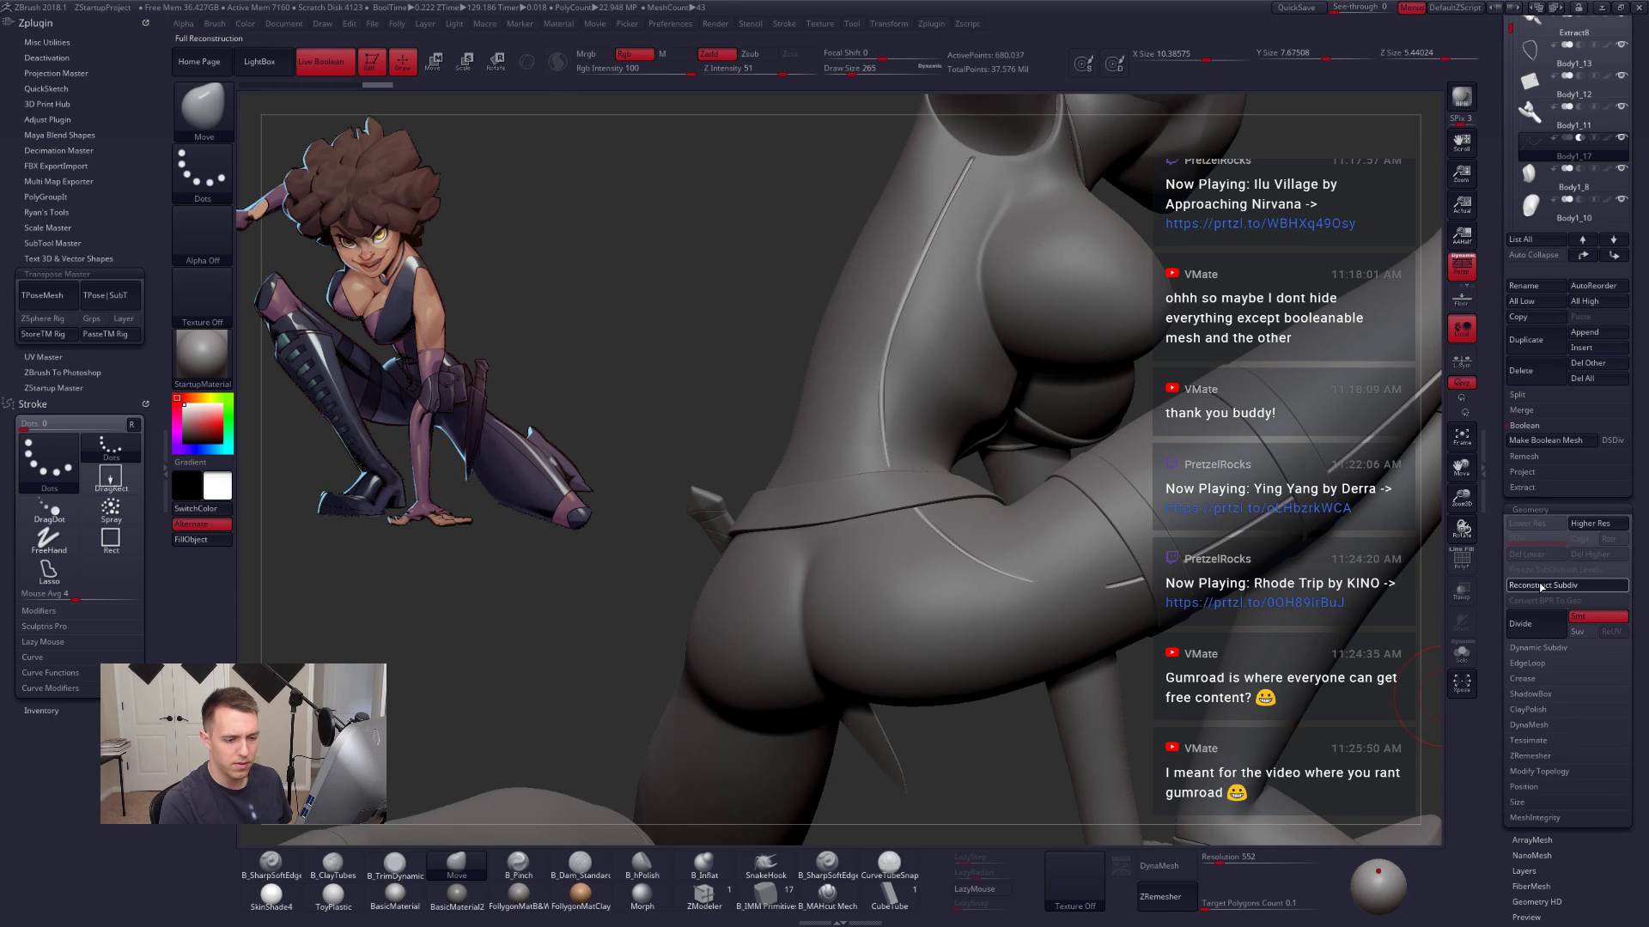
click(1541, 588)
key(ctrl+z)
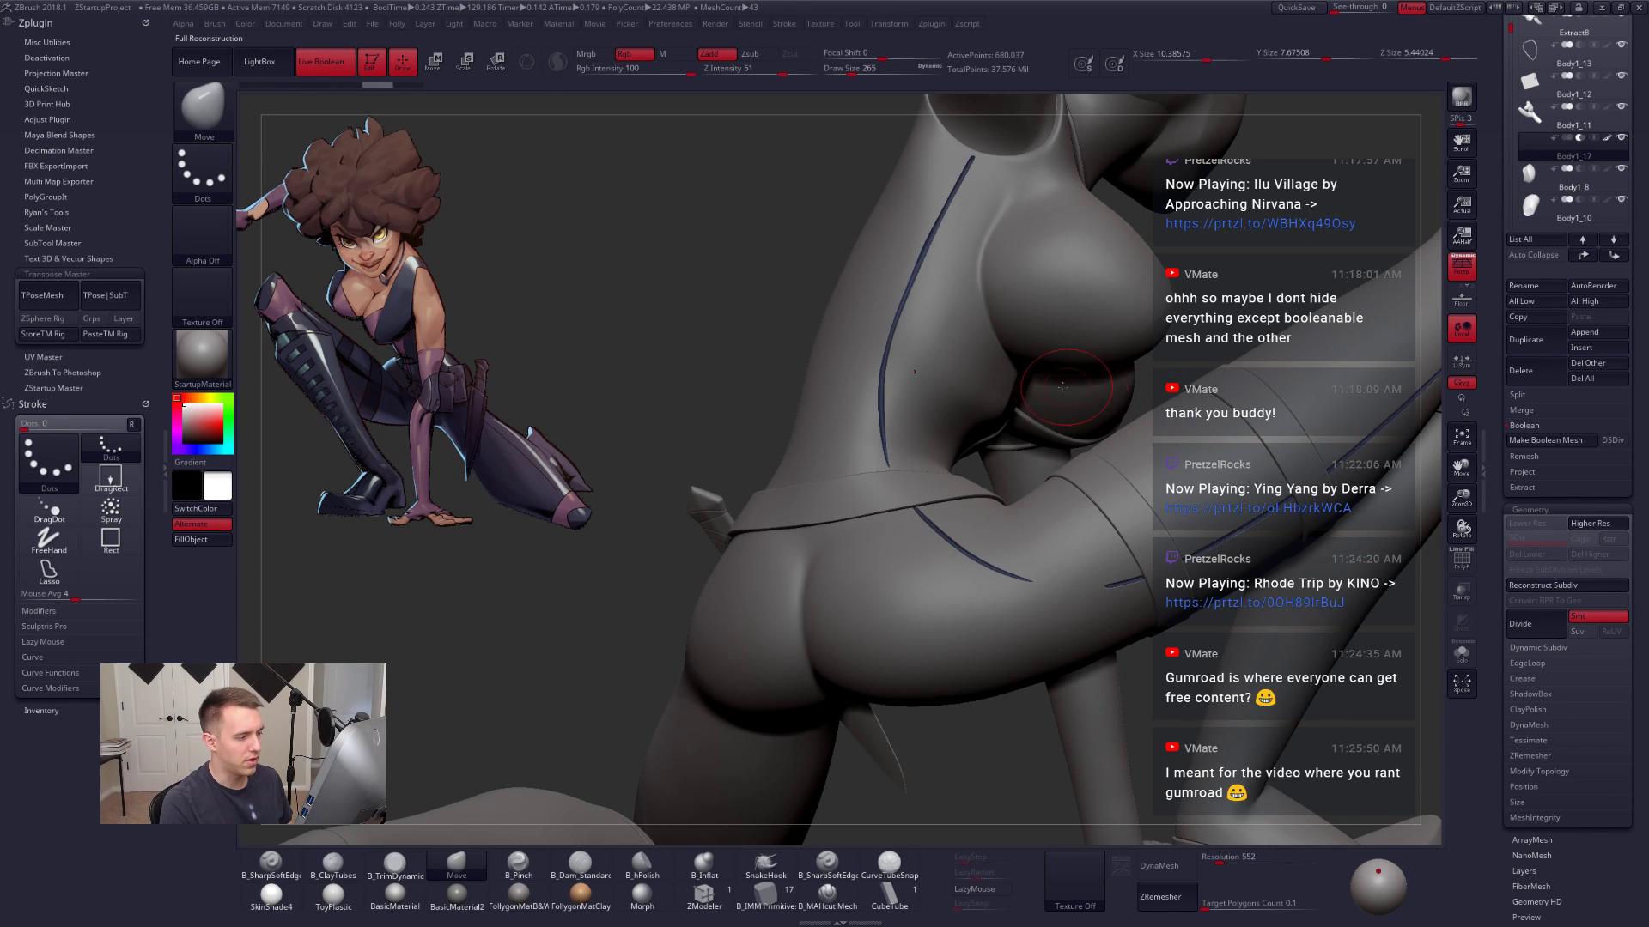
Step: Return the Body1_17 seam strips to an earlier undo history state and reconstruct their subdivision levels
key(alt+s)
mouse_move(1013, 378)
alt+mouse_down()
mouse_move(985, 357)
mouse_move(1009, 369)
alt+mouse_up()
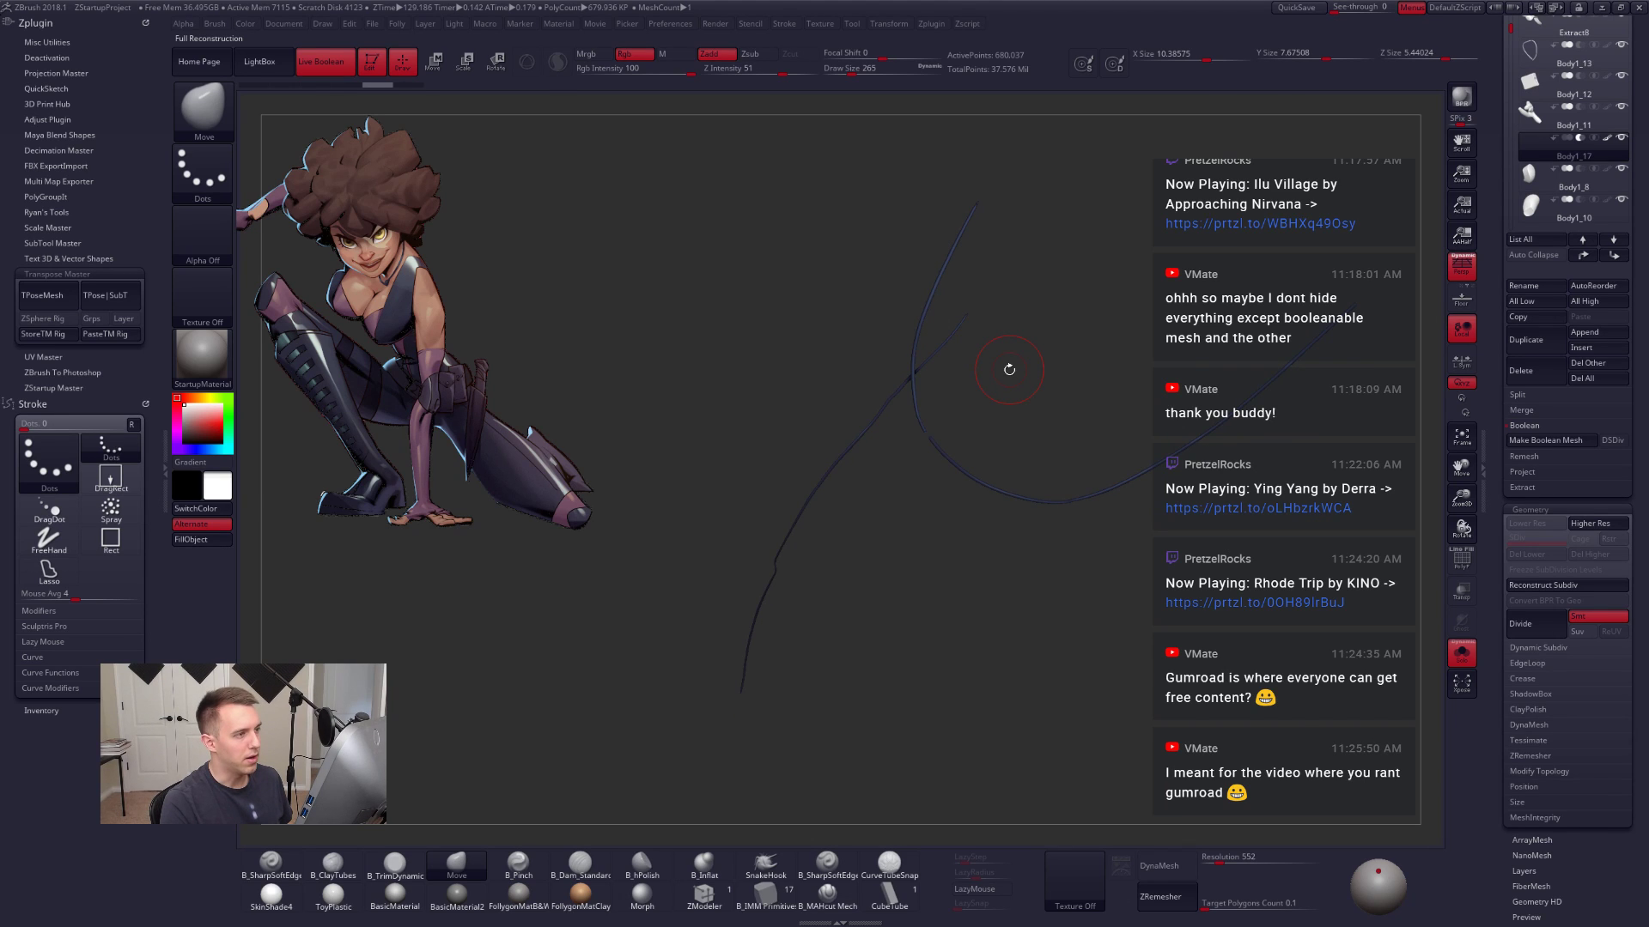
key(alt+s)
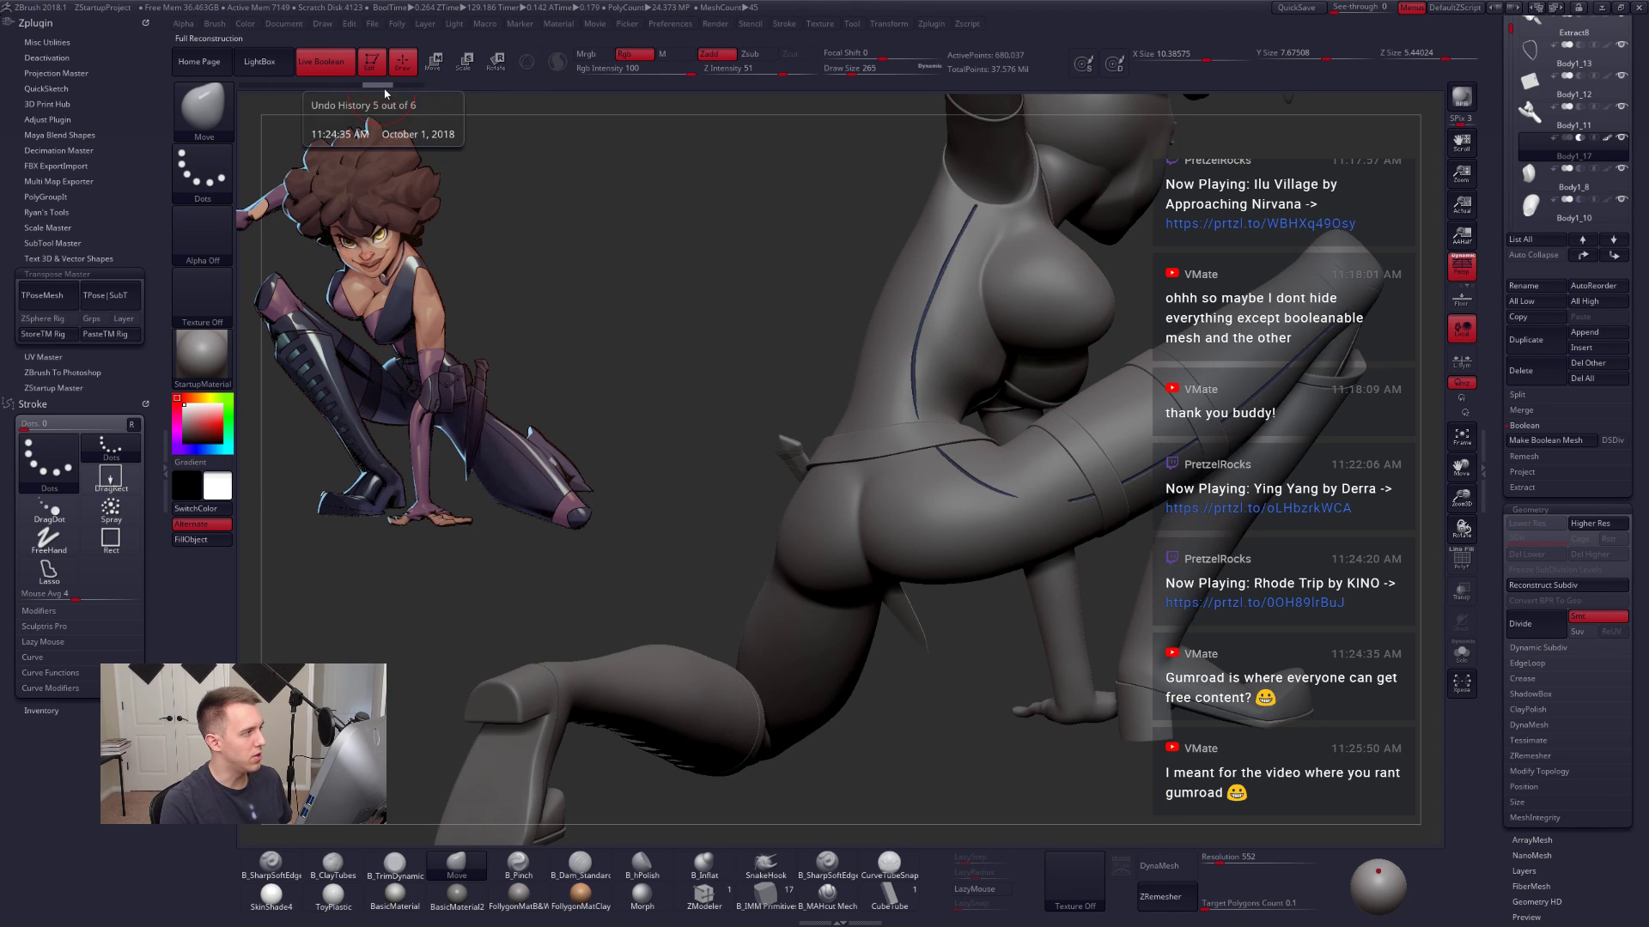
key(shift)
key(alt+s)
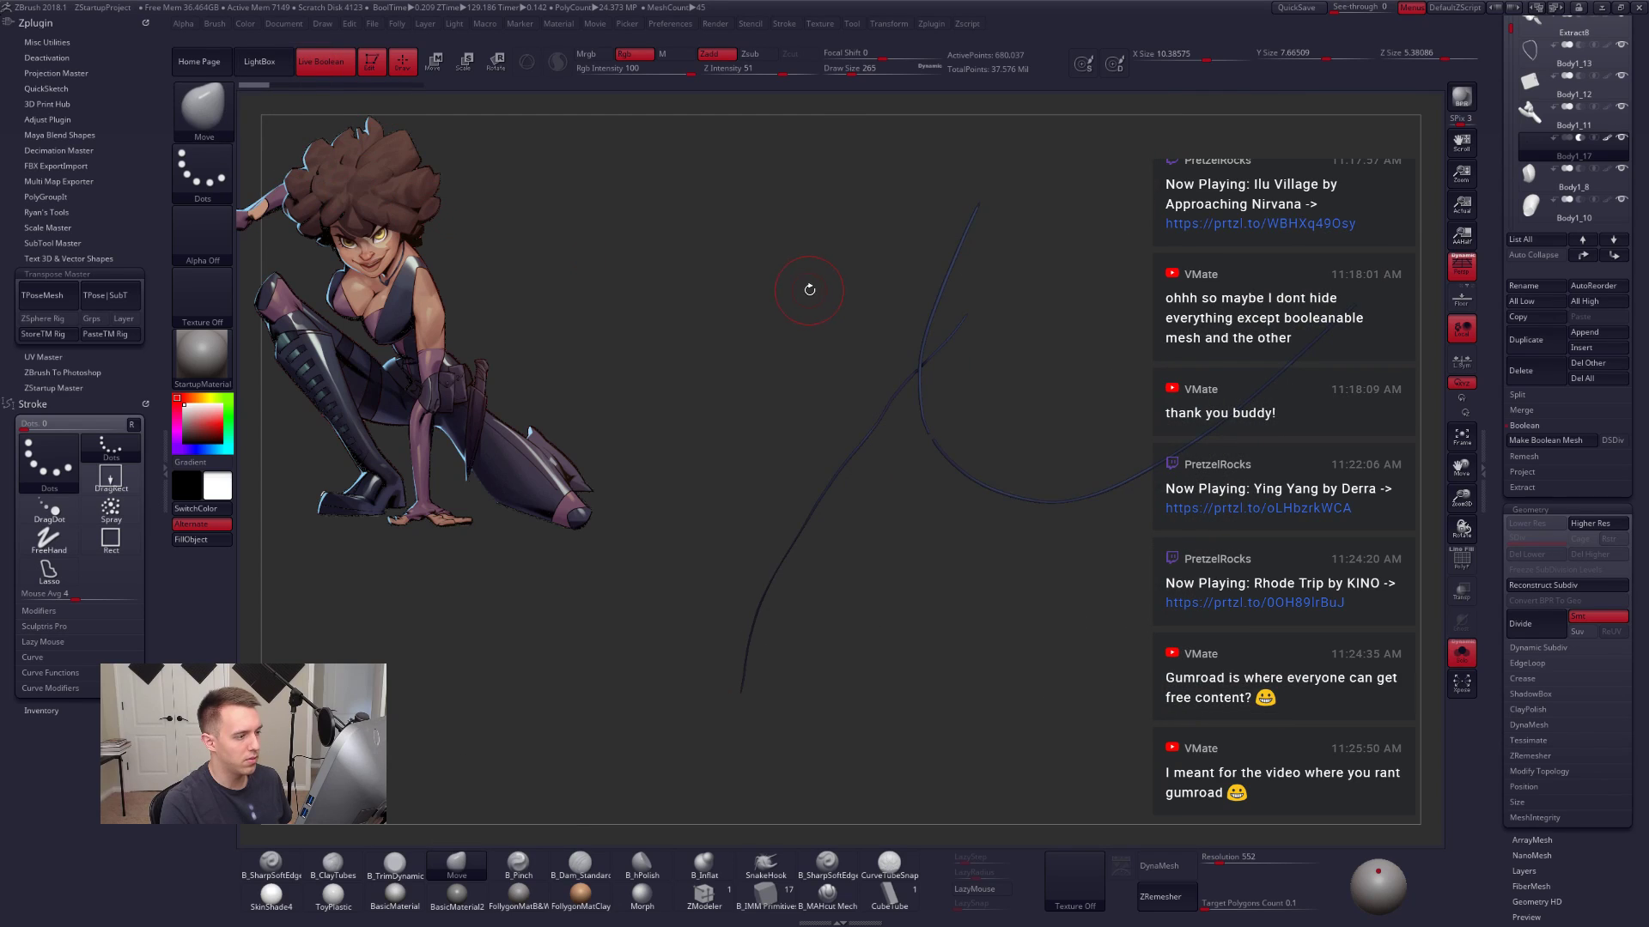
drag(1572, 140, 1574, 244)
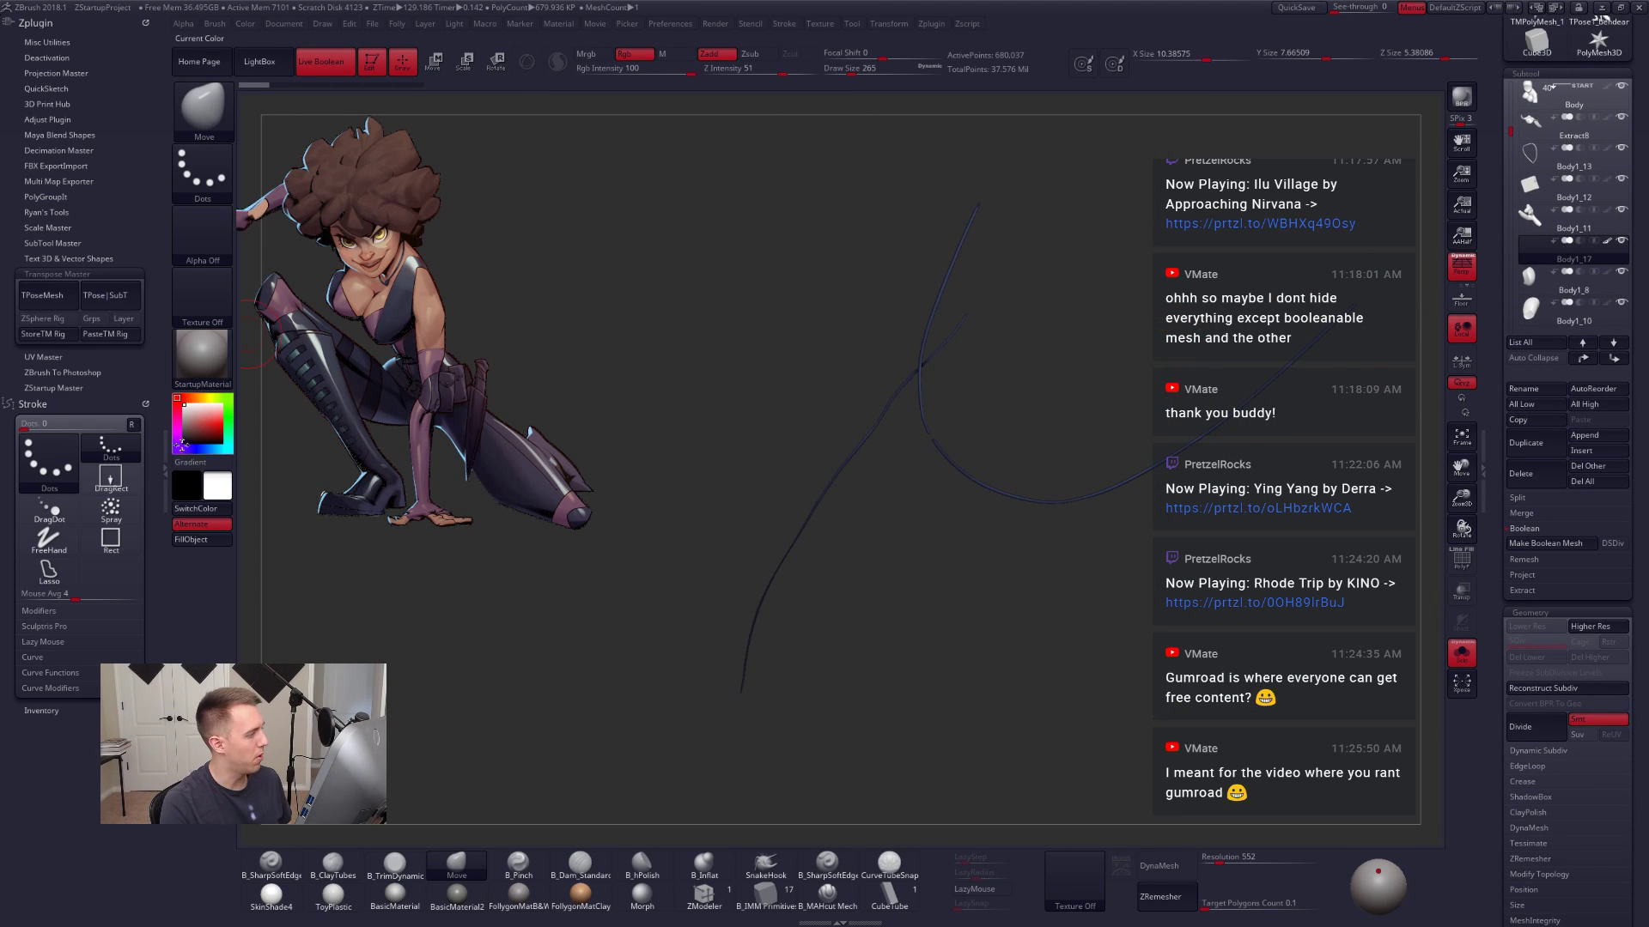
click(167, 450)
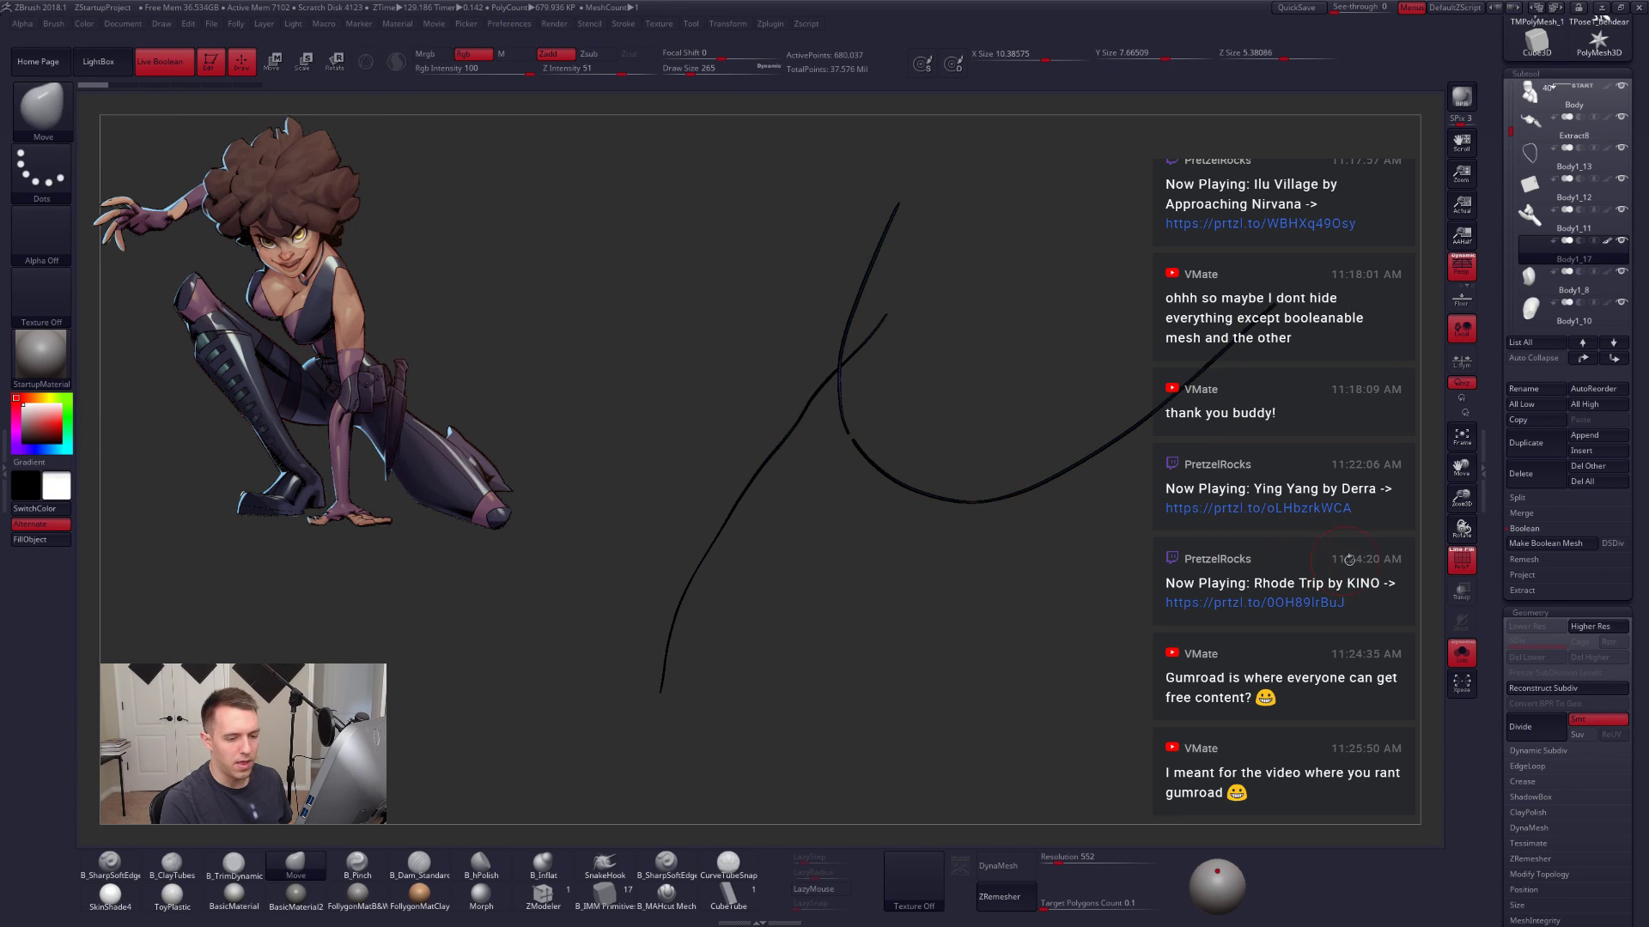
click(1512, 690)
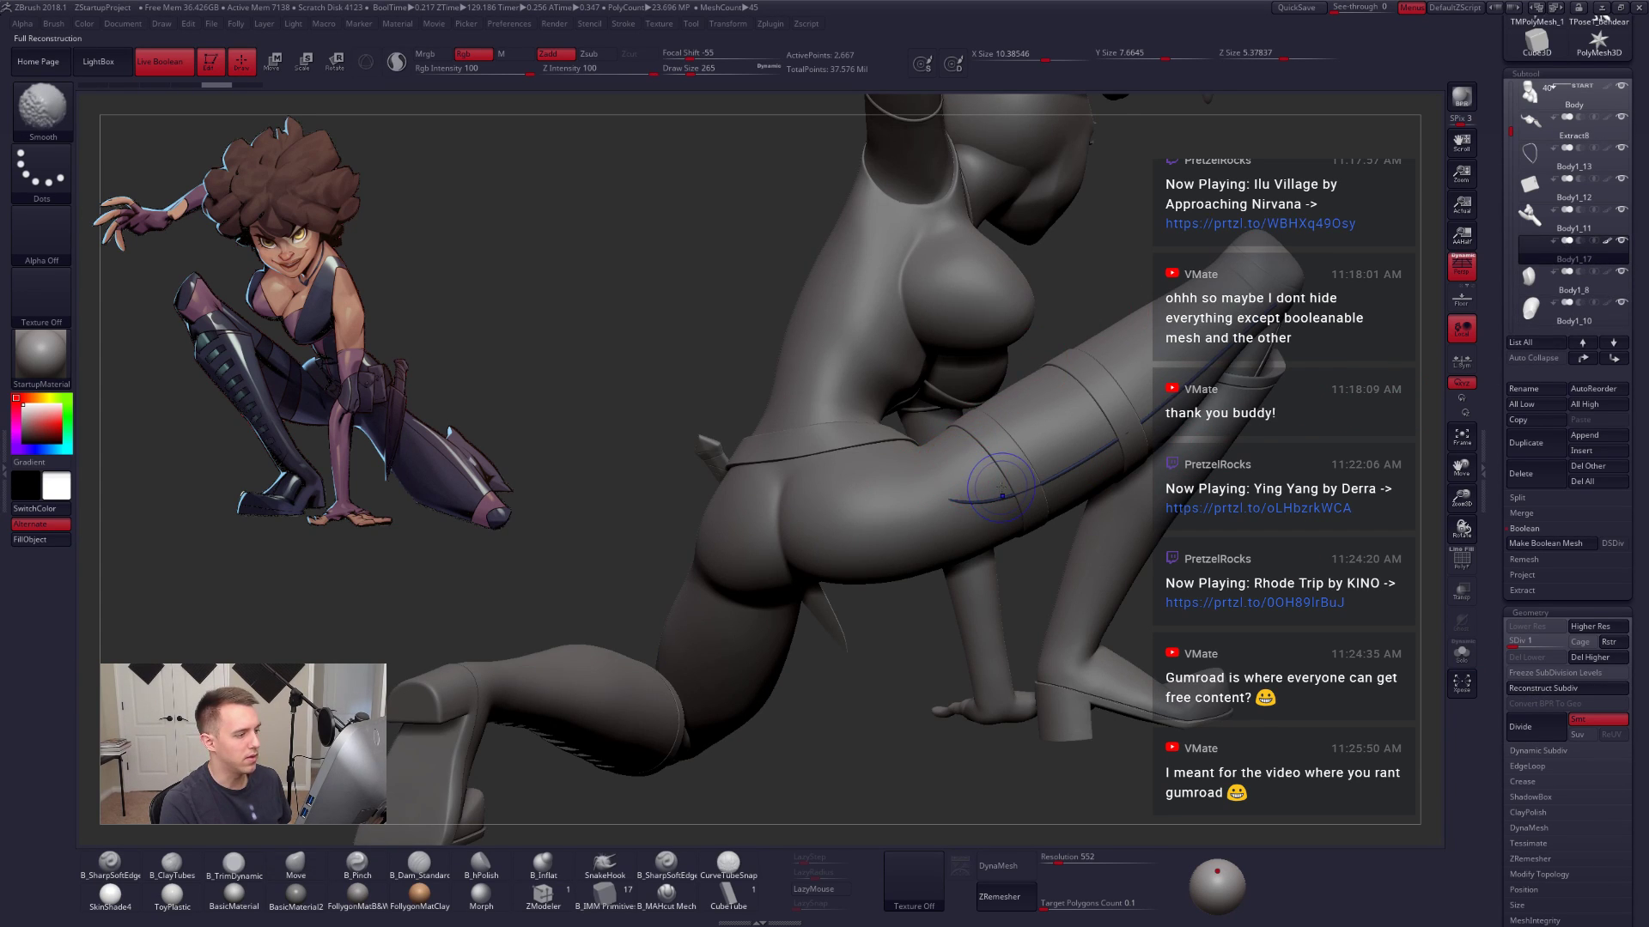
Step: Examine the reconstructed seam strips in isolation and against the body from the back and side
key(shift+f)
key(alt+s)
drag(1087, 458, 957, 460)
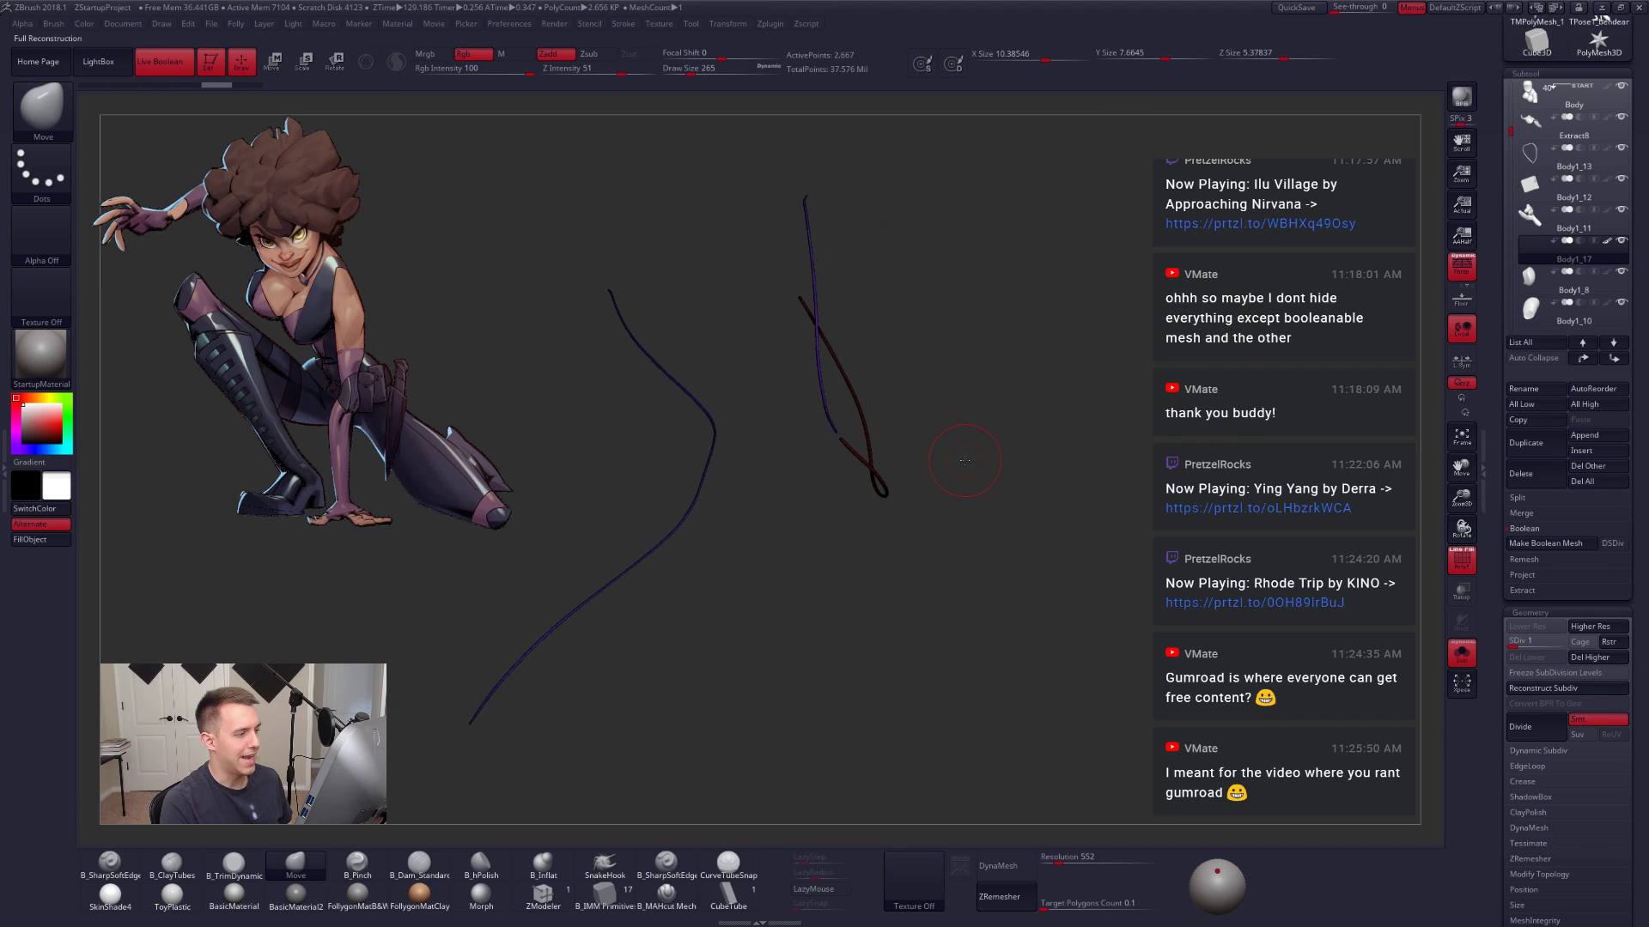
alt+drag(1078, 493, 1151, 516)
key(alt+s)
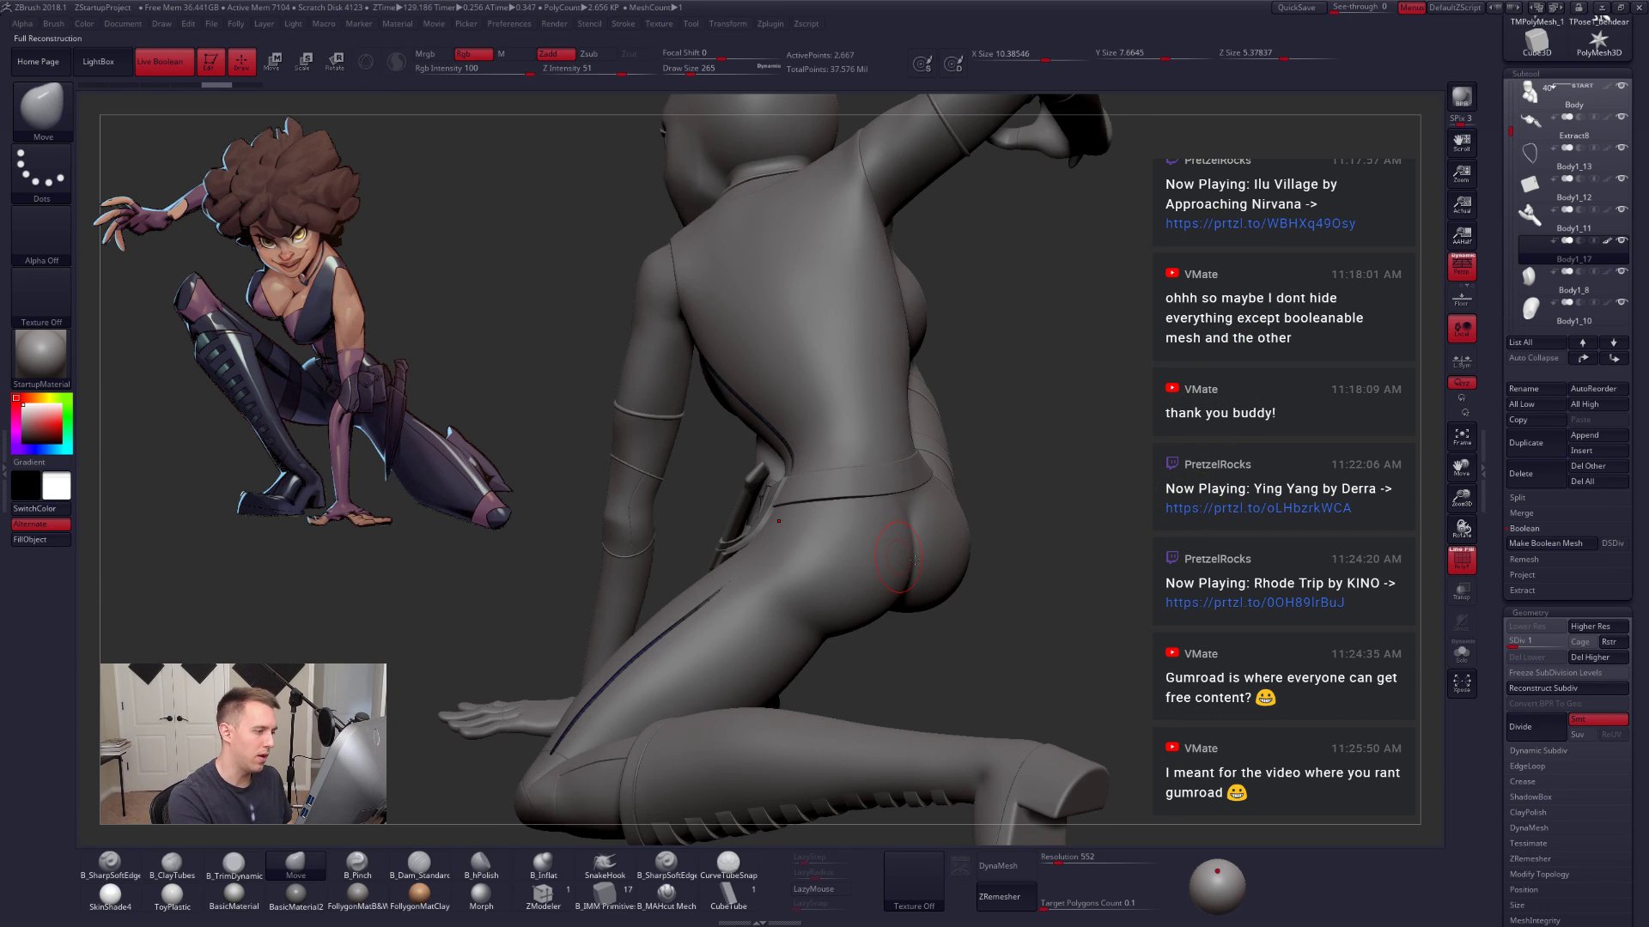
mouse_move(829, 639)
mouse_down()
mouse_move(966, 622)
mouse_move(932, 620)
mouse_up()
alt+drag(906, 554, 1022, 549)
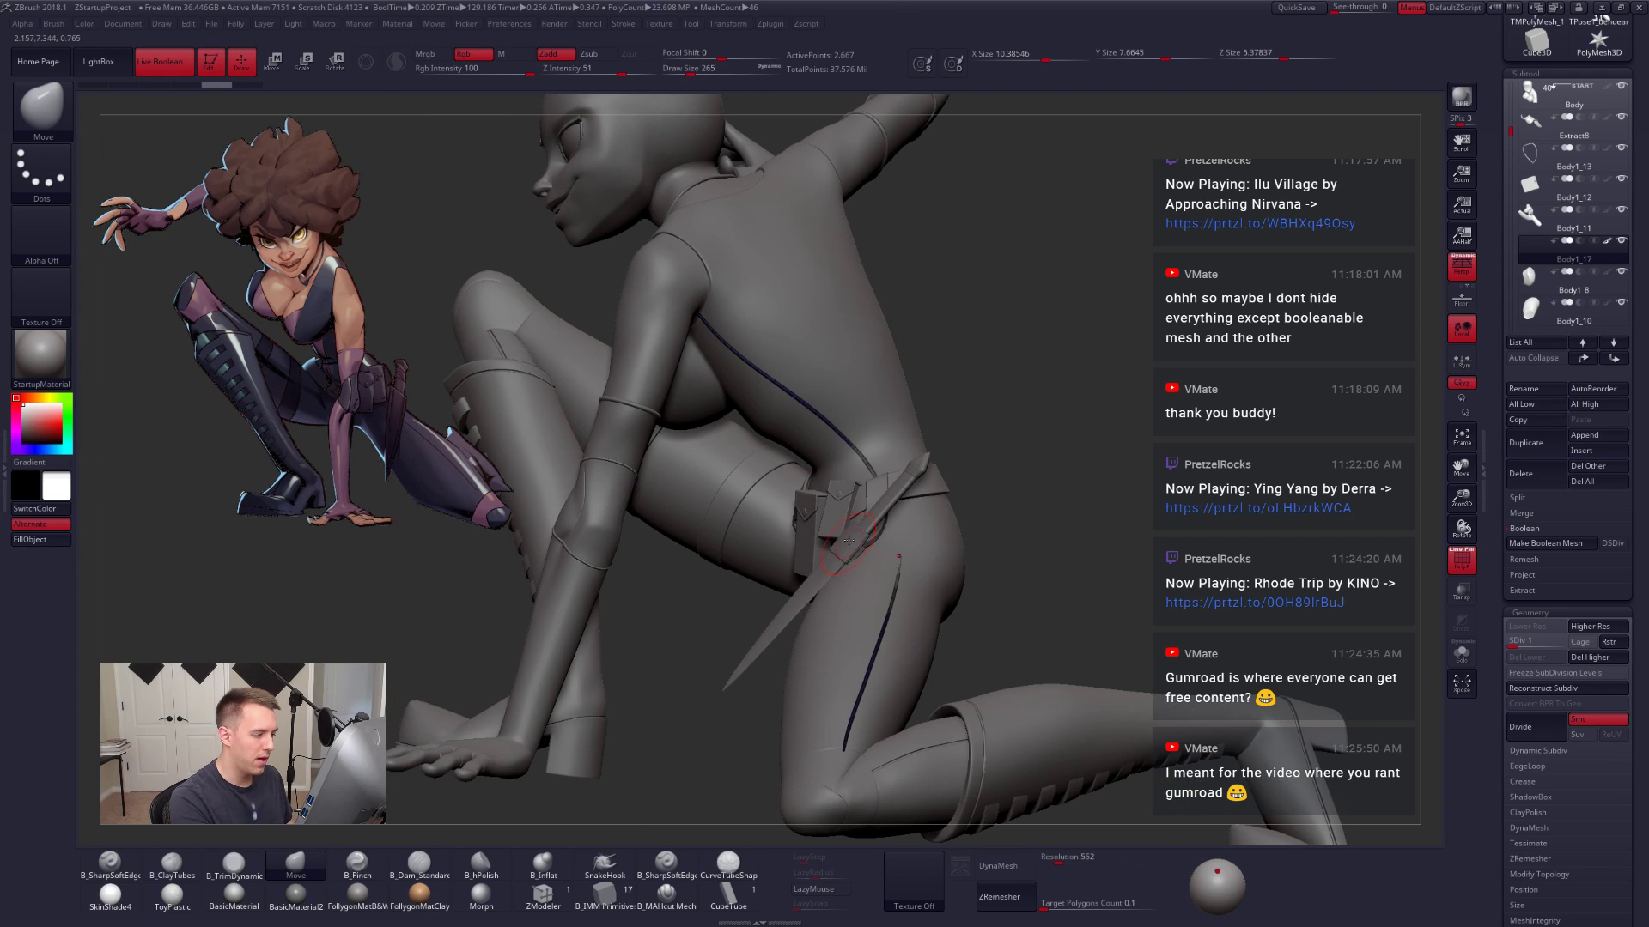
Step: Set the Move brush's draw size to 1194 and pull the Body1_17 strip to the surface along the outer hip and thigh
key(space)
mouse_move(893, 516)
mouse_down()
mouse_move(923, 512)
mouse_move(888, 545)
mouse_move(923, 489)
mouse_up()
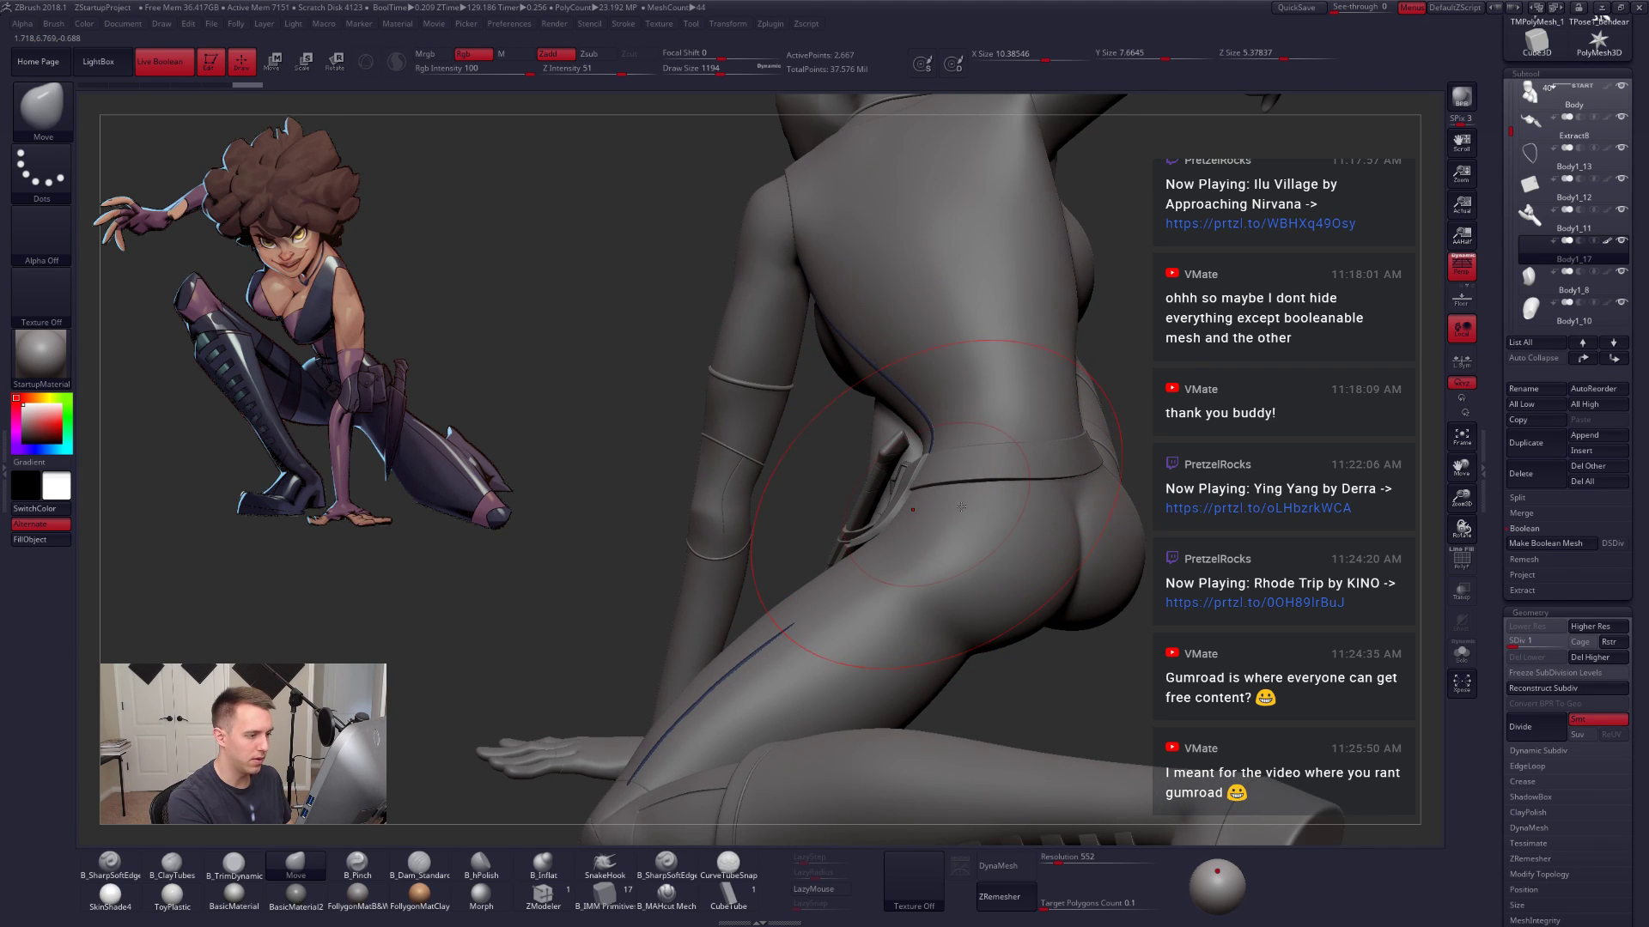
mouse_move(960, 507)
mouse_down()
mouse_move(951, 486)
mouse_move(899, 492)
mouse_up()
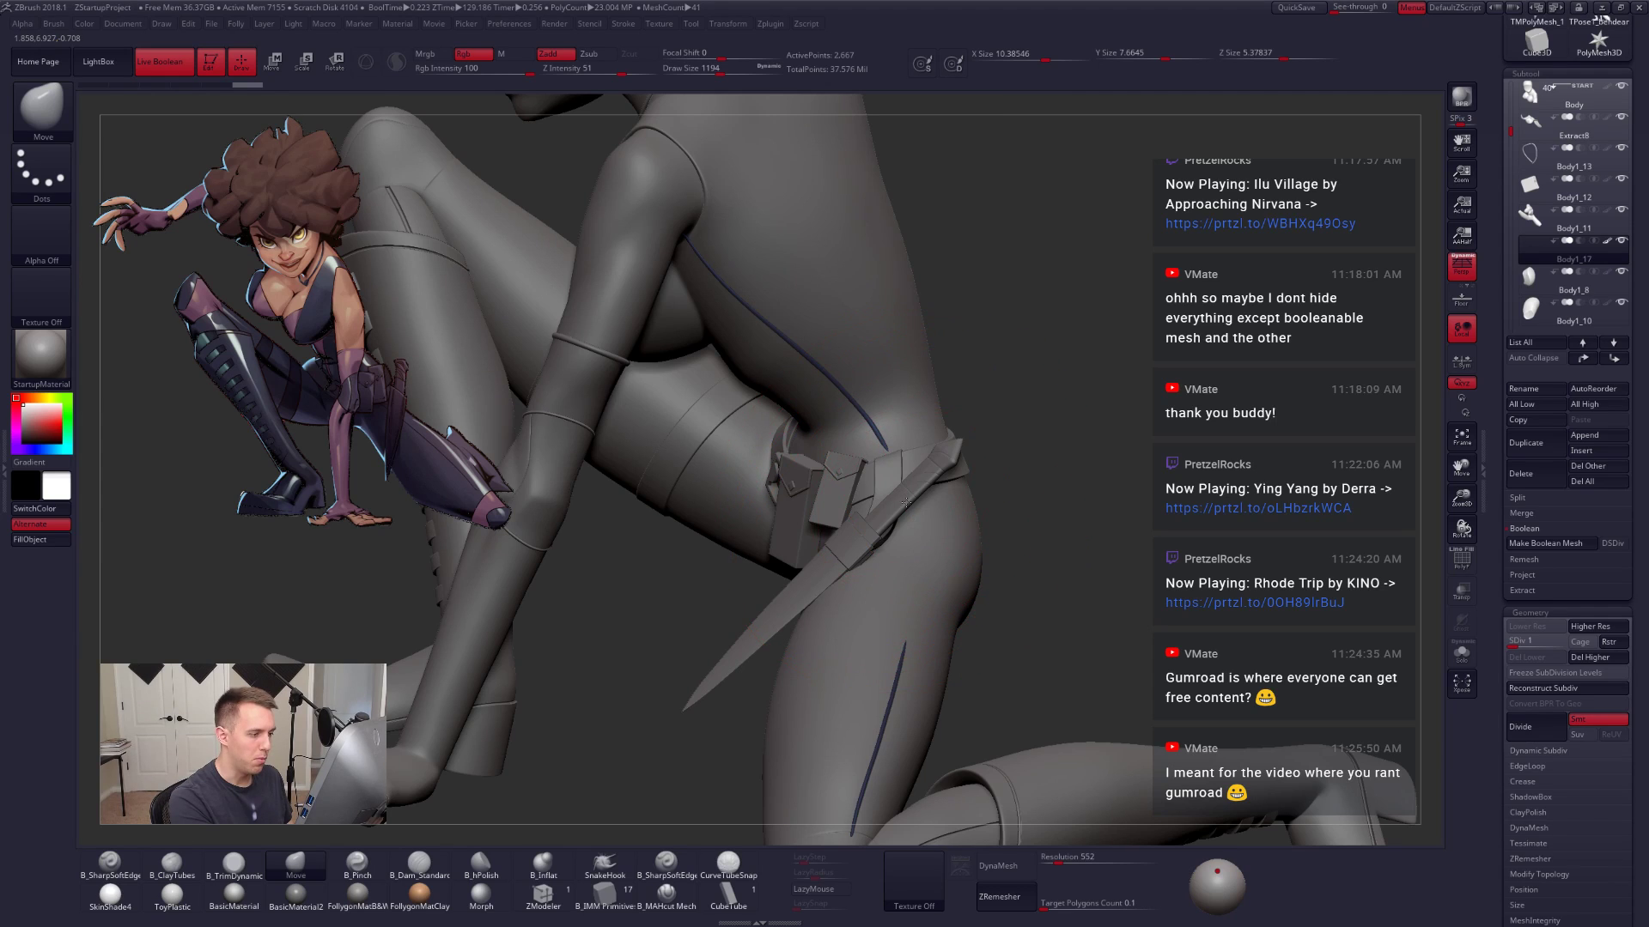
drag(916, 564, 916, 576)
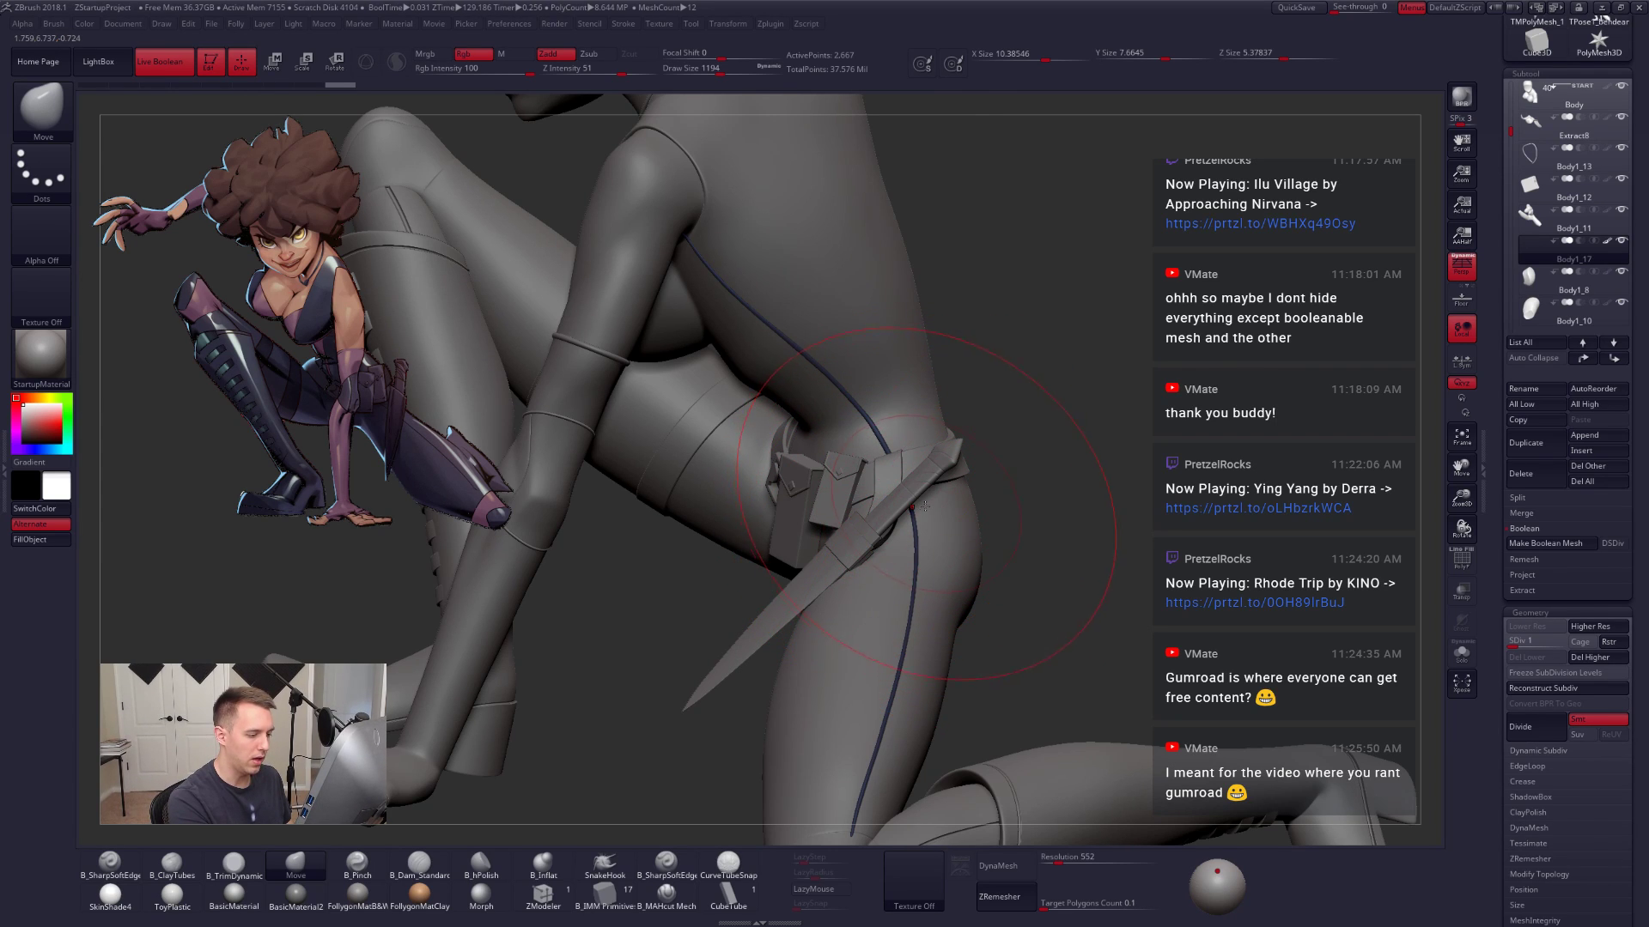
drag(914, 491, 878, 624)
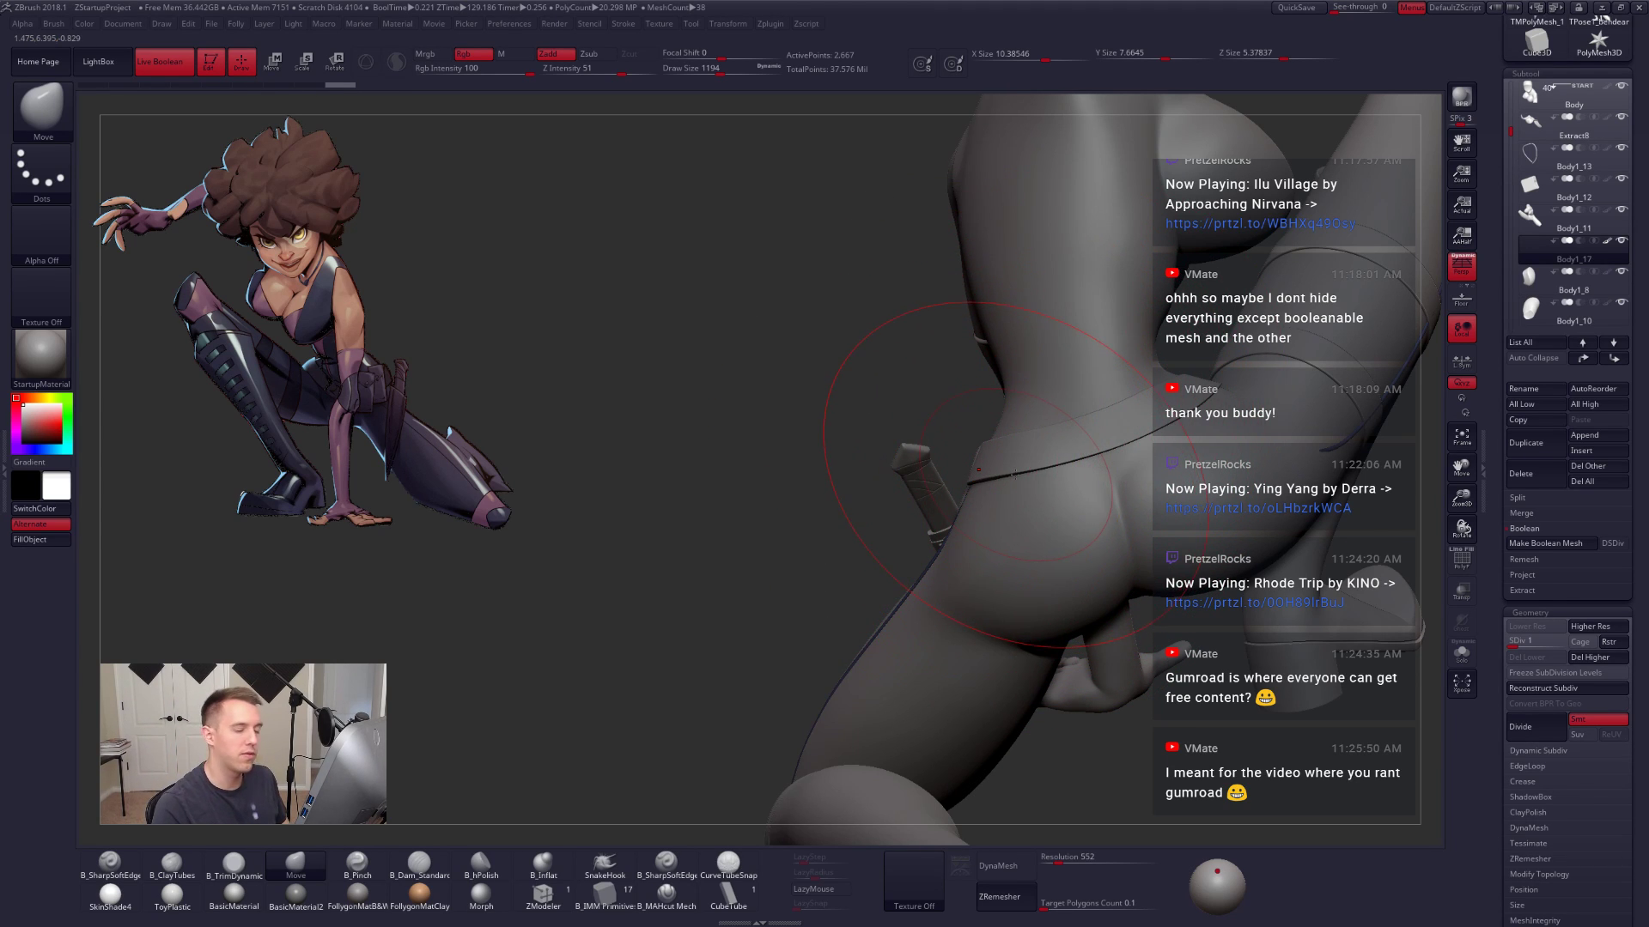
Step: Set the Move brush's draw size to 787 and refit the Body1_17 strip along the outer hip and thigh
key(space)
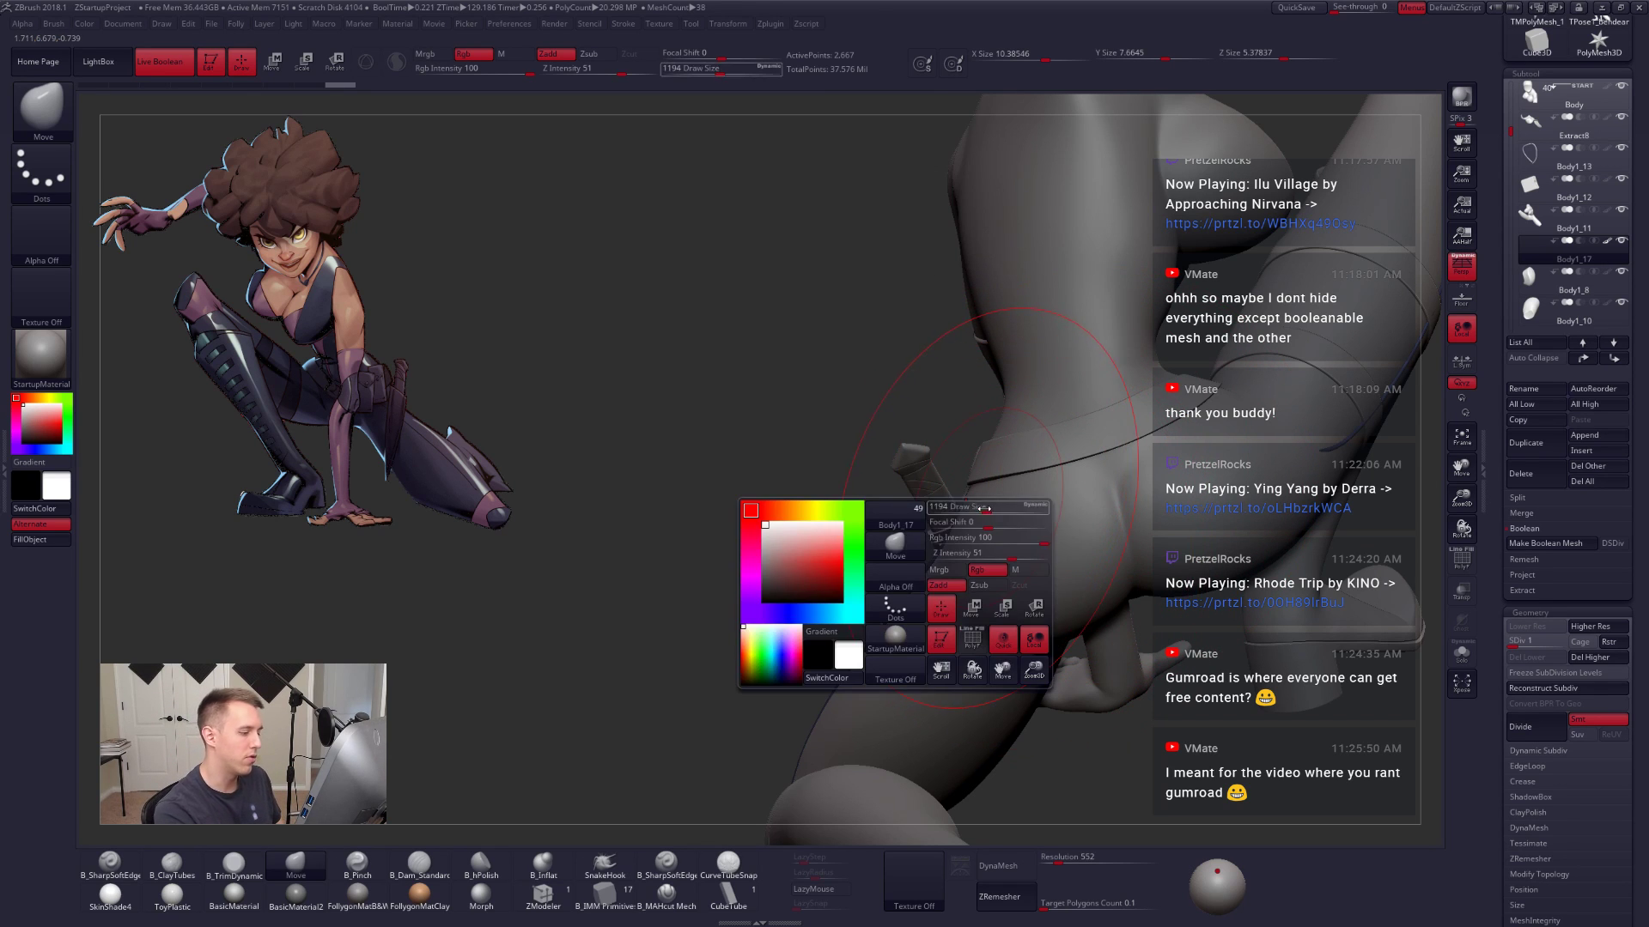
drag(985, 508, 974, 508)
right_drag(1002, 527, 957, 521)
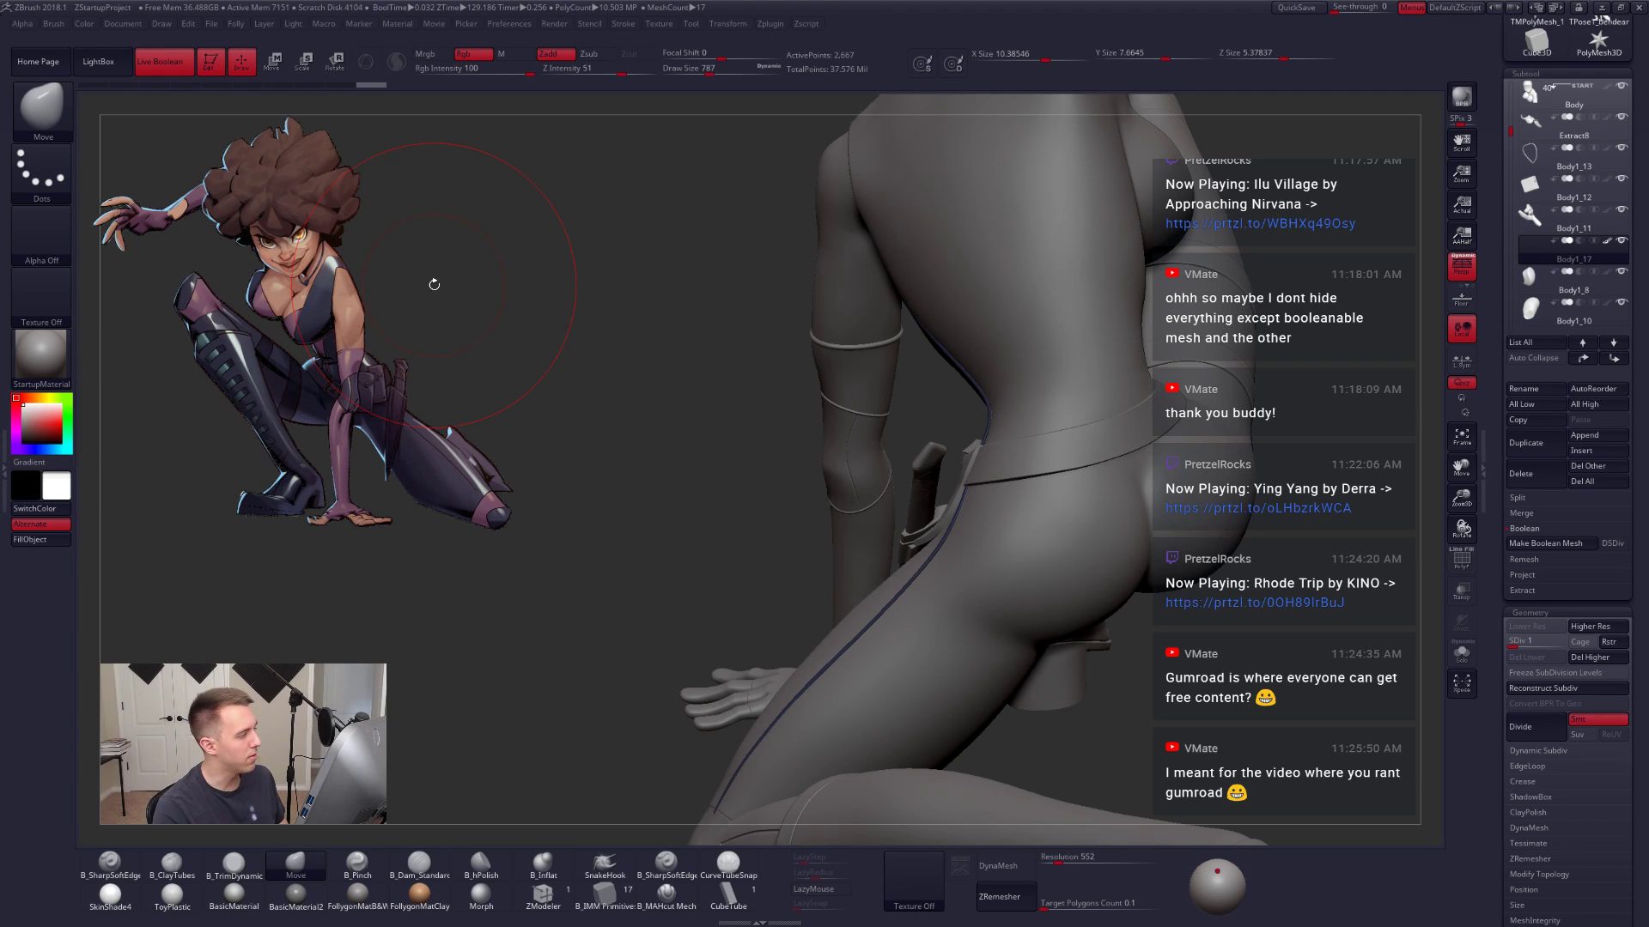
Step: Set the Move brush's draw size to 335 and refine the Body1_17 strip along the waist around the belt and dagger
key(space)
drag(565, 342, 552, 342)
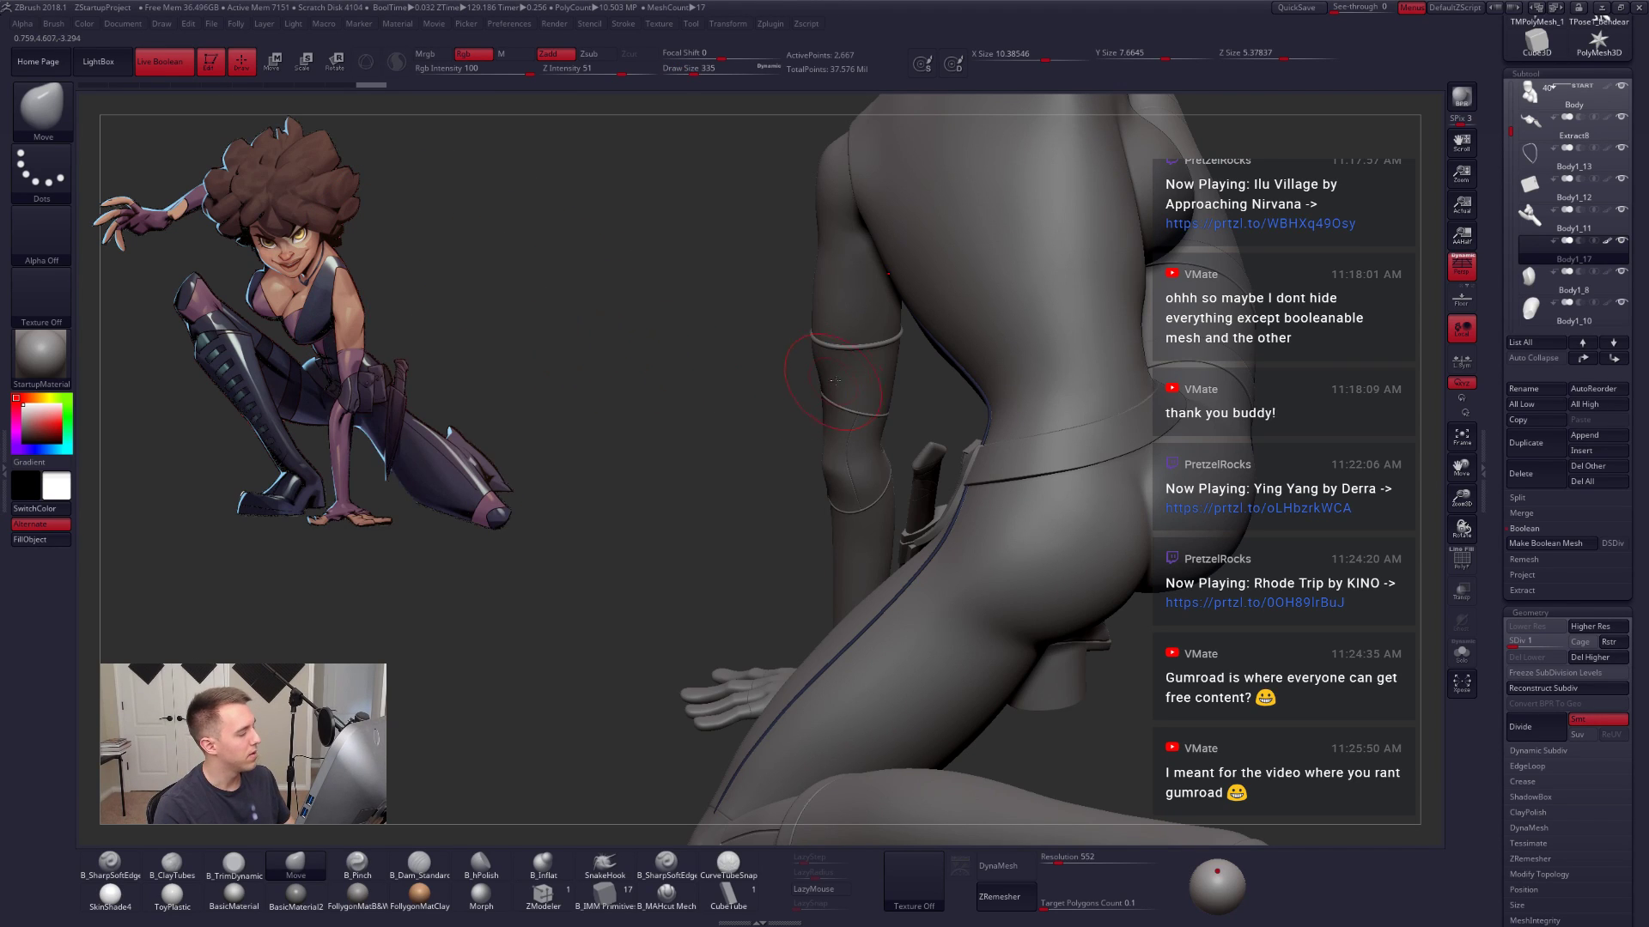
key(XF86AudioLowerVolume)
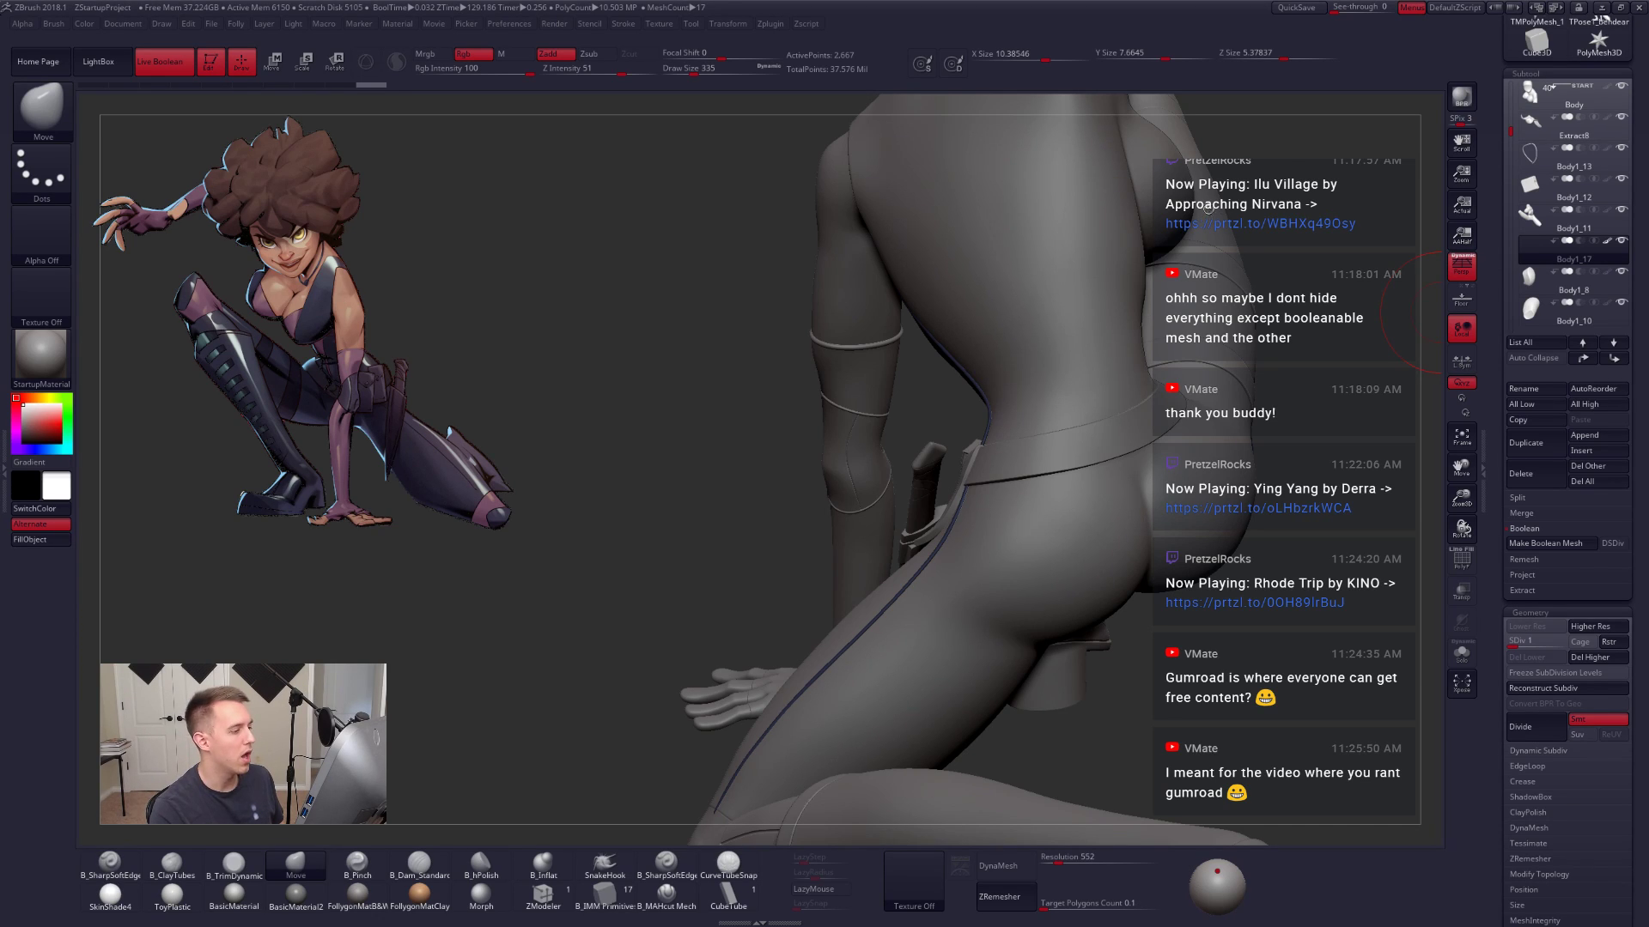
drag(964, 410, 1065, 395)
key(shift+f)
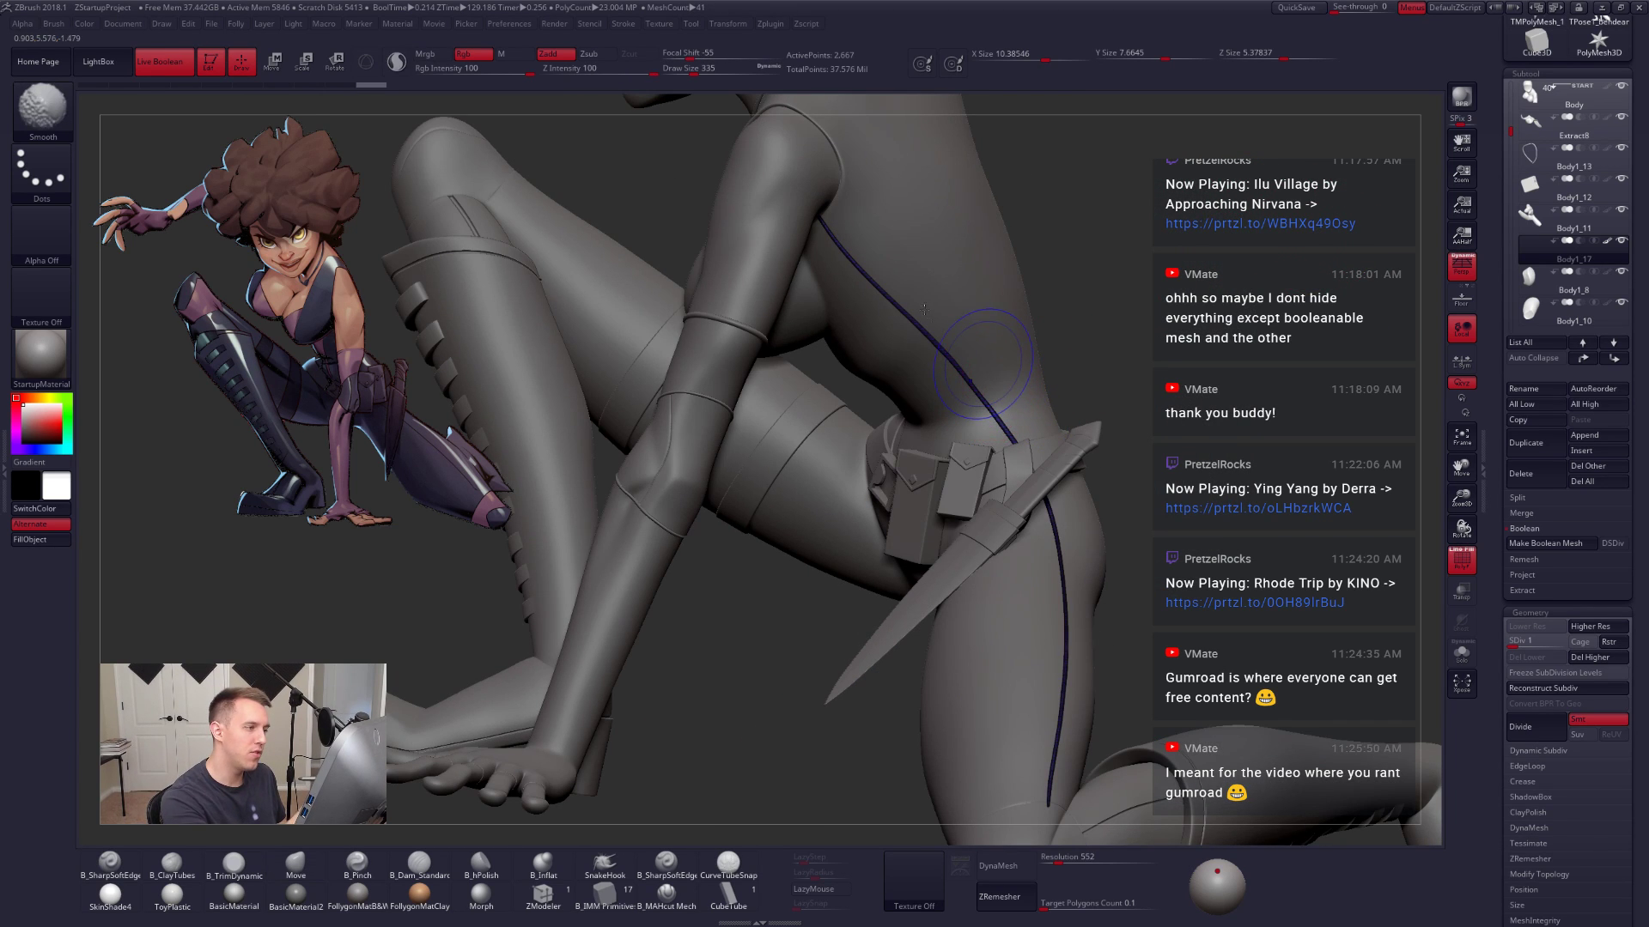
key(shift+f)
key(alt+s)
alt+drag(931, 321, 982, 369)
key(alt+s)
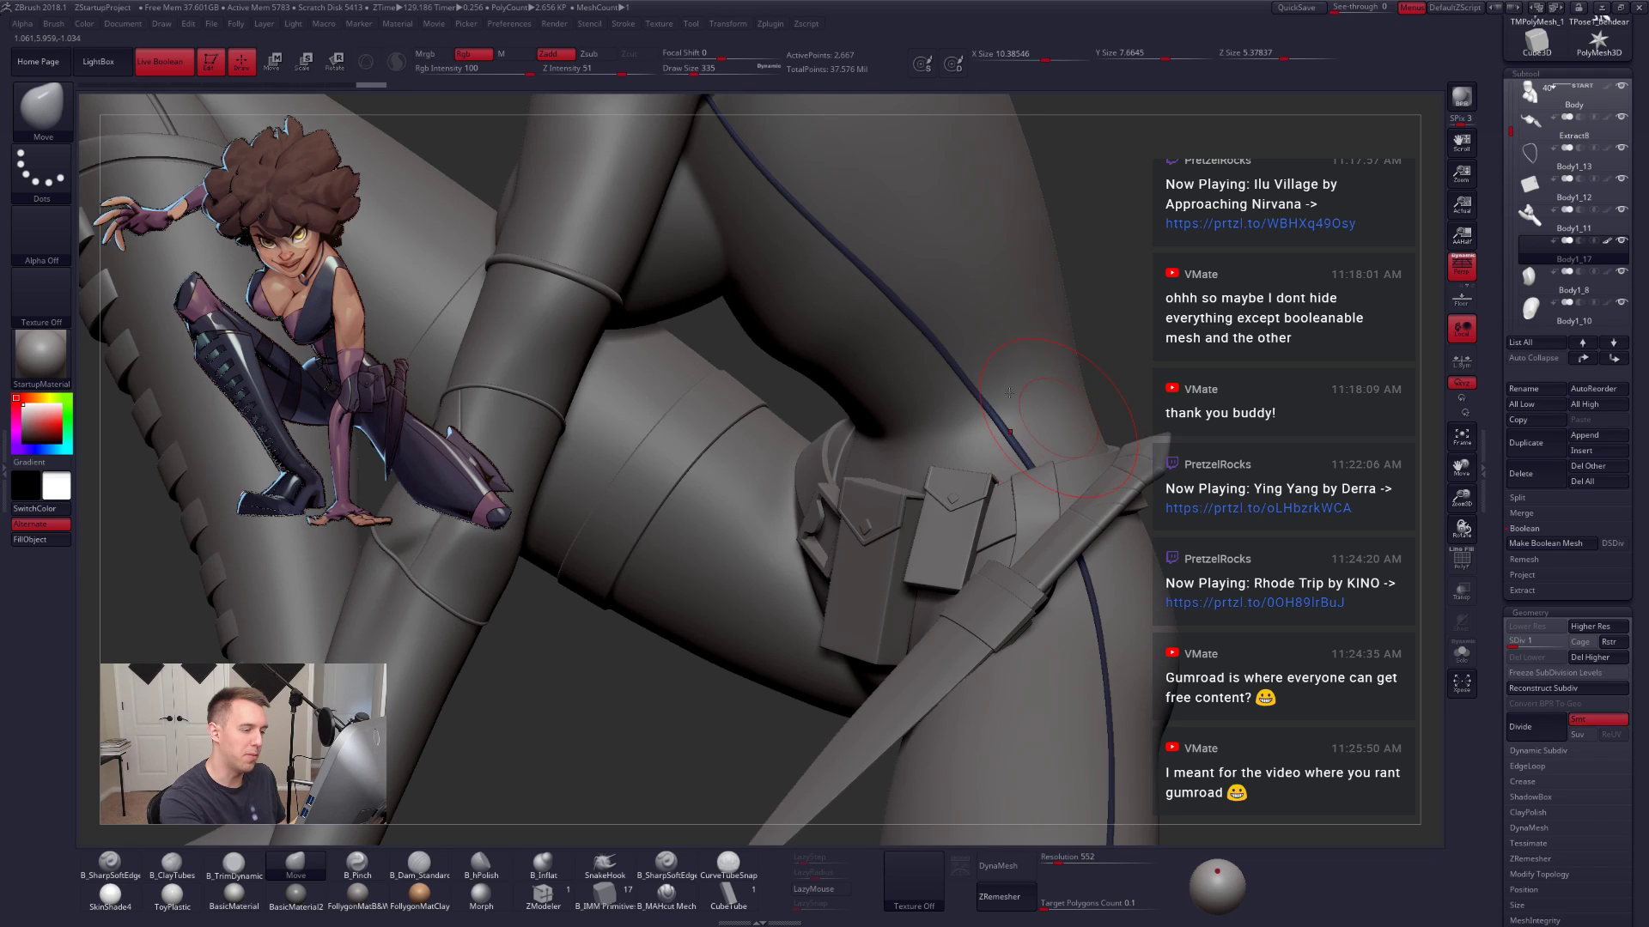
drag(1099, 434, 1159, 583)
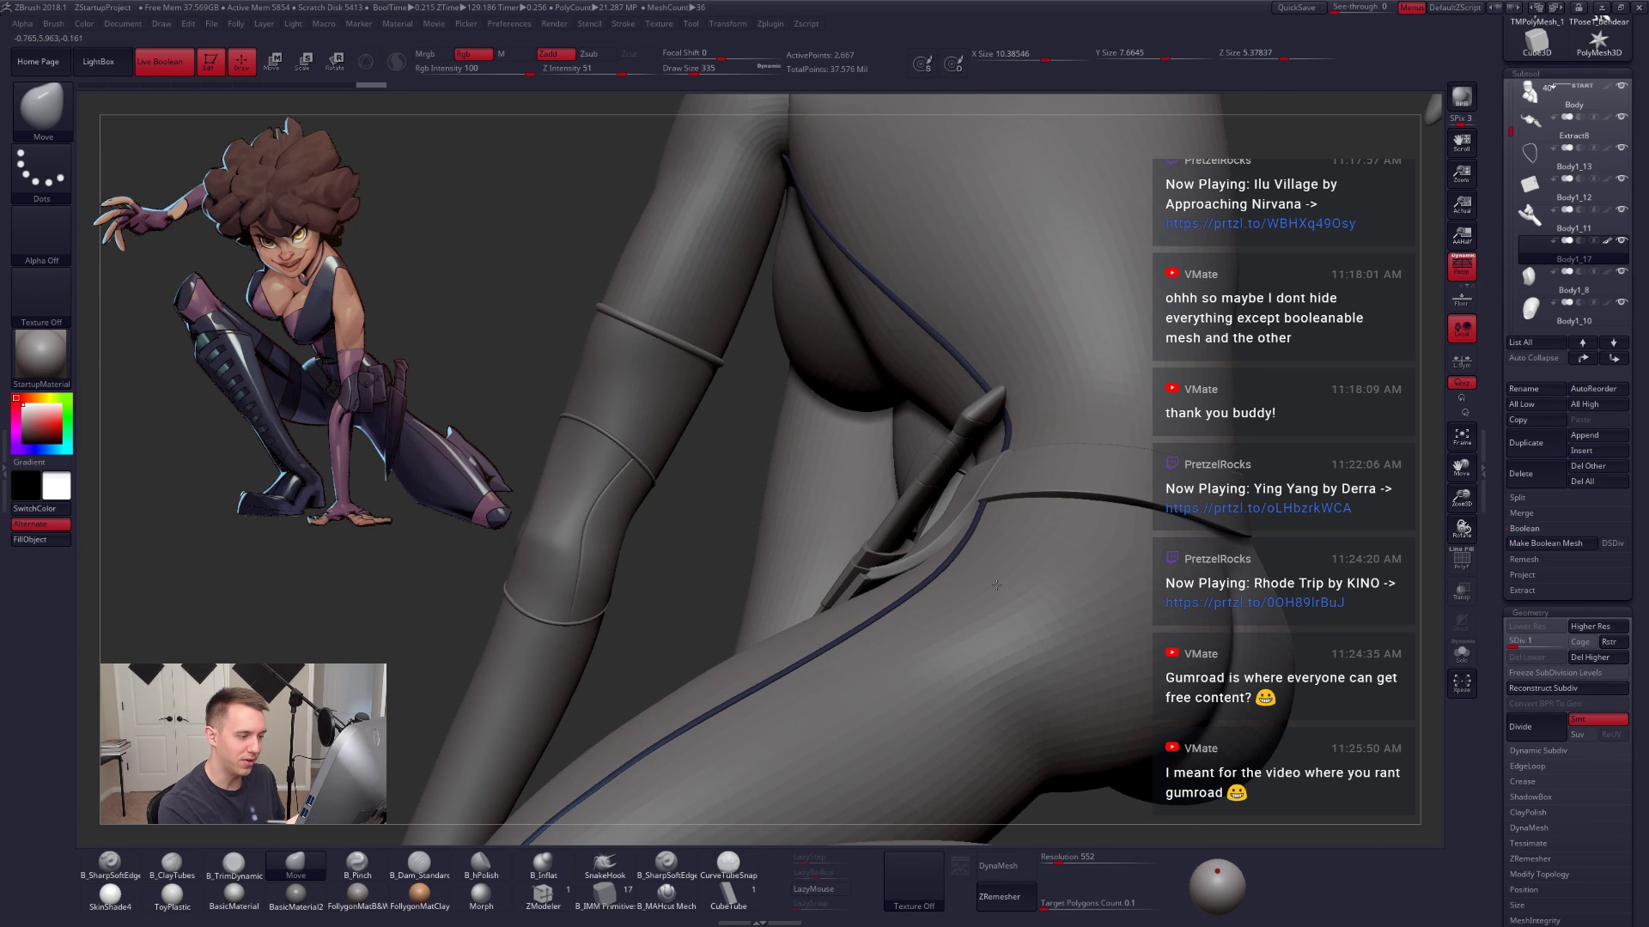
ctrl+right_drag(1004, 674, 970, 603)
Step: Set the draw size to 556, then pull and smooth the Body1_17 strip over the outer thigh below the belt
key(space)
drag(1027, 575, 1030, 575)
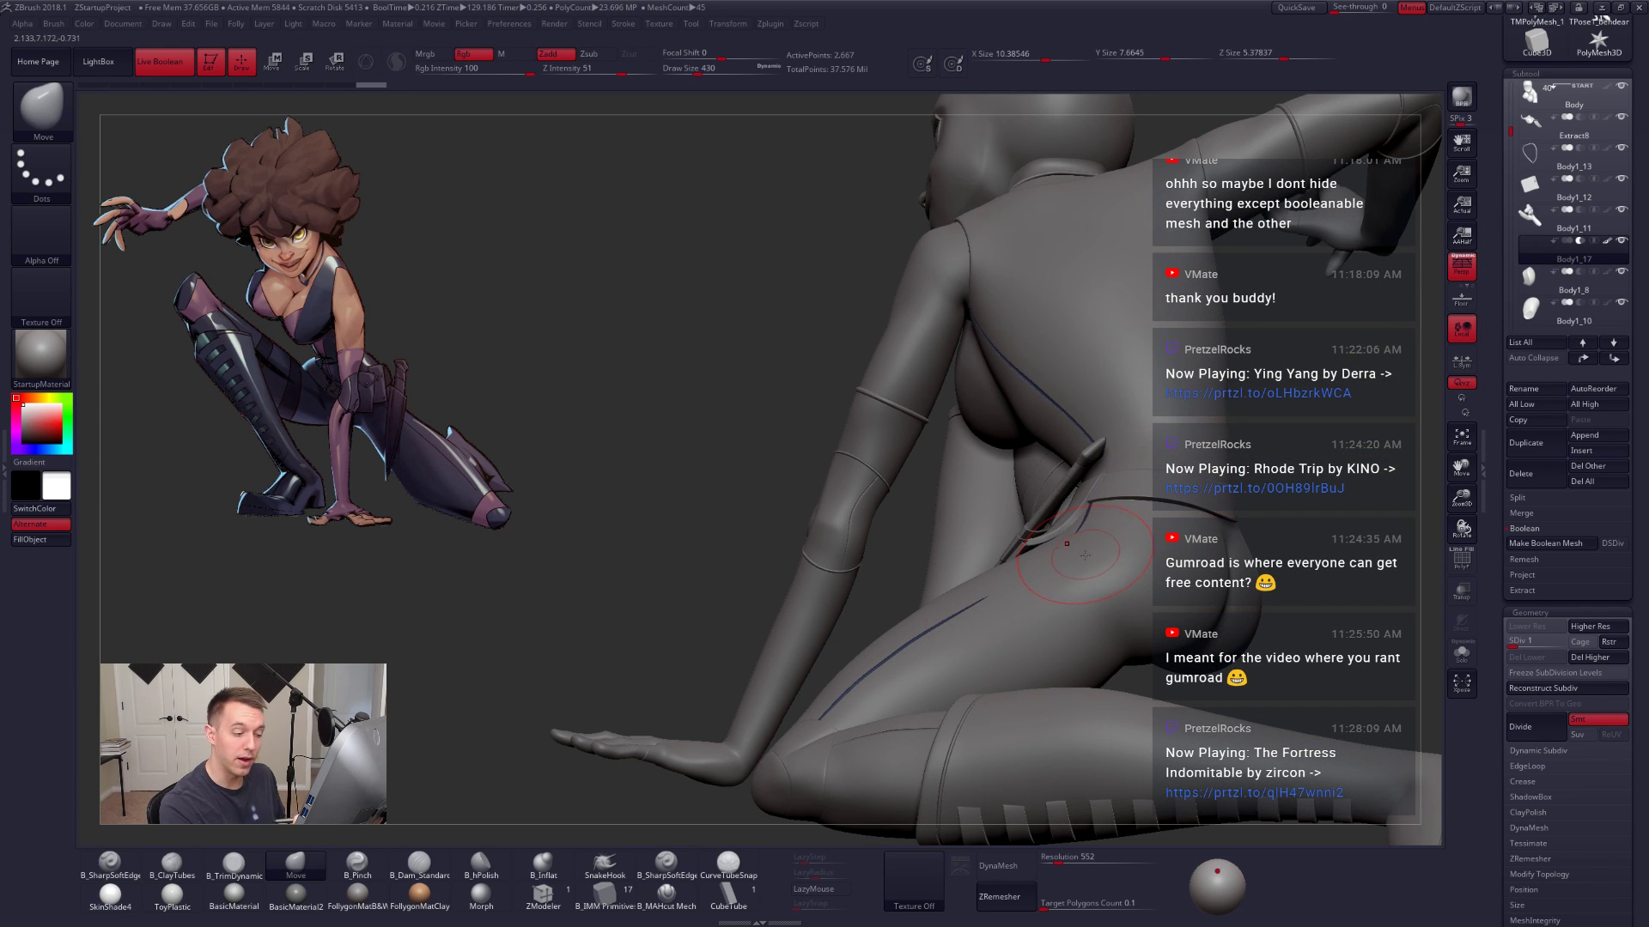
mouse_move(1069, 597)
right_down()
mouse_move(1166, 599)
mouse_move(1030, 581)
mouse_move(1041, 568)
right_up()
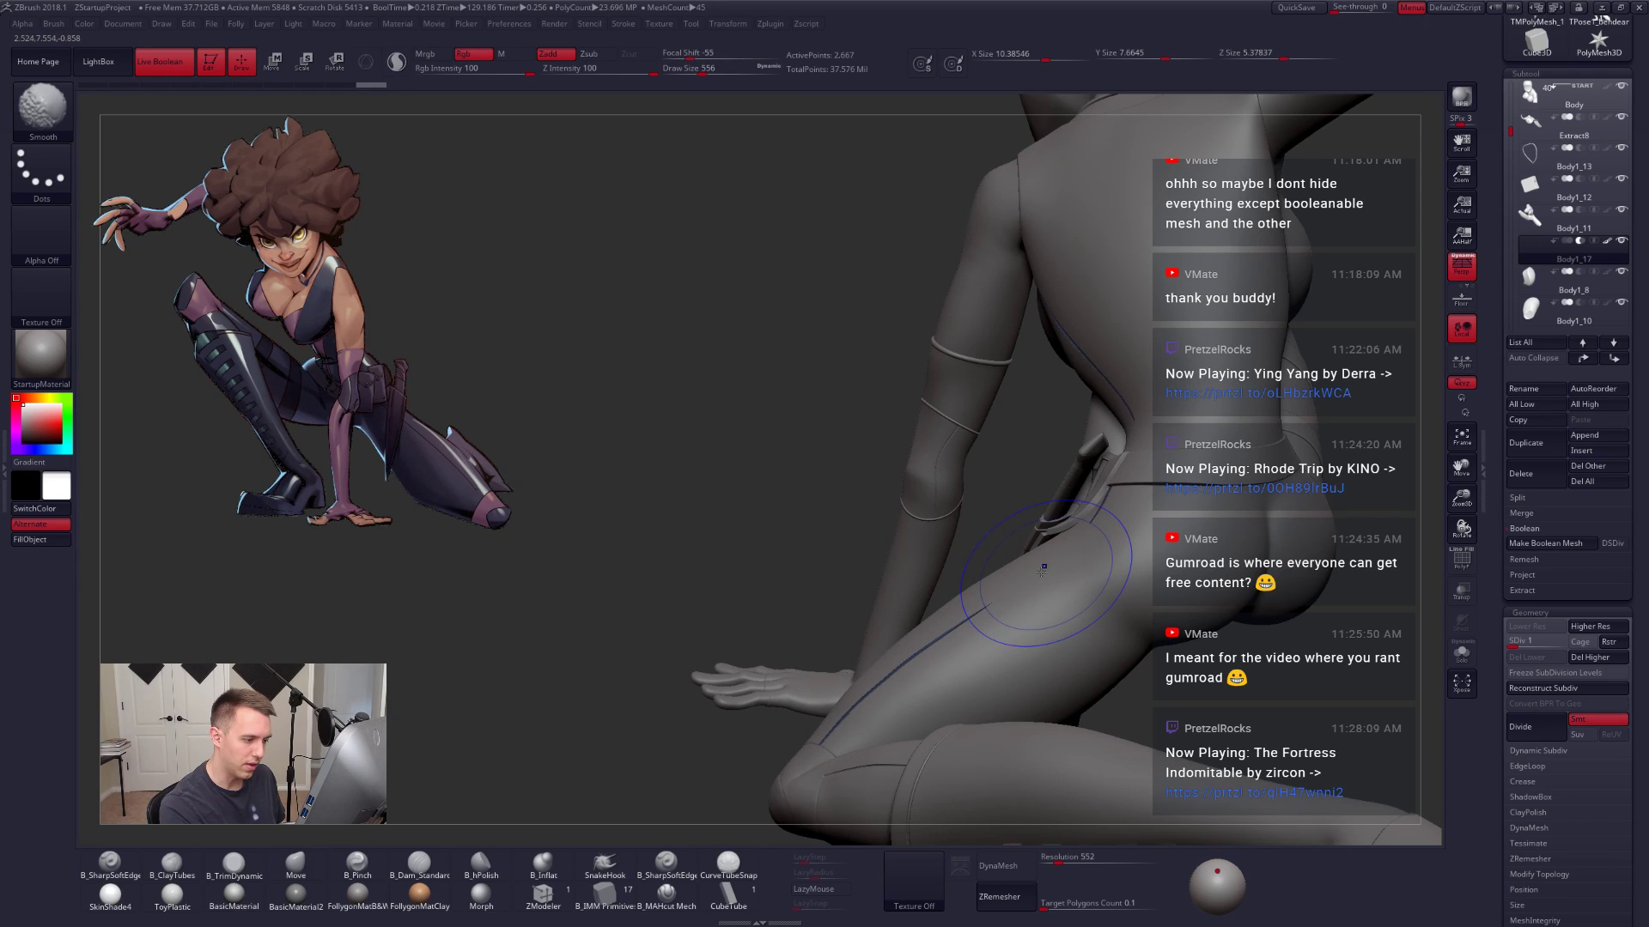
key(shift+f)
key(shift+f)
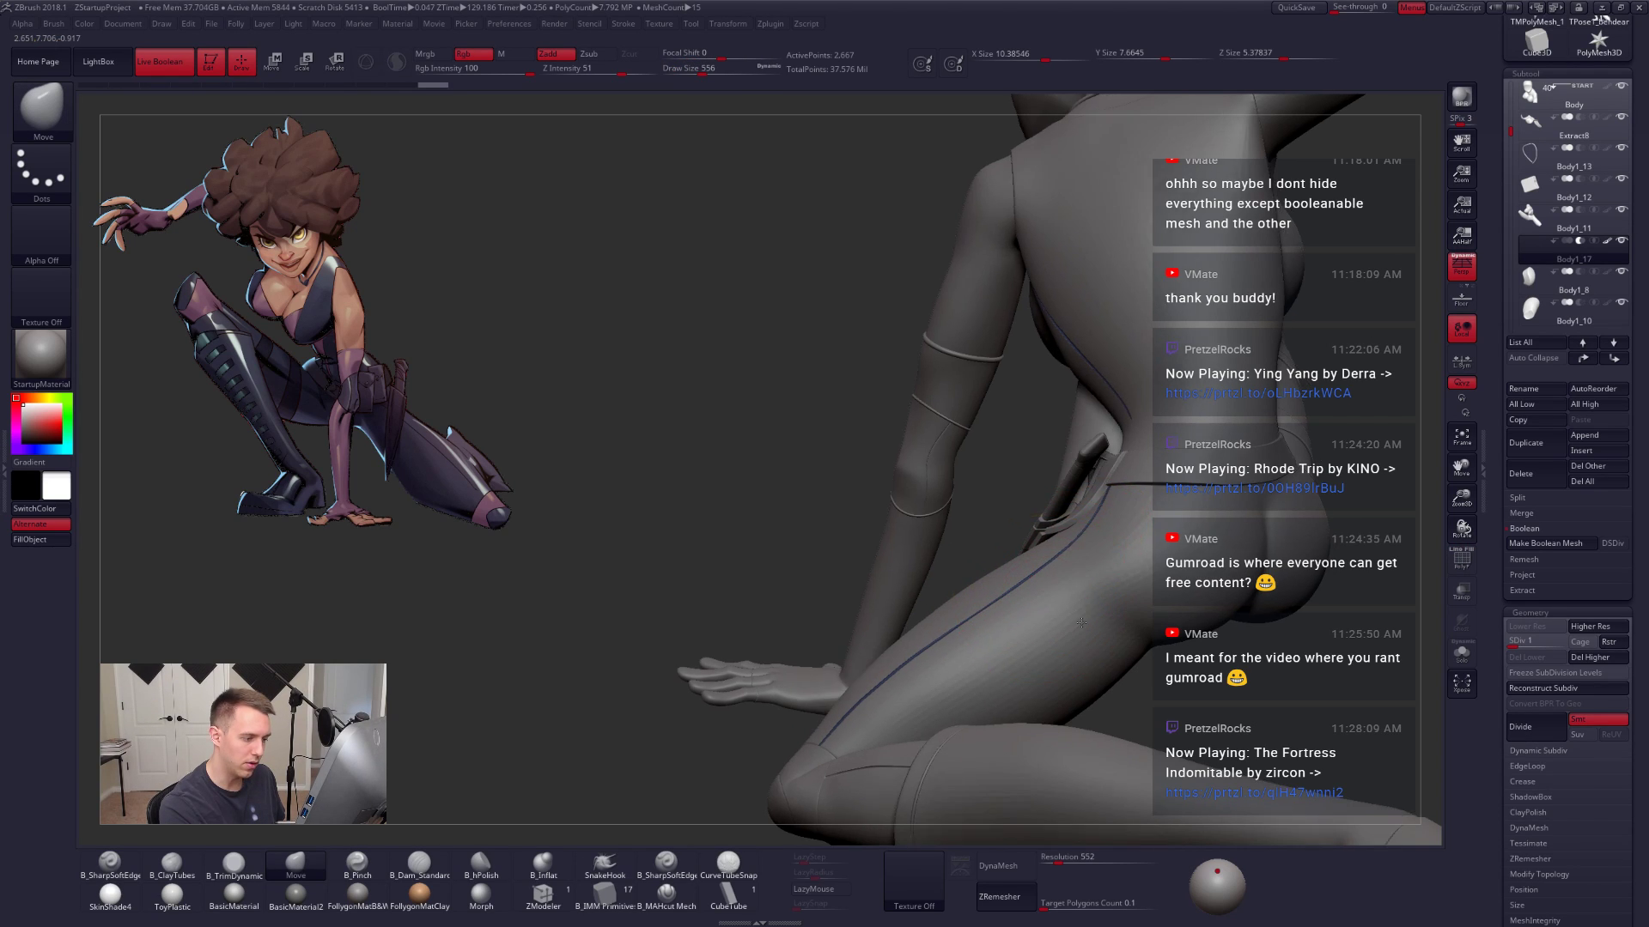
right_drag(1071, 549, 1015, 628)
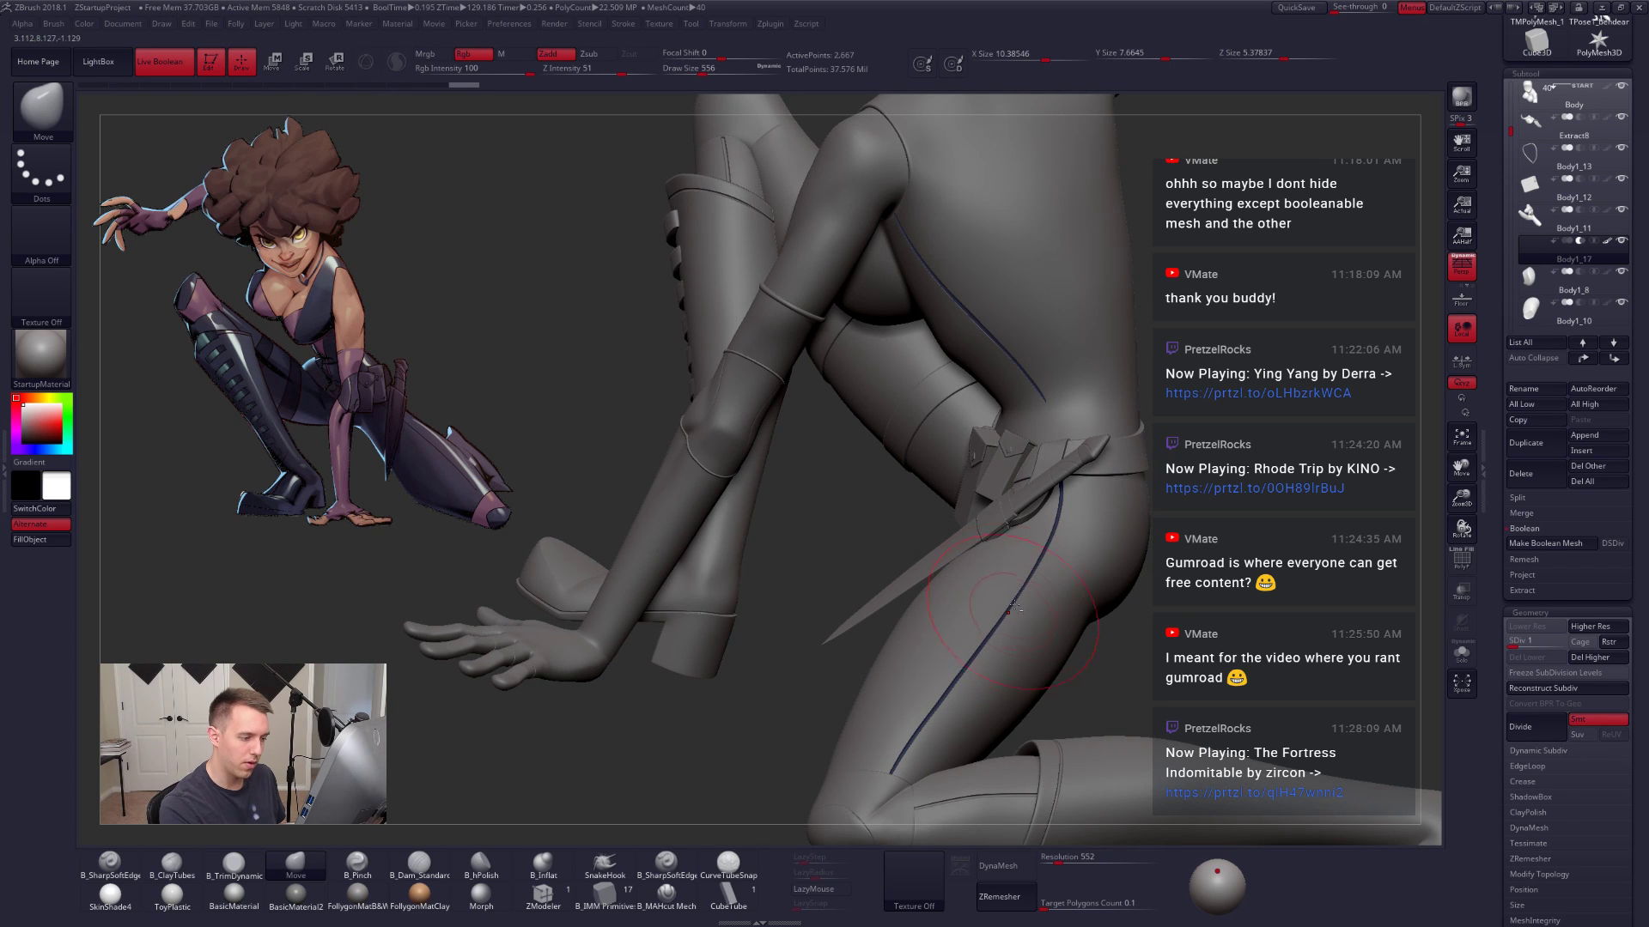
Step: Smooth the Body1_17 strip into an even curve along the waist above the belt pouches
ctrl+right_drag(1065, 540, 1049, 477)
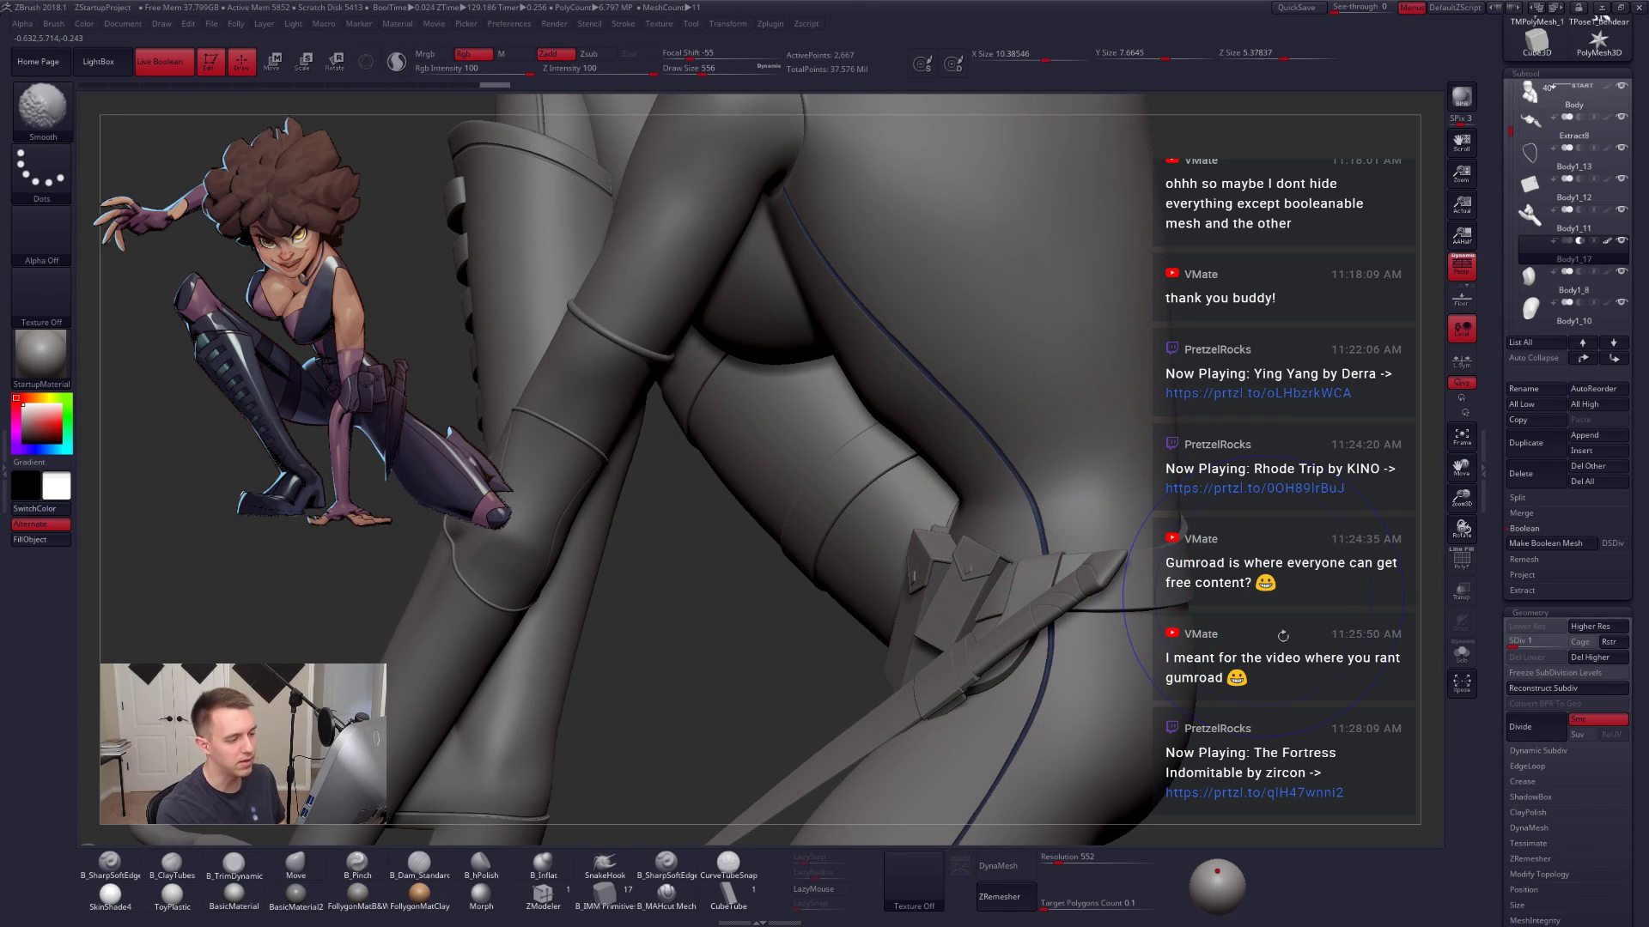
key(shift+f)
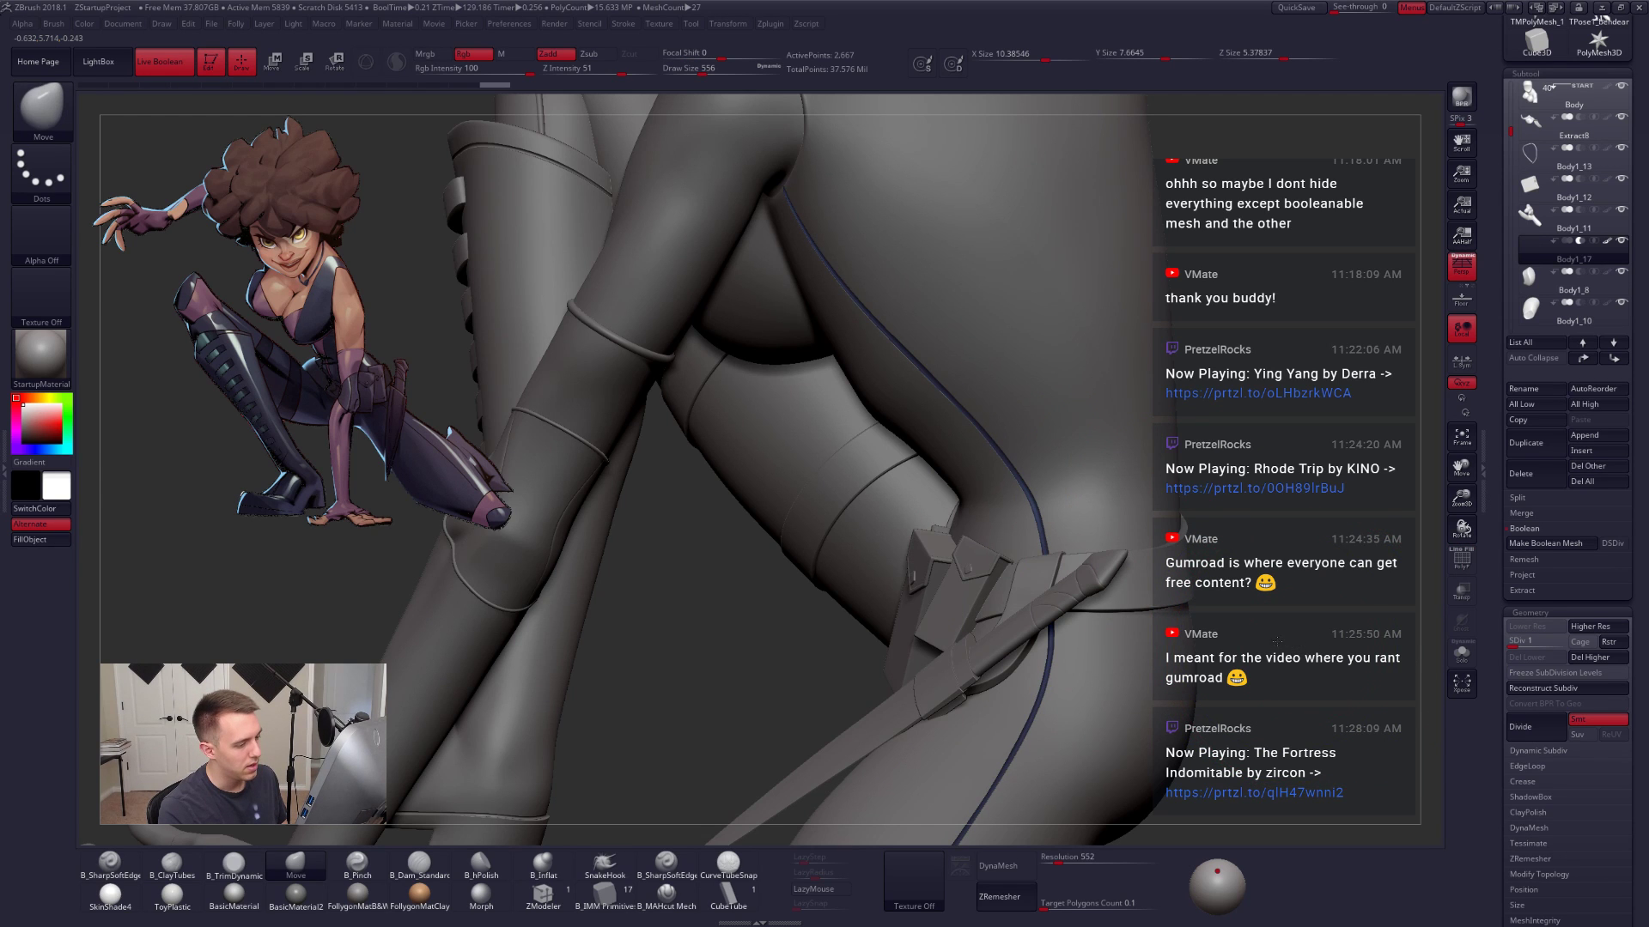
alt+drag(1277, 641, 1228, 549)
mouse_move(1159, 653)
mouse_down()
mouse_move(1257, 670)
mouse_move(1141, 657)
mouse_up()
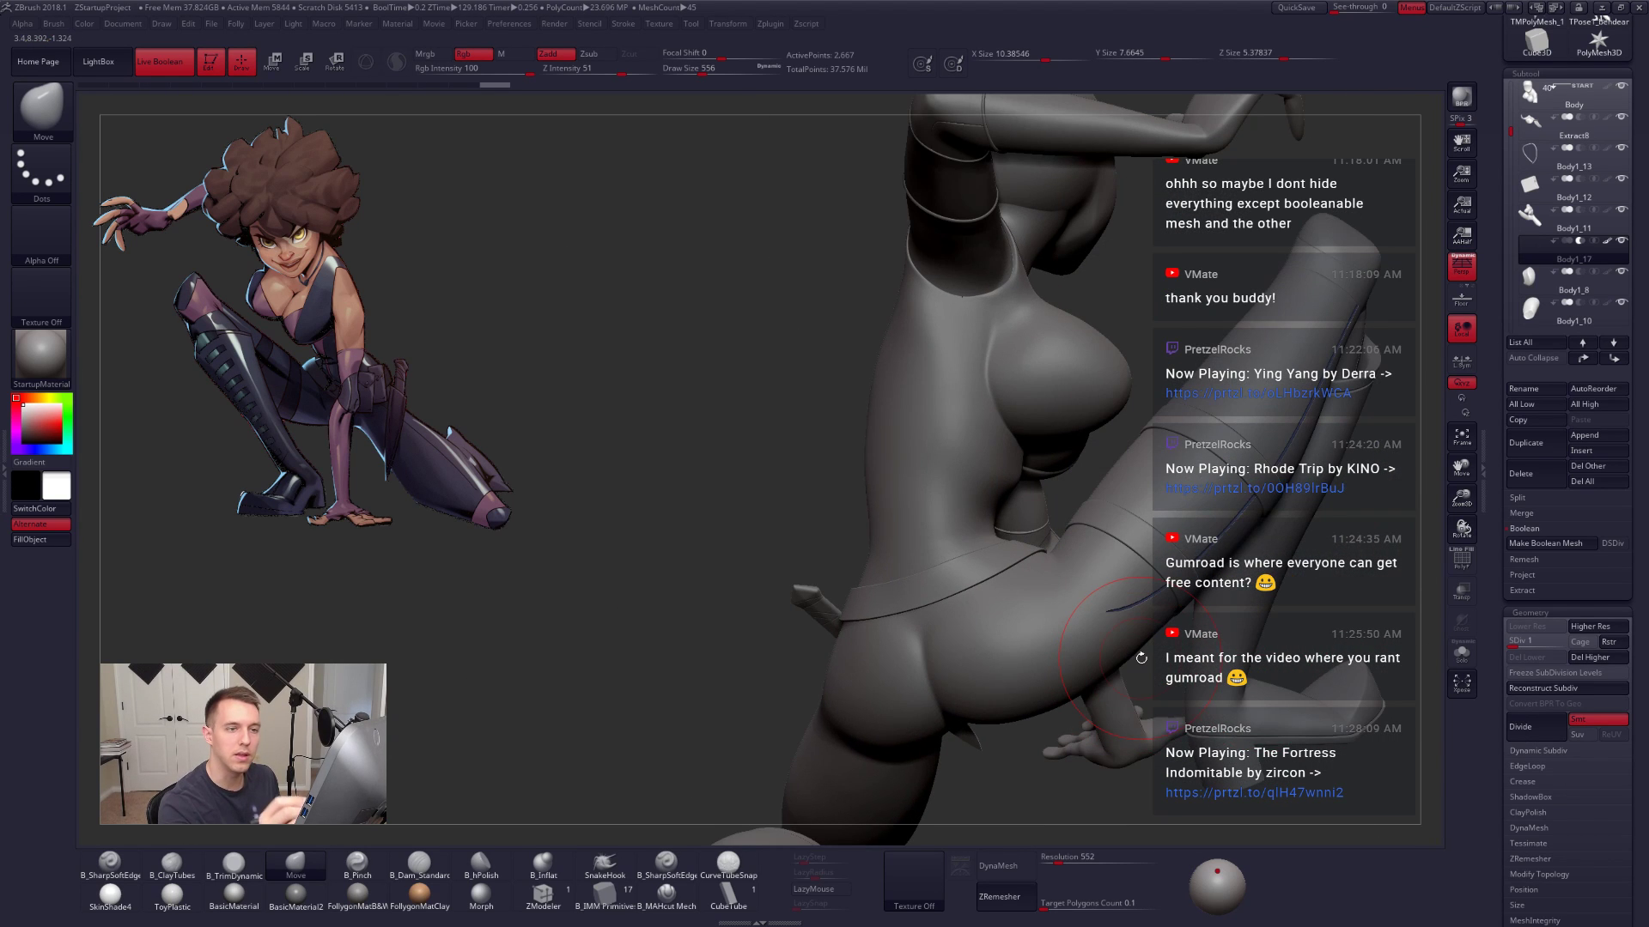
Step: Set the Move brush's draw size to 1194 and pull the Body1_17 torso strip under the raised arm toward the body surface
key(shift+f)
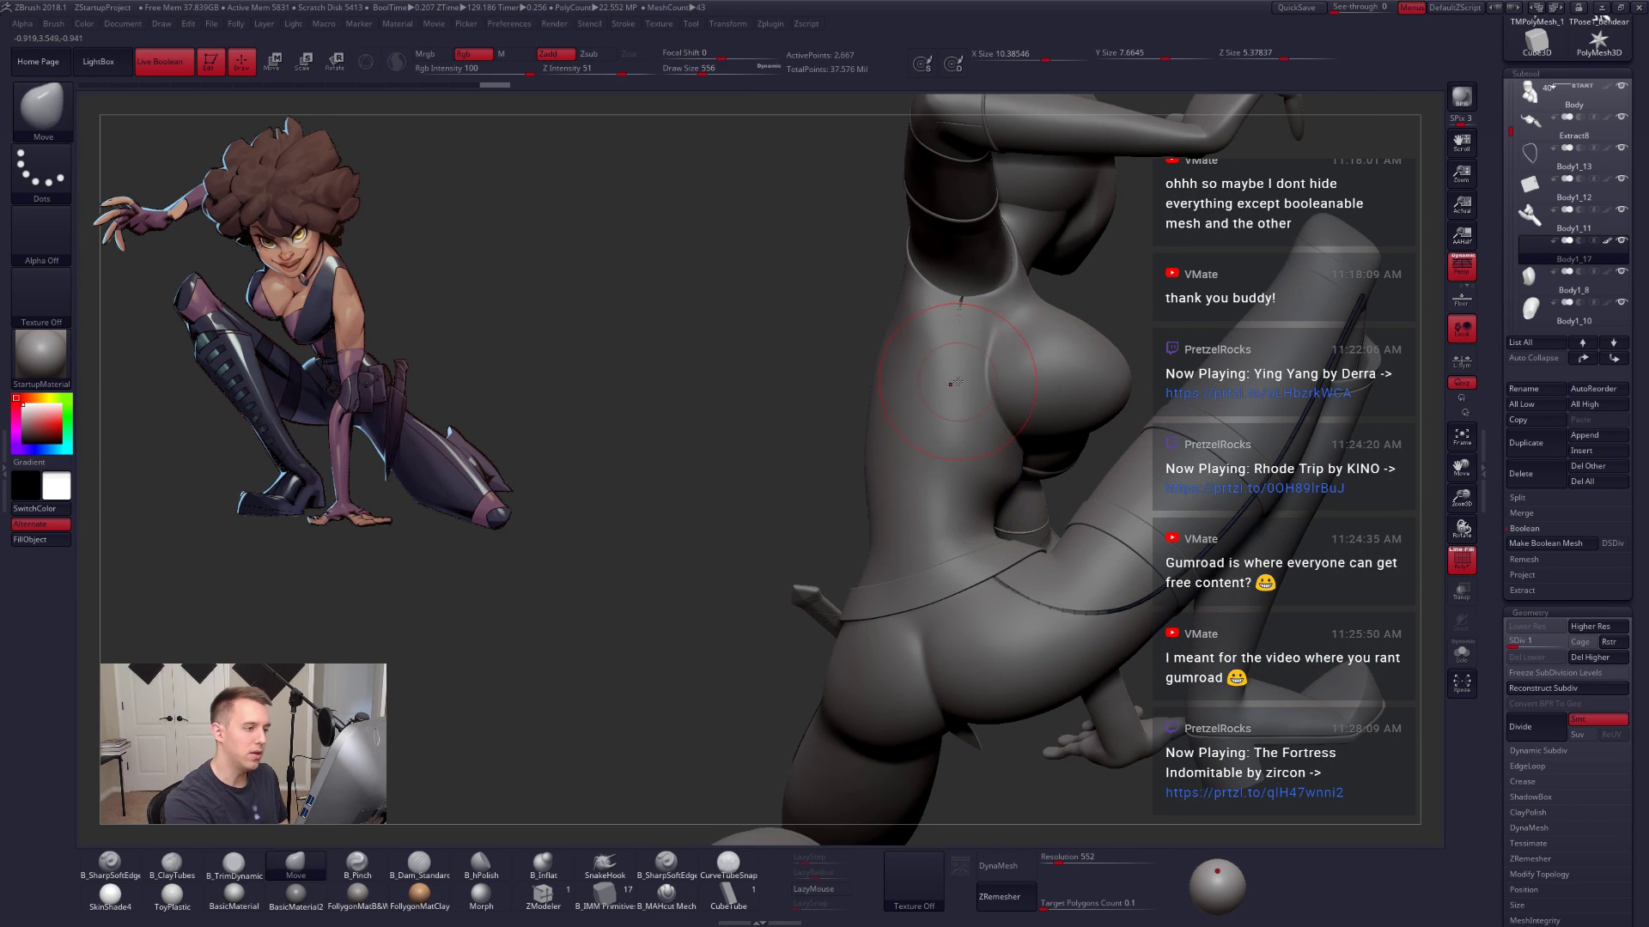
key(space)
drag(957, 382, 963, 383)
key(alt+s)
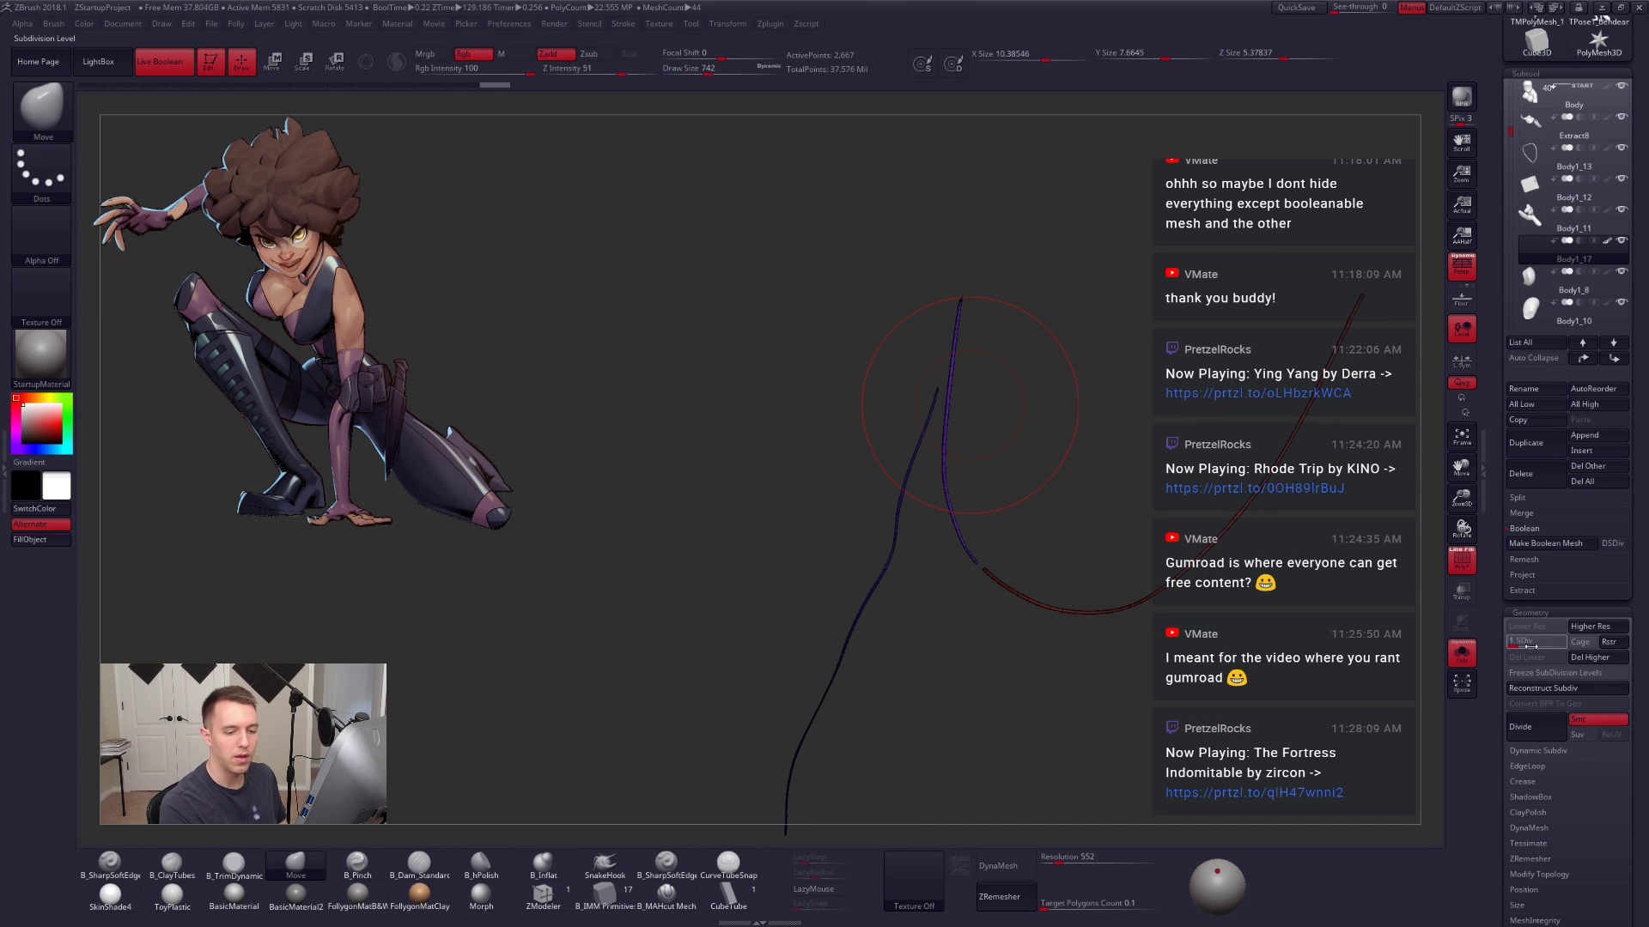
key(space)
drag(1006, 395, 1030, 345)
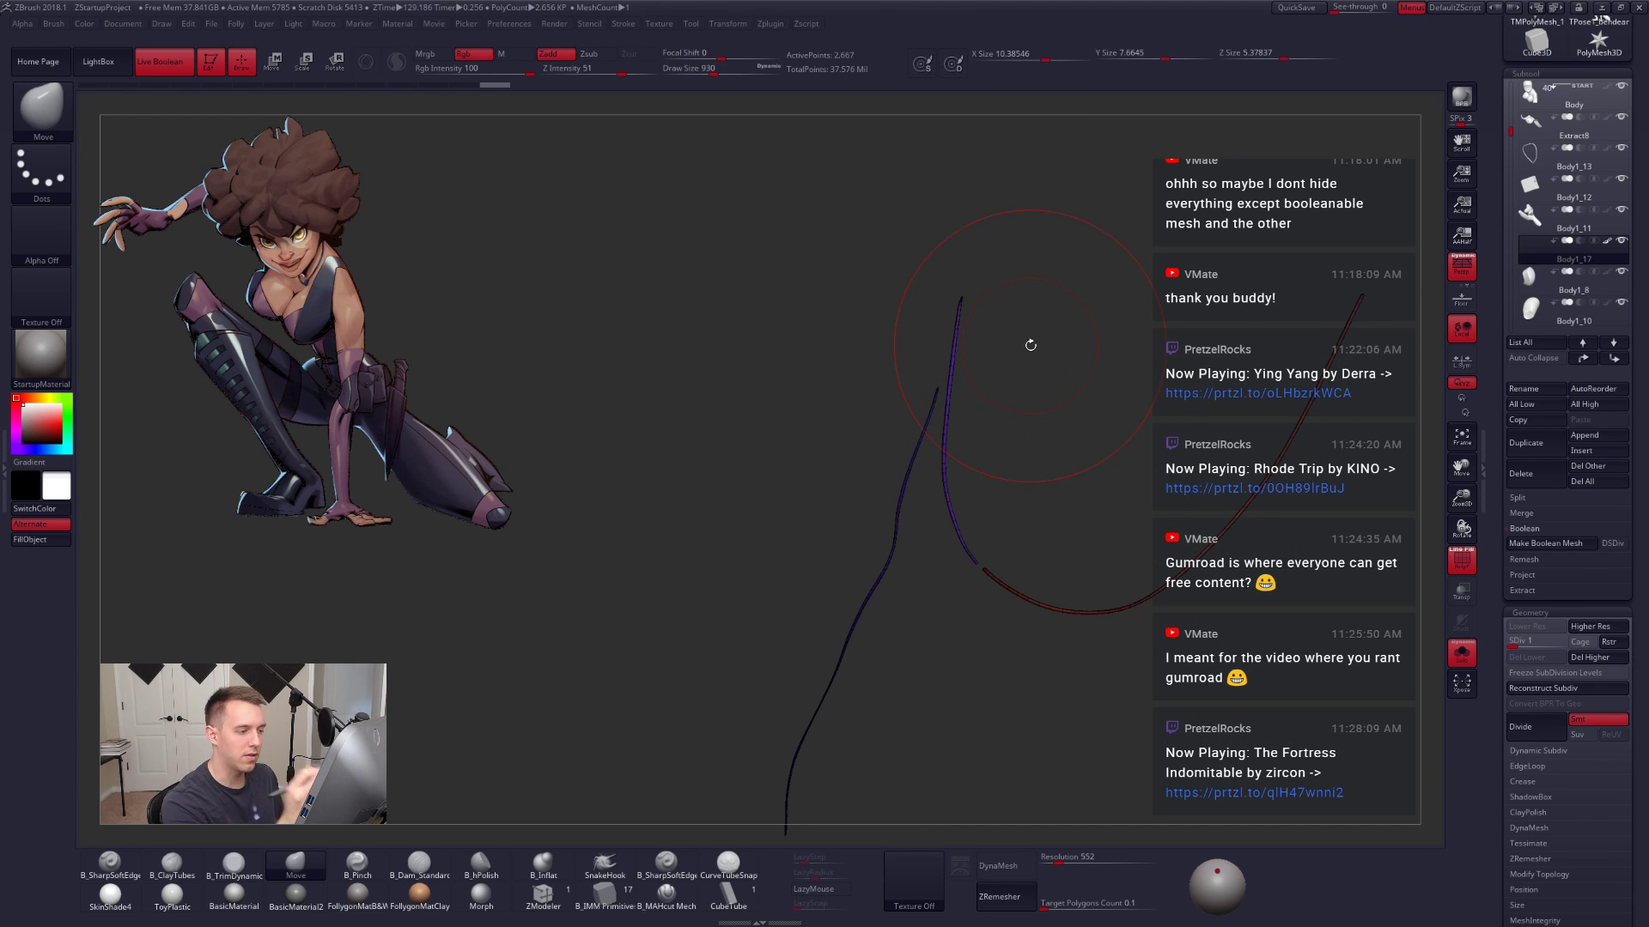
key(space)
drag(928, 394, 934, 393)
key(alt+s)
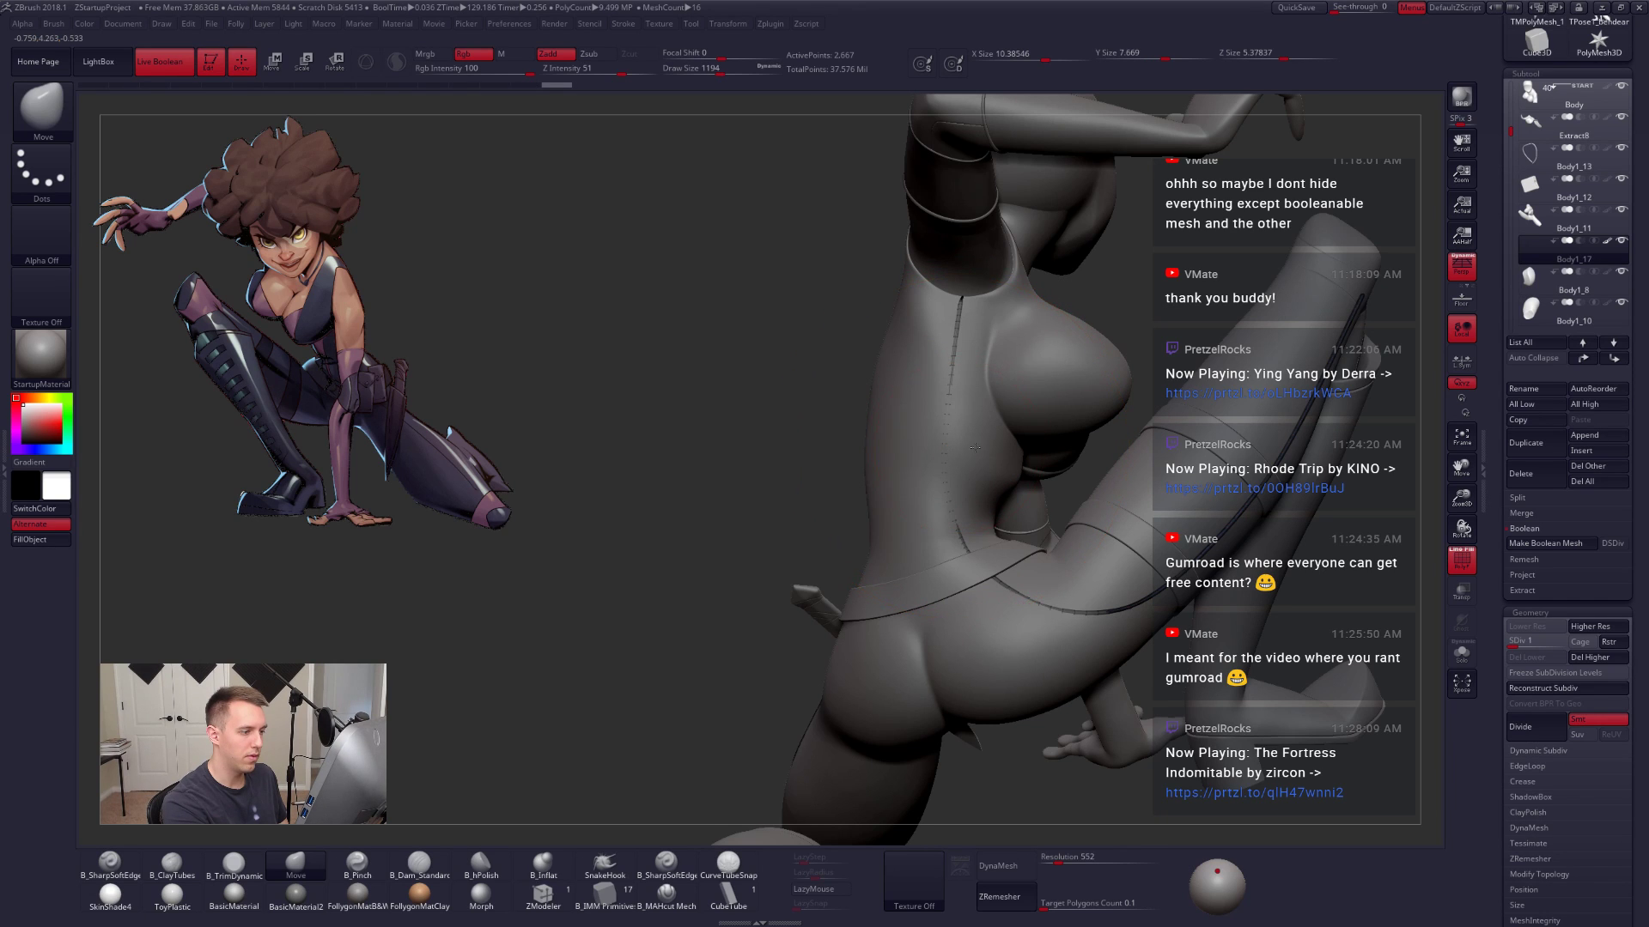
Step: Set the Move brush's draw size to 656 and pull the torso strip under the raised arm onto the side of the waist
right_drag(975, 448, 944, 435)
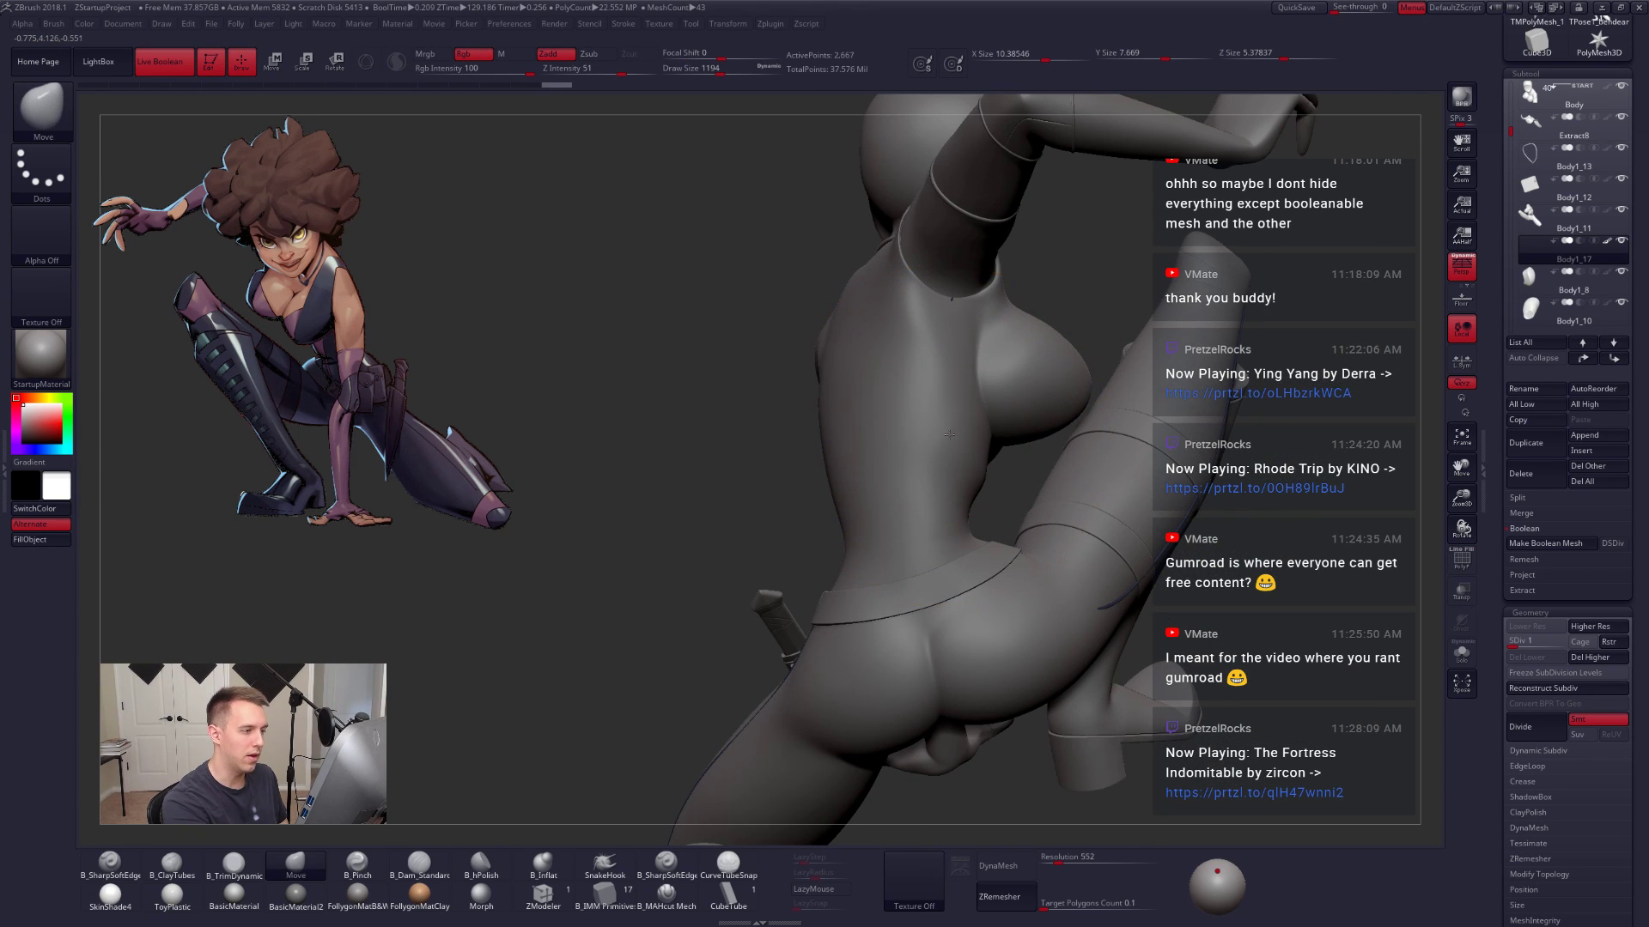
drag(951, 434, 946, 437)
drag(955, 359, 952, 410)
key(space)
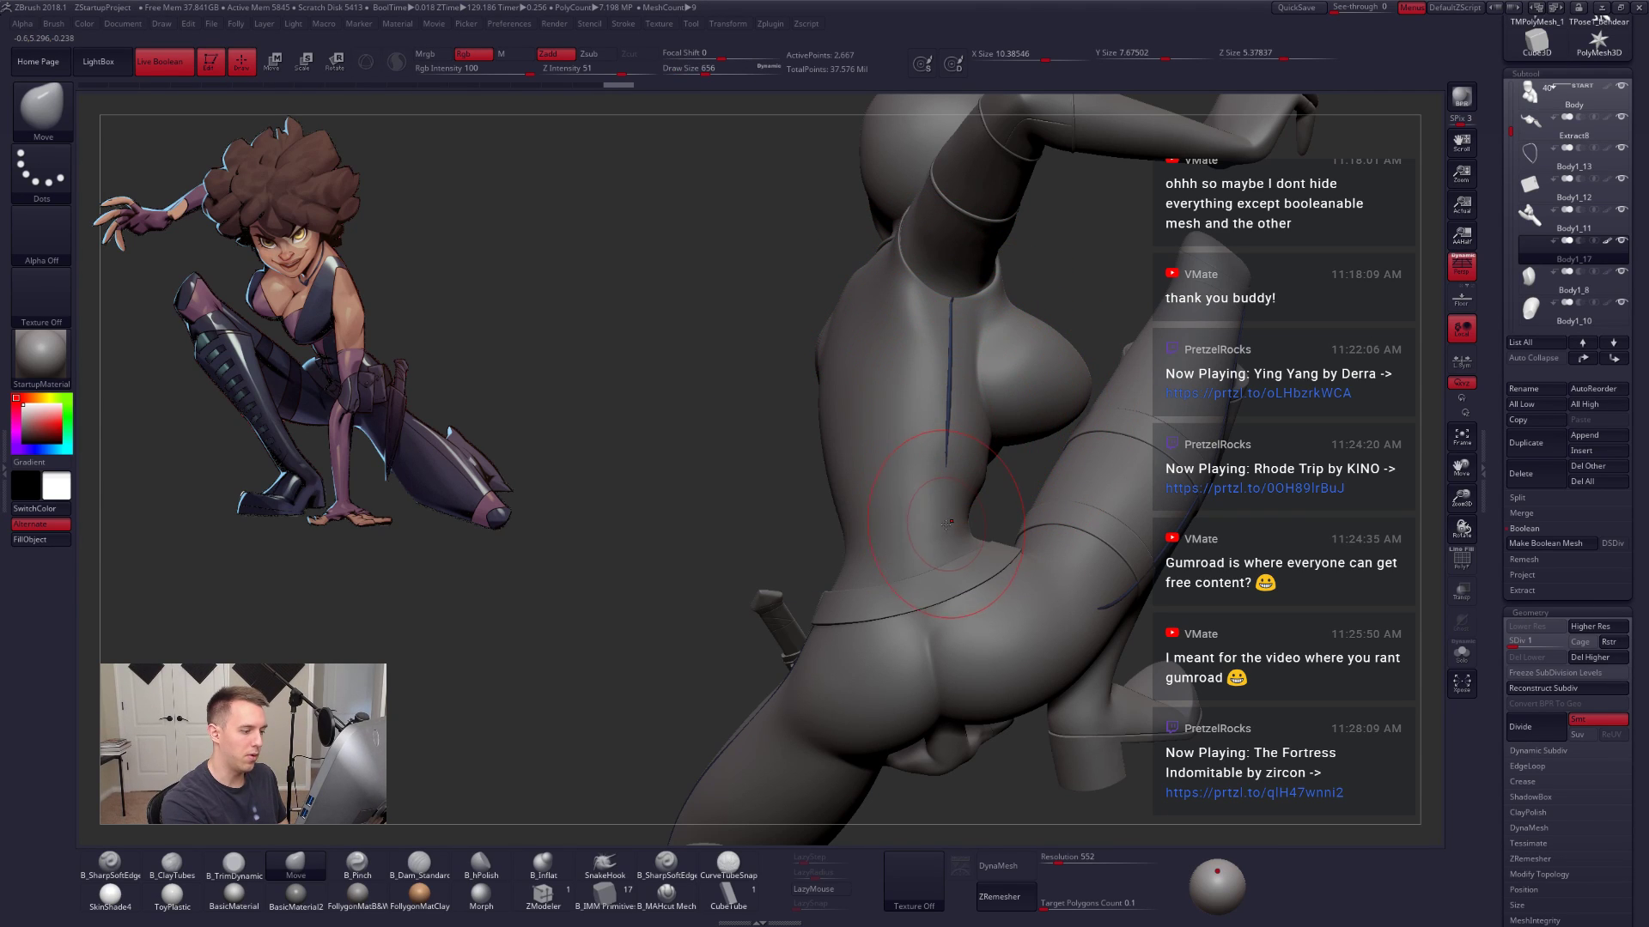
mouse_move(947, 470)
mouse_down()
mouse_move(967, 550)
mouse_move(1044, 572)
mouse_move(1037, 606)
mouse_up()
Step: Set the Move brush's draw size to 787 and pull the strip below the belt onto the bent leg's hip
key(shift+f)
key(space)
key(b)
key(m)
key(v)
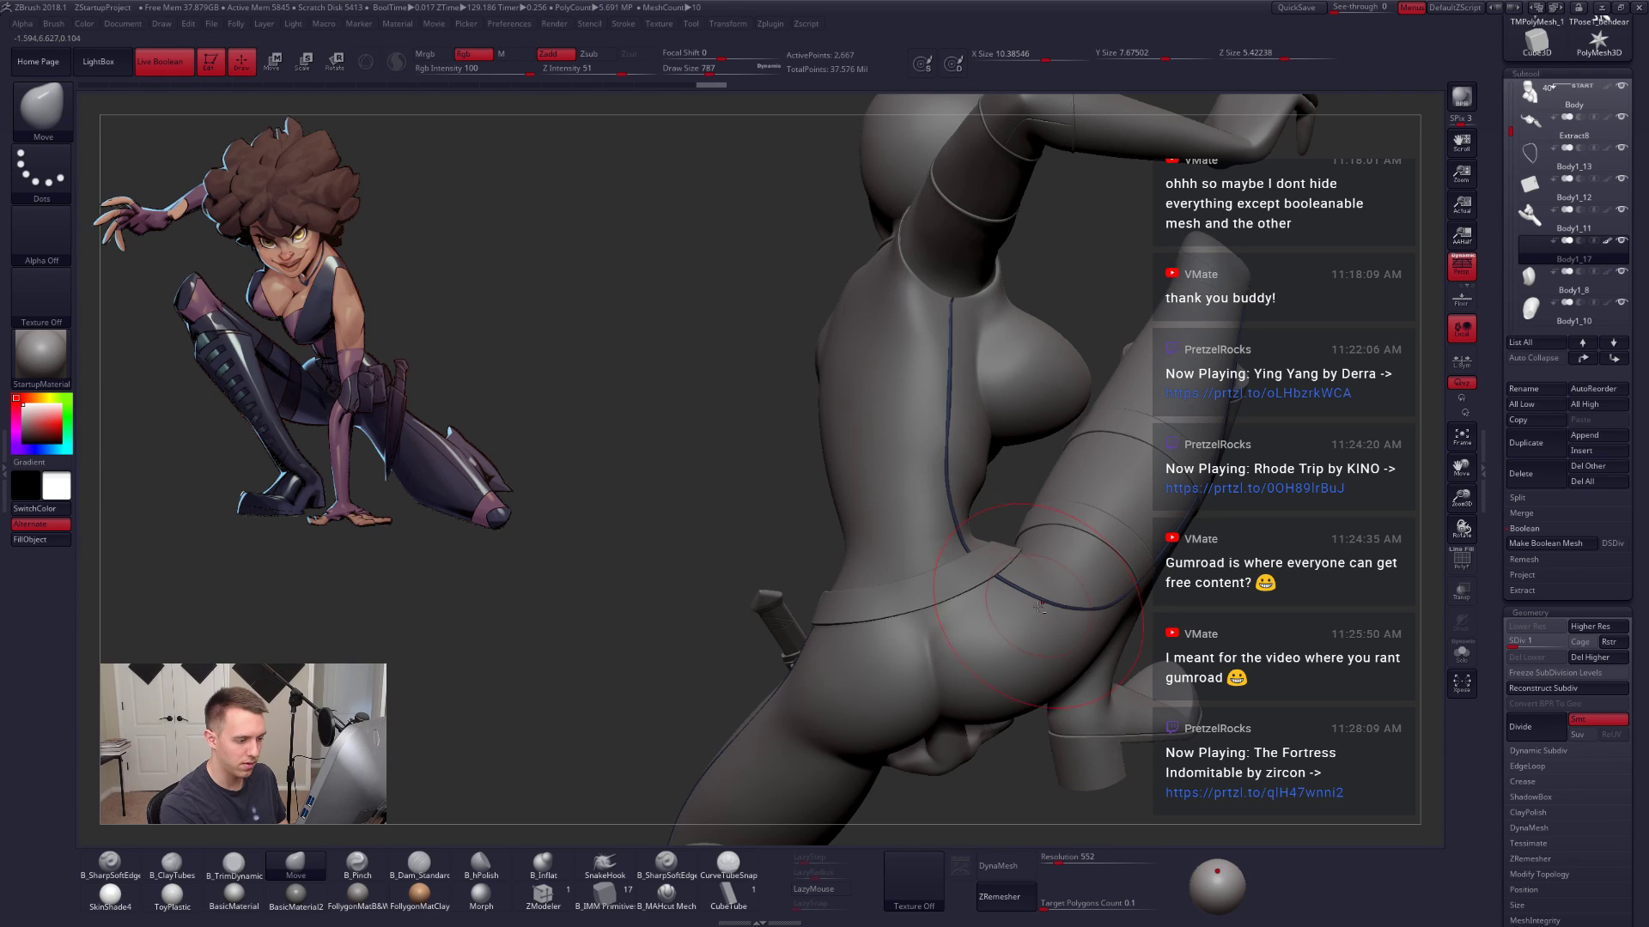
Step: Set the Move brush's draw size to 307 and refine the strip's curve at the waist under the raised arm
mouse_move(1040, 574)
right_down()
mouse_move(1051, 522)
mouse_move(1026, 659)
right_up()
key(space)
drag(958, 576, 946, 577)
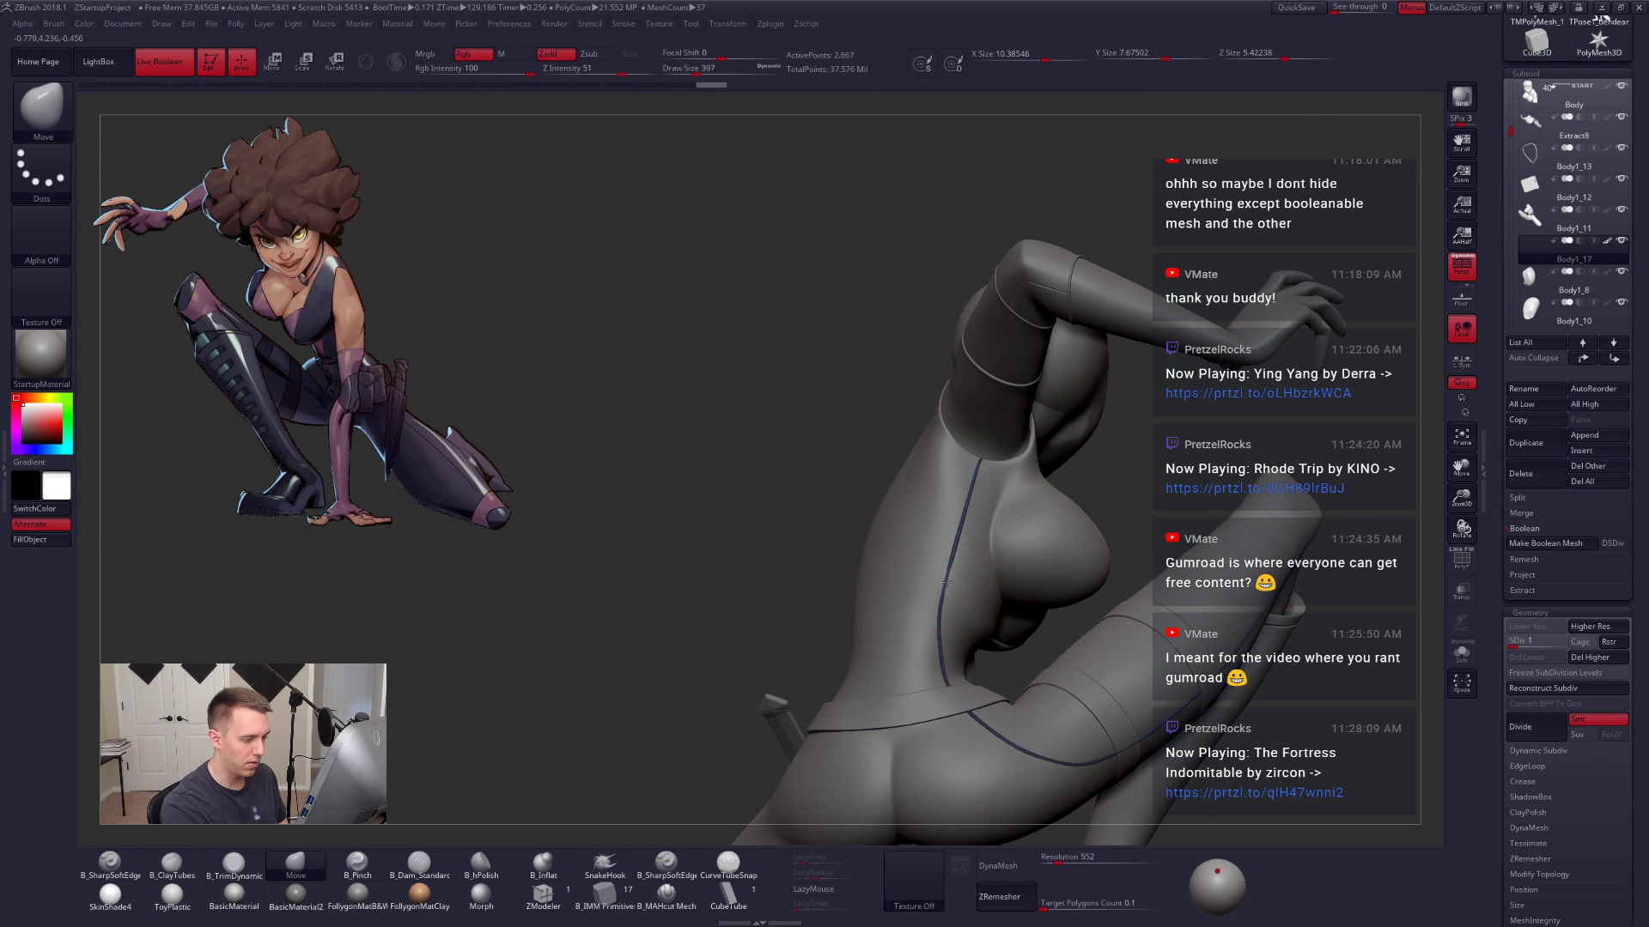
ctrl+right_drag(946, 584, 870, 508)
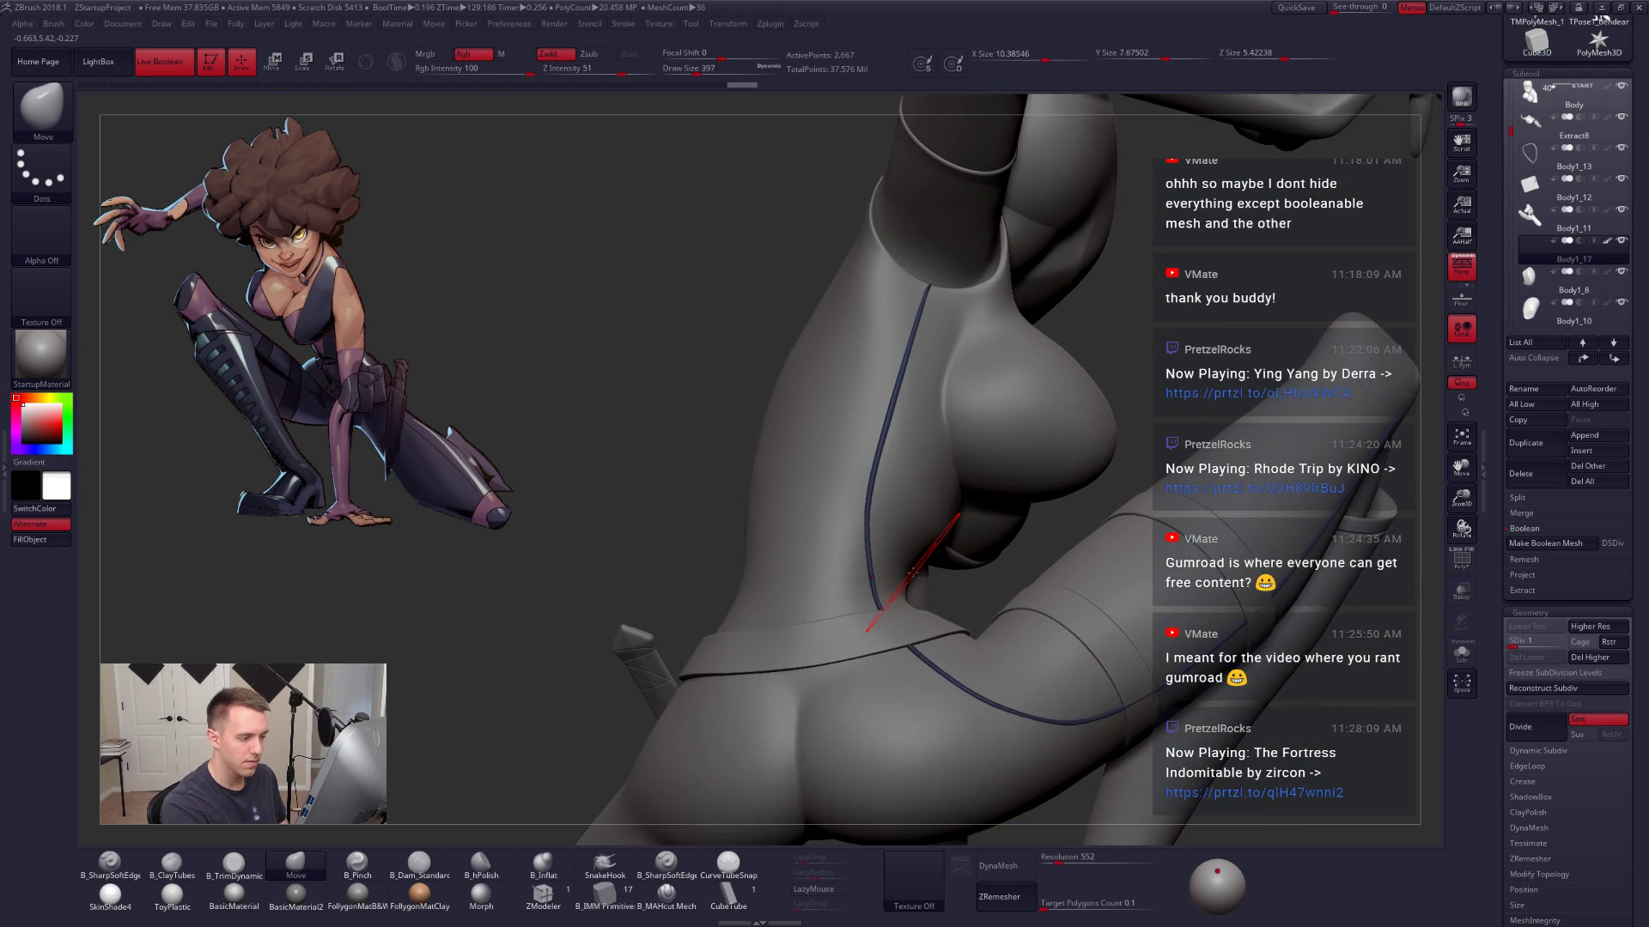
Step: Set the Body1_17 strips to boolean subtraction and check the seams around the torso and hips
click(1579, 242)
right_drag(1201, 756, 1135, 745)
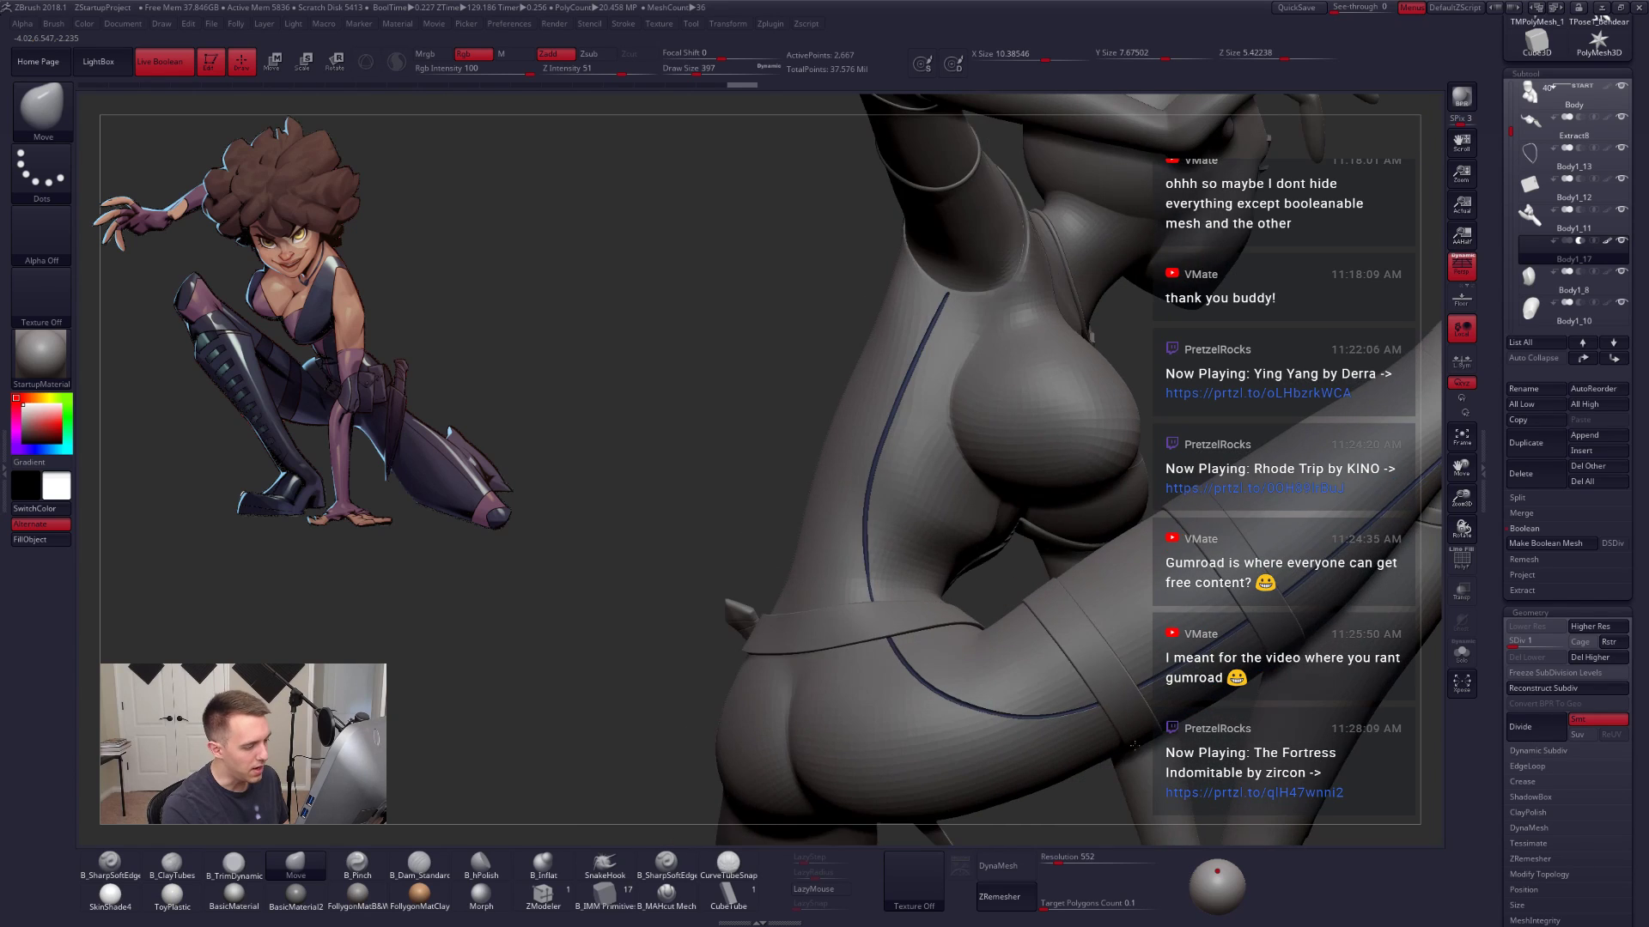
right_drag(906, 659, 925, 692)
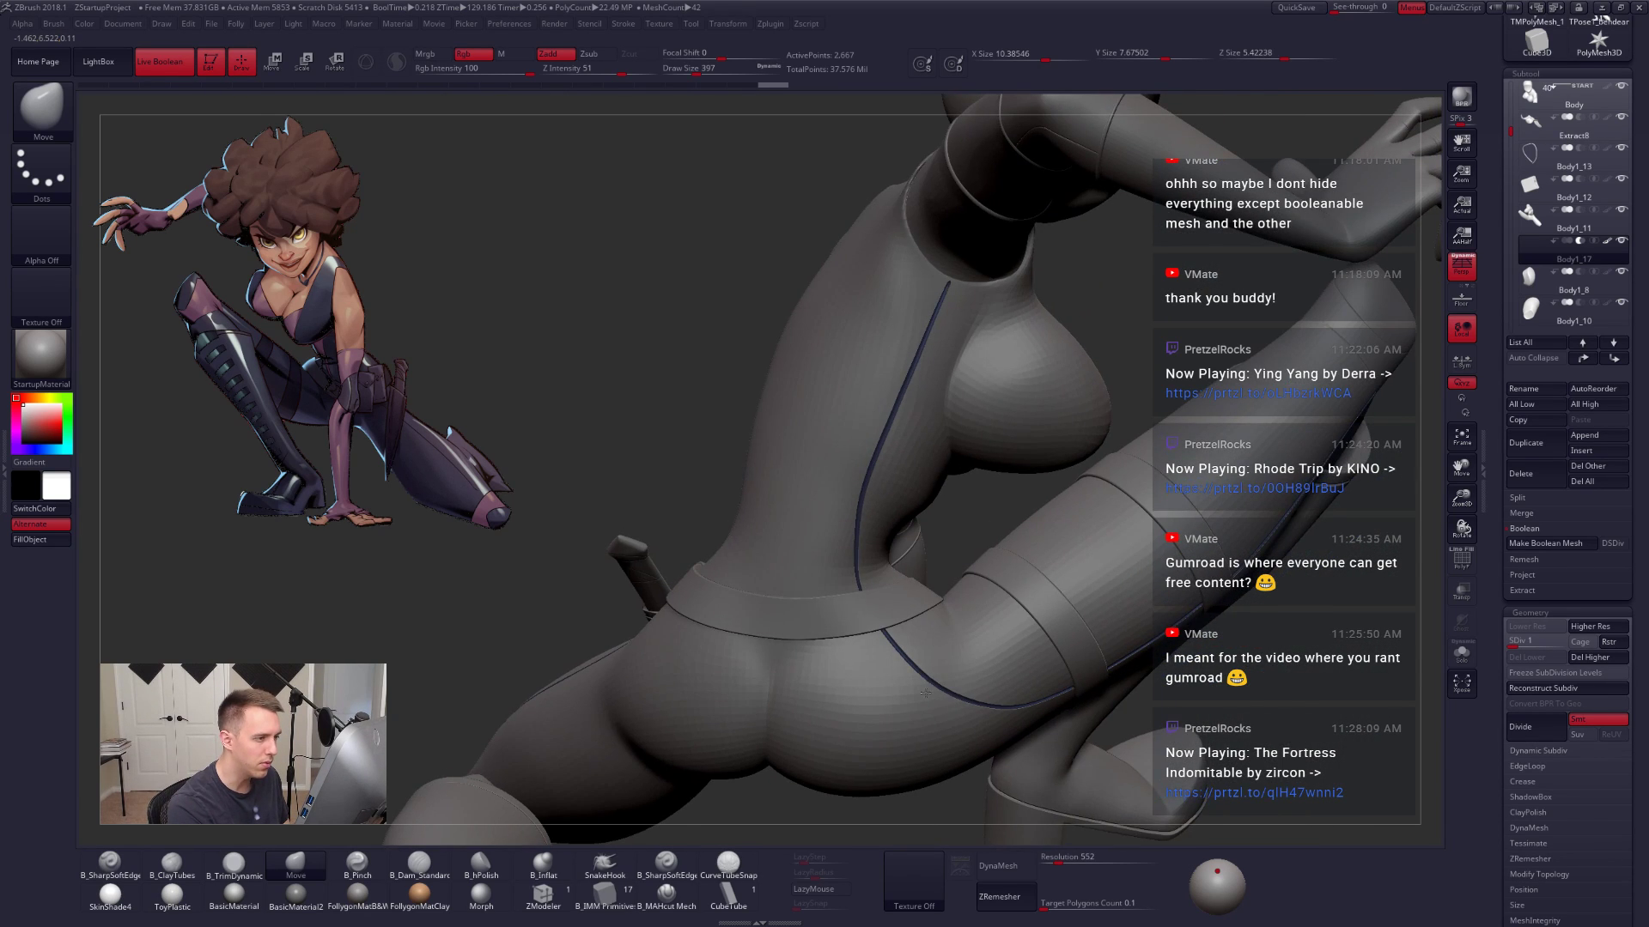
right_drag(1256, 749, 1141, 732)
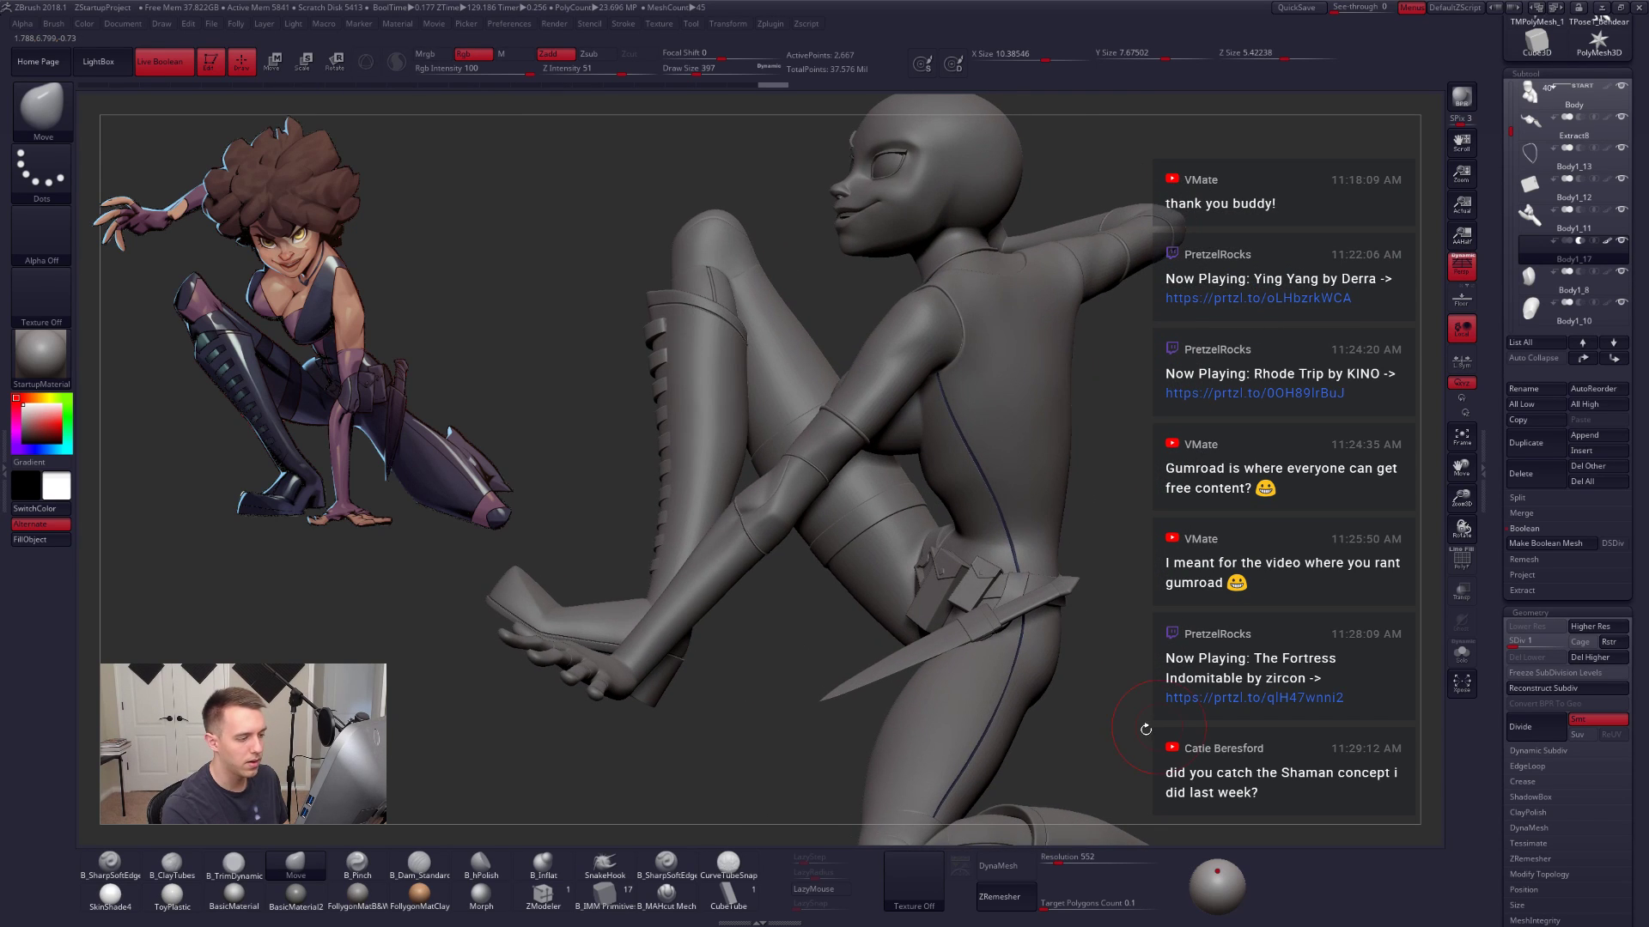
Step: Raise the Body1_17 strips to subdivision level 5 and check the seam at the waist up close
key(d)
key(d)
key(d)
key(d)
key(alt+s)
ctrl+right_drag(1074, 600, 1031, 494)
key(alt+s)
right_drag(976, 341, 999, 347)
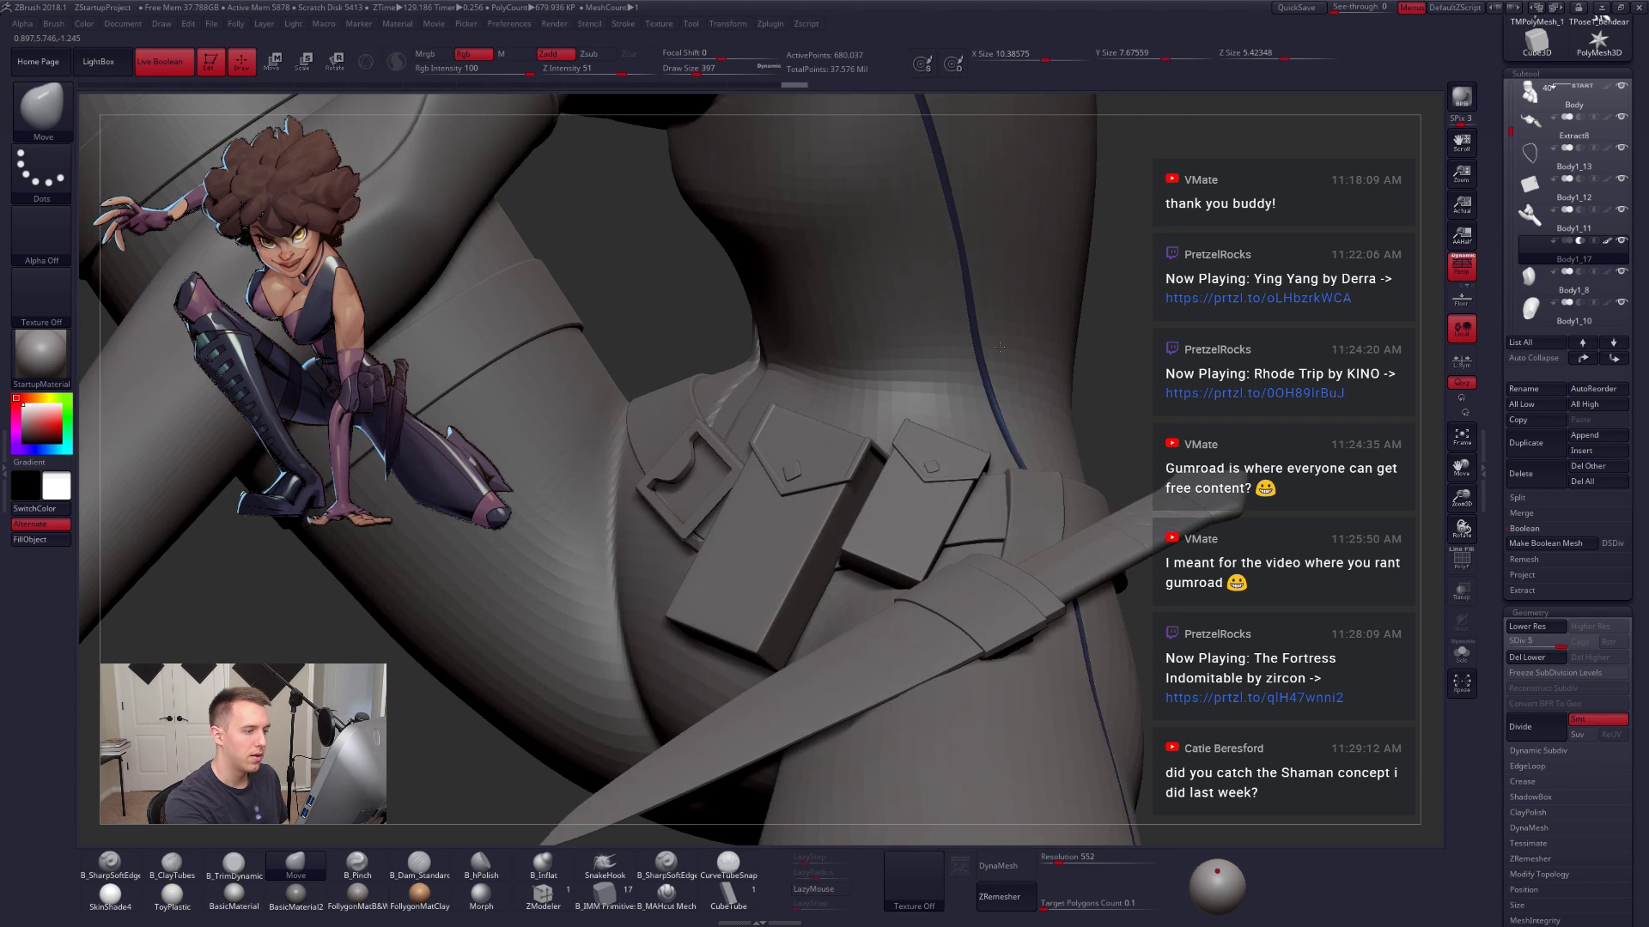
right_drag(1190, 403, 1200, 396)
ctrl+right_drag(1074, 260, 1250, 590)
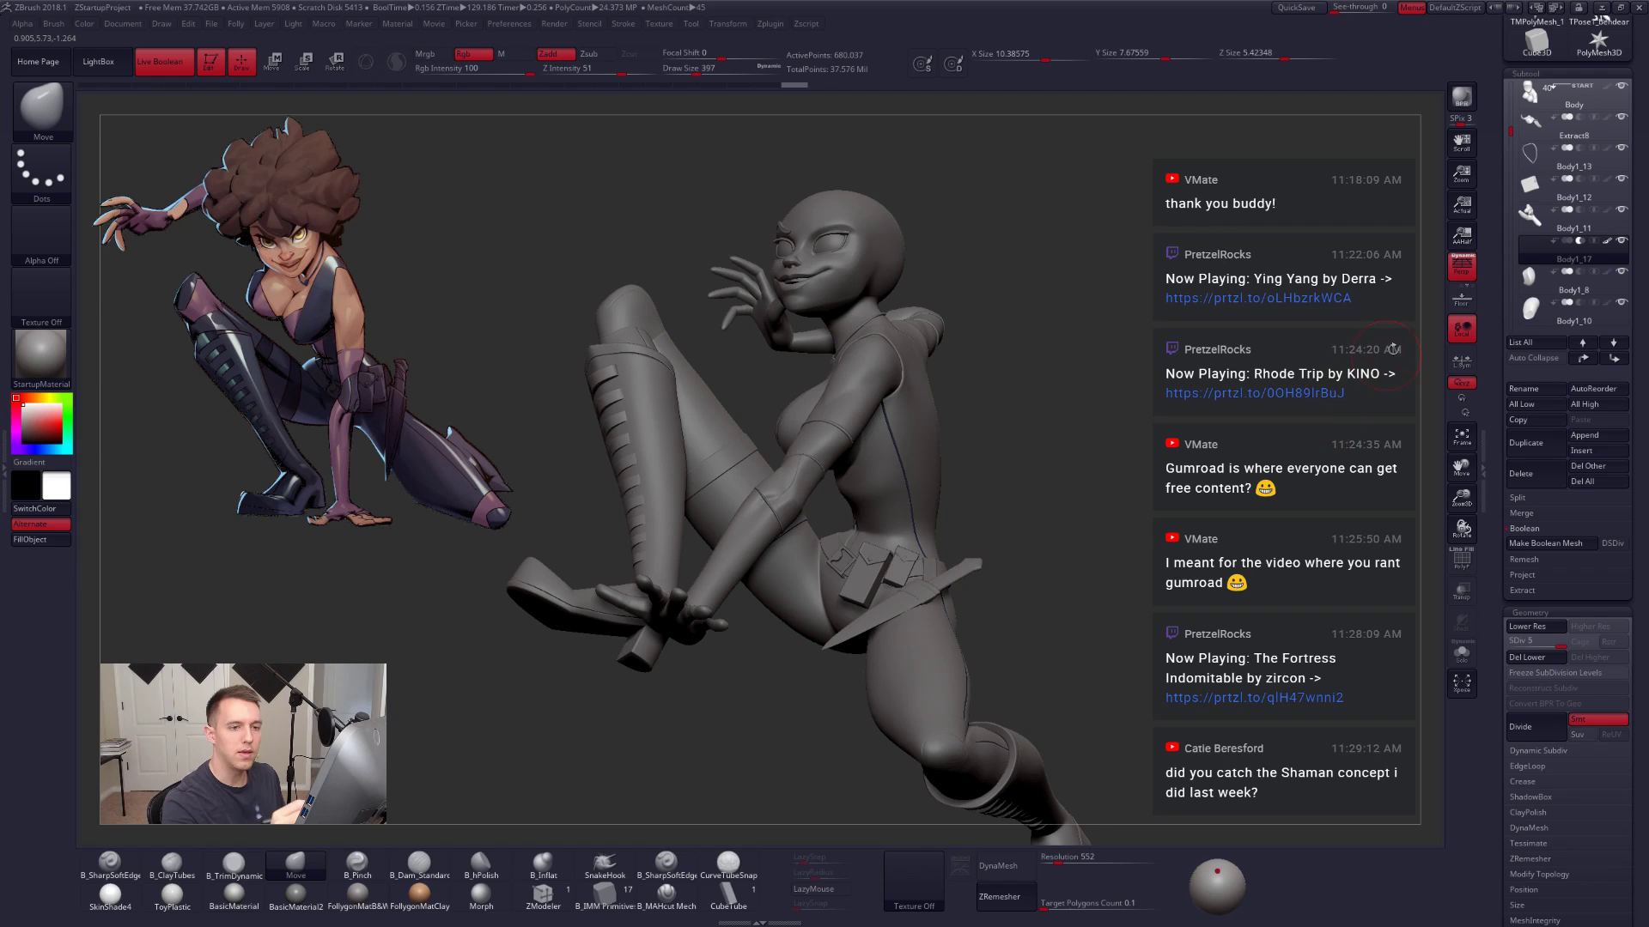
Step: Turn on the polypaint colours for all subtools and review the posed character from all sides
shift+click(1608, 243)
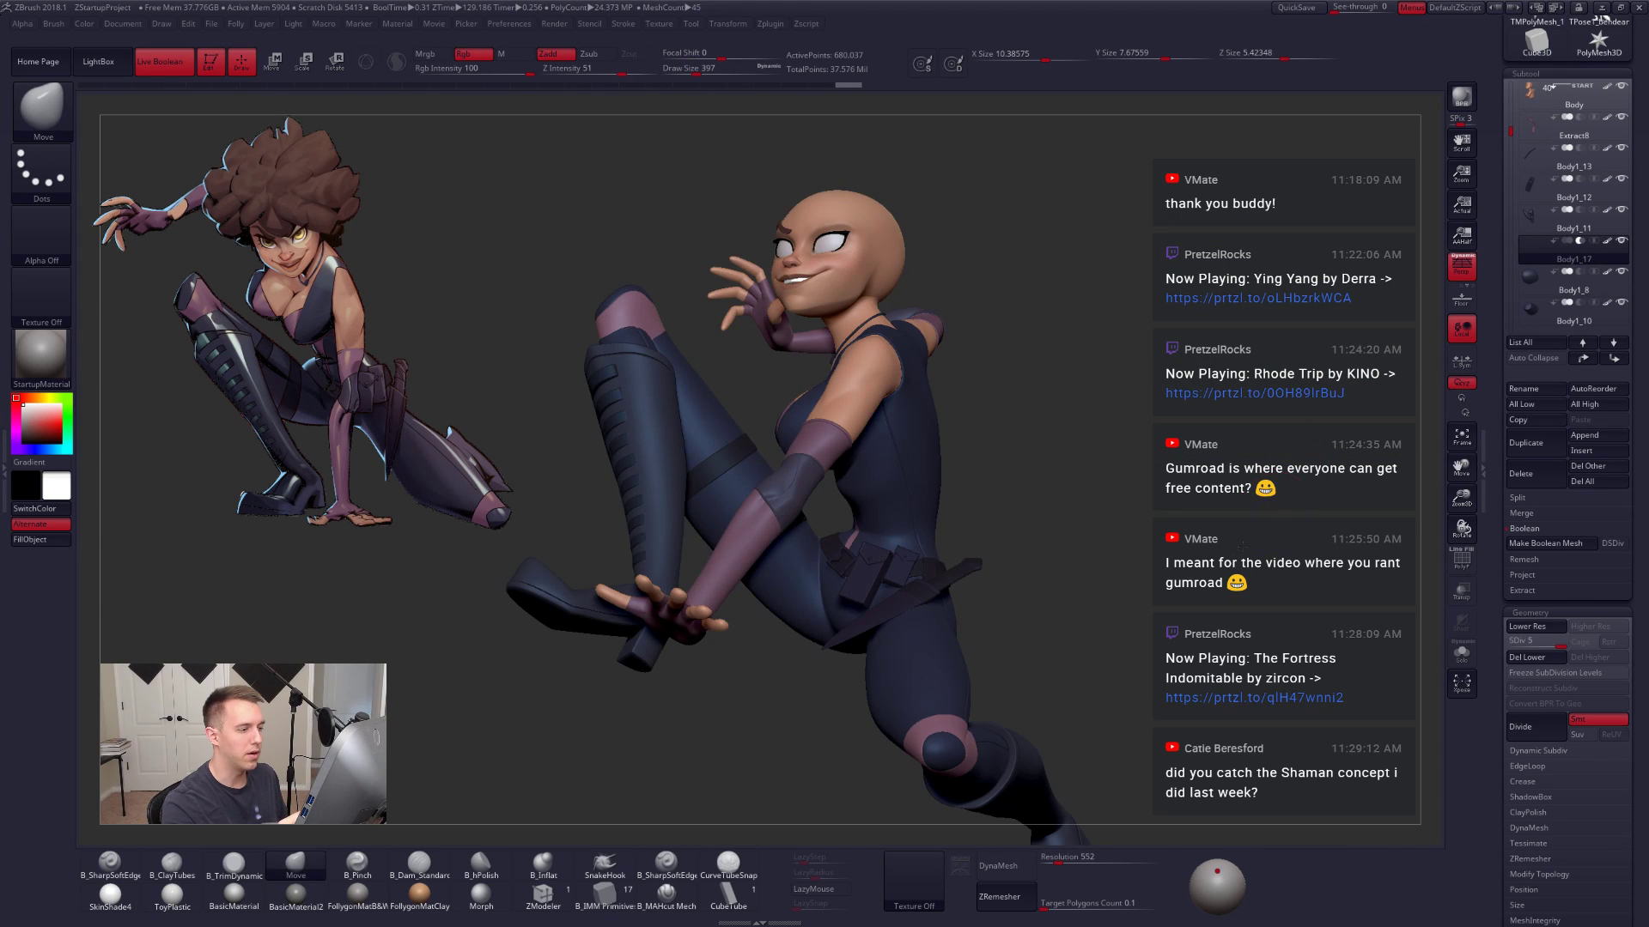
mouse_move(1301, 474)
shift+right_down()
mouse_move(1177, 690)
mouse_move(1001, 704)
shift+right_up()
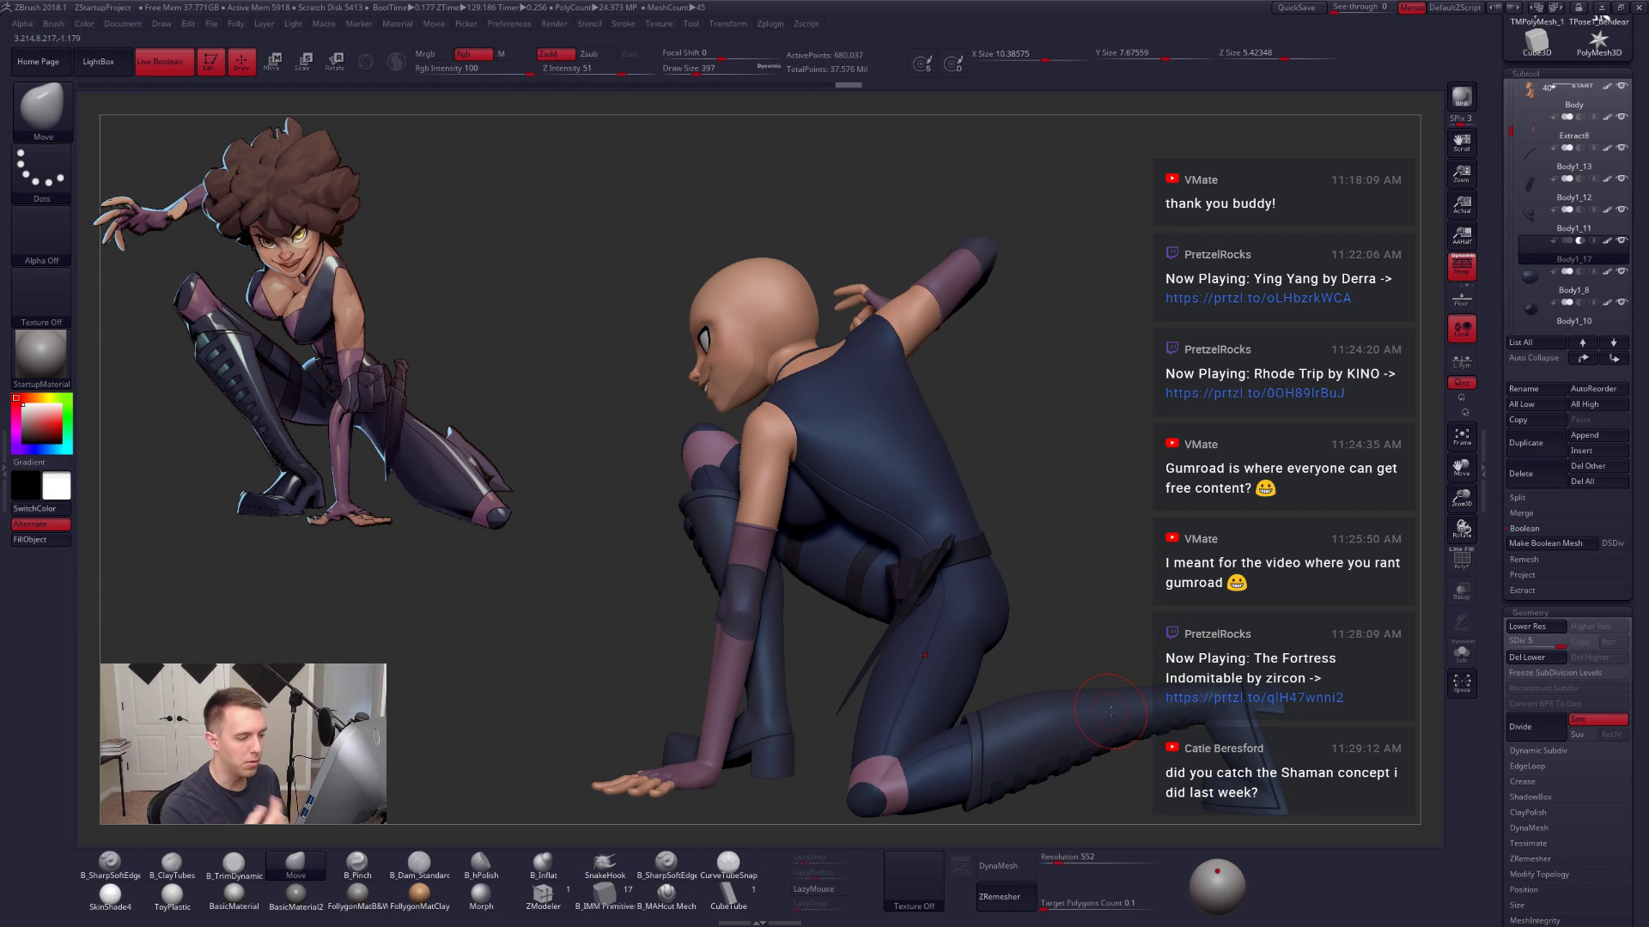
mouse_move(1041, 727)
right_down()
mouse_move(1021, 729)
mouse_move(1178, 728)
mouse_move(1141, 707)
mouse_move(1189, 759)
right_up()
alt+right_drag(1189, 759, 1156, 697)
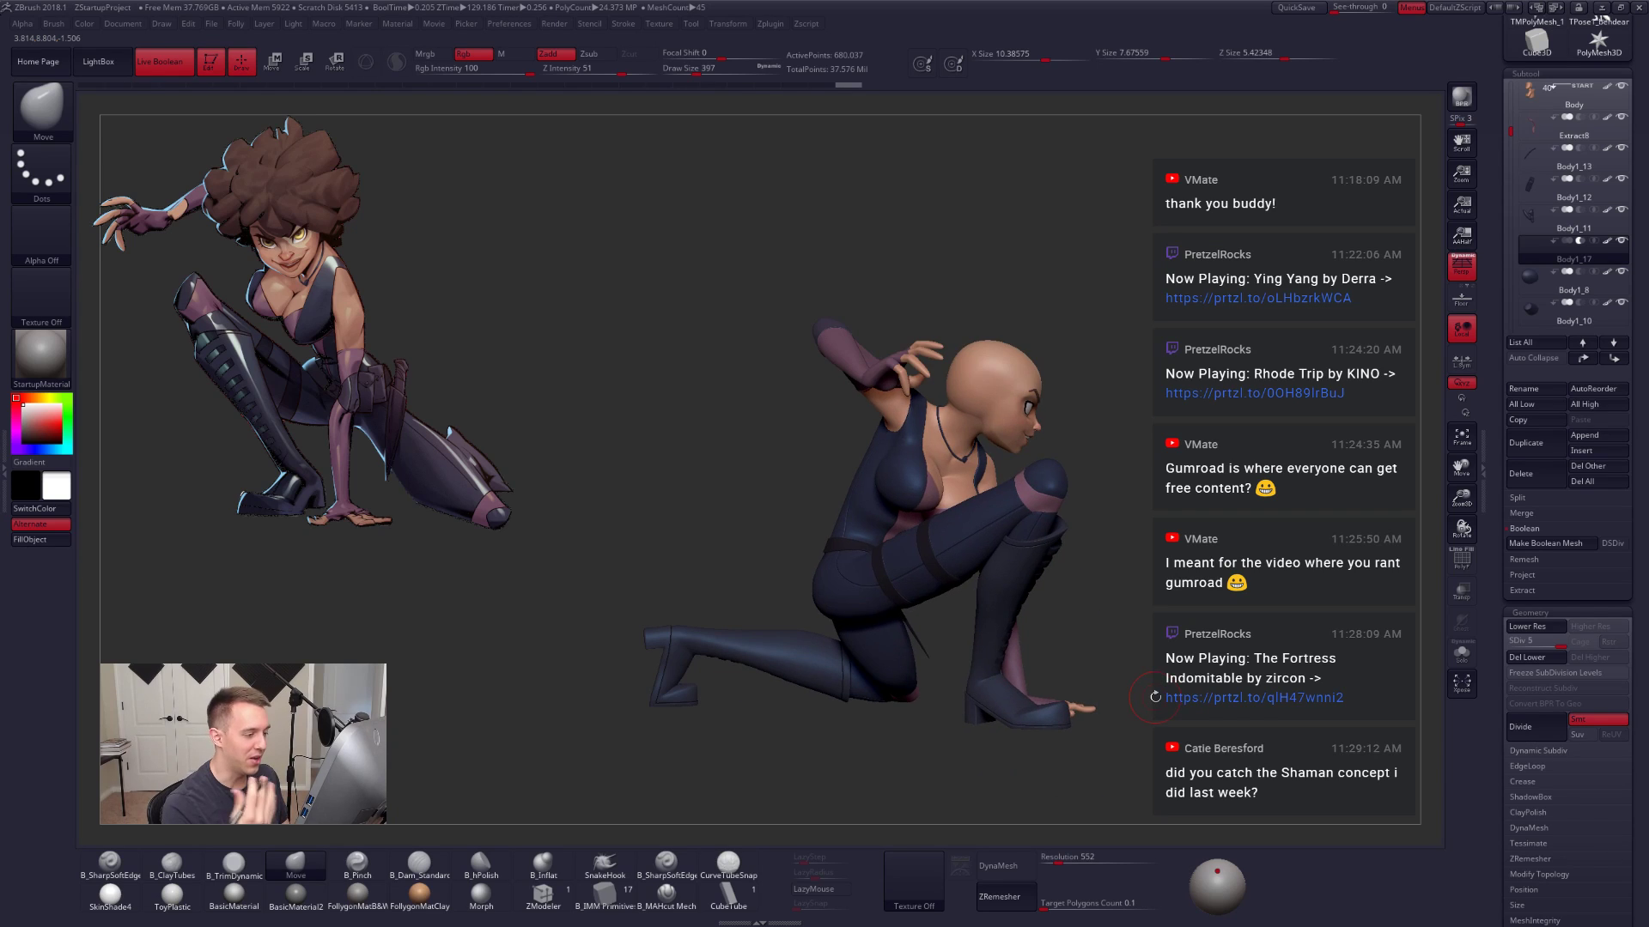
mouse_move(1123, 640)
right_down()
mouse_move(1000, 620)
mouse_move(1001, 600)
right_up()
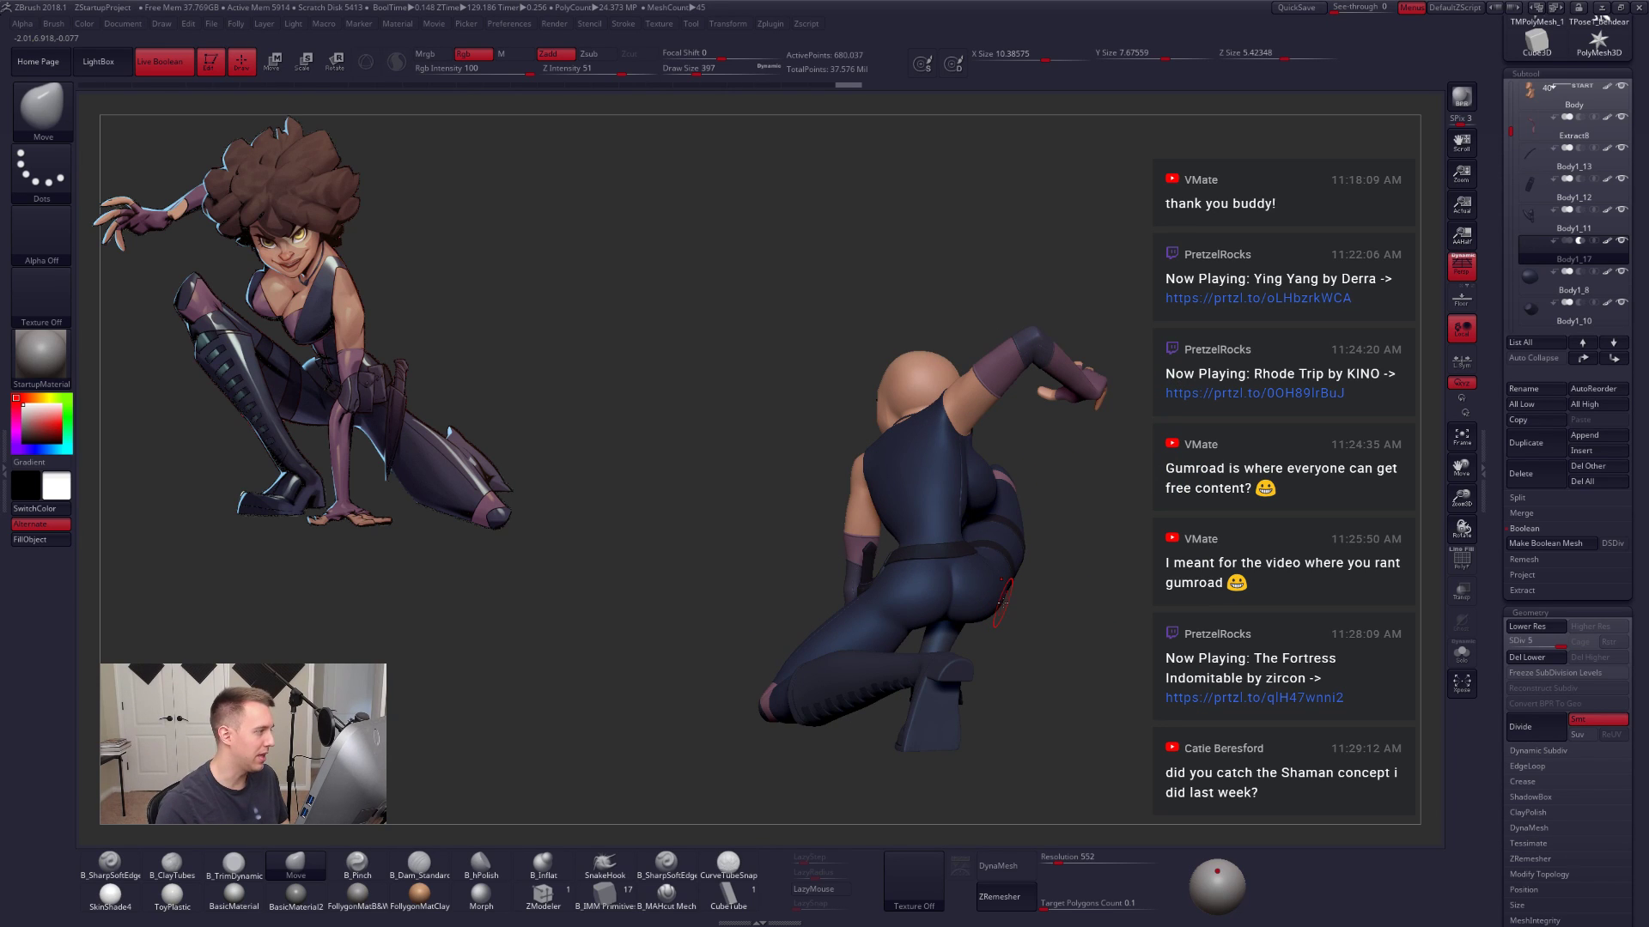
mouse_move(1054, 521)
right_down()
mouse_move(978, 562)
mouse_move(1000, 627)
mouse_move(1052, 644)
right_up()
mouse_move(1084, 587)
right_down()
mouse_move(1018, 586)
mouse_move(1153, 680)
right_up()
Step: Select the Hand left7 strap, inspect it in isolation, and show the whole character again
alt+click(1018, 557)
key(alt+shift+s)
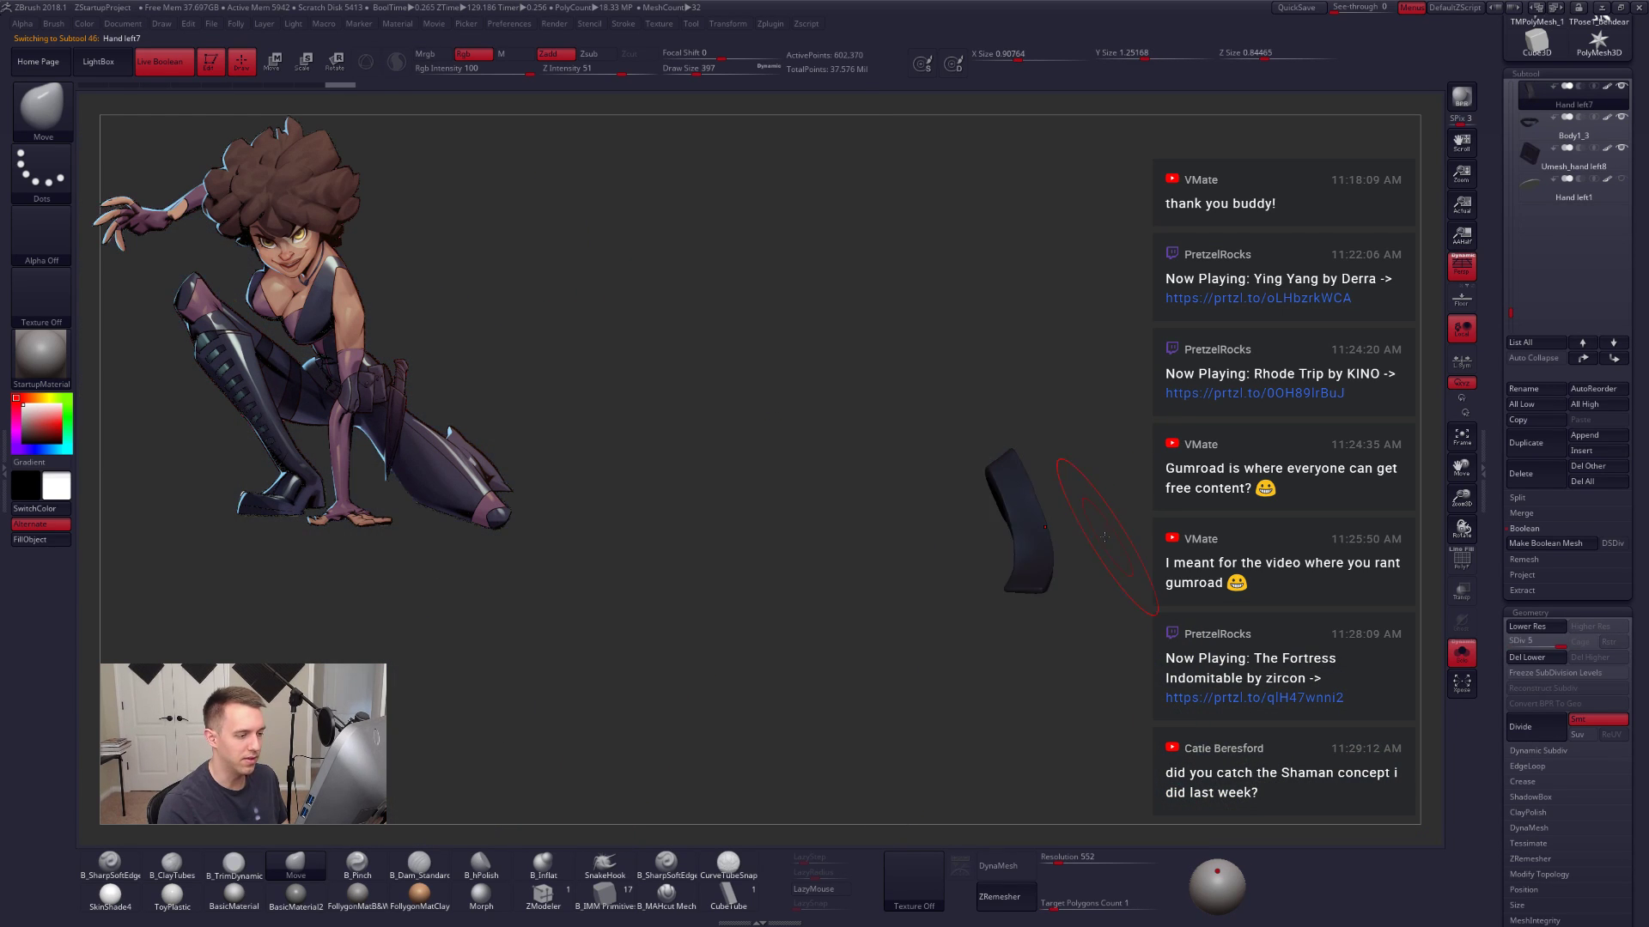
right_drag(1063, 494, 1041, 601)
key(ctrl+shift+s)
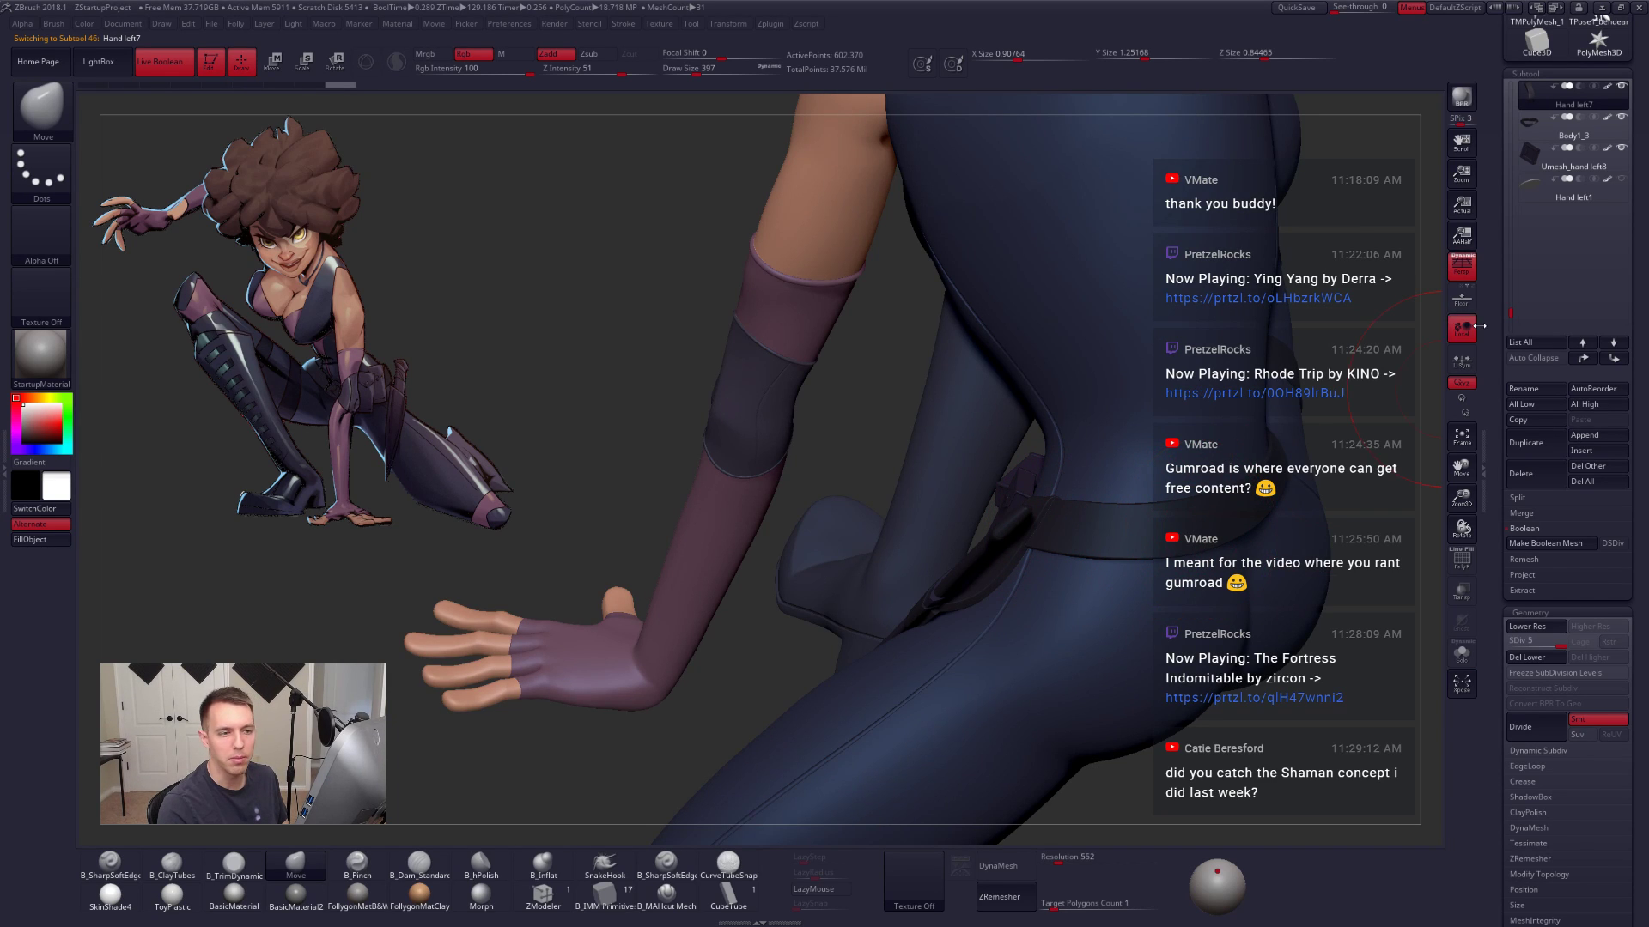
scroll(1565, 305, up, 3)
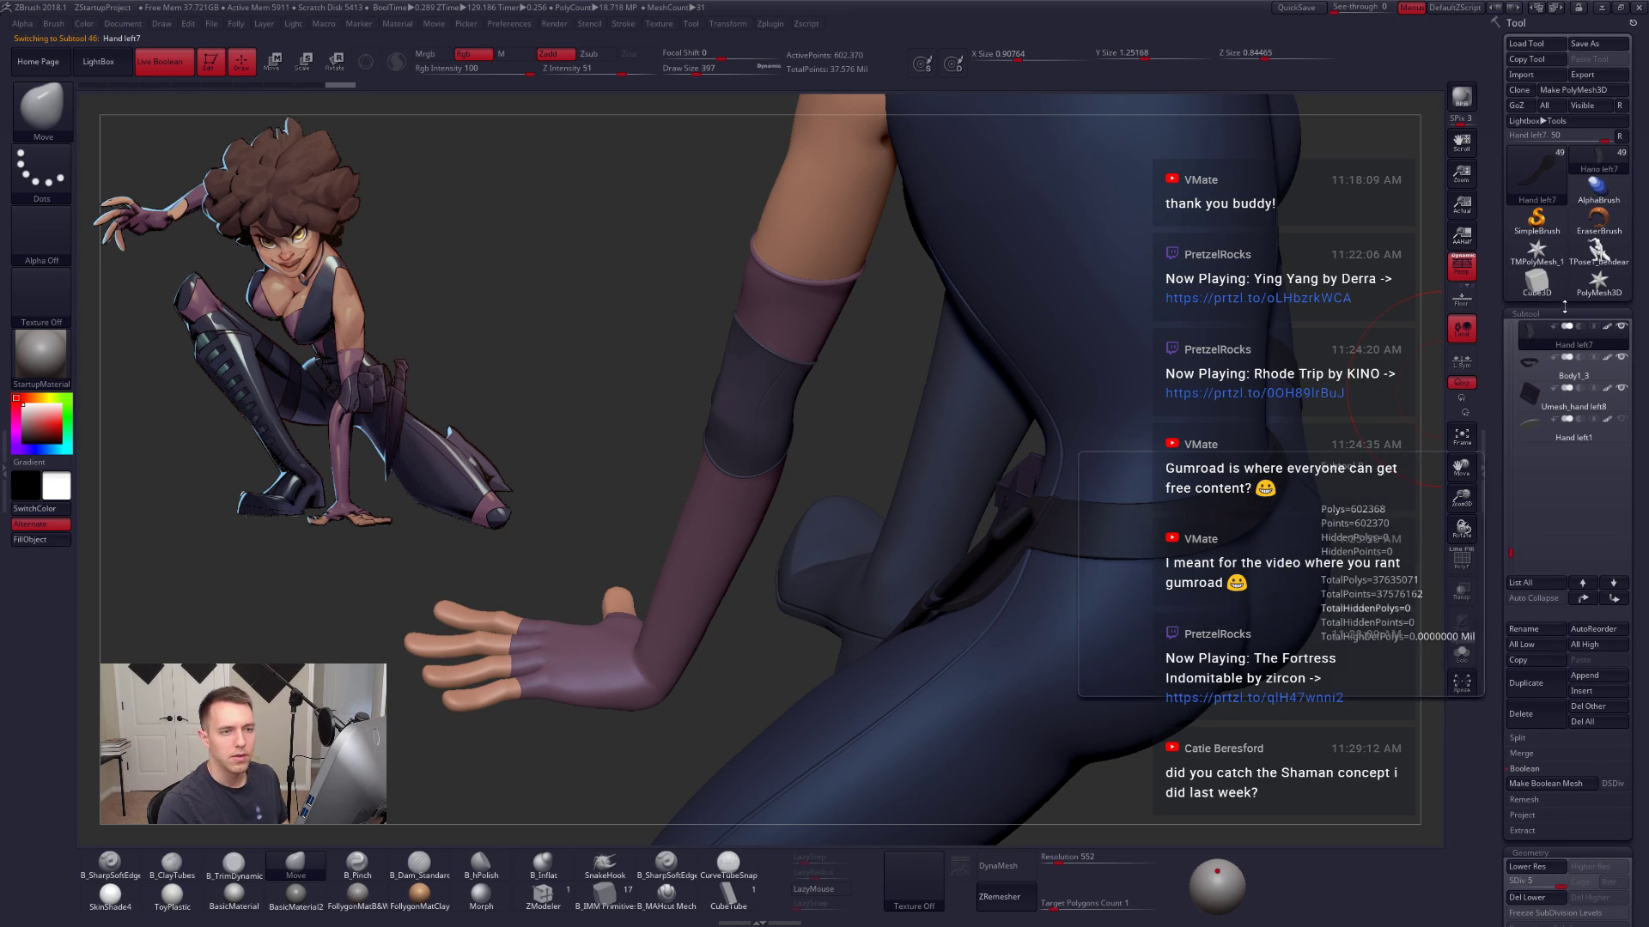
Step: Check the TPose and PolyMesh3D tools, reactivate the character's Hand left7 tool, and quick-save the project
click(1597, 251)
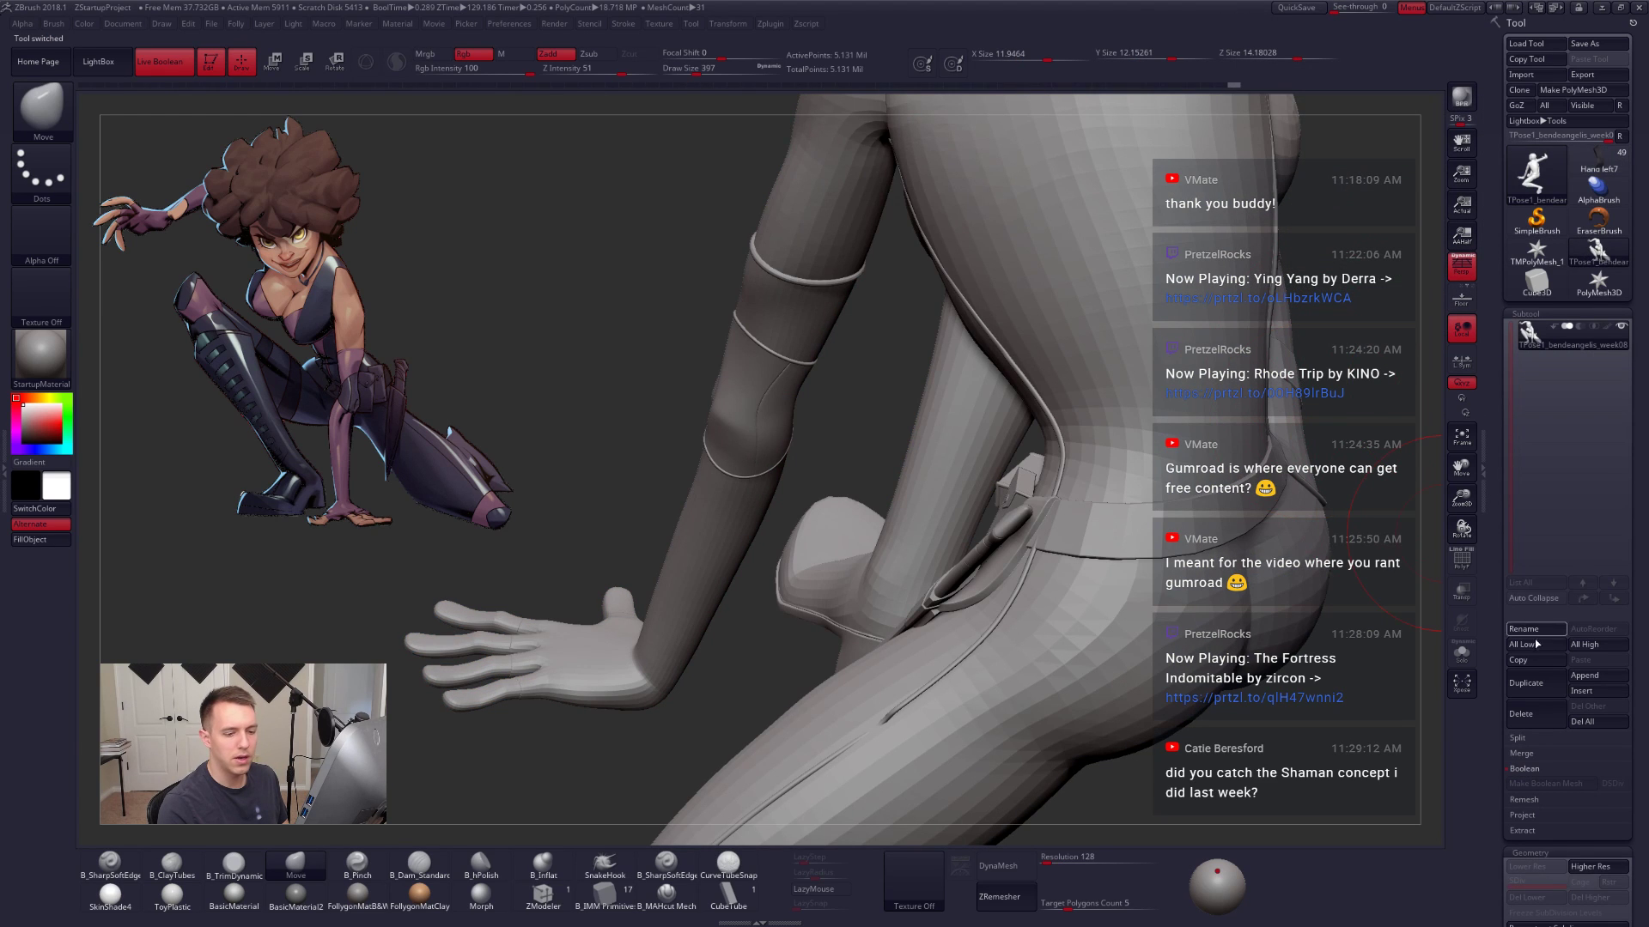
click(1598, 277)
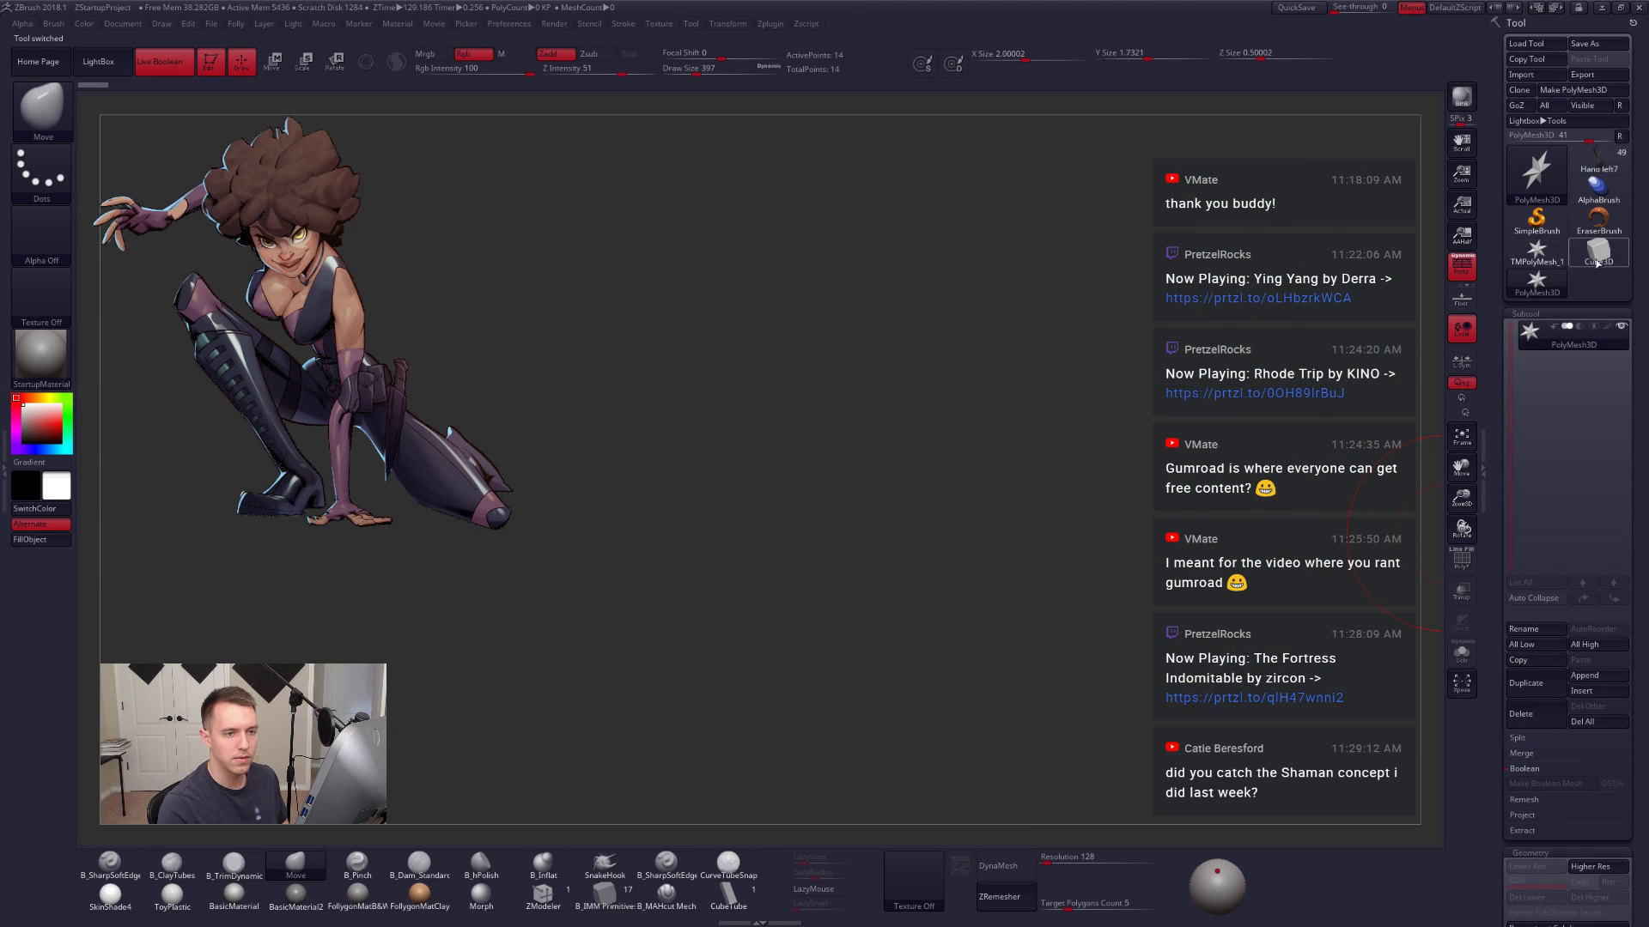
click(1597, 160)
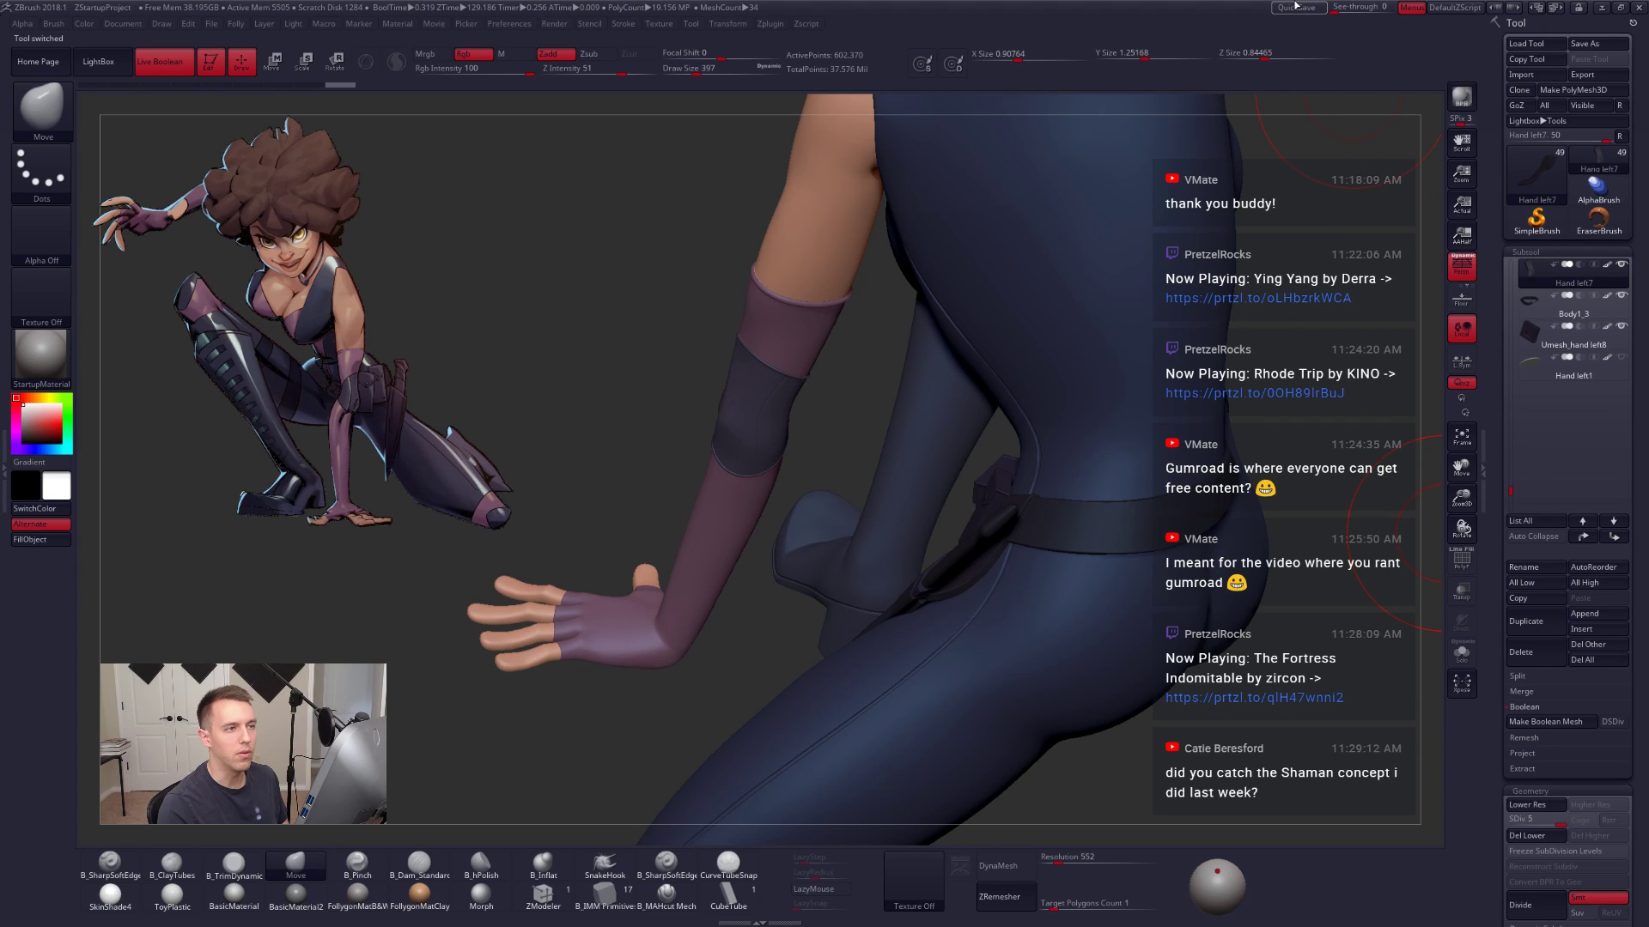
click(1296, 7)
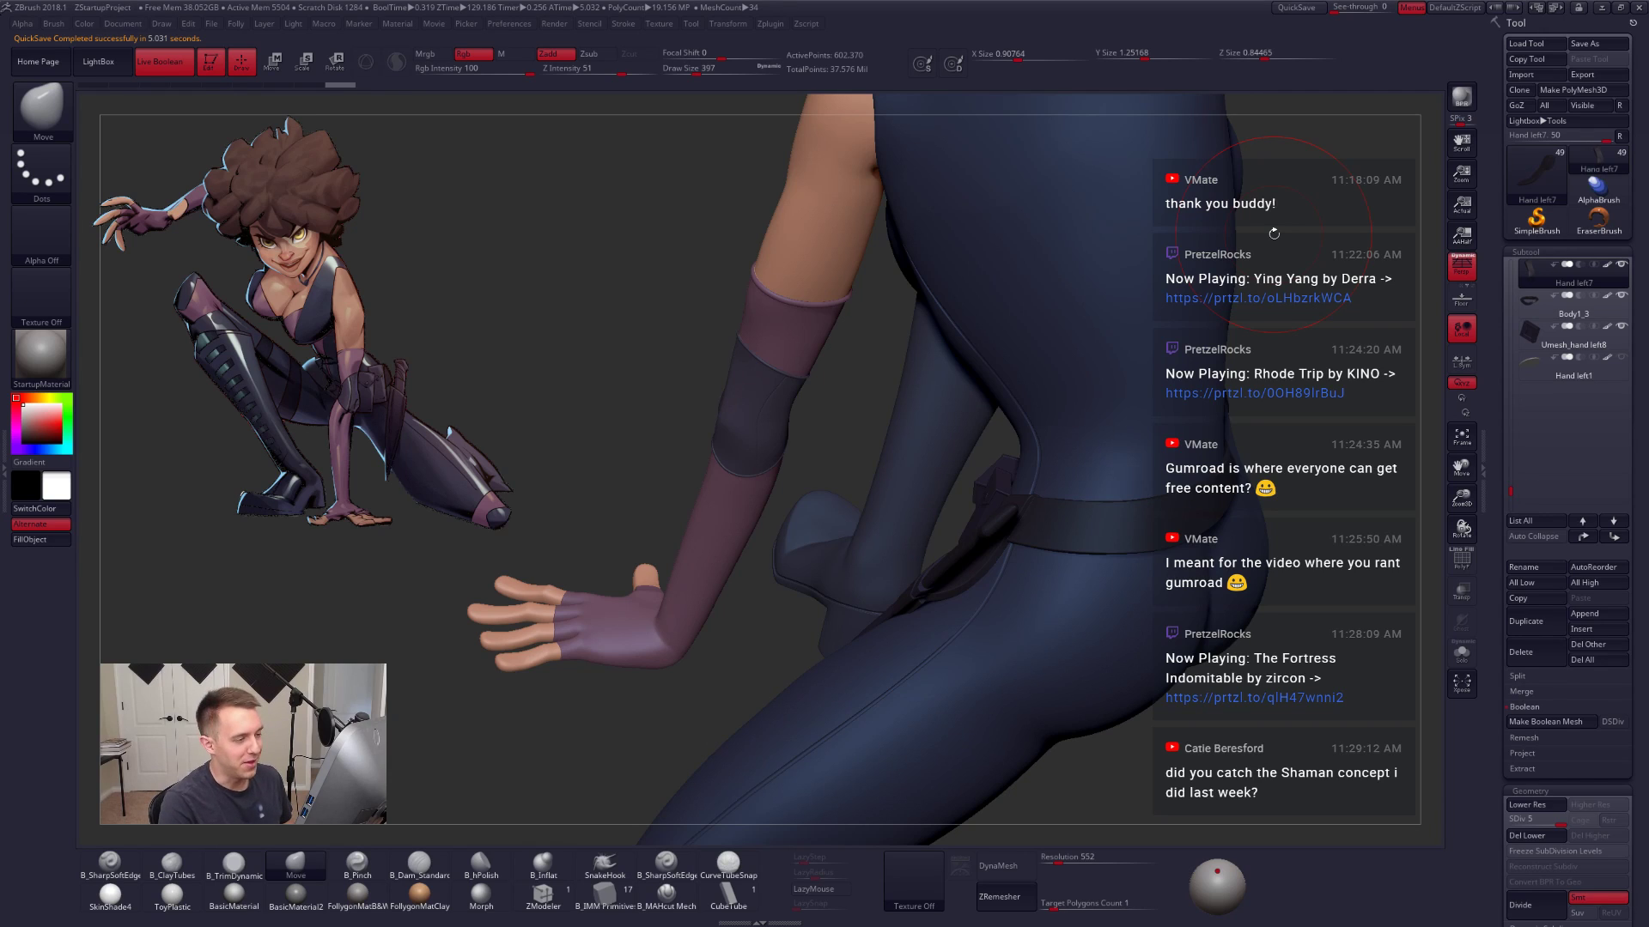
Step: Inspect the Hand left7 strap's wireframe in isolation and bring the full character back
key(space)
click(1056, 501)
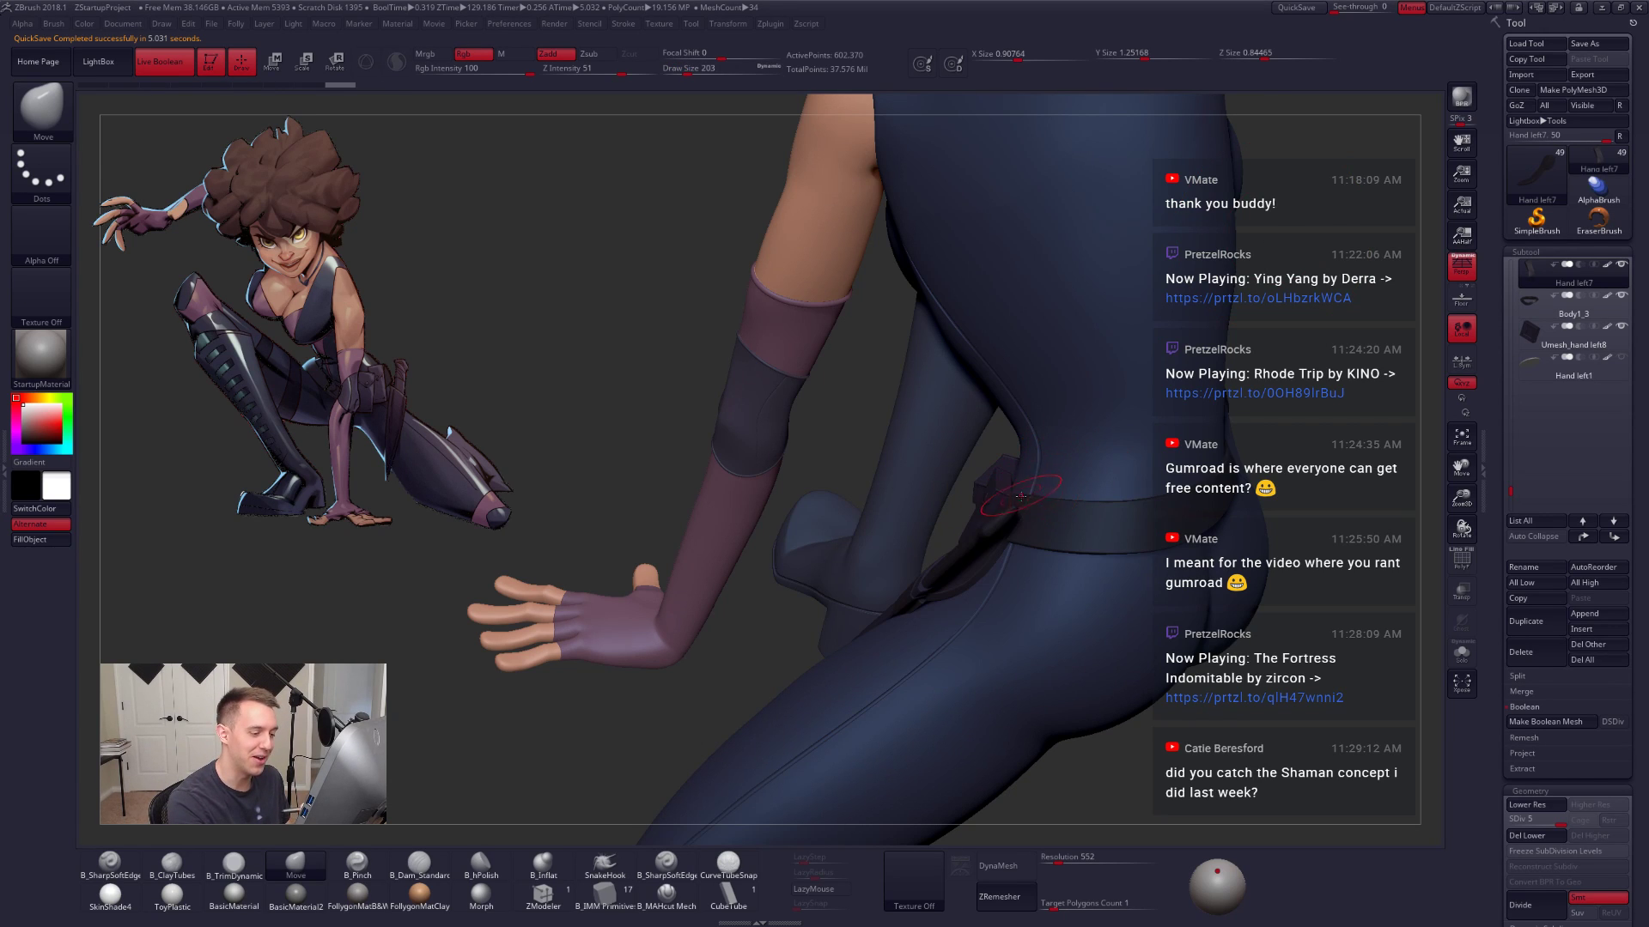
key(shift+s)
right_drag(1032, 498, 961, 571)
key(shift+f)
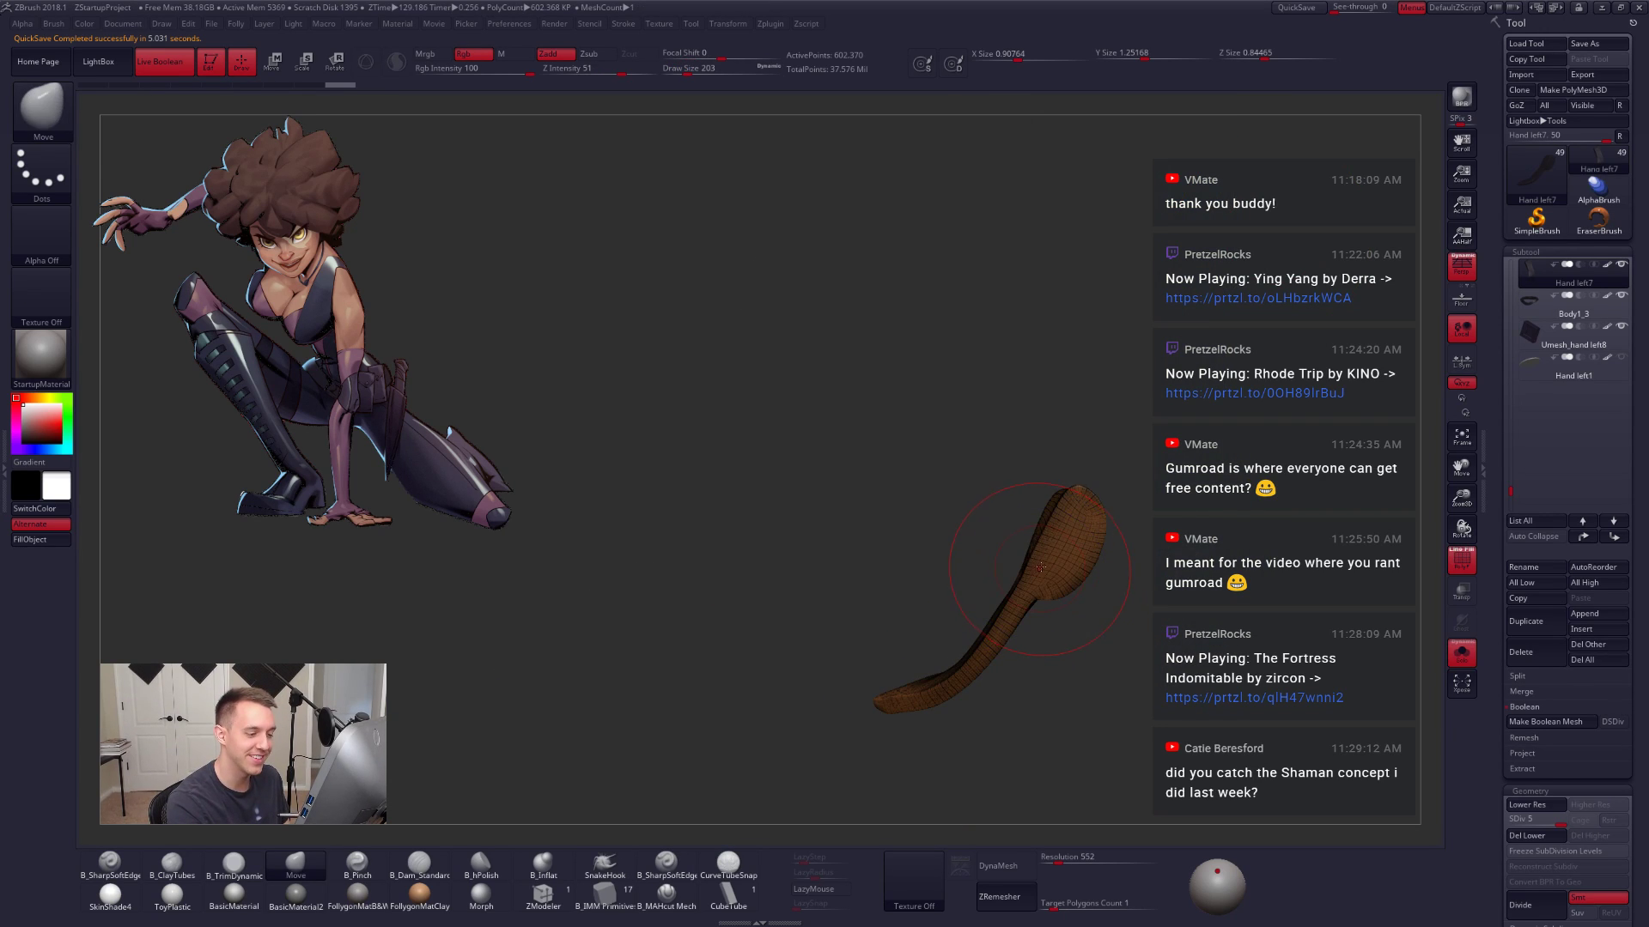
key(shift+s)
key(shift+f)
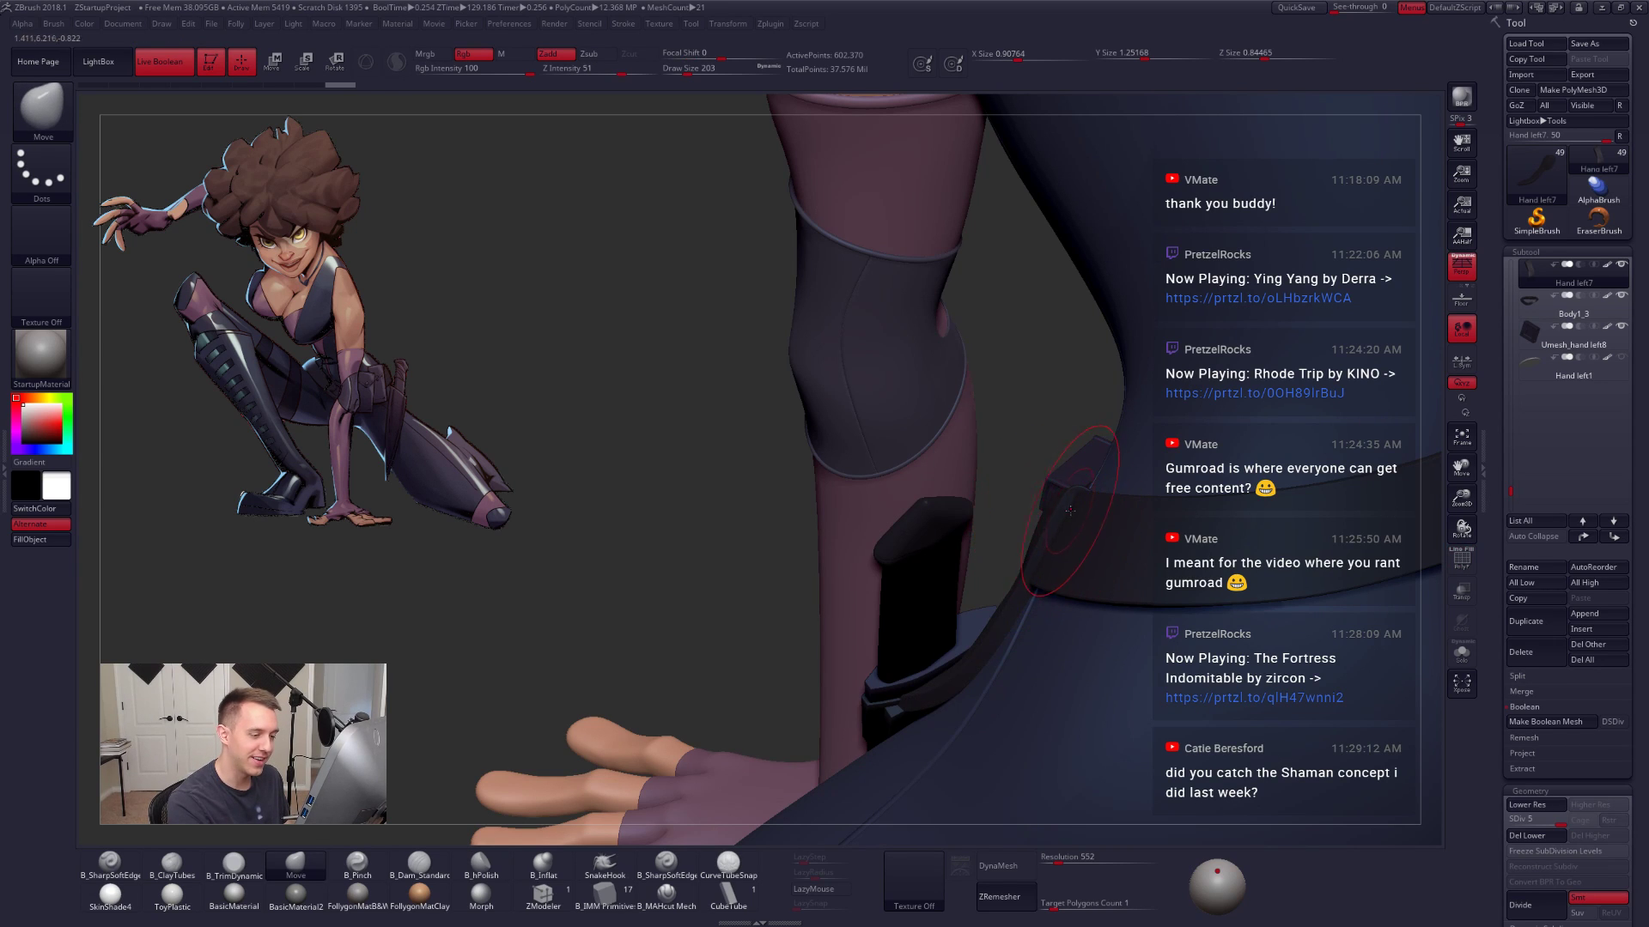
Step: Pull the Hand left7 strap's upper end at the belt with the Move brush and drop the strap to subdivision level 1
key(space)
drag(1070, 511, 1065, 508)
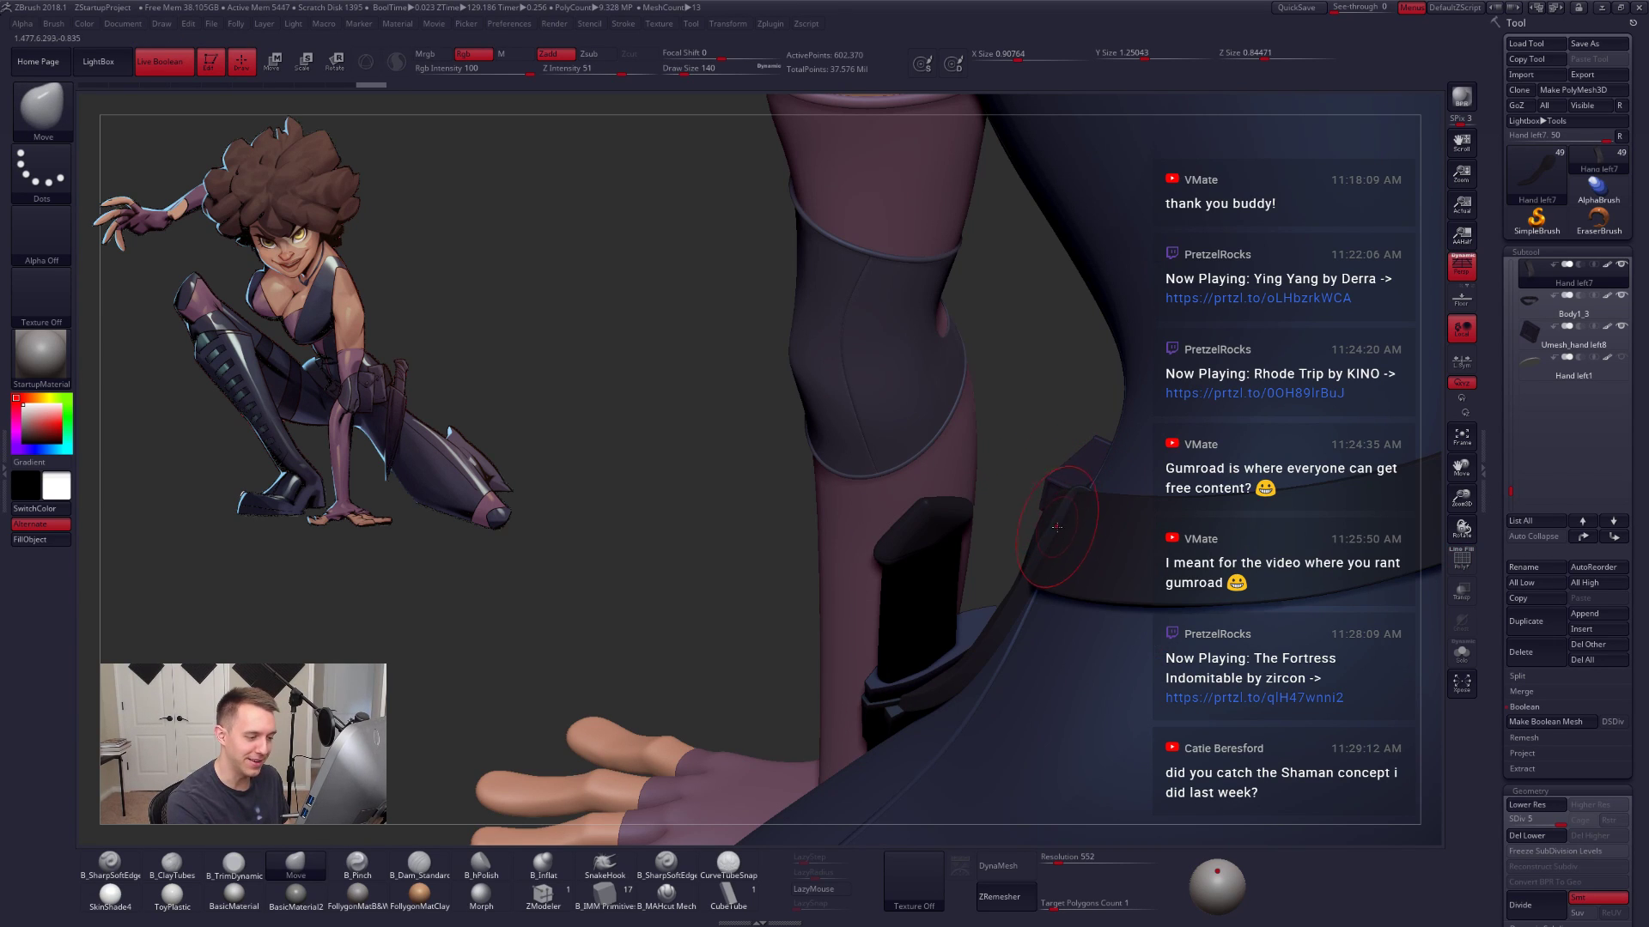
key(shift+d)
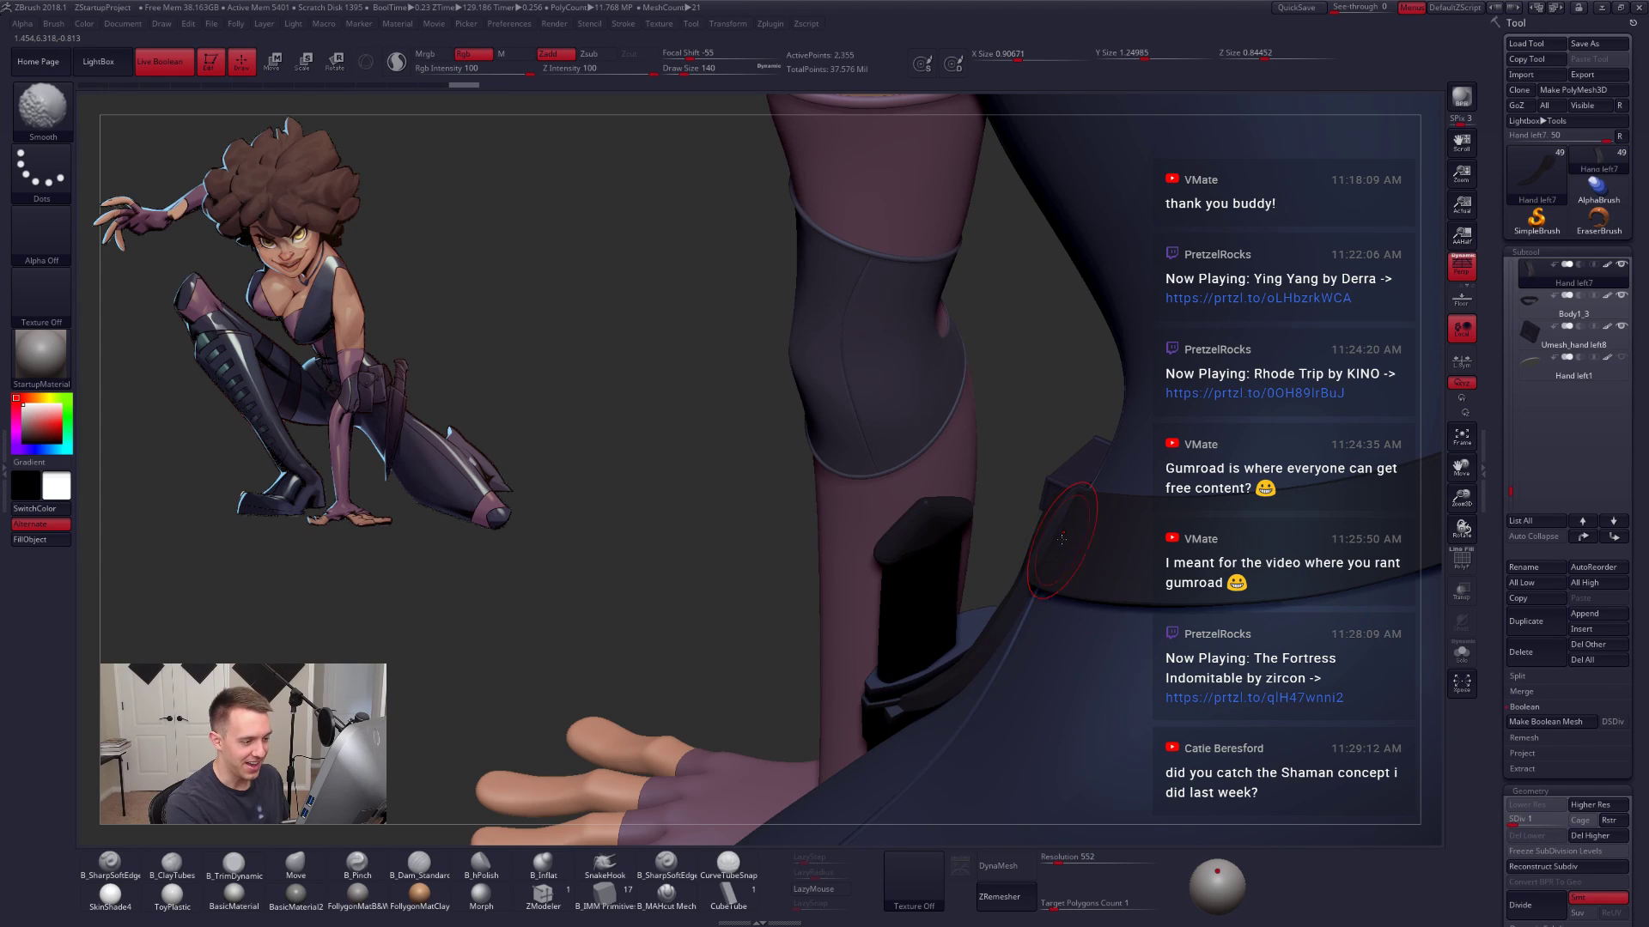
key(bracketright)
key(shift+f)
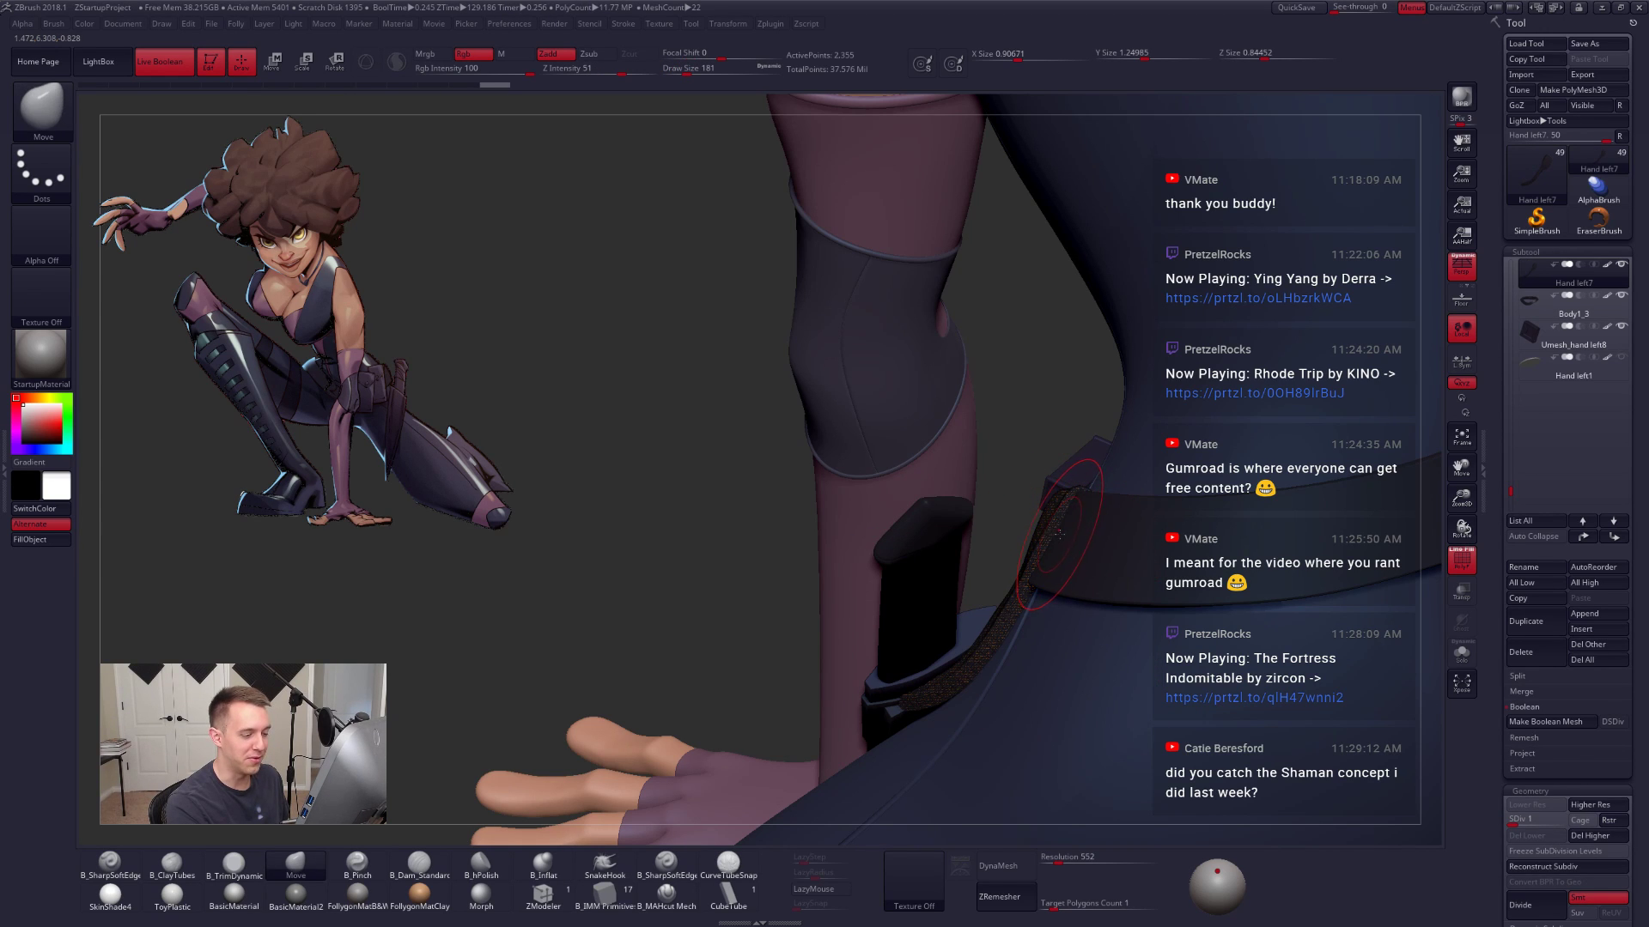
key(alt+s)
key(shift+f)
key(alt+s)
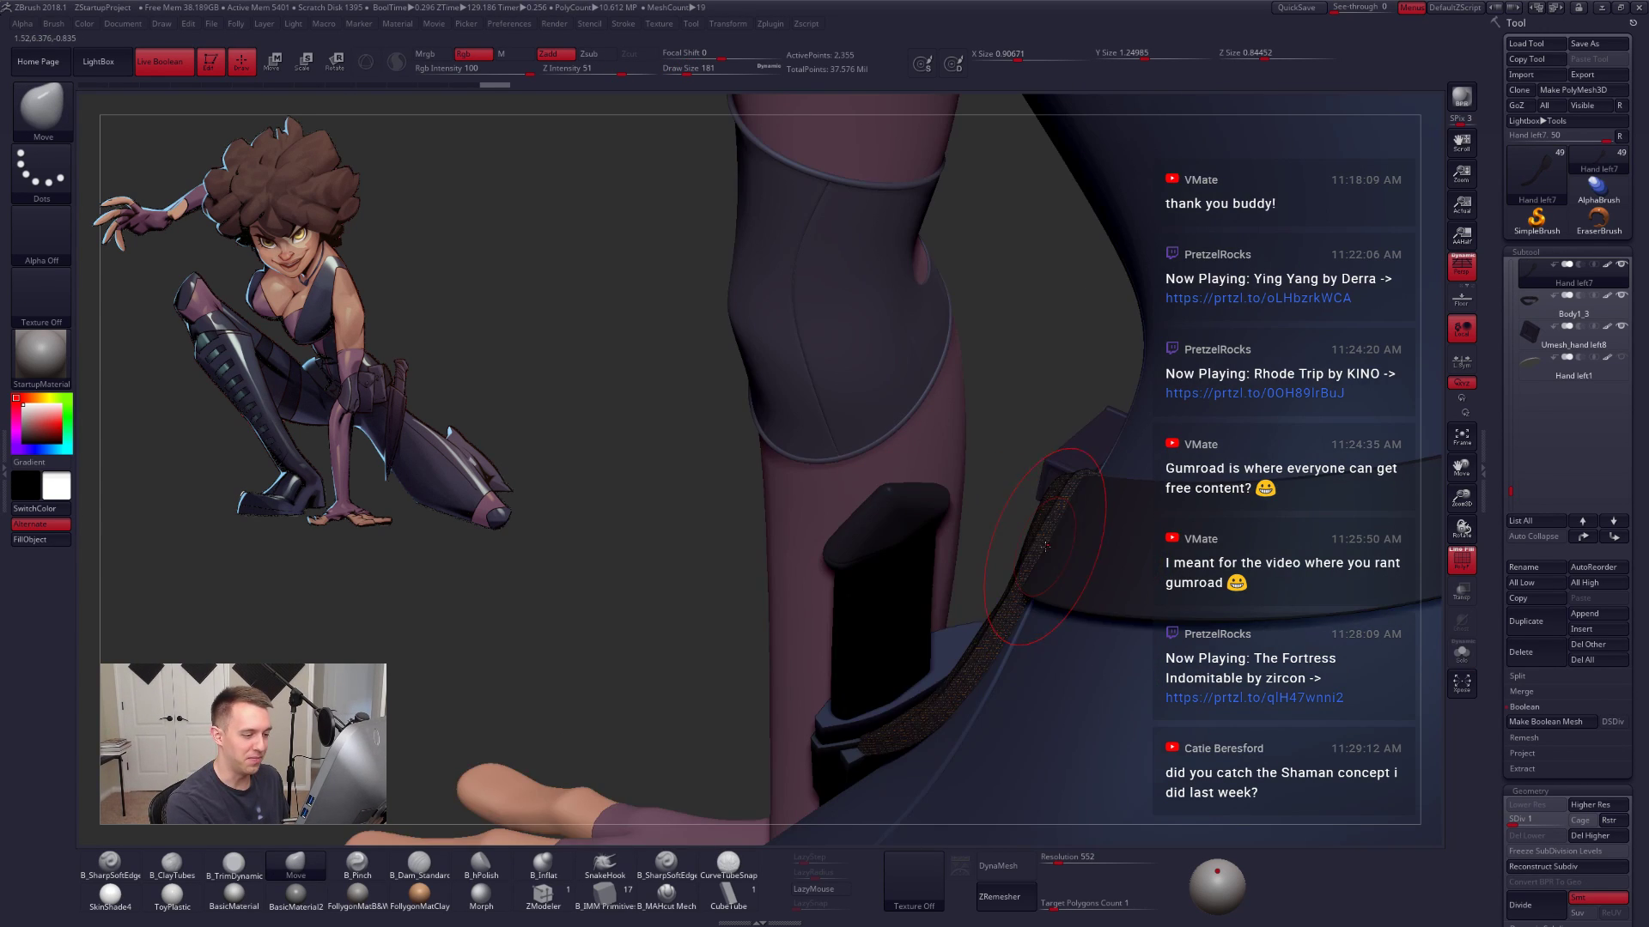
Step: Reshape the upper part of the strap beside the belt with short Move brush strokes
key(space)
drag(1060, 552, 1043, 554)
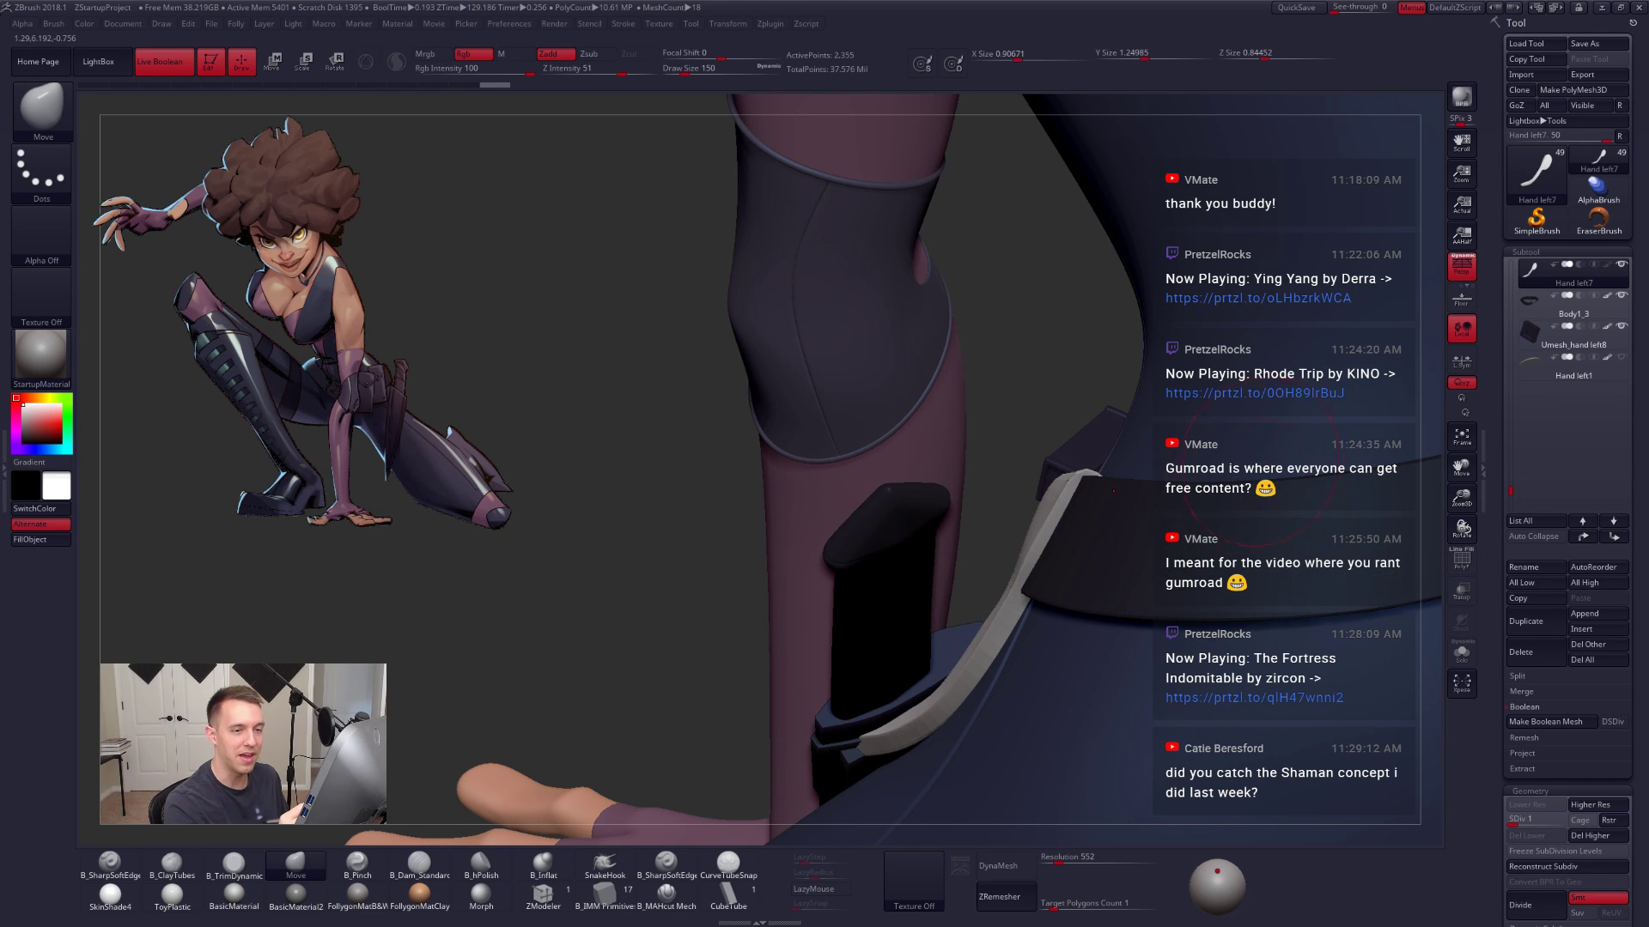
key(space)
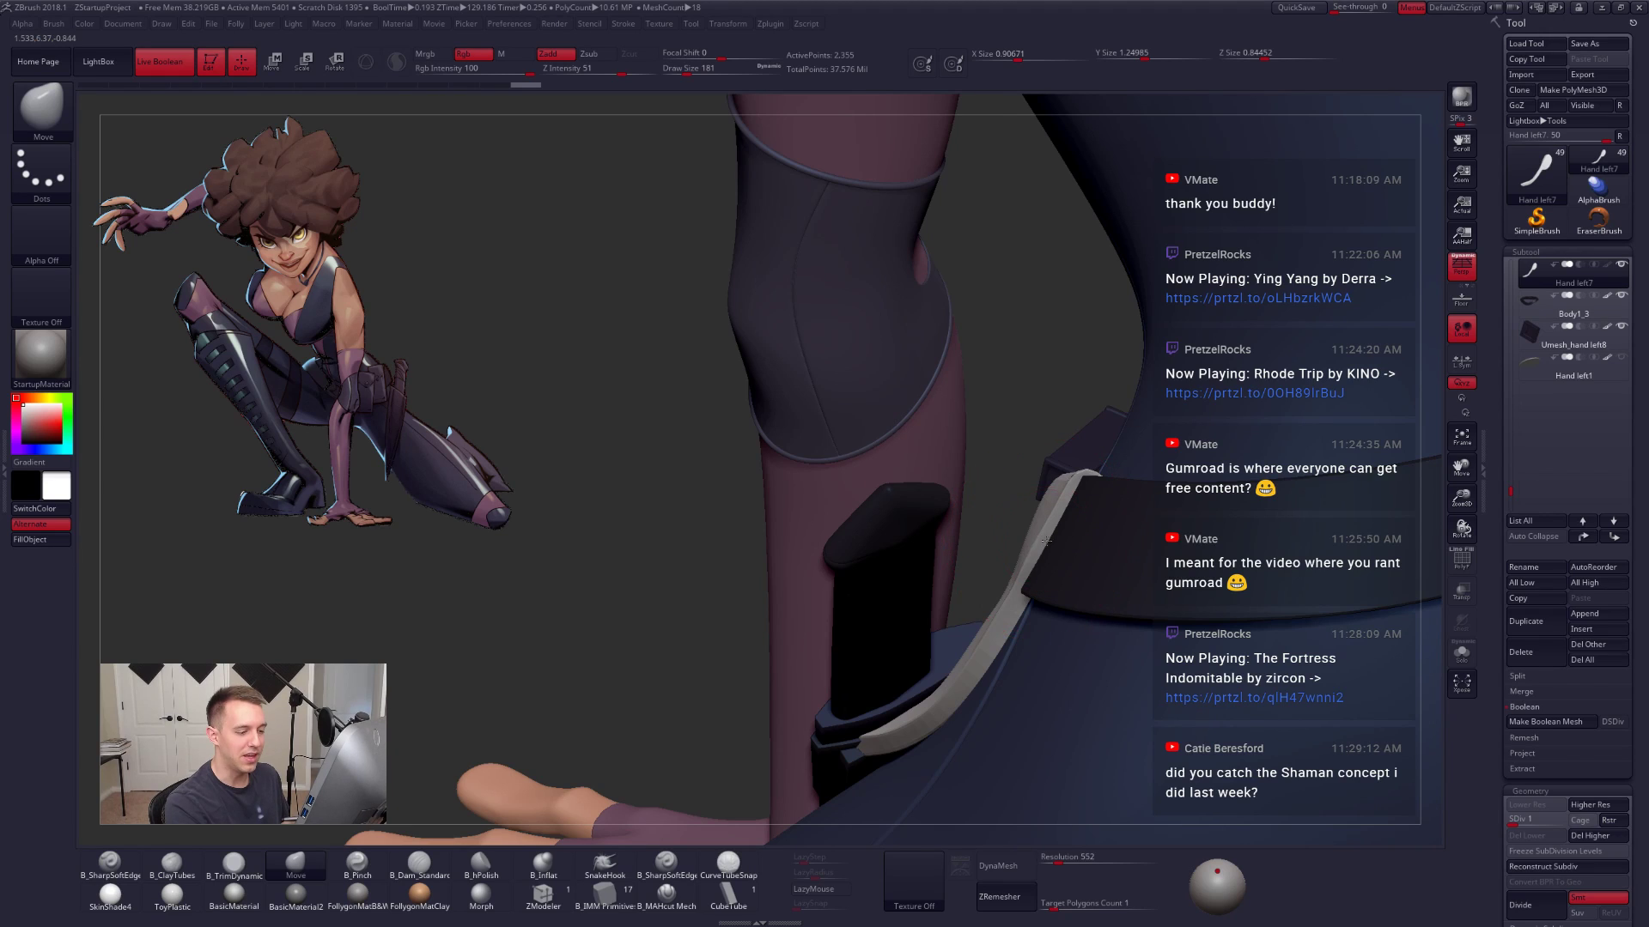
key(space)
drag(1052, 543, 1044, 542)
drag(1042, 545, 1034, 556)
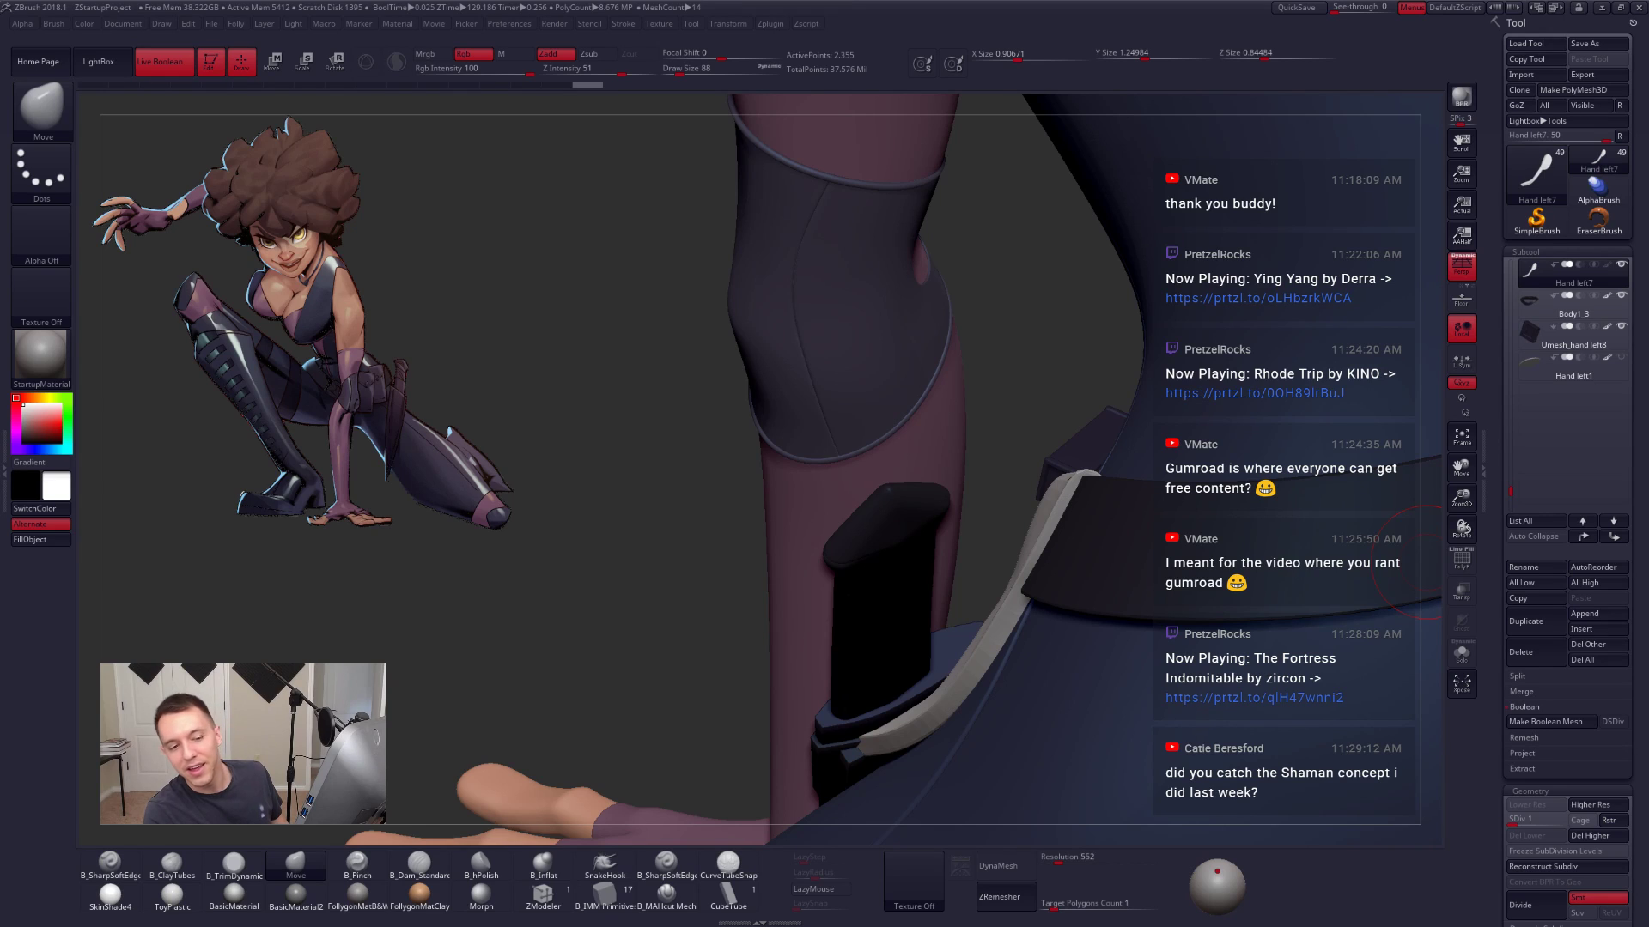
Step: Switch to the Gumroad page in the browser and change the large illustrated product's price text to $0 with the page inspector
key(alt+Tab)
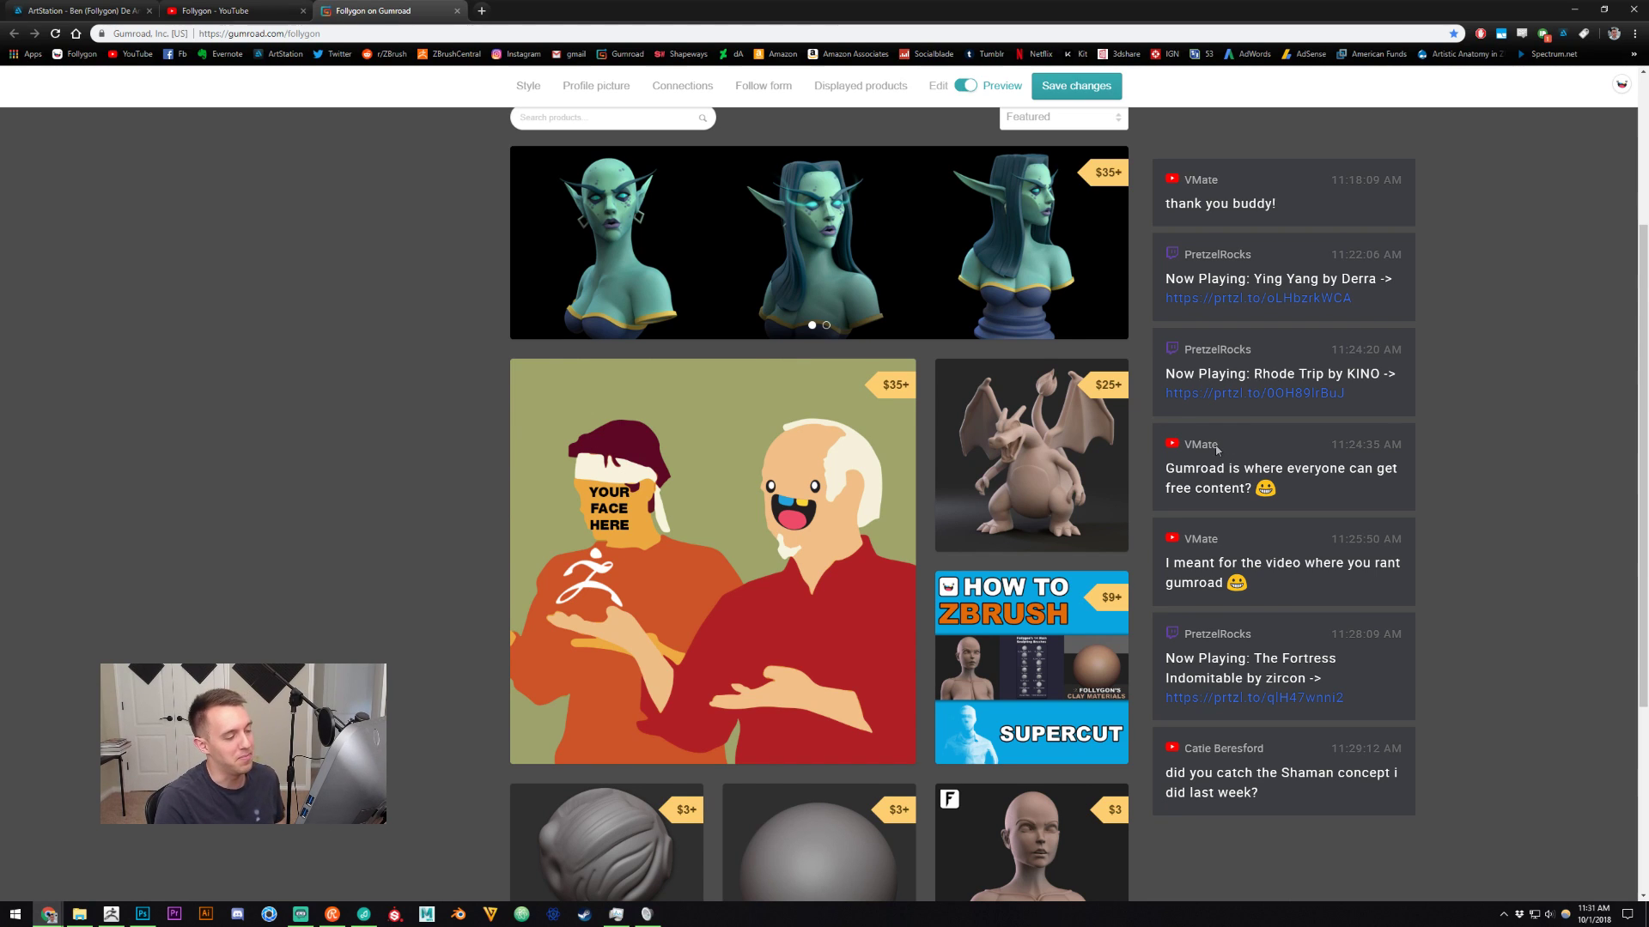
right_click(899, 382)
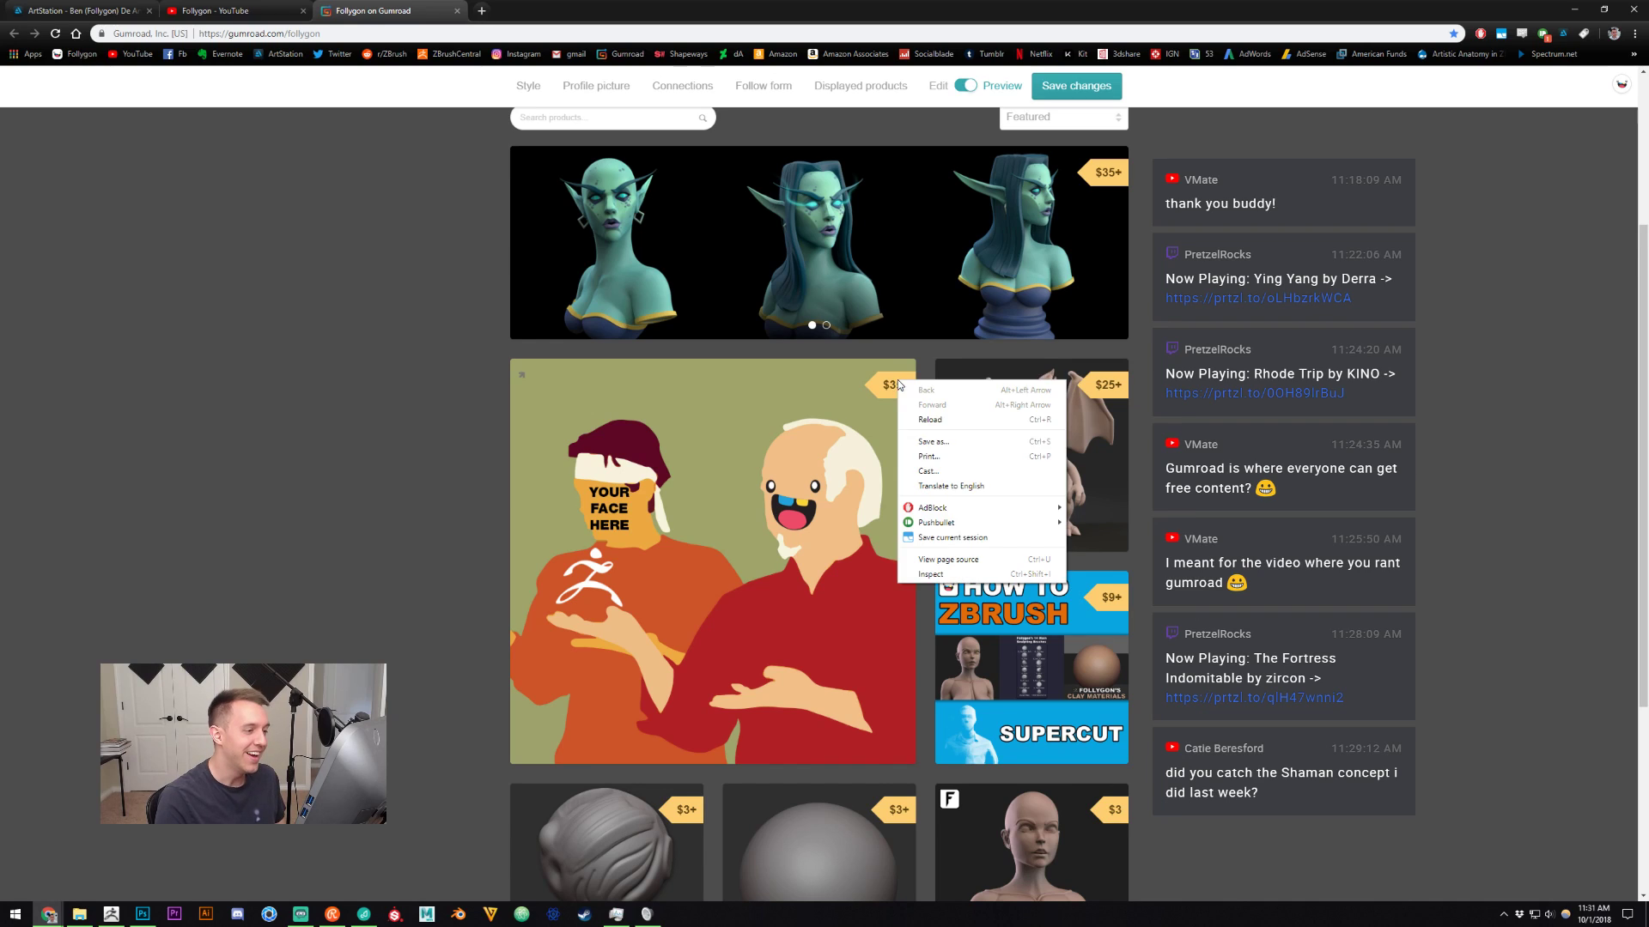
click(971, 569)
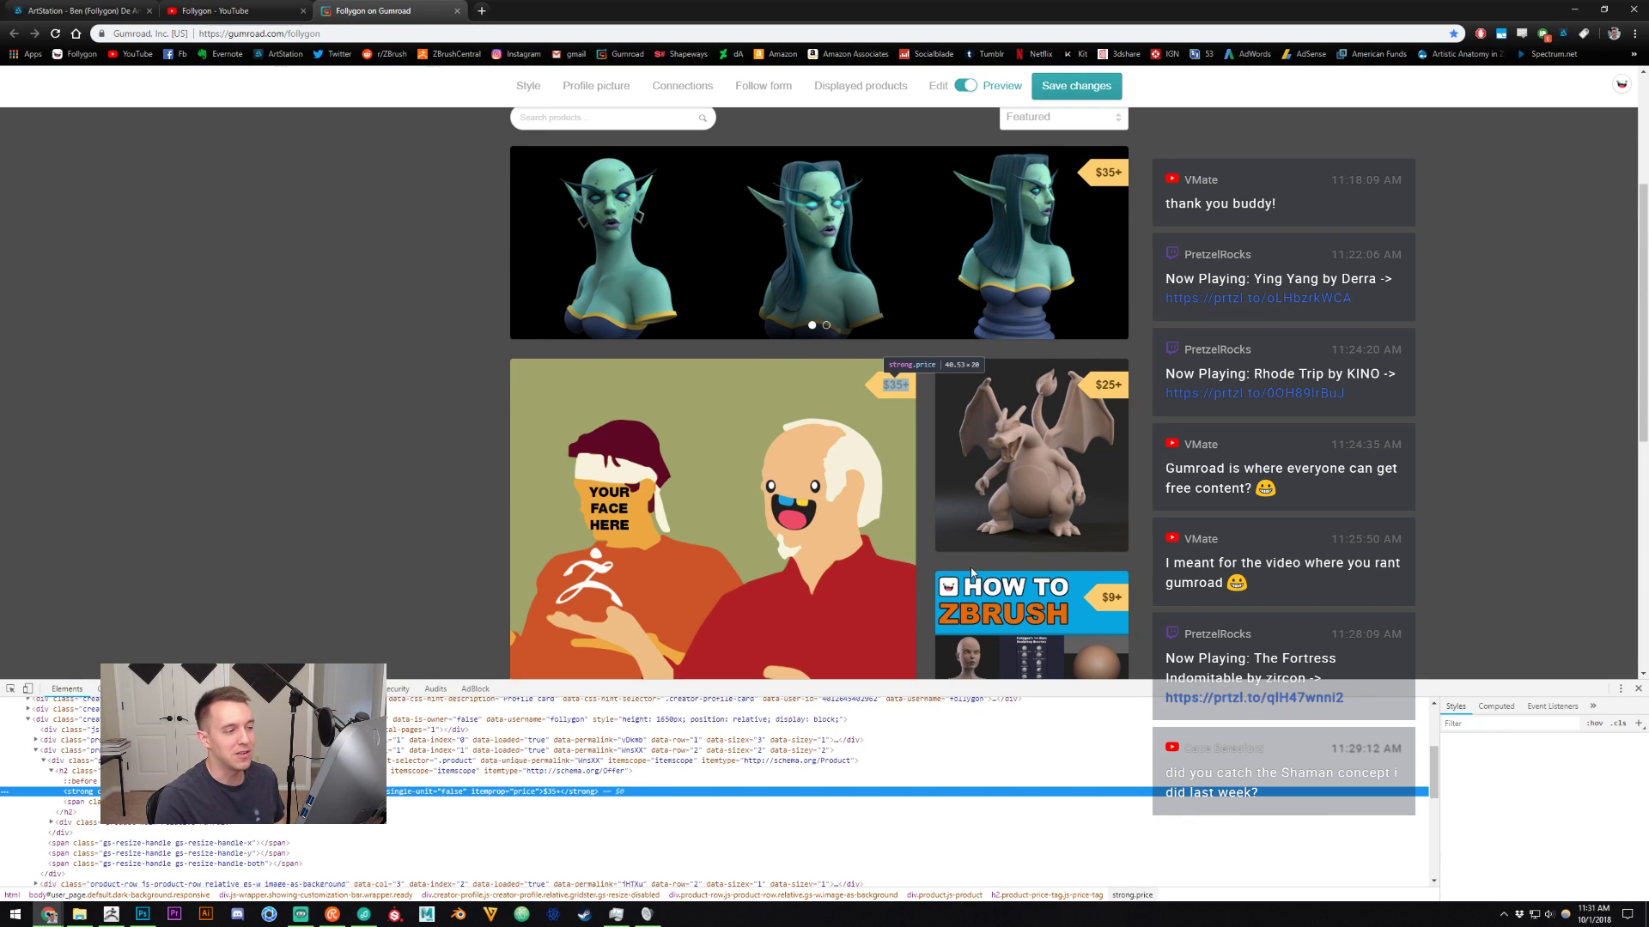
double_click(550, 794)
click(551, 796)
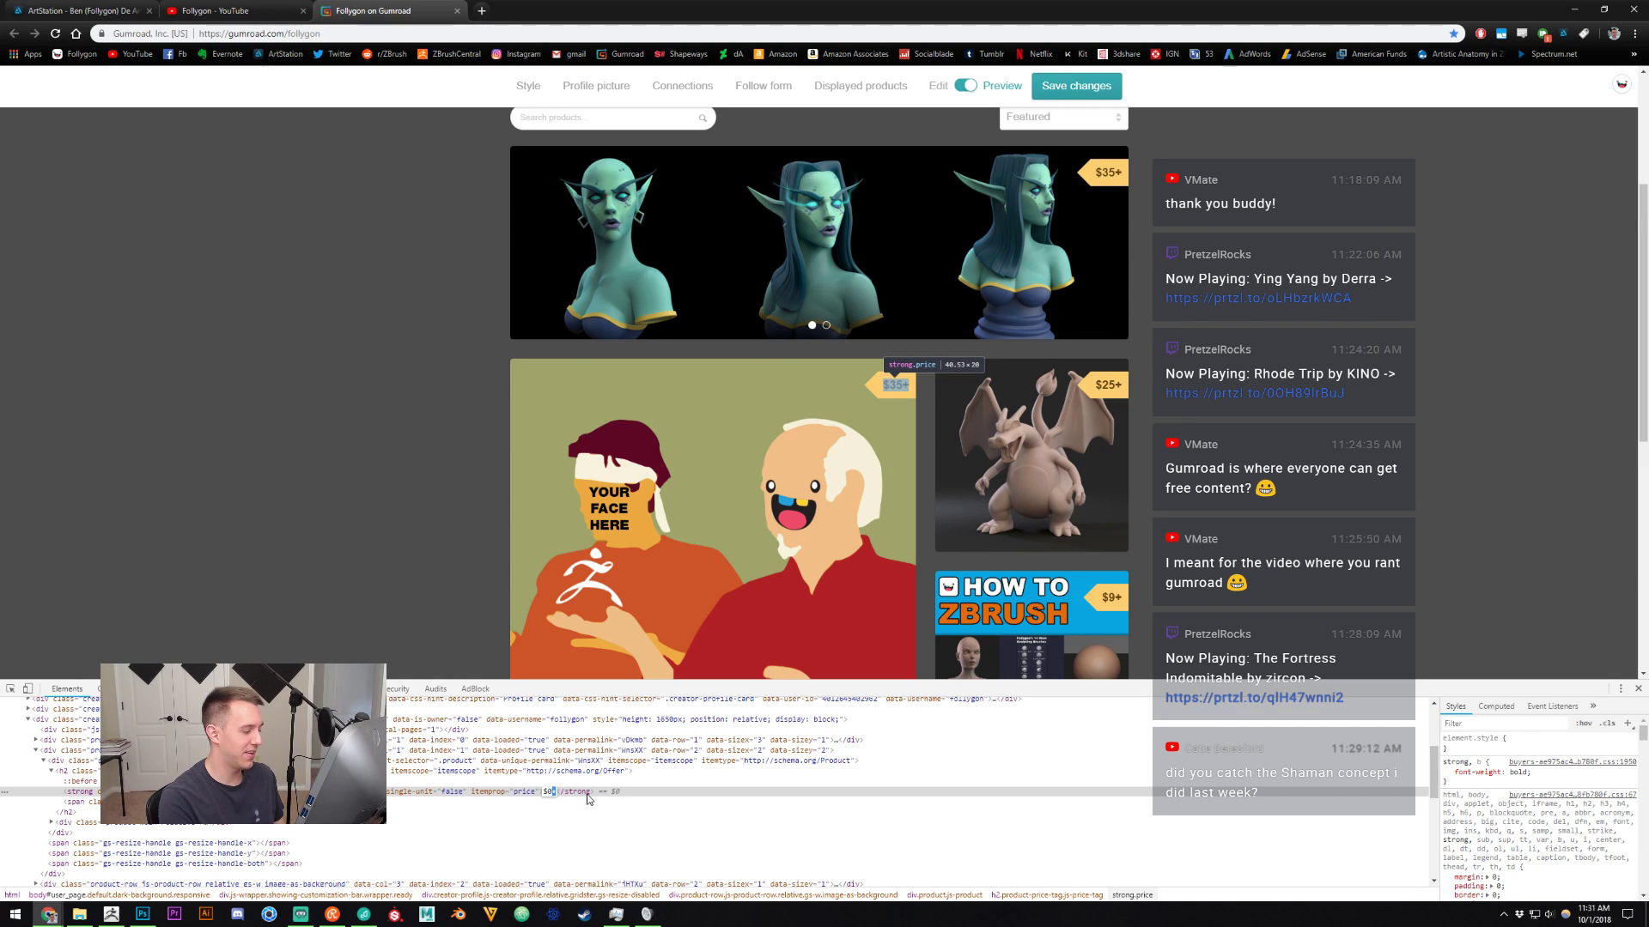
key(BackSpace)
key(Return)
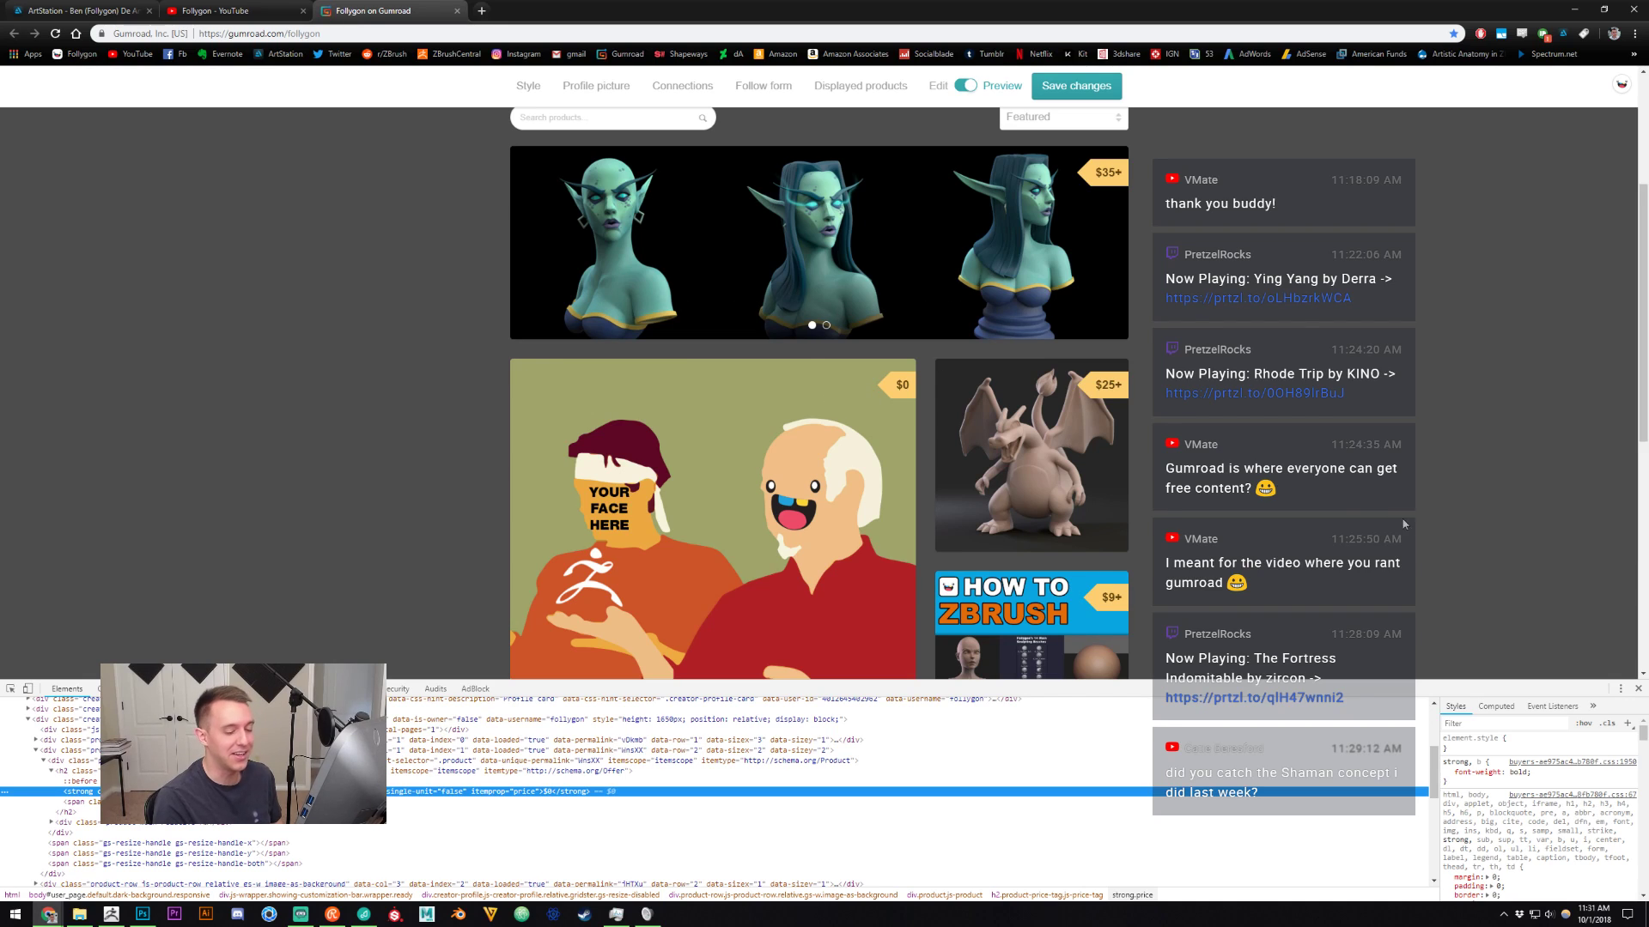
click(1638, 690)
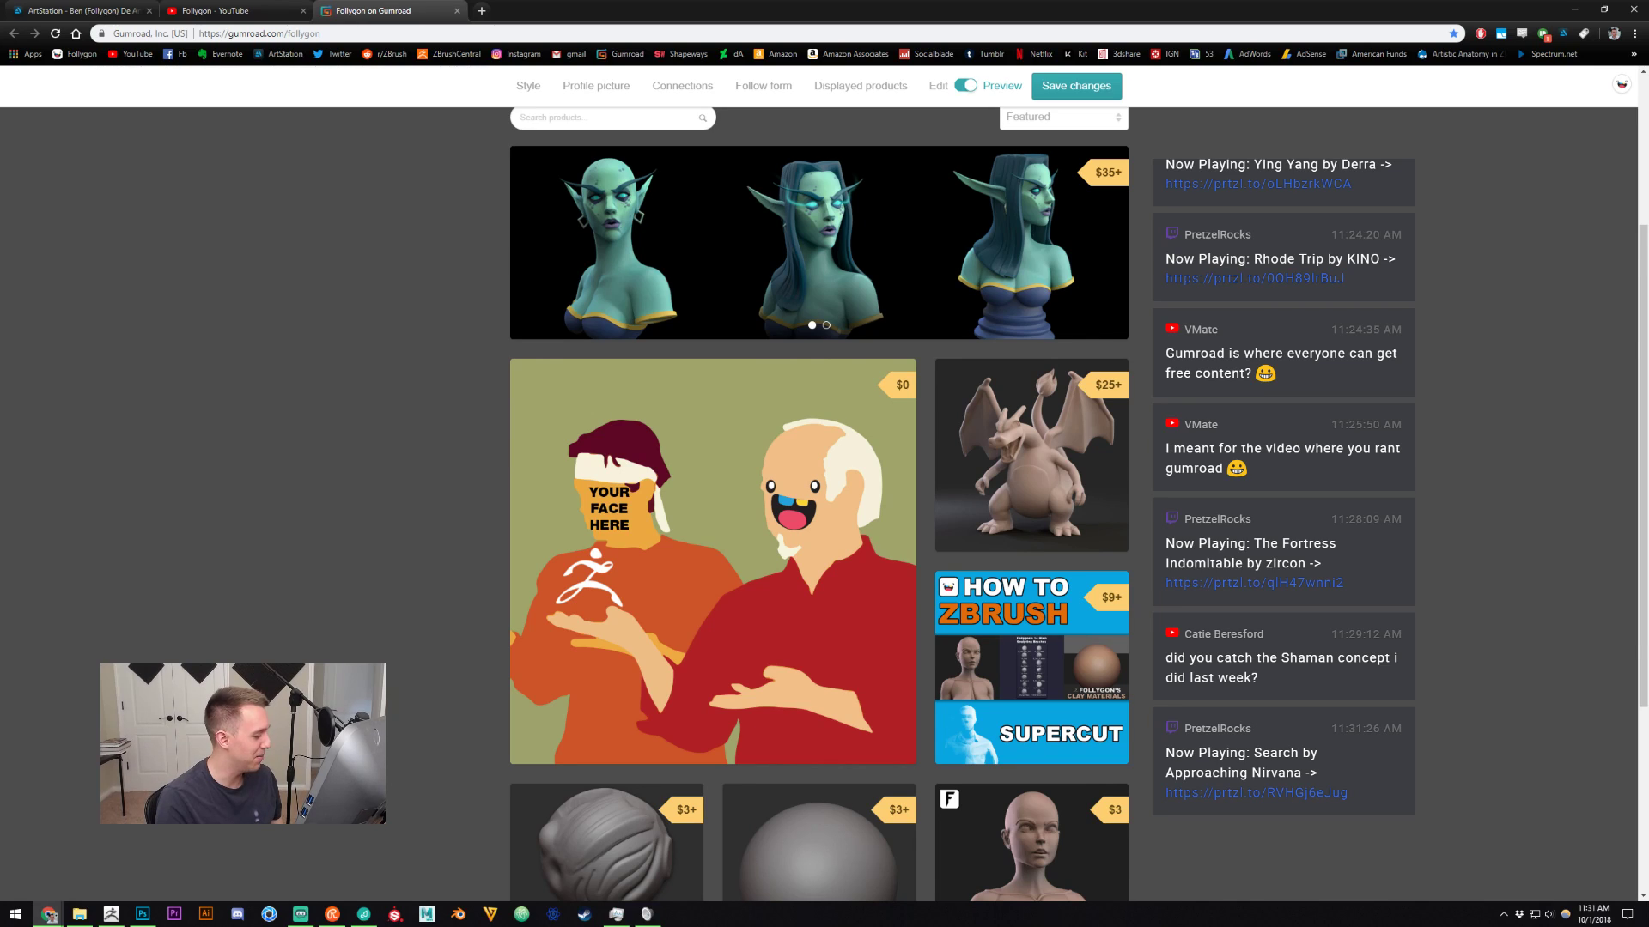
Step: Switch back to ZBrush and show only the Body1_3 belt and the Hand left7 strap, with the strap selected
mouse_move(105, 917)
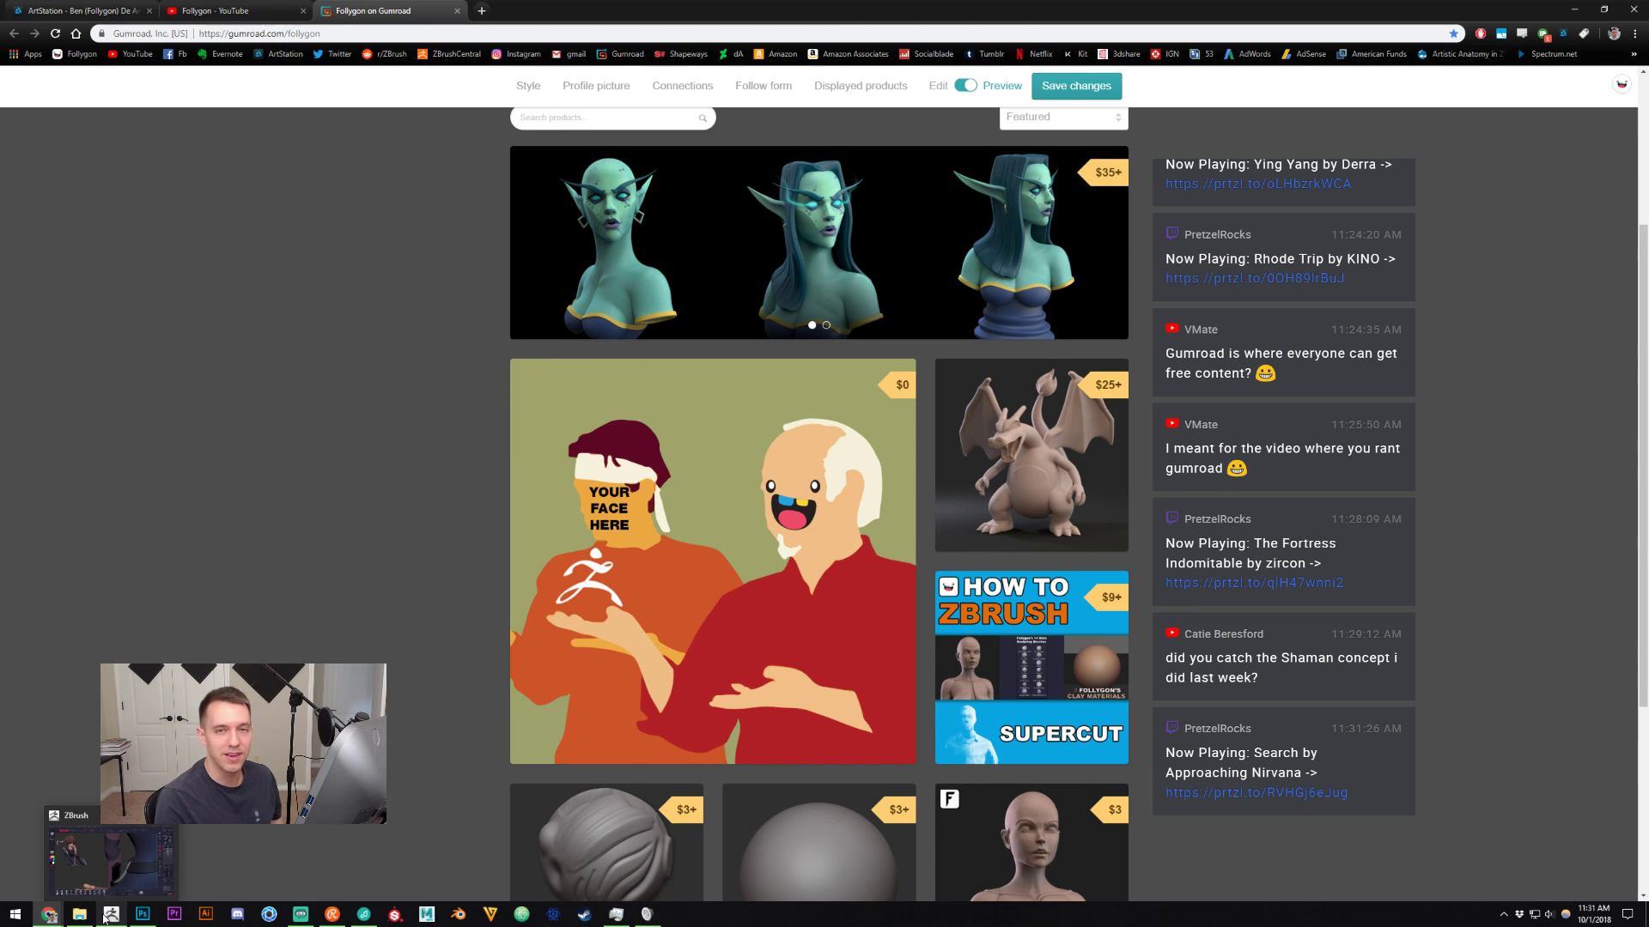
click(104, 917)
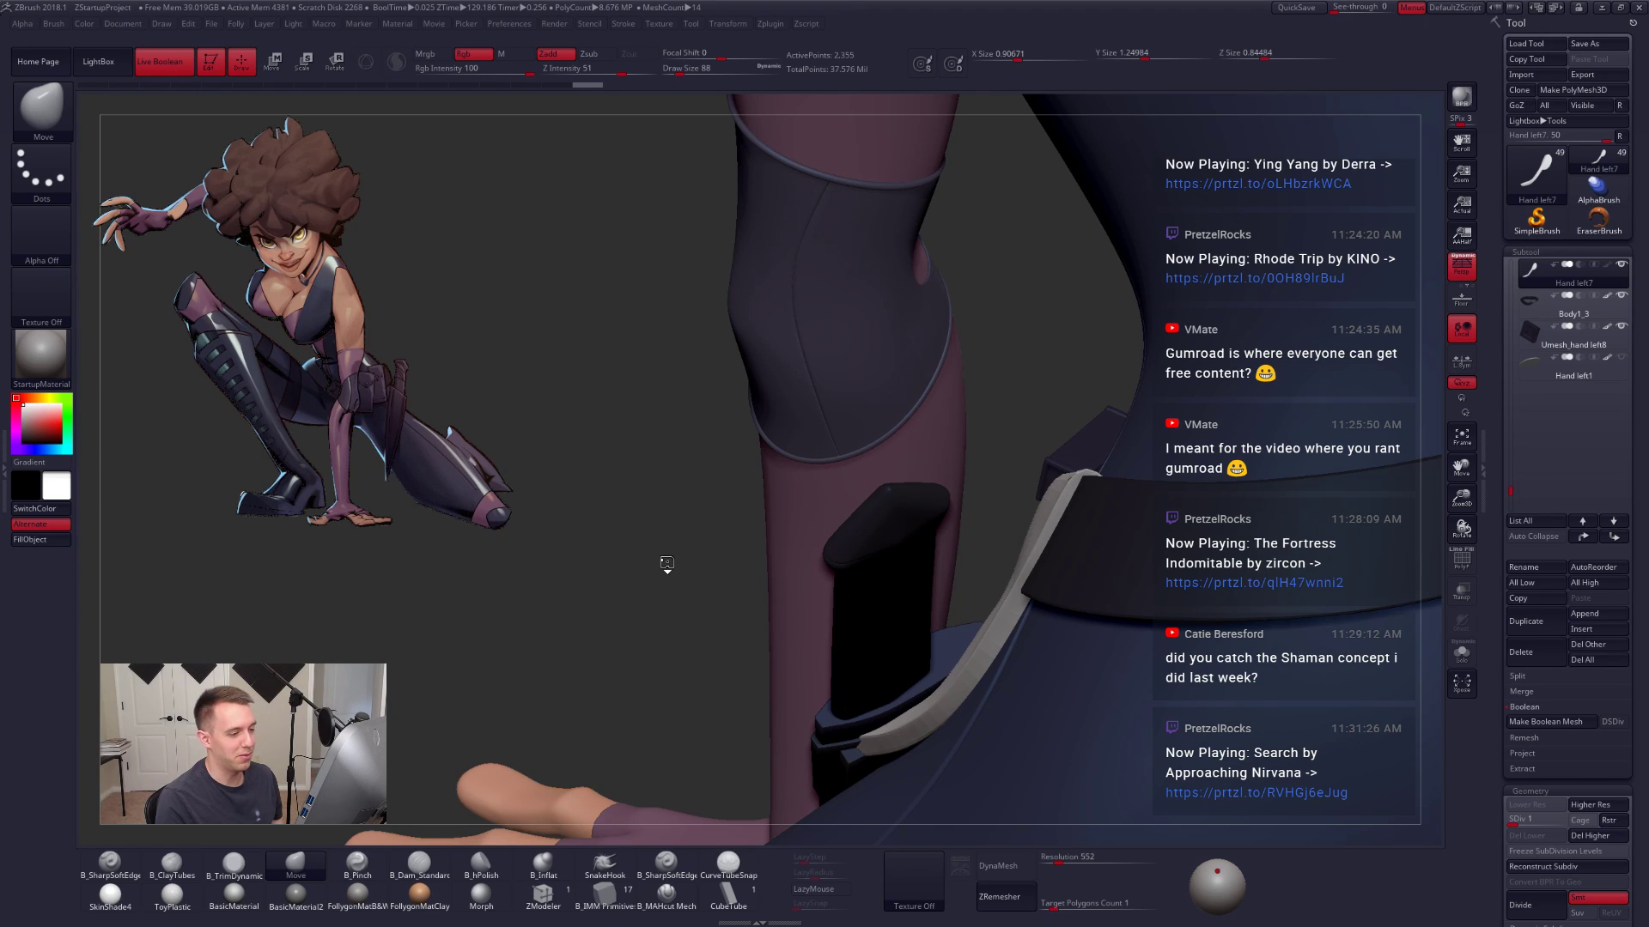
mouse_move(611, 521)
mouse_down()
mouse_move(611, 438)
mouse_move(678, 464)
mouse_up()
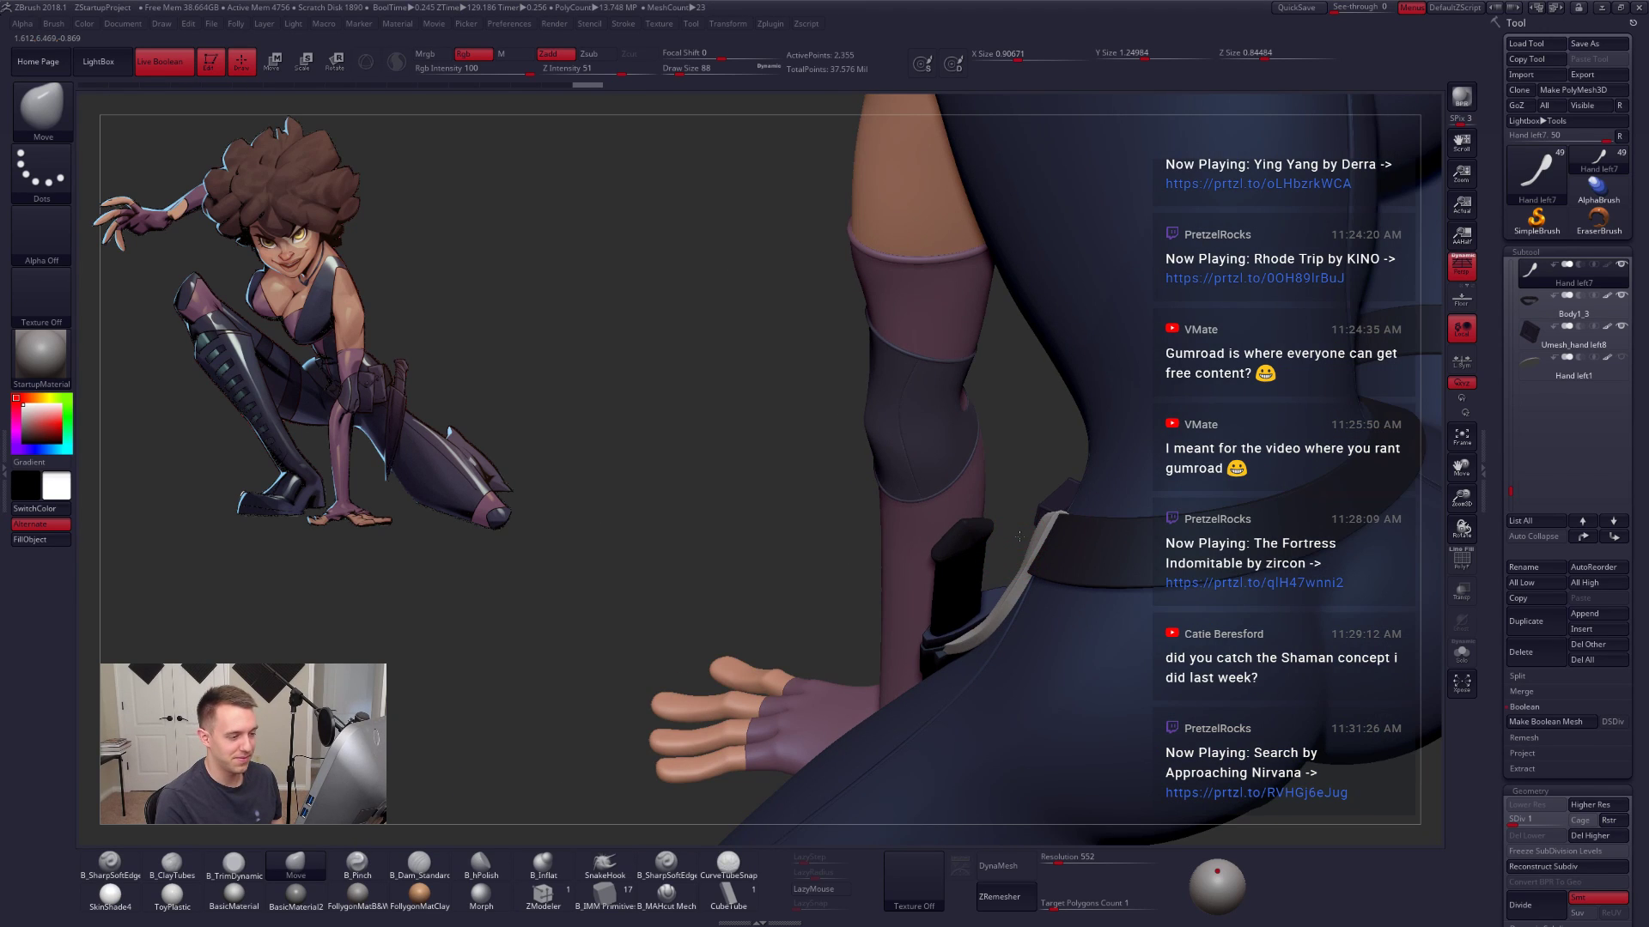
right_drag(1028, 558, 1027, 558)
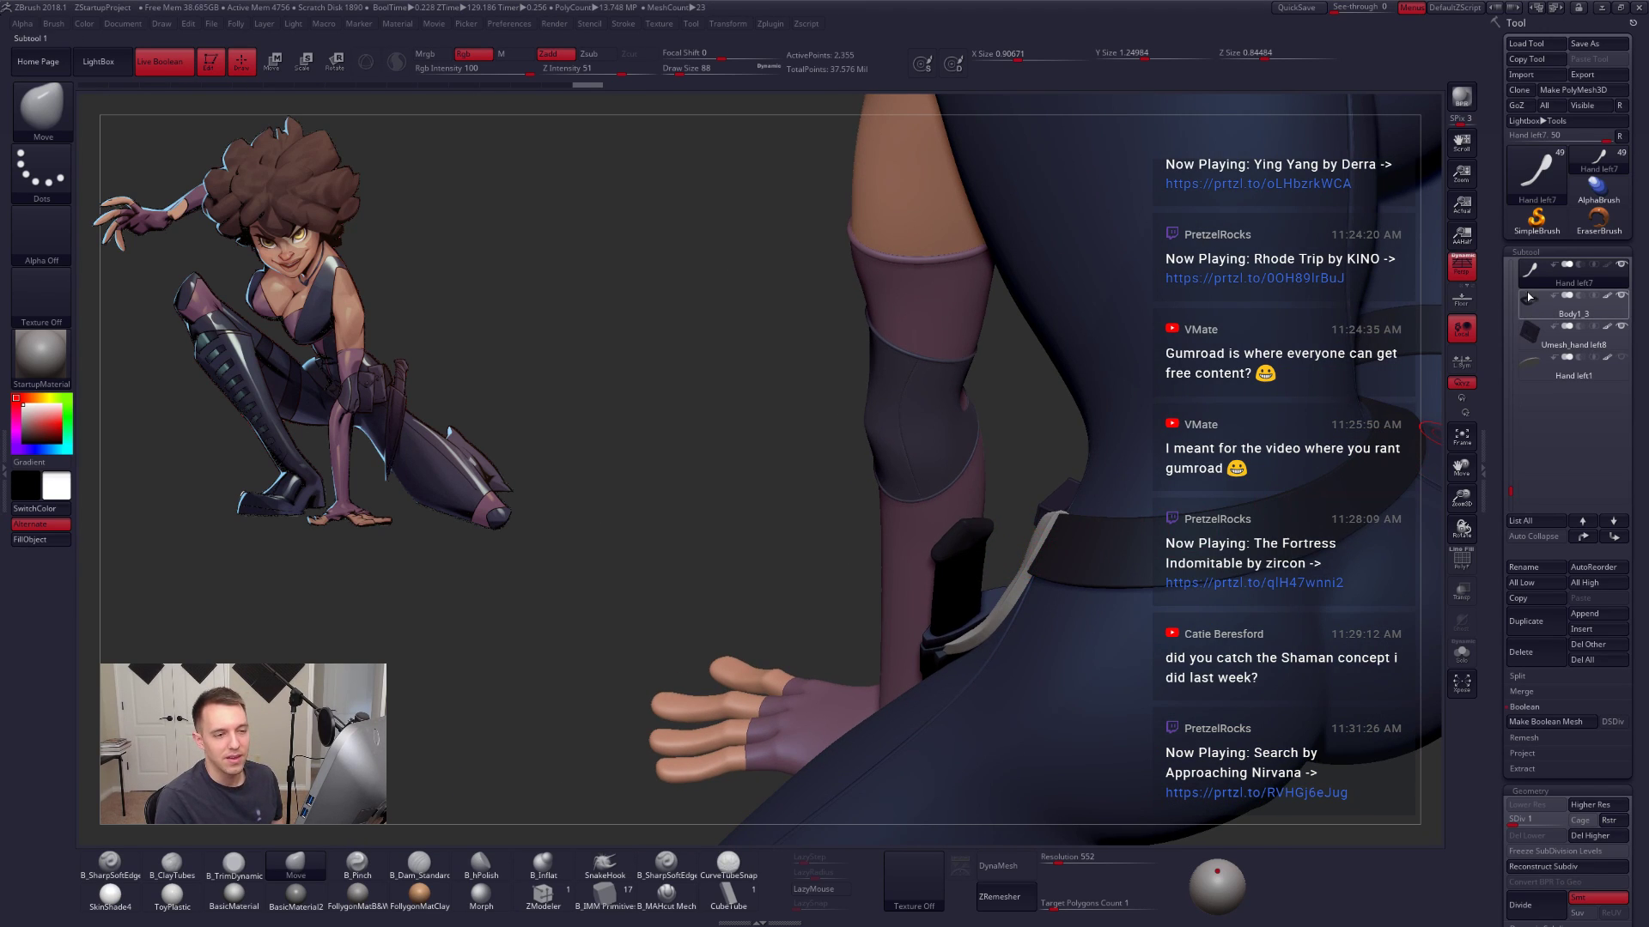
drag(1510, 491, 1507, 474)
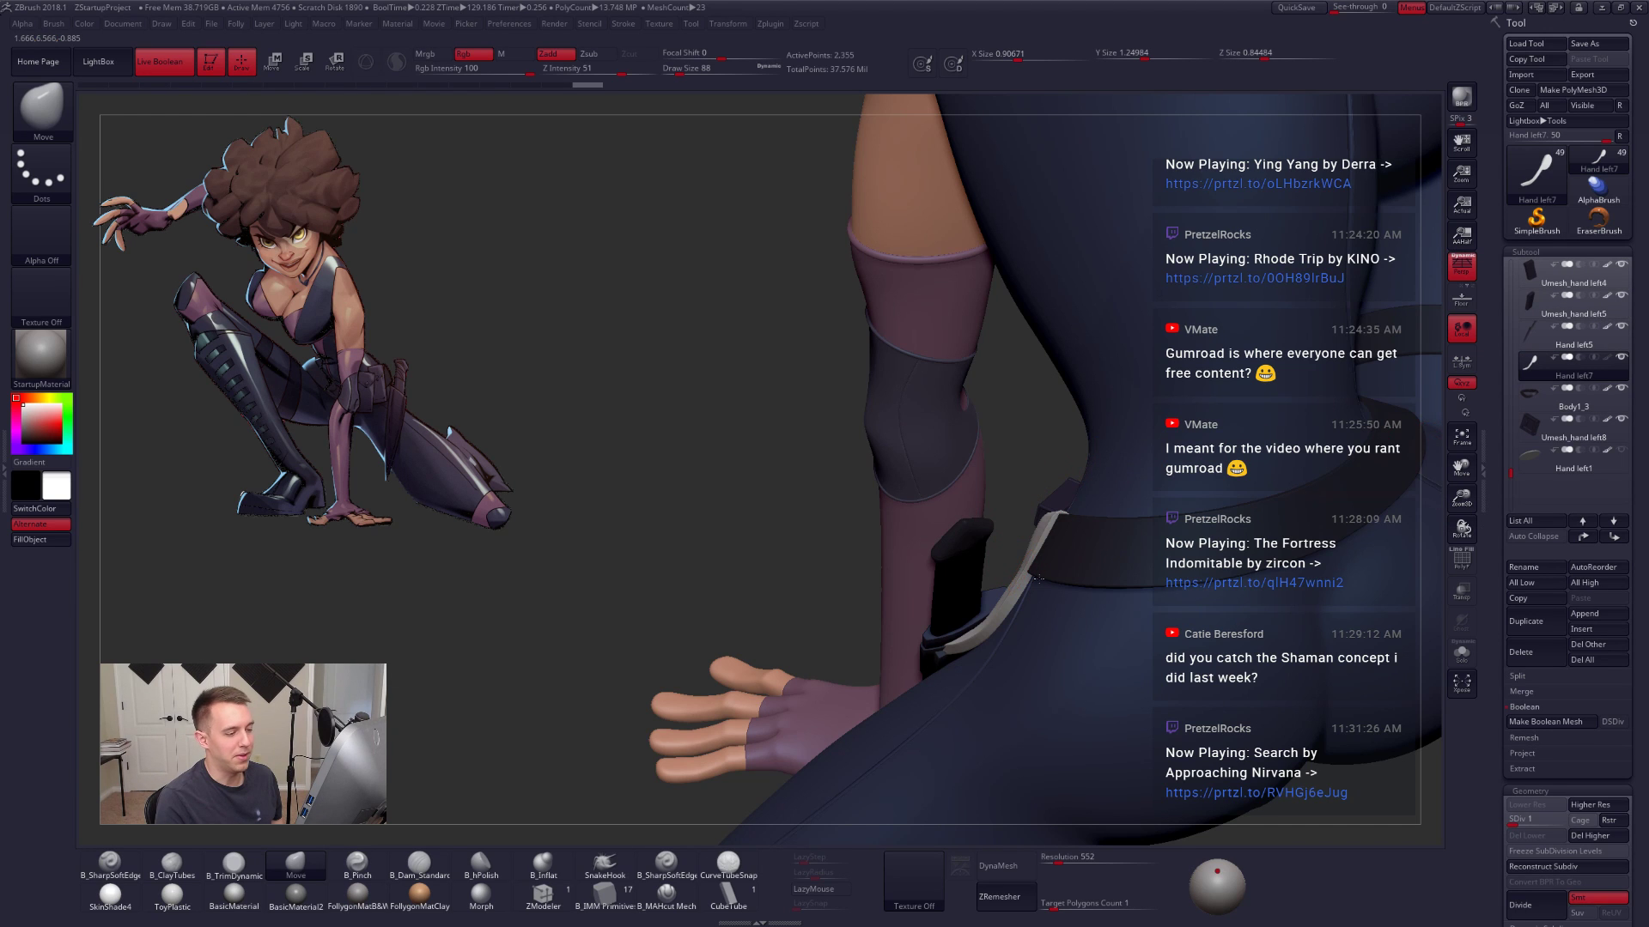
drag(1039, 578, 1130, 571)
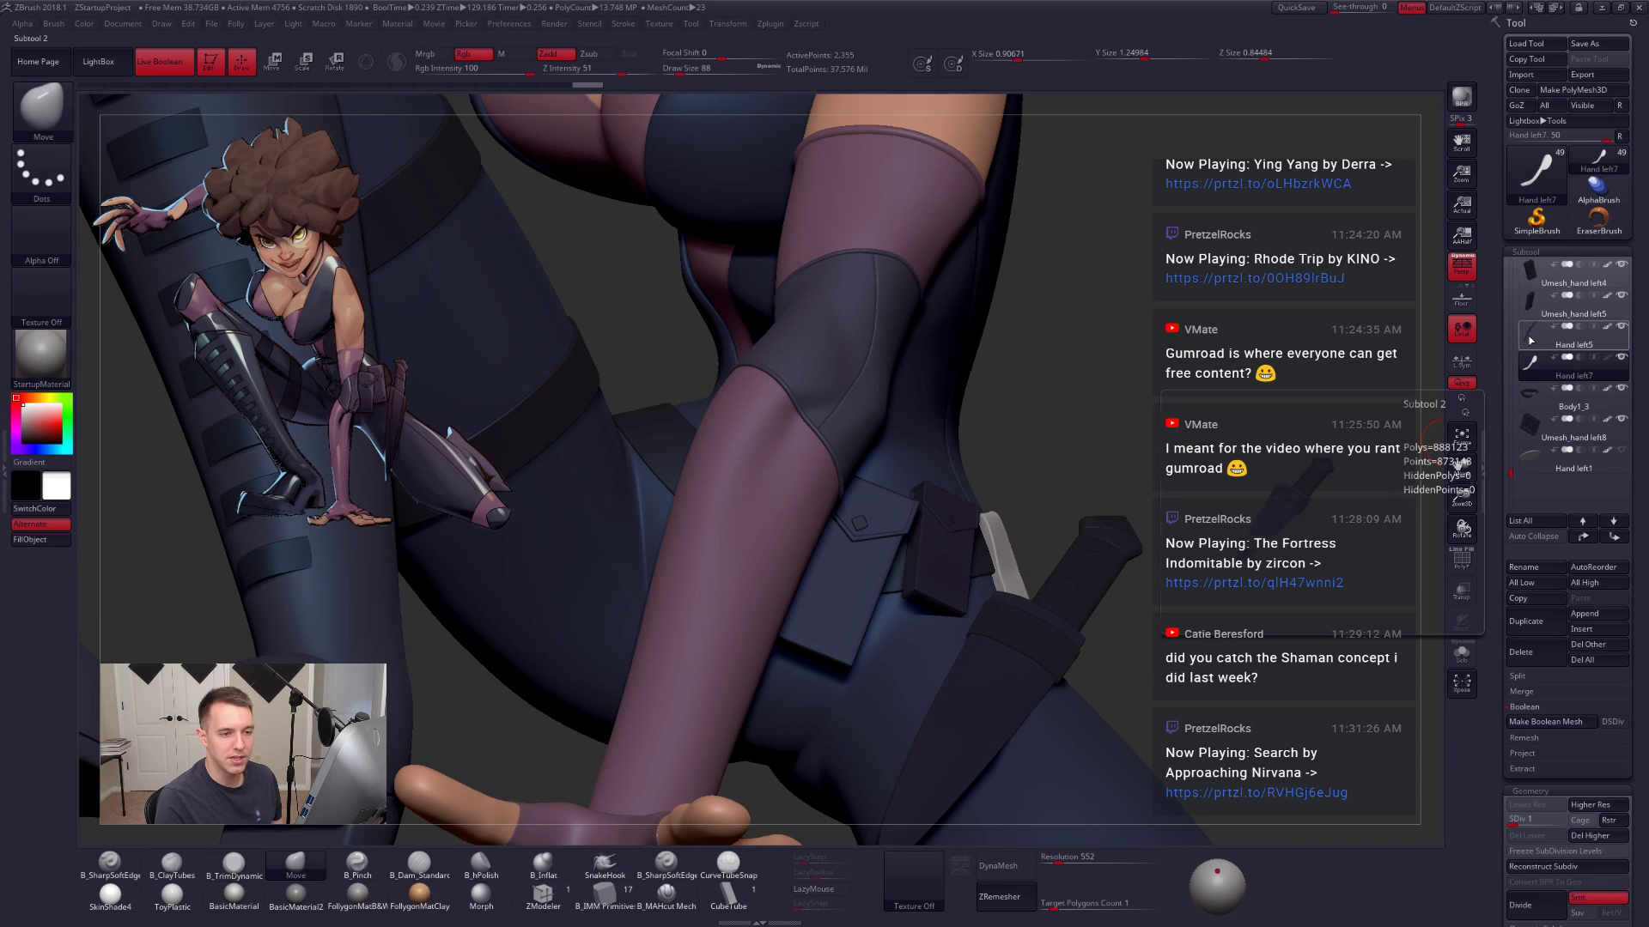
alt+click(986, 551)
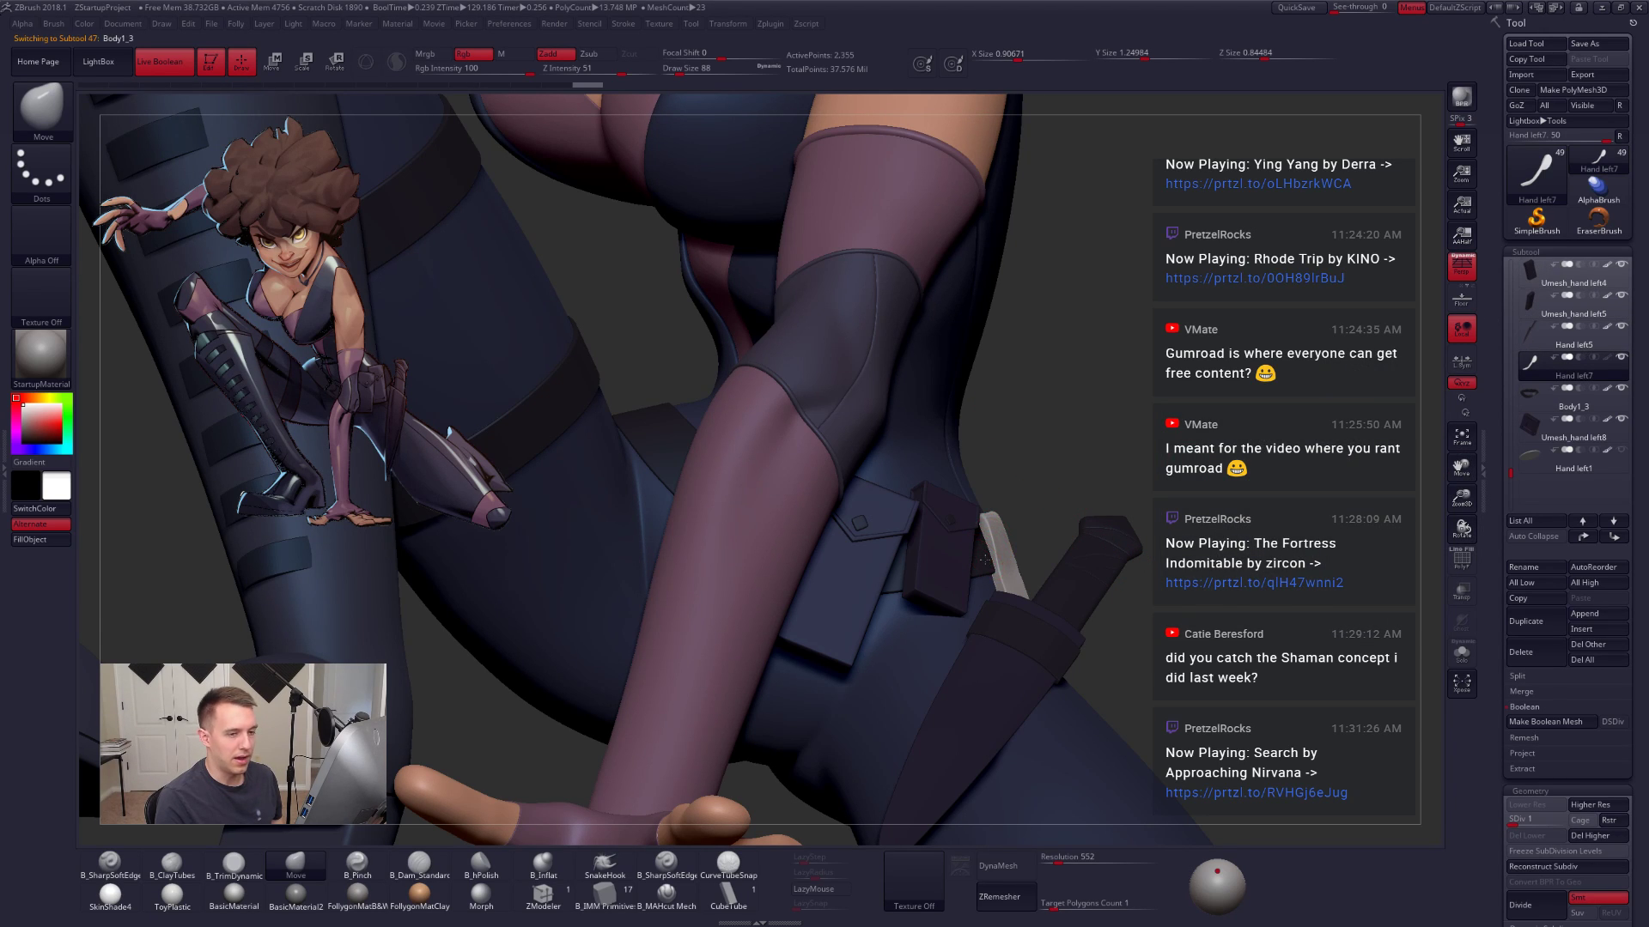
shift+click(1621, 265)
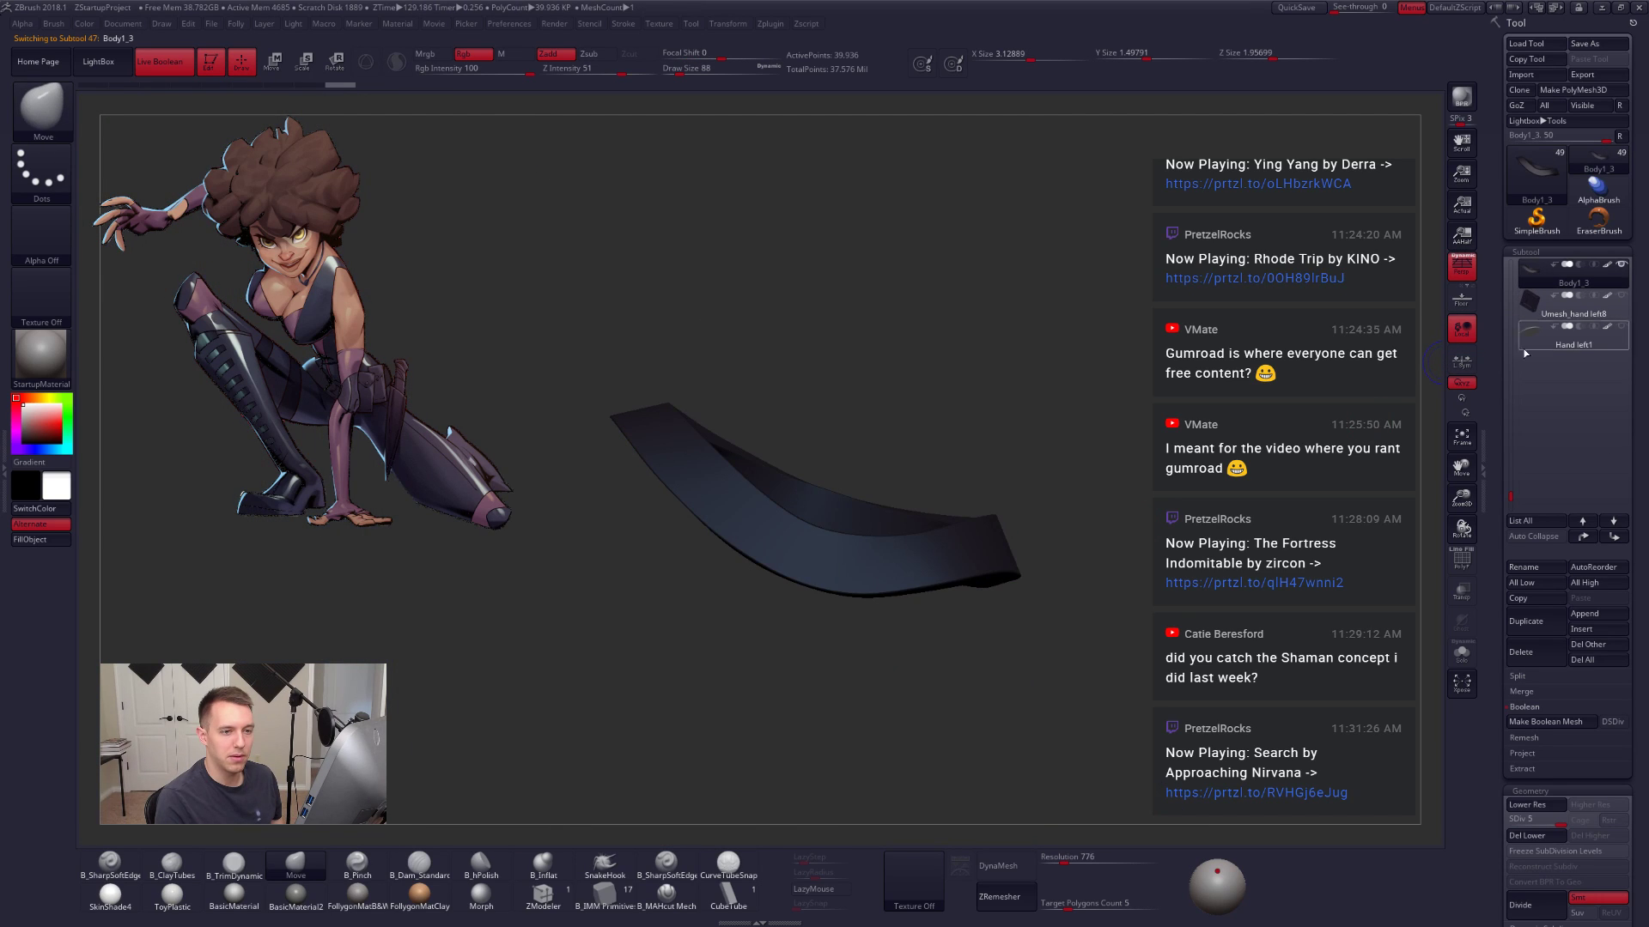
mouse_move(1512, 494)
mouse_down()
mouse_move(1524, 444)
mouse_move(1521, 478)
mouse_move(1527, 461)
mouse_up()
click(1531, 459)
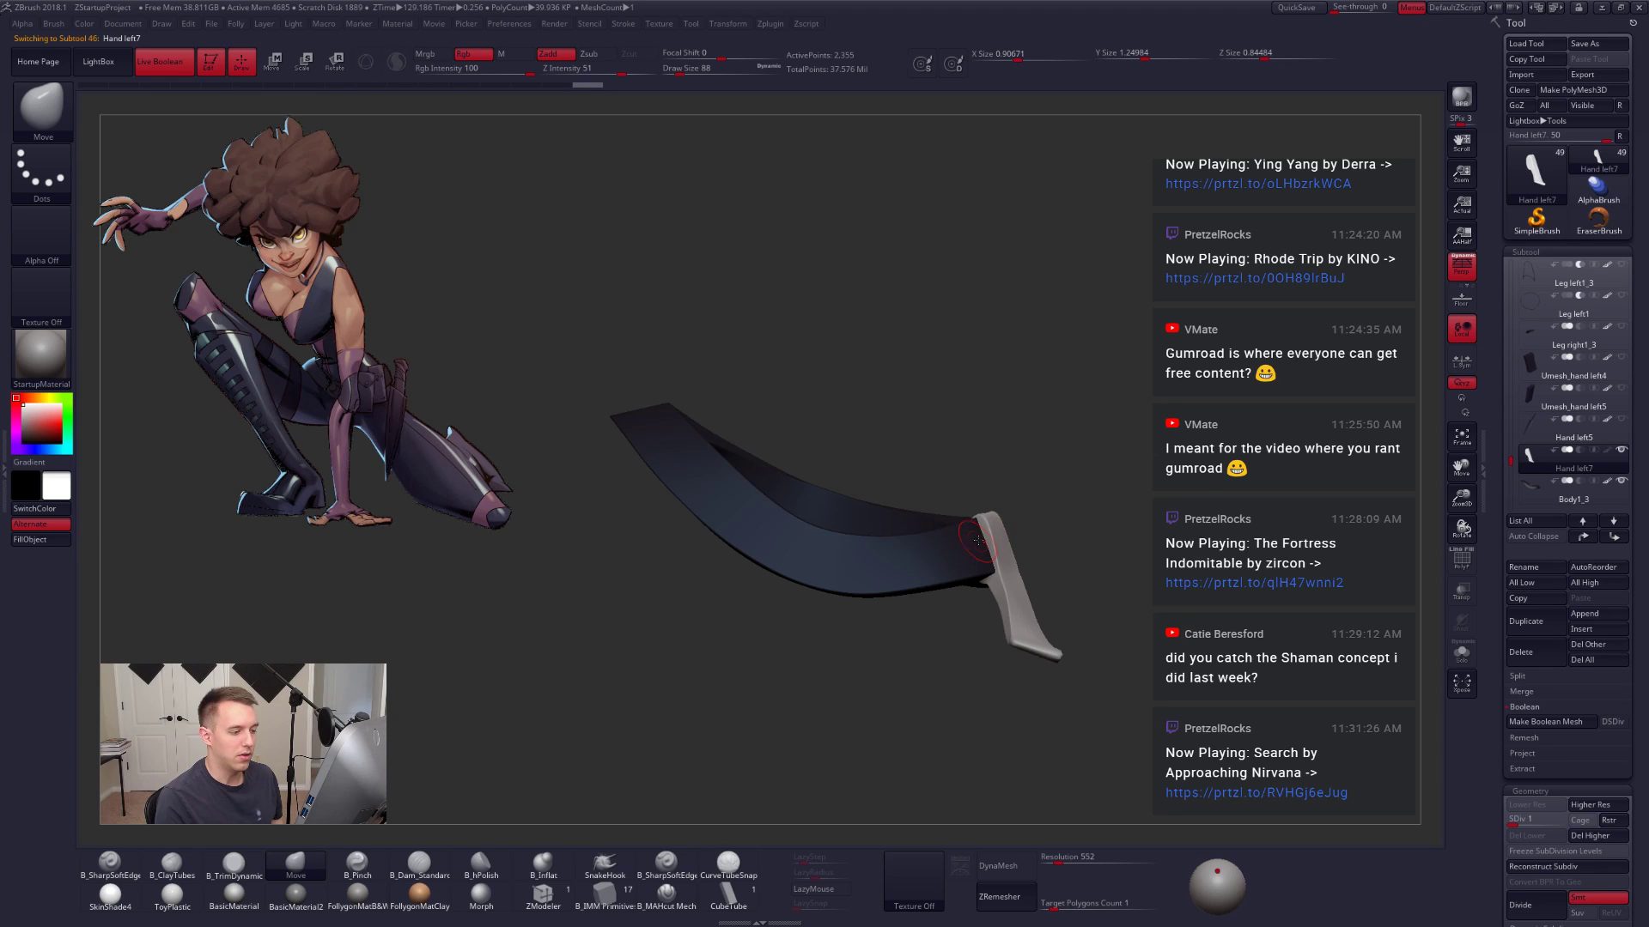
Step: Pull the strap's upper end around the edge of the belt with Move brush strokes from several angles
drag(1023, 518, 1074, 596)
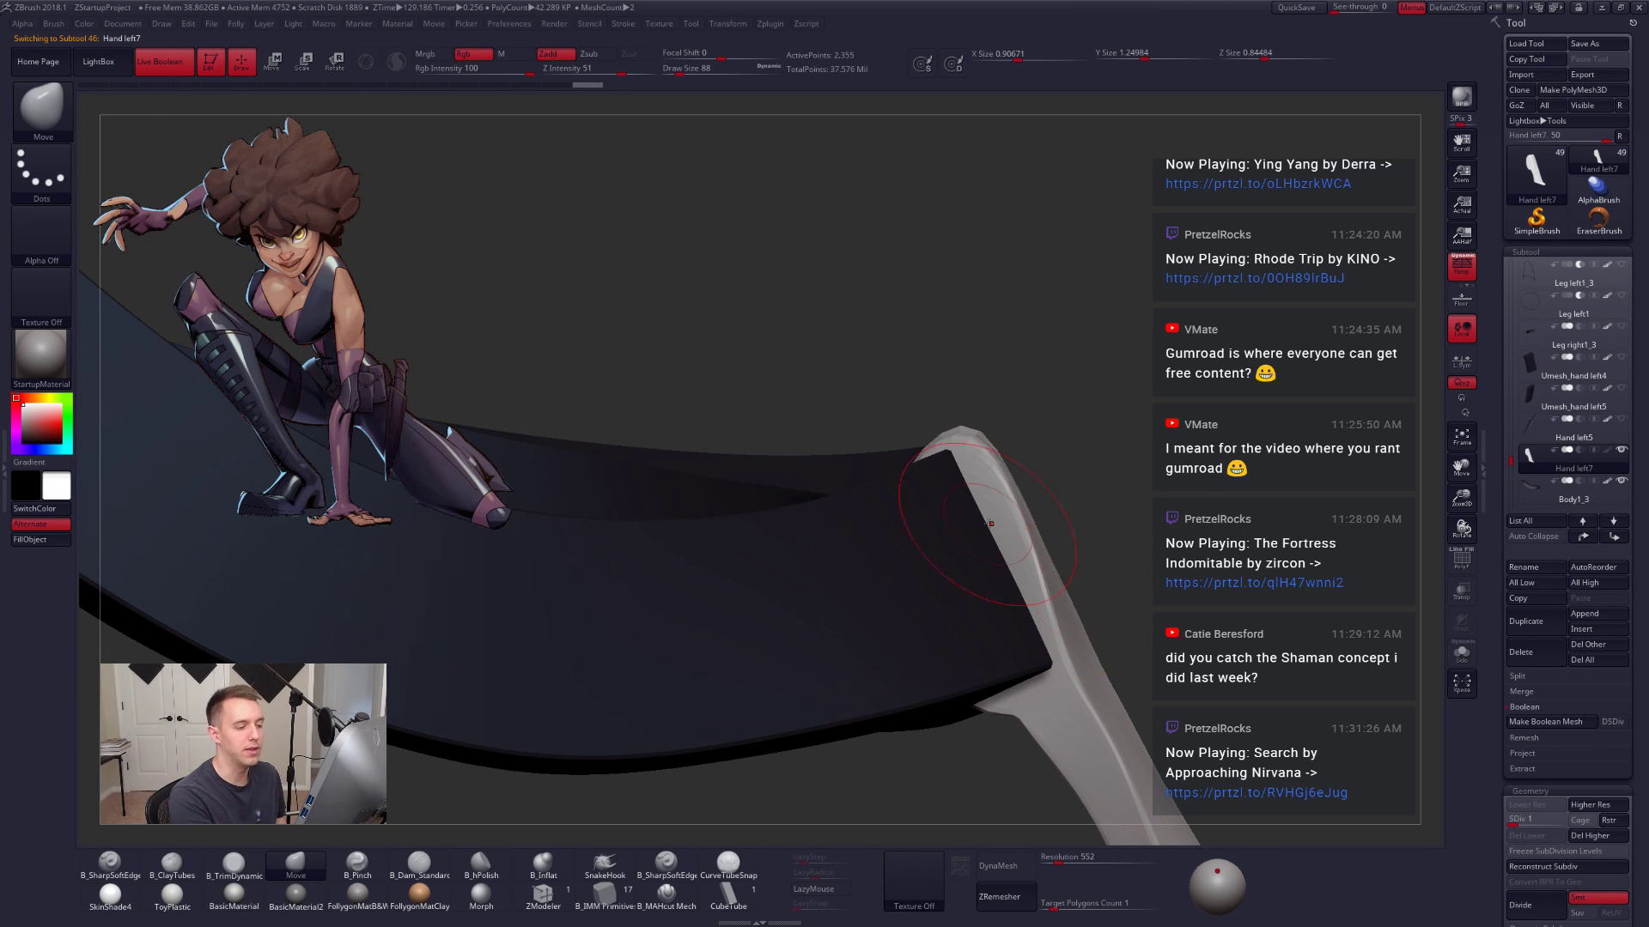
key(space)
drag(996, 520, 973, 487)
key(space)
drag(1023, 546, 1007, 551)
right_drag(1014, 552, 970, 631)
key(space)
drag(984, 563, 1012, 552)
key(space)
drag(1013, 550, 1005, 605)
drag(1017, 571, 1010, 572)
Step: Refine the strap's folded top where it wraps over the belt, undo the last stroke, and check the fit
key(space)
drag(989, 513, 992, 513)
drag(980, 491, 968, 502)
right_drag(969, 506, 1045, 563)
drag(962, 504, 972, 507)
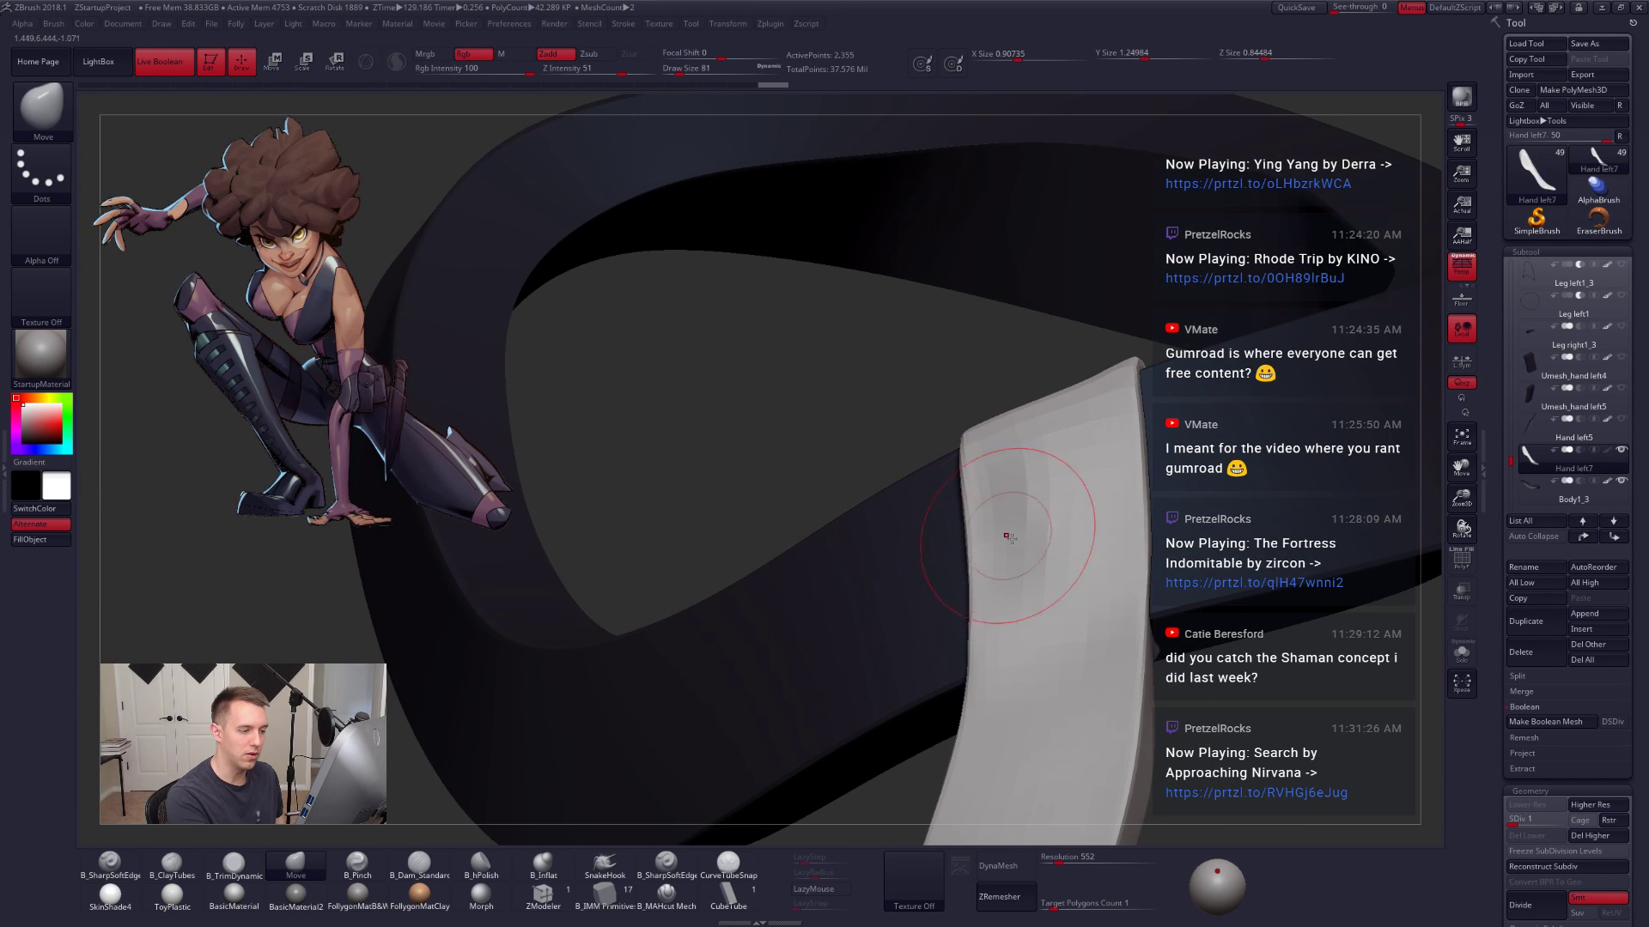
right_drag(1006, 538, 996, 507)
right_drag(1040, 562, 1141, 551)
key(ctrl+z)
right_drag(1032, 549, 991, 559)
drag(990, 559, 1141, 489)
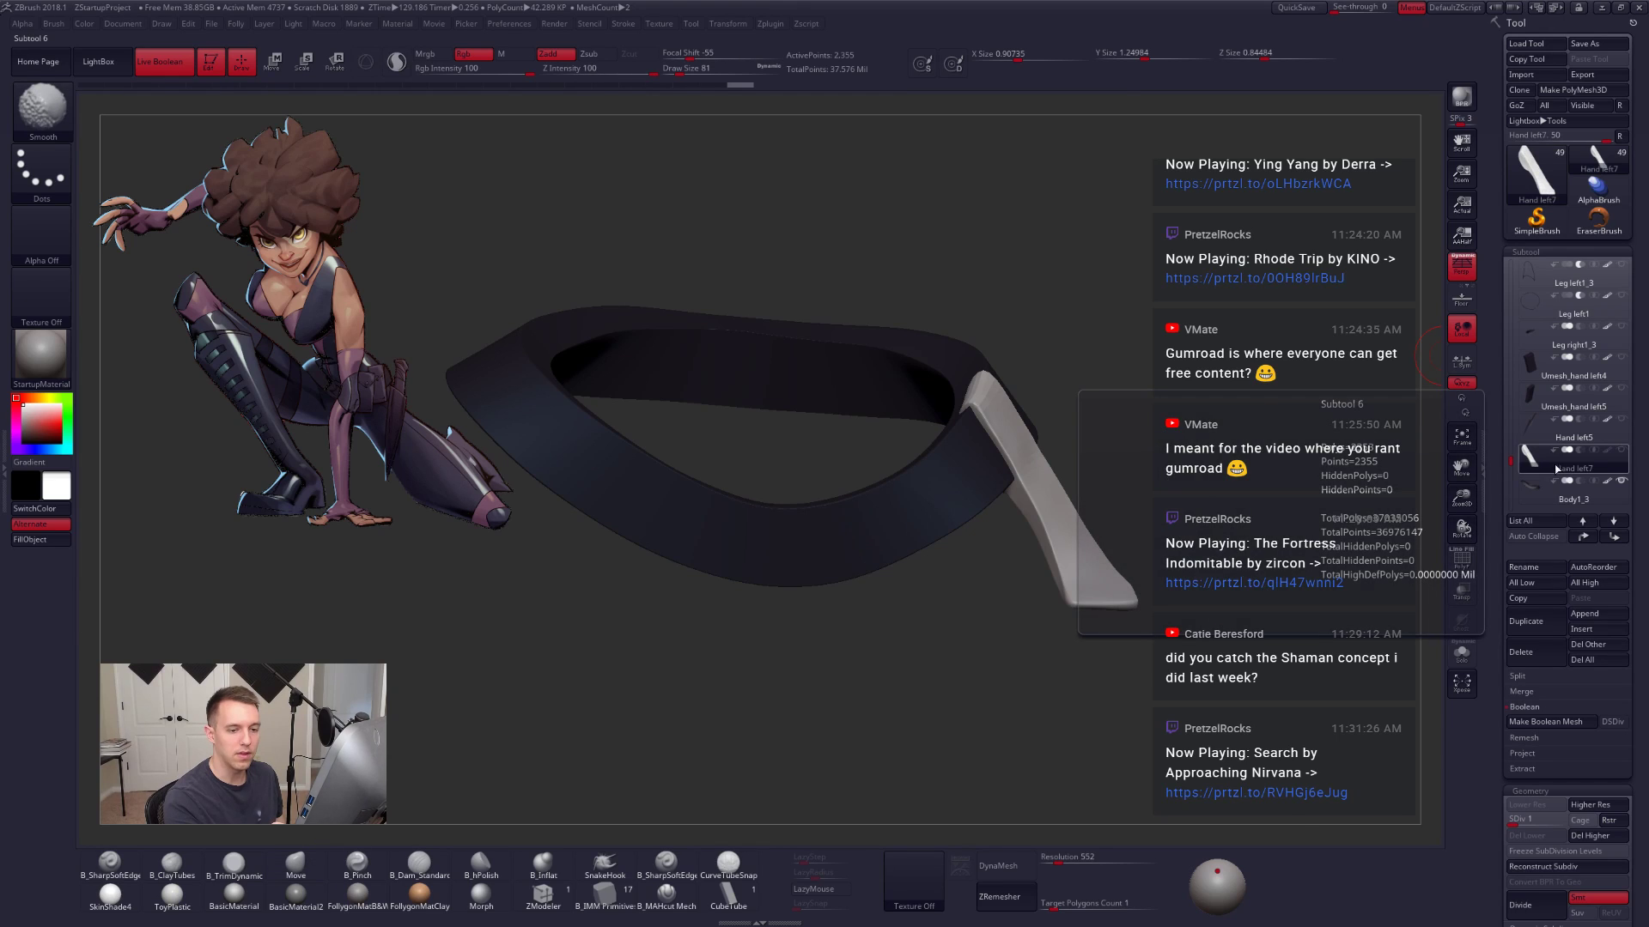
Step: Show all subtools again and compare the whole crouching character with the reference image
click(1606, 462)
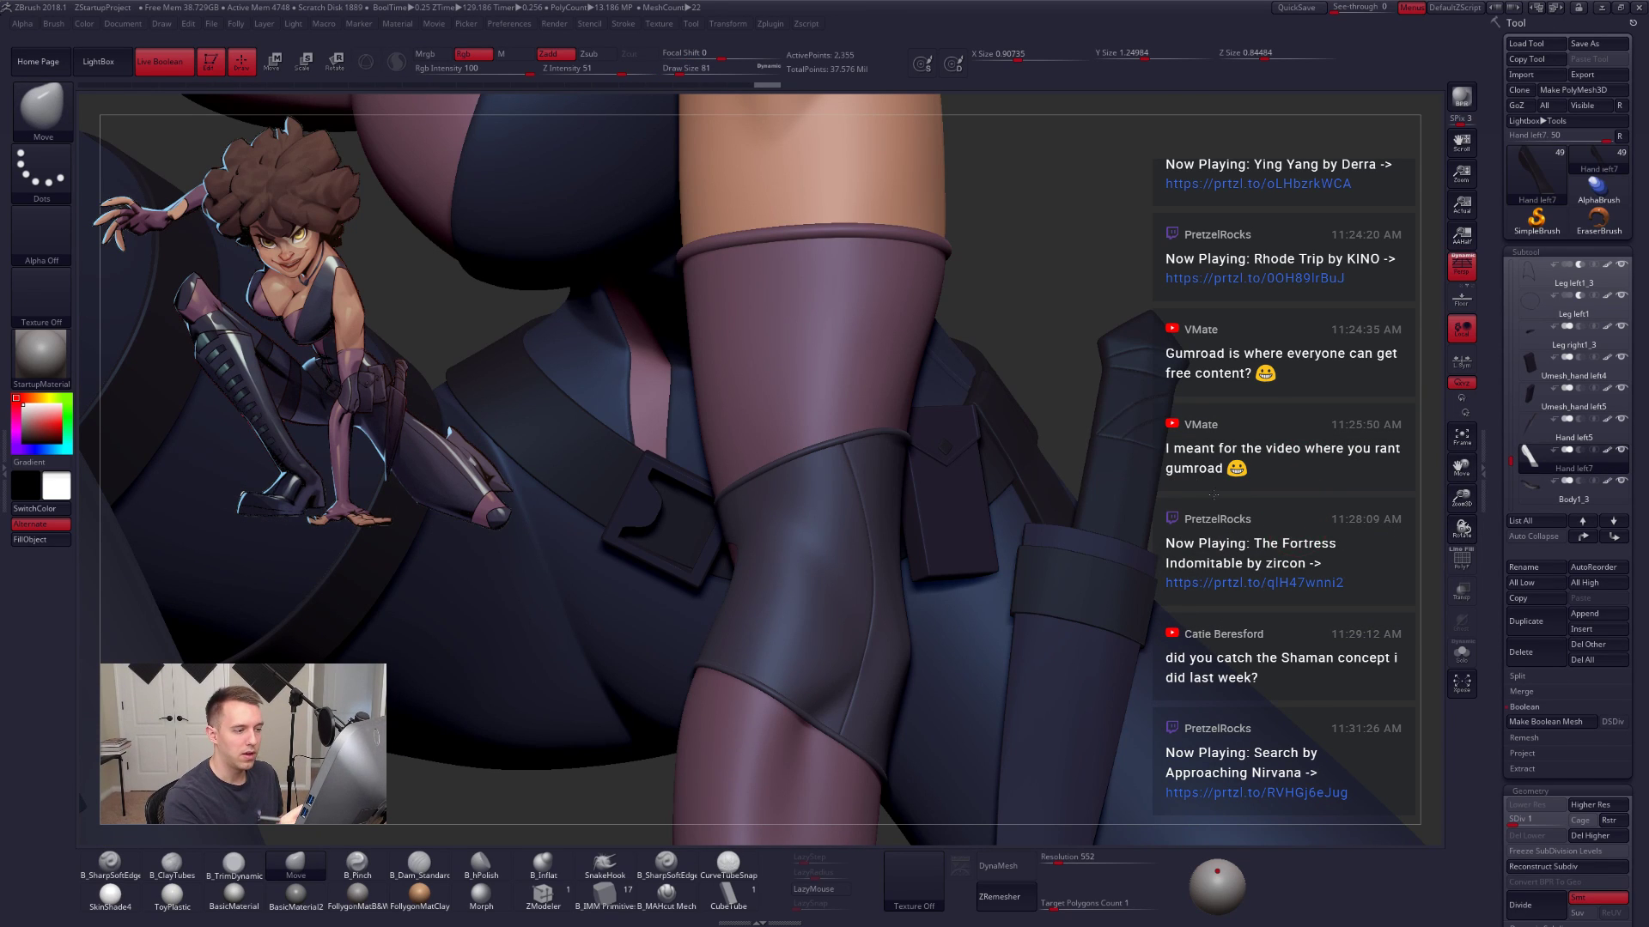
drag(1254, 631, 1307, 636)
key(f)
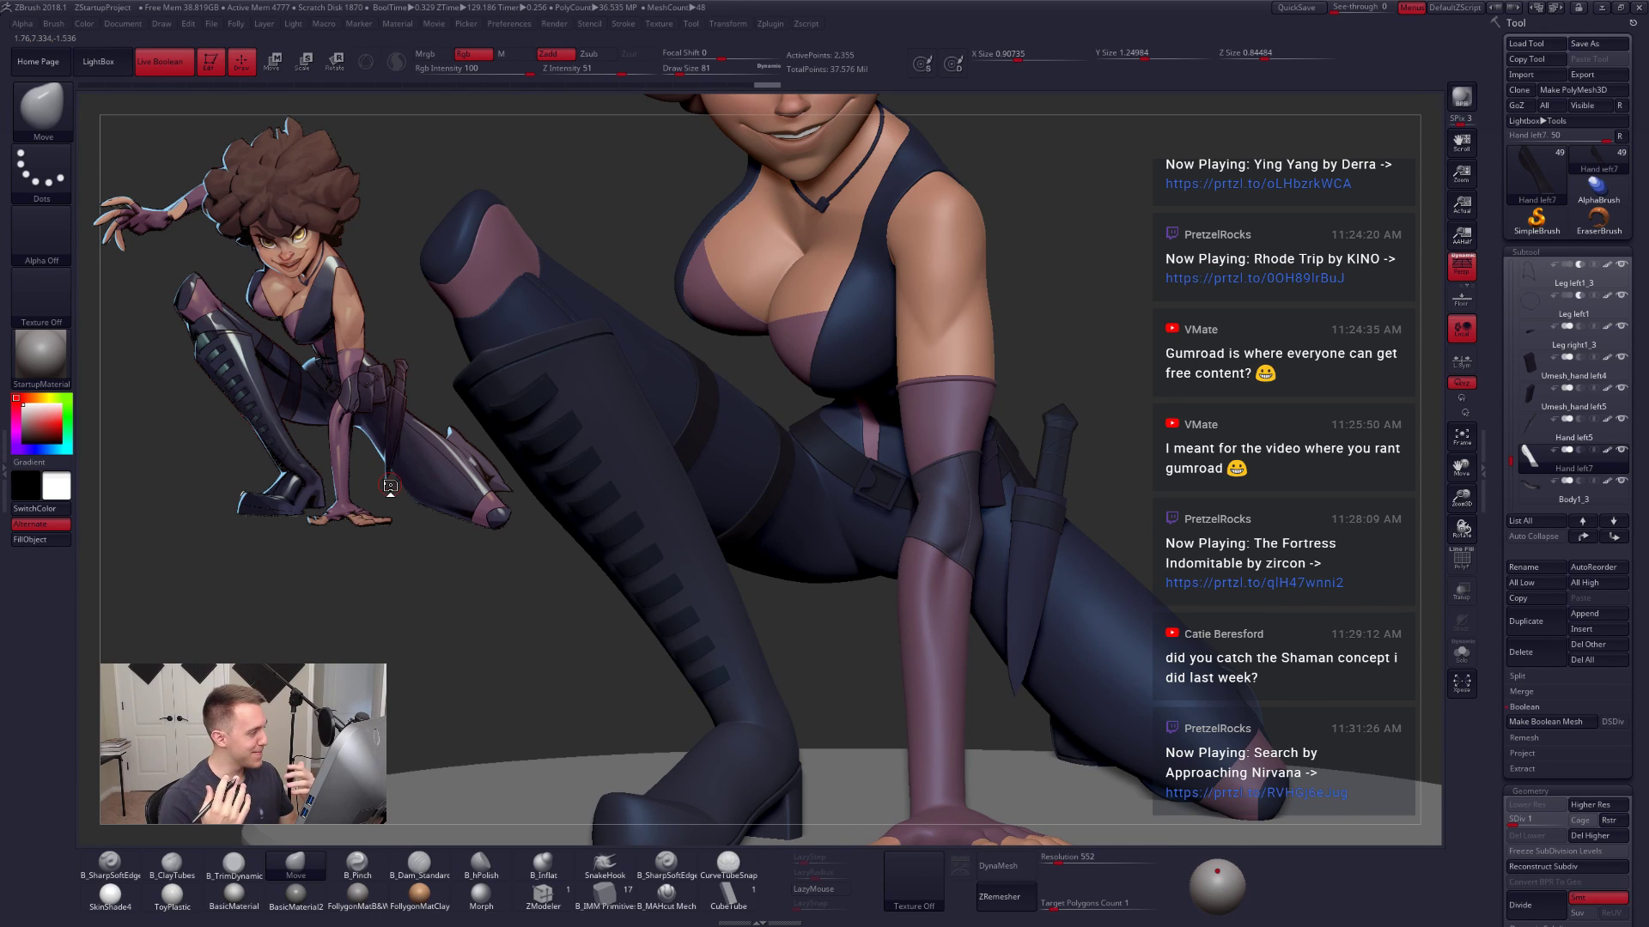
key(w)
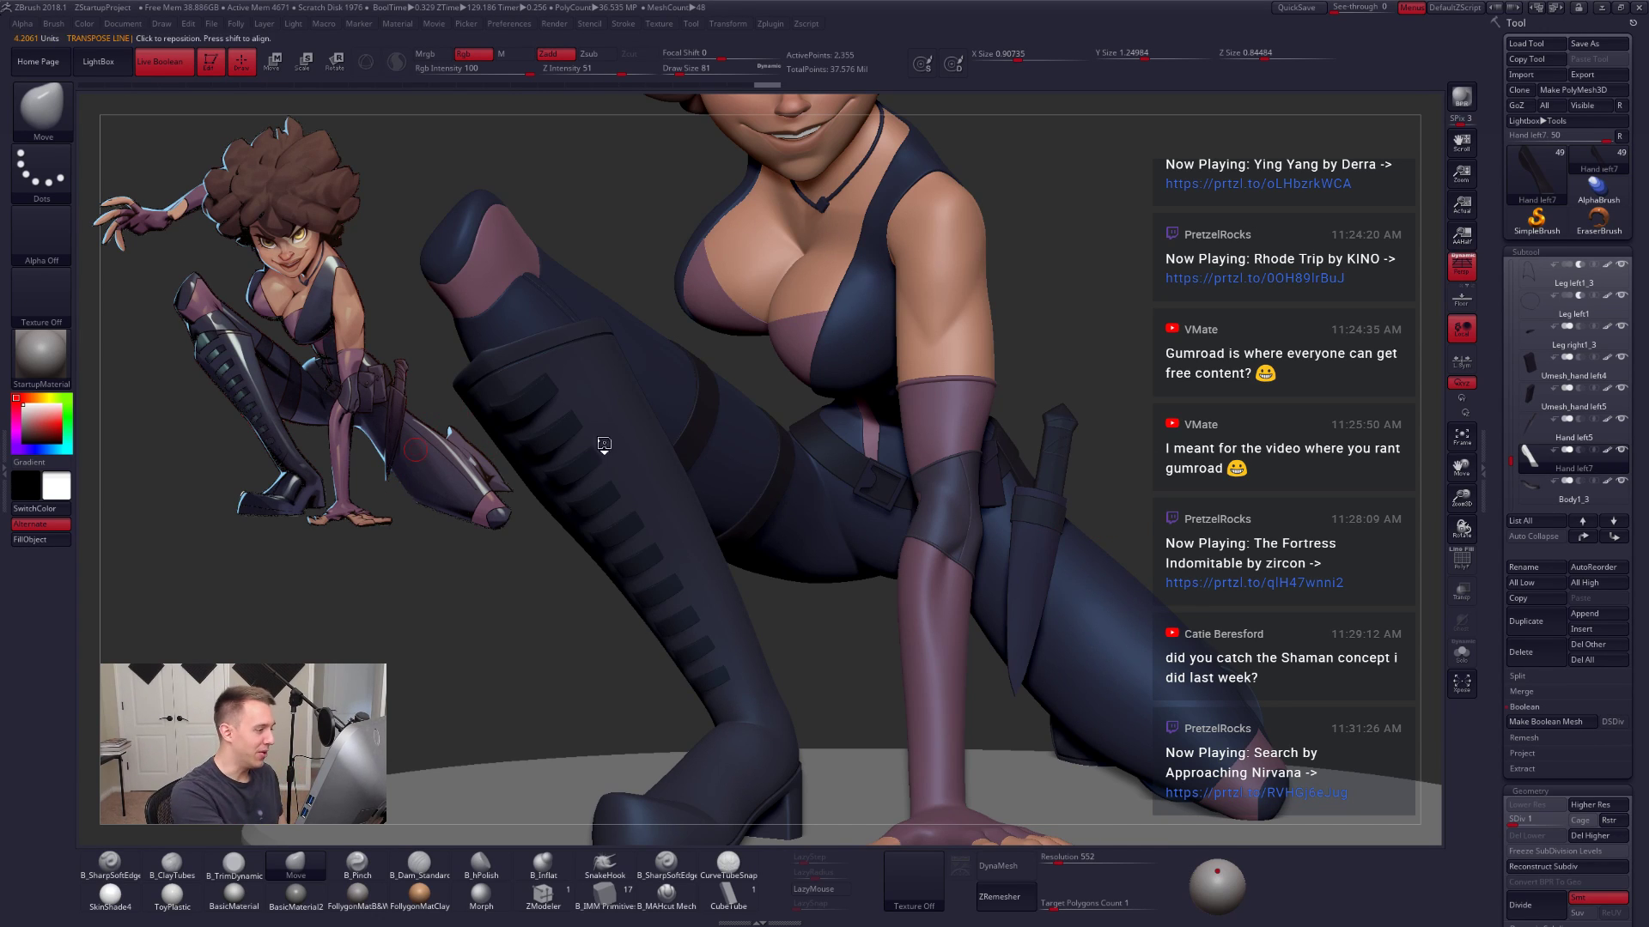
Step: Measure across the supporting arm on the reference image with a Transpose line, compare the model's front view, and return to draw mode
mouse_move(592, 425)
mouse_down()
mouse_move(561, 578)
mouse_move(451, 559)
mouse_move(376, 515)
mouse_move(393, 526)
mouse_move(369, 533)
mouse_up()
drag(394, 361, 400, 361)
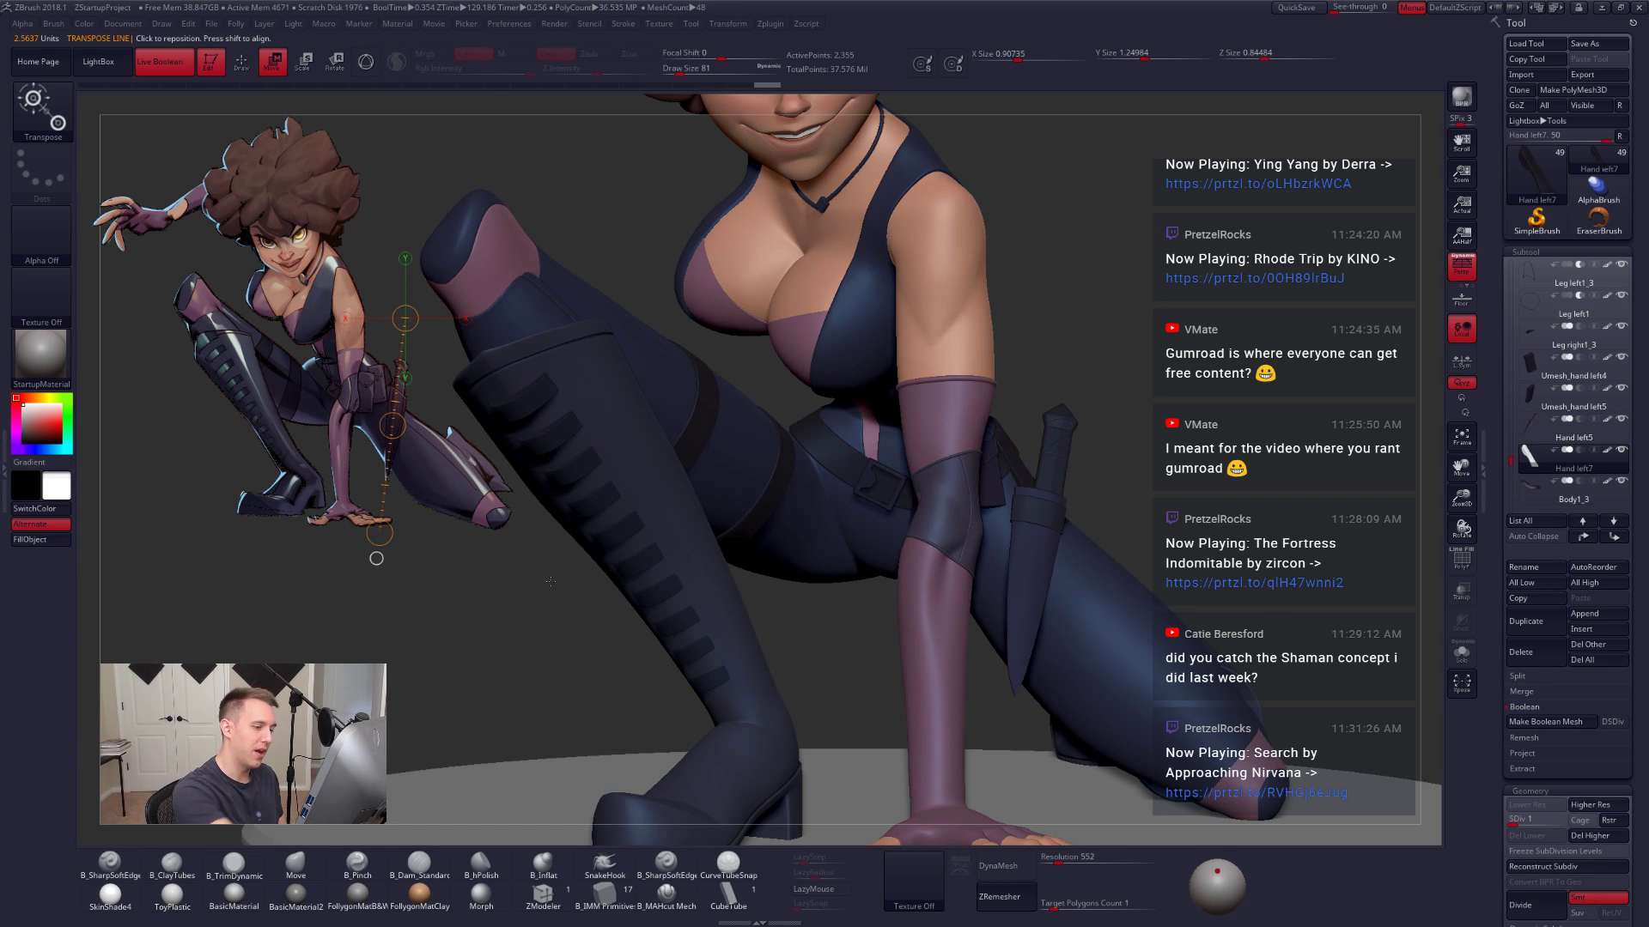
alt+drag(1101, 369, 1013, 266)
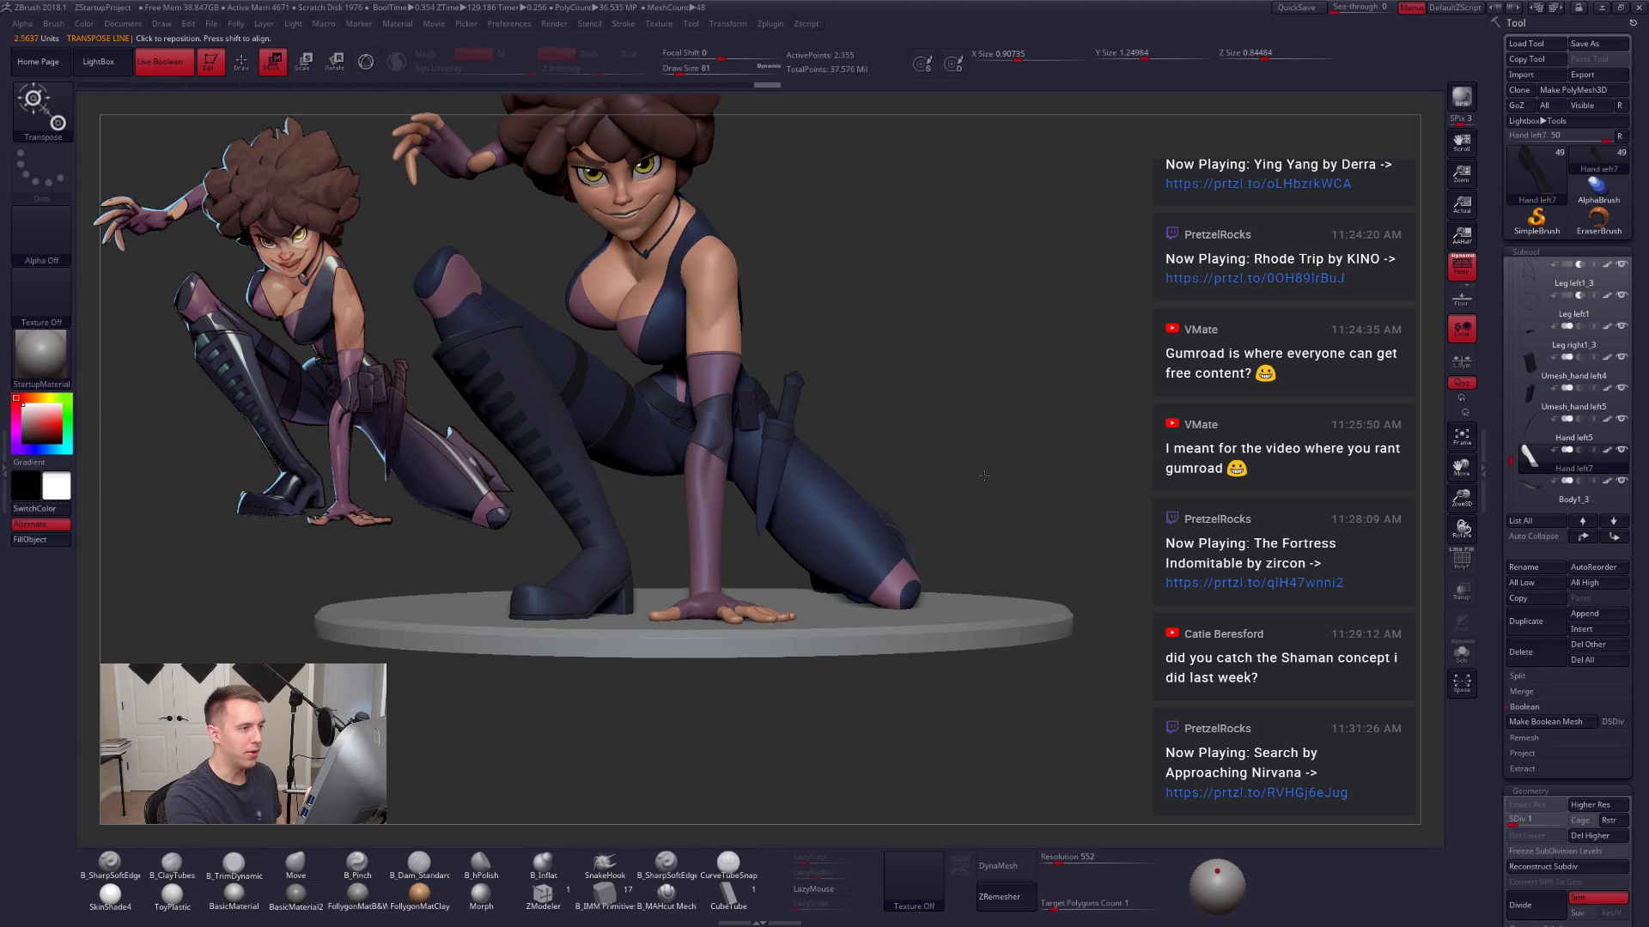
alt+drag(850, 501, 1010, 527)
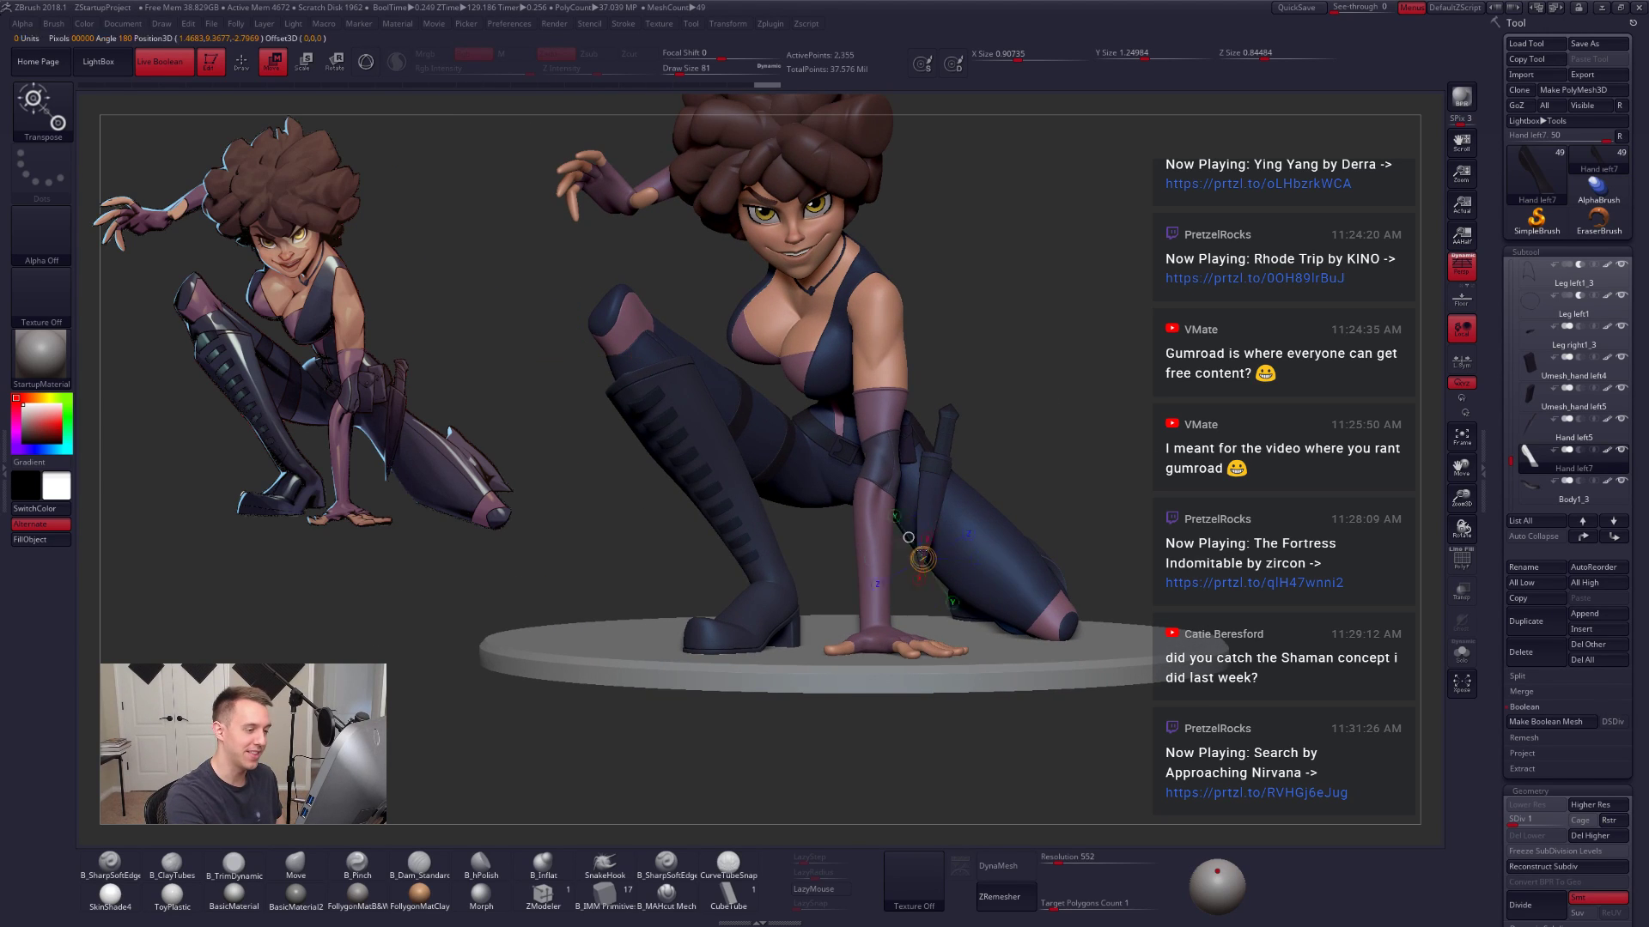
mouse_move(923, 560)
mouse_down()
mouse_move(956, 337)
mouse_move(1042, 547)
mouse_up()
key(q)
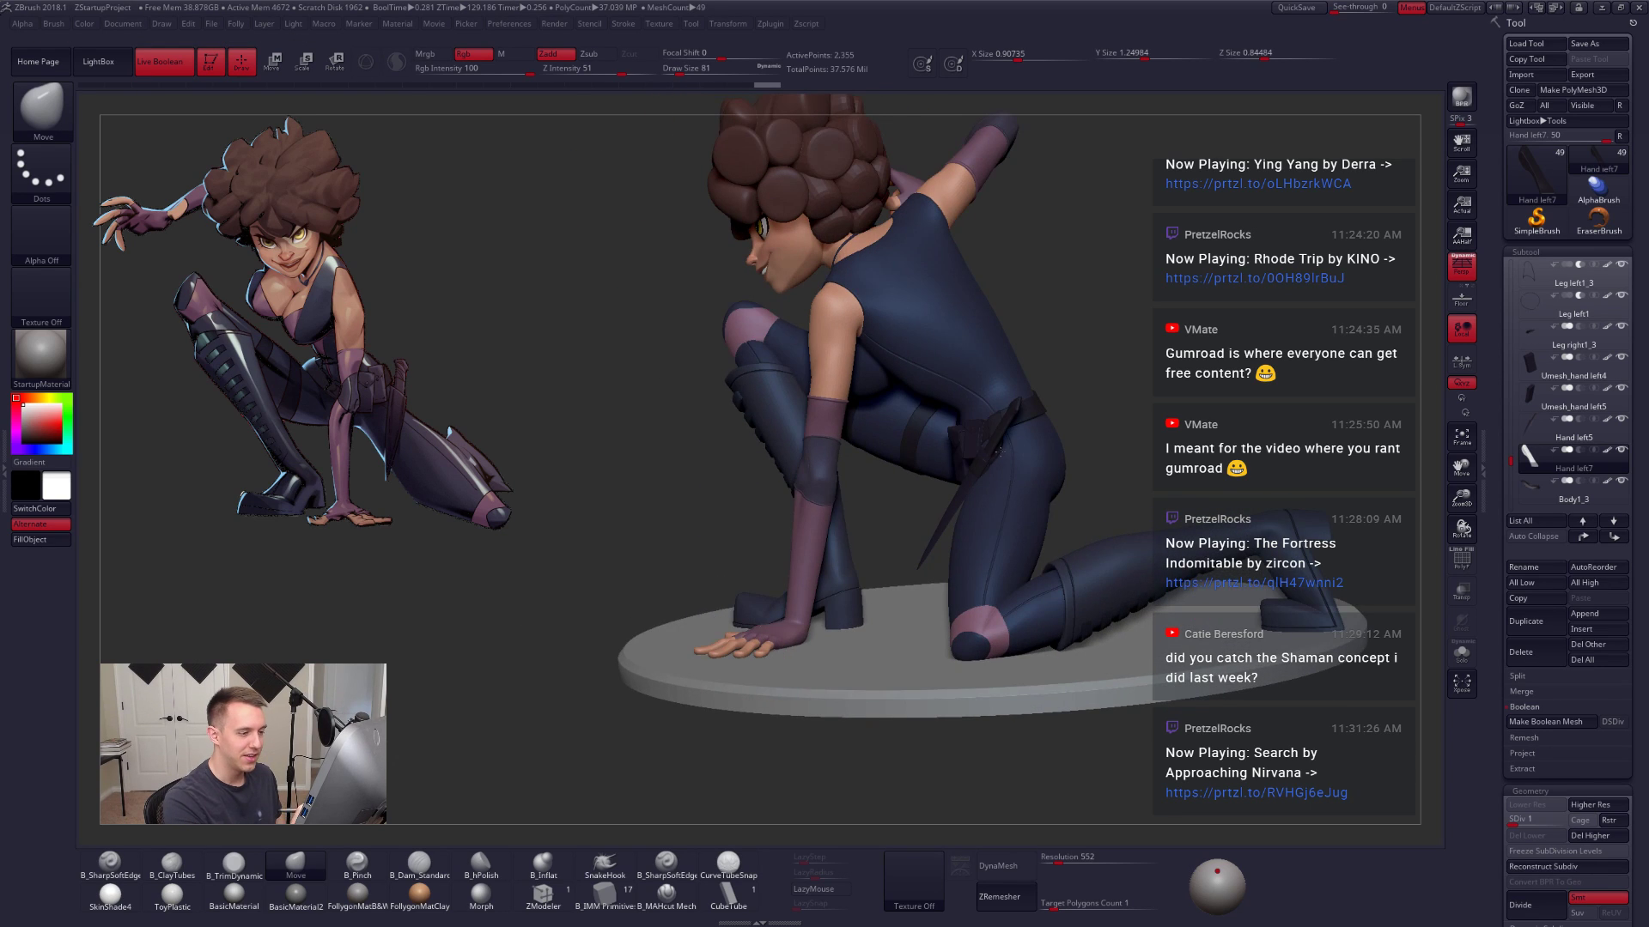
Step: Hide the round base disc, the Hand left1 subtool, under the crouching character
drag(1000, 452, 1200, 532)
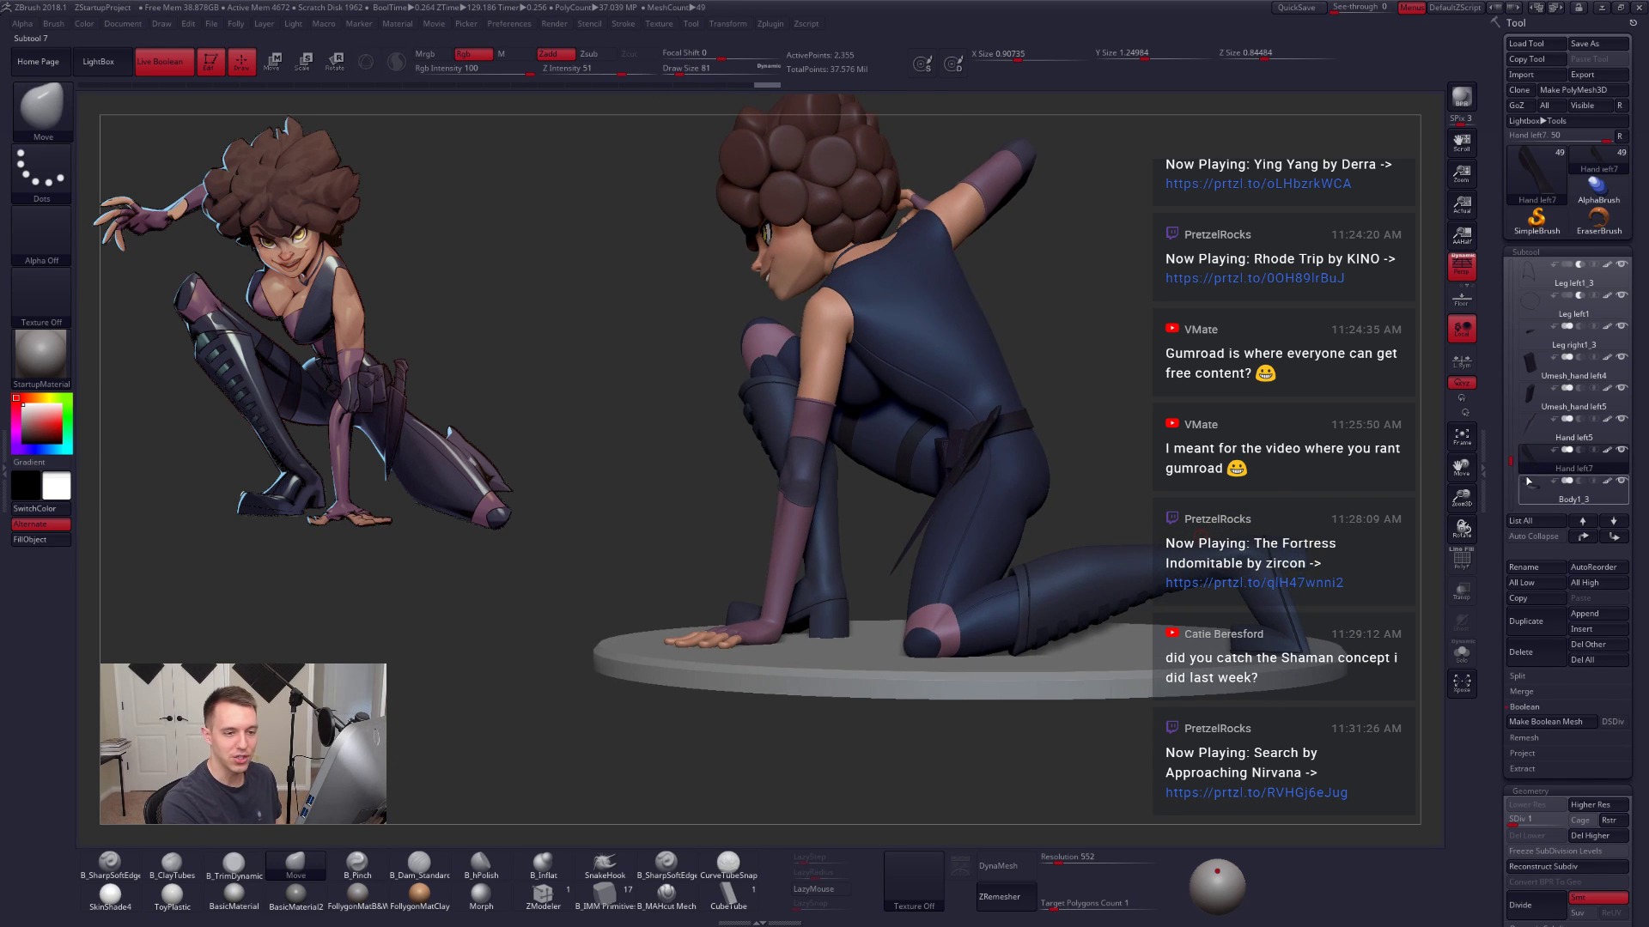
scroll(1528, 483, down, 4)
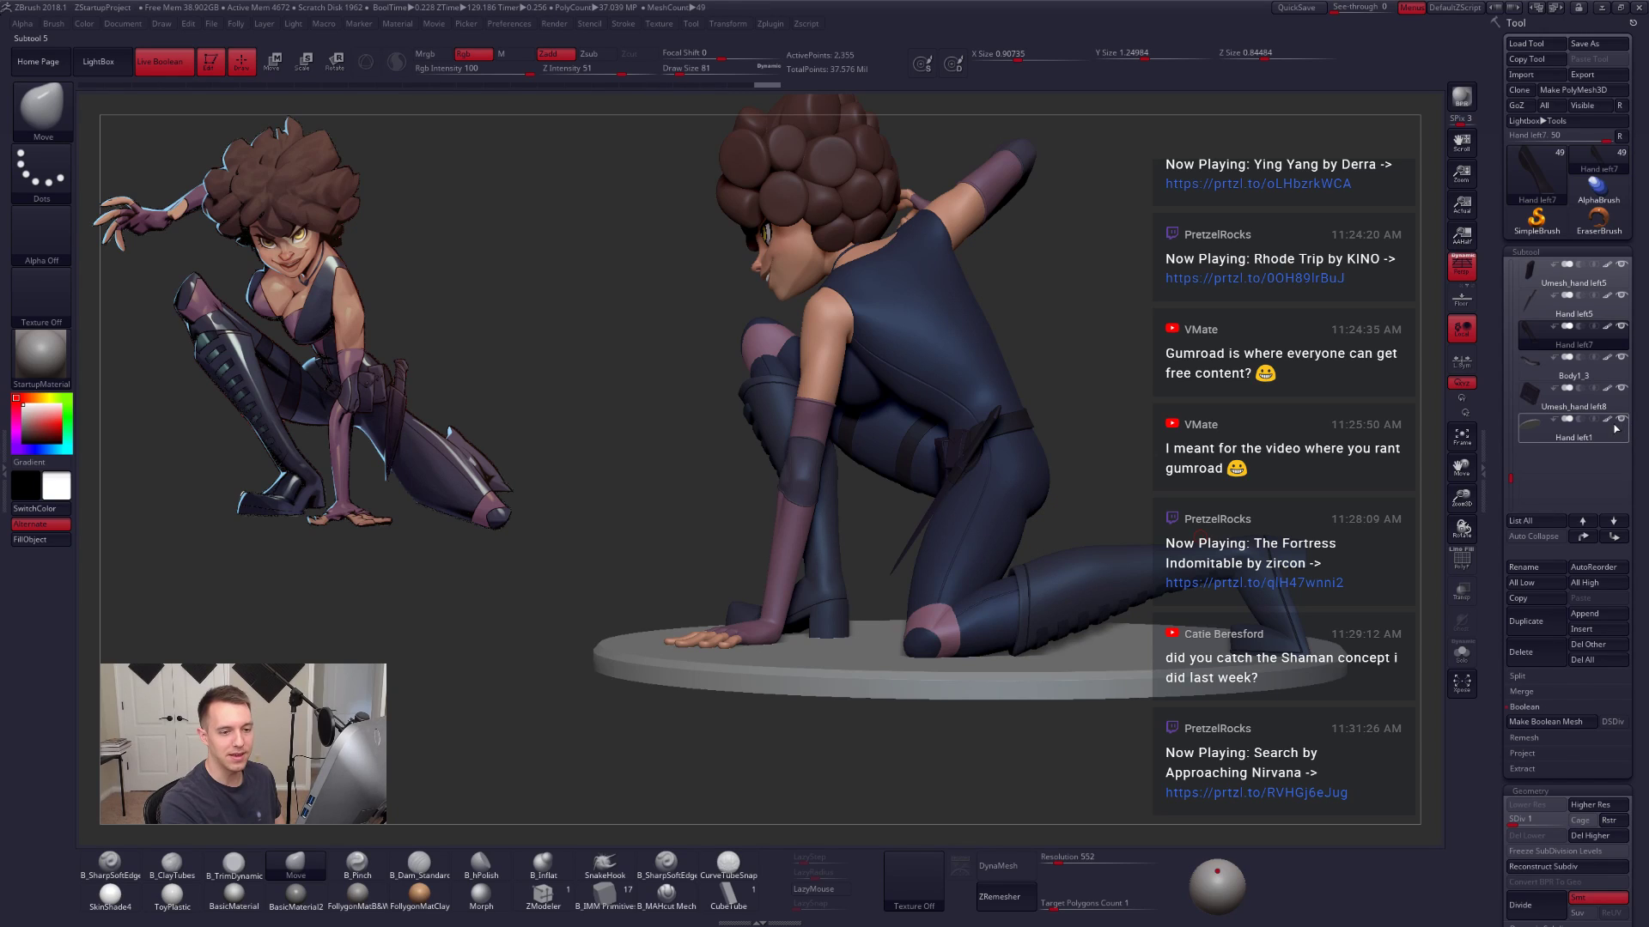
click(1621, 420)
alt+drag(1276, 502, 1239, 519)
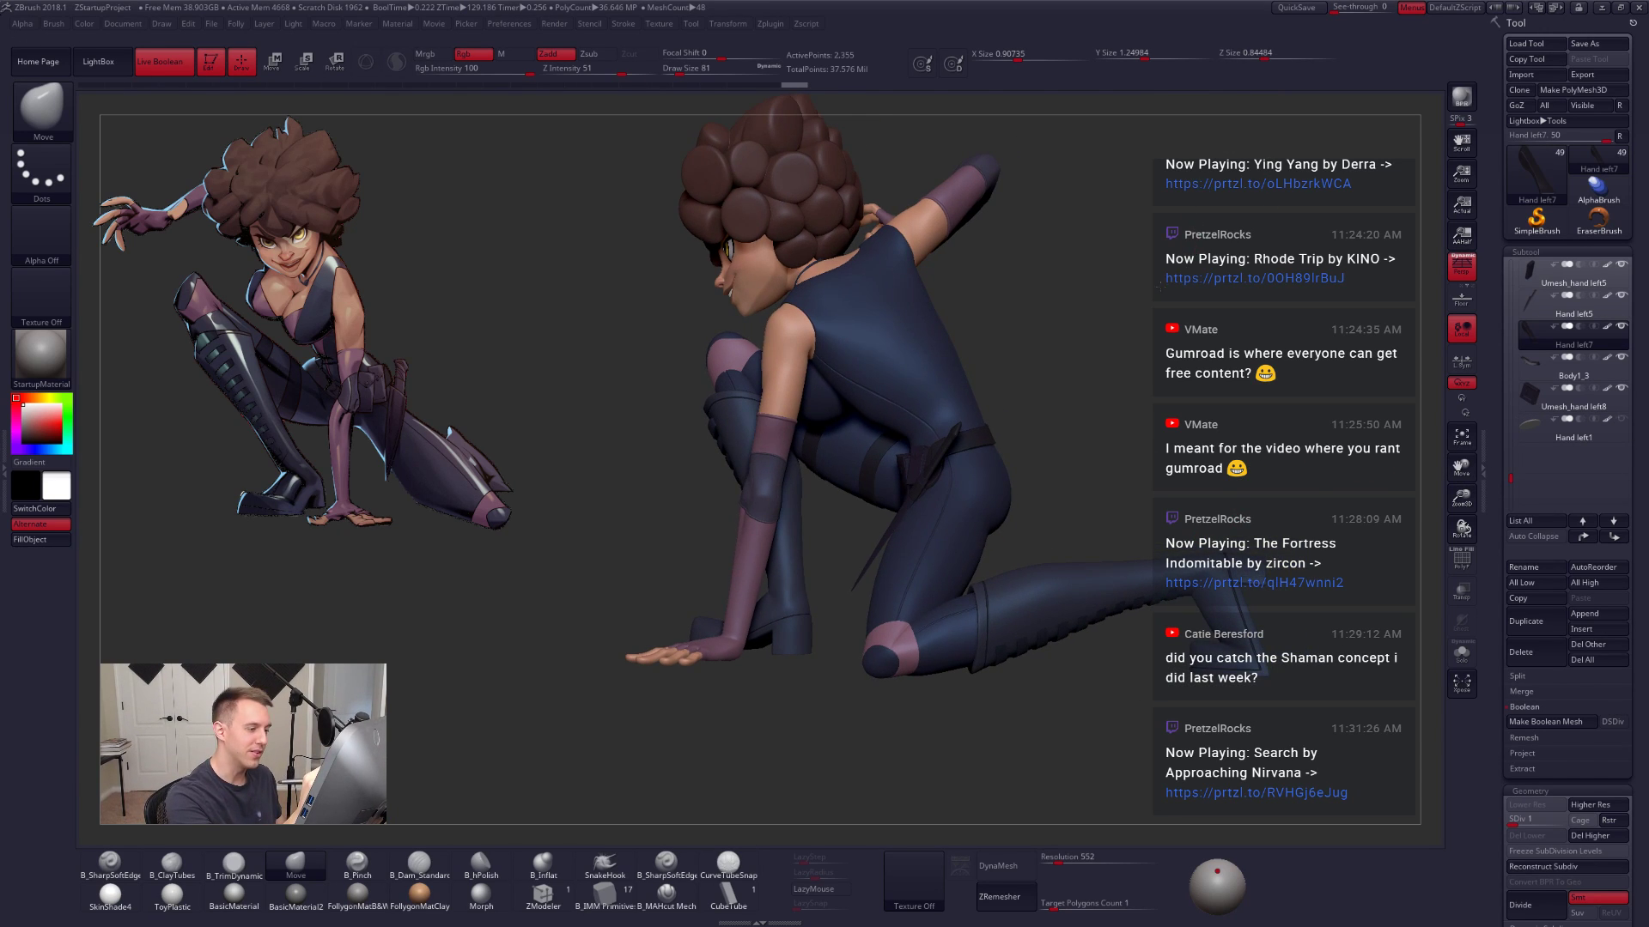
drag(1158, 286, 1156, 308)
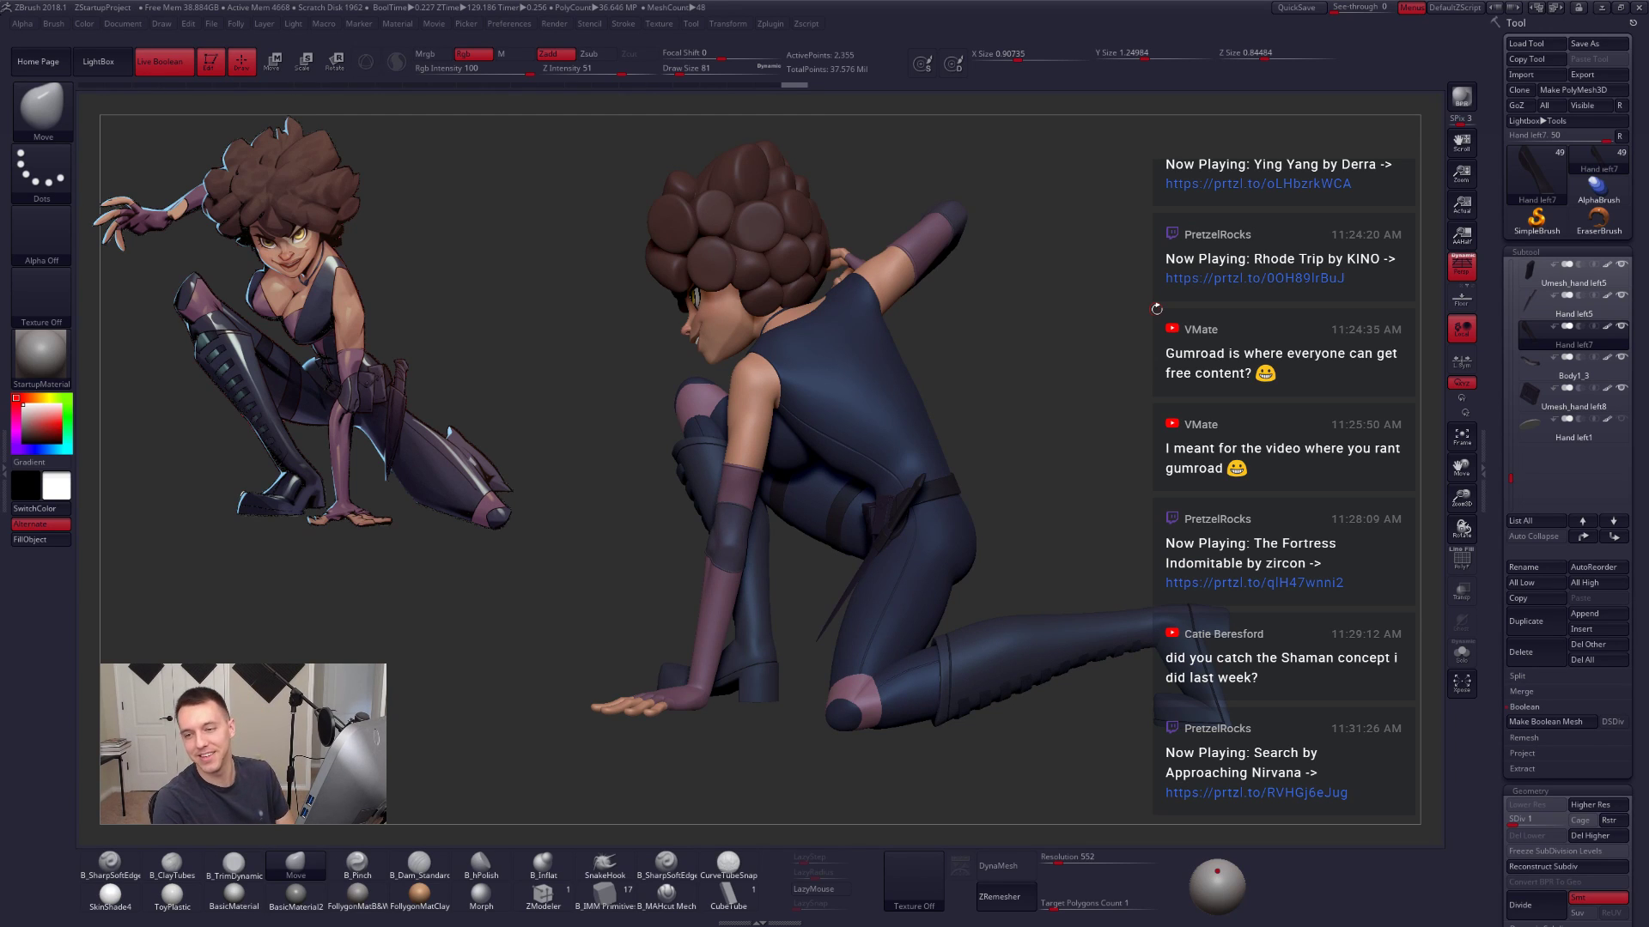
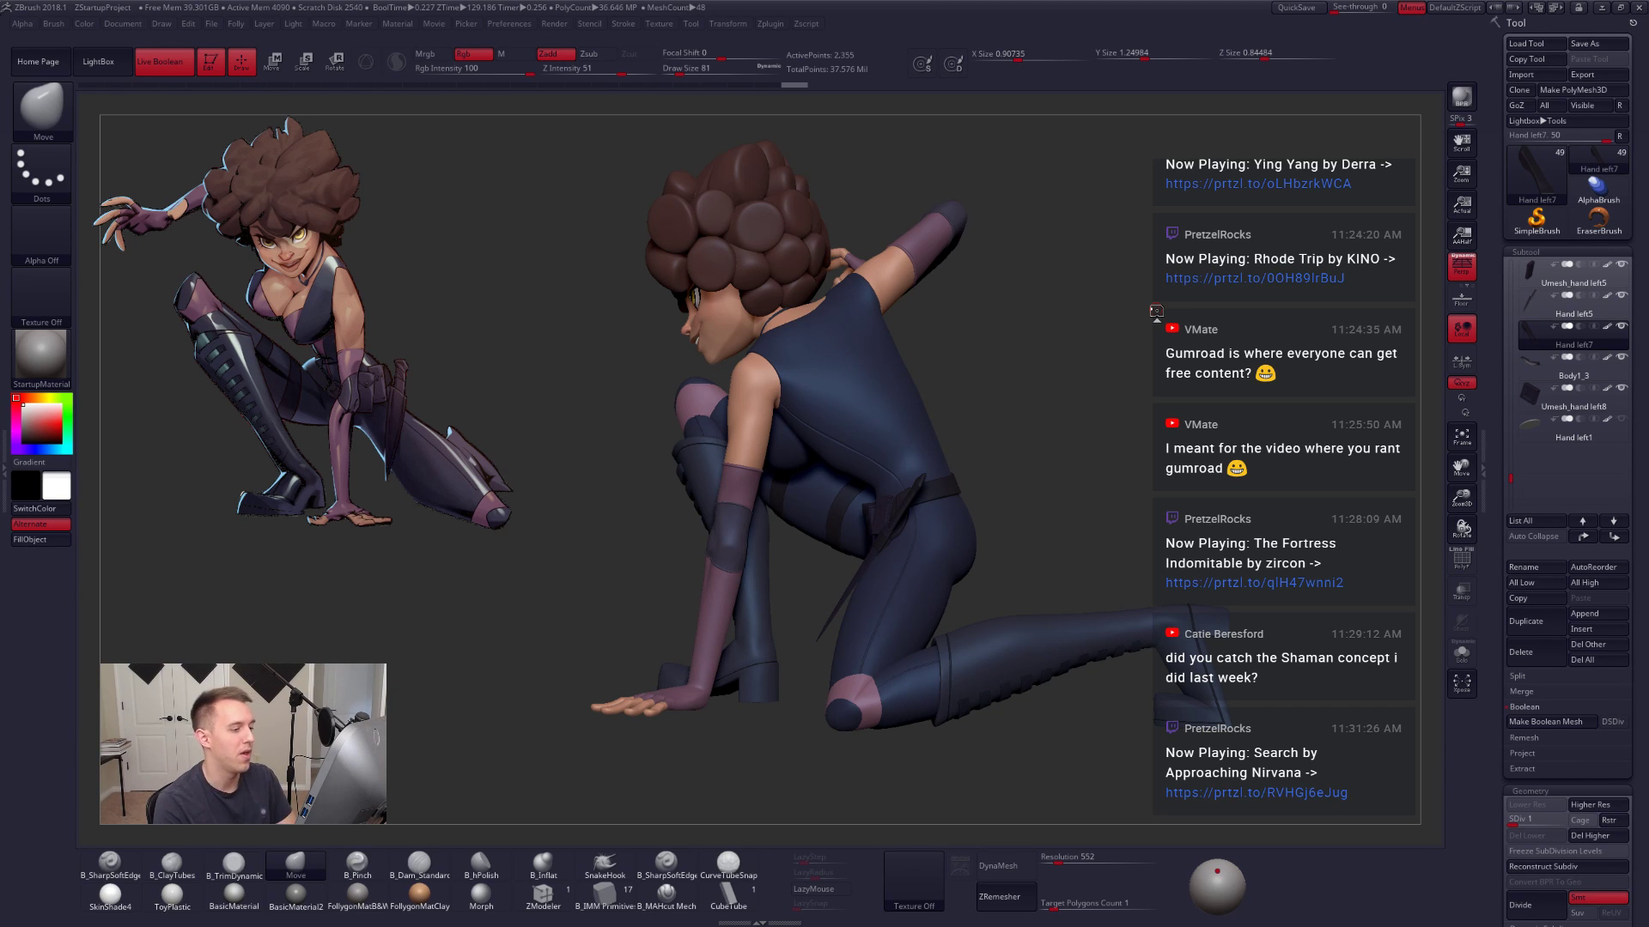
Step: Select the Body1_3 belt from behind the character
key(ctrl+shift+space)
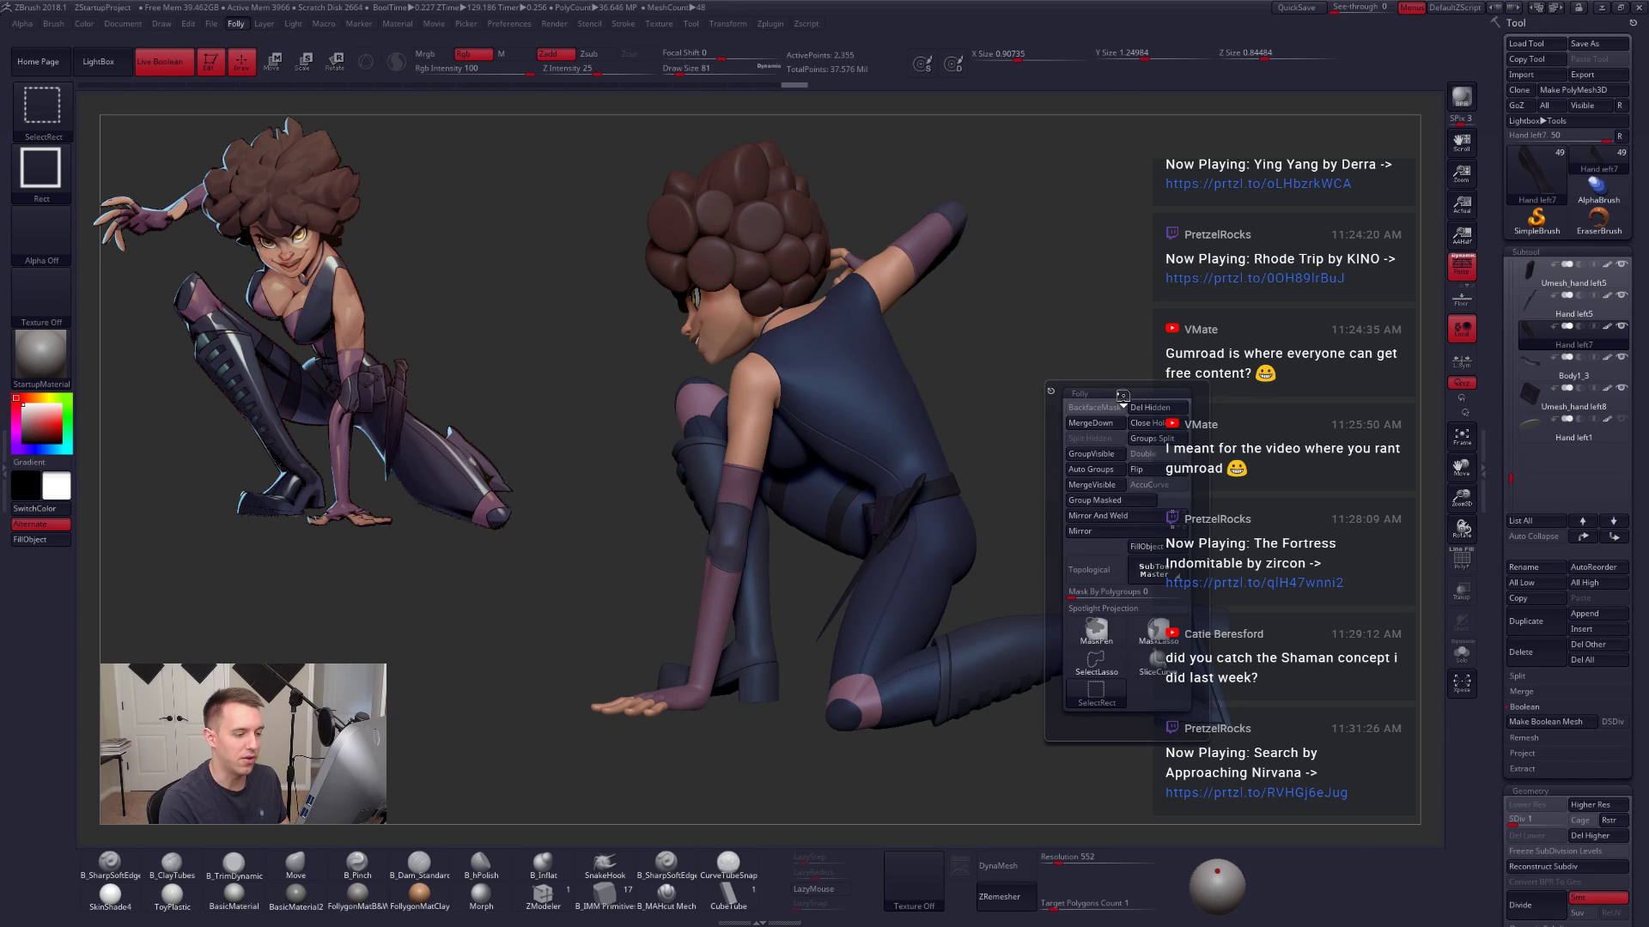
alt+click(968, 492)
right_drag(967, 492, 999, 504)
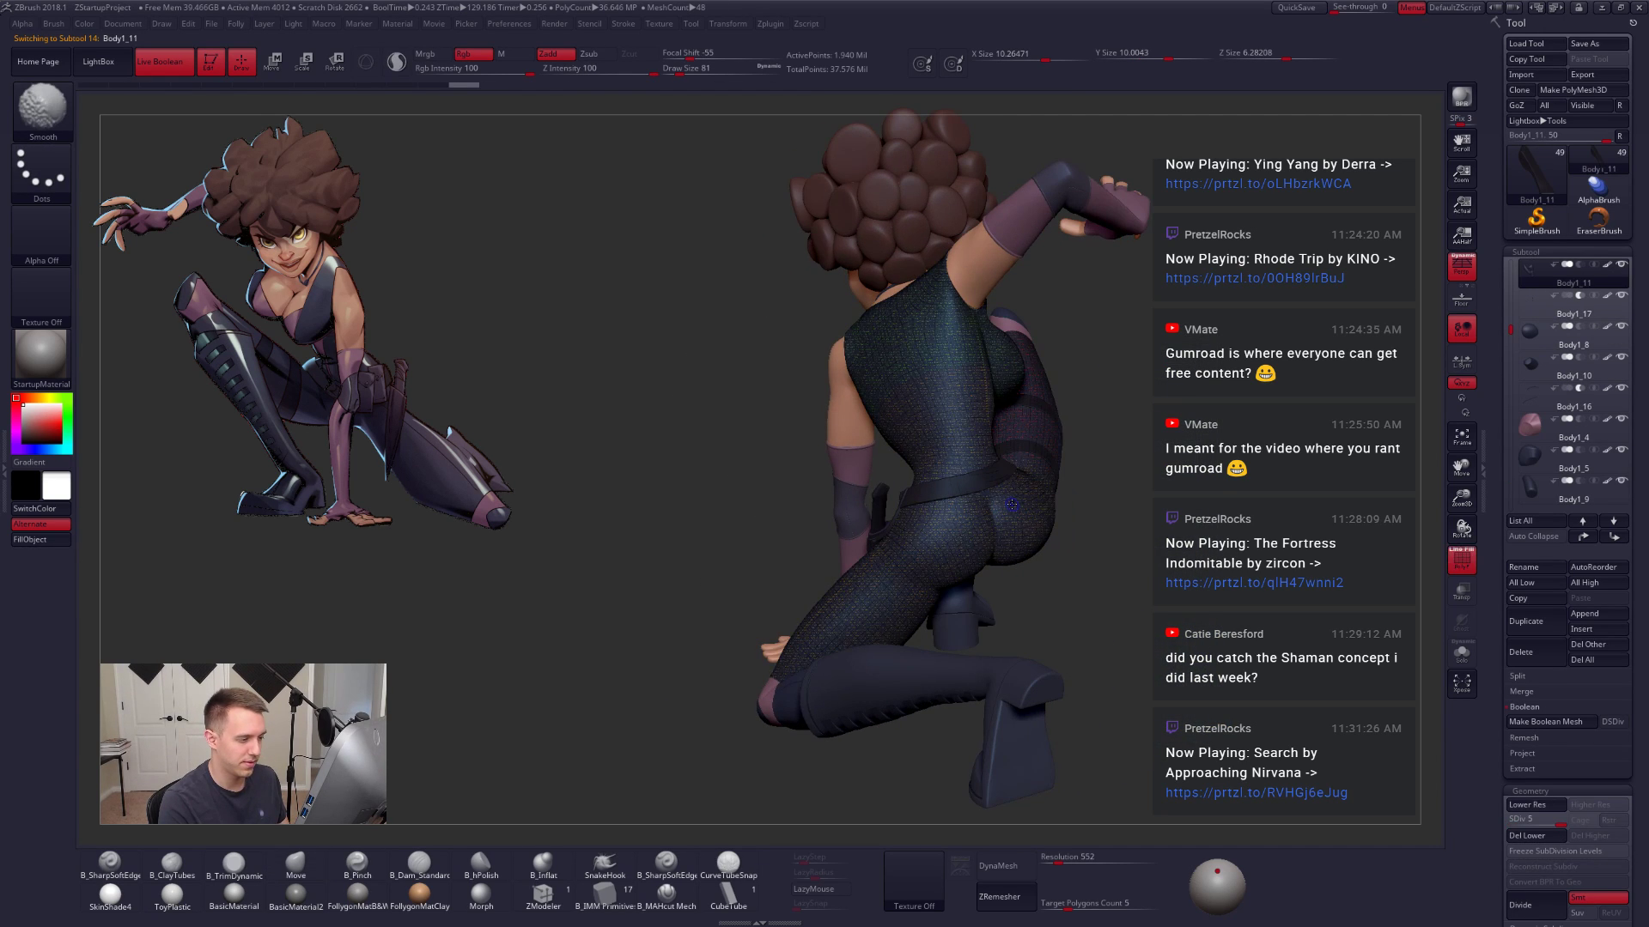
key(alt+s)
key(alt+s)
alt+click(1003, 475)
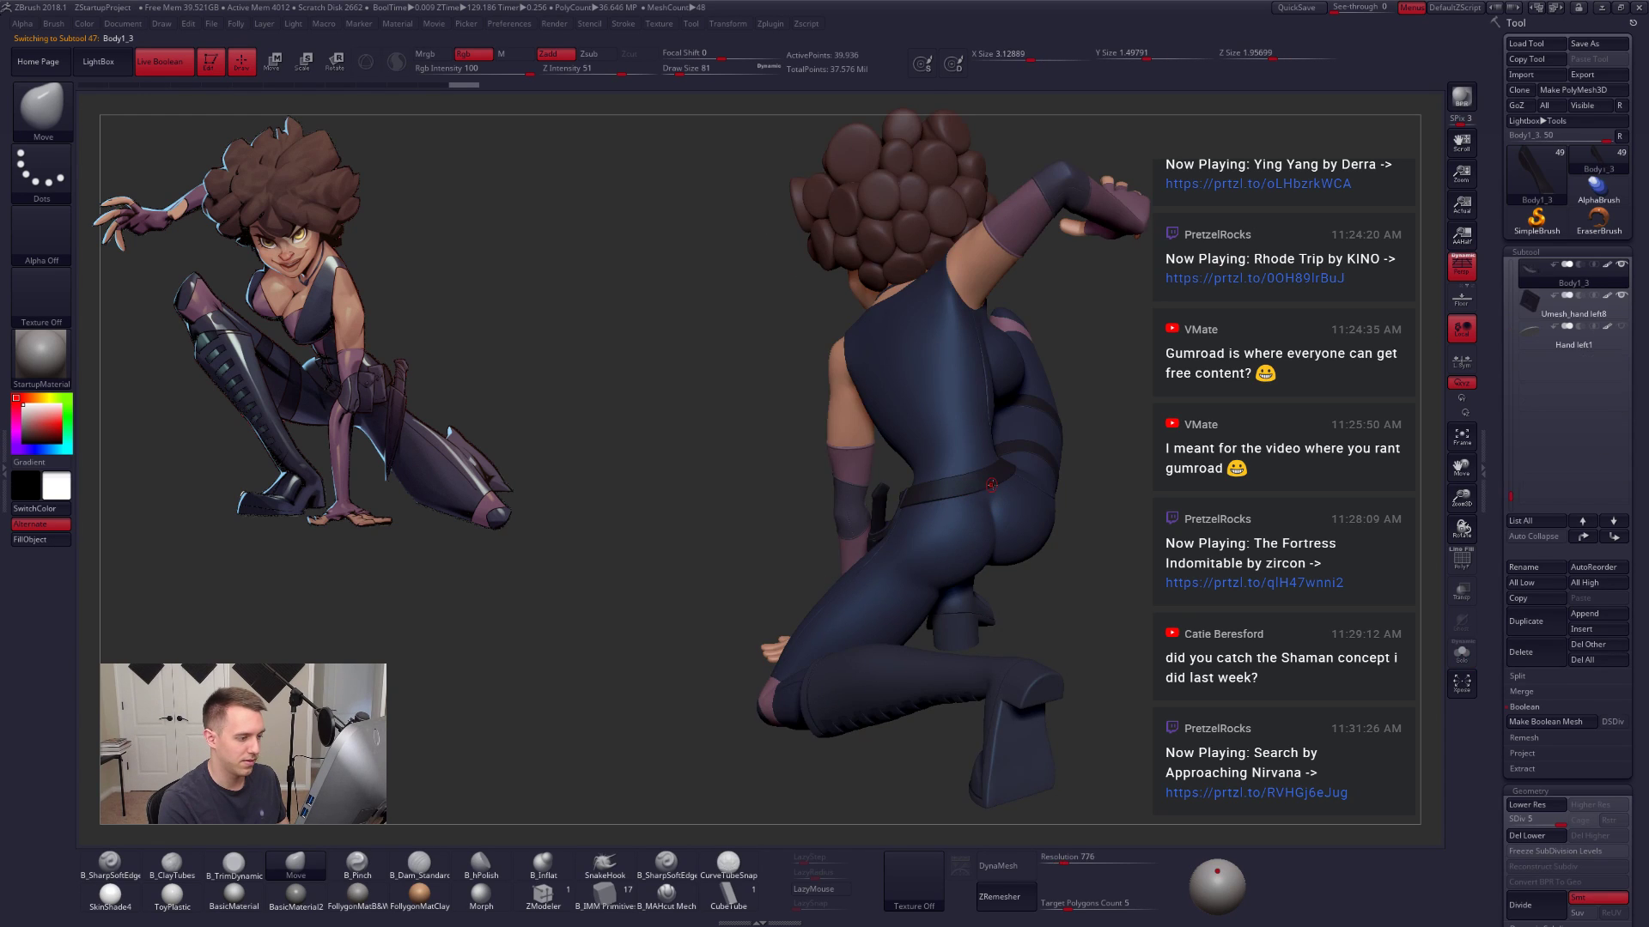
Step: Isolate the belt, check its topology with the polyframe overlay, and compare its fit with the surrounding body
key(alt+s)
ctrl+right_drag(1019, 505, 1009, 520)
right_drag(1010, 520, 1055, 499)
key(shift+f)
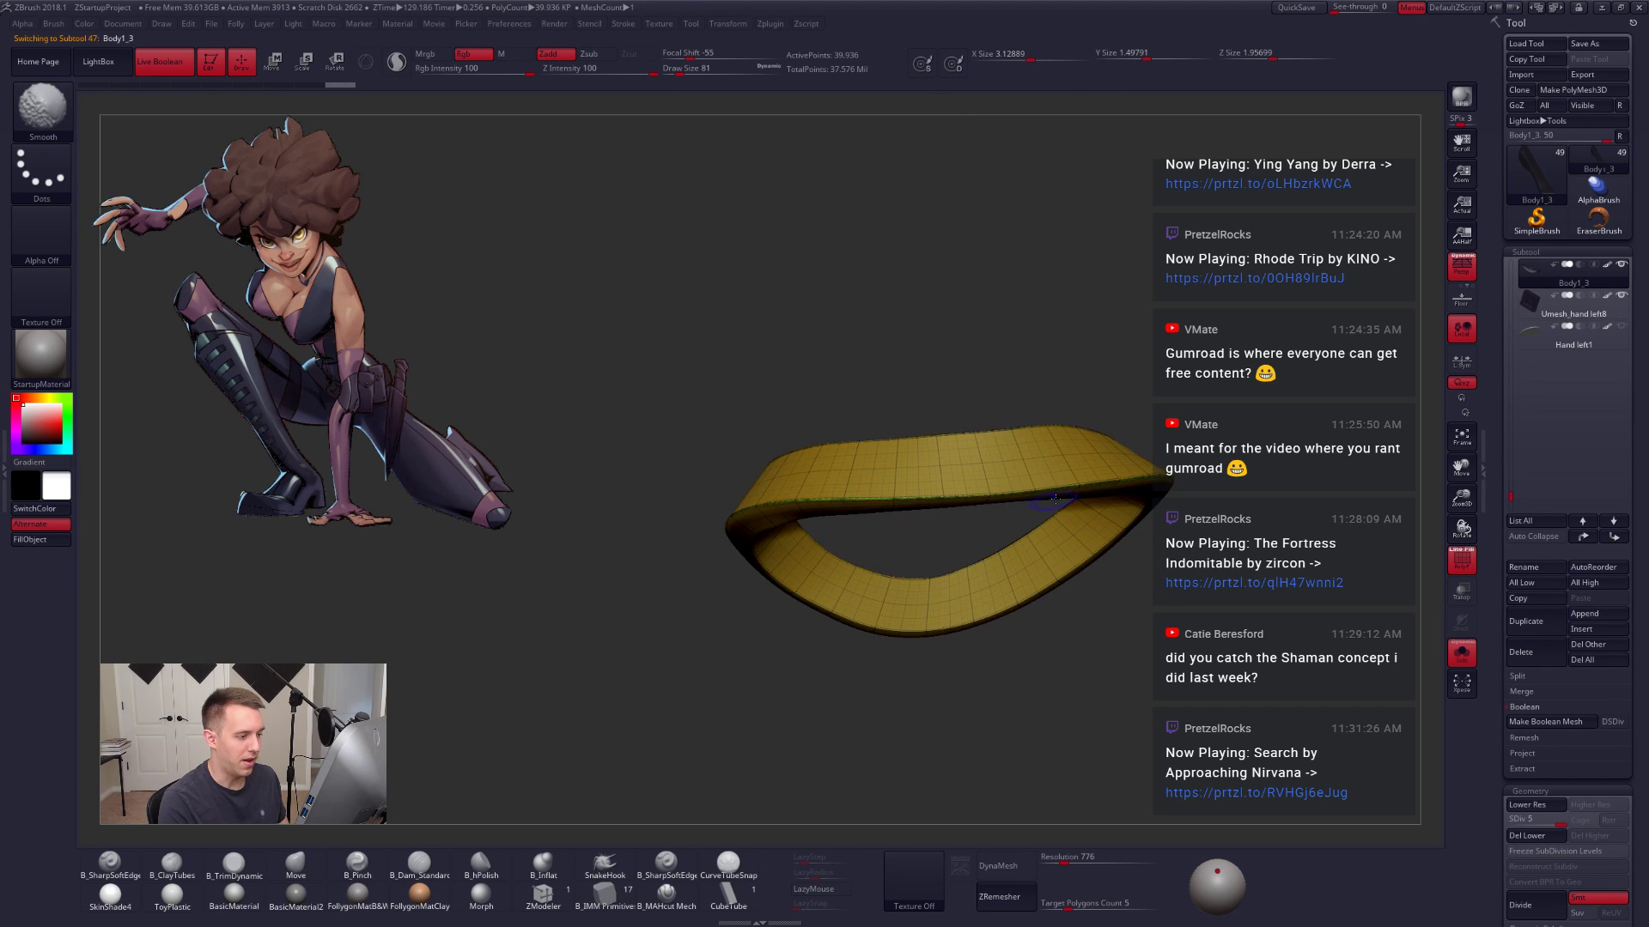
key(shift+f)
key(alt+s)
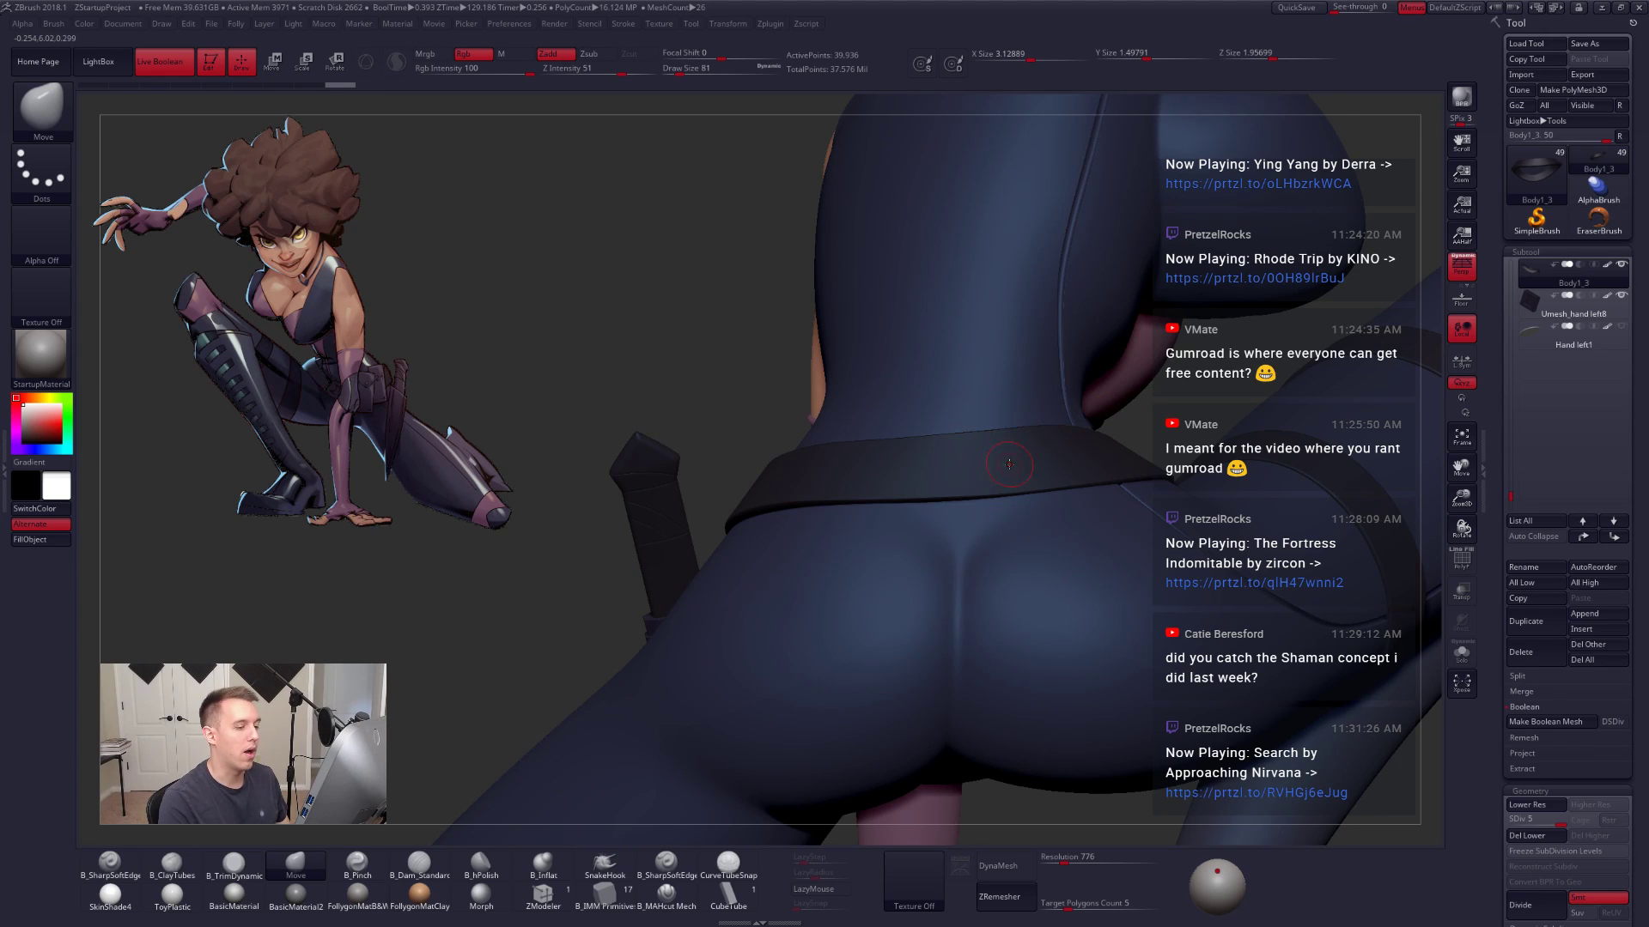
key(alt+s)
alt+right_drag(1043, 460, 1005, 459)
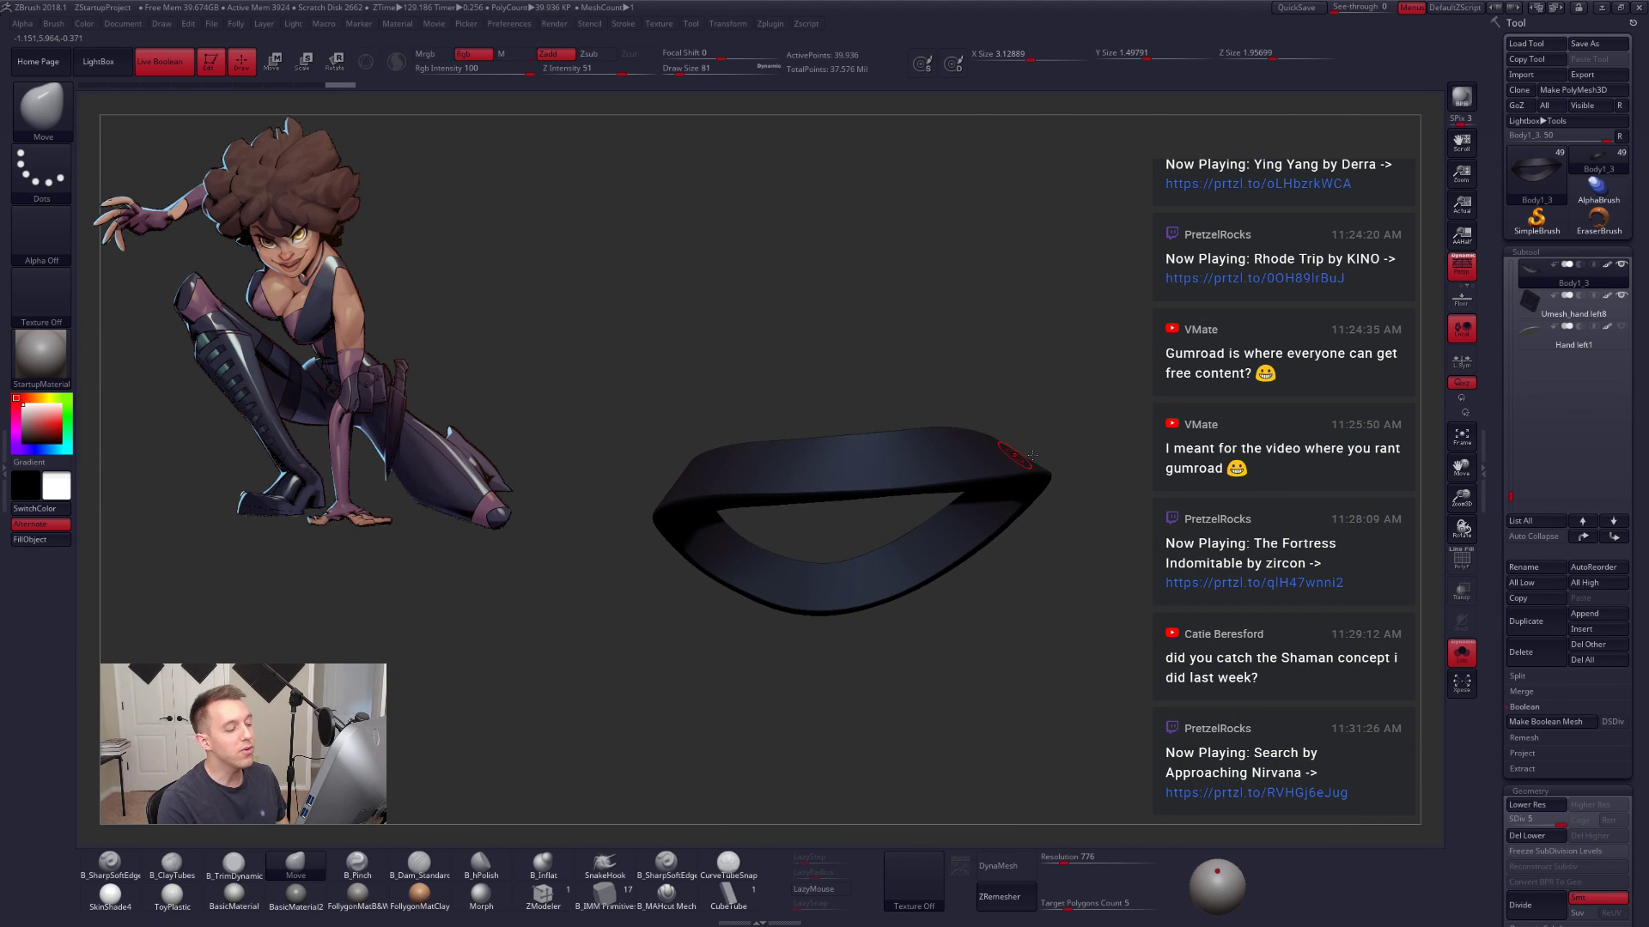
Step: Show the whole figure again and lower the belt to subdivision level 1
key(ctrl+shift+s)
key(shift+d)
key(shift+d)
key(shift+d)
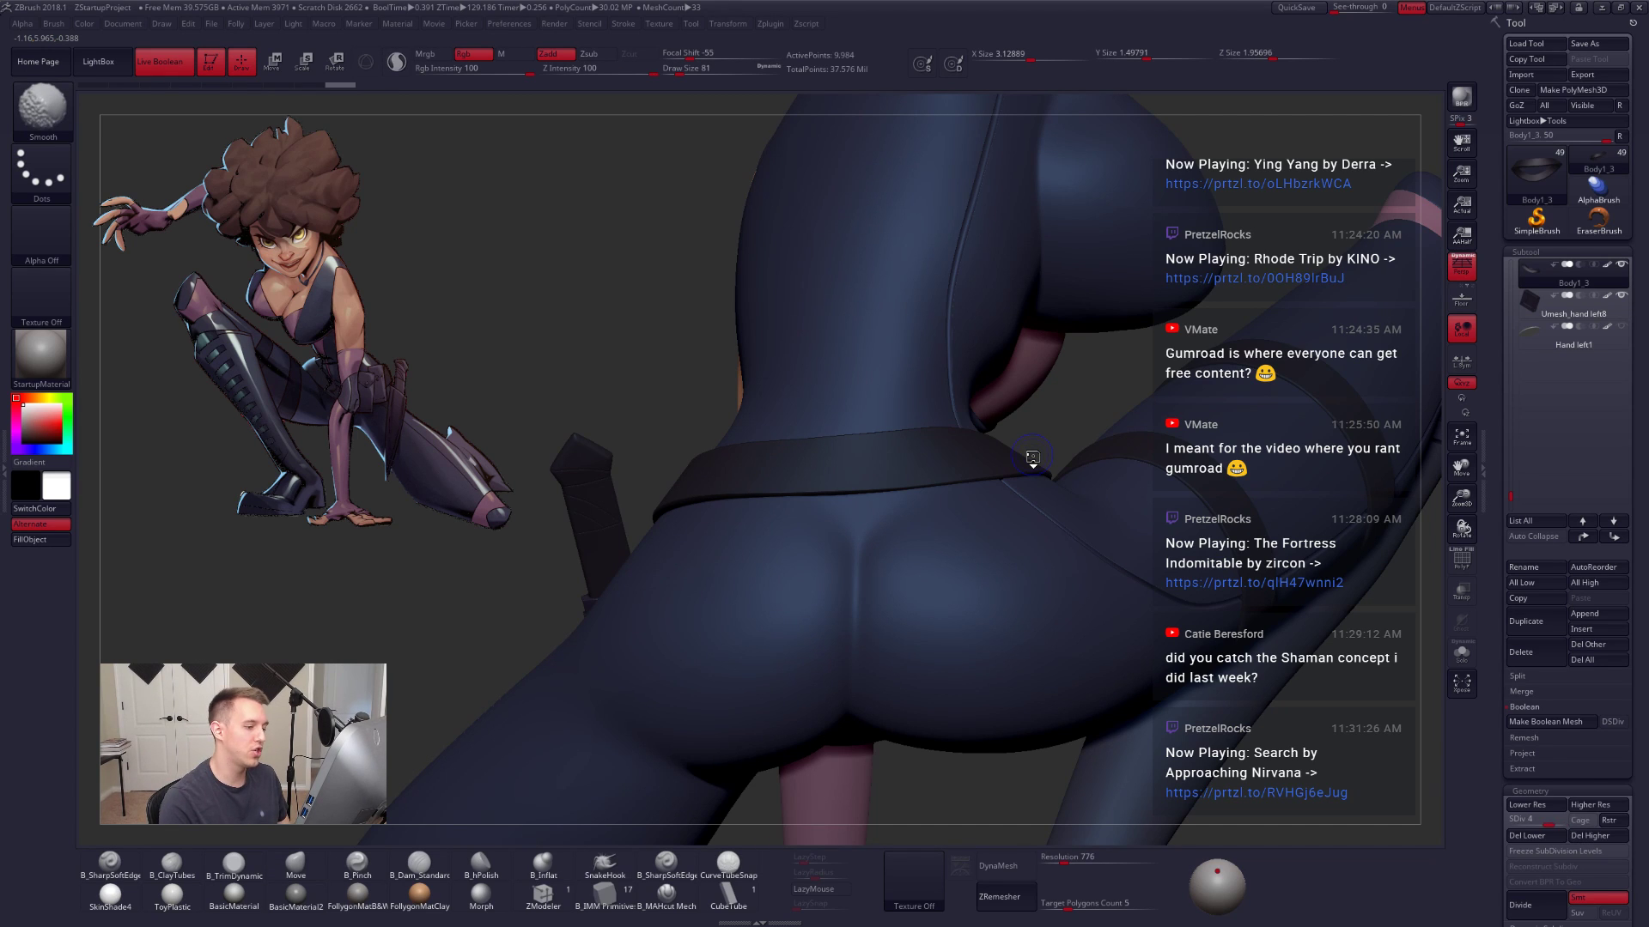
key(shift+d)
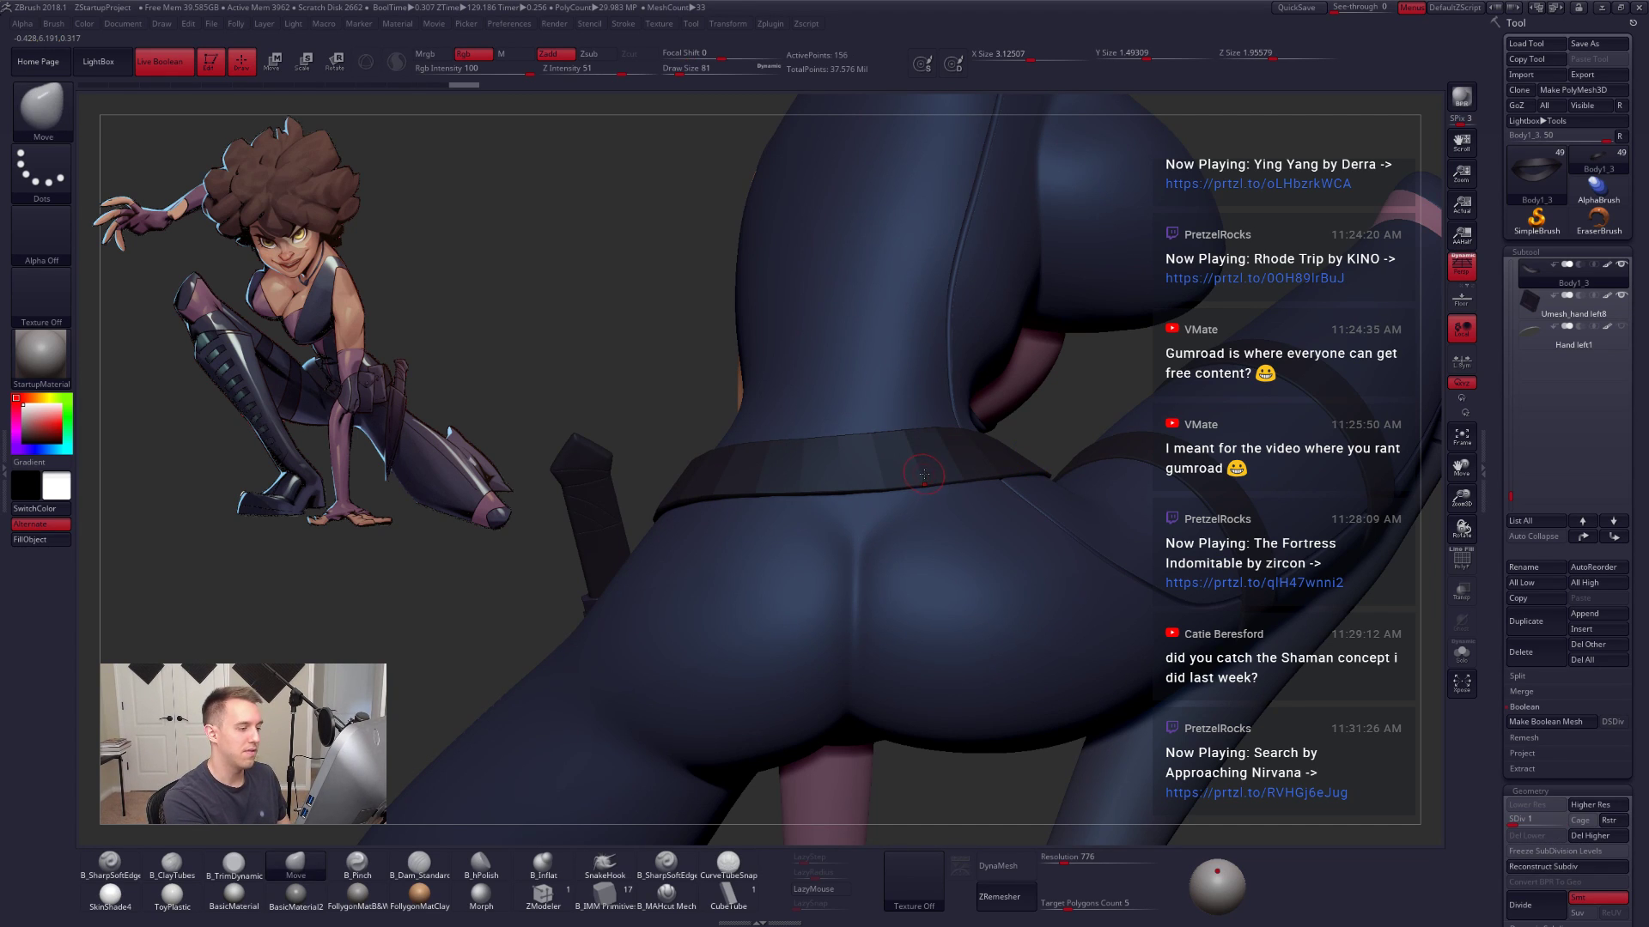
Step: Enlarge the Move brush's draw size to 447 and nudge the rear of the belt onto the hips
key(space)
drag(926, 473, 940, 477)
right_drag(1013, 506, 996, 503)
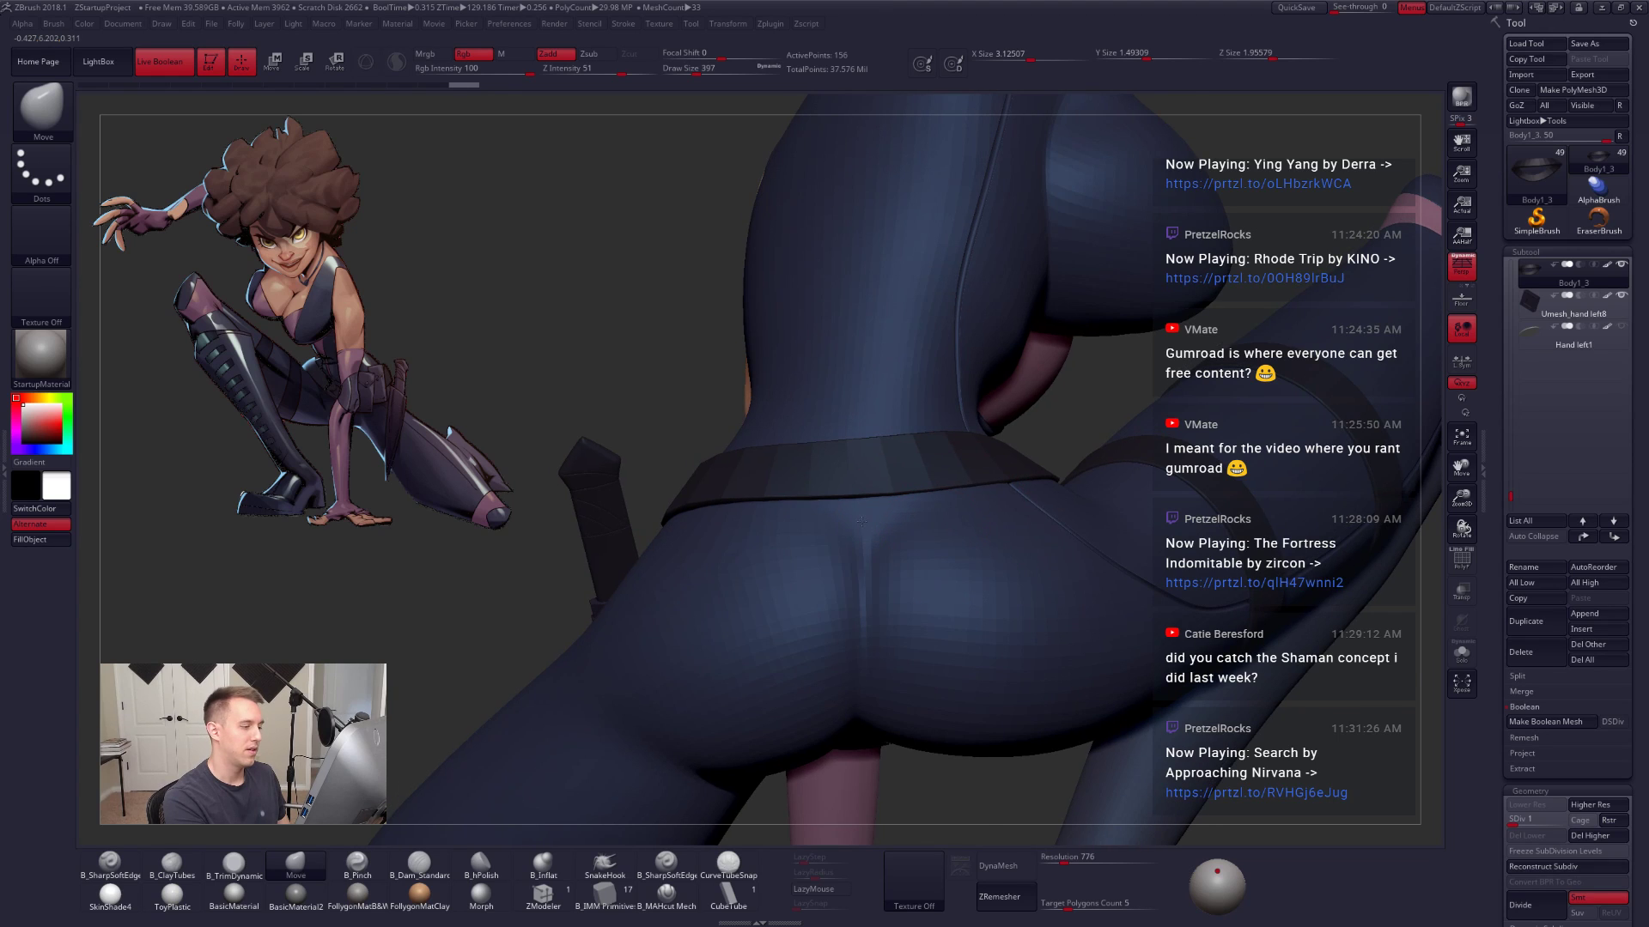
mouse_move(730, 459)
alt+right_down()
mouse_move(890, 486)
mouse_move(812, 517)
alt+right_up()
key(space)
drag(826, 516, 830, 517)
key(alt+s)
right_drag(846, 517, 810, 519)
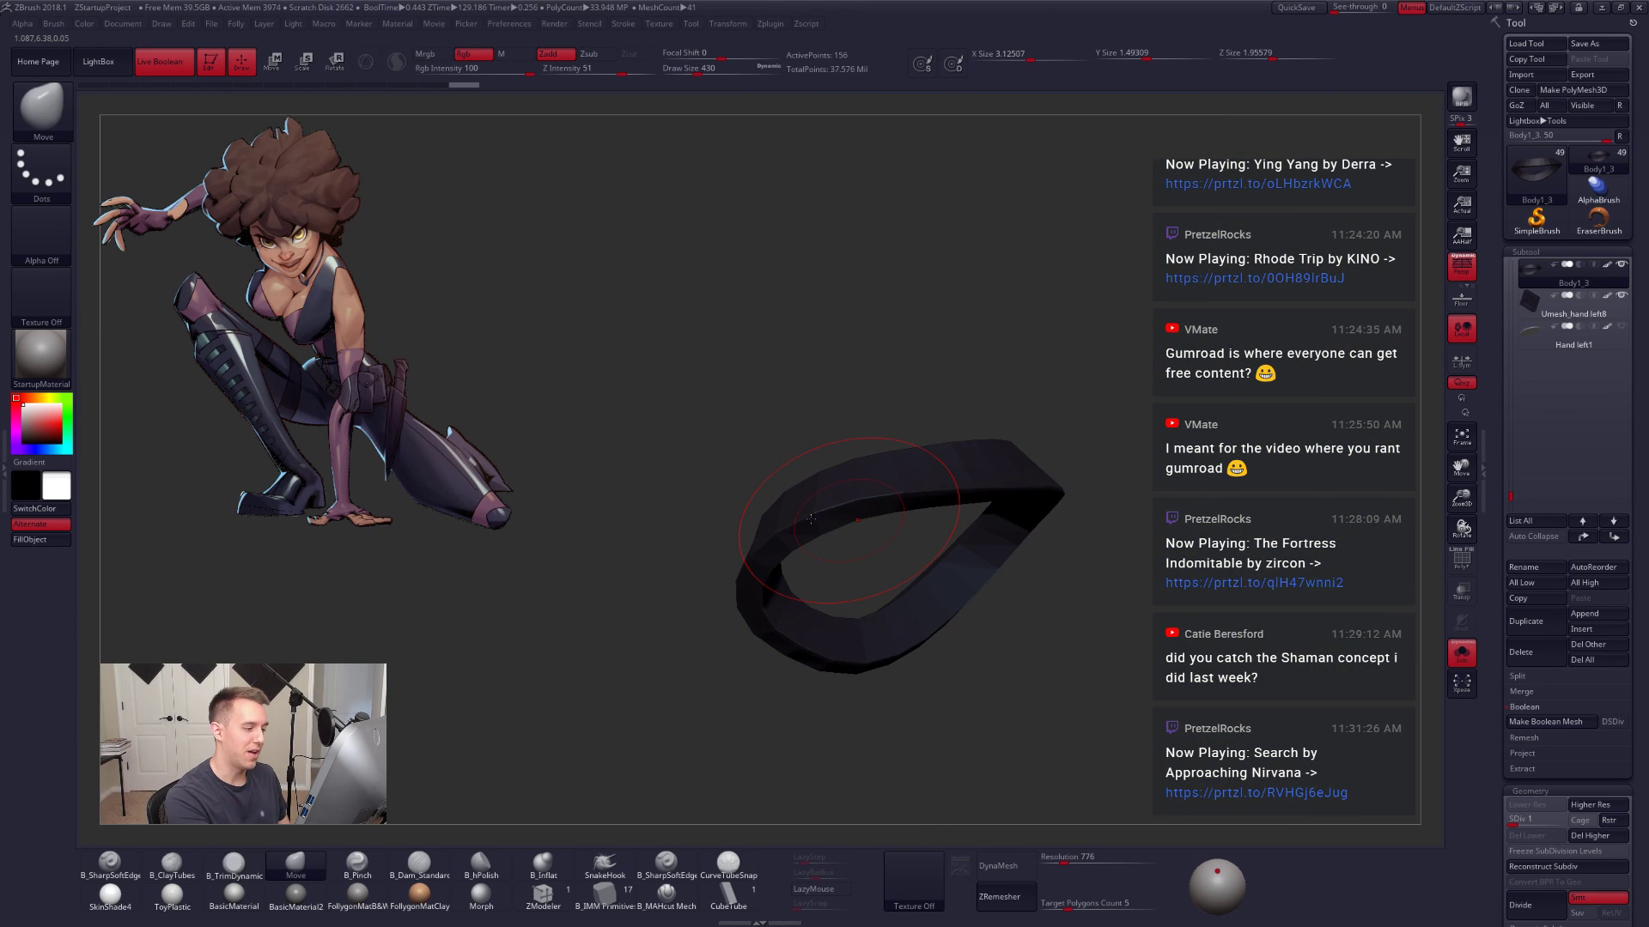
key(shift+s)
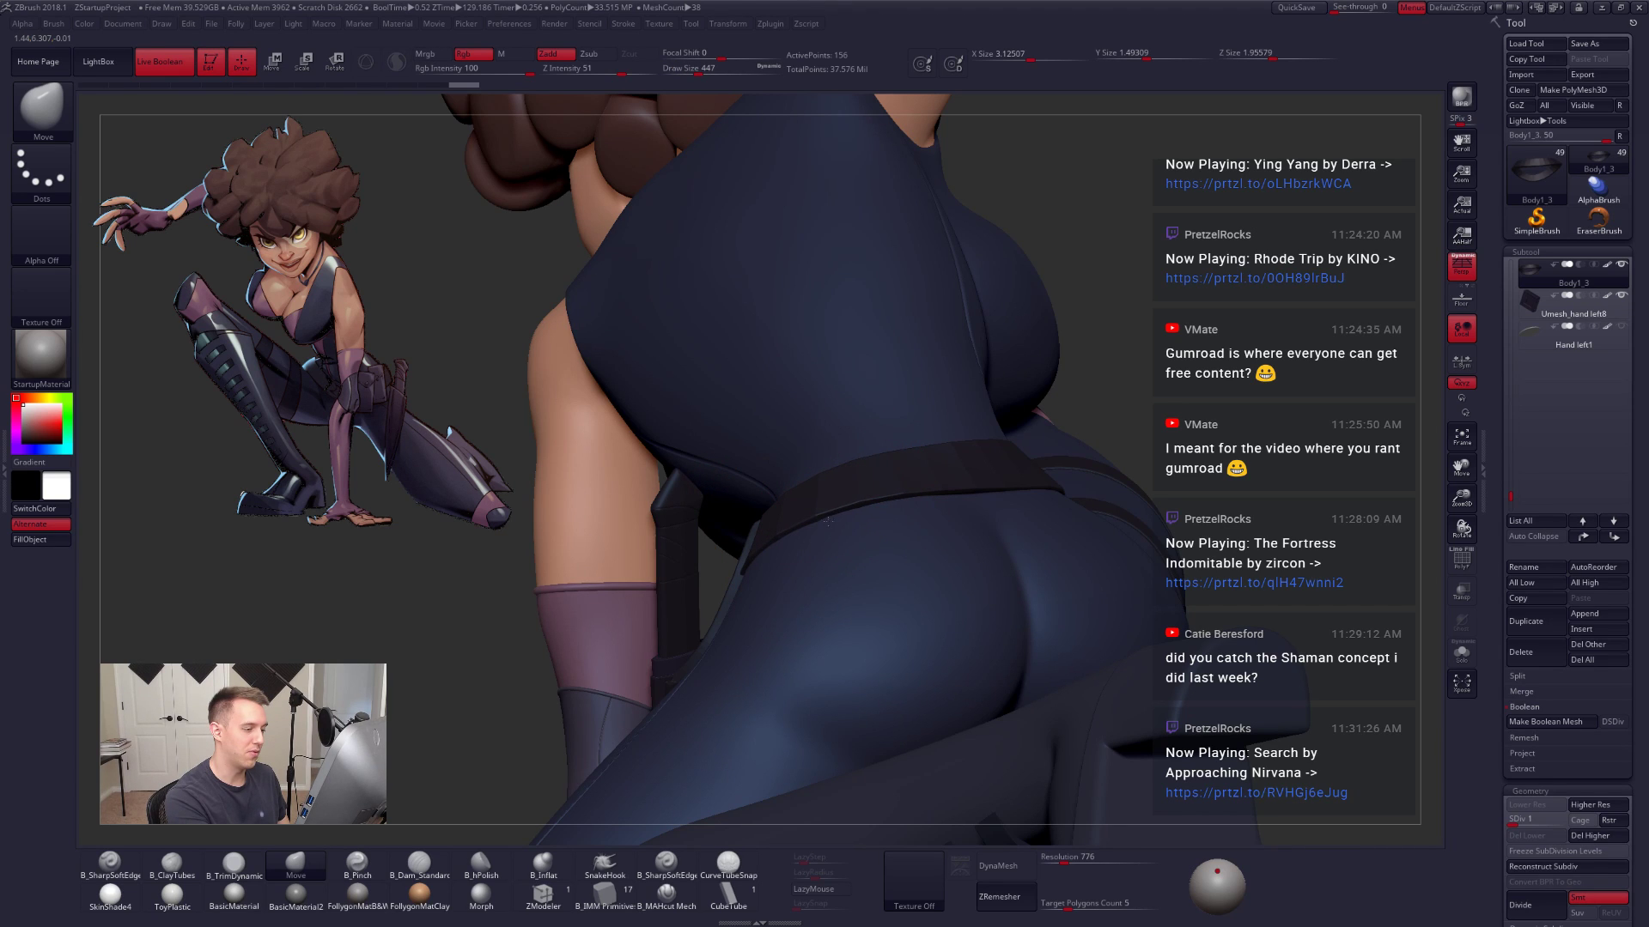
drag(829, 521, 826, 517)
right_drag(703, 513, 700, 512)
Step: Frame the whole character and raise the belt back to subdivision level 5
key(f)
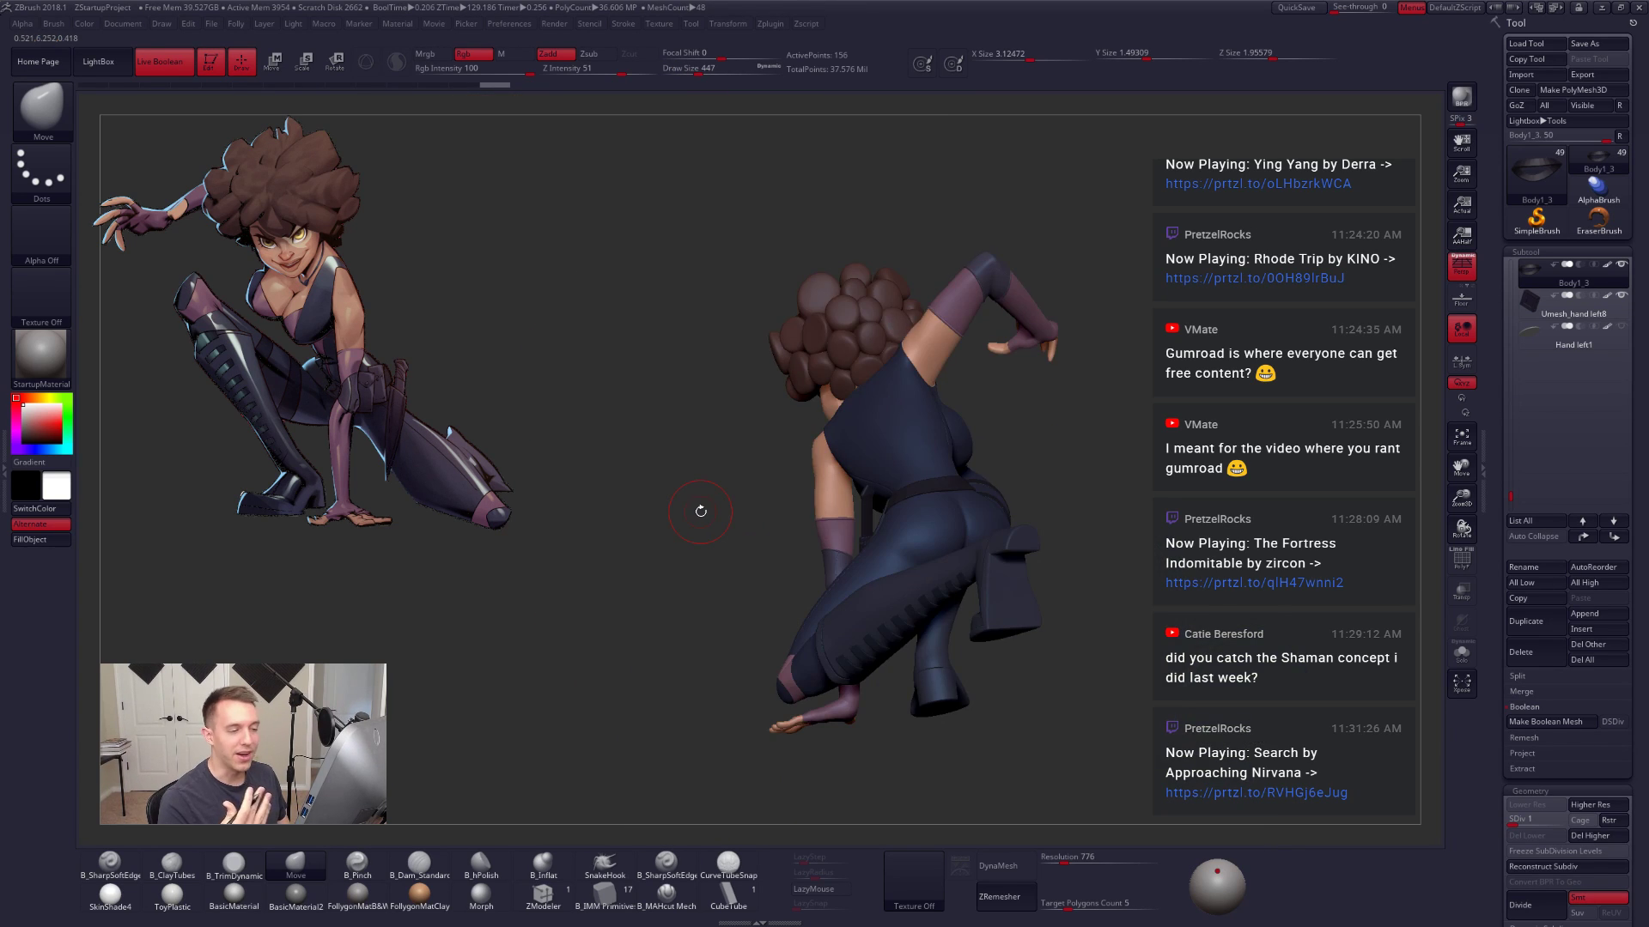
key(d)
key(d)
key(d)
key(d)
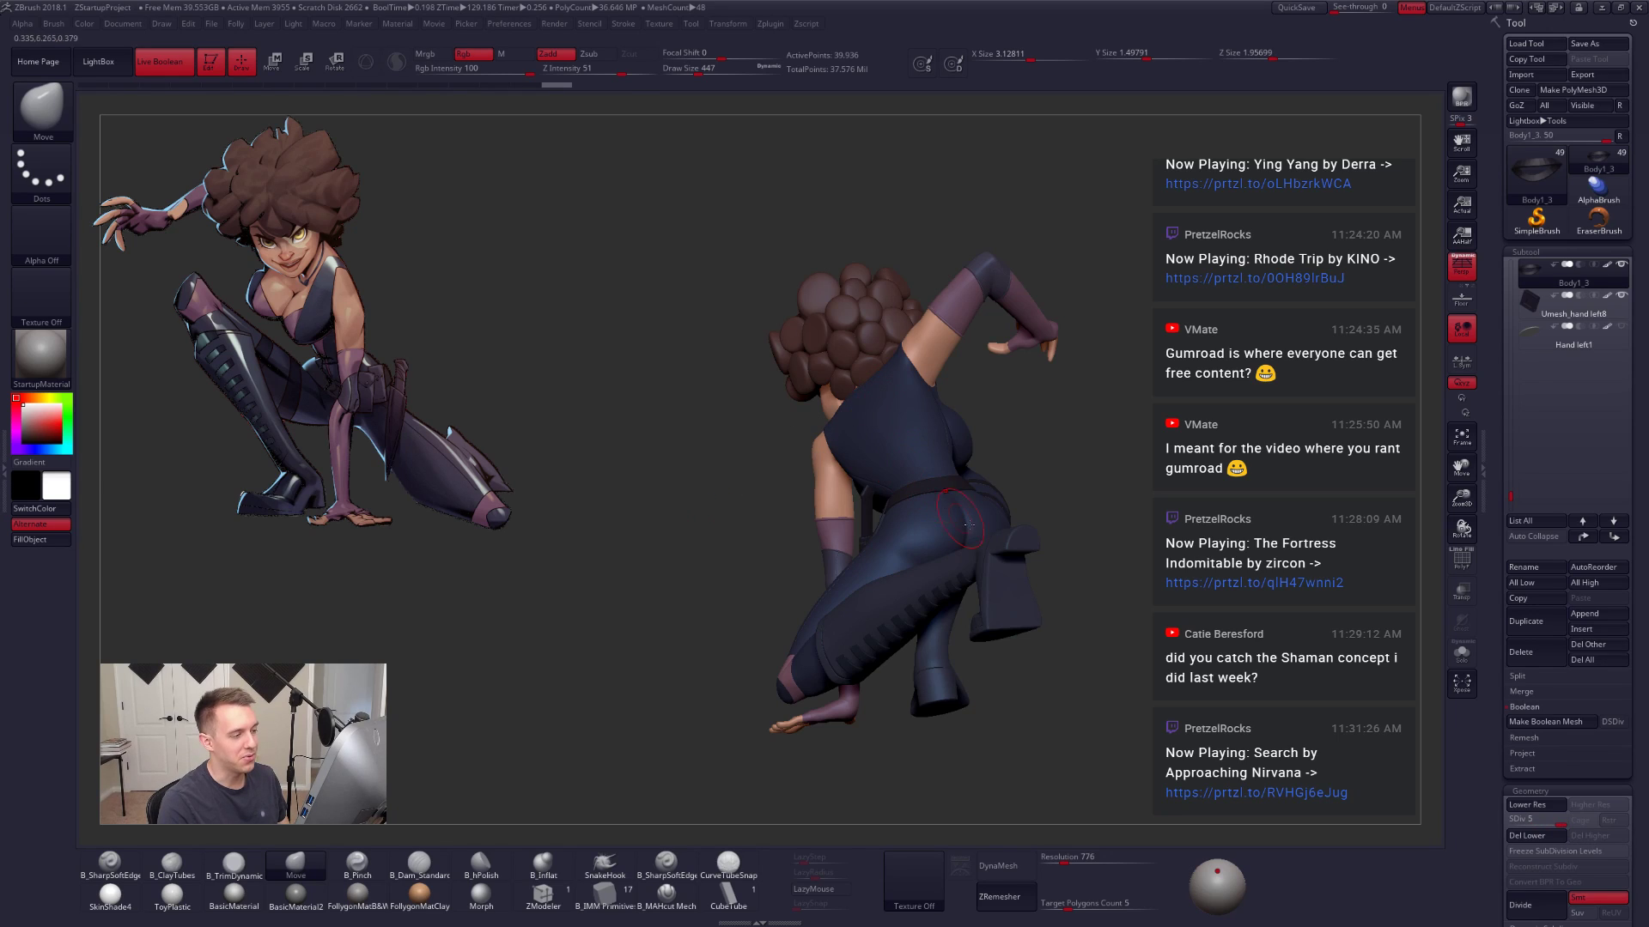
Step: Compare the crouching character's front pose with the reference image, then hide the reference and check the side view
mouse_move(1041, 512)
shift+mouse_down()
mouse_move(1175, 478)
mouse_move(1150, 477)
shift+mouse_up()
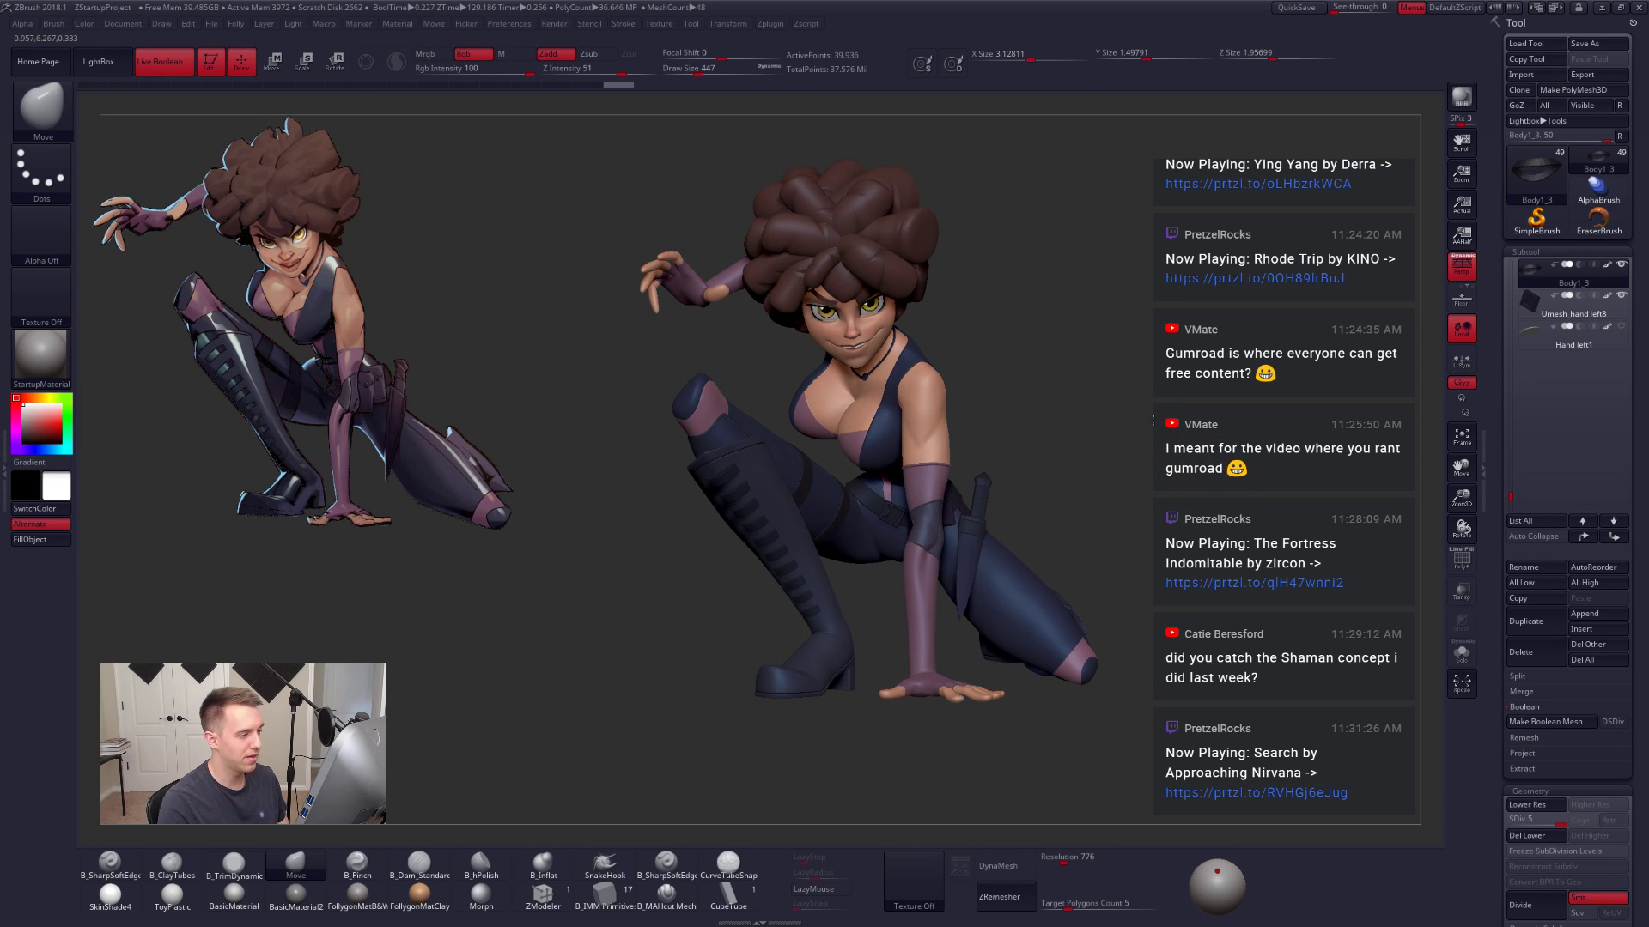
alt+drag(1153, 421, 1168, 428)
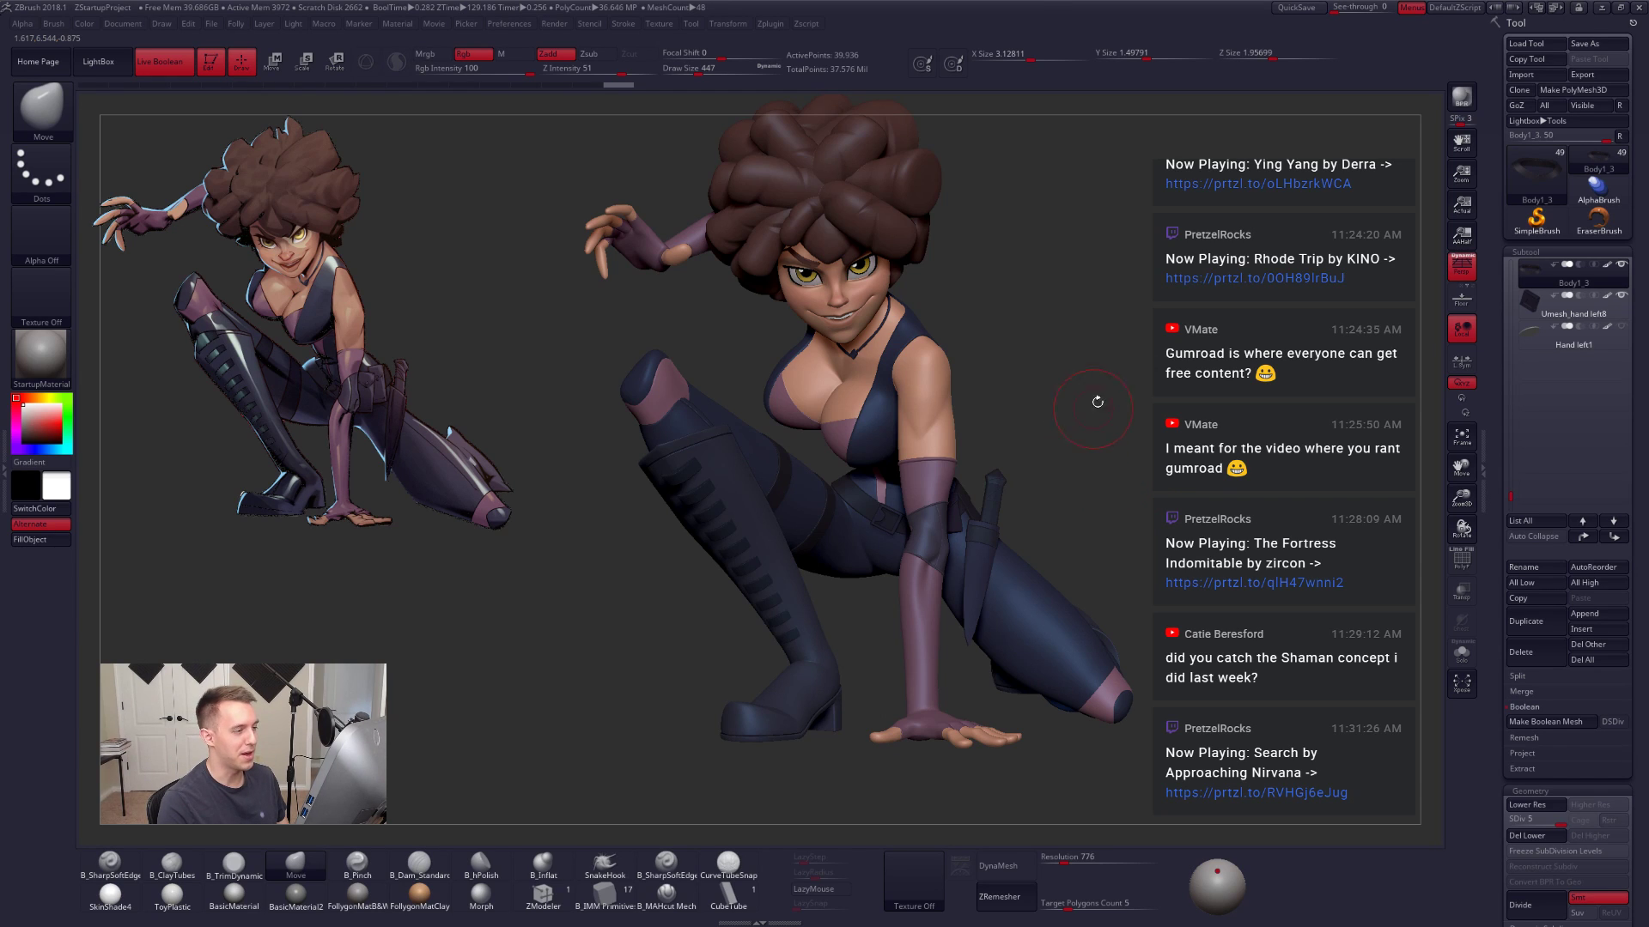
drag(1086, 381, 1149, 407)
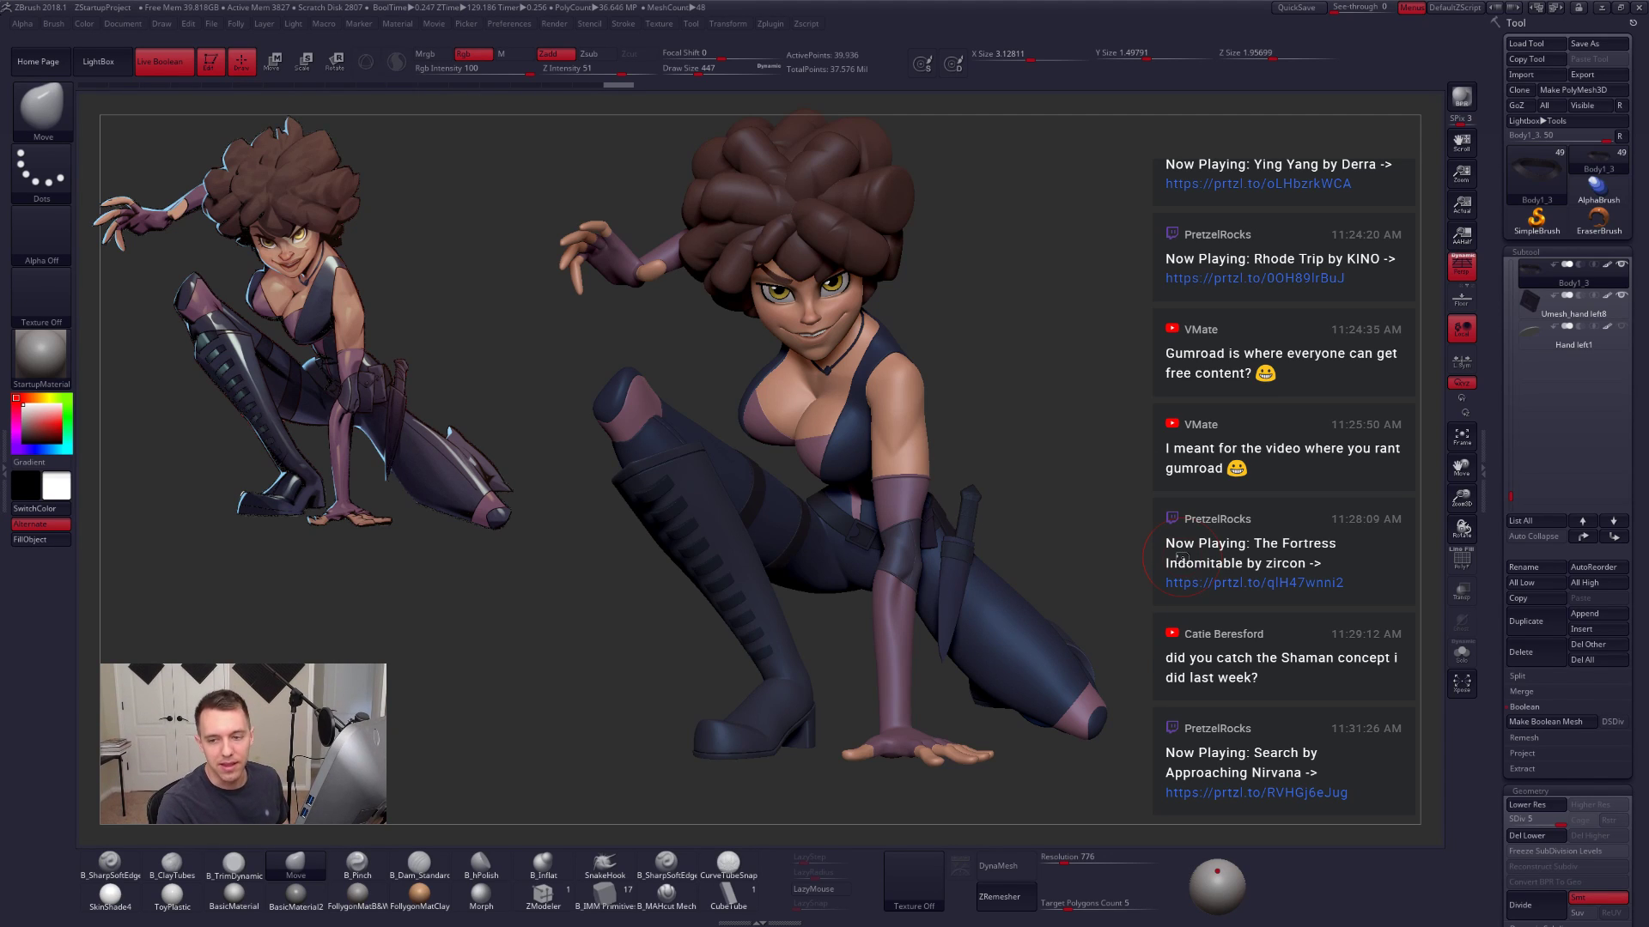
drag(1181, 558, 1034, 418)
key(shift+z)
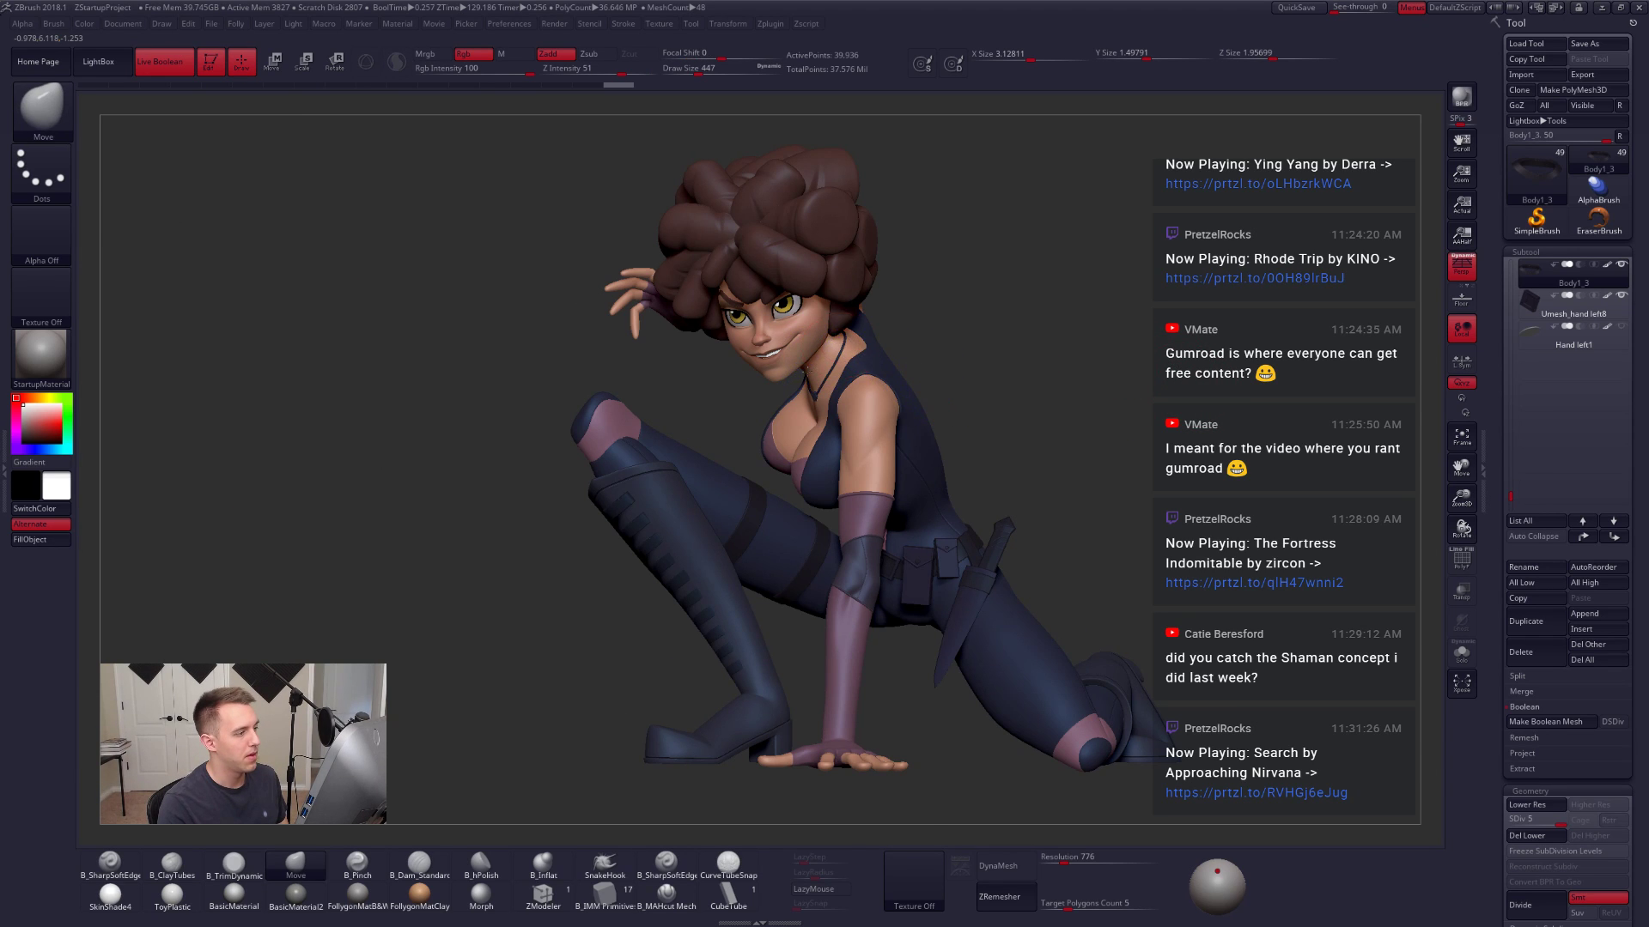
mouse_move(946, 385)
mouse_down()
mouse_move(807, 372)
mouse_move(928, 431)
mouse_up()
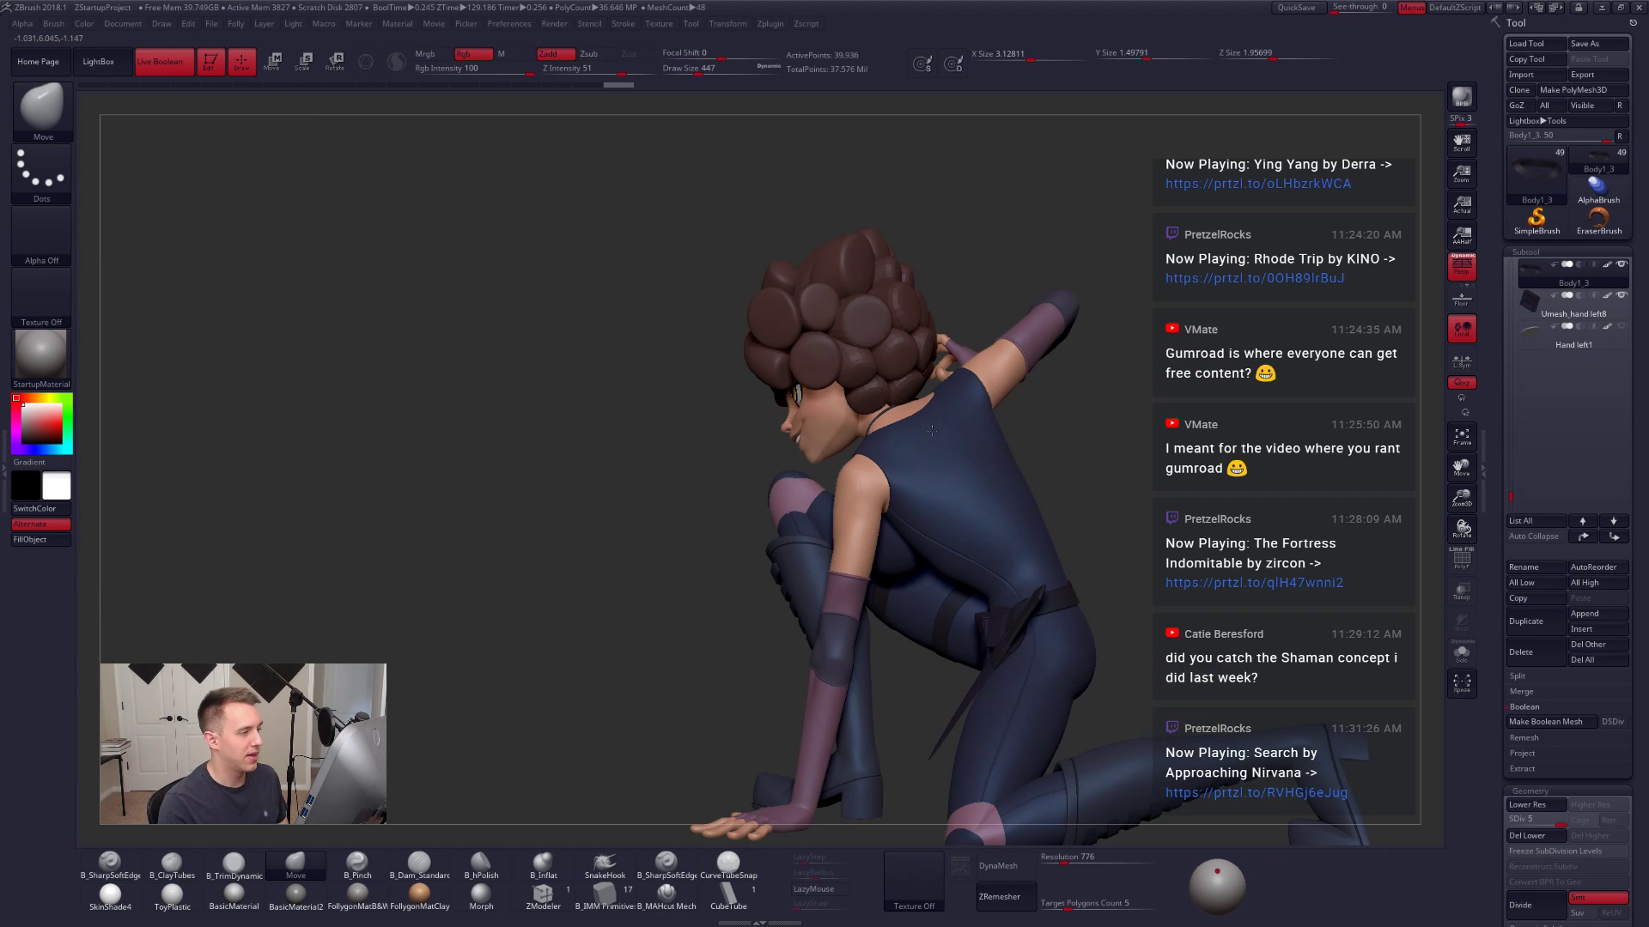
Step: Select the Body subtool and examine the neck, shoulders and back from several angles, briefly showing the reference image for comparison
alt+click(886, 414)
key(shift+s)
right_drag(886, 414, 988, 434)
key(shift+s)
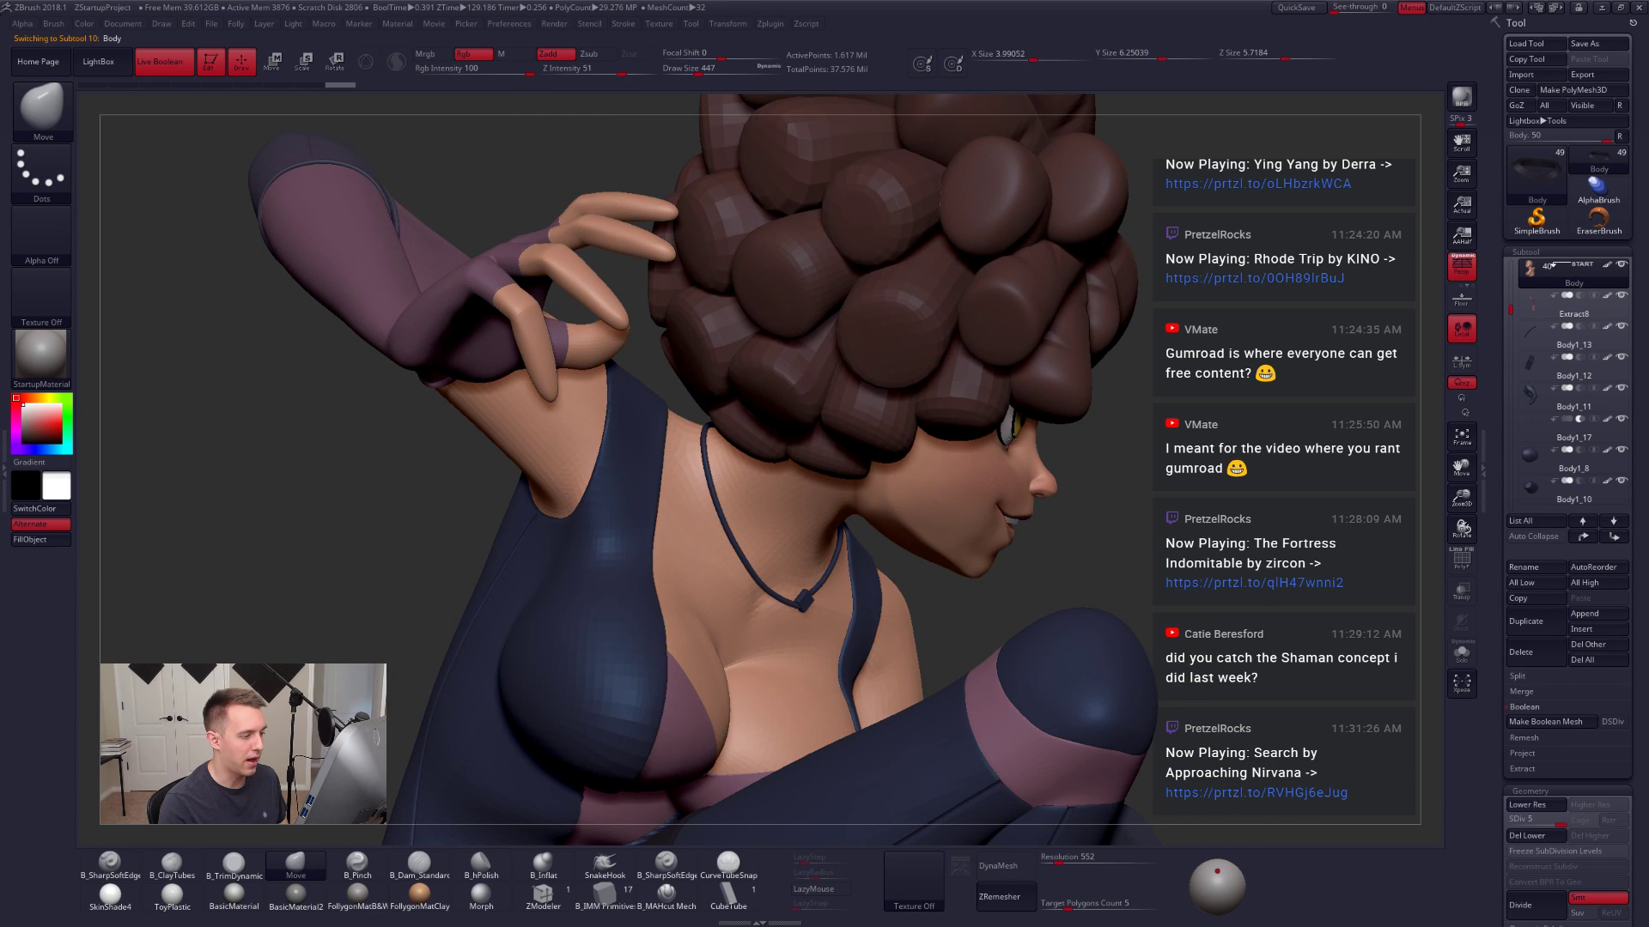
right_drag(1118, 472, 1053, 442)
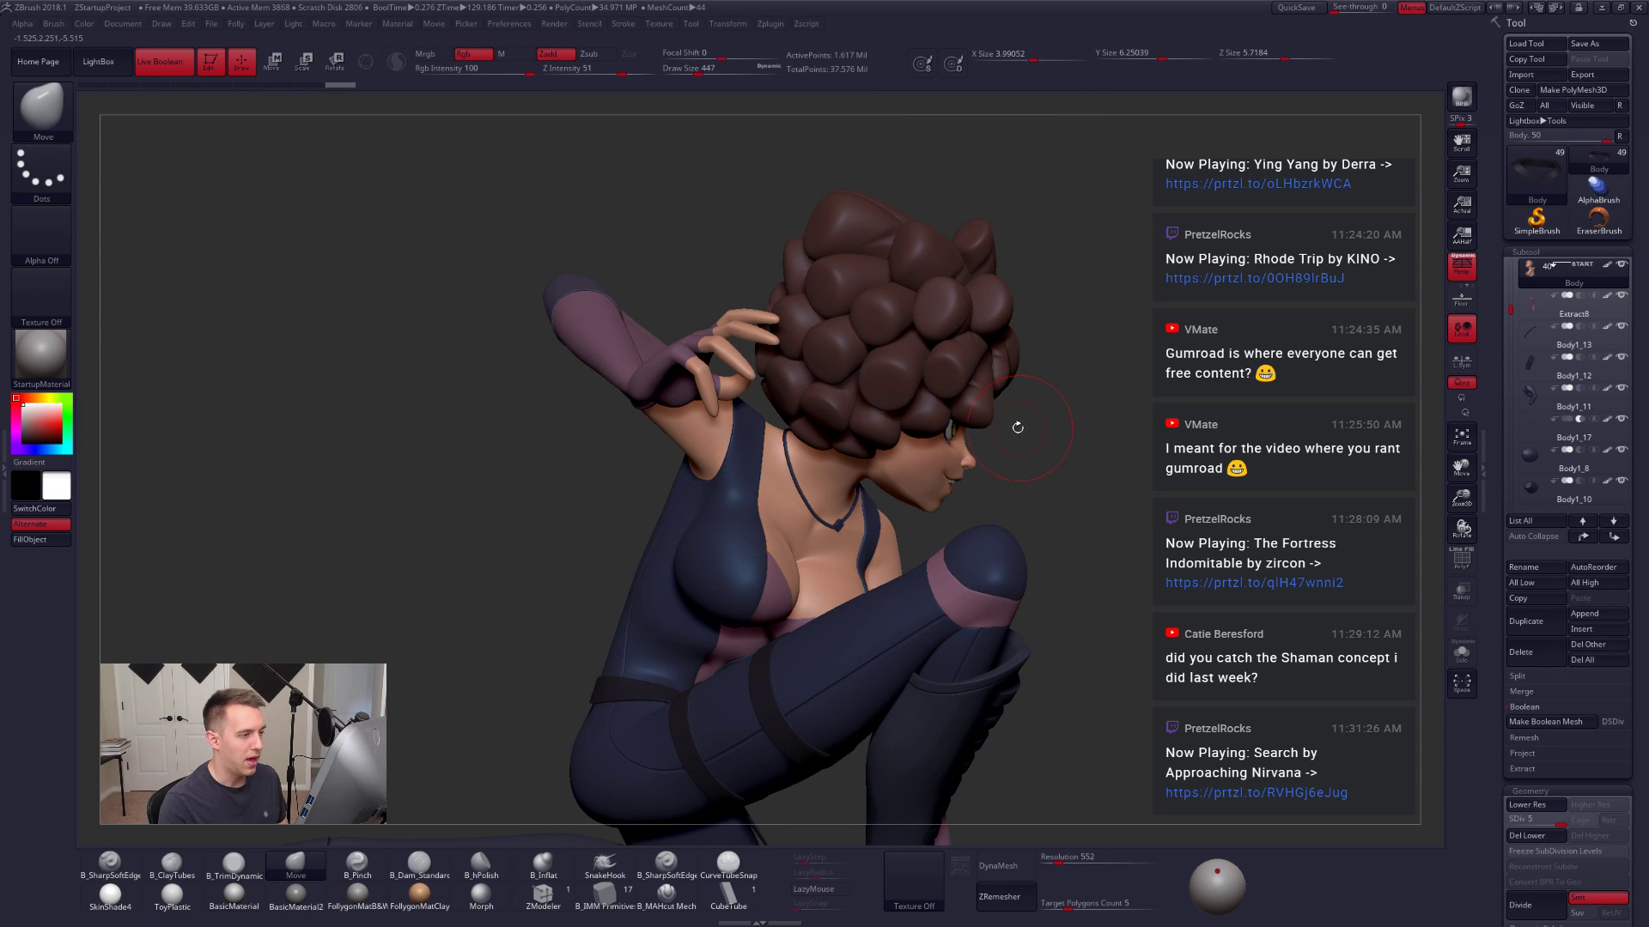
right_drag(866, 450, 879, 492)
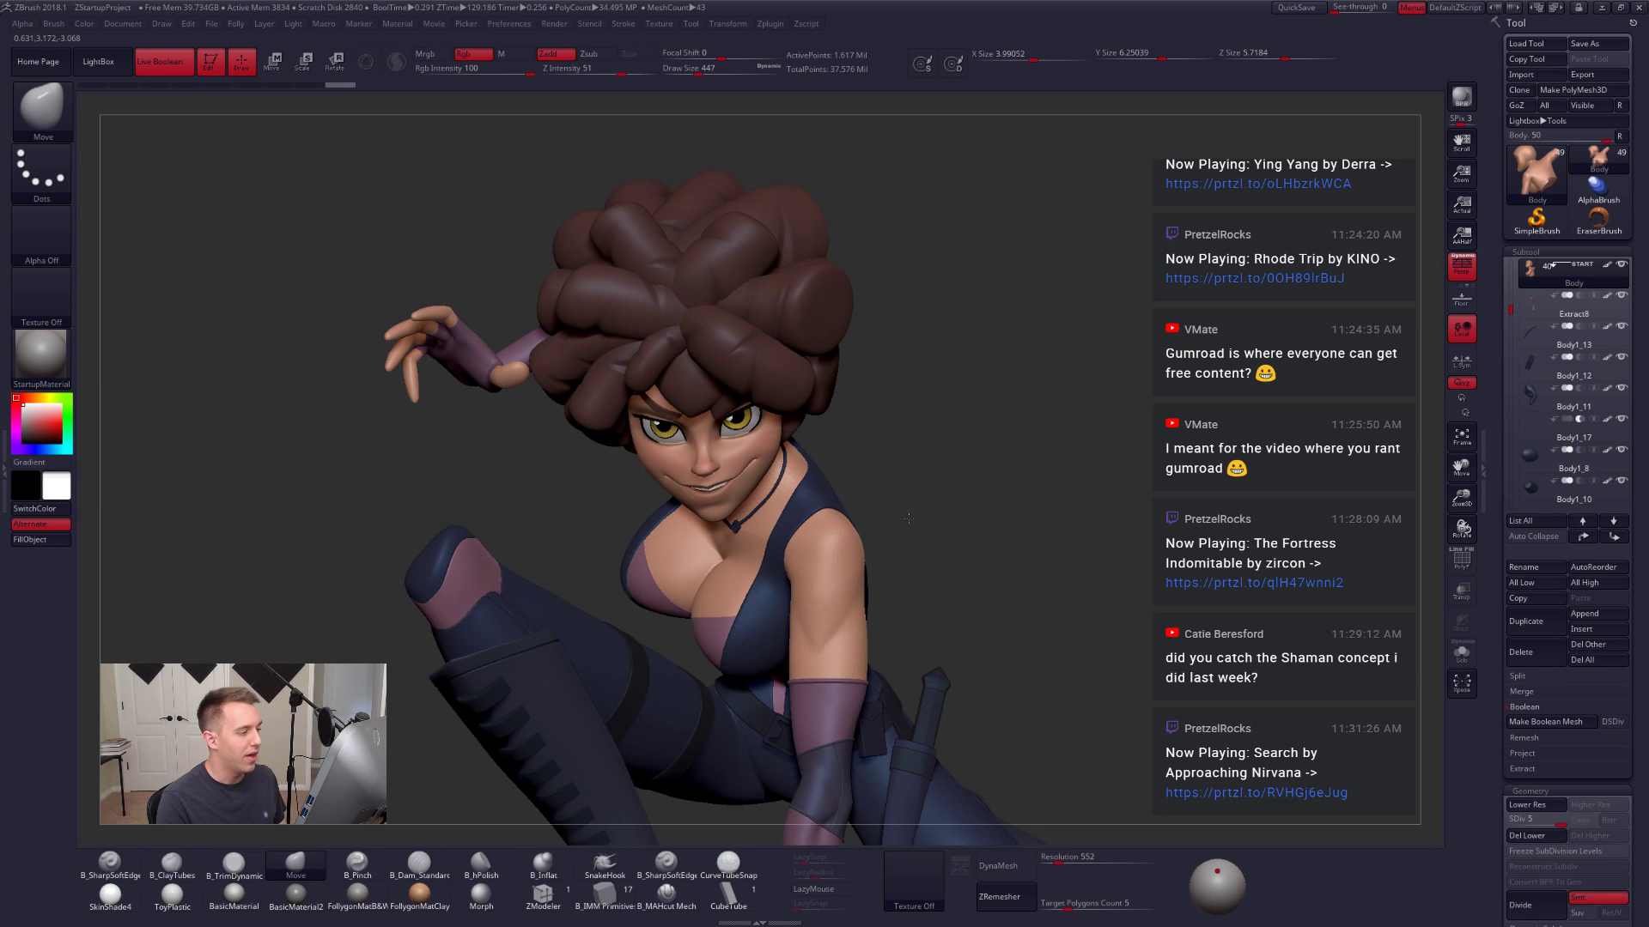
drag(908, 518, 545, 435)
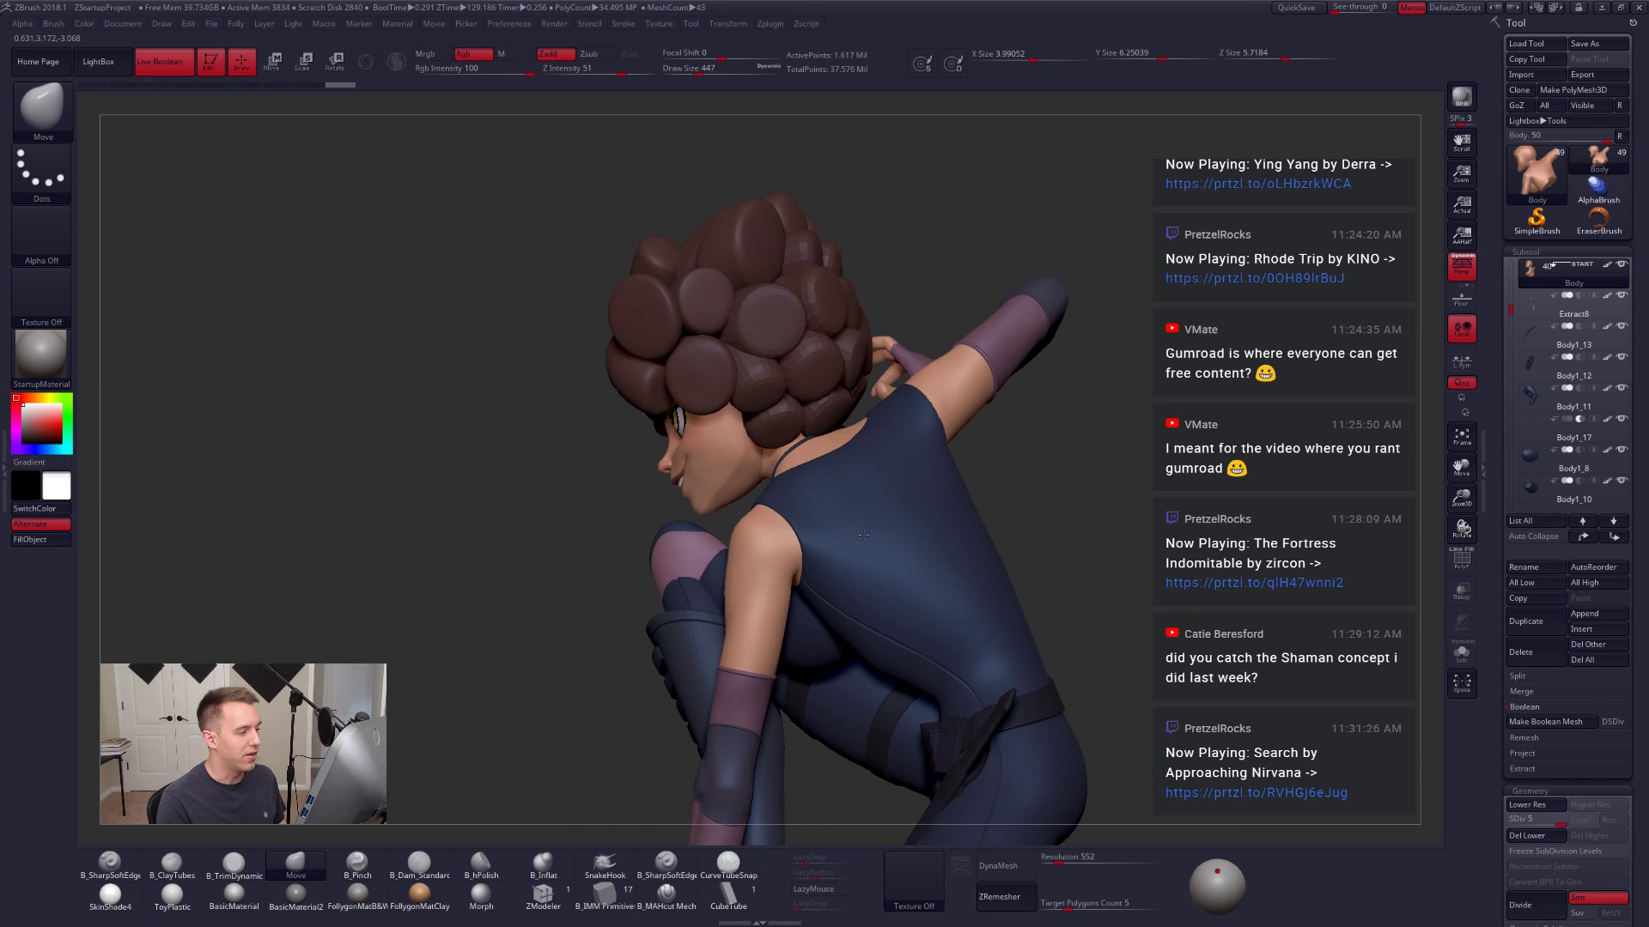
key(shift+z)
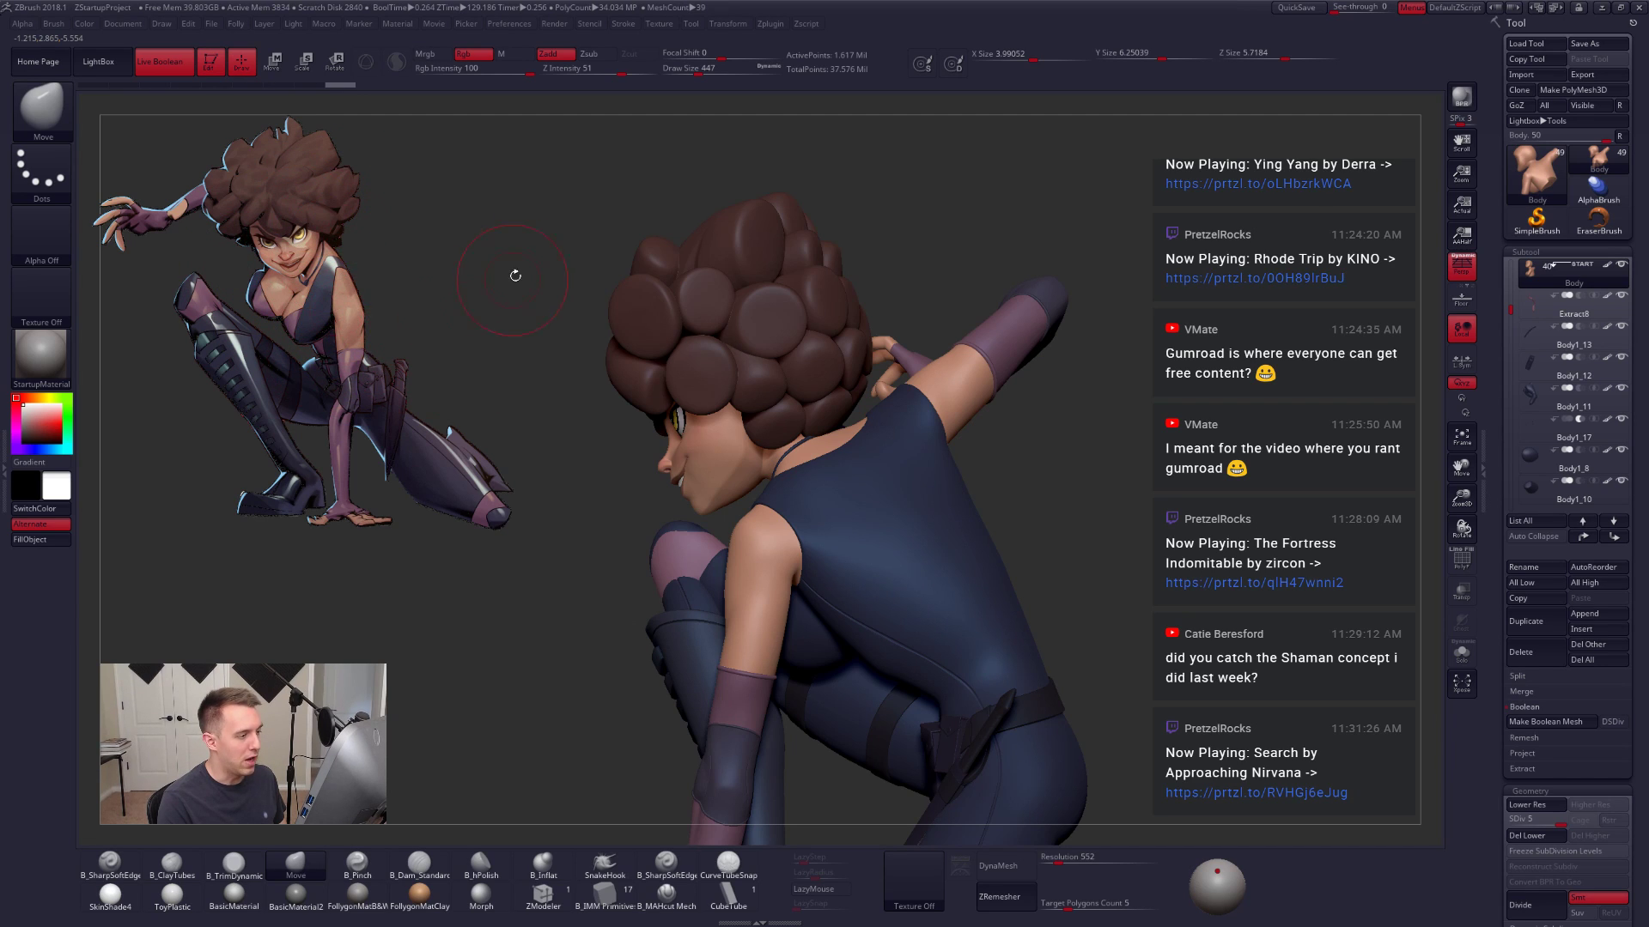
key(shift)
key(shift+z)
Step: Hide the hair subtool to expose the head and neck
drag(1510, 310, 1513, 261)
click(1619, 266)
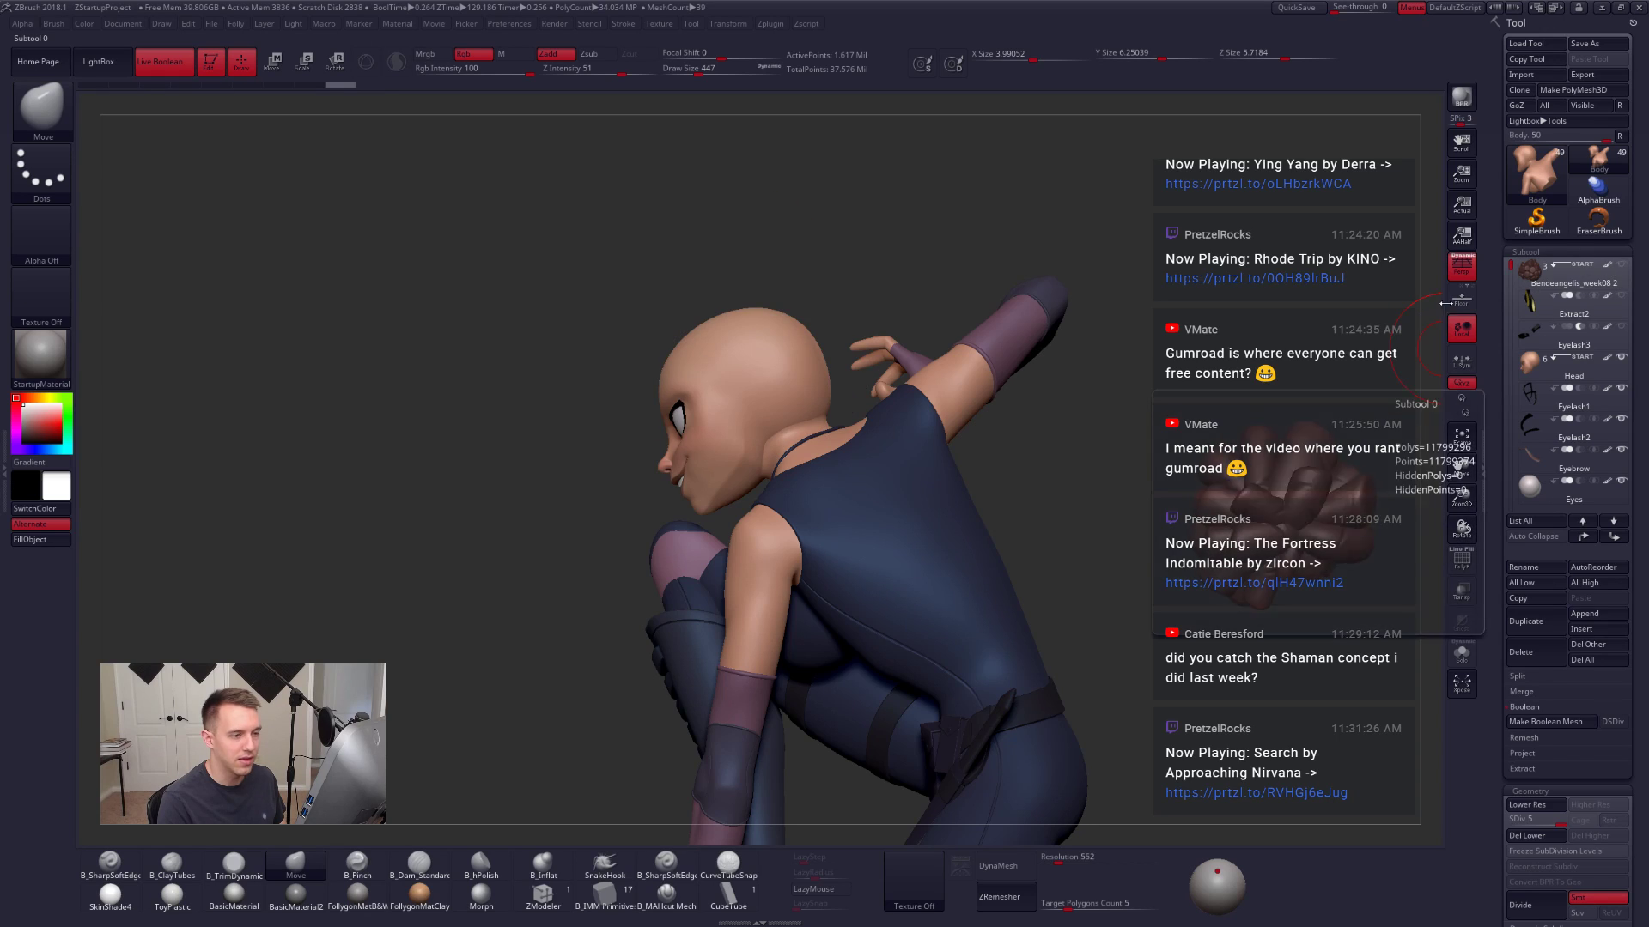
alt+right_drag(830, 456, 1197, 457)
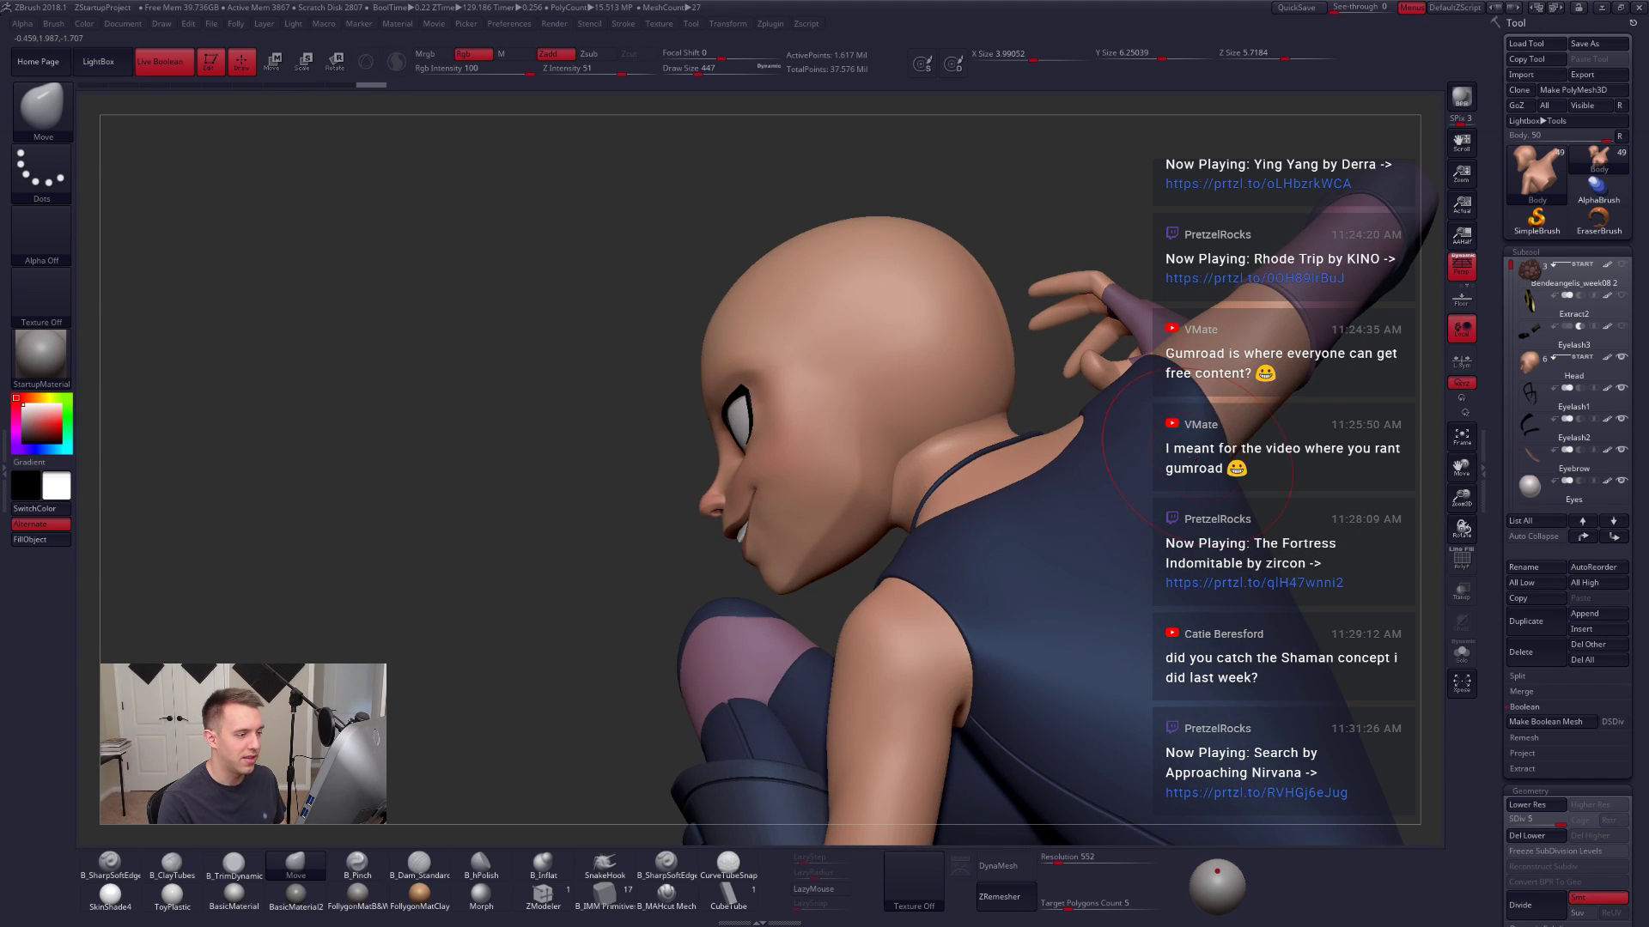
Step: Lower the Body to subdivision level 1 and reduce the Move brush's draw size to 292
key(space)
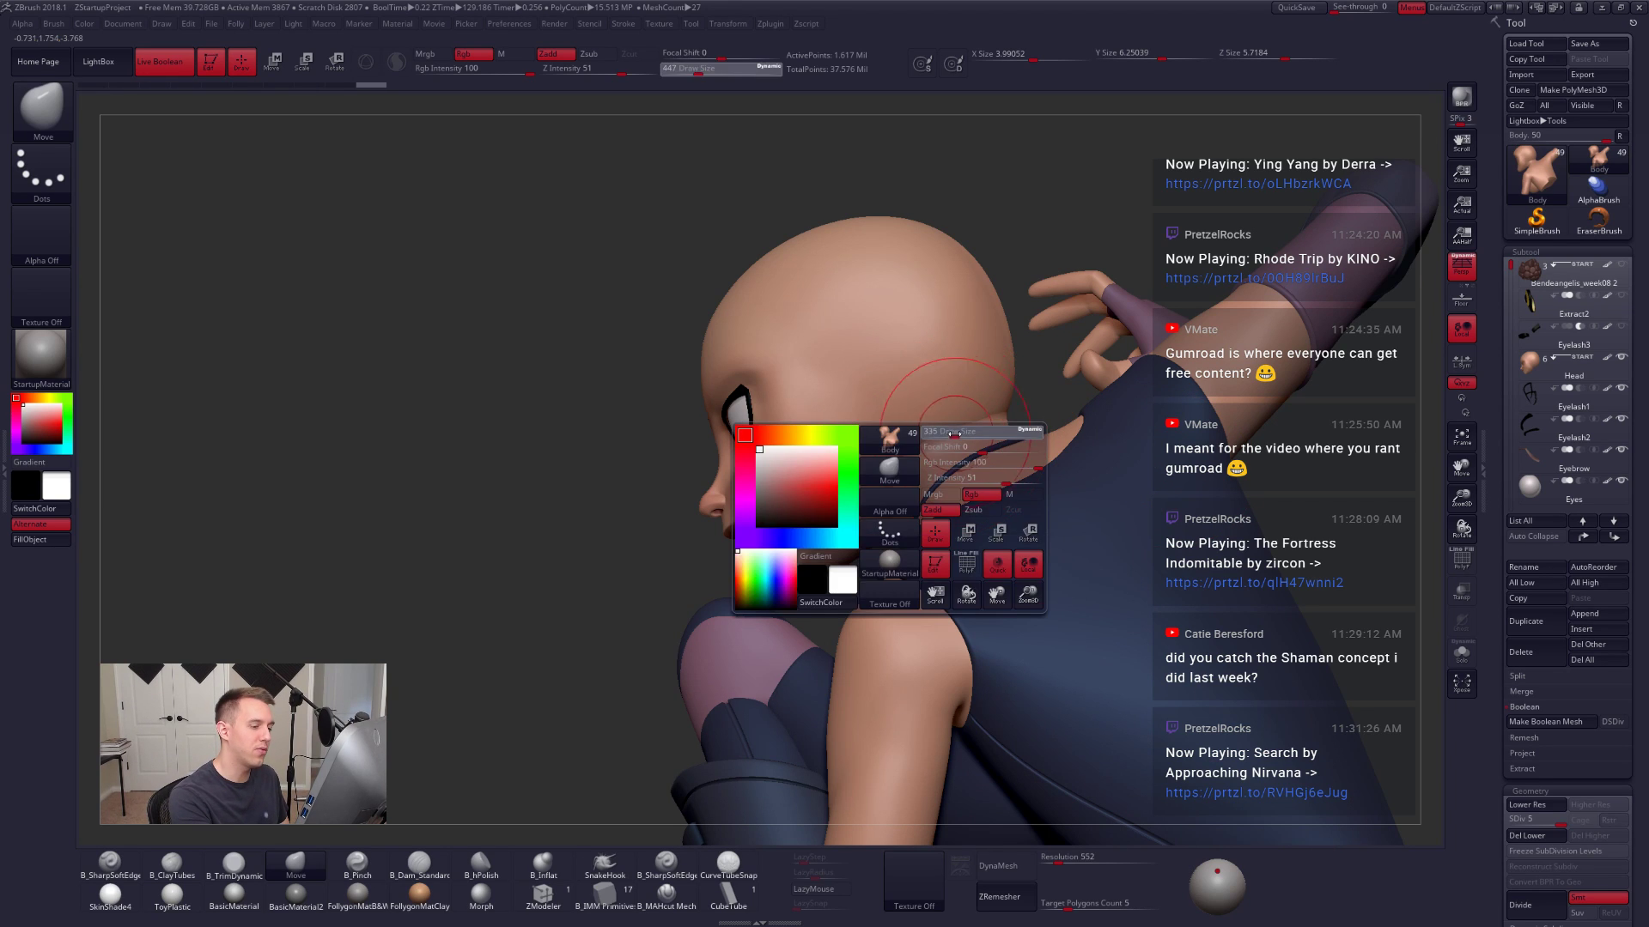
drag(954, 434, 980, 458)
key(shift+d)
key(shift+d)
key(shift+d)
key(shift+d)
key(space)
key(space)
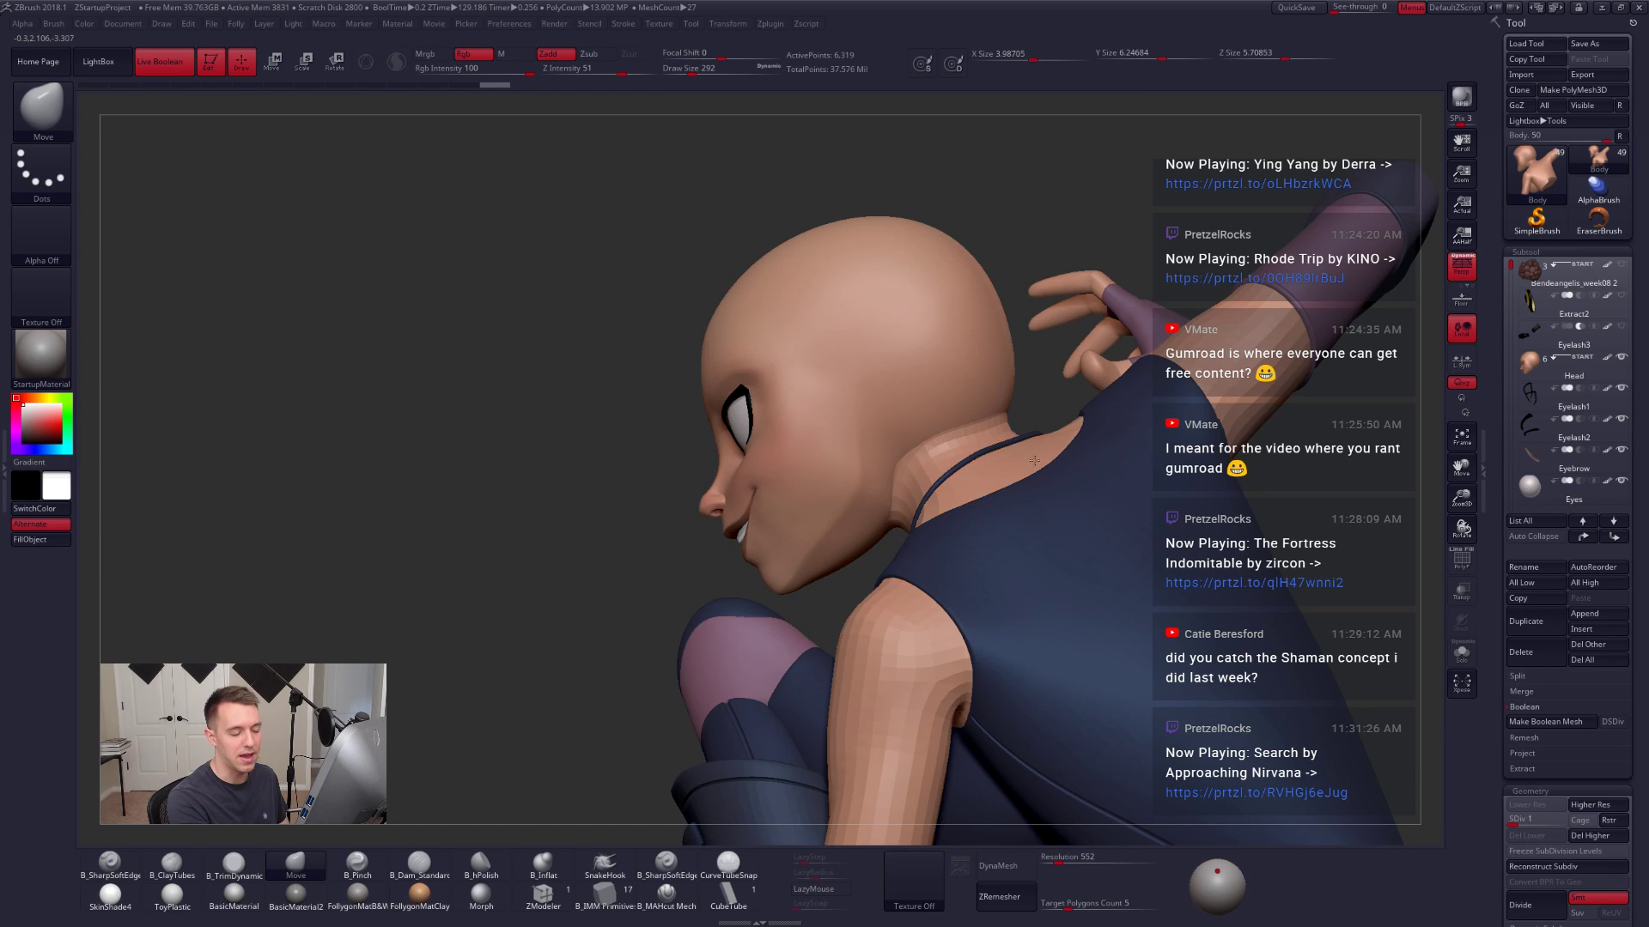
Step: Inspect the Body in isolation, then adjust the side of the neck behind the jaw with the Move brush
right_drag(1035, 460, 950, 450)
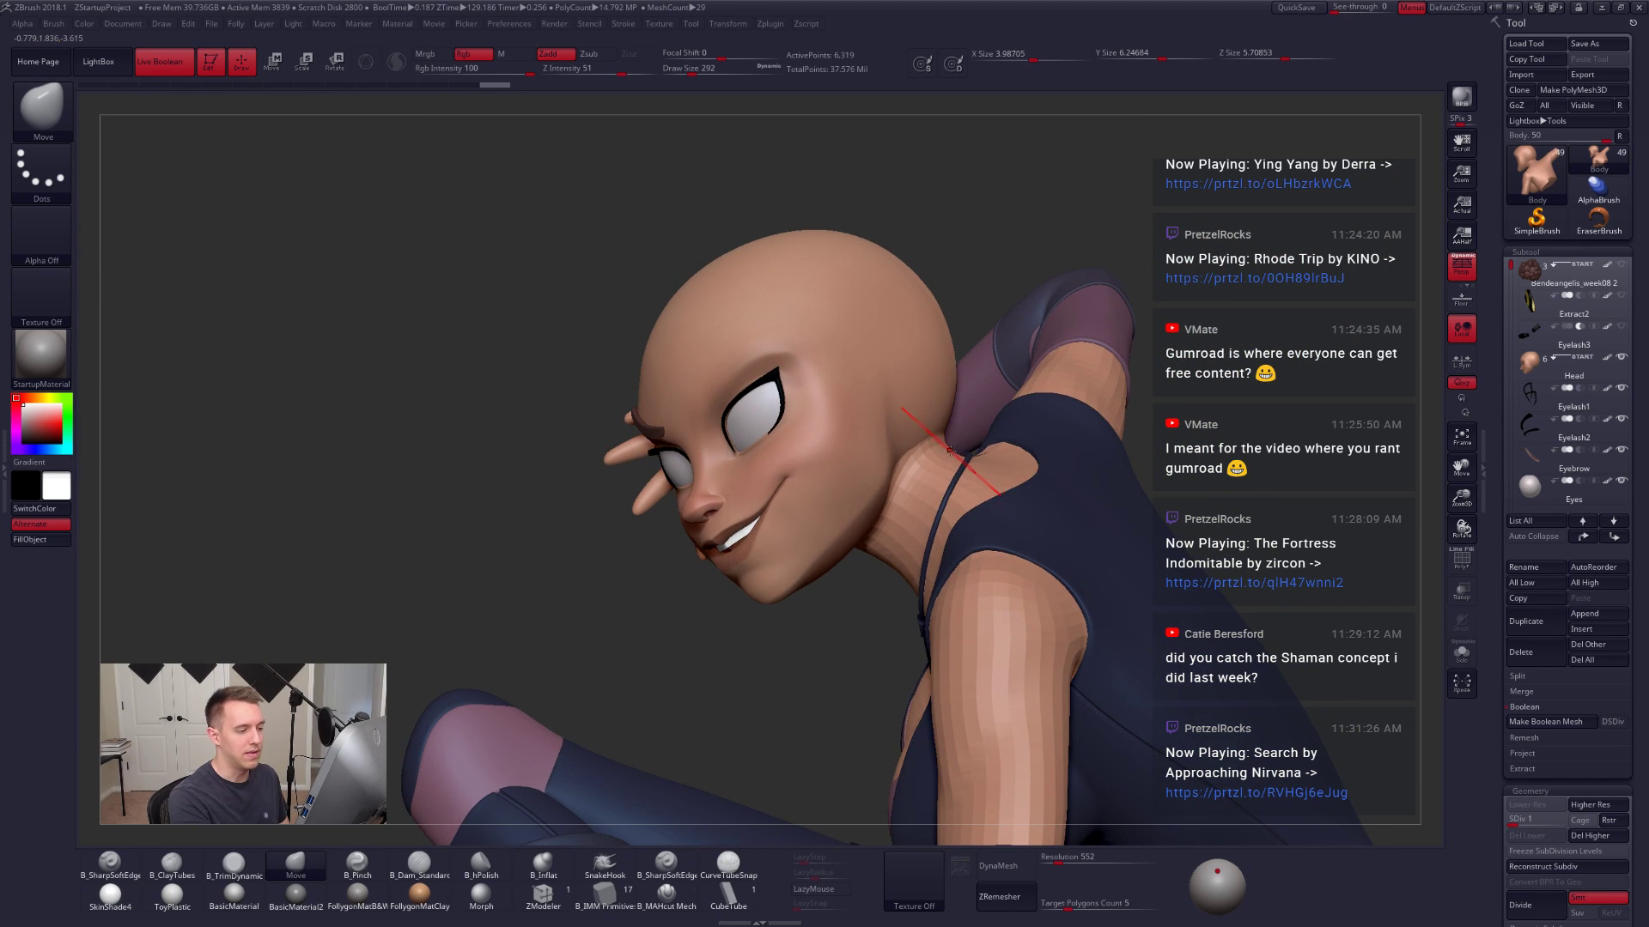
key(space)
drag(950, 451, 966, 452)
key(alt+s)
right_drag(935, 471, 945, 469)
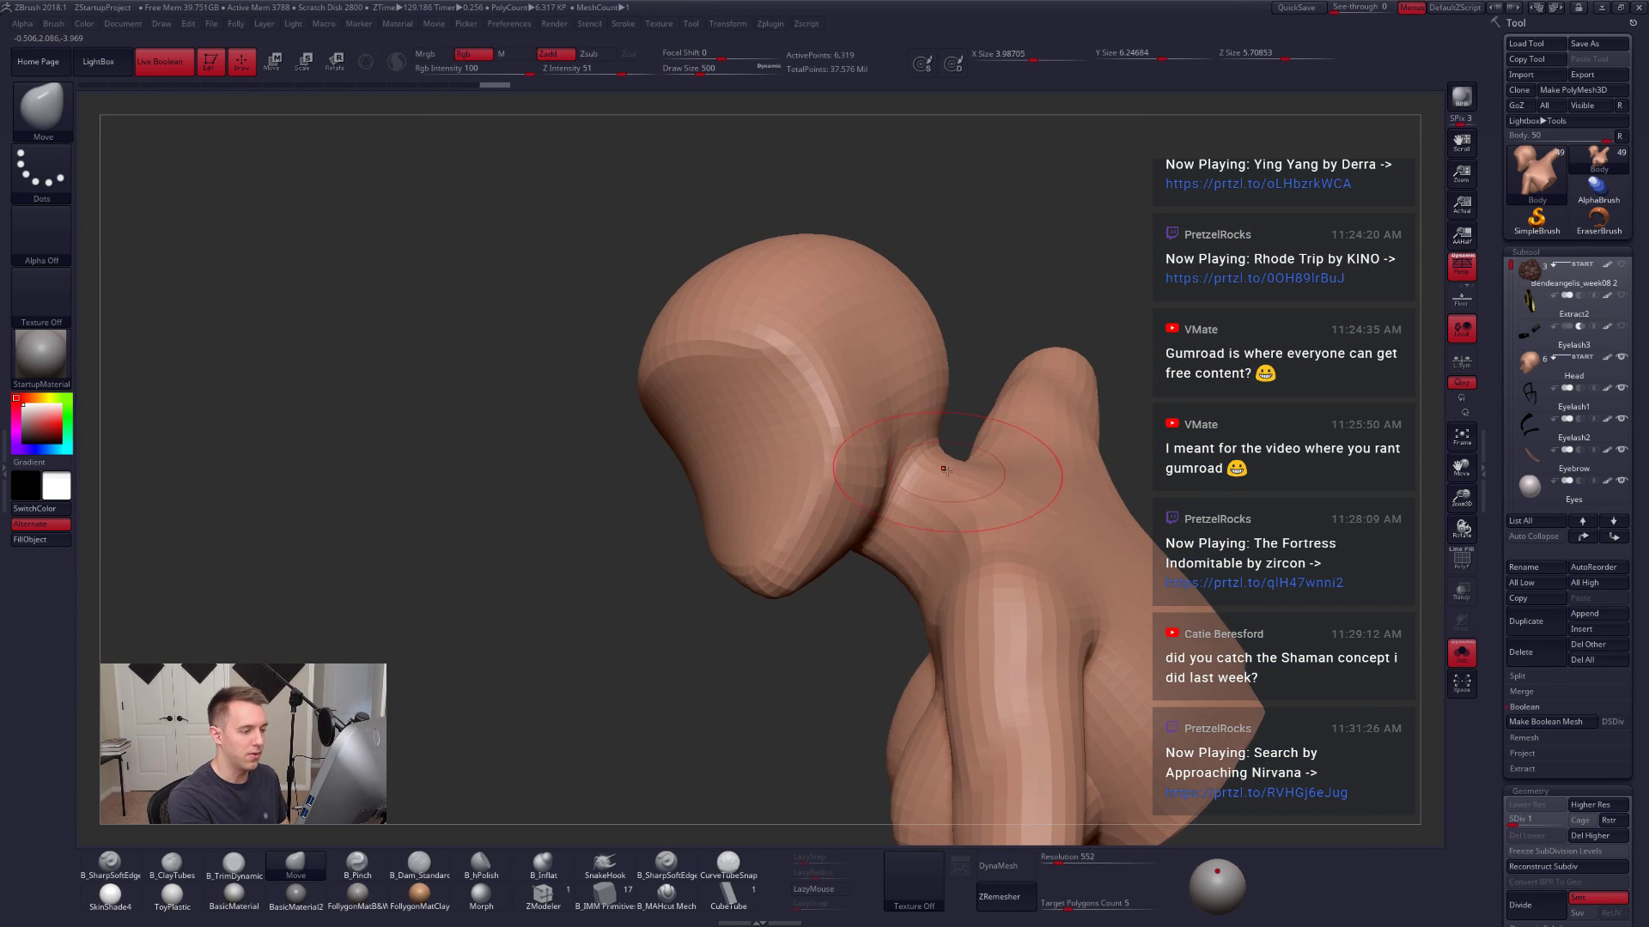
key(alt+s)
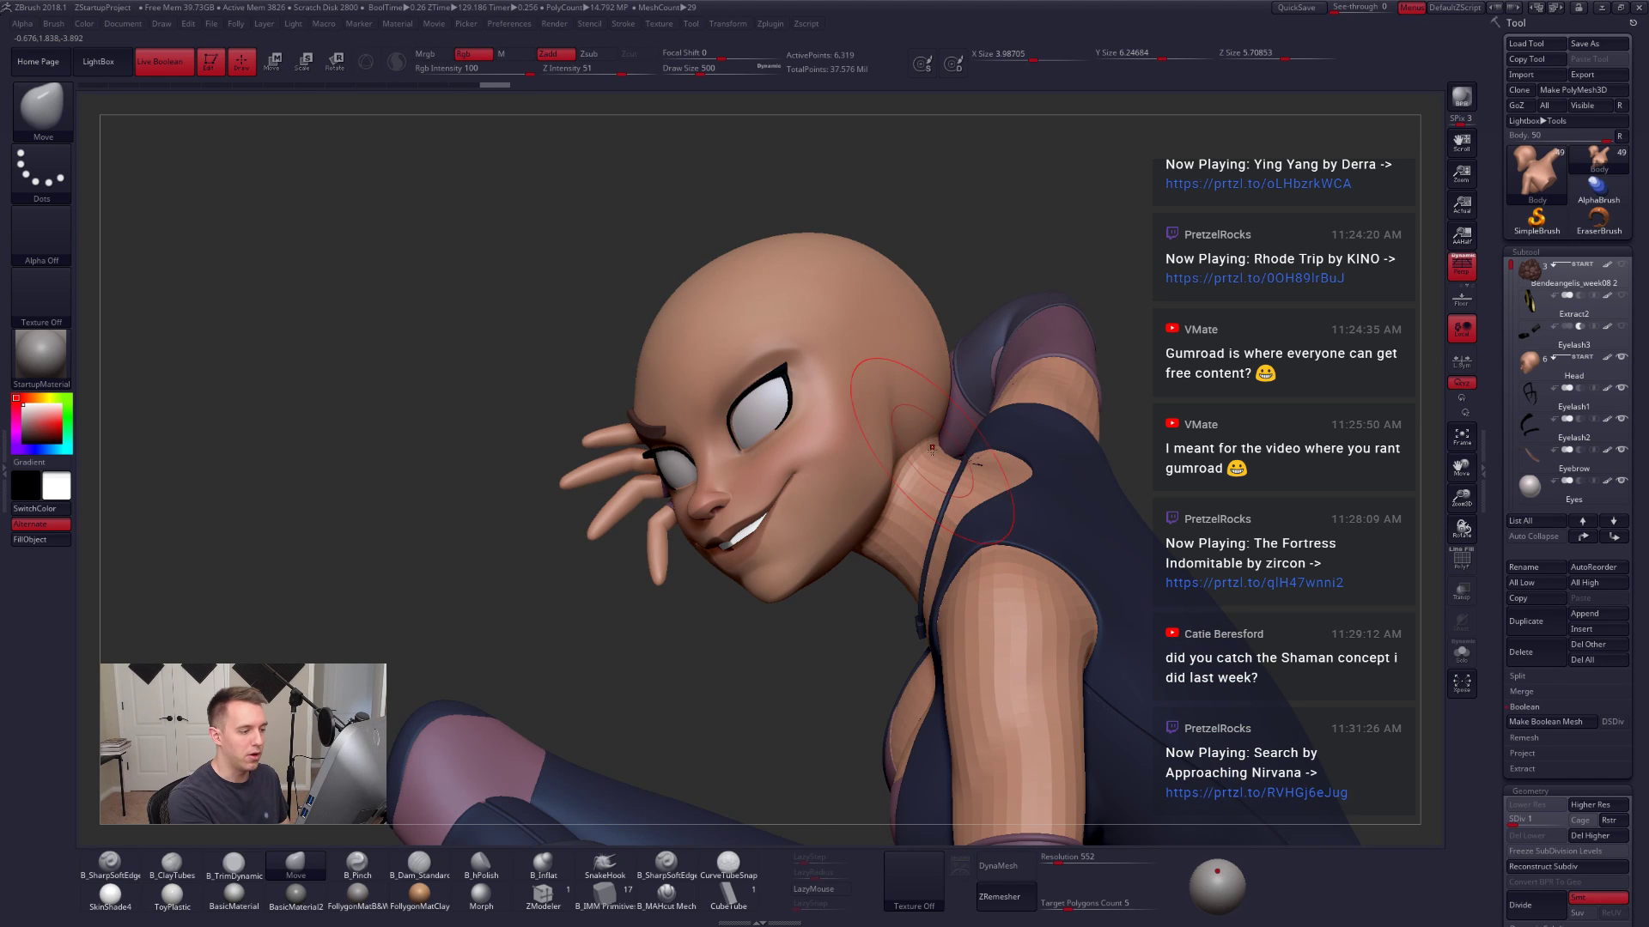
key(space)
drag(931, 449, 927, 449)
drag(878, 547, 871, 542)
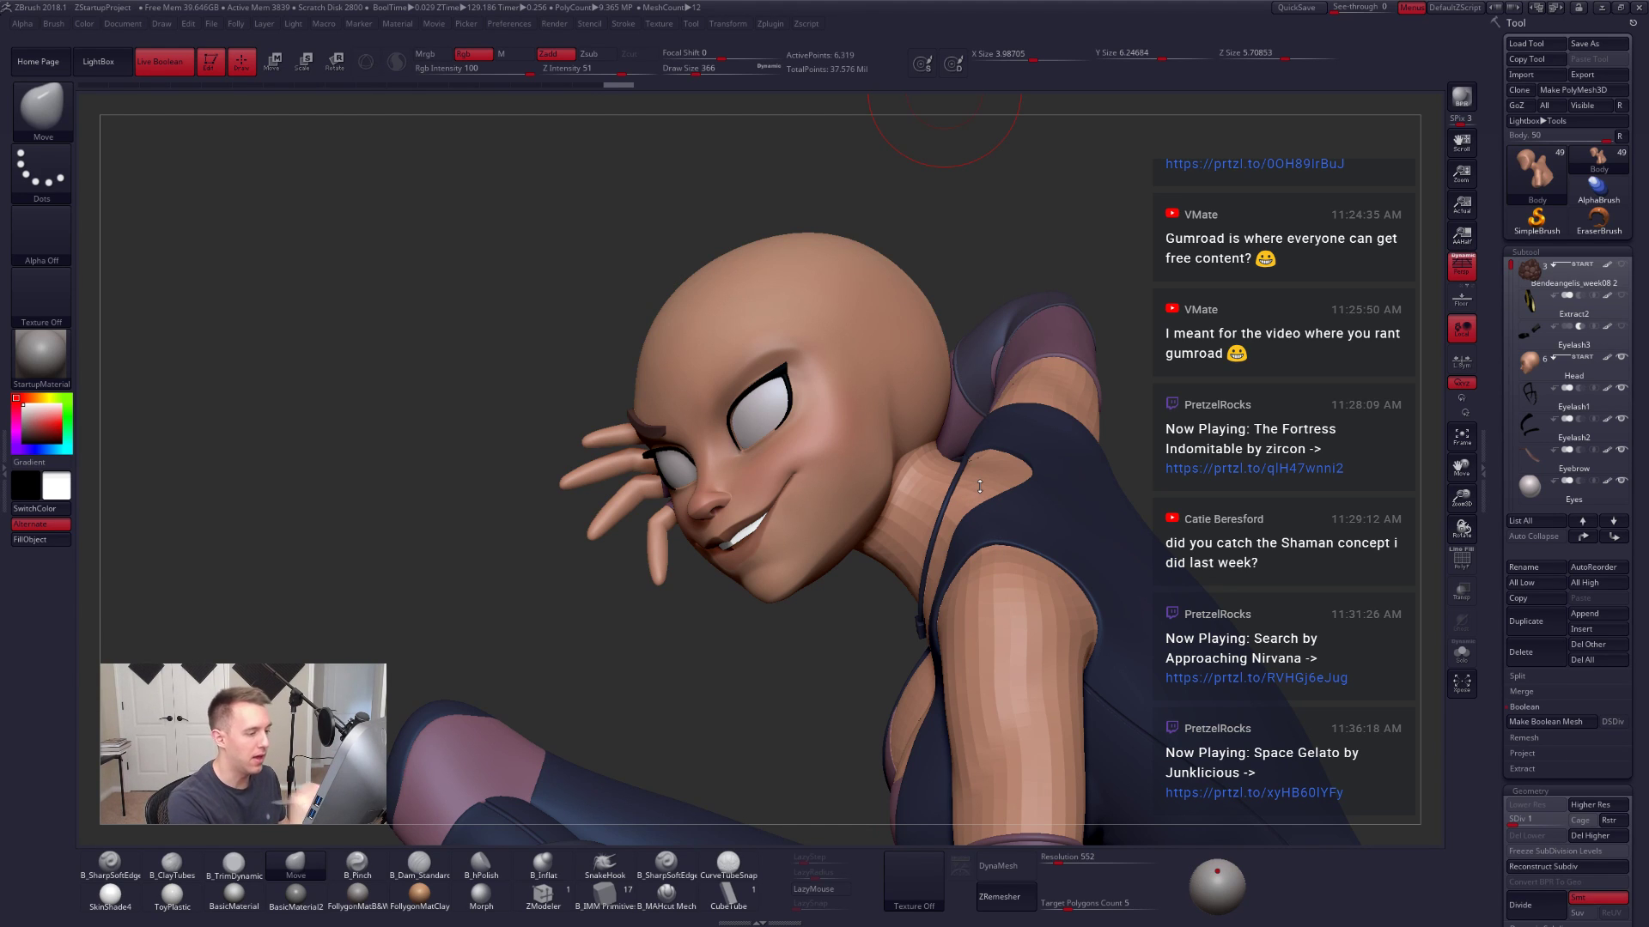
drag(1180, 441, 1179, 462)
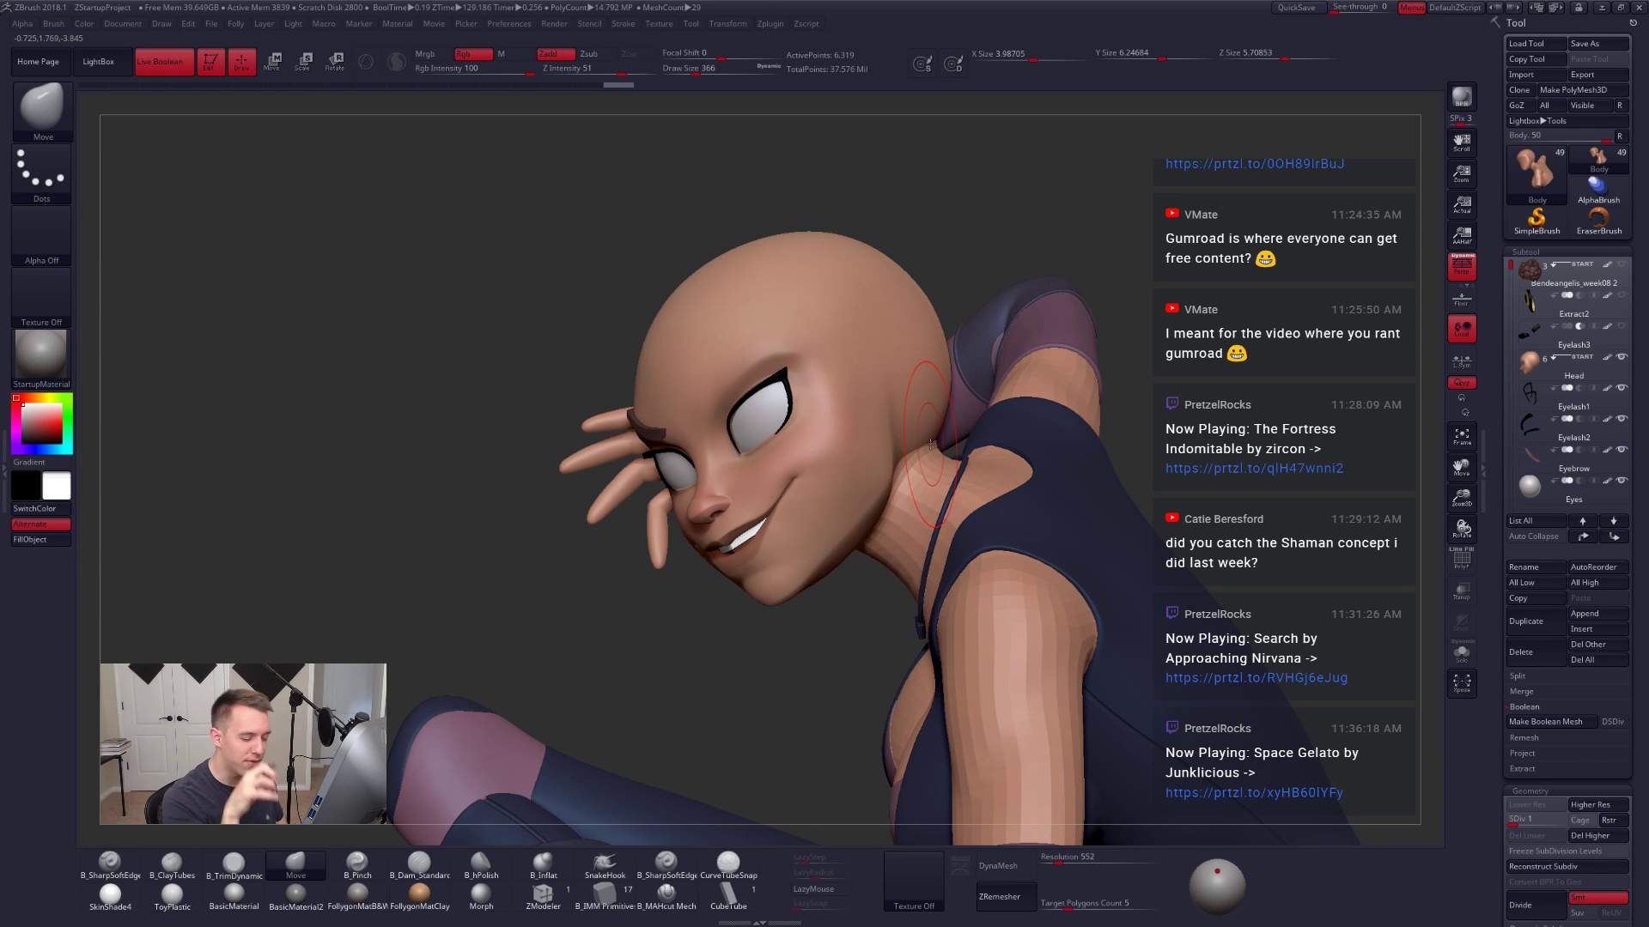
Step: Reshape the neck beneath the jaw on the raised-arm side with the Move brush, using a draw size of 321
mouse_move(917, 536)
right_down()
mouse_move(993, 456)
mouse_move(919, 508)
right_up()
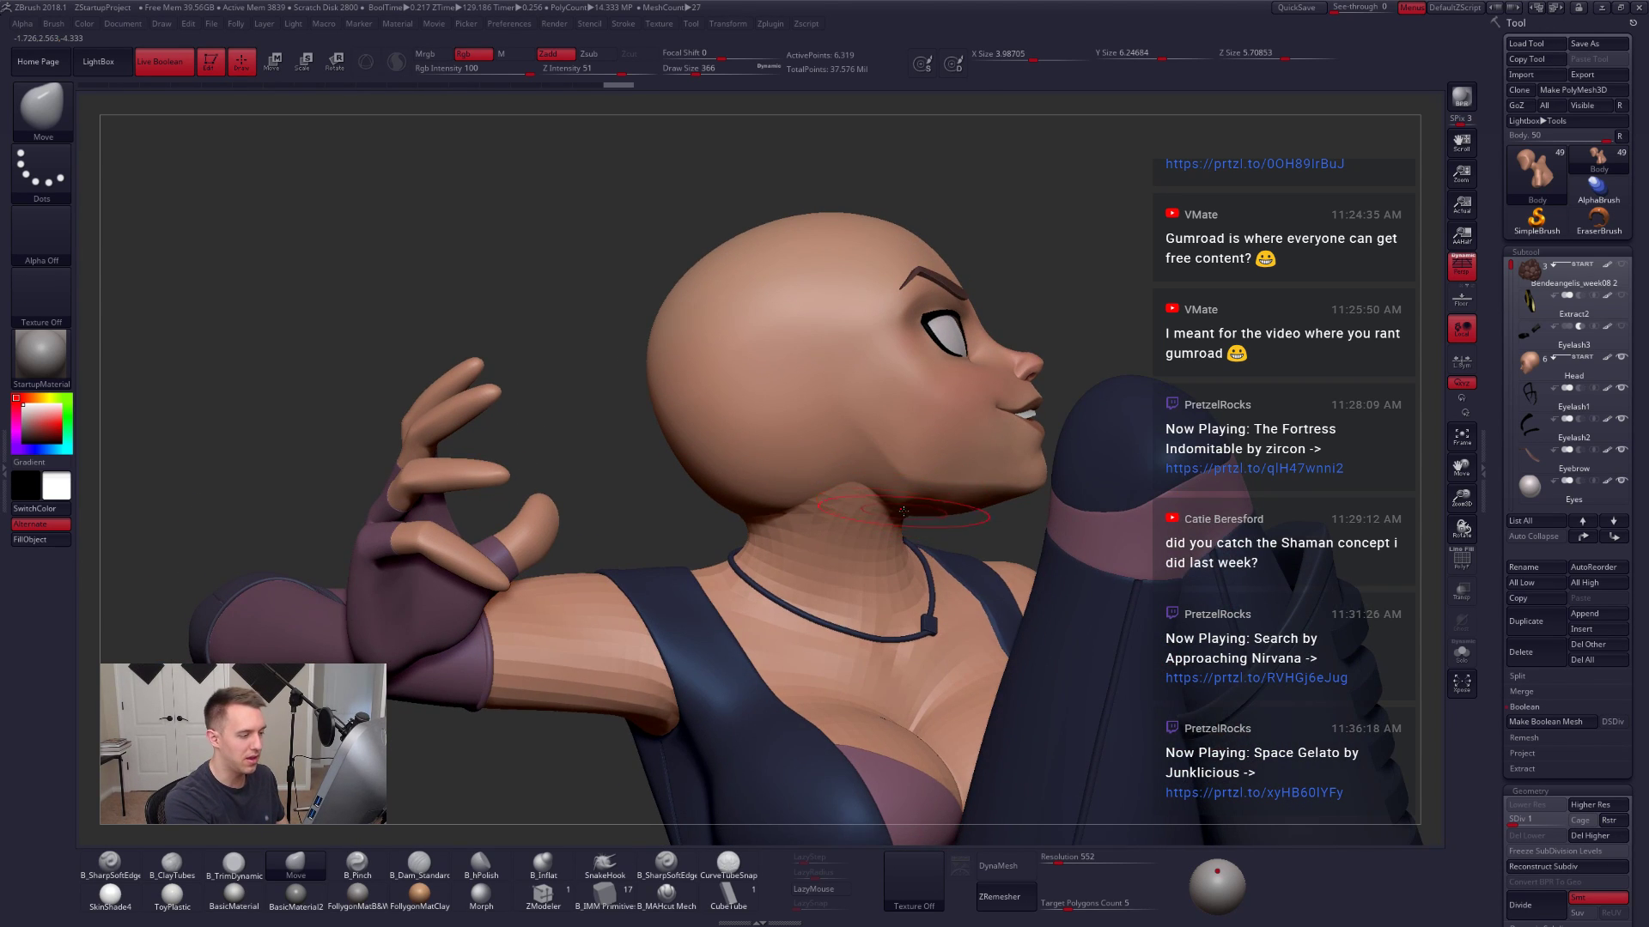
key(s)
drag(910, 511, 902, 511)
right_drag(945, 489, 886, 508)
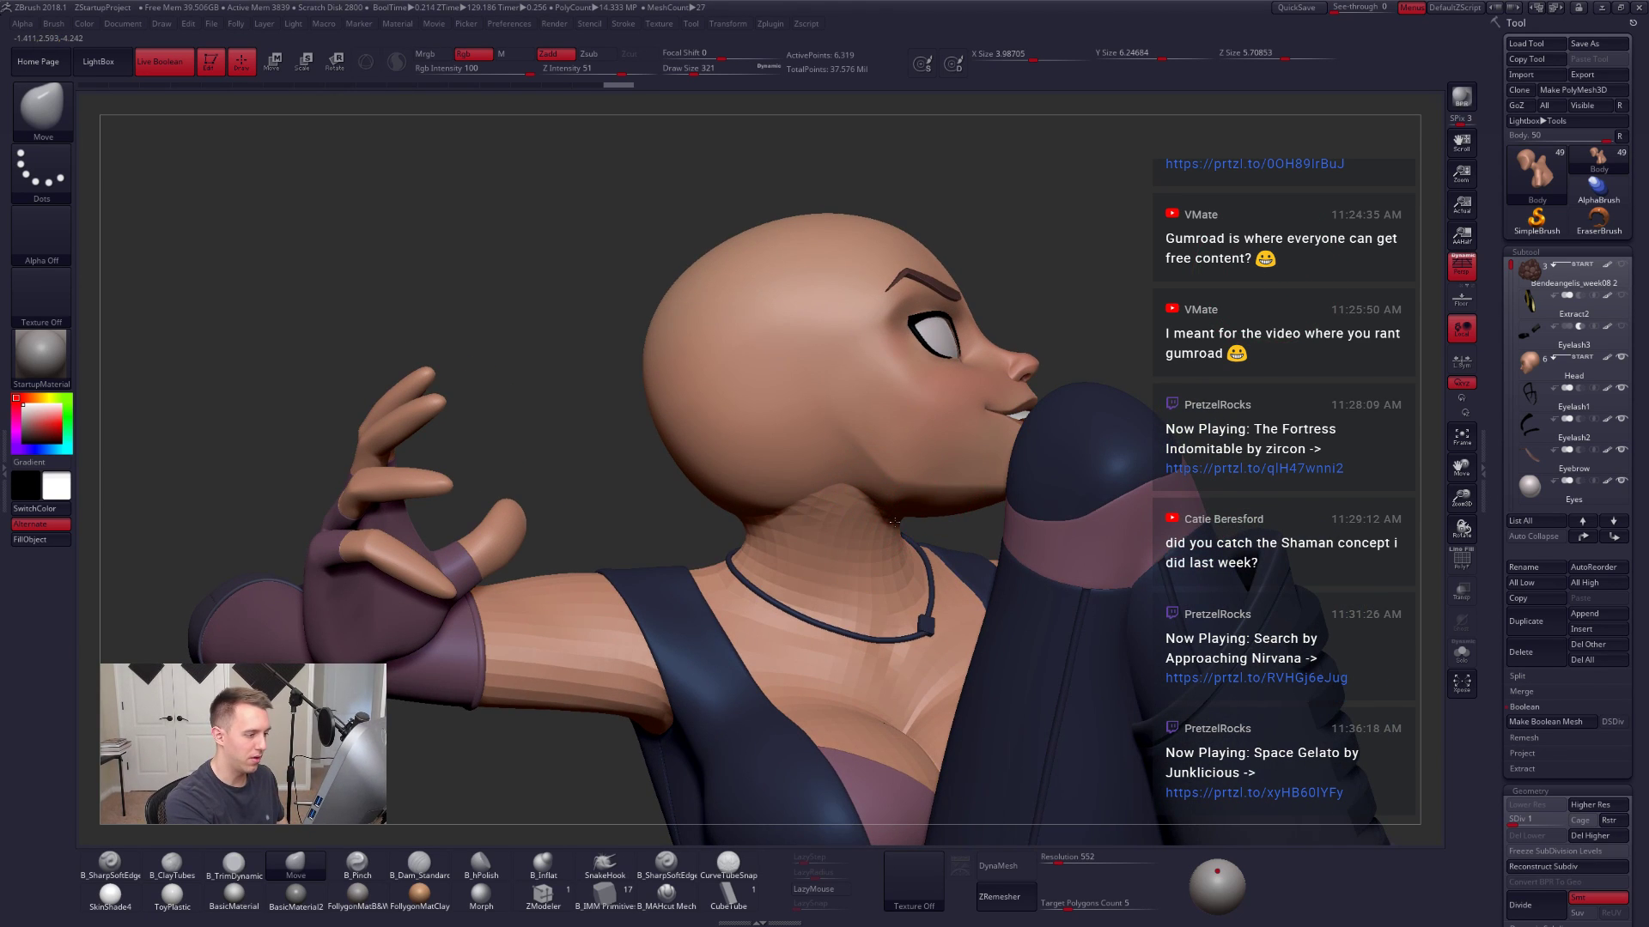
drag(891, 522, 885, 524)
key(space)
drag(885, 525, 822, 522)
Step: Refine the nape and the neck just behind the jaw with the Move brush
right_drag(704, 520, 837, 510)
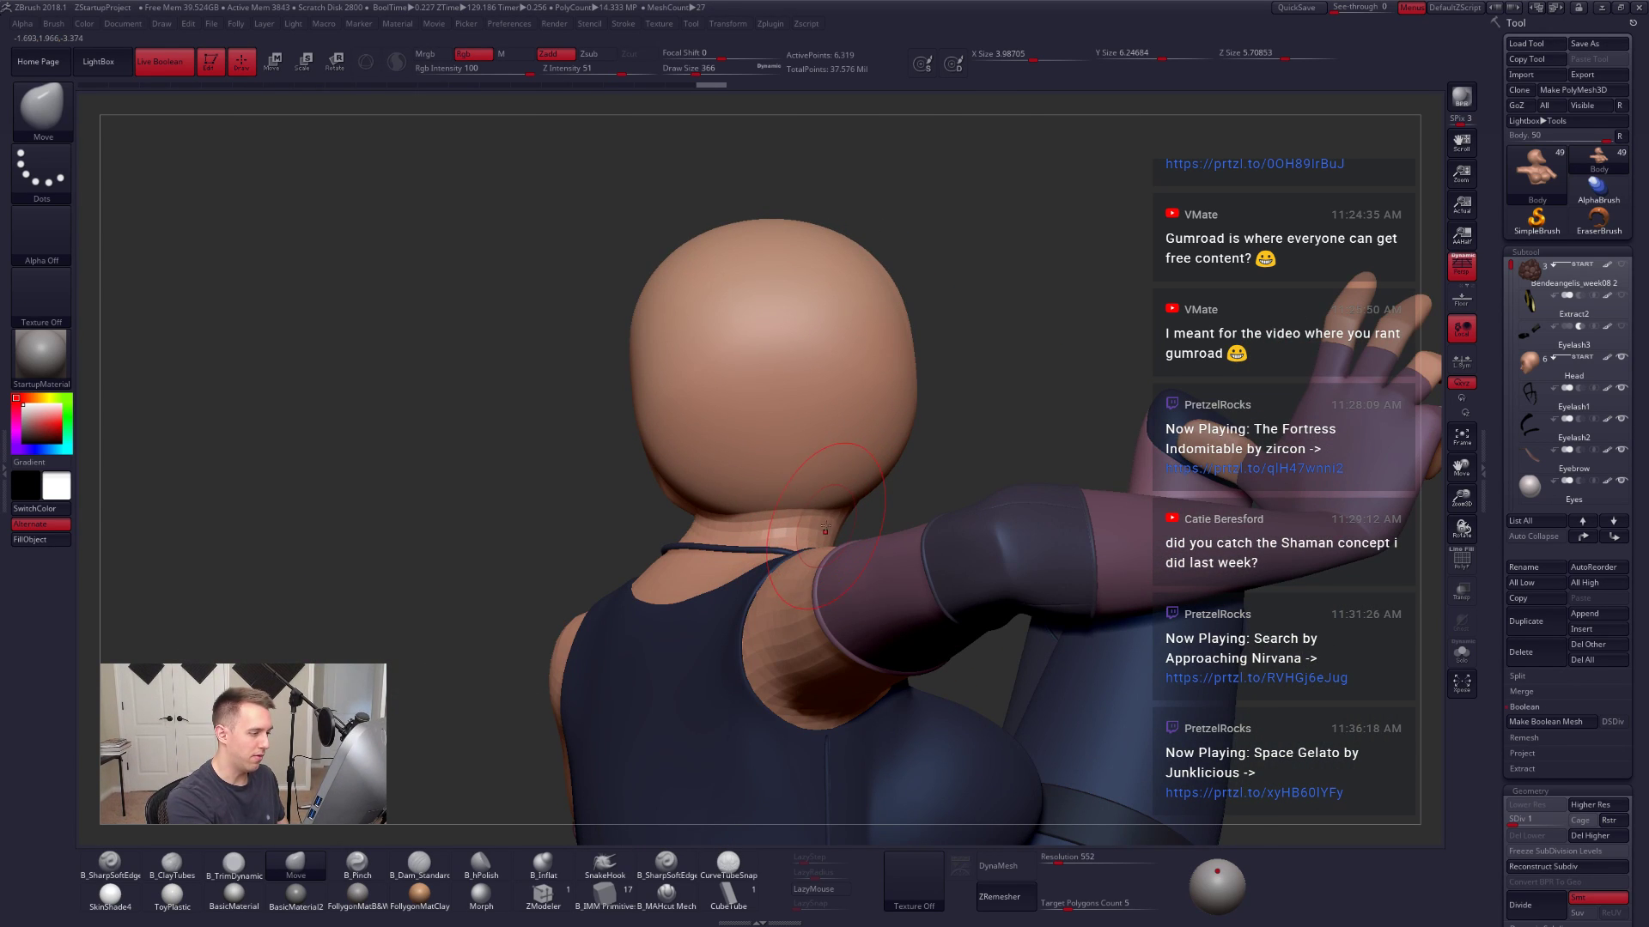
right_drag(832, 520, 886, 520)
key(space)
drag(783, 525, 765, 514)
right_drag(749, 512, 830, 549)
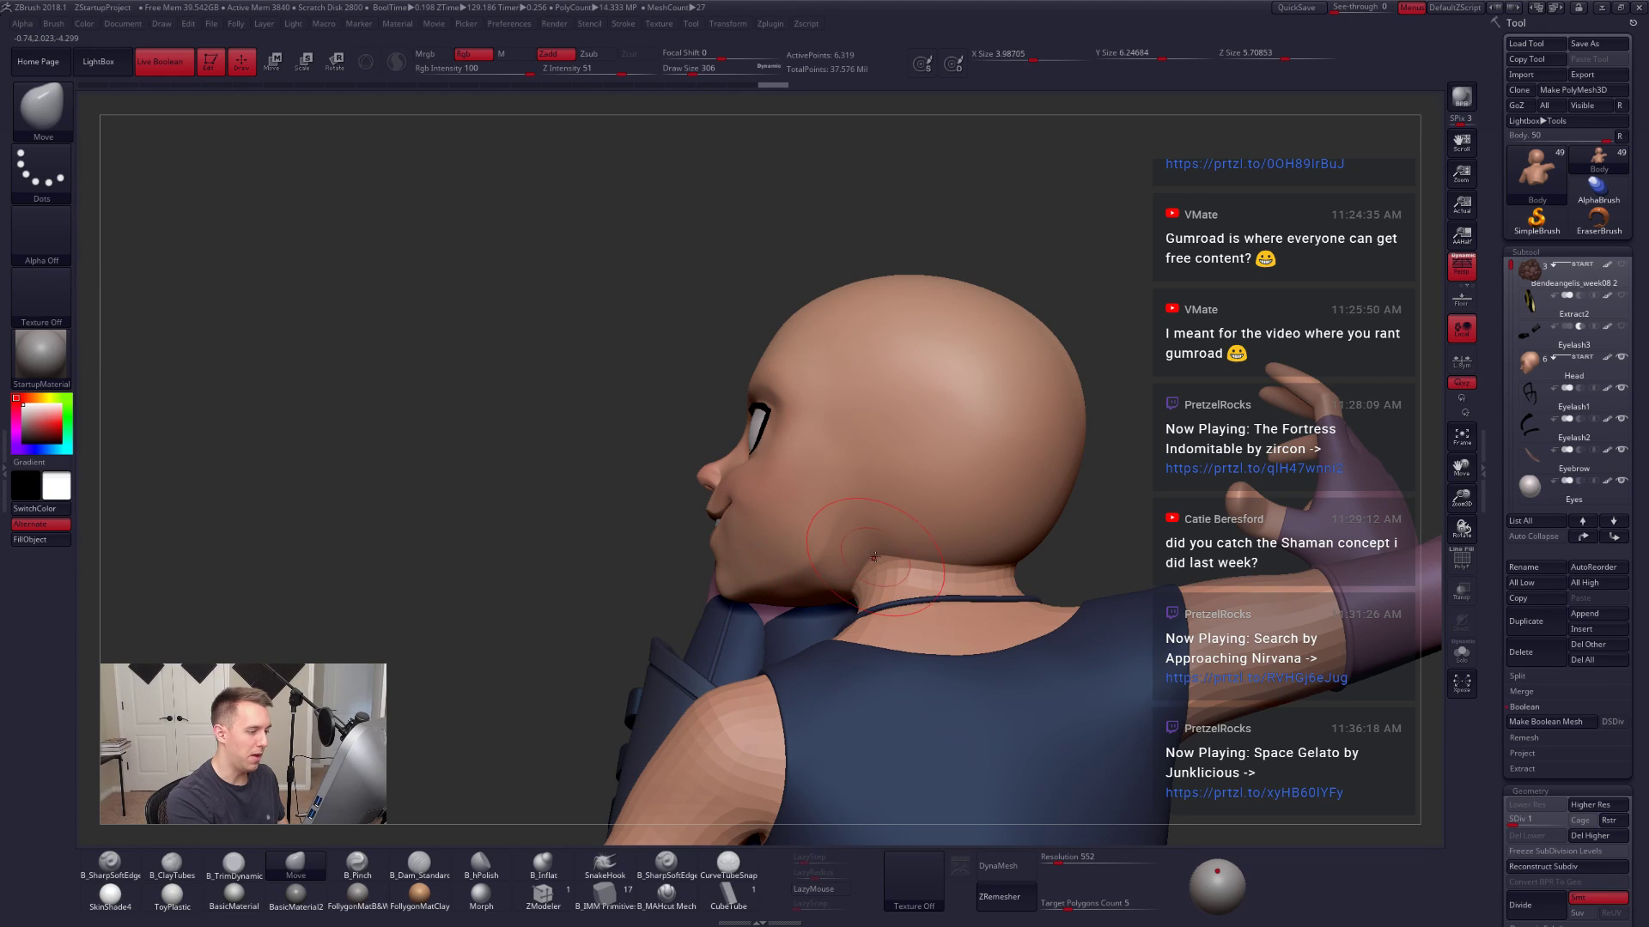
drag(871, 558, 891, 563)
Step: Adjust the front of the neck under the chin with the Move brush and check it from below
right_drag(897, 572, 970, 567)
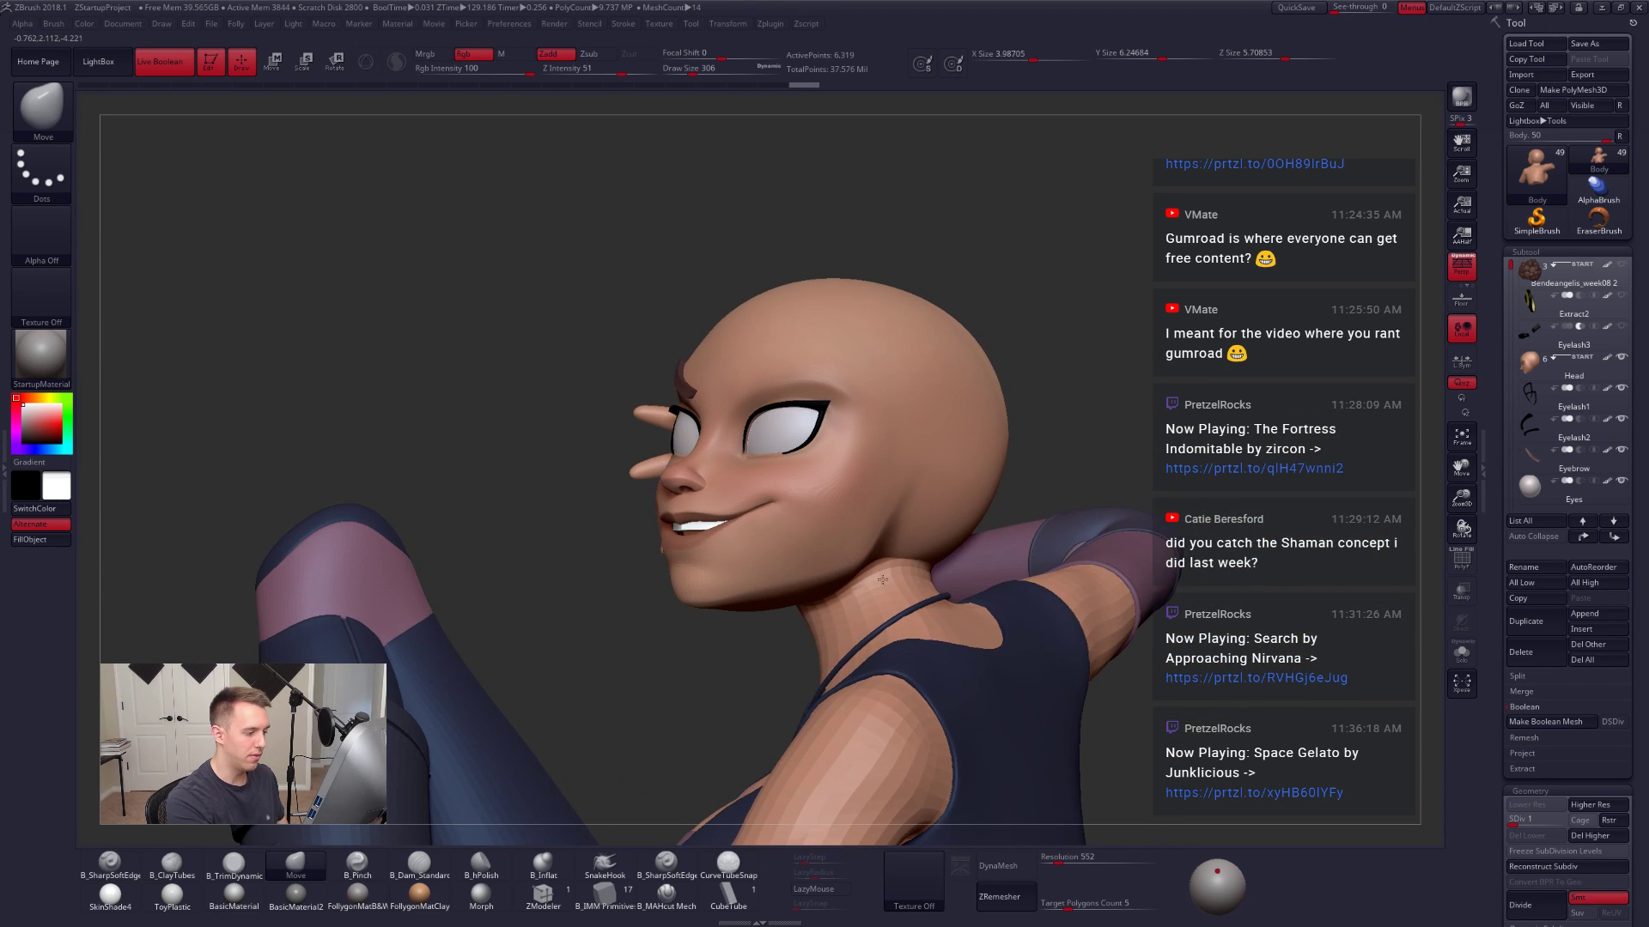
drag(805, 597, 823, 599)
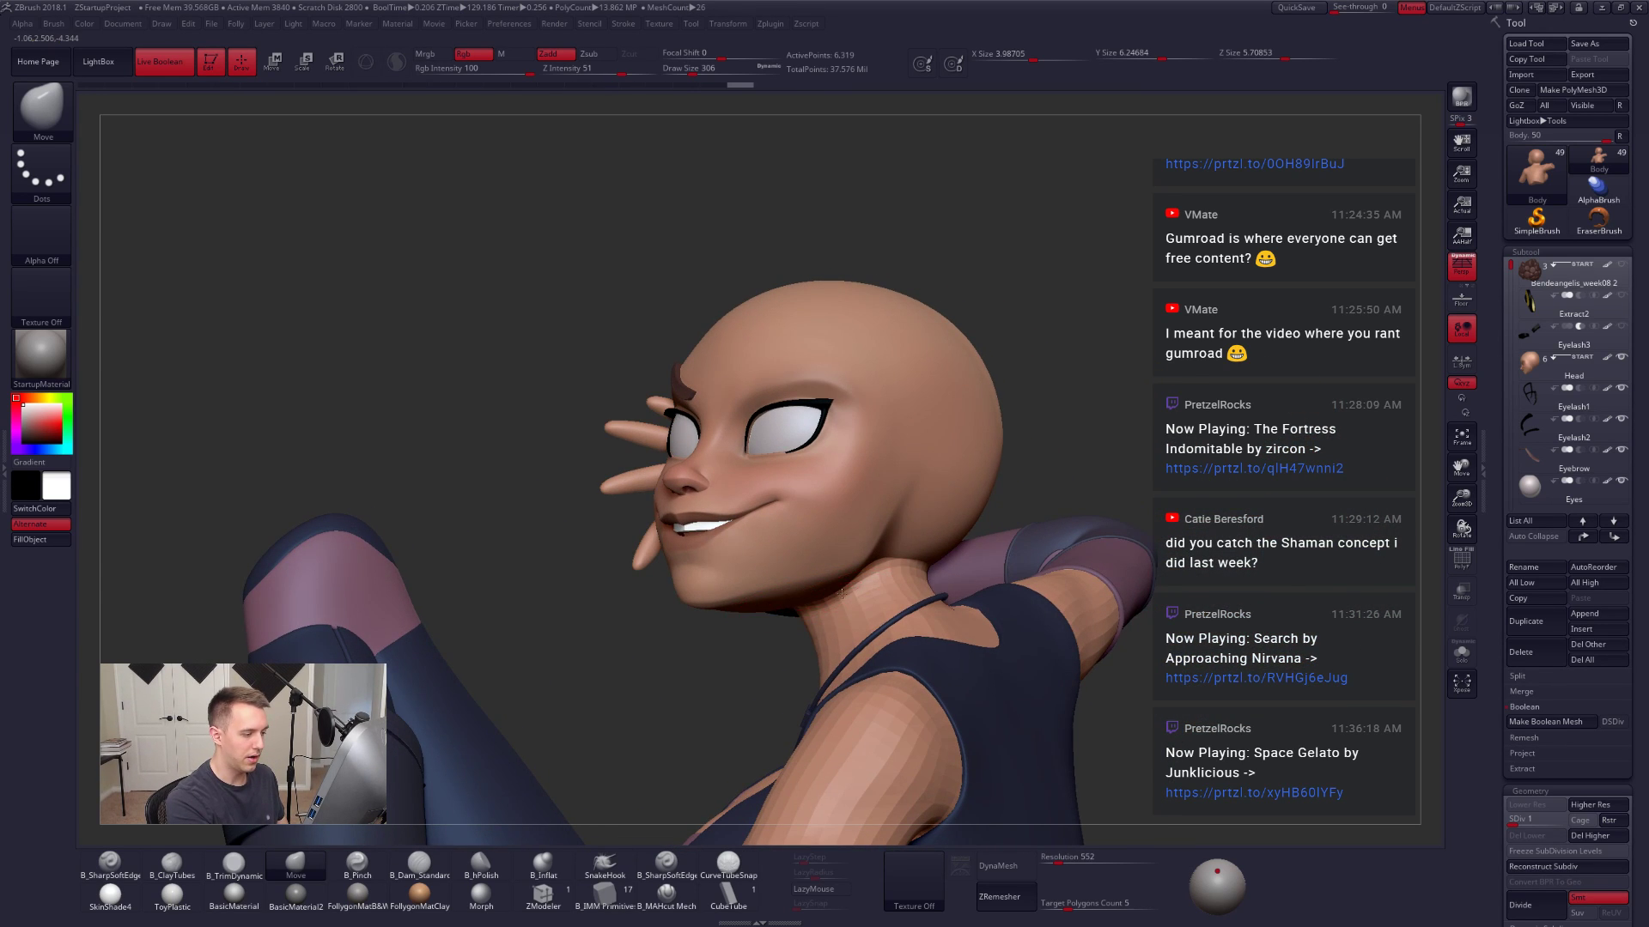
mouse_move(871, 592)
right_down()
mouse_move(948, 562)
mouse_move(957, 520)
right_up()
right_drag(831, 601, 838, 584)
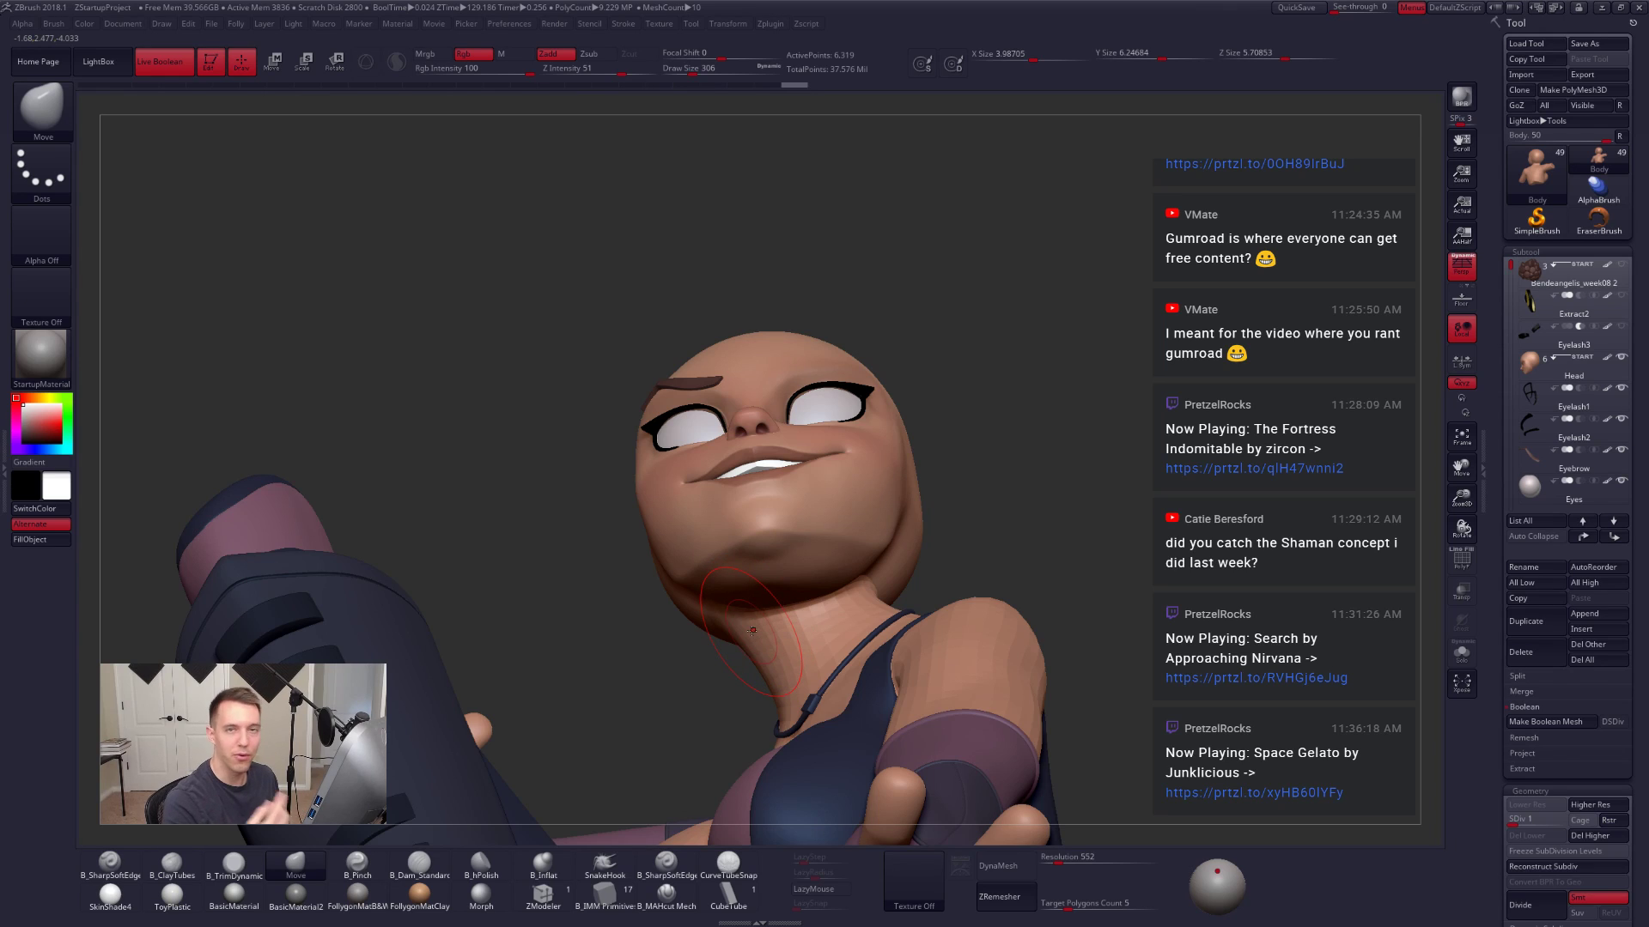
mouse_move(752, 630)
right_down()
mouse_move(814, 618)
mouse_move(805, 596)
right_up()
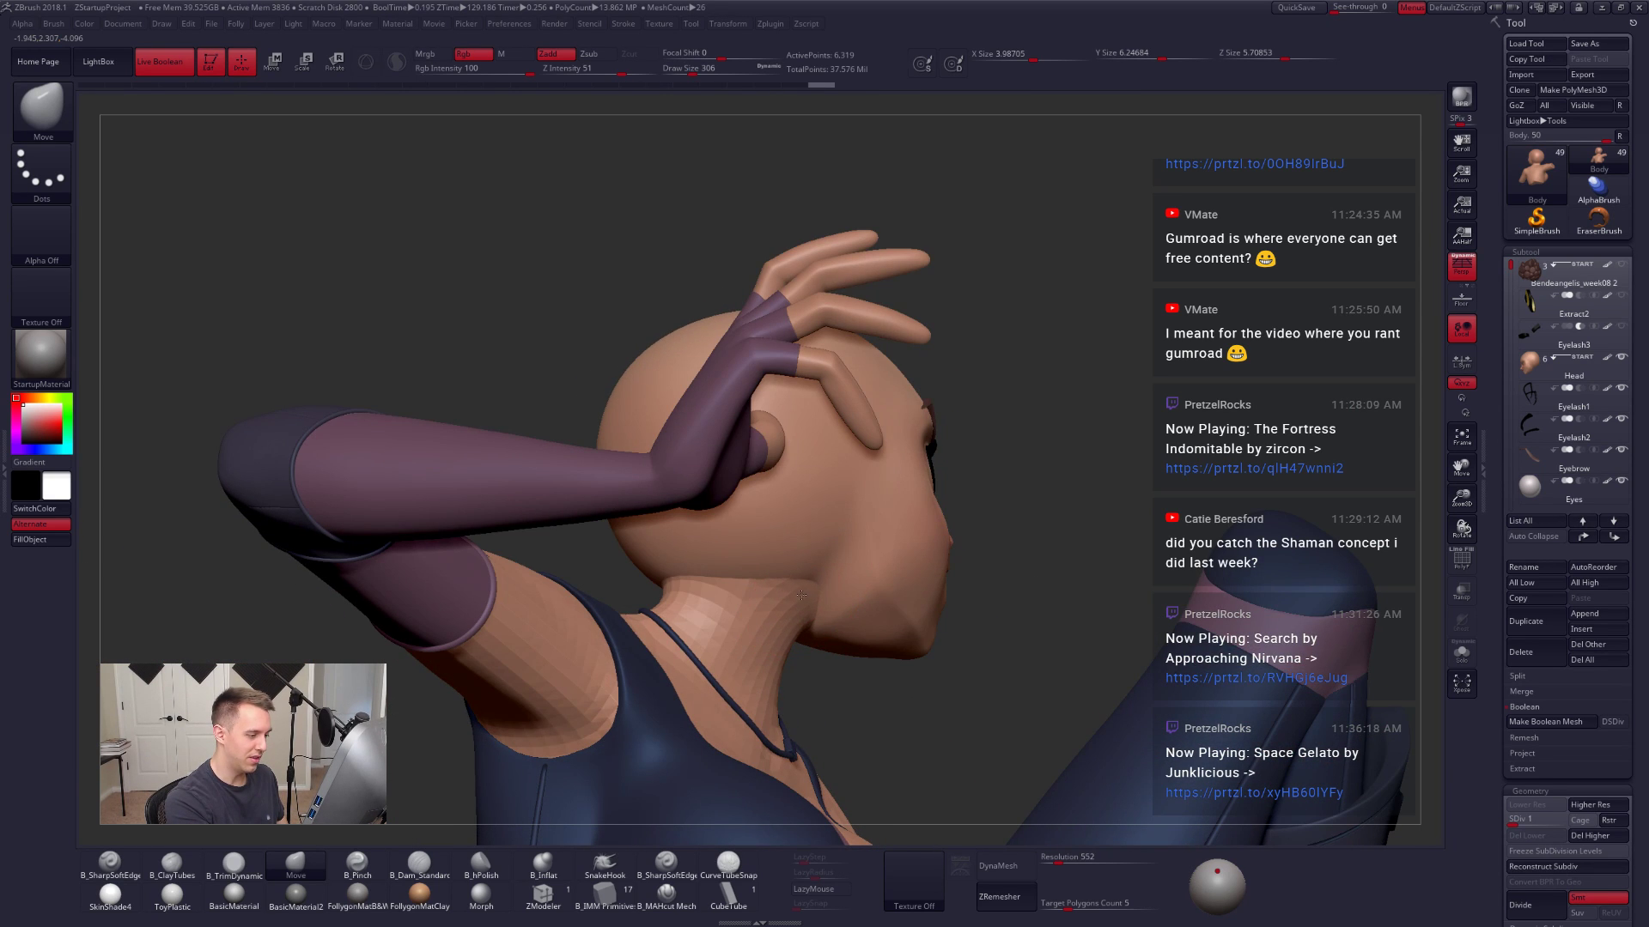
Step: Shape both sides of the neck where it meets the shoulders, resizing the Move brush as needed
right_drag(714, 586, 808, 593)
key(space)
drag(807, 593, 811, 594)
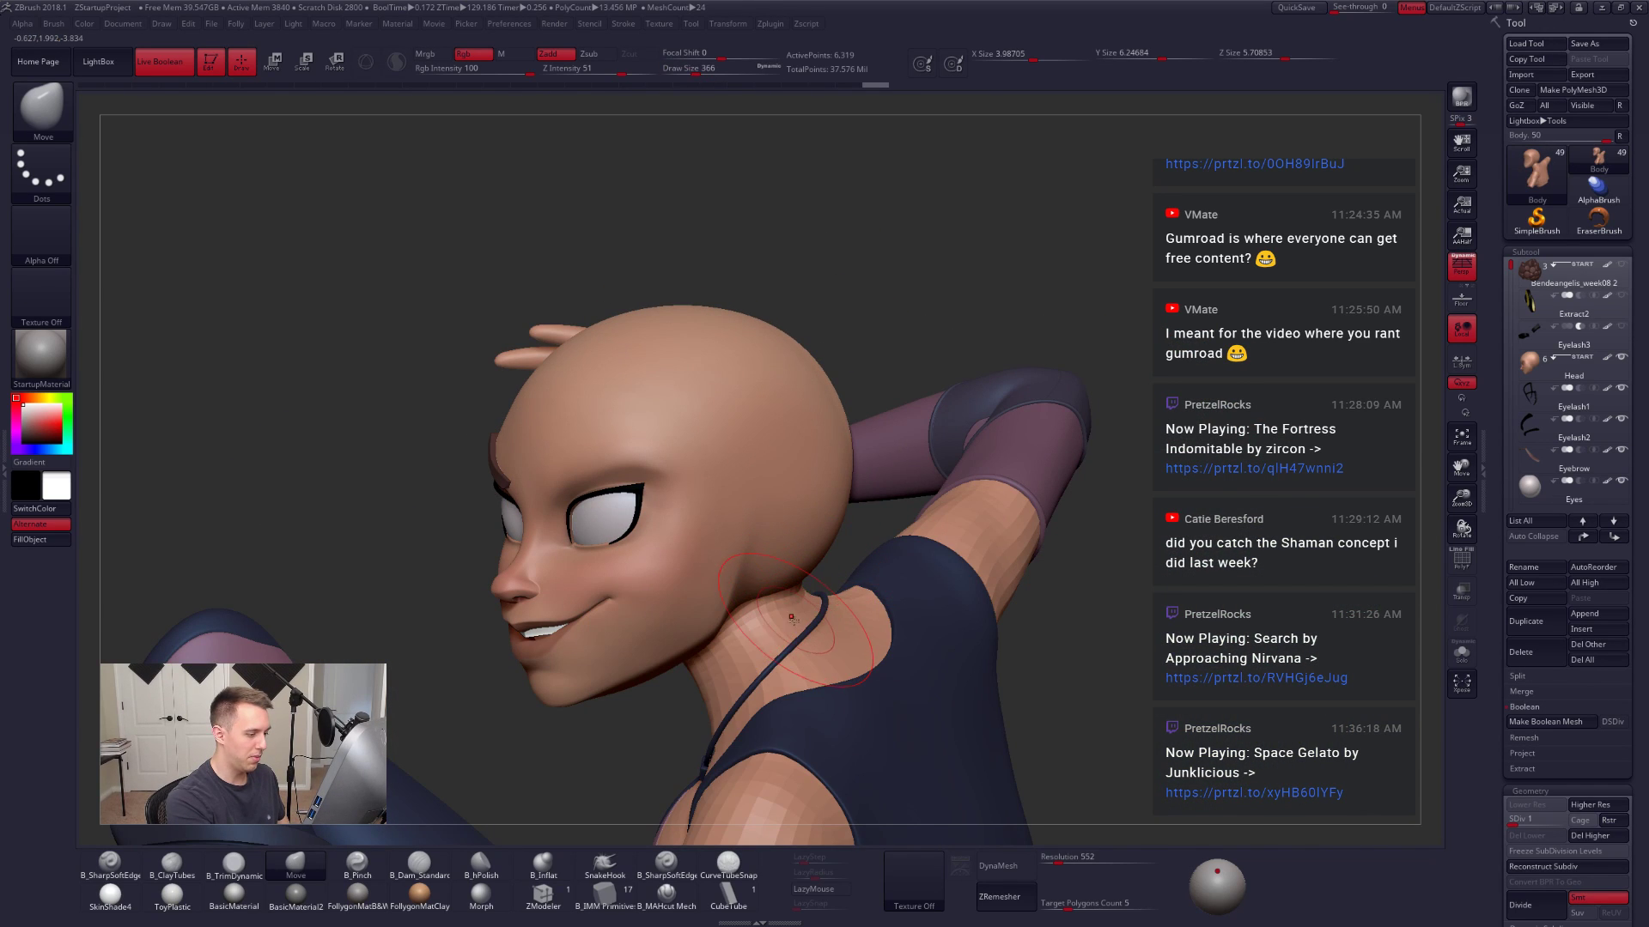
right_drag(783, 631, 858, 645)
key(space)
drag(859, 644, 863, 644)
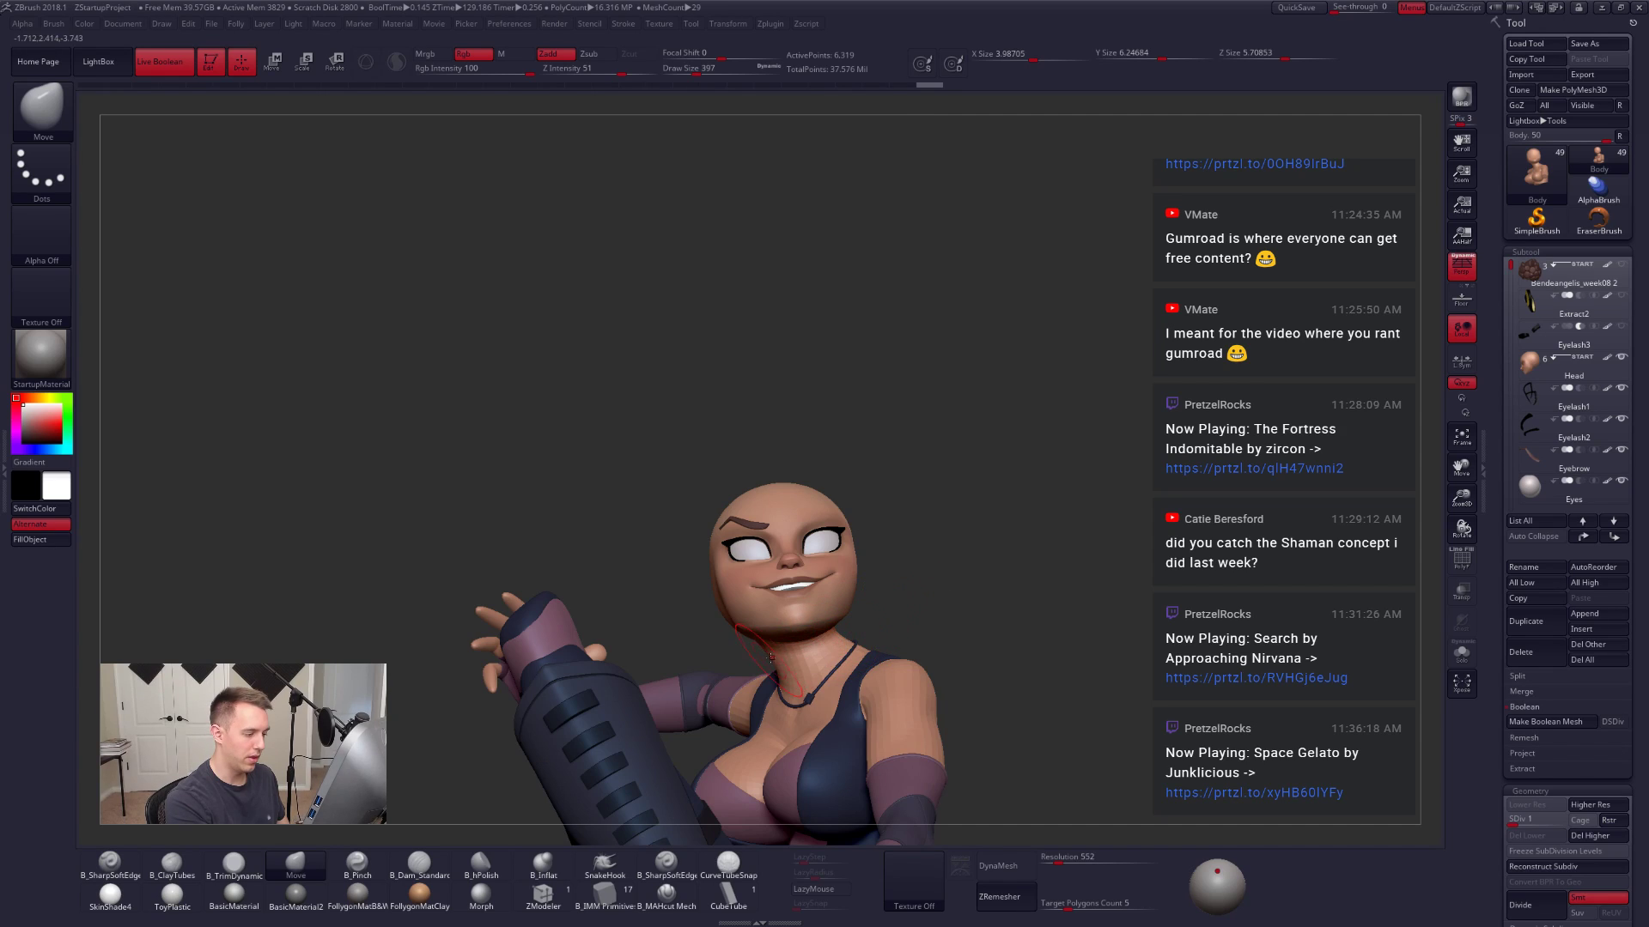
Step: Show the hair subtool and review the neck and shoulder silhouette from the back and both sides
right_drag(776, 658, 1015, 626)
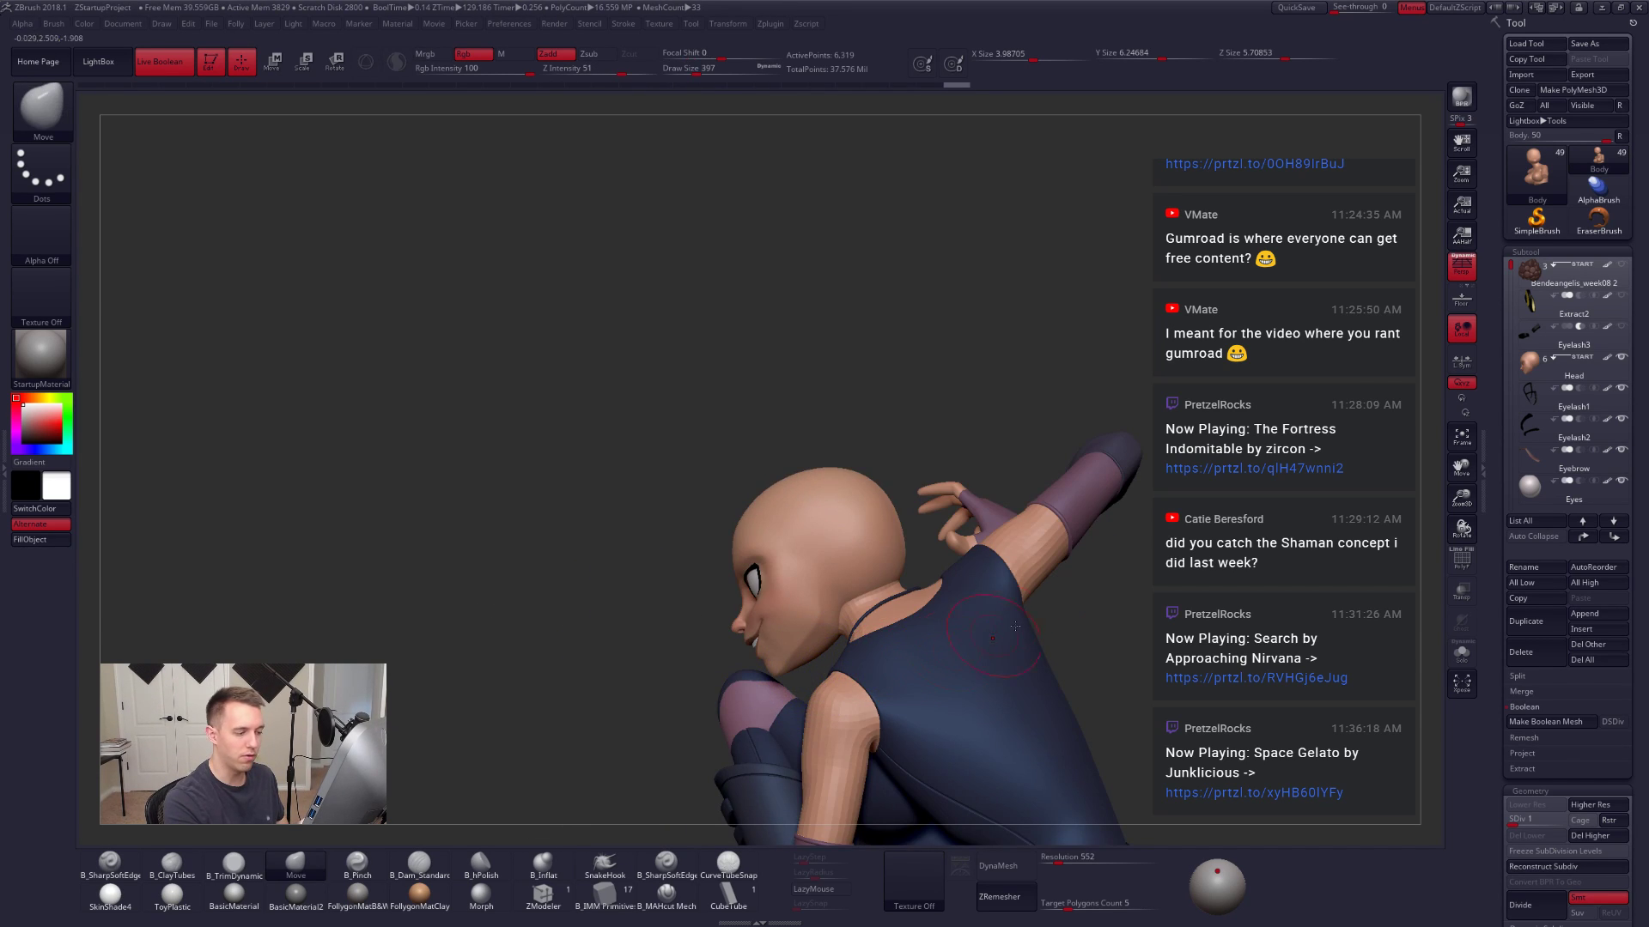
click(1621, 264)
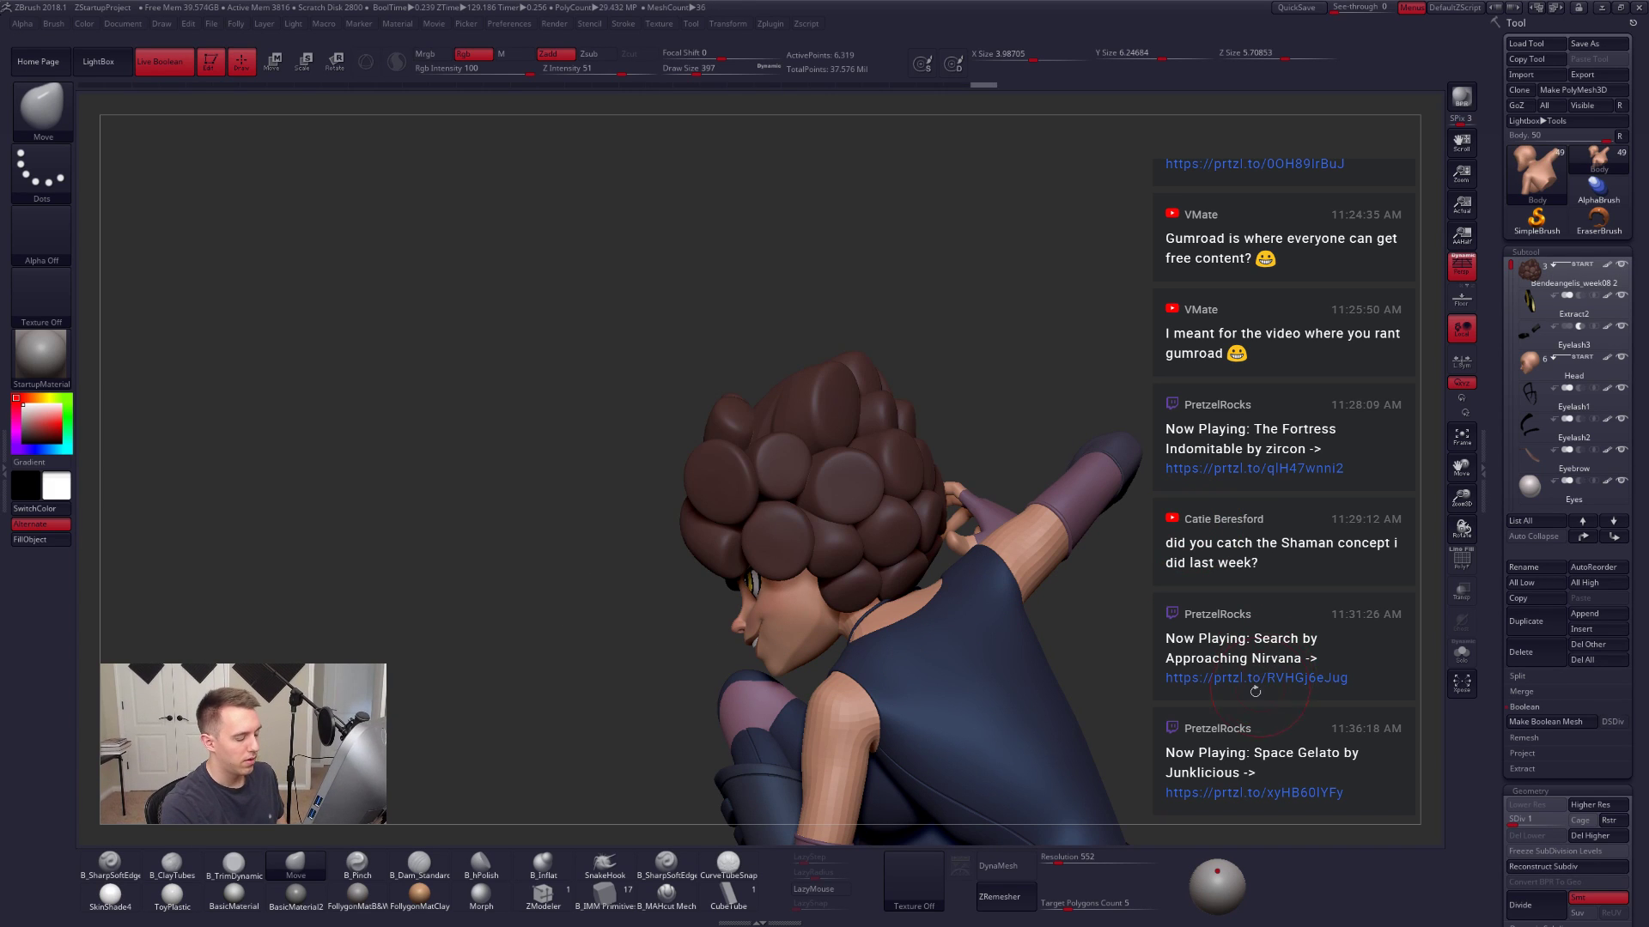
right_drag(1217, 737, 1365, 734)
mouse_move(1107, 735)
right_down()
mouse_move(1249, 728)
mouse_move(906, 732)
right_up()
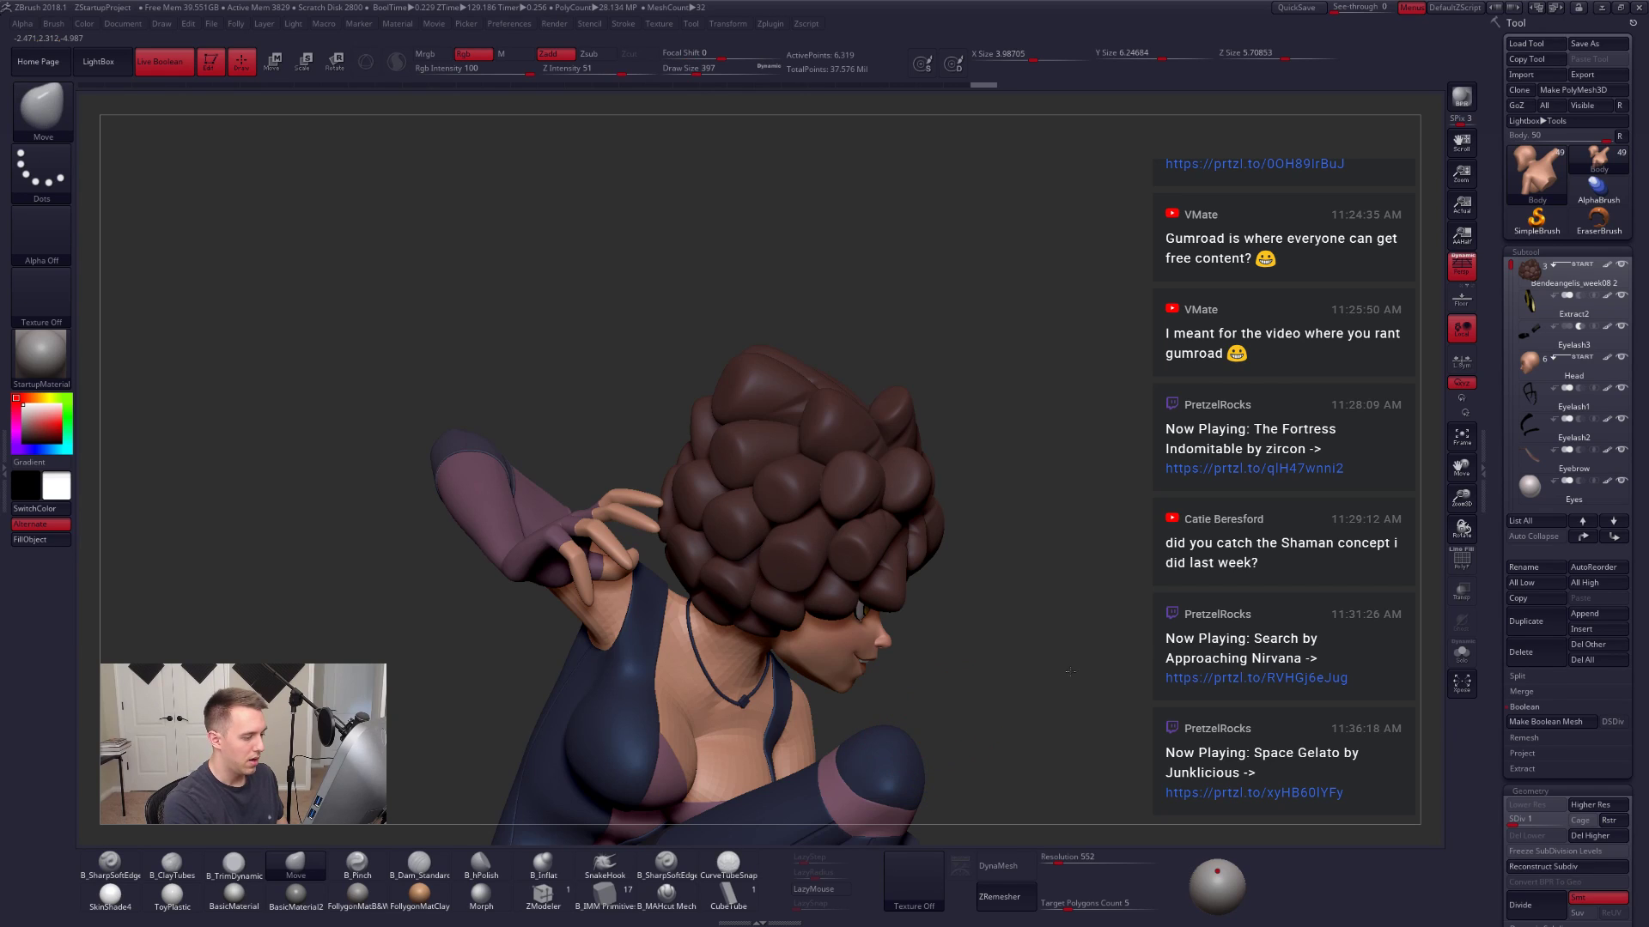
right_drag(1071, 671, 969, 697)
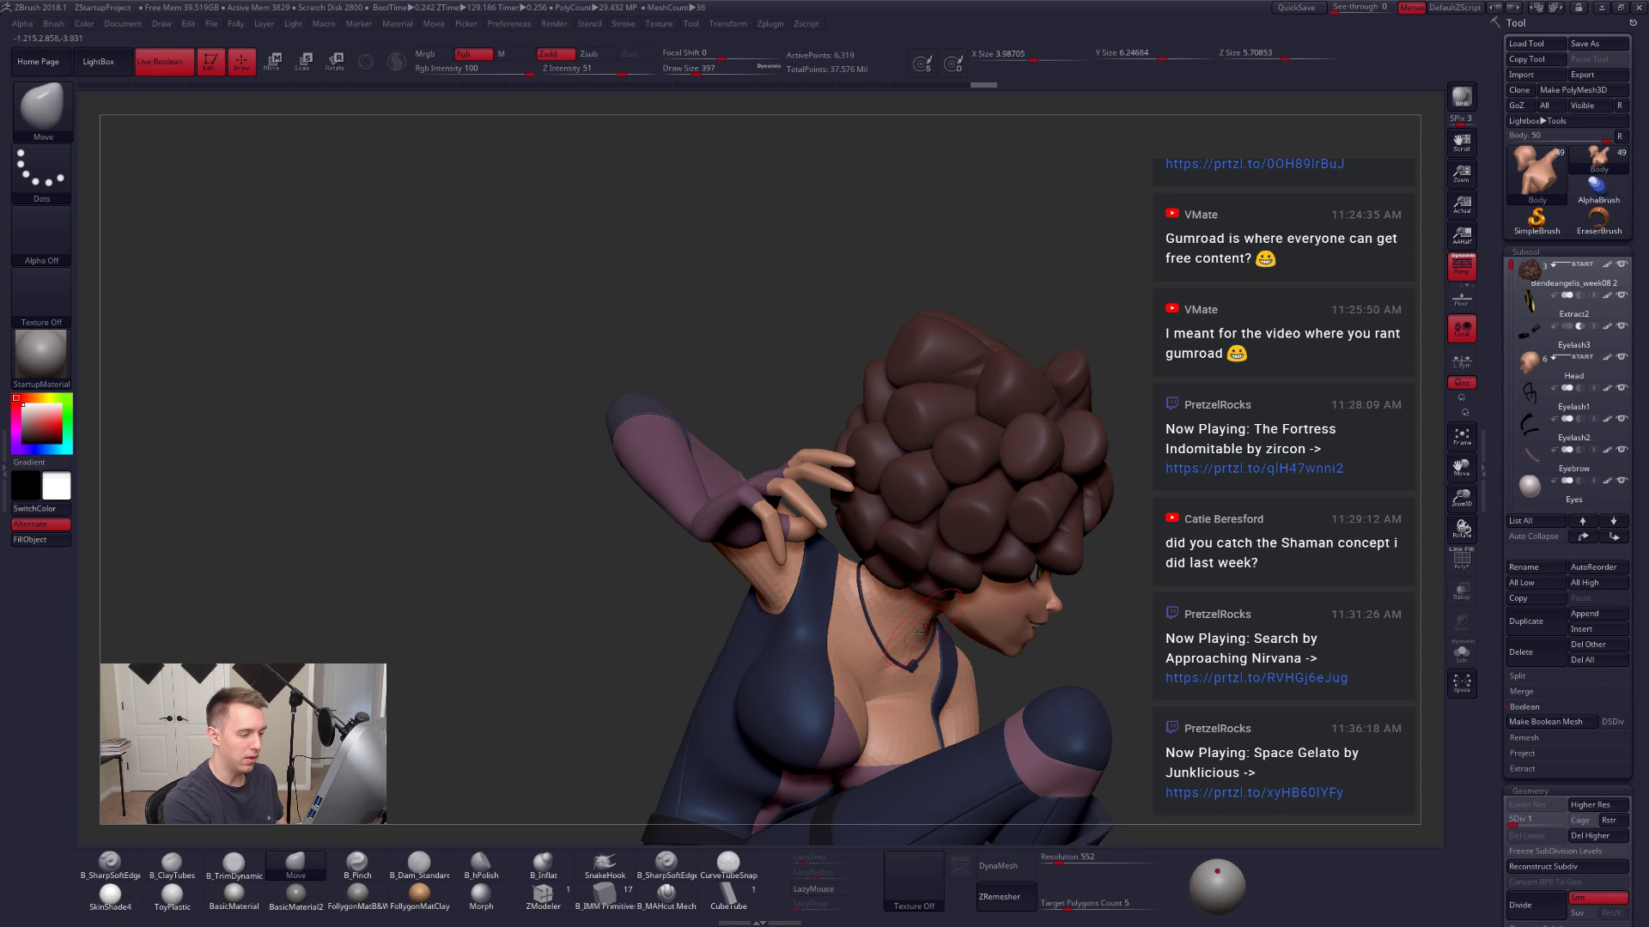
Step: Examine the neck and chest with the Body isolated and in context, with the Move brush's draw size set to 430
key(alt+s)
key(s)
click(863, 695)
mouse_move(869, 692)
ctrl+right_down()
mouse_move(931, 640)
mouse_move(952, 590)
ctrl+right_up()
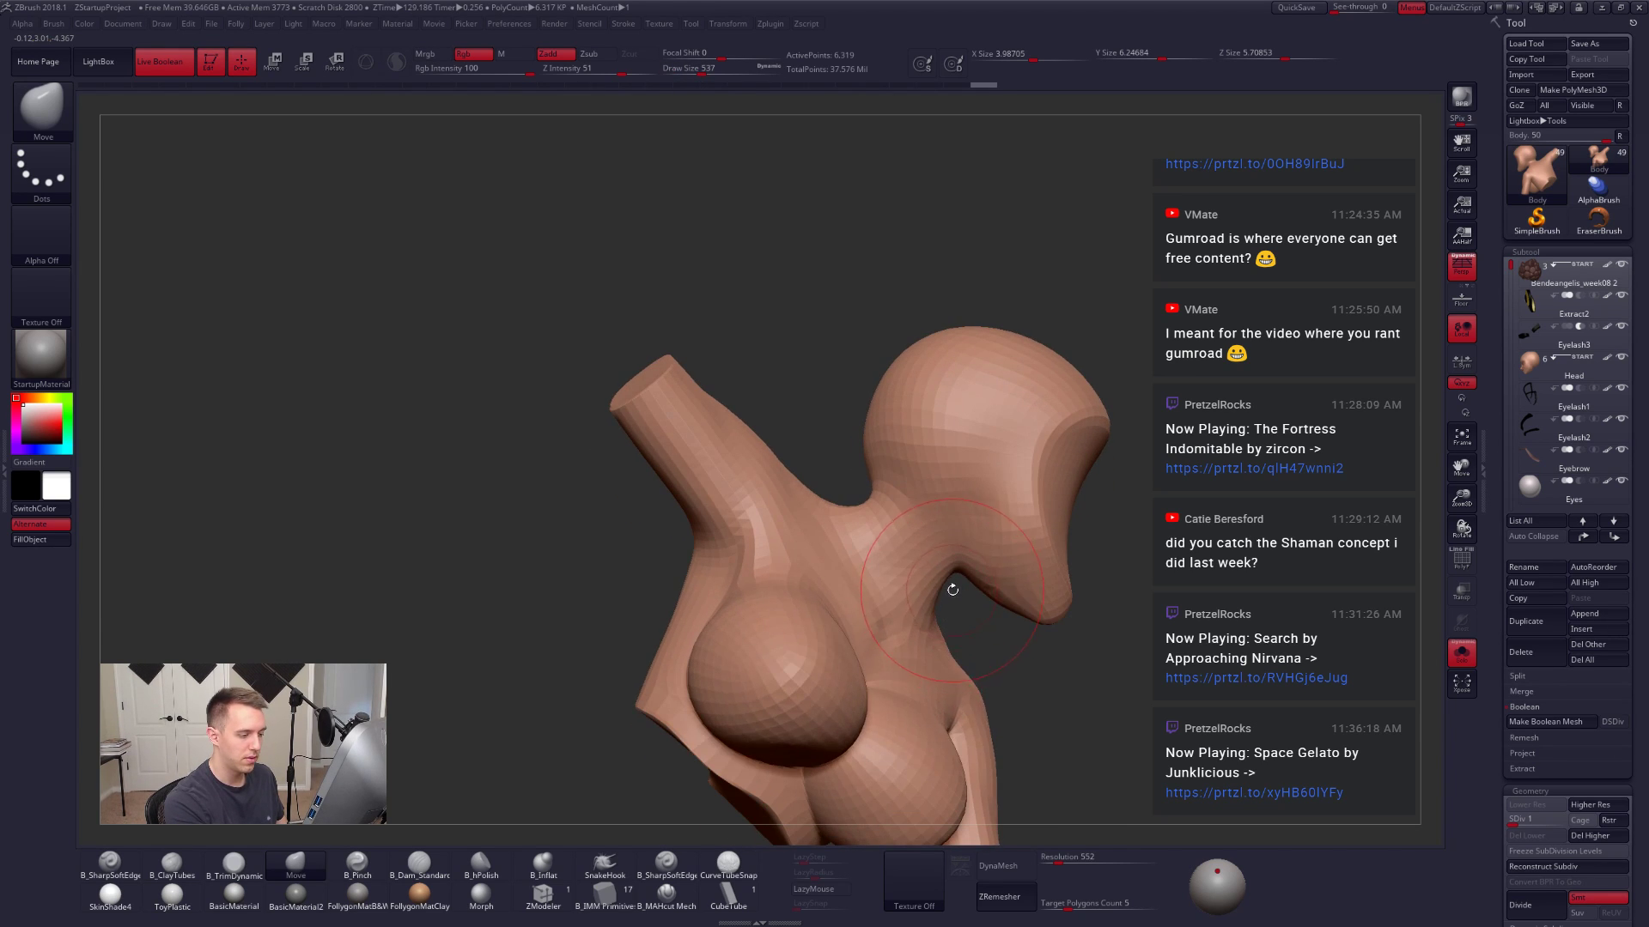
key(bracketleft)
key(alt+s)
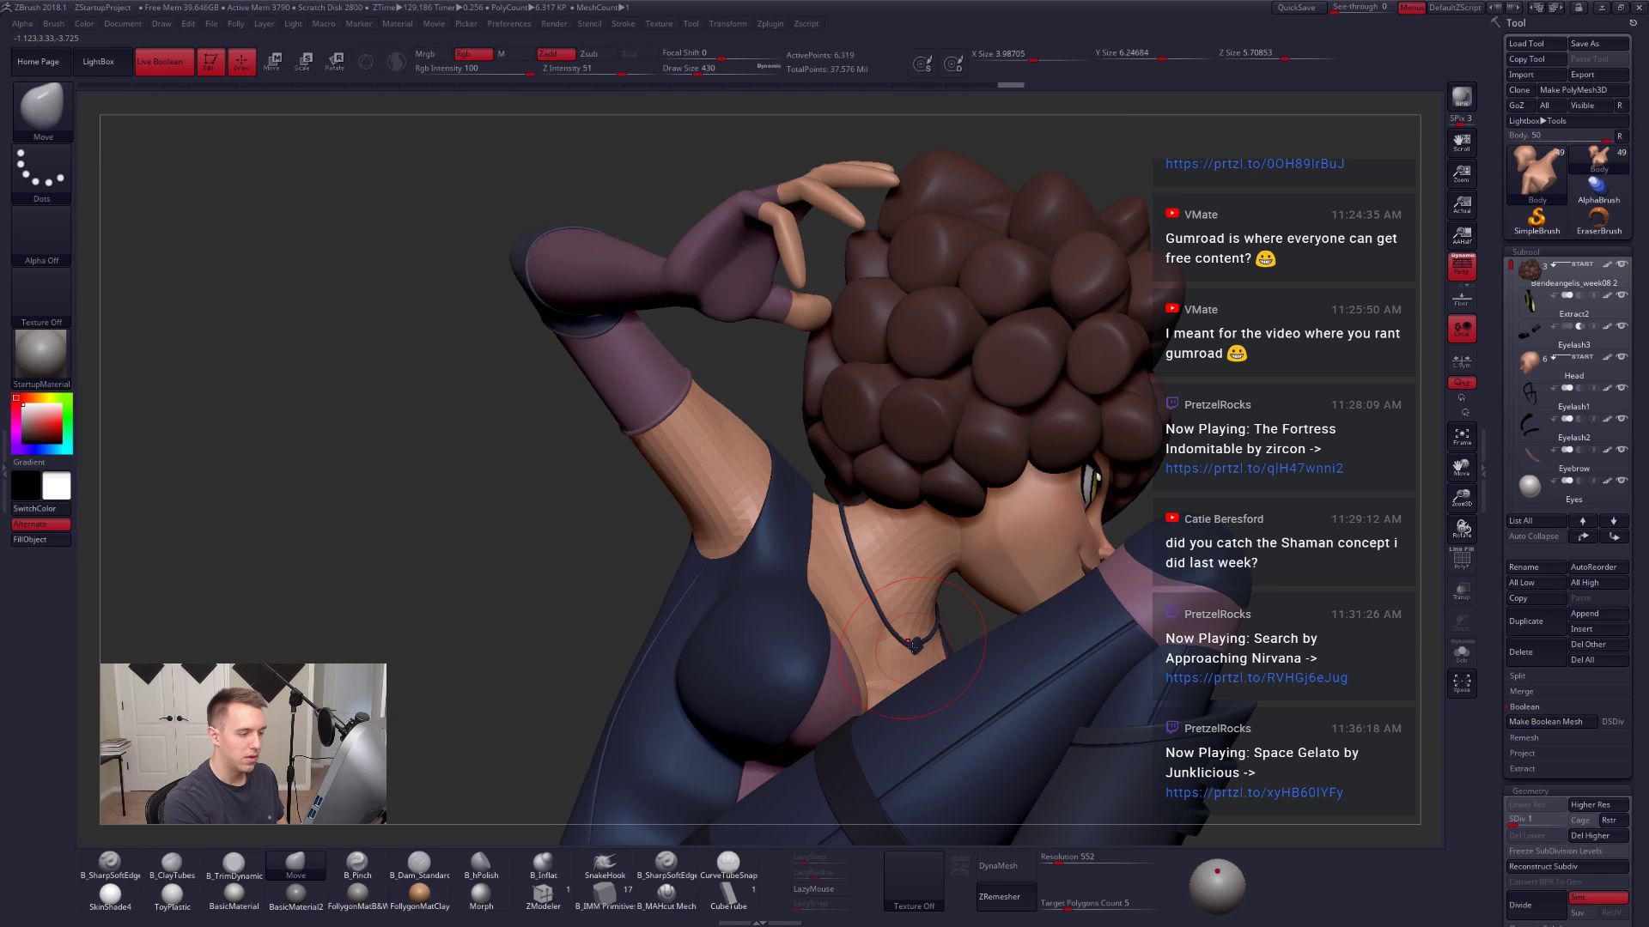
alt+right_drag(899, 630, 925, 580)
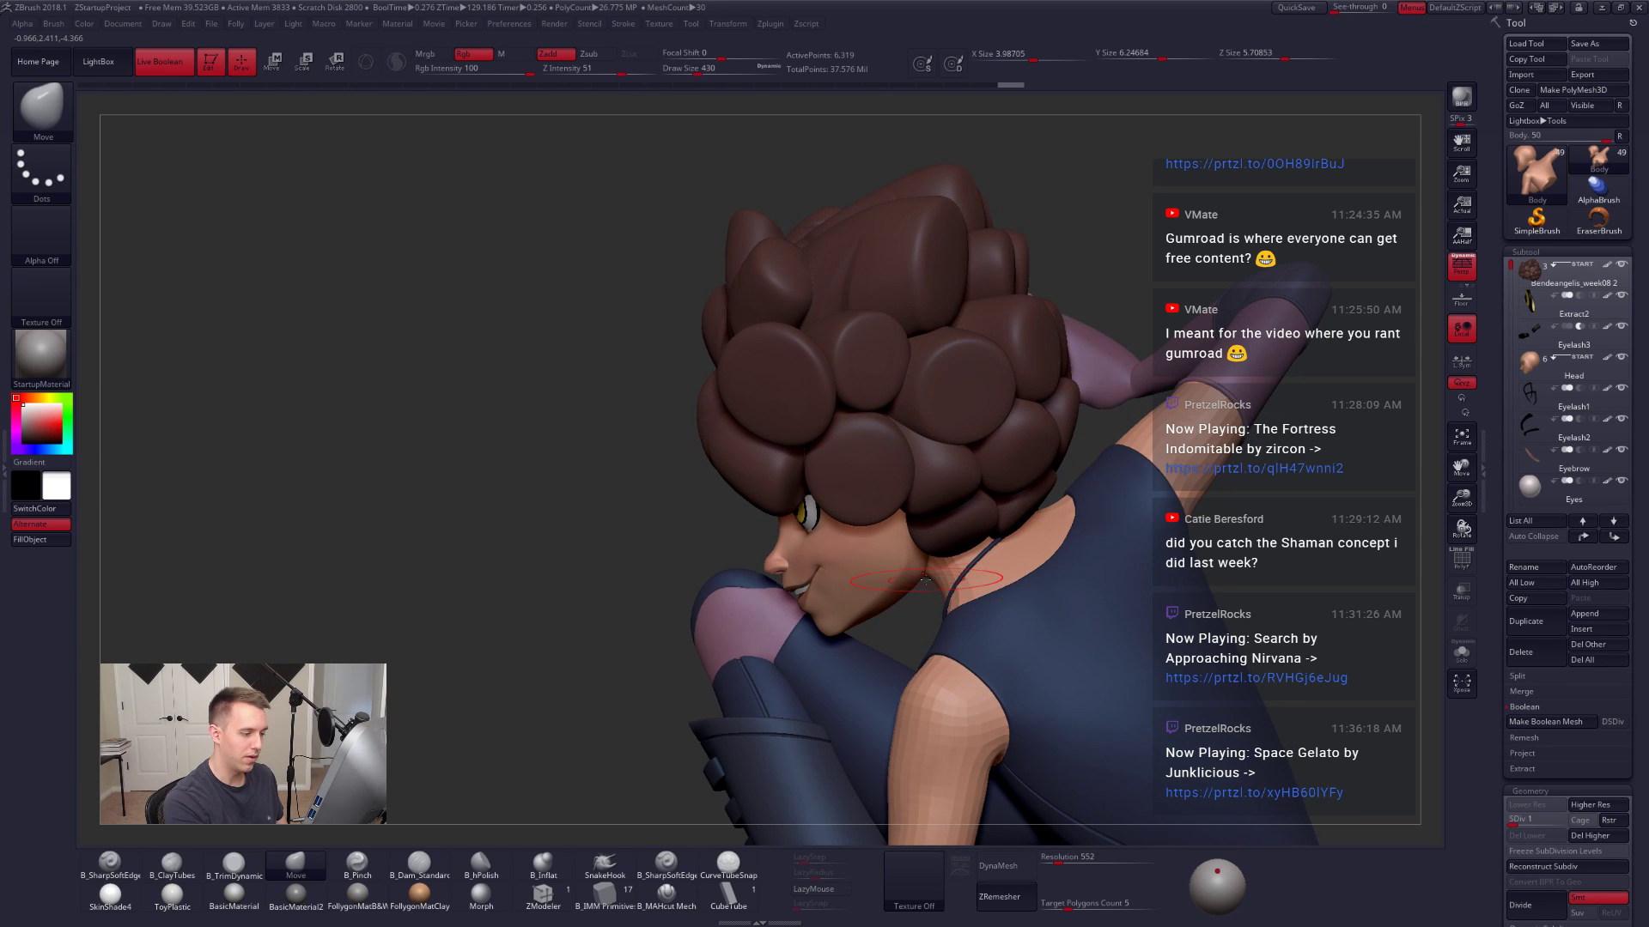
Step: Adjust the neck near the necklace with a smaller Move brush, using draw sizes of 265 and 292
key(space)
drag(944, 585, 939, 587)
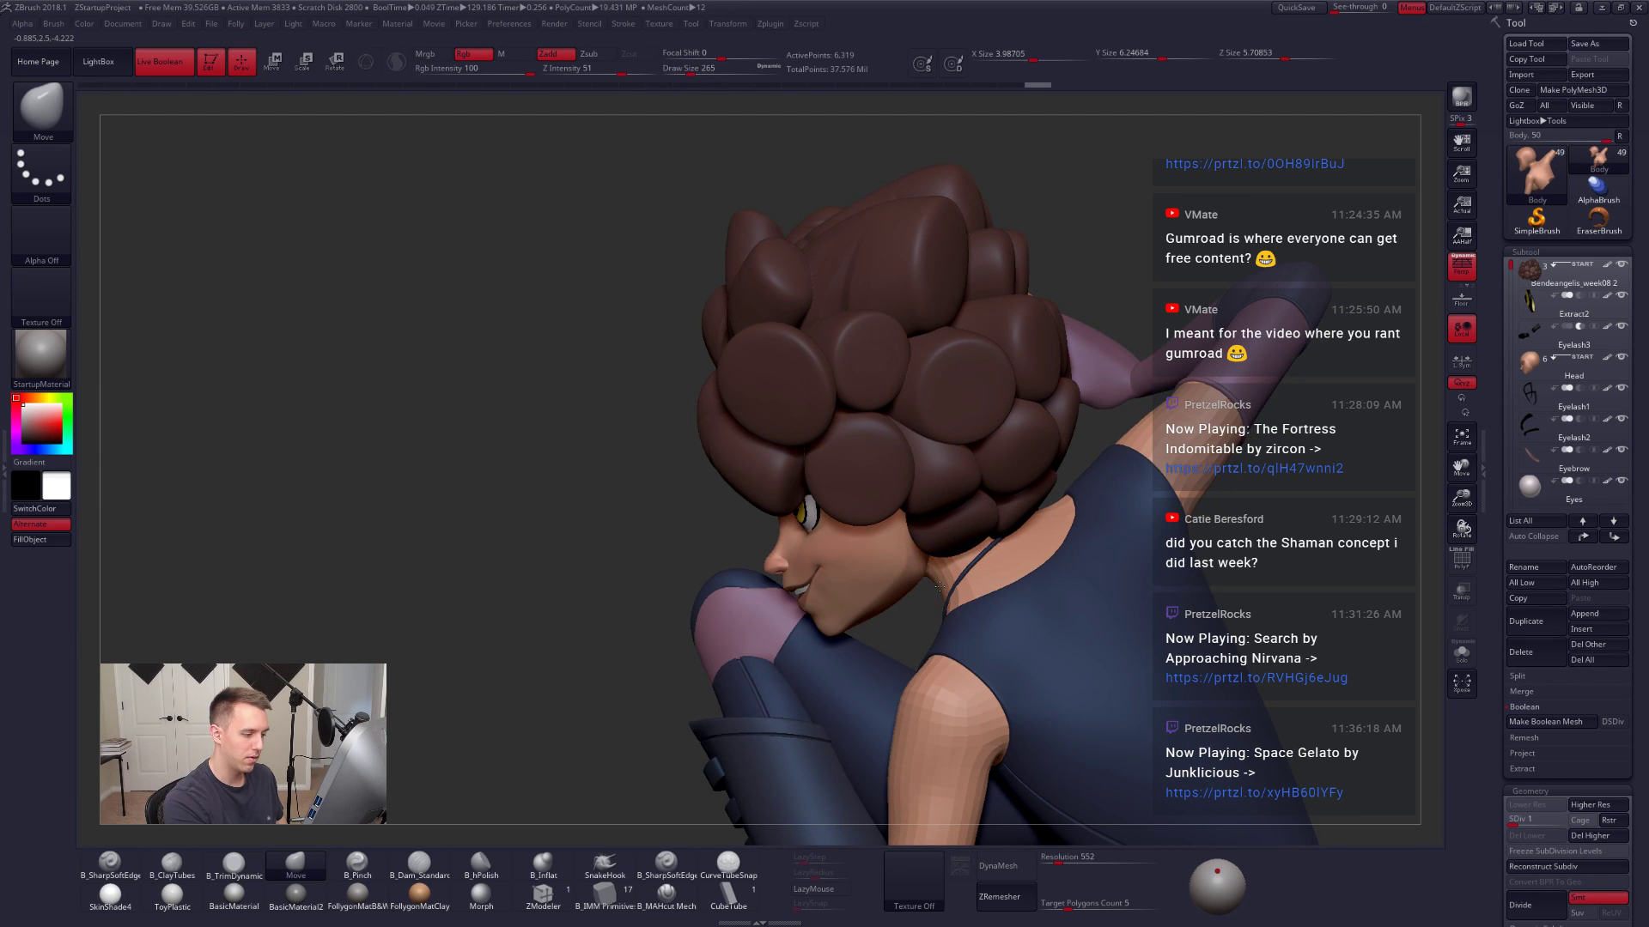
mouse_move(944, 593)
right_down()
mouse_move(970, 582)
mouse_move(931, 607)
right_up()
right_click(932, 605)
drag(931, 606, 938, 602)
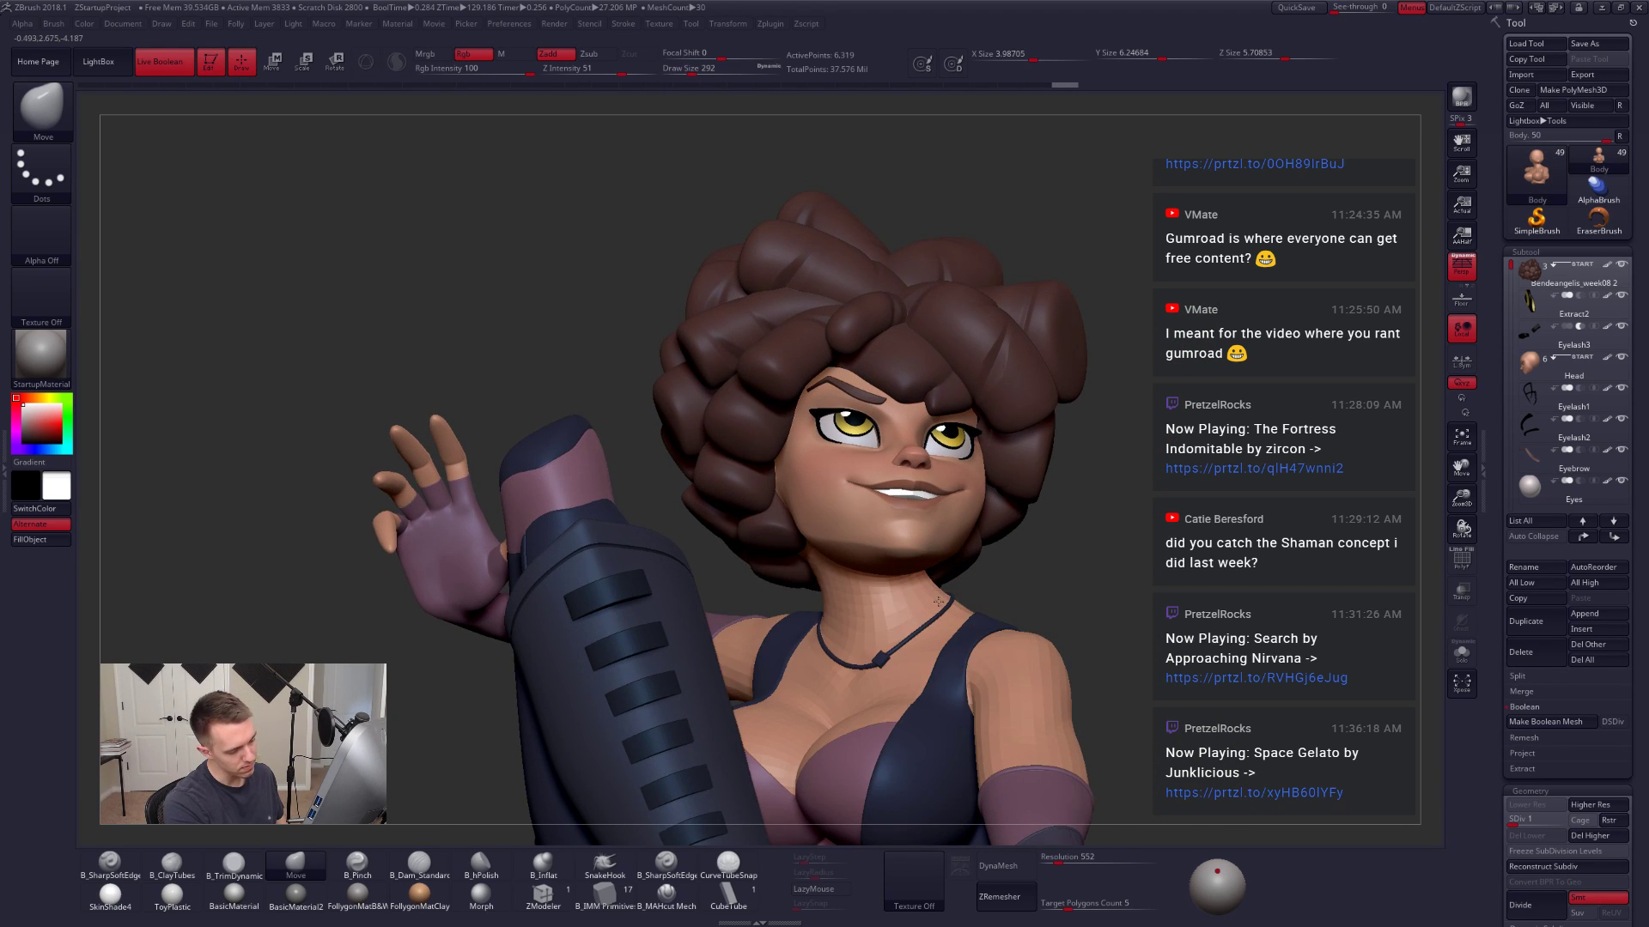
Step: Set the Move brush's draw size to 321 and hide the hair subtool again for access to the neck
mouse_move(938, 602)
right_down()
mouse_move(940, 585)
mouse_move(876, 584)
mouse_move(924, 562)
right_up()
key(alt+s)
key(alt+s)
right_click(845, 557)
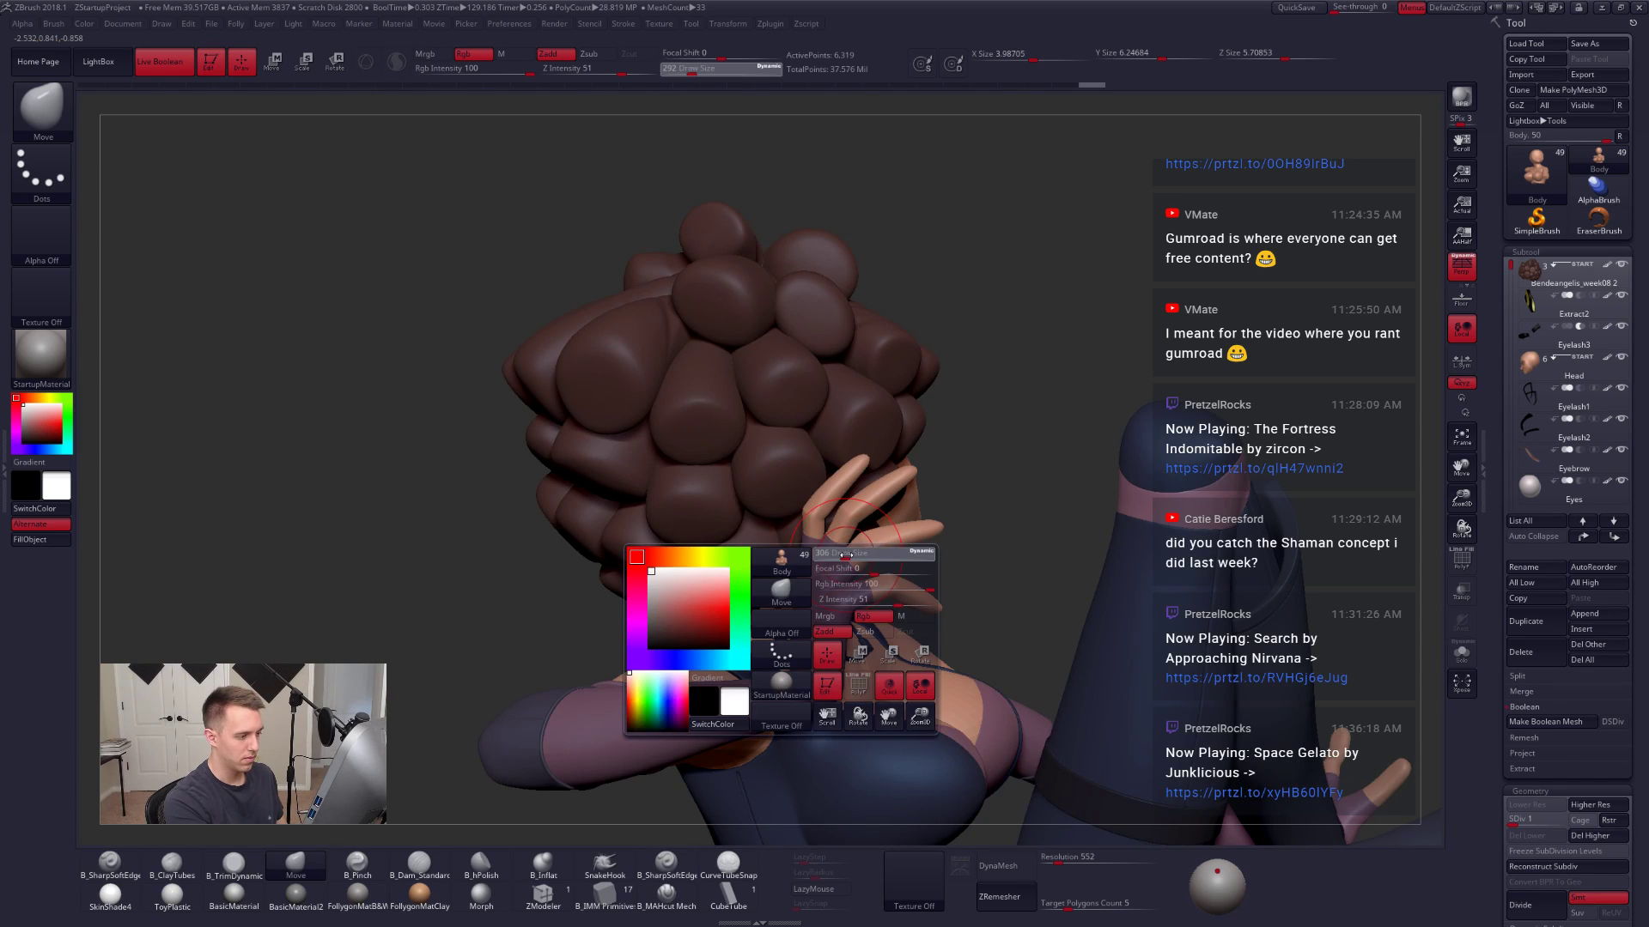
drag(845, 557, 849, 556)
click(1620, 267)
right_drag(923, 593, 937, 570)
Step: Raise the Body's subdivision level to examine the neck under the jaw at higher resolution
key(ctrl+d)
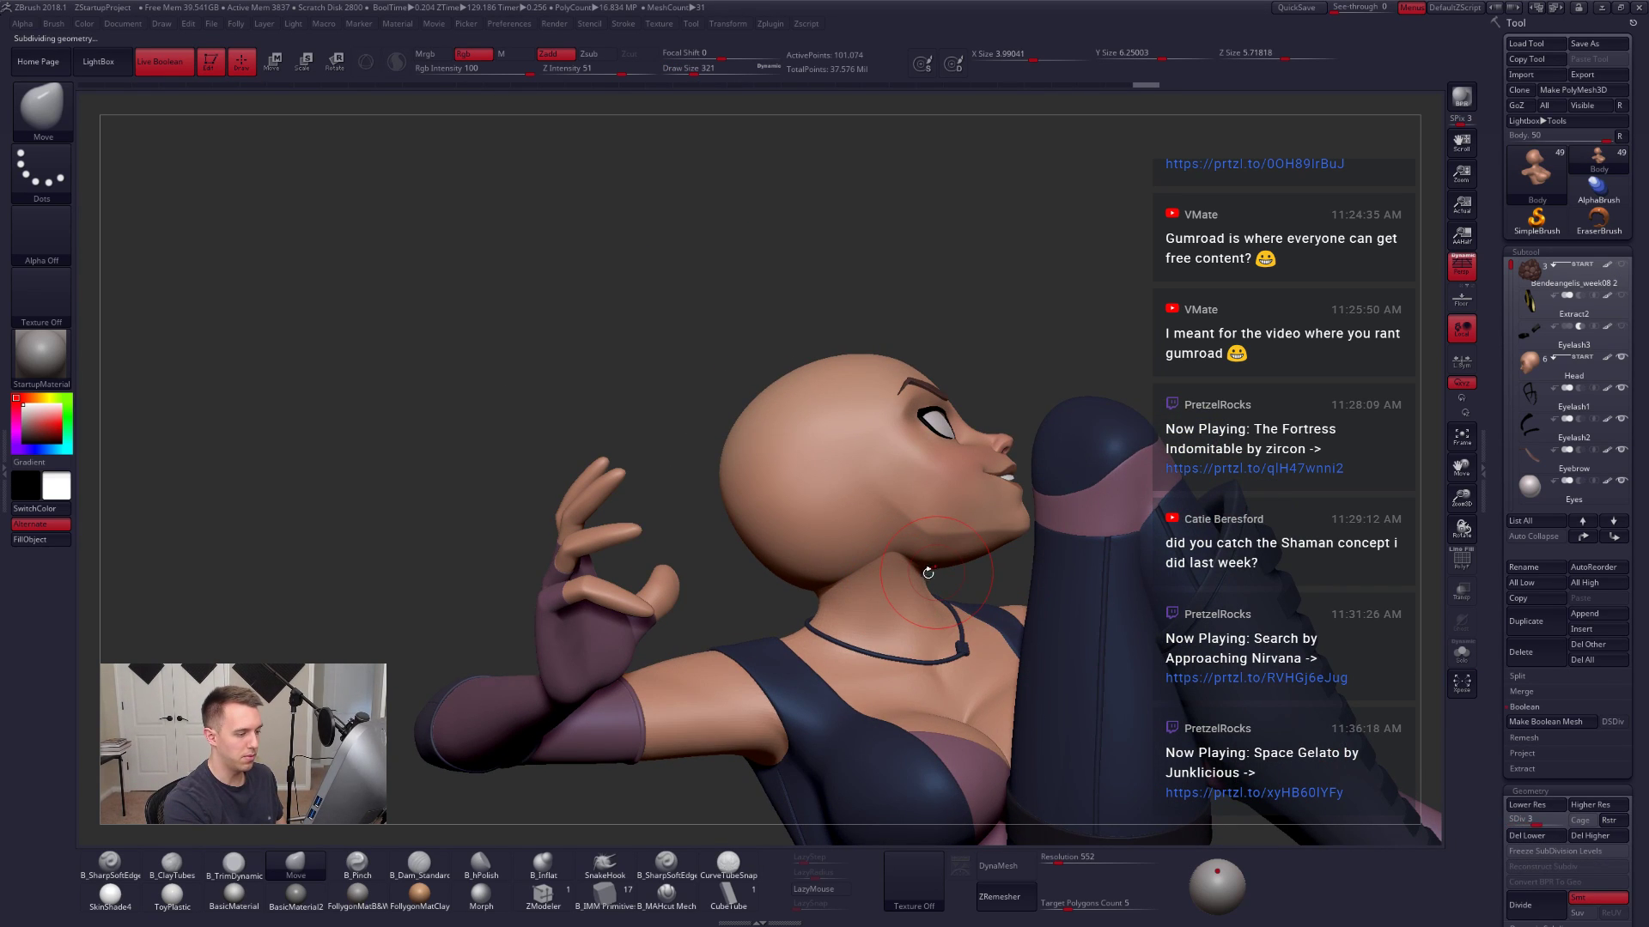
key(d)
key(d)
right_click(914, 574)
drag(913, 574, 906, 573)
Step: Lower the Body to subdivision level 2 and set the Move brush's draw size to 265 at the nape
right_drag(816, 571, 942, 550)
key(shift+d)
key(shift+d)
key(shift+d)
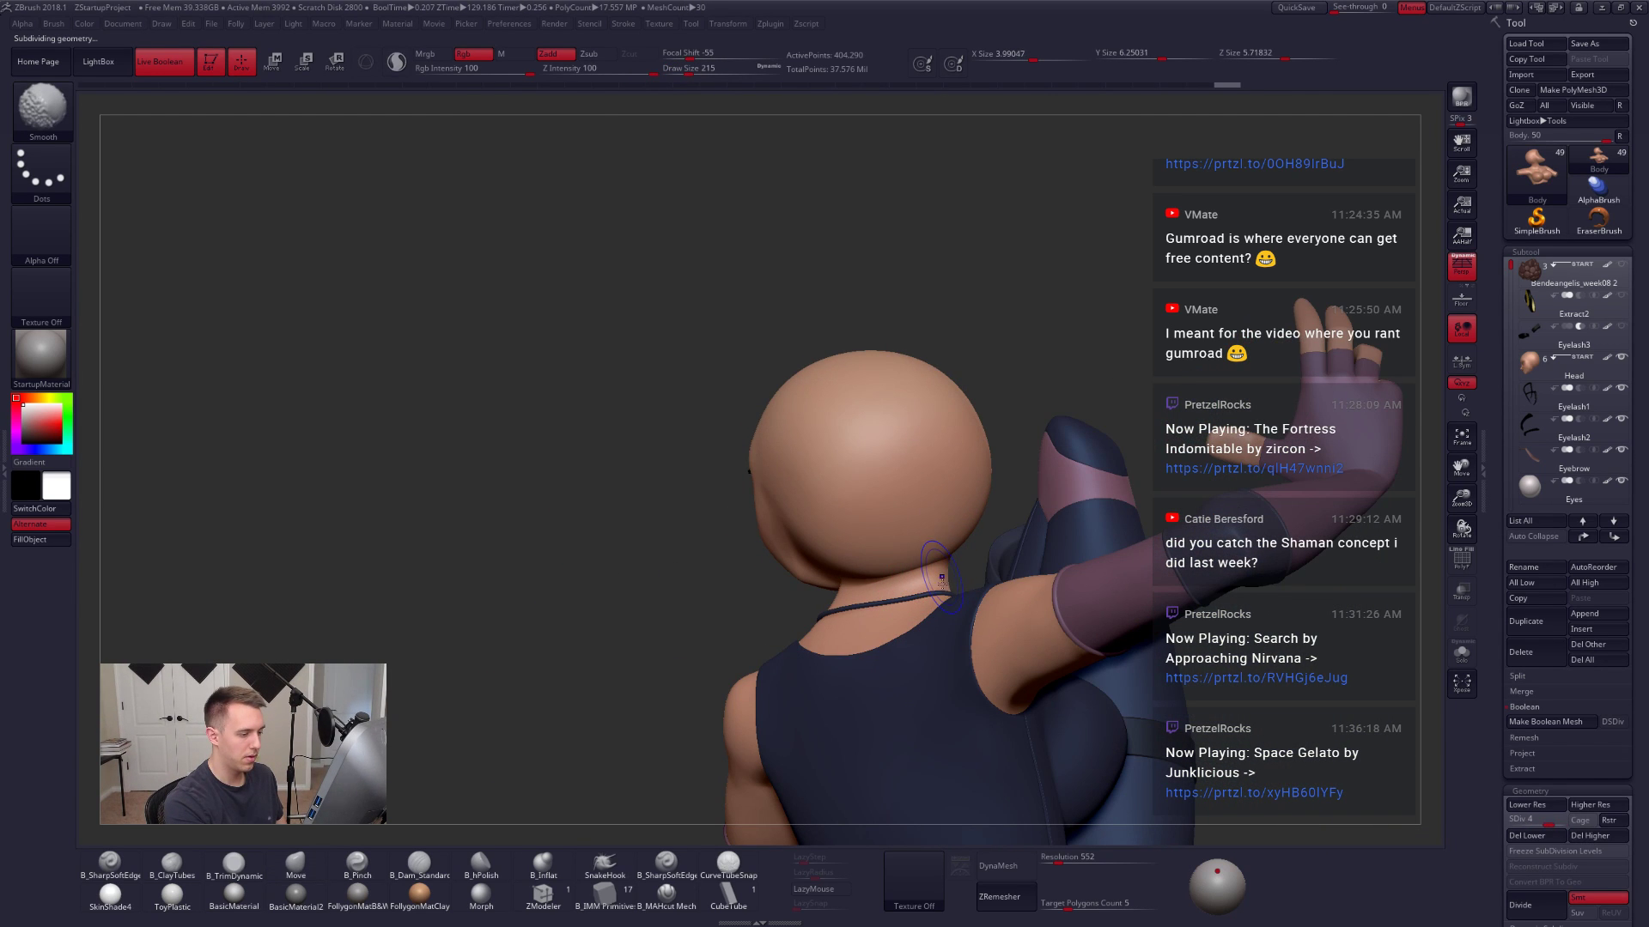
right_drag(926, 618, 893, 595)
key(space)
drag(930, 592, 936, 592)
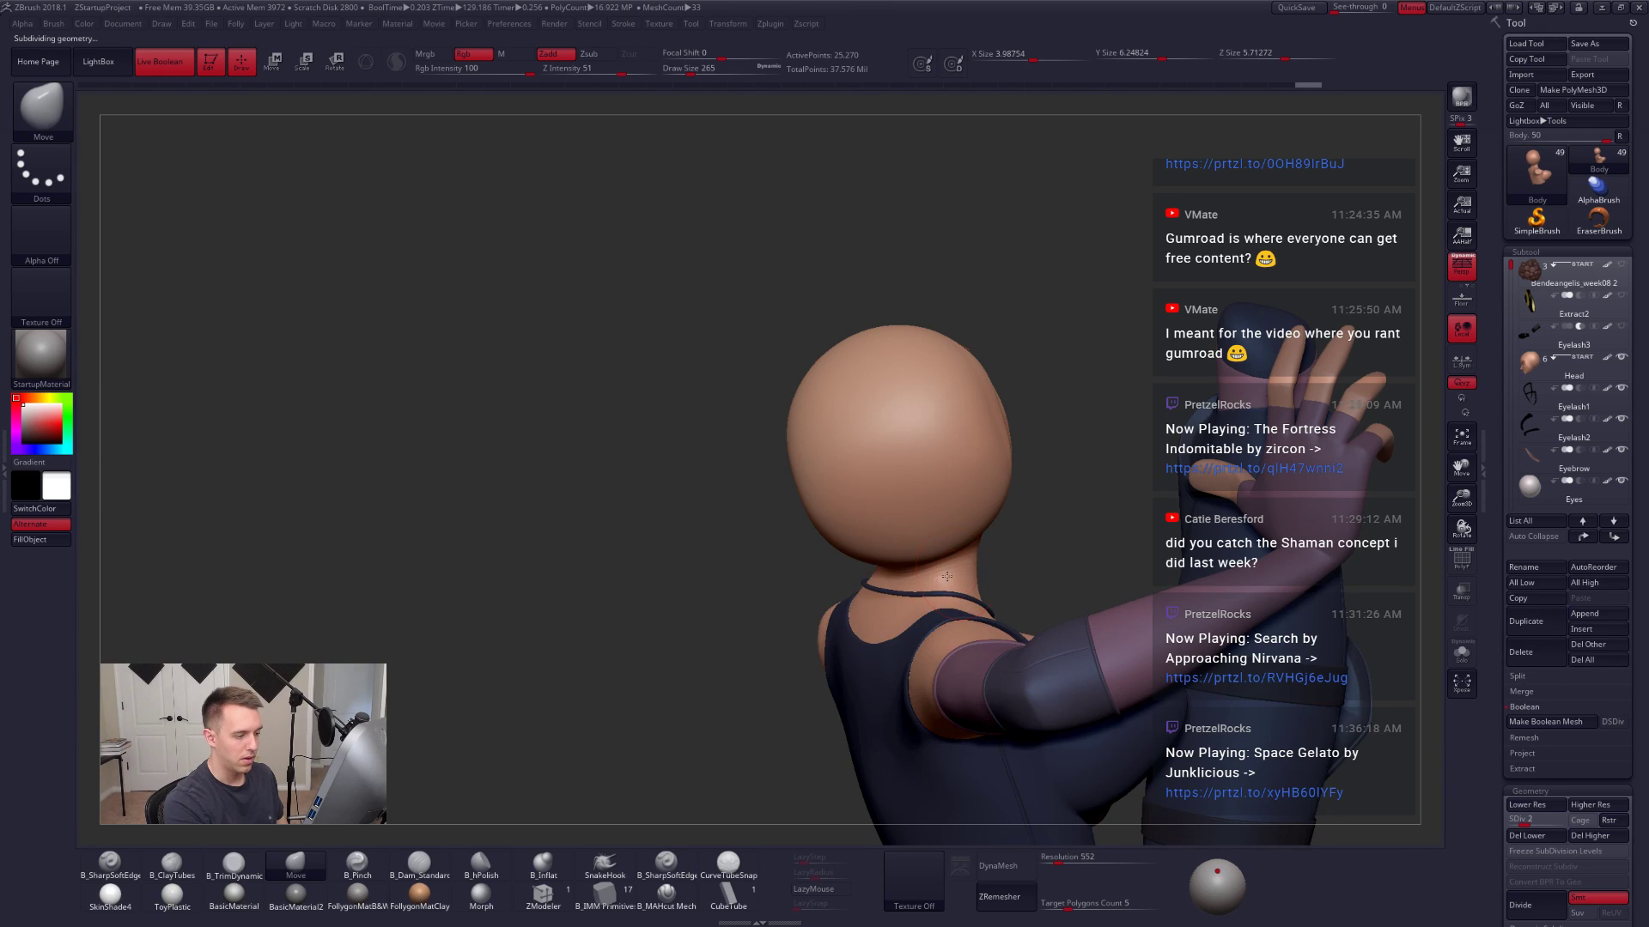
Step: Check the neck from both sides of the head and return the Body to subdivision level 5
mouse_move(988, 573)
right_down()
mouse_move(956, 562)
mouse_move(977, 546)
right_up()
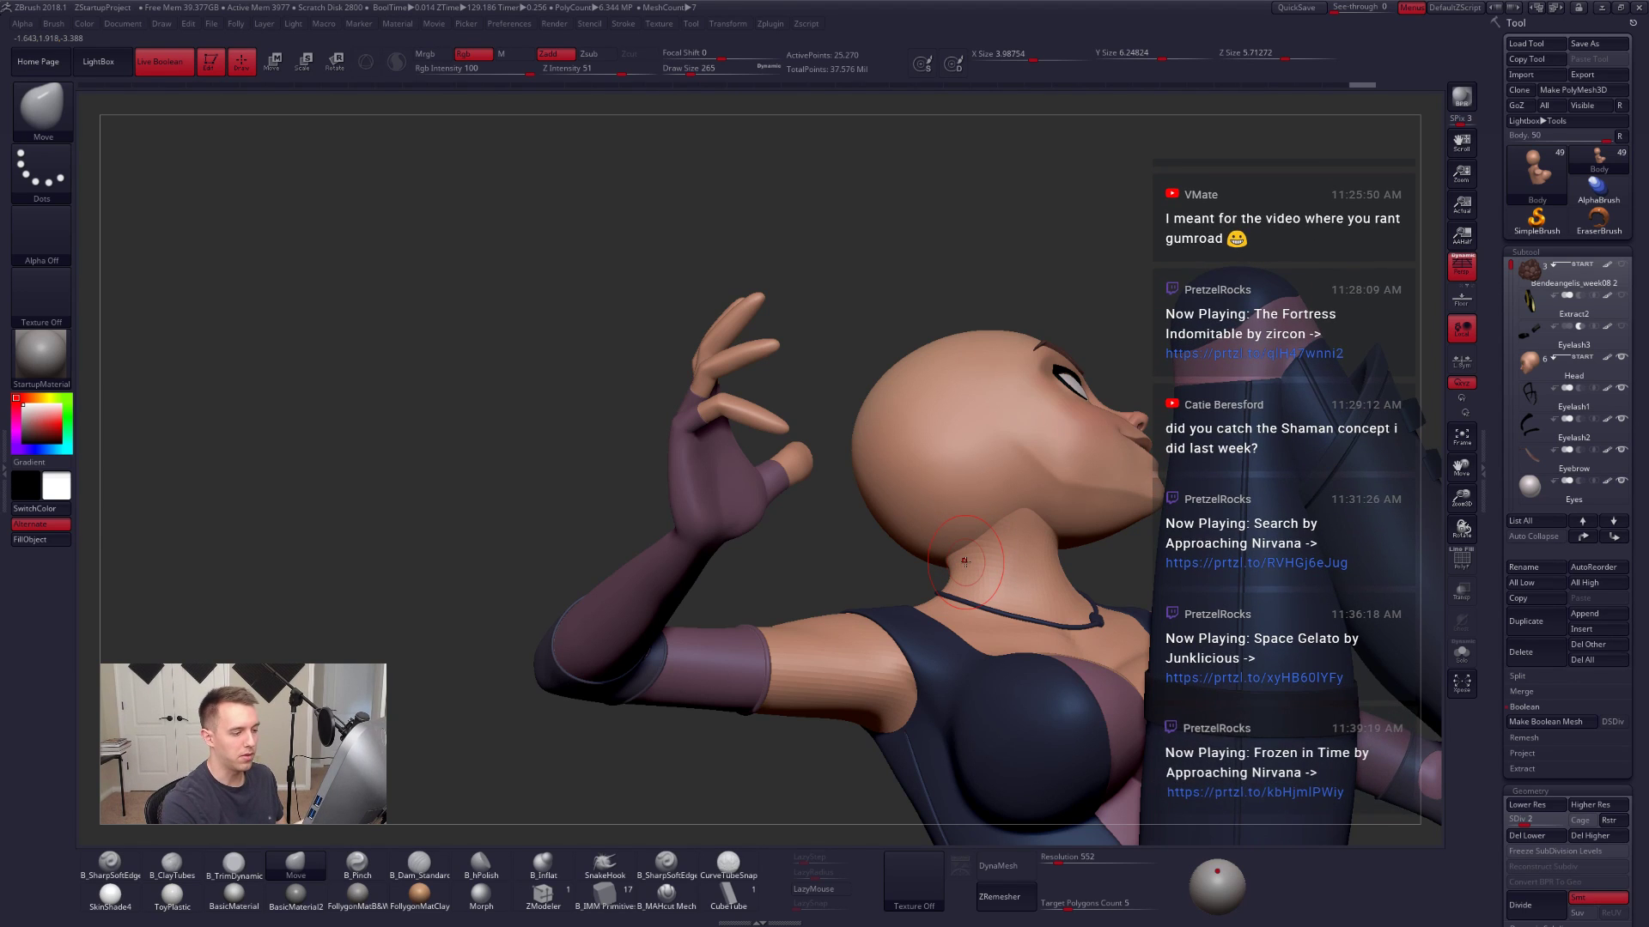
right_drag(985, 548, 896, 559)
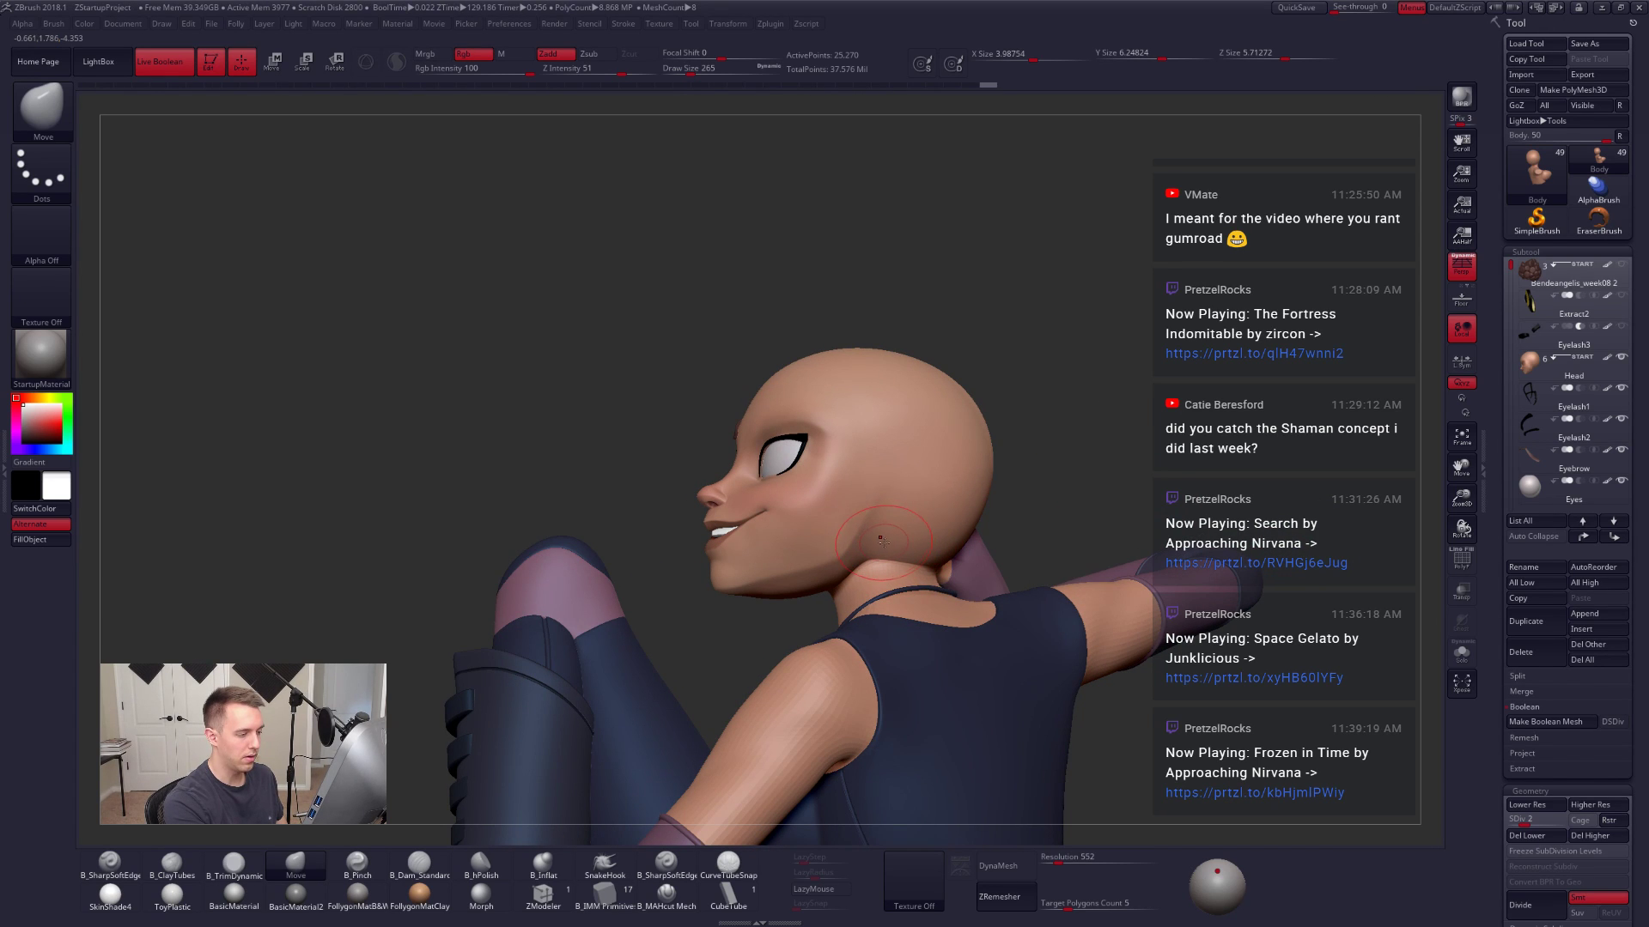
key(shift+d)
key(shift+d)
key(shift+d)
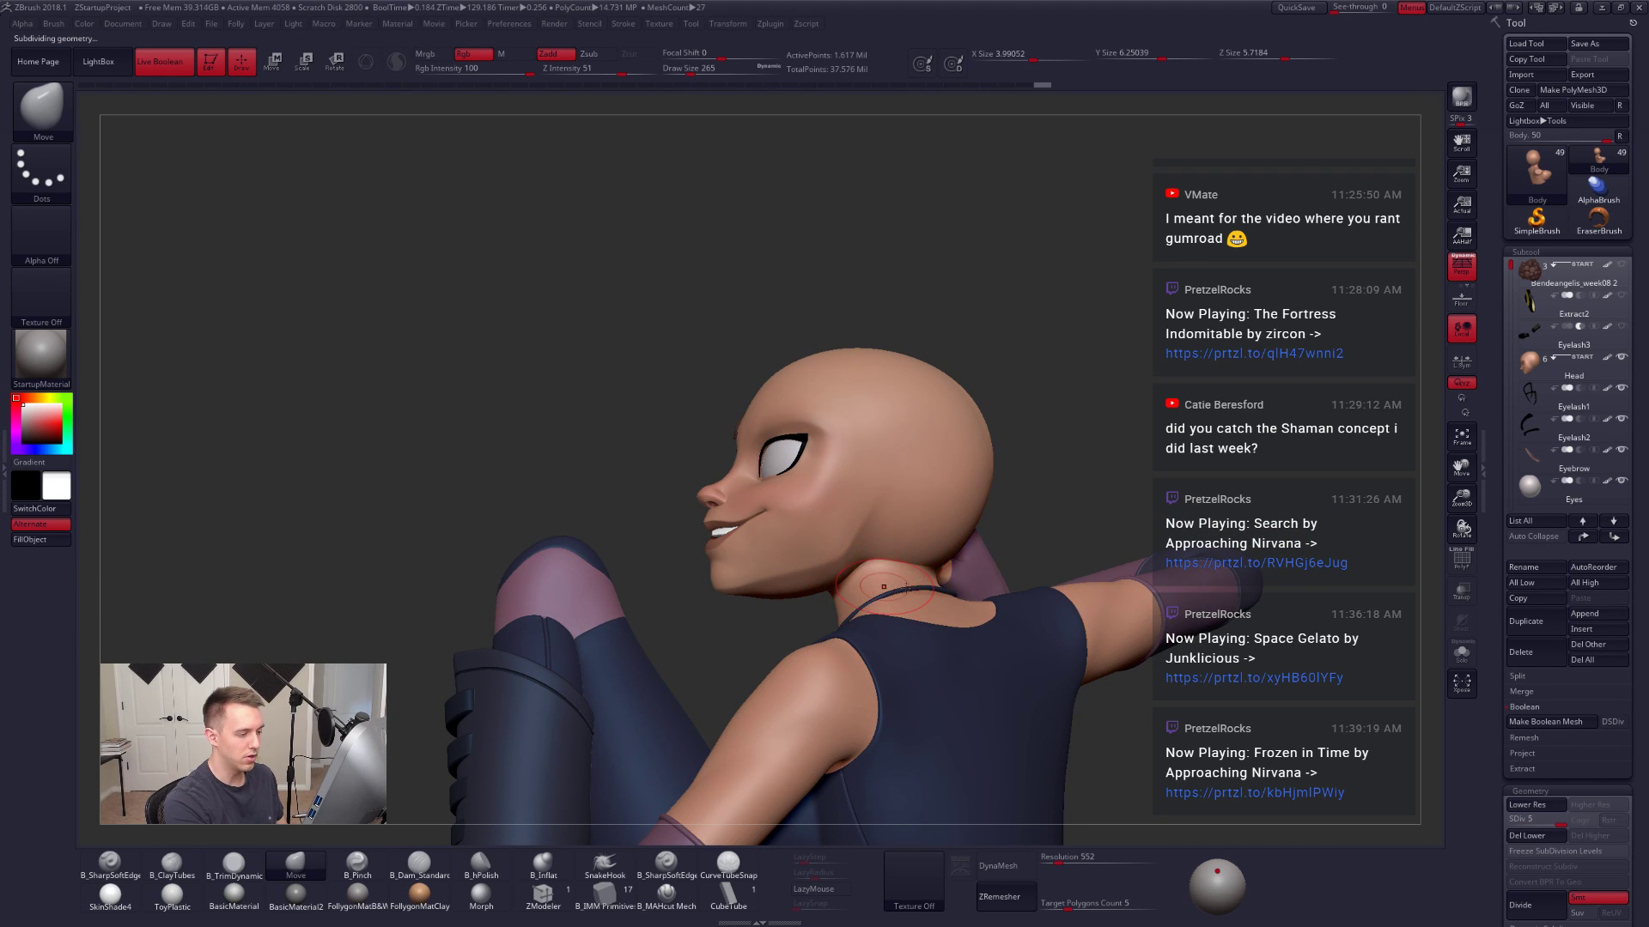
Step: Show the hair subtool again and frame the whole crouching character from the front
mouse_move(884, 586)
right_down()
mouse_move(834, 583)
mouse_move(814, 606)
mouse_move(815, 645)
mouse_move(854, 704)
mouse_move(1069, 656)
mouse_move(1029, 699)
mouse_move(1049, 604)
right_up()
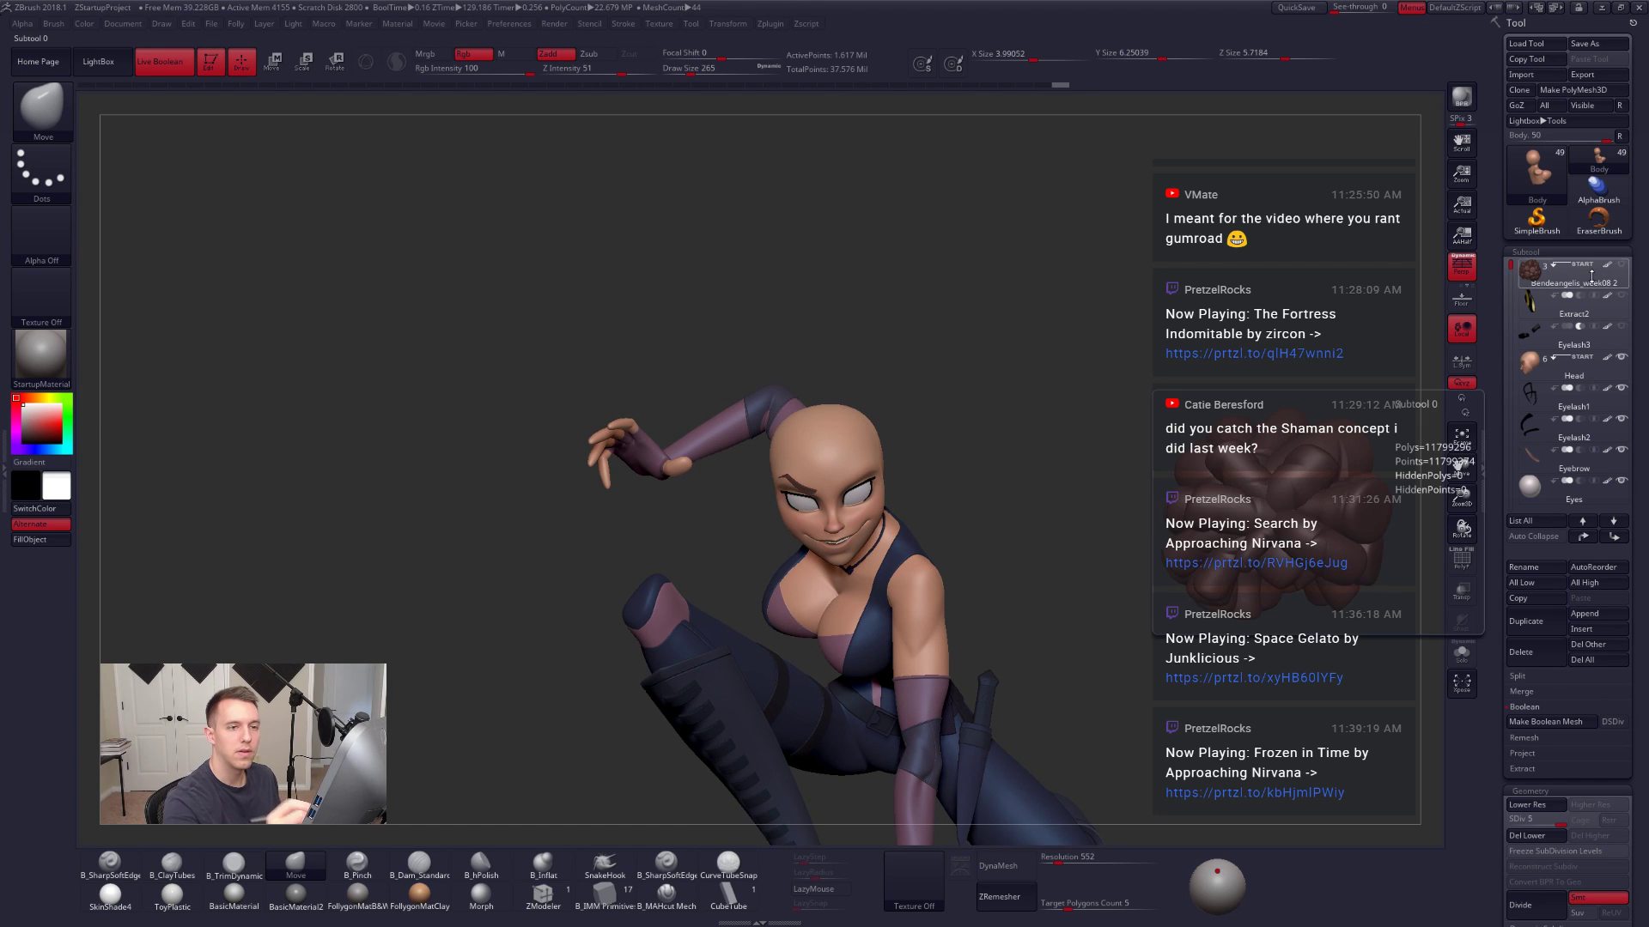
click(1621, 265)
alt+right_drag(1103, 681, 1130, 597)
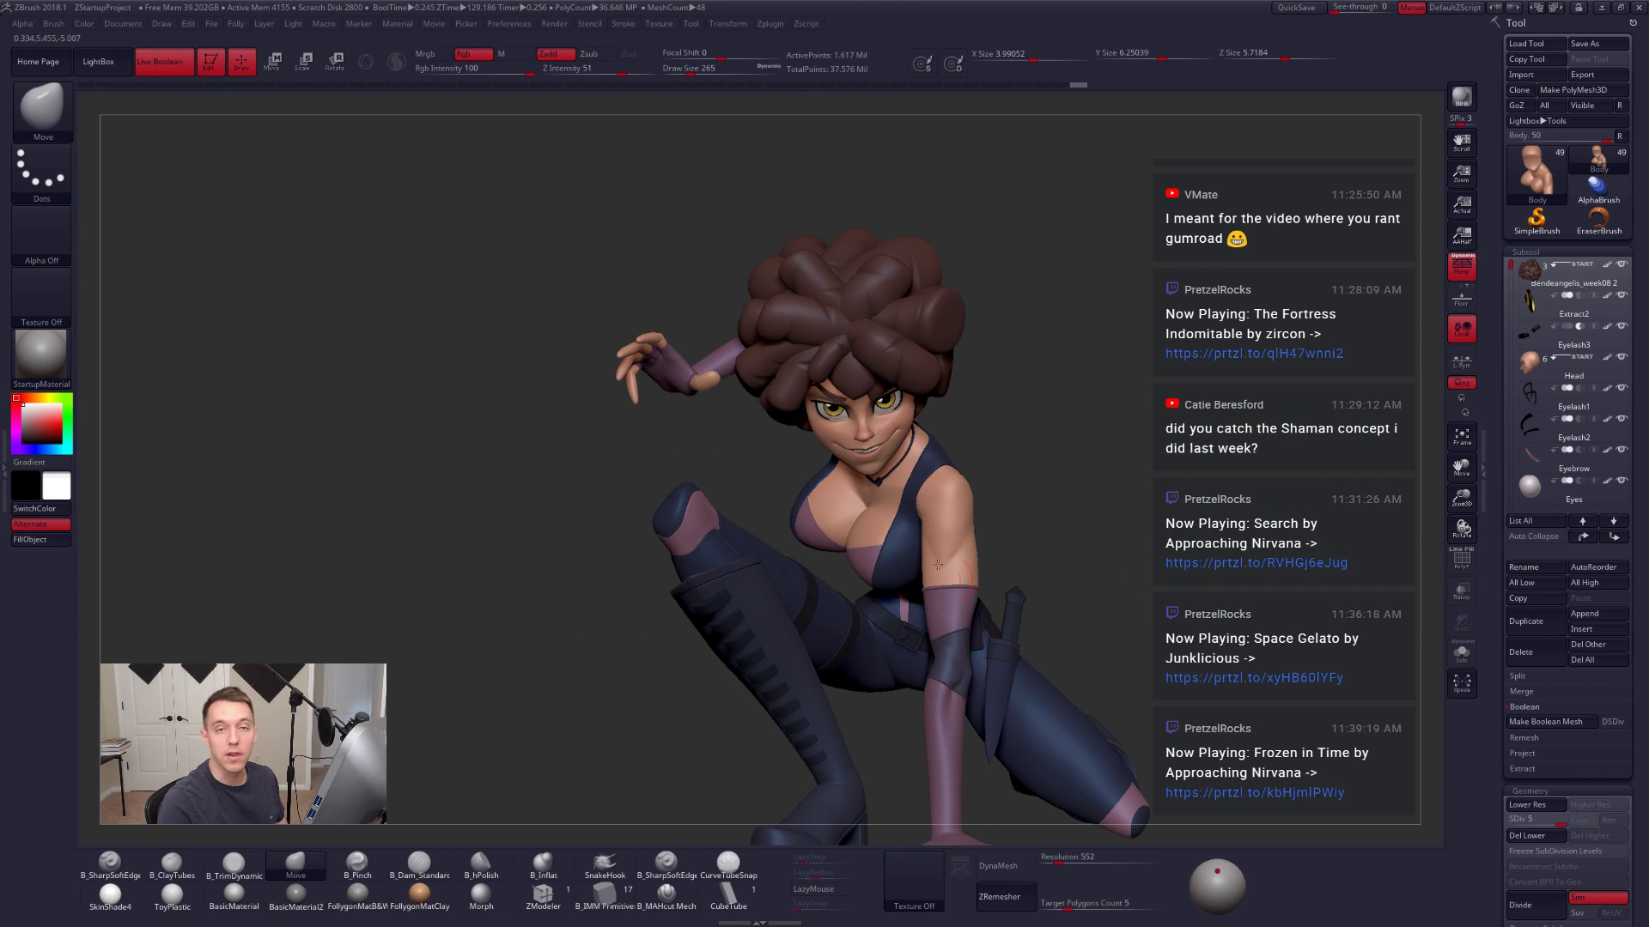
Step: Examine the posed character from the front, back and both sides, including the neck, jaw and shoulder transition up close
right_drag(1052, 485, 1035, 457)
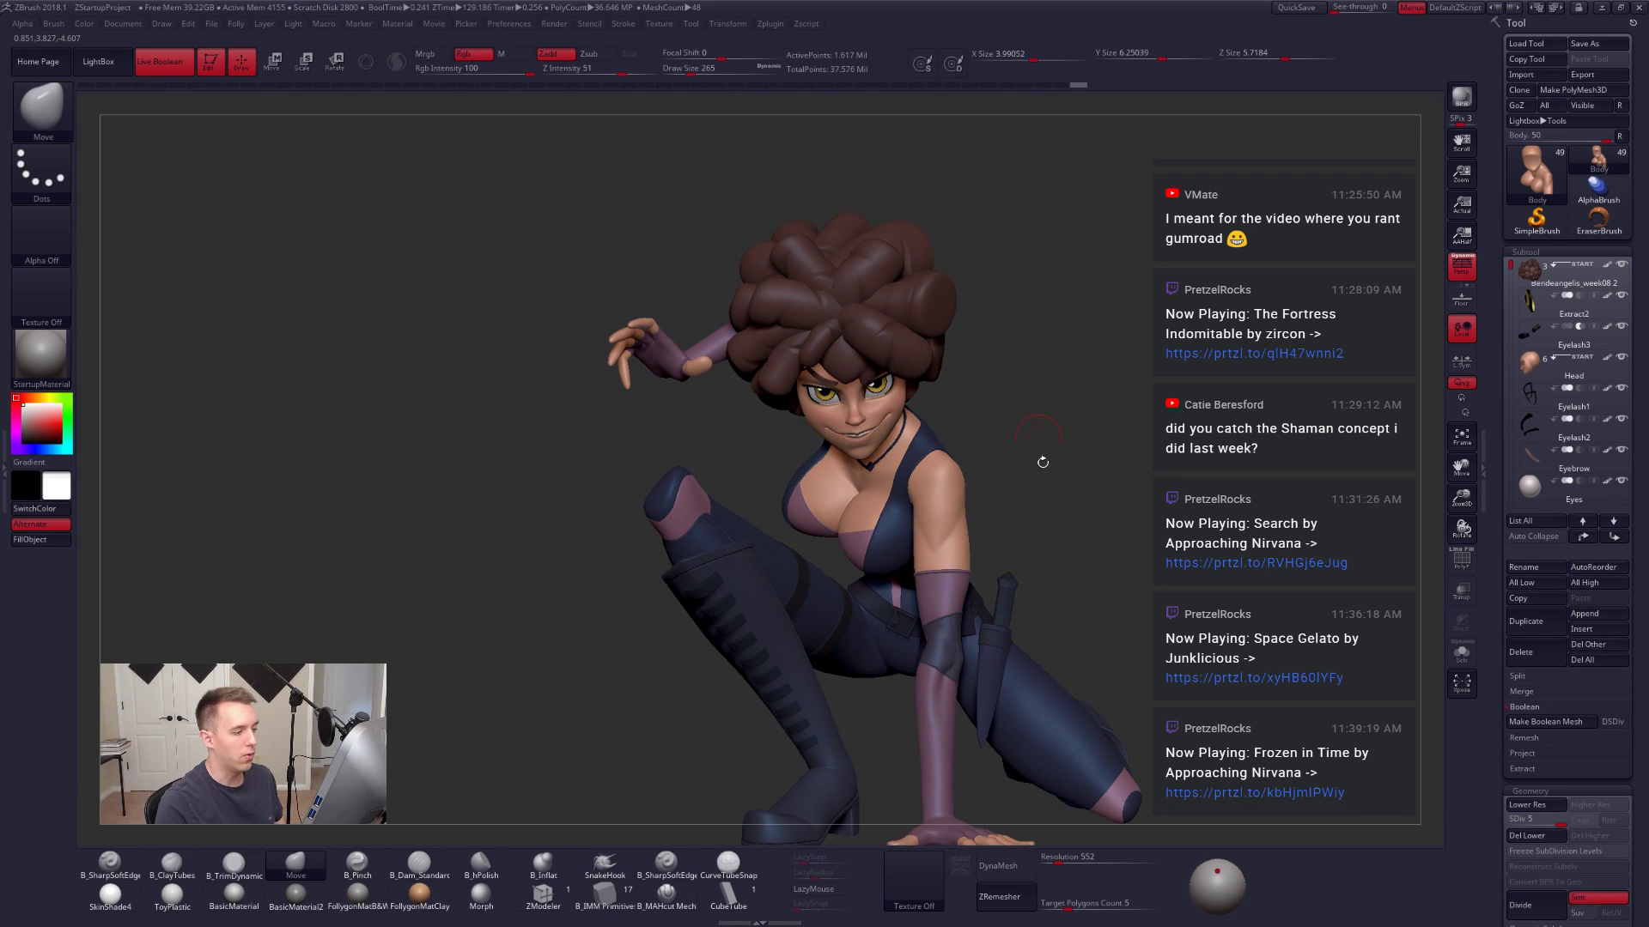
right_drag(1011, 509, 962, 509)
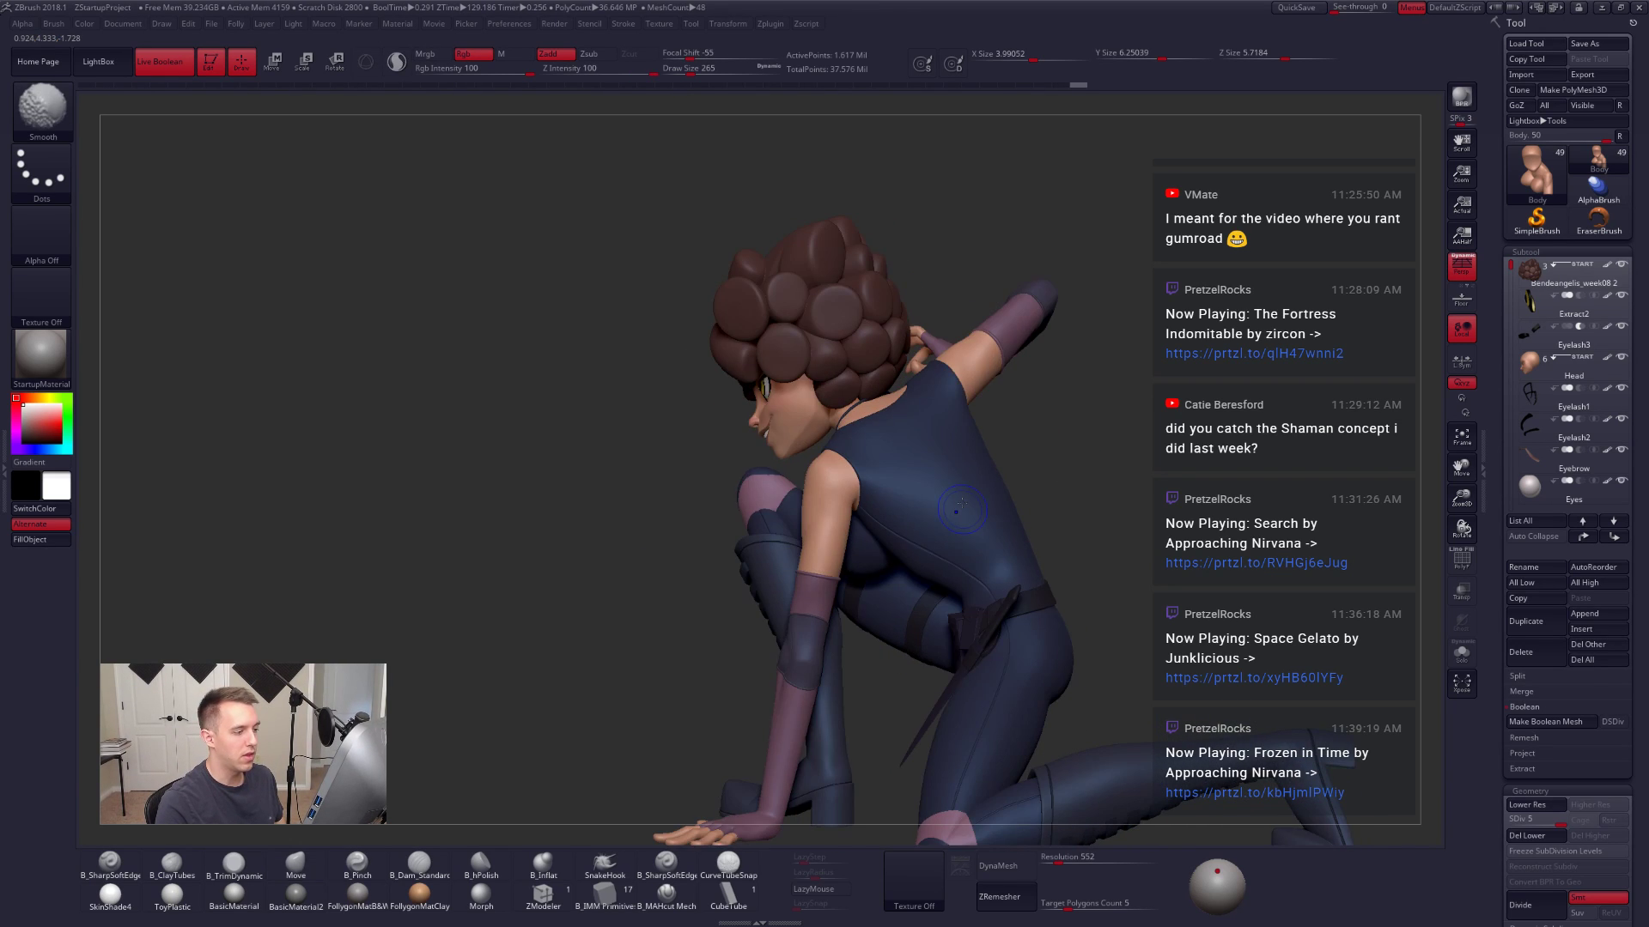
key(shift)
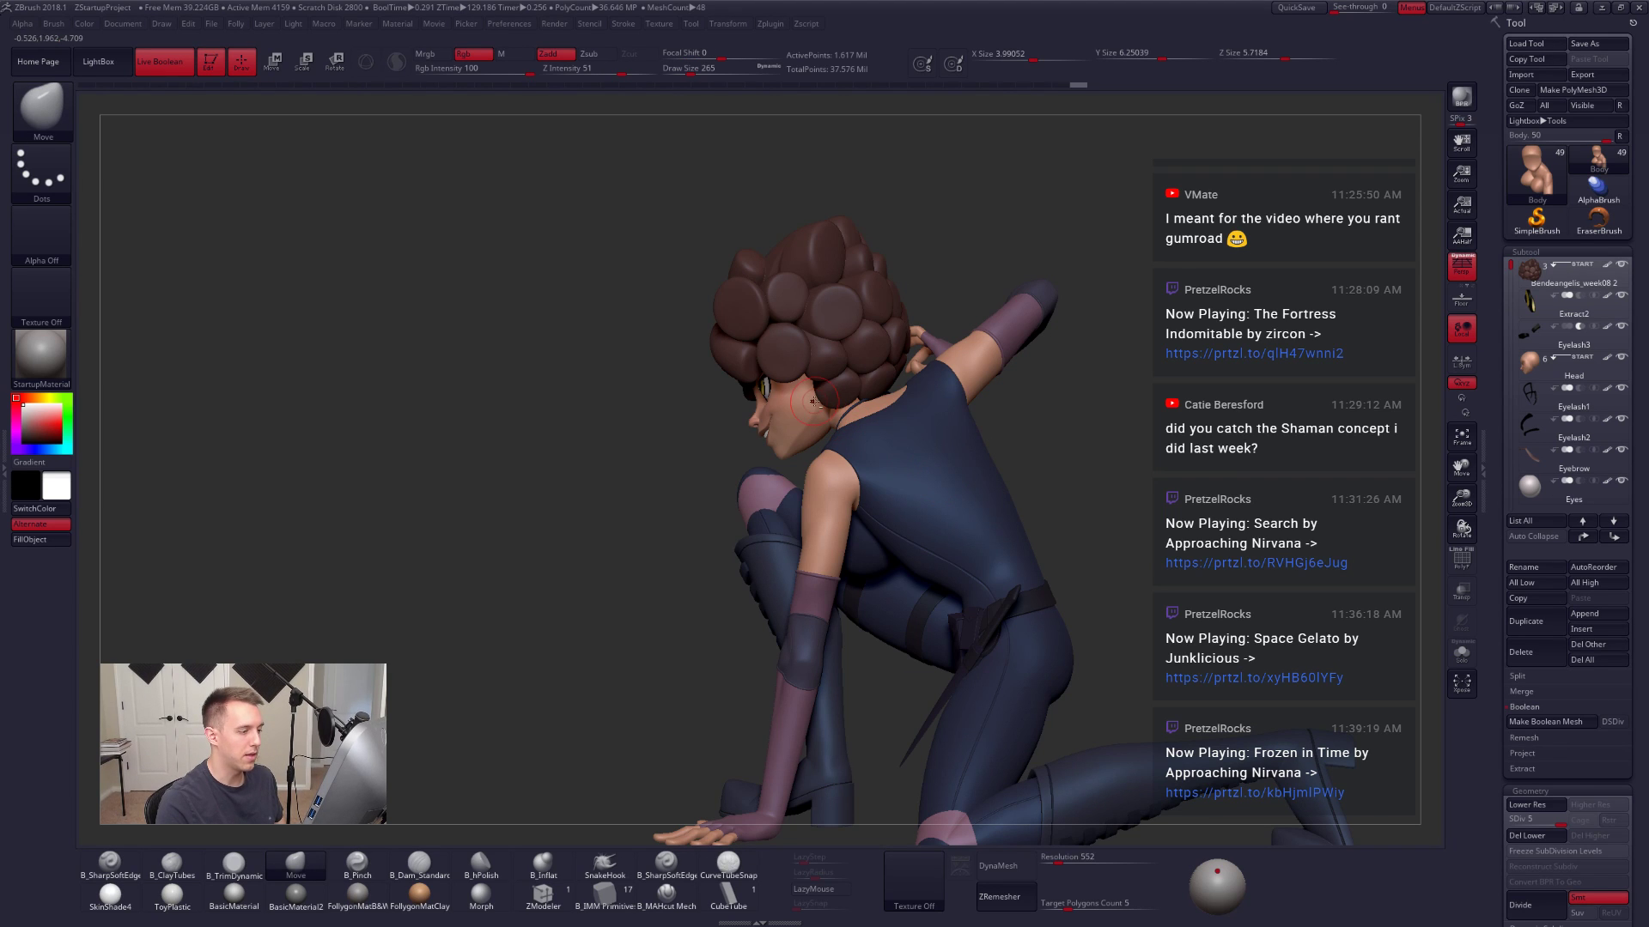
ctrl+right_drag(889, 402, 1043, 404)
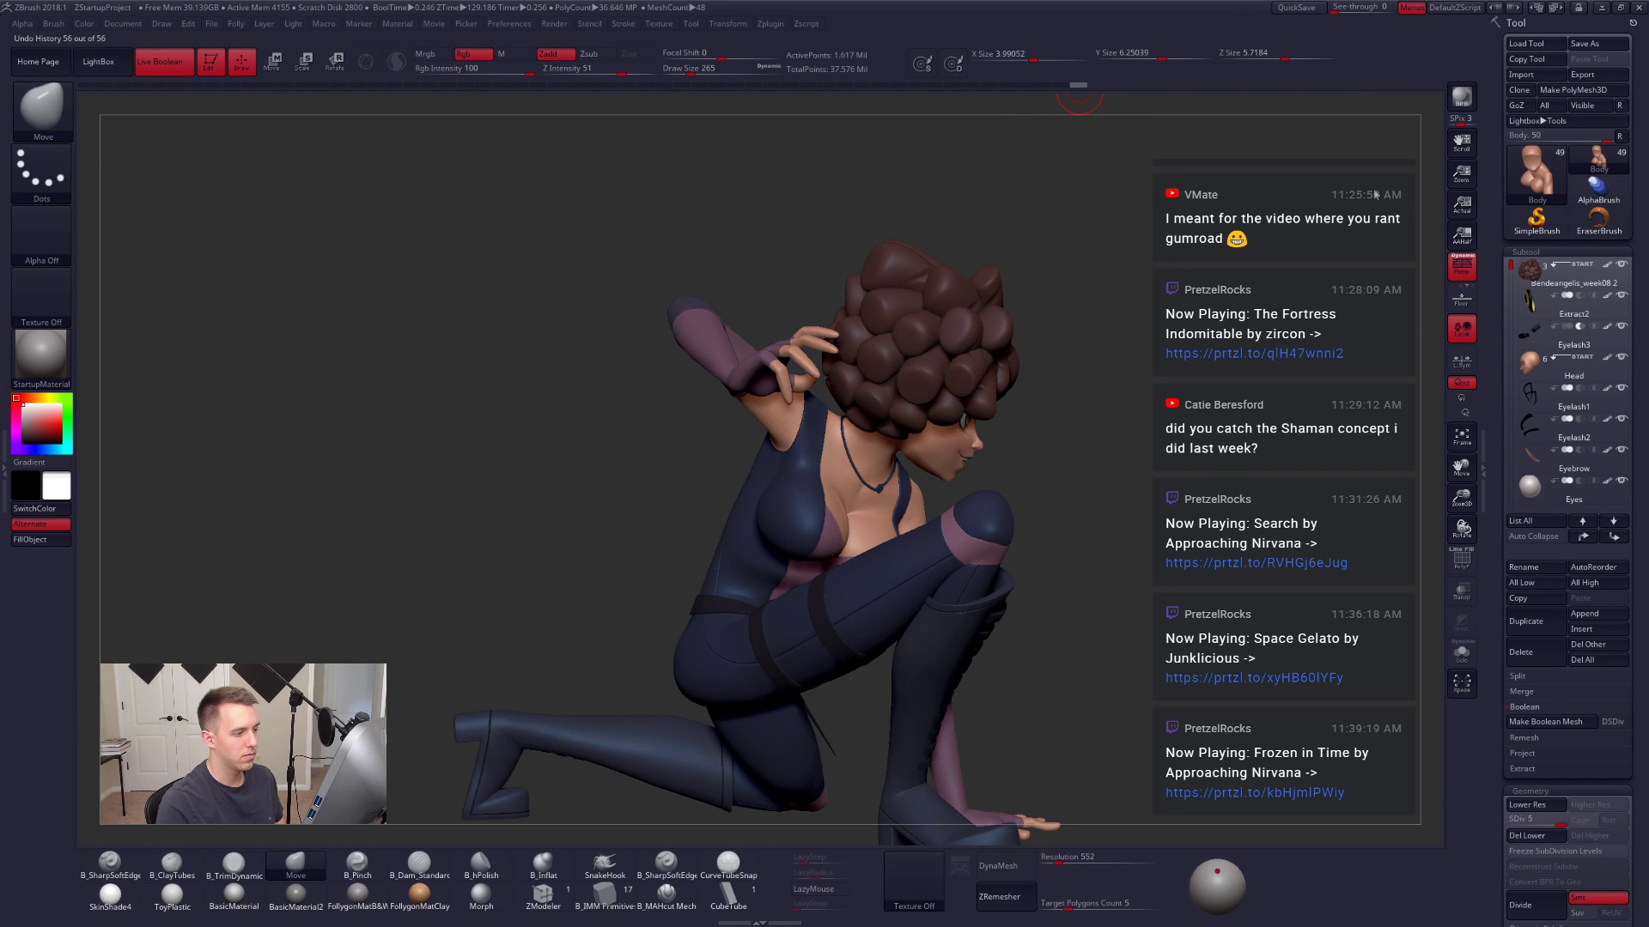
drag(1399, 257, 1058, 300)
mouse_move(979, 361)
alt+mouse_down()
mouse_move(942, 448)
mouse_move(909, 443)
alt+mouse_up()
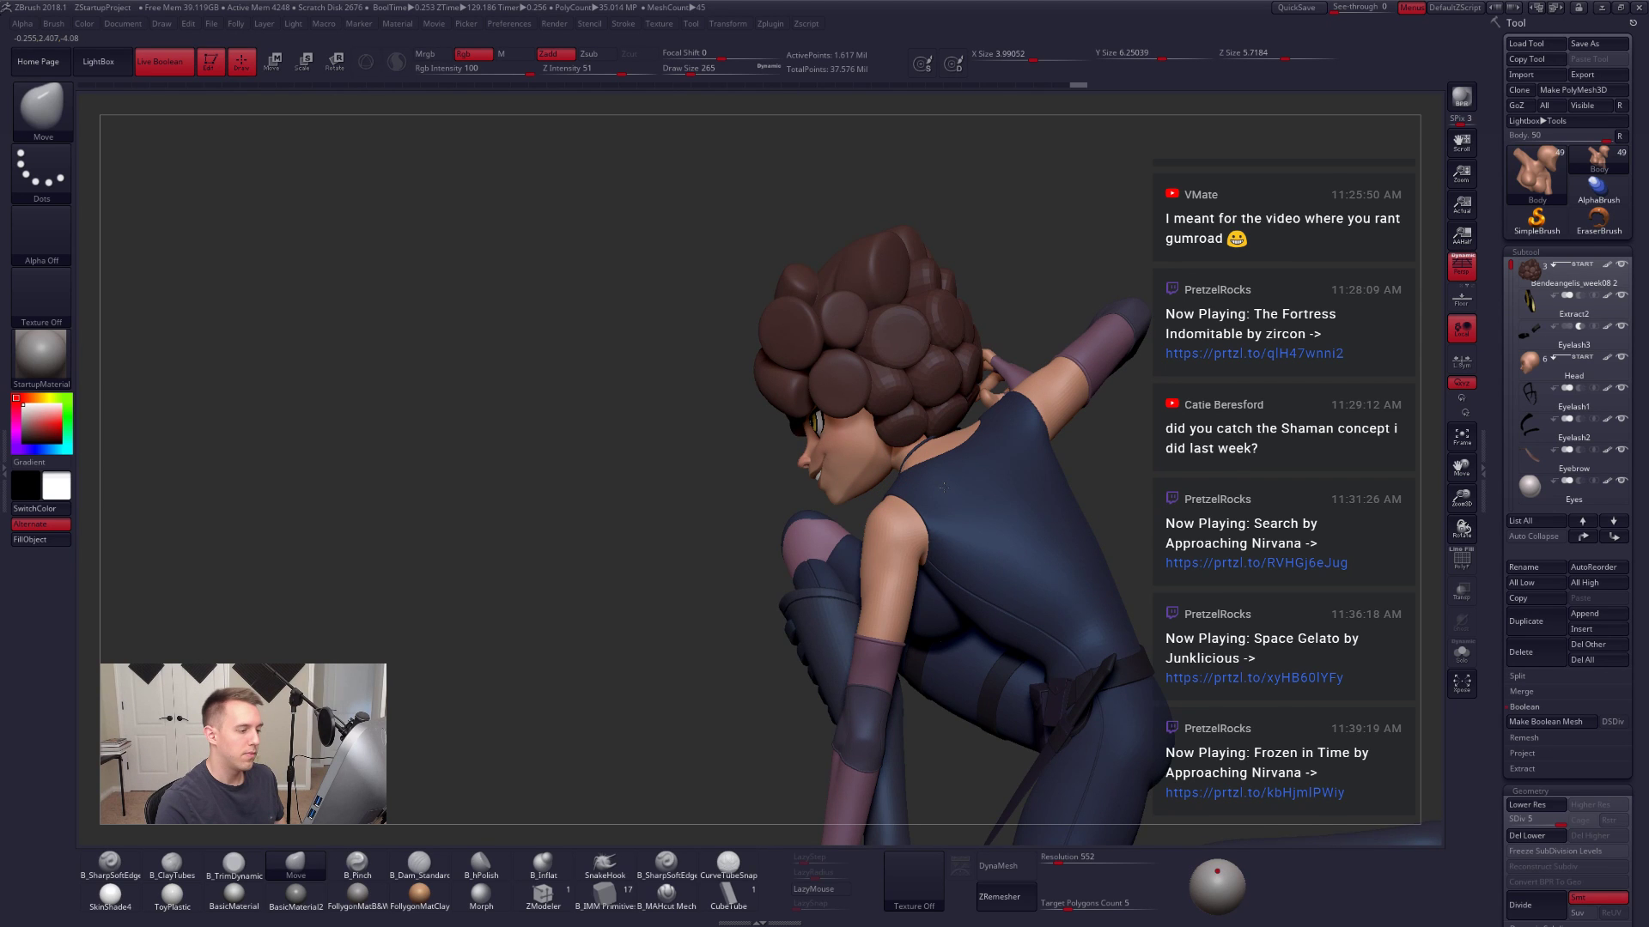
alt+drag(944, 488, 932, 566)
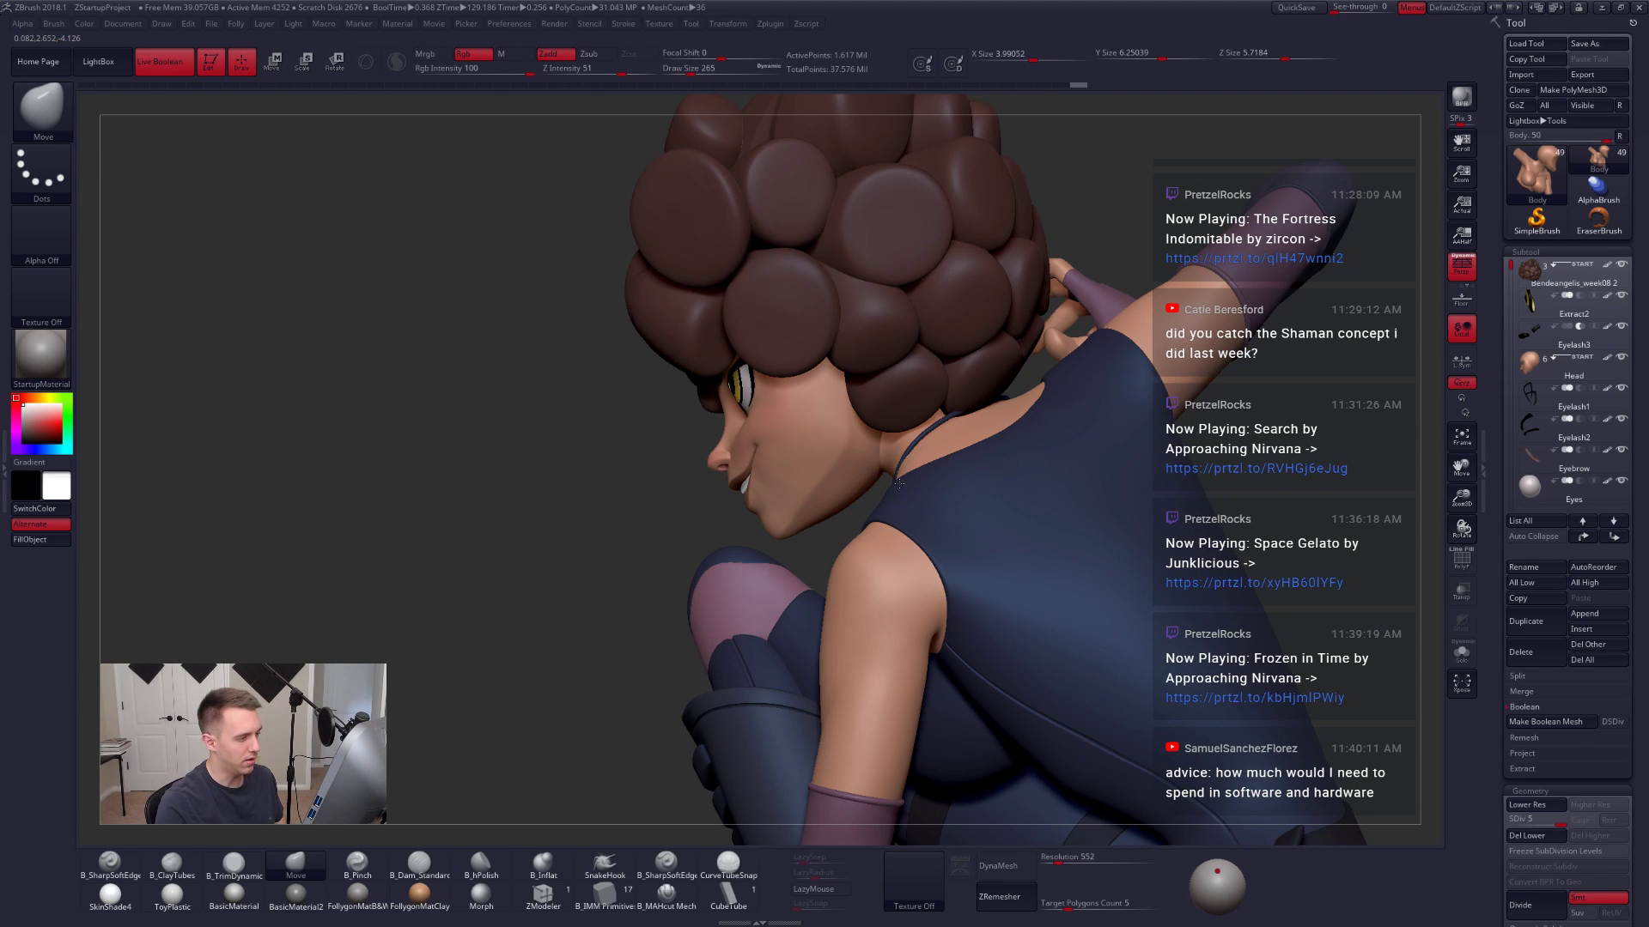
right_drag(843, 461, 914, 509)
key(shift)
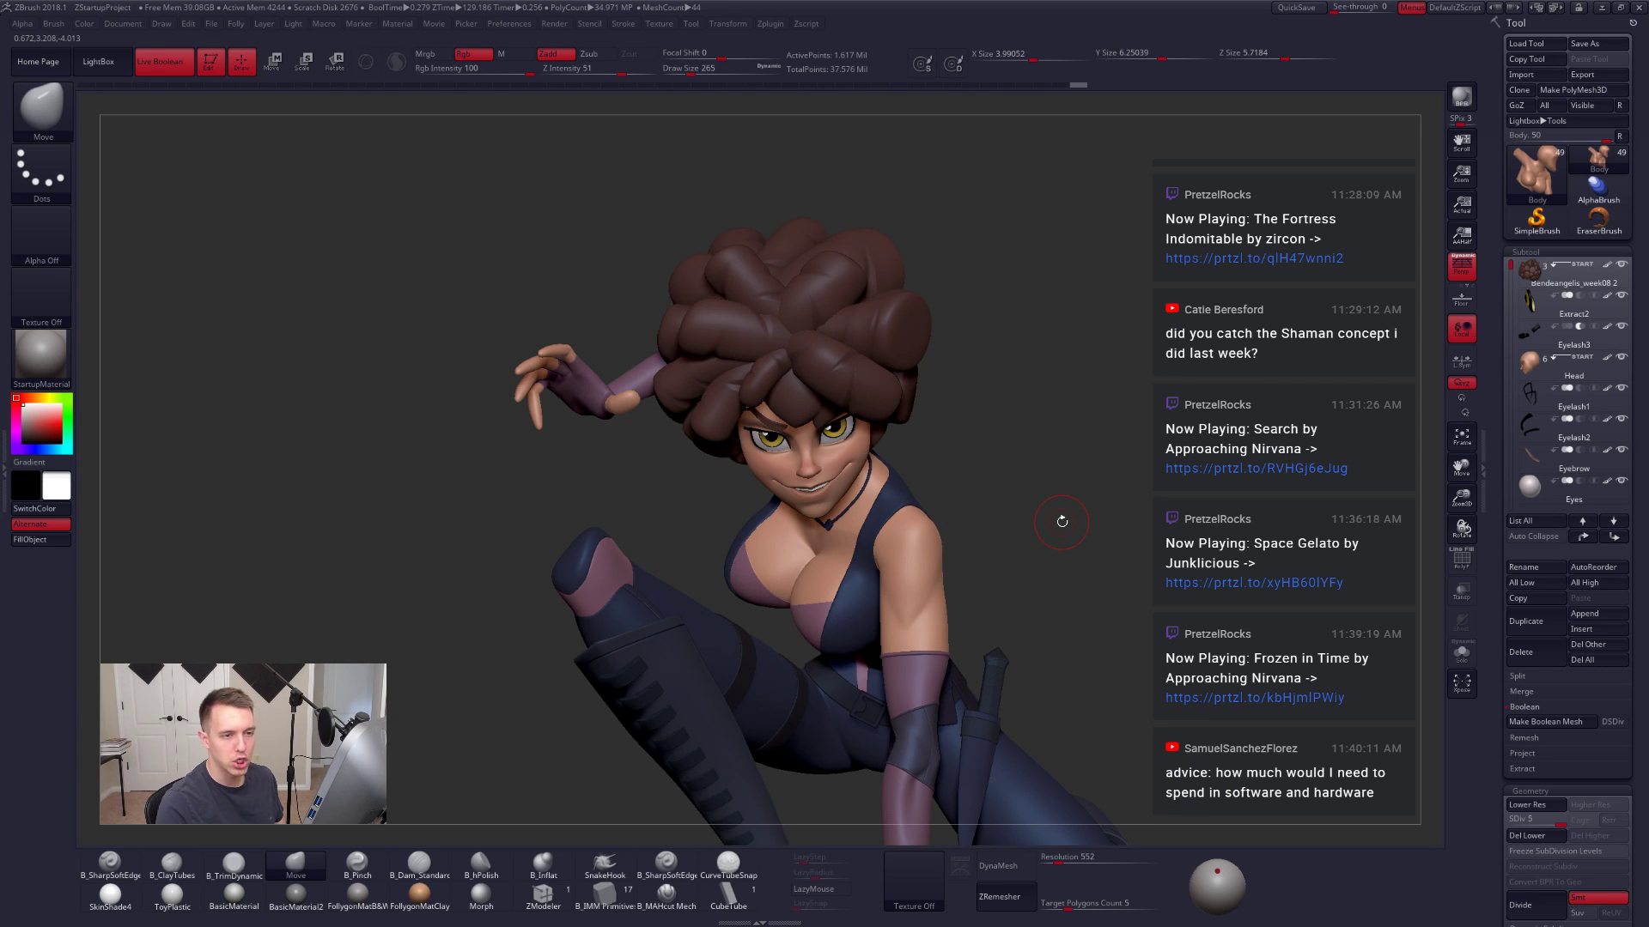
right_drag(836, 546, 952, 493)
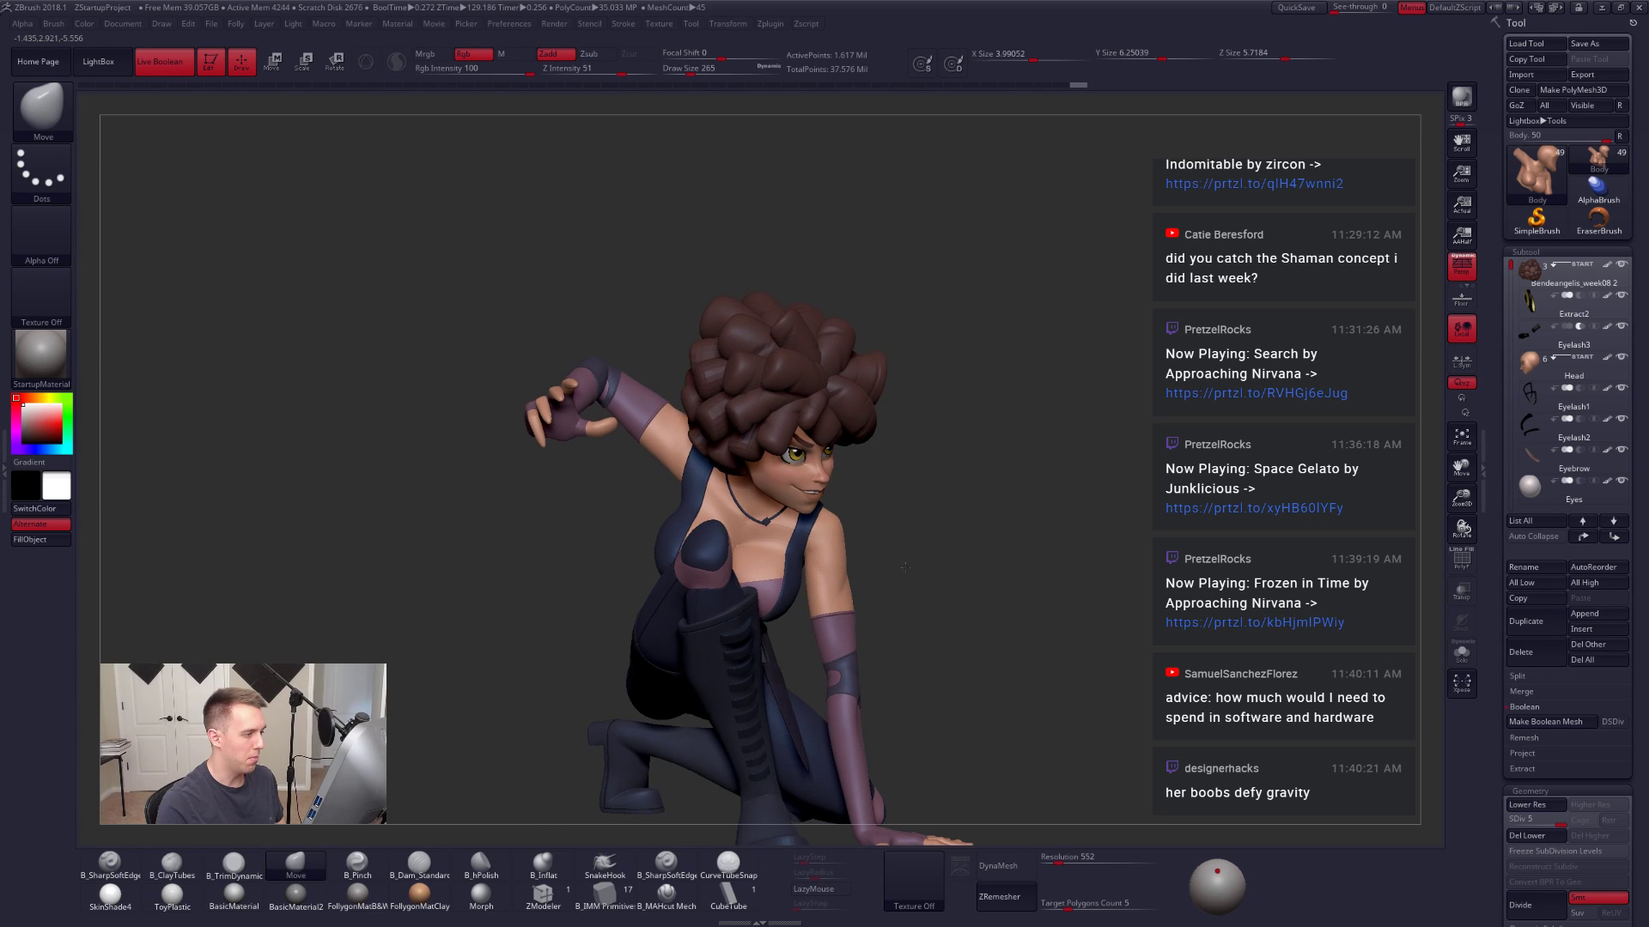
right_drag(1022, 549, 911, 438)
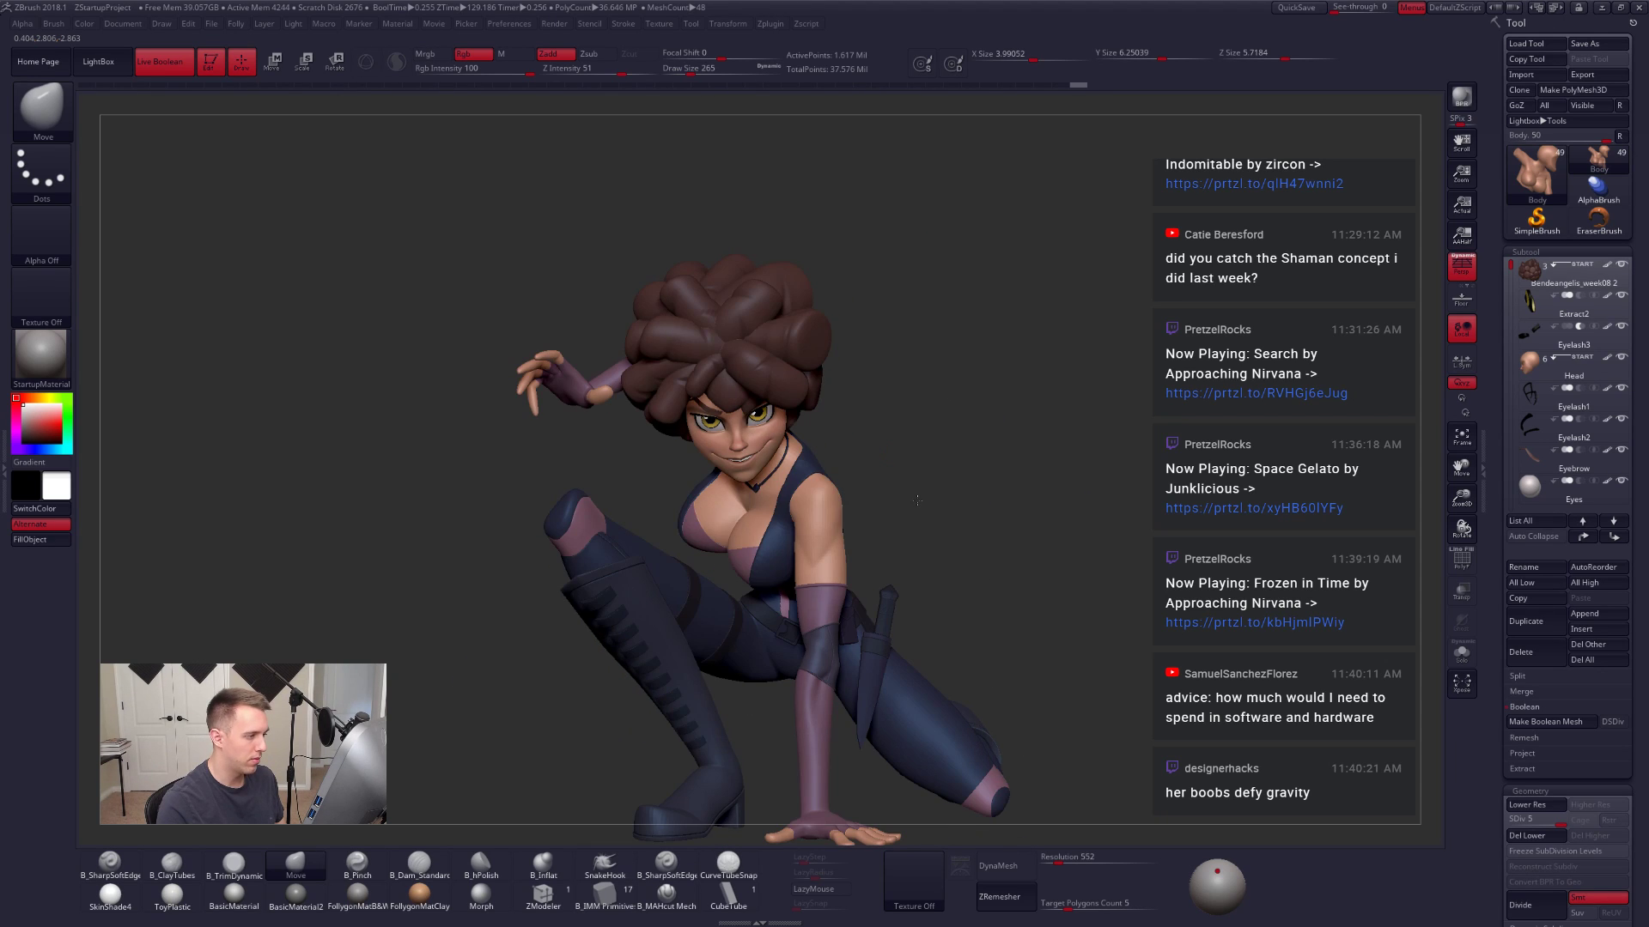
alt+right_drag(1307, 465, 1345, 448)
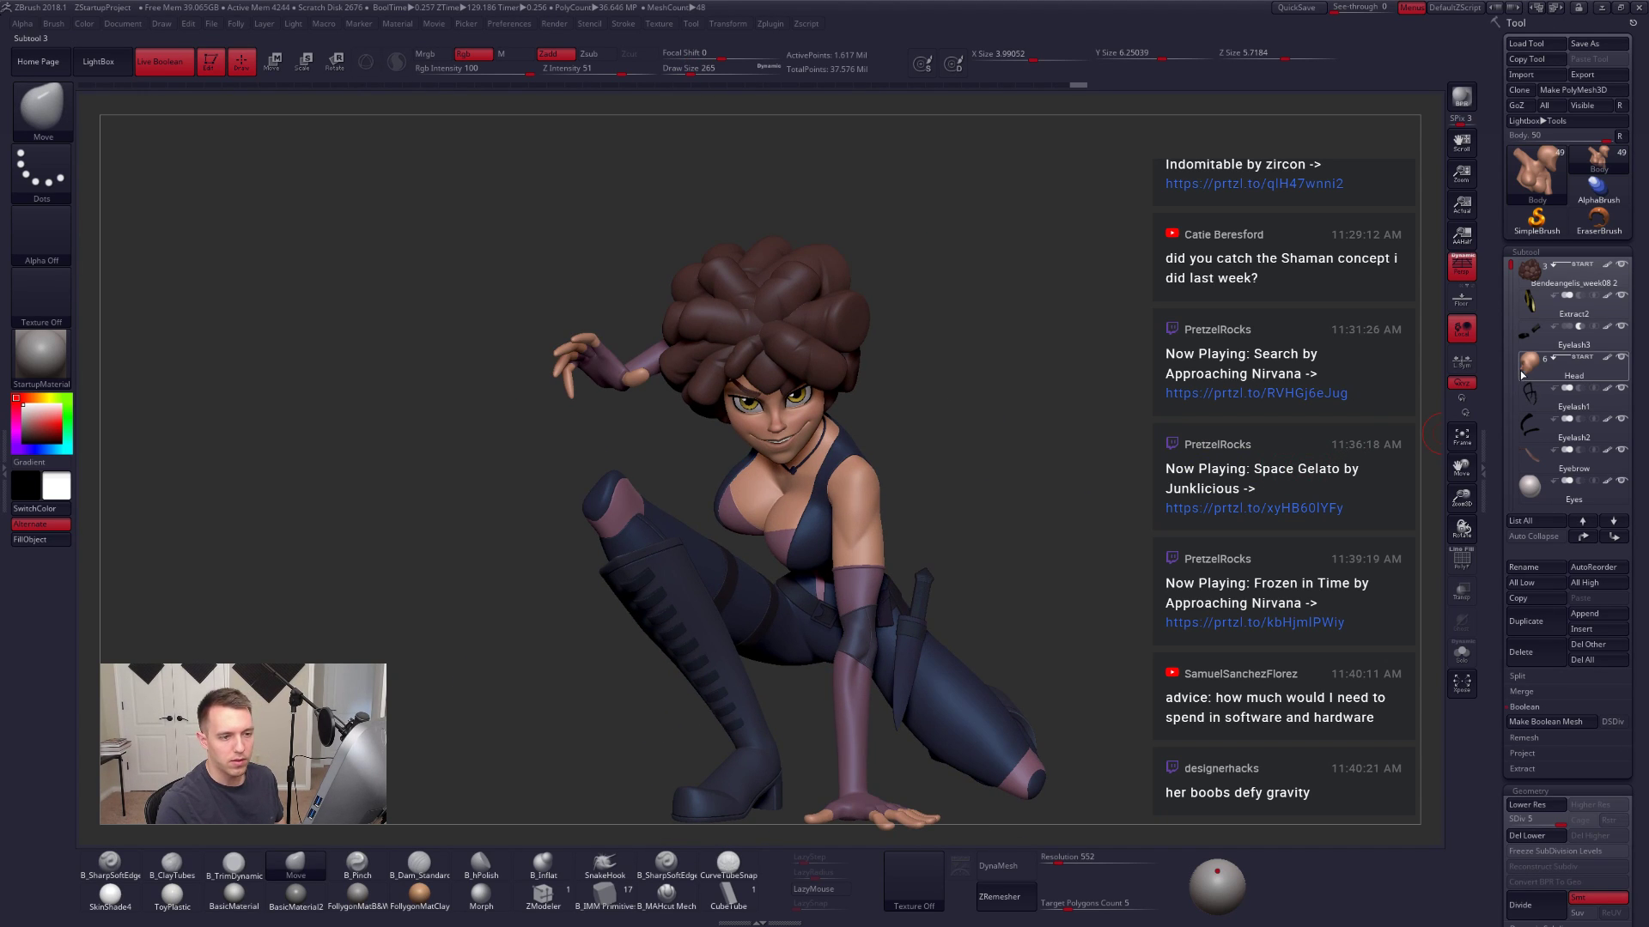
Step: Switch the active subtool from the Body to the Head, back to the Body, and to the Eyes
click(1574, 367)
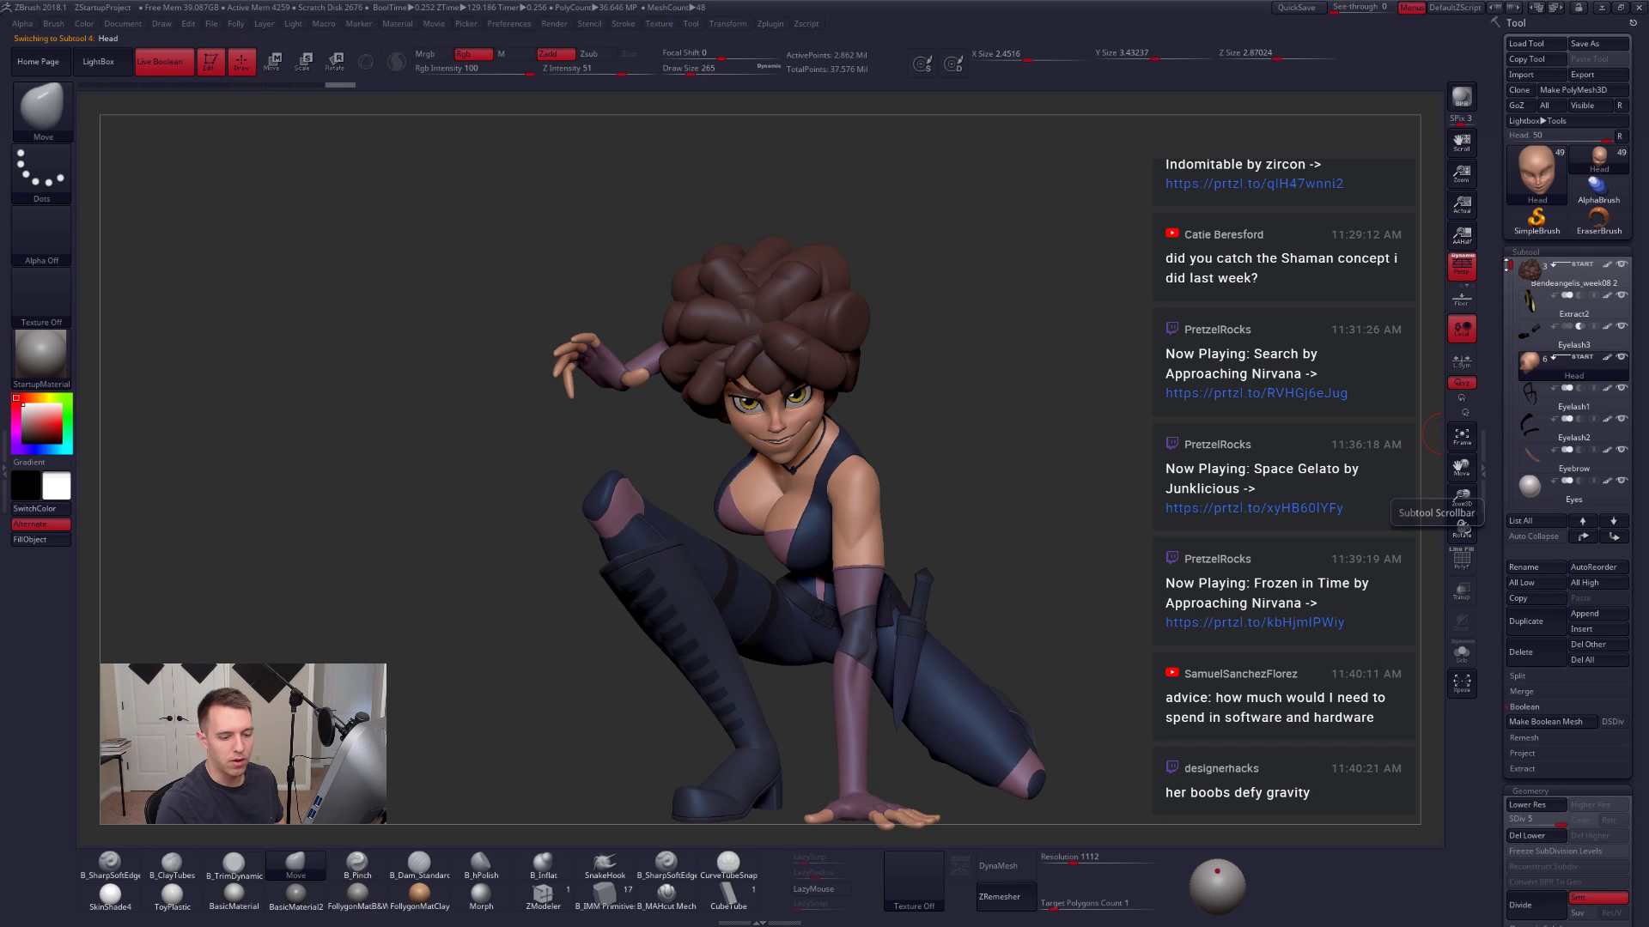
drag(1509, 266, 1509, 290)
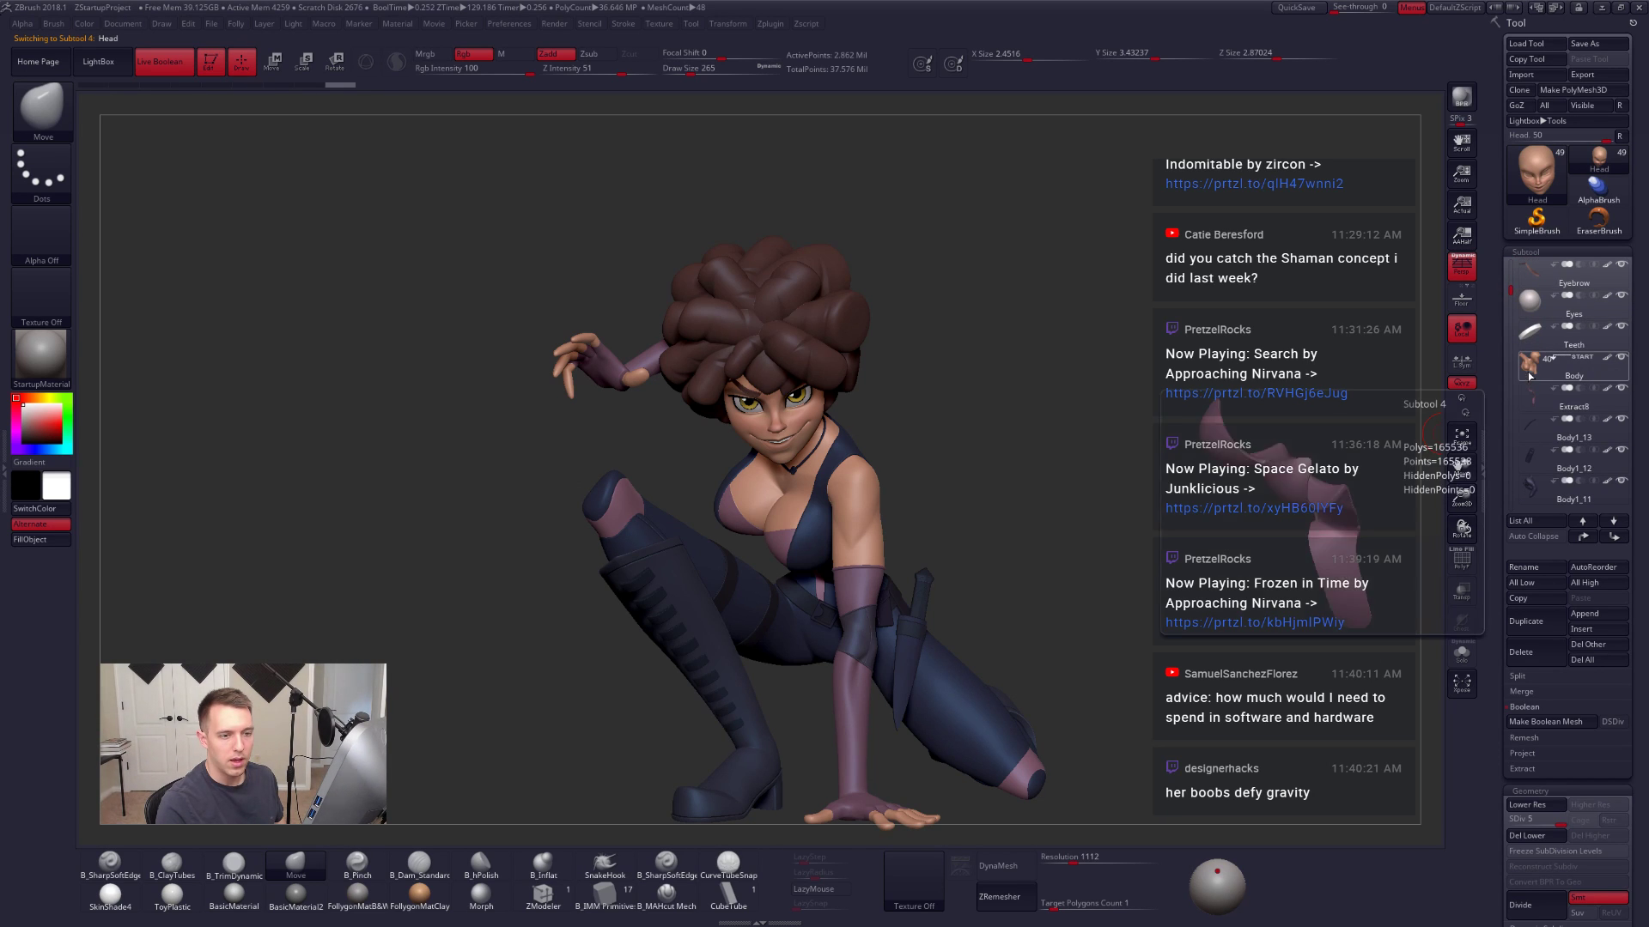
click(1530, 371)
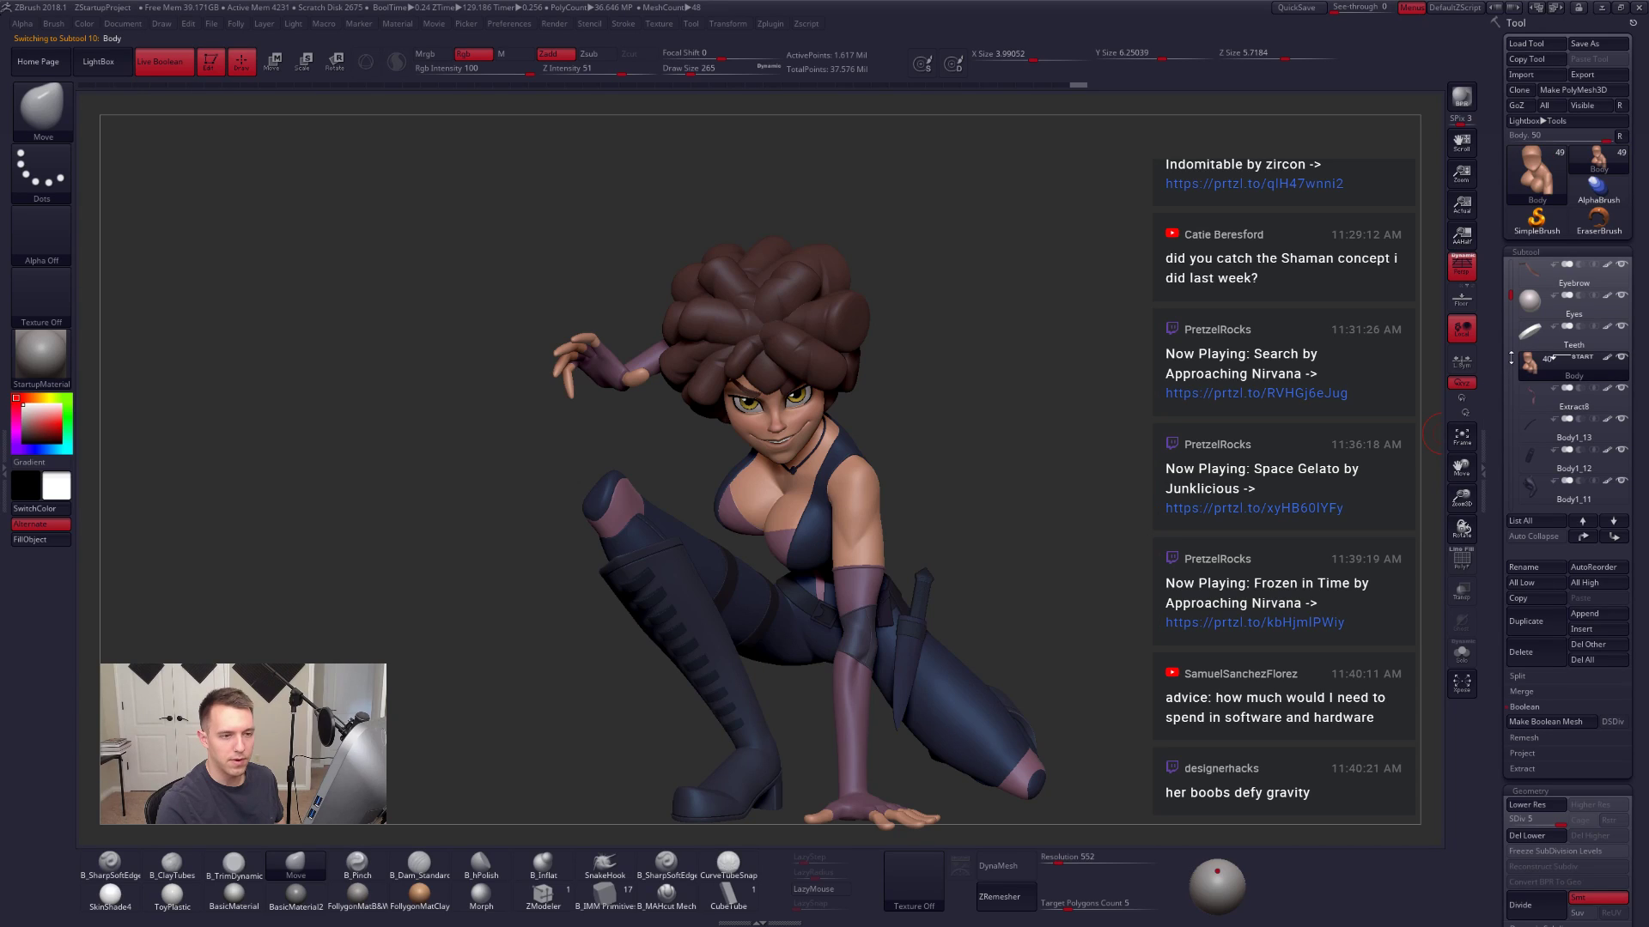
click(1530, 297)
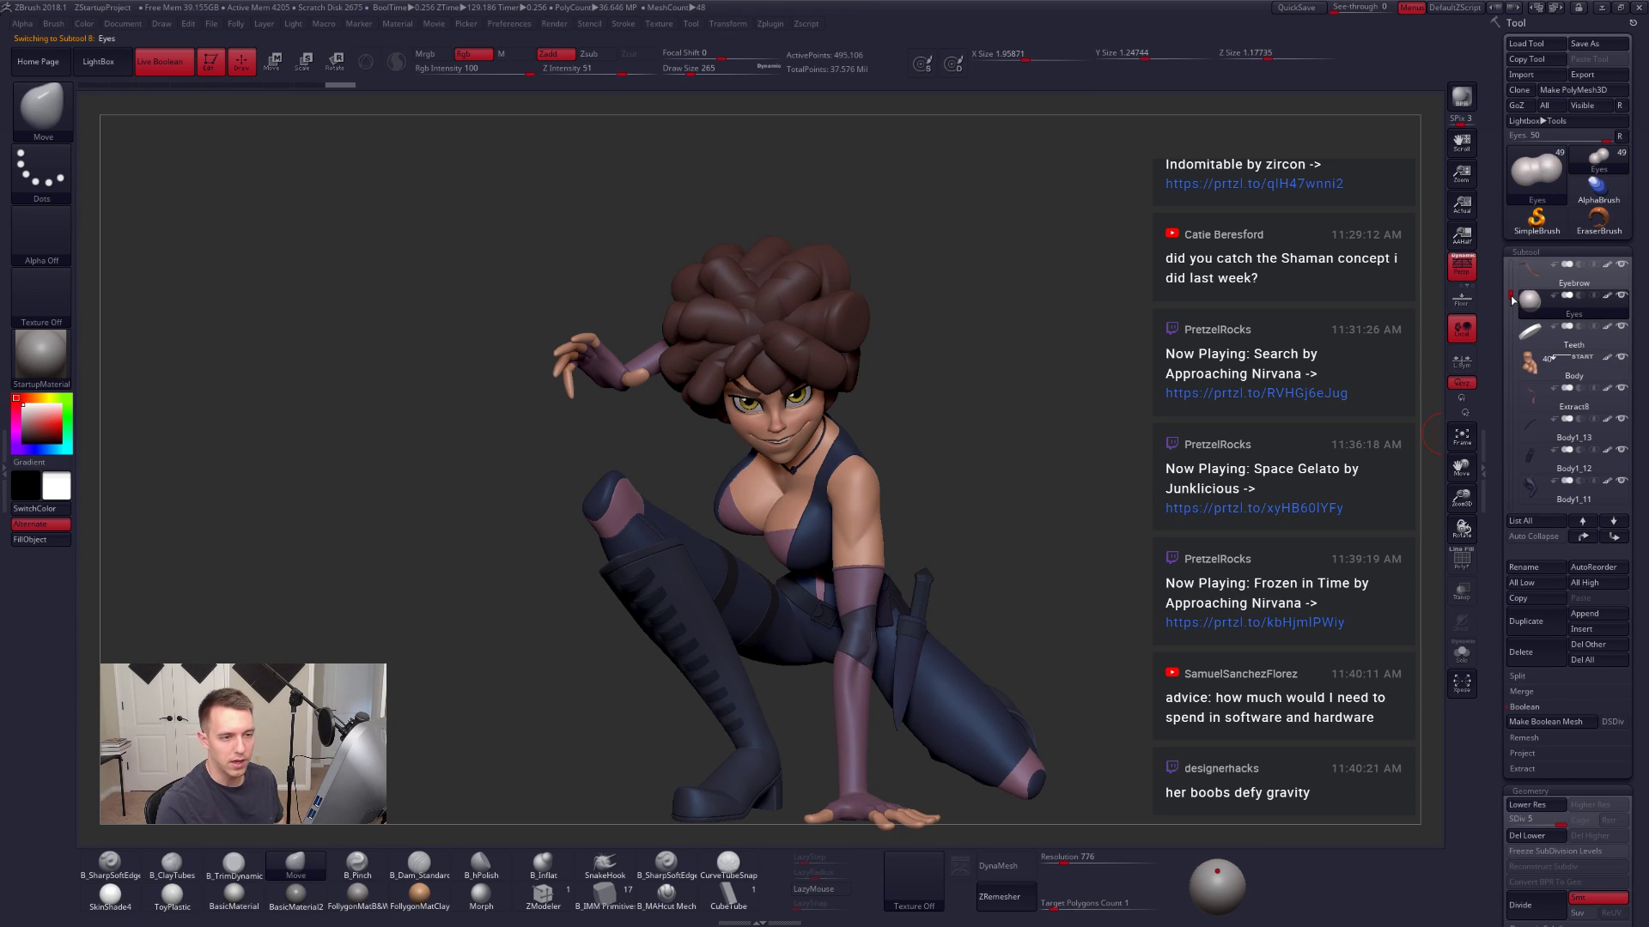
Step: Select the hair subtool and show the reference image over the canvas
drag(1510, 295, 1513, 264)
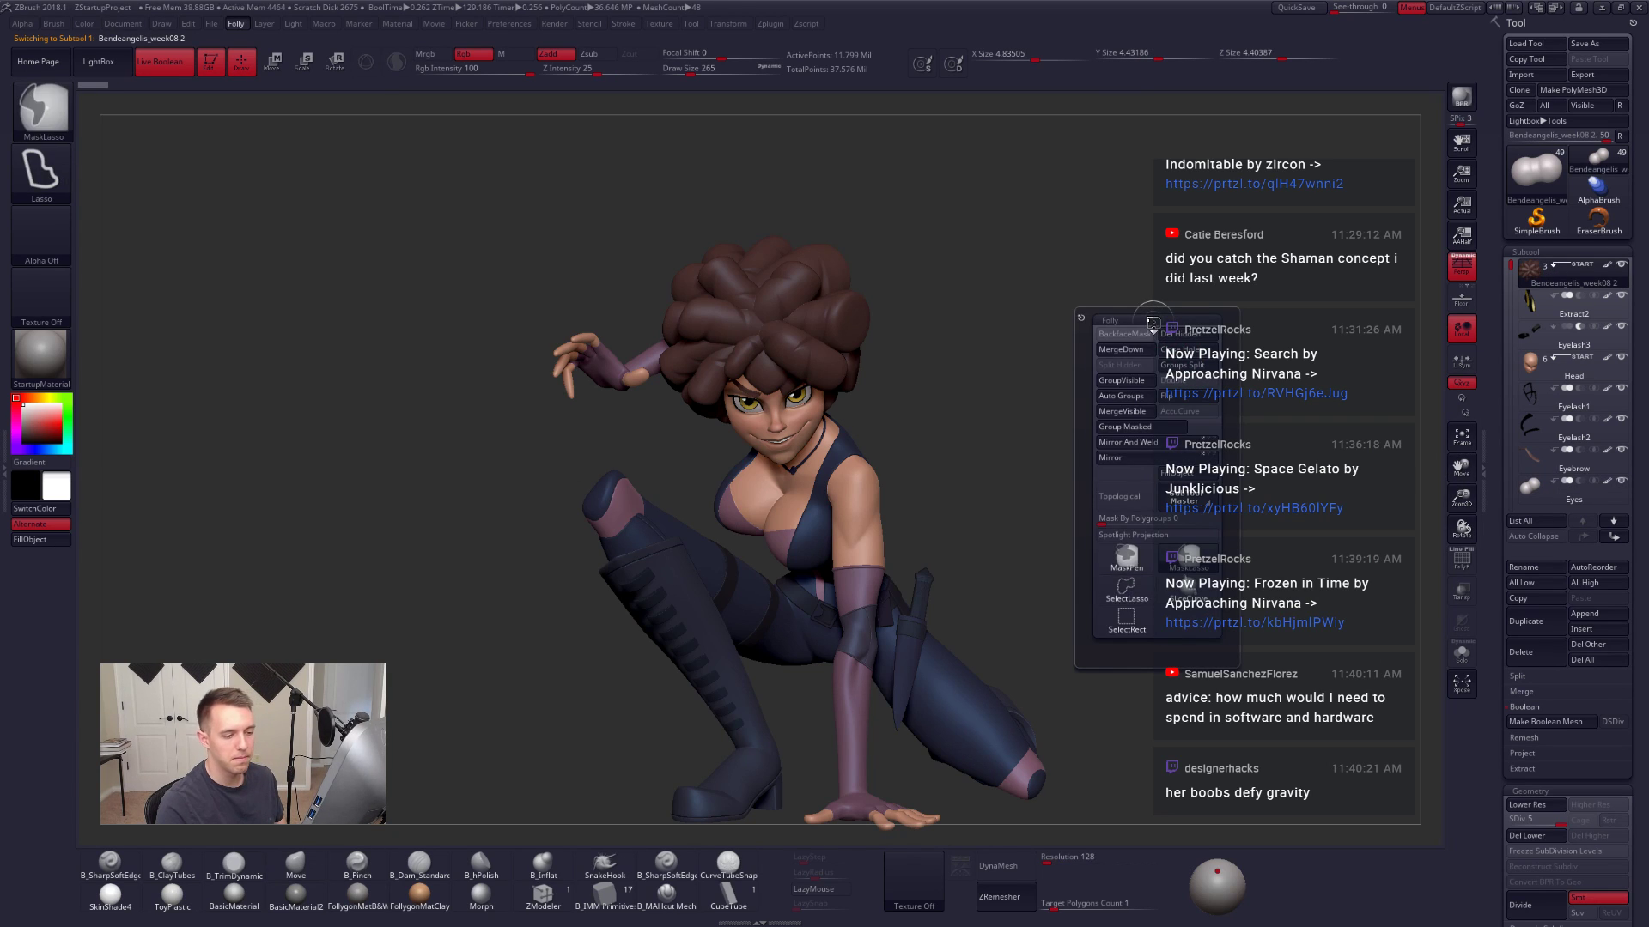
alt+drag(1027, 365, 1072, 348)
key(shift+z)
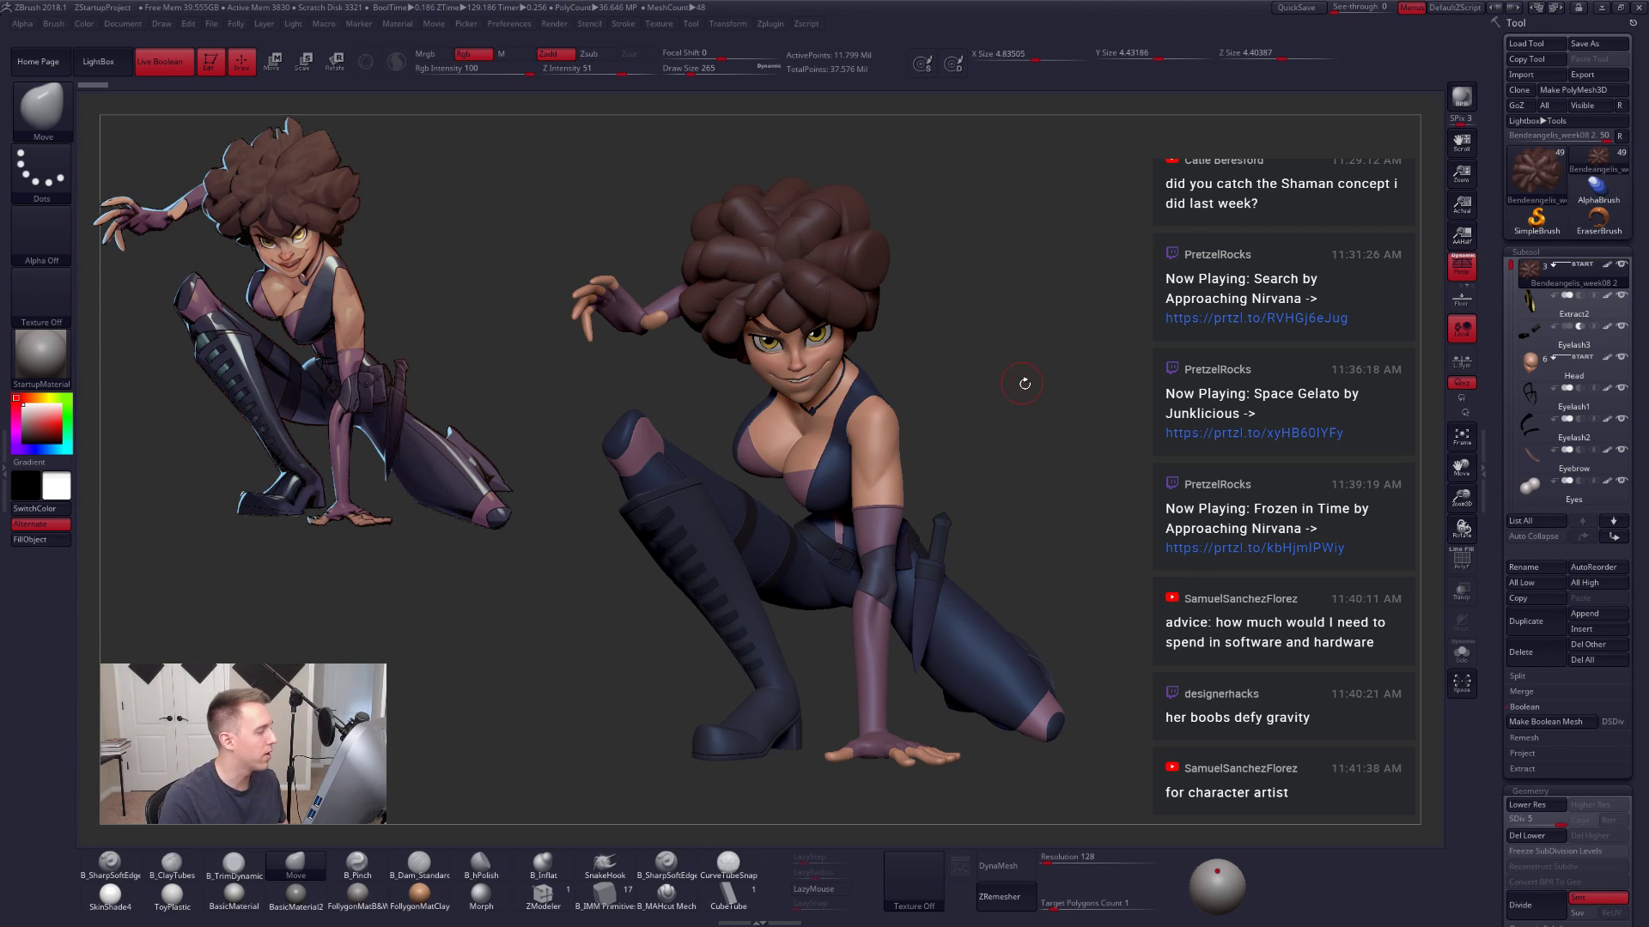
Step: Examine the crouching character's pose and hair from the front, side and back against the reference image
drag(1023, 383, 1045, 362)
right_click(1046, 361)
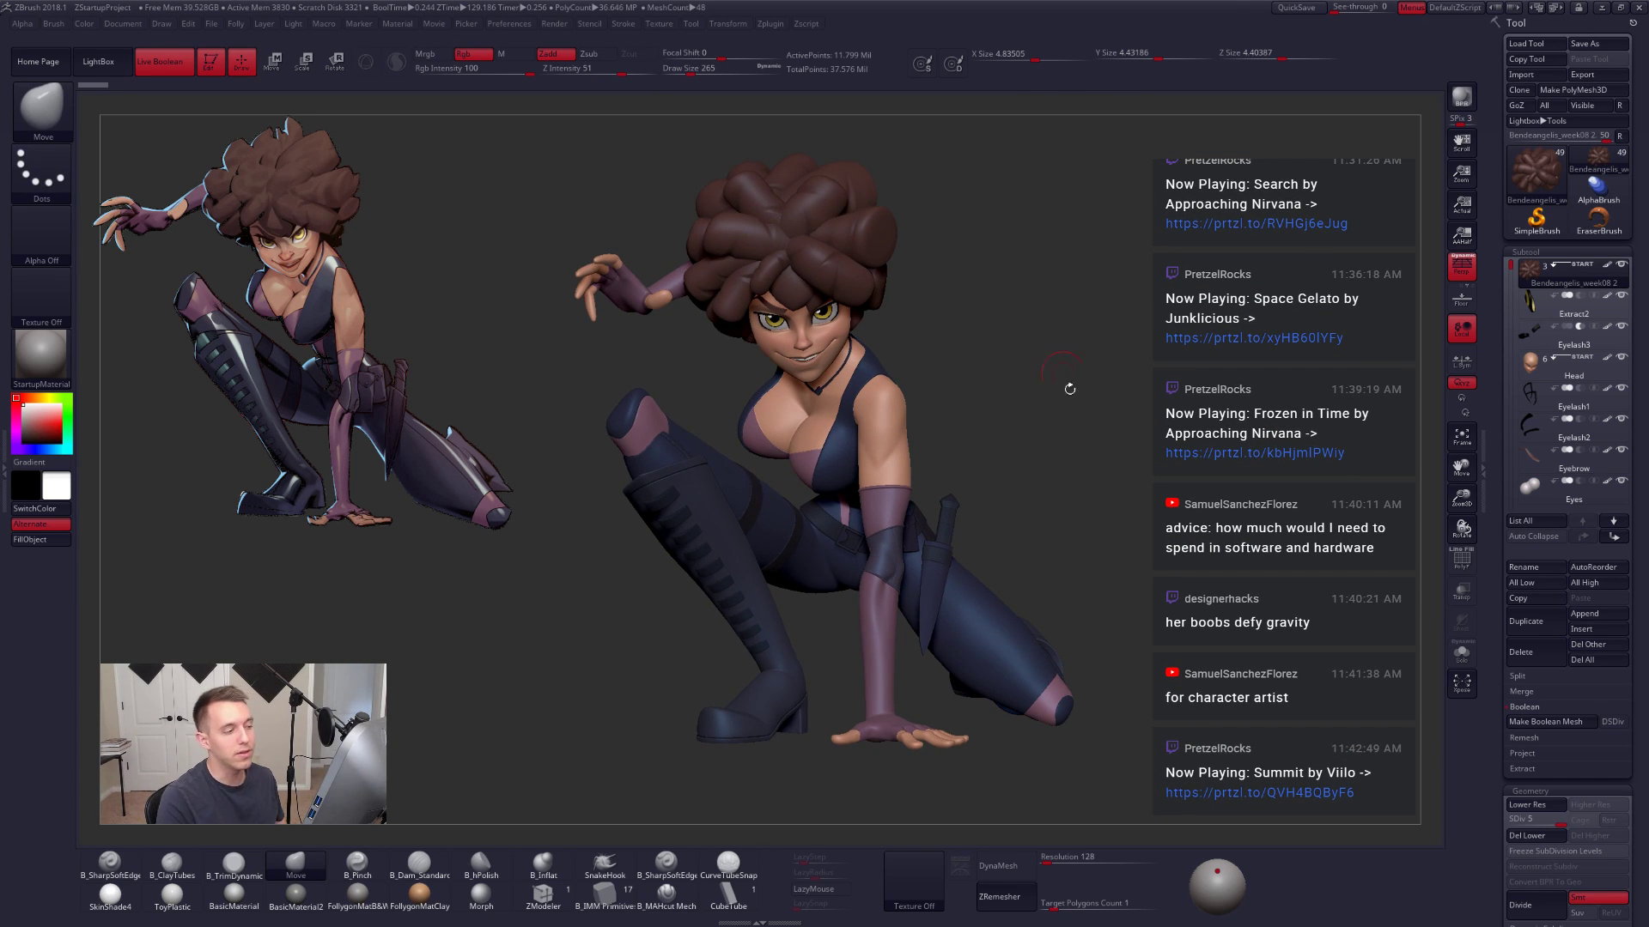
drag(1142, 442, 1100, 425)
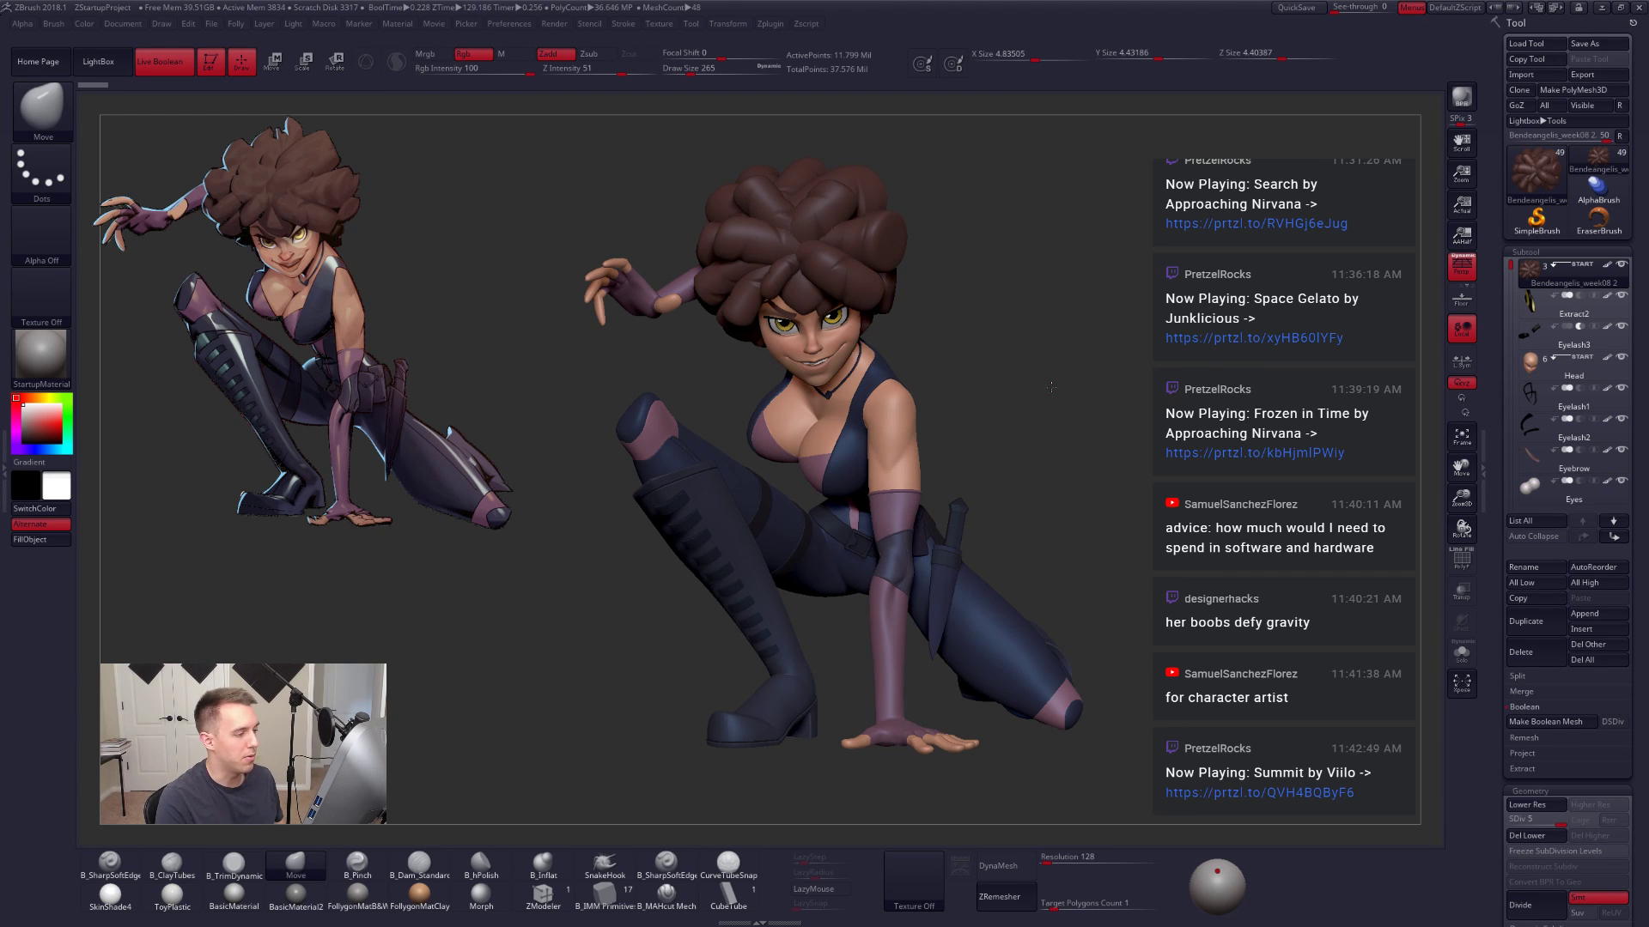
mouse_move(1103, 450)
mouse_down()
mouse_move(1033, 444)
mouse_move(1081, 443)
mouse_up()
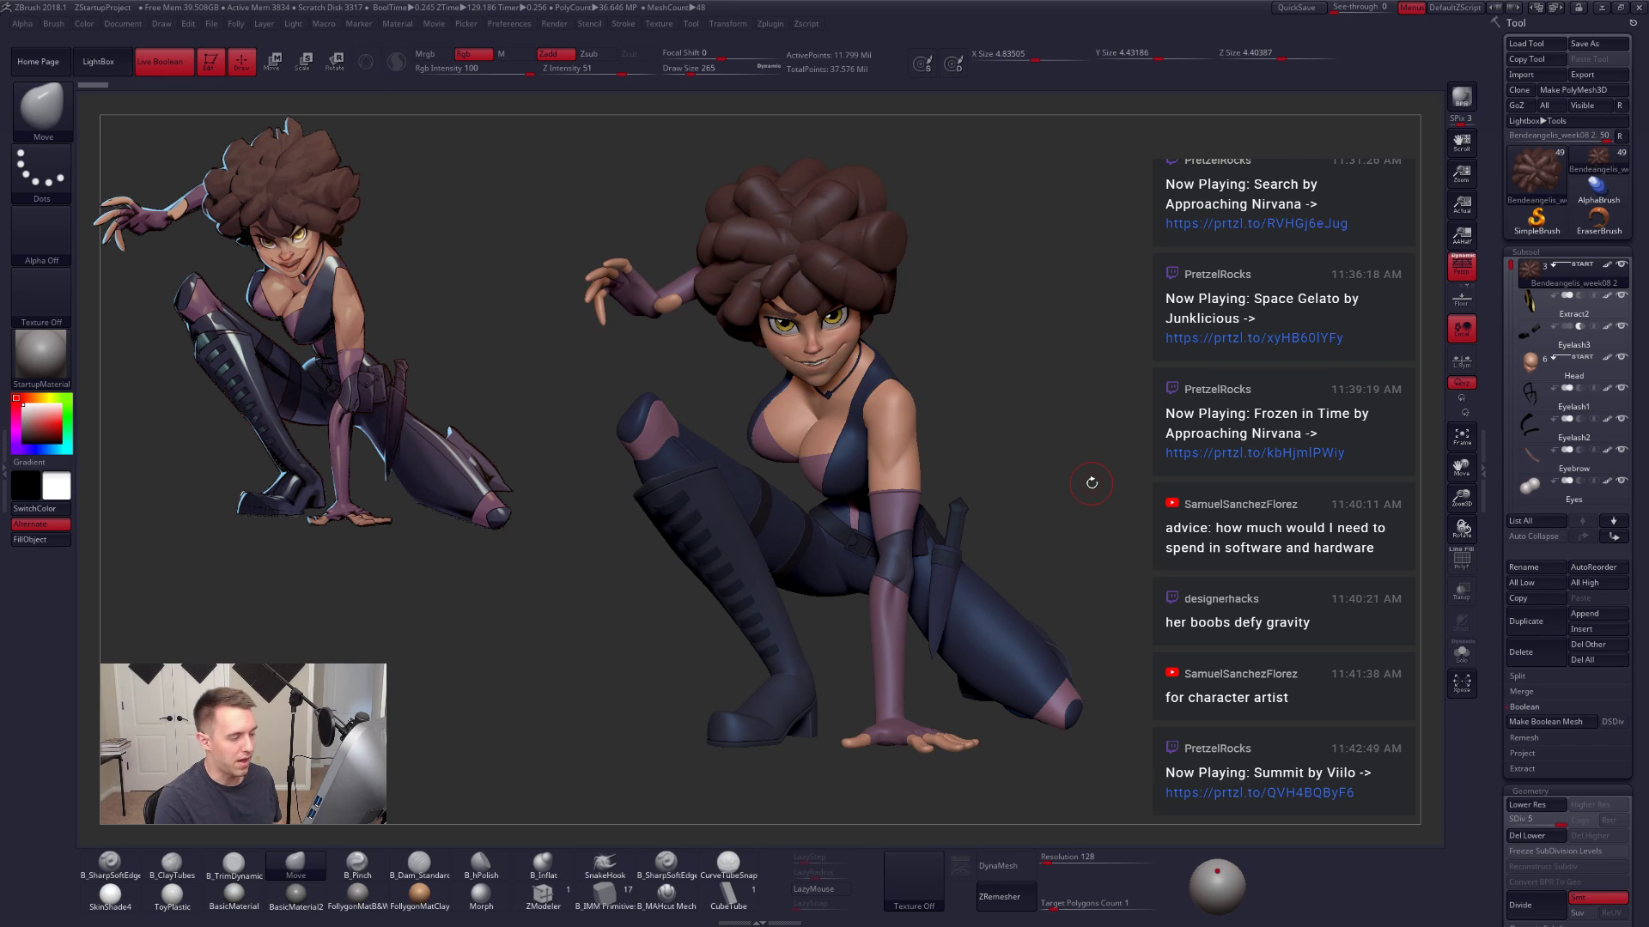
alt+drag(1028, 363, 1028, 370)
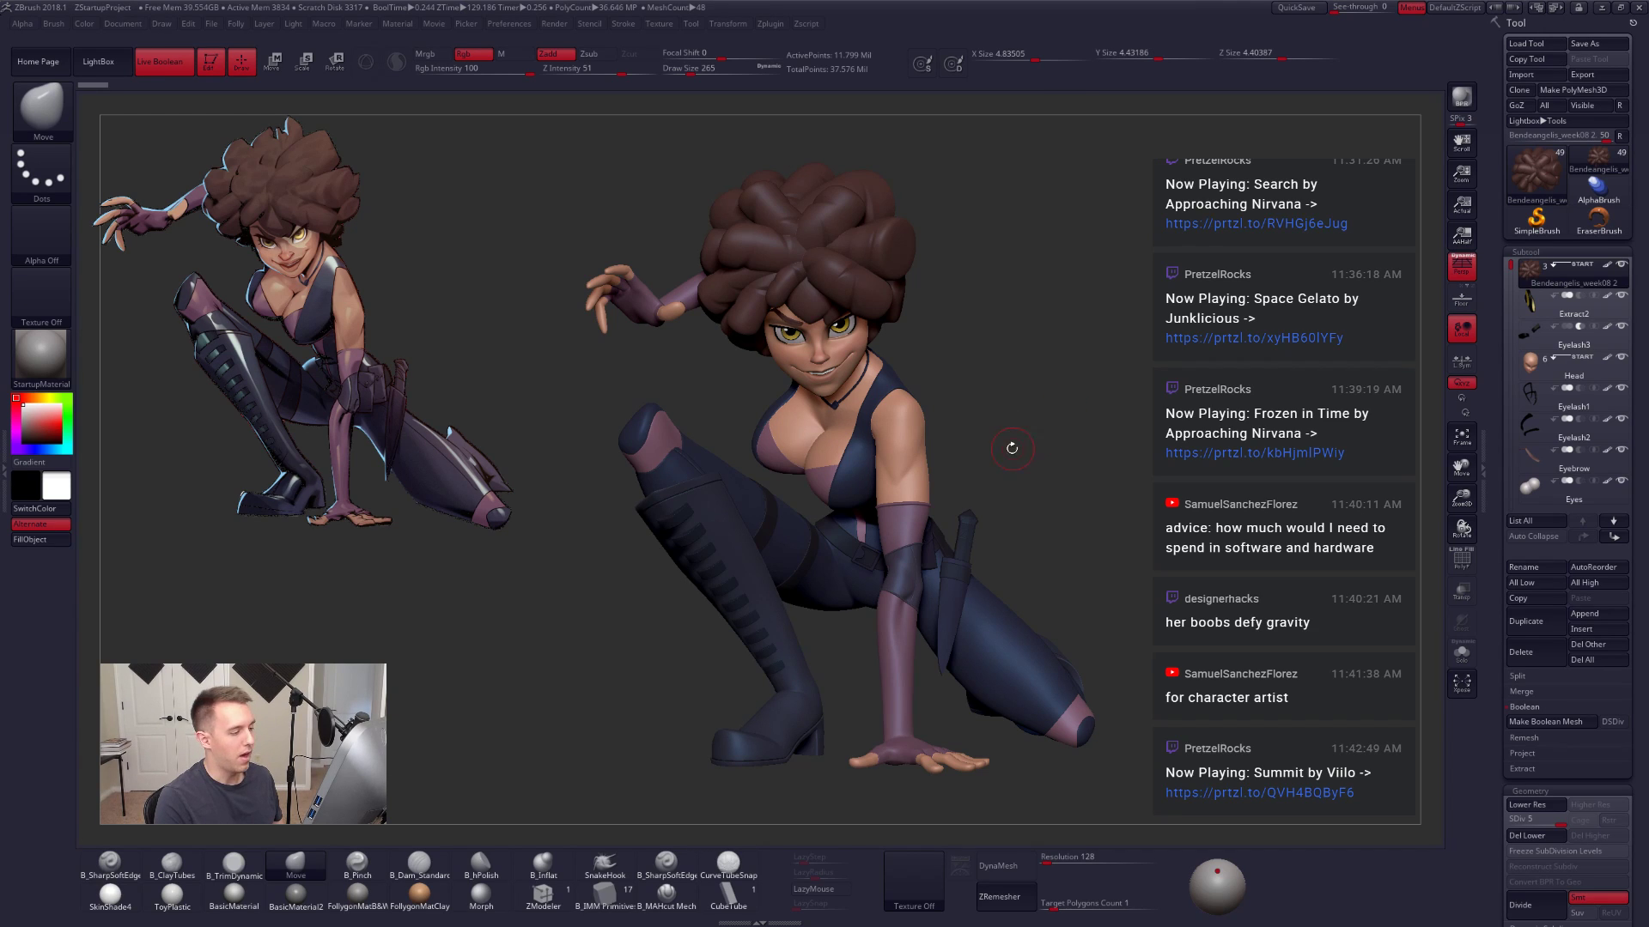
right_click(1078, 400)
drag(1043, 401, 838, 420)
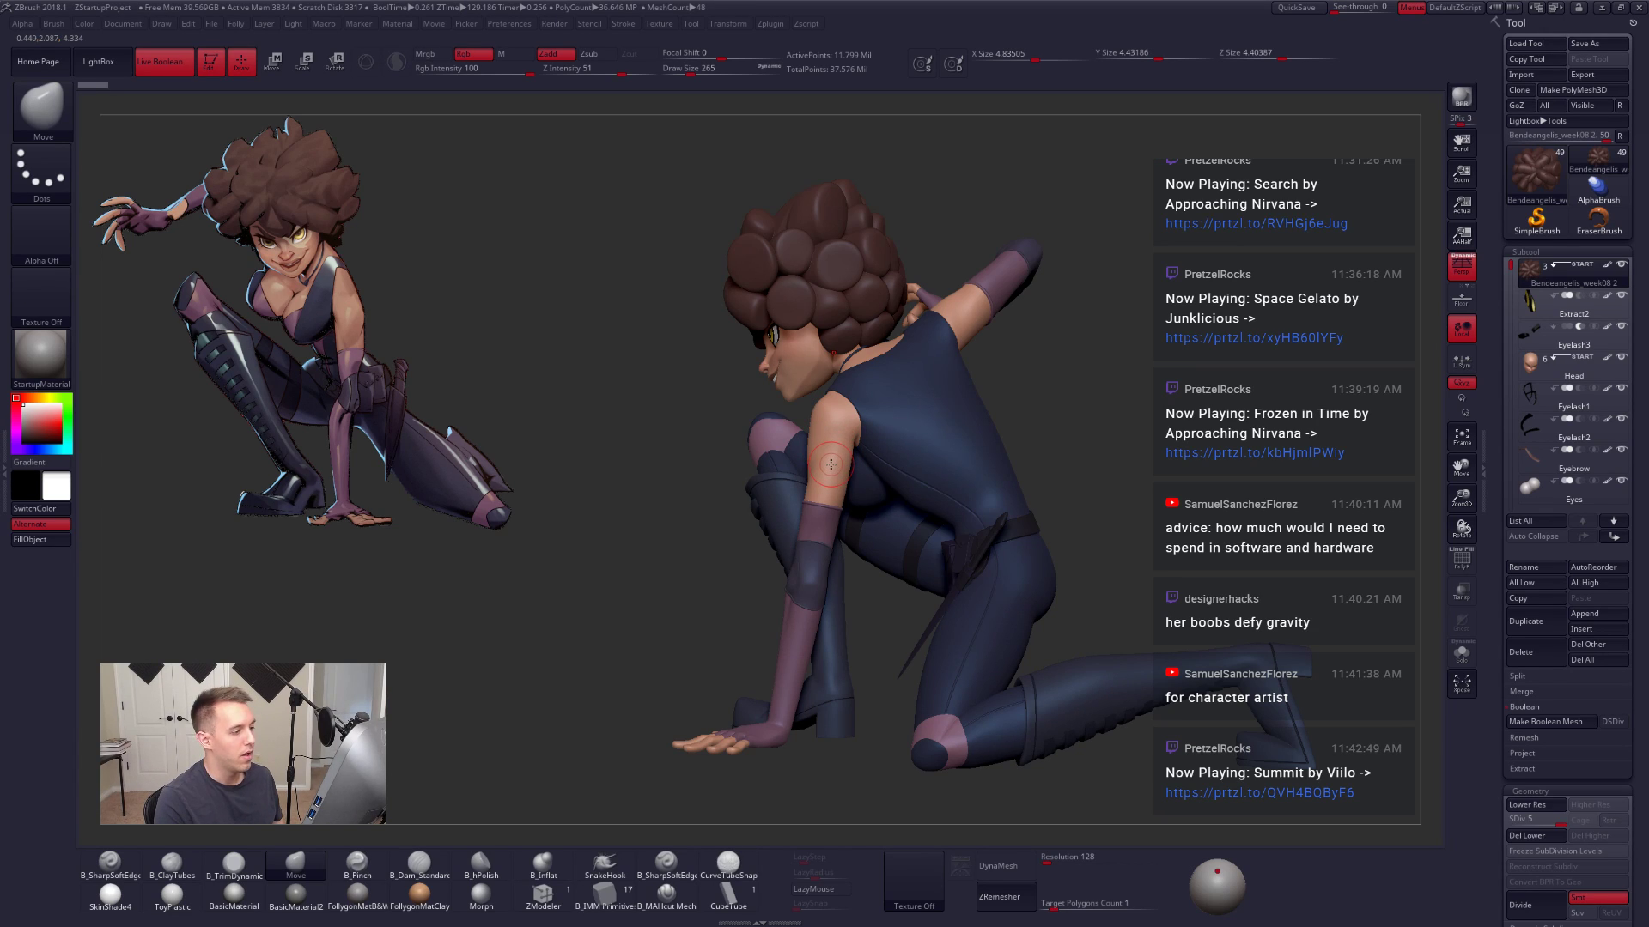
right_drag(831, 466, 1015, 468)
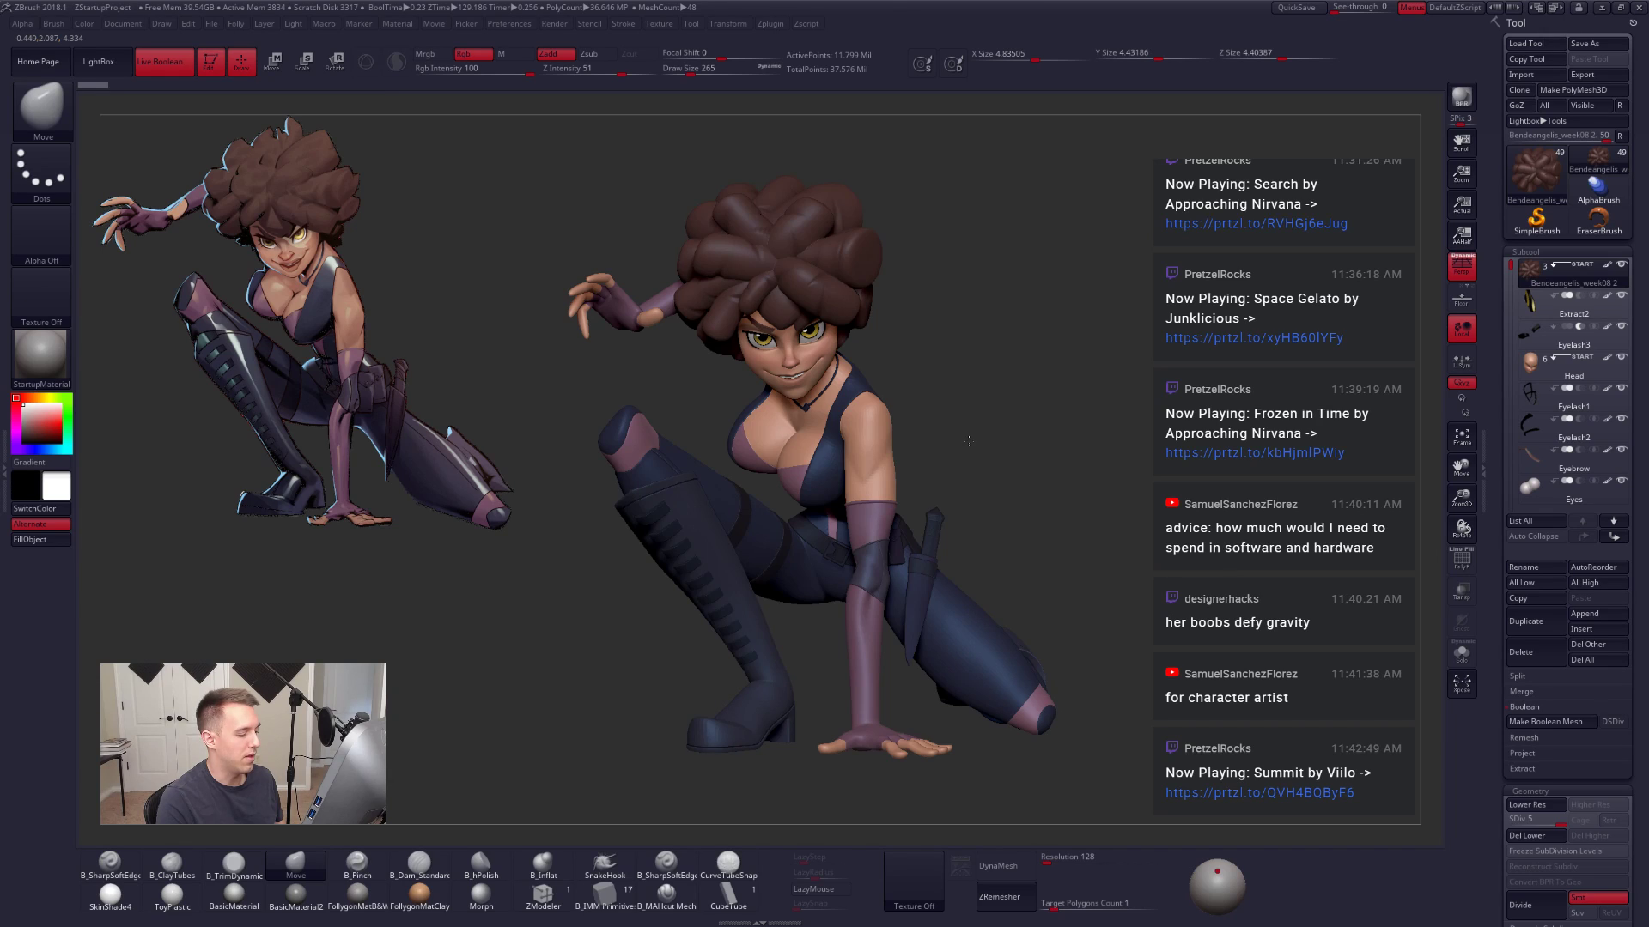
drag(969, 441, 1048, 412)
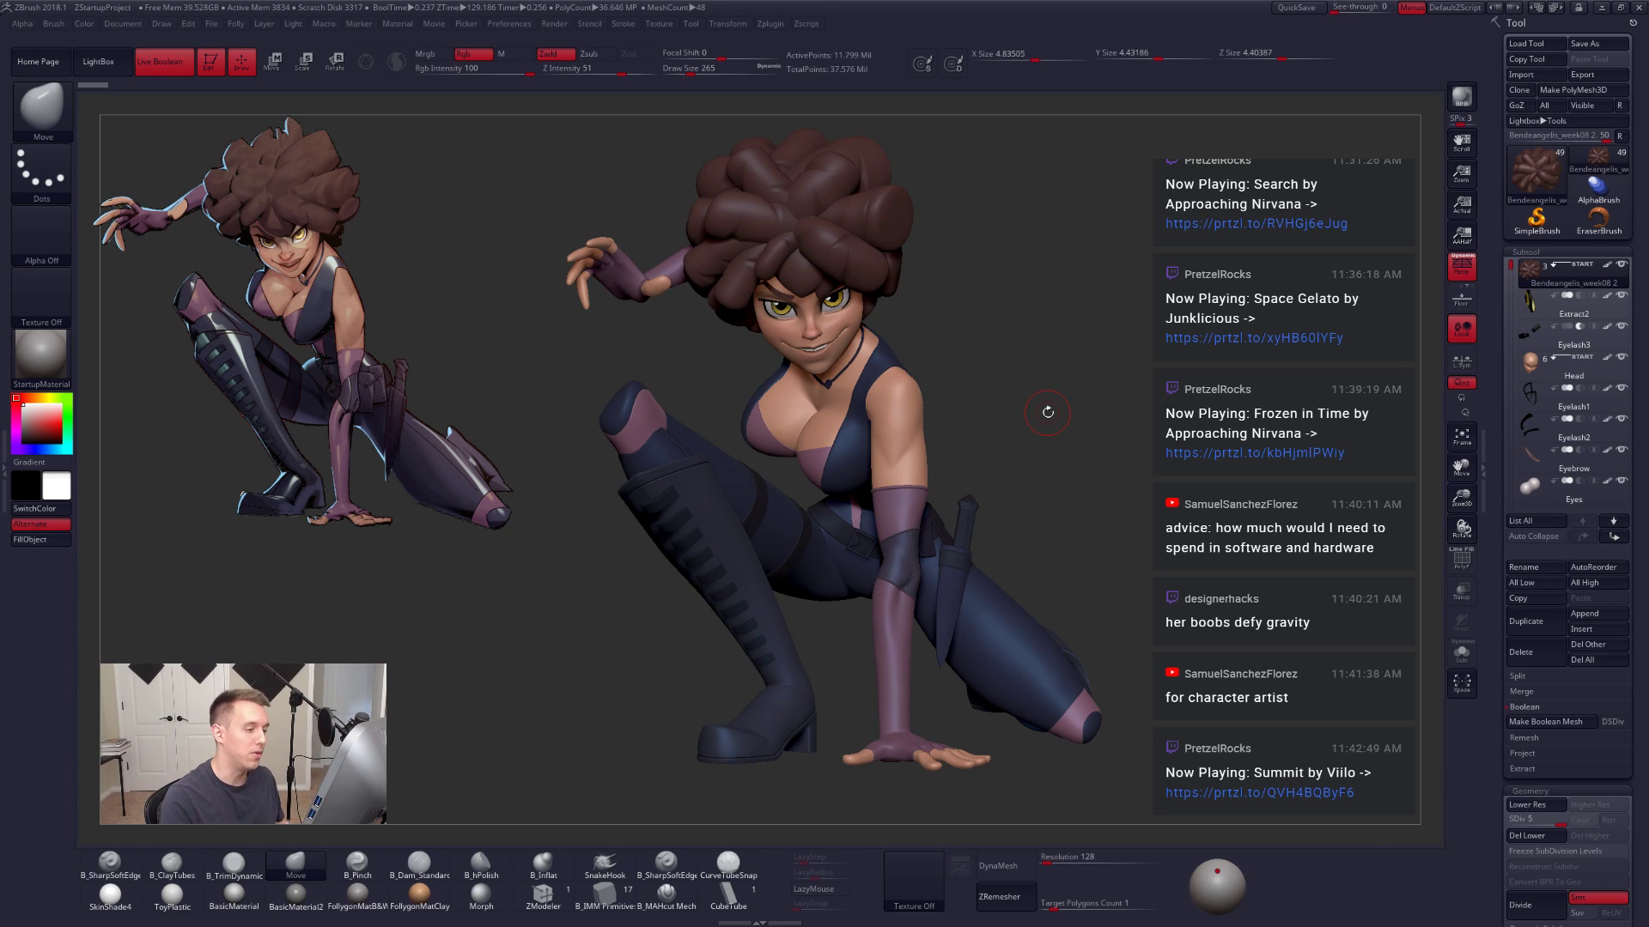
right_click(1087, 379)
key(ctrl+space)
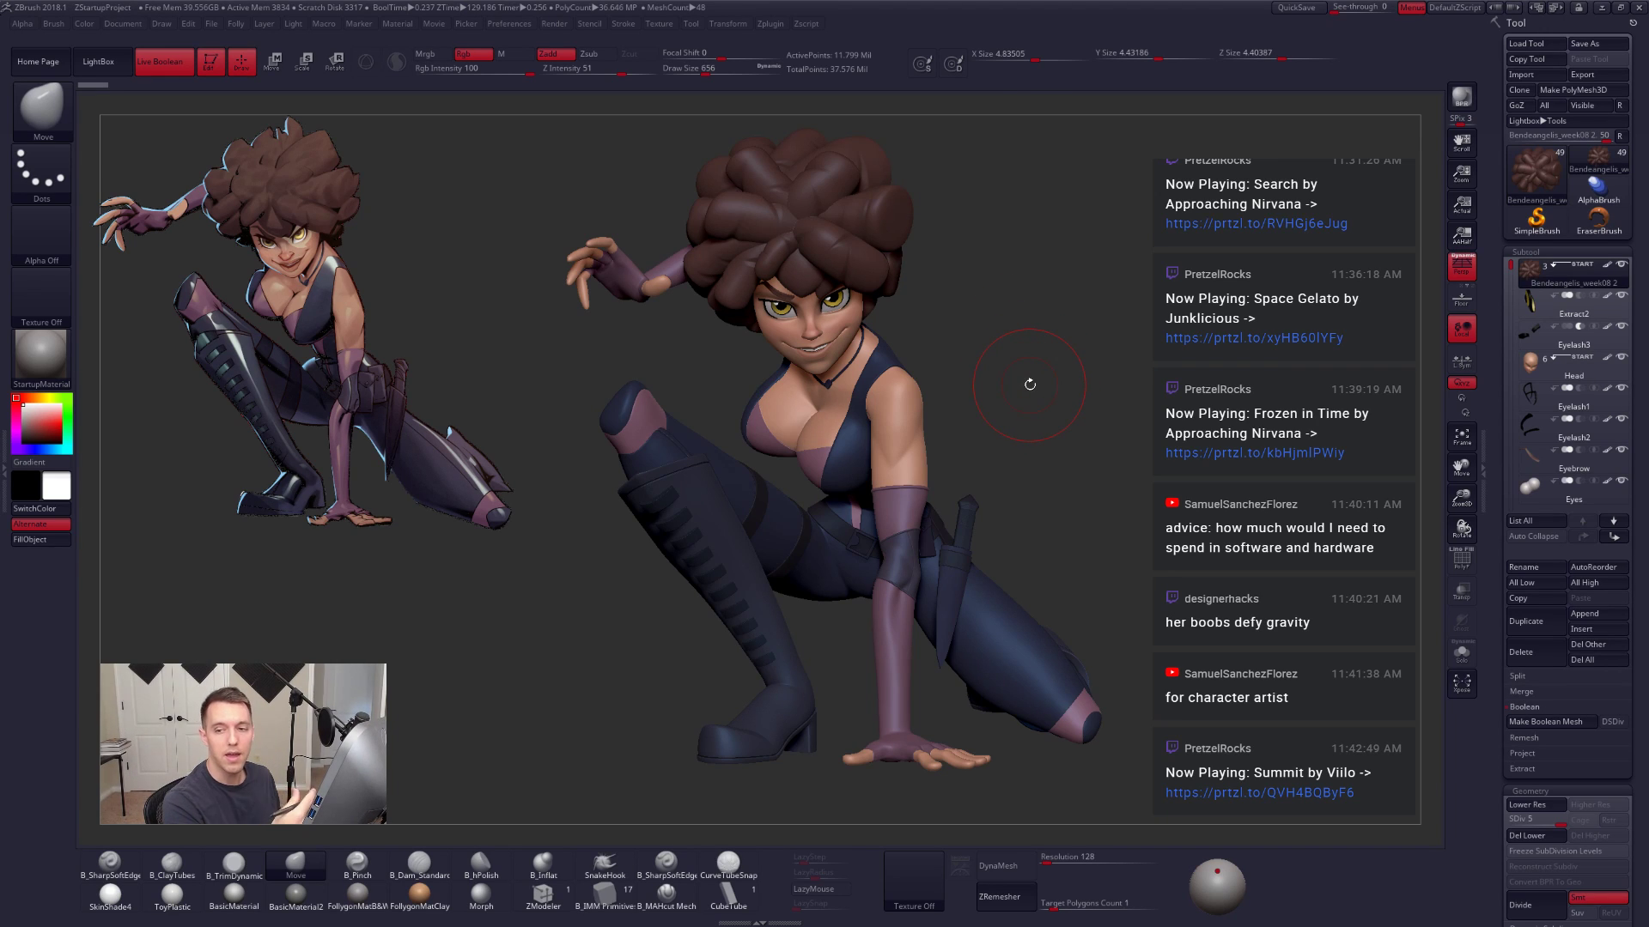
alt+drag(930, 380, 1207, 369)
alt+drag(895, 227, 891, 386)
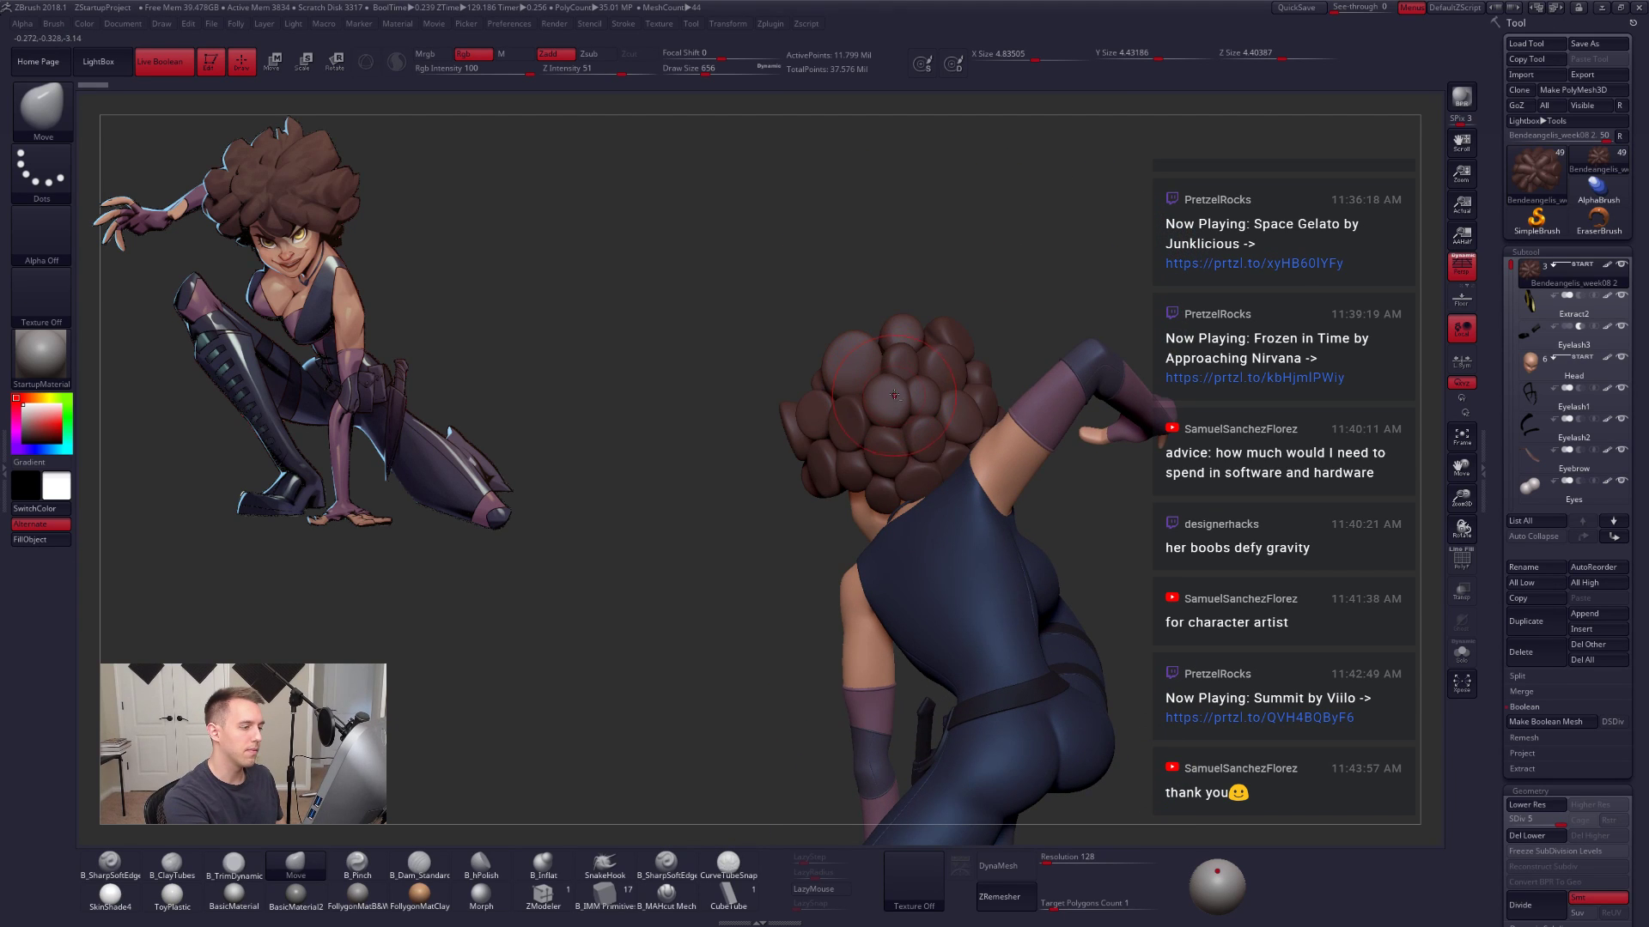
Step: Inspect the rounded hair clumps on the back of the head up close, reducing the draw size to 279
key(alt+s)
ctrl+right_drag(893, 395, 899, 468)
key(space)
drag(921, 471, 907, 471)
mouse_move(910, 462)
right_down()
mouse_move(936, 482)
mouse_move(951, 455)
right_up()
key(alt+s)
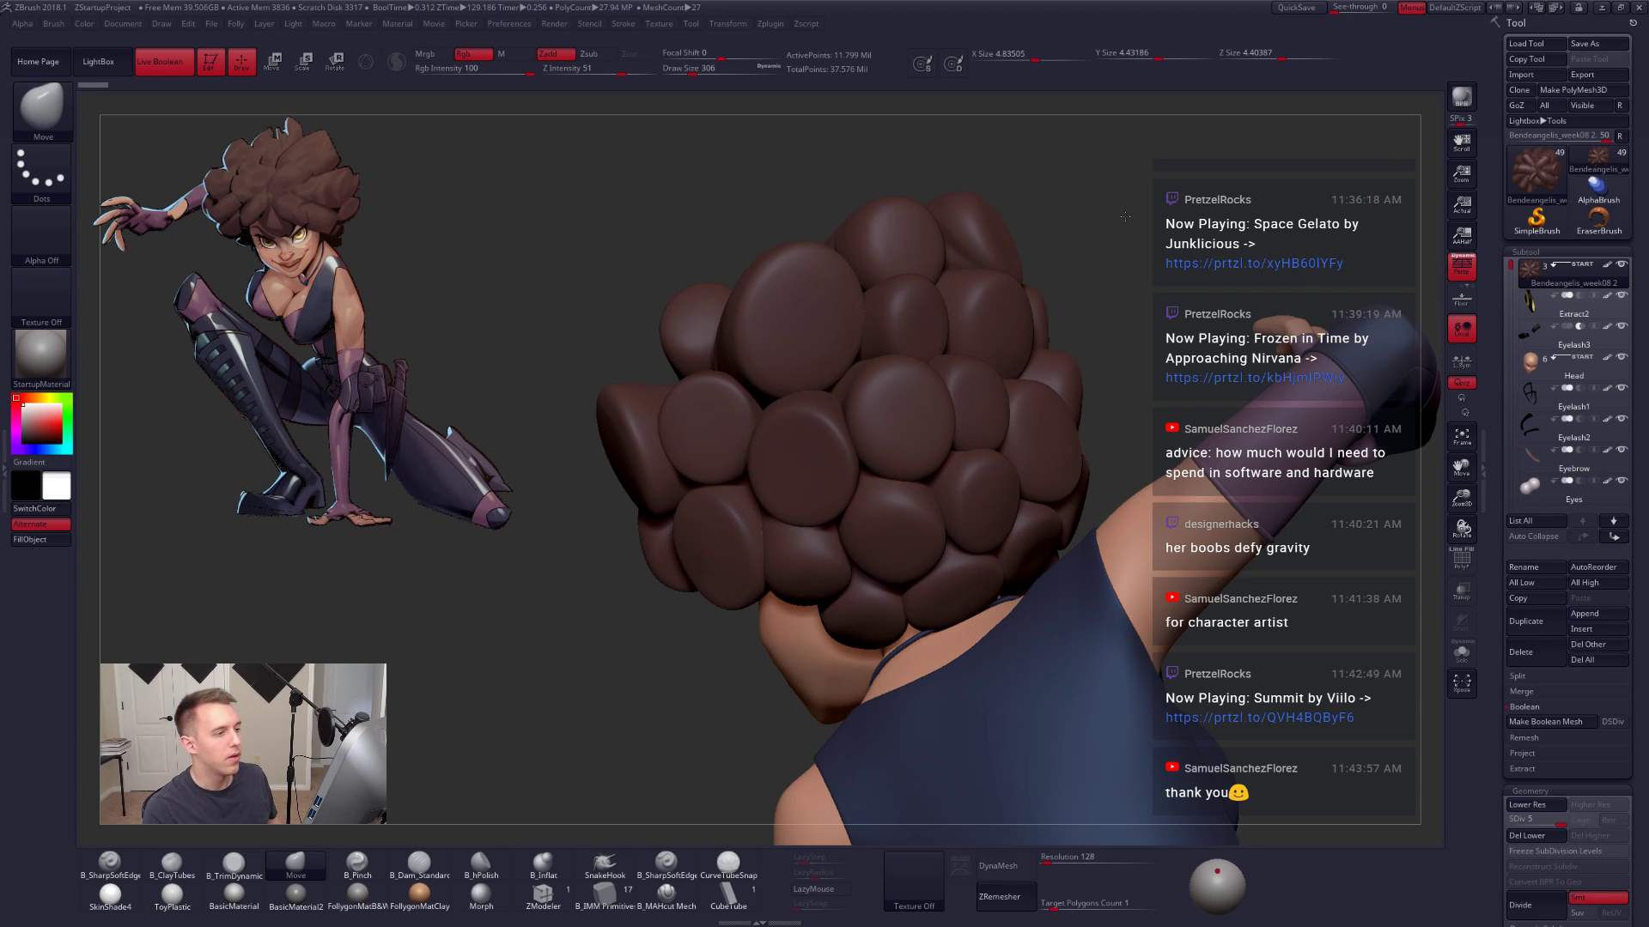
drag(1122, 289, 1302, 213)
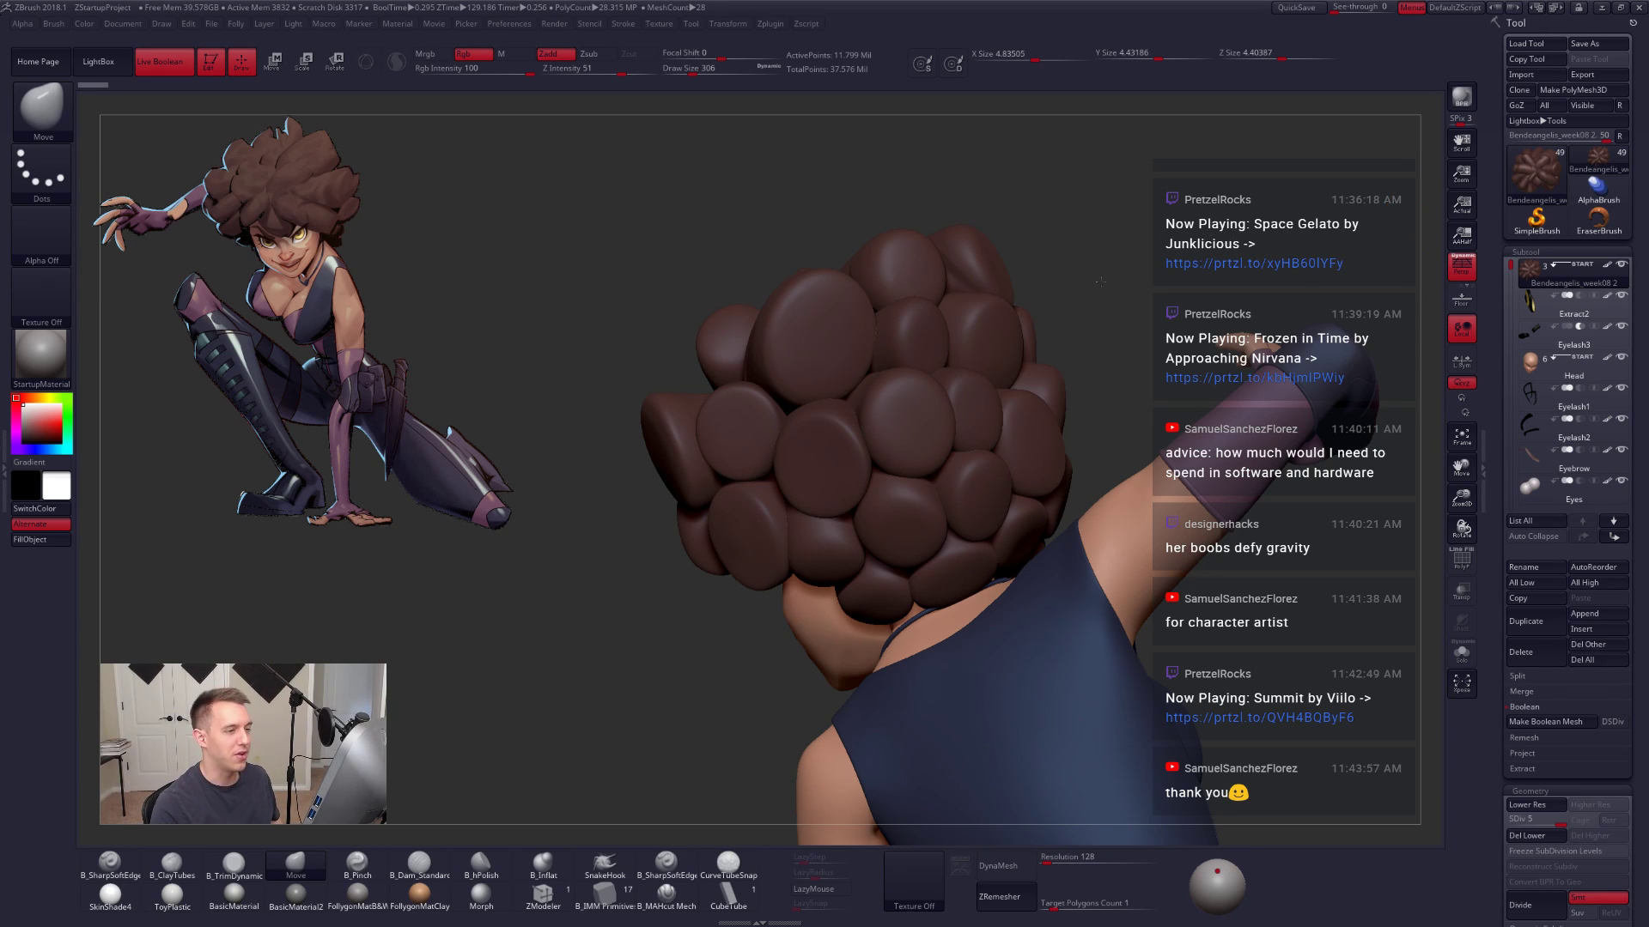
drag(1132, 252, 1117, 250)
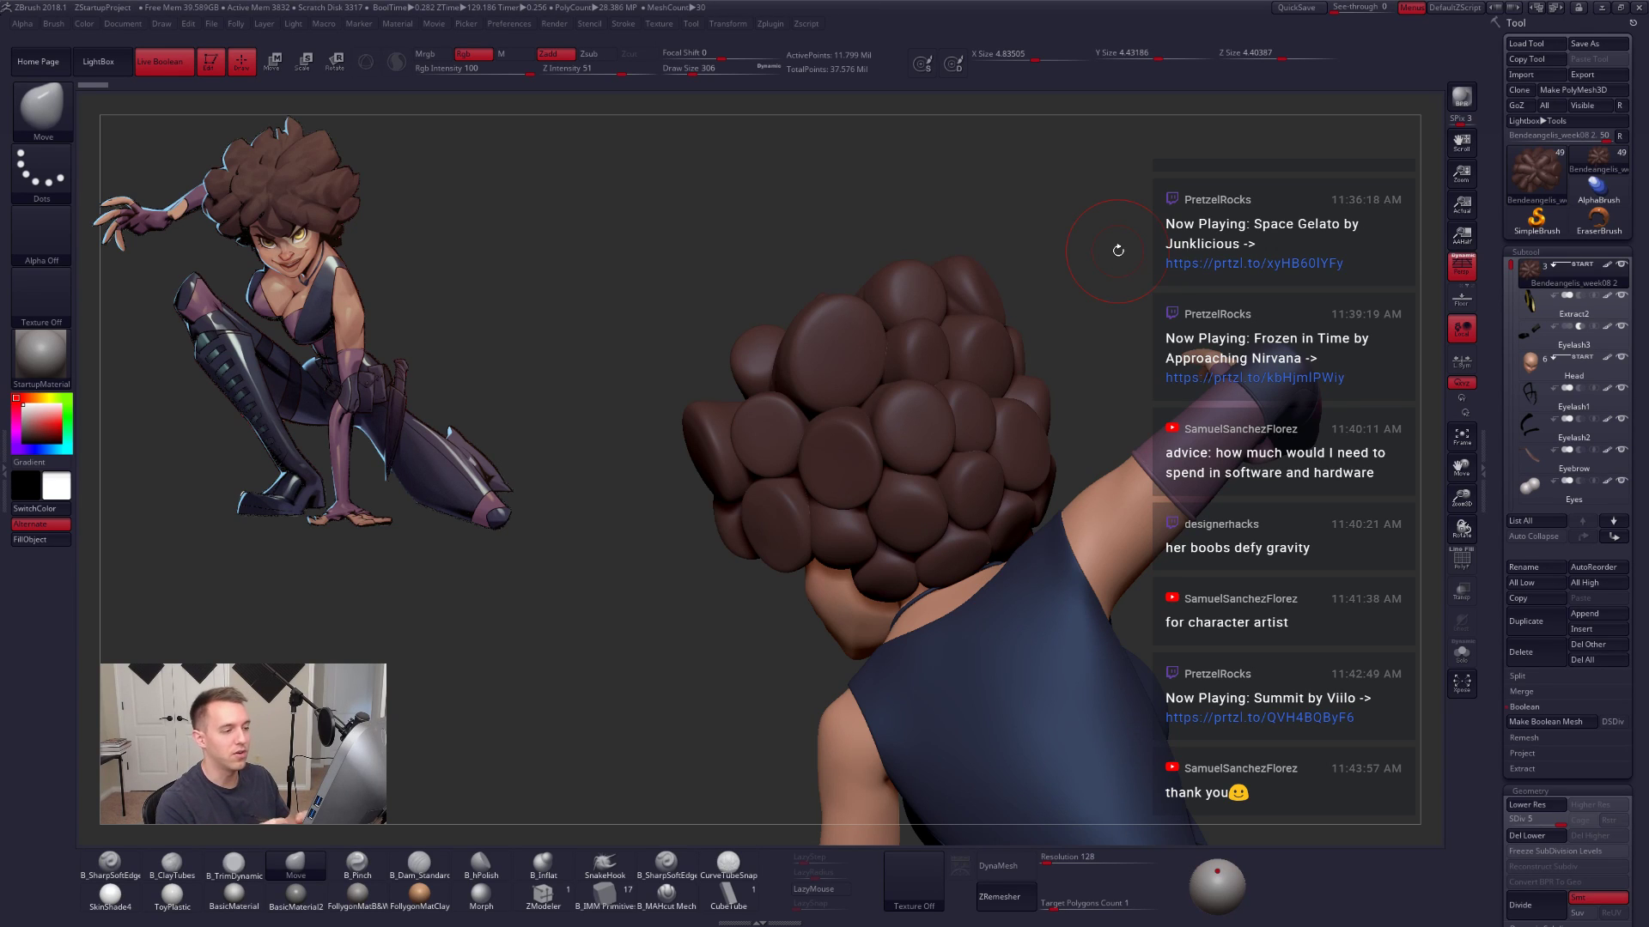
key(space)
drag(1128, 264, 1121, 264)
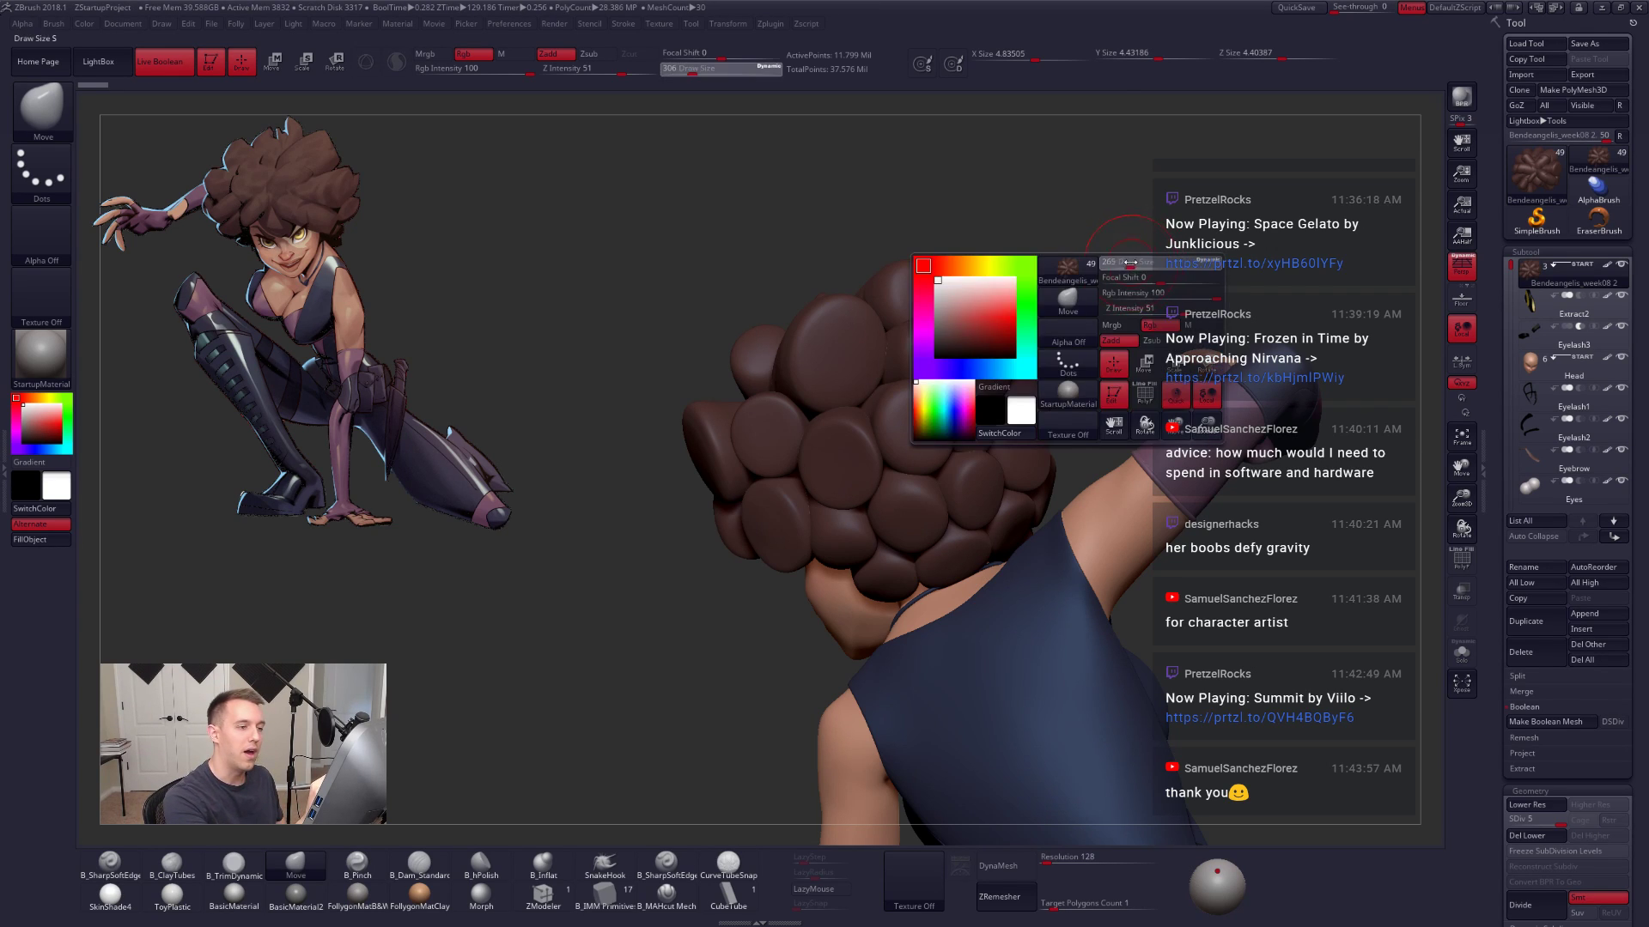
alt+right_drag(846, 336, 856, 370)
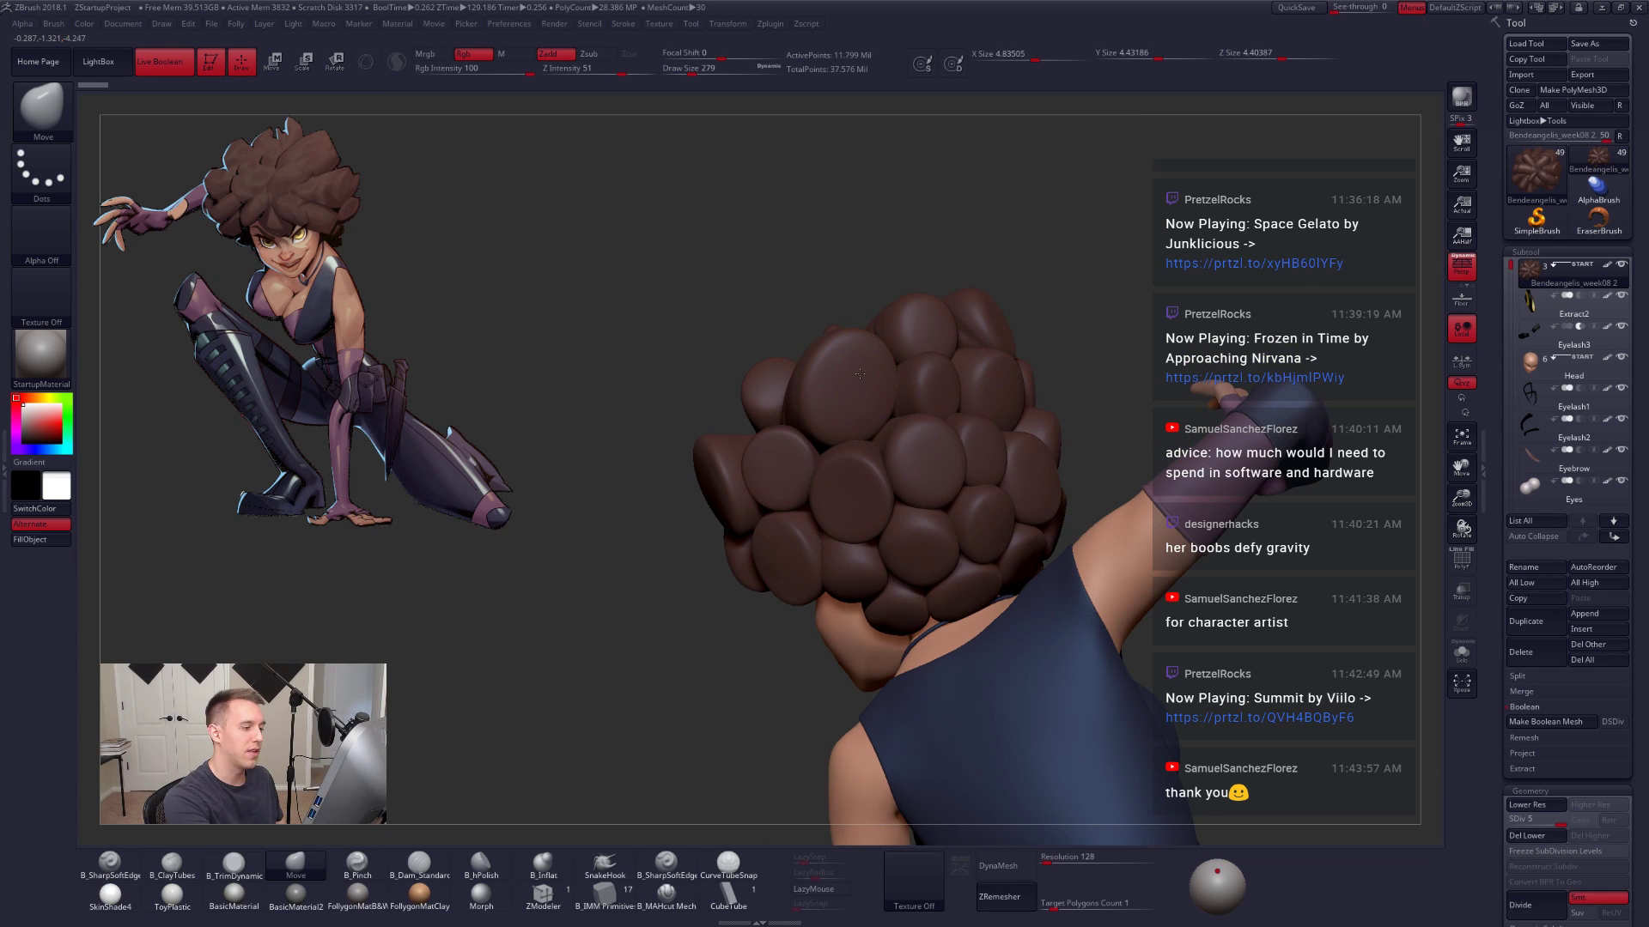
drag(862, 367, 863, 363)
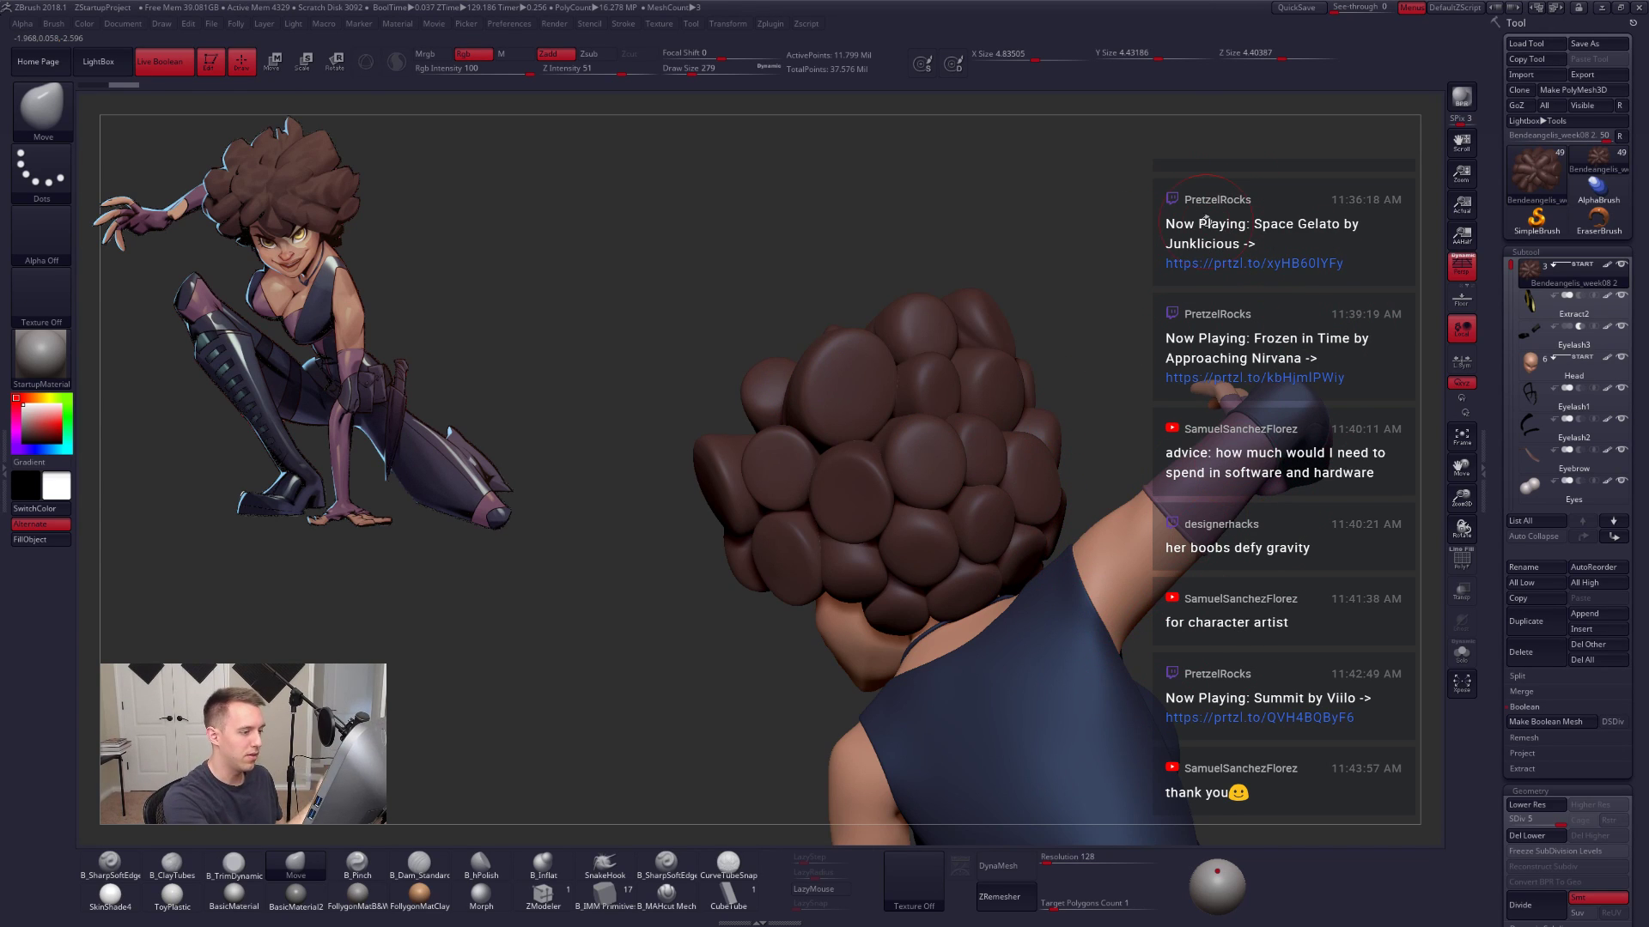
Step: Isolate the hair with Solo and inspect its clumps from behind, checking the polyframe
click(1462, 652)
mouse_move(892, 403)
ctrl+right_down()
mouse_move(902, 507)
mouse_move(859, 529)
ctrl+right_up()
right_click(859, 529)
key(shift+f)
key(shift+f)
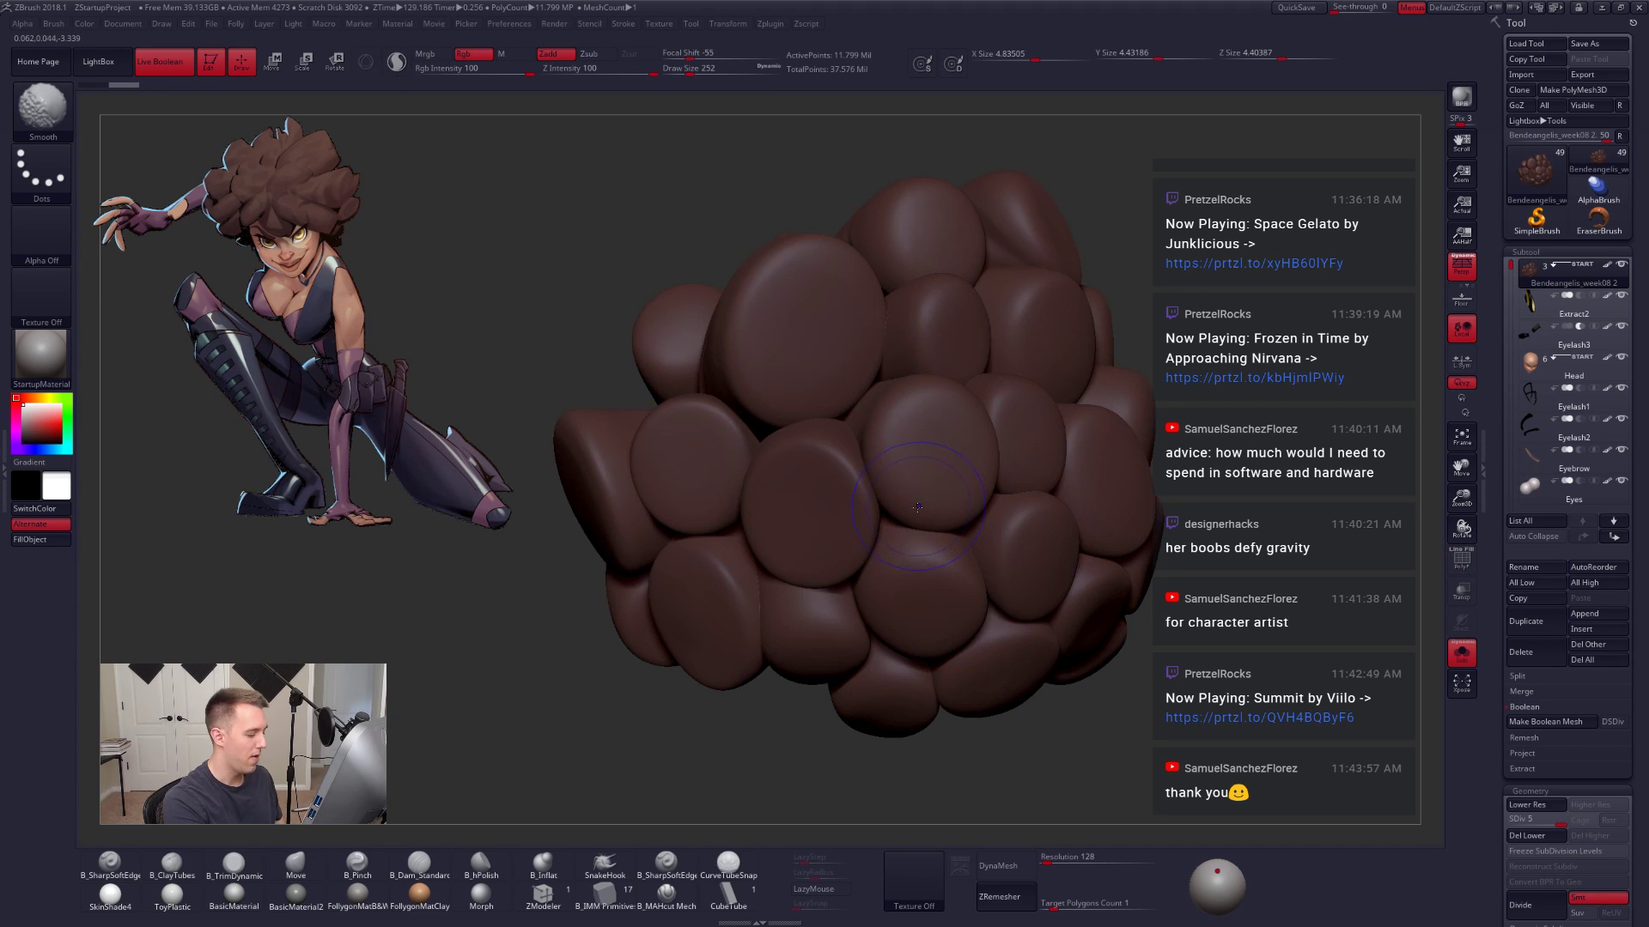
key(shift)
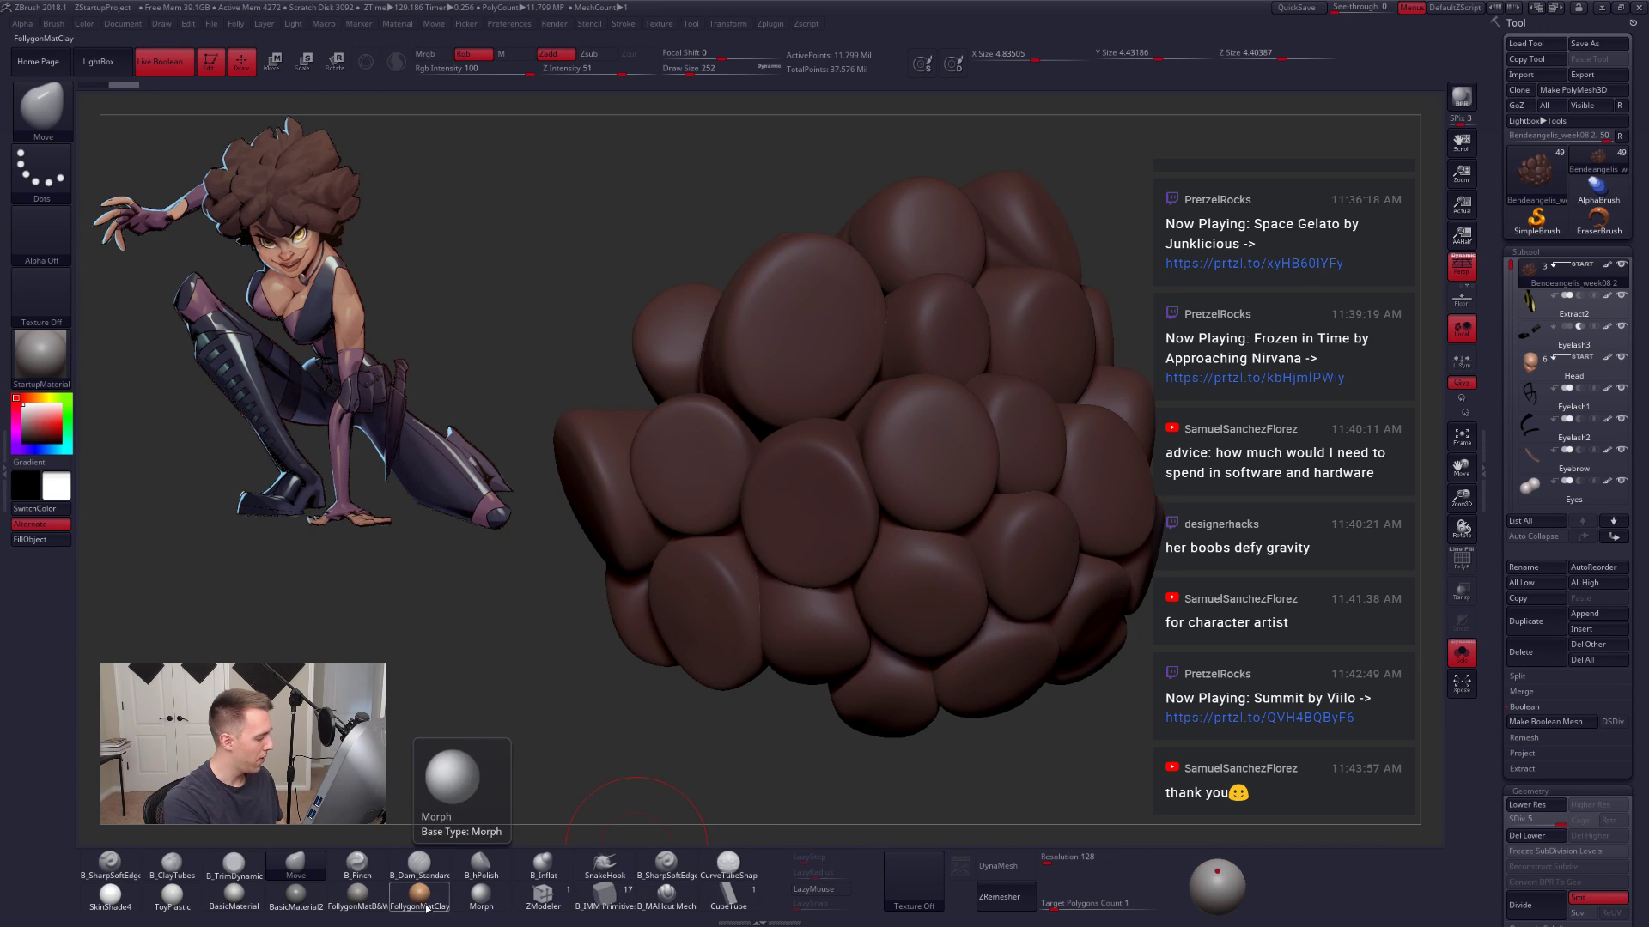
Step: Switch to the B_Dam_Standard brush with a draw size of 181 and LazyMouse enabled
click(419, 863)
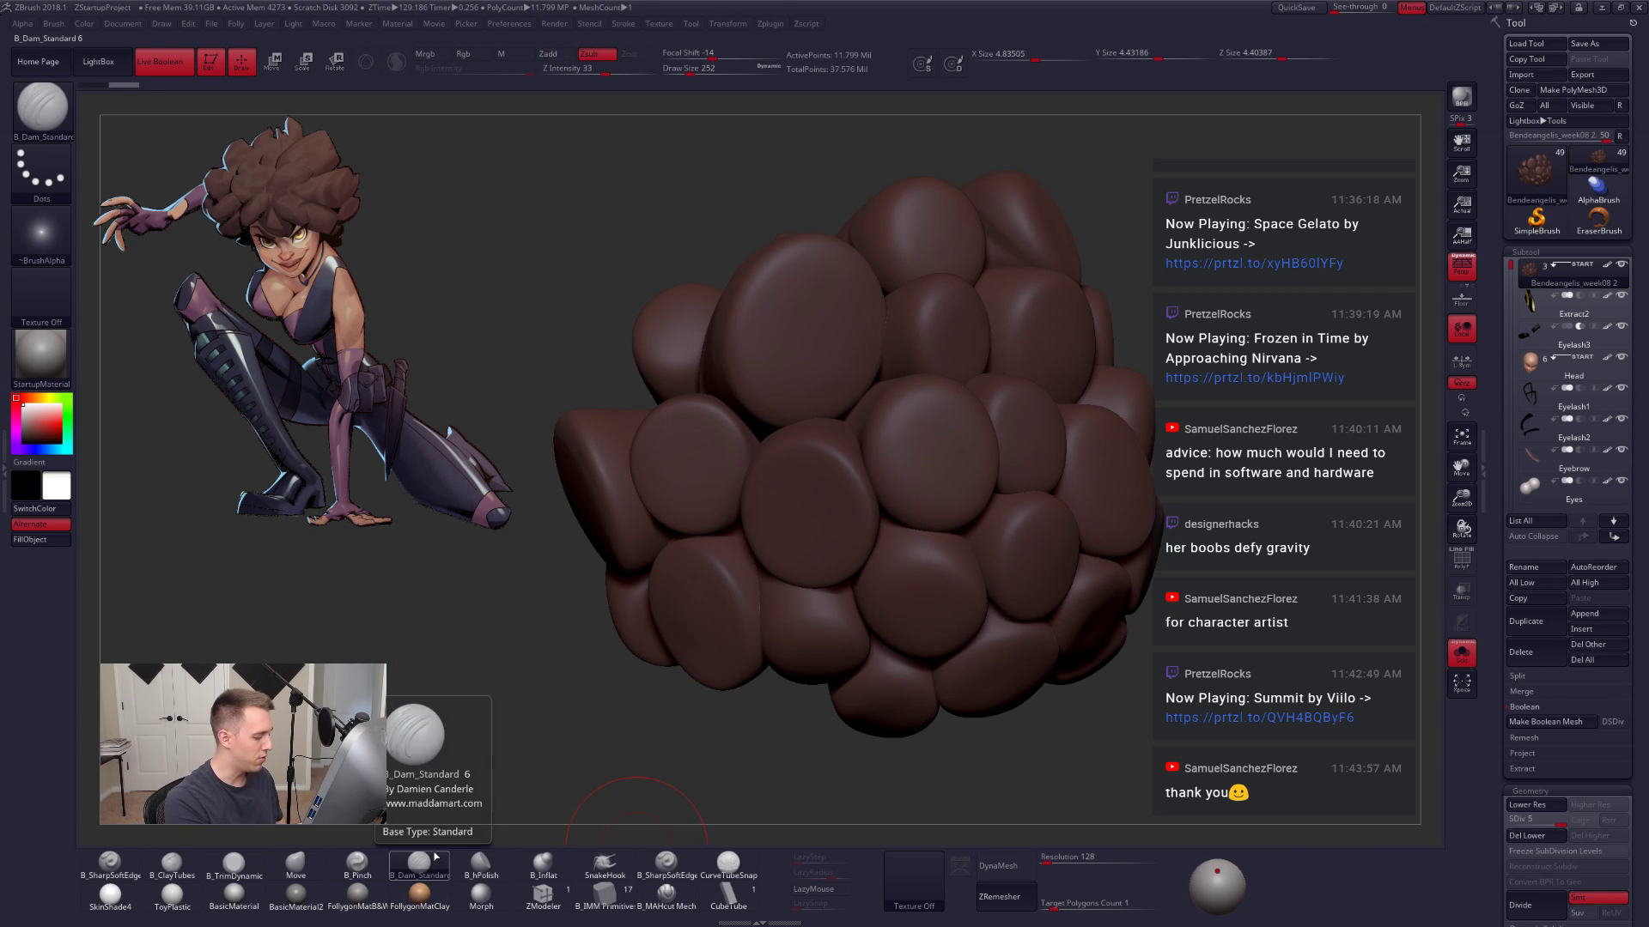
mouse_move(1019, 620)
ctrl+right_down()
mouse_move(908, 672)
mouse_move(928, 665)
mouse_move(874, 503)
mouse_move(1042, 669)
mouse_move(837, 689)
mouse_move(868, 633)
mouse_move(945, 573)
mouse_move(833, 504)
mouse_move(820, 599)
mouse_move(807, 499)
mouse_move(845, 493)
ctrl+right_up()
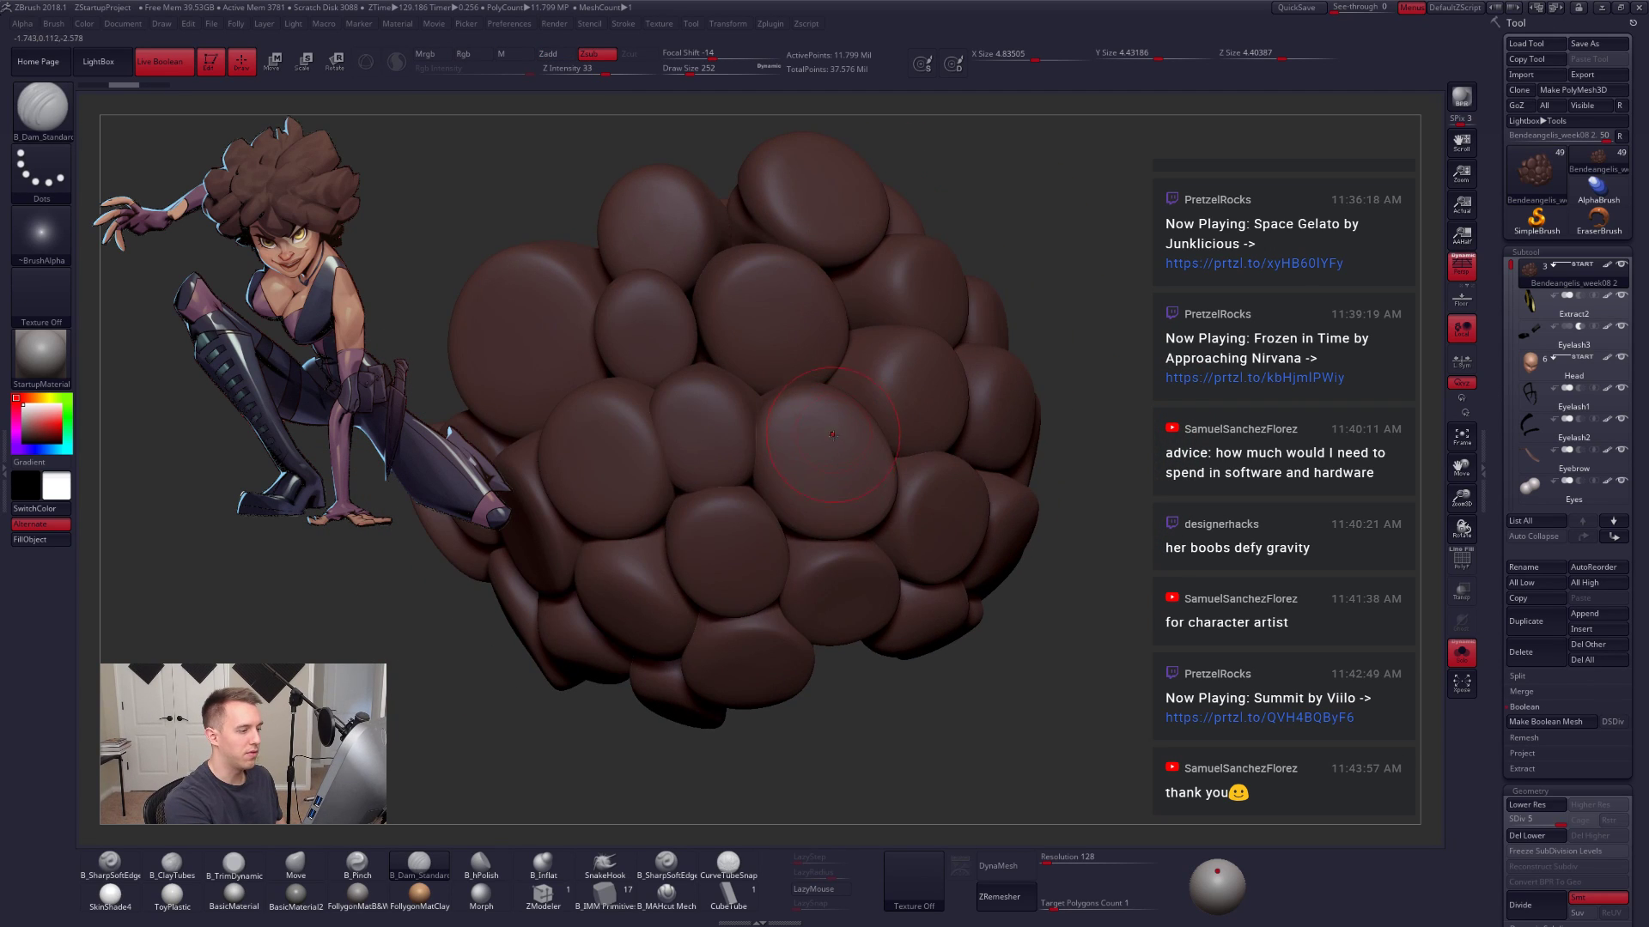
key(space)
click(843, 491)
click(816, 889)
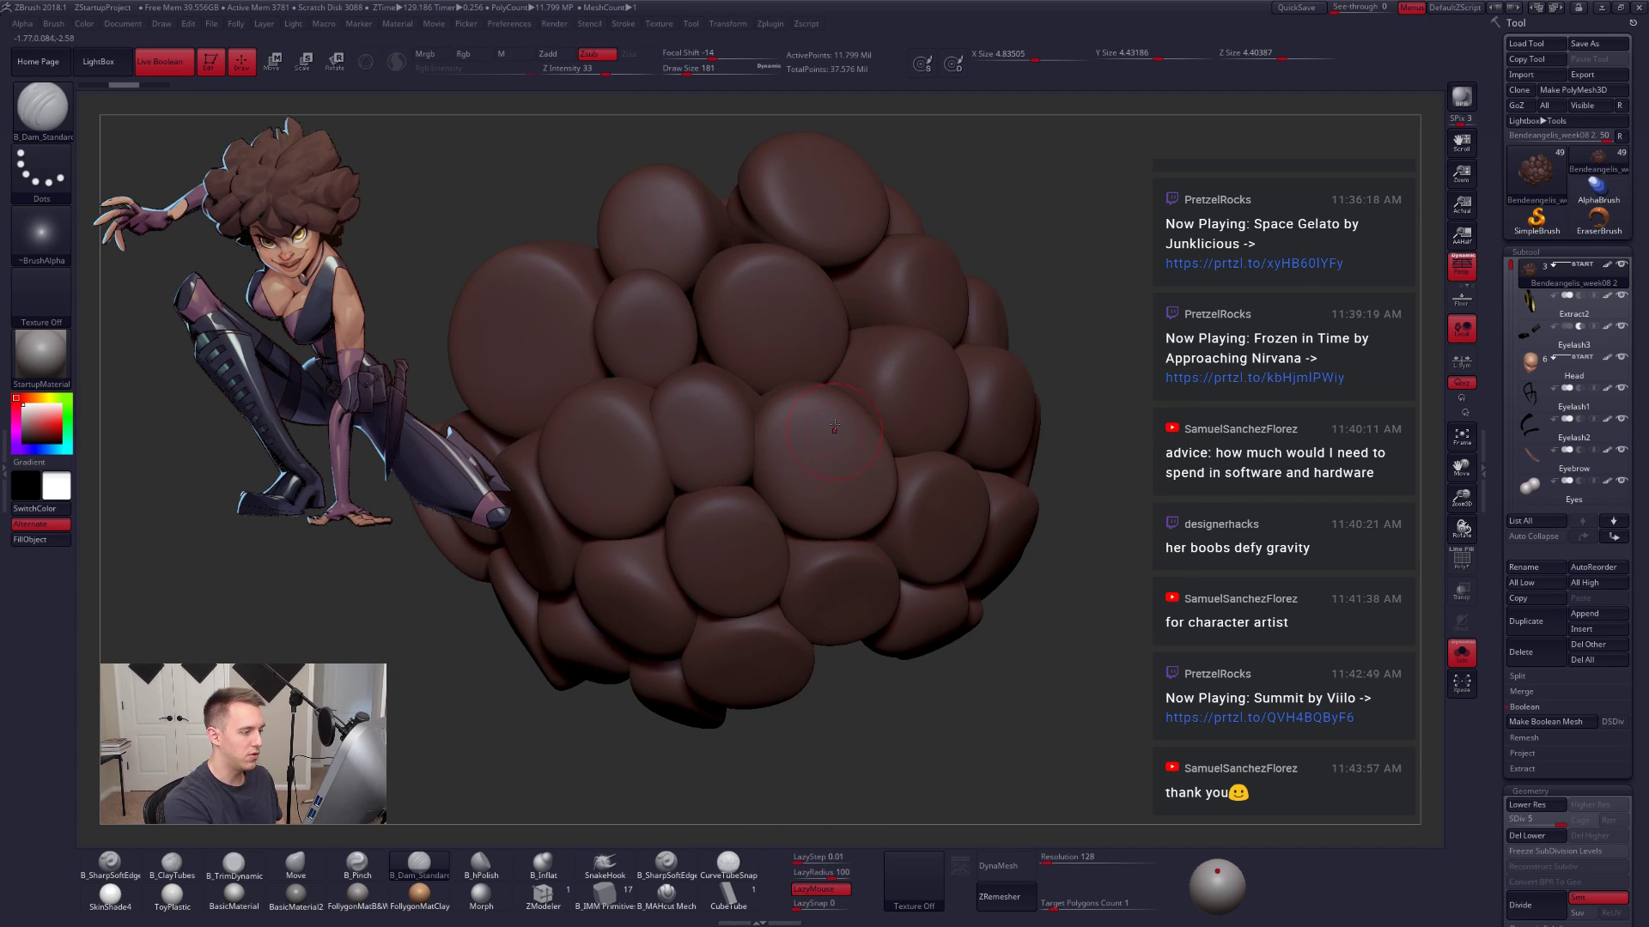
Step: Try a groove on a rounded back clump, undo it, and set the draw size to 140 and LazyRadius to 34
mouse_move(764, 429)
mouse_down()
mouse_move(777, 515)
mouse_move(823, 546)
mouse_move(858, 498)
mouse_up()
key(ctrl)
key(ctrl+z)
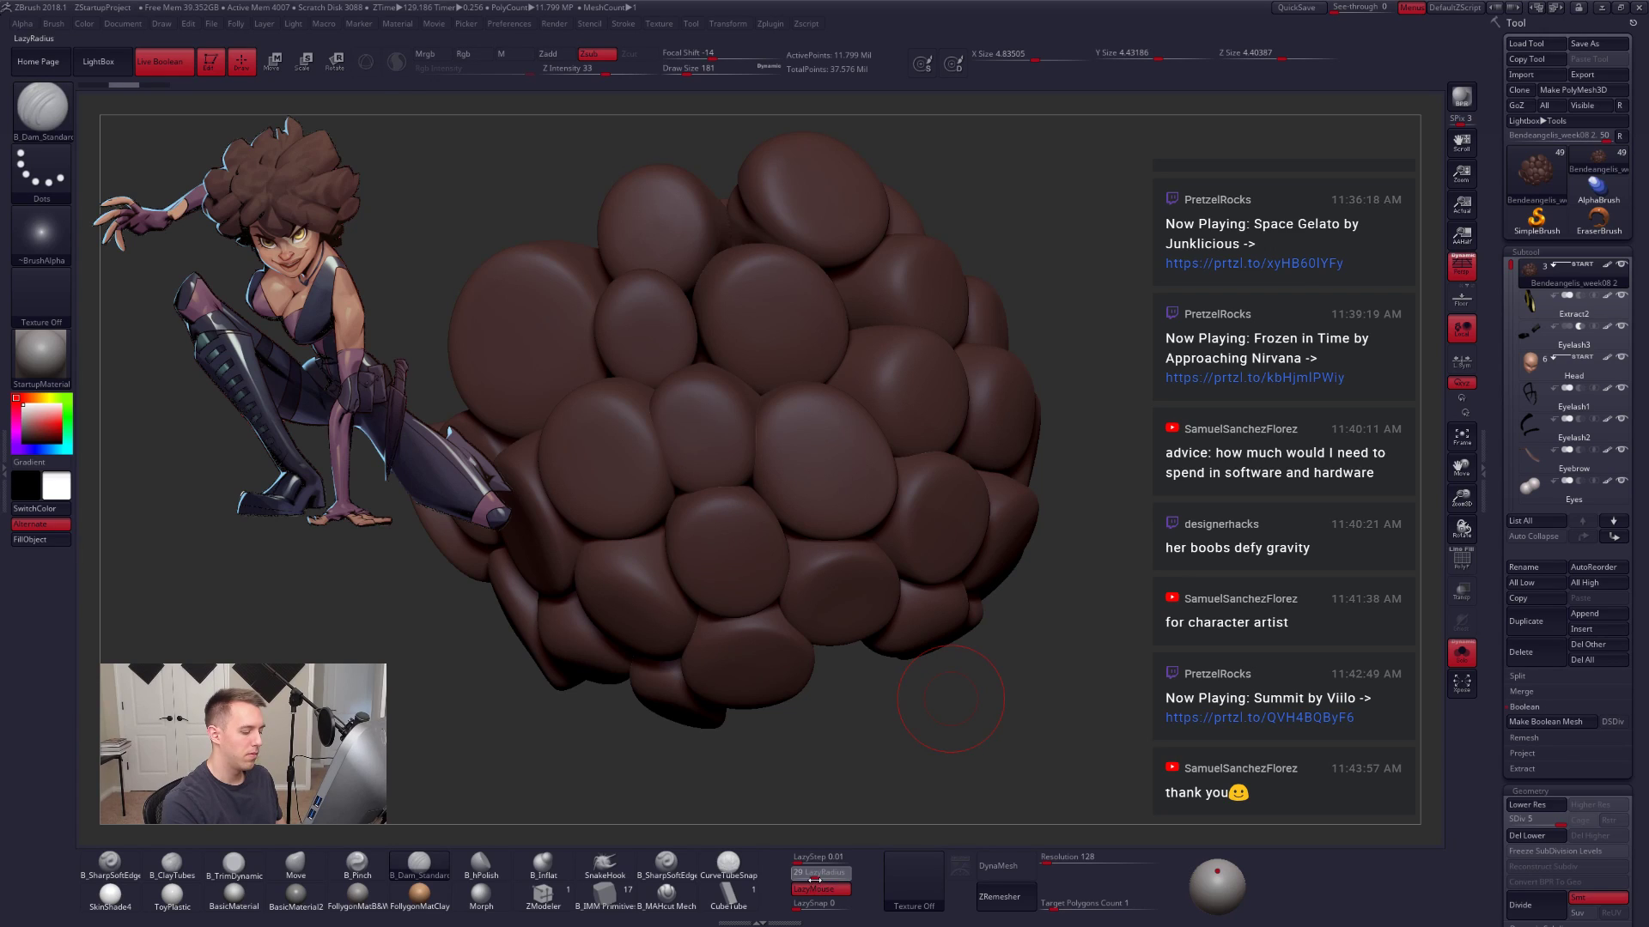
key(space)
drag(769, 492, 762, 493)
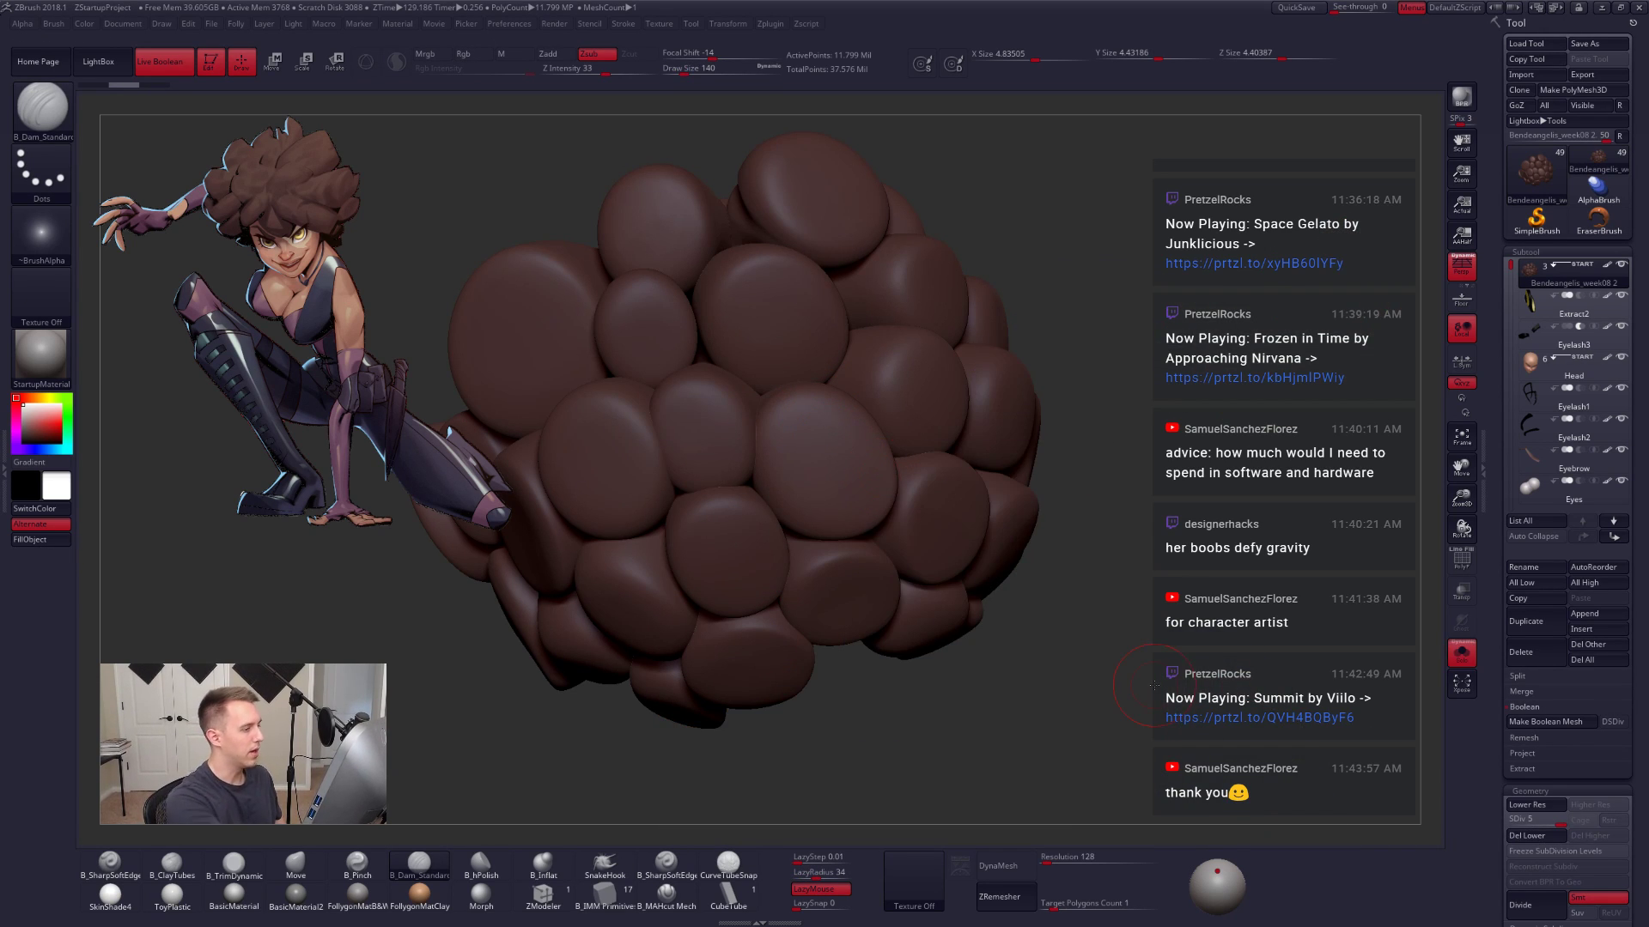
Step: Try carving a curled groove into a rounded back clump with Live Boolean off and the reference image hidden
click(185, 62)
key(shift+z)
alt+right_drag(976, 589, 938, 572)
drag(939, 573, 901, 463)
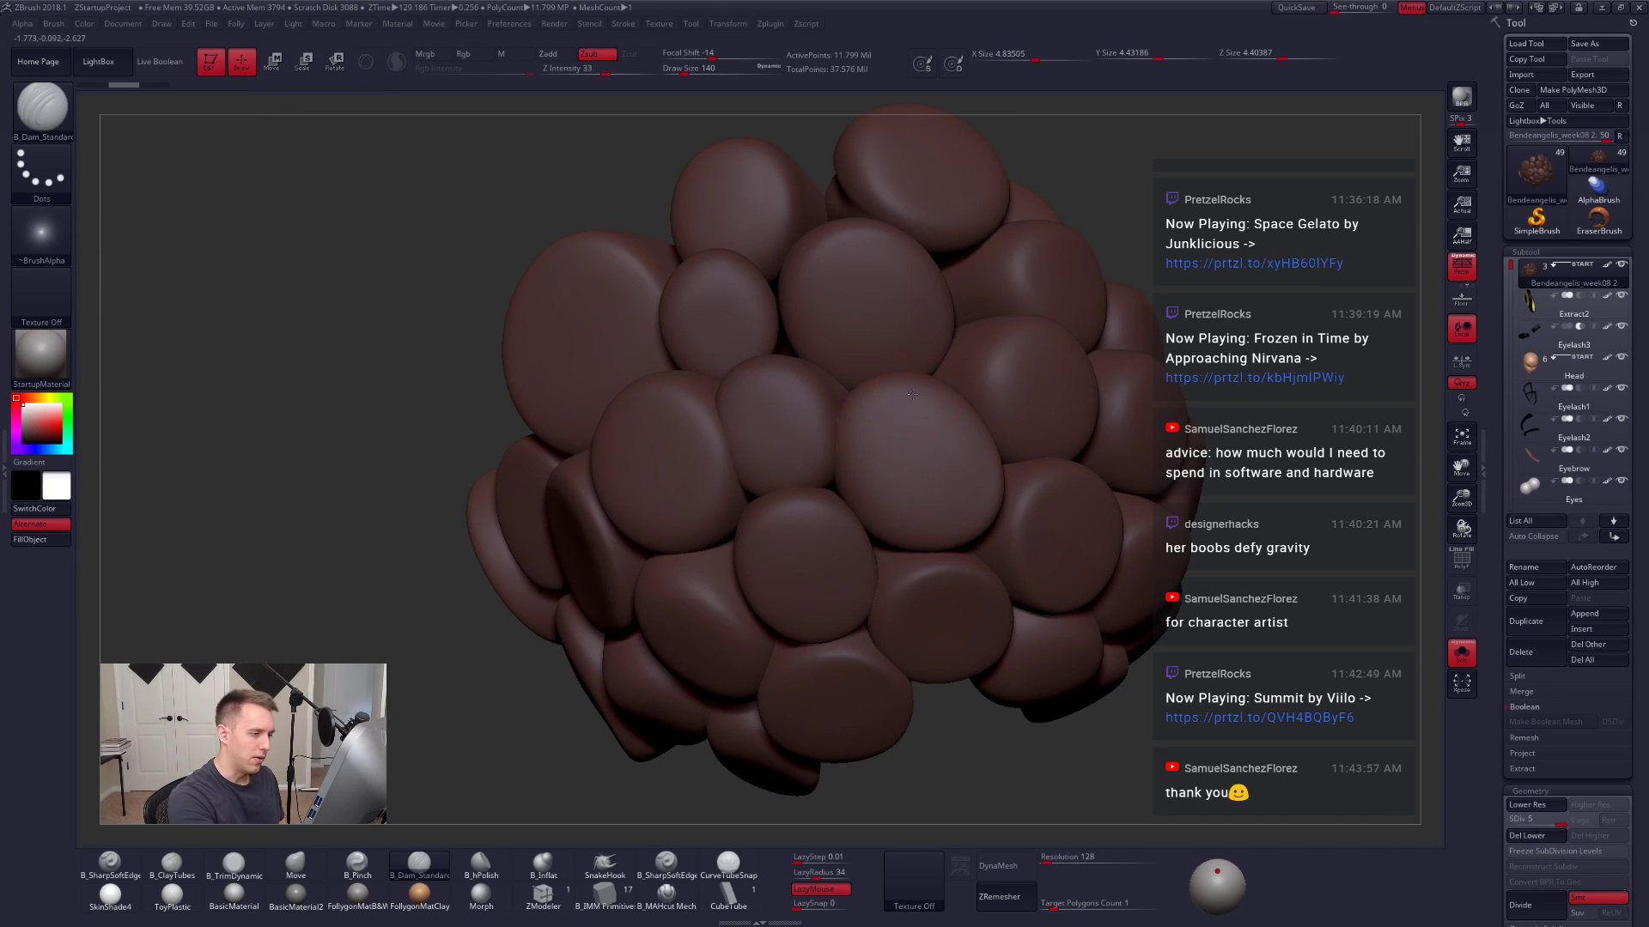
mouse_move(912, 393)
mouse_down()
mouse_move(846, 433)
mouse_move(867, 502)
mouse_move(918, 464)
mouse_up()
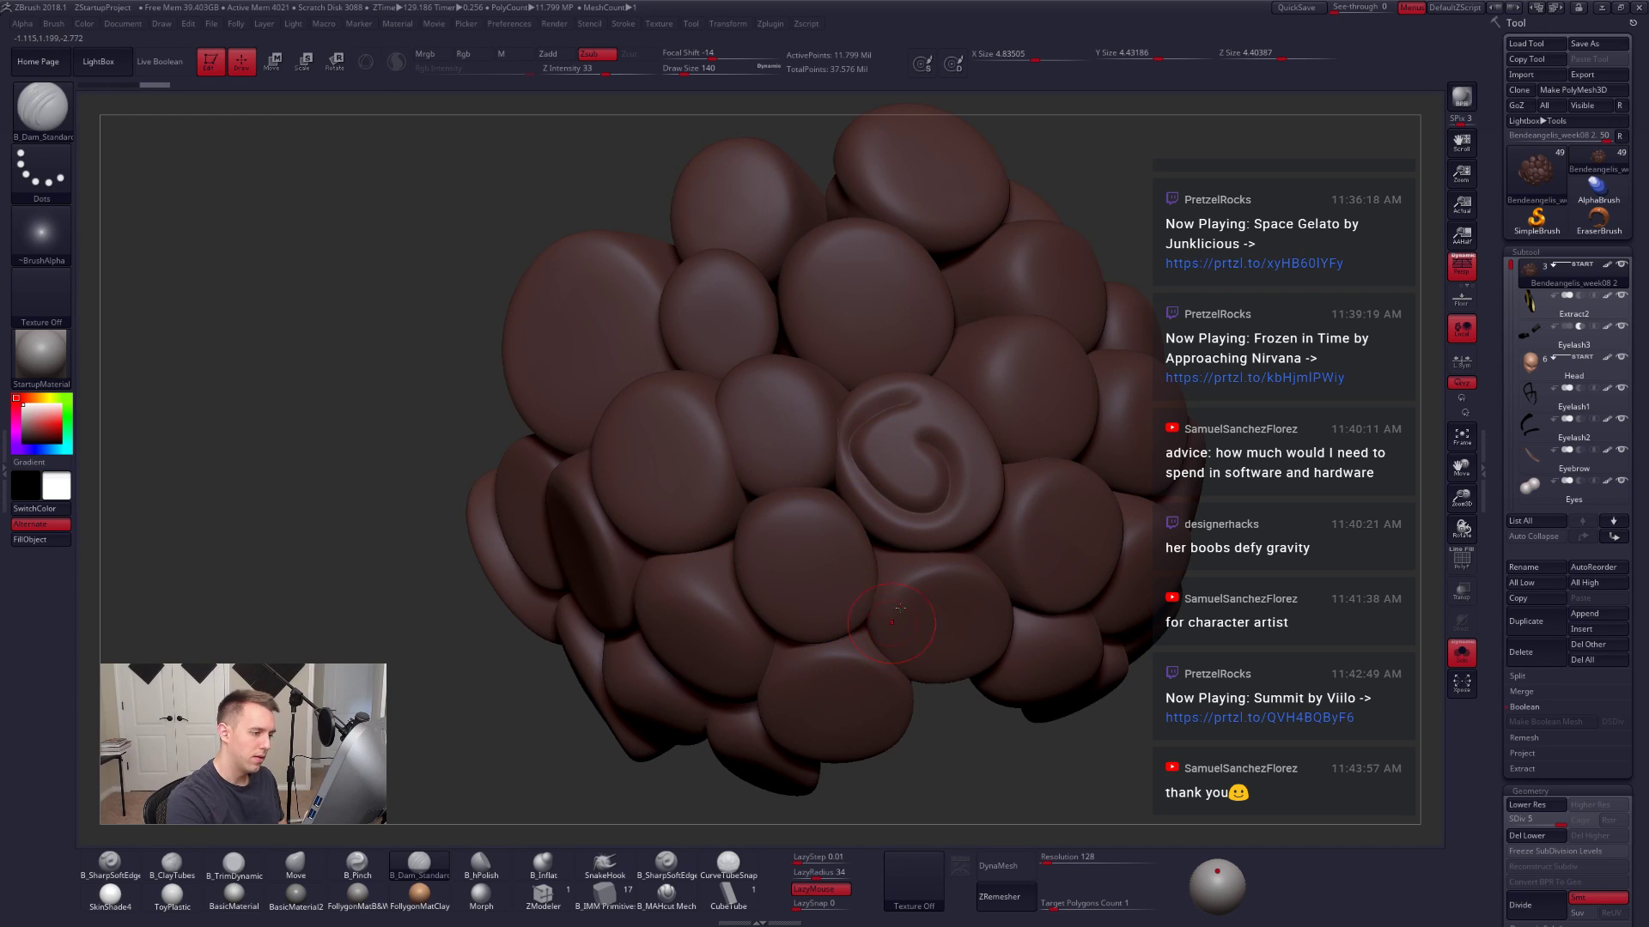
Step: Show the whole character again and turn the reference image and Live Boolean back on
right_drag(953, 527, 889, 696)
key(ctrl+shift+s)
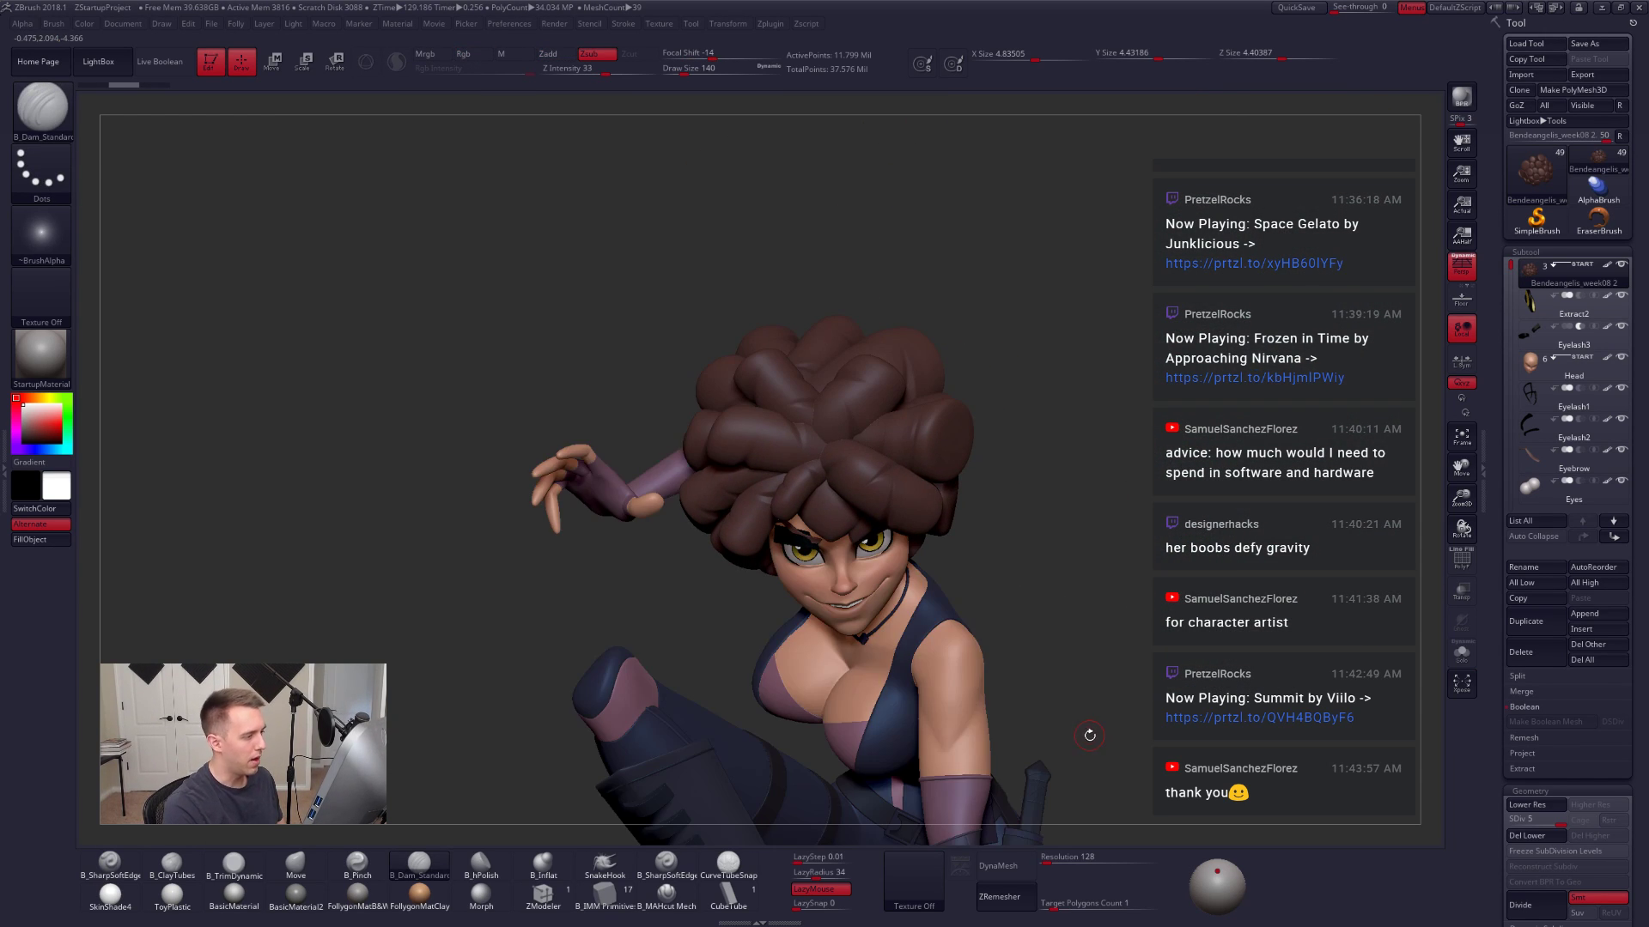
key(shift+z)
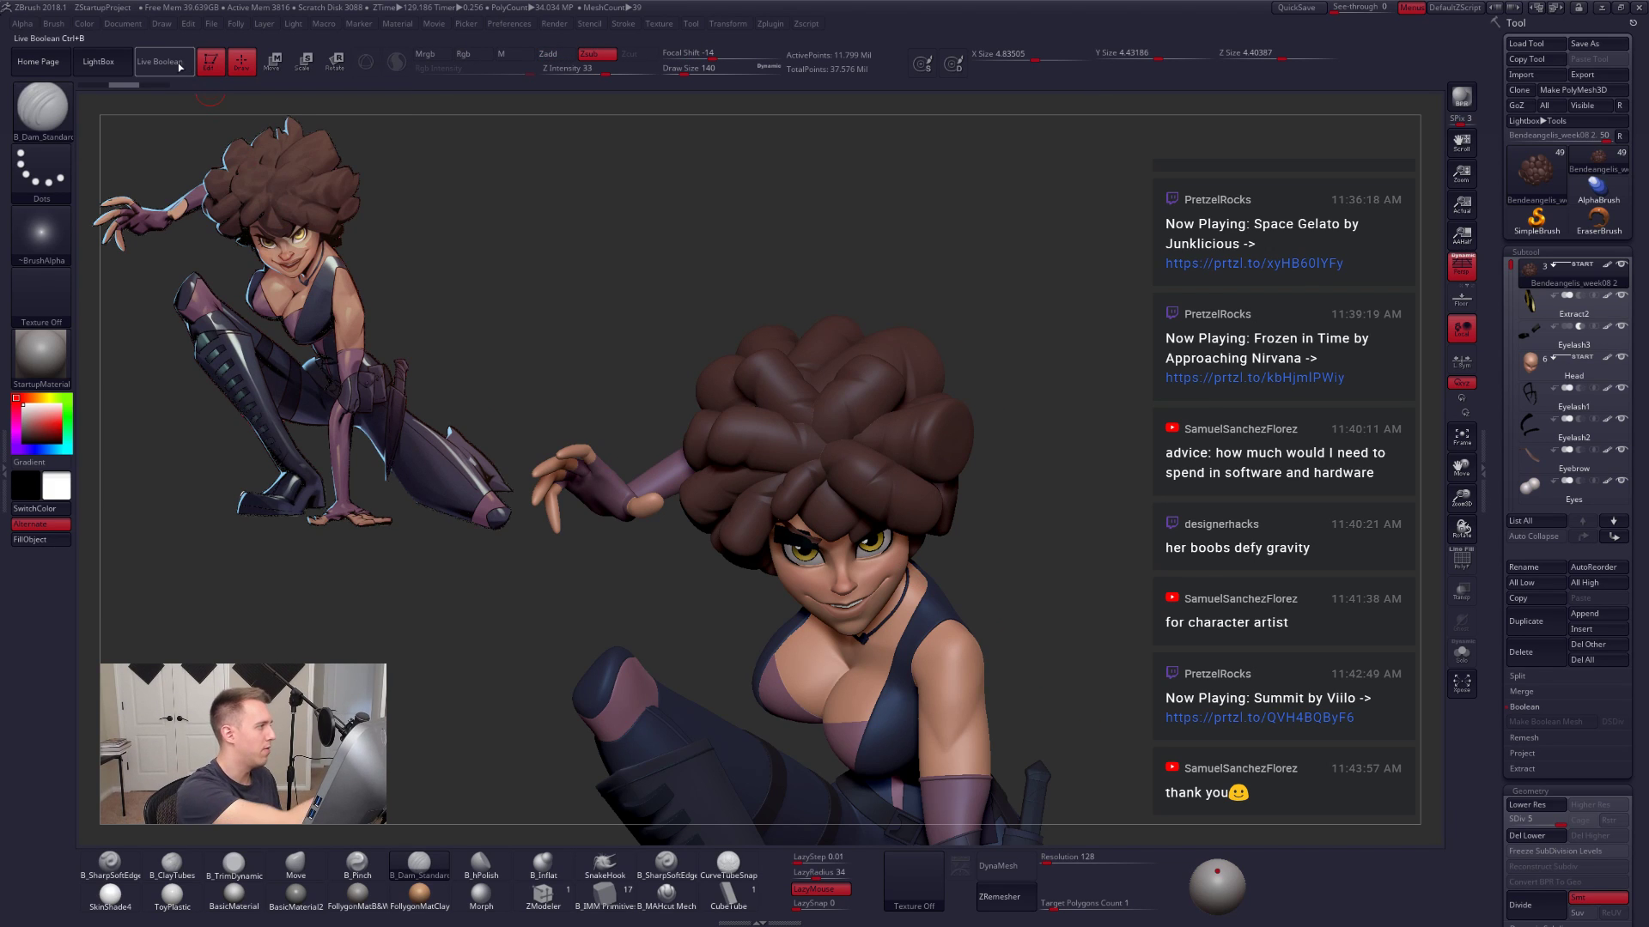
click(176, 72)
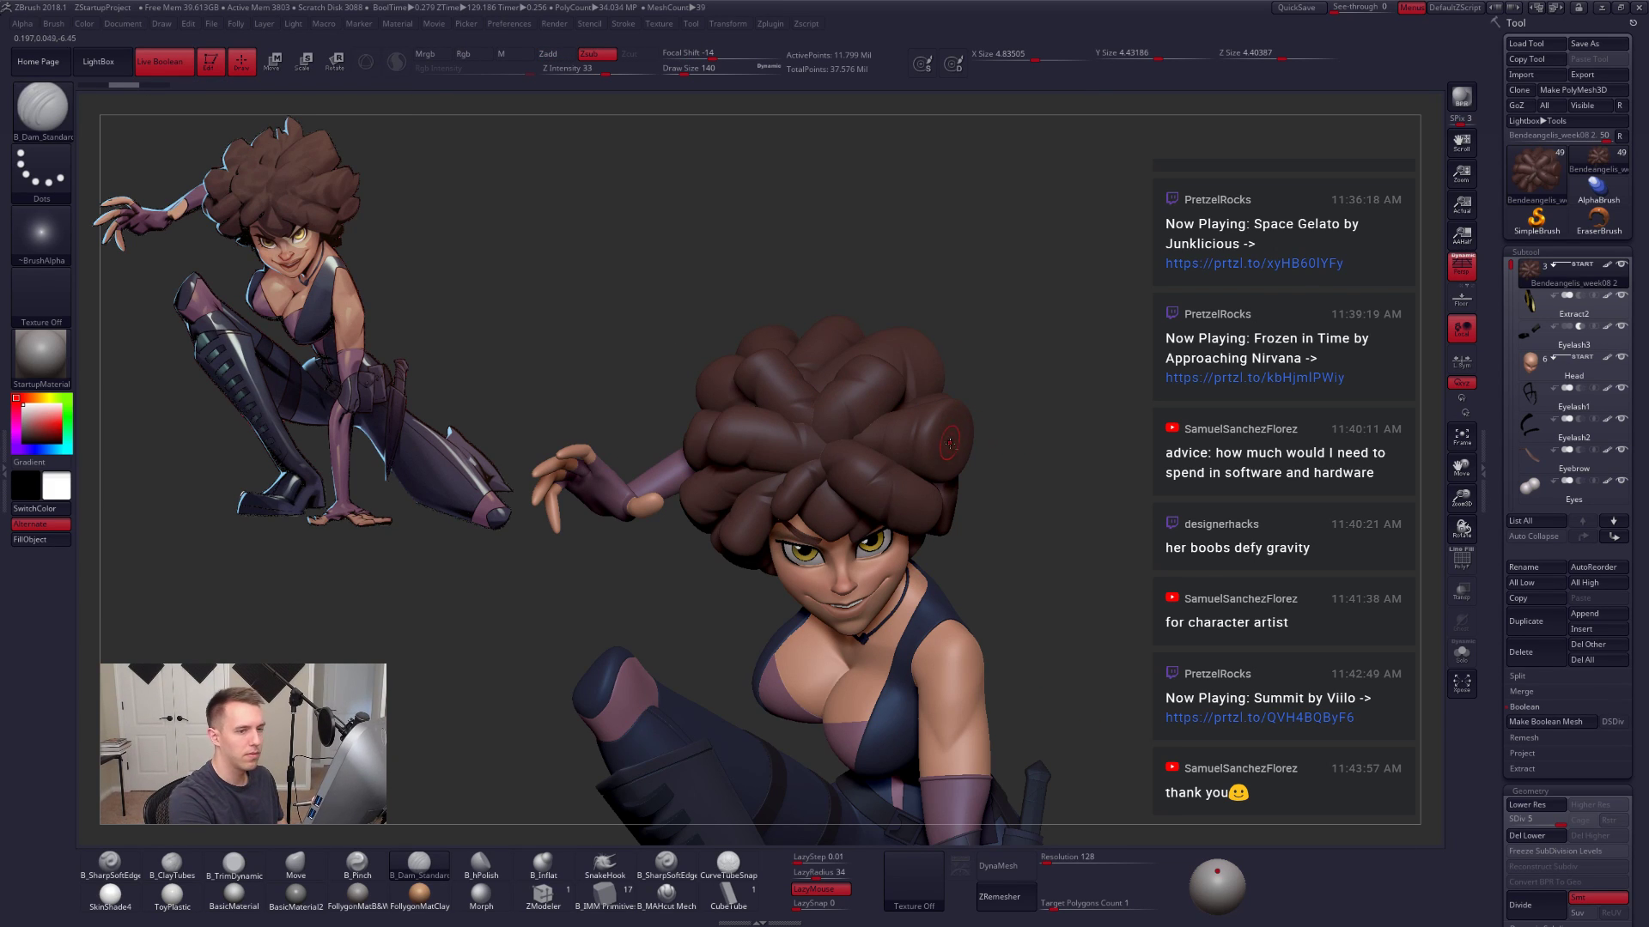
Step: Switch to the Move brush and set its draw size to 955
key(b)
key(m)
key(v)
key(space)
drag(1109, 407, 1130, 408)
Step: Lower the hair to its lowest subdivision level and set the Move brush's draw size to 1280
key(shift)
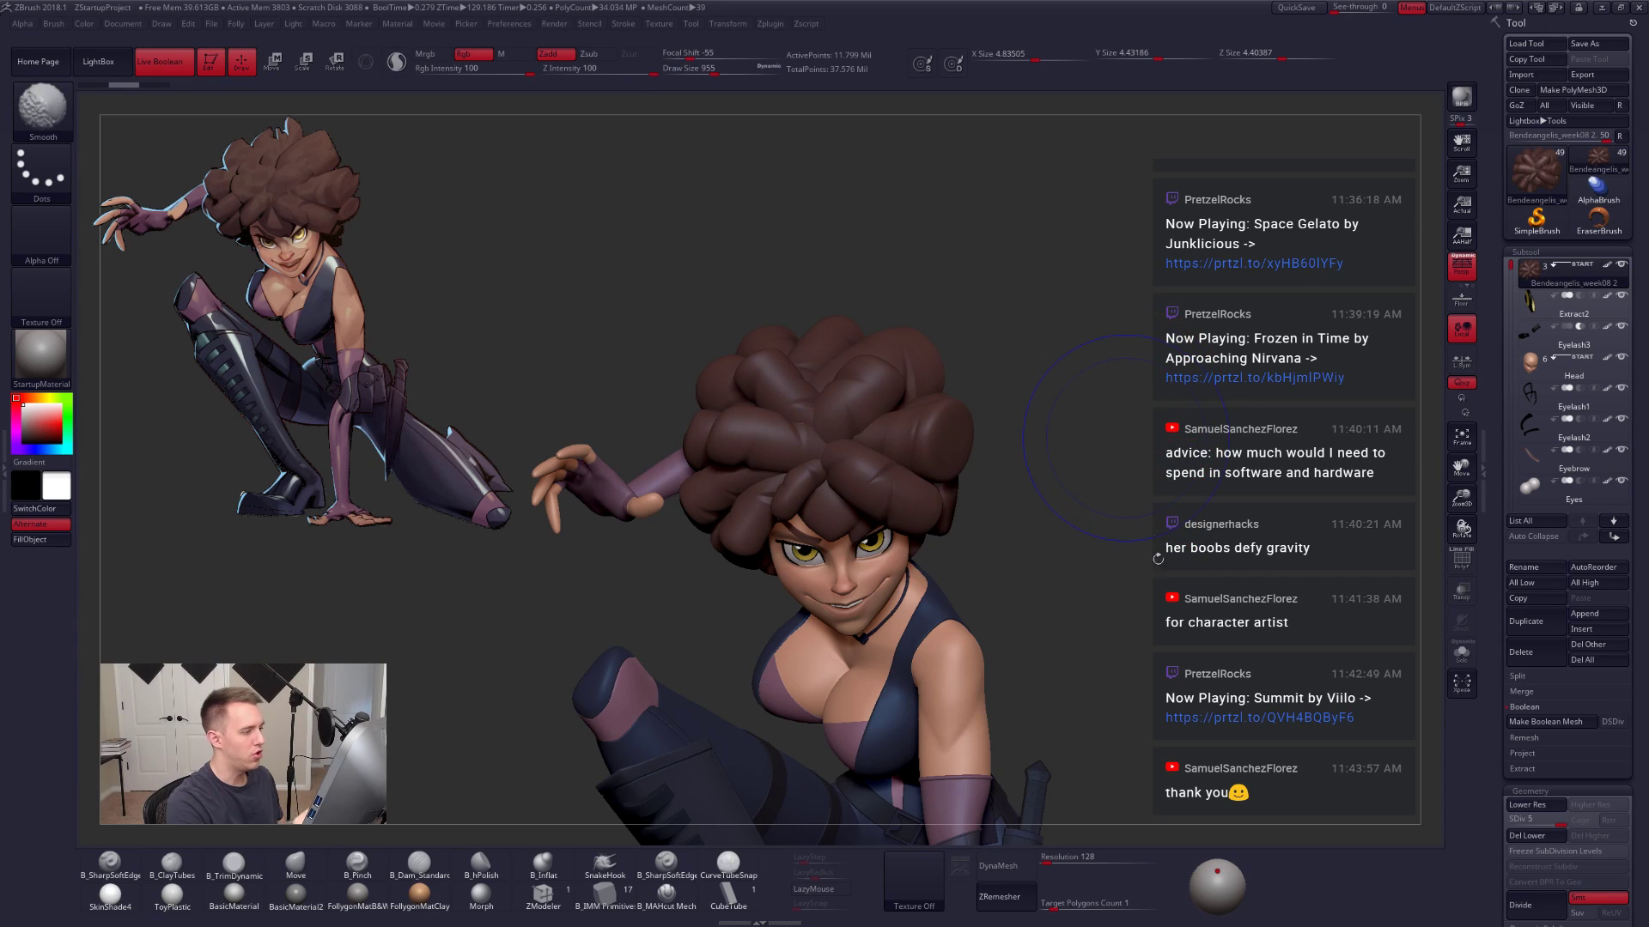
key(shift+d)
key(shift+d)
key(shift+d)
key(shift+d)
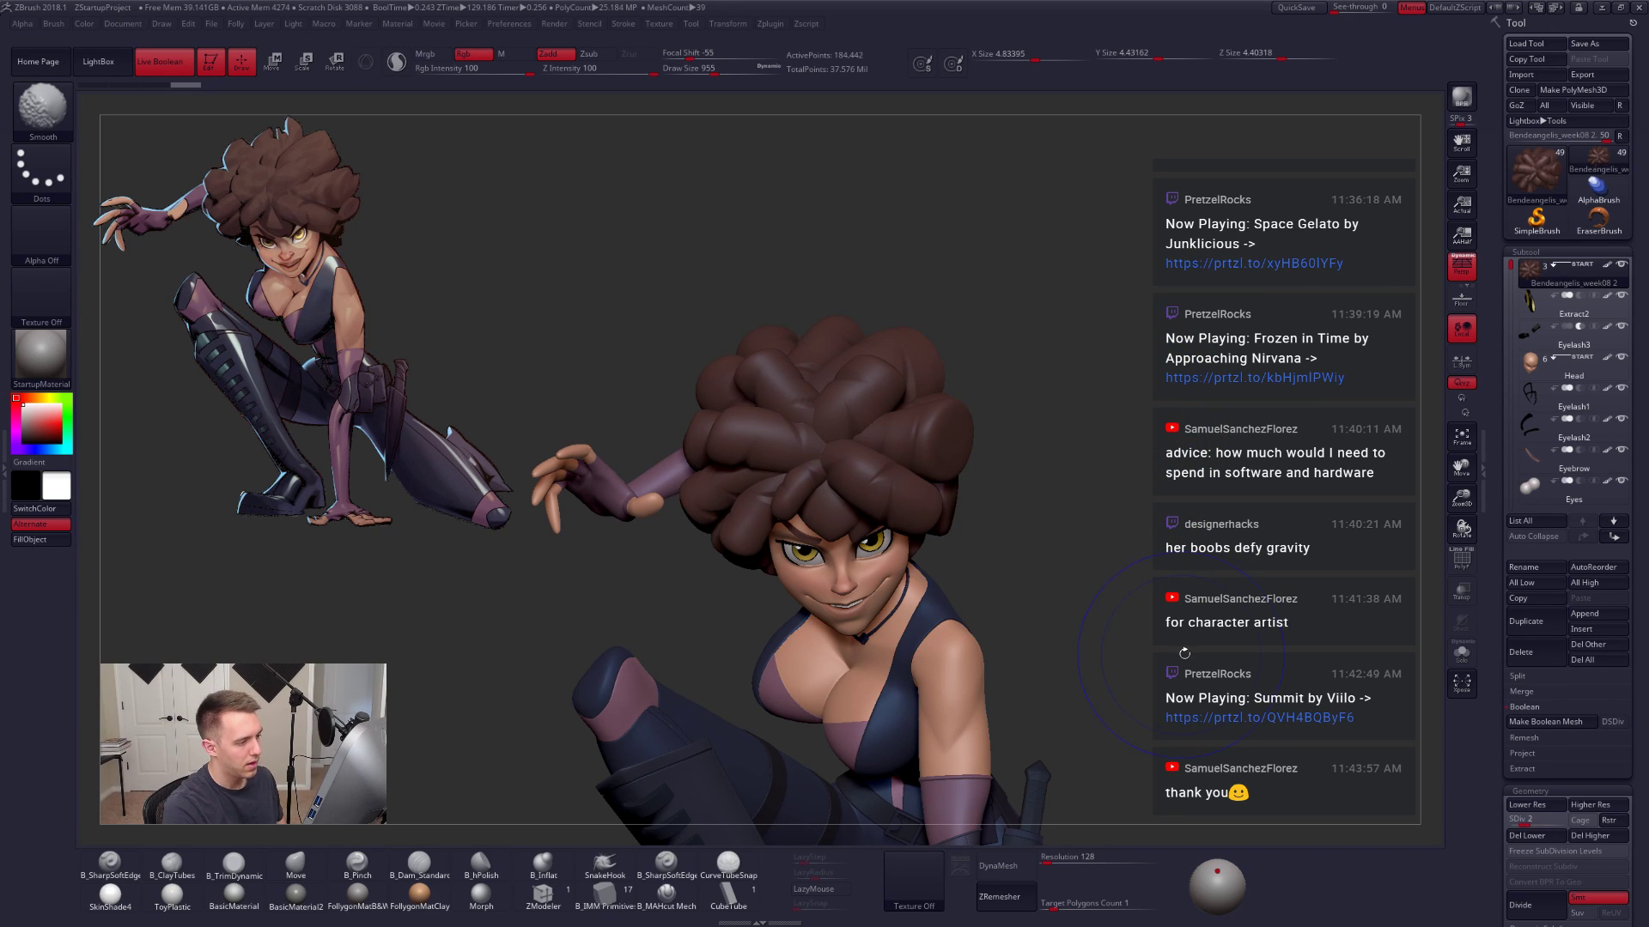
alt+drag(1161, 634, 1189, 456)
key(s)
drag(1131, 403, 1139, 403)
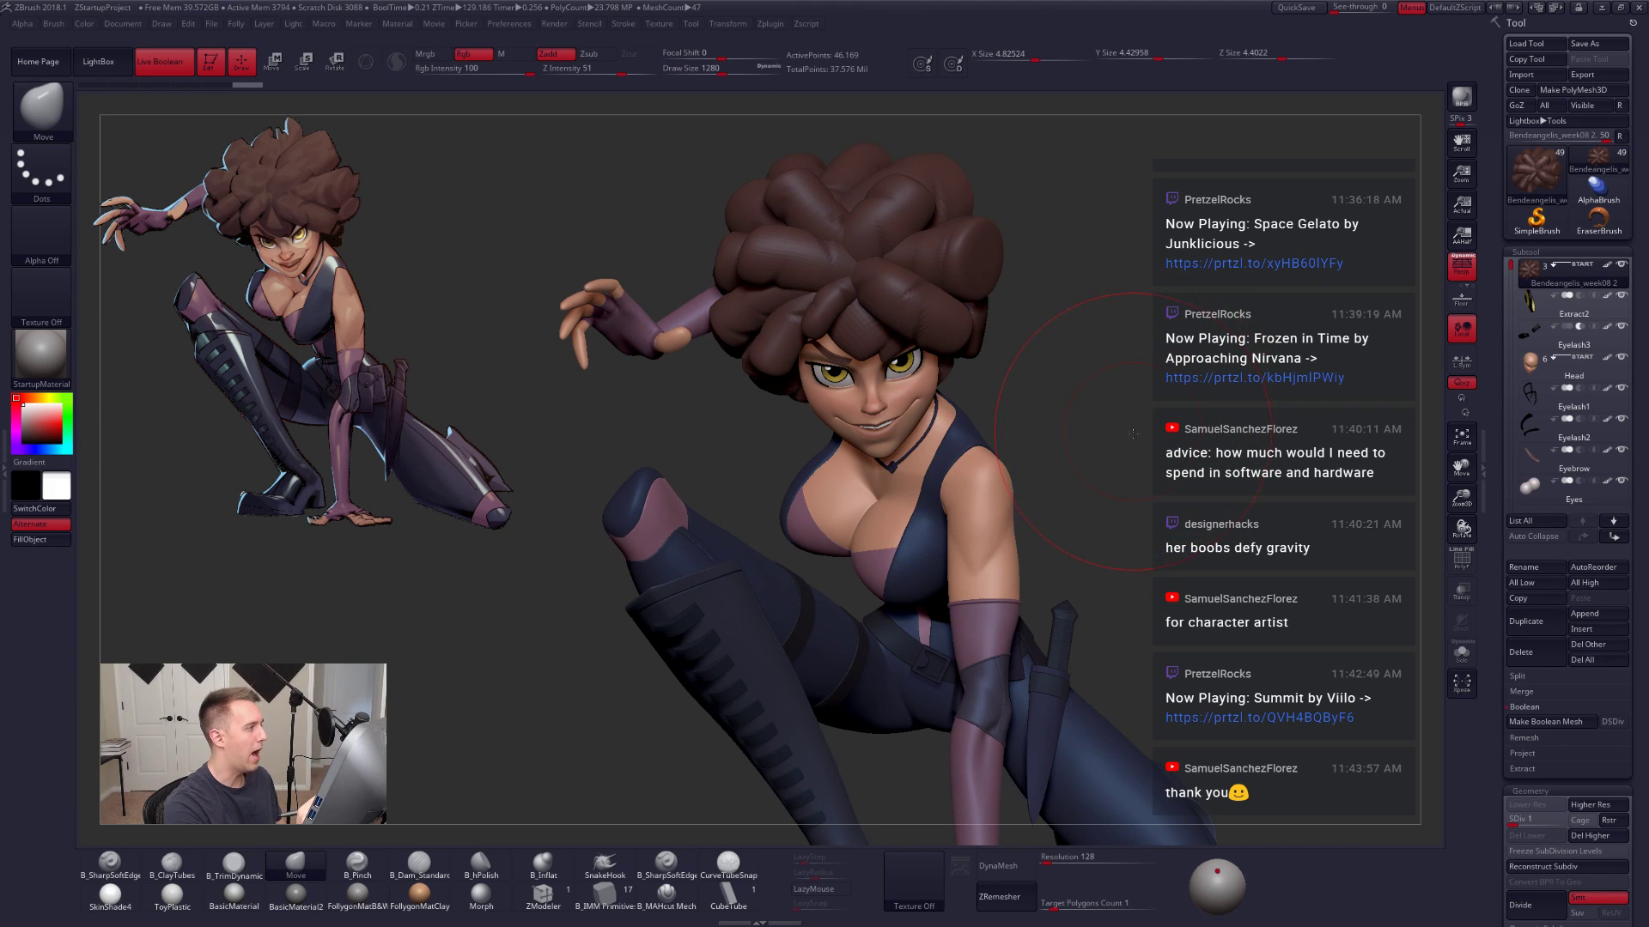
Step: Compare the hair with the reference, set the draw size to 1166, and isolate the hair with Solo
alt+drag(1120, 482, 1119, 500)
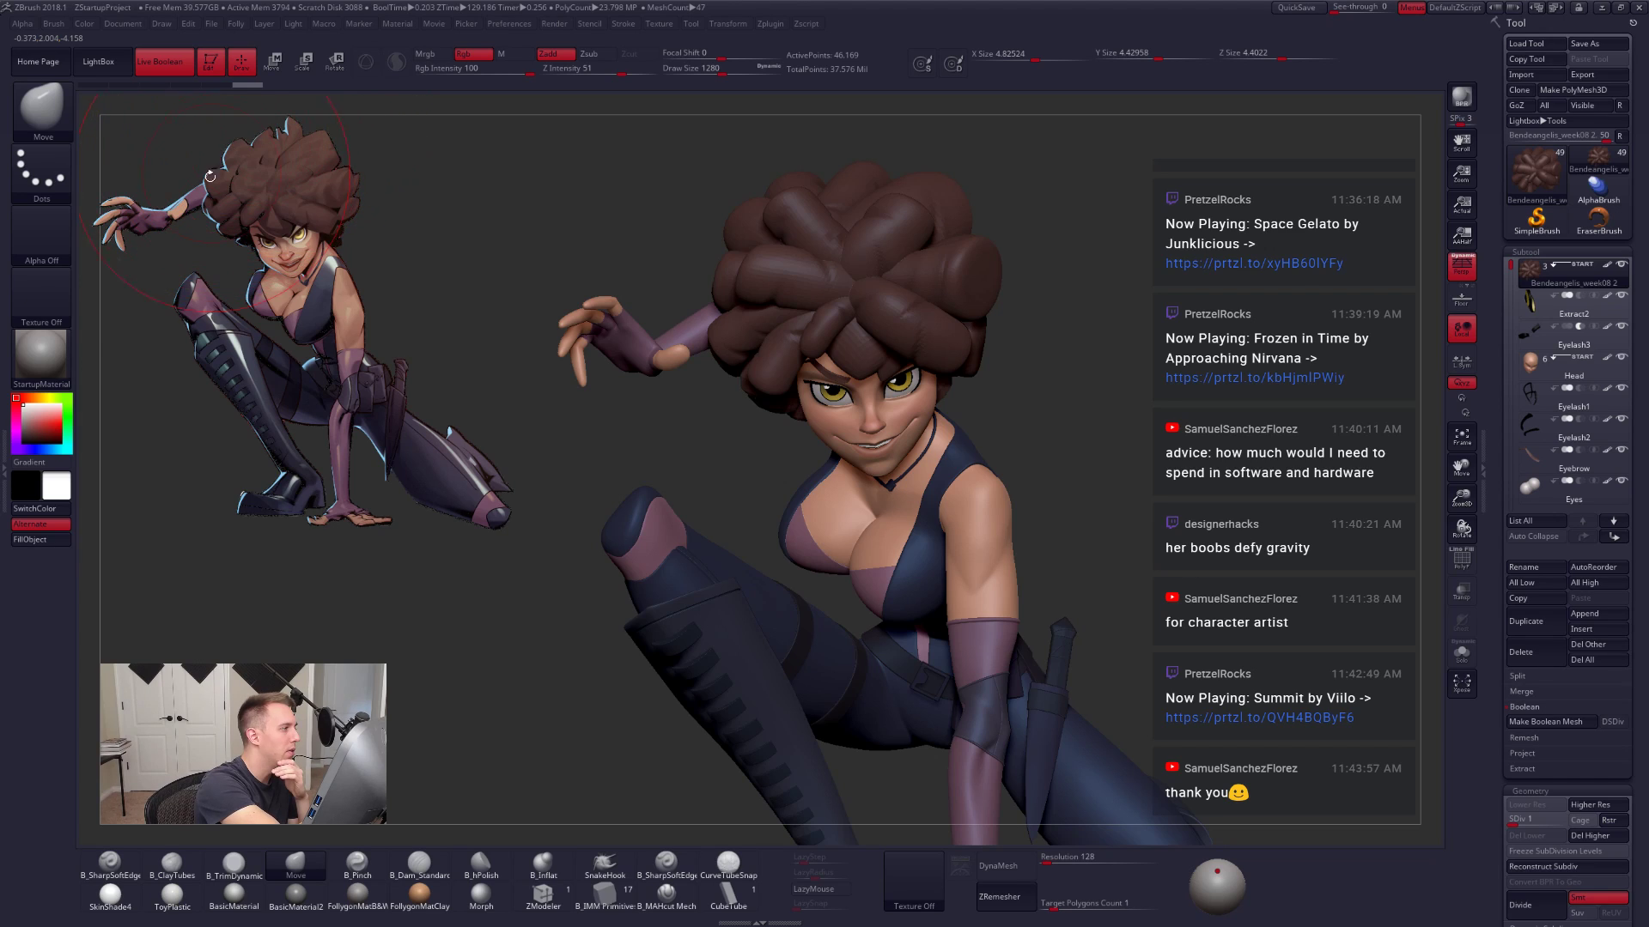
drag(256, 176, 242, 183)
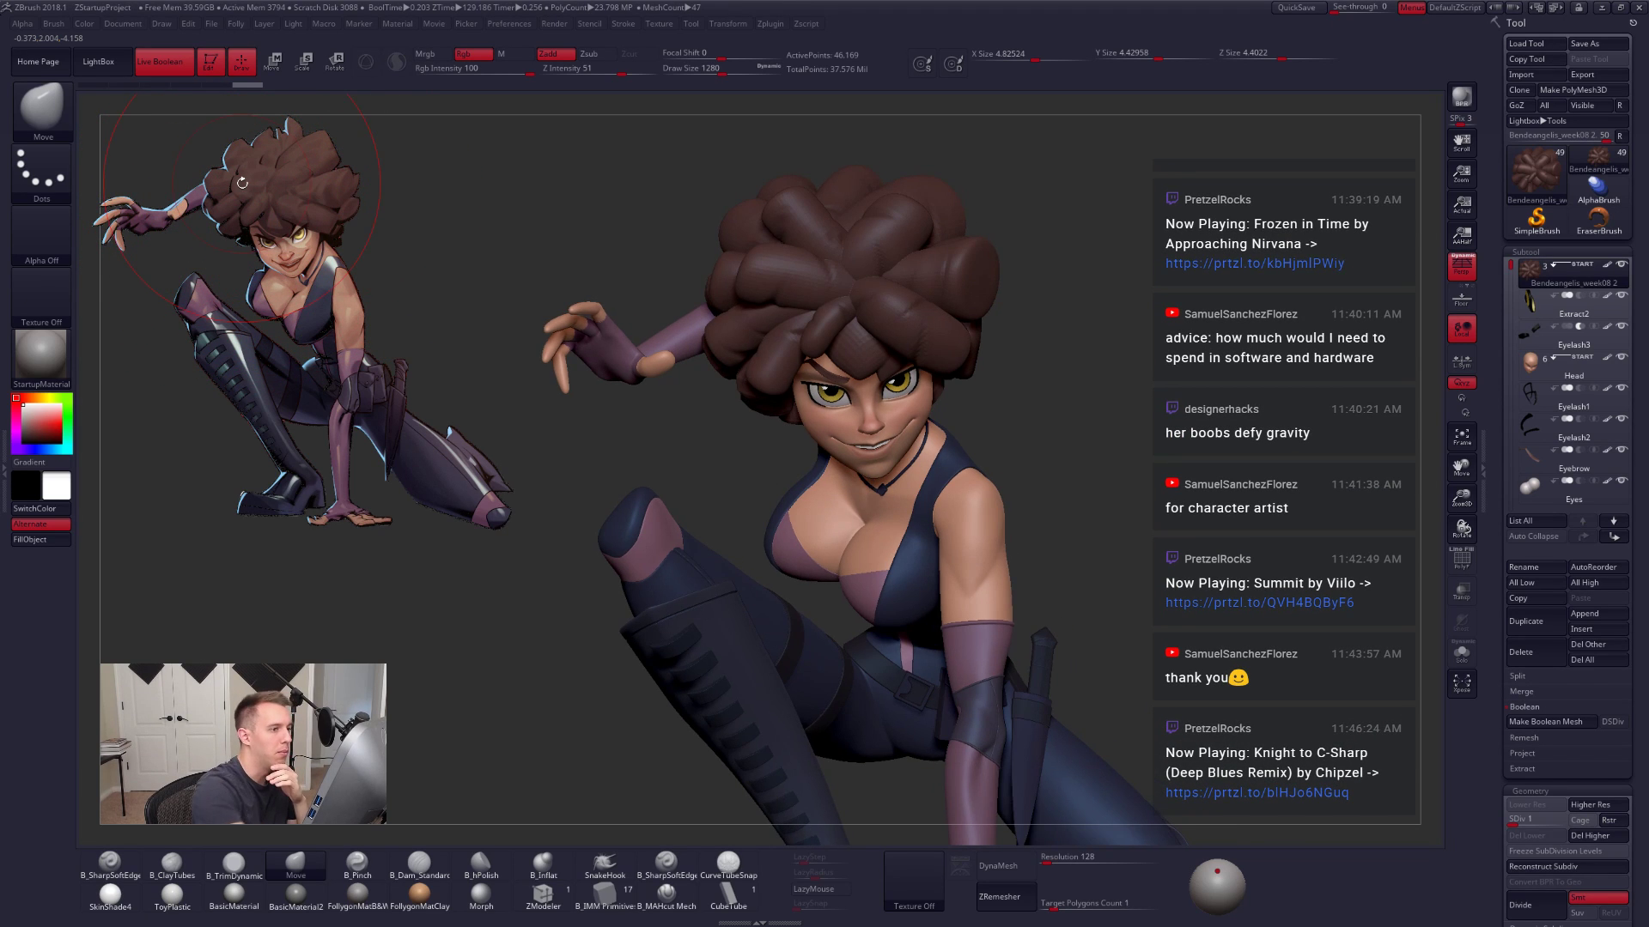
mouse_move(1219, 672)
mouse_down()
mouse_move(1217, 698)
mouse_move(1250, 620)
mouse_move(1231, 668)
mouse_up()
mouse_move(1022, 194)
mouse_down()
mouse_move(1085, 434)
mouse_move(1092, 406)
mouse_up()
key(space)
key(alt+s)
scroll(1614, 360, down, 6)
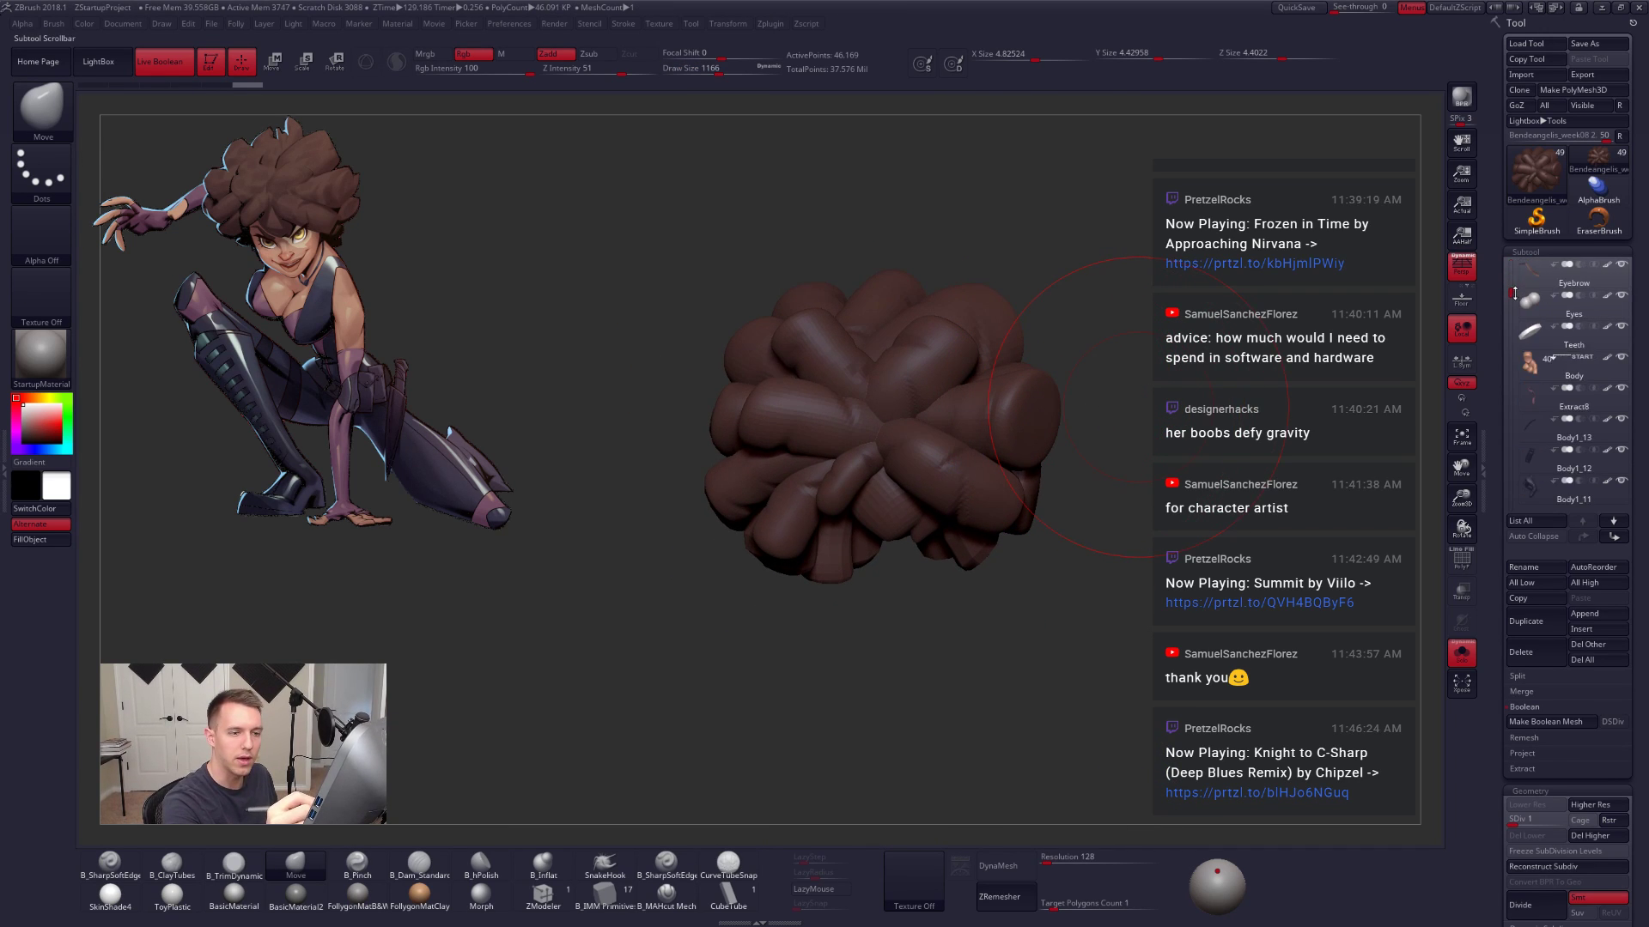
Step: Show the head beneath the hair without the body, and scale the unmasked upper front hair clump with a Transpose line
click(1622, 360)
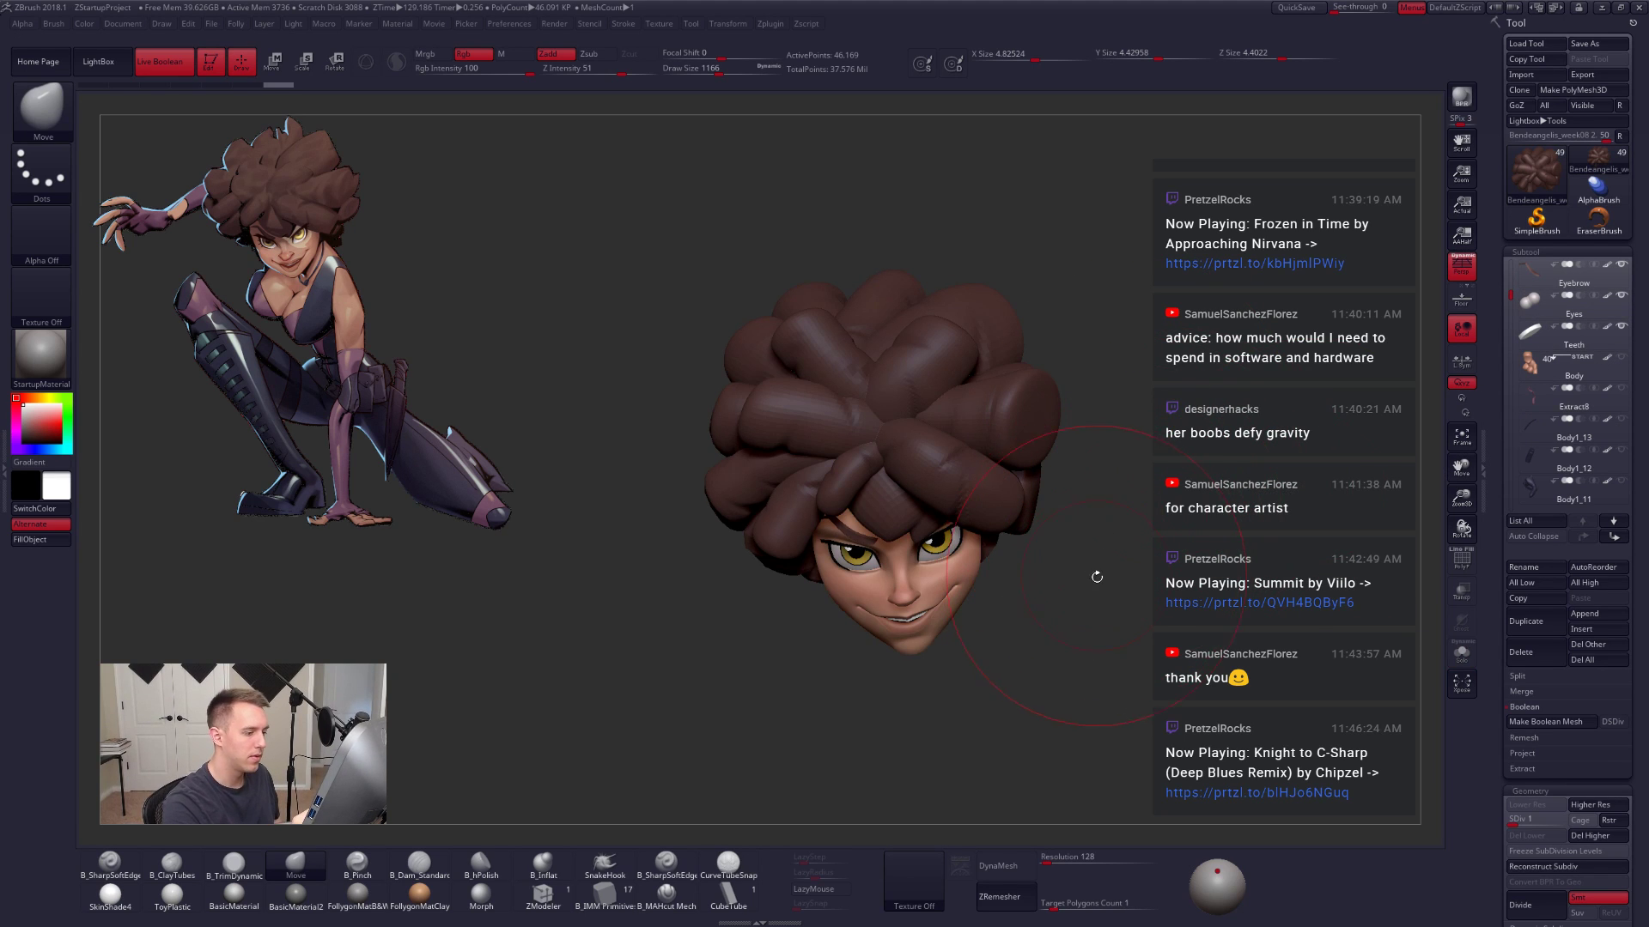
drag(1096, 577, 1098, 607)
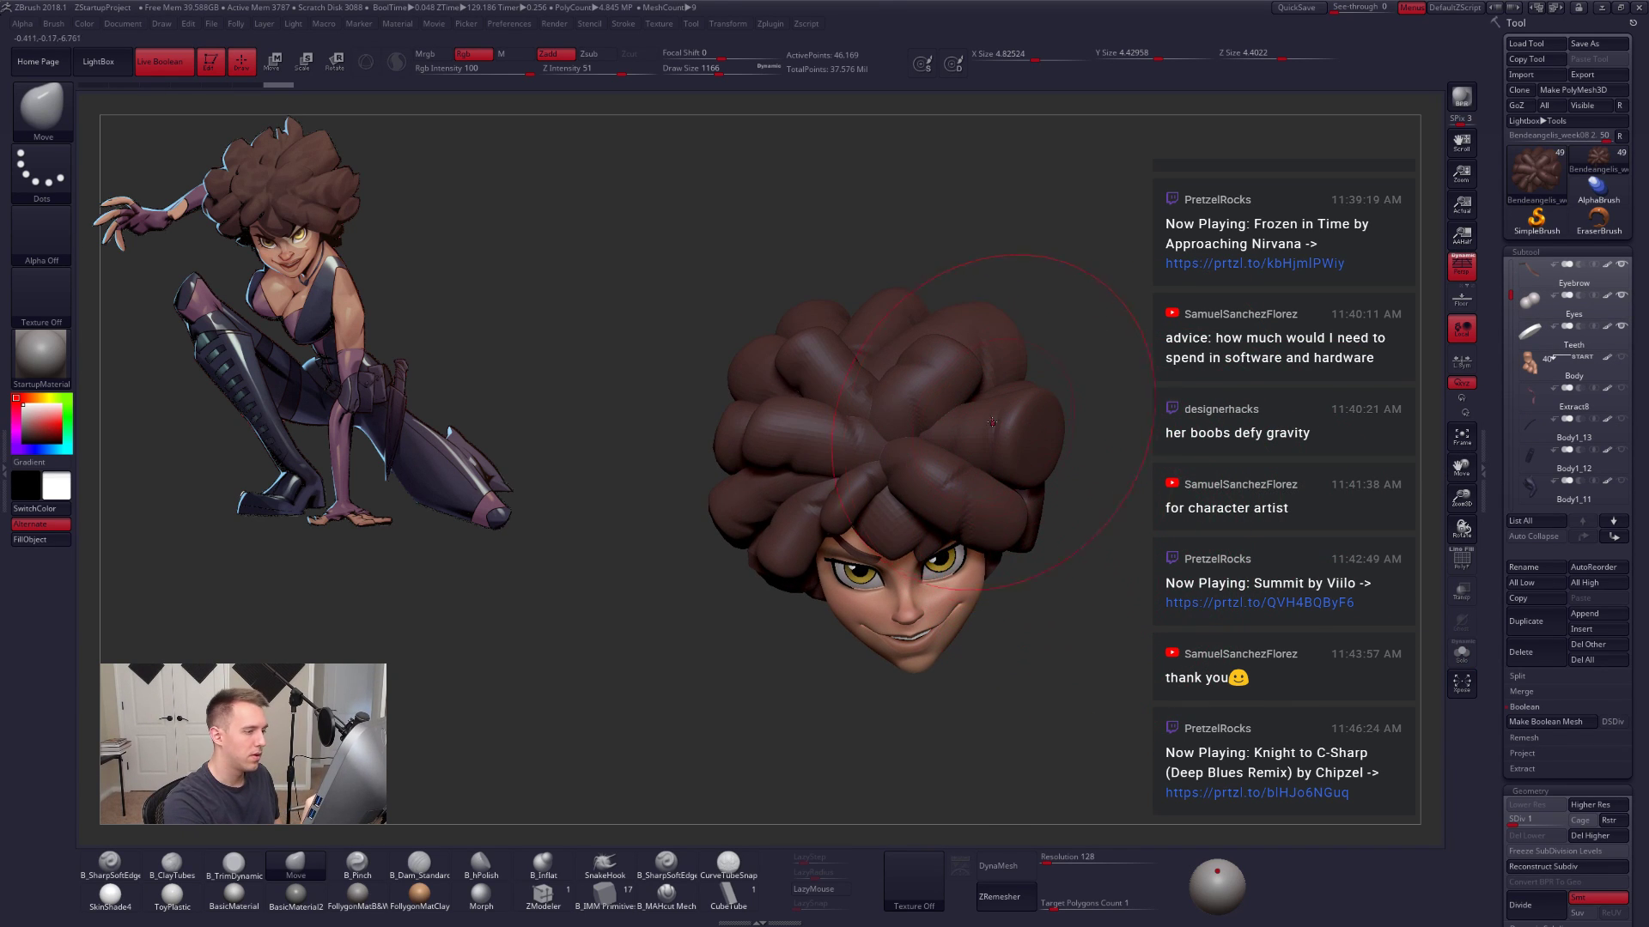
key(w)
ctrl+click(927, 383)
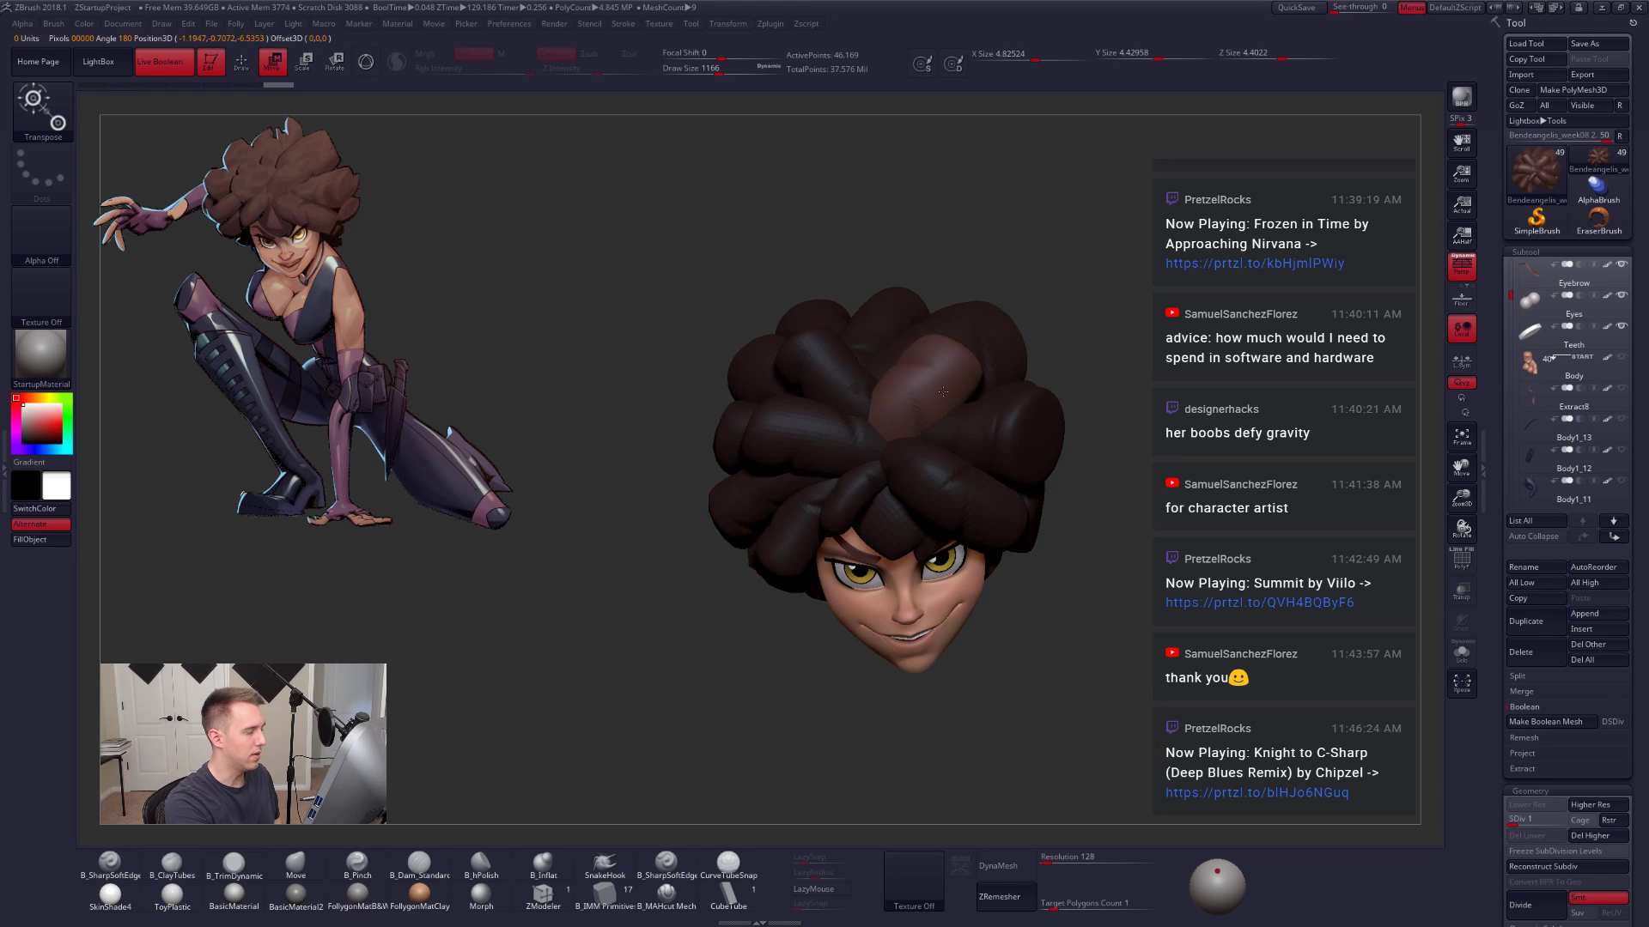
drag(932, 383, 995, 434)
key(r)
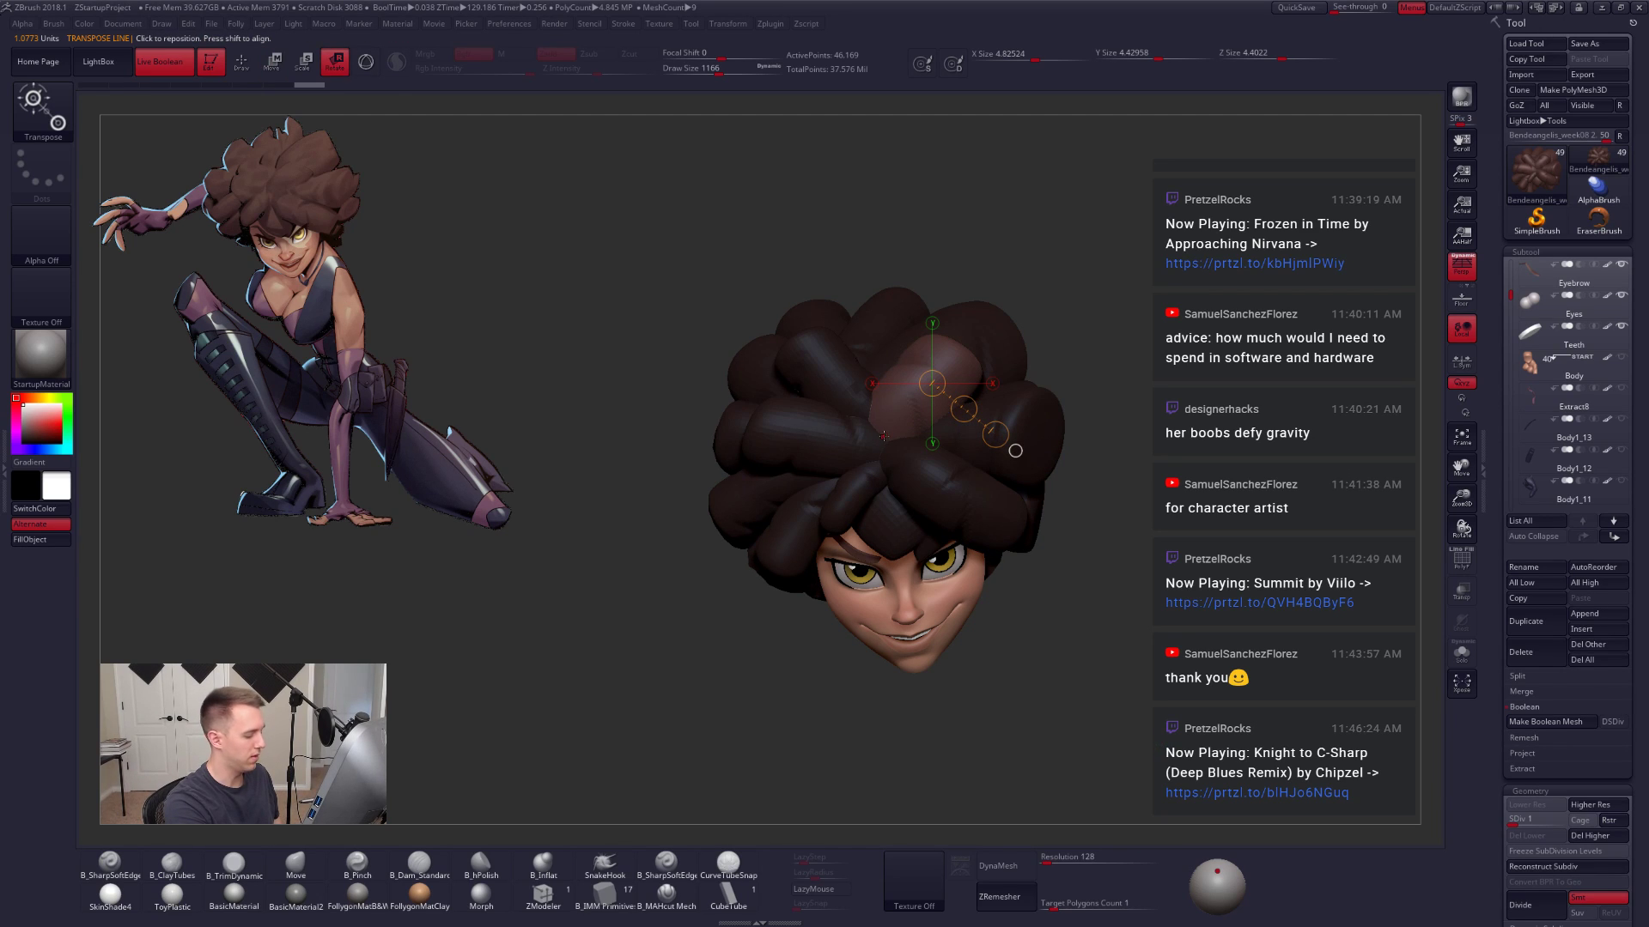
key(e)
drag(883, 434, 1112, 318)
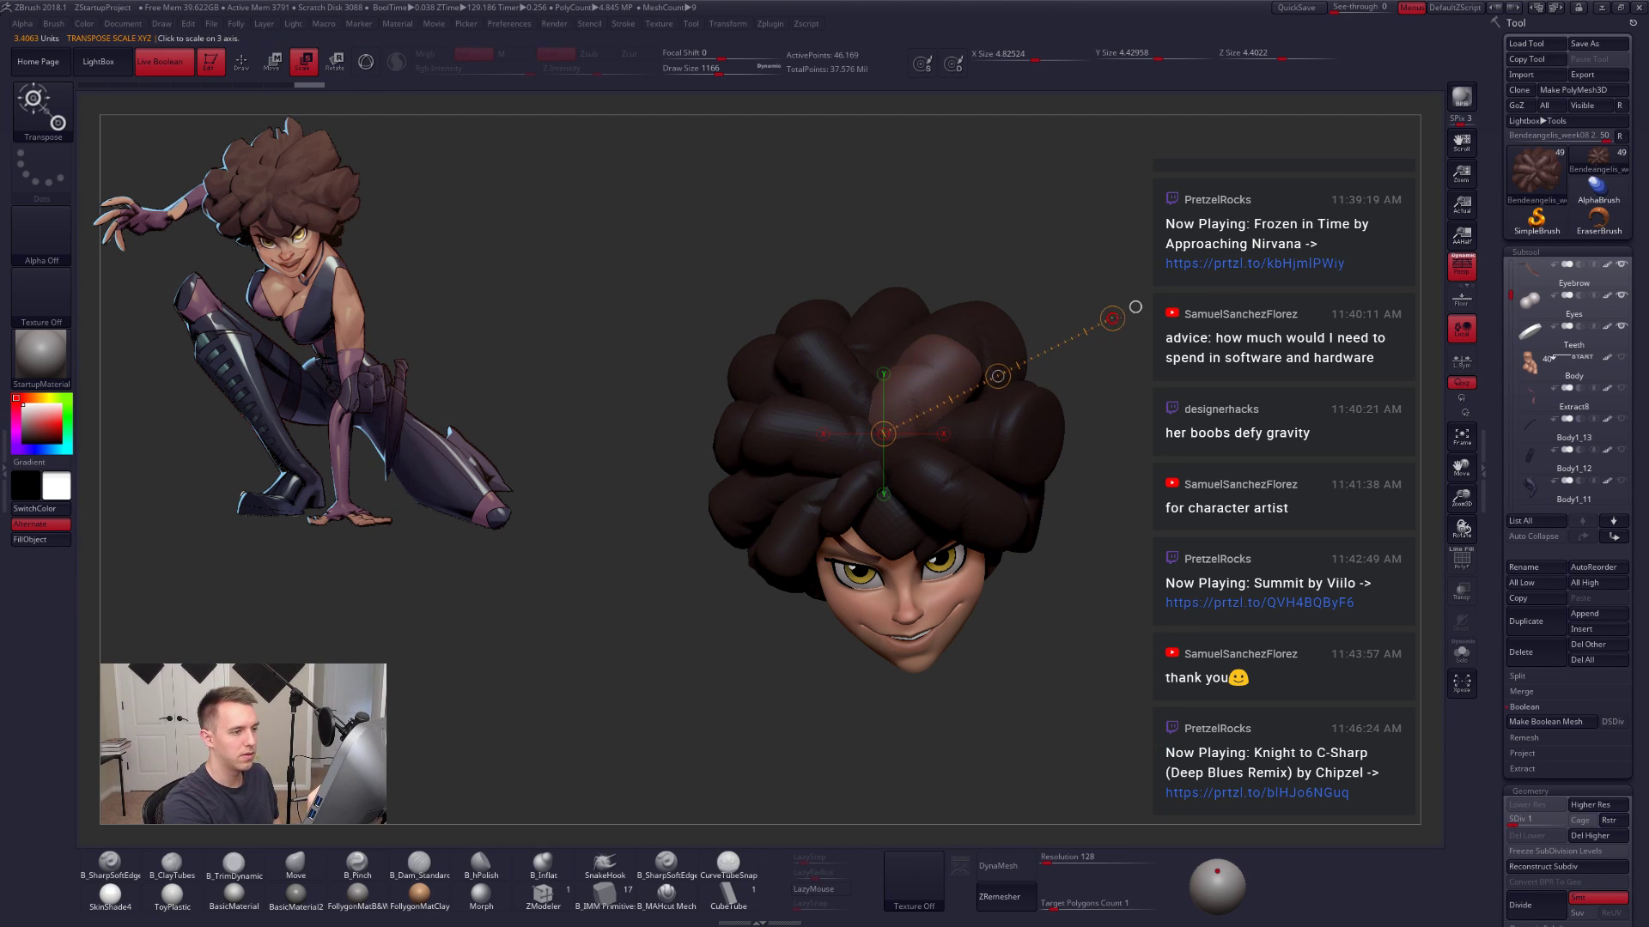
drag(920, 395, 1200, 395)
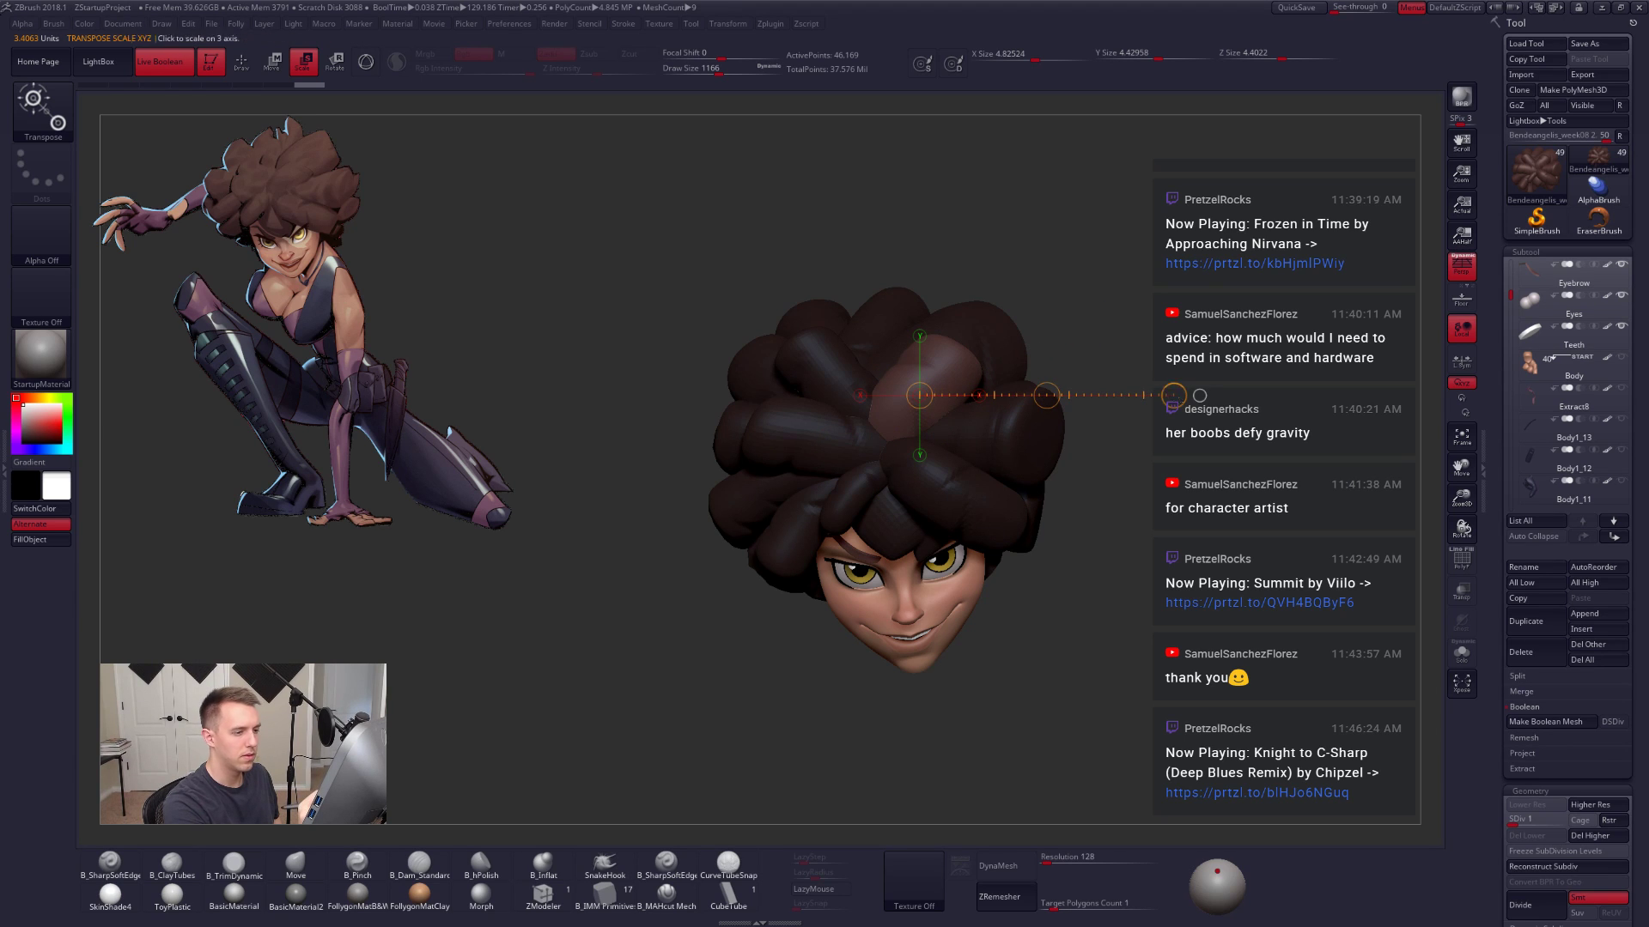
mouse_move(1061, 502)
mouse_down()
mouse_move(784, 479)
mouse_move(1060, 503)
mouse_up()
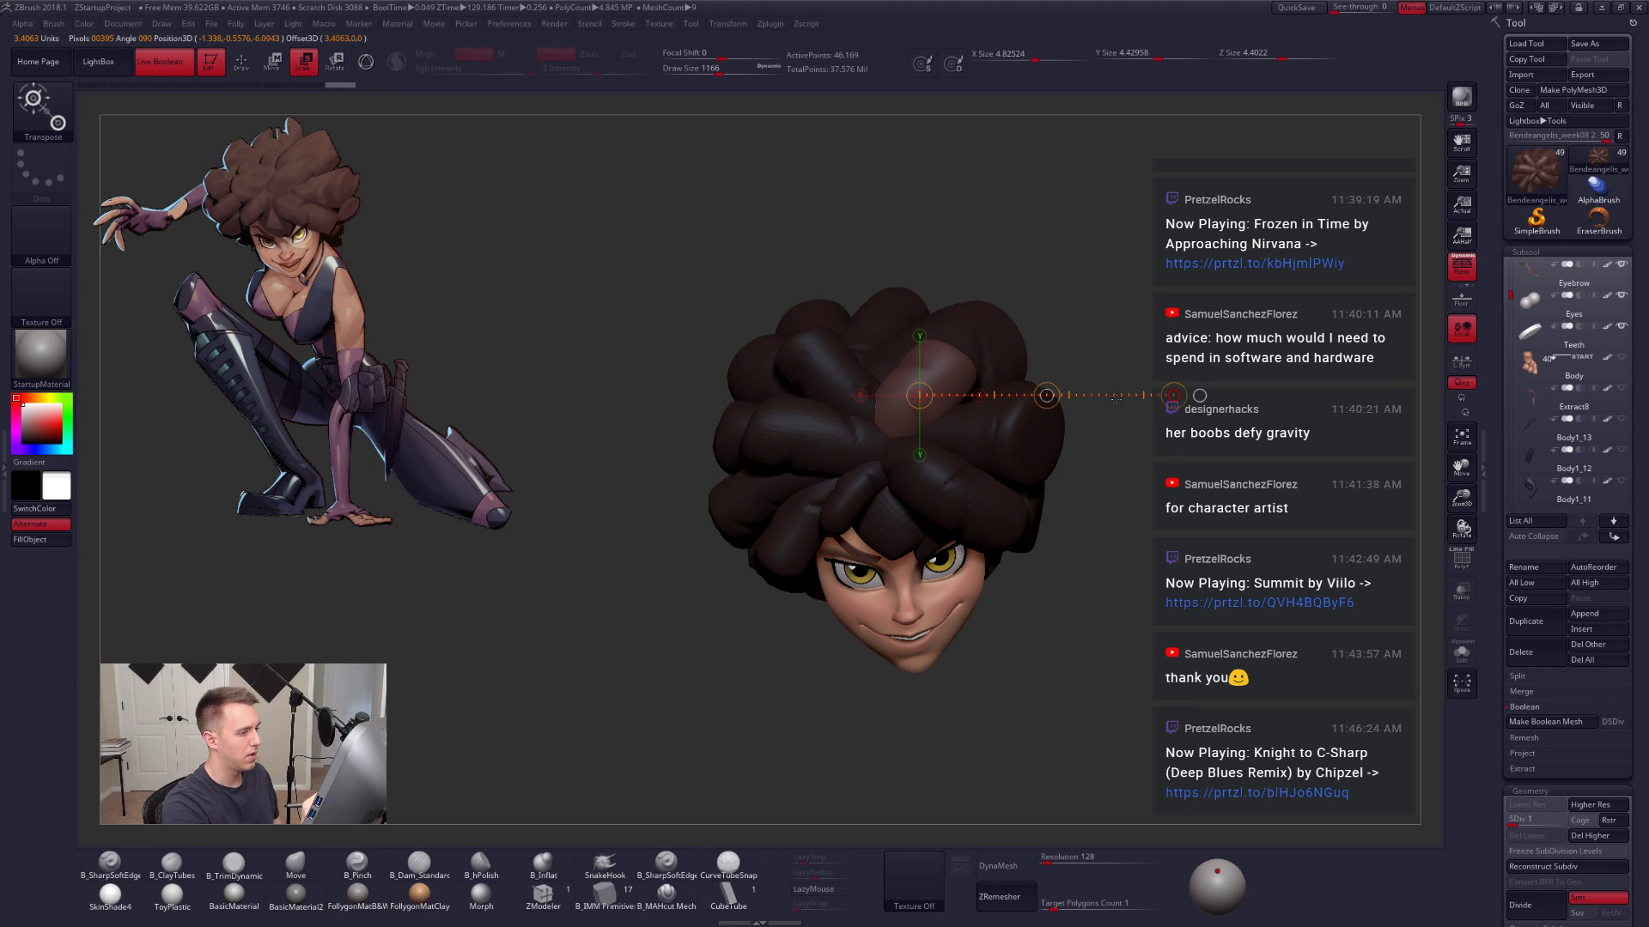
Step: Return to the Move brush with a draw size of 857 and clear the mask from the hair
key(q)
key(space)
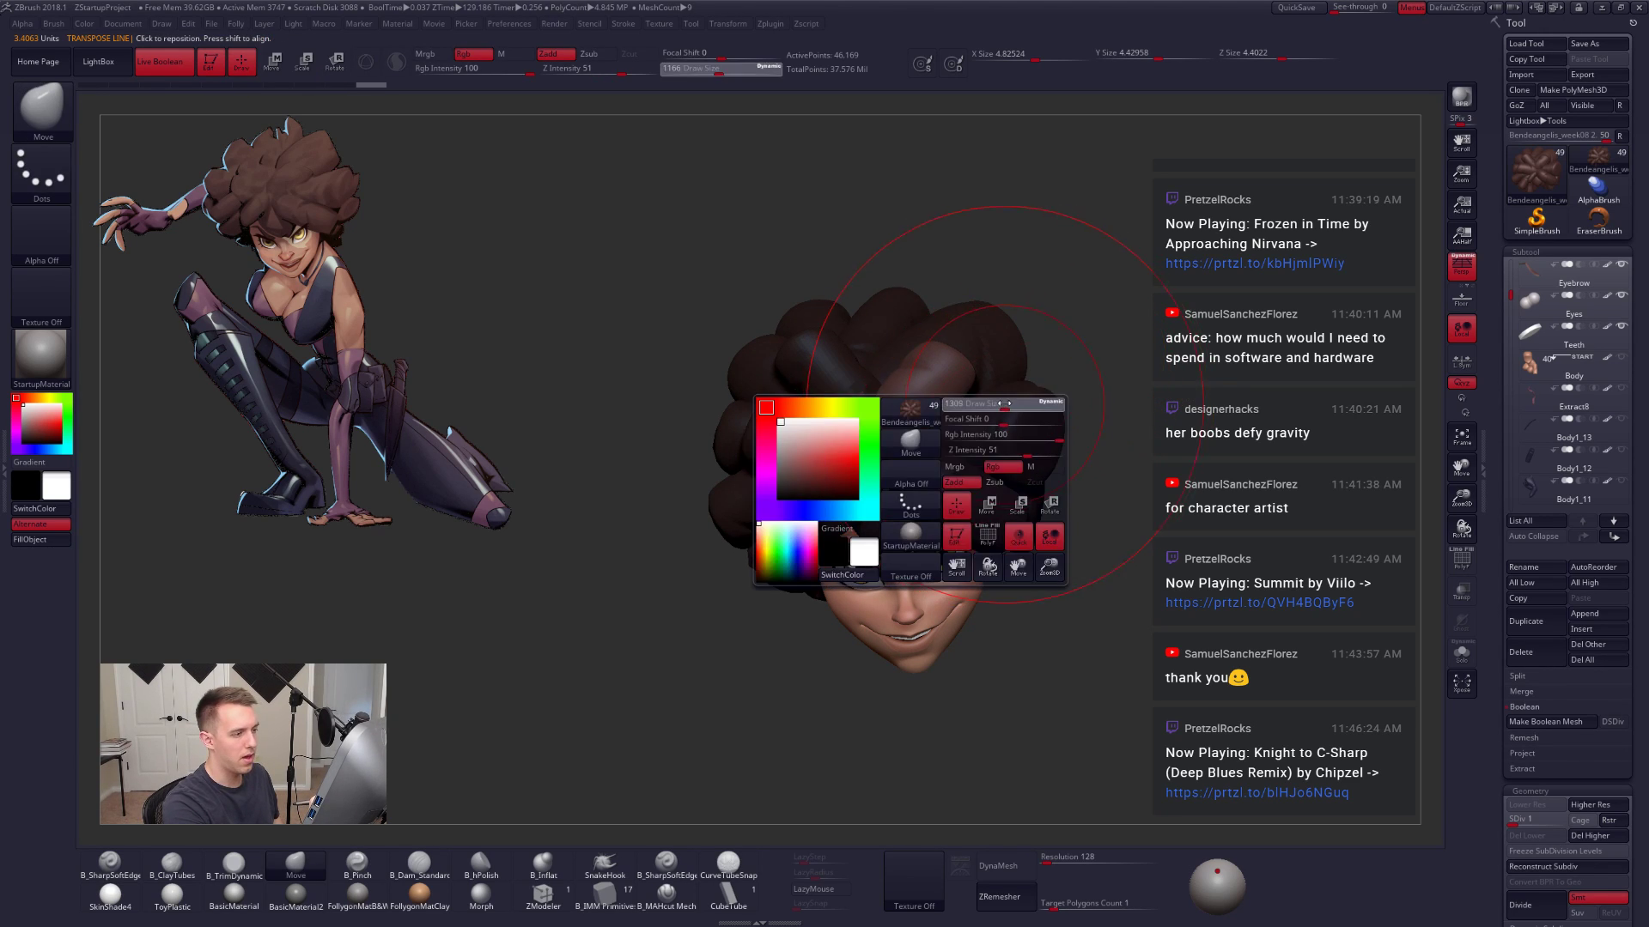
mouse_move(984, 407)
mouse_down()
mouse_move(954, 384)
mouse_move(984, 366)
mouse_up()
key(space)
mouse_move(1108, 365)
ctrl+mouse_down()
mouse_move(1079, 343)
mouse_move(1048, 383)
ctrl+mouse_up()
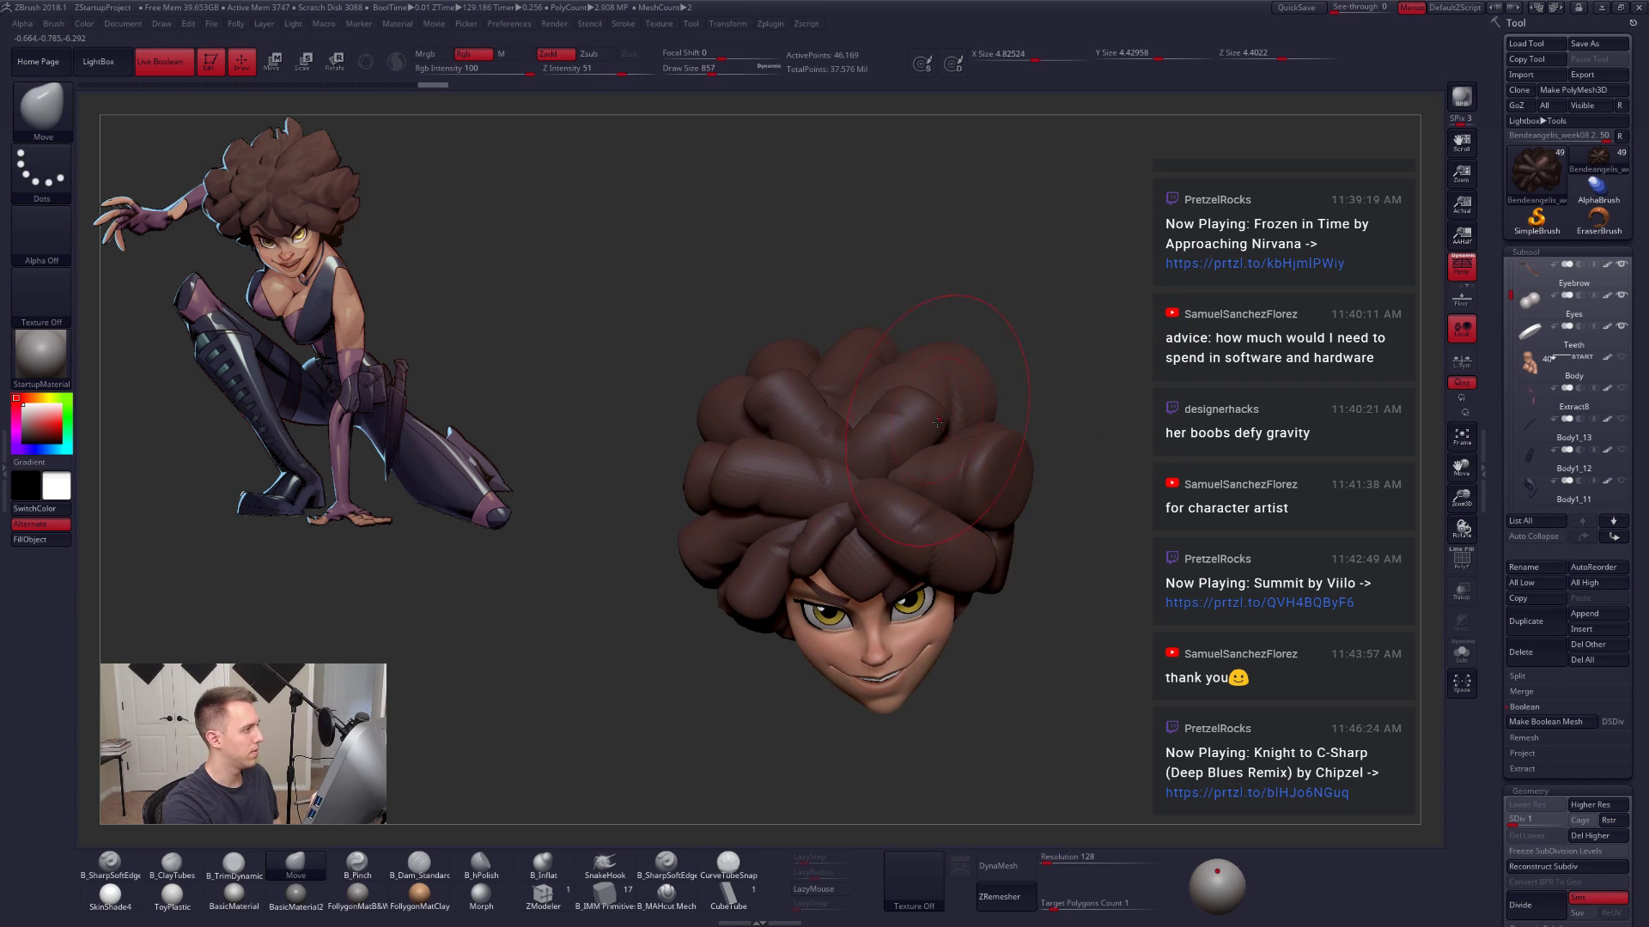
Step: Mask all the hair except the clump behind the crown and set the Move brush's draw size to 1084
key(w)
ctrl+click(969, 400)
key(q)
key(space)
drag(900, 394, 886, 382)
alt+drag(1053, 370, 1041, 537)
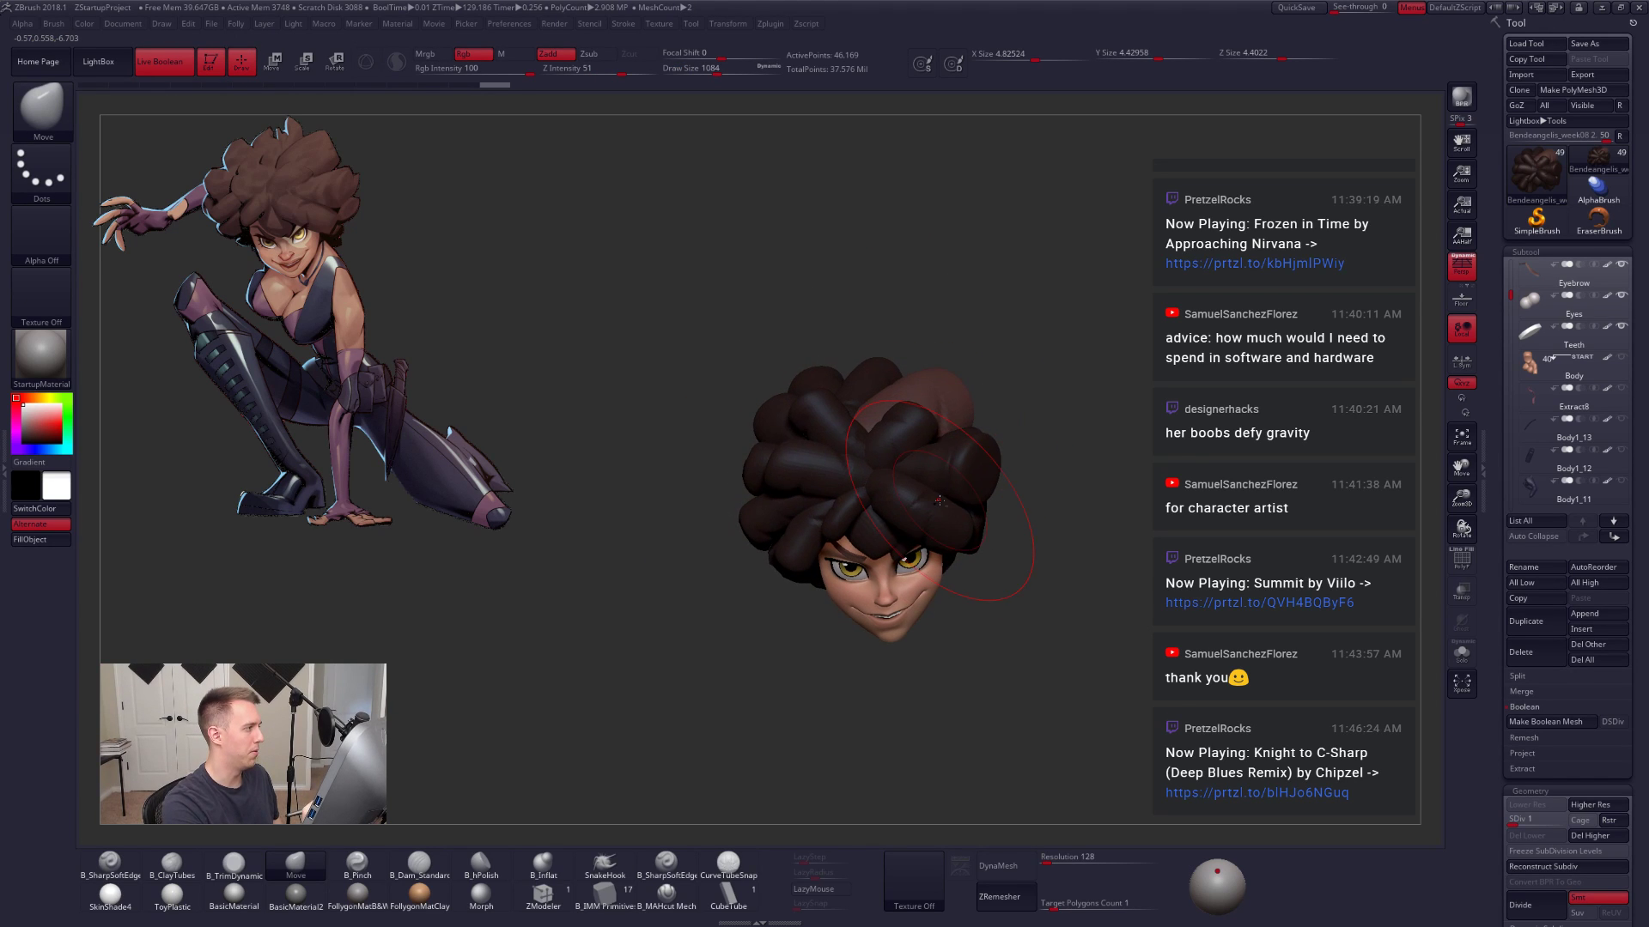
Step: Set the Move brush's draw size to 1280 and remove the mask around the rear crown clump
ctrl+click(1016, 544)
key(space)
drag(806, 439, 811, 439)
ctrl+drag(1041, 416, 1070, 405)
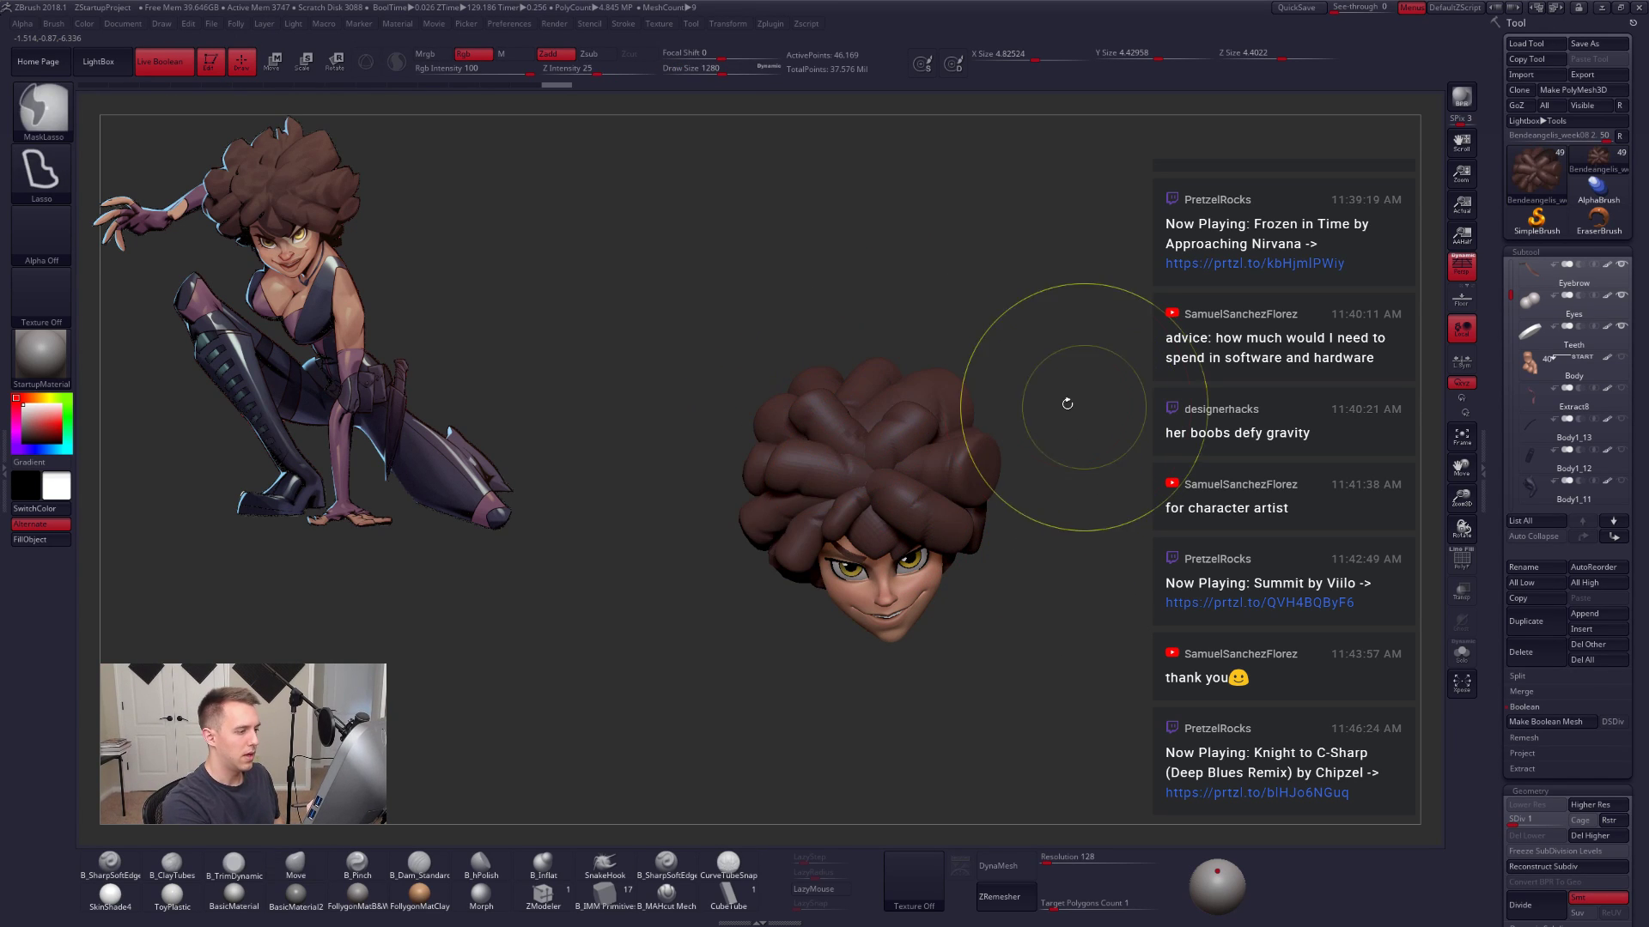
Step: Set the Move brush's draw size to 1587 and pull the hair silhouette slightly outward on the character's right side
key(space)
mouse_move(762, 427)
mouse_down()
mouse_move(780, 408)
mouse_move(753, 410)
mouse_move(778, 421)
mouse_up()
key(space)
key(space)
mouse_move(1162, 740)
mouse_down()
mouse_move(1173, 696)
mouse_move(1113, 765)
mouse_move(1153, 756)
mouse_move(1134, 743)
mouse_move(1270, 731)
mouse_move(1052, 721)
mouse_up()
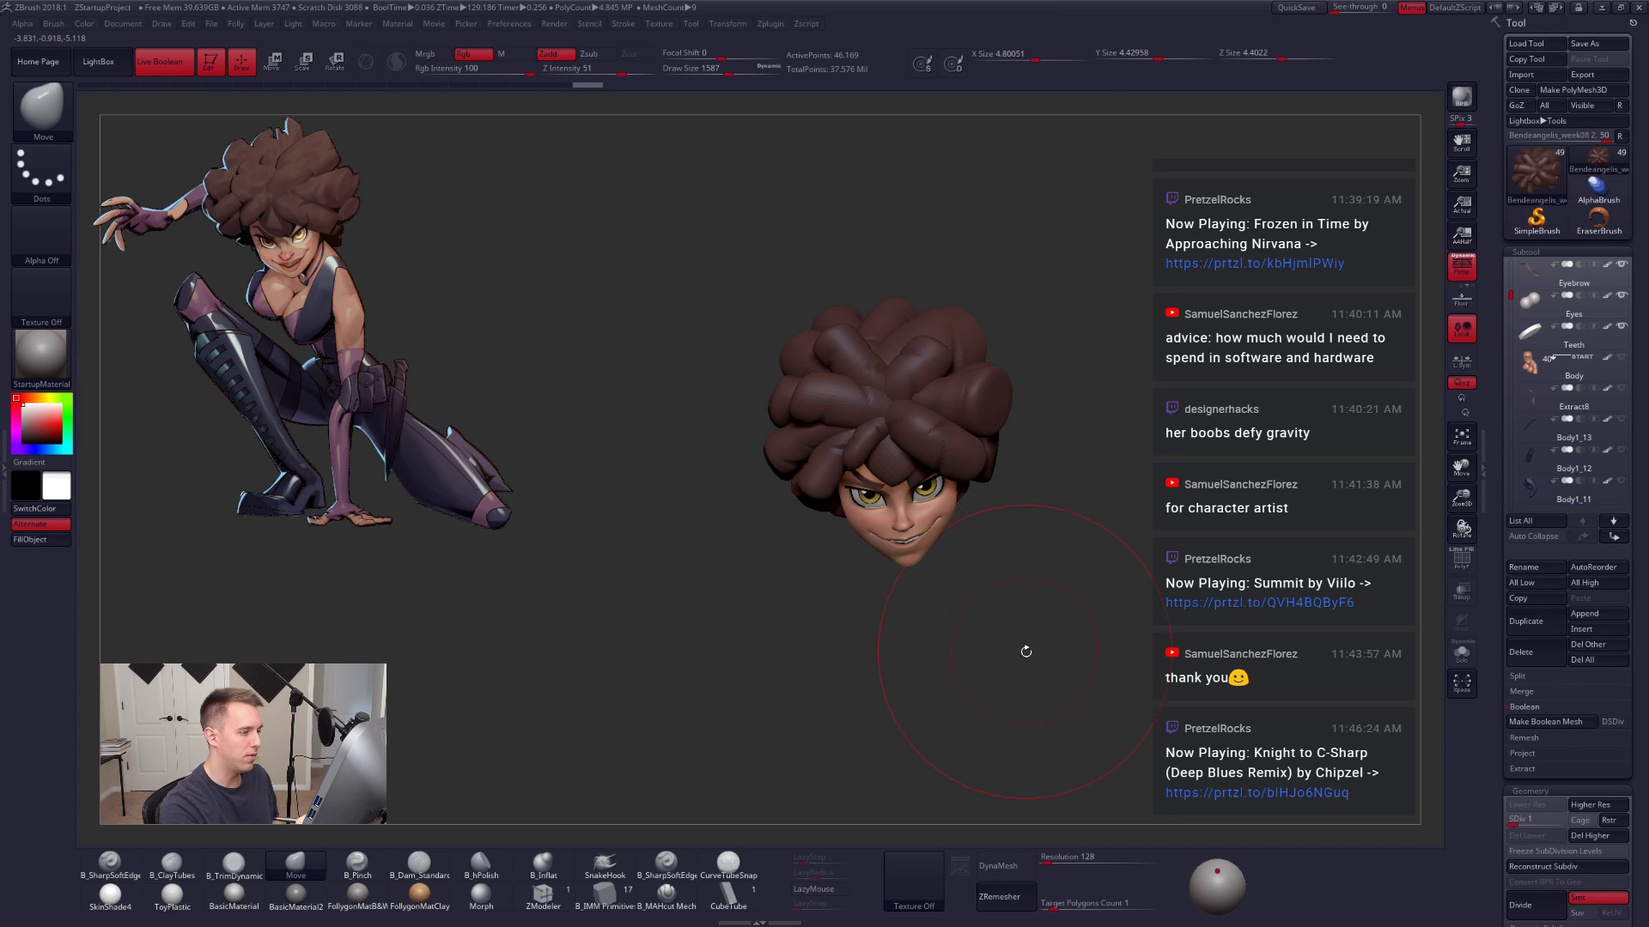
drag(1026, 652, 992, 655)
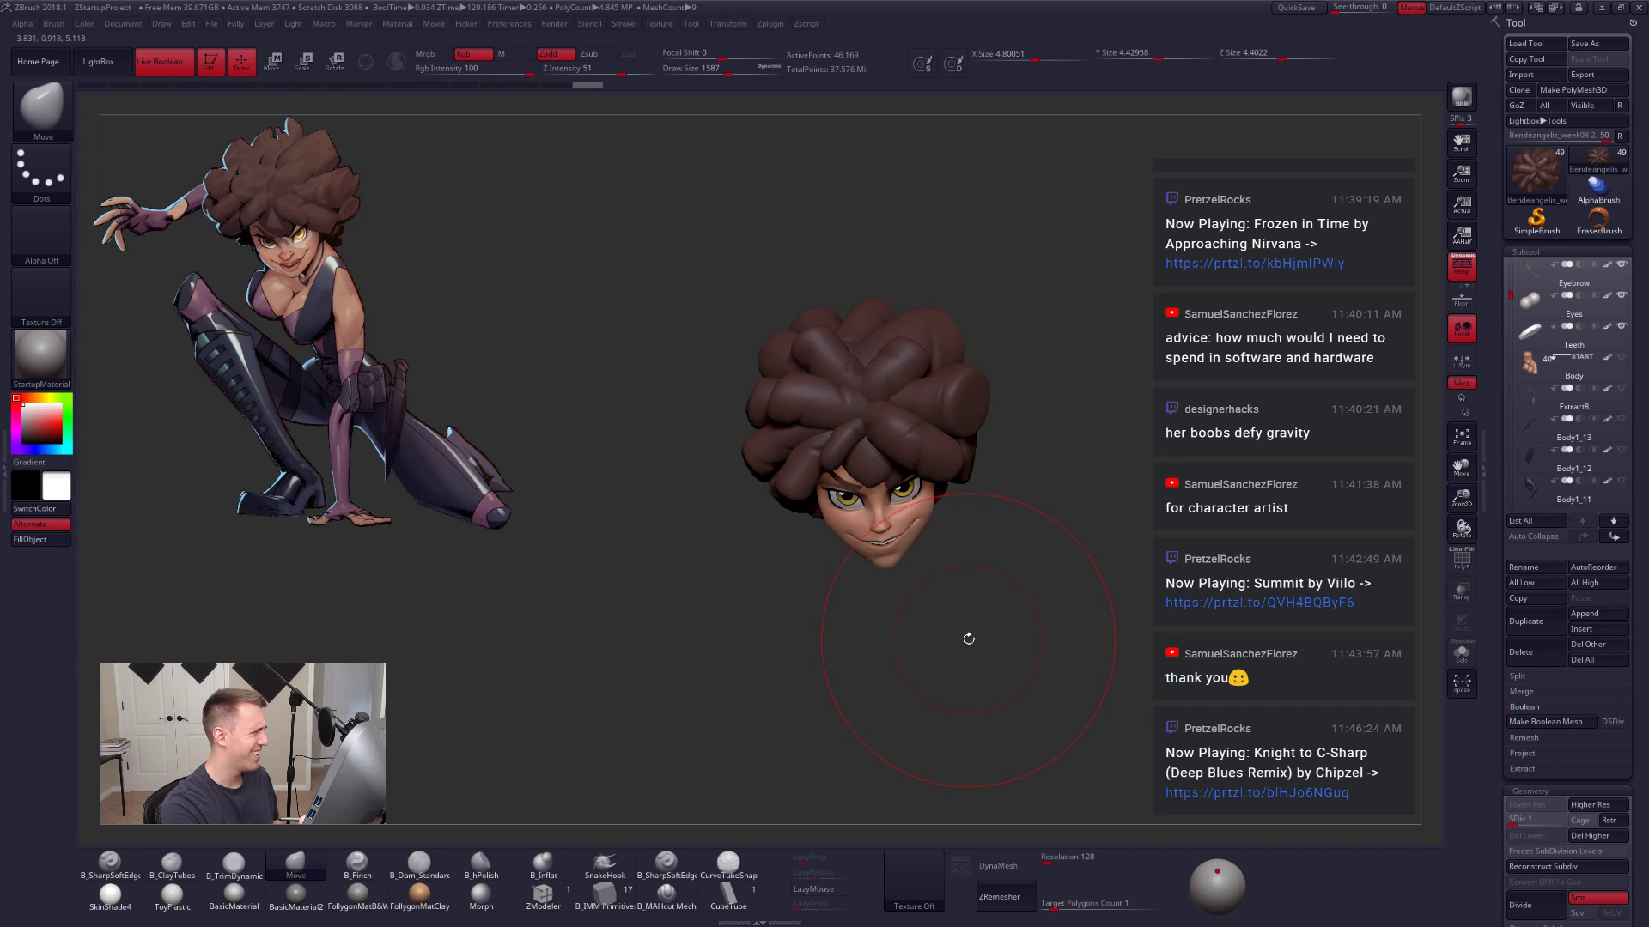
mouse_move(1208, 691)
mouse_down()
mouse_move(1182, 714)
mouse_move(1189, 691)
mouse_up()
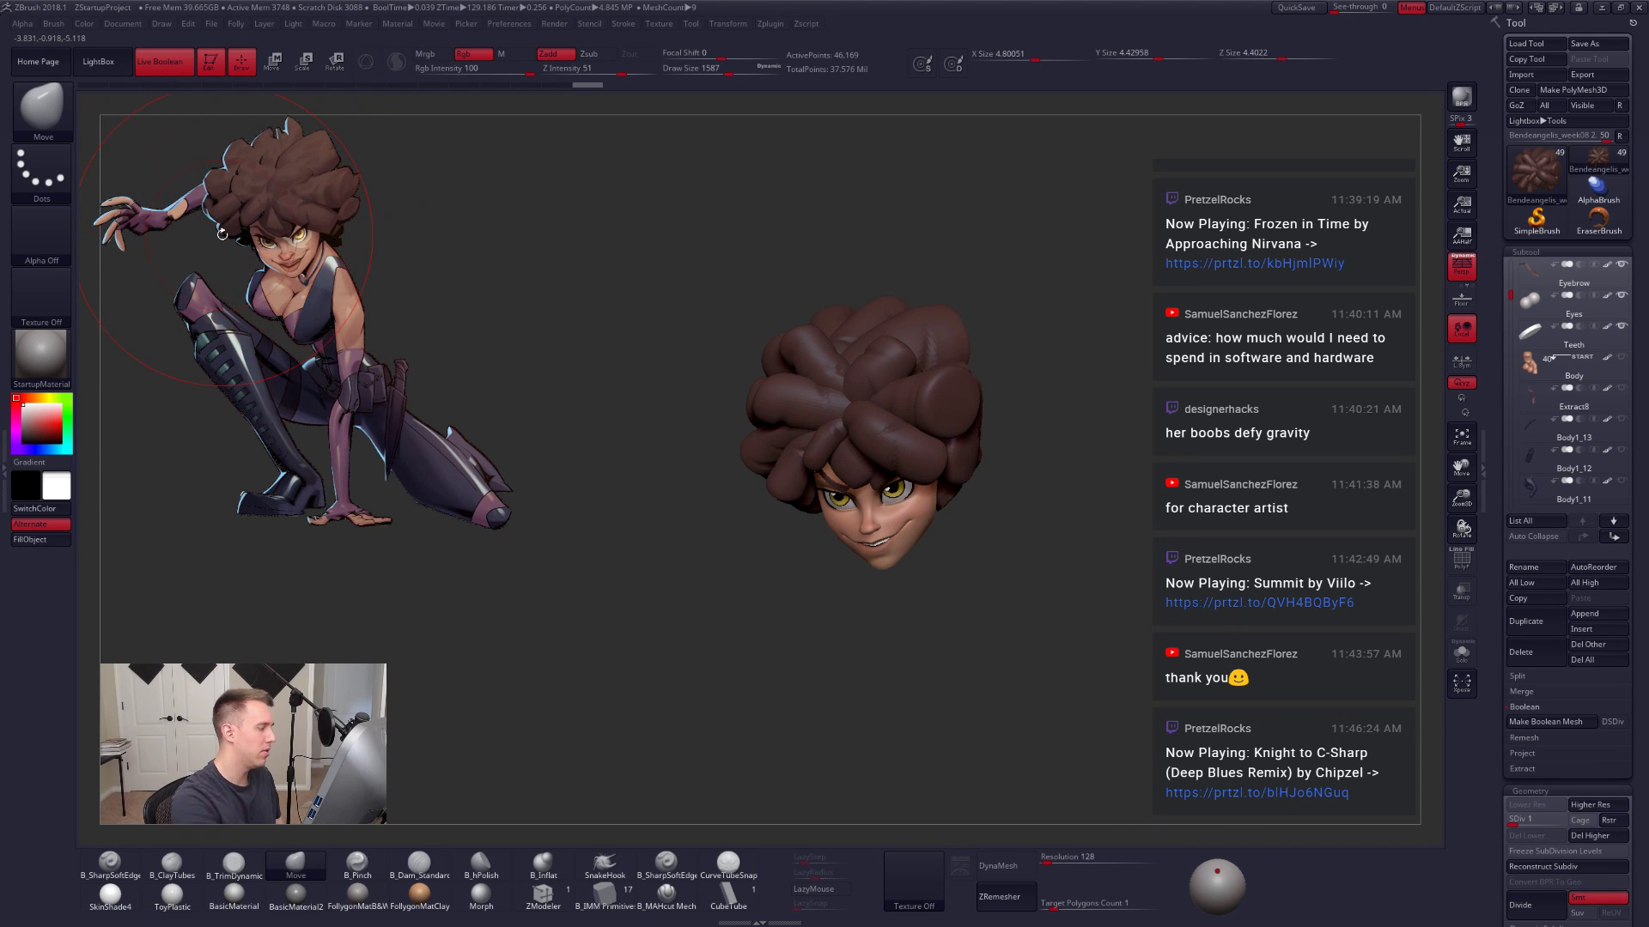
mouse_move(1172, 724)
mouse_down()
mouse_move(1147, 743)
mouse_move(1155, 729)
mouse_move(1082, 724)
mouse_up()
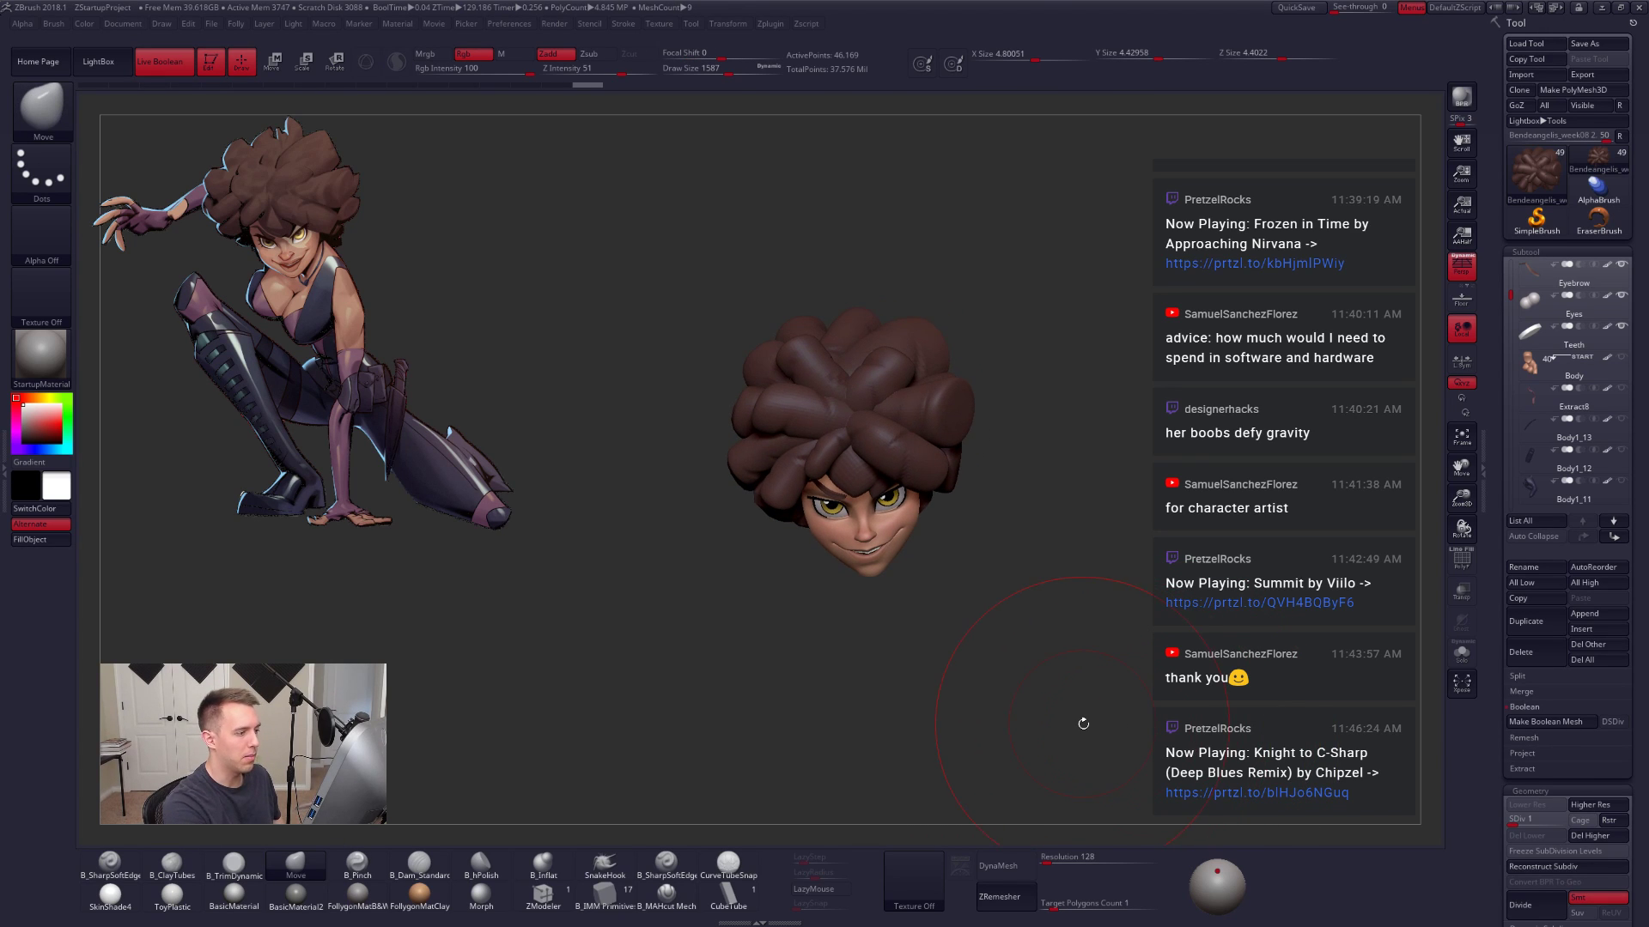
drag(747, 384, 743, 382)
mouse_move(1065, 549)
alt+mouse_down()
mouse_move(1044, 618)
mouse_move(1059, 636)
alt+mouse_up()
Step: Reduce the Move brush's draw size to 482 for finer adjustments to individual hair clumps
key(space)
drag(1010, 436, 996, 435)
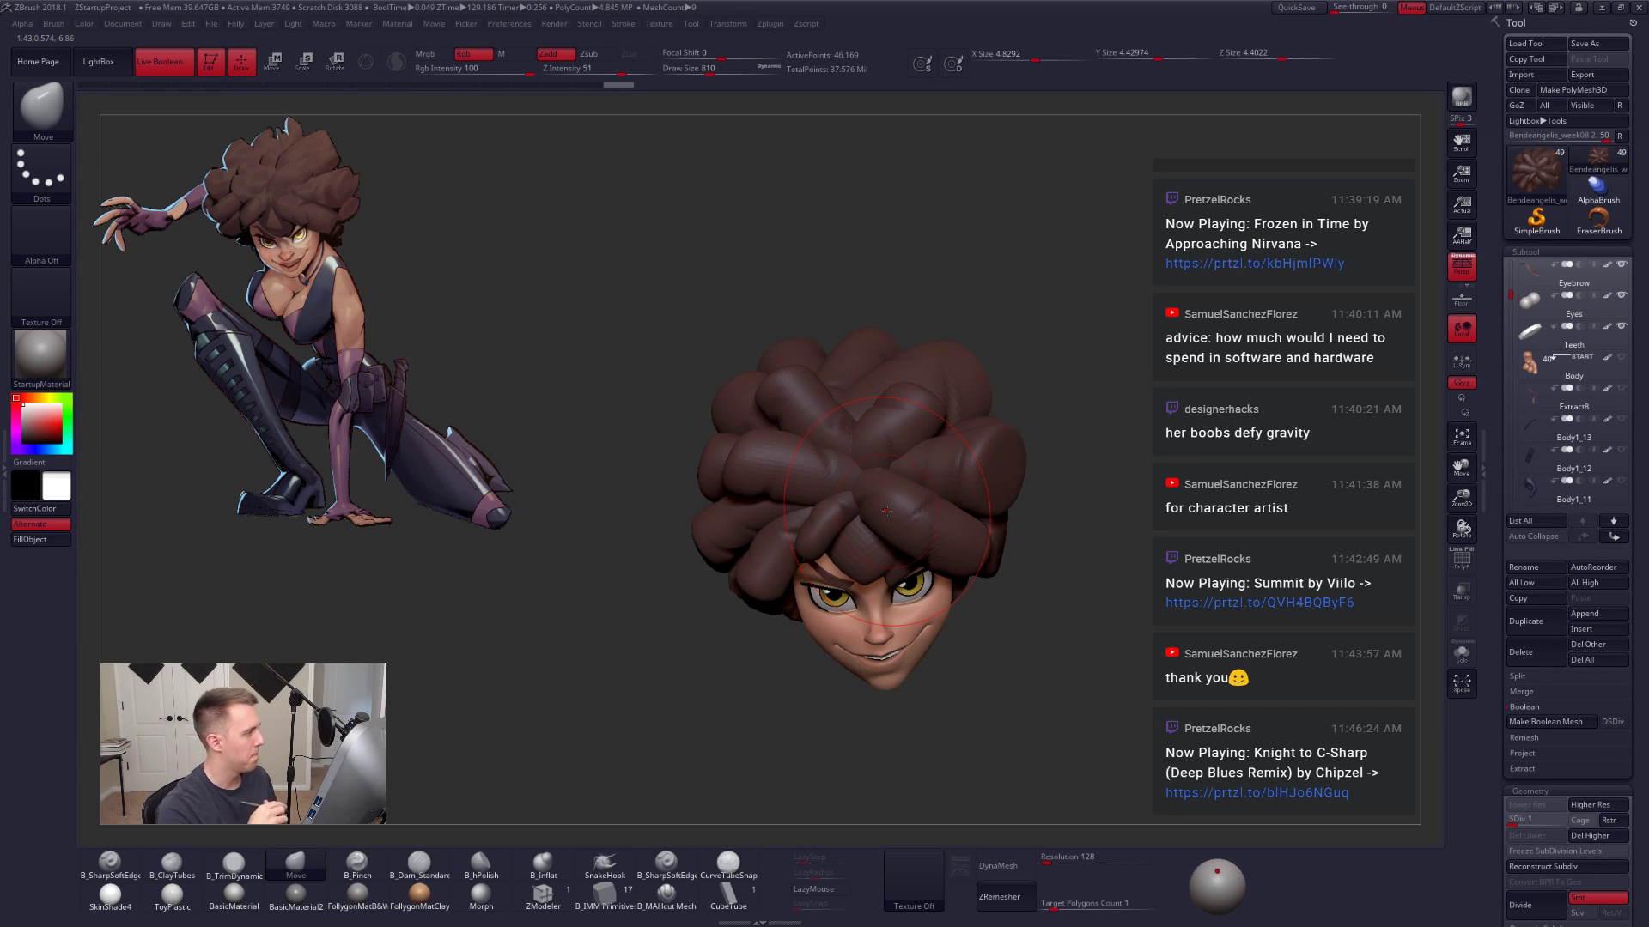
key(space)
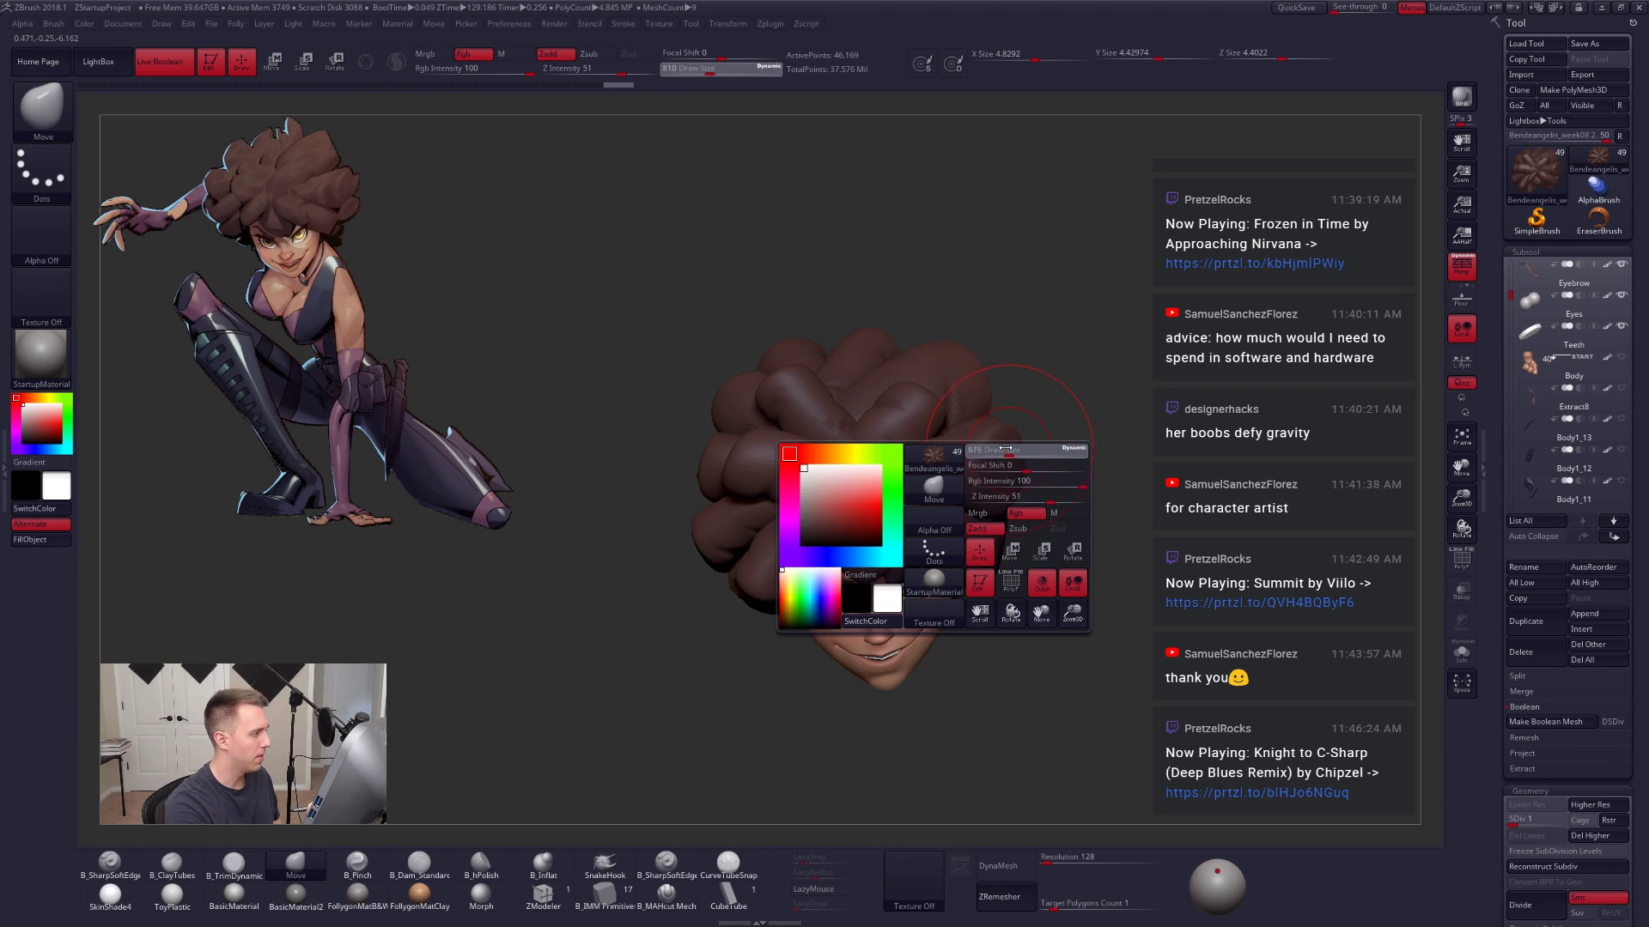
drag(1004, 453, 979, 452)
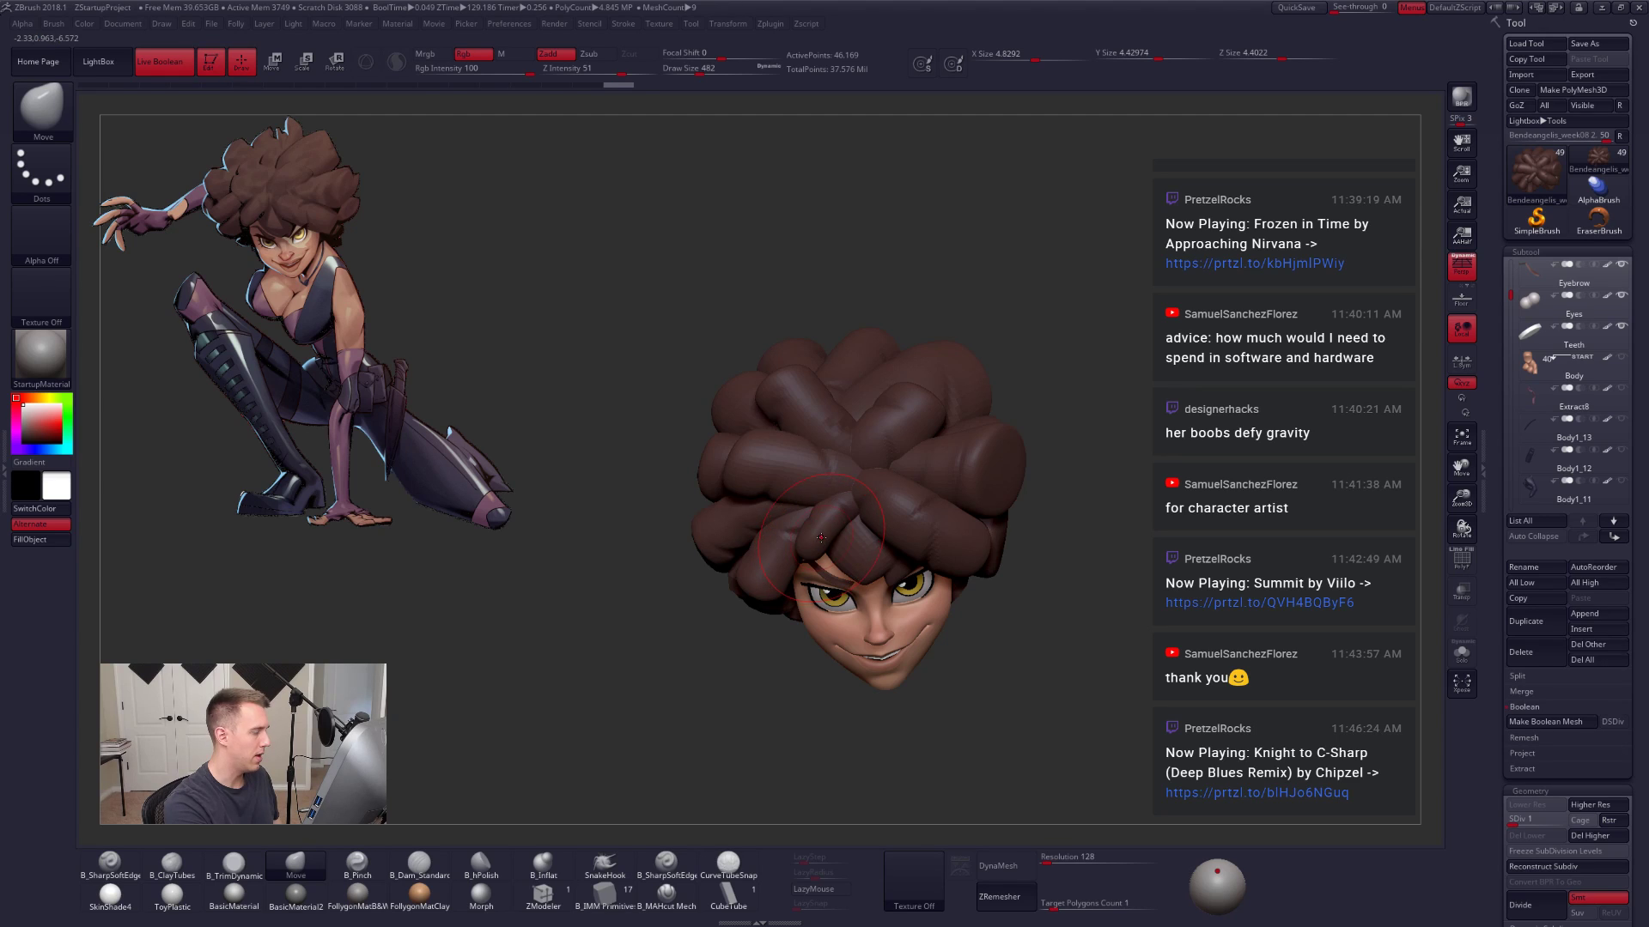
Step: Mask all hair except one clump on the character's right side and isolate that clump with its polyframe displayed
mouse_move(637, 481)
mouse_down()
mouse_move(844, 482)
mouse_move(848, 558)
mouse_up()
key(w)
key(q)
ctrl+shift+click(841, 477)
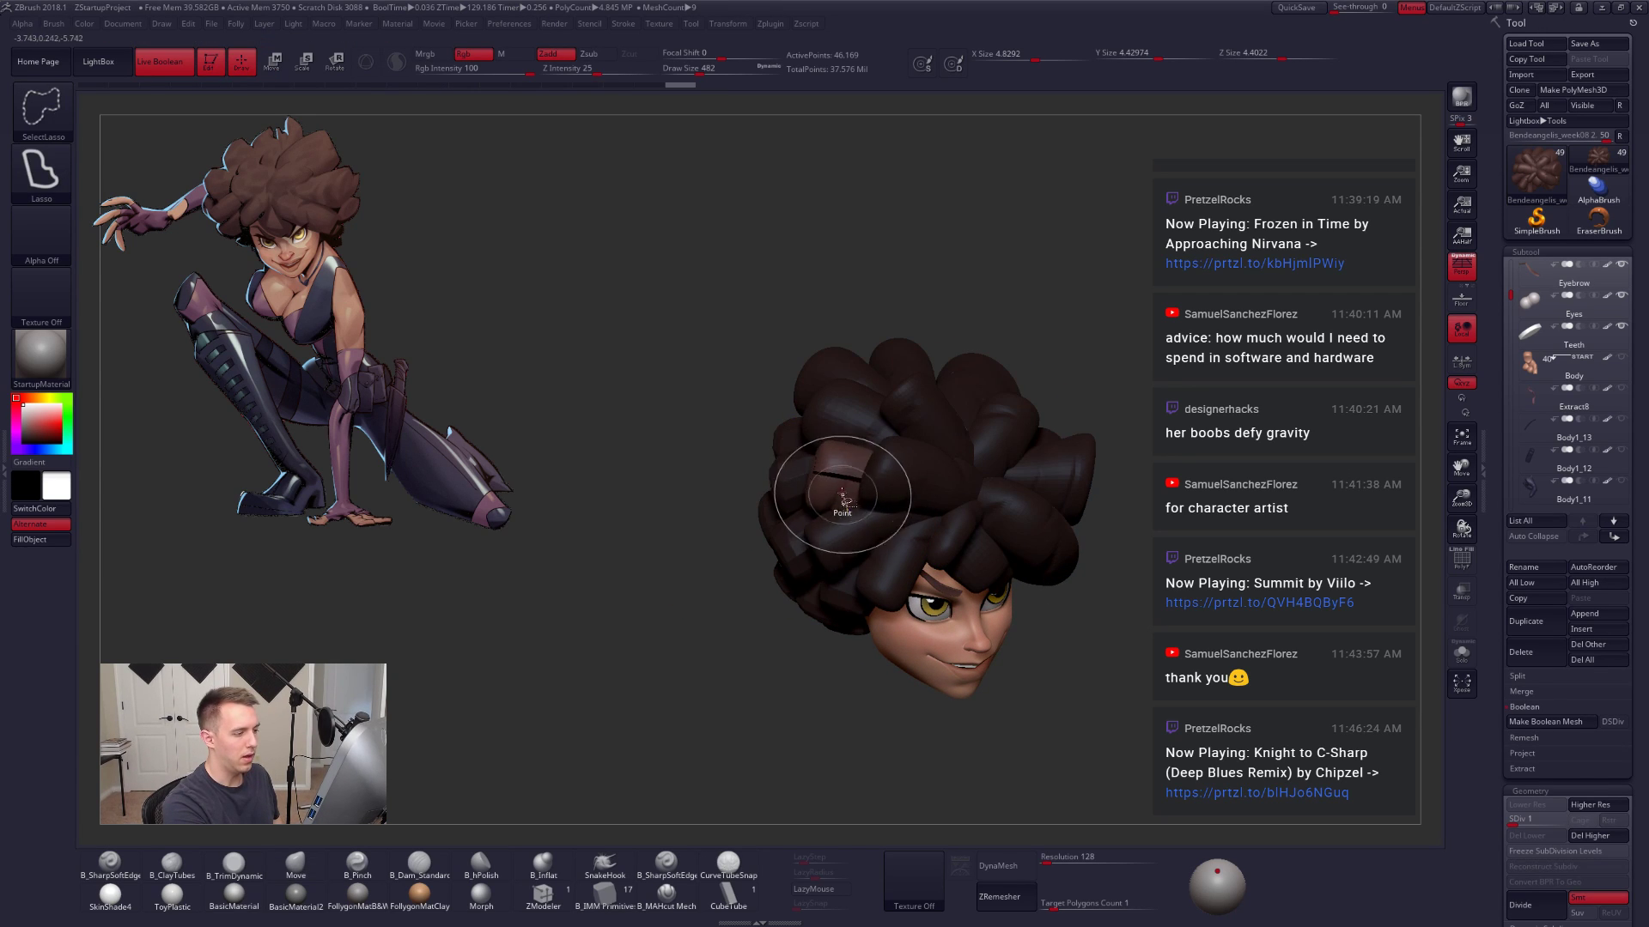
ctrl+shift+click(811, 505)
key(shift+f)
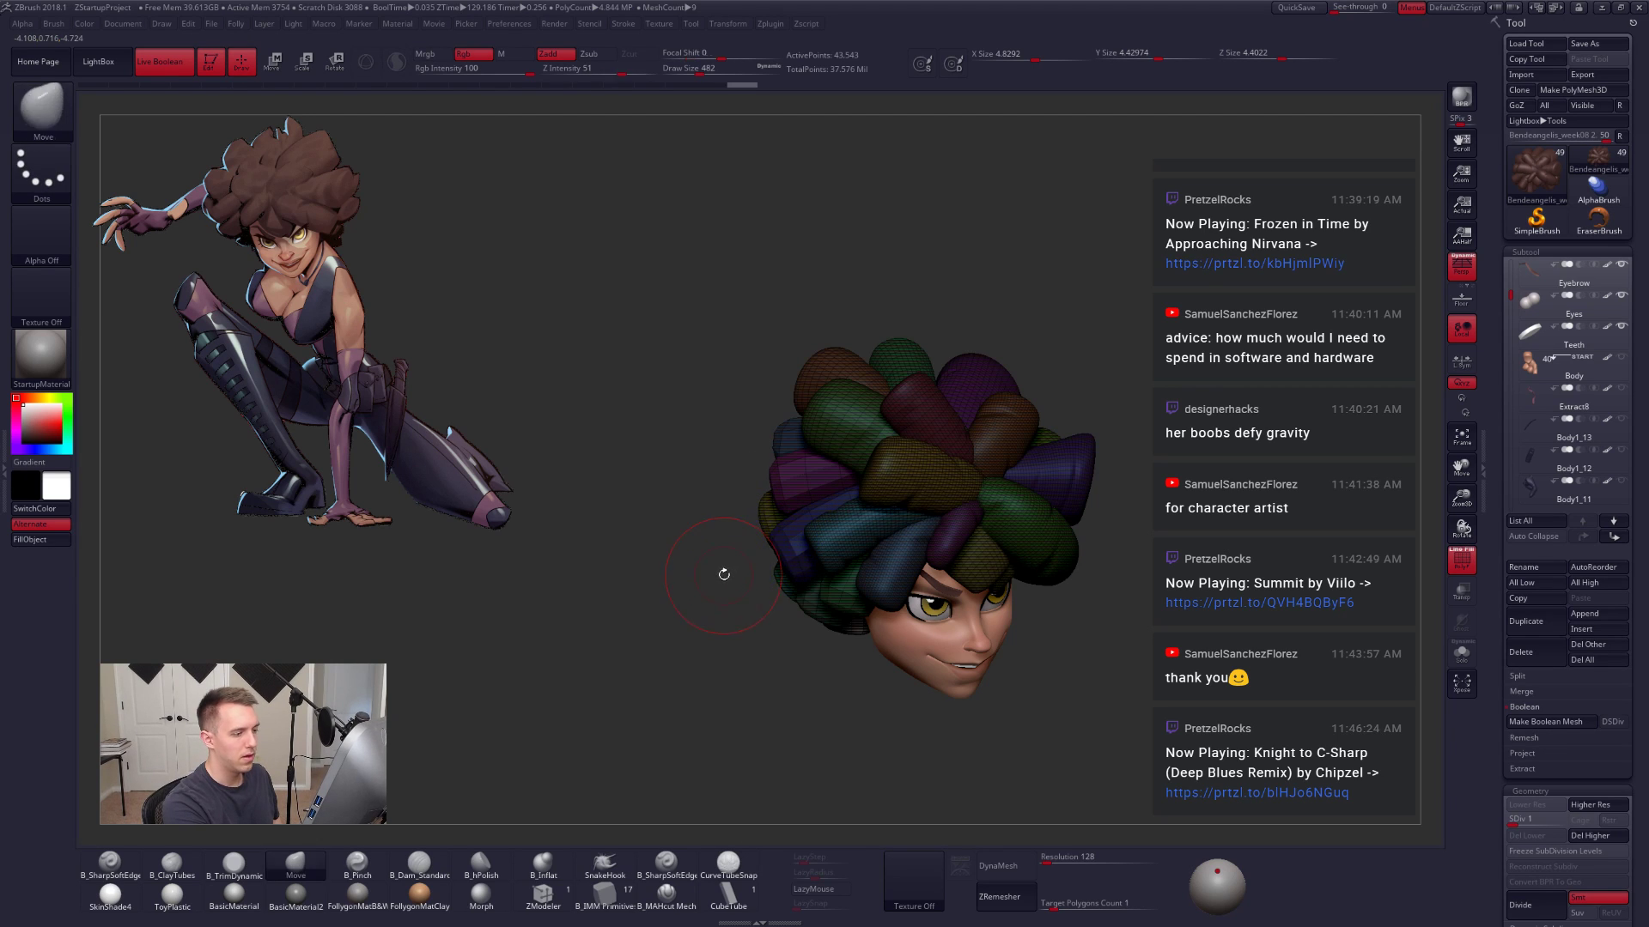
ctrl+shift+drag(724, 574, 729, 622)
Step: Lay a Transpose scale line outward along the isolated side clump and show the complete hair again
drag(806, 552, 777, 554)
key(e)
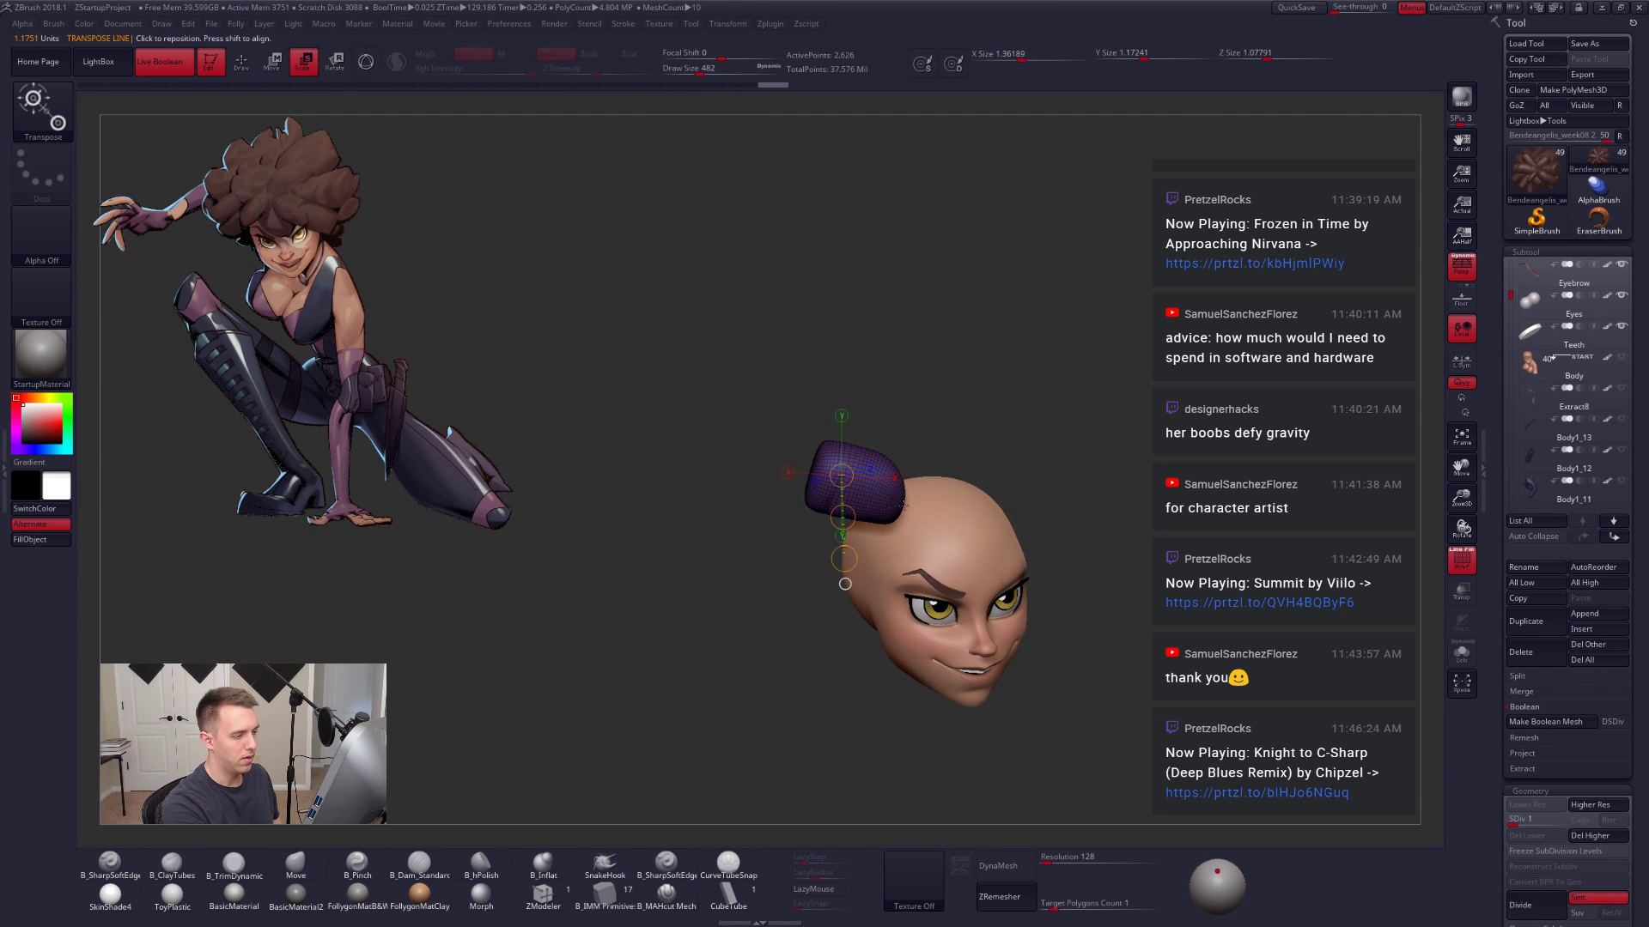
drag(901, 505, 696, 452)
key(shift+f)
ctrl+shift+click(1119, 667)
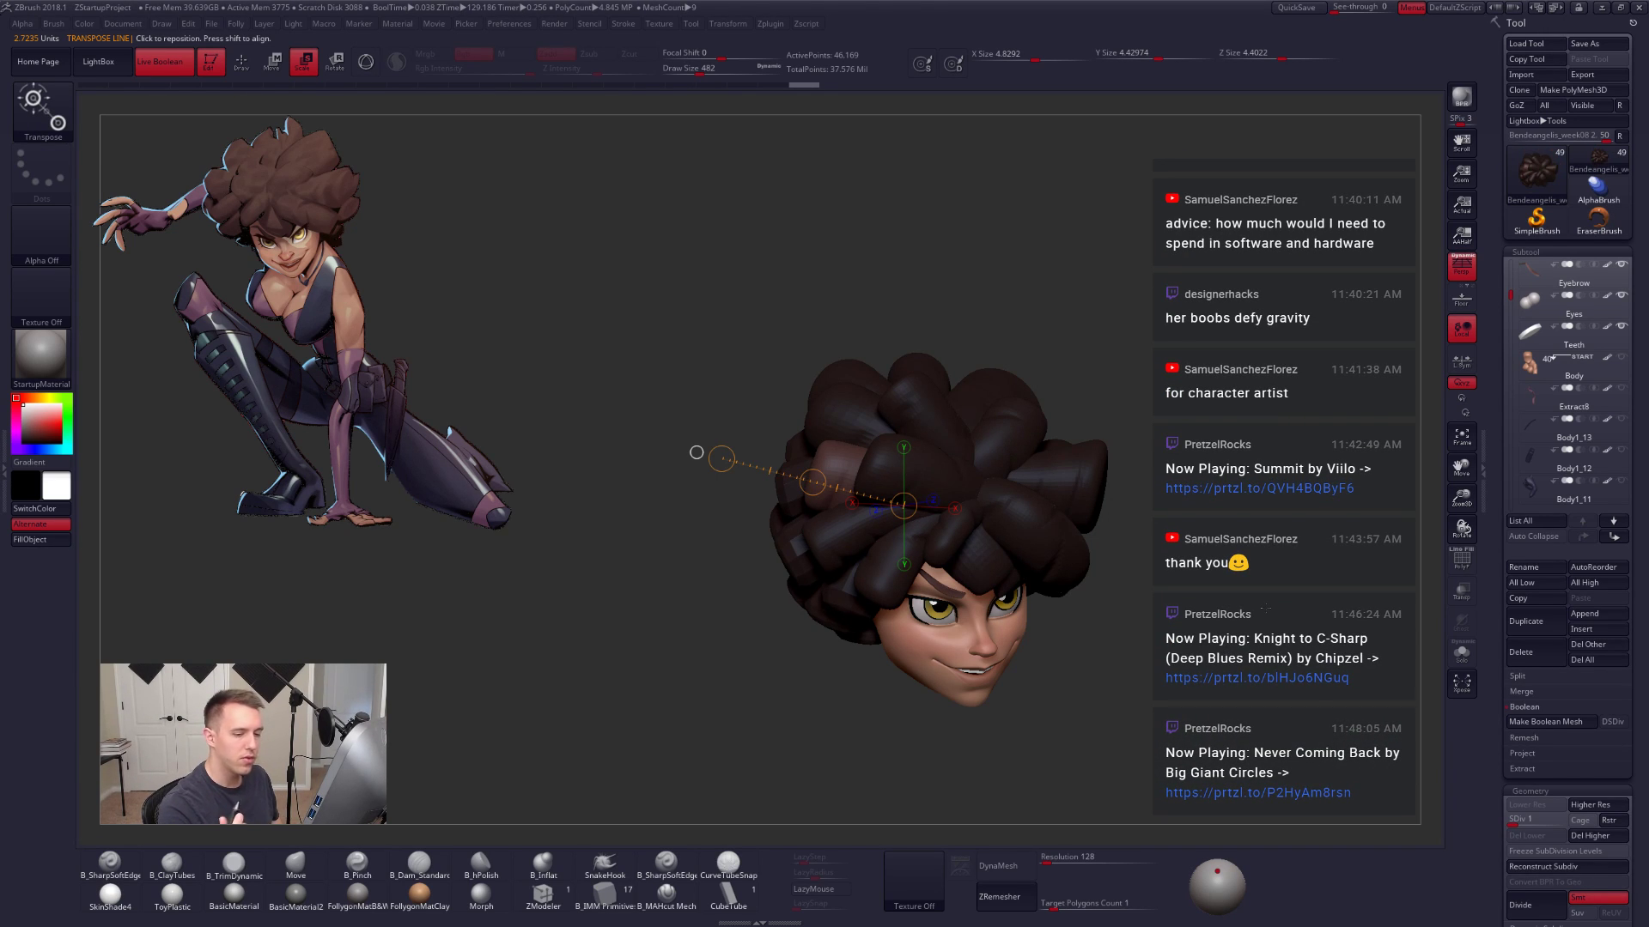
Step: Scale the unmasked side clump along the Transpose line, using the polyframe to distinguish the clumps
key(shift+f)
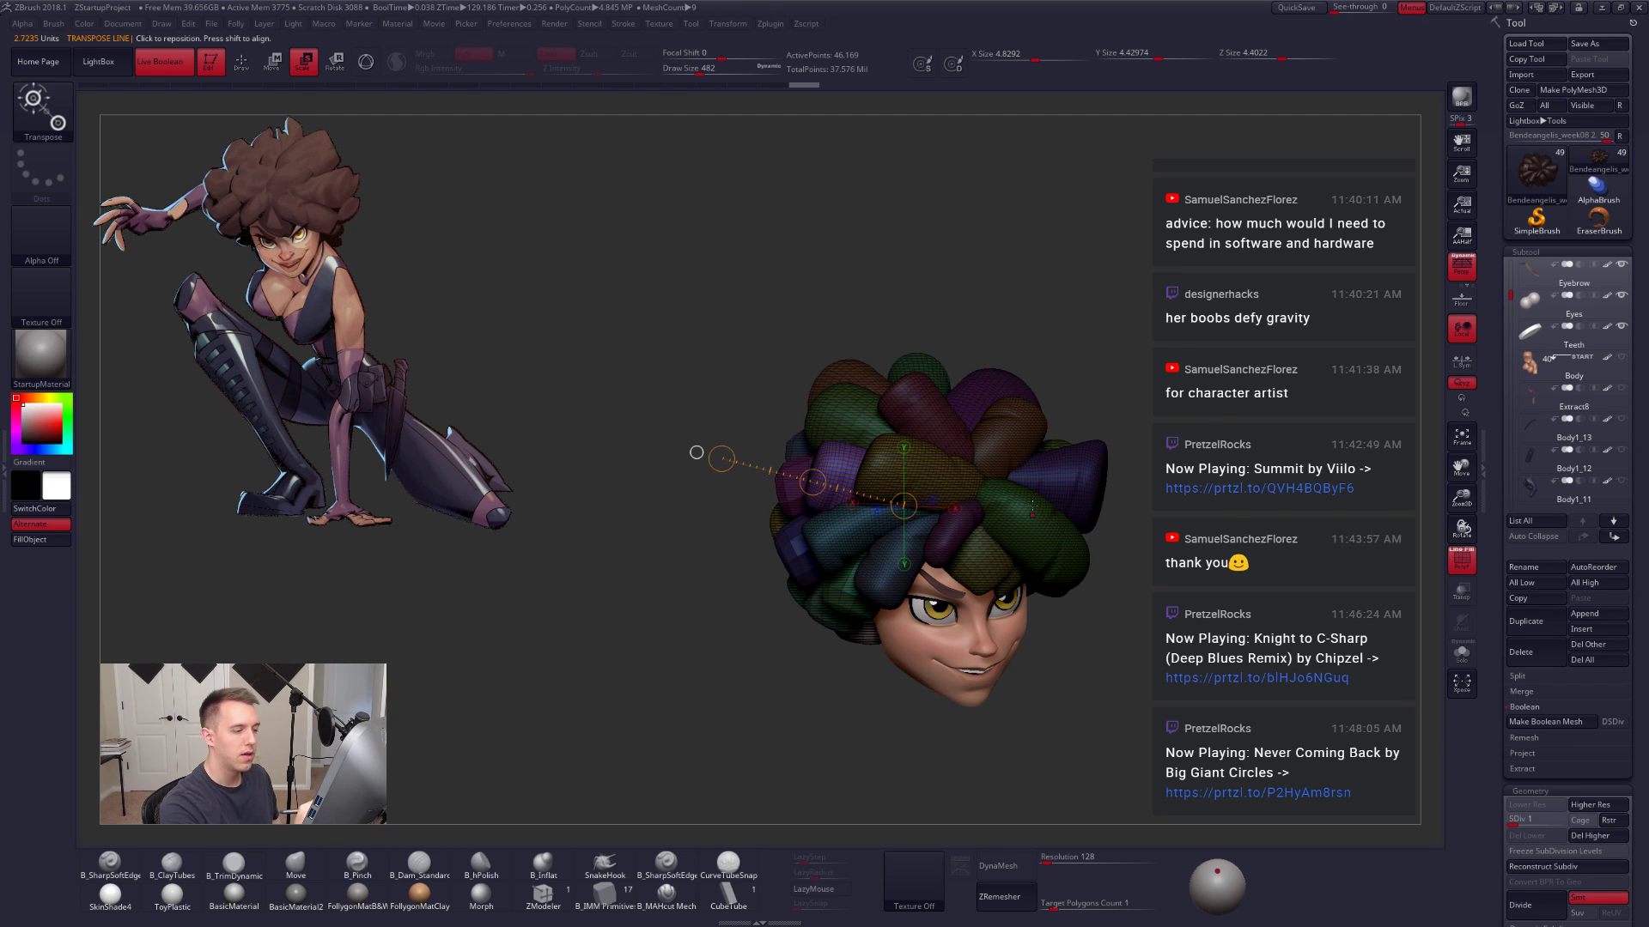
key(ctrl+shift+f)
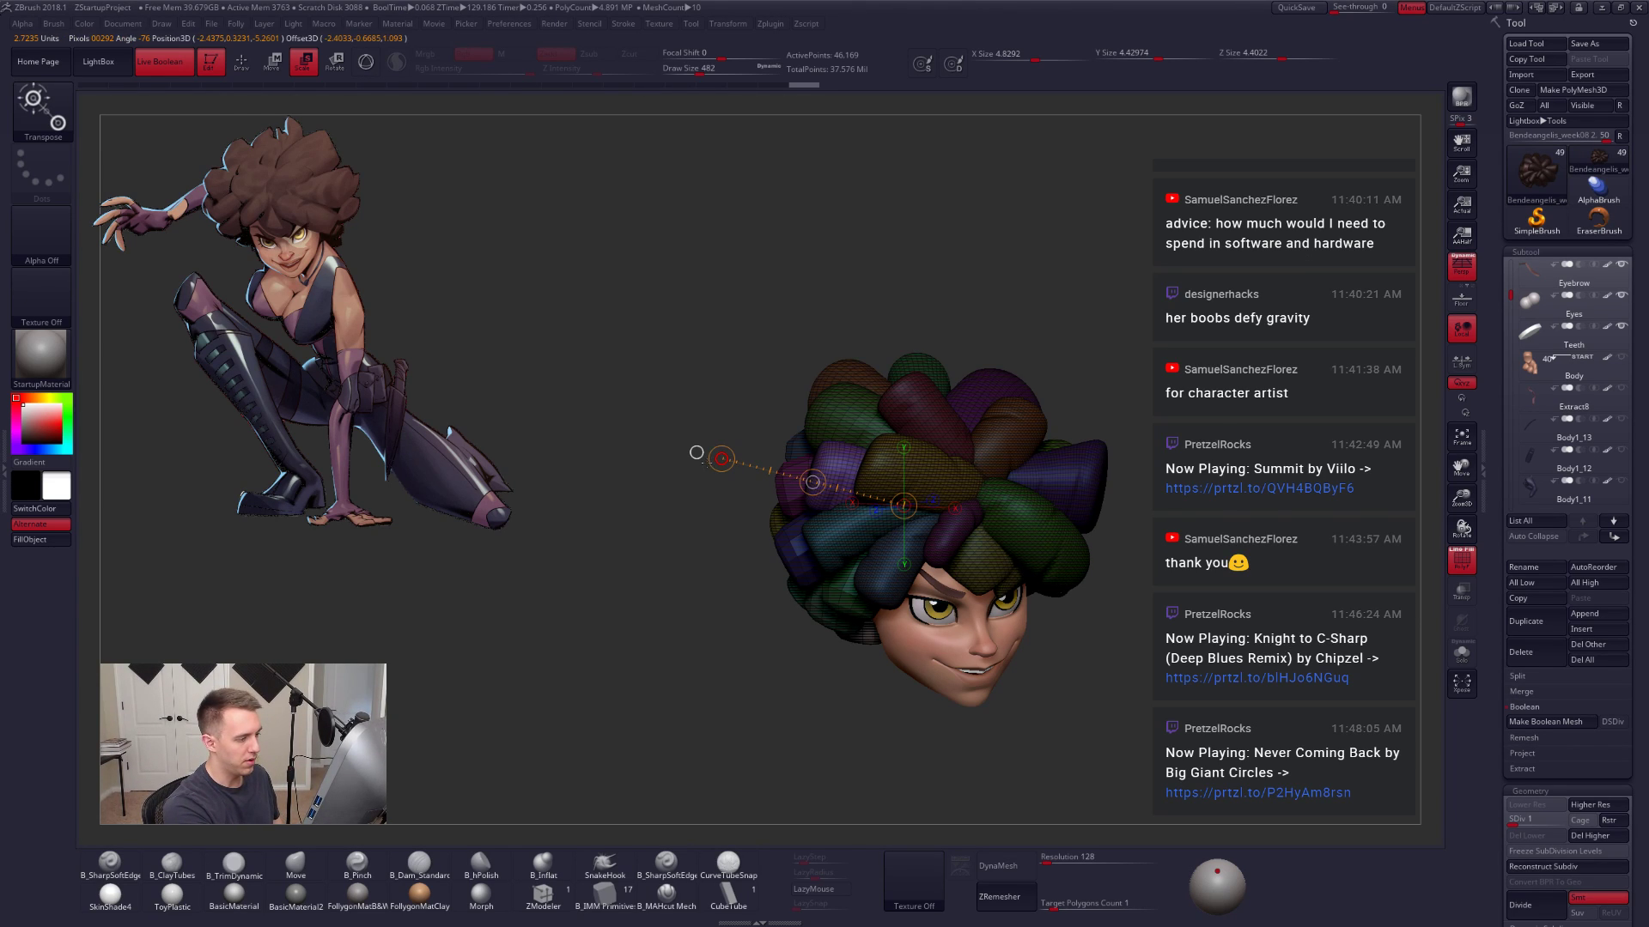
drag(696, 452, 812, 436)
key(shift+f)
drag(791, 681, 805, 626)
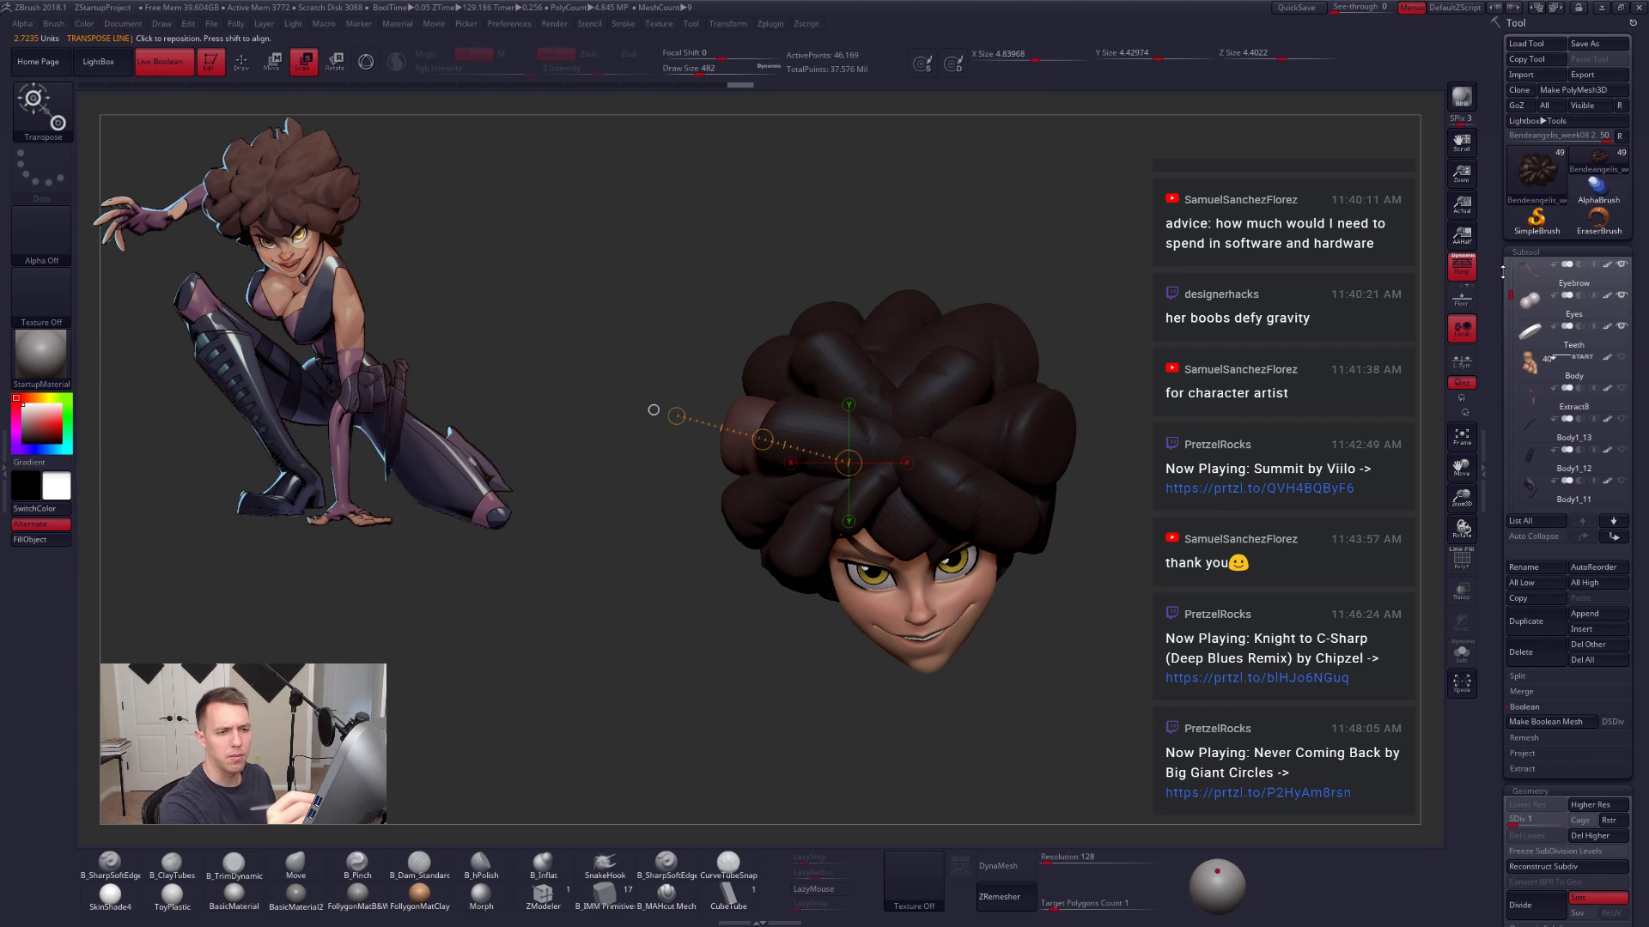
Step: Turn off the polypaint colour display on the hair subtool
drag(1503, 271, 1507, 251)
click(1607, 267)
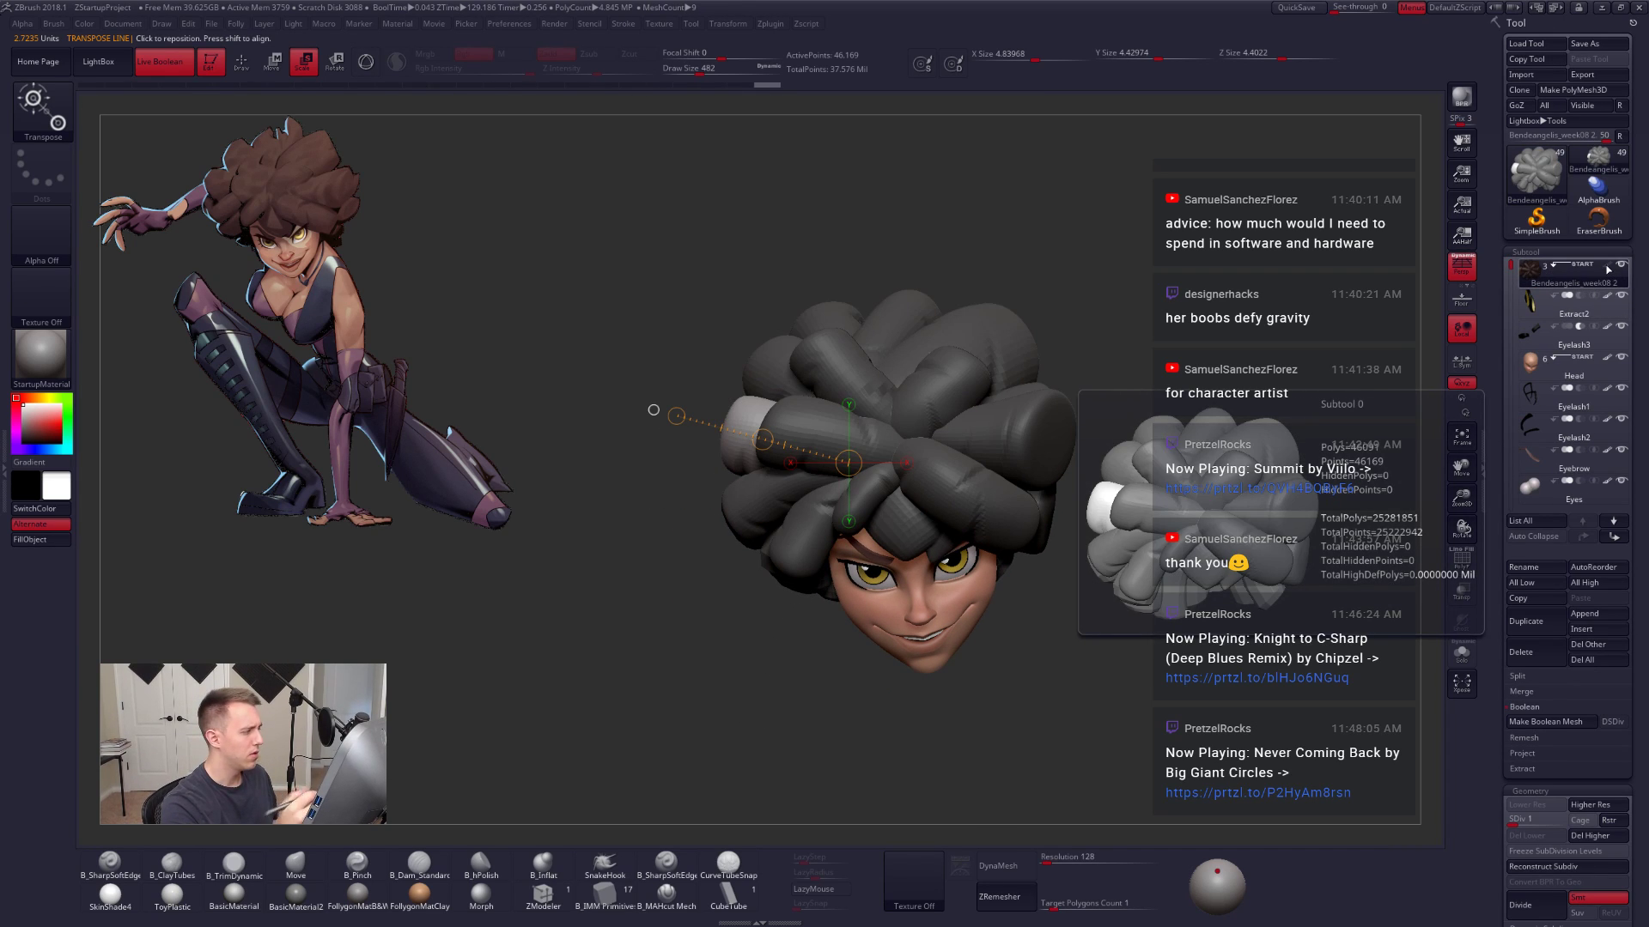
drag(654, 410, 837, 652)
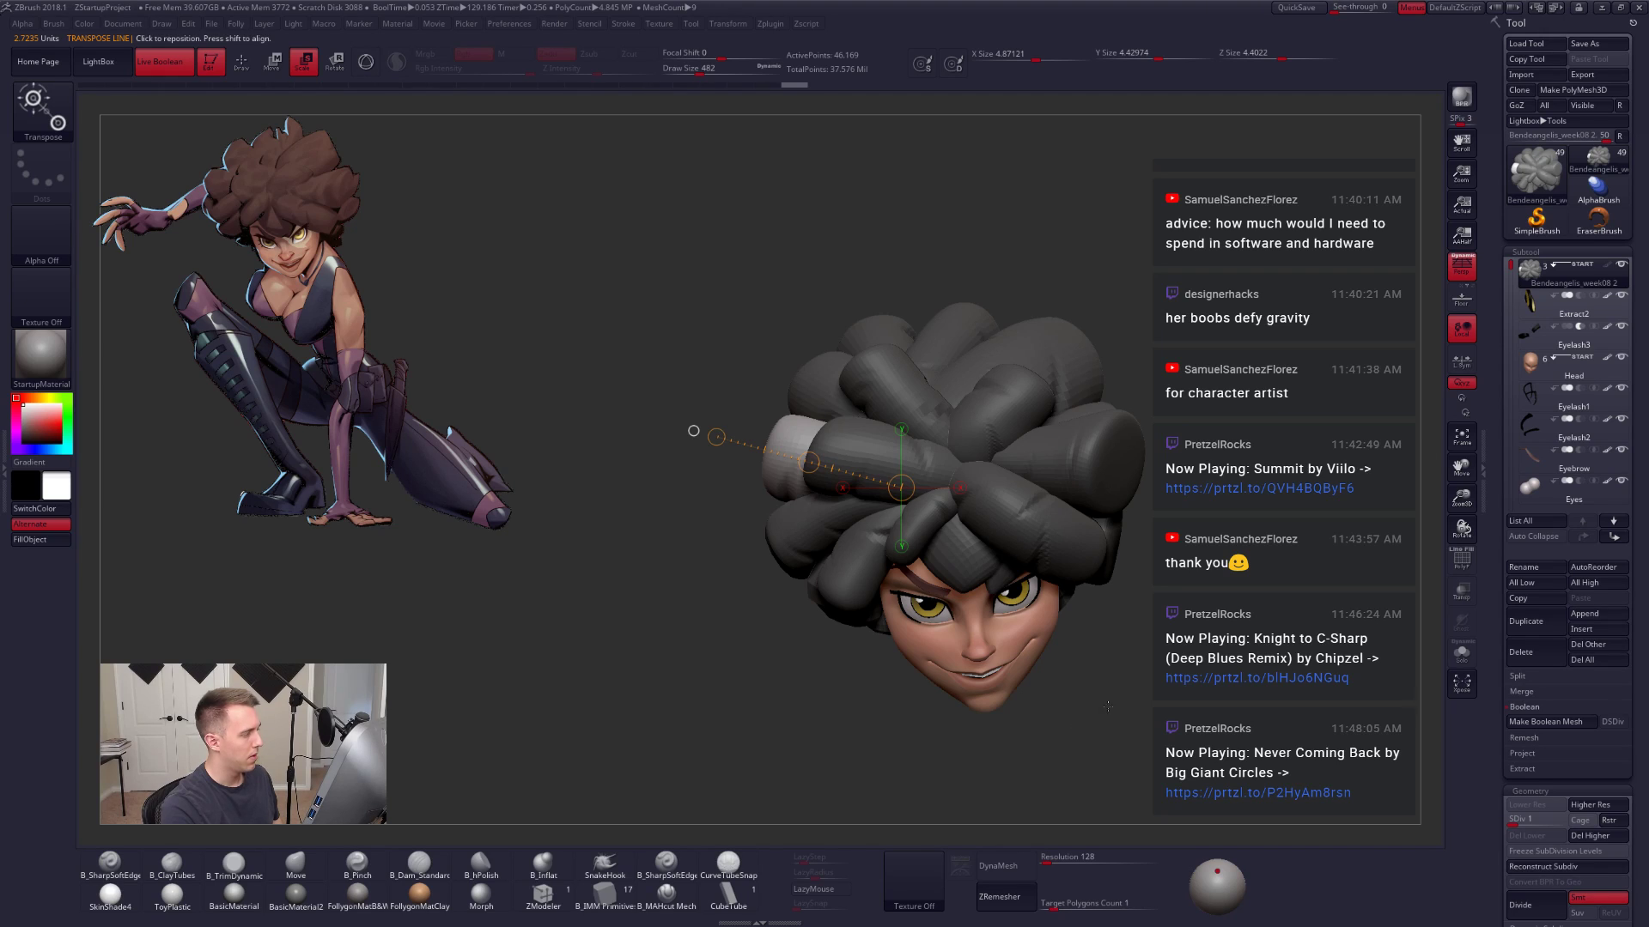
Step: Mask all hair except the clump running from the crown toward the character's right side, and scale it with Transpose
key(w)
ctrl+click(897, 467)
drag(943, 466, 853, 547)
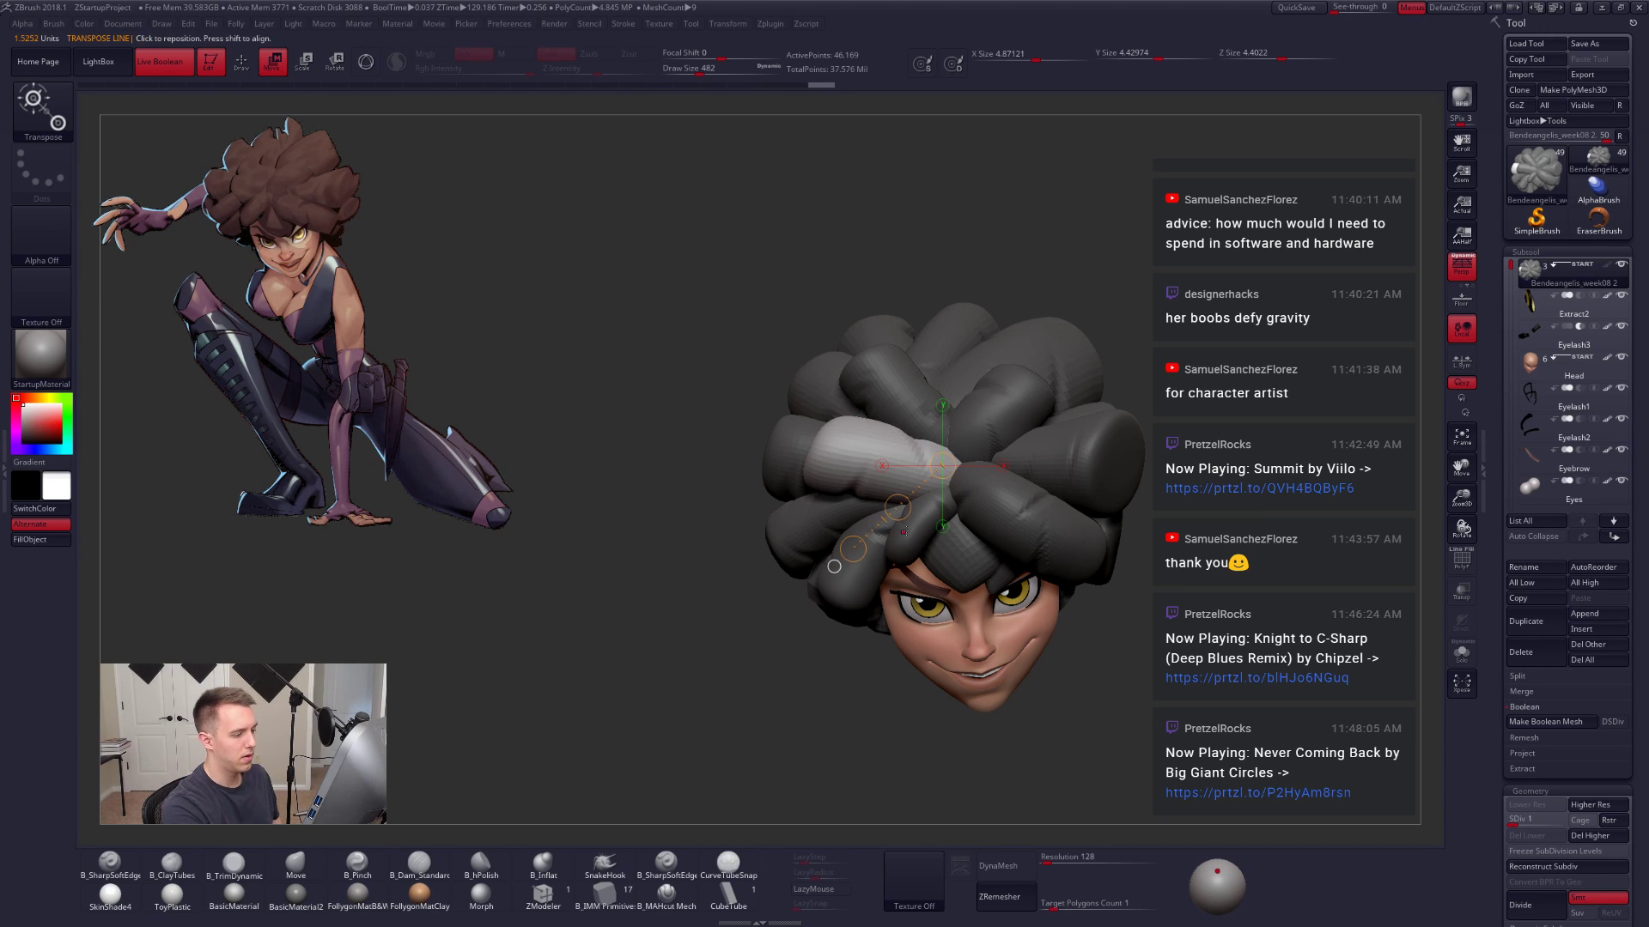
drag(882, 475, 1009, 464)
key(e)
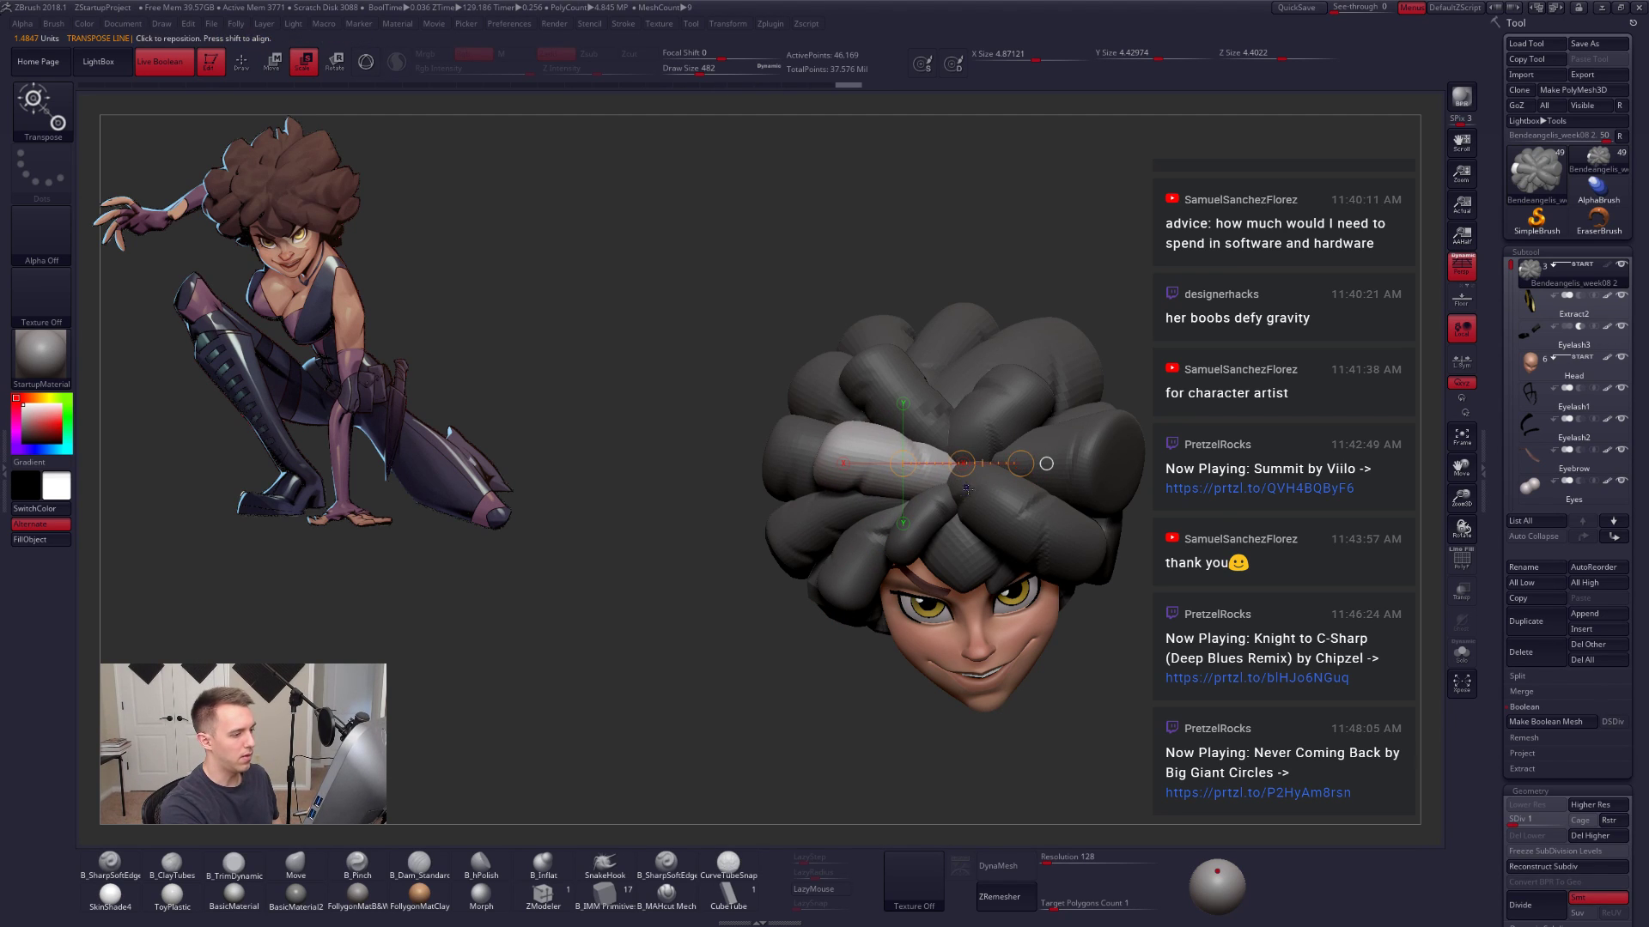
Step: Reposition the unmasked clump with a Transpose move line, and clear the hair mask
right_drag(943, 575, 939, 524)
key(w)
drag(936, 543, 664, 536)
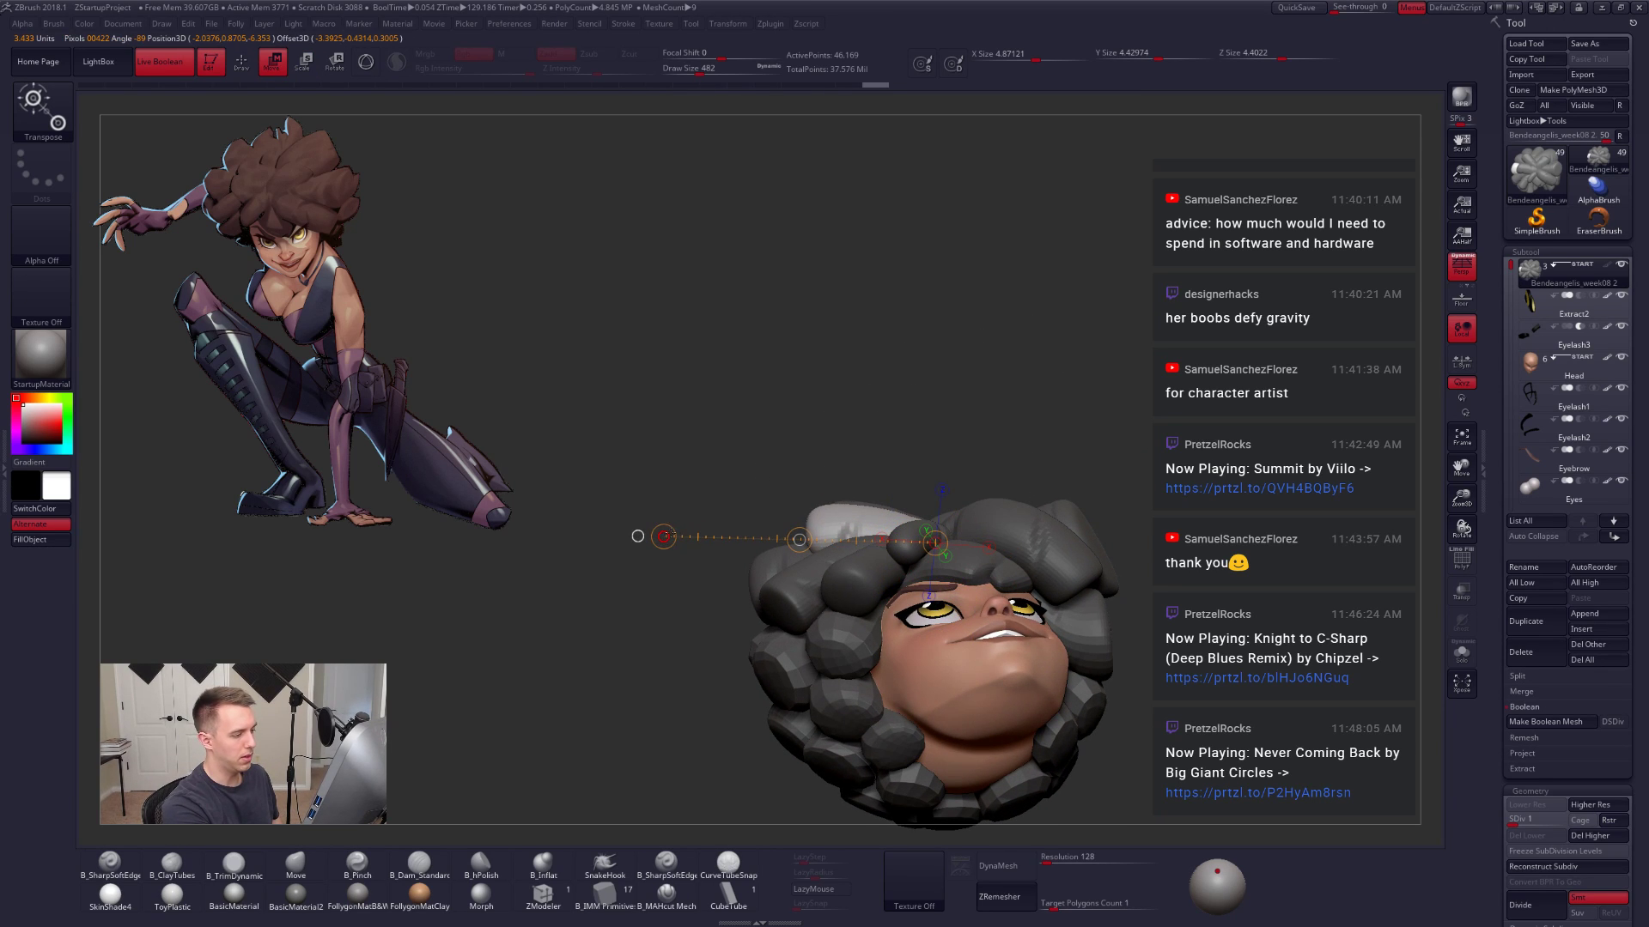
right_drag(751, 661, 771, 723)
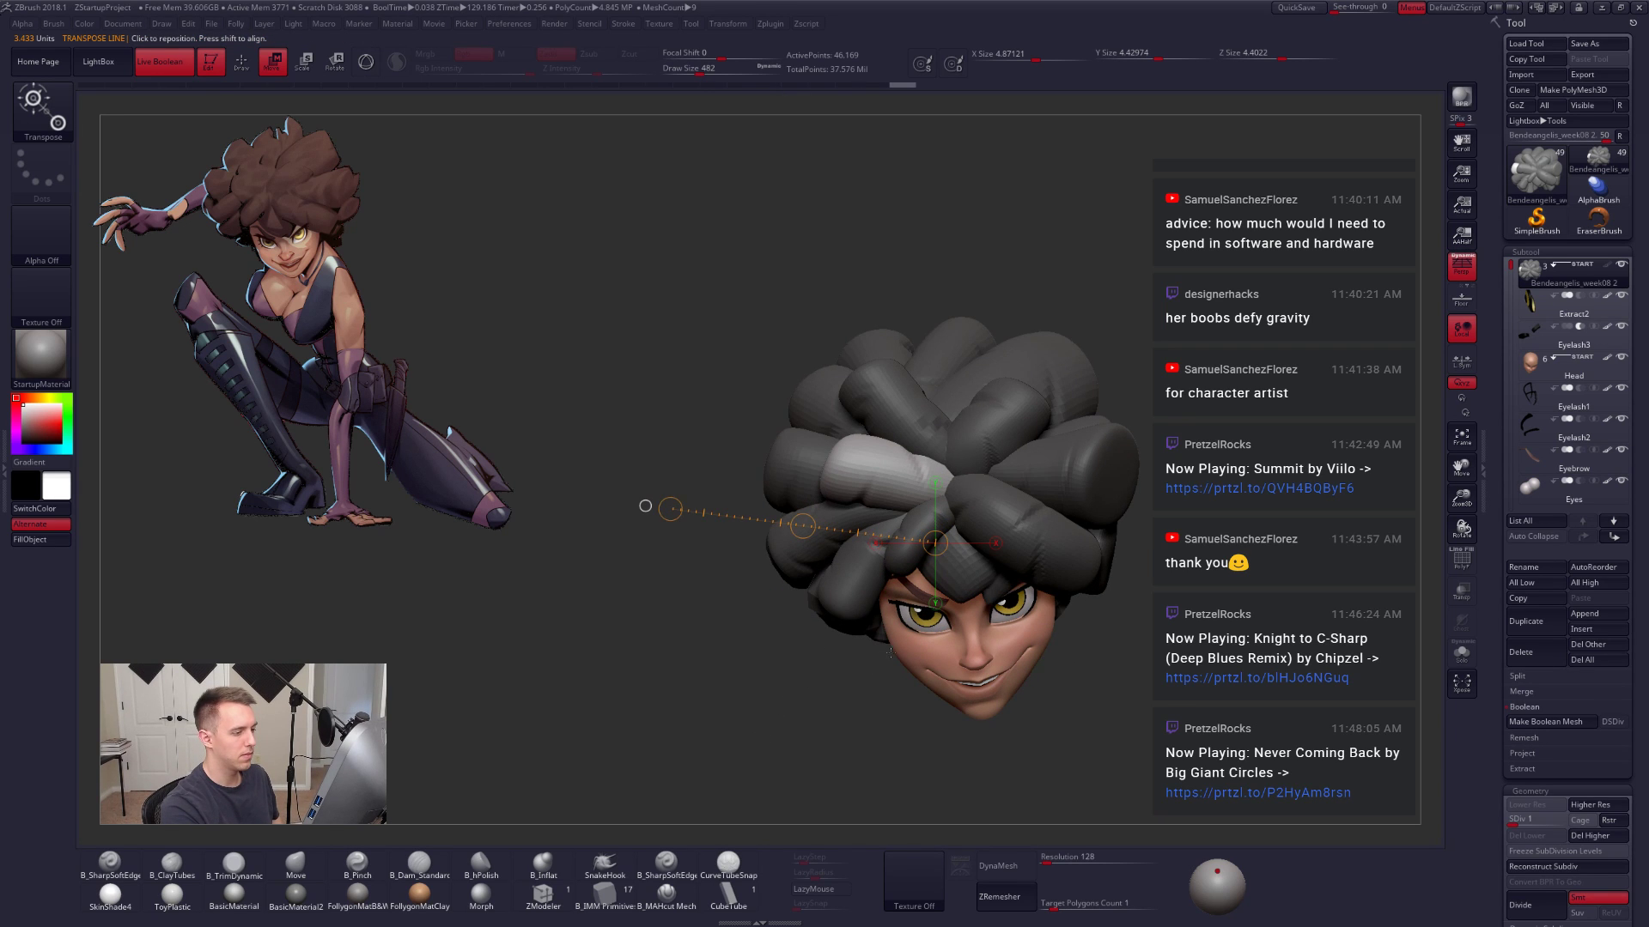
key(q)
ctrl+drag(1175, 571, 1196, 598)
Step: Raise the hair to subdivision level 5 and inspect its clumps from the side and back
mouse_move(1022, 719)
right_down()
mouse_move(1138, 724)
mouse_move(1022, 714)
mouse_move(1169, 744)
mouse_move(1098, 751)
right_up()
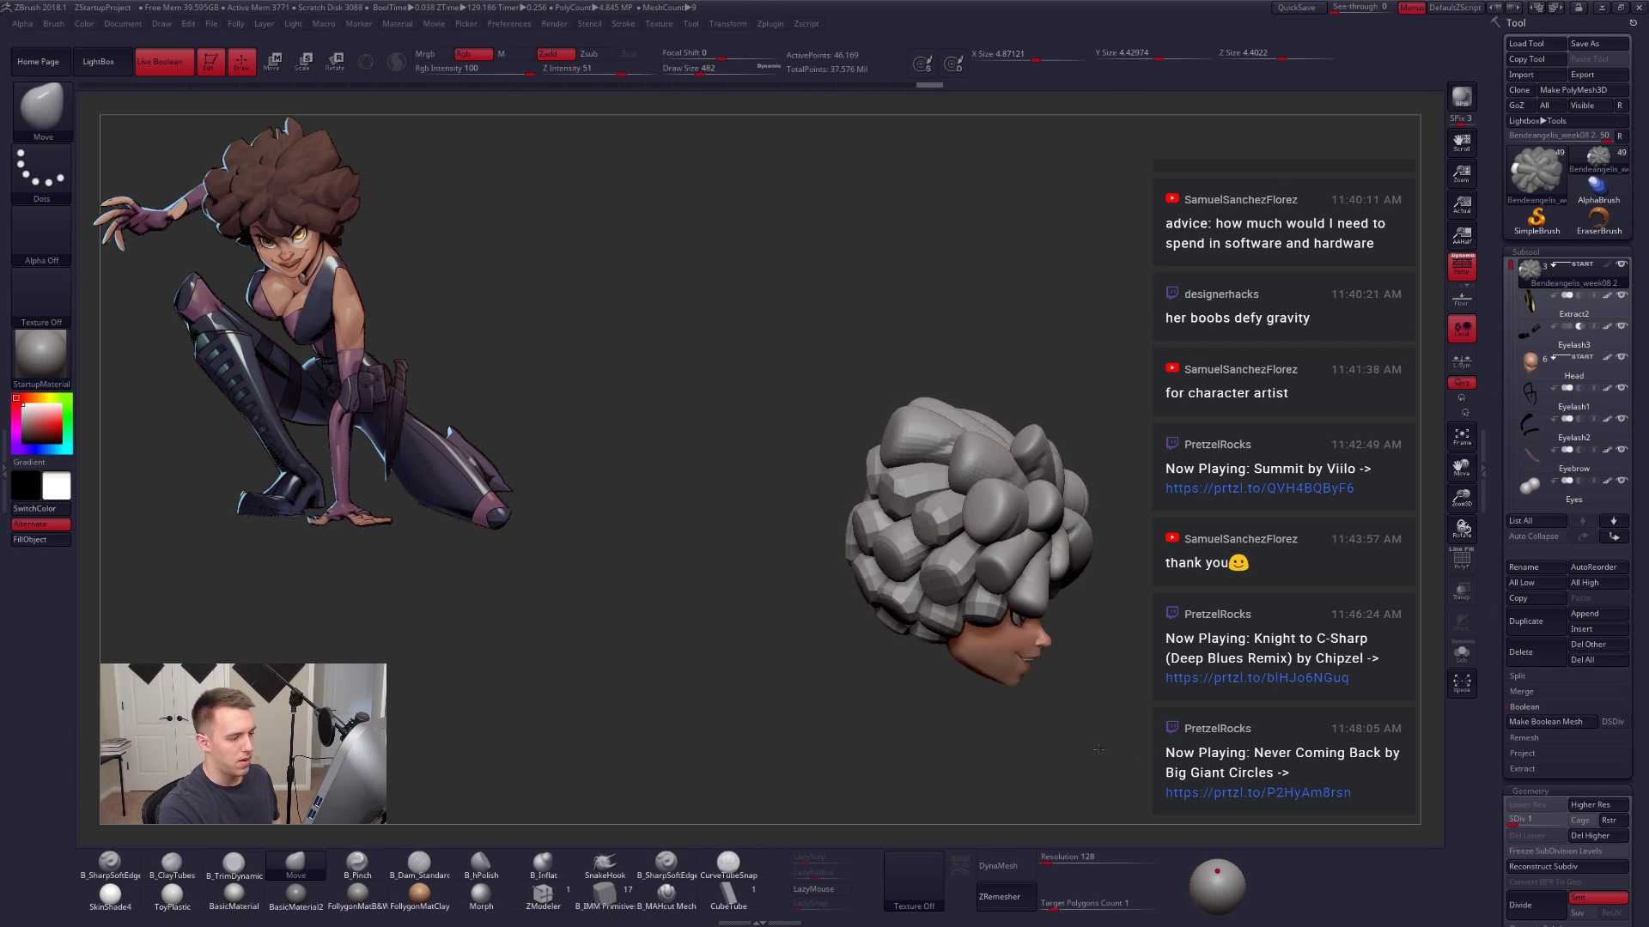
drag(1098, 750, 1133, 752)
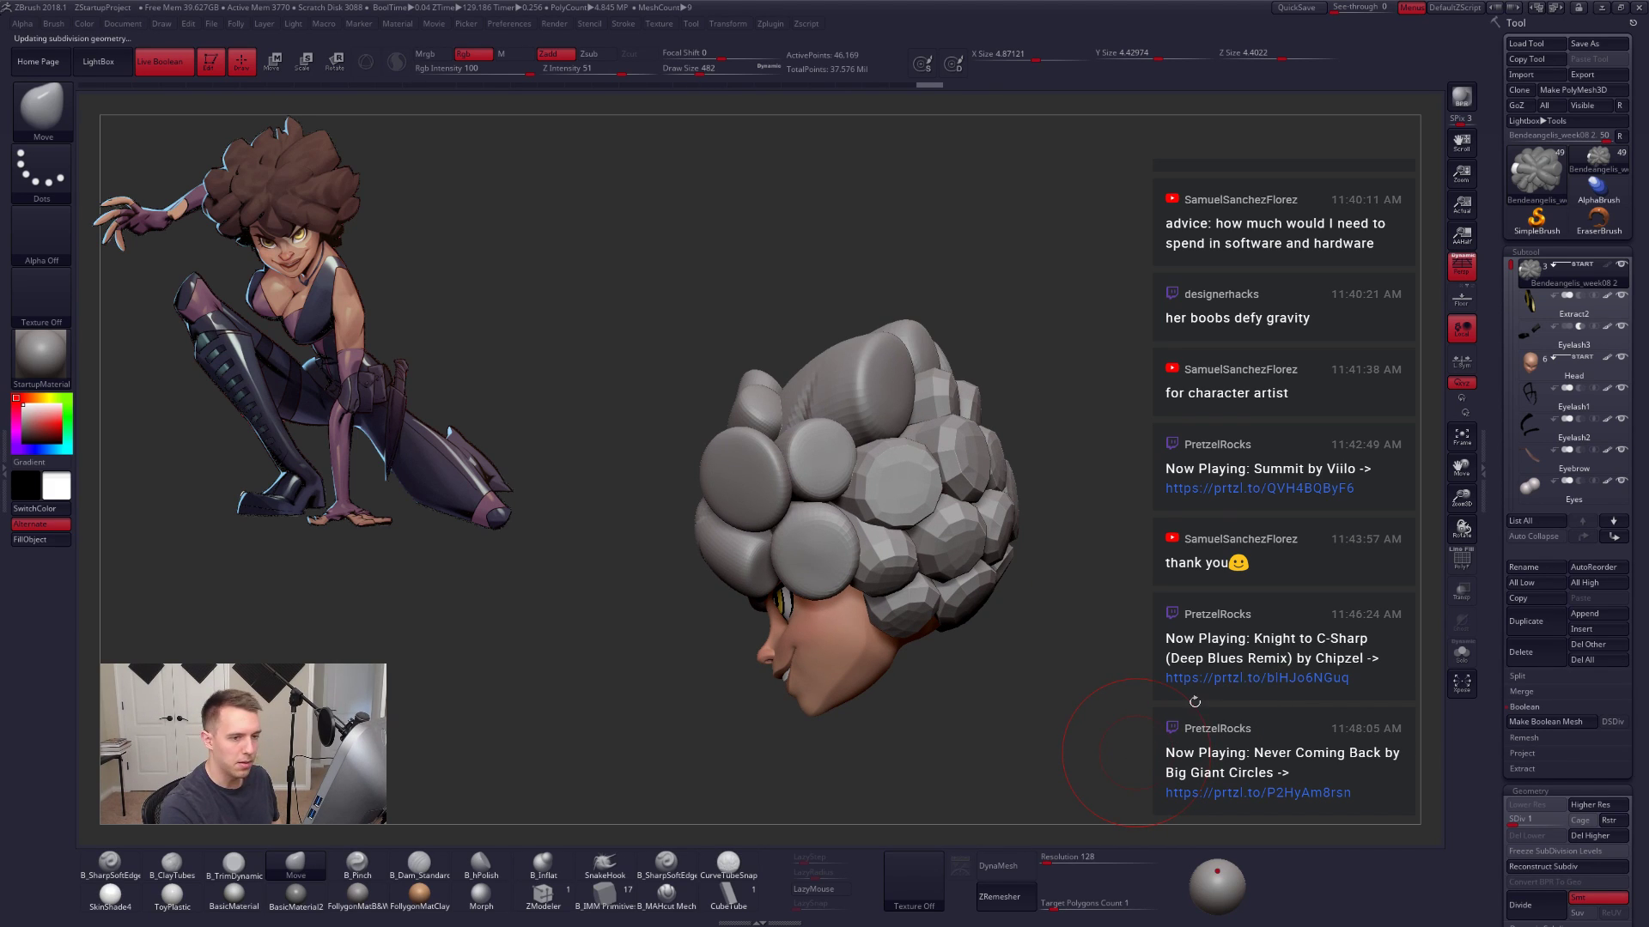
key(d)
key(d)
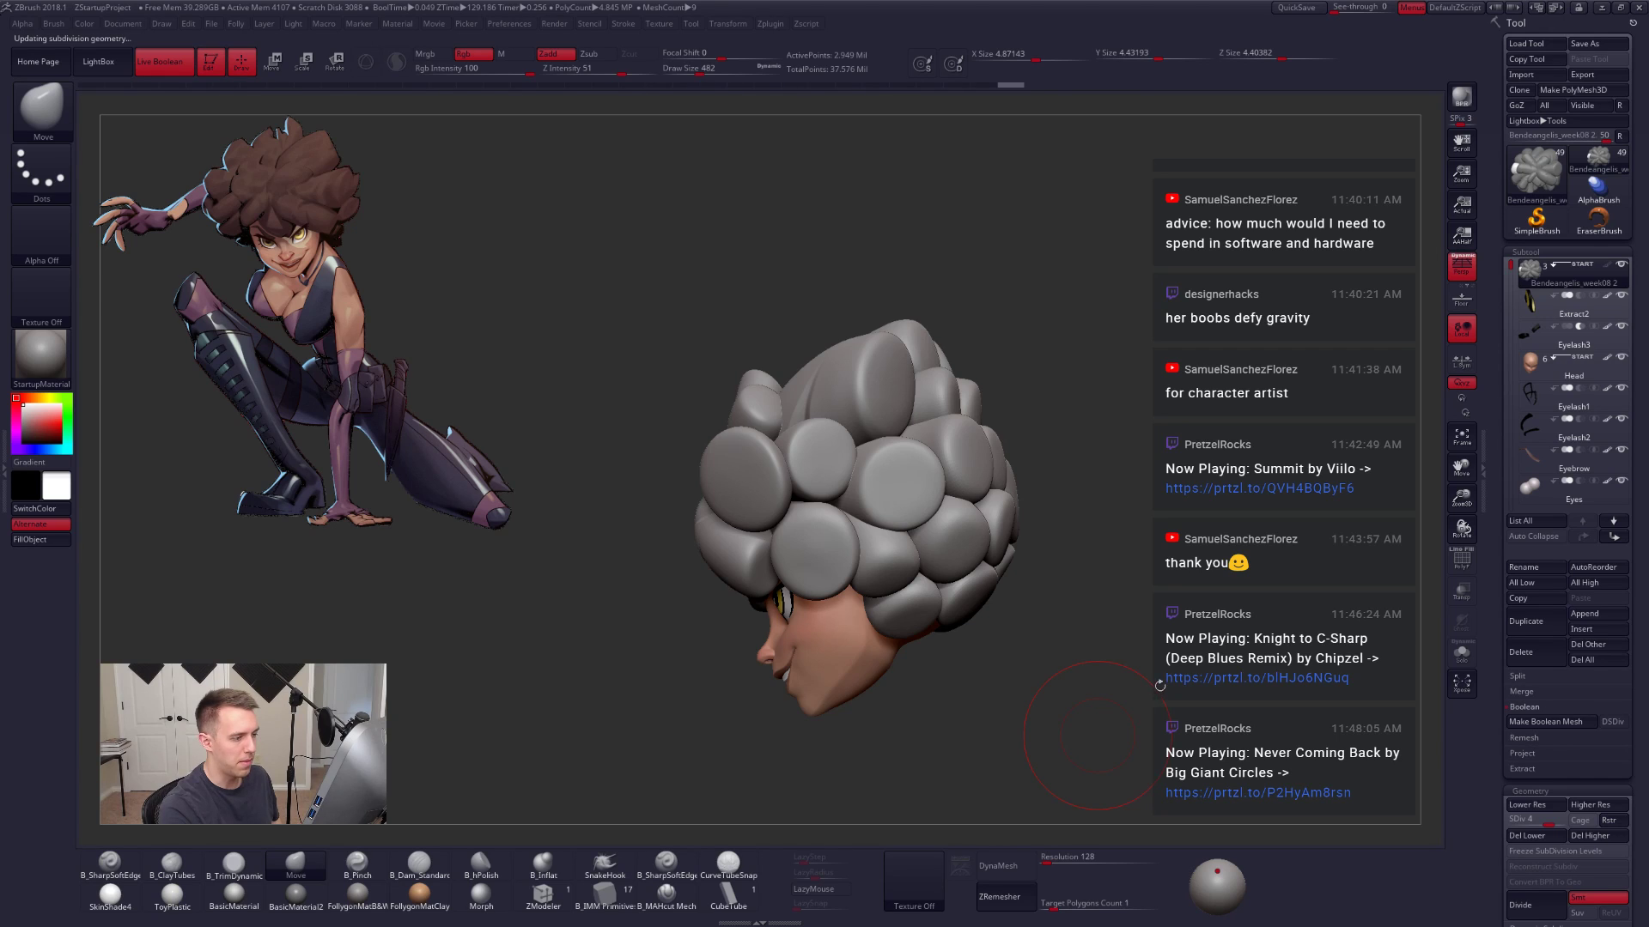
key(d)
drag(1181, 701, 977, 640)
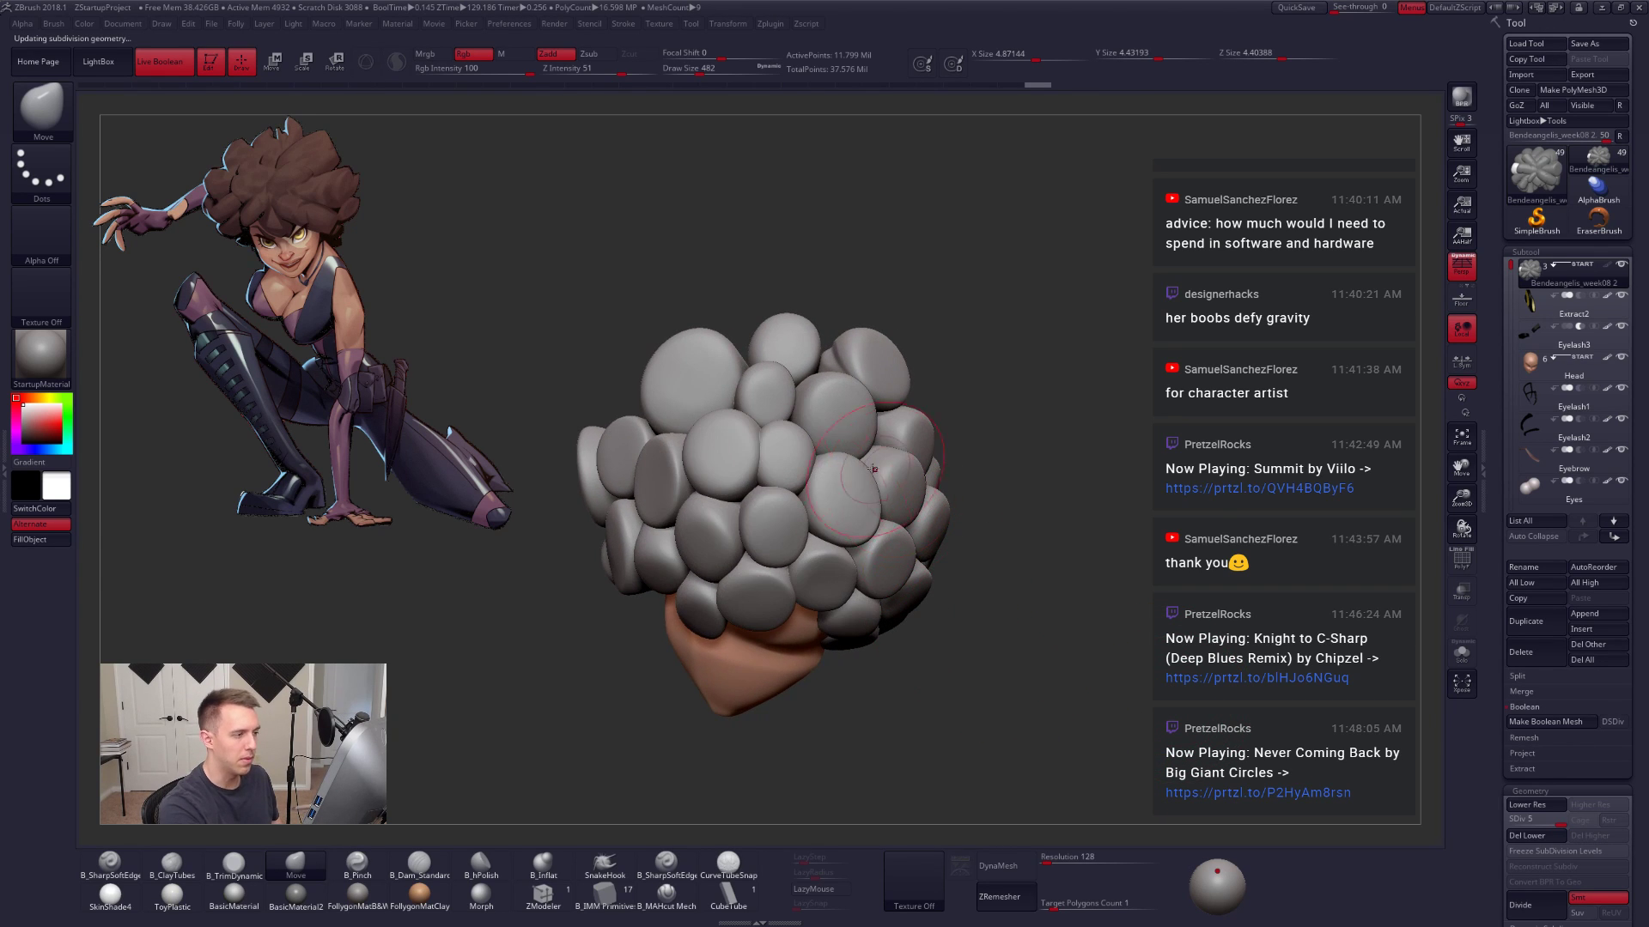
Step: Set the Move brush's draw size to 292 and inspect the hair clumps from the back and both sides
drag(872, 469, 977, 511)
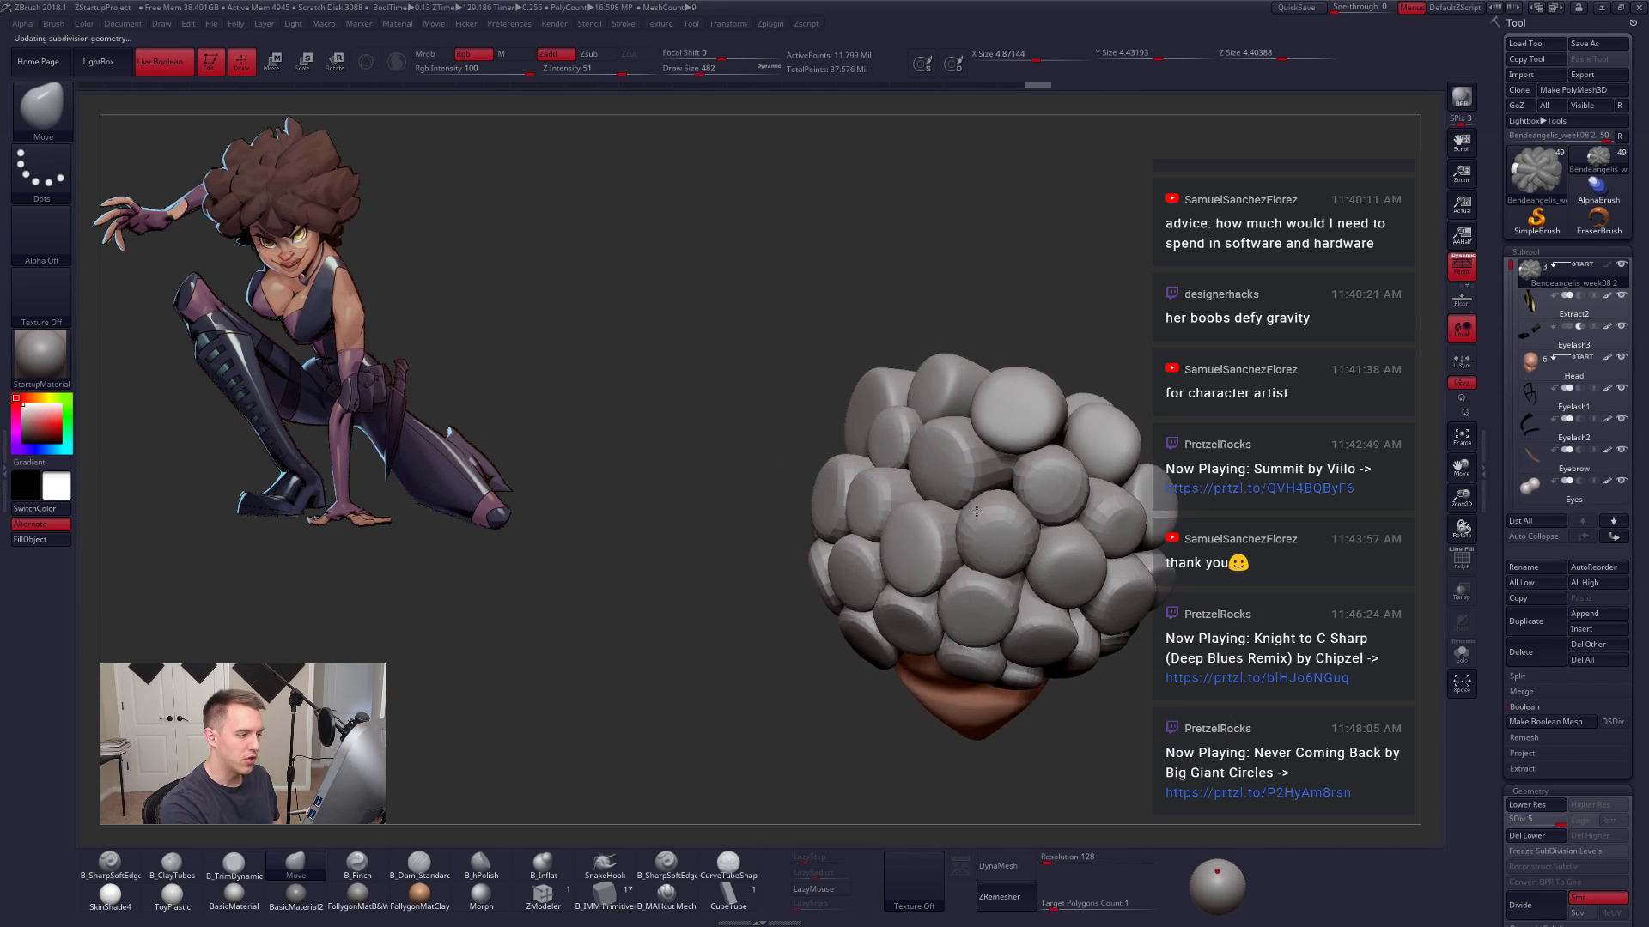
right_drag(976, 511, 937, 561)
key(space)
drag(989, 563, 982, 564)
right_drag(931, 578, 944, 589)
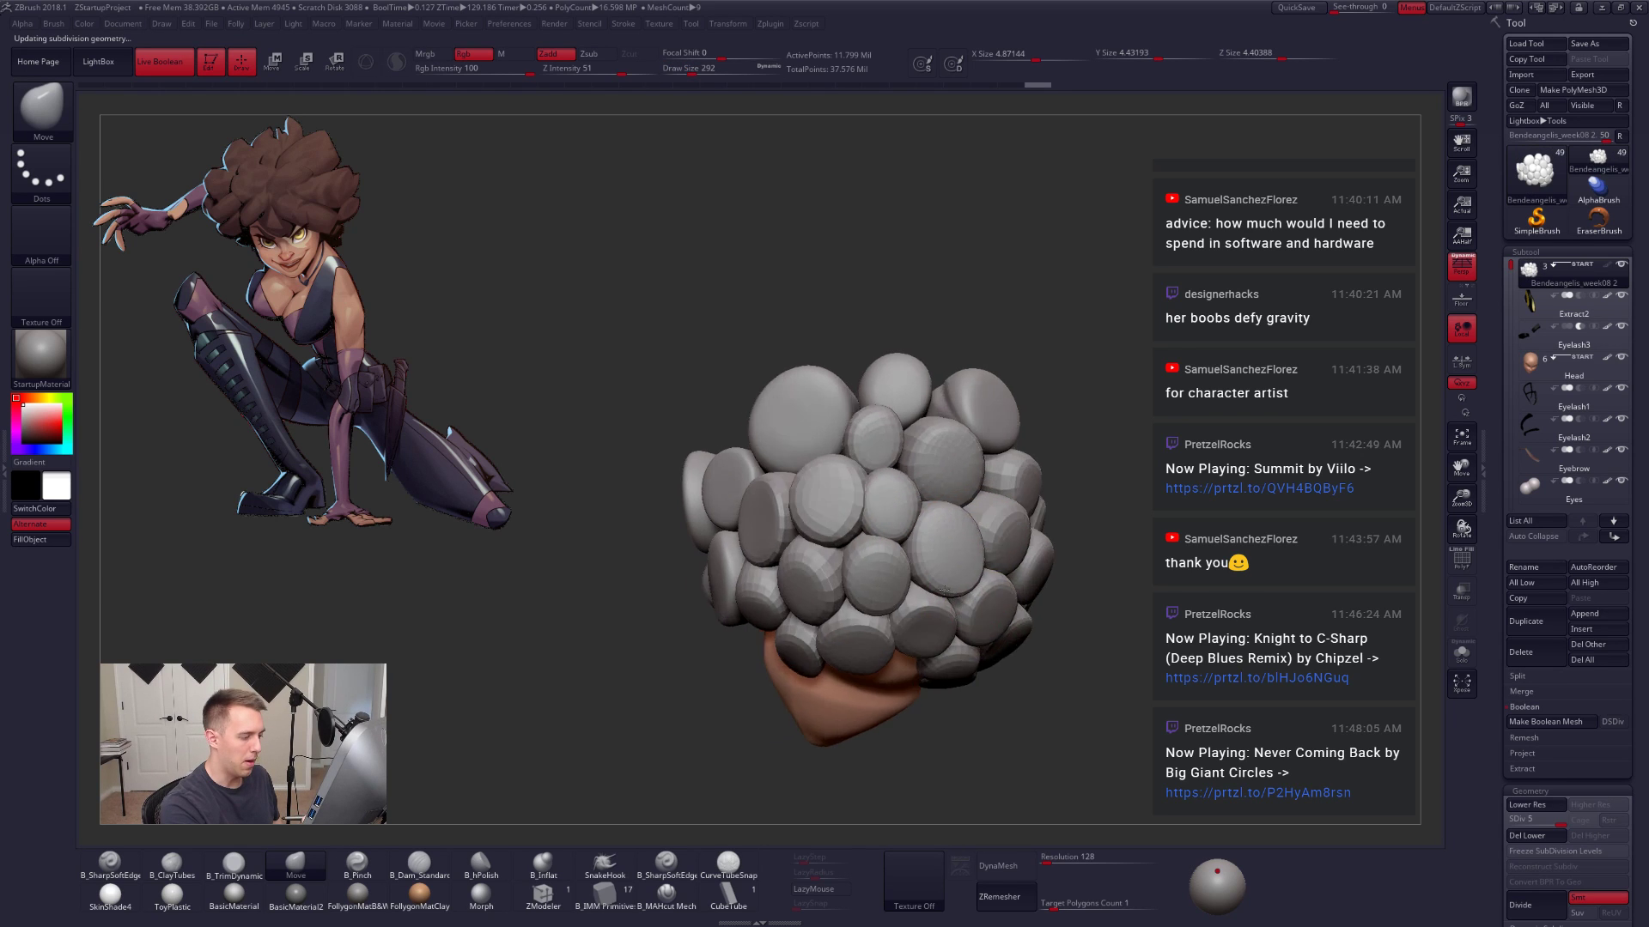
drag(944, 589, 1022, 805)
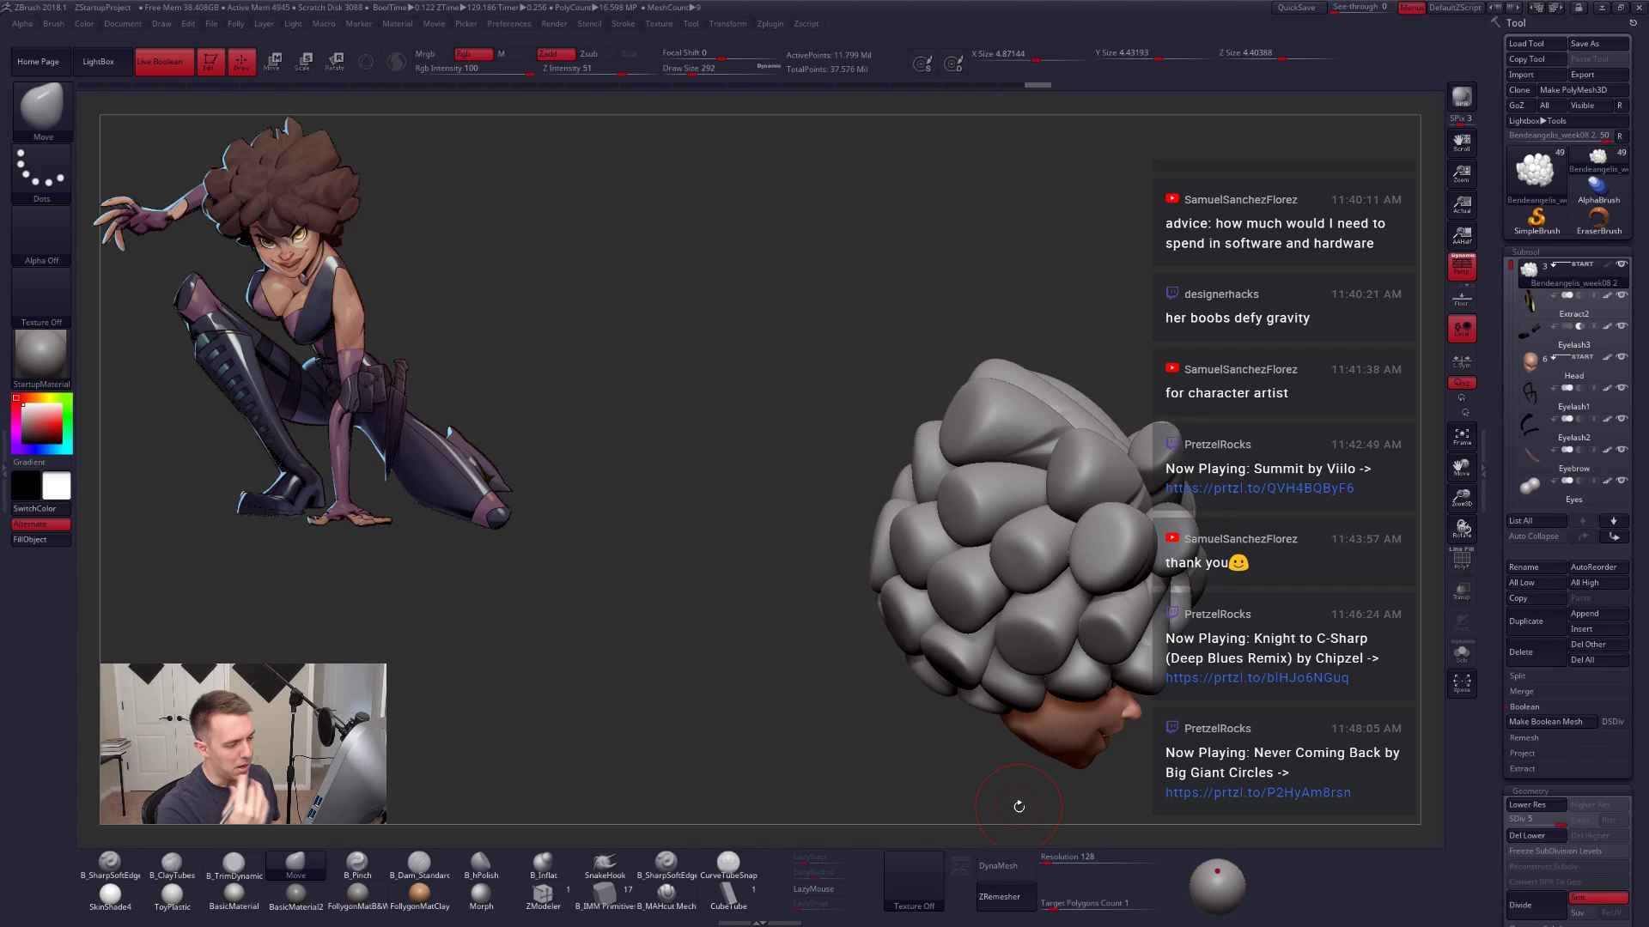
drag(1193, 725, 1126, 732)
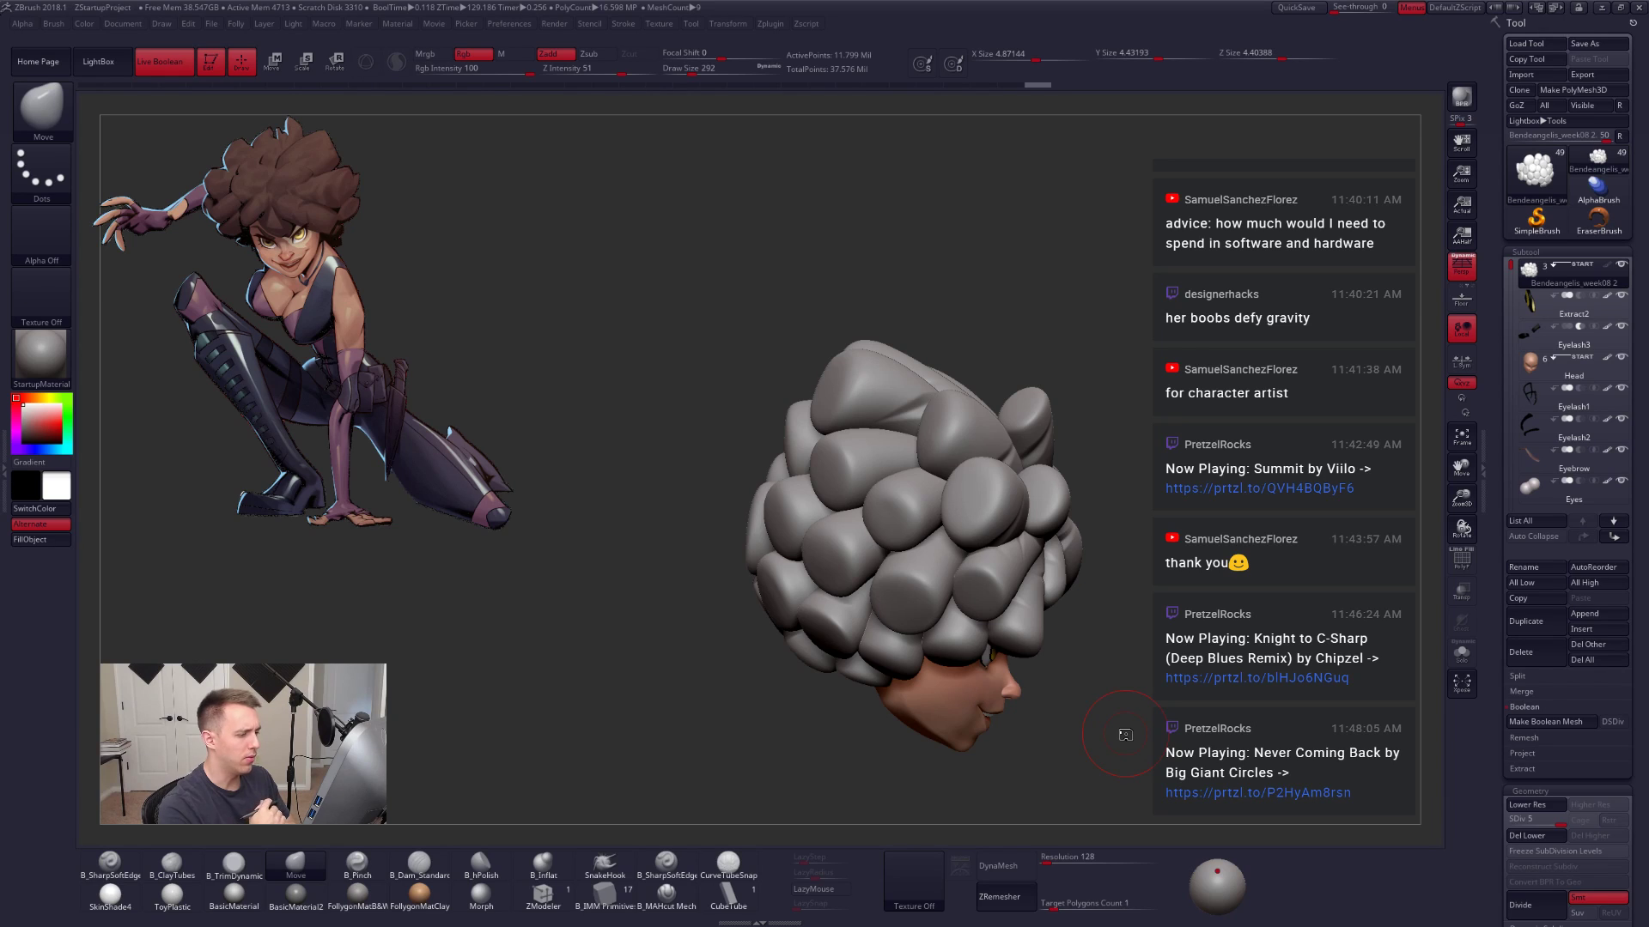
drag(1122, 423, 1190, 341)
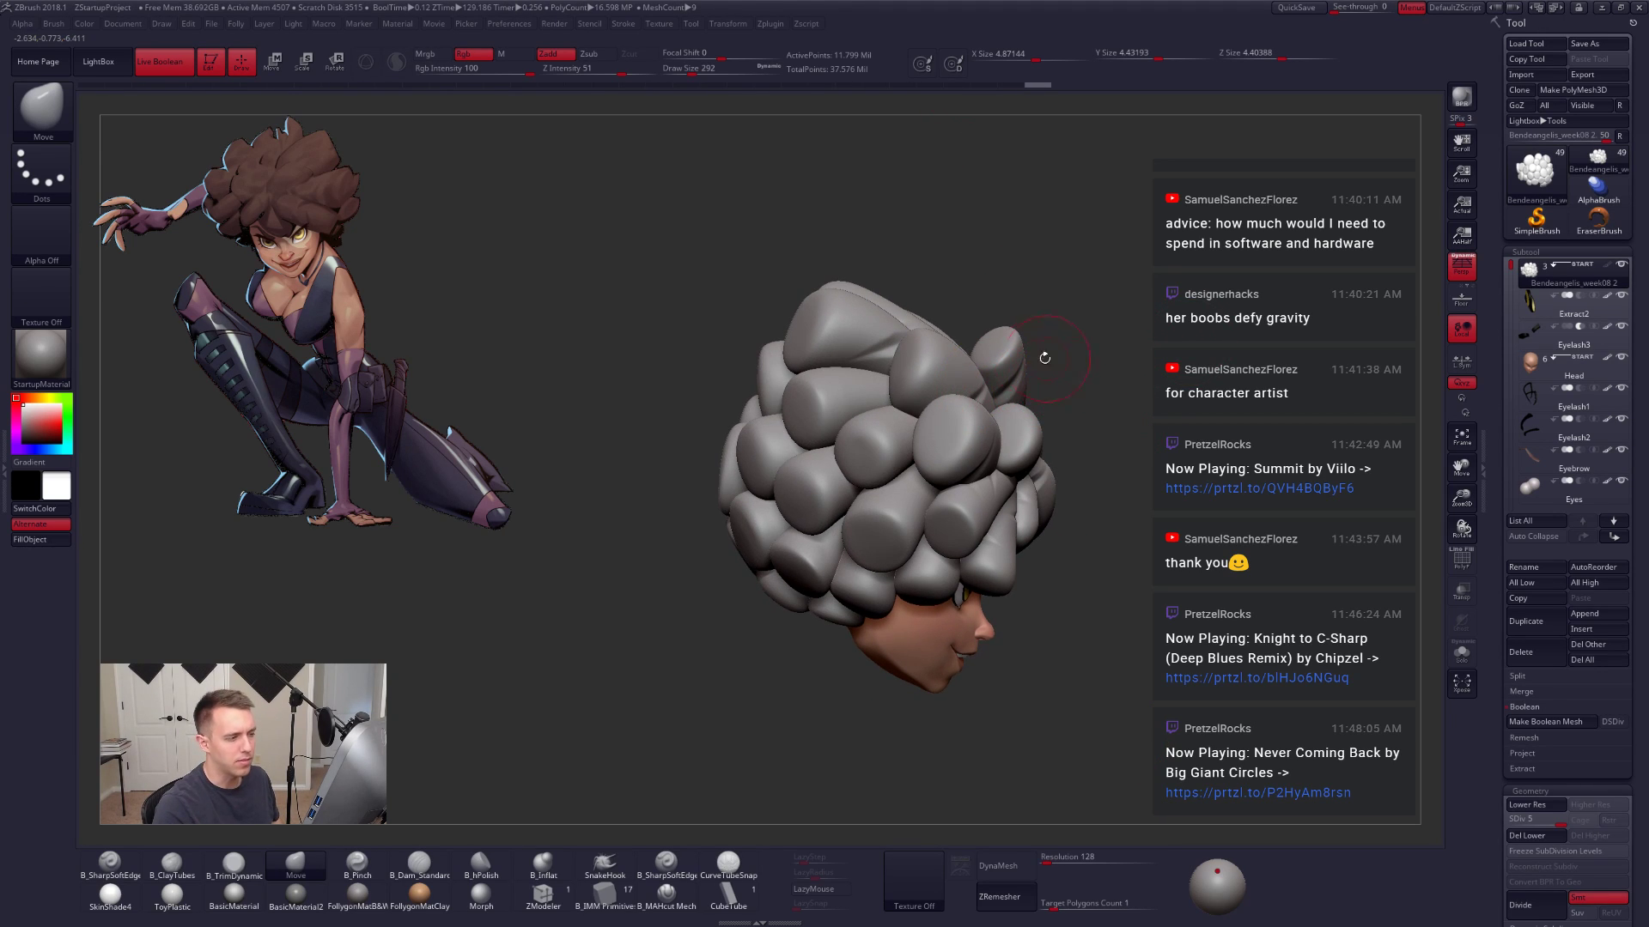
drag(1044, 357, 995, 406)
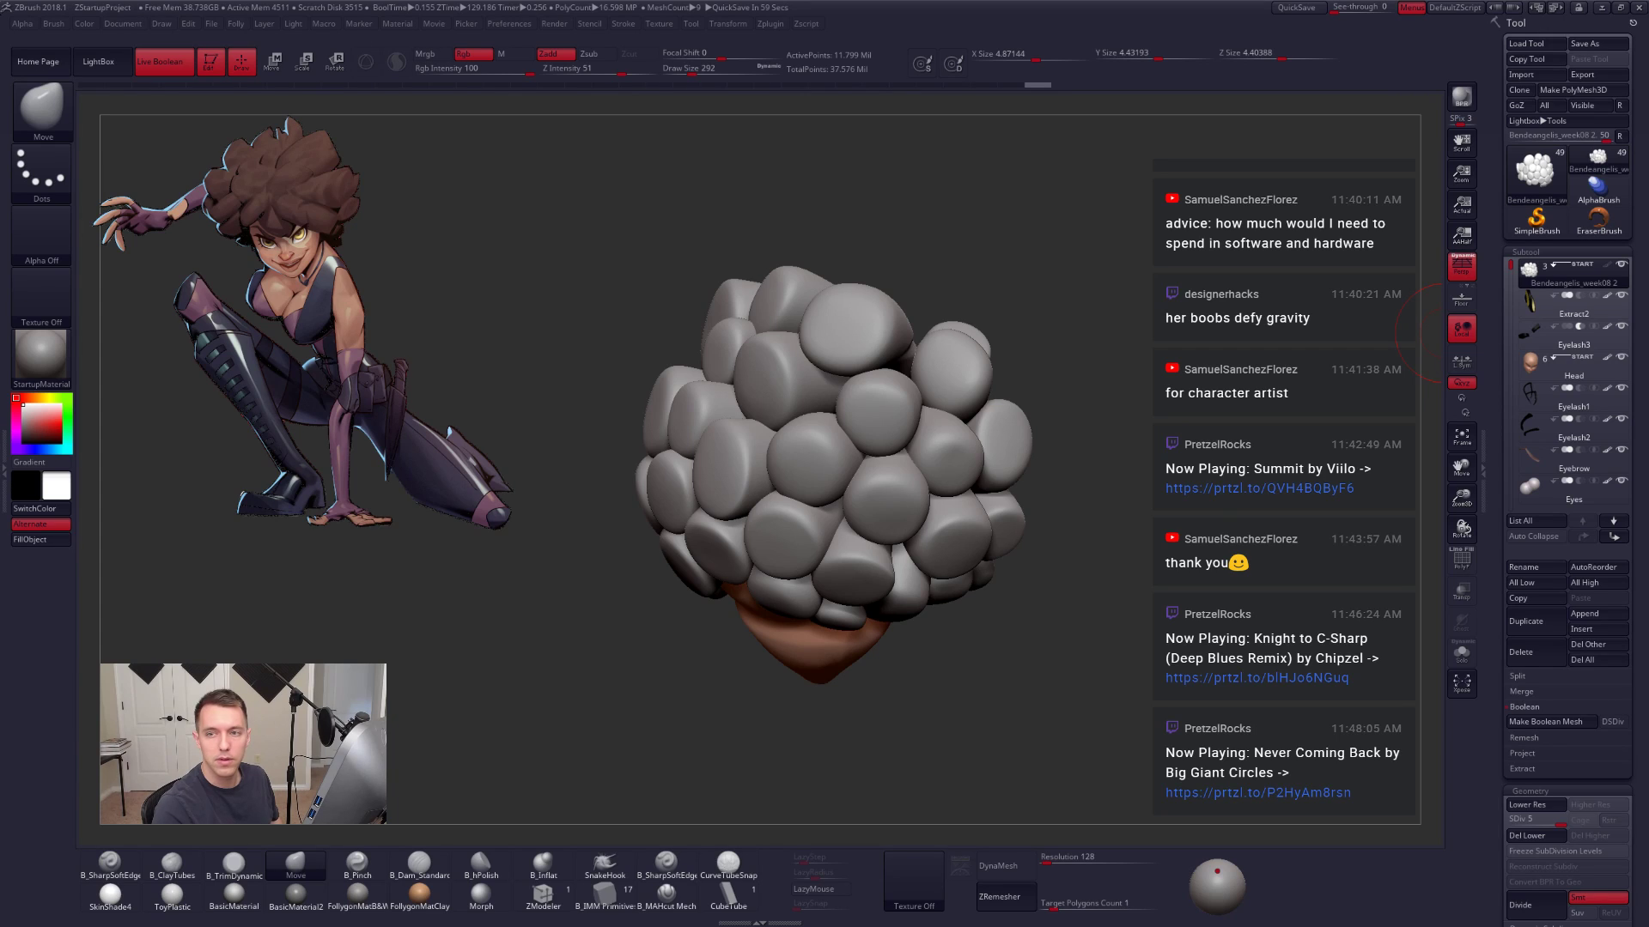
mouse_move(1065, 413)
mouse_down()
mouse_move(1017, 488)
mouse_move(917, 521)
mouse_move(994, 585)
mouse_up()
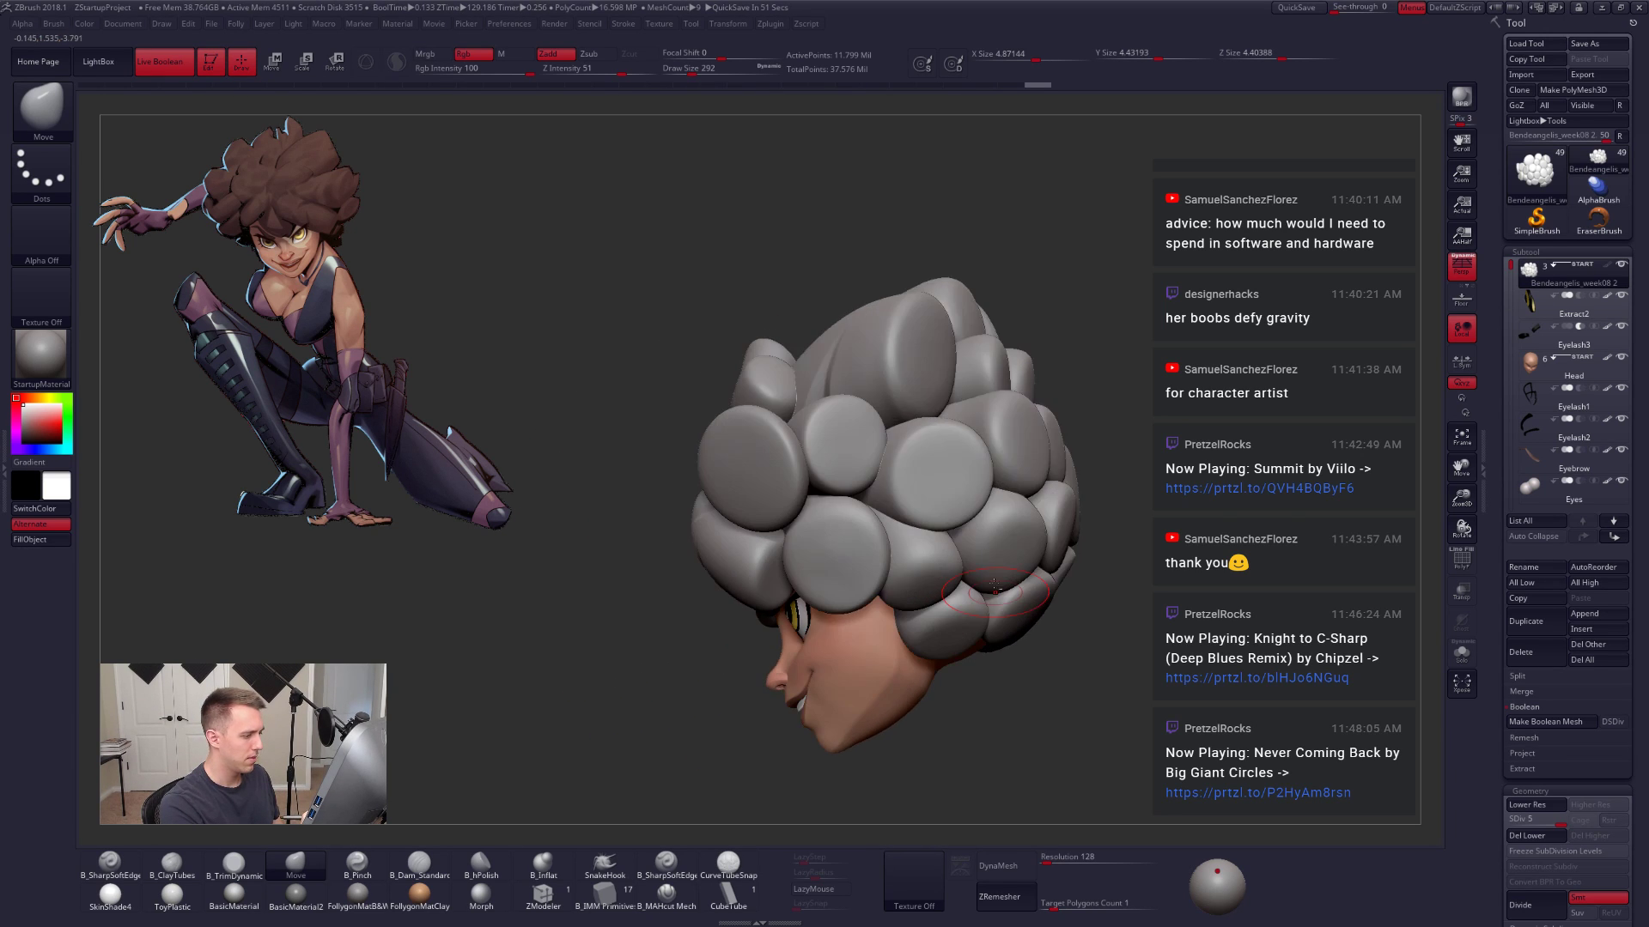
Step: Lower the hair to subdivision level 1 and activate the Transpose move line
alt+right_drag(994, 585, 982, 532)
ctrl+shift+right_click(1104, 456)
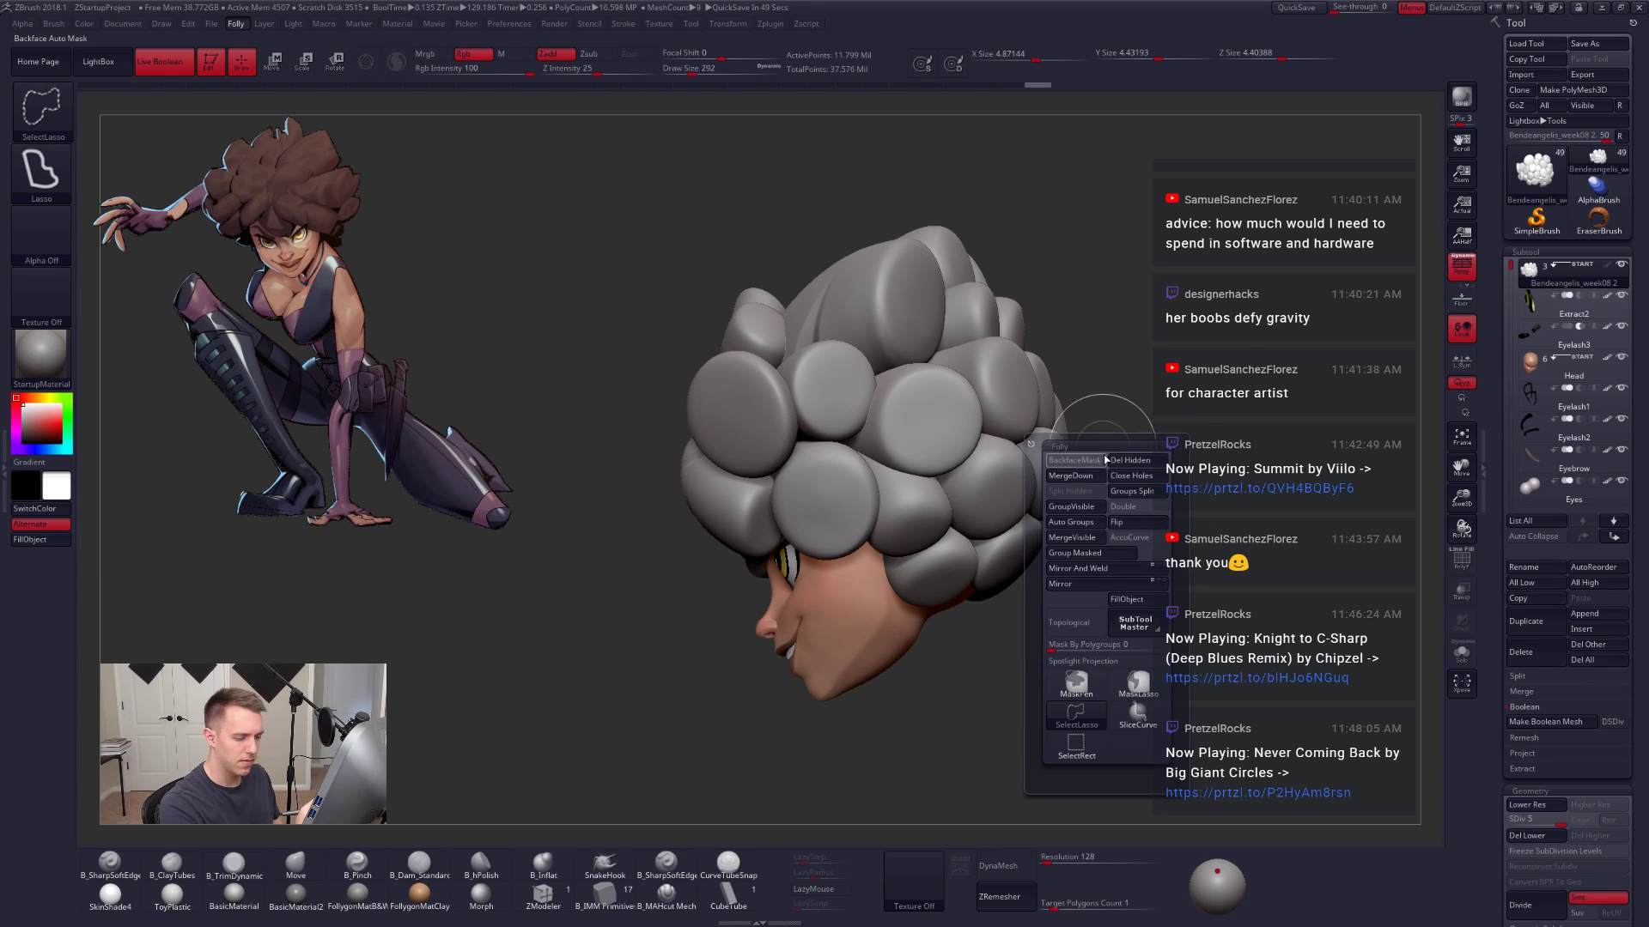
drag(1049, 507, 1104, 487)
key(space)
key(shift+d)
key(shift+d)
key(shift+d)
key(shift+d)
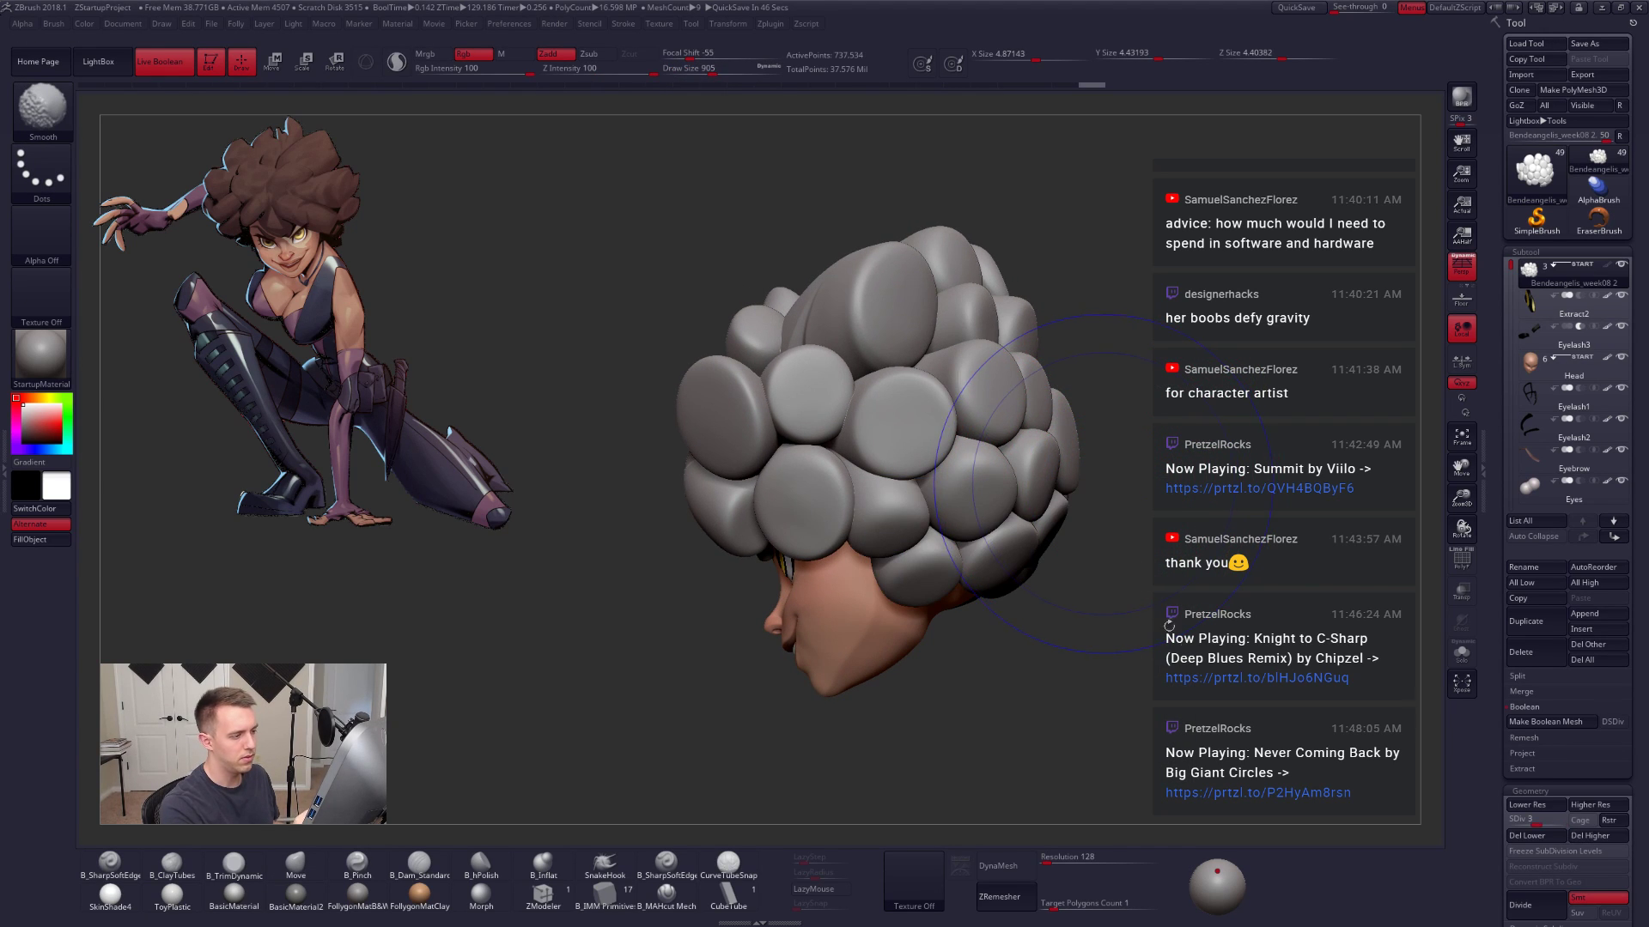
mouse_move(1228, 692)
mouse_down()
mouse_move(904, 563)
mouse_move(797, 438)
mouse_up()
key(w)
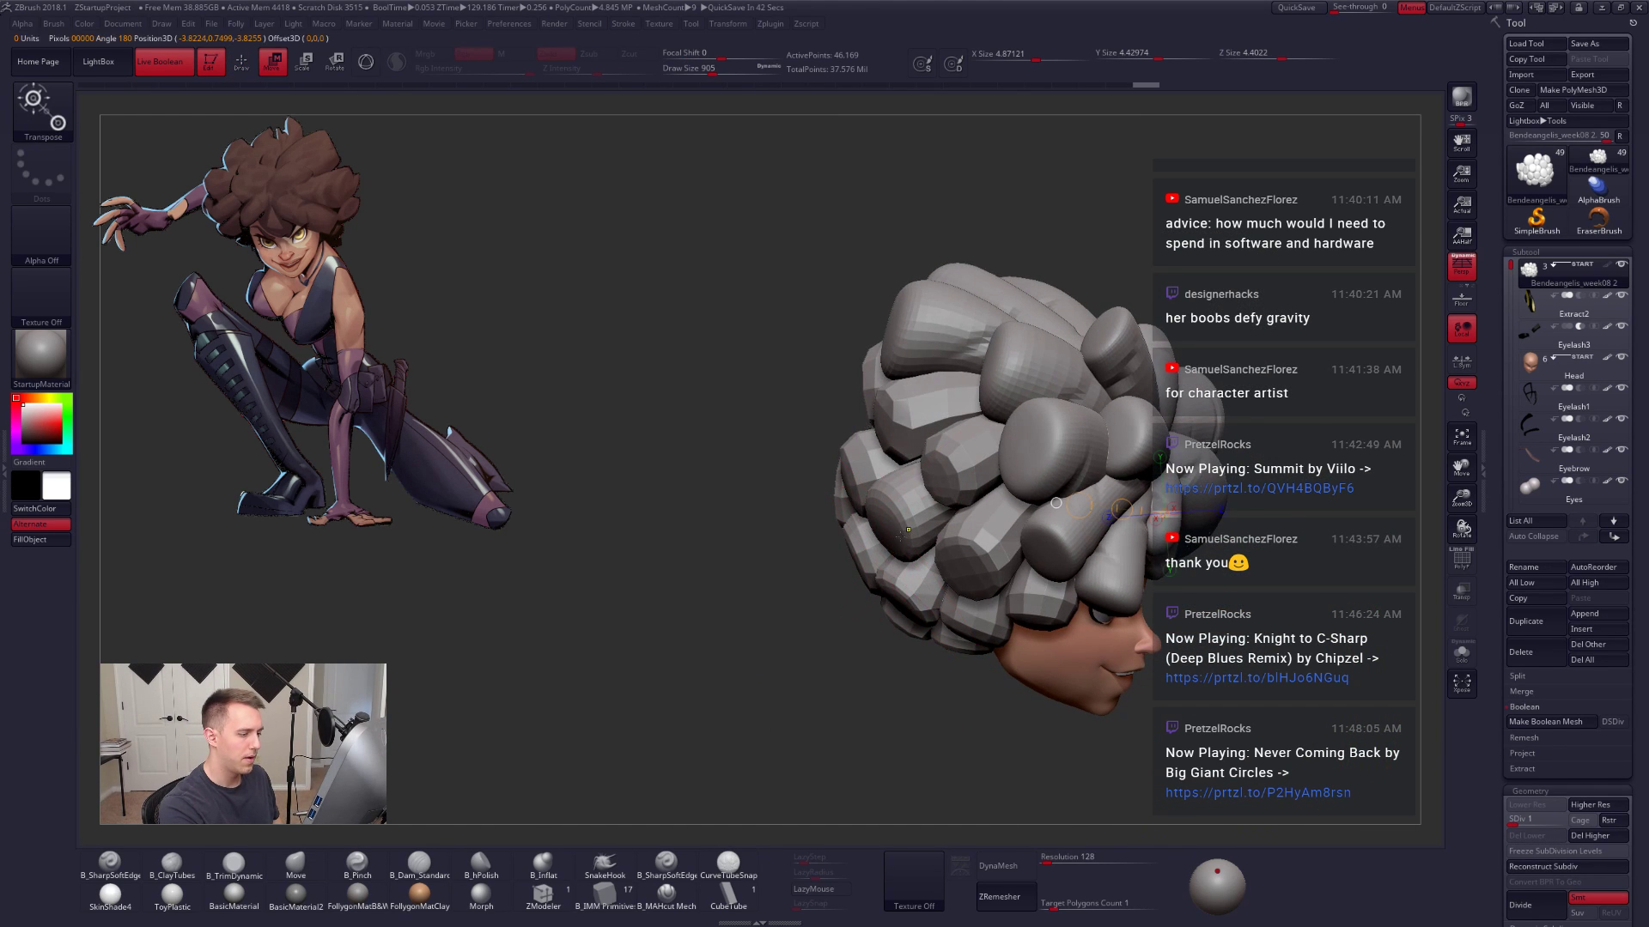
Step: Mask all hair except a clump toward the back of the character's right side and lay a Transpose line along it
mouse_move(897, 537)
ctrl+mouse_down()
mouse_move(845, 607)
mouse_move(892, 593)
mouse_move(916, 549)
ctrl+mouse_up()
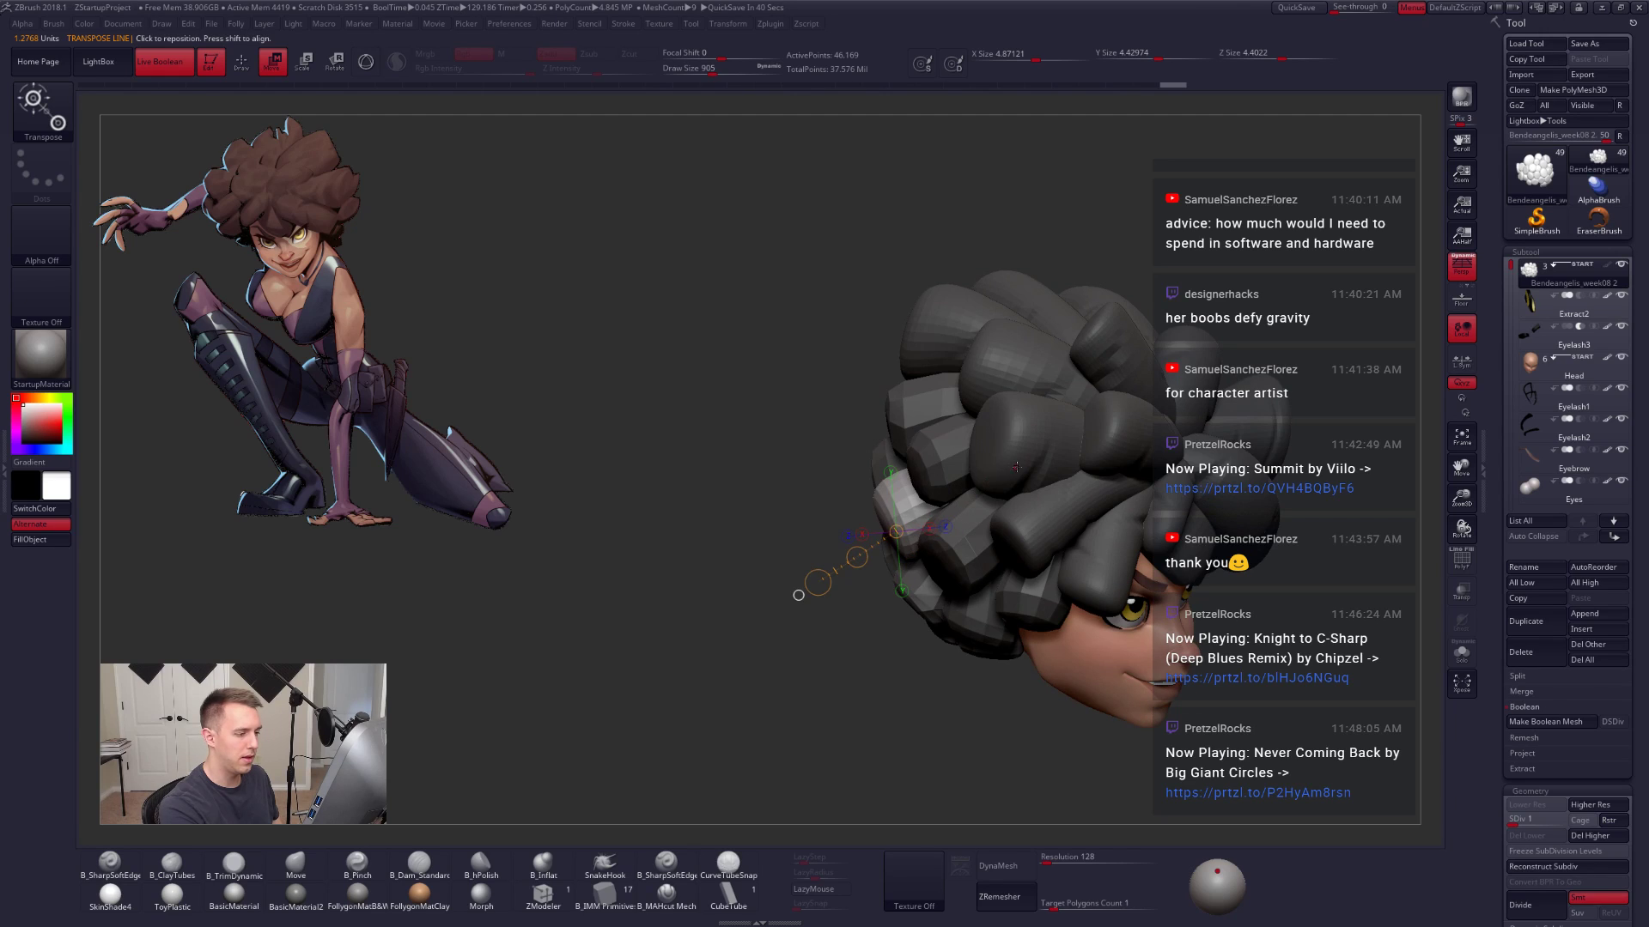
drag(1016, 467, 773, 608)
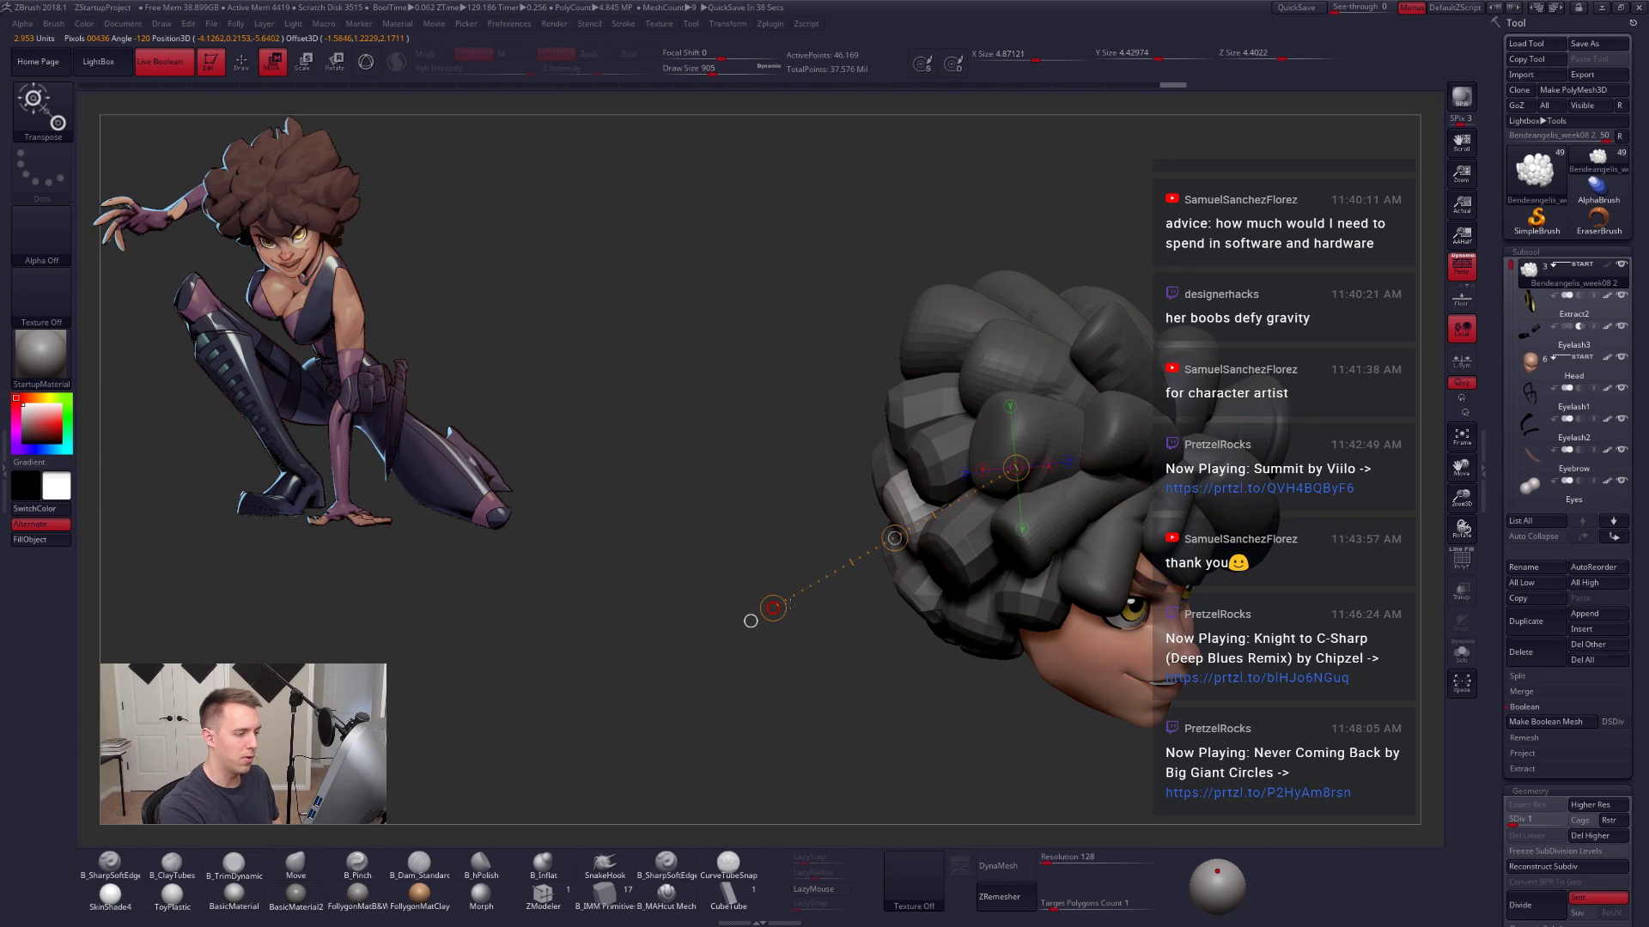
alt+right_drag(954, 546, 901, 586)
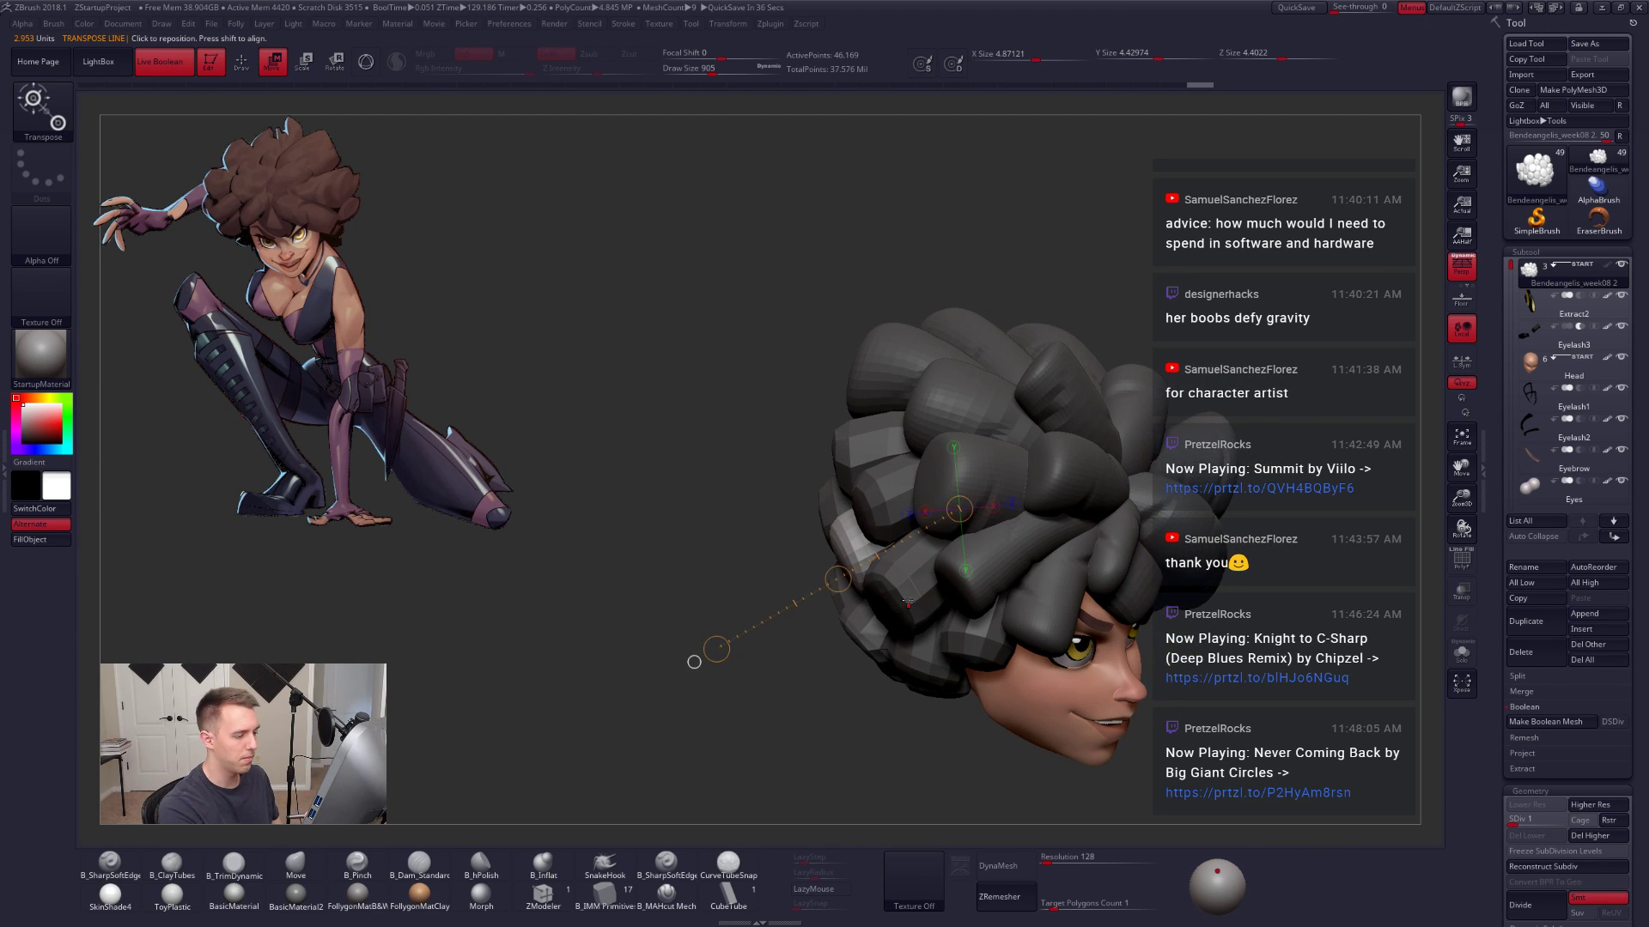
click(915, 610)
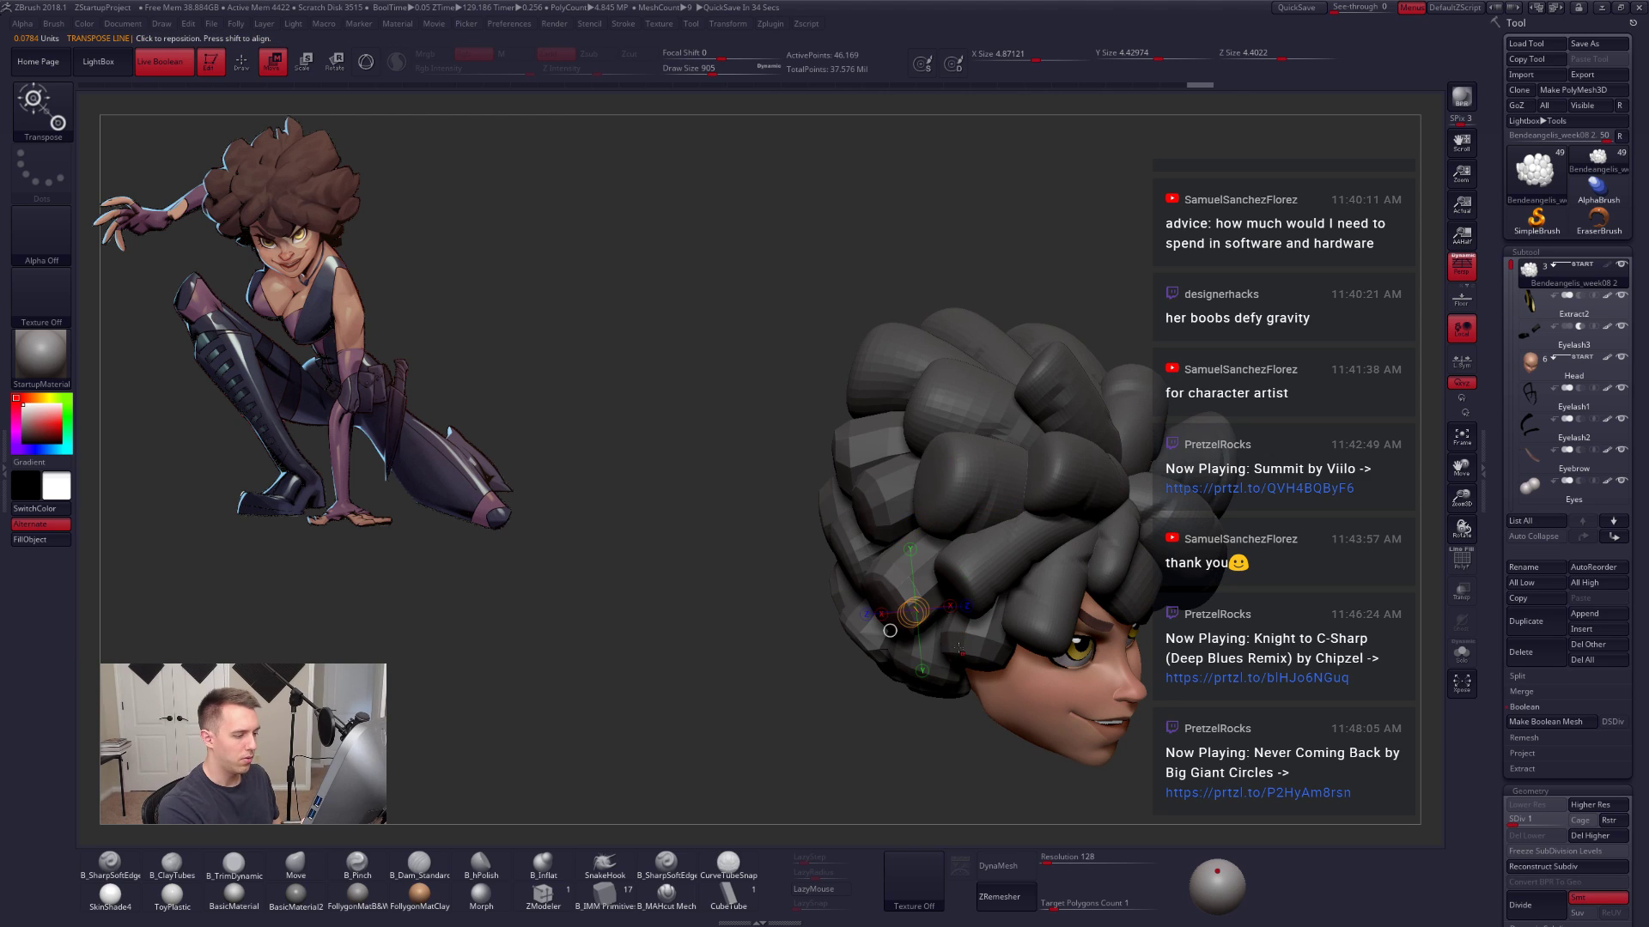
Step: Isolate the neighbouring clump on the character's right side with a mask and reposition it along a Transpose move line
ctrl+click(909, 583)
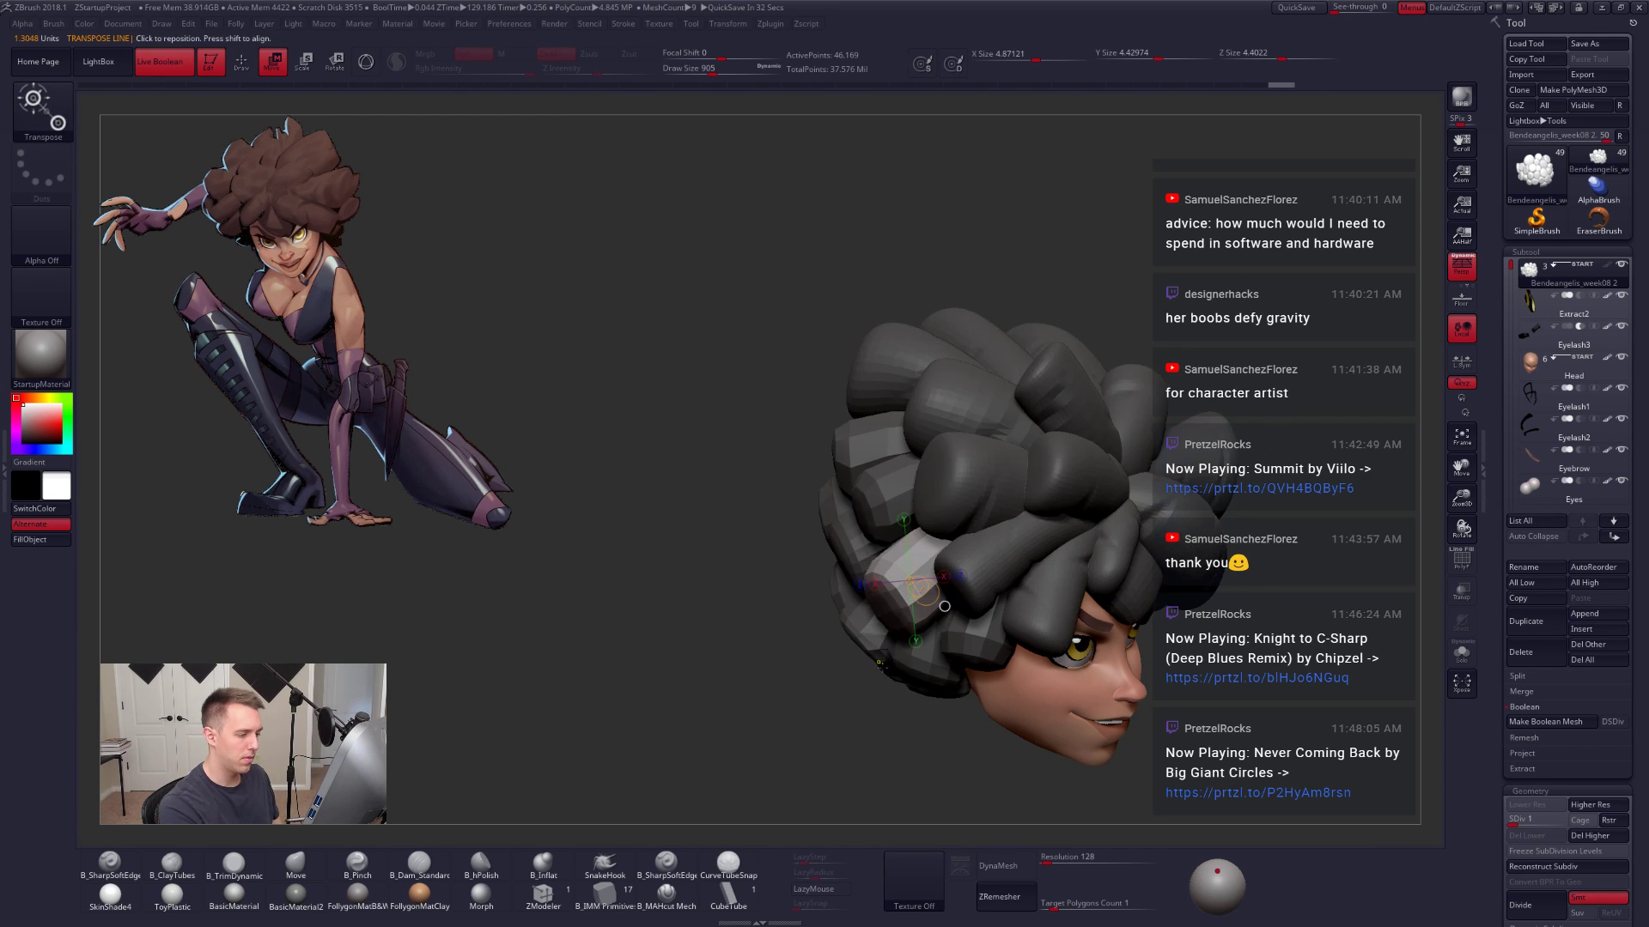
right_drag(885, 640, 963, 621)
drag(1016, 525, 827, 665)
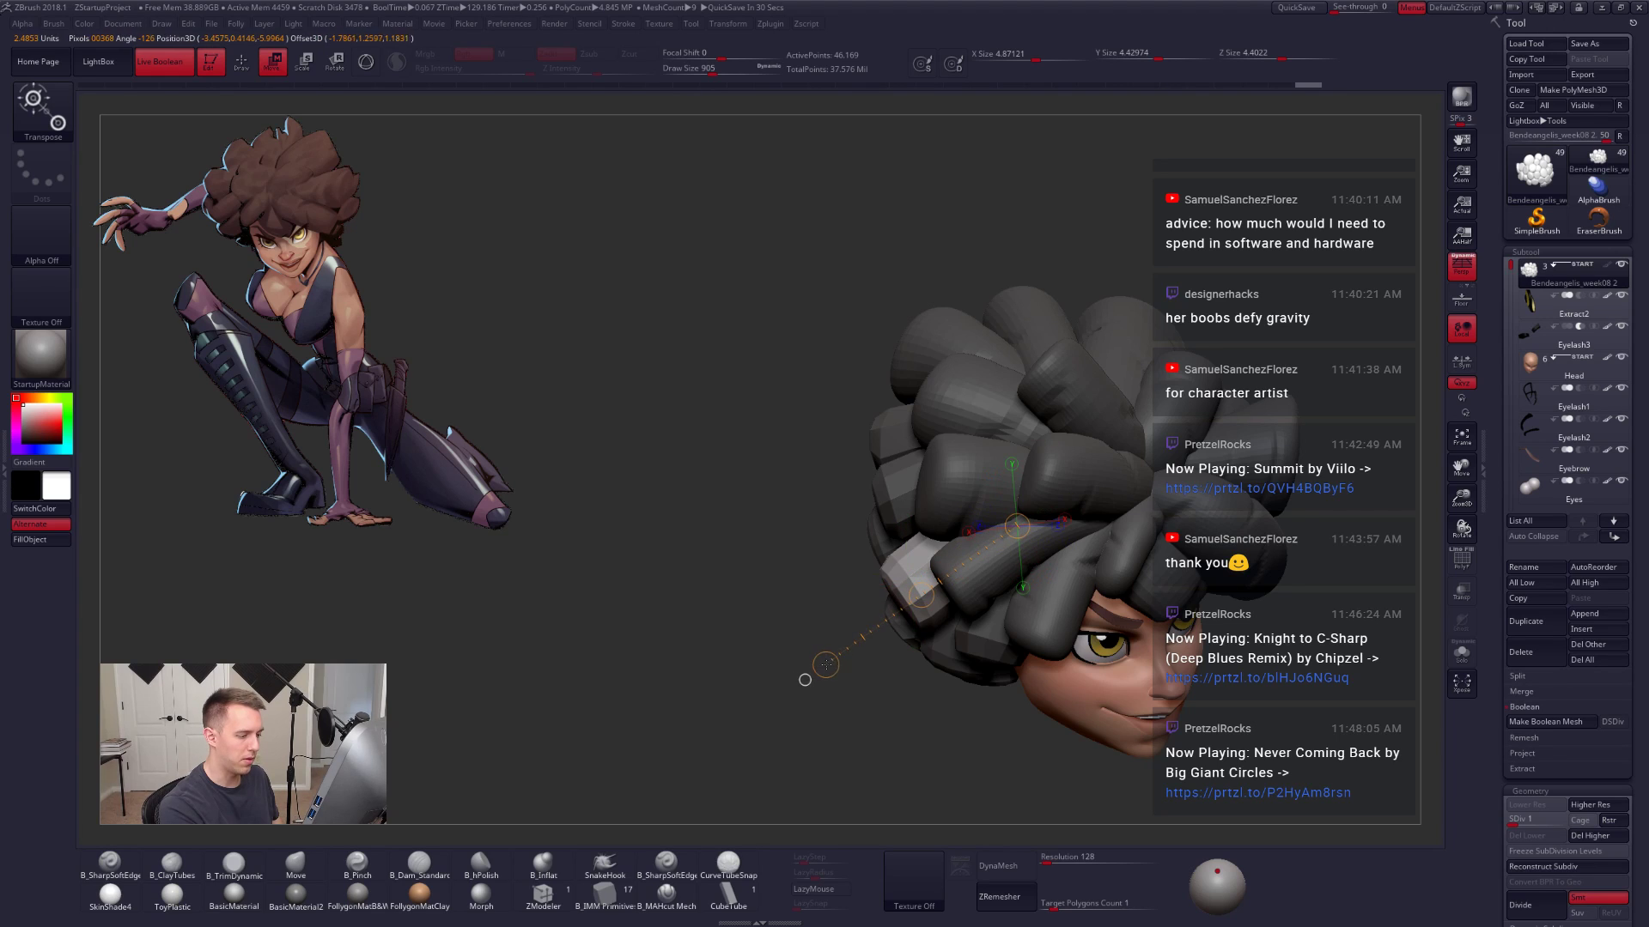
right_drag(777, 679, 850, 663)
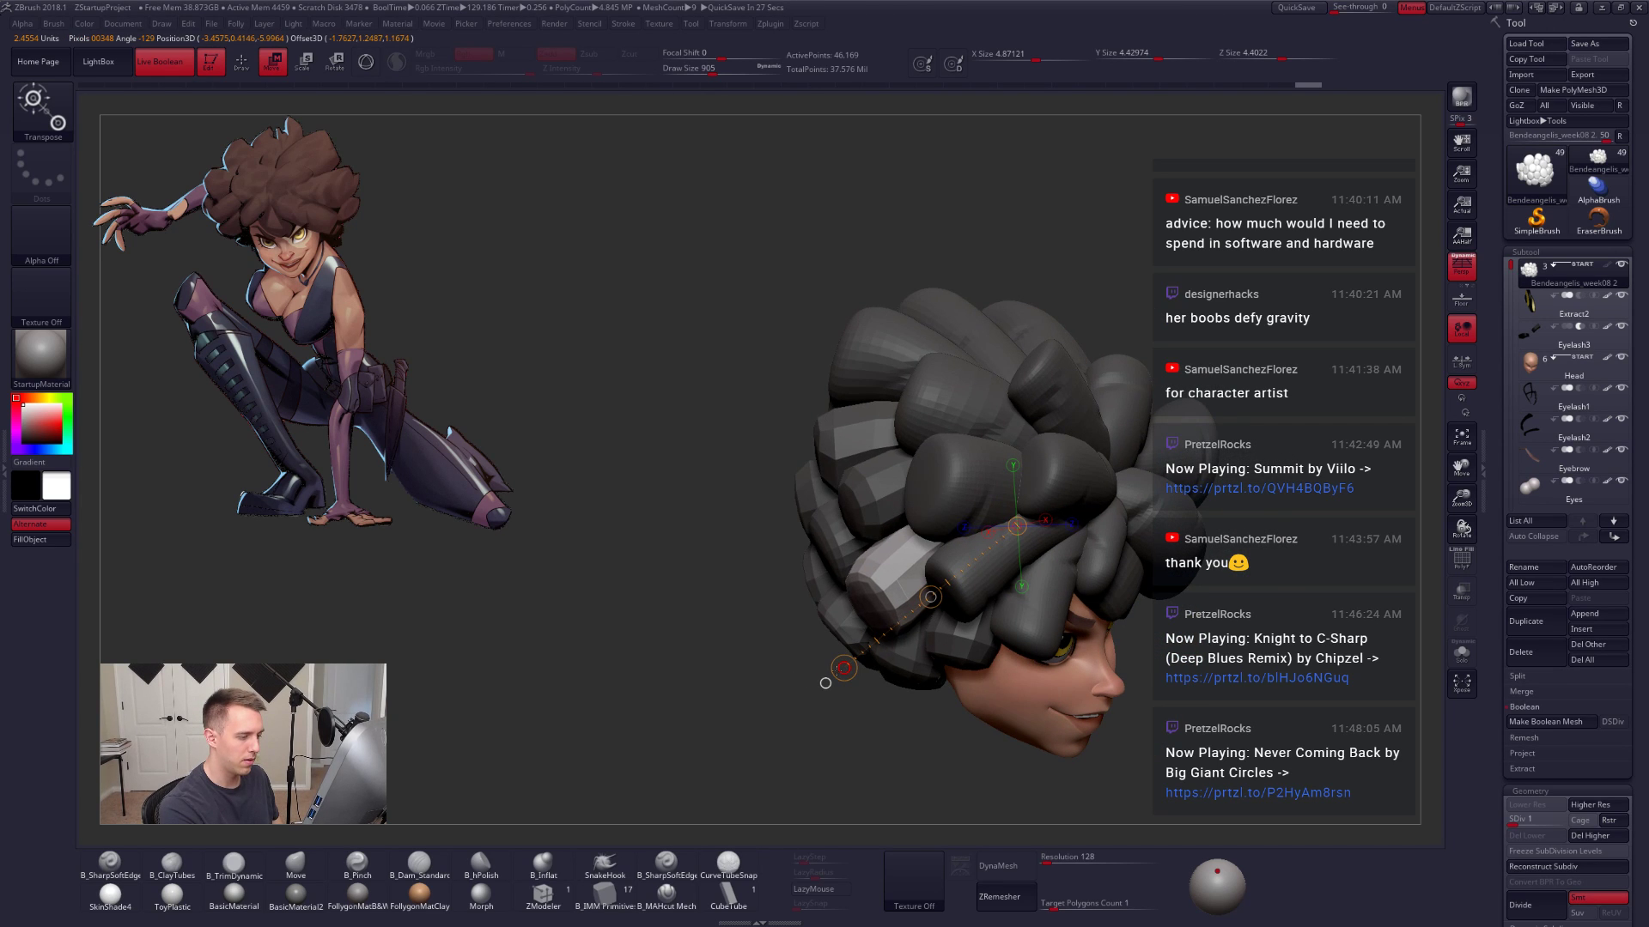
drag(825, 683, 819, 688)
mouse_move(826, 697)
right_down()
mouse_move(1049, 662)
mouse_move(1041, 680)
mouse_move(1108, 670)
right_up()
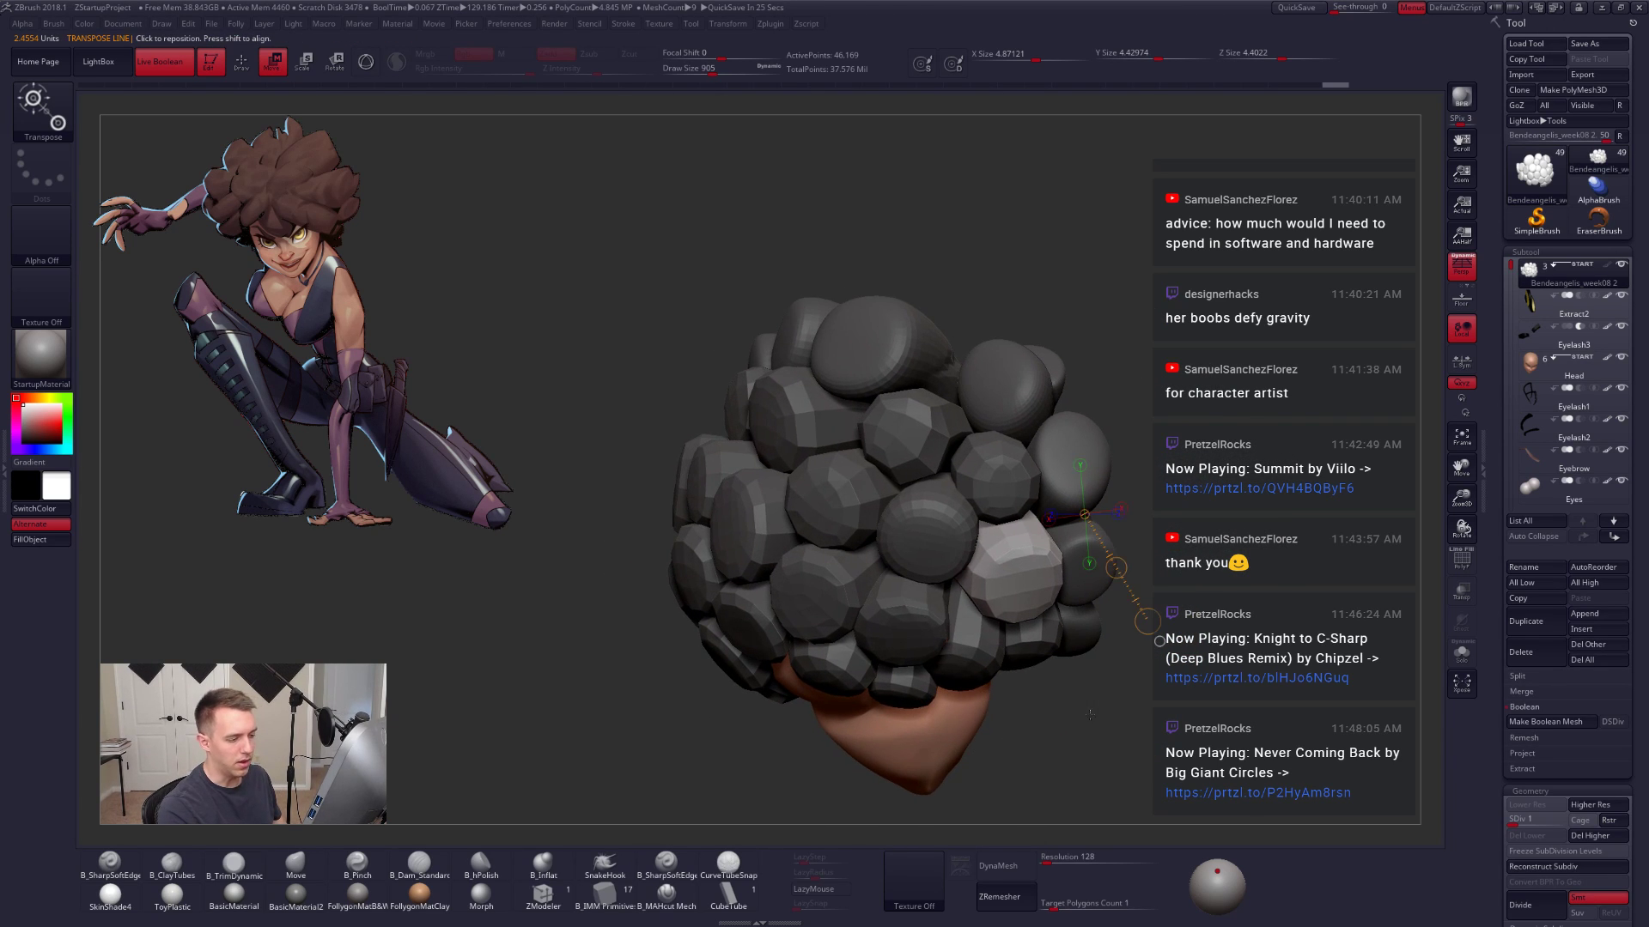
Step: Set the Move brush's draw size to 537 and adjust the isolated right-side clump
key(q)
drag(1106, 721, 1116, 709)
key(space)
key(w)
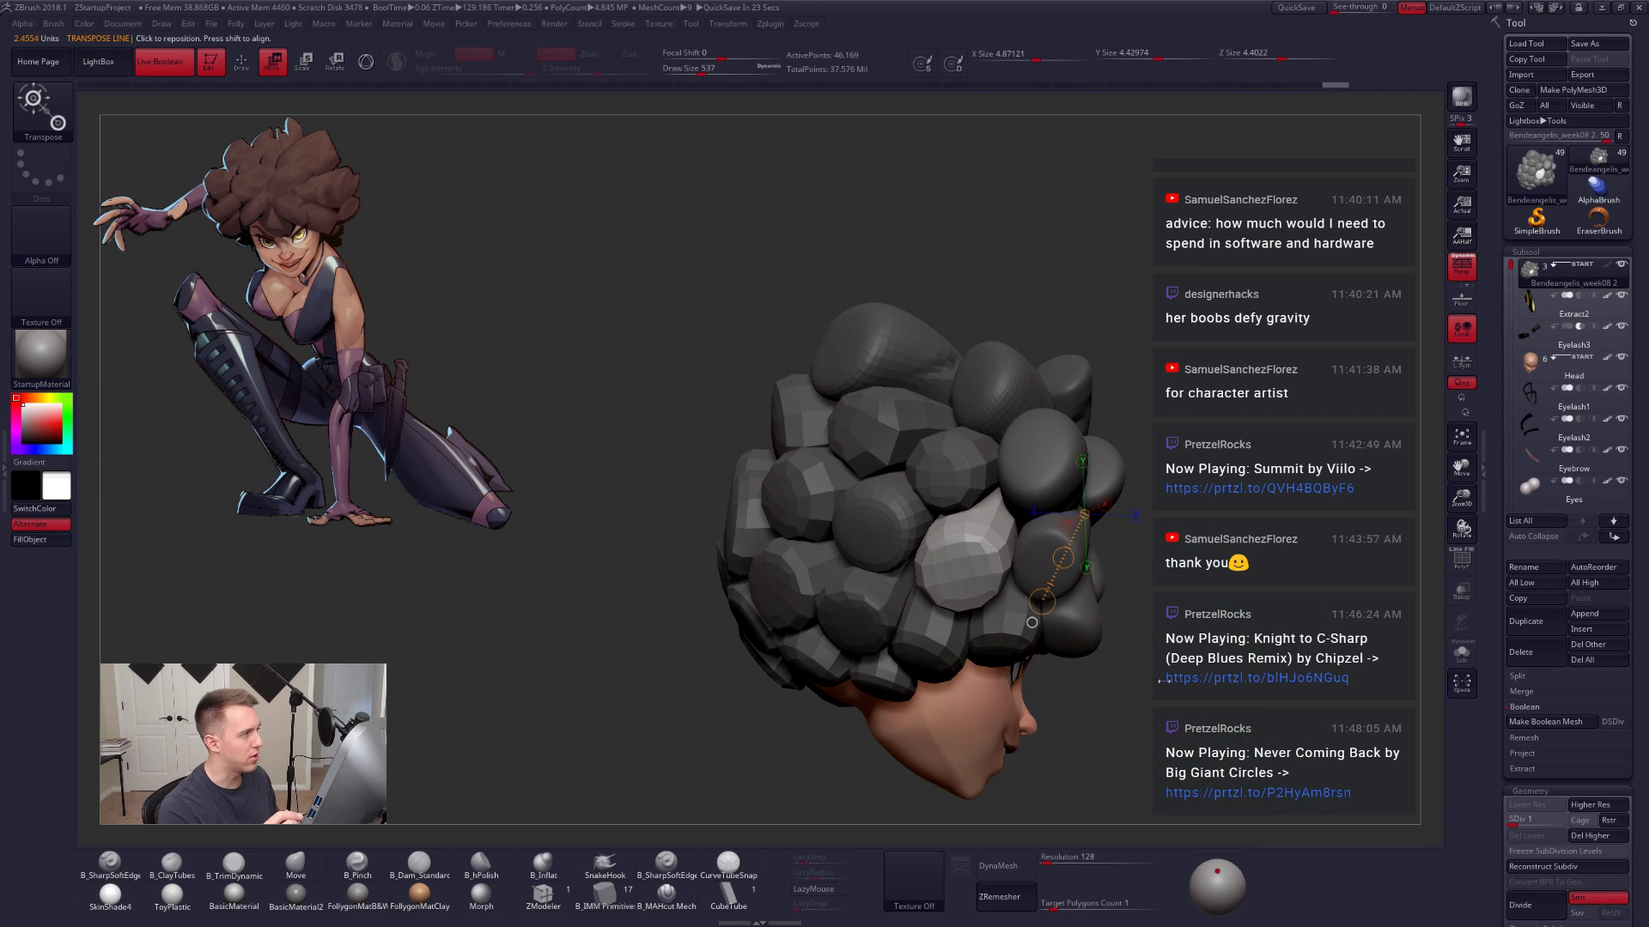
Step: Mask all hair except the clump beside the character's right temple and reposition it along a Transpose move line
alt+right_drag(1120, 690, 985, 606)
drag(988, 606, 1013, 711)
right_drag(1008, 615, 1008, 612)
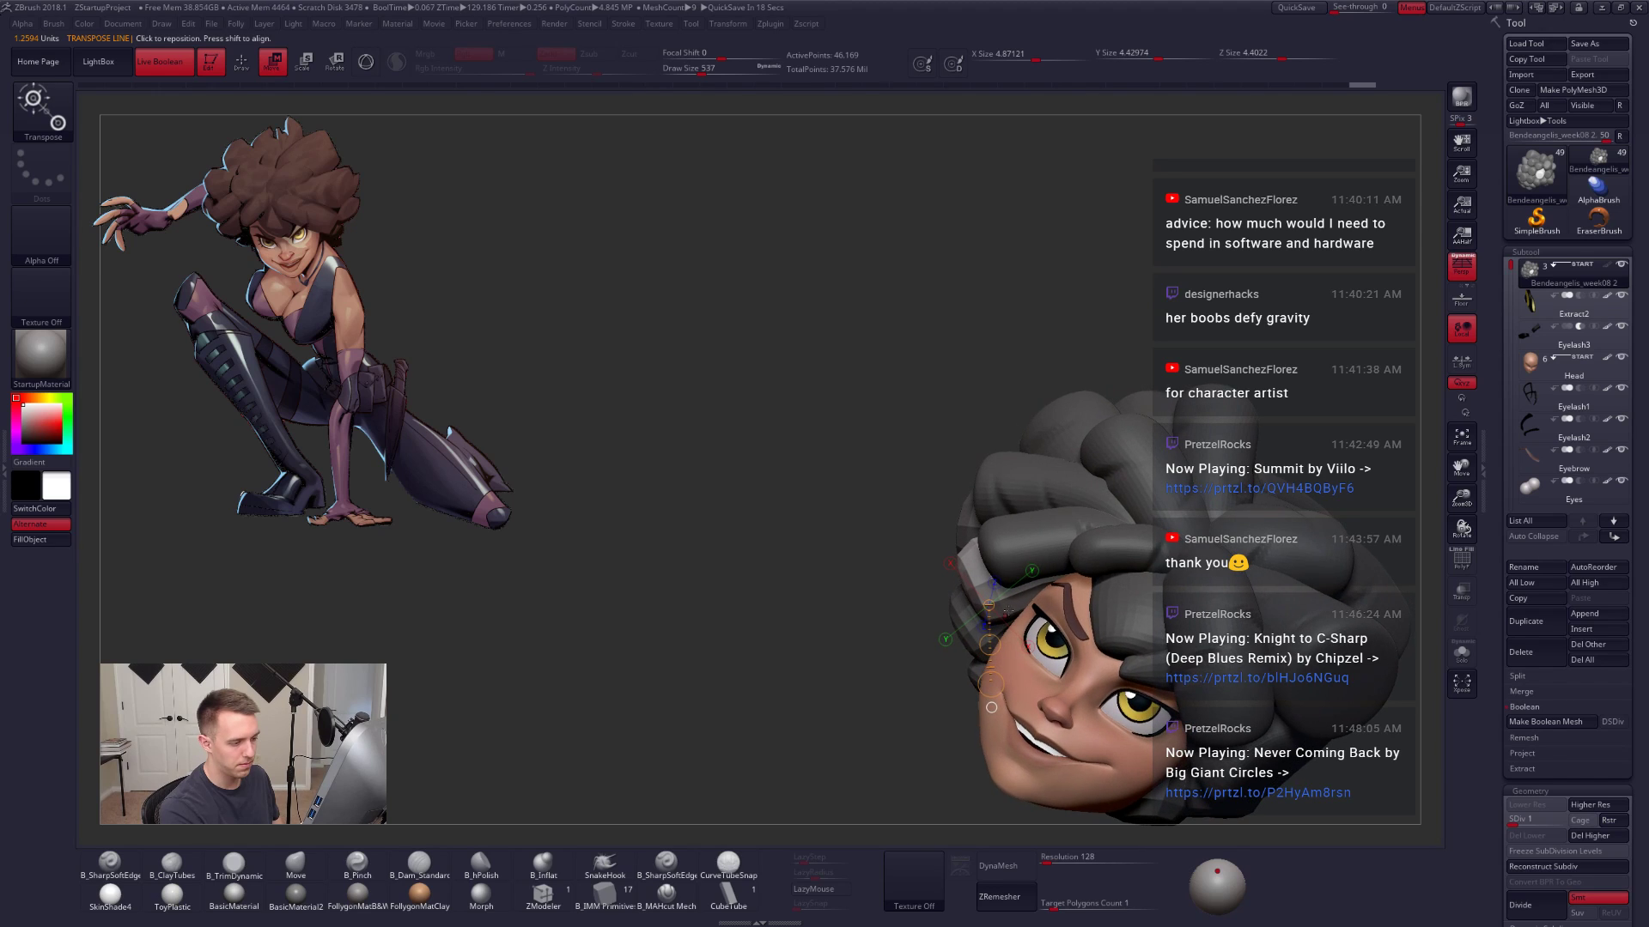
mouse_move(1107, 571)
mouse_down()
mouse_move(890, 610)
mouse_move(910, 611)
mouse_up()
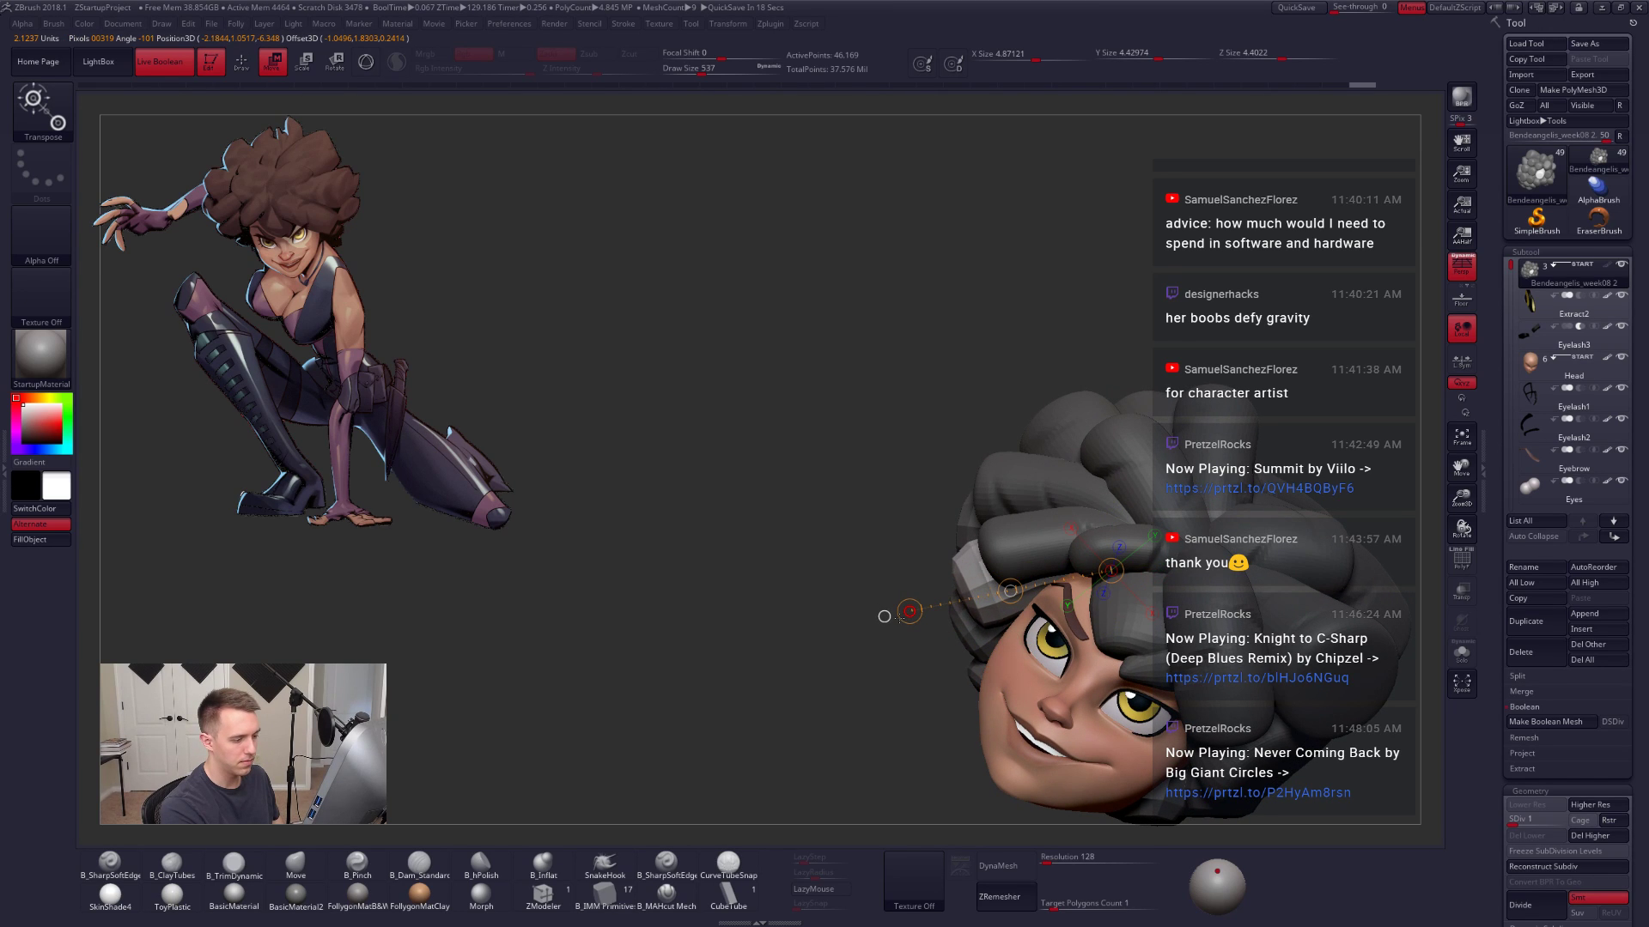
Step: Refine the right temple clump's placement from behind with the Move brush and another Transpose move line
key(q)
right_drag(884, 616, 967, 639)
key(w)
drag(969, 636, 1027, 718)
right_drag(987, 620, 934, 529)
drag(934, 529, 1026, 733)
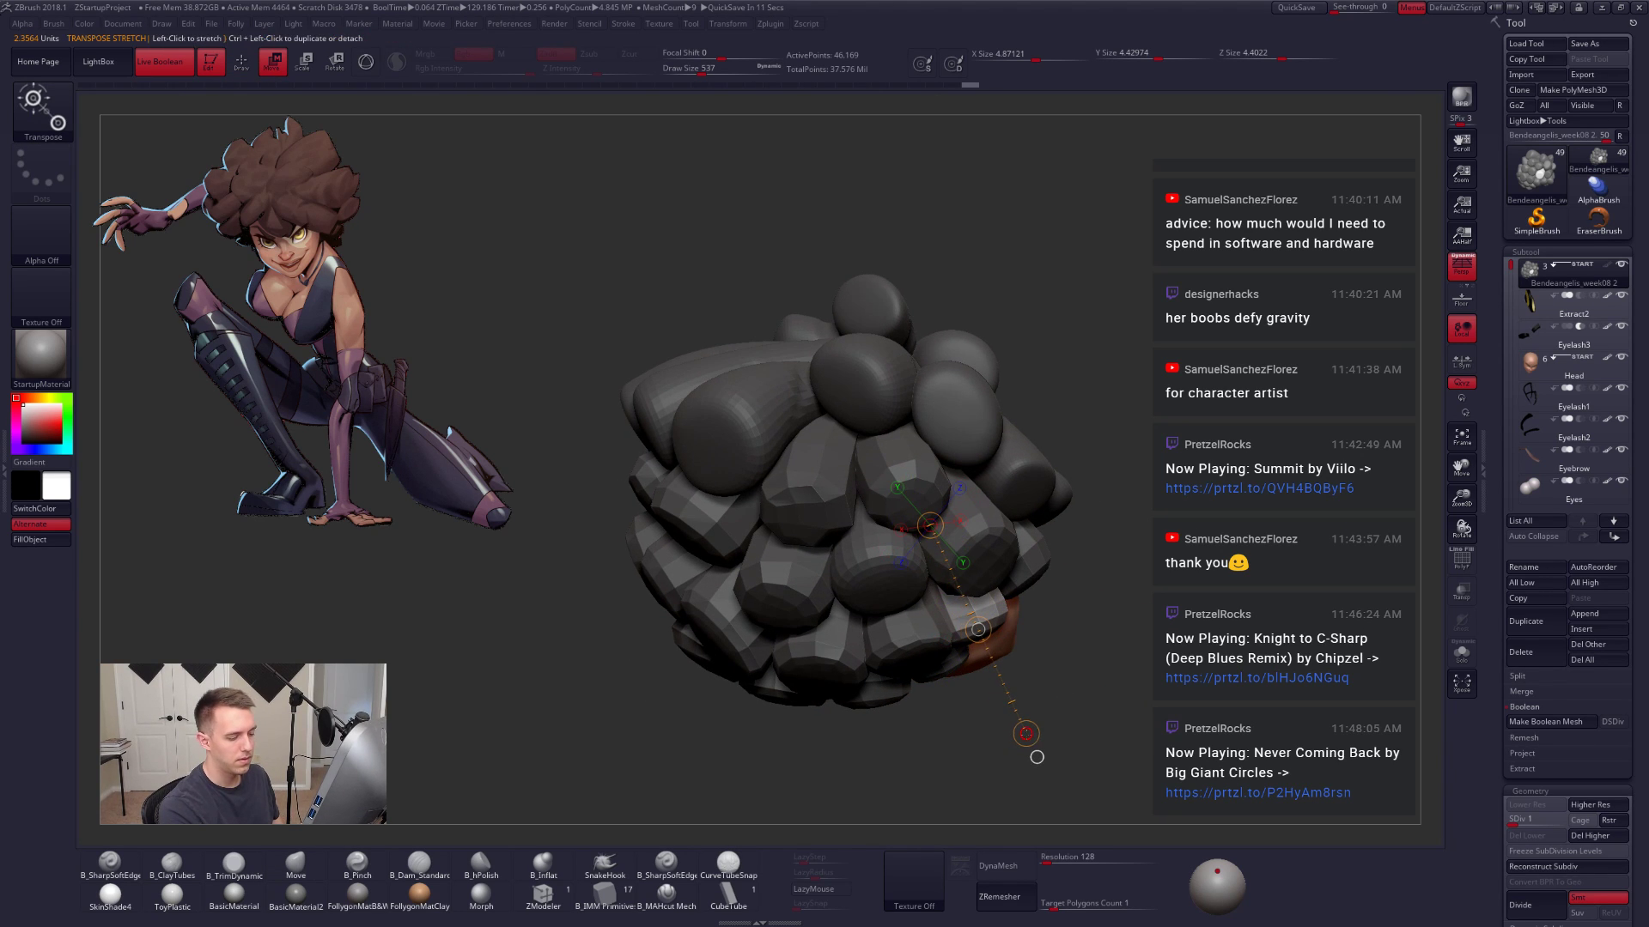
mouse_move(1041, 733)
right_down()
mouse_move(1039, 749)
mouse_move(1138, 706)
mouse_move(1118, 731)
mouse_move(1005, 636)
mouse_move(1038, 729)
mouse_move(1020, 663)
right_up()
key(q)
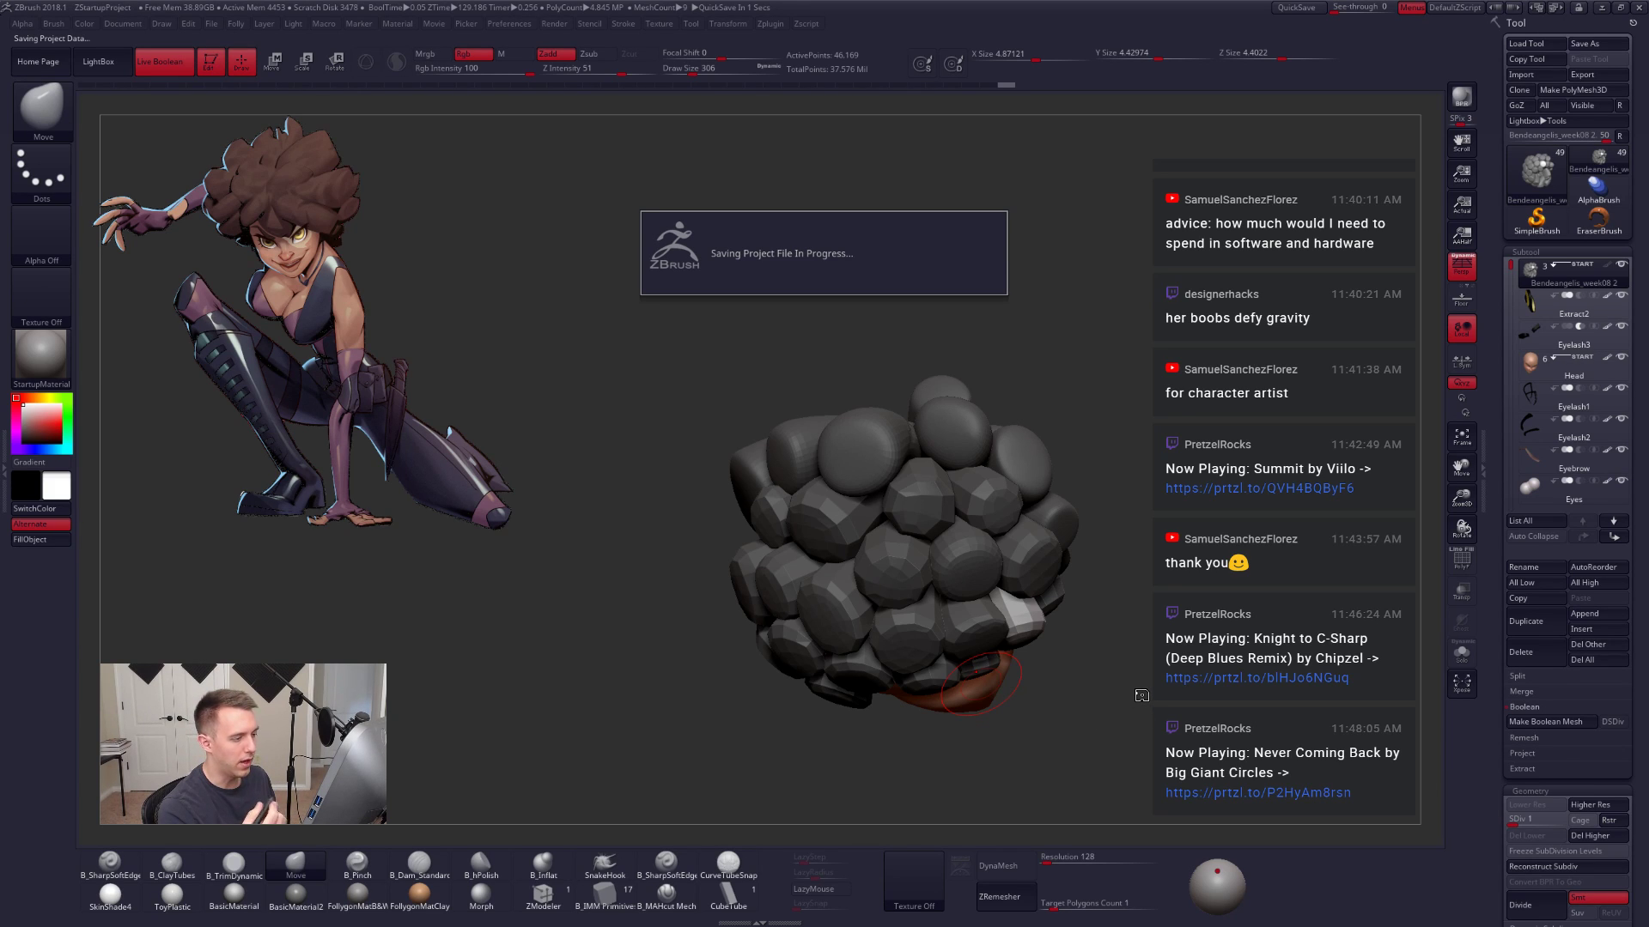
Step: Isolate the lowest clump behind the character's left jaw with a mask and reposition it with a Transpose move line
mouse_move(1161, 695)
right_down()
mouse_move(1073, 800)
mouse_move(1149, 756)
mouse_move(1147, 719)
mouse_move(1120, 730)
mouse_move(1120, 773)
right_up()
key(shift)
drag(1126, 744, 1108, 673)
key(w)
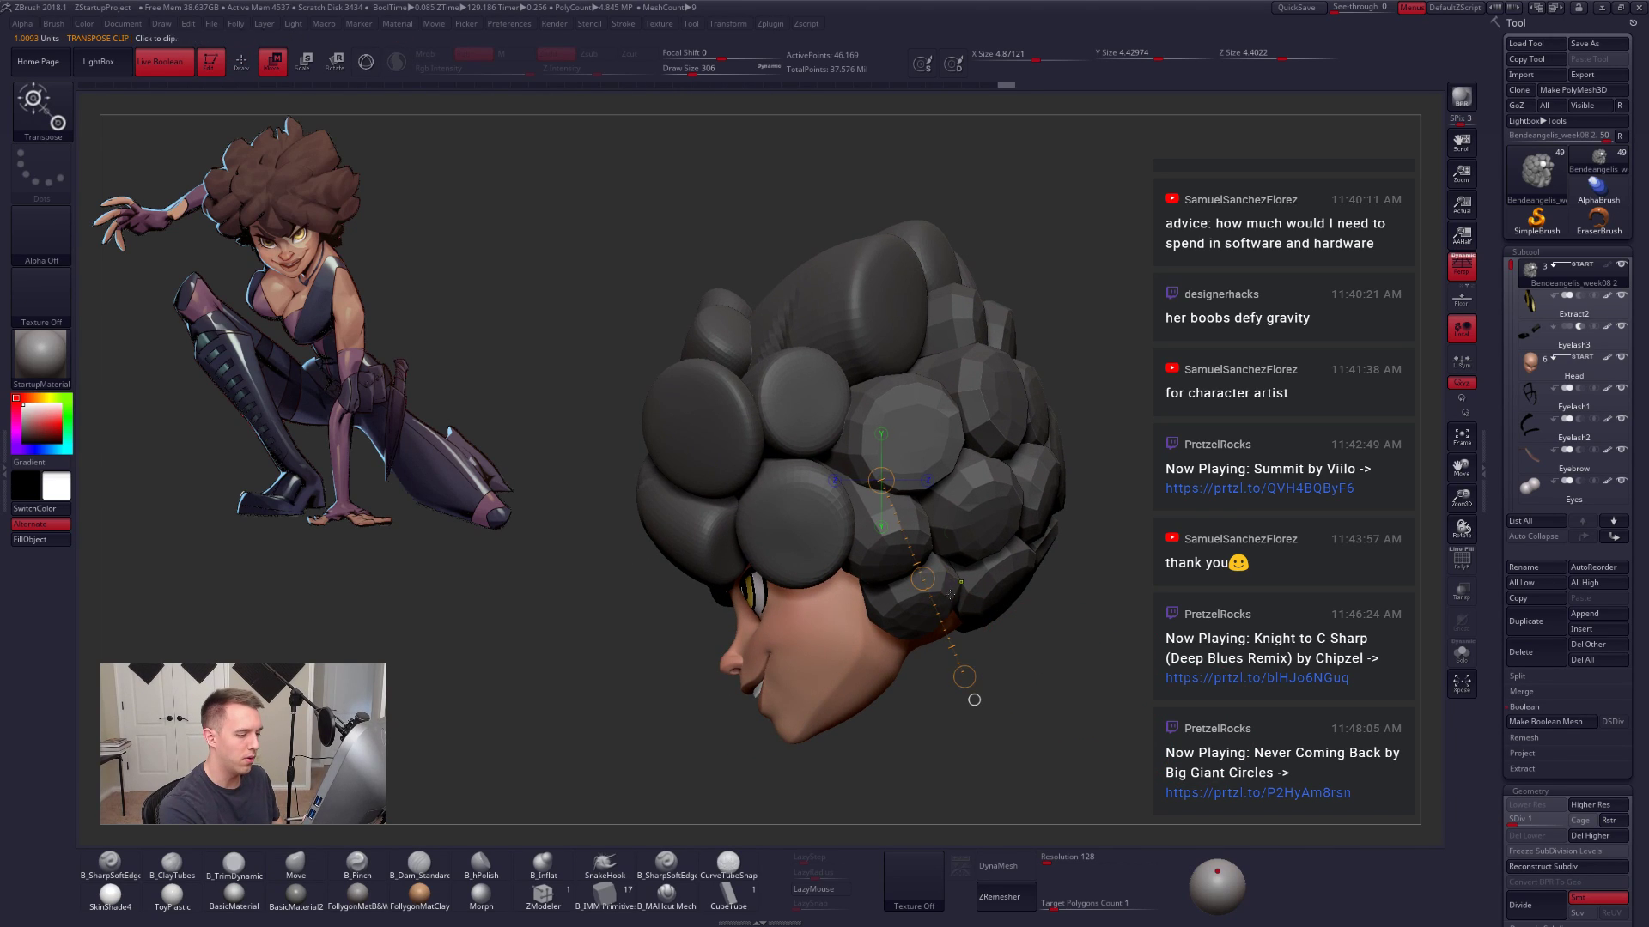
drag(950, 586, 1028, 594)
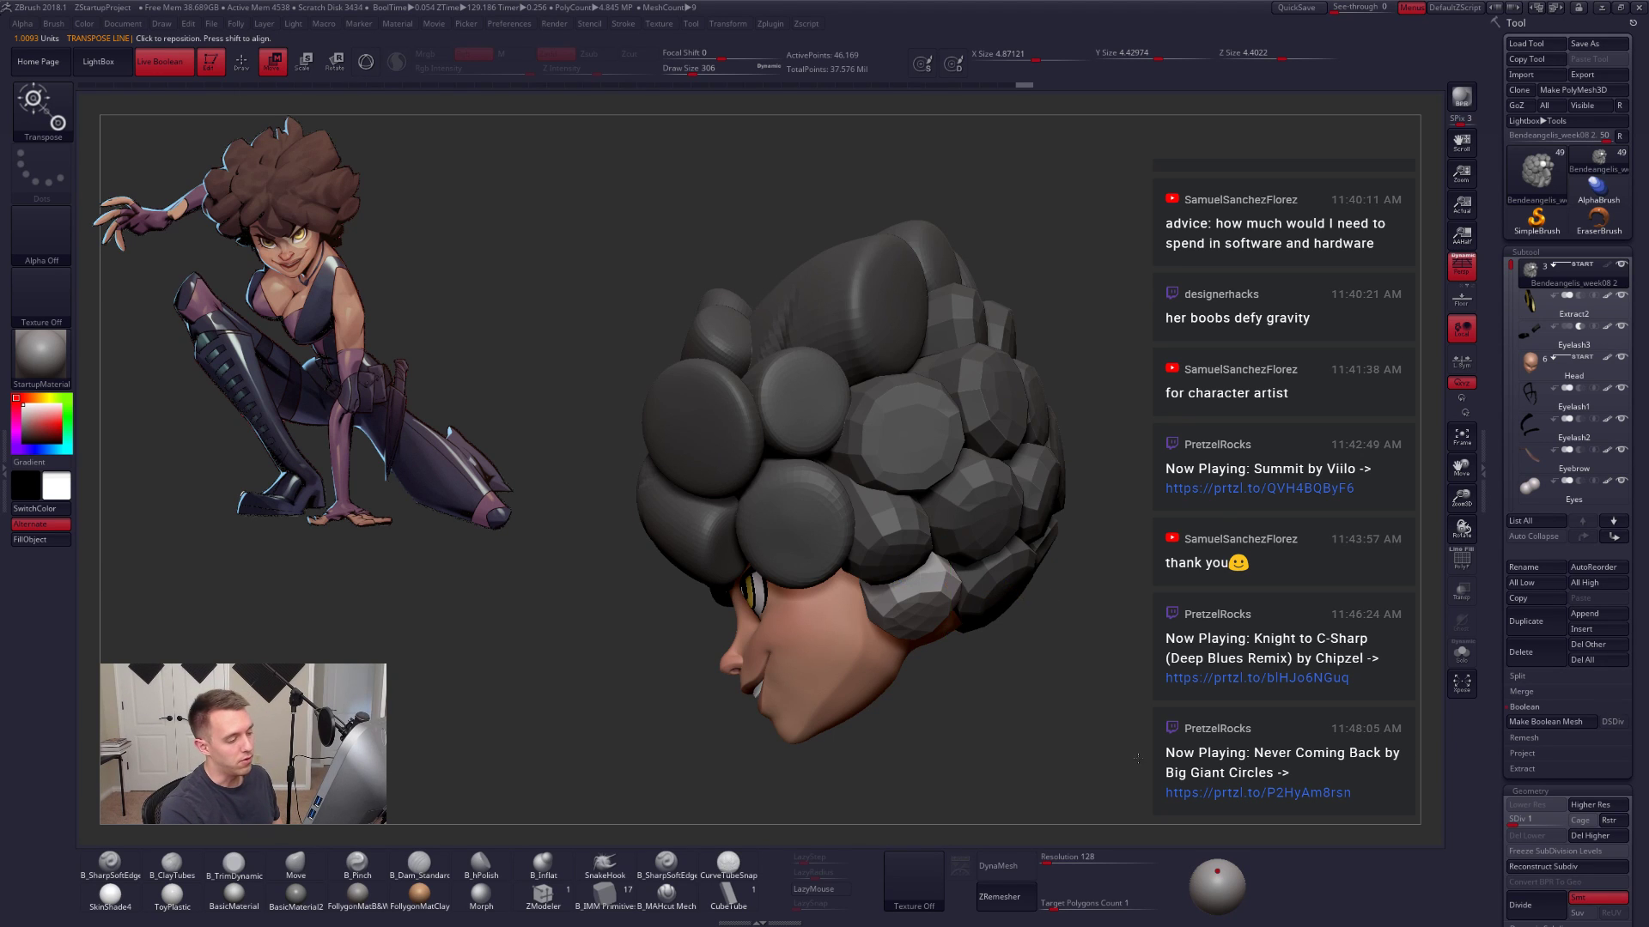
drag(1138, 759, 1031, 728)
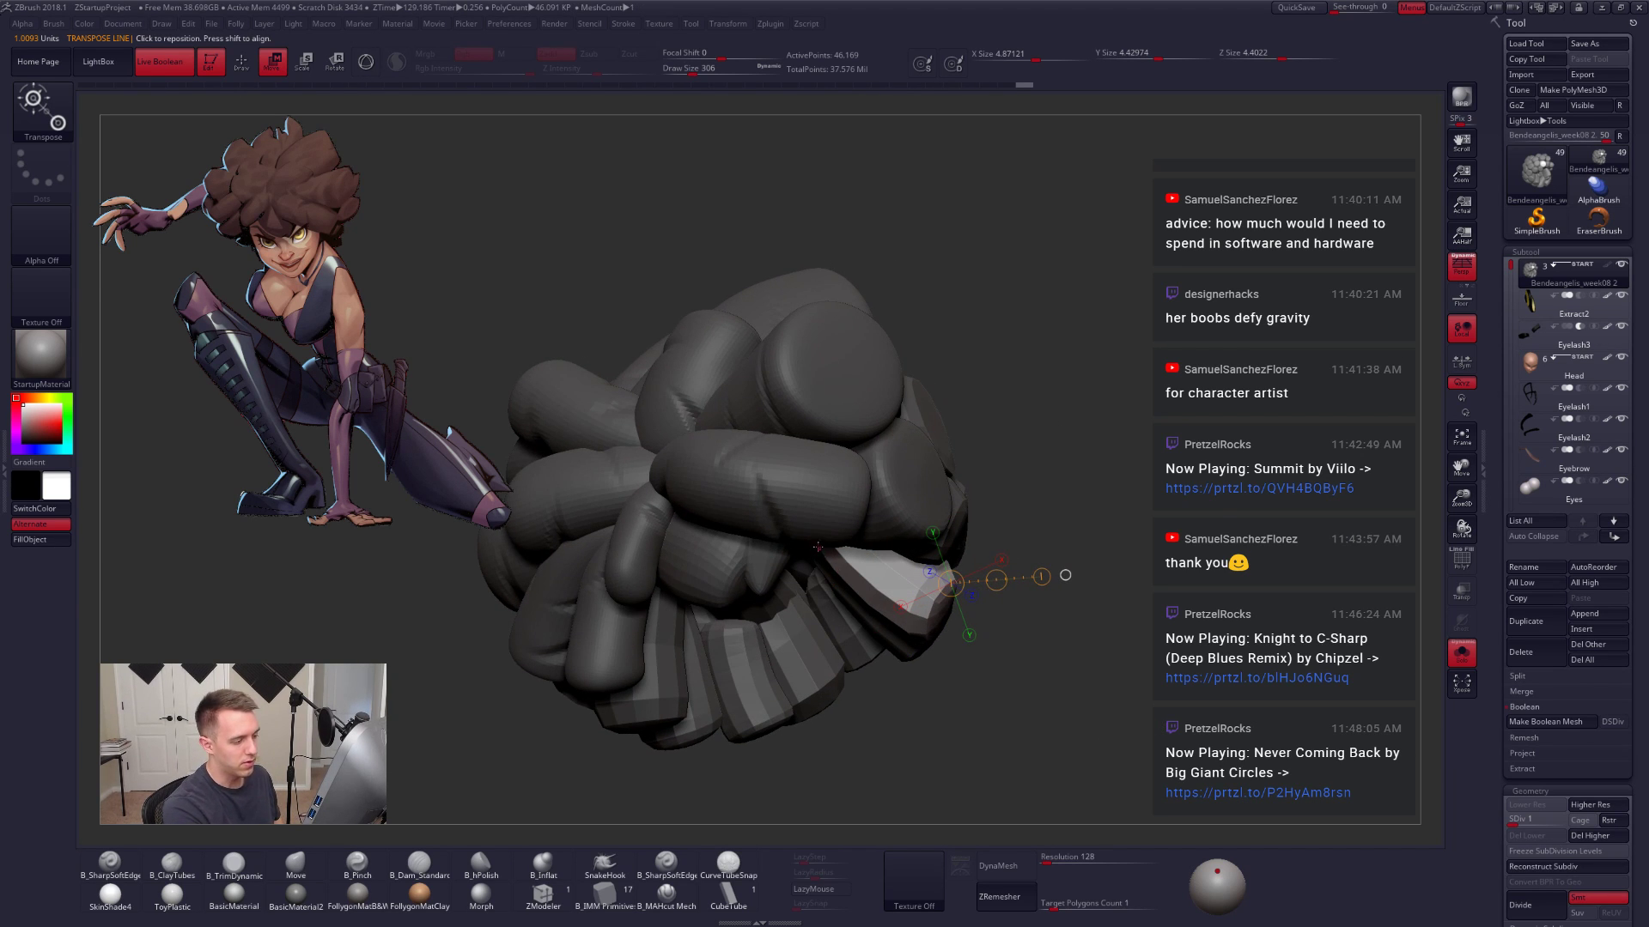
drag(818, 547, 1007, 663)
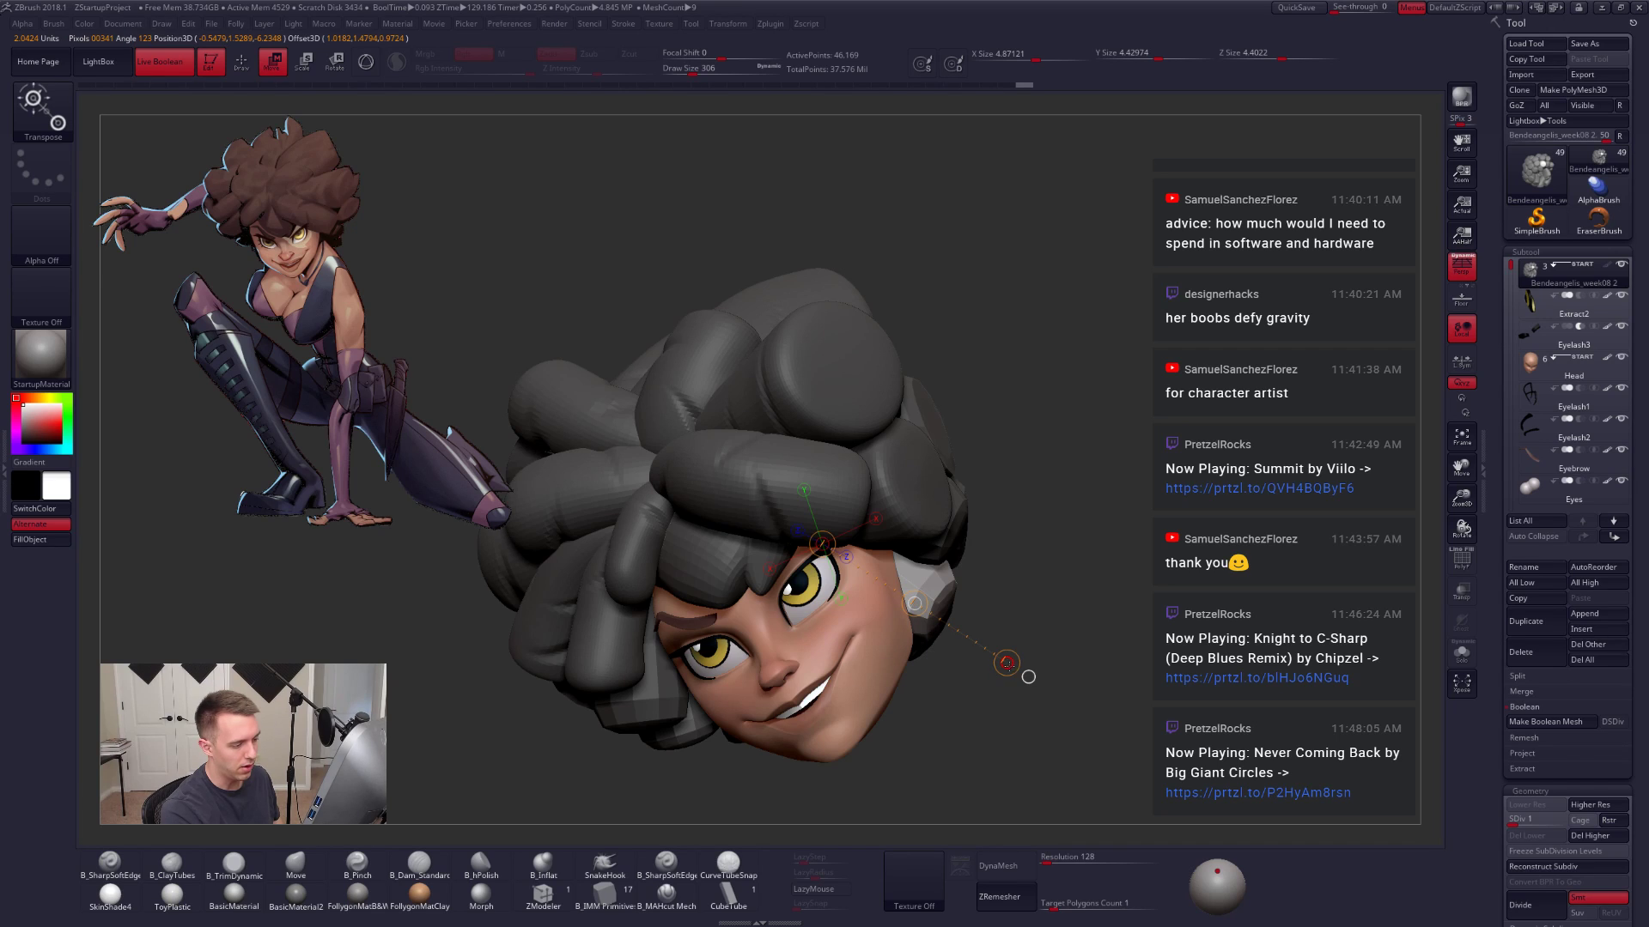
Step: Set the Move brush's draw size to 482 and adjust the isolated lower-left clump from behind
drag(989, 723, 794, 700)
alt+drag(1030, 558, 907, 580)
key(q)
key(space)
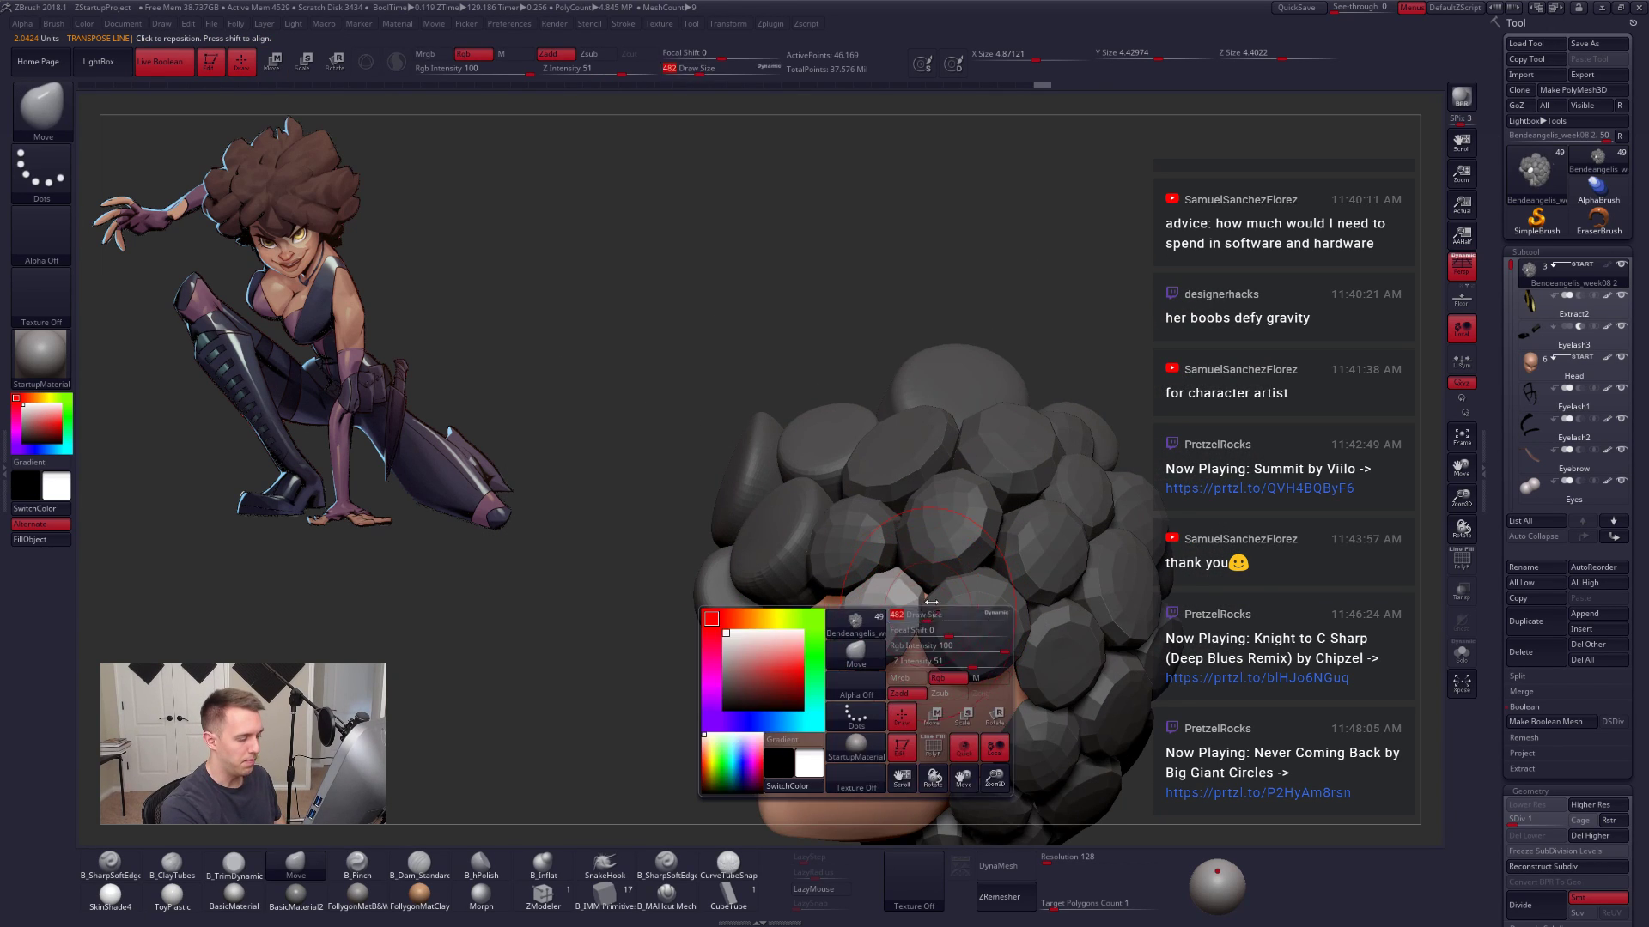
alt+drag(1142, 794, 1057, 809)
Step: Reposition an isolated clump on the back of the head with a Transpose move line and the Move brush
key(w)
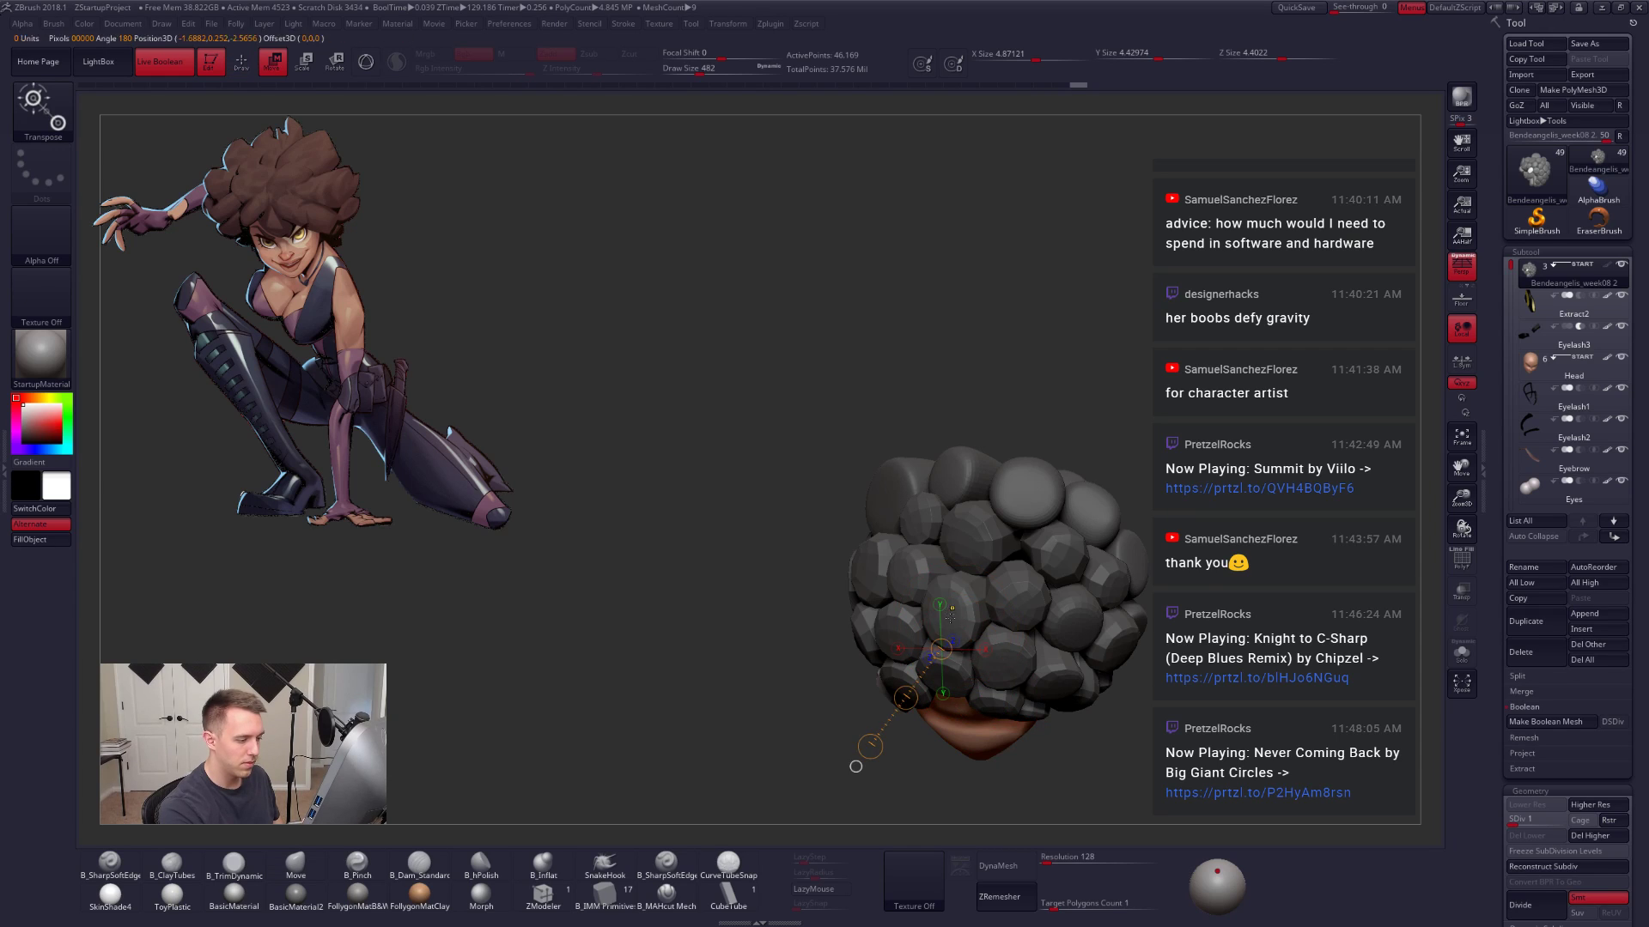
mouse_move(1013, 756)
mouse_down()
mouse_move(919, 756)
mouse_move(919, 786)
mouse_up()
drag(978, 604, 854, 610)
mouse_move(1117, 579)
mouse_down()
mouse_move(902, 635)
mouse_move(1049, 642)
mouse_move(1097, 625)
mouse_up()
key(q)
drag(981, 614, 953, 644)
key(w)
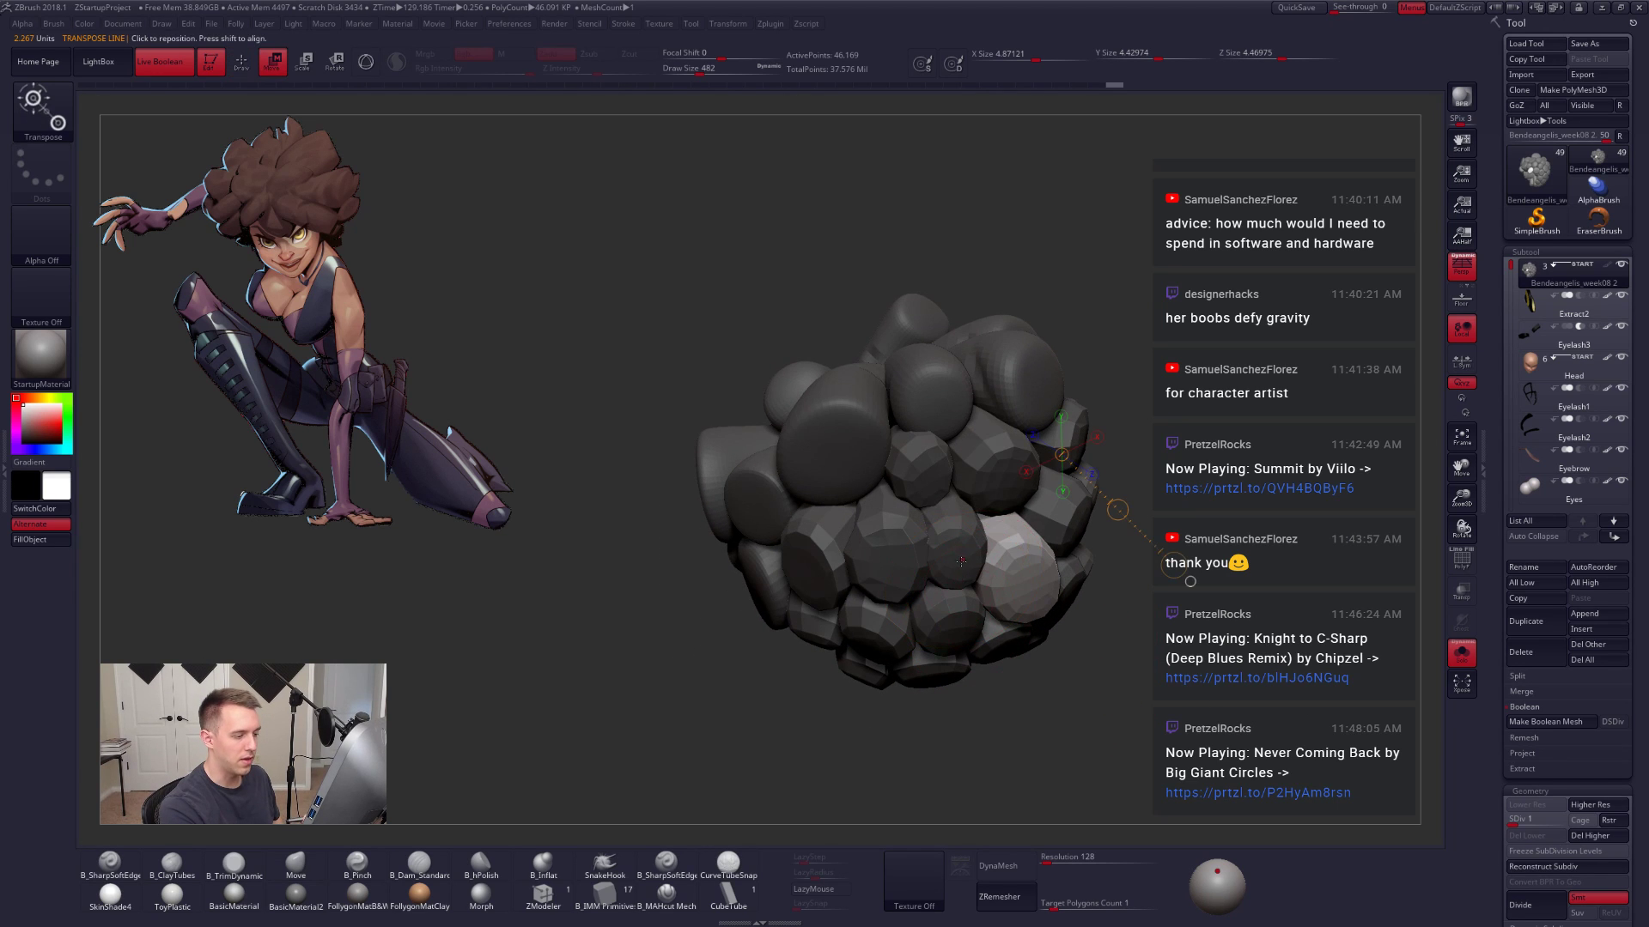
Step: Isolate the adjacent back clump with a mask, reposition it with a Transpose move line, and clear the hair mask
ctrl+click(954, 570)
mouse_move(1077, 665)
mouse_down()
mouse_move(1039, 789)
mouse_move(947, 608)
mouse_up()
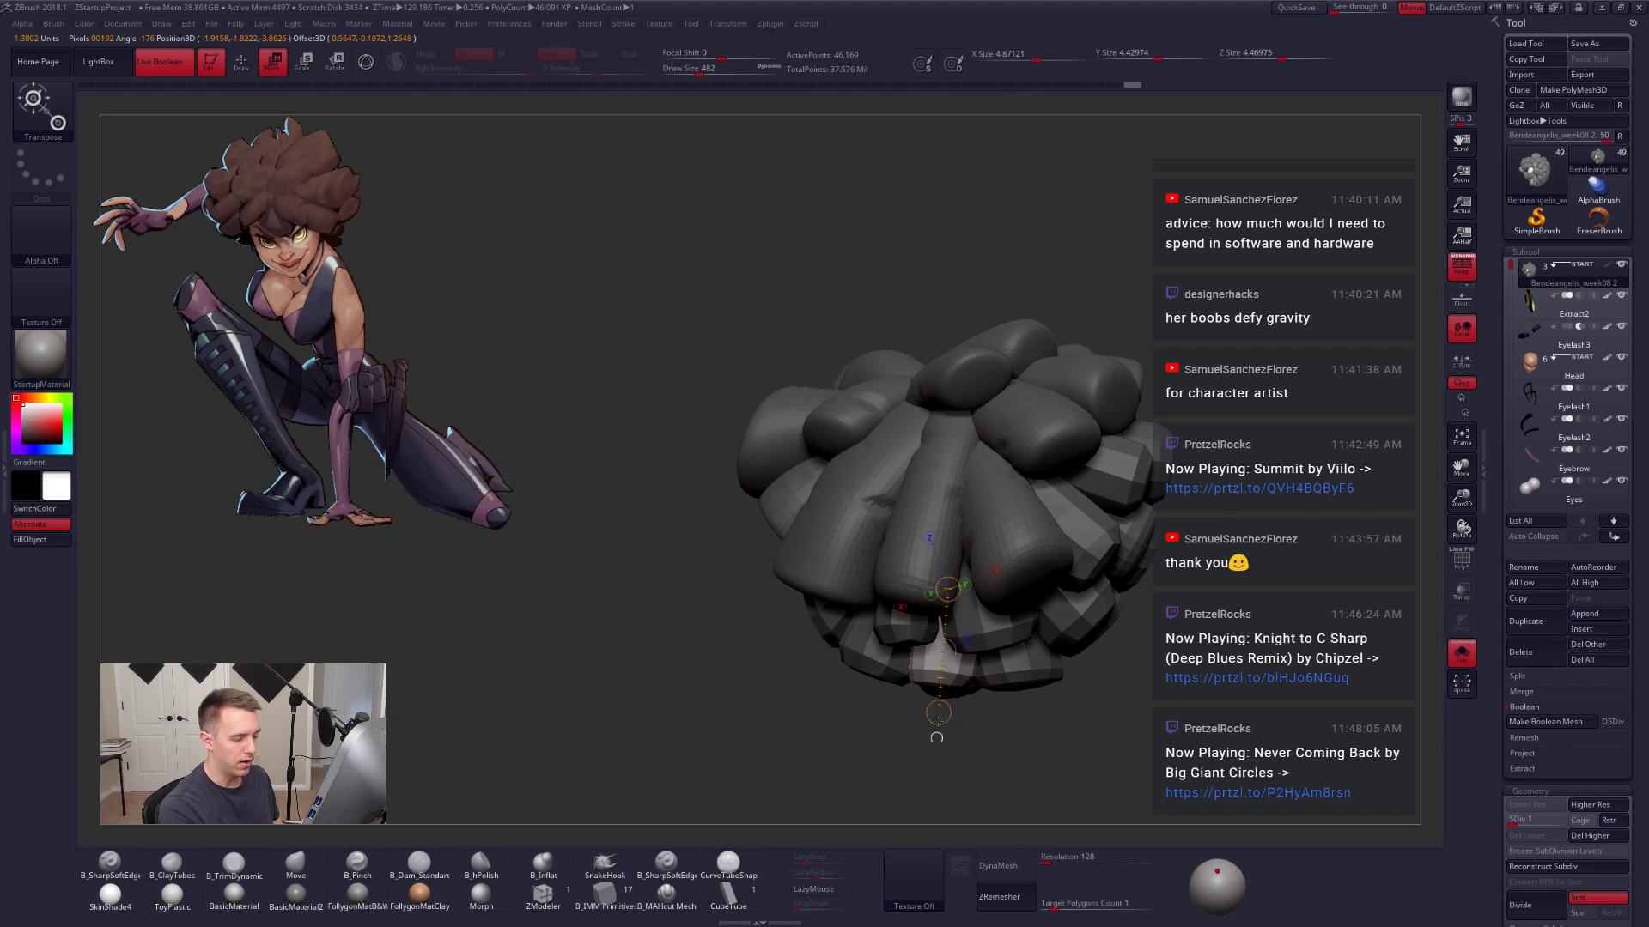
mouse_move(937, 737)
mouse_down()
mouse_move(935, 796)
mouse_move(926, 593)
mouse_up()
key(q)
mouse_move(1142, 673)
ctrl+mouse_down()
mouse_move(1161, 697)
mouse_move(1191, 691)
ctrl+mouse_up()
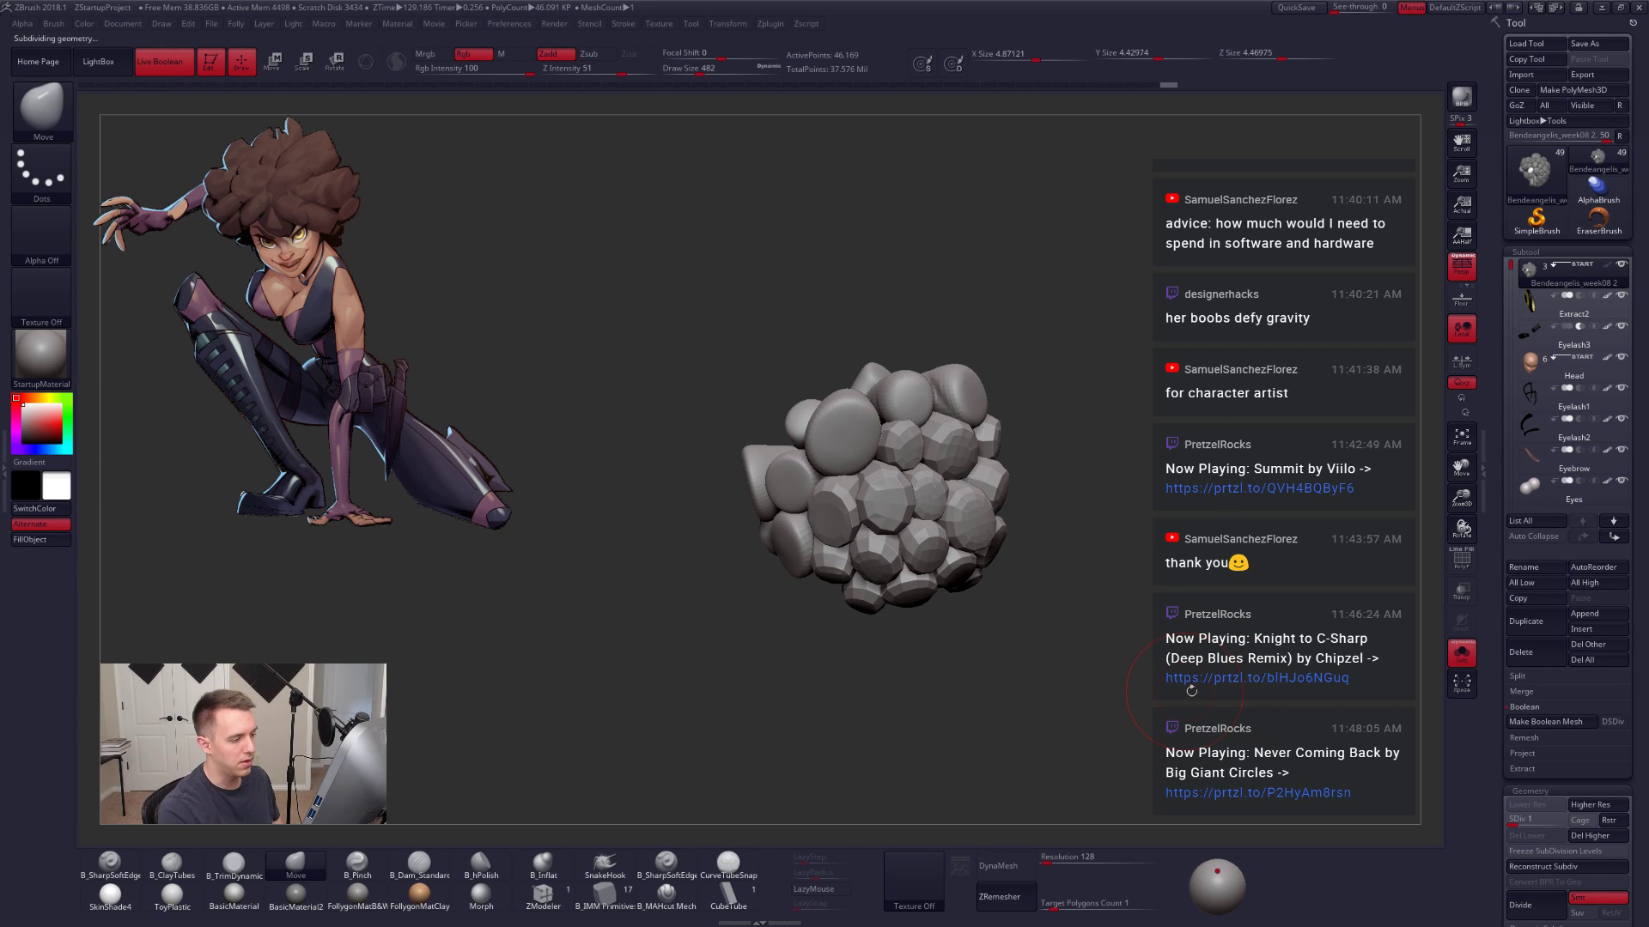
Step: Raise the hair to subdivision level 5 and check the reworked clumps from the side and back
key(d)
key(d)
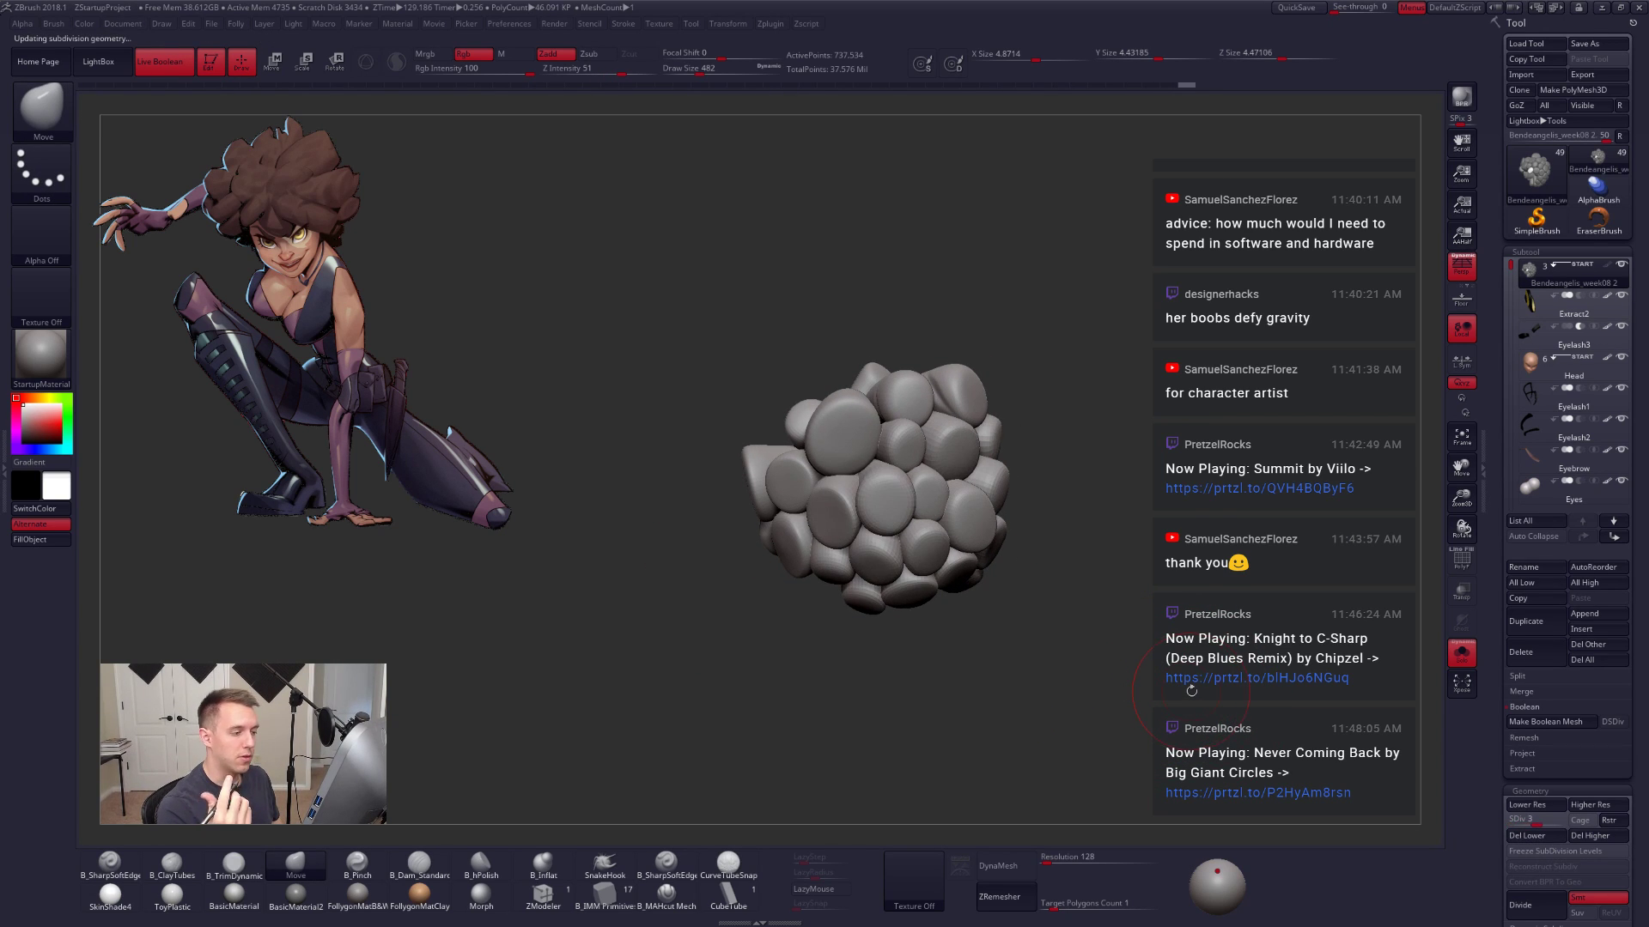
key(d)
drag(1191, 690, 1200, 738)
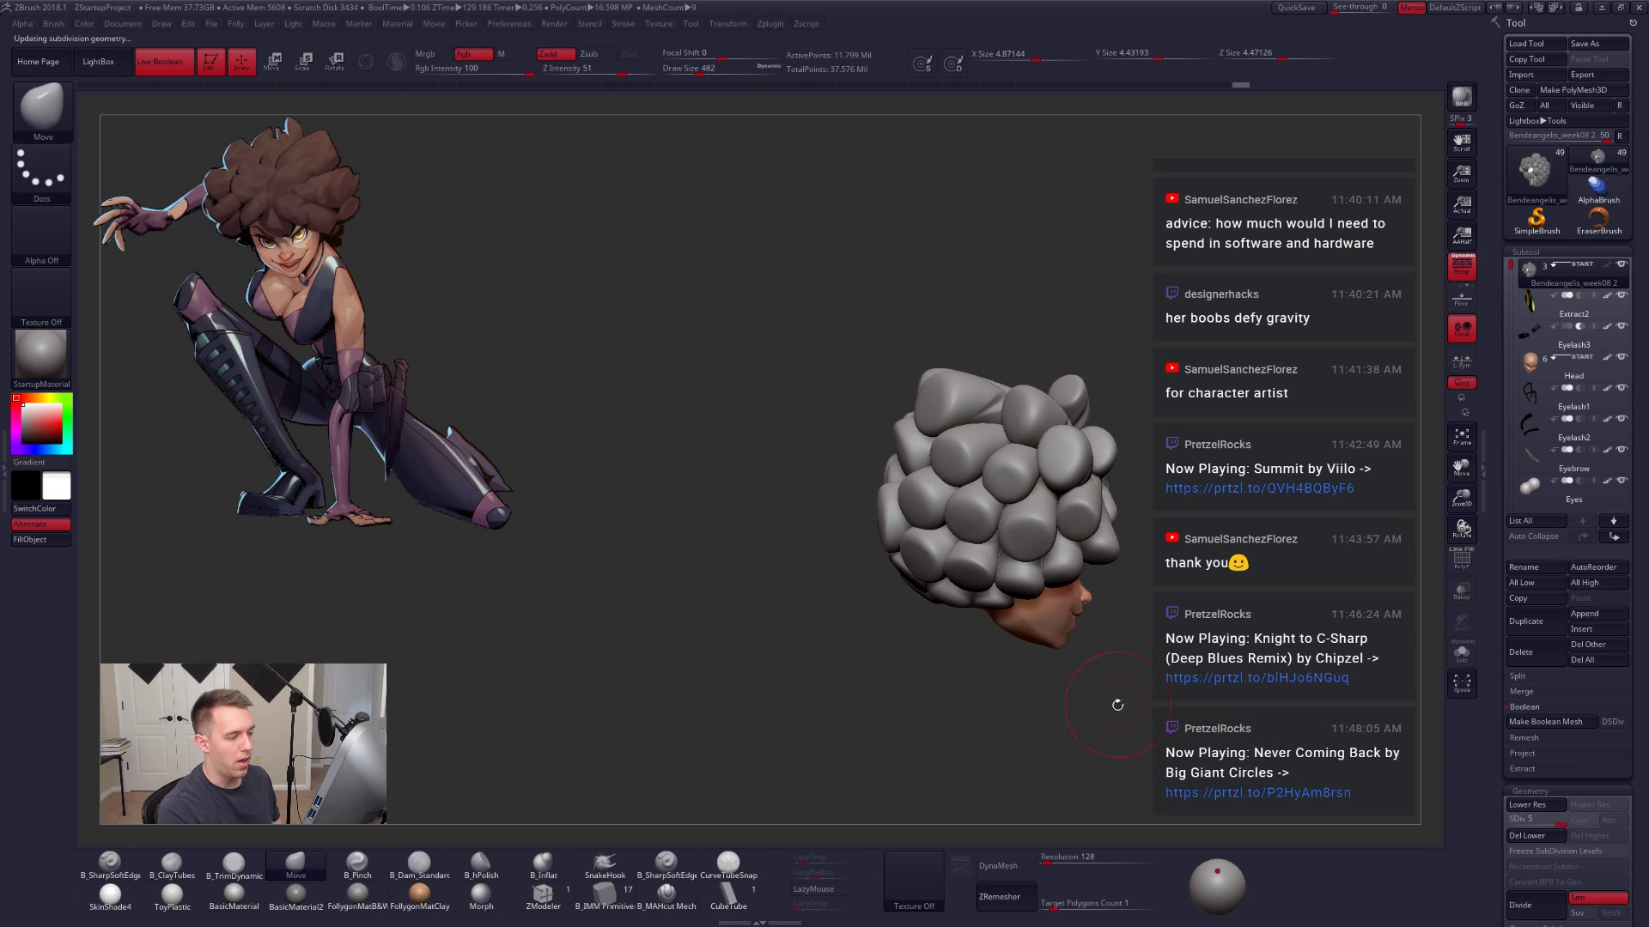
drag(1117, 704, 973, 650)
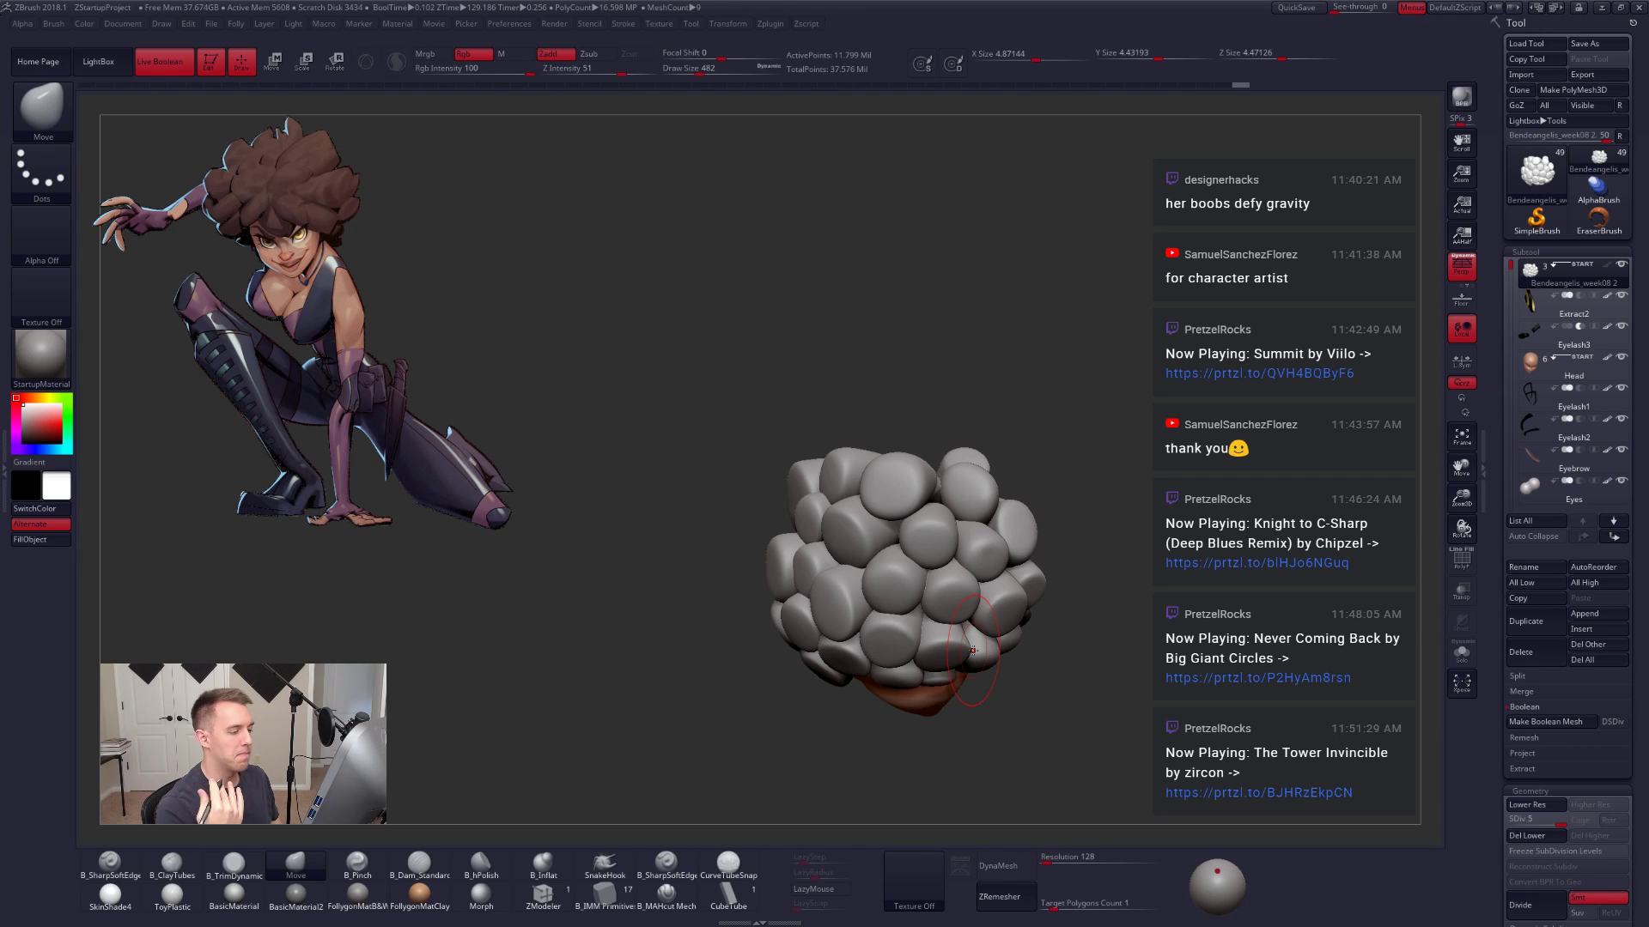
Step: Check the hair from the back and side, and lower it to subdivision level 2
right_drag(972, 650, 1184, 737)
mouse_move(1182, 740)
mouse_down()
mouse_move(1064, 776)
mouse_move(1094, 762)
mouse_up()
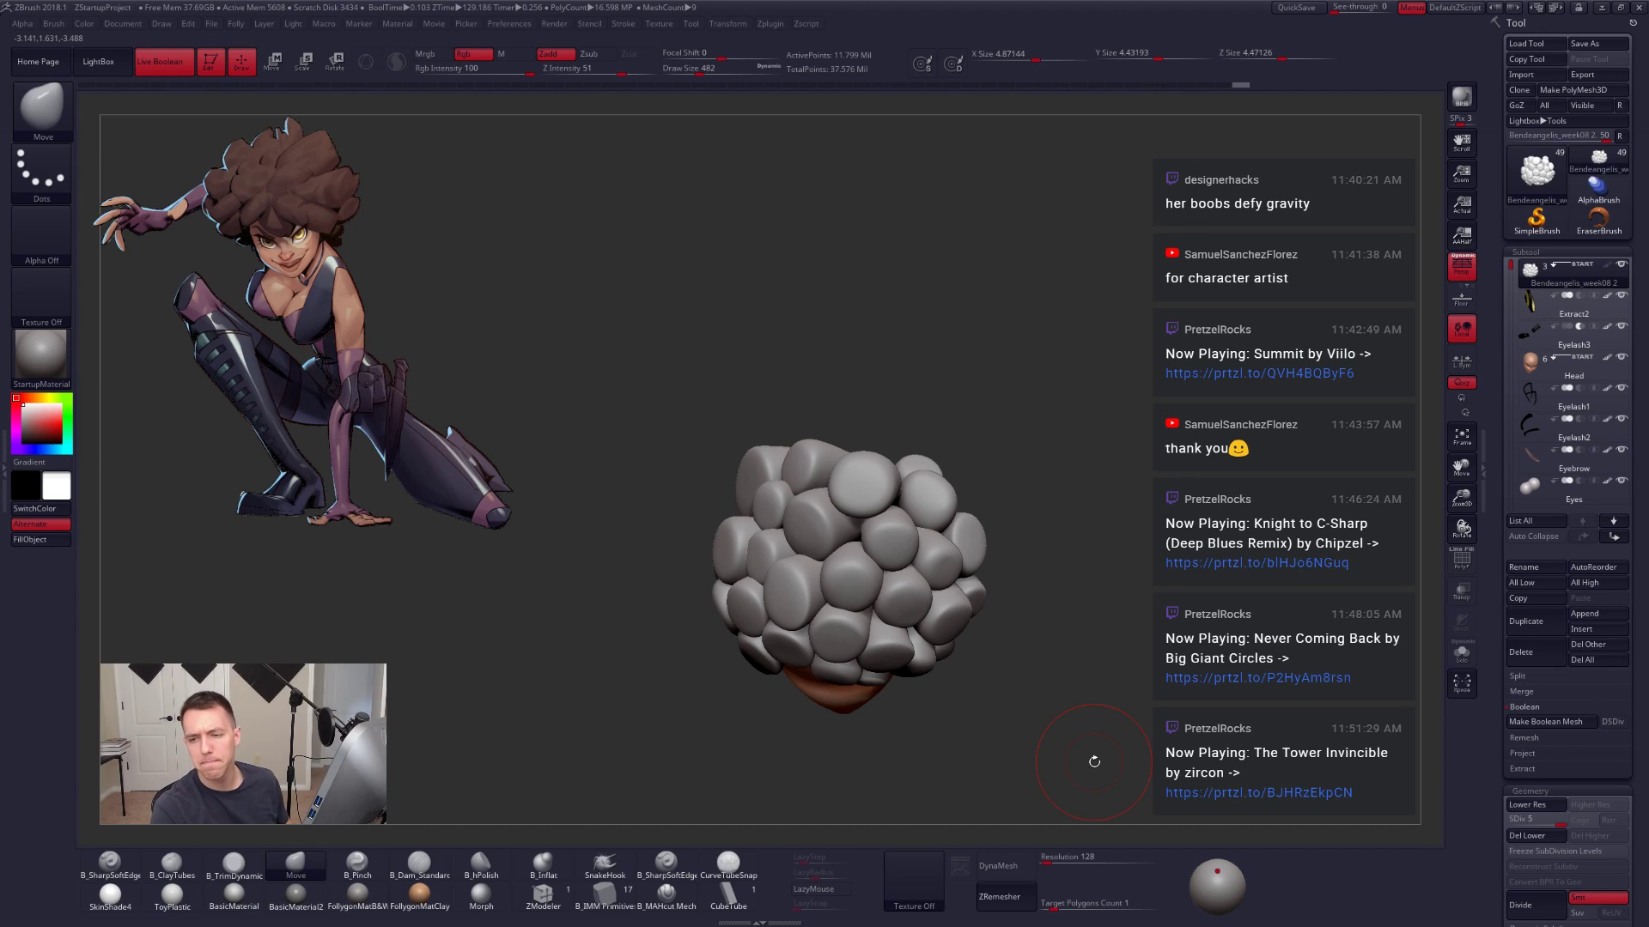
key(shift+d)
key(shift+d)
key(shift+d)
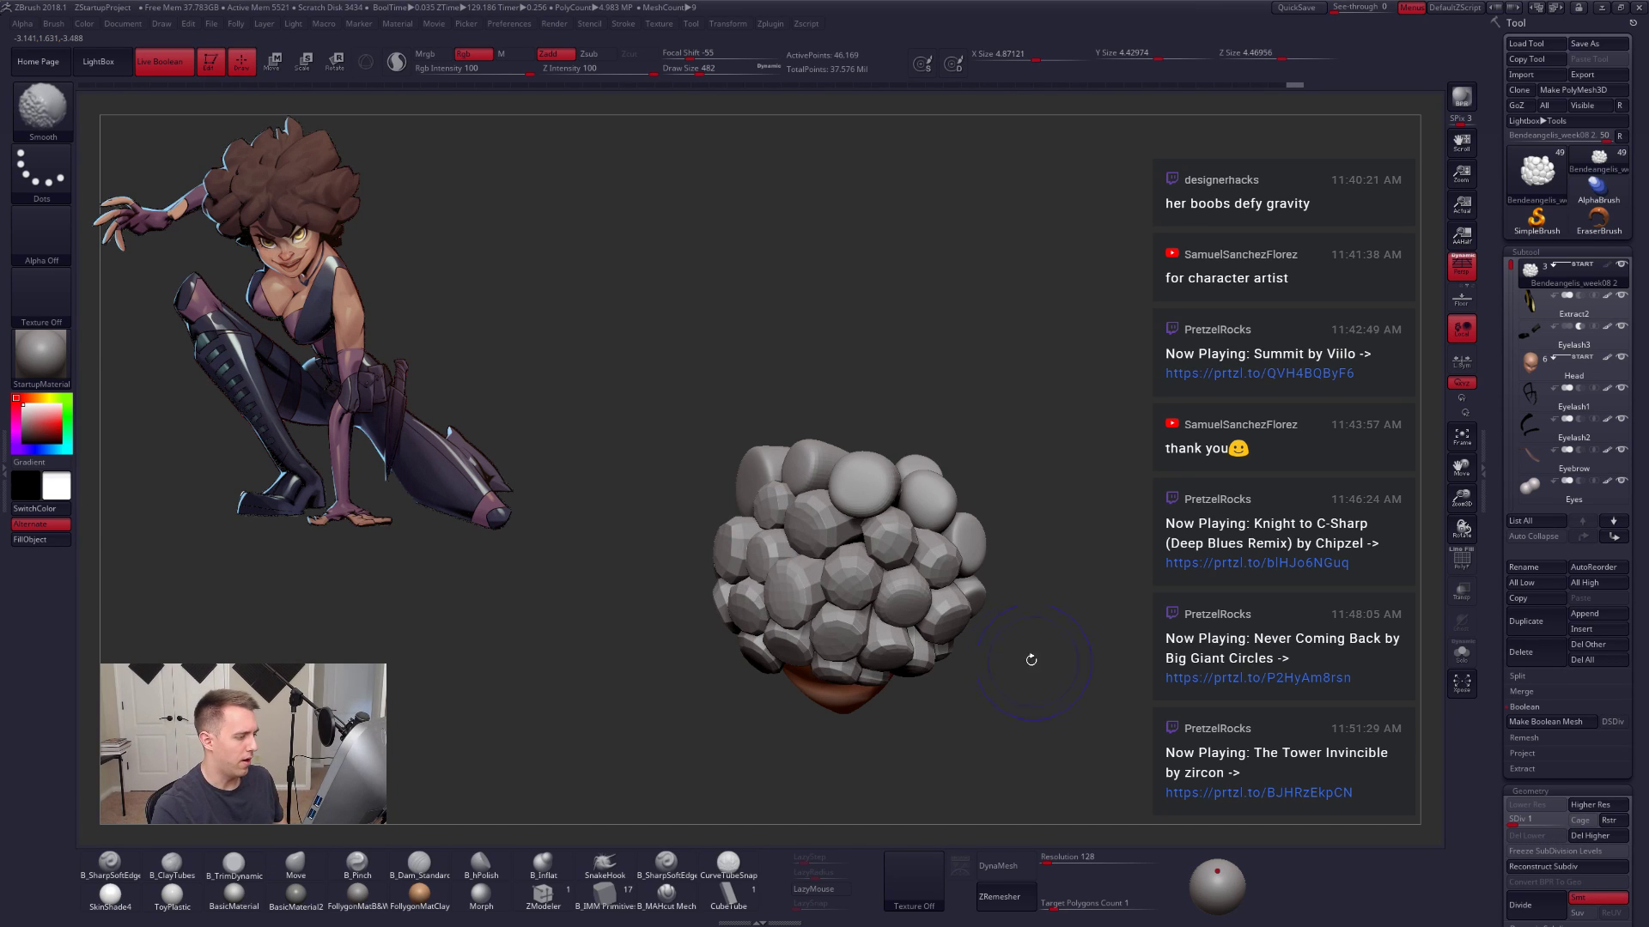
key(d)
mouse_move(1075, 668)
mouse_down()
mouse_move(997, 655)
mouse_move(1031, 656)
mouse_up()
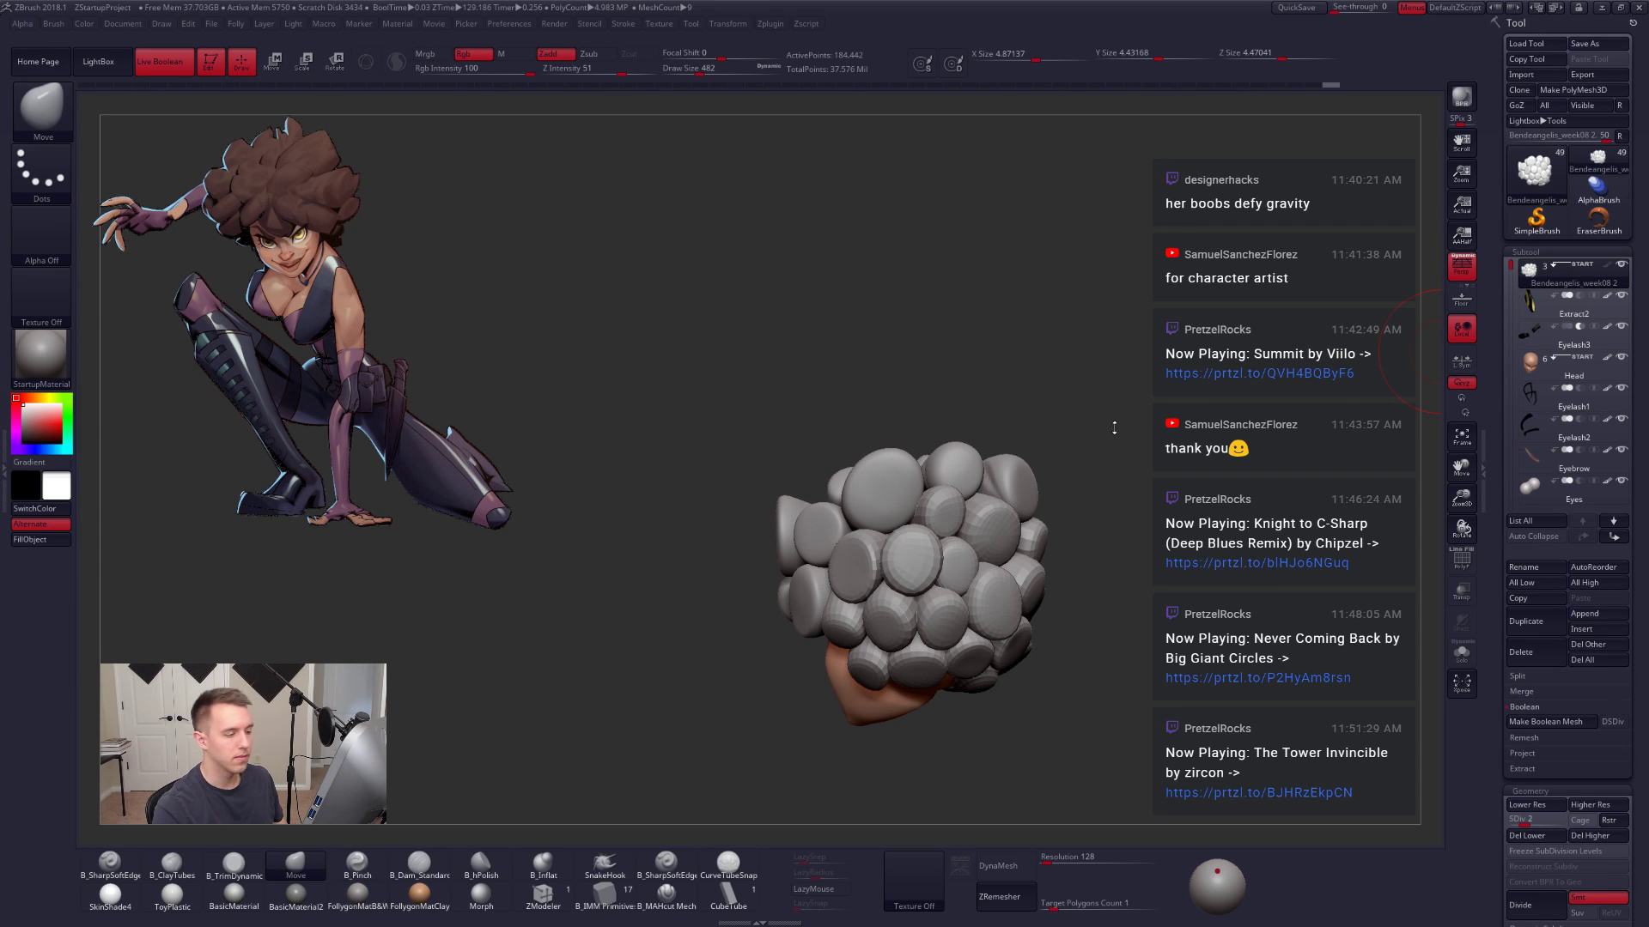
Step: Isolate a clump on the back of the head with a mask and reposition it with a Transpose move line
right_drag(958, 530, 1000, 554)
ctrl+right_drag(1001, 554, 1003, 579)
key(w)
ctrl+click(914, 570)
right_drag(1039, 655, 833, 579)
drag(782, 538, 858, 565)
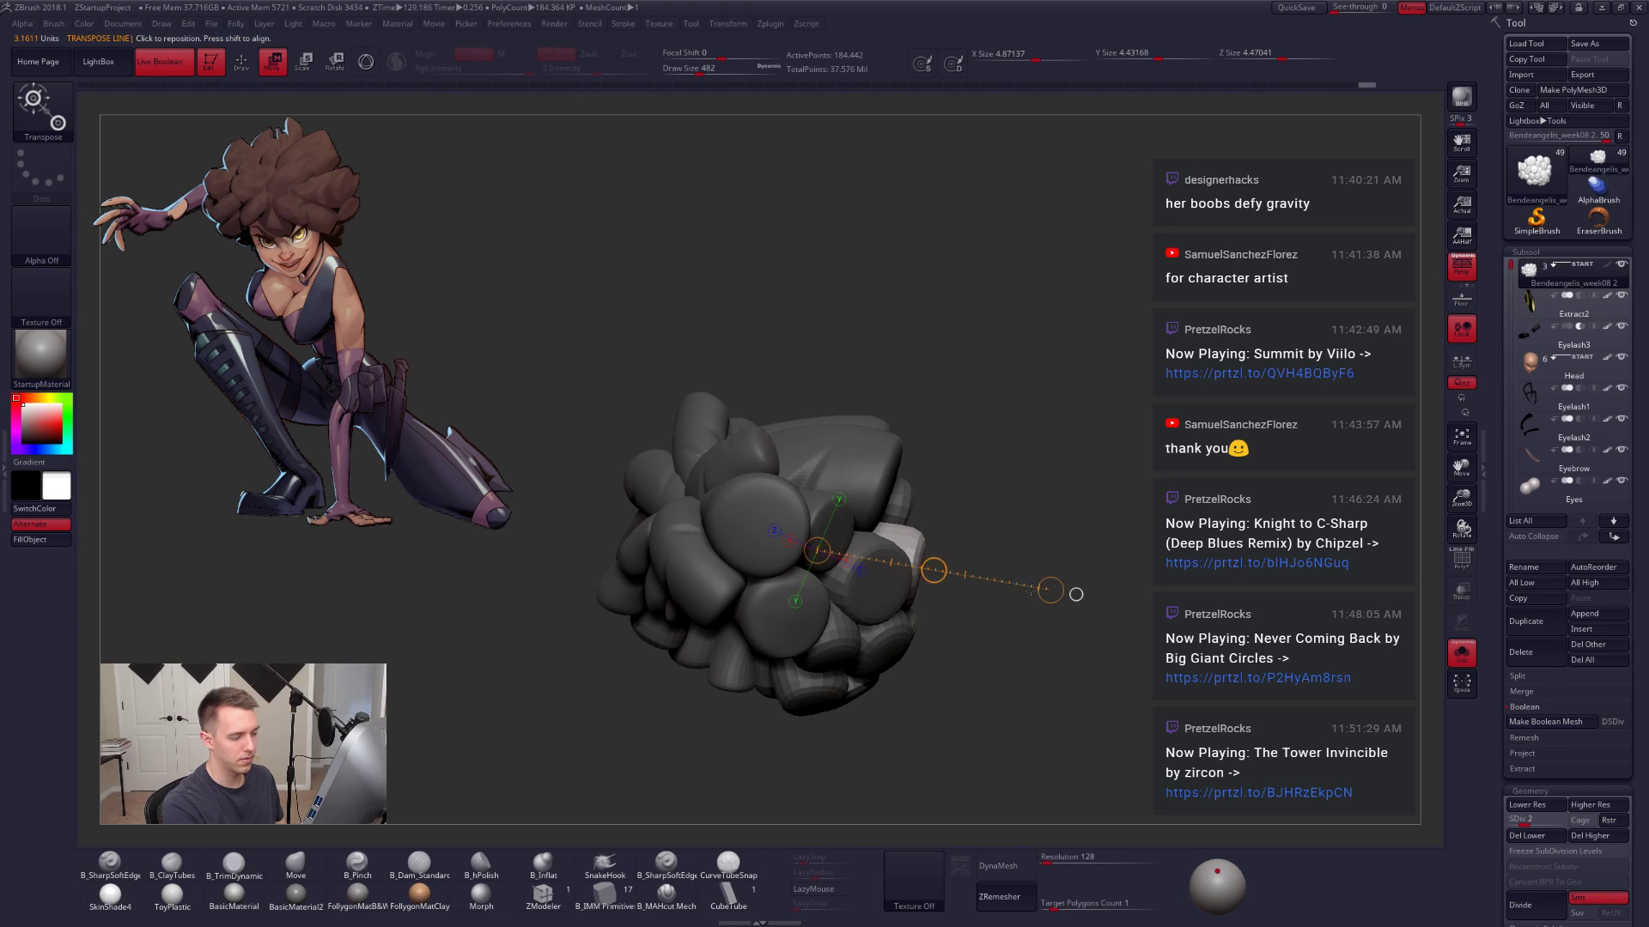
right_drag(1032, 591, 997, 616)
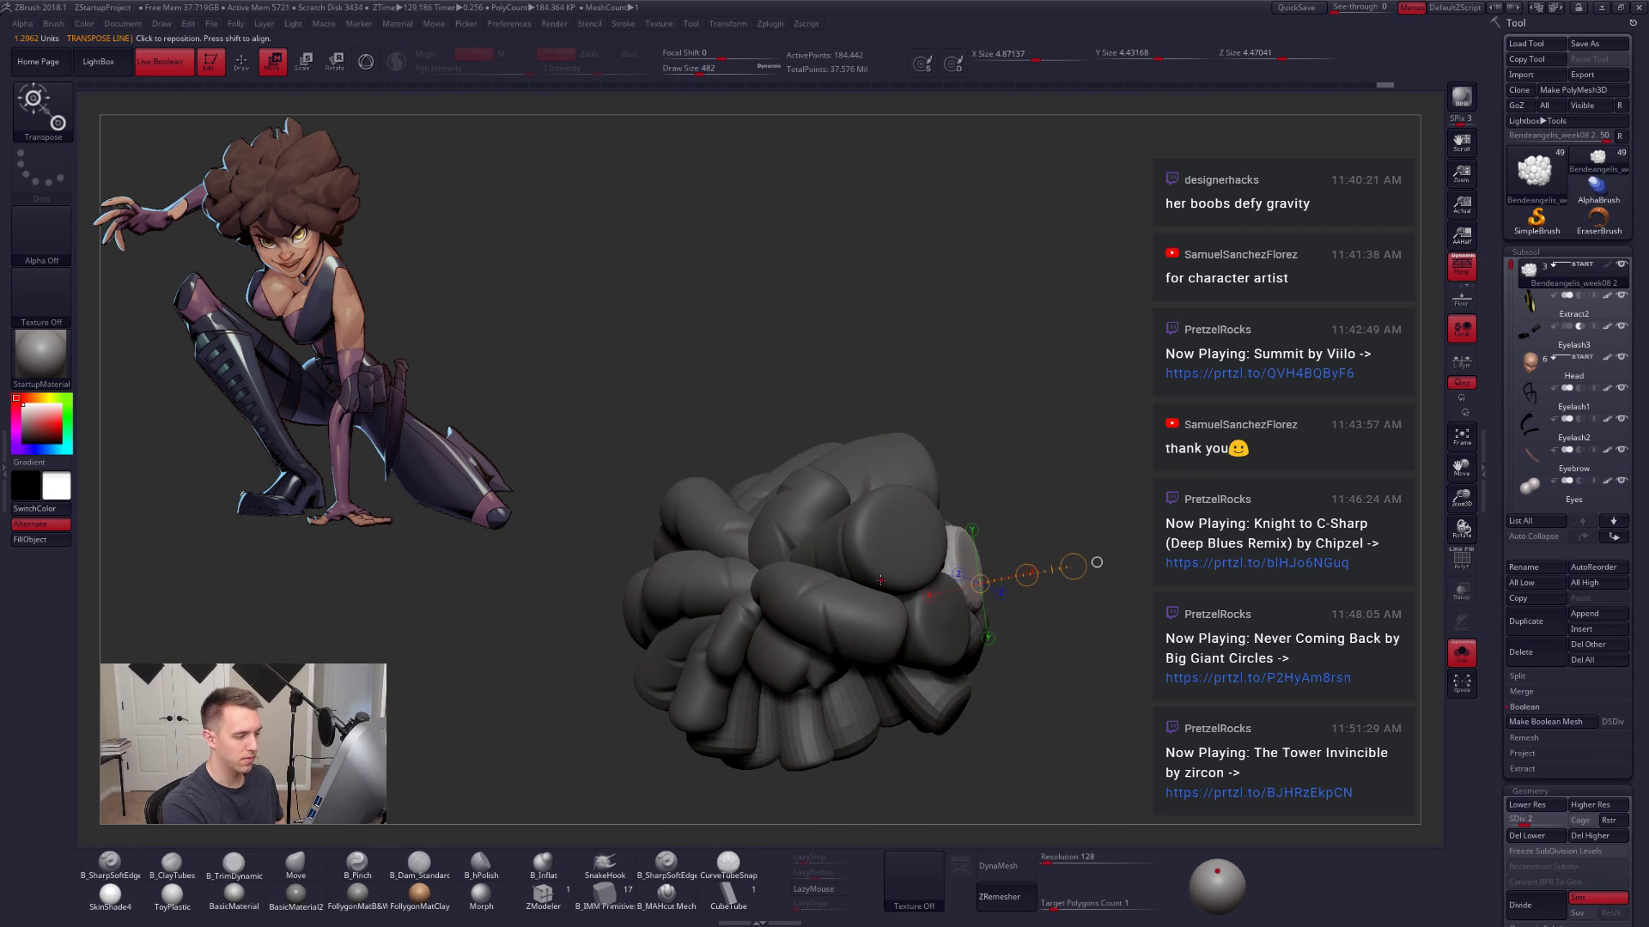
drag(874, 577, 1054, 579)
mouse_move(1043, 586)
right_down()
mouse_move(884, 584)
mouse_move(1016, 680)
mouse_move(973, 746)
mouse_move(1213, 731)
mouse_move(1173, 758)
mouse_move(1236, 699)
right_up()
Step: Set the Move brush's draw size to 1031 and isolate the central clump just above the nape with a mask
key(q)
key(shift+s)
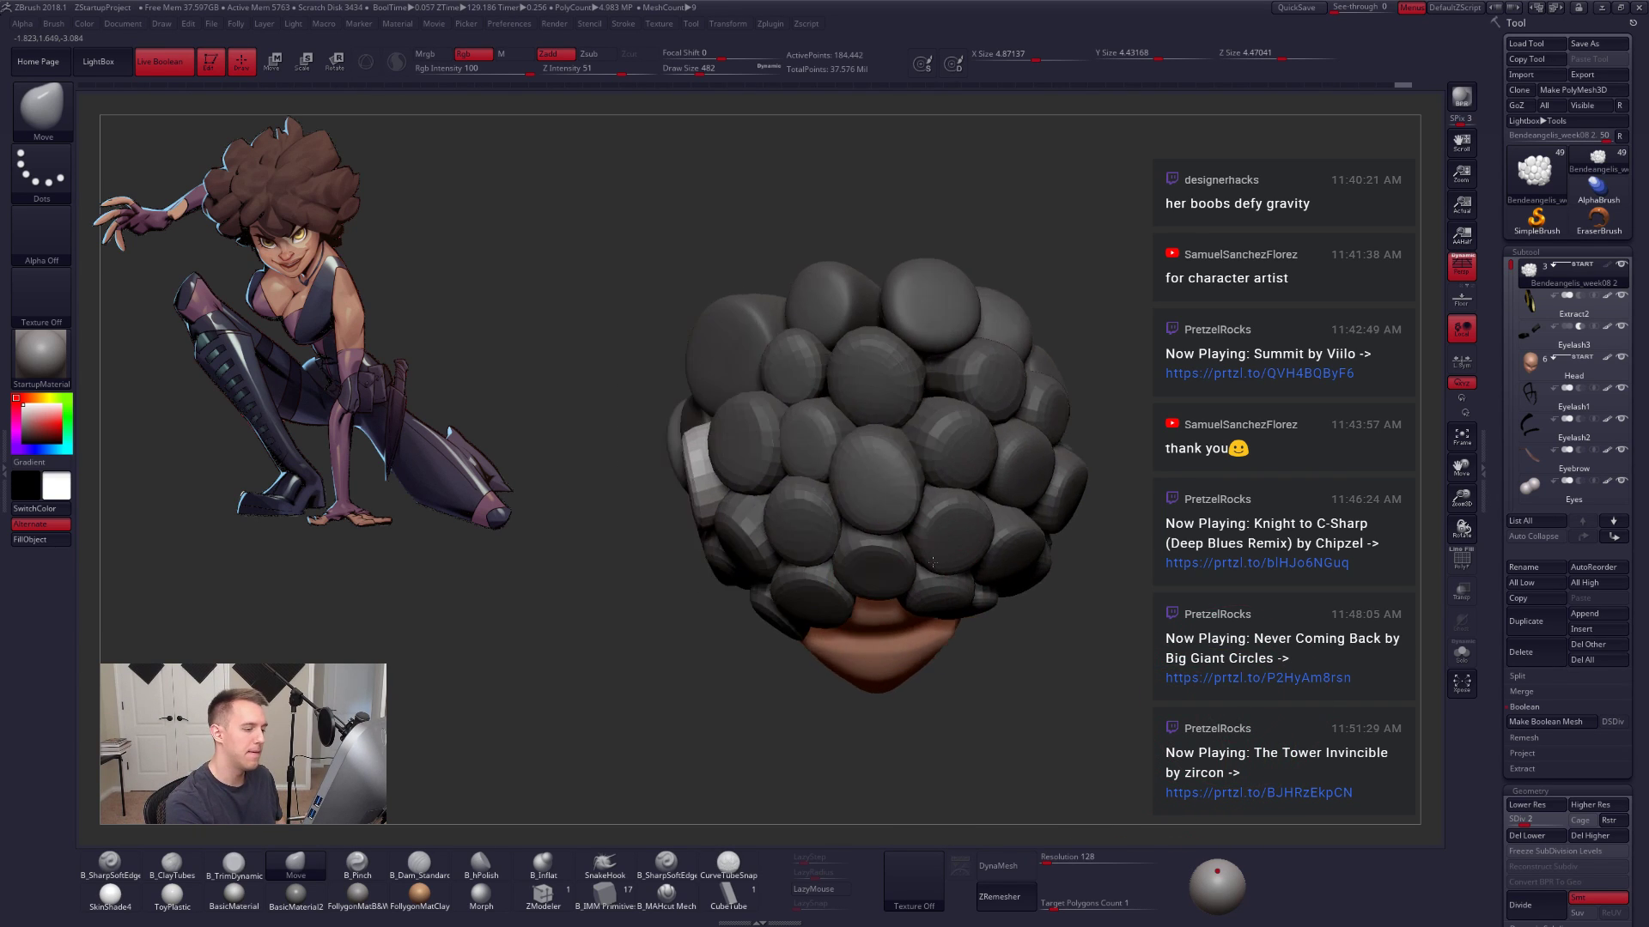
right_drag(933, 562, 1008, 519)
key(w)
key(space)
drag(885, 565, 889, 564)
key(q)
key(space)
key(w)
ctrl+click(890, 569)
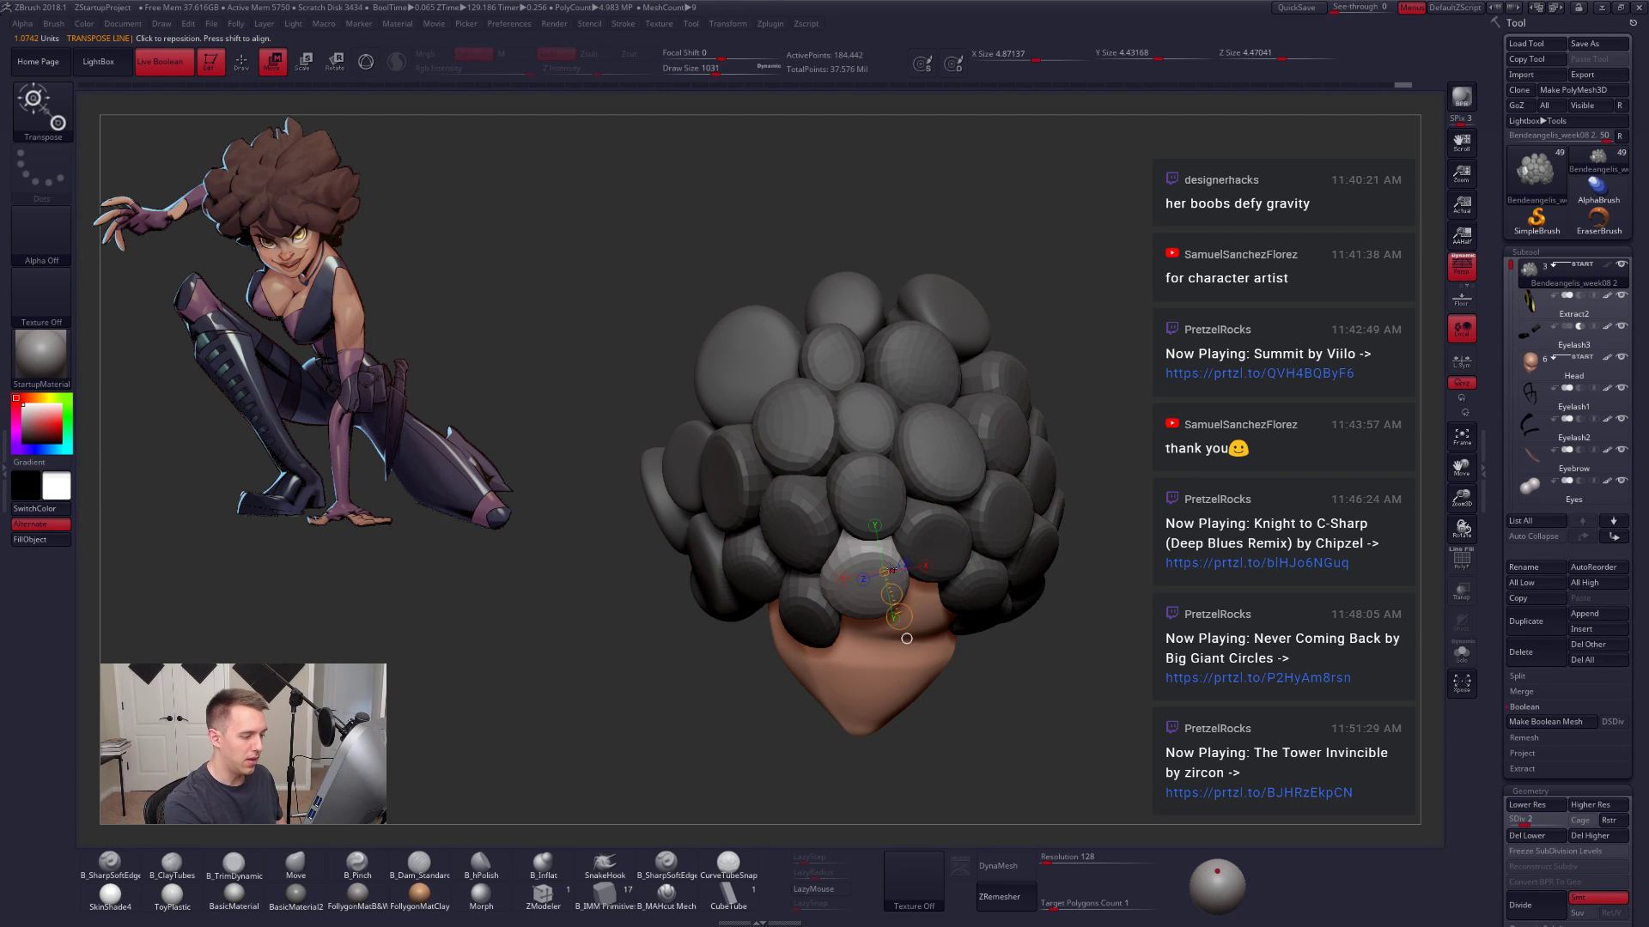
Step: Set the Move brush's draw size to 1058 and adjust the isolated clump above the nape
key(q)
key(space)
drag(800, 648, 804, 649)
mouse_move(868, 745)
right_down()
mouse_move(887, 671)
mouse_move(878, 610)
right_up()
Step: Isolate the adjacent clump above the nape and adjust it from behind and the side with the Move brush at draw size 742
key(w)
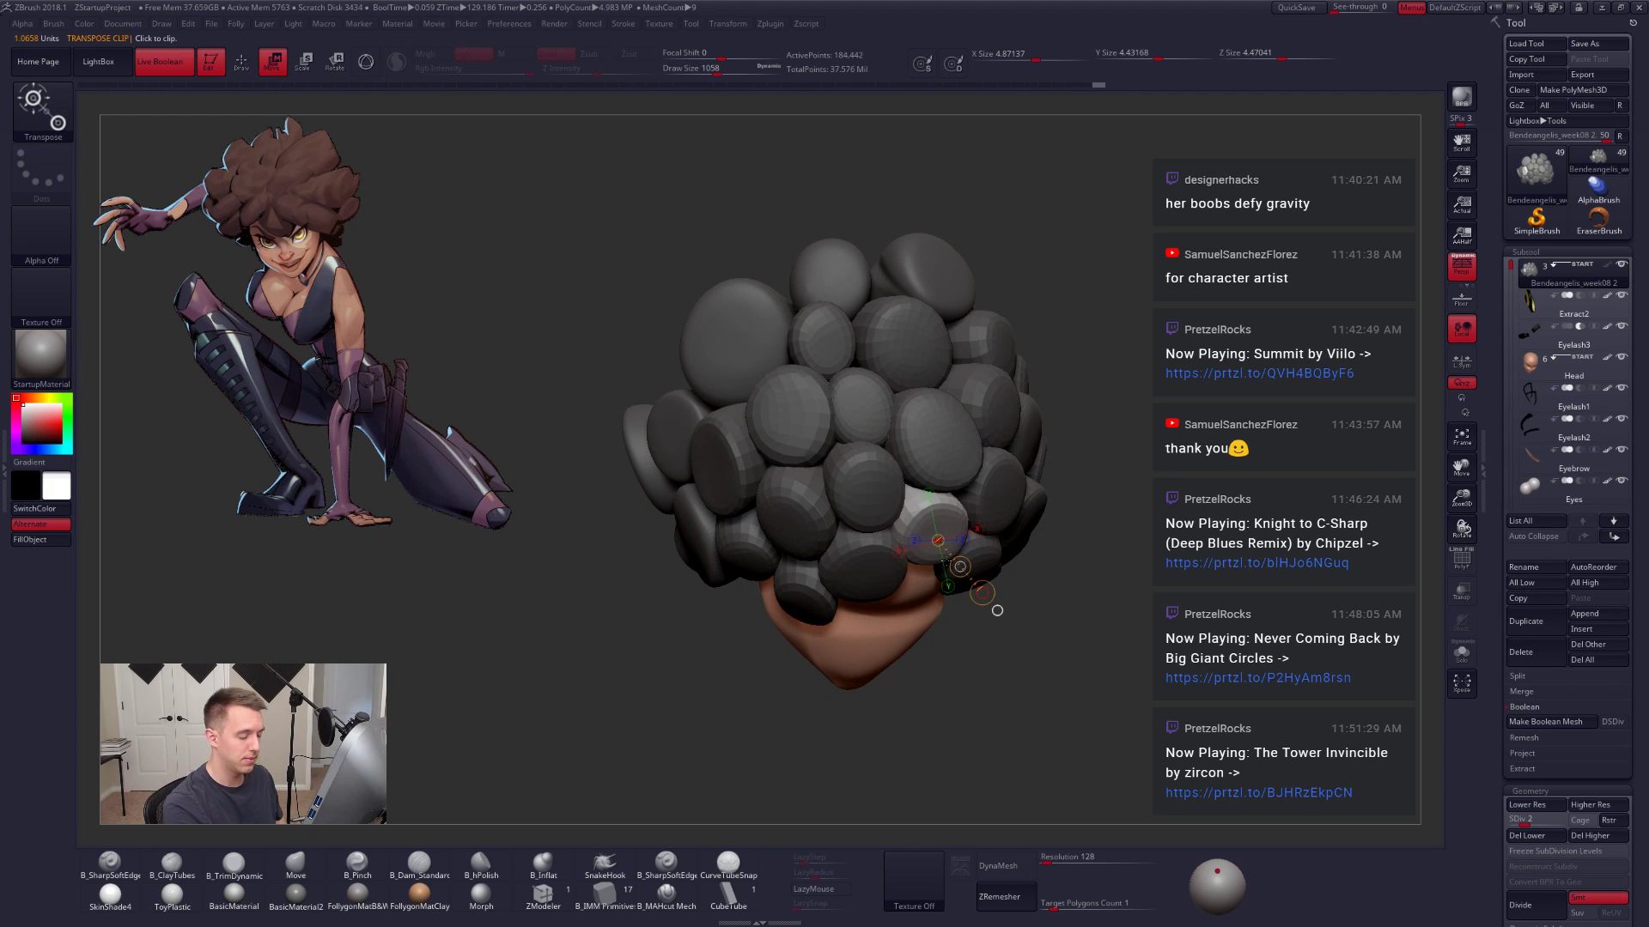
key(q)
mouse_move(829, 661)
right_down()
mouse_move(872, 679)
mouse_move(879, 612)
right_up()
key(space)
drag(967, 523, 960, 504)
right_drag(928, 517, 1013, 541)
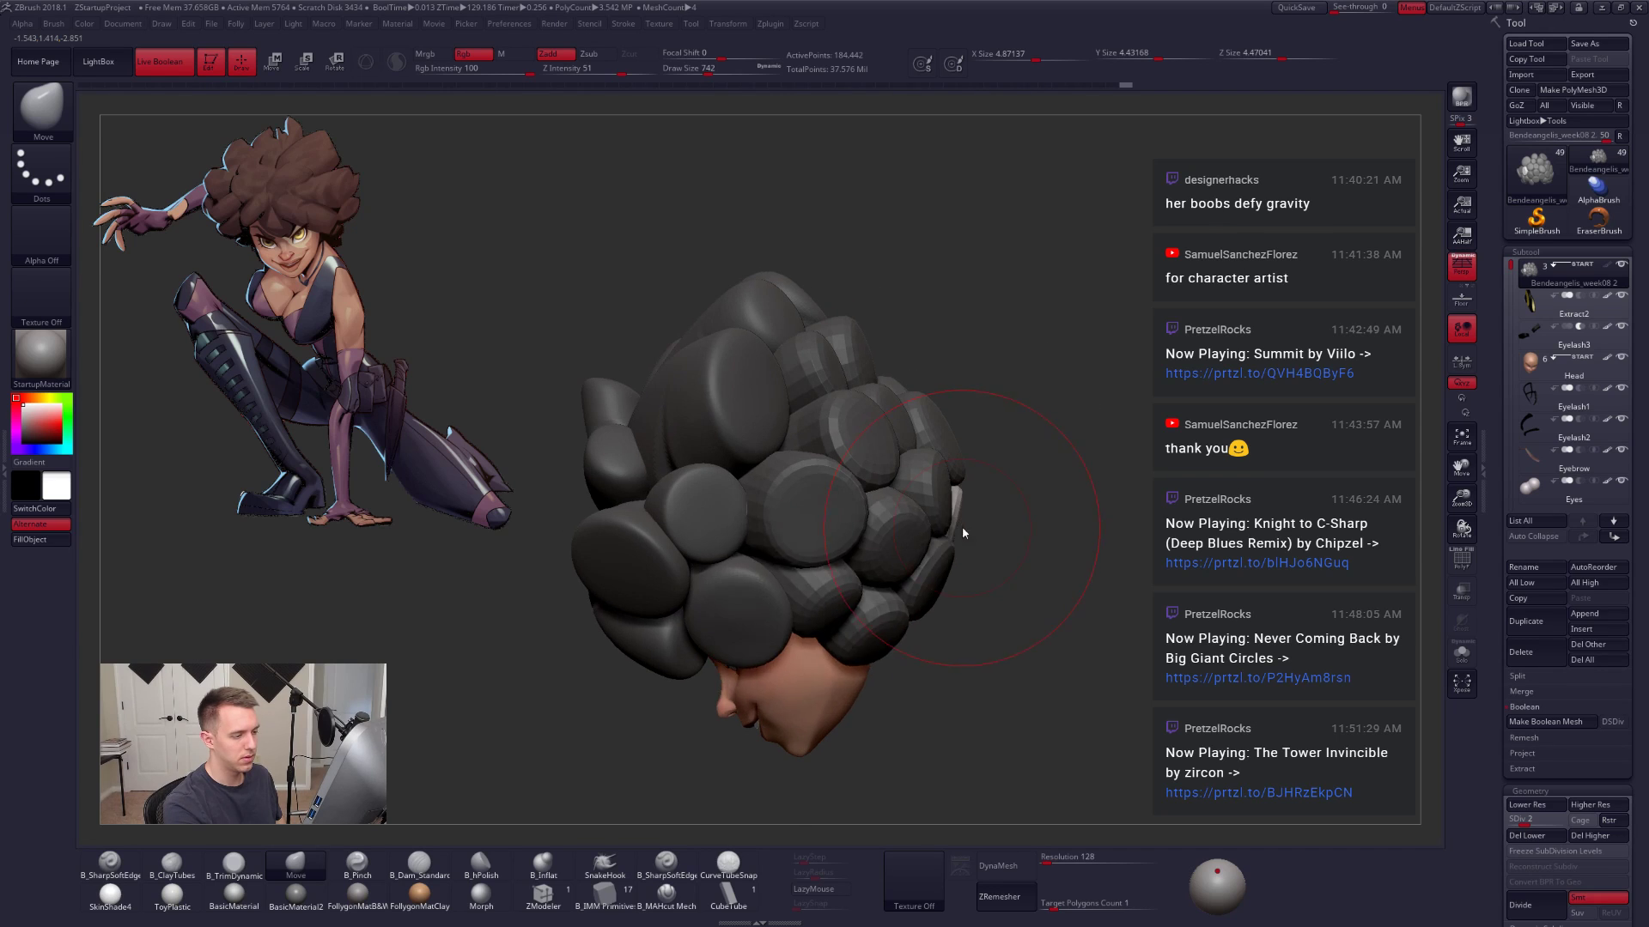
Step: Place a Transpose move line through the isolated back clump and set the Move brush's draw size to 905
key(w)
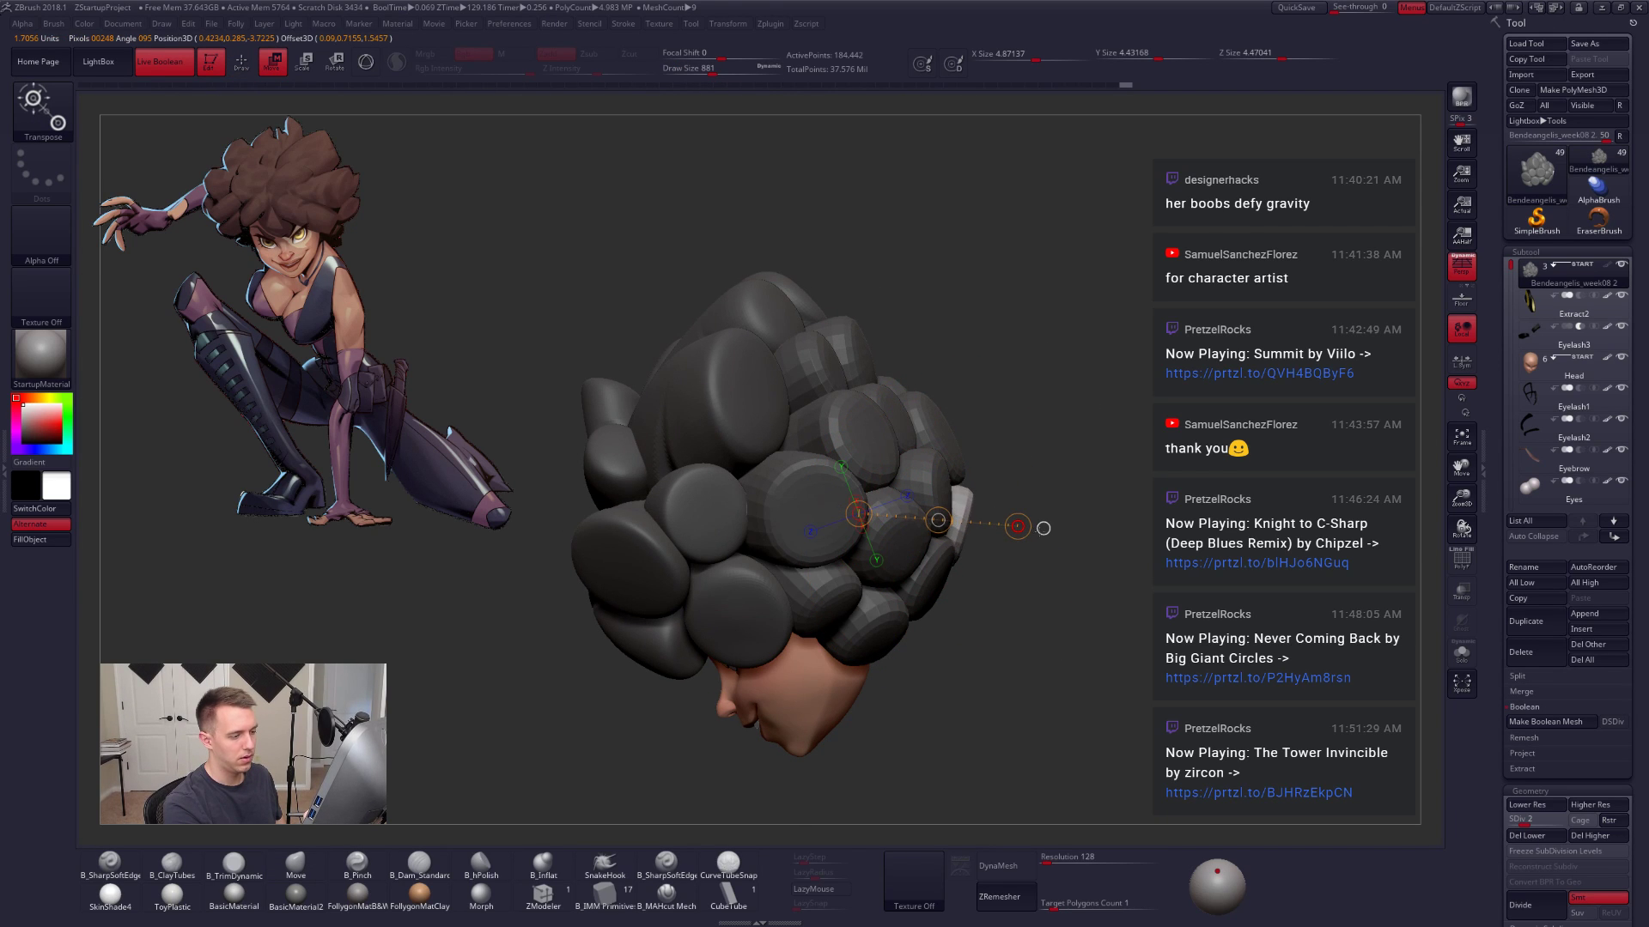
mouse_move(1043, 528)
right_down()
mouse_move(961, 555)
mouse_move(1019, 563)
mouse_move(1049, 589)
mouse_move(1002, 582)
mouse_move(1007, 550)
right_up()
key(q)
key(space)
drag(1001, 498, 1003, 498)
drag(1031, 491, 1034, 490)
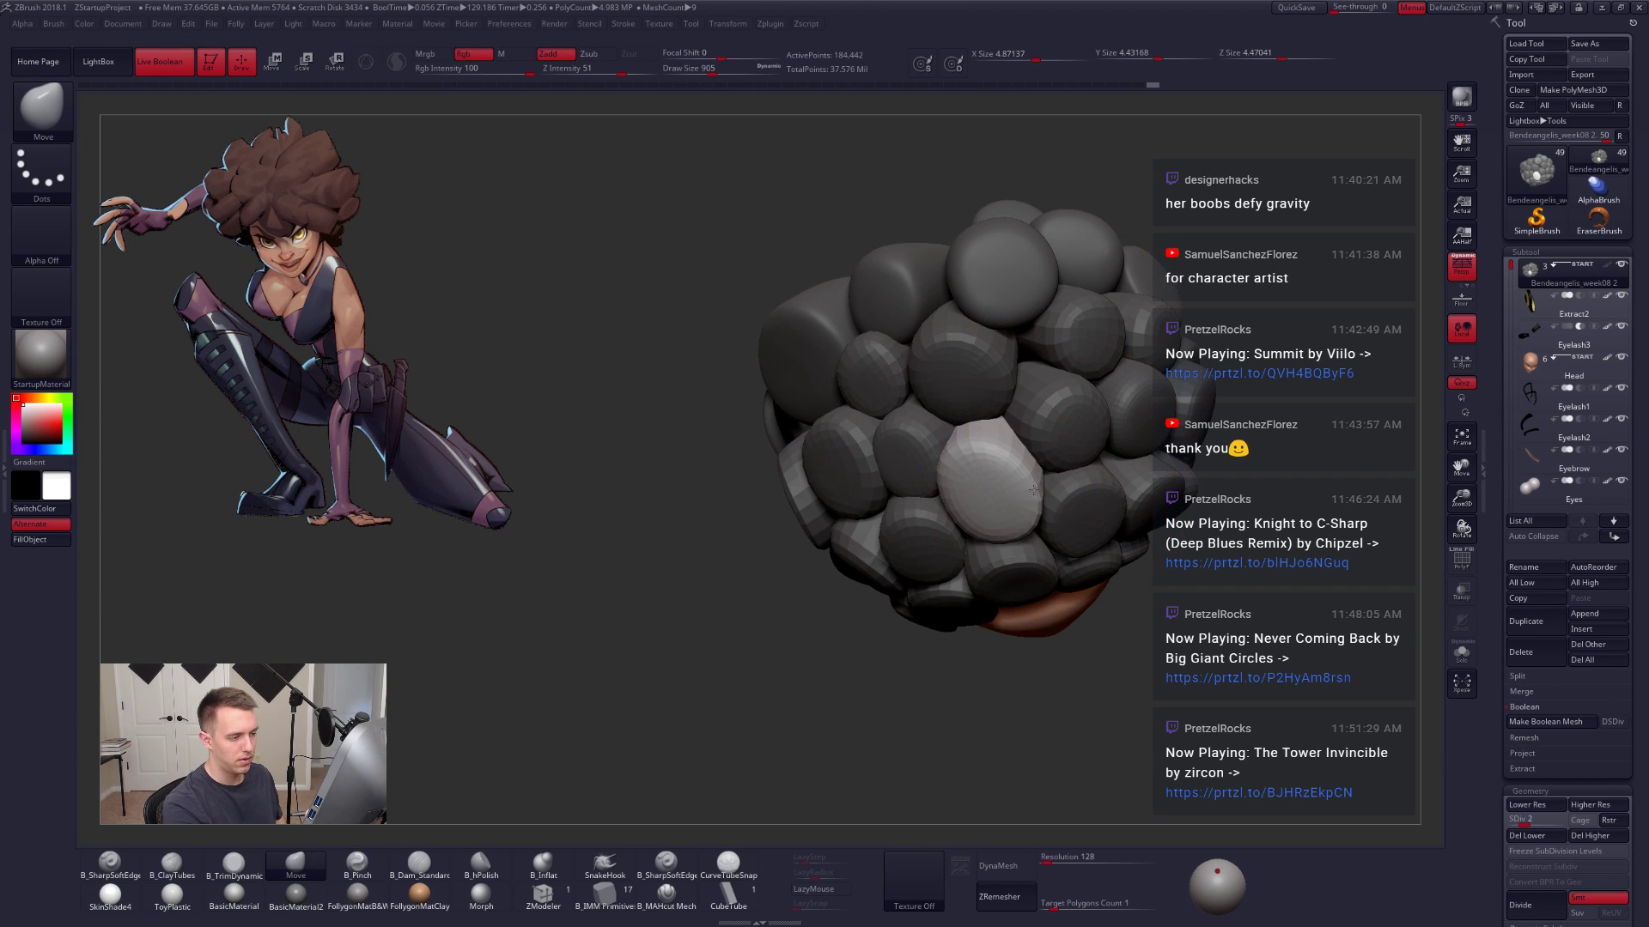
Step: Refine the isolated larger back clump with the Move brush at draw size 677 and a Transpose move line
right_drag(1028, 505, 882, 522)
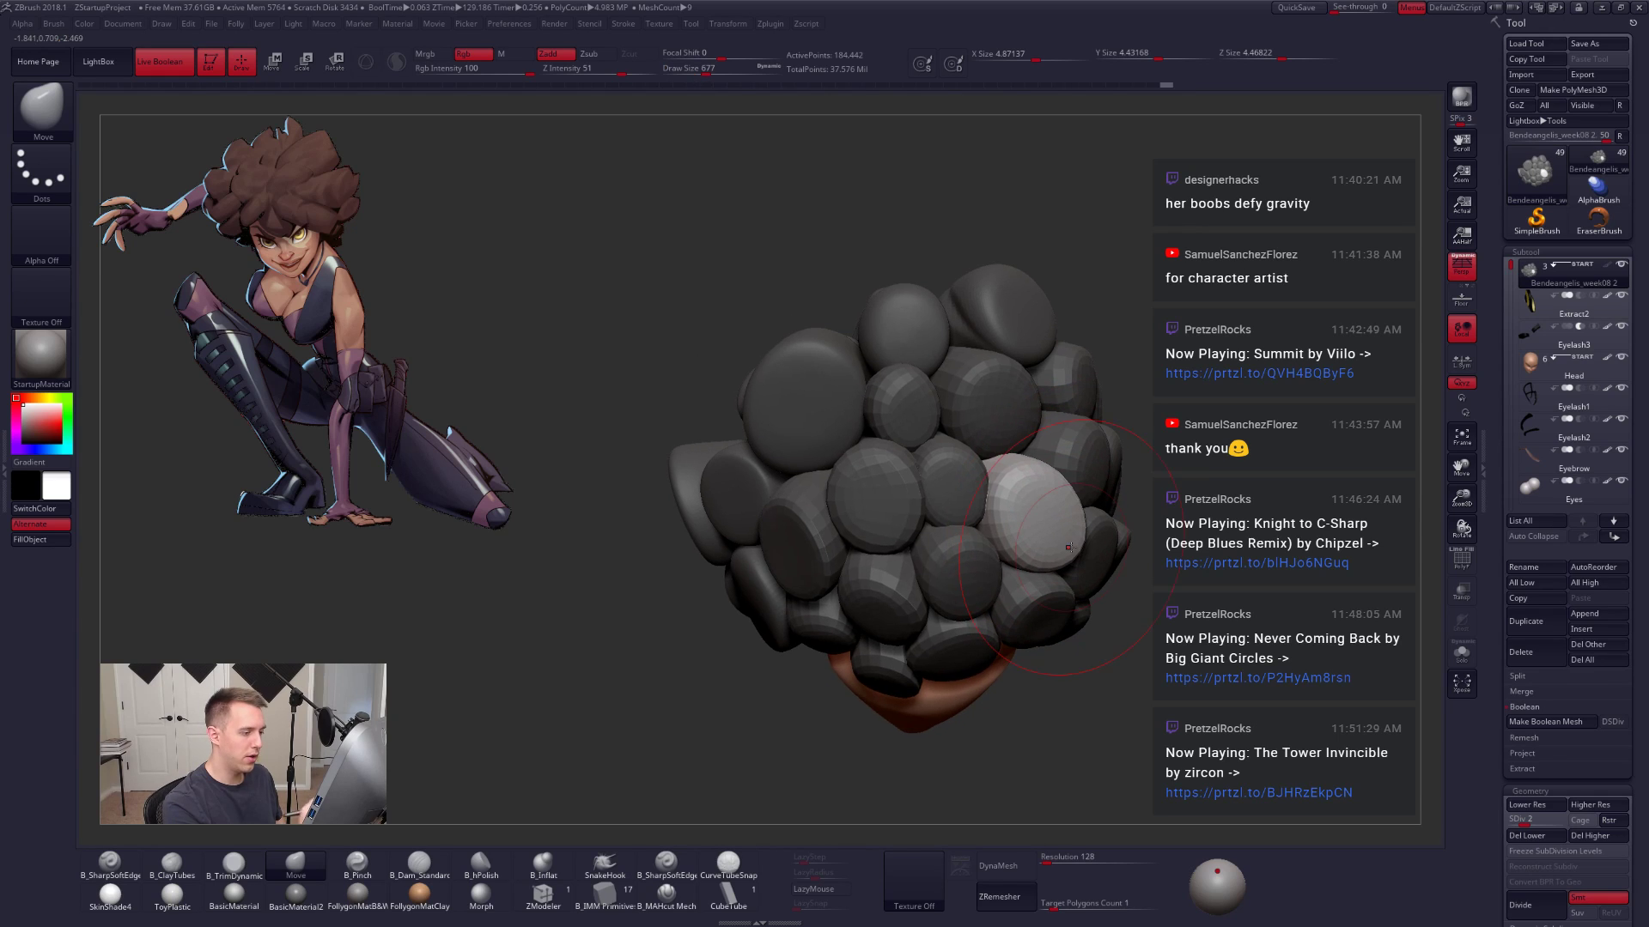
key(w)
right_drag(842, 590, 754, 513)
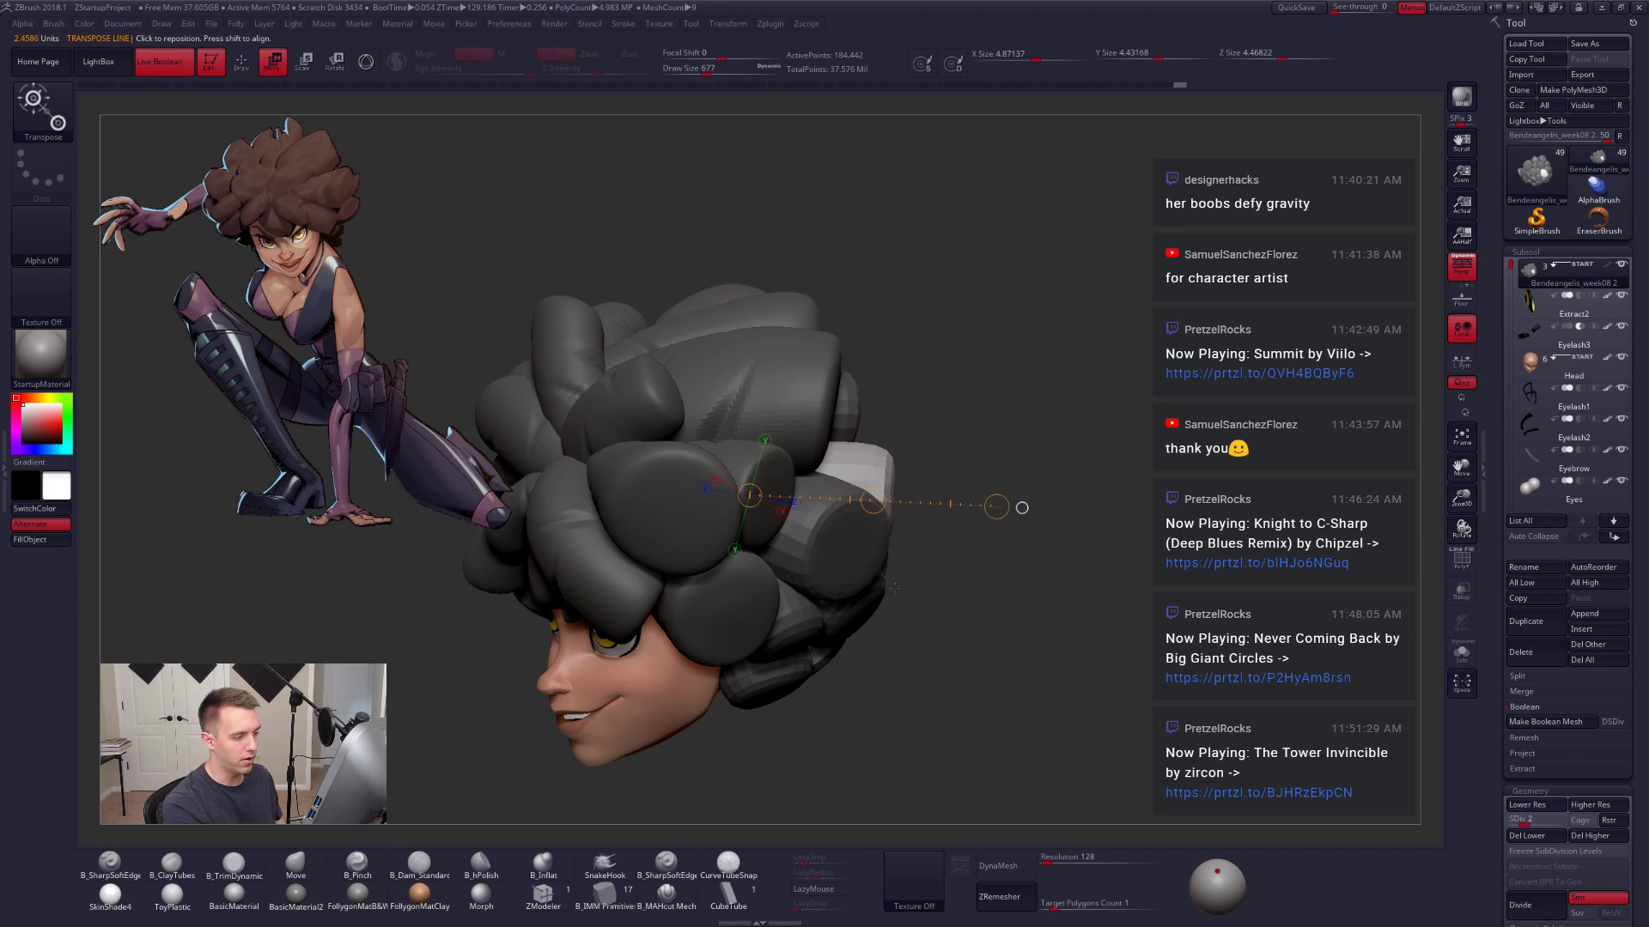
mouse_move(1012, 513)
right_down()
mouse_move(890, 577)
mouse_move(917, 556)
mouse_move(876, 558)
mouse_move(739, 658)
mouse_move(655, 680)
mouse_move(773, 678)
mouse_move(910, 640)
mouse_move(984, 592)
right_up()
key(q)
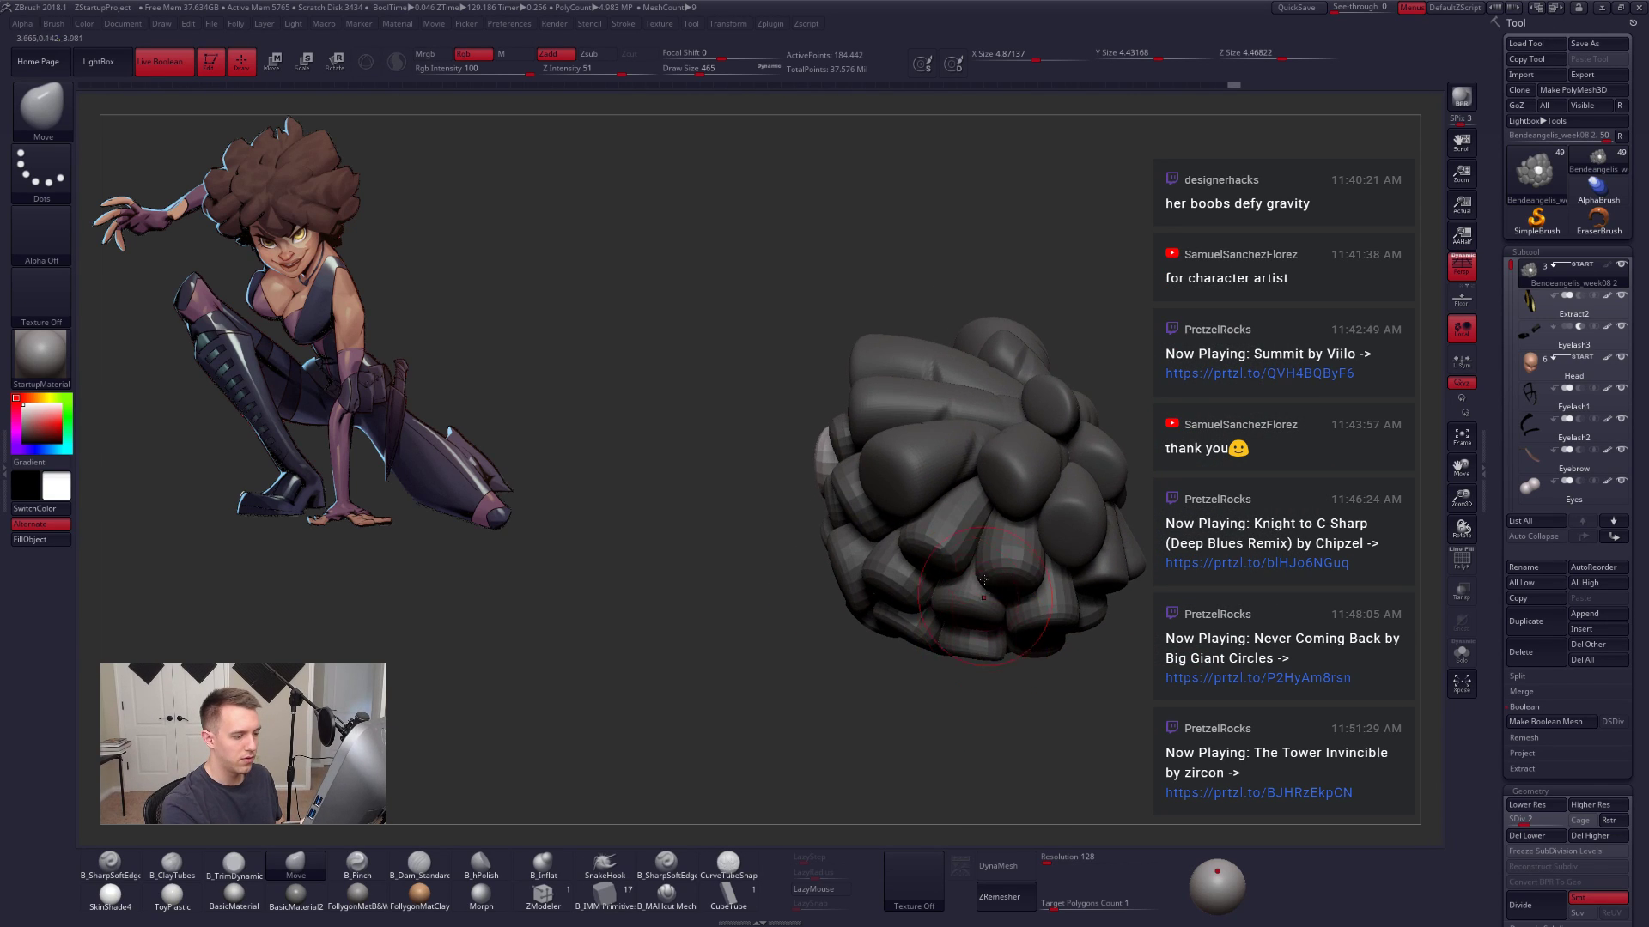
Step: Isolate the small clump at the lower edge of the hair and reposition it with a Transpose move line
mouse_move(953, 657)
right_down()
mouse_move(986, 686)
mouse_move(898, 609)
right_up()
key(w)
right_drag(951, 673, 933, 710)
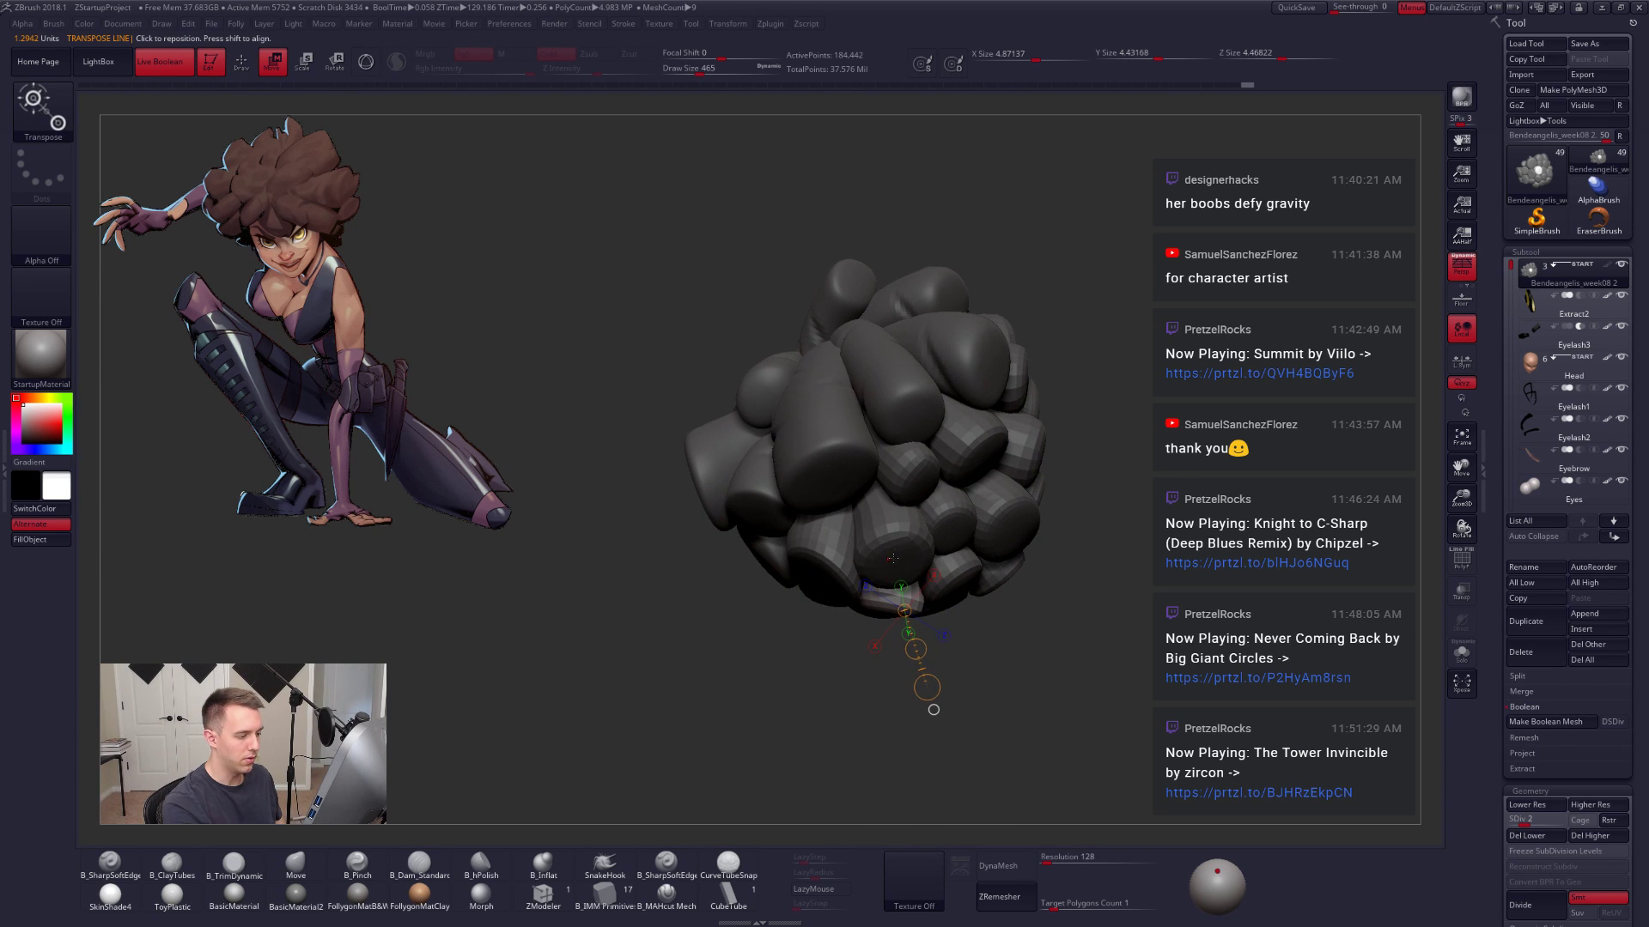
drag(878, 704, 878, 741)
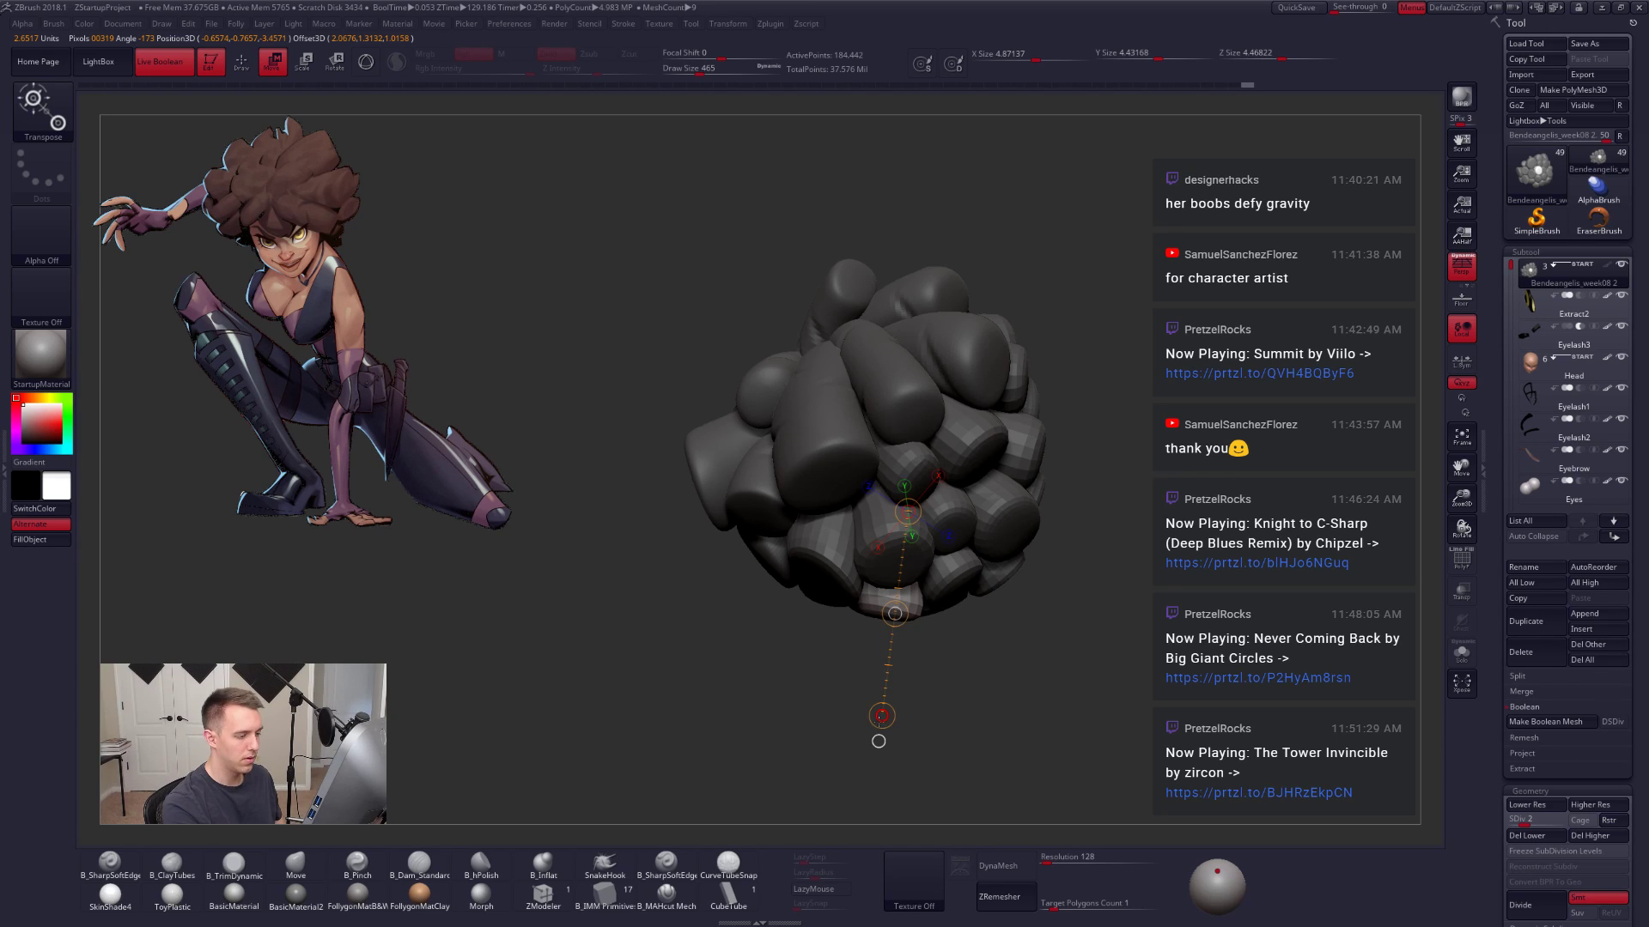
right_drag(878, 741, 862, 651)
Step: Reposition an isolated clump behind the face with a Transpose move line and adjust it with the Move brush at draw size 292
right_drag(836, 784, 899, 616)
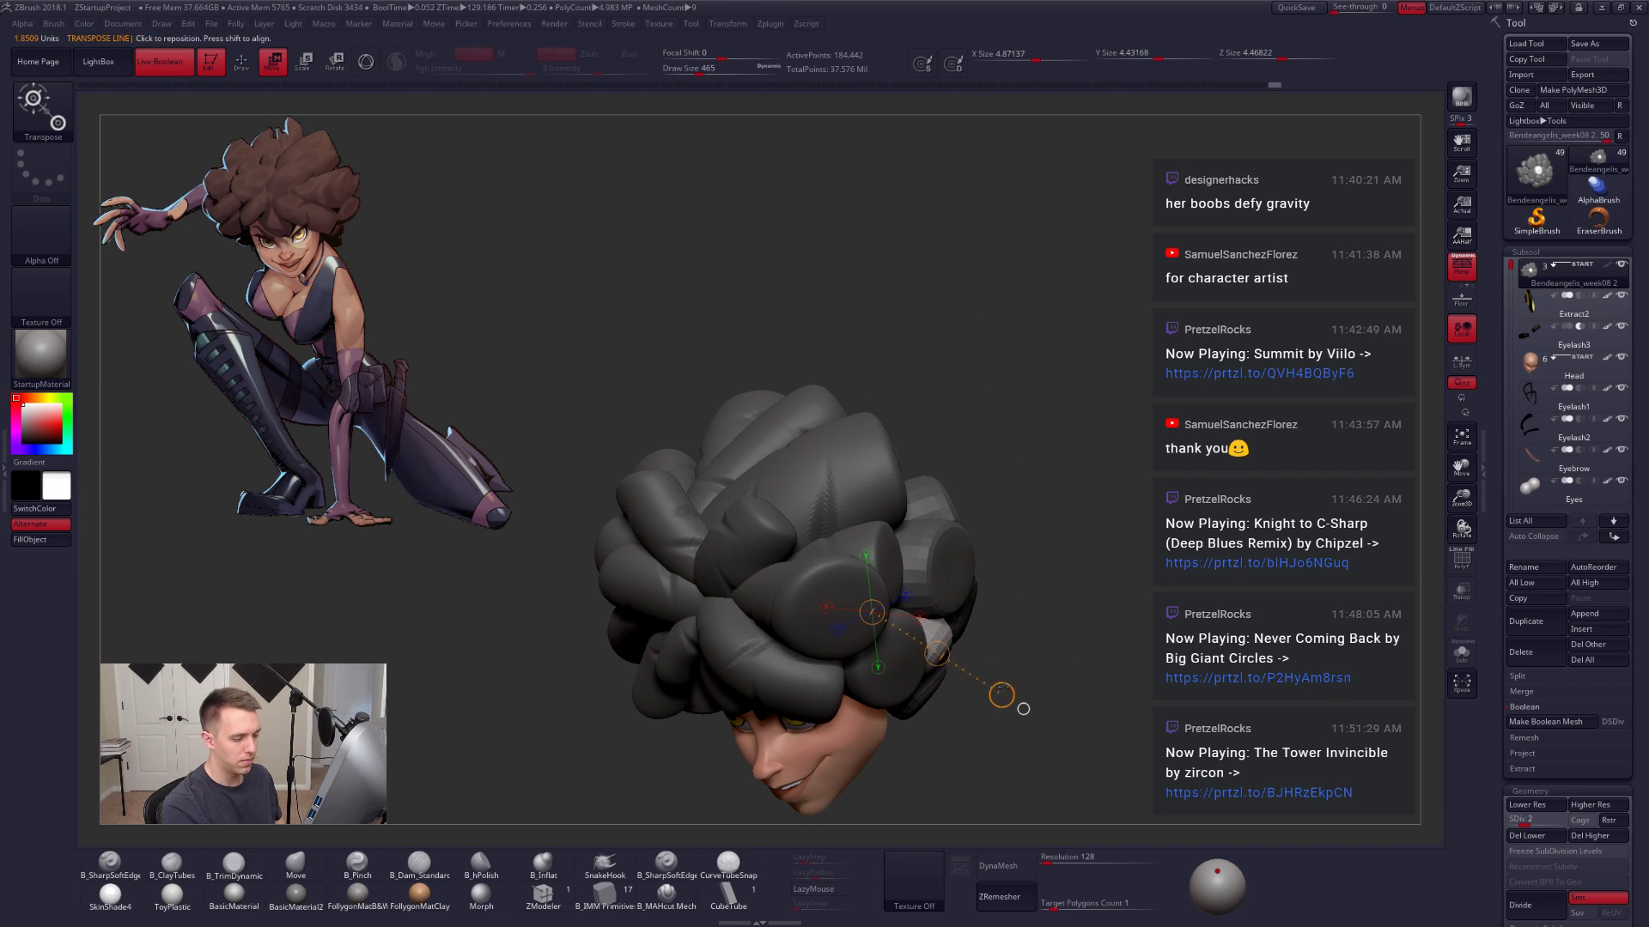
mouse_move(1023, 709)
right_down()
mouse_move(1147, 745)
mouse_move(1129, 773)
mouse_move(865, 593)
mouse_move(772, 670)
right_up()
key(q)
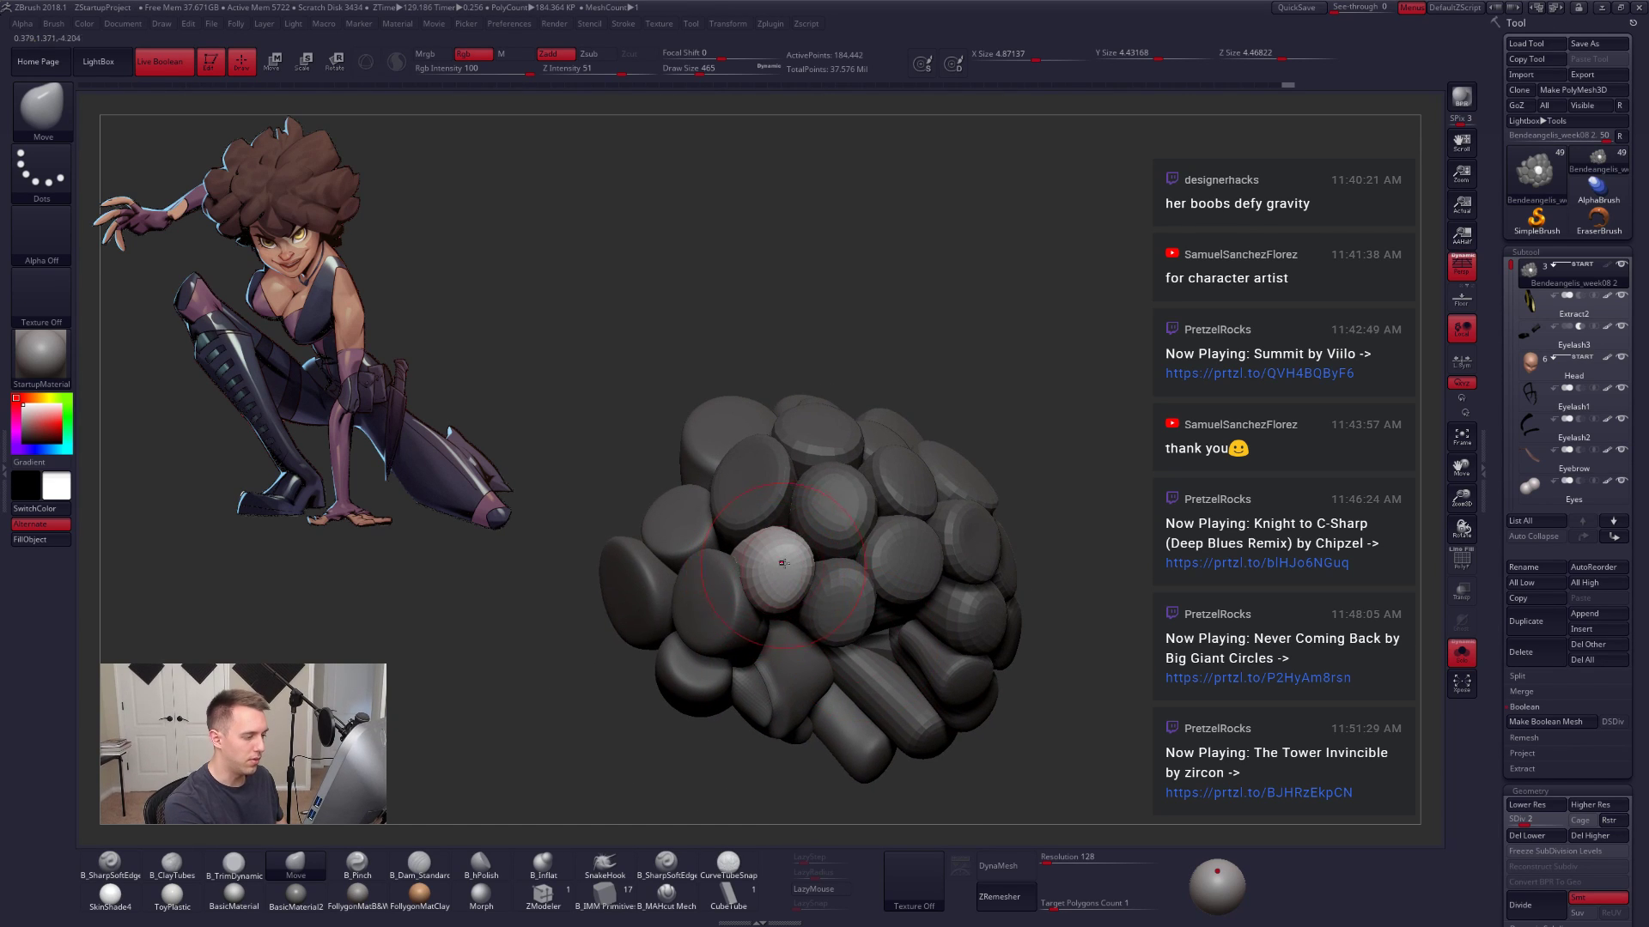
key(space)
drag(785, 558, 774, 556)
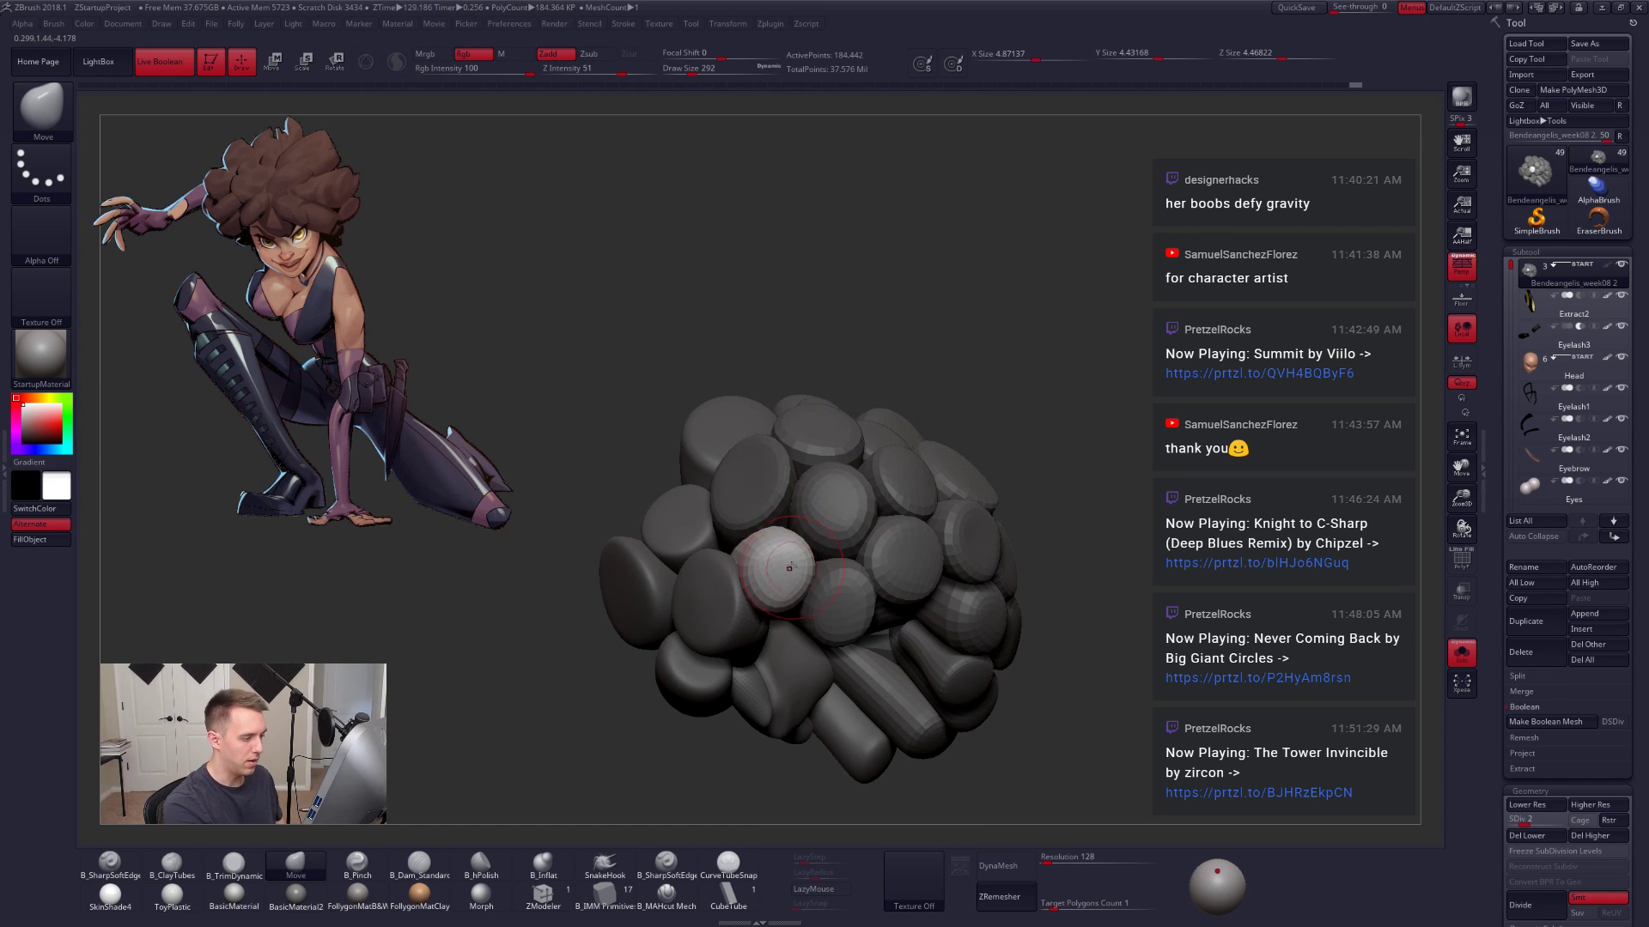
Step: Clear the hair mask and show only one clump beside the small round back clumps
right_drag(829, 590, 857, 554)
ctrl+shift+click(872, 562)
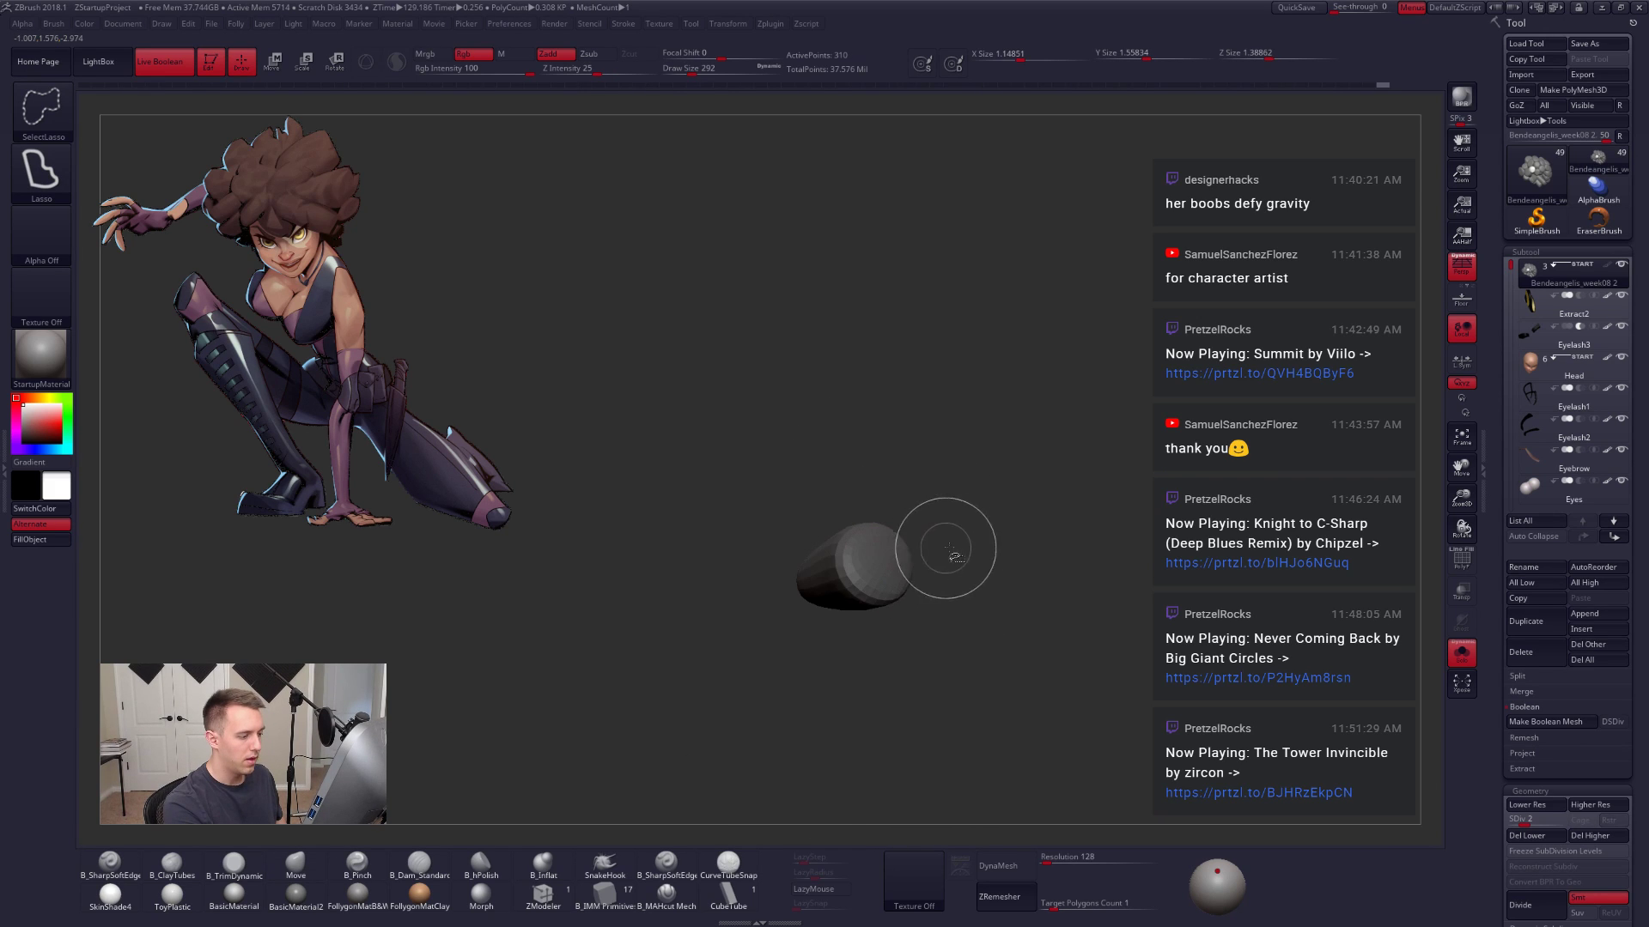
ctrl+shift+click(1045, 537)
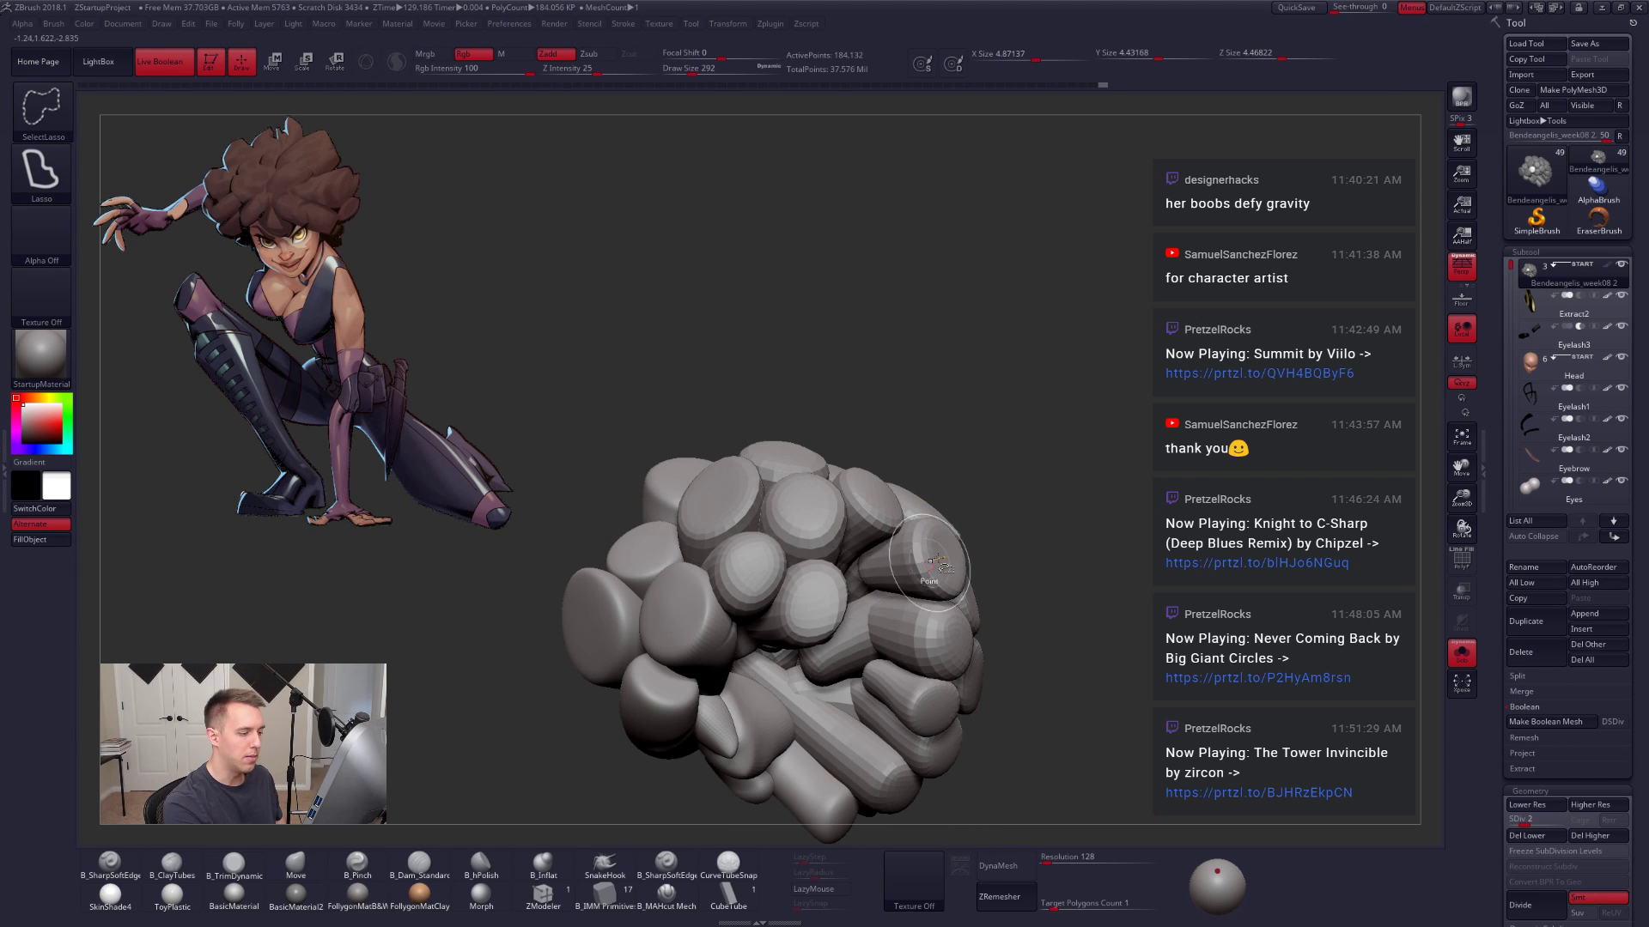
ctrl+shift+click(897, 588)
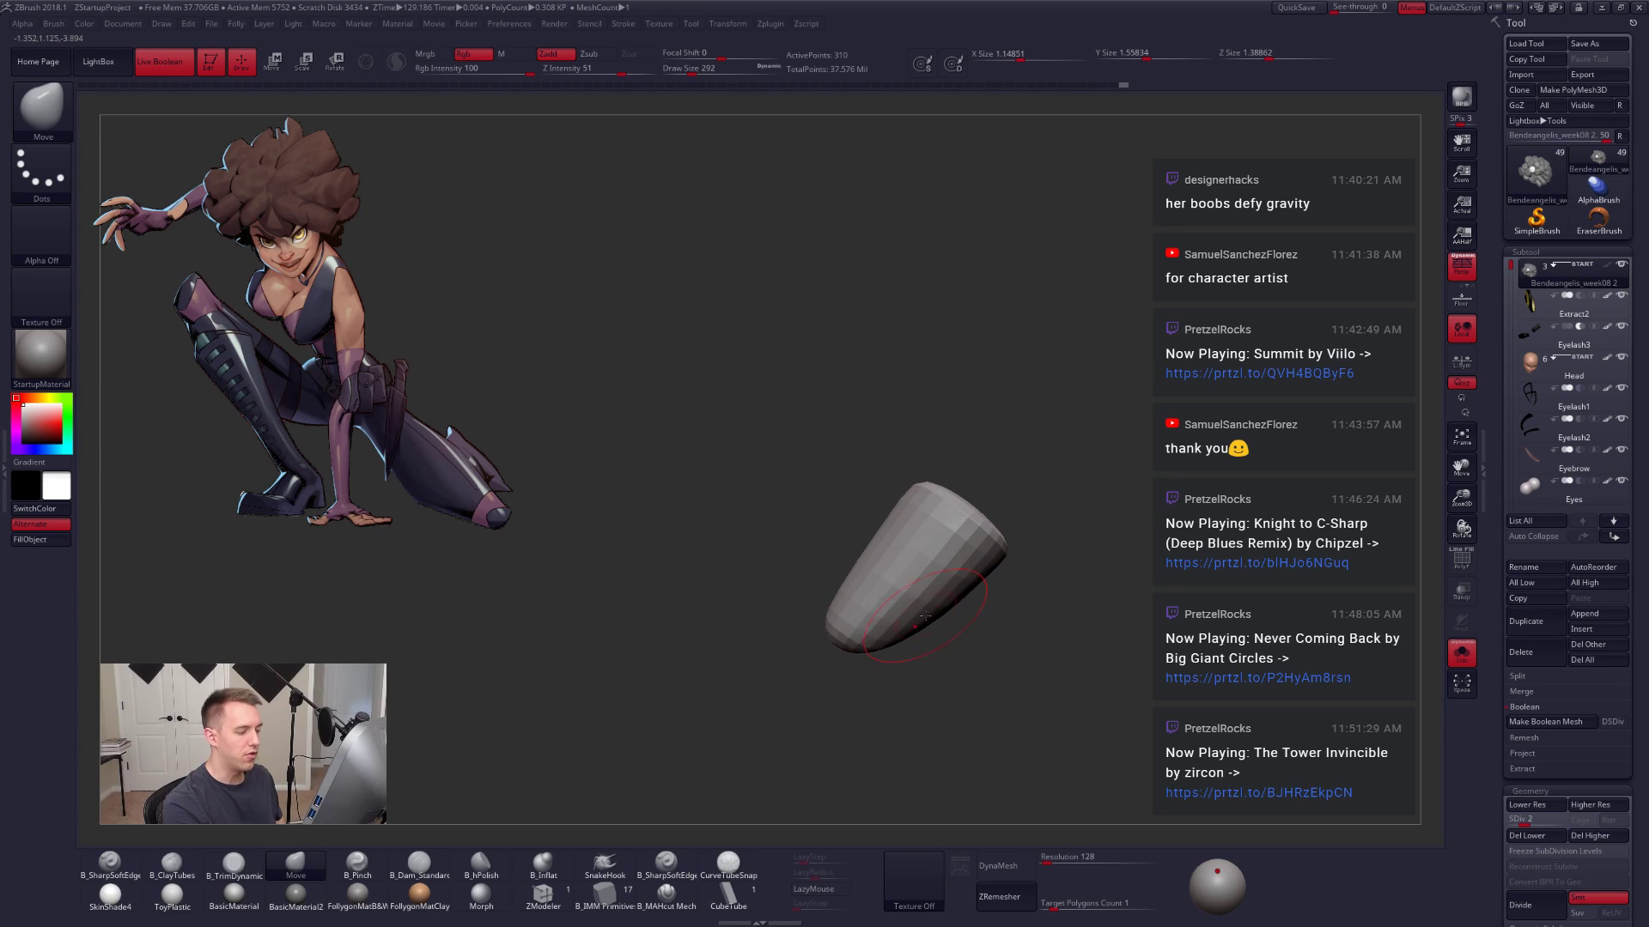
Step: Reposition the visible clump along a Transpose move line against the head, and bring back the full hair
key(w)
drag(835, 638, 1036, 418)
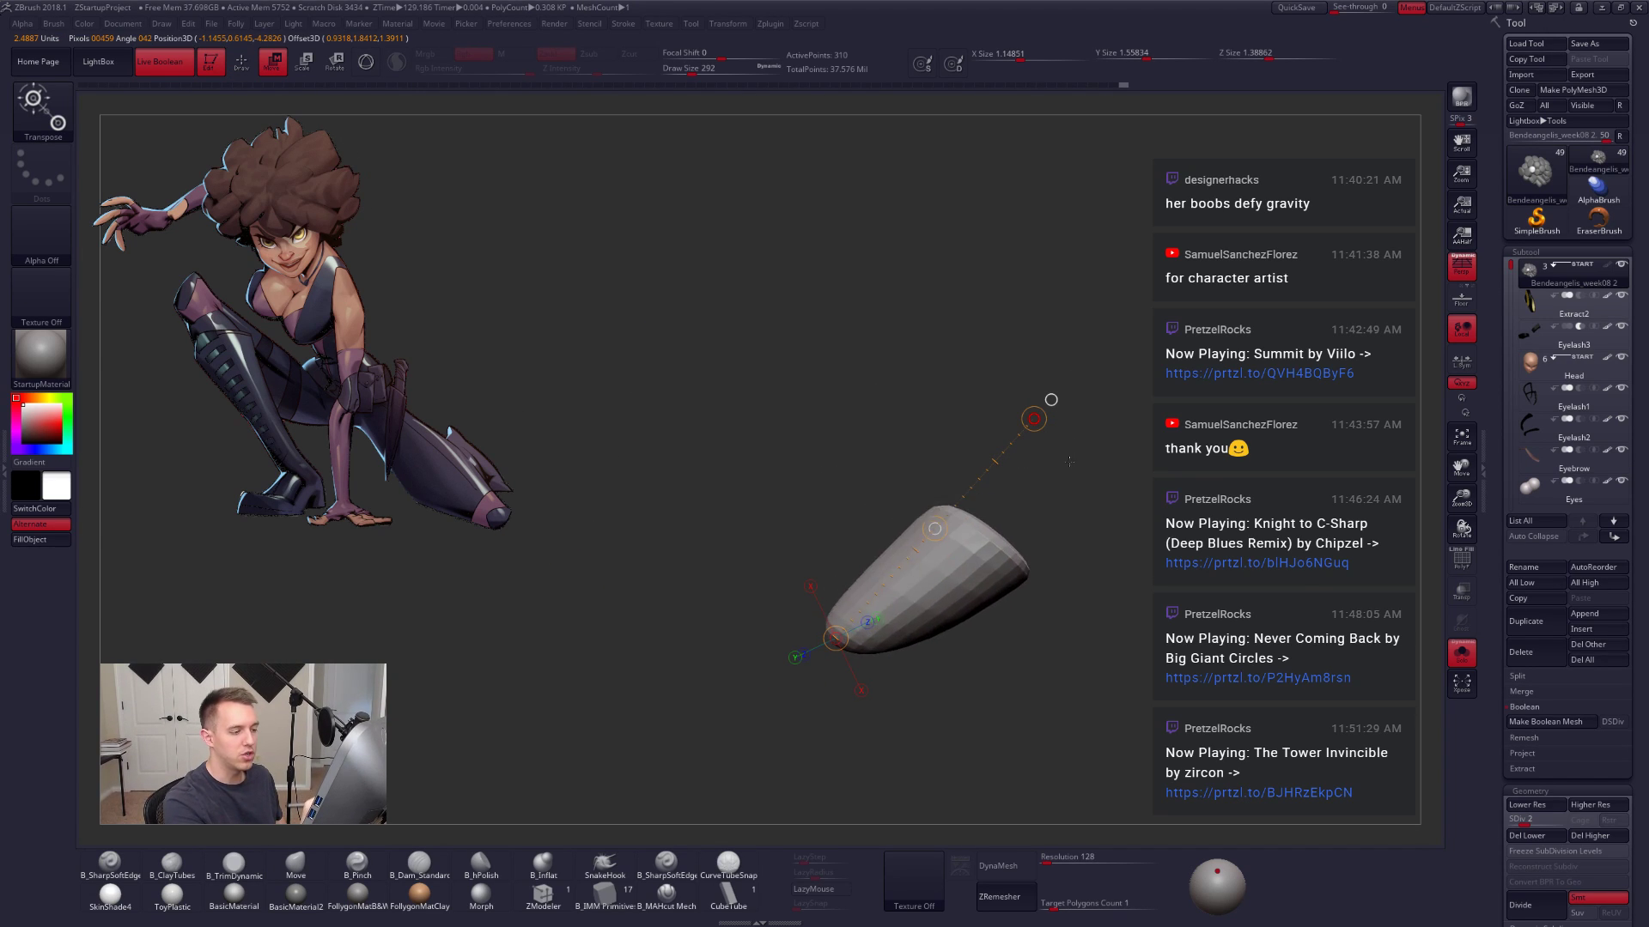
drag(946, 406, 873, 573)
mouse_move(944, 495)
mouse_down()
mouse_move(1215, 244)
mouse_move(1080, 376)
mouse_move(1169, 303)
mouse_up()
key(ctrl+z)
key(alt+s)
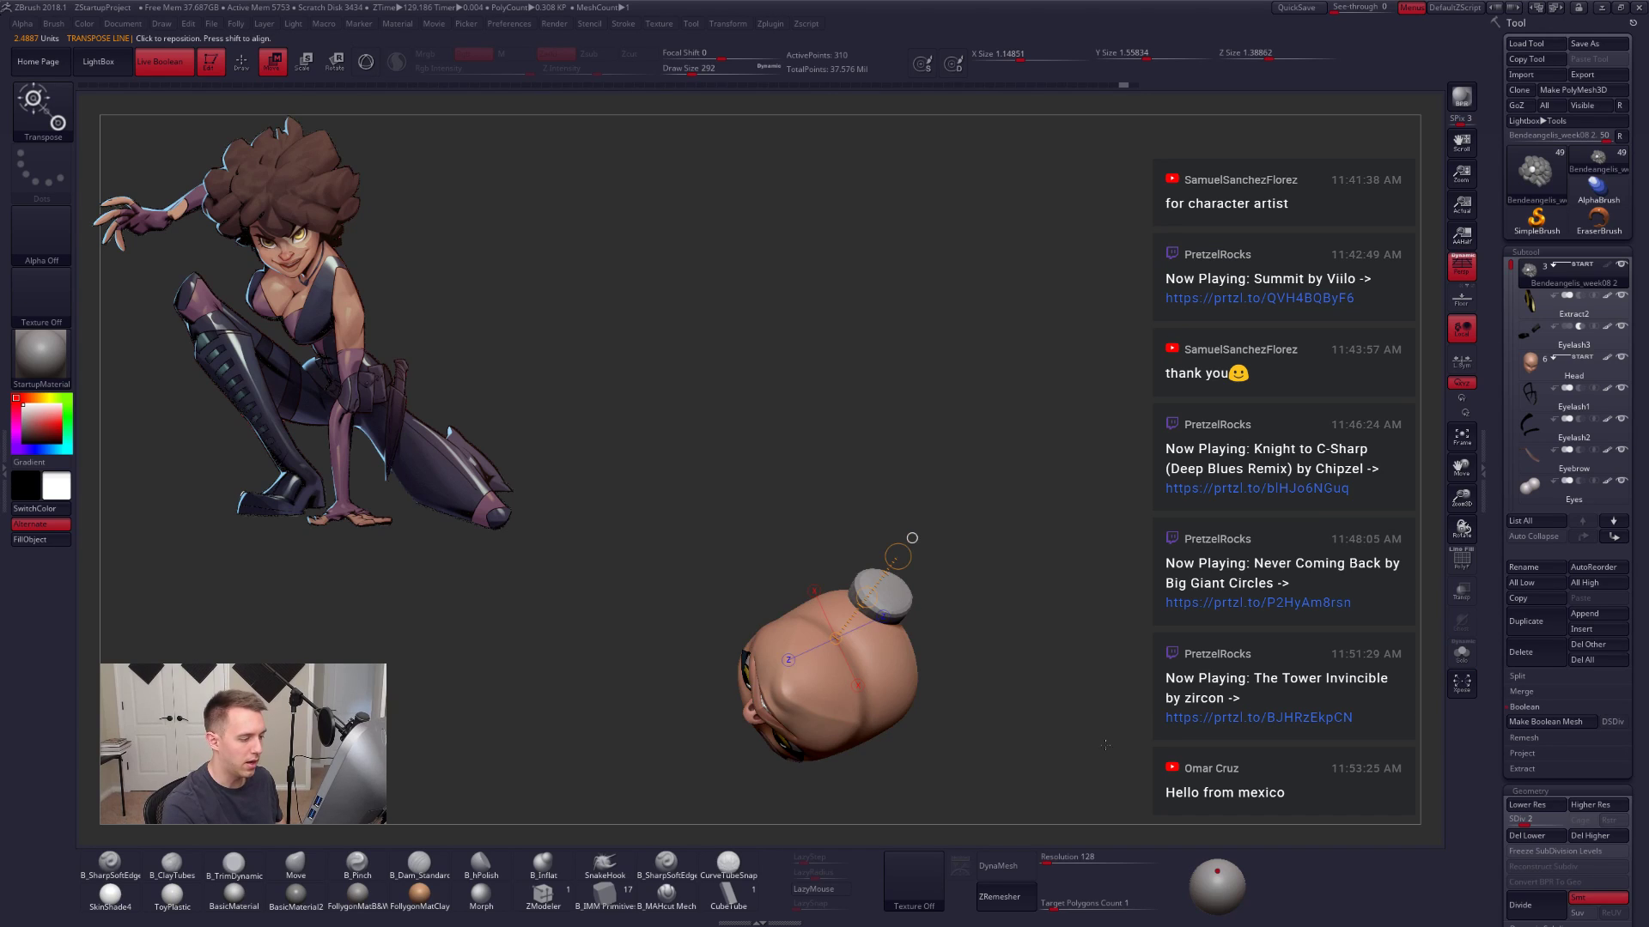
mouse_move(1106, 738)
mouse_down()
mouse_move(1112, 696)
mouse_move(1127, 789)
mouse_move(1139, 729)
mouse_up()
ctrl+shift+click(1112, 695)
key(q)
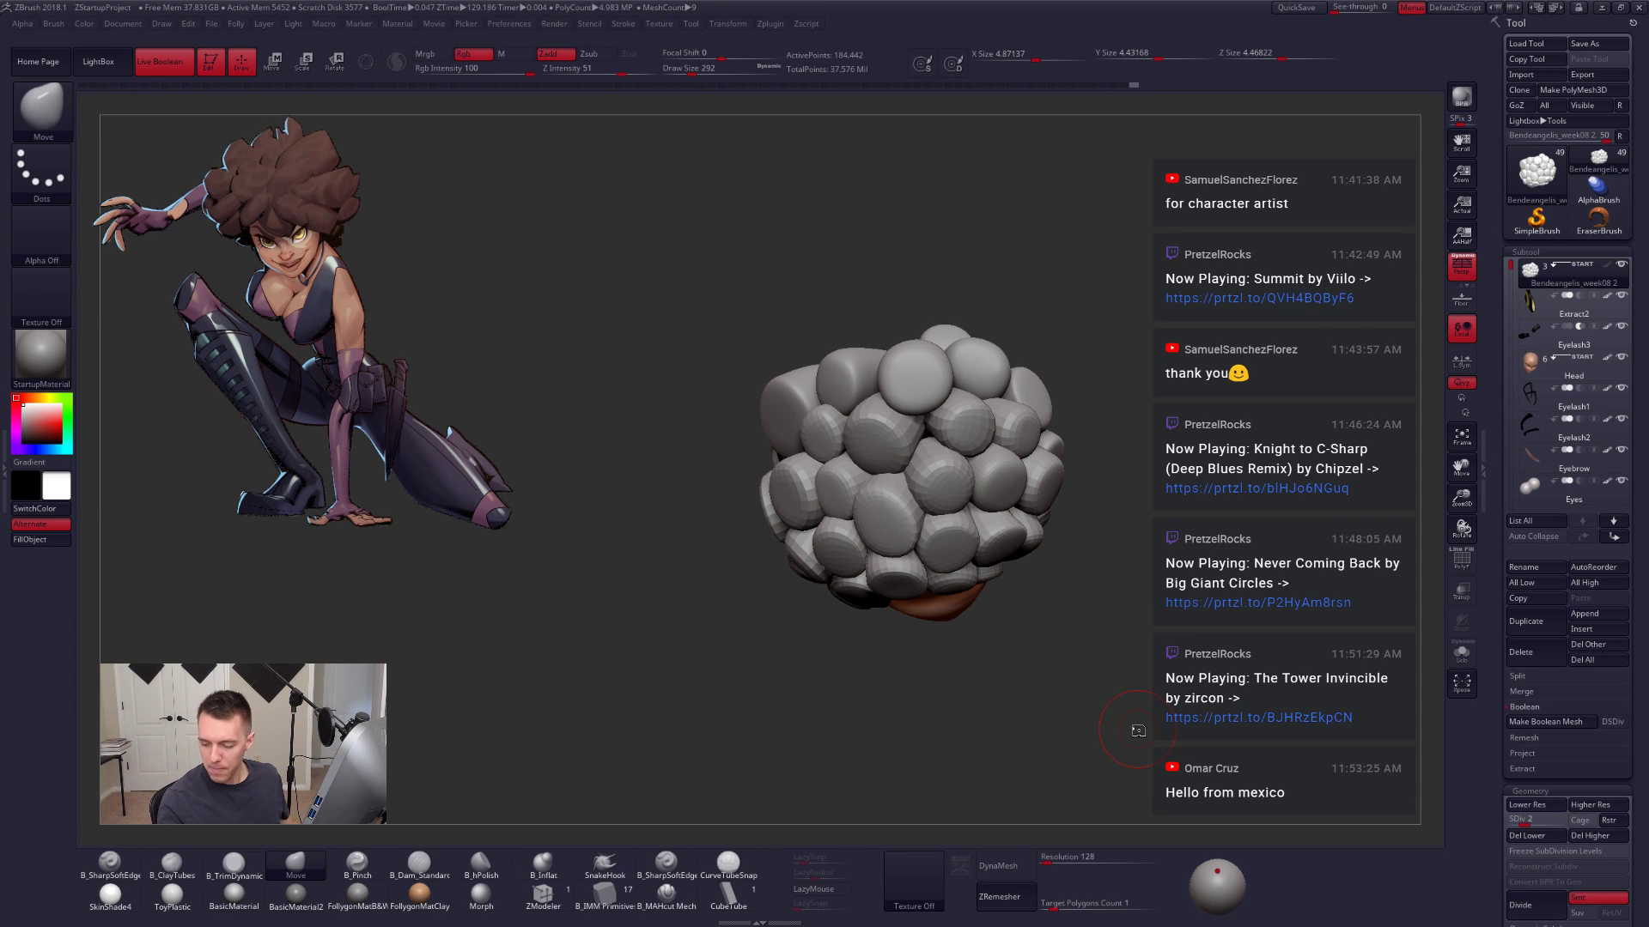
Step: Isolate a lower back clump with a mask, solo the hair, and place a Transpose move line through the clump
right_drag(1006, 549, 1046, 504)
key(w)
ctrl+click(958, 604)
key(alt+s)
mouse_move(1173, 394)
right_down()
mouse_move(1086, 460)
mouse_move(1074, 593)
mouse_move(1038, 530)
mouse_move(1021, 641)
right_up()
key(q)
key(w)
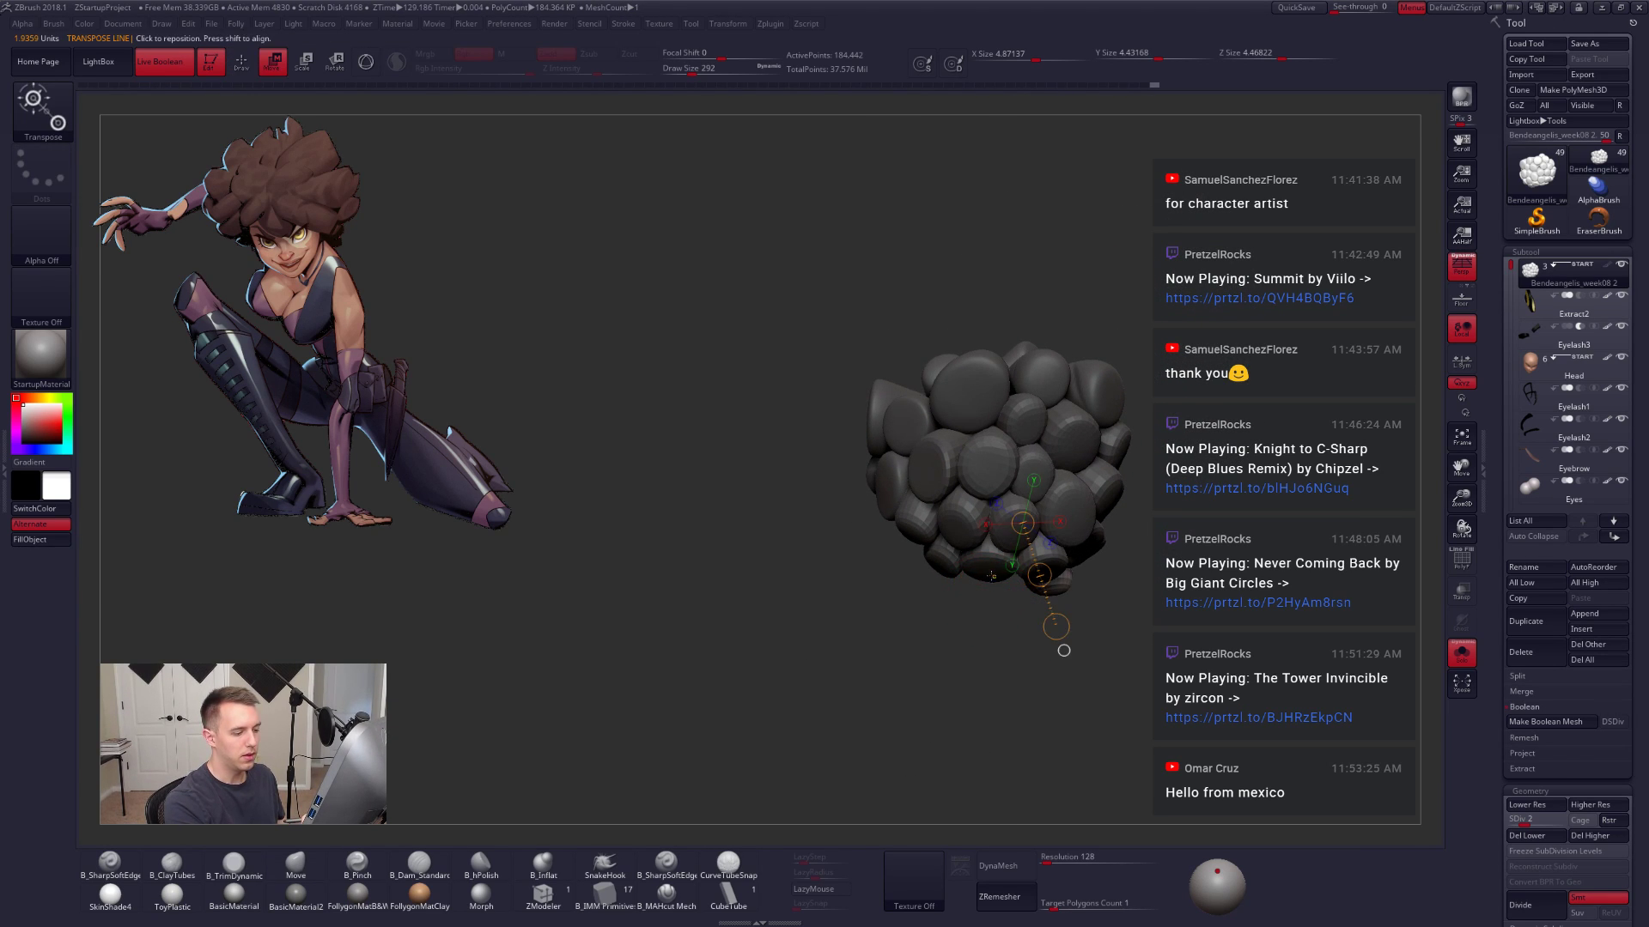
Step: Isolate the lowest back clump, adjust it with the Move brush at draw size 1058, and clear the mask
ctrl+click(988, 571)
key(q)
key(space)
drag(968, 584, 987, 584)
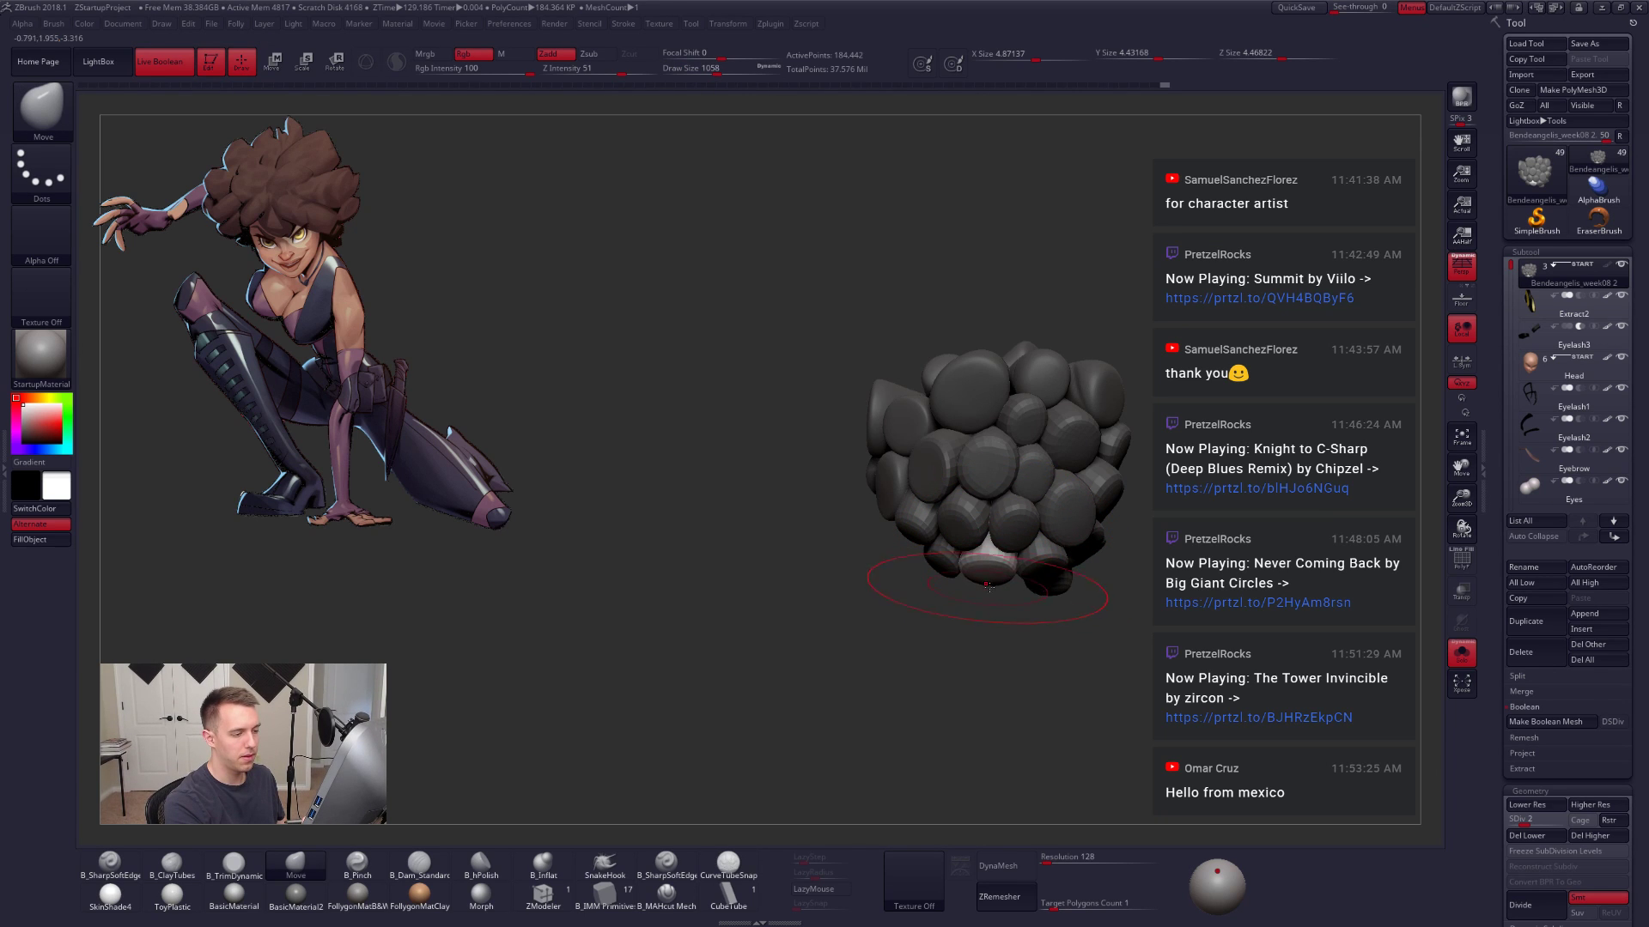
right_drag(993, 655, 1099, 515)
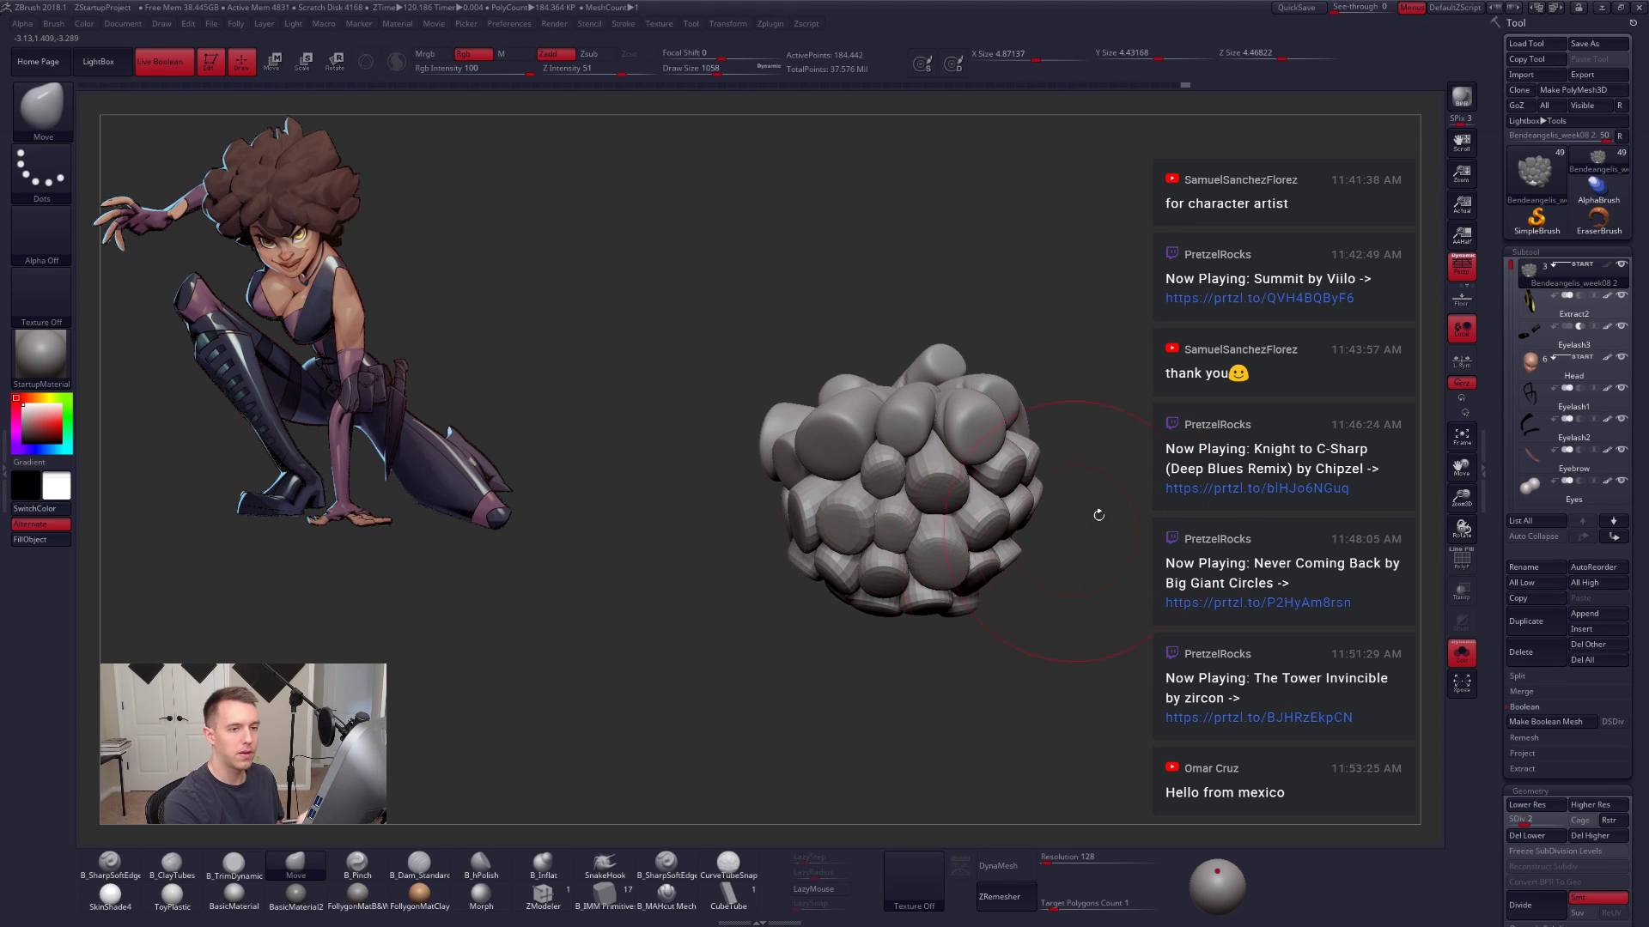
Step: Show the hair's brown paint with the whole figure and select the Move brush at draw size 833
click(1616, 269)
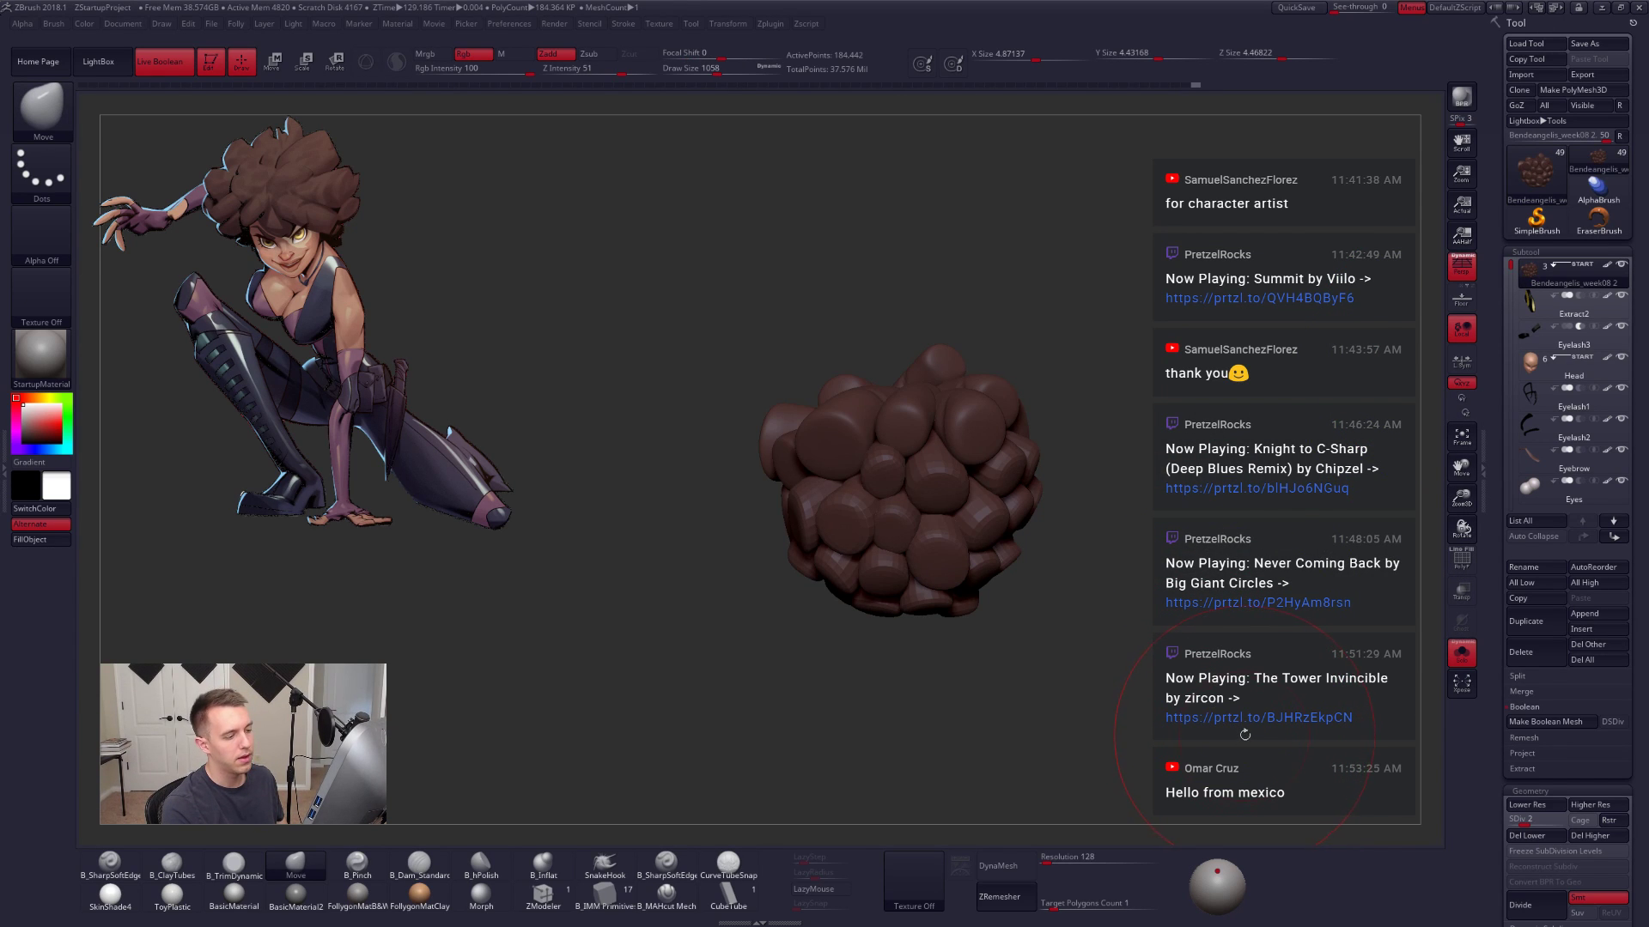
mouse_move(1249, 721)
mouse_down()
mouse_move(1254, 695)
mouse_move(1260, 728)
mouse_move(1280, 732)
mouse_move(1163, 753)
mouse_move(1111, 740)
mouse_up()
key(shift+f)
key(shift+f)
key(b)
key(m)
key(v)
key(bracketleft)
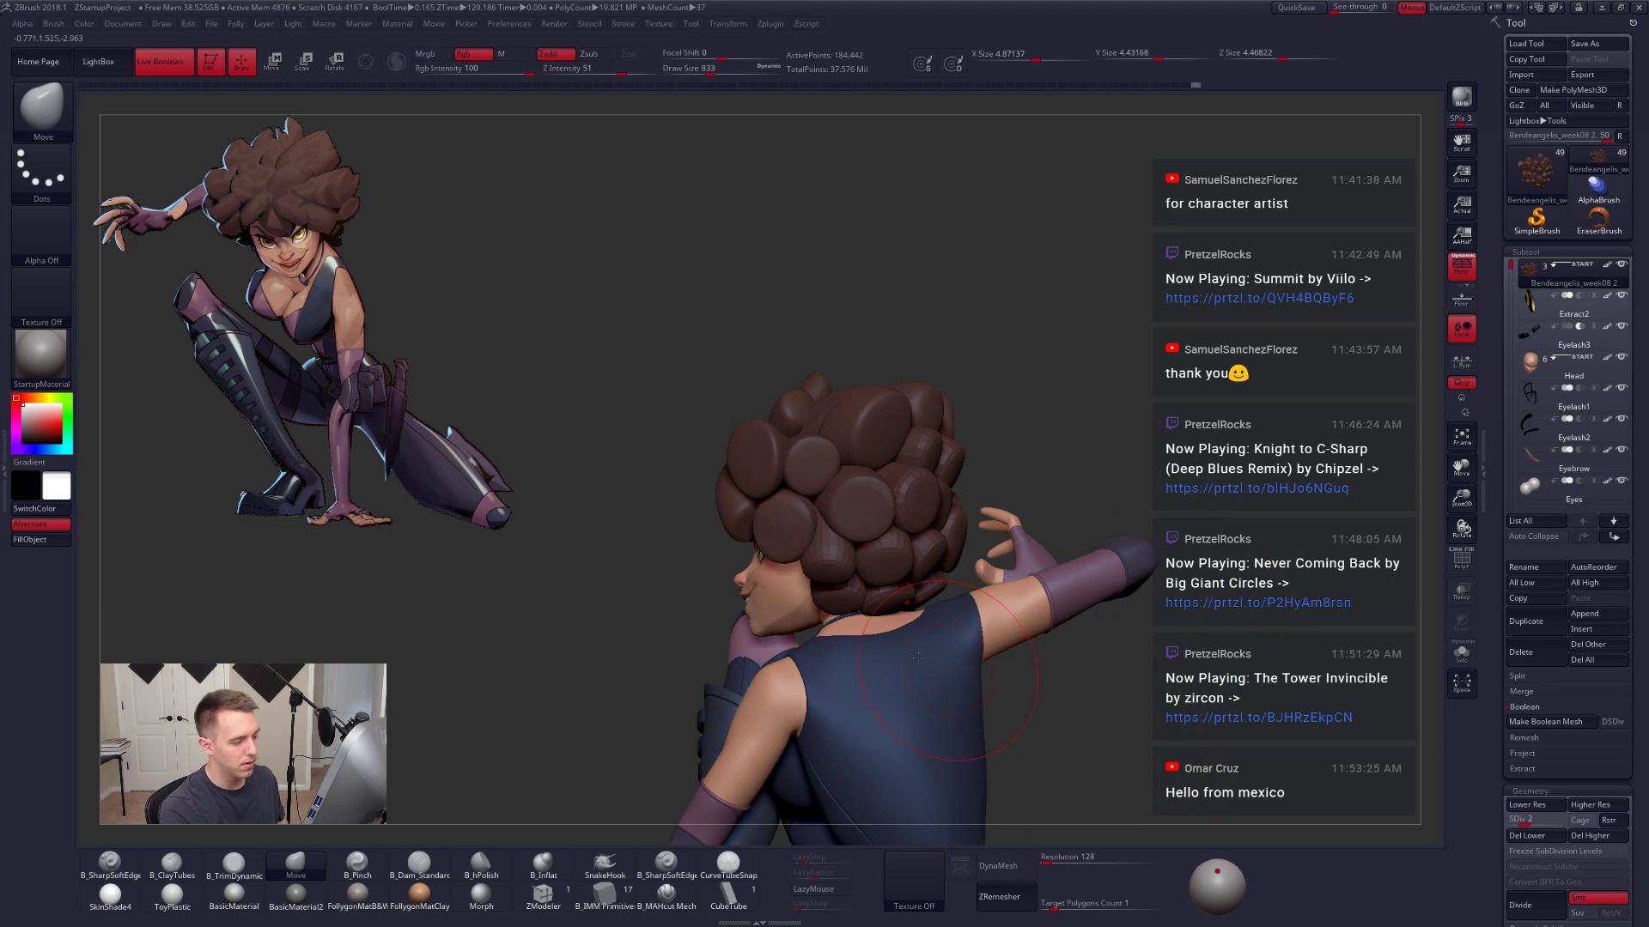
Step: Set the Move brush's draw size to 1194 and isolate a lower clump near the neck with a mask
right_drag(937, 688, 824, 699)
key(space)
drag(927, 630, 942, 630)
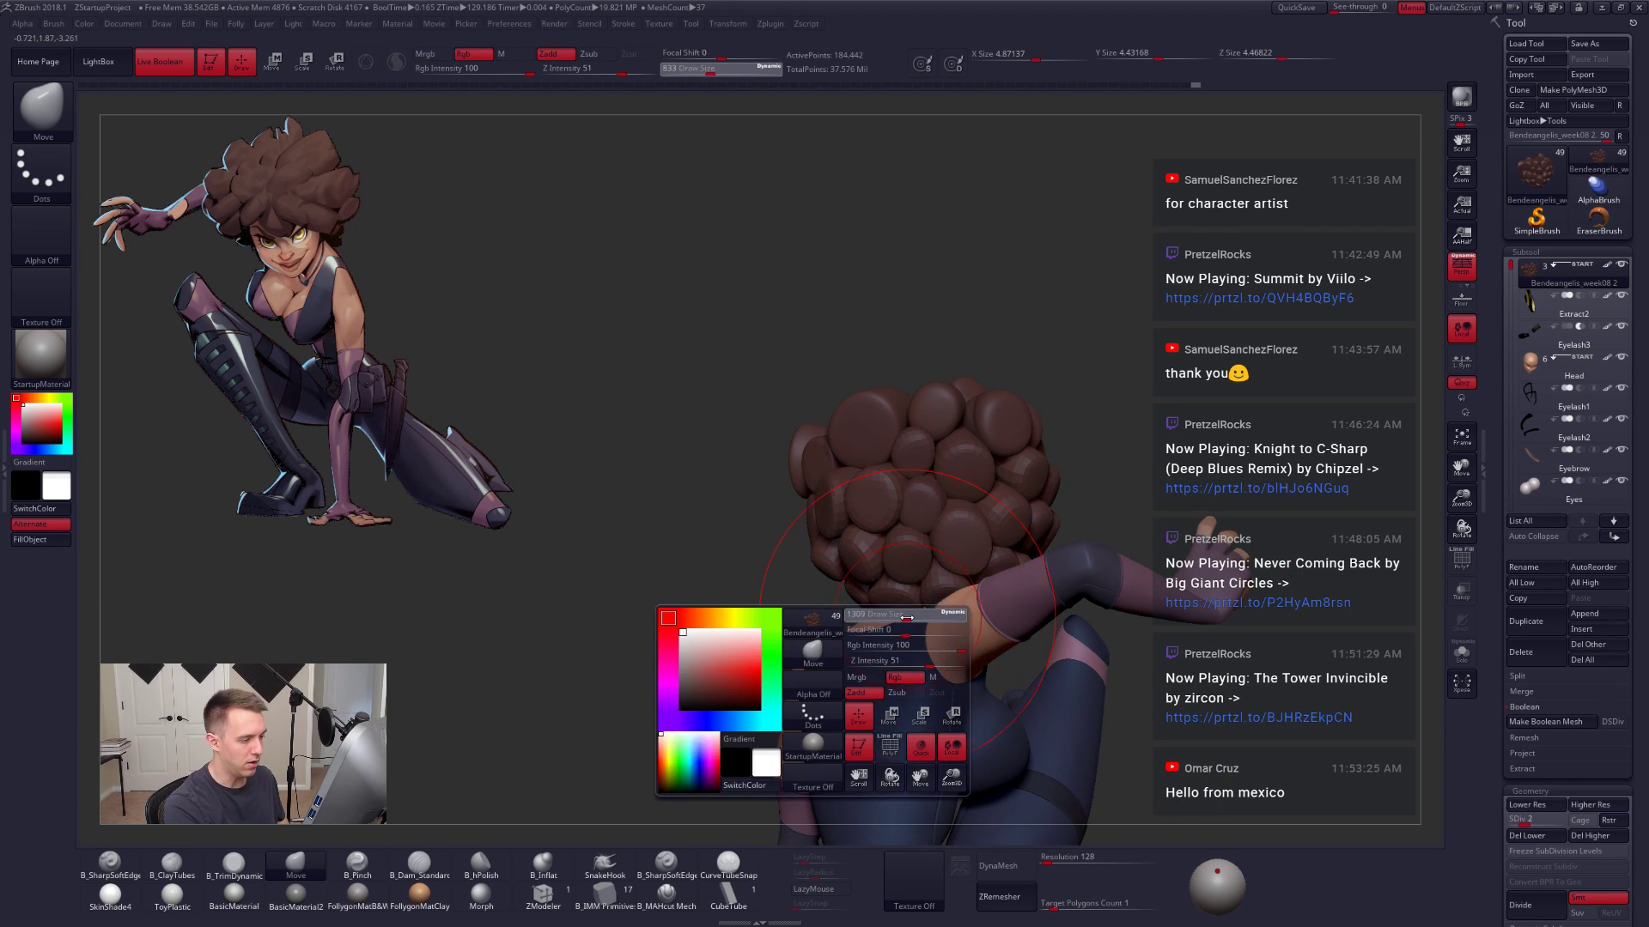
right_drag(738, 674, 816, 687)
key(space)
drag(877, 625, 892, 617)
key(space)
mouse_move(807, 661)
right_down()
mouse_move(893, 654)
mouse_move(837, 632)
mouse_move(823, 586)
mouse_move(768, 607)
mouse_move(786, 601)
right_up()
key(w)
ctrl+click(763, 609)
key(q)
Step: Hide the Hand left1 subtool
drag(1511, 266, 1511, 463)
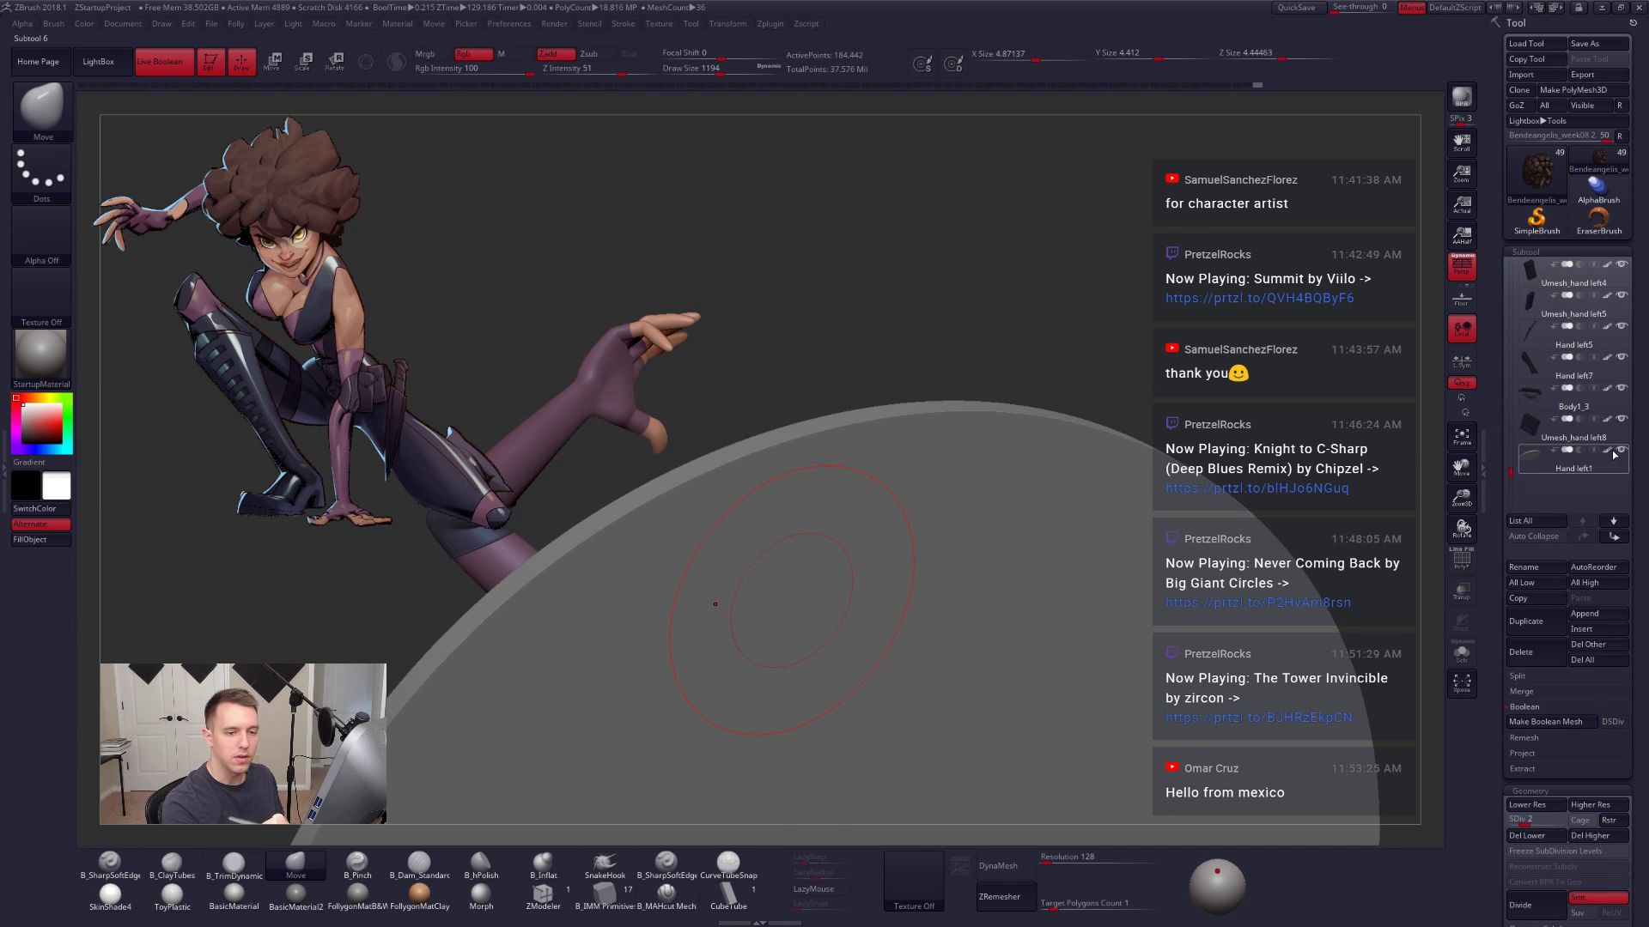
click(1621, 451)
right_drag(948, 548, 839, 633)
right_drag(809, 748, 826, 640)
Step: Adjust the isolated clump with the Move brush at draw size 833 and clear the hair mask
key(space)
drag(845, 653, 822, 616)
right_drag(822, 616, 876, 625)
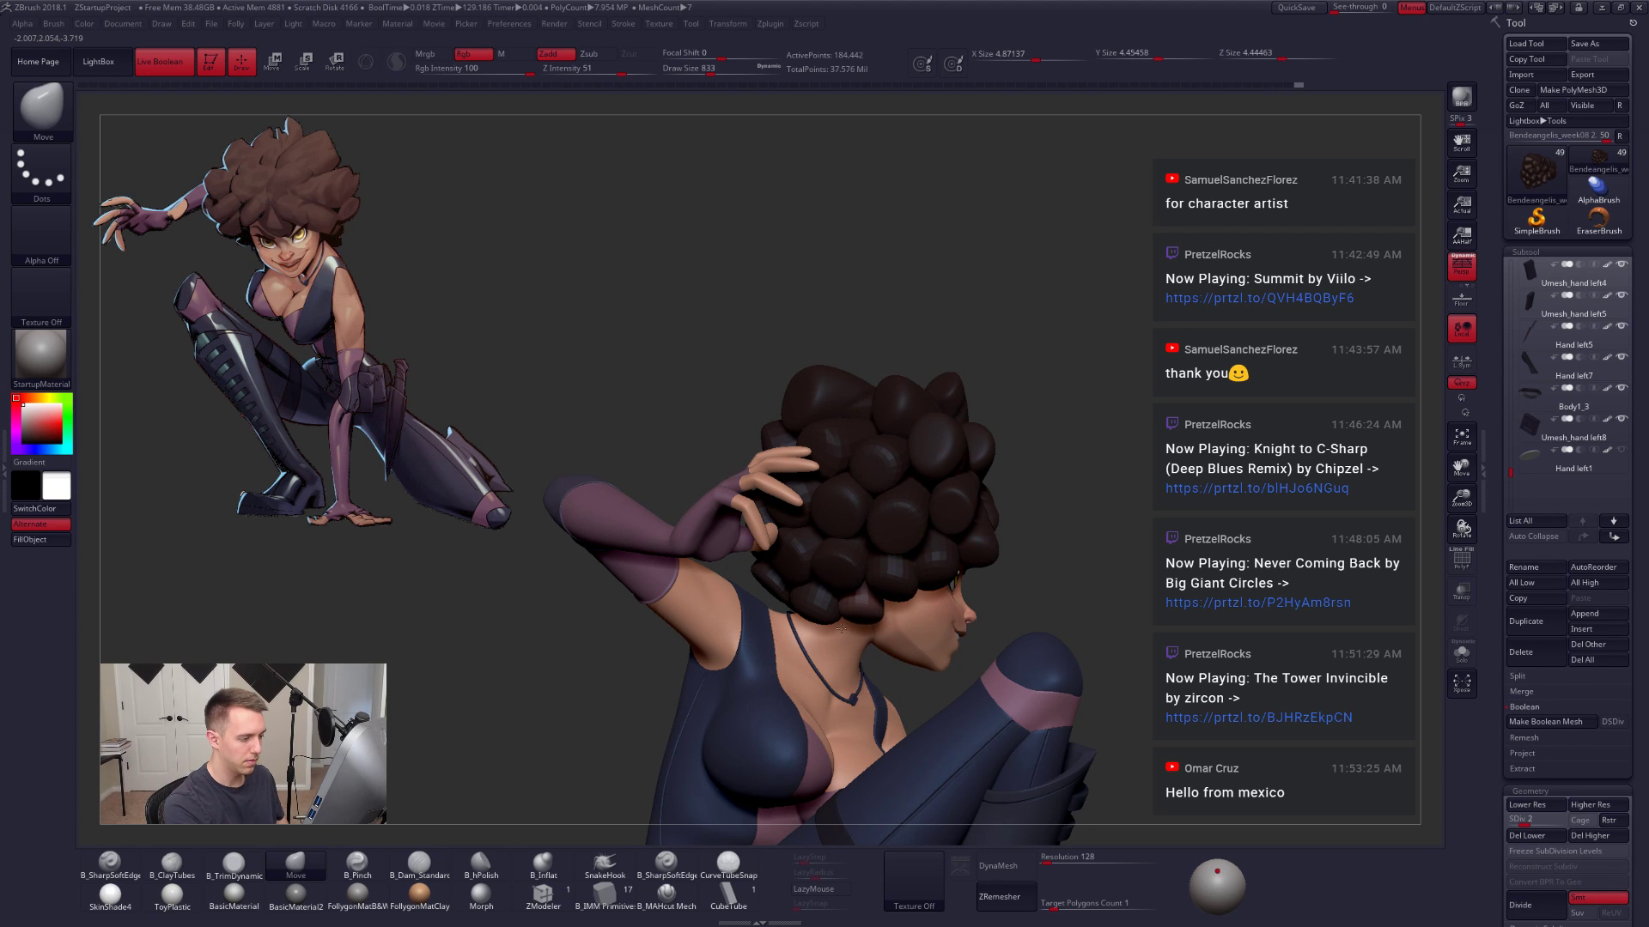
right_drag(814, 656, 1116, 631)
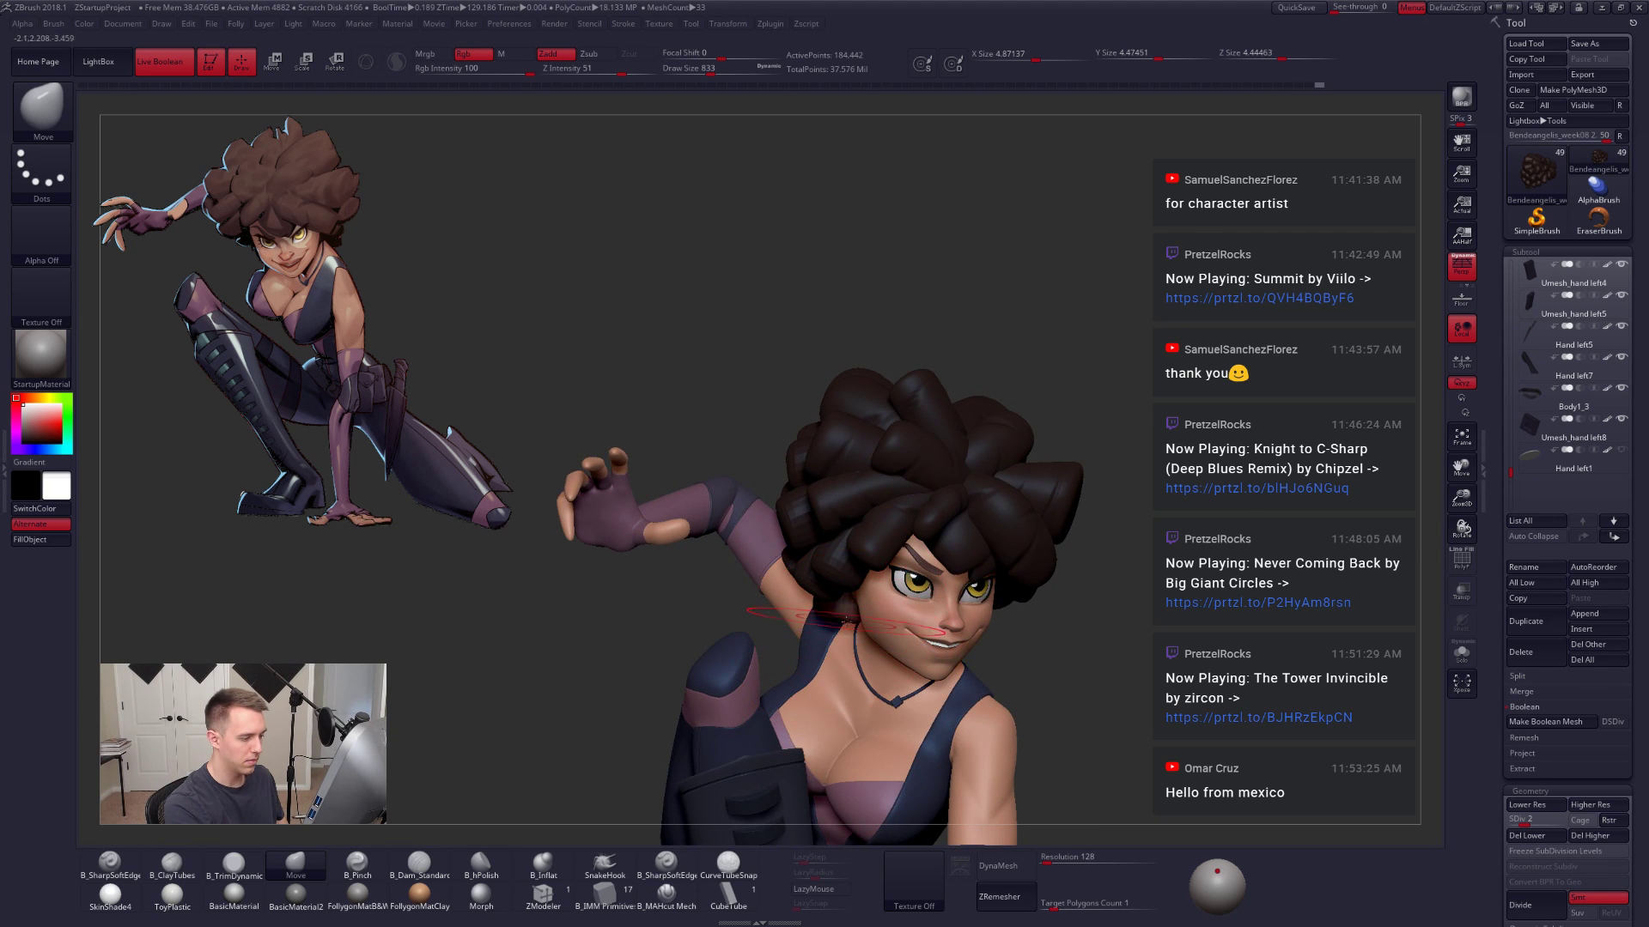
key(ctrl)
ctrl+drag(1173, 624, 1352, 680)
alt+drag(1245, 679, 1348, 659)
Step: Mask the hair except for one lower clump at the nape and set the Move brush's draw size to 595
right_drag(873, 579, 907, 586)
key(w)
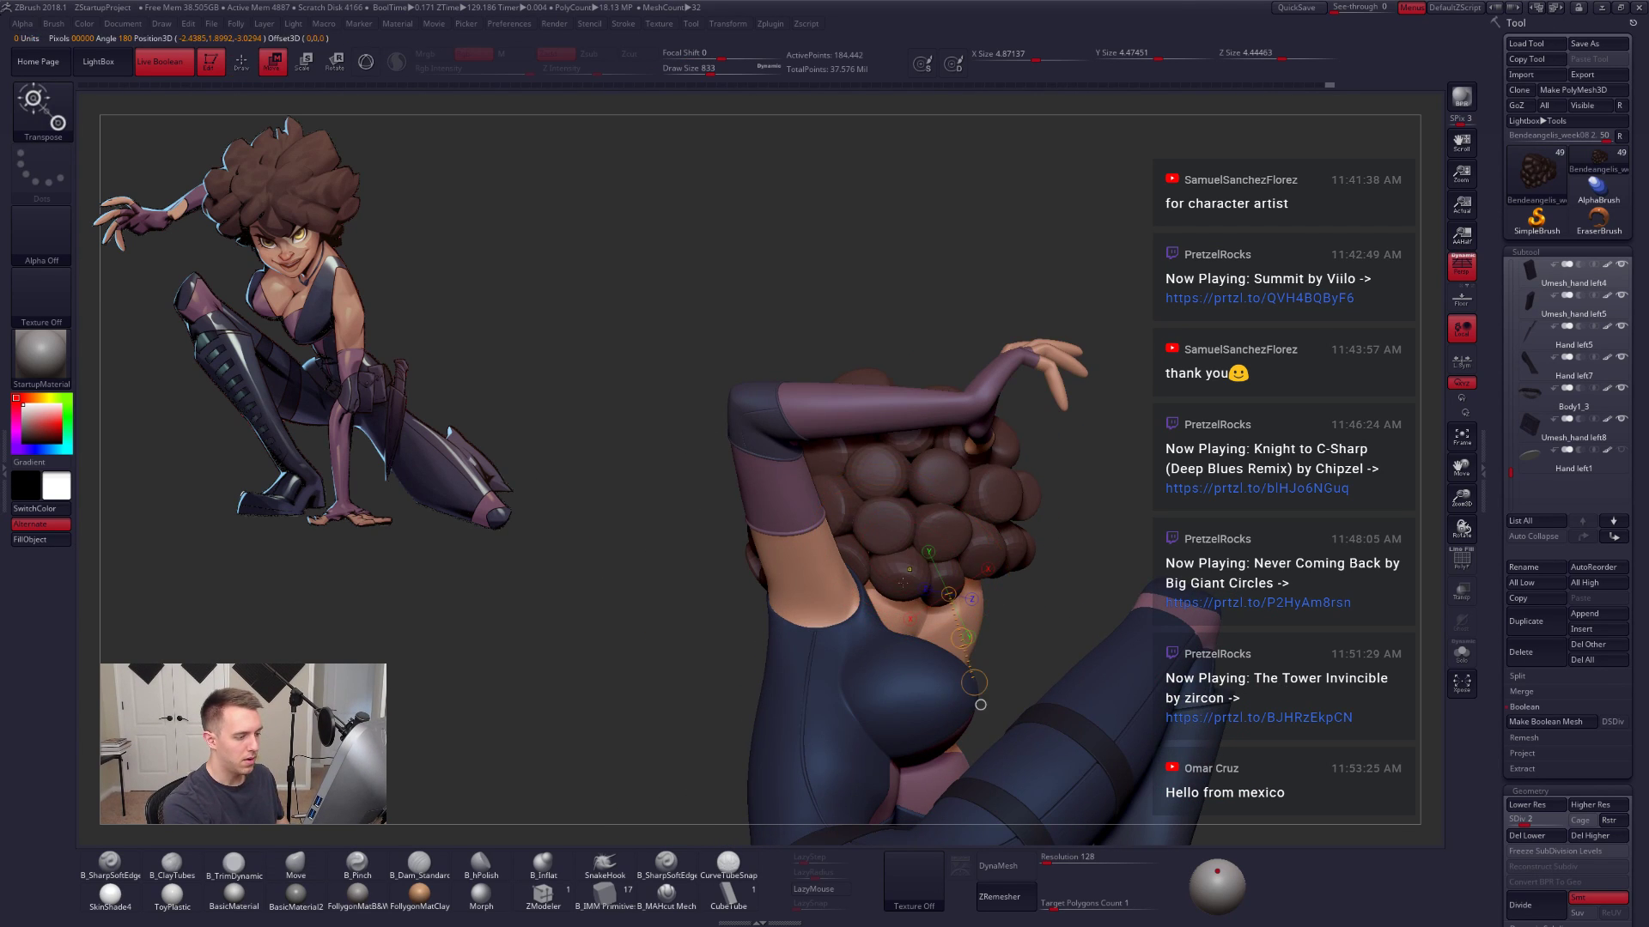
key(q)
key(space)
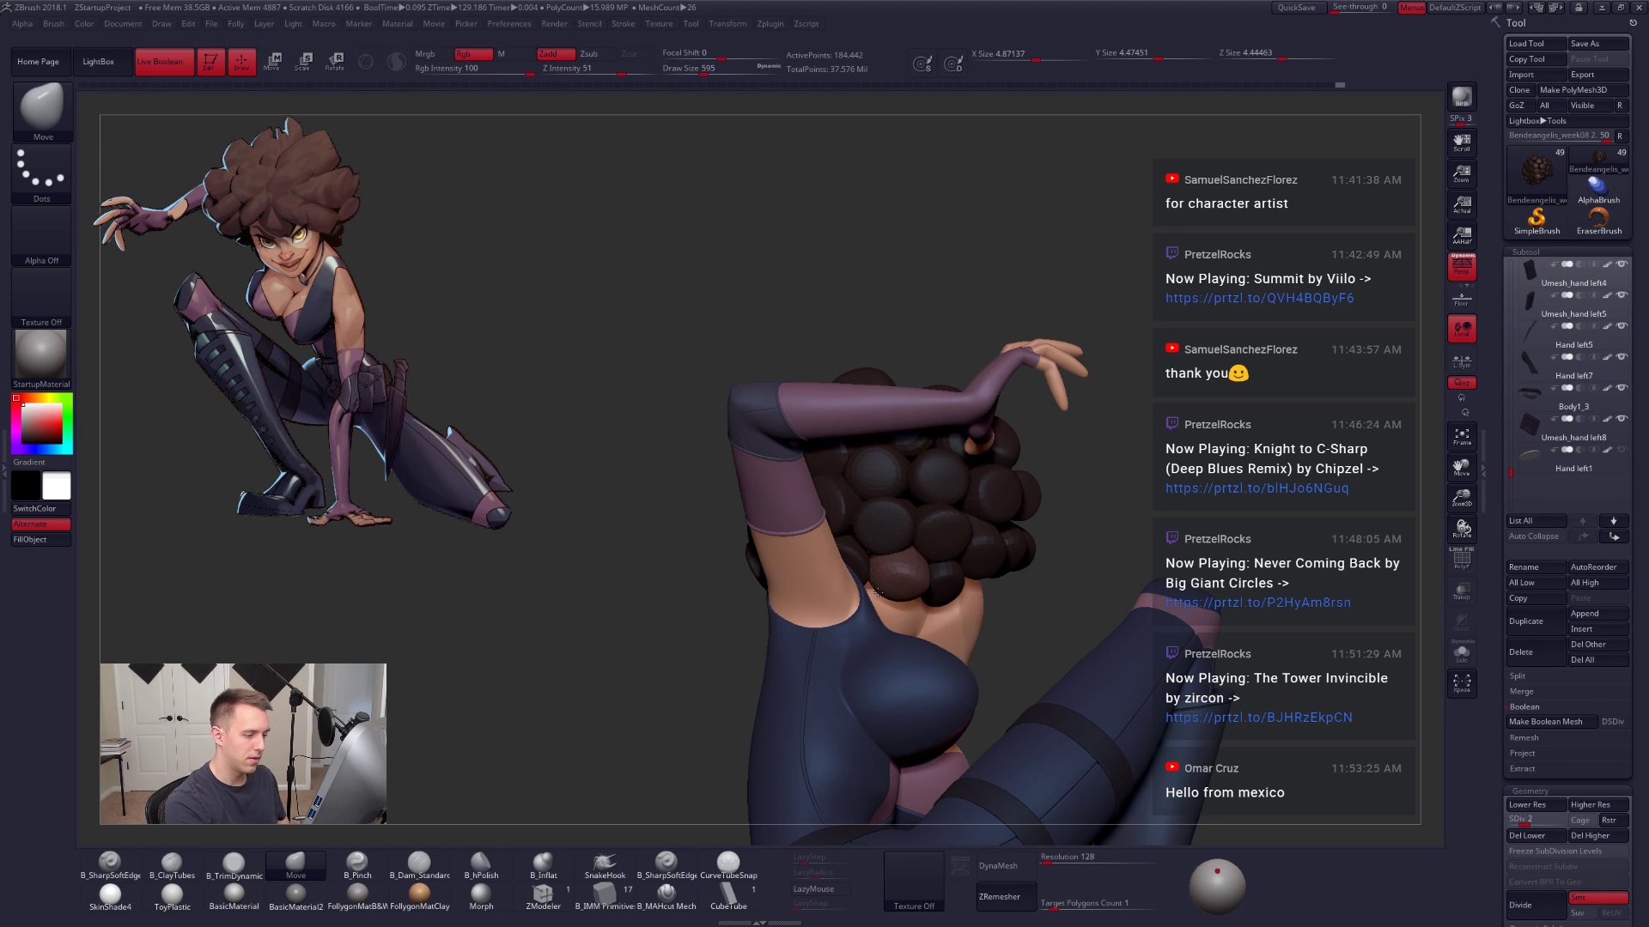
Step: Adjust the isolated nape clump with the Move brush at draw size 677 and clear the hair mask
mouse_move(899, 599)
right_down()
mouse_move(905, 586)
mouse_move(918, 613)
right_up()
key(space)
drag(920, 611, 929, 609)
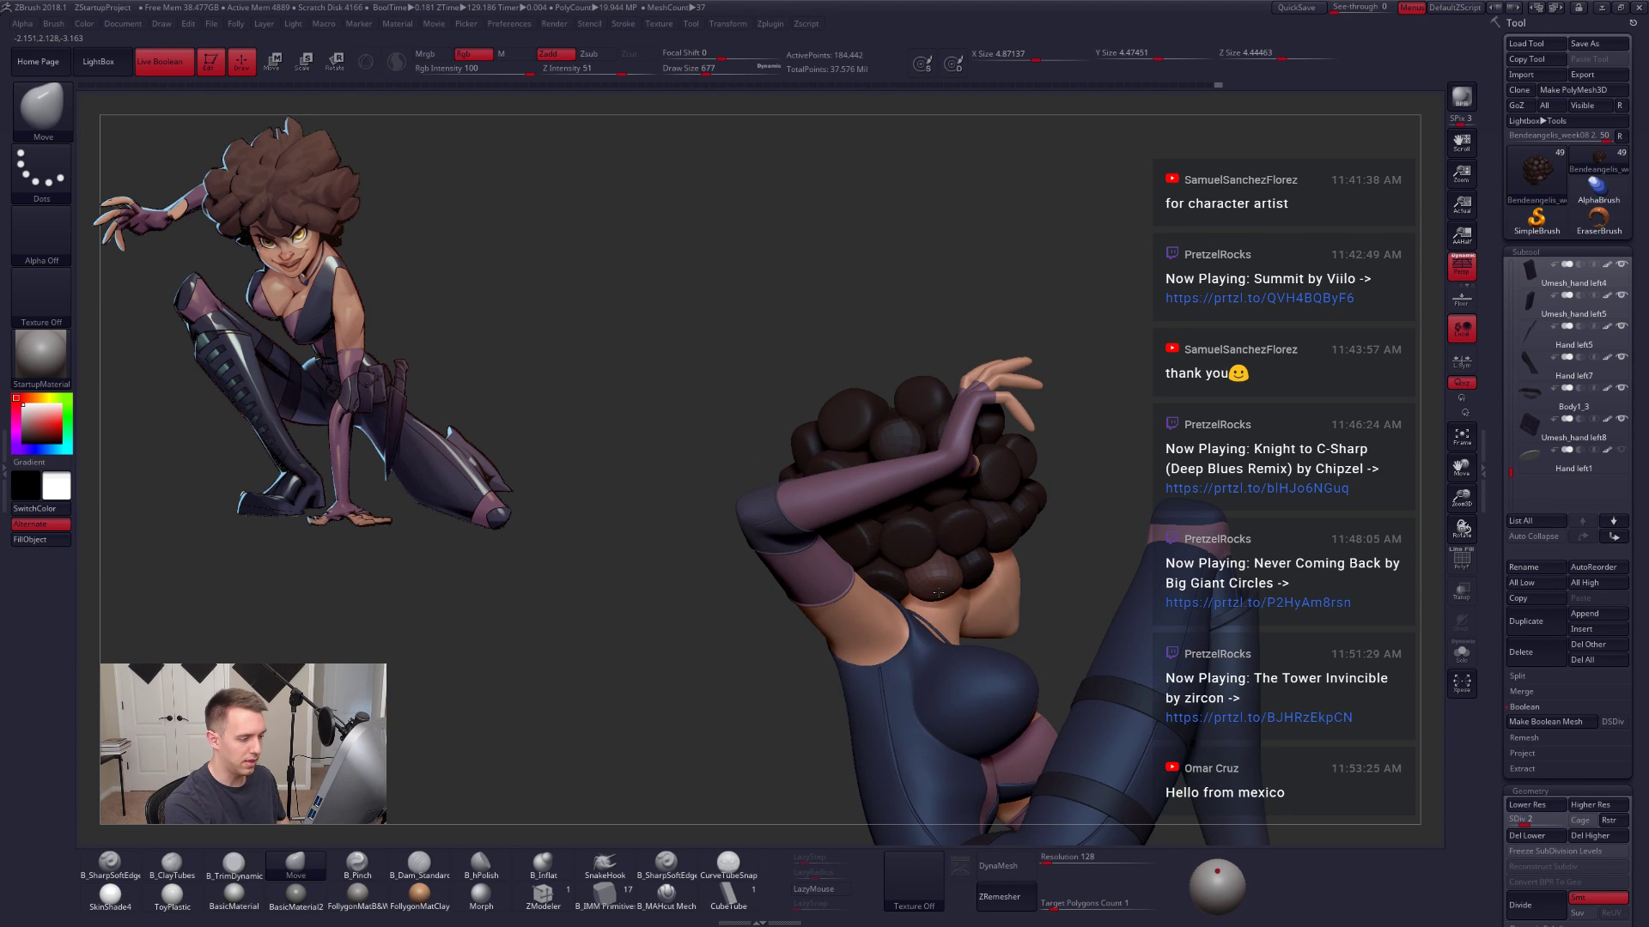
mouse_move(938, 593)
right_down()
mouse_move(876, 616)
mouse_move(892, 575)
mouse_move(968, 556)
right_up()
key(shift+f)
key(shift+f)
ctrl+drag(1045, 515, 1065, 534)
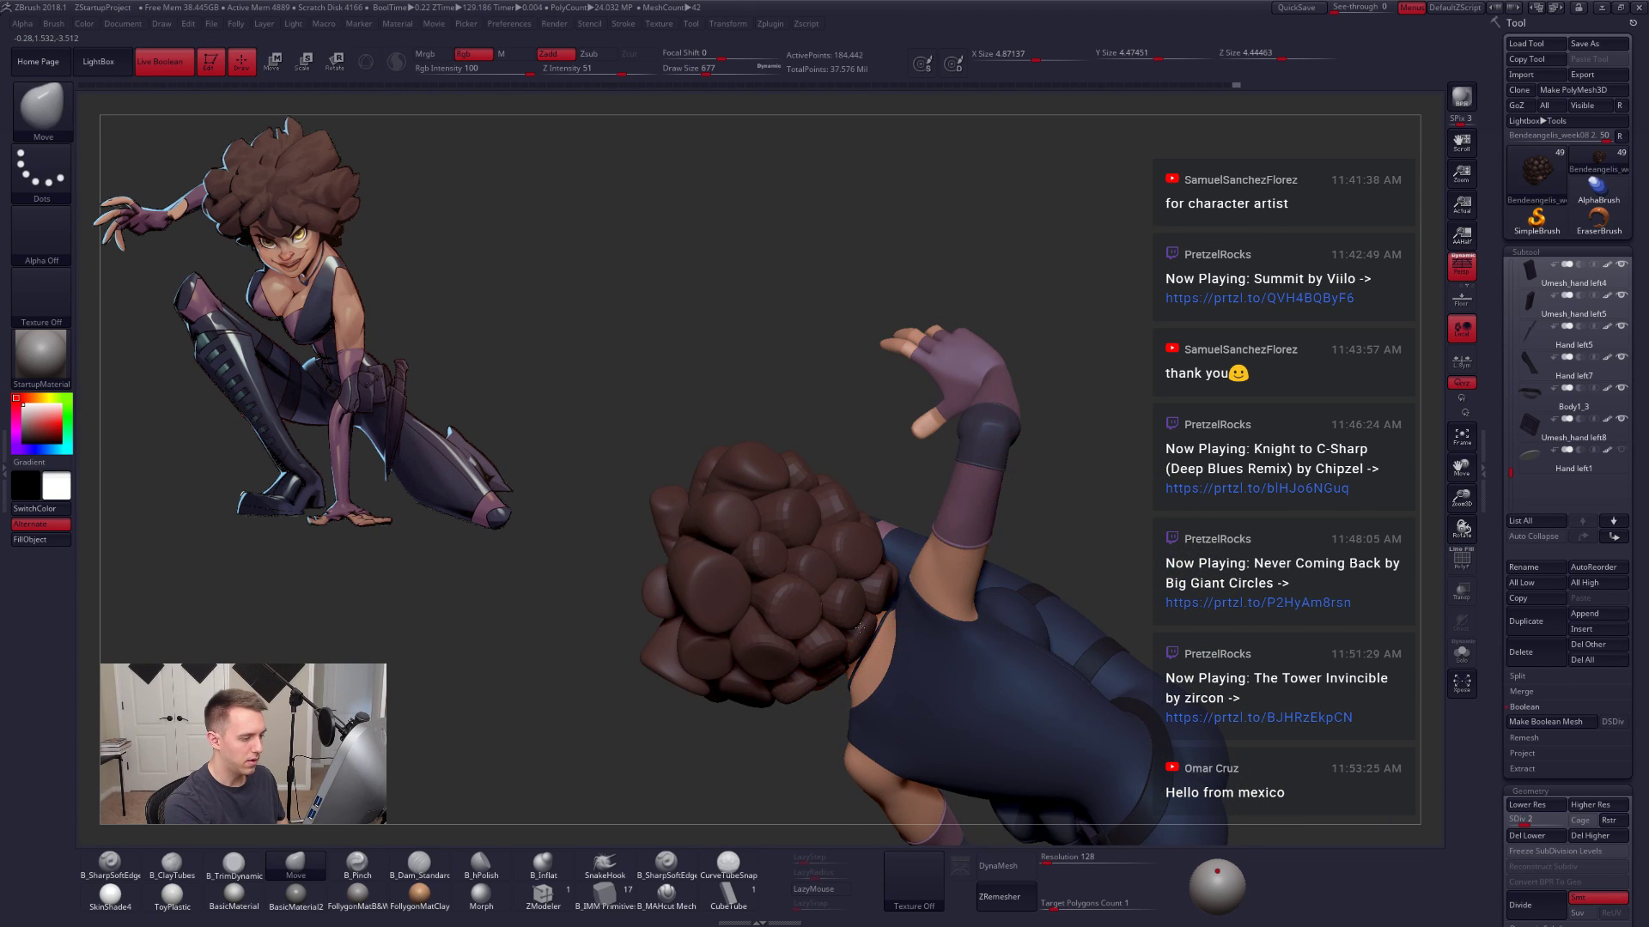
Step: Isolate the clump at the back of the neck with a mask and set the Move brush's draw size to 881
right_drag(1030, 567, 966, 476)
key(w)
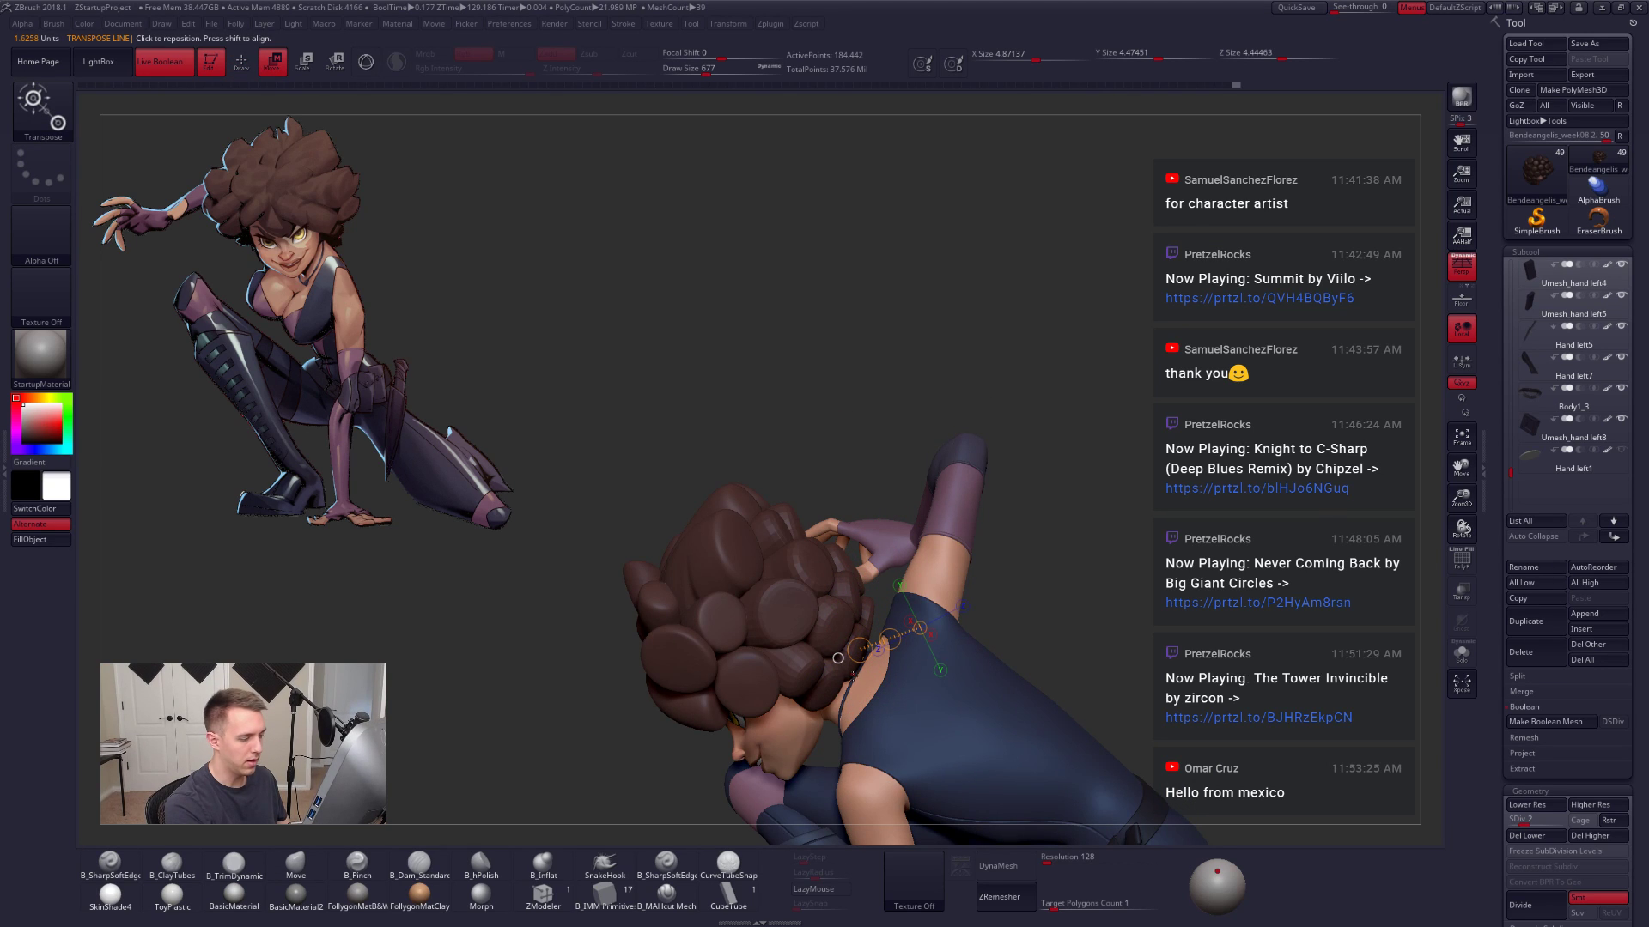
ctrl+drag(854, 677, 950, 745)
key(q)
key(space)
key(alt+s)
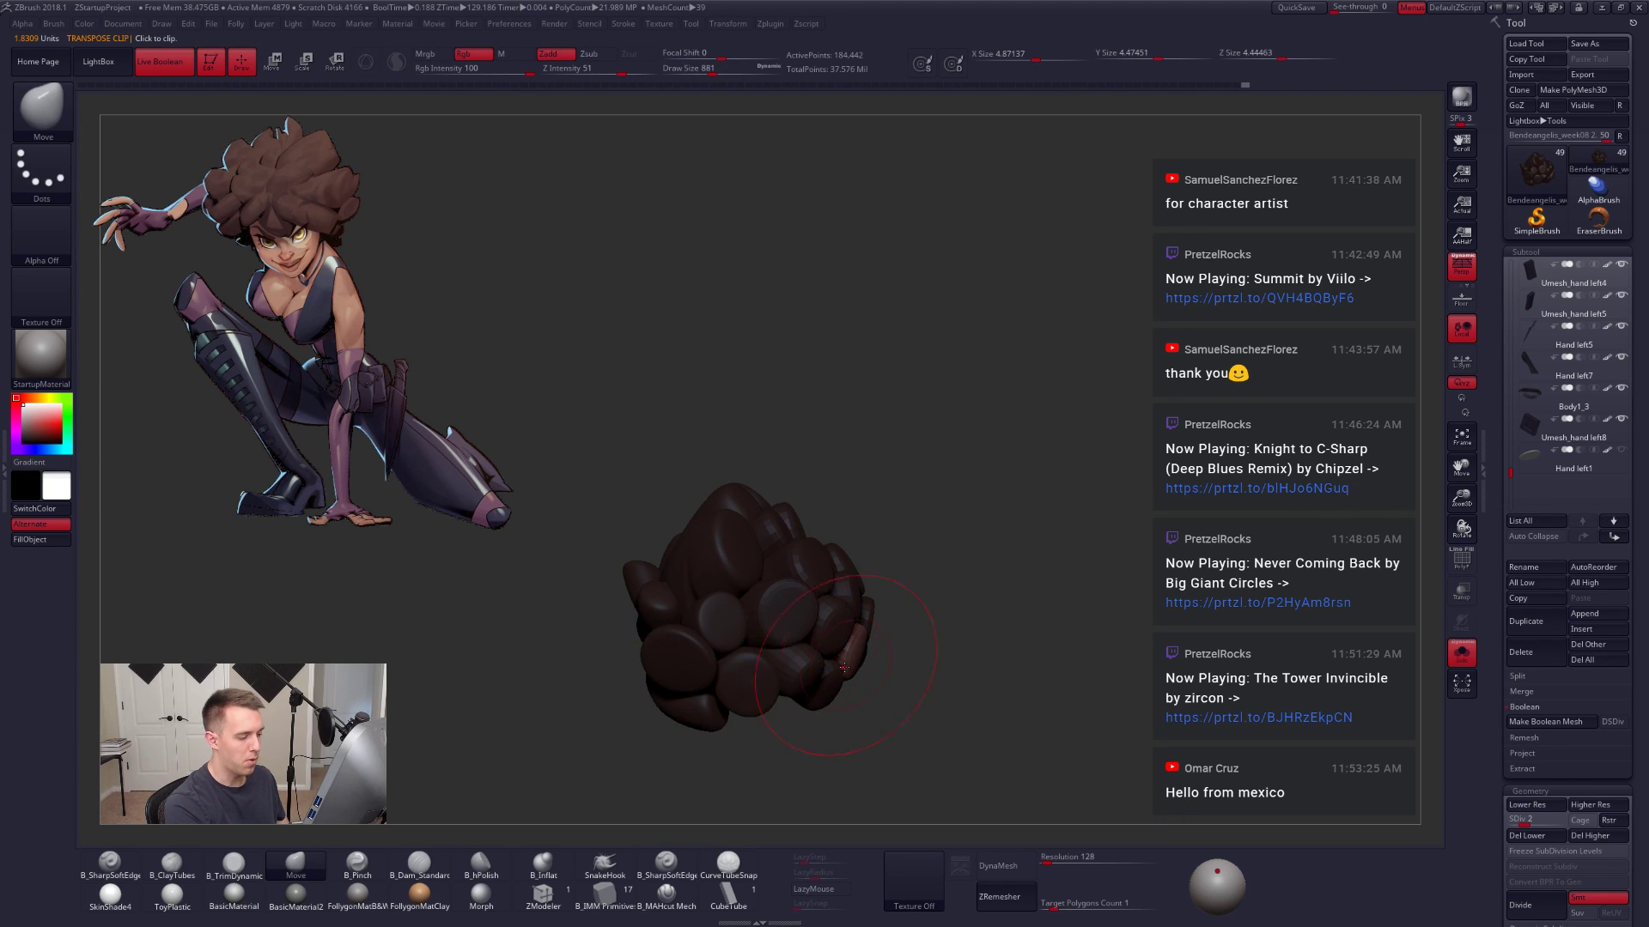
Step: Reshape the isolated back-of-neck clump with the Move brush, reducing the draw size to 576, and clear the mask
alt+right_drag(844, 667, 908, 593)
key(shift+s)
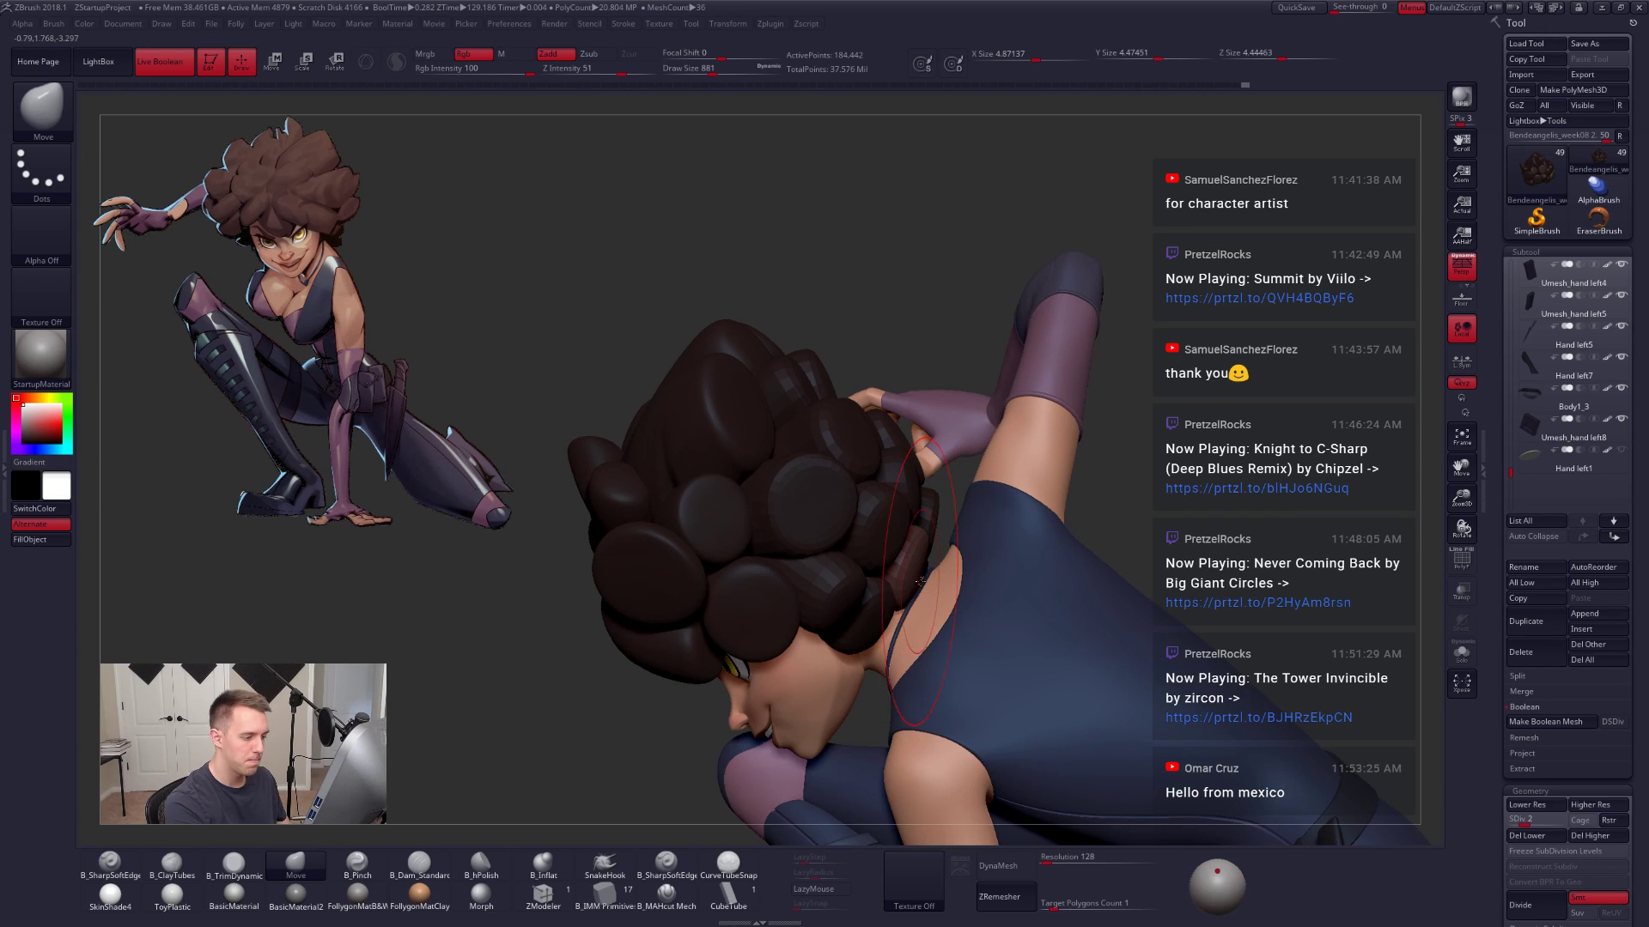
drag(918, 582, 908, 588)
right_drag(908, 588, 801, 593)
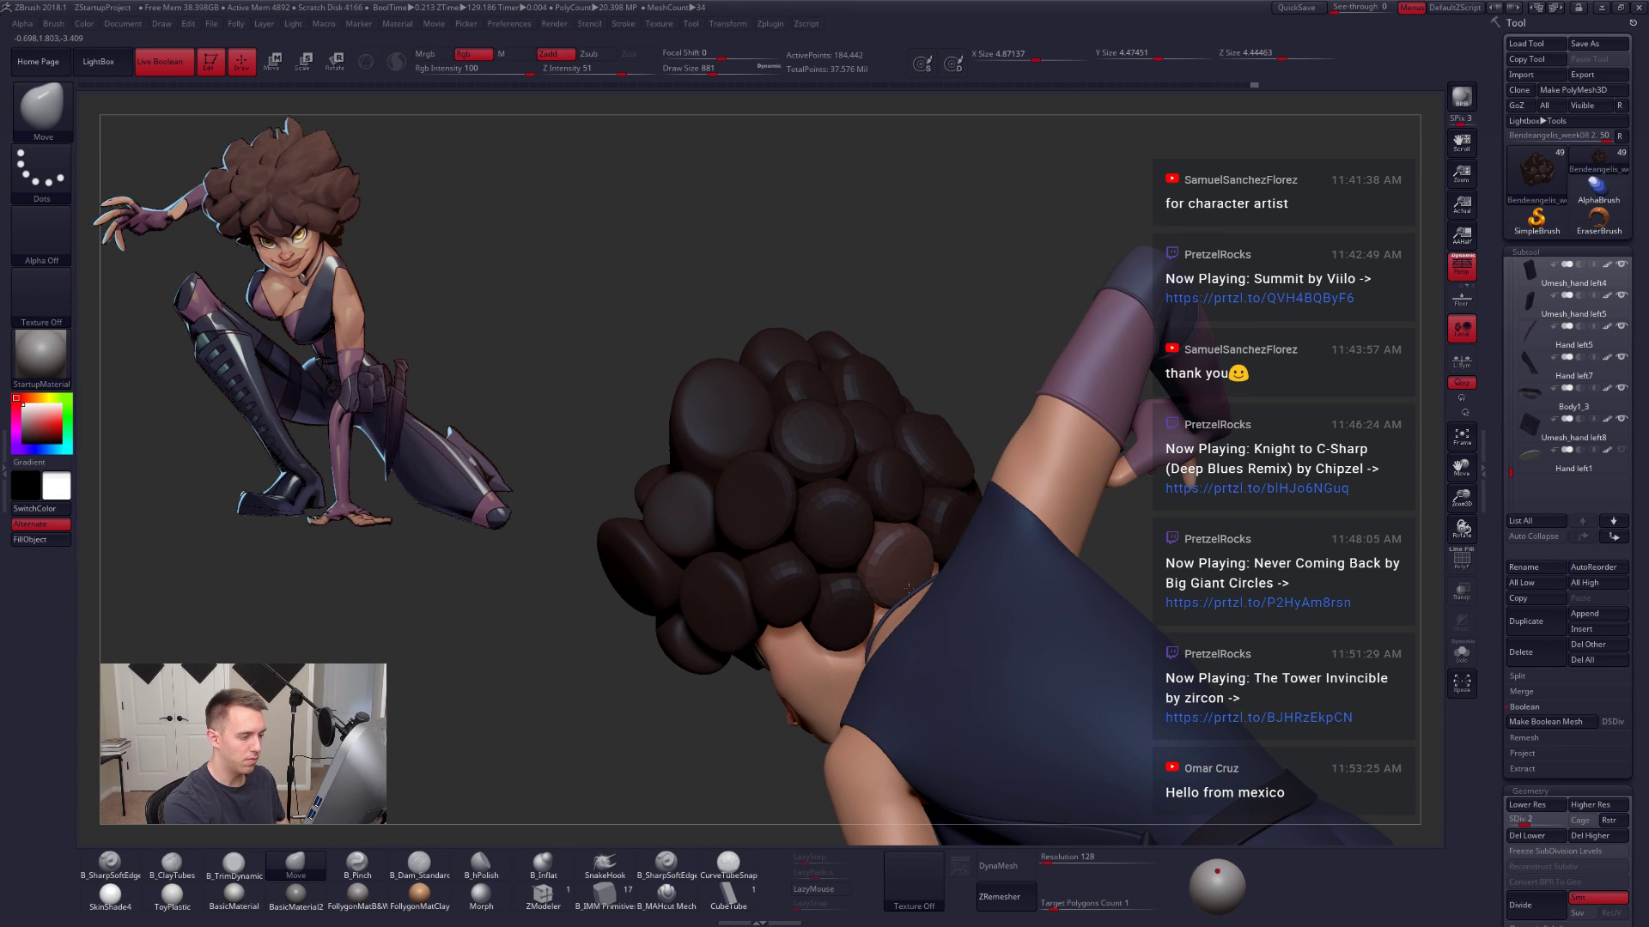
mouse_move(928, 593)
right_down()
mouse_move(987, 592)
mouse_move(853, 644)
right_up()
key(space)
drag(912, 640, 897, 639)
ctrl+drag(1094, 481, 1151, 468)
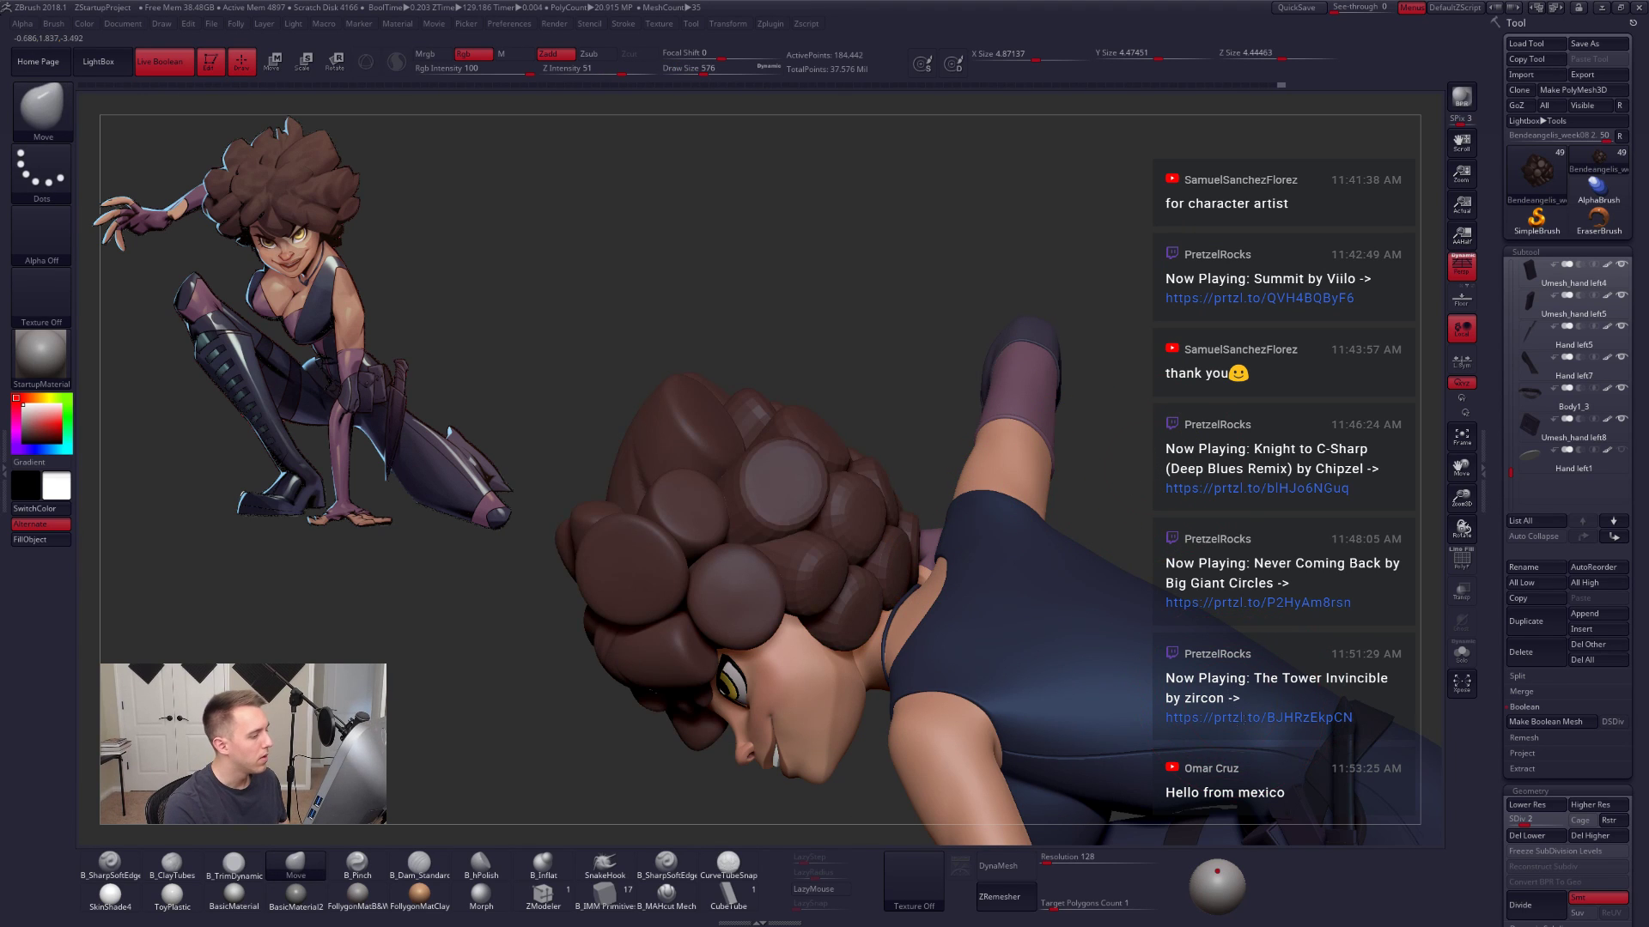
Step: Isolate the clump just behind the ear-side temple clump with a mask
mouse_move(1245, 717)
right_down()
mouse_move(1196, 747)
mouse_move(1200, 781)
mouse_move(1009, 733)
mouse_move(944, 516)
right_up()
key(shift+f)
key(shift+f)
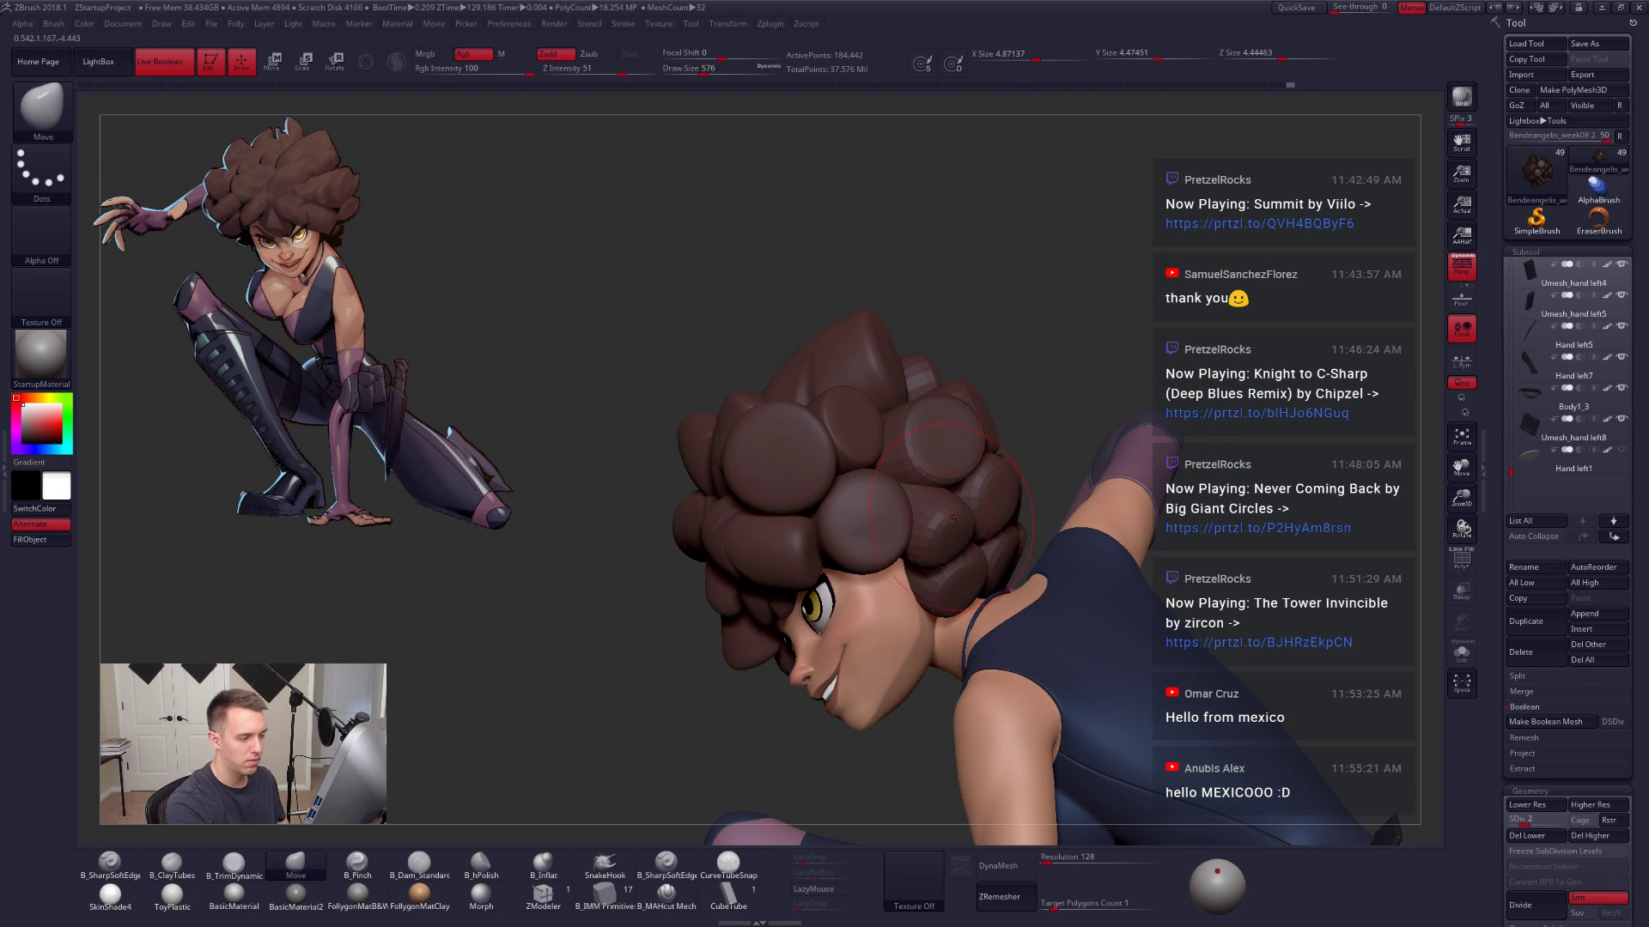
key(w)
ctrl+click(944, 516)
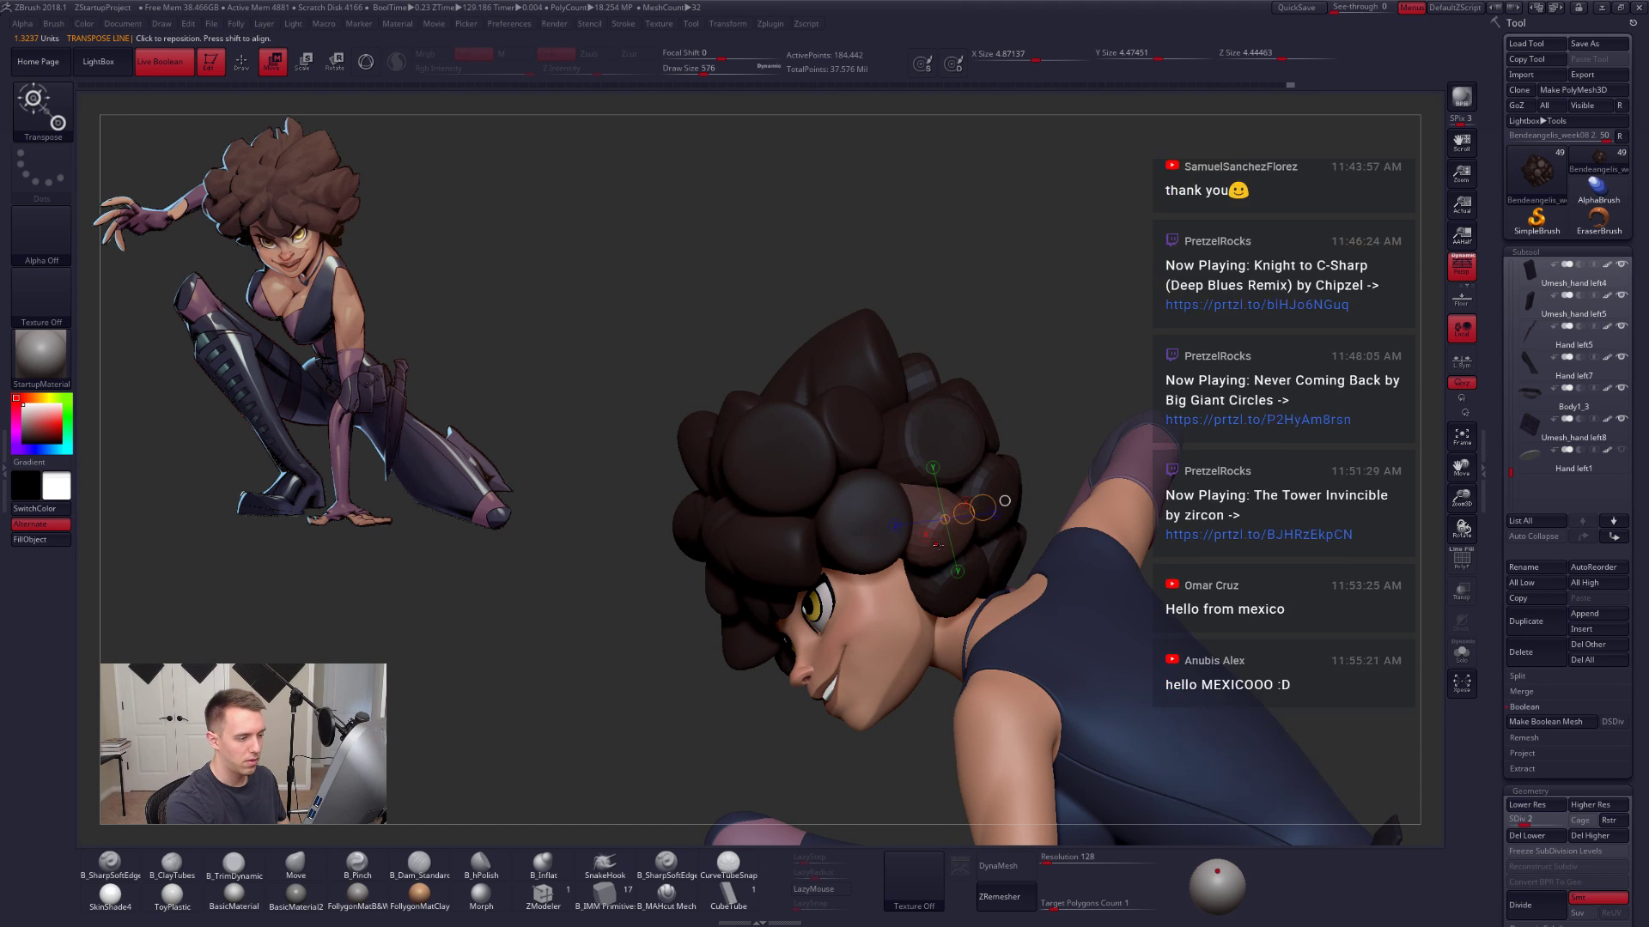
Step: Reshape the isolated clump above the ear area with the Move brush at draw size 414
key(q)
key(space)
drag(961, 528, 955, 528)
right_drag(966, 498, 940, 534)
key(space)
drag(940, 534, 941, 534)
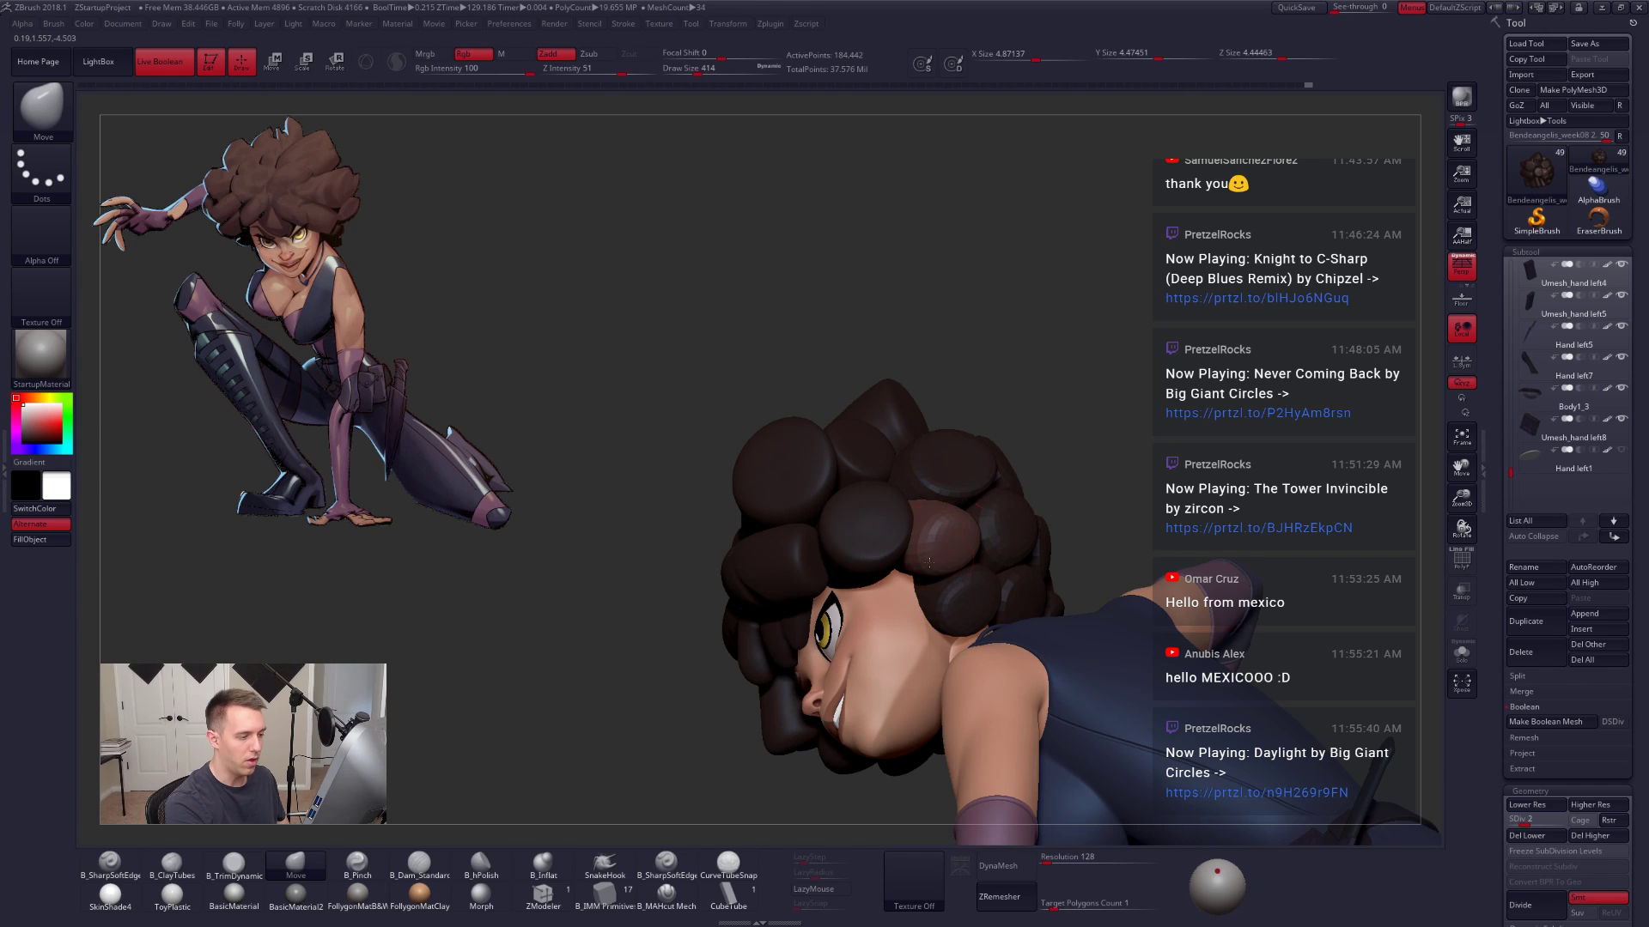
right_drag(929, 562, 960, 565)
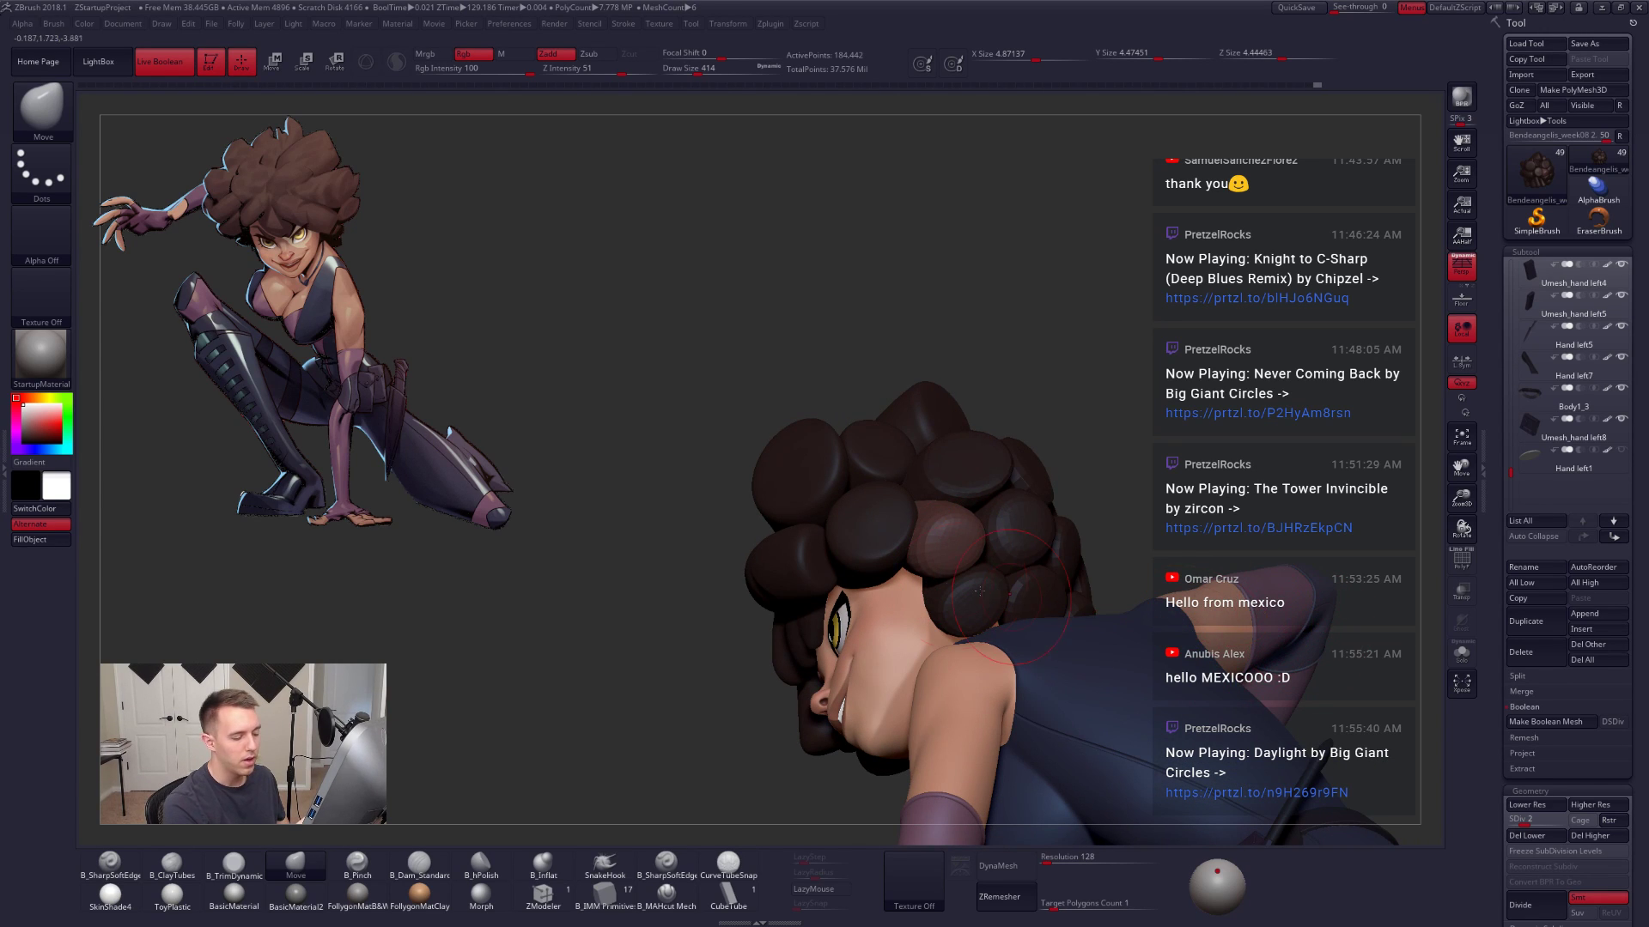
mouse_move(972, 565)
right_down()
mouse_move(953, 519)
mouse_move(955, 612)
right_up()
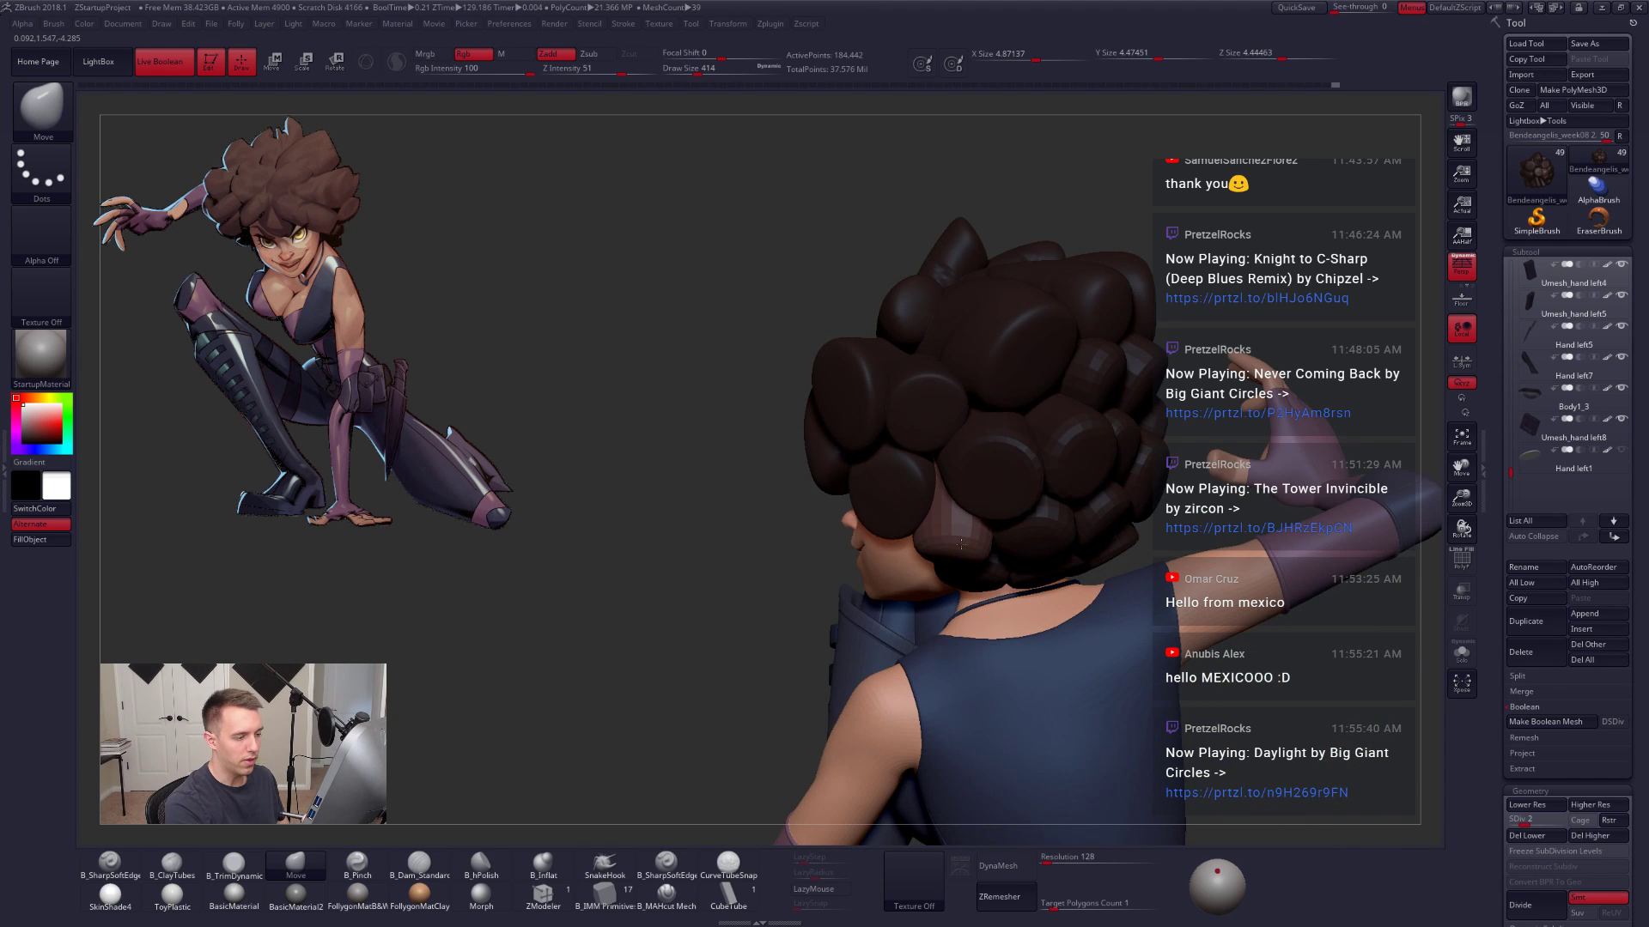
Step: Pull the isolated clump's lower end into place with the Move brush at draw size 742 and clear the mask
key(space)
drag(948, 549, 969, 556)
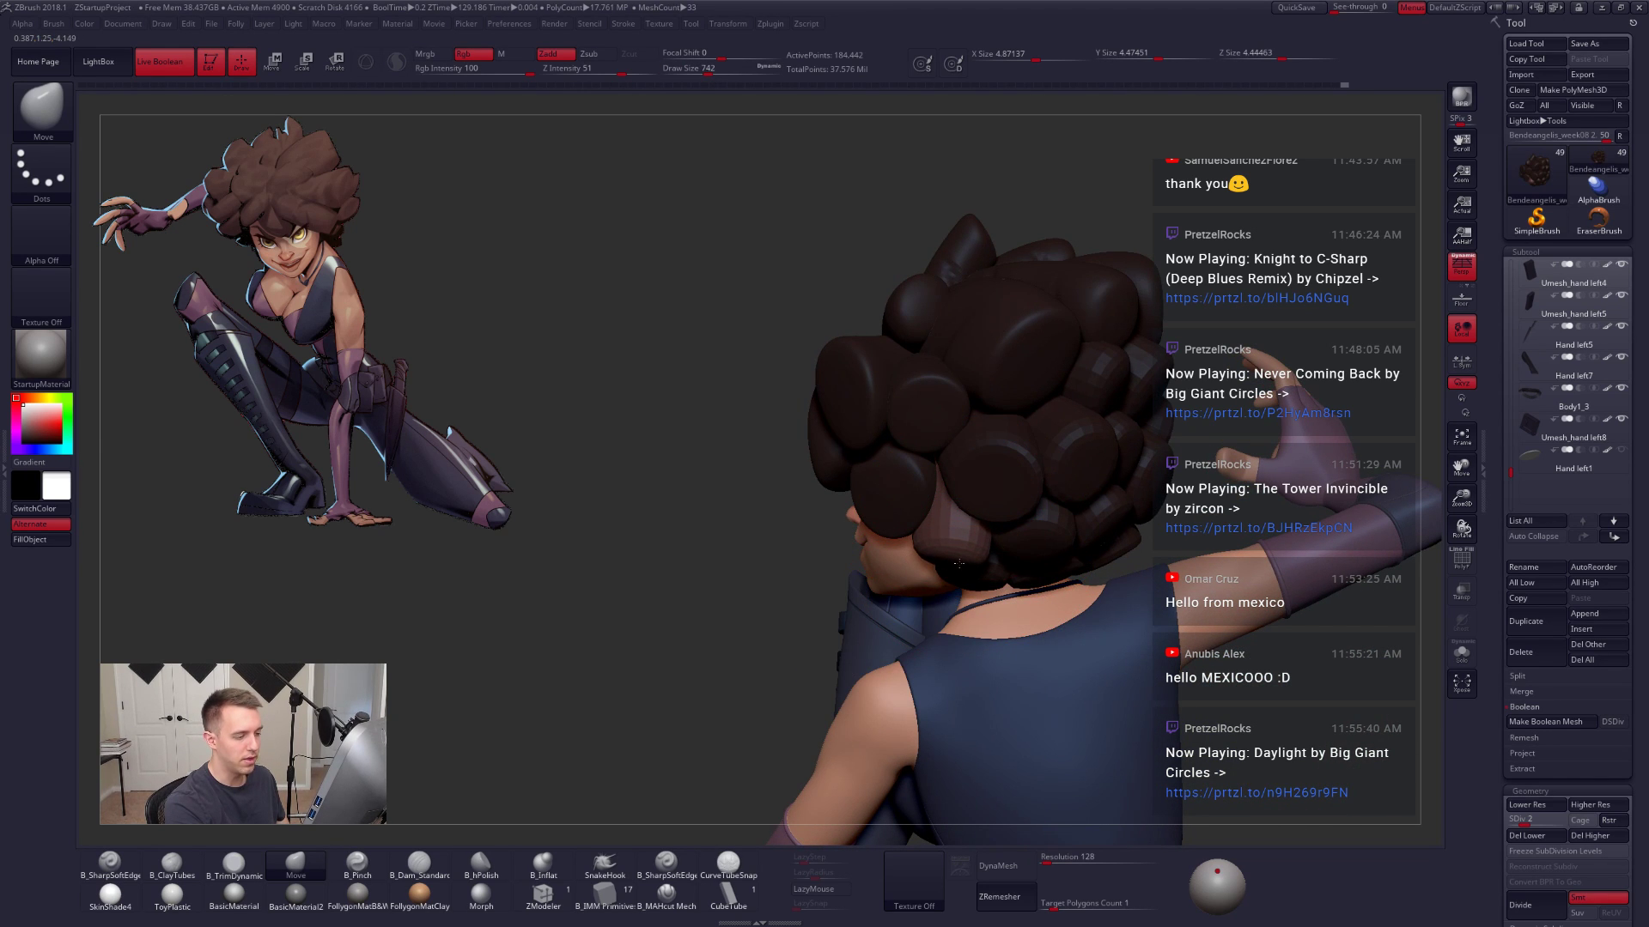
right_drag(958, 563, 998, 606)
key(s)
drag(999, 520, 1008, 521)
mouse_move(1010, 570)
right_down()
mouse_move(1002, 539)
mouse_move(899, 556)
right_up()
ctrl+drag(1077, 491, 1098, 513)
Step: Set the Move brush's draw size to 656, raise the hair to subdivision level 5 and check it from the front
mouse_move(946, 518)
right_down()
mouse_move(910, 519)
mouse_move(940, 562)
mouse_move(989, 558)
right_up()
key(space)
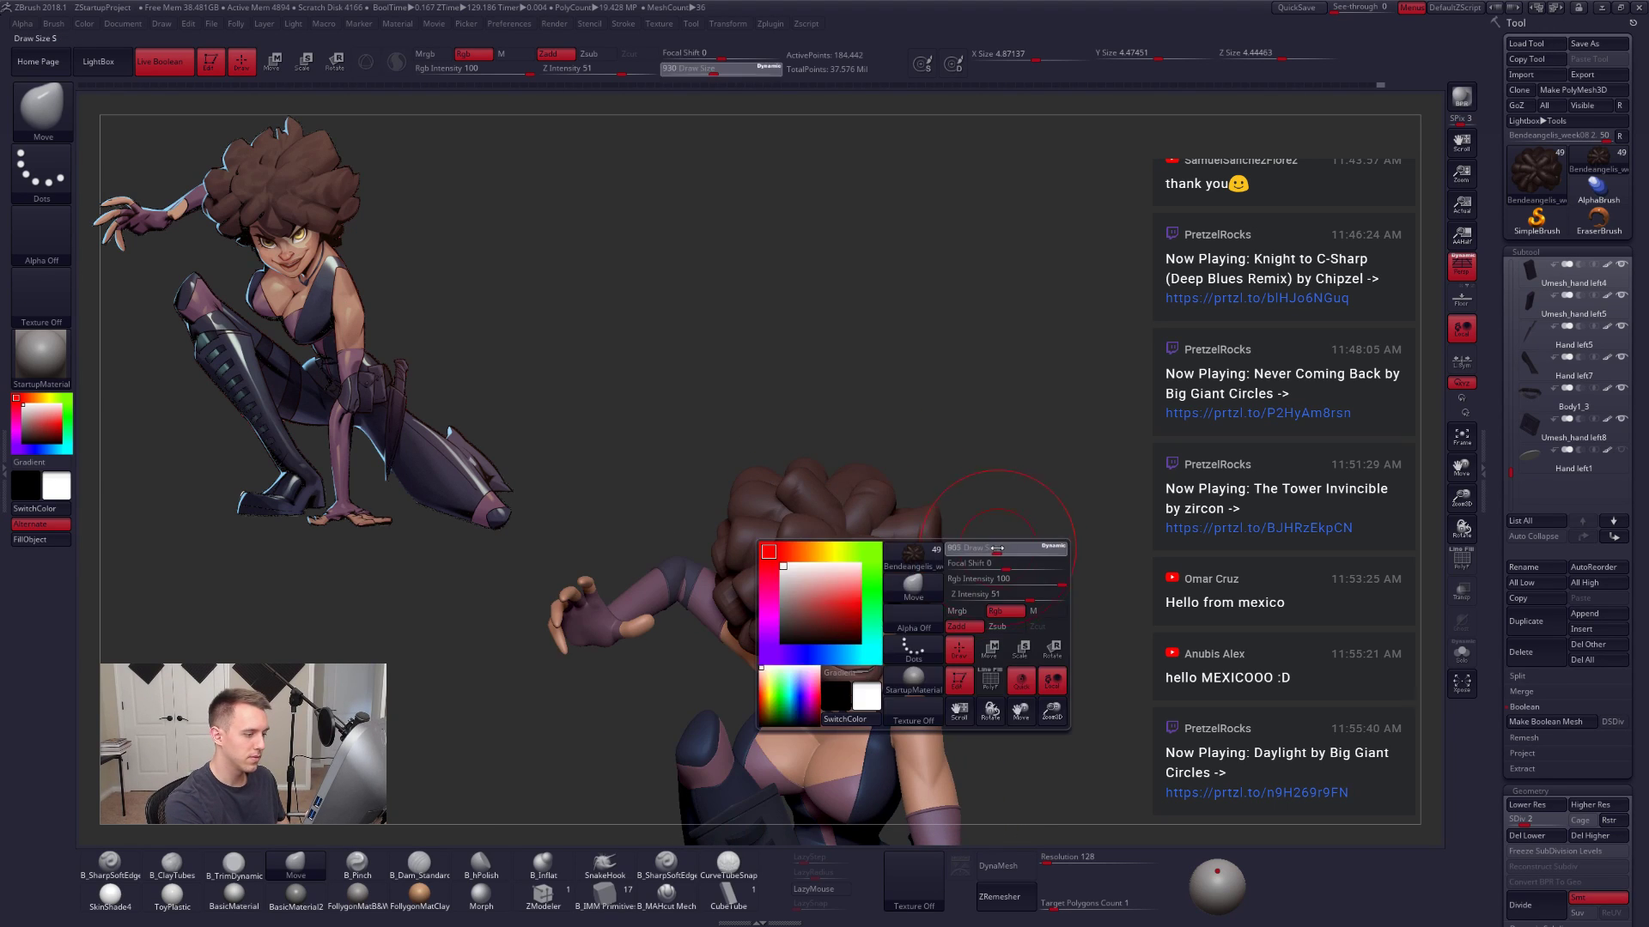
drag(998, 547, 987, 546)
key(d)
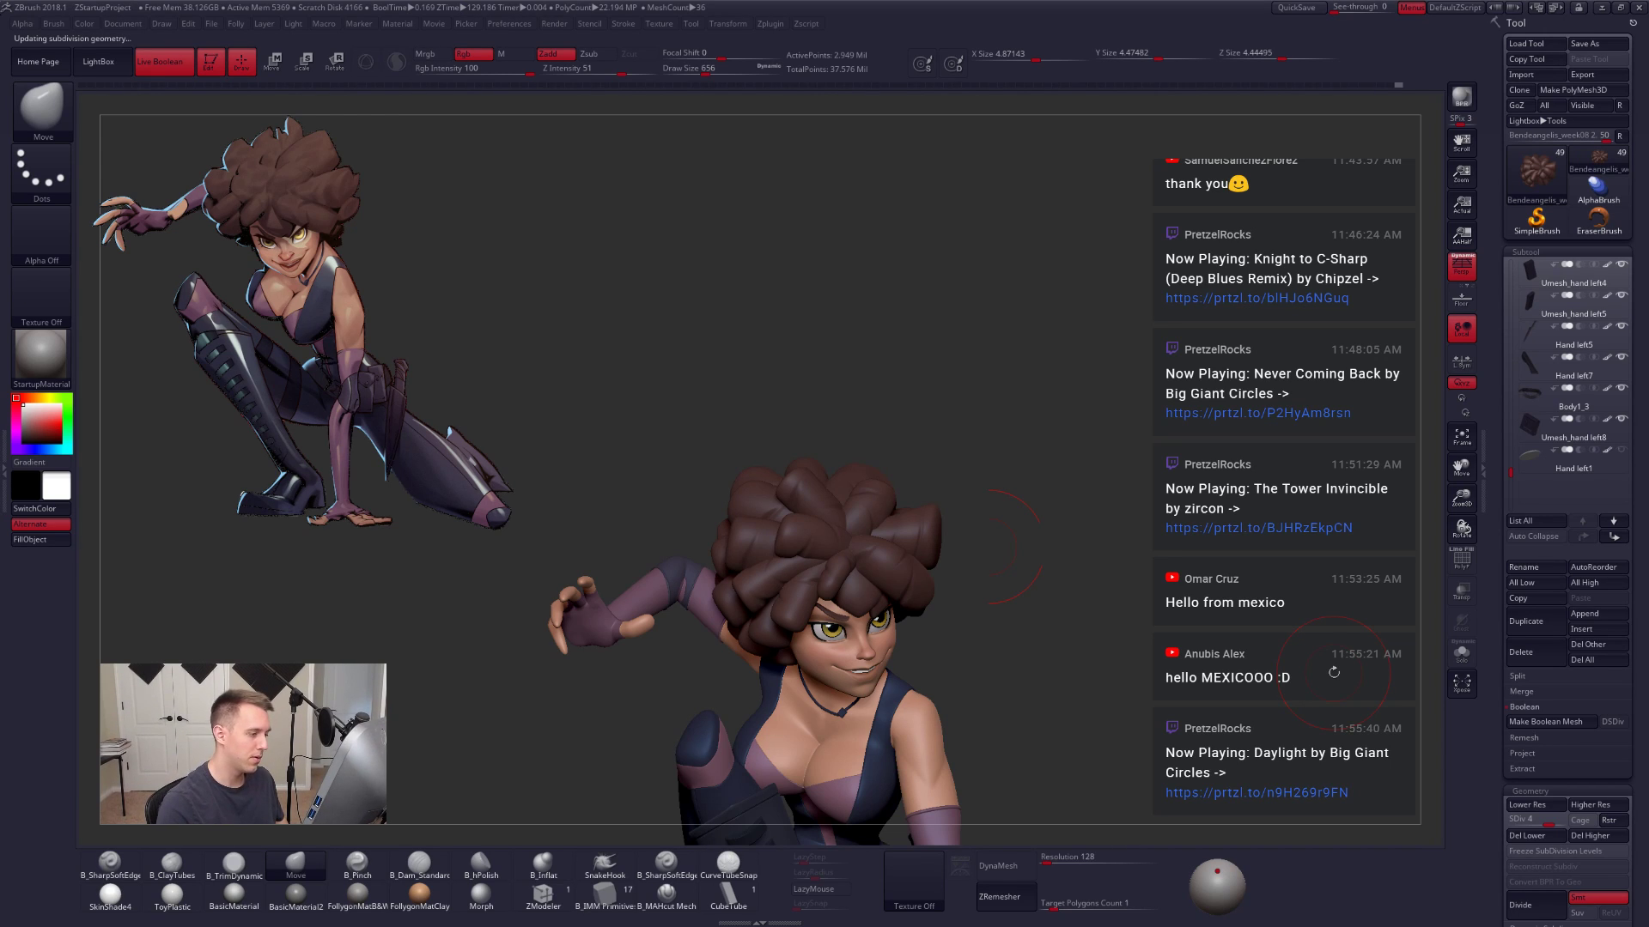
drag(1052, 391, 956, 437)
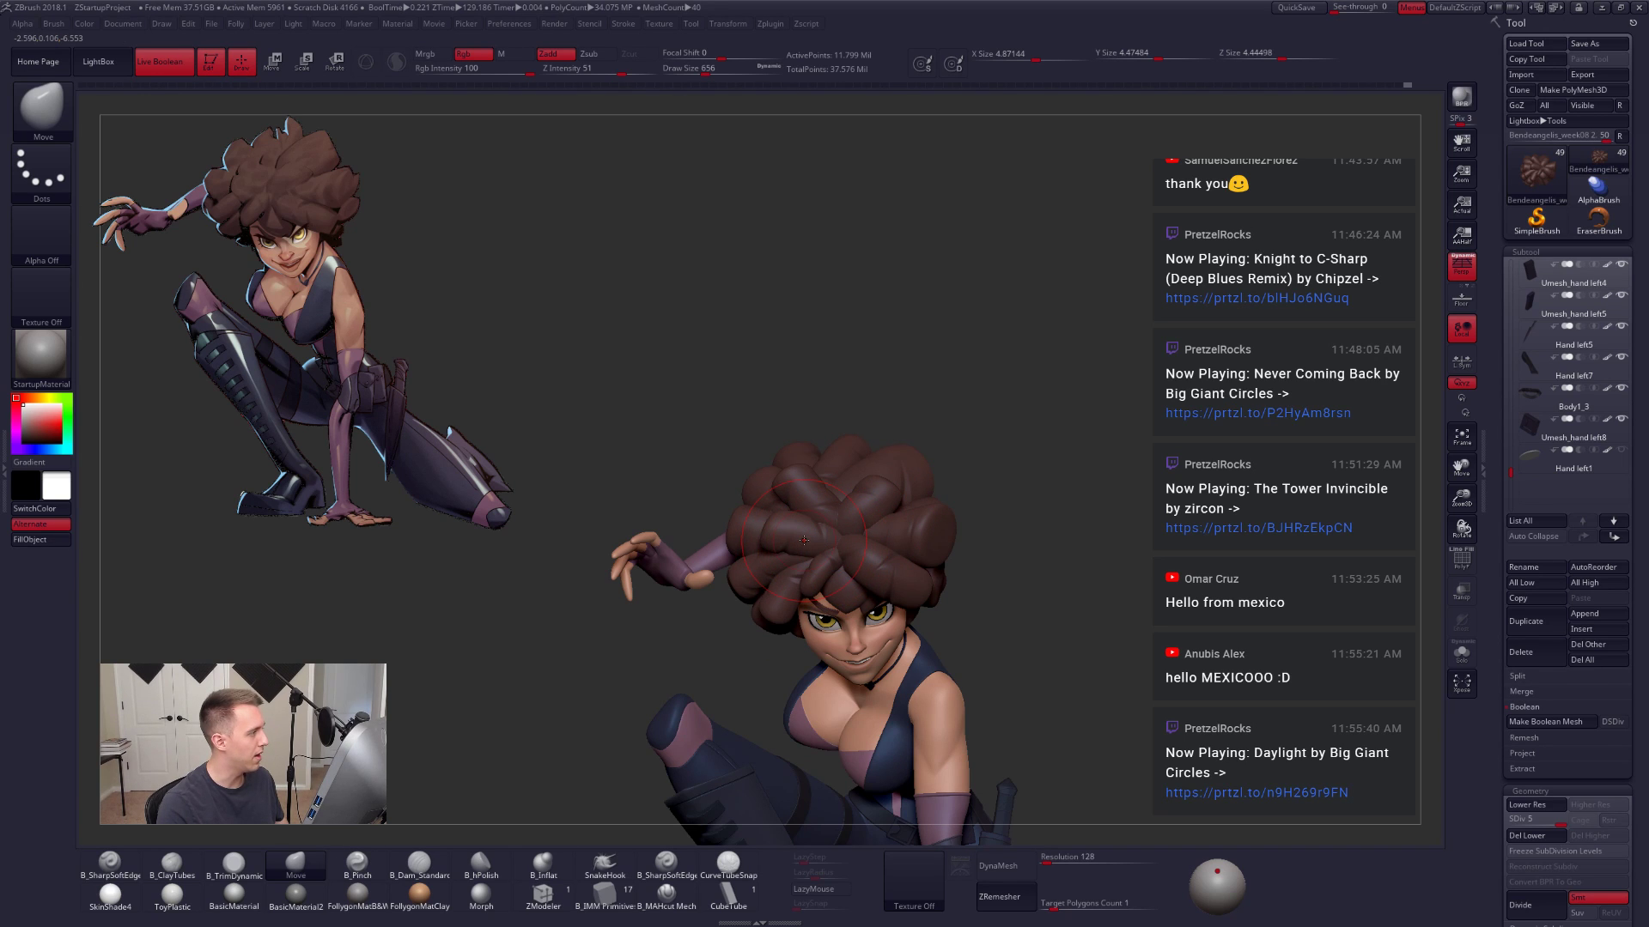
ctrl+right_drag(810, 542, 856, 620)
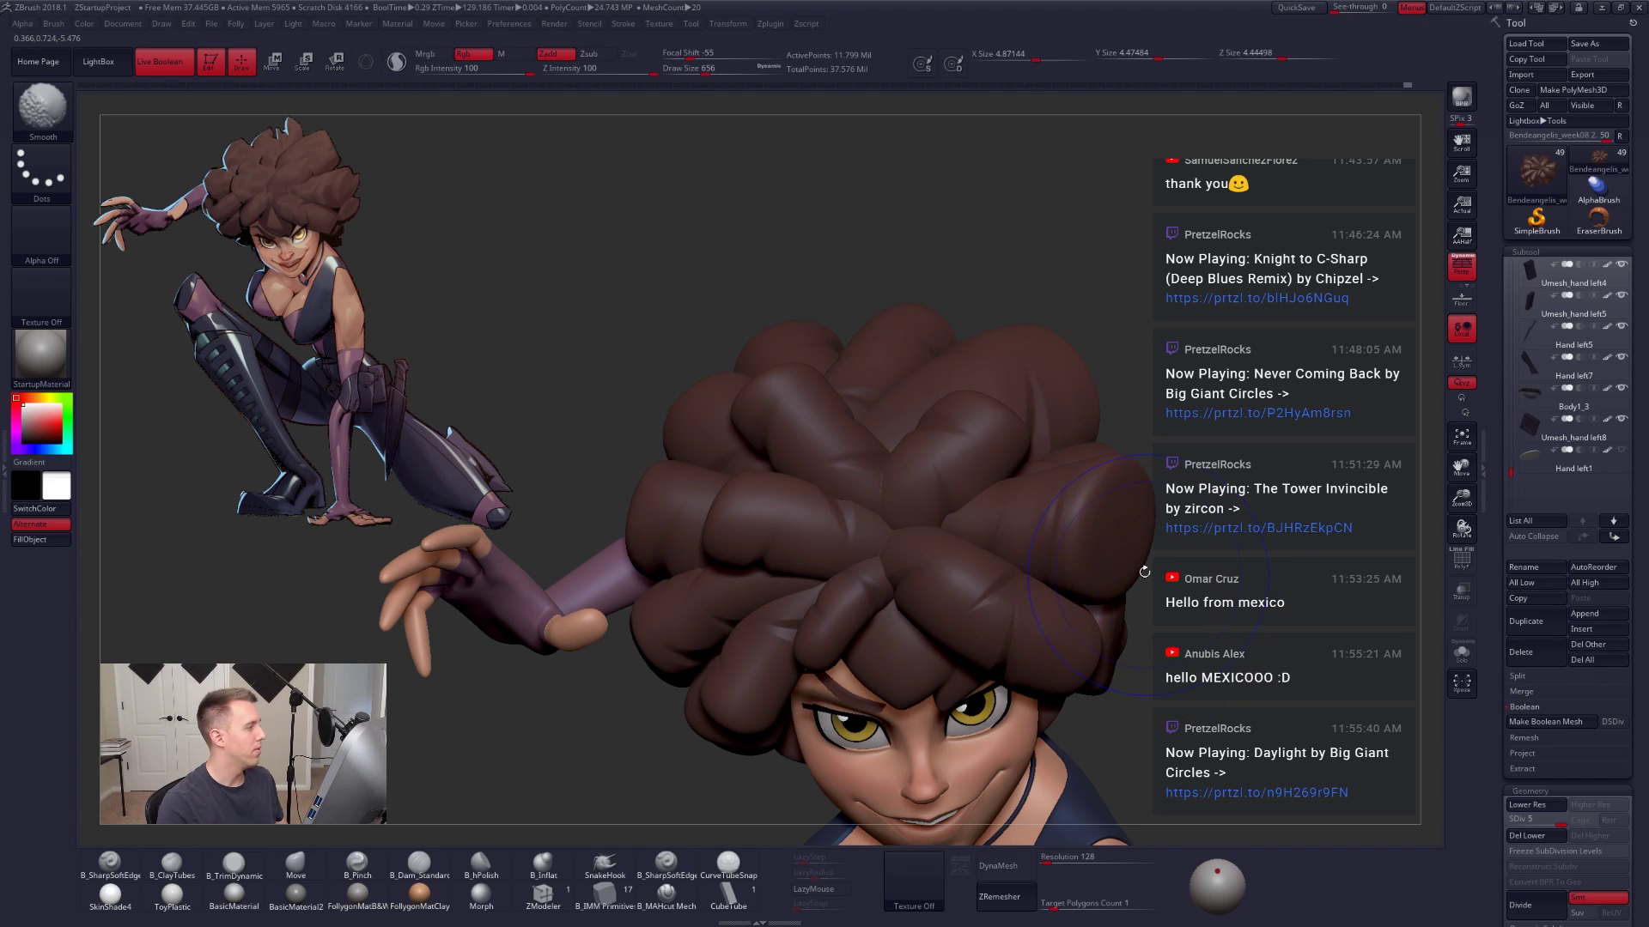
key(shift+f)
key(shift+f)
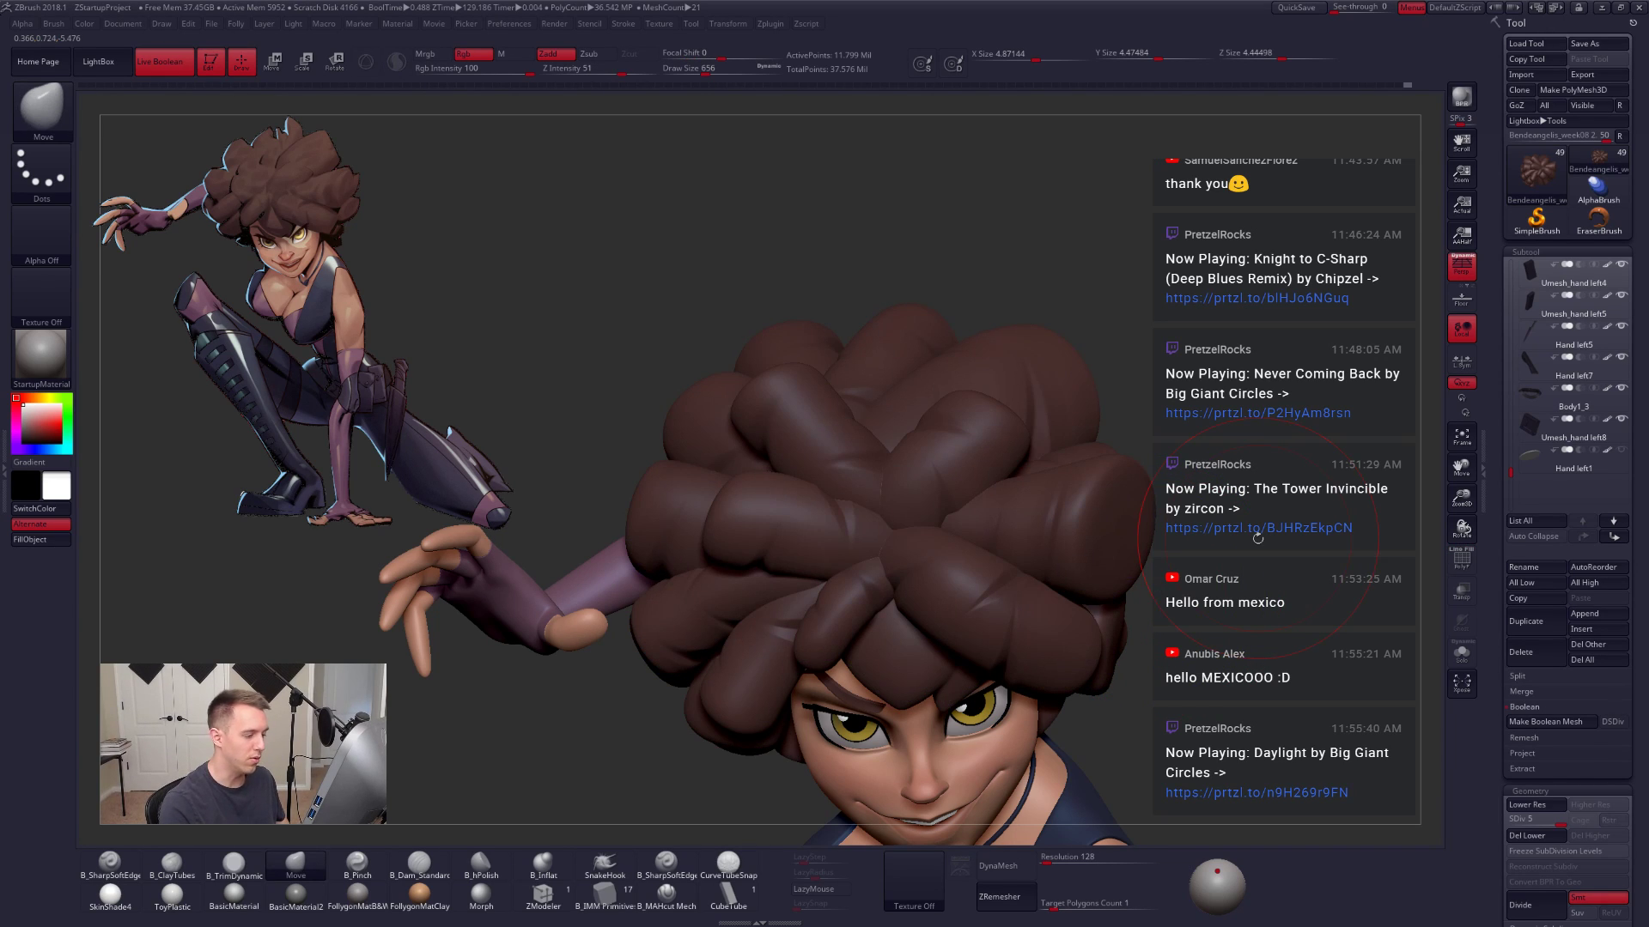
Step: Isolate the small front clump over the forehead with a mask and set the Move brush's draw size to 252
key(w)
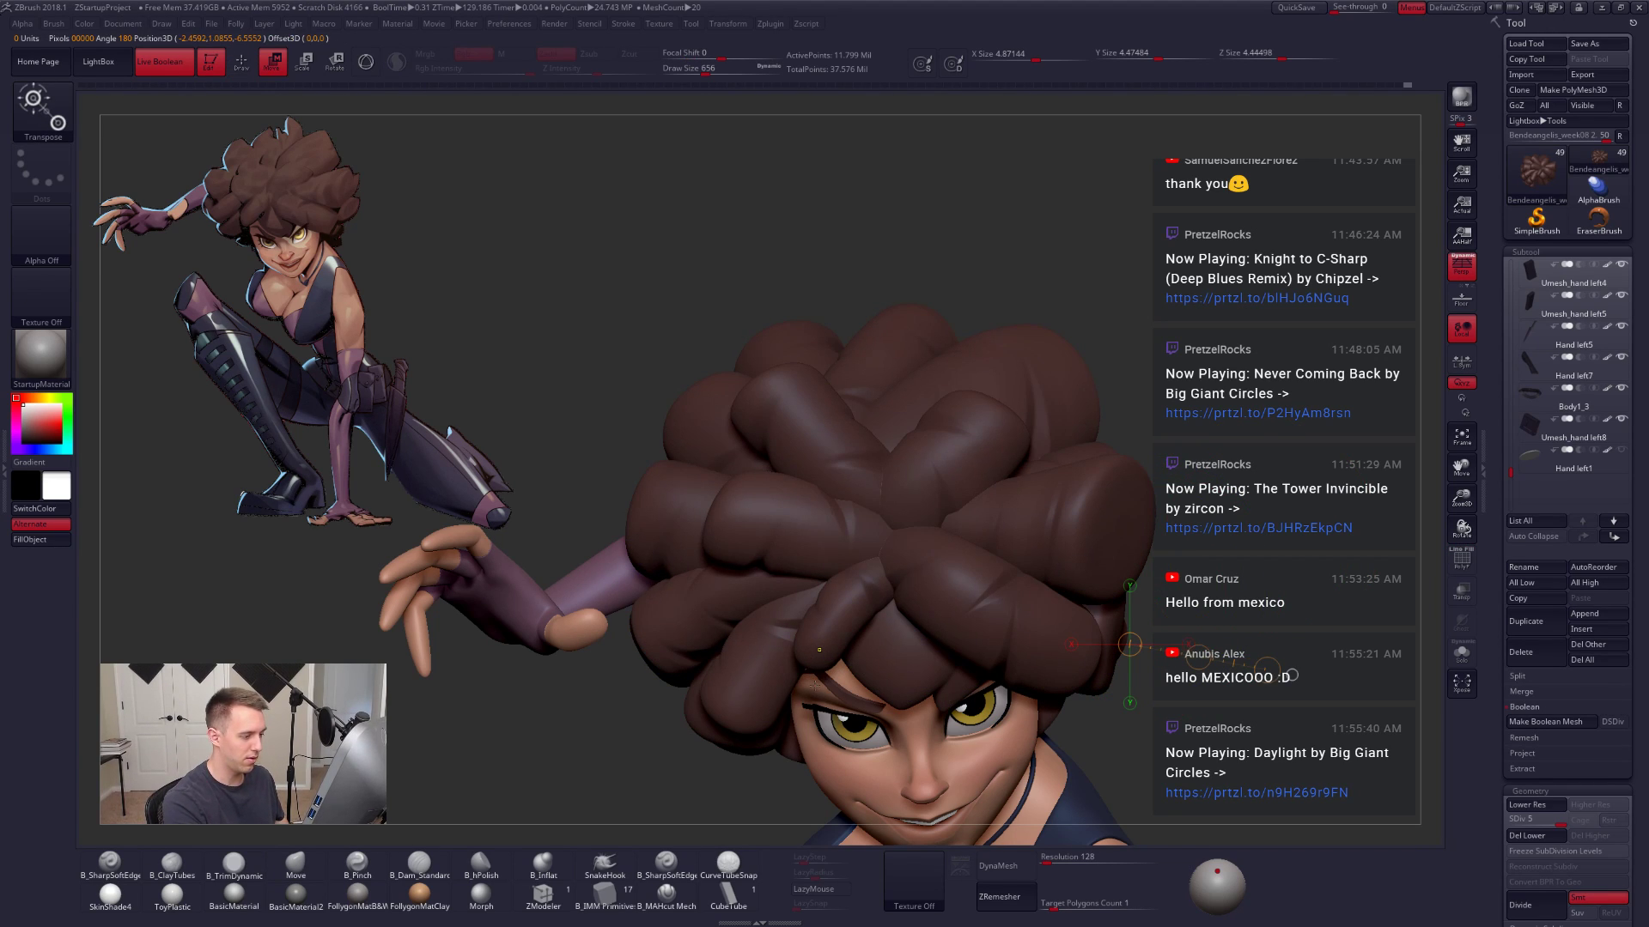
ctrl+drag(814, 684, 850, 725)
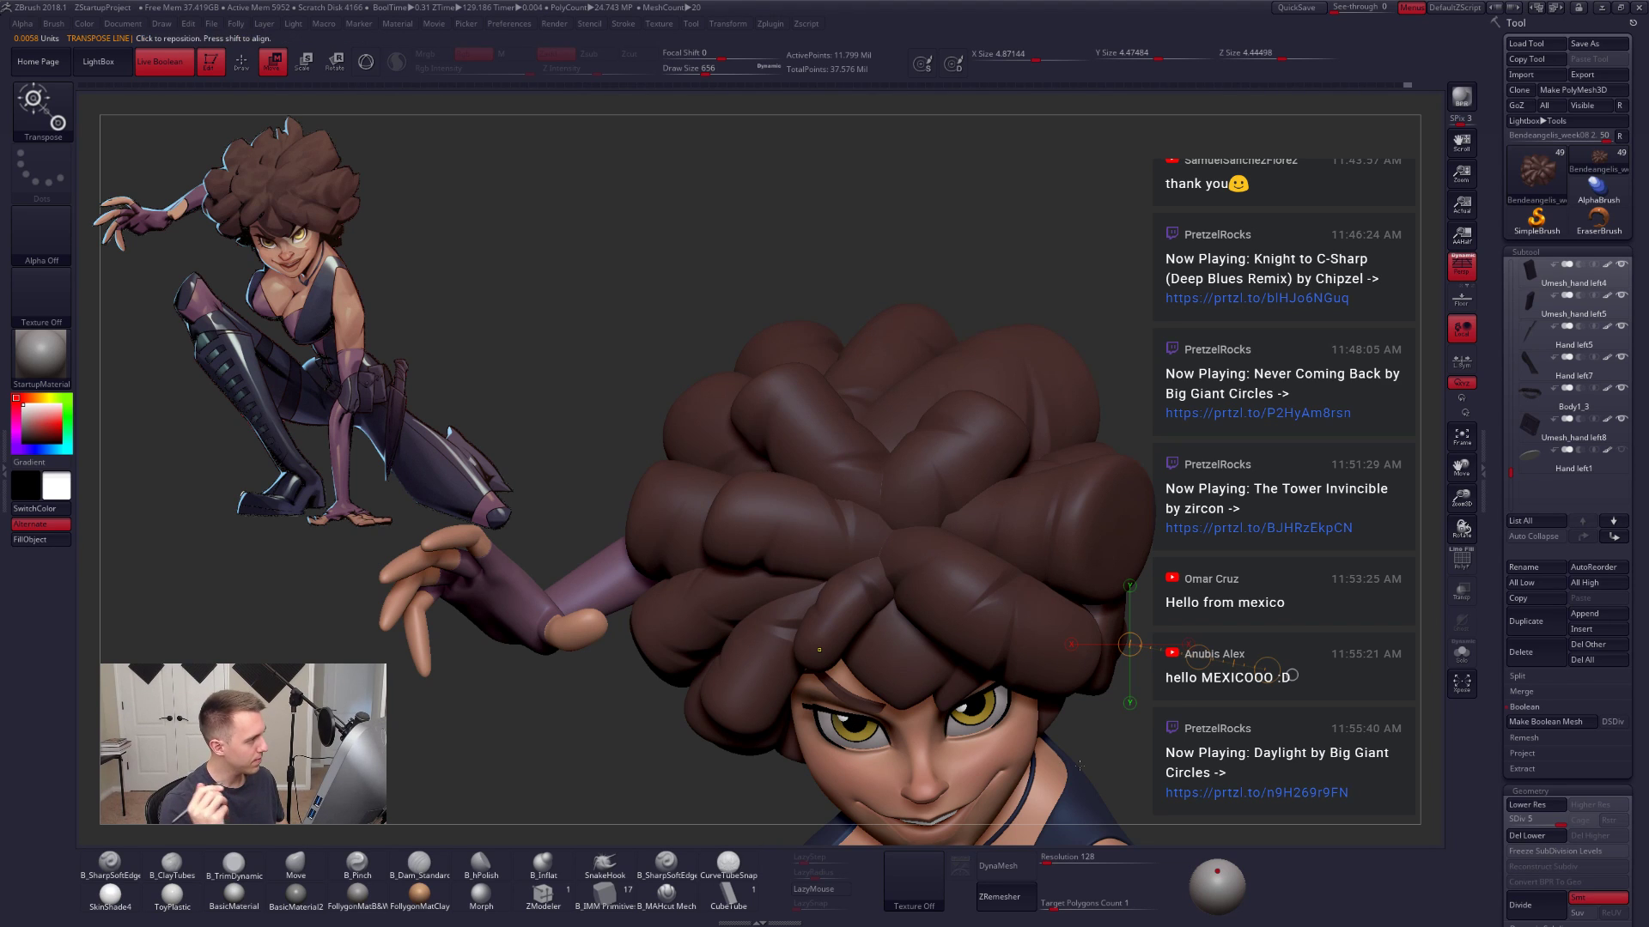
click(819, 650)
key(r)
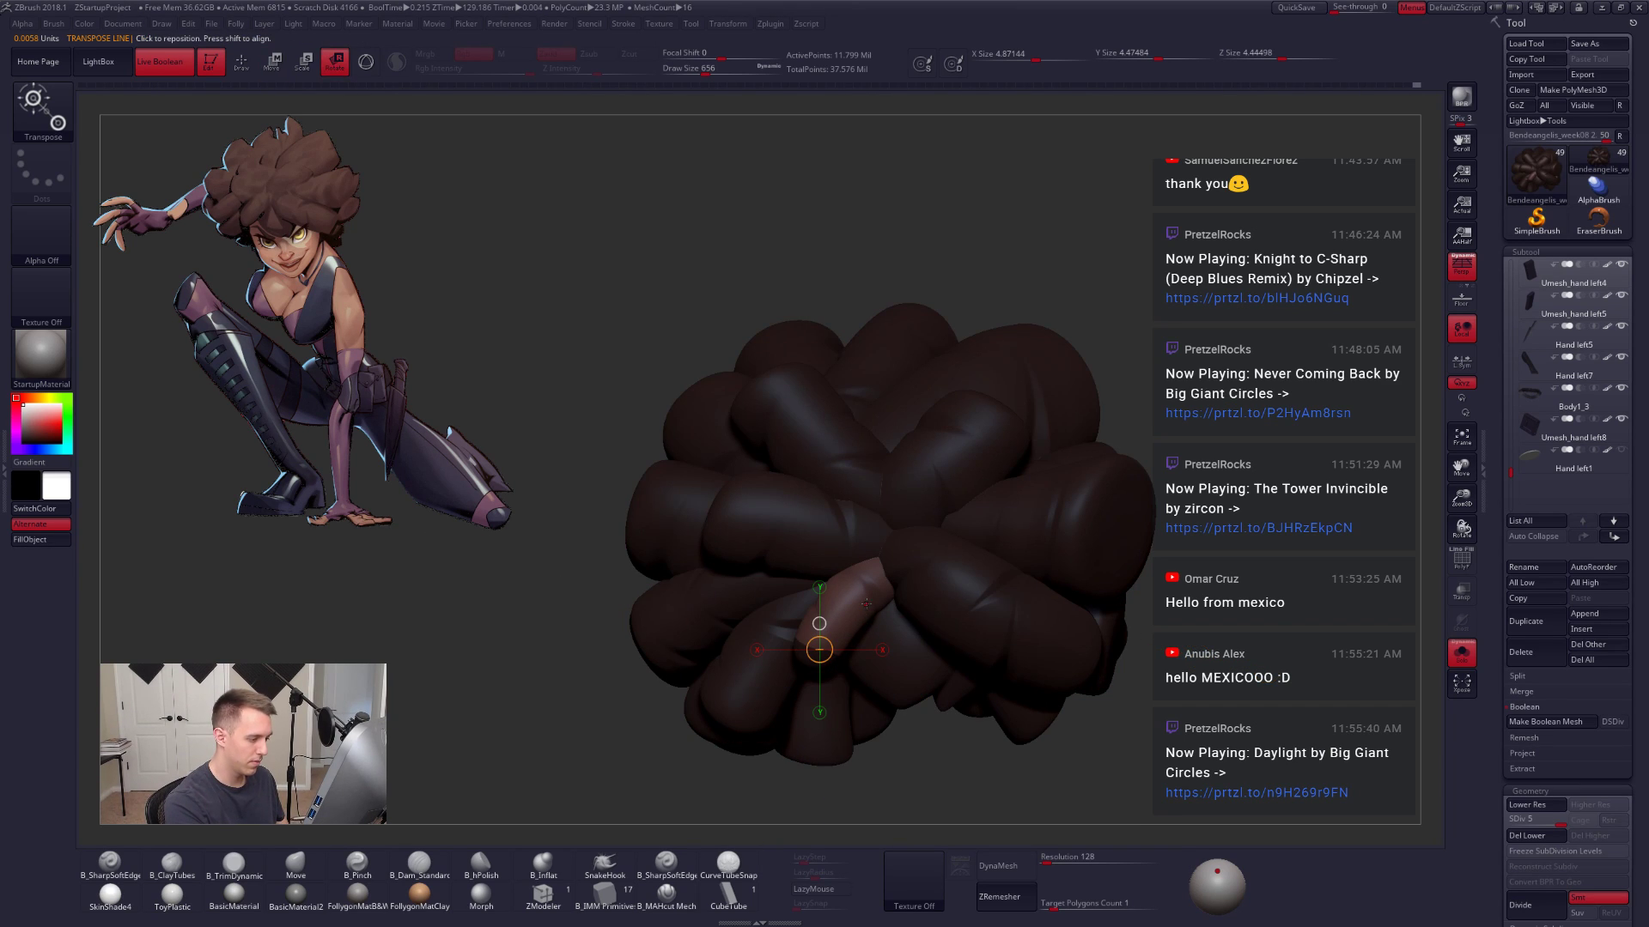
mouse_move(856, 630)
right_down()
mouse_move(879, 573)
mouse_move(861, 634)
right_up()
key(shift+f)
key(q)
key(space)
drag(831, 618, 815, 617)
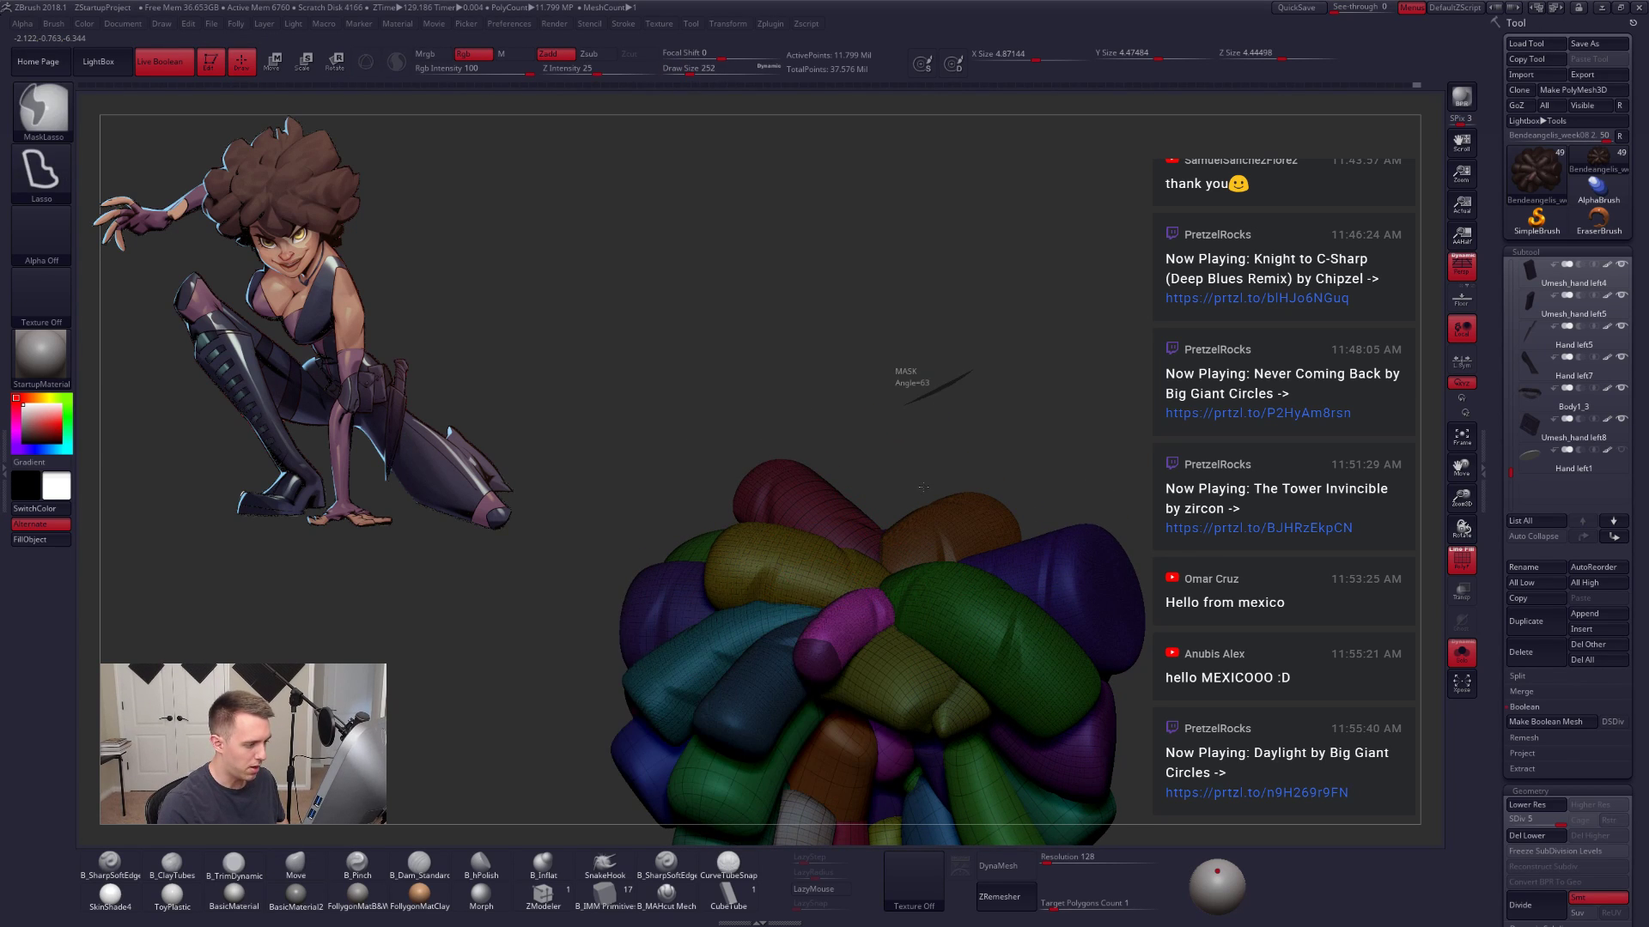
Step: Adjust the small forehead clump with a Transpose rotate line running from its tip to its root
key(w)
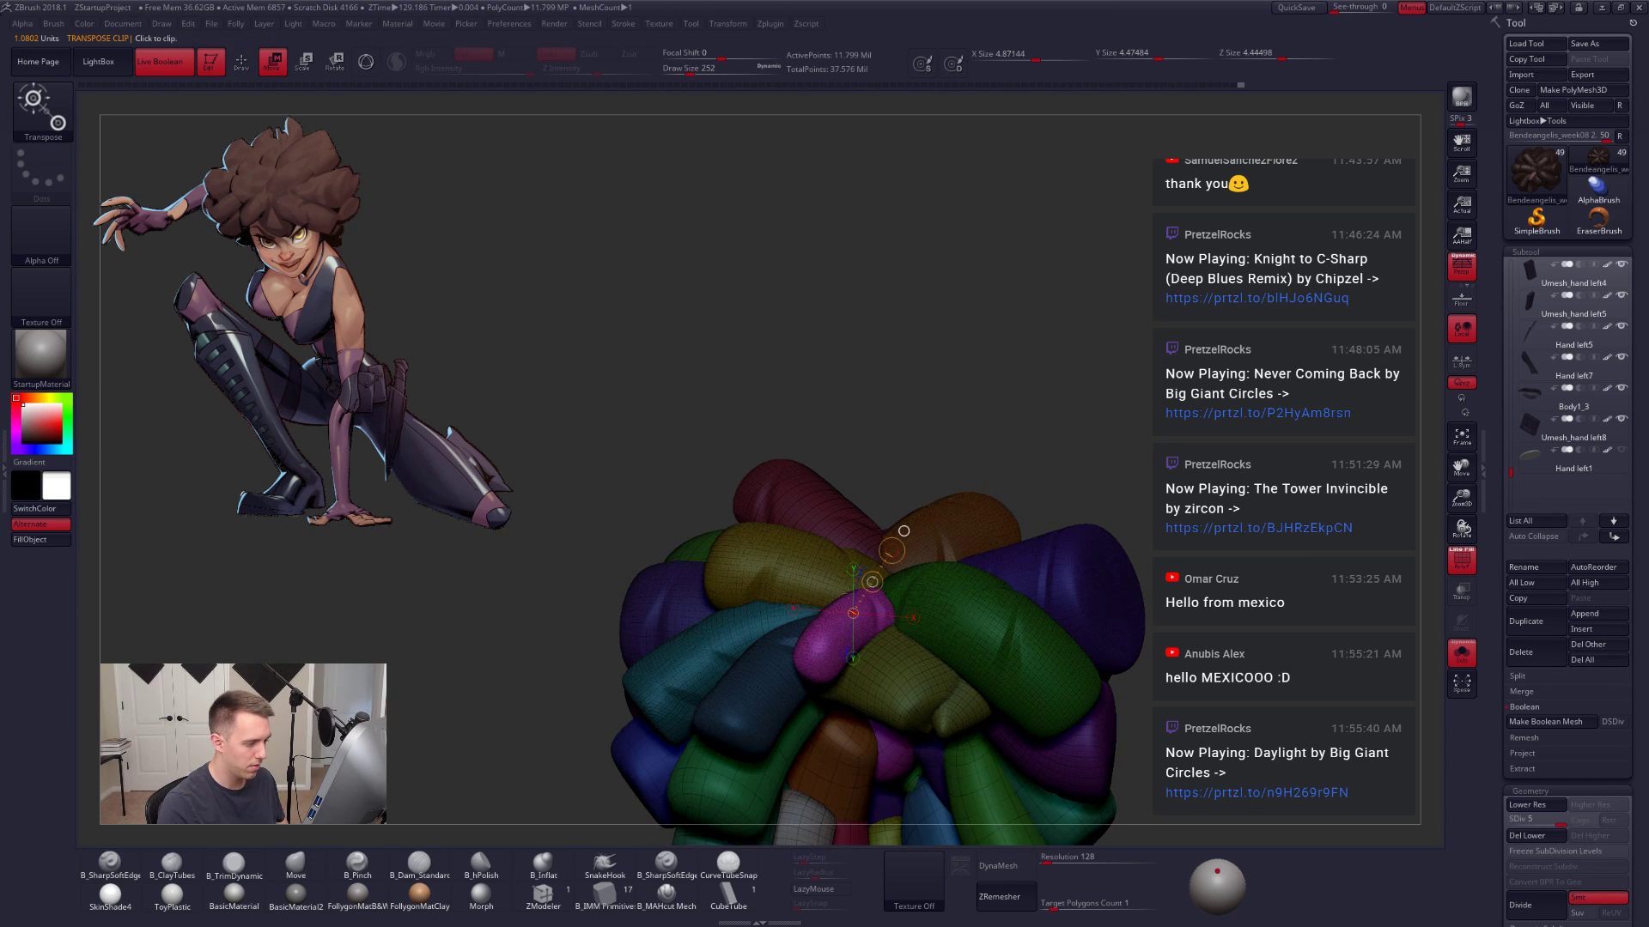
key(q)
mouse_move(855, 627)
right_down()
mouse_move(862, 656)
mouse_move(922, 489)
right_up()
key(r)
drag(905, 510, 906, 509)
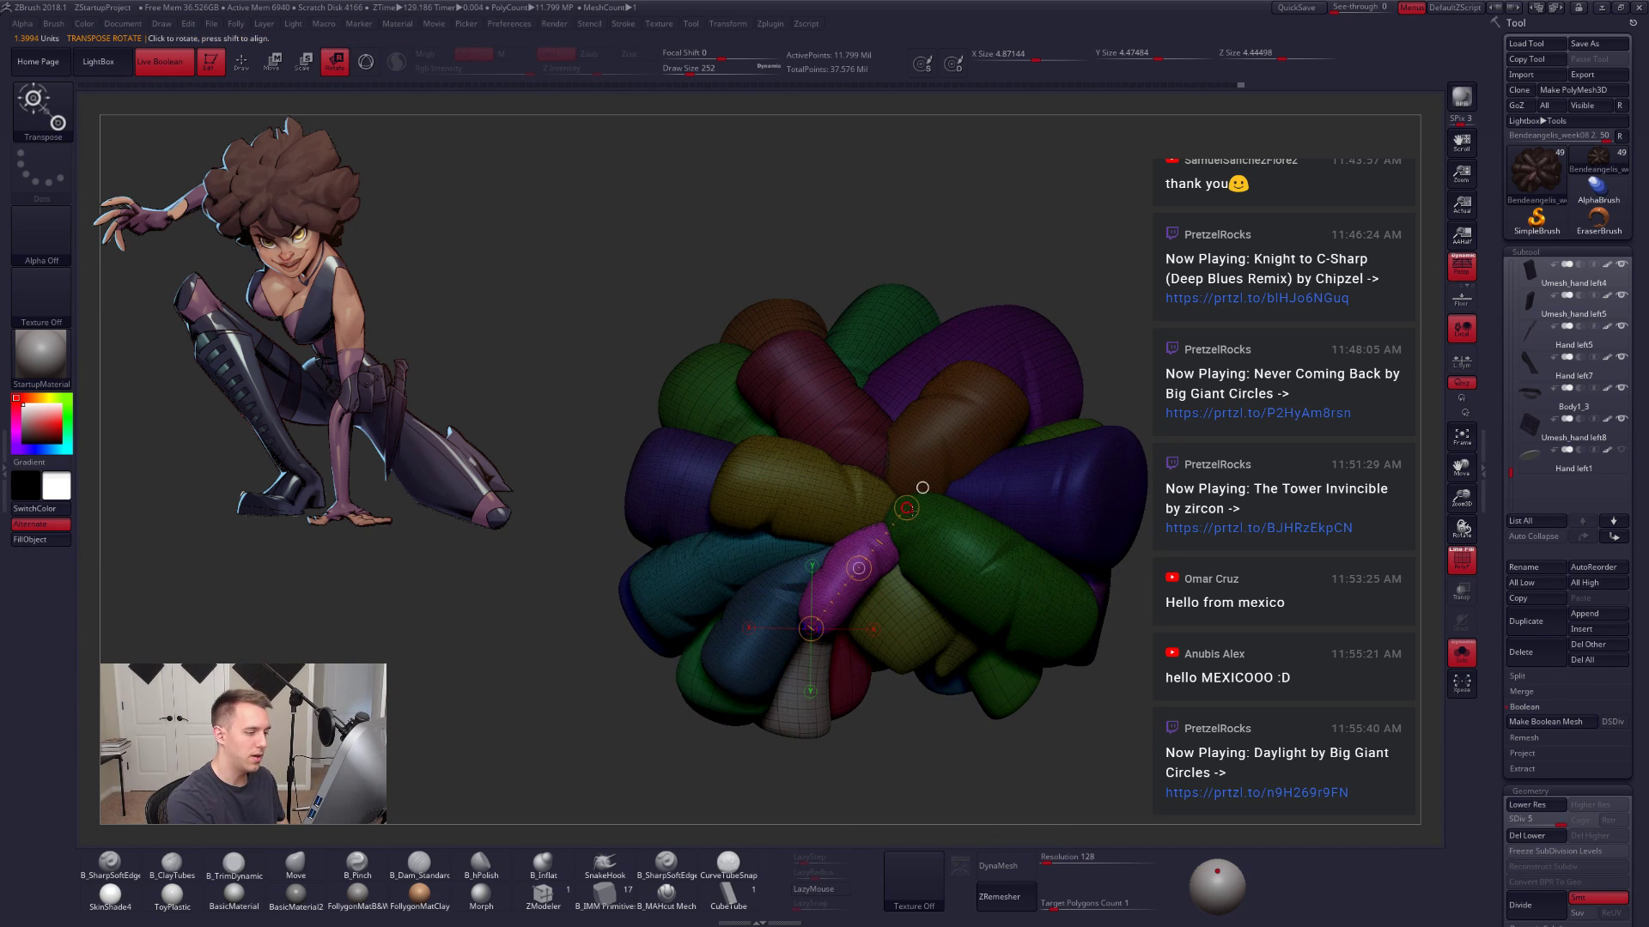
key(alt+s)
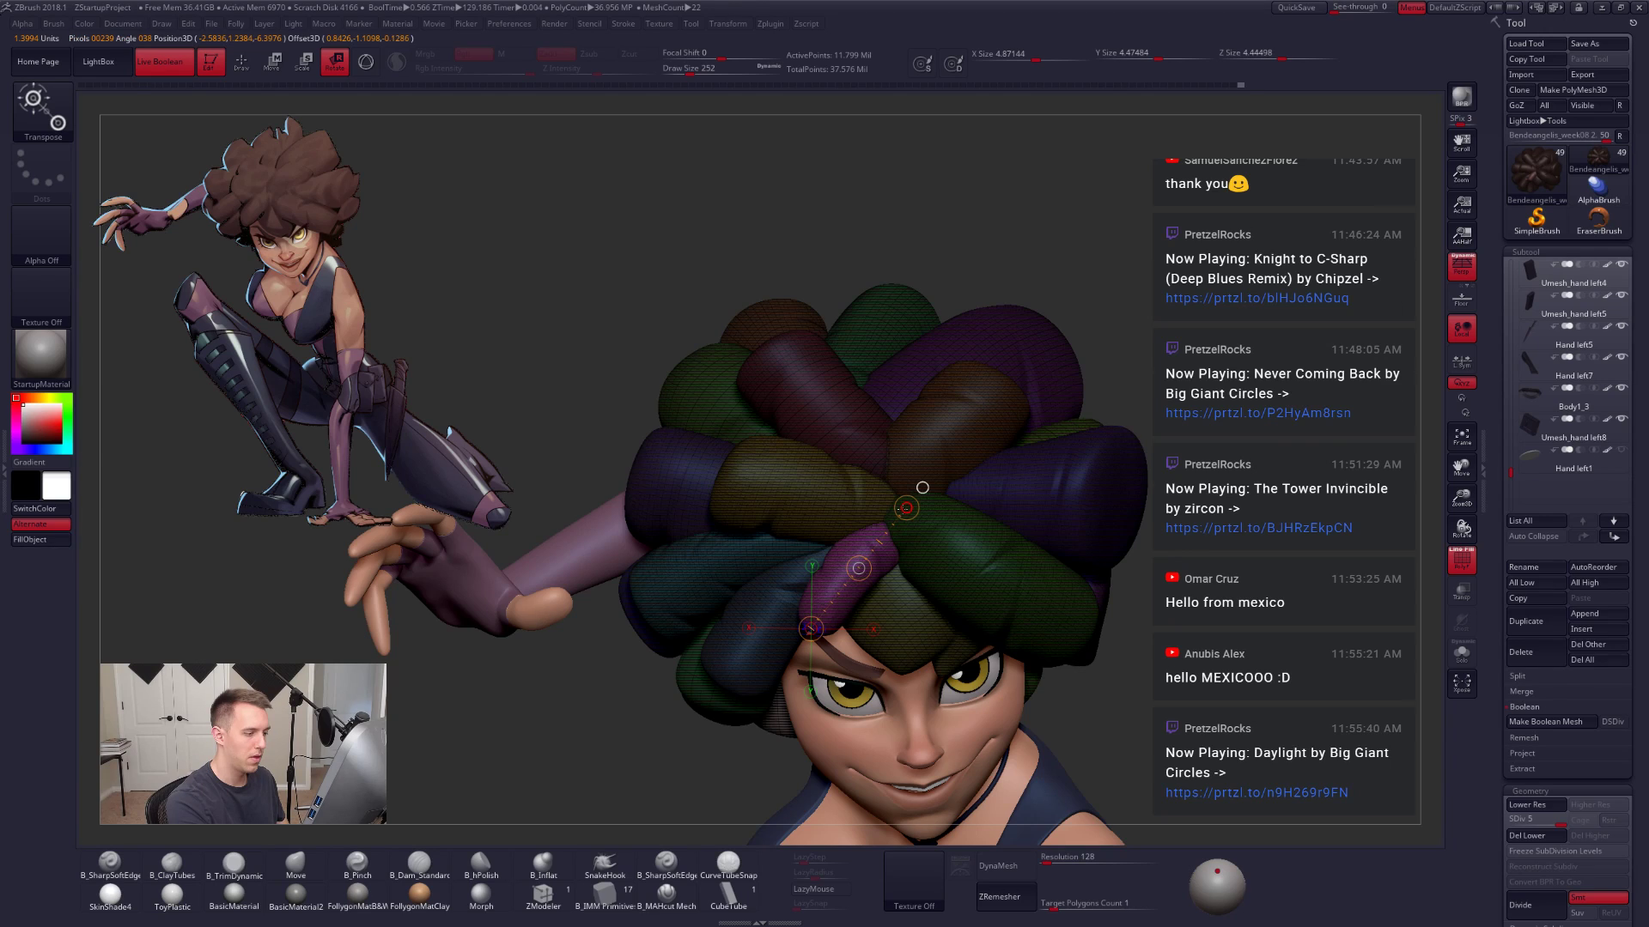
Step: Turn off the polygroup wireframe display, return to the Move brush and clear the mask with the whole figure shown
key(shift+f)
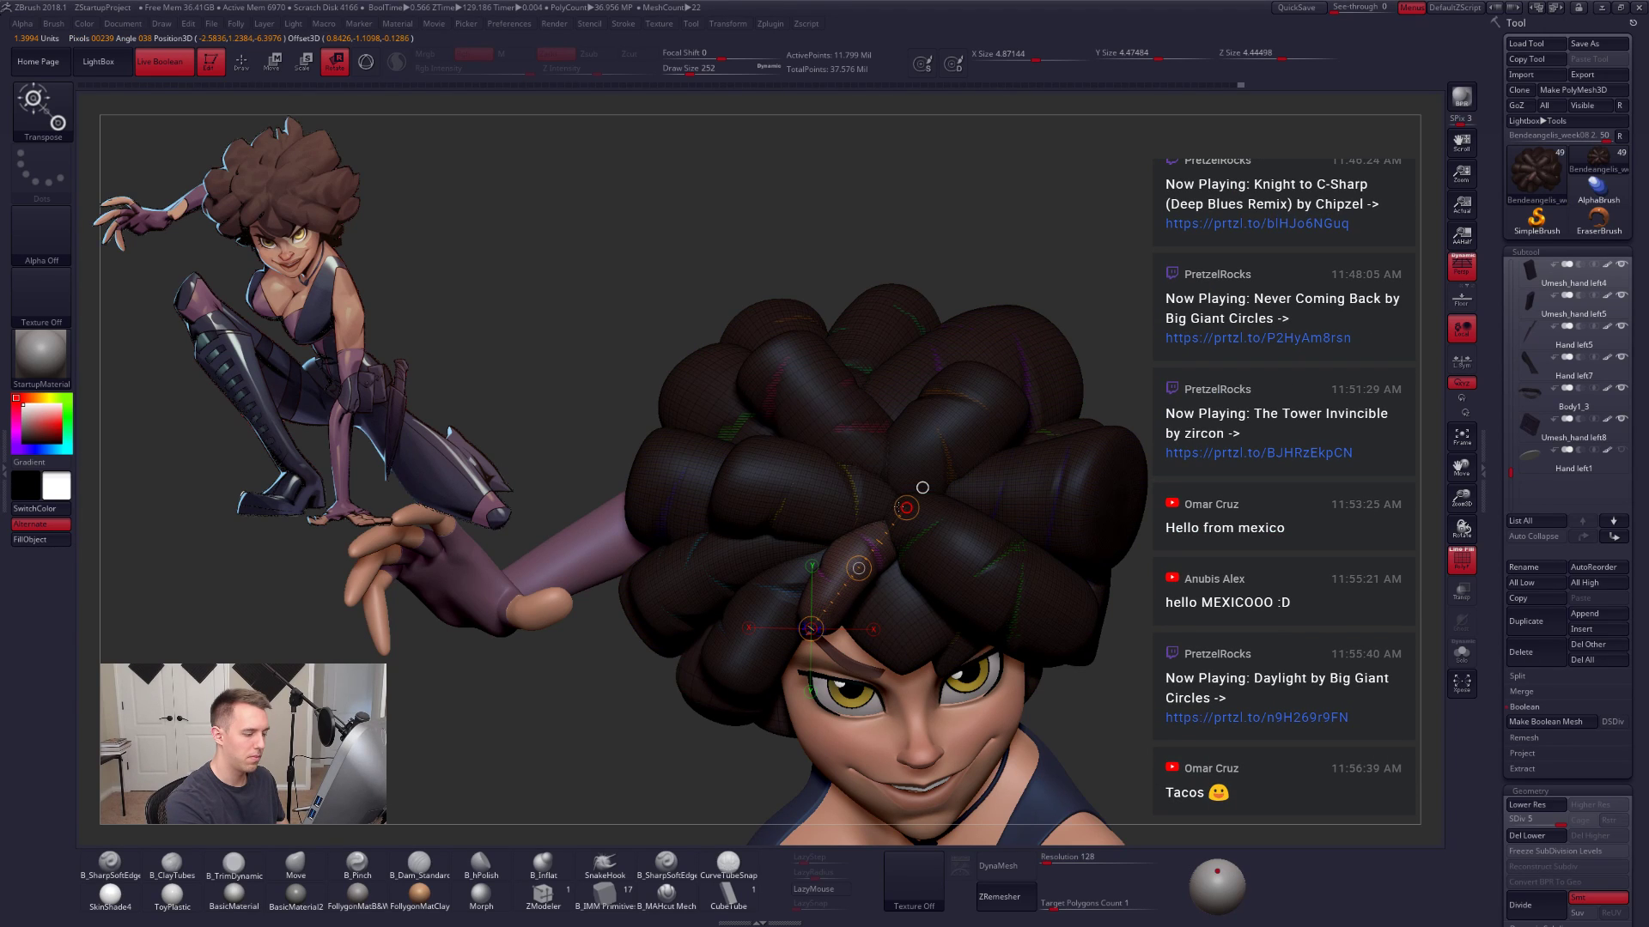
key(alt+s)
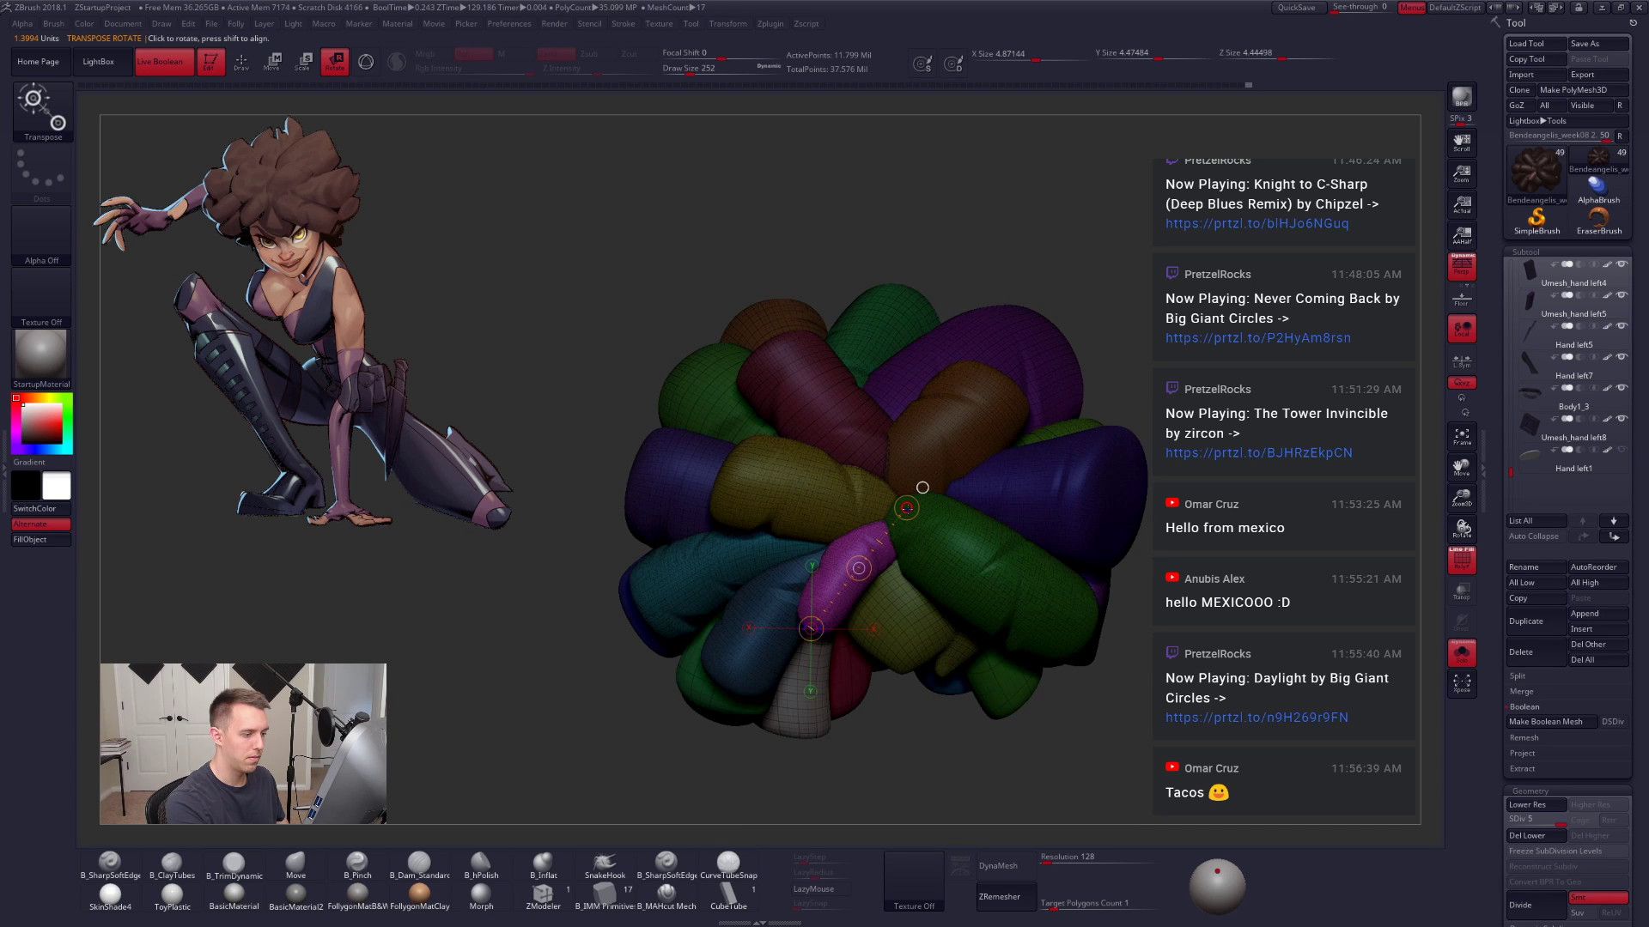
key(shift+f)
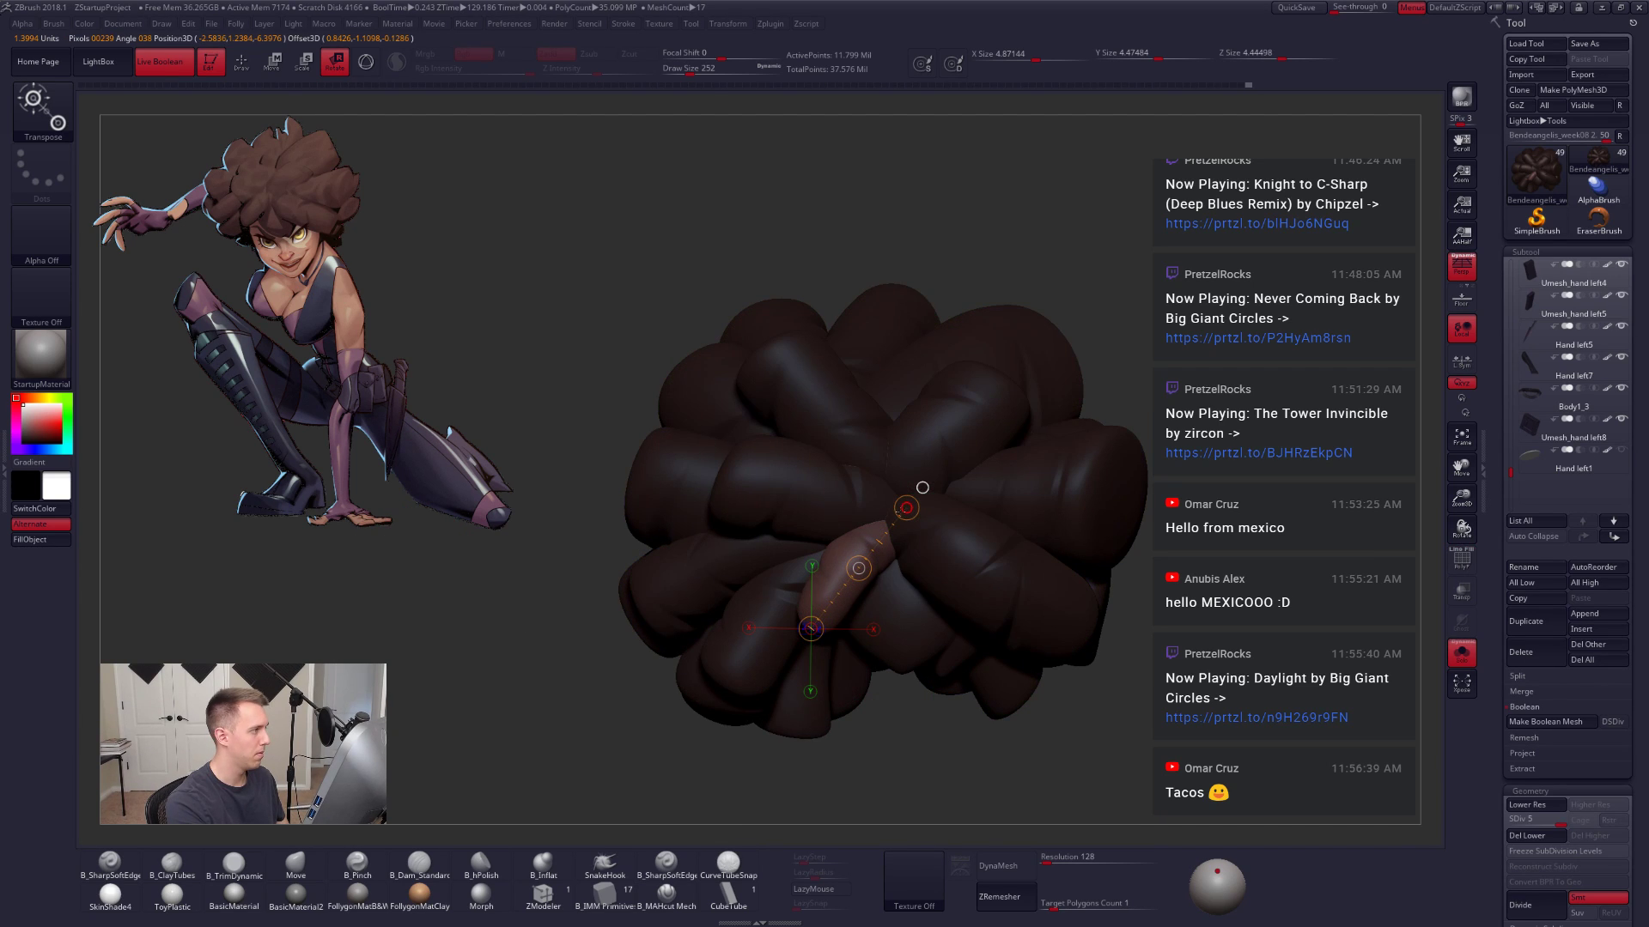
alt+drag(1107, 686, 1247, 740)
key(q)
alt+drag(1242, 734, 1165, 630)
key(alt+s)
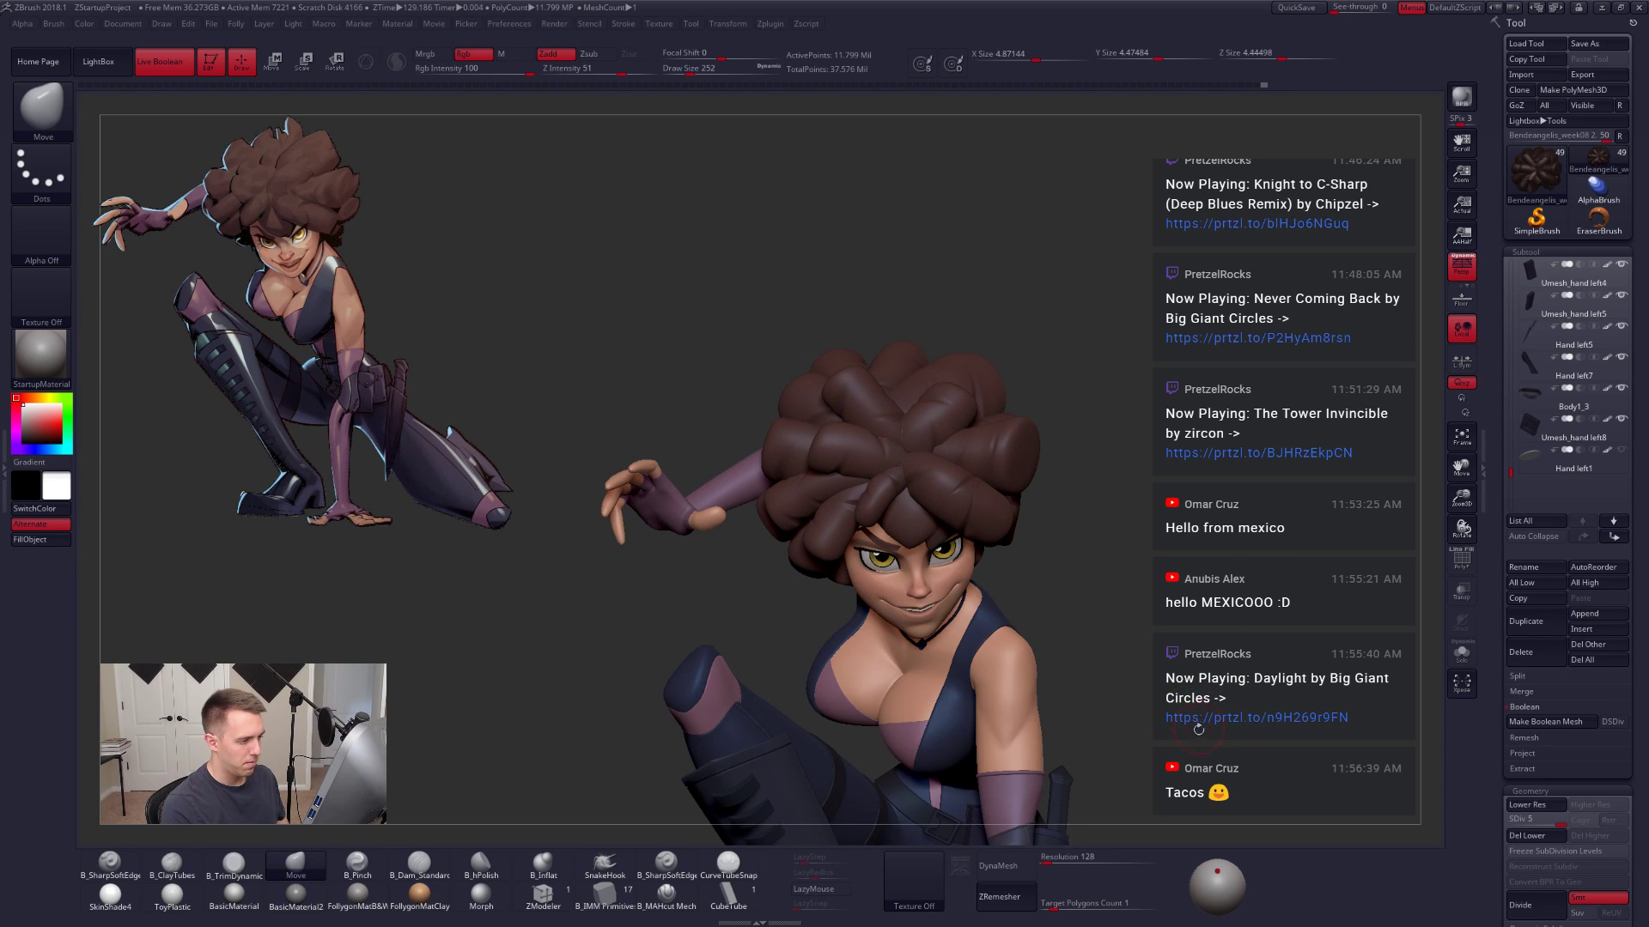
mouse_move(1198, 728)
mouse_down()
mouse_move(1256, 732)
mouse_move(1195, 748)
mouse_up()
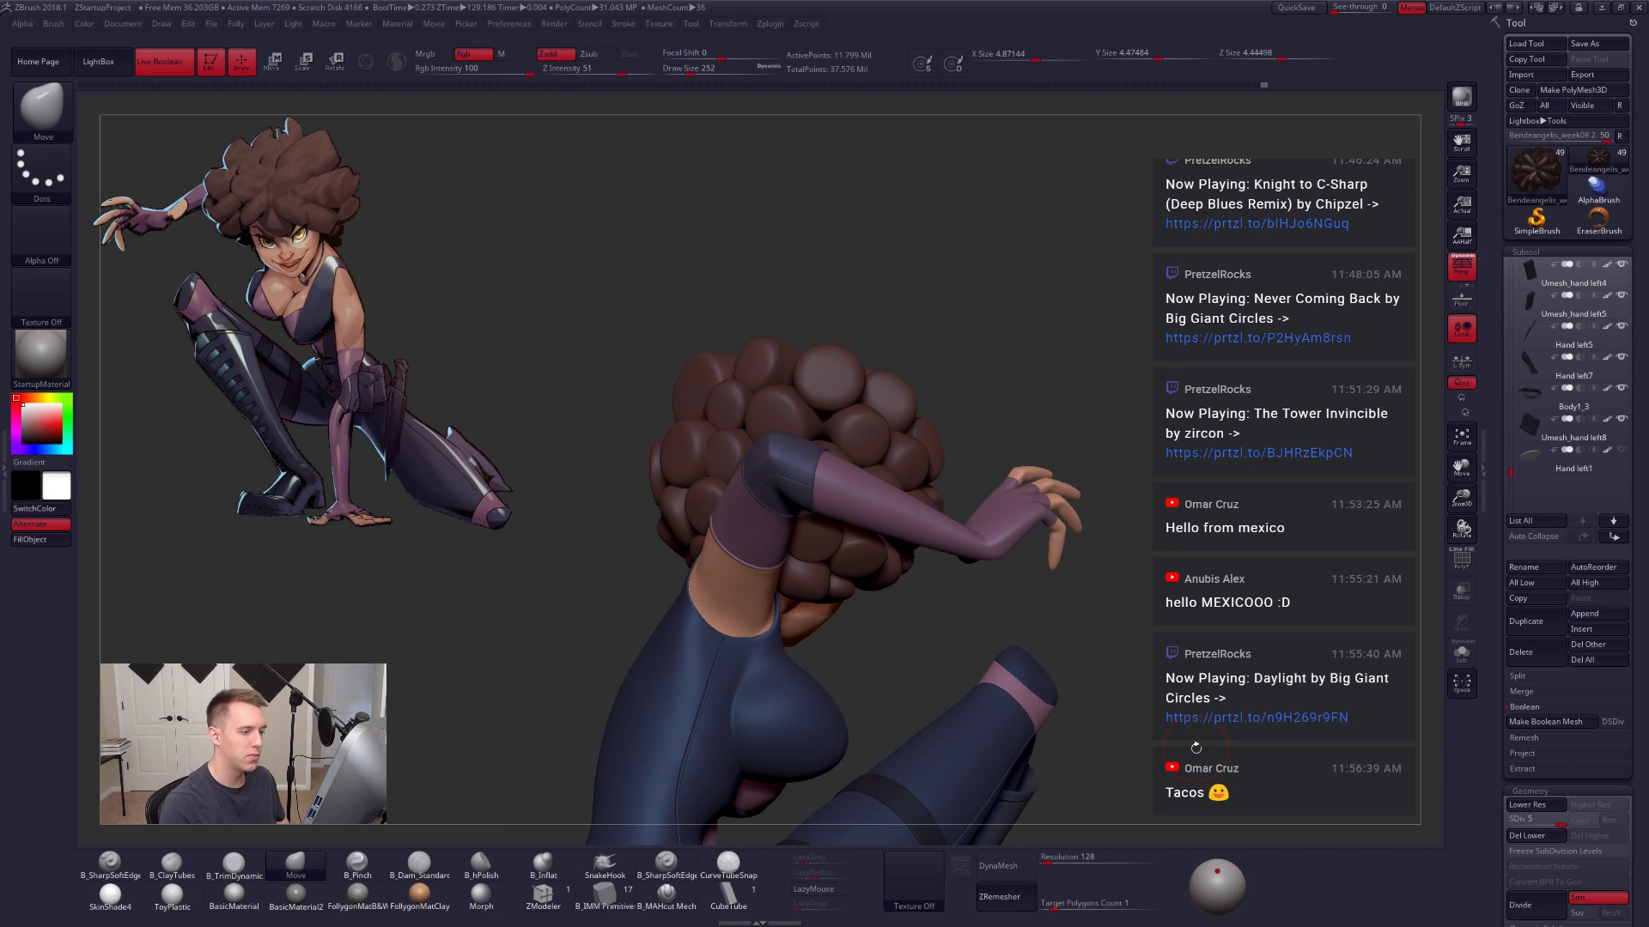
Step: Hide the Body subtool and the clothing and limb subtools, leaving the hair and head for viewing from behind
drag(1512, 474, 1517, 295)
mouse_move(1620, 334)
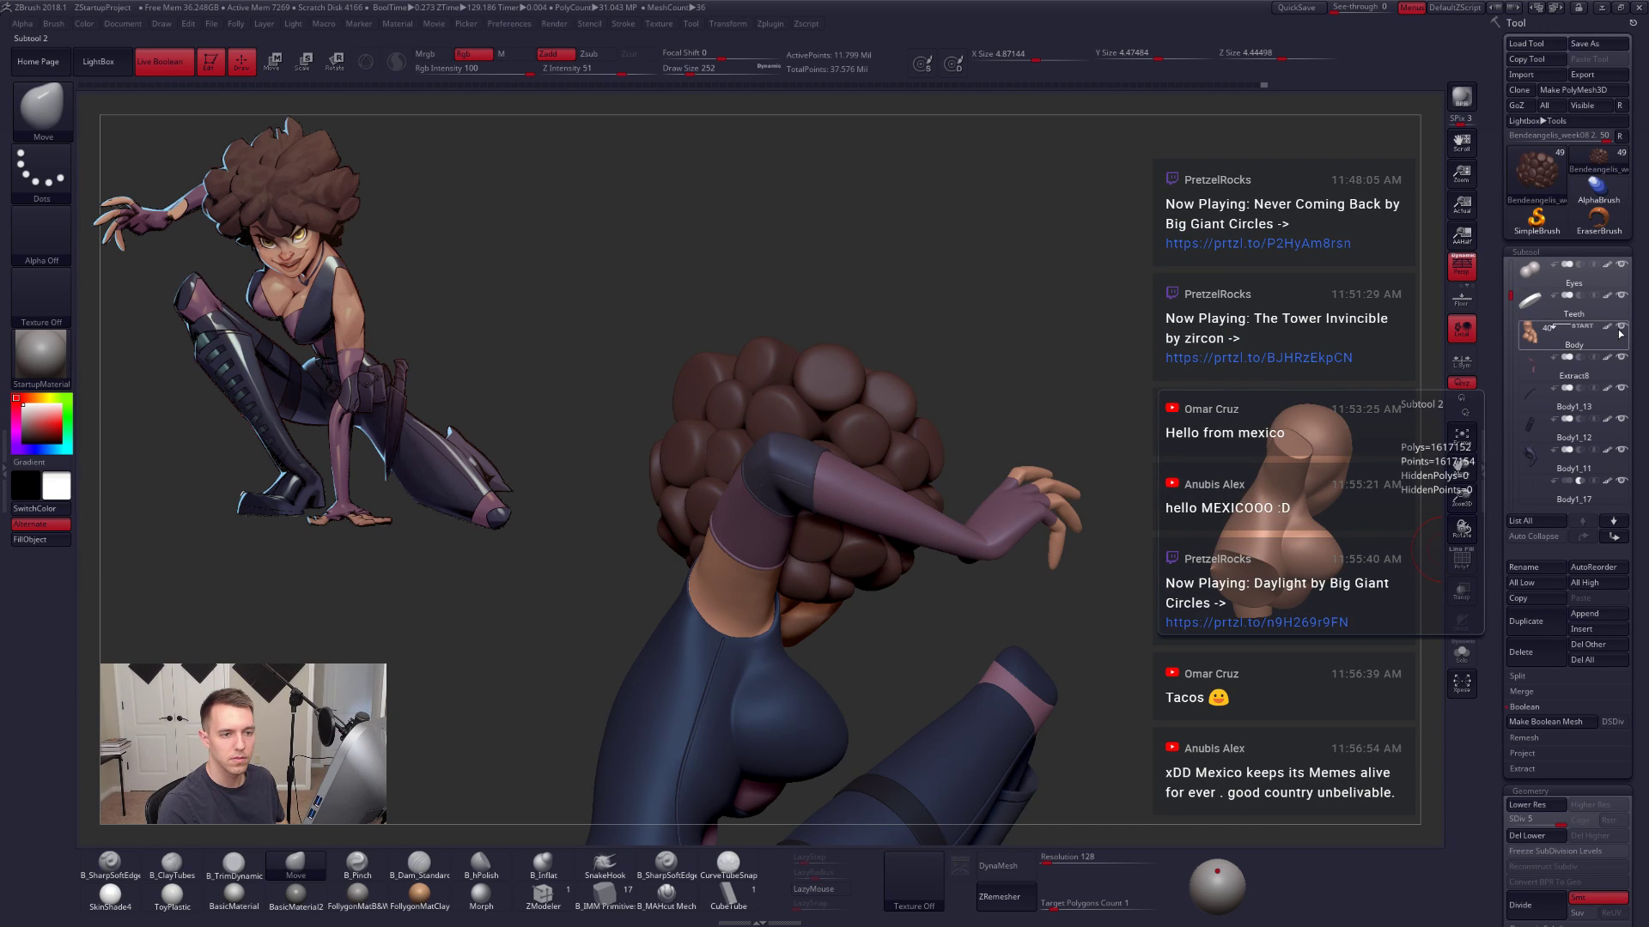
click(1622, 327)
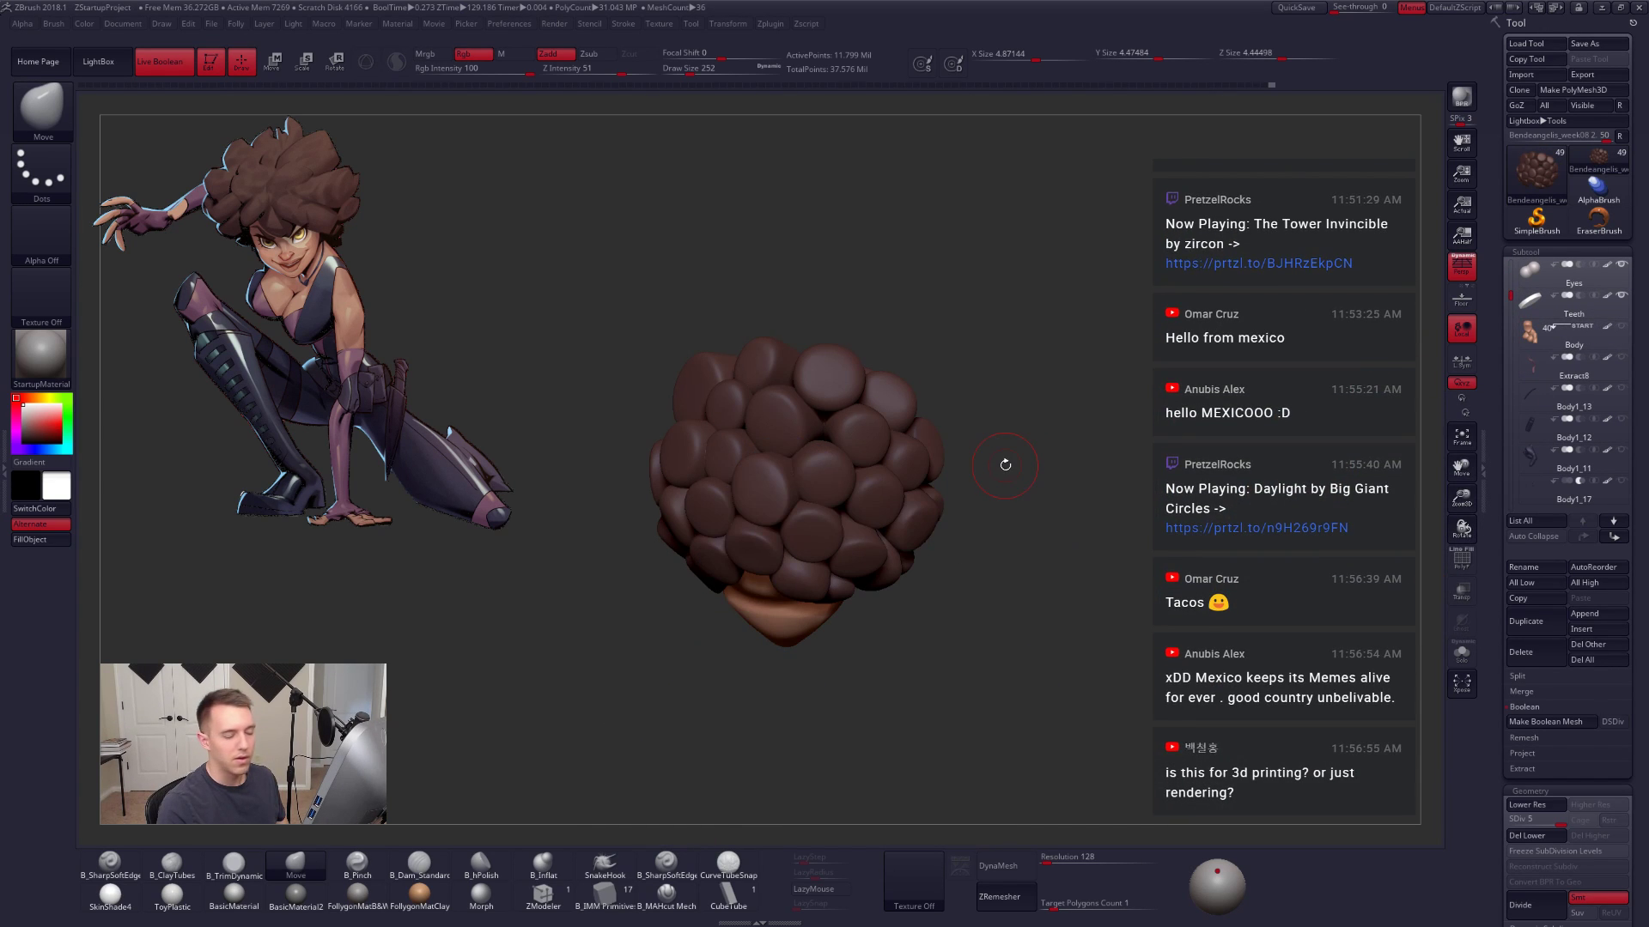
drag(1004, 465, 1042, 563)
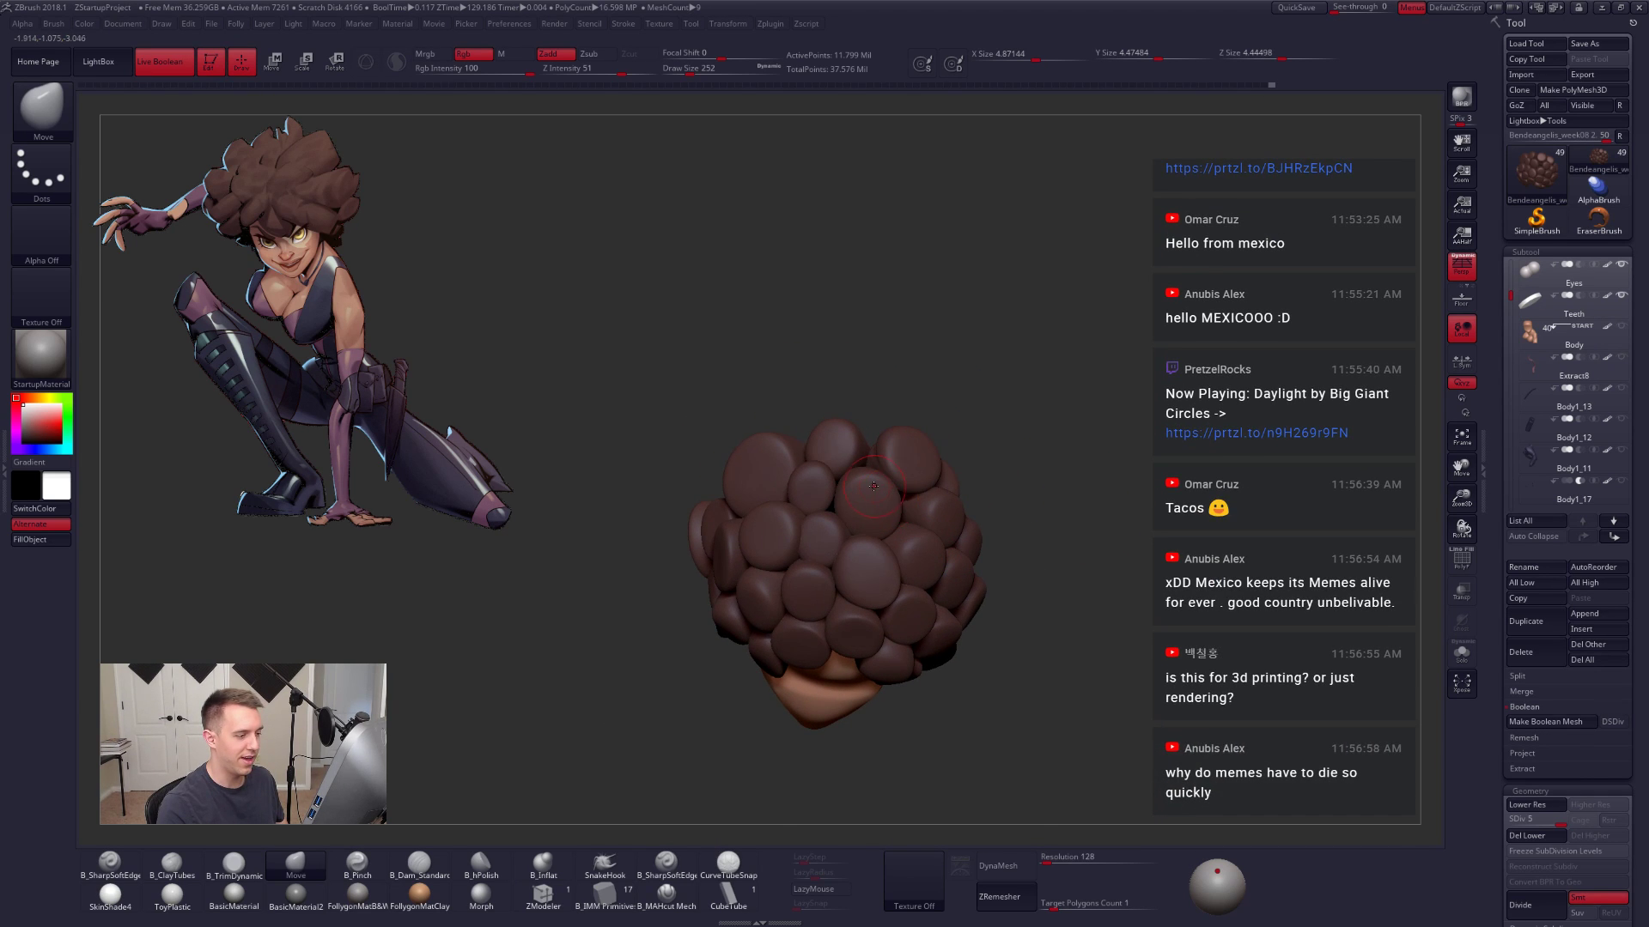
Step: Turn off Live Boolean and lower the hair mesh to subdivision level 2
alt+right_drag(905, 529, 953, 610)
key(shift+f)
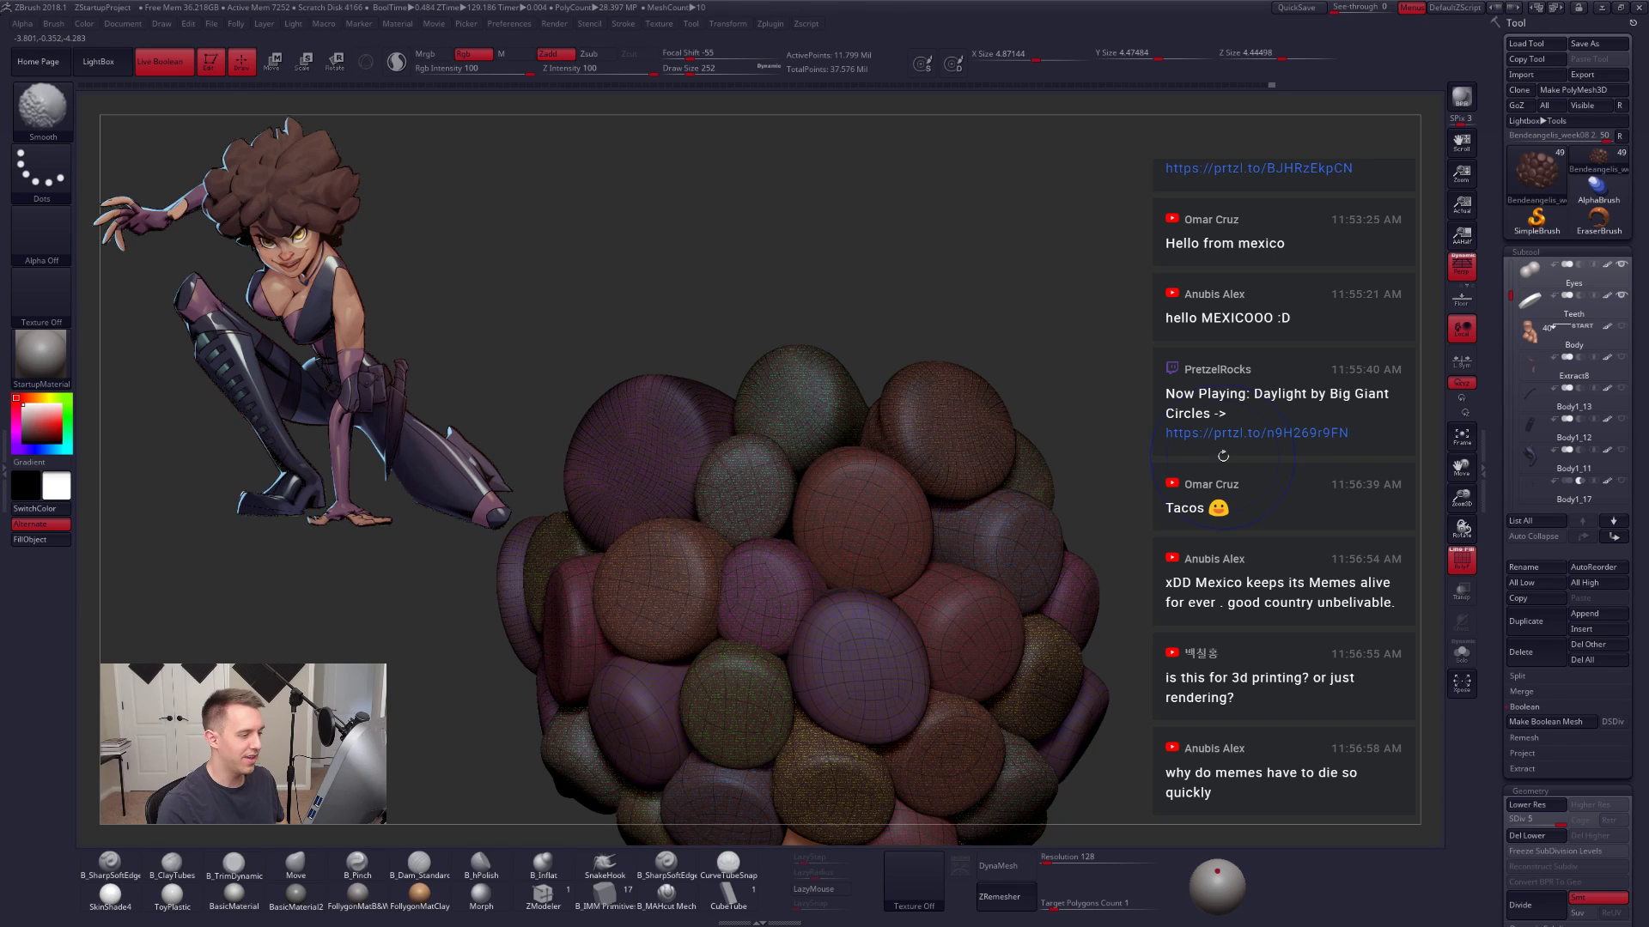
key(shift+f)
alt+drag(1223, 455, 1207, 426)
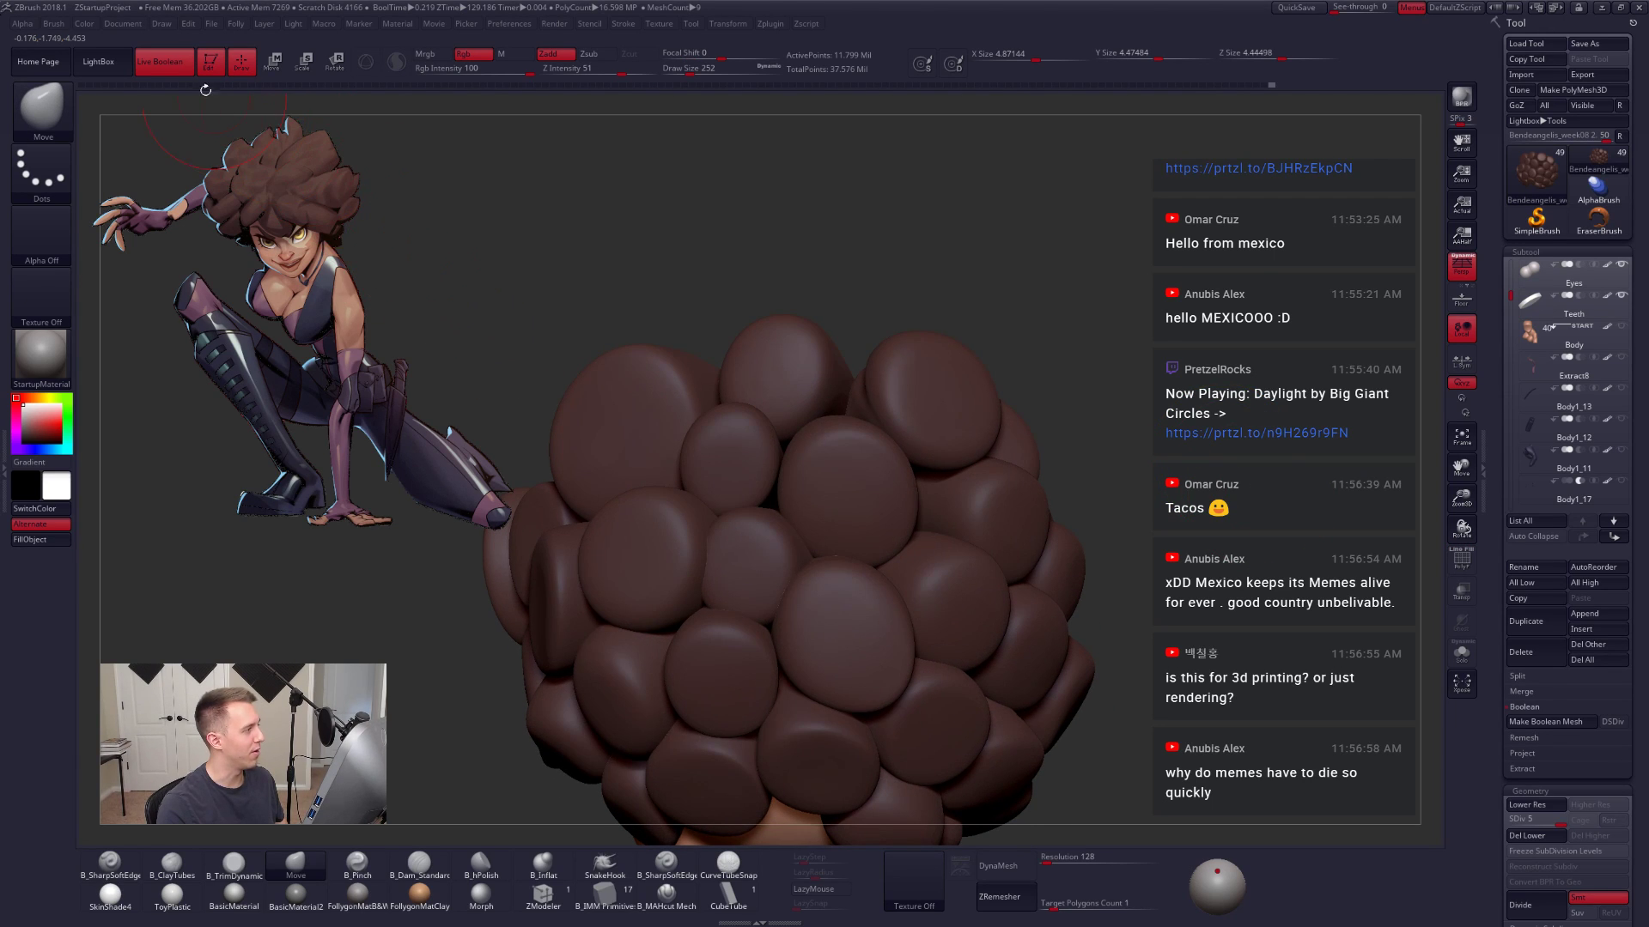
click(164, 61)
drag(979, 287, 951, 312)
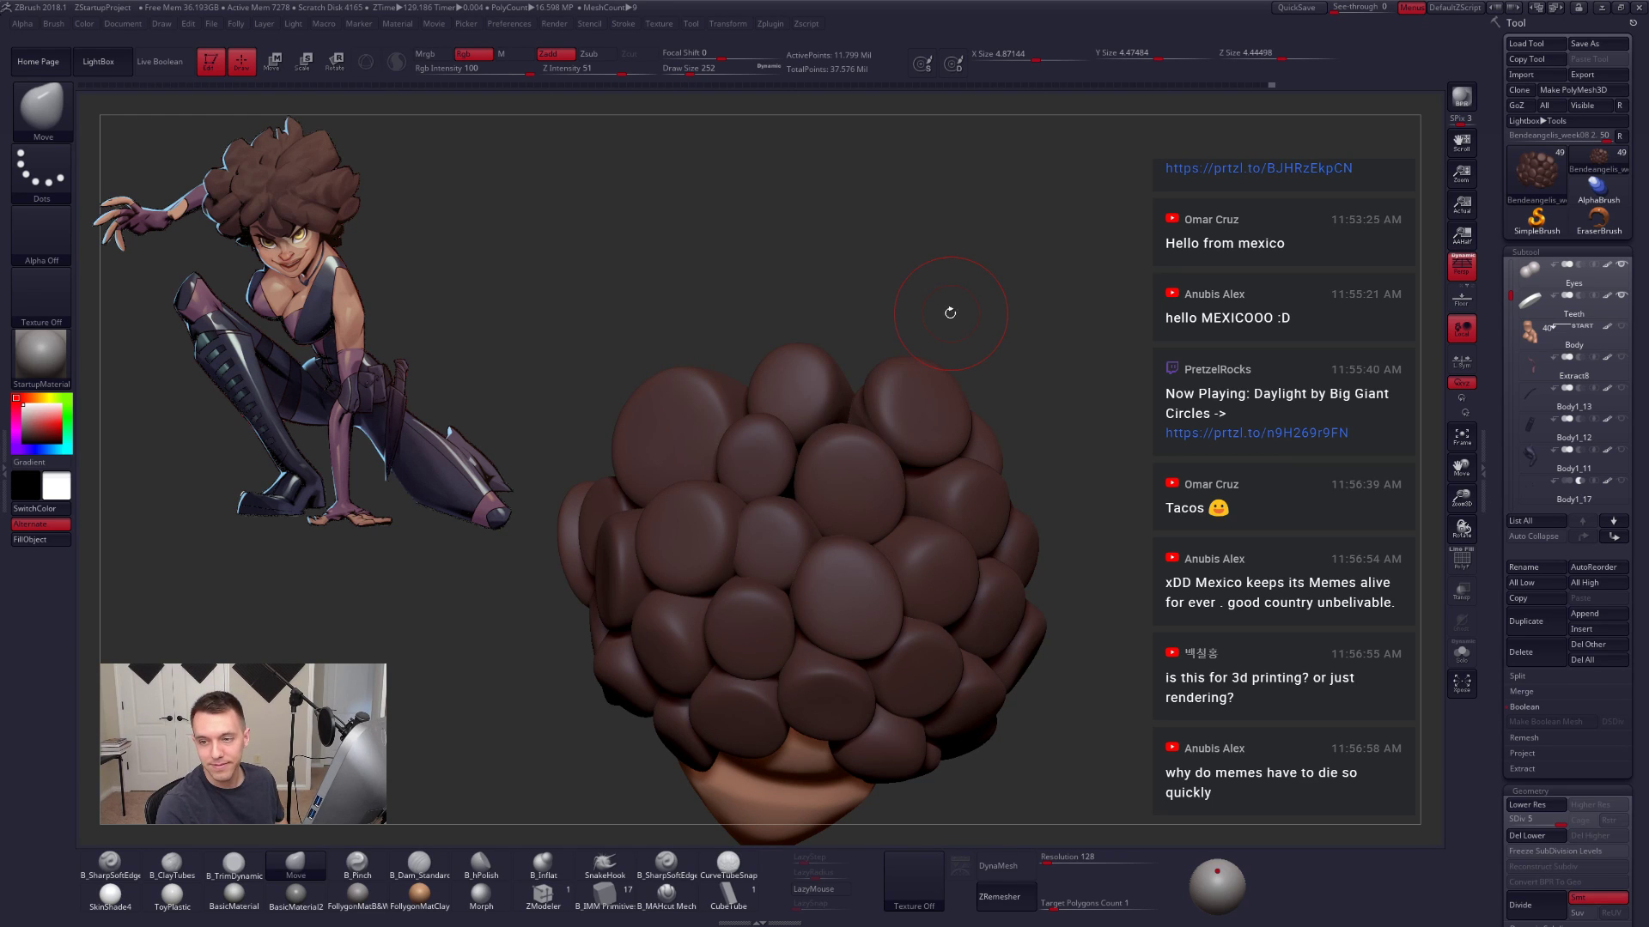
alt+drag(885, 313, 891, 365)
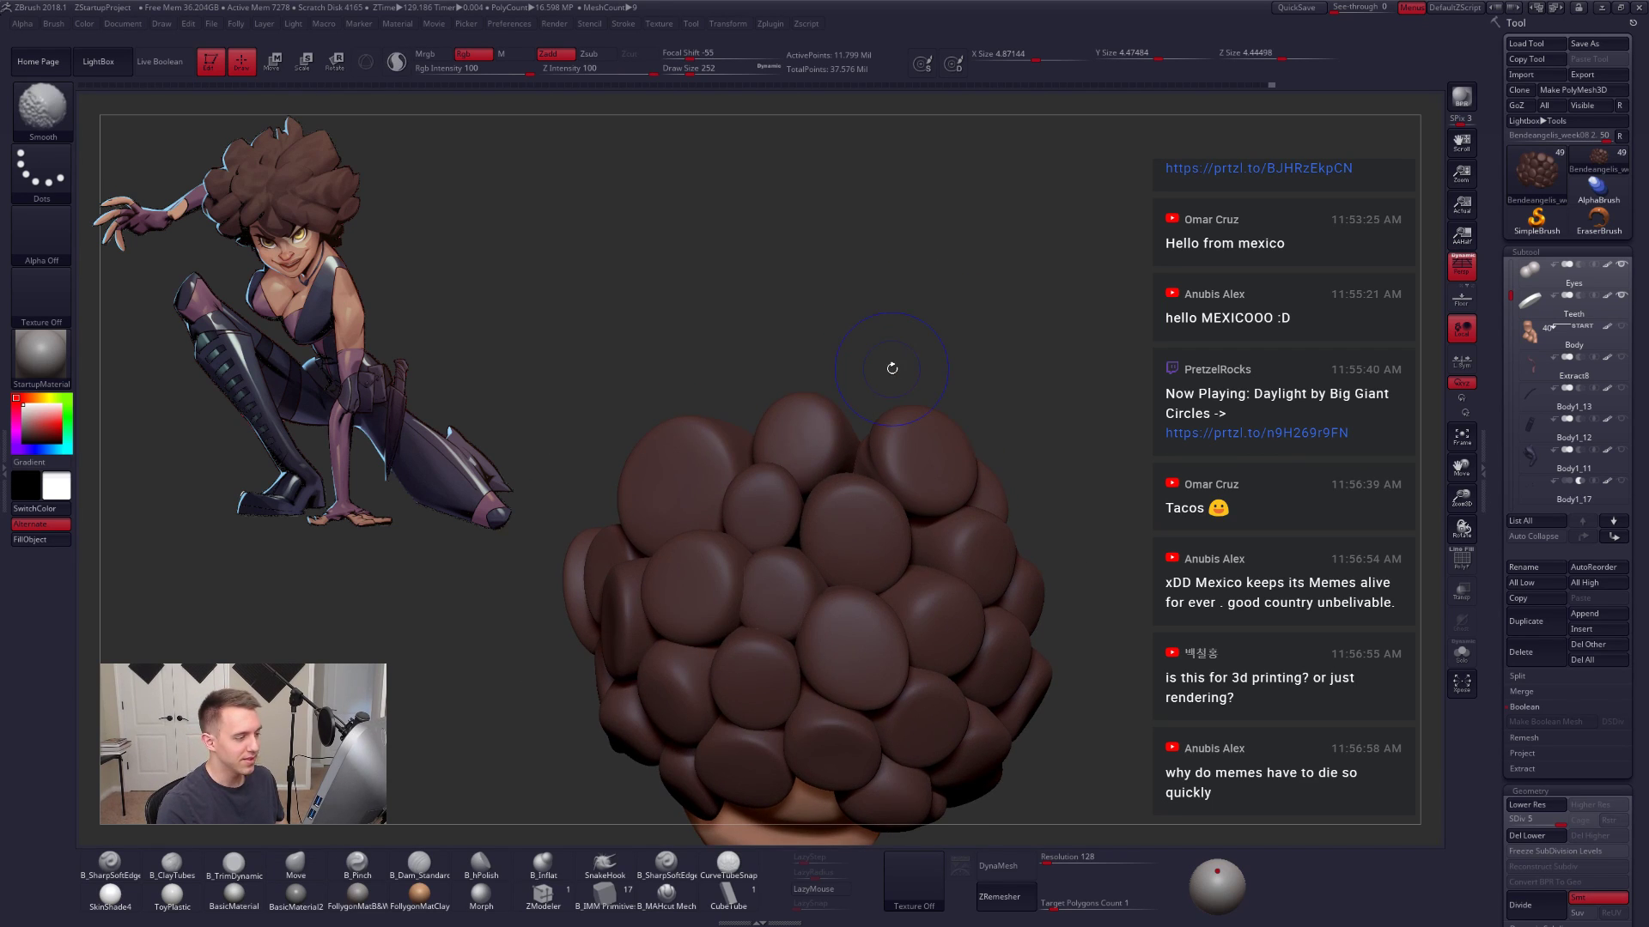
key(shift+d)
key(shift+d)
key(shift+d)
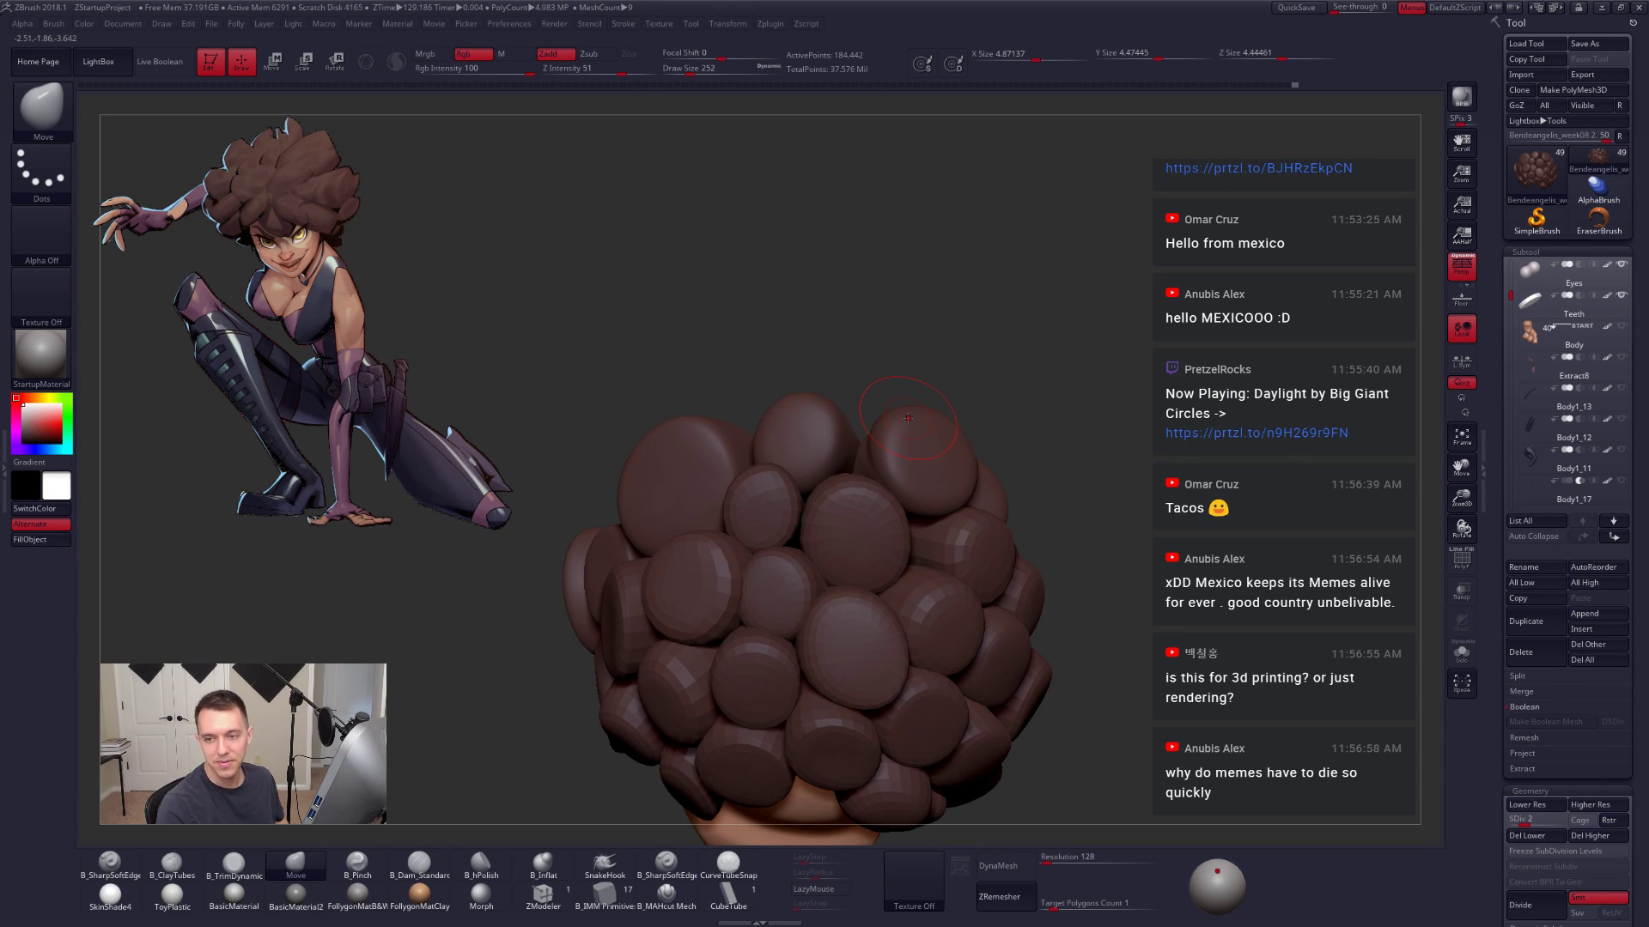
Step: Isolate the round clump on the upper back of the hair with a mask and reshape it using the Move brush at draw size 482
key(w)
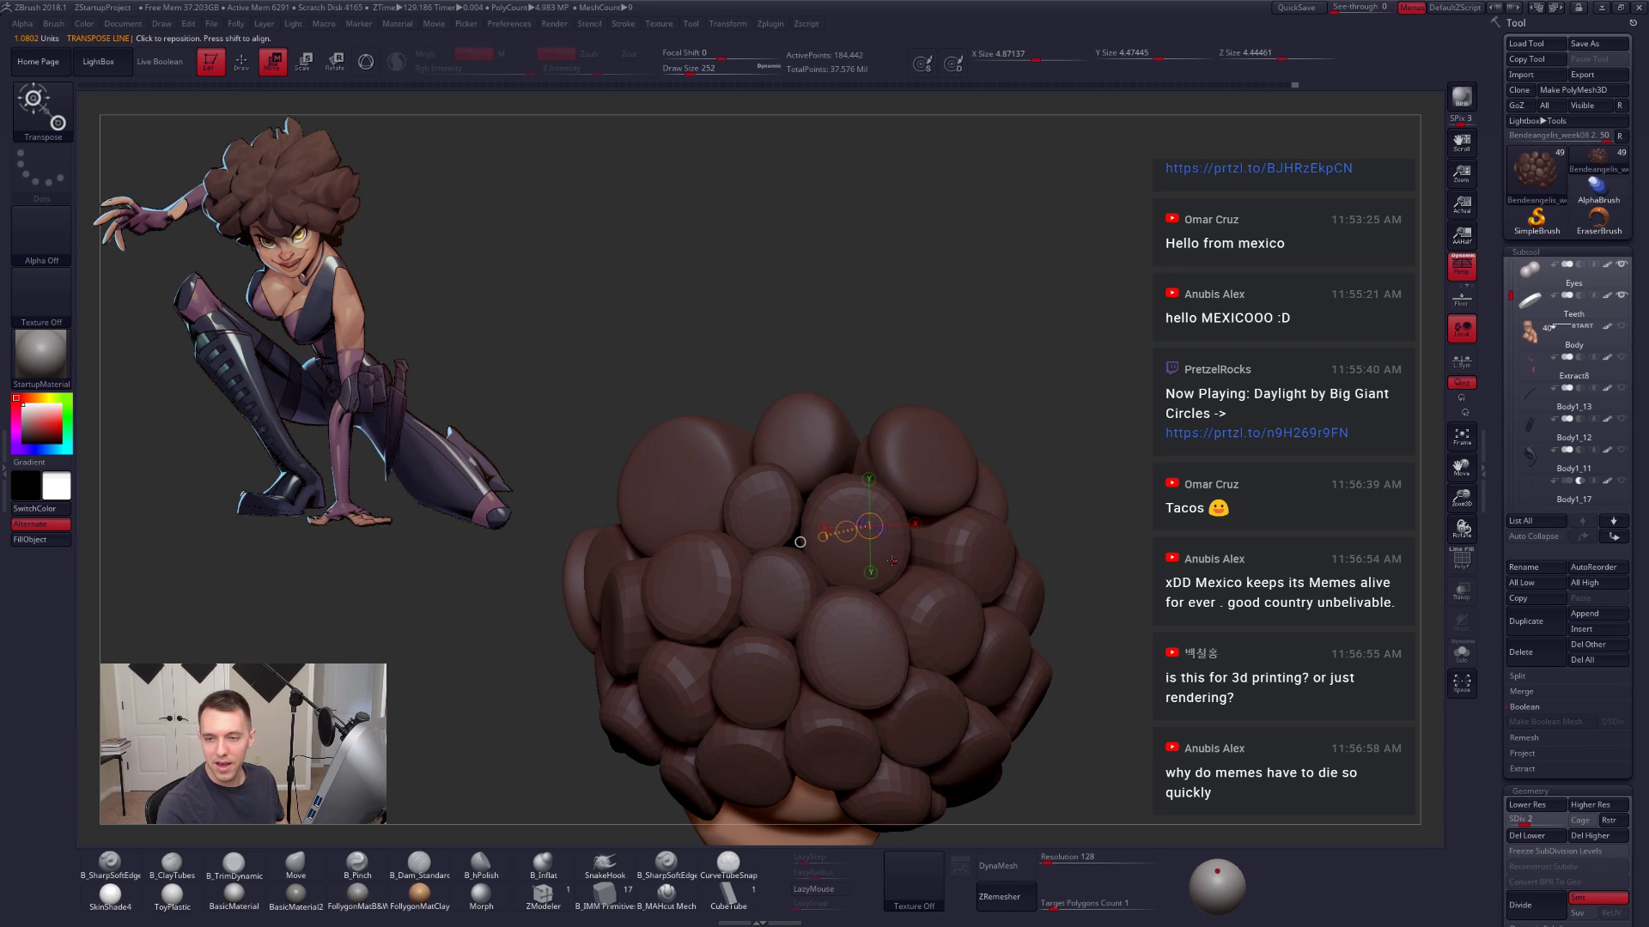
ctrl+click(900, 546)
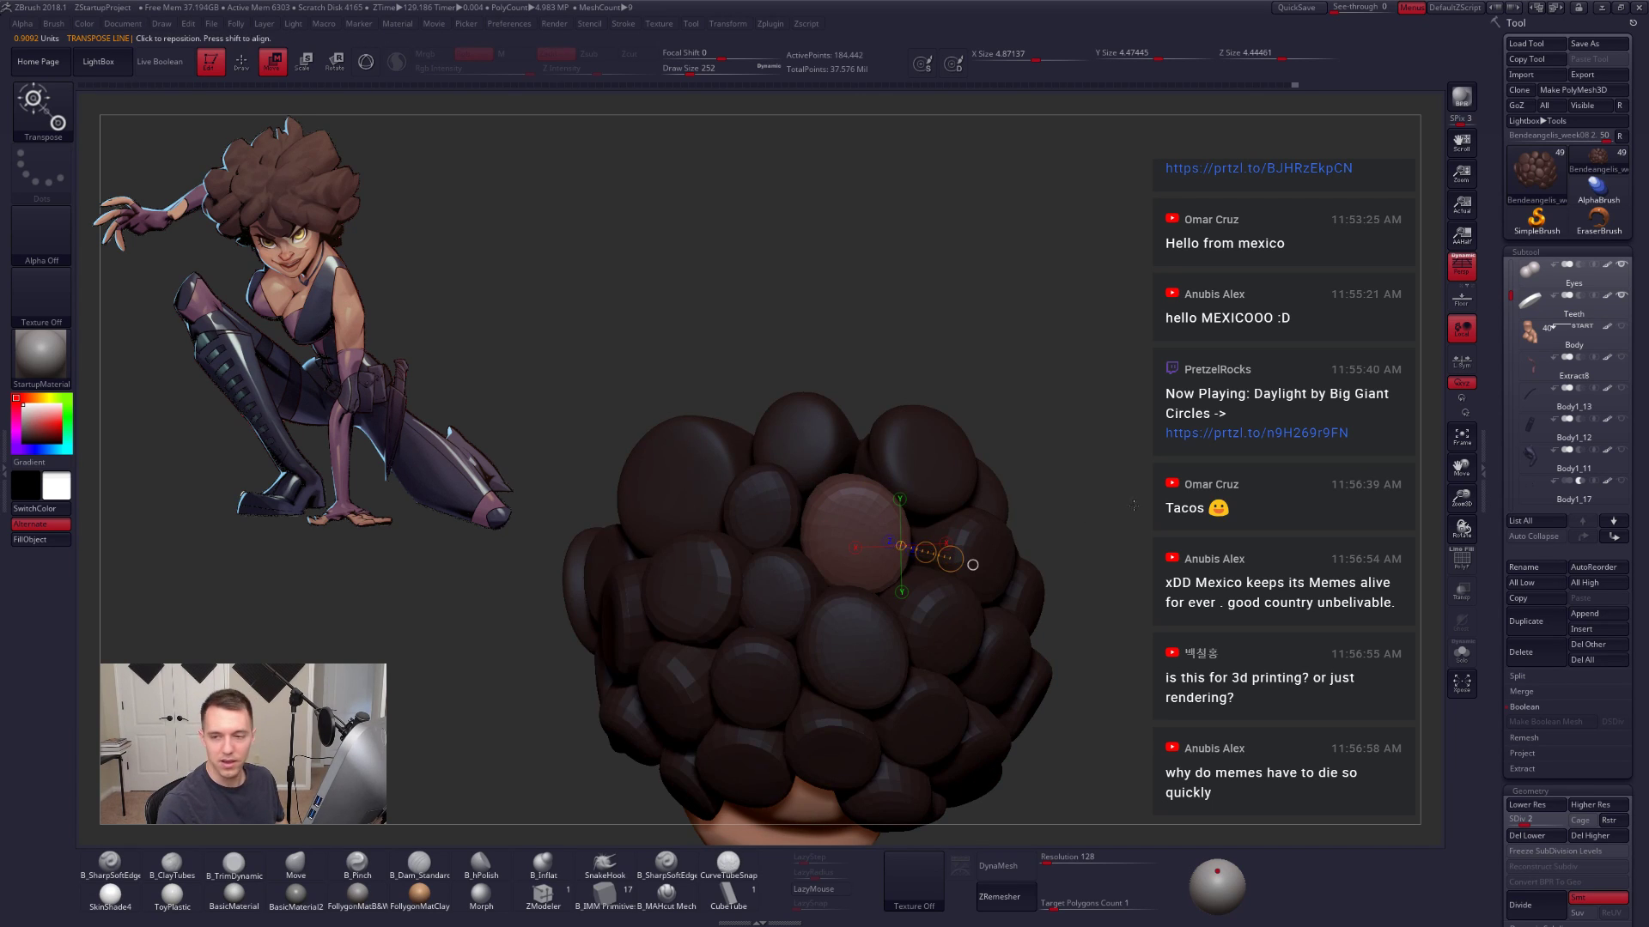
key(q)
key(space)
drag(900, 519, 911, 533)
key(space)
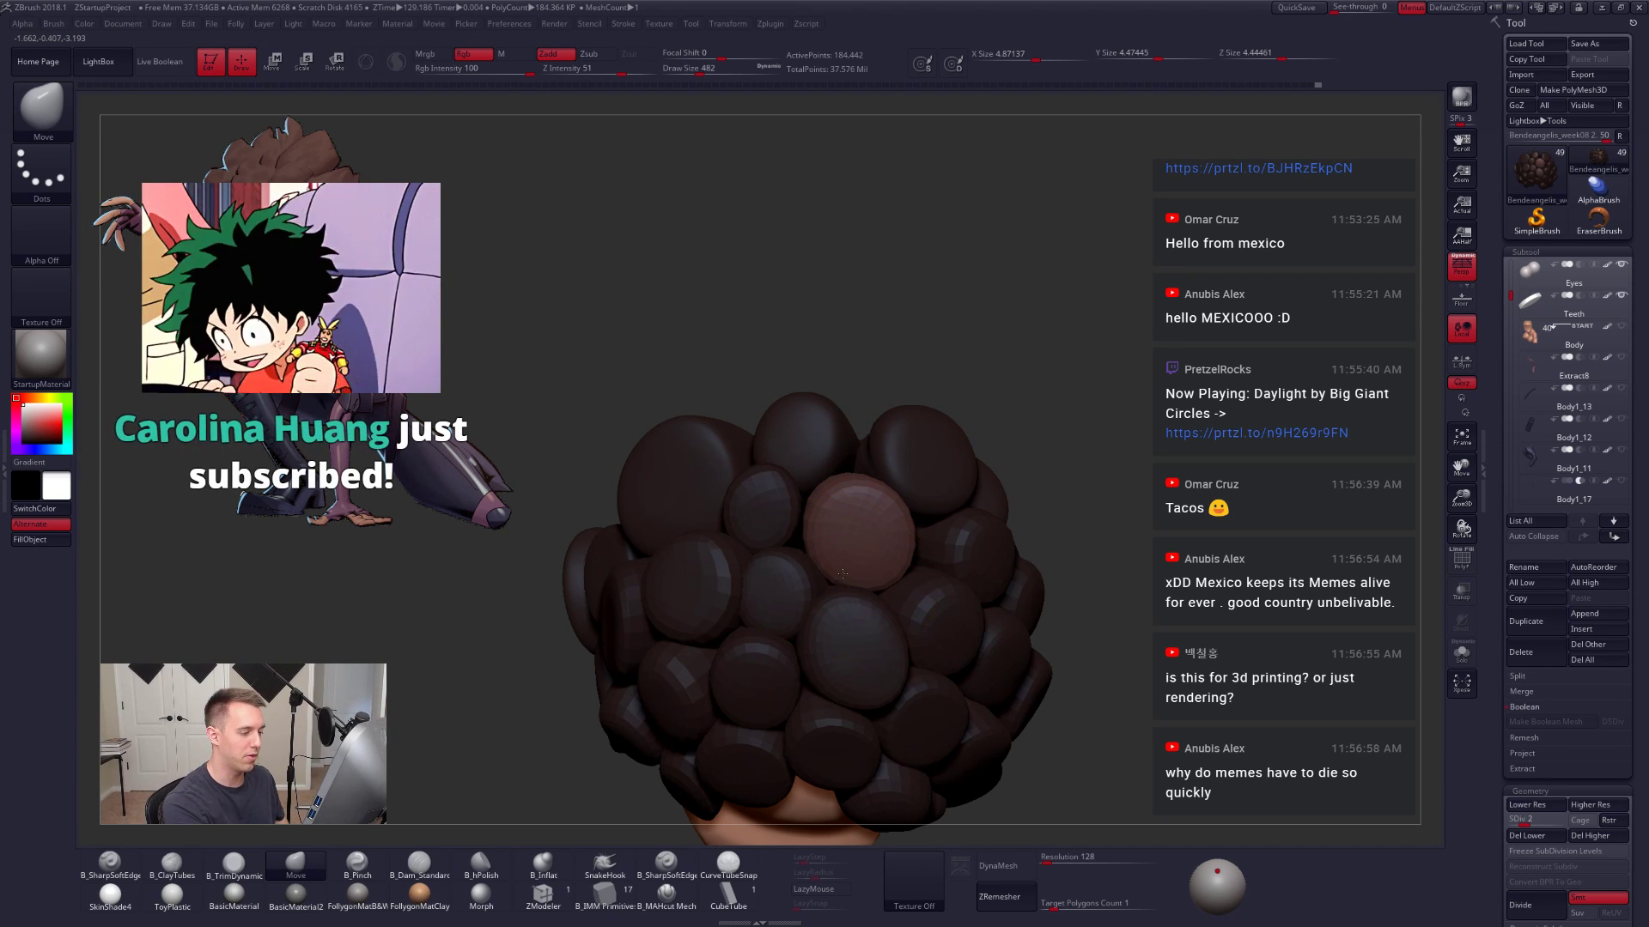
drag(842, 573, 927, 578)
alt+right_drag(928, 578, 965, 602)
Step: Isolate the smaller neighbouring clump on the upper back of the hair with a mask and nudge it with the Move brush
key(w)
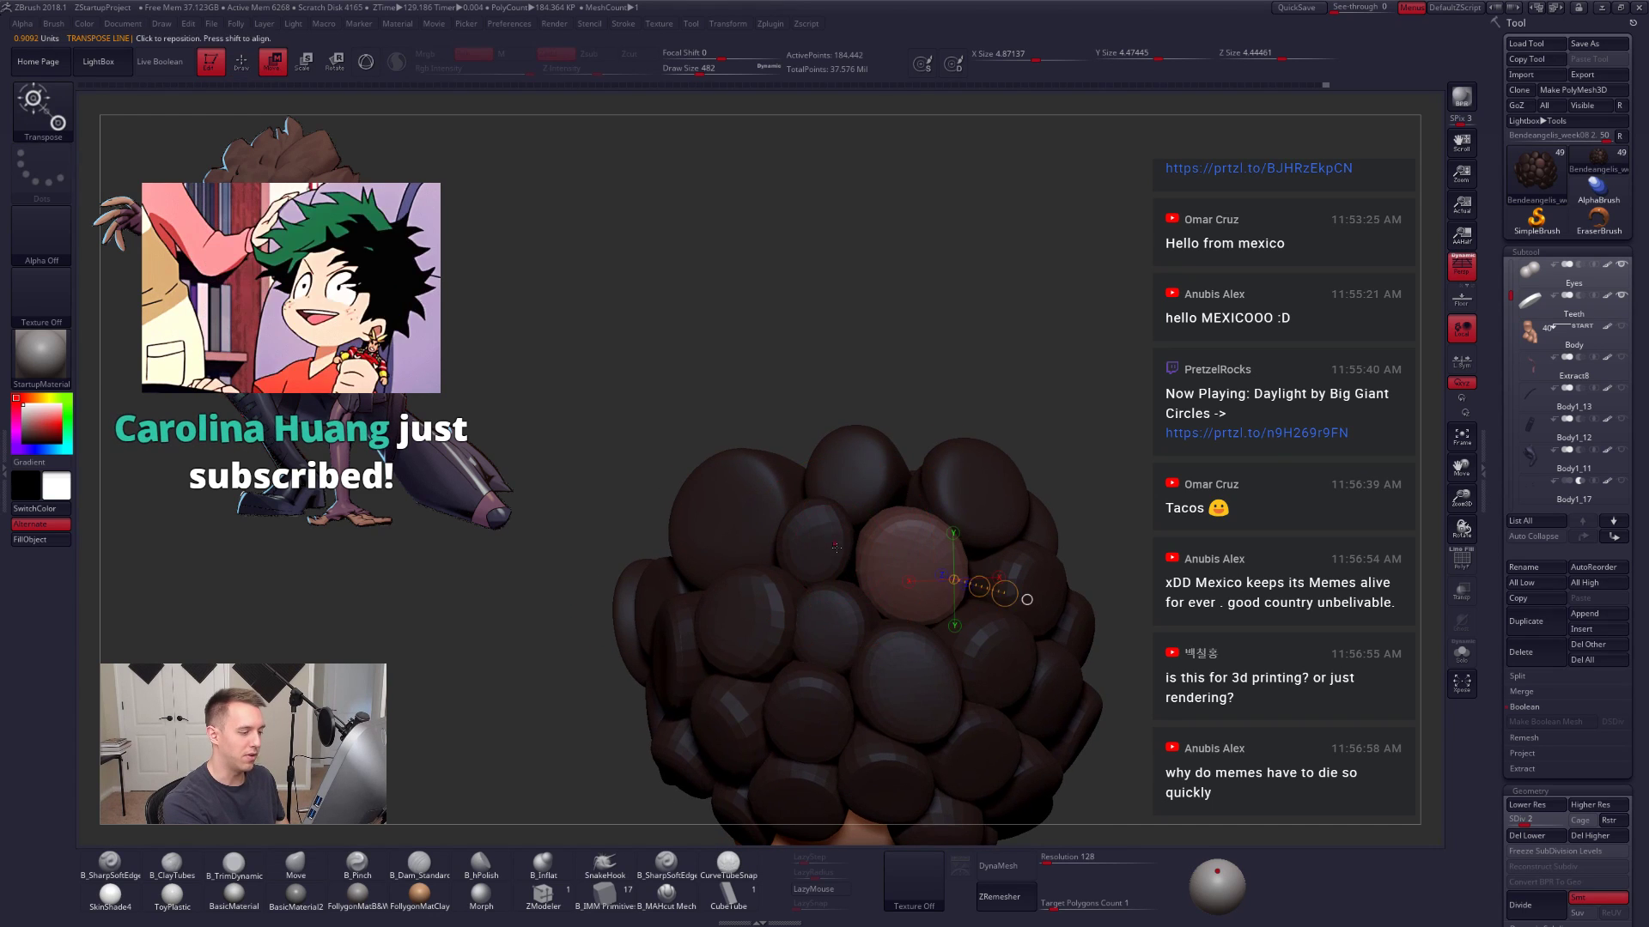
ctrl+click(816, 542)
key(q)
mouse_move(822, 556)
right_down()
mouse_move(895, 563)
mouse_move(874, 565)
right_up()
drag(807, 562, 798, 567)
mouse_move(783, 571)
right_down()
mouse_move(938, 566)
mouse_move(873, 596)
mouse_move(882, 562)
right_up()
Step: Isolate another clump on the back of the hair and reshape it with the Move brush at draw sizes 636 and 414
key(w)
key(q)
key(s)
drag(855, 583, 862, 583)
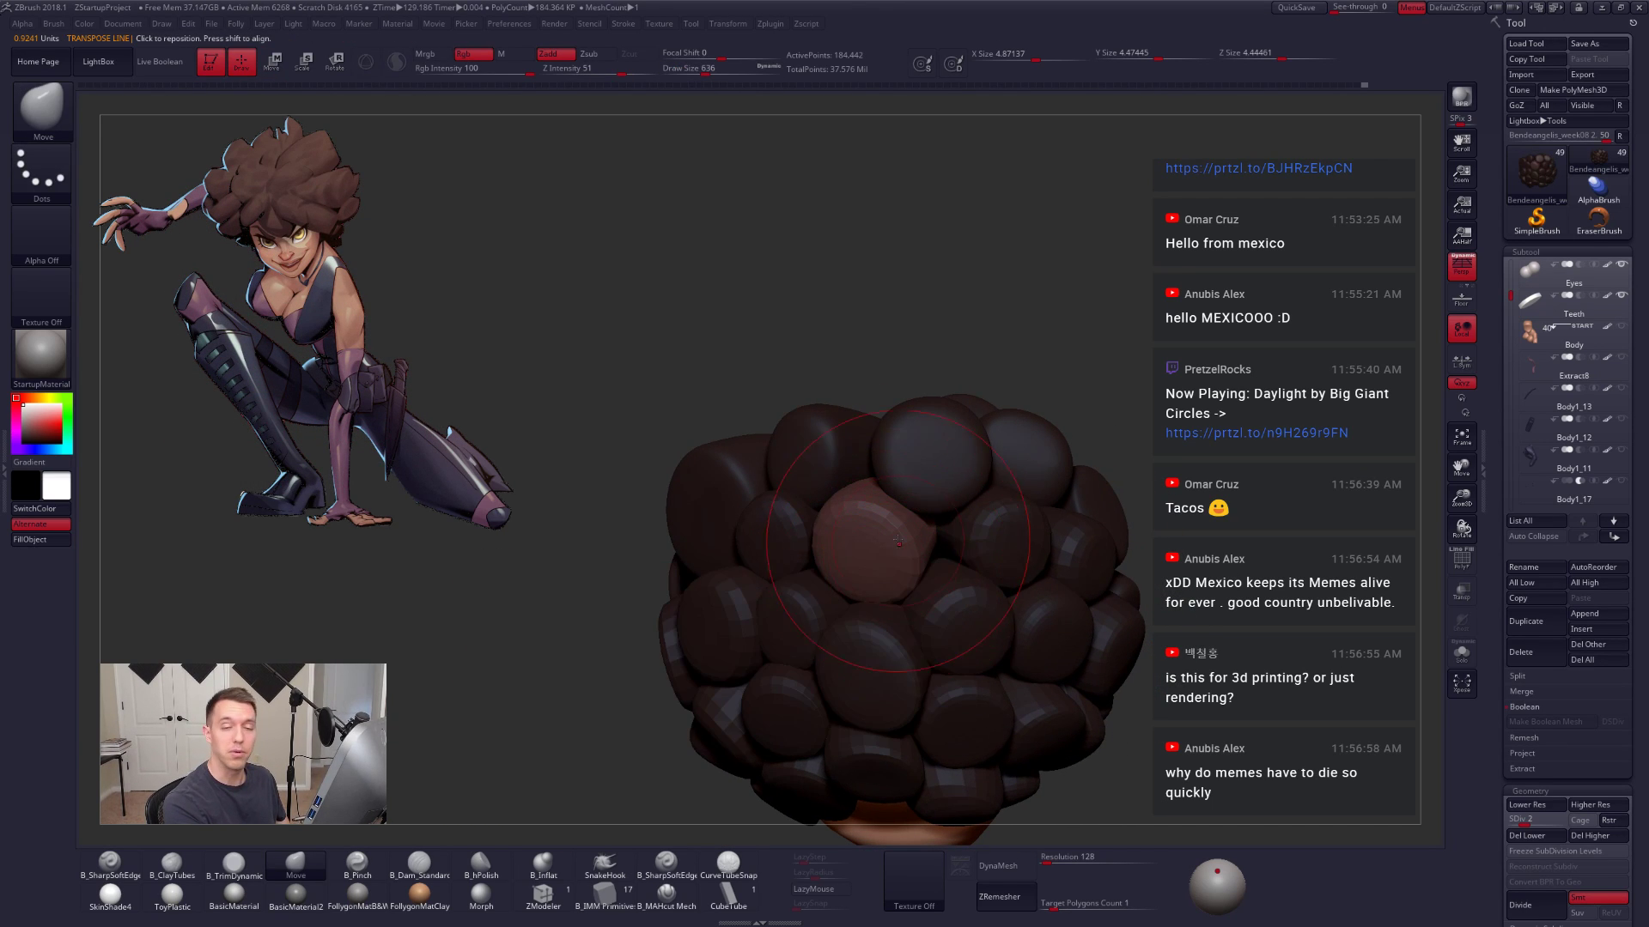
mouse_move(794, 577)
right_down()
mouse_move(870, 584)
mouse_move(811, 584)
right_up()
key(s)
drag(897, 586, 889, 585)
mouse_move(889, 579)
right_down()
mouse_move(839, 563)
mouse_move(937, 591)
mouse_move(954, 508)
right_up()
mouse_move(1126, 562)
ctrl+right_down()
mouse_move(1116, 518)
mouse_move(870, 610)
mouse_move(891, 620)
mouse_move(867, 678)
ctrl+right_up()
Step: Mask everything except the clump low on the back of the hair and pull it with the Move brush at draw size 787
key(w)
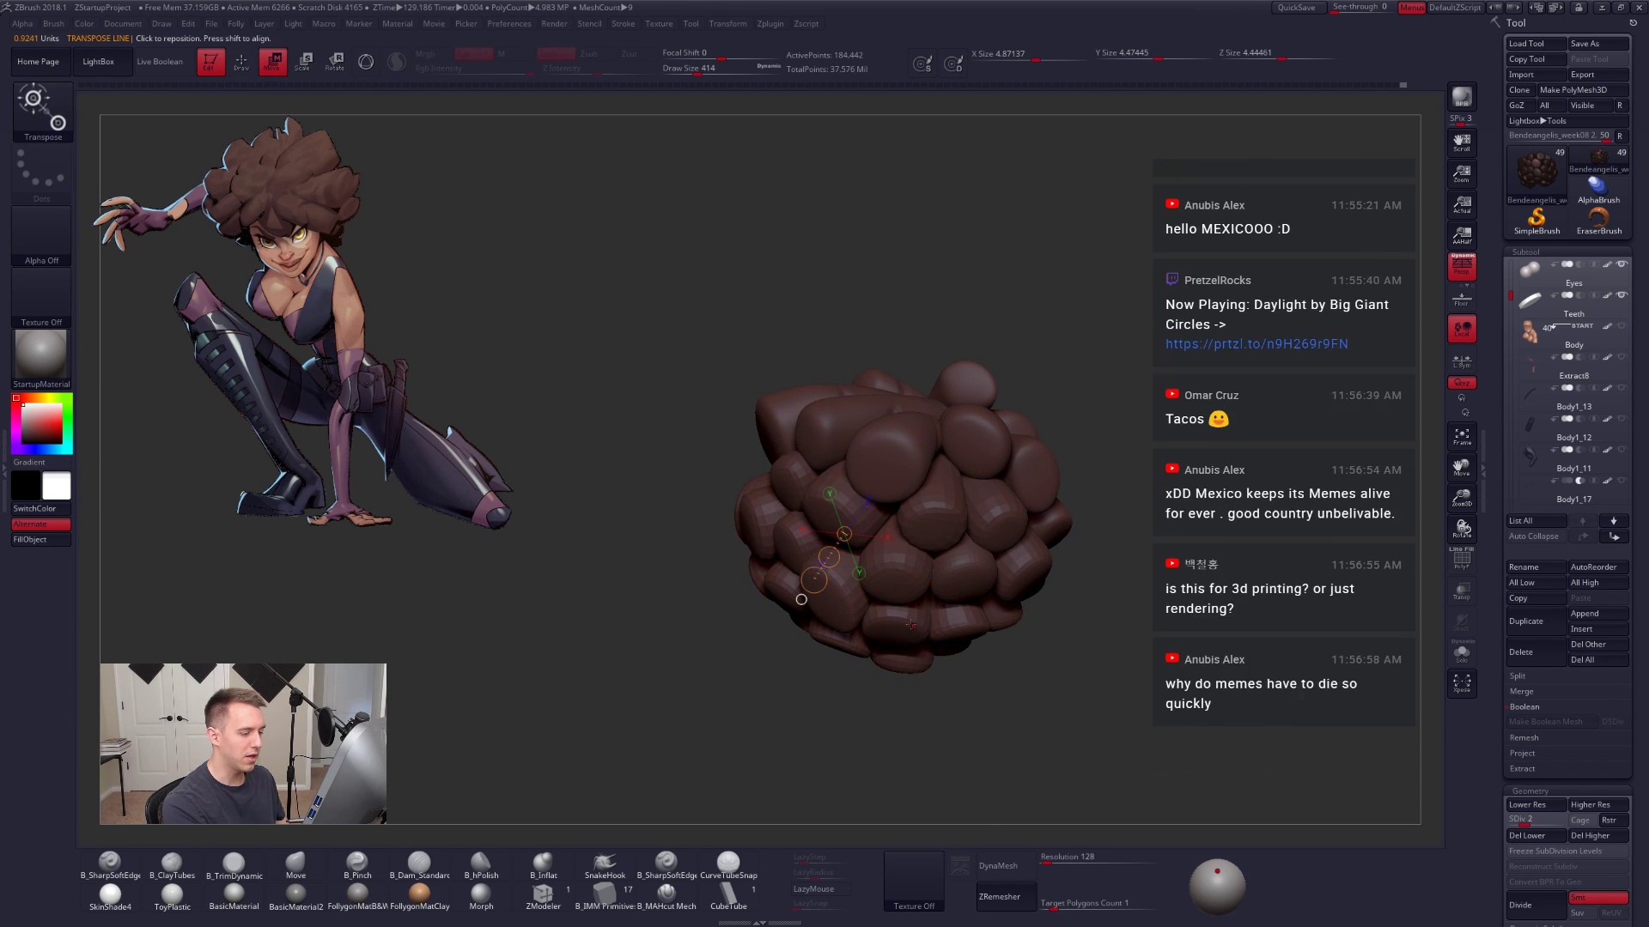
ctrl+click(910, 628)
key(q)
key(space)
drag(910, 630, 923, 631)
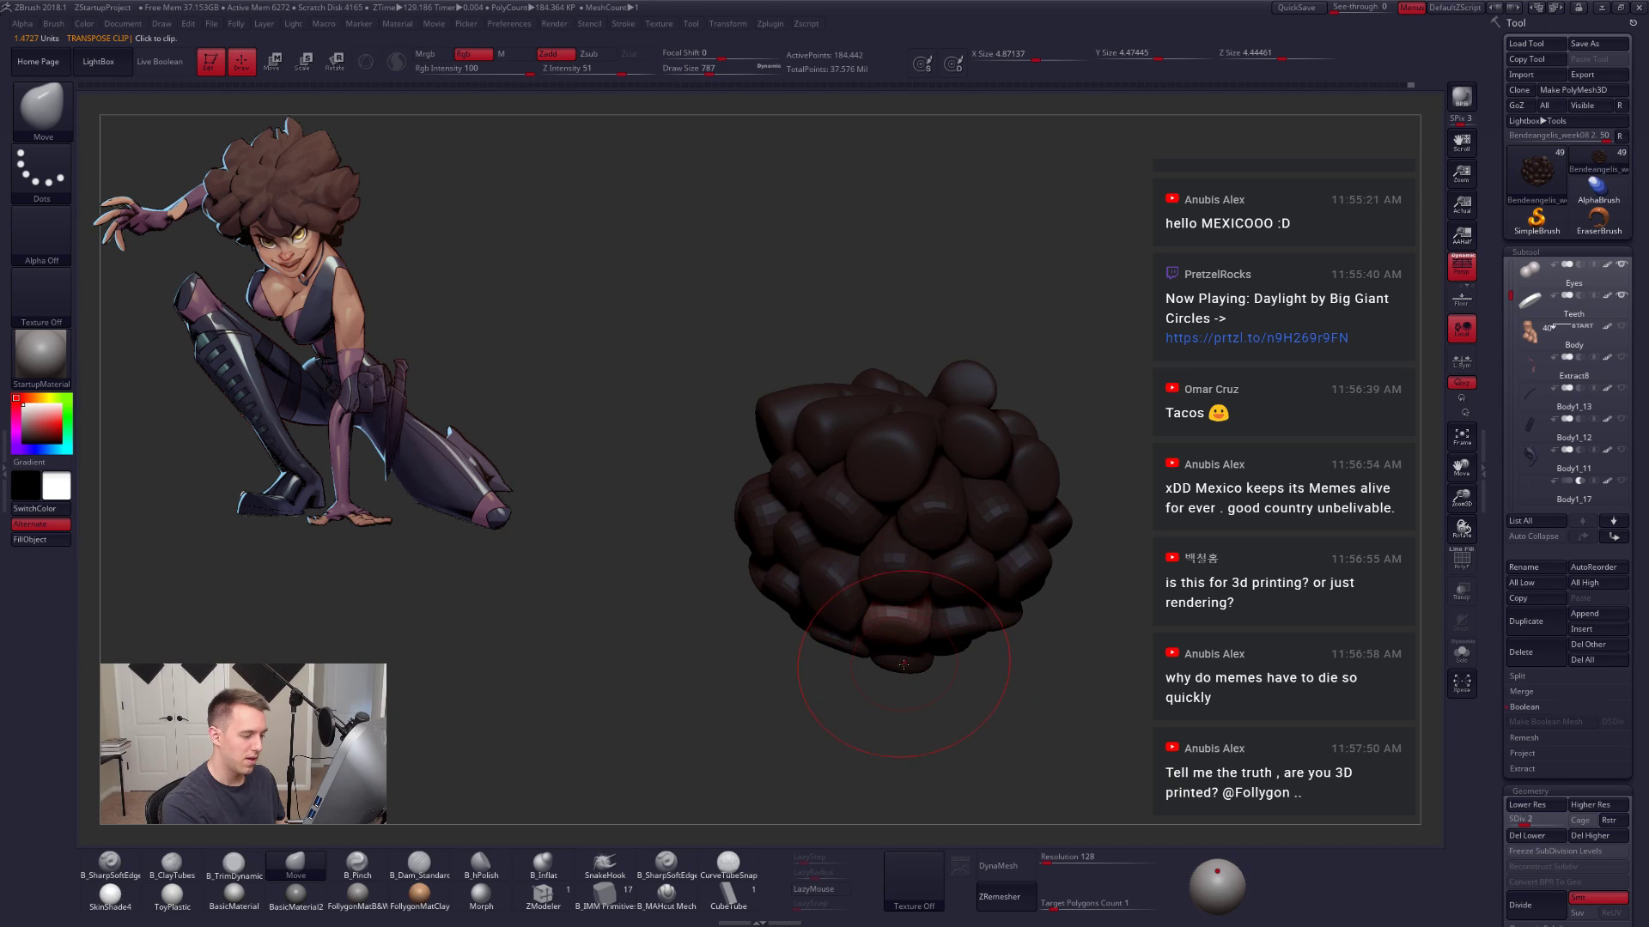
right_drag(909, 636, 873, 624)
Step: Isolate the clump just above the nape and reshape it from several angles with the Move brush at draw size 656
key(w)
ctrl+click(874, 623)
key(q)
key(space)
drag(874, 625, 869, 625)
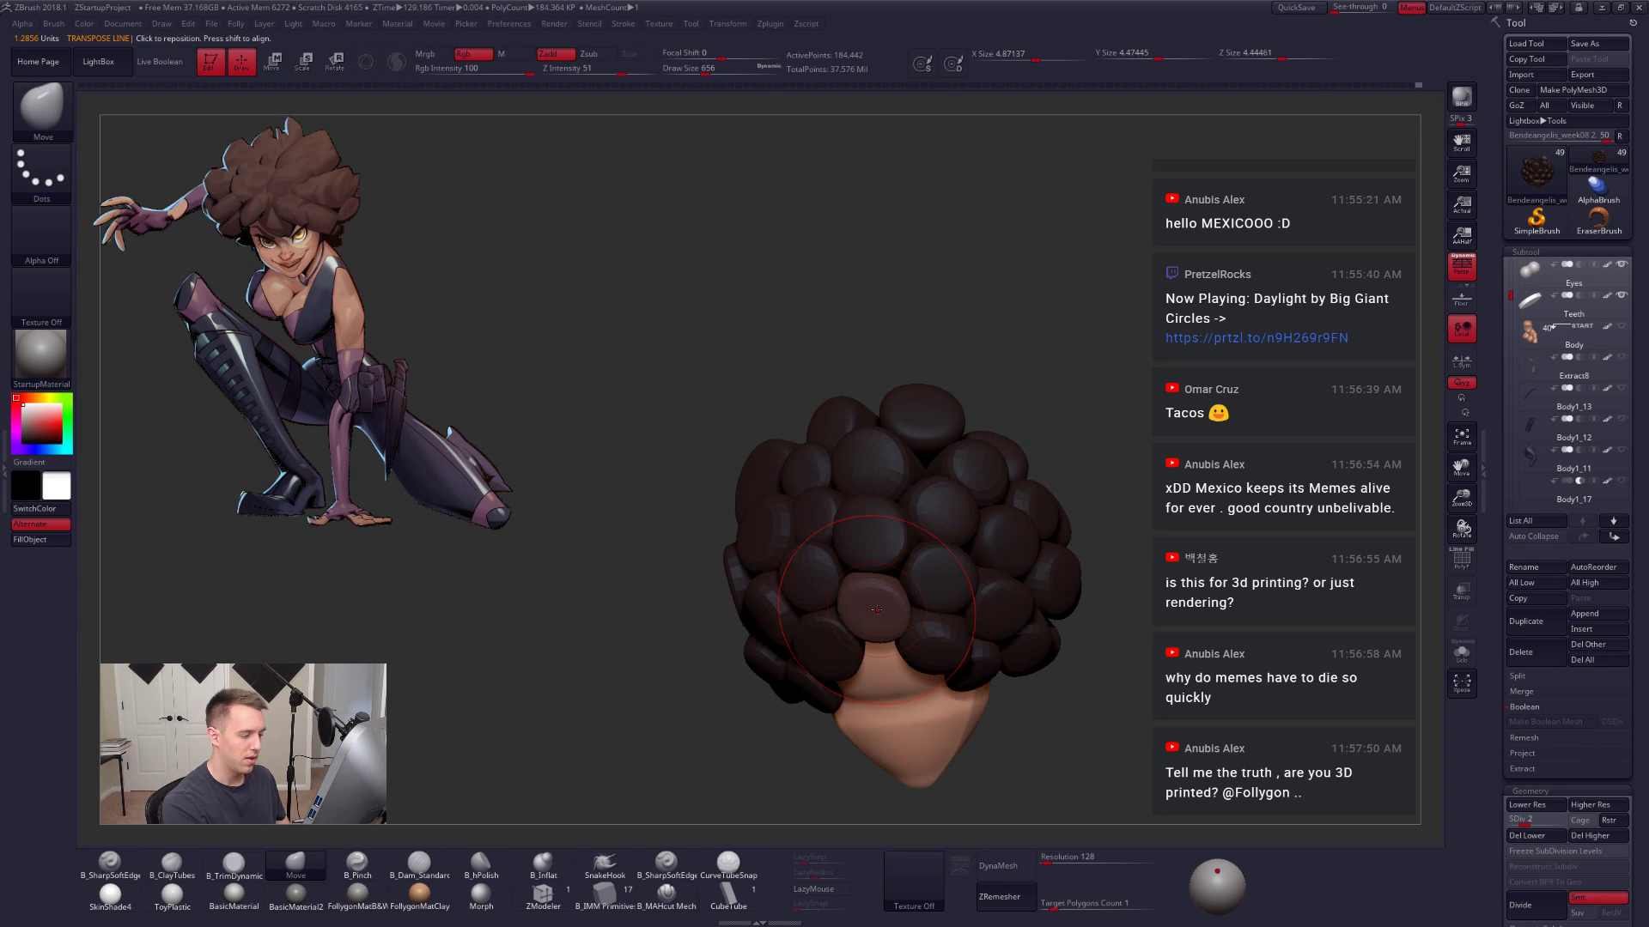
mouse_move(872, 627)
right_down()
mouse_move(893, 686)
mouse_move(875, 631)
right_up()
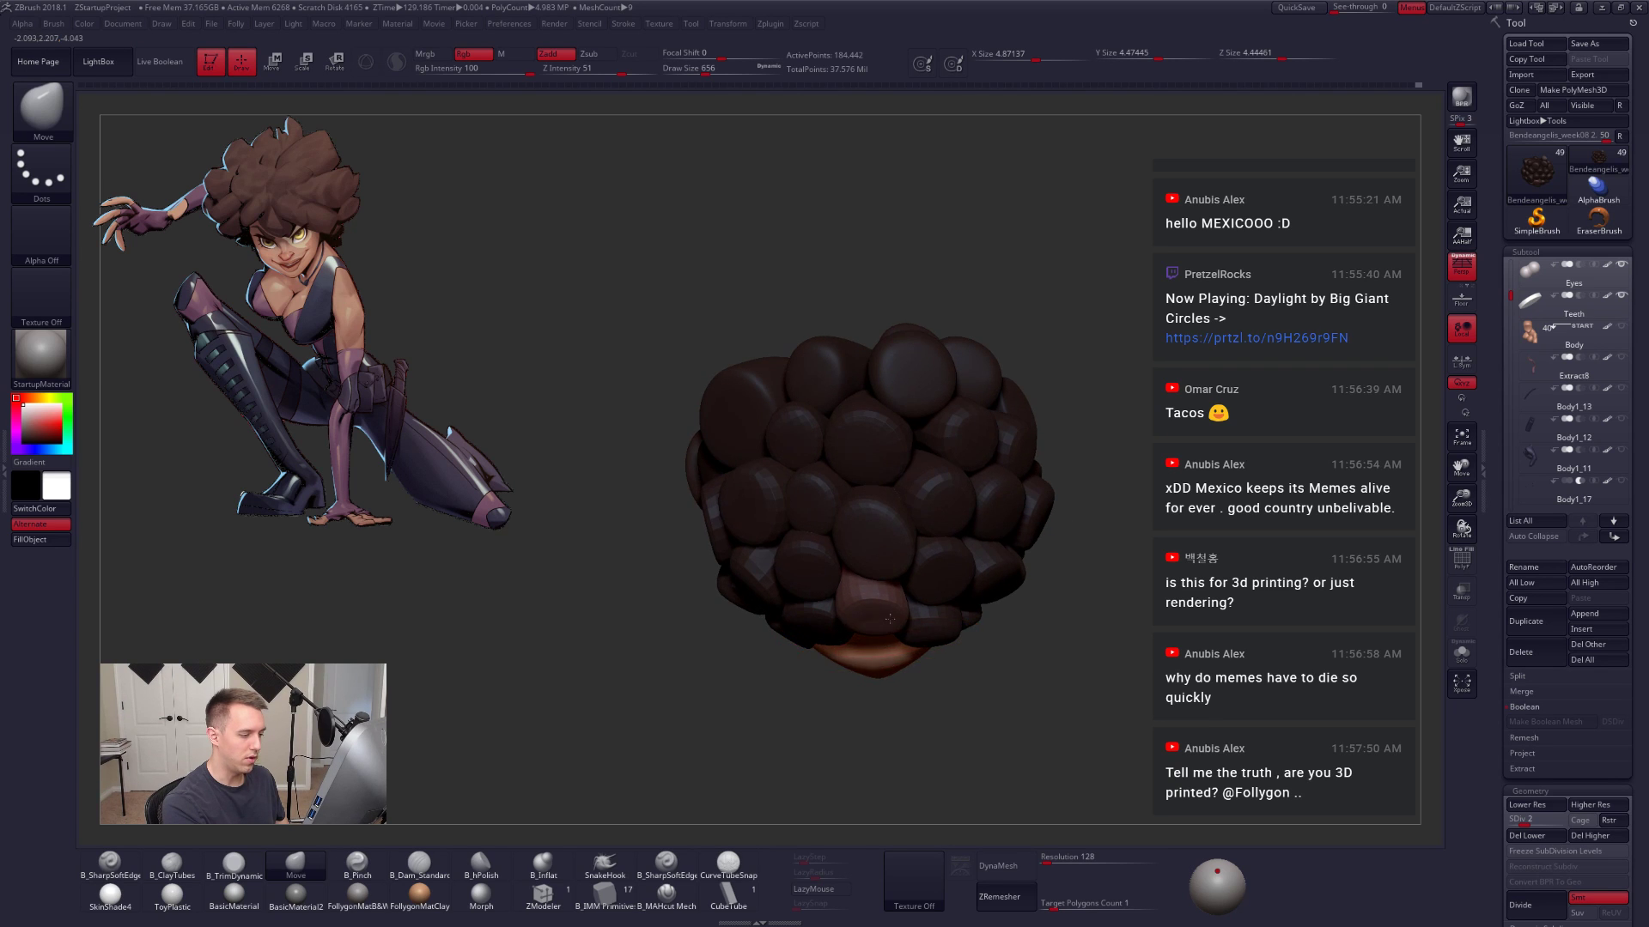
drag(890, 619, 891, 618)
right_drag(891, 619, 886, 668)
key(space)
drag(886, 668, 885, 664)
key(space)
mouse_move(889, 663)
right_down()
mouse_move(937, 606)
mouse_move(863, 654)
mouse_move(895, 646)
right_up()
Step: Isolate a clump on the lower side of the back hair and reshape it with the Move brush at draw sizes 677 and 321
key(w)
ctrl+click(864, 502)
key(q)
key(space)
drag(861, 509, 870, 509)
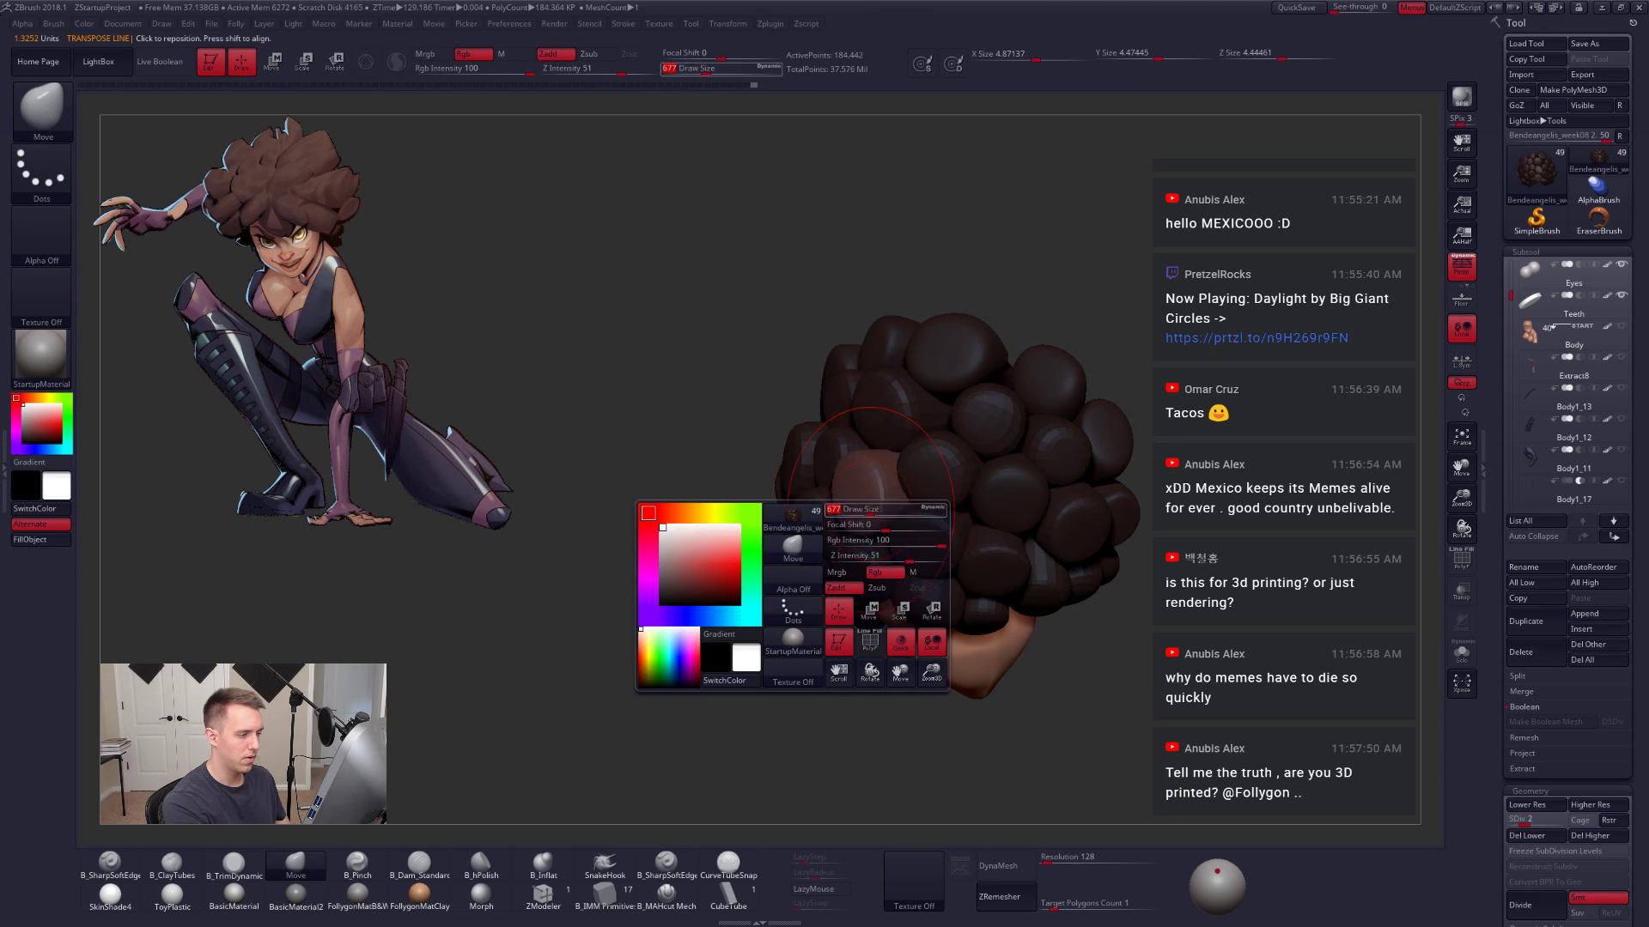
mouse_move(871, 514)
right_down()
mouse_move(837, 534)
mouse_move(863, 538)
mouse_move(849, 516)
right_up()
key(space)
drag(848, 516, 836, 516)
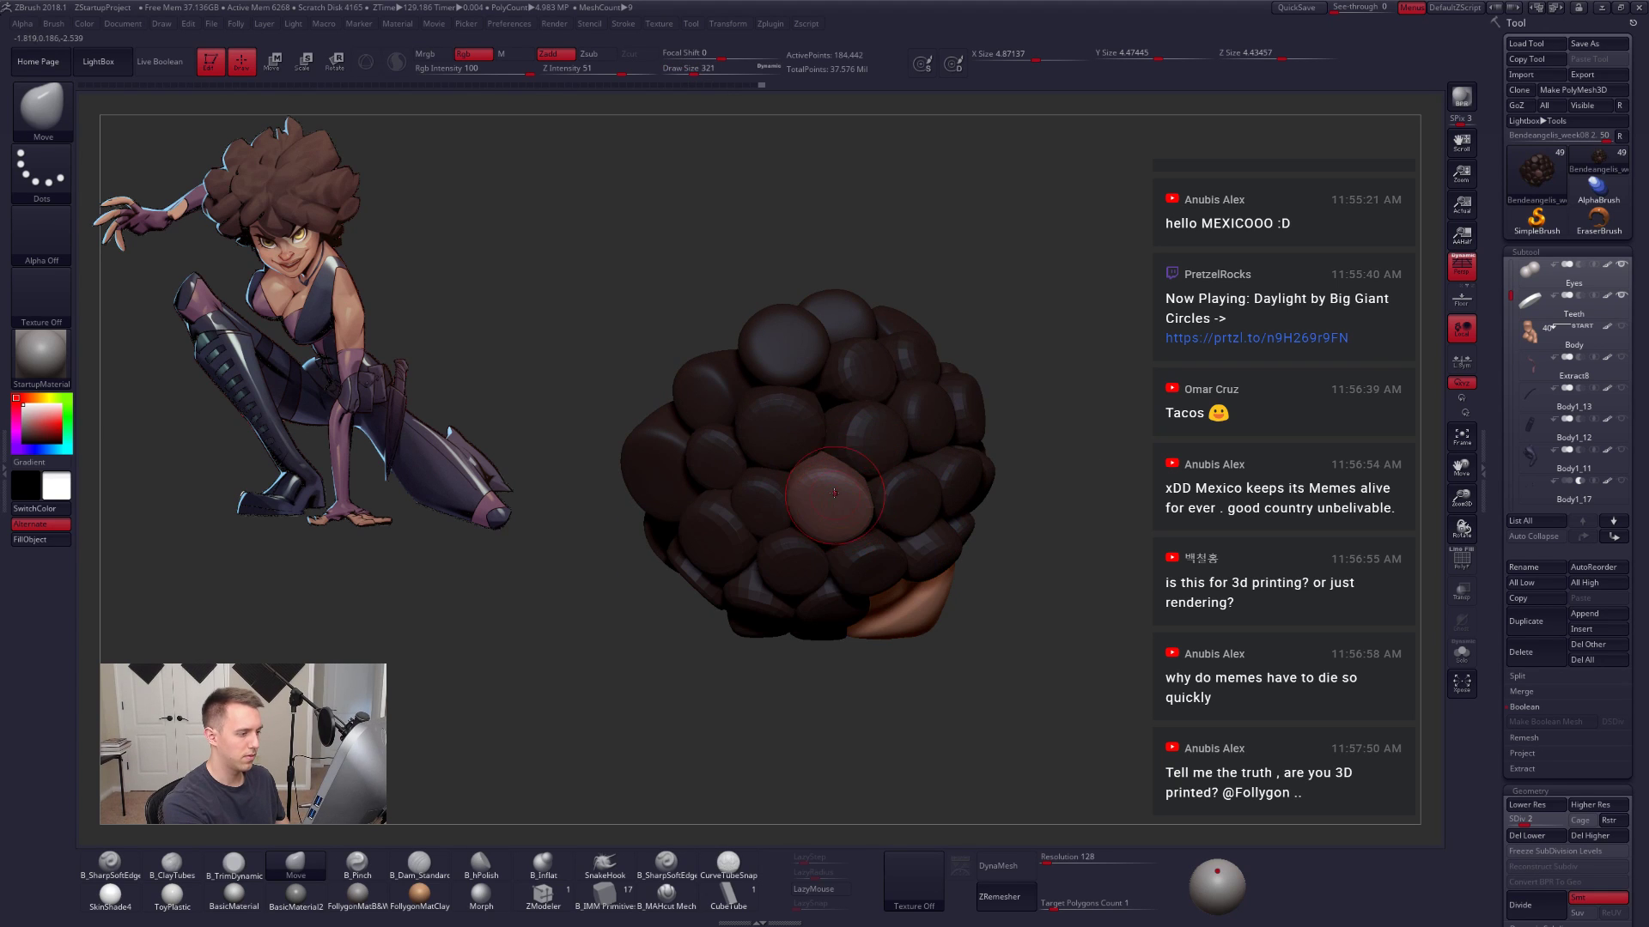
right_drag(845, 512, 840, 486)
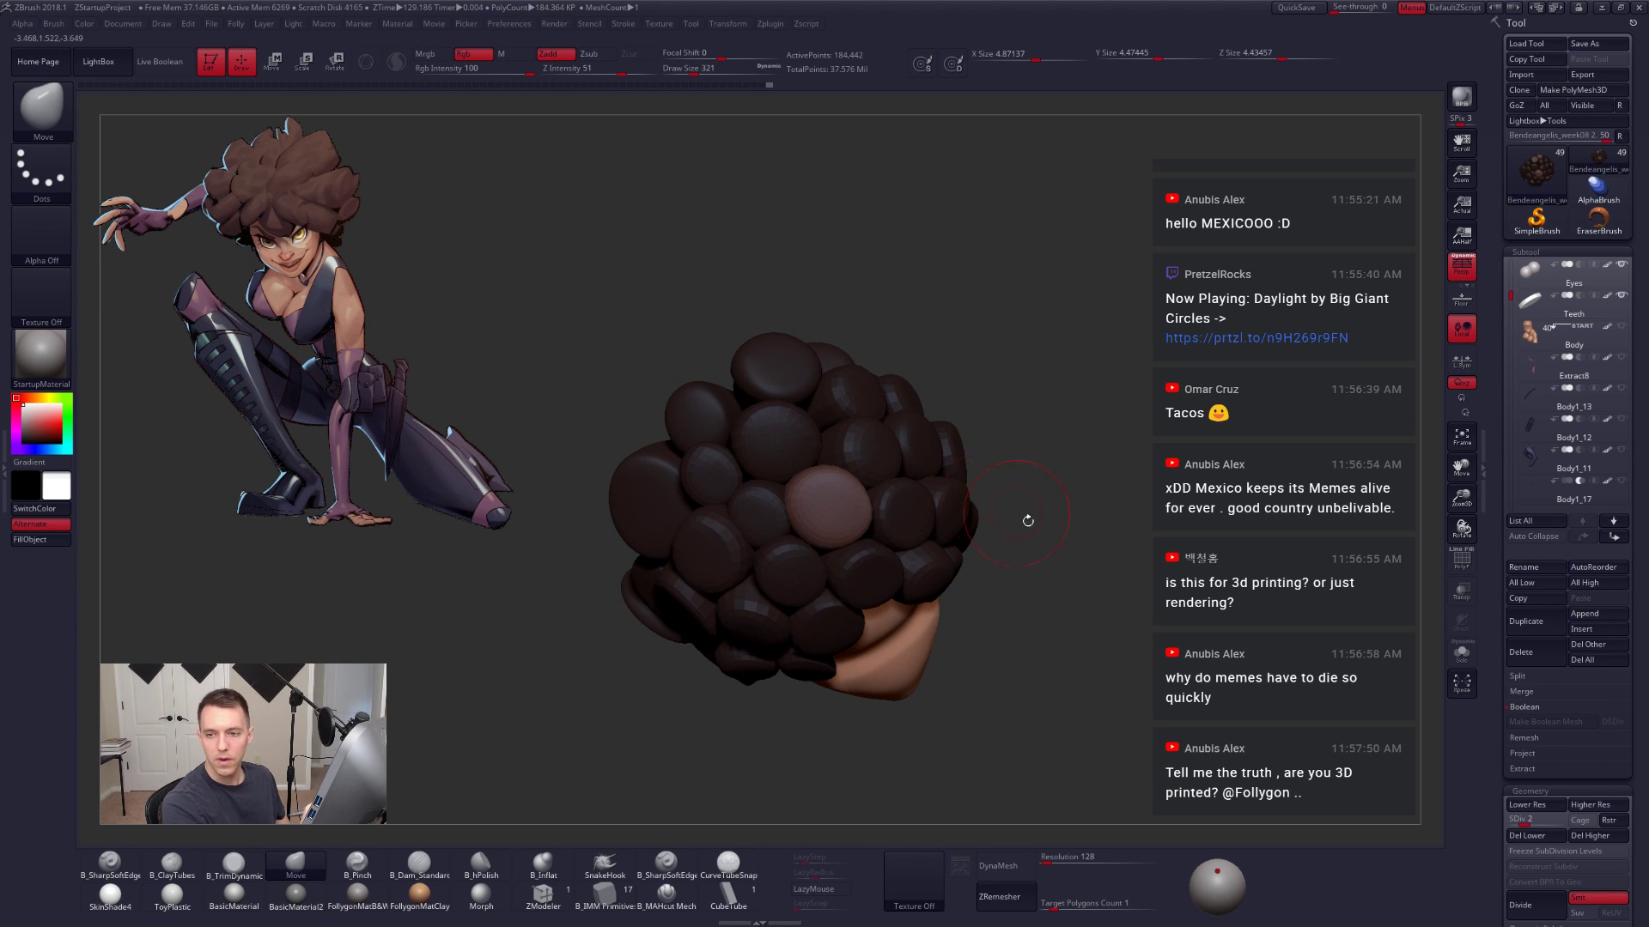
Step: Clear the mask, isolate the clump at the hairline above the neck and reshape it with the Move brush at draw size 742
mouse_move(1171, 699)
right_down()
mouse_move(1115, 762)
mouse_move(1059, 673)
mouse_move(1101, 716)
mouse_move(1078, 749)
right_up()
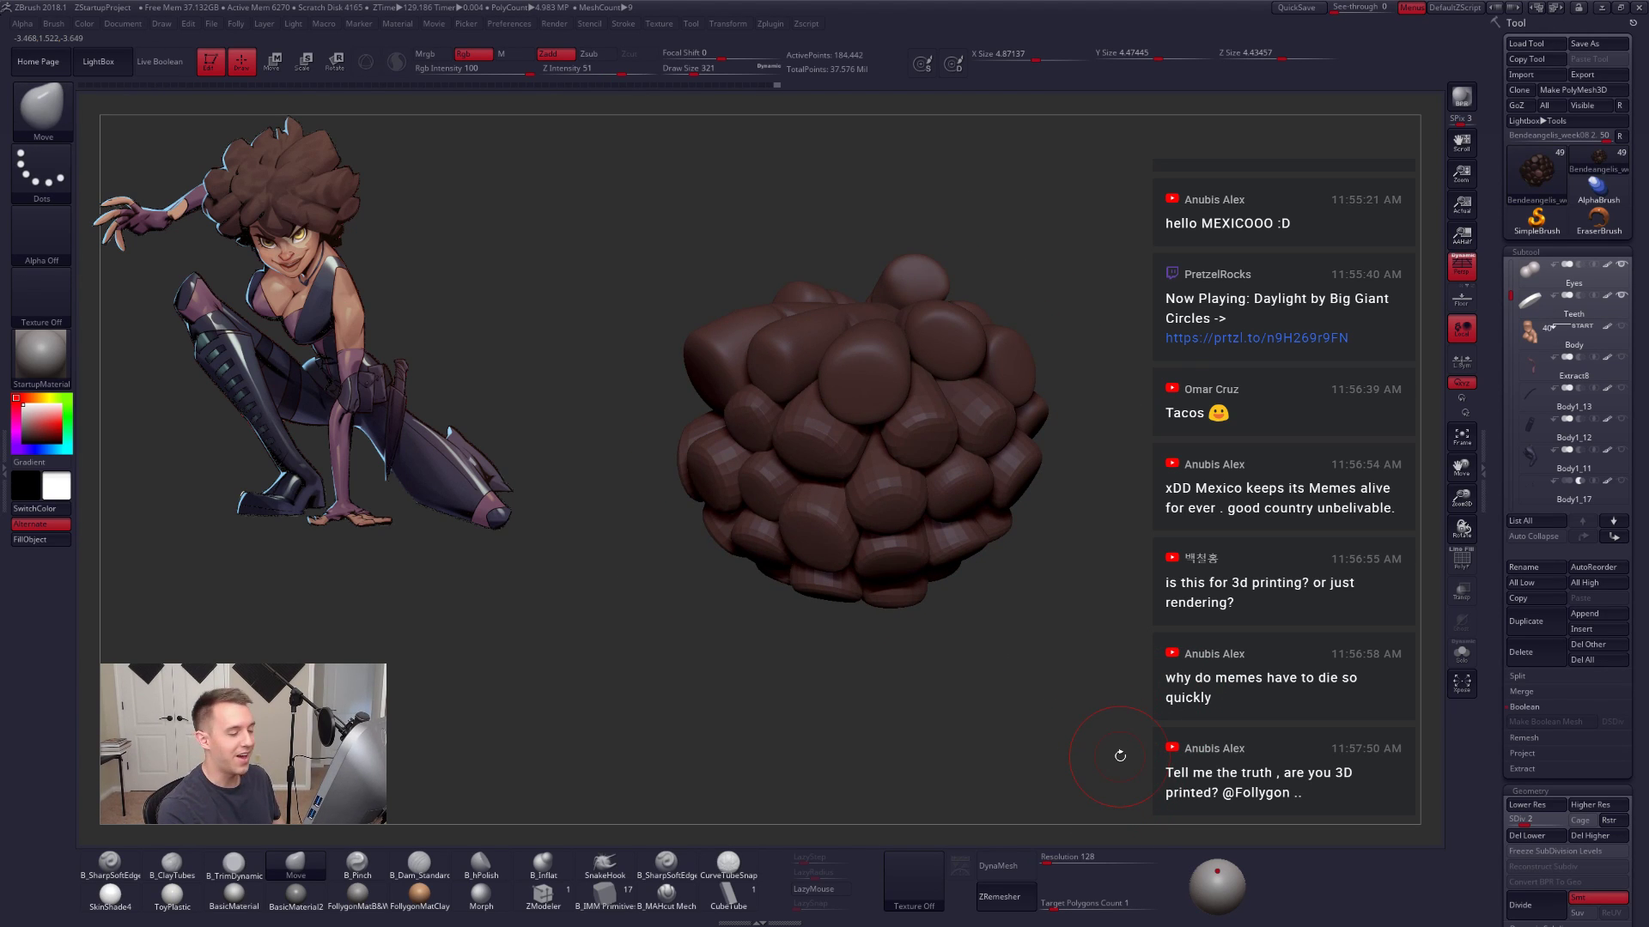
mouse_move(1041, 690)
right_down()
mouse_move(1089, 655)
mouse_move(1048, 665)
right_up()
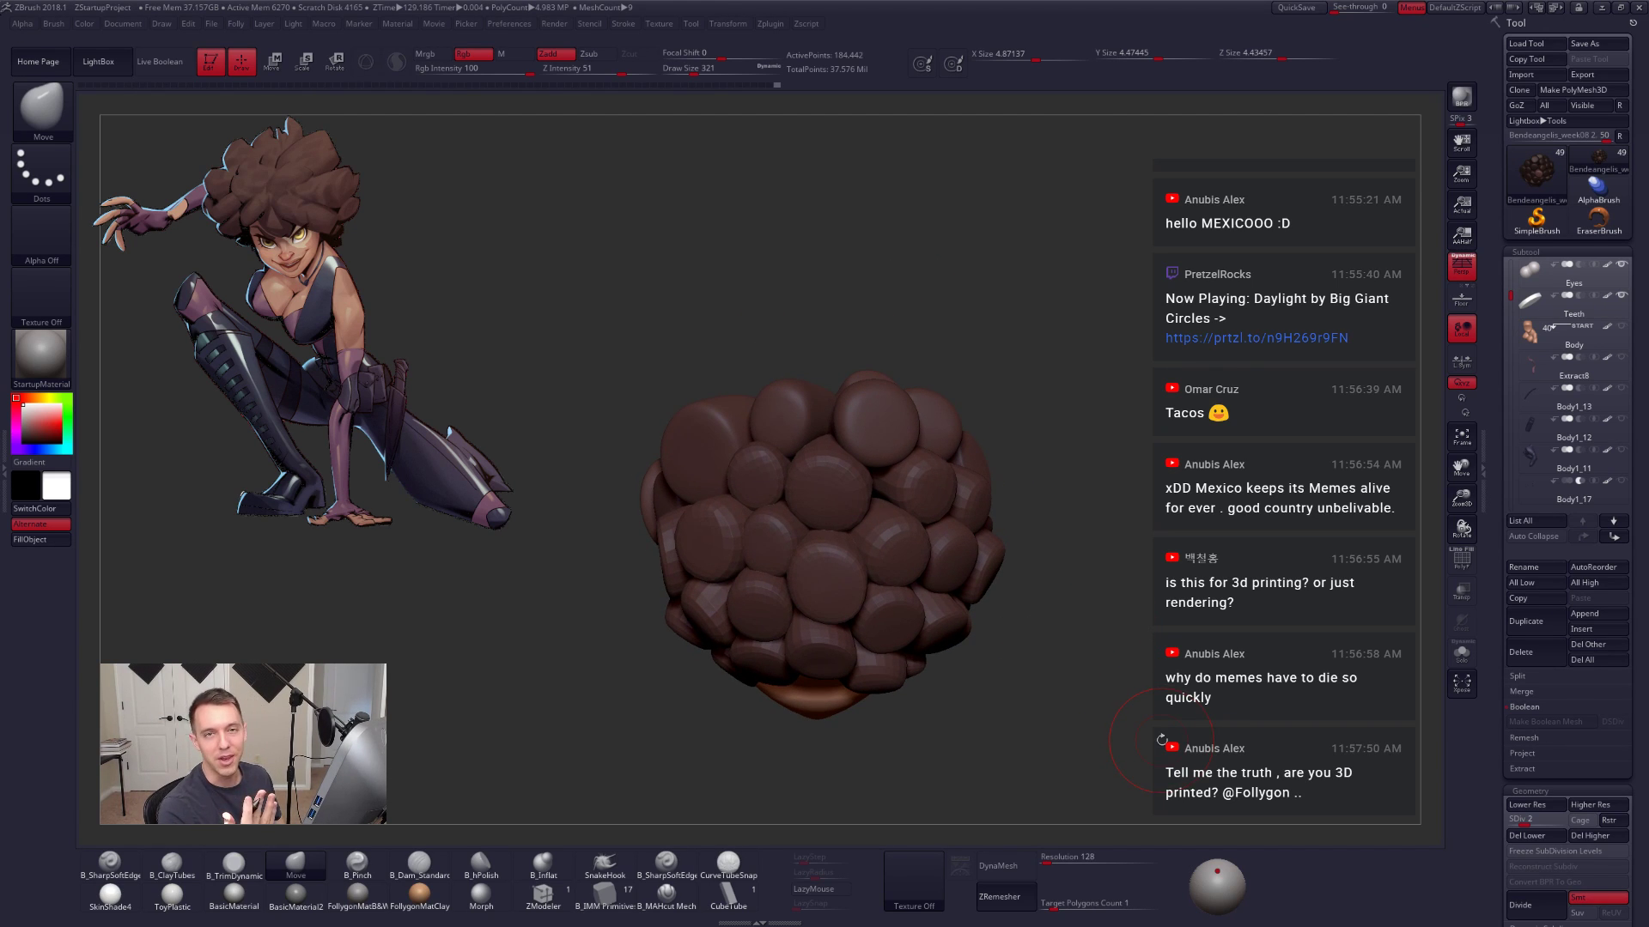
mouse_move(1034, 697)
right_down()
mouse_move(1022, 686)
mouse_move(1097, 710)
mouse_move(1047, 638)
right_up()
key(w)
drag(795, 522, 691, 549)
key(q)
key(space)
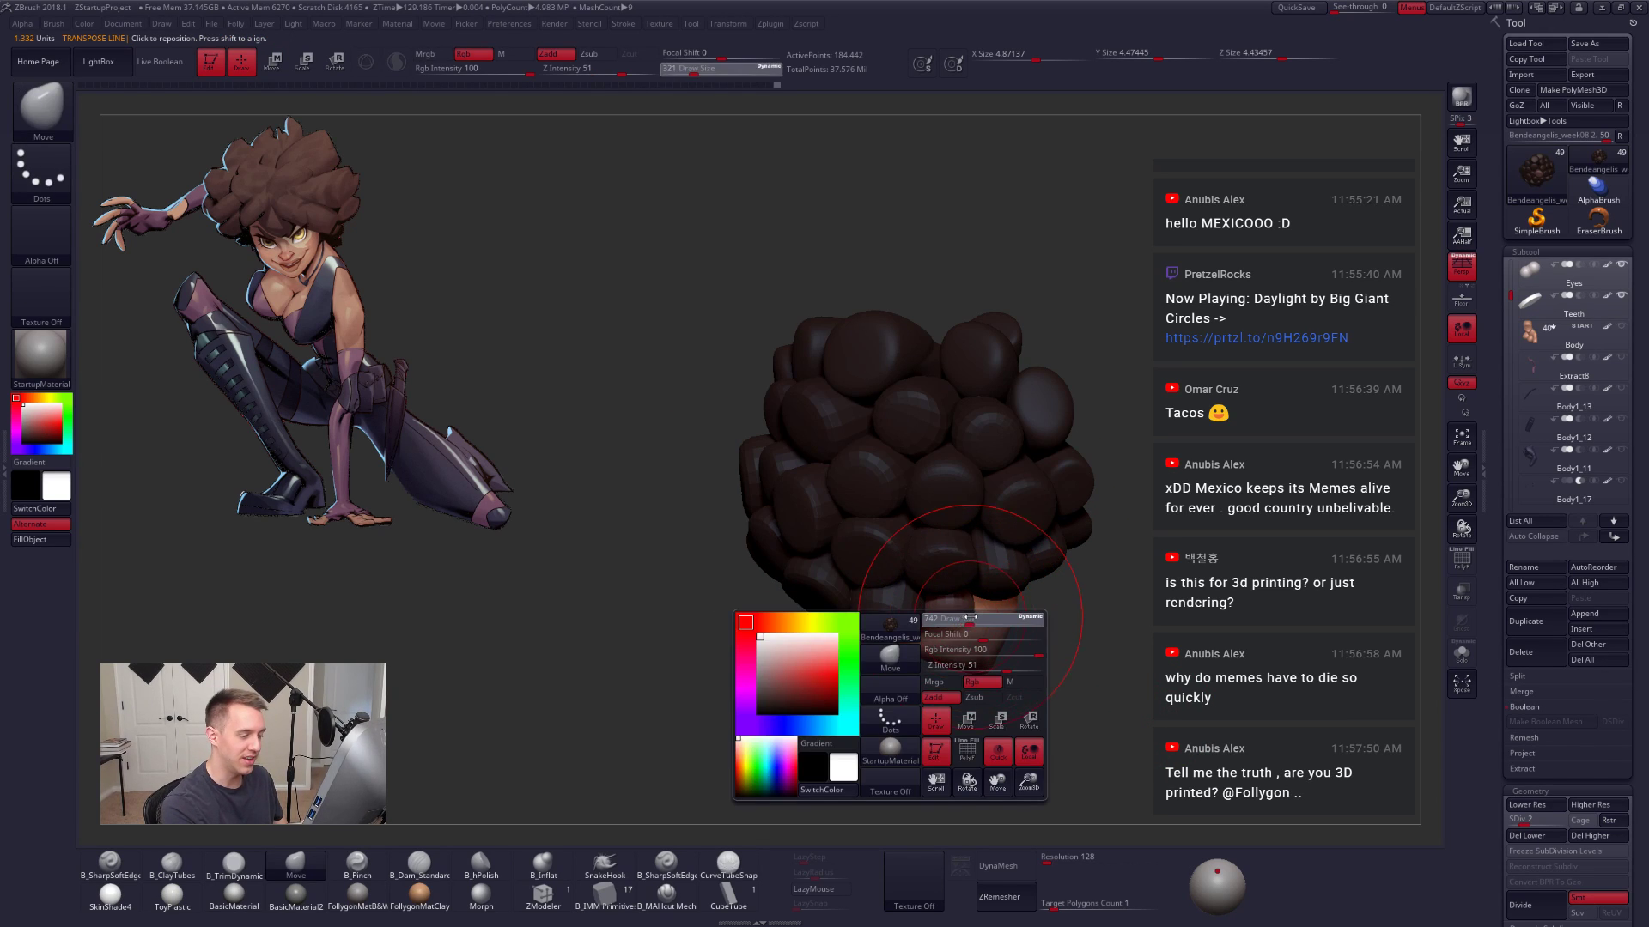
mouse_move(968, 632)
right_down()
mouse_move(1044, 567)
mouse_move(1004, 515)
right_up()
key(space)
drag(980, 620, 968, 618)
Step: Refine the hairline clump beside the neck with the Move brush at draw sizes 447, 335 and 656
right_drag(967, 618, 902, 561)
key(w)
key(q)
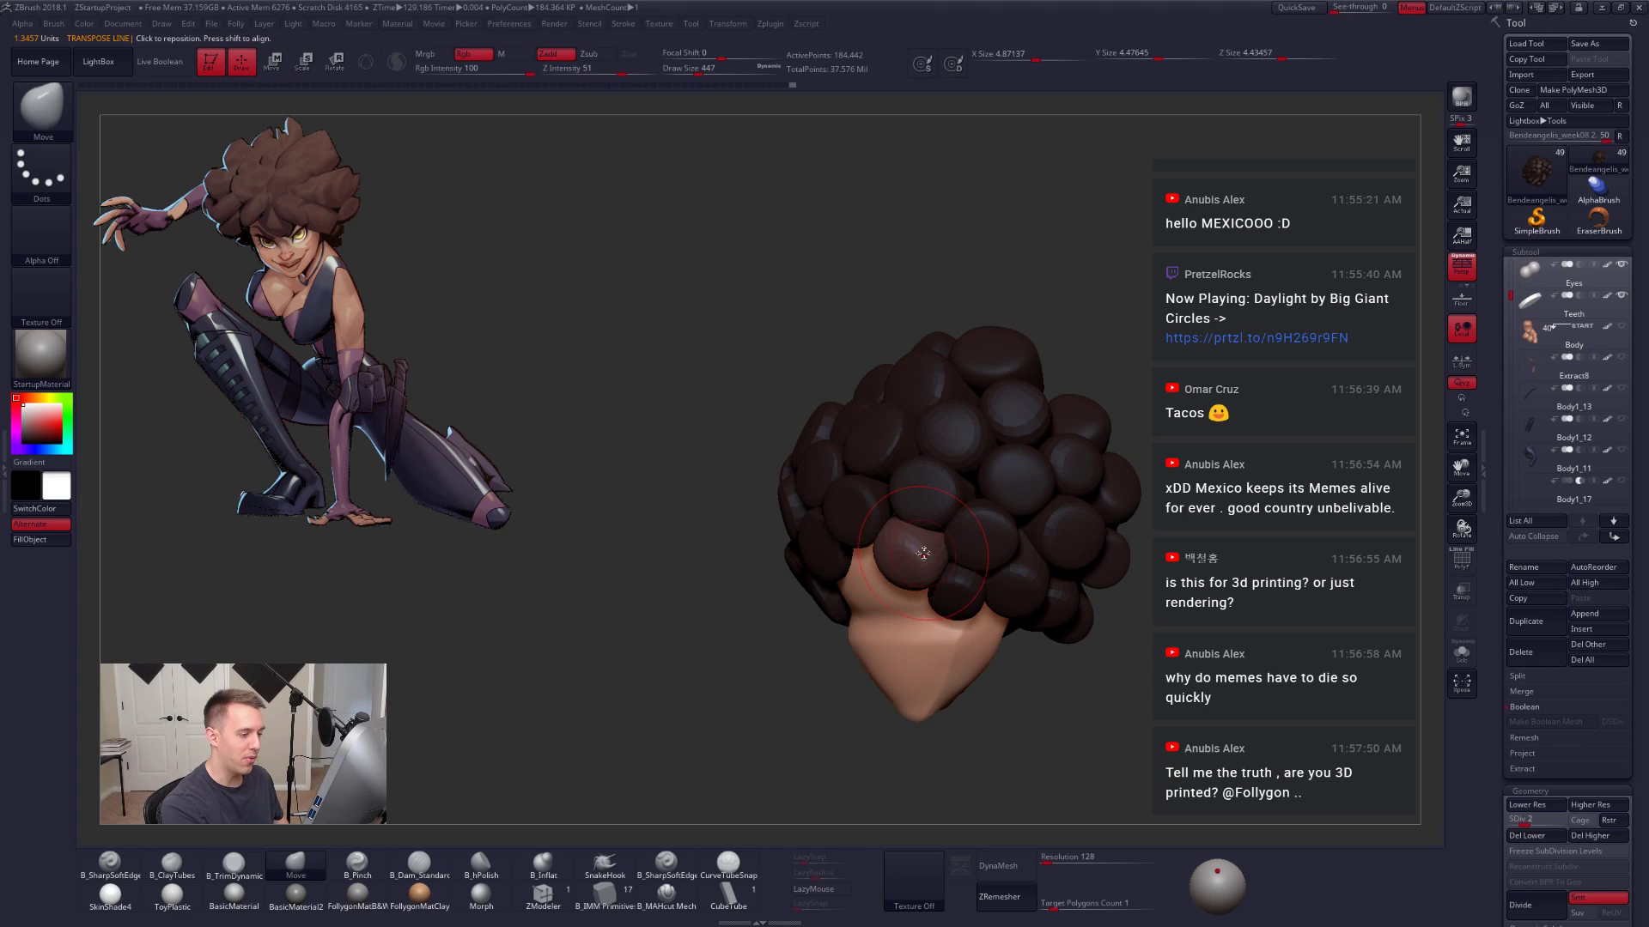
mouse_move(982, 515)
right_down()
mouse_move(931, 555)
mouse_move(914, 534)
right_up()
key(s)
drag(932, 570, 916, 577)
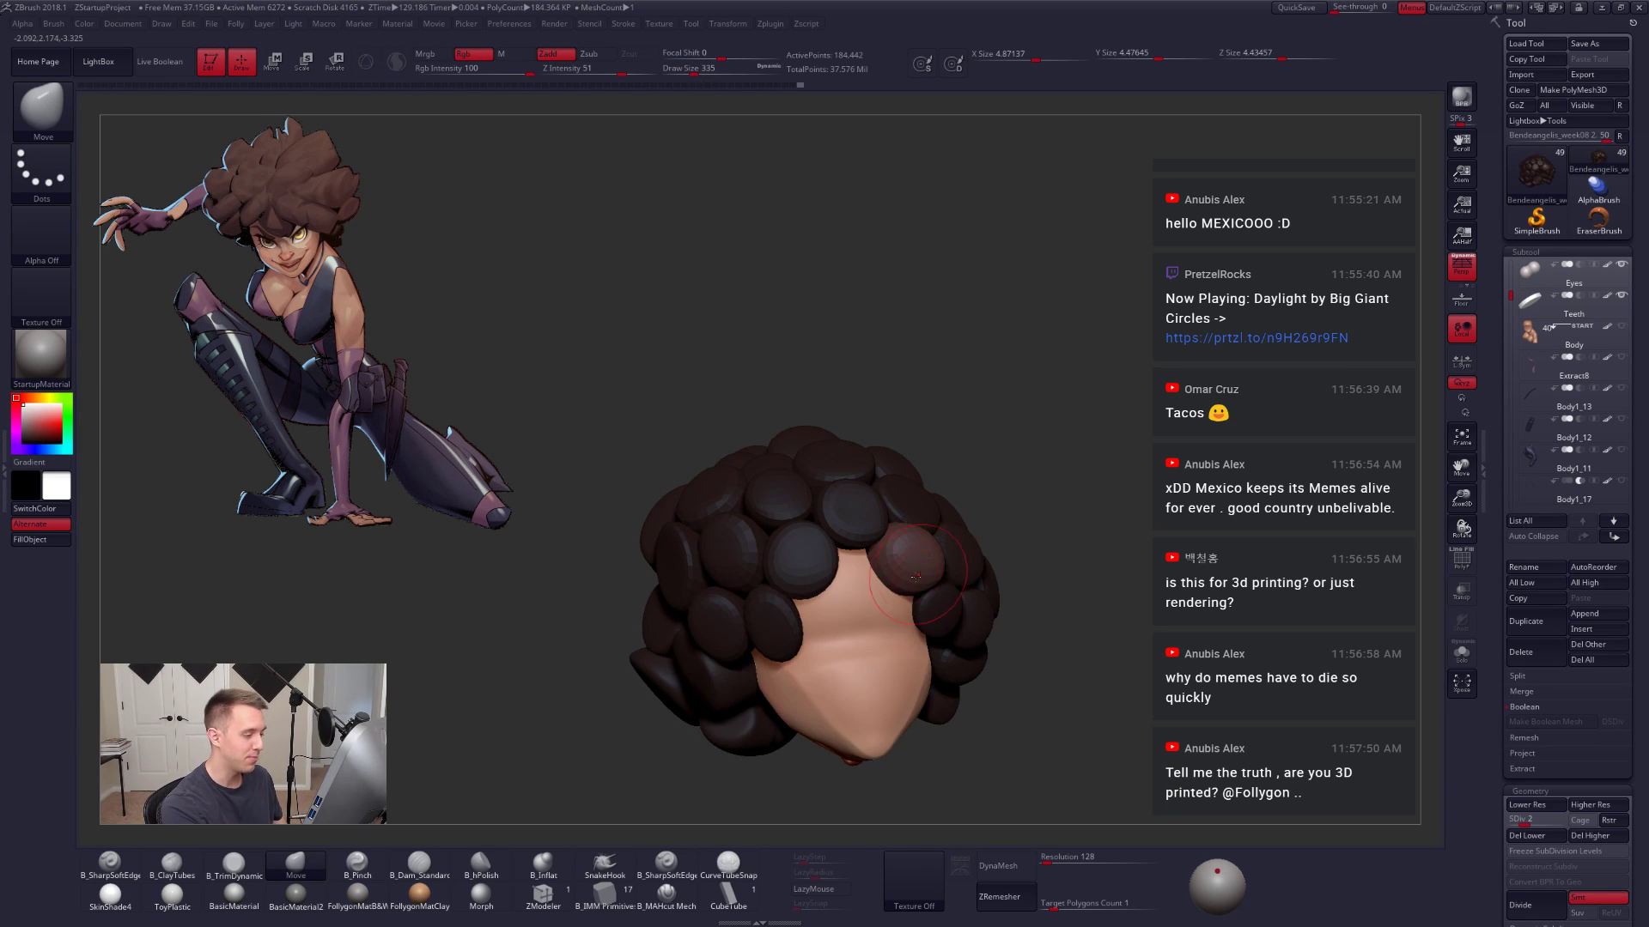
right_drag(917, 579, 918, 593)
drag(920, 593, 915, 581)
right_drag(915, 582, 949, 584)
key(space)
drag(944, 582, 955, 582)
mouse_move(952, 586)
right_down()
mouse_move(851, 622)
mouse_move(1020, 654)
mouse_move(997, 601)
mouse_move(1010, 646)
mouse_move(940, 642)
right_up()
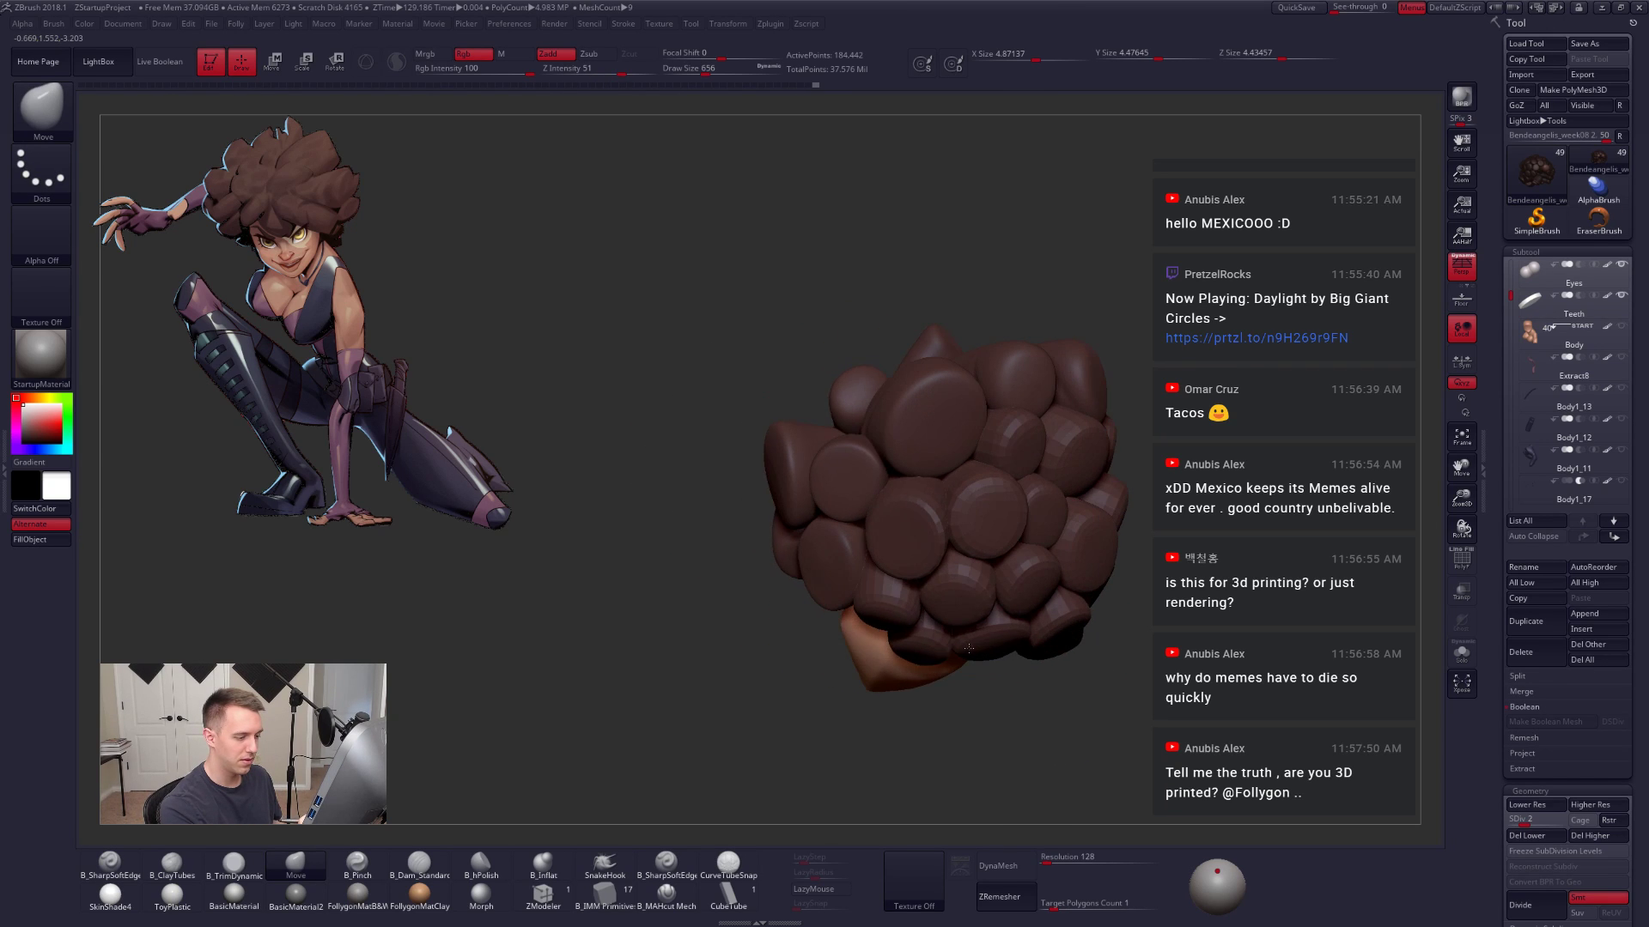
Step: Isolate the flat clump along the hair's lower back edge and reshape it with the Move brush at draw size 980
key(w)
ctrl+click(1007, 629)
key(q)
key(space)
drag(1002, 647, 1002, 652)
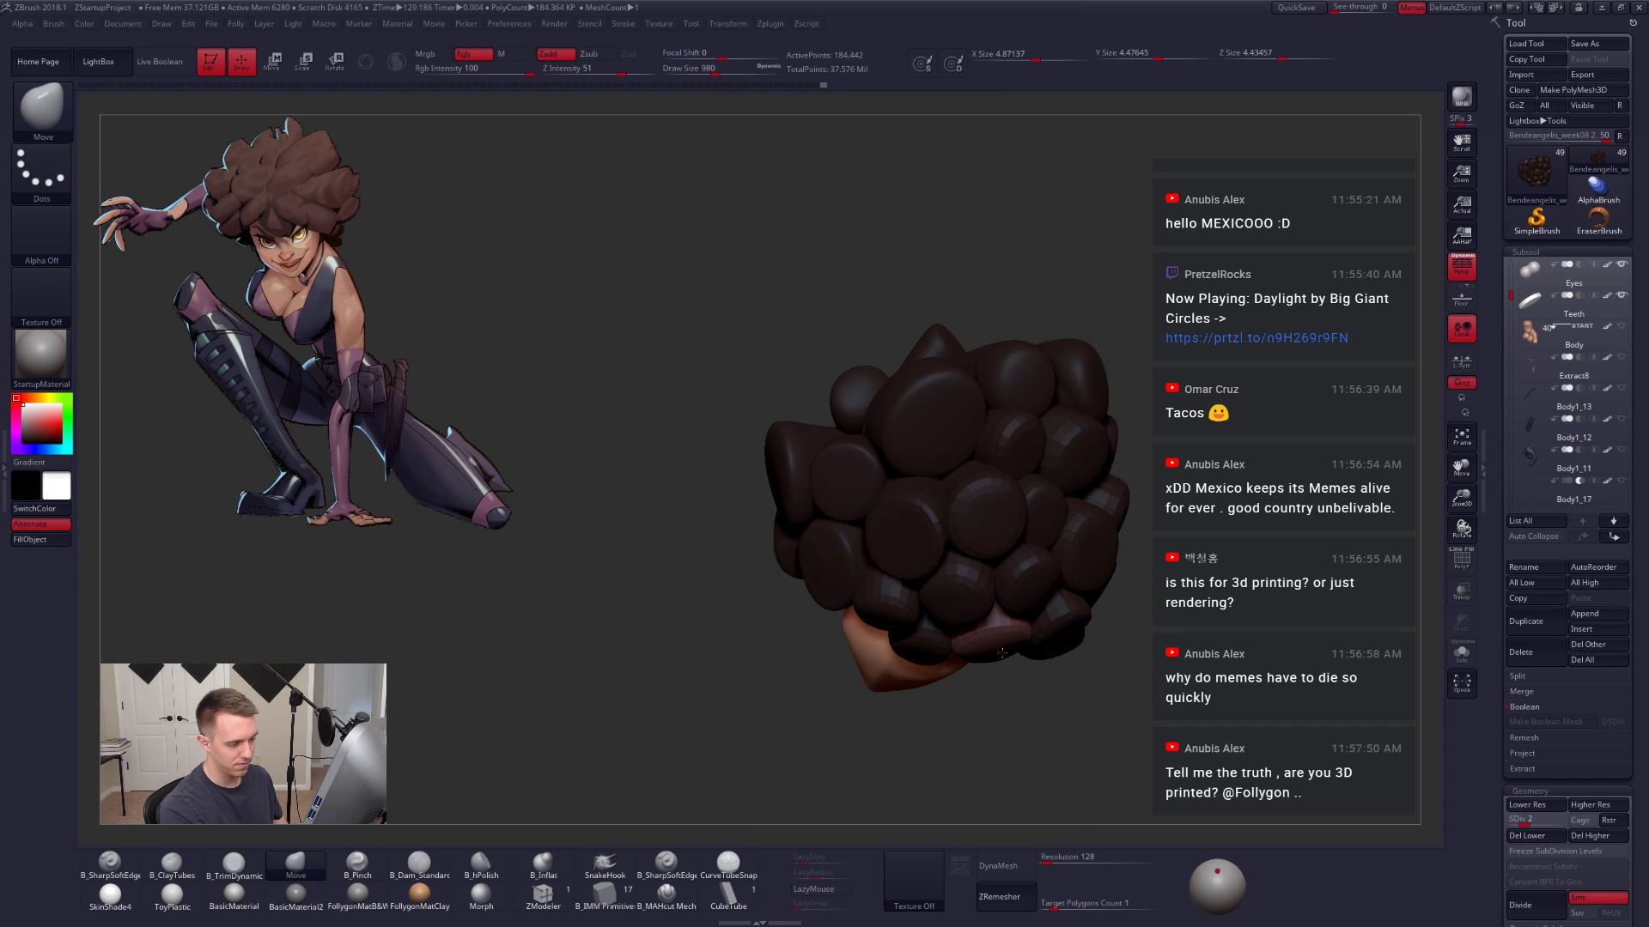
right_drag(1030, 652, 1177, 711)
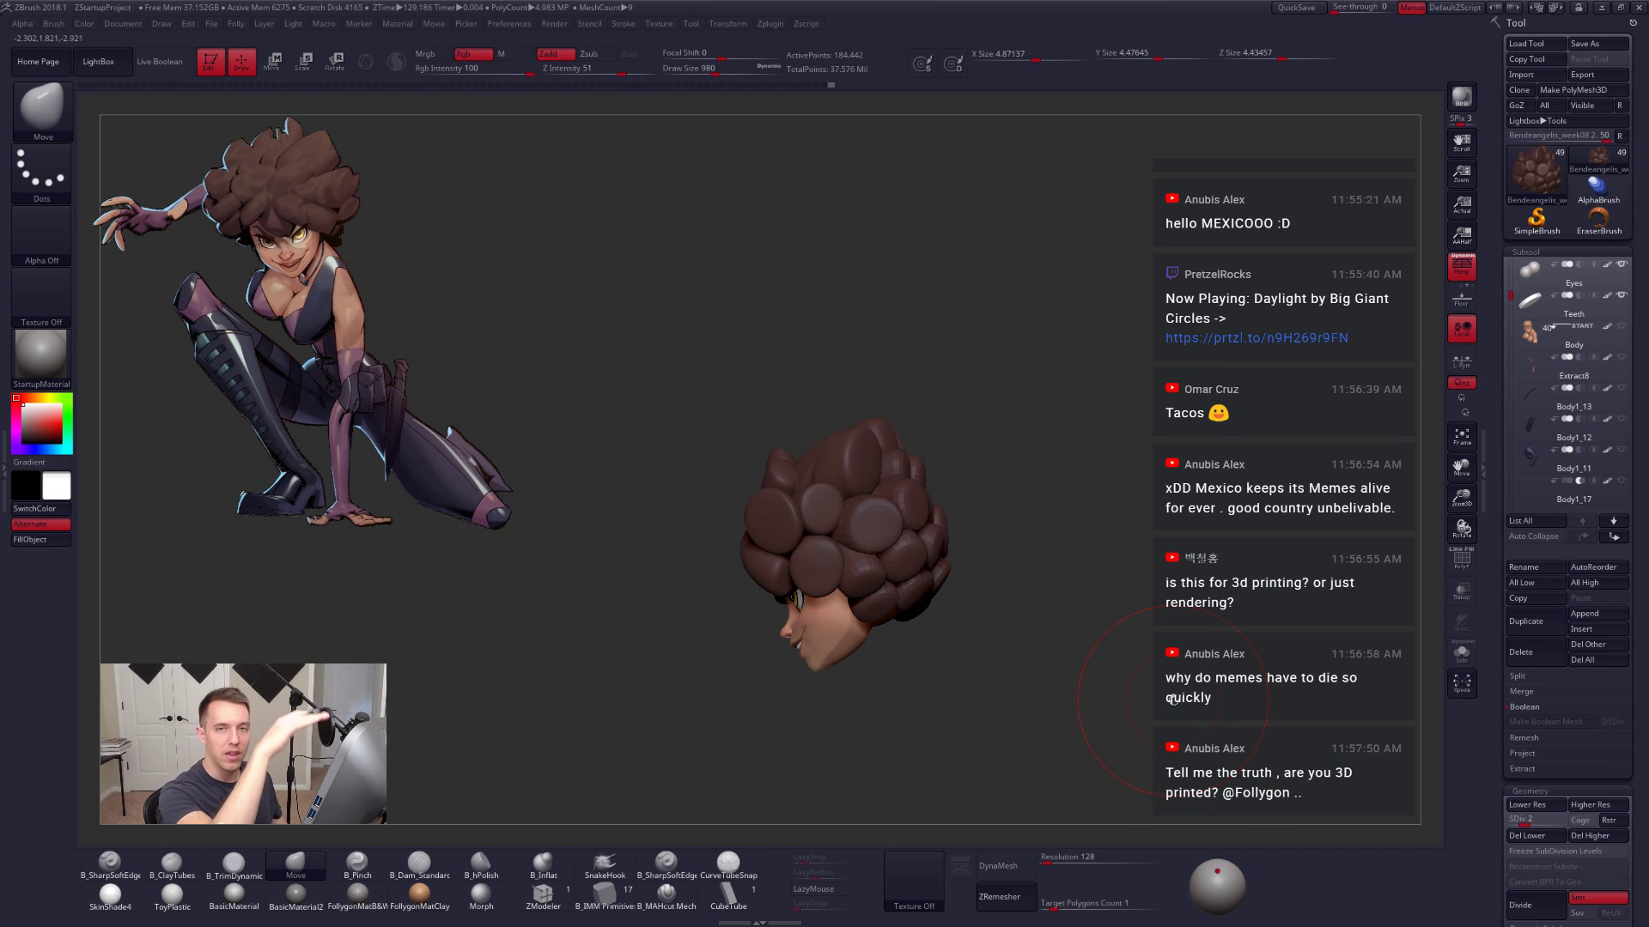
Step: Isolate the clump at the side of the neck and adjust its shape with the Move brush
mouse_move(994, 559)
right_down()
mouse_move(904, 580)
mouse_move(891, 615)
mouse_move(918, 542)
mouse_move(868, 526)
mouse_move(925, 514)
mouse_move(1014, 581)
mouse_move(939, 662)
mouse_move(969, 674)
right_up()
key(space)
drag(968, 681, 949, 684)
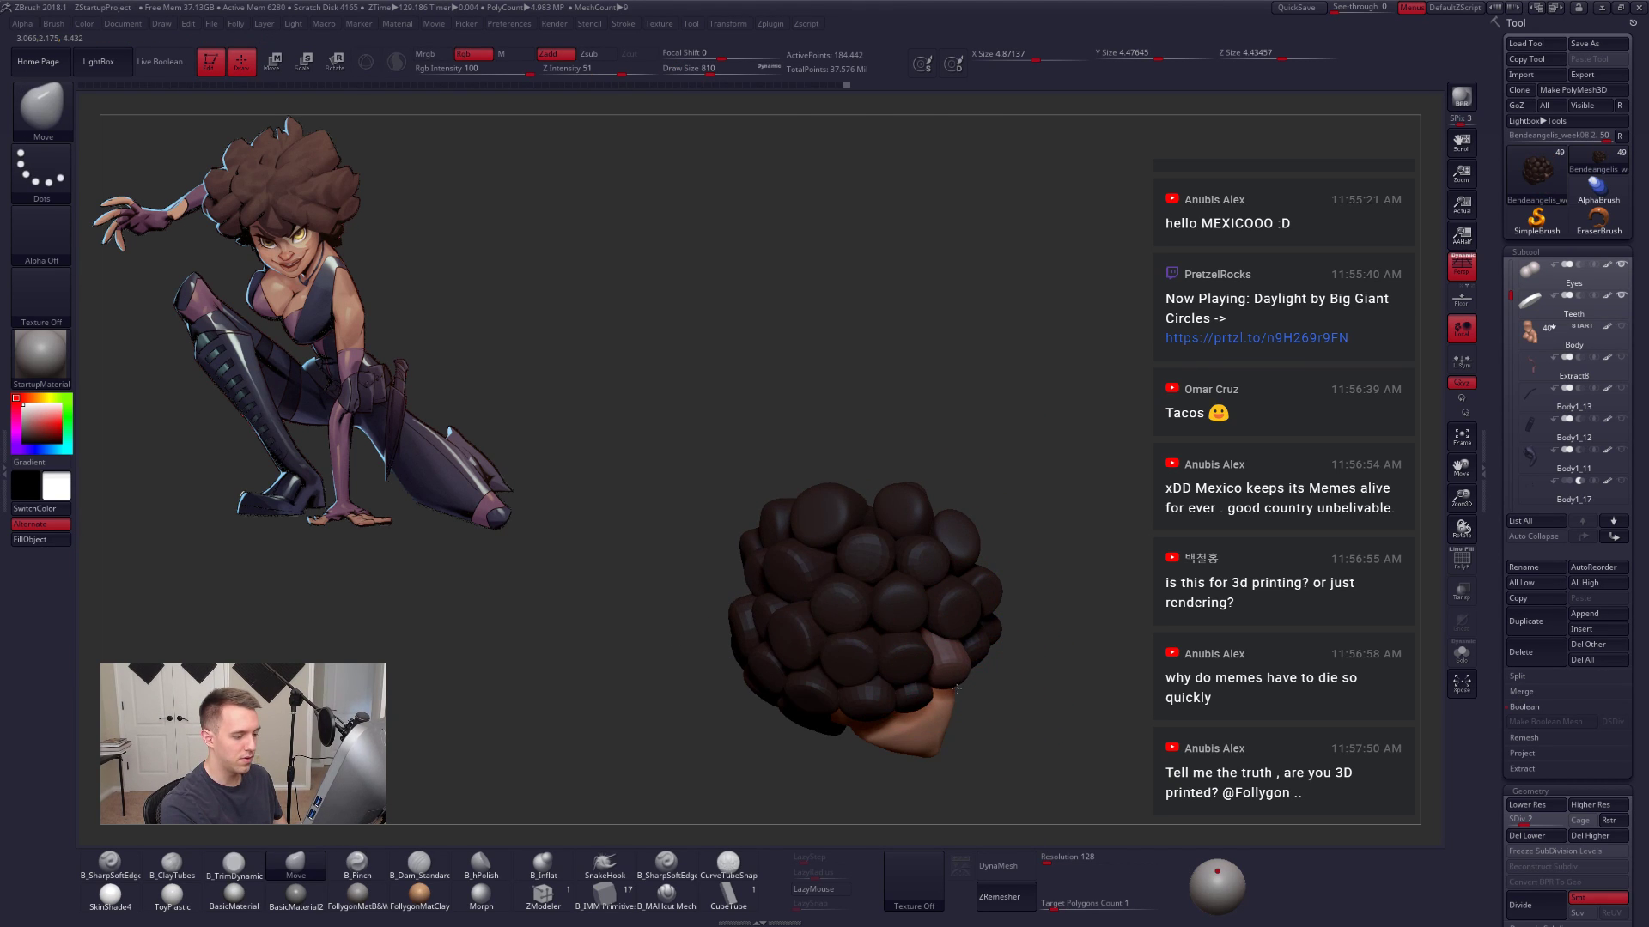
Step: Isolate another clump near the side of the neck, reshape it with the Move brush up to draw size 1084, and clear the mask
mouse_move(956, 688)
right_down()
mouse_move(920, 728)
mouse_move(935, 680)
mouse_move(999, 634)
mouse_move(887, 624)
mouse_move(864, 603)
mouse_move(848, 632)
mouse_move(755, 605)
right_up()
key(w)
ctrl+click(811, 588)
key(q)
key(space)
drag(765, 661, 752, 661)
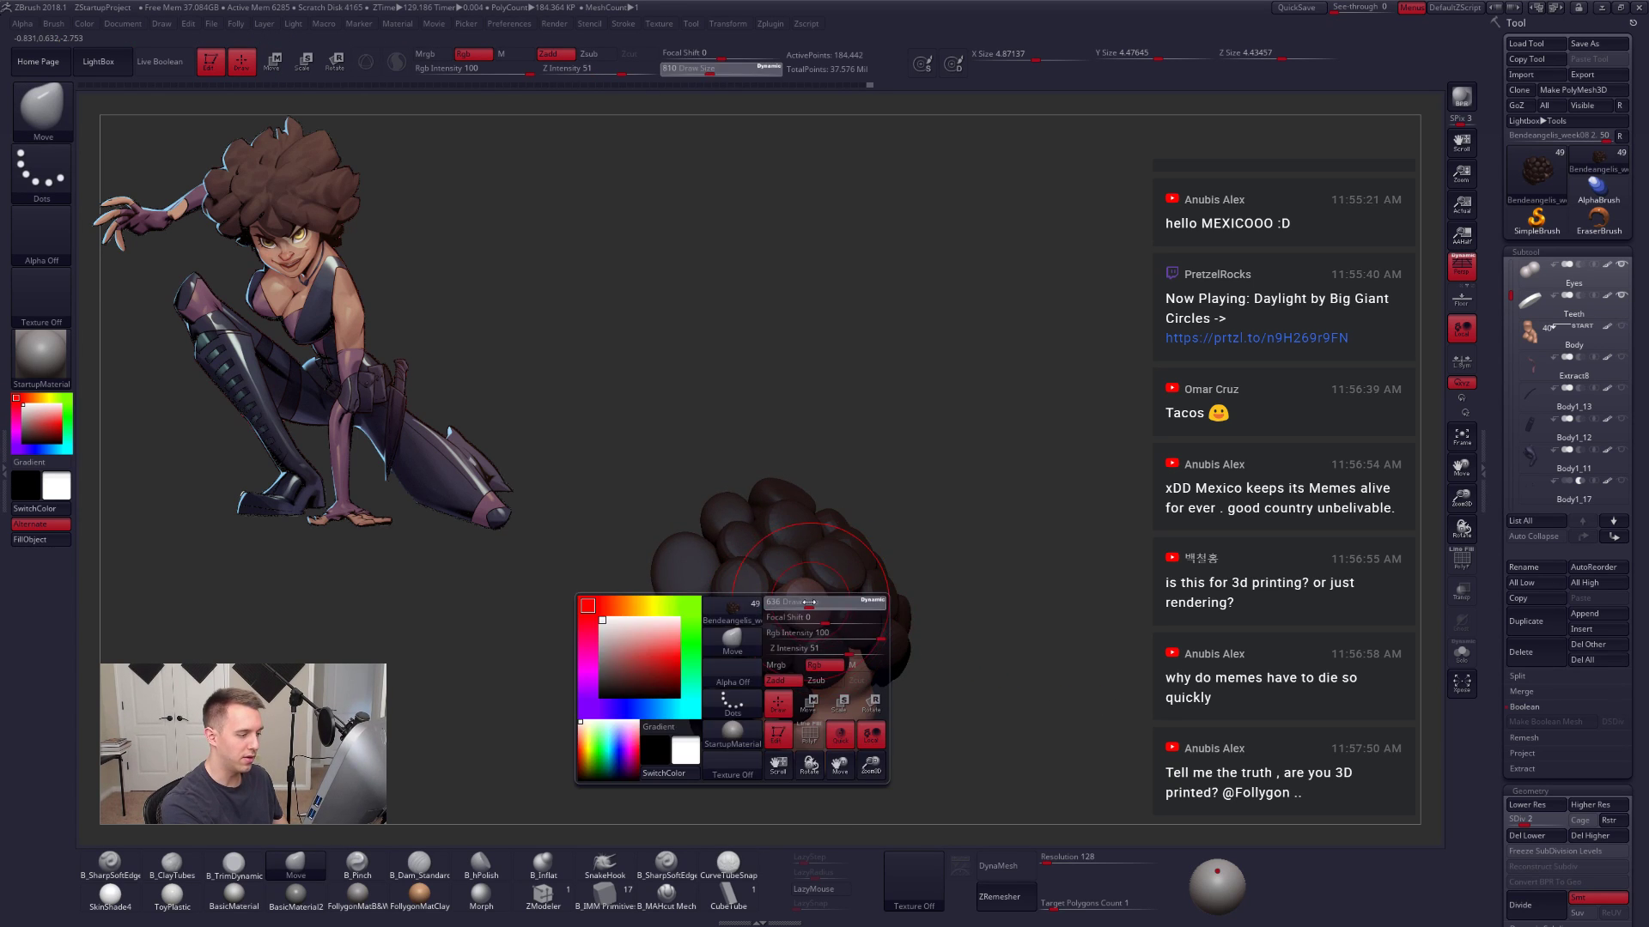
right_drag(745, 663, 871, 661)
key(space)
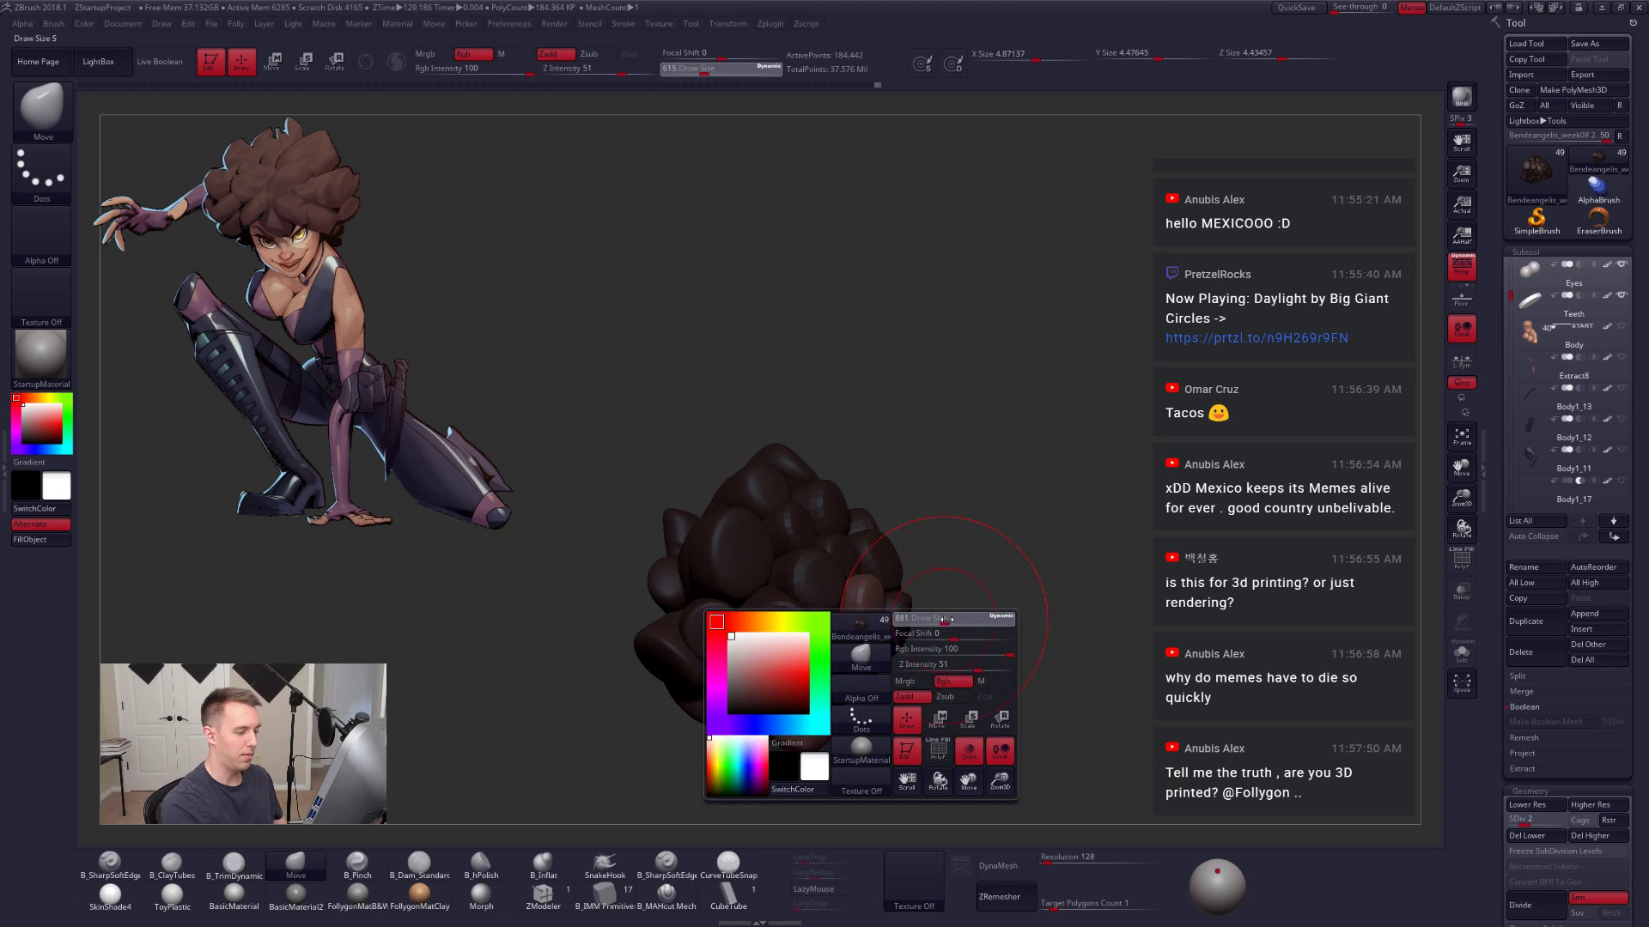
drag(875, 660, 898, 659)
right_drag(893, 655, 891, 621)
ctrl+drag(966, 605, 987, 616)
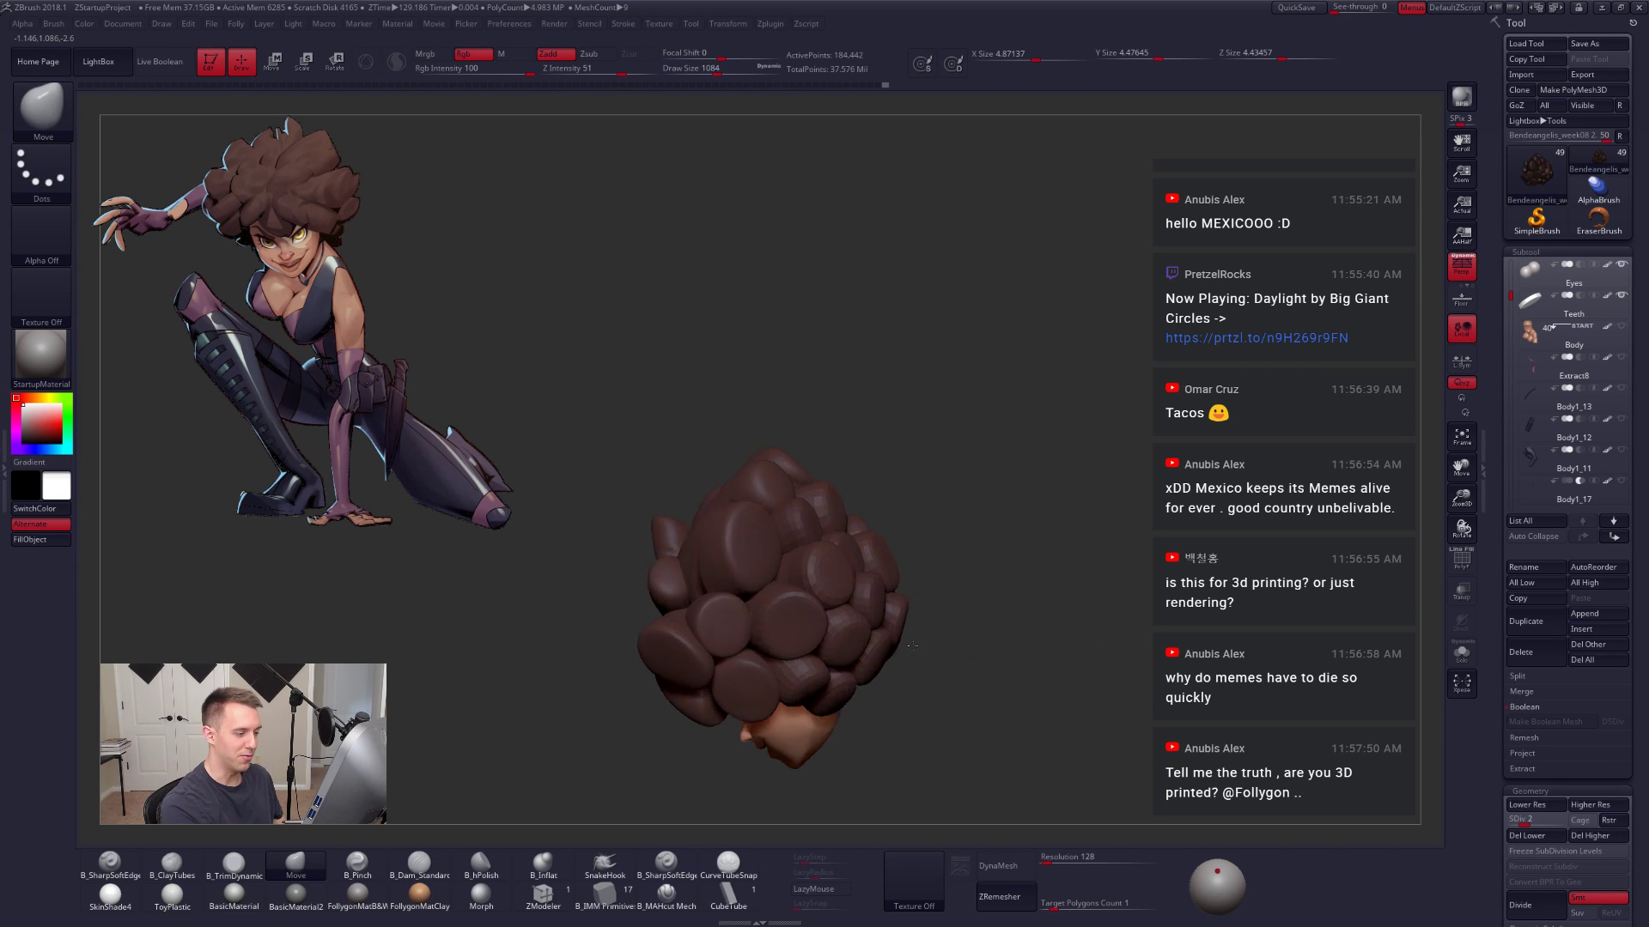
Step: Adjust the lower back of the hair with the Move brush at draw size 519 and return the mesh to subdivision level 5
mouse_move(983, 611)
right_down()
mouse_move(885, 640)
mouse_move(870, 674)
right_up()
key(space)
drag(871, 680, 851, 680)
right_drag(1004, 624, 1074, 762)
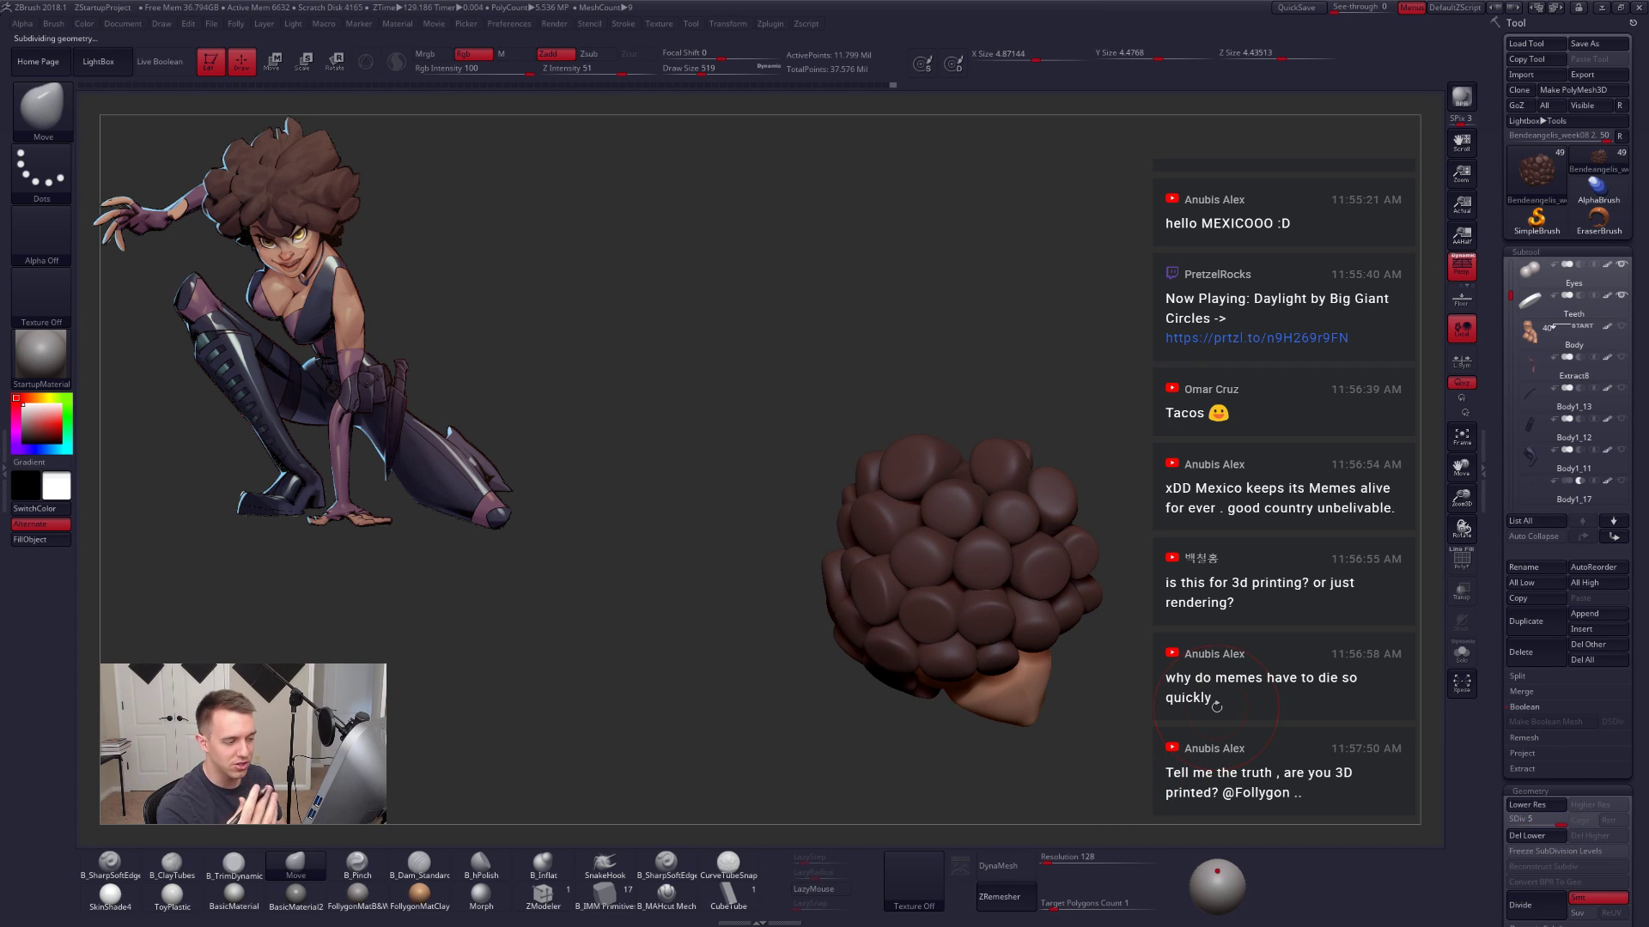
Step: Choose the B_SharpSoftEdge brush and enable LazyMouse for its strokes
mouse_move(1143, 706)
right_down()
mouse_move(1207, 715)
mouse_move(1209, 656)
right_up()
click(670, 867)
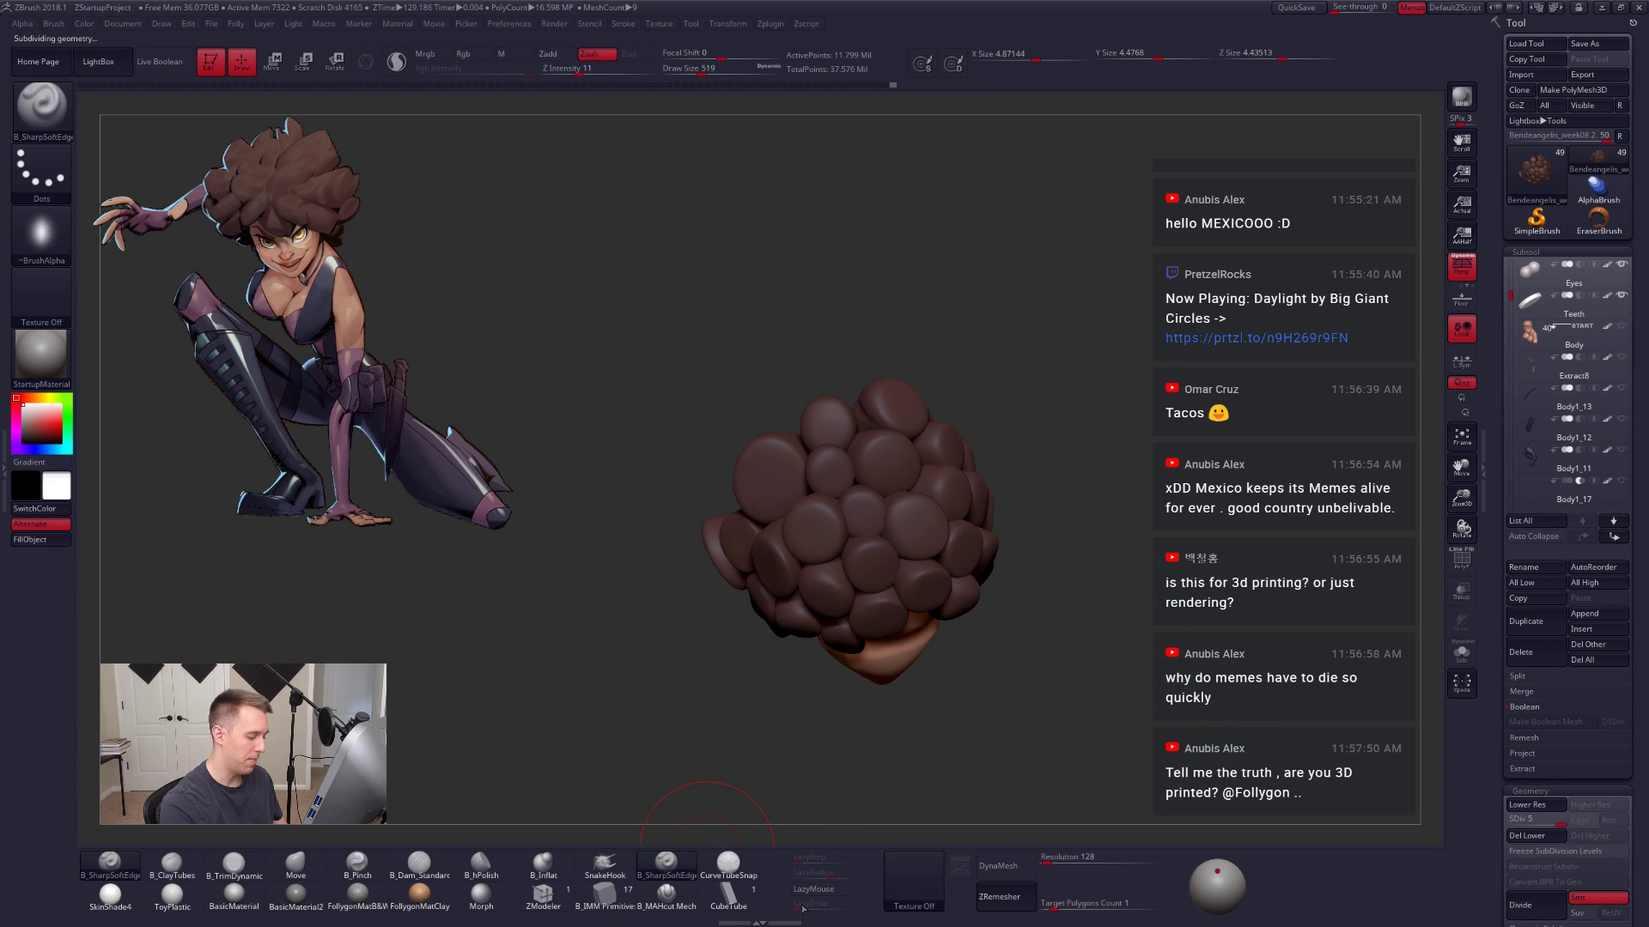
click(823, 889)
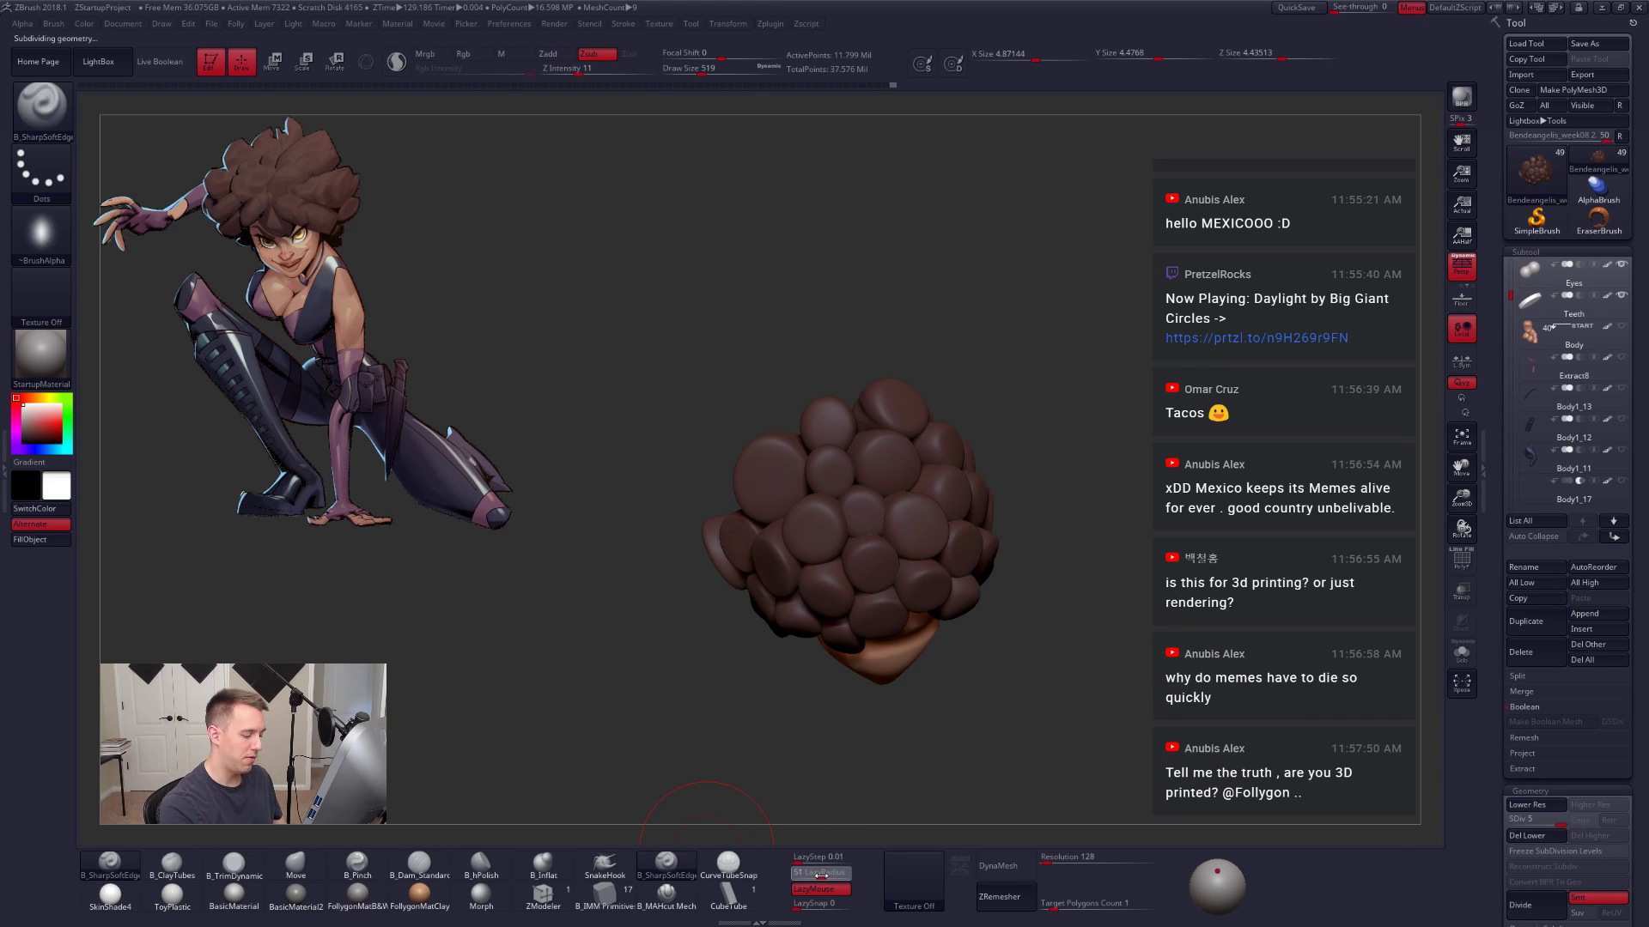
Step: Show only one round clump from the back of the hair using SelectRect and set the B_SharpSoftEdge brush's draw size to 227
key(ctrl+shift)
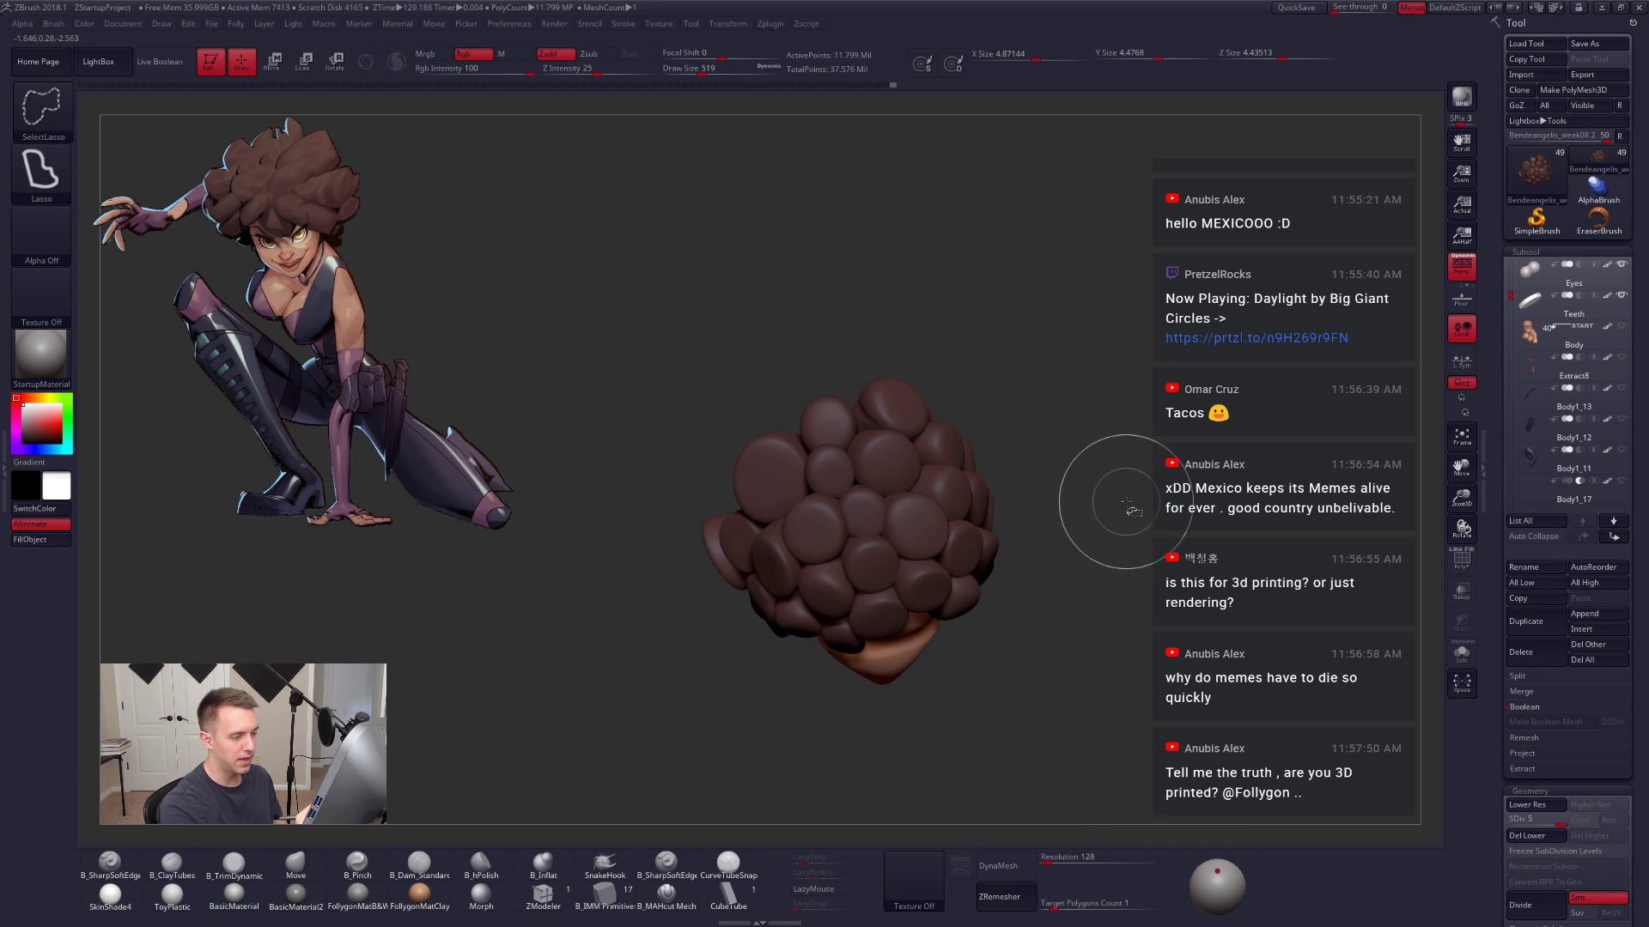
key(ctrl+shift+f)
ctrl+shift+click(1131, 811)
ctrl+shift+click(920, 530)
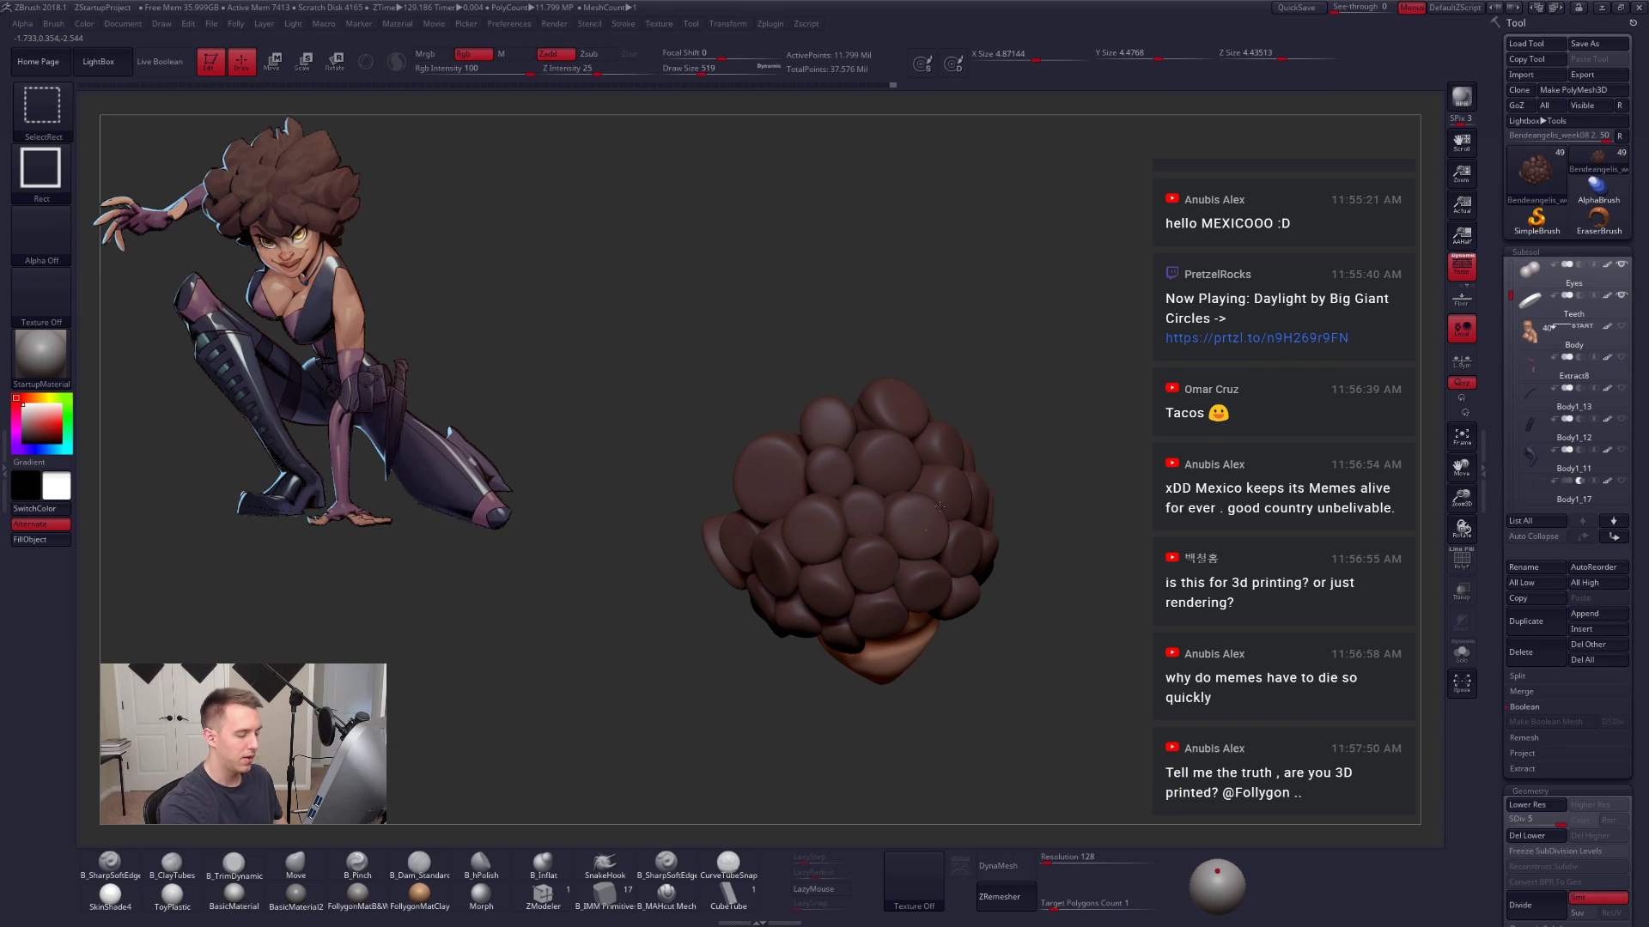
mouse_move(927, 530)
alt+right_down()
mouse_move(965, 616)
mouse_move(808, 616)
alt+right_up()
key(alt+s)
key(s)
drag(867, 618, 803, 618)
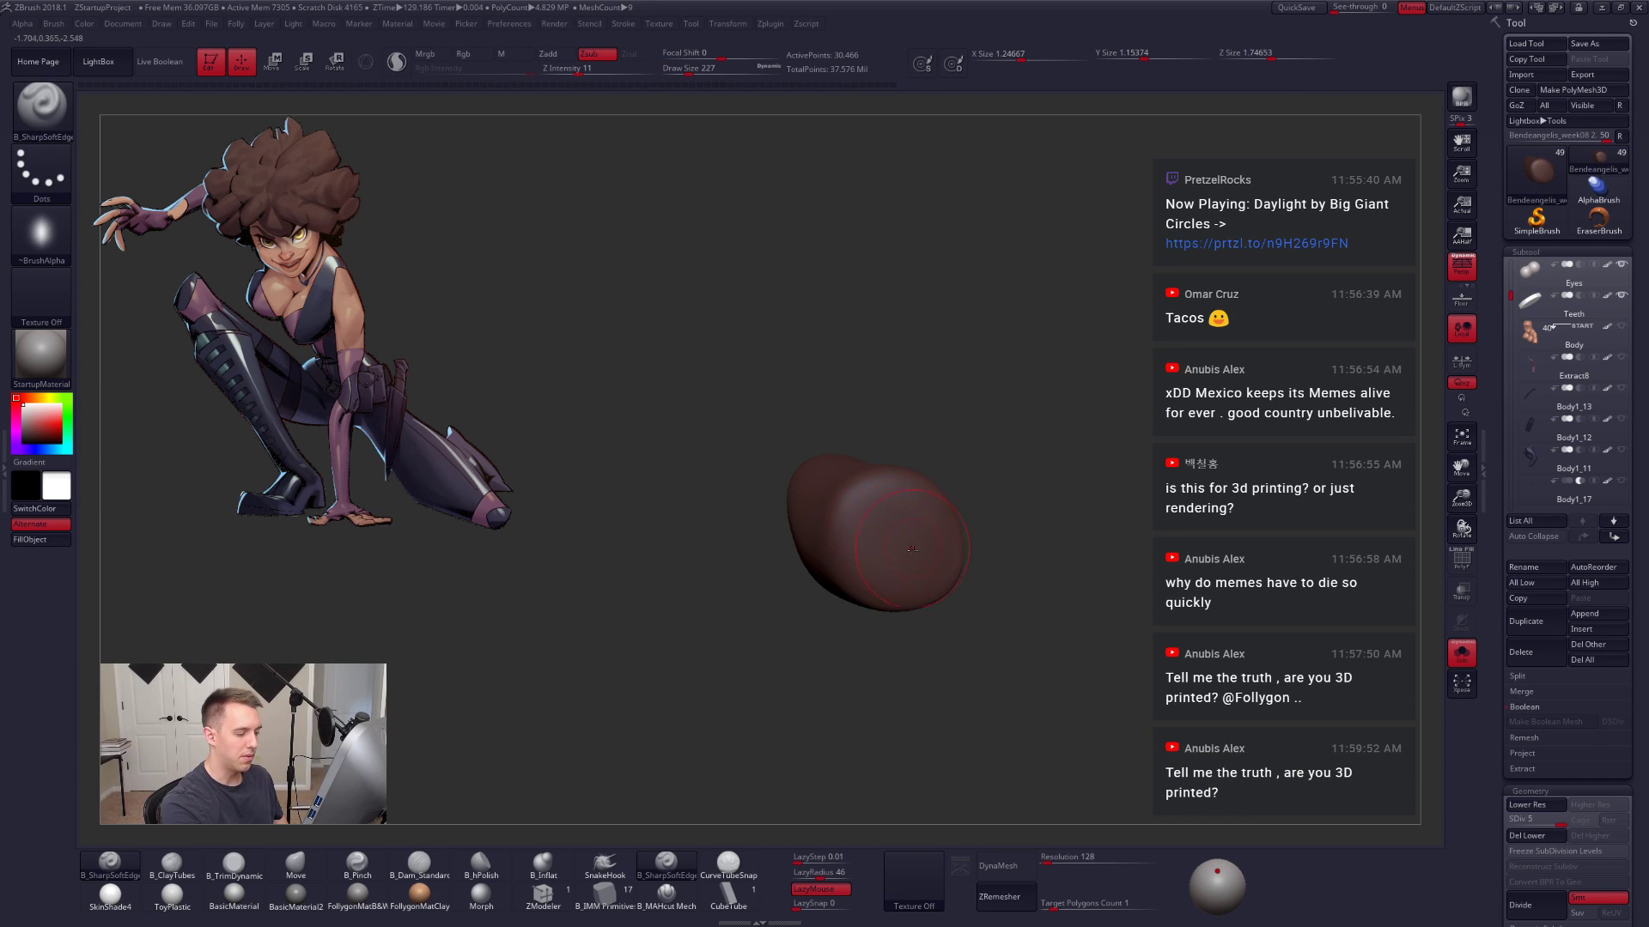
Step: Carve a spiral groove into the isolated round clump with the B_SharpSoftEdge brush at draw size 140 and show all the hair
mouse_move(824, 601)
right_down()
mouse_move(931, 567)
mouse_move(953, 621)
mouse_move(949, 686)
right_up()
key(space)
click(932, 496)
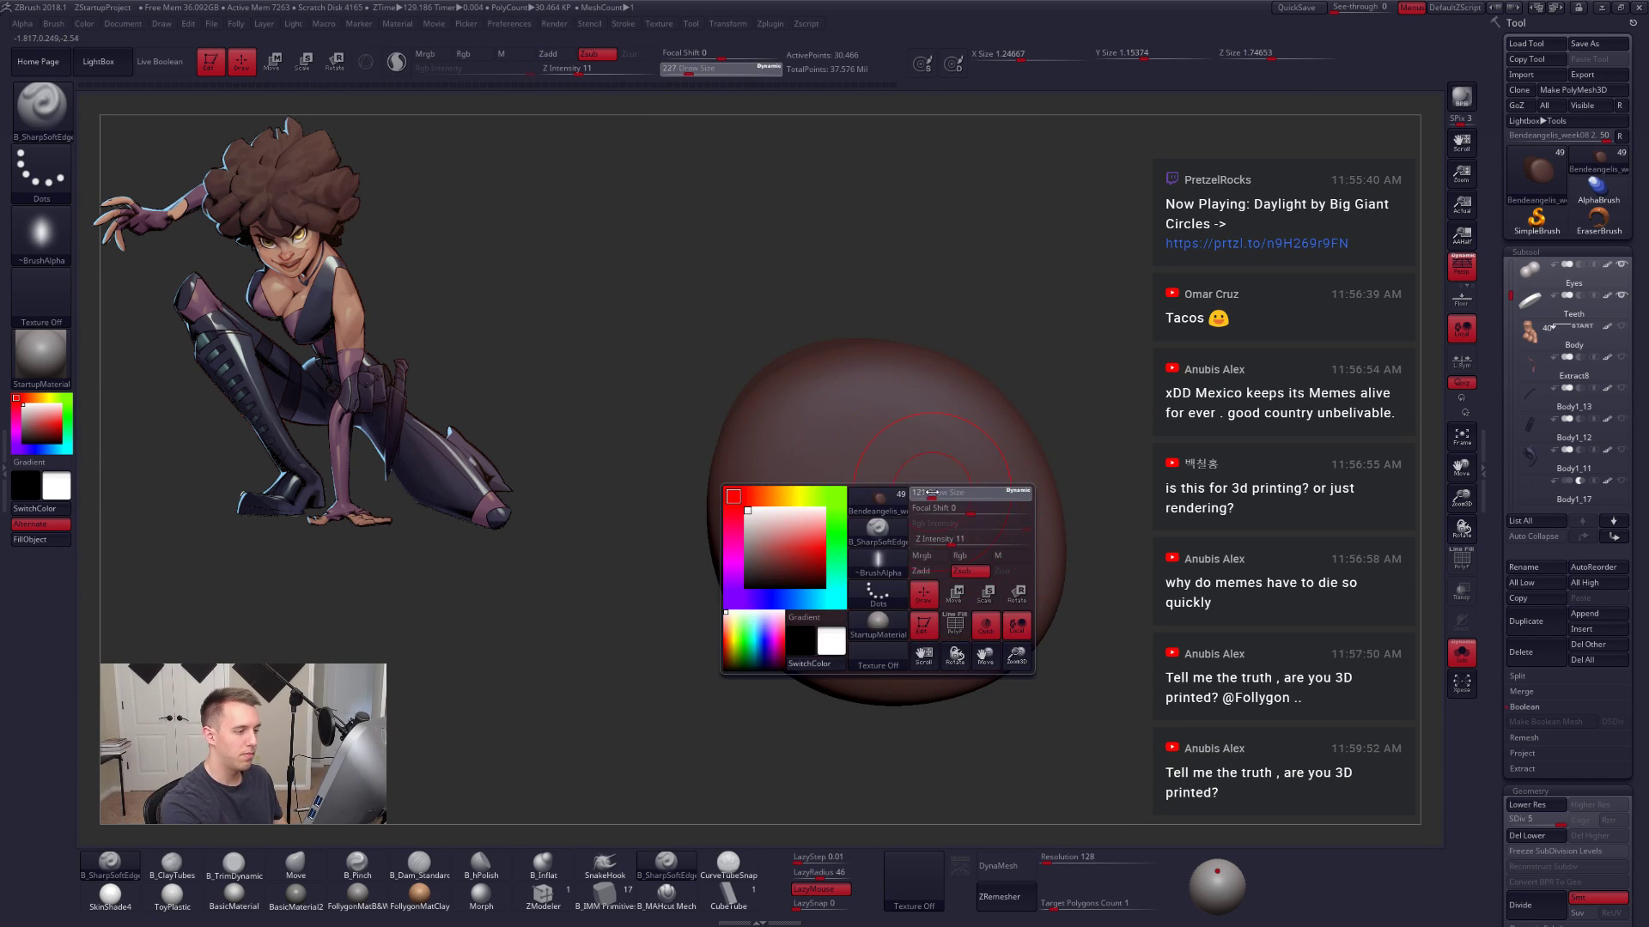
mouse_move(977, 397)
mouse_down()
mouse_move(876, 359)
mouse_move(761, 383)
mouse_move(747, 577)
mouse_move(964, 489)
mouse_move(897, 438)
mouse_up()
right_drag(701, 637, 773, 652)
ctrl+right_drag(1013, 687, 1161, 739)
key(ctrl+shift)
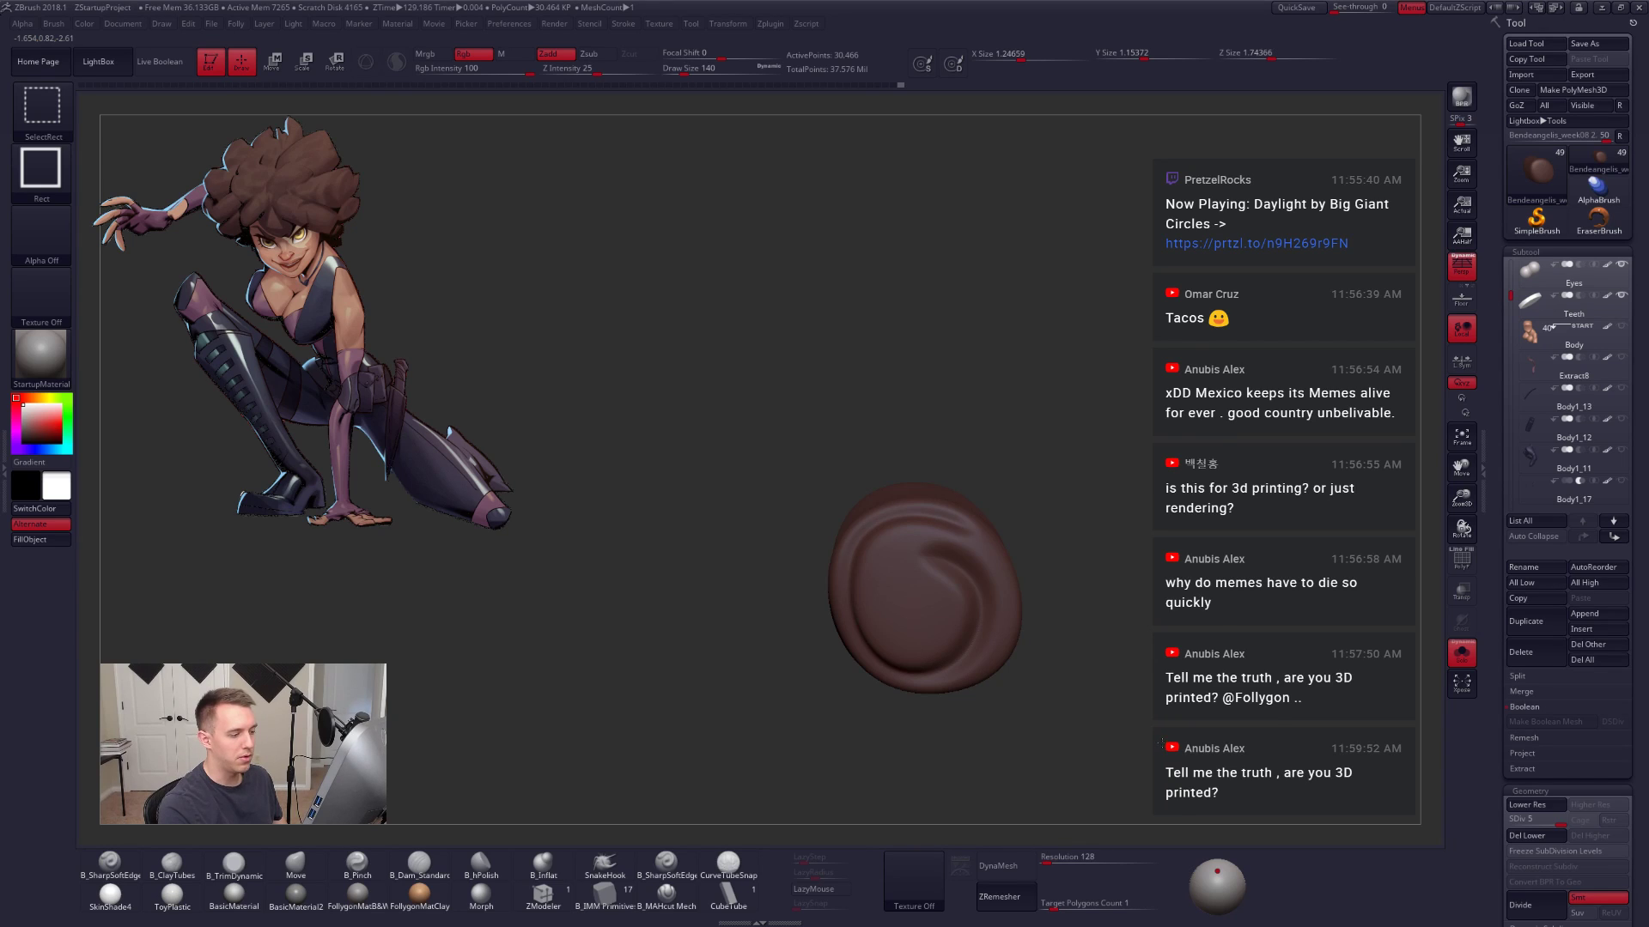
ctrl+shift+click(1162, 742)
Step: Undo the spiral groove and the visibility change, returning to the smooth isolated clump
key(ctrl+z)
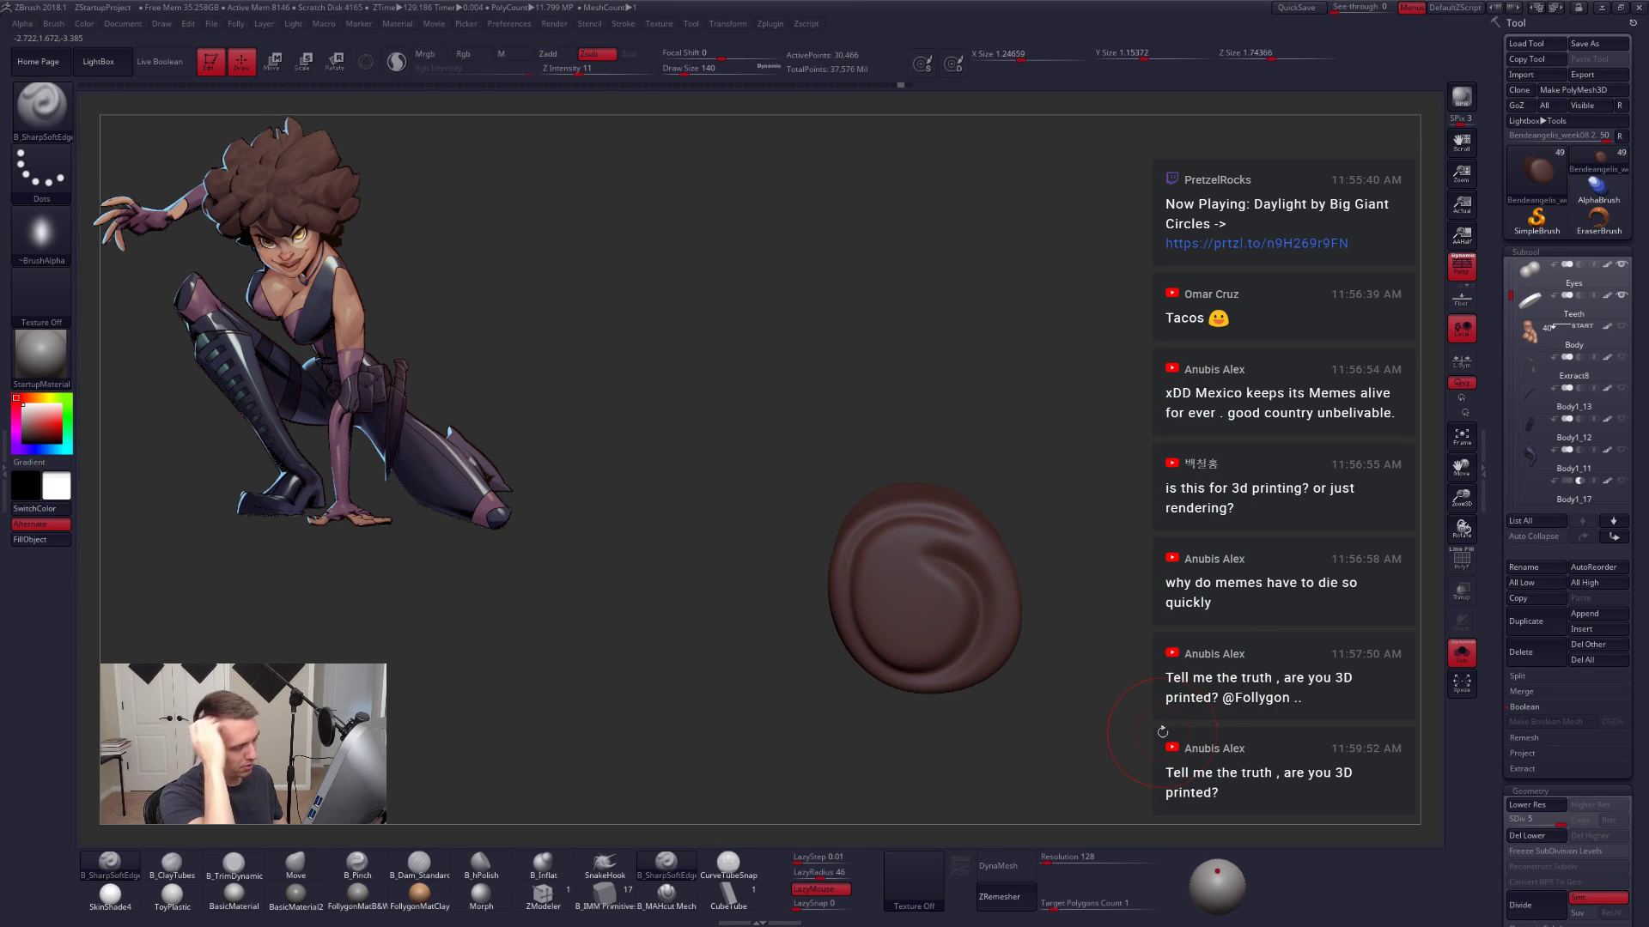
alt+right_drag(983, 713, 956, 626)
key(ctrl+z)
key(ctrl+z)
key(ctrl+z)
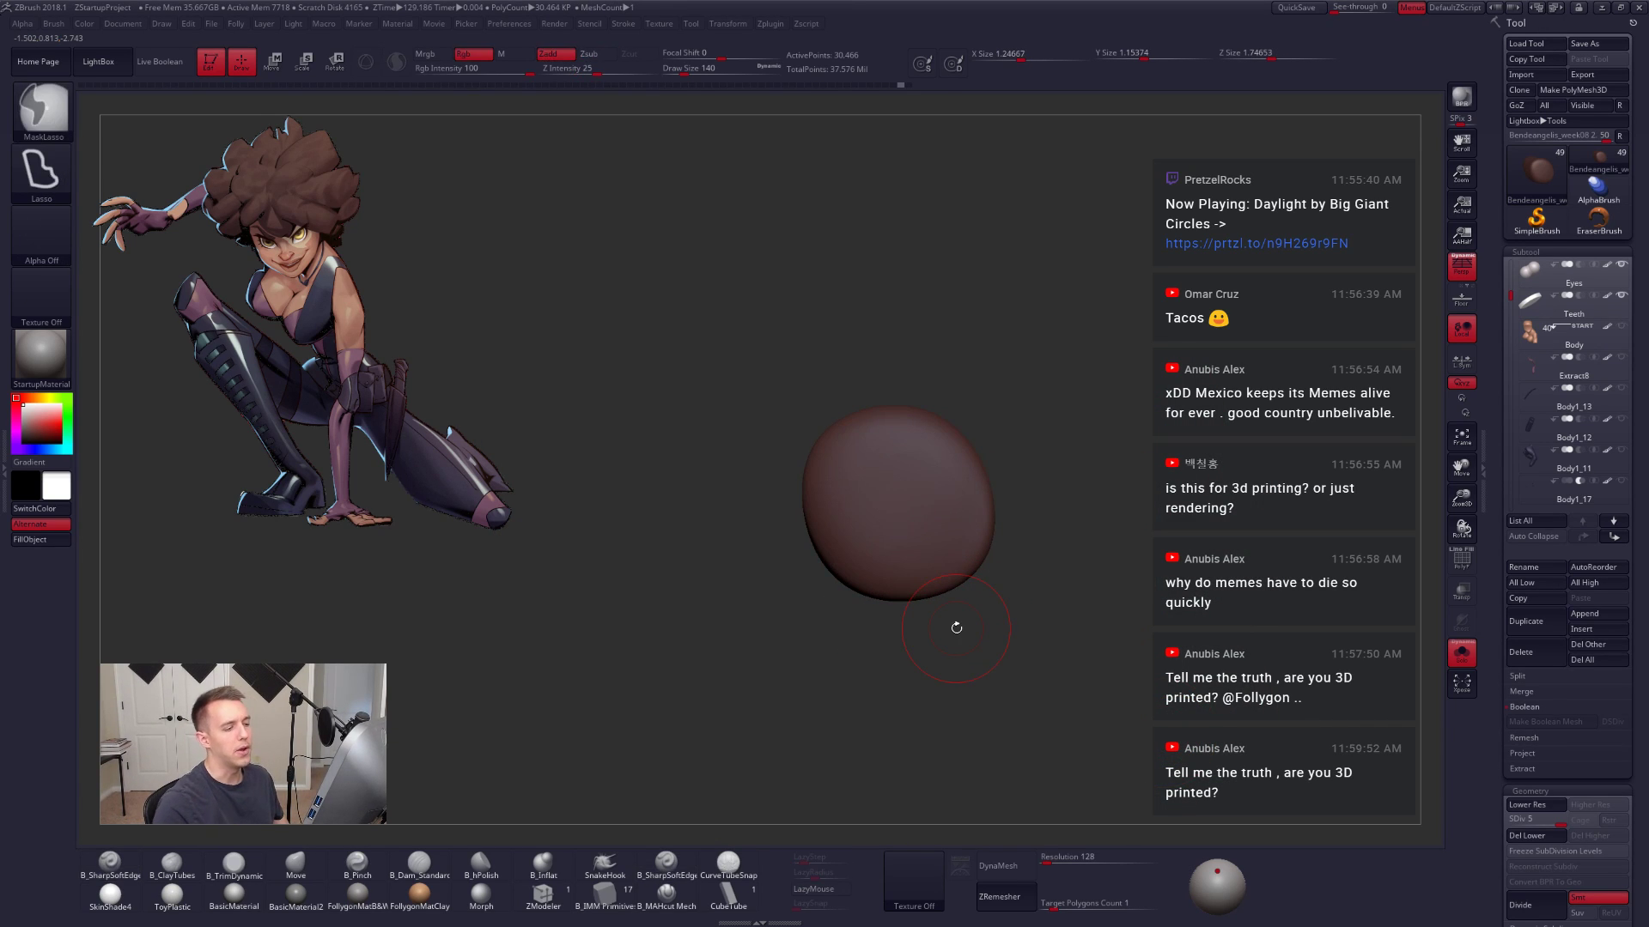
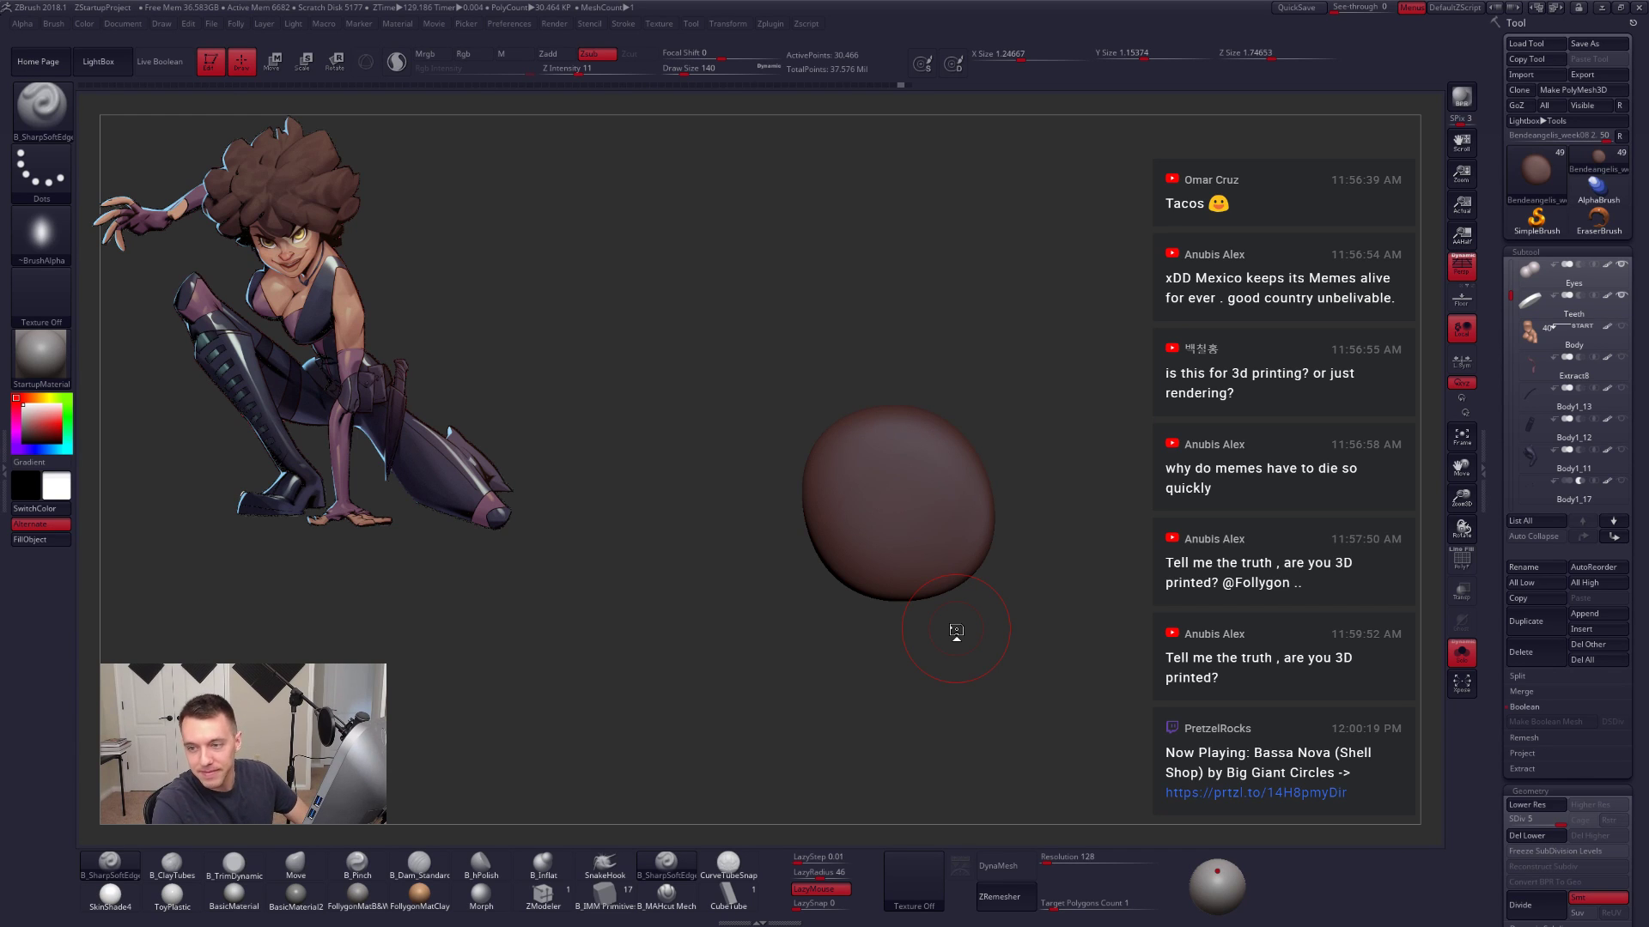
Step: Carve a tight multi-turn spiral into the clump's face at draw size 113 and review it with all the hair shown
mouse_move(977, 512)
alt+right_down()
mouse_move(983, 534)
mouse_move(965, 527)
alt+right_up()
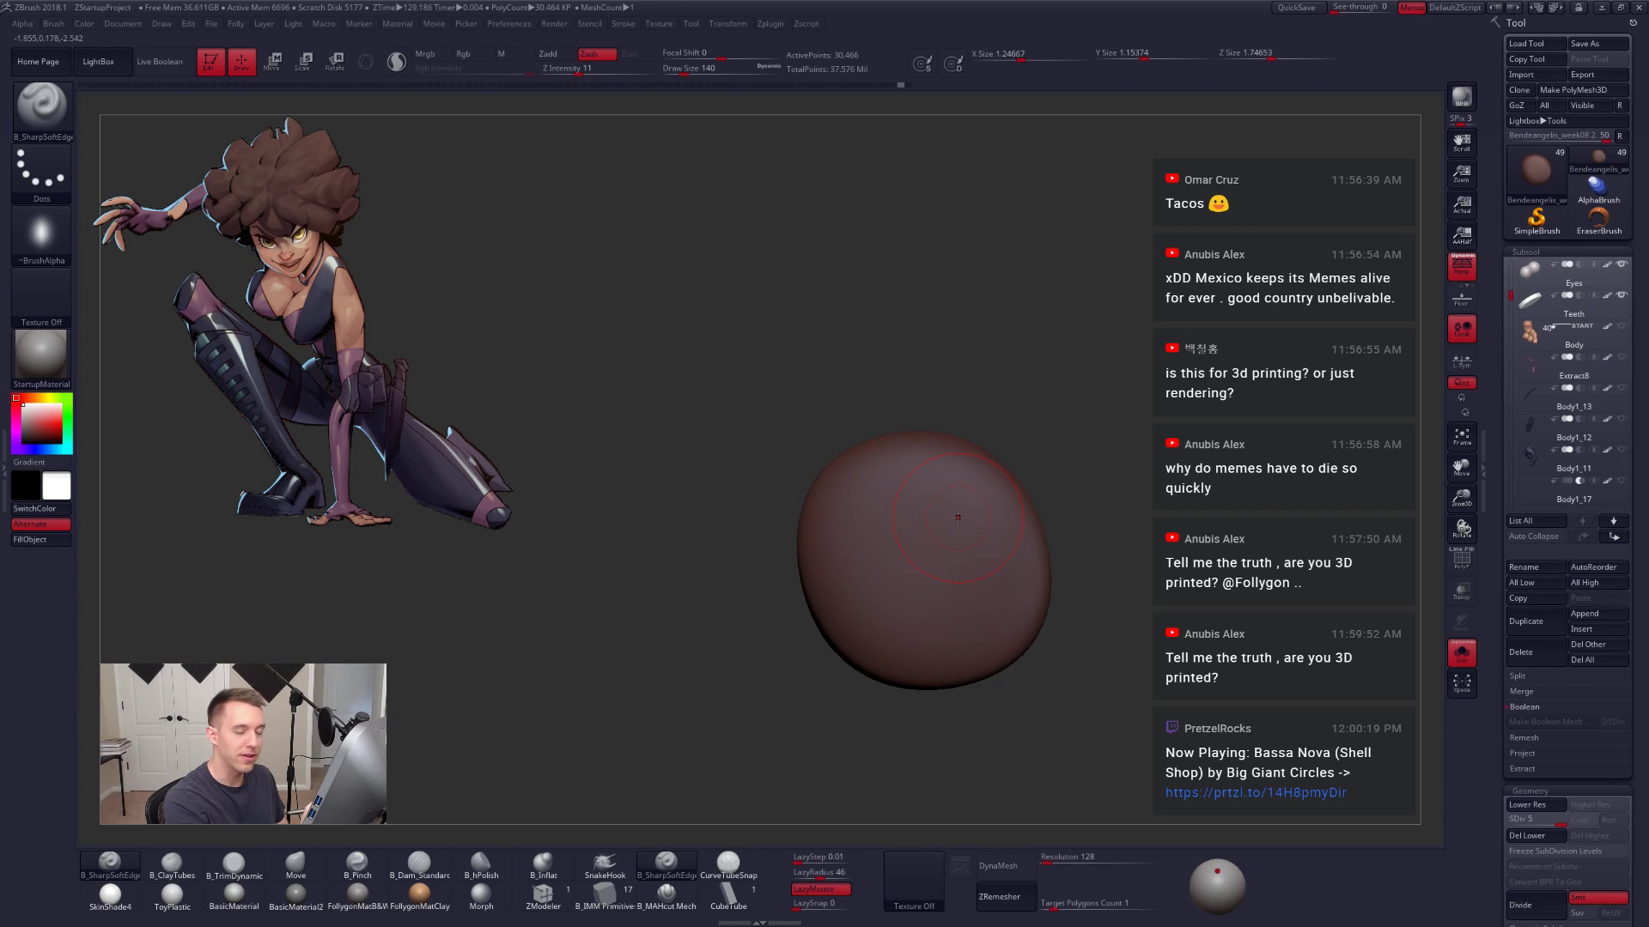
drag(1007, 525, 986, 412)
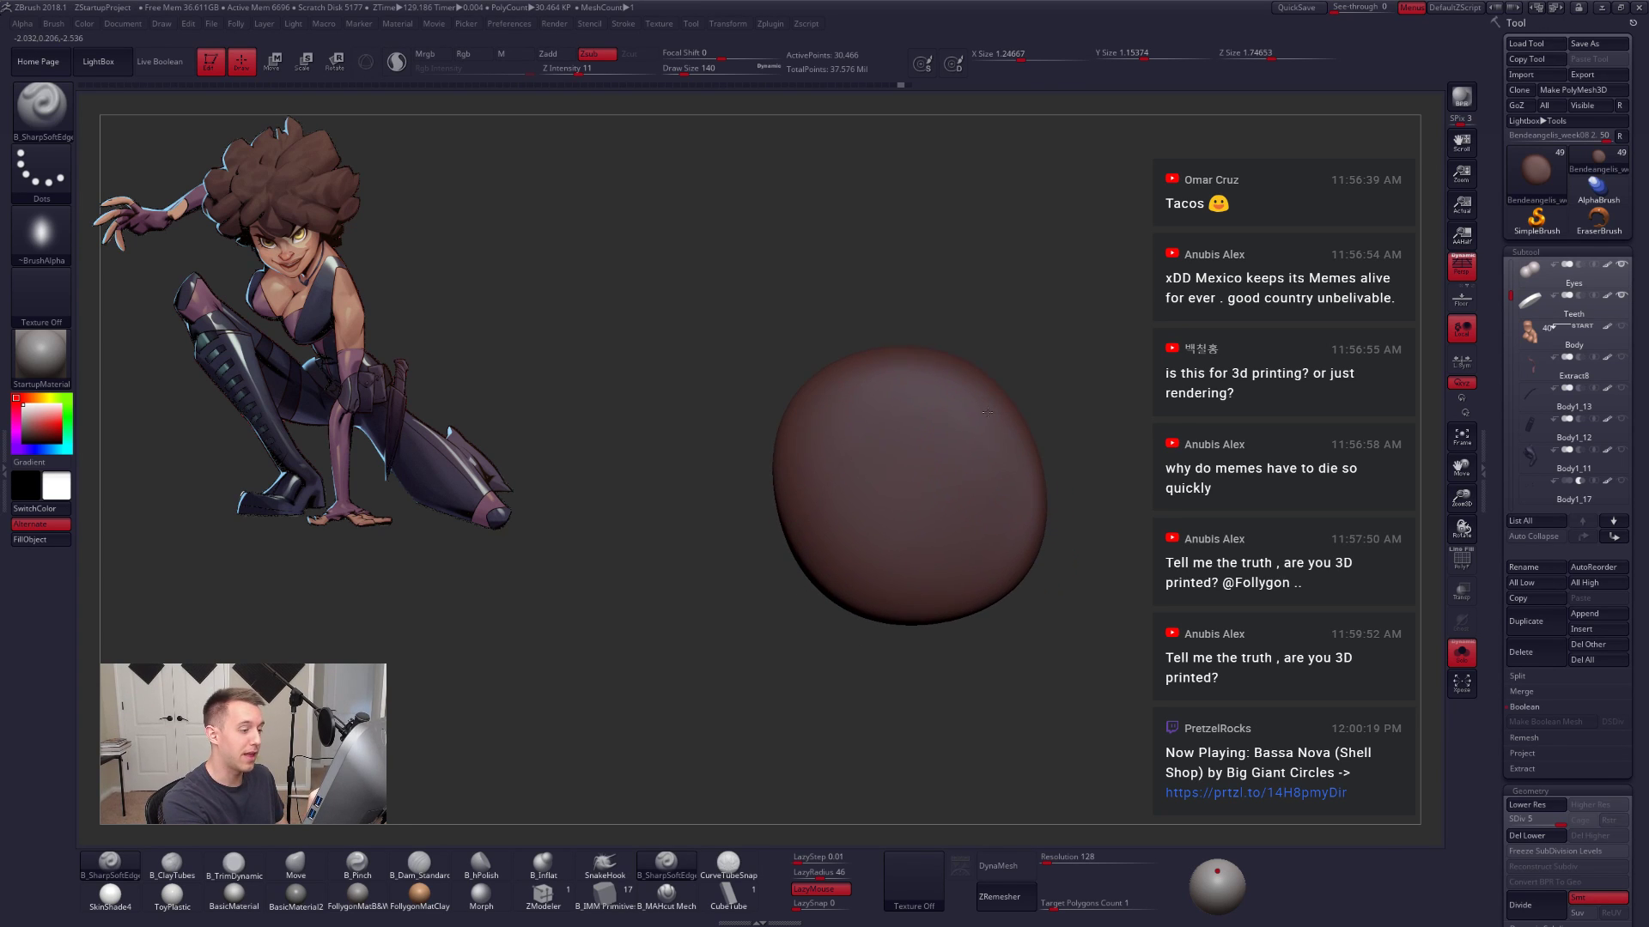
right_drag(942, 368, 954, 397)
key(space)
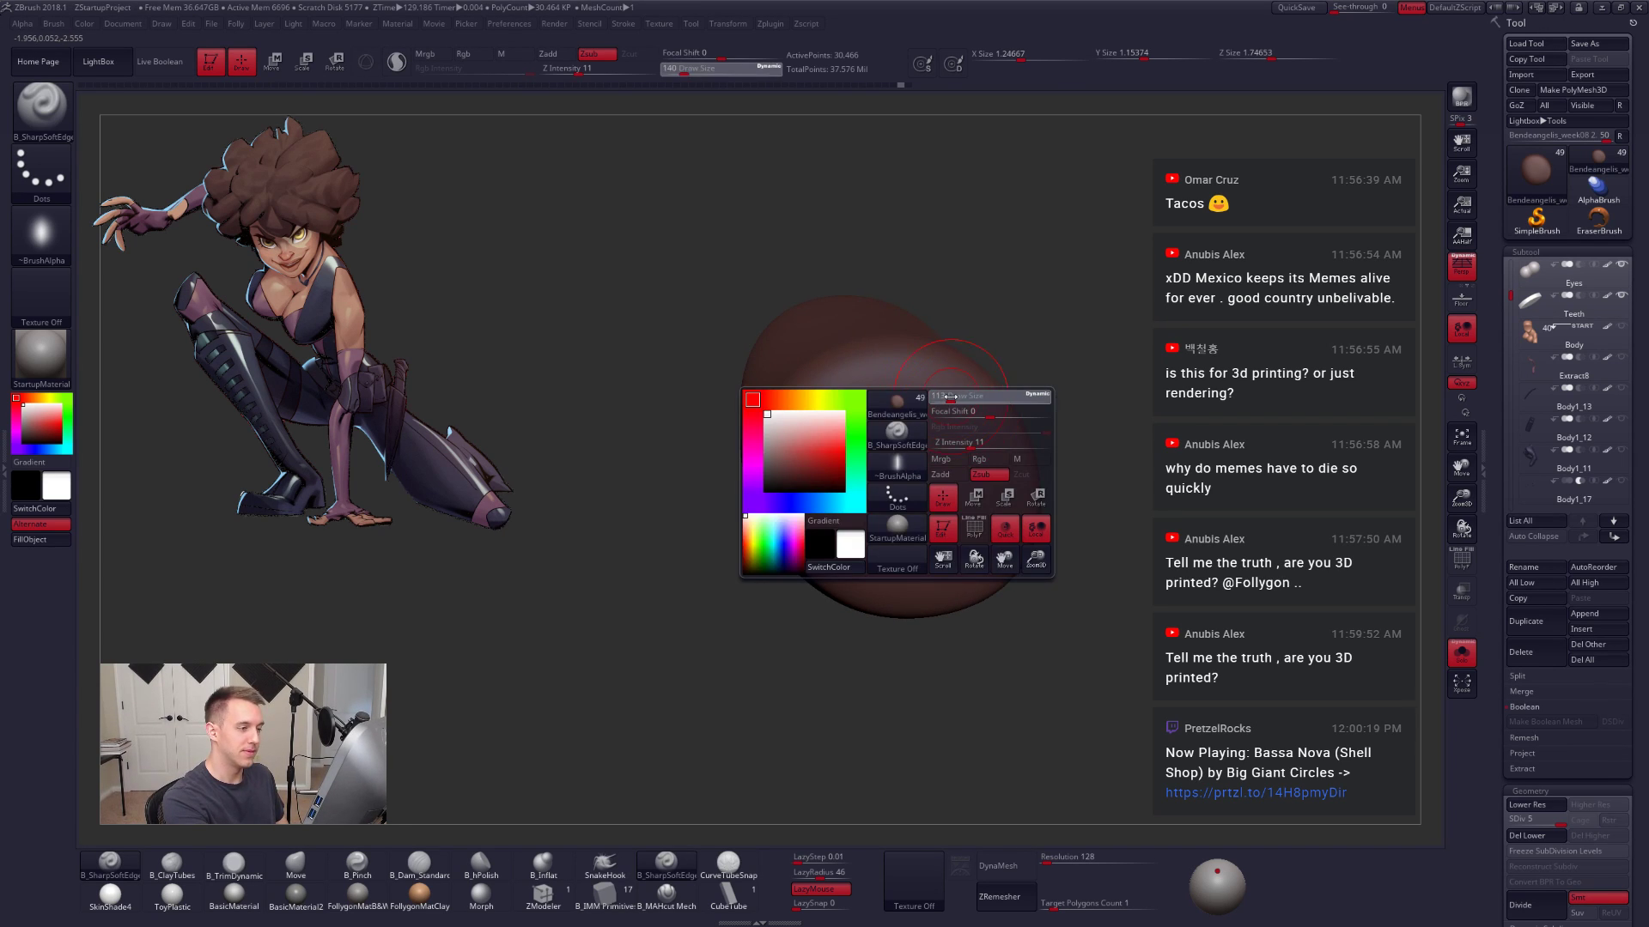
mouse_move(953, 398)
mouse_down()
mouse_move(854, 361)
mouse_move(803, 541)
mouse_move(1001, 446)
mouse_move(920, 552)
mouse_move(897, 477)
mouse_up()
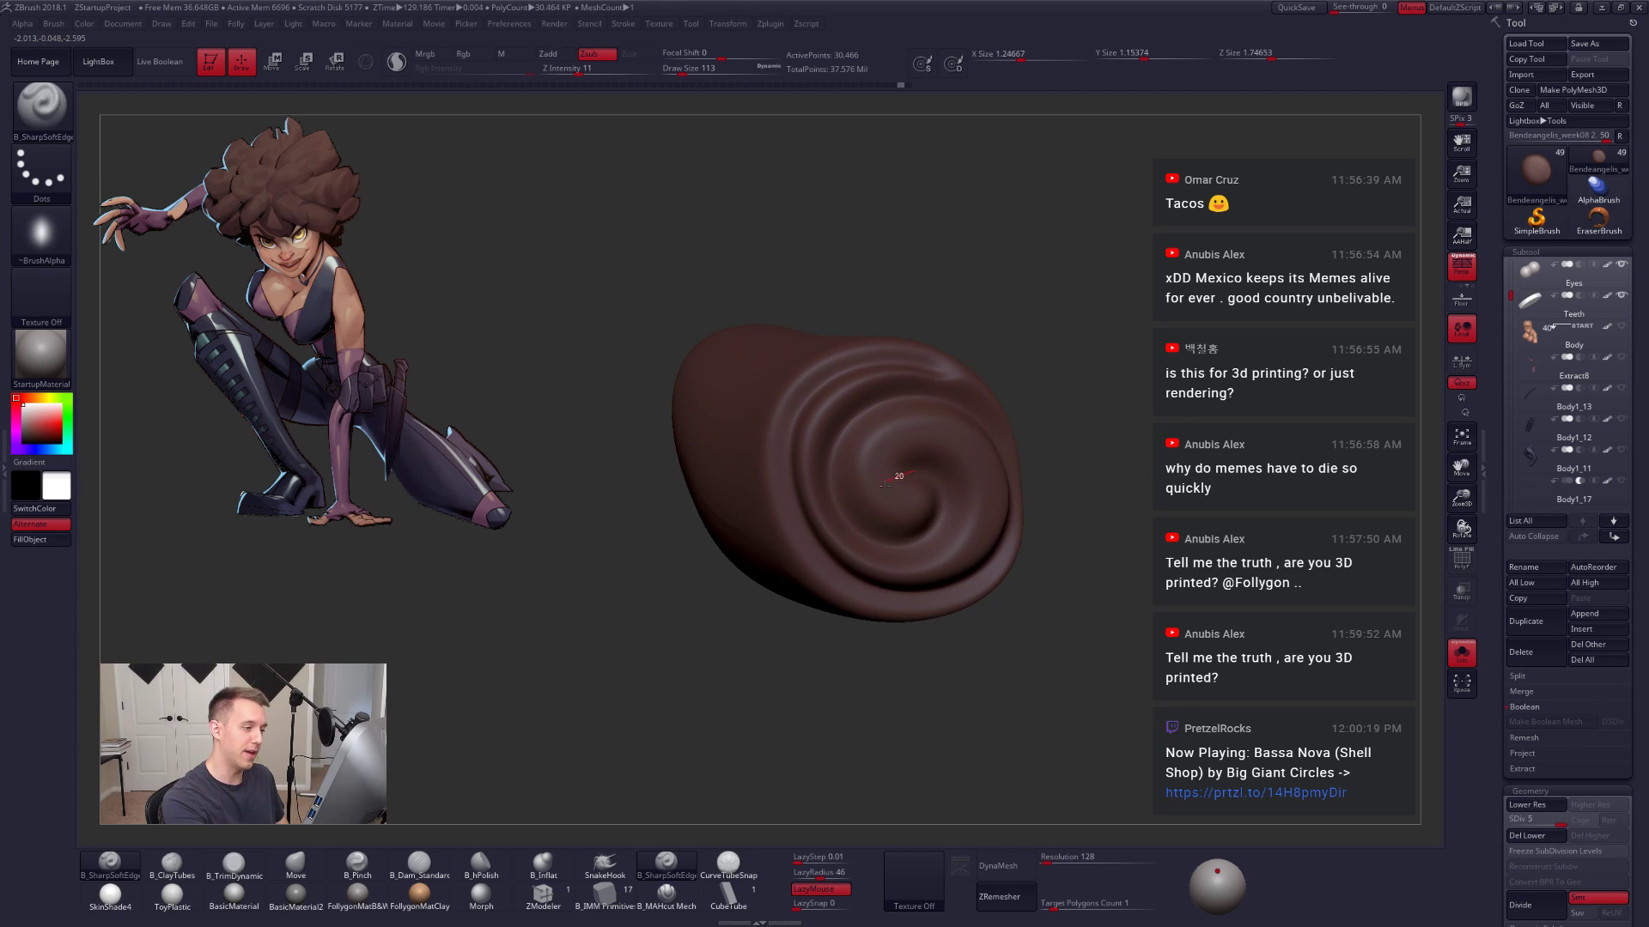
ctrl+right_drag(970, 601, 1019, 532)
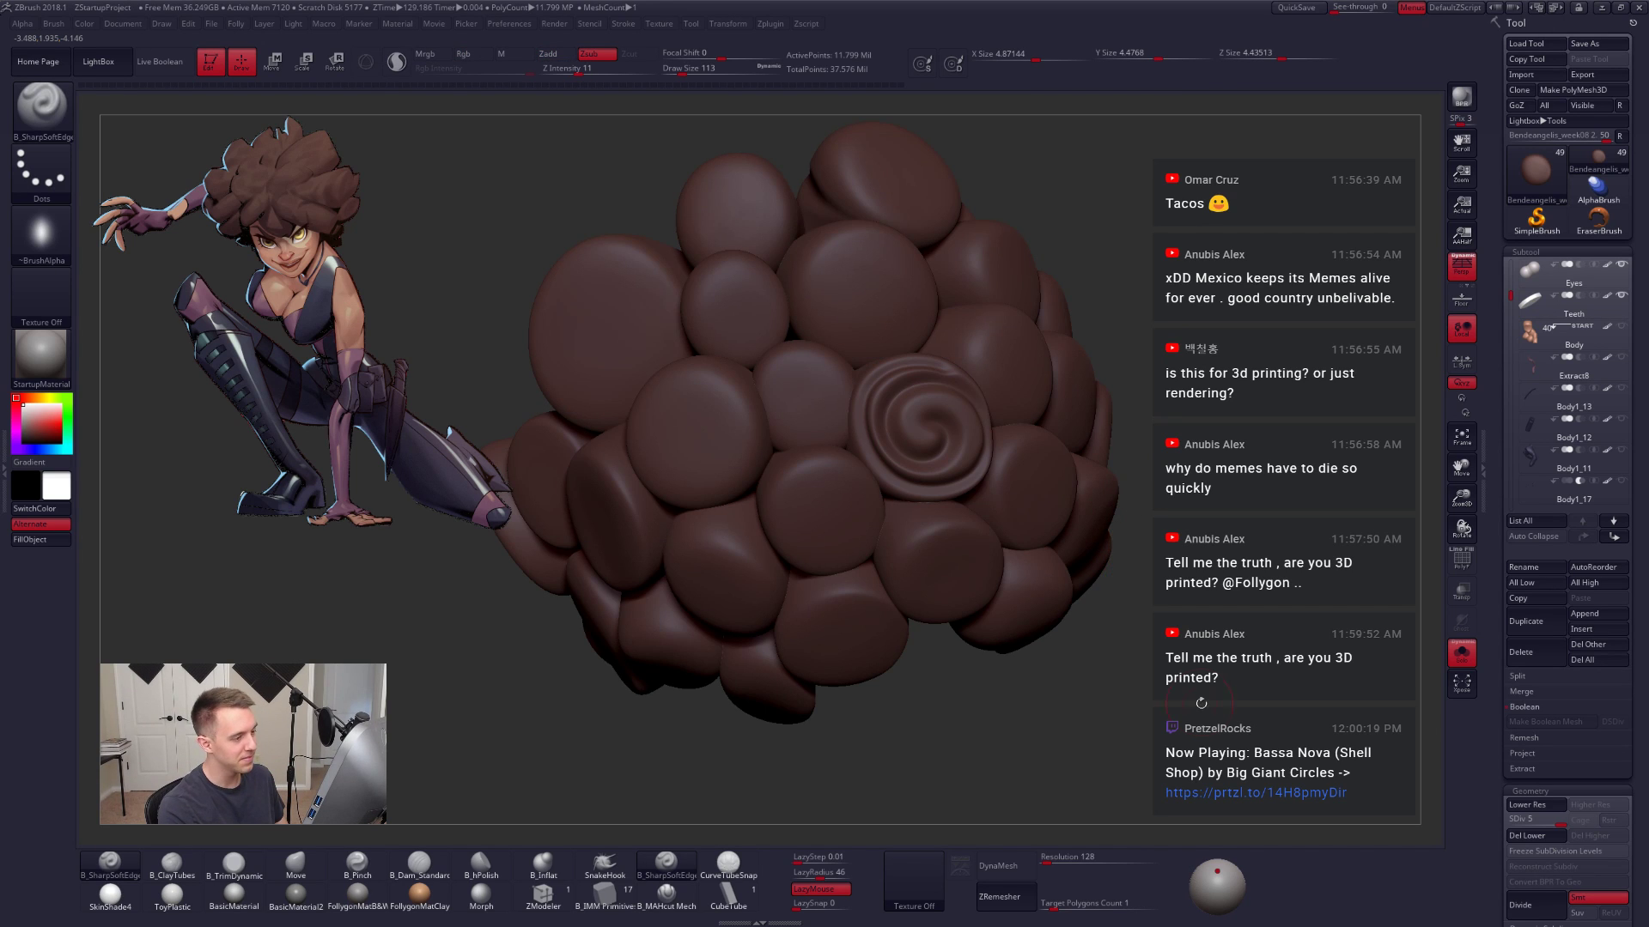
mouse_move(1201, 703)
mouse_down()
mouse_move(1159, 744)
mouse_move(1227, 728)
mouse_move(1220, 653)
mouse_up()
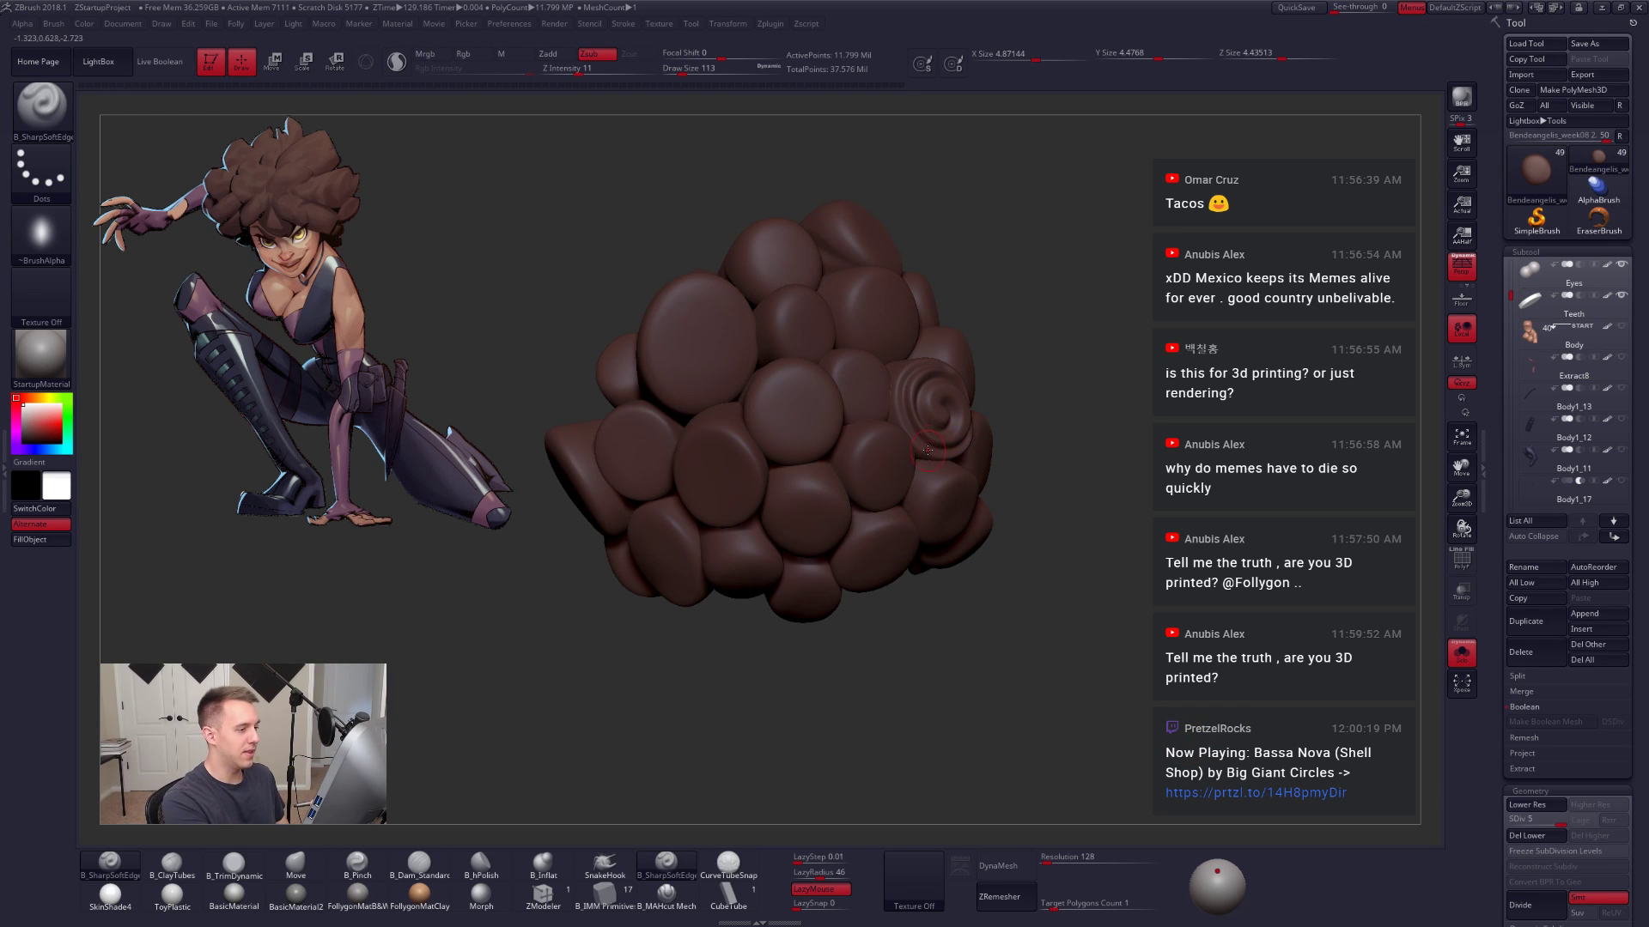
key(ctrl)
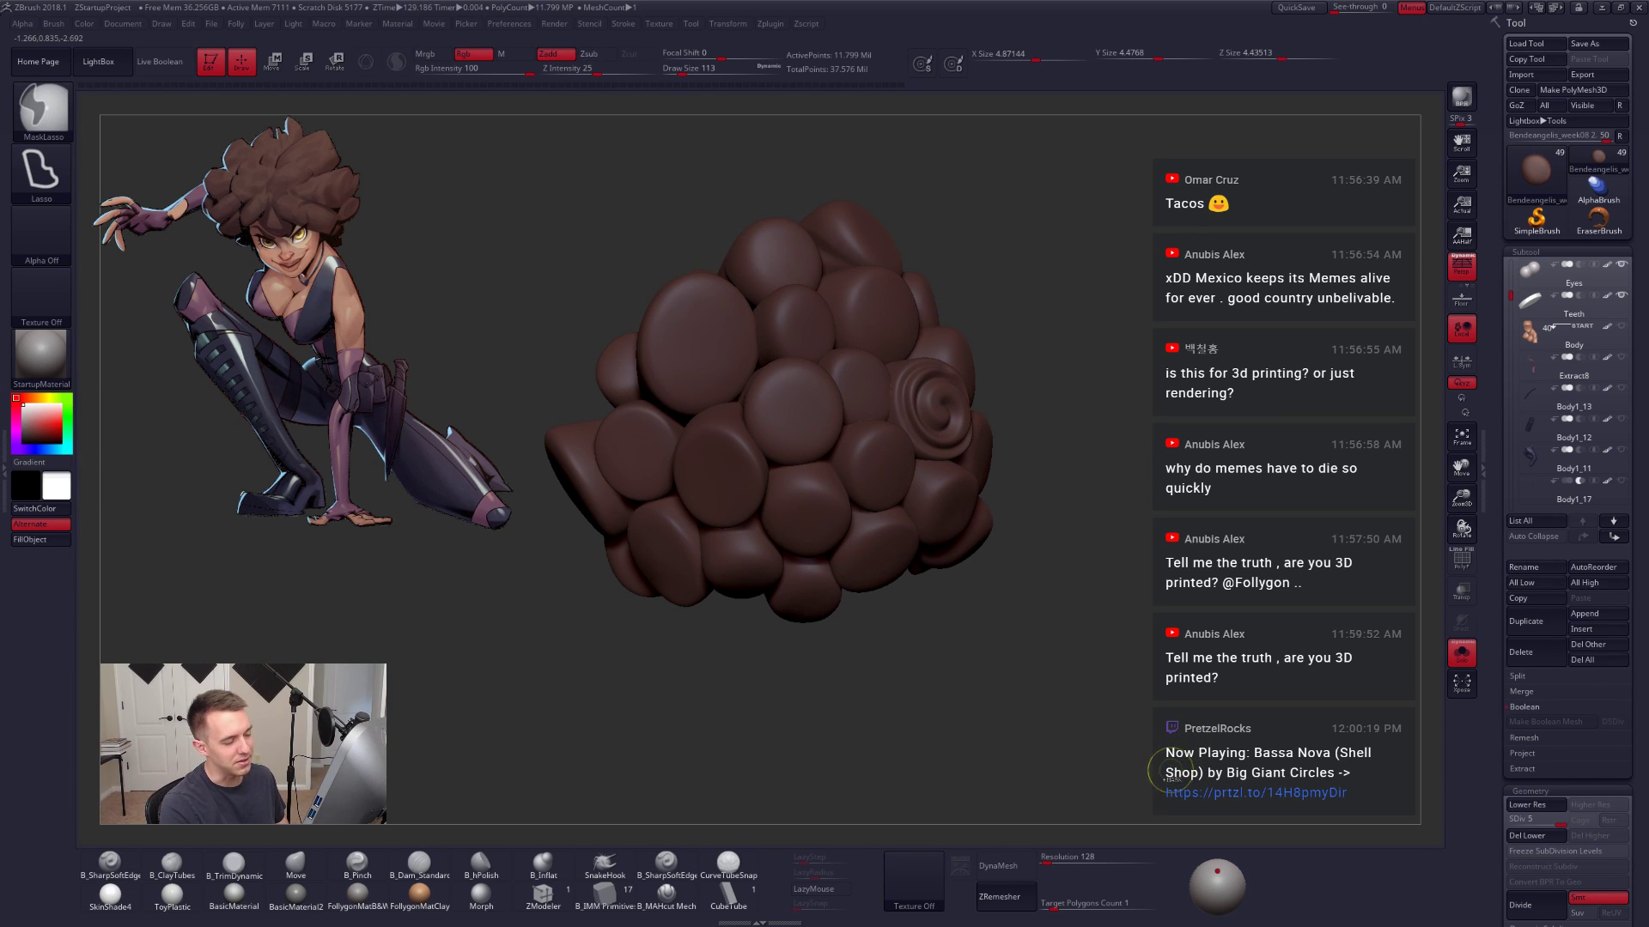
Step: Undo the tight spiral and return to the smooth isolated clump
key(ctrl+z)
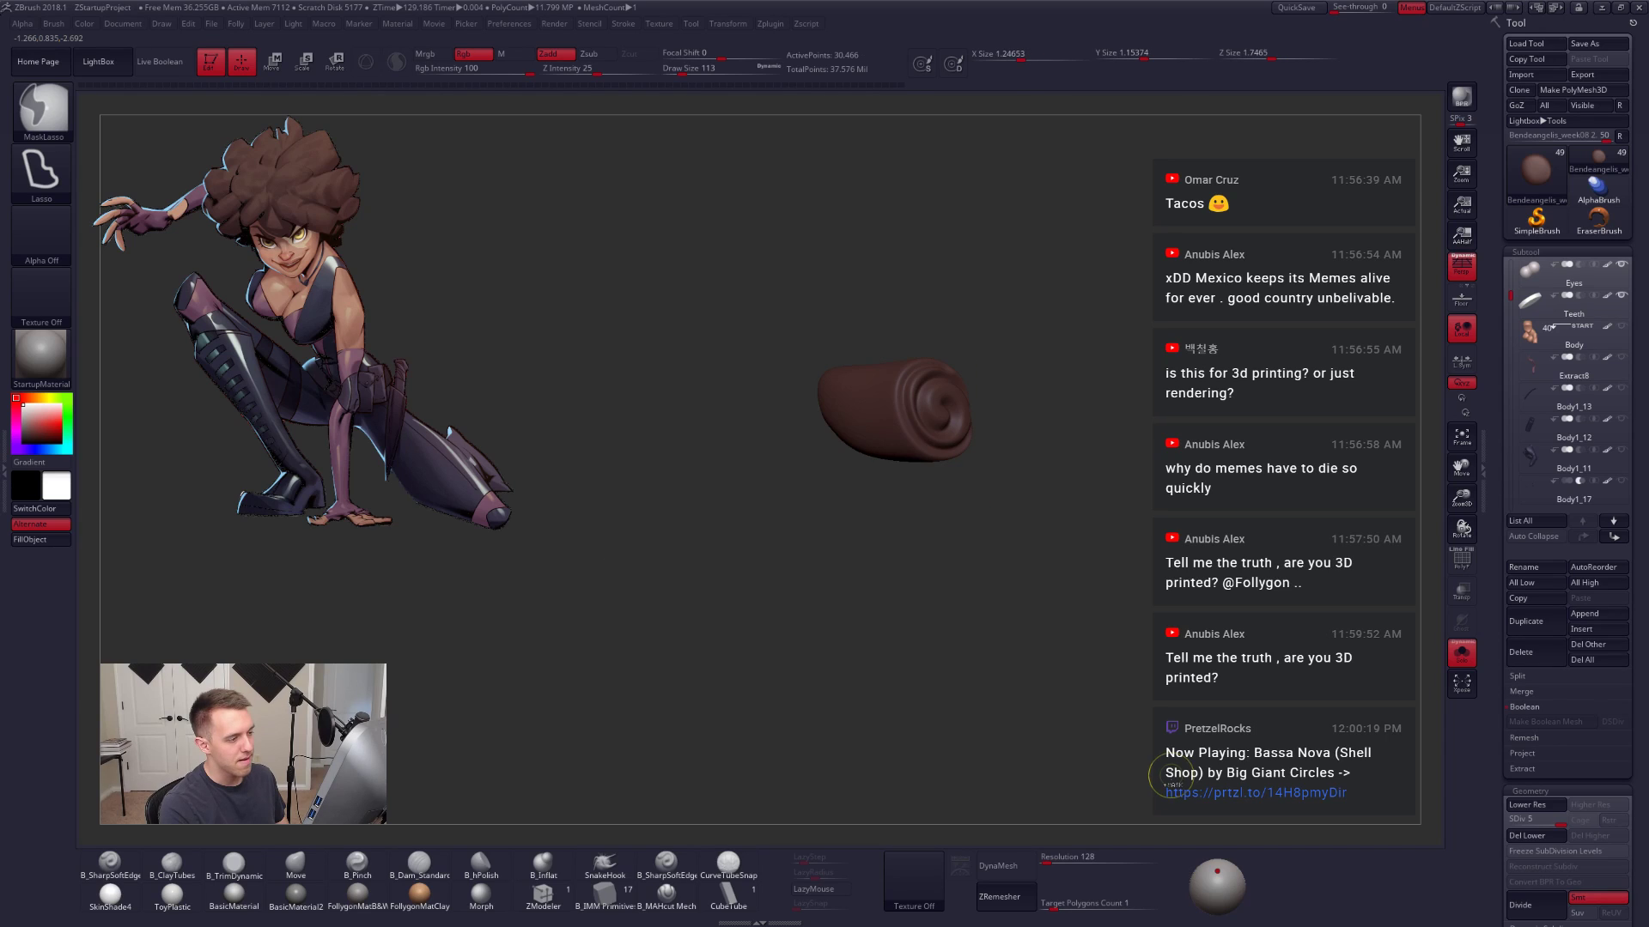
key(ctrl+z)
alt+drag(1130, 688, 1121, 730)
mouse_move(979, 521)
alt+mouse_down()
mouse_move(976, 626)
mouse_move(1001, 606)
mouse_move(919, 586)
mouse_move(979, 503)
mouse_move(984, 547)
alt+mouse_up()
Step: Carve a softer swirl into the clump's face at draw size 227 and Z intensity 6, and show all the hair
key(space)
mouse_move(954, 469)
alt+right_down()
mouse_move(954, 521)
mouse_move(948, 487)
alt+right_up()
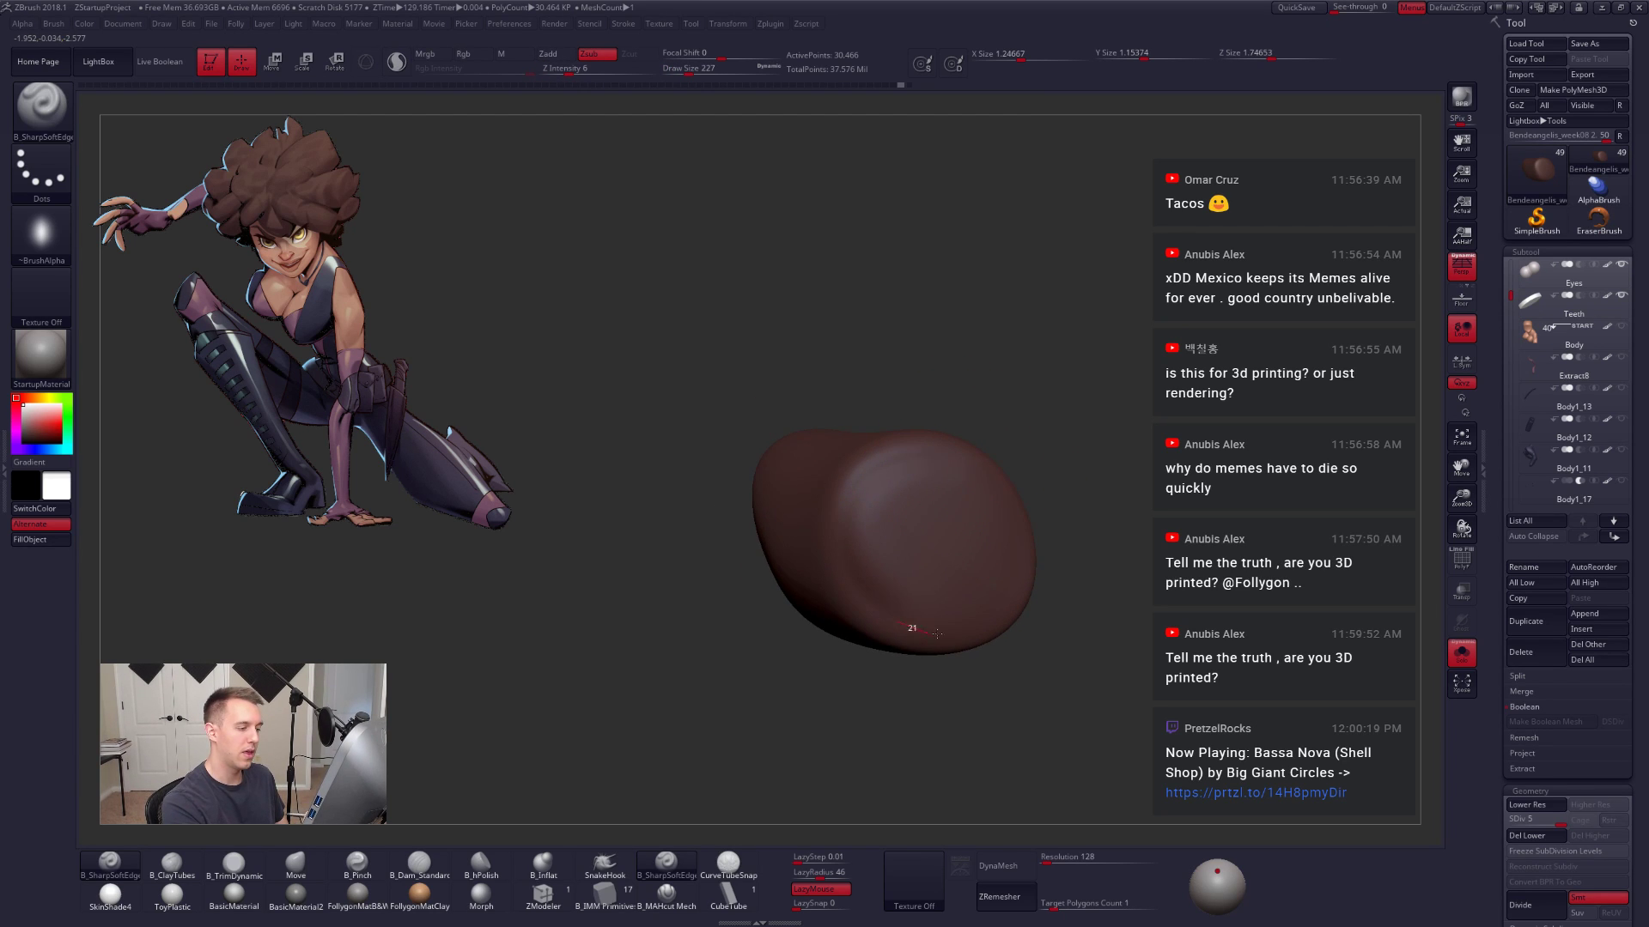
mouse_move(935, 633)
mouse_down()
mouse_move(988, 550)
mouse_move(889, 537)
mouse_up()
mouse_move(1041, 663)
right_down()
mouse_move(1107, 673)
mouse_move(1033, 701)
mouse_move(1073, 700)
right_up()
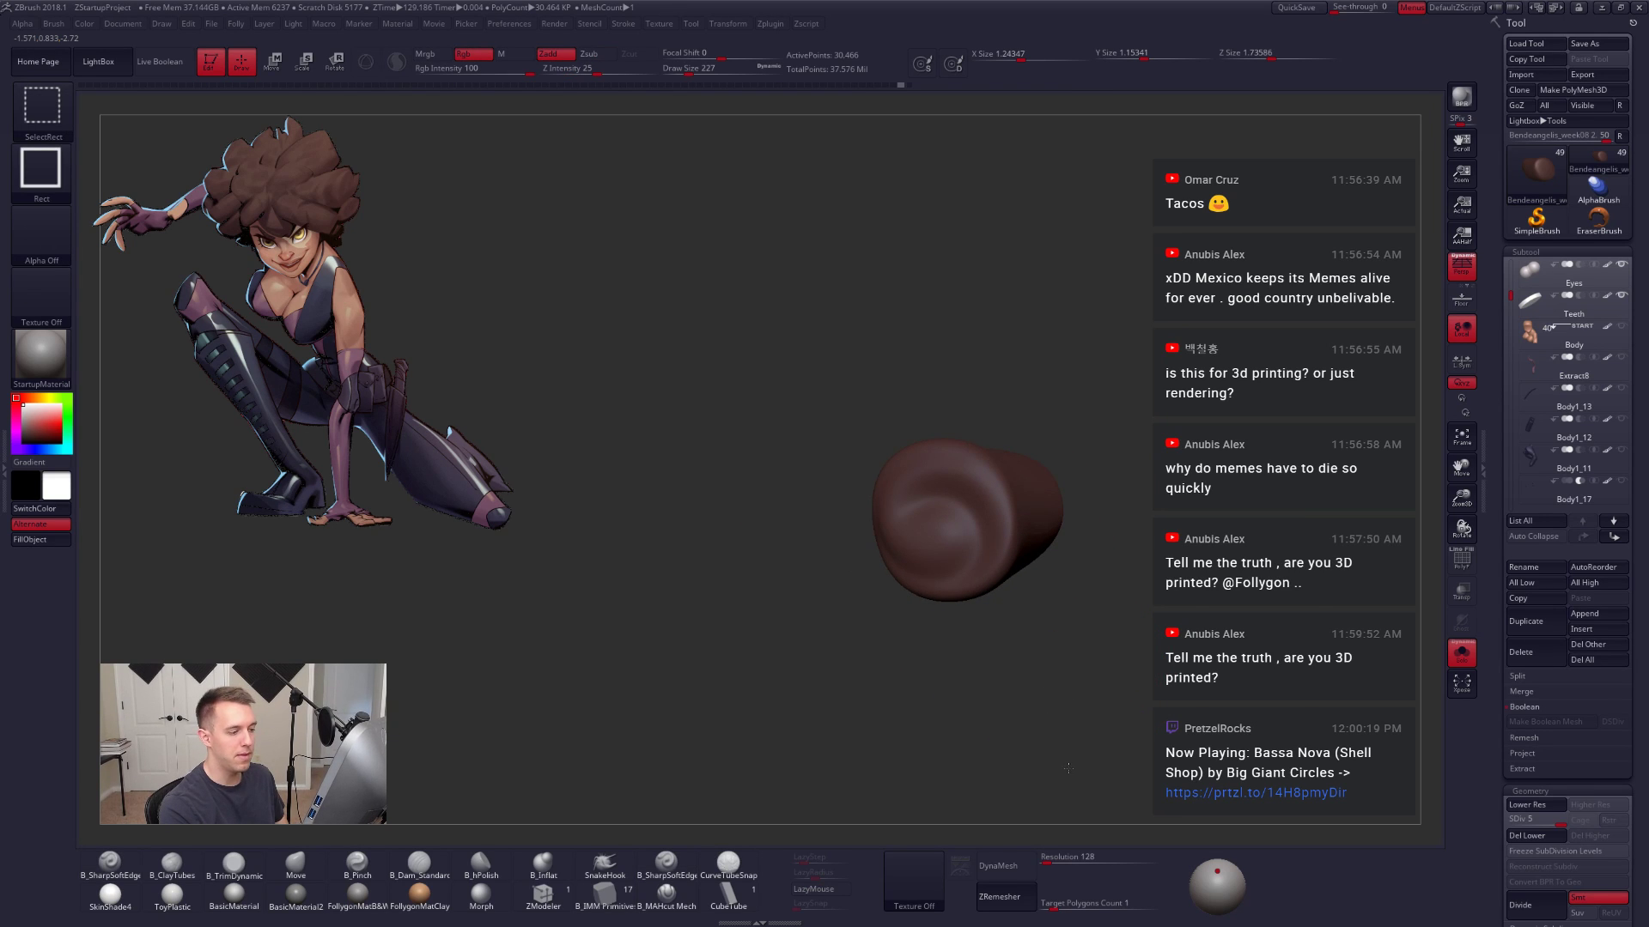
ctrl+shift+click(1068, 768)
mouse_move(1107, 767)
right_down()
mouse_move(1148, 772)
mouse_move(1217, 709)
mouse_move(1241, 721)
mouse_move(1077, 734)
mouse_move(1089, 768)
mouse_move(1145, 758)
mouse_move(1057, 724)
mouse_move(996, 670)
right_up()
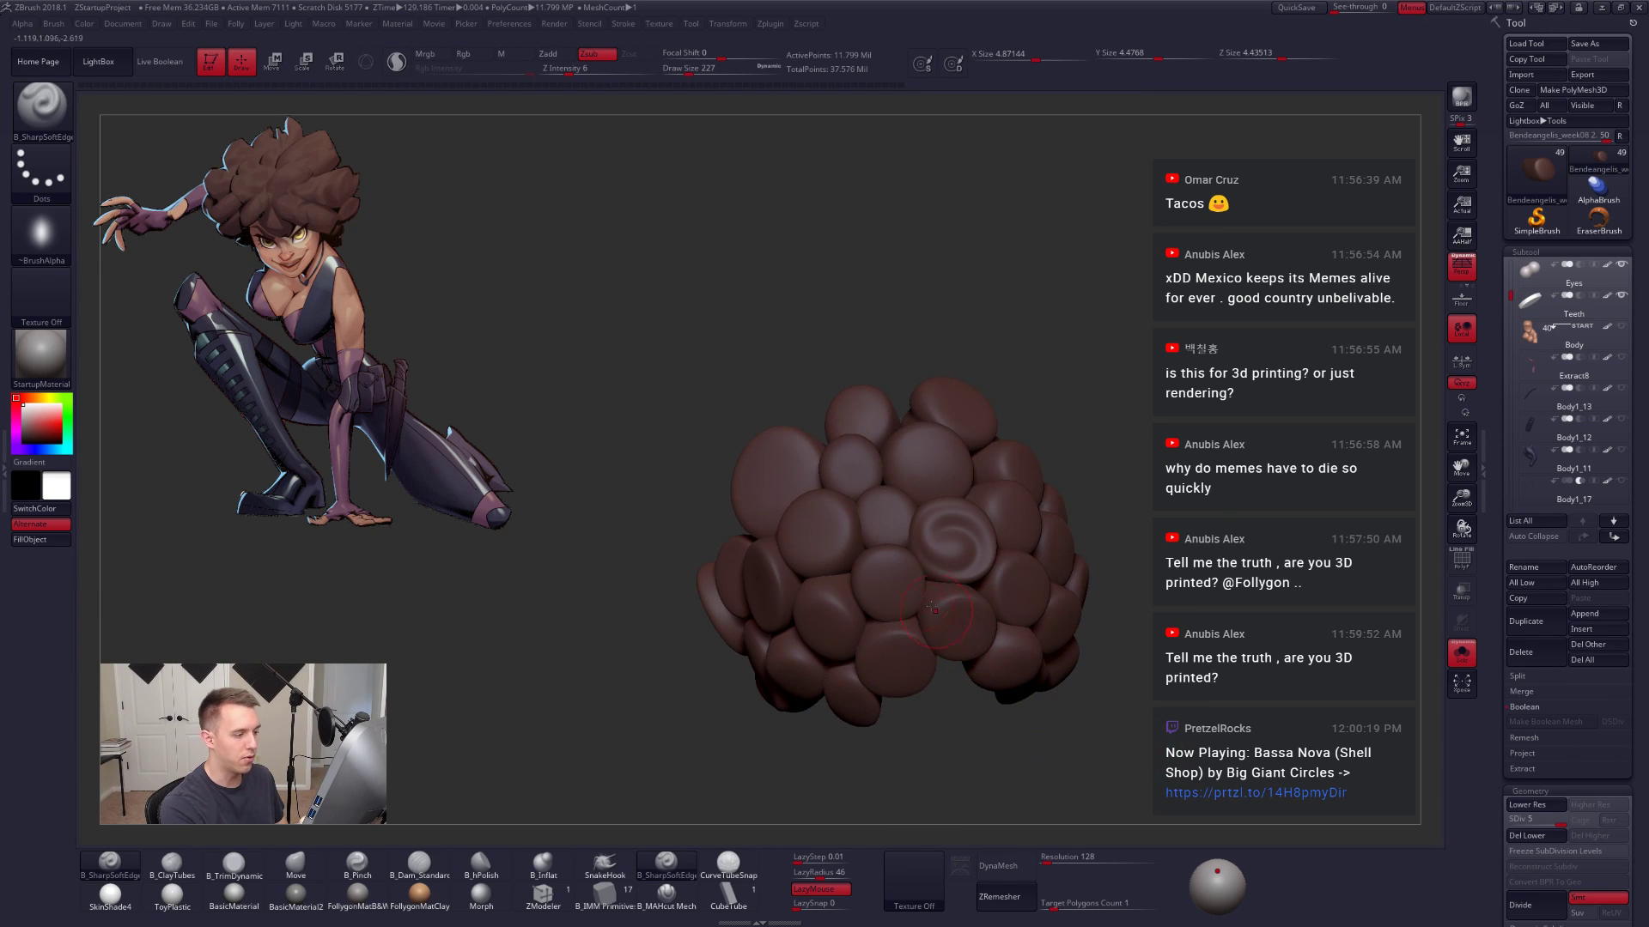
Step: Isolate the small clump beside the swirled one, carve a soft swirl into its face, and show all the hair again
key(ctrl+shift)
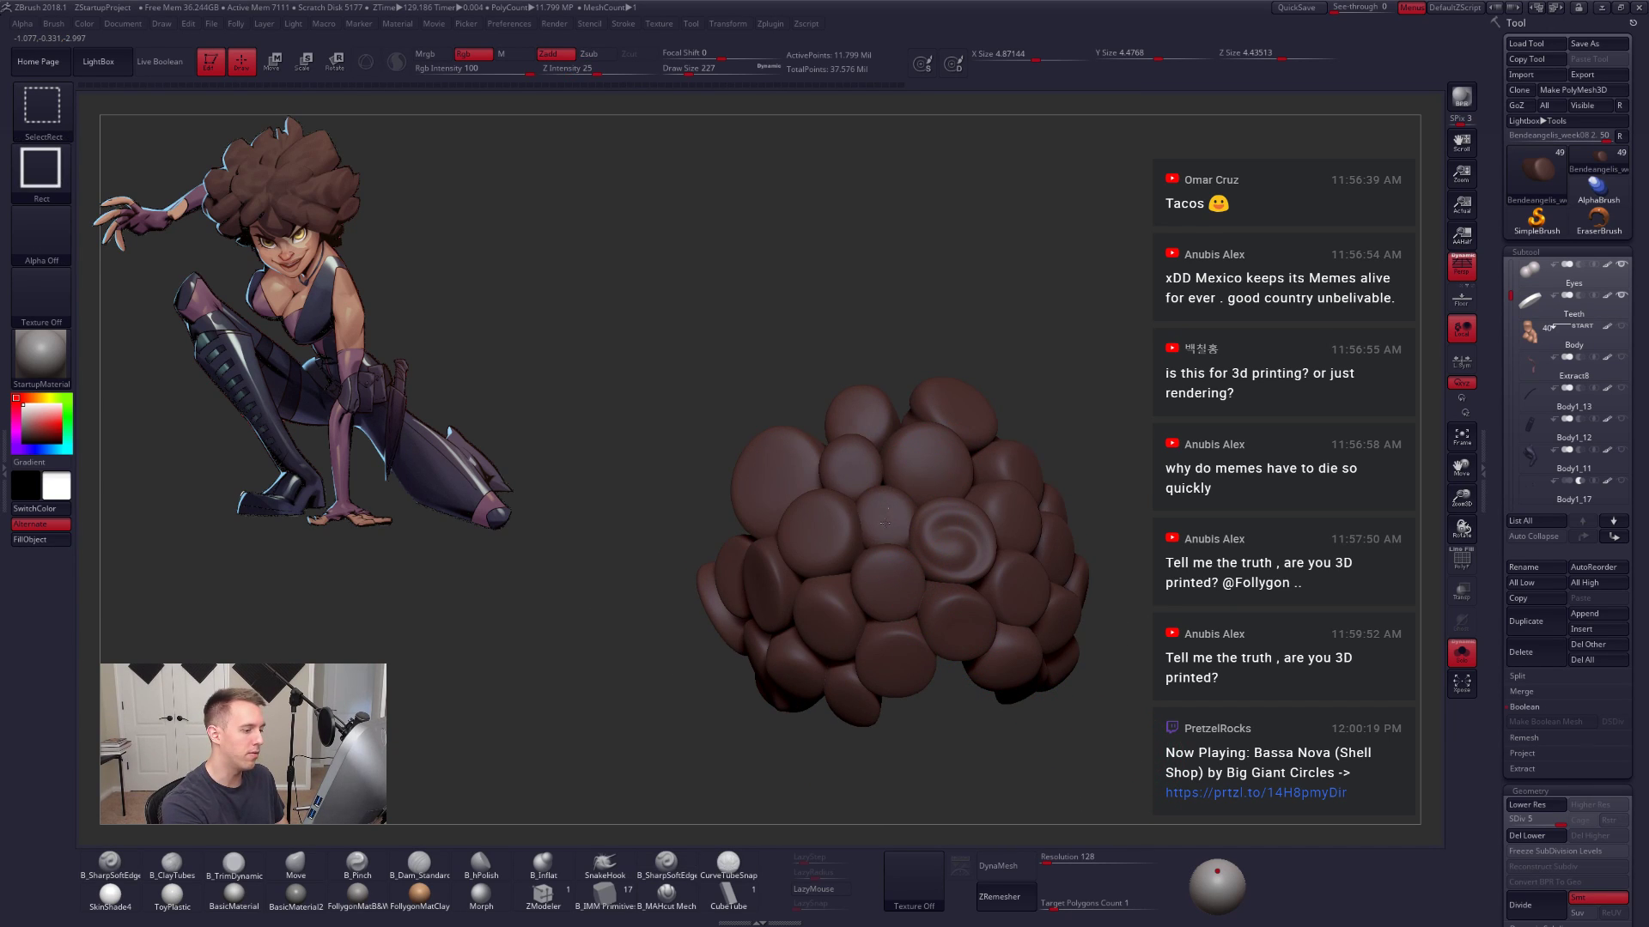
ctrl+shift+click(885, 523)
mouse_move(953, 559)
right_down()
mouse_move(996, 637)
mouse_move(1052, 631)
right_up()
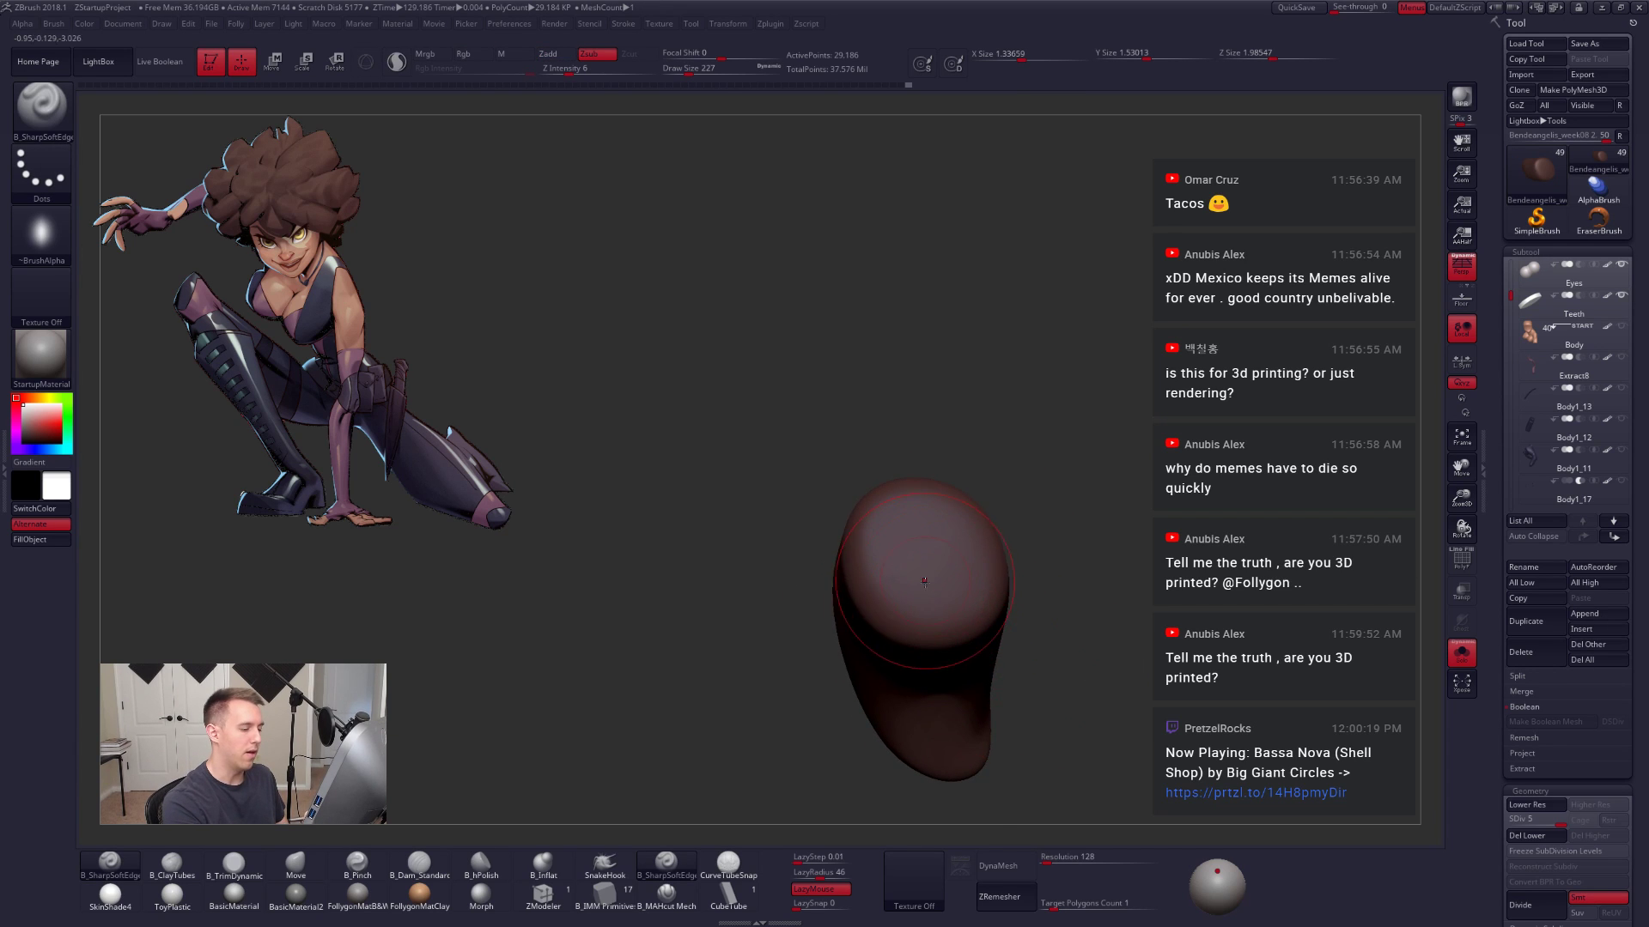
mouse_move(924, 582)
ctrl+right_down()
mouse_move(943, 644)
mouse_move(951, 624)
ctrl+right_up()
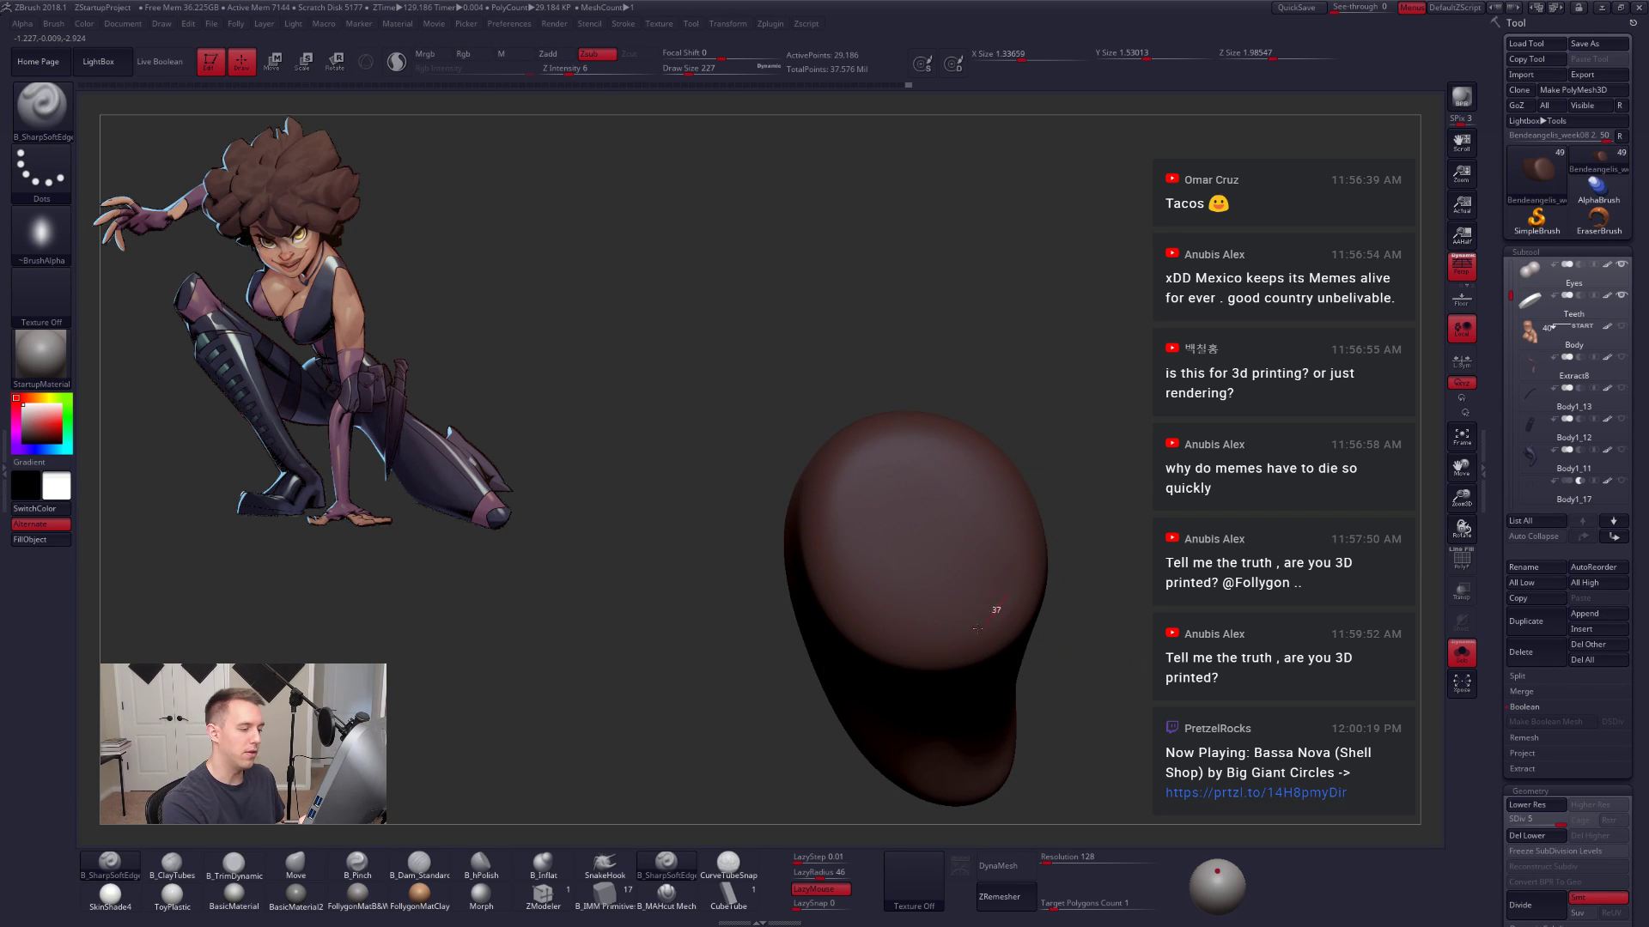
mouse_move(977, 628)
mouse_down()
mouse_move(828, 559)
mouse_move(987, 500)
mouse_move(901, 704)
mouse_move(982, 653)
mouse_up()
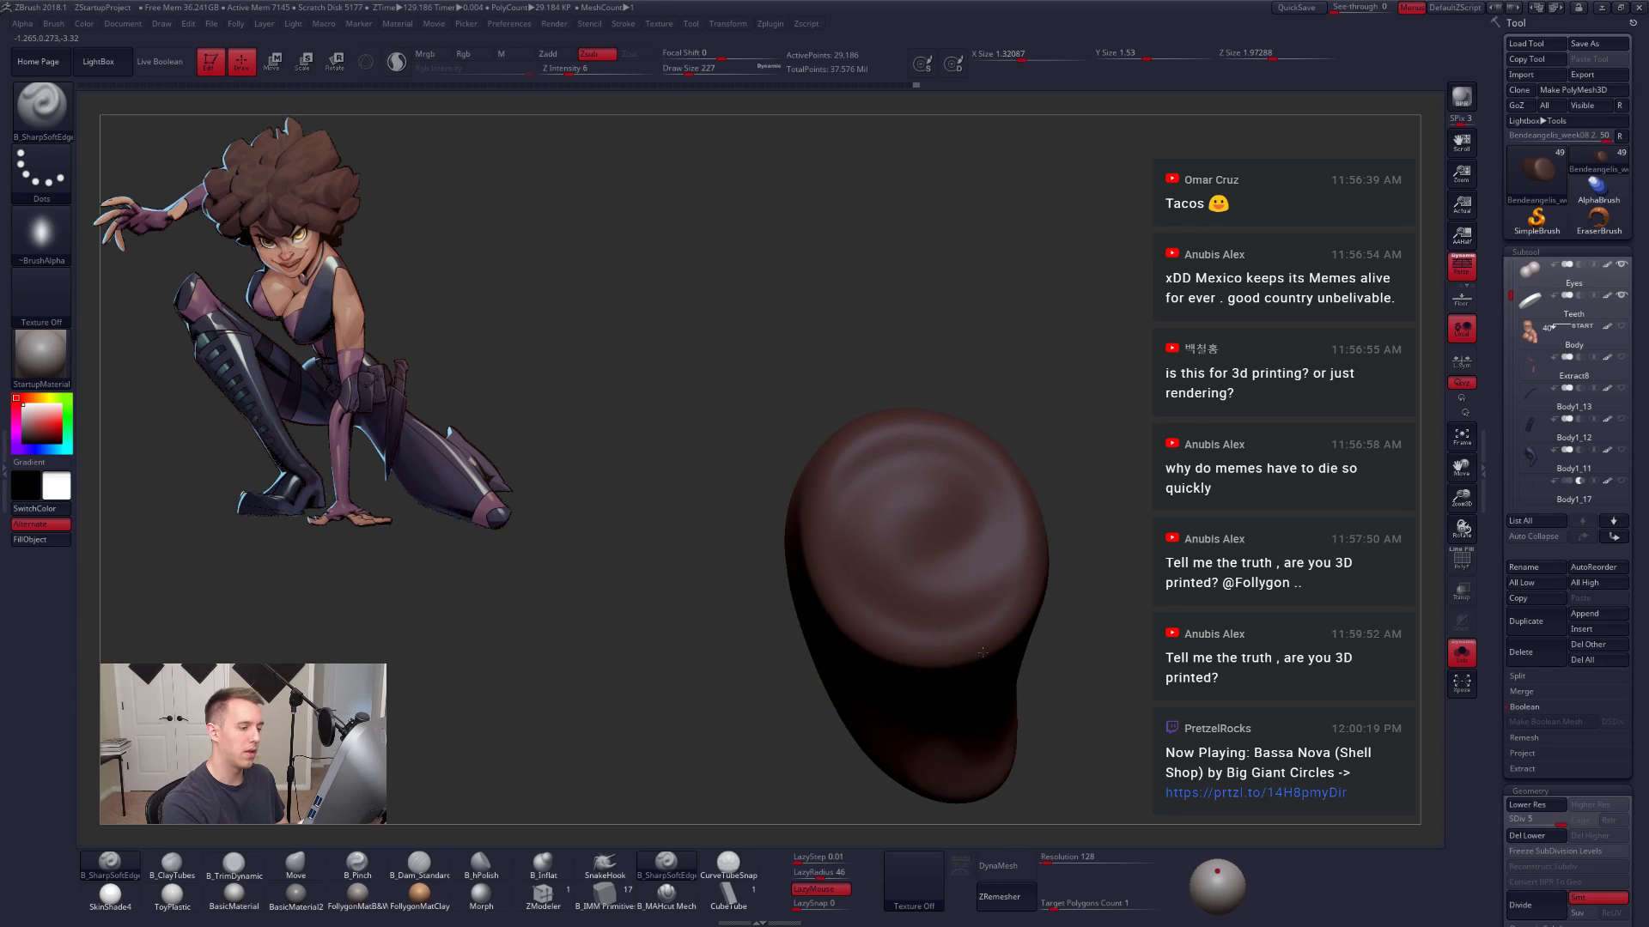
mouse_move(1013, 700)
ctrl+right_down()
mouse_move(1083, 661)
mouse_move(1038, 598)
ctrl+right_up()
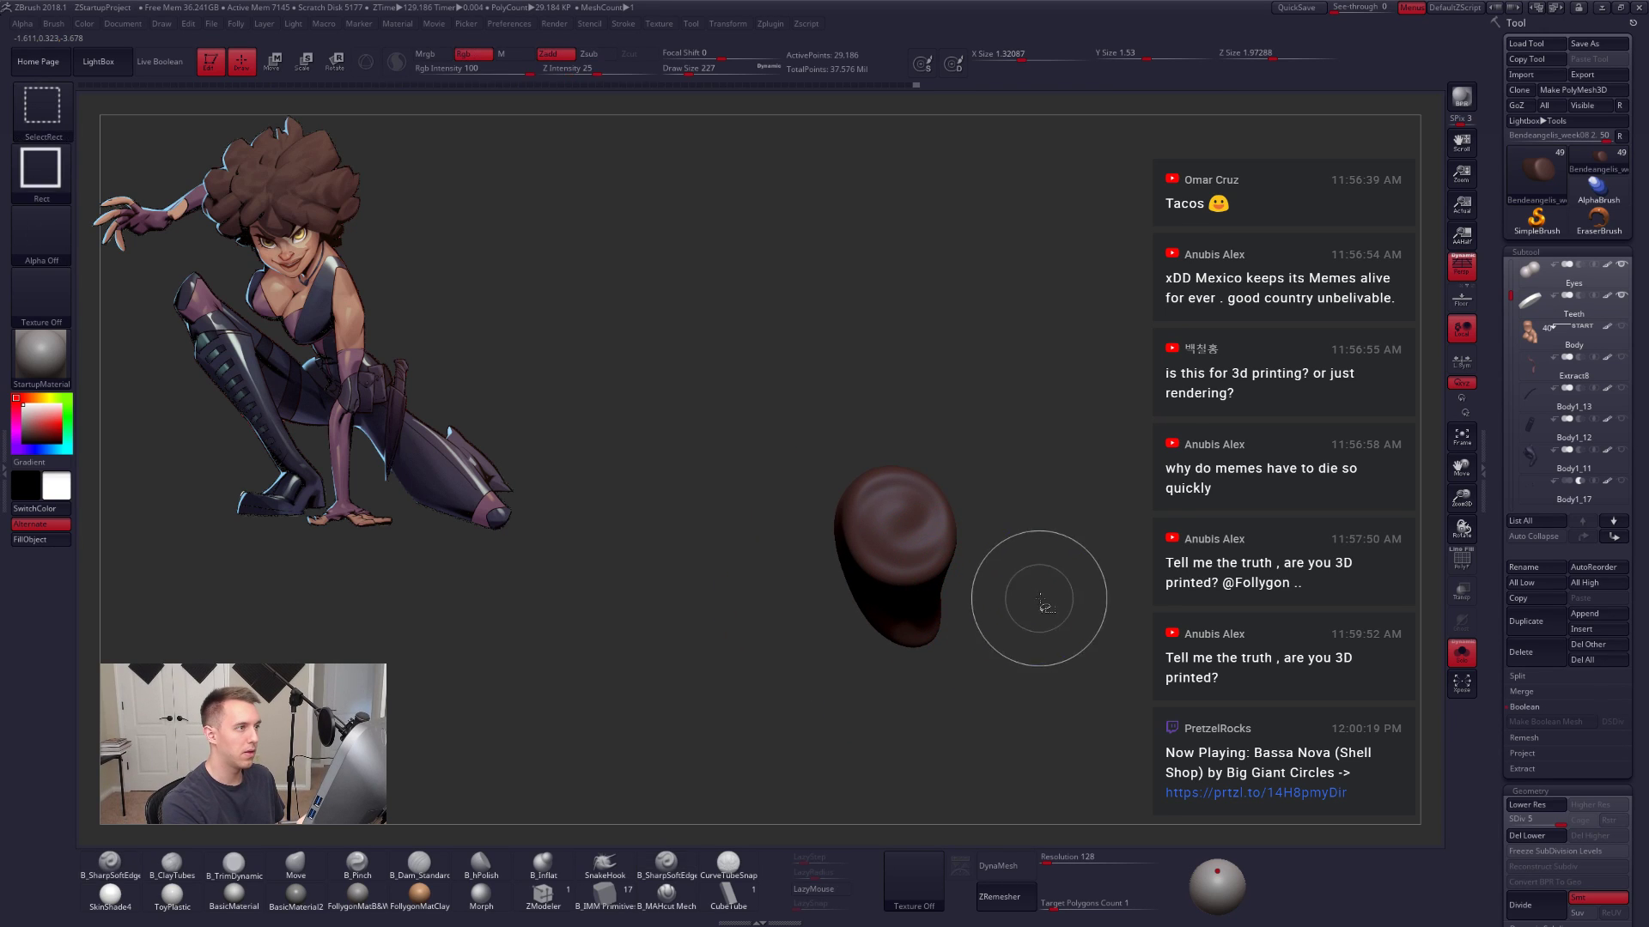
ctrl+shift+click(1012, 533)
Step: Isolate the large clump above the two swirled ones, carve a swirl into its face, and show the full hair
key(ctrl+shift)
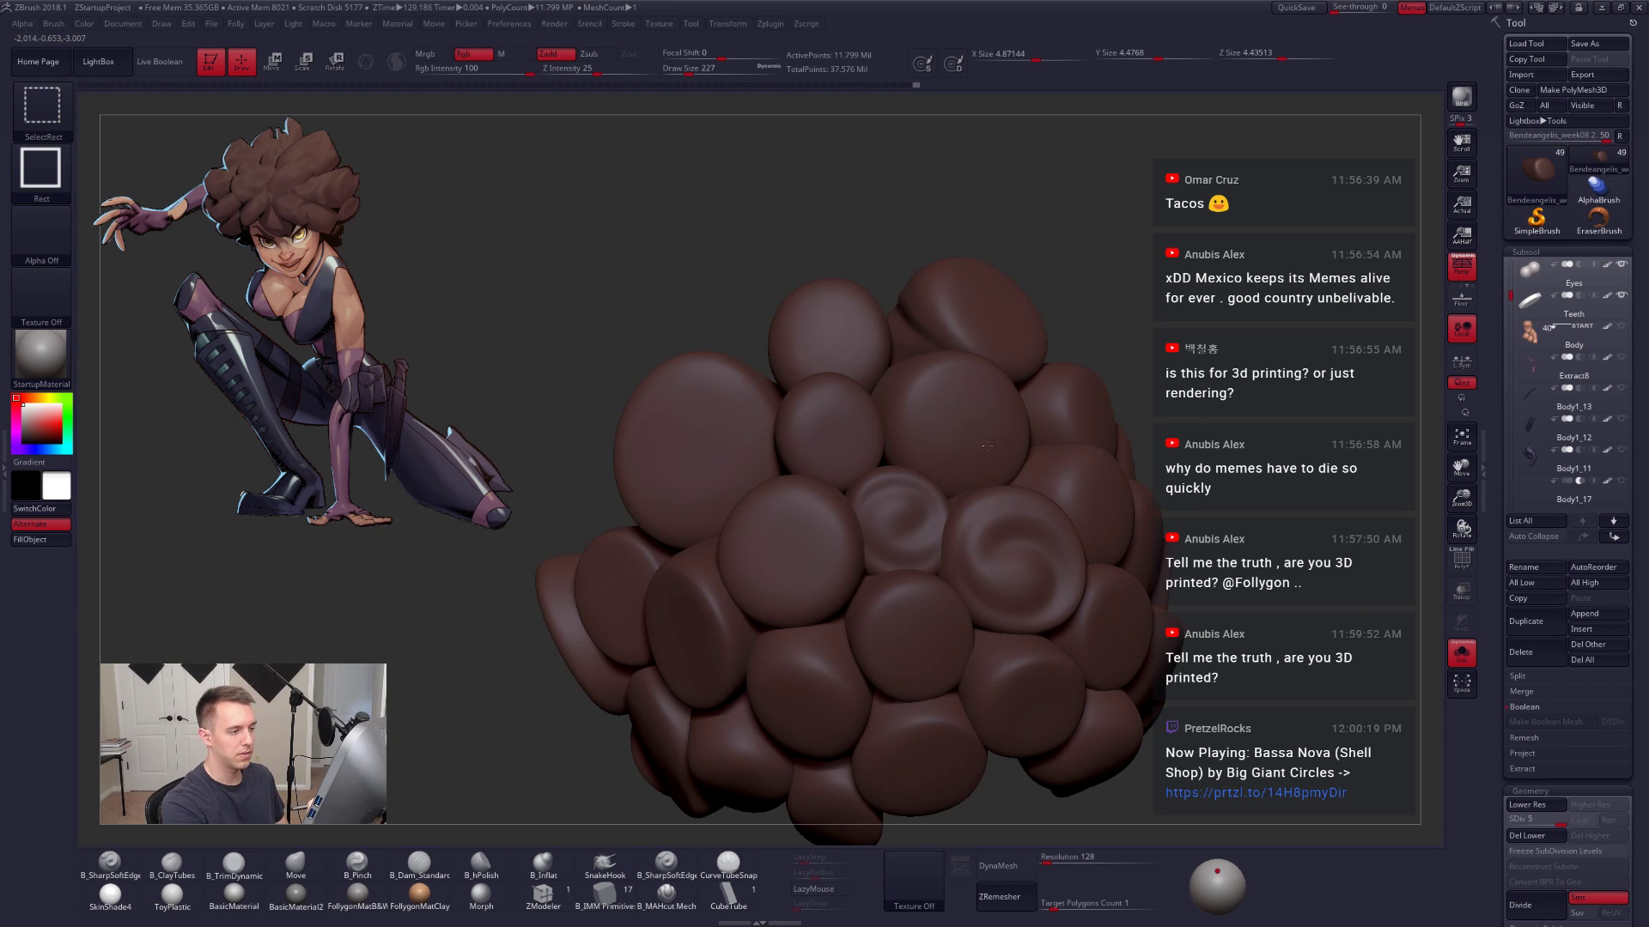
ctrl+shift+click(987, 445)
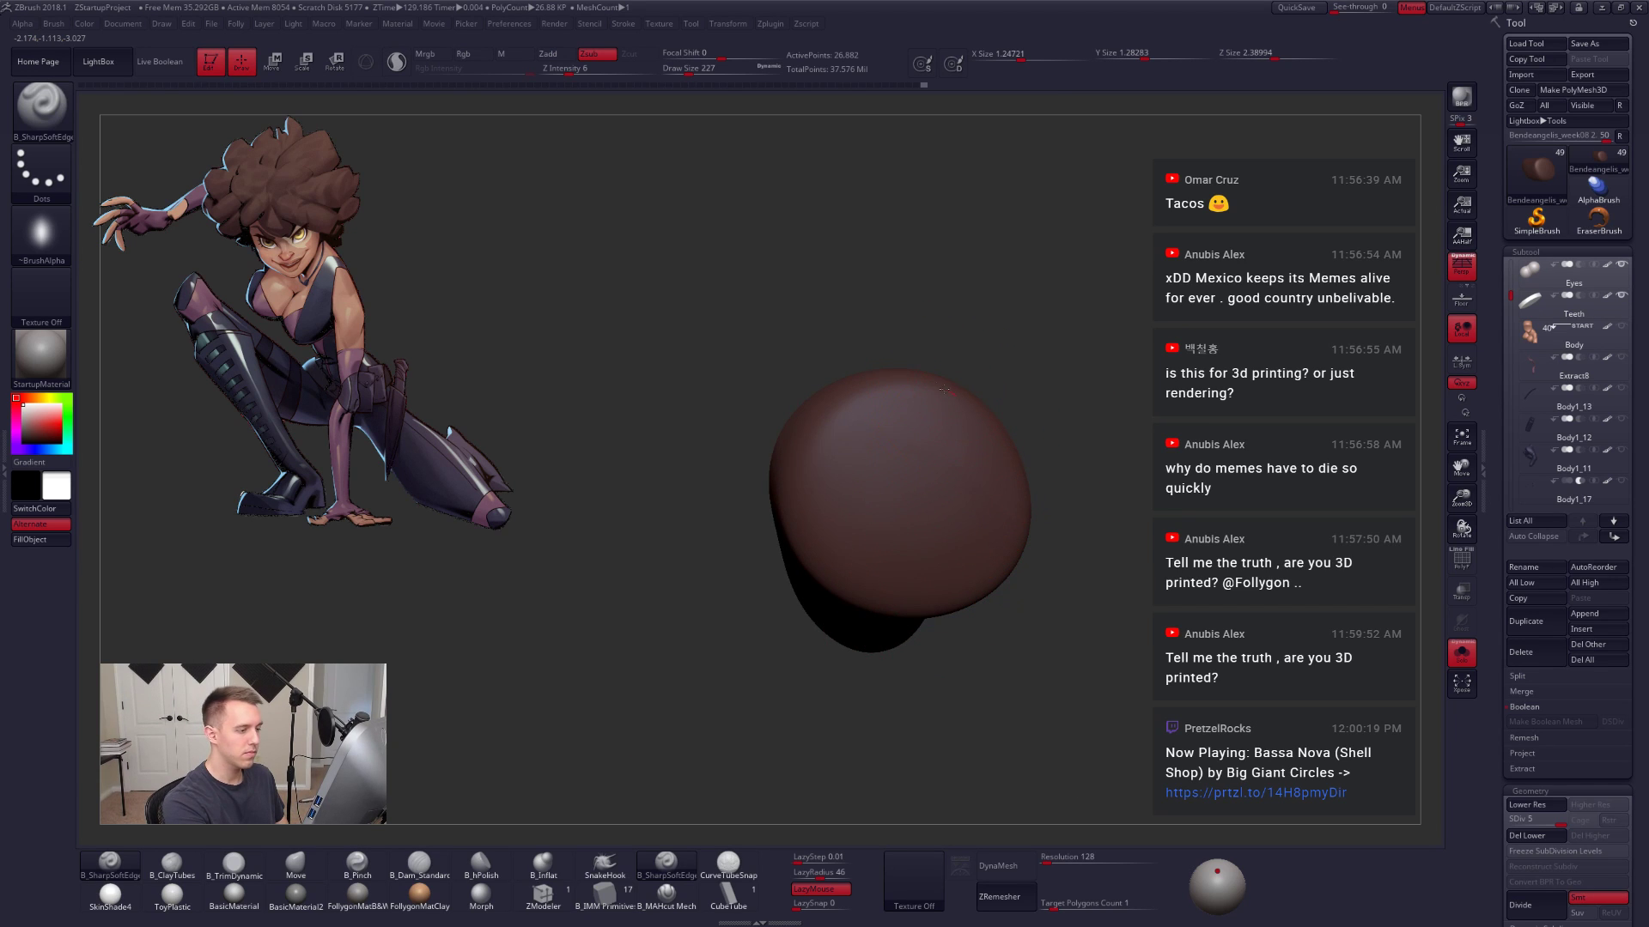
mouse_move(809, 515)
mouse_down()
mouse_move(975, 559)
mouse_move(883, 515)
mouse_up()
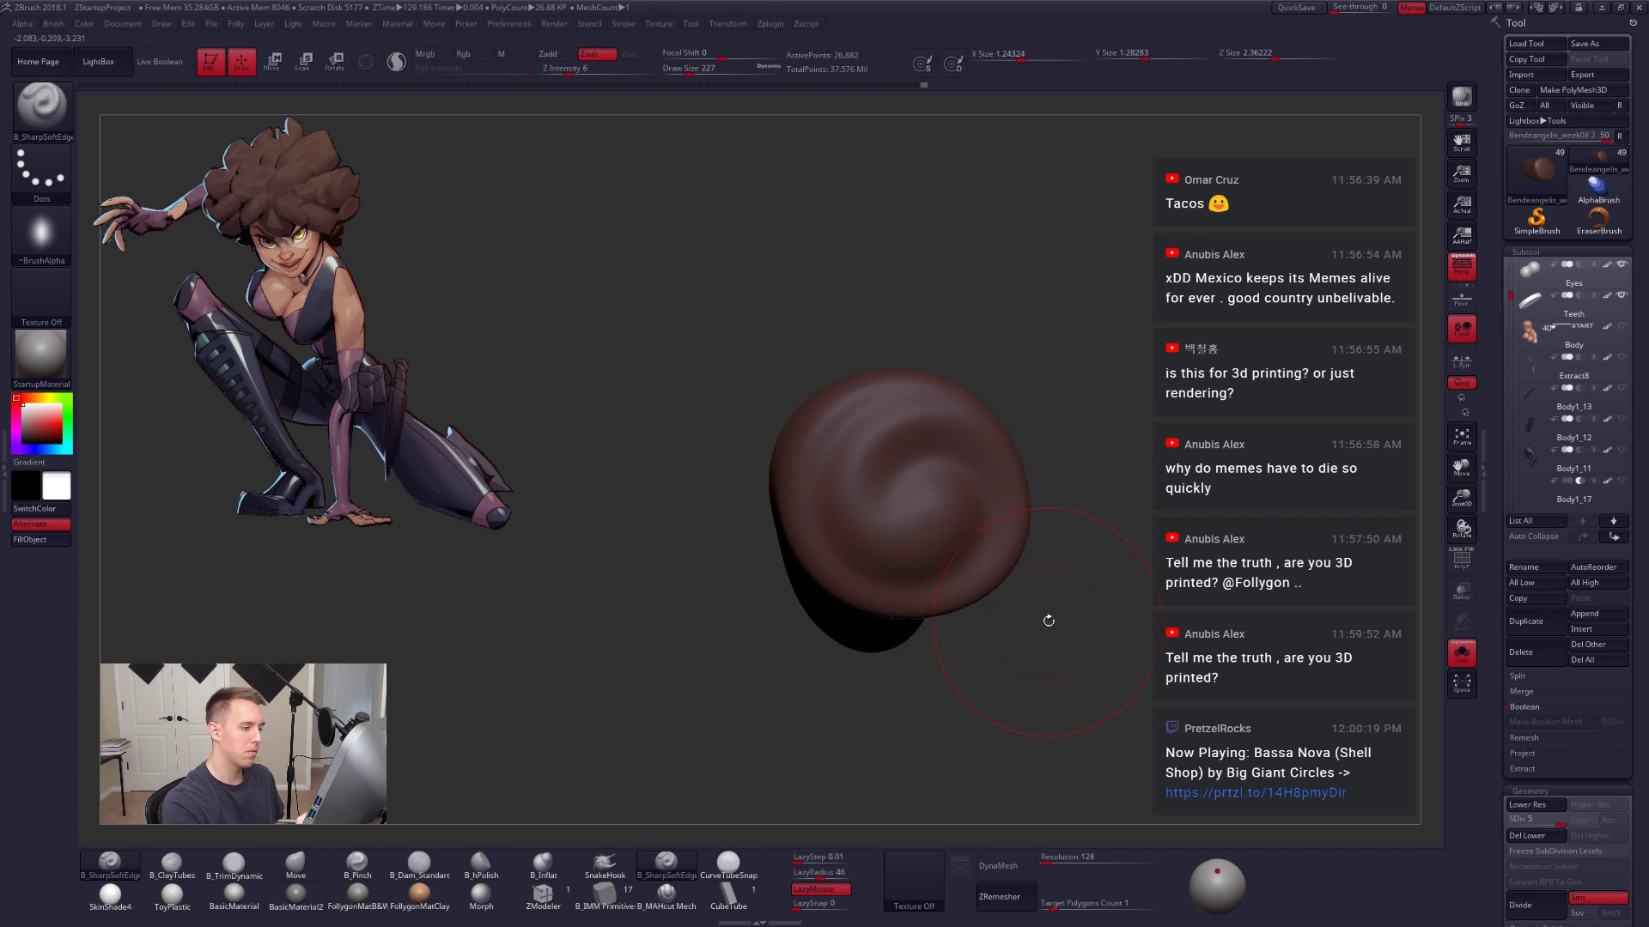
alt+drag(1048, 621, 1068, 610)
ctrl+shift+click(1178, 763)
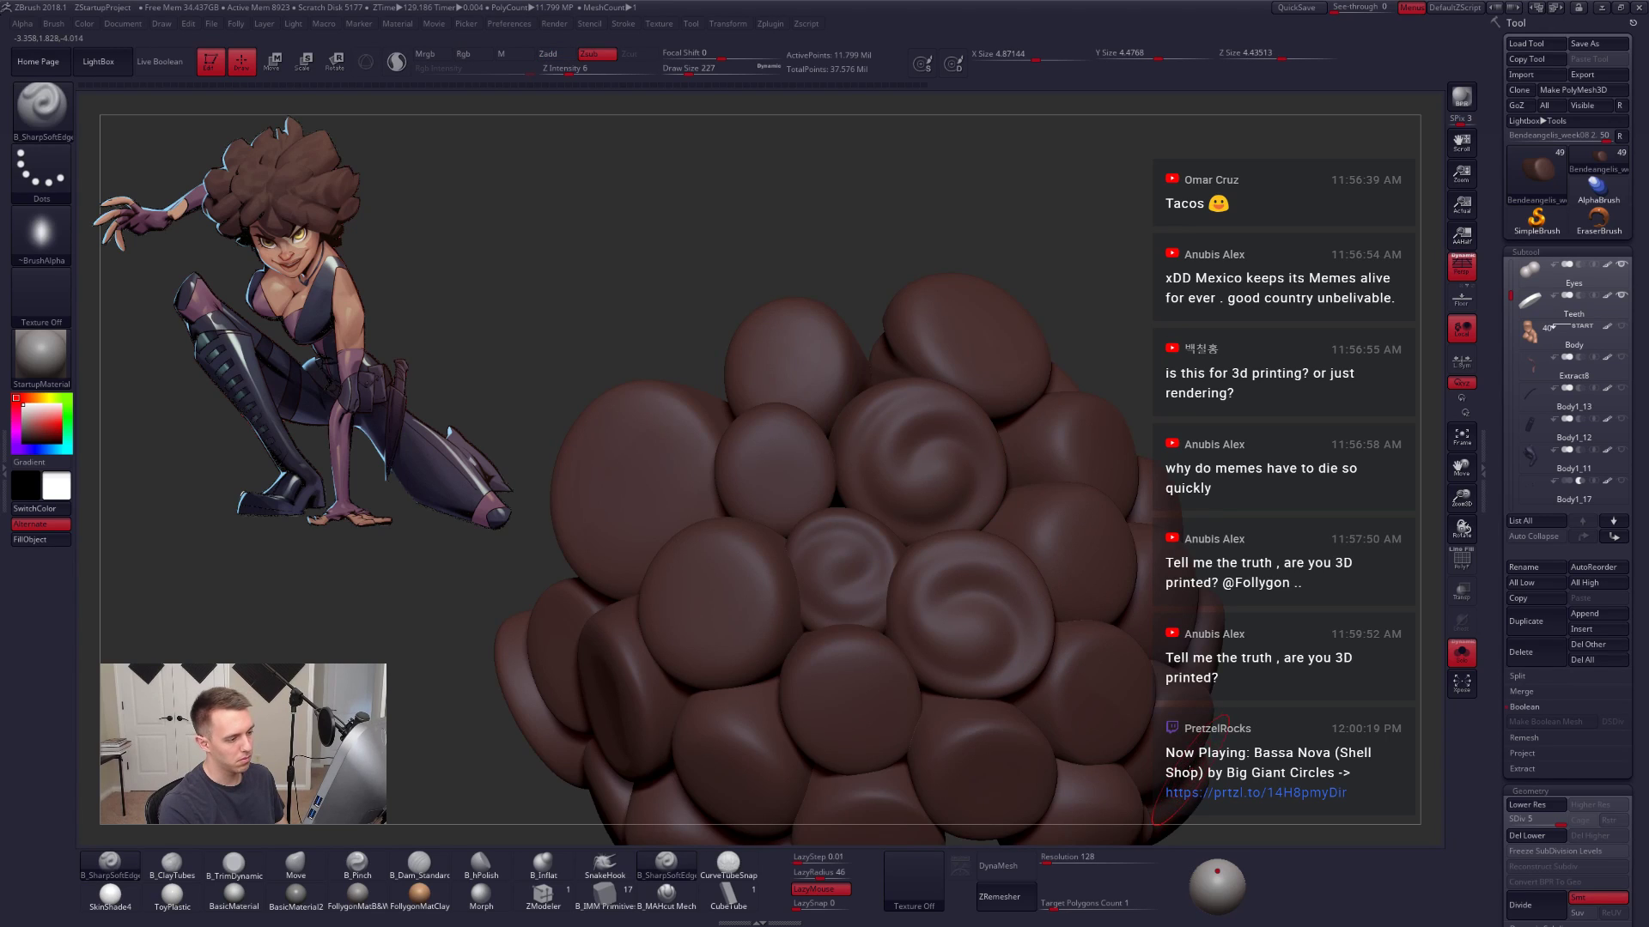
Step: Isolate the upper swirled clump again, undo its last stroke, carve its swirl anew, and restore the full hair's visibility
alt+drag(1260, 757, 1227, 745)
ctrl+shift+click(938, 446)
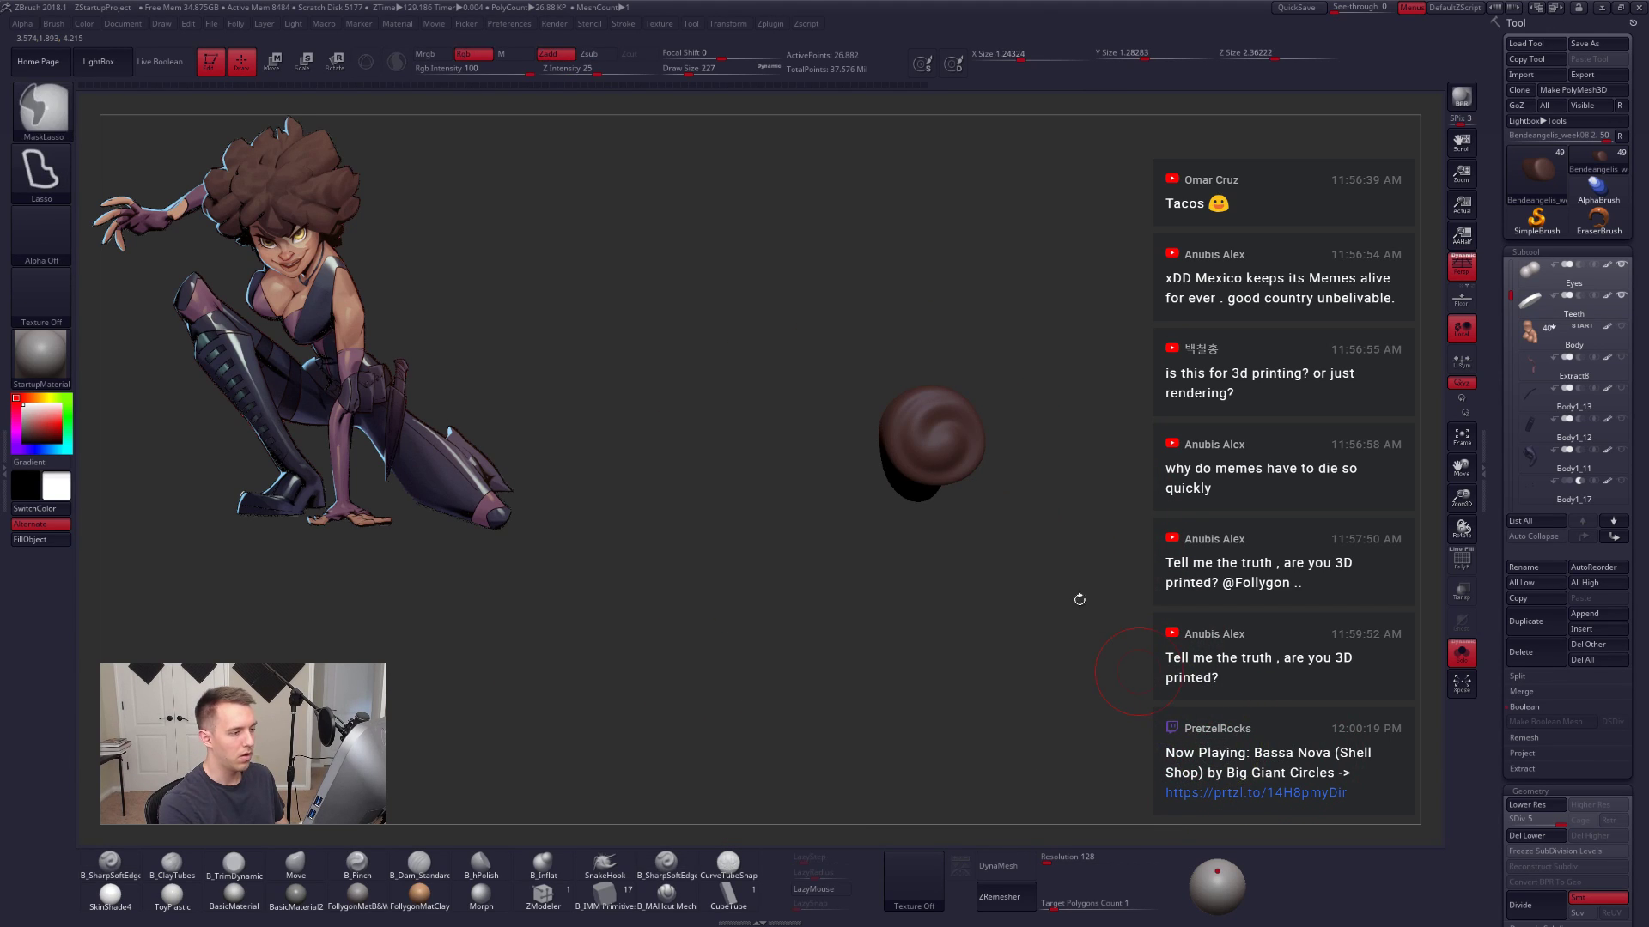
key(ctrl+z)
mouse_move(978, 502)
alt+mouse_down()
mouse_move(989, 595)
mouse_move(964, 456)
mouse_move(949, 520)
alt+mouse_up()
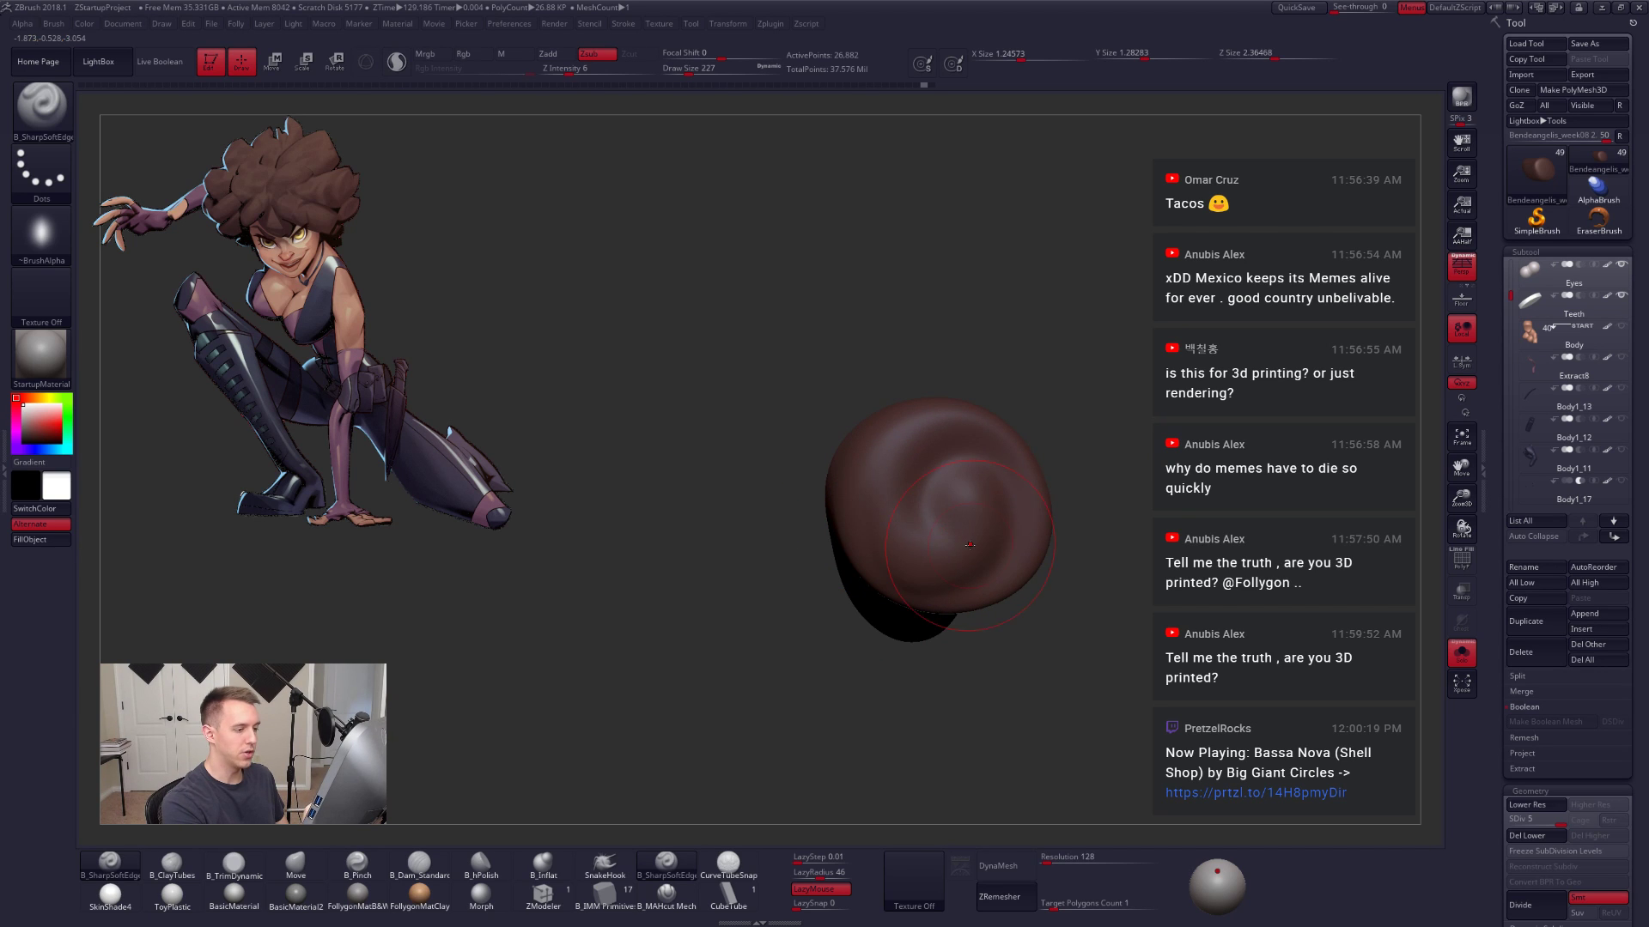
ctrl+shift+click(1134, 582)
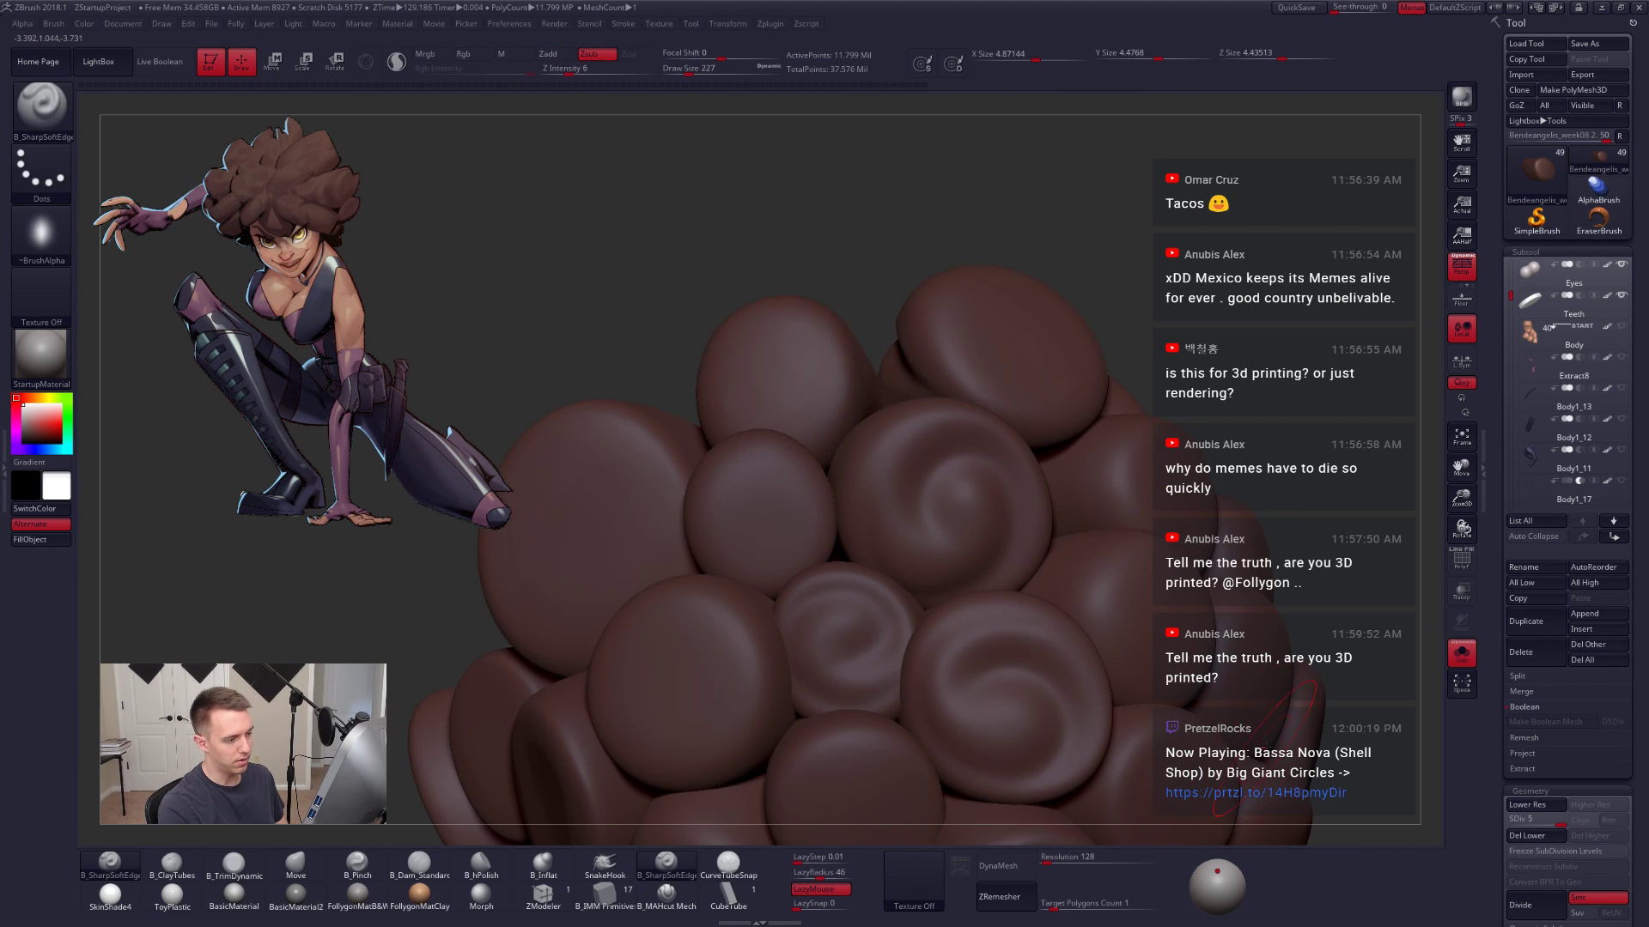
Step: Isolate another round clump next to the swirled group and try a broad swirl on it at draw size 227
mouse_move(1236, 773)
alt+mouse_down()
mouse_move(1228, 816)
mouse_move(1101, 704)
alt+mouse_up()
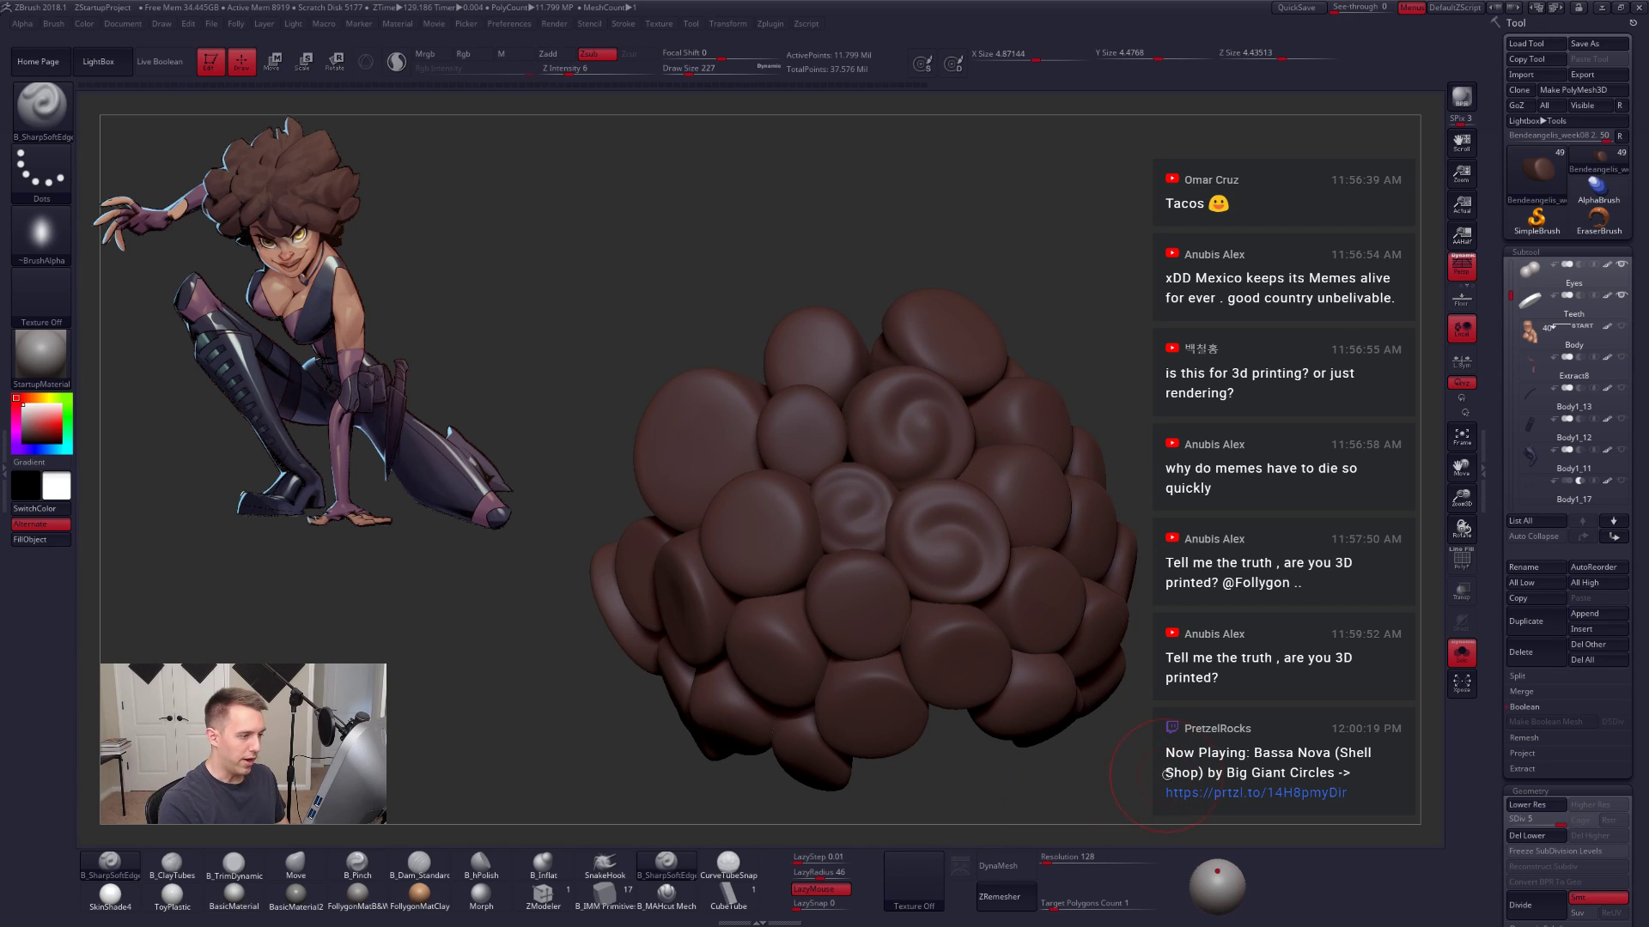
mouse_move(1167, 774)
mouse_down()
mouse_move(1137, 809)
mouse_move(1087, 821)
mouse_move(1048, 802)
mouse_move(1136, 808)
mouse_move(1099, 794)
mouse_move(1130, 797)
mouse_move(1109, 798)
mouse_move(1106, 776)
mouse_up()
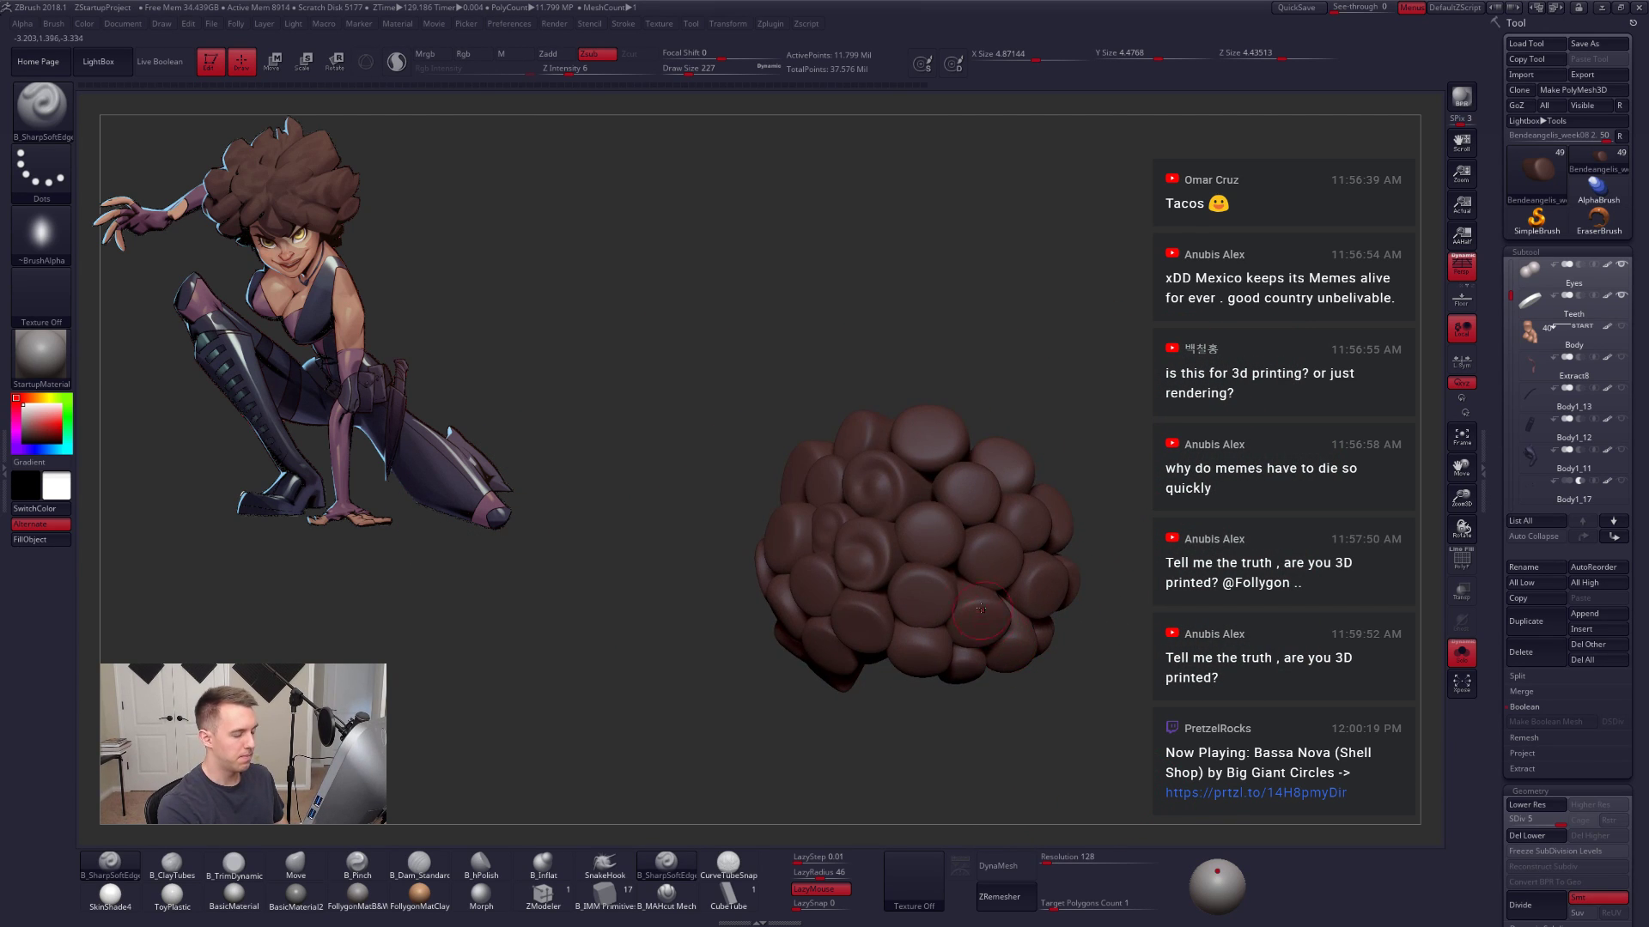
mouse_move(994, 508)
ctrl+right_down()
mouse_move(927, 510)
mouse_move(927, 653)
mouse_move(971, 648)
mouse_move(934, 656)
ctrl+right_up()
ctrl+shift+click(943, 550)
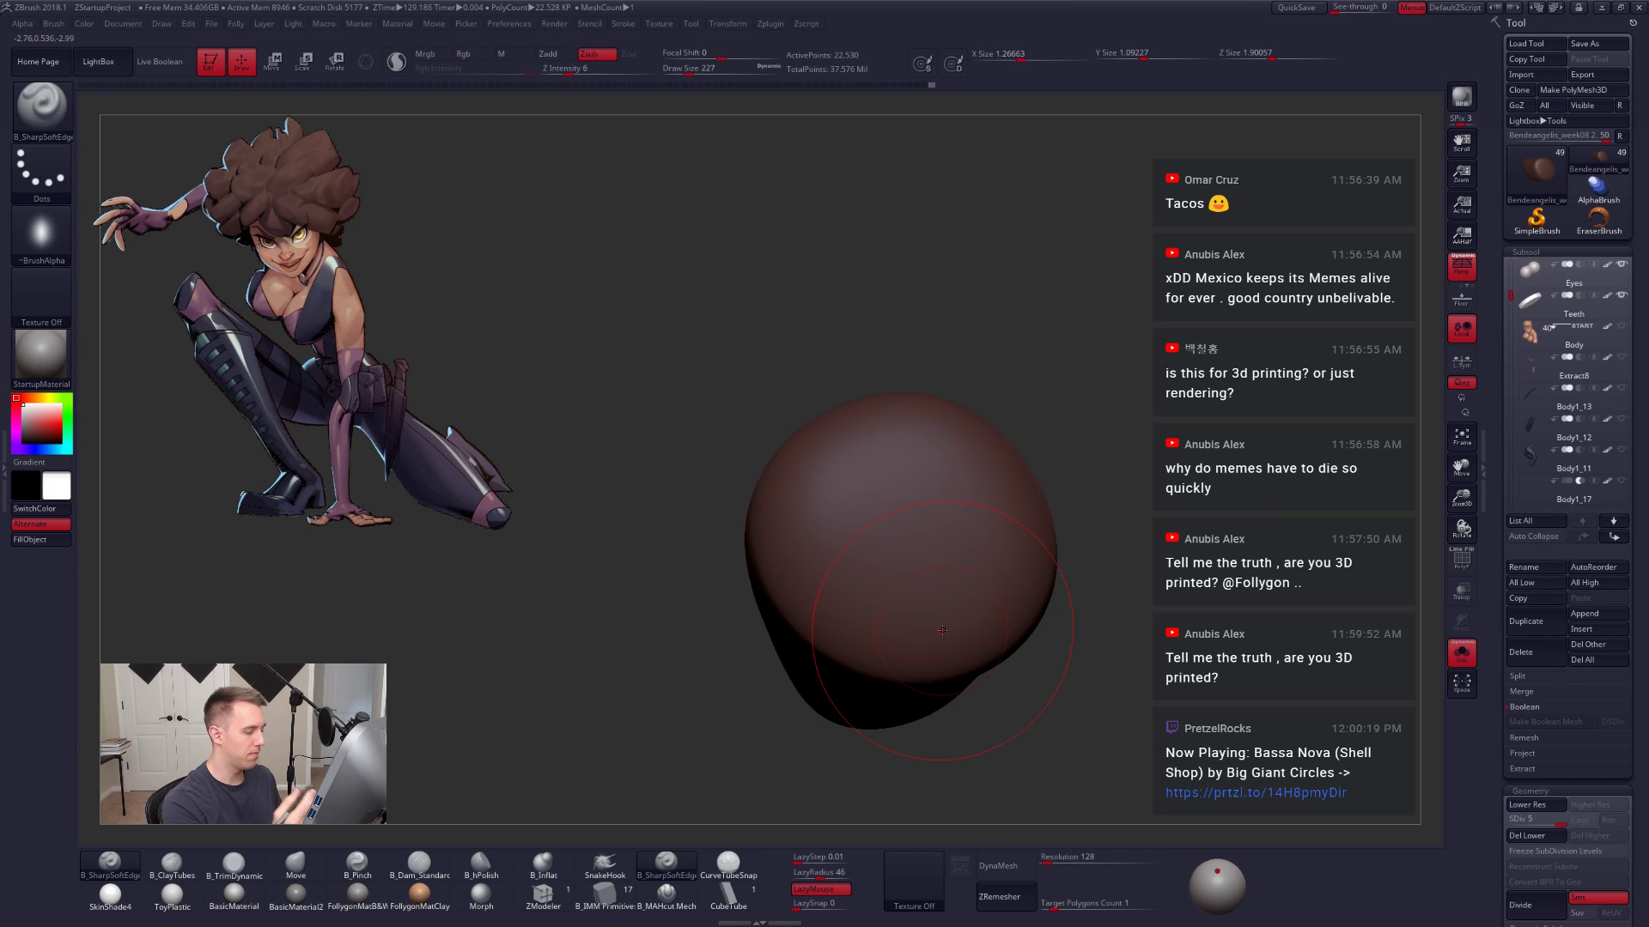
mouse_move(1026, 605)
mouse_down()
mouse_move(897, 666)
mouse_move(764, 571)
mouse_move(868, 419)
mouse_move(1037, 510)
mouse_move(1022, 601)
mouse_up()
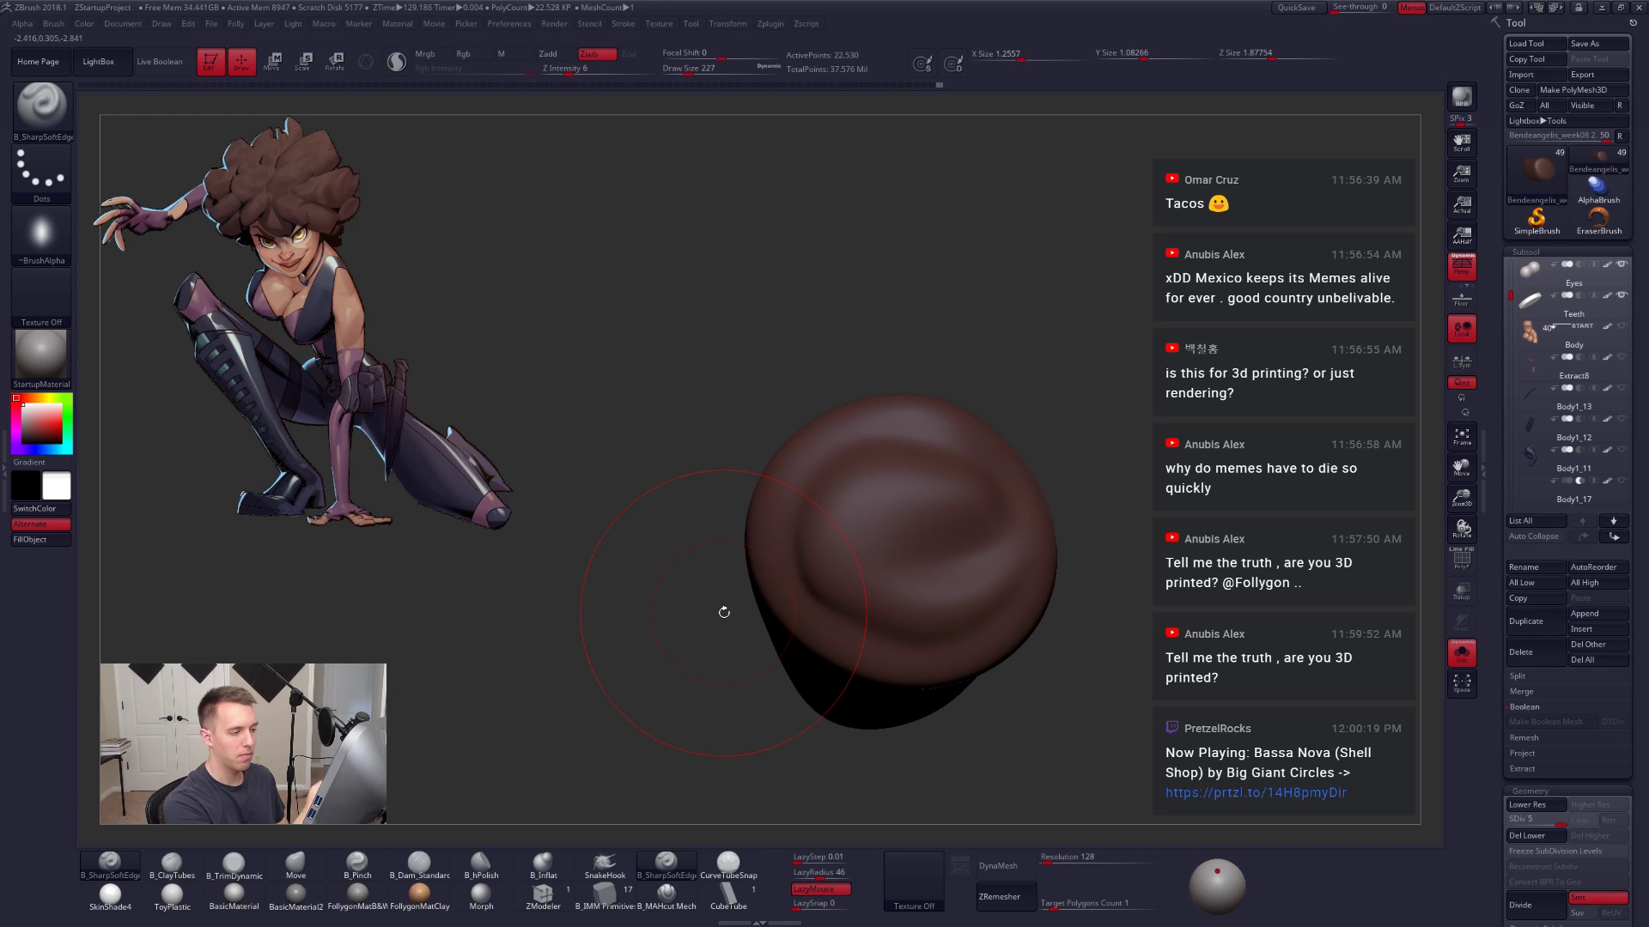
key(ctrl+z)
Step: Carve a narrower swirl into this clump's face at draw size 121 and show all the hair
key(space)
drag(951, 549, 980, 526)
key(space)
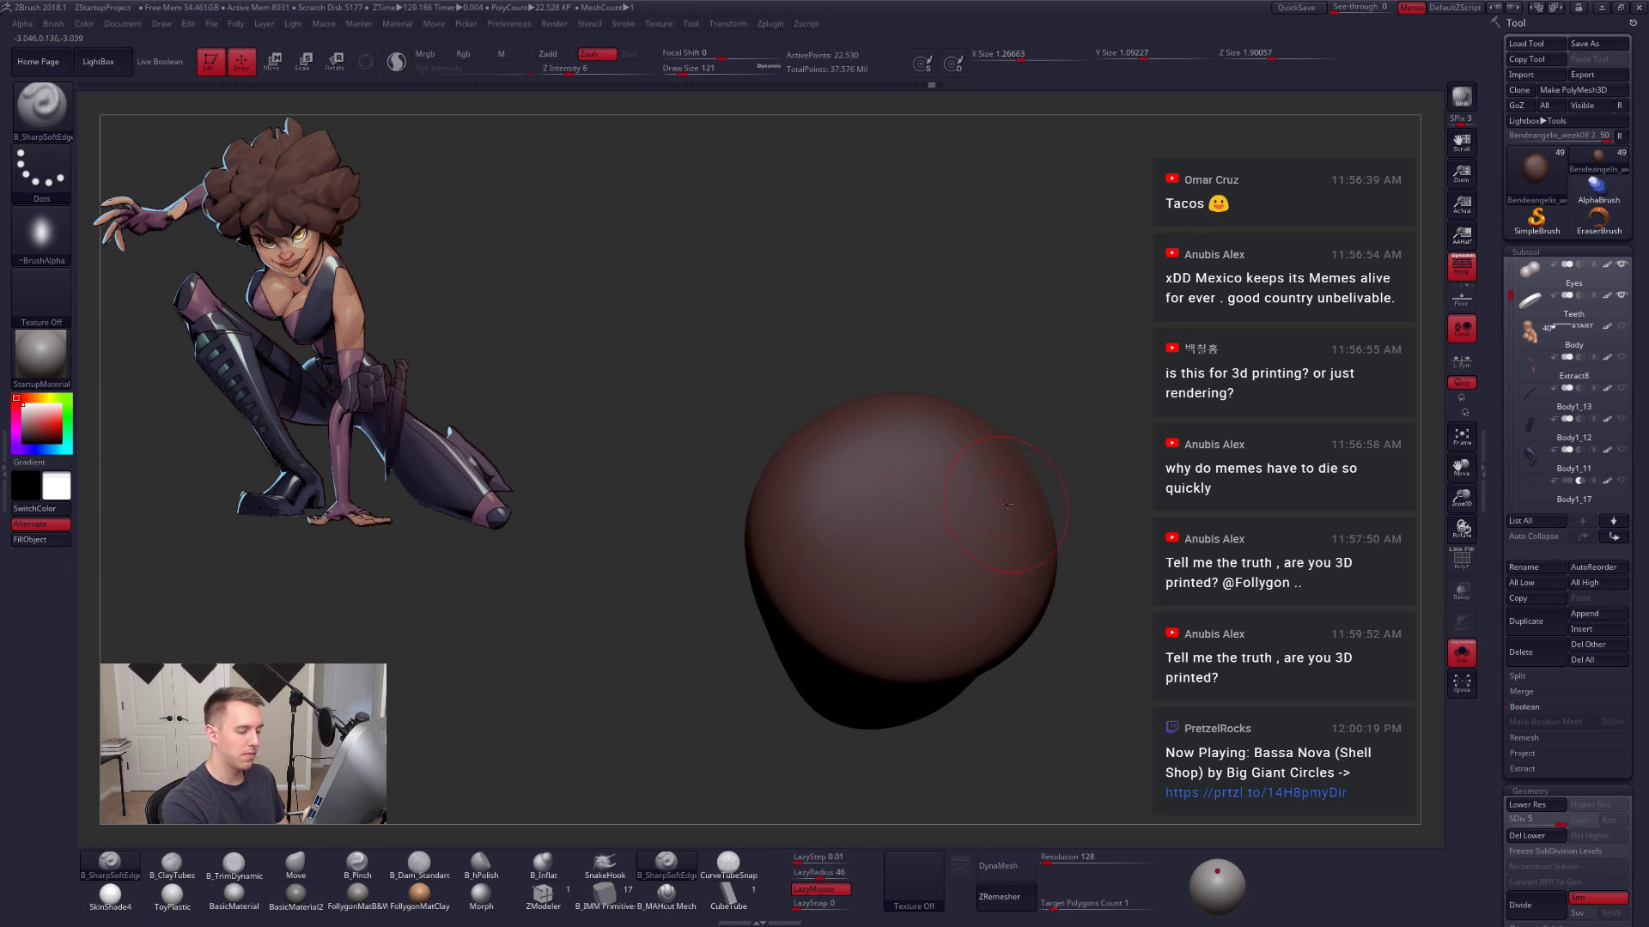
mouse_move(918, 413)
mouse_down()
mouse_move(1000, 511)
mouse_move(799, 635)
mouse_move(884, 455)
mouse_move(858, 607)
mouse_up()
mouse_move(871, 745)
mouse_down()
mouse_move(1013, 740)
mouse_move(1055, 659)
mouse_up()
ctrl+shift+click(1167, 804)
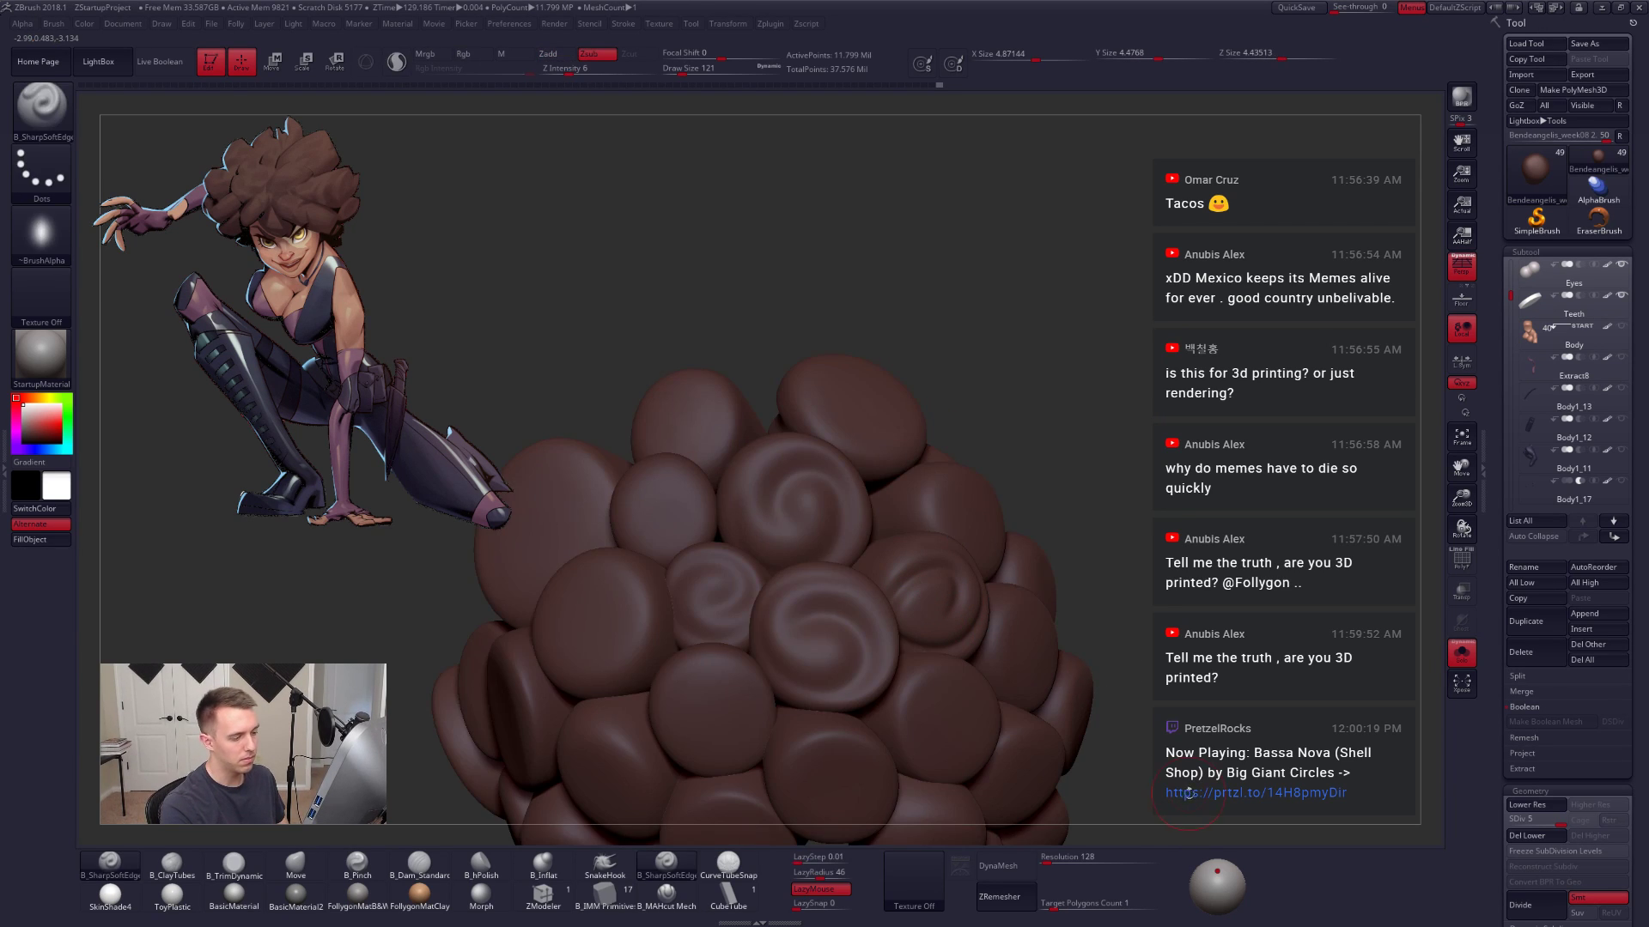
Step: Isolate the swirled clump at the side of the hair, examine its carved face, and restore the full hair
mouse_move(1154, 843)
alt+mouse_down()
mouse_move(1125, 747)
mouse_move(1125, 762)
mouse_move(1090, 764)
mouse_move(941, 754)
alt+mouse_up()
ctrl+shift+click(1033, 452)
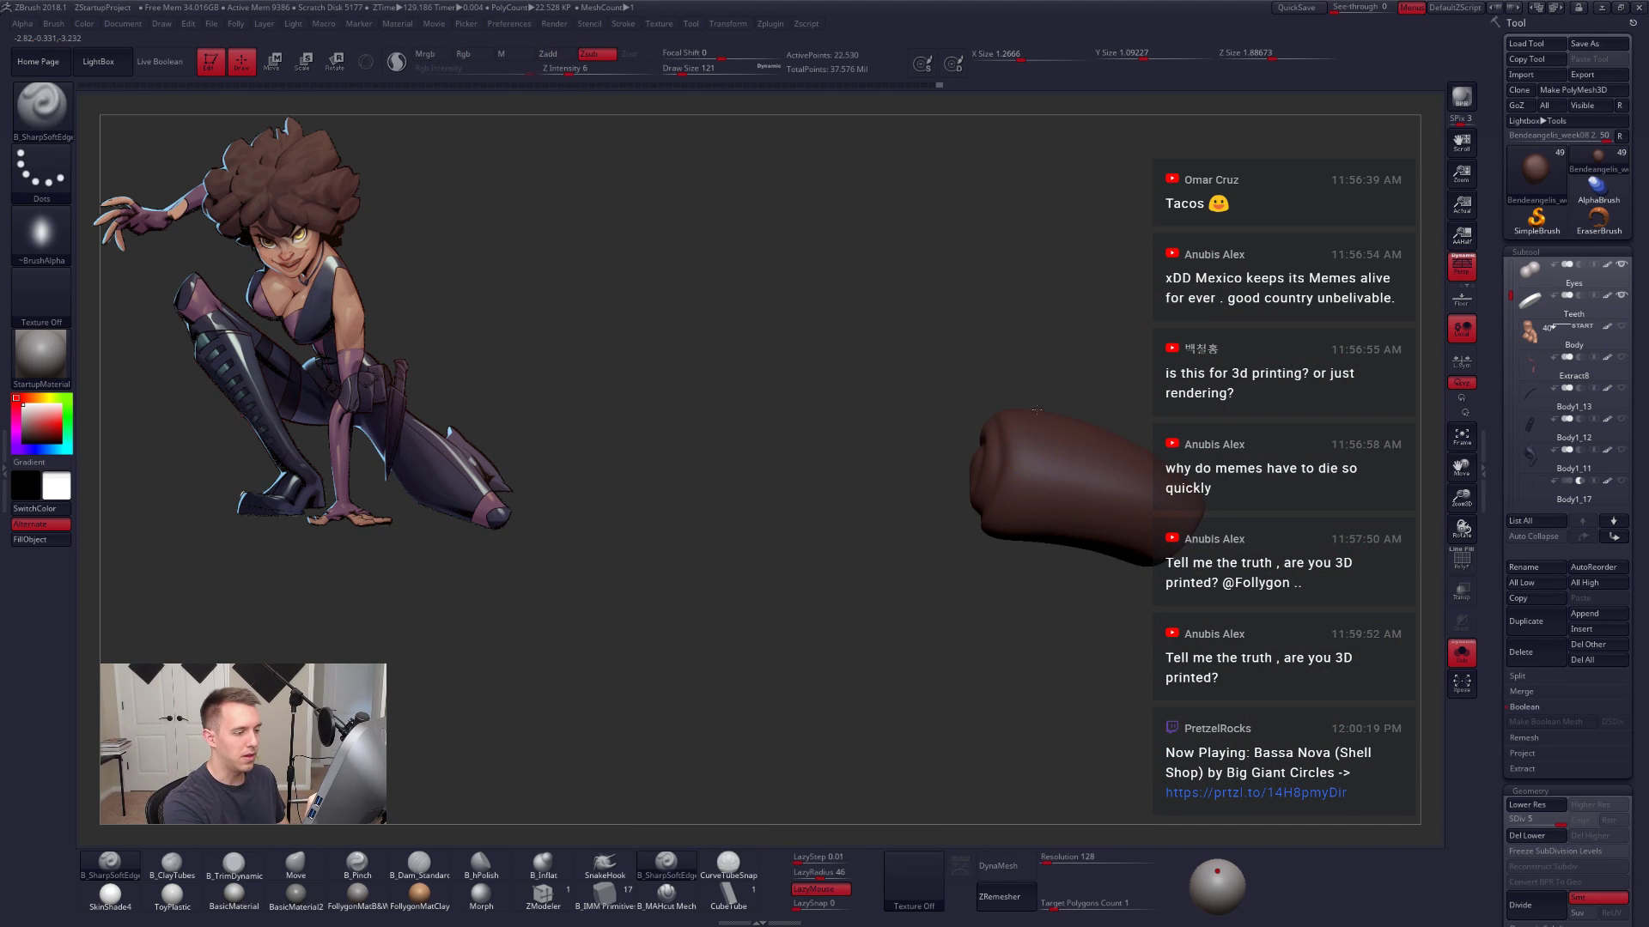
drag(960, 621, 1022, 662)
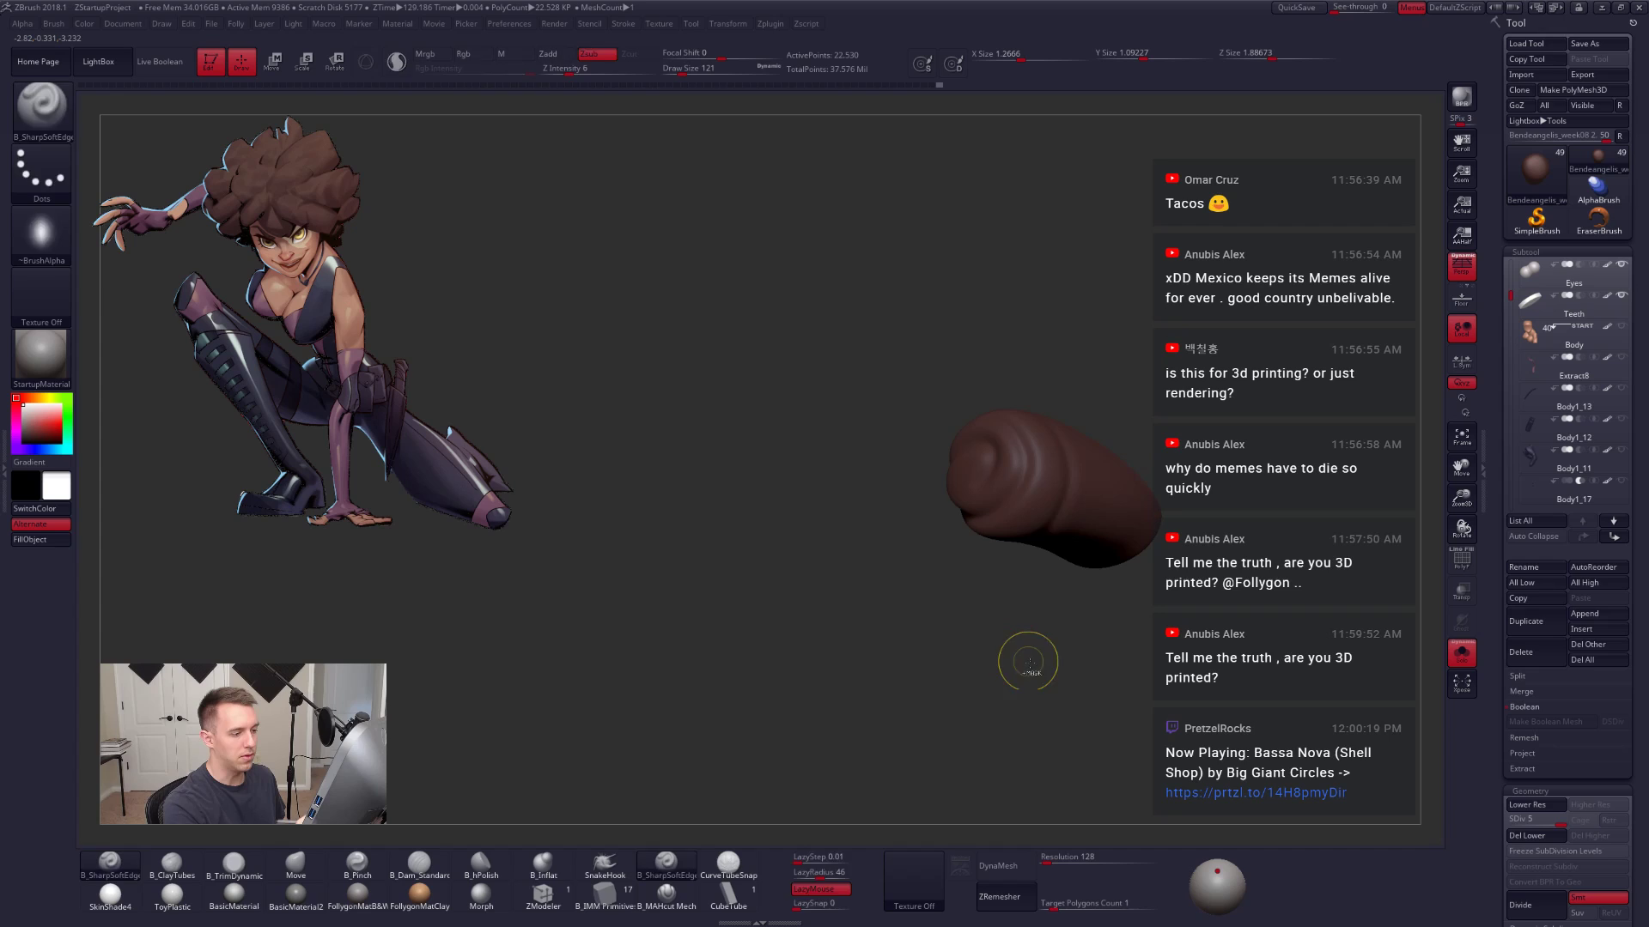
ctrl+shift+click(1118, 732)
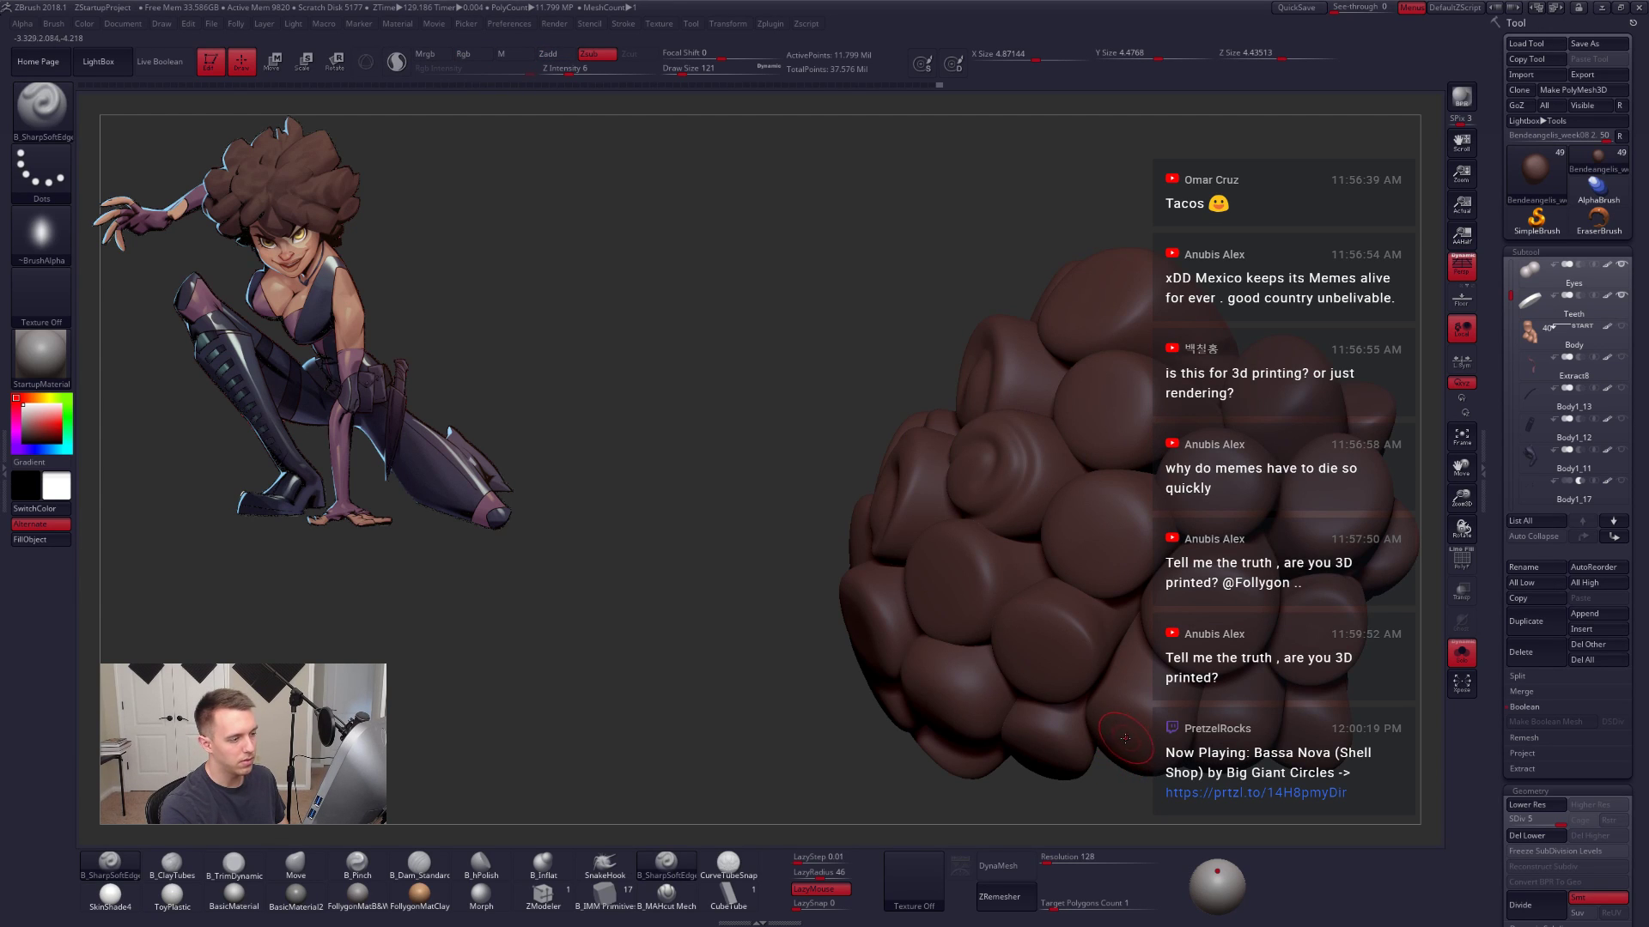
Step: Isolate the smooth round clump directly below the swirled group, carve a swirl into its face at draw size 121, and show all hair
alt+right_drag(1204, 730, 1126, 730)
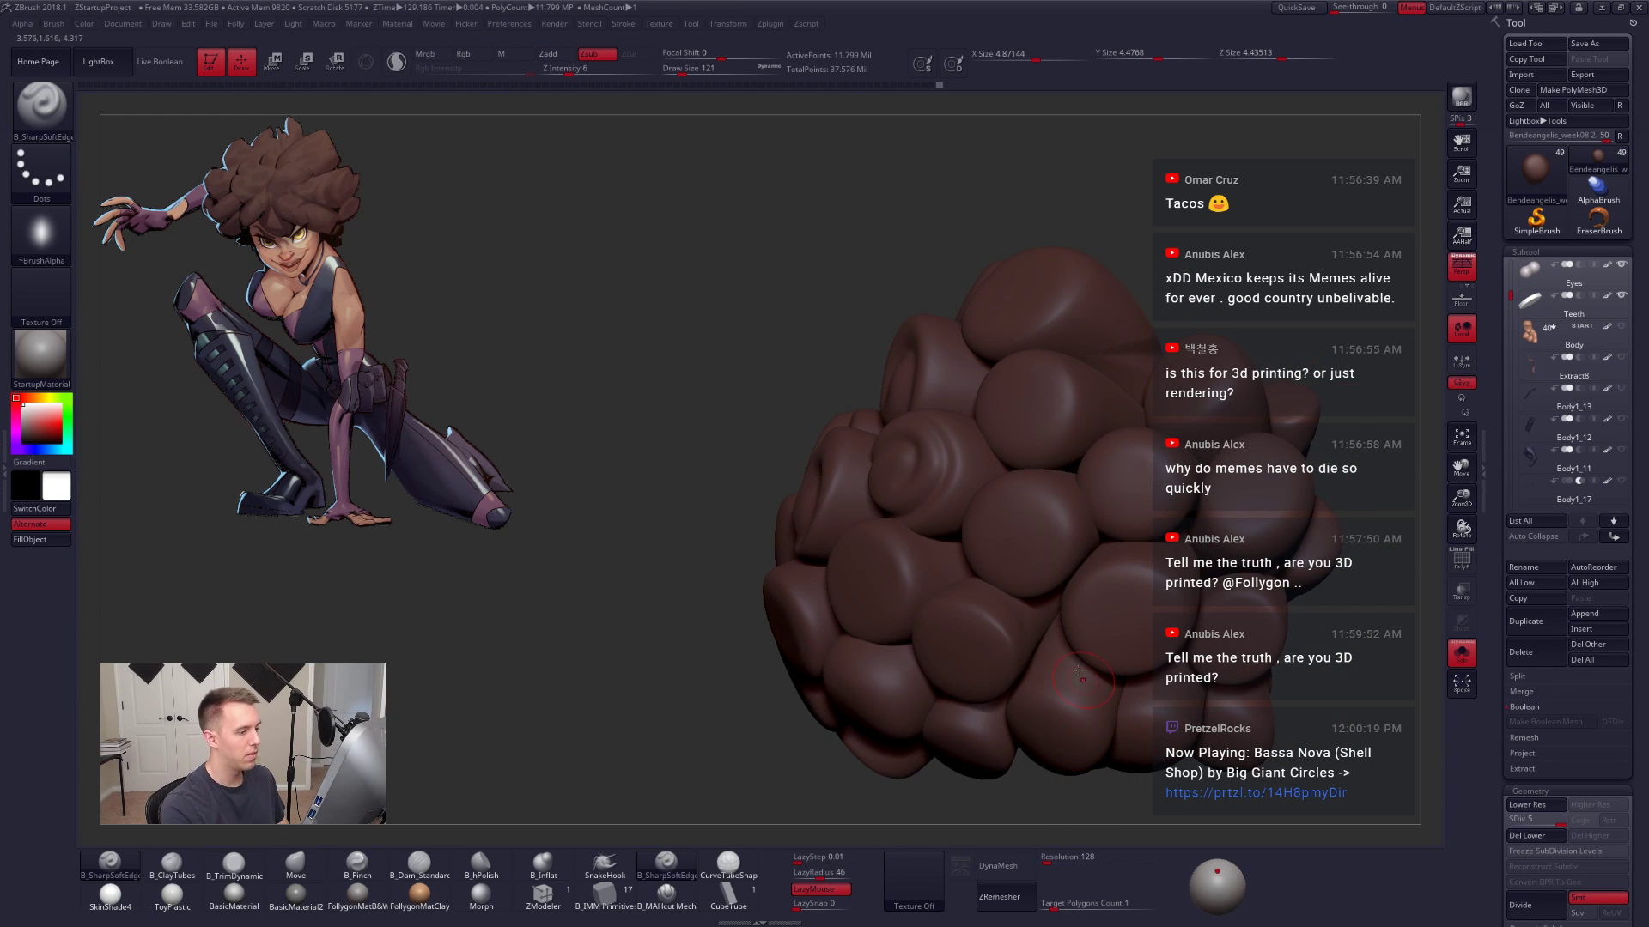
mouse_move(963, 566)
right_down()
mouse_move(1026, 573)
mouse_move(978, 568)
right_up()
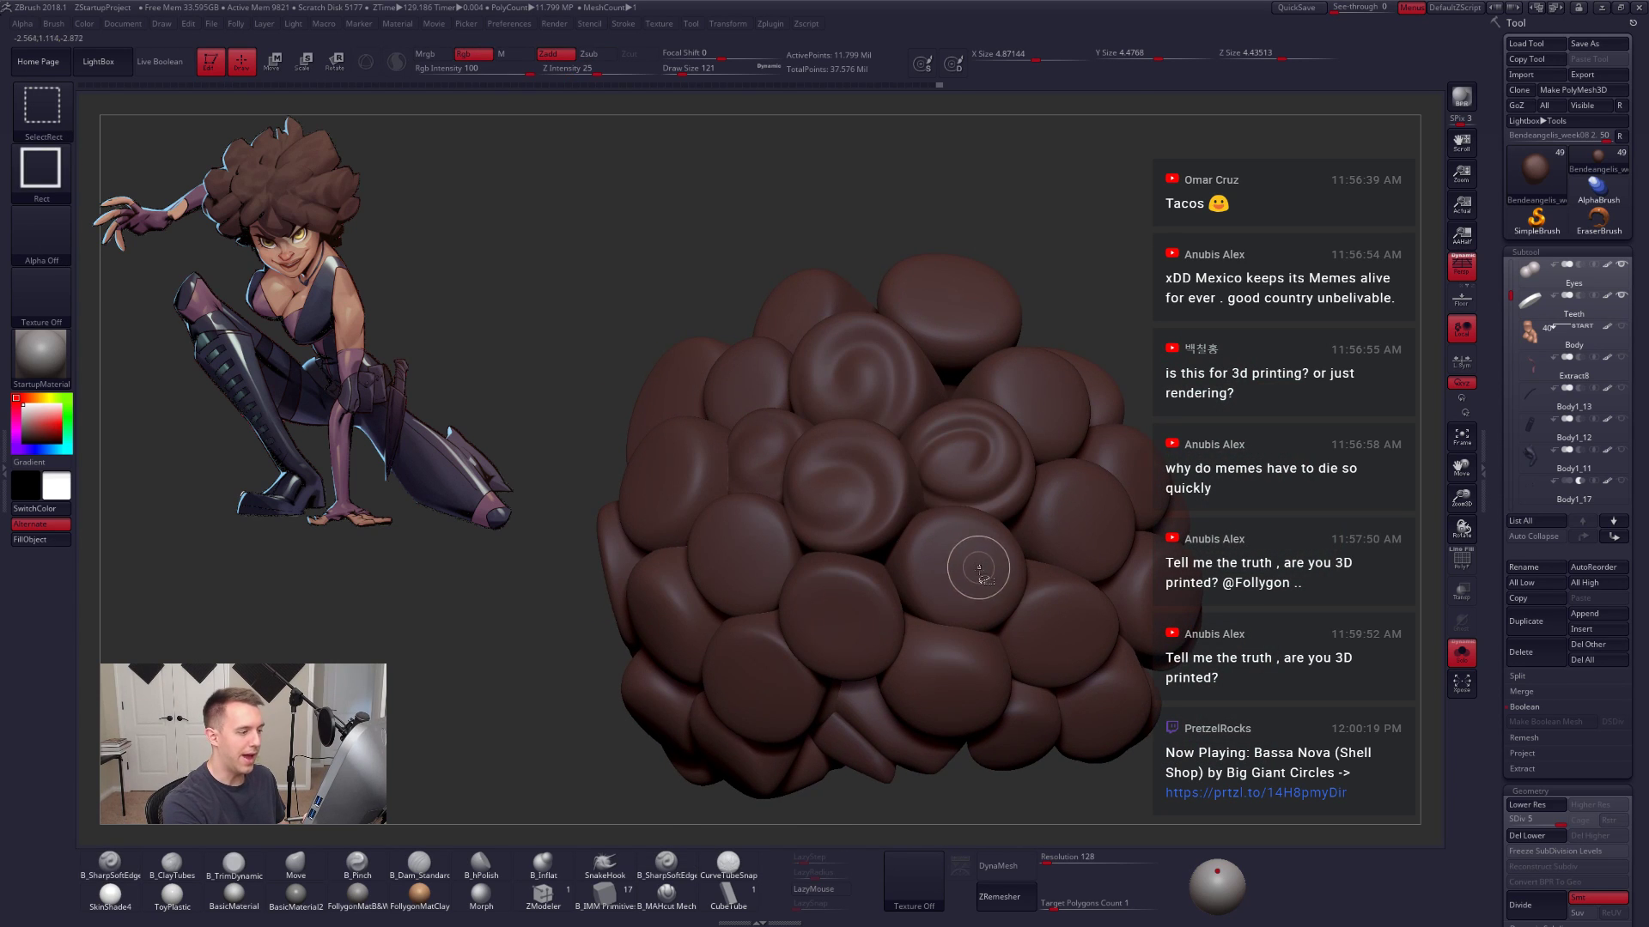
ctrl+shift+click(955, 582)
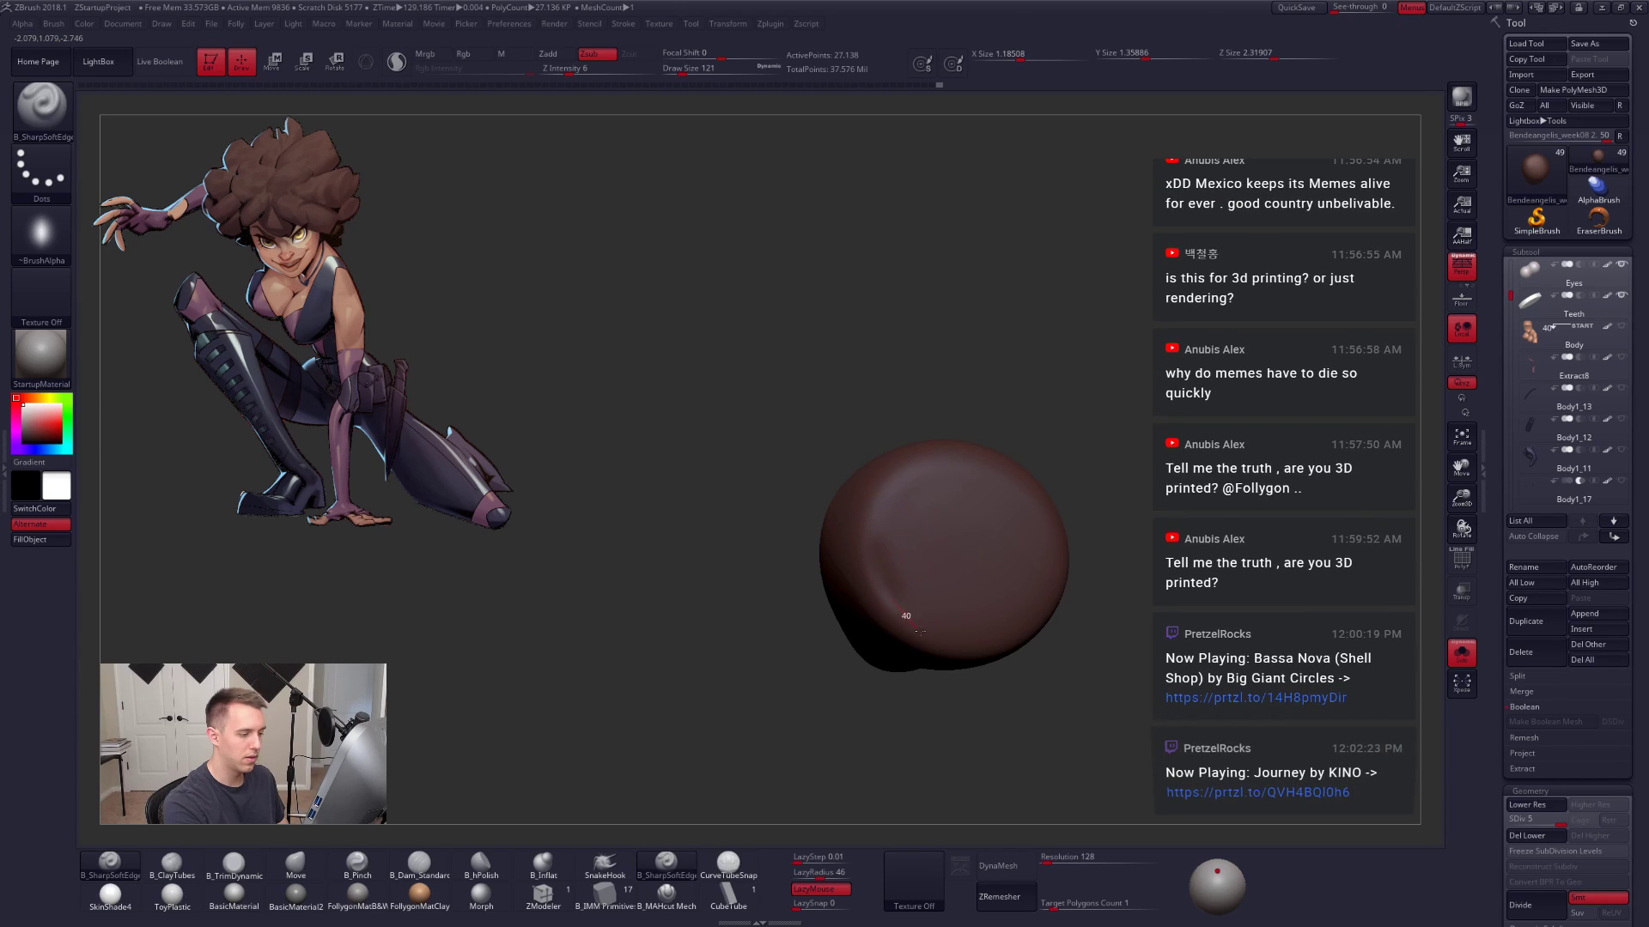
mouse_move(1040, 518)
mouse_down()
mouse_move(931, 485)
mouse_move(1033, 644)
mouse_up()
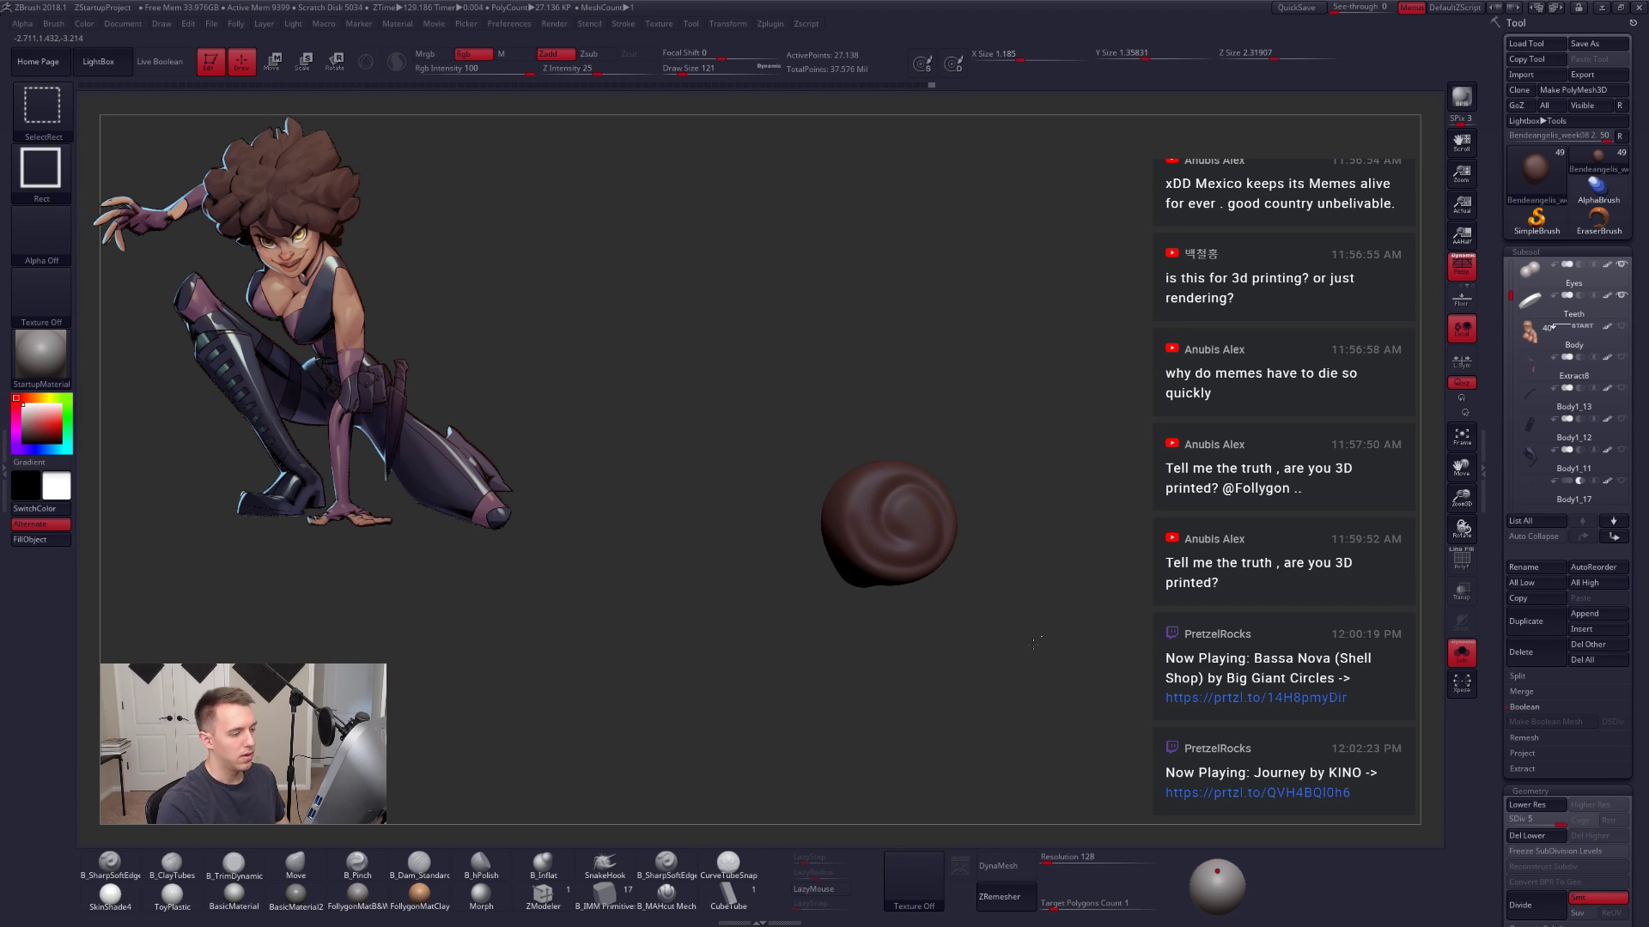
ctrl+shift+click(1034, 643)
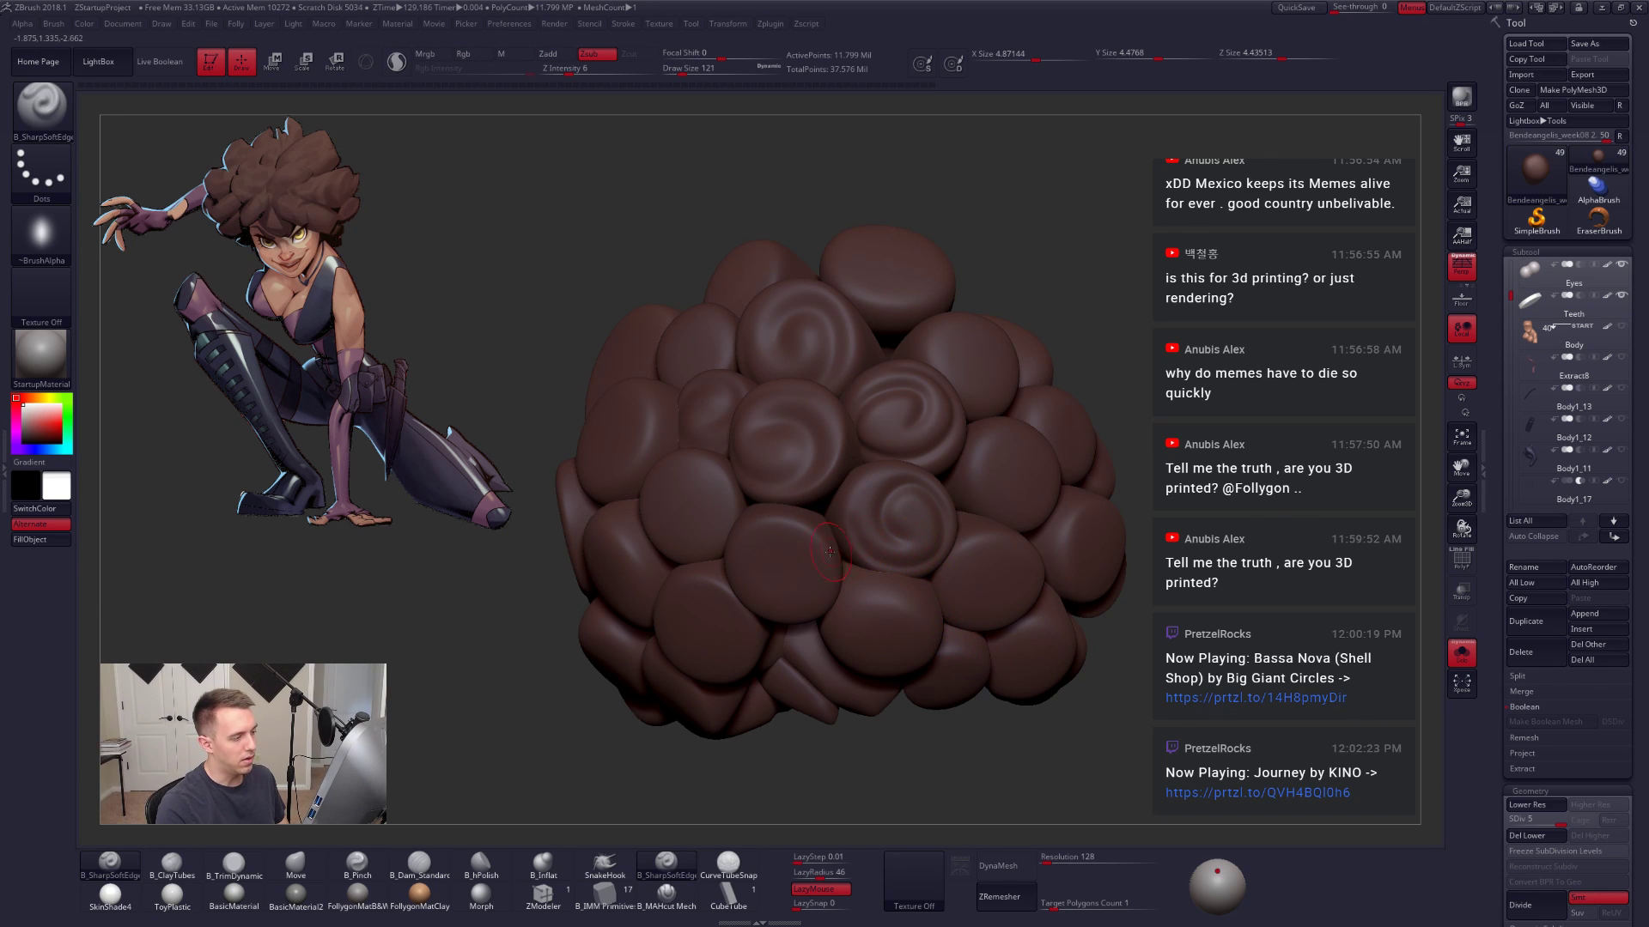
Step: Show the head together with the hair and examine the swirled clumps from the side and front
drag(910, 729, 1116, 665)
drag(1116, 666, 934, 652)
right_drag(934, 651, 912, 639)
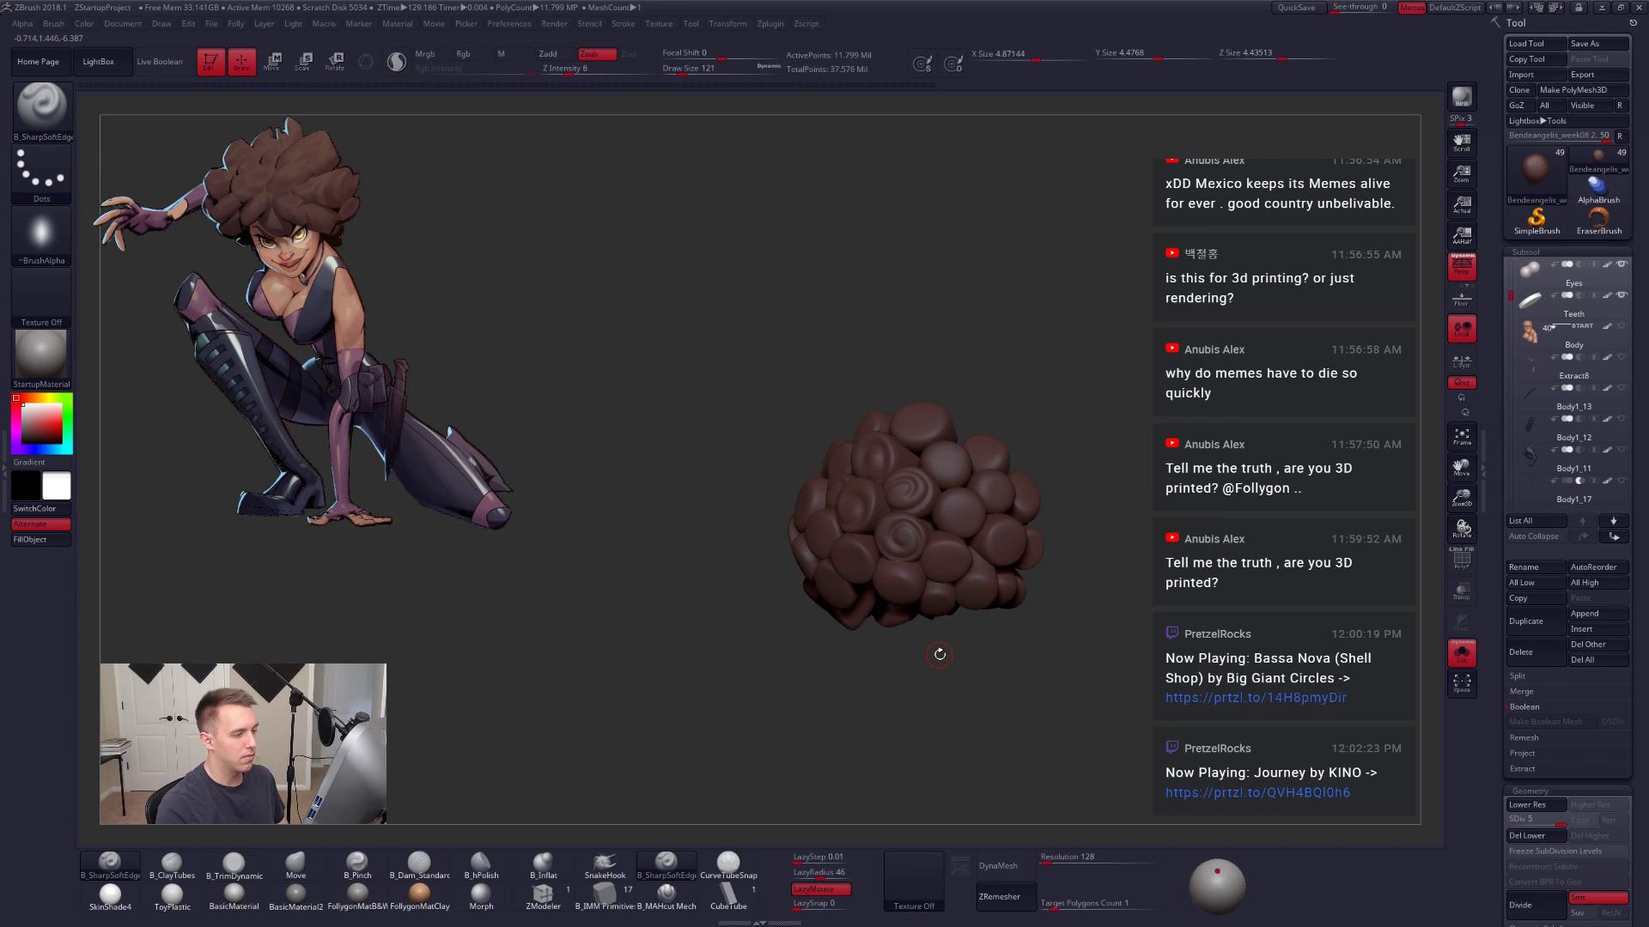
key(alt+s)
drag(1012, 696, 979, 738)
drag(971, 665, 912, 696)
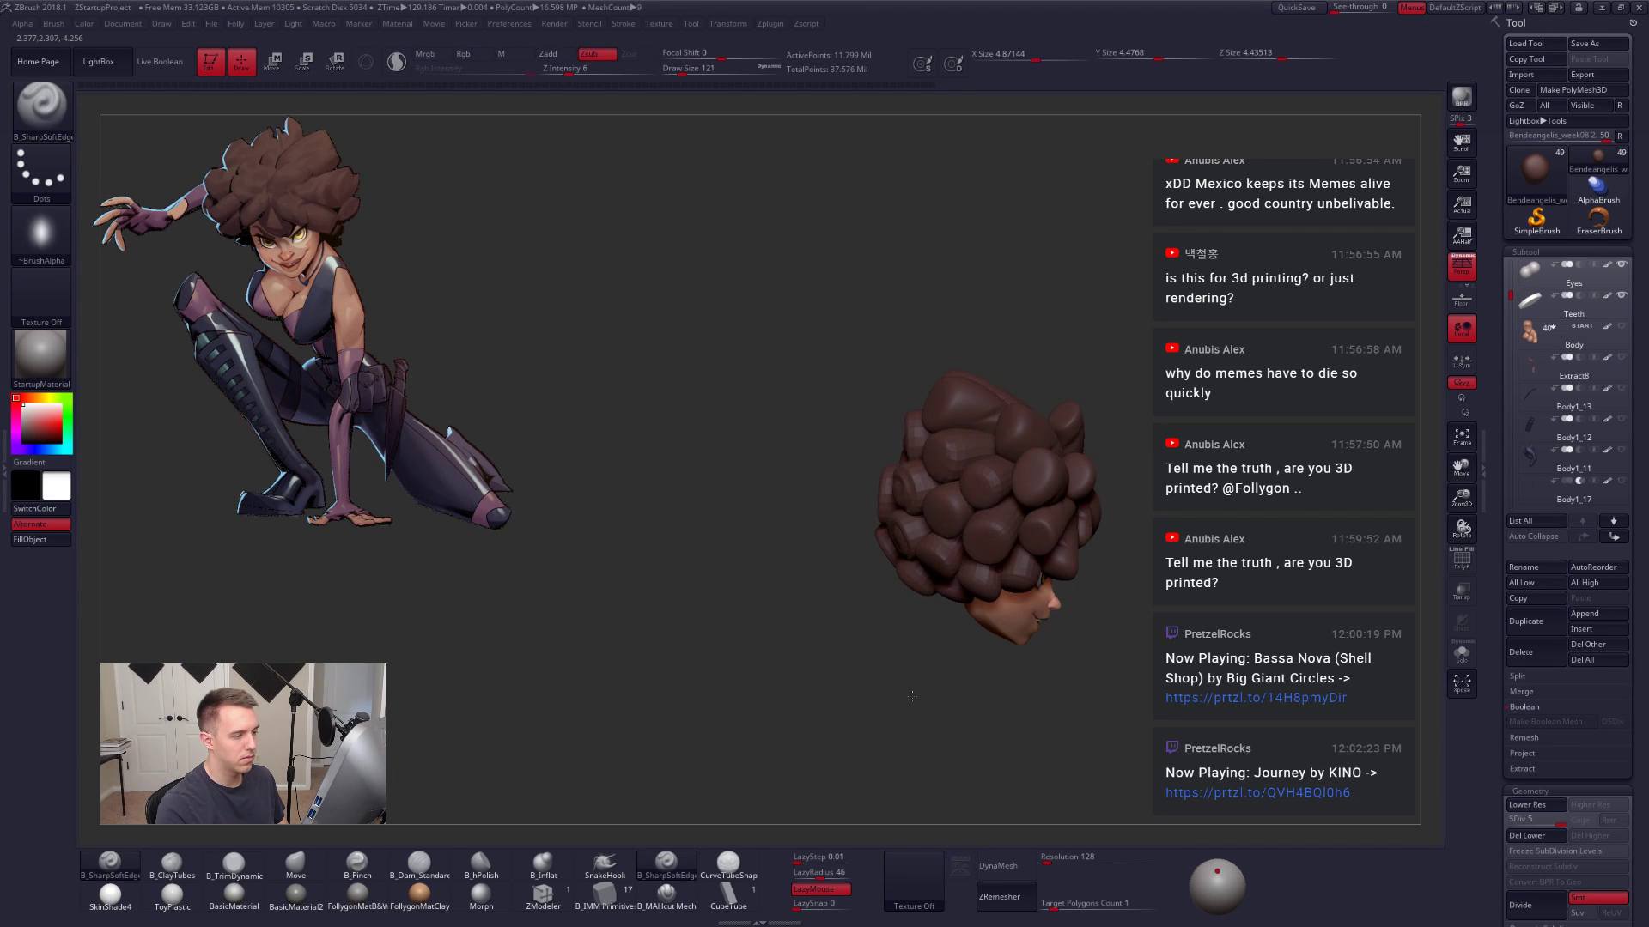
key(shift)
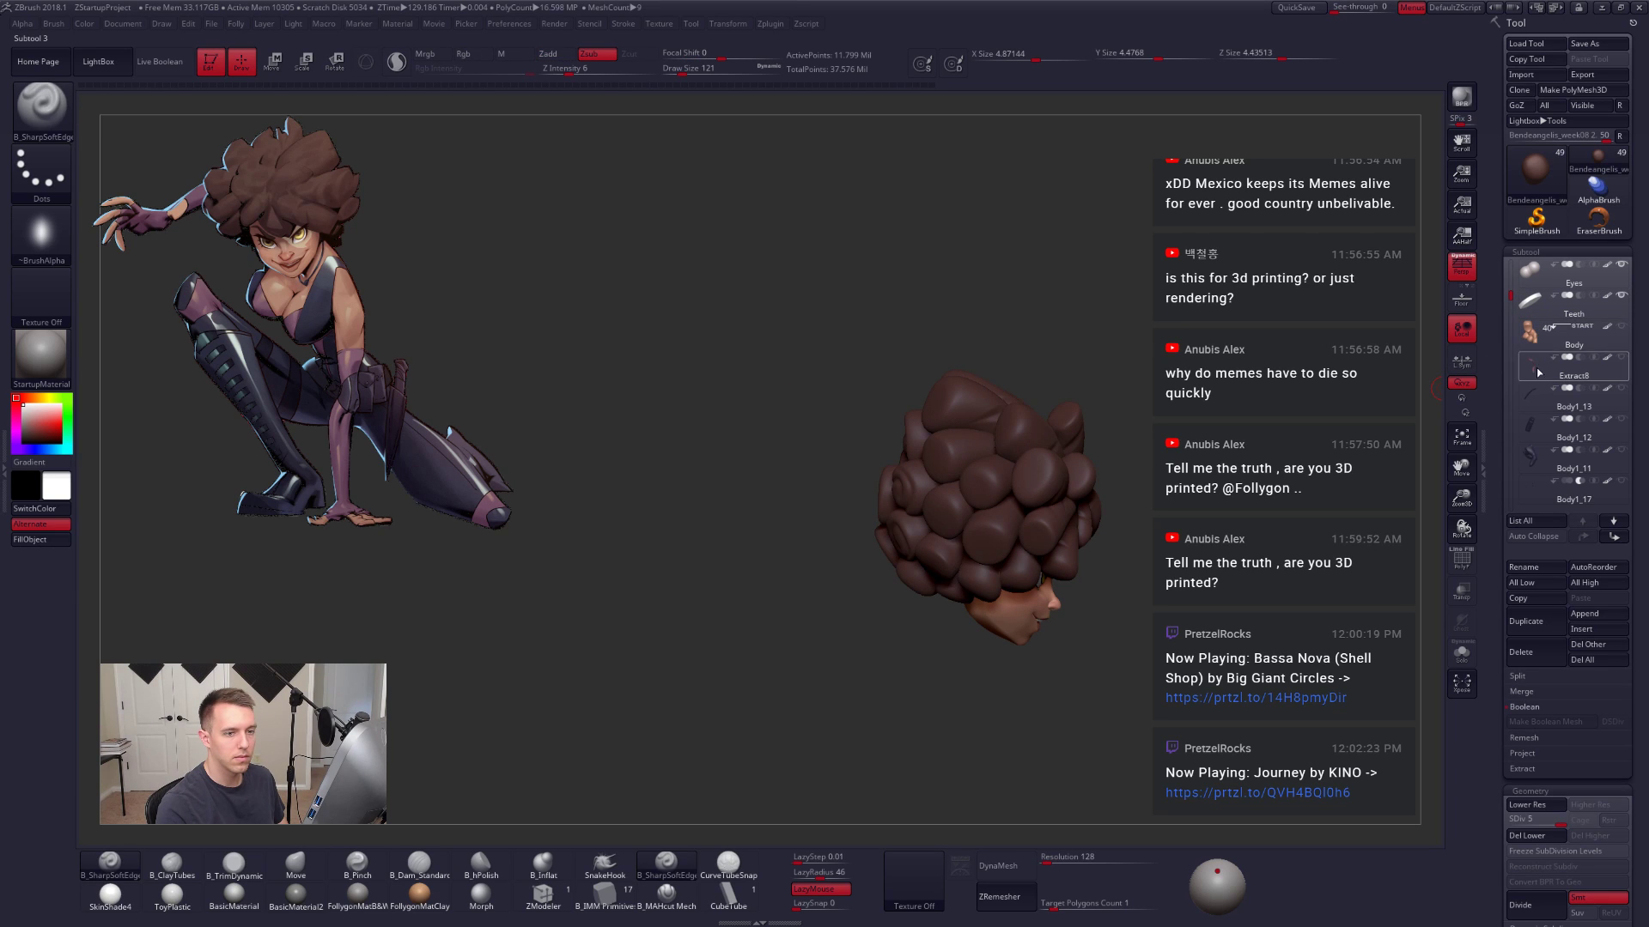
mouse_move(1537, 346)
drag(824, 704, 1026, 747)
alt+right_drag(962, 551, 1051, 576)
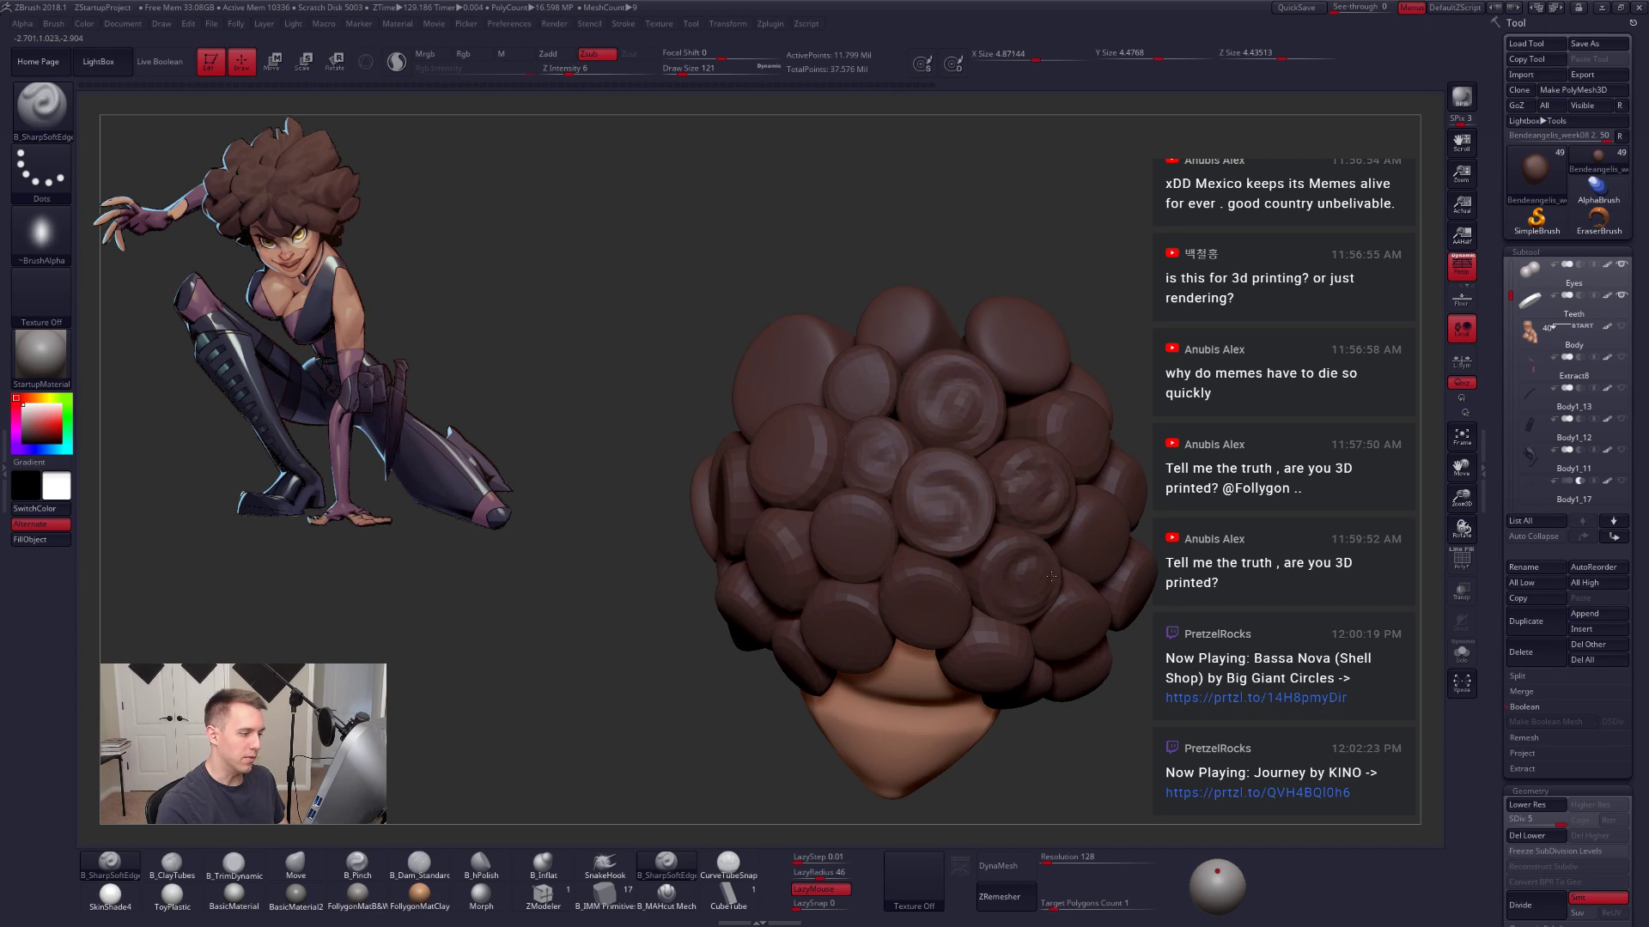
Step: Isolate the small round clump beside the central swirl without the head, carve a tight swirl into its face, and show the full hair
key(ctrl+shift)
ctrl+shift+click(855, 520)
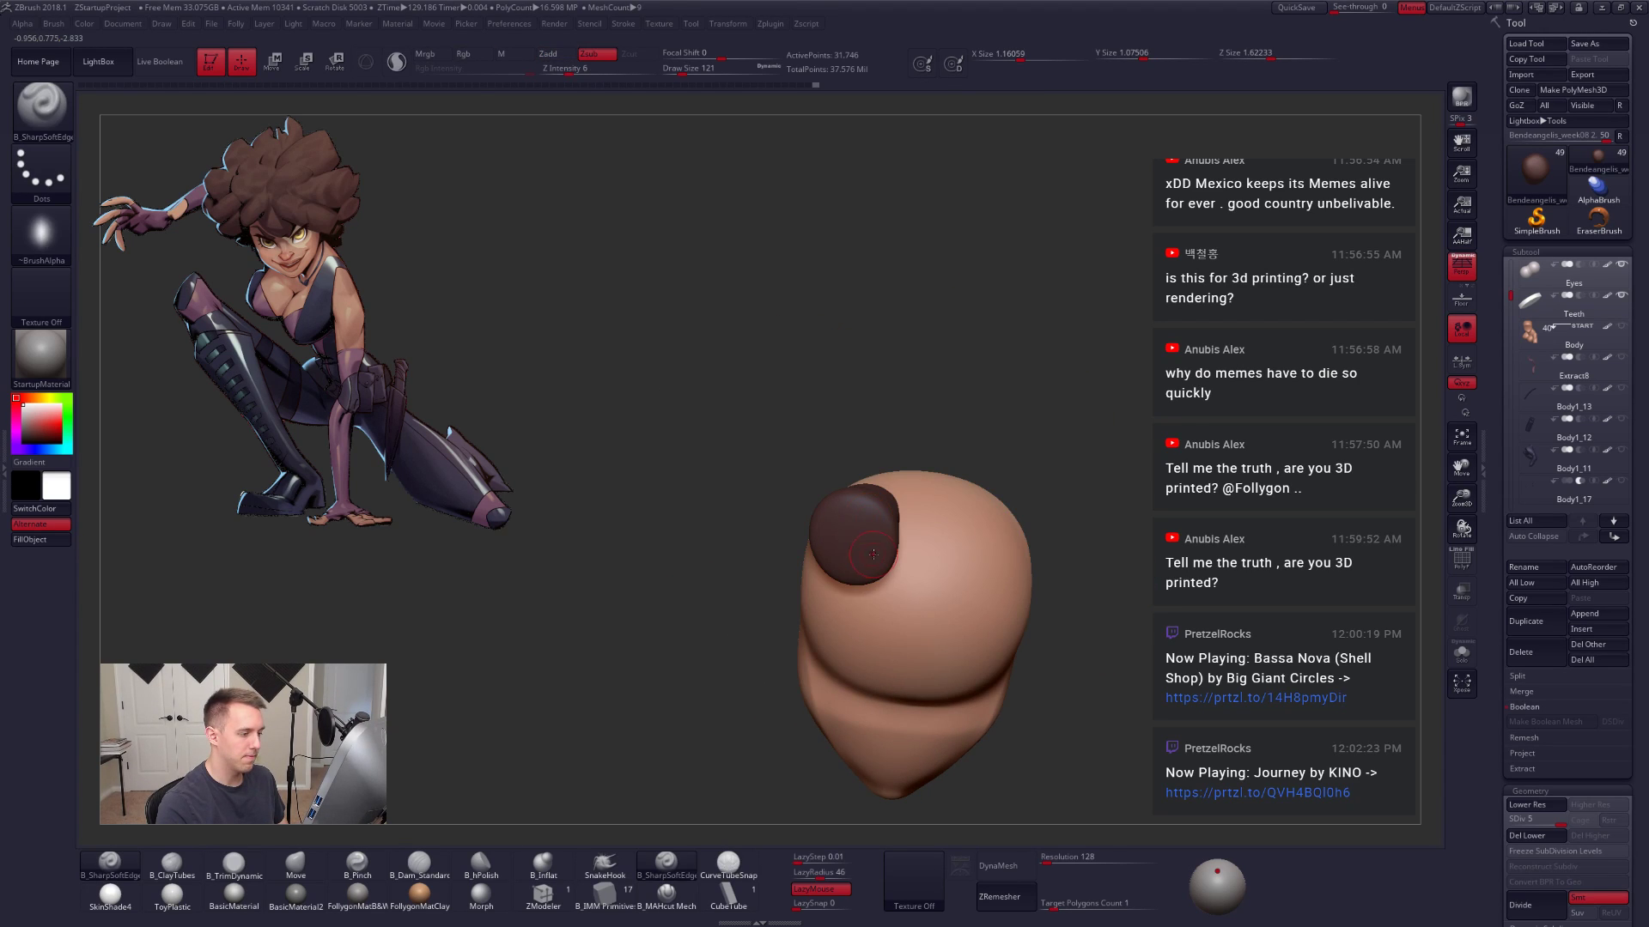
ctrl+right_drag(857, 524, 975, 550)
key(shift+alt+s)
alt+right_drag(906, 505, 931, 468)
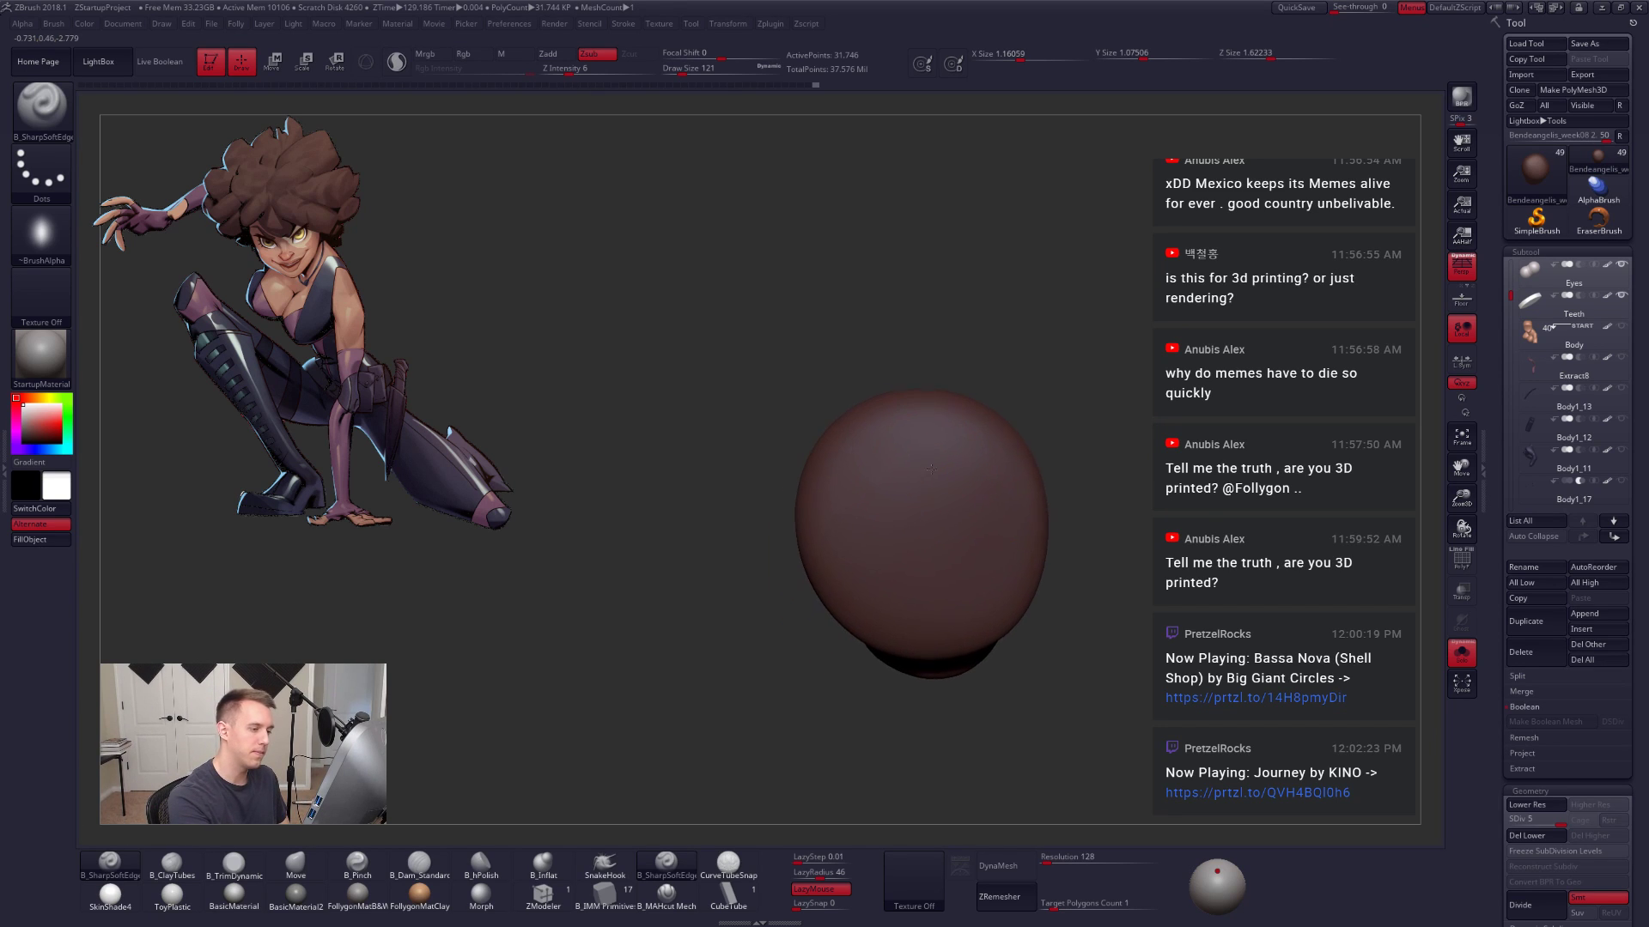
mouse_move(973, 427)
mouse_down()
mouse_move(837, 480)
mouse_move(957, 611)
mouse_move(893, 513)
mouse_move(915, 562)
mouse_up()
ctrl+right_drag(1061, 604, 1091, 590)
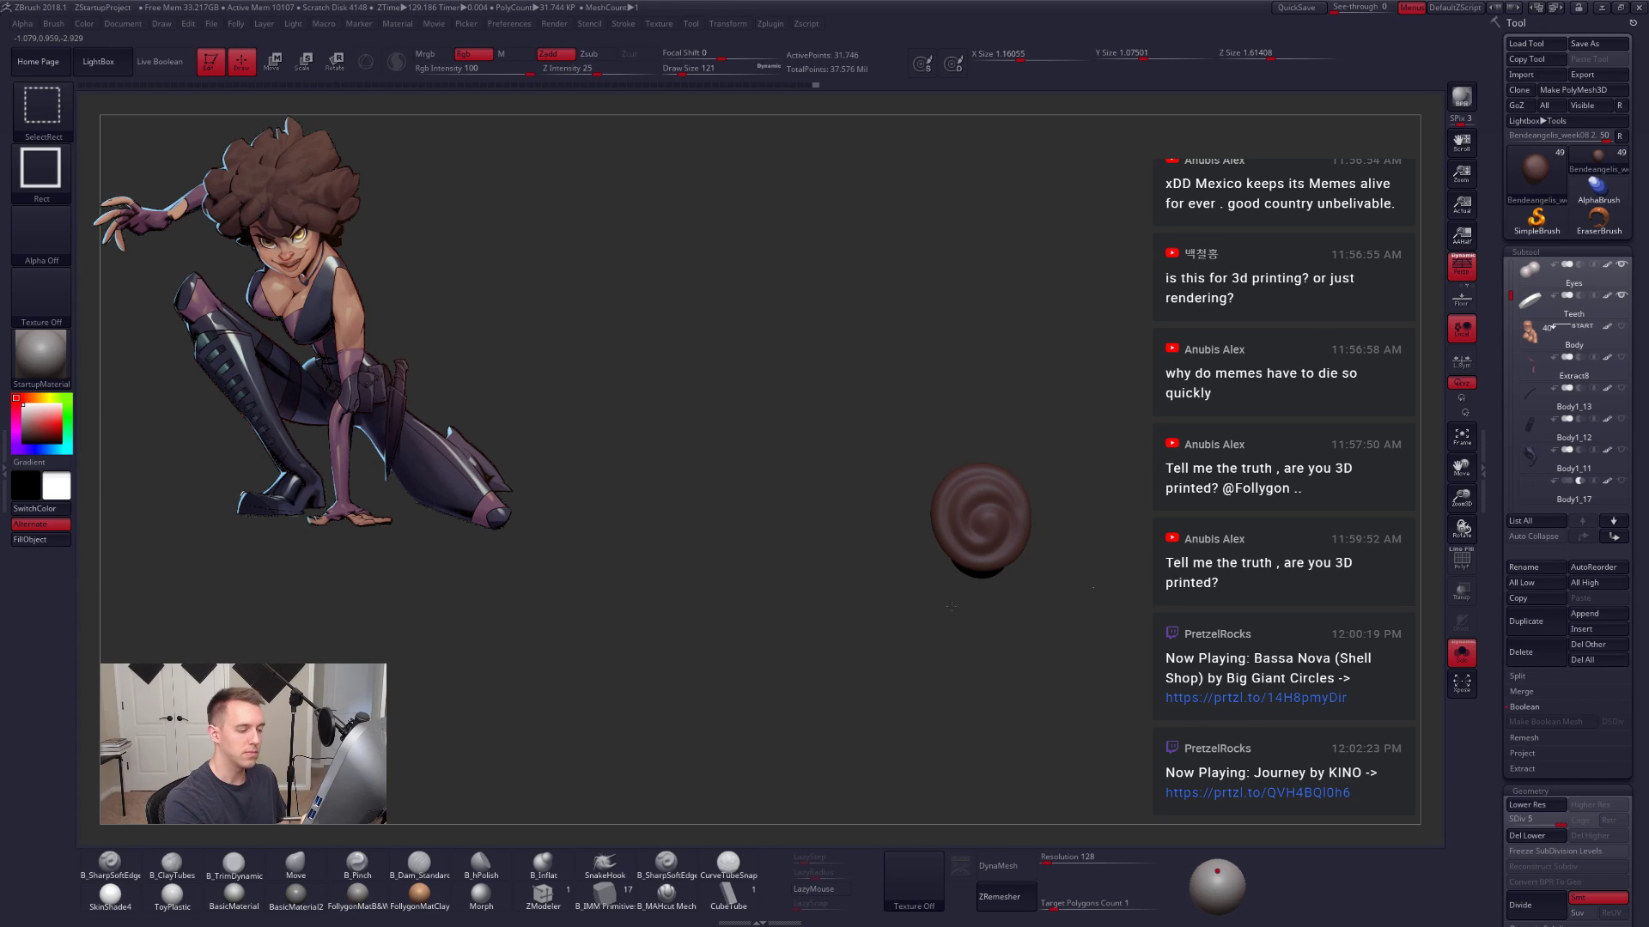
ctrl+shift+click(953, 631)
Step: Isolate the neighbouring side clump, carve a swirl into its face at draw size 140, and show the full hair
mouse_move(871, 620)
right_down()
mouse_move(953, 599)
mouse_move(838, 631)
right_up()
key(ctrl+shift)
ctrl+shift+click(863, 581)
key(s)
click(795, 612)
right_drag(749, 593, 801, 558)
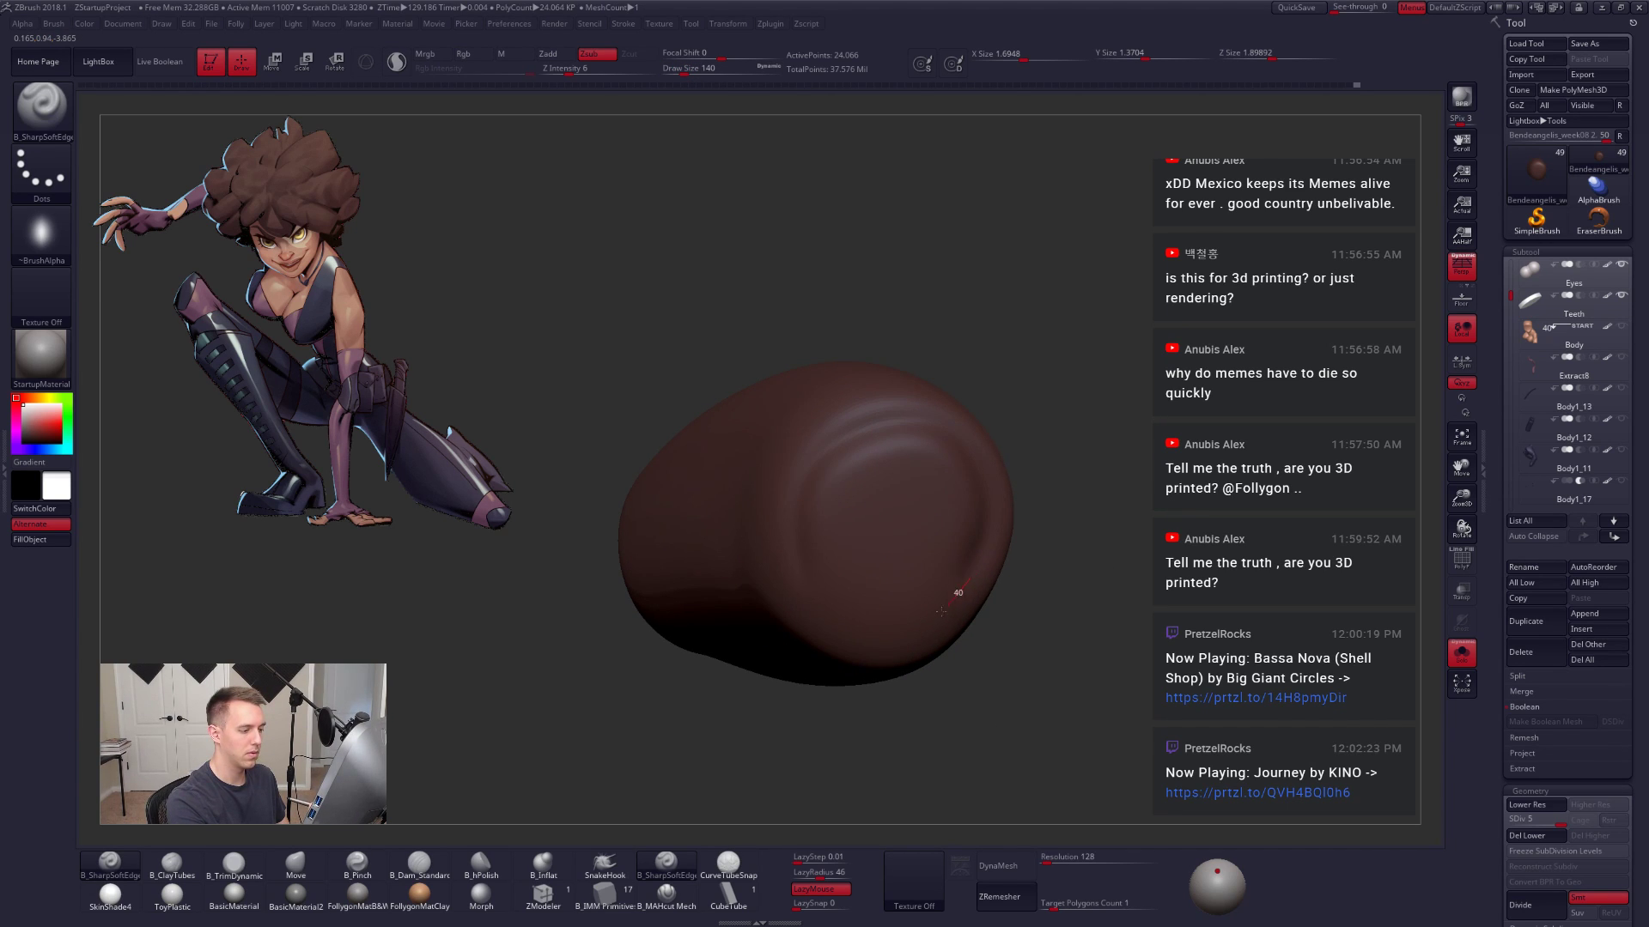
ctrl+right_drag(1043, 562, 1068, 530)
key(ctrl+shift)
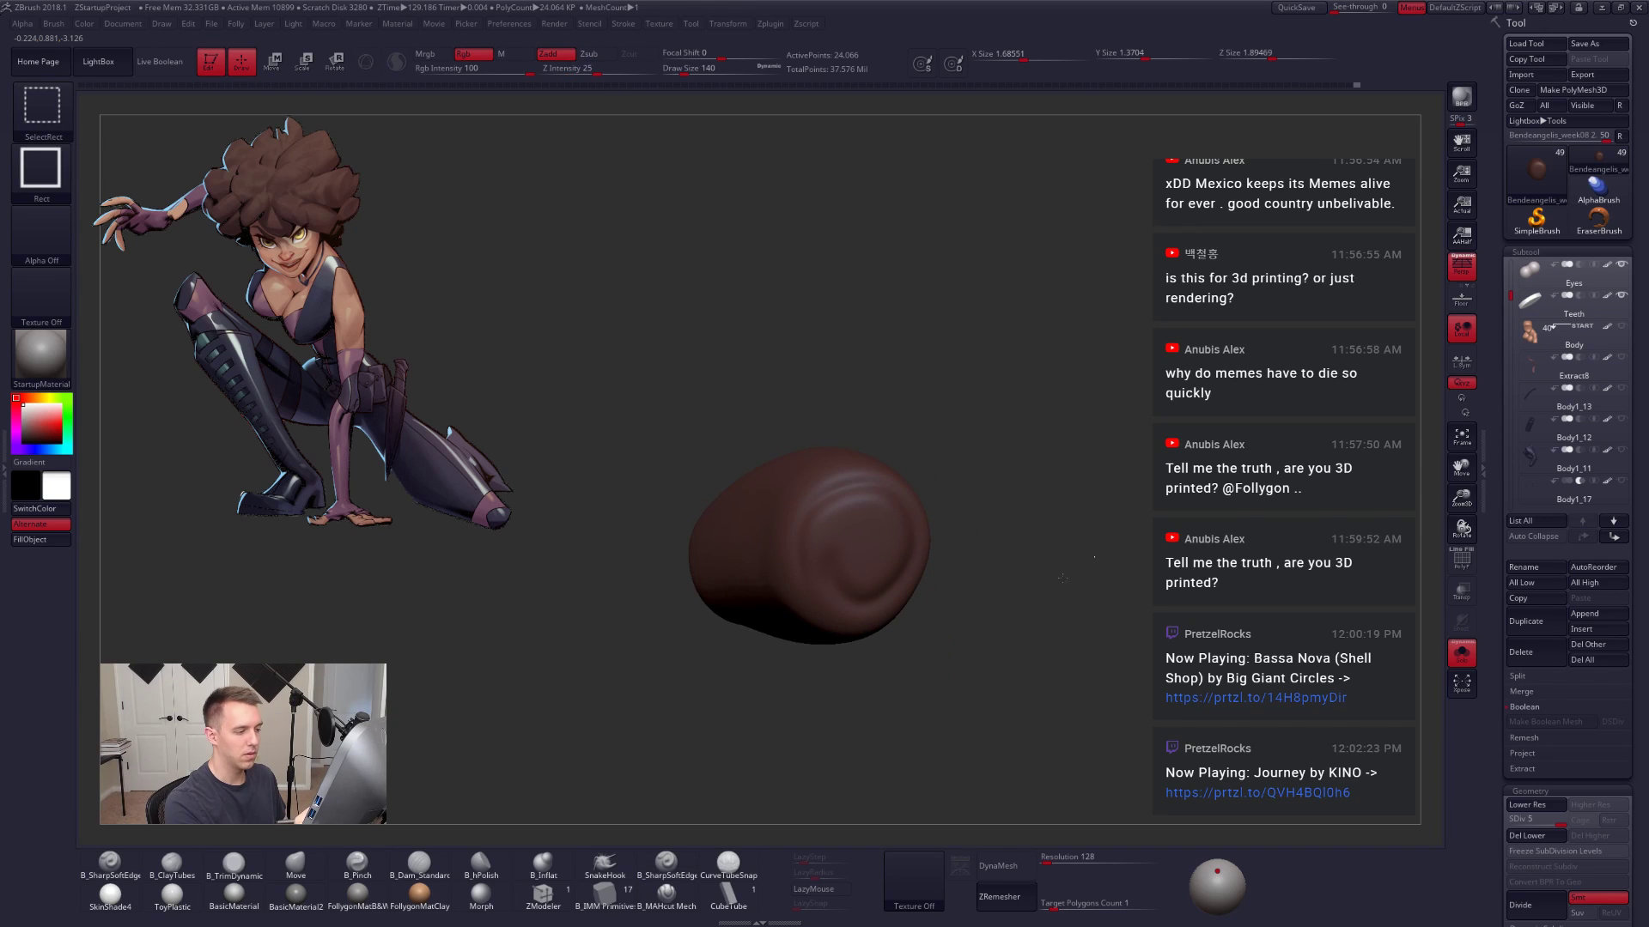
ctrl+shift+click(906, 663)
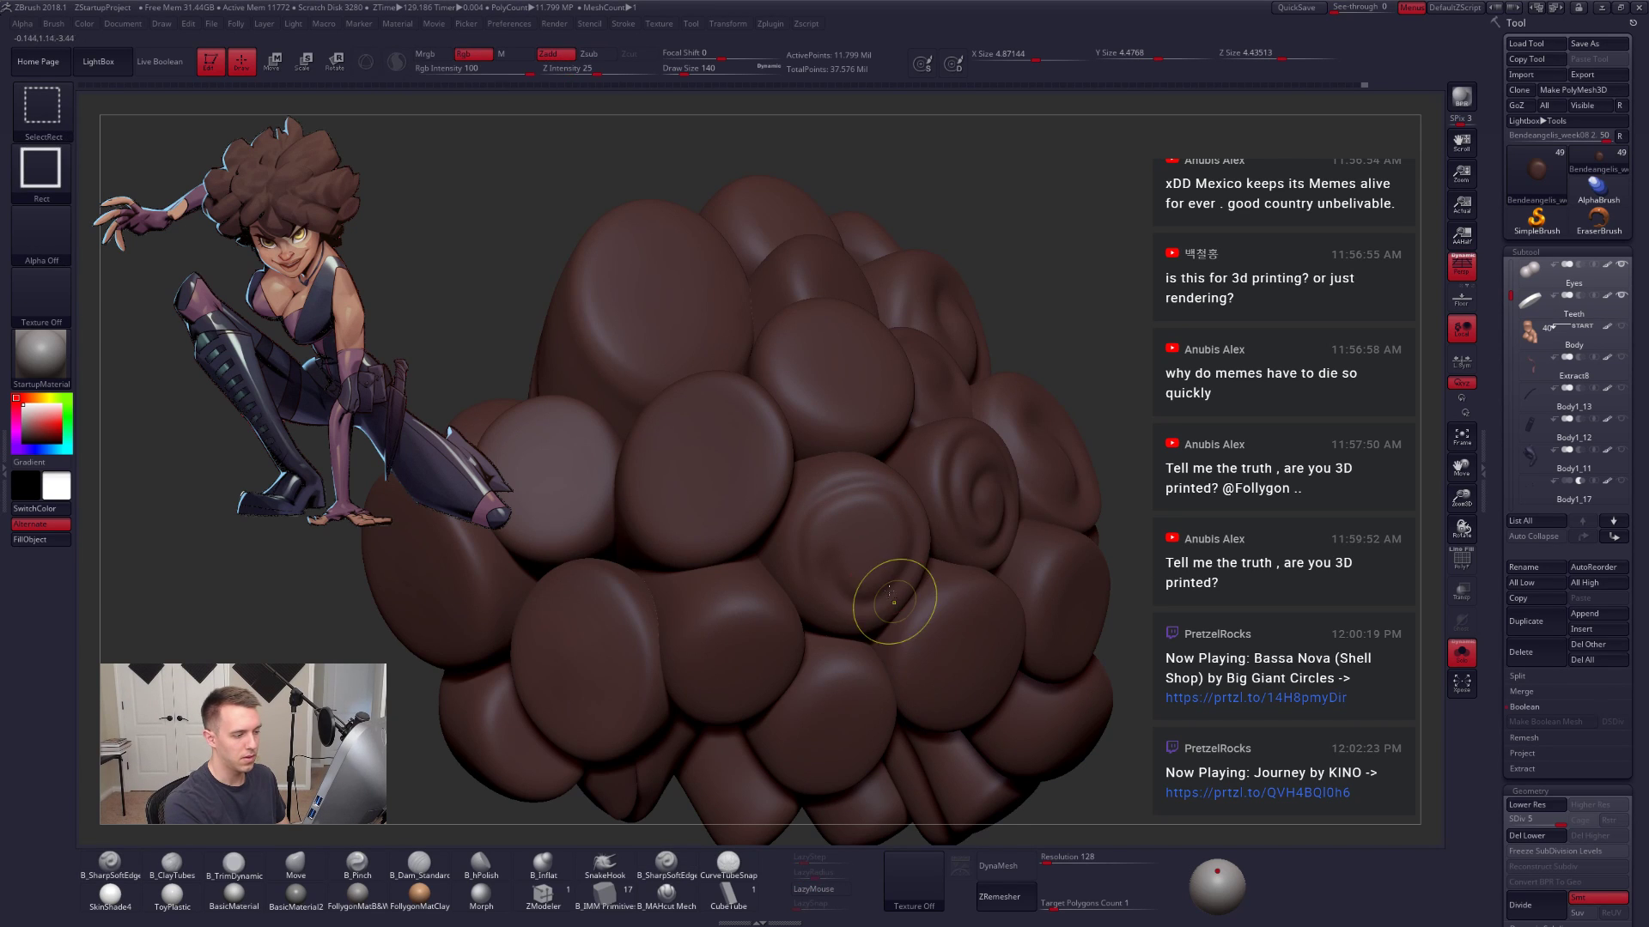
Step: Isolate the round clump below the two newest swirls, carve a swirl into it at Z Intensity 5, and show the full hair
key(ctrl+shift)
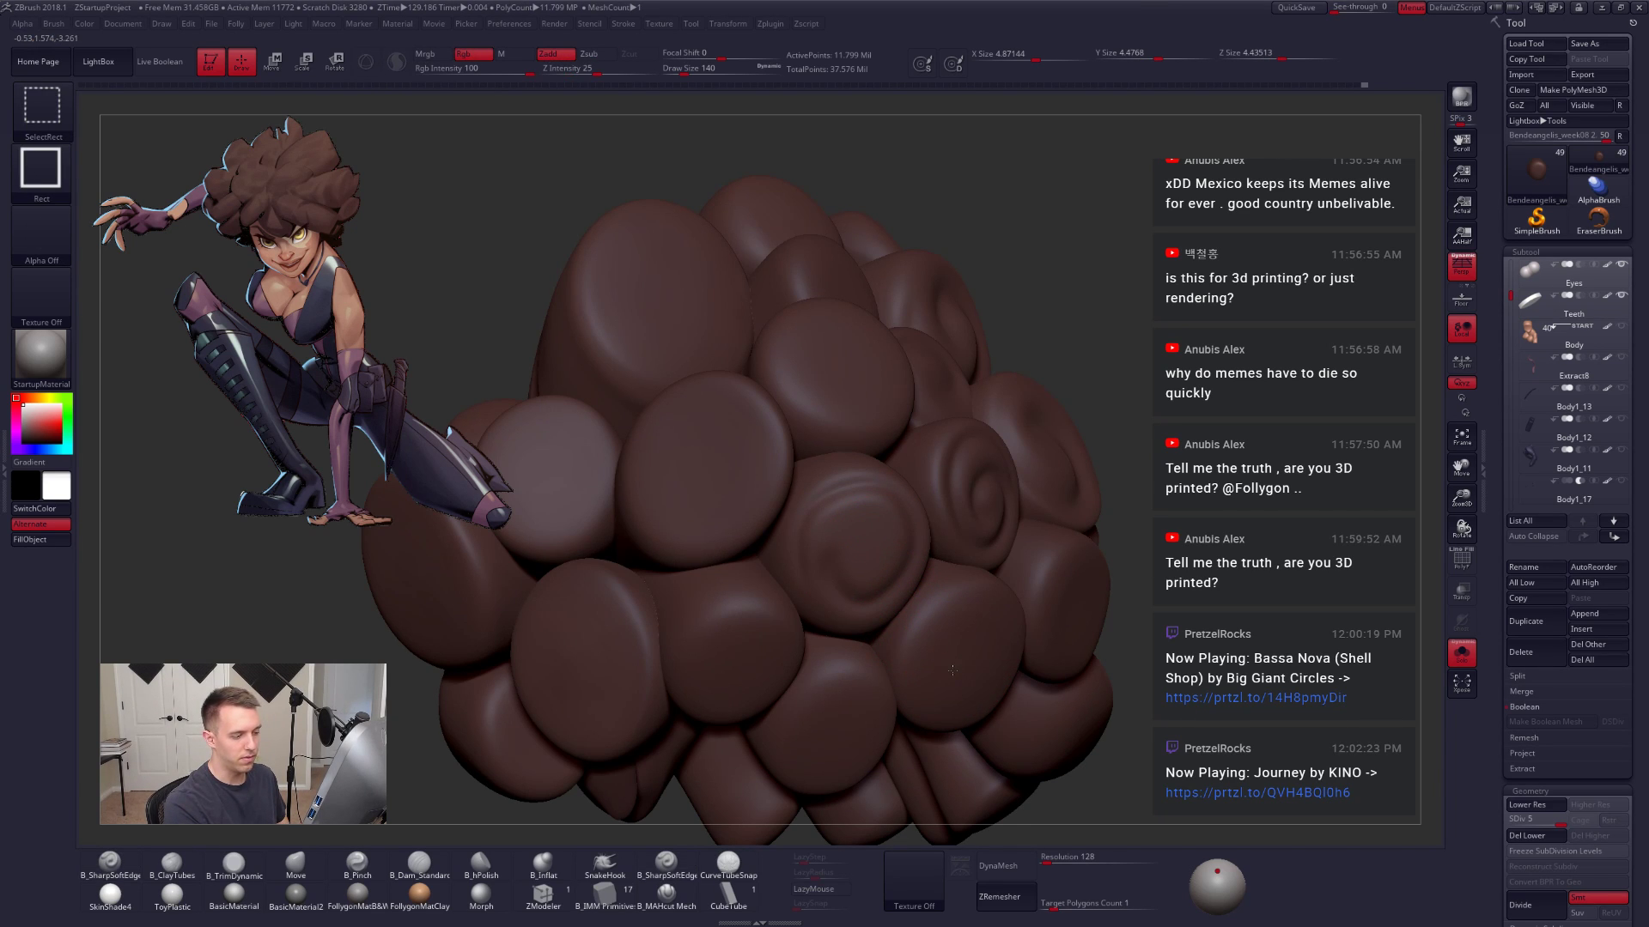
ctrl+shift+click(952, 670)
right_drag(975, 736, 1083, 586)
key(space)
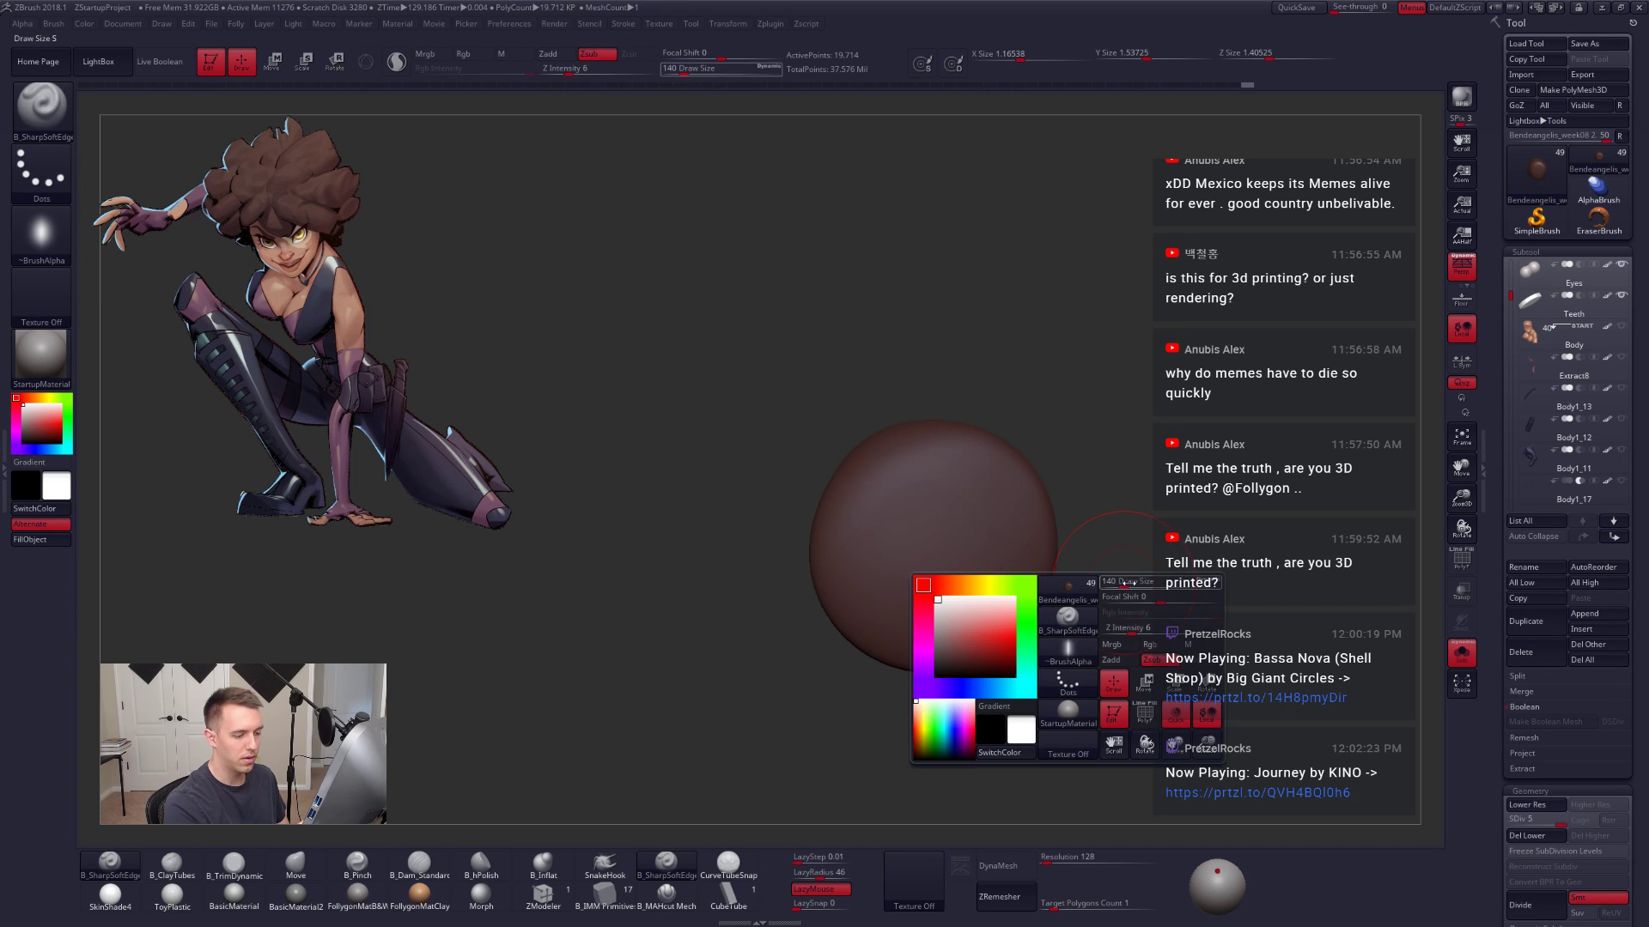
click(1129, 632)
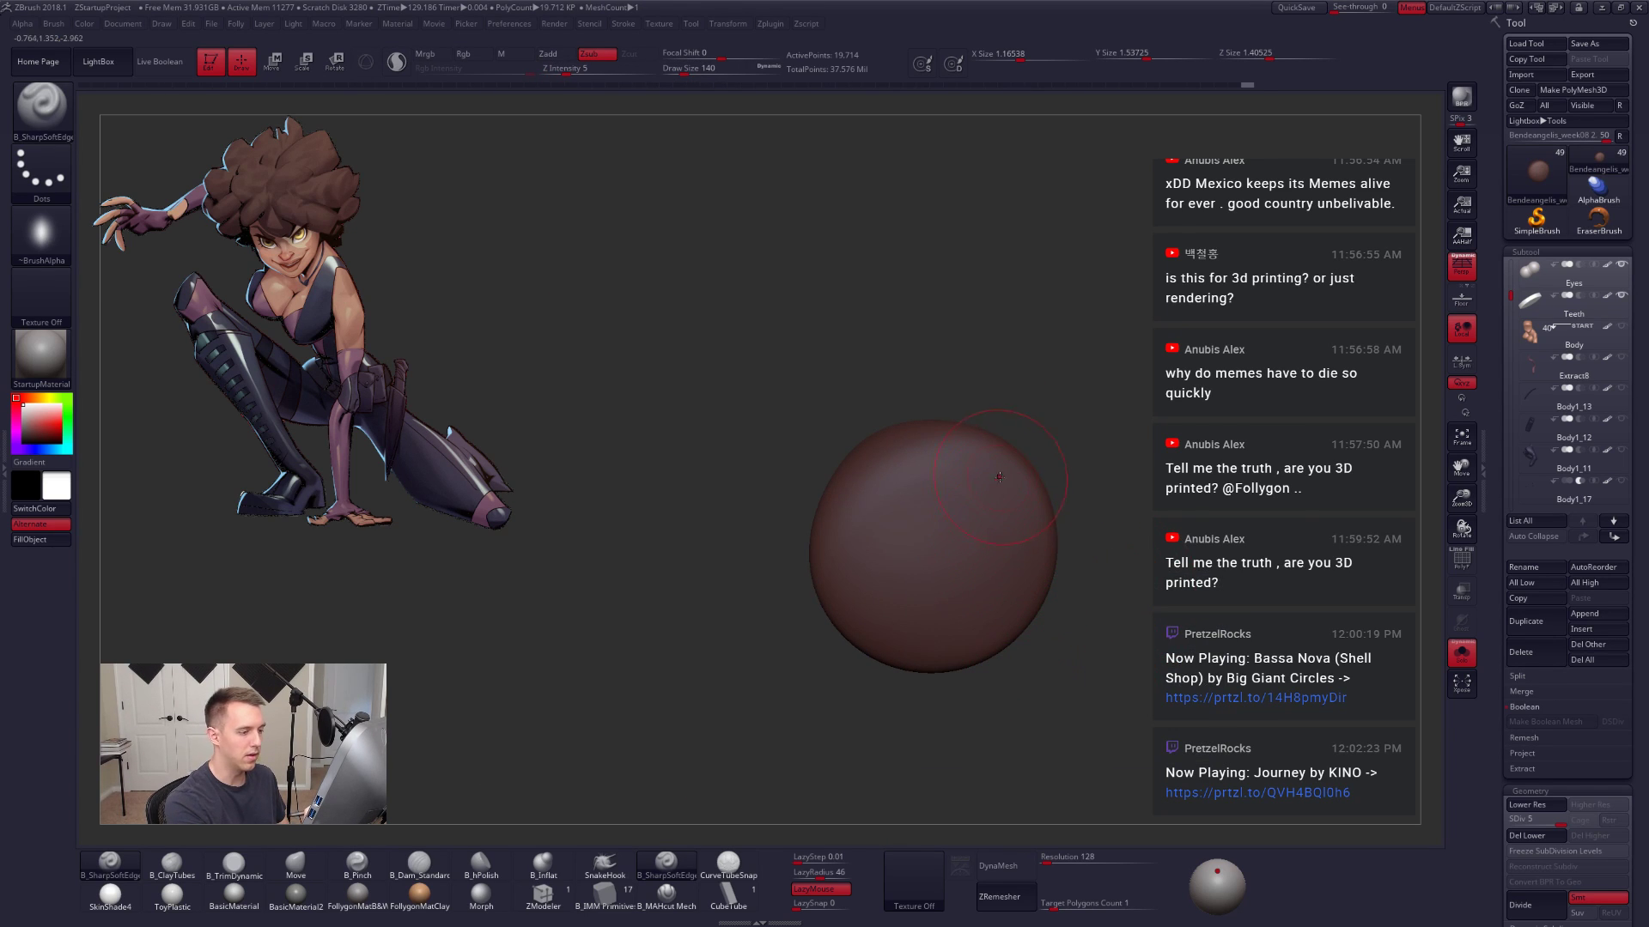
mouse_move(1031, 489)
mouse_down()
mouse_move(859, 491)
mouse_move(994, 607)
mouse_move(897, 550)
mouse_up()
ctrl+right_drag(1051, 626, 1043, 606)
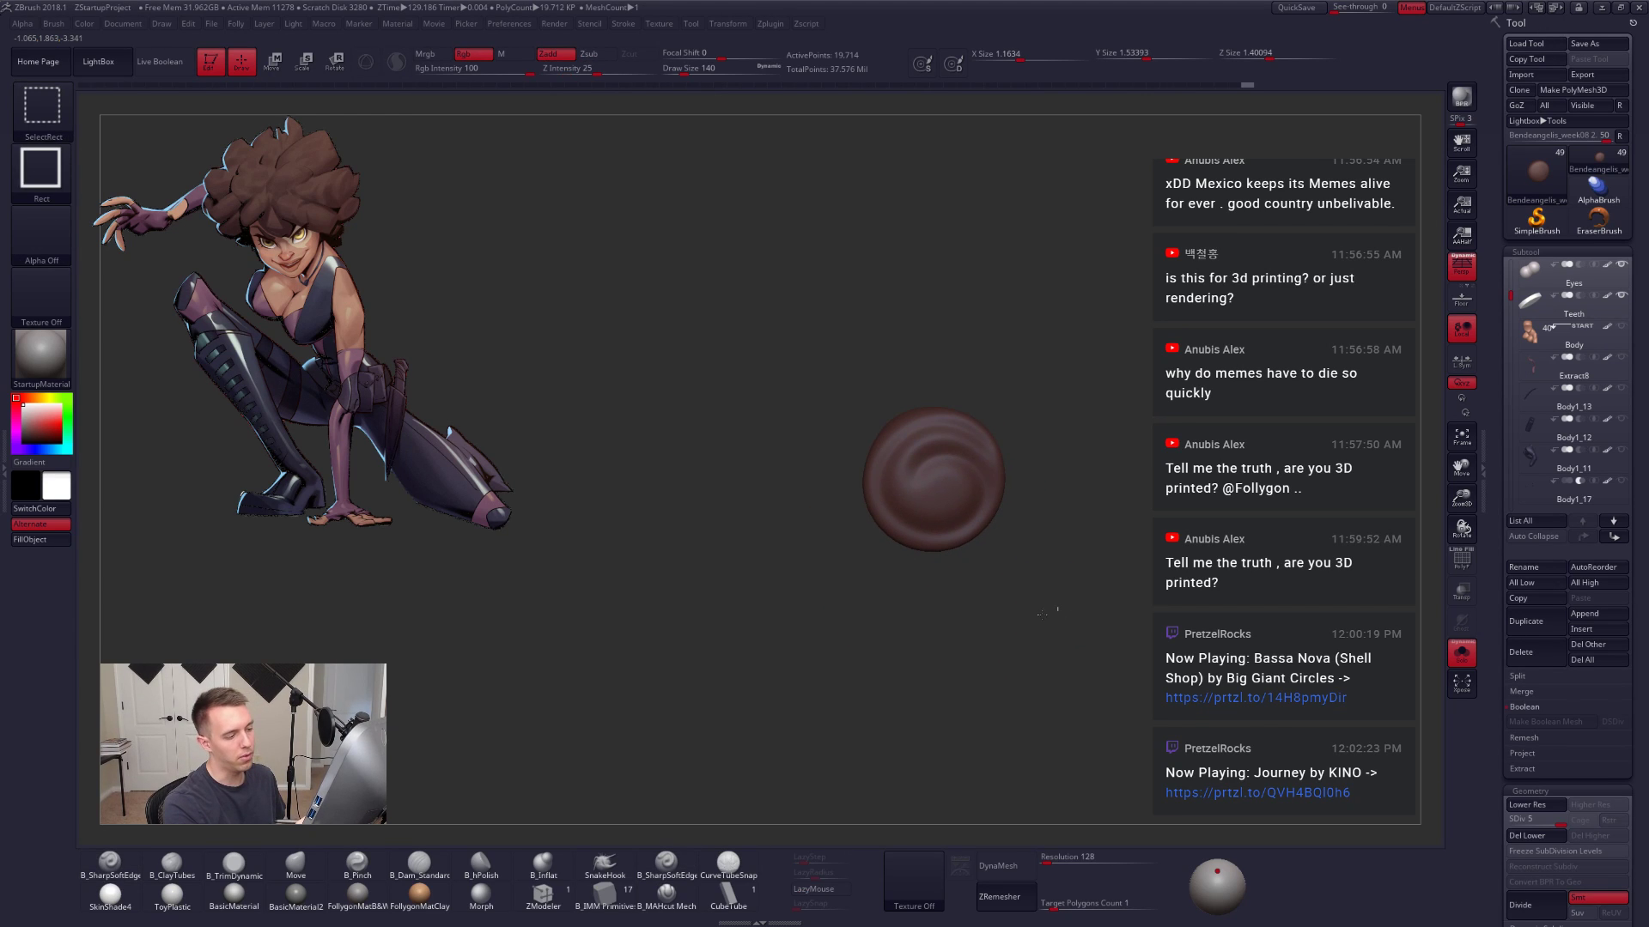
ctrl+shift+click(1051, 624)
Step: Isolate the large smooth clump near the lower front edge, replace a first swirl attempt with a softer one, and show the full hair
key(ctrl+shift)
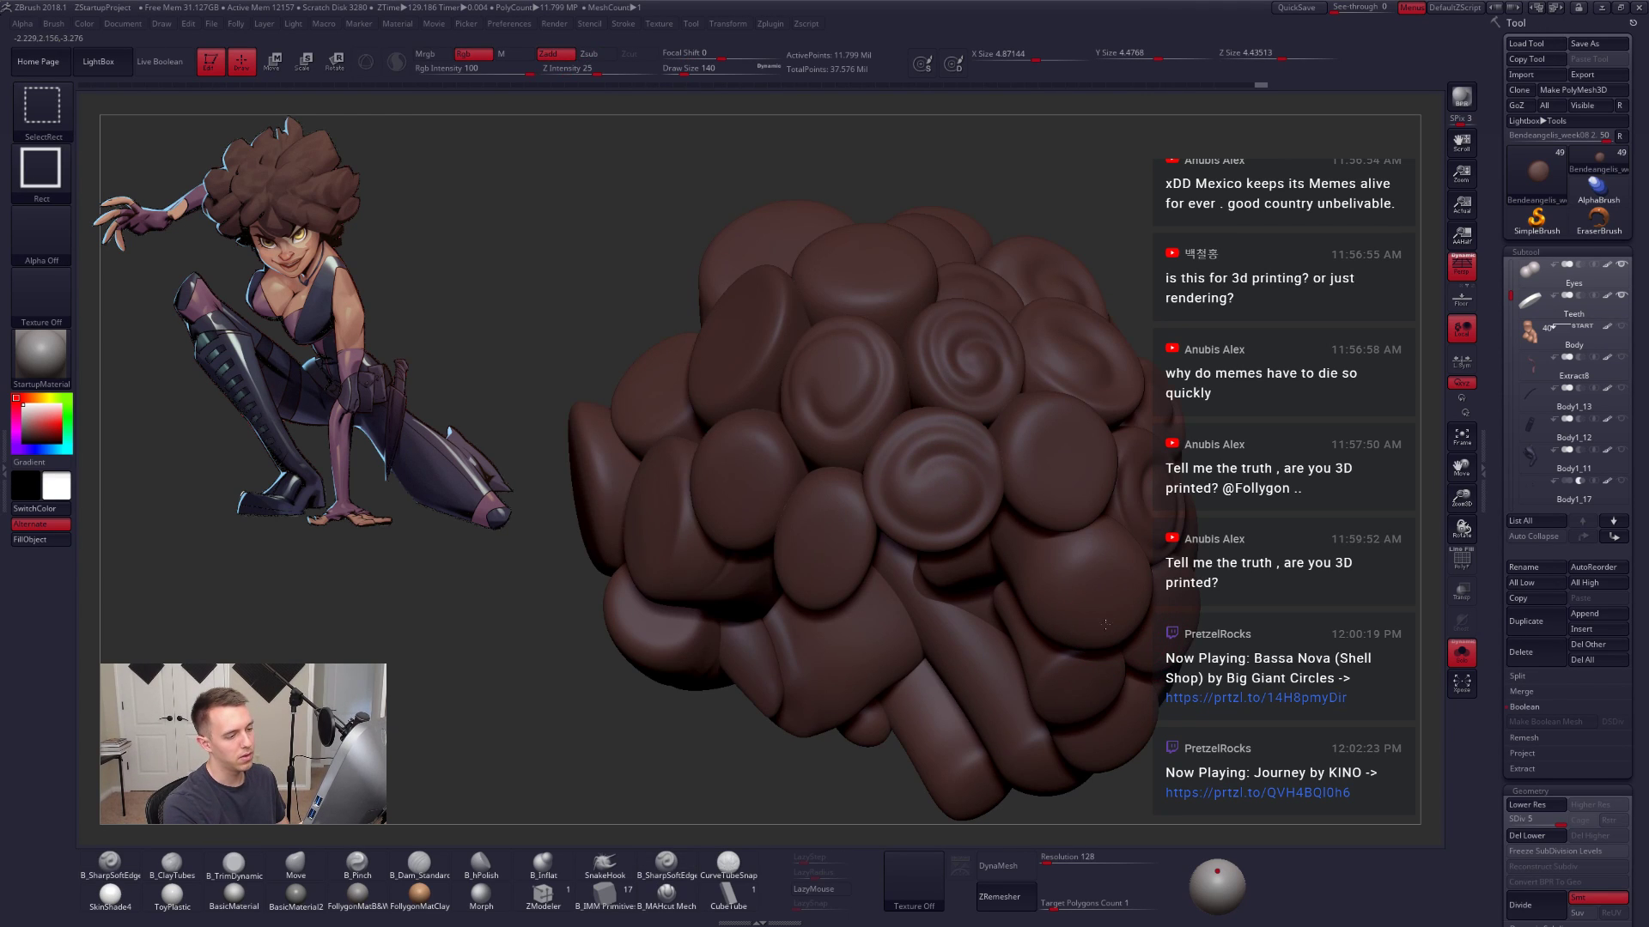
ctrl+shift+click(1135, 612)
mouse_move(1134, 611)
right_down()
mouse_move(1026, 567)
mouse_move(1009, 582)
right_up()
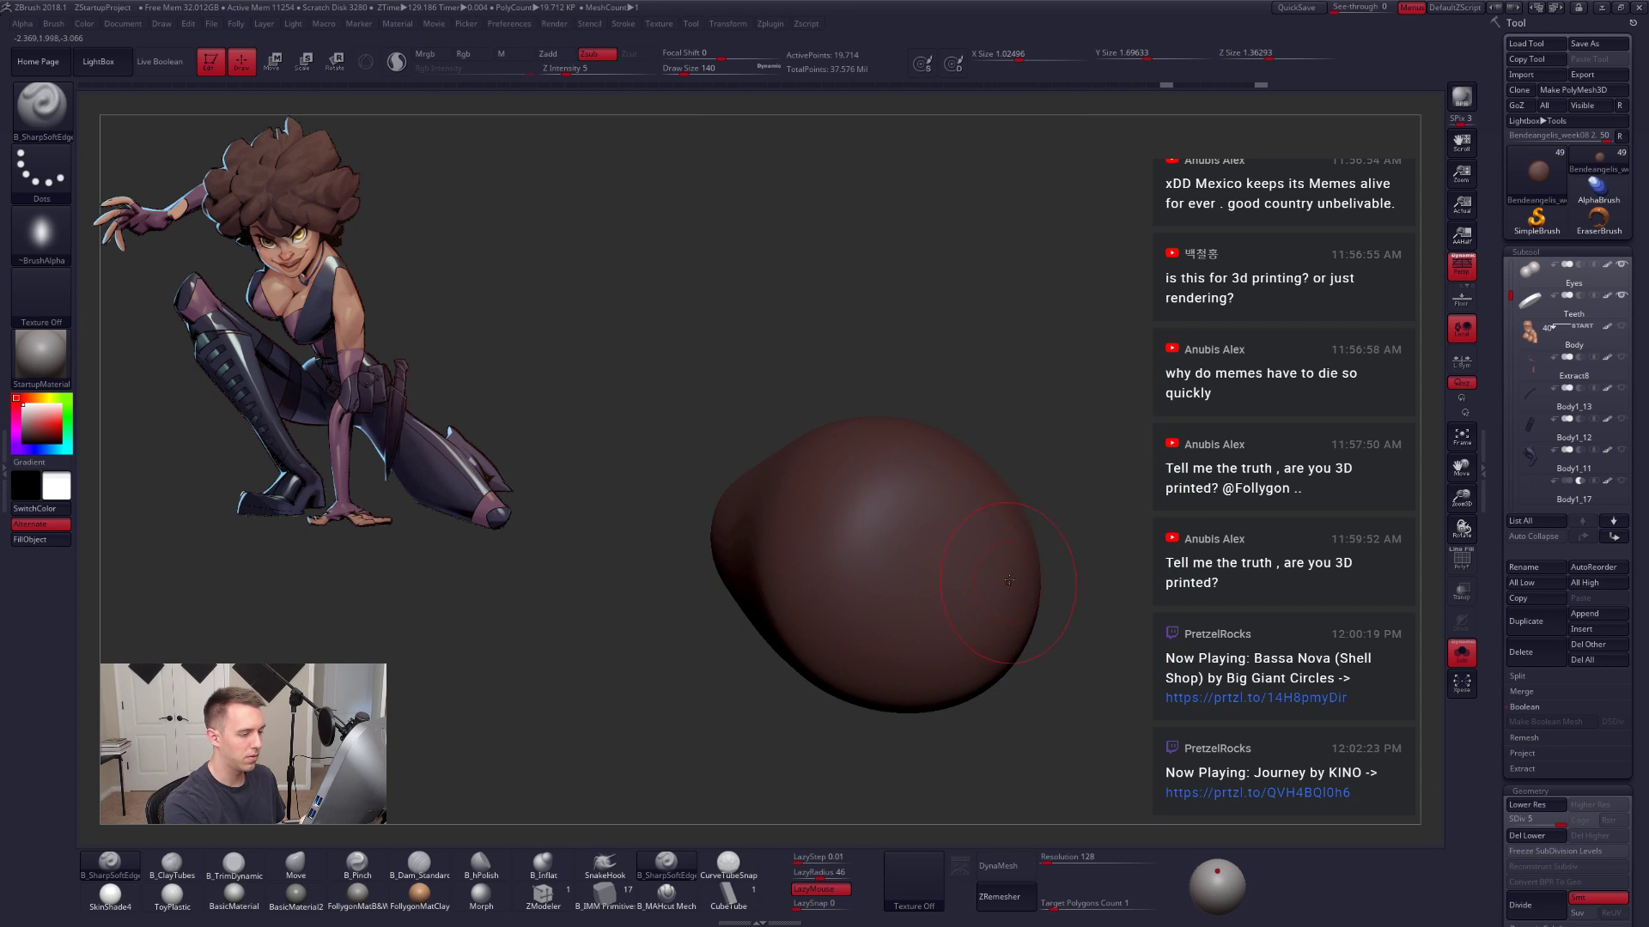
mouse_move(955, 672)
mouse_down()
mouse_move(832, 494)
mouse_move(941, 597)
mouse_move(884, 614)
mouse_up()
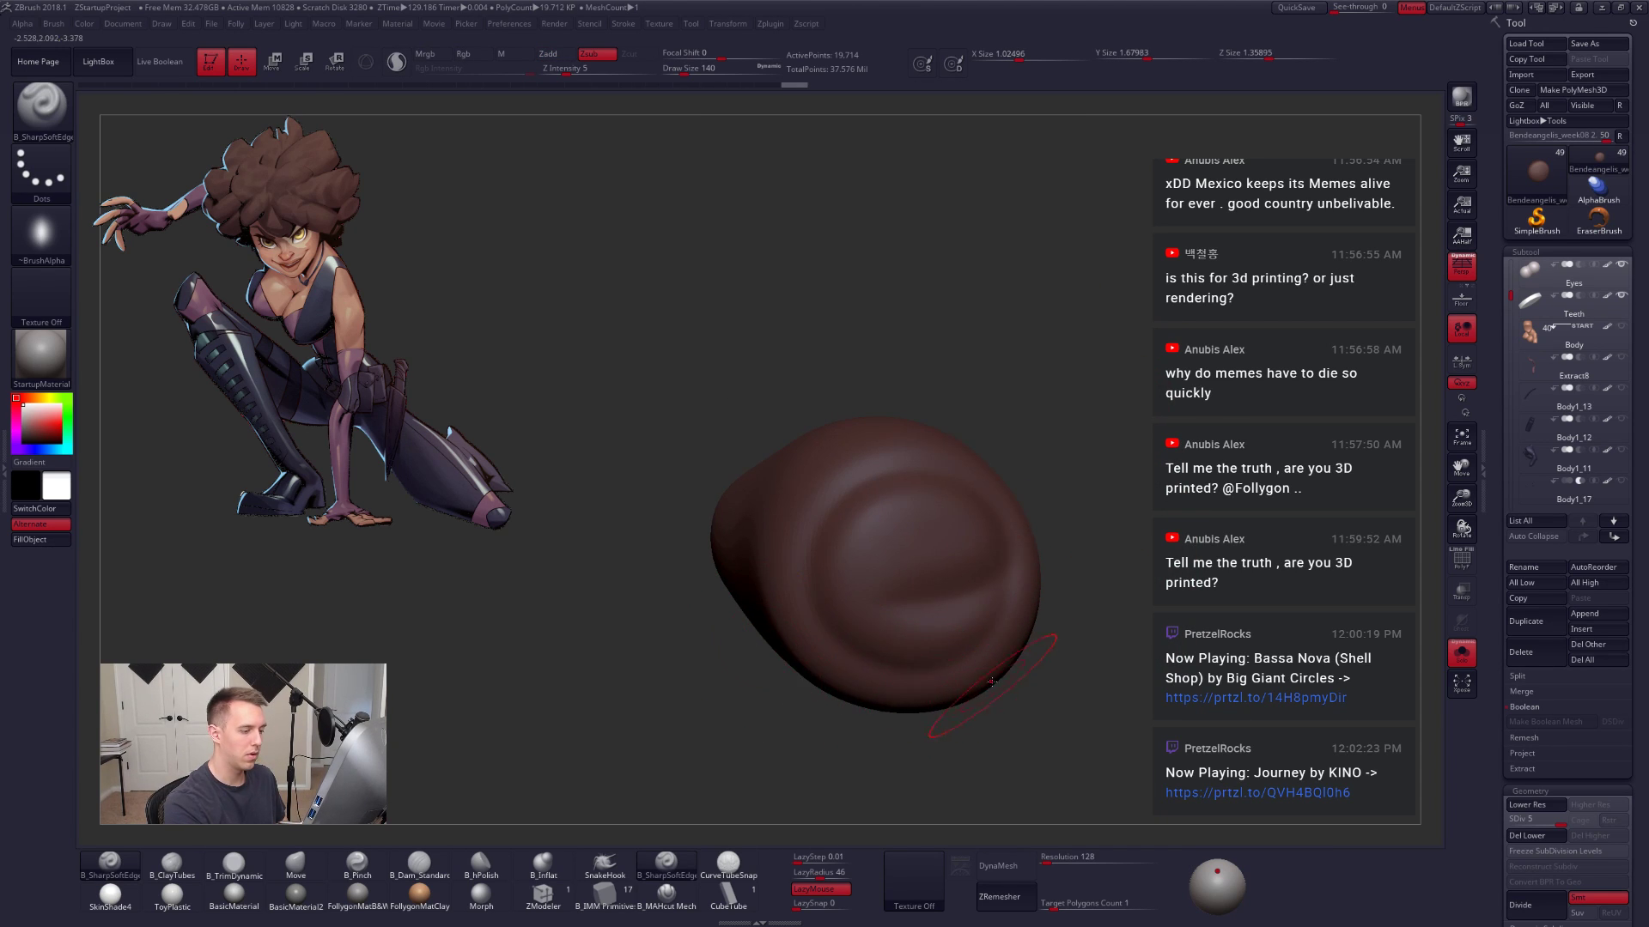
ctrl+right_drag(1009, 672, 976, 642)
key(ctrl+z)
key(ctrl+z)
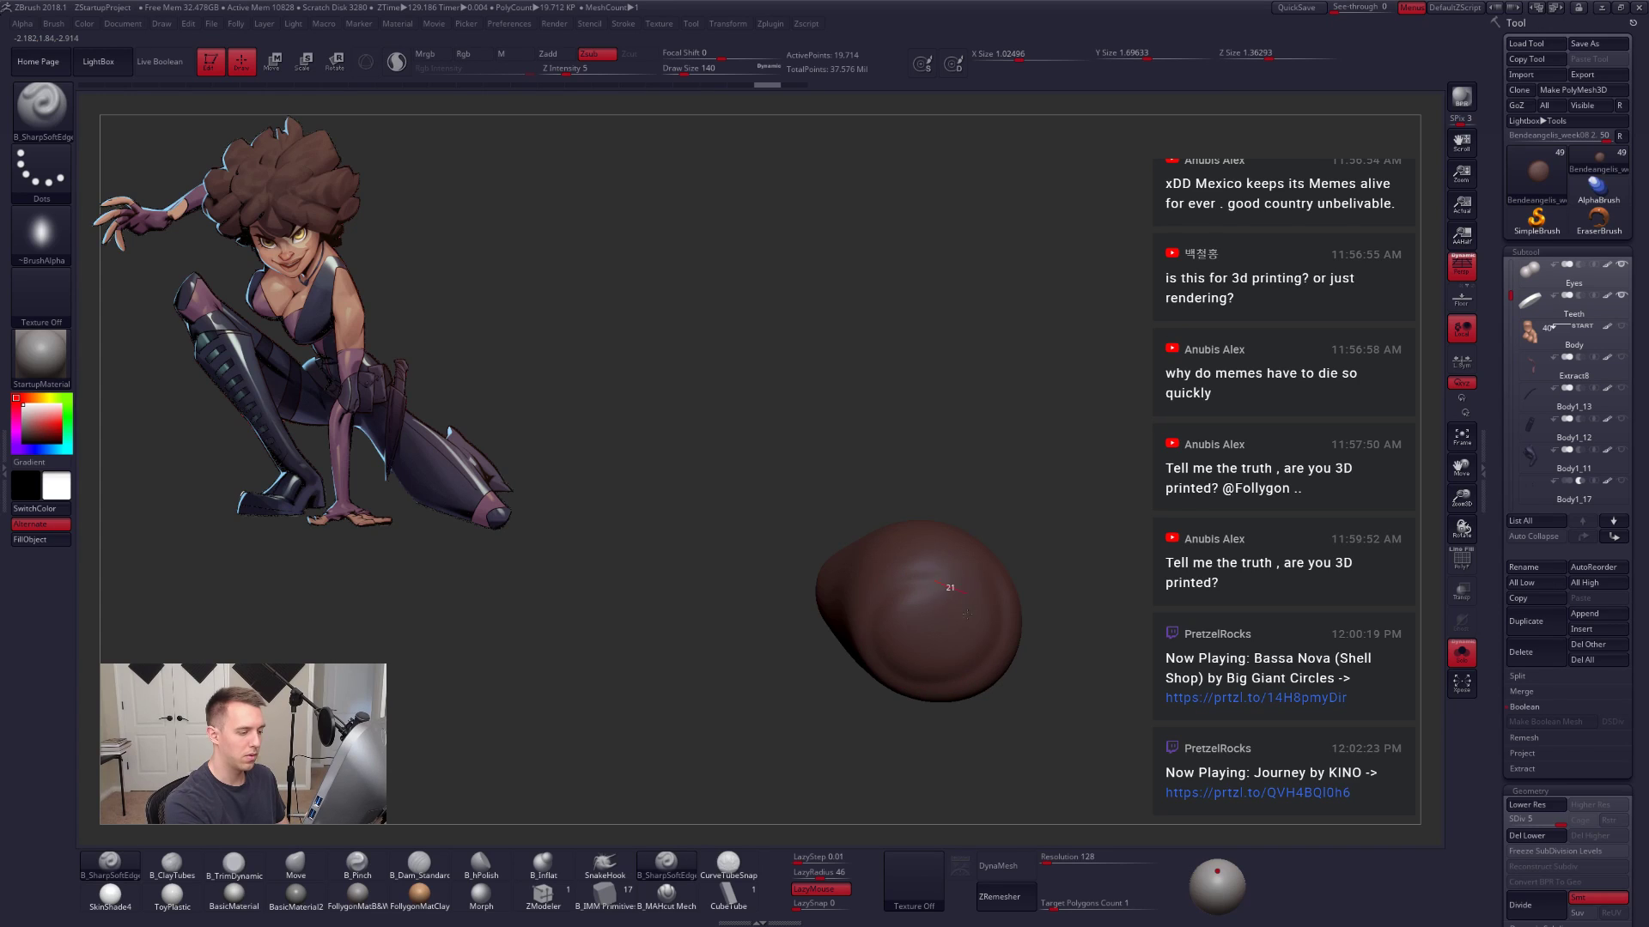
key(ctrl+shift)
key(ctrl+shift+z)
key(ctrl+shift+z)
key(ctrl+shift+z)
key(ctrl+shift+z)
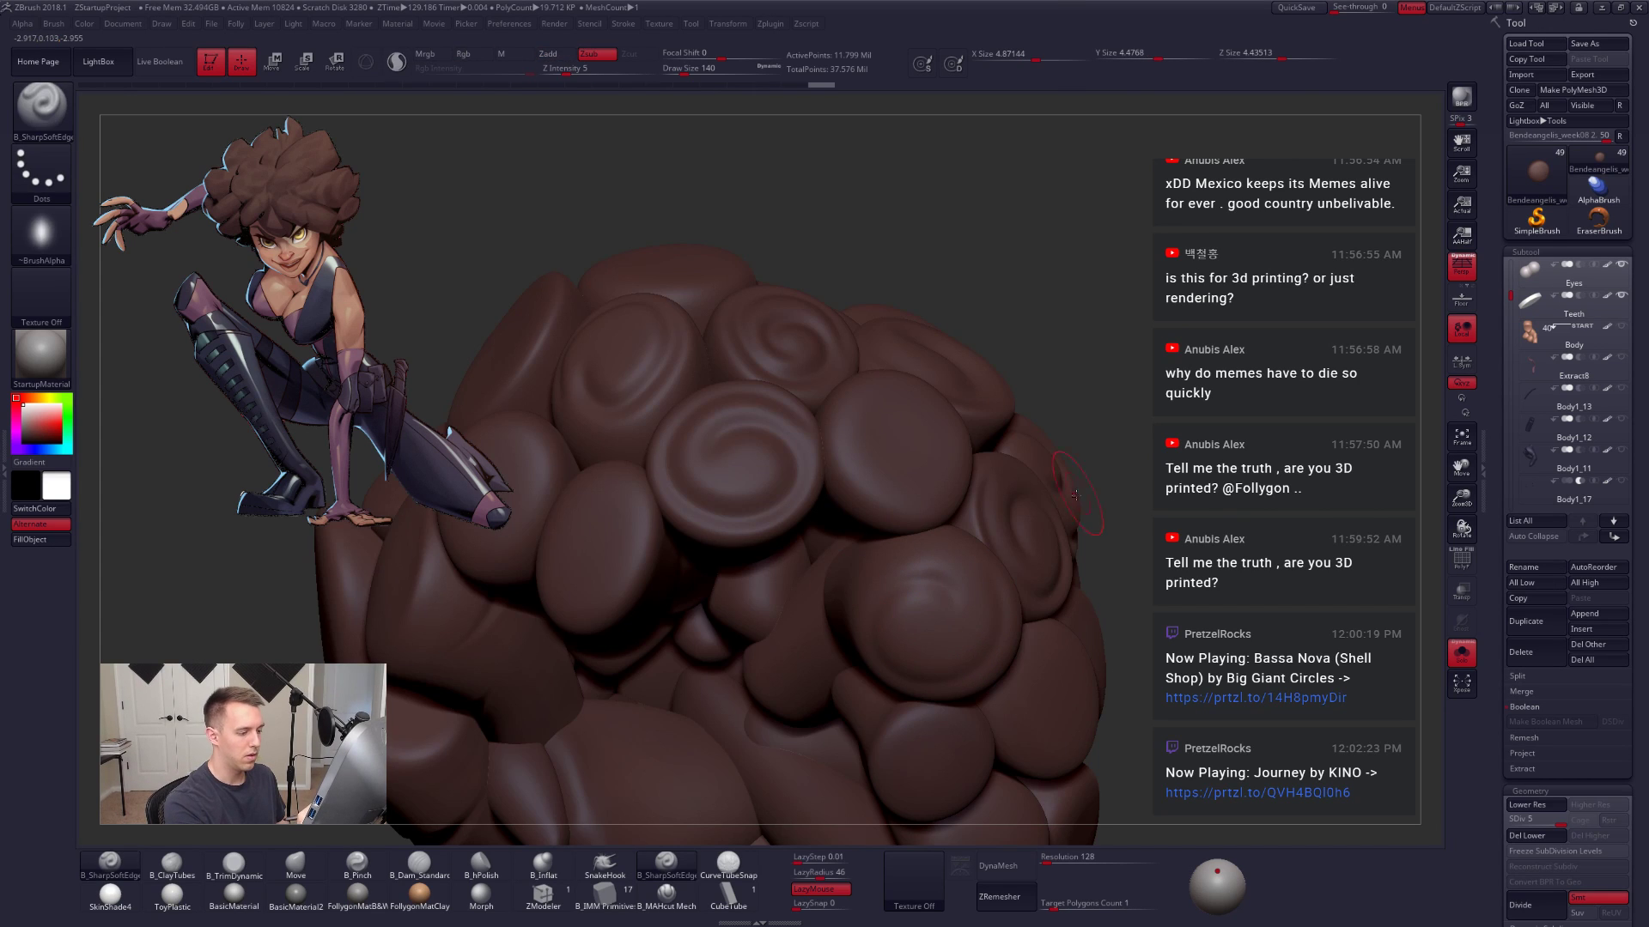
Step: Isolate the smooth round clump between the two newest swirls, carve a swirl into its face, and show the full hair
key(ctrl+shift)
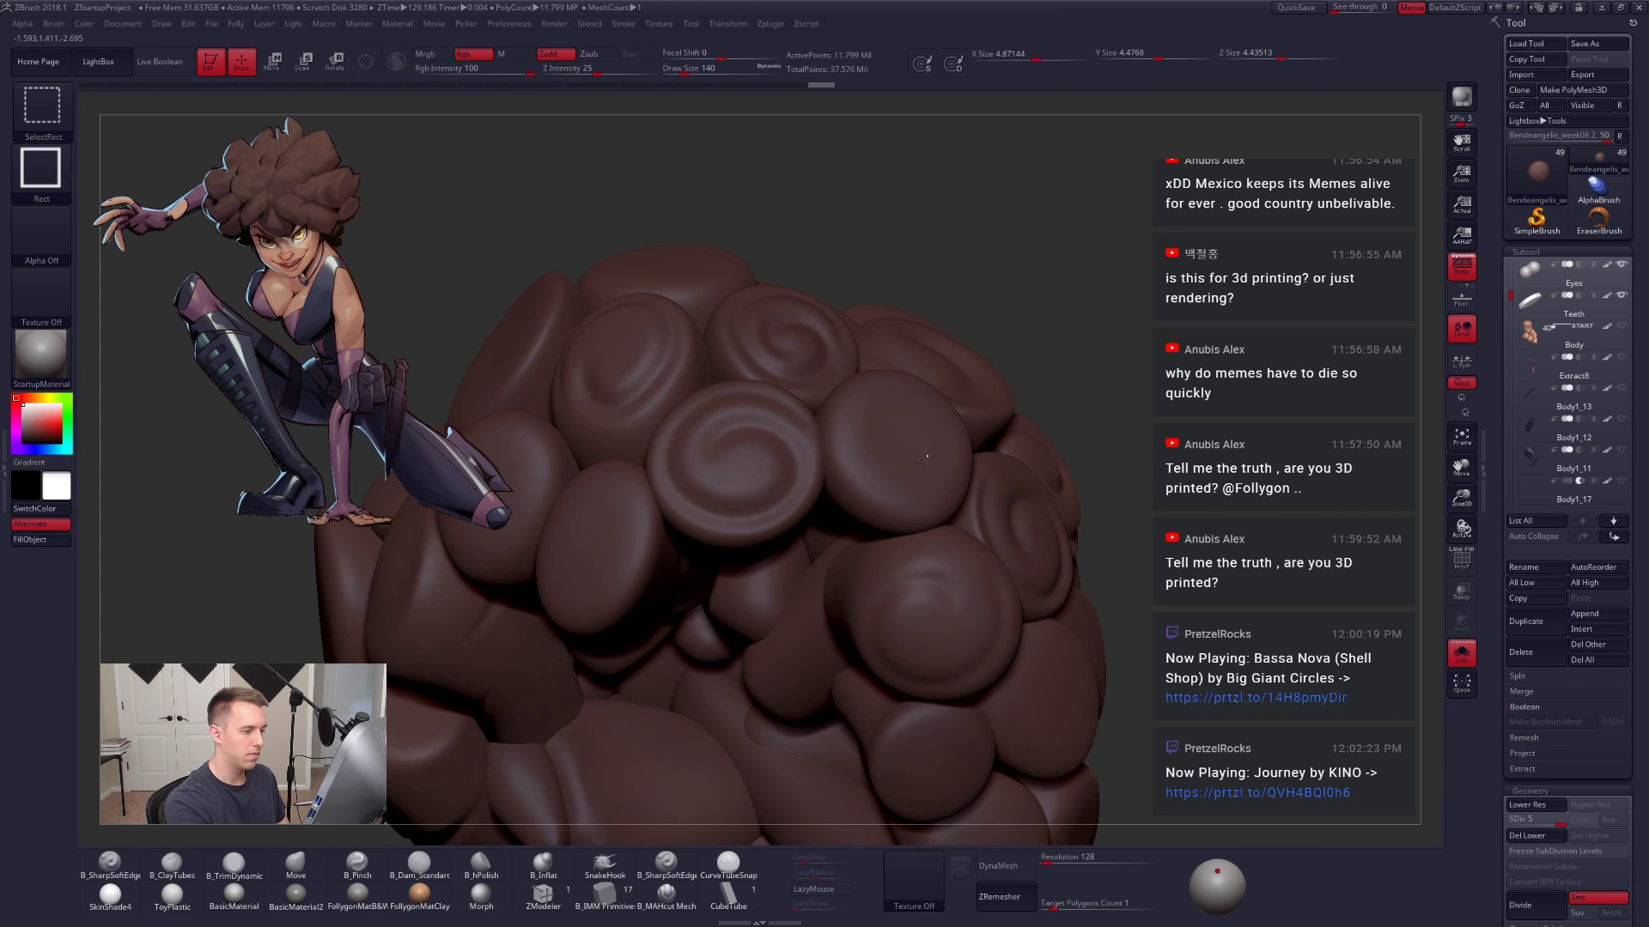
ctrl+shift+click(924, 459)
mouse_move(927, 446)
right_down()
mouse_move(880, 430)
mouse_move(867, 515)
mouse_move(887, 549)
mouse_move(936, 520)
right_up()
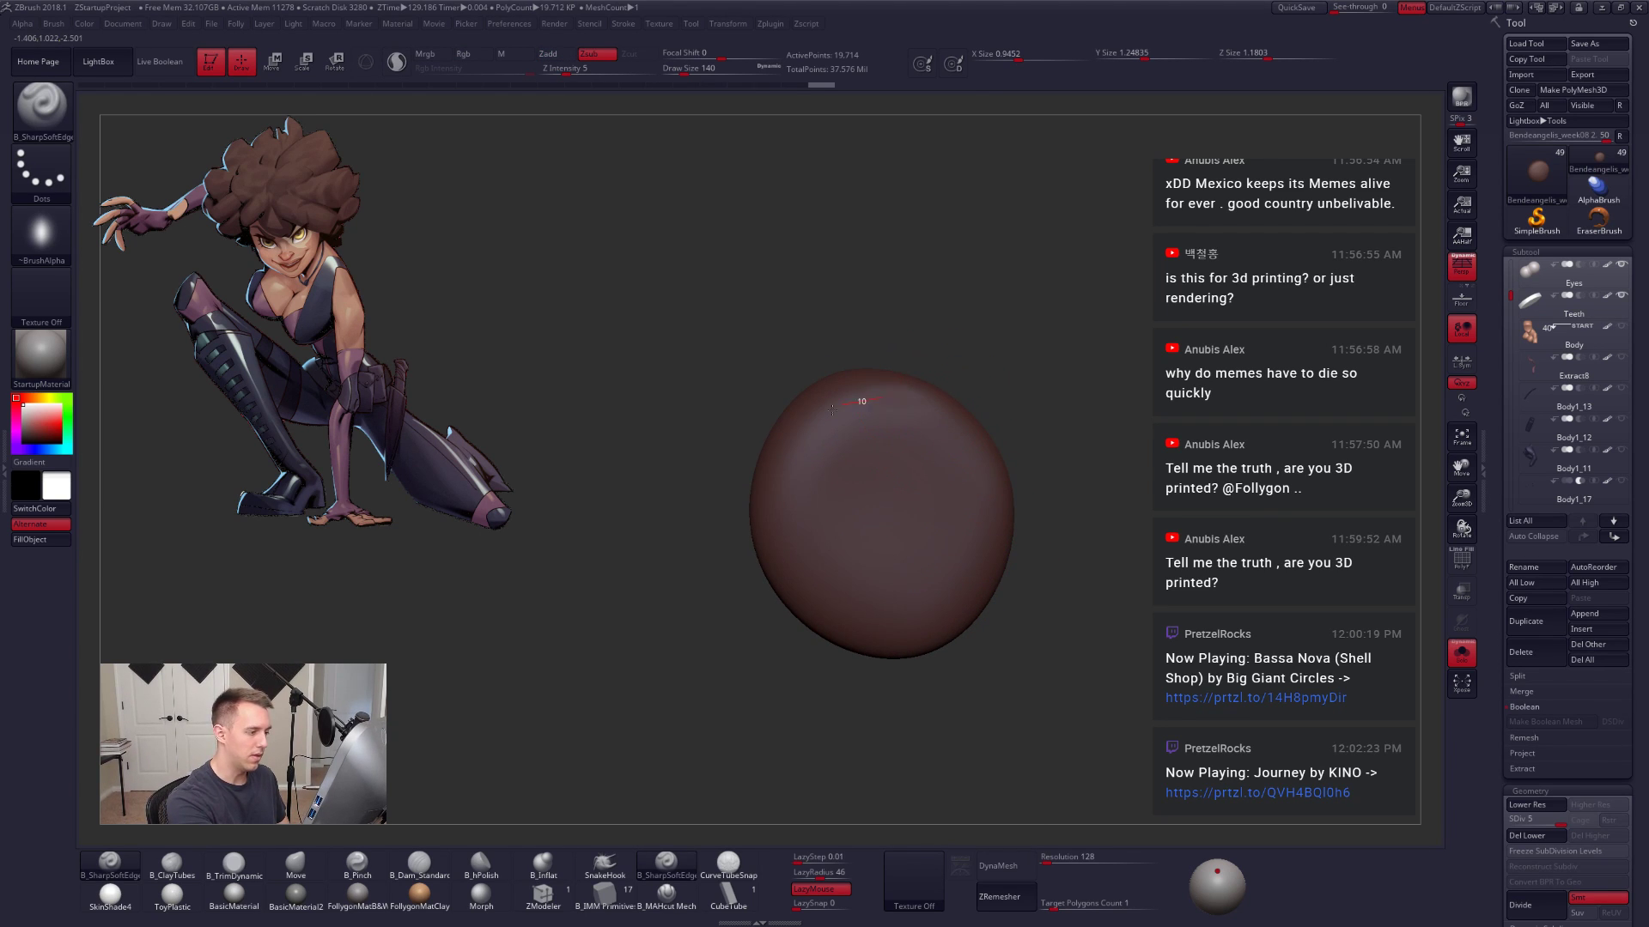
key(ctrl+shift+z)
key(ctrl+shift+z)
key(ctrl+shift+z)
key(ctrl+shift+z)
key(ctrl+shift+z)
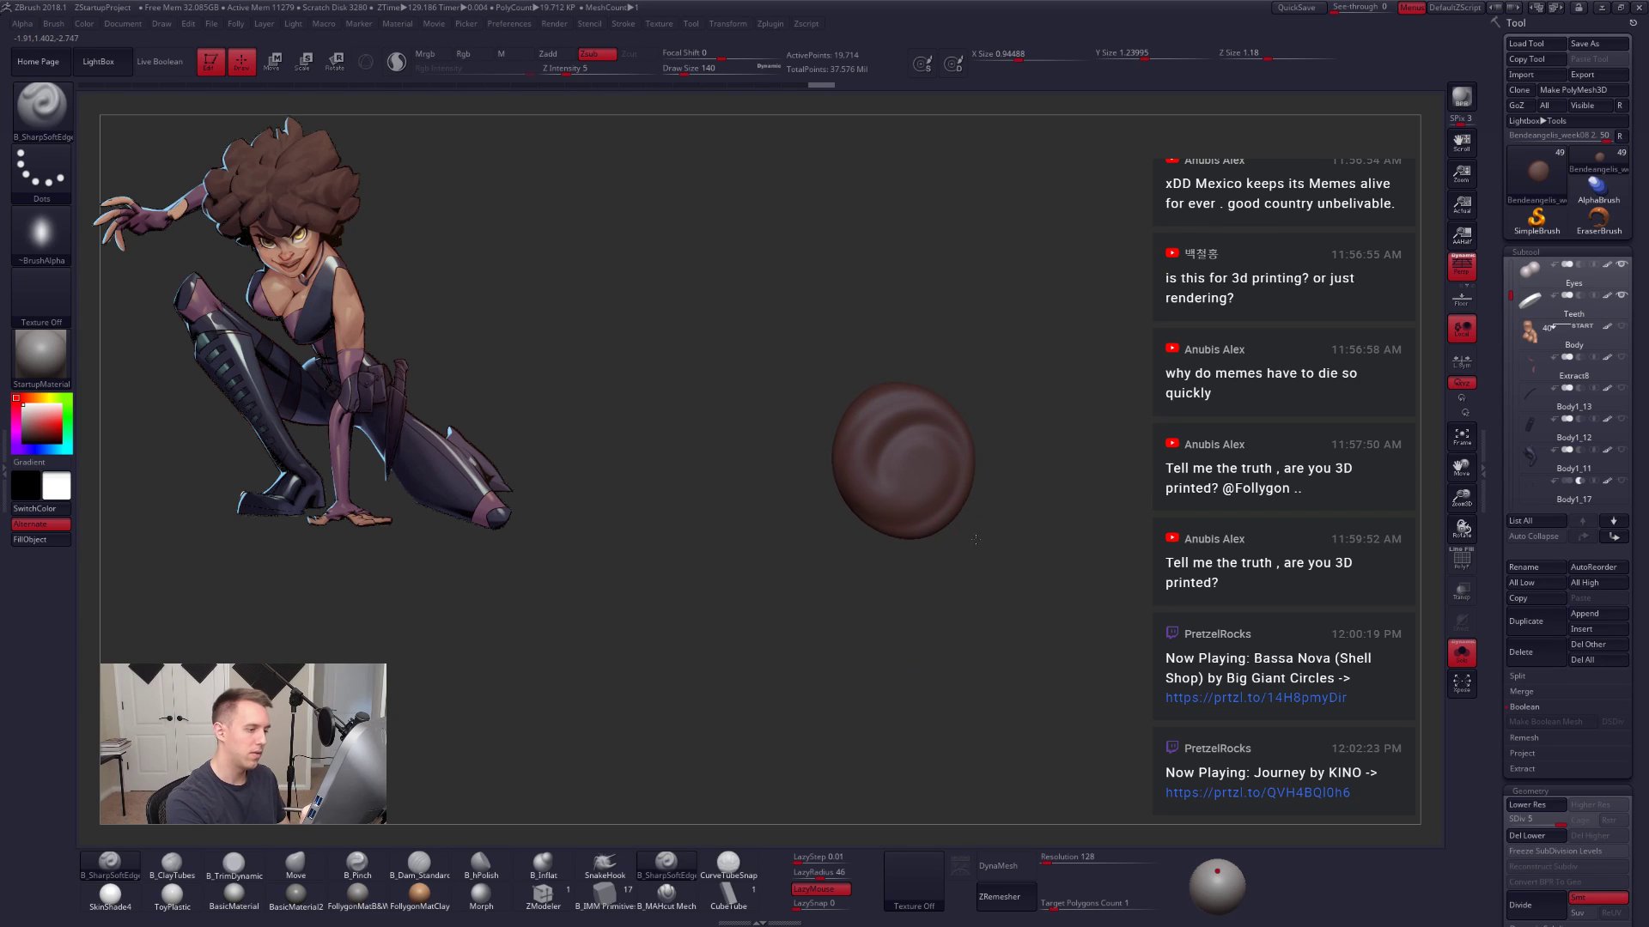
key(ctrl+shift+z)
key(ctrl+shift+z)
key(ctrl+shift+z)
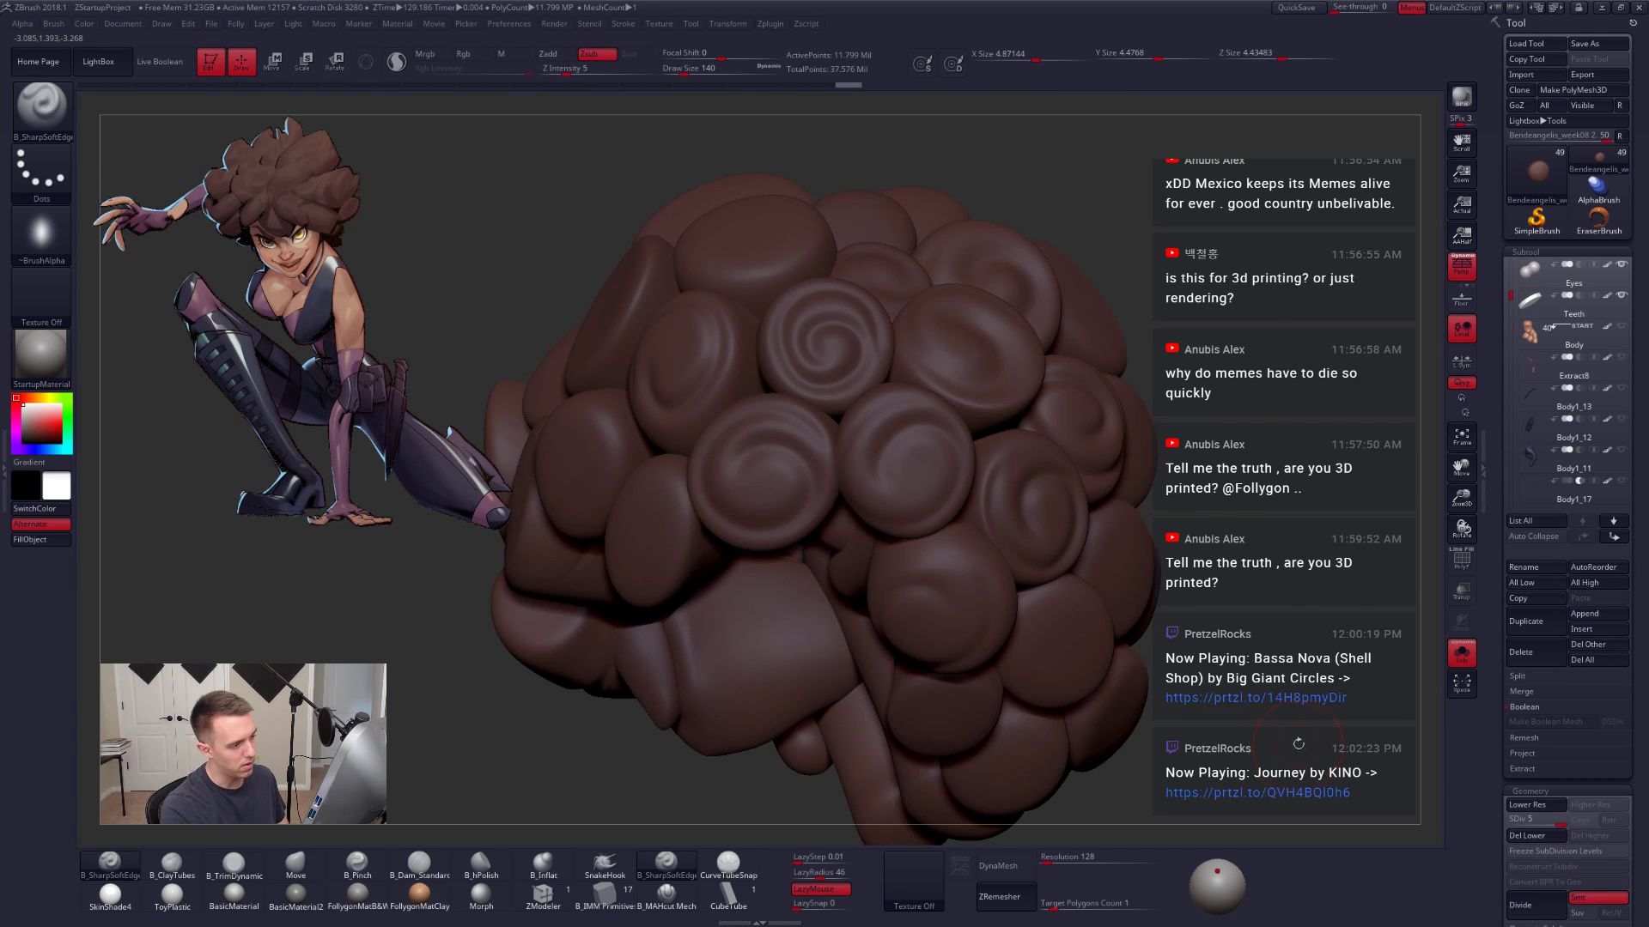
Step: Examine the whole hair from several angles to check how the swirled clumps read together
ctrl+right_drag(1293, 750, 1283, 694)
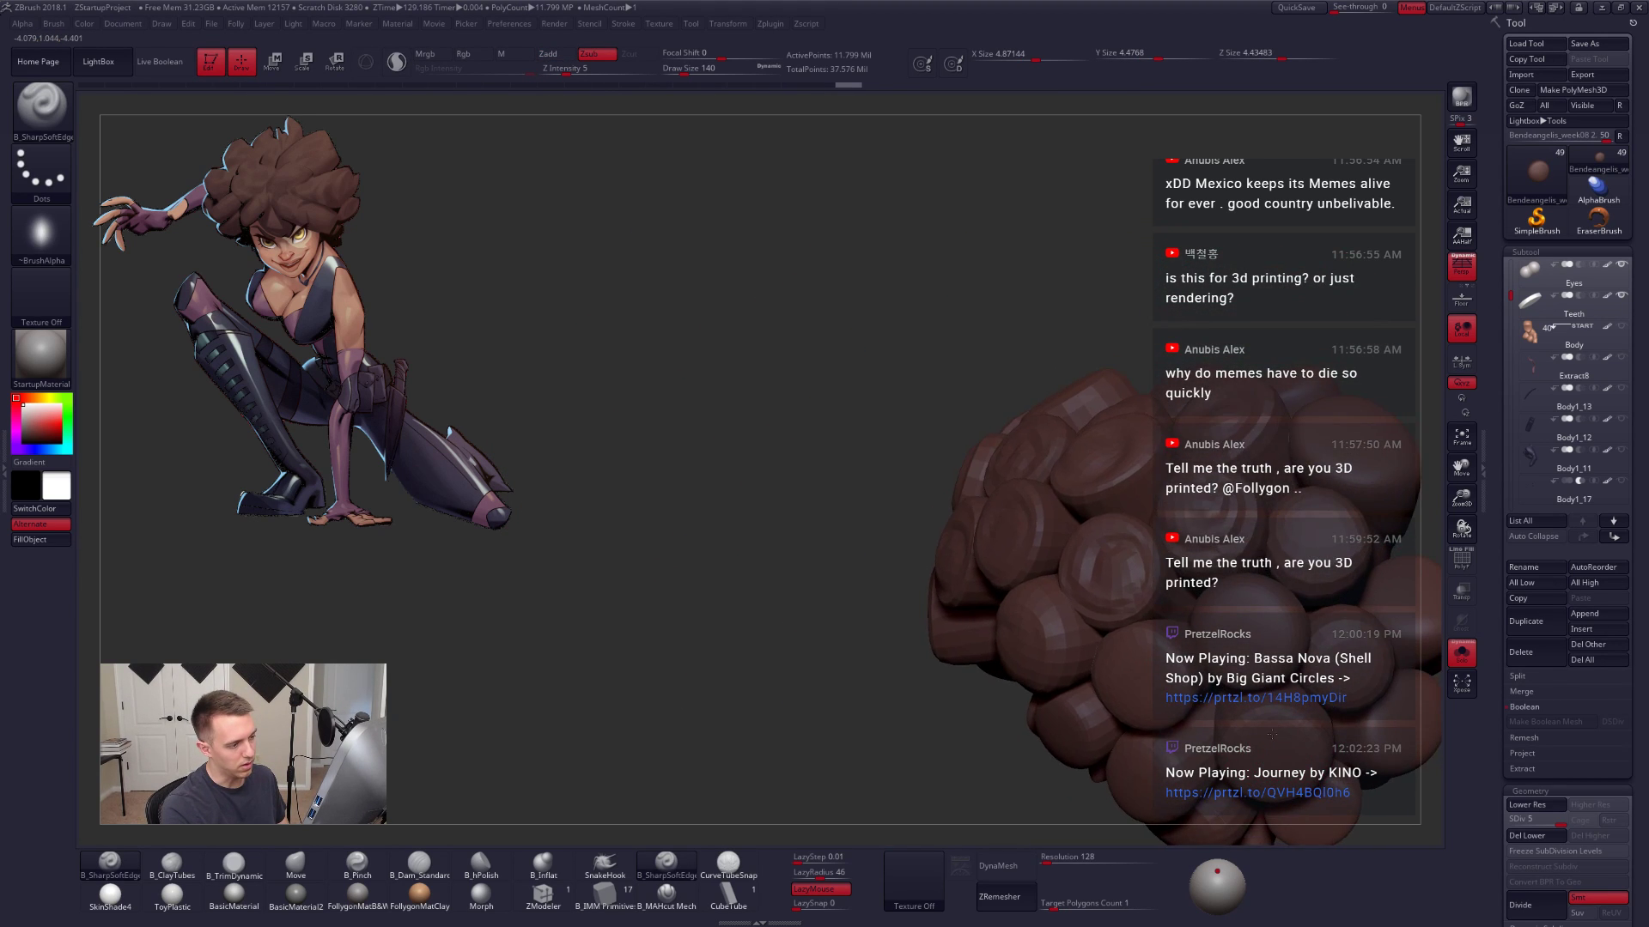
right_drag(1154, 740, 1045, 695)
mouse_move(738, 691)
right_down()
mouse_move(1045, 680)
mouse_move(981, 706)
mouse_move(996, 729)
mouse_move(1054, 738)
right_up()
key(ctrl+z)
key(ctrl+z)
key(ctrl+z)
key(ctrl+z)
key(ctrl+z)
key(ctrl+z)
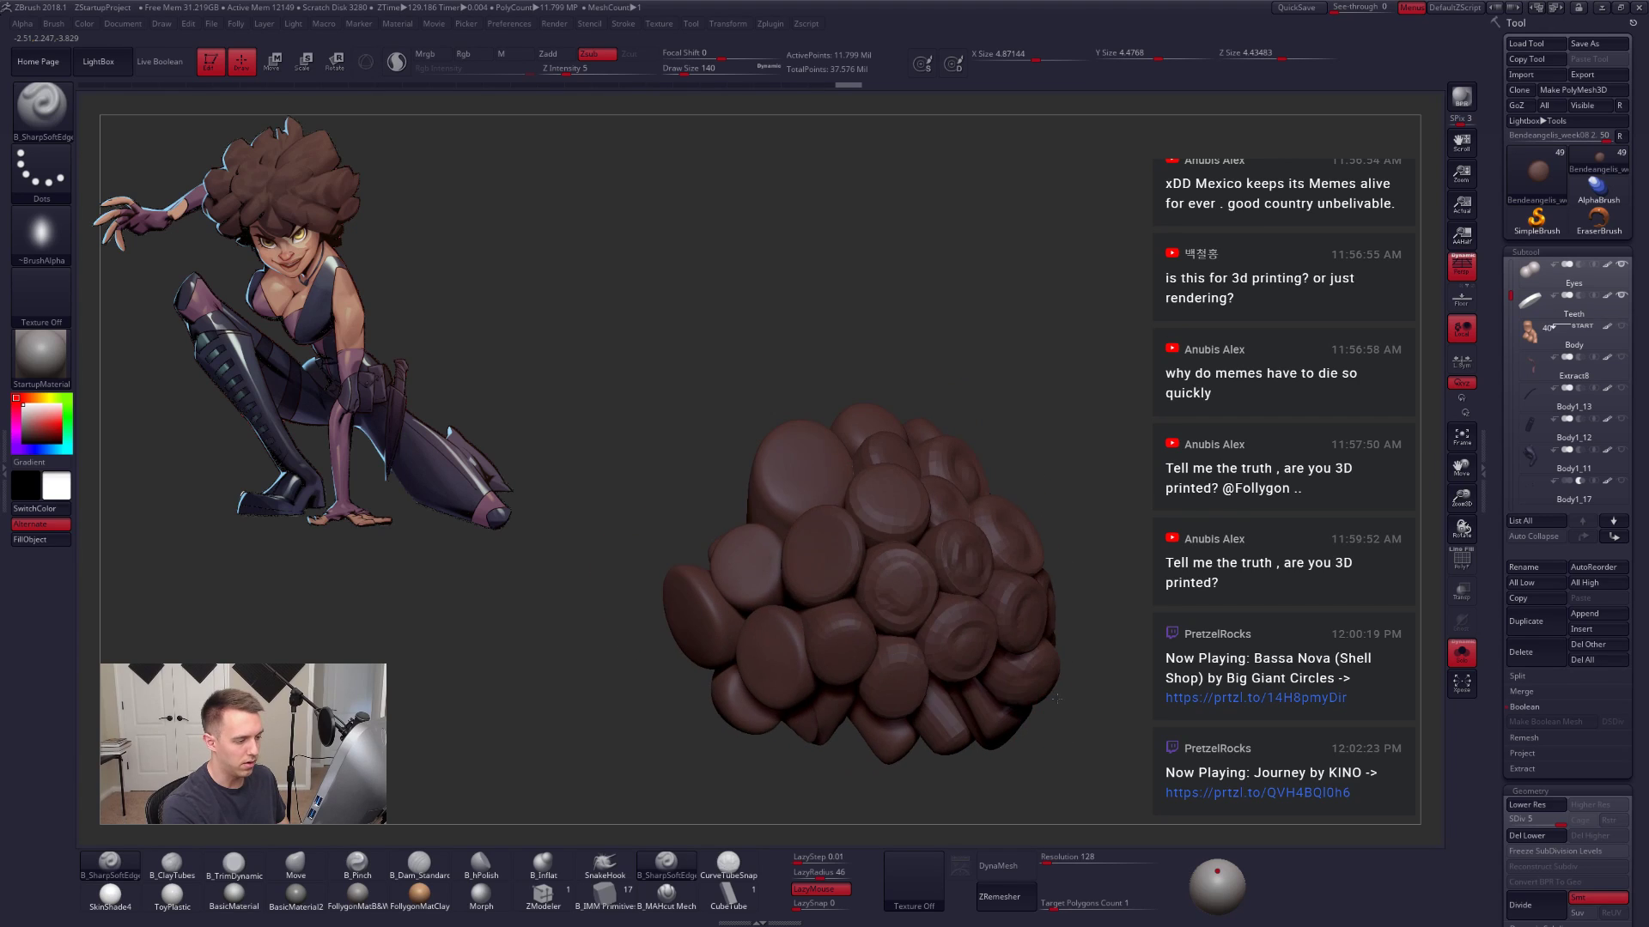
key(ctrl+z)
key(ctrl+z)
key(ctrl+z)
key(ctrl+z)
key(ctrl+z)
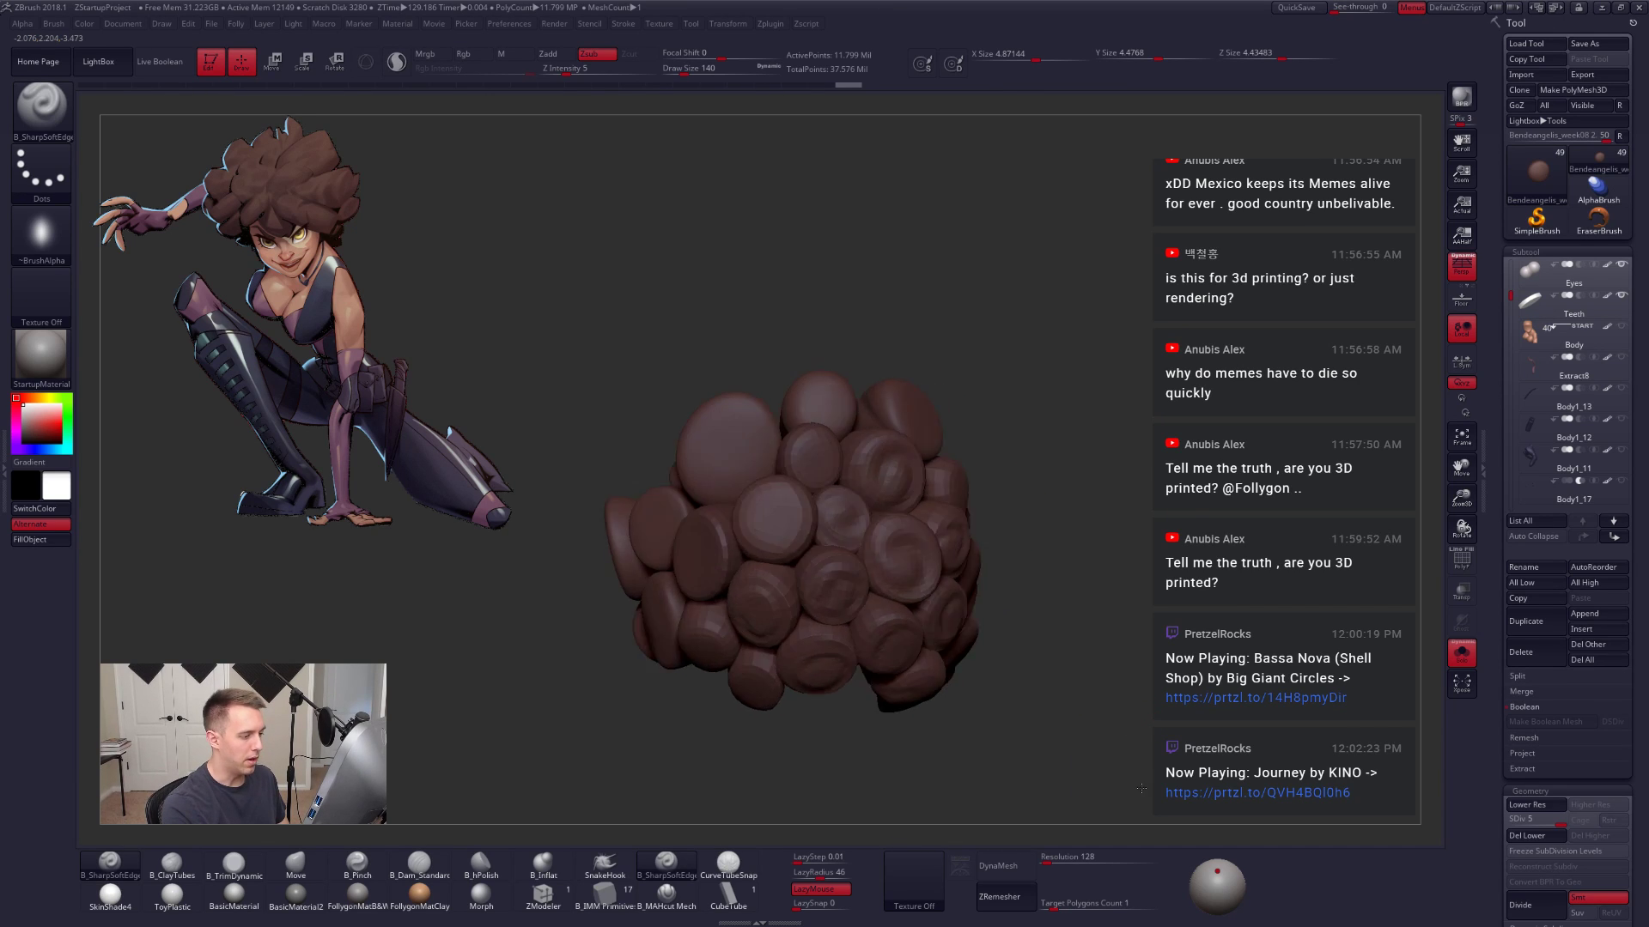
key(ctrl+z)
key(ctrl+z)
key(ctrl+z)
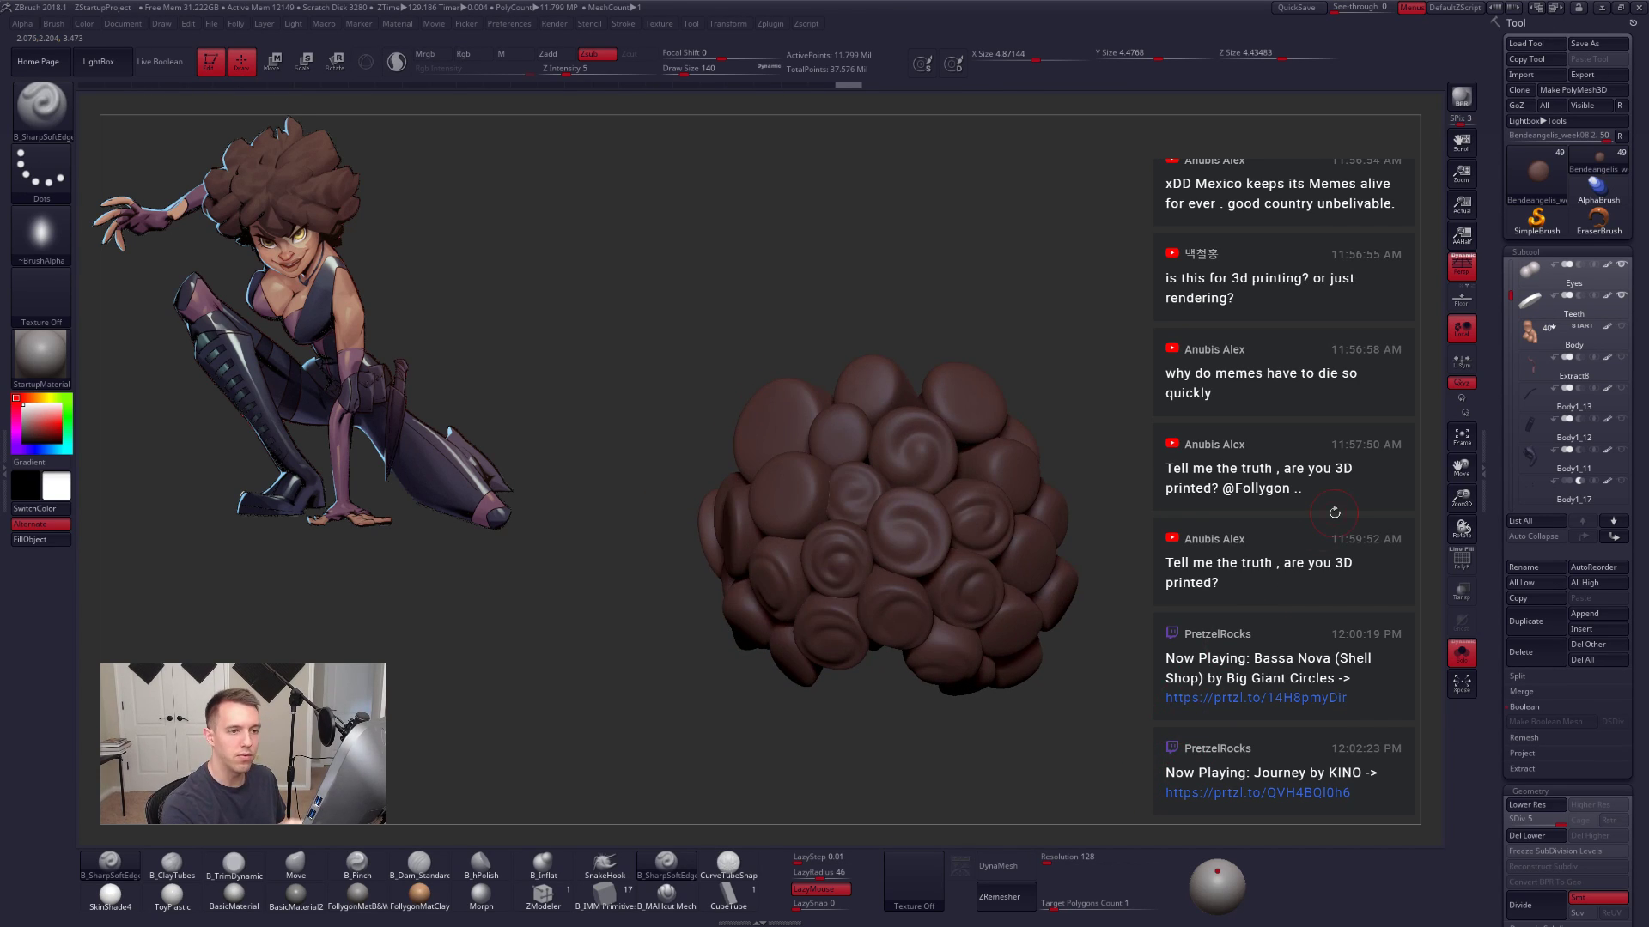
Step: Show all the subtools, turn off Solo, and view the whole crouching figure with its afro on the round base
click(1562, 341)
shift+click(1620, 330)
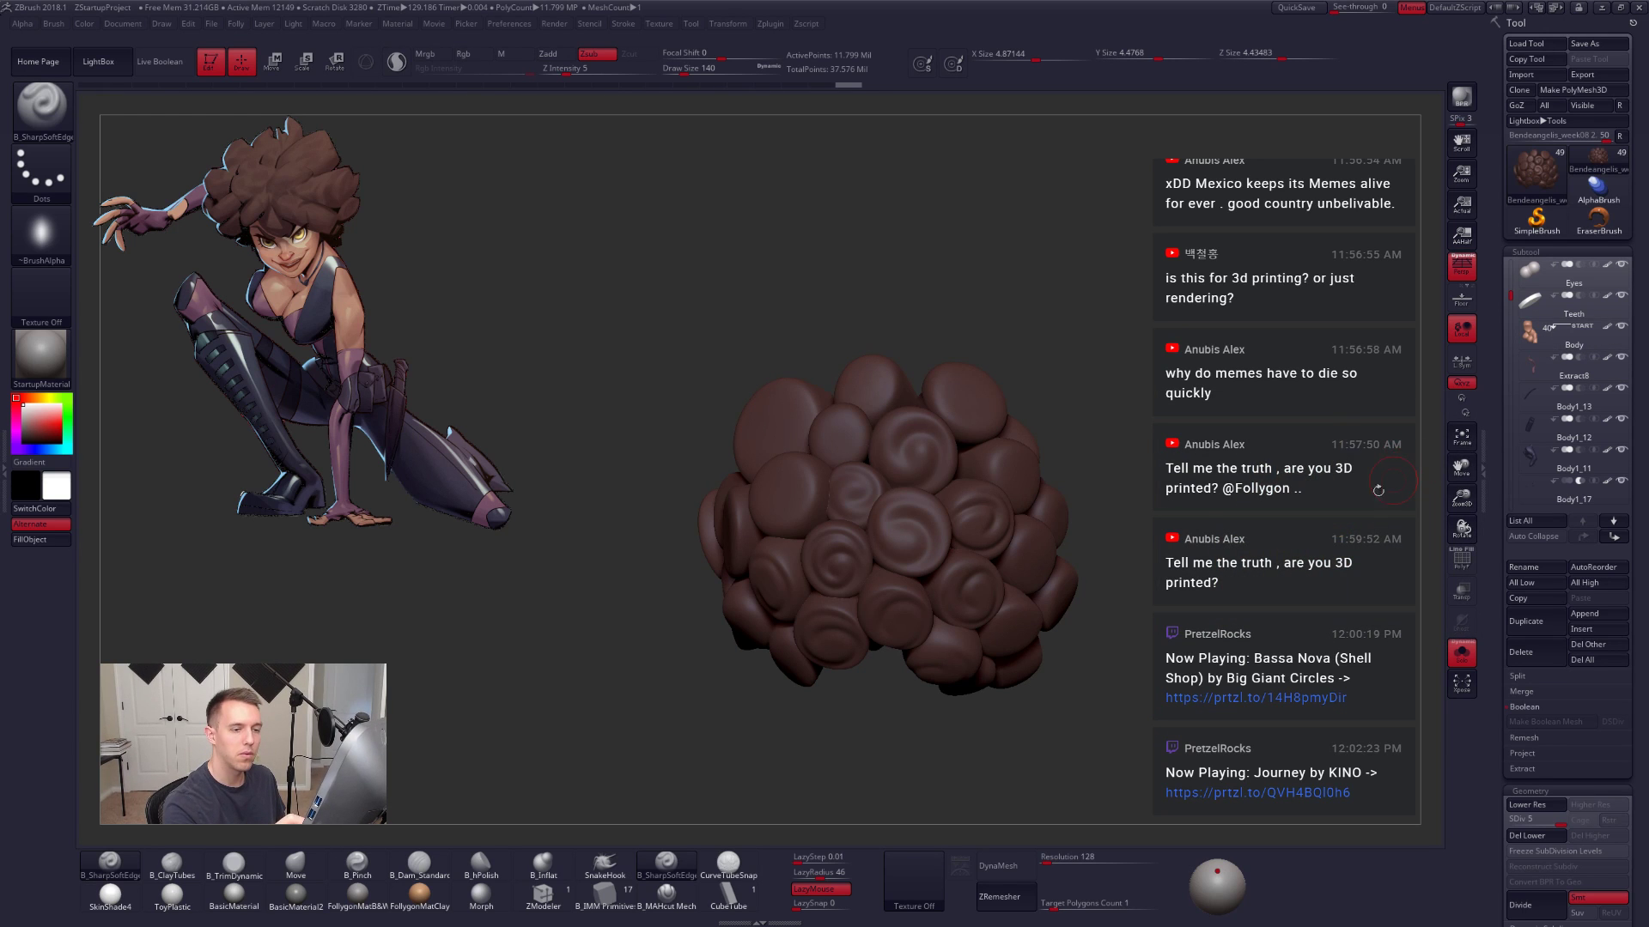
key(alt+s)
mouse_move(1254, 625)
mouse_down()
mouse_move(1314, 631)
mouse_move(1224, 682)
mouse_move(1194, 657)
mouse_move(1116, 752)
mouse_move(1142, 783)
mouse_move(1223, 754)
mouse_up()
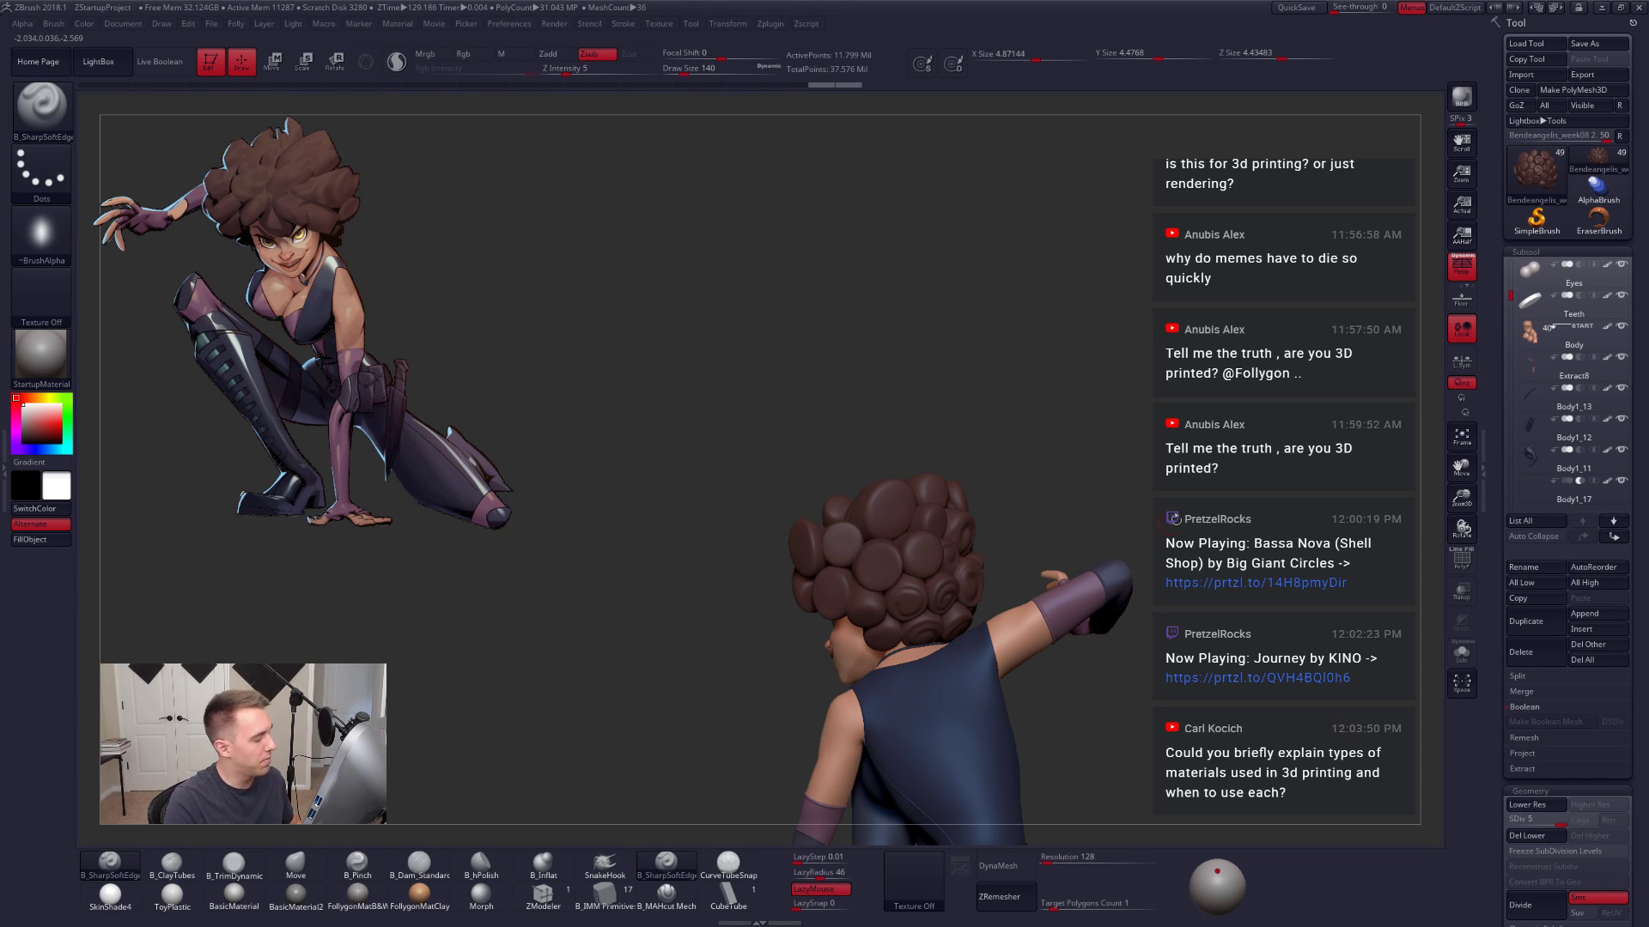
alt+drag(1166, 506, 1125, 328)
alt+drag(1218, 631, 1184, 531)
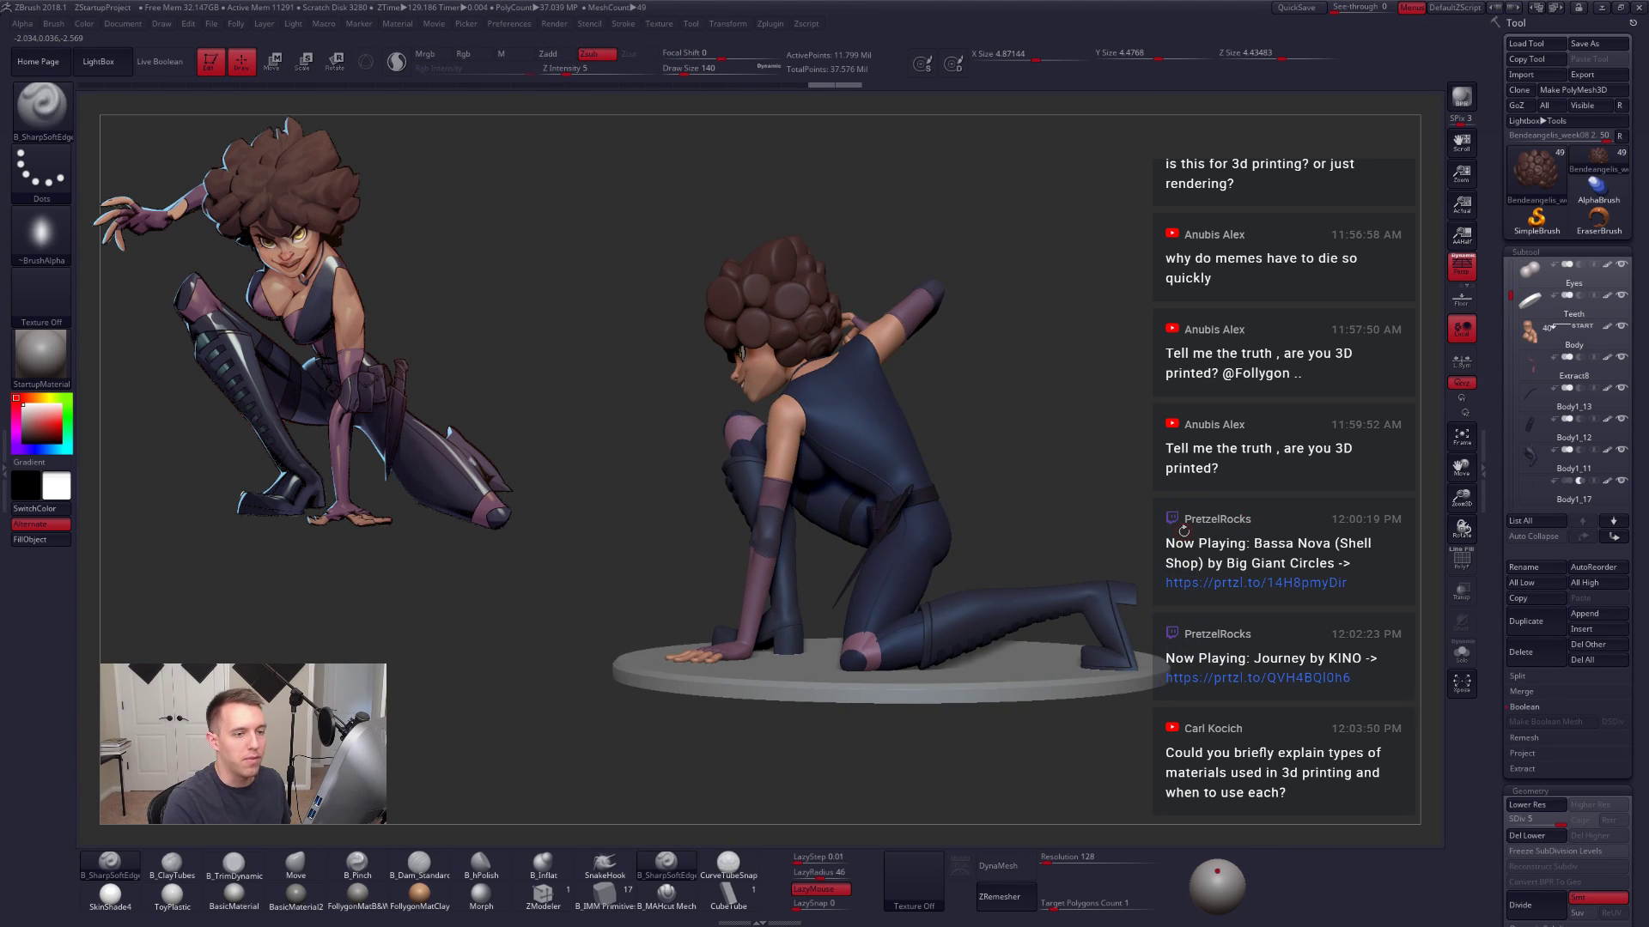
Step: Hide the round base's subtool and solo the hair again
drag(1508, 296, 1520, 474)
click(1617, 450)
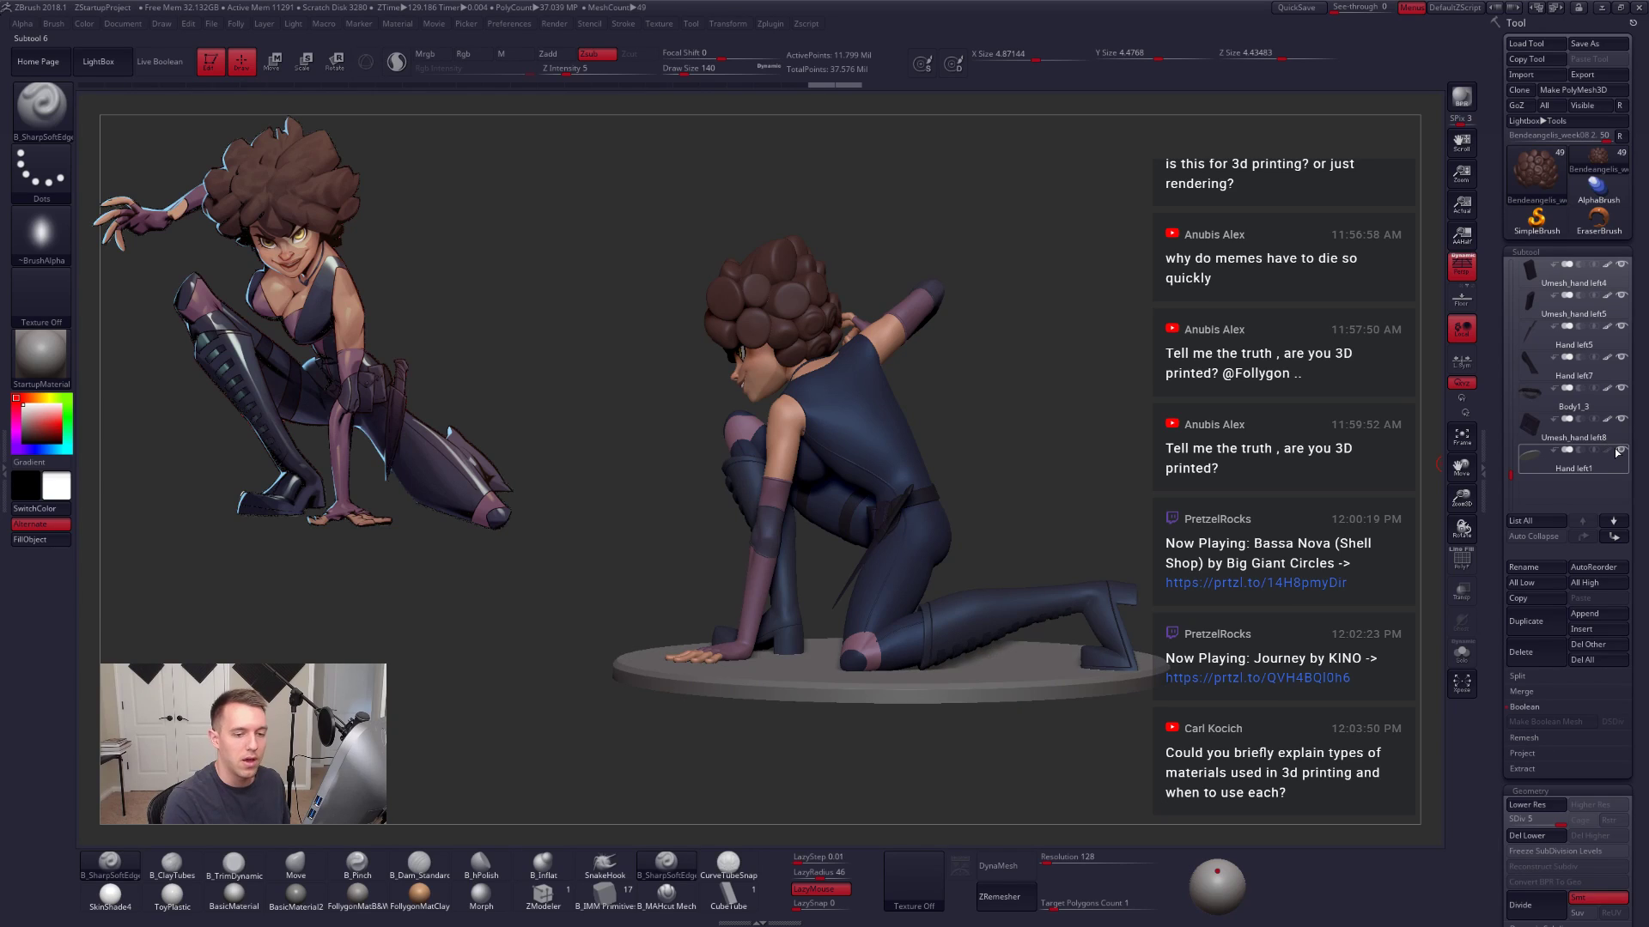
click(1617, 451)
drag(1510, 474, 1502, 276)
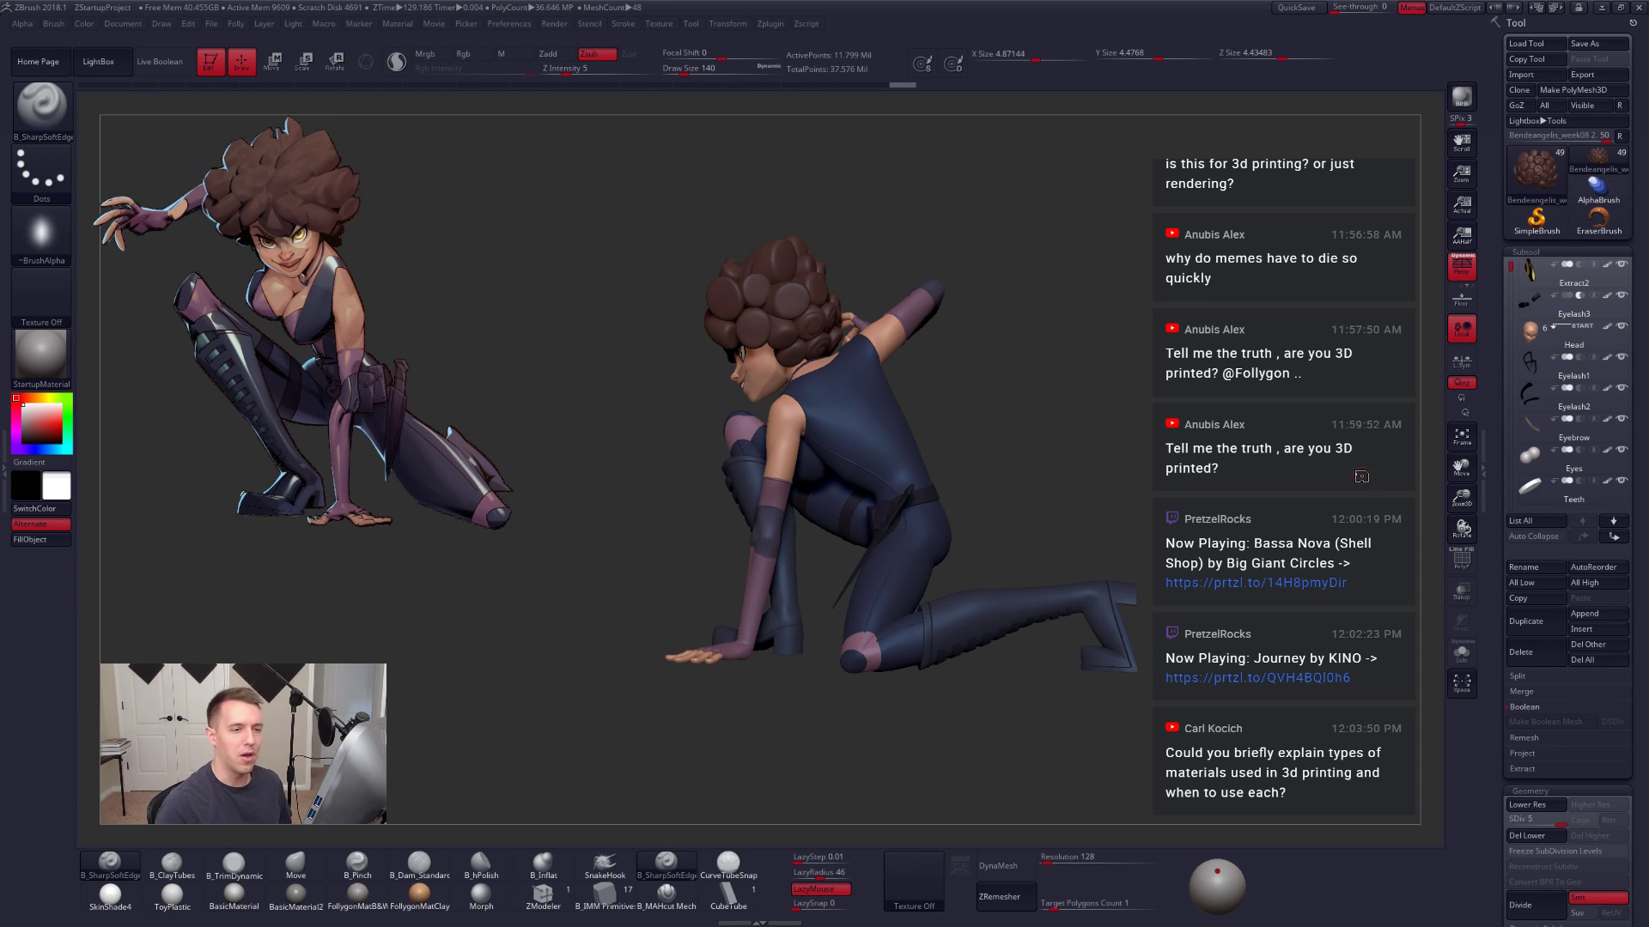
key(alt+s)
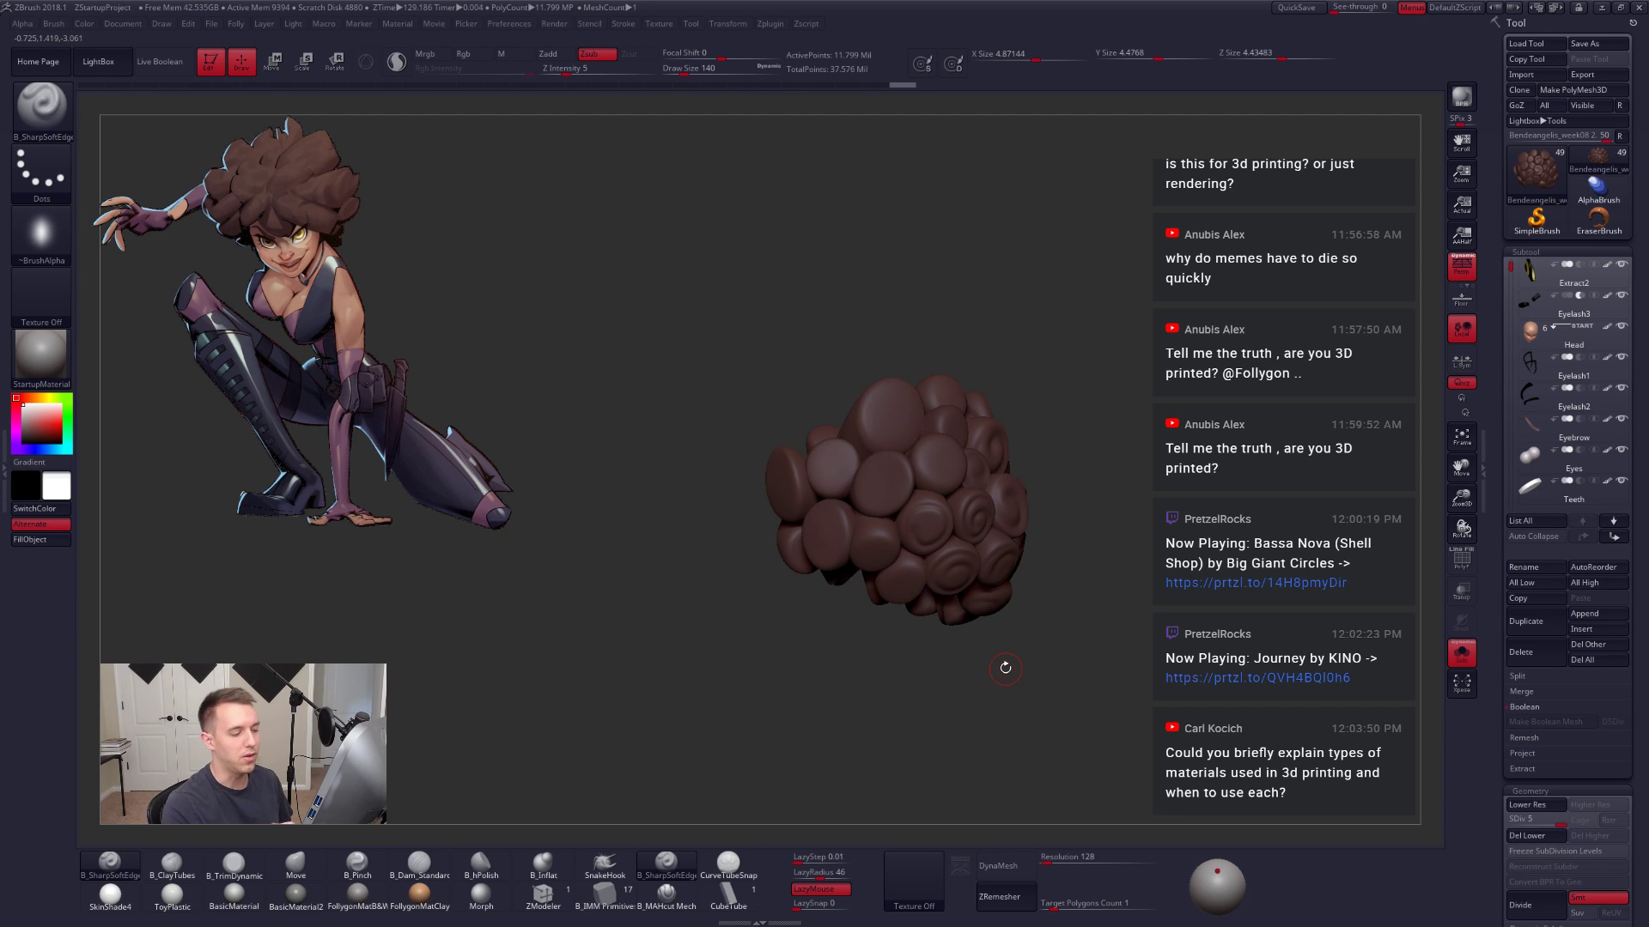
Step: Isolate the smooth round clump directly above the adjacent pair of swirled clumps and frame its face
drag(1005, 667, 942, 502)
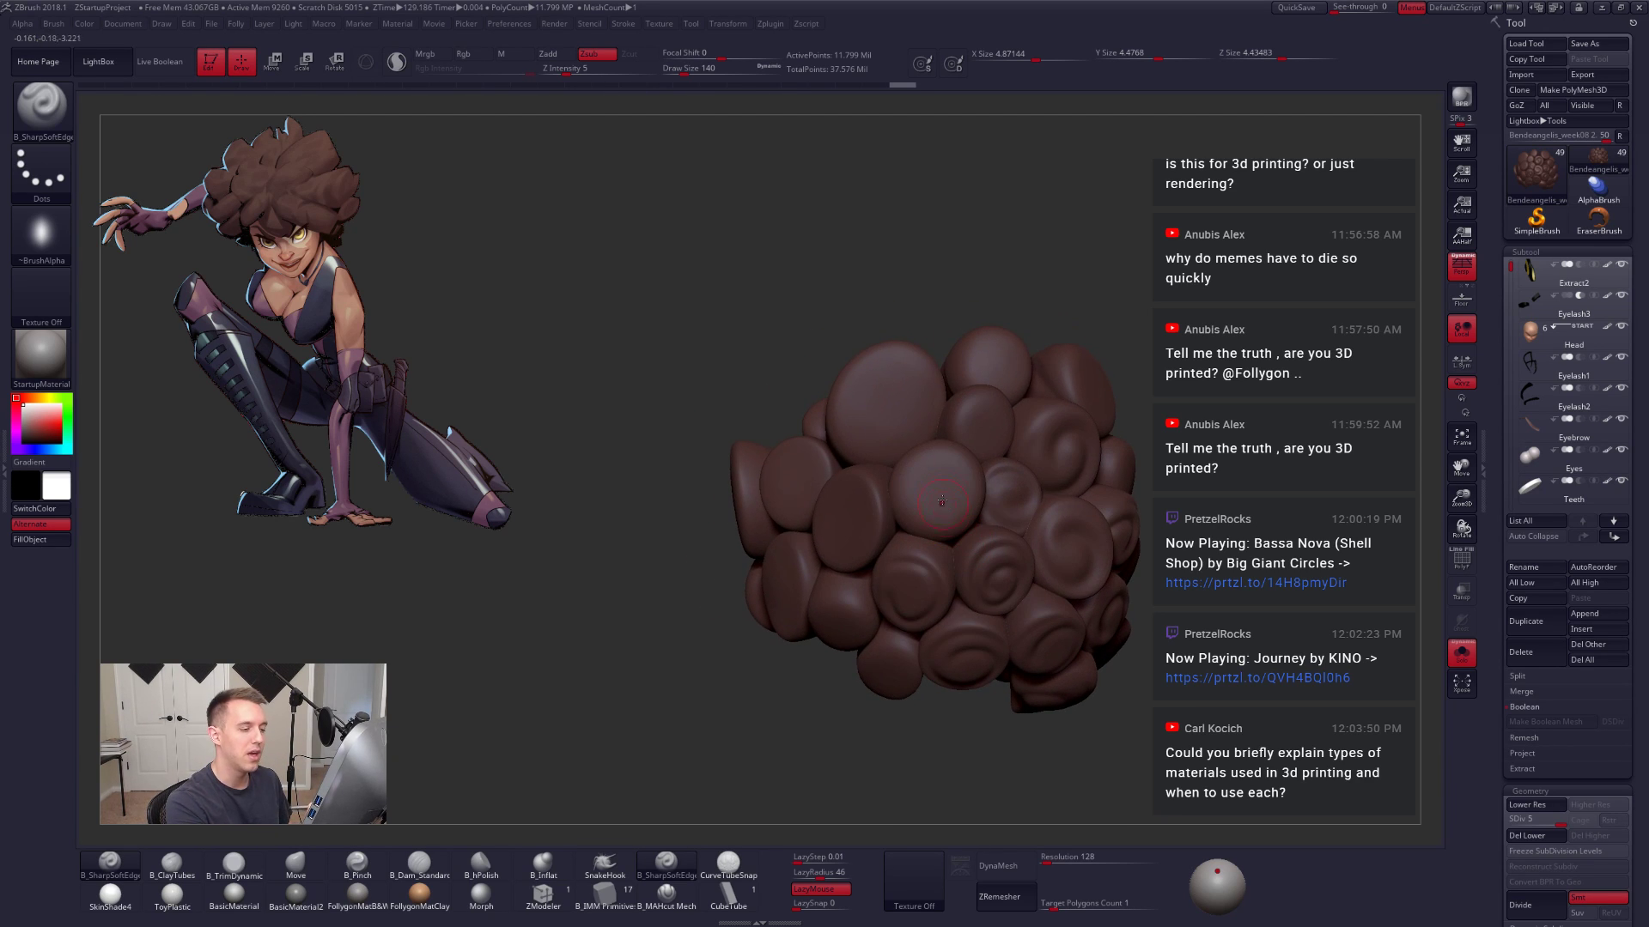
key(ctrl+shift)
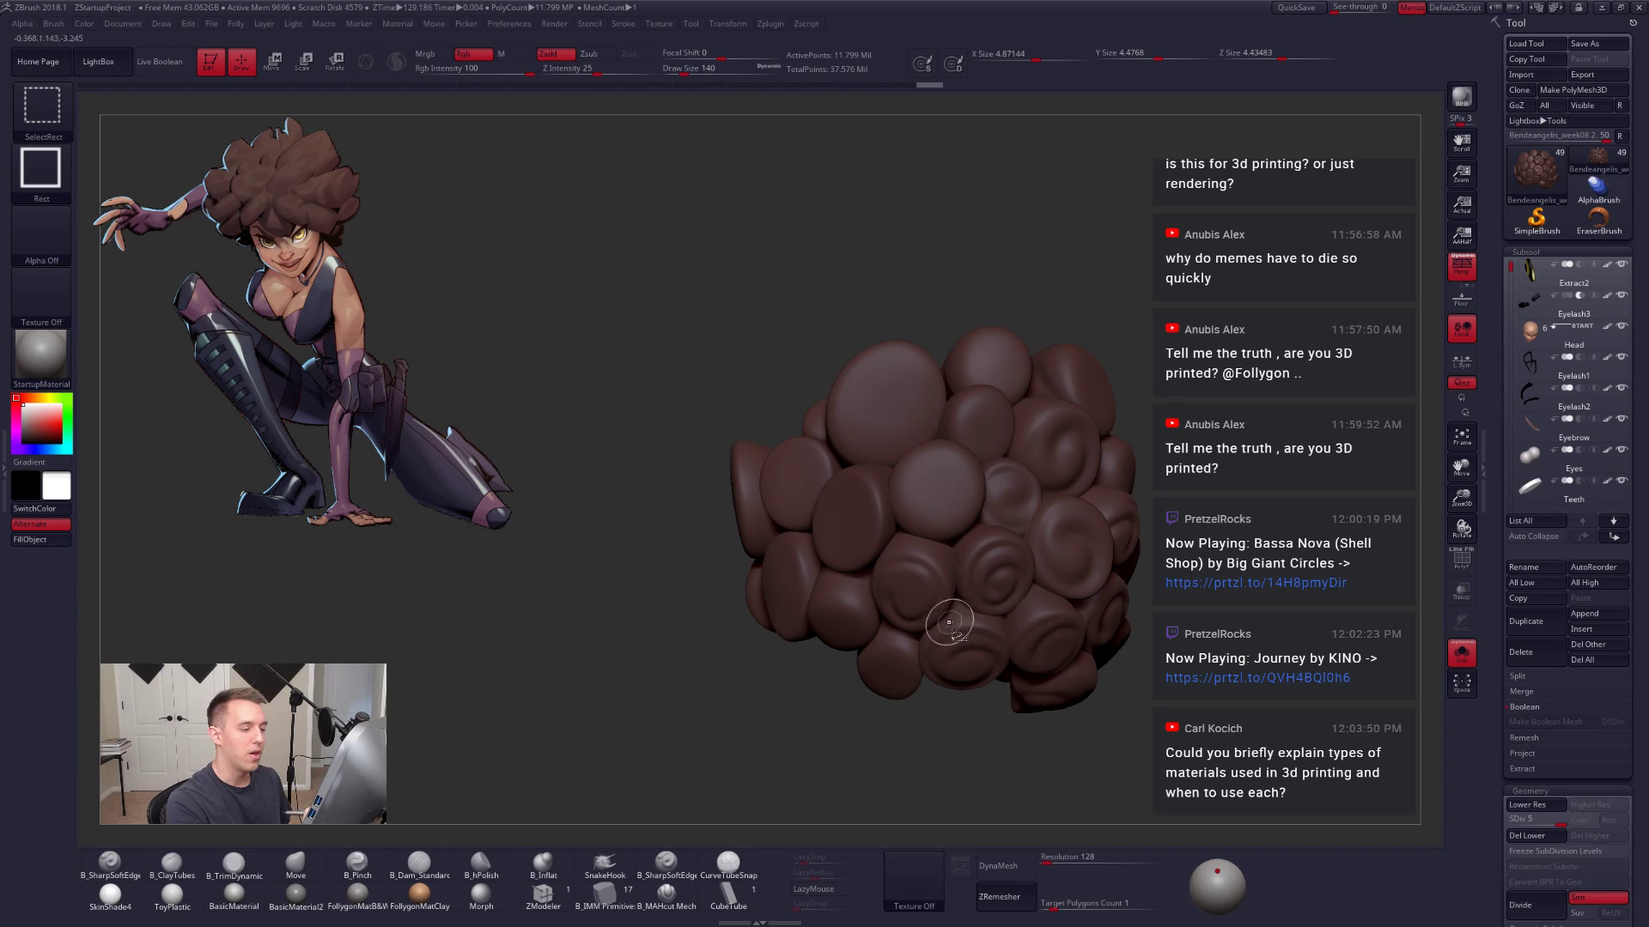
ctrl+shift+click(946, 514)
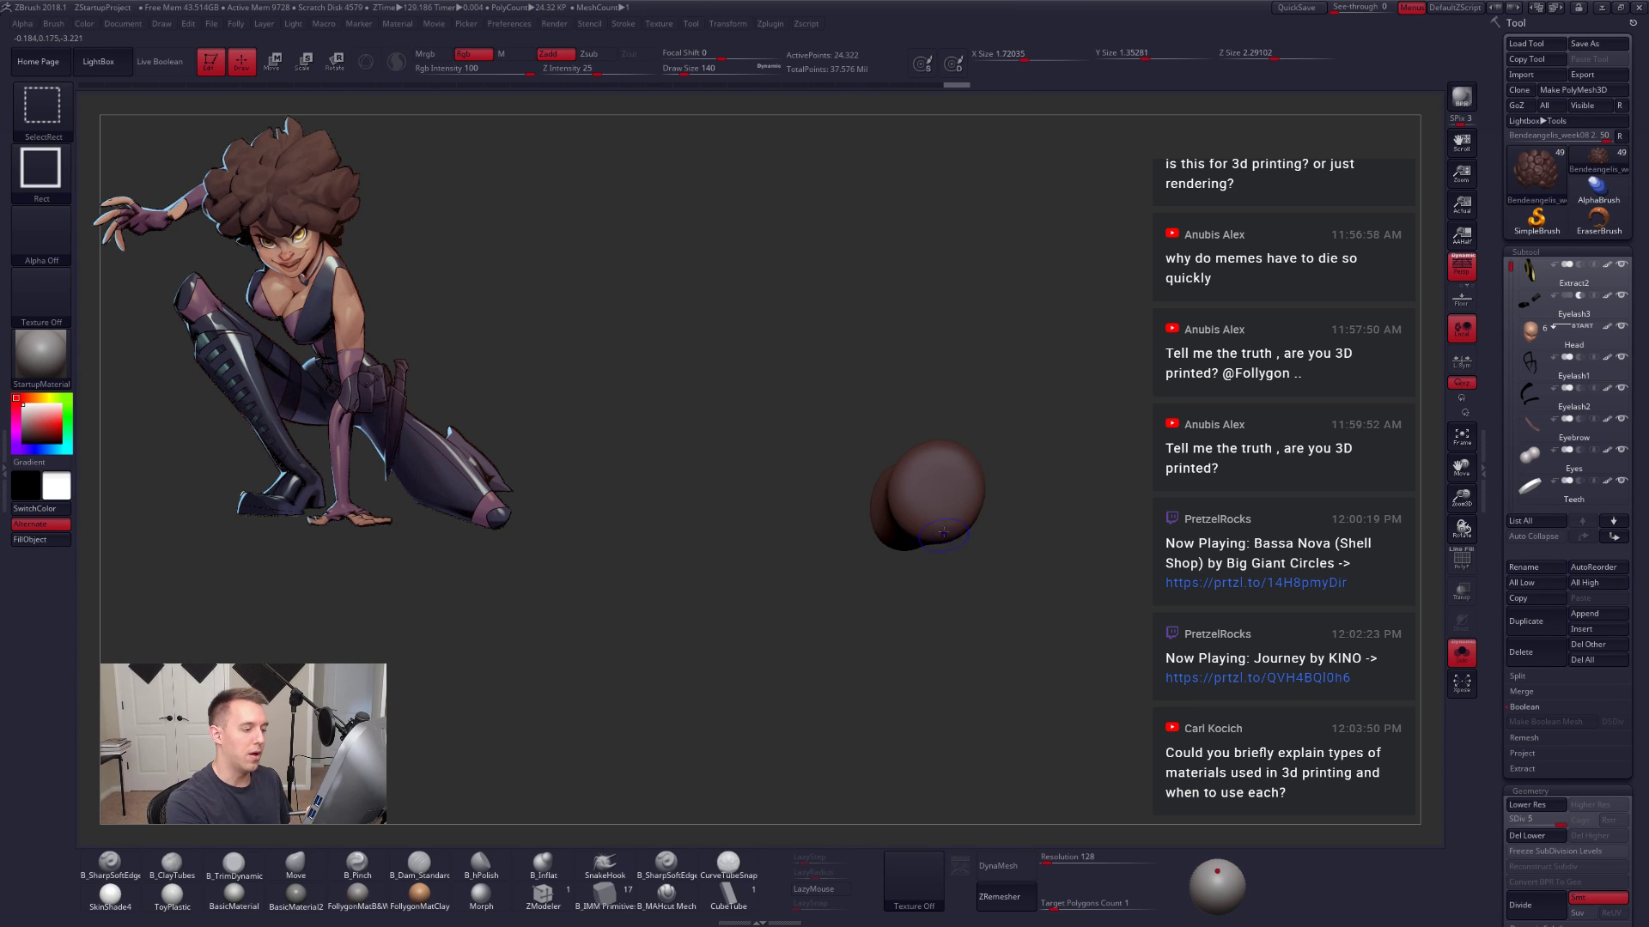
mouse_move(958, 560)
alt+mouse_down()
mouse_move(996, 640)
mouse_move(979, 633)
alt+mouse_up()
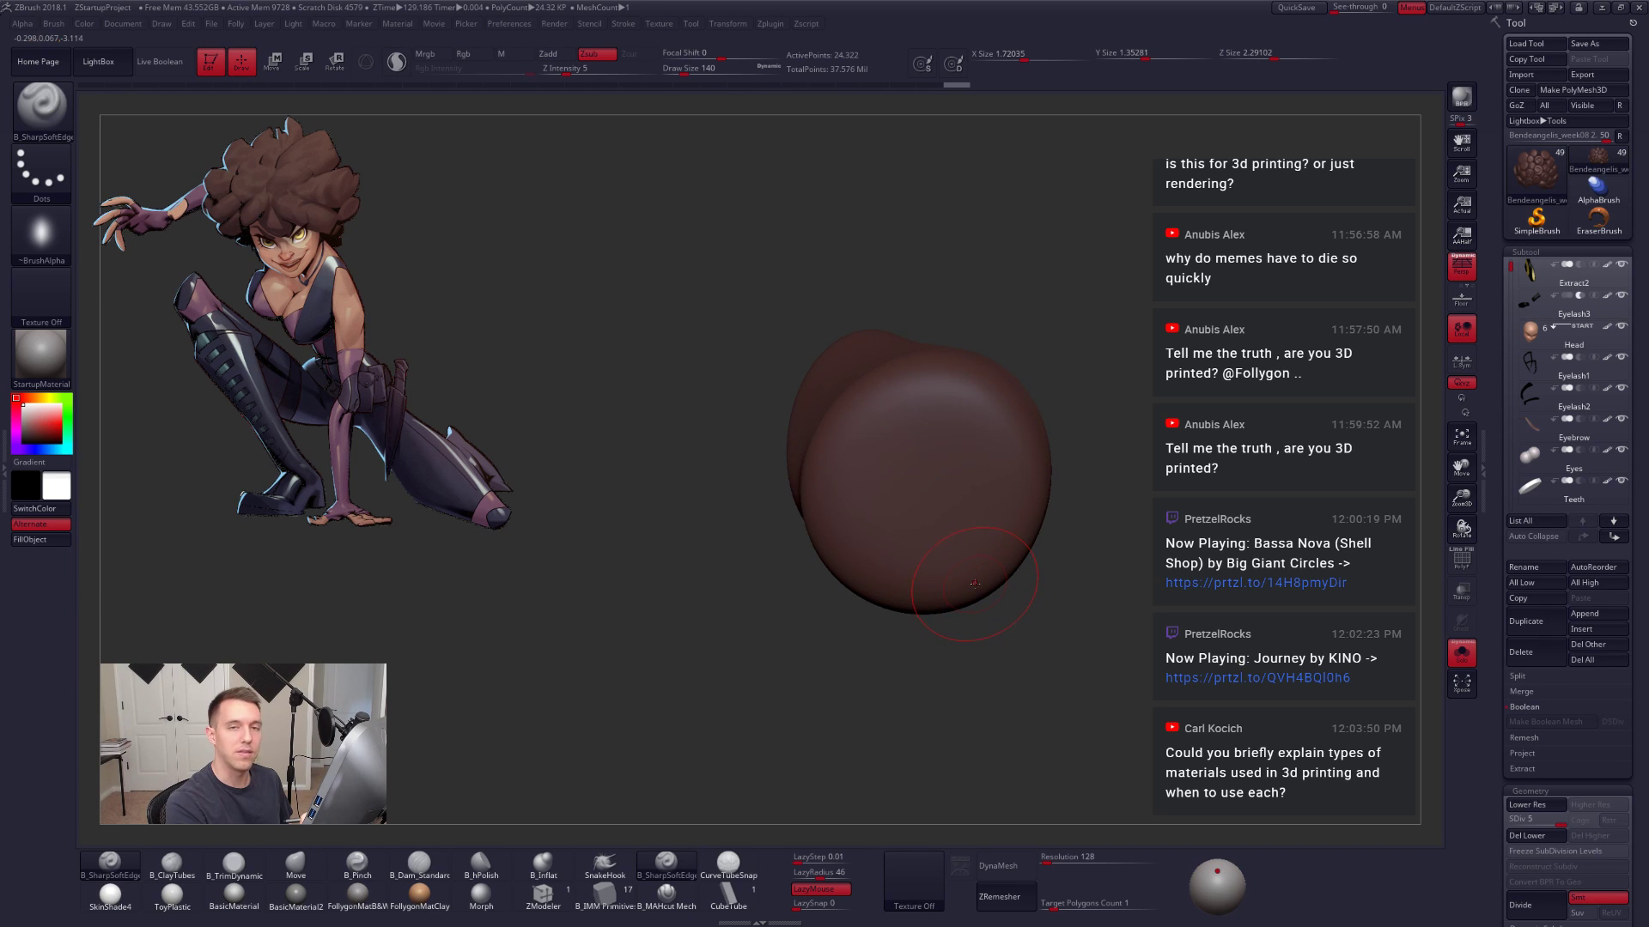
drag(979, 571, 981, 525)
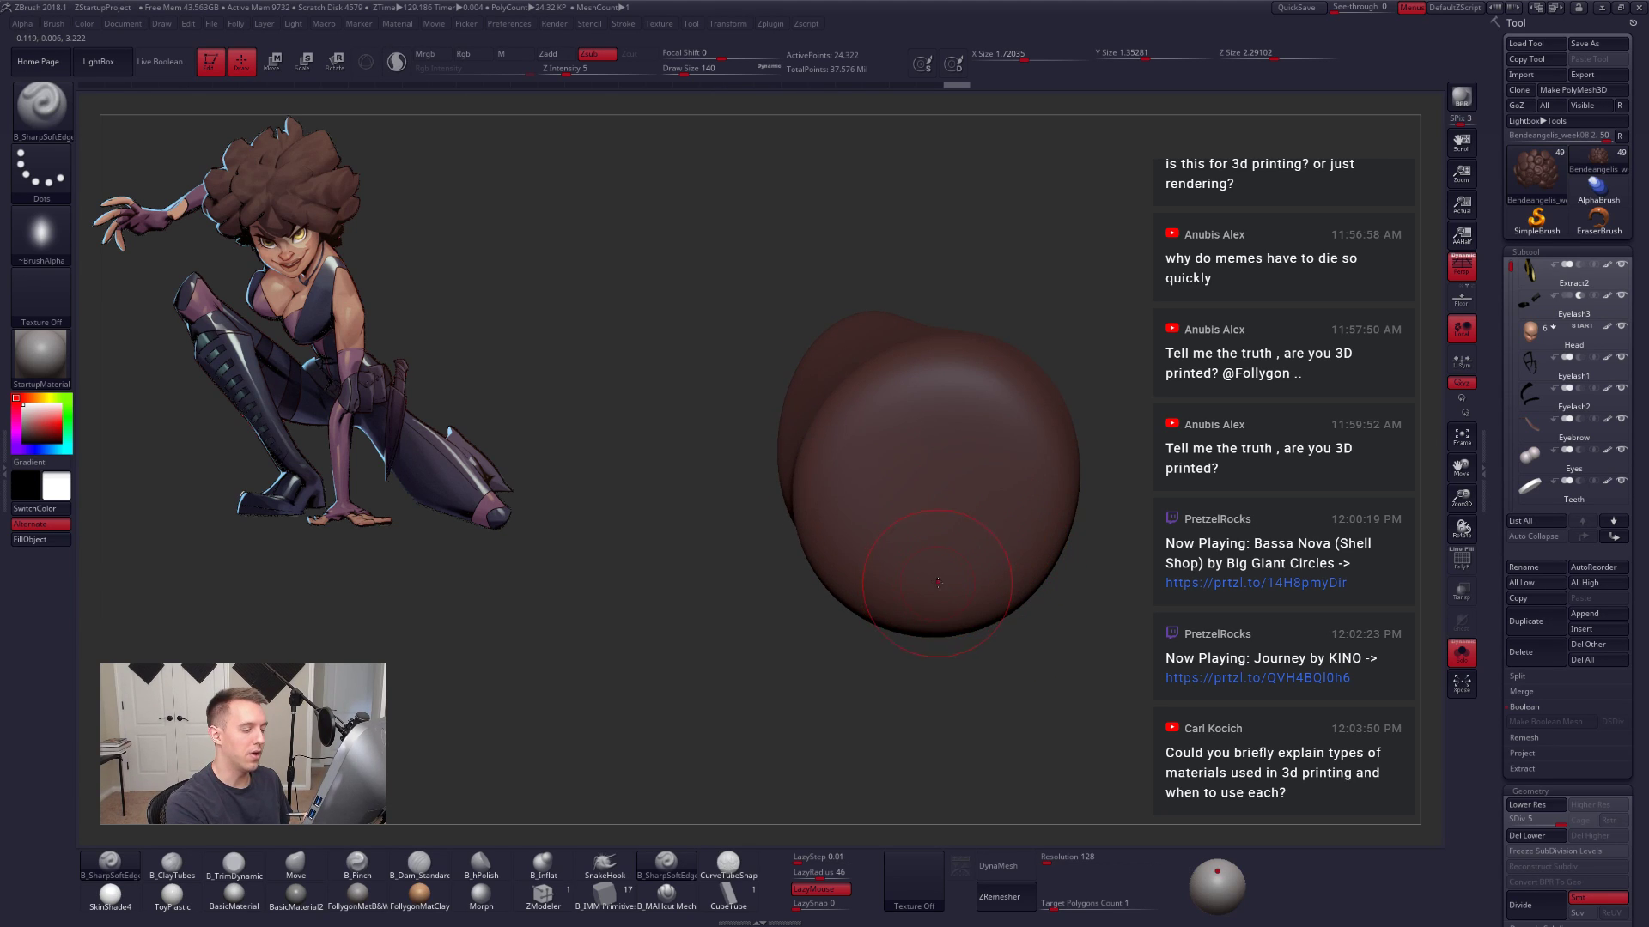
mouse_move(937, 583)
right_down()
mouse_move(952, 579)
mouse_move(938, 543)
right_up()
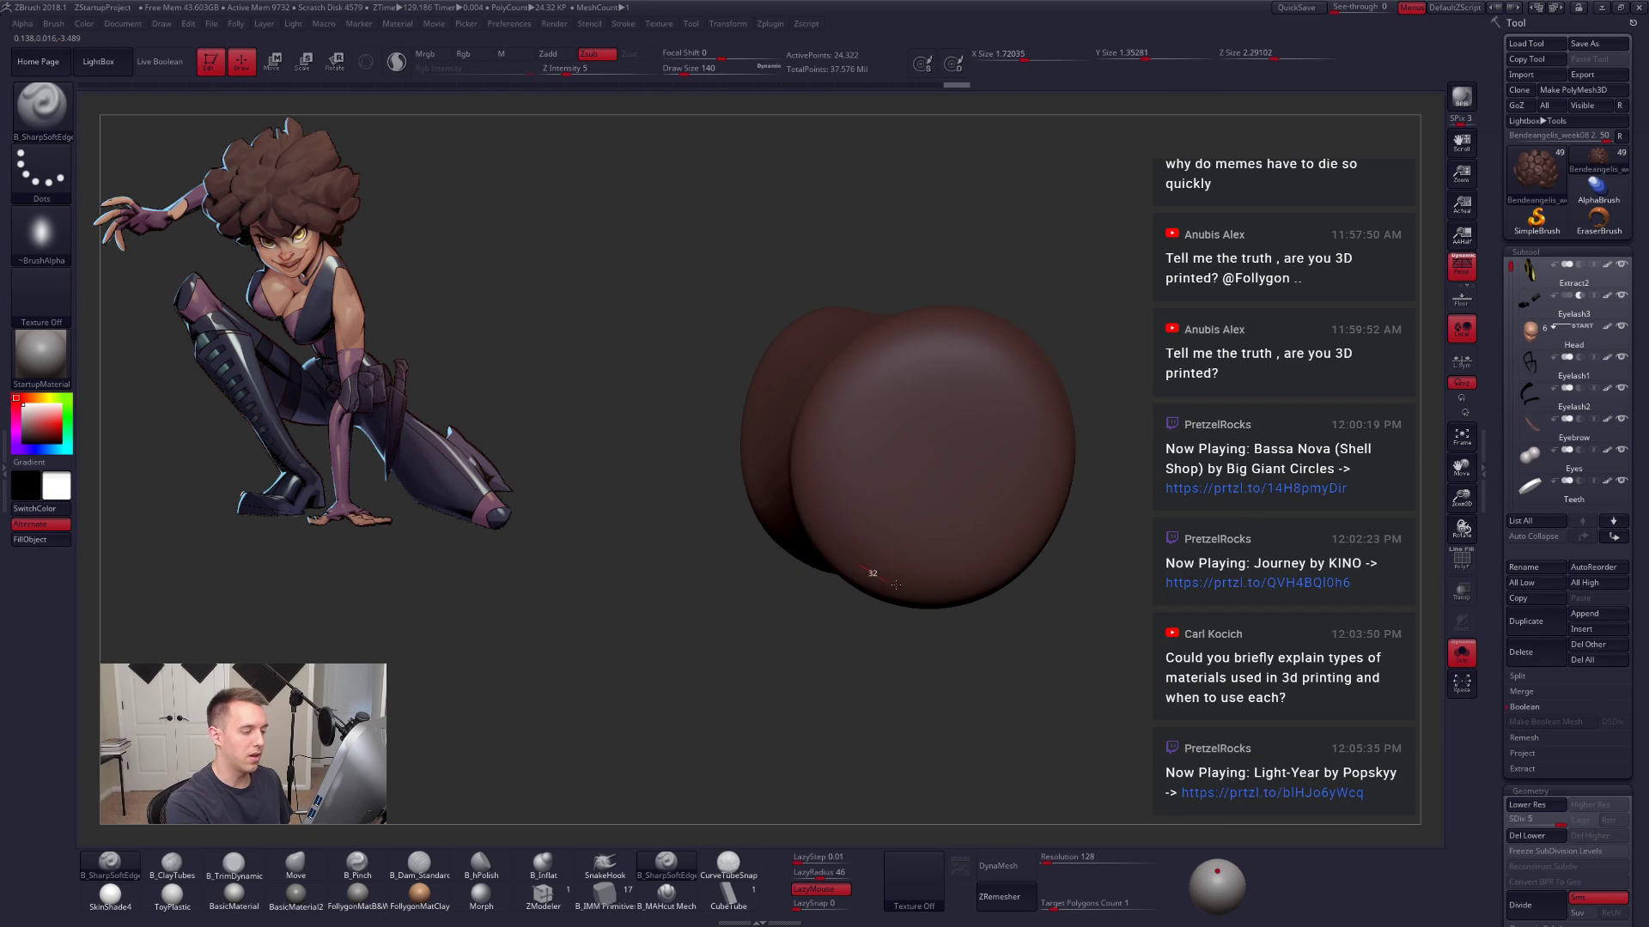
mouse_move(895, 585)
mouse_down()
mouse_move(1027, 500)
mouse_move(814, 467)
mouse_move(1000, 507)
mouse_up()
right_drag(912, 586, 966, 592)
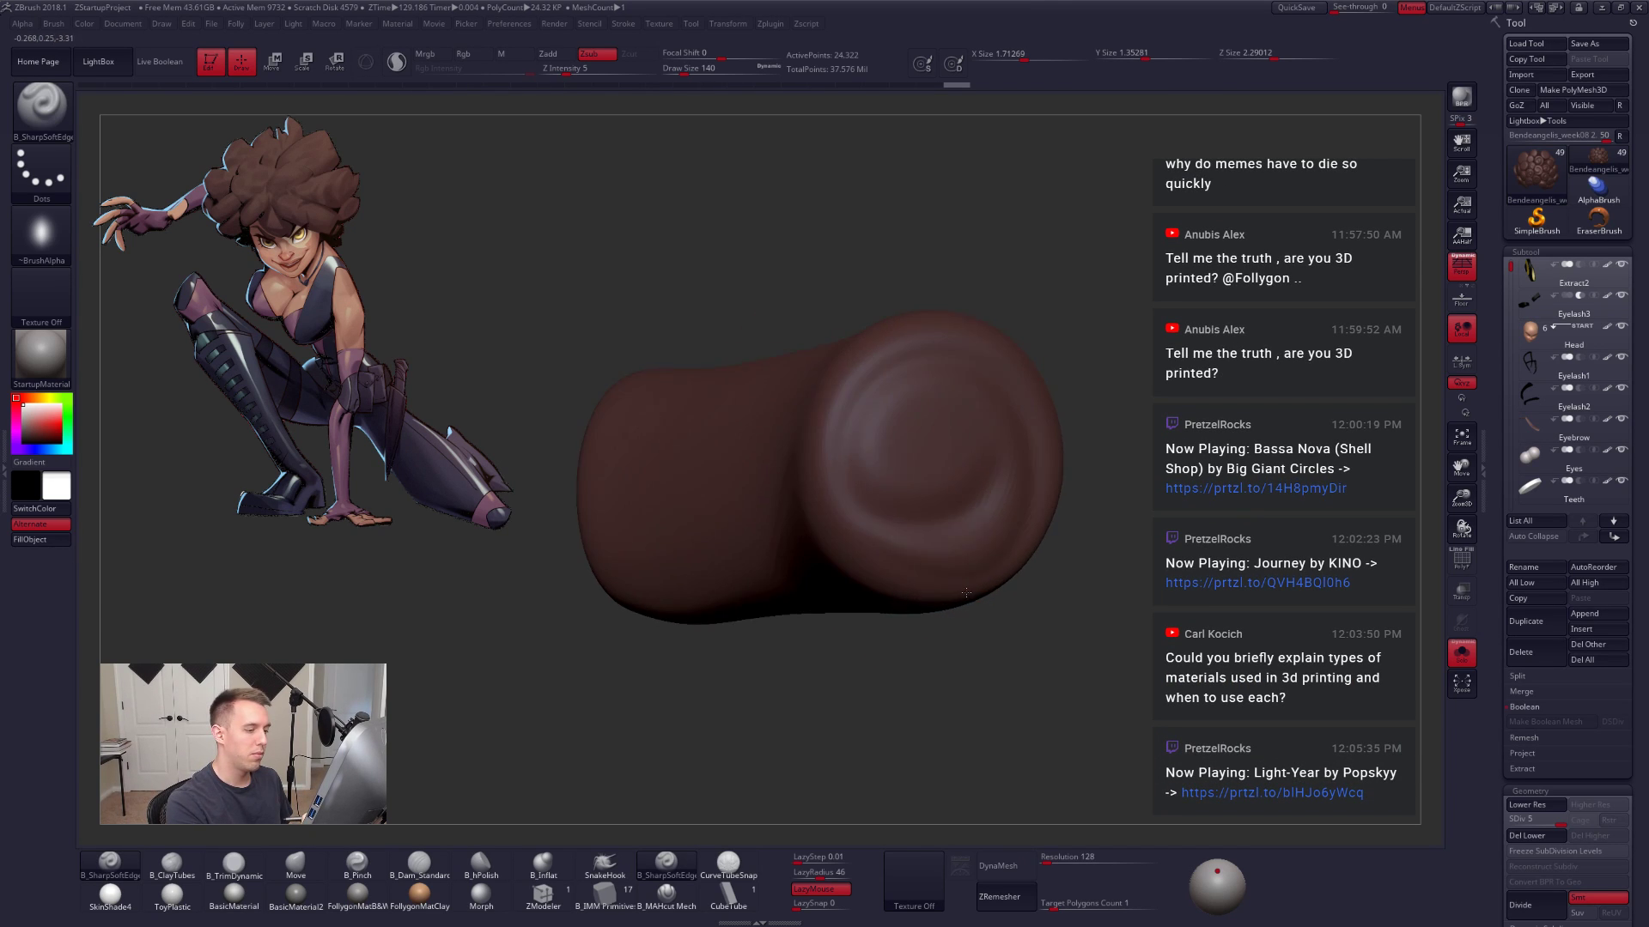
drag(966, 593, 993, 629)
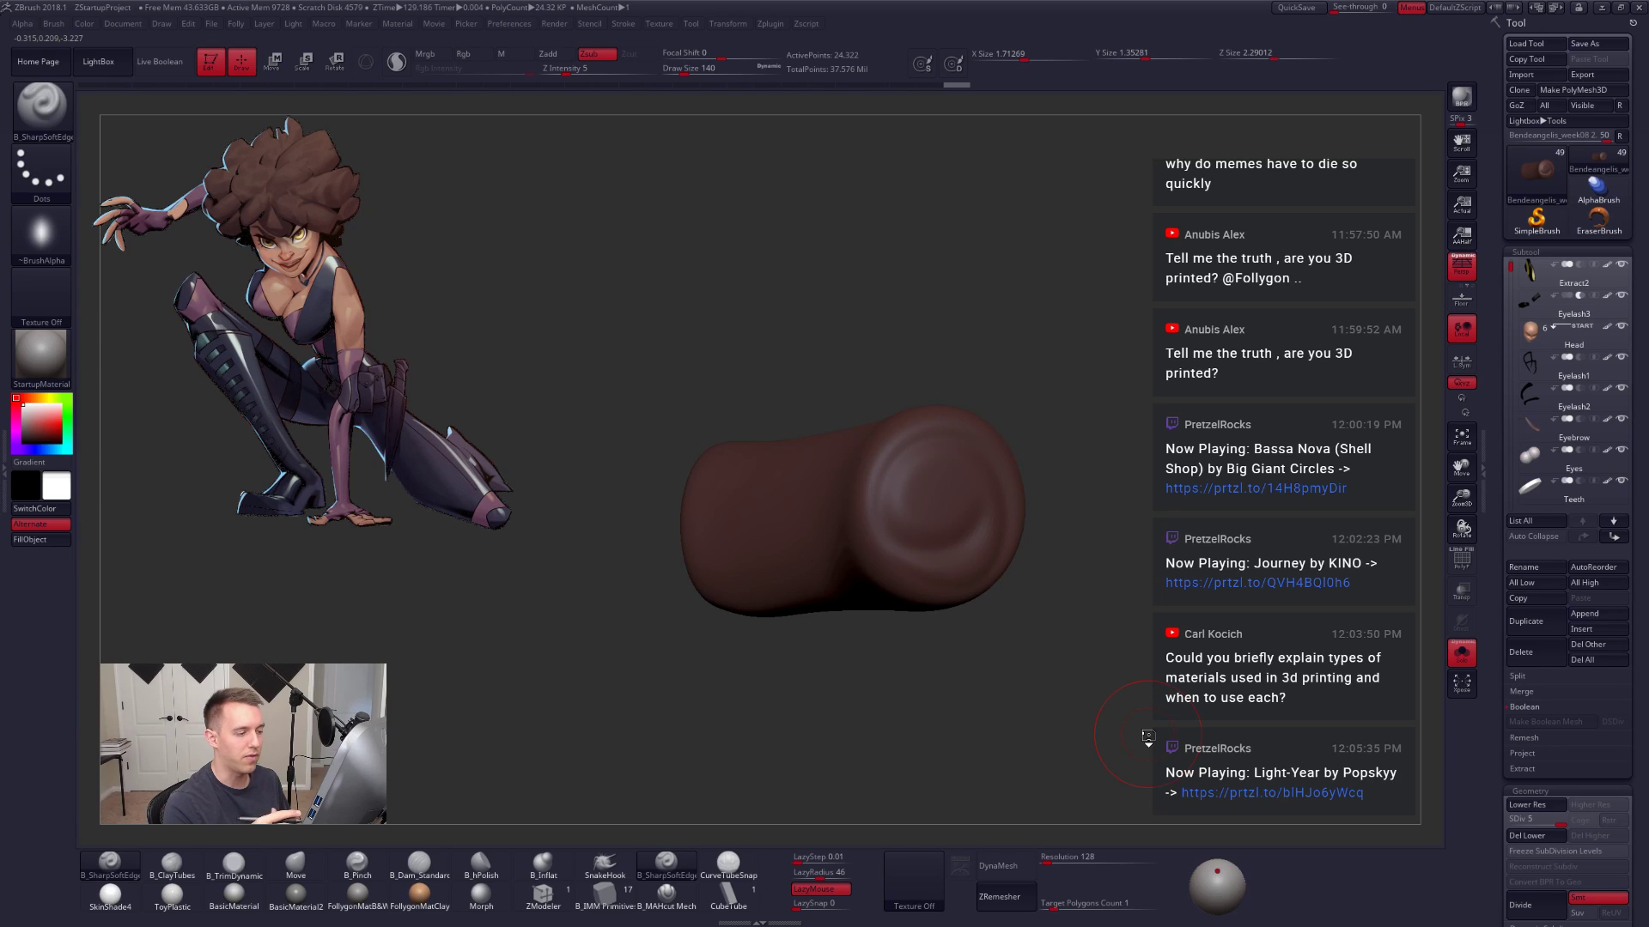
mouse_move(1122, 710)
mouse_down()
mouse_move(1000, 650)
mouse_move(978, 496)
mouse_up()
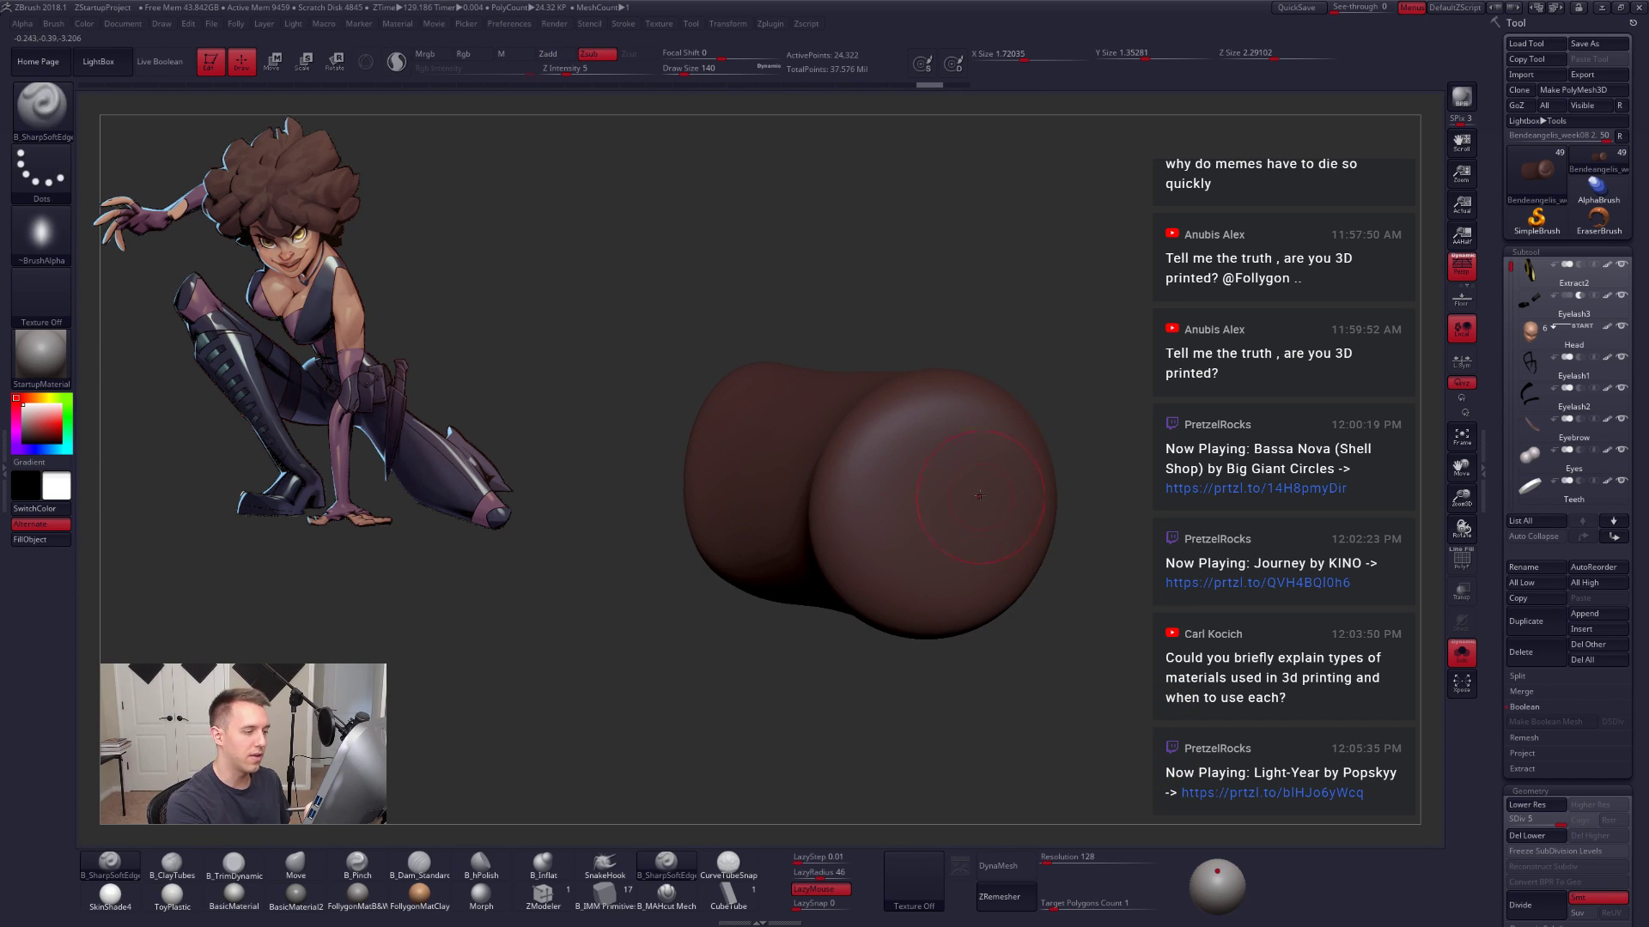
Step: Carve a multi-ring spiral into the isolated clump's round face and show the full hair
ctrl+right_drag(970, 434, 1039, 429)
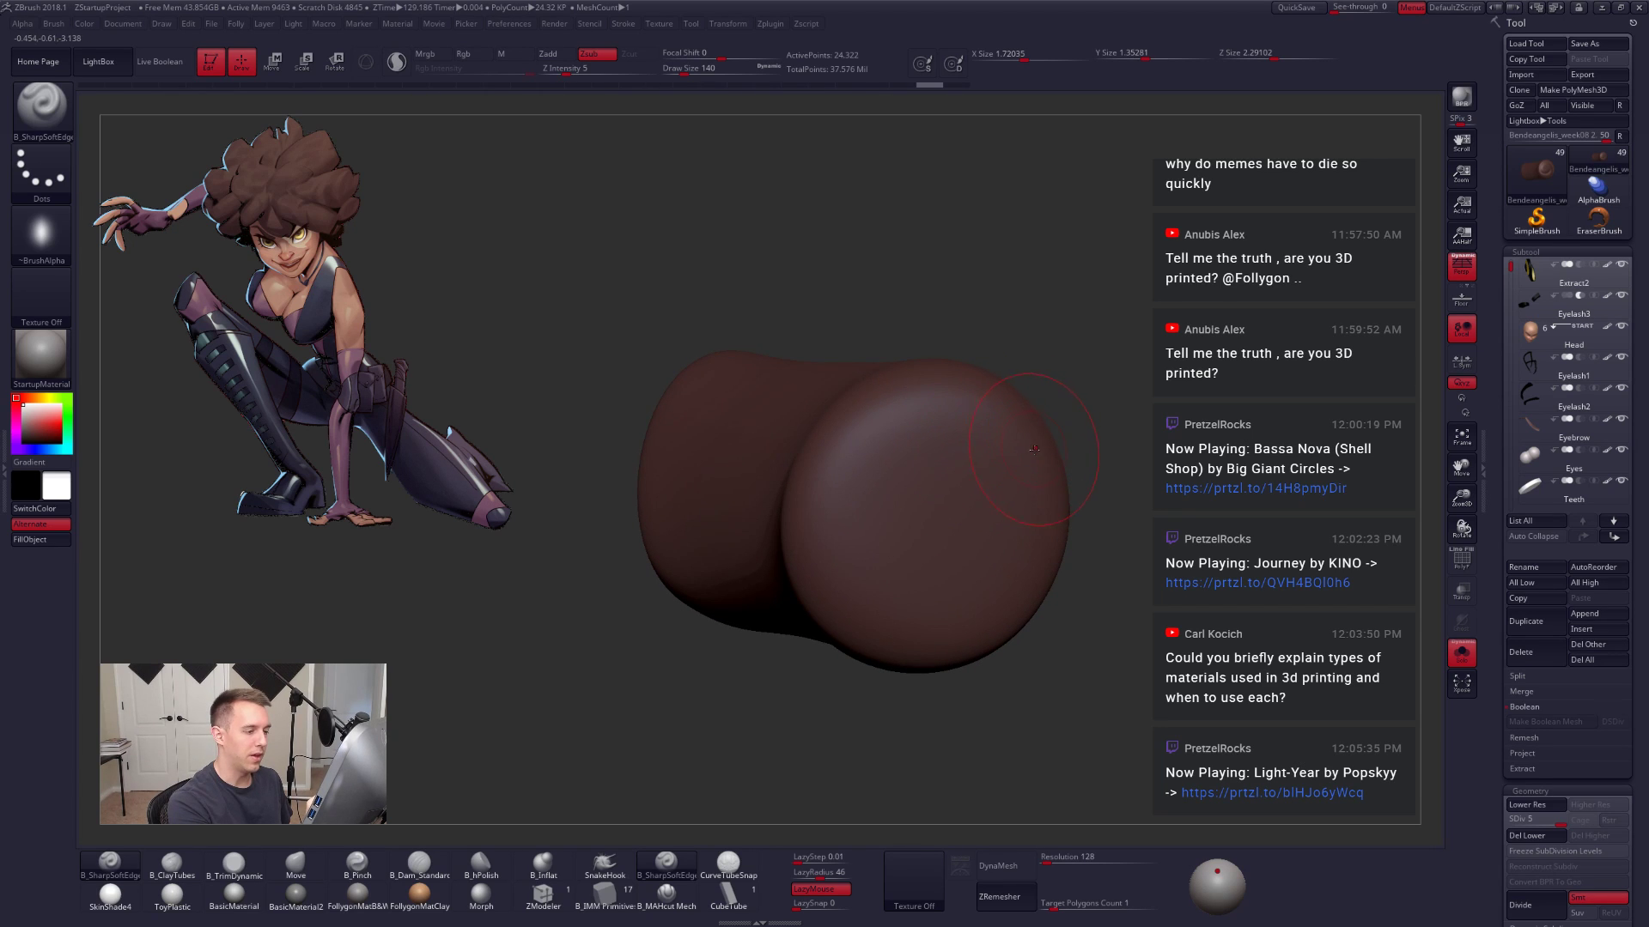
mouse_move(1014, 398)
mouse_down()
mouse_move(846, 421)
mouse_move(846, 589)
mouse_move(1004, 589)
mouse_move(869, 487)
mouse_move(971, 551)
mouse_move(975, 534)
mouse_up()
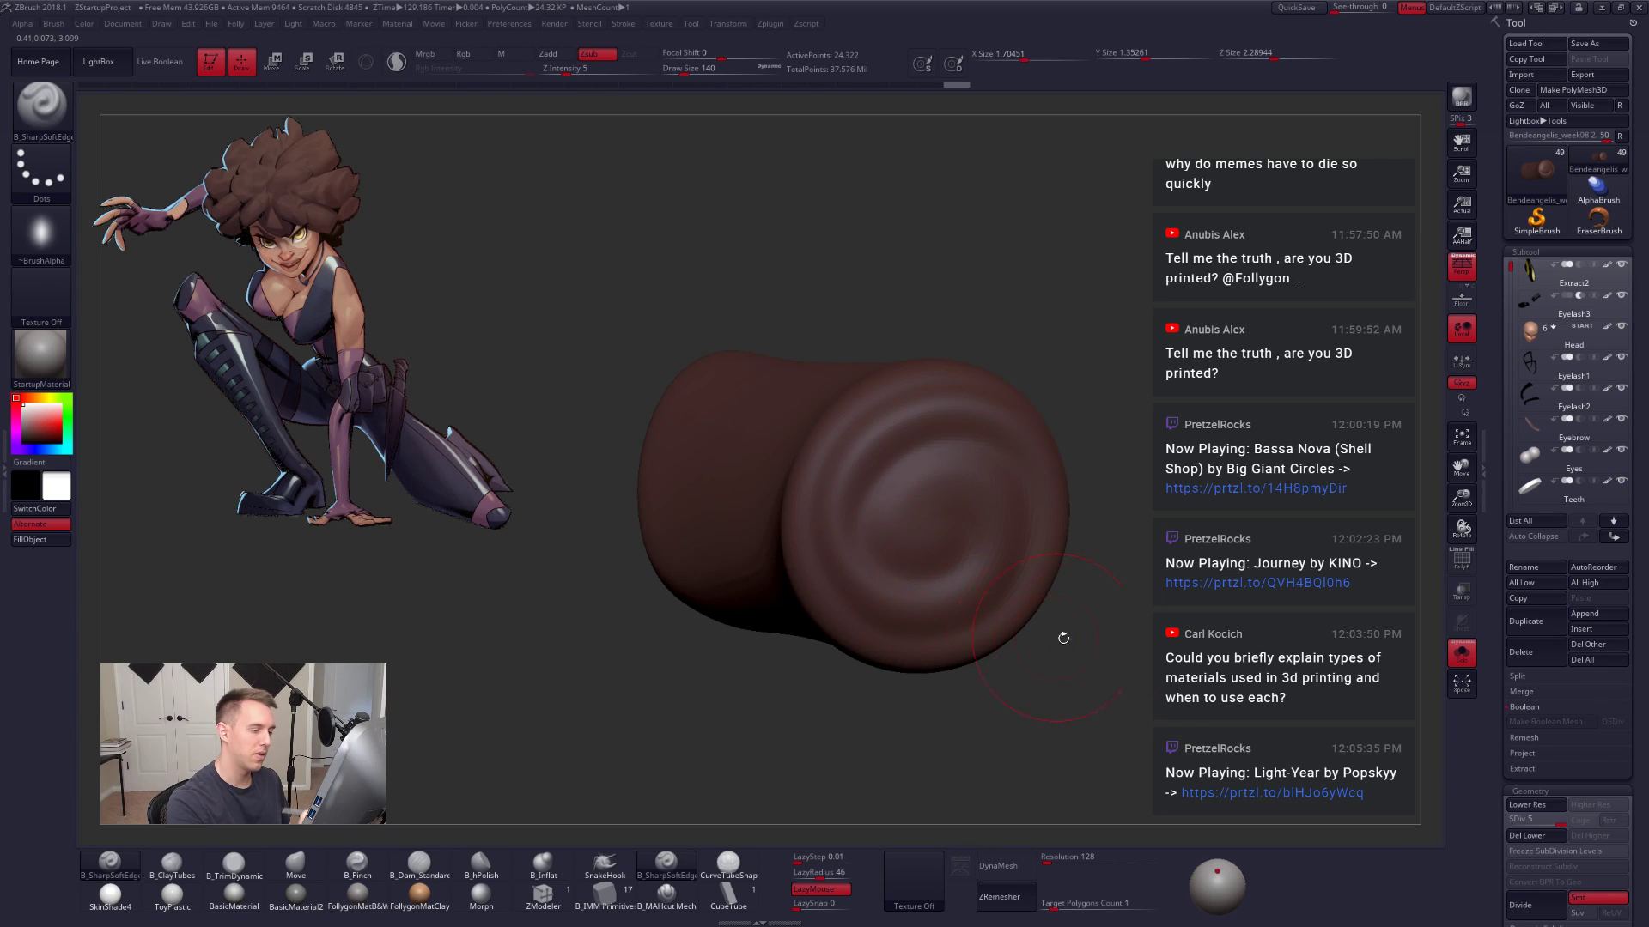
ctrl+right_drag(1063, 636, 1051, 650)
mouse_move(1051, 650)
alt+right_down()
mouse_move(1082, 618)
mouse_move(1030, 552)
alt+right_up()
ctrl+shift+click(1302, 712)
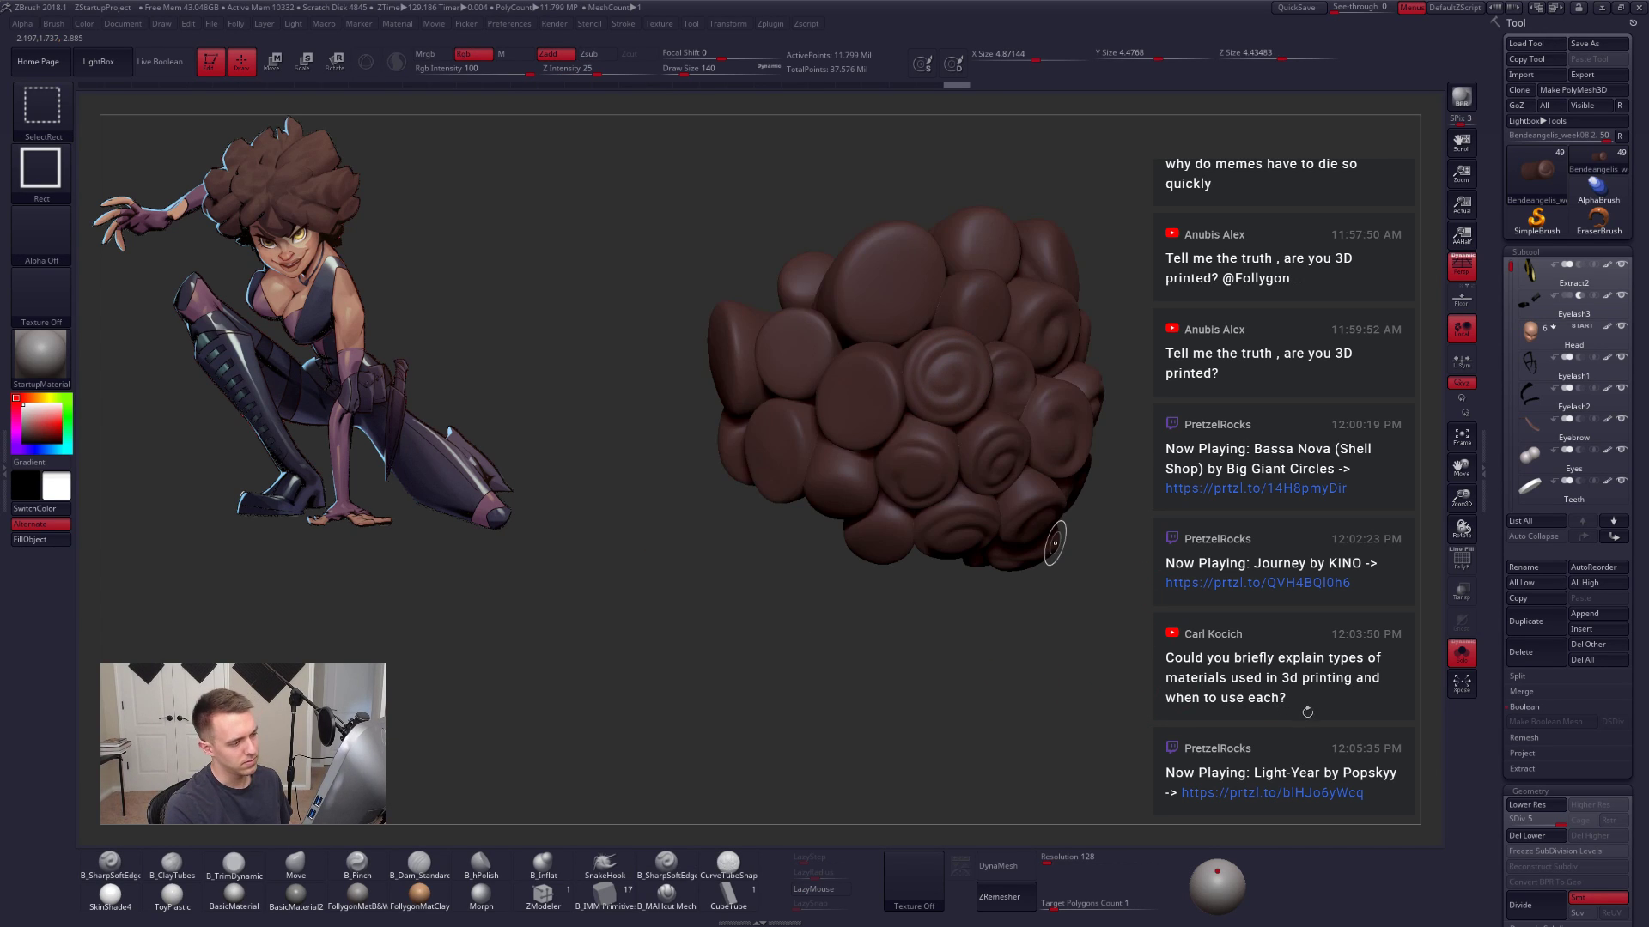
Step: Isolate the smooth round clump just above the newest spiral and turn its face toward the view
mouse_move(1301, 712)
right_down()
mouse_move(1146, 709)
mouse_move(1207, 750)
mouse_move(1230, 739)
mouse_move(1136, 796)
mouse_move(1141, 778)
right_up()
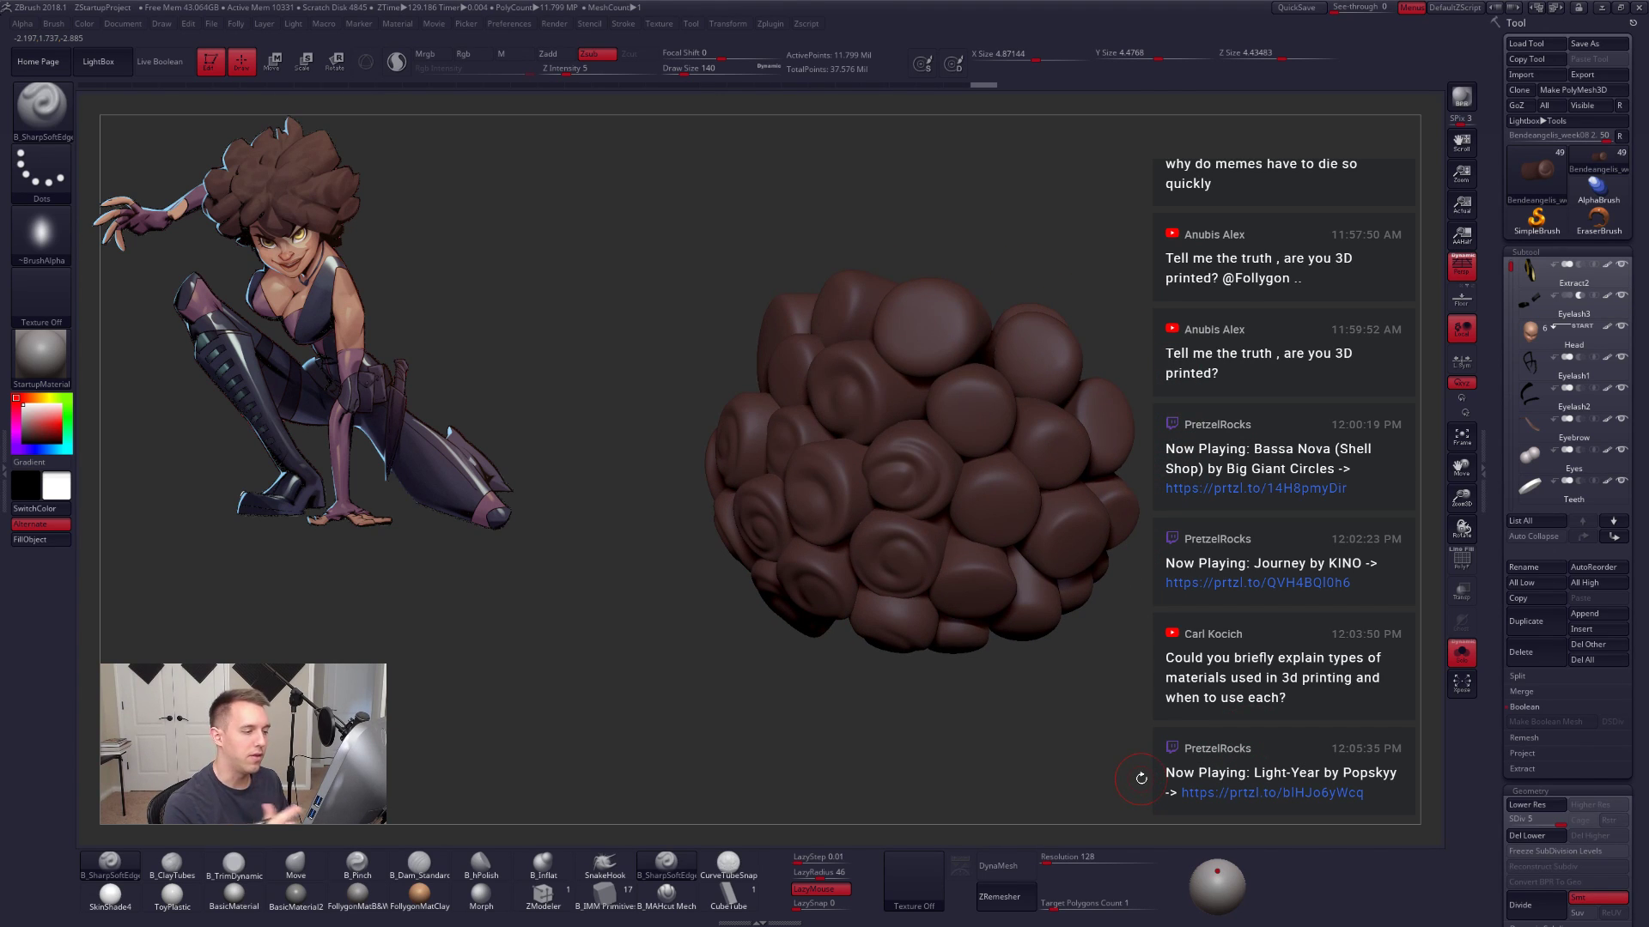
key(ctrl+shift)
ctrl+shift+click(998, 410)
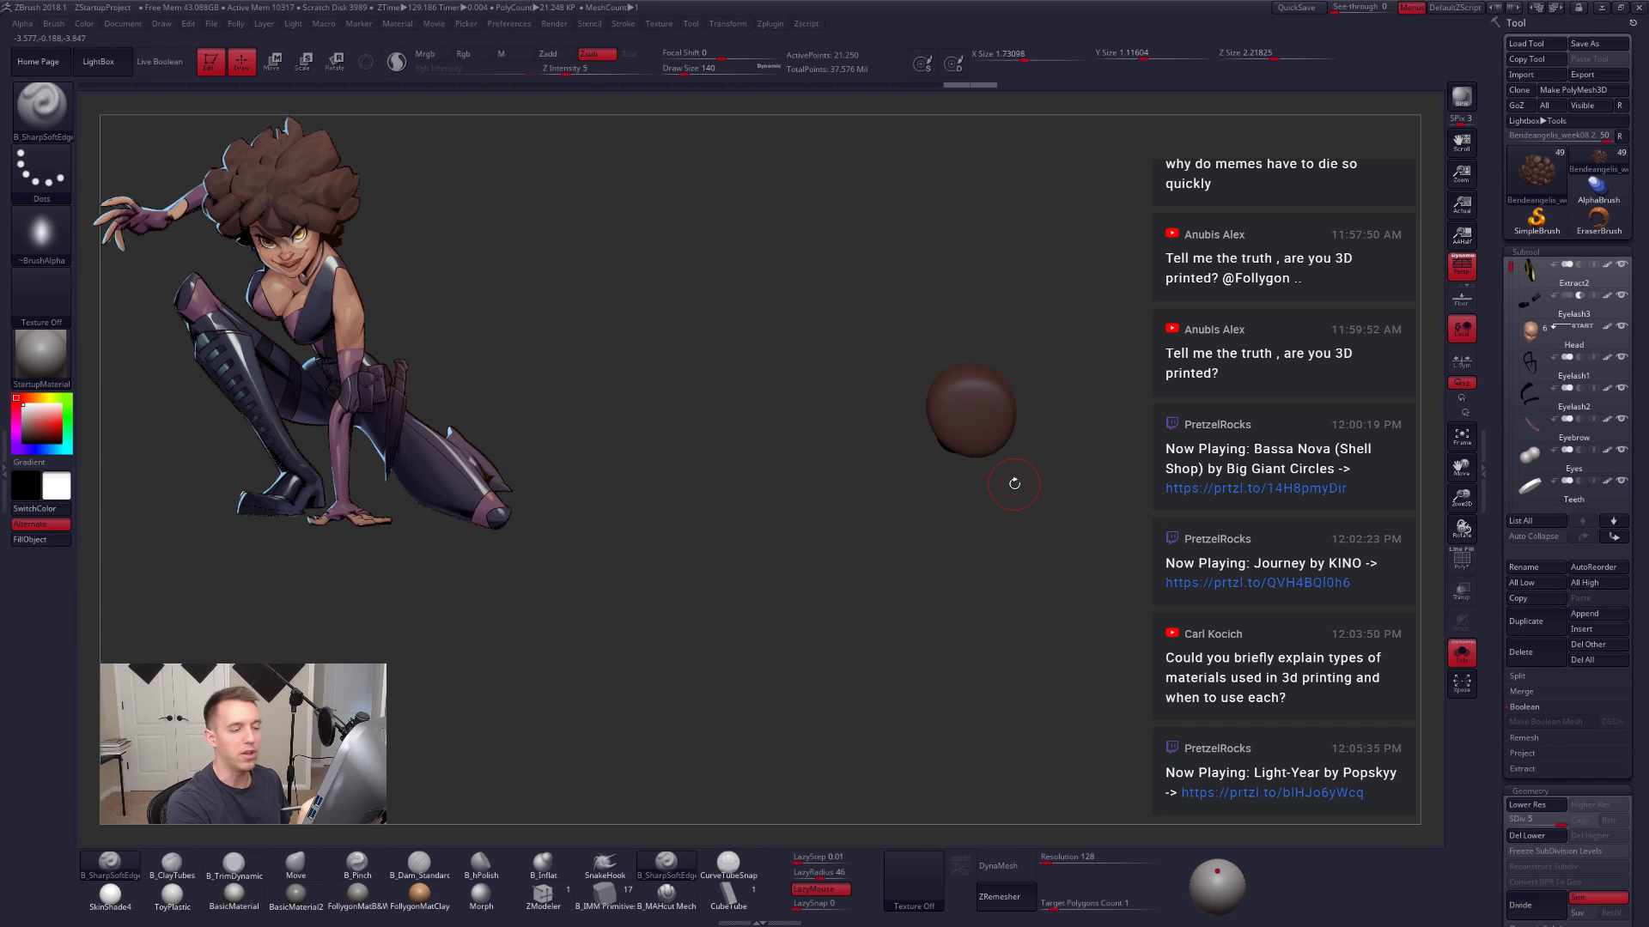
ctrl+right_drag(1023, 468, 1014, 558)
mouse_move(1014, 557)
alt+right_down()
mouse_move(1001, 655)
mouse_move(991, 550)
mouse_move(985, 619)
mouse_move(1010, 658)
alt+right_up()
mouse_move(969, 714)
mouse_down()
mouse_move(899, 694)
mouse_move(877, 636)
mouse_up()
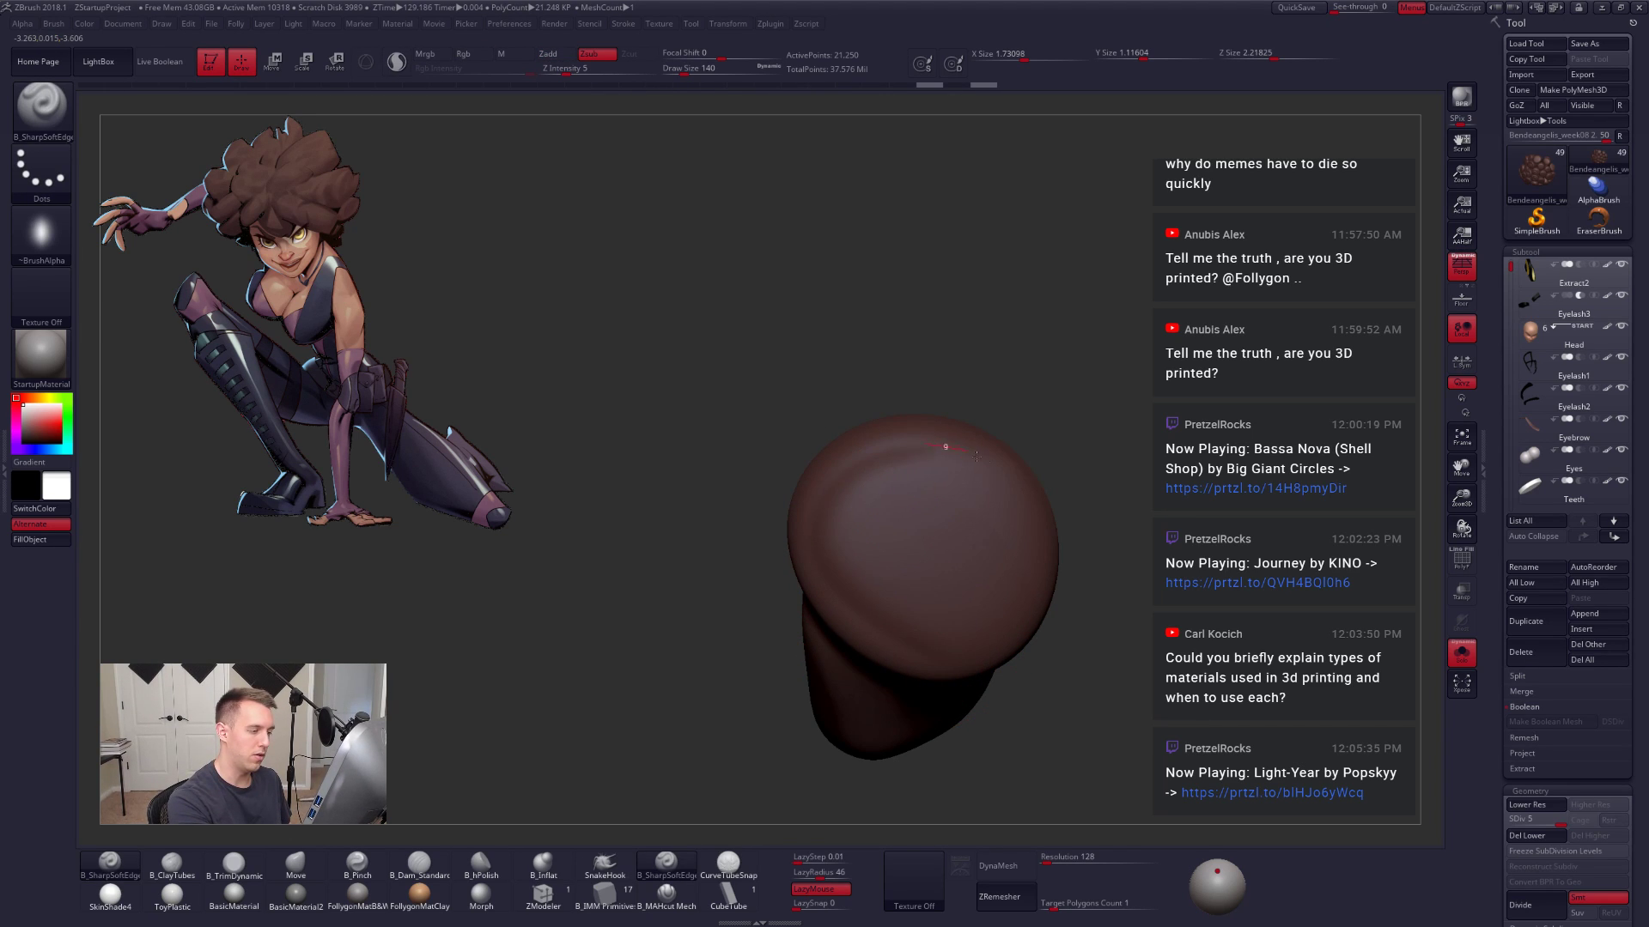
key(ctrl)
mouse_move(906, 644)
mouse_down()
mouse_move(806, 529)
mouse_move(1033, 486)
mouse_move(874, 517)
mouse_up()
alt+drag(1118, 598, 1107, 644)
key(ctrl+z)
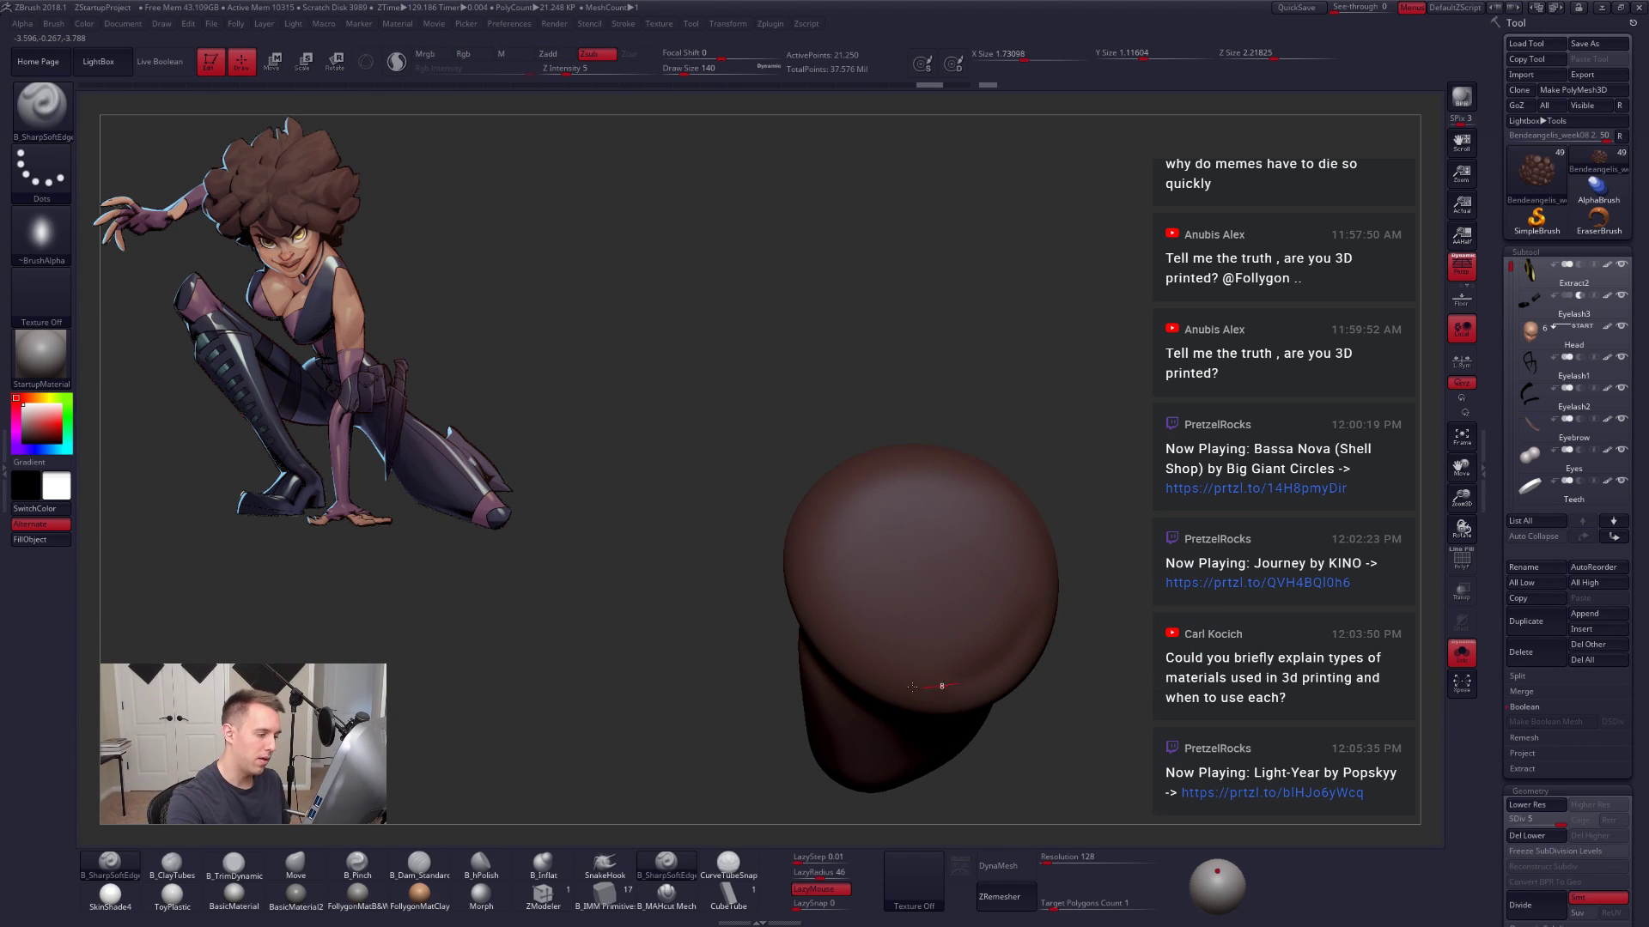
Step: Carve a soft swirl into the isolated clump's face and show the full hair
mouse_move(839, 545)
mouse_down()
mouse_move(993, 585)
mouse_move(937, 622)
mouse_up()
alt+drag(1114, 636, 1074, 618)
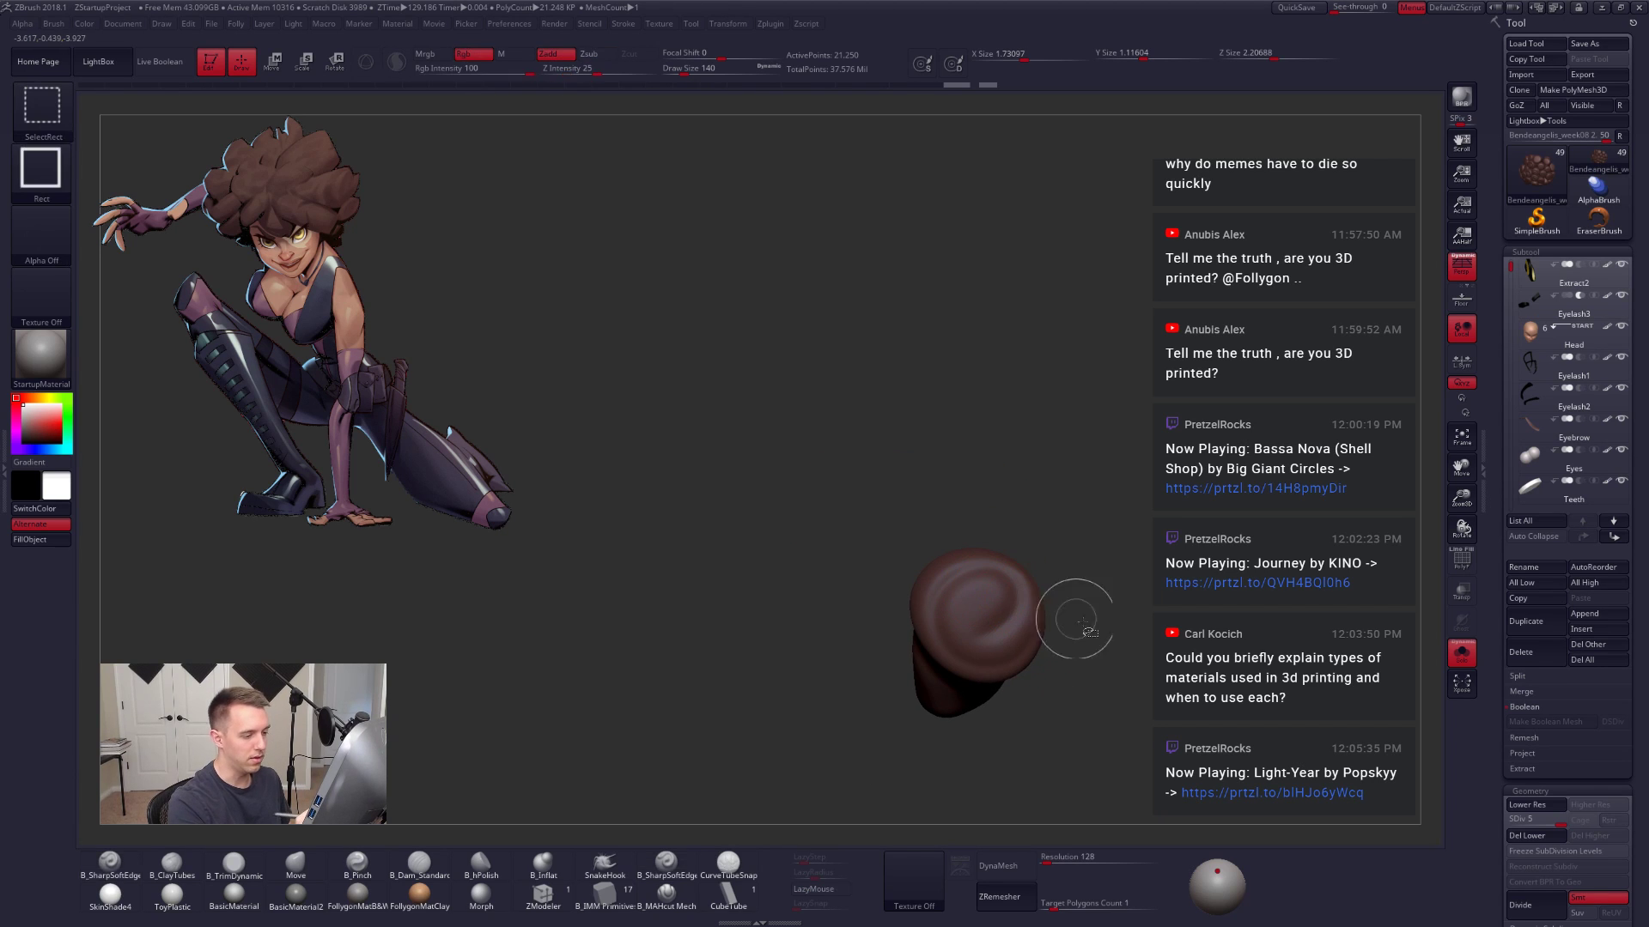
ctrl+shift+click(1119, 734)
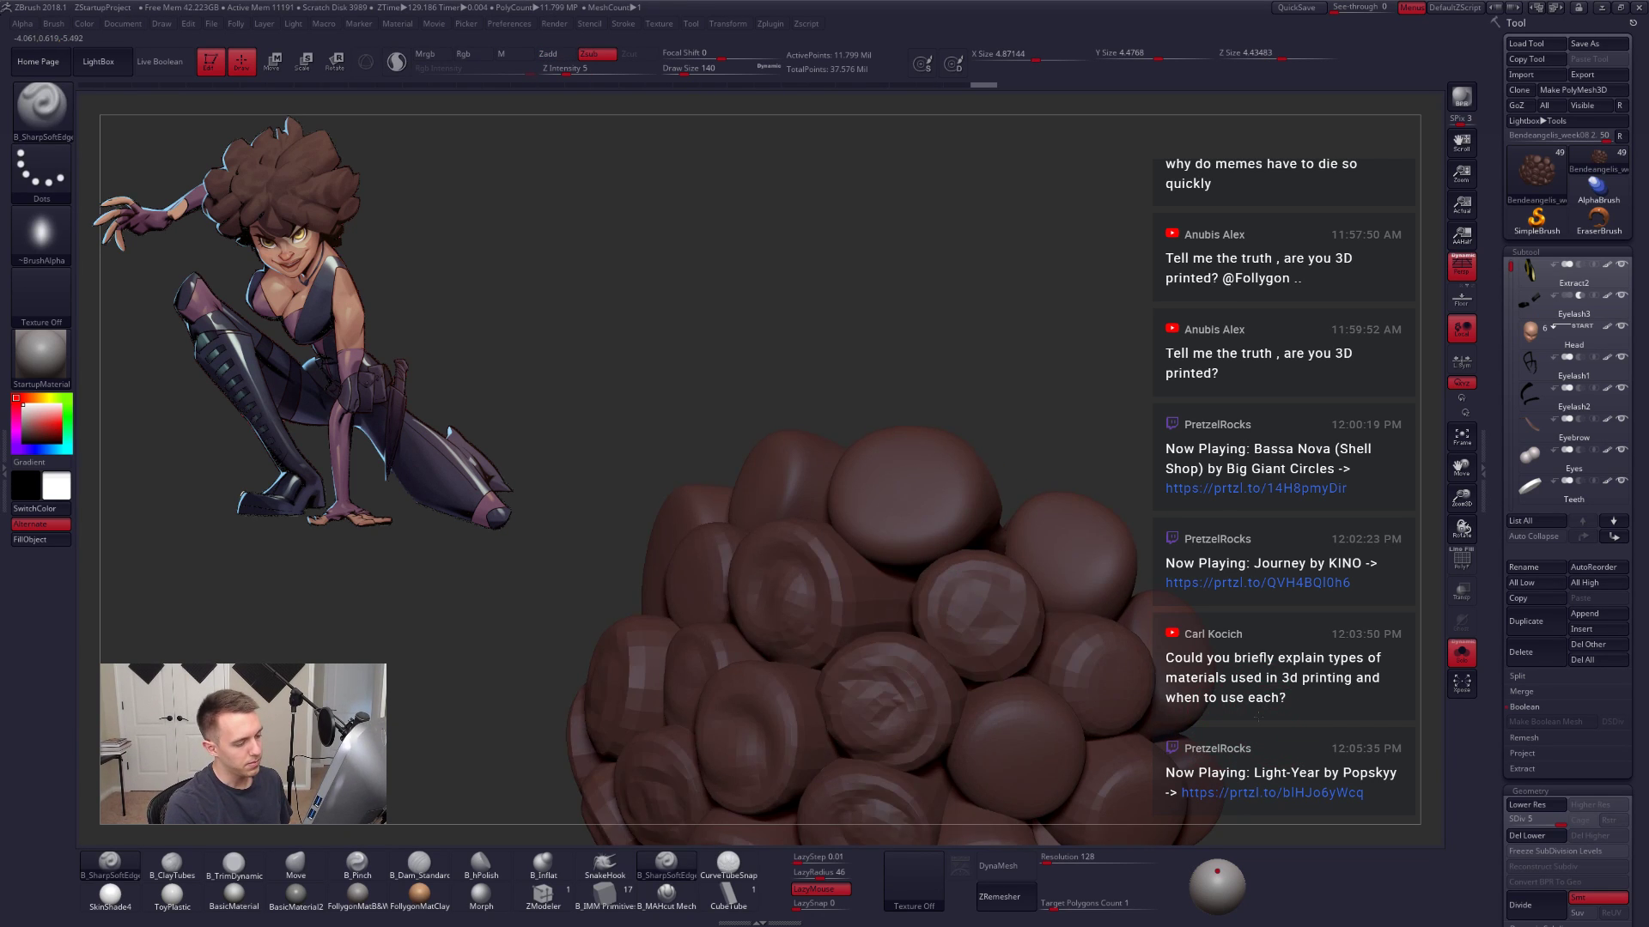
Step: Isolate the smooth round clump beside the two newest swirls, carve concentric swirl grooves into its face, and show the full hair
mouse_move(1279, 726)
alt+mouse_down()
mouse_move(1201, 805)
mouse_move(1121, 707)
mouse_move(1186, 774)
mouse_move(1138, 805)
mouse_move(1183, 795)
mouse_move(1125, 756)
mouse_move(1120, 781)
mouse_move(1151, 793)
mouse_move(1113, 753)
alt+mouse_up()
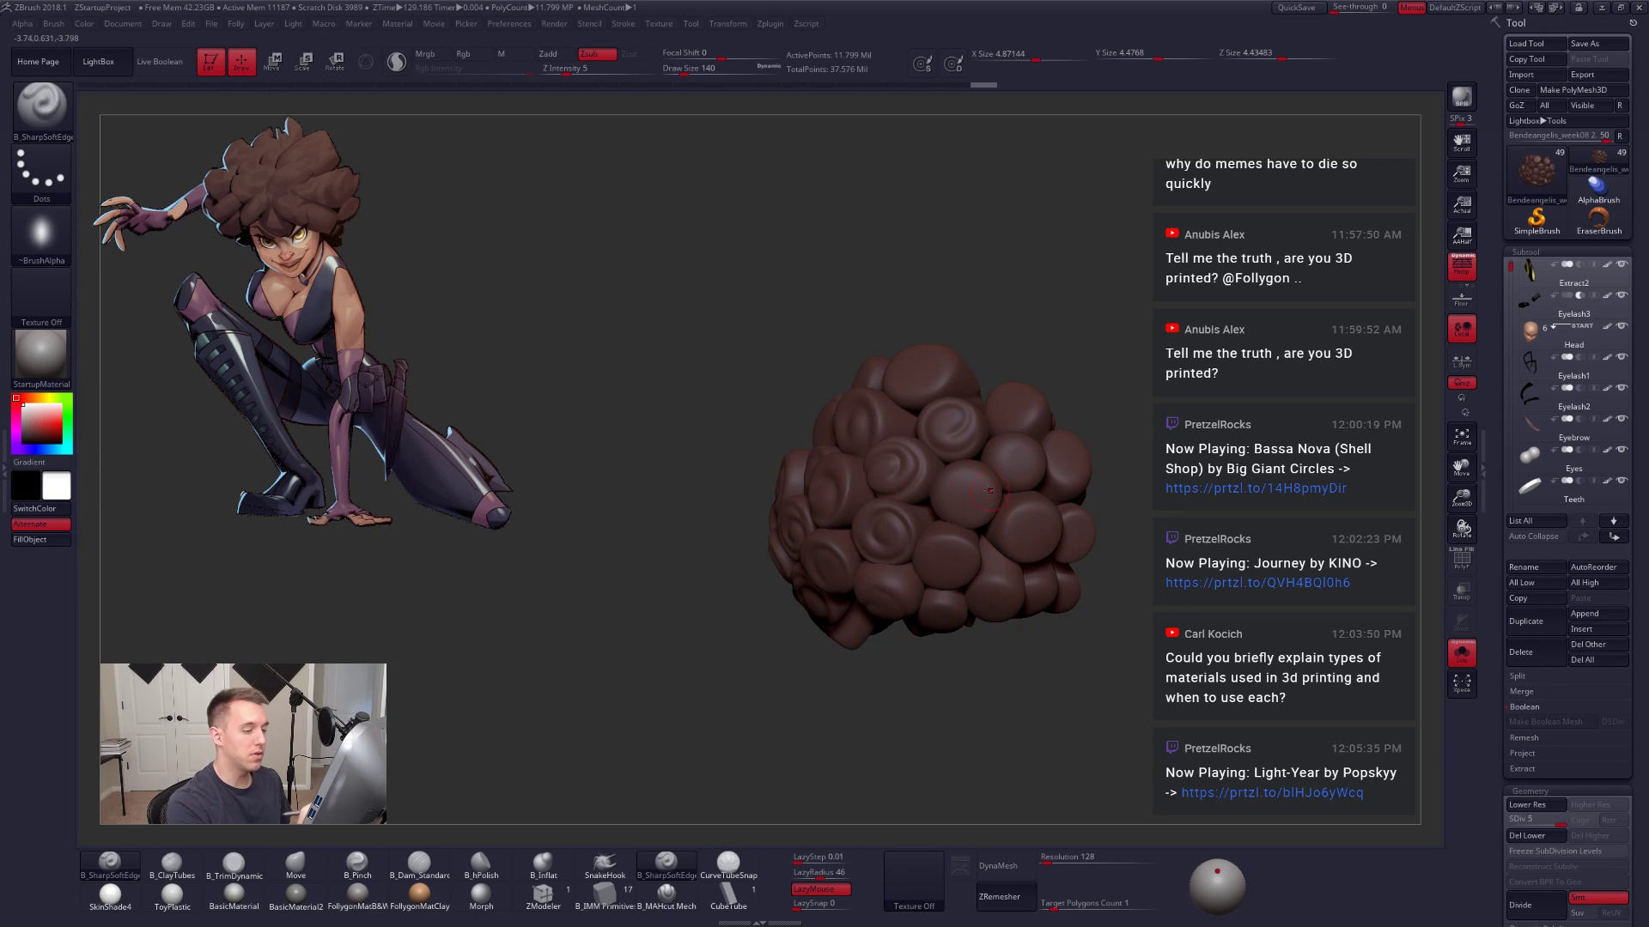
mouse_move(987, 584)
ctrl+right_down()
mouse_move(964, 459)
mouse_move(989, 476)
mouse_move(989, 442)
ctrl+right_up()
ctrl+shift+click(957, 491)
drag(837, 486, 816, 526)
mouse_move(843, 637)
mouse_down()
mouse_move(976, 662)
mouse_move(1004, 472)
mouse_move(884, 596)
mouse_move(1043, 581)
mouse_up()
ctrl+right_drag(1136, 589, 1130, 684)
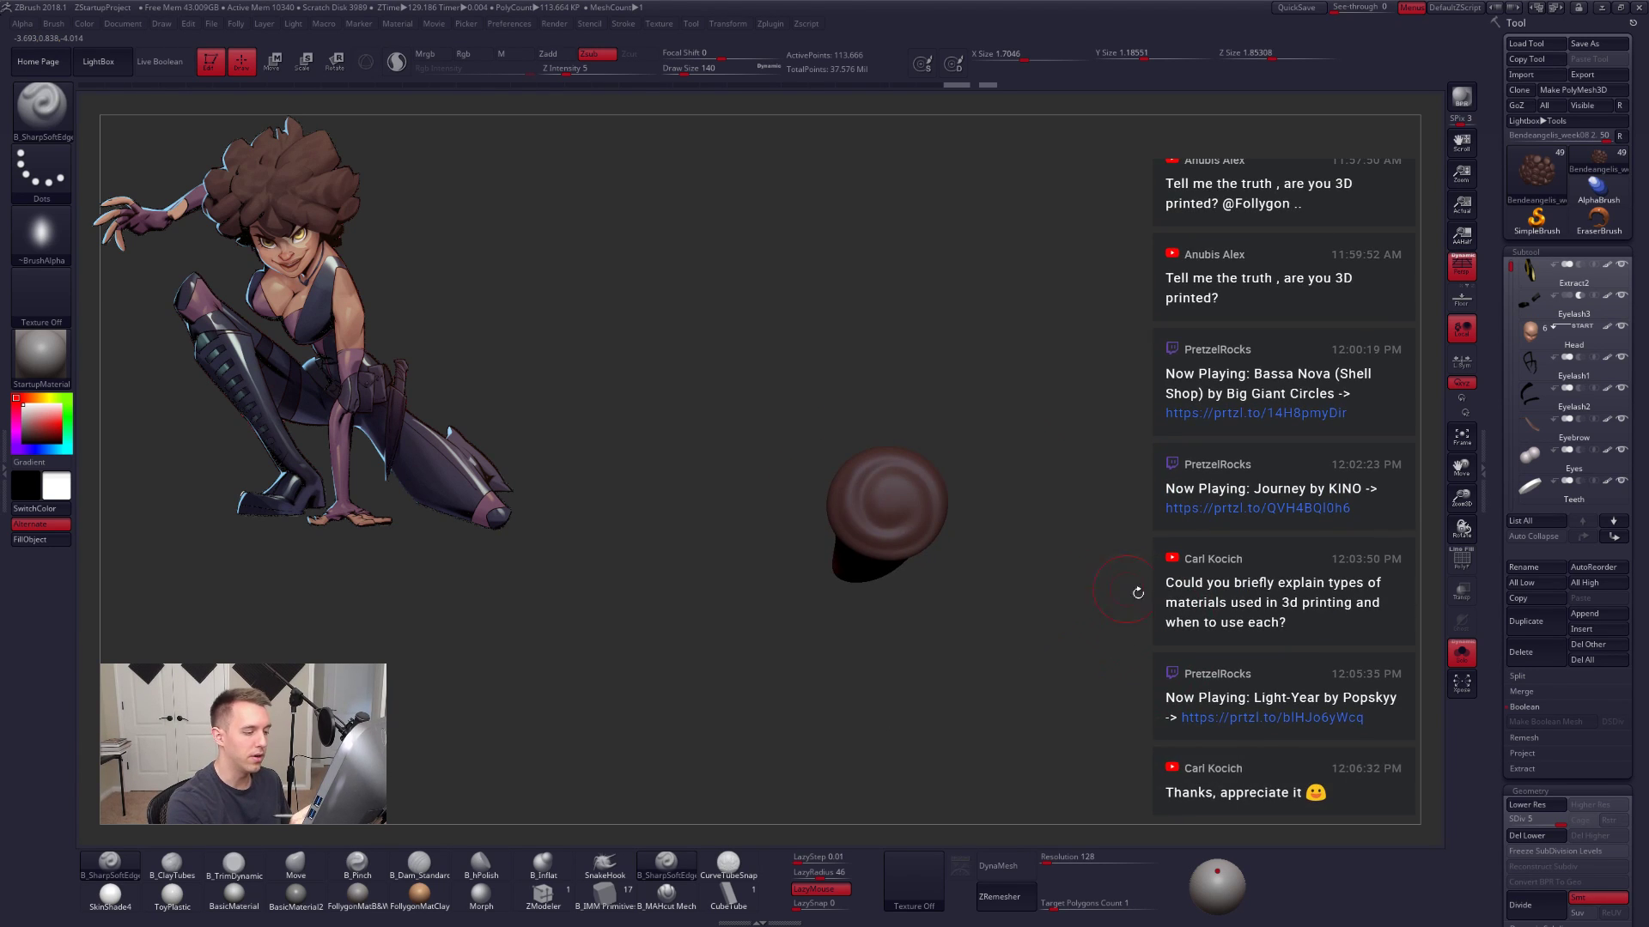
ctrl+shift+click(1184, 733)
Step: Isolate the short rounded clump near the newest spirals, carve a curling swirl into it, and show the full hair
mouse_move(1211, 735)
right_down()
mouse_move(1180, 731)
mouse_move(1158, 694)
right_up()
ctrl+shift+click(902, 598)
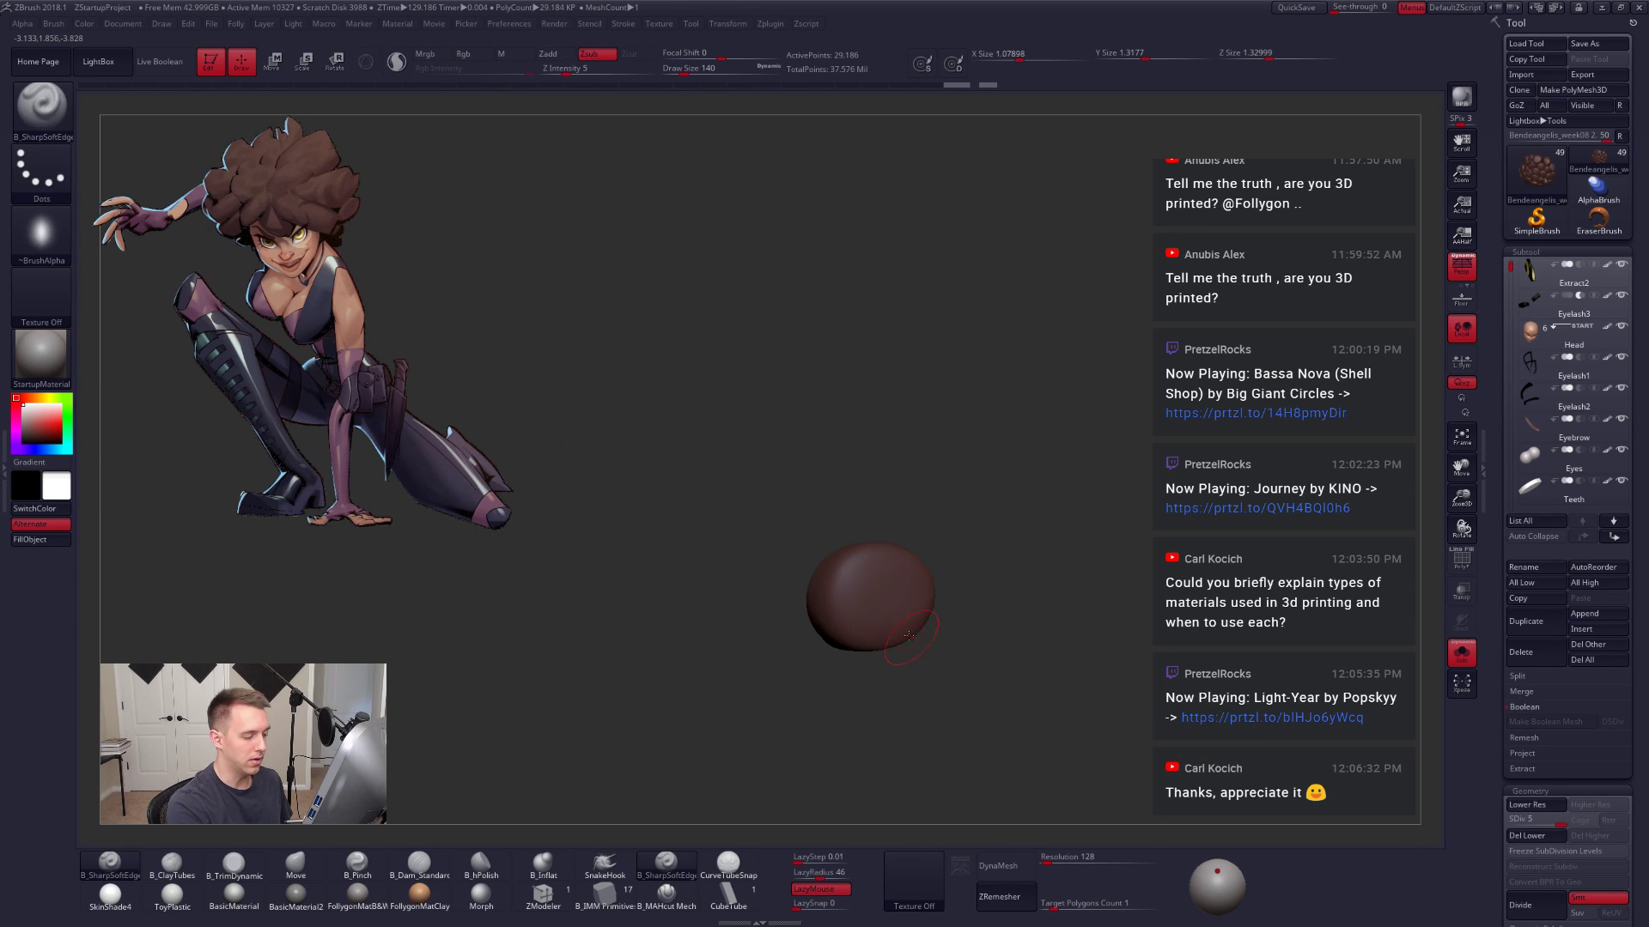
mouse_move(902, 598)
alt+right_down()
mouse_move(1018, 608)
mouse_move(984, 555)
alt+right_up()
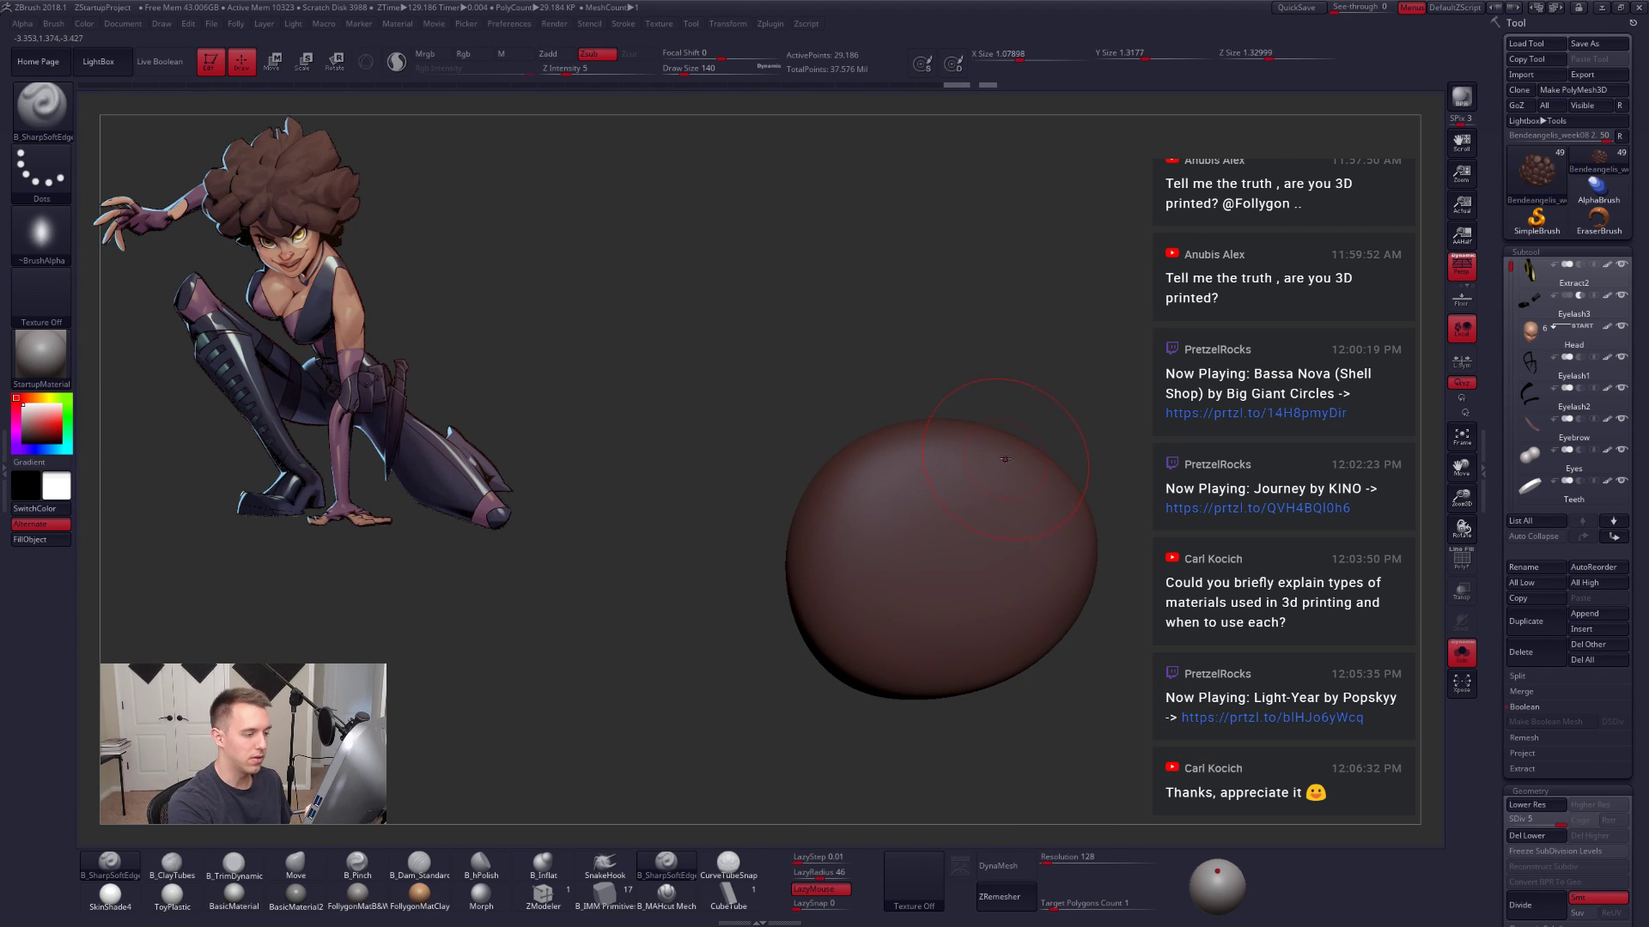
mouse_move(996, 459)
mouse_down()
mouse_move(829, 516)
mouse_move(1037, 630)
mouse_move(928, 589)
mouse_up()
ctrl+right_drag(928, 589, 993, 570)
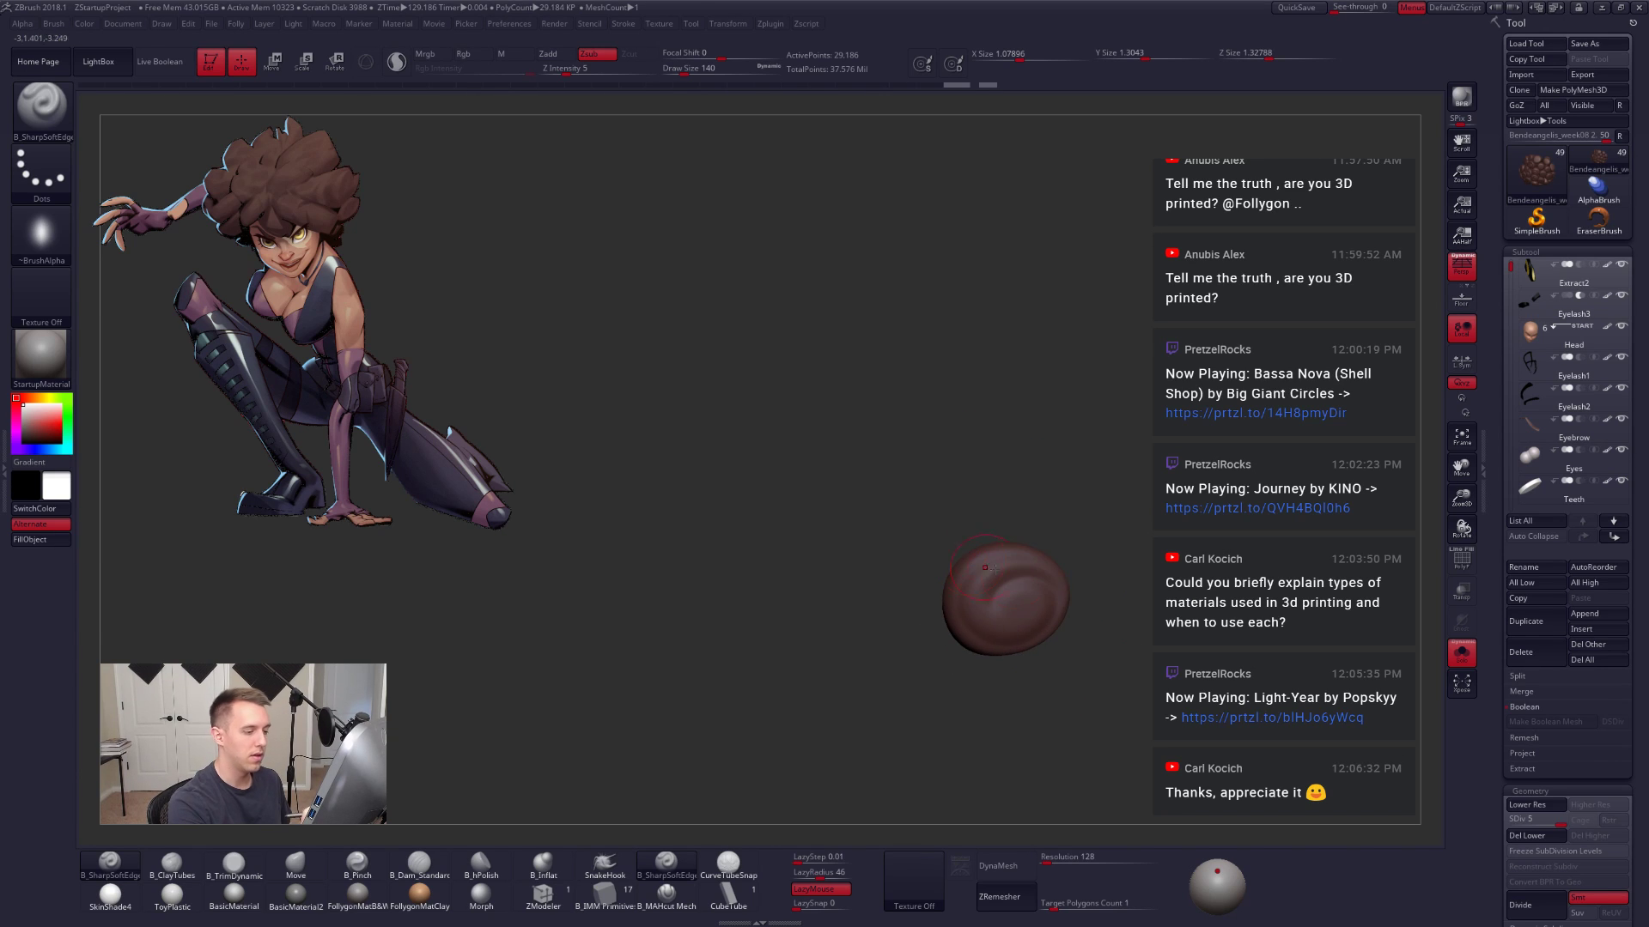
key(ctrl+shift)
ctrl+shift+click(1026, 685)
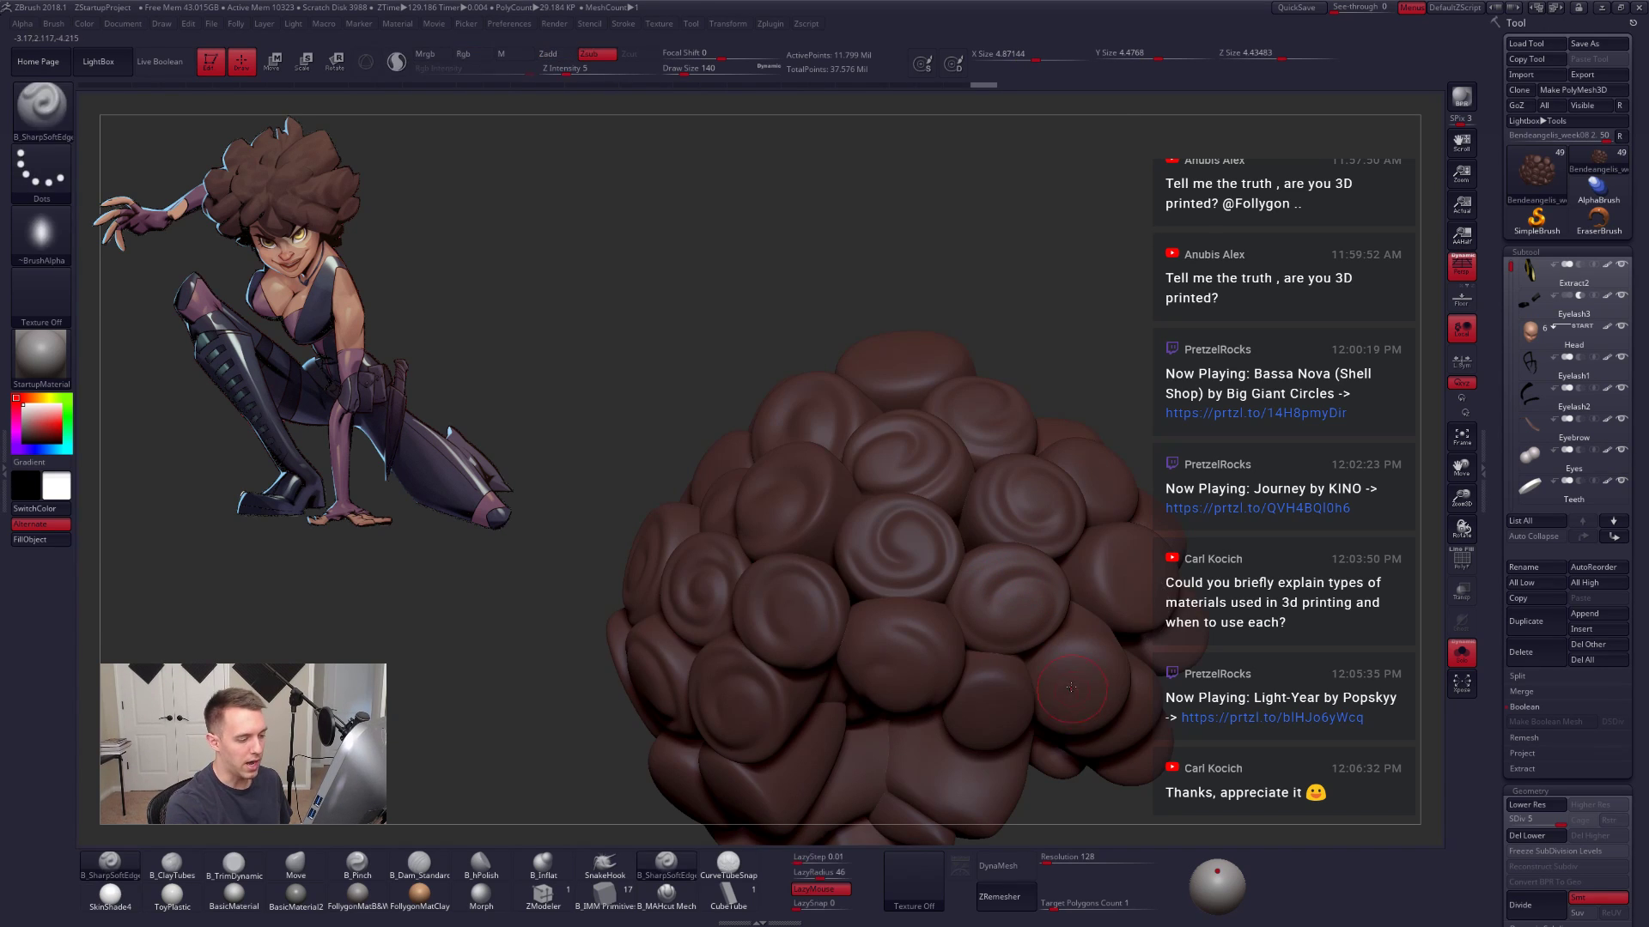
Step: Isolate the small smooth clump just below the newest swirl, carve a soft curl into its face, and show the full hair
ctrl+shift+click(1005, 714)
mouse_move(993, 747)
right_down()
mouse_move(1005, 627)
mouse_move(968, 637)
mouse_move(959, 589)
right_up()
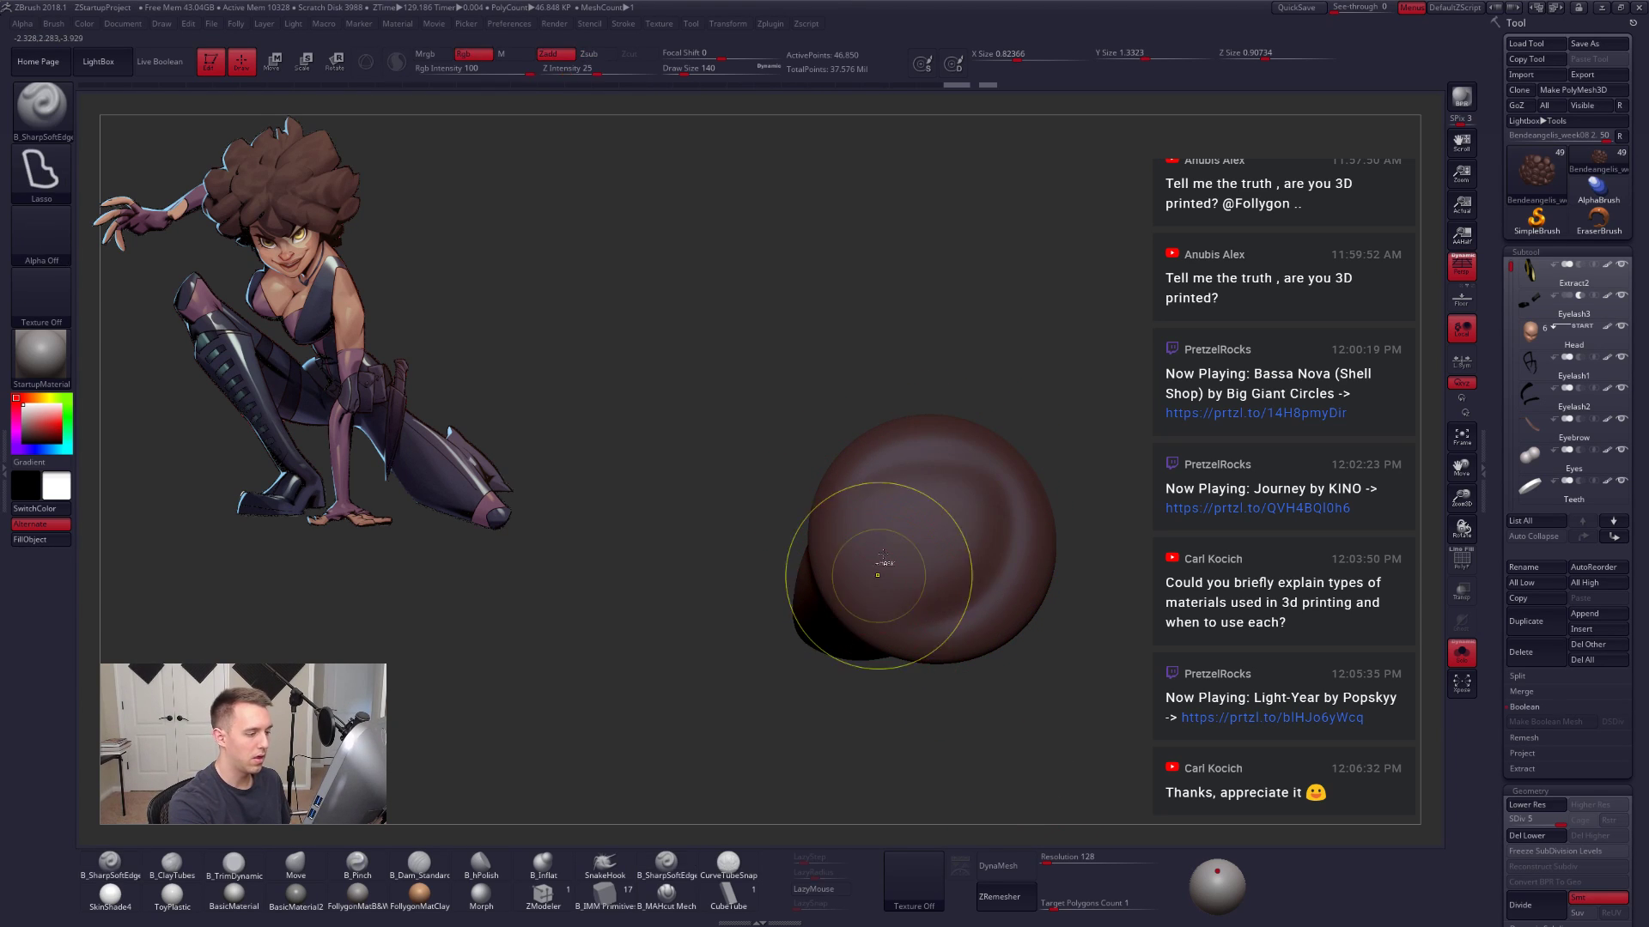
mouse_move(953, 433)
mouse_down()
mouse_move(1013, 577)
mouse_move(863, 605)
mouse_move(923, 519)
mouse_up()
key(ctrl+shift)
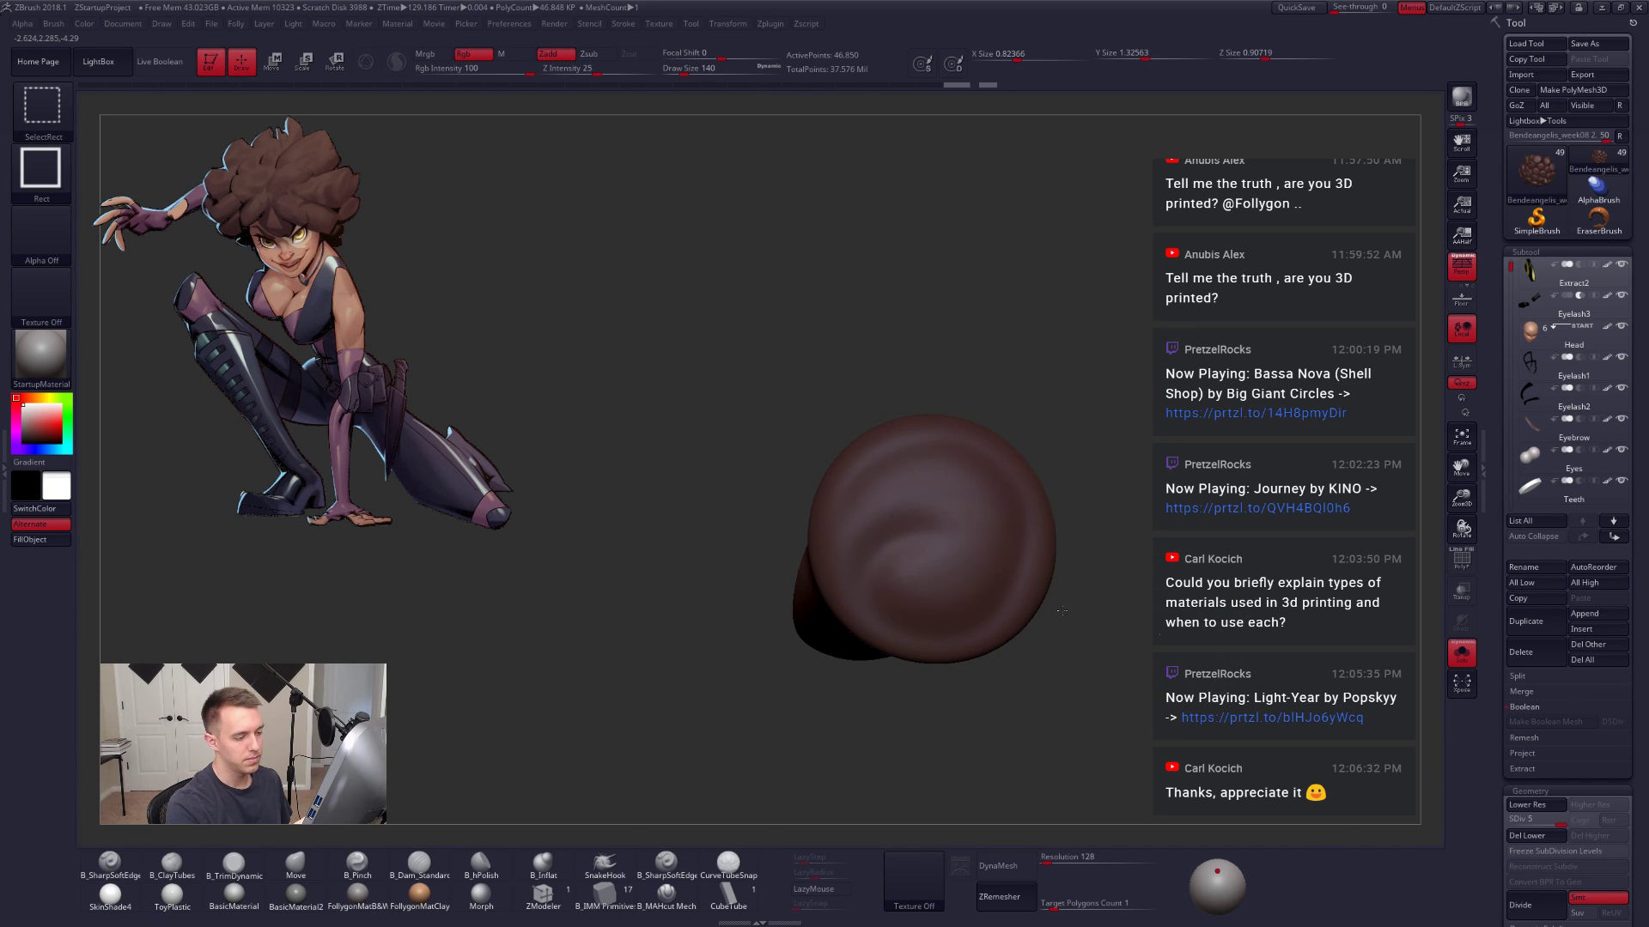
ctrl+shift+click(1062, 611)
Step: Isolate the larger smooth clump beside the small curled one and carve a spiral swirl into its rounded face
ctrl+shift+click(1148, 594)
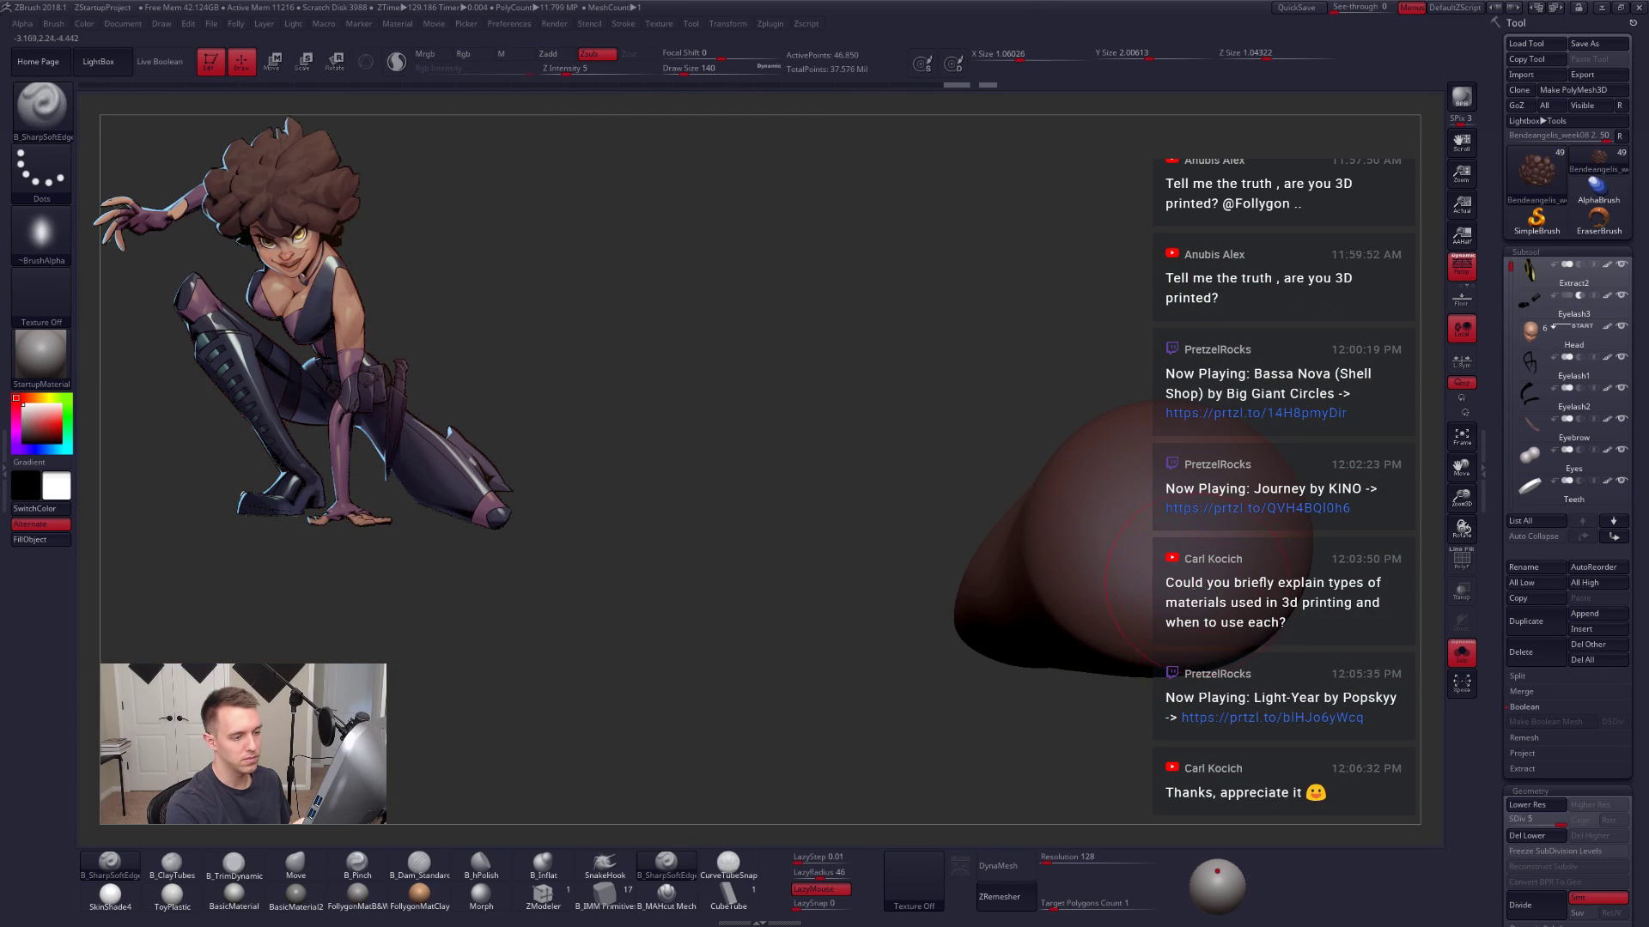
drag(1052, 705, 953, 730)
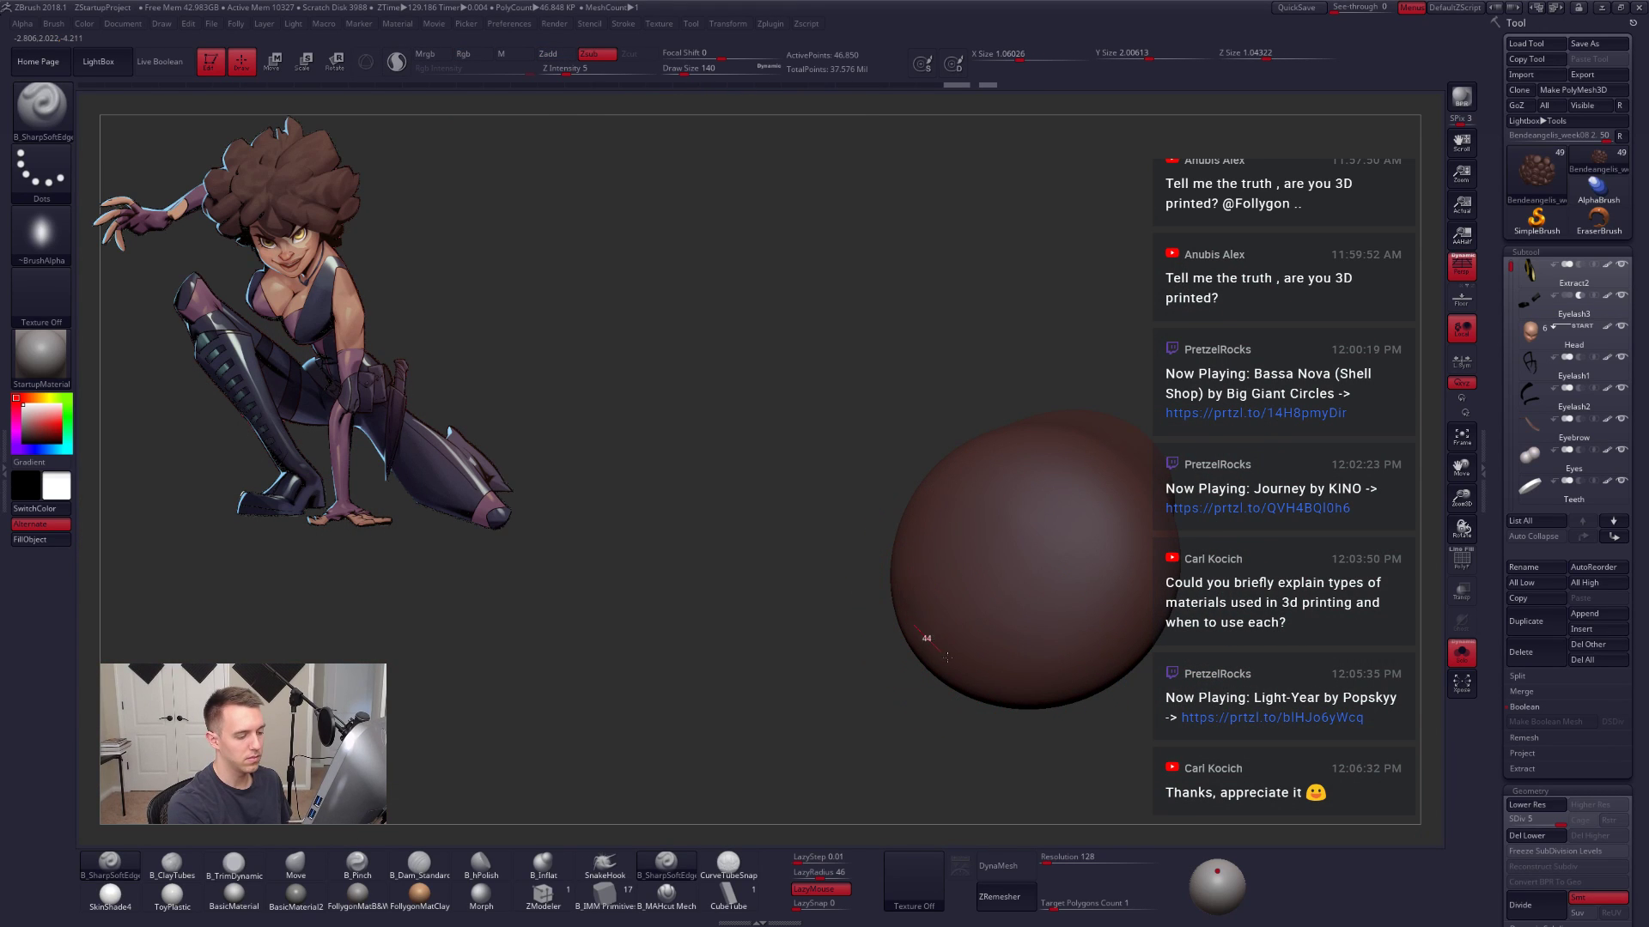
mouse_move(946, 657)
mouse_down()
mouse_move(1122, 614)
mouse_move(950, 512)
mouse_move(1059, 571)
mouse_up()
ctrl+right_drag(1049, 558, 1012, 586)
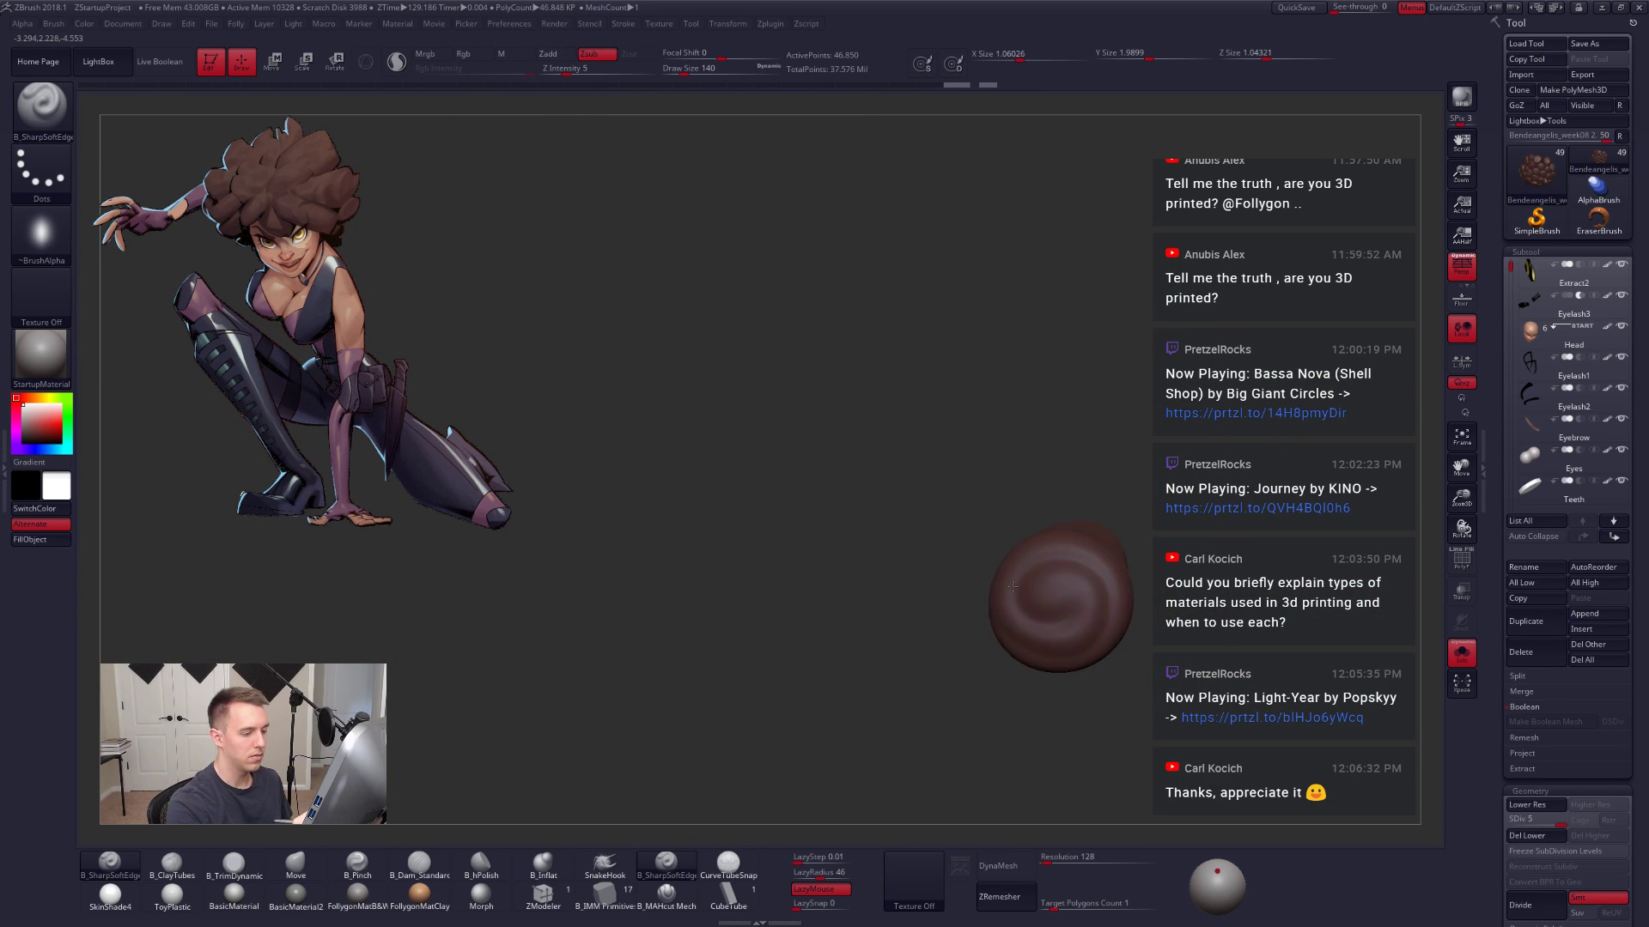
Step: Show the full hair, compare it with the whole character, and return to the hair on its own
key(ctrl+shift)
ctrl+shift+click(1163, 720)
mouse_move(1163, 720)
right_down()
mouse_move(1245, 784)
mouse_move(1177, 743)
mouse_move(1157, 768)
right_up()
key(alt+s)
mouse_move(1155, 766)
mouse_down()
mouse_move(1133, 761)
mouse_move(1157, 769)
mouse_up()
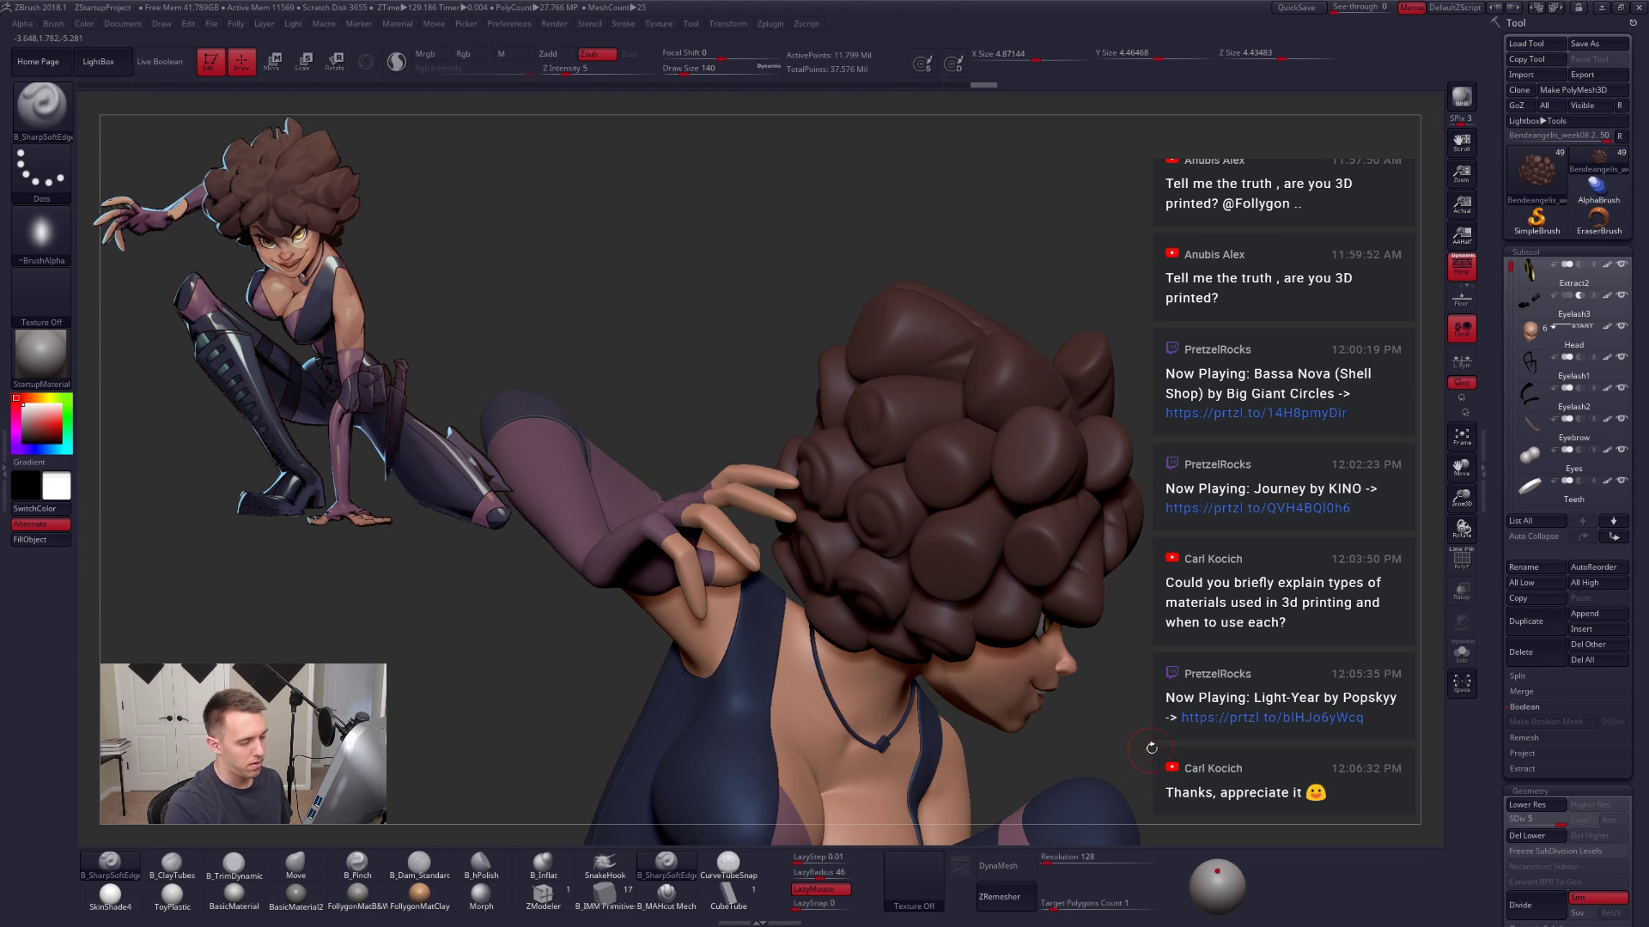
key(alt+s)
Step: Isolate the broad round clump in the middle of the hair's side, carve a spiral into its face, and show the full hair
drag(1030, 717, 962, 585)
mouse_move(961, 586)
ctrl+right_down()
mouse_move(888, 658)
mouse_move(937, 636)
ctrl+right_up()
ctrl+shift+click(977, 611)
mouse_move(897, 610)
right_down()
mouse_move(923, 655)
mouse_move(889, 672)
right_up()
mouse_move(839, 604)
mouse_down()
mouse_move(898, 445)
mouse_move(1048, 589)
mouse_move(894, 578)
mouse_move(1031, 568)
mouse_up()
ctrl+right_drag(1076, 591, 1113, 529)
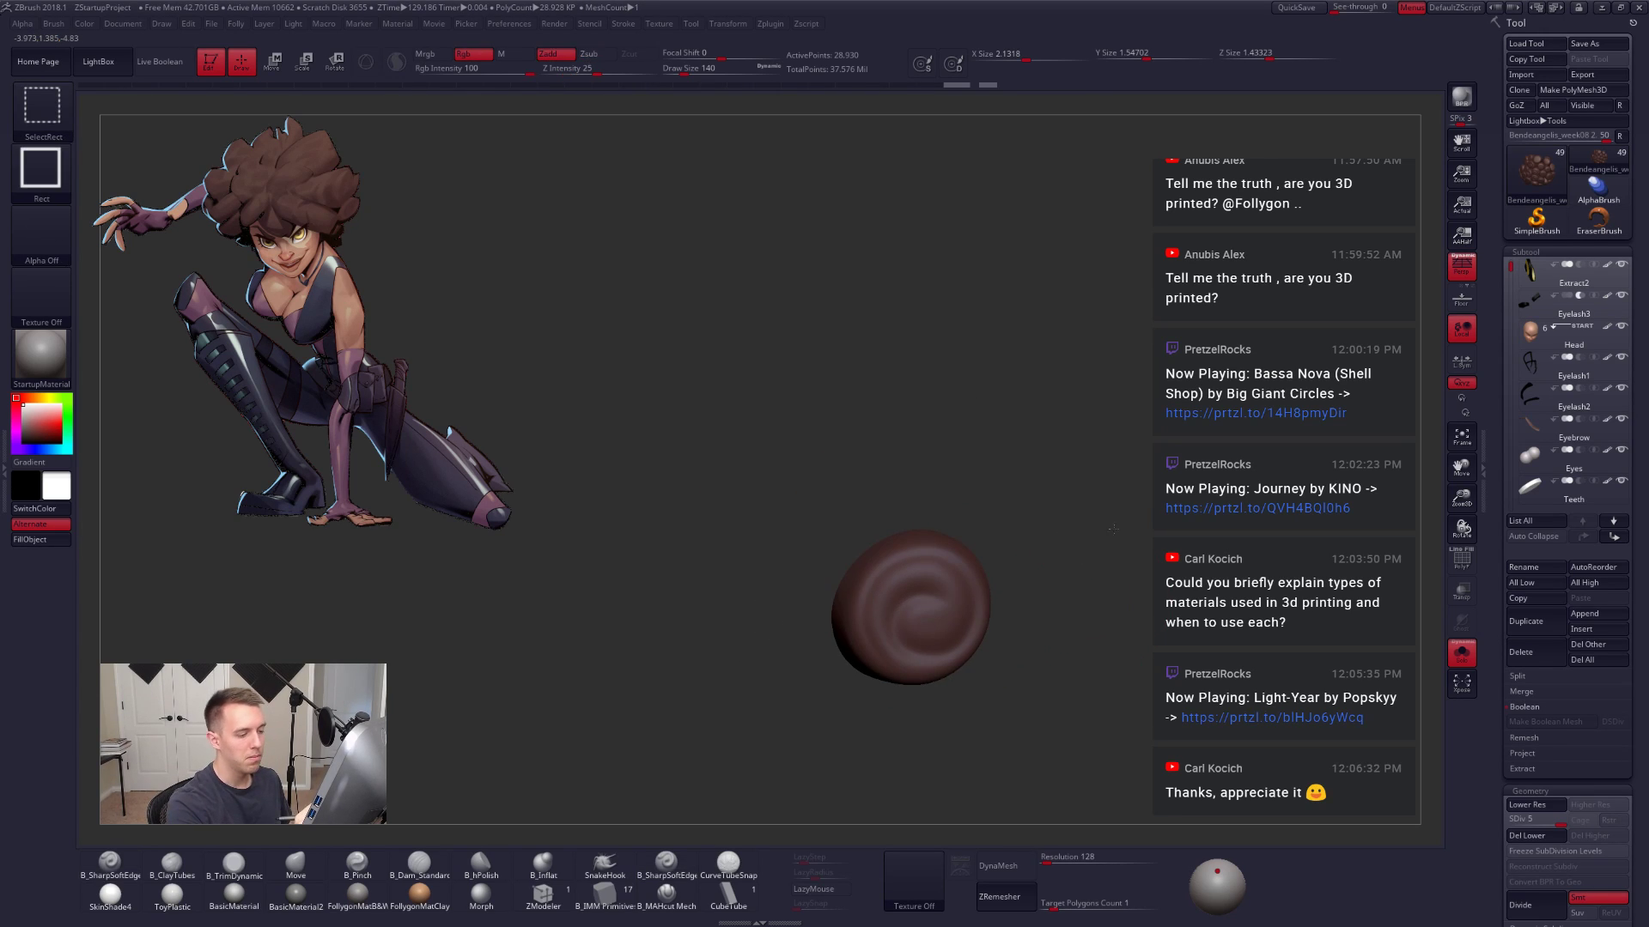
ctrl+shift+click(1113, 529)
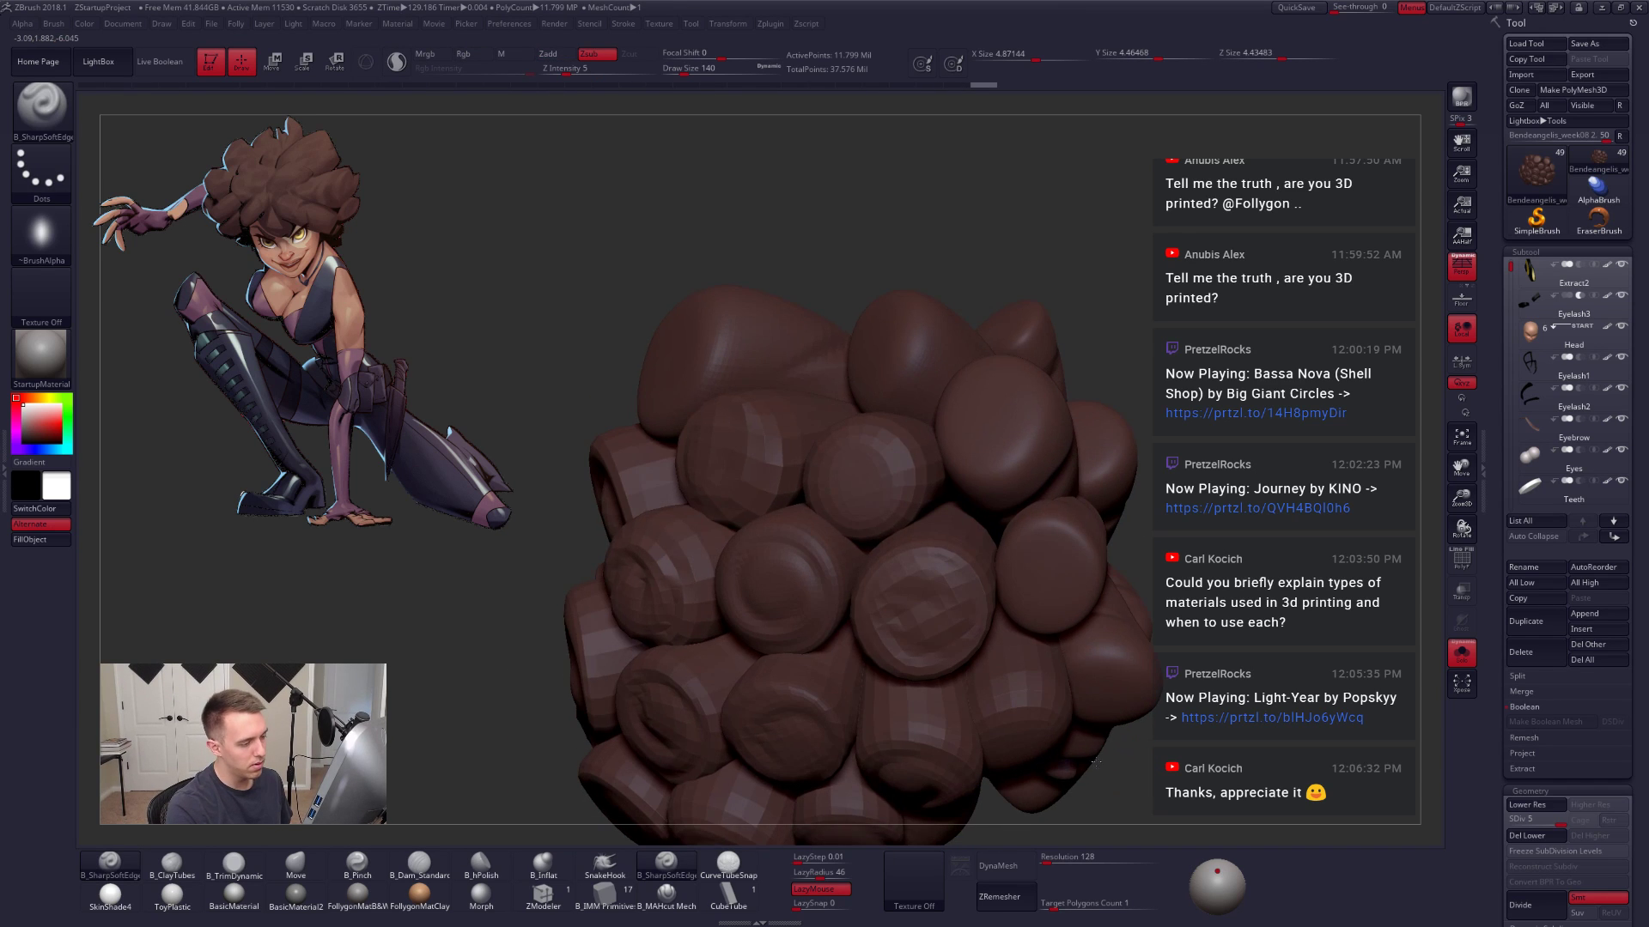
Step: Isolate the smooth oval clump beside the newest spiral, replace its first swirl with a softer curling groove, and show the full hair
ctrl+shift+click(1059, 580)
mouse_move(1062, 588)
ctrl+right_down()
mouse_move(1079, 678)
mouse_move(1095, 639)
ctrl+right_up()
mouse_move(1092, 469)
mouse_down()
mouse_move(970, 483)
mouse_move(1004, 640)
mouse_move(1108, 526)
mouse_move(999, 593)
mouse_up()
ctrl+right_drag(962, 670, 979, 593)
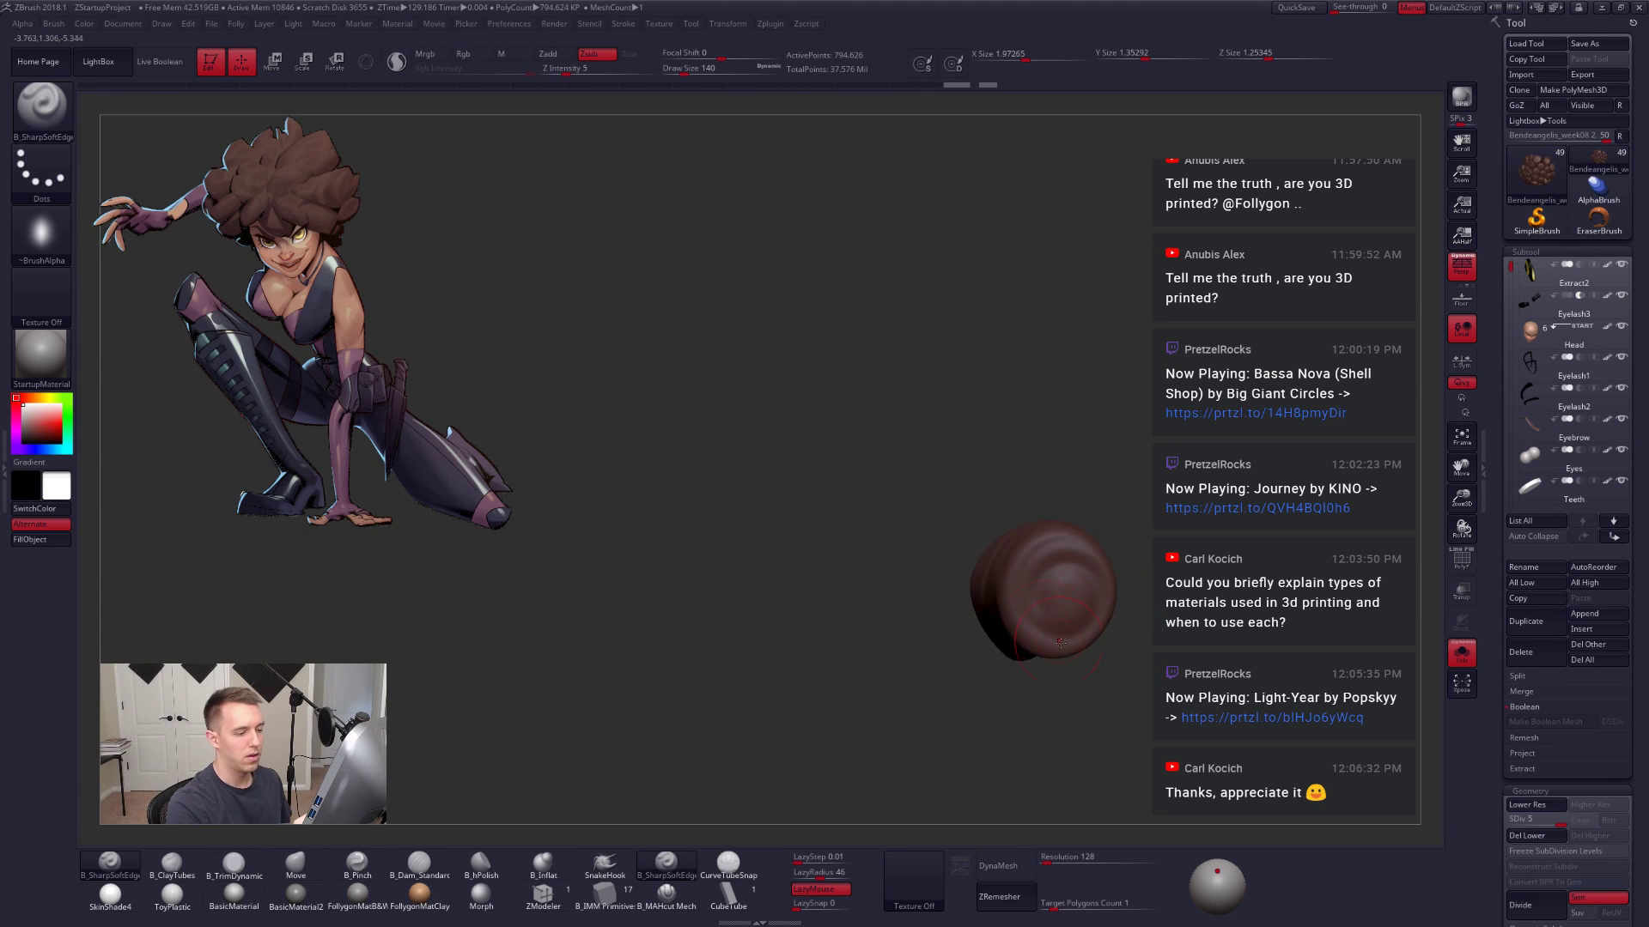
mouse_move(1073, 665)
right_down()
mouse_move(1013, 661)
mouse_move(1115, 673)
right_up()
ctrl+right_drag(1115, 673, 1101, 718)
key(ctrl+z)
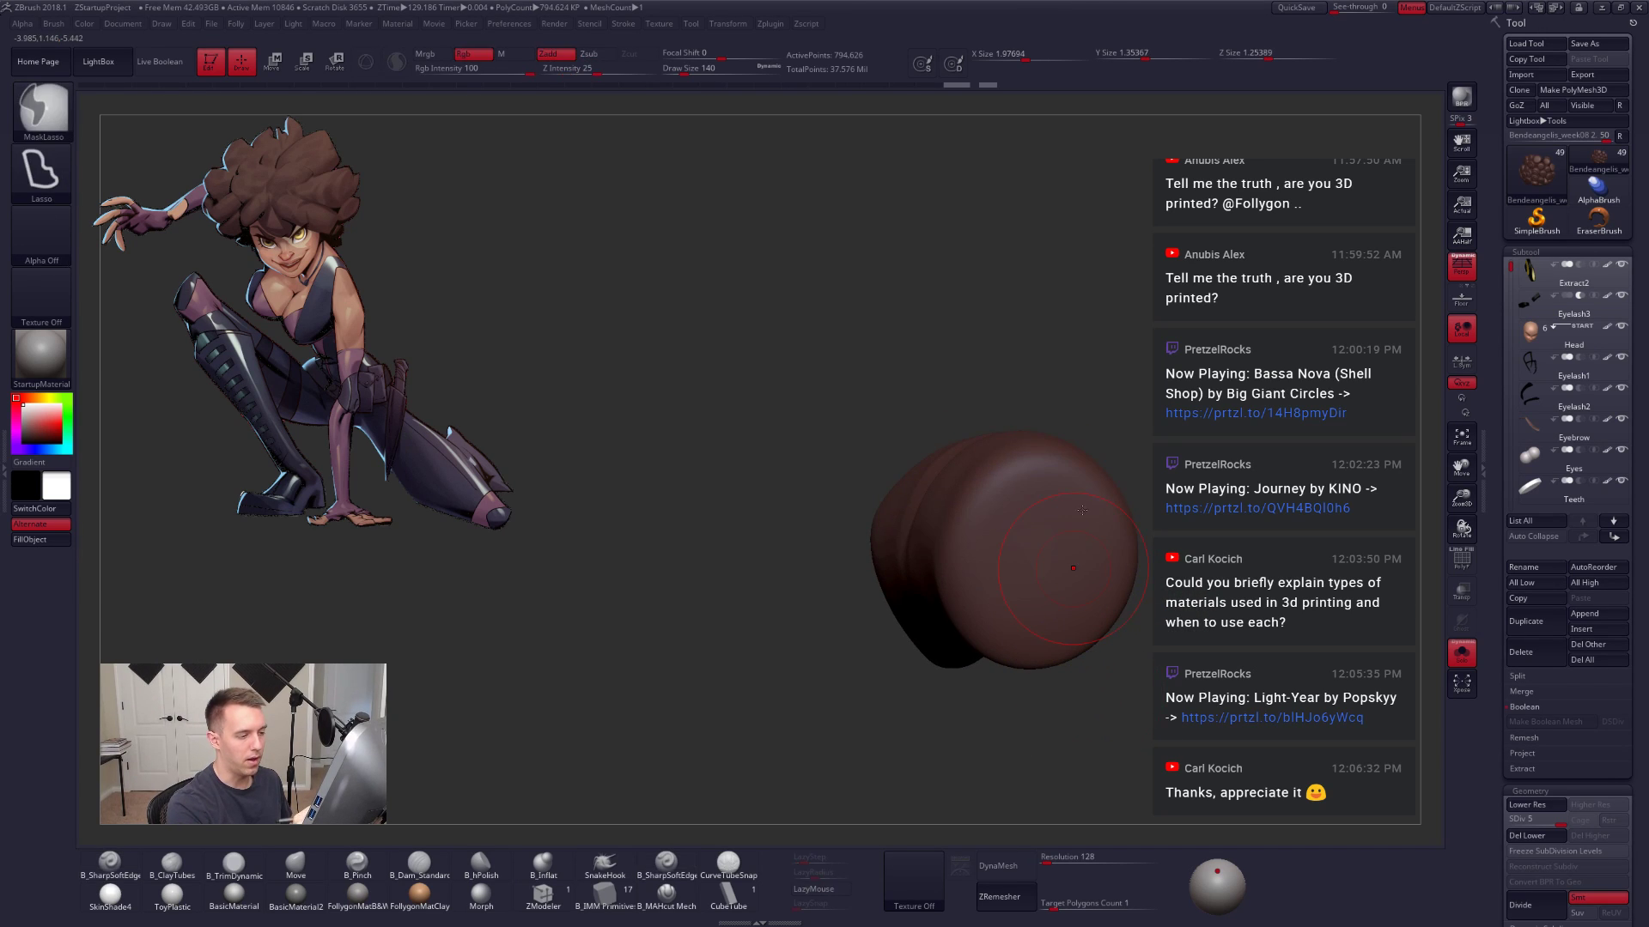
drag(1027, 479, 957, 542)
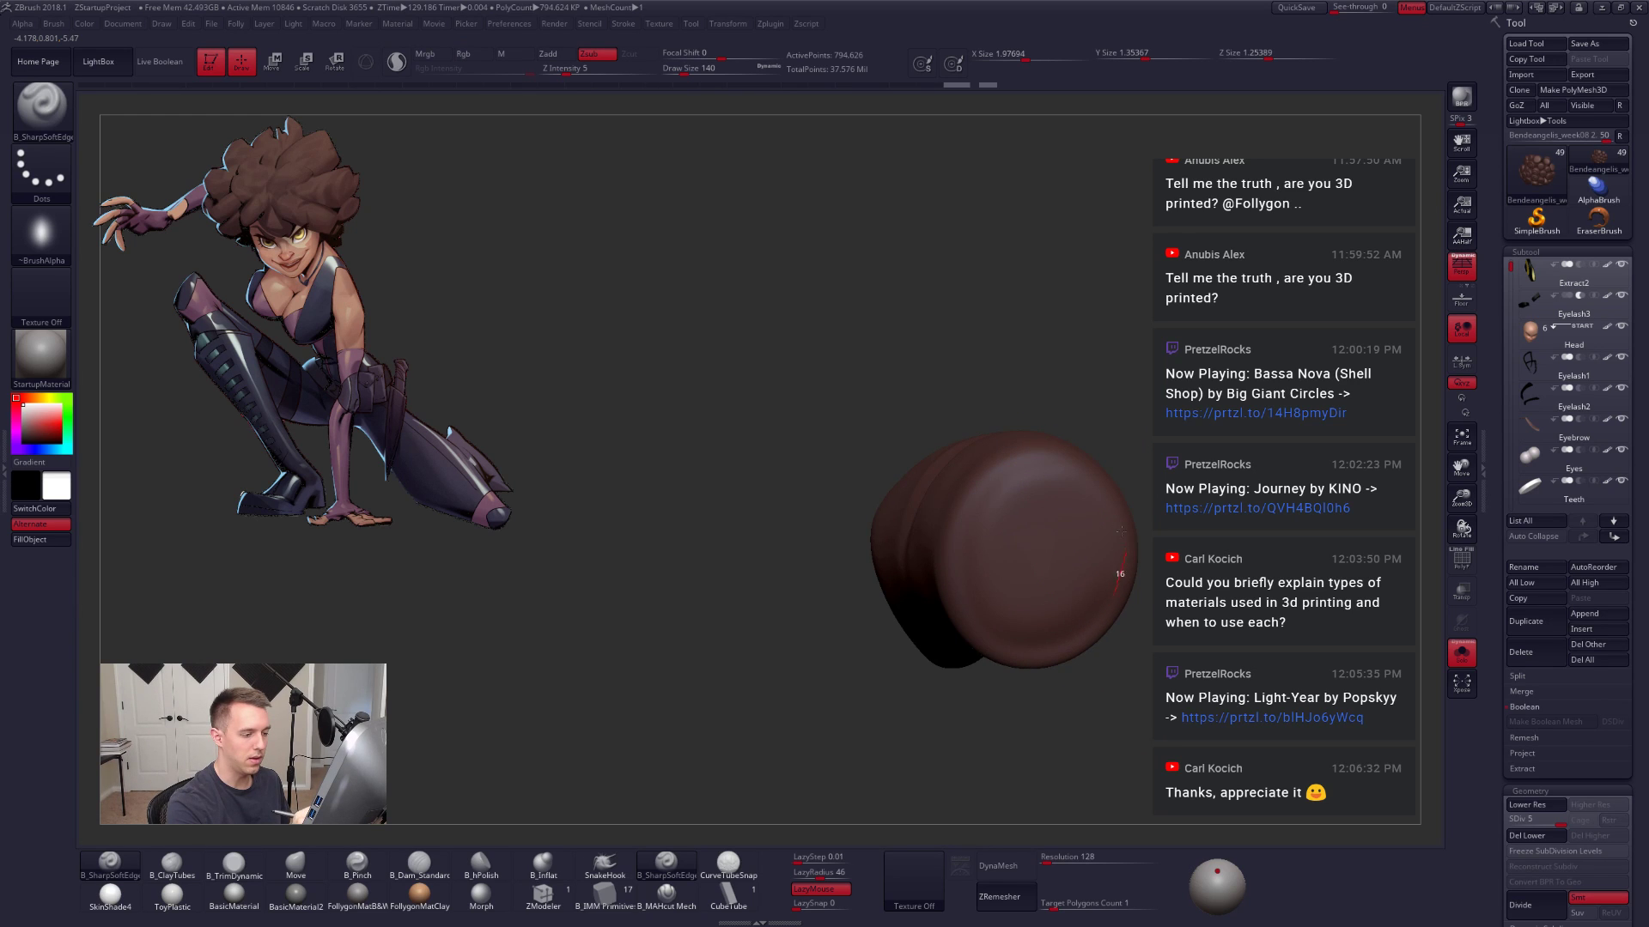
mouse_move(1094, 515)
mouse_down()
mouse_move(1033, 525)
mouse_move(1022, 574)
mouse_up()
mouse_move(1067, 680)
ctrl+right_down()
mouse_move(1095, 631)
mouse_move(1033, 579)
ctrl+right_up()
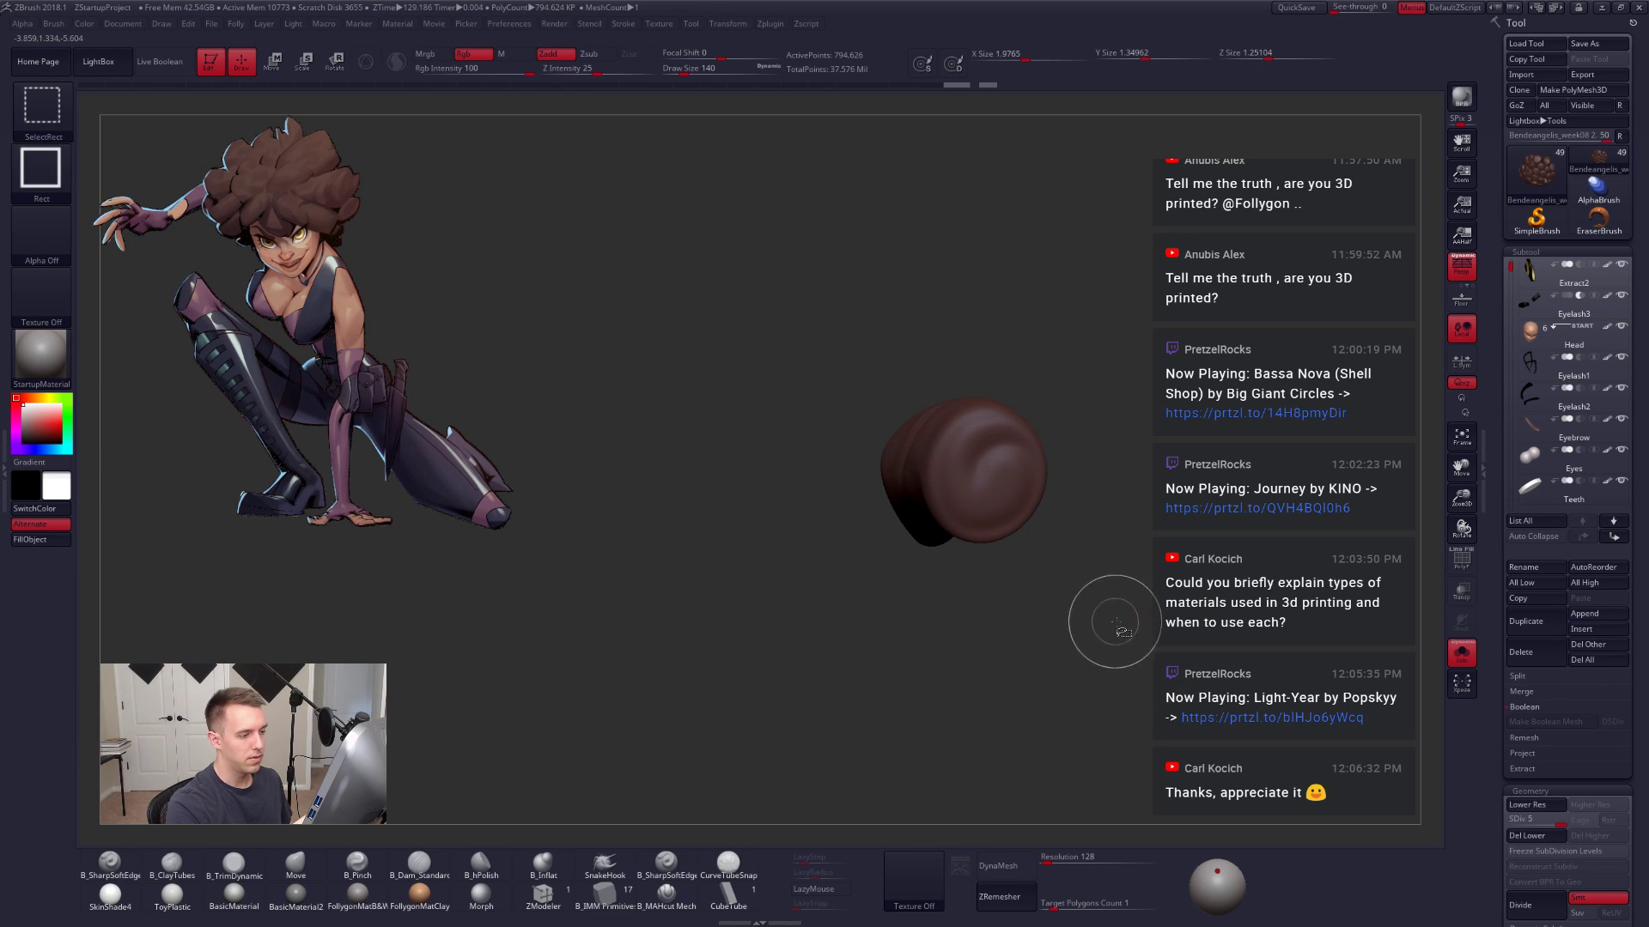
ctrl+shift+click(1197, 758)
Step: Isolate the large domed clump, undo the first stroke, carve a curling swirl into its rounded end, and show the full hair
mouse_move(1226, 747)
right_down()
mouse_move(1104, 598)
mouse_move(1137, 682)
mouse_move(1136, 663)
right_up()
ctrl+shift+click(1103, 588)
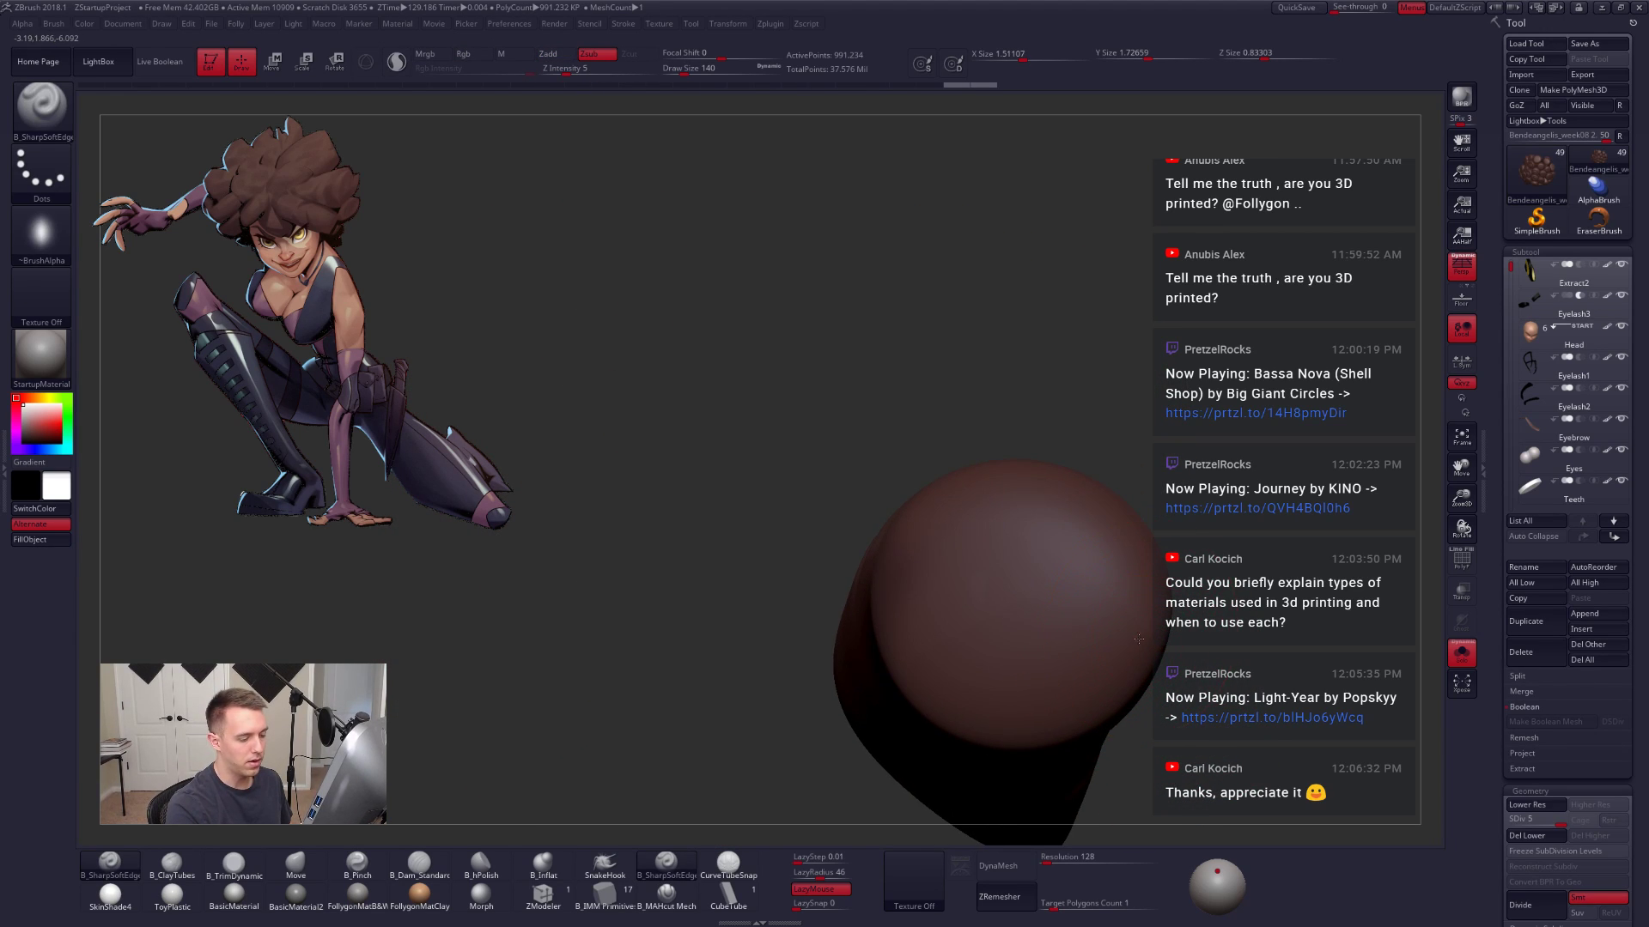
mouse_move(910, 587)
mouse_down()
mouse_move(996, 515)
mouse_move(1117, 601)
mouse_move(953, 747)
mouse_move(906, 639)
mouse_up()
key(ctrl+z)
mouse_move(1104, 525)
mouse_down()
mouse_move(1086, 615)
mouse_move(983, 654)
mouse_up()
mouse_move(1202, 747)
alt+mouse_down()
mouse_move(1198, 763)
mouse_move(1186, 655)
alt+mouse_up()
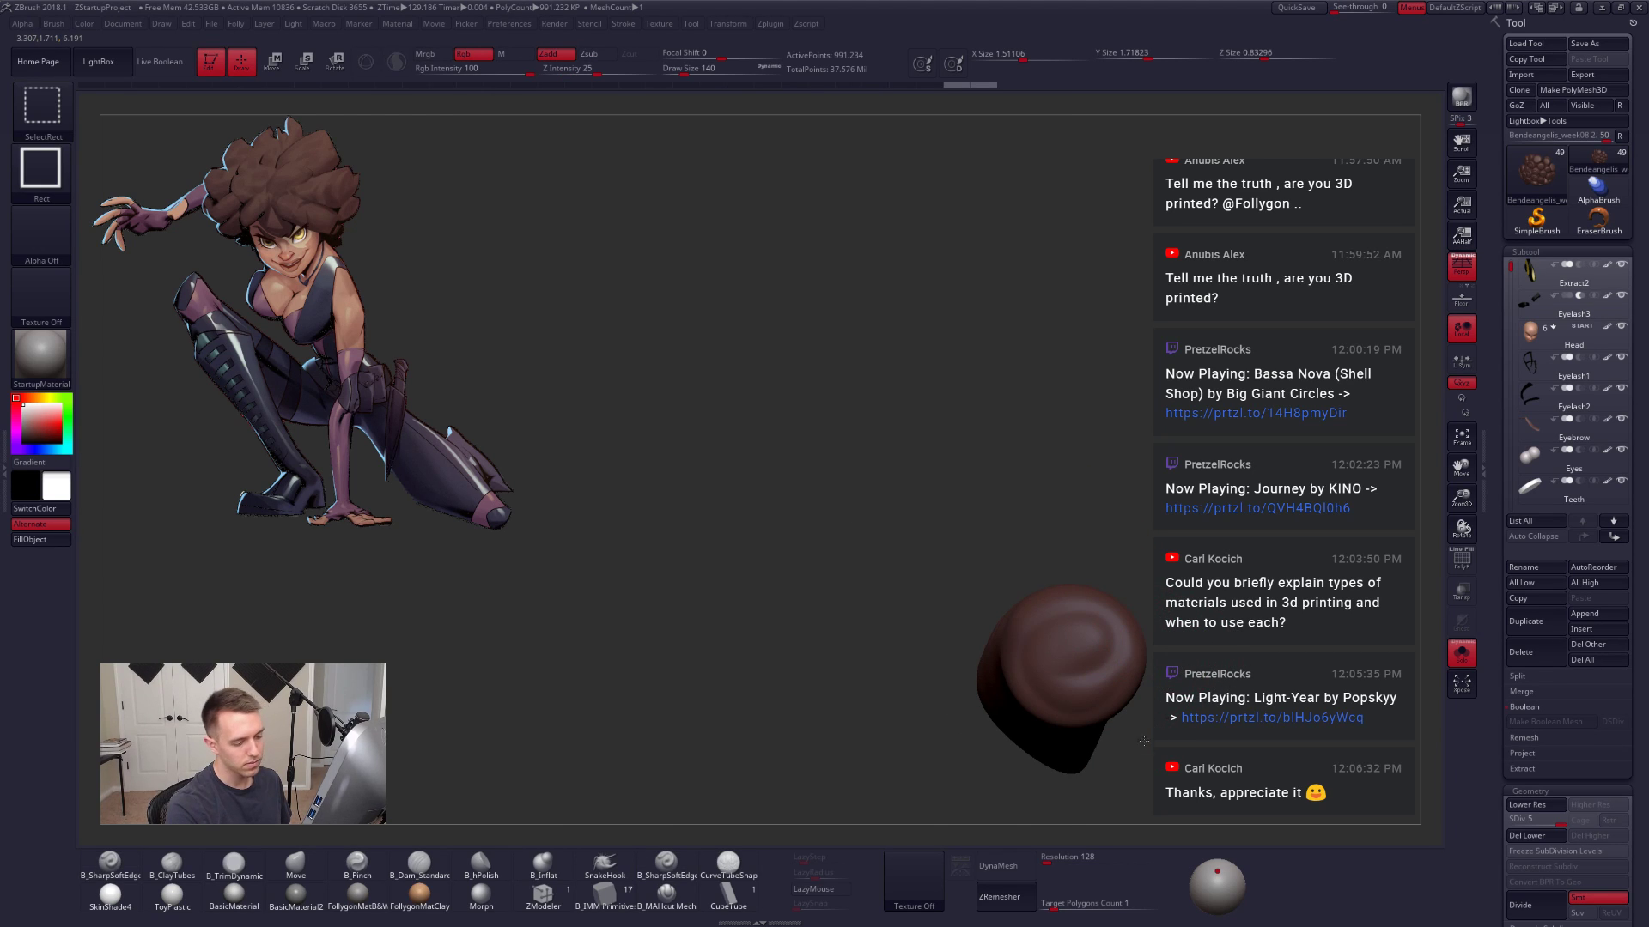
ctrl+shift+click(1008, 744)
Step: Isolate the narrow egg-shaped clump, carve a soft swirl into its end, and show the full hair
ctrl+shift+click(974, 692)
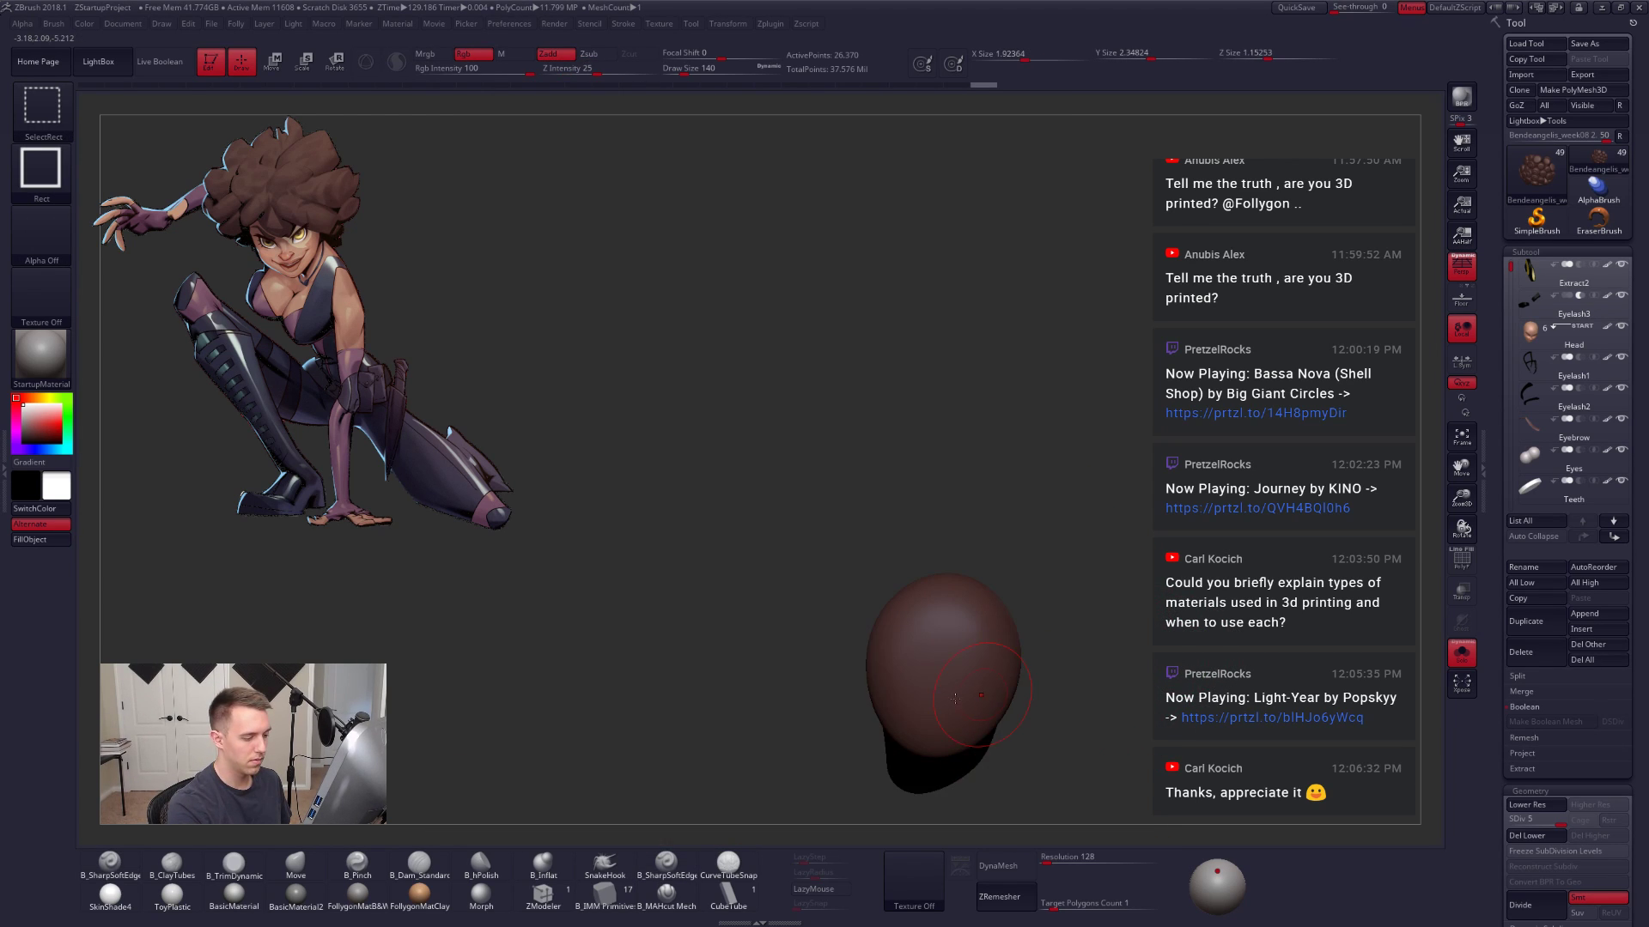
alt+drag(1022, 697, 1031, 638)
mouse_move(1031, 558)
mouse_down()
mouse_move(894, 502)
mouse_move(906, 673)
mouse_move(997, 590)
mouse_move(932, 573)
mouse_up()
mouse_move(1084, 723)
alt+mouse_down()
mouse_move(1109, 670)
mouse_move(1085, 538)
alt+mouse_up()
ctrl+shift+click(1091, 560)
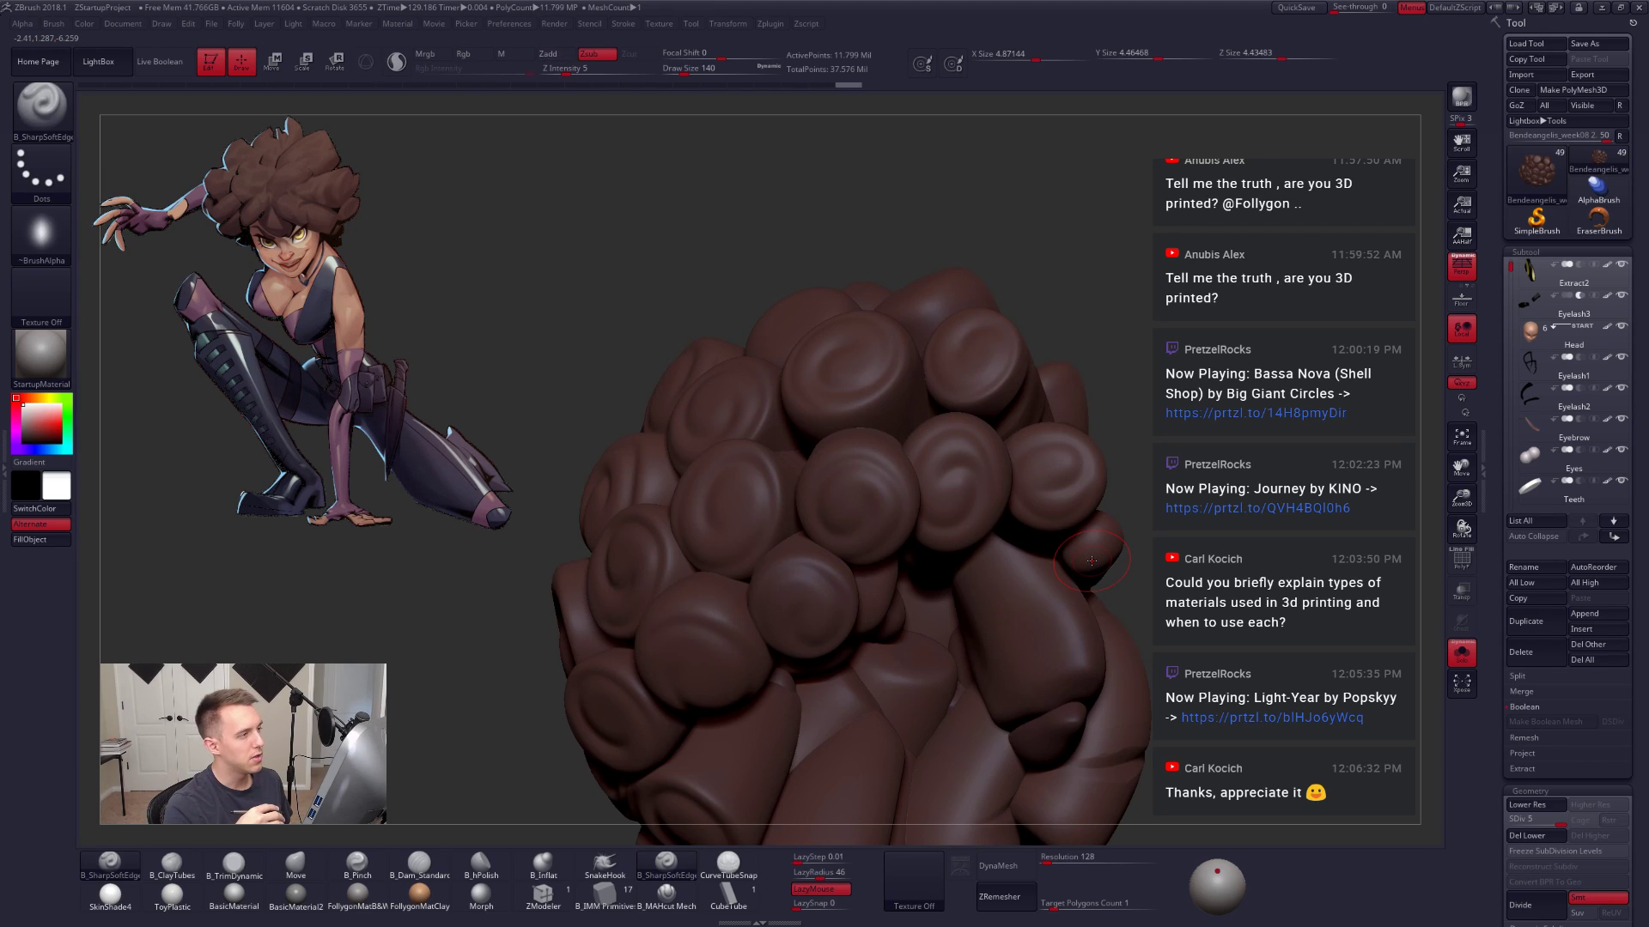
mouse_move(1237, 685)
mouse_down()
mouse_move(1256, 601)
mouse_move(1288, 653)
mouse_move(1142, 789)
mouse_move(1116, 764)
mouse_move(1188, 761)
mouse_up()
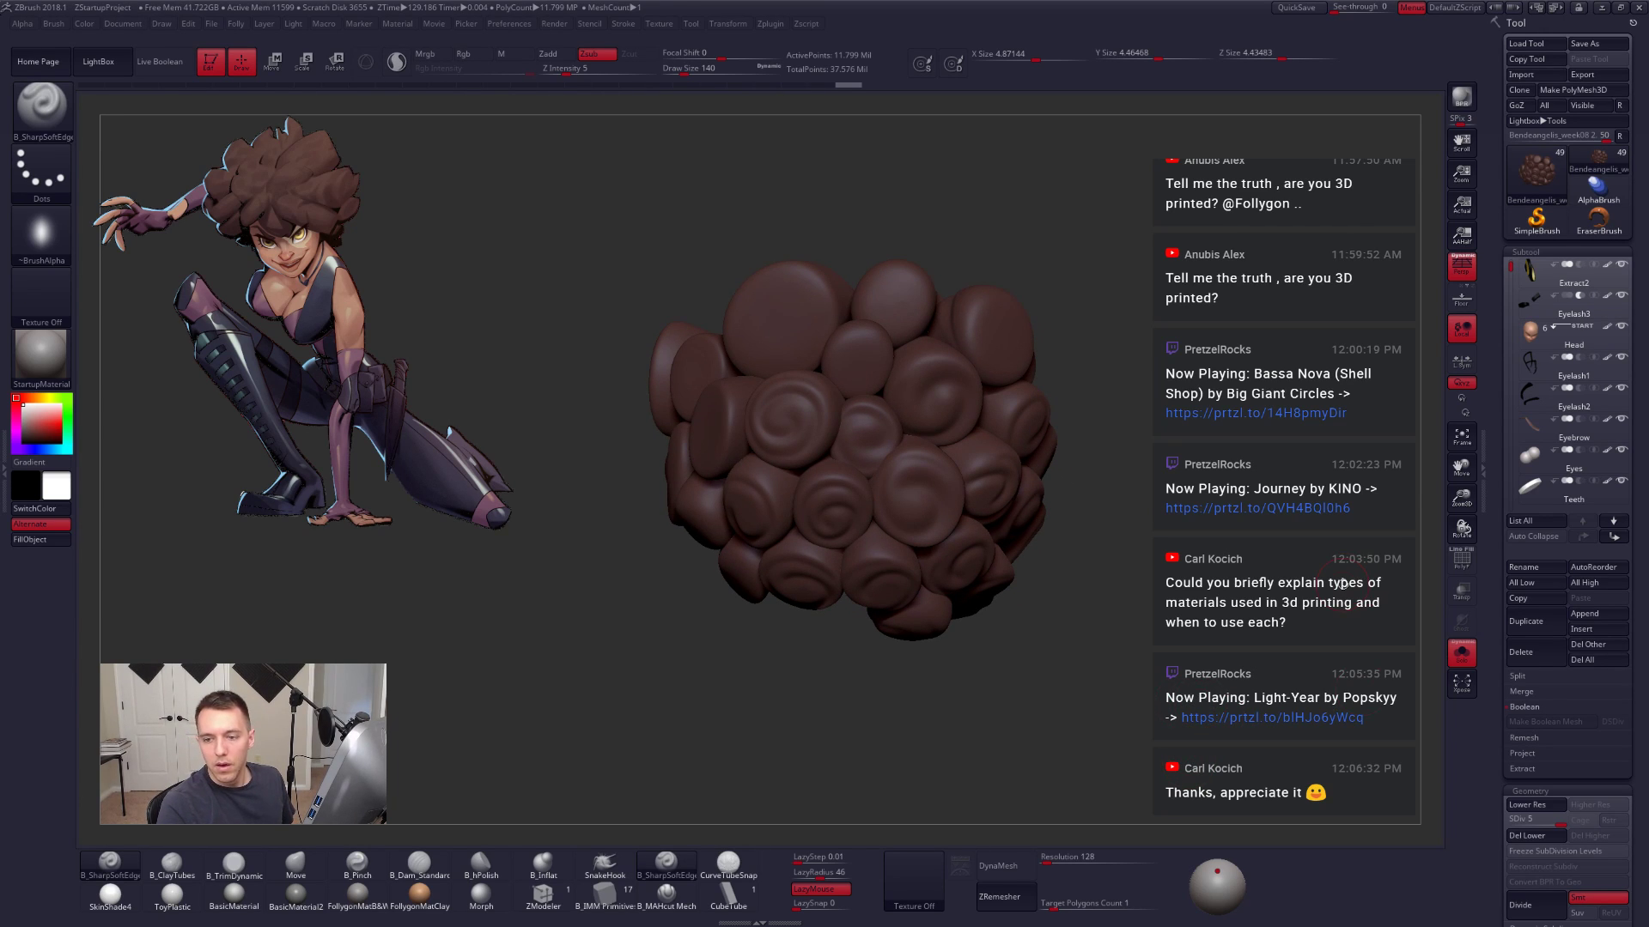
alt+right_drag(987, 386, 843, 451)
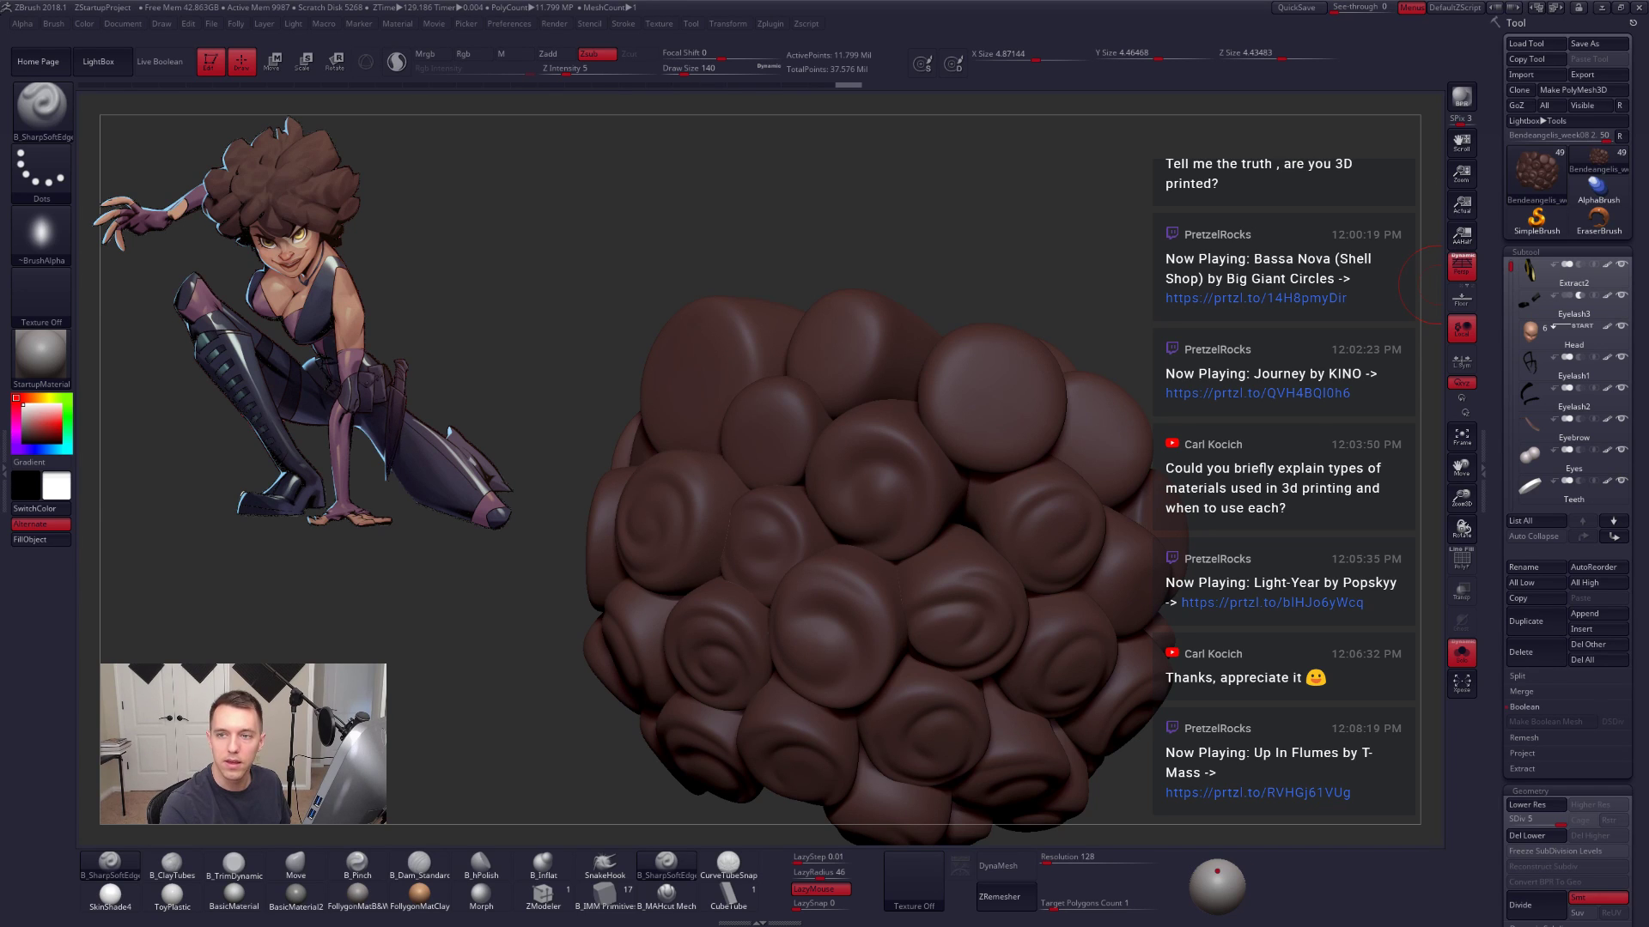
click(1460, 303)
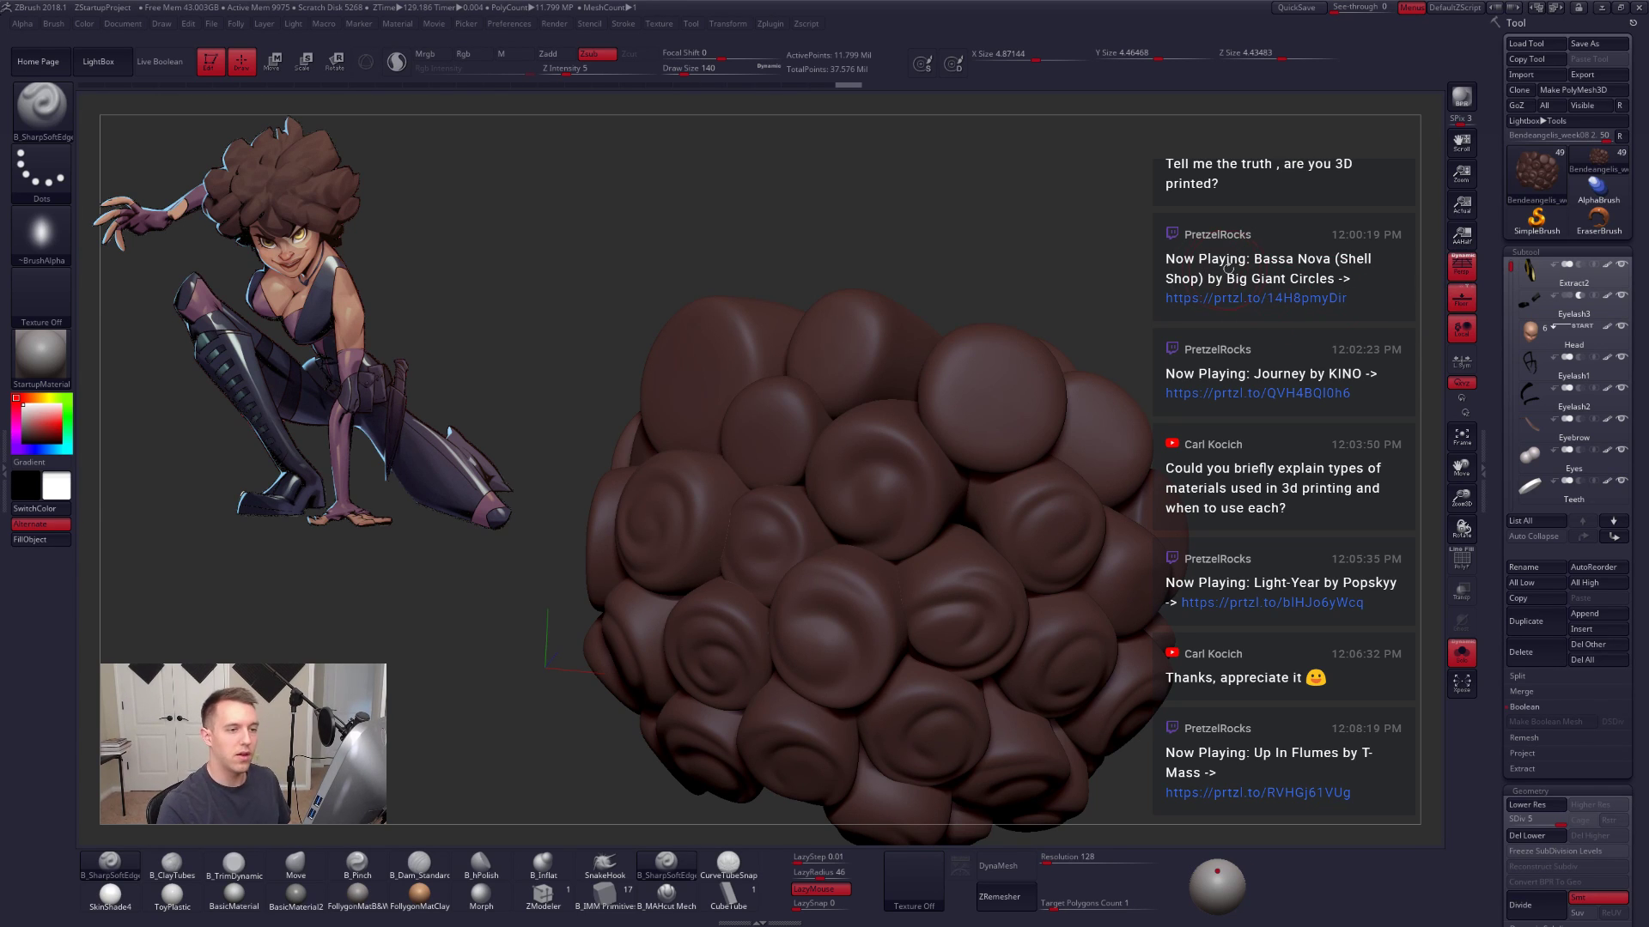
click(1461, 304)
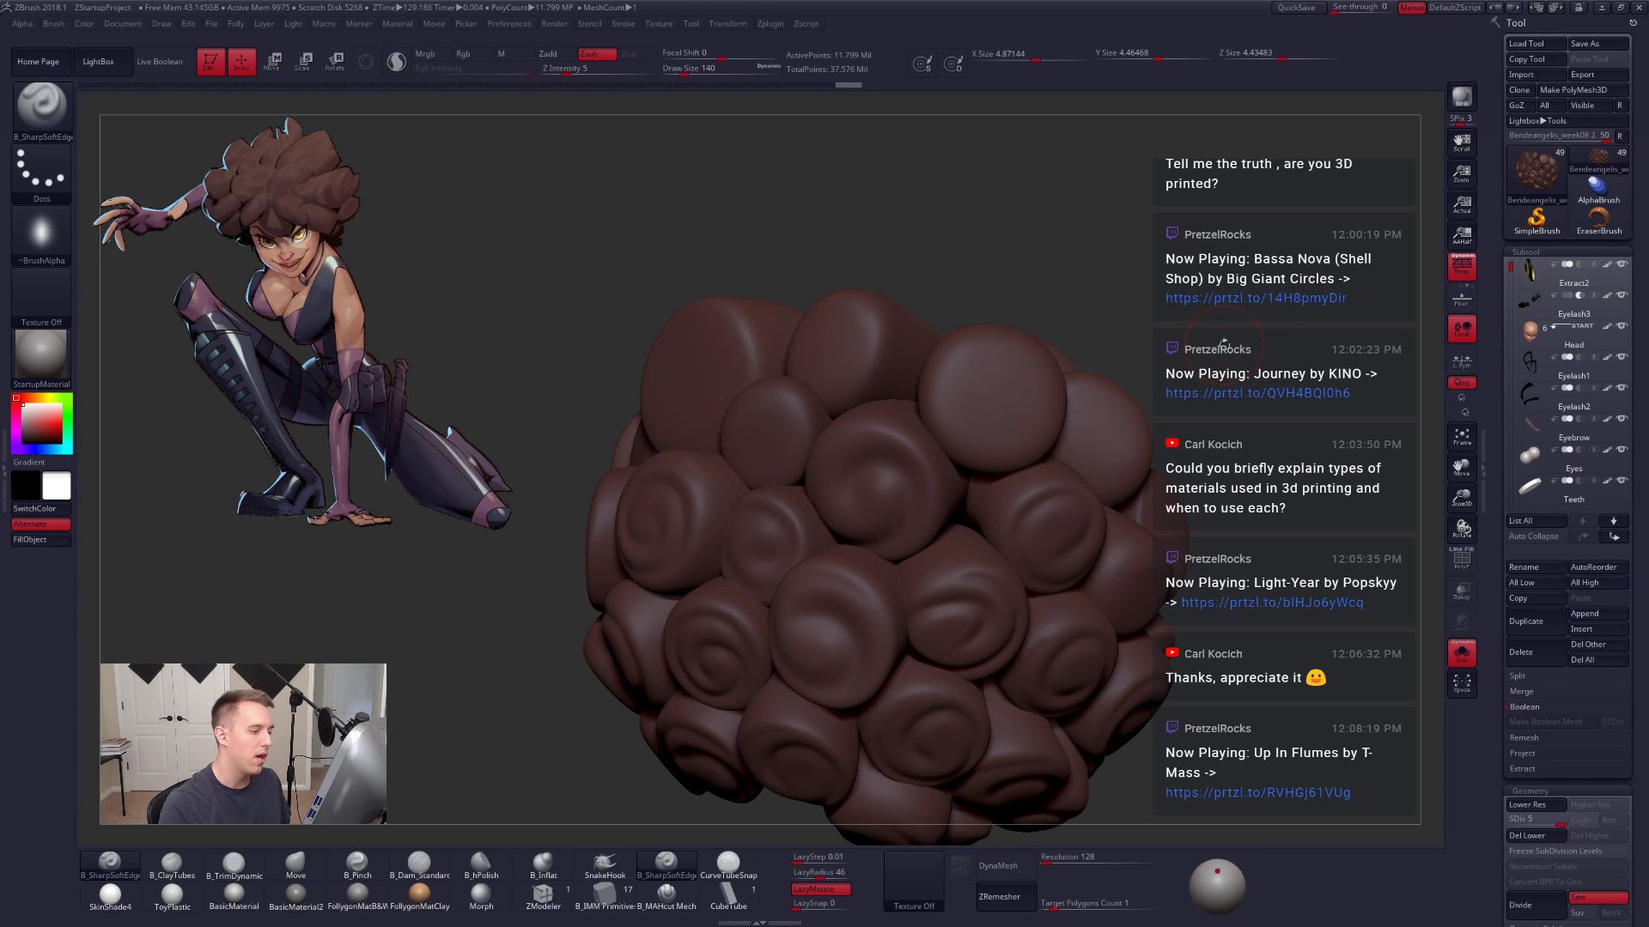
Step: Isolate the smooth round clump on the hair's upper edge, carve a wide spiral into its flat face, and show the full hair
ctrl+shift+click(1022, 424)
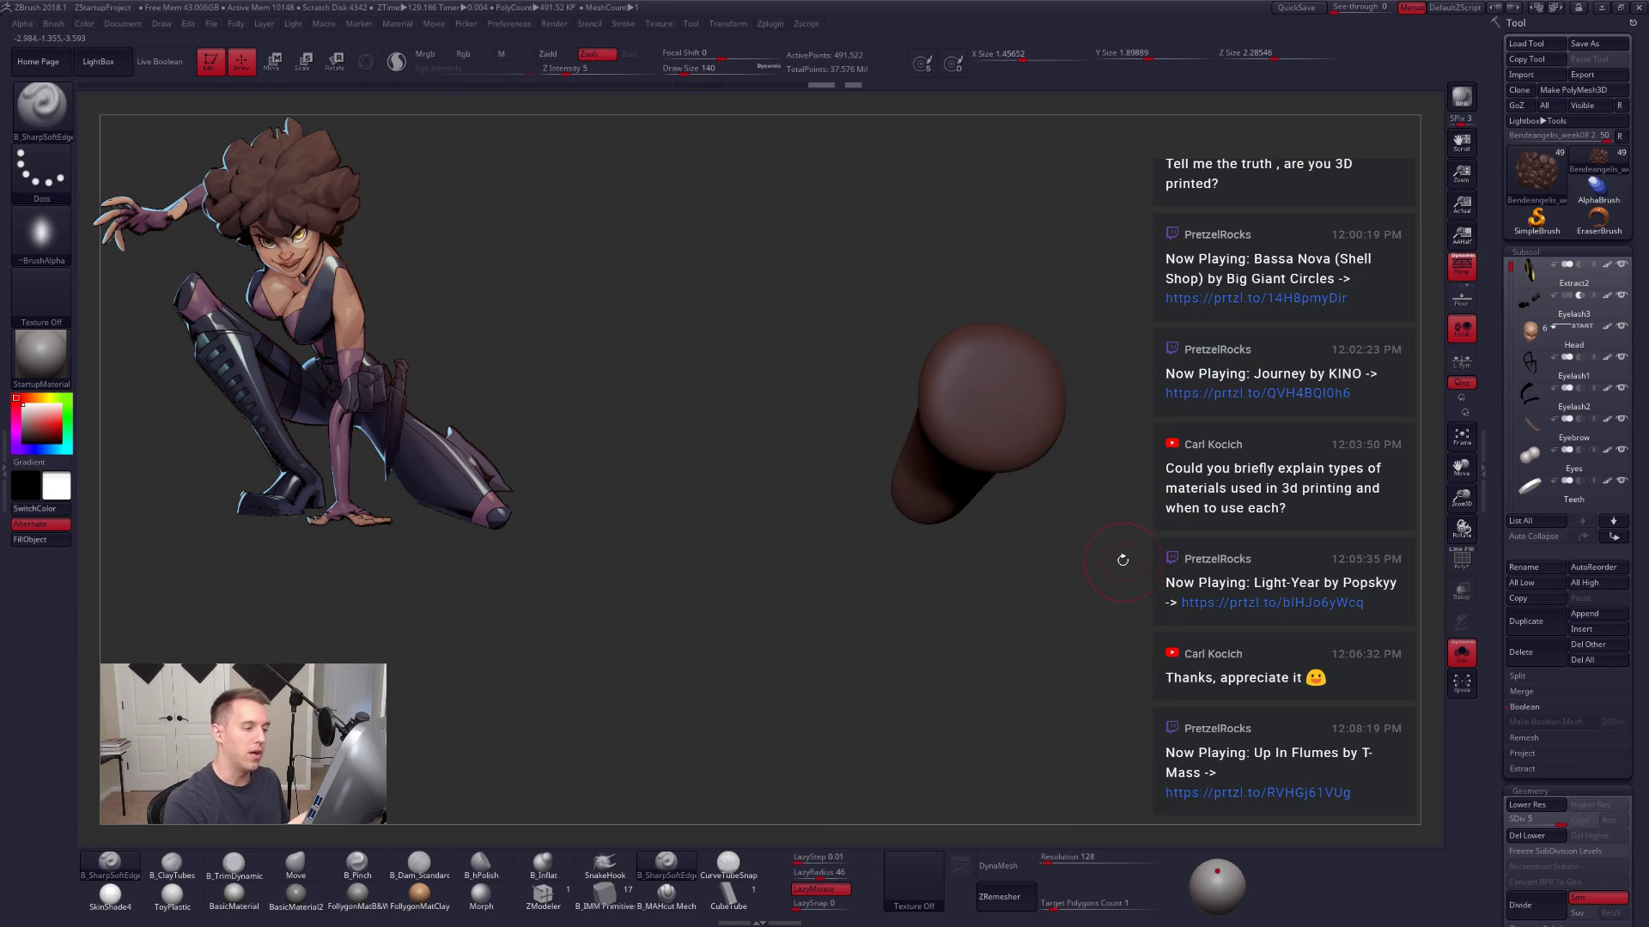
drag(1123, 560, 1013, 514)
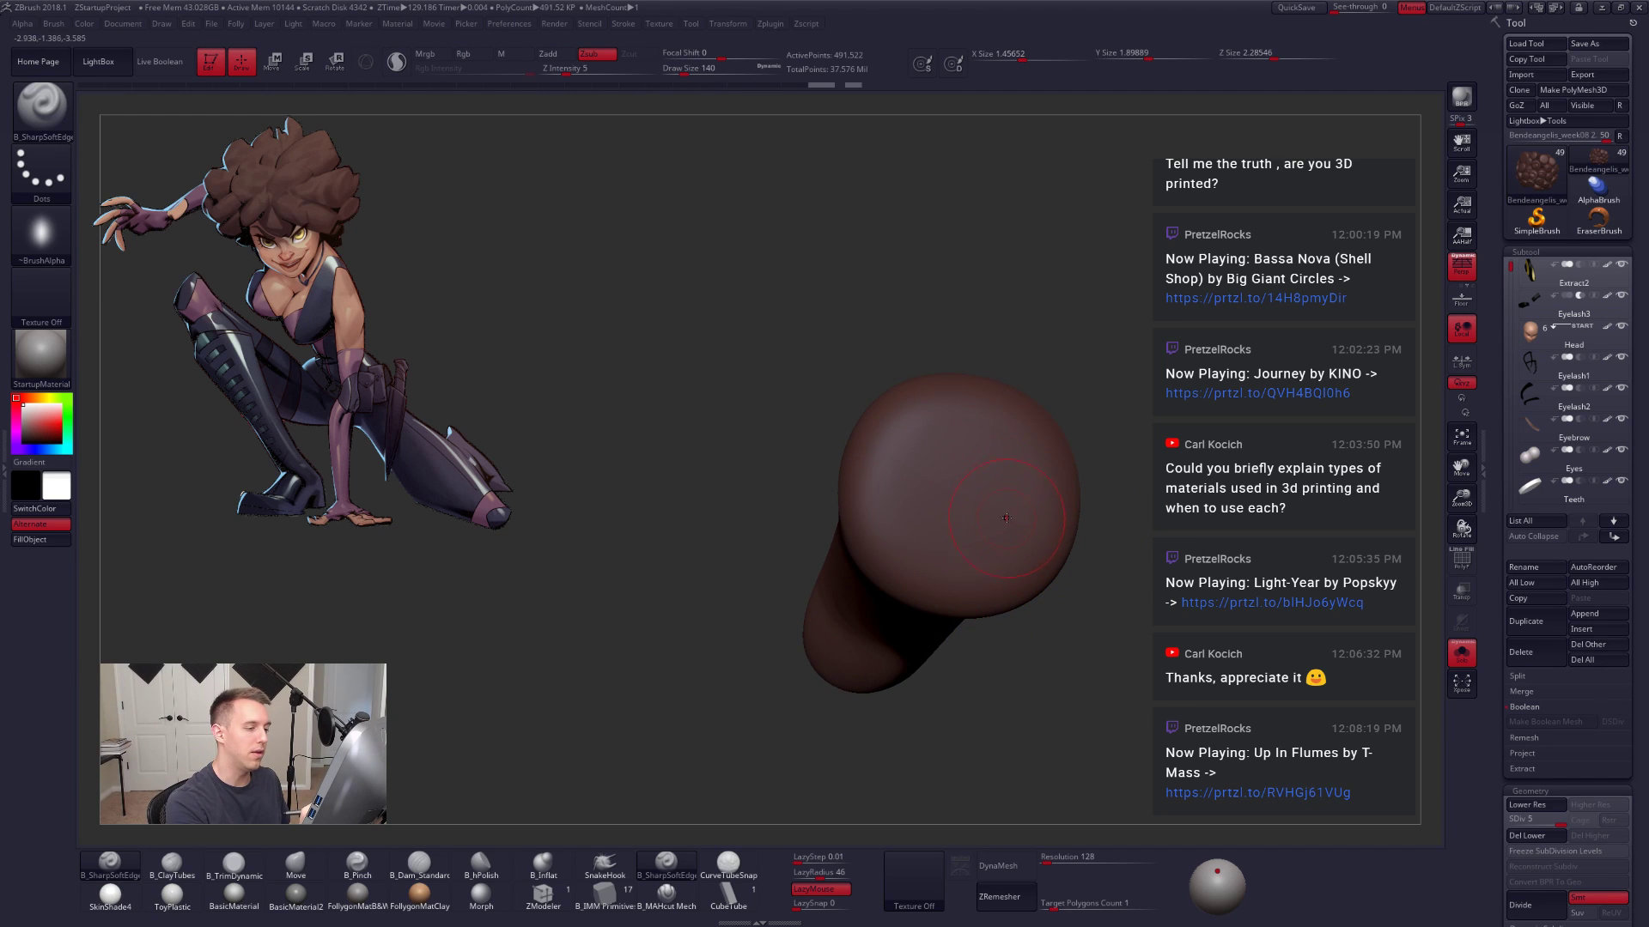
ctrl+right_drag(1004, 468, 974, 348)
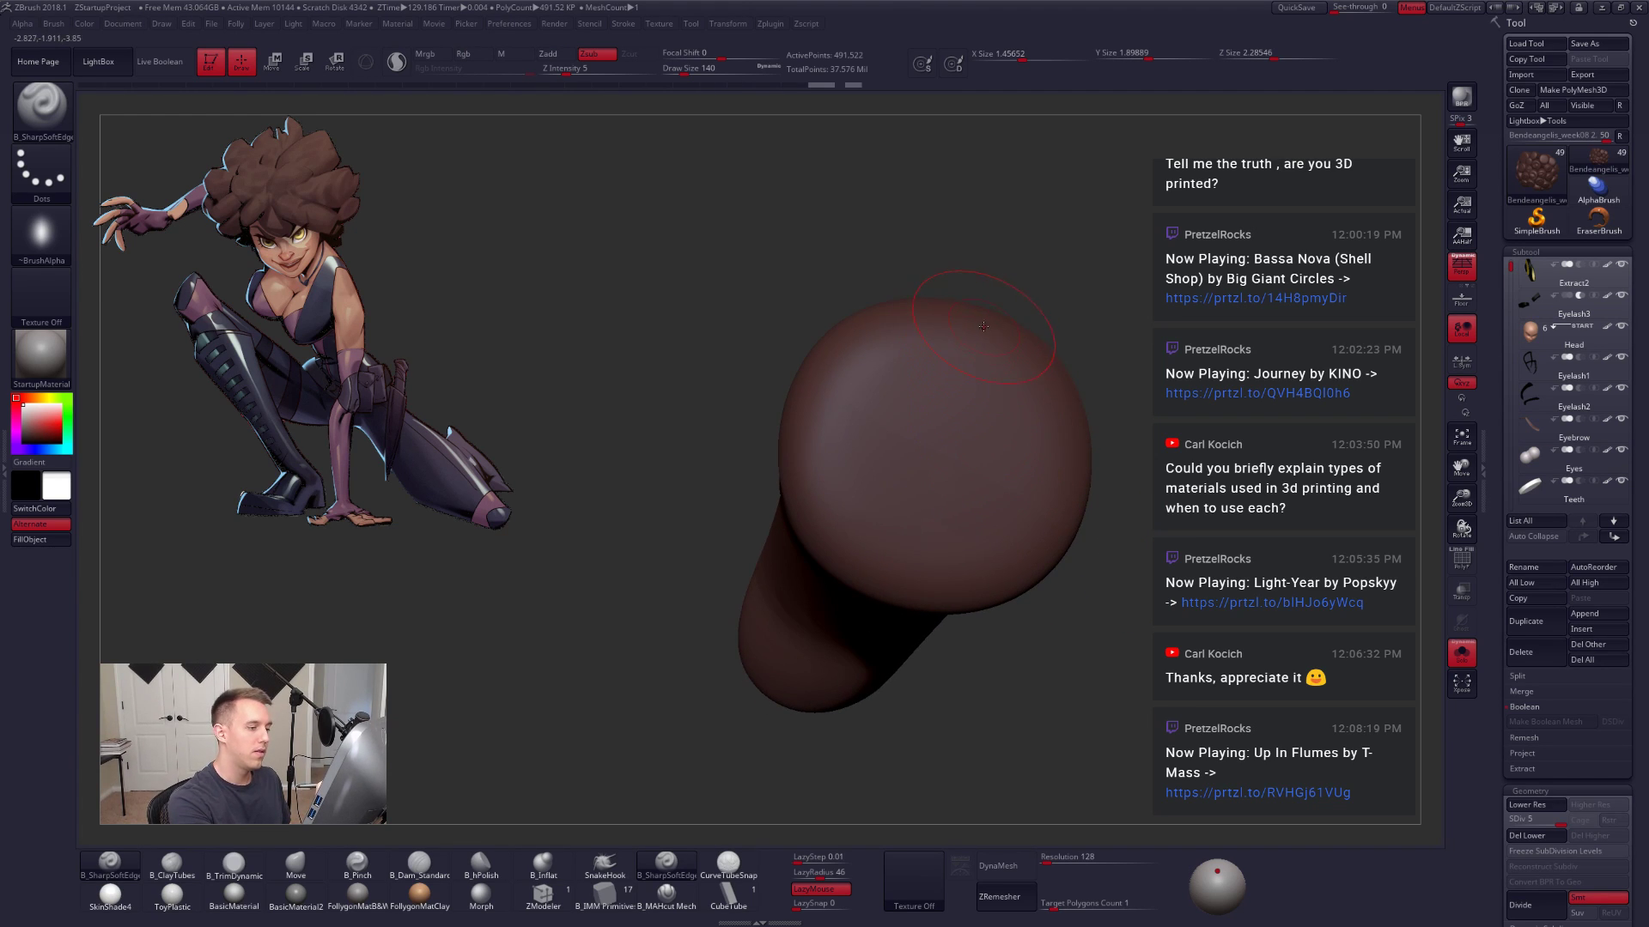
mouse_move(853, 344)
mouse_down()
mouse_move(850, 556)
mouse_move(1052, 409)
mouse_move(950, 522)
mouse_up()
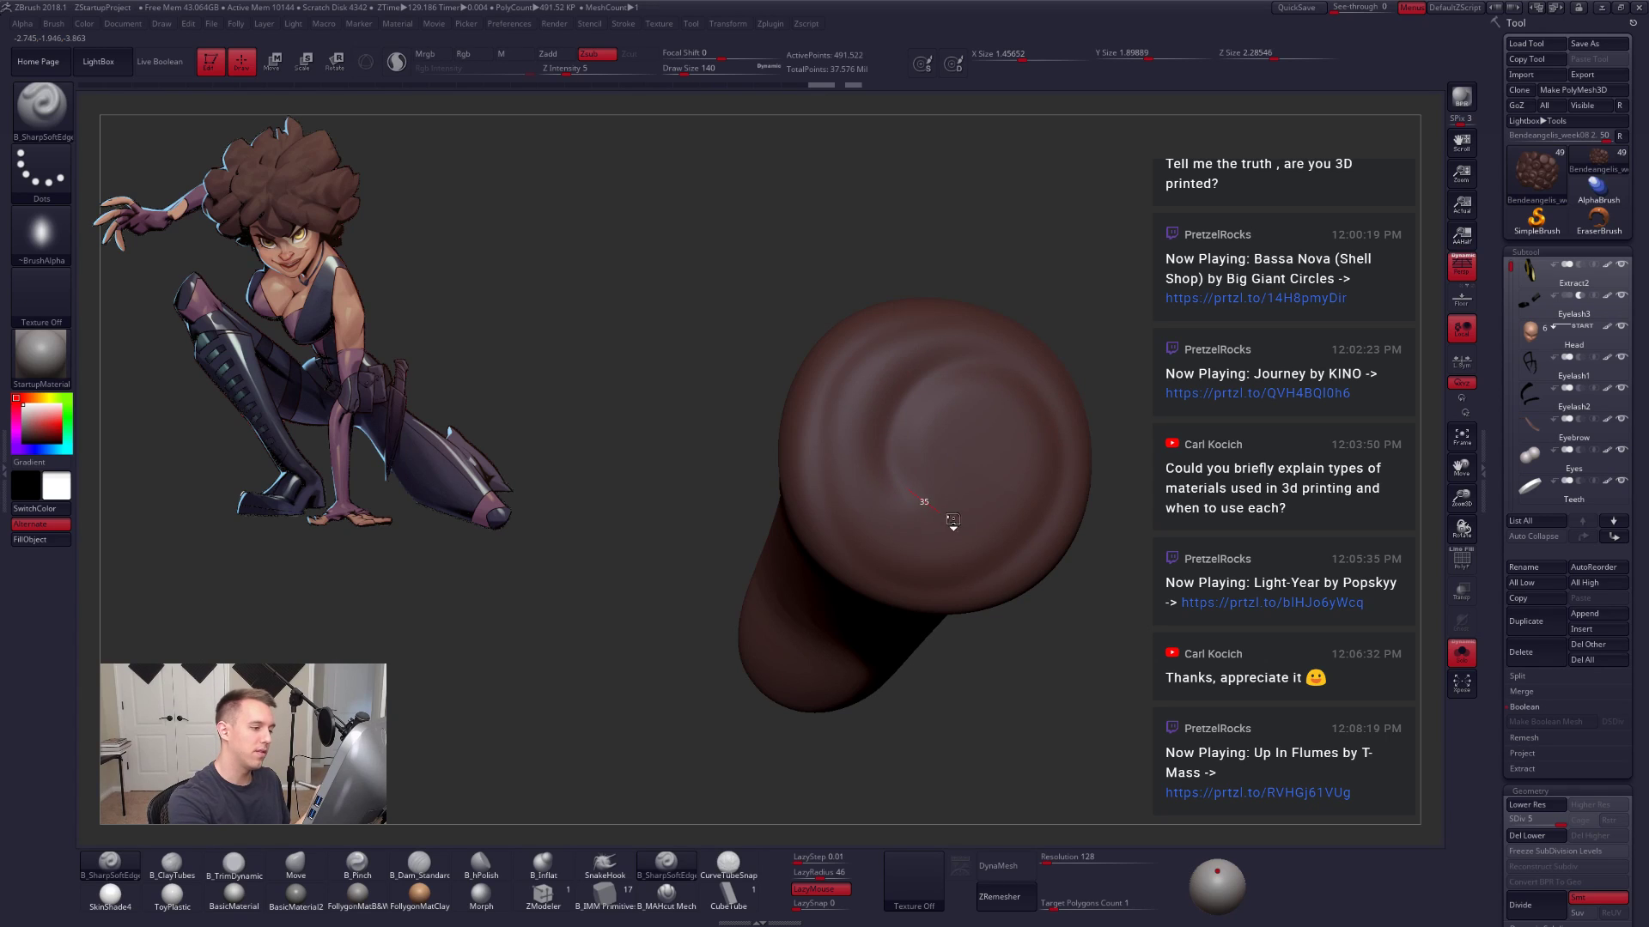
ctrl+right_drag(1031, 562, 1071, 429)
ctrl+shift+click(1138, 513)
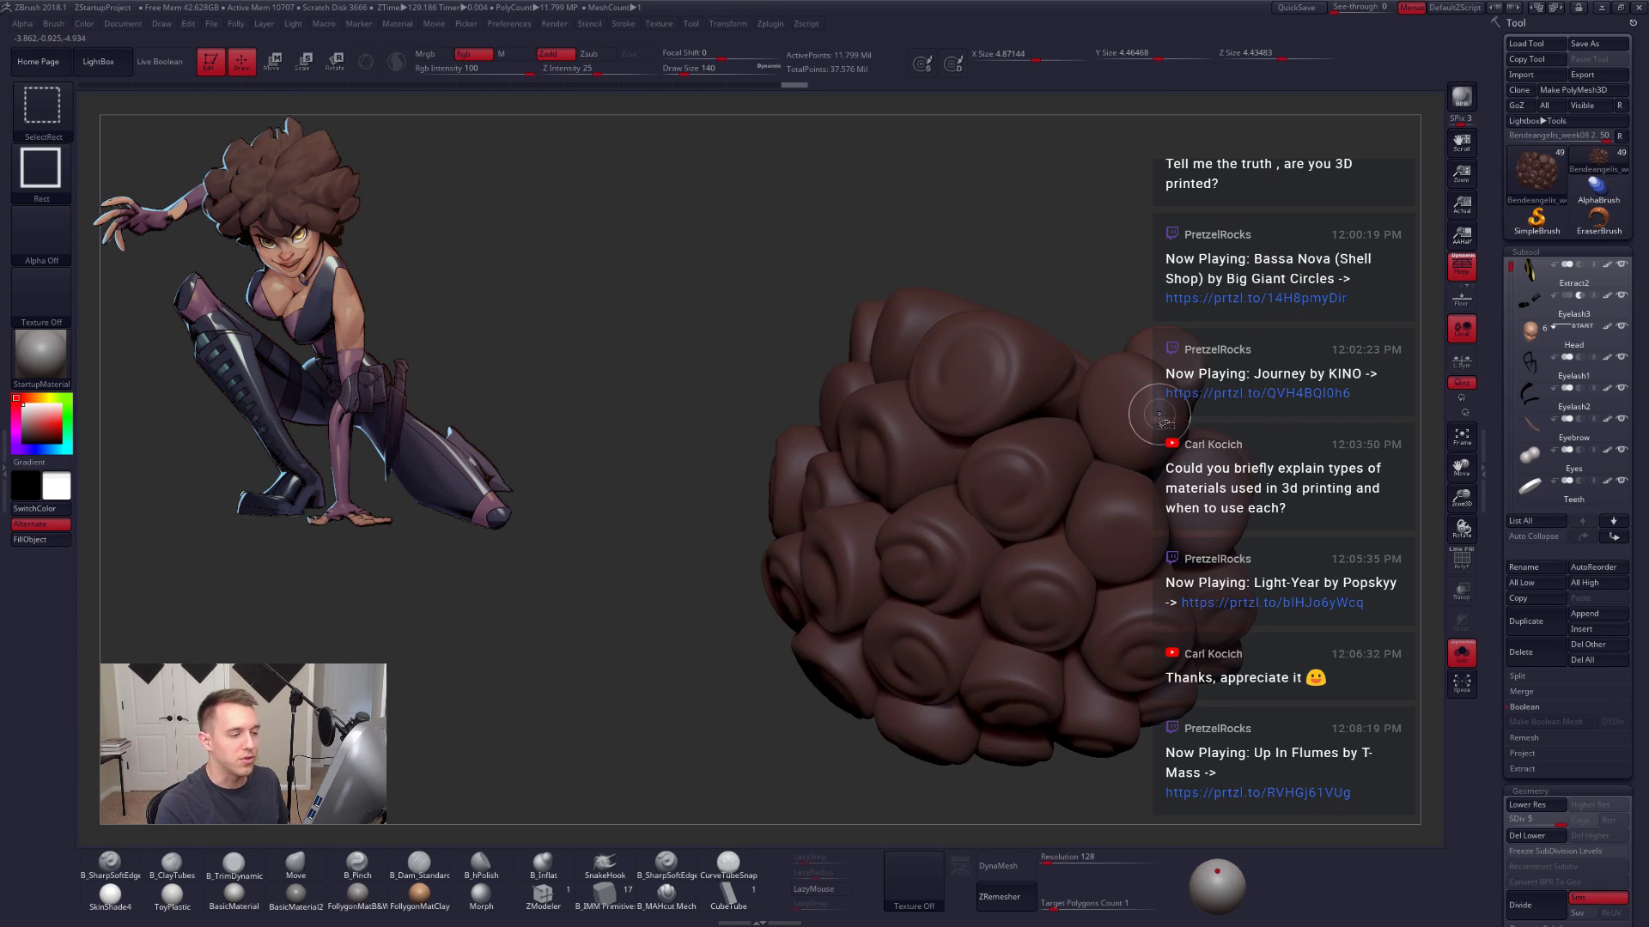
Step: Isolate the squat smooth clump beside the newest upper spiral, carve concentric swirl grooves into its face, and show the full hair
ctrl+shift+click(1155, 412)
drag(1194, 429, 1212, 518)
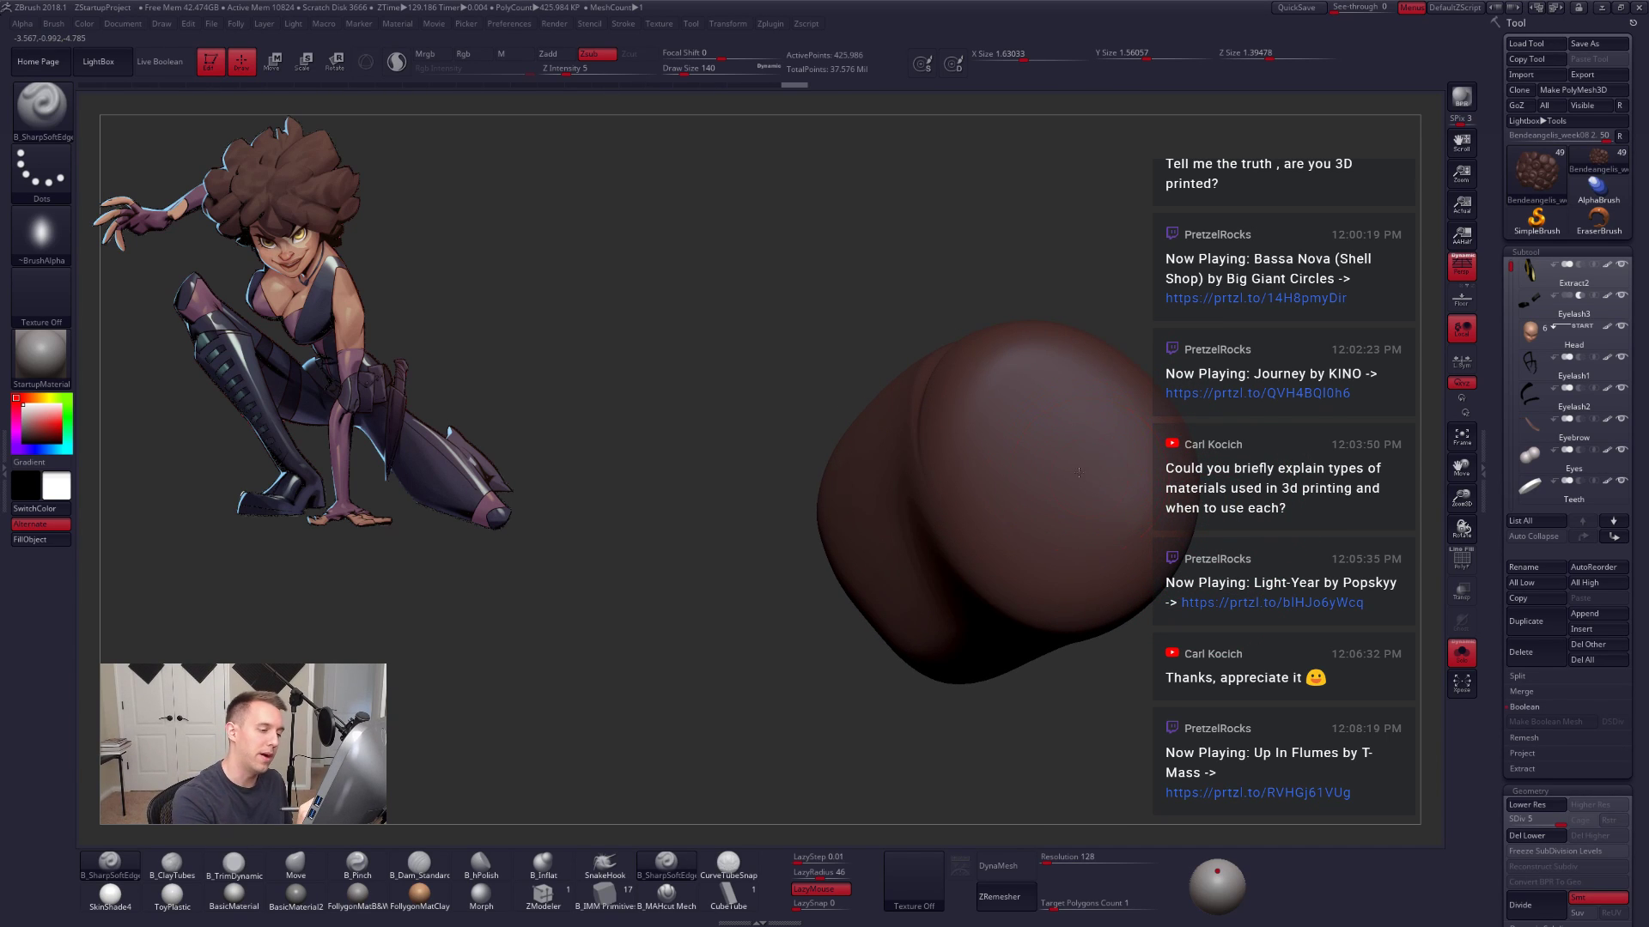
mouse_move(1079, 473)
alt+mouse_down()
mouse_move(1036, 456)
mouse_move(1079, 487)
alt+mouse_up()
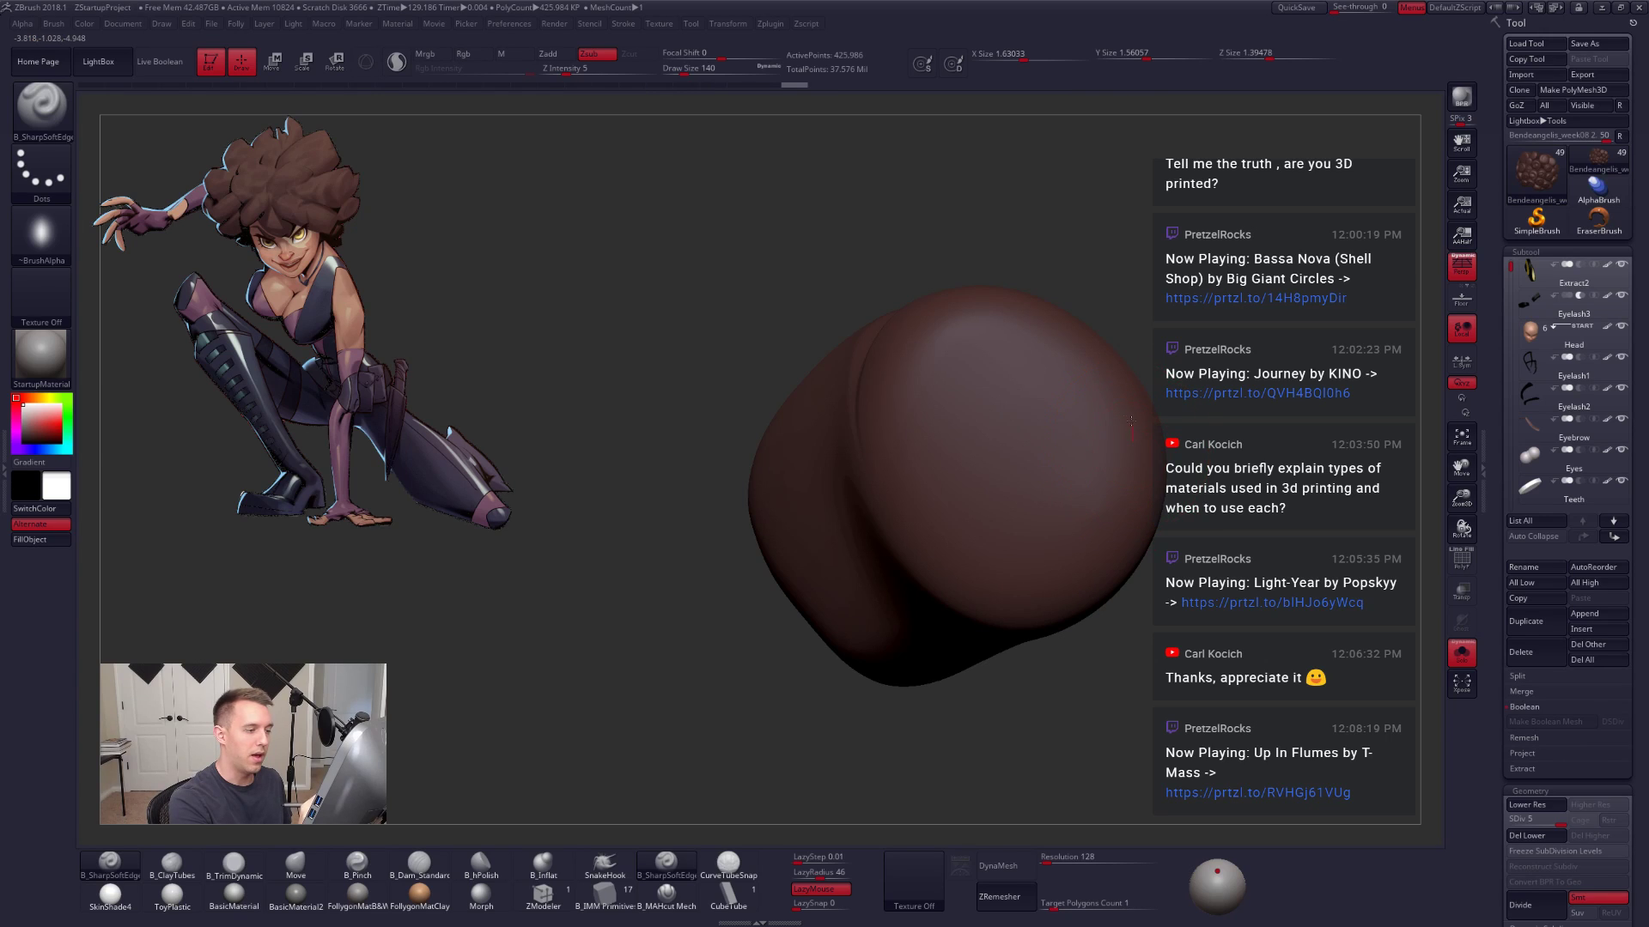
mouse_move(942, 536)
mouse_down()
mouse_move(1082, 472)
mouse_move(994, 400)
mouse_up()
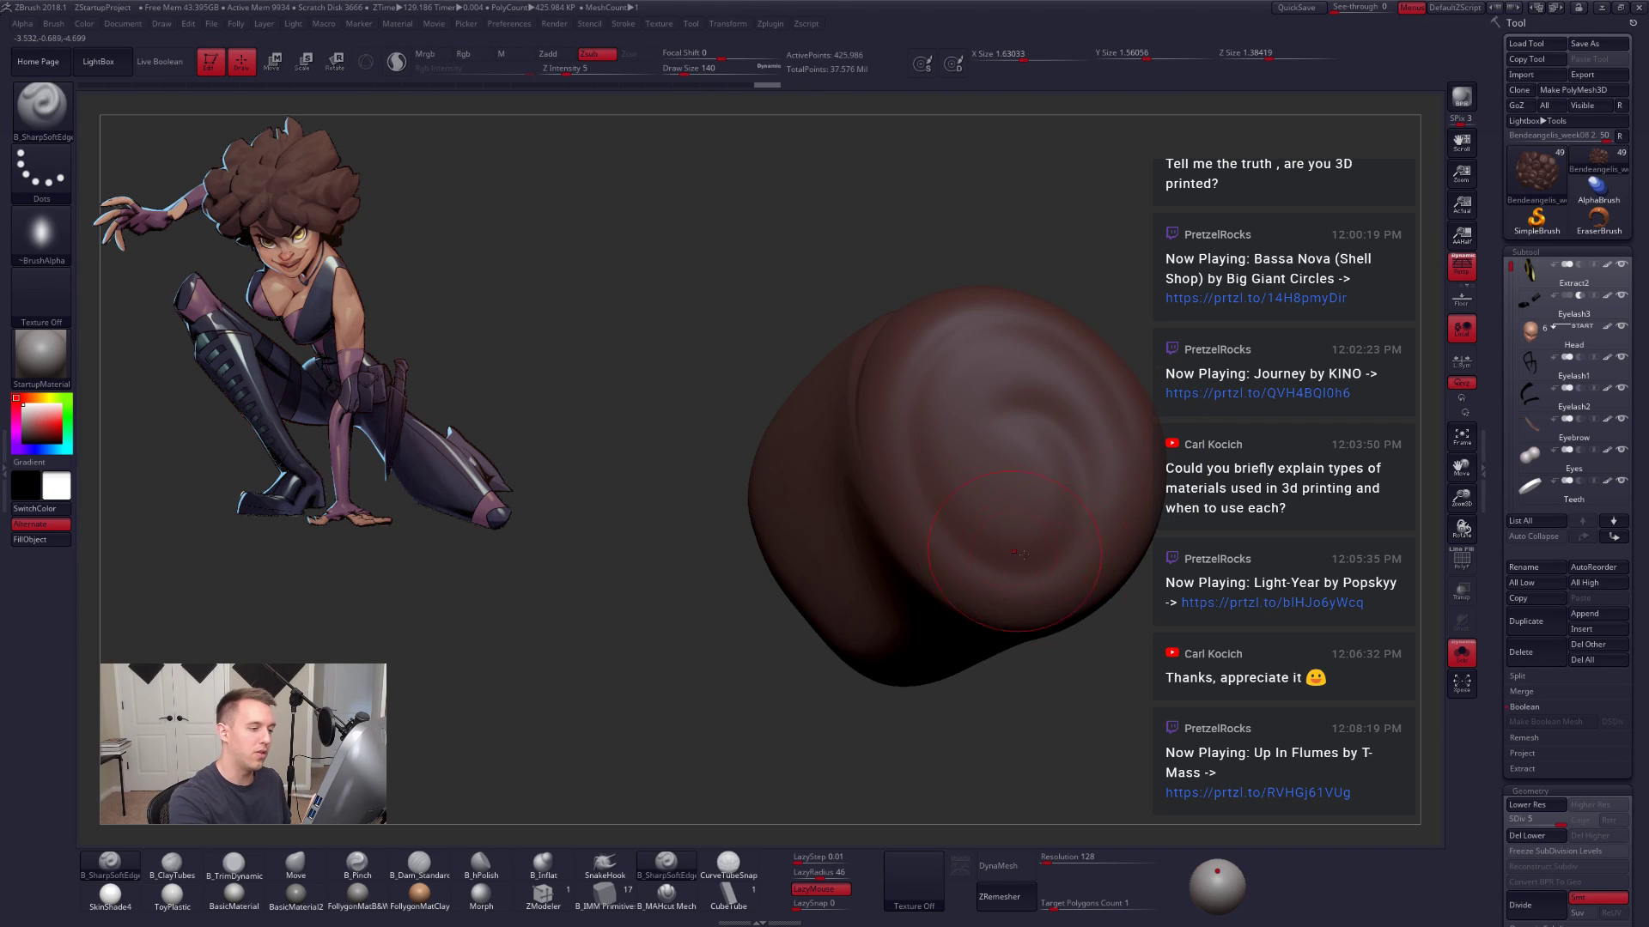
mouse_move(1183, 666)
alt+mouse_down()
mouse_move(1180, 578)
mouse_move(1151, 520)
alt+mouse_up()
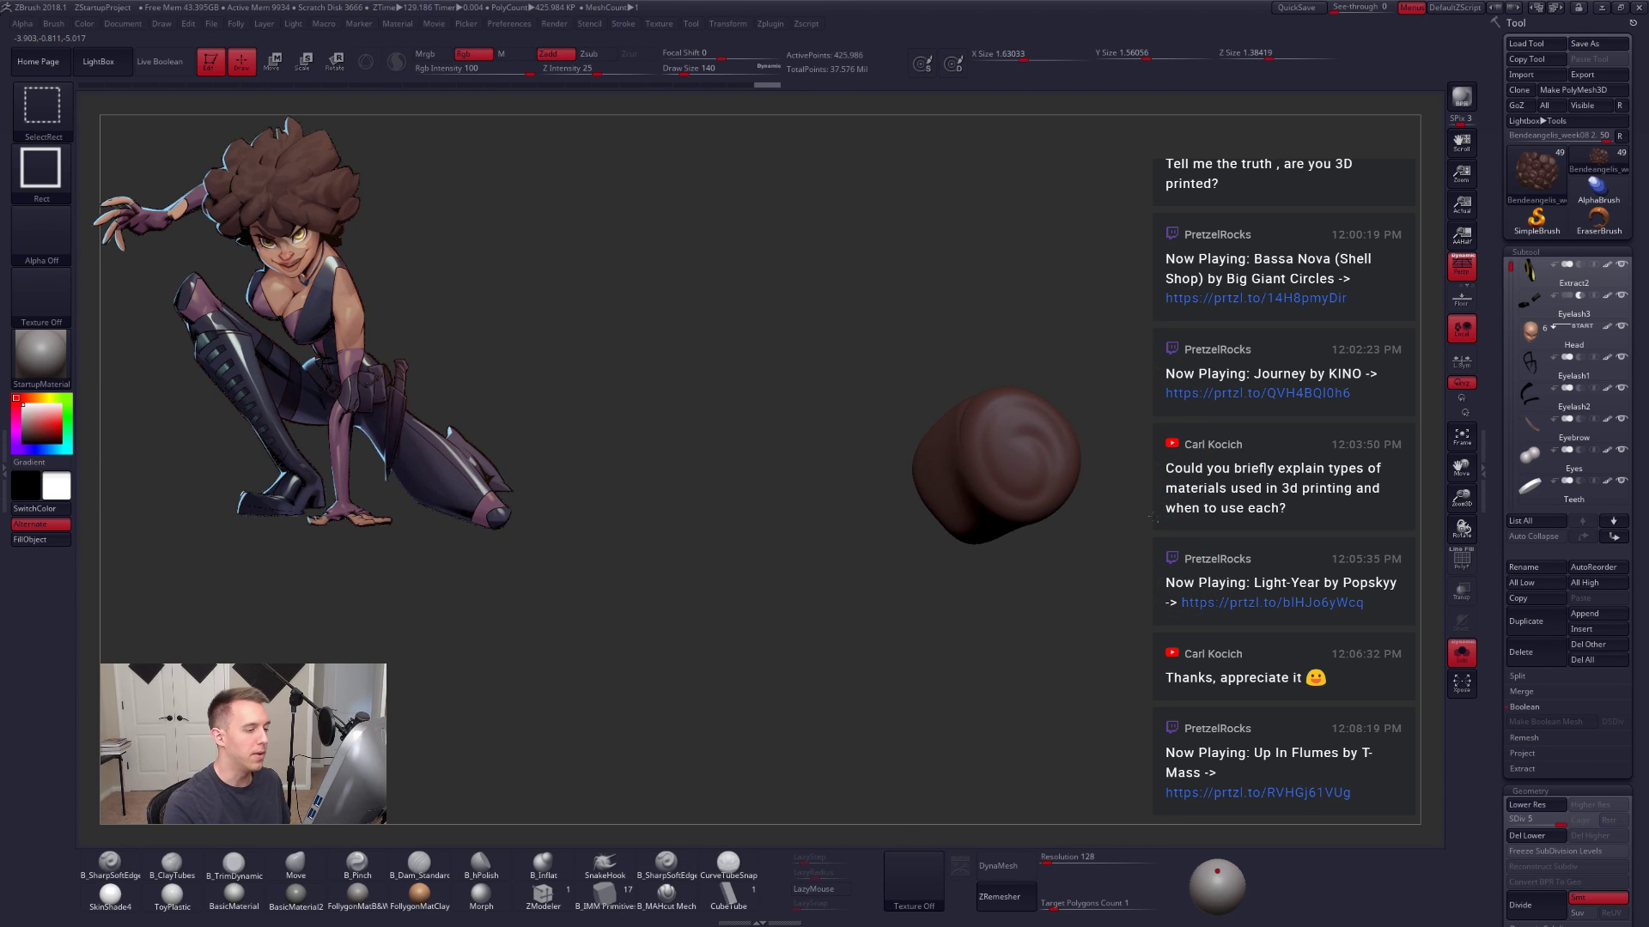
ctrl+shift+click(1152, 519)
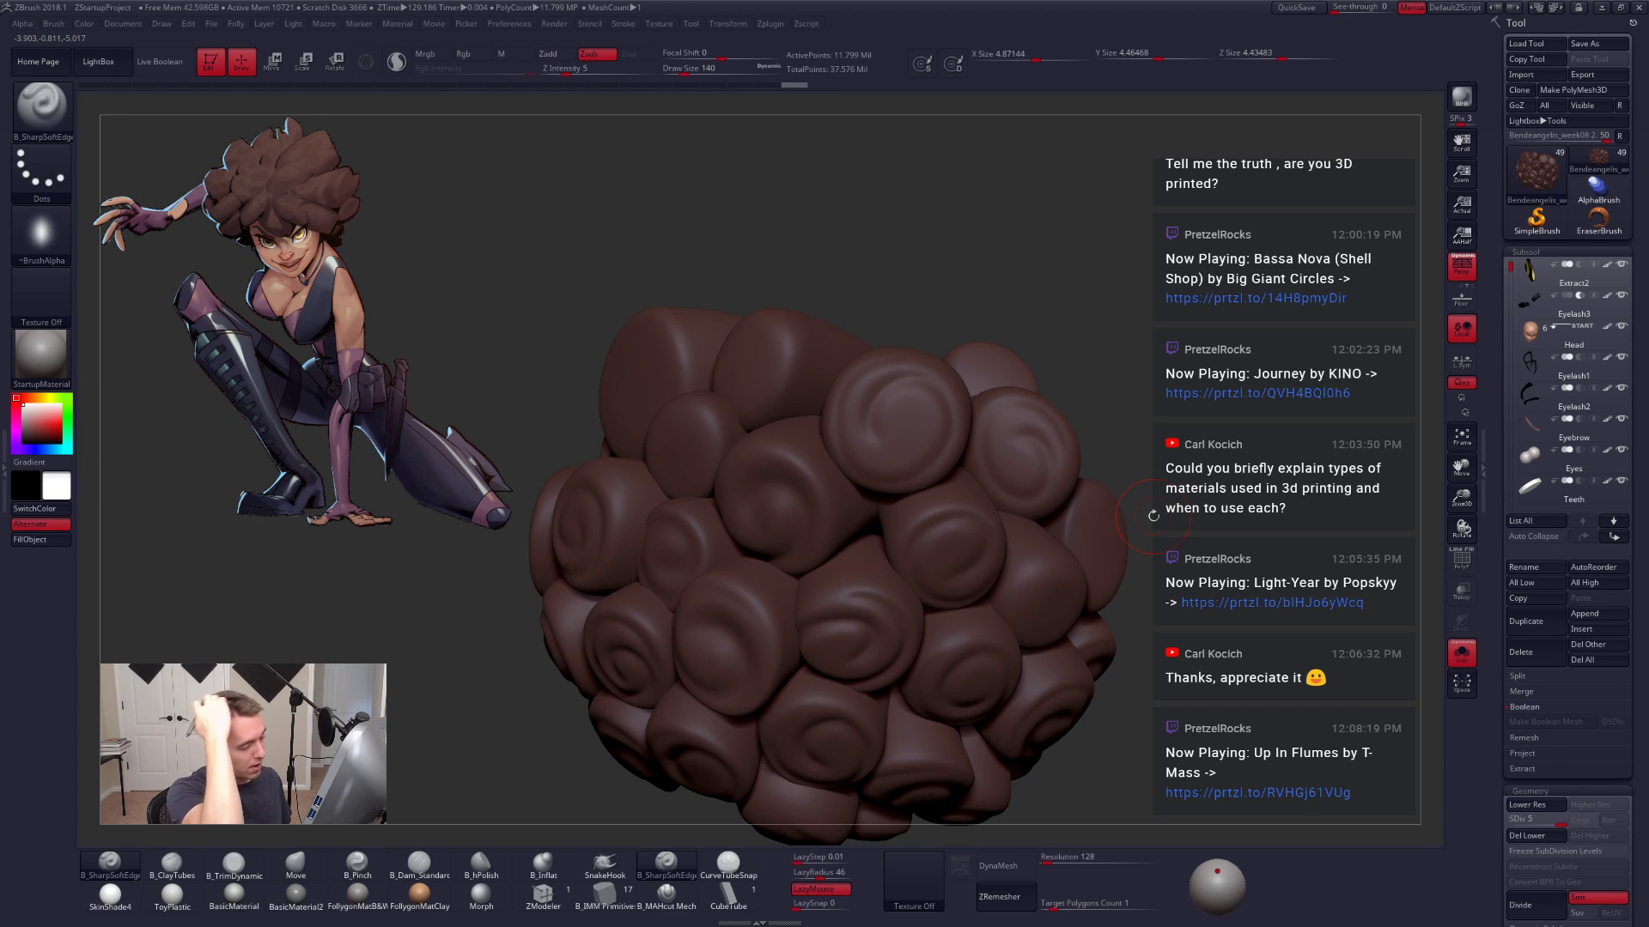
Step: Isolate the round clump below the two newest upper swirls, carve a curling spiral into it, and show the full hair
mouse_move(1096, 596)
right_down()
mouse_move(1047, 586)
mouse_move(974, 494)
mouse_move(979, 622)
mouse_move(950, 676)
mouse_move(1003, 569)
right_up()
key(ctrl+shift)
ctrl+shift+click(1056, 575)
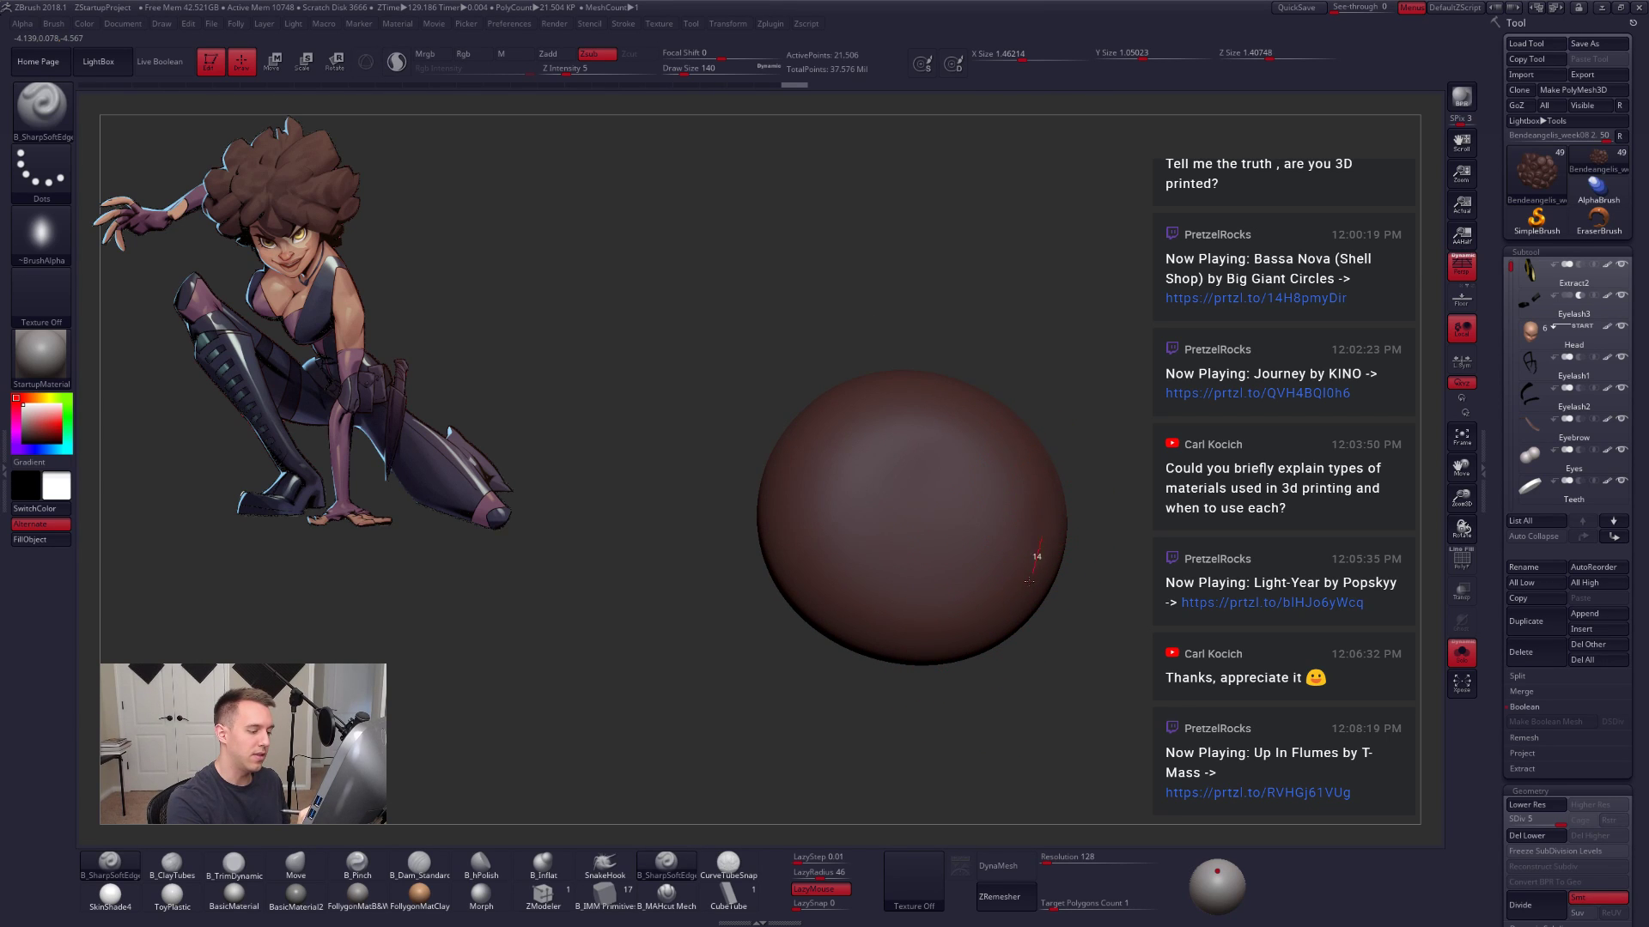
mouse_move(900, 633)
mouse_down()
mouse_move(799, 509)
mouse_move(982, 467)
mouse_move(926, 560)
mouse_up()
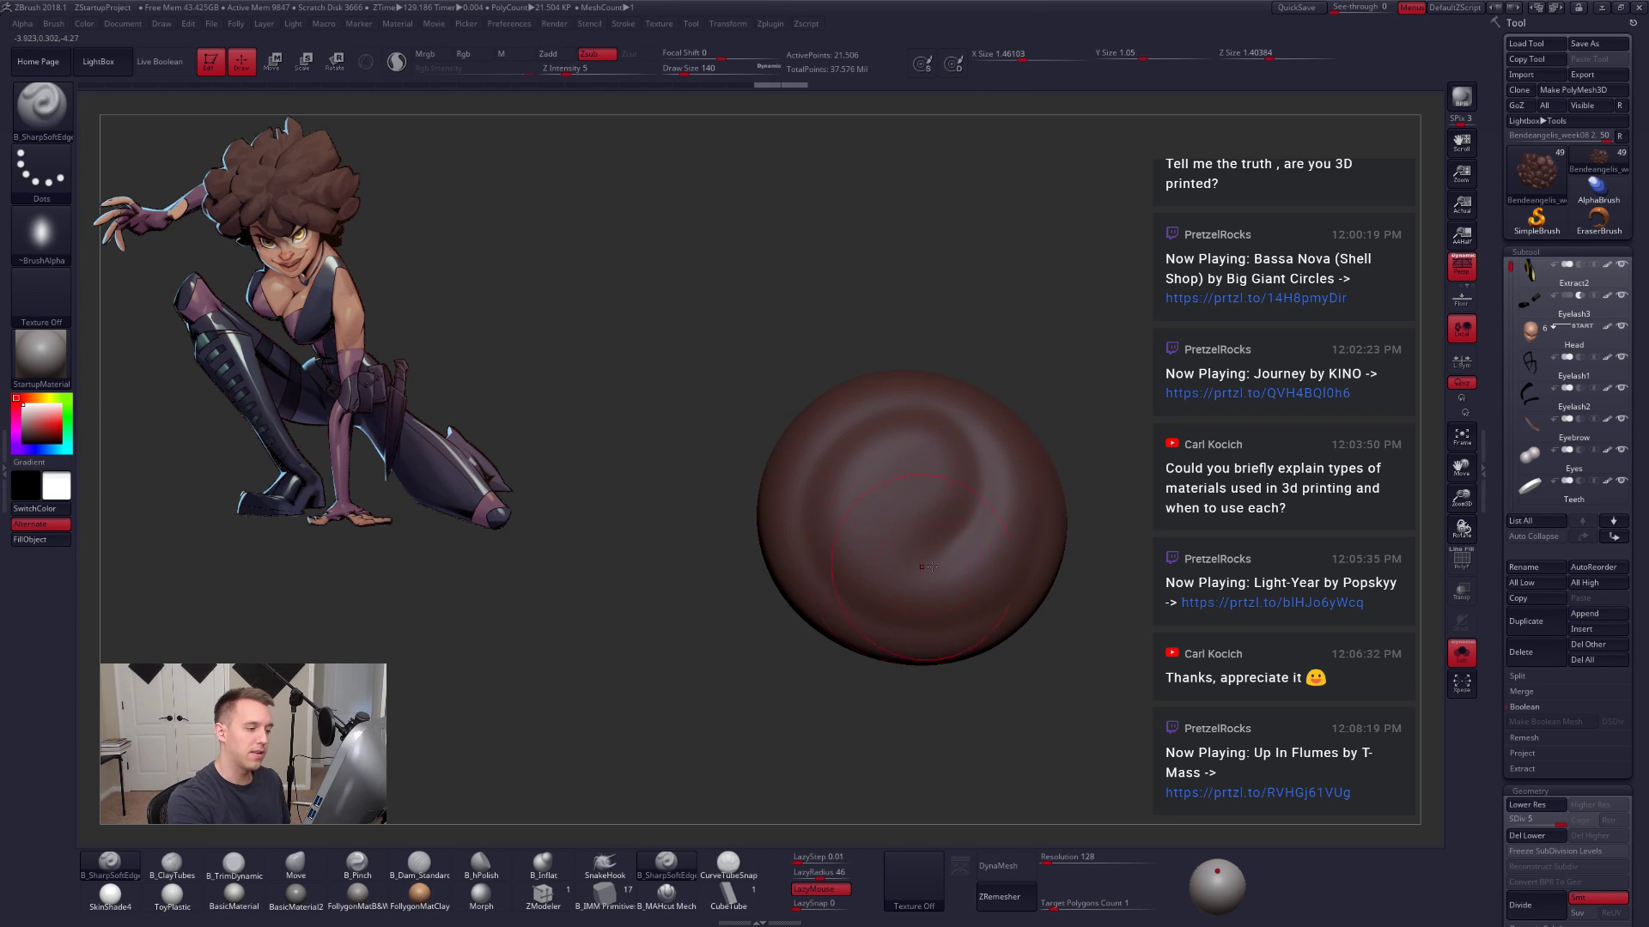
ctrl+right_drag(1022, 609, 1062, 570)
ctrl+shift+click(1115, 606)
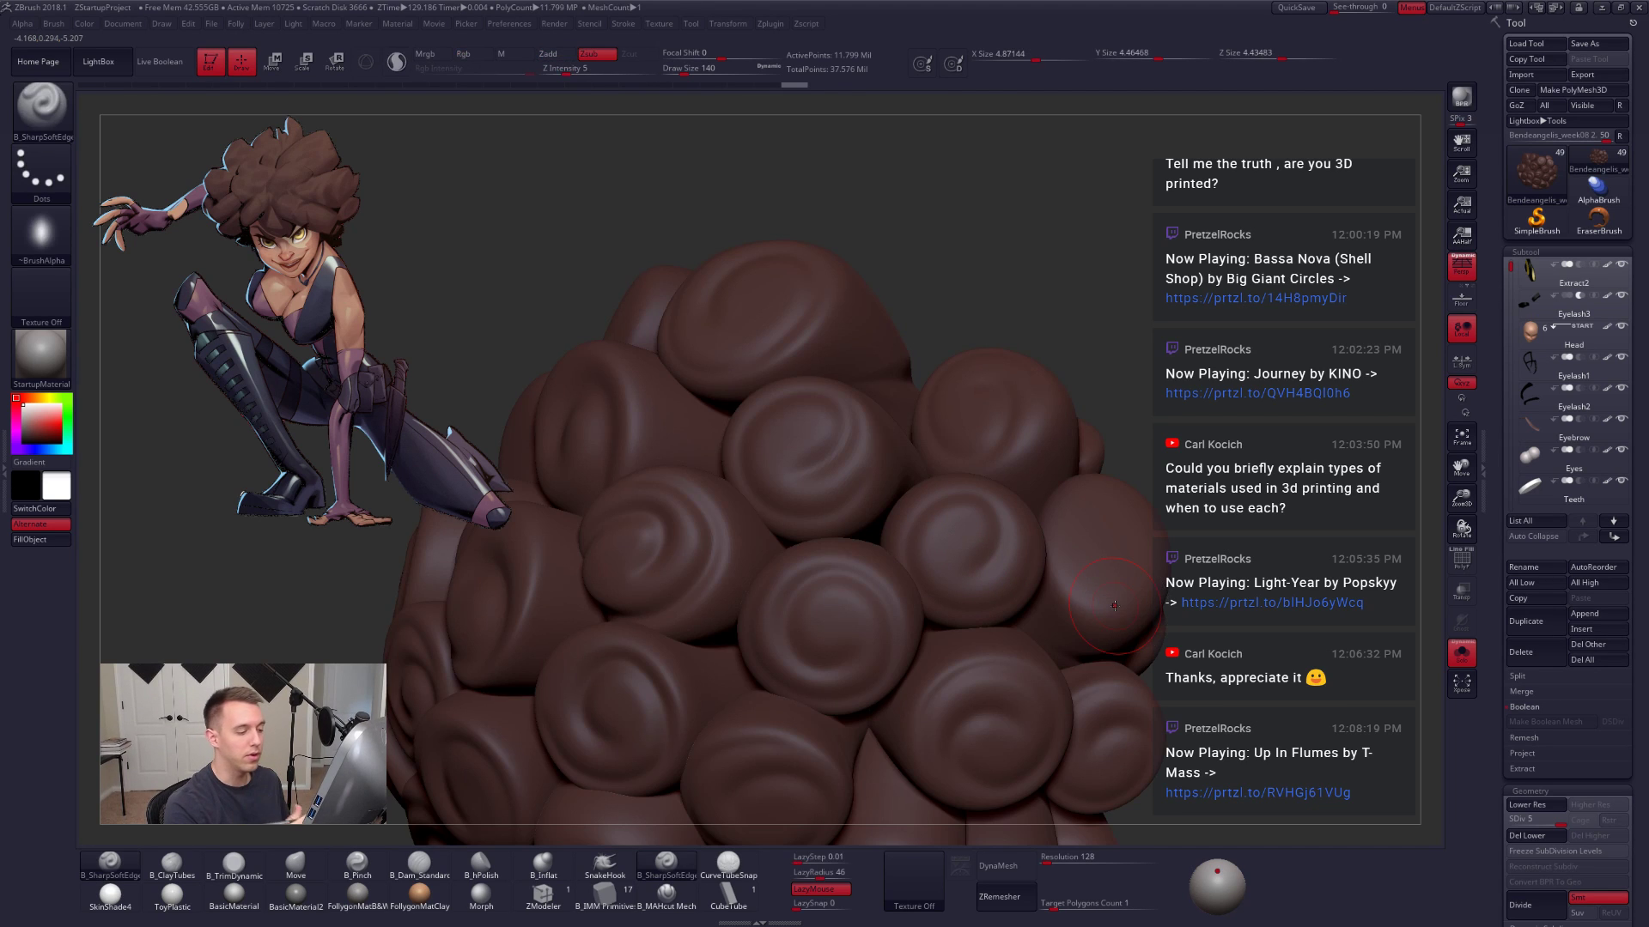
Step: Isolate the tall oval clump beside the newest spiral, undo the first swirl, carve an elongated one, and show the full hair
ctrl+shift+click(1131, 591)
right_drag(1189, 629, 1062, 673)
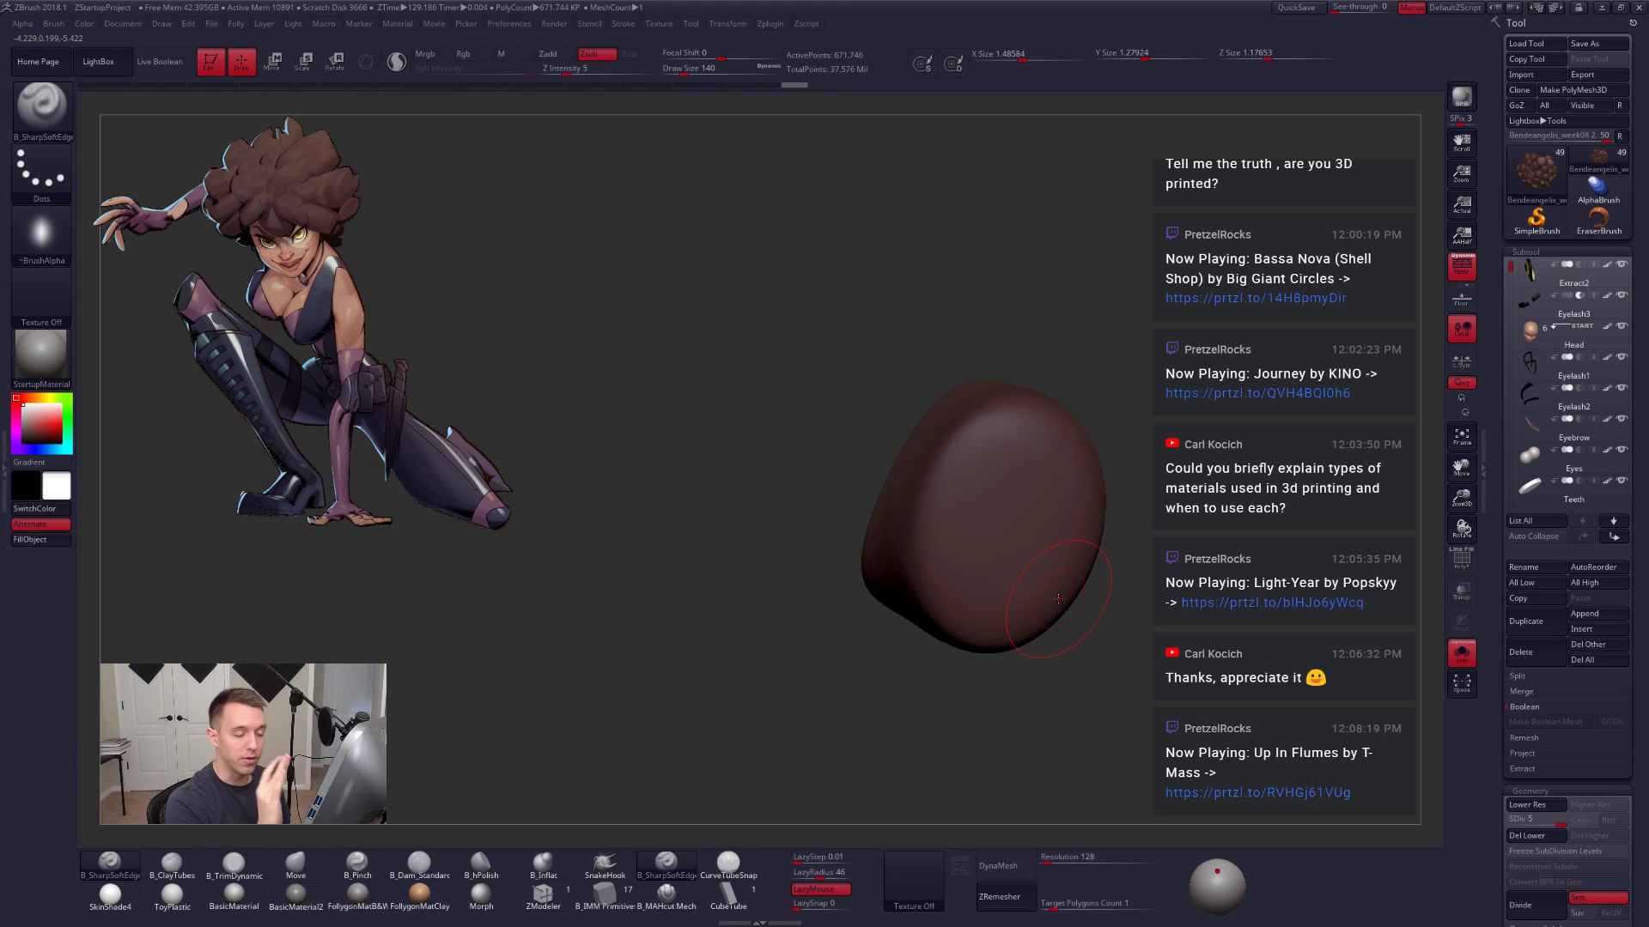
right_drag(1053, 557, 1038, 673)
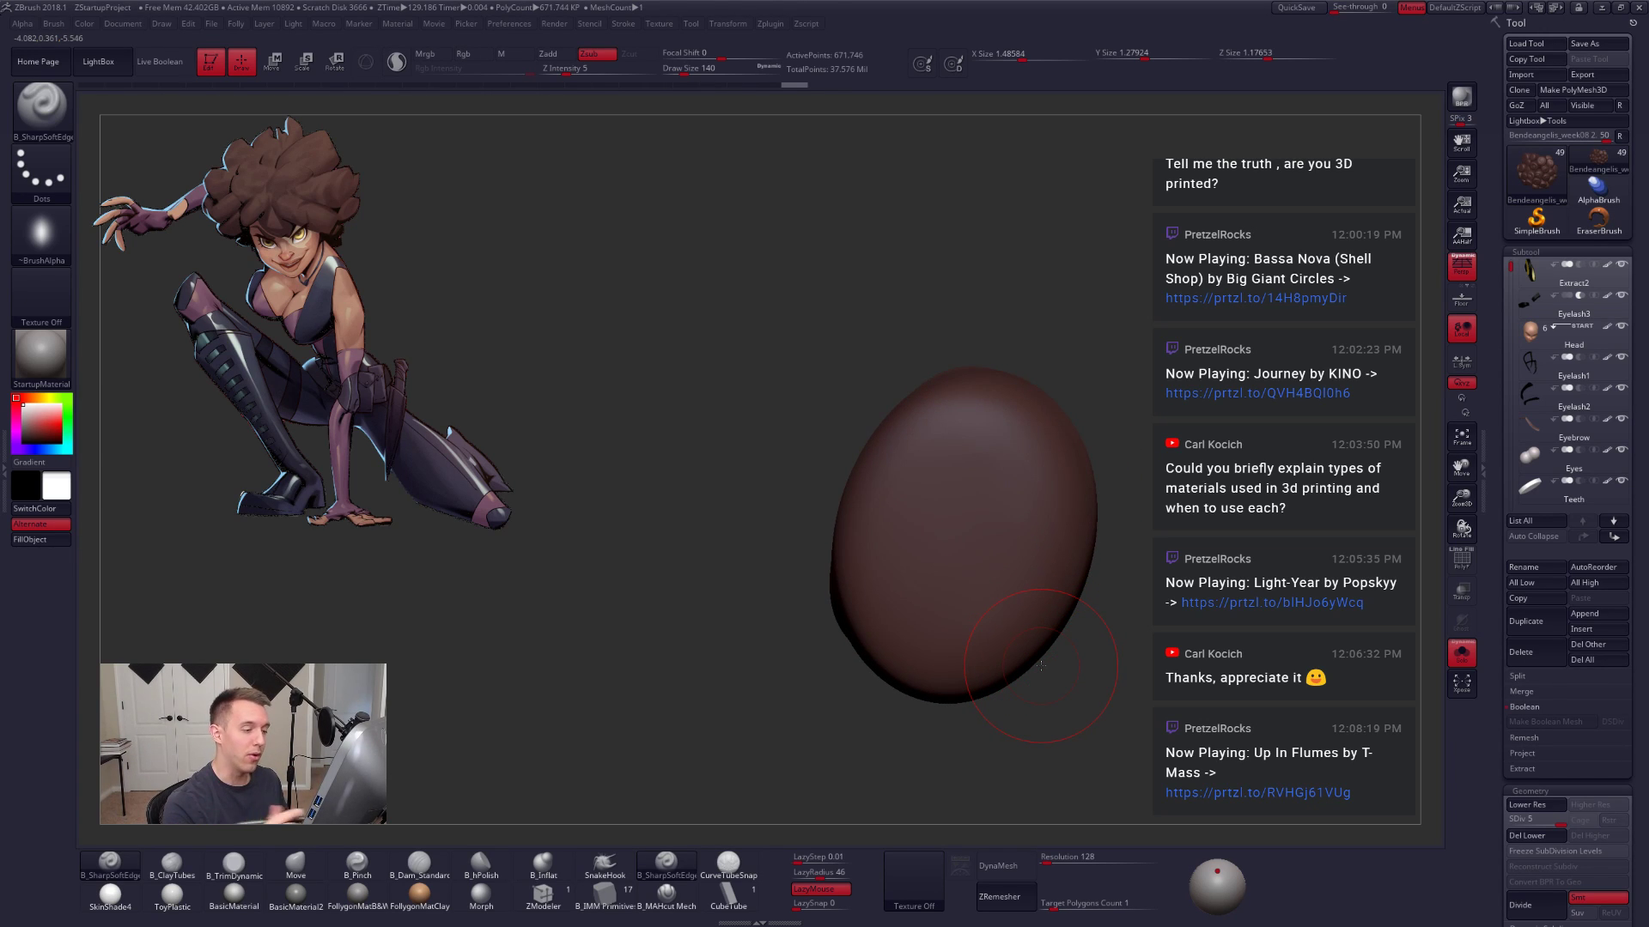
right_drag(997, 547, 1000, 566)
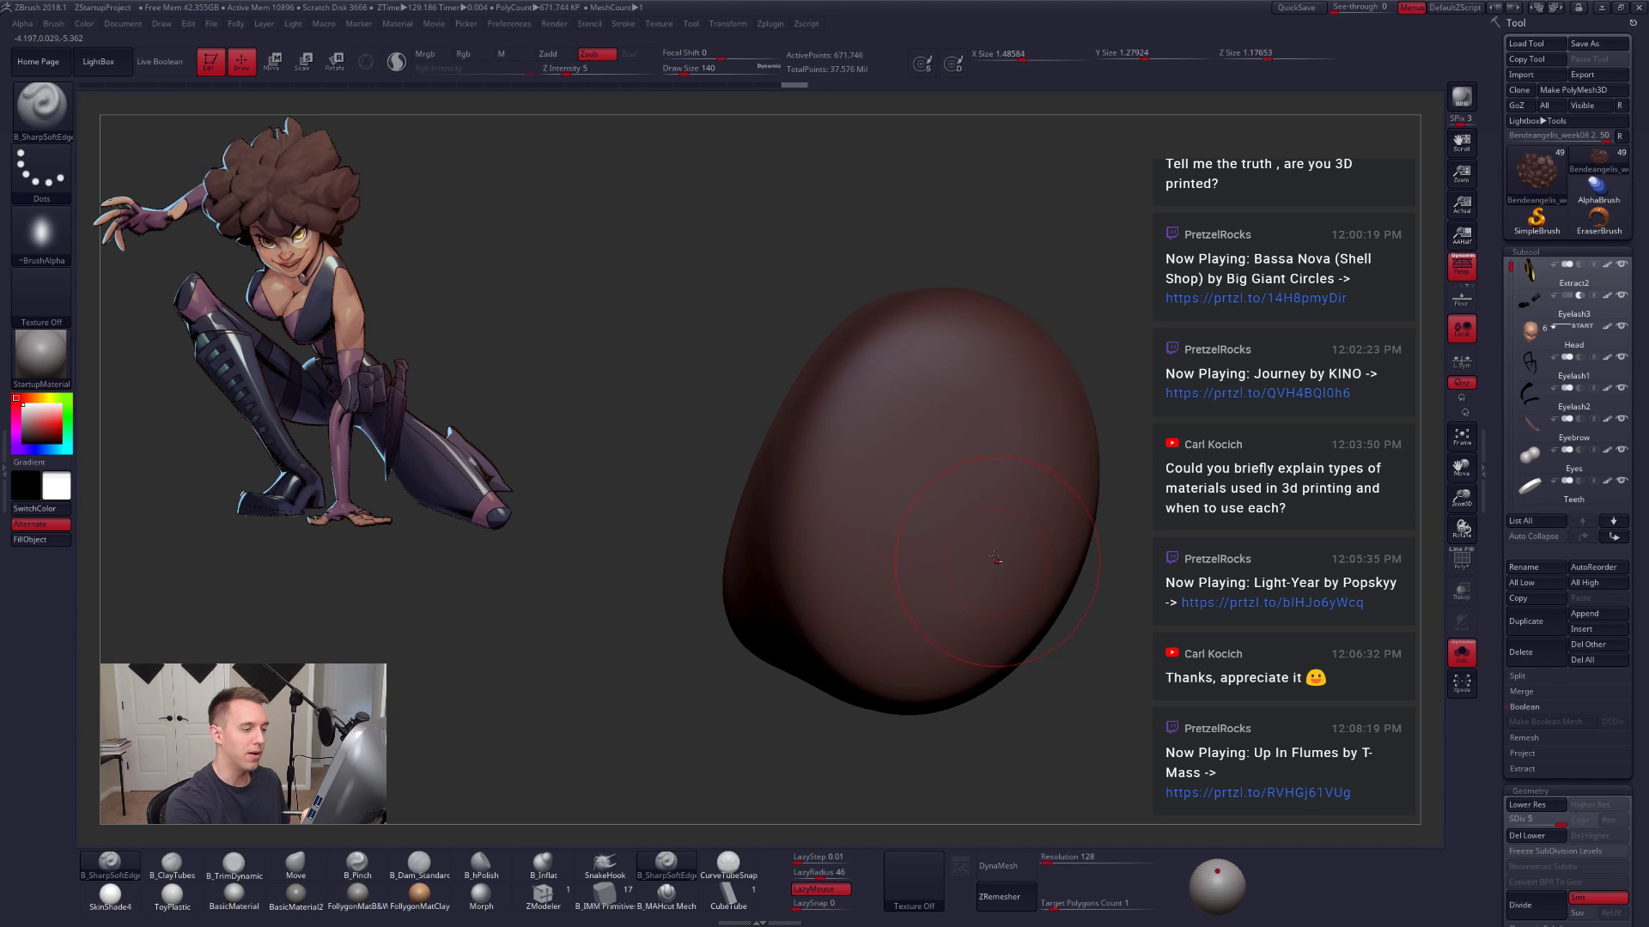
mouse_move(863, 376)
mouse_down()
mouse_move(799, 544)
mouse_move(948, 656)
mouse_move(1041, 460)
mouse_move(873, 599)
mouse_up()
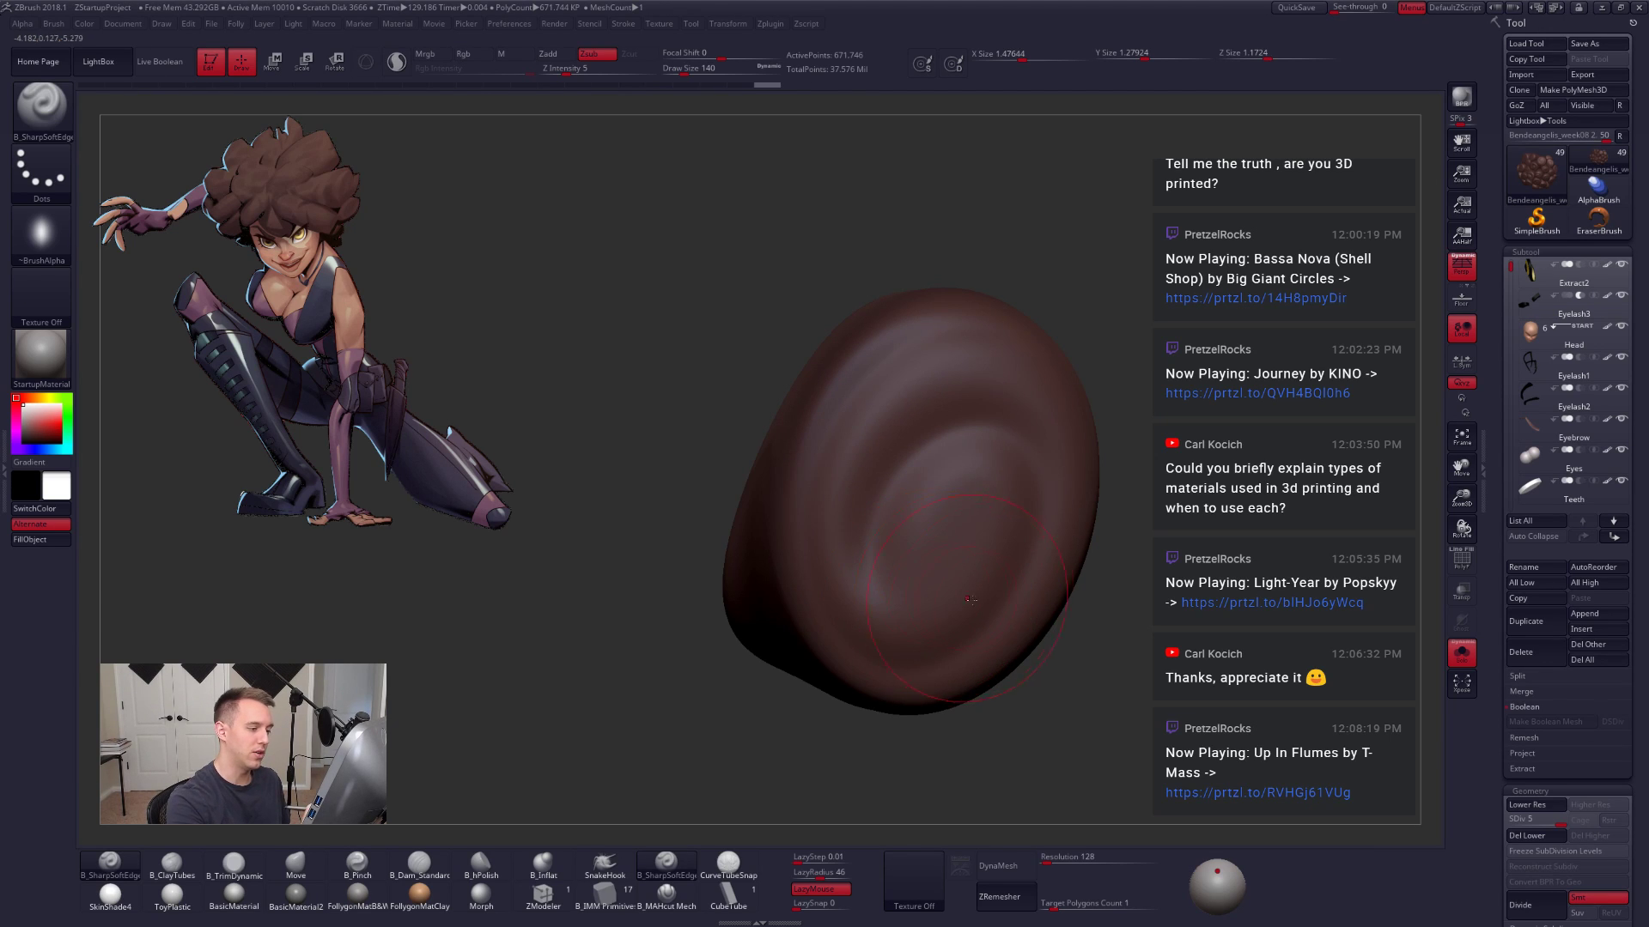
key(ctrl+z)
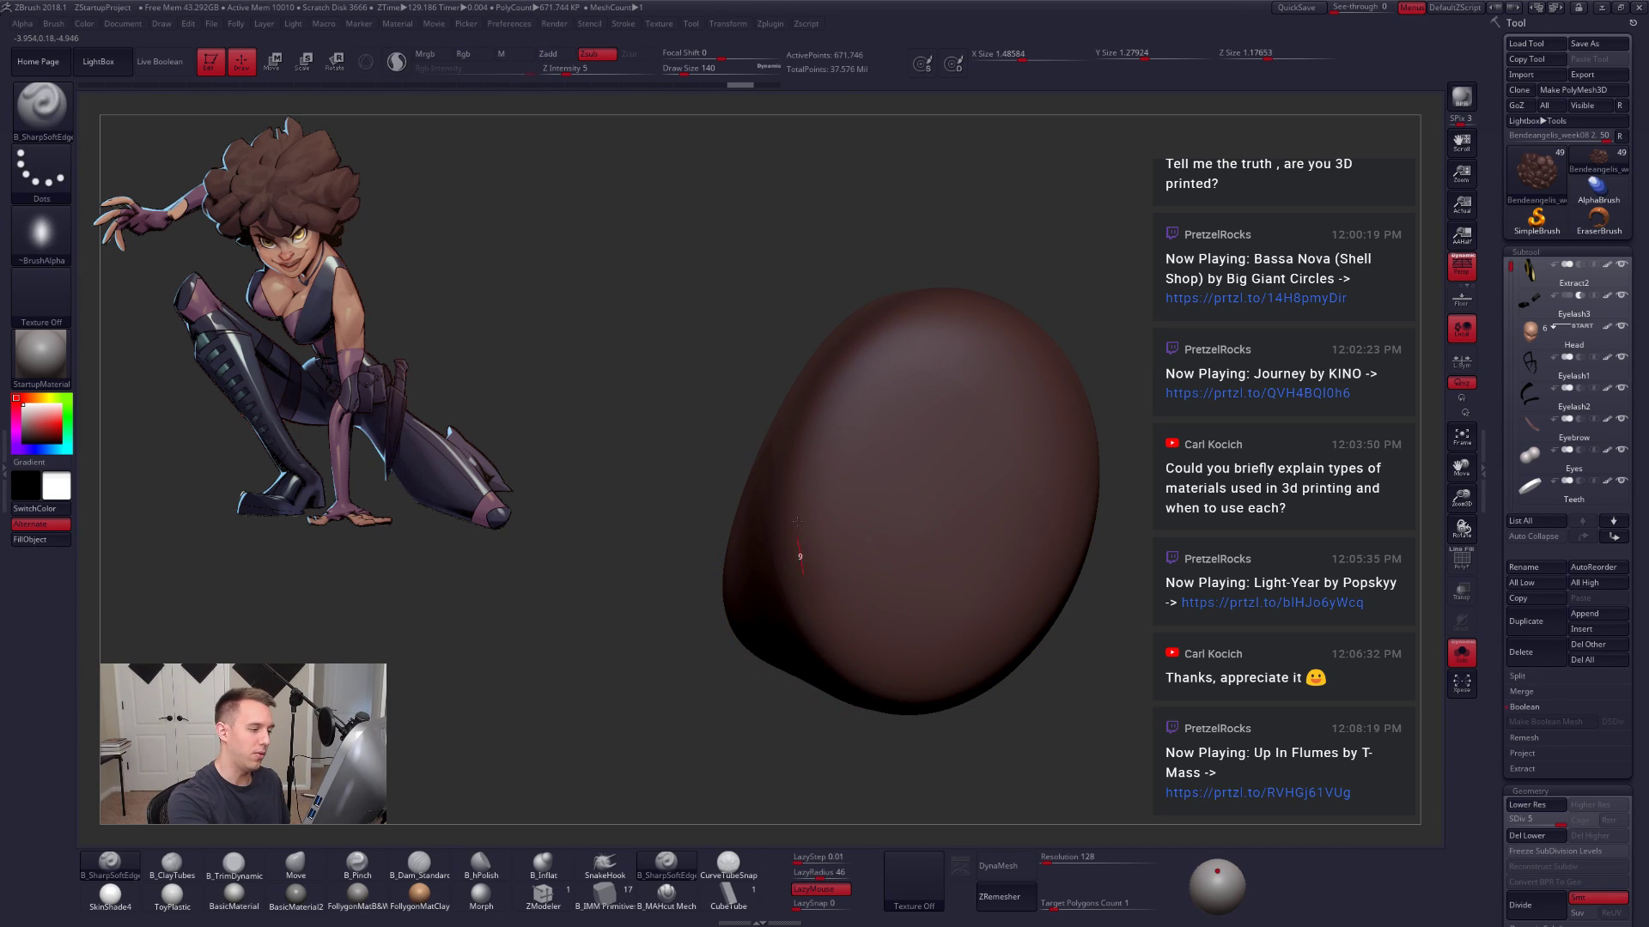
mouse_move(943, 347)
mouse_down()
mouse_move(1064, 467)
mouse_move(950, 655)
mouse_move(935, 452)
mouse_move(944, 474)
mouse_up()
alt+right_drag(945, 474, 1137, 541)
ctrl+shift+click(1114, 570)
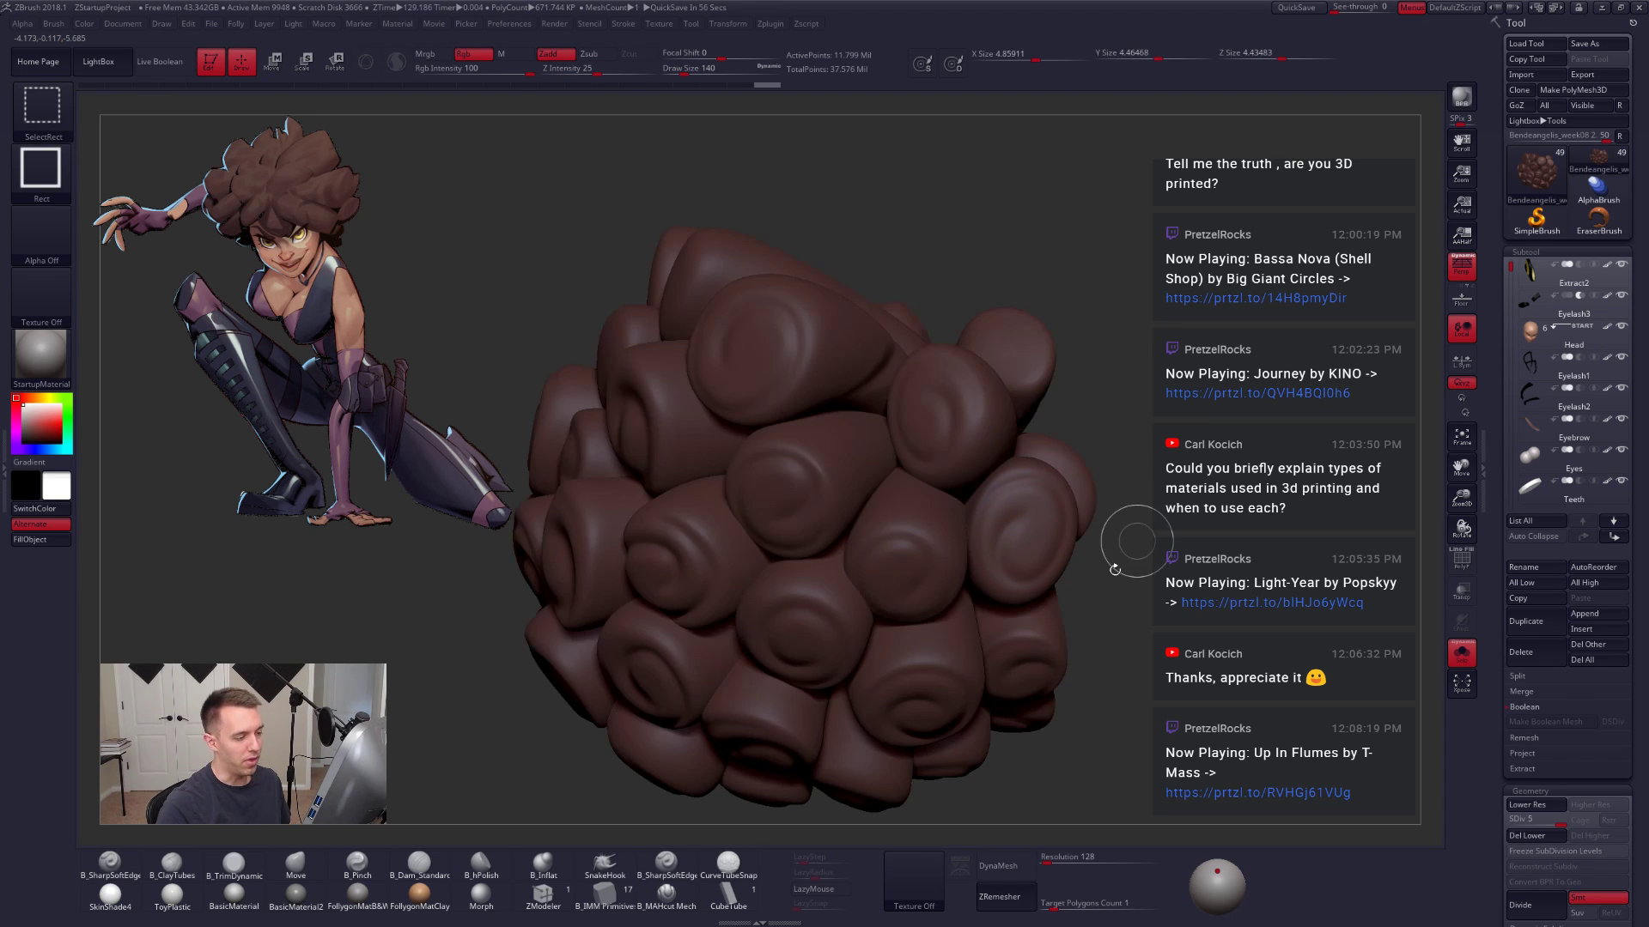
right_drag(1036, 462, 838, 504)
drag(837, 504, 900, 422)
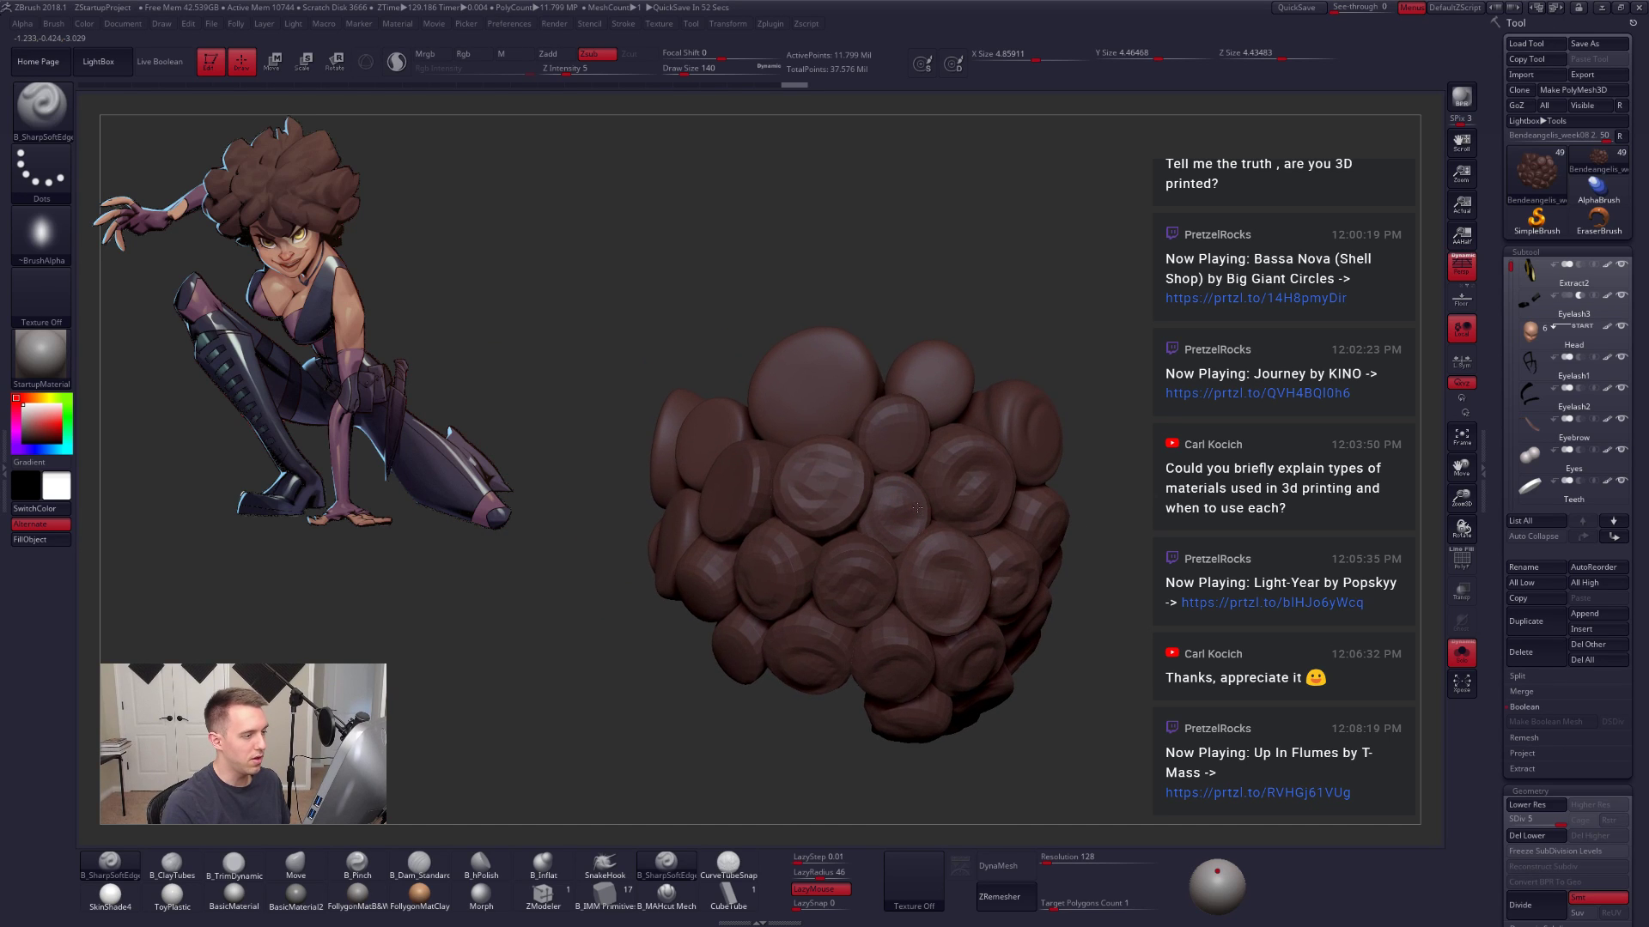
Step: Isolate the small smooth clump between the two large upper clumps, carve a spiral into its rounded face, and show the full hair
ctrl+shift+click(900, 423)
alt+right_drag(899, 423, 1009, 528)
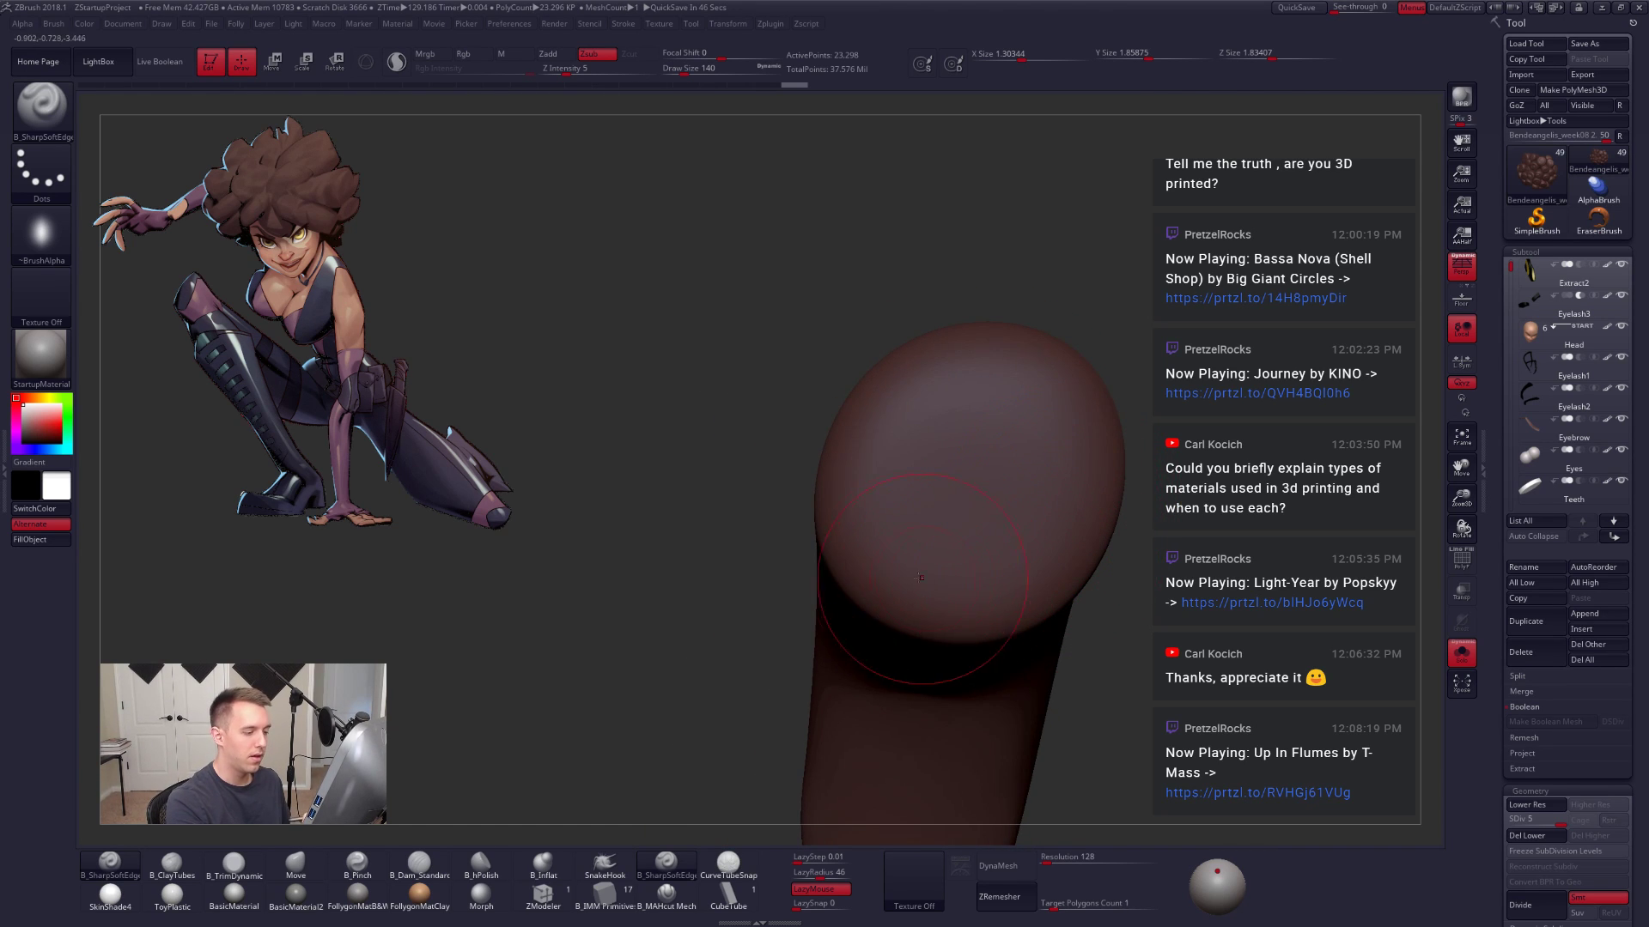
mouse_move(859, 559)
mouse_down()
mouse_move(915, 616)
mouse_move(1073, 536)
mouse_move(876, 422)
mouse_move(987, 504)
mouse_up()
ctrl+right_drag(1069, 515, 1116, 482)
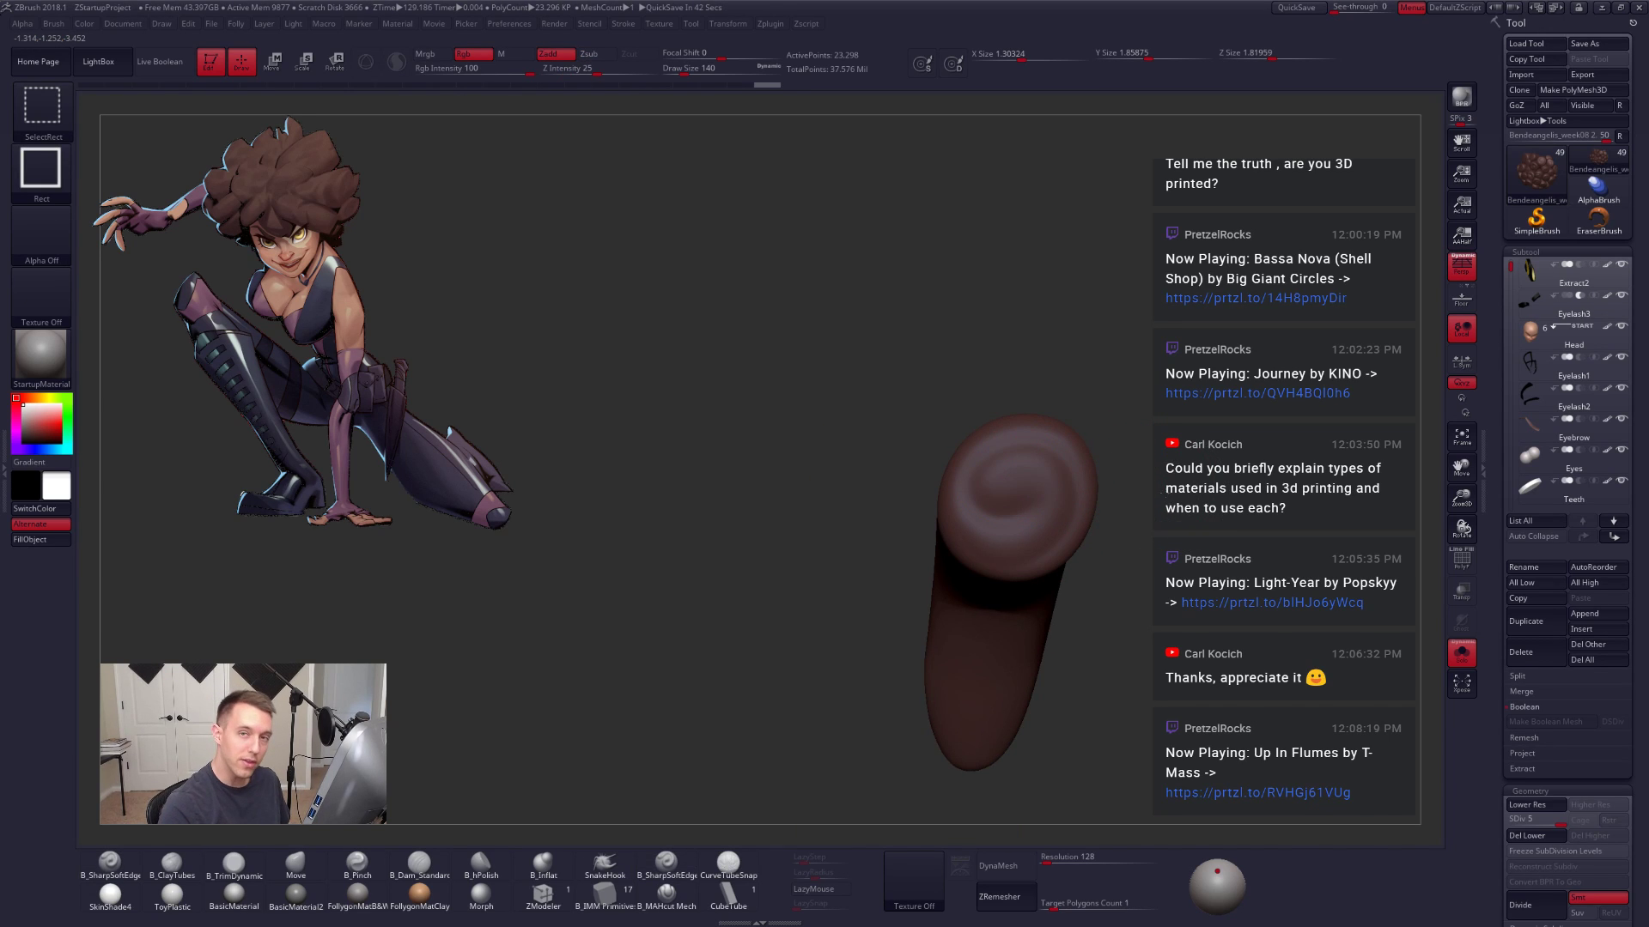
ctrl+shift+click(1131, 415)
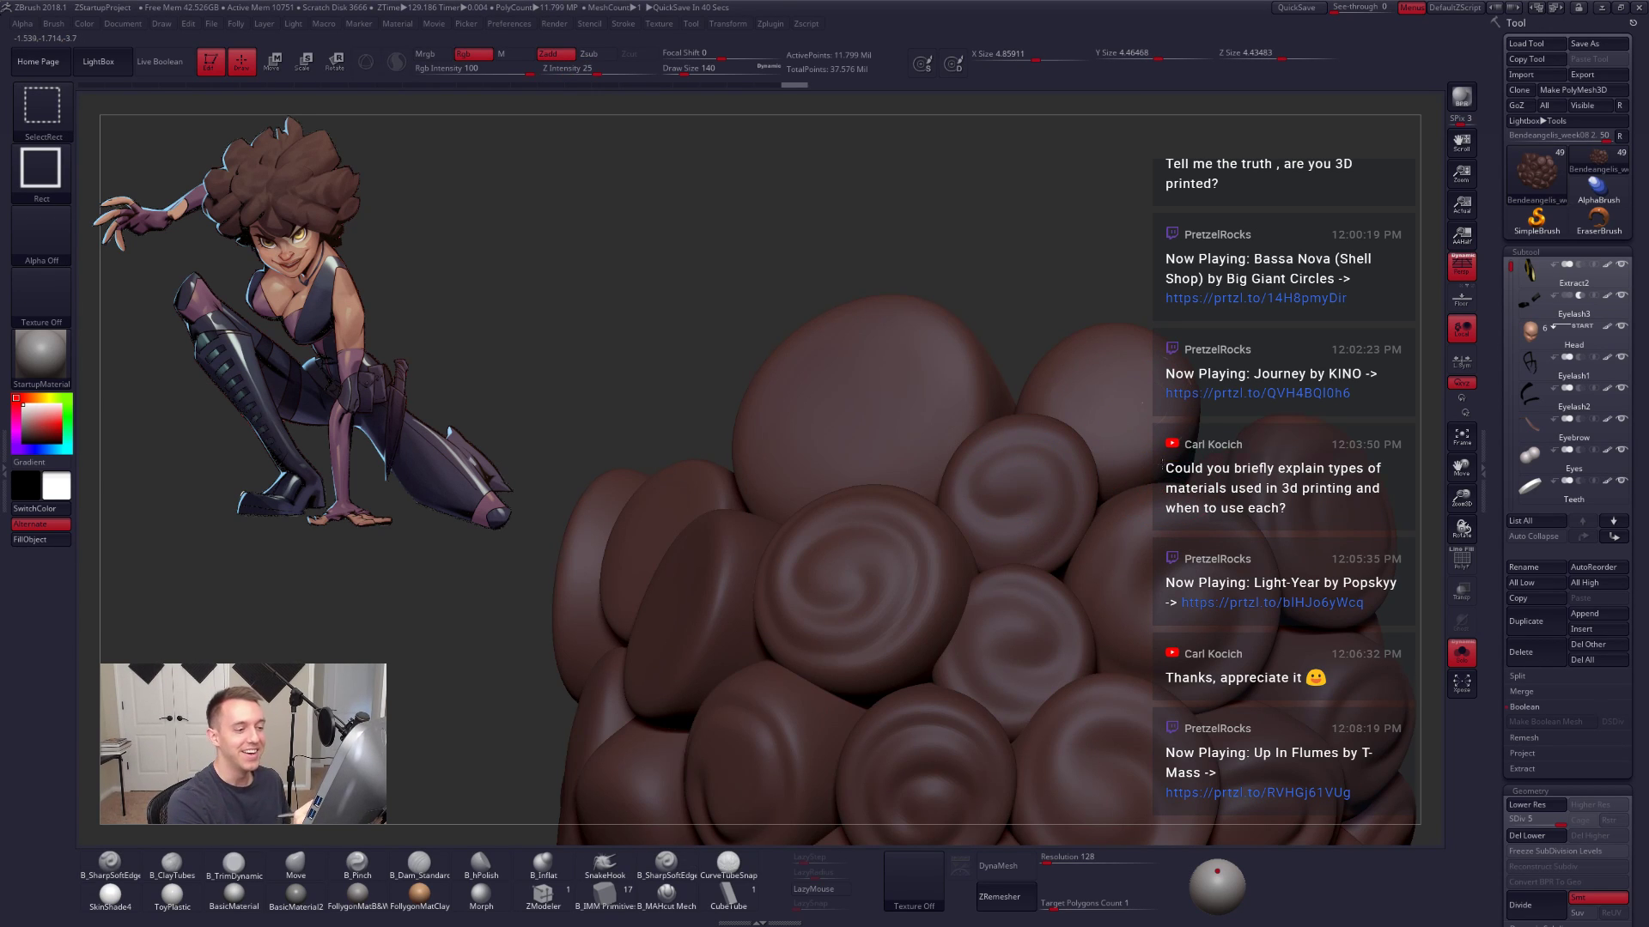
Step: Isolate the smooth round clump at the hair's upper edge beside the newest small spiral, carve a swirl into it, and show the full hair
ctrl+shift+click(1162, 464)
mouse_move(1162, 465)
right_down()
mouse_move(1067, 610)
mouse_move(1066, 577)
mouse_move(1023, 644)
mouse_move(1037, 650)
mouse_move(1039, 626)
right_up()
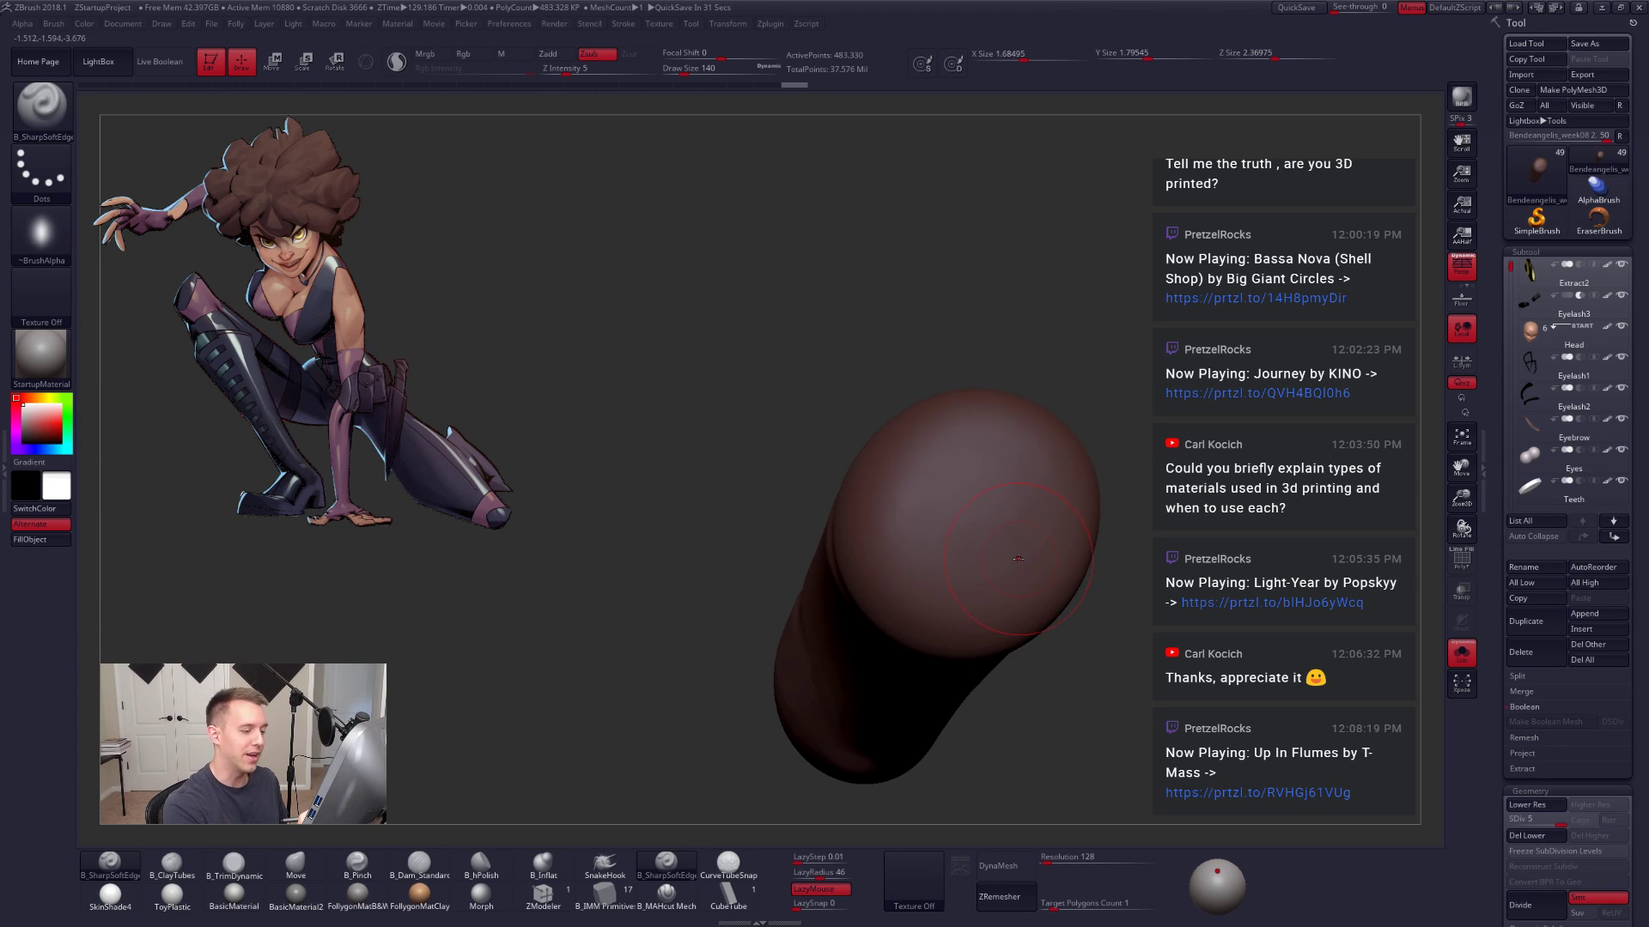
right_drag(1018, 558, 1015, 587)
mouse_move(1530, 397)
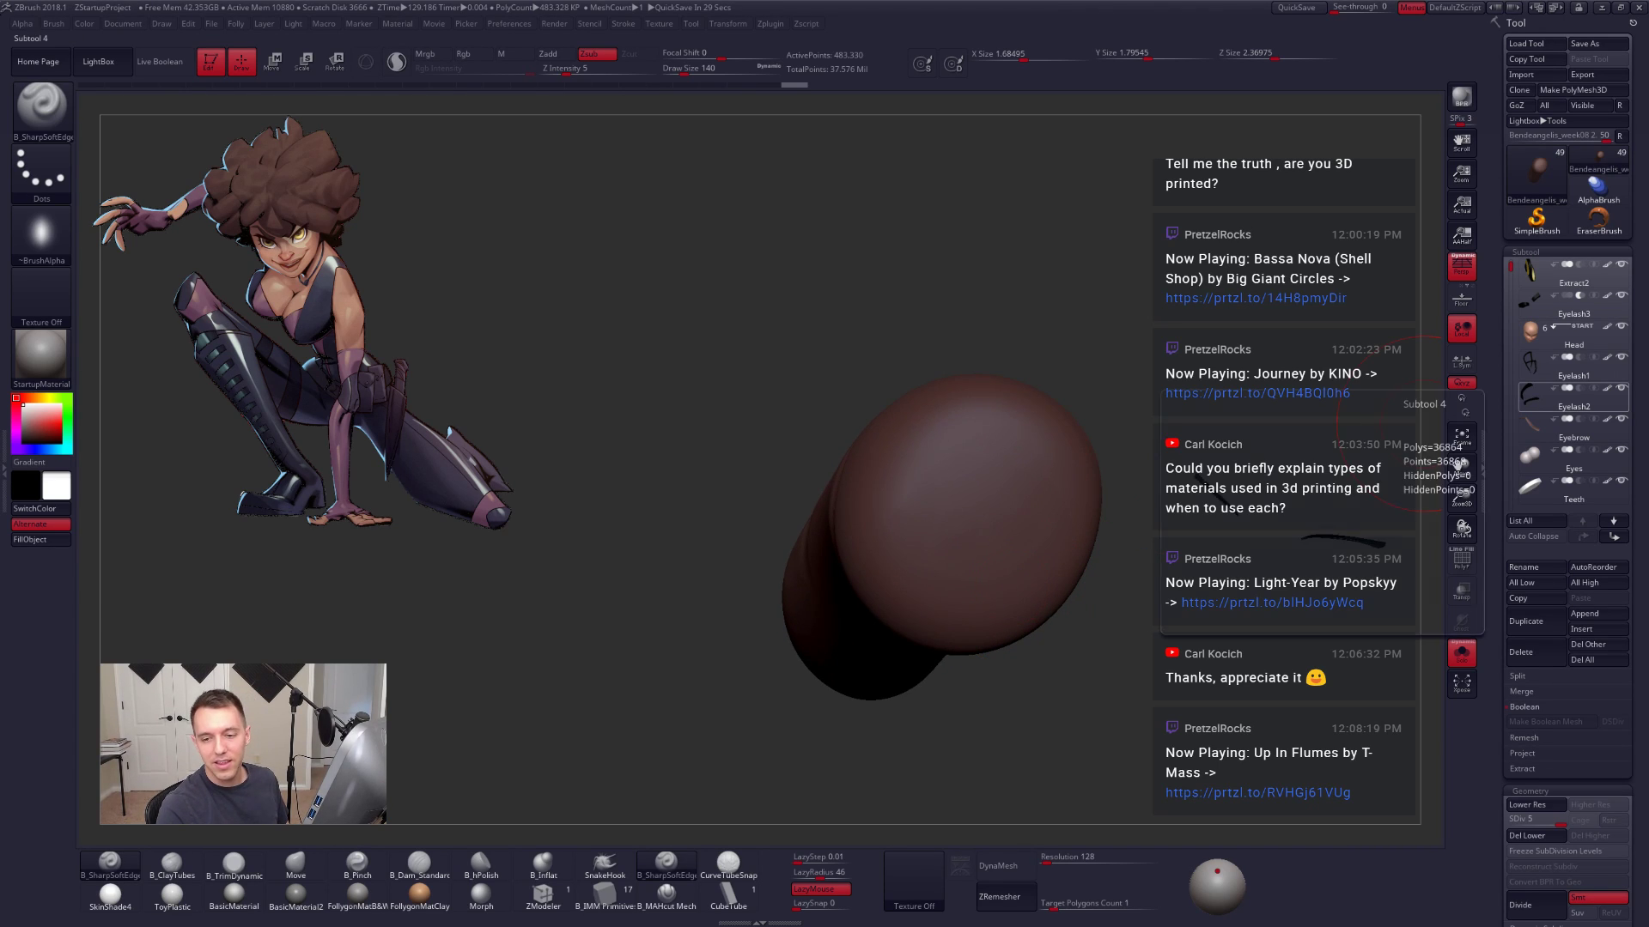
right_drag(1201, 439, 1189, 440)
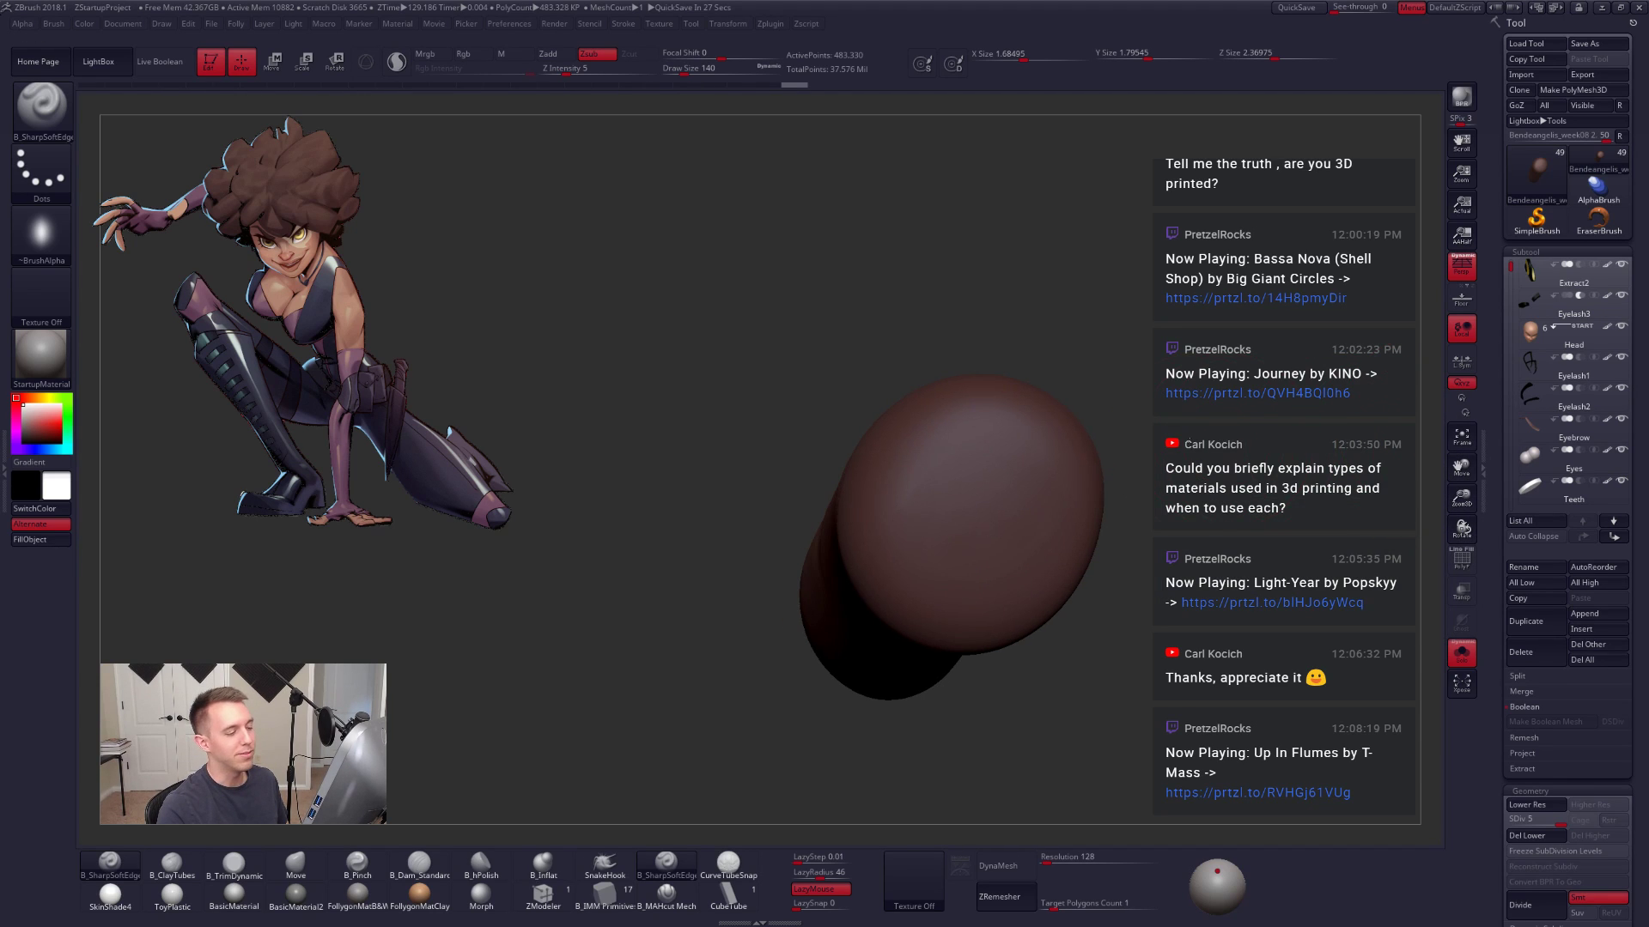
ctrl+right_drag(1022, 450, 1023, 468)
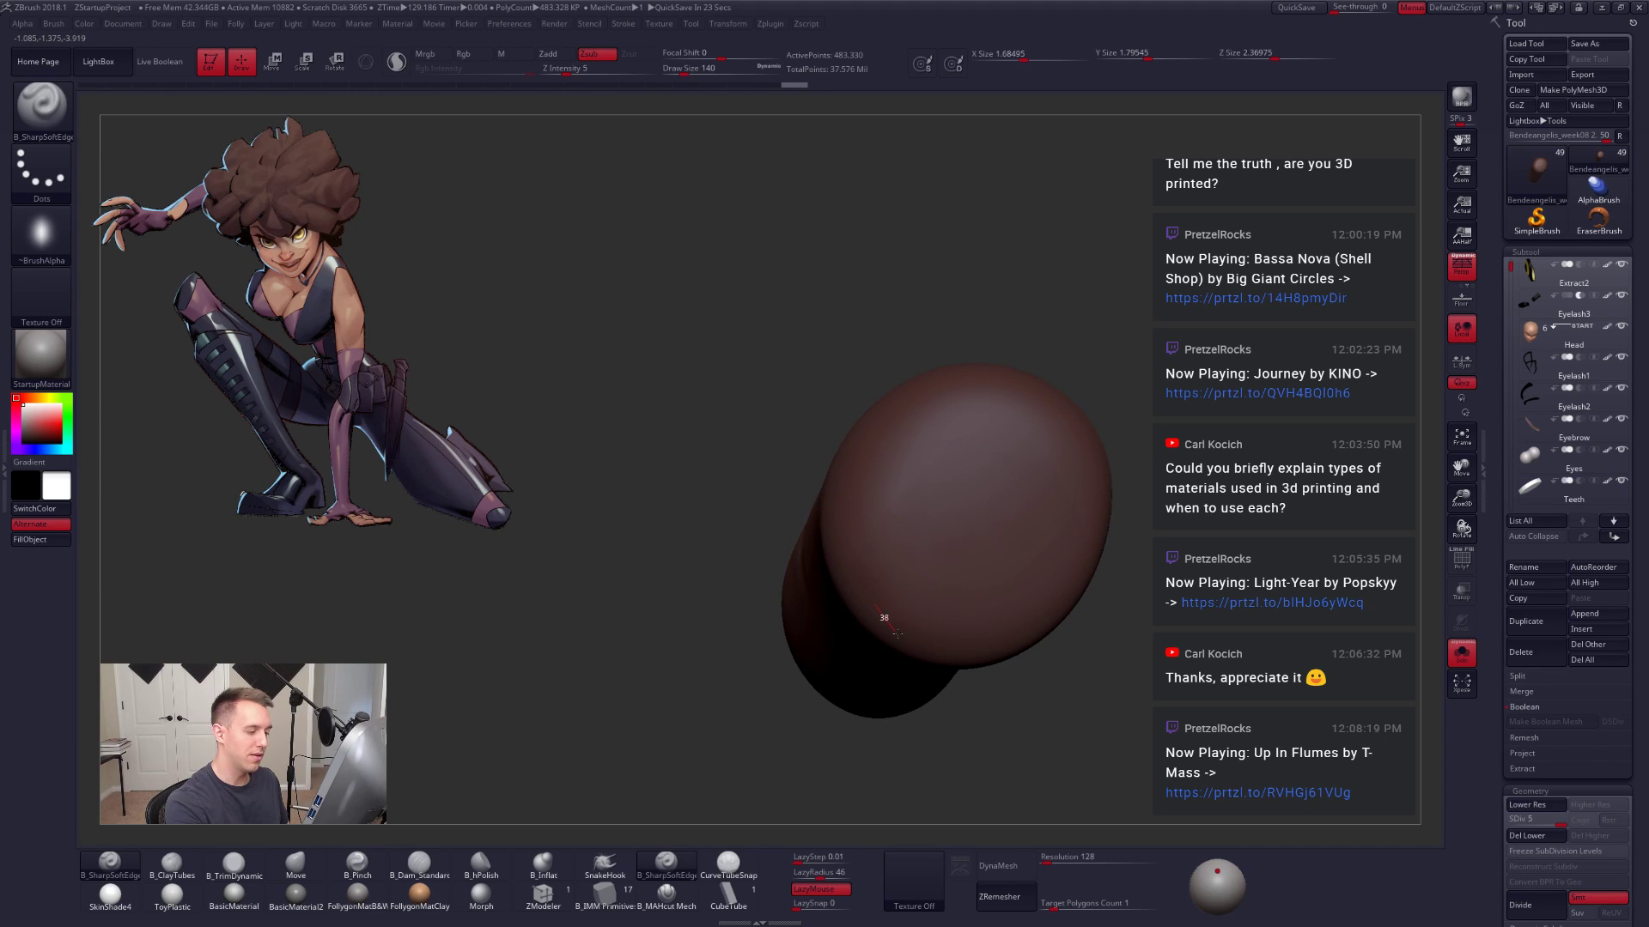
mouse_move(993, 645)
mouse_down()
mouse_move(1085, 541)
mouse_move(913, 441)
mouse_move(1025, 548)
mouse_up()
ctrl+right_drag(1013, 588, 1011, 446)
ctrl+shift+click(1061, 619)
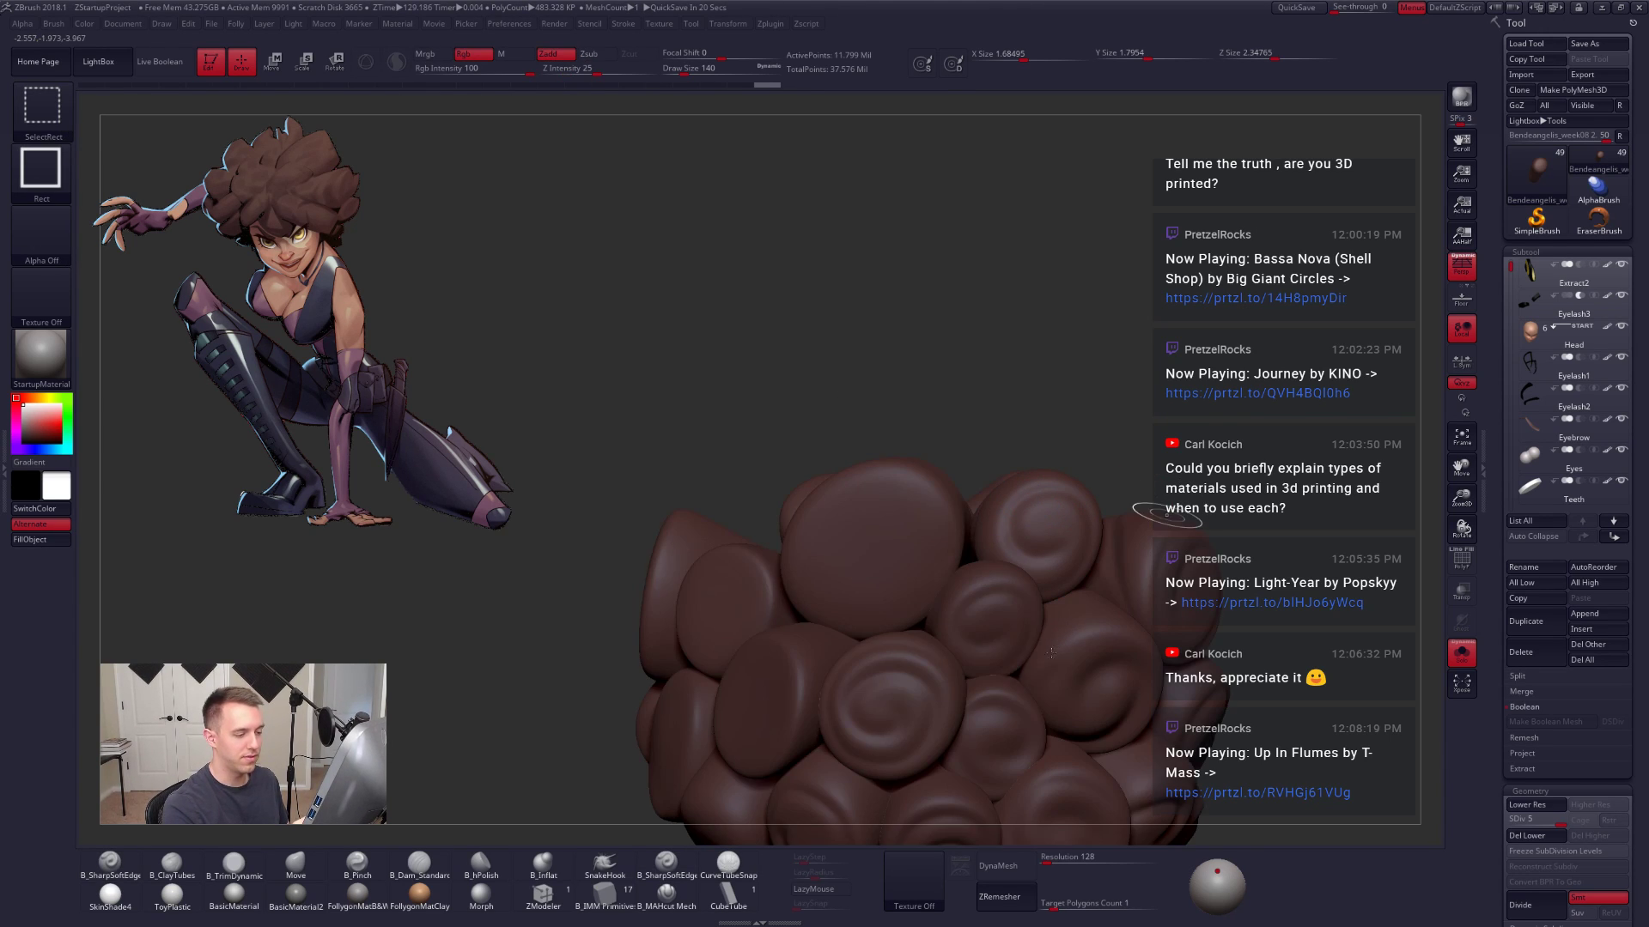
Step: Isolate the large oval clump atop the hair, carve an oval swirl, undo the last stroke and recarve it, and show the full hair
key(ctrl+shift)
ctrl+shift+click(928, 541)
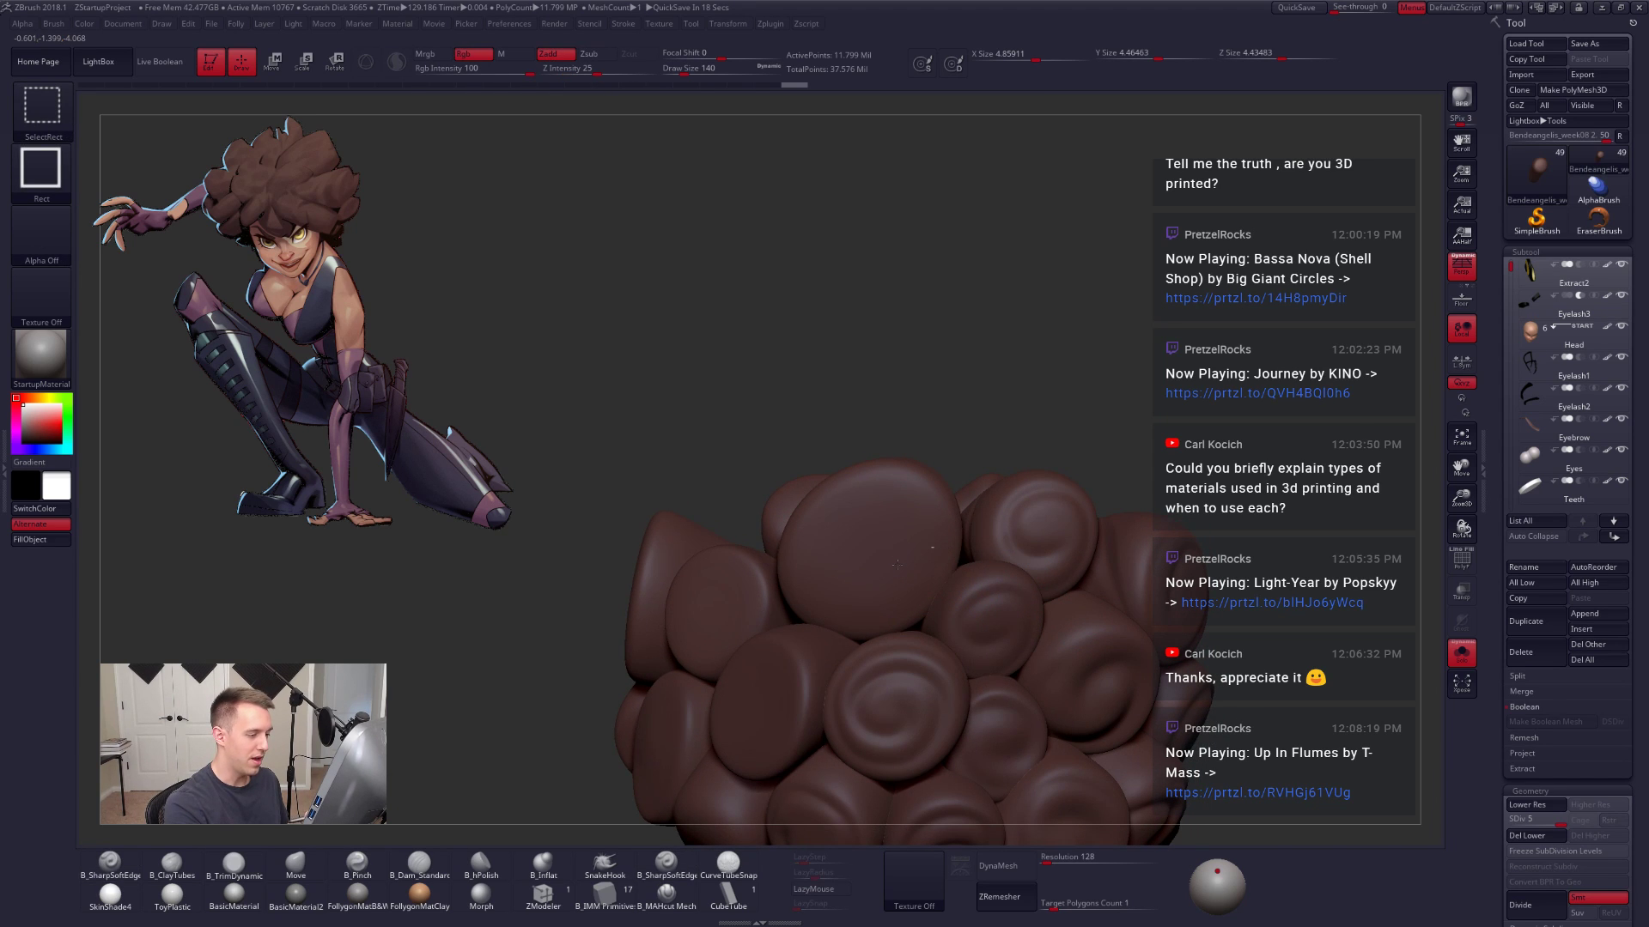
mouse_move(932, 554)
alt+right_down()
mouse_move(996, 451)
mouse_move(1014, 570)
mouse_move(894, 635)
alt+right_up()
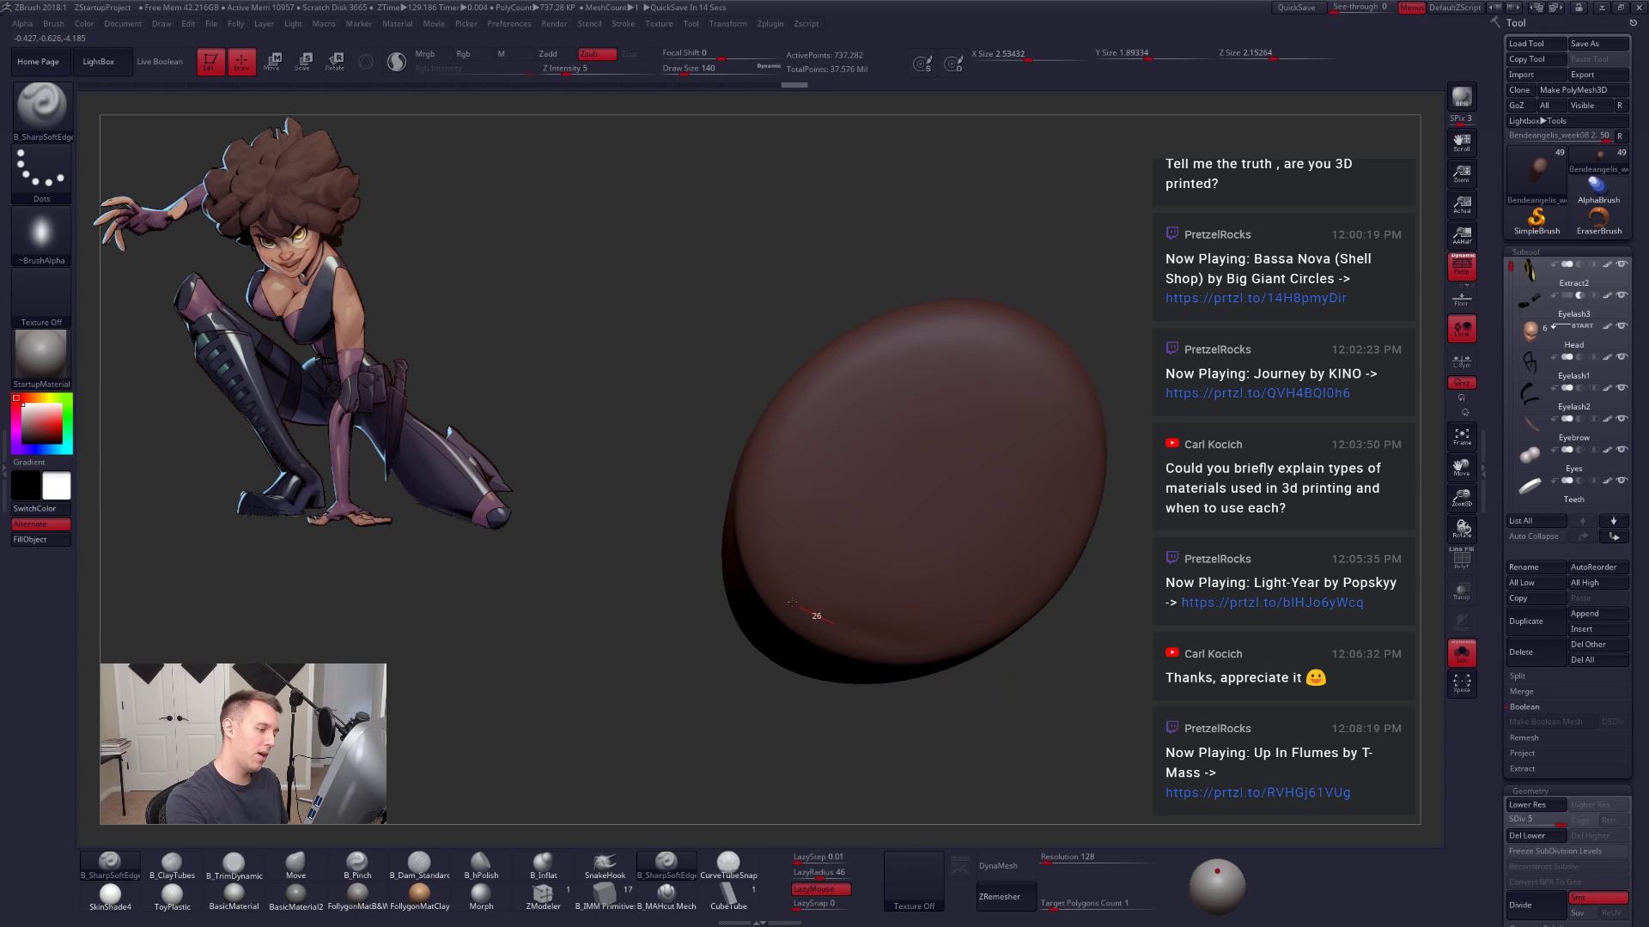
right_drag(832, 538, 1023, 490)
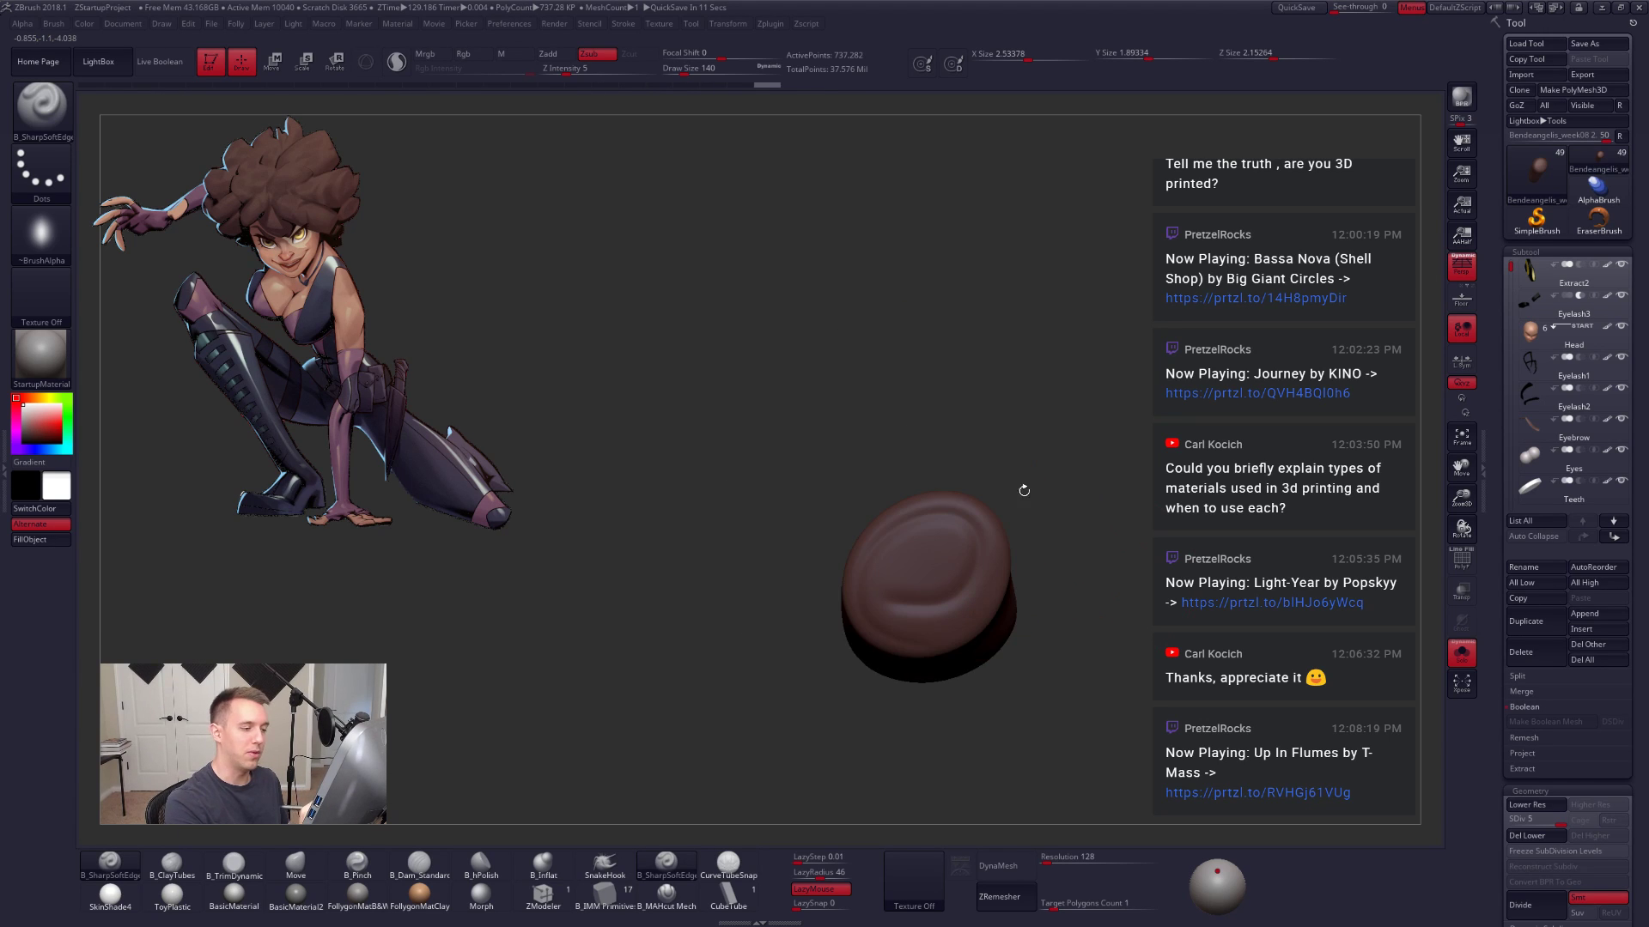
mouse_move(1050, 616)
alt+right_down()
mouse_move(1067, 526)
mouse_move(987, 588)
mouse_move(977, 565)
alt+right_up()
key(ctrl+z)
mouse_move(1020, 566)
mouse_down()
mouse_move(859, 577)
mouse_move(894, 354)
mouse_move(982, 496)
mouse_move(1063, 571)
mouse_up()
alt+right_drag(1063, 571, 1087, 568)
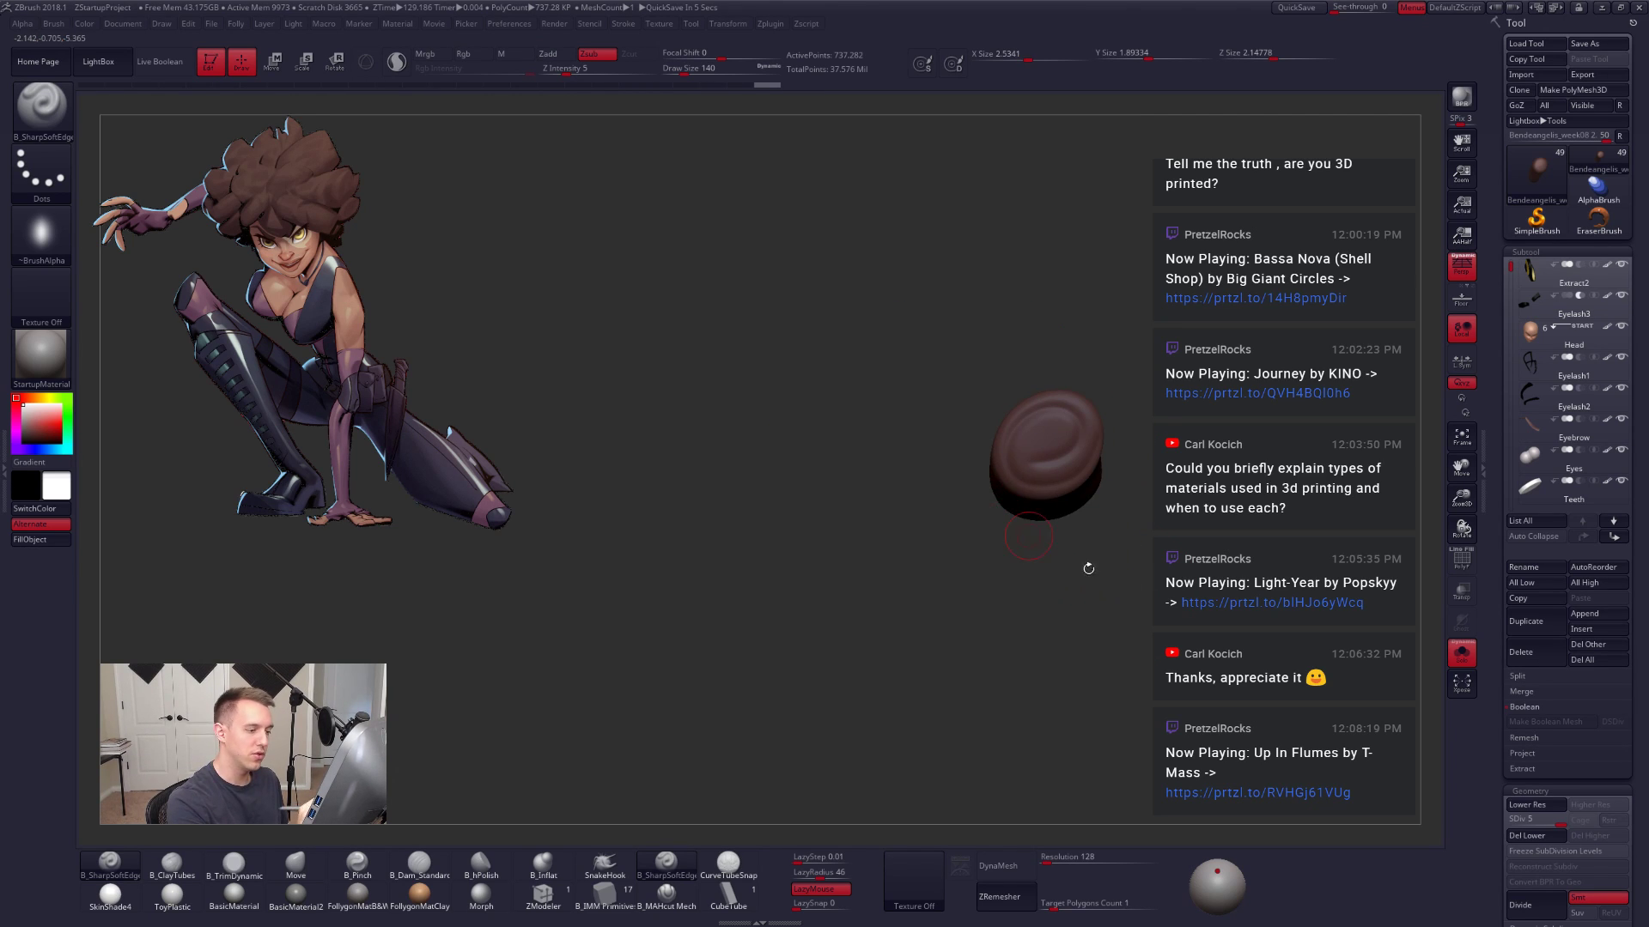
ctrl+shift+click(1206, 737)
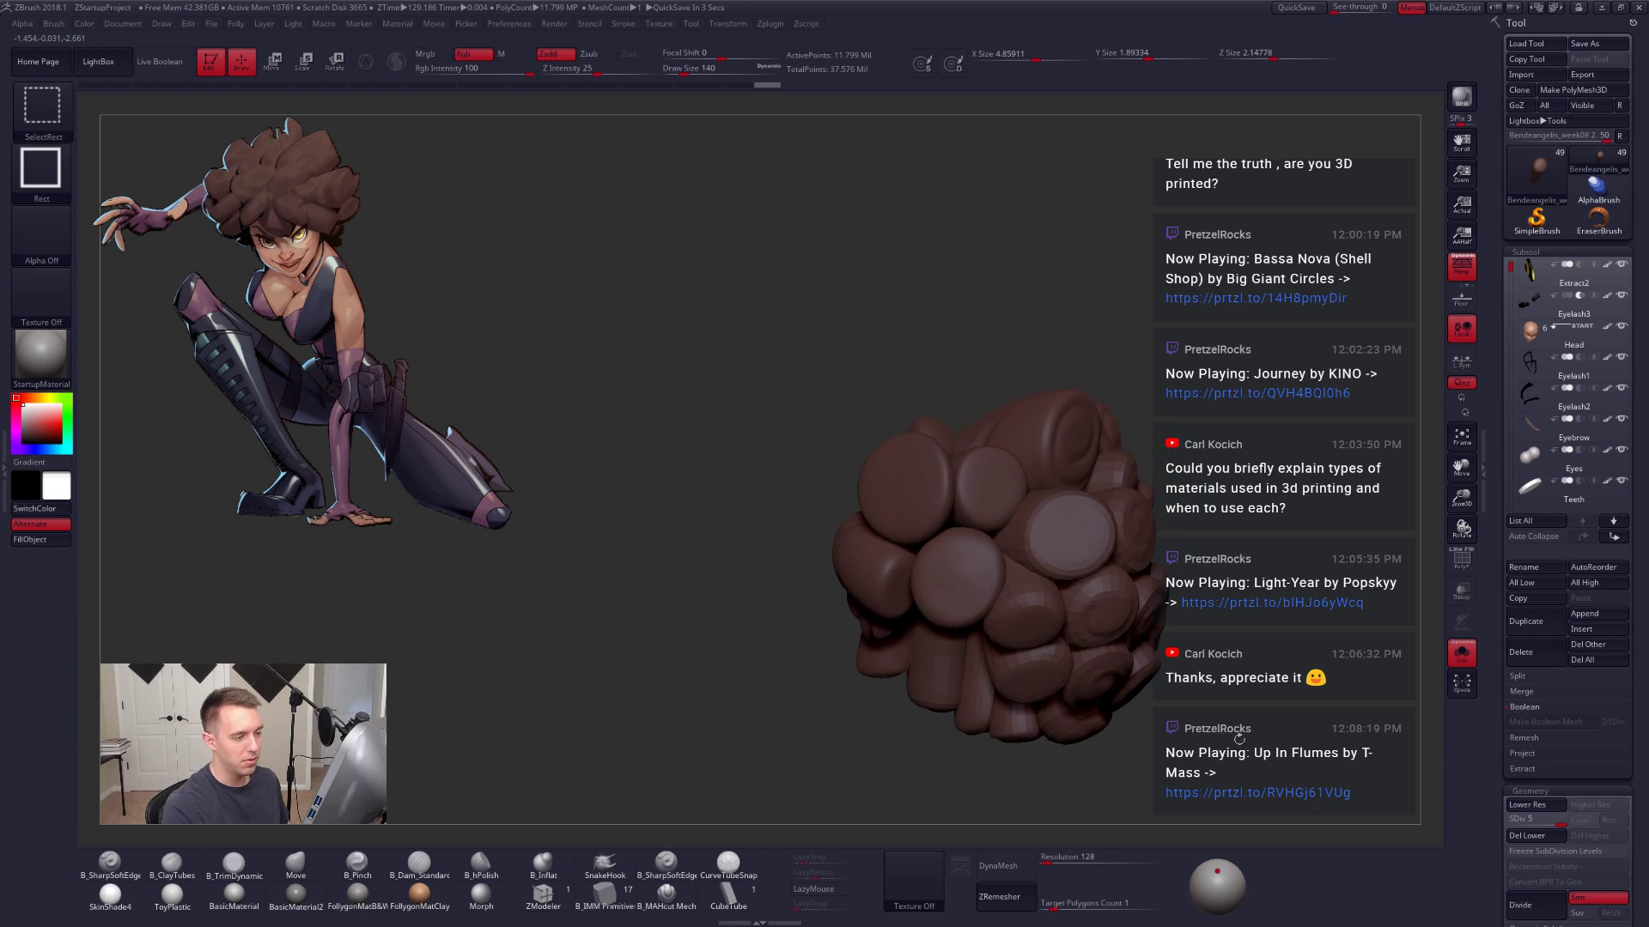
mouse_move(1206, 737)
alt+mouse_down()
mouse_move(1250, 716)
mouse_move(1100, 621)
alt+mouse_up()
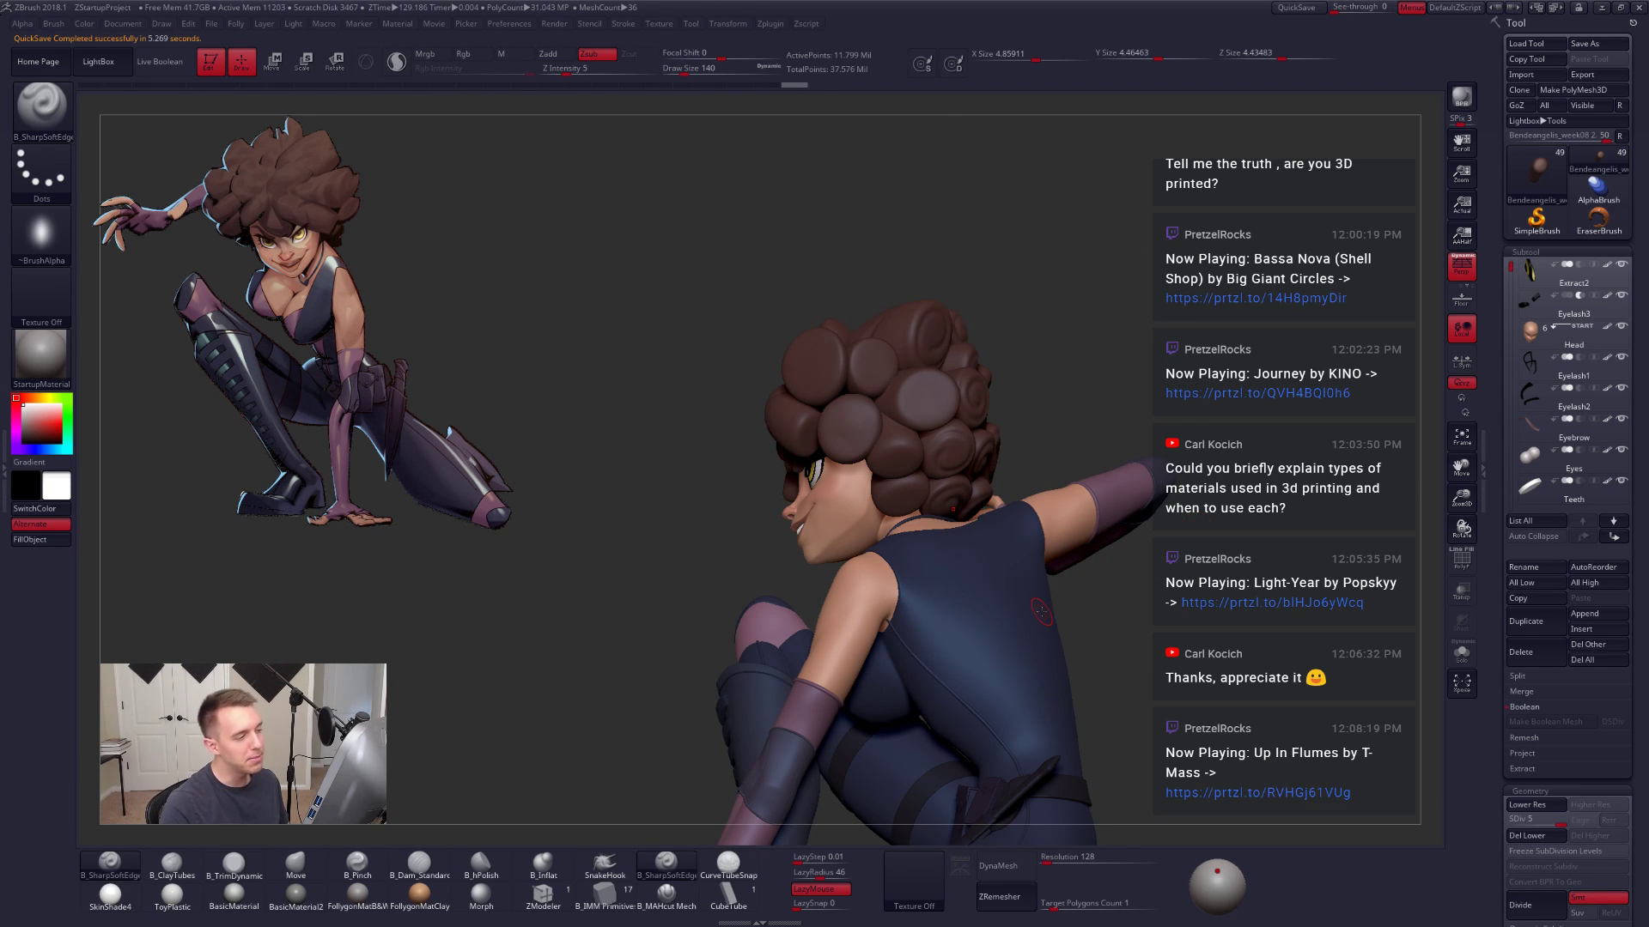
Step: Turn on Live Boolean and solo the hair subtool so only the curls are displayed
mouse_move(1079, 415)
mouse_down()
mouse_move(1149, 558)
mouse_move(1053, 451)
mouse_up()
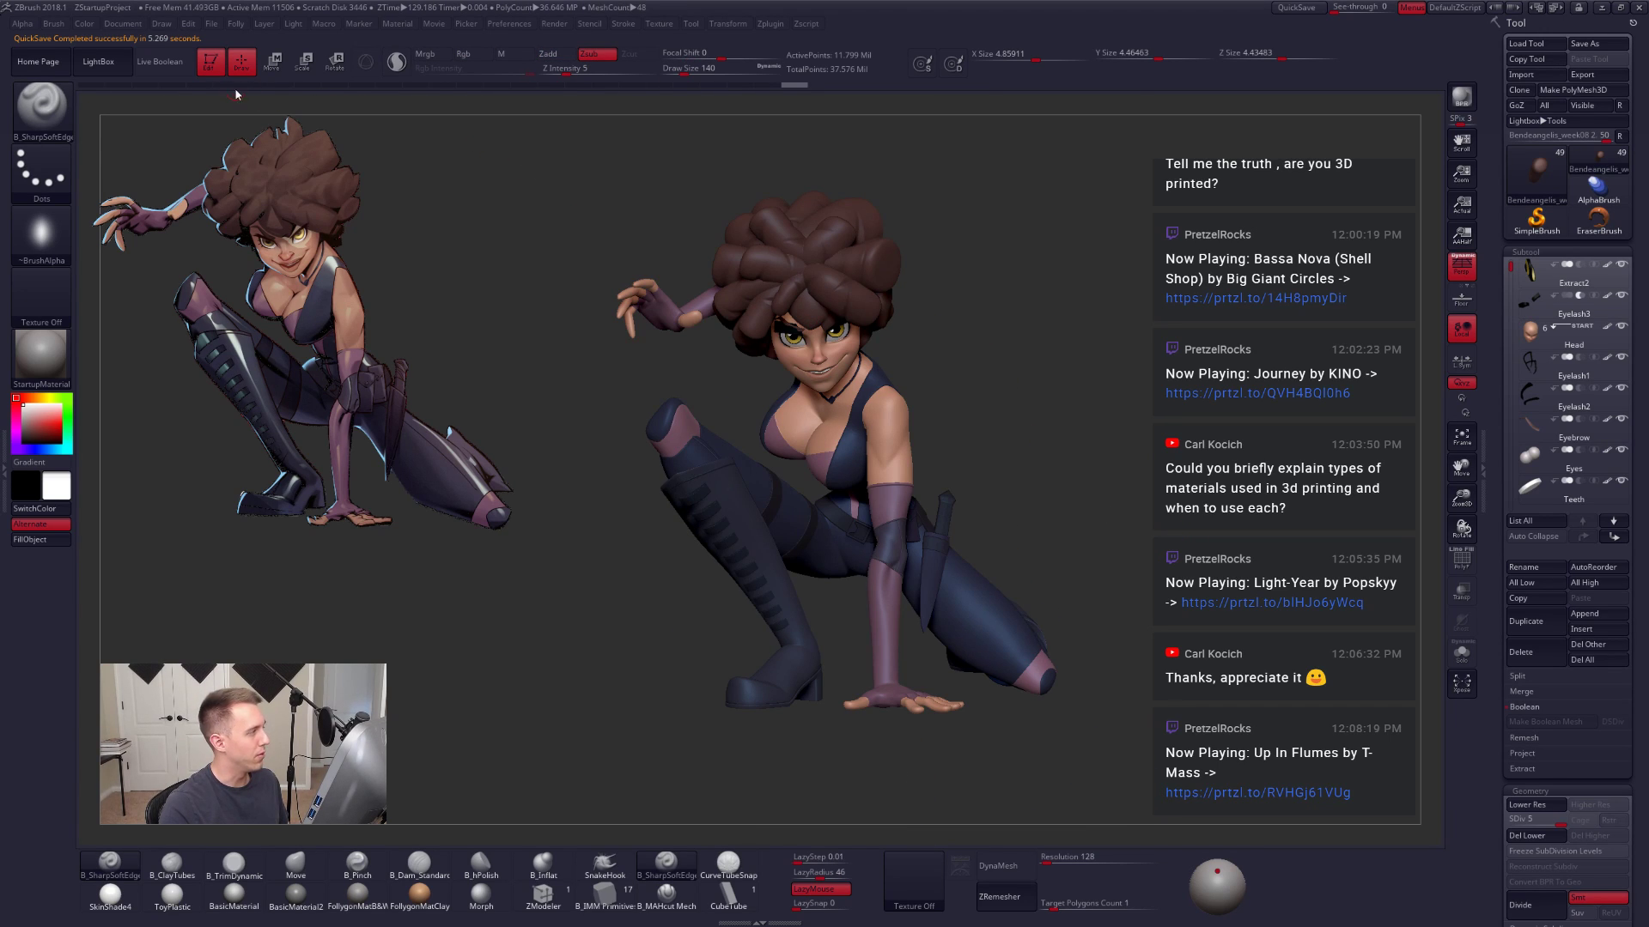
click(187, 73)
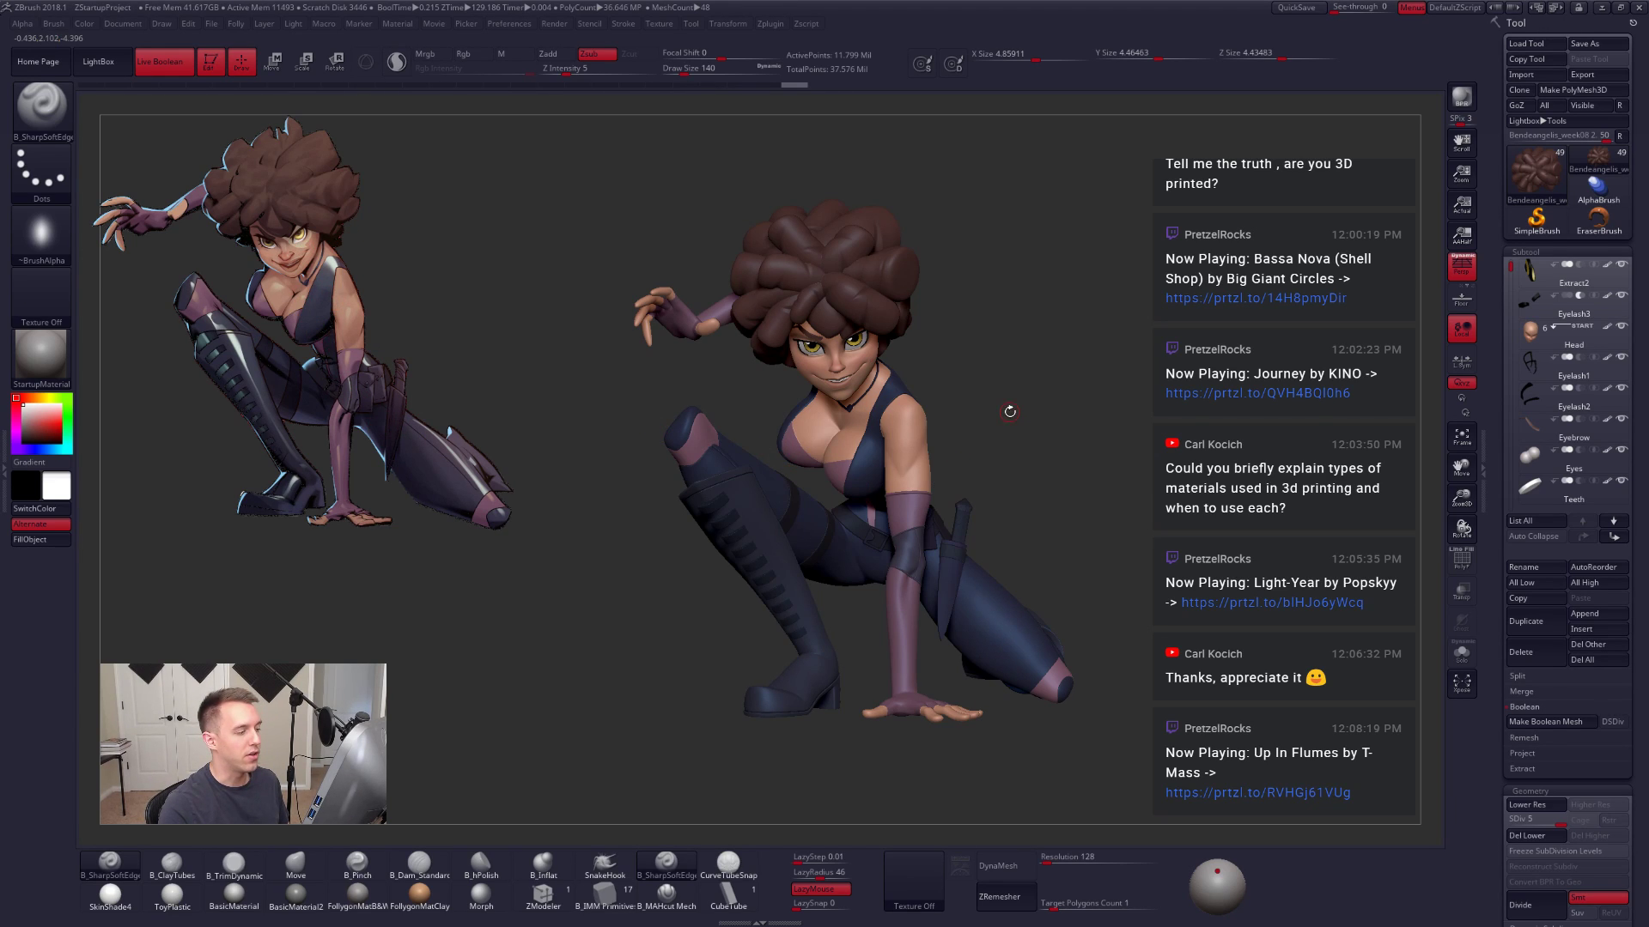
mouse_move(1035, 439)
mouse_down()
mouse_move(1013, 434)
mouse_move(1056, 435)
mouse_up()
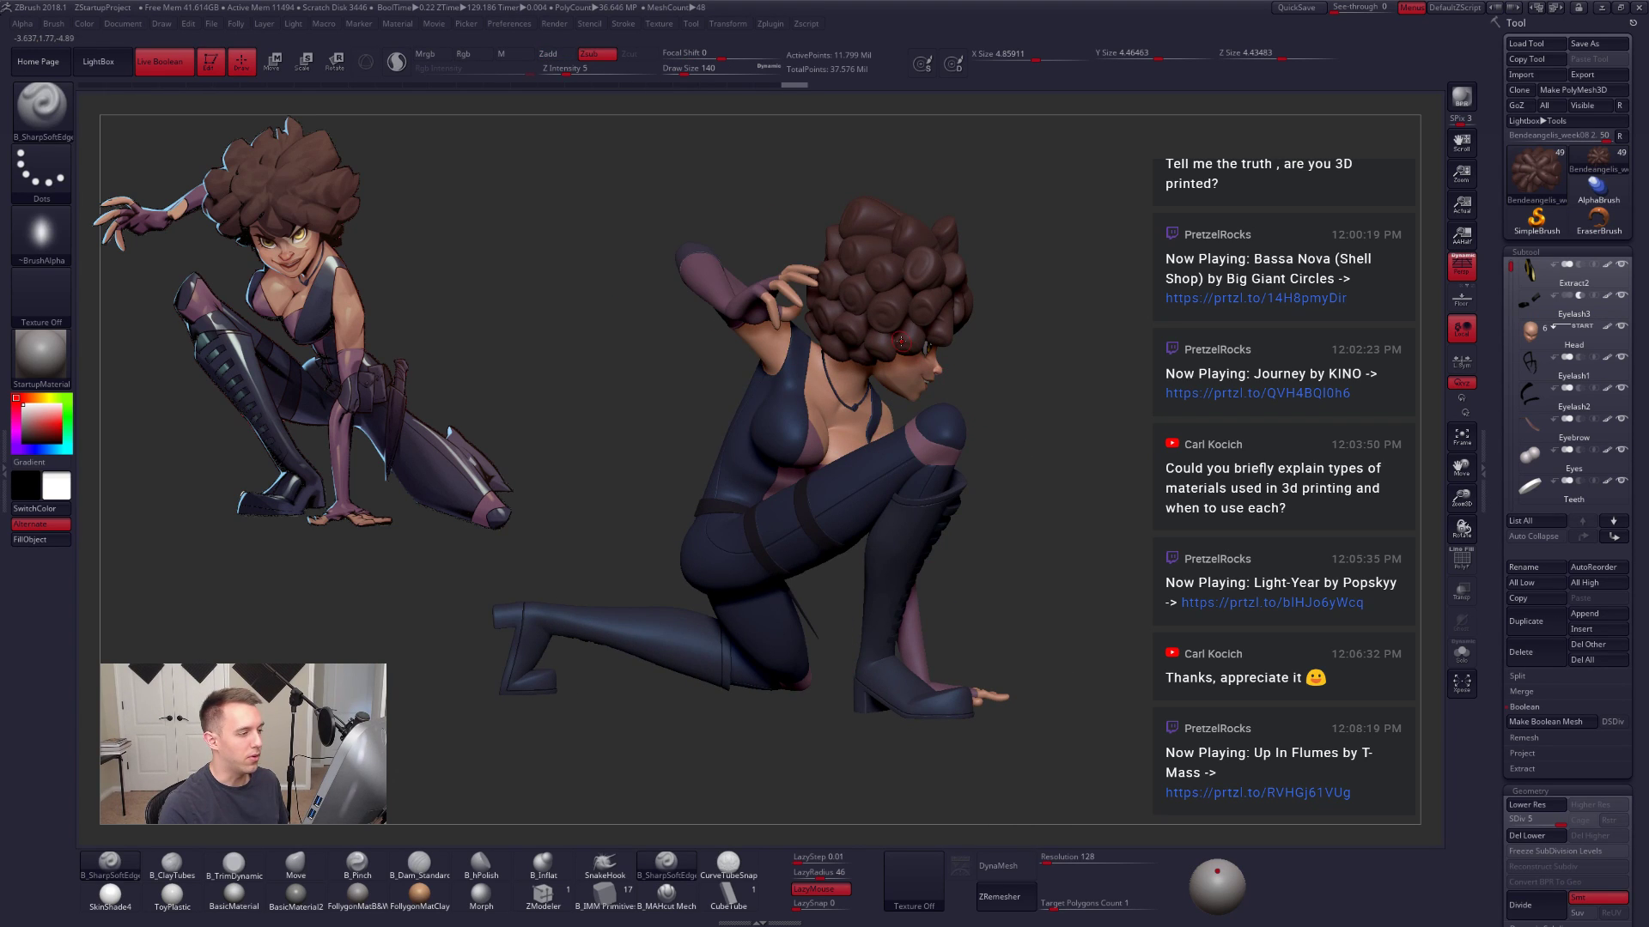
key(alt+s)
drag(943, 365, 854, 470)
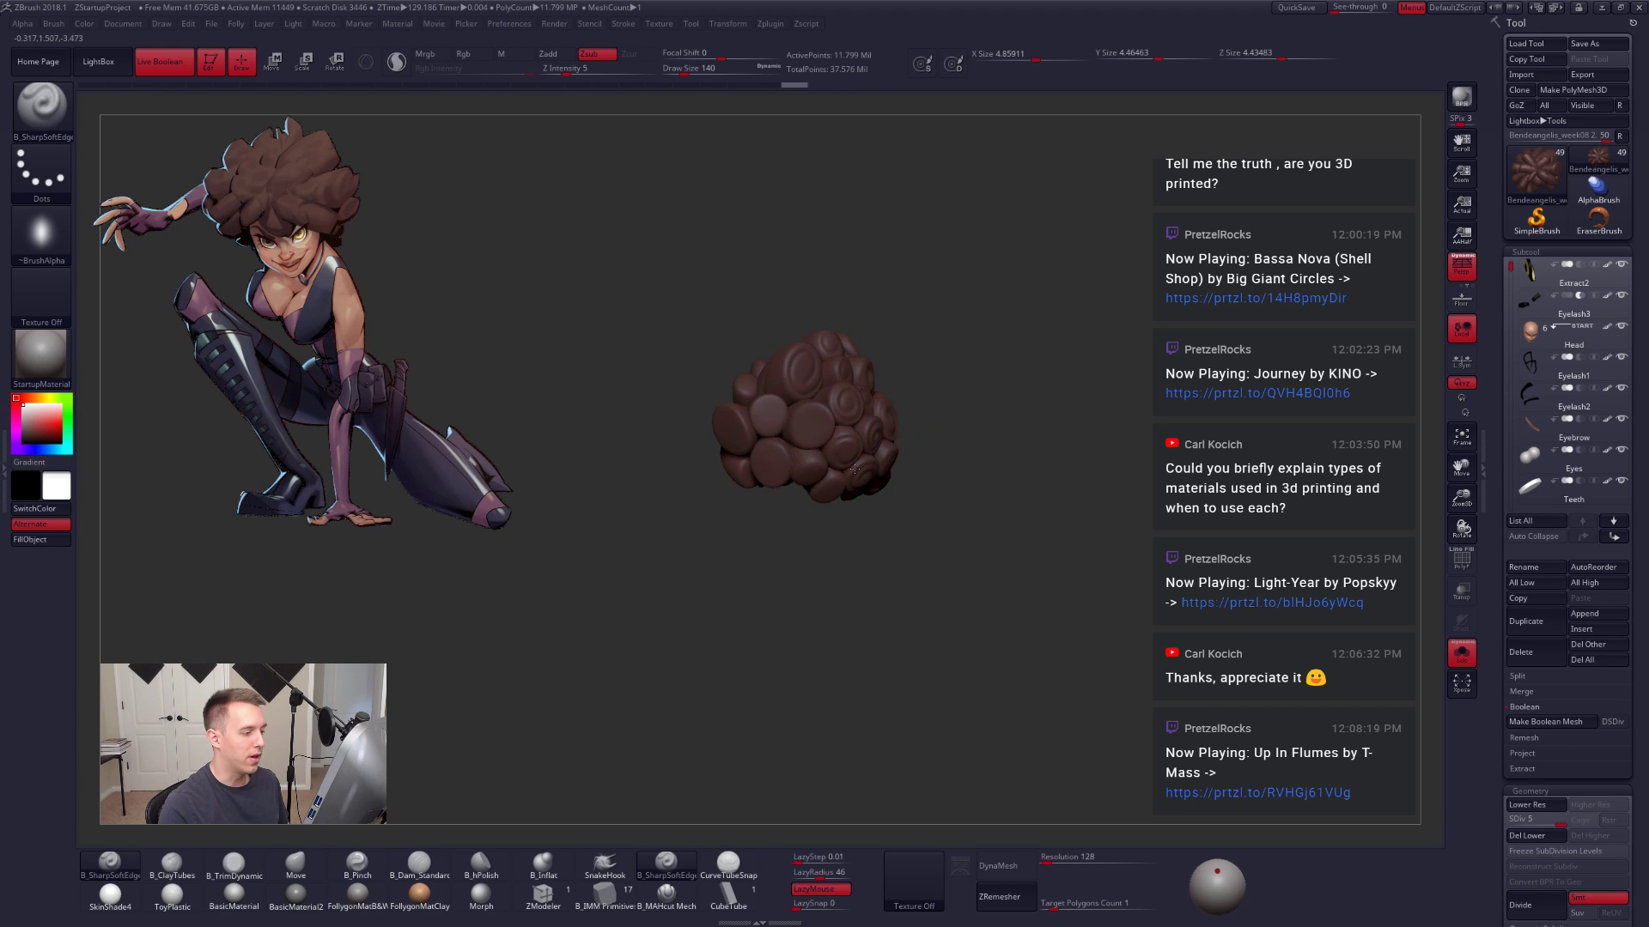
Step: Isolate a smooth round curl near the top of the hair, carve a spiral into its end face, and unhide the rest
mouse_move(854, 469)
right_down()
mouse_move(854, 438)
mouse_move(853, 532)
mouse_move(860, 377)
mouse_move(904, 493)
right_up()
key(ctrl+shift)
ctrl+shift+click(834, 340)
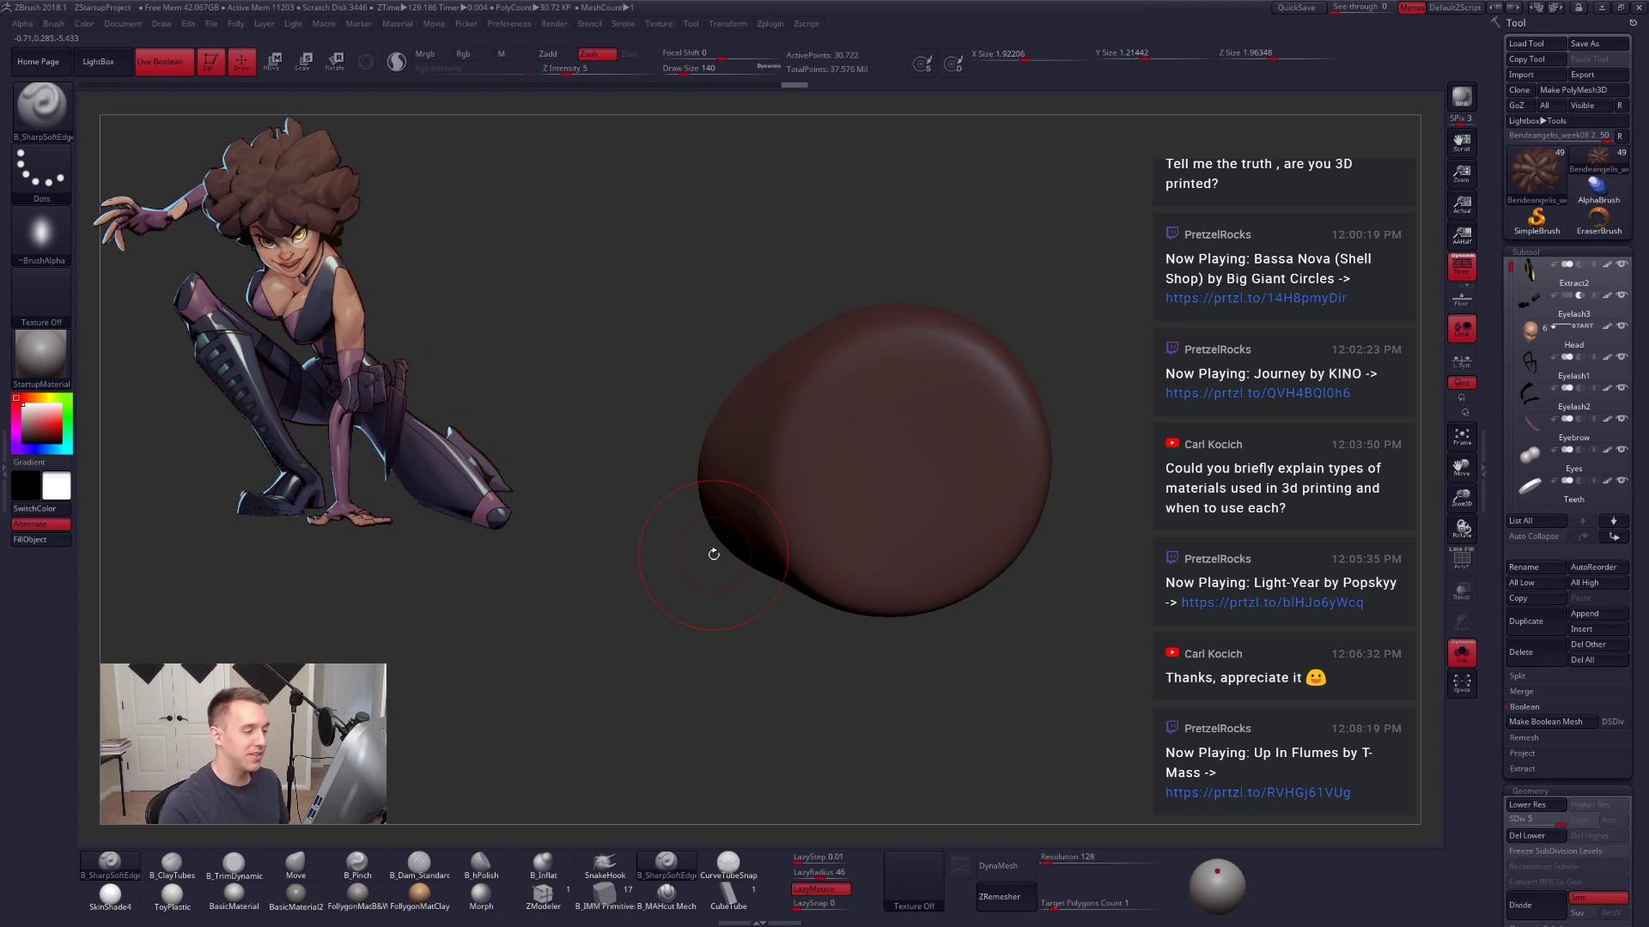
alt+right_drag(922, 513, 968, 588)
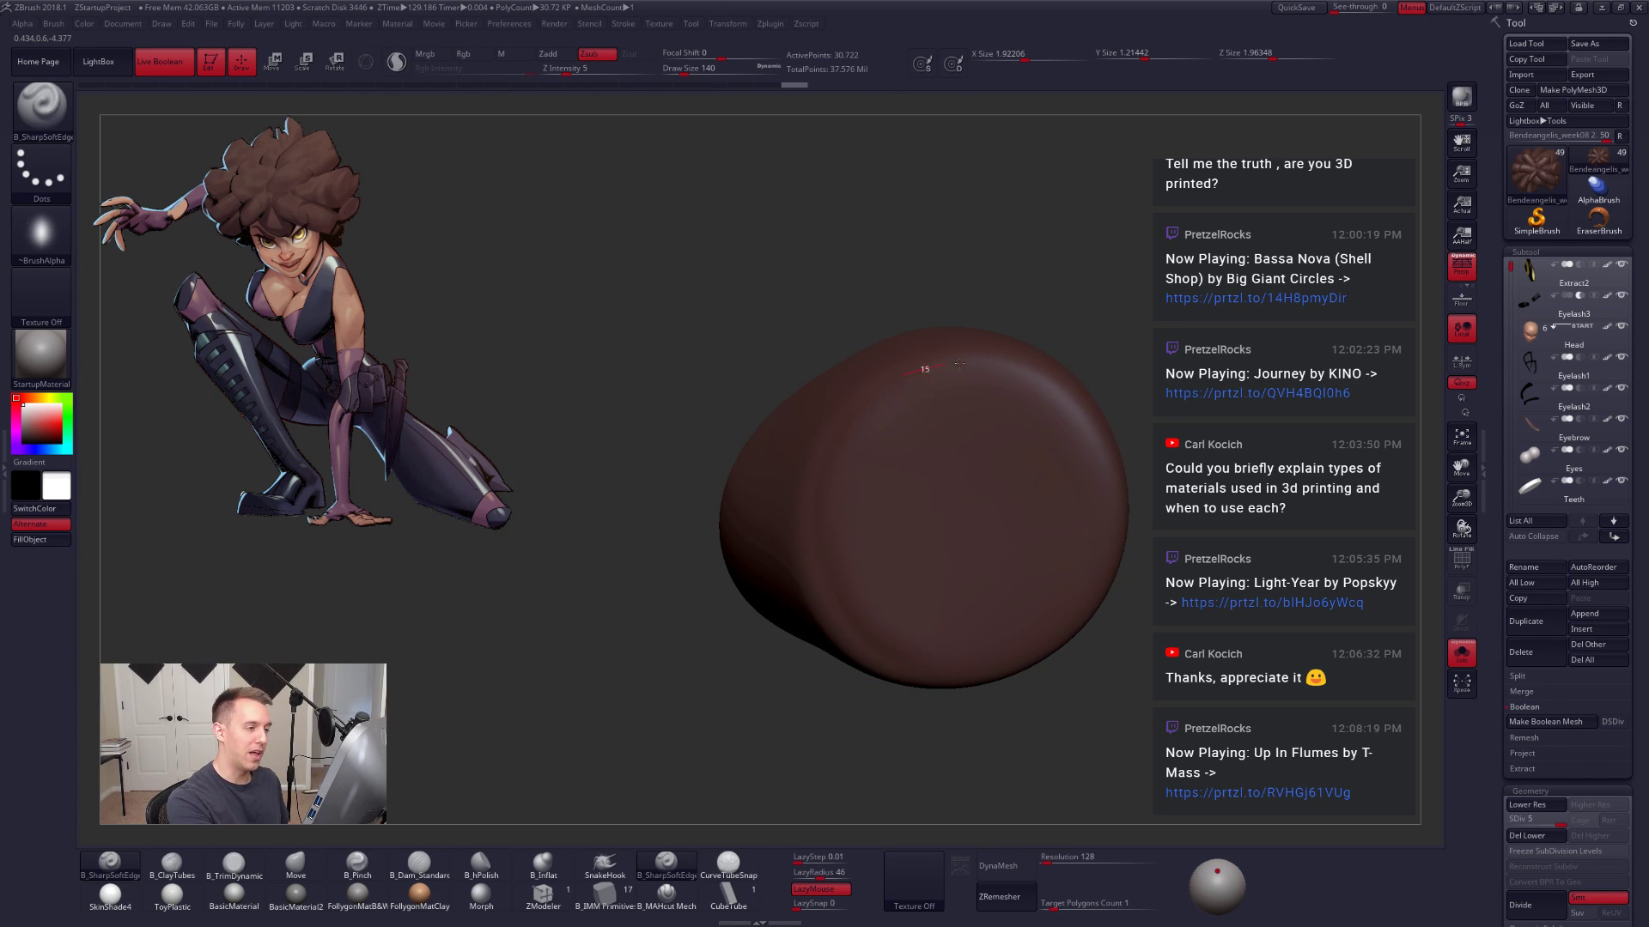
mouse_move(959, 363)
right_down()
mouse_move(1056, 563)
mouse_move(858, 544)
mouse_move(979, 548)
mouse_move(943, 558)
mouse_move(988, 574)
right_up()
key(ctrl+shift)
ctrl+shift+click(1131, 624)
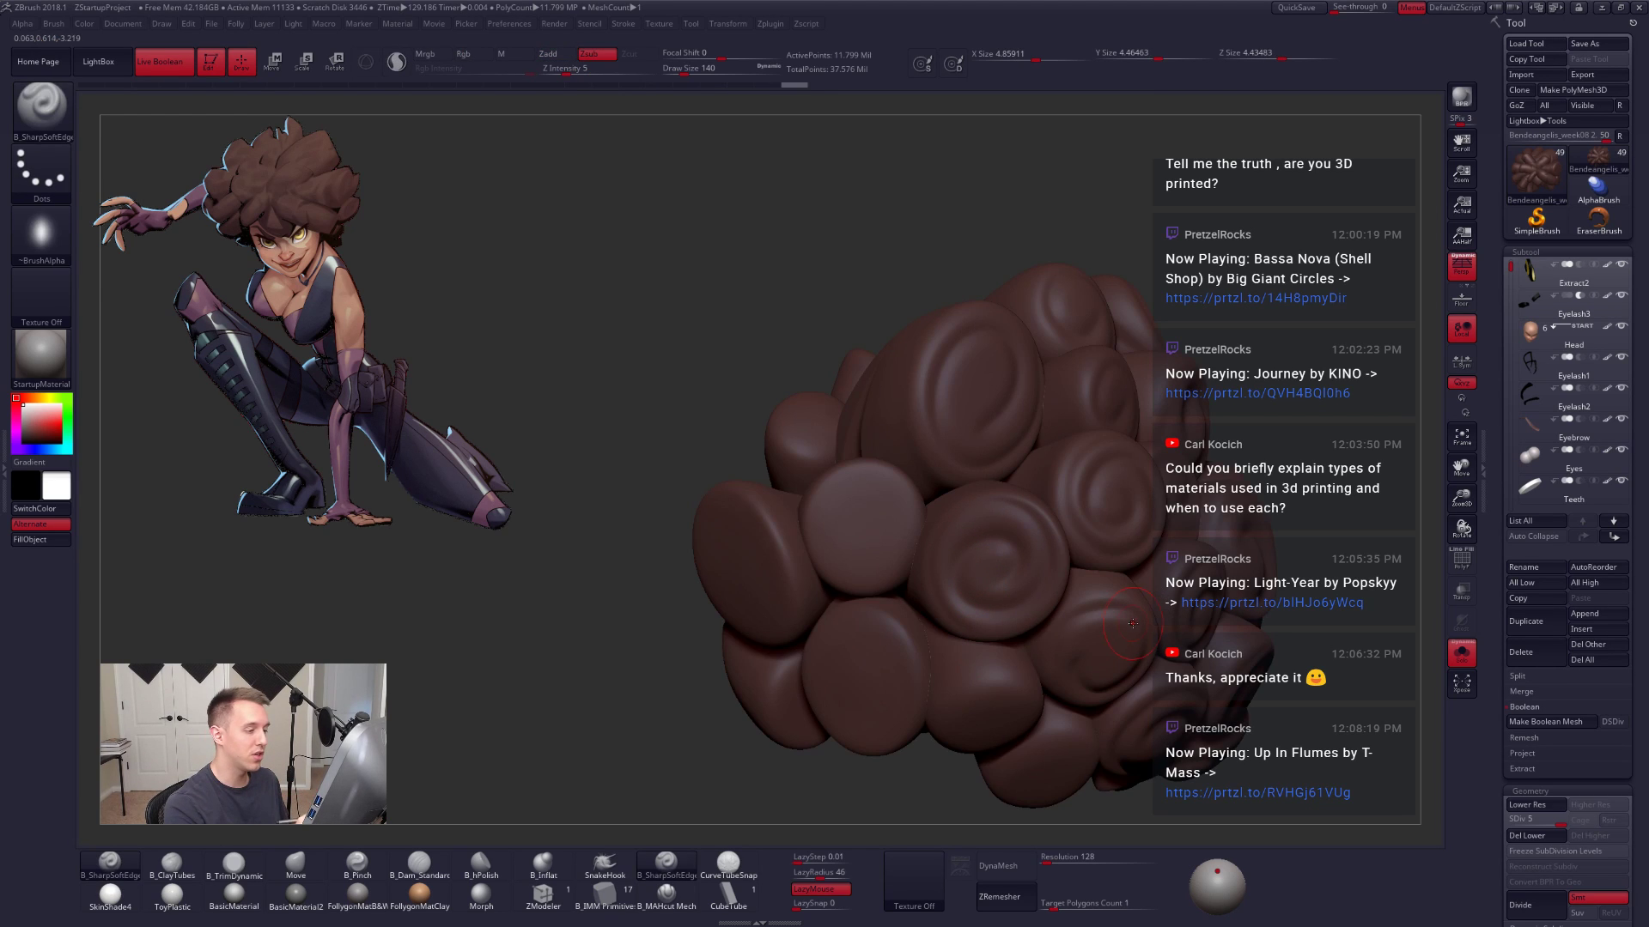
Step: Isolate the smaller smooth curl beside the spiral ones, carve a swirl into its face, and unhide the whole hair
ctrl+shift+click(891, 559)
mouse_move(892, 559)
ctrl+right_down()
mouse_move(935, 619)
mouse_move(1006, 637)
mouse_move(1031, 666)
ctrl+right_up()
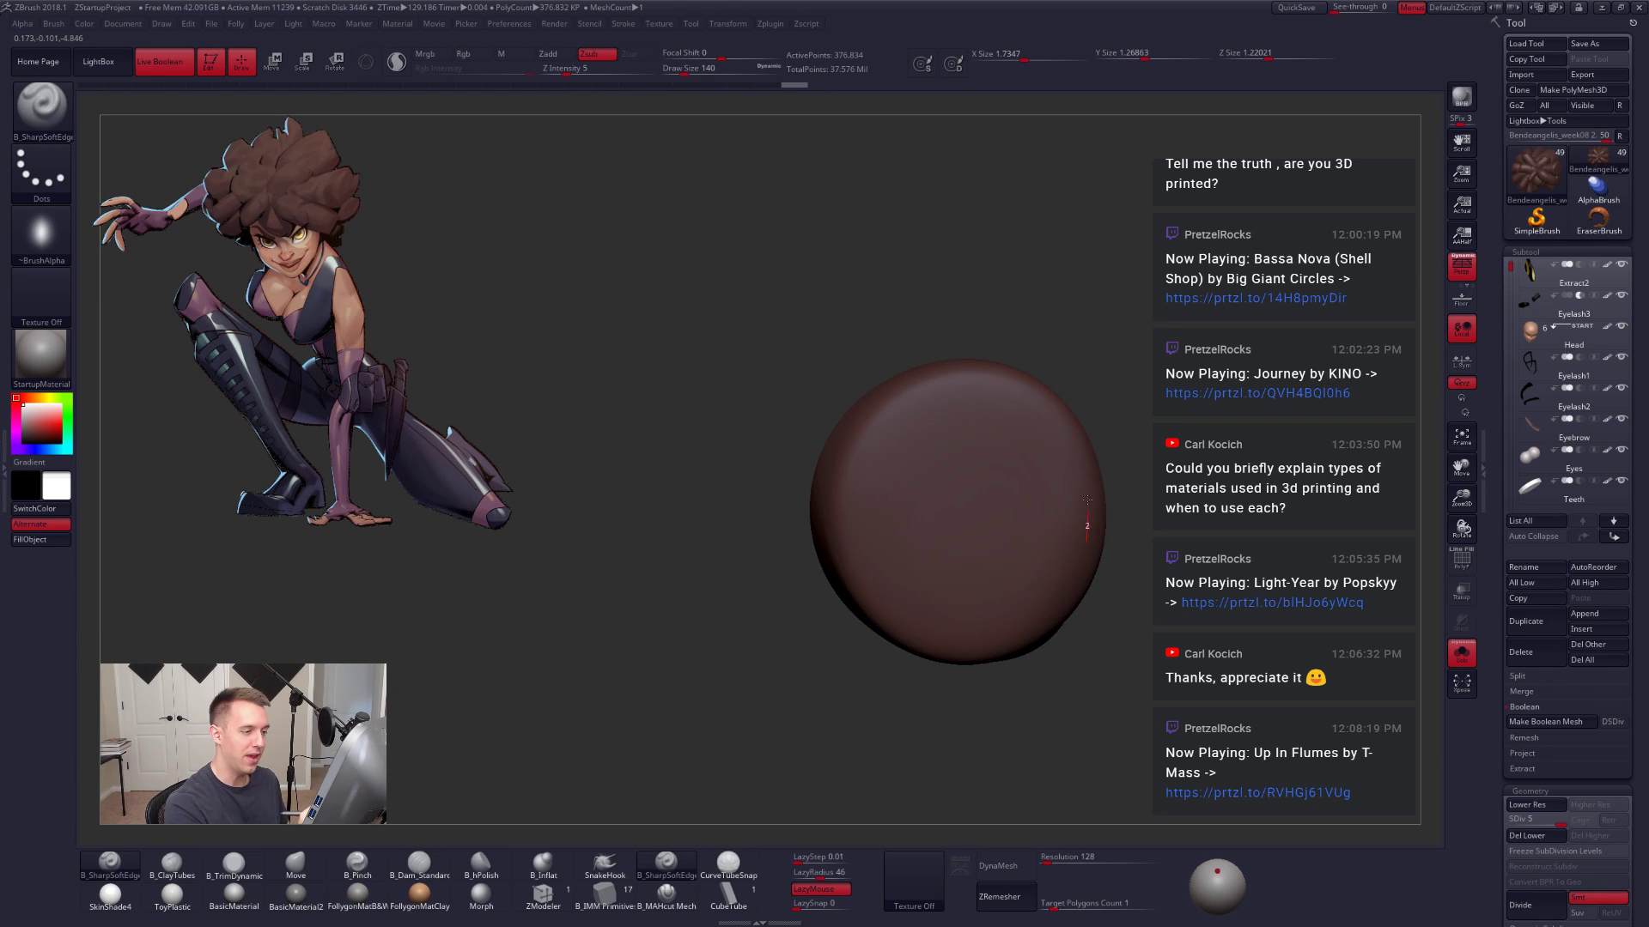
mouse_move(989, 382)
mouse_down()
mouse_move(858, 494)
mouse_move(1016, 600)
mouse_move(945, 483)
mouse_move(1039, 559)
mouse_up()
ctrl+right_drag(1038, 559, 1058, 500)
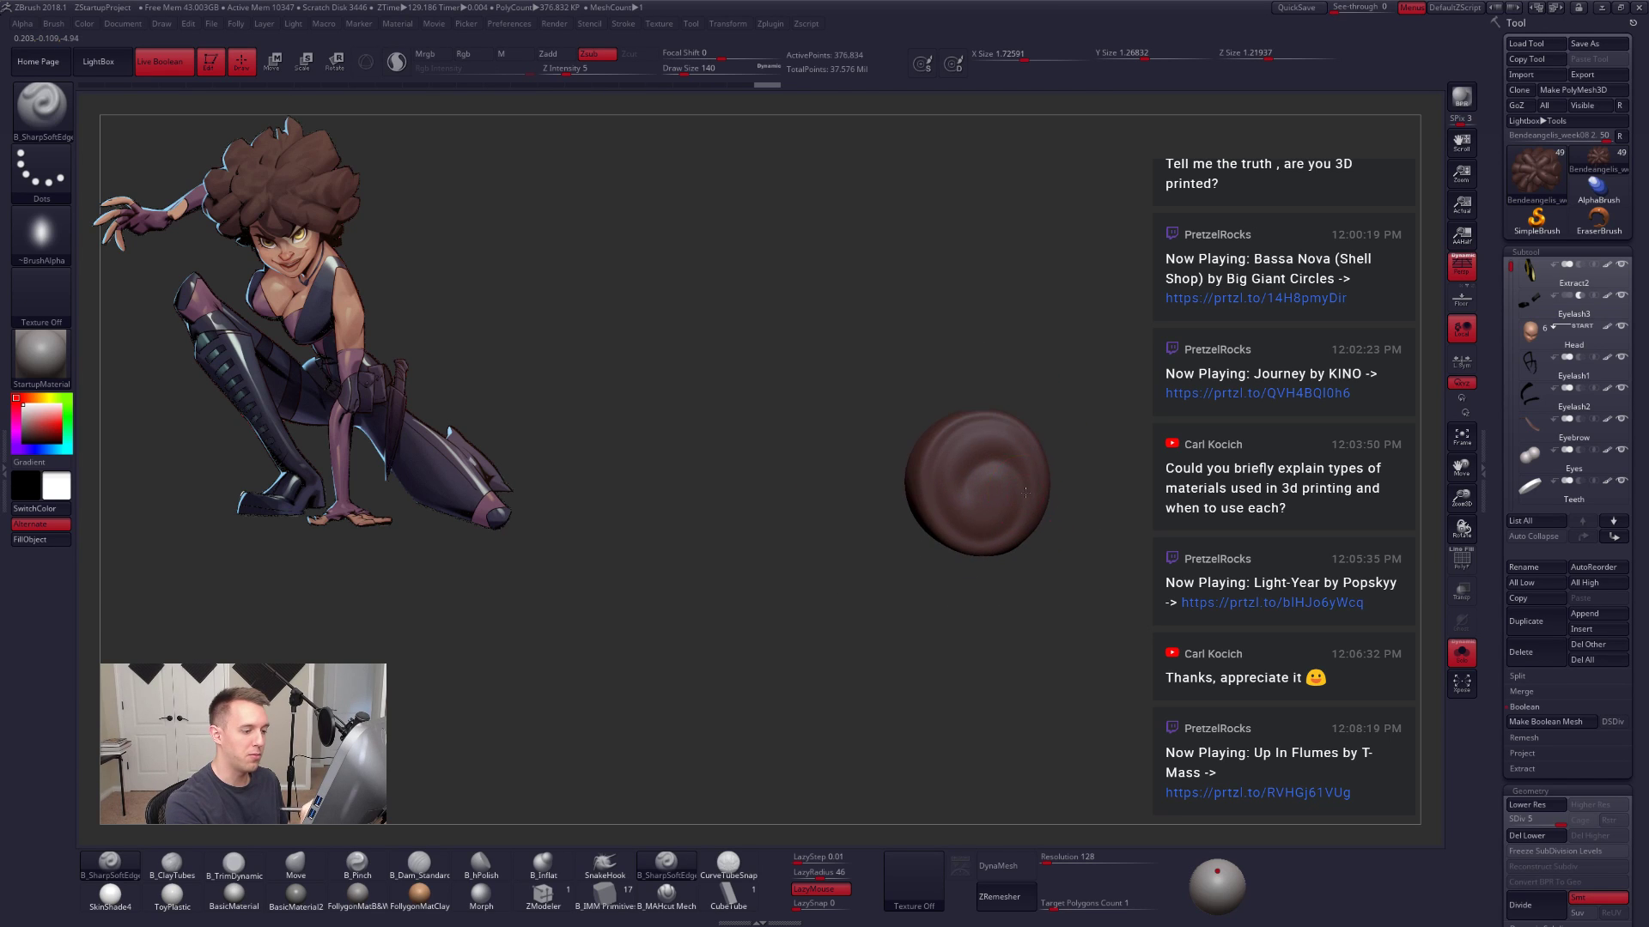
ctrl+shift+click(964, 647)
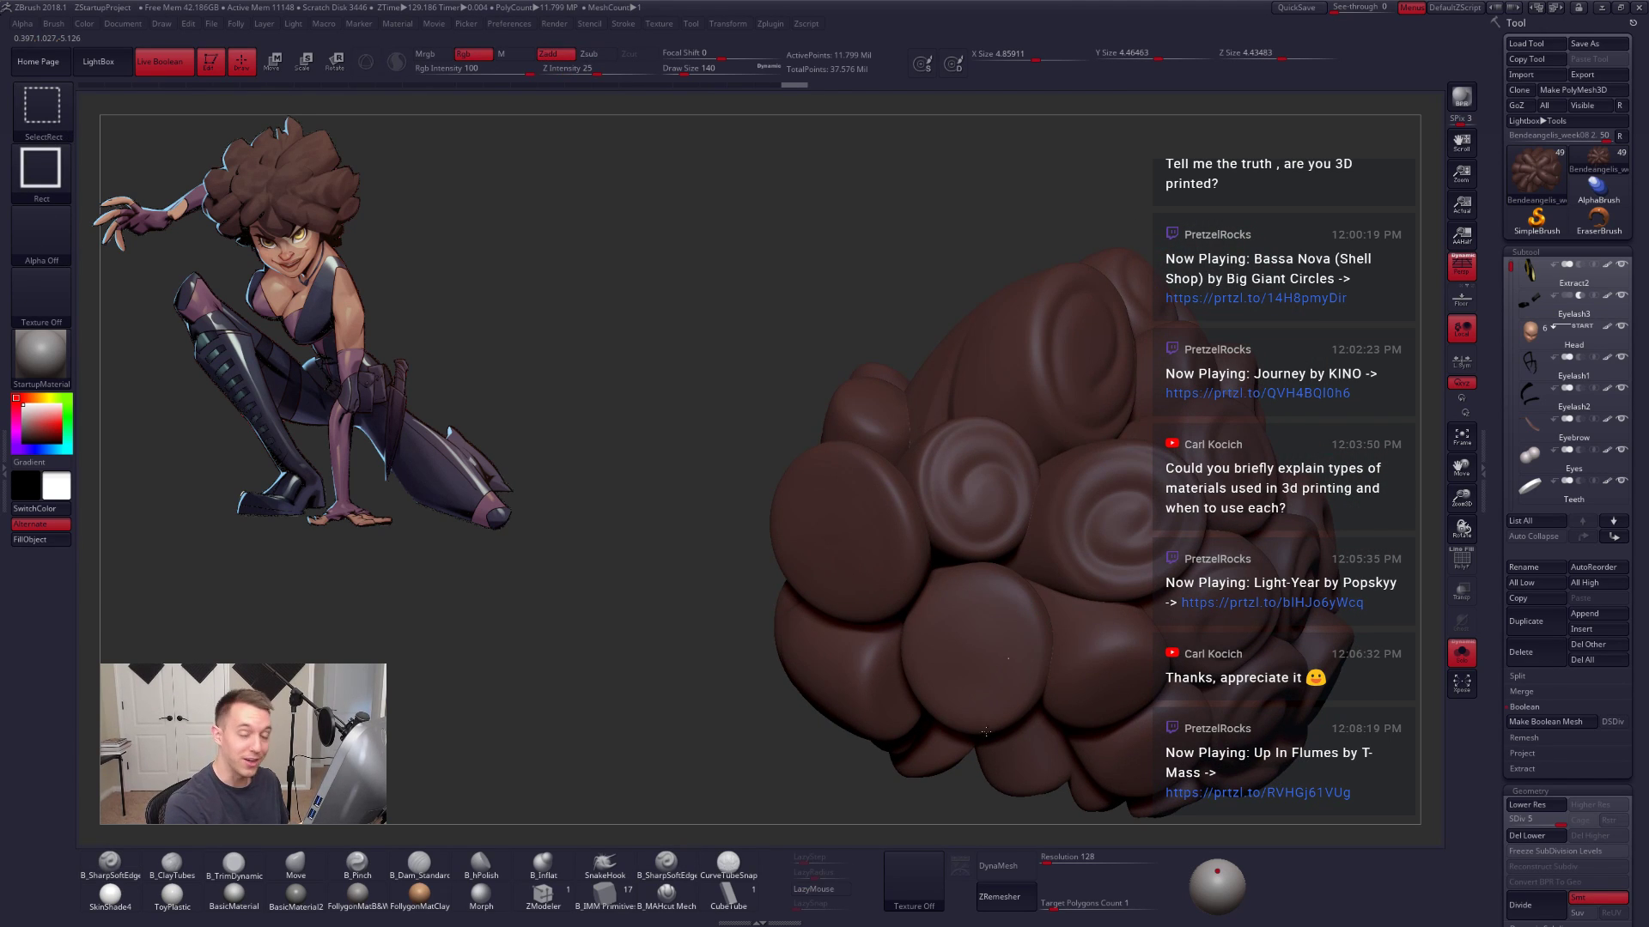
Step: Isolate the smooth round curl directly below, carve a spiral into its end after undoing one stroke, and unhide the remaining curls
ctrl+shift+click(985, 722)
right_drag(960, 596, 1006, 633)
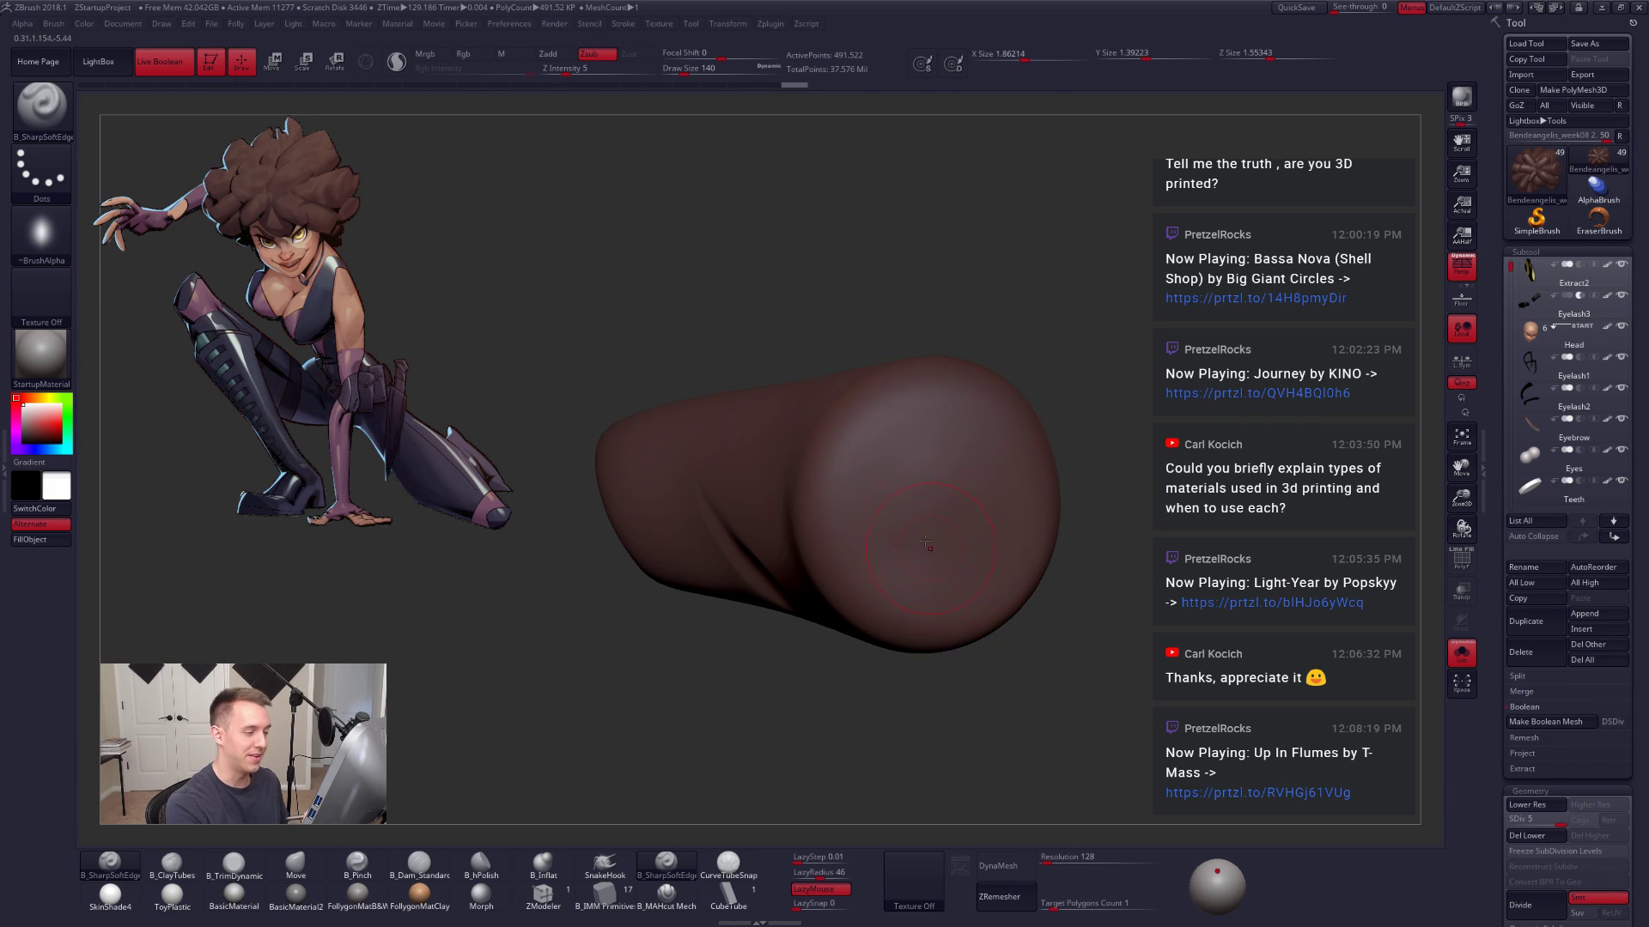
ctrl+right_drag(926, 544, 893, 522)
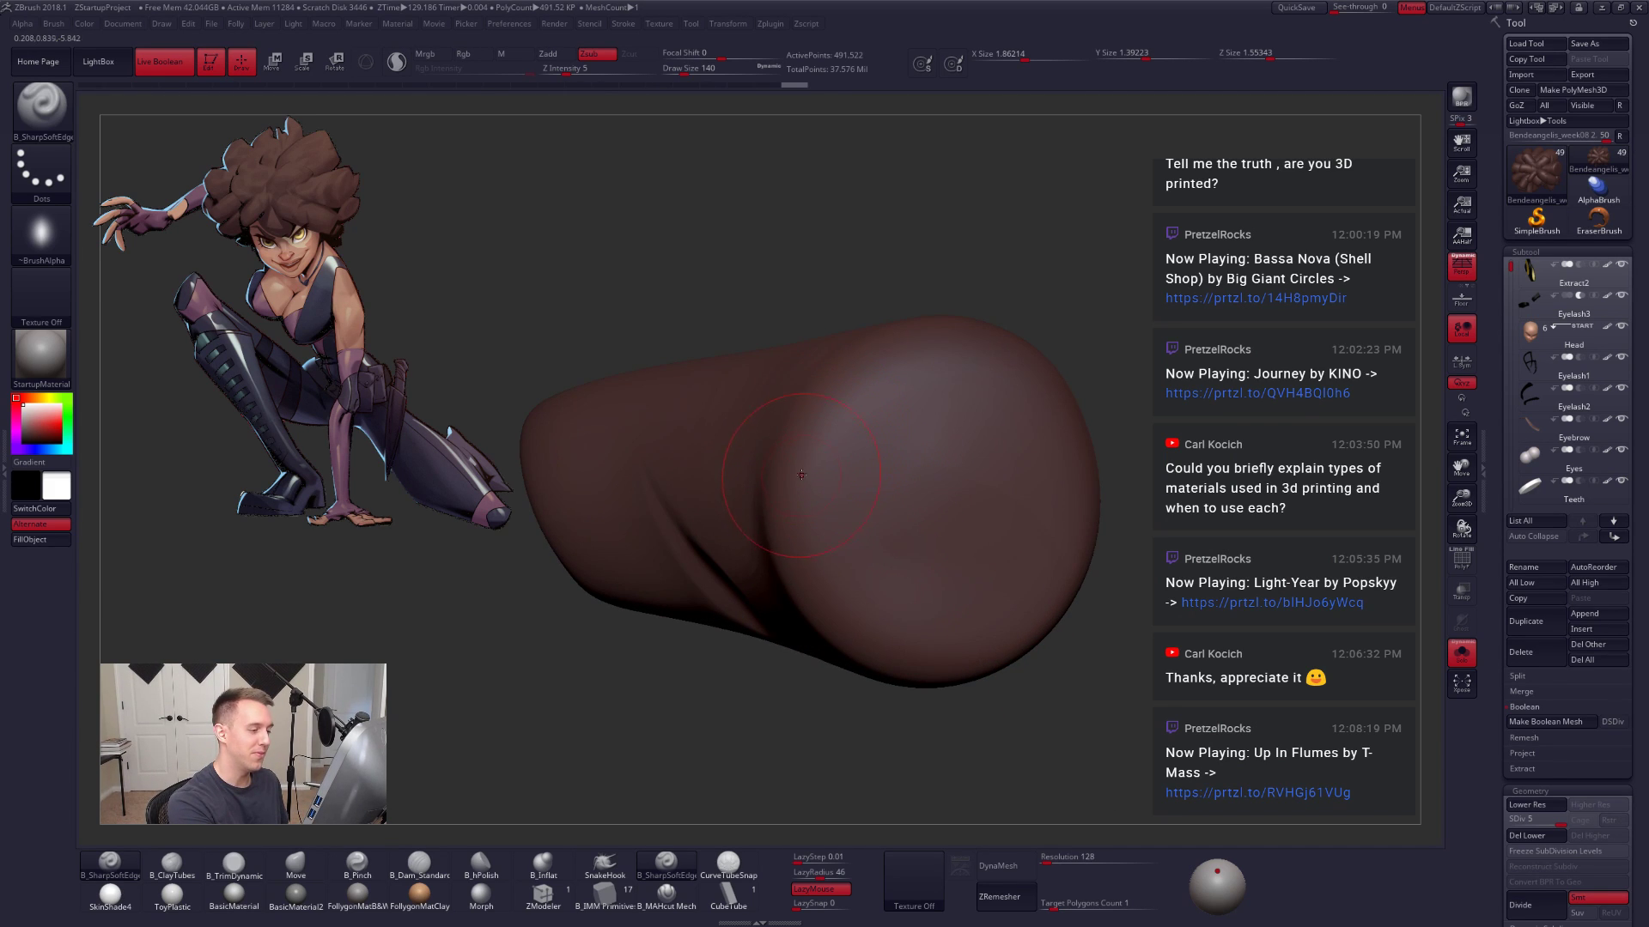
mouse_move(870, 382)
mouse_down()
mouse_move(994, 376)
mouse_move(1006, 583)
mouse_move(974, 606)
mouse_up()
key(ctrl+z)
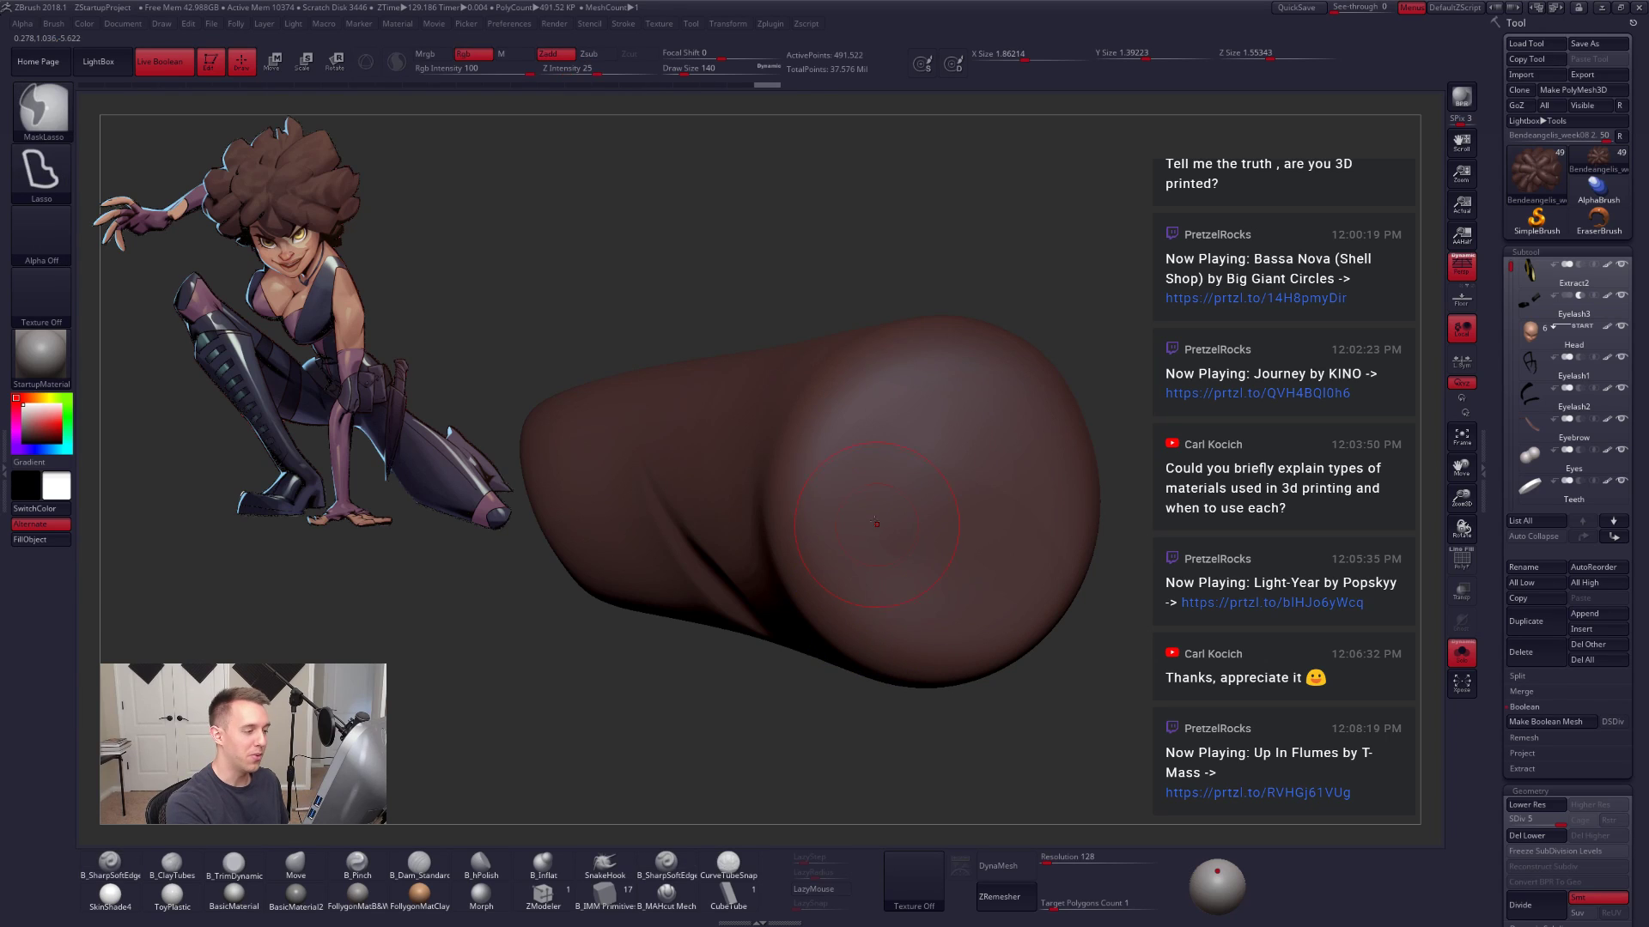
mouse_move(839, 393)
mouse_down()
mouse_move(1041, 430)
mouse_move(858, 601)
mouse_move(980, 534)
mouse_up()
ctrl+right_drag(1056, 564, 1056, 773)
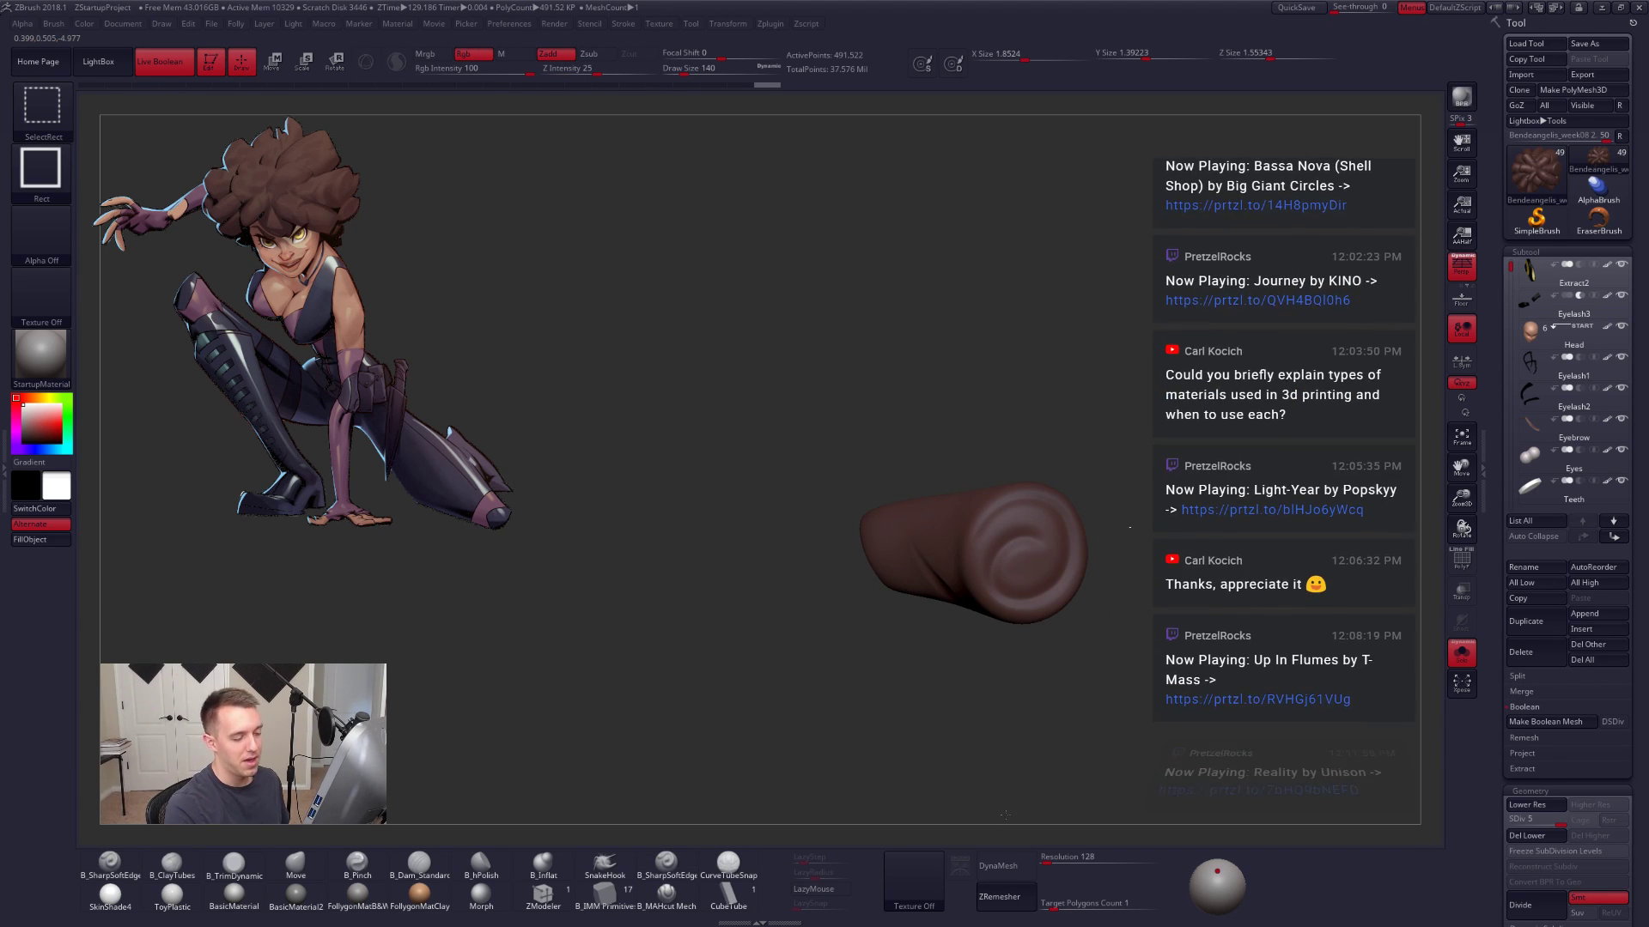
ctrl+shift+click(1057, 803)
key(ctrl+shift)
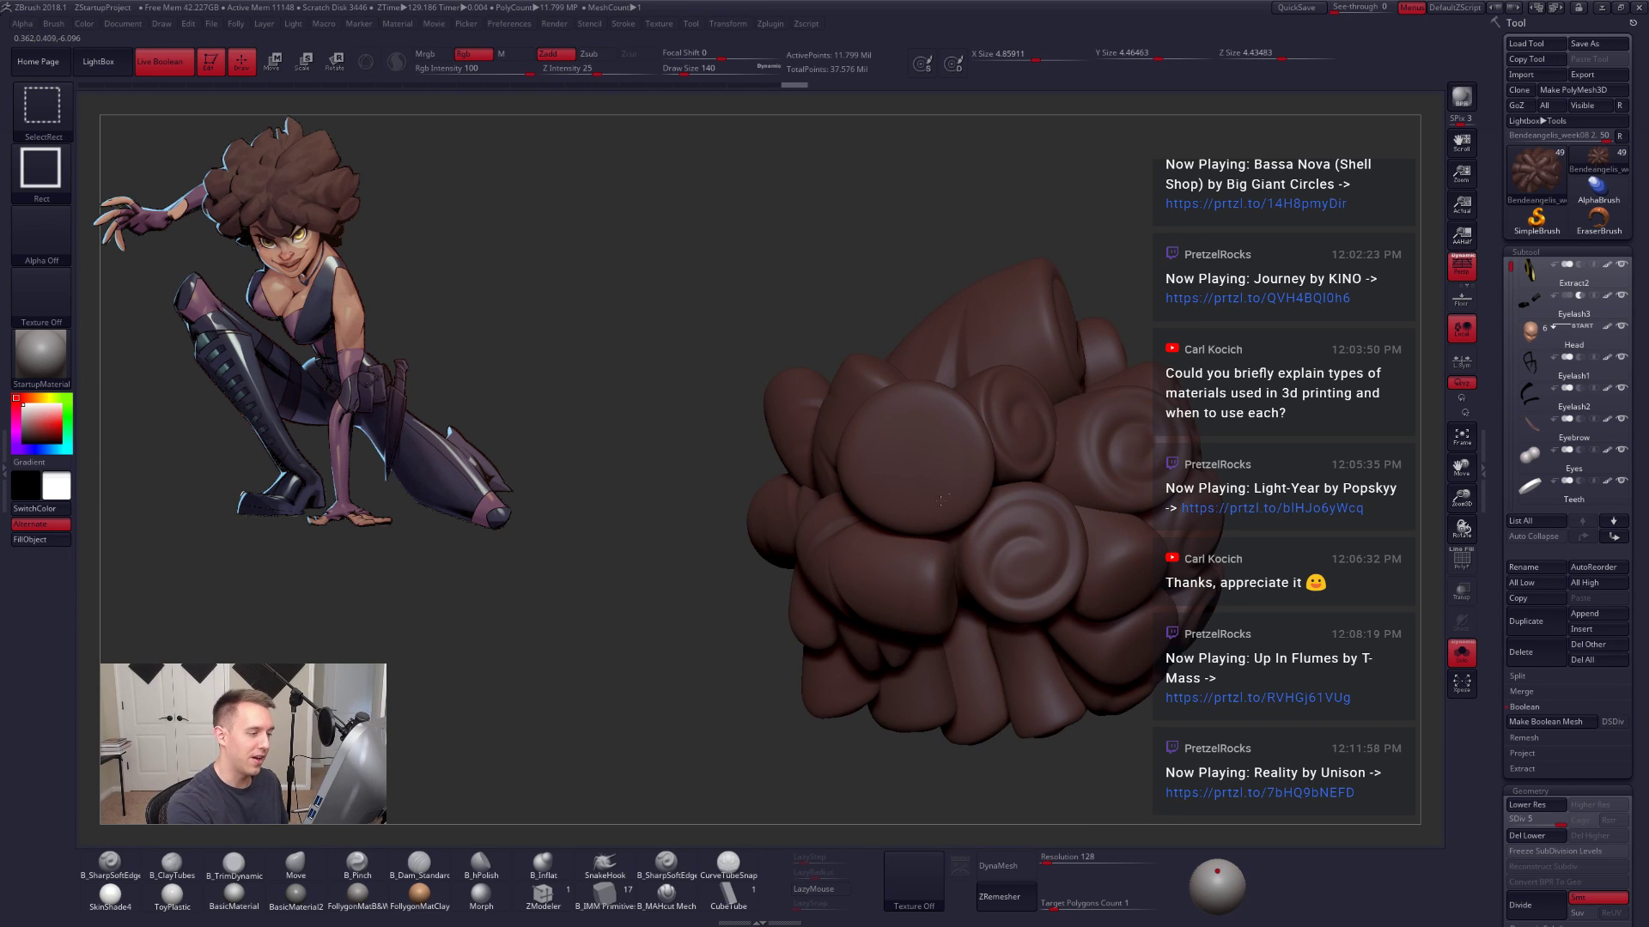
Step: Isolate the large smooth curl adjoining the carved ones, sculpt a spiral across its flat end, and display all curls again
ctrl+shift+click(936, 516)
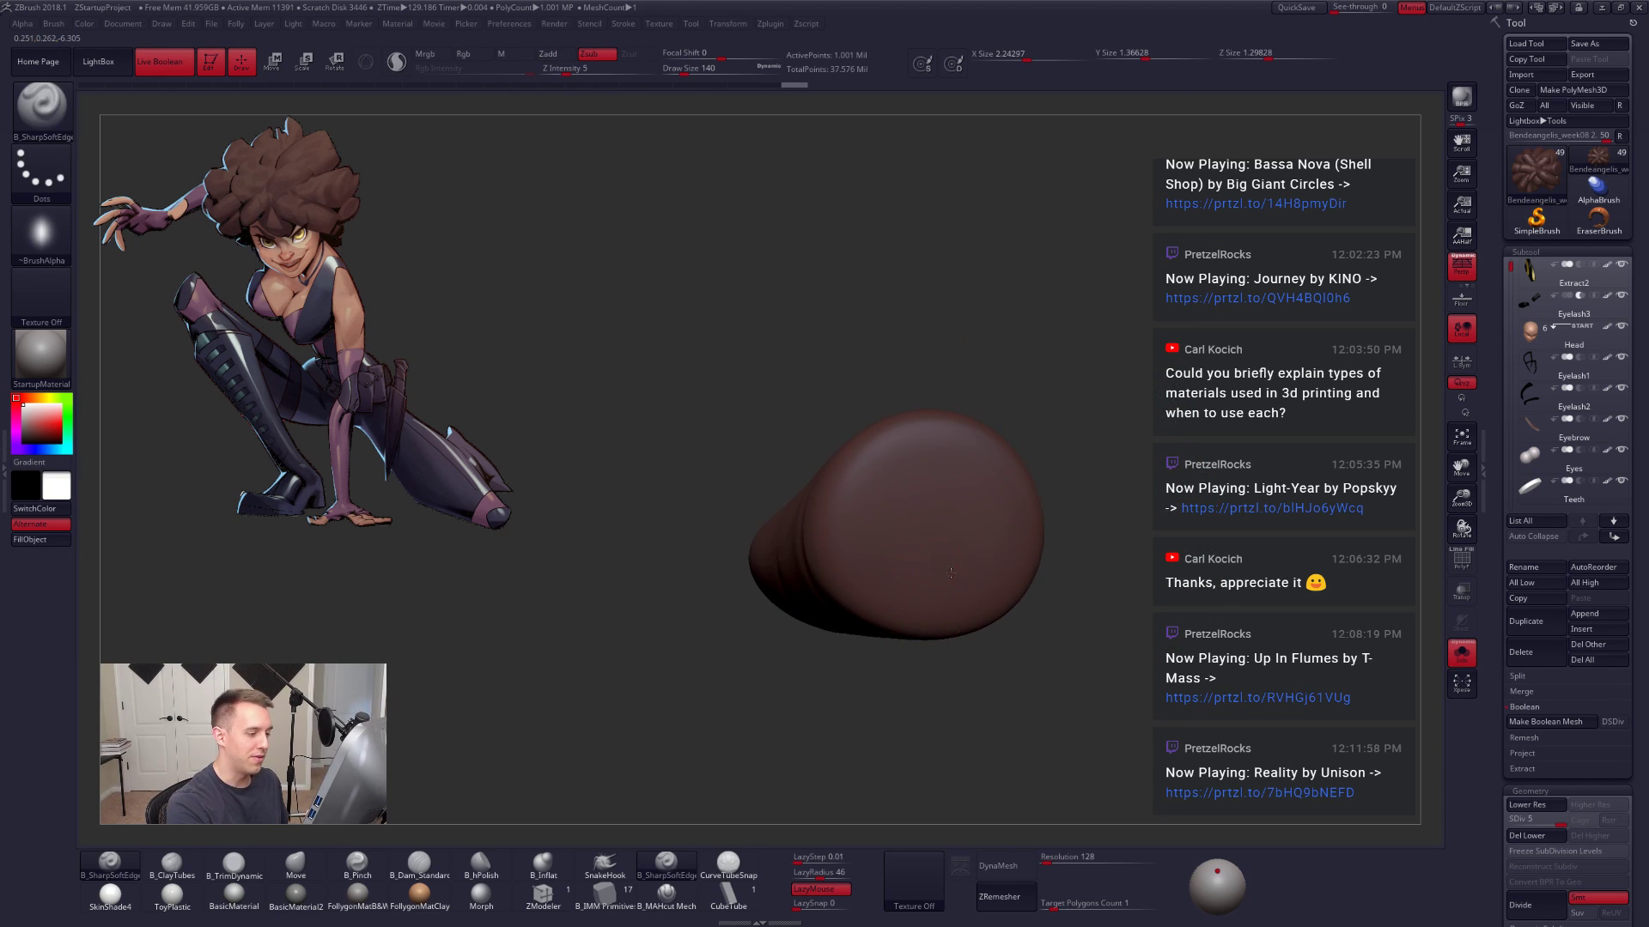
right_drag(948, 594, 948, 585)
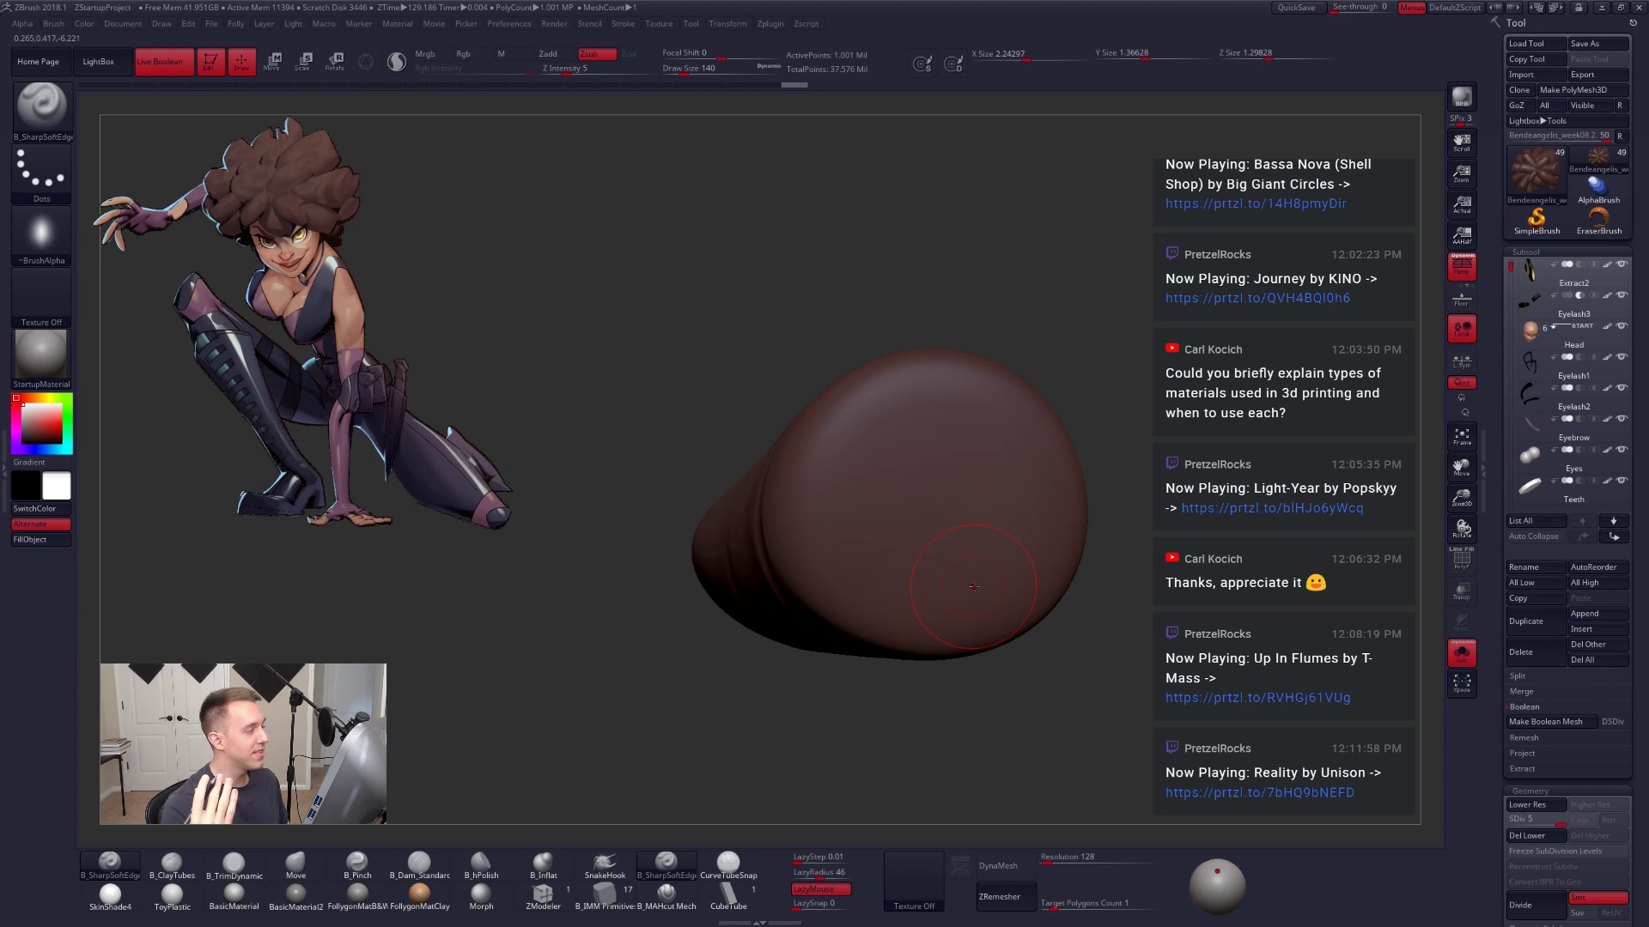
right_drag(1050, 557, 1054, 568)
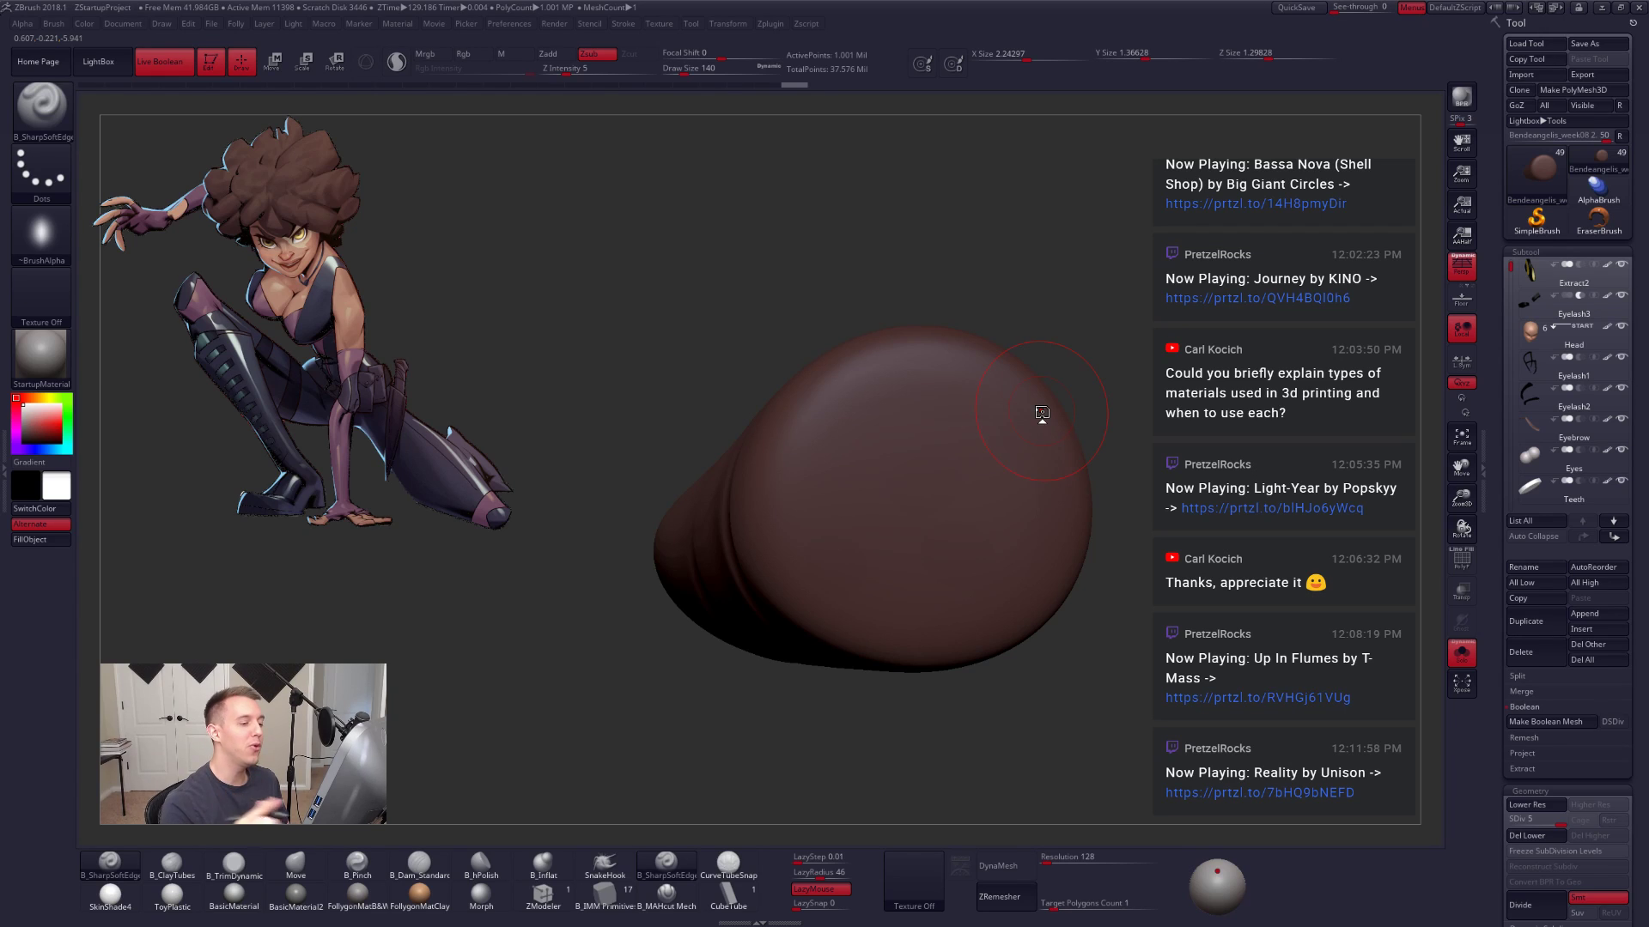
mouse_move(938, 354)
mouse_down()
mouse_move(816, 386)
mouse_move(825, 593)
mouse_move(1012, 563)
mouse_move(835, 468)
mouse_move(873, 557)
mouse_move(975, 565)
mouse_up()
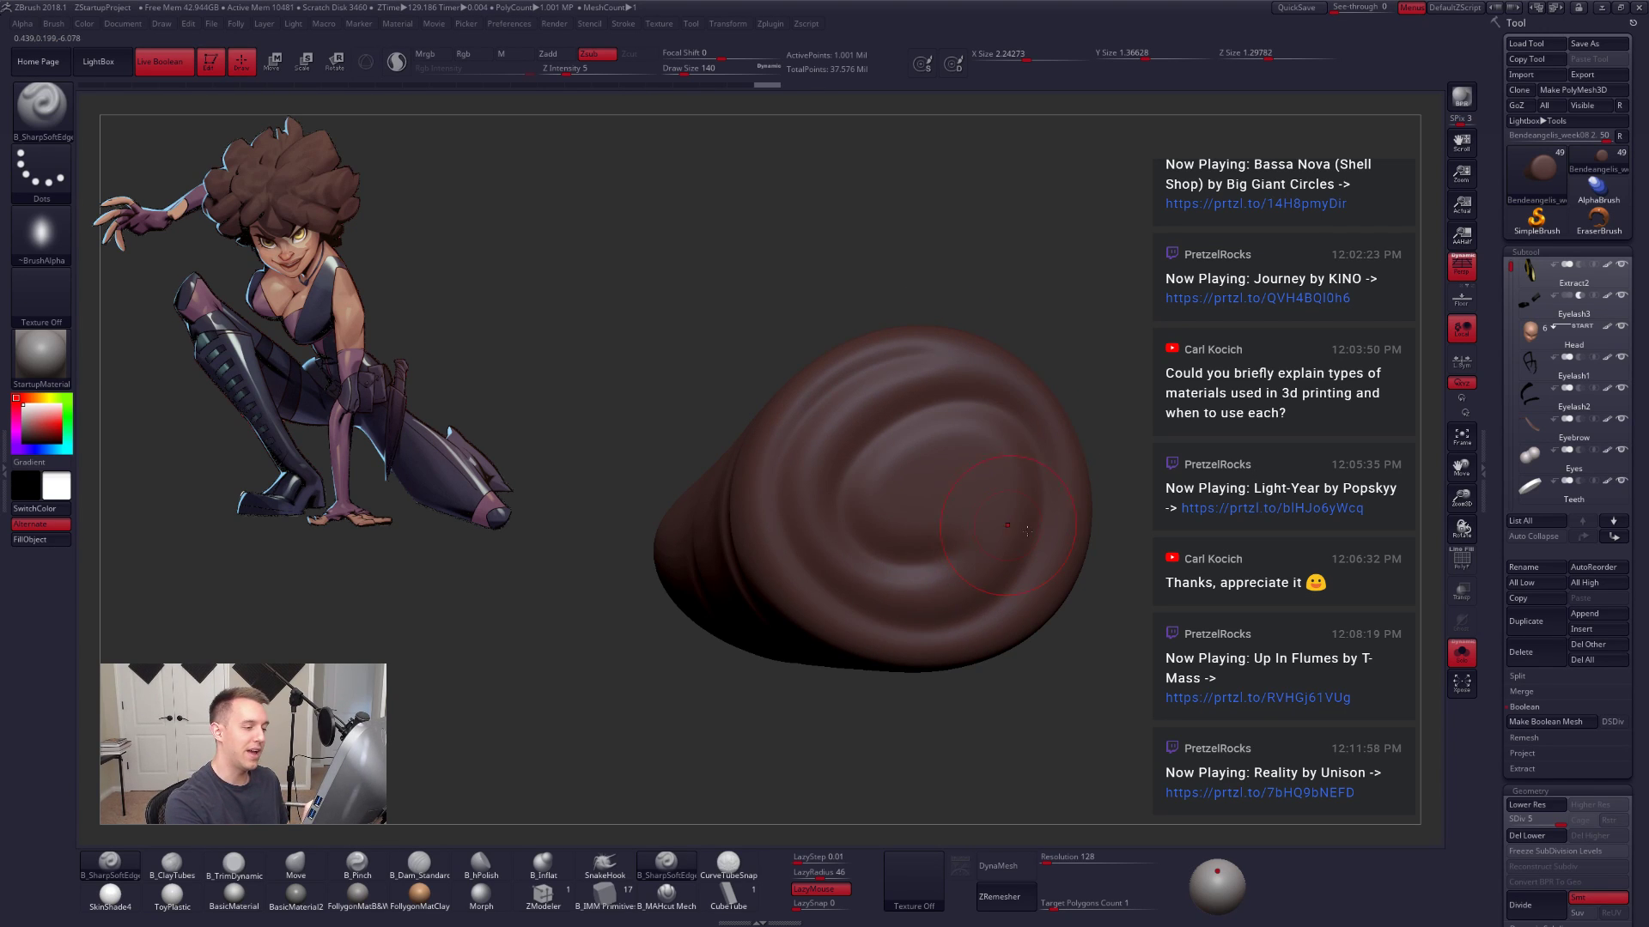
alt+drag(1116, 601, 1126, 673)
ctrl+shift+click(1147, 735)
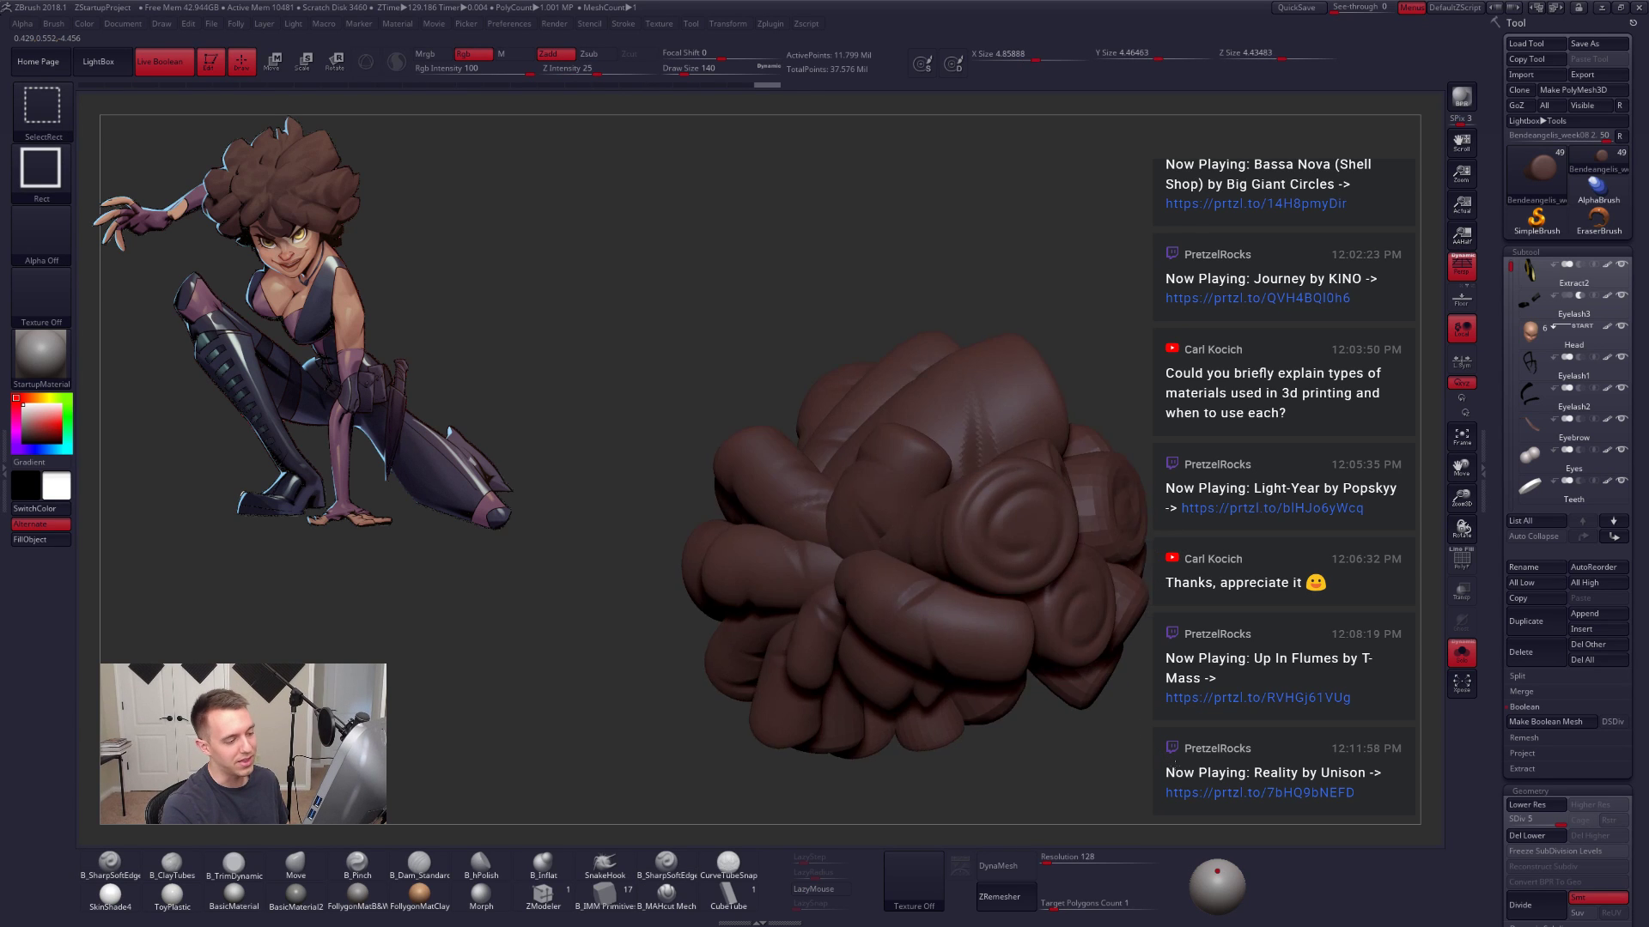
Step: Isolate the thick bent curl with a crease, carve a swirl into its rounded end, and bring back the full hair
mouse_move(1147, 735)
mouse_down()
mouse_move(1219, 756)
mouse_move(994, 620)
mouse_up()
ctrl+shift+click(1020, 635)
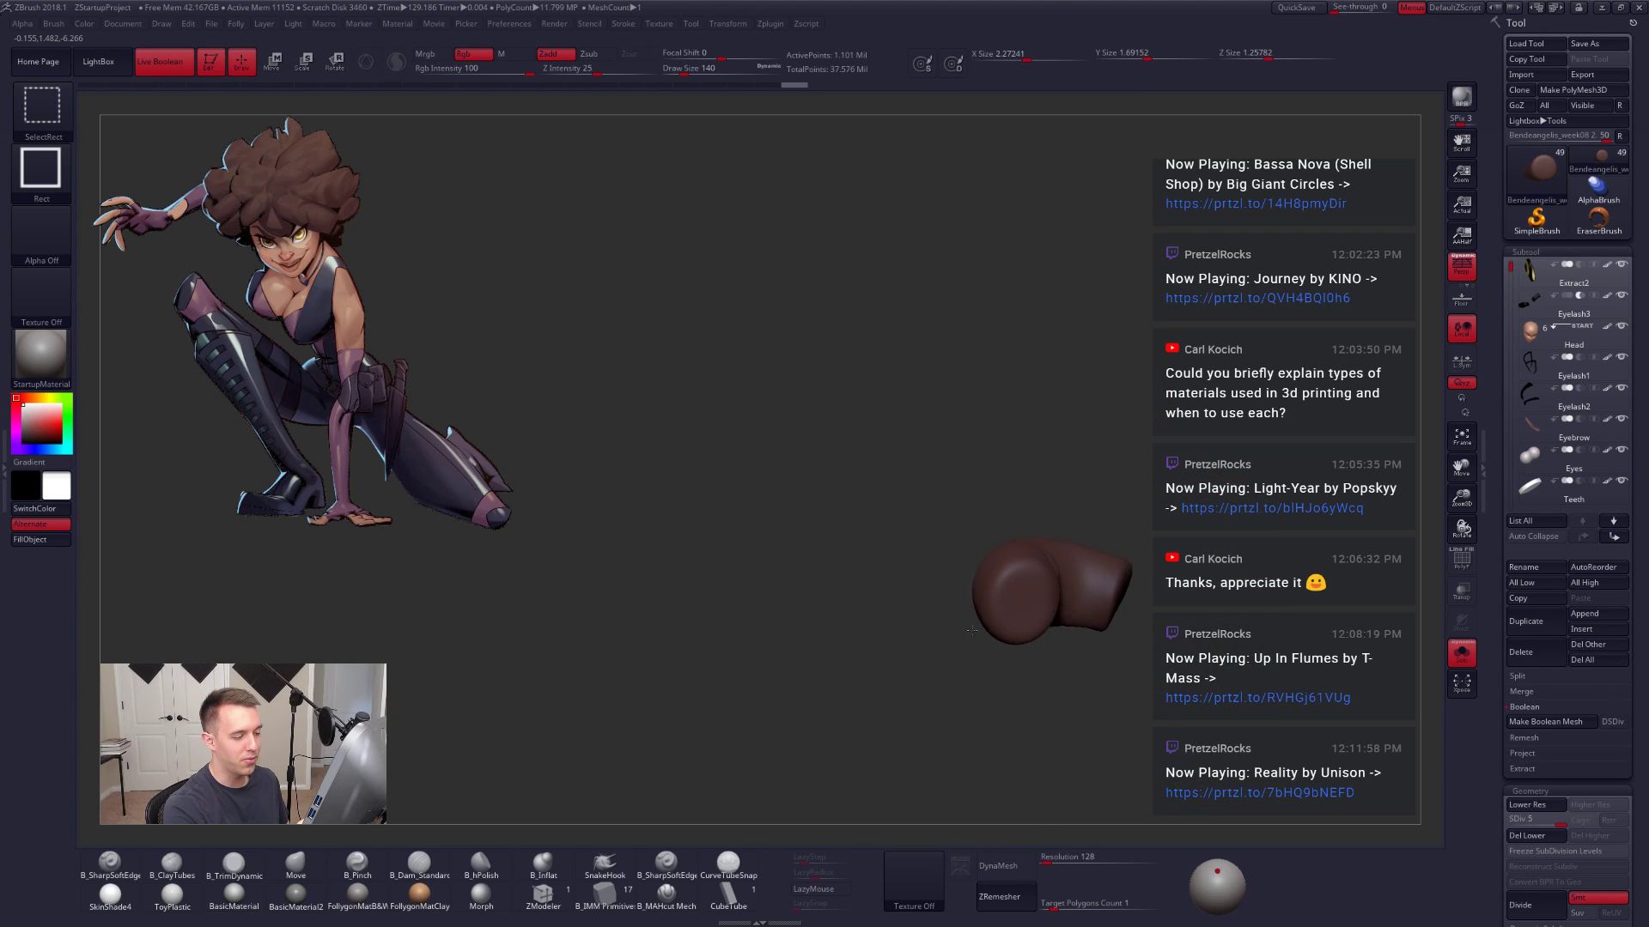
mouse_move(1030, 687)
alt+mouse_down()
mouse_move(1048, 738)
mouse_move(953, 687)
mouse_move(984, 630)
alt+mouse_up()
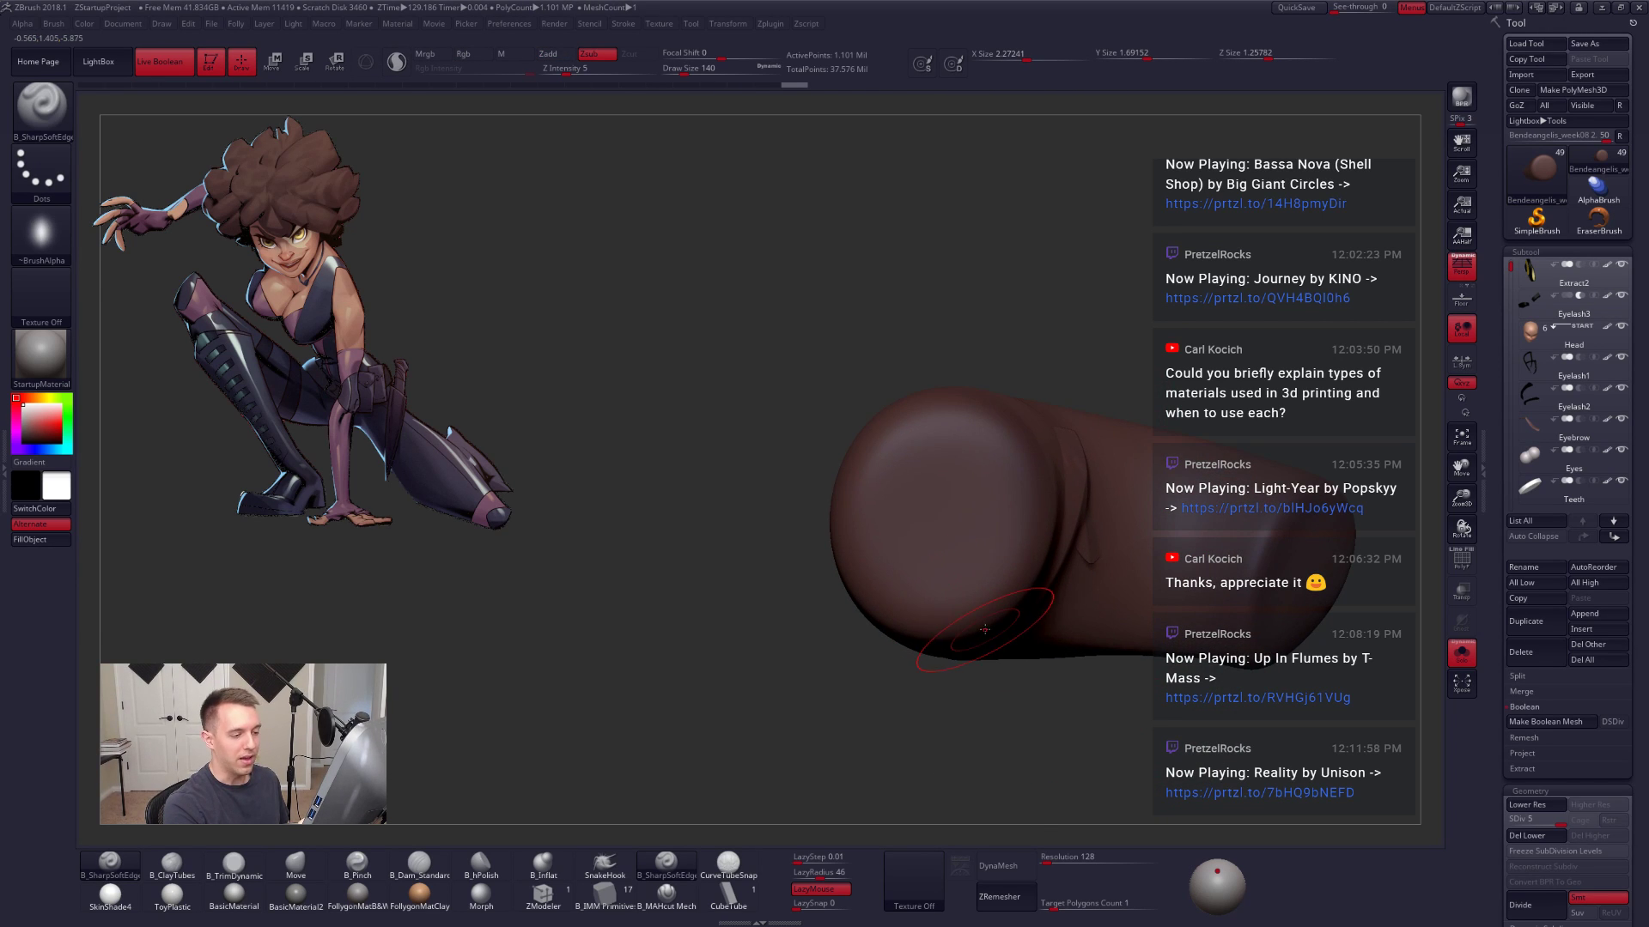
ctrl+right_drag(979, 553, 855, 563)
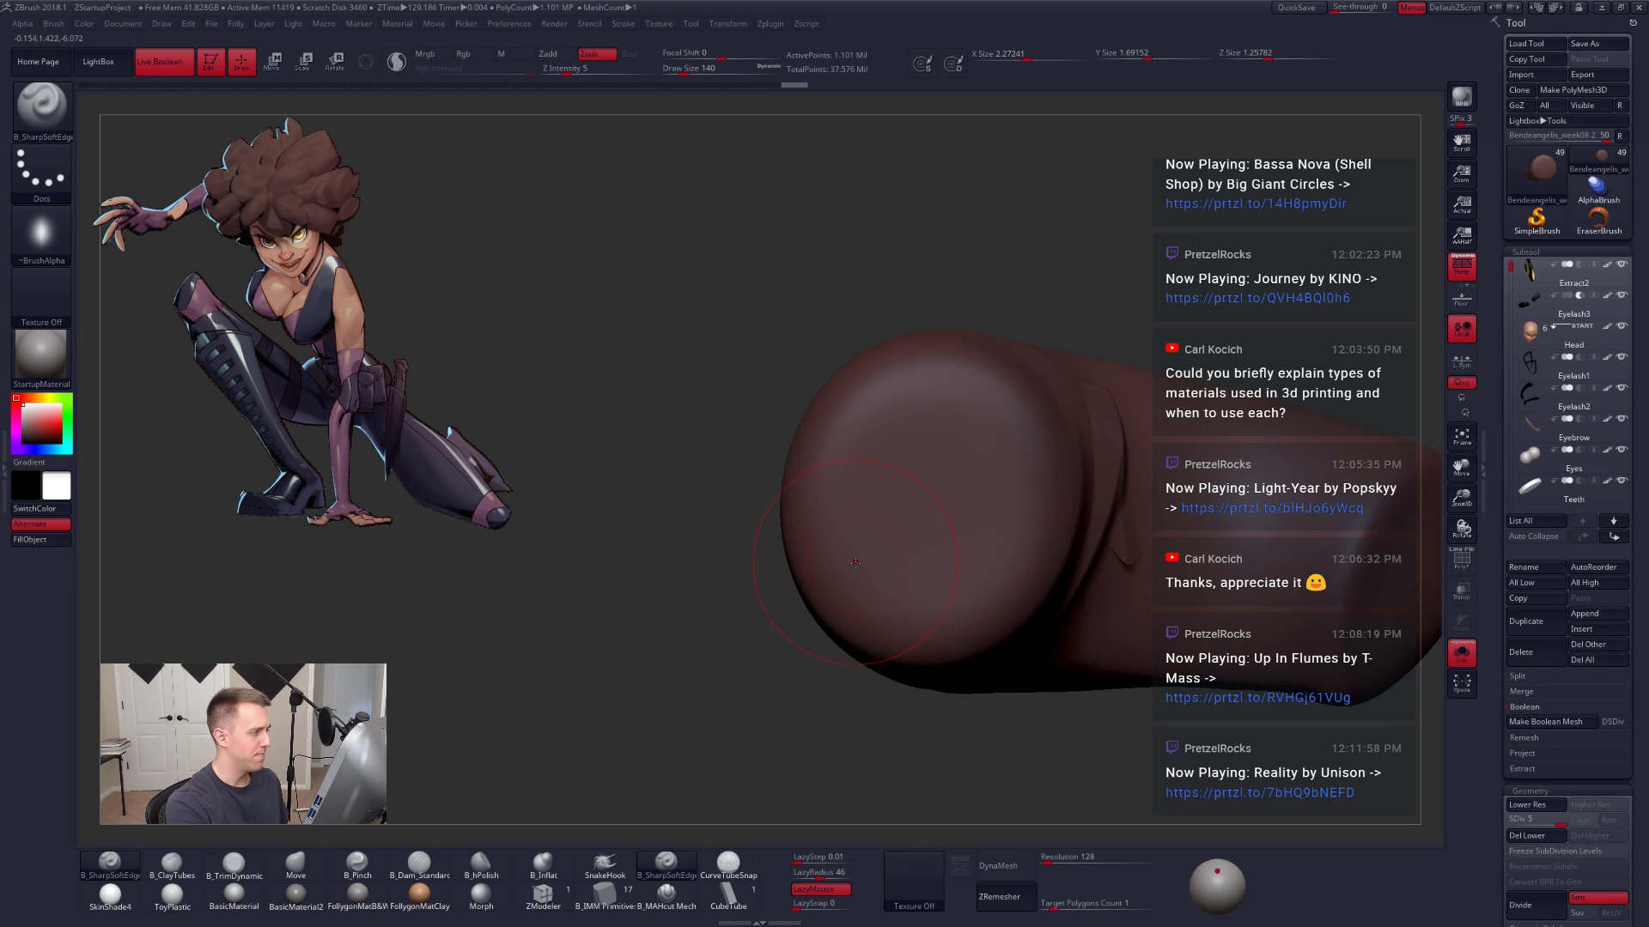
mouse_move(949, 379)
alt+mouse_down()
mouse_move(1019, 486)
mouse_move(891, 595)
mouse_move(935, 475)
mouse_move(980, 499)
alt+mouse_up()
mouse_move(891, 535)
alt+right_down()
mouse_move(861, 530)
mouse_move(919, 550)
alt+right_up()
right_drag(918, 549, 1008, 589)
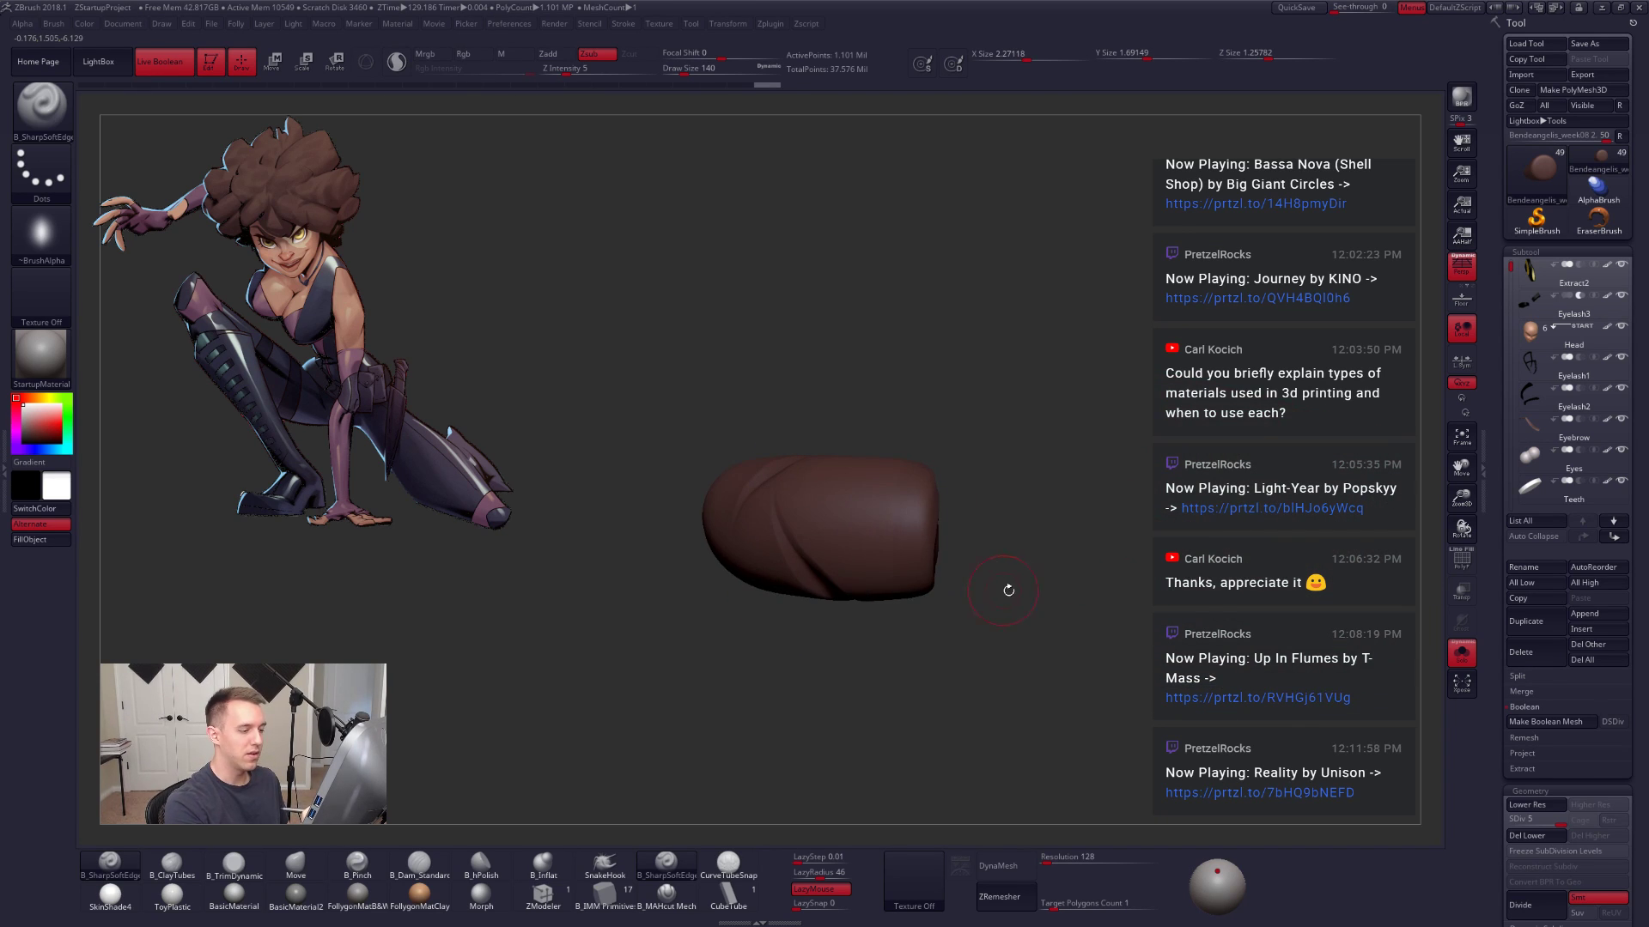
ctrl+shift+click(1232, 732)
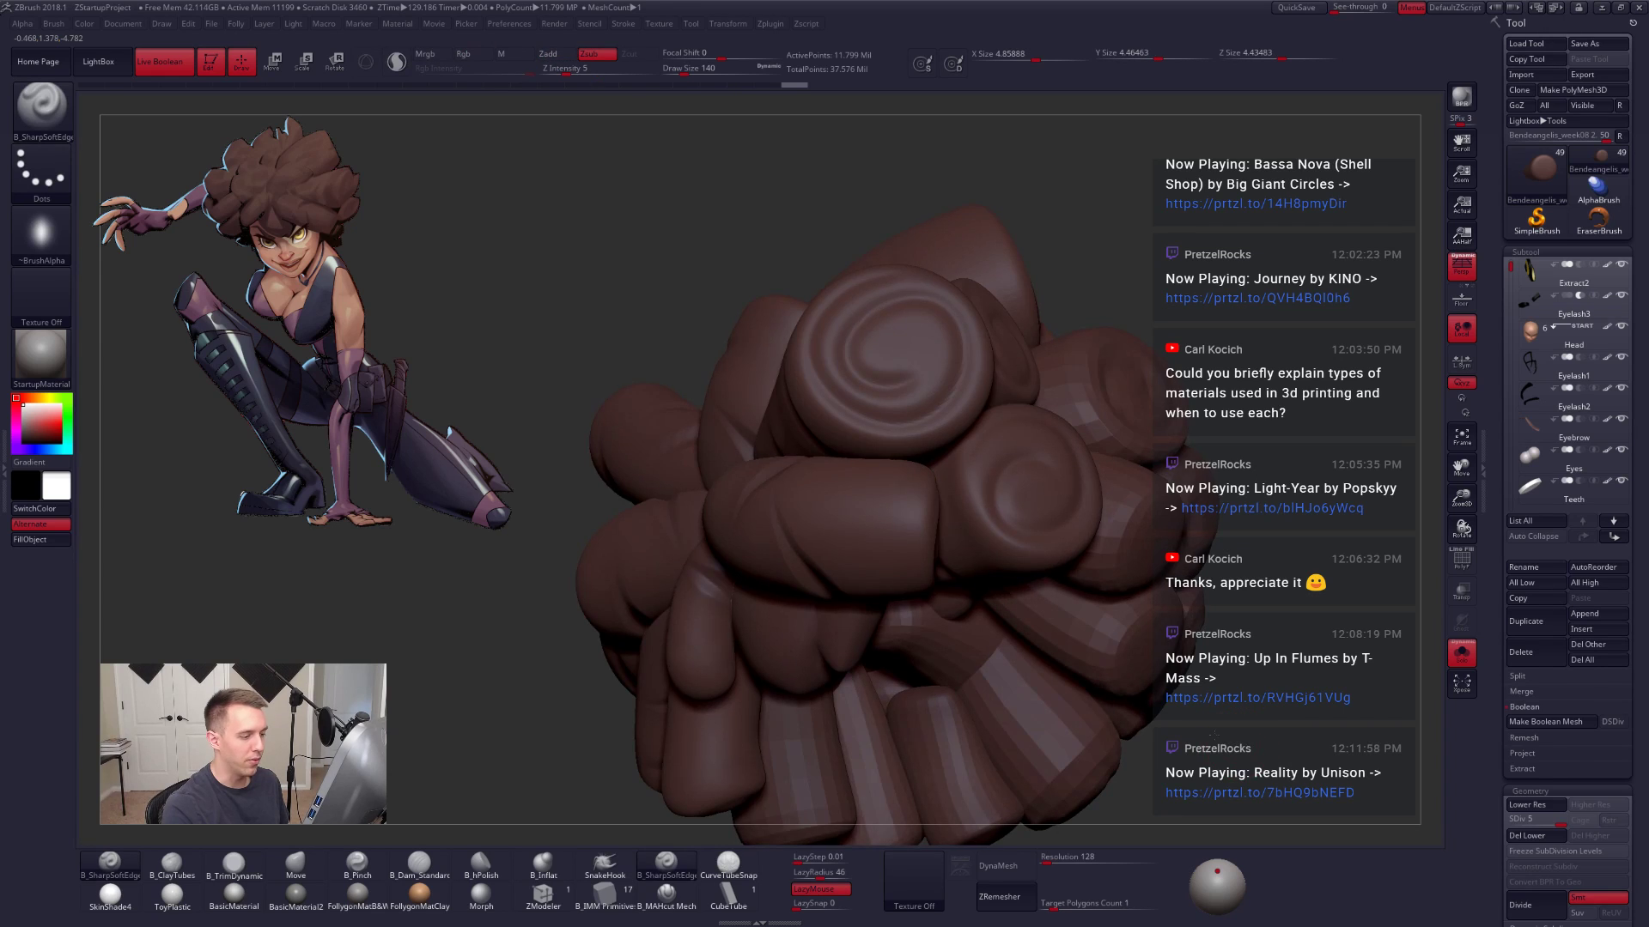
Step: Isolate the smooth oval curl amid the spiral-ended cluster, carve a spiral following its oval face, and unhide the other curls
mouse_move(1078, 758)
ctrl+right_down()
mouse_move(1122, 729)
mouse_move(1099, 779)
ctrl+right_up()
drag(1099, 778, 1040, 518)
key(ctrl+shift)
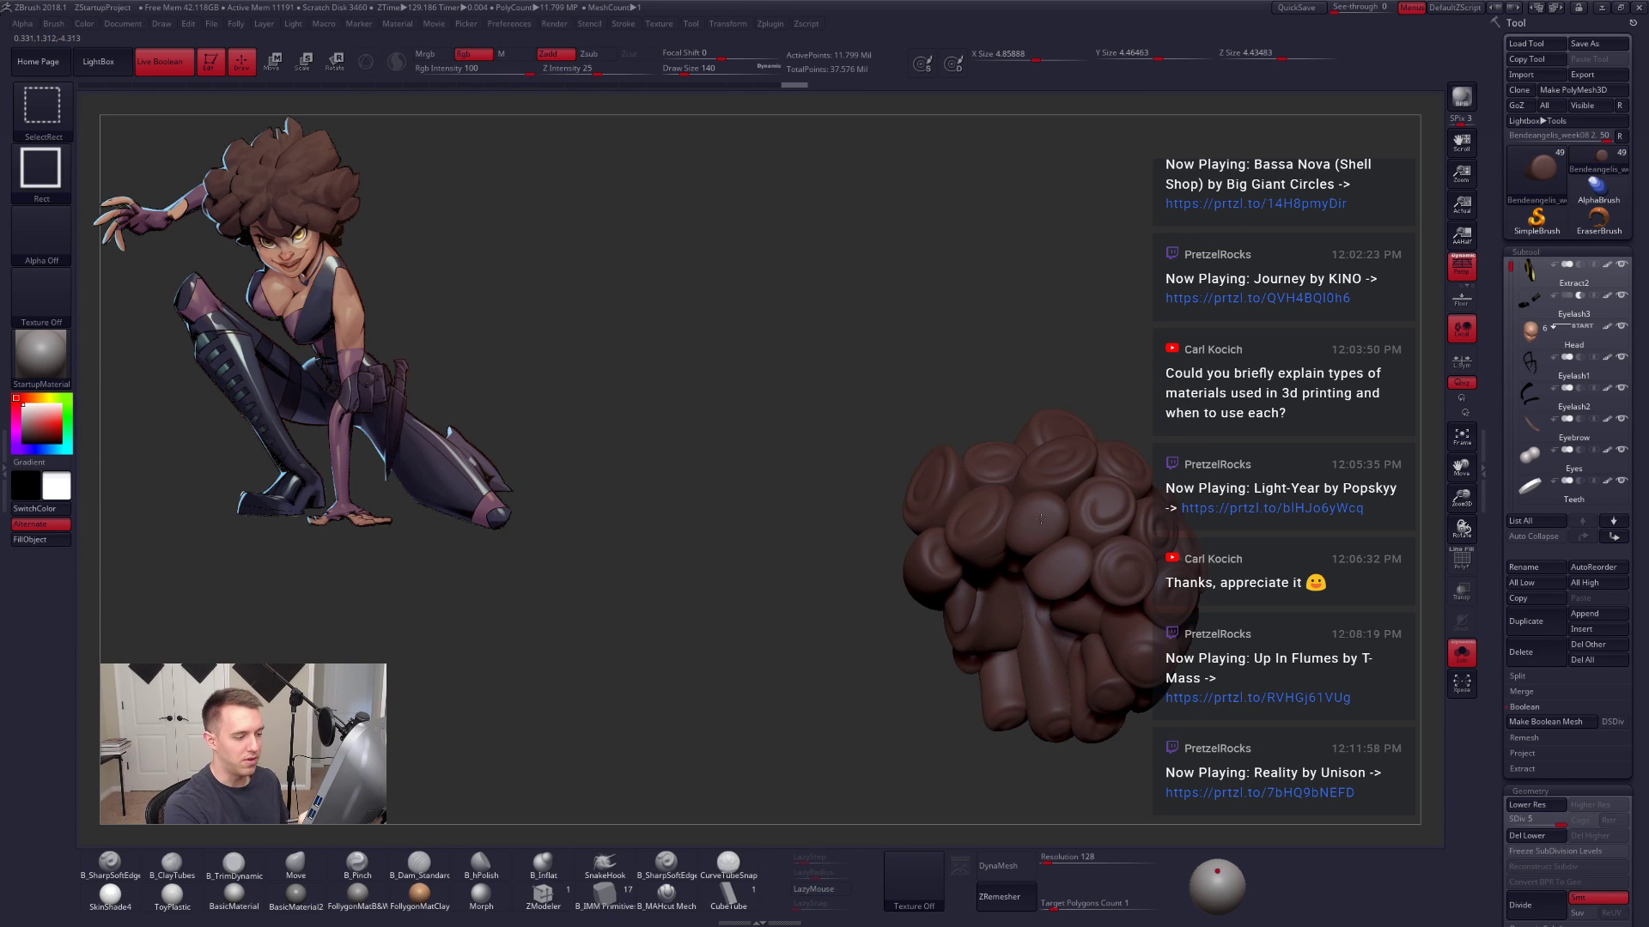
ctrl+shift+click(1028, 541)
ctrl+right_drag(1052, 574, 1078, 624)
mouse_move(1078, 624)
alt+right_down()
mouse_move(1013, 510)
mouse_move(1023, 574)
alt+right_up()
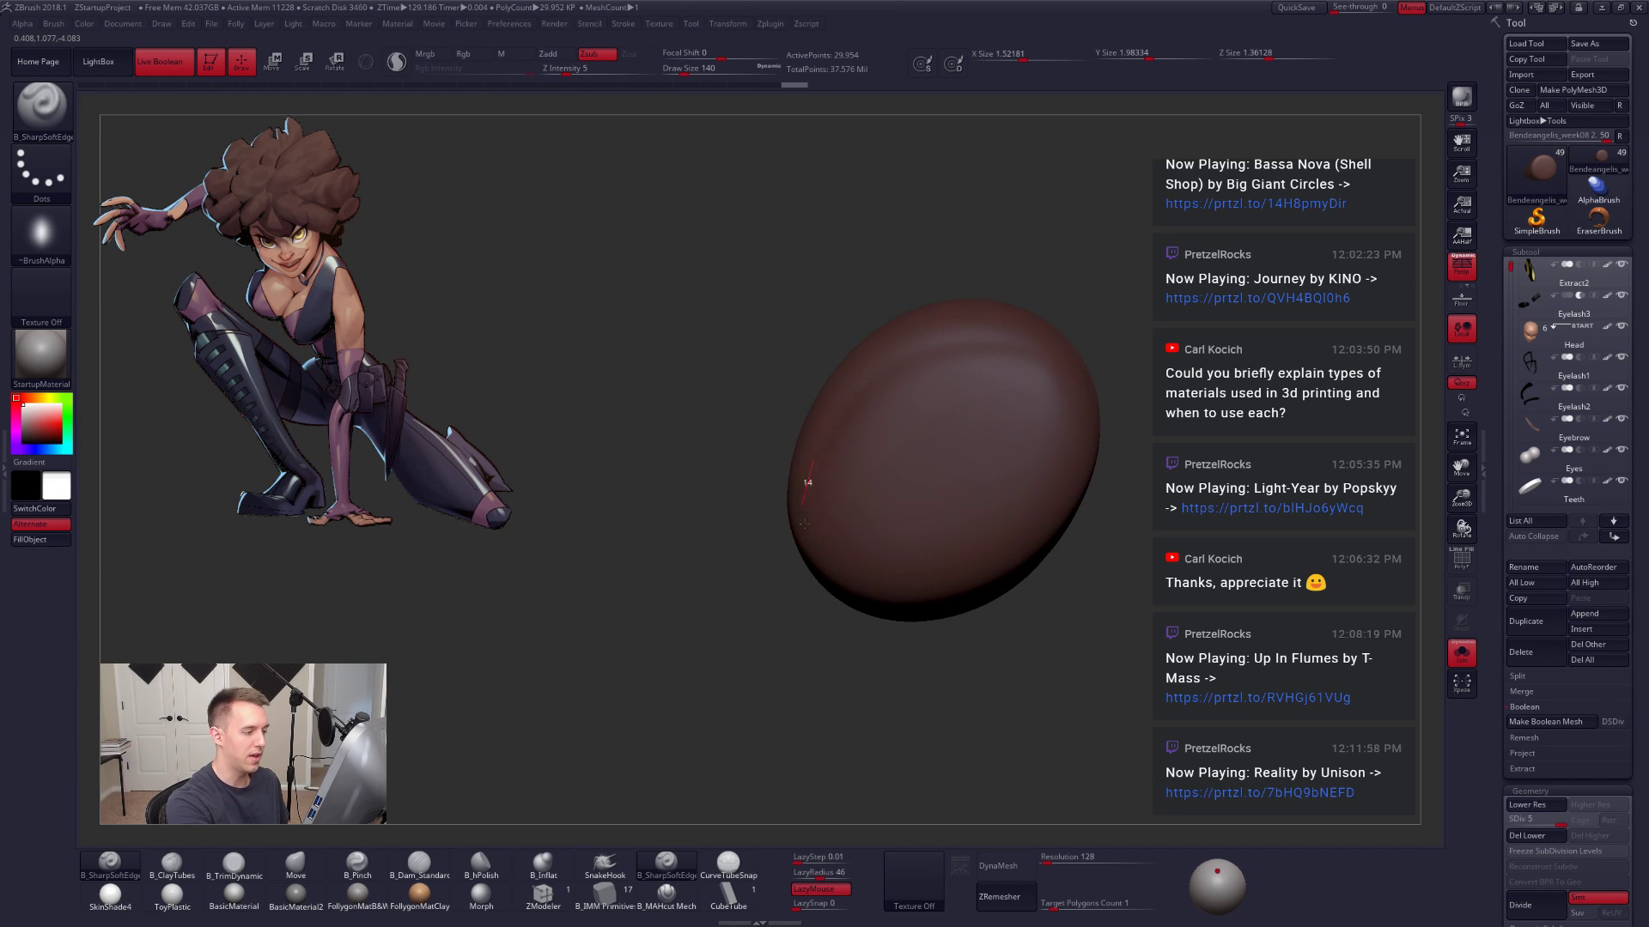
mouse_move(804, 523)
mouse_down()
mouse_move(1008, 497)
mouse_move(890, 478)
mouse_up()
ctrl+right_drag(1027, 523, 1064, 460)
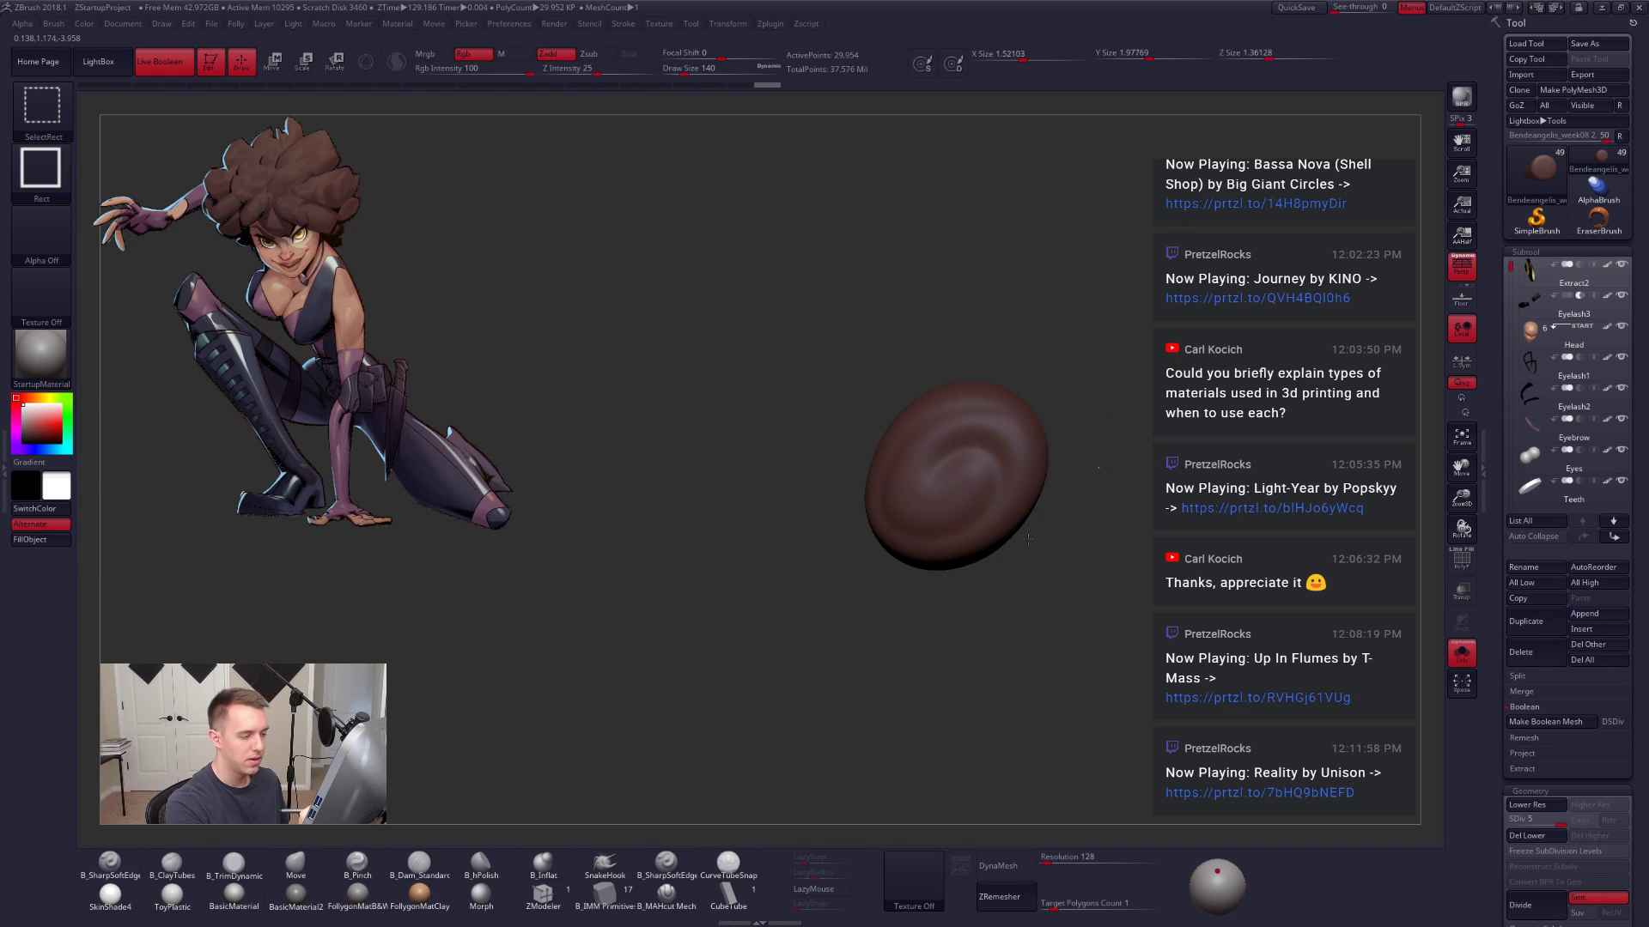
ctrl+shift+click(1034, 583)
Step: Isolate the smooth curl just below the oval one and frame its end face for carving
ctrl+shift+click(1041, 592)
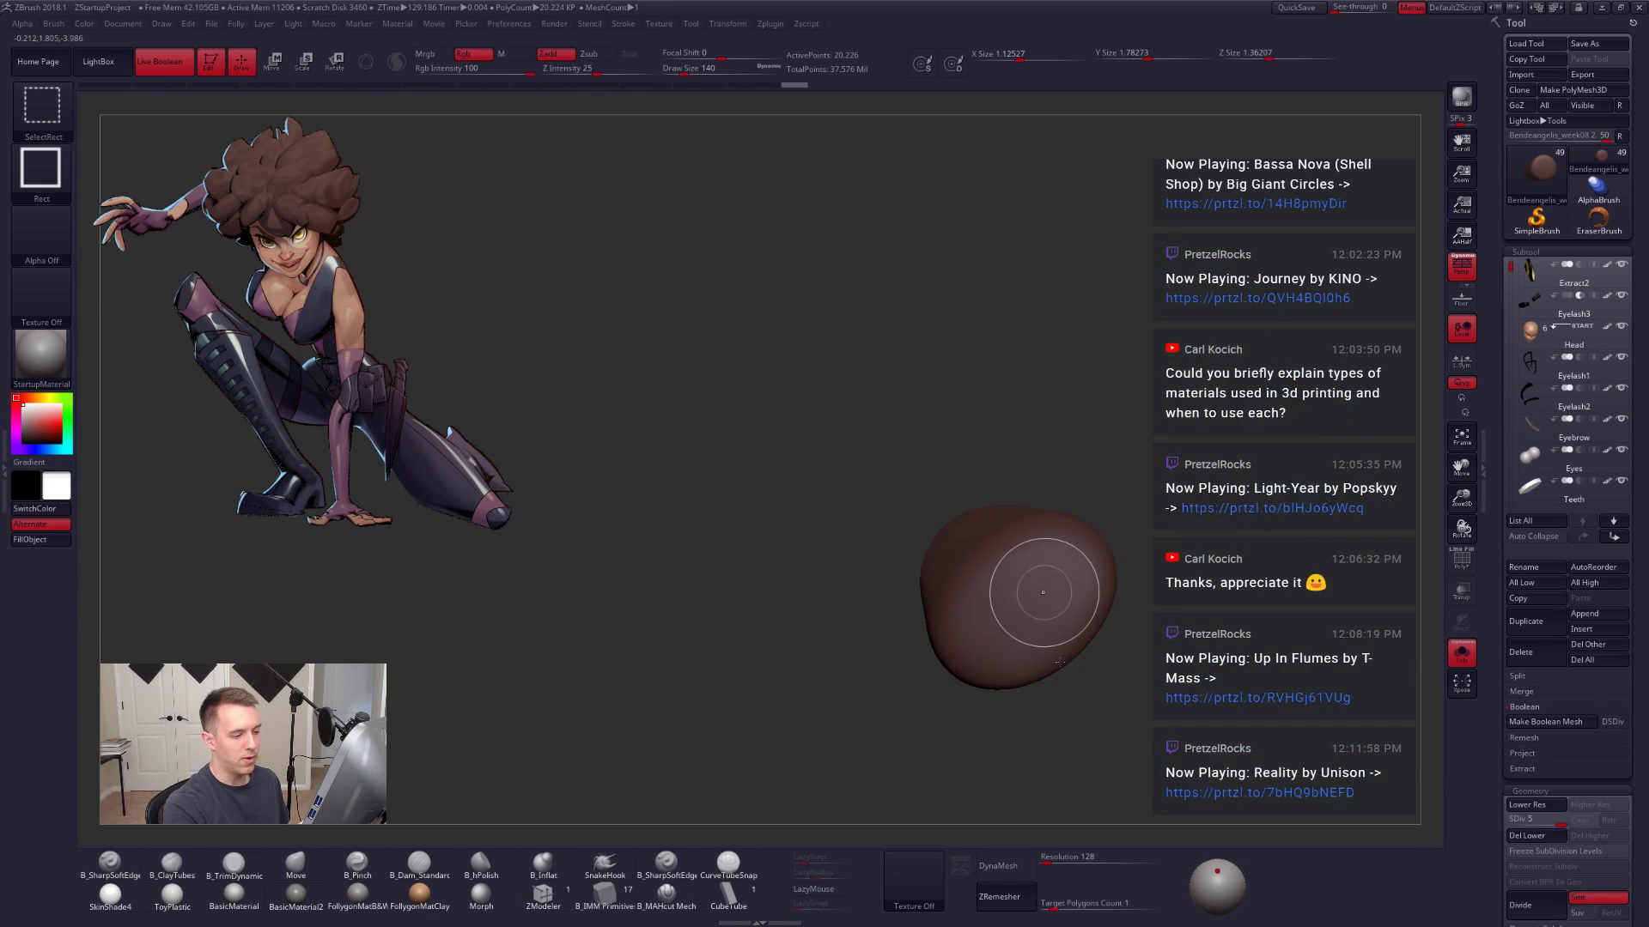
mouse_move(1041, 592)
right_down()
mouse_move(1061, 650)
mouse_move(994, 684)
right_up()
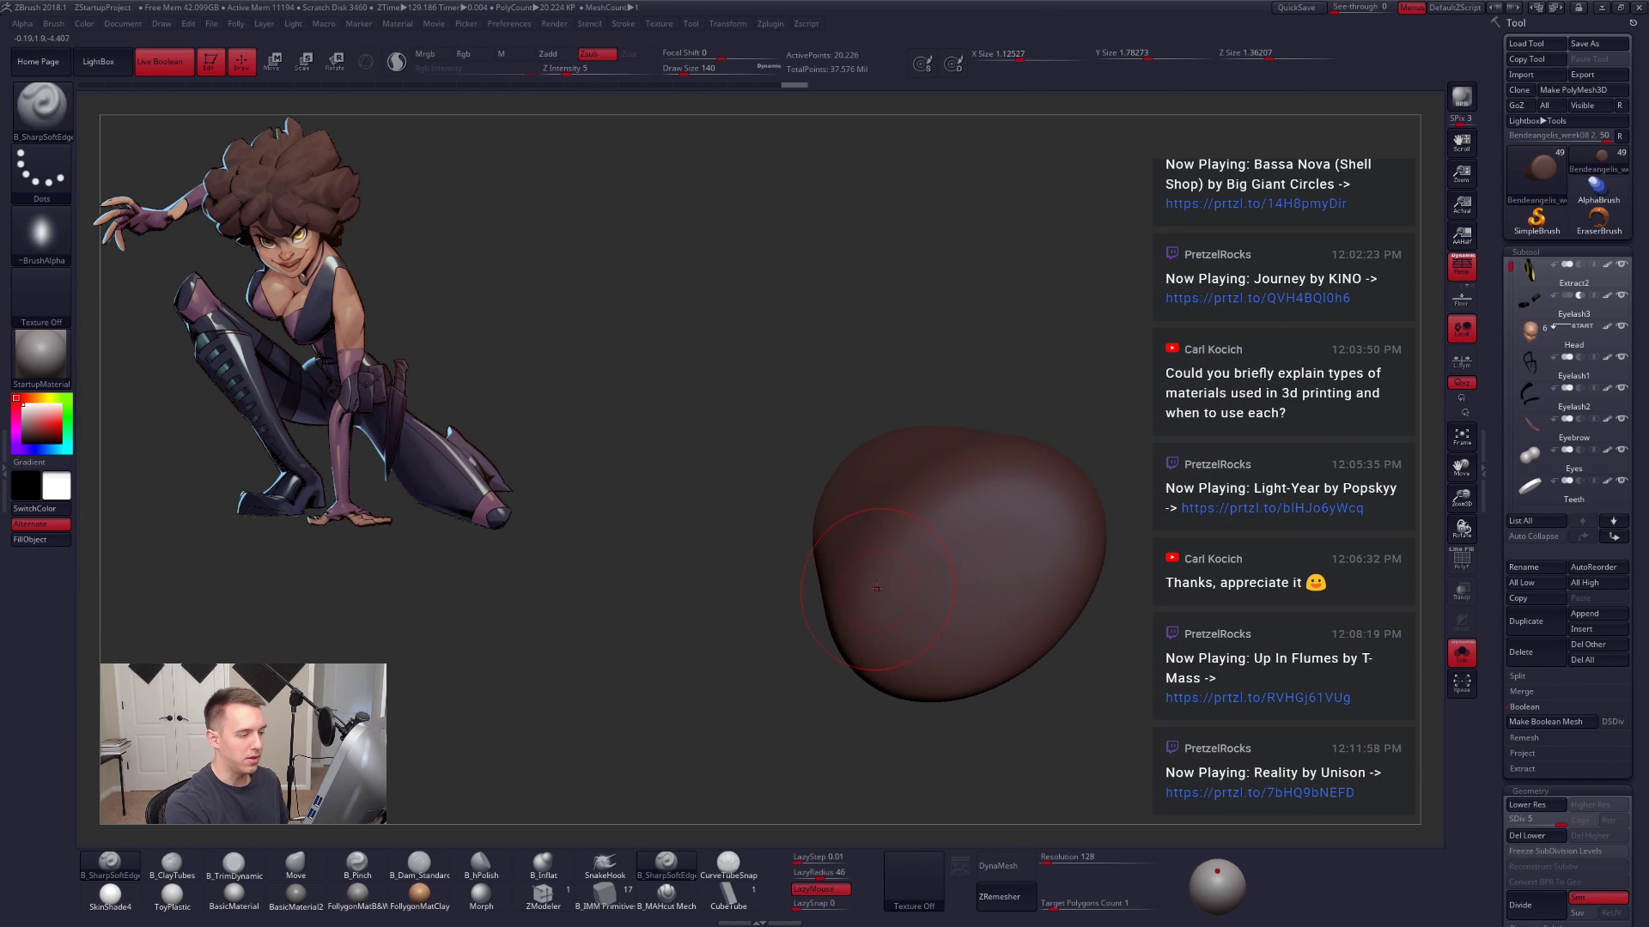
drag(962, 494, 1035, 642)
key(ctrl+z)
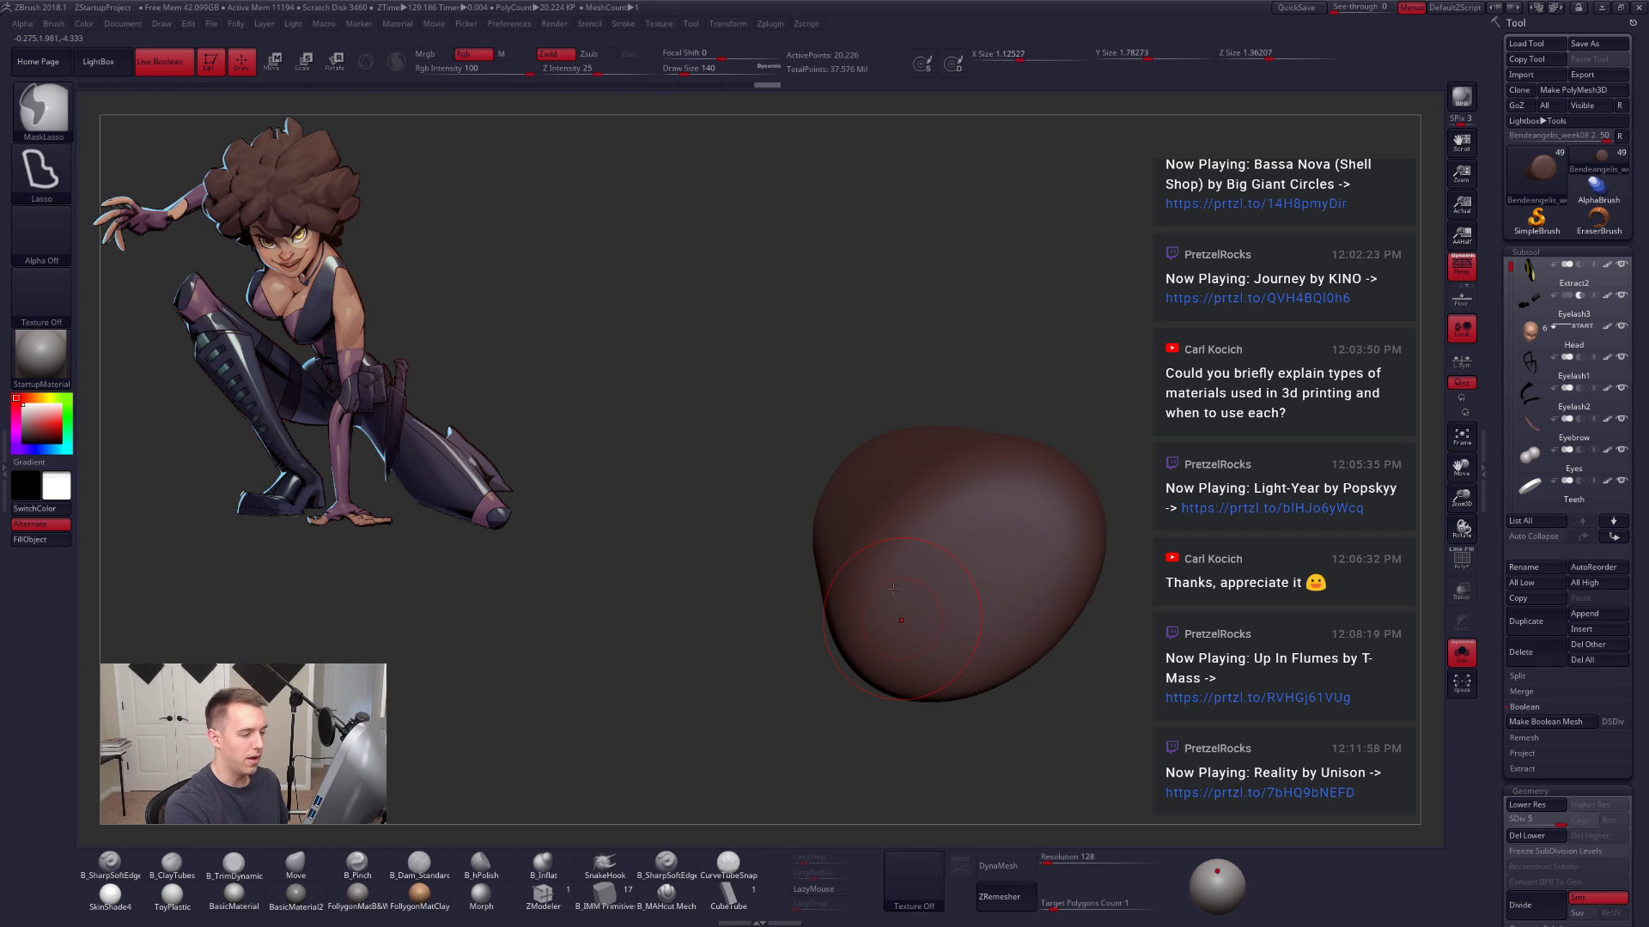
mouse_move(920, 523)
mouse_down()
mouse_move(987, 634)
mouse_move(1040, 557)
mouse_up()
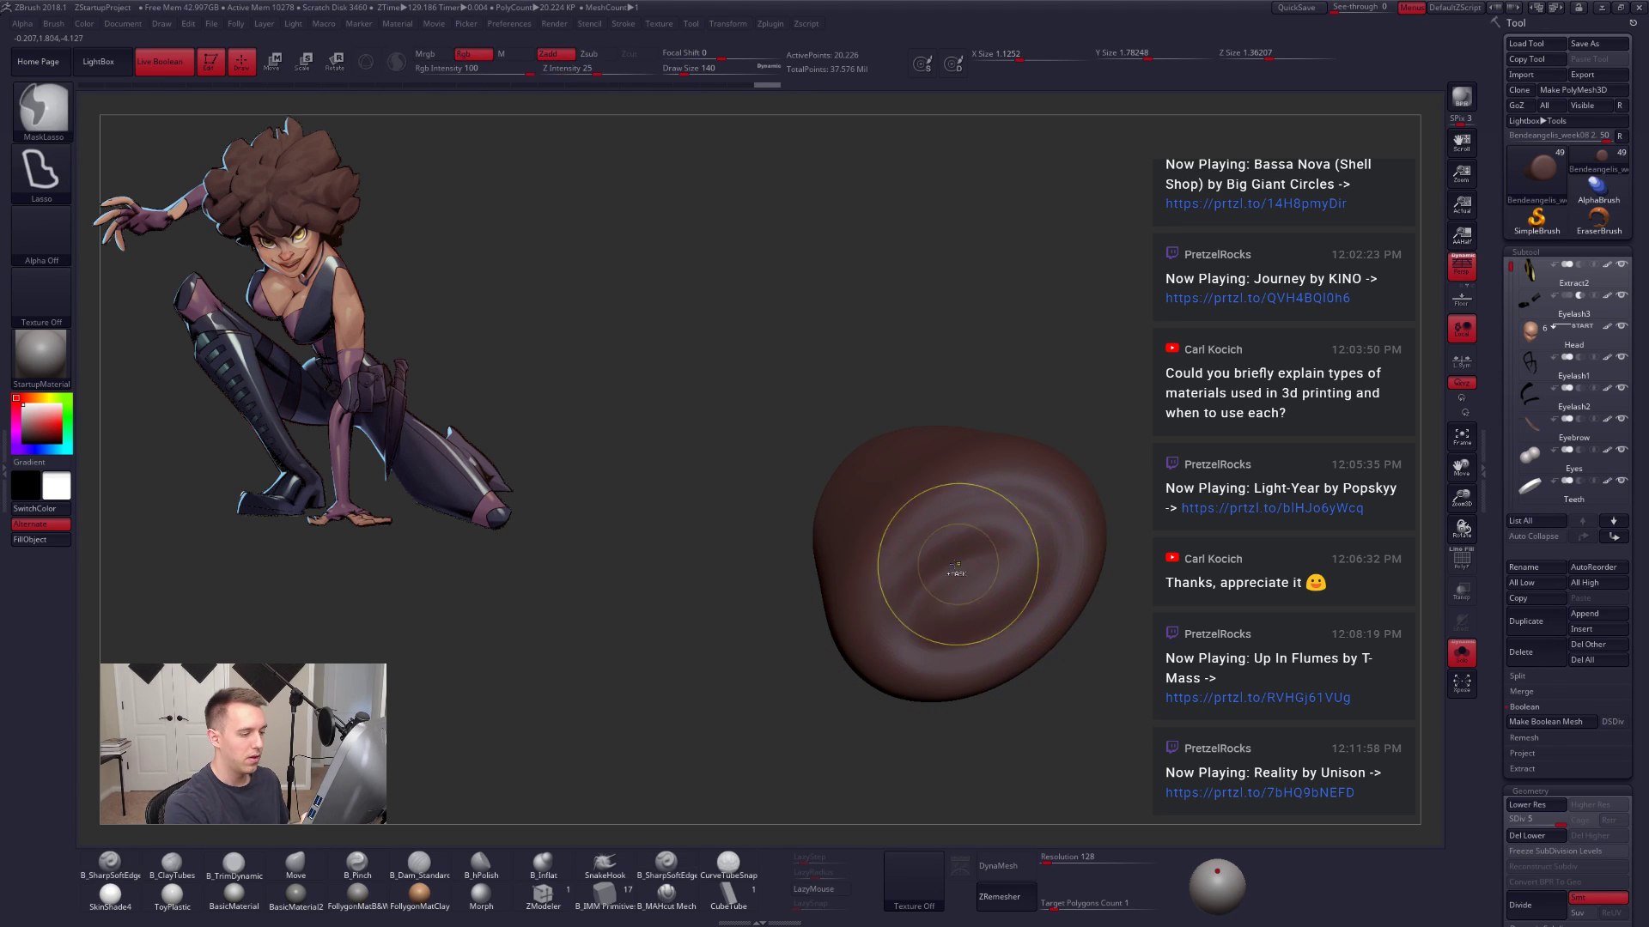
key(ctrl+z)
Step: Carve a spiral into the isolated curl's rounded triangular face and unhide the full hair
mouse_move(915, 531)
mouse_down()
mouse_move(1075, 524)
mouse_move(1007, 551)
mouse_up()
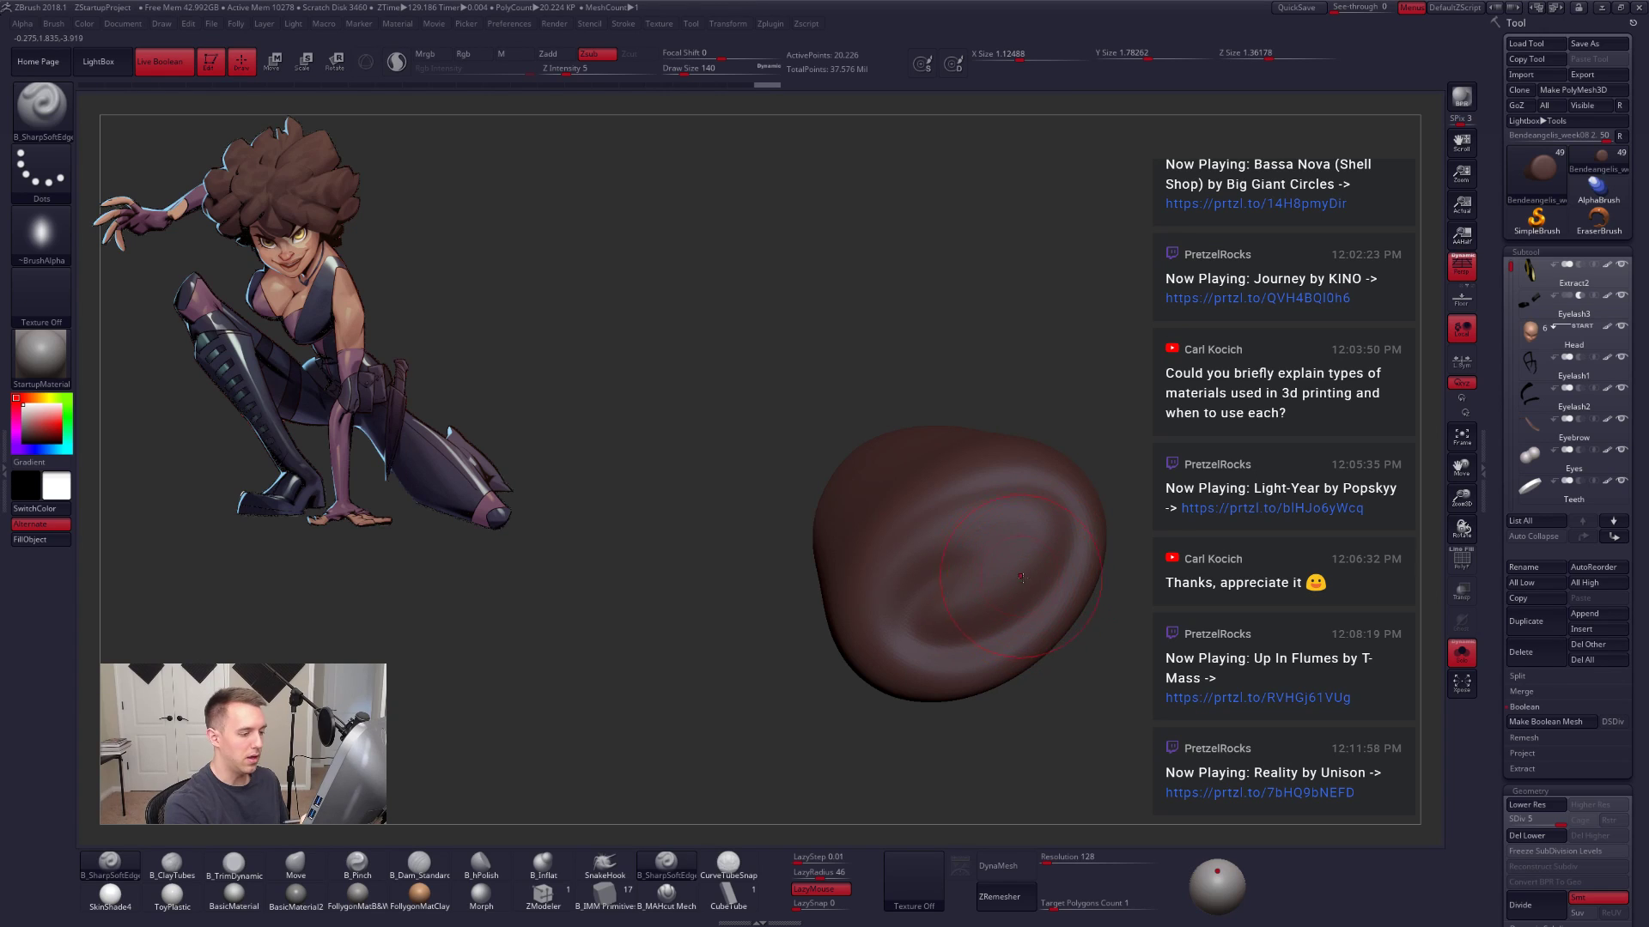
alt+drag(1107, 654, 917, 587)
ctrl+shift+click(1141, 746)
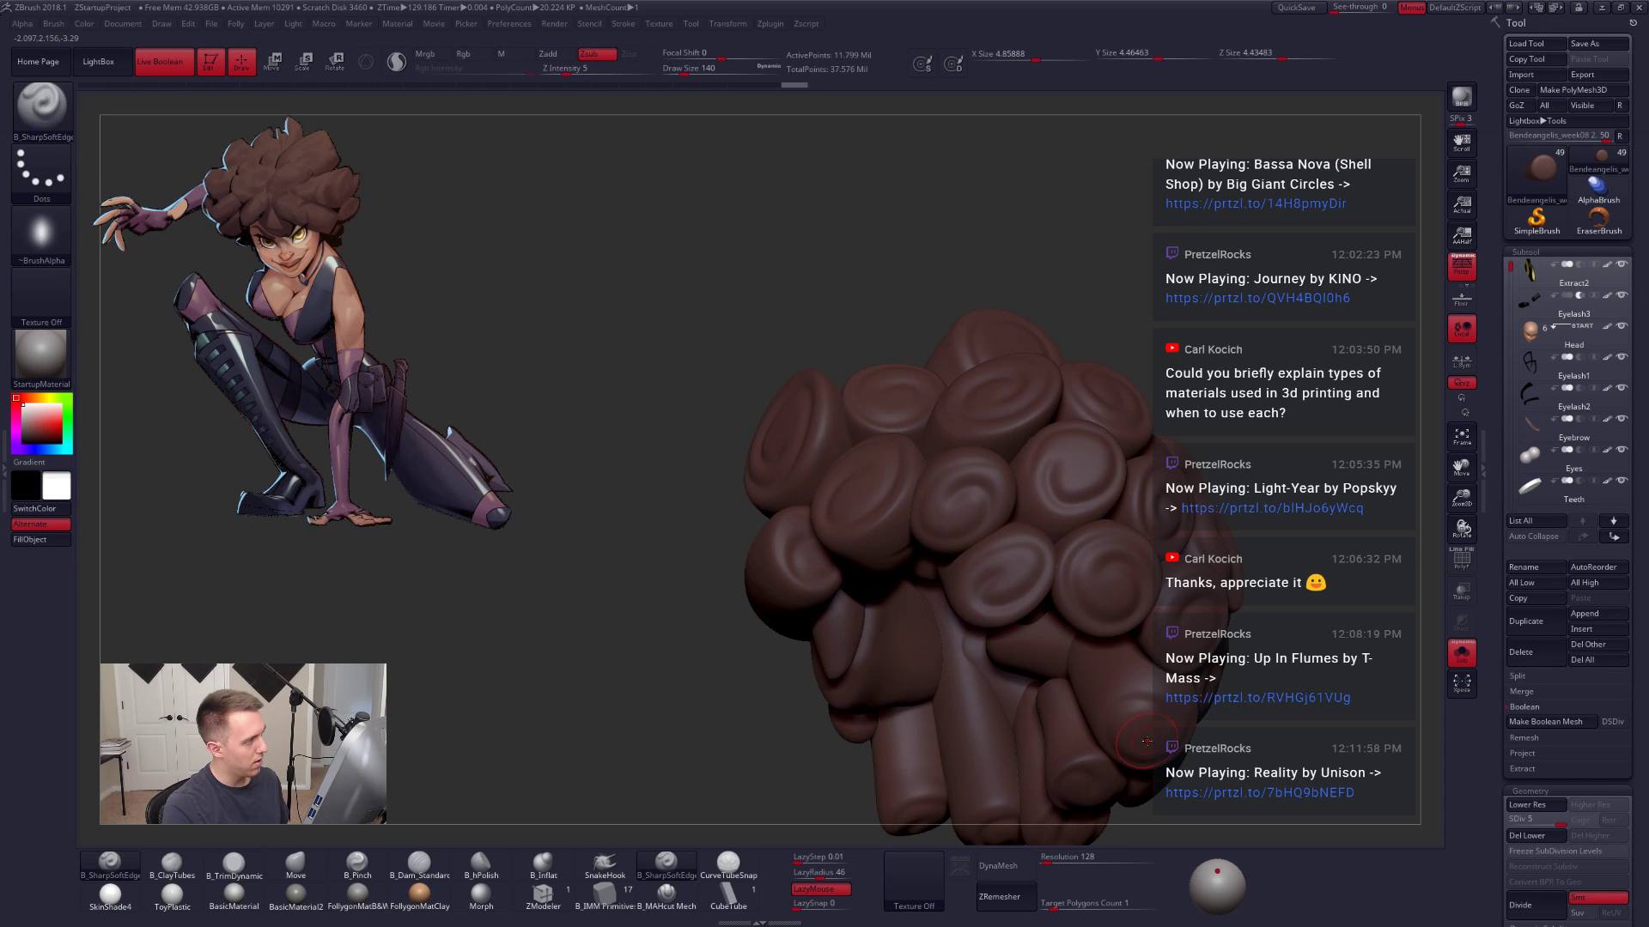
Step: Isolate a smooth curl at the lower edge of the spiral cluster, carve a spiral into its broad oval end, and unhide the hair
alt+drag(1163, 737, 1144, 781)
mouse_move(1143, 781)
right_down()
mouse_move(1078, 750)
mouse_move(1063, 784)
mouse_move(964, 505)
mouse_move(956, 424)
right_up()
ctrl+shift+click(1014, 636)
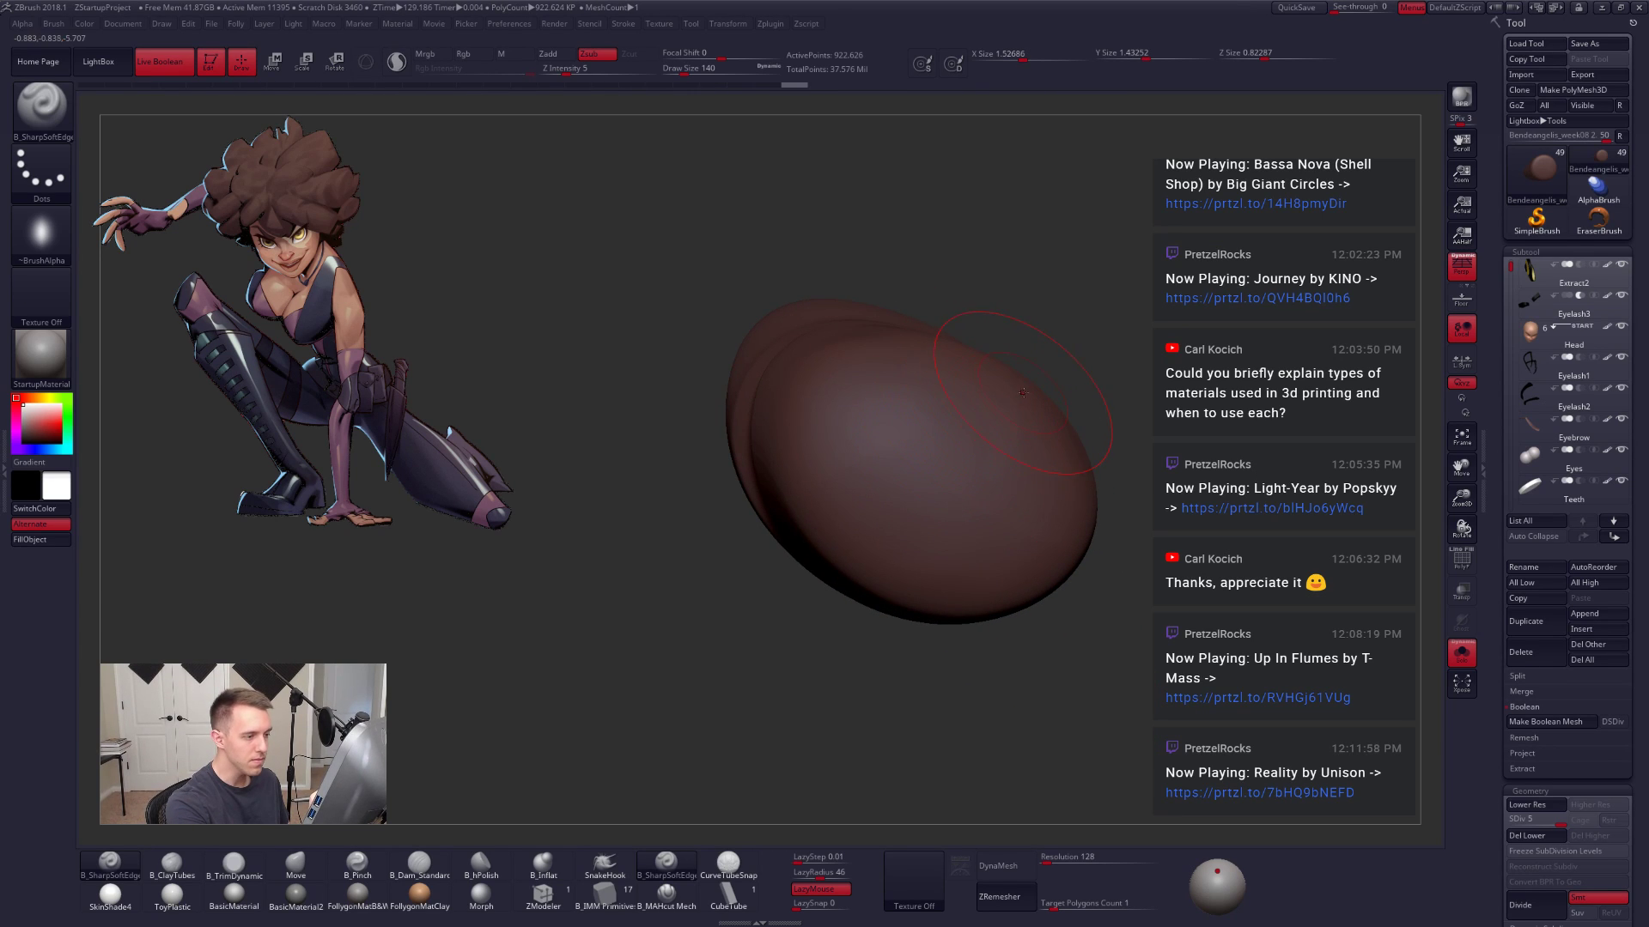
mouse_move(887, 346)
mouse_down()
mouse_move(832, 504)
mouse_move(1041, 544)
mouse_move(943, 431)
mouse_move(915, 450)
mouse_up()
mouse_move(1038, 520)
ctrl+right_down()
mouse_move(1136, 564)
mouse_move(744, 377)
mouse_move(861, 465)
mouse_move(894, 585)
mouse_move(925, 619)
mouse_move(935, 503)
ctrl+right_up()
ctrl+shift+click(1137, 564)
Step: Isolate the short, wide curl, carve a swirl across its rounded end face, and bring back the full hair
ctrl+shift+click(860, 464)
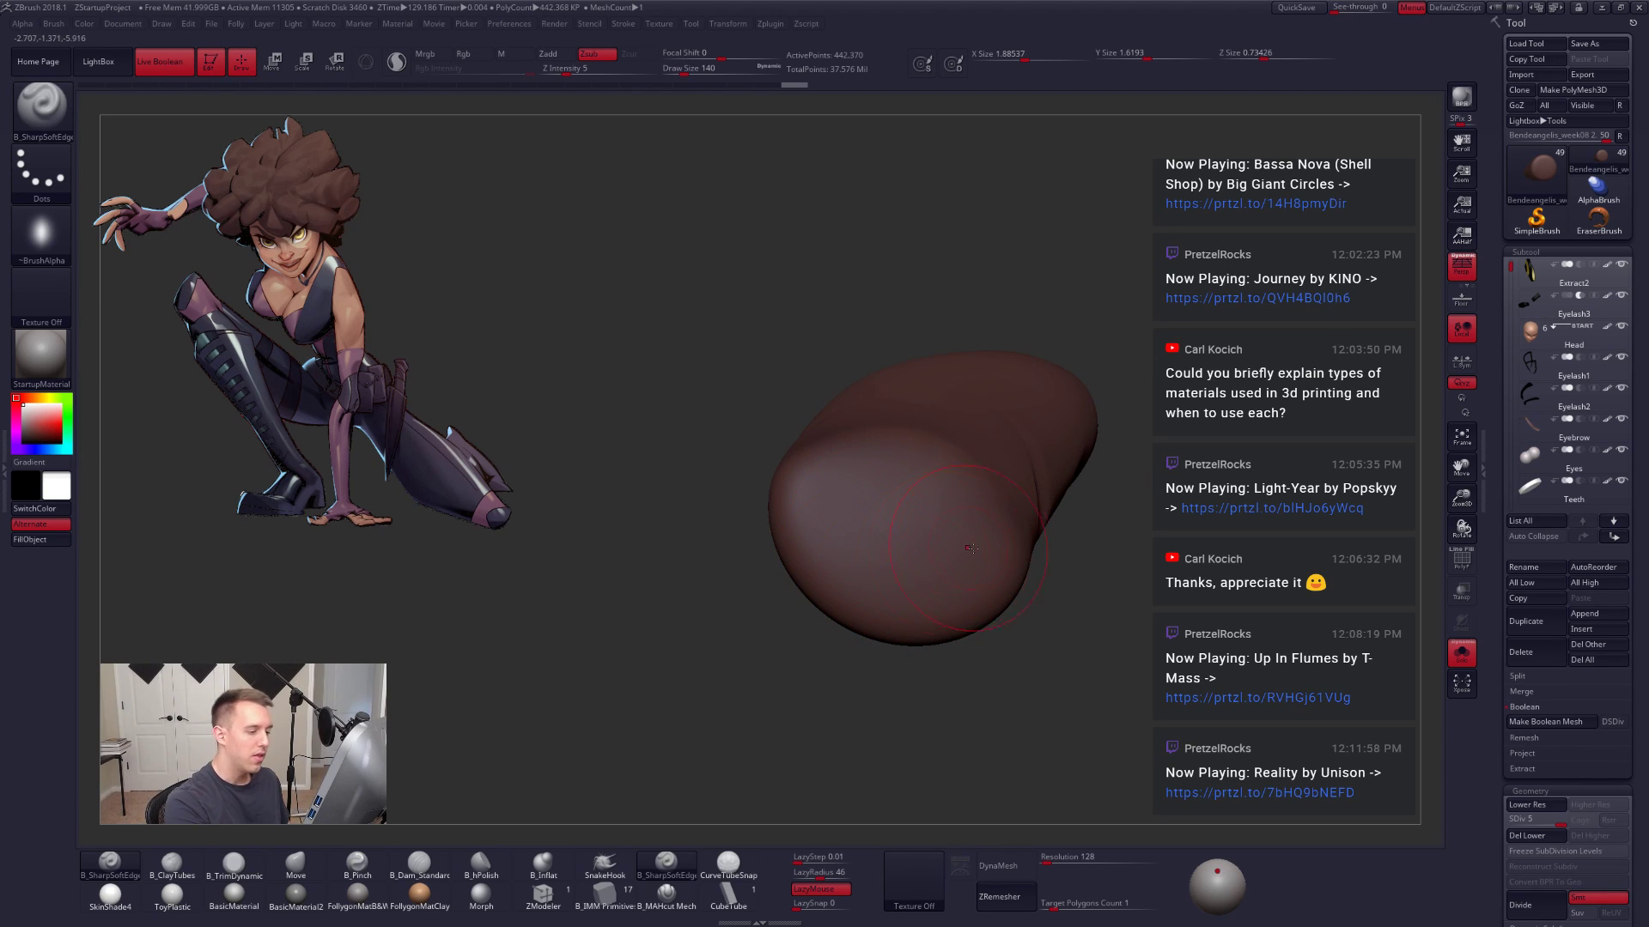
mouse_move(788, 510)
mouse_down()
mouse_move(956, 467)
mouse_move(905, 570)
mouse_move(908, 522)
mouse_up()
ctrl+right_drag(1004, 524, 1054, 633)
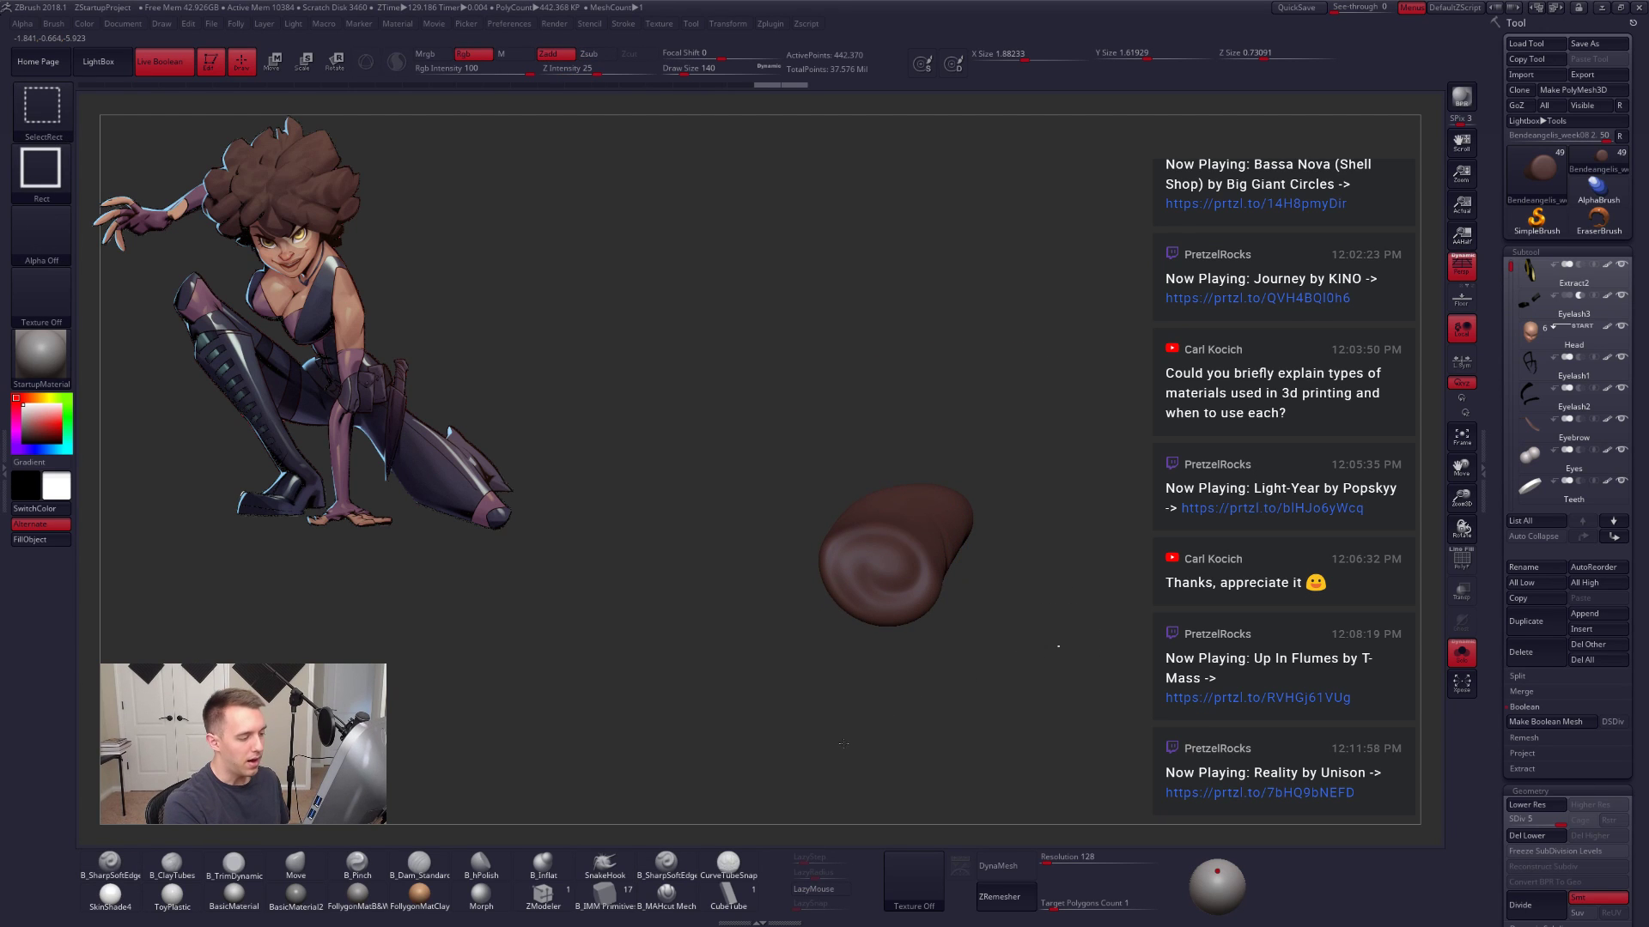
ctrl+shift+click(908, 747)
Step: Isolate the curl with the bulging round end, carve a spiral into that end, and unhide the other curls
mouse_move(918, 742)
right_down()
mouse_move(953, 717)
mouse_move(1004, 601)
mouse_move(949, 588)
mouse_move(1009, 614)
mouse_move(987, 635)
mouse_move(1022, 745)
right_up()
ctrl+shift+click(1003, 588)
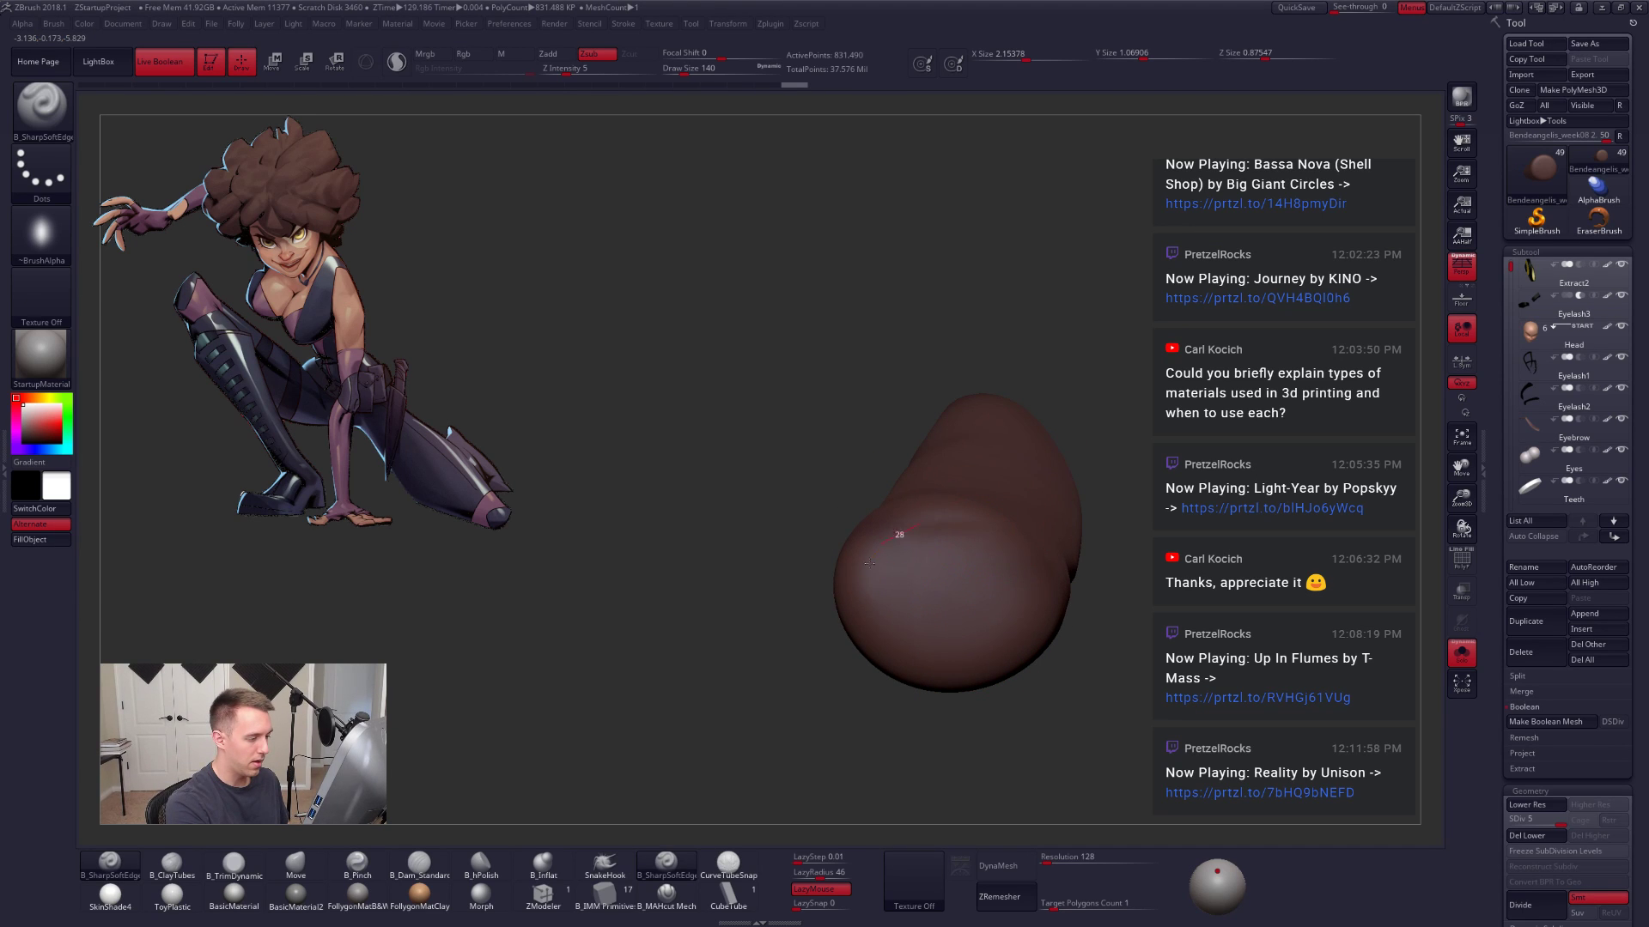
mouse_move(869, 563)
mouse_down()
mouse_move(916, 644)
mouse_move(997, 582)
mouse_move(924, 596)
mouse_move(943, 608)
mouse_up()
ctrl+right_drag(988, 623, 1022, 589)
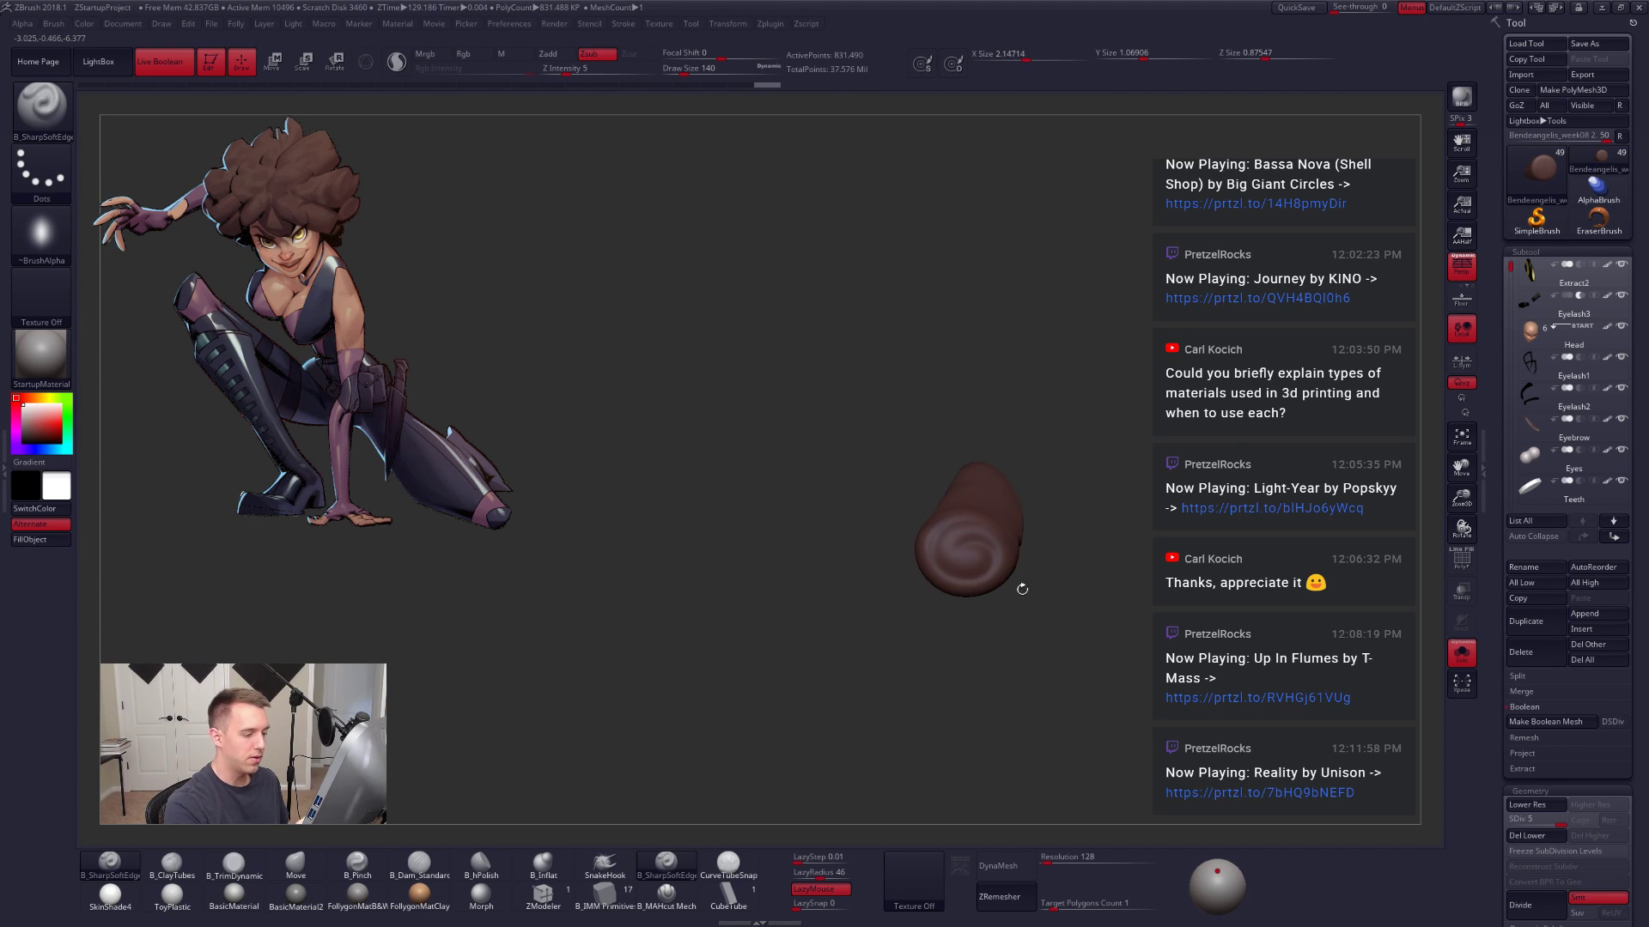
key(ctrl+shift)
ctrl+shift+click(1135, 754)
Step: Isolate the long thick curl running from the crown, frame its rounded tip, and set the carving brush's draw size to 54
mouse_move(1148, 687)
right_down()
mouse_move(1147, 787)
mouse_move(1202, 824)
mouse_move(1070, 572)
mouse_move(1075, 485)
right_up()
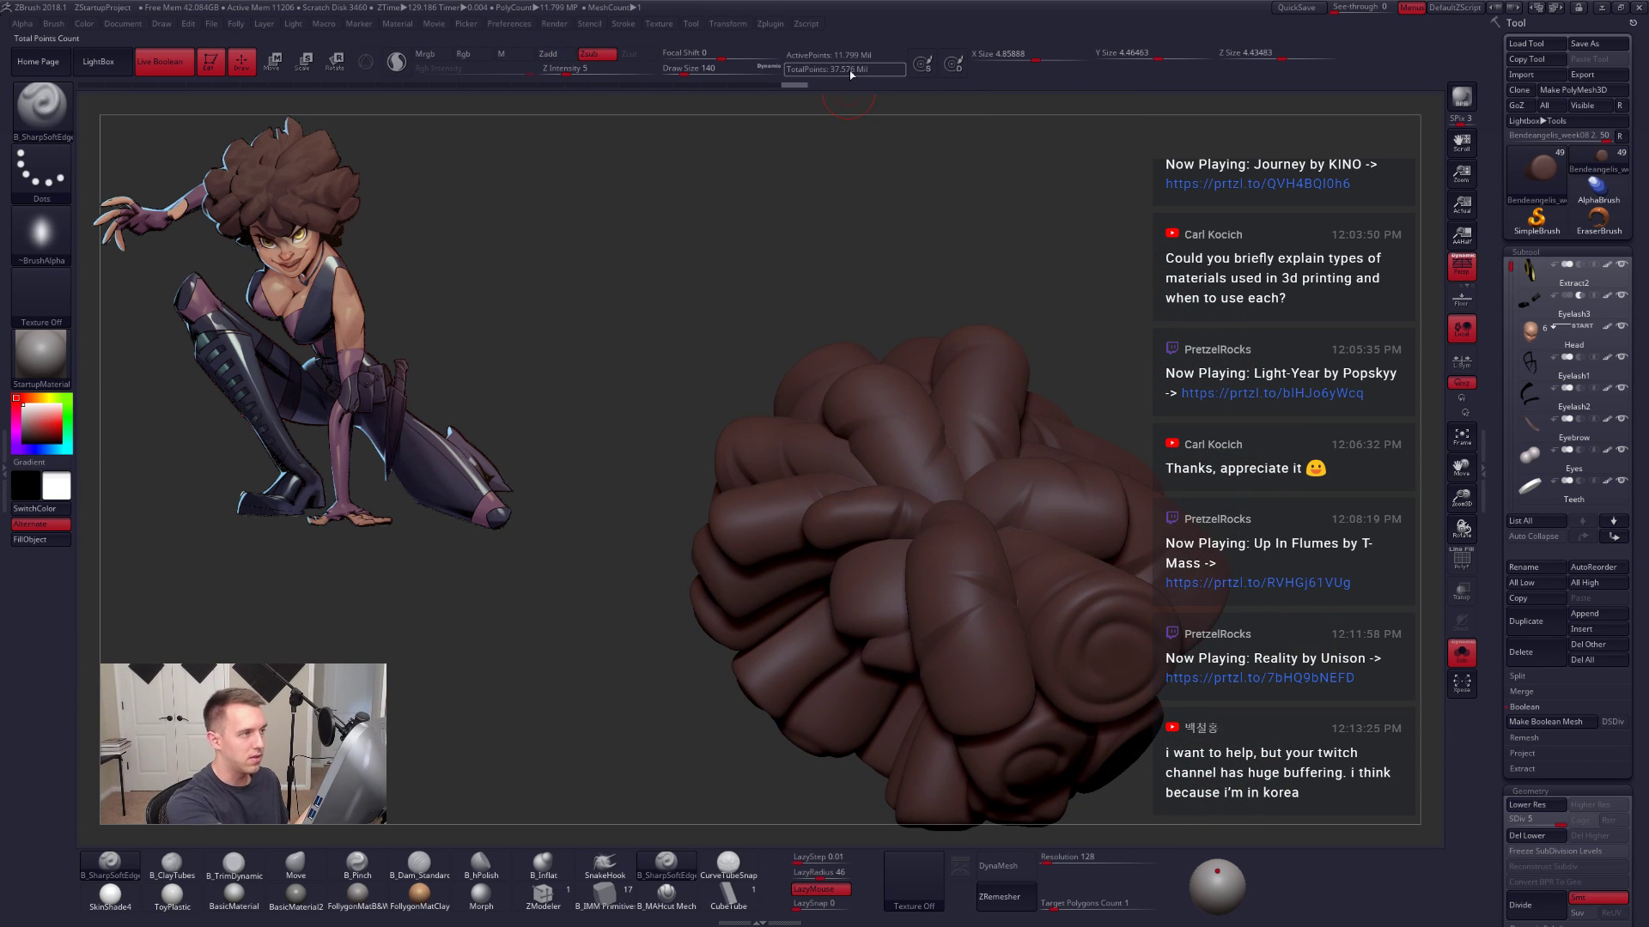
mouse_move(949, 648)
right_down()
mouse_move(1059, 750)
mouse_move(1058, 687)
mouse_move(1057, 765)
mouse_move(1113, 782)
mouse_move(1004, 694)
mouse_move(1025, 817)
mouse_move(999, 591)
mouse_move(964, 585)
right_up()
ctrl+shift+click(991, 692)
alt+right_drag(963, 586, 947, 461)
key(shift+f)
key(shift+f)
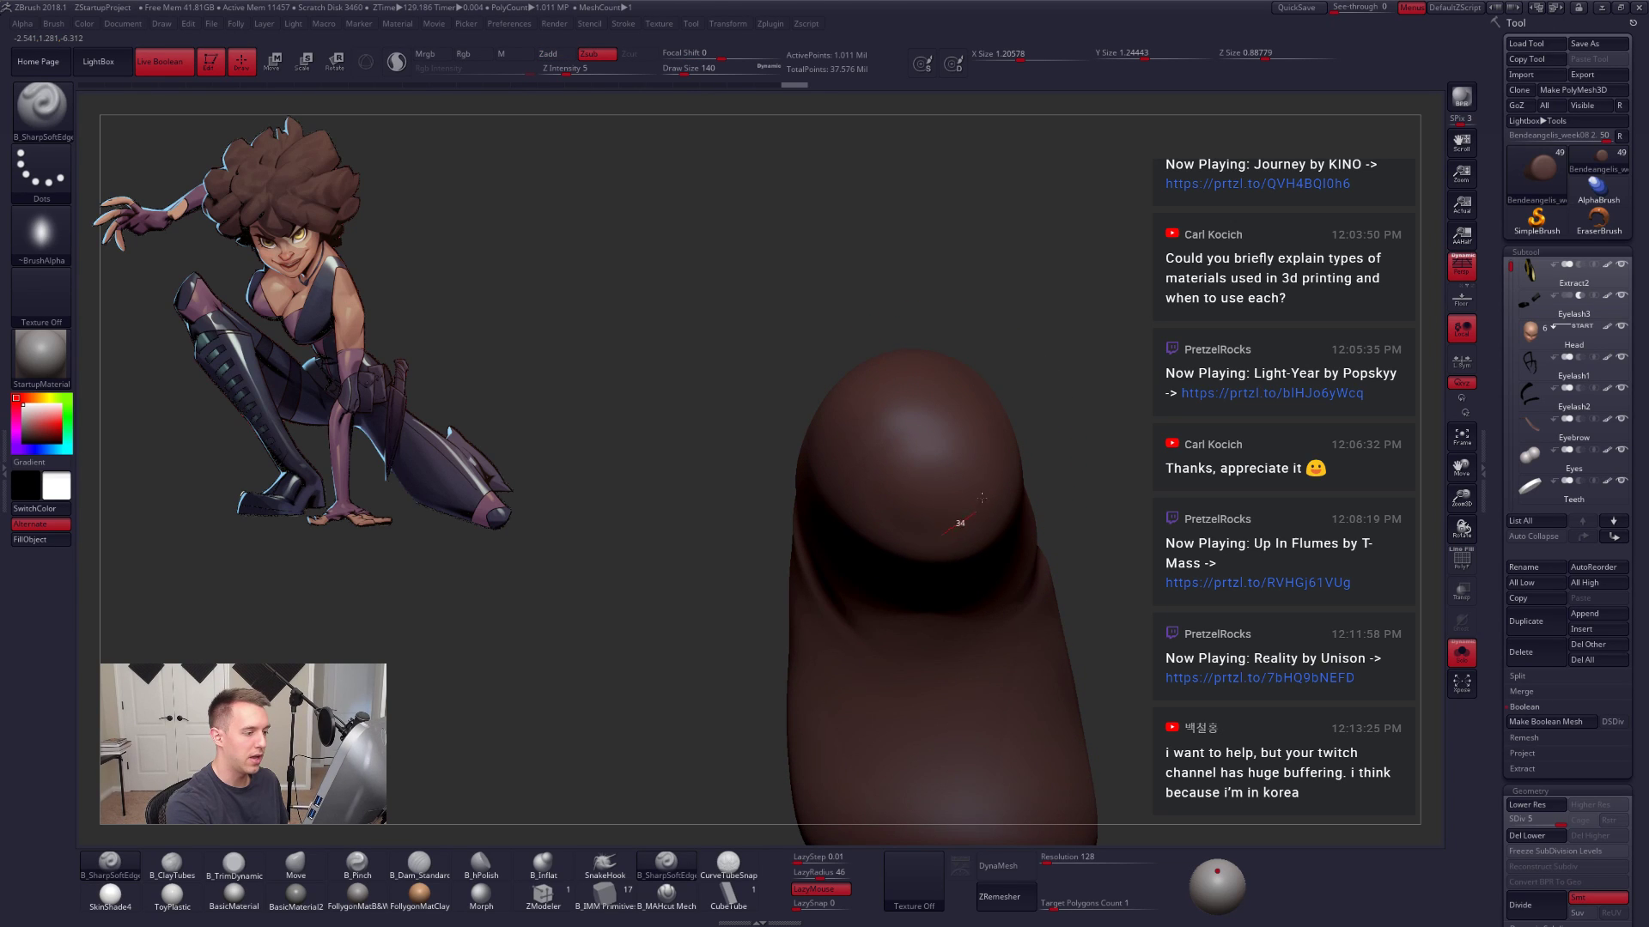
mouse_move(902, 487)
right_down()
mouse_move(949, 525)
mouse_move(953, 481)
mouse_move(948, 508)
right_up()
key(s)
click(946, 479)
key(s)
click(954, 515)
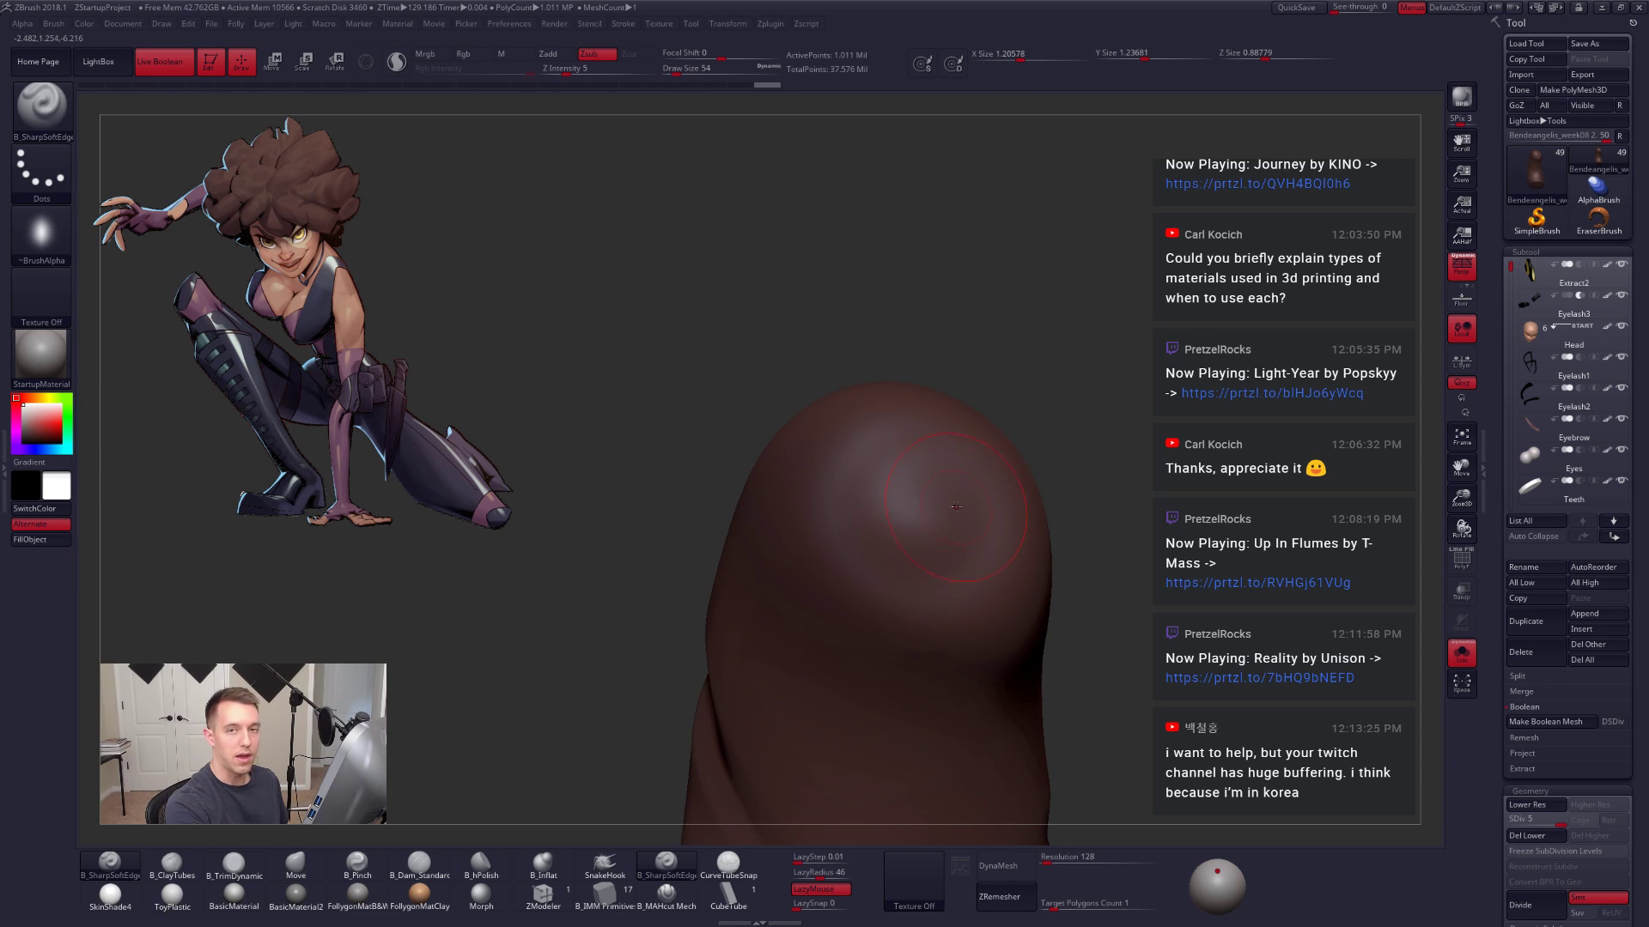
key(ctrl+z)
key(alt)
mouse_move(839, 482)
alt+mouse_down()
mouse_move(909, 589)
mouse_move(905, 496)
alt+mouse_up()
mouse_move(1013, 591)
right_down()
mouse_move(1049, 658)
mouse_move(993, 642)
mouse_move(1035, 598)
mouse_move(1042, 547)
mouse_move(997, 516)
right_up()
key(ctrl+z)
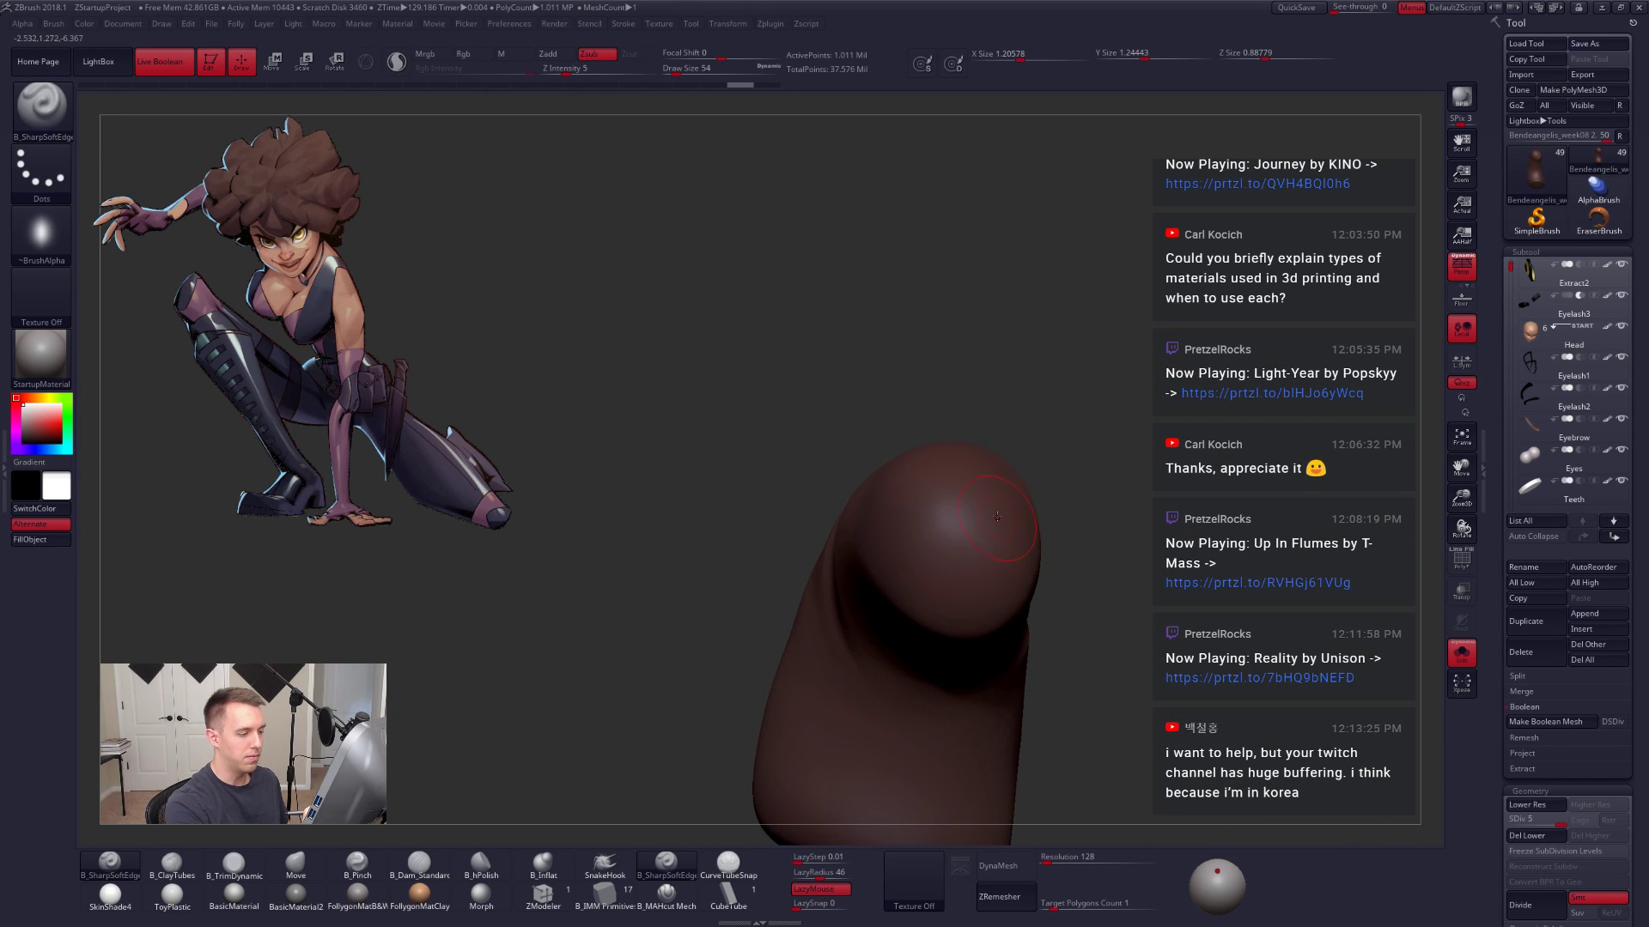
Step: Carve a small spiral into the long curl's rounded tip and bring back the full hair and the rest of the character
alt+drag(963, 526, 954, 554)
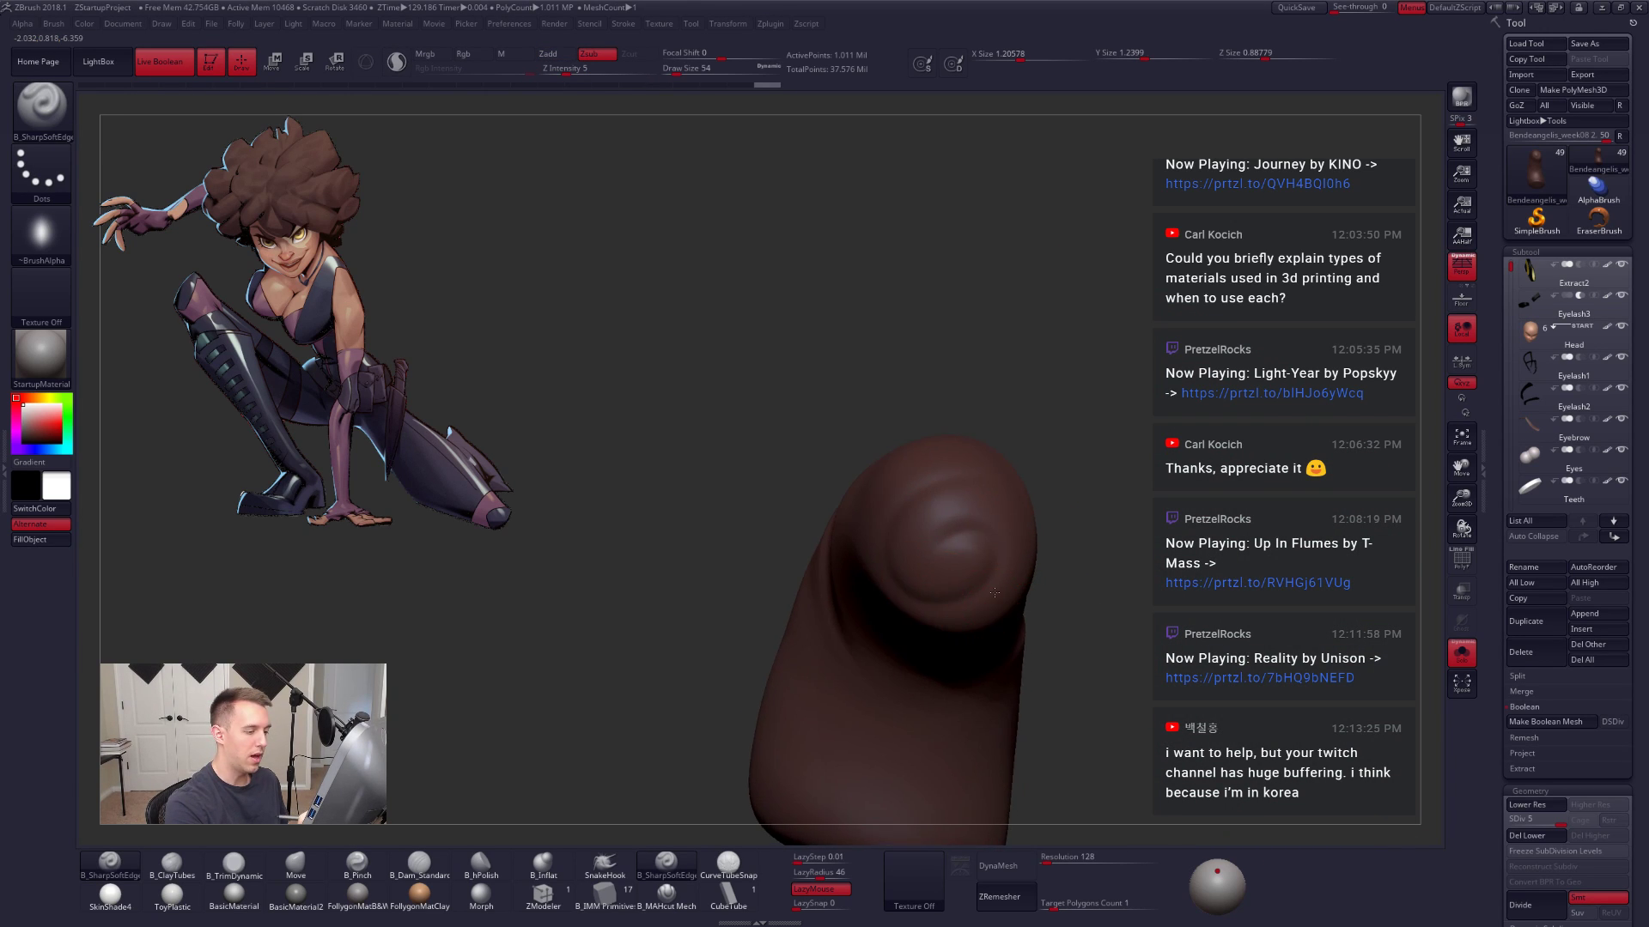
mouse_move(1057, 637)
alt+right_down()
mouse_move(1098, 601)
mouse_move(1013, 567)
mouse_move(927, 601)
mouse_move(1156, 771)
mouse_move(1087, 654)
alt+right_up()
ctrl+shift+click(1102, 602)
key(shift+s)
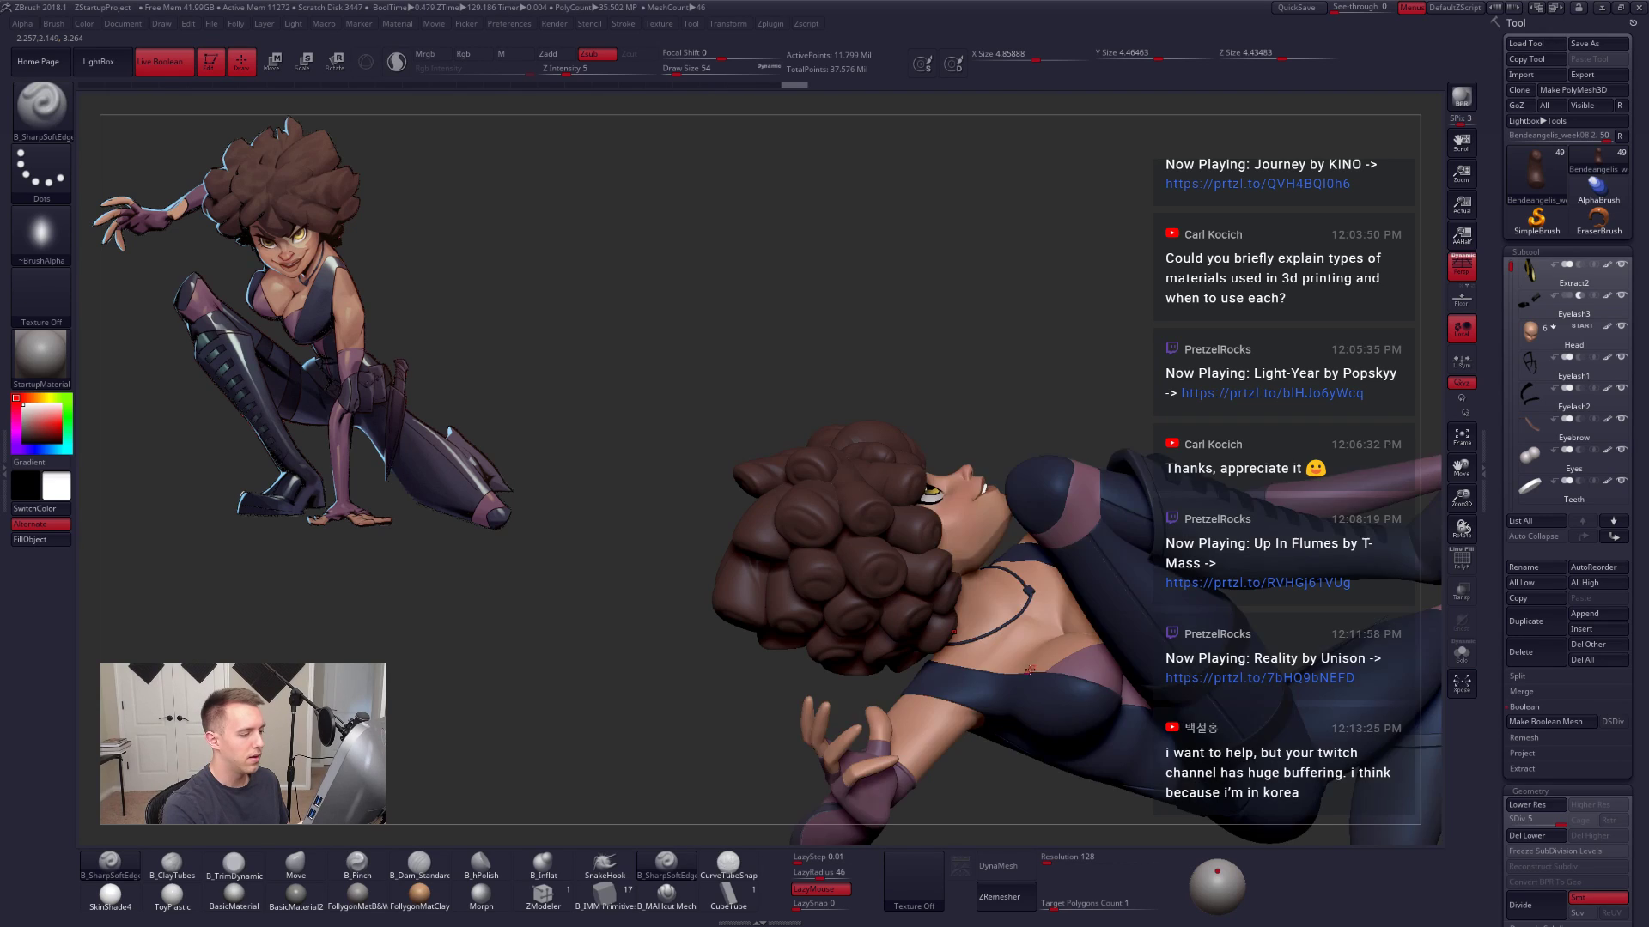
Step: Hide the body and its clothing subtools so only the head and hair remain displayed
right_drag(1015, 684, 1288, 699)
ctrl+right_drag(1211, 760, 1209, 699)
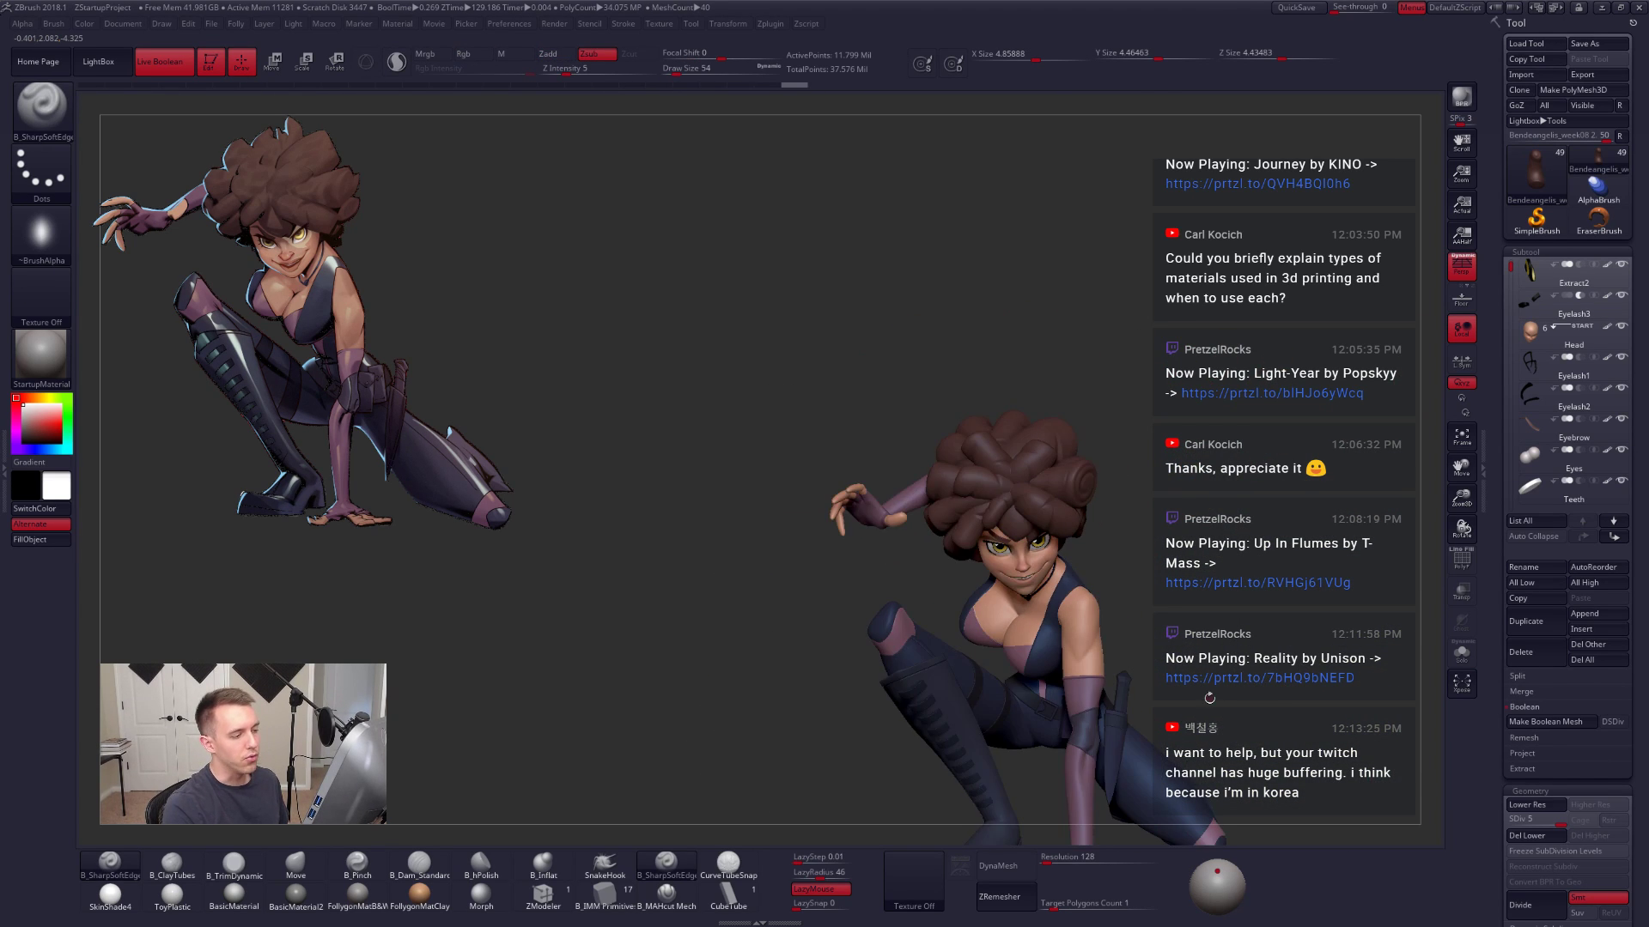
right_drag(1061, 711, 1251, 706)
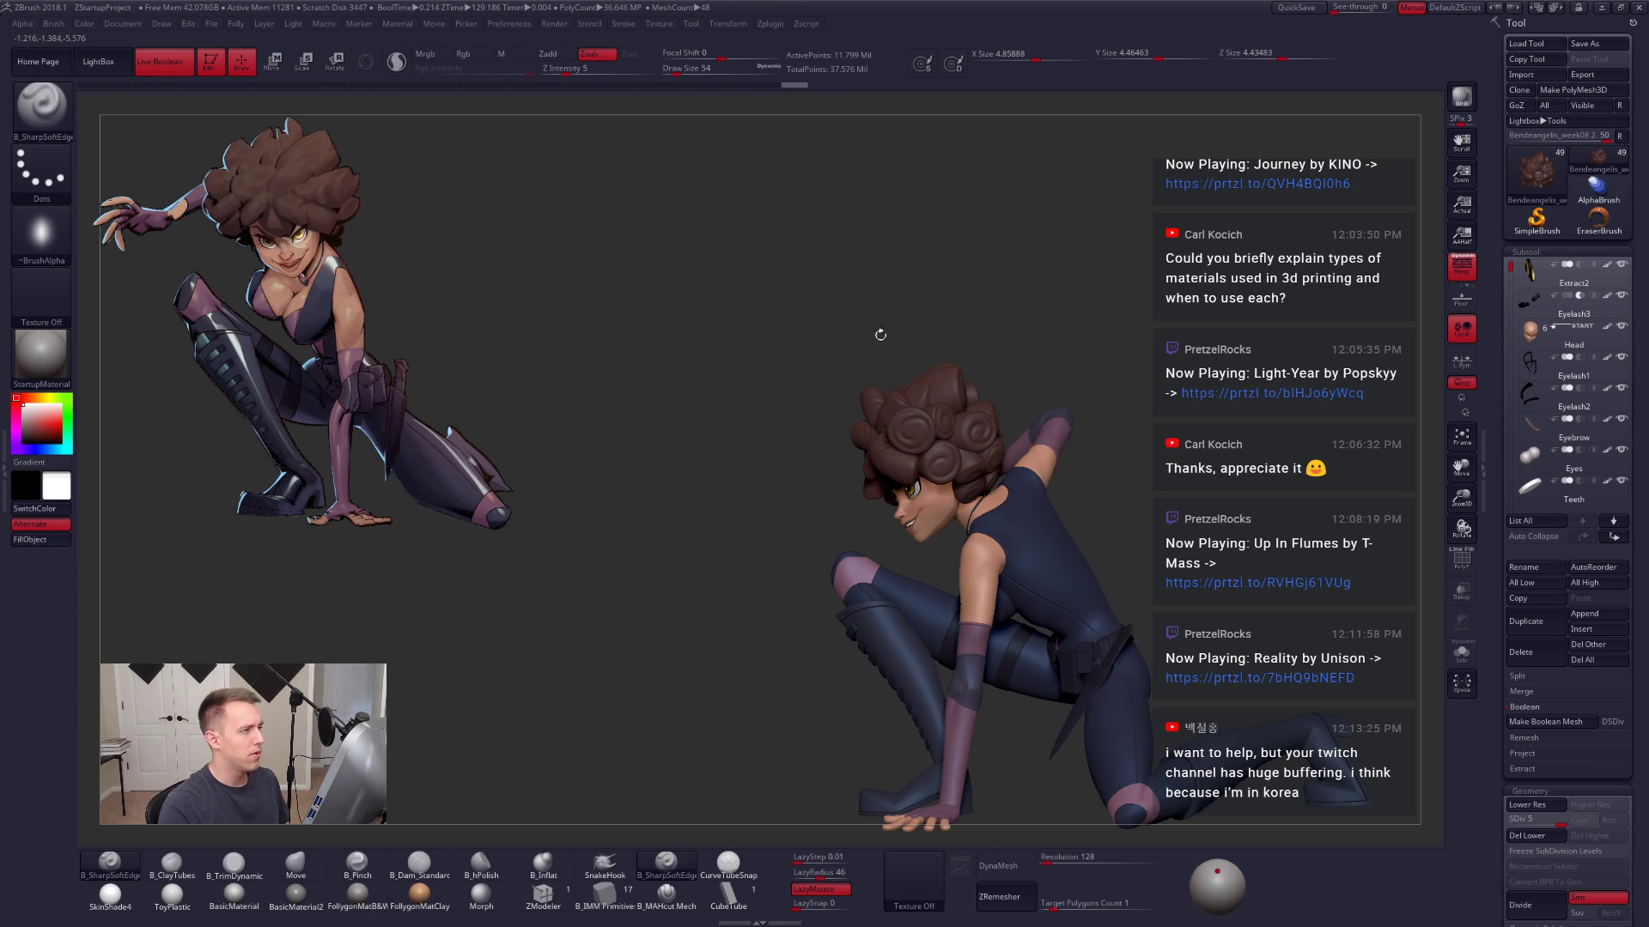
drag(1511, 268, 1511, 302)
click(1619, 301)
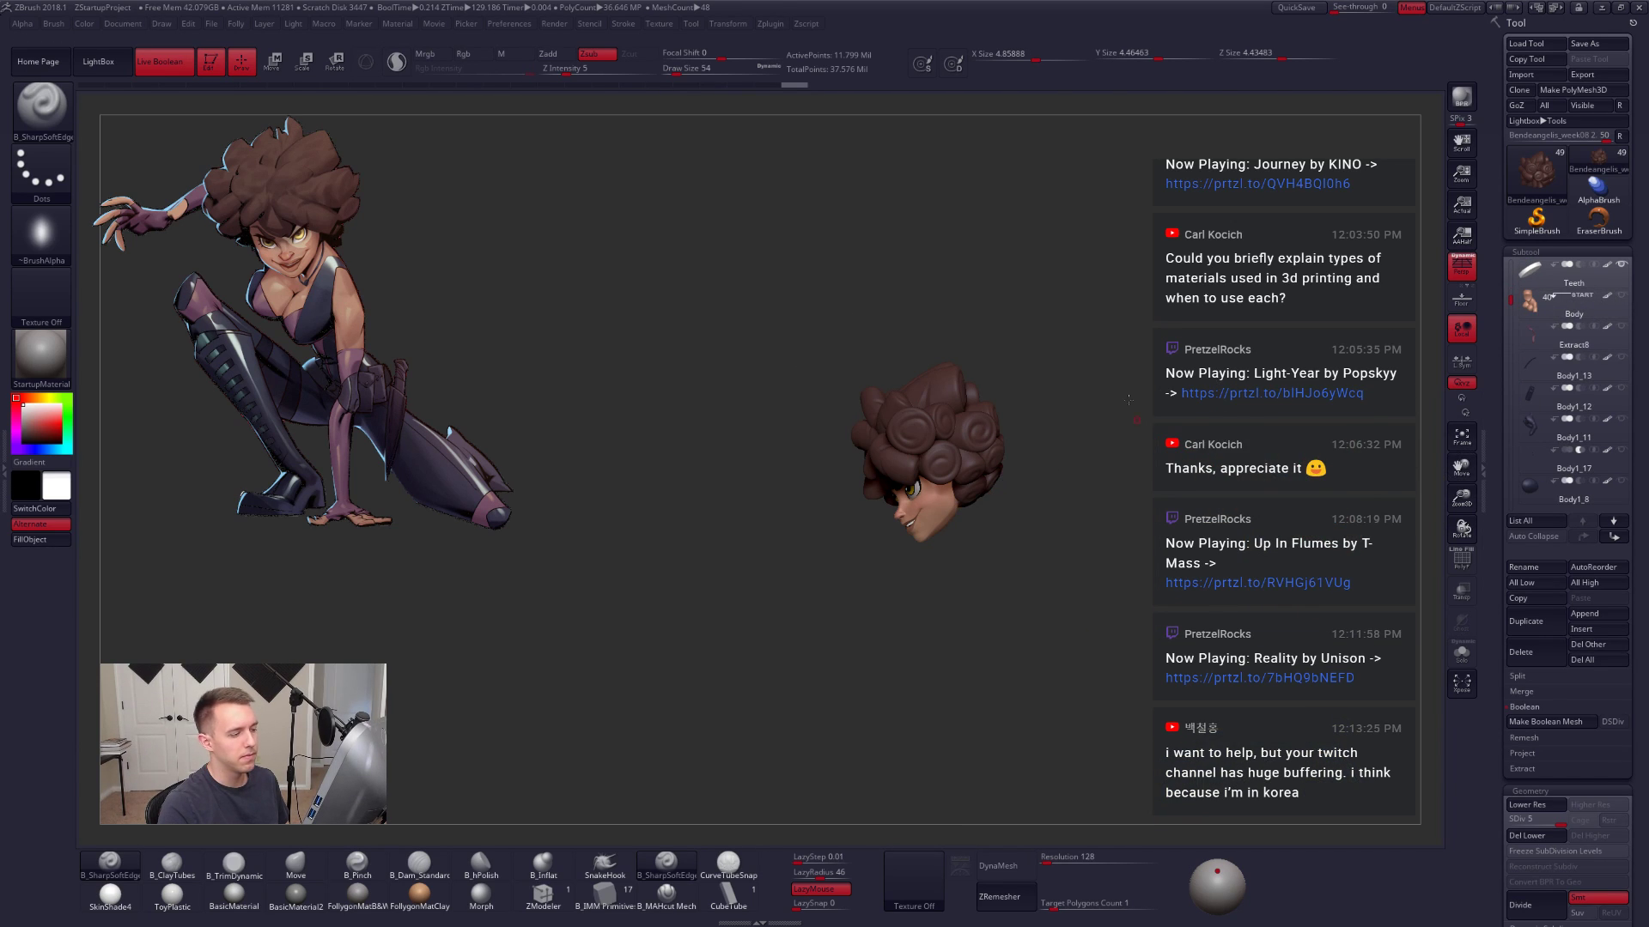
Step: Turn off Live Boolean rendering and save the project
drag(1202, 343, 1029, 374)
key(shift+f)
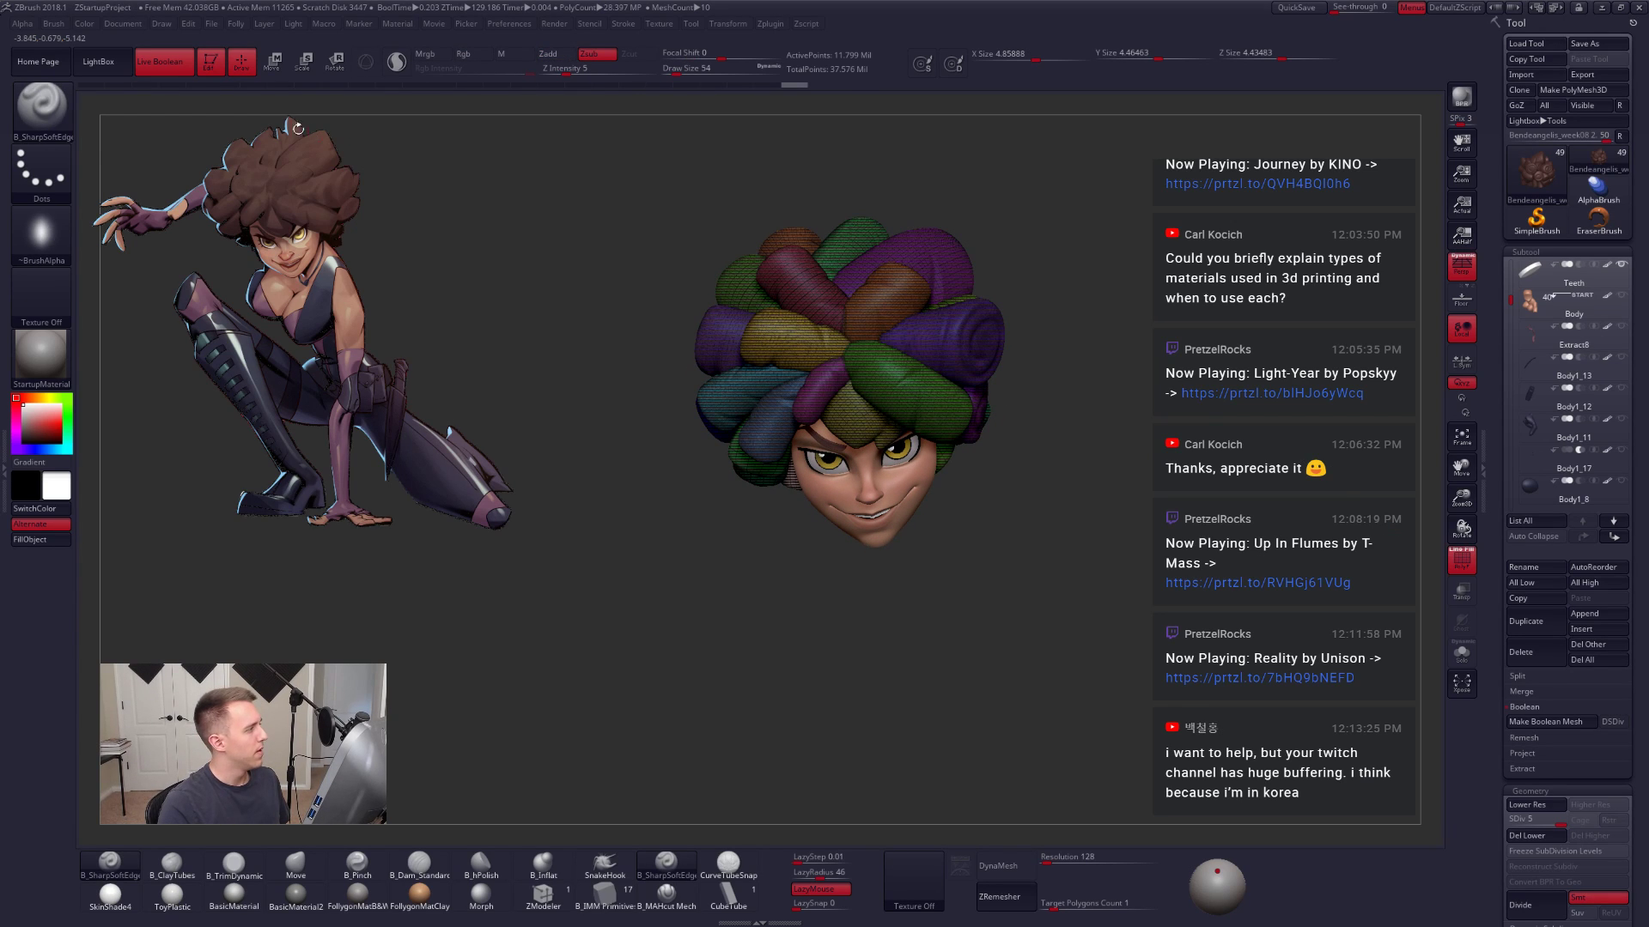
click(177, 65)
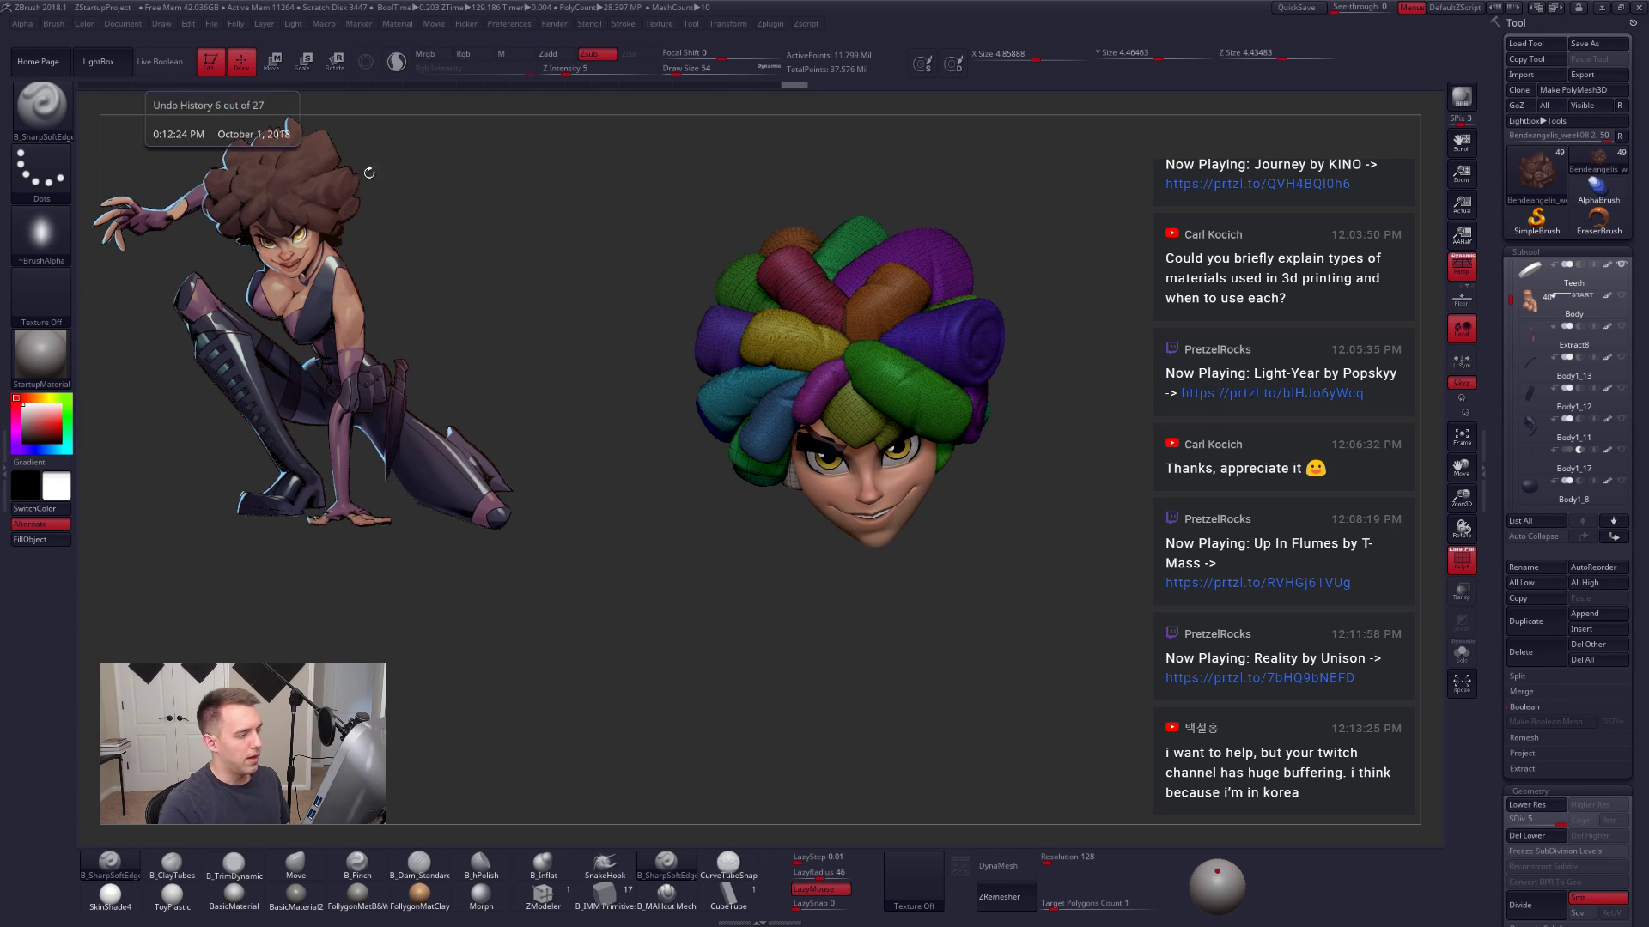
key(shift+f)
drag(1017, 299, 1084, 337)
key(ctrl+s)
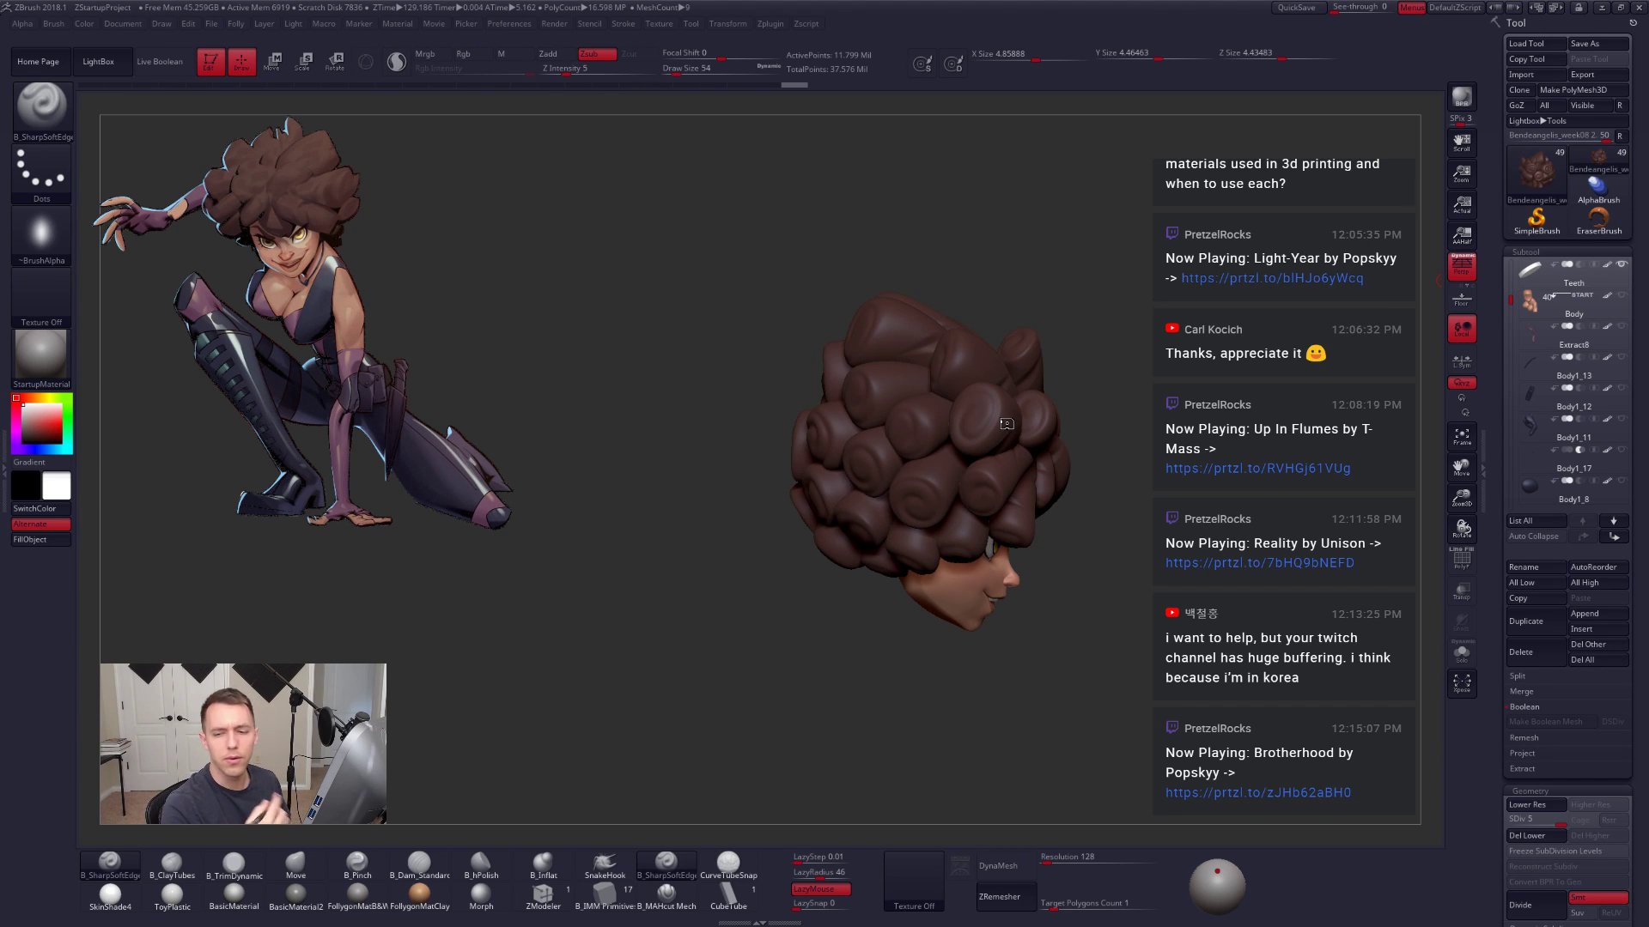
Step: Switch to the Move brush with a draw size of 414 and check the curls' polygroups
mouse_move(955, 615)
mouse_down()
mouse_move(1056, 589)
mouse_move(1000, 608)
mouse_move(984, 636)
mouse_up()
key(b)
key(m)
key(v)
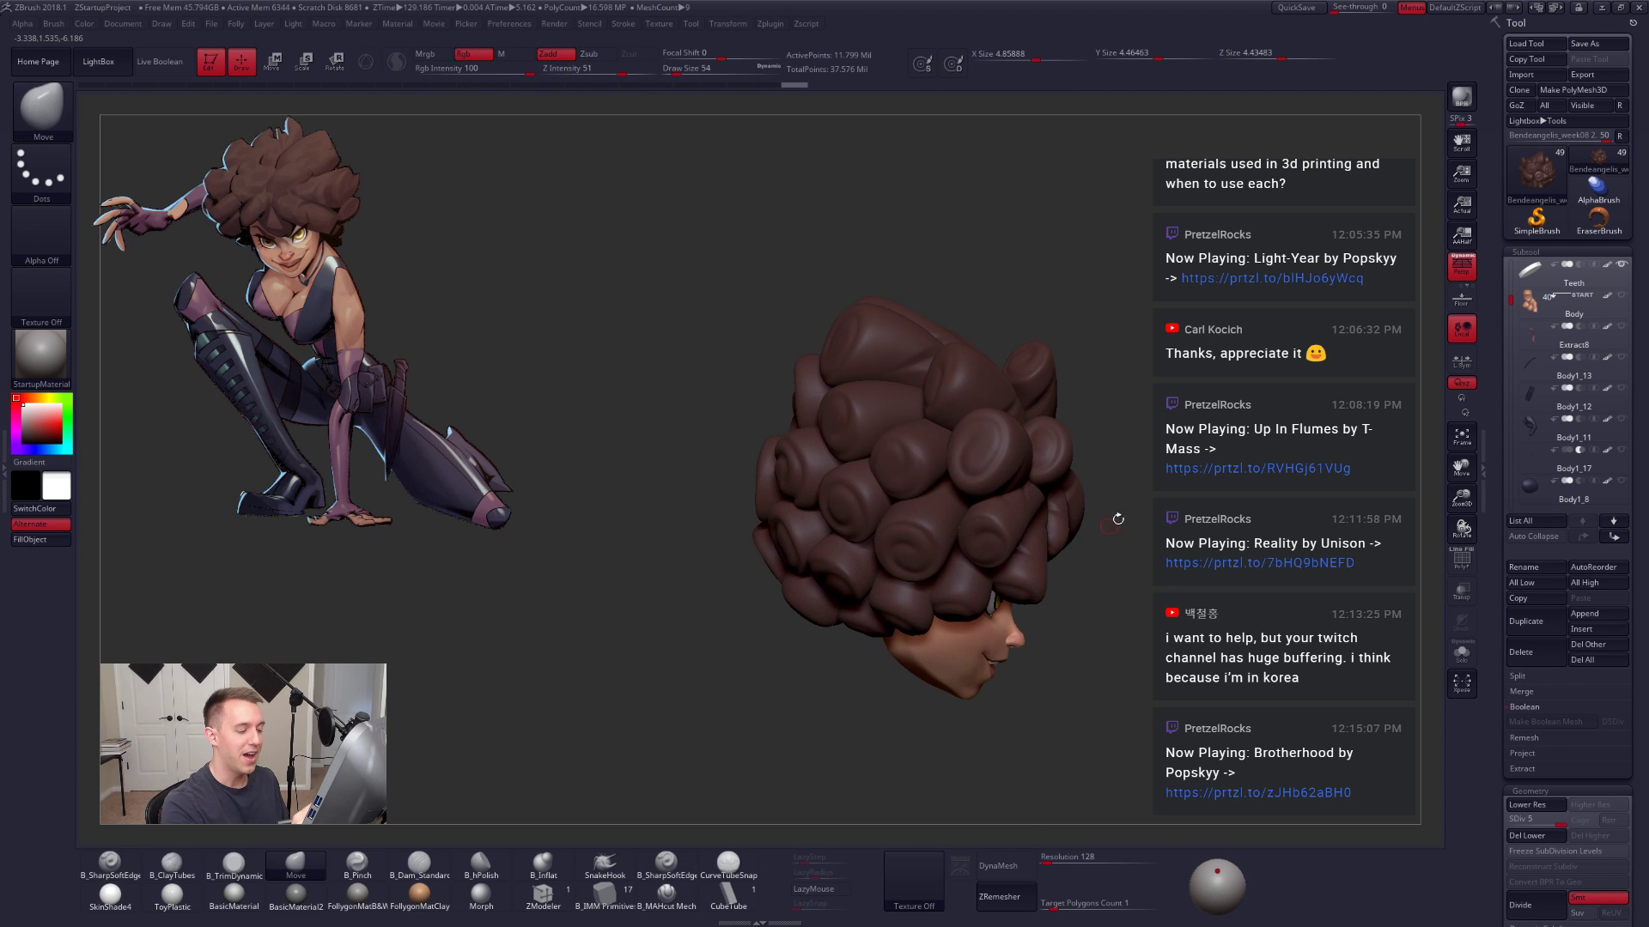
key(space)
mouse_move(1153, 515)
mouse_down()
mouse_move(1178, 535)
mouse_move(1145, 471)
mouse_up()
key(ctrl+shift+space)
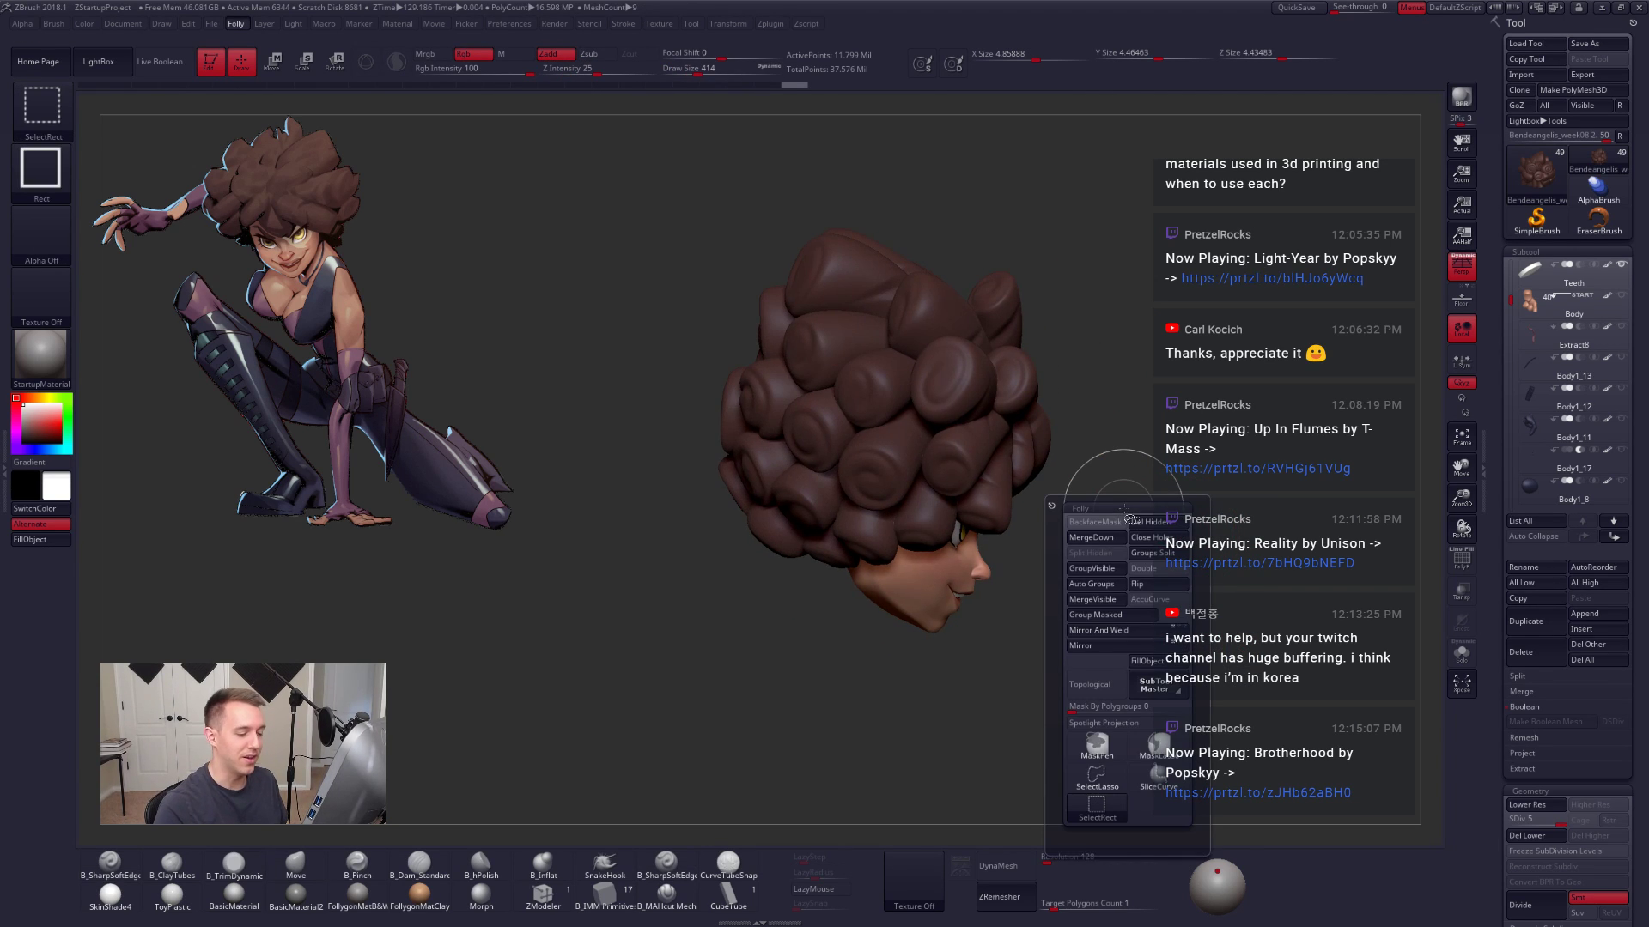
click(1124, 513)
click(1126, 515)
key(shift+f)
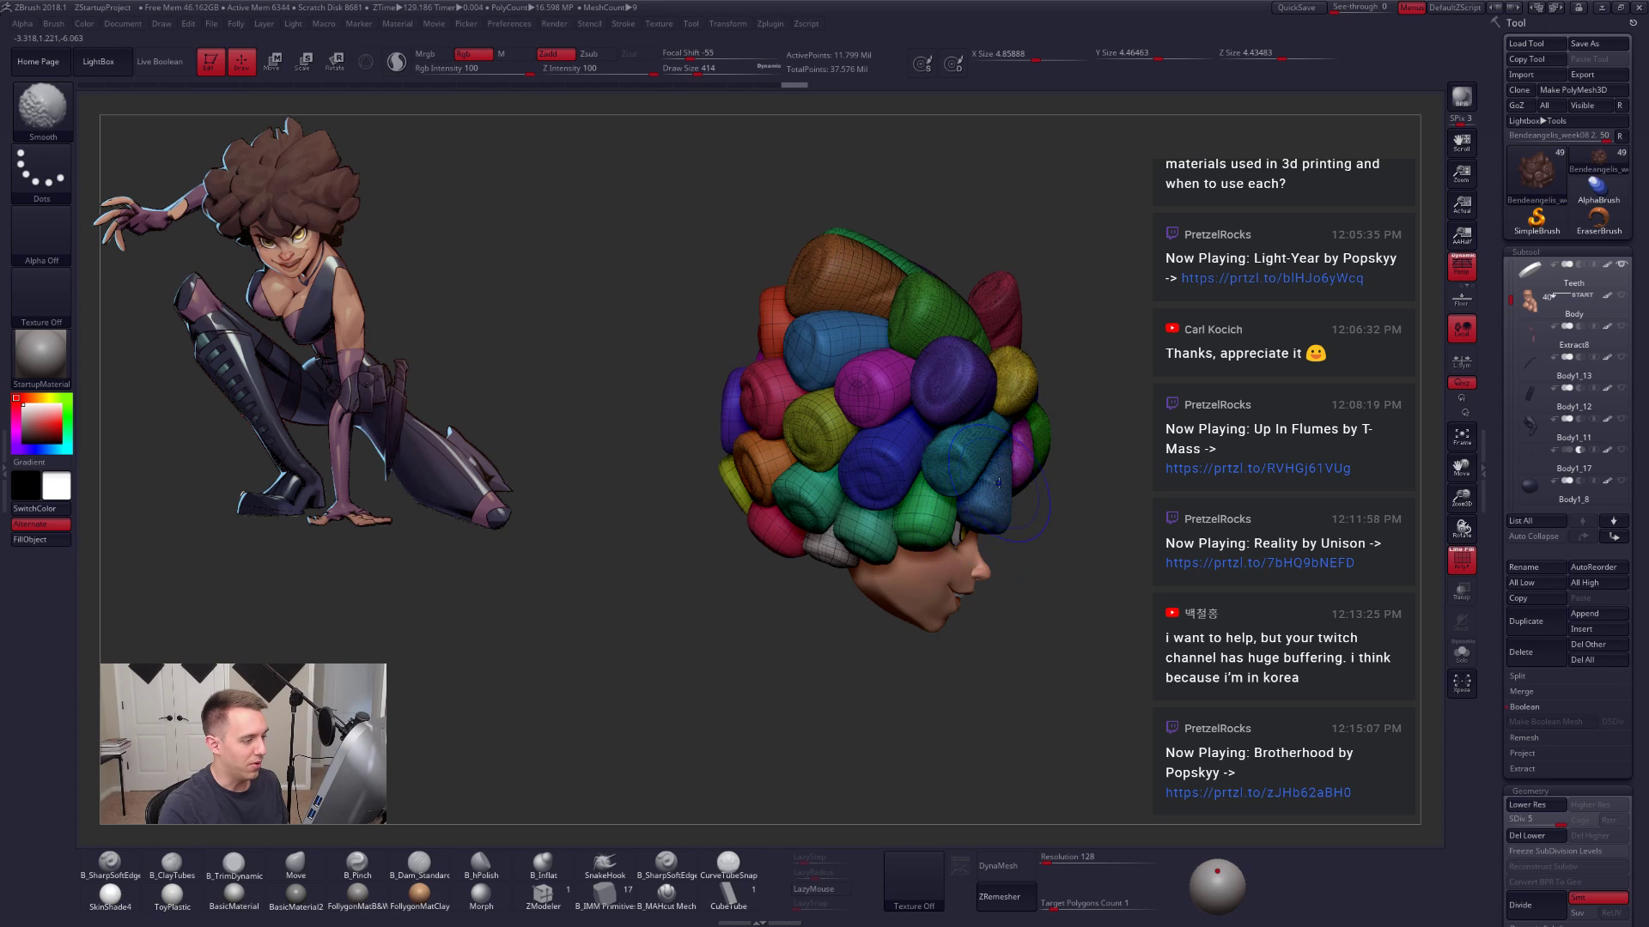
key(shift+f)
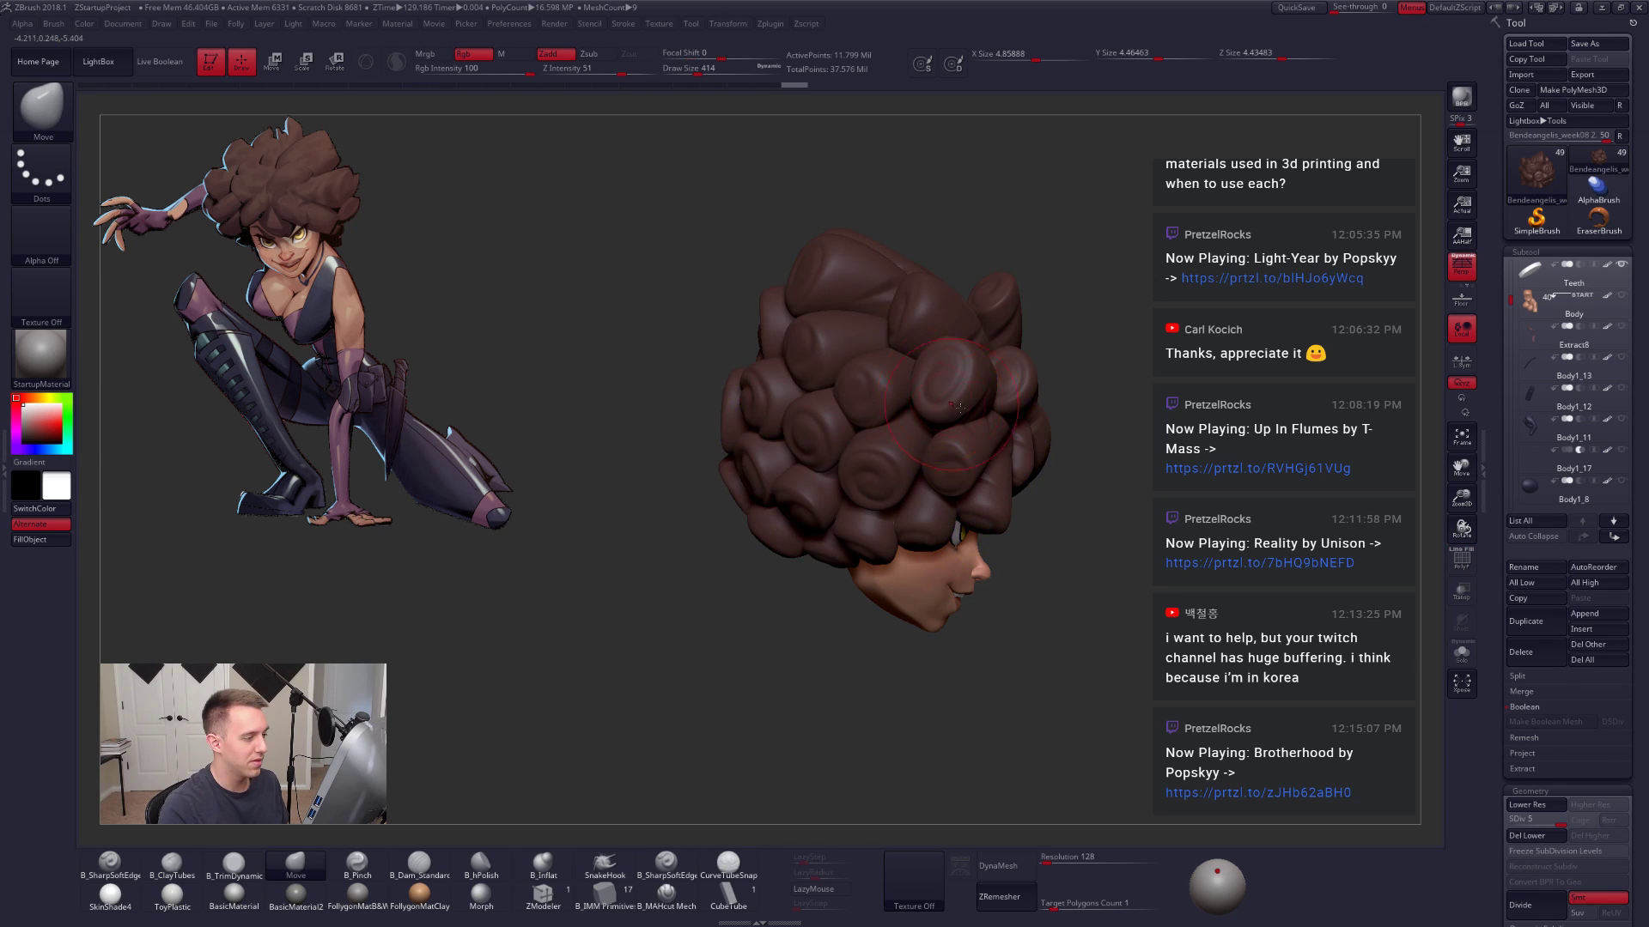
Step: Delete the hair subtool's lower subdivision levels and solo the hair
right_drag(985, 438, 825, 494)
alt+right_drag(1107, 494, 987, 499)
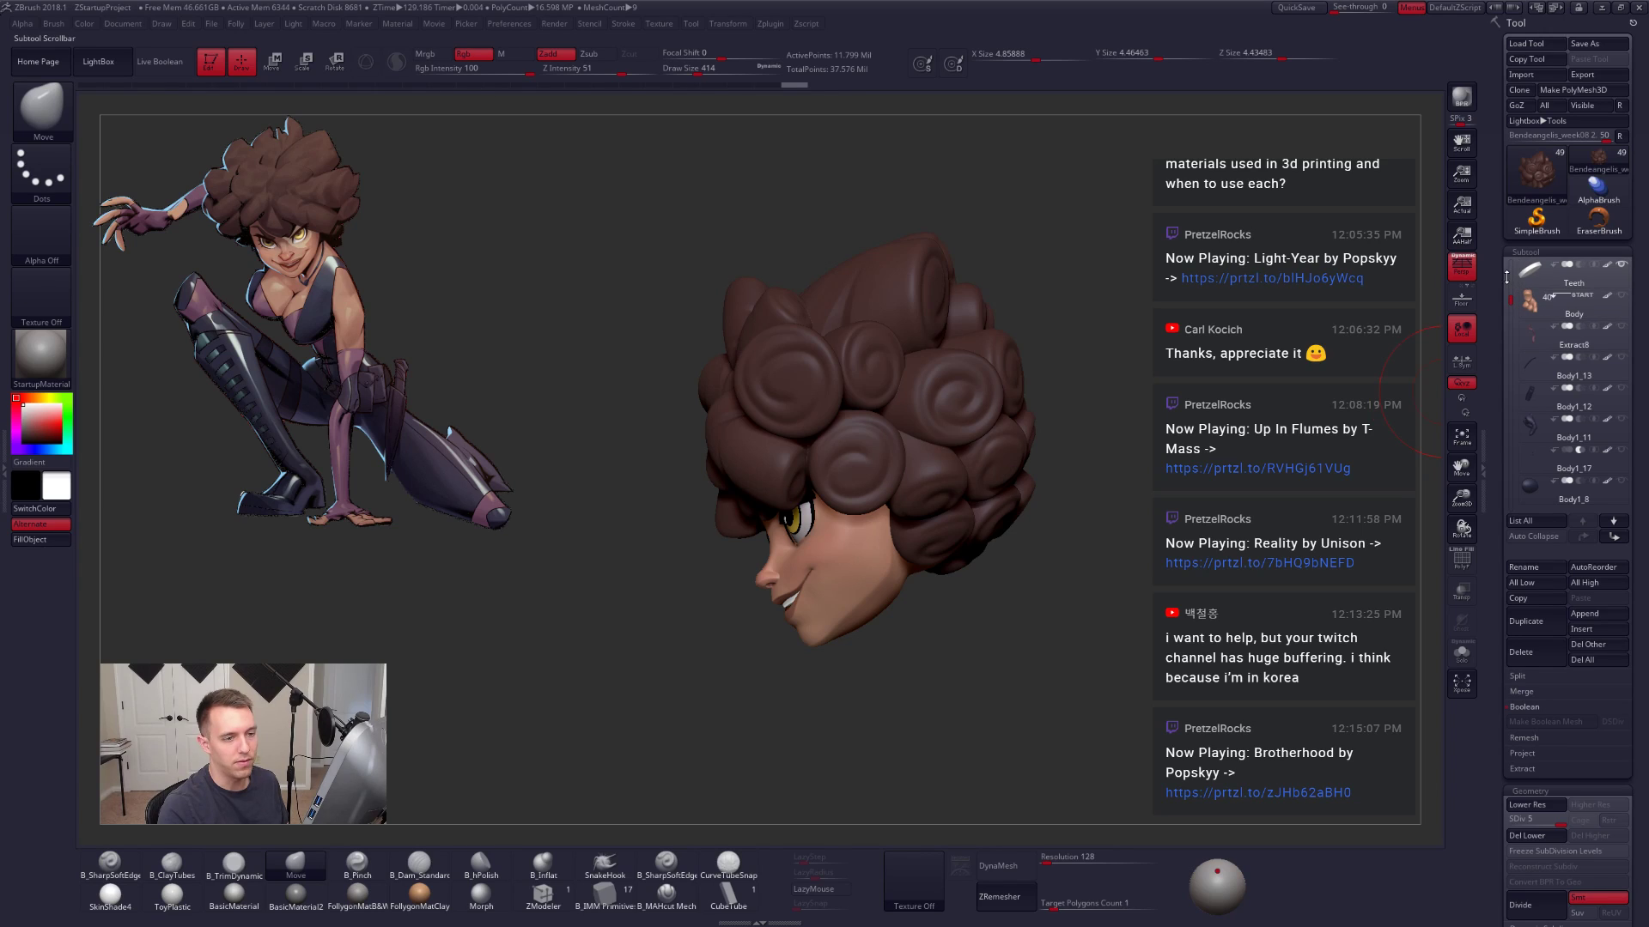
drag(1510, 300, 1510, 262)
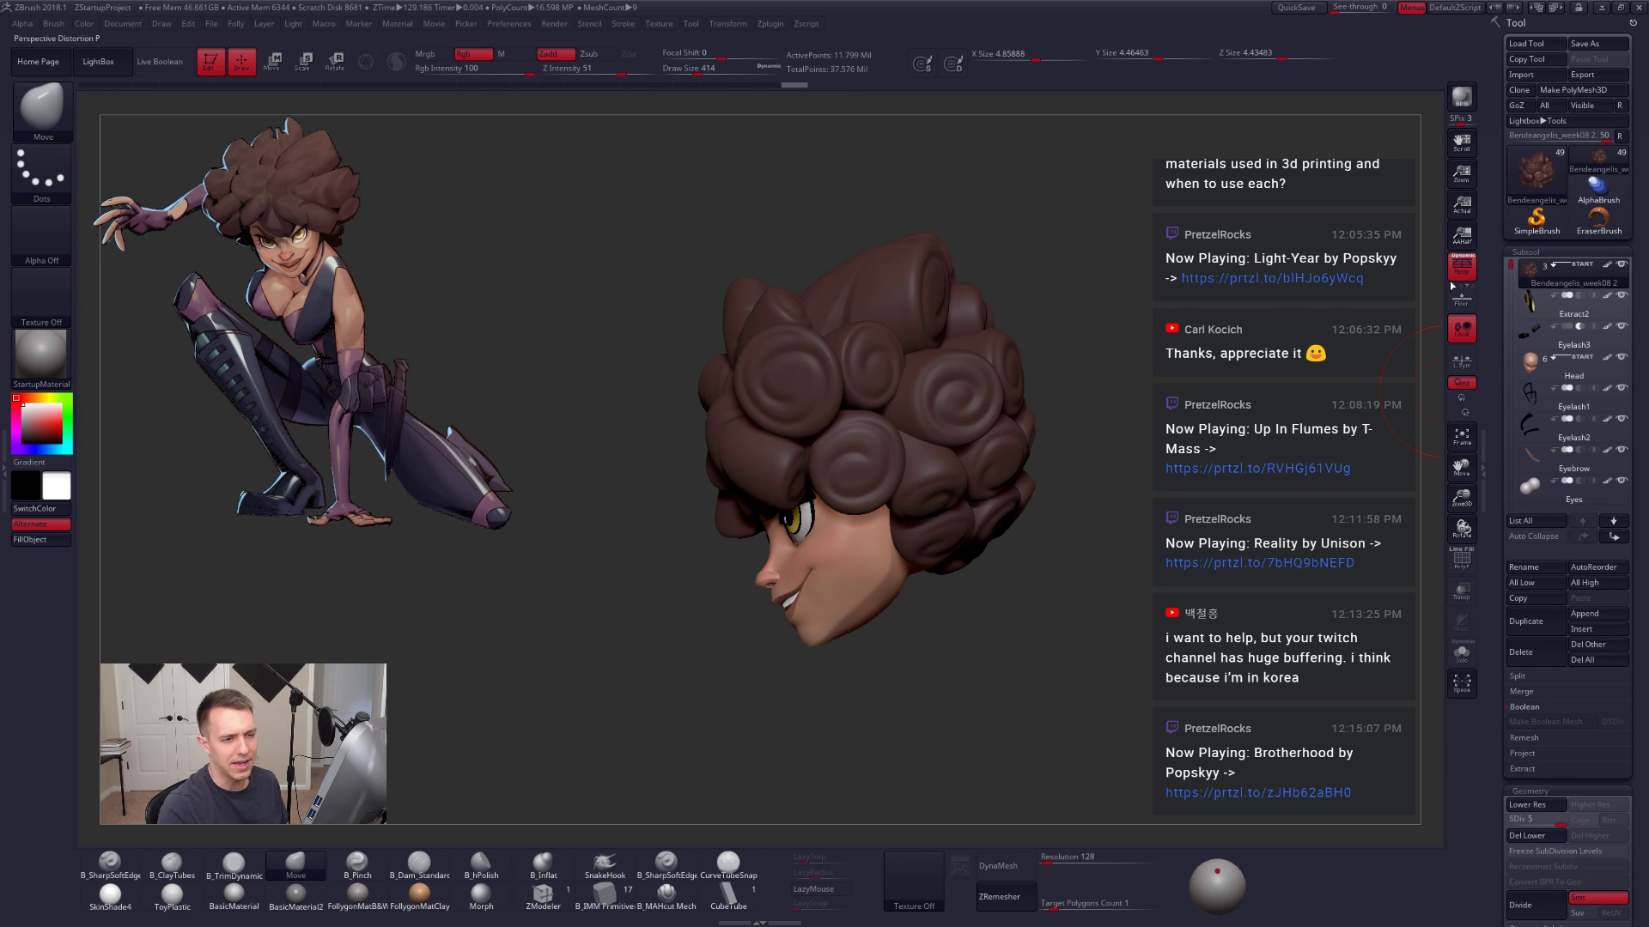
click(1575, 706)
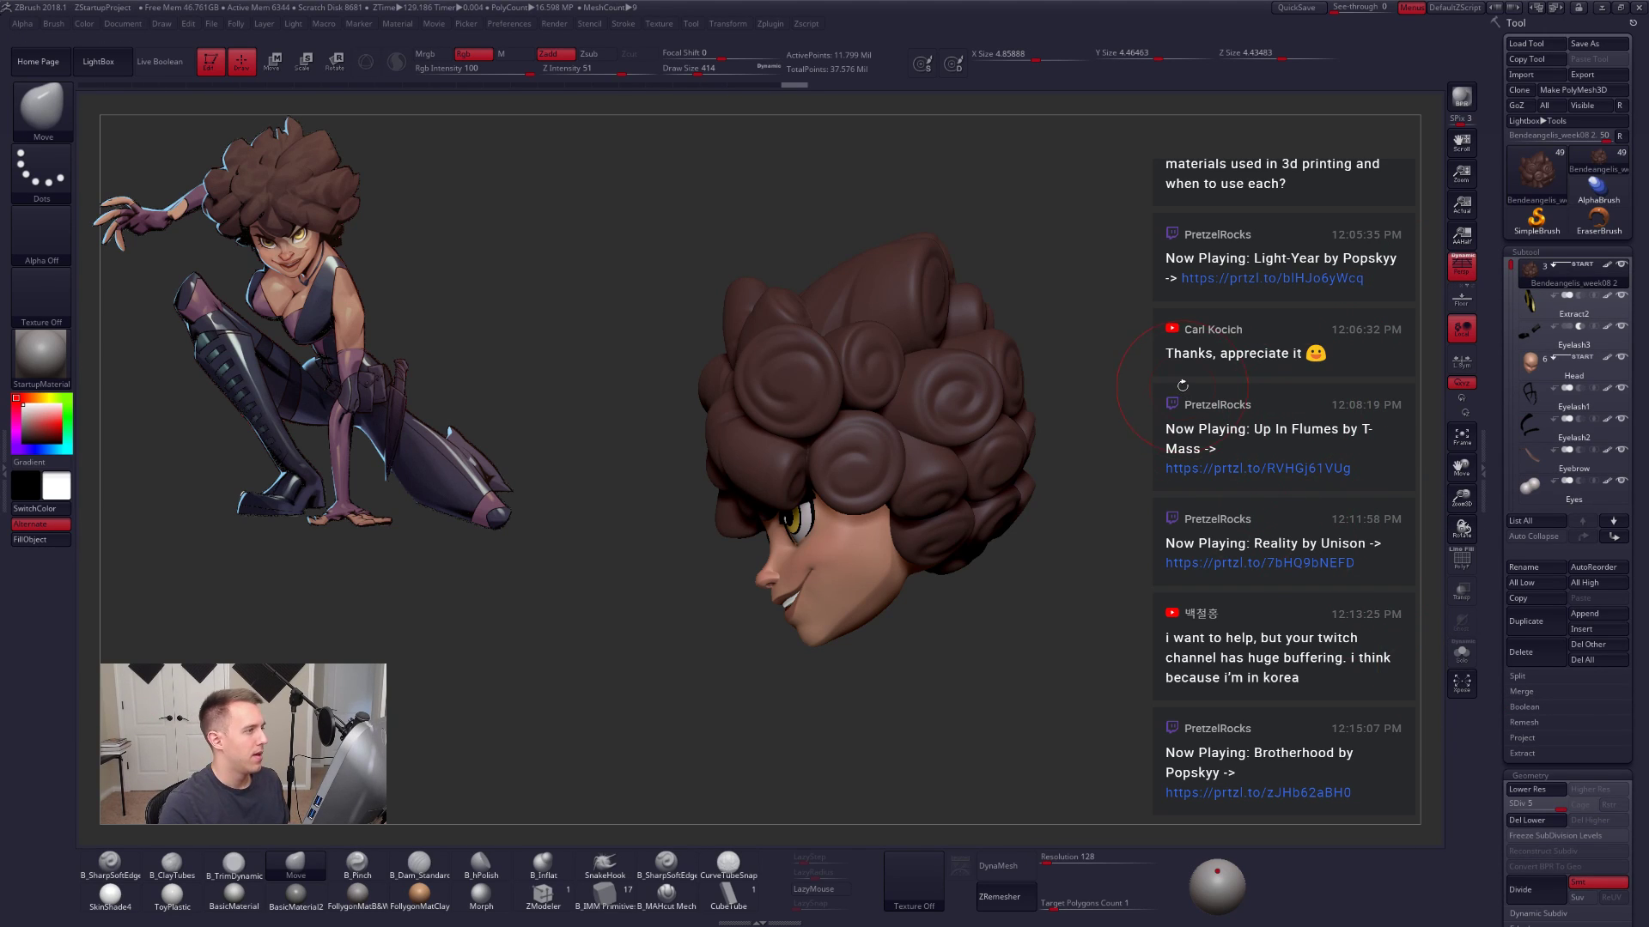
click(1541, 823)
key(alt+s)
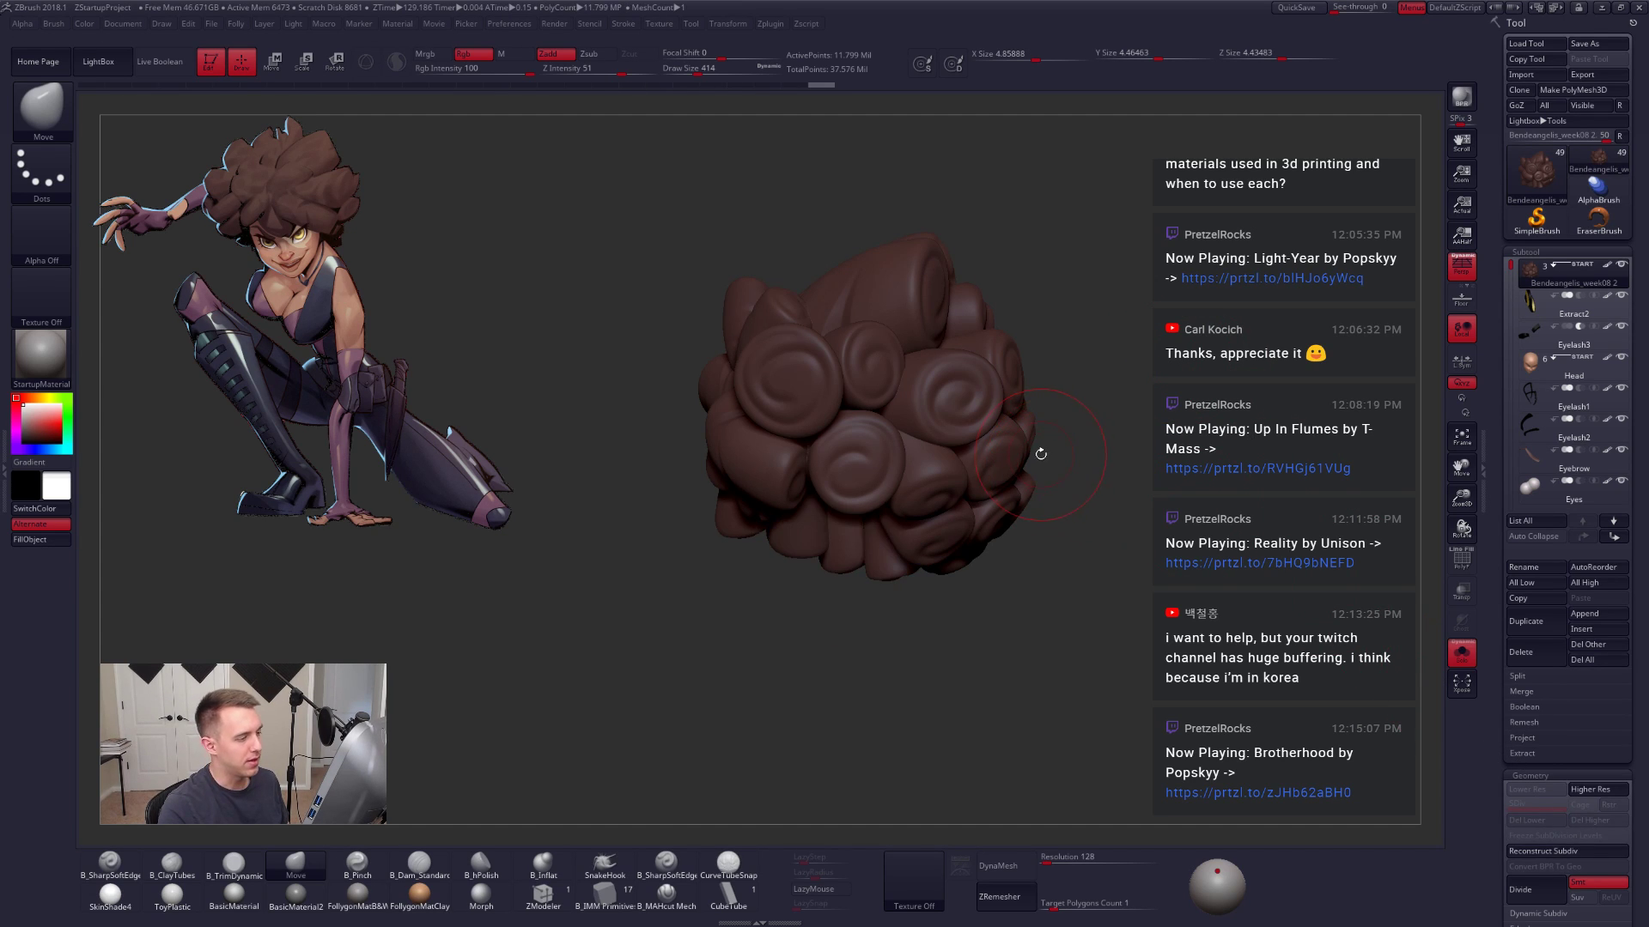
Step: Split the large spiral-ended curl beside the upper cluster from the hair into its own subtool and quicksave the project
click(1076, 456)
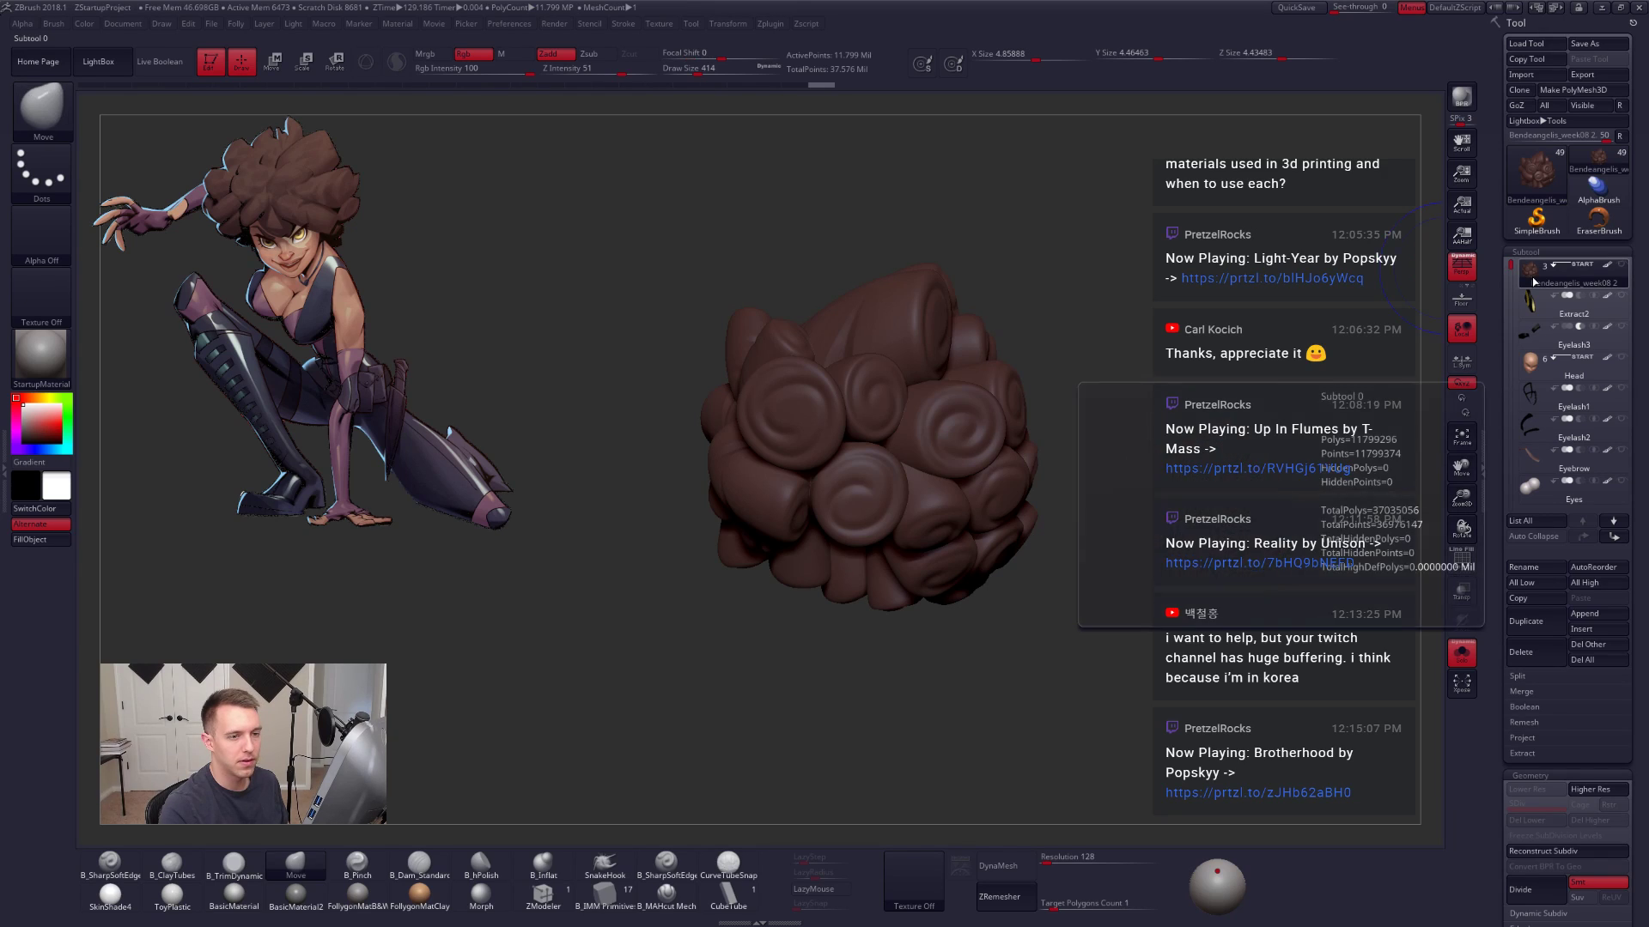
key(shift+f)
key(shift+f)
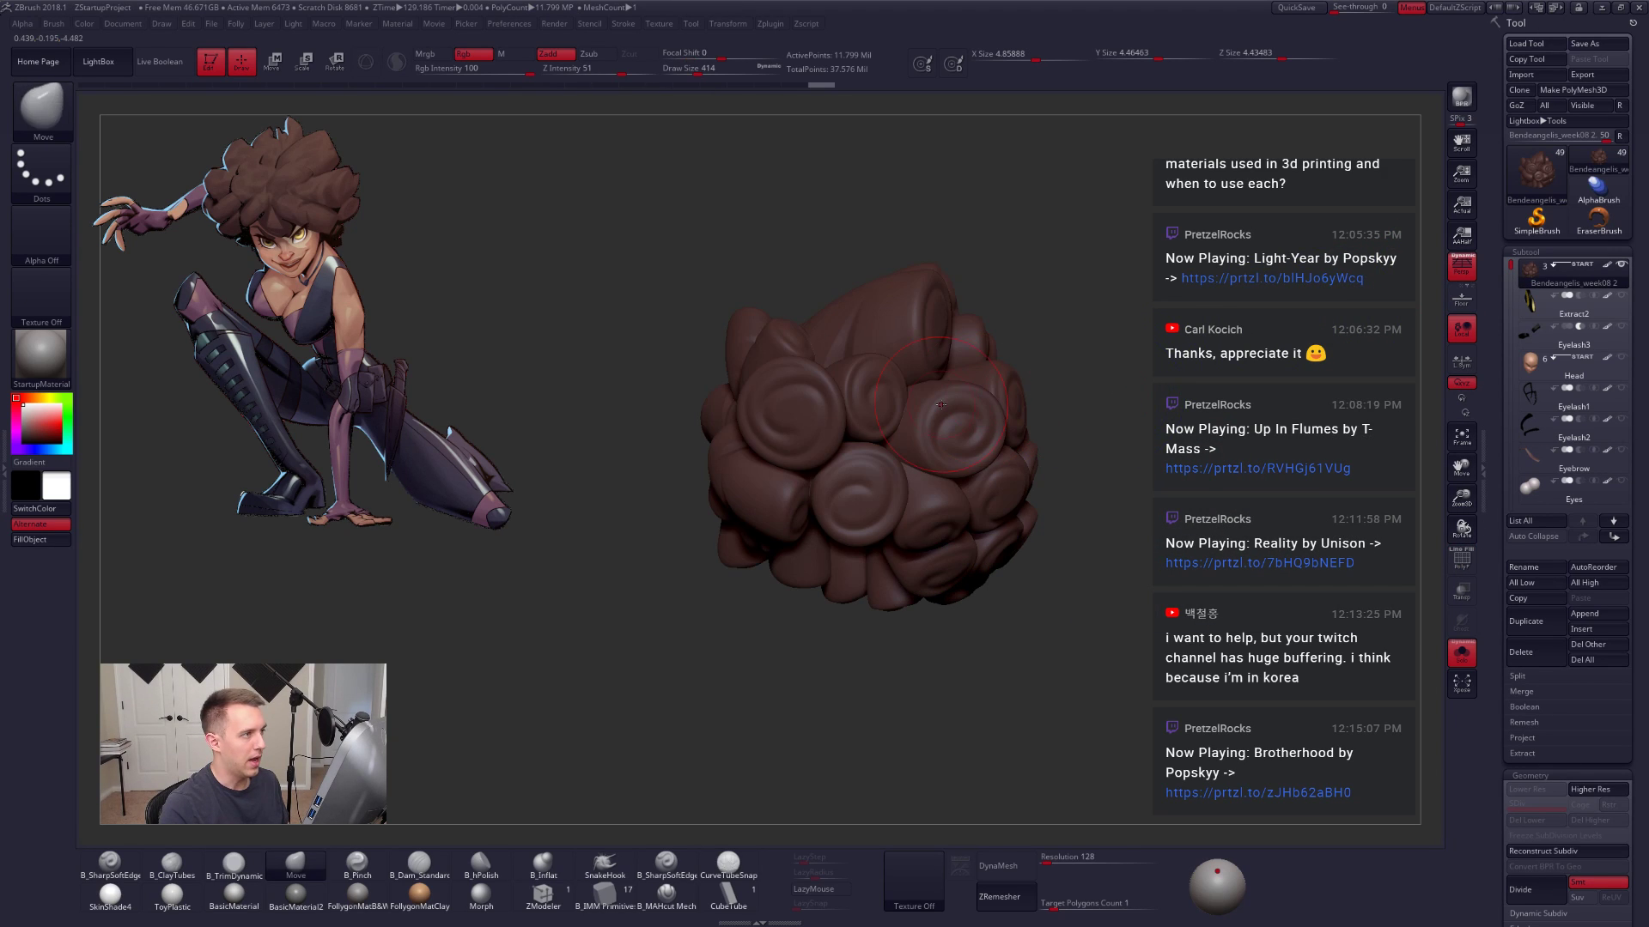
ctrl+shift+click(953, 411)
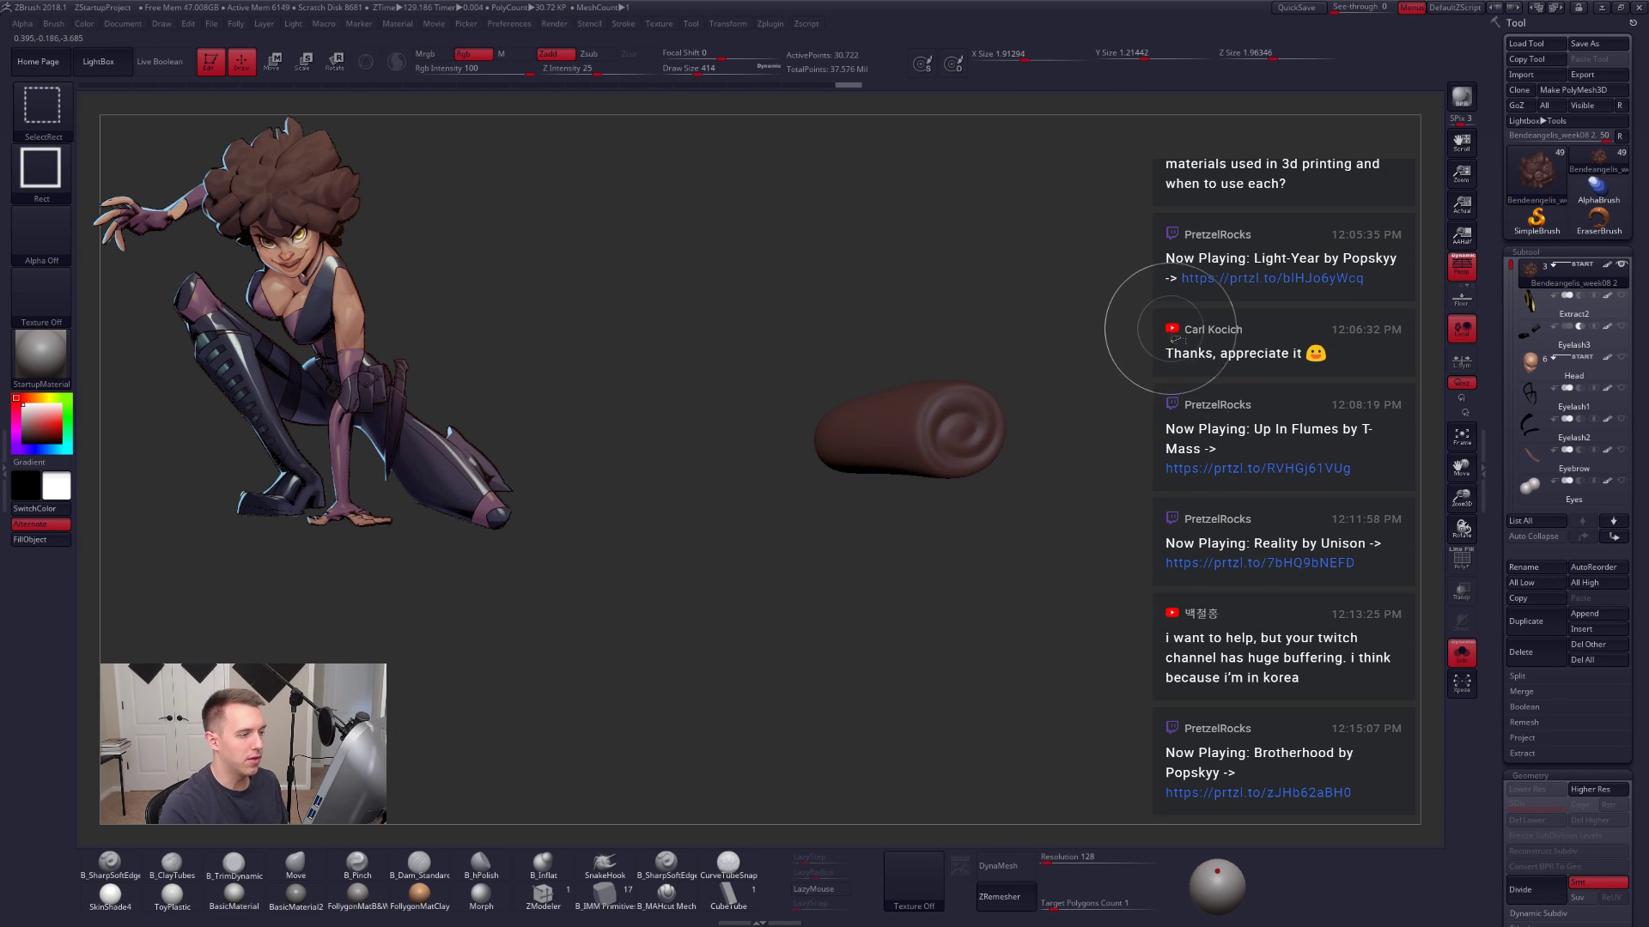
key(space)
click(1152, 369)
key(ctrl+shift)
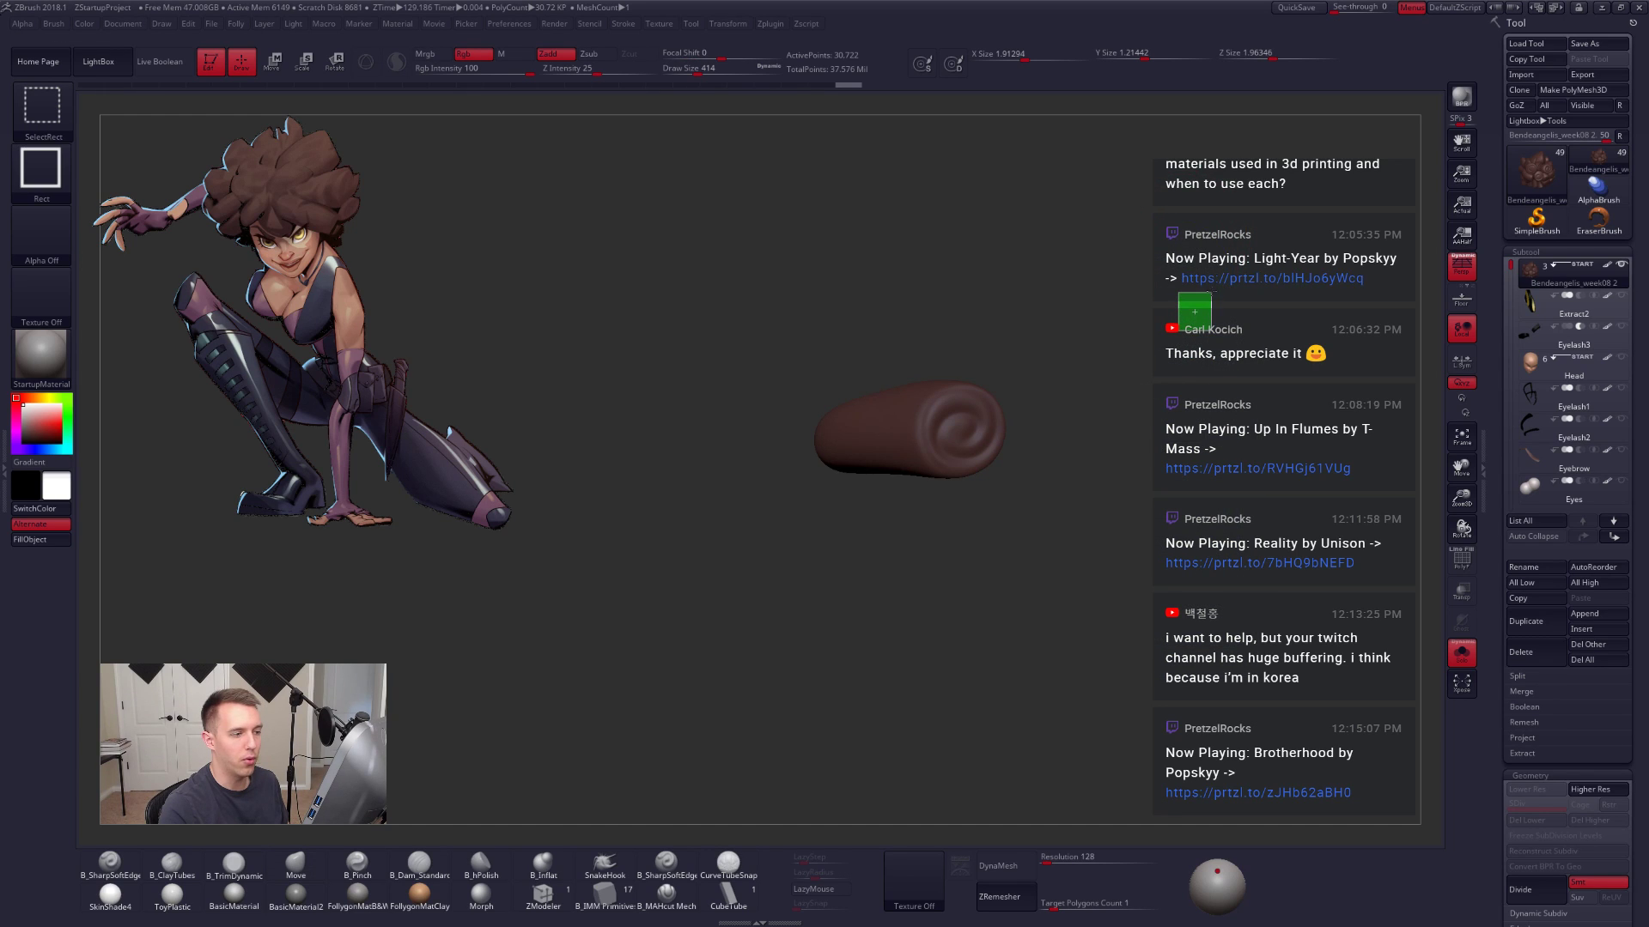
ctrl+shift+drag(1178, 293, 1211, 330)
key(space)
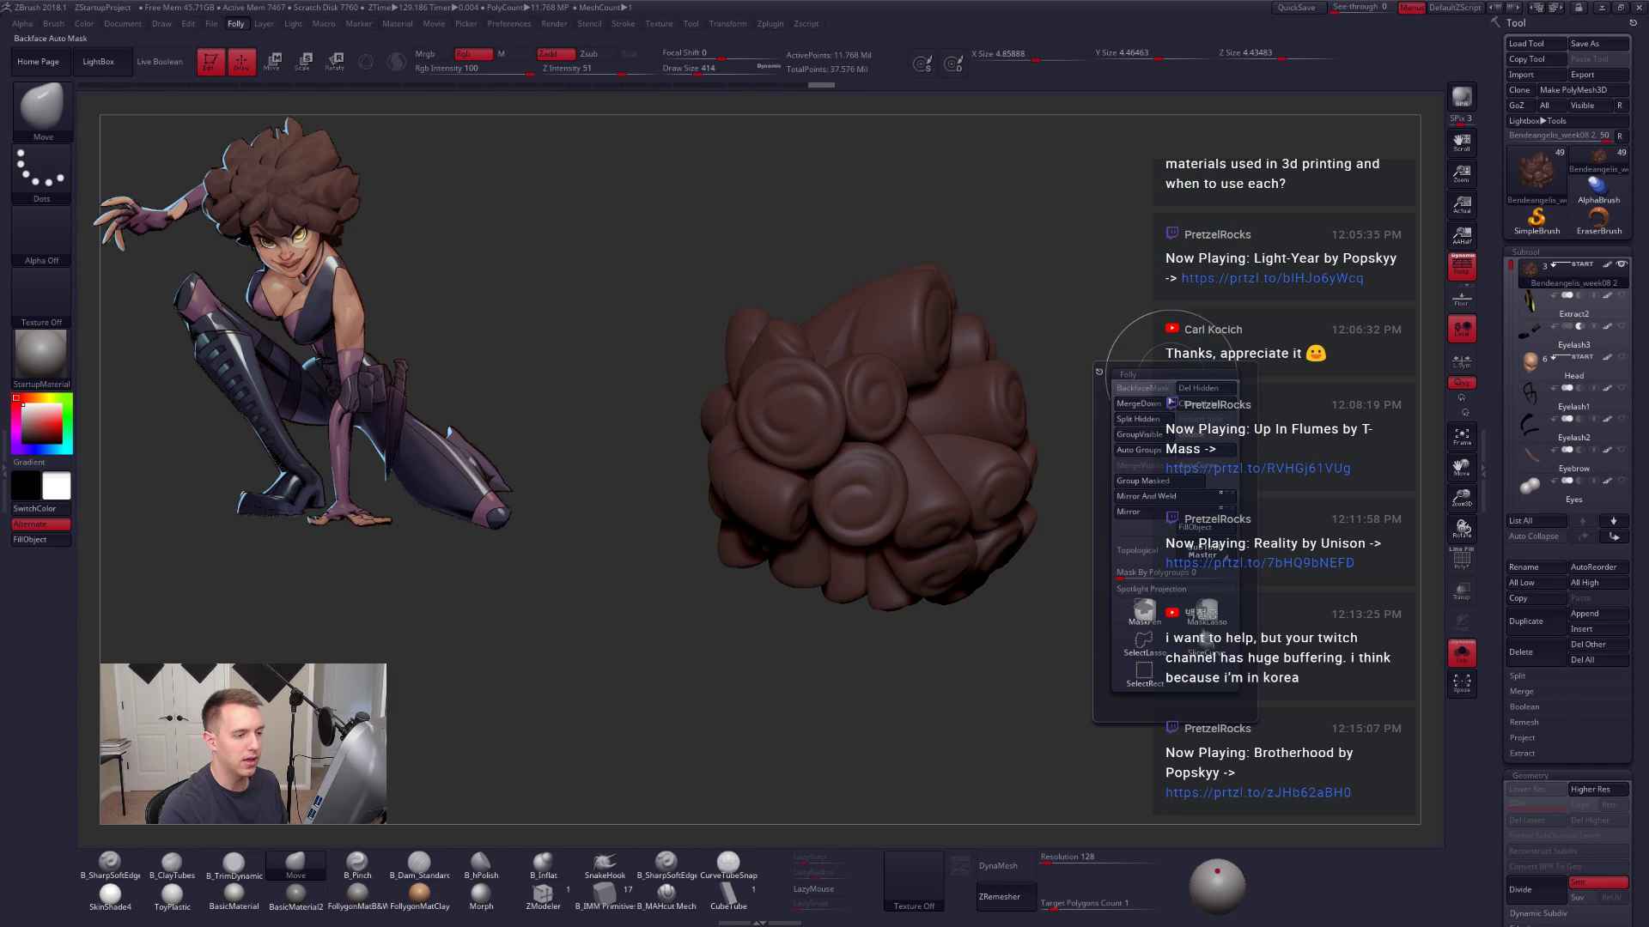
click(1146, 420)
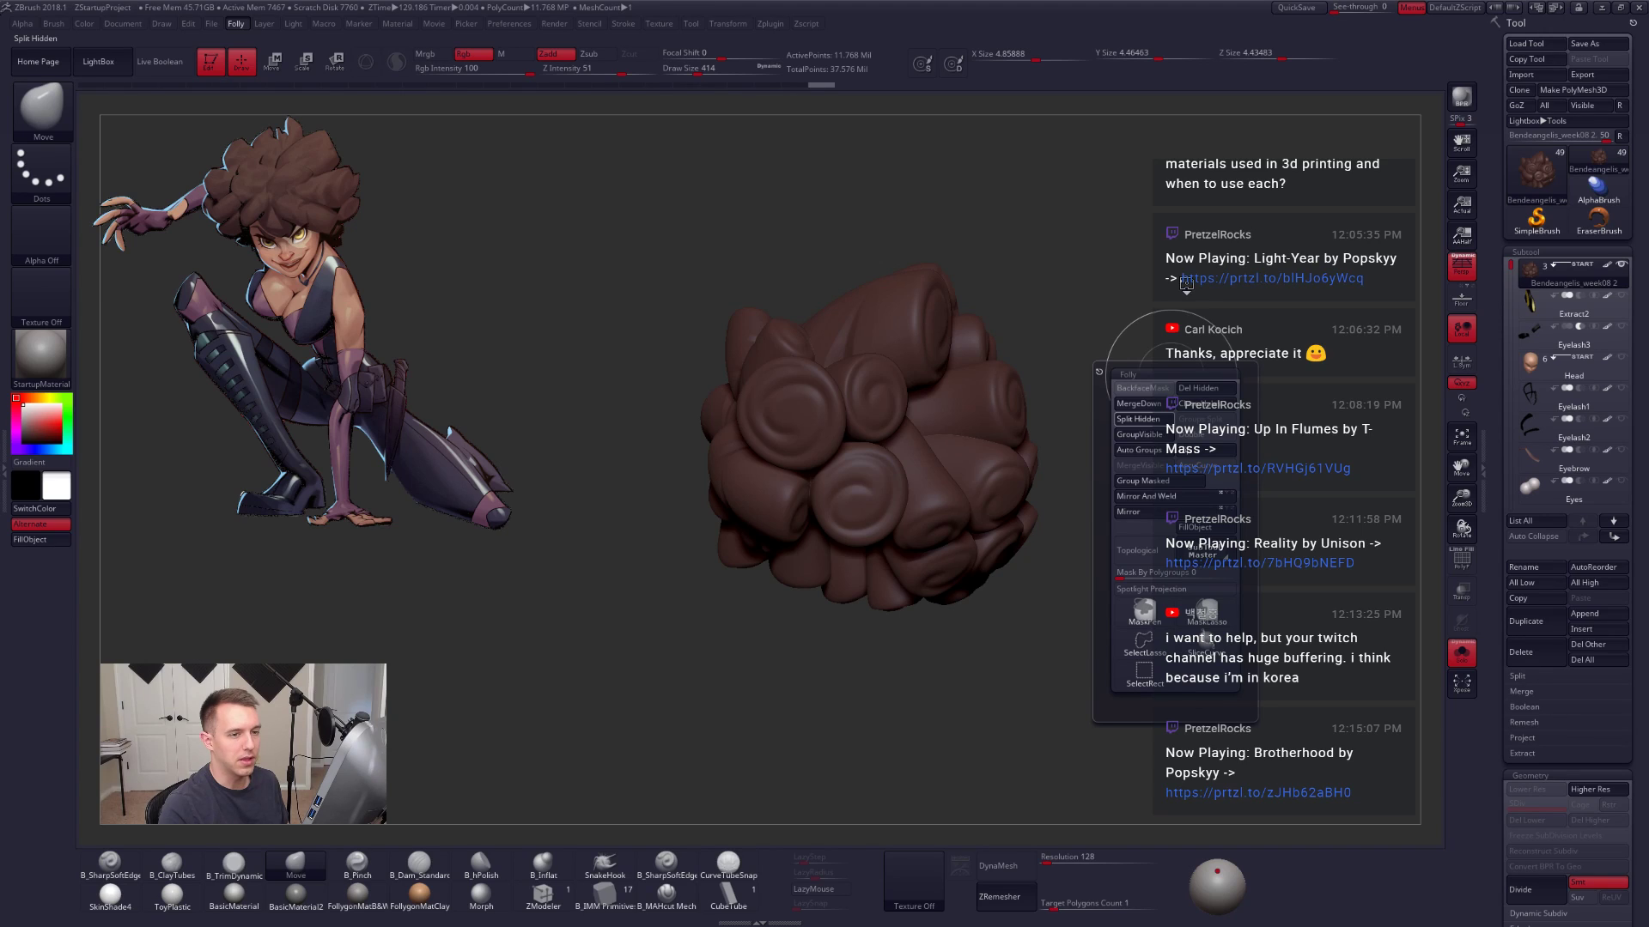
click(1138, 419)
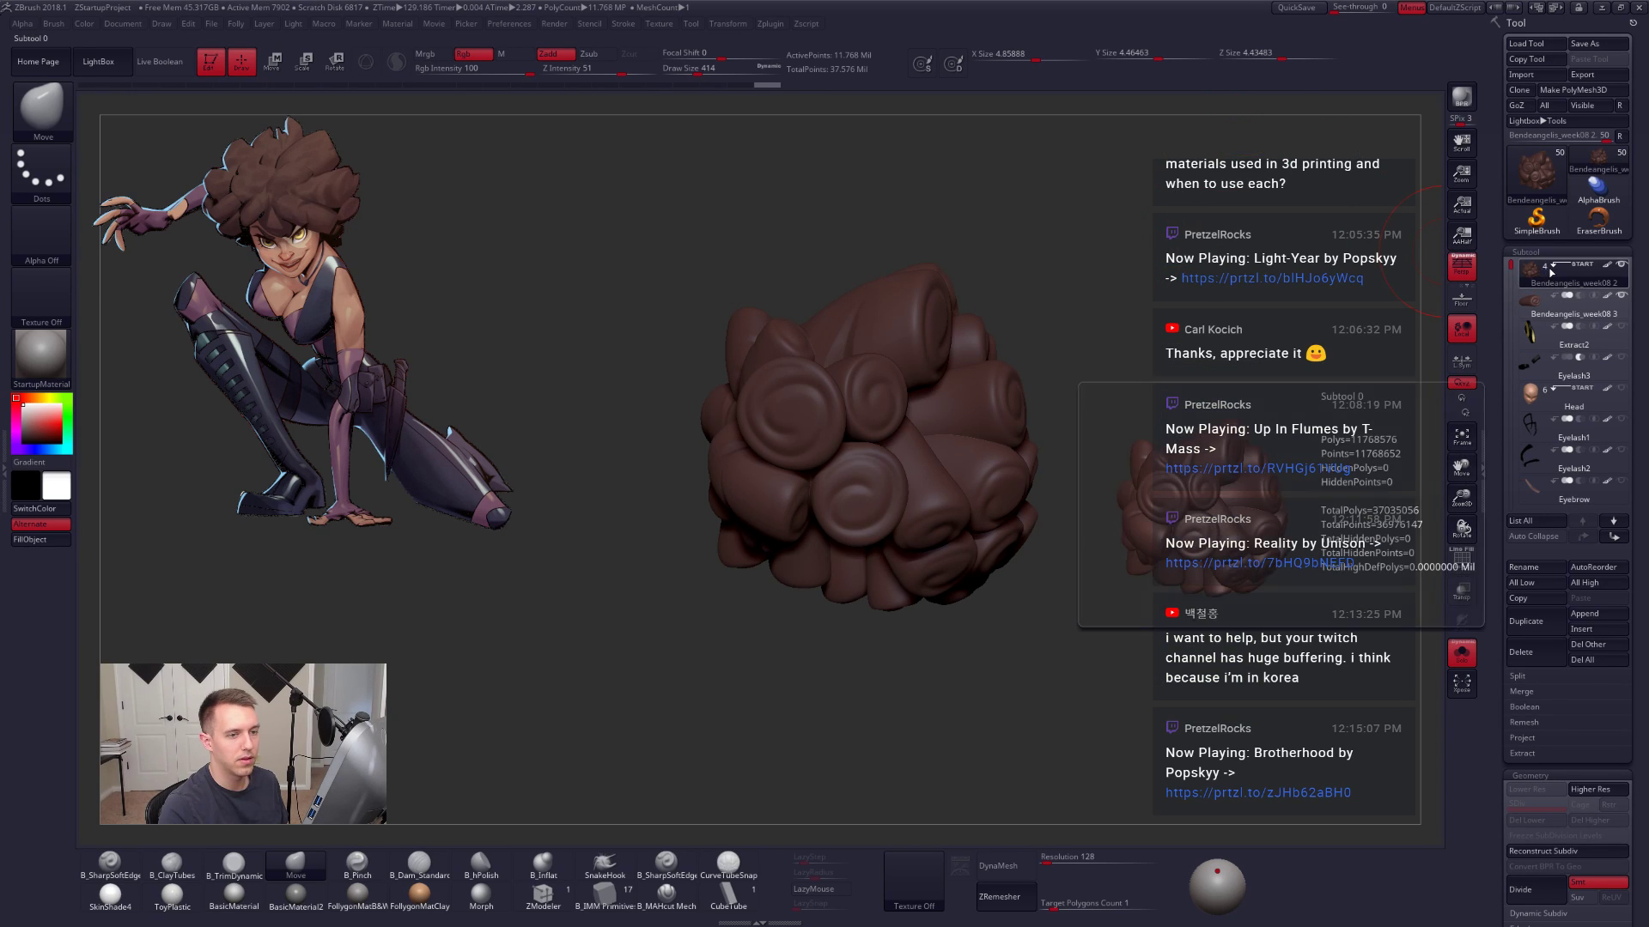
click(1296, 7)
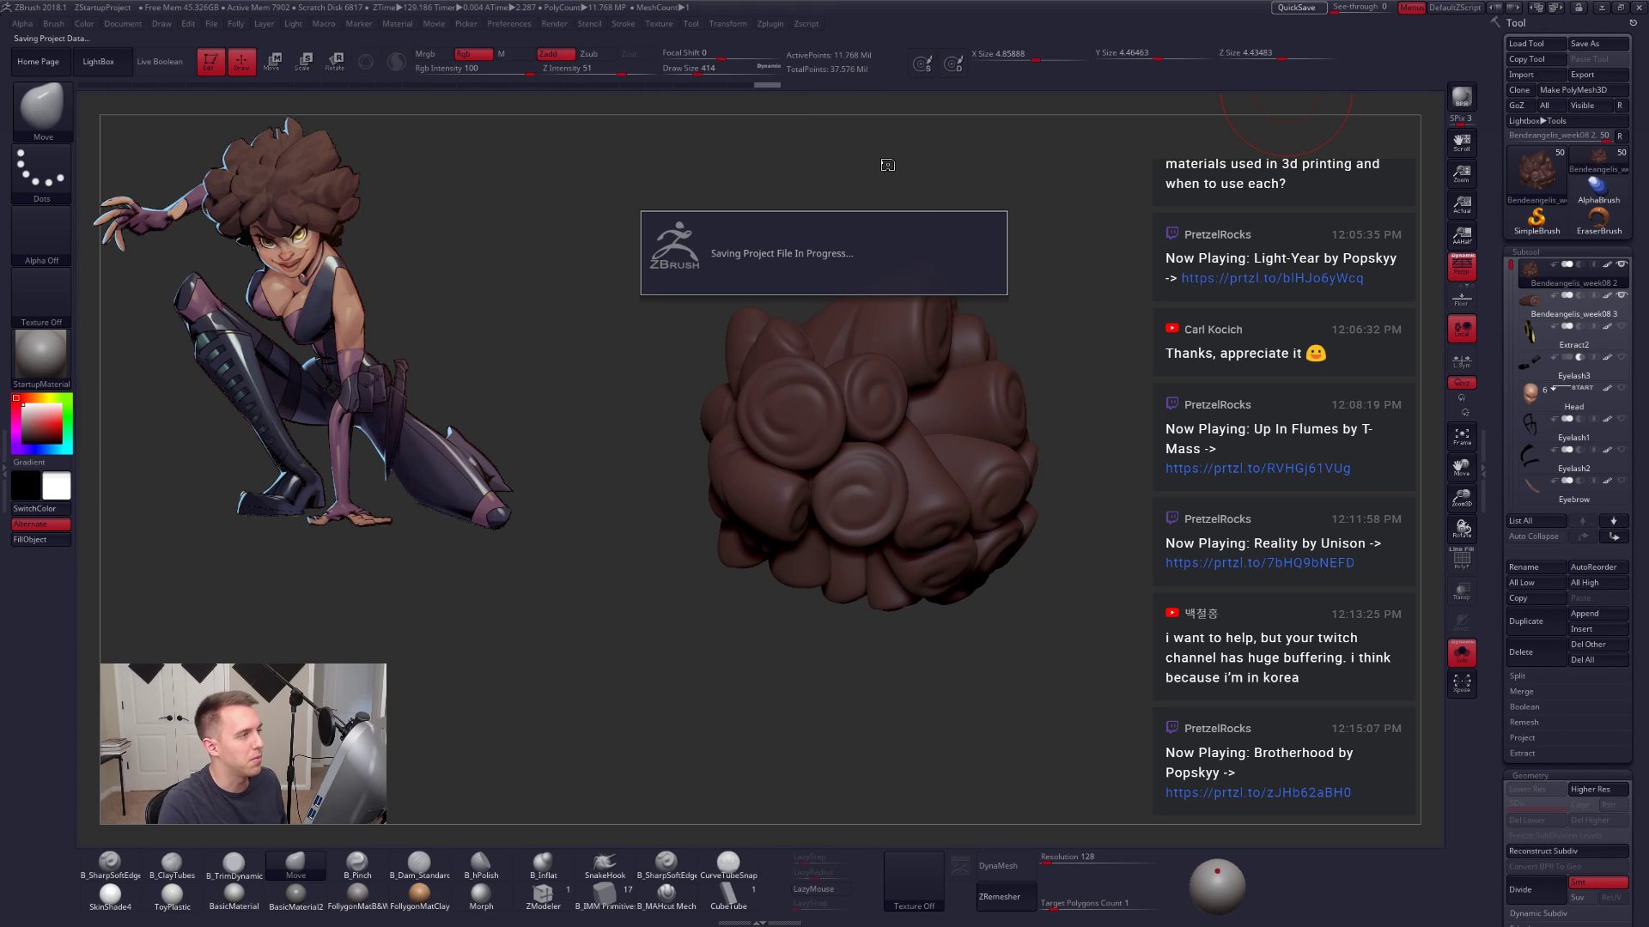
Step: Isolate the tapered curl just below the gap, invert the visibility, and split it off from the hair with Split Hidden
ctrl+shift+click(951, 508)
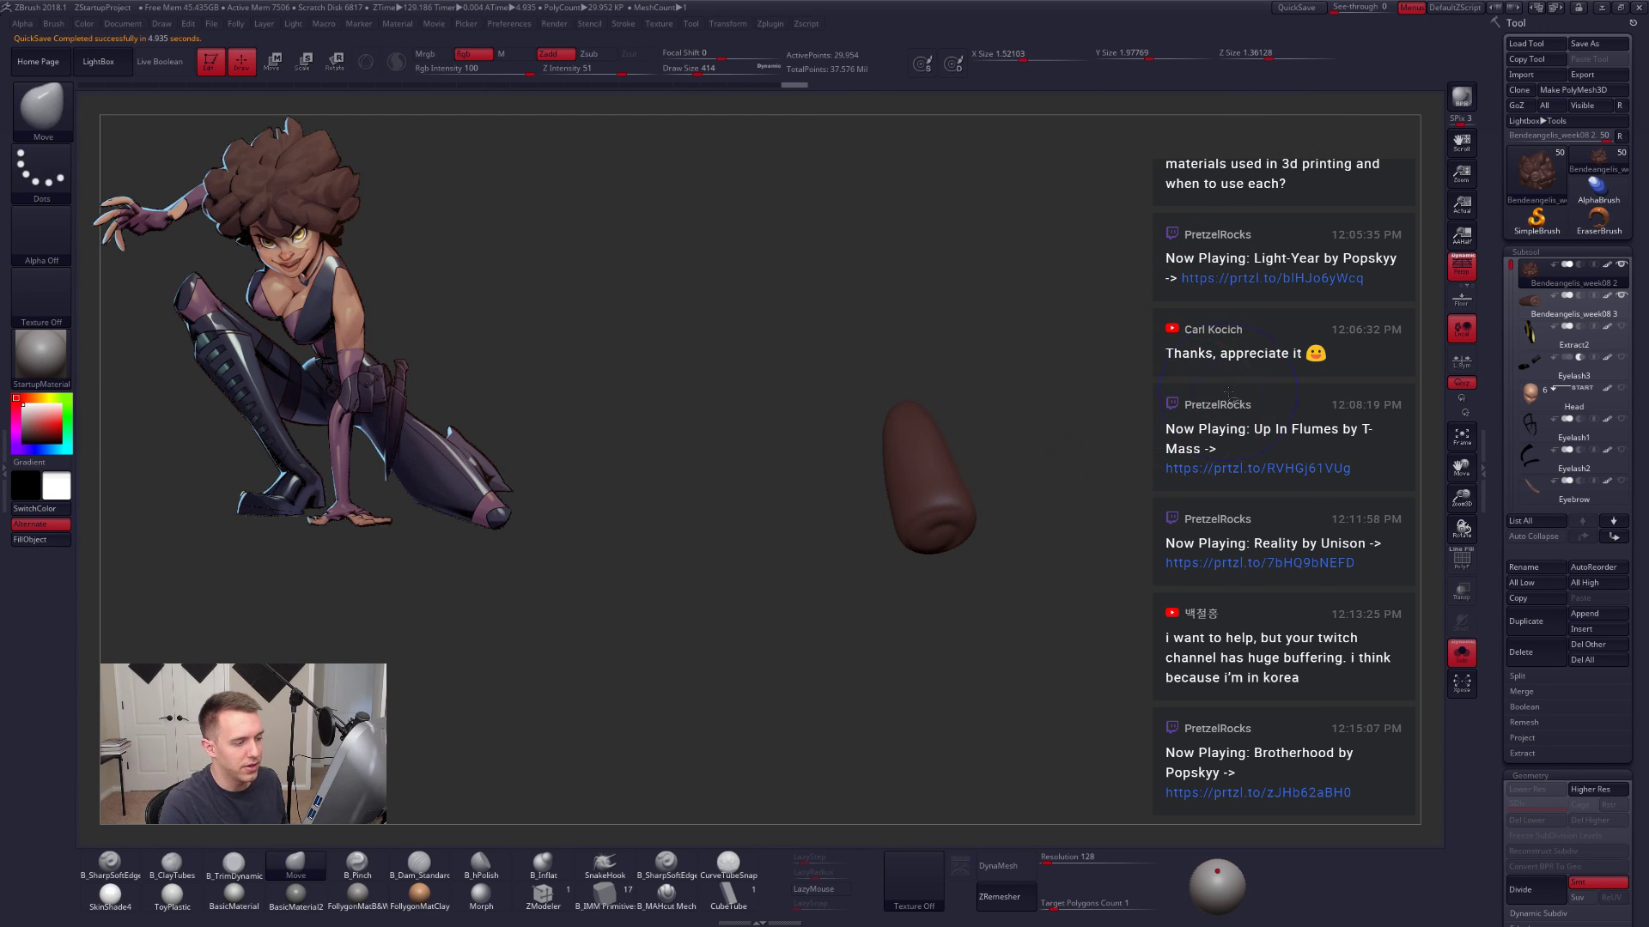
key(ctrl+shift+g)
click(1202, 439)
ctrl+shift+drag(1153, 272, 1224, 310)
key(ctrl+shift+f)
click(1178, 297)
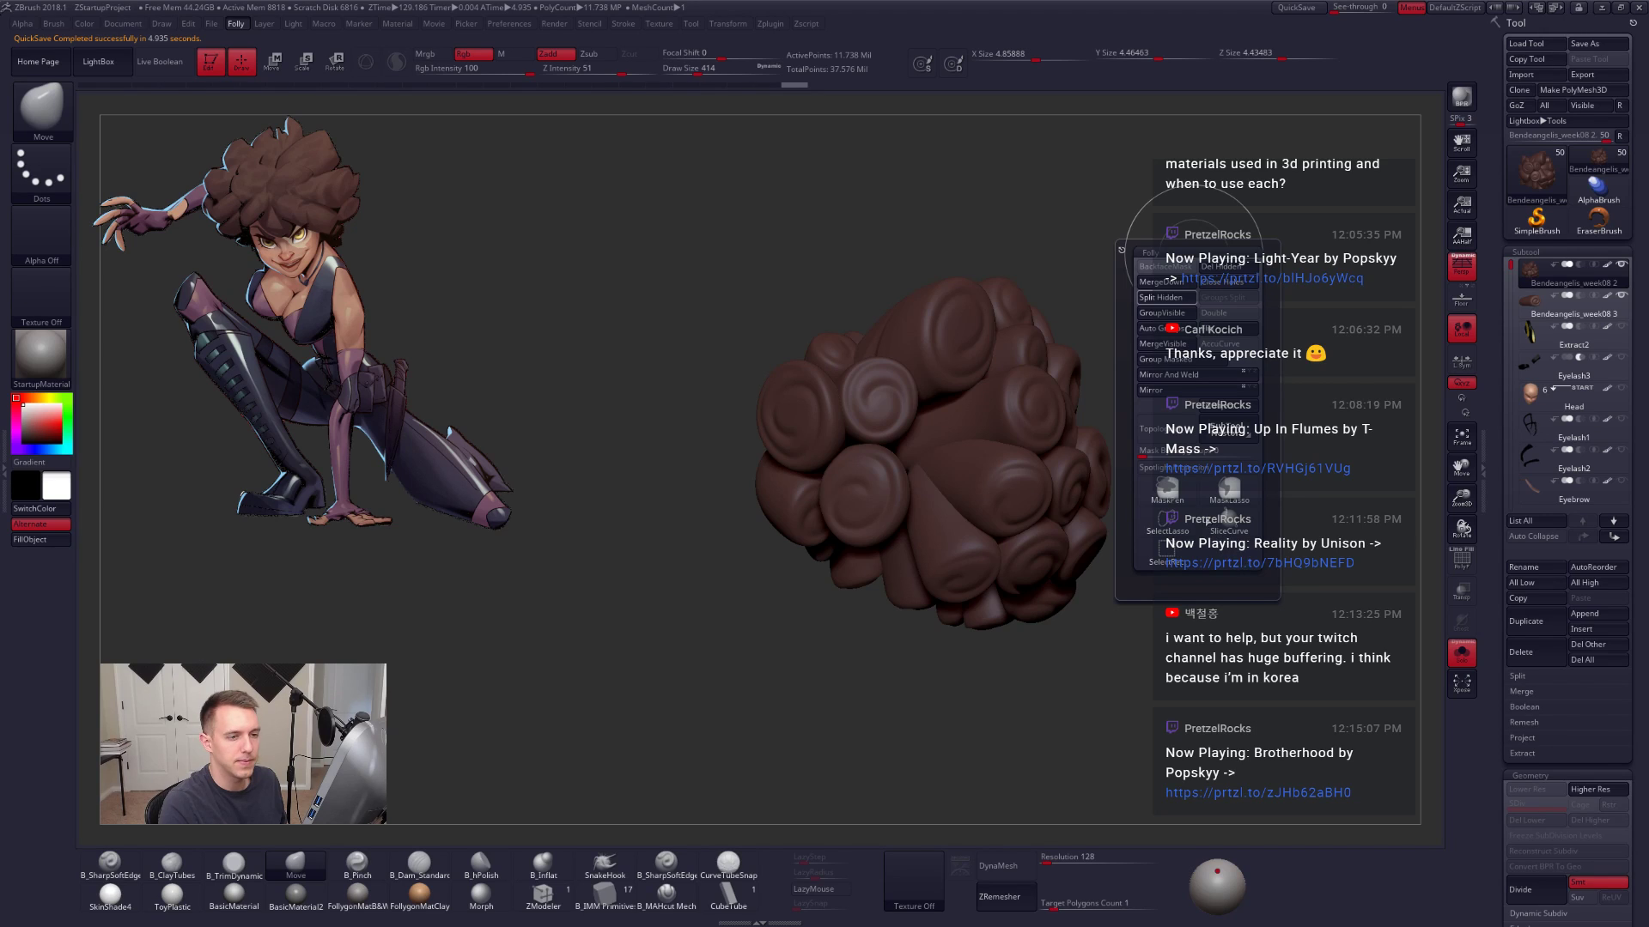
Step: Finish splitting off the hidden tapered curl, and split the thick spiral-ended curl beside it into its own subtool with Split Hidden
click(1161, 297)
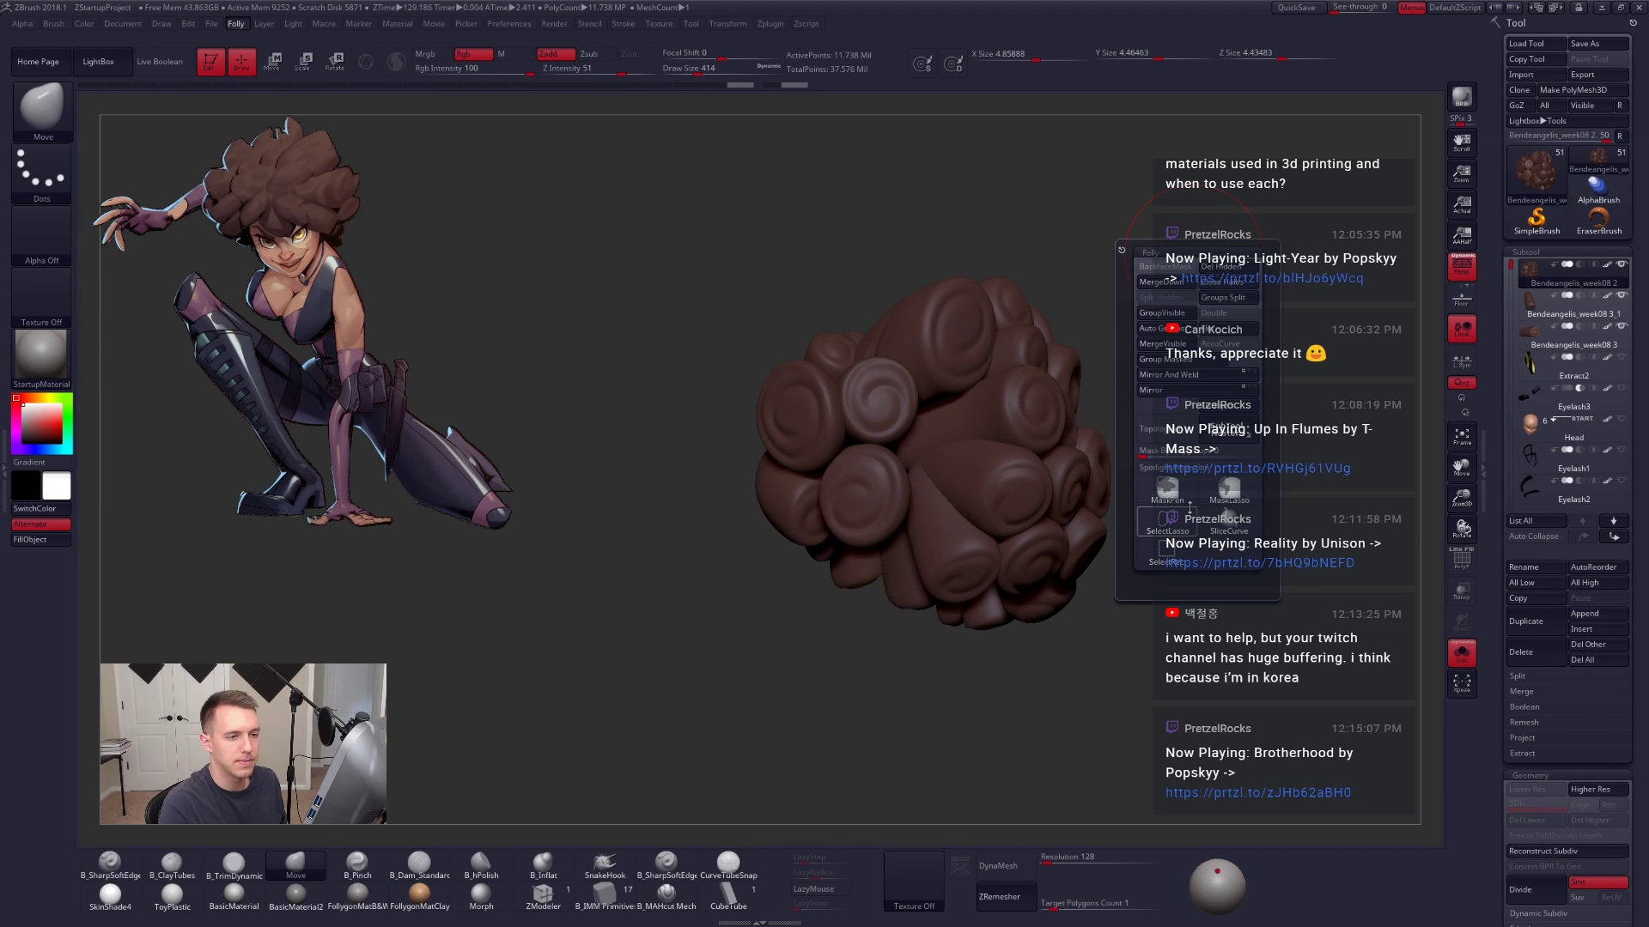
ctrl+shift+click(1009, 464)
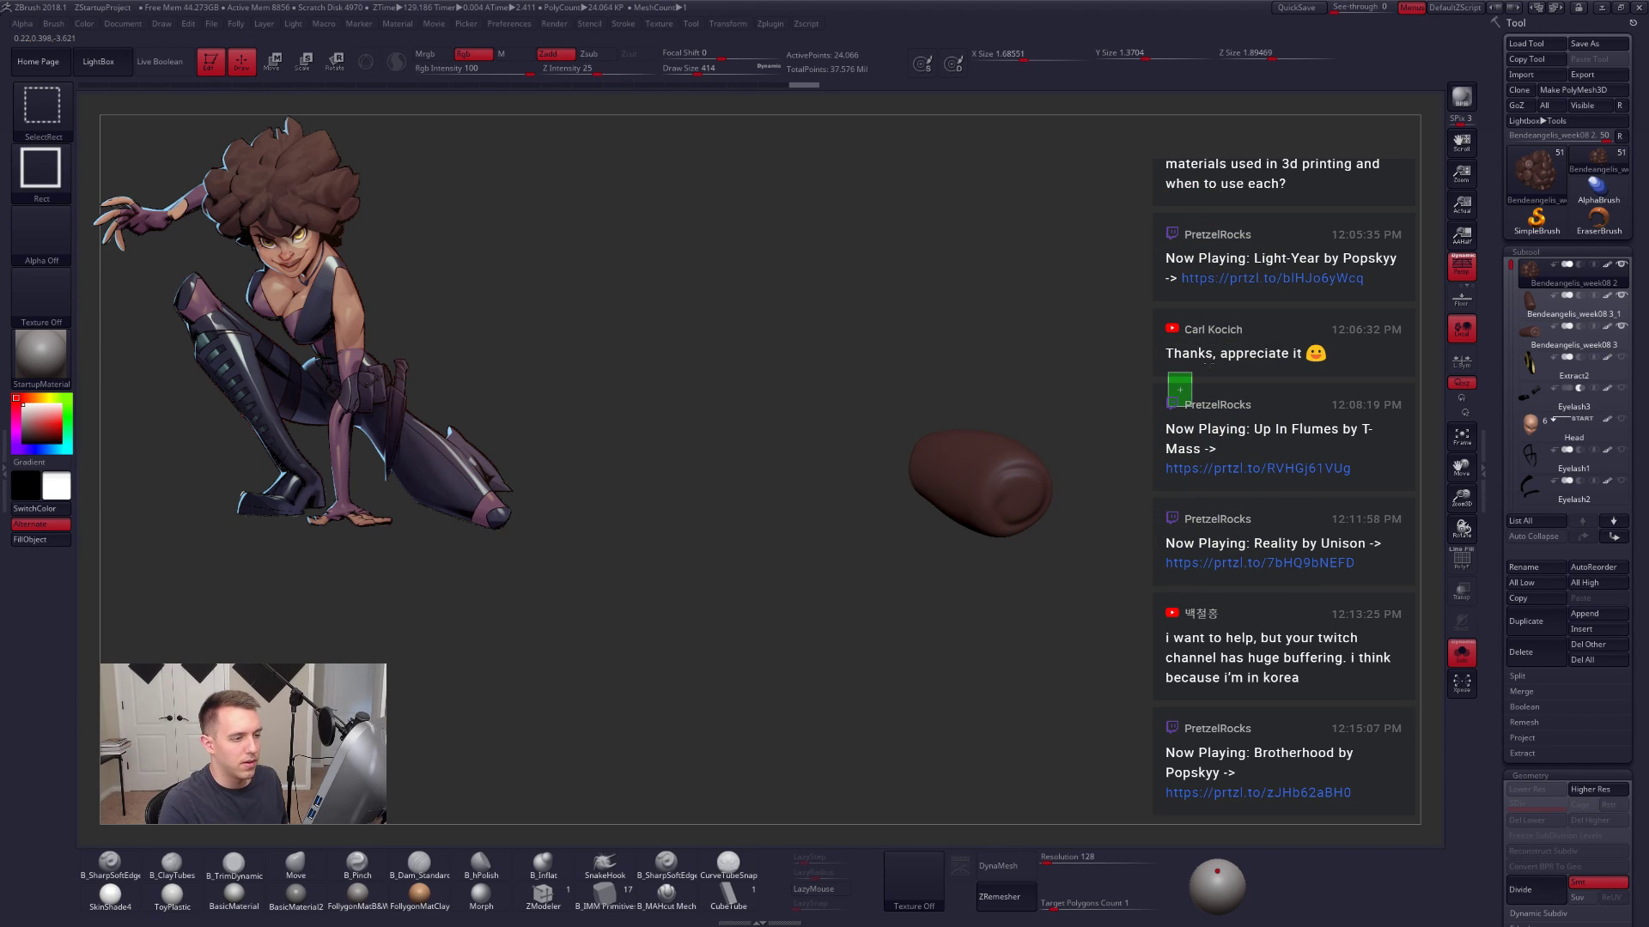
ctrl+shift+drag(1168, 407, 1192, 373)
key(space)
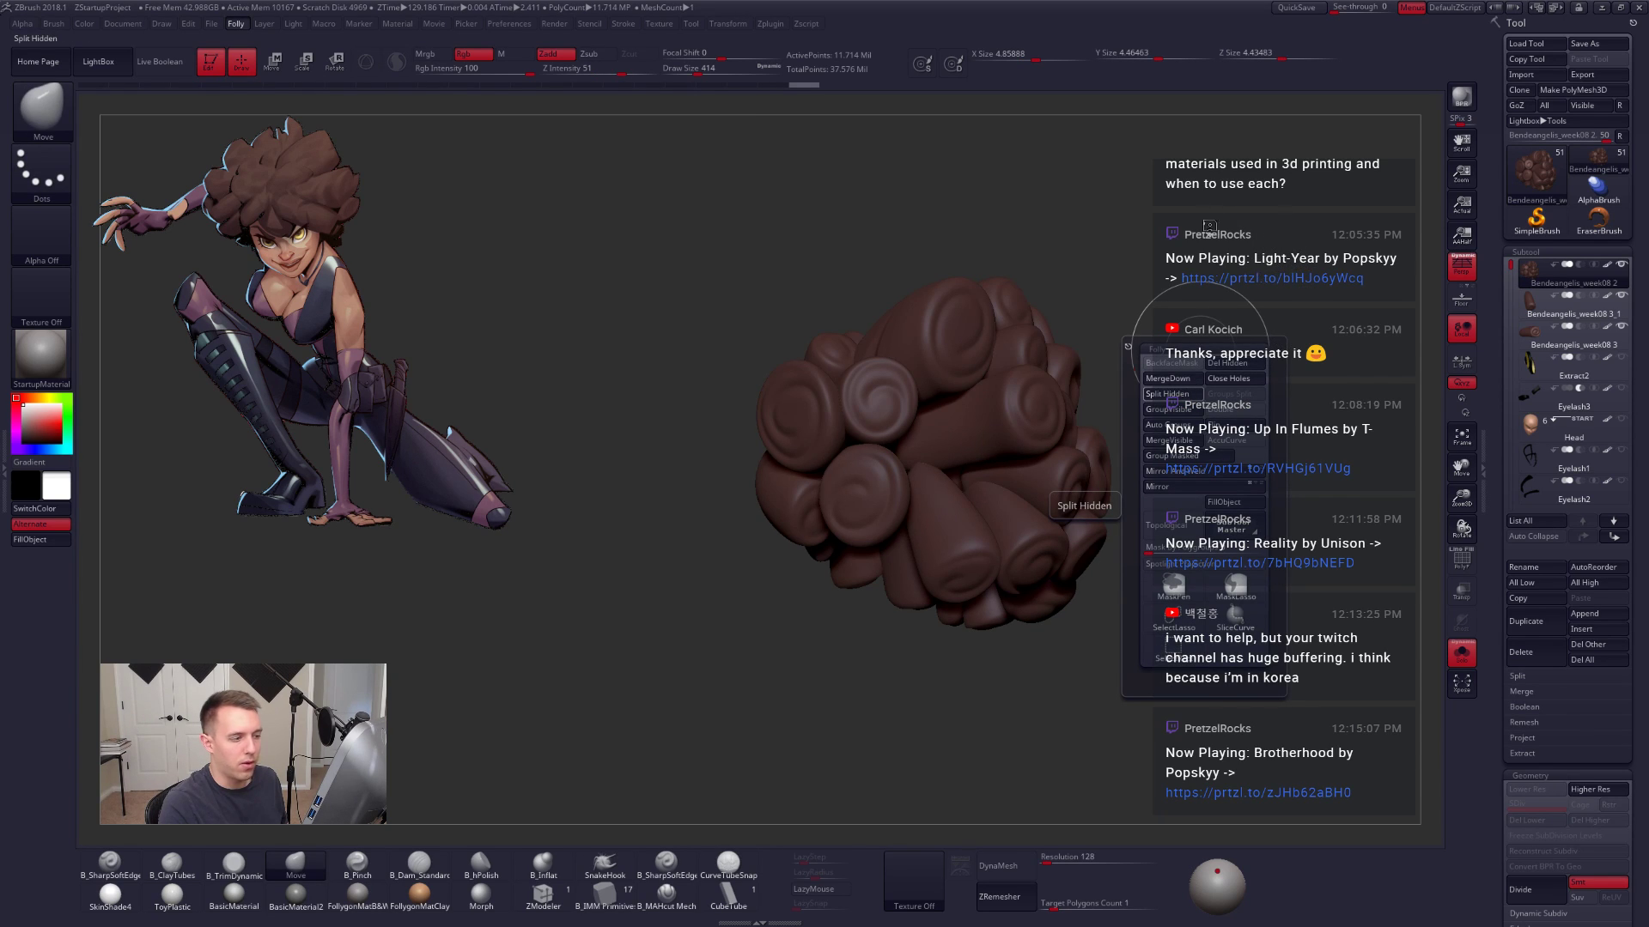
Step: Isolate the spiral-ended curl in the middle of the hair's densely curled side, invert the visibility, and split it off with Split Hidden
drag(1144, 355, 907, 384)
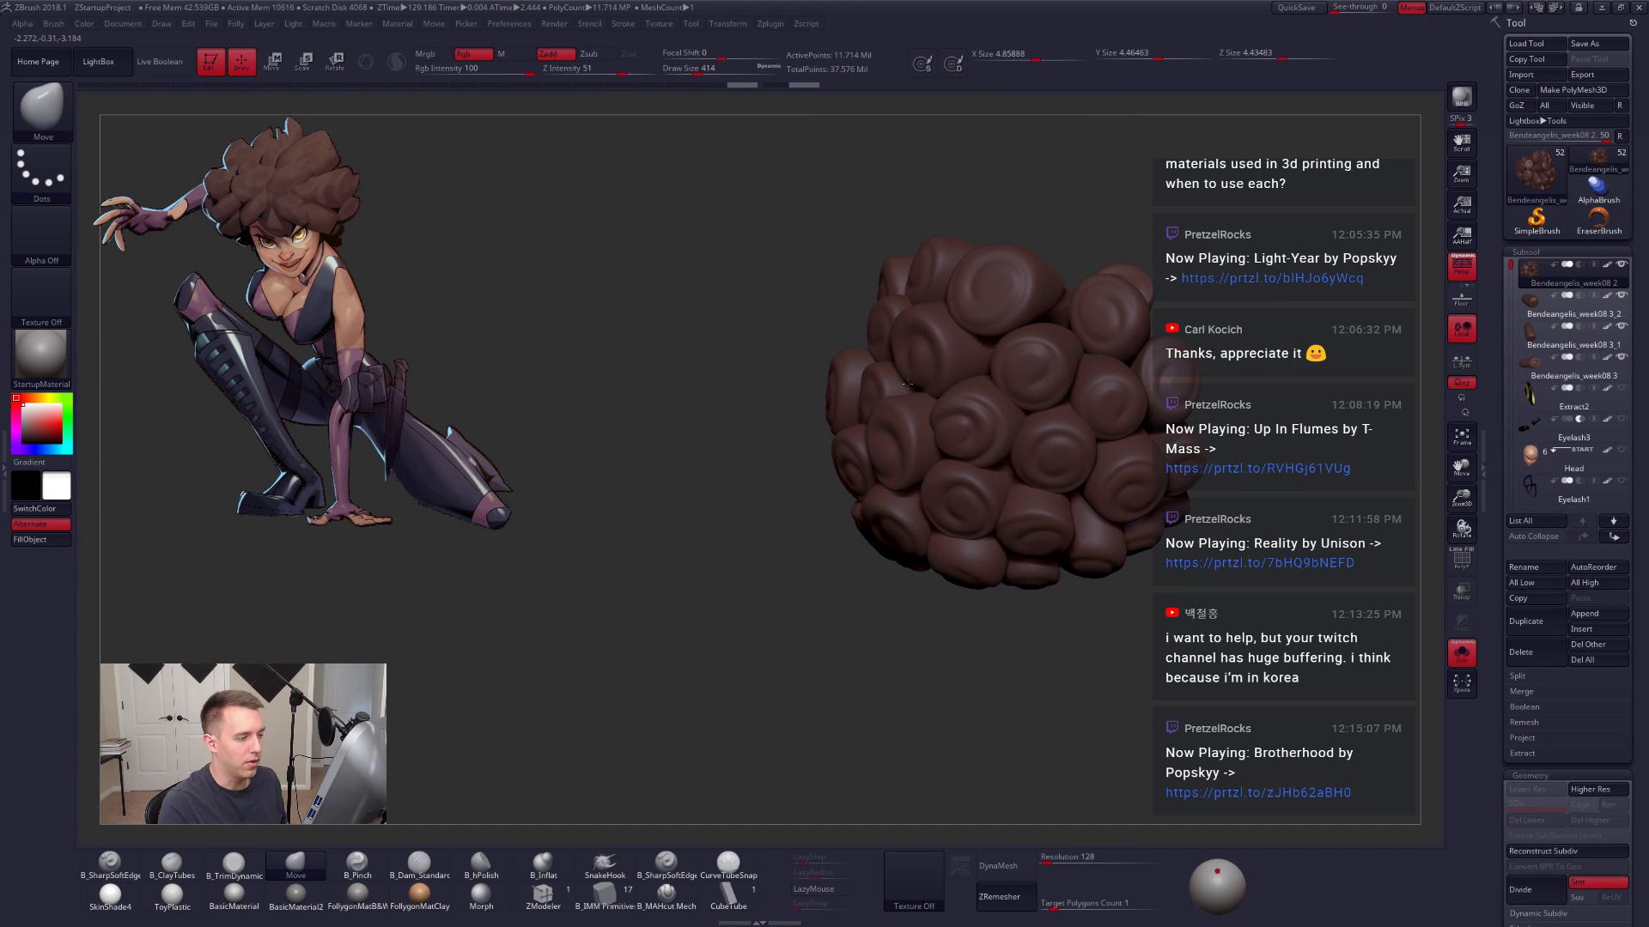
drag(983, 447, 969, 404)
key(ctrl+shift)
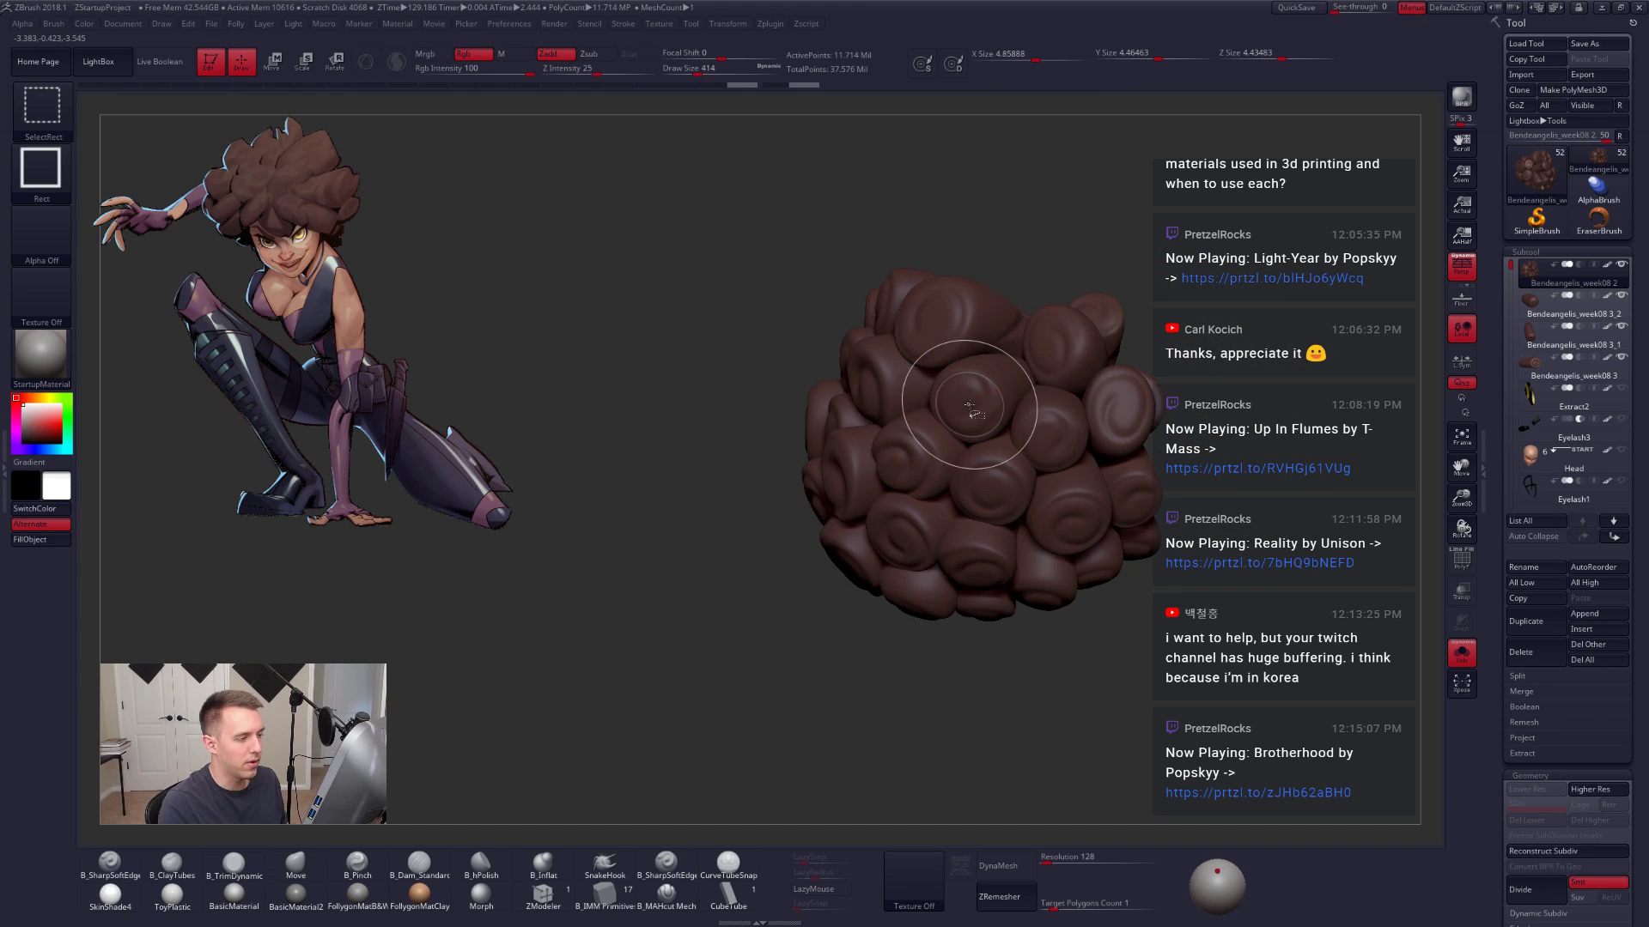
ctrl+shift+click(969, 404)
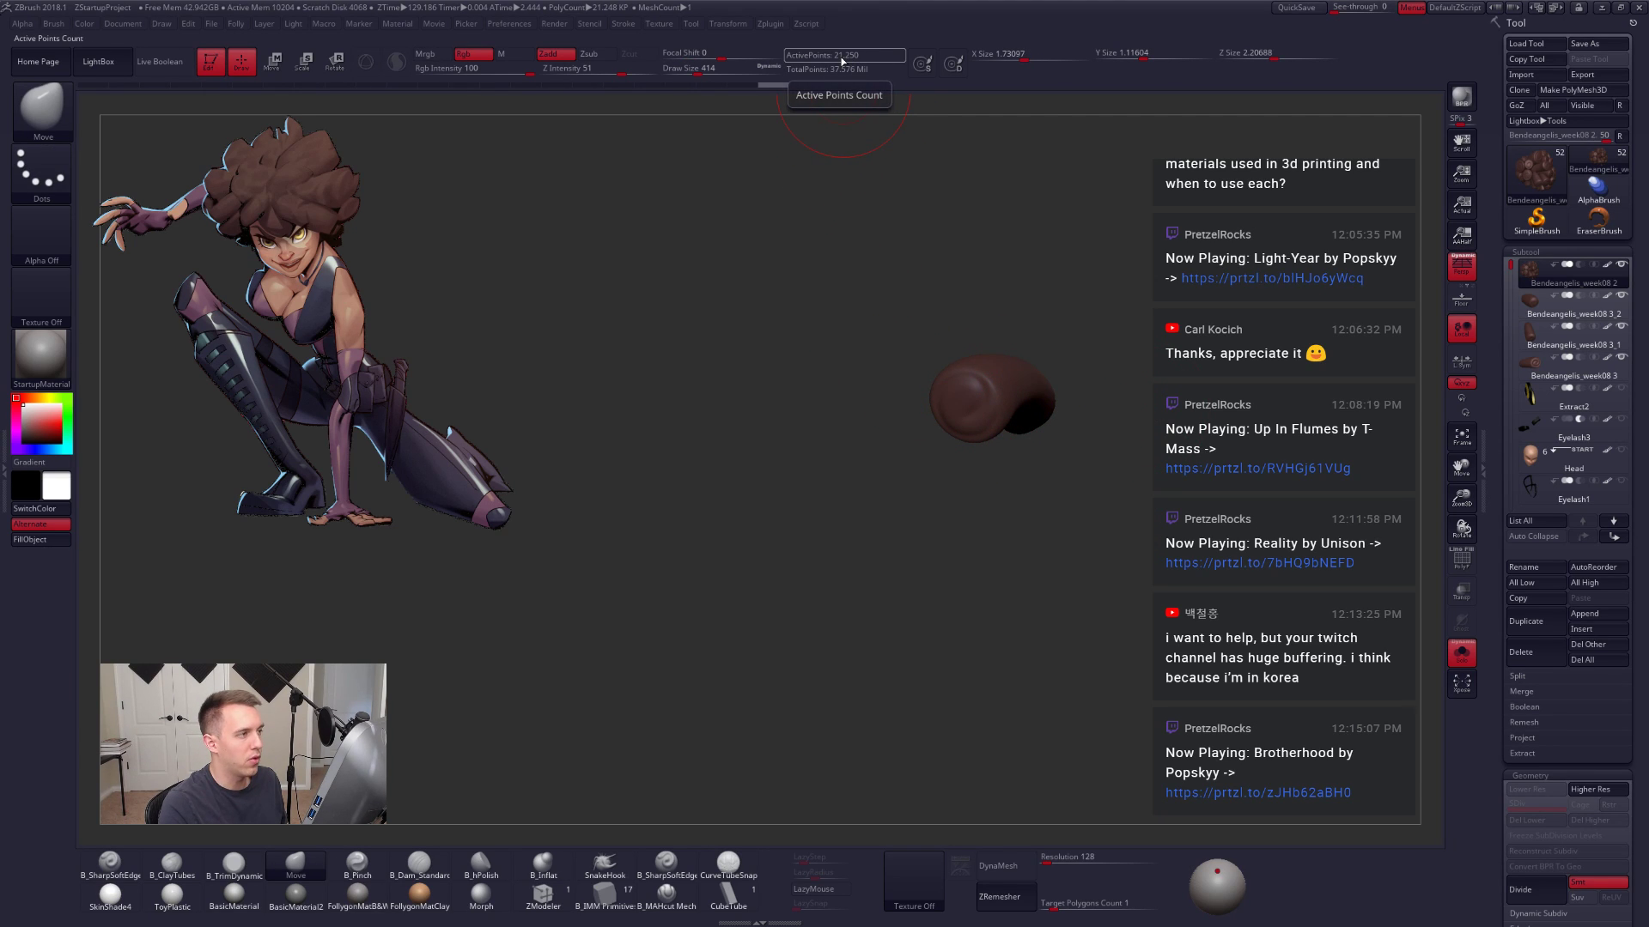
key(ctrl+shift)
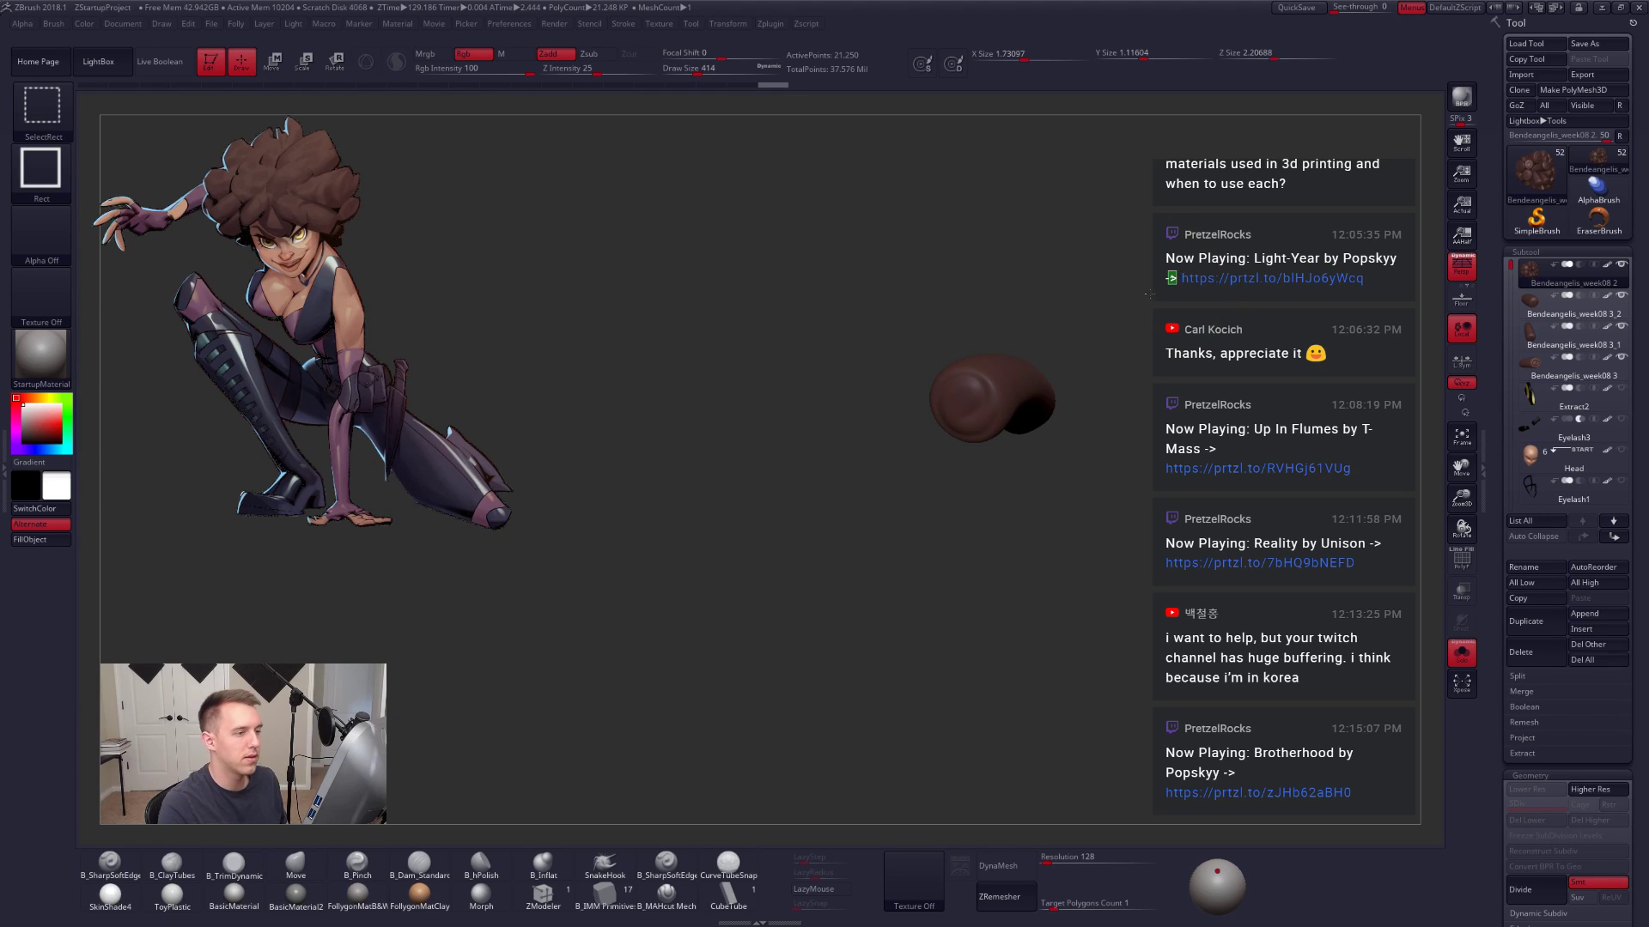
ctrl+shift+drag(1176, 272, 1155, 297)
key(1)
click(1130, 341)
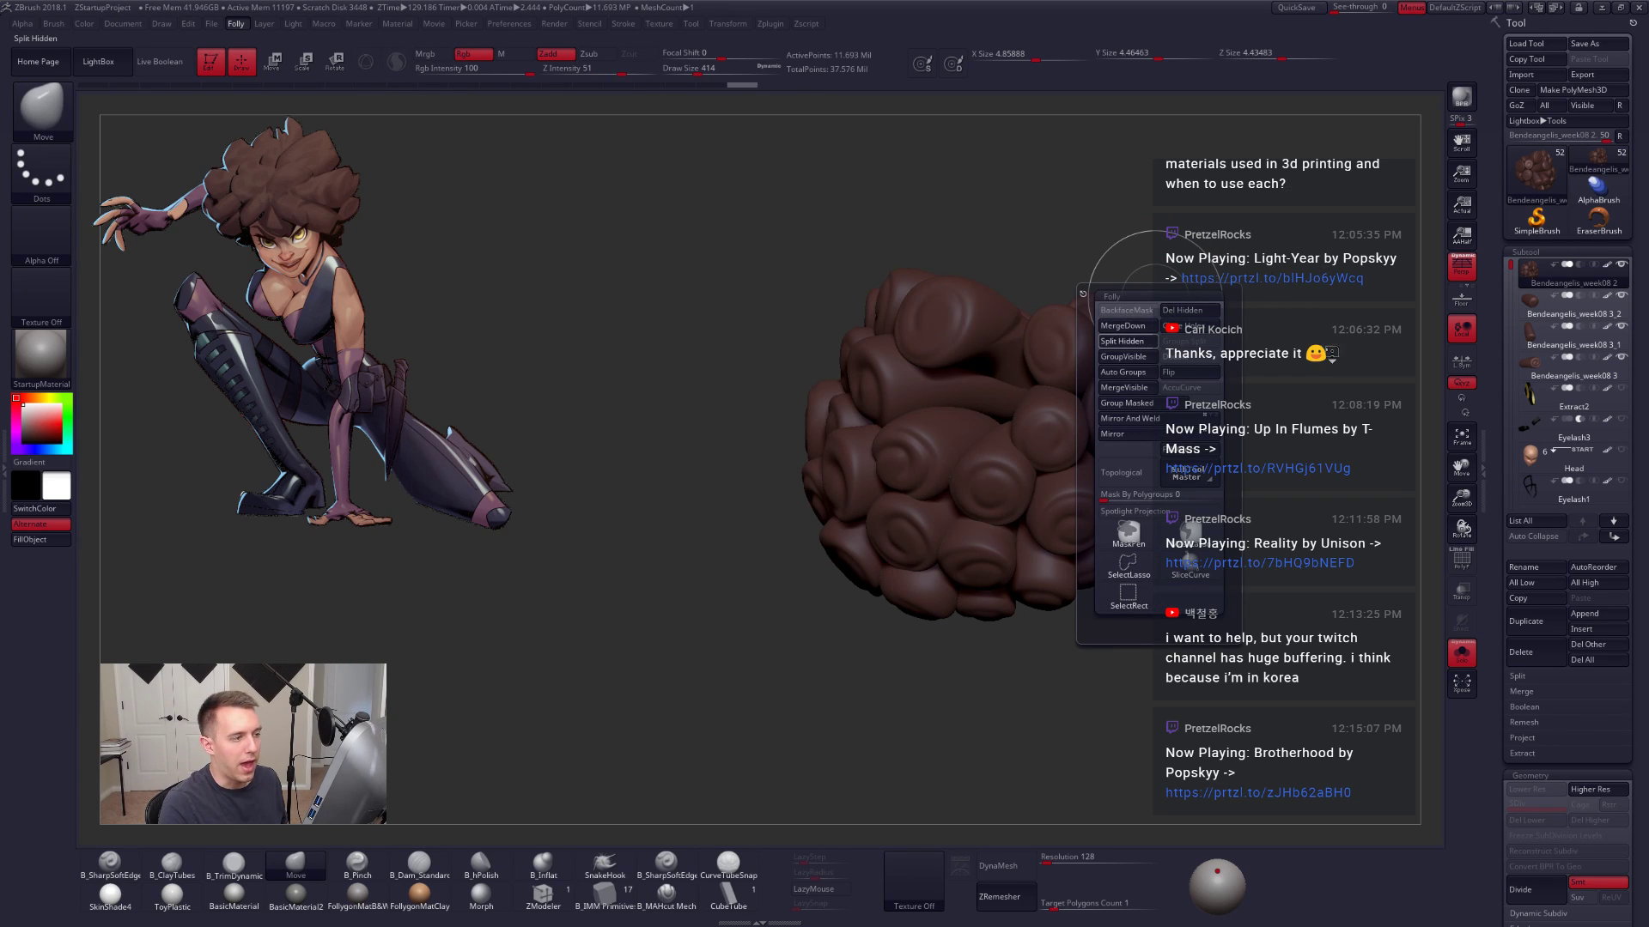
Step: Isolate the long creased curl at the hair's outer edge to inspect its shape, and show the whole hair again
drag(1284, 390, 1218, 407)
ctrl+shift+click(1202, 505)
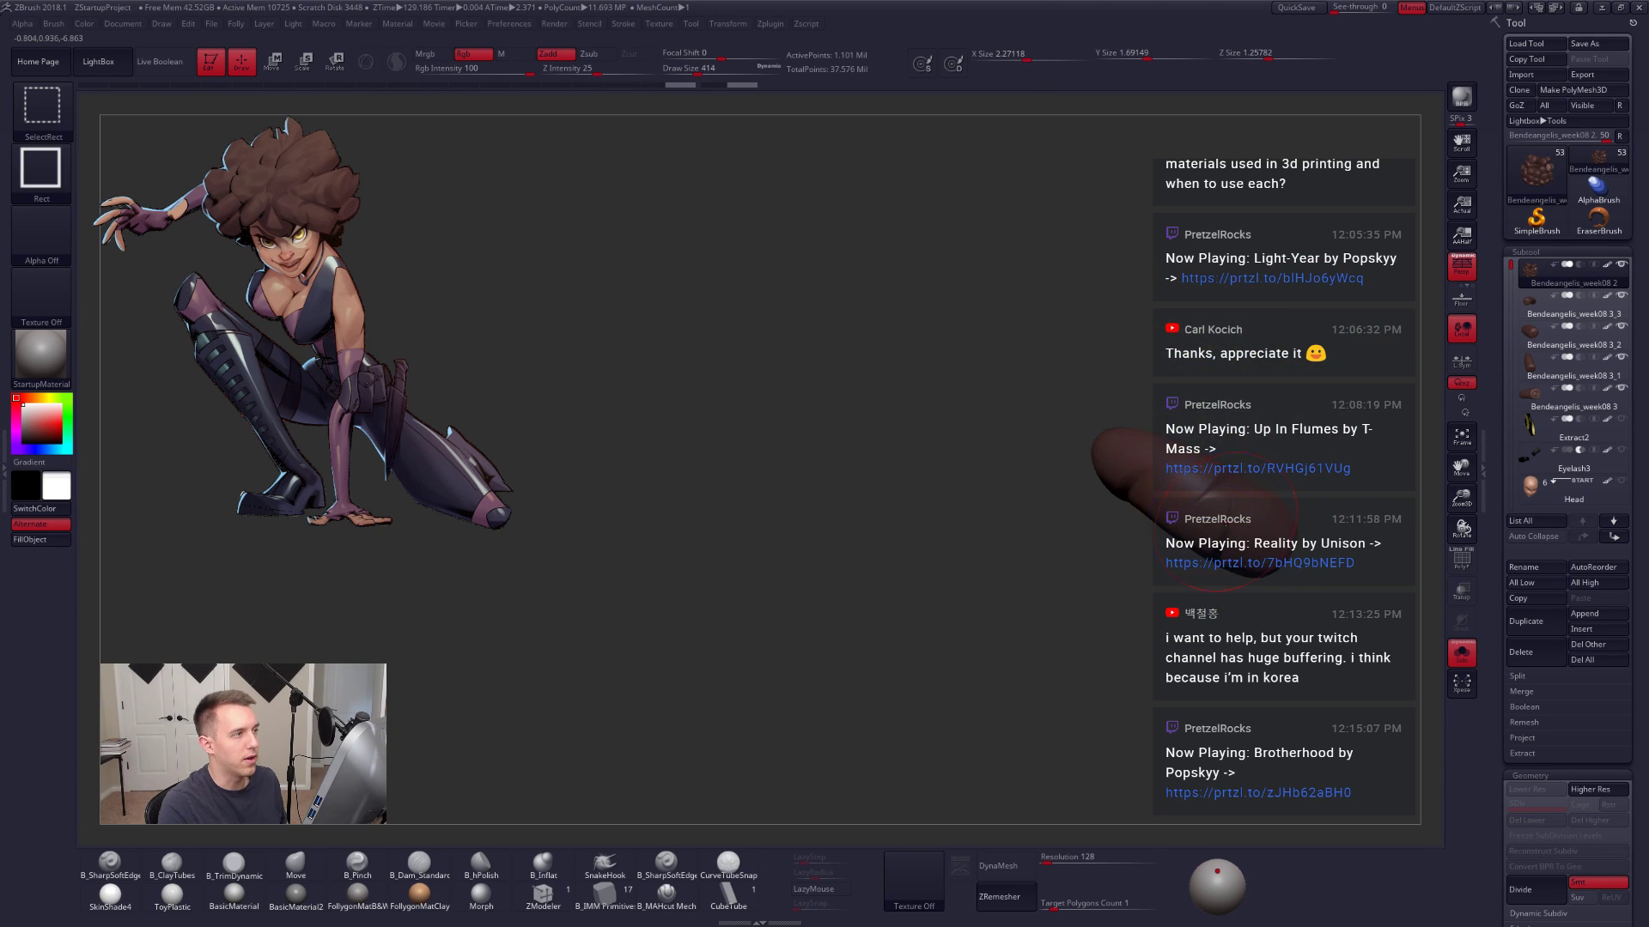
alt+right_drag(1213, 505, 996, 567)
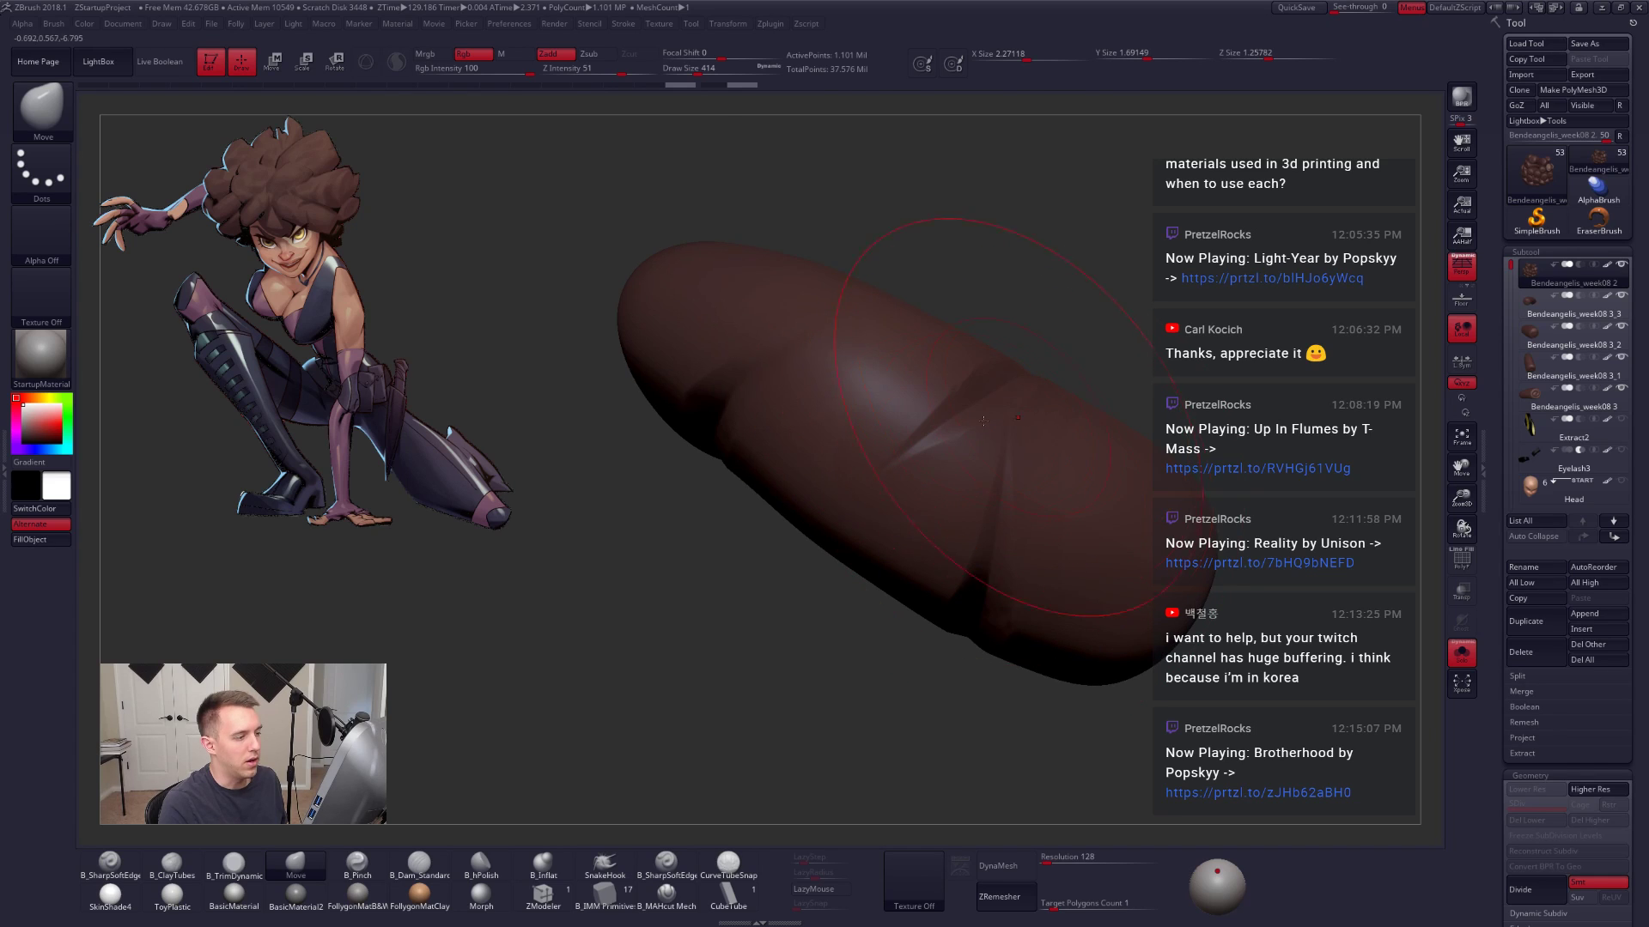
right_drag(1052, 372, 995, 335)
ctrl+shift+click(1001, 500)
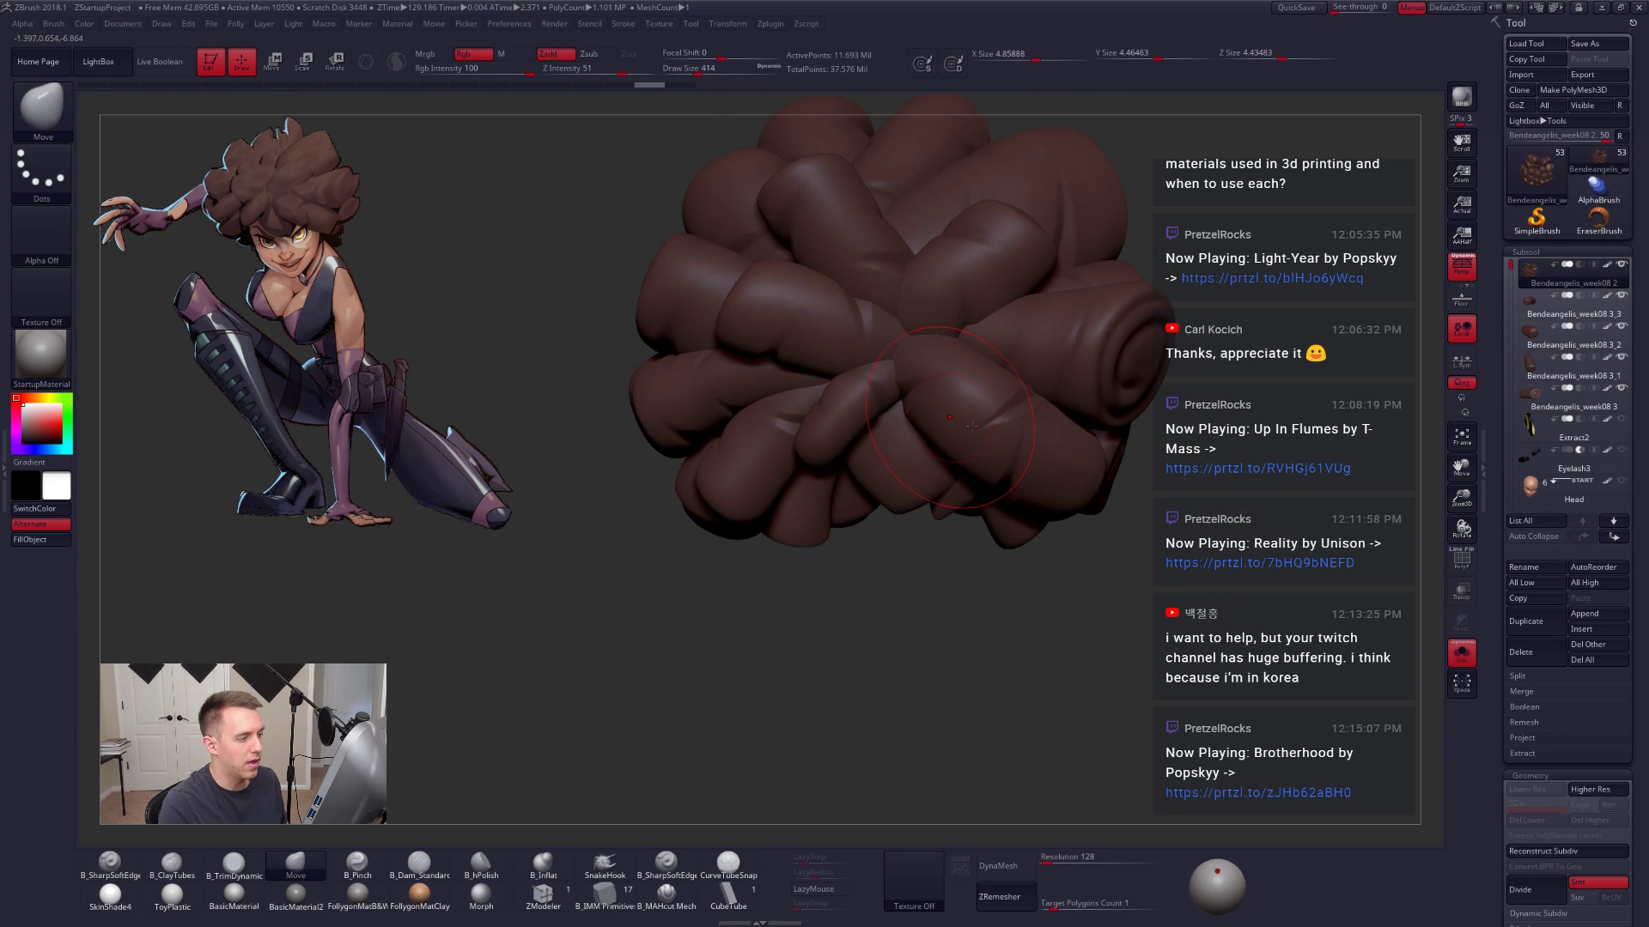
Step: Isolate the short curl with the round spiral end near the hair's centre, invert the visibility, and split it off
right_drag(1009, 497, 1053, 430)
drag(1052, 429, 1025, 427)
key(ctrl+shift)
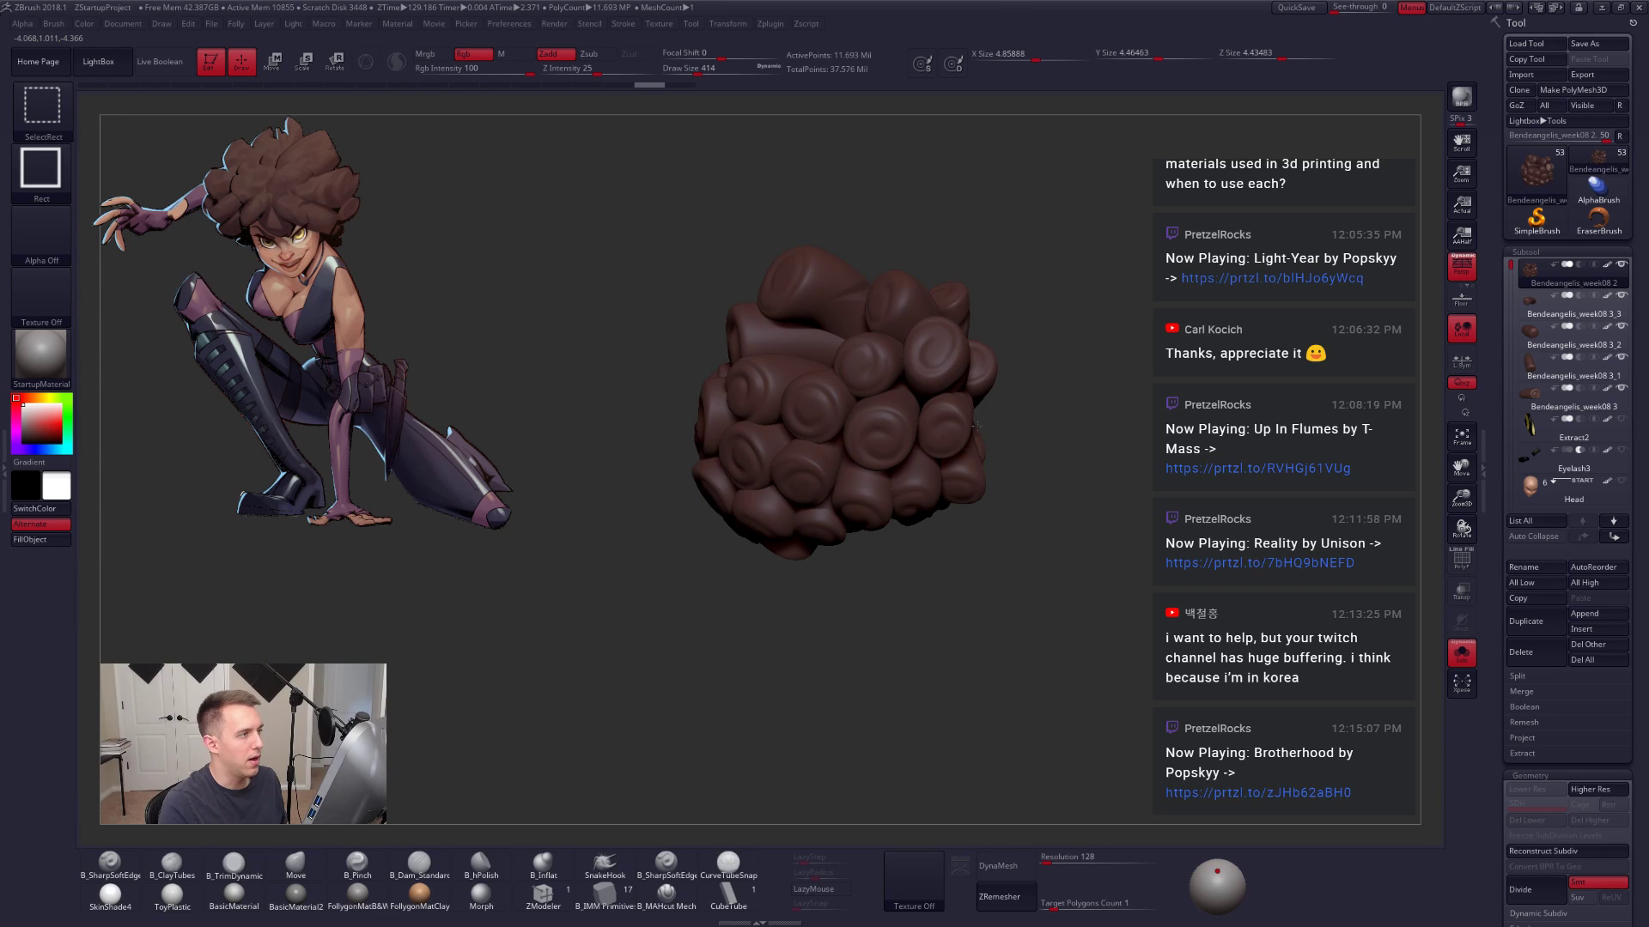
ctrl+shift+click(884, 427)
ctrl+shift+drag(1057, 331, 1112, 392)
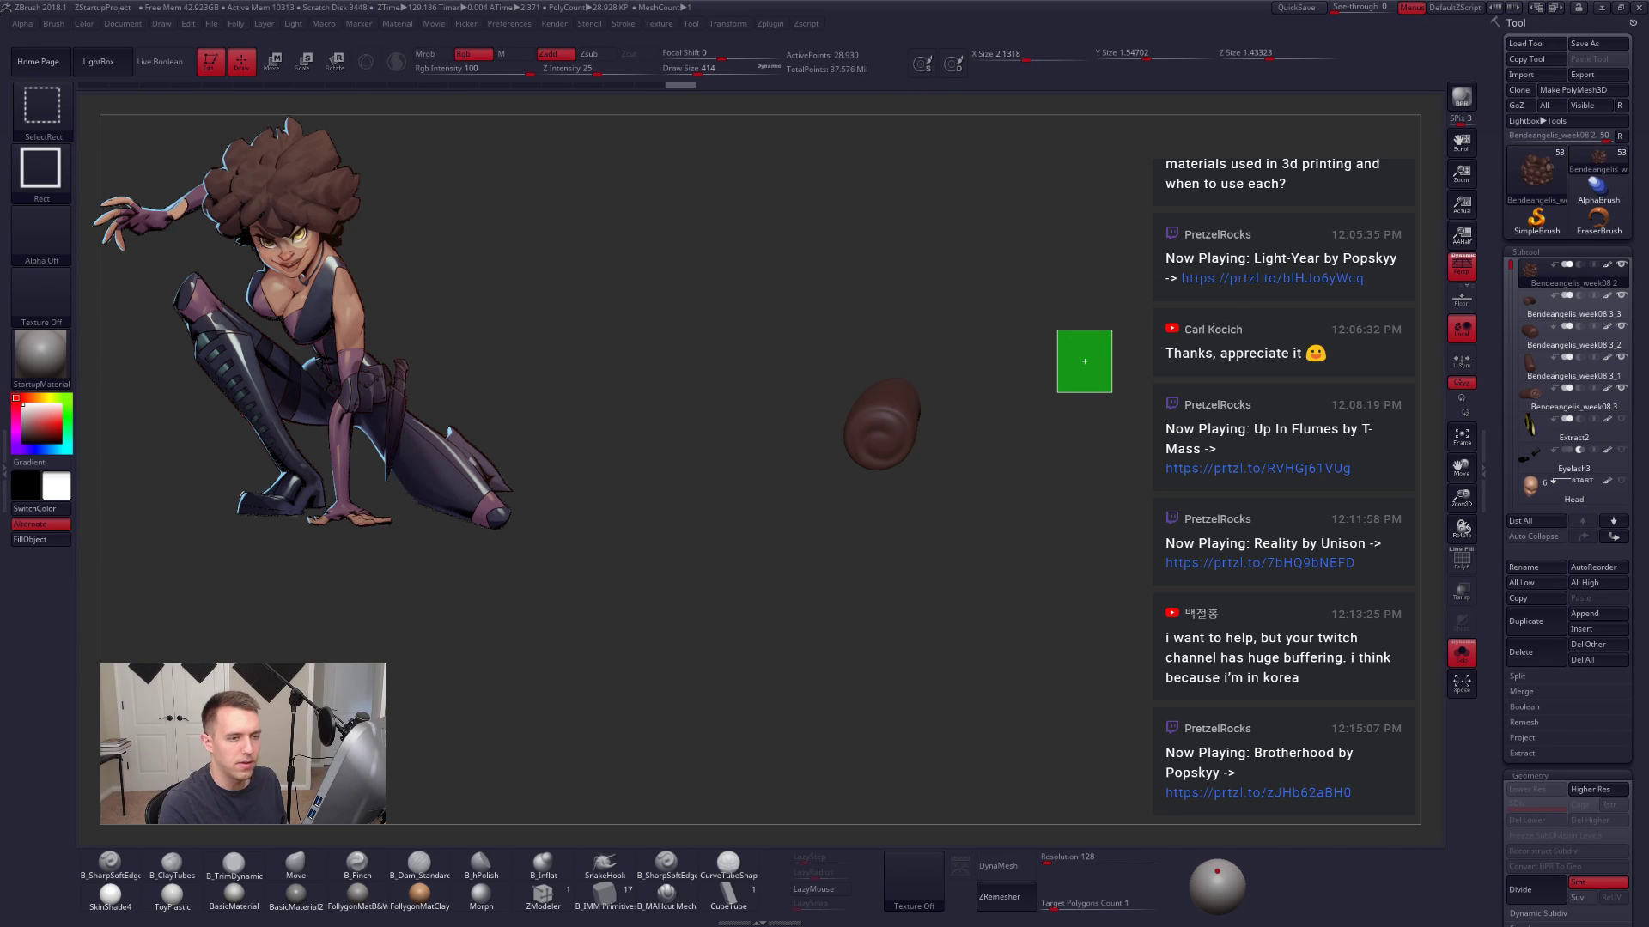
ctrl+shift+drag(1205, 317, 1202, 319)
key(f)
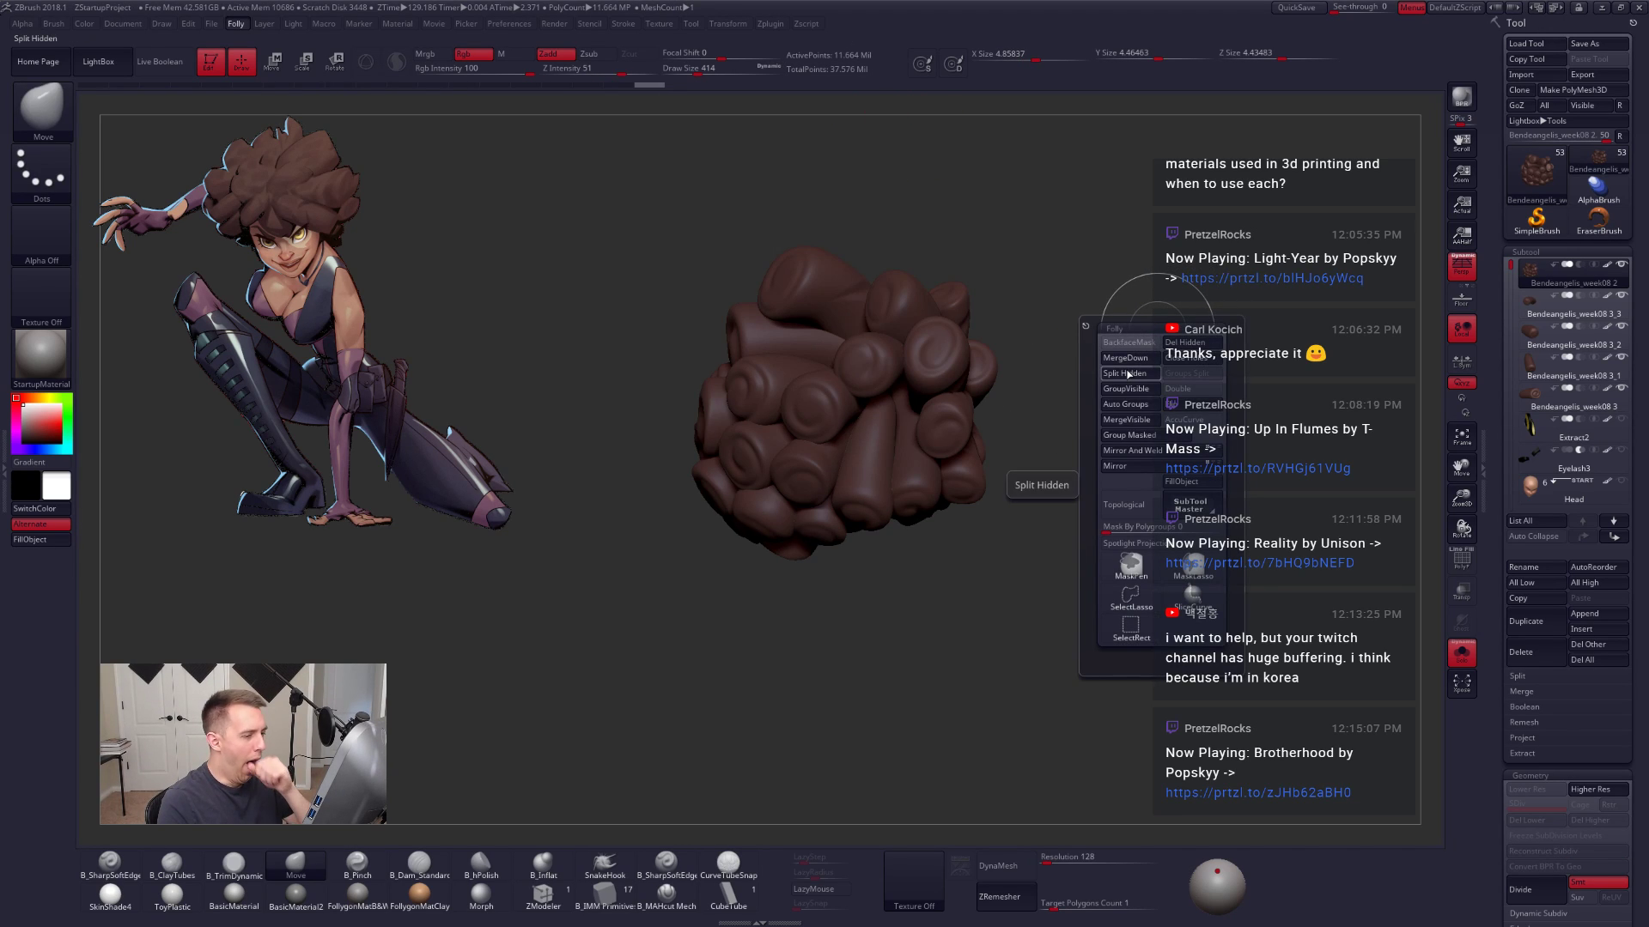
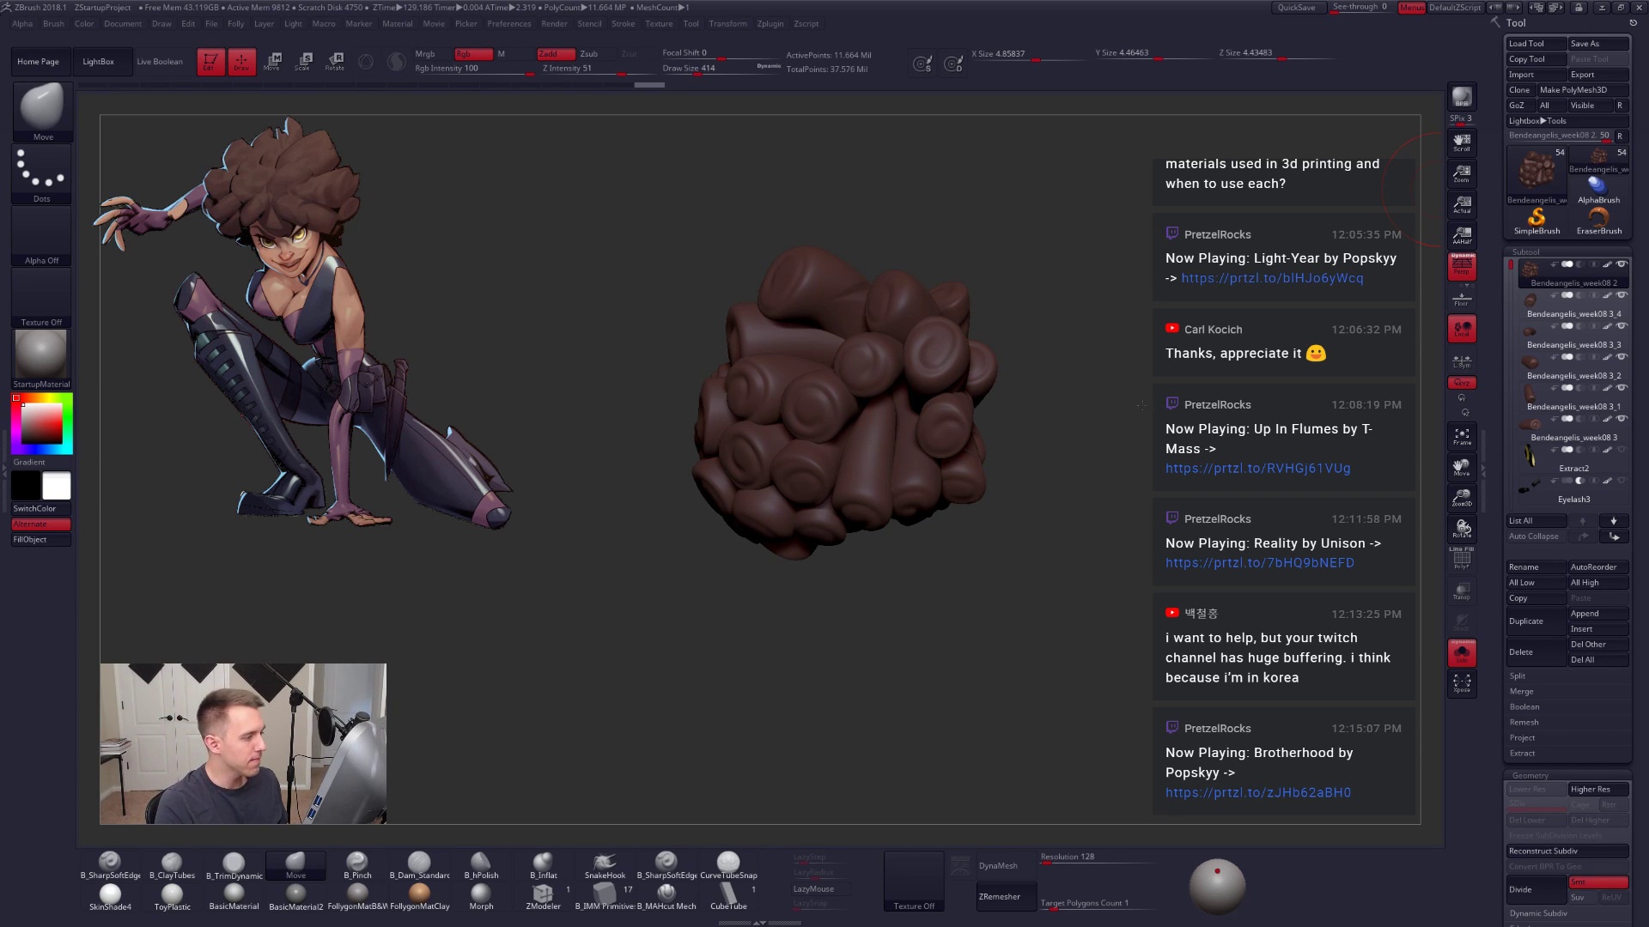
Step: Check the polygroups and split the cylindrical curl bordering the newly opened gap into its own subtool
alt+drag(1003, 493, 1108, 537)
key(shift+f)
key(shift+f)
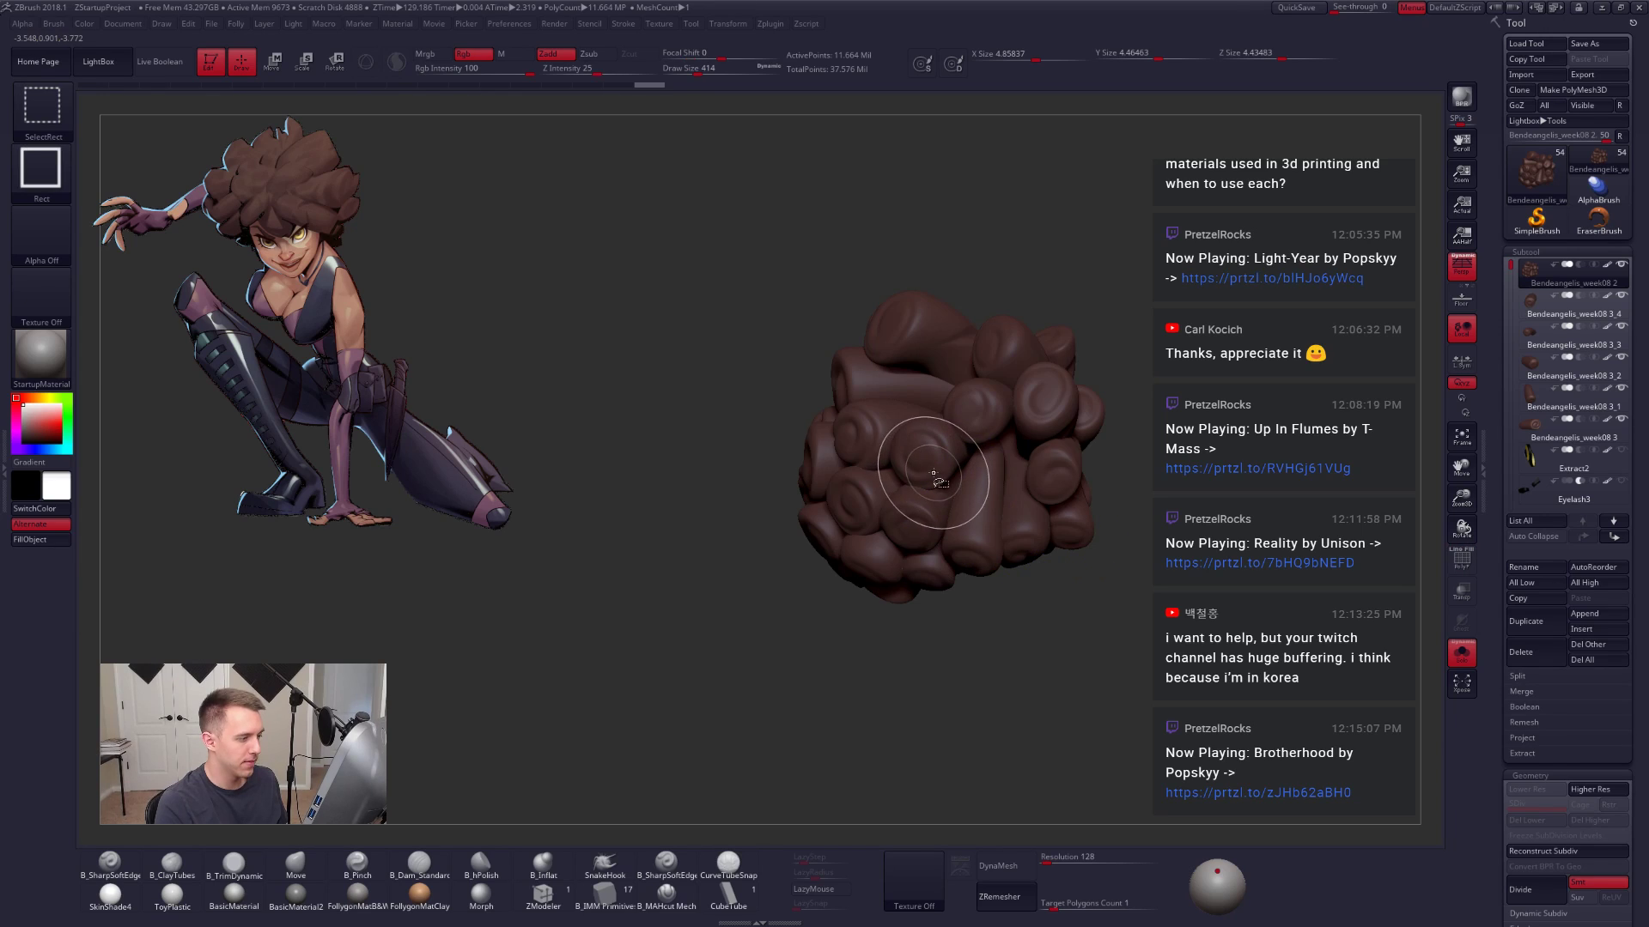
ctrl+shift+click(935, 477)
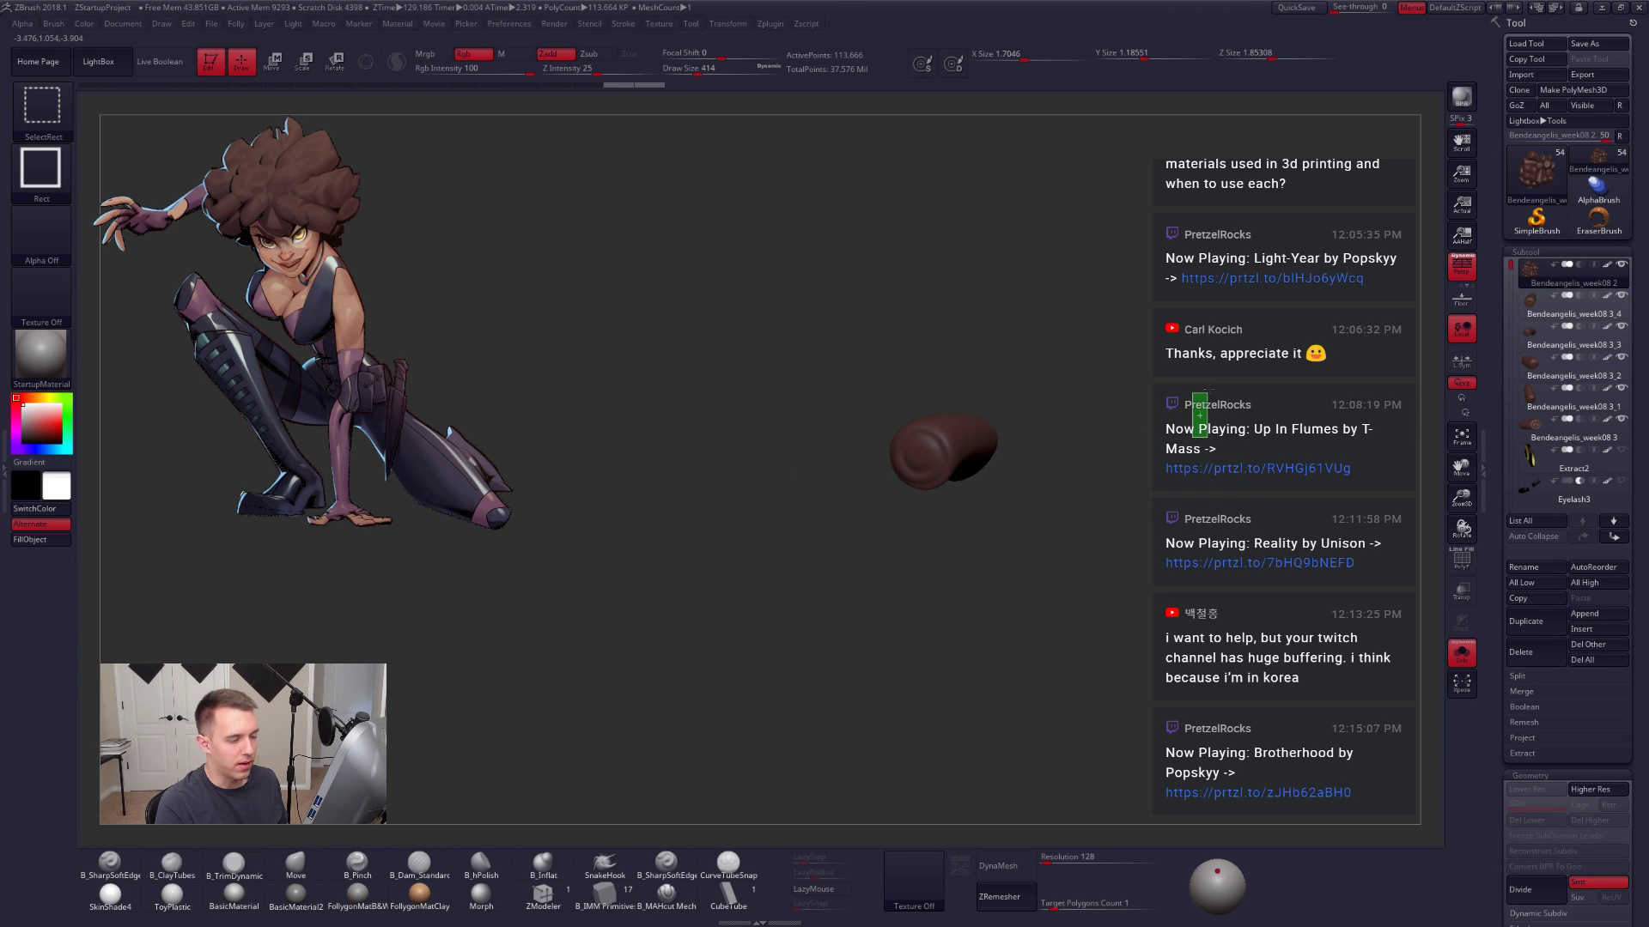
ctrl+shift+drag(1220, 383, 1220, 381)
key(space)
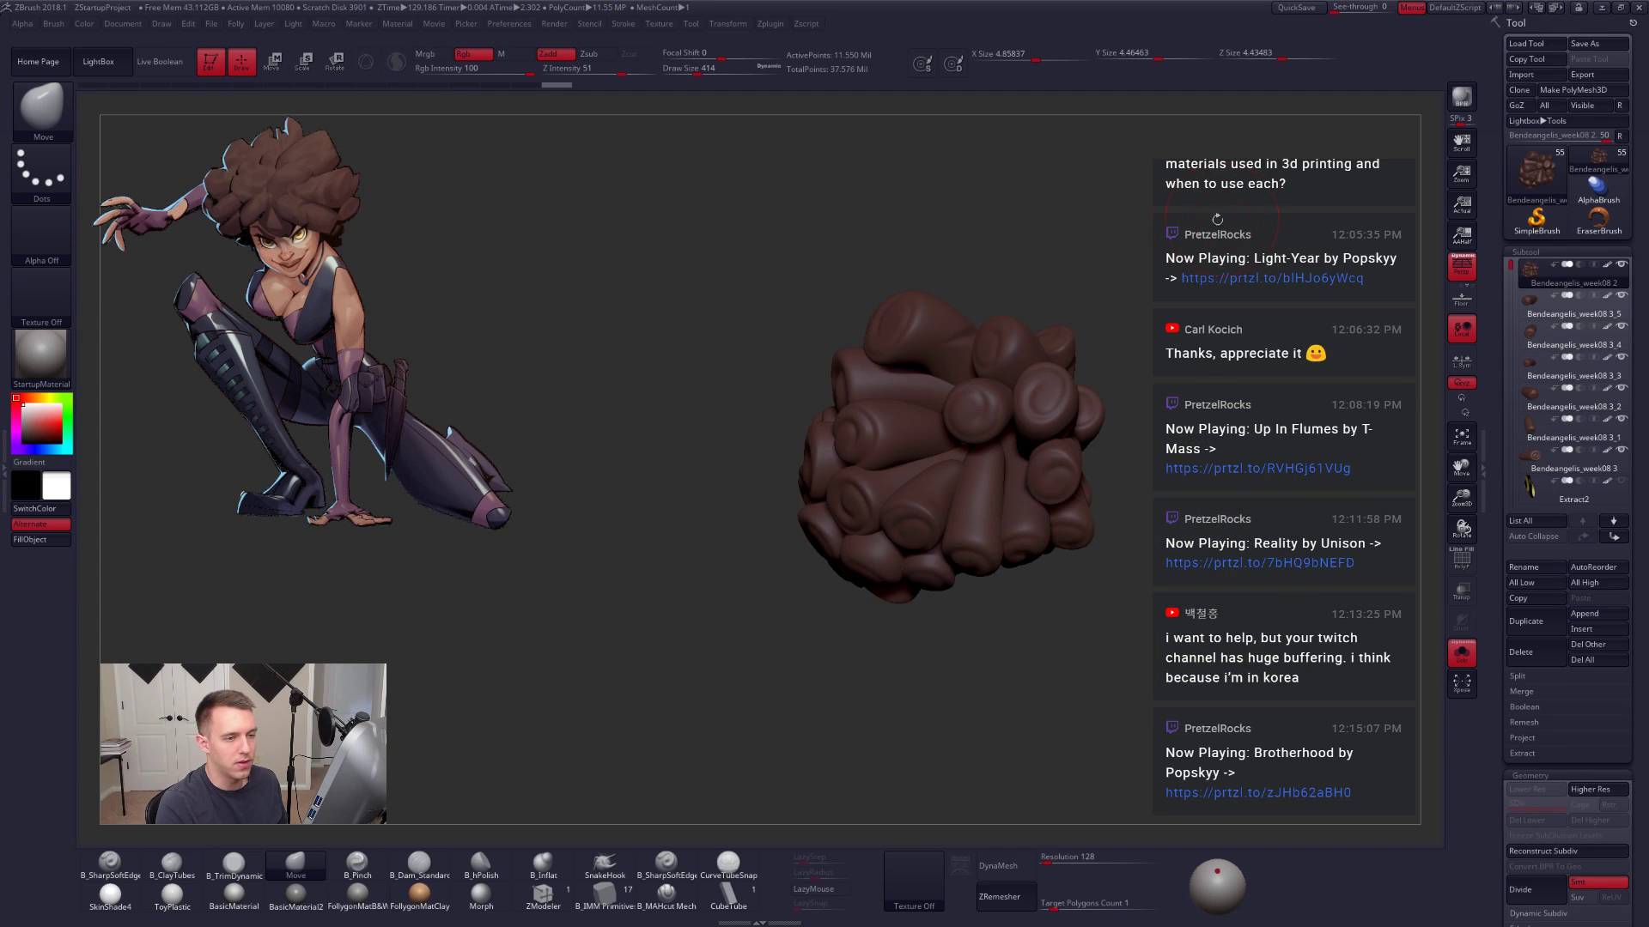
Step: Isolate the small round curl above the gap, split it from the remaining hair, and move the remaining hair's subtool up the list
ctrl+shift+click(984, 402)
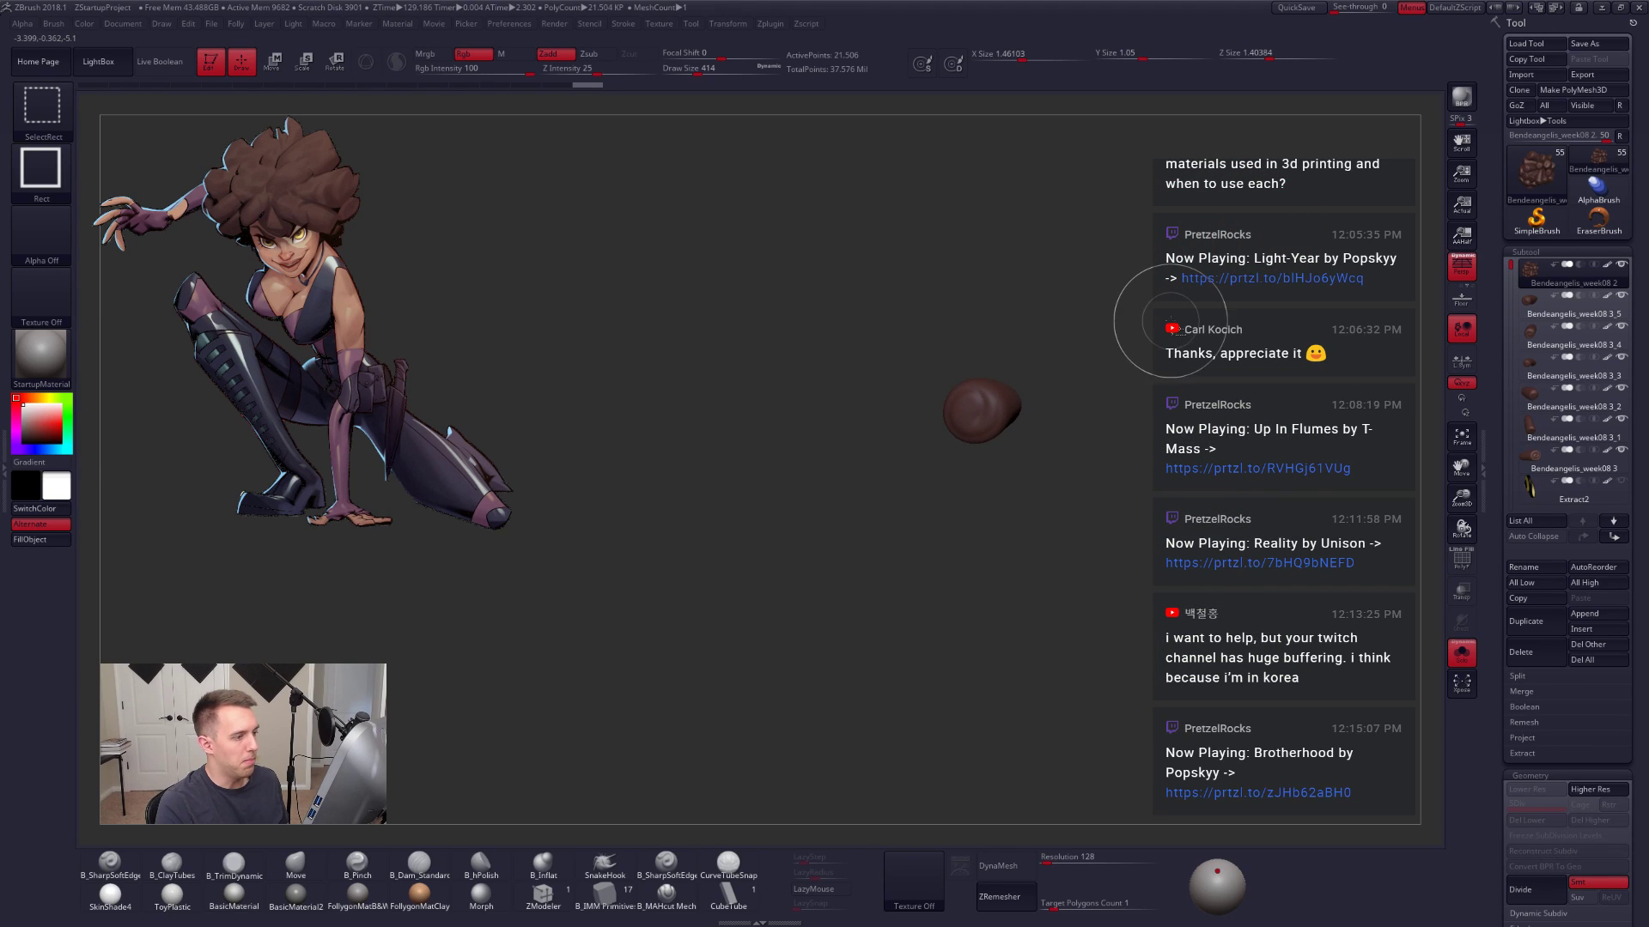
key(space)
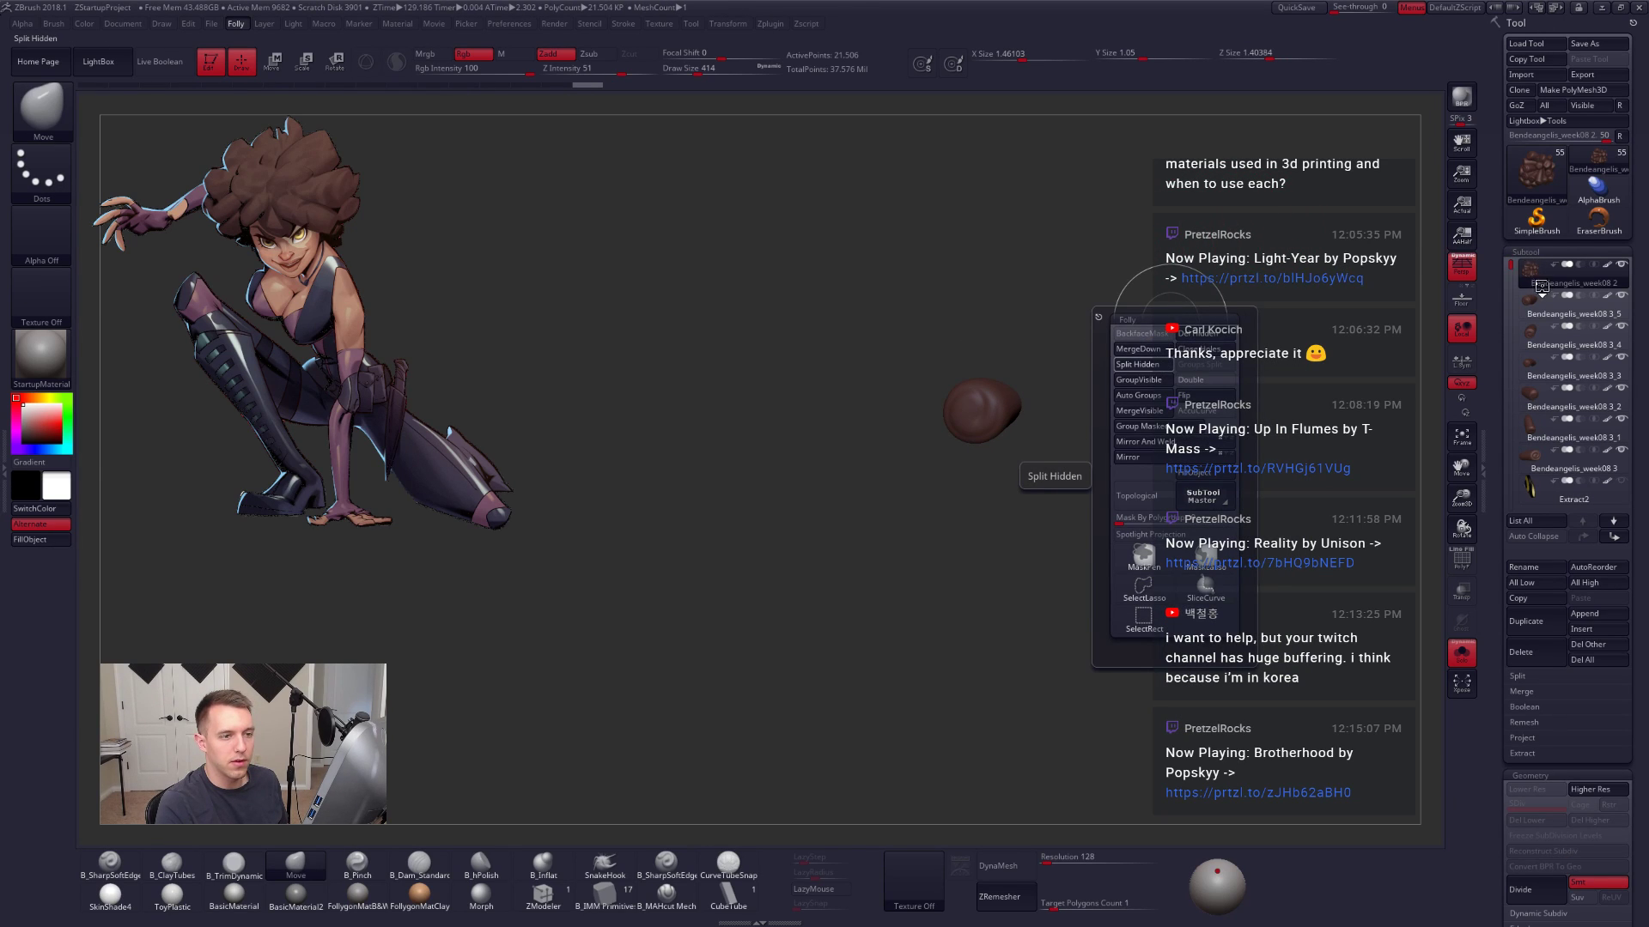
click(1539, 314)
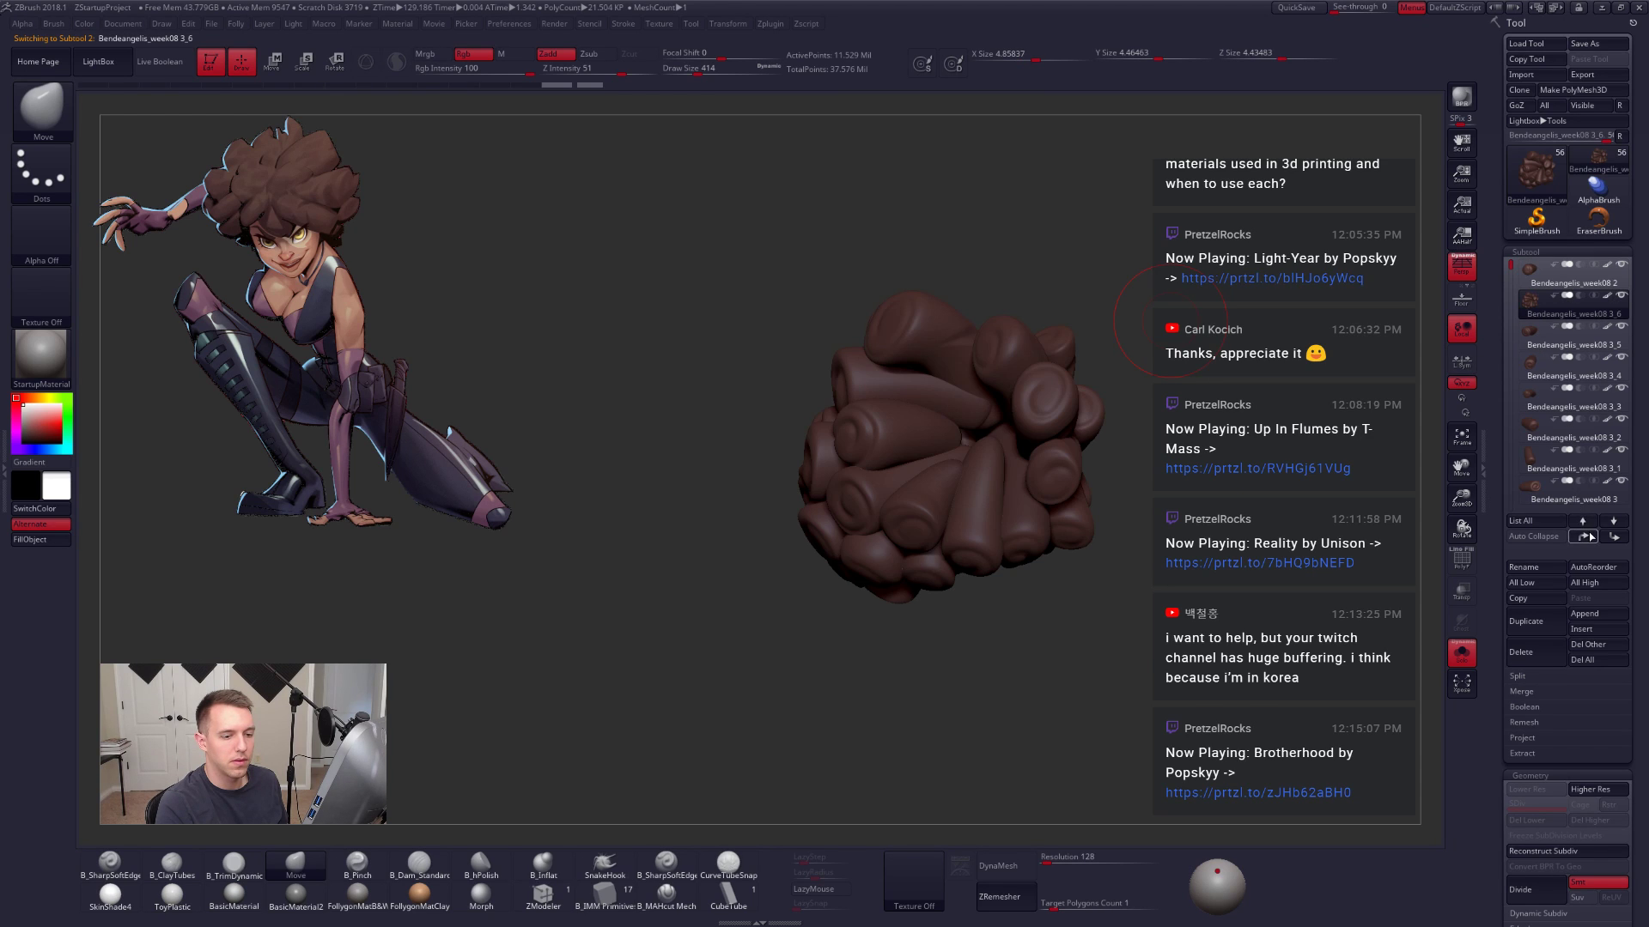
Step: Isolate the short rolled curl on the far side of the gap, invert the visibility, and split it from the remaining hair
ctrl+shift+click(889, 438)
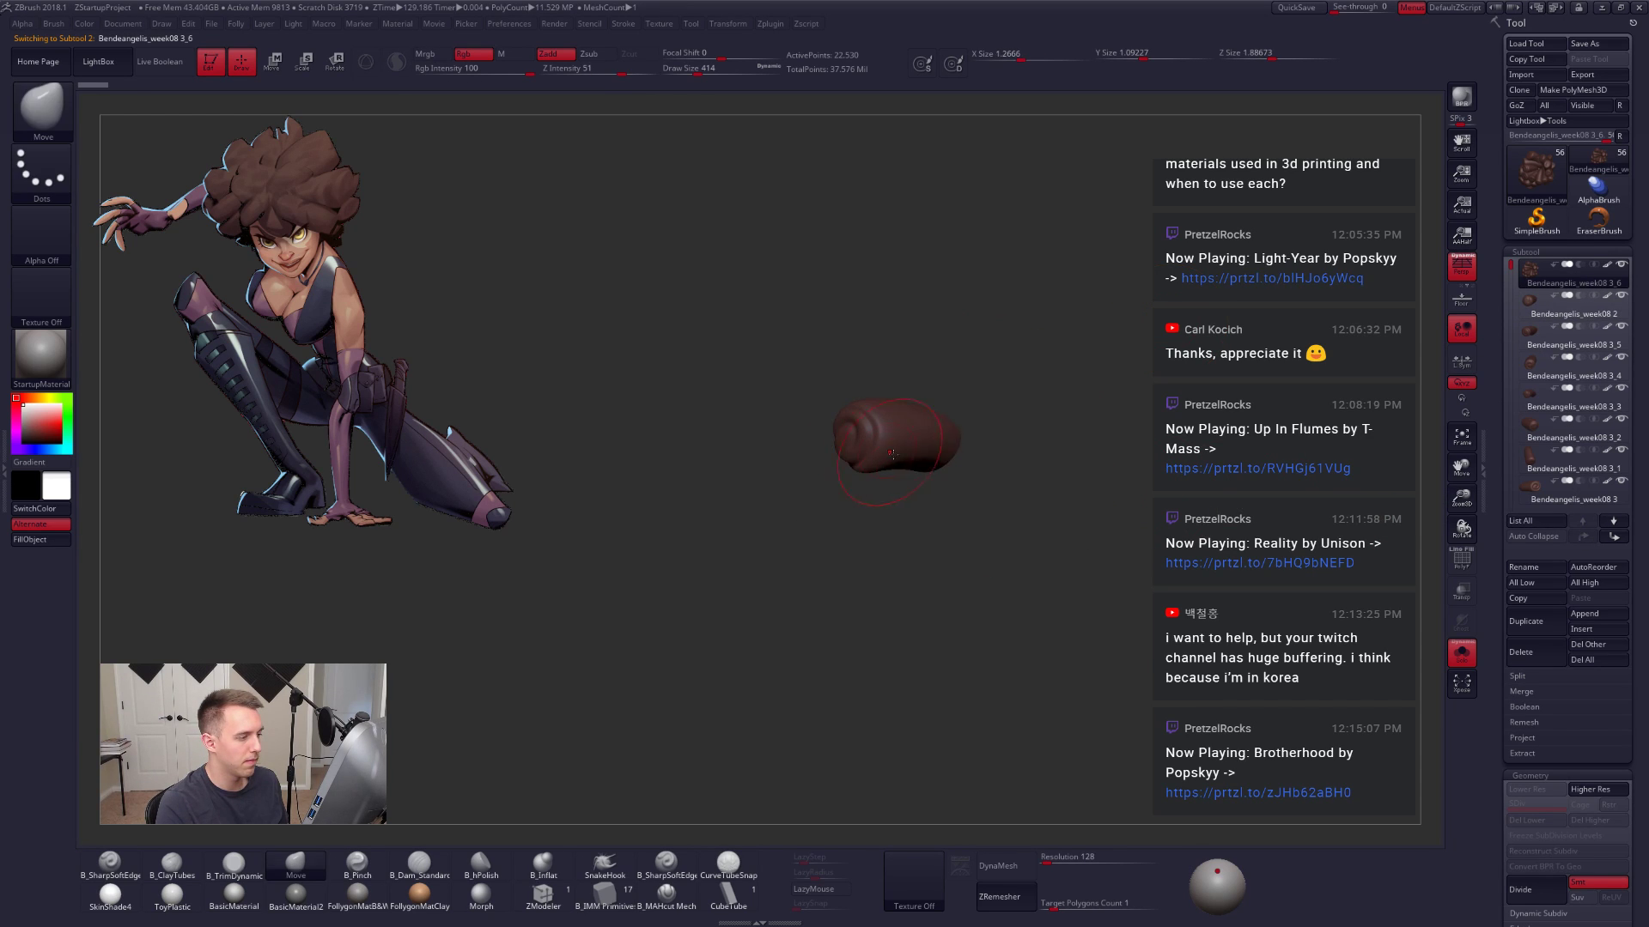
drag(987, 425, 1115, 515)
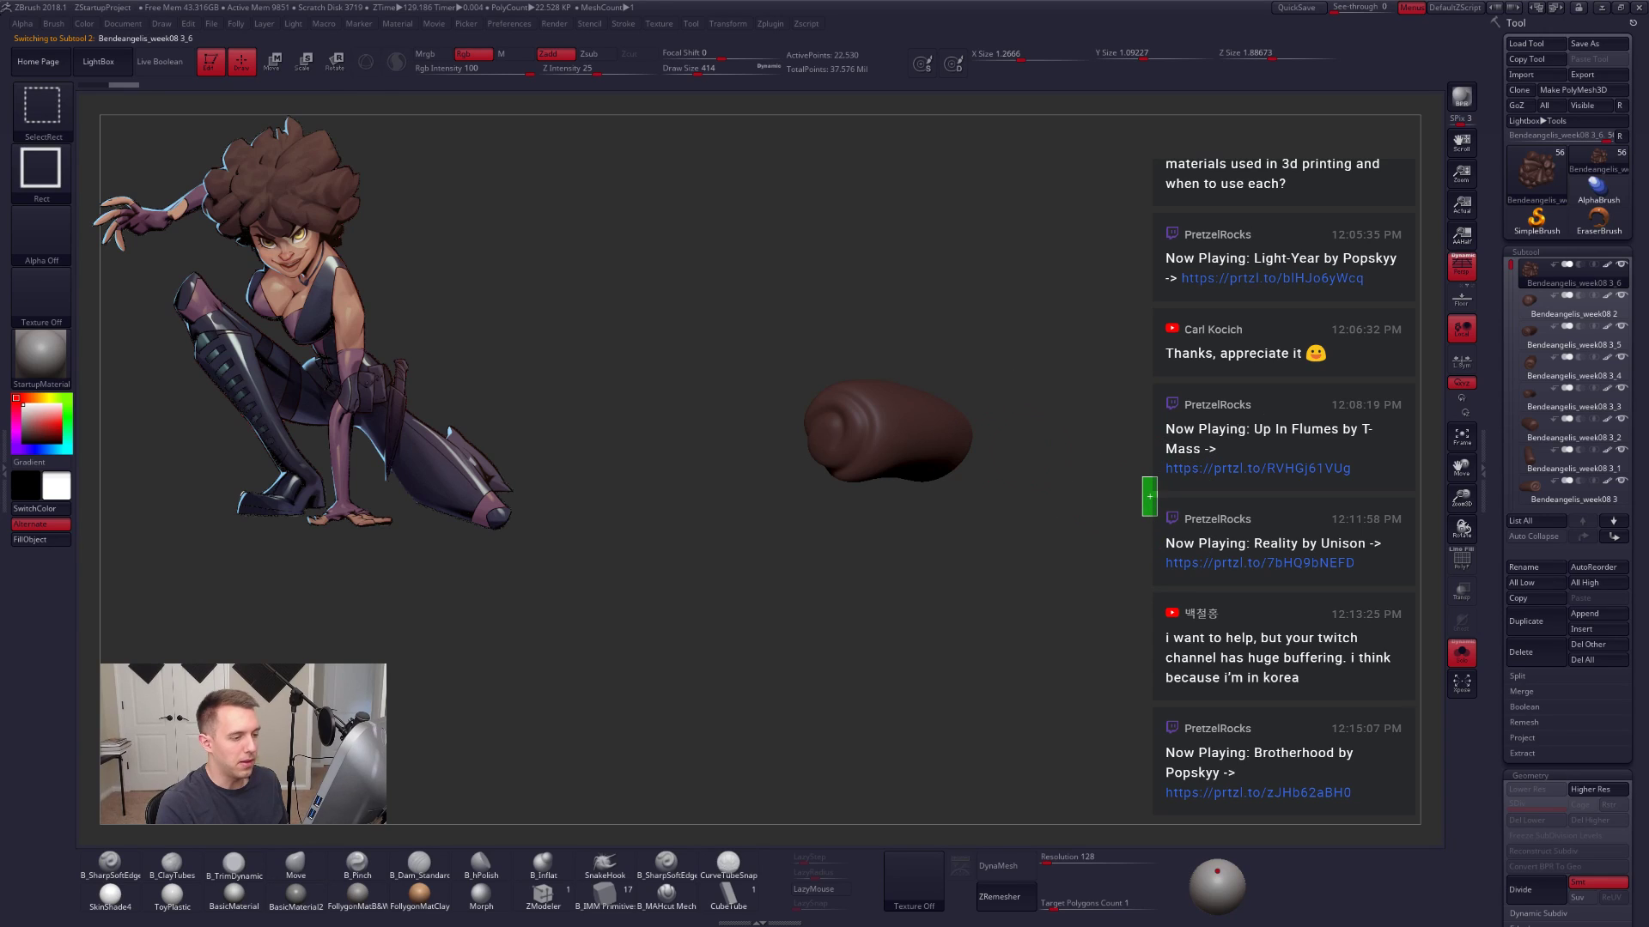
ctrl+shift+click(1149, 496)
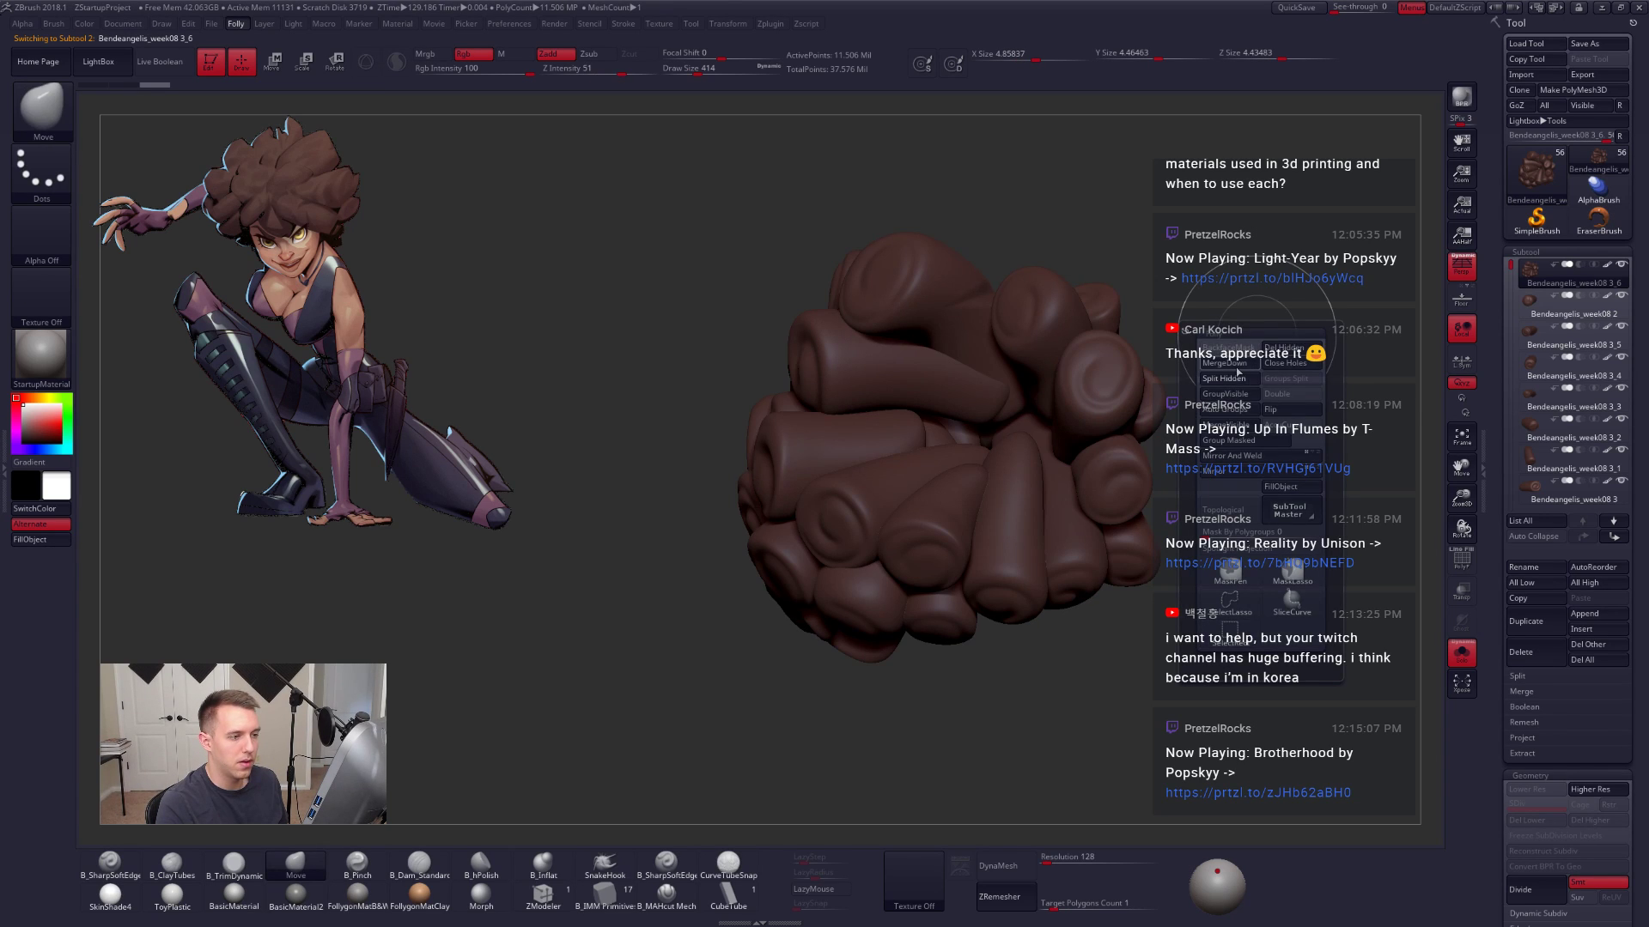
click(1149, 397)
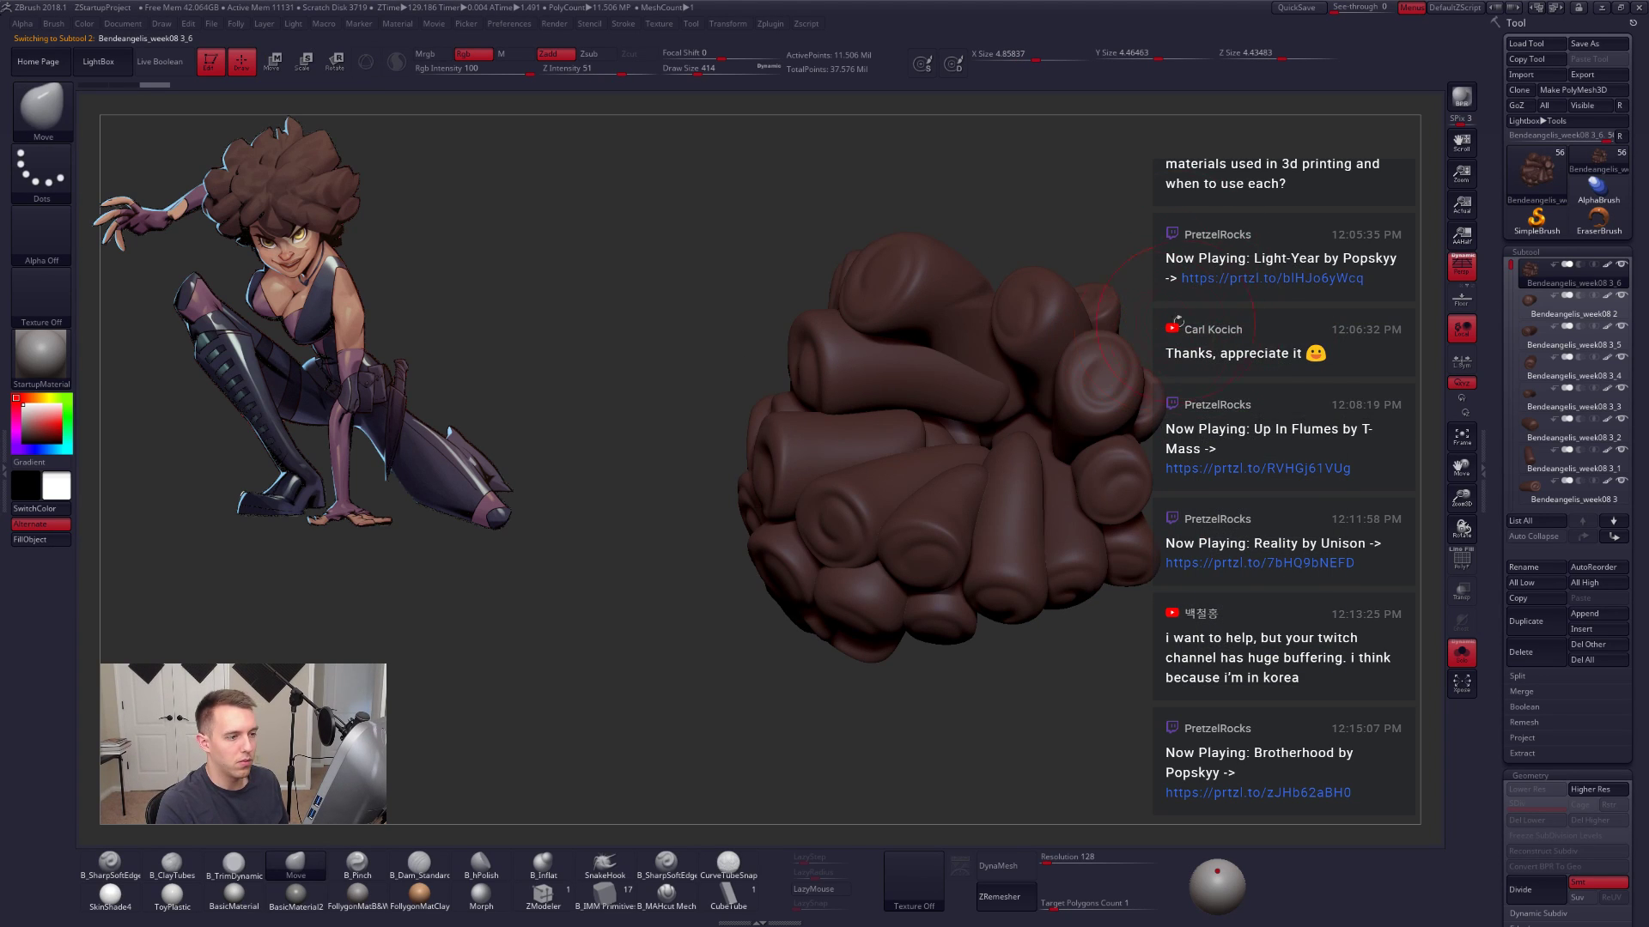
key(ctrl+f)
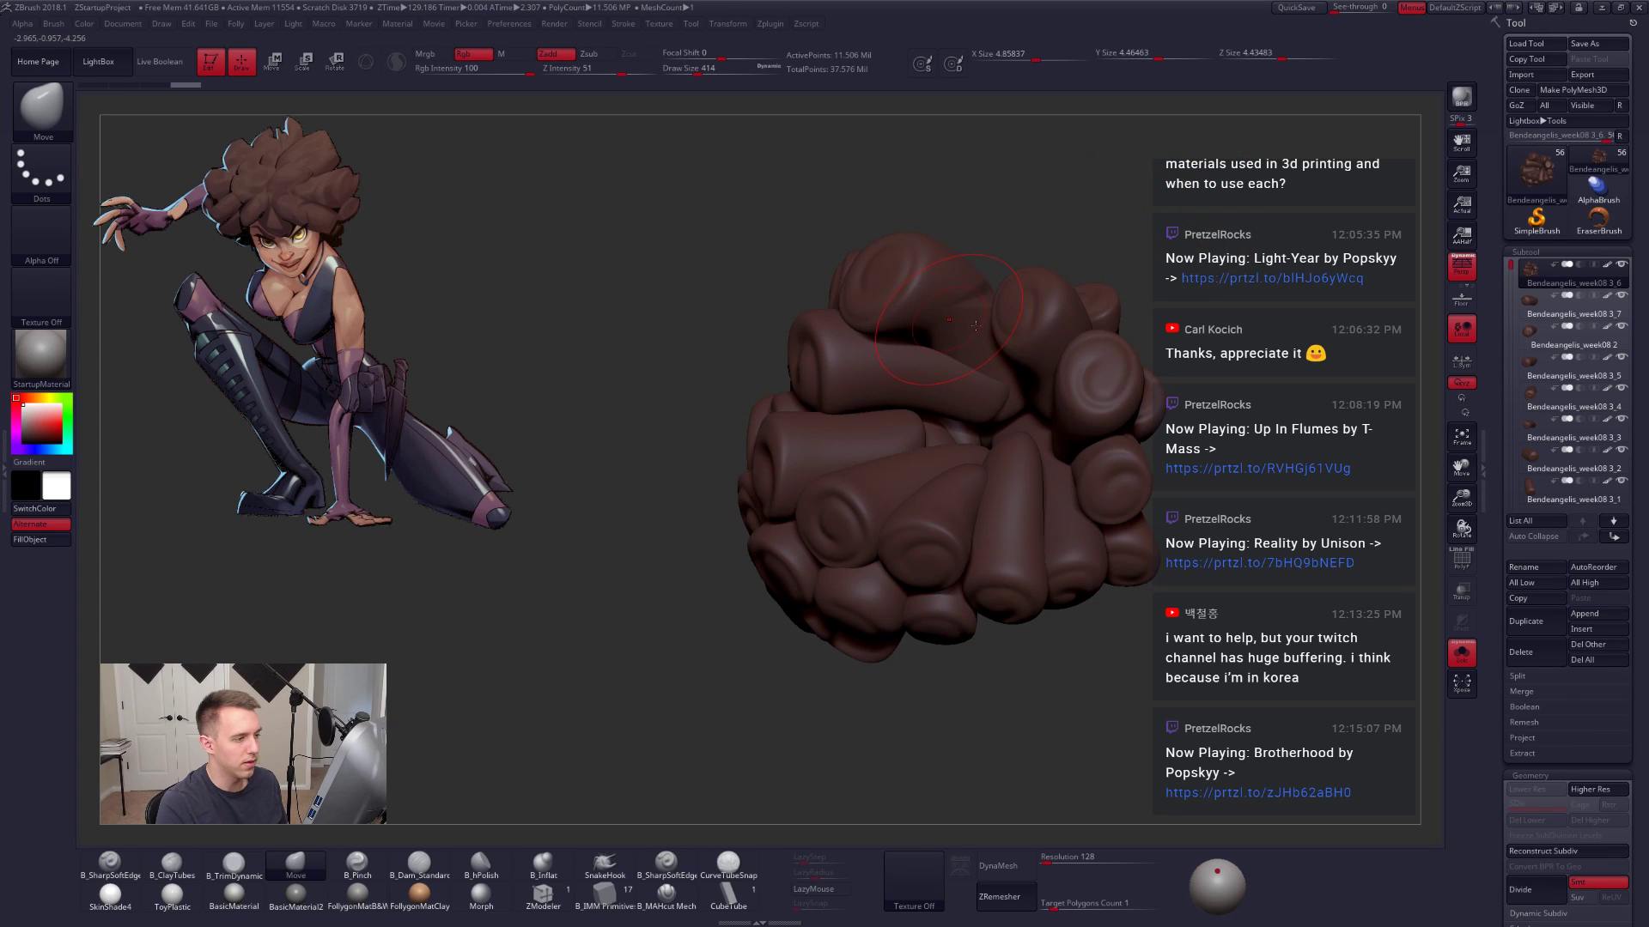
Step: Check the polygroups and split the bent, hook-shaped curl with the large spiral end from the hair with Split Hidden
mouse_move(875, 361)
right_down()
mouse_move(1022, 325)
mouse_move(1092, 330)
right_up()
key(shift+f)
key(shift+f)
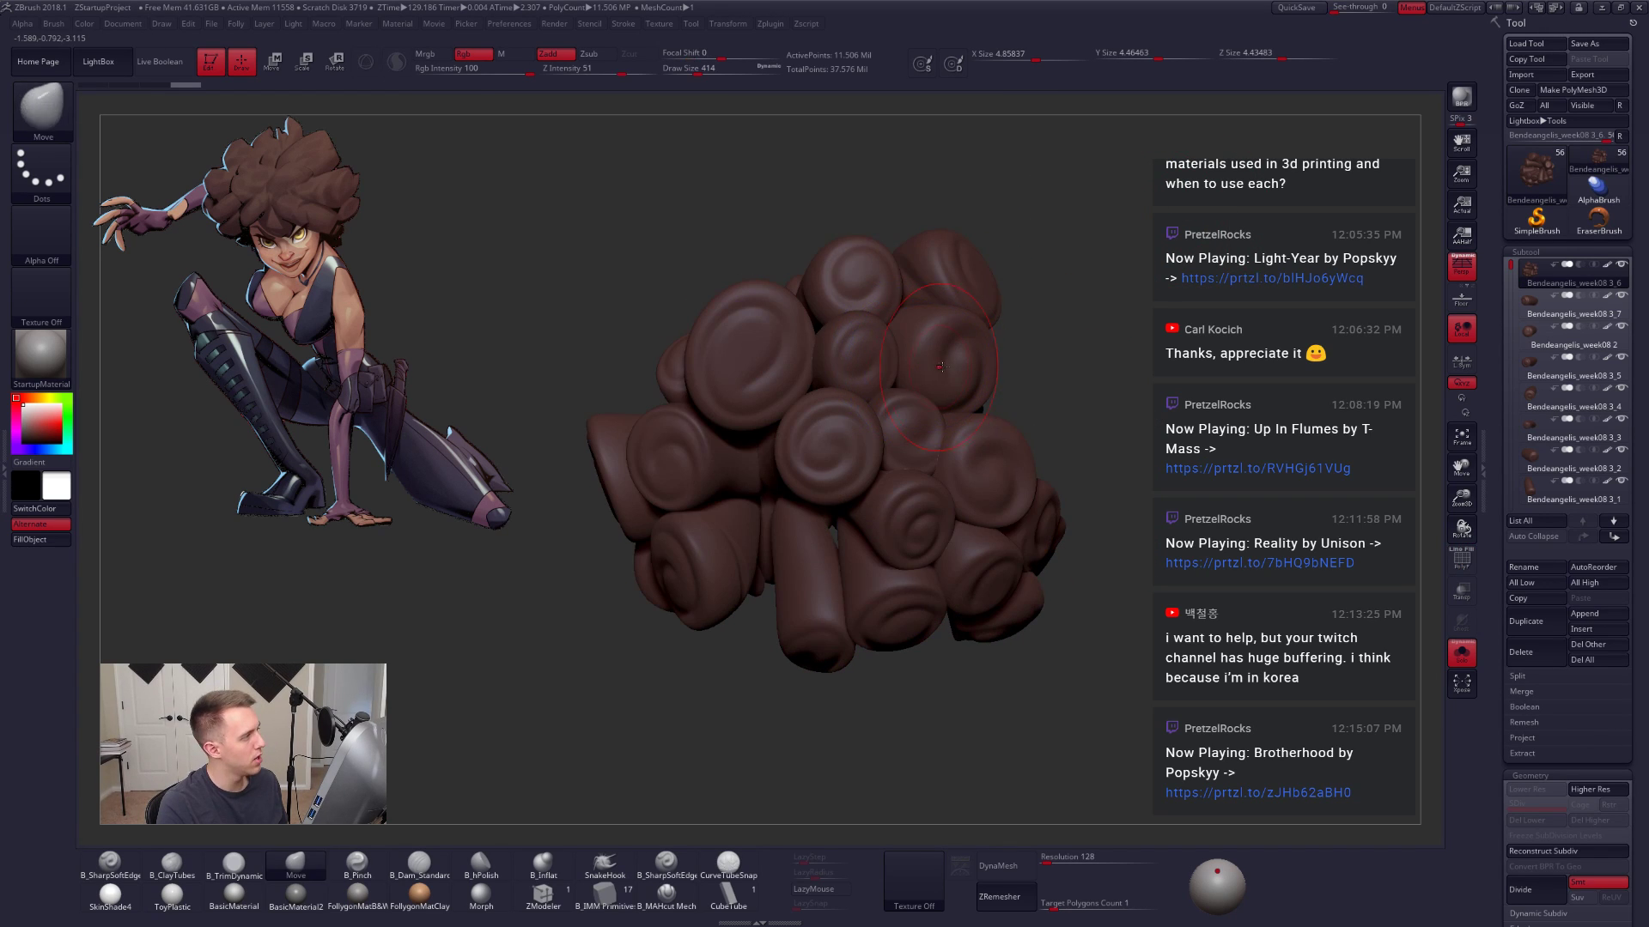
ctrl+shift+click(951, 364)
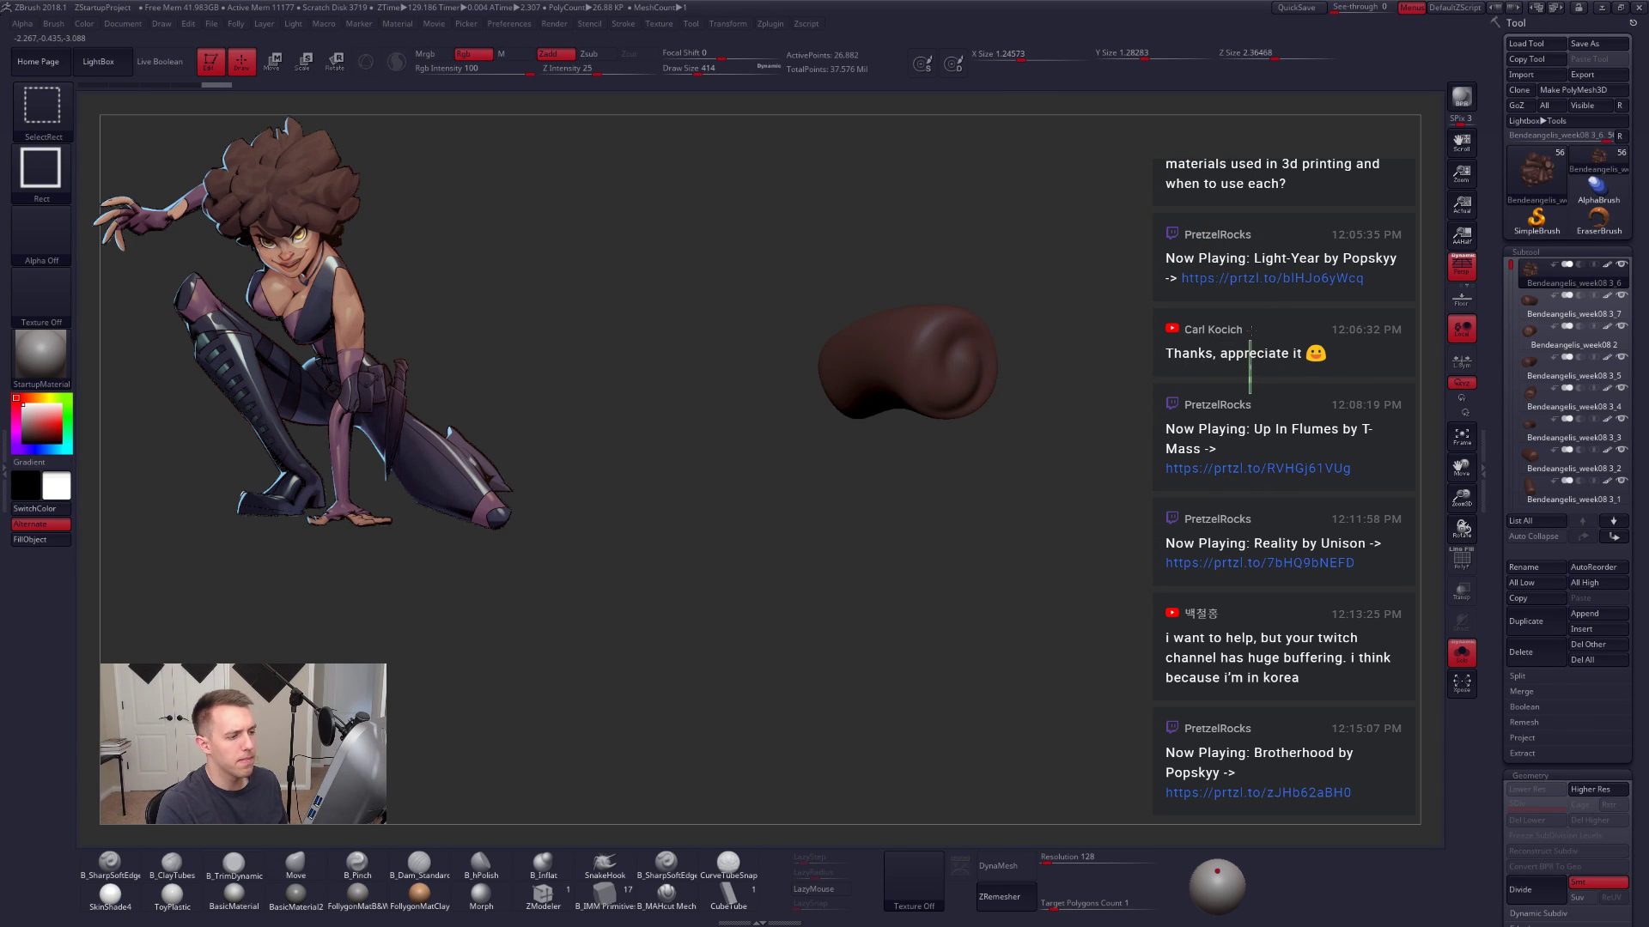
ctrl+shift+click(1250, 360)
key(space)
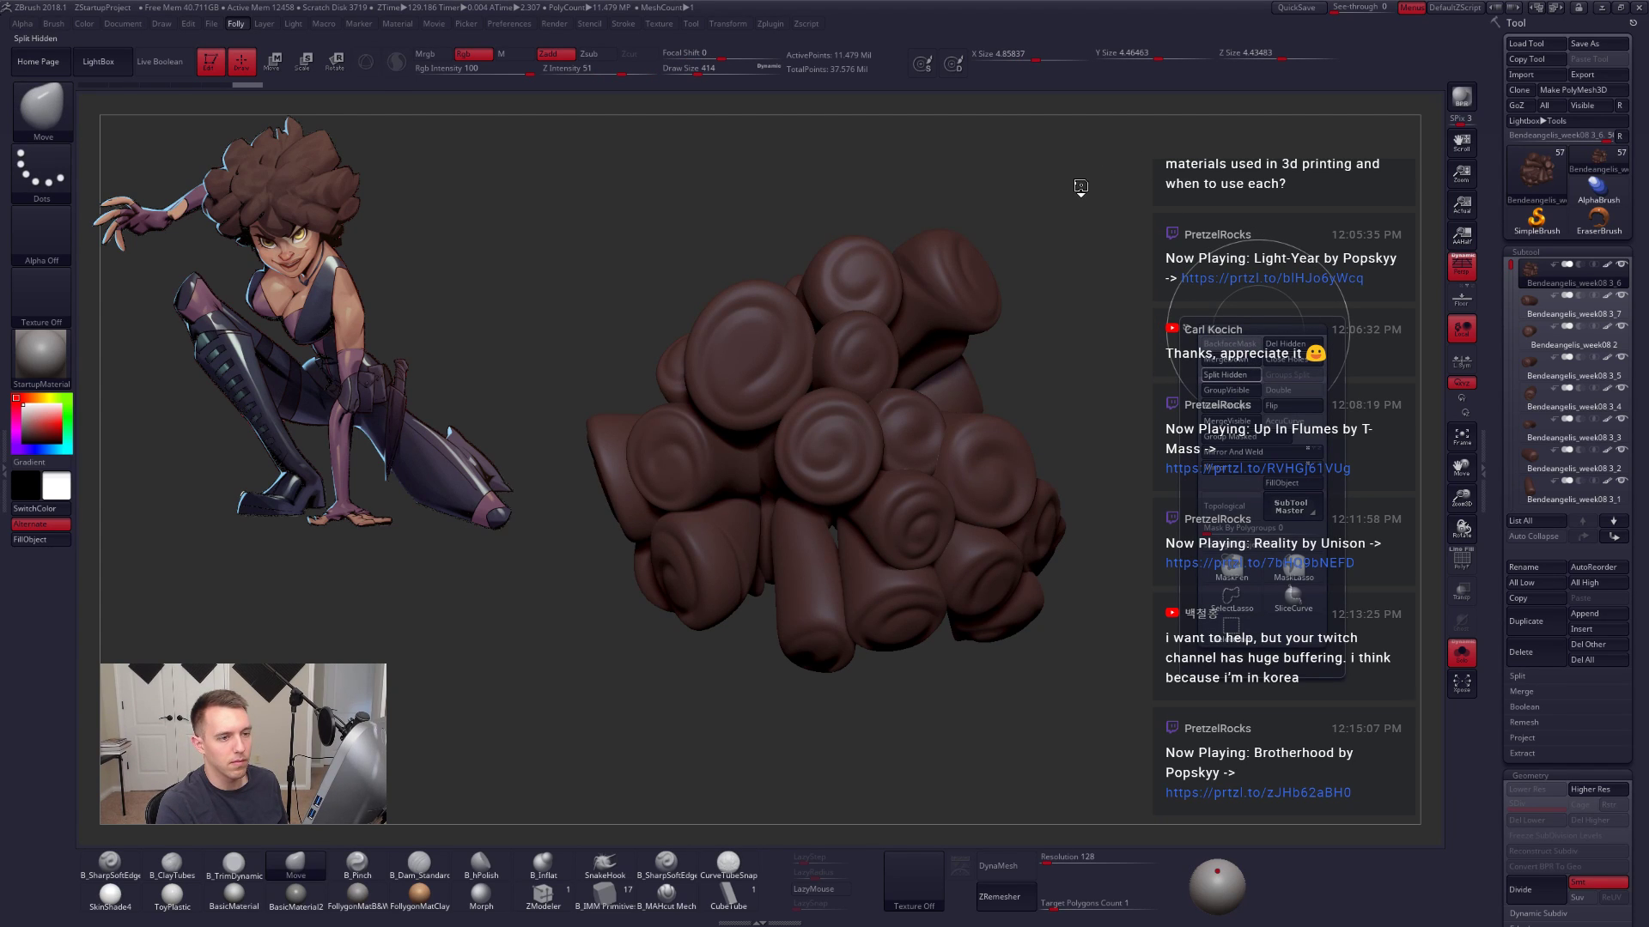
Step: Check the polygroups and split the narrow spiral curl between the upper curls and the central cluster into its own subtool
alt+drag(1046, 321, 1085, 300)
key(shift+f)
key(shift+f)
key(ctrl+shift)
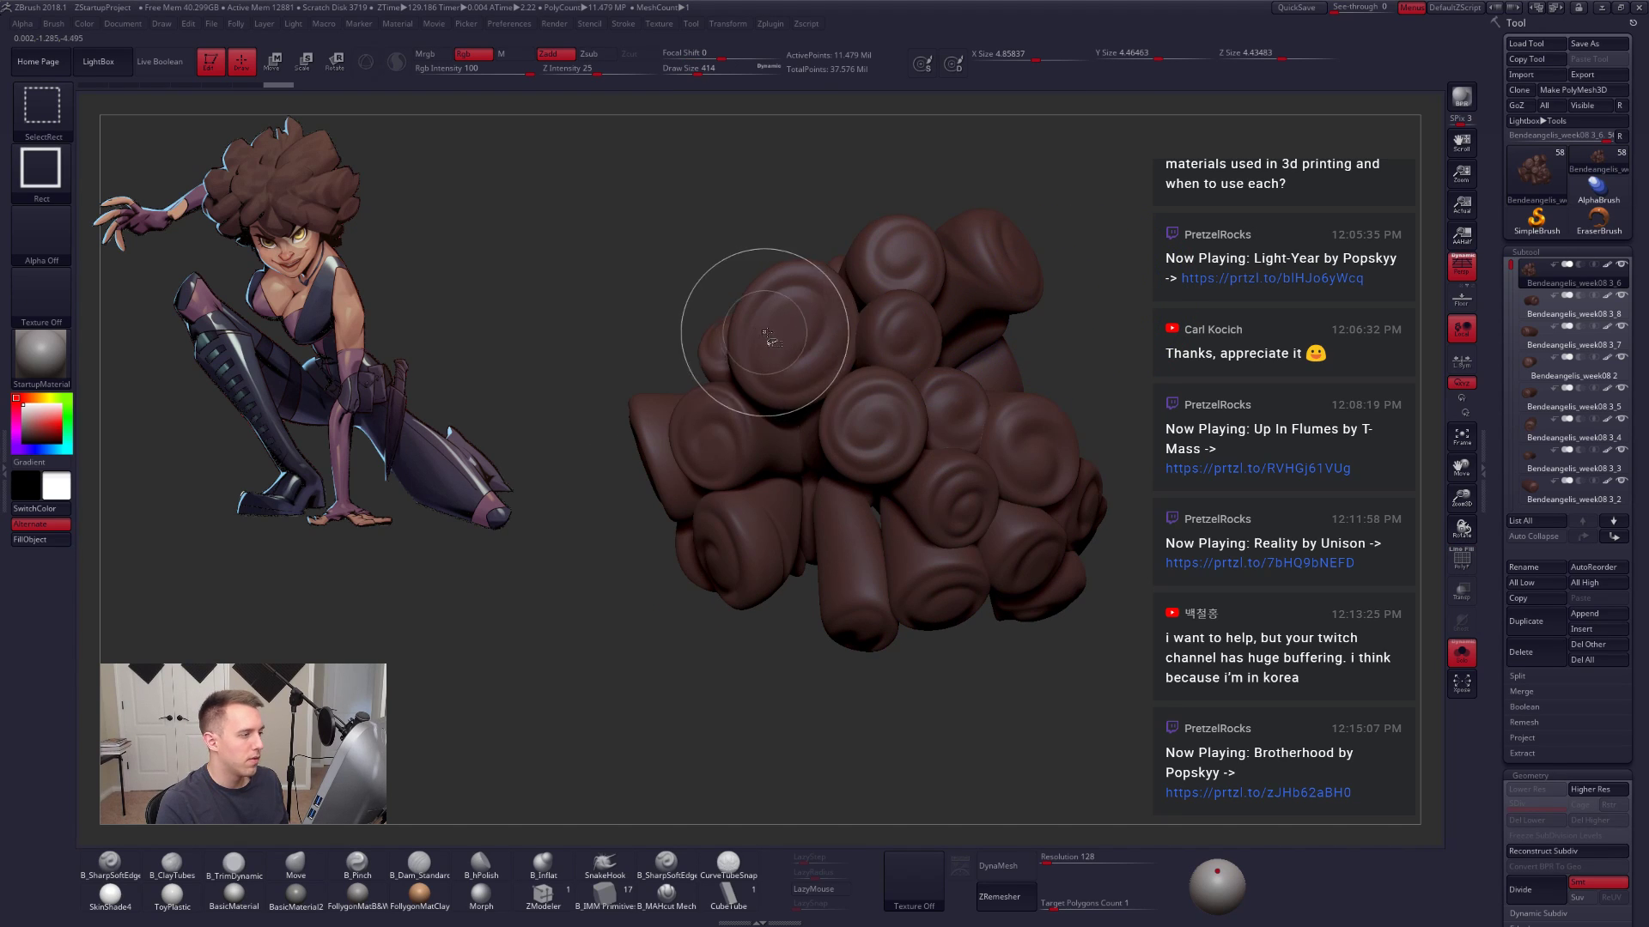
ctrl+shift+click(919, 336)
ctrl+shift+drag(1190, 334, 1252, 239)
key(ctrl+f)
click(1226, 280)
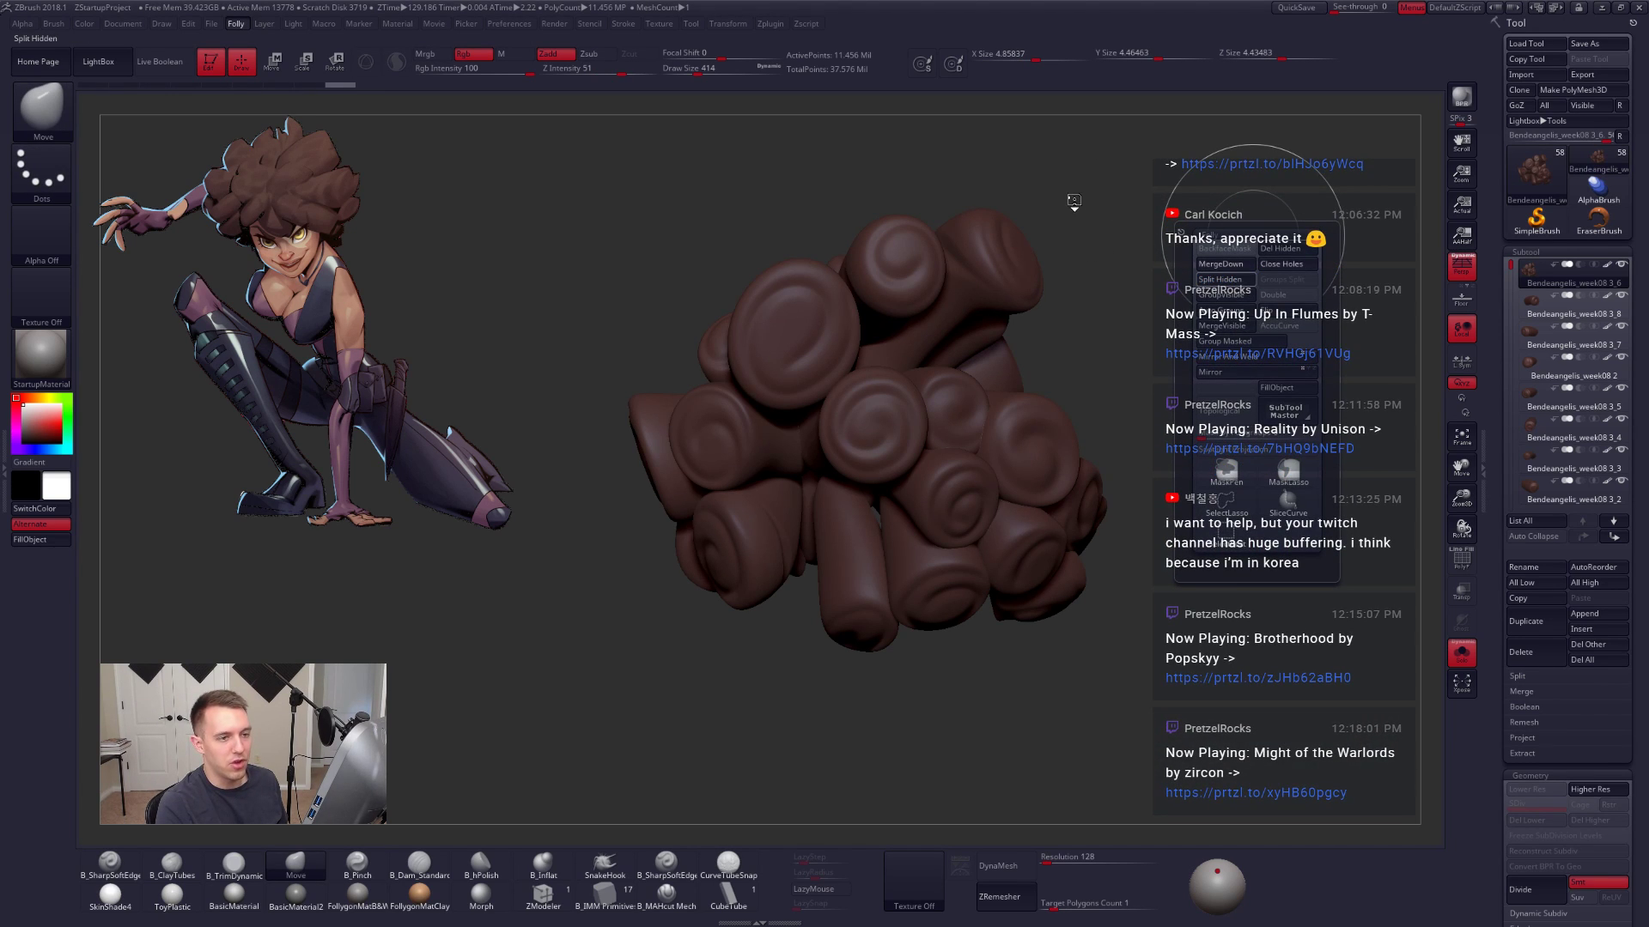
Step: Isolate the curved curl at the hair's upper edge to examine it, and bring back the whole hair
drag(1092, 317, 956, 262)
ctrl+shift+click(1071, 259)
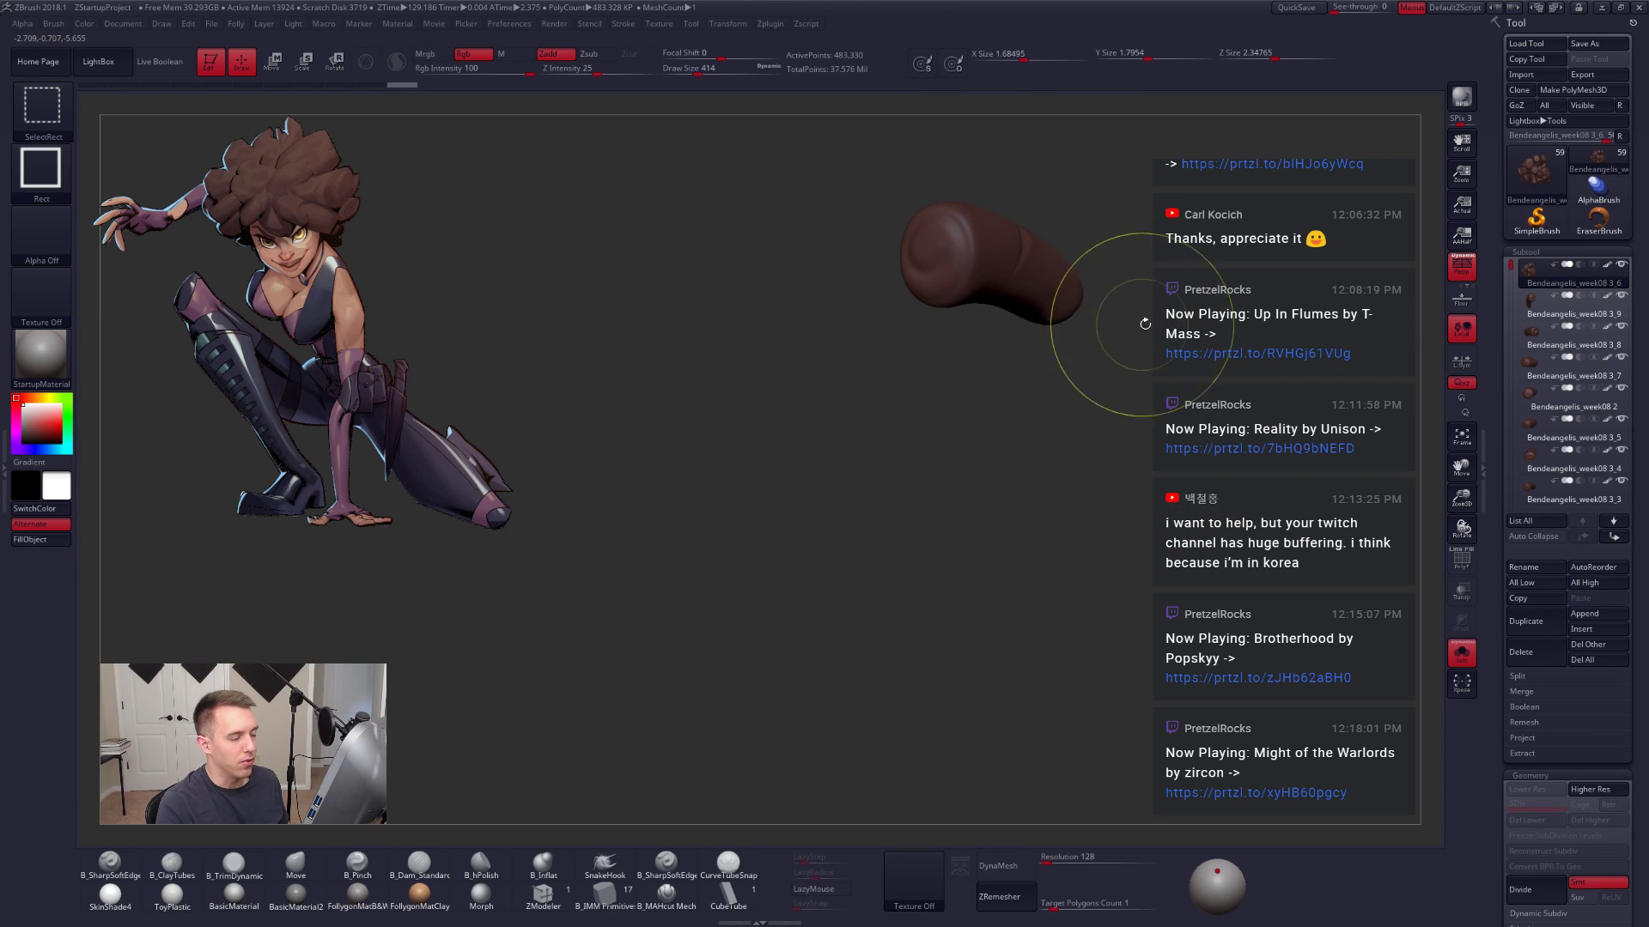
ctrl+shift+click(968, 383)
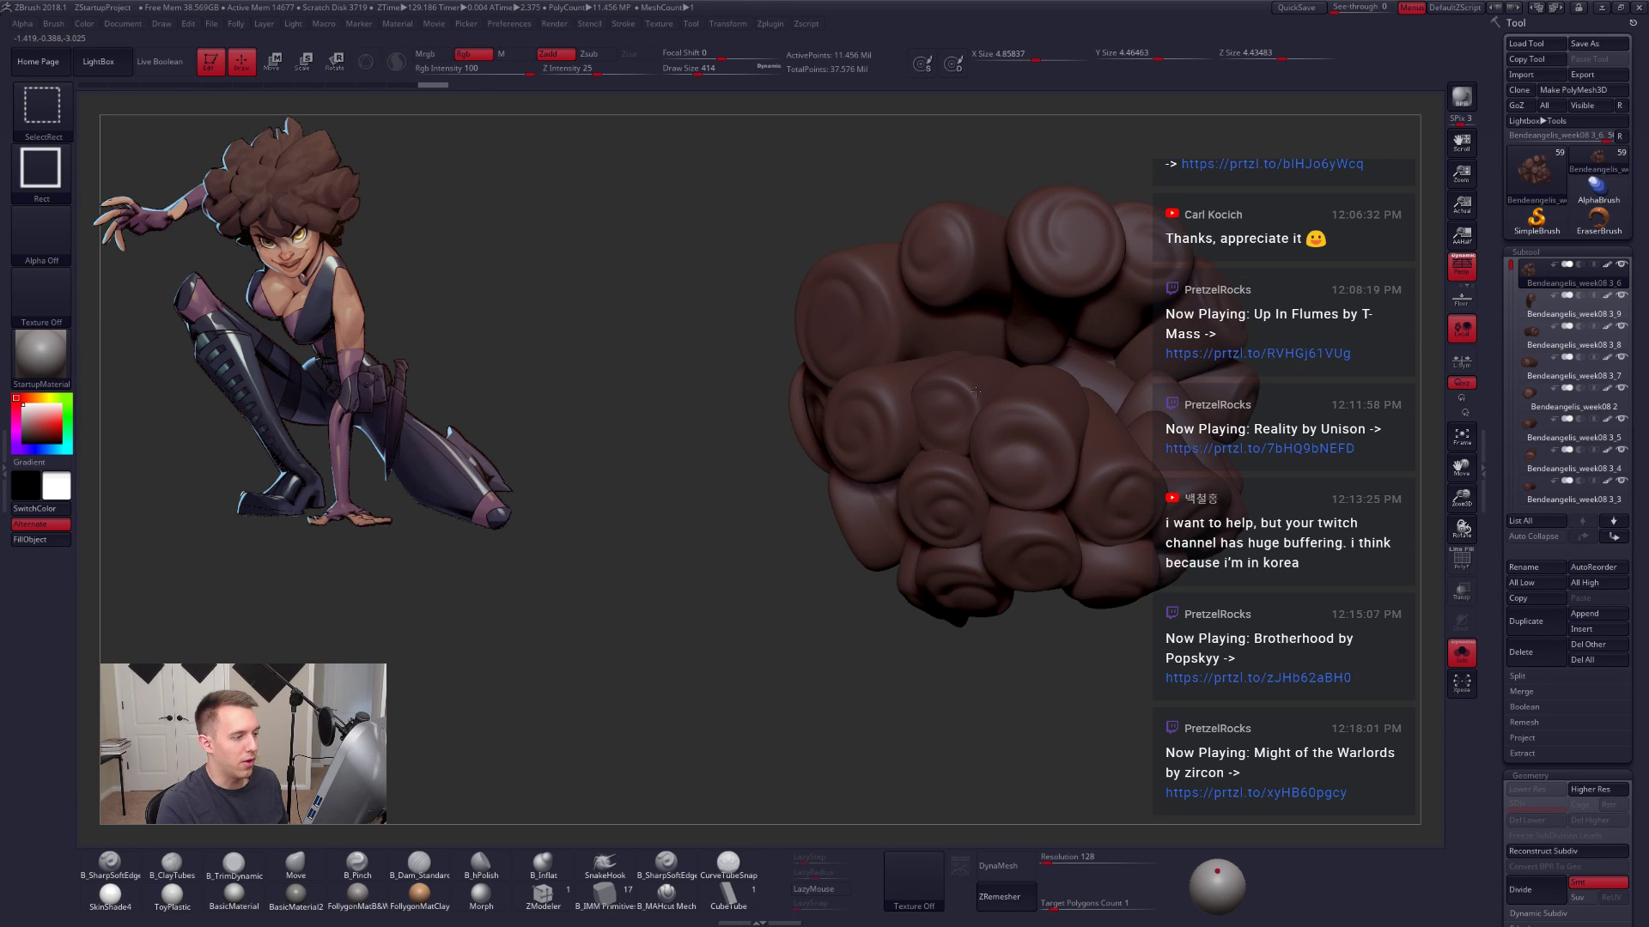
Step: Isolate the small curl at the top of the central cluster, invert the visibility, and split it off with Split Hidden
ctrl+shift+click(964, 385)
ctrl+shift+drag(1289, 368, 1299, 357)
key(space)
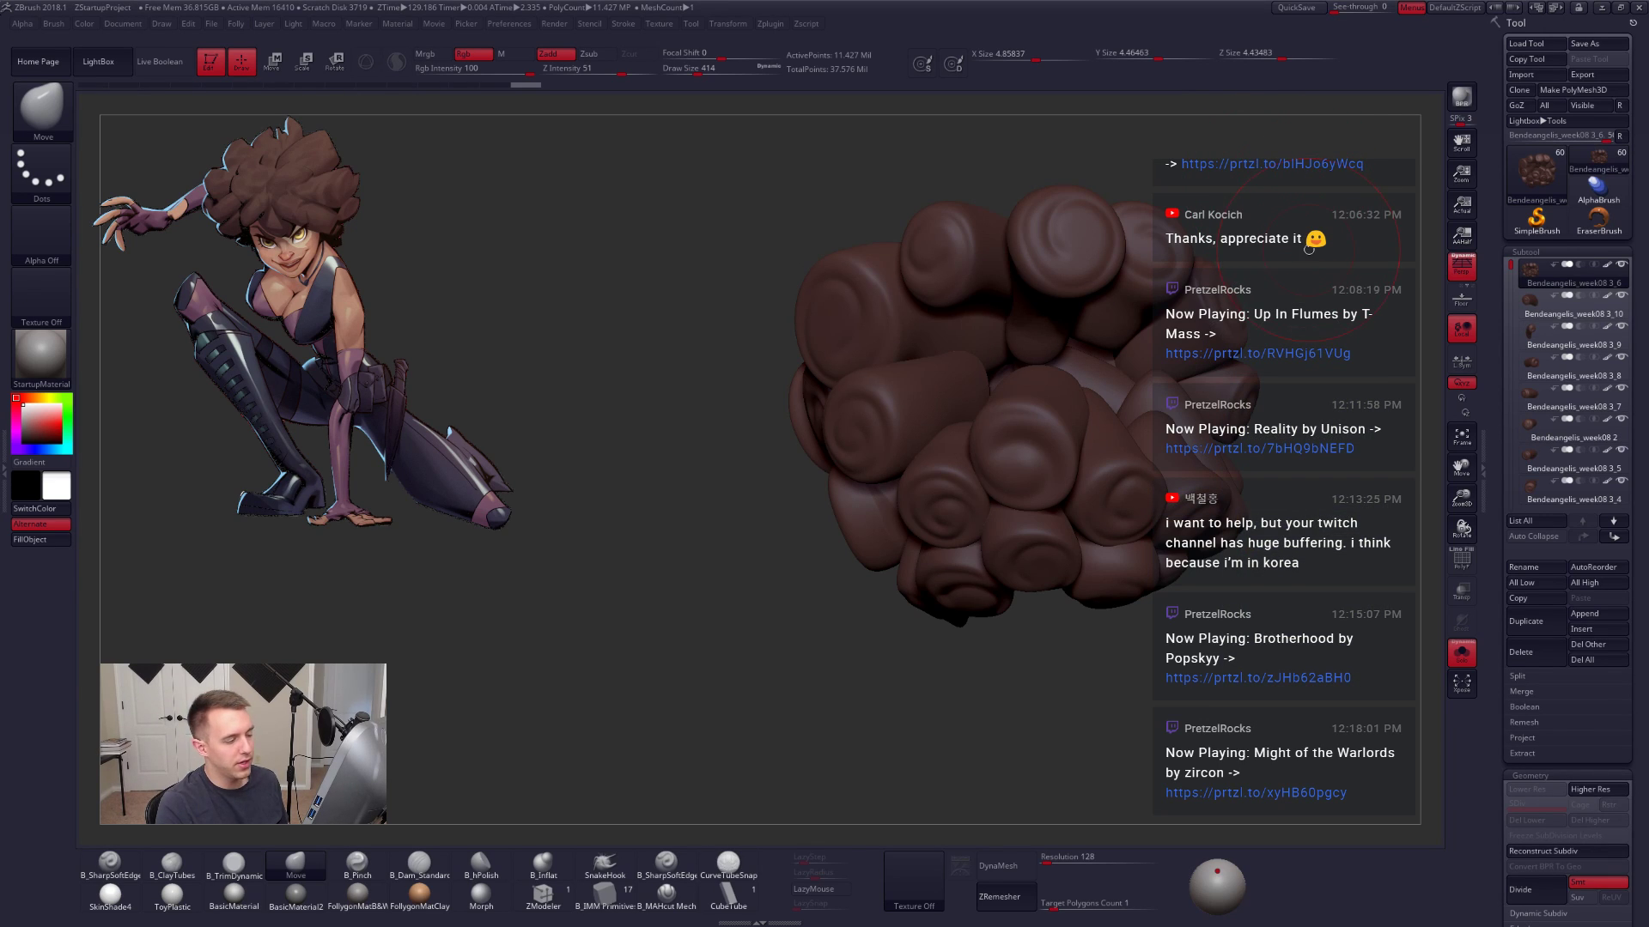
Step: Check the polygroups, isolate the short curl with the concentric spiral end beside the lower cluster, invert the visibility, and split it off
alt+drag(1287, 261, 1270, 214)
key(shift+f)
key(shift+f)
drag(1271, 343, 1056, 386)
ctrl+shift+click(899, 415)
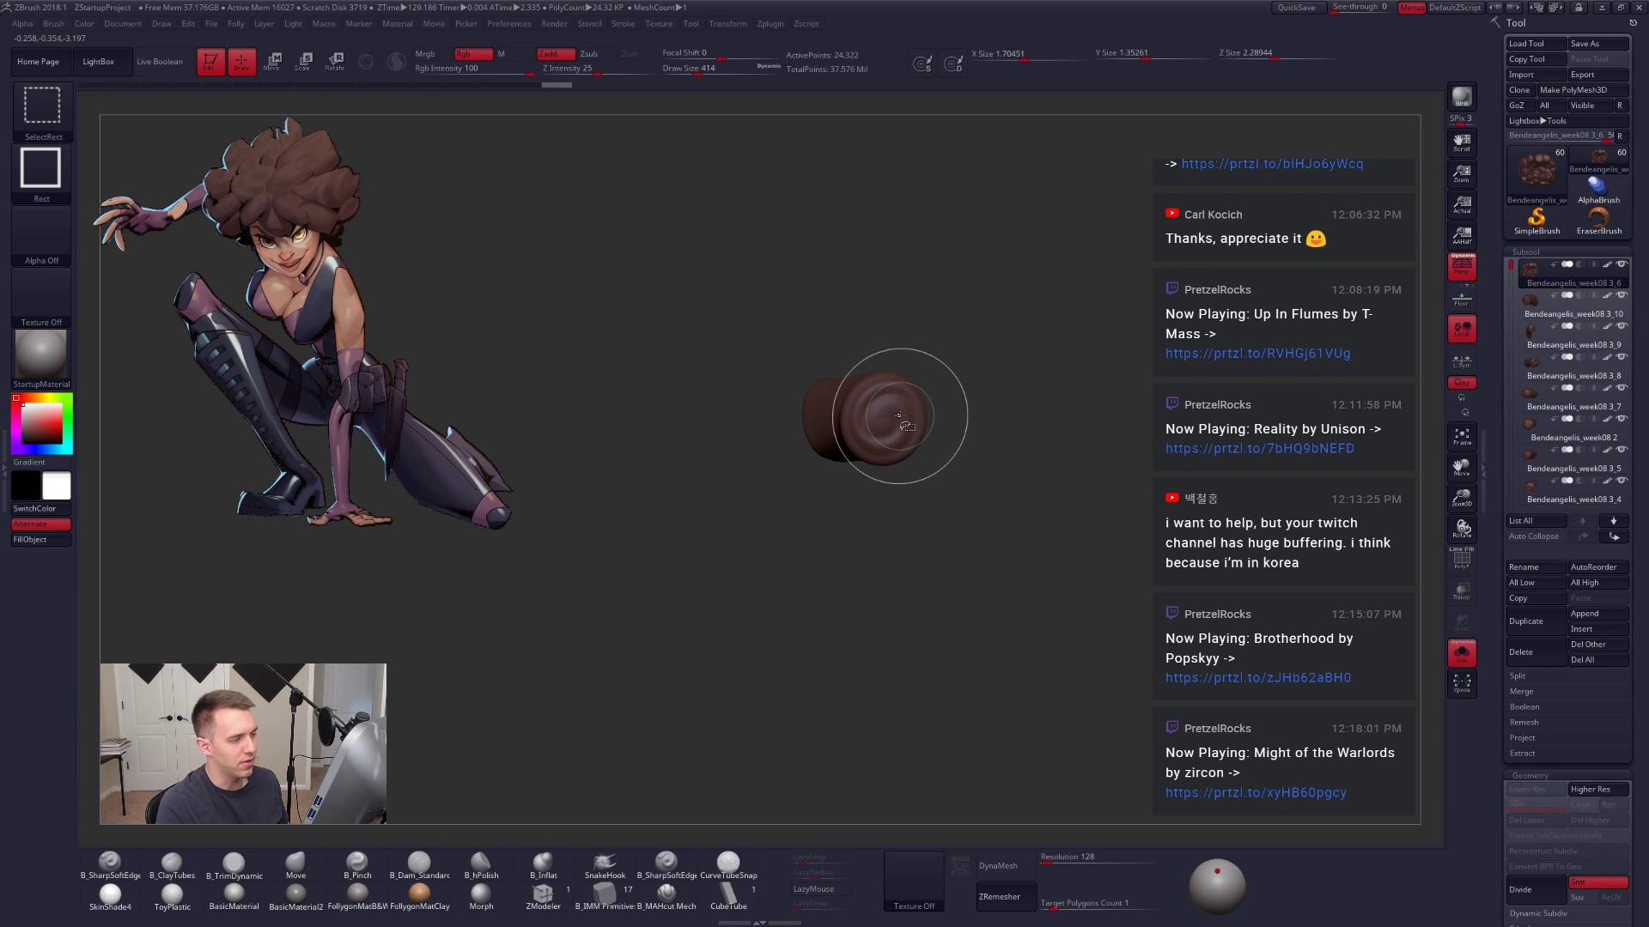
ctrl+shift+drag(1184, 393, 1254, 292)
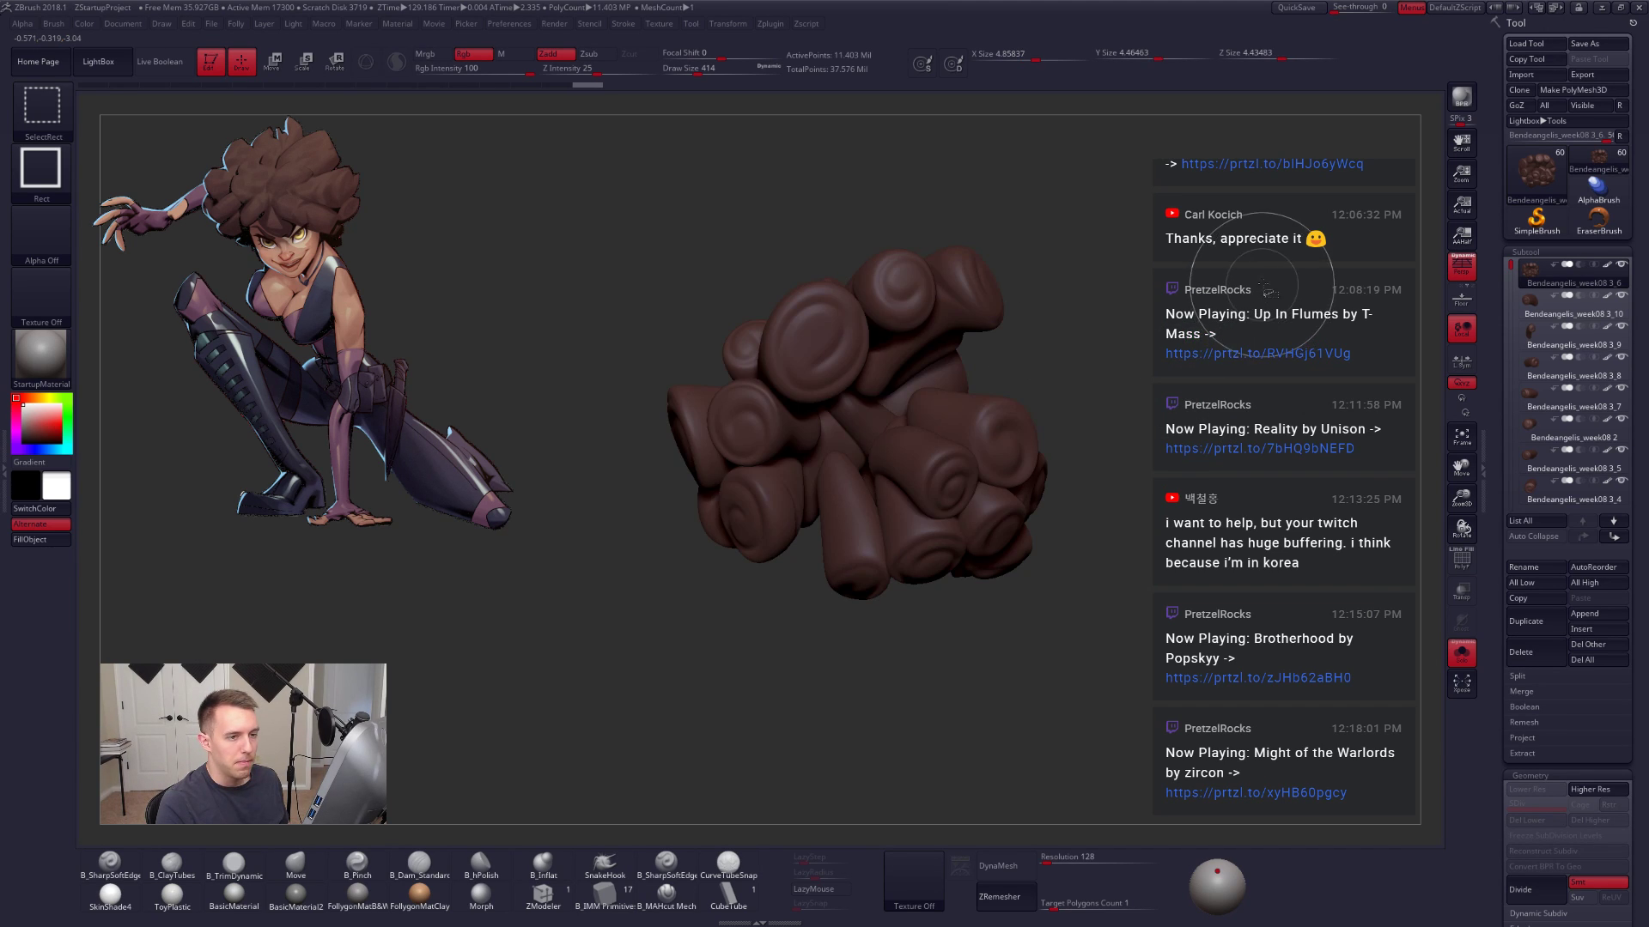
key(grave)
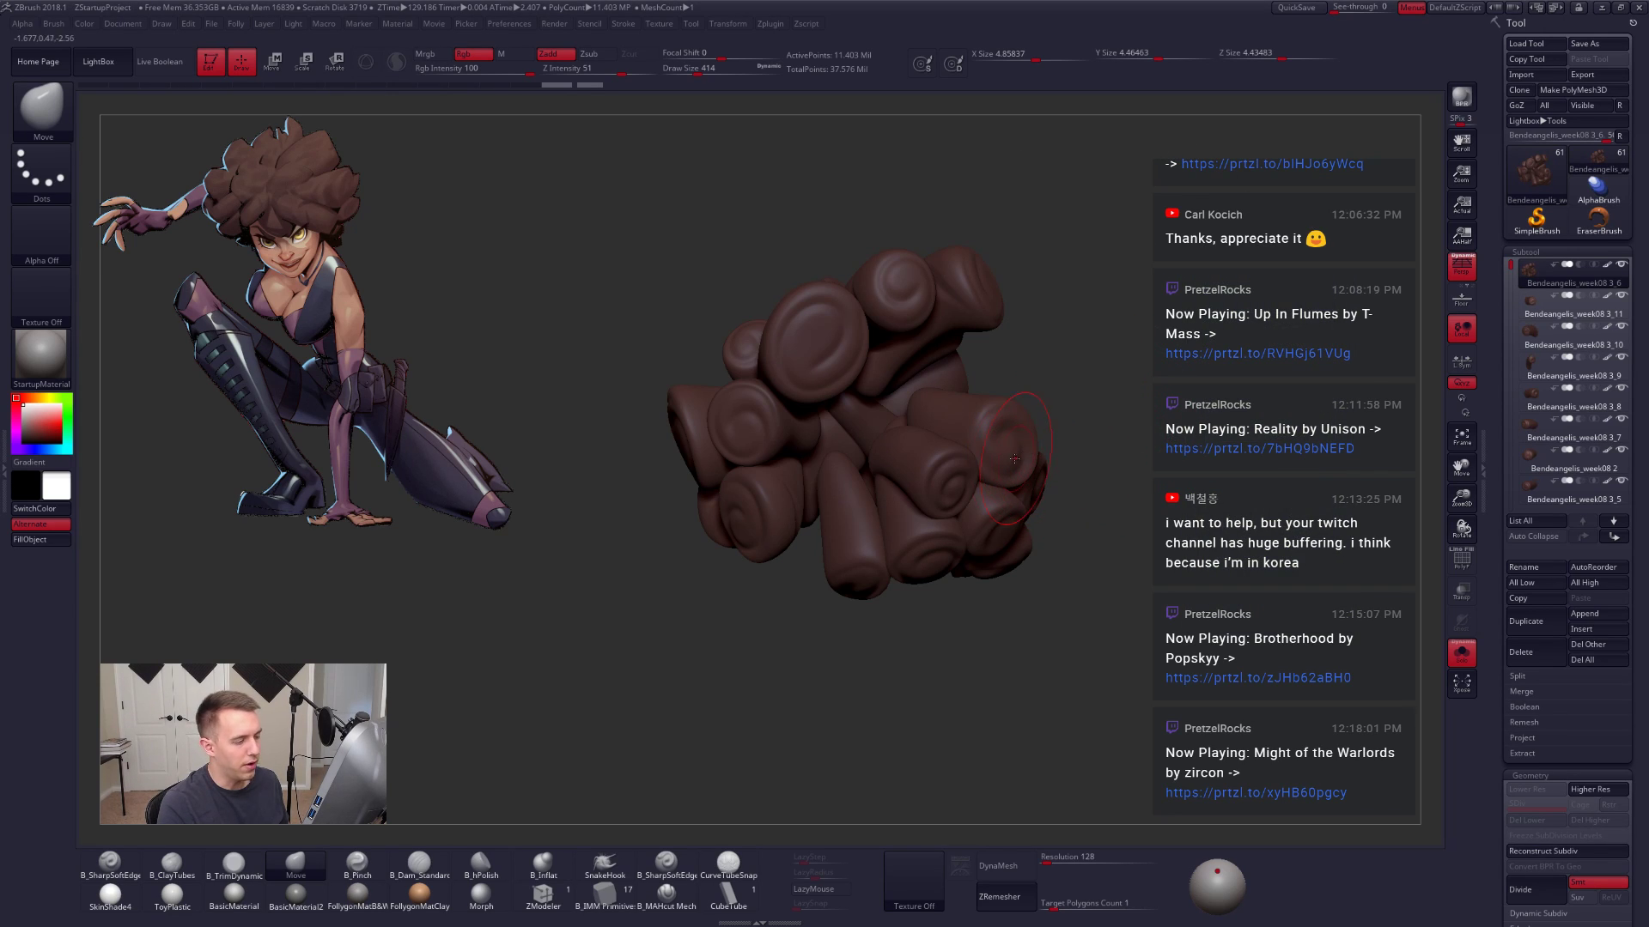
Step: Isolate the thick curl at the outer side of the lower cluster, invert the visibility, and separate it with Split Hidden
ctrl+shift+click(1021, 434)
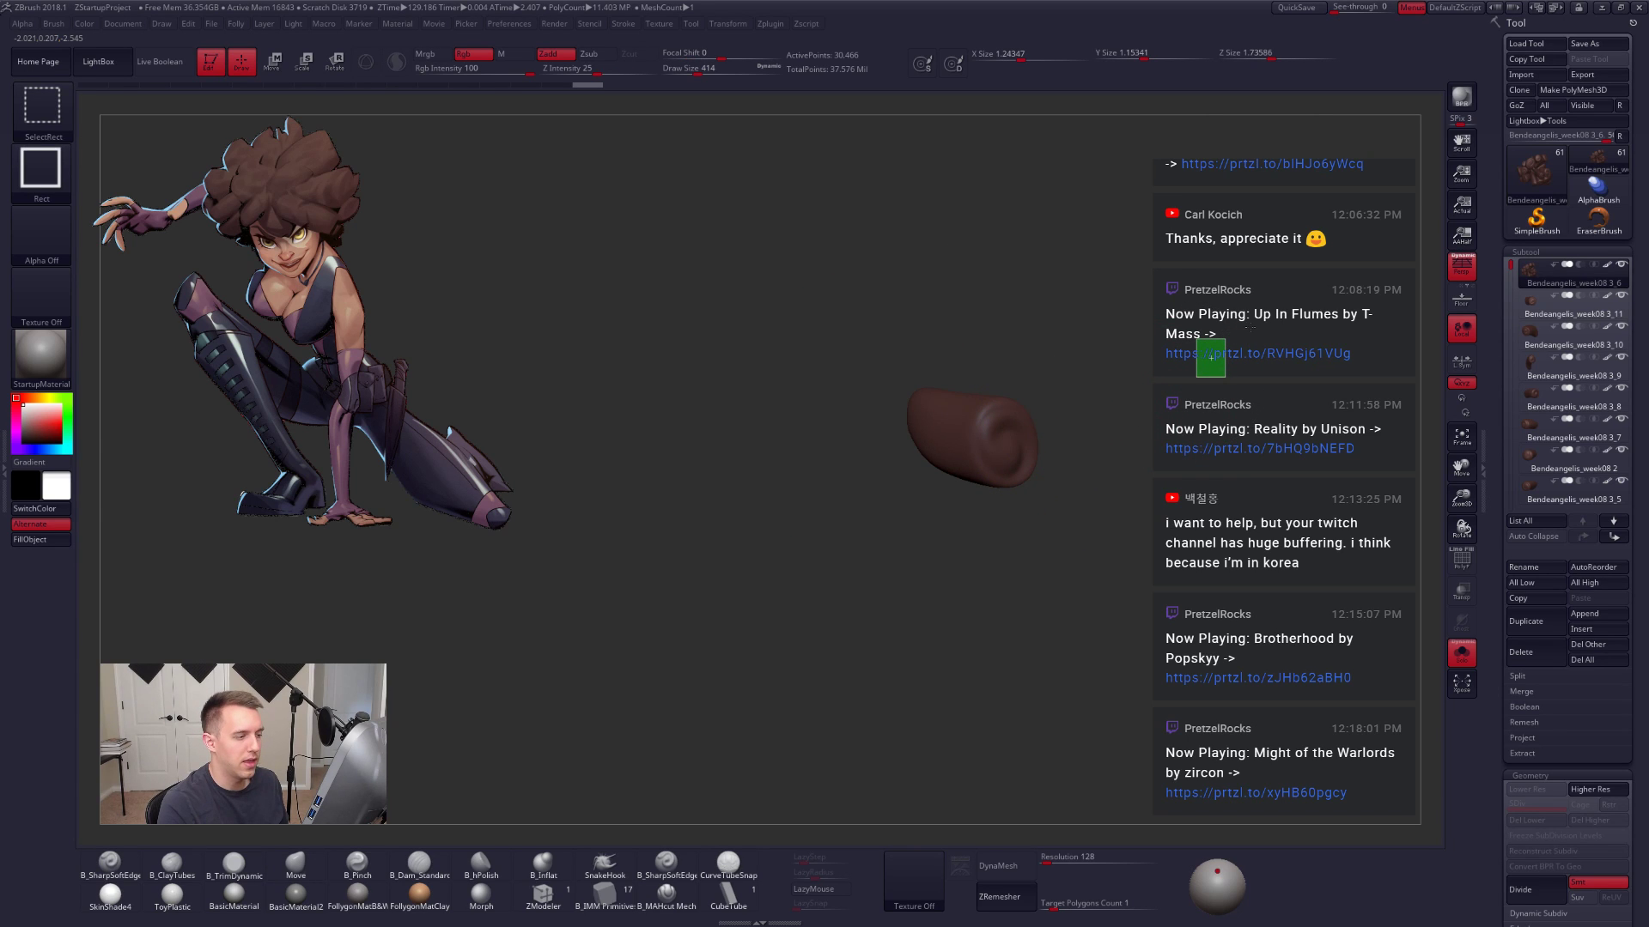
ctrl+shift+drag(1254, 302, 1256, 299)
key(space)
click(1229, 342)
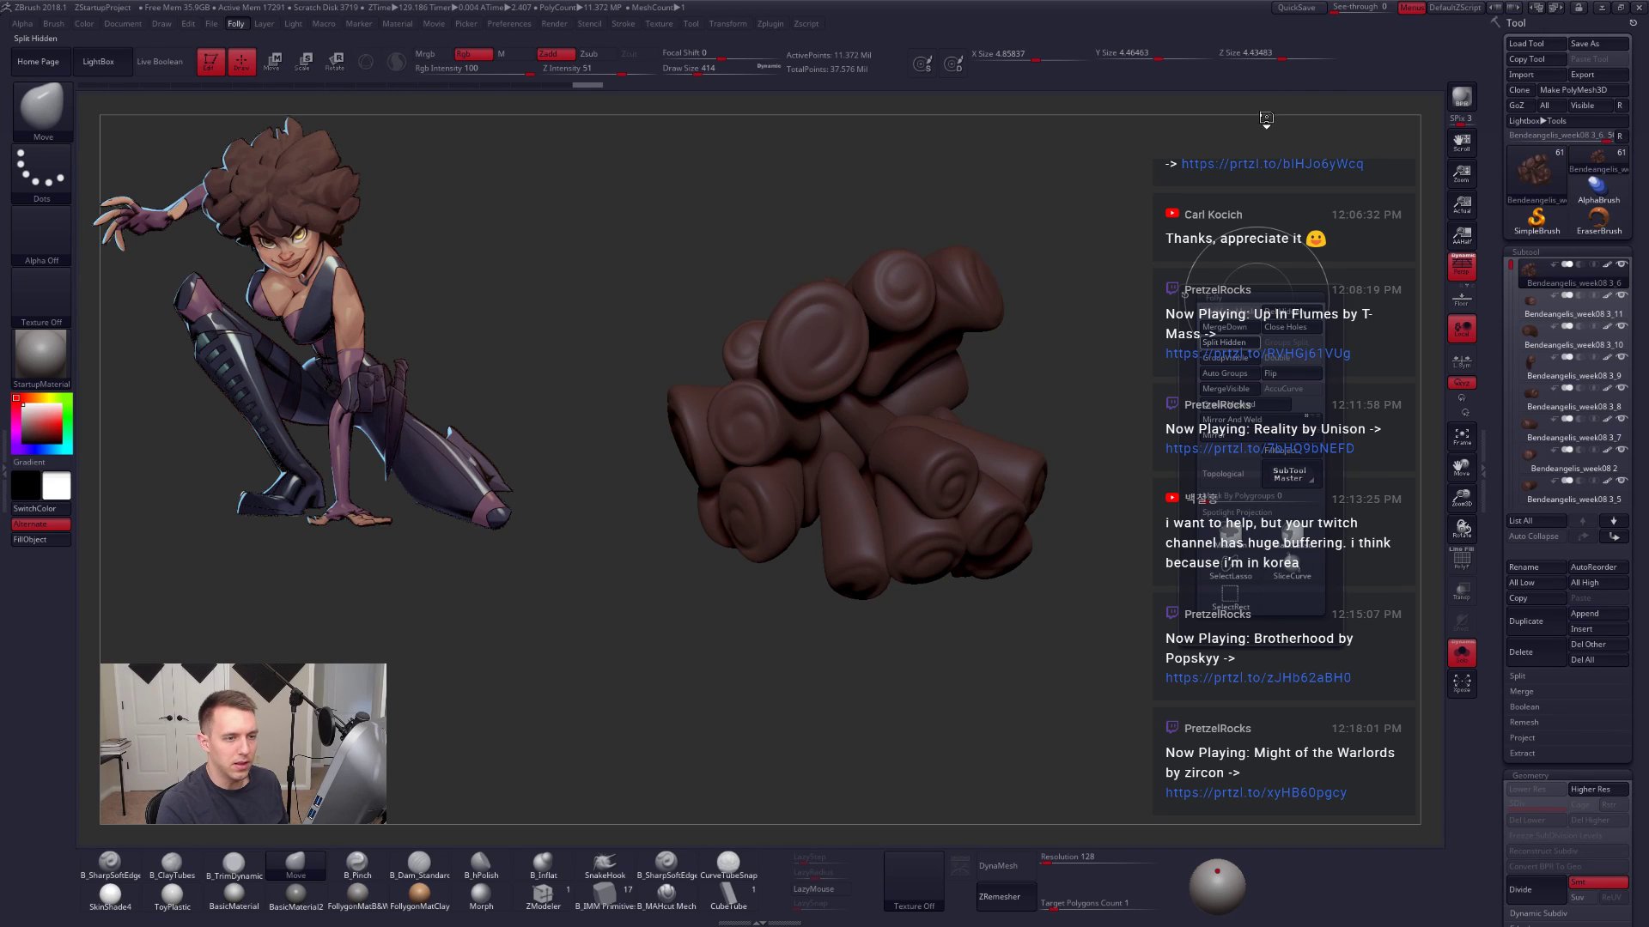
Step: Isolate the long, rounded curl exposed at the lower cluster's outer edge and split it into its own subtool
drag(1175, 284, 1118, 343)
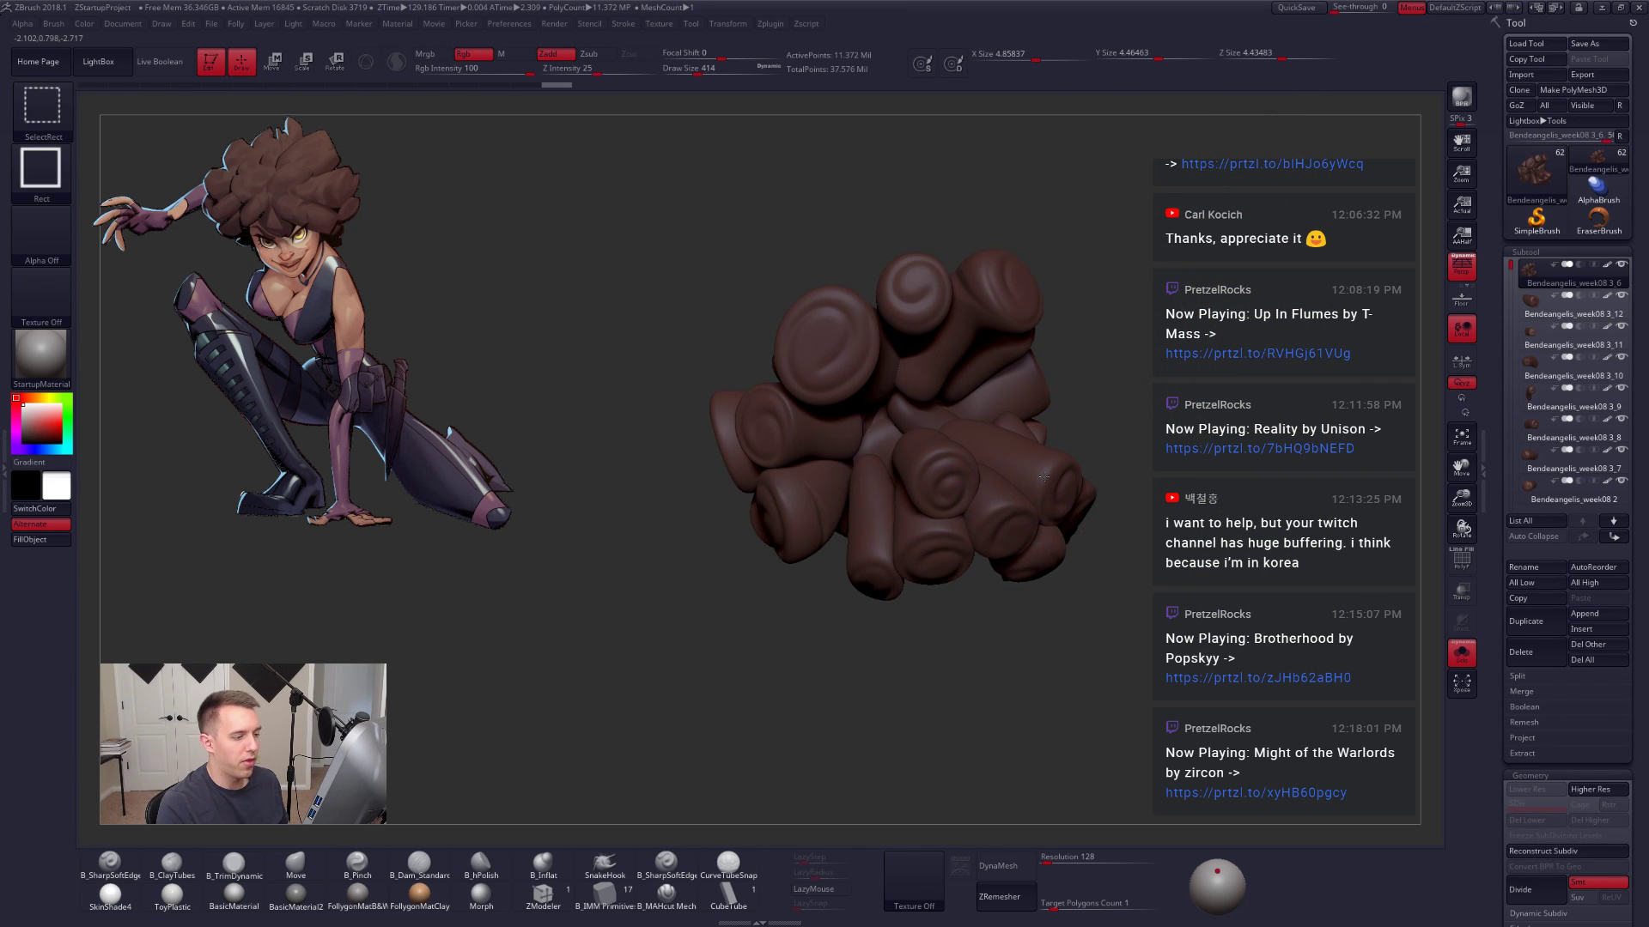
ctrl+shift+click(1018, 486)
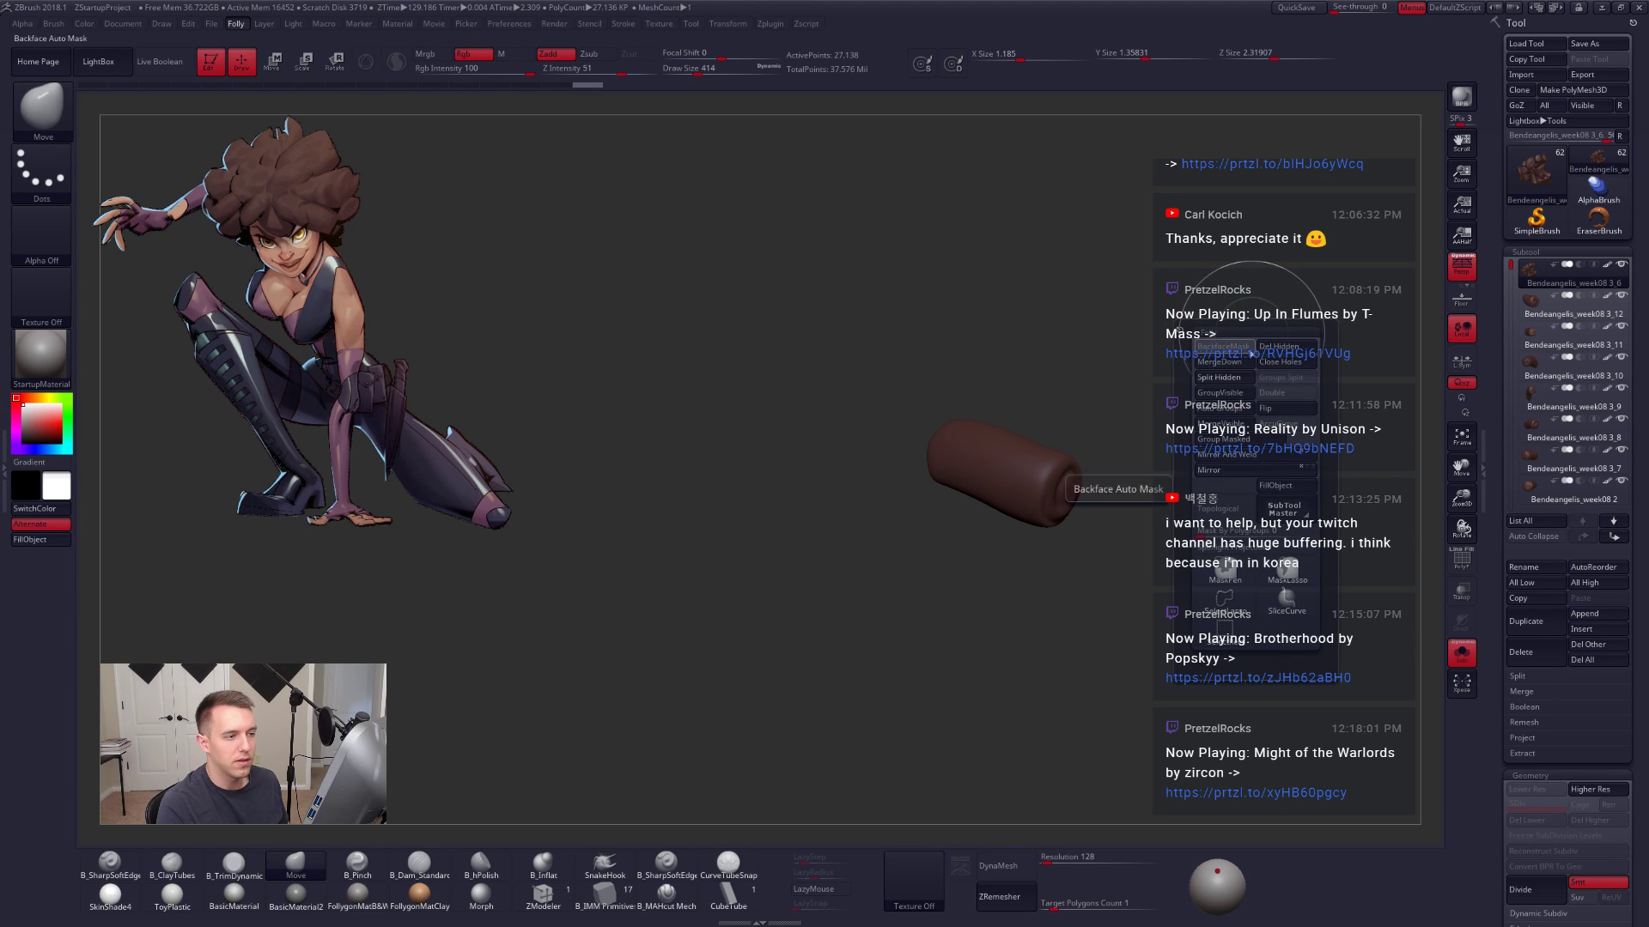
ctrl+shift+drag(1243, 296, 1294, 231)
key(space)
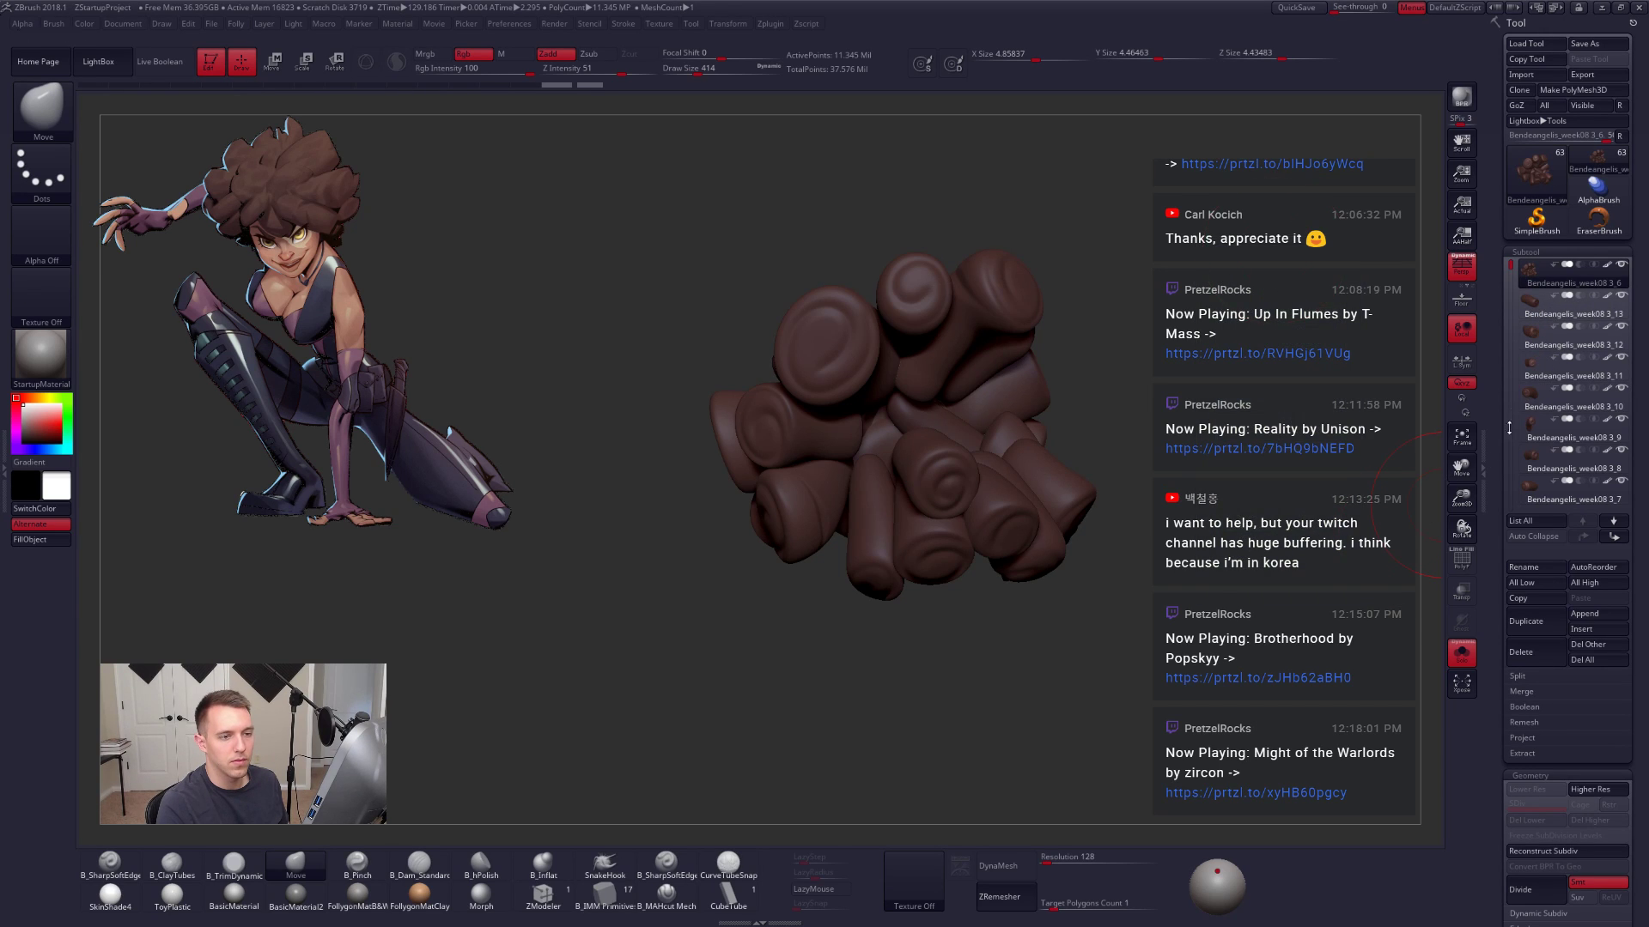
Step: Select the newly split curl's subtool, try subdividing it once, and reduce the brush's draw size to 121
click(1548, 300)
drag(1151, 520, 1108, 515)
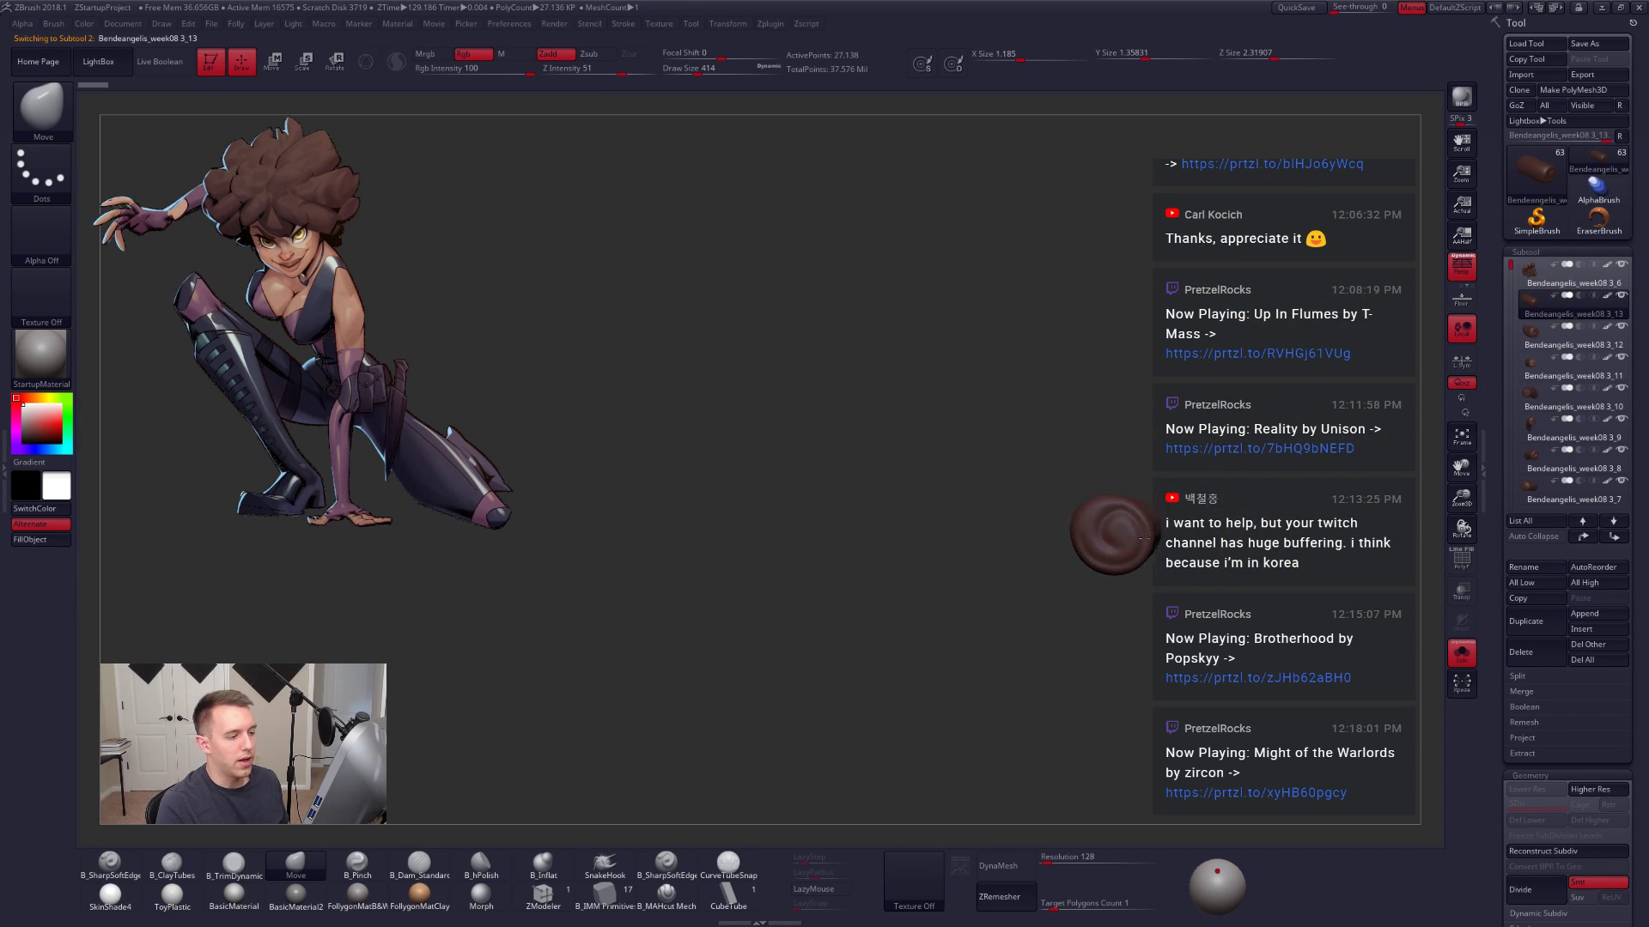
alt+drag(1215, 506, 1204, 583)
key(ctrl+d)
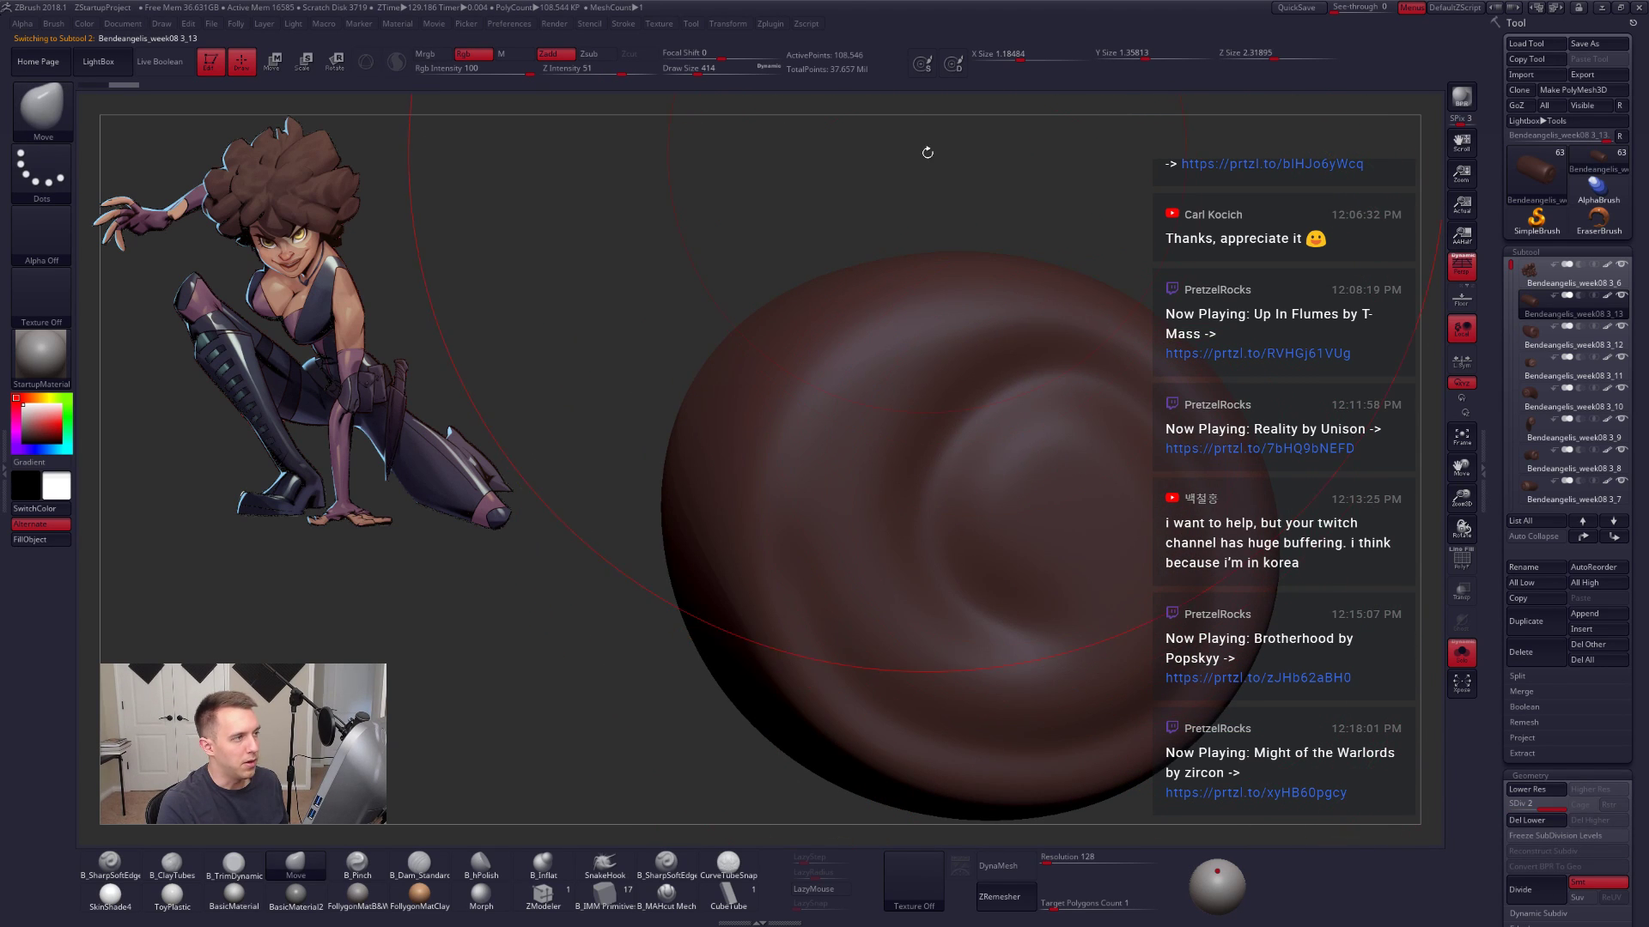
key(space)
drag(1069, 232, 1037, 230)
key(shift+d)
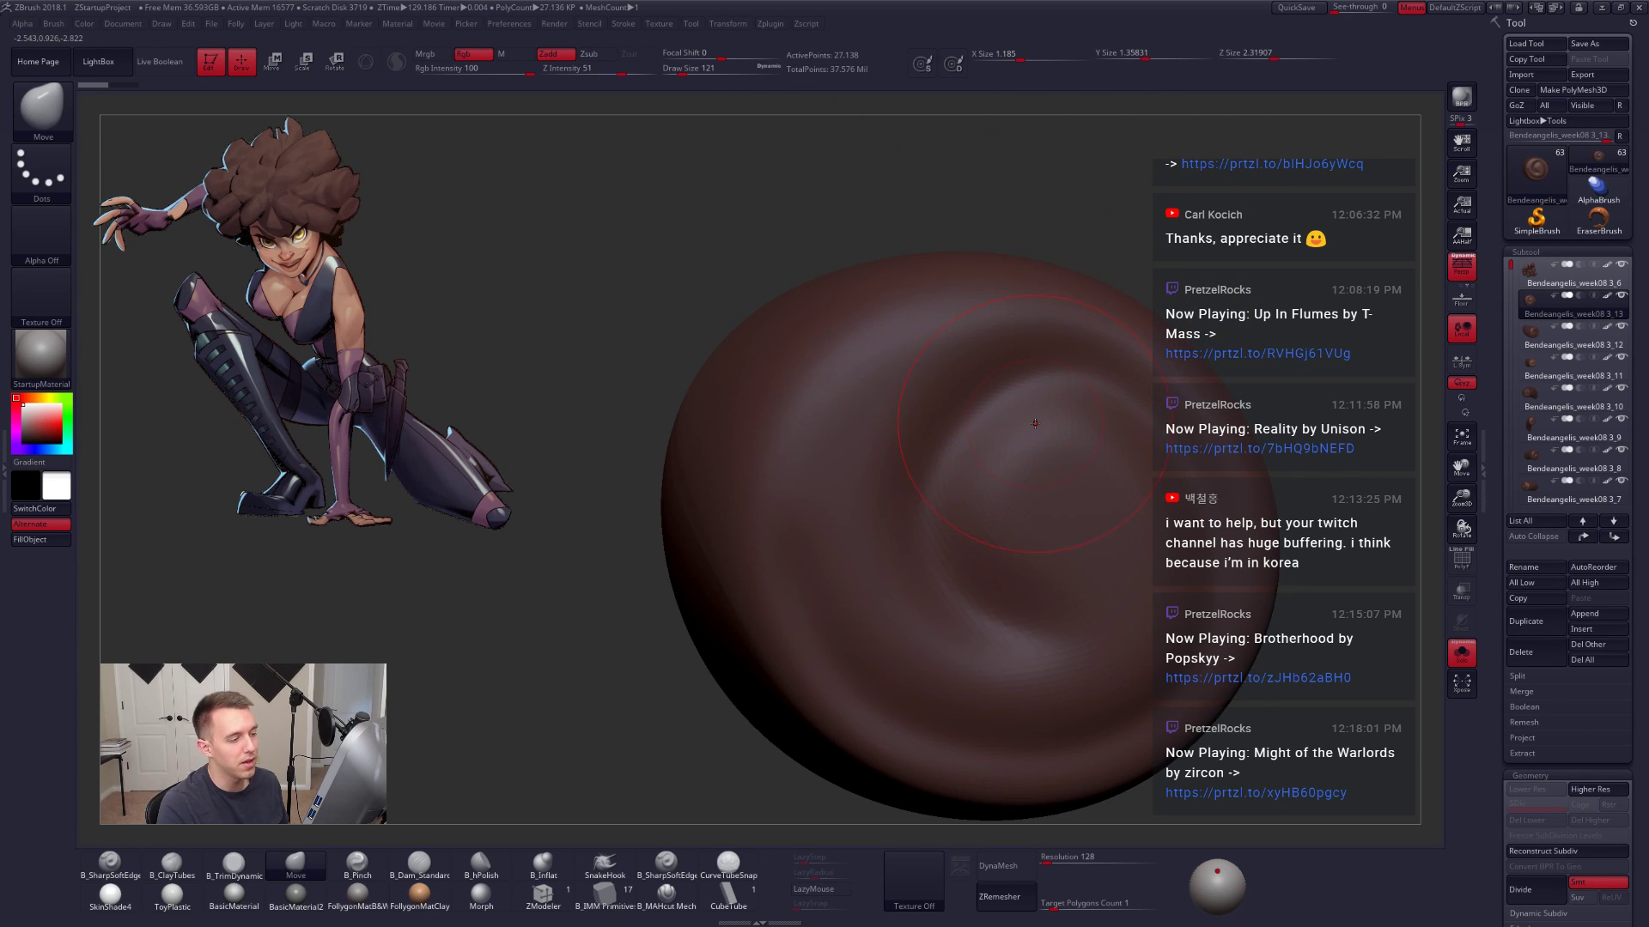
Step: Try remeshing the separated curl with DynaMesh at a resolution of 224
ctrl+right_drag(1035, 423, 1014, 419)
right_drag(1002, 492, 976, 502)
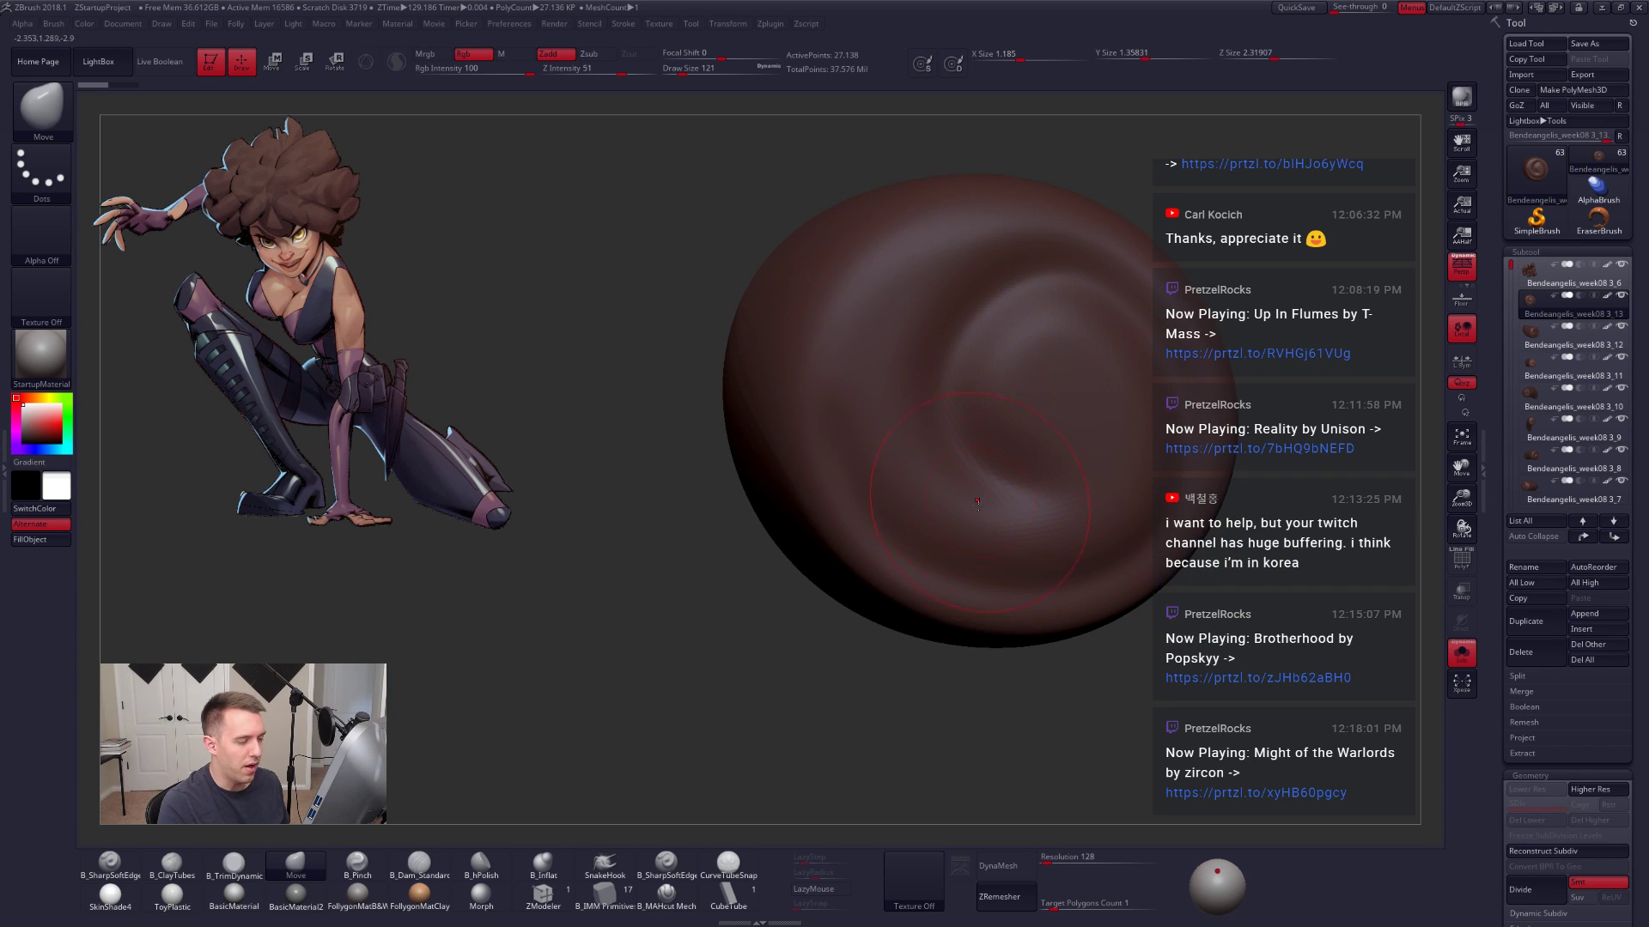
ctrl+right_drag(1076, 359, 1023, 604)
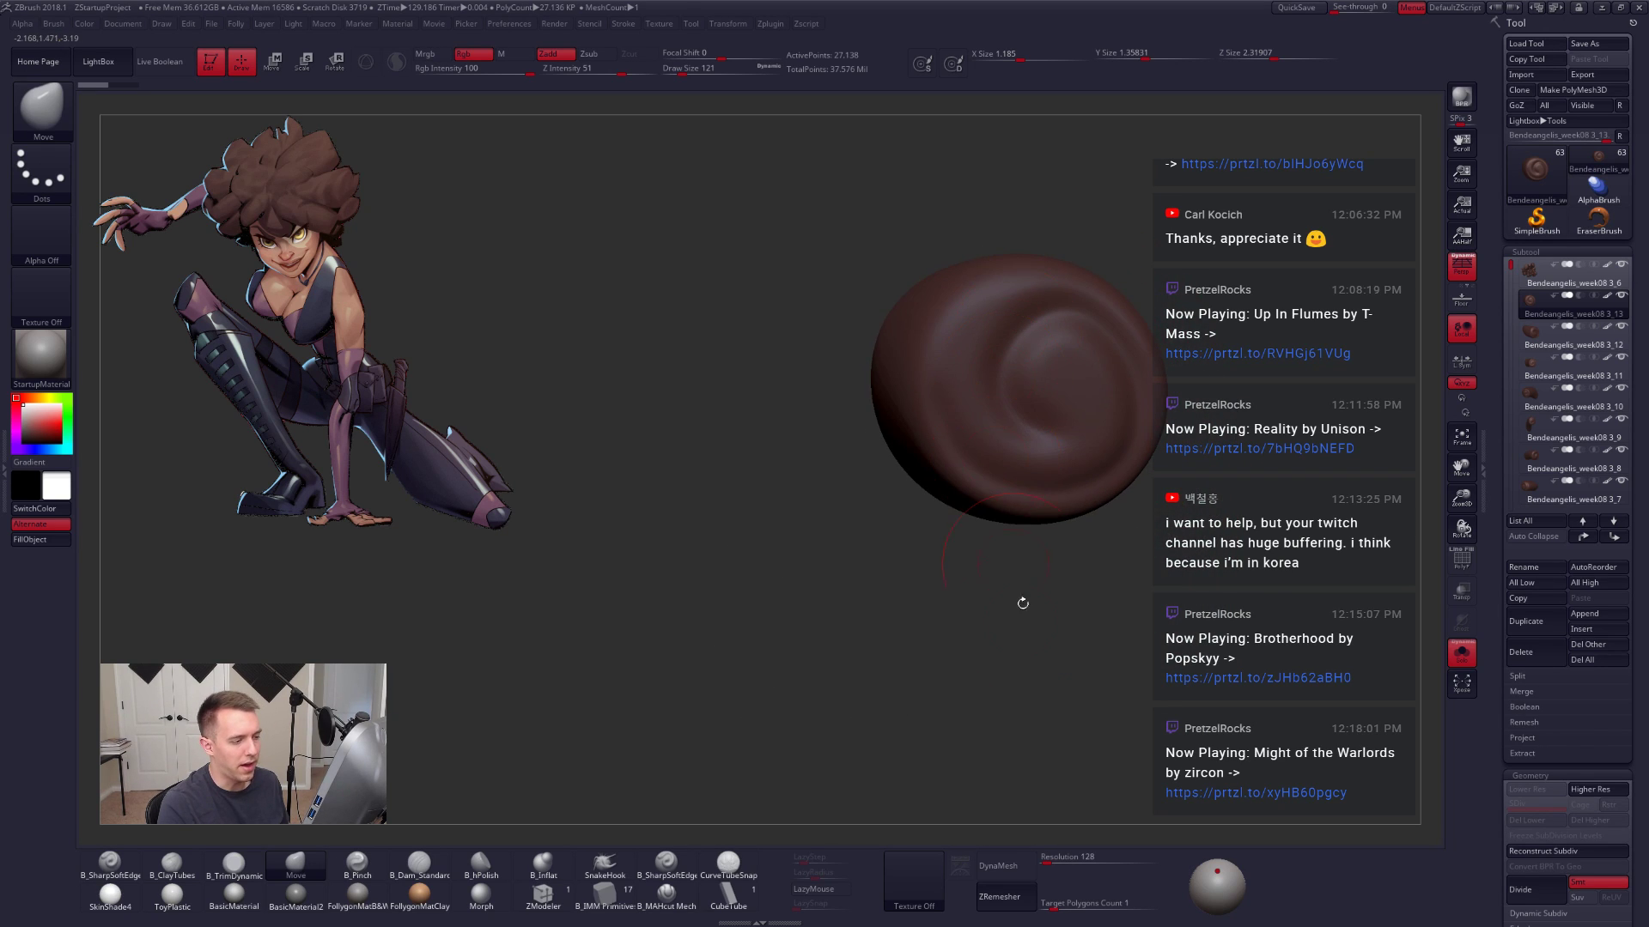
click(1013, 866)
key(ctrl+z)
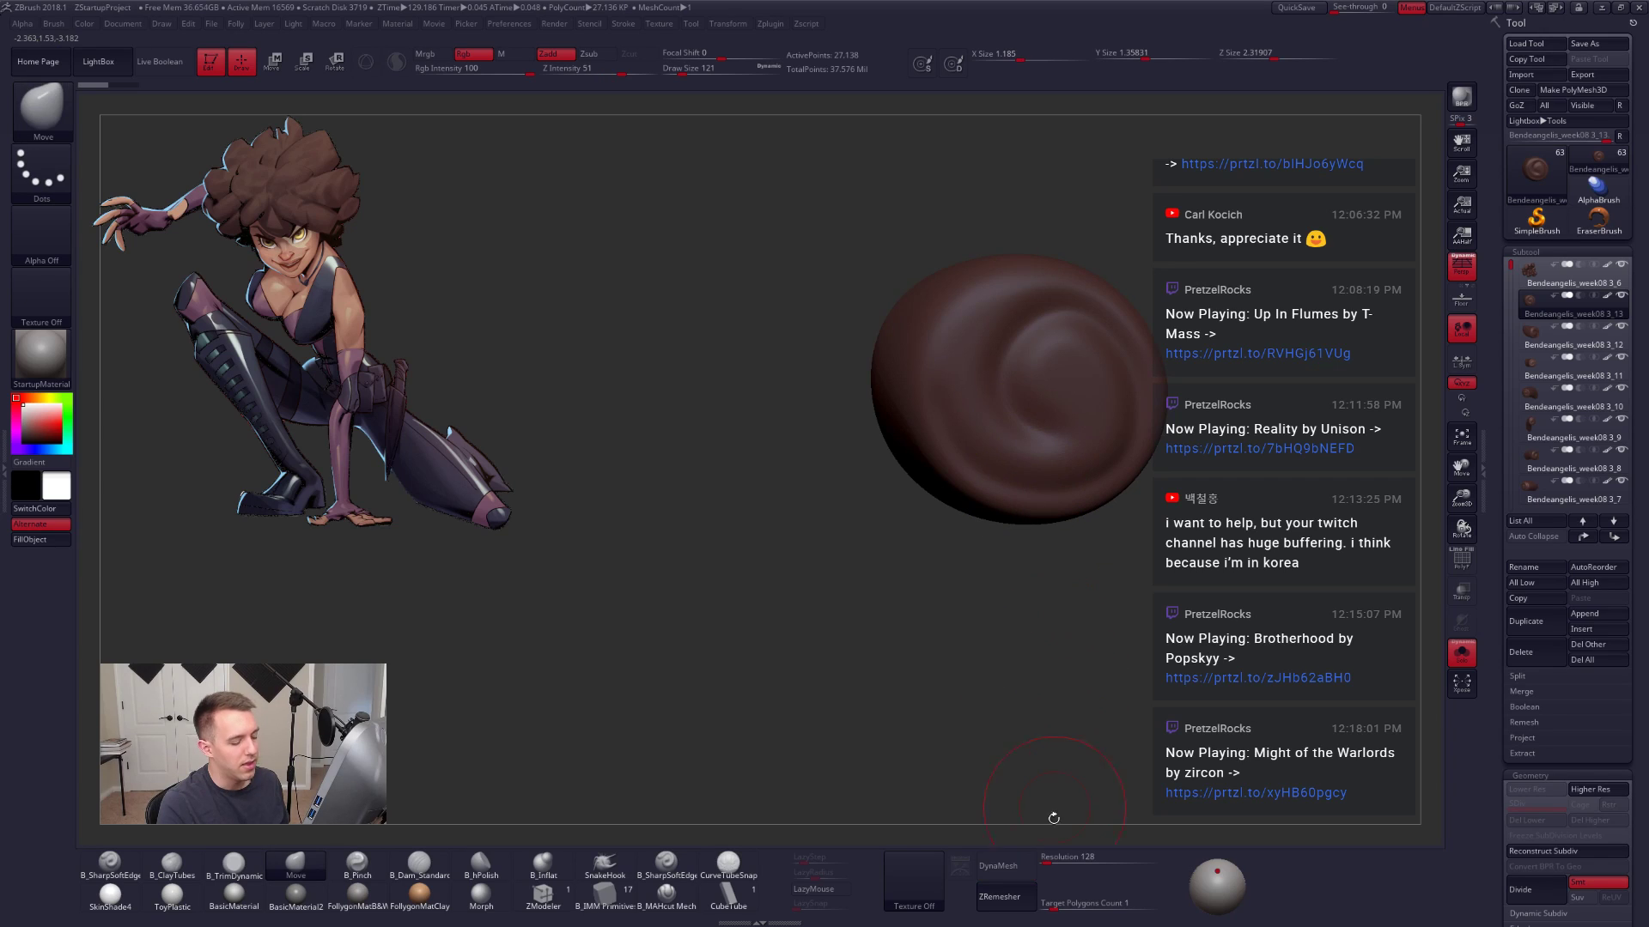
drag(1054, 856, 1068, 857)
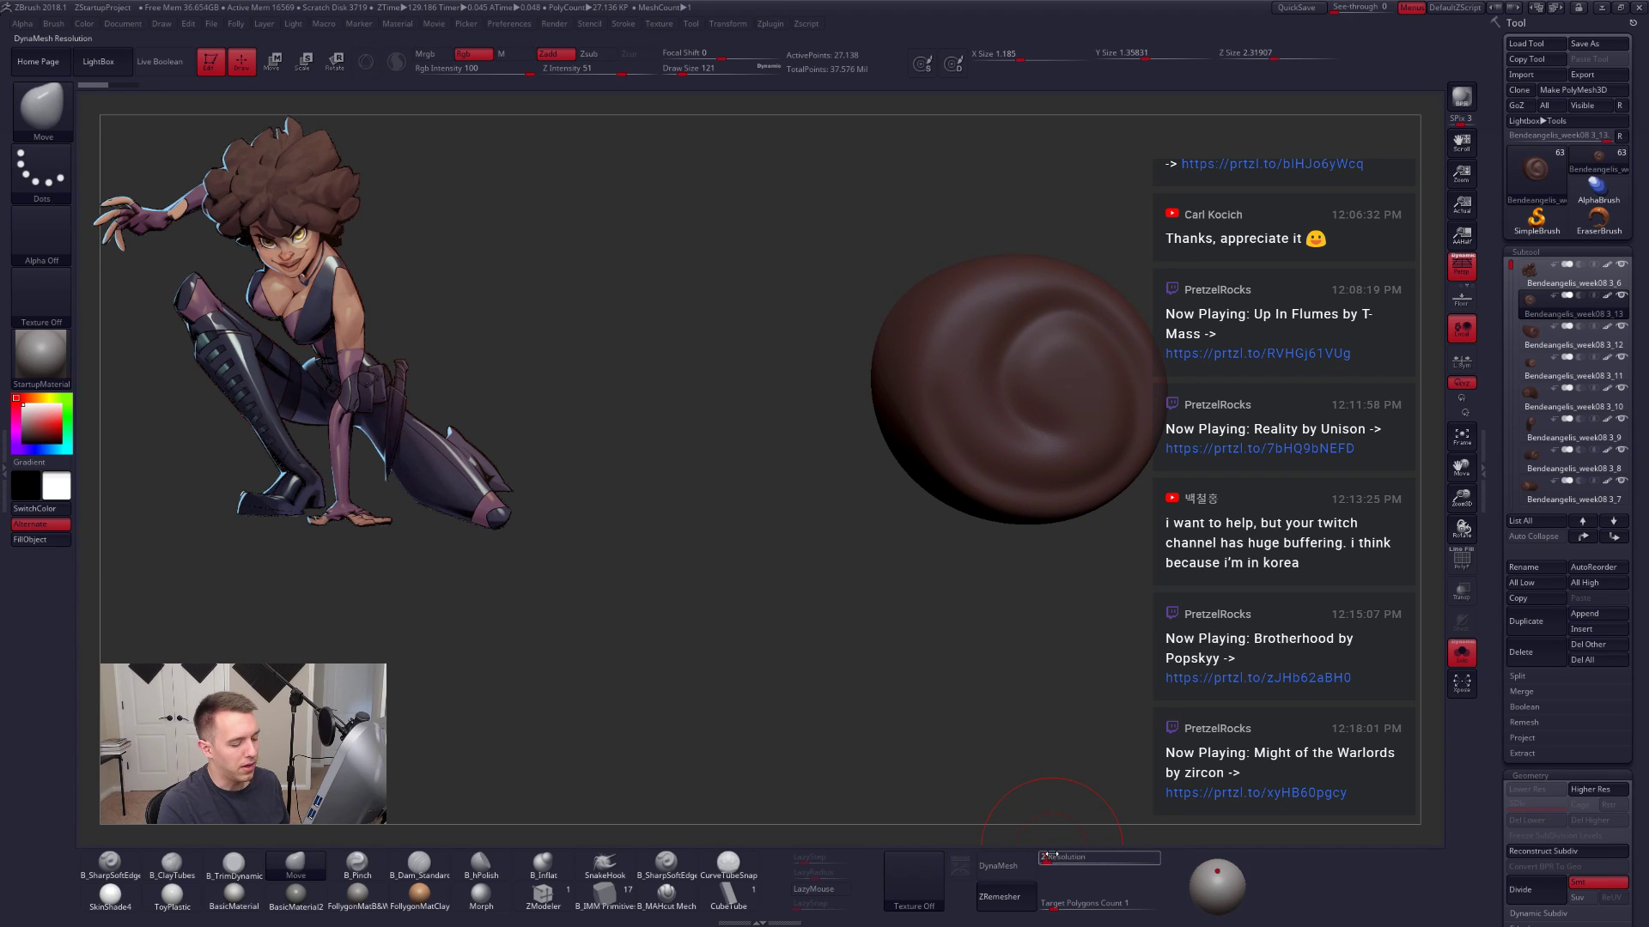
click(998, 867)
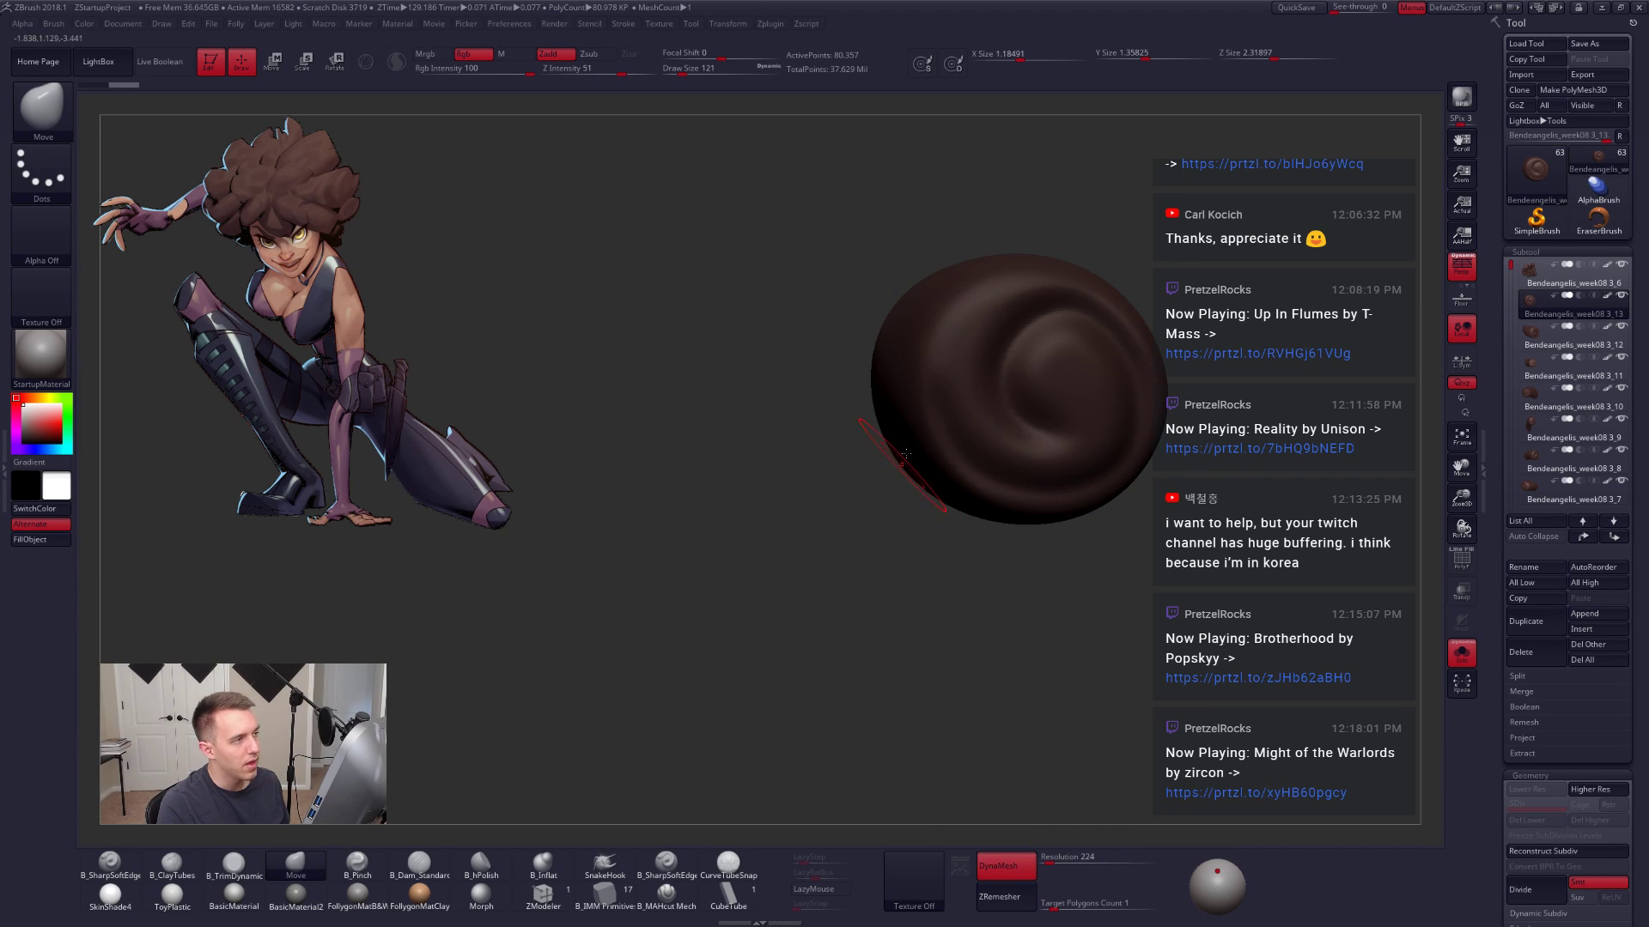
Step: Examine the remeshed spiral end up close and undo the DynaMesh operation
mouse_move(1024, 433)
alt+right_down()
mouse_move(1032, 587)
mouse_move(1142, 498)
alt+right_up()
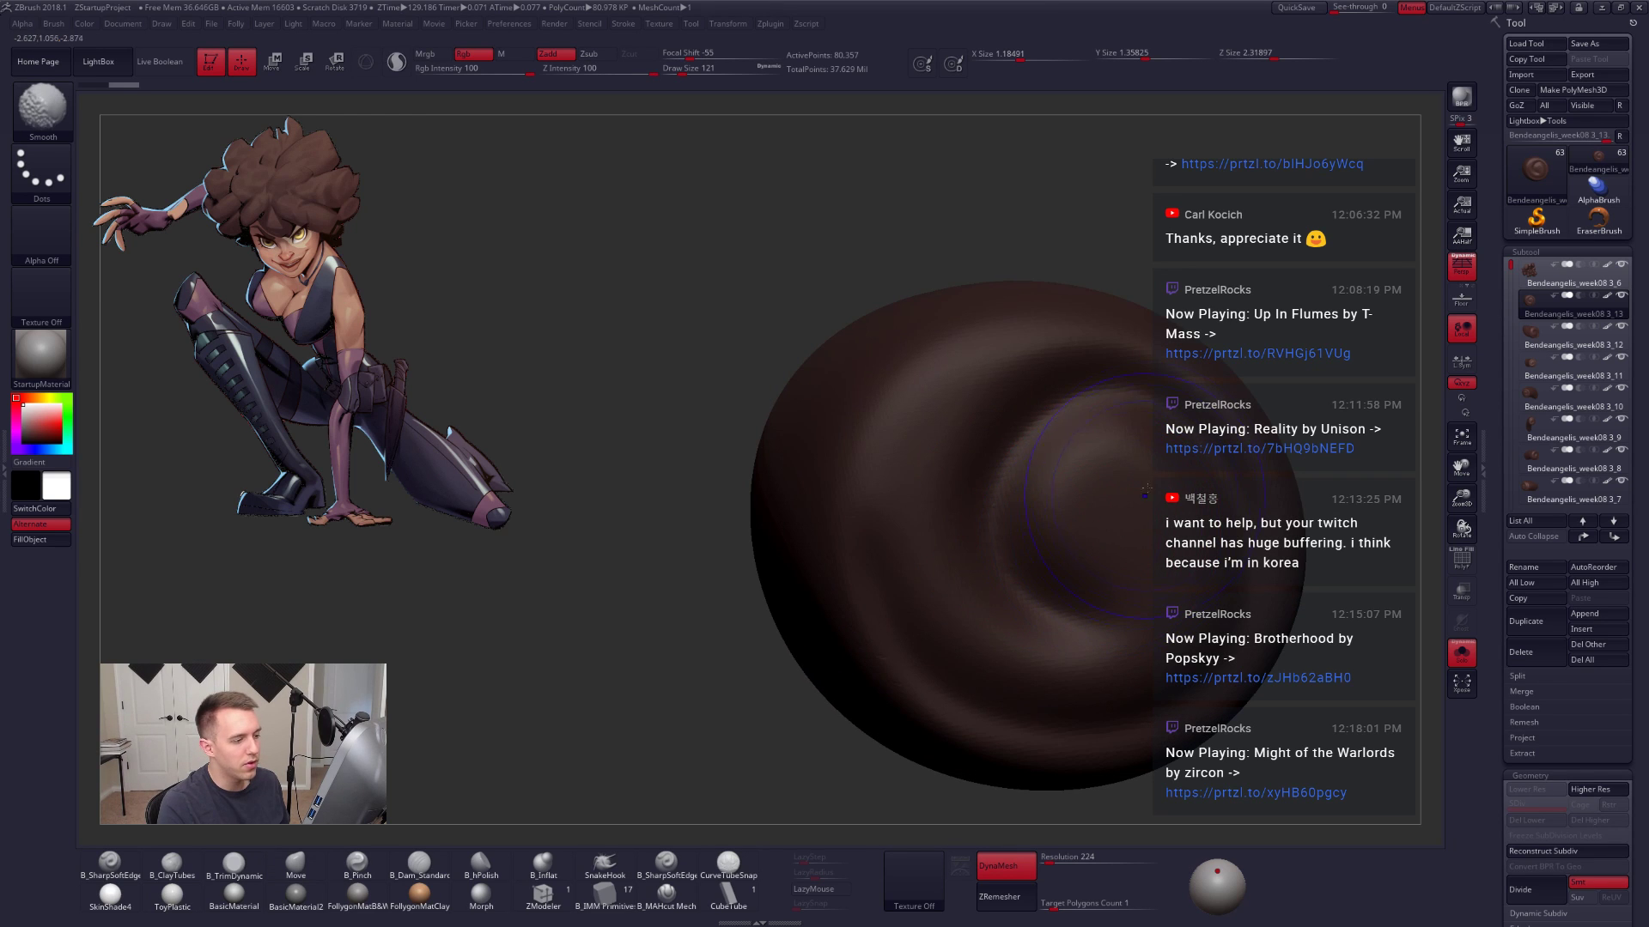
mouse_move(1089, 635)
alt+right_down()
mouse_move(1022, 614)
mouse_move(939, 482)
mouse_move(1035, 494)
mouse_move(934, 472)
mouse_move(916, 508)
mouse_move(1022, 403)
alt+right_up()
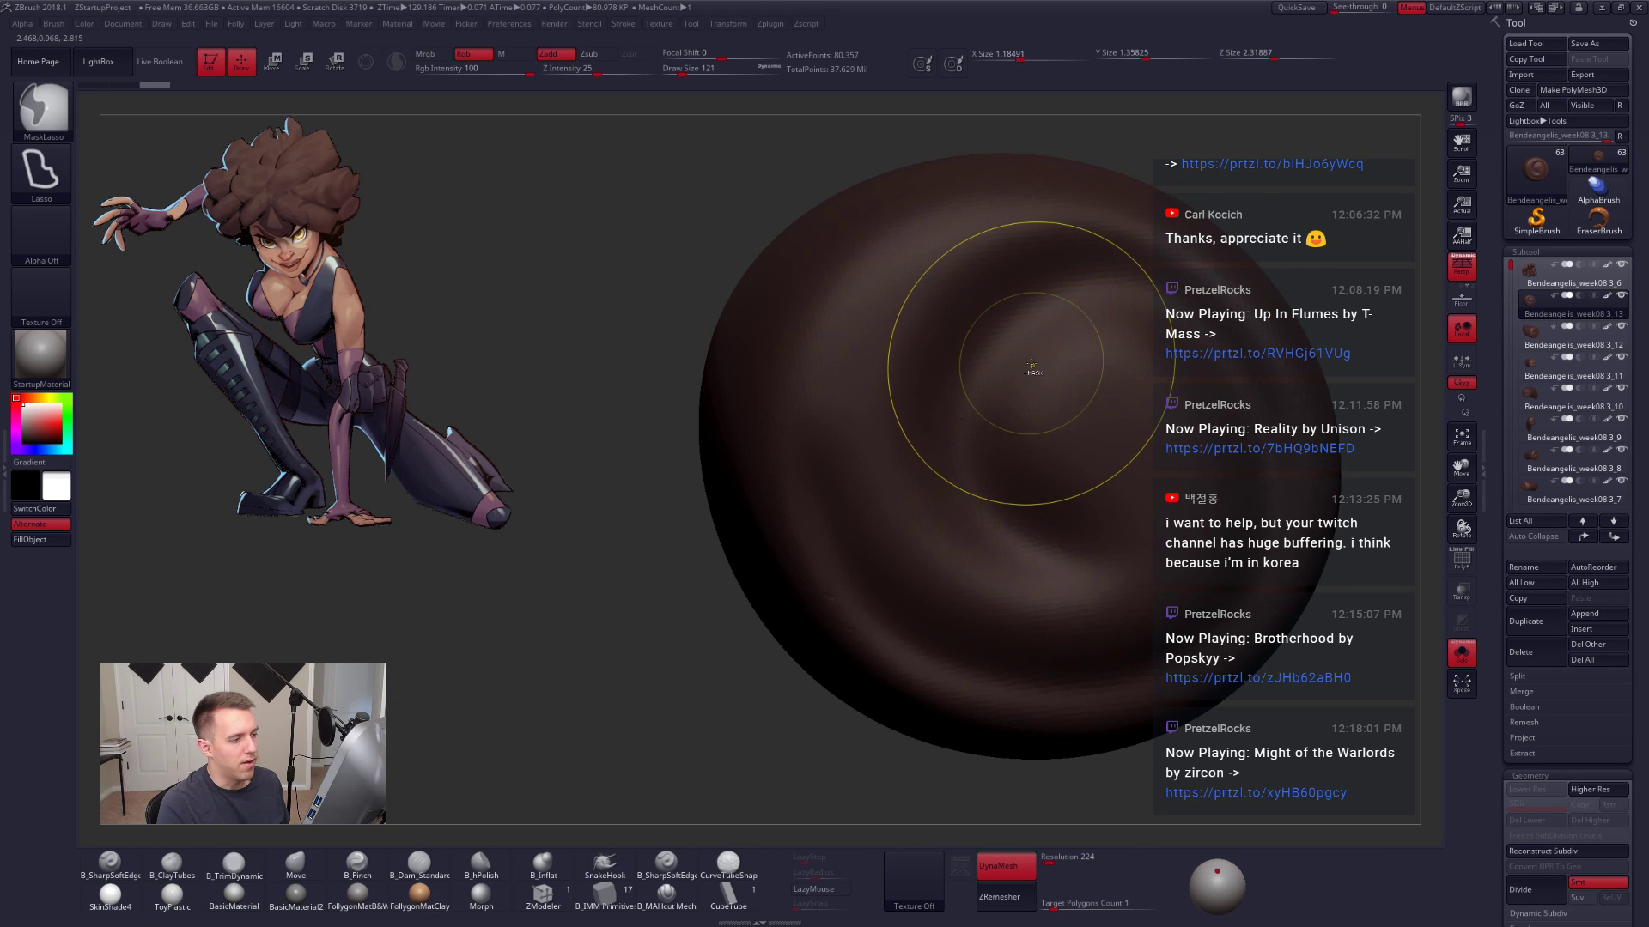
key(ctrl+z)
key(ctrl+z)
ctrl+right_drag(1069, 486, 986, 419)
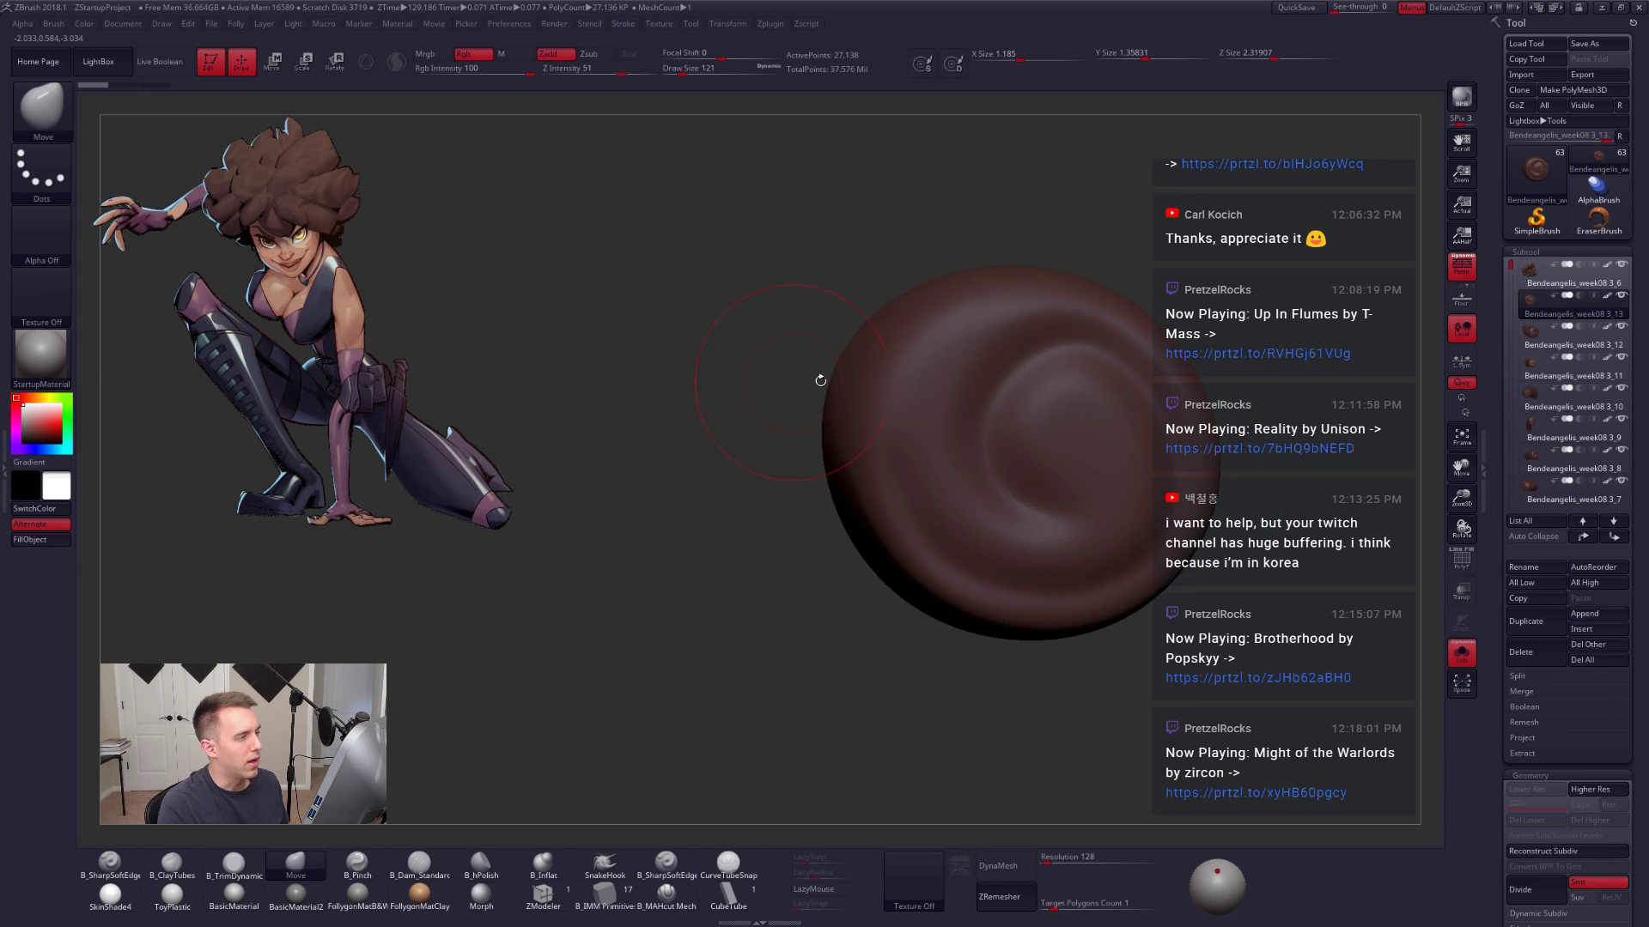
Step: Reselect the main hair subtool, check its polygroups, and split the small round curl above the lower row with Split Hidden
click(1531, 277)
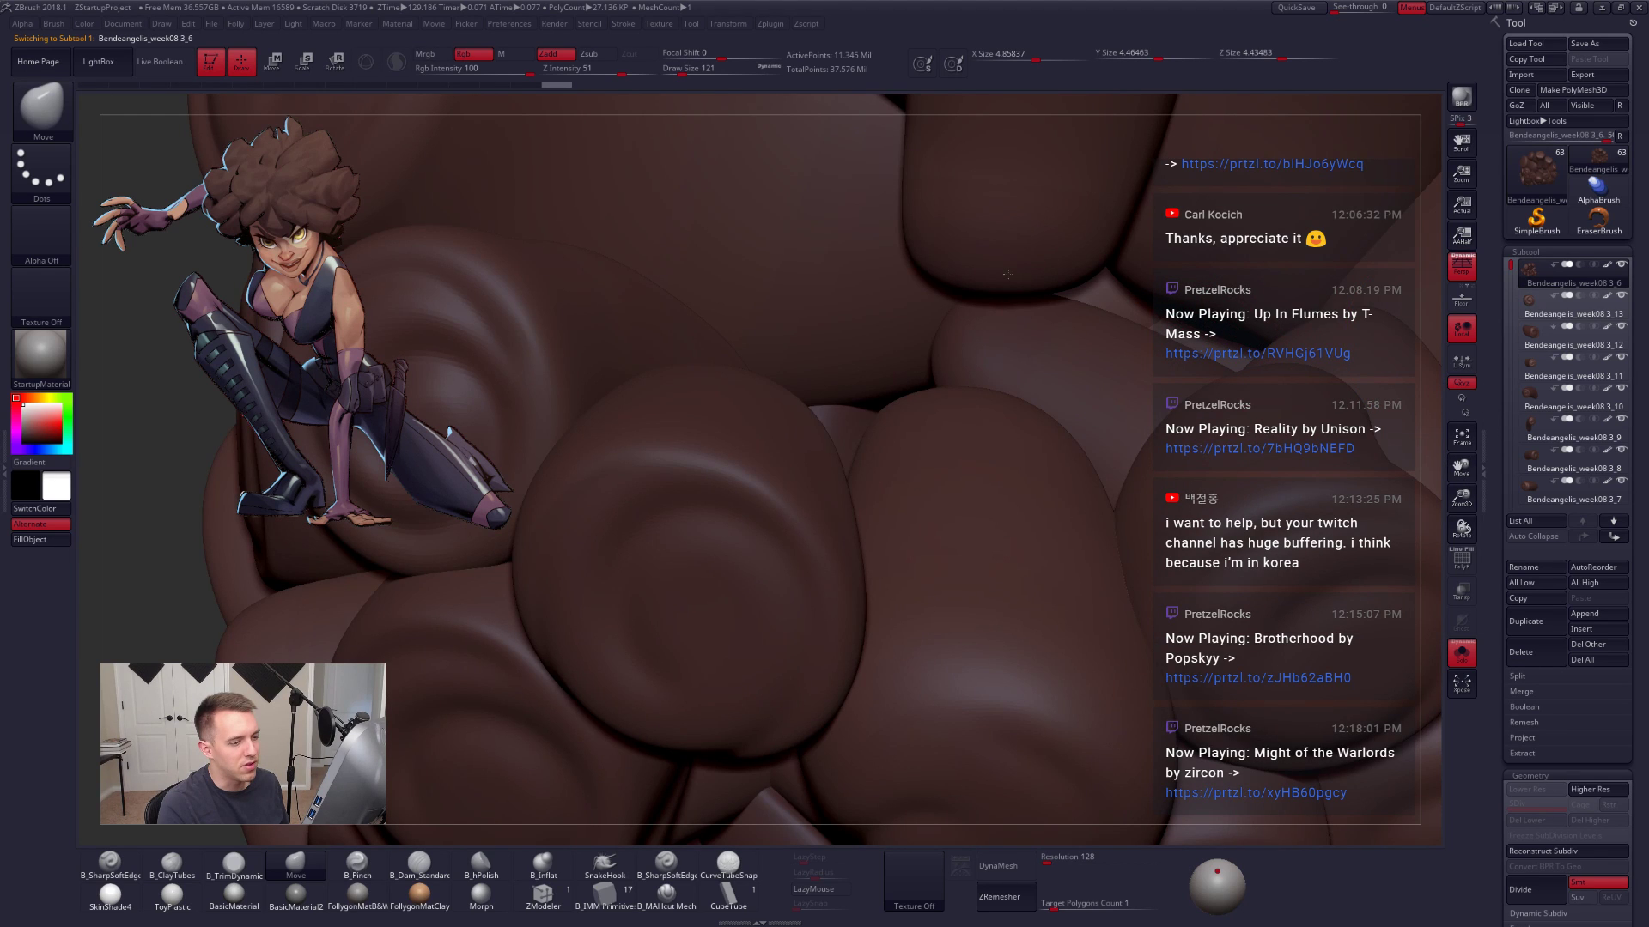
ctrl+right_drag(1008, 275, 951, 276)
alt+right_drag(1065, 355, 929, 409)
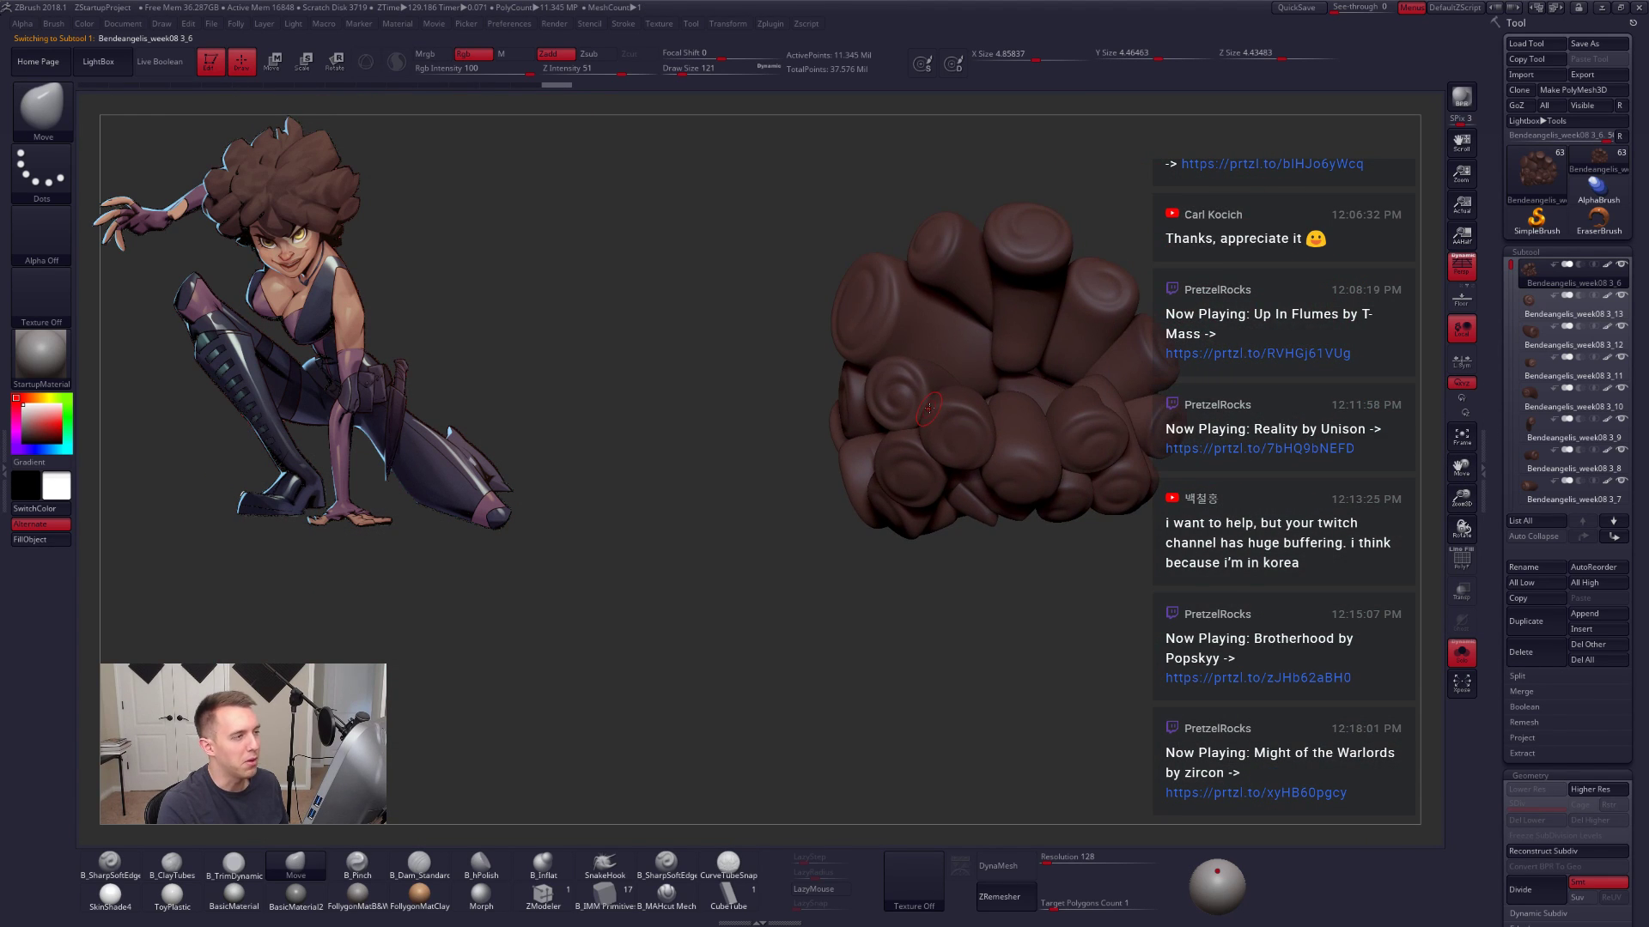
key(shift+f)
key(shift+f)
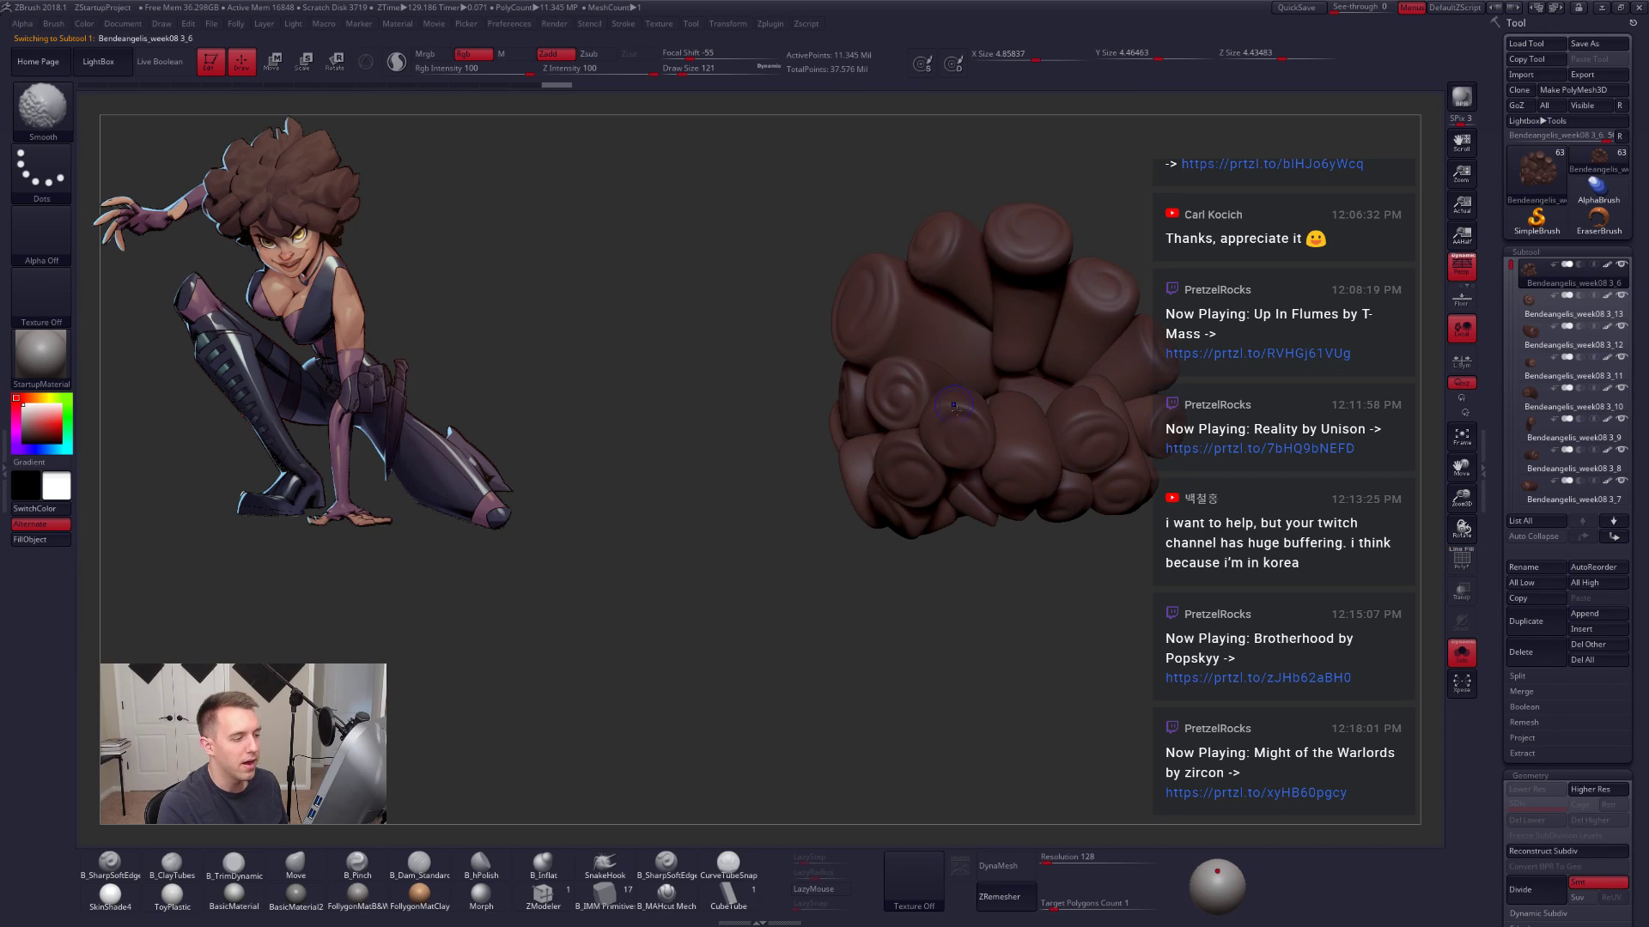
key(ctrl+shift)
ctrl+shift+click(977, 444)
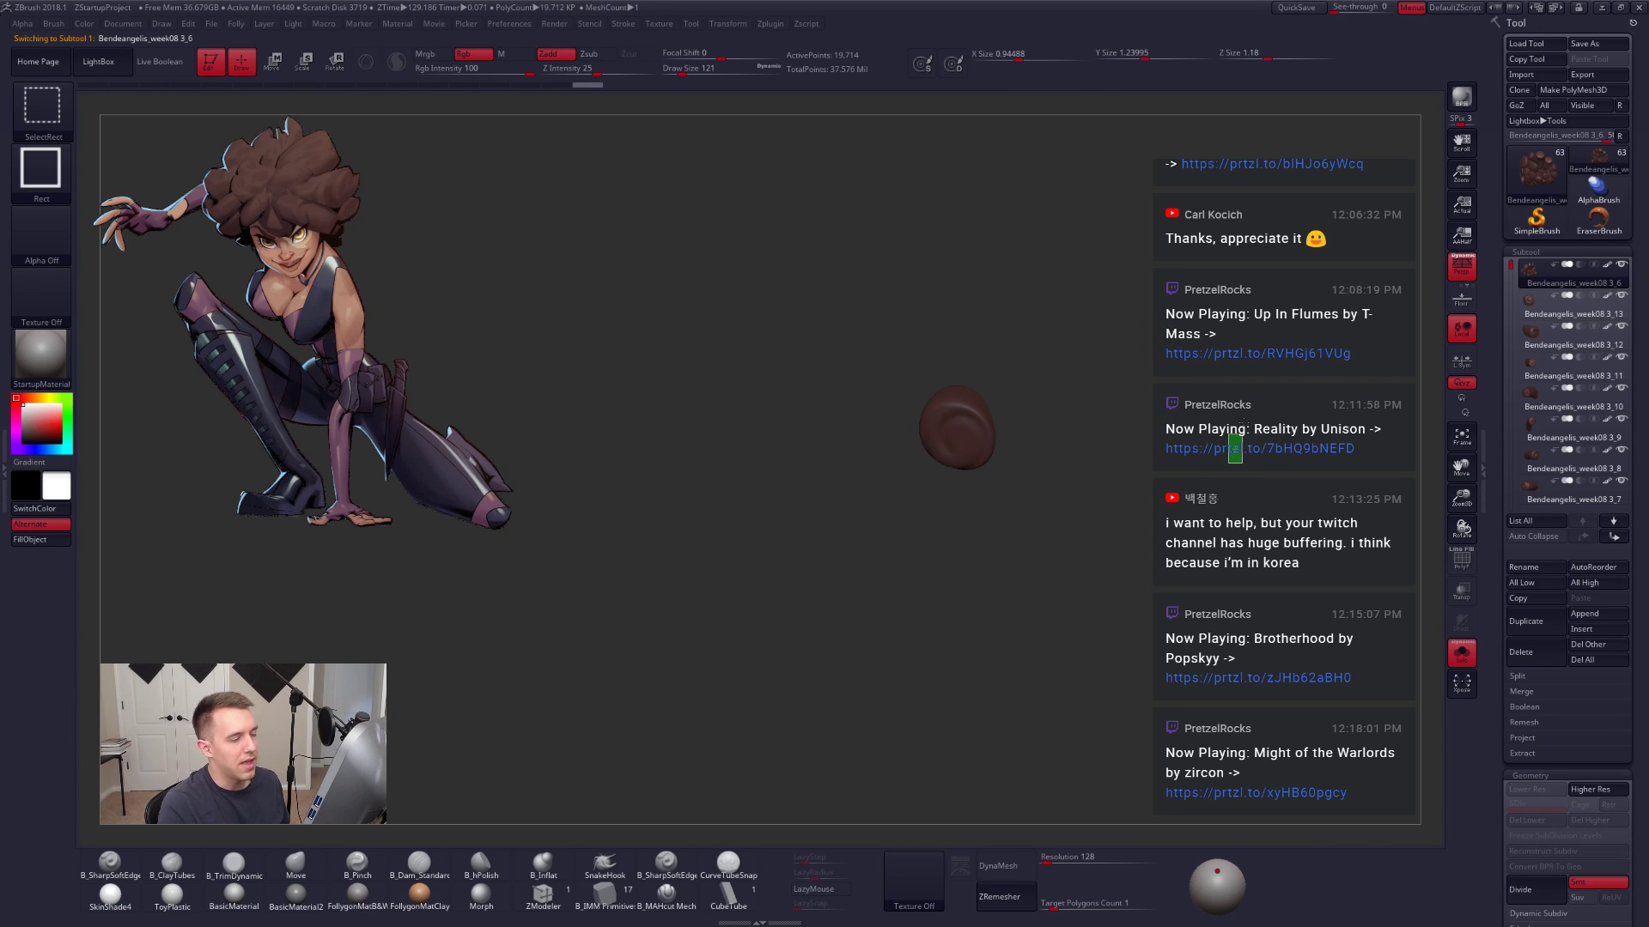
ctrl+shift+drag(1228, 463, 1323, 325)
key(1)
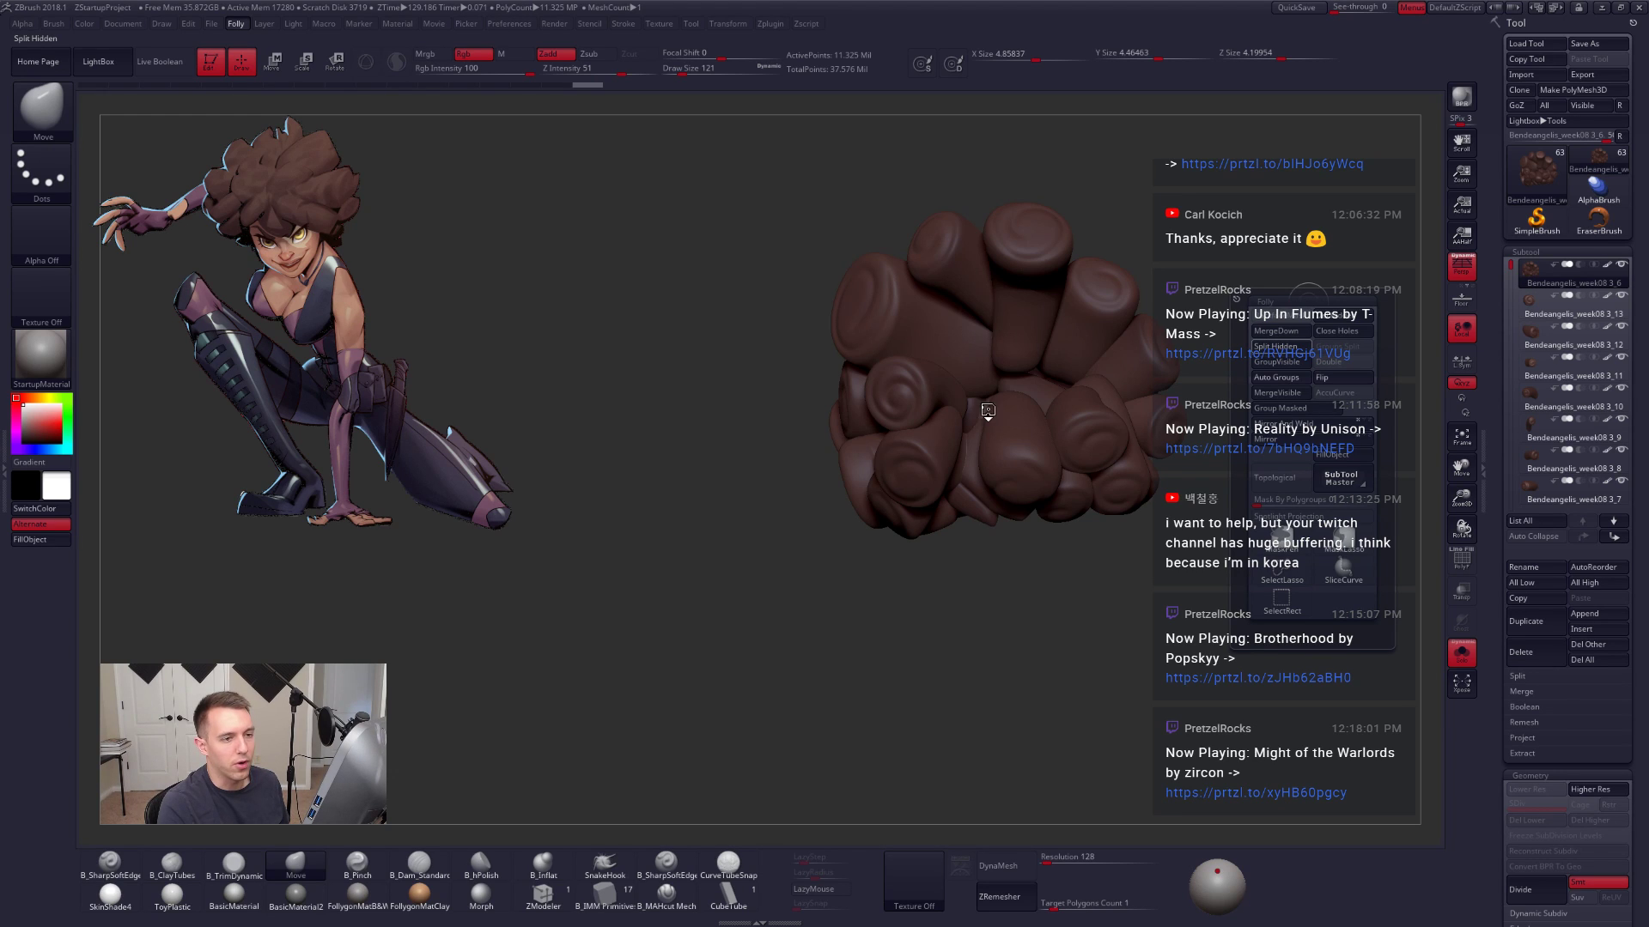
click(1278, 346)
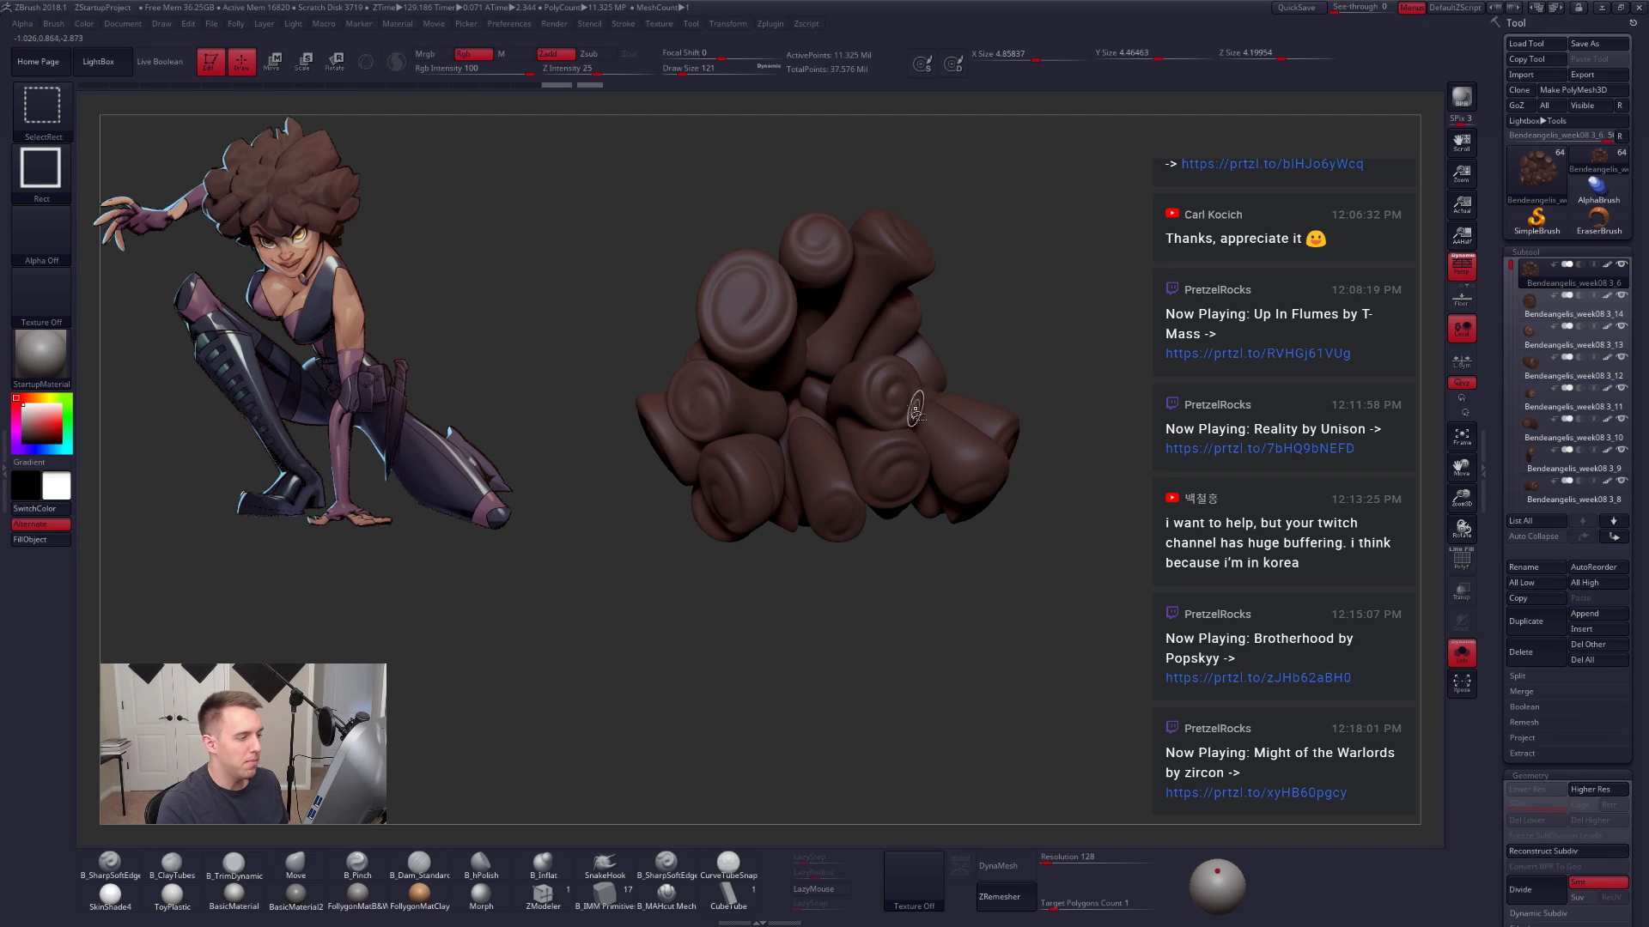
Step: Isolate the bent spiral curl at the center of the hair and split it into its own subtool
ctrl+shift+click(891, 376)
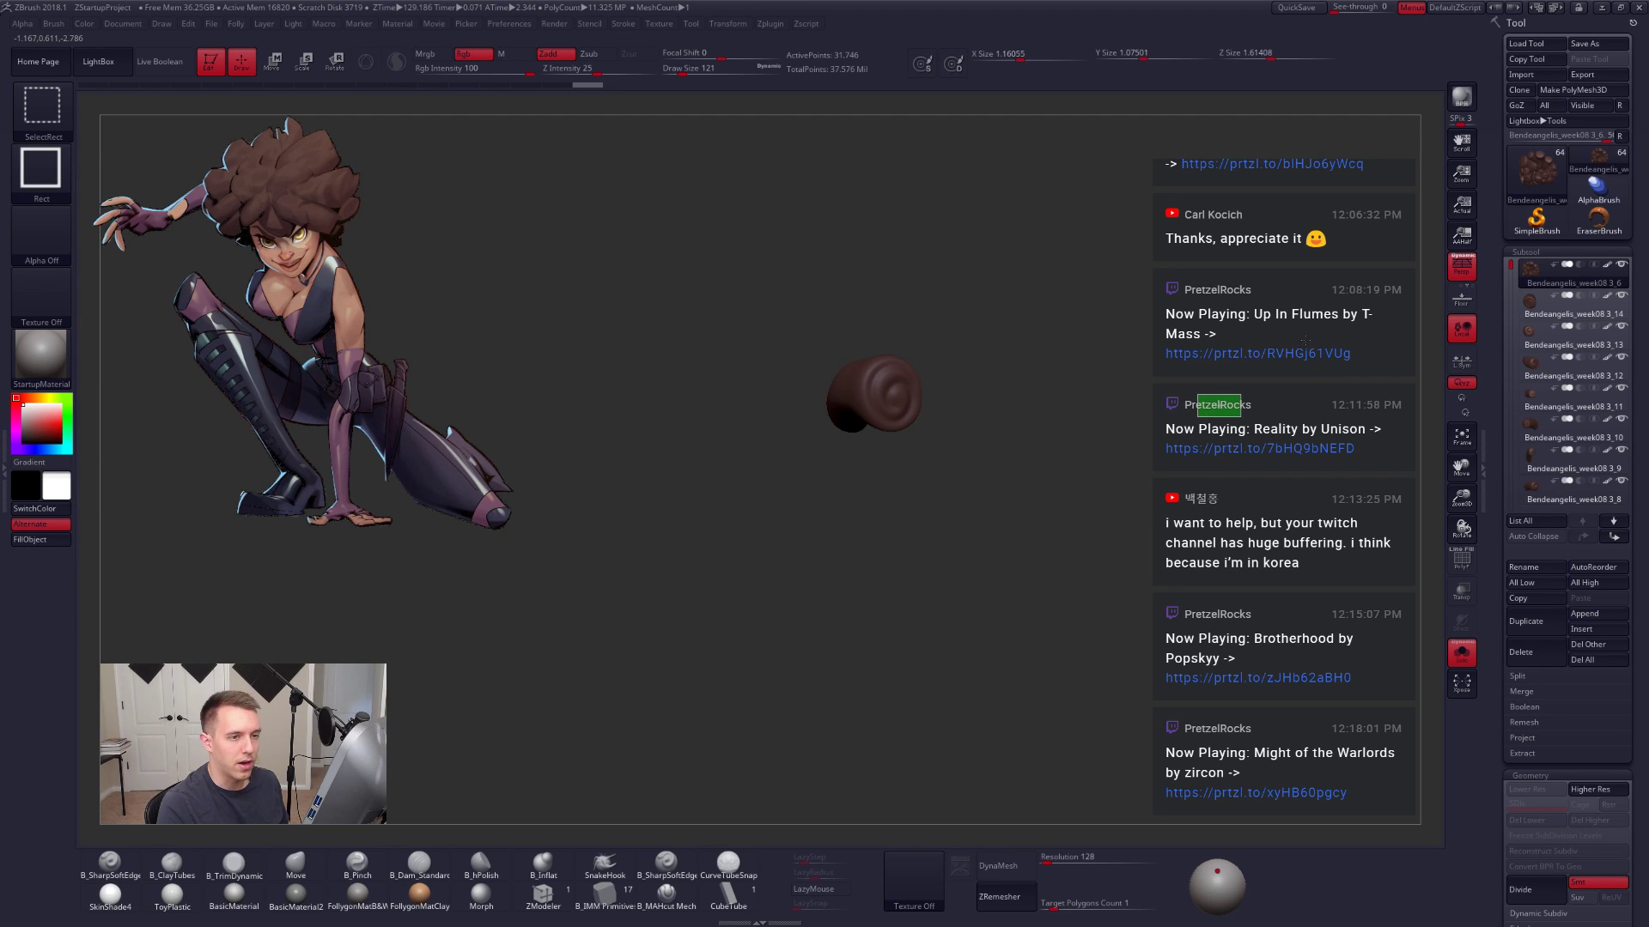
ctrl+shift+drag(1197, 417, 1241, 394)
key(space)
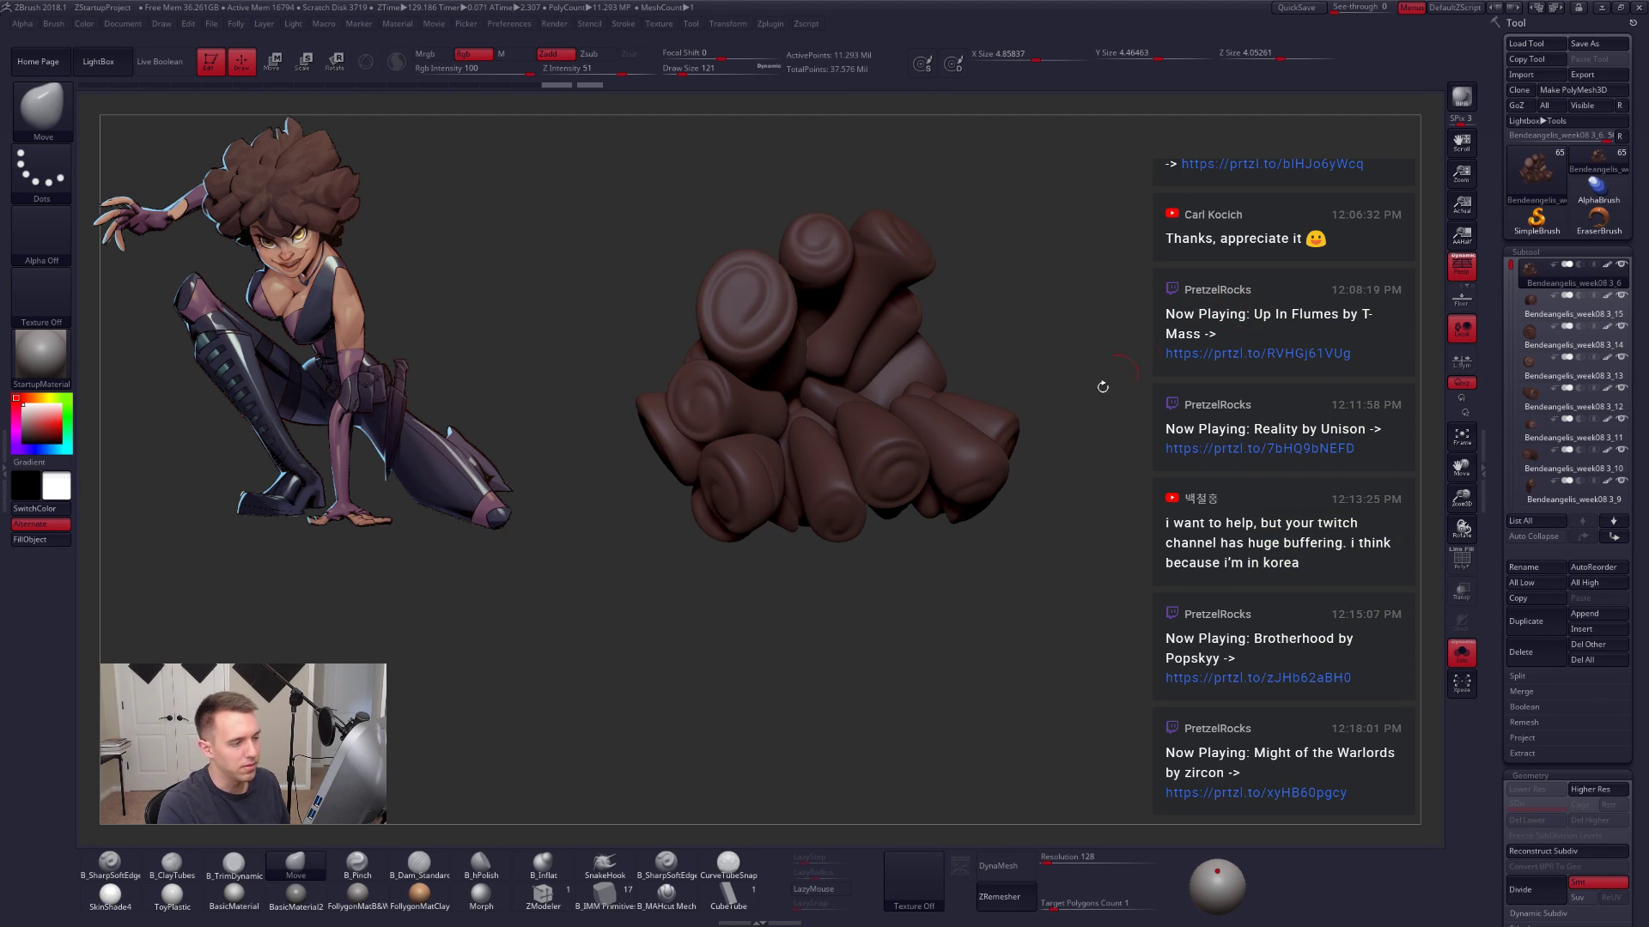
Step: Isolate the narrow, elongated curl in the middle of the bottom row, invert the visibility, and separate it with Split Hidden
alt+drag(1070, 412, 1167, 433)
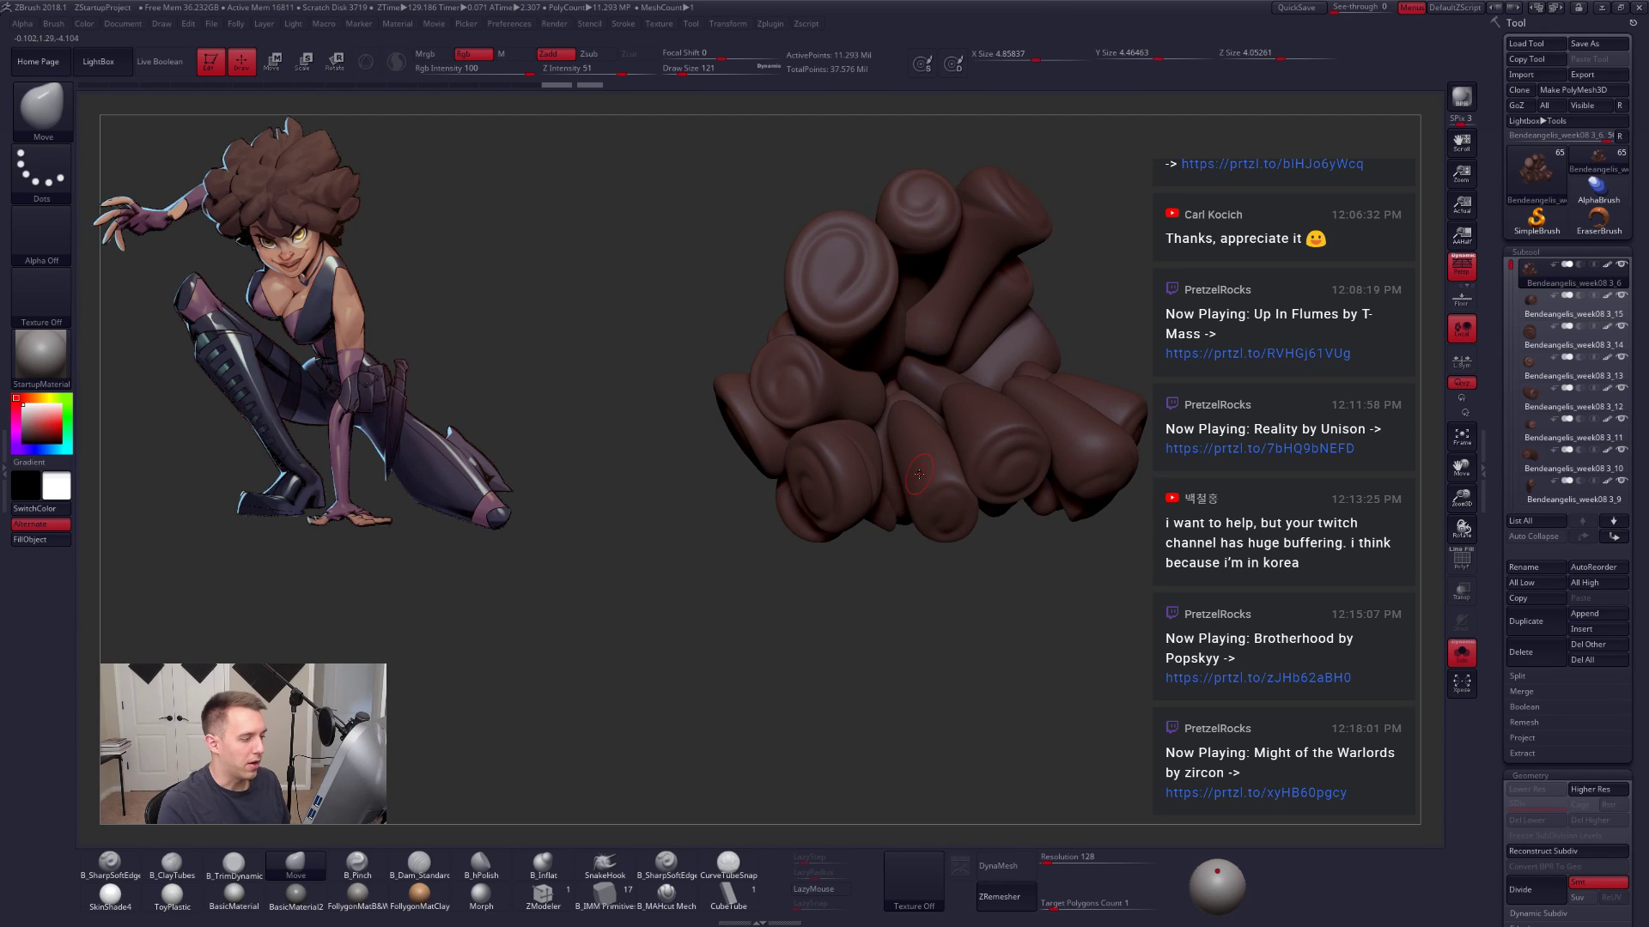
ctrl+shift+click(845, 474)
ctrl+shift+click(946, 477)
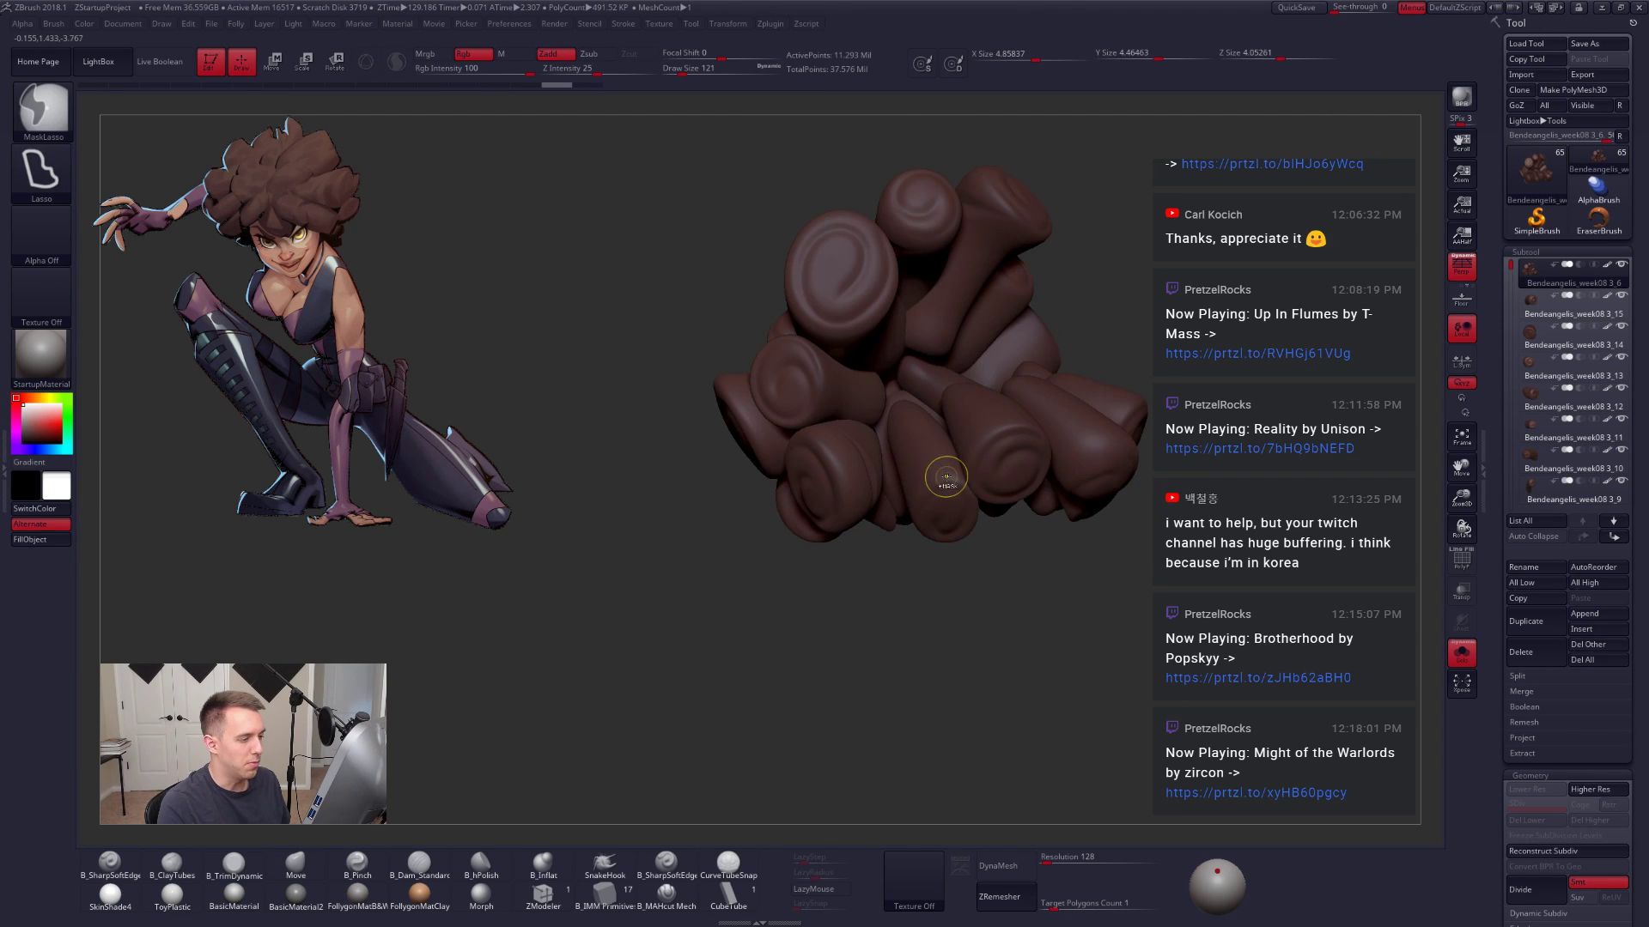
key(shift)
ctrl+shift+click(945, 477)
ctrl+shift+drag(1274, 439, 1310, 375)
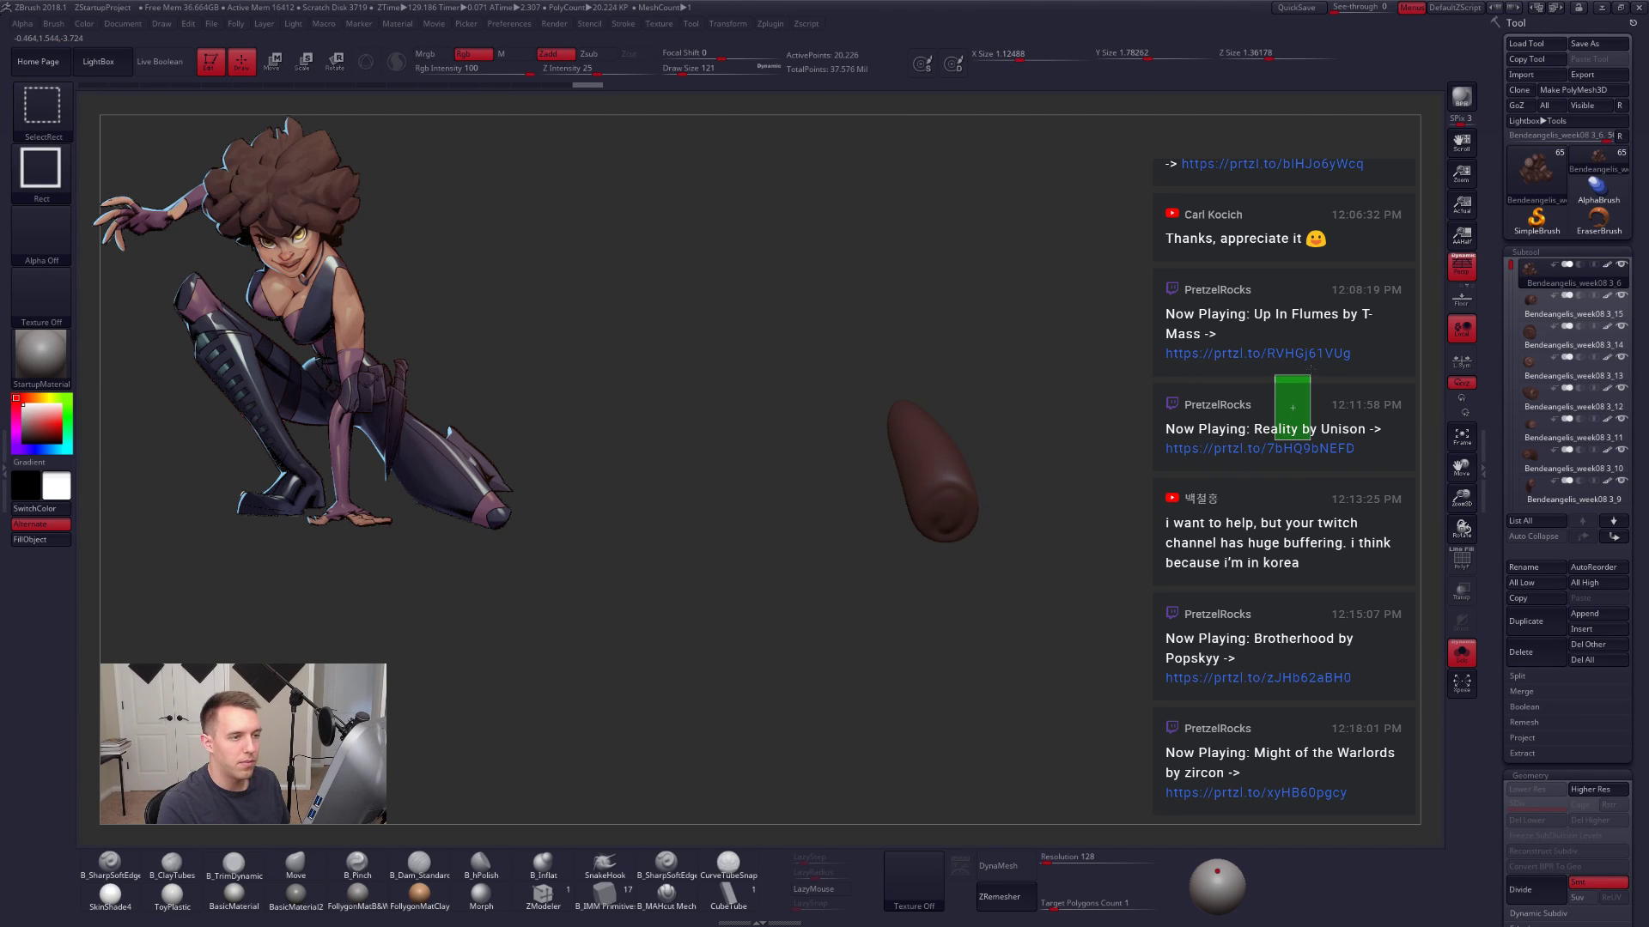
ctrl+shift+drag(1349, 309, 1359, 304)
key(space)
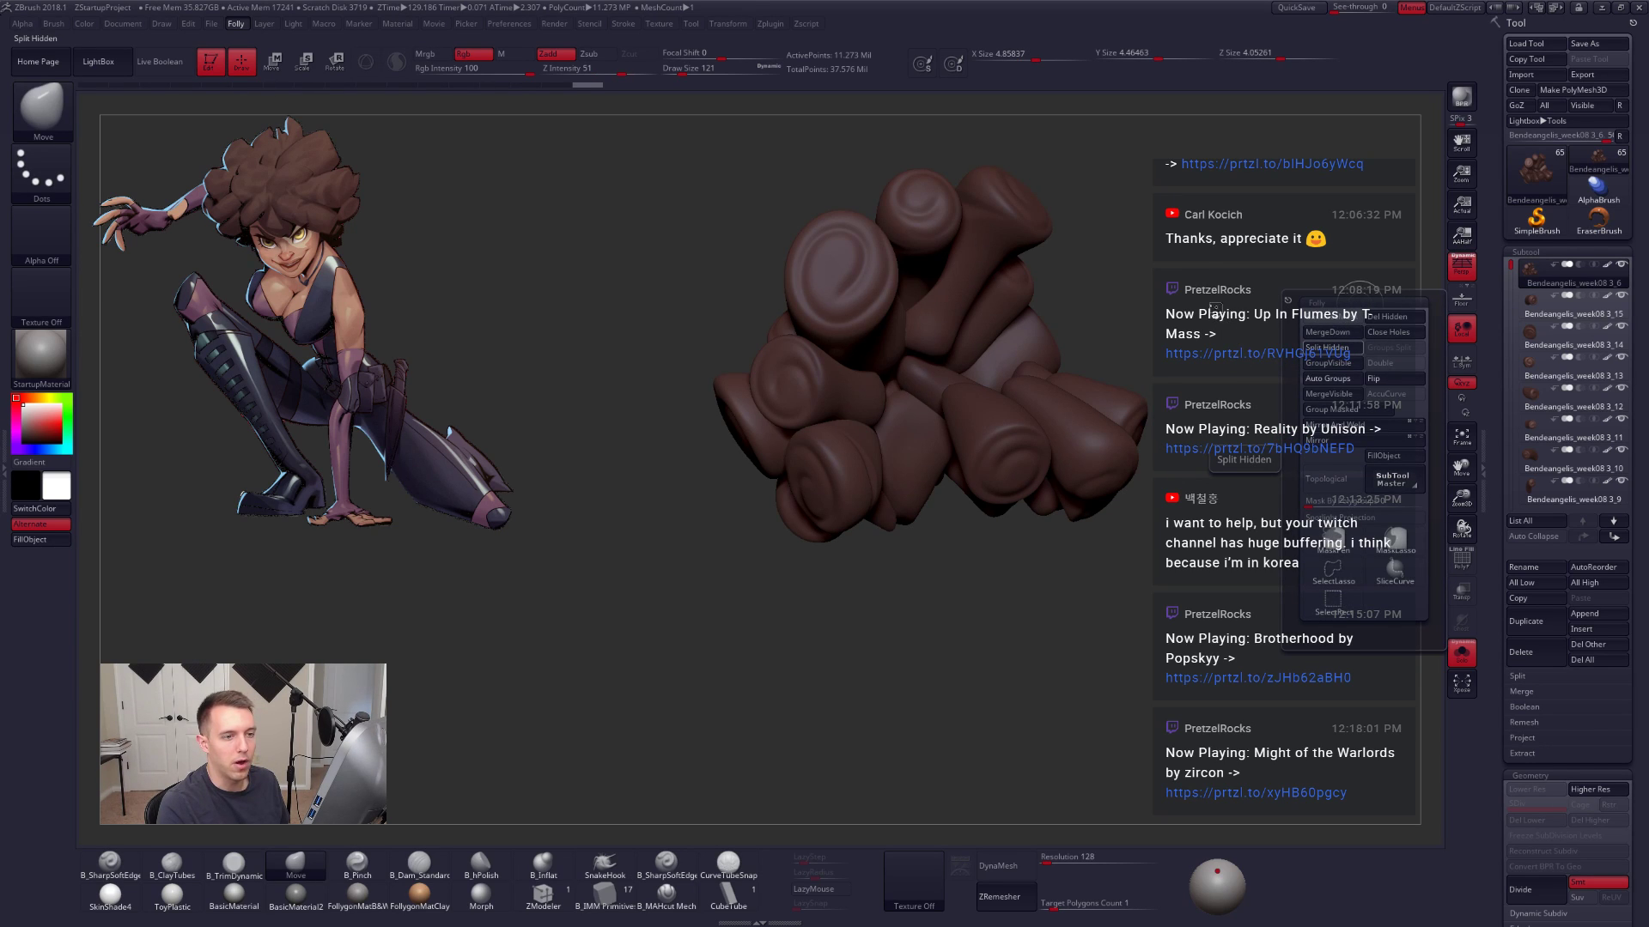
click(1327, 347)
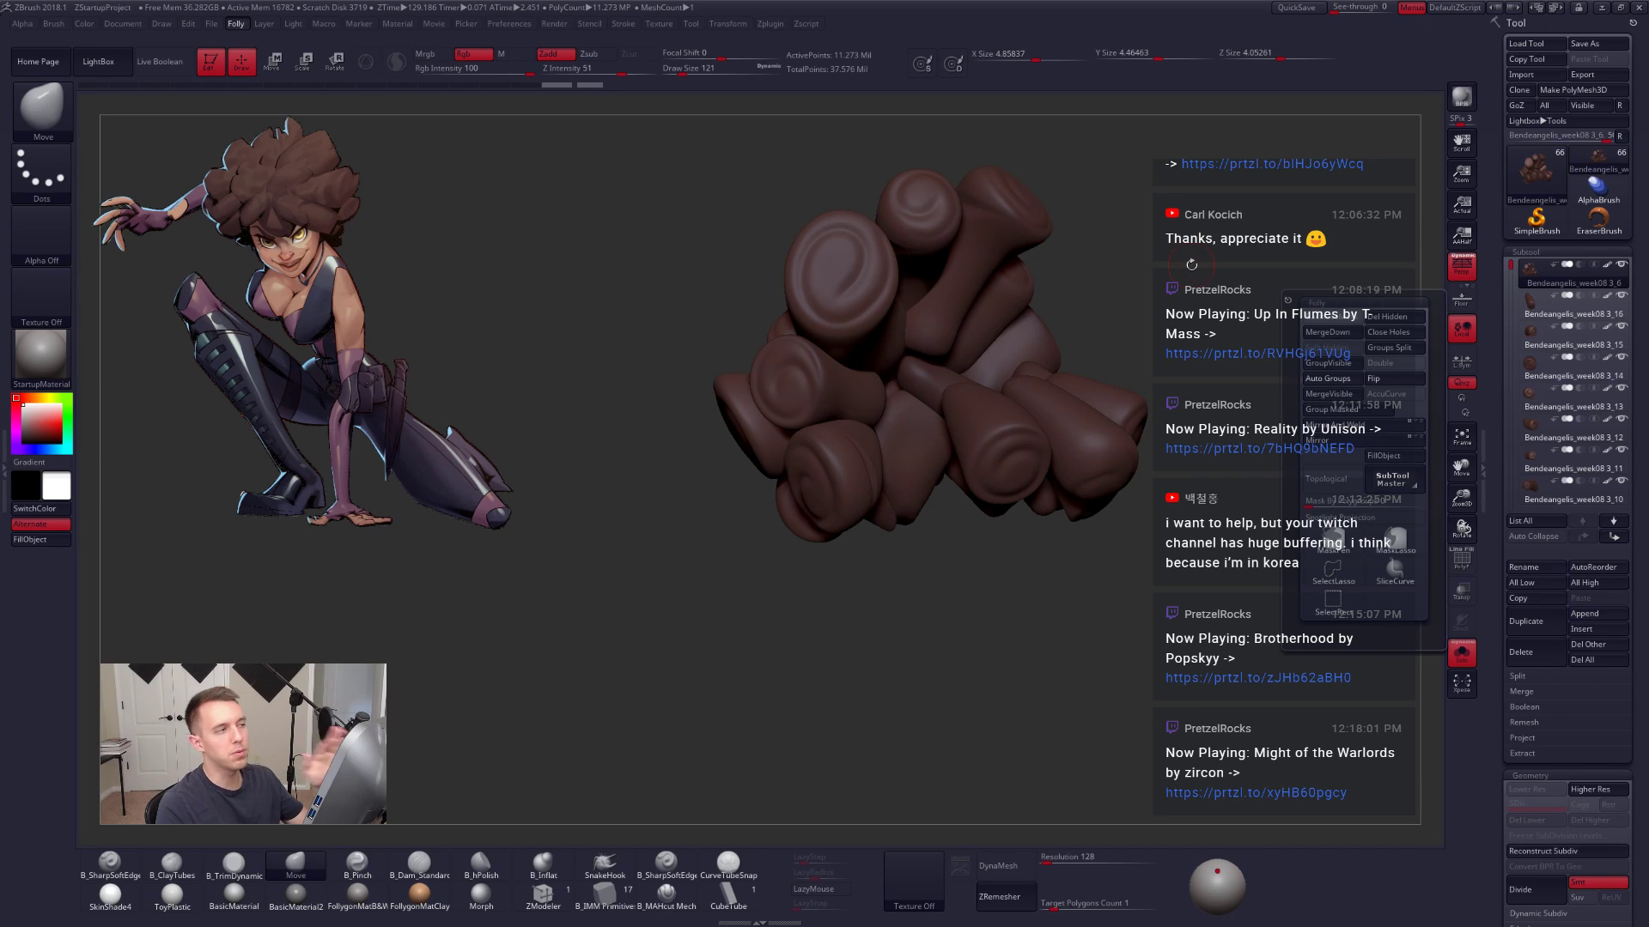
Step: Isolate the cone-shaped spiral curl in the lower cluster, invert the visibility, and split it into a separate subtool
ctrl+shift+click(1000, 446)
ctrl+shift+drag(1239, 394, 1291, 354)
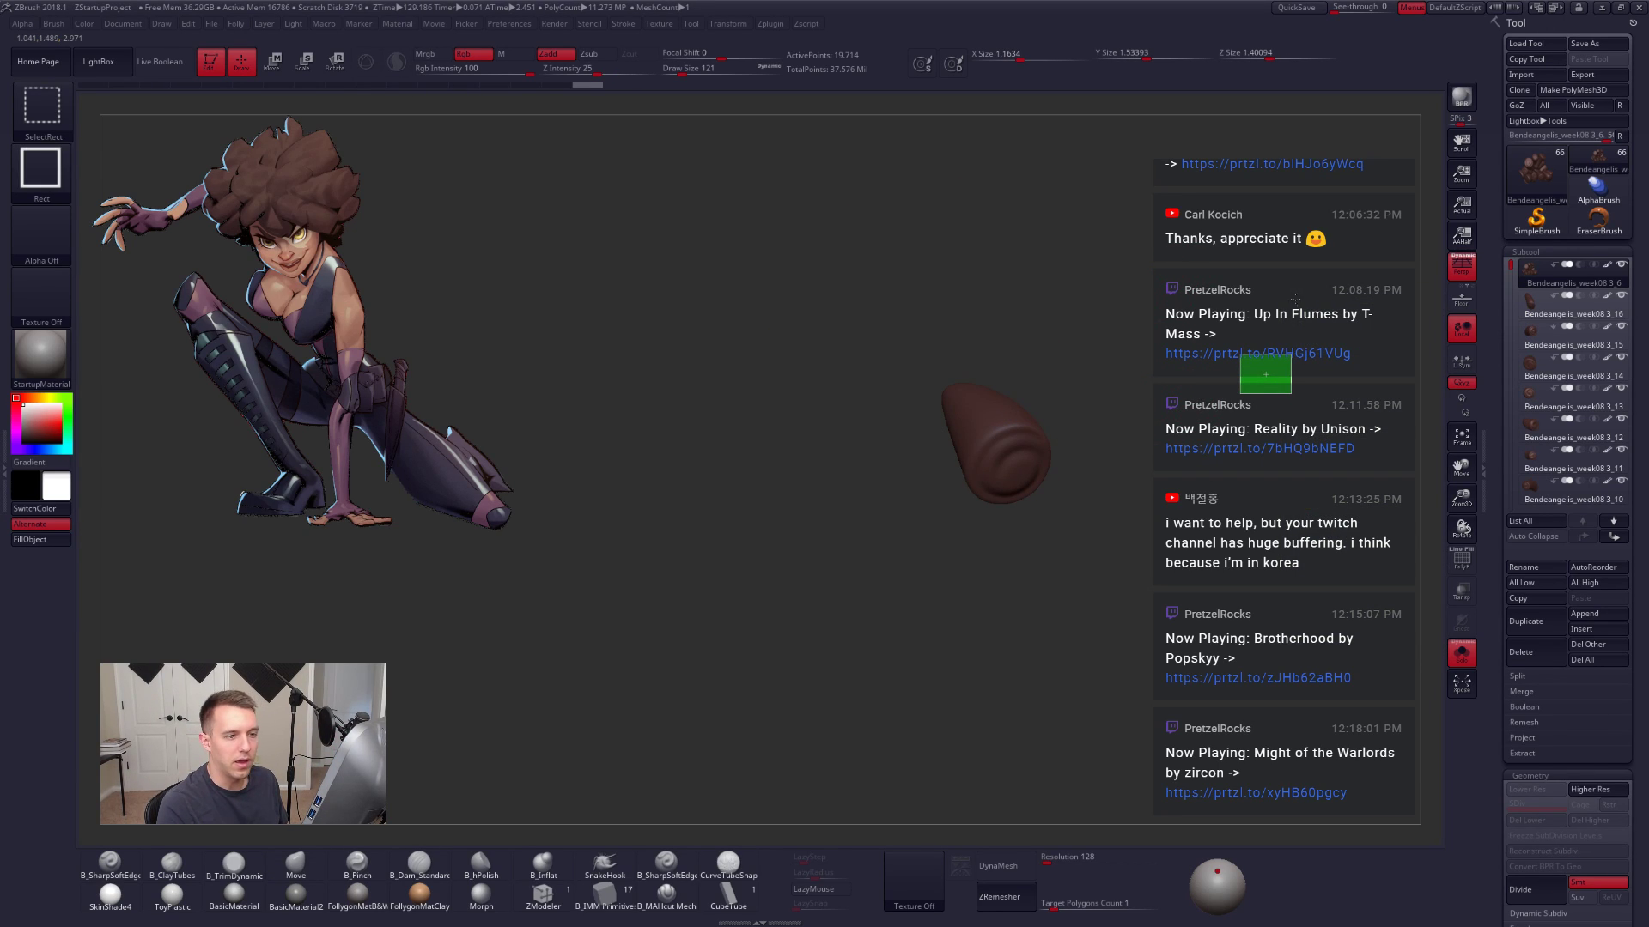
key(space)
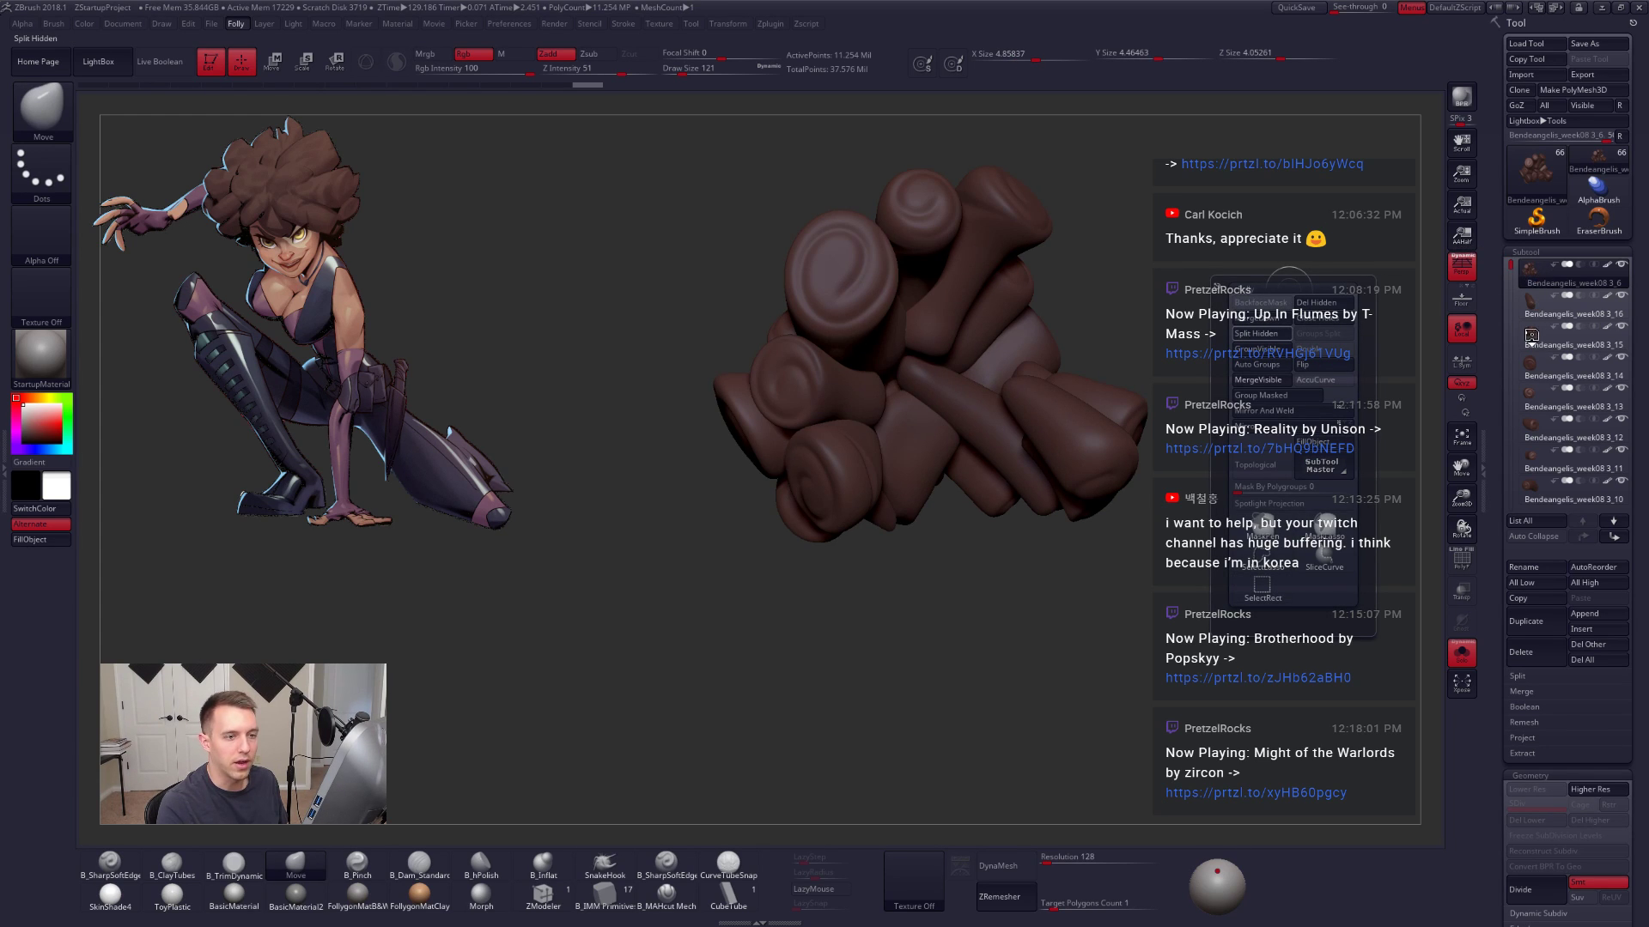
drag(1338, 333, 973, 475)
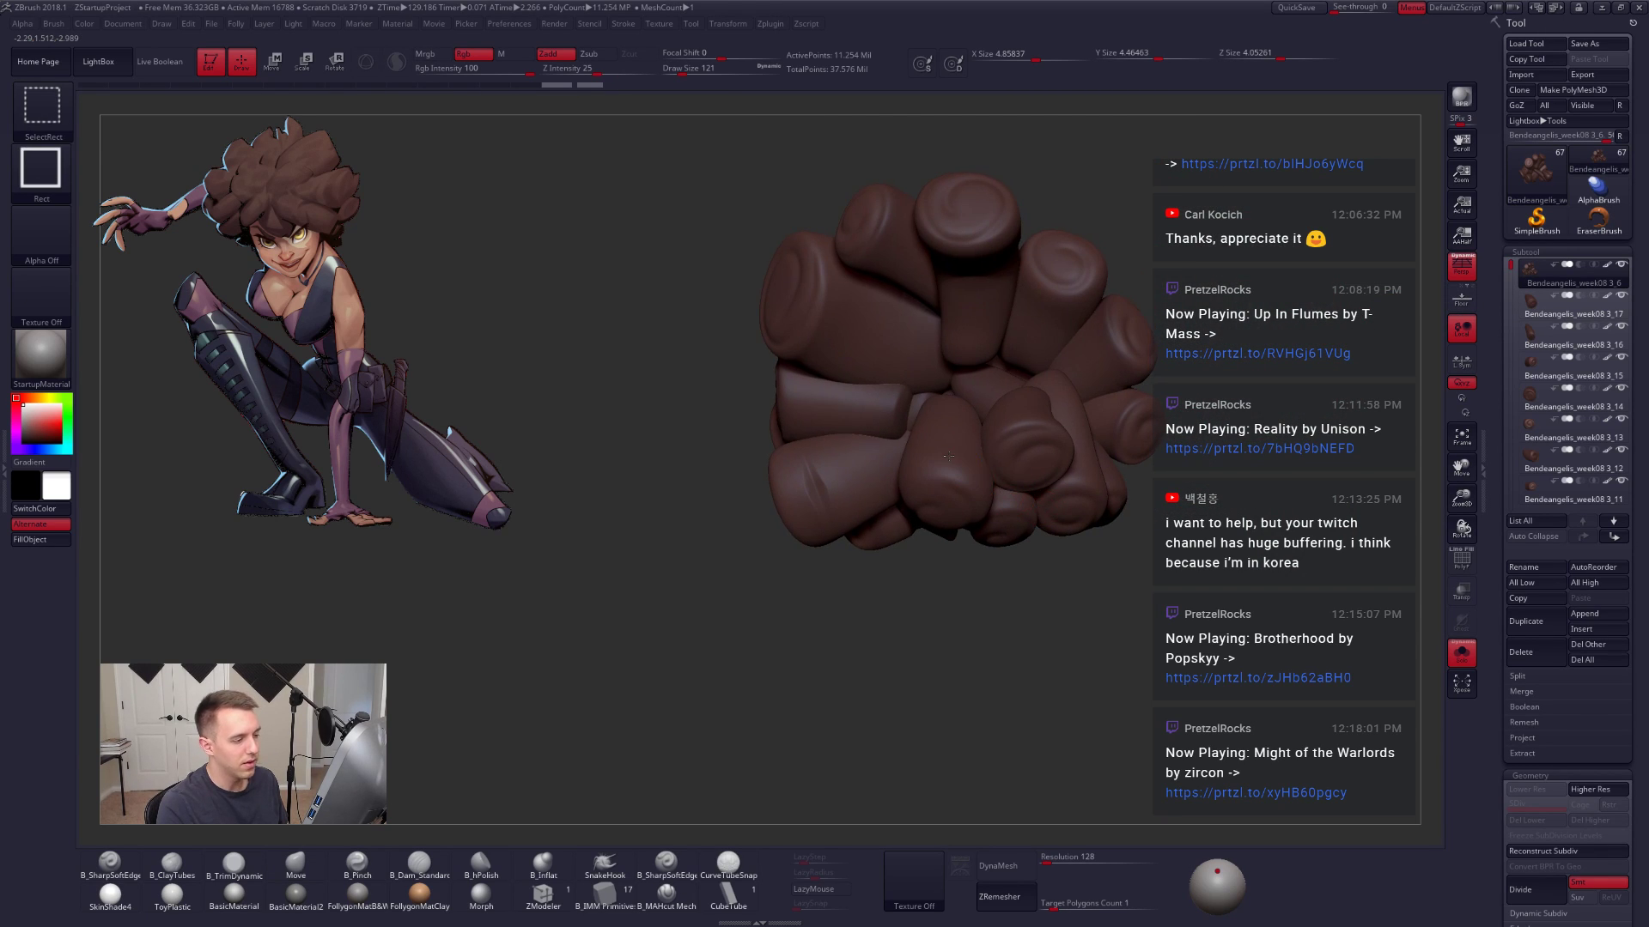
Step: Isolate the smooth rounded curl in the lower center of the hair, invert the visibility, and split it into a separate subtool
ctrl+shift+click(973, 475)
ctrl+shift+drag(1267, 404, 1292, 443)
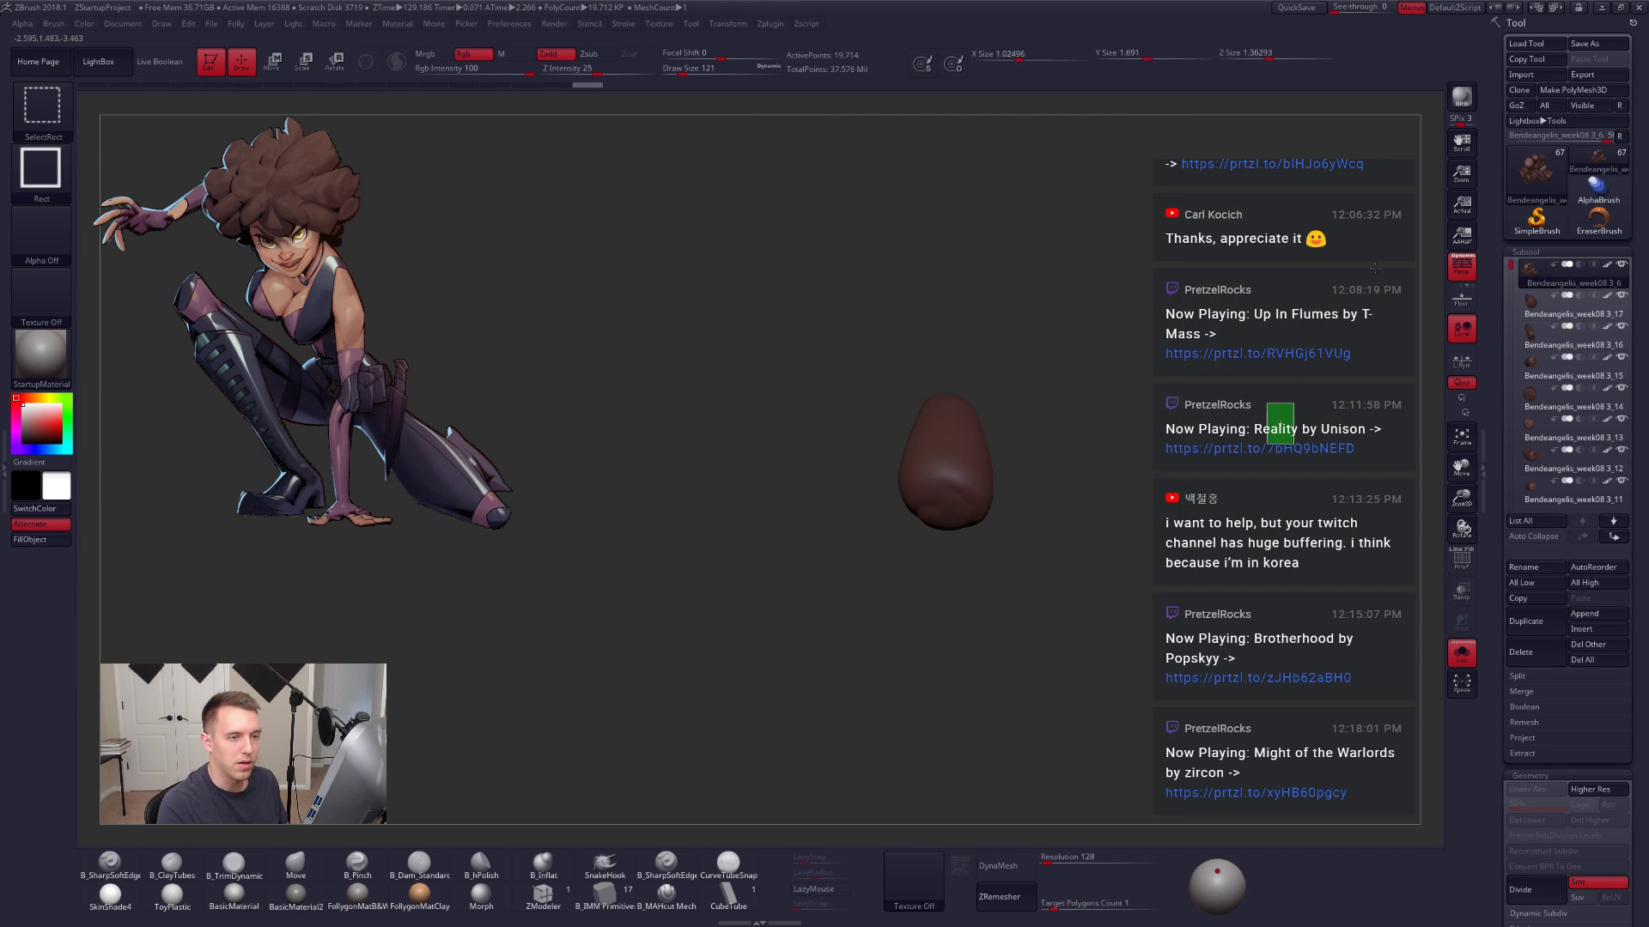
key(space)
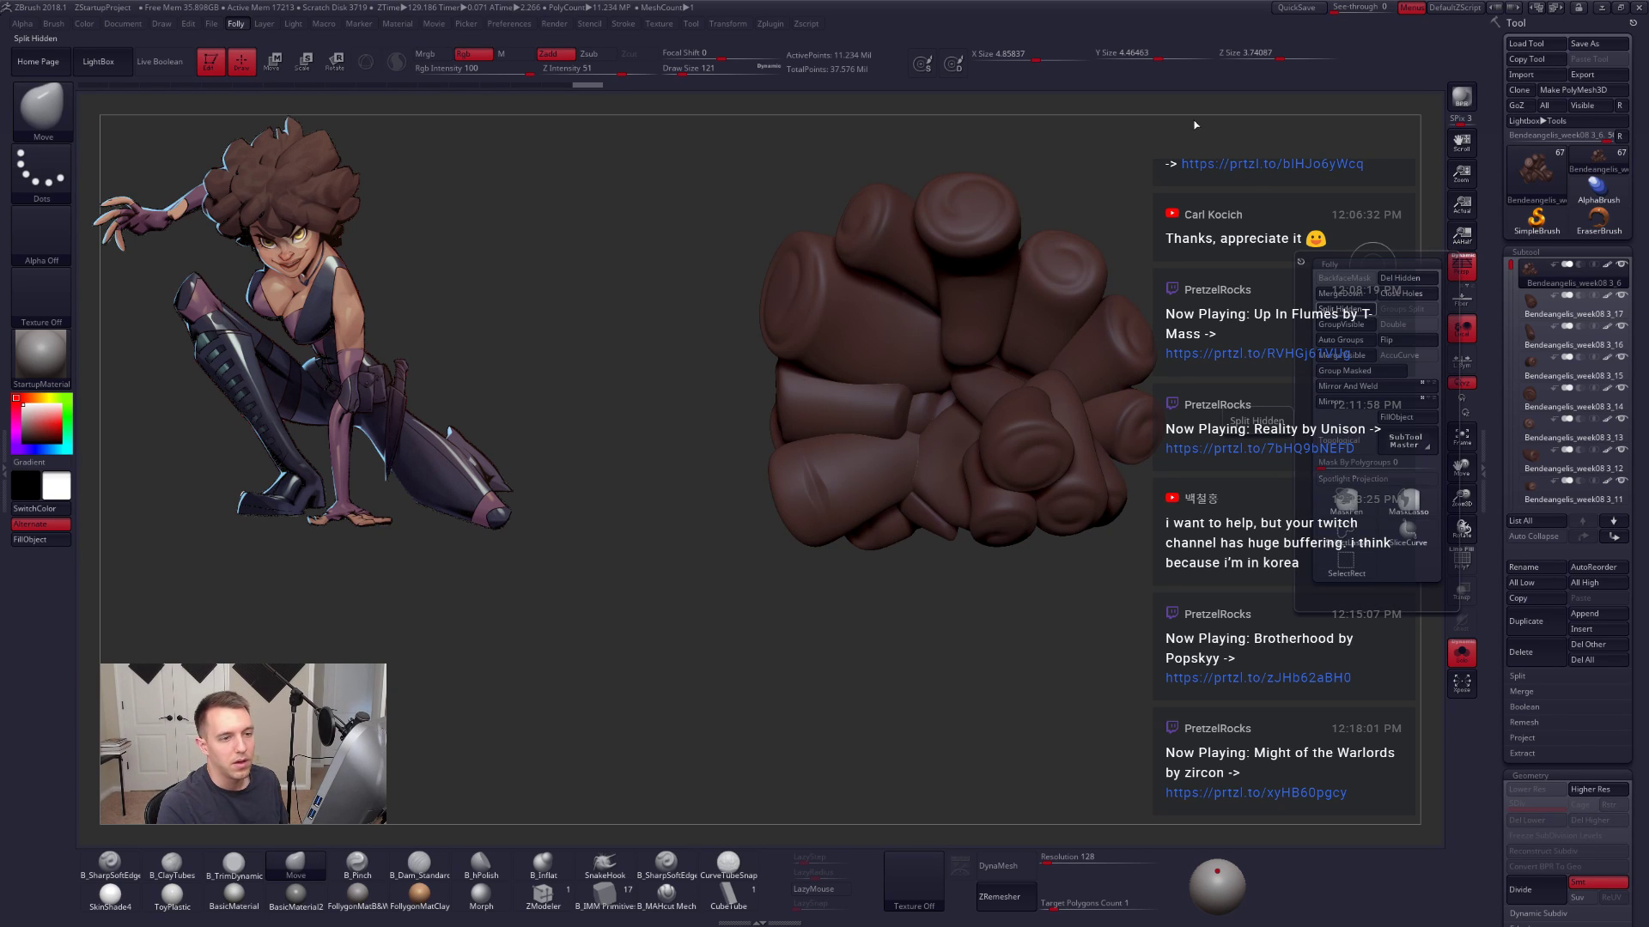
Step: Isolate the slim, slightly bent curl in the middle of the lower row, invert the visibility, and separate it with Split Hidden
alt+drag(1090, 636, 1065, 481)
drag(867, 480, 1116, 459)
drag(910, 459, 1108, 558)
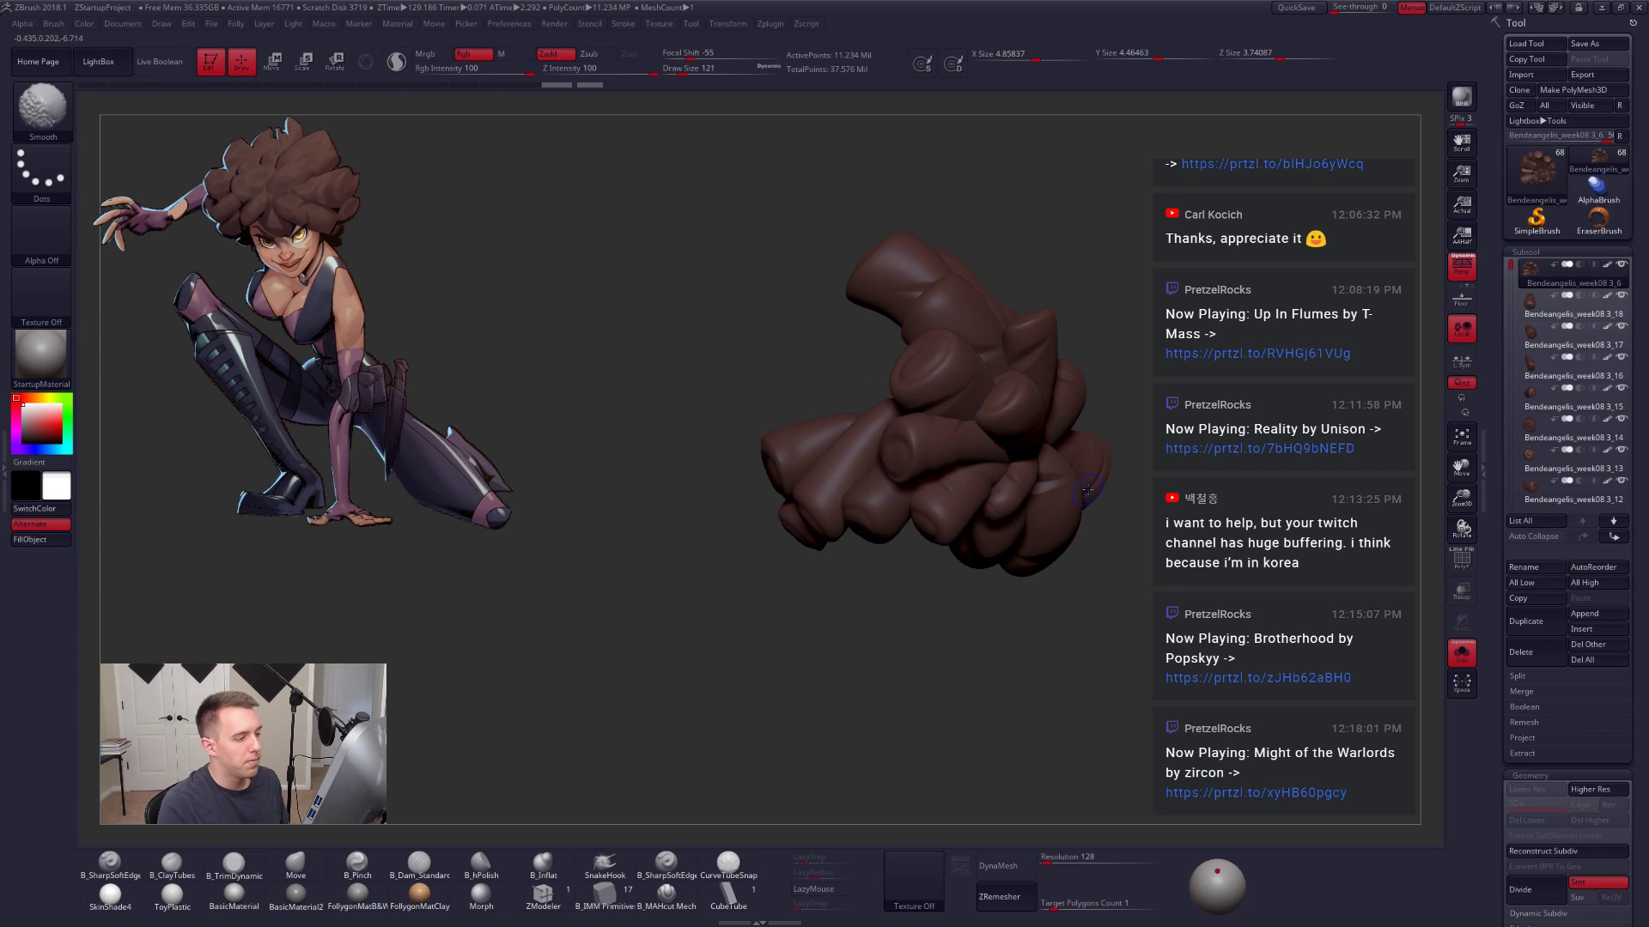
key(shift+f)
key(shift+f)
drag(1108, 480, 1017, 481)
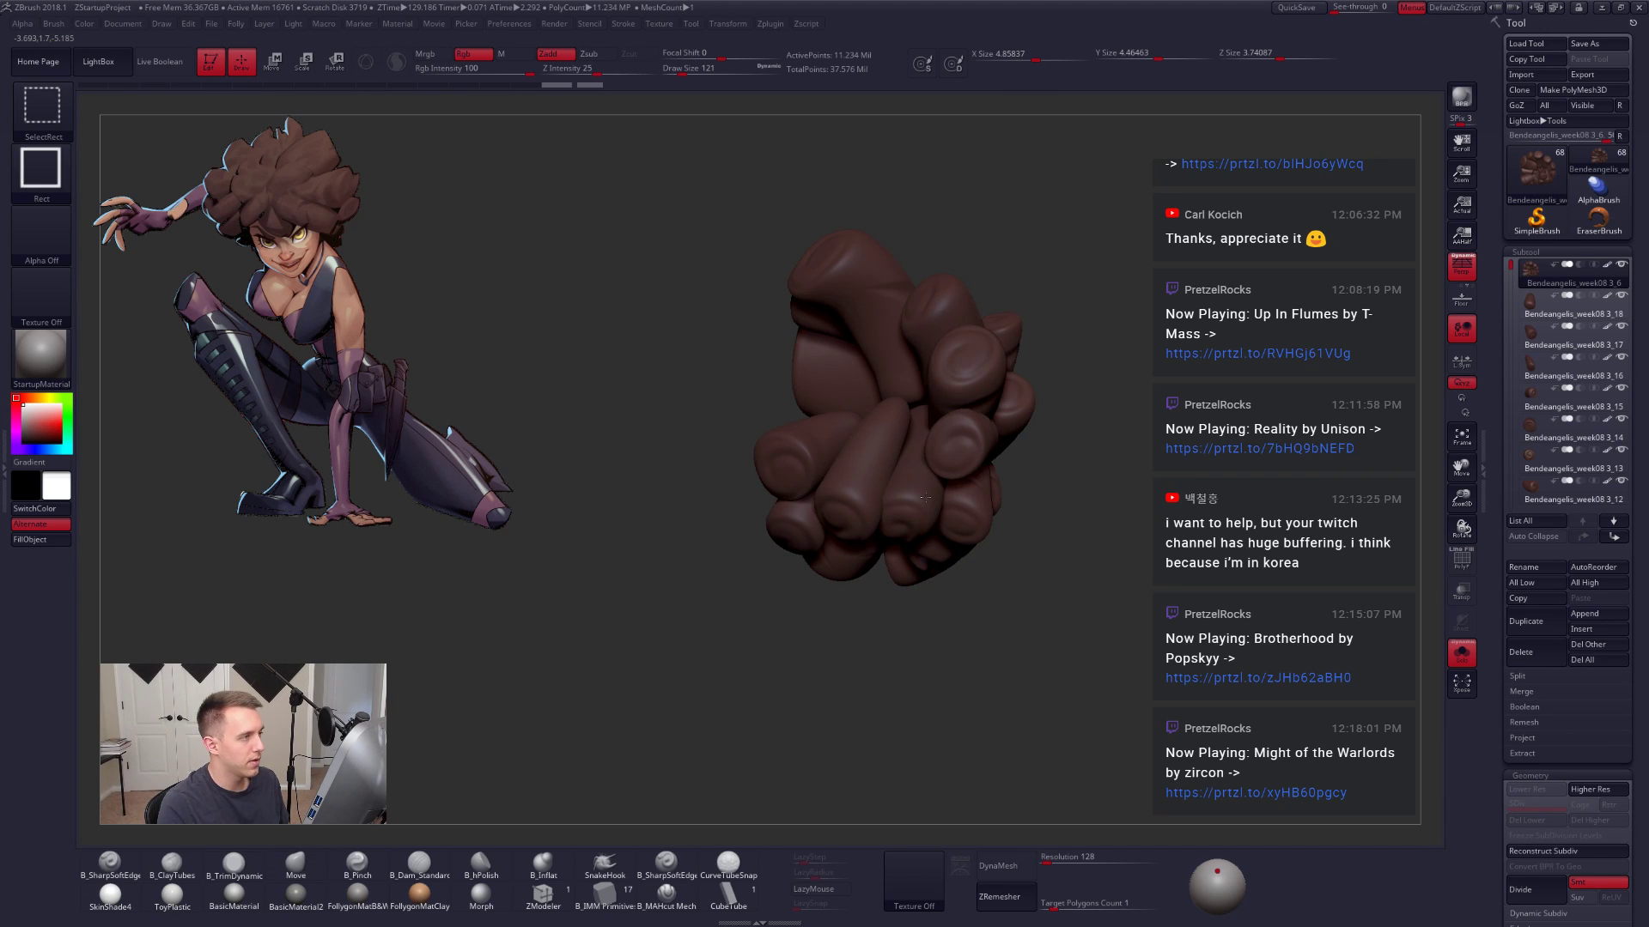
ctrl+shift+click(925, 497)
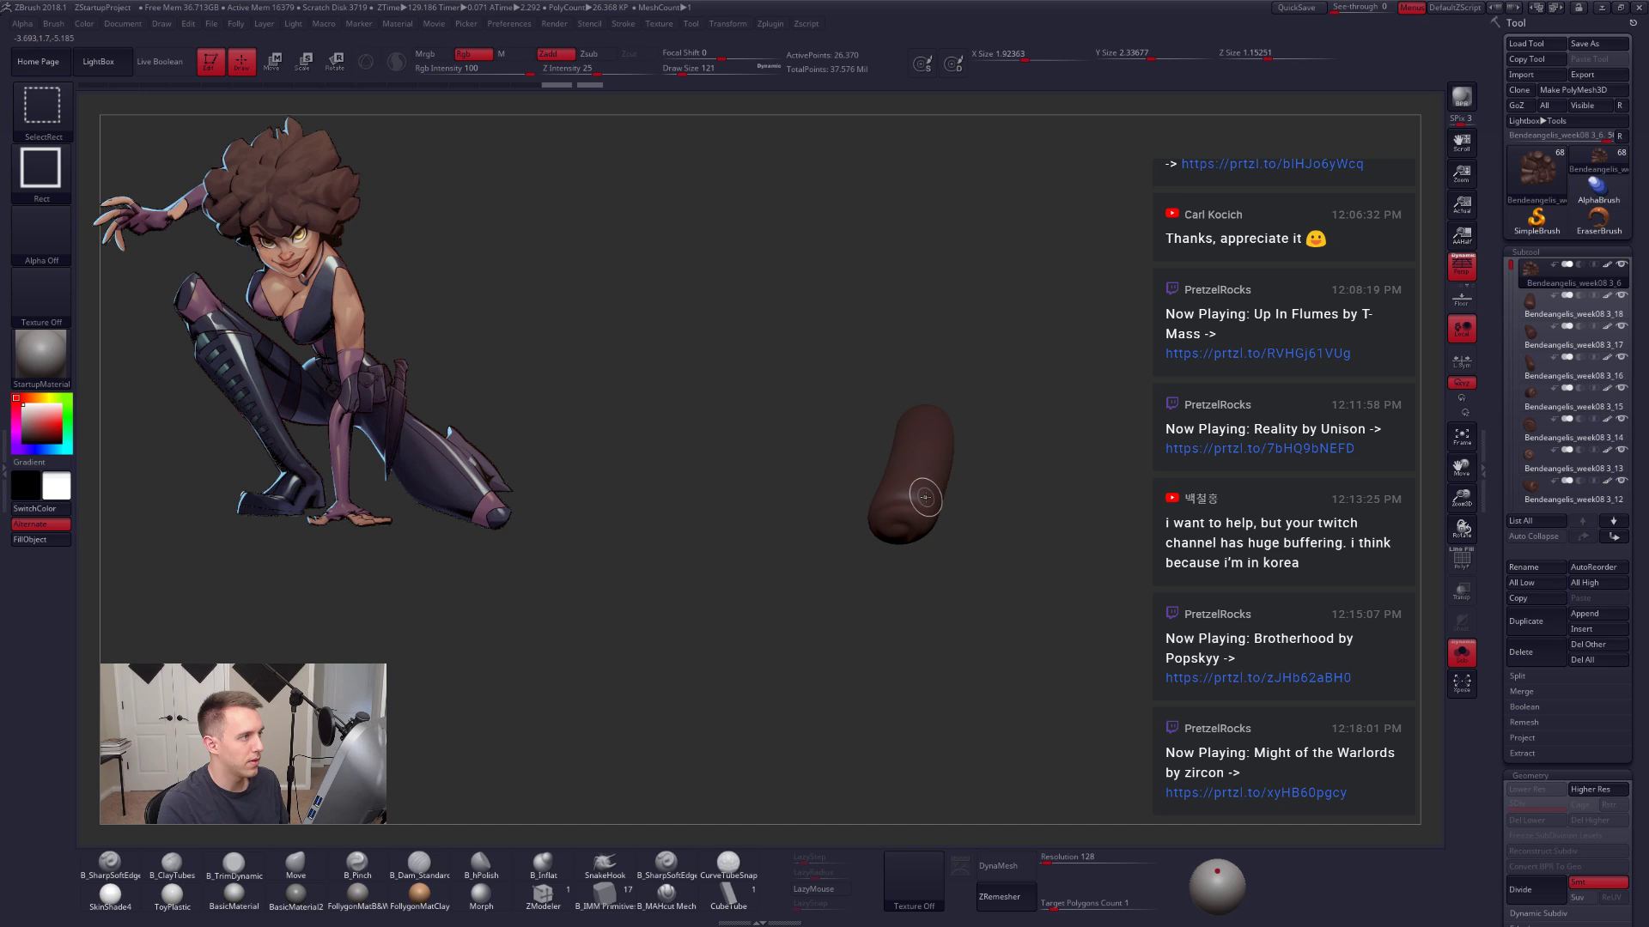
ctrl+shift+click(1106, 477)
key(ctrl+z)
key(ctrl+shift+f)
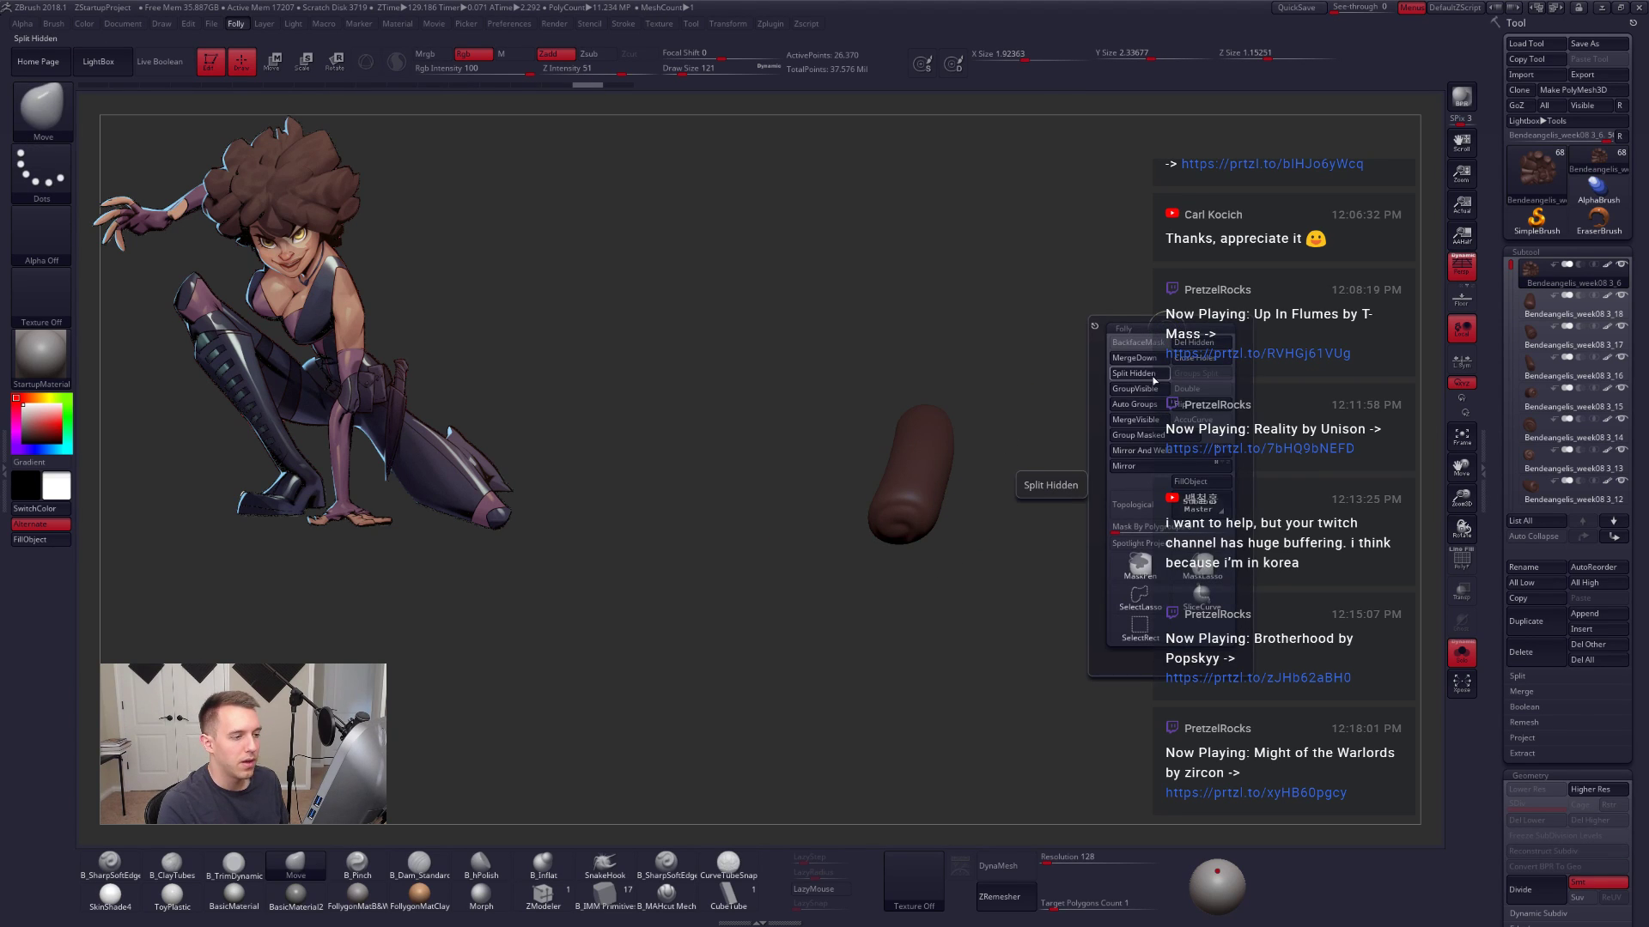
click(1151, 375)
ctrl+shift+drag(1231, 296, 1232, 313)
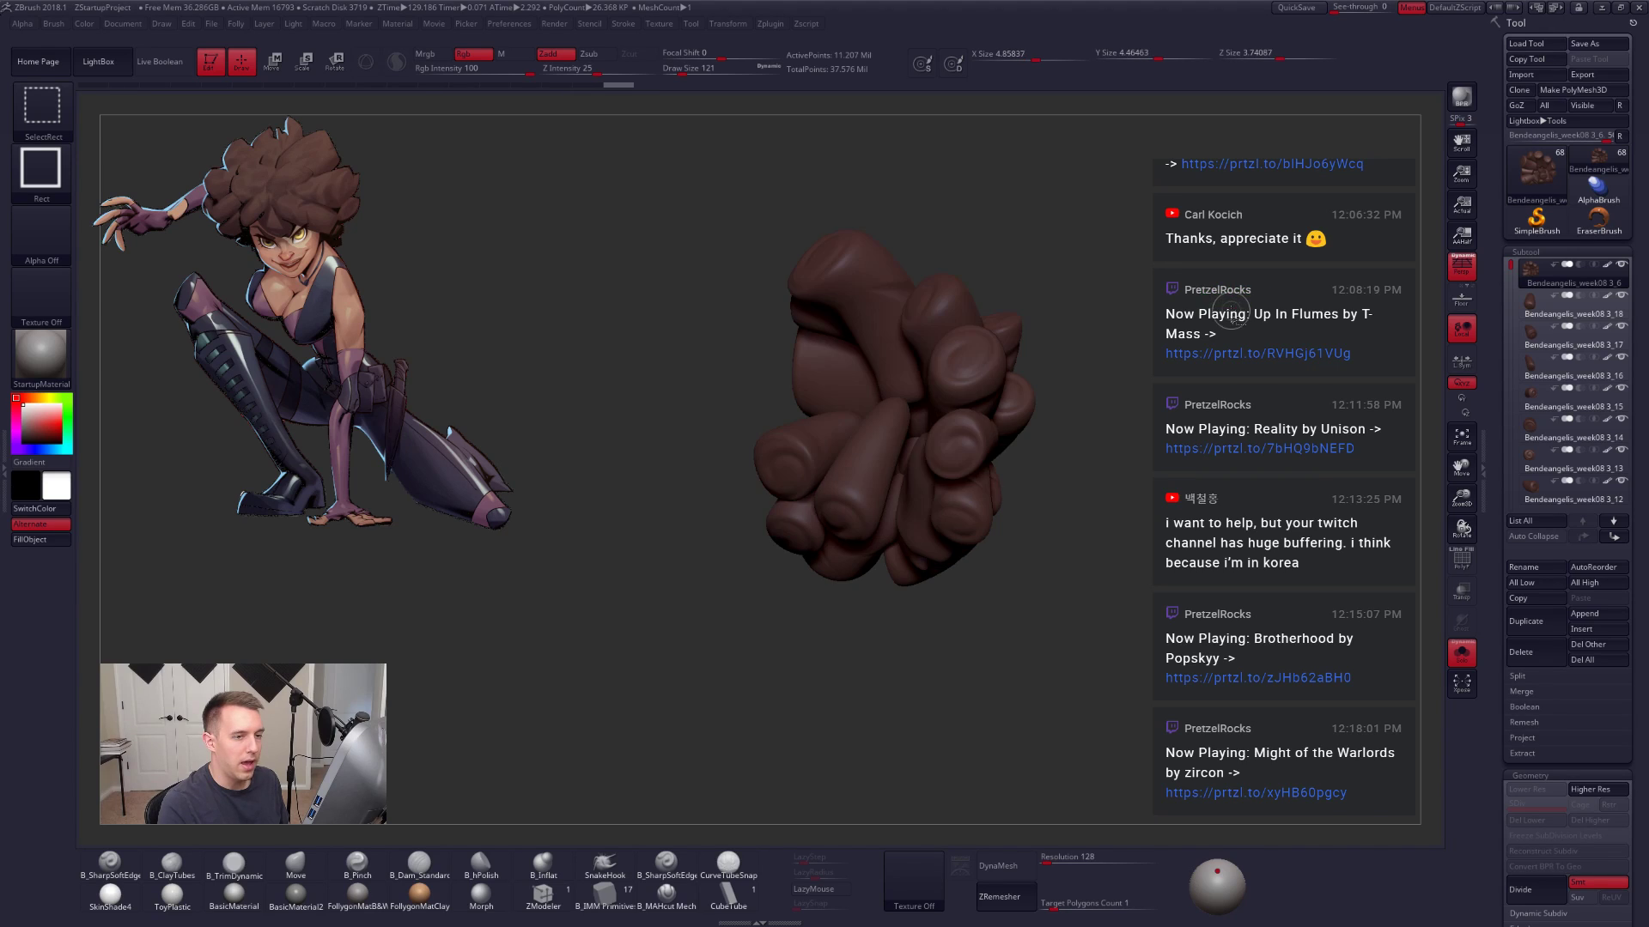
key(ctrl+shift+f)
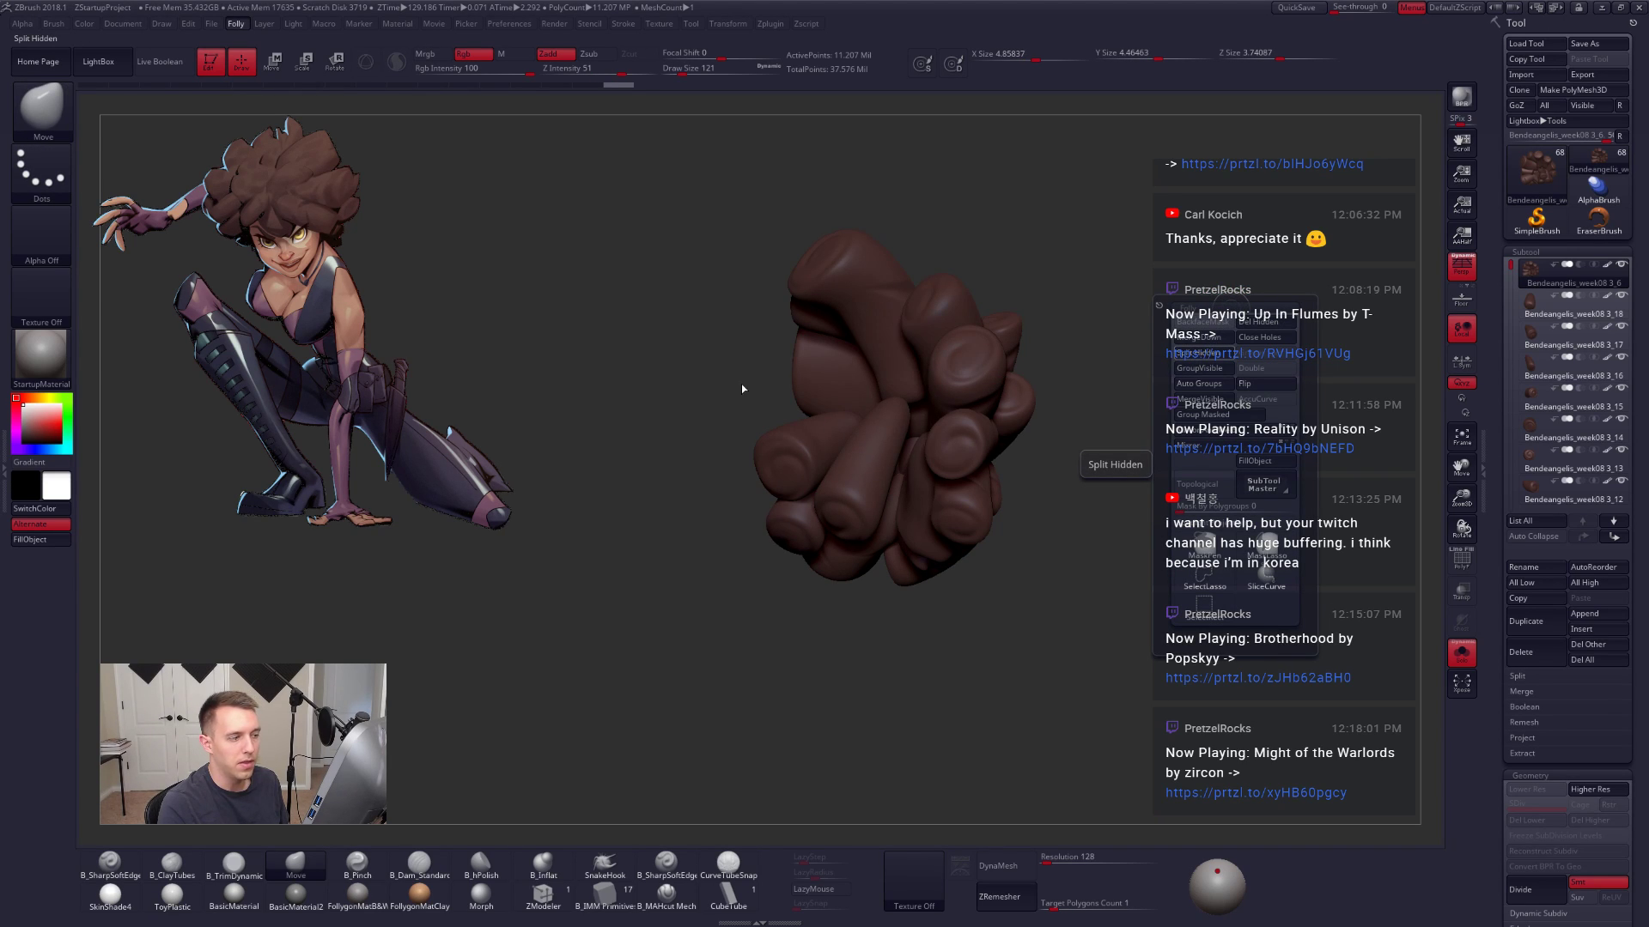
Step: Isolate the tapered curl beside the newly opened gap, invert the visibility, and split it into its own subtool
ctrl+shift+click(861, 468)
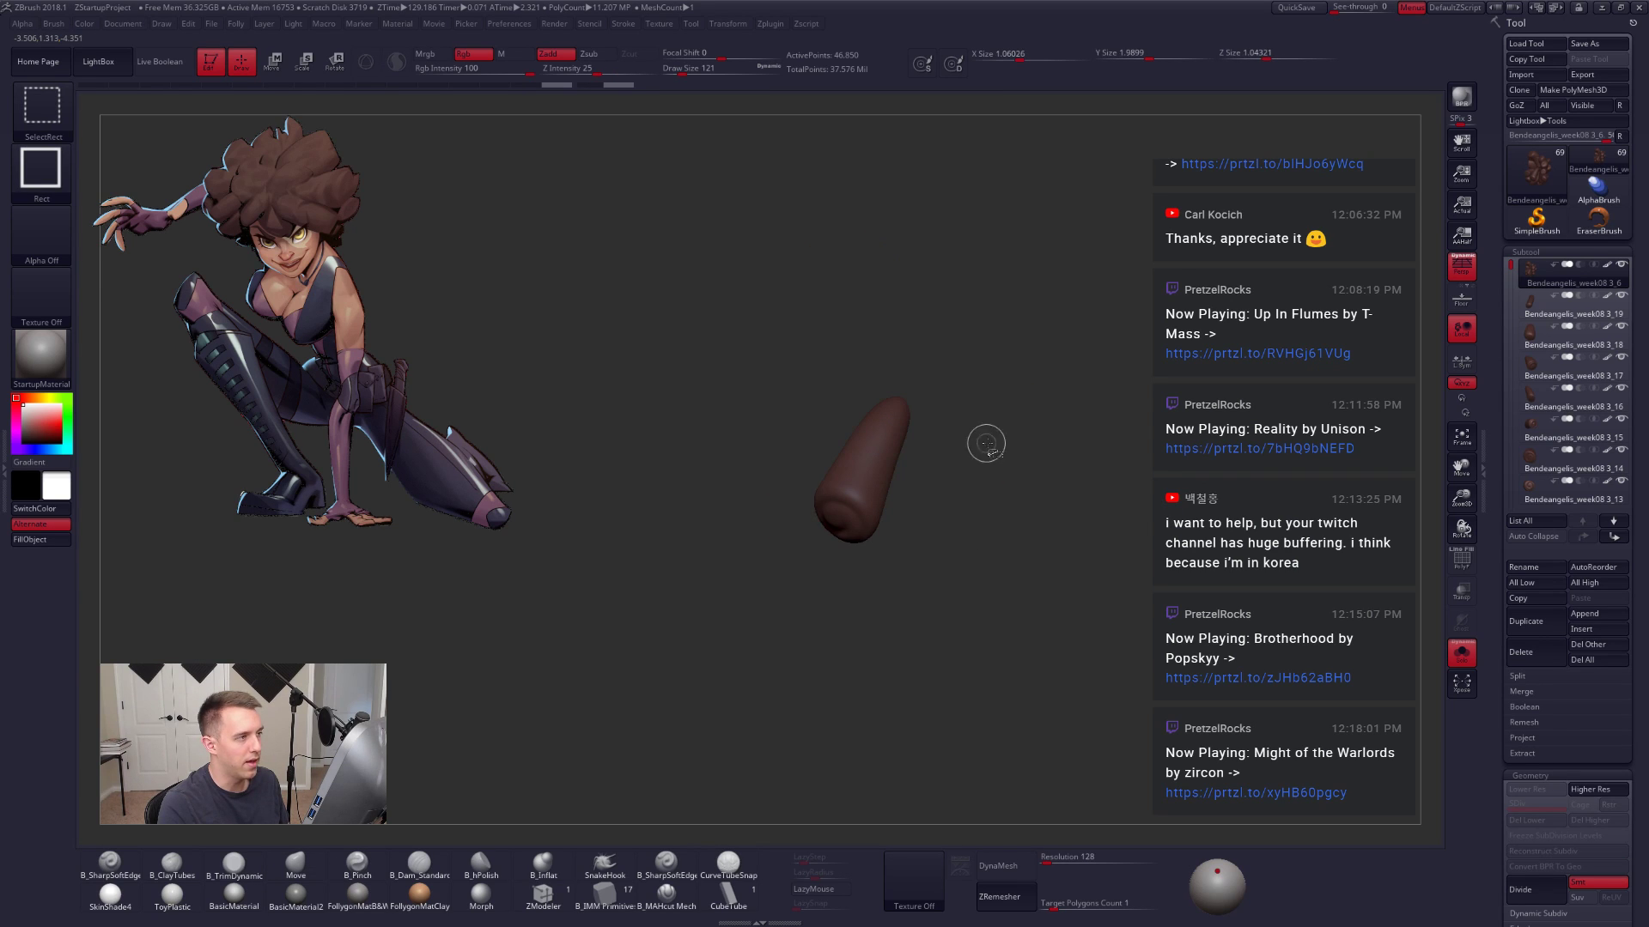
ctrl+shift+drag(1153, 358, 1203, 419)
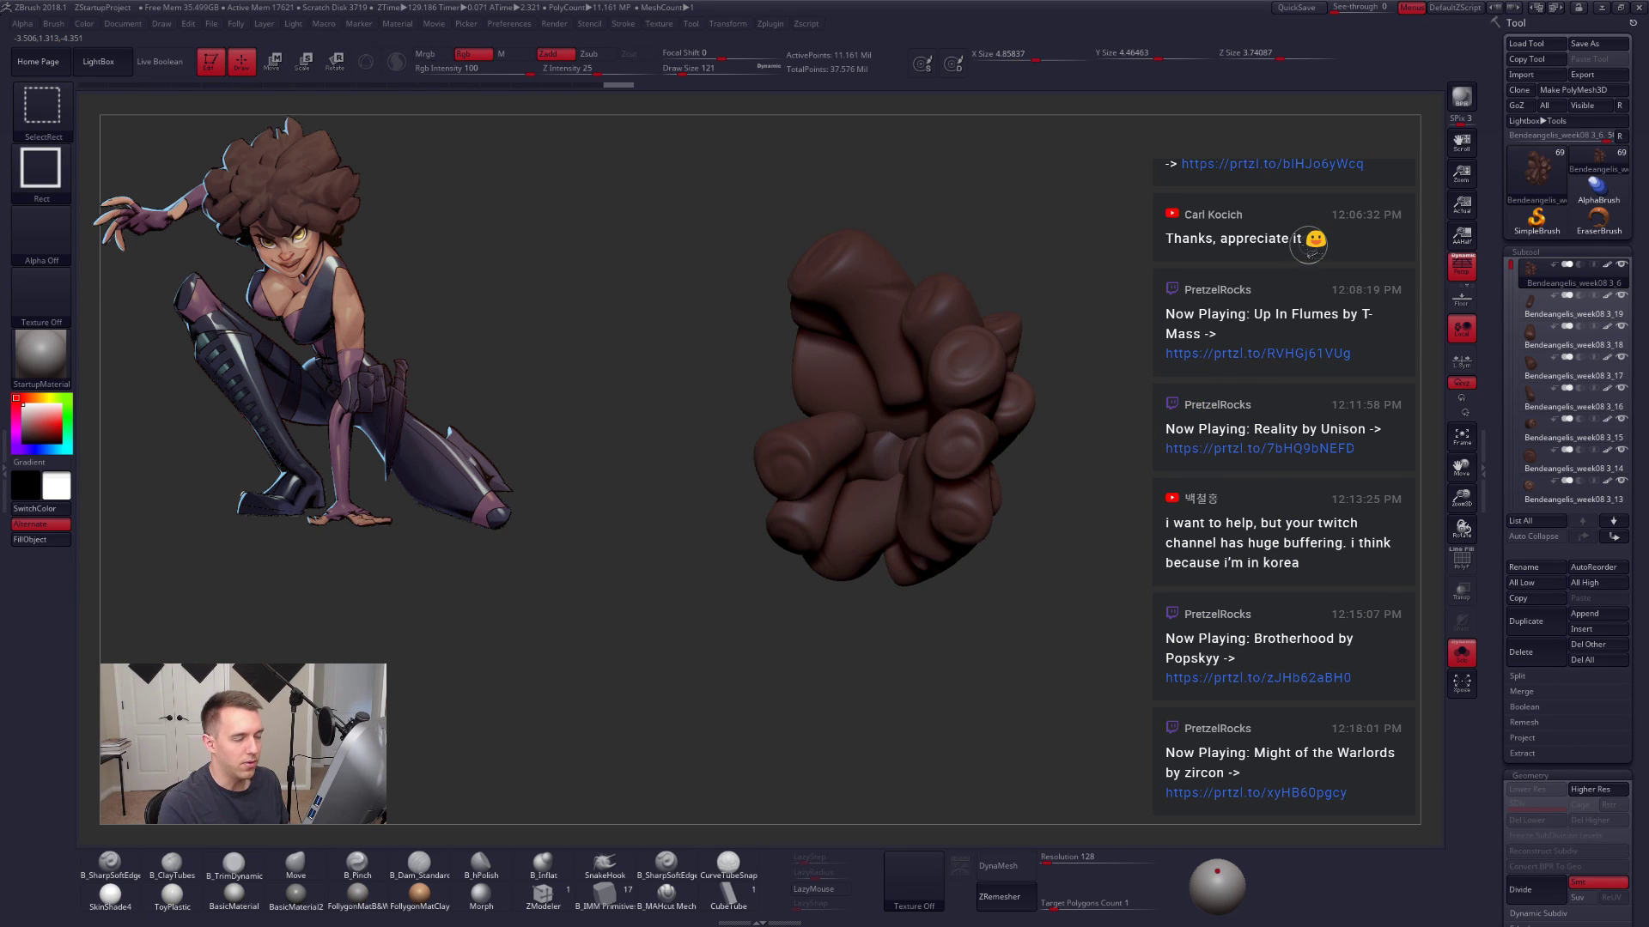
key(f)
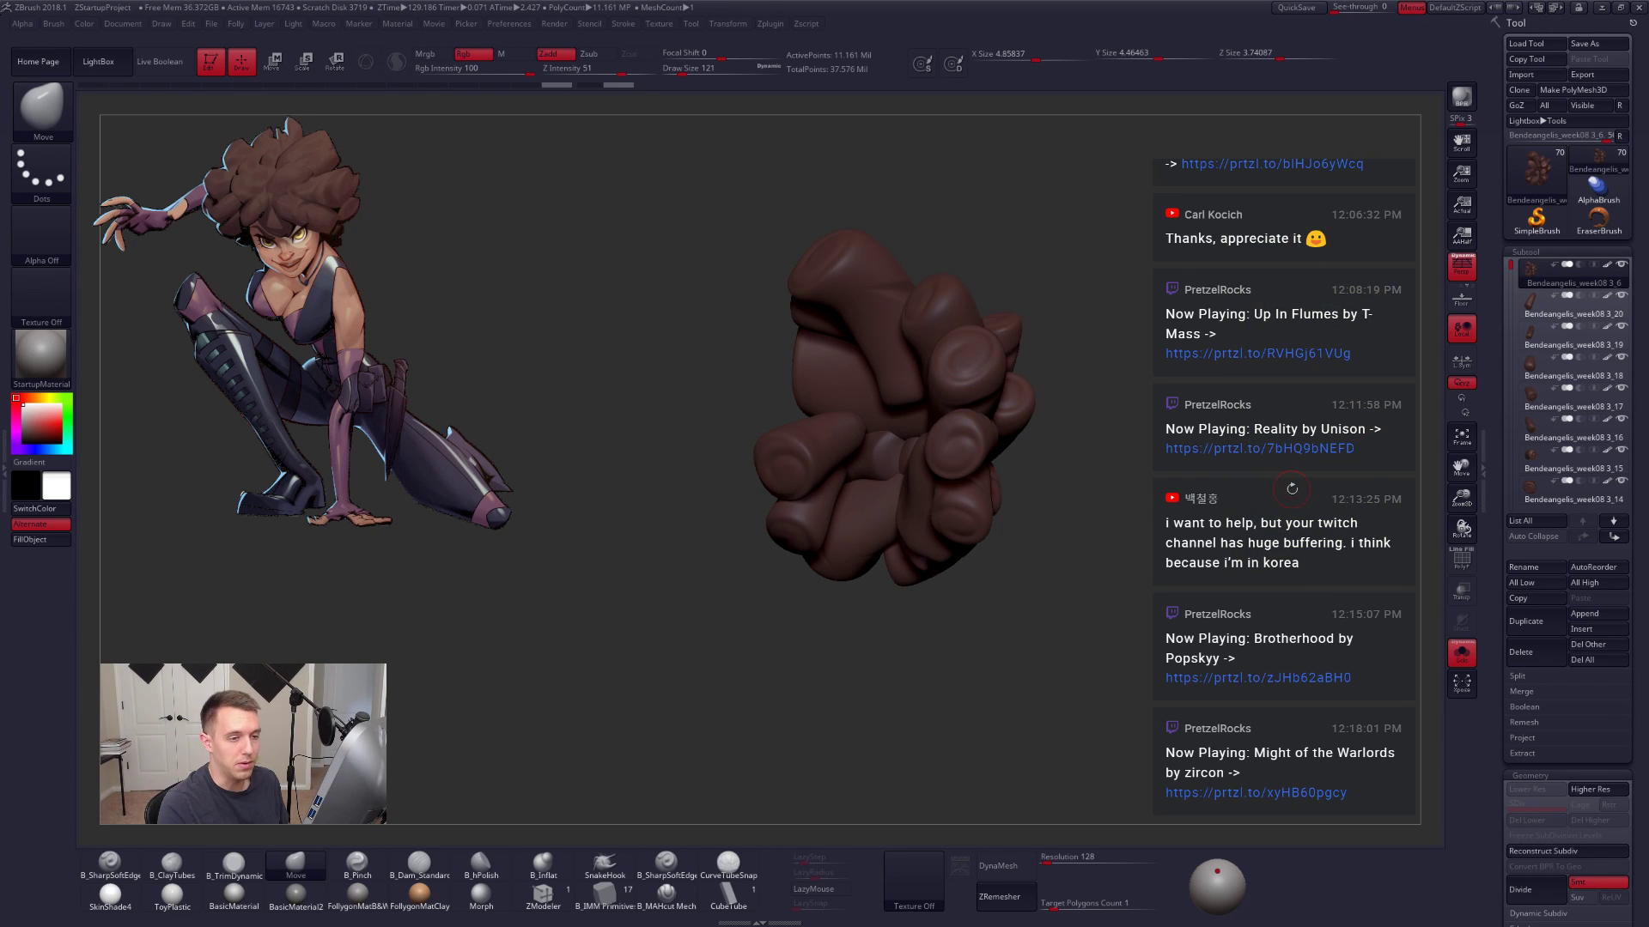
Step: Check the polygroups, isolate the small teal-colored spiral curl above the lower row, and split it off with Split Hidden
mouse_move(1176, 501)
alt+mouse_down()
mouse_move(1252, 481)
mouse_move(986, 471)
alt+mouse_up()
key(shift+f)
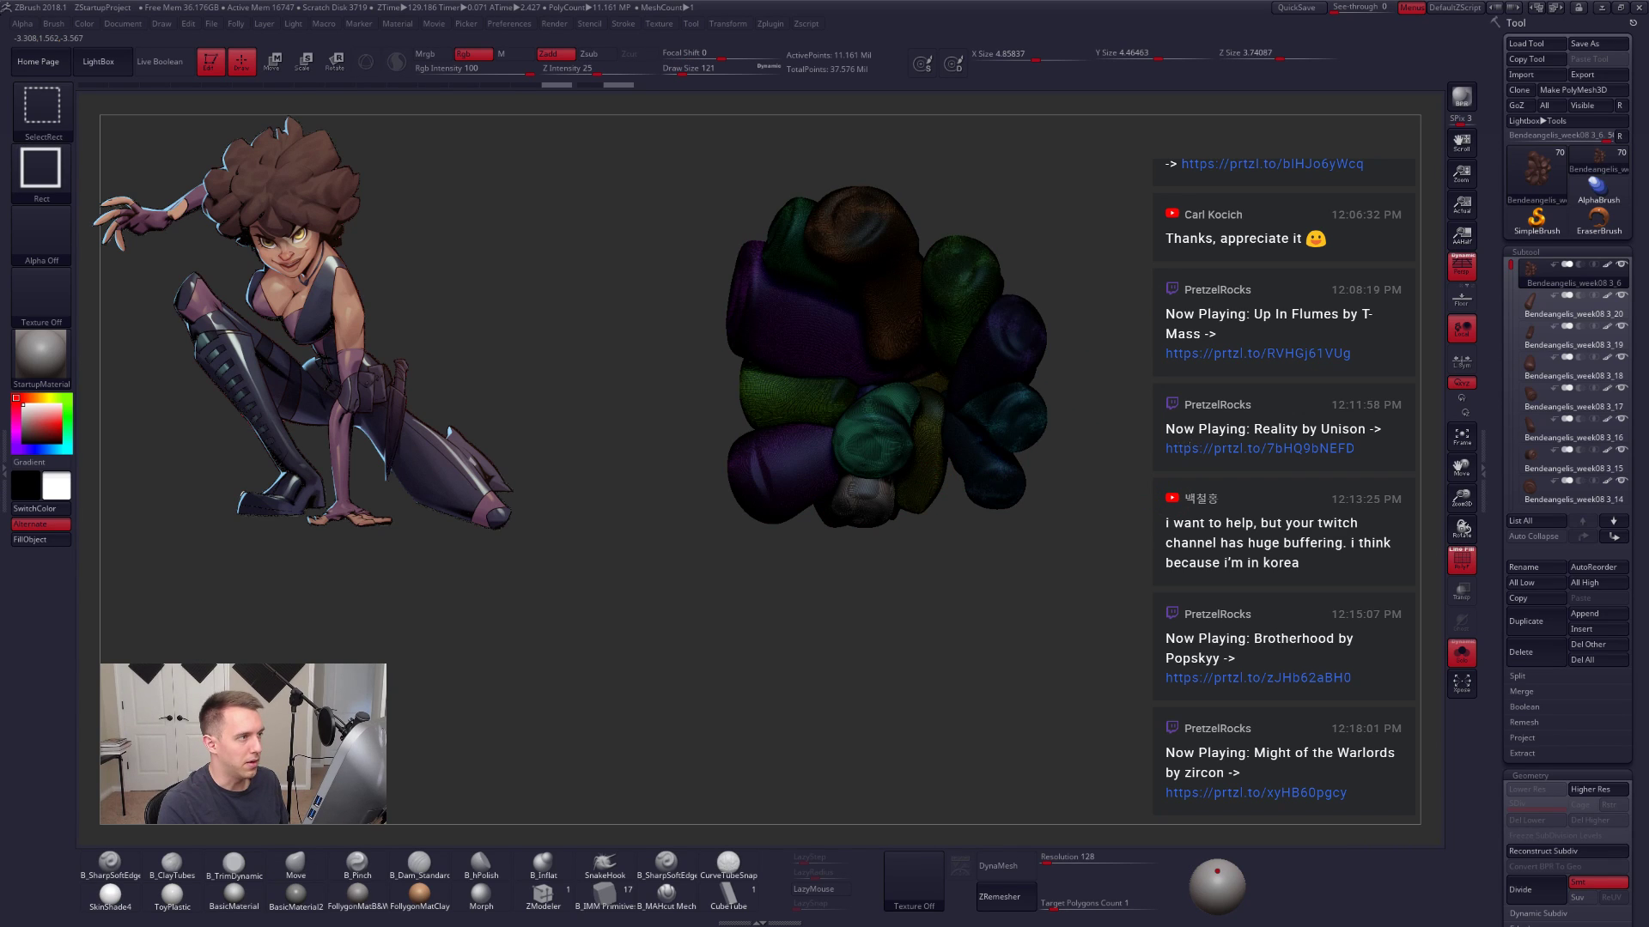
ctrl+shift+click(878, 436)
ctrl+shift+drag(1238, 437, 1271, 381)
key(1)
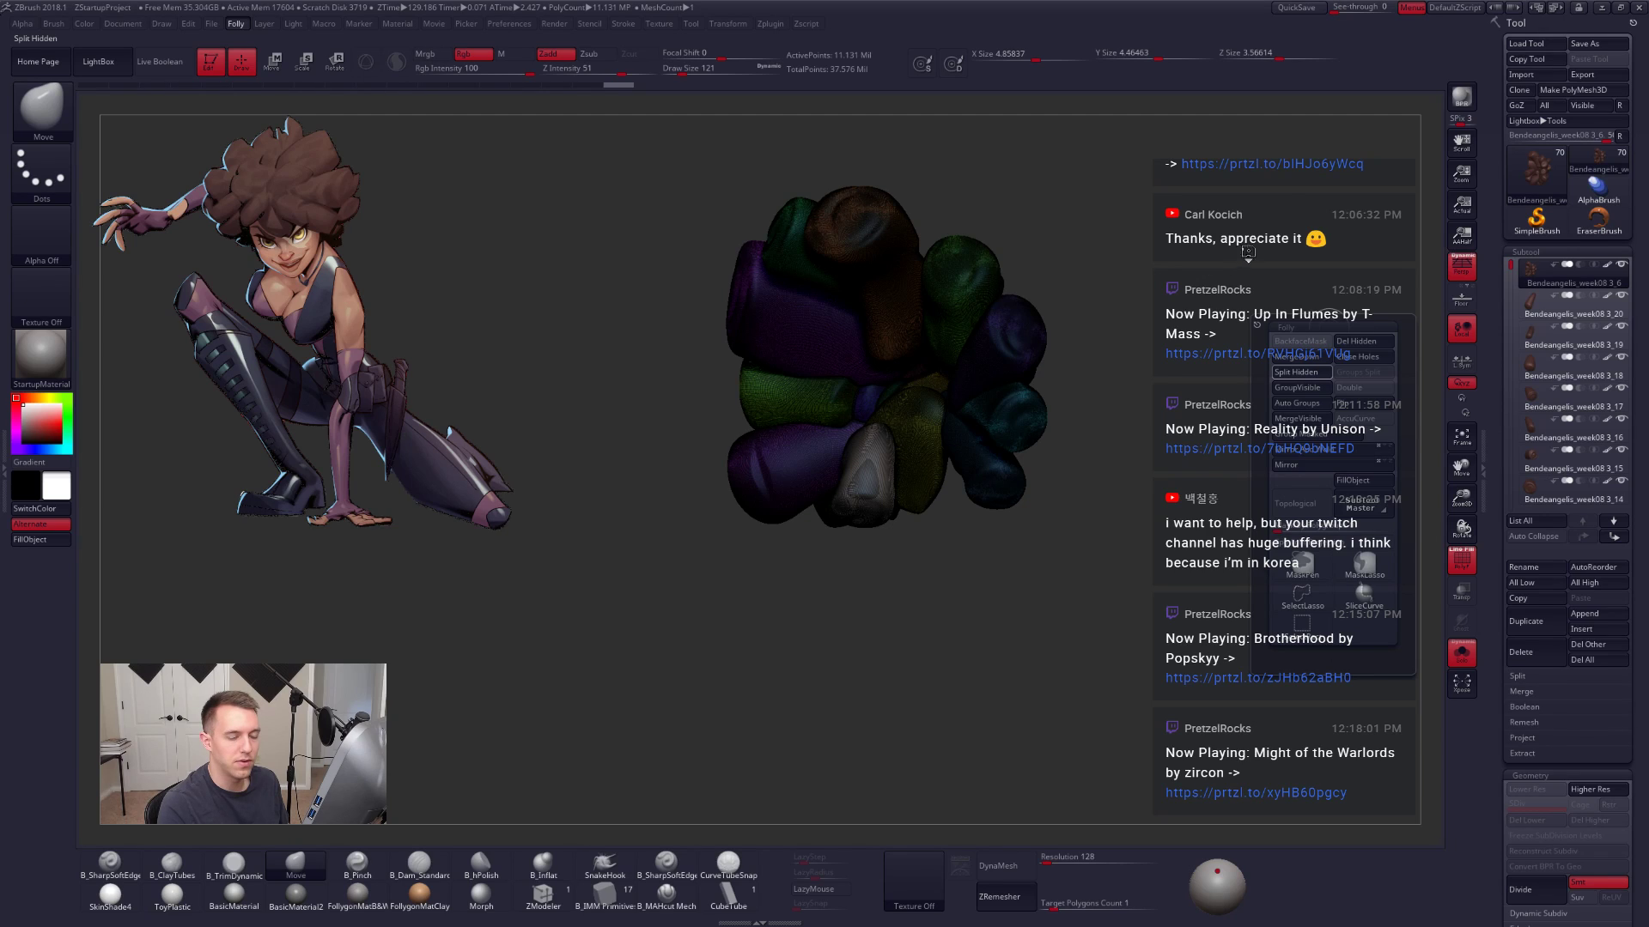
key(shift+f)
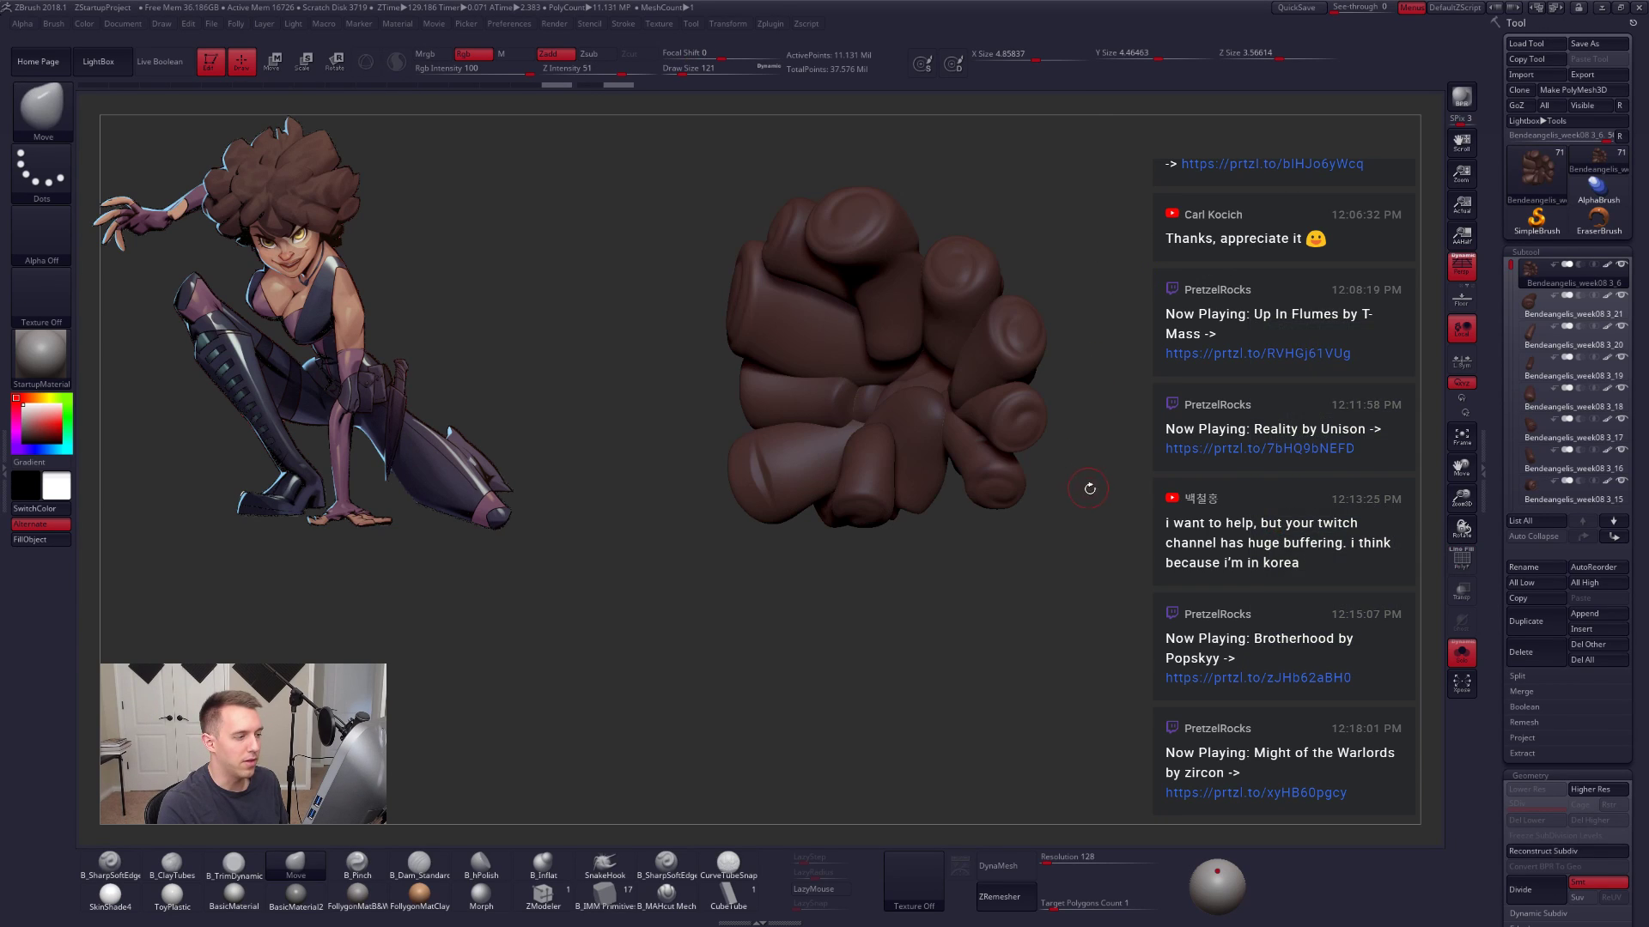
Step: Isolate the upright curl at the bottom center of the hair, invert the visibility, and split it into a separate subtool
ctrl+shift+click(923, 487)
ctrl+shift+drag(1121, 491, 1151, 455)
key(1)
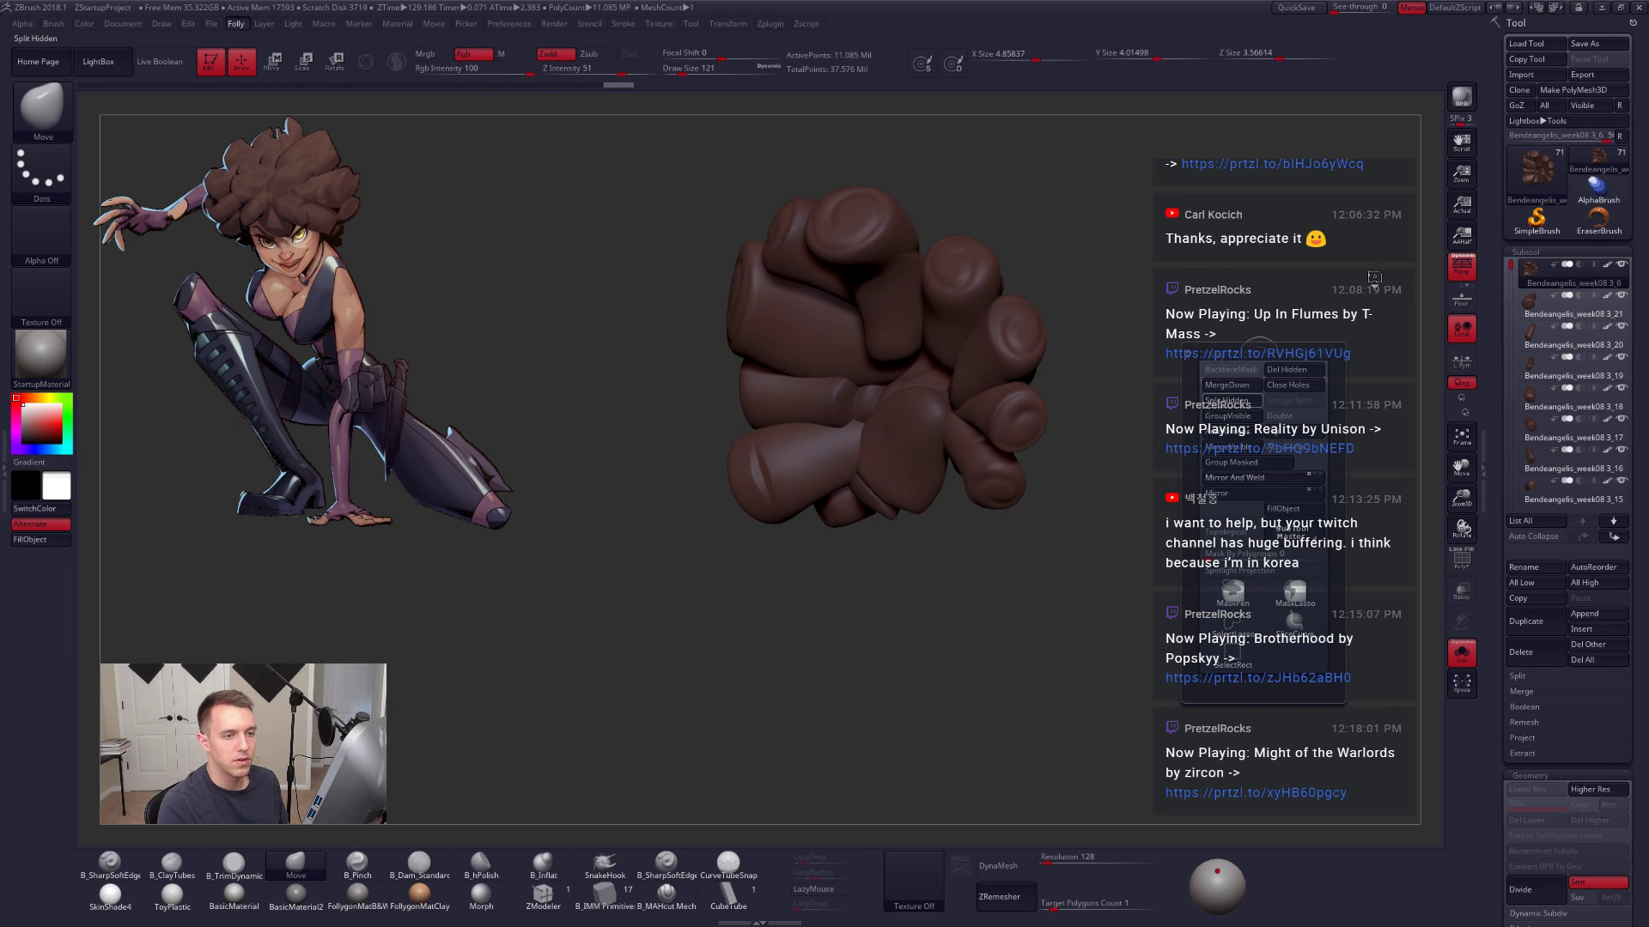
Step: Isolate remaining curls of the main hair mesh one by one, restore full visibility, and examine the whole hair from several sides
drag(1217, 307, 1171, 419)
right_drag(1171, 419, 1256, 461)
ctrl+shift+click(1275, 459)
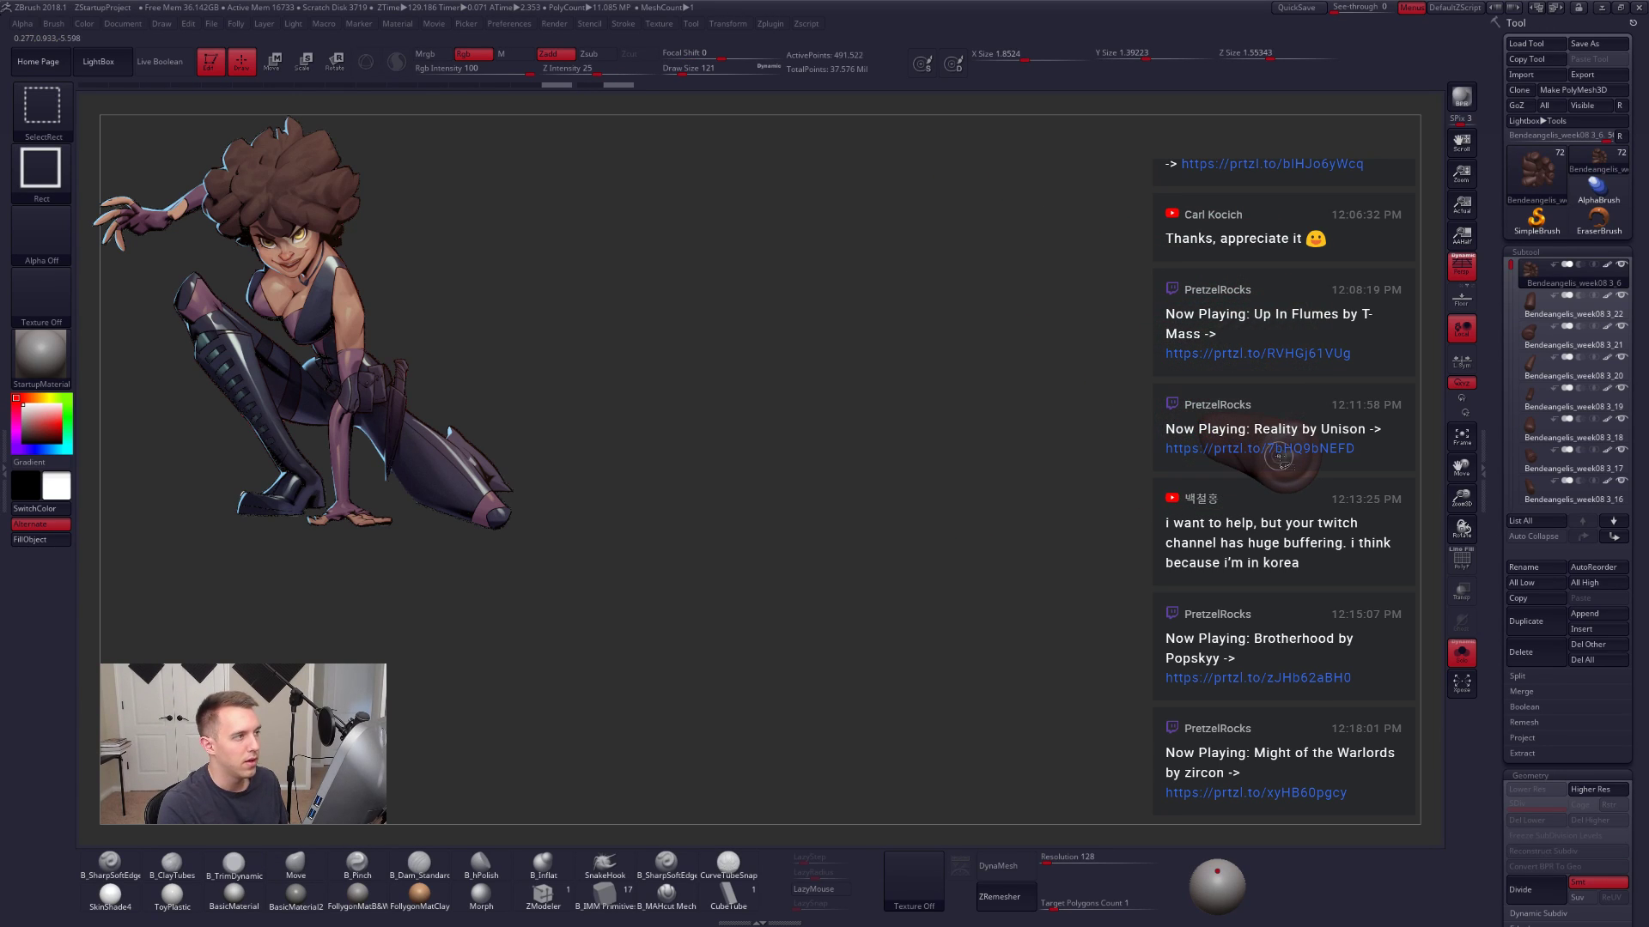
key(ctrl+z)
ctrl+shift+click(1302, 397)
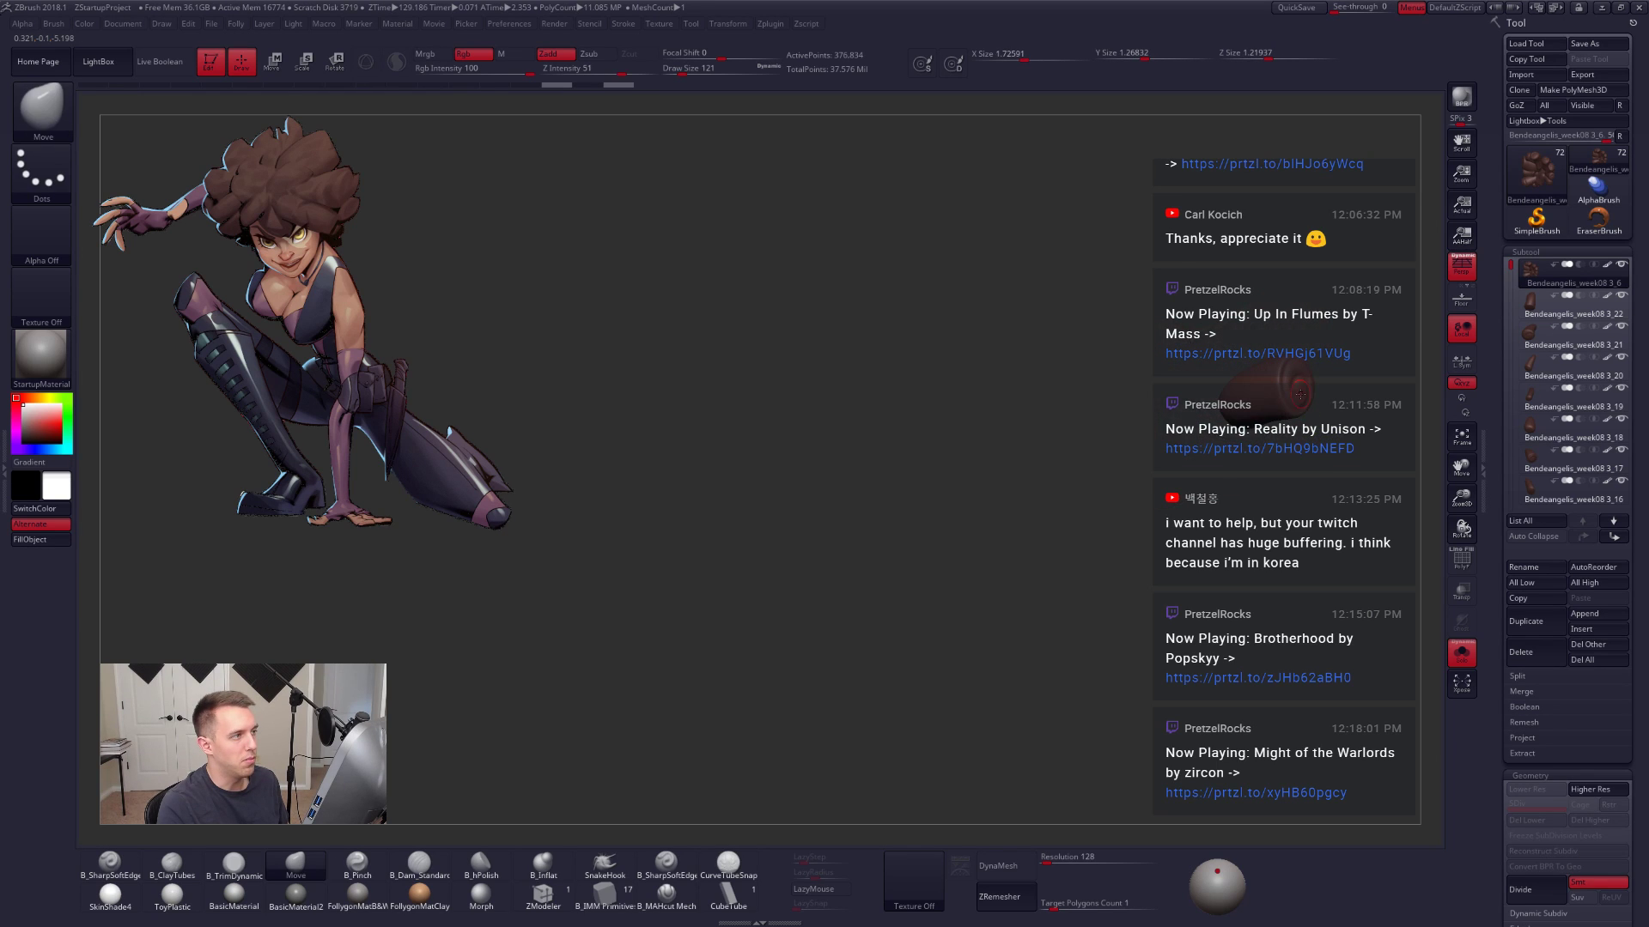
mouse_move(1302, 399)
alt+right_down()
mouse_move(1116, 462)
mouse_move(1189, 400)
alt+right_up()
ctrl+shift+click(1124, 414)
ctrl+shift+click(1110, 408)
ctrl+shift+click(1063, 357)
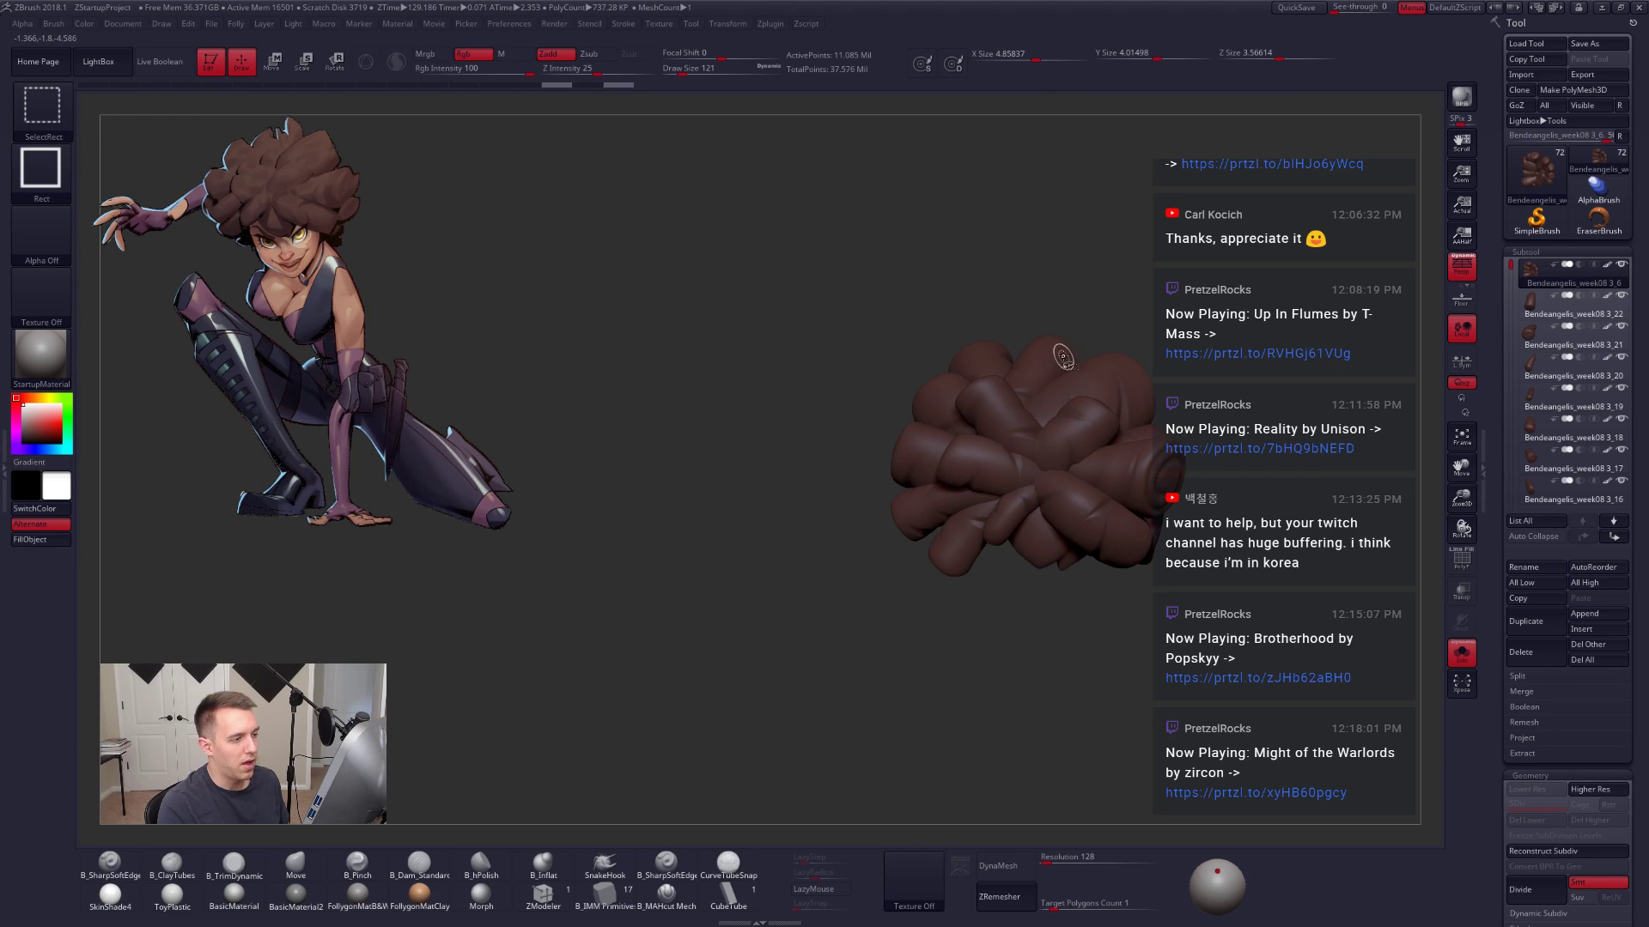
ctrl+shift+click(1060, 353)
ctrl+shift+click(1061, 355)
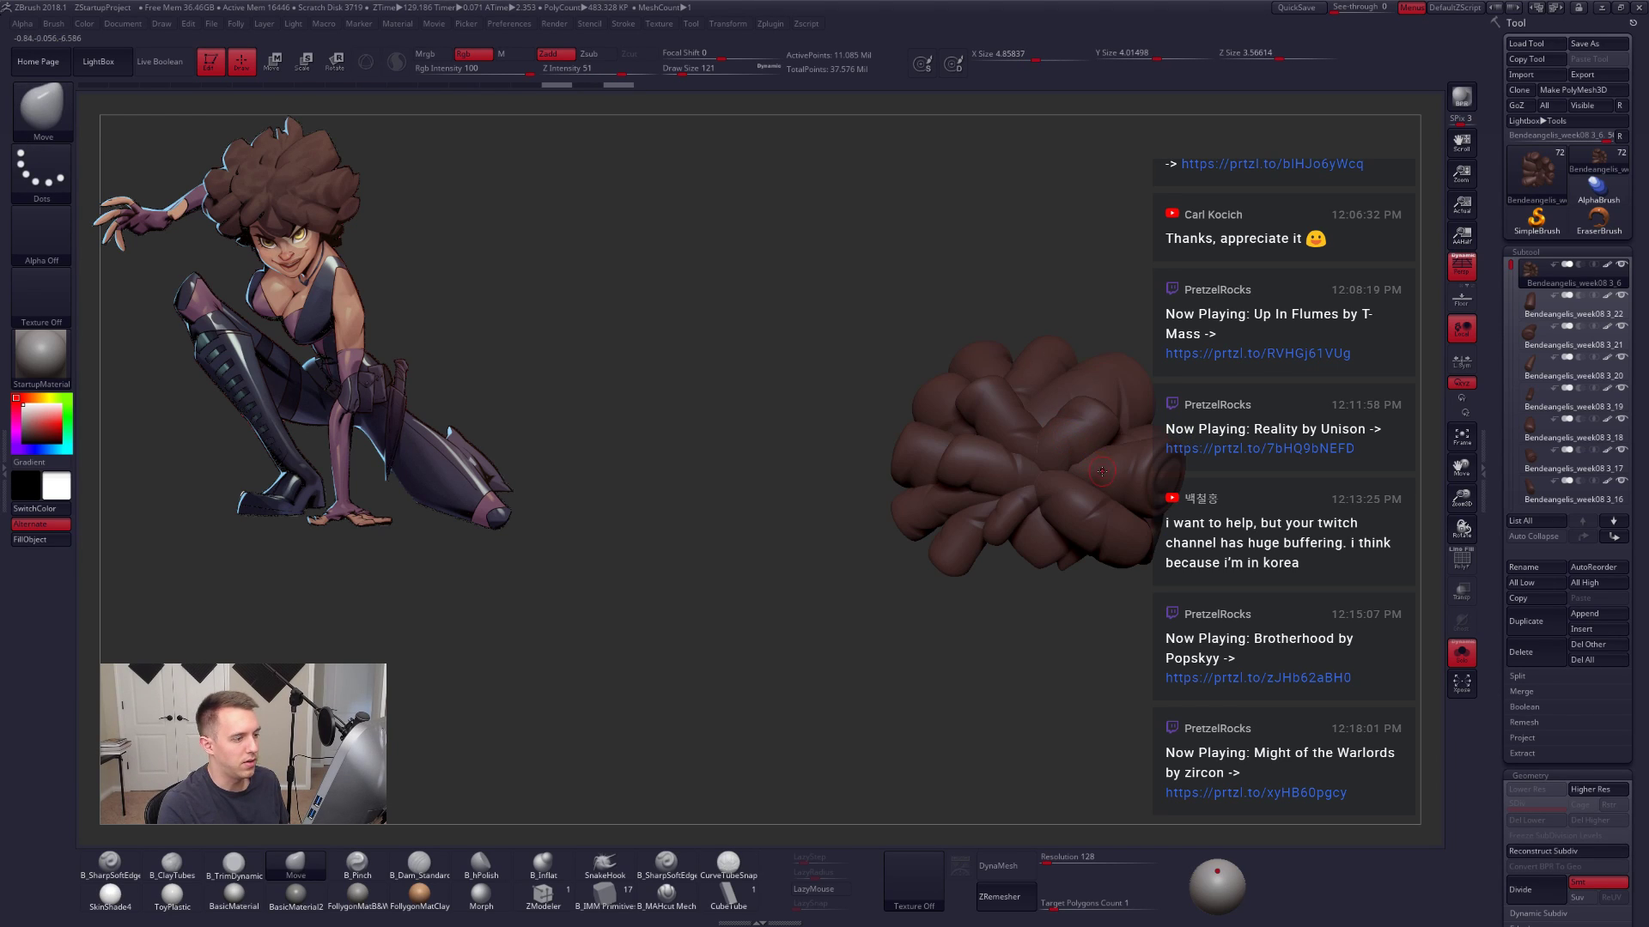
mouse_move(1079, 471)
right_down()
mouse_move(1150, 487)
mouse_move(1107, 497)
mouse_move(1147, 468)
mouse_move(1091, 414)
mouse_move(1052, 446)
mouse_move(1202, 503)
right_up()
key(shift+f)
key(shift+f)
right_drag(1089, 460, 1114, 511)
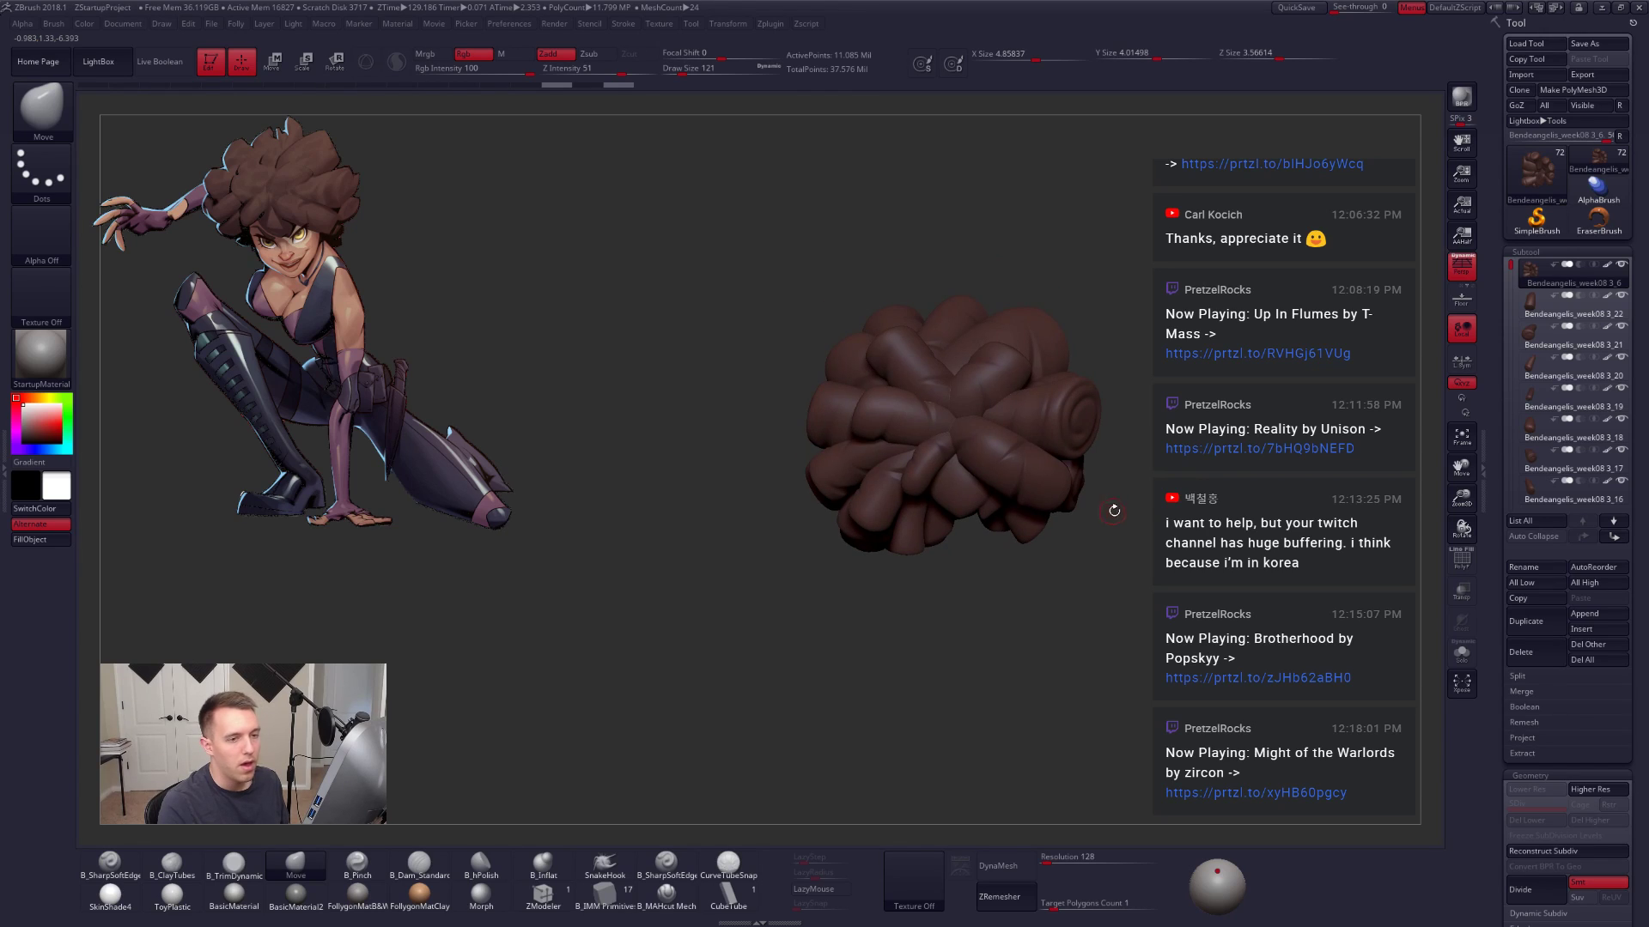
Step: Rebuild lower subdivision levels of the main hair subtool with Reconstruct Subdiv and show the subtool in Solo mode
click(1573, 851)
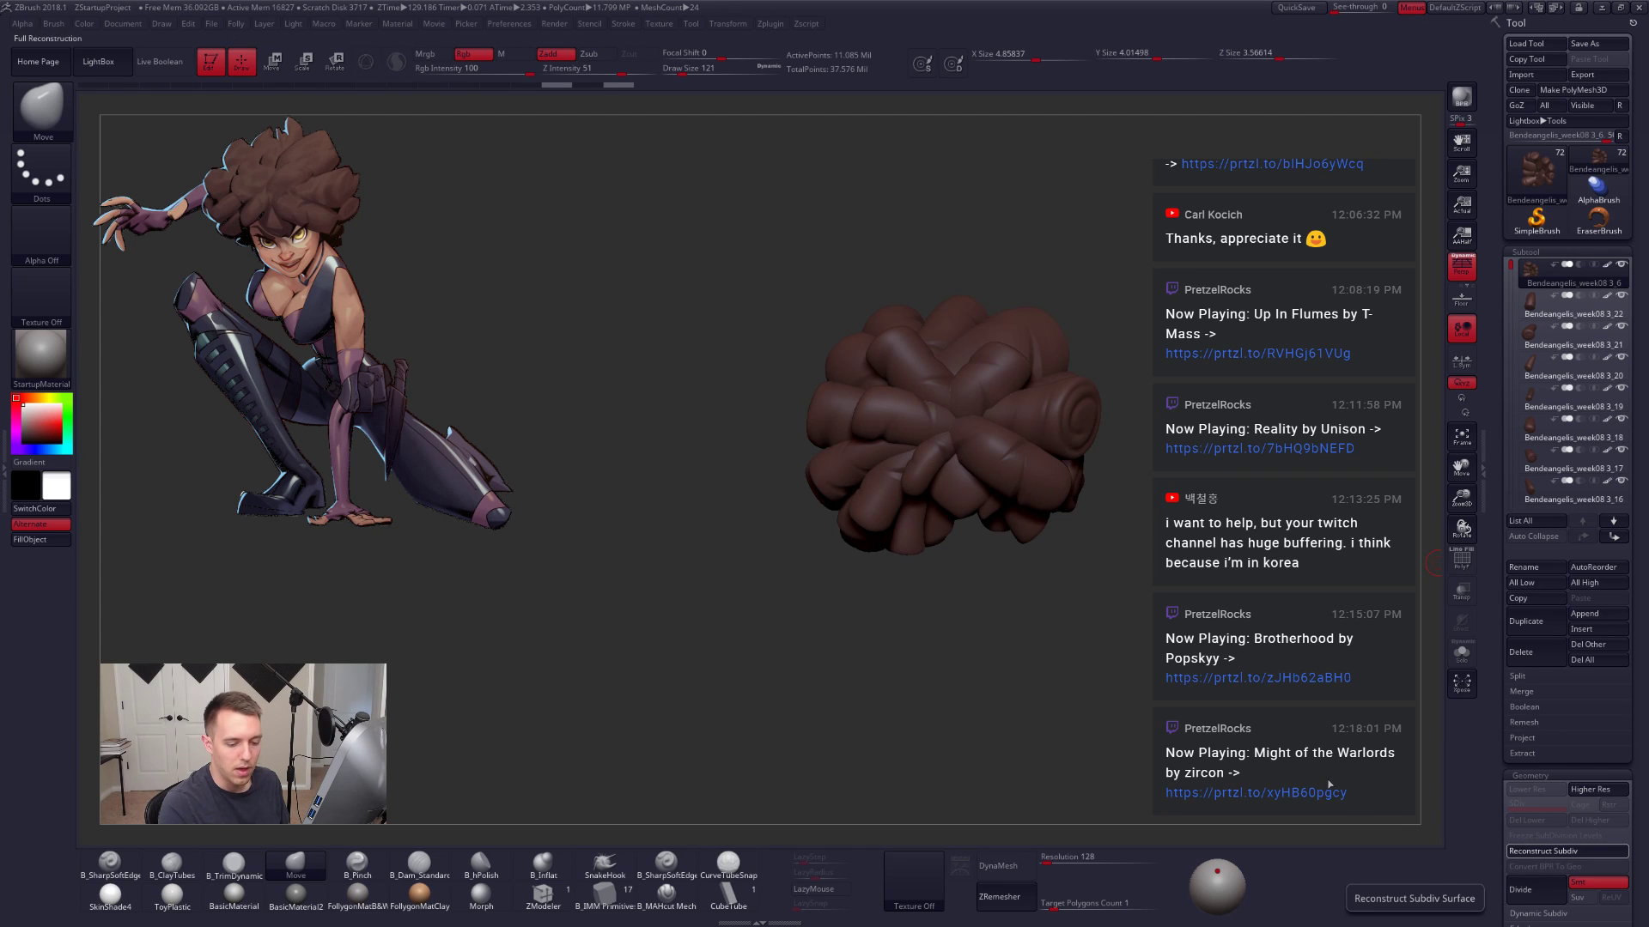
click(1542, 849)
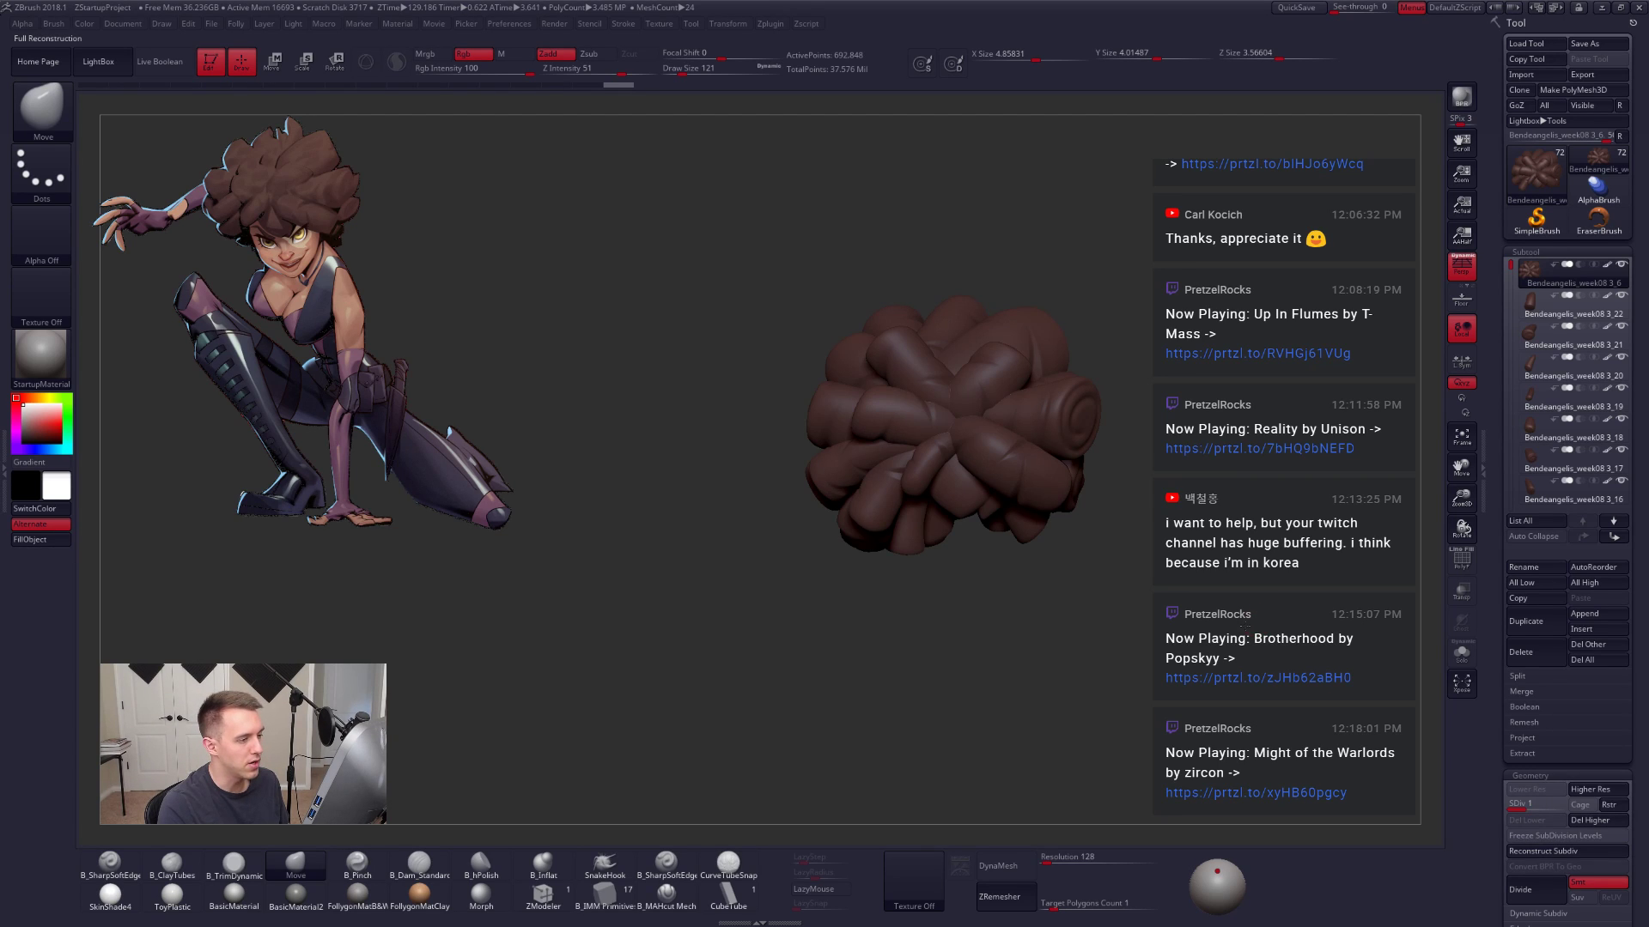
click(1462, 652)
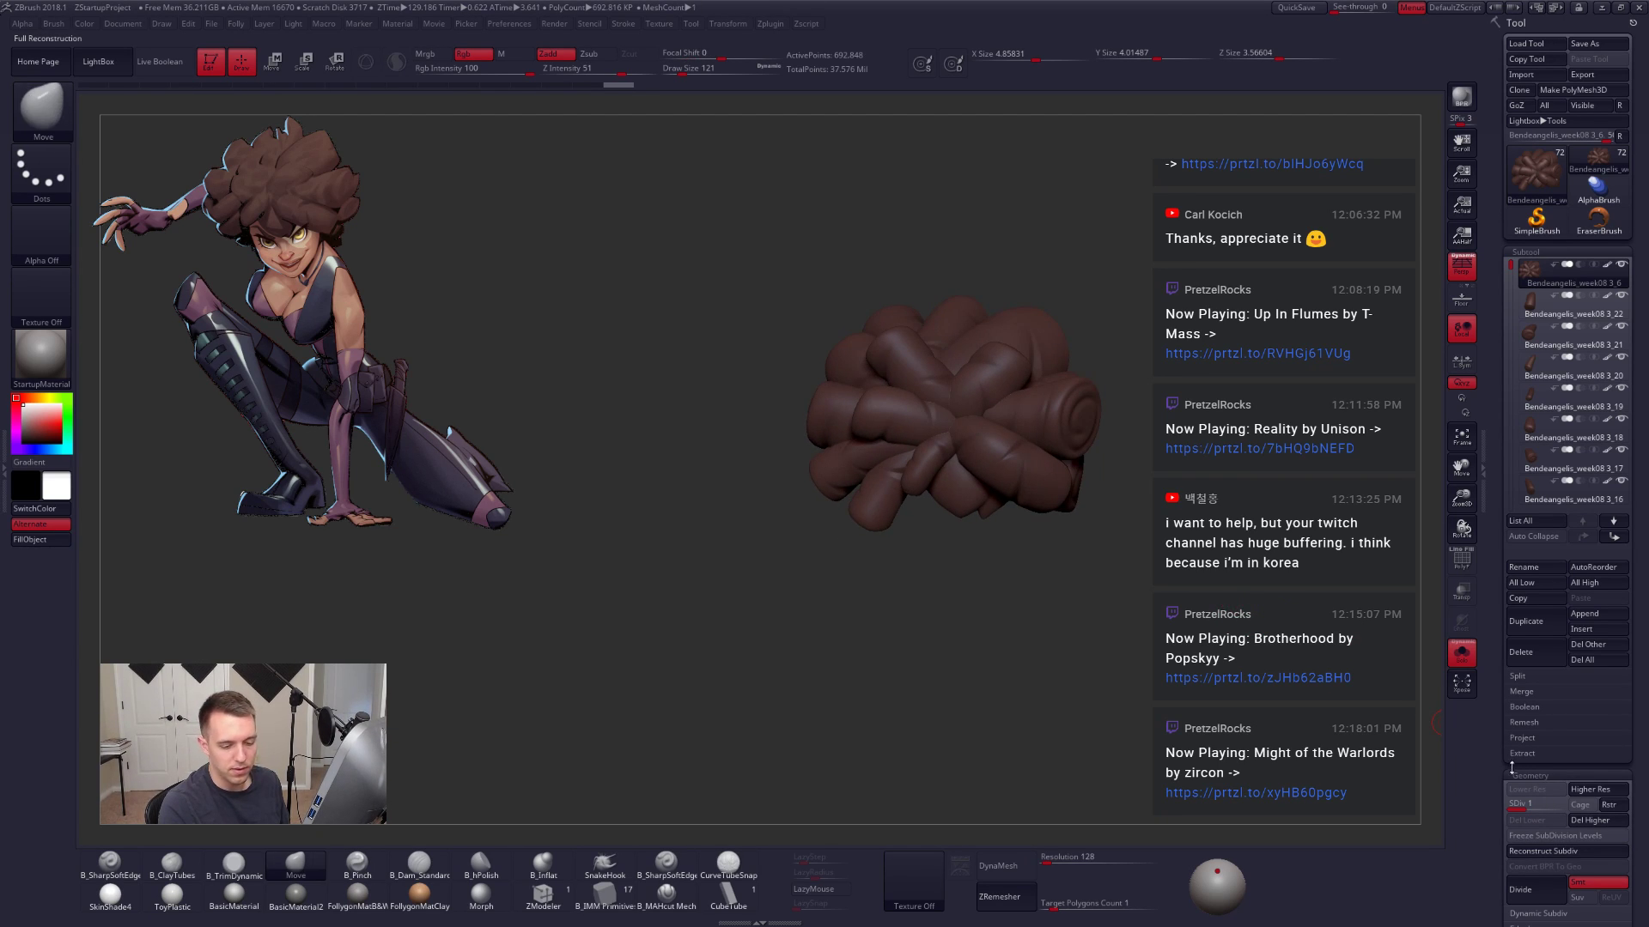
click(1567, 851)
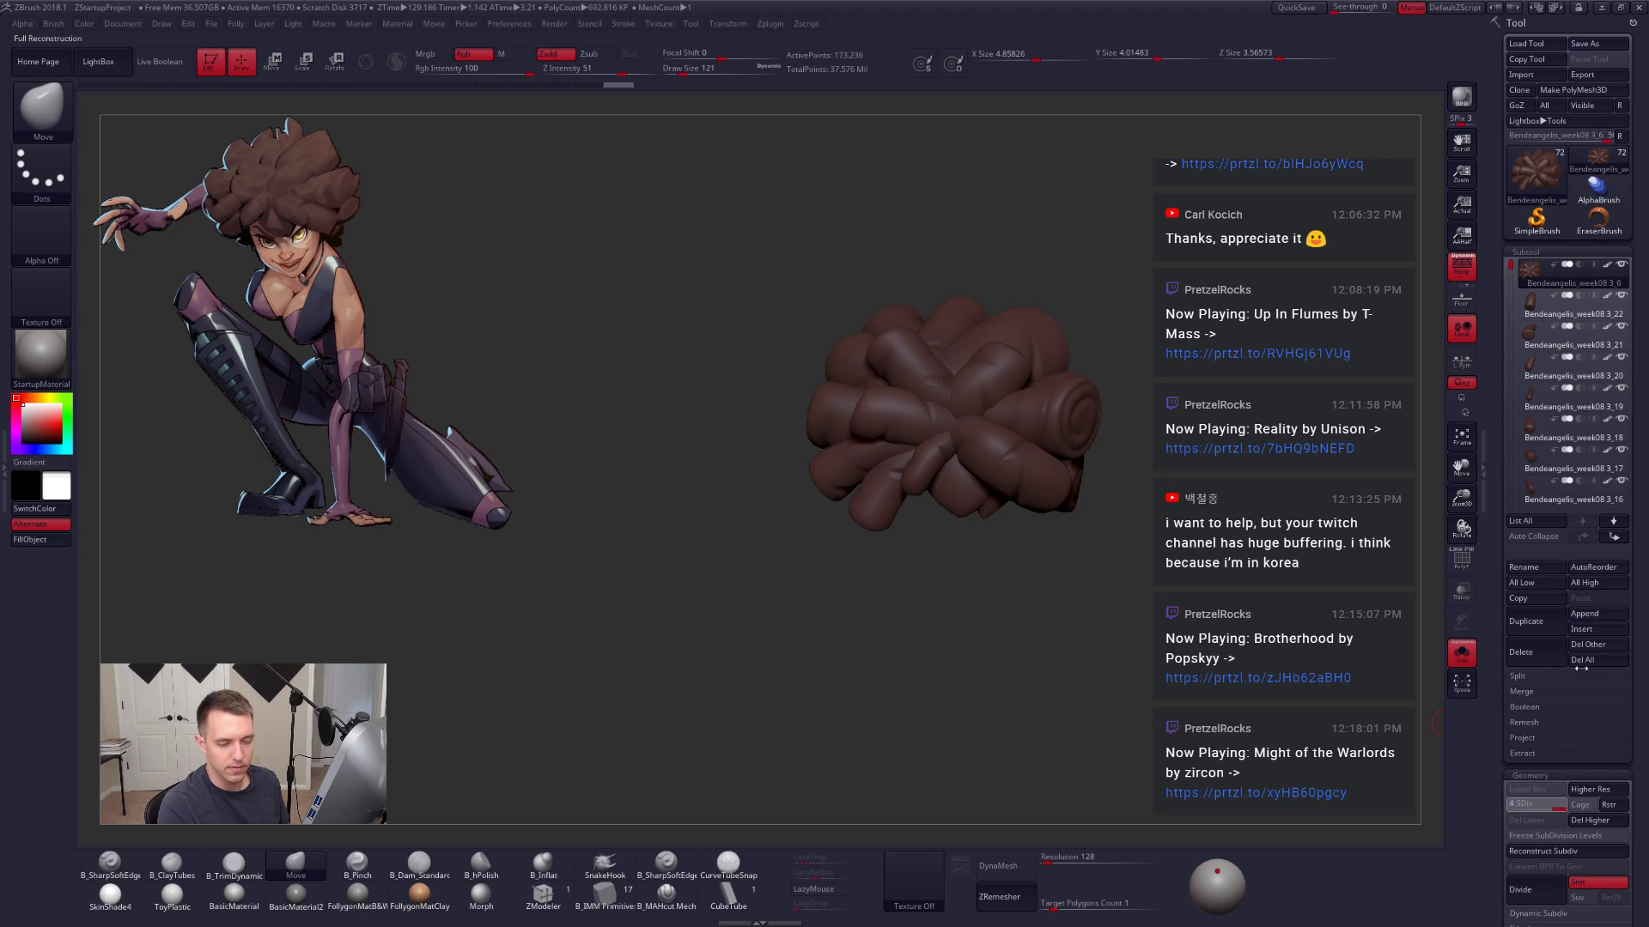
Step: Select the short, thick split-off curl with the spiral end, view it alone, and check its polygroup and shape
mouse_move(975, 430)
right_down()
mouse_move(1073, 432)
mouse_move(974, 465)
mouse_move(1004, 493)
right_up()
right_drag(864, 447, 1050, 500)
alt+click(788, 475)
key(alt+s)
key(f)
key(shift+f)
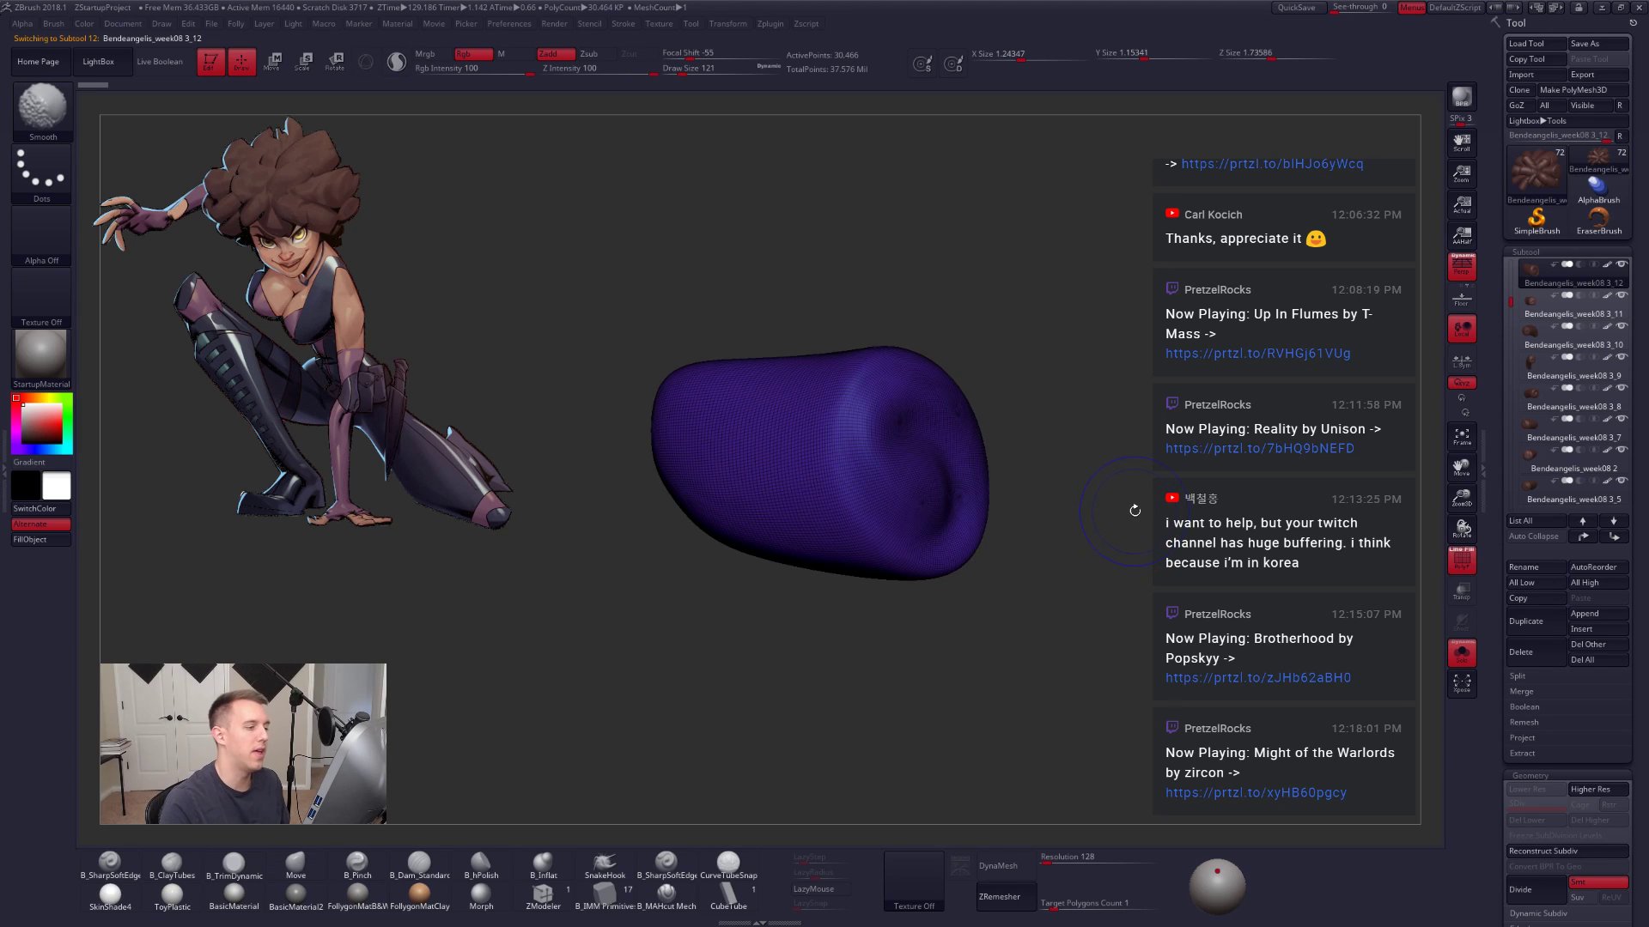
key(shift+f)
right_drag(1134, 510, 979, 535)
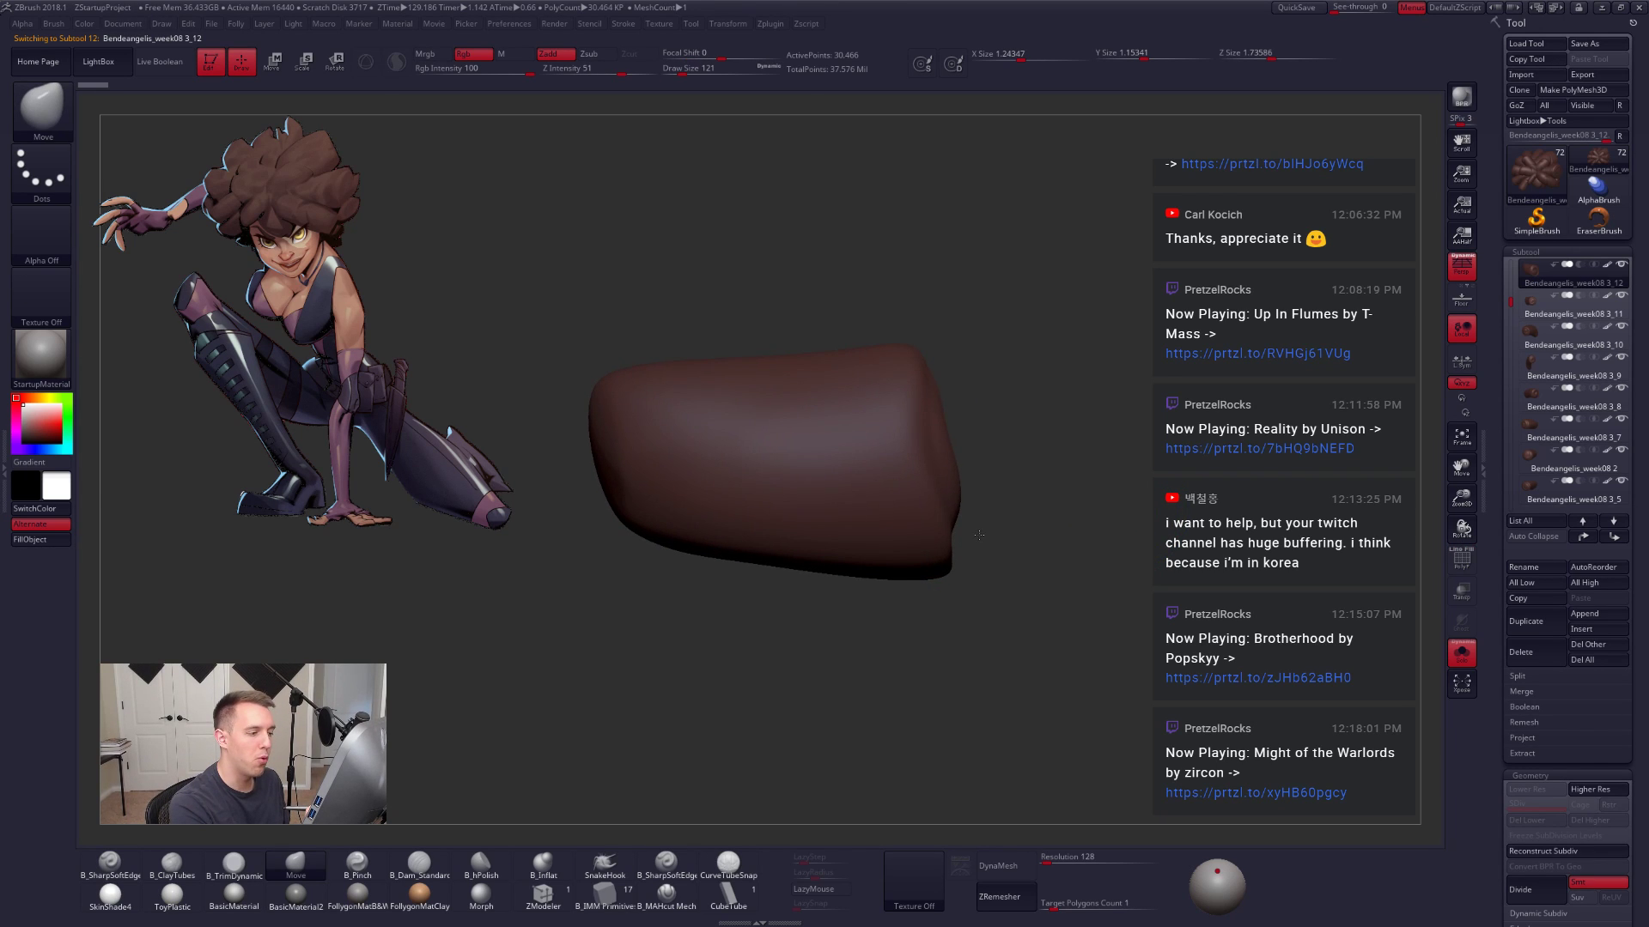
key(alt+s)
right_drag(1172, 669, 987, 540)
key(space)
key(shift+ctrl+s)
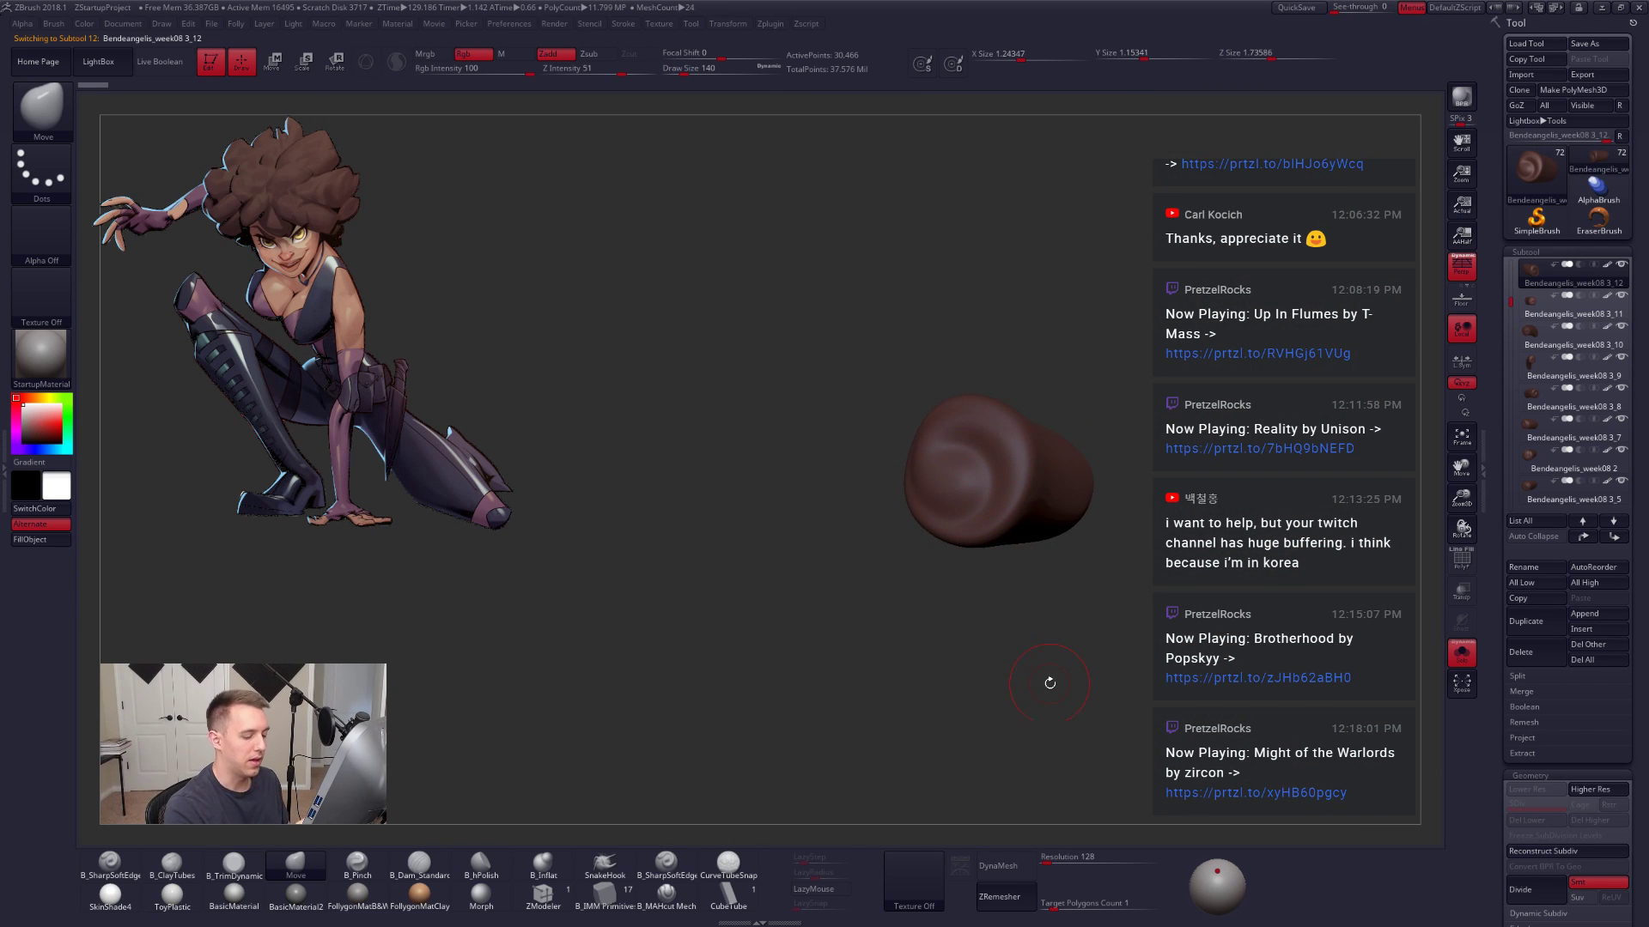
Step: Switch the material to zbro_Paint and set the brush draw size to 203
click(118, 897)
click(118, 897)
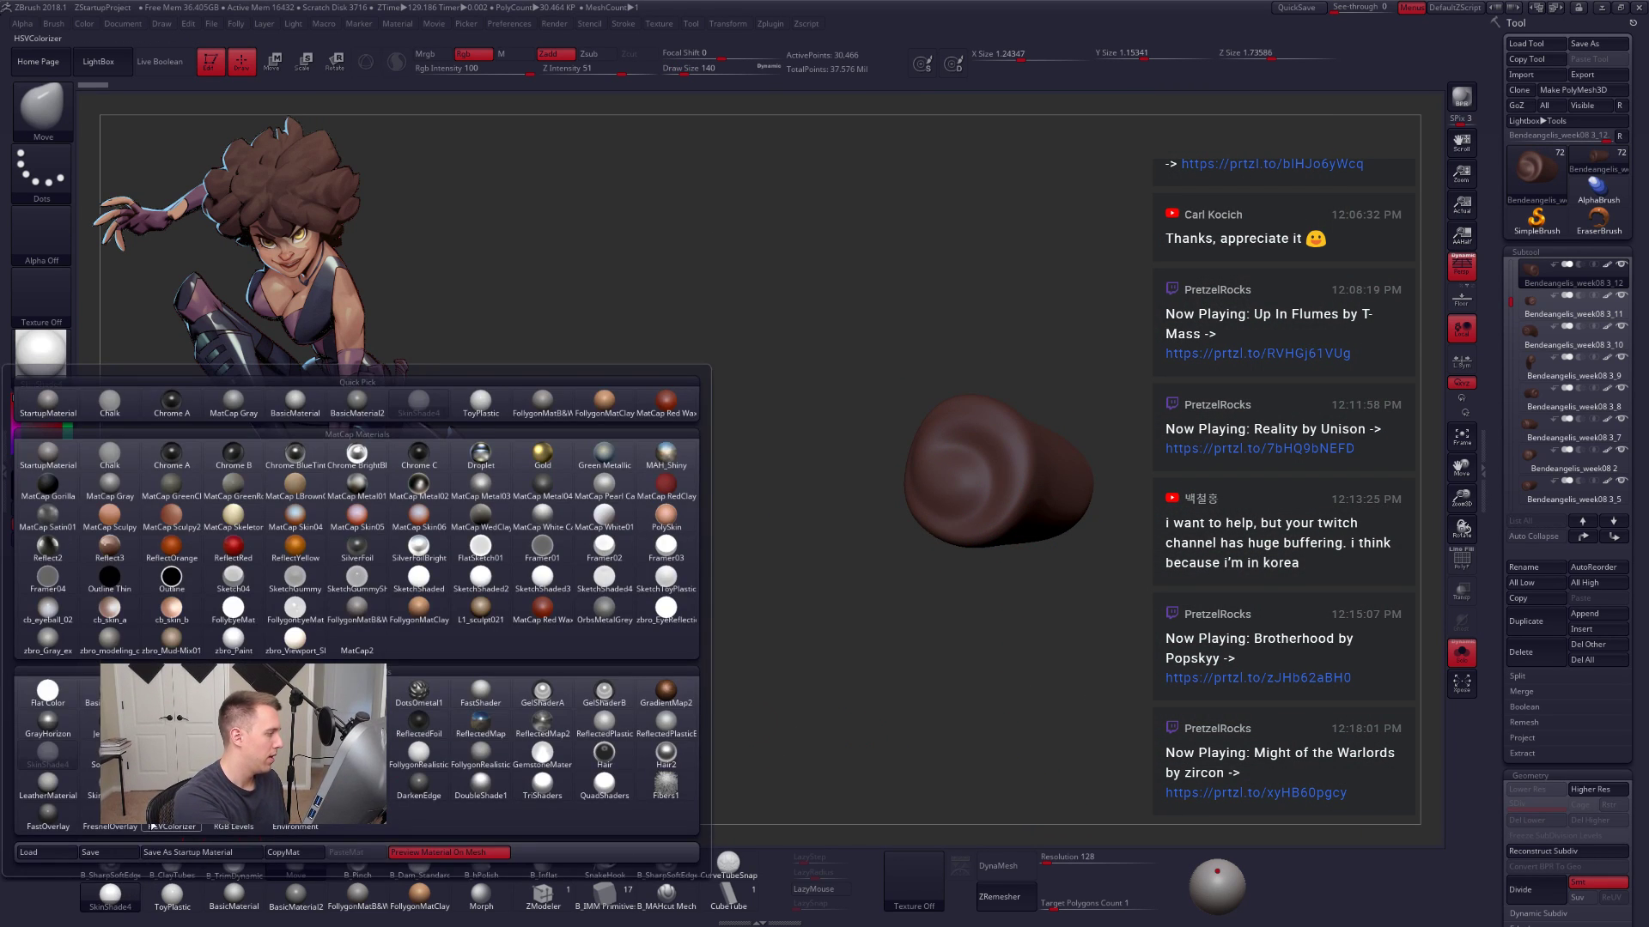
click(243, 648)
mouse_move(840, 501)
mouse_down()
mouse_move(883, 600)
mouse_move(936, 574)
mouse_up()
key(space)
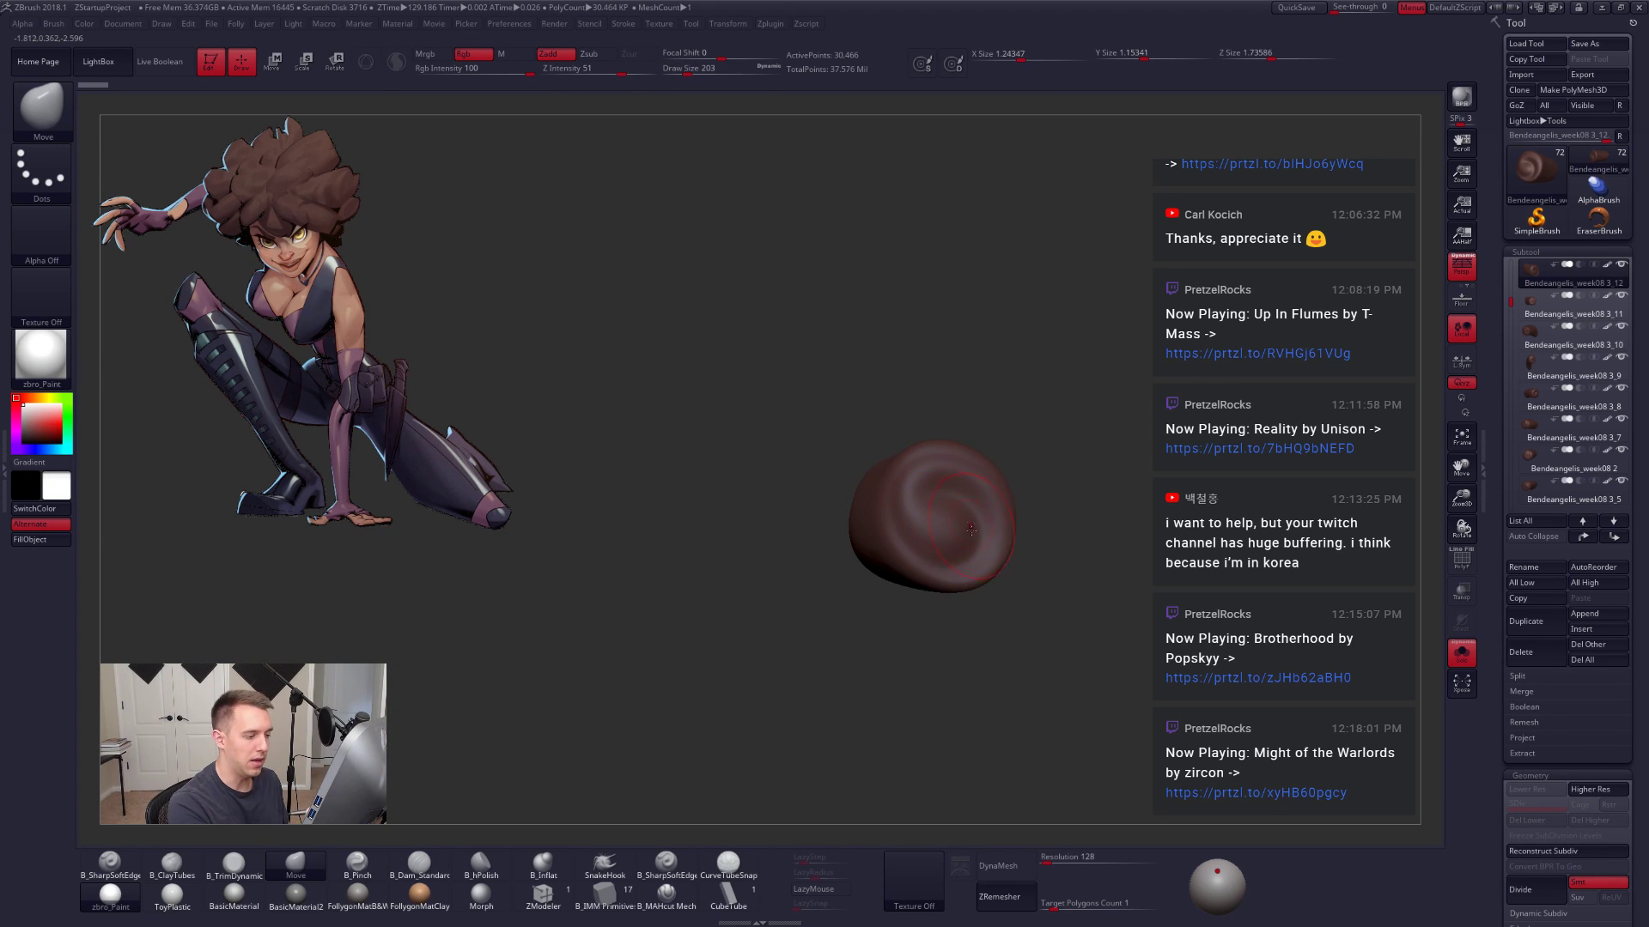
Step: Convert the short, thick curl to DynaMesh at resolution 128 and slightly adjust its spiral end with a larger brush
right_drag(971, 529, 951, 536)
click(1008, 867)
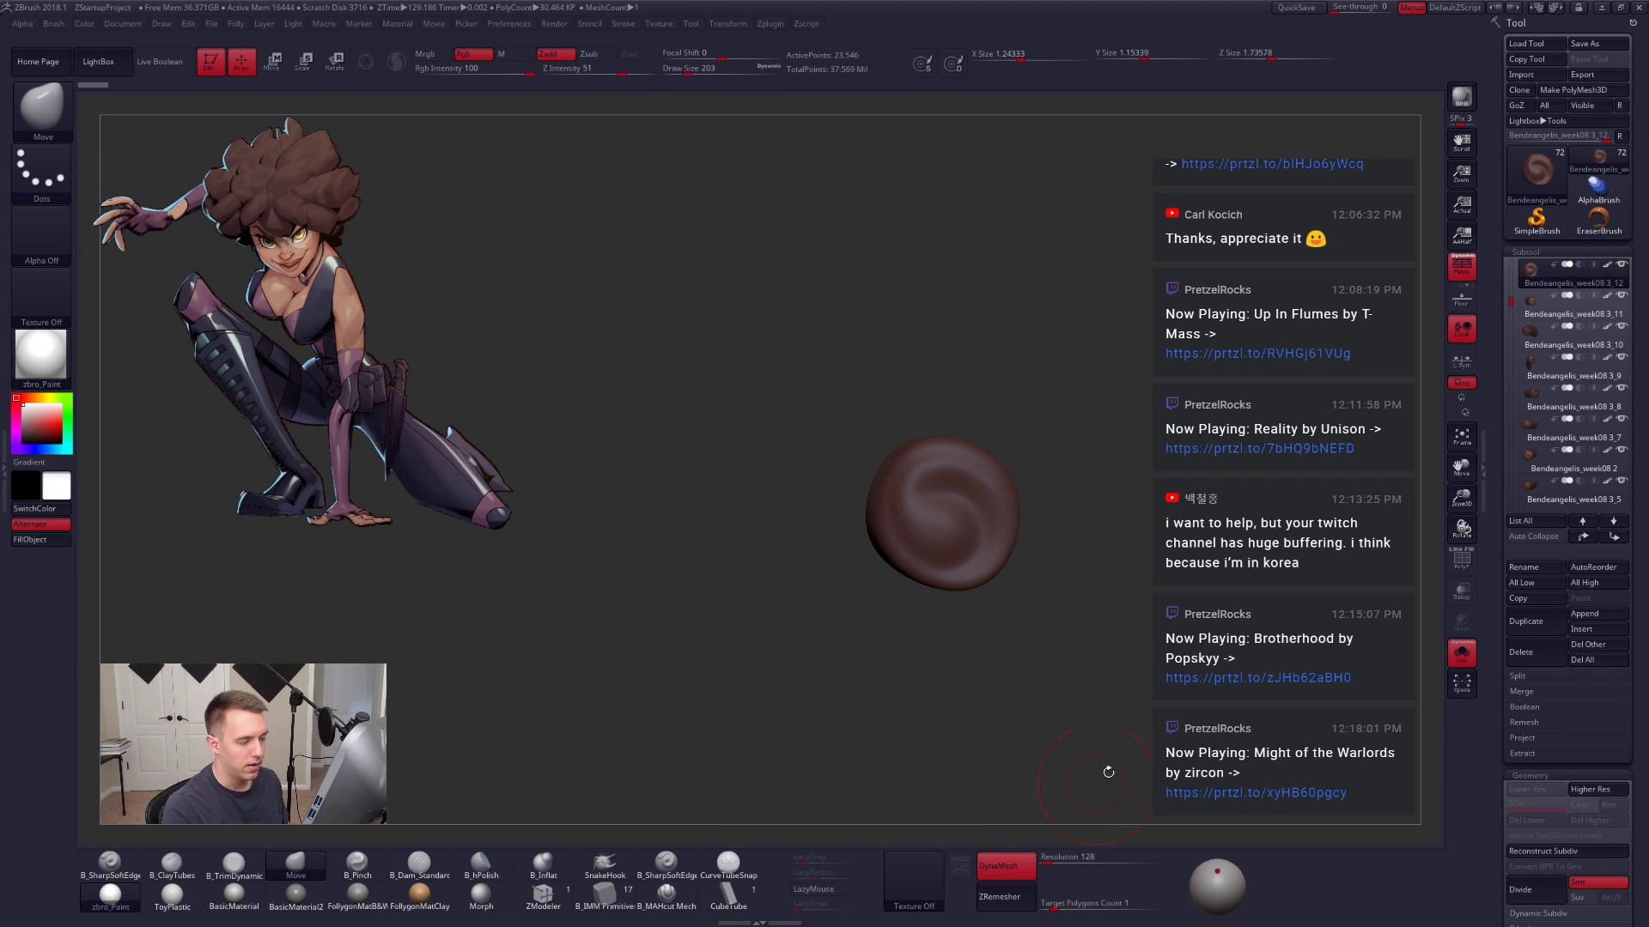
drag(1108, 771, 985, 612)
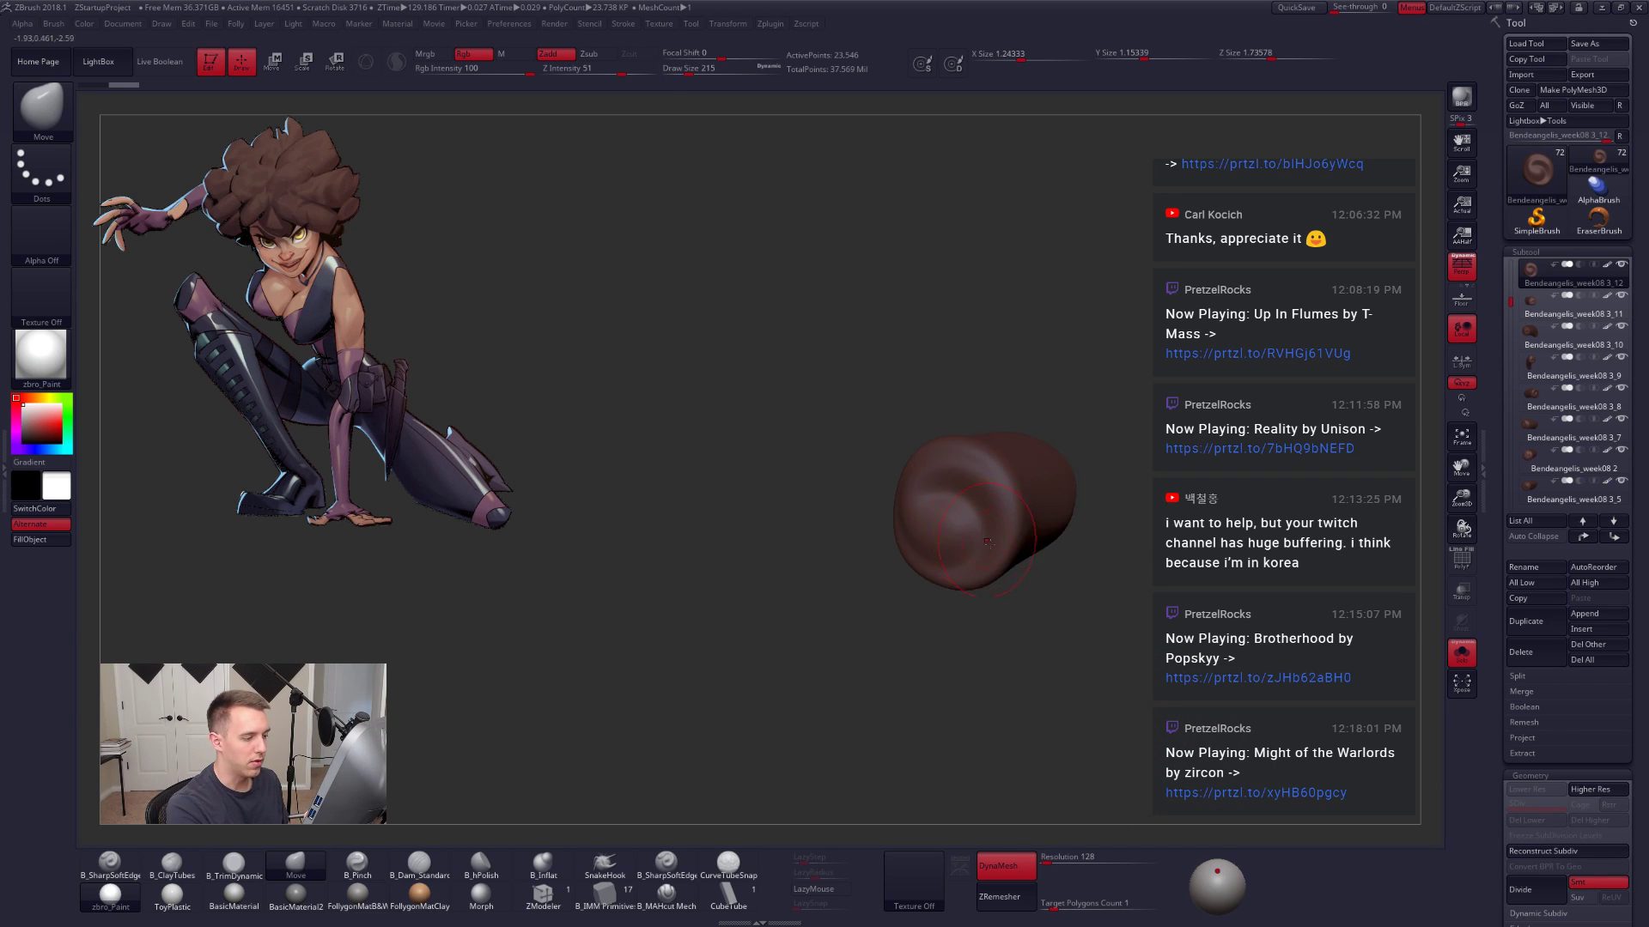
mouse_move(985, 612)
shift+right_down()
mouse_move(927, 526)
mouse_move(1023, 588)
mouse_move(1030, 556)
mouse_move(937, 533)
shift+right_up()
right_click(1024, 584)
Step: Fill in the spiral groove on the end of the curl with B_ClayTubes strokes
key(b)
key(c)
key(t)
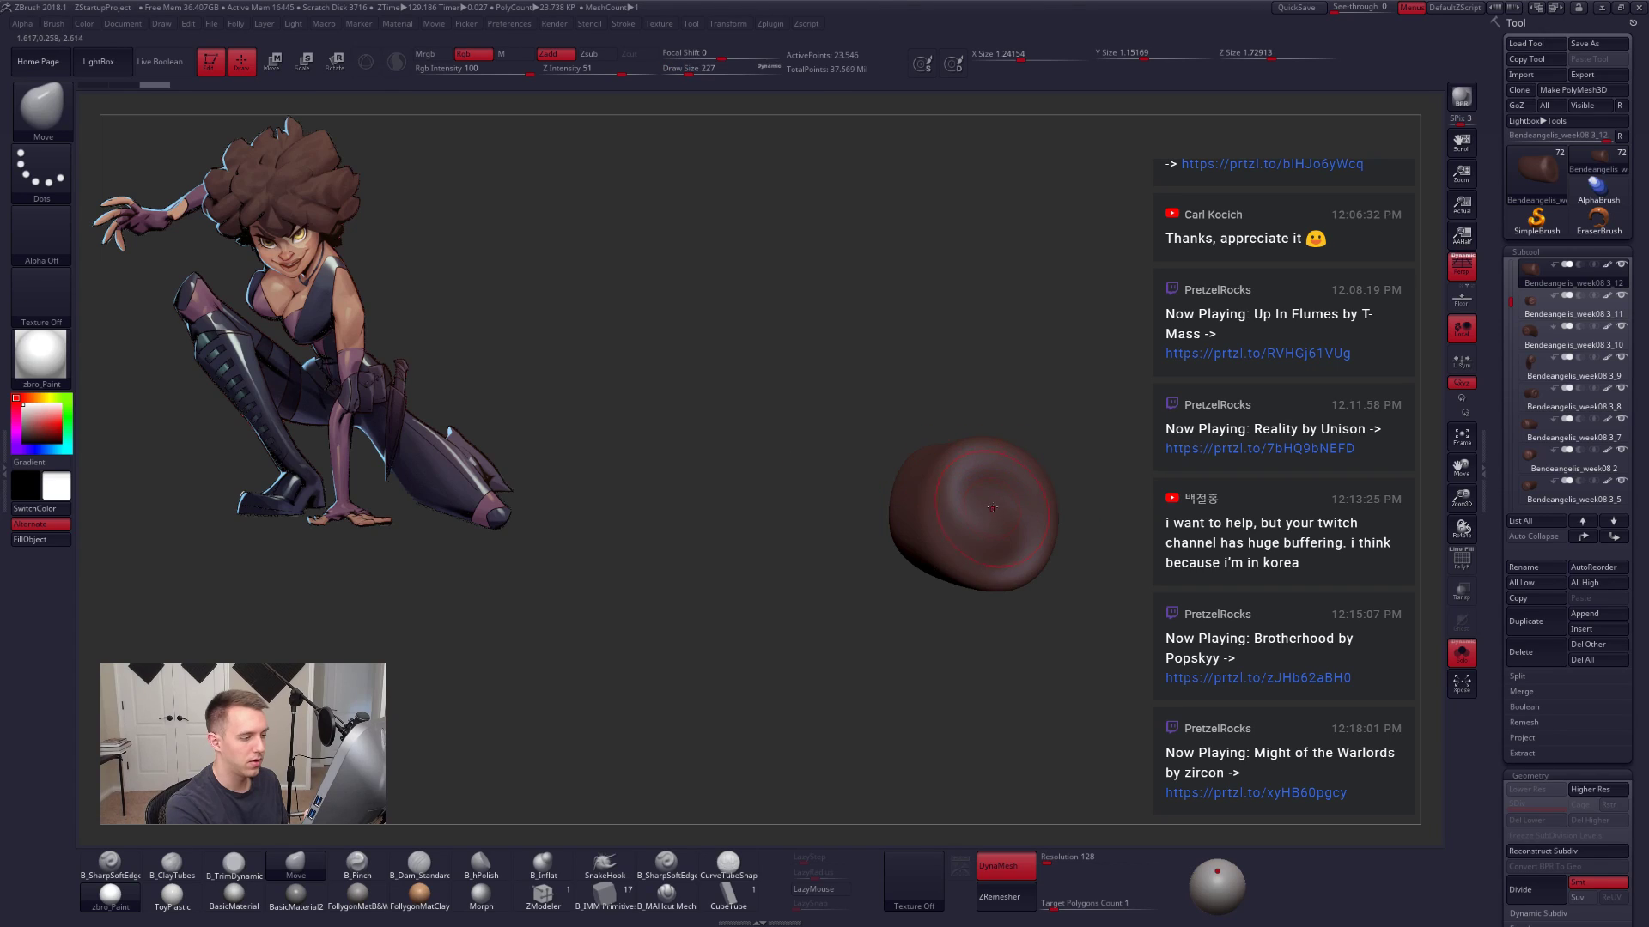
mouse_move(960, 483)
mouse_down()
mouse_move(1005, 541)
mouse_move(971, 571)
mouse_move(1007, 564)
mouse_up()
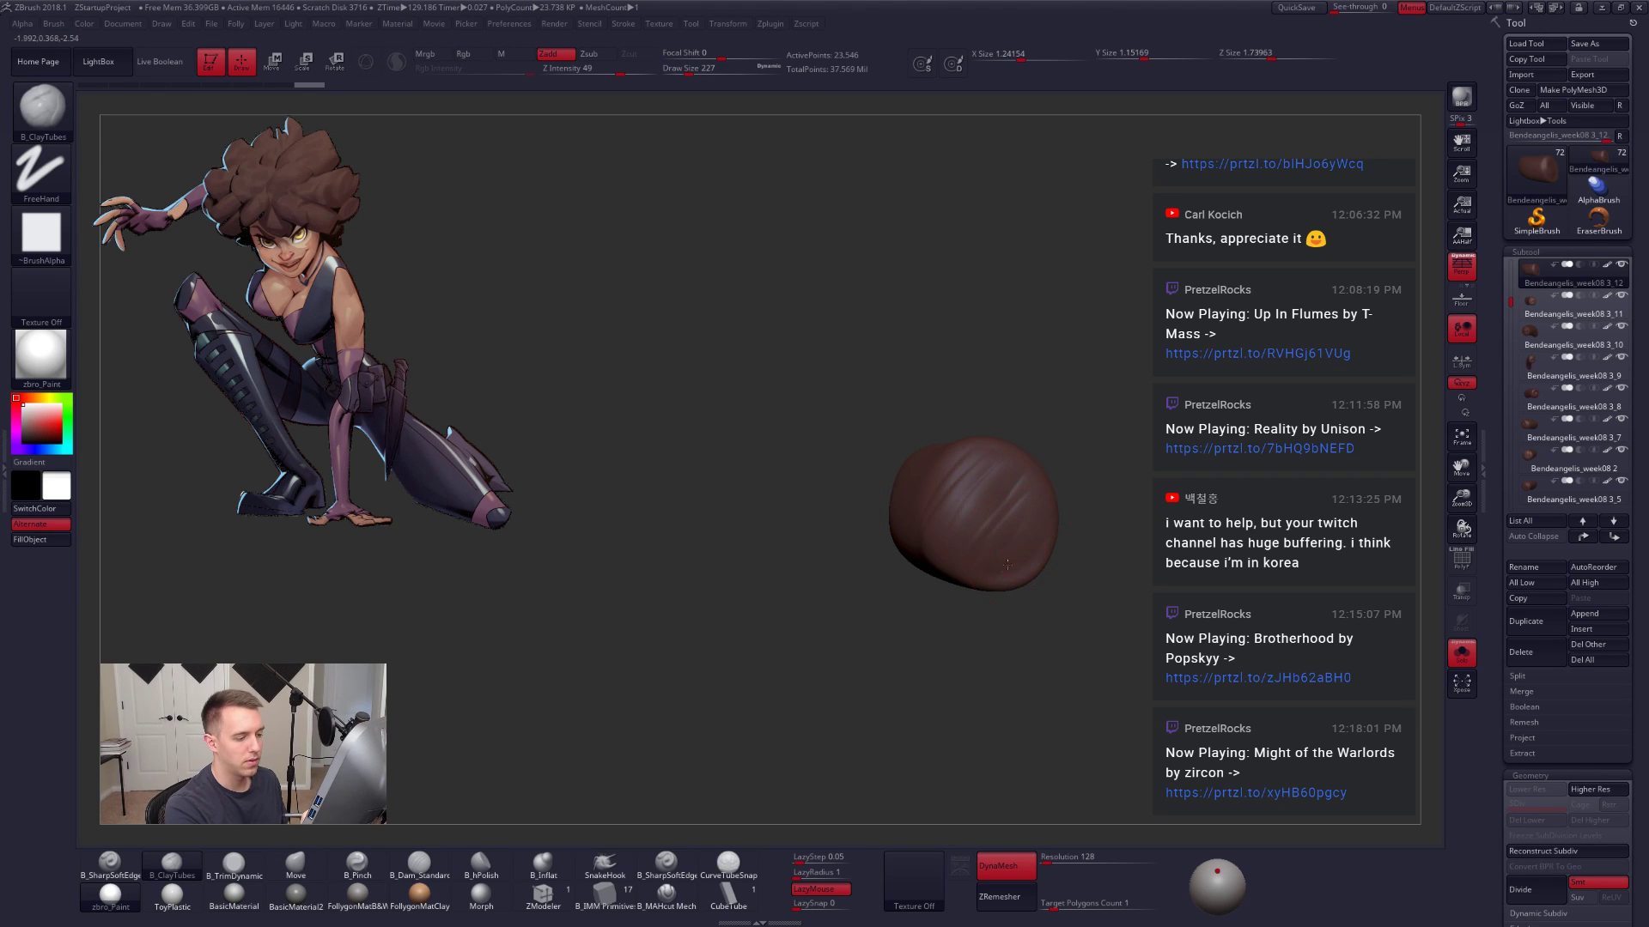
mouse_move(1018, 505)
mouse_down()
mouse_move(972, 452)
mouse_move(1020, 546)
mouse_up()
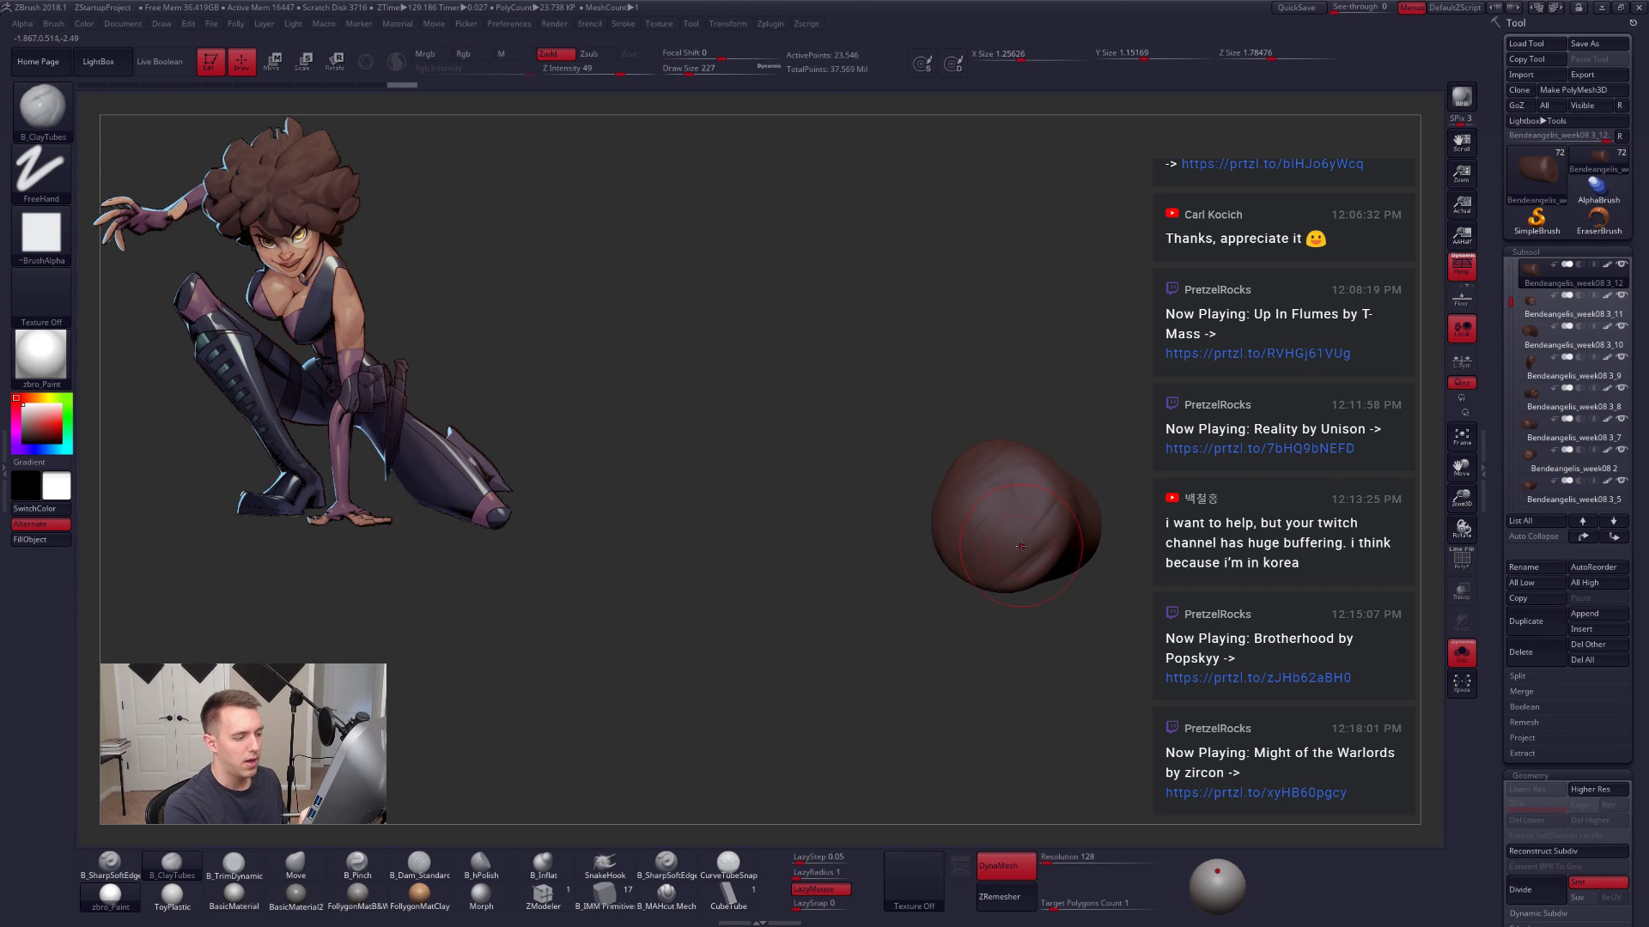
Step: Smooth the clay strokes on the curl's end into an even, rounded surface
mouse_move(1008, 469)
shift+mouse_down()
mouse_move(1017, 515)
mouse_move(996, 506)
shift+mouse_up()
key(alt+s)
right_drag(987, 533, 1108, 544)
key(alt+s)
key(shift)
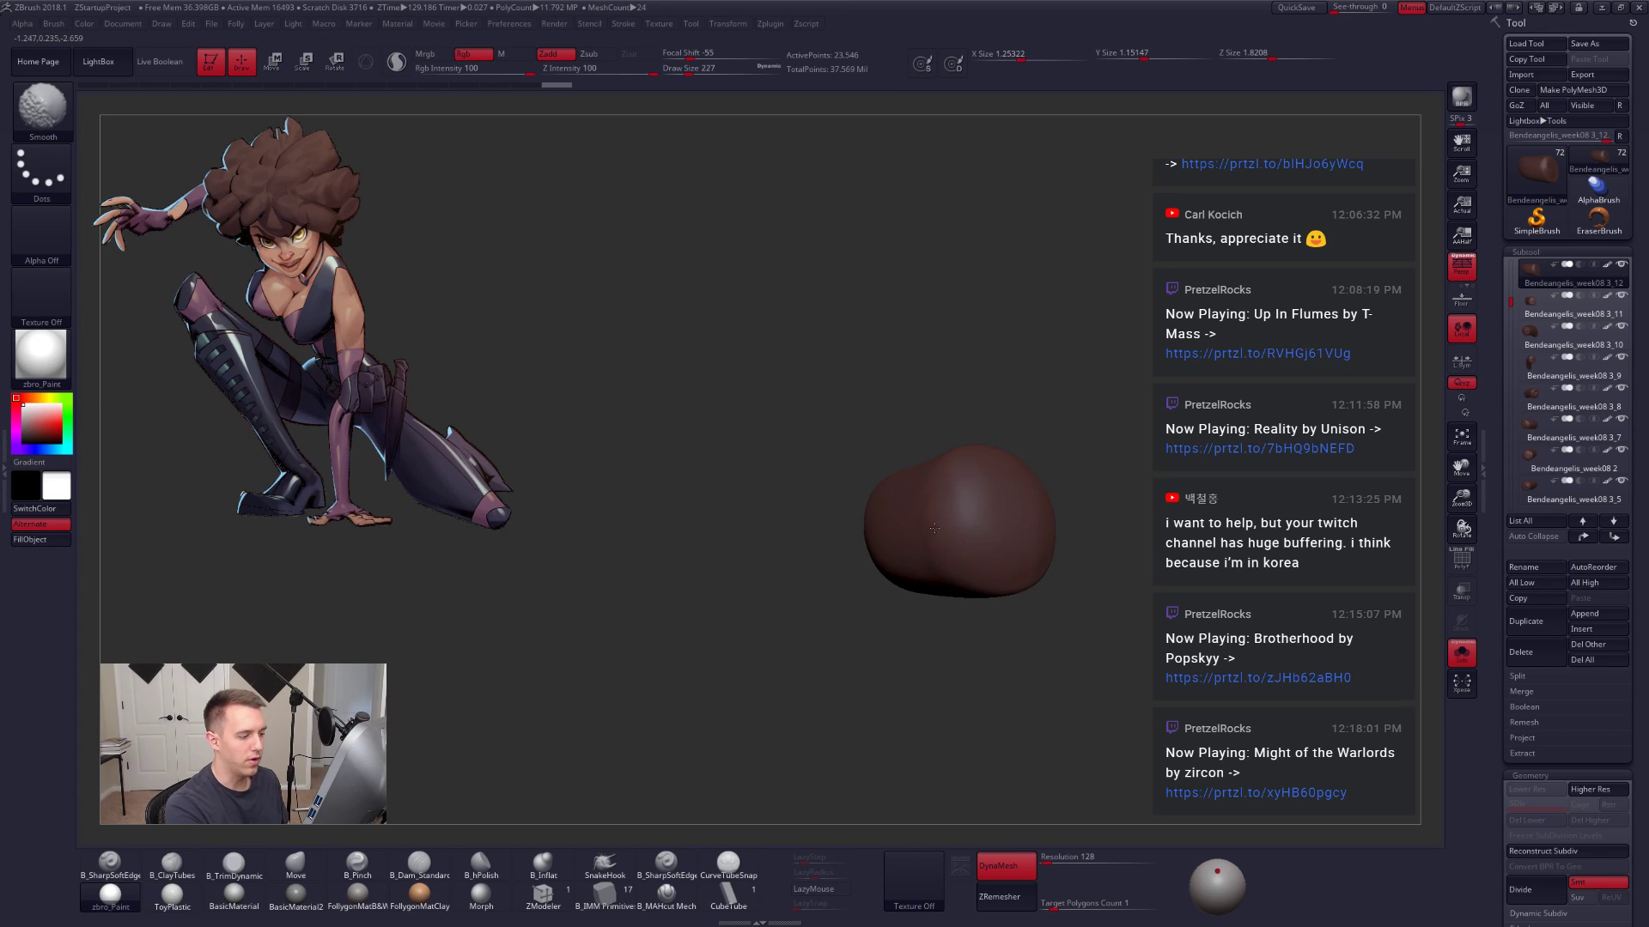
Step: Smooth the remaining unevenness around the rounded end of the isolated short curl
right_click(957, 556)
mouse_move(918, 547)
right_down()
mouse_move(957, 556)
mouse_move(919, 562)
right_up()
mouse_move(917, 532)
mouse_down()
mouse_move(912, 599)
mouse_move(930, 576)
mouse_up()
right_drag(937, 578, 1001, 603)
Step: Try to flatten the curl's rounded end with B_TrimDynamic and undo the stroke
key(3)
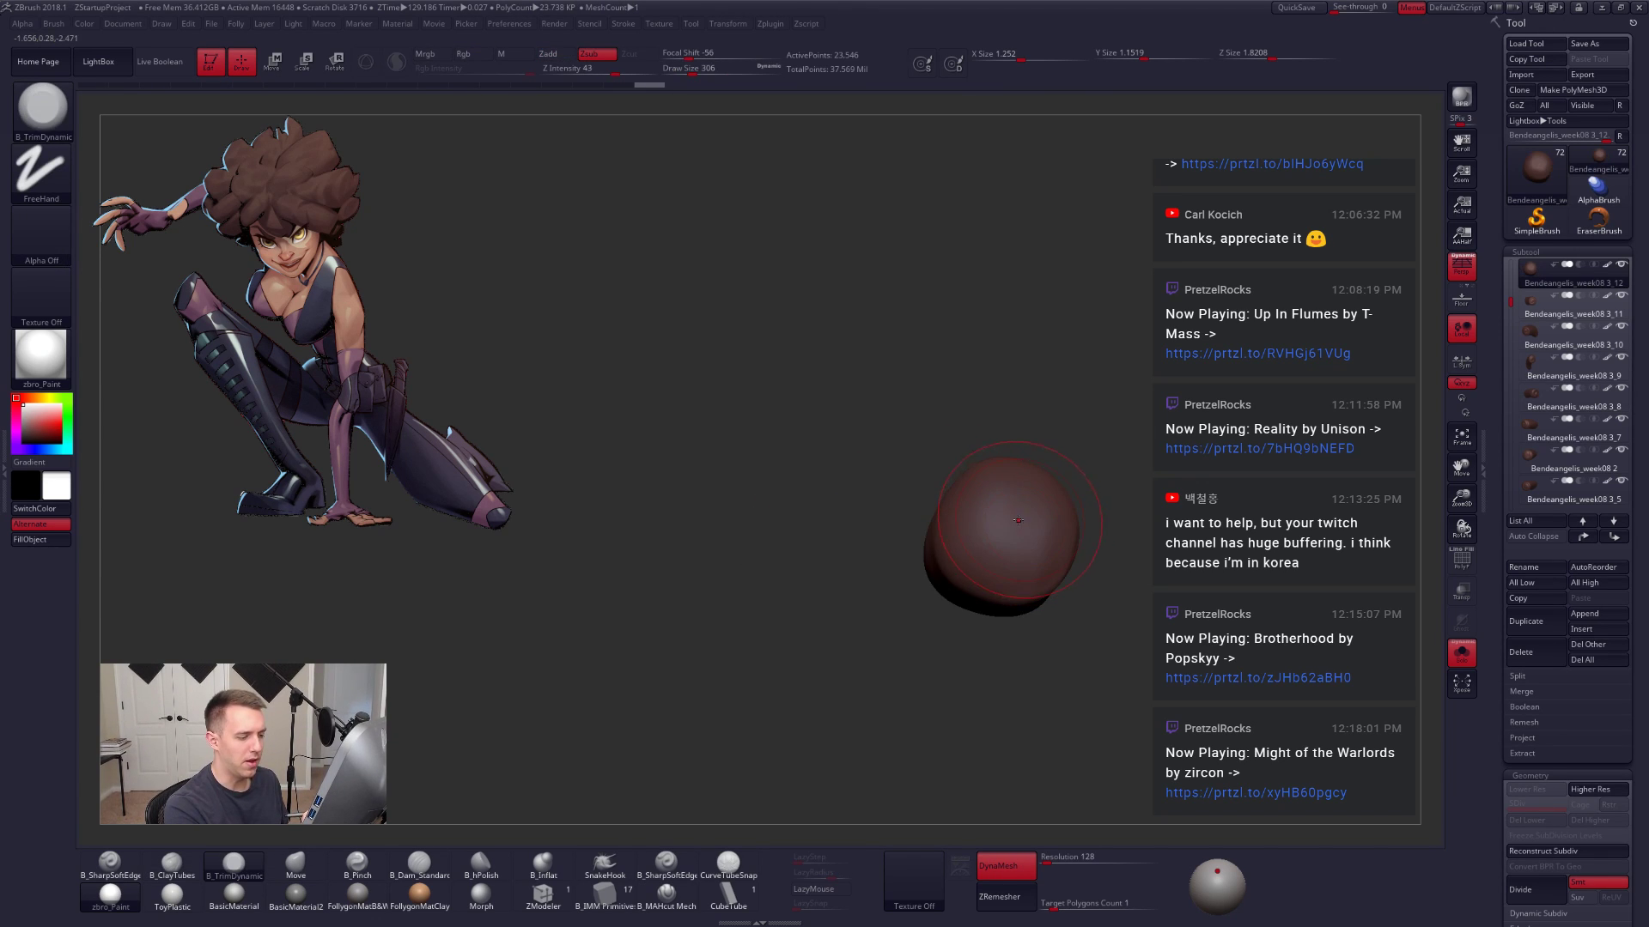
drag(1015, 524, 1014, 530)
key(alt+s)
key(shift)
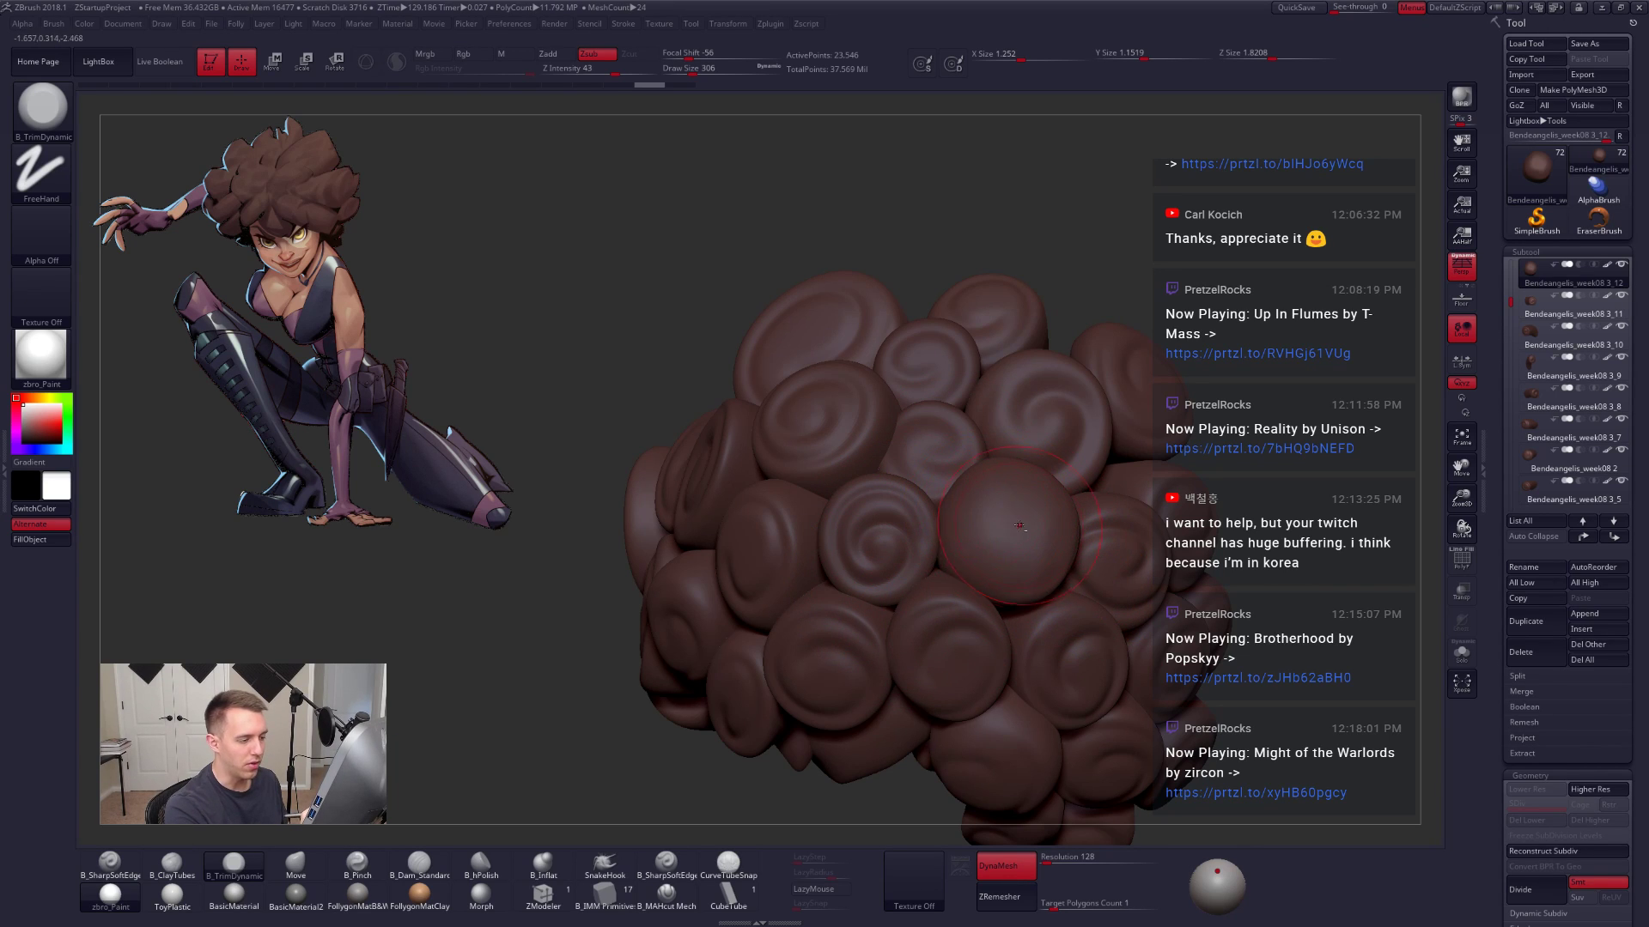
mouse_move(1019, 525)
mouse_down()
mouse_move(1004, 537)
mouse_move(1022, 519)
mouse_move(1049, 527)
mouse_up()
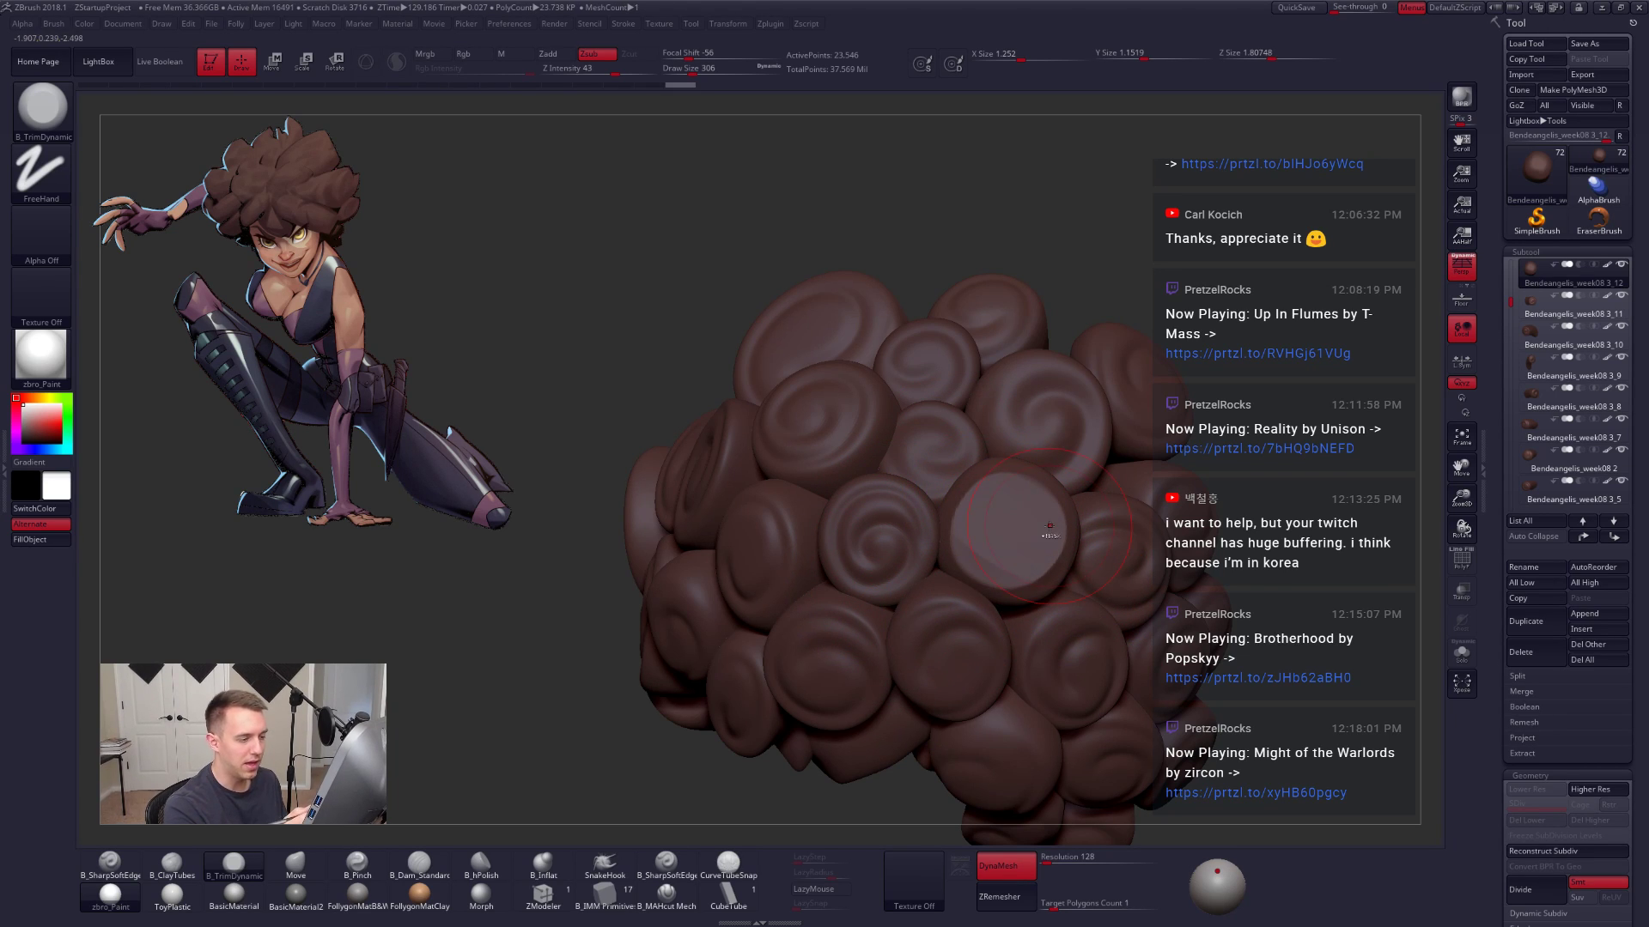
key(ctrl+z)
Step: Smooth the isolated curl's end once more and set the brush draw size to 215
key(alt+s)
right_drag(1086, 552, 1064, 561)
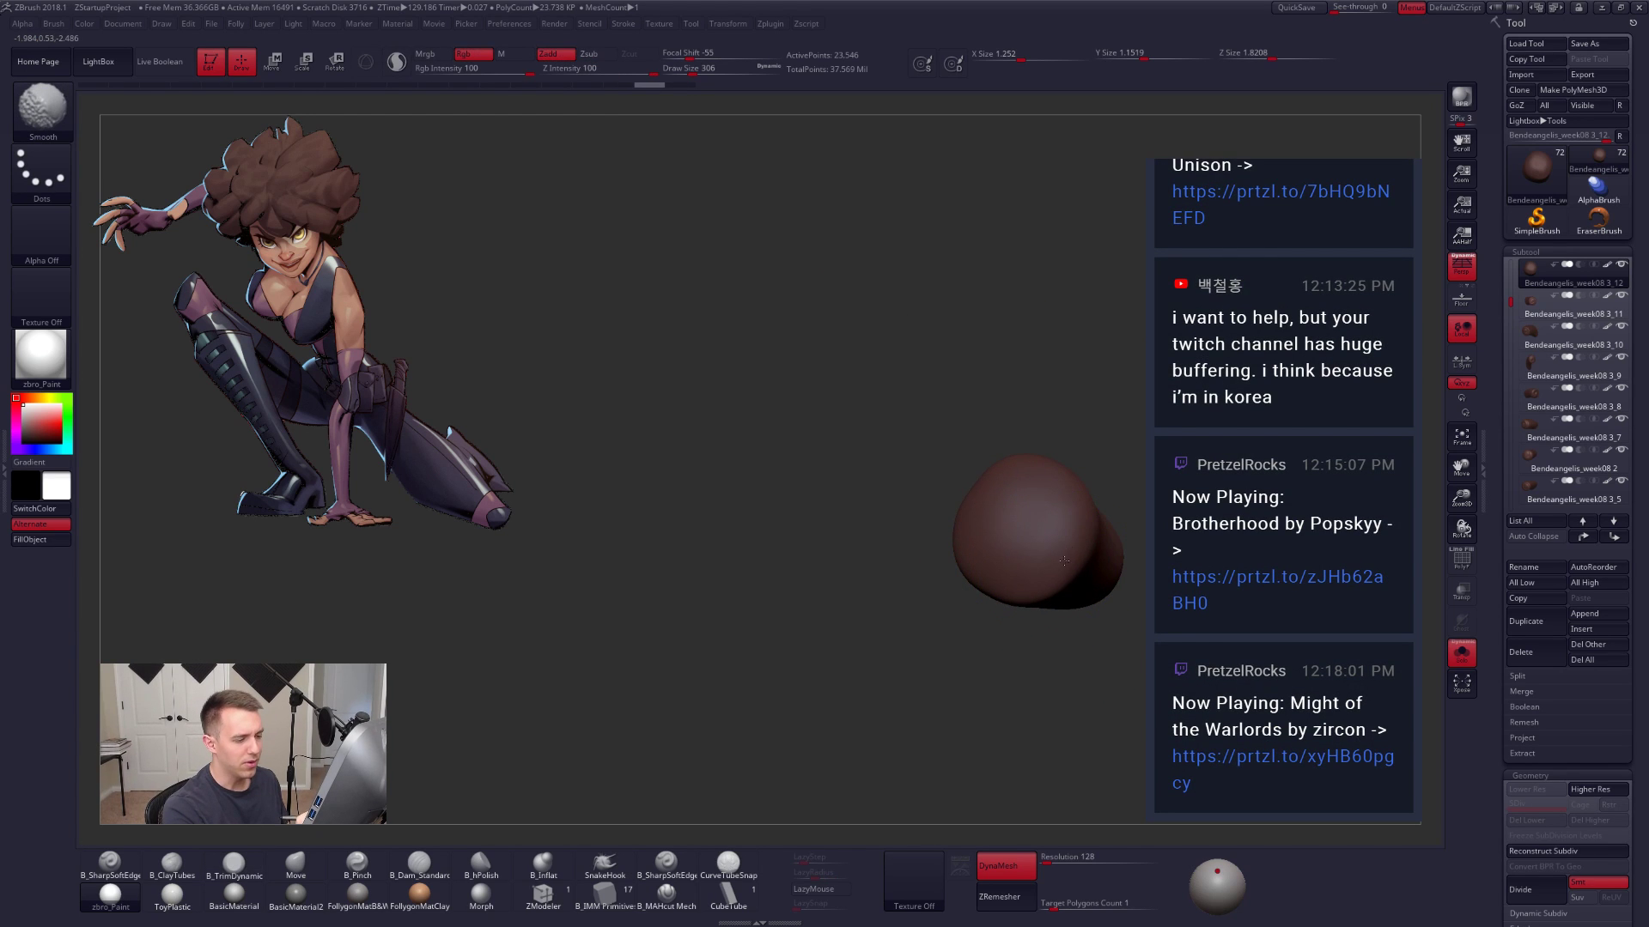
shift+drag(1064, 560, 1069, 558)
right_drag(1073, 567, 1036, 608)
key(s)
mouse_move(1109, 560)
mouse_down()
mouse_move(1099, 640)
mouse_move(1093, 556)
mouse_up()
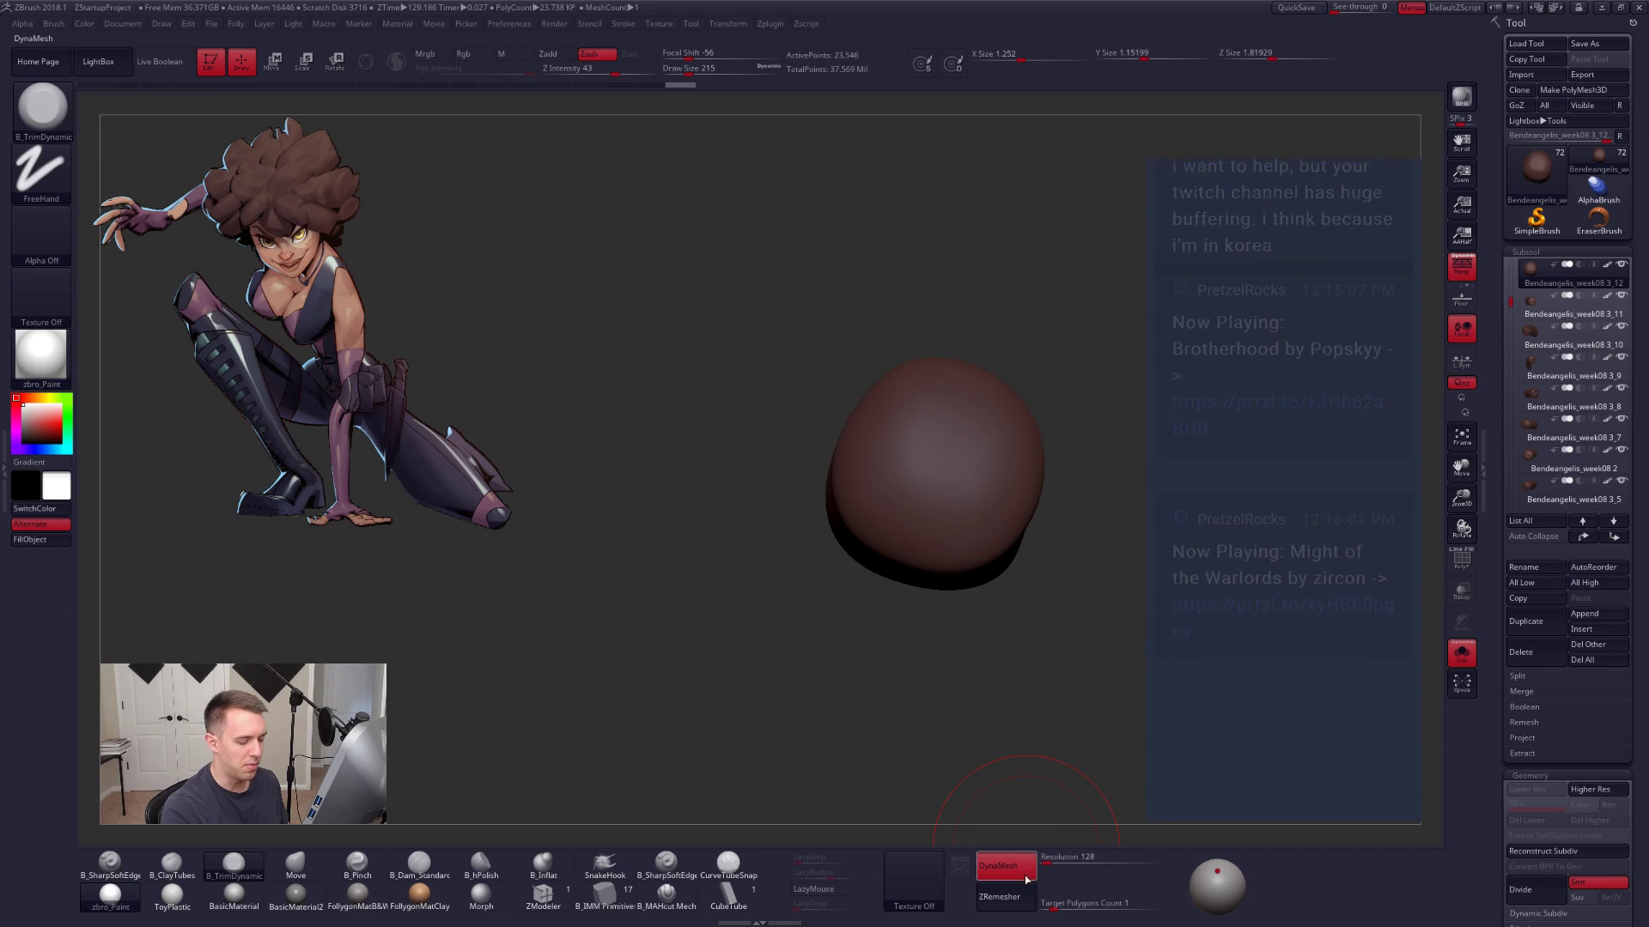
Step: ZRemesh the short curl and smooth its new low-poly surface along the sides and end
click(1015, 895)
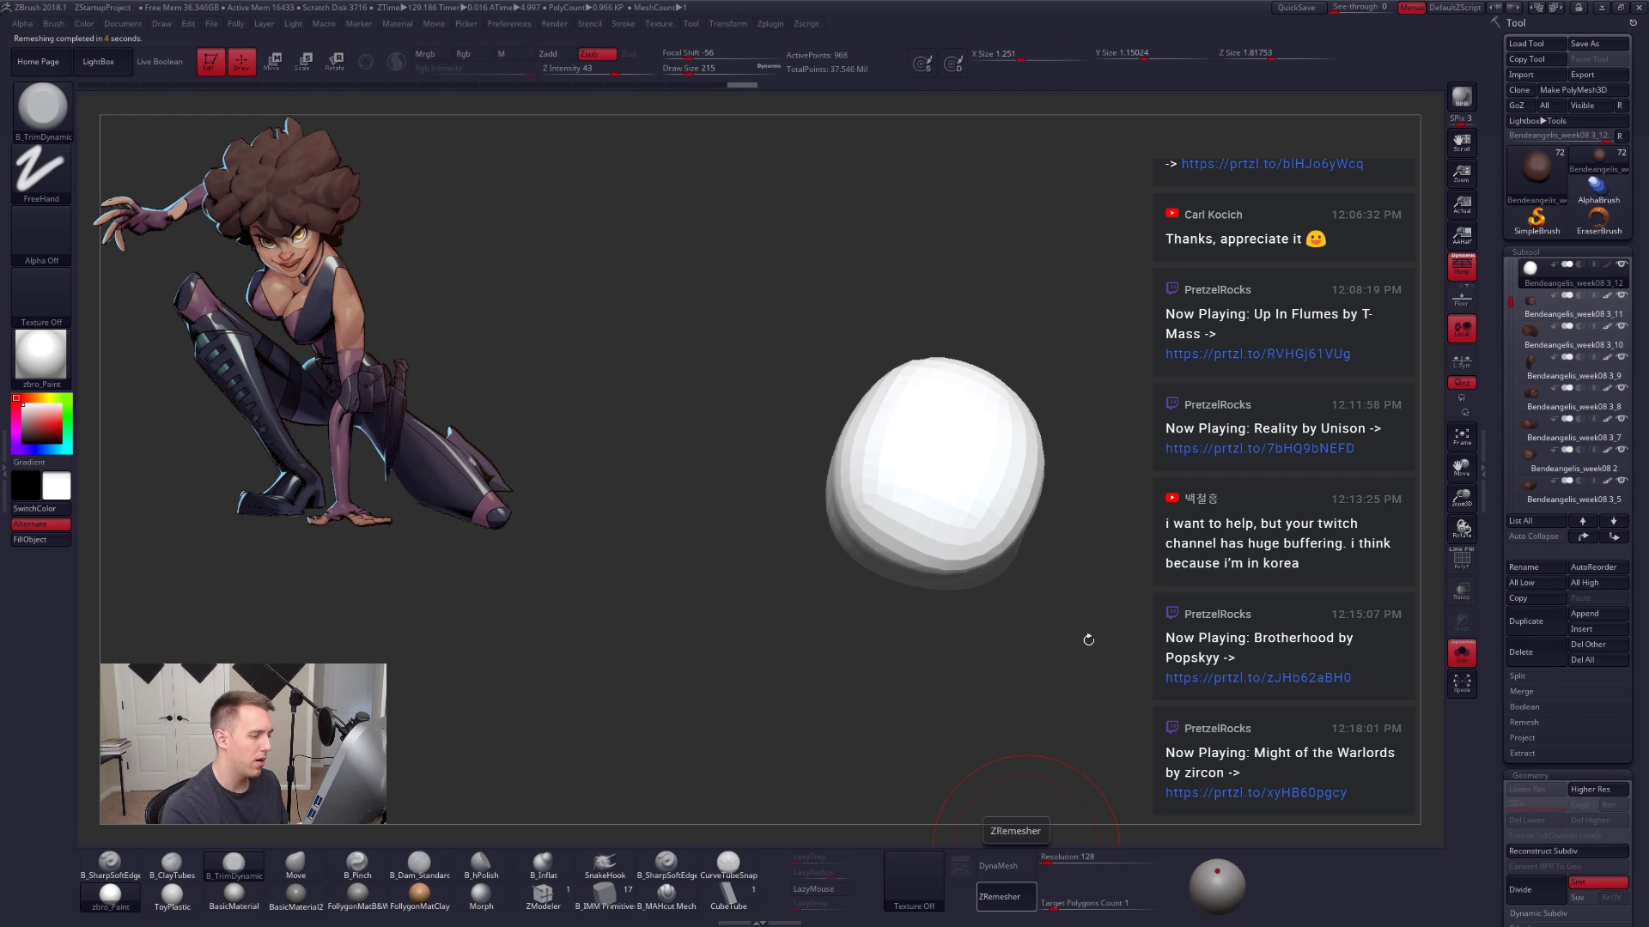
drag(1034, 545, 1086, 539)
key(2)
mouse_move(828, 430)
mouse_down()
mouse_move(881, 534)
mouse_move(840, 459)
mouse_up()
mouse_move(838, 683)
mouse_down()
mouse_move(893, 687)
mouse_move(911, 670)
mouse_up()
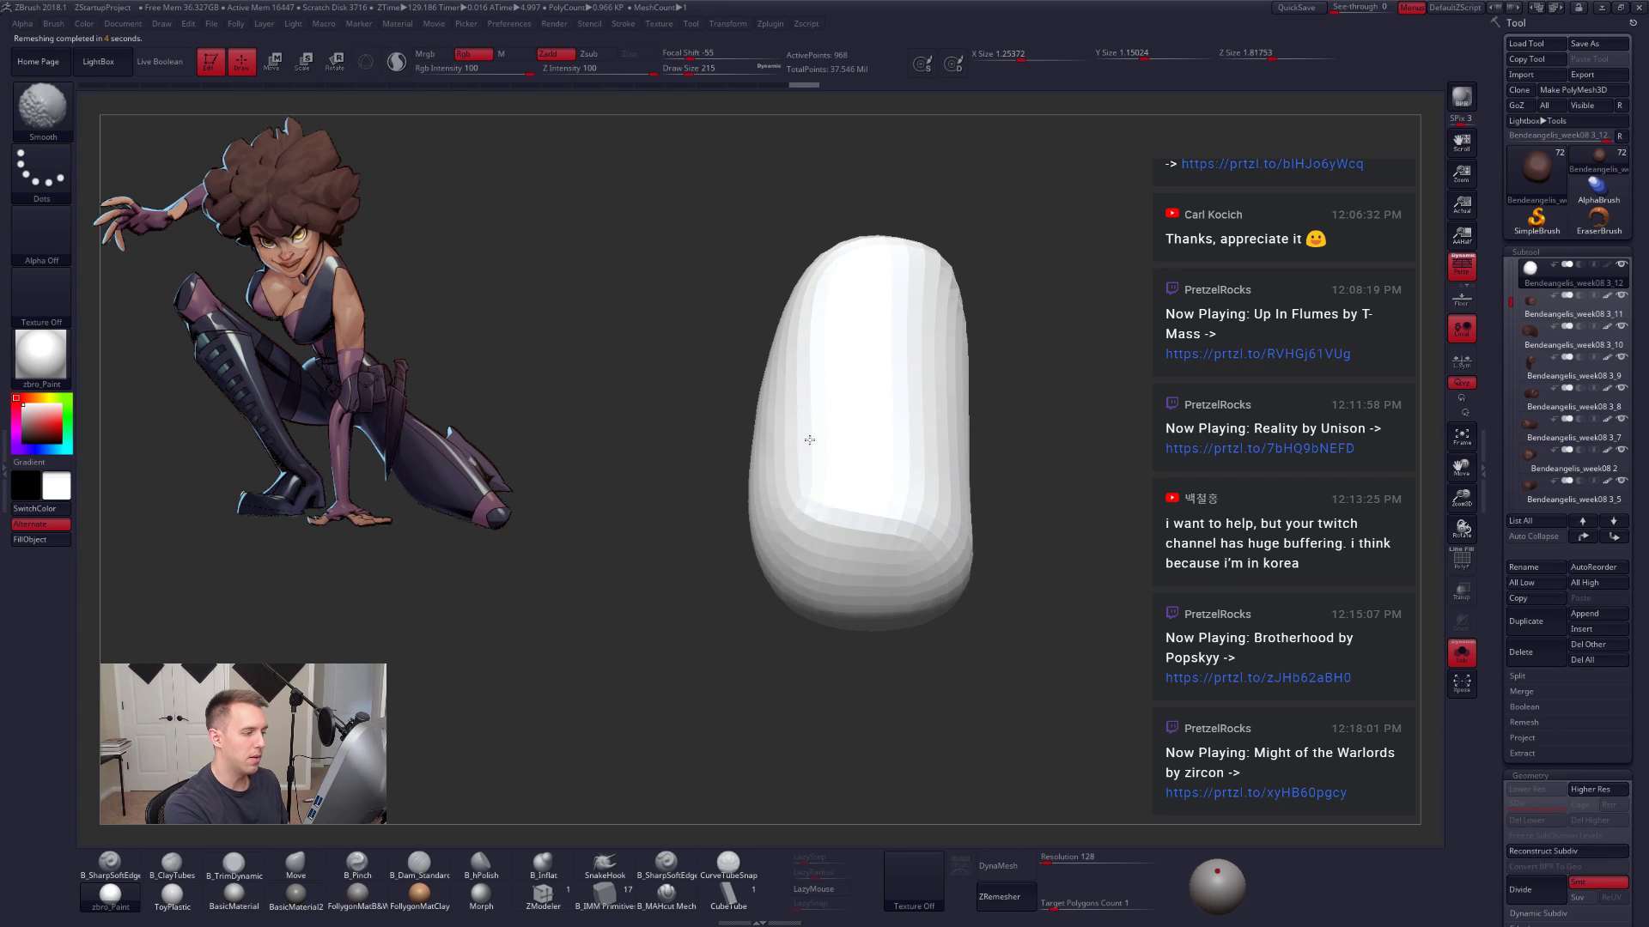
mouse_move(810, 440)
mouse_down()
mouse_move(883, 541)
mouse_move(983, 459)
mouse_move(1038, 538)
mouse_move(1076, 551)
mouse_move(902, 594)
mouse_up()
Step: Subdivide the curl four times to level 5 and sample the surrounding hair's dark brown as the active colour
key(ctrl+d)
key(ctrl+d)
key(ctrl+d)
key(ctrl+d)
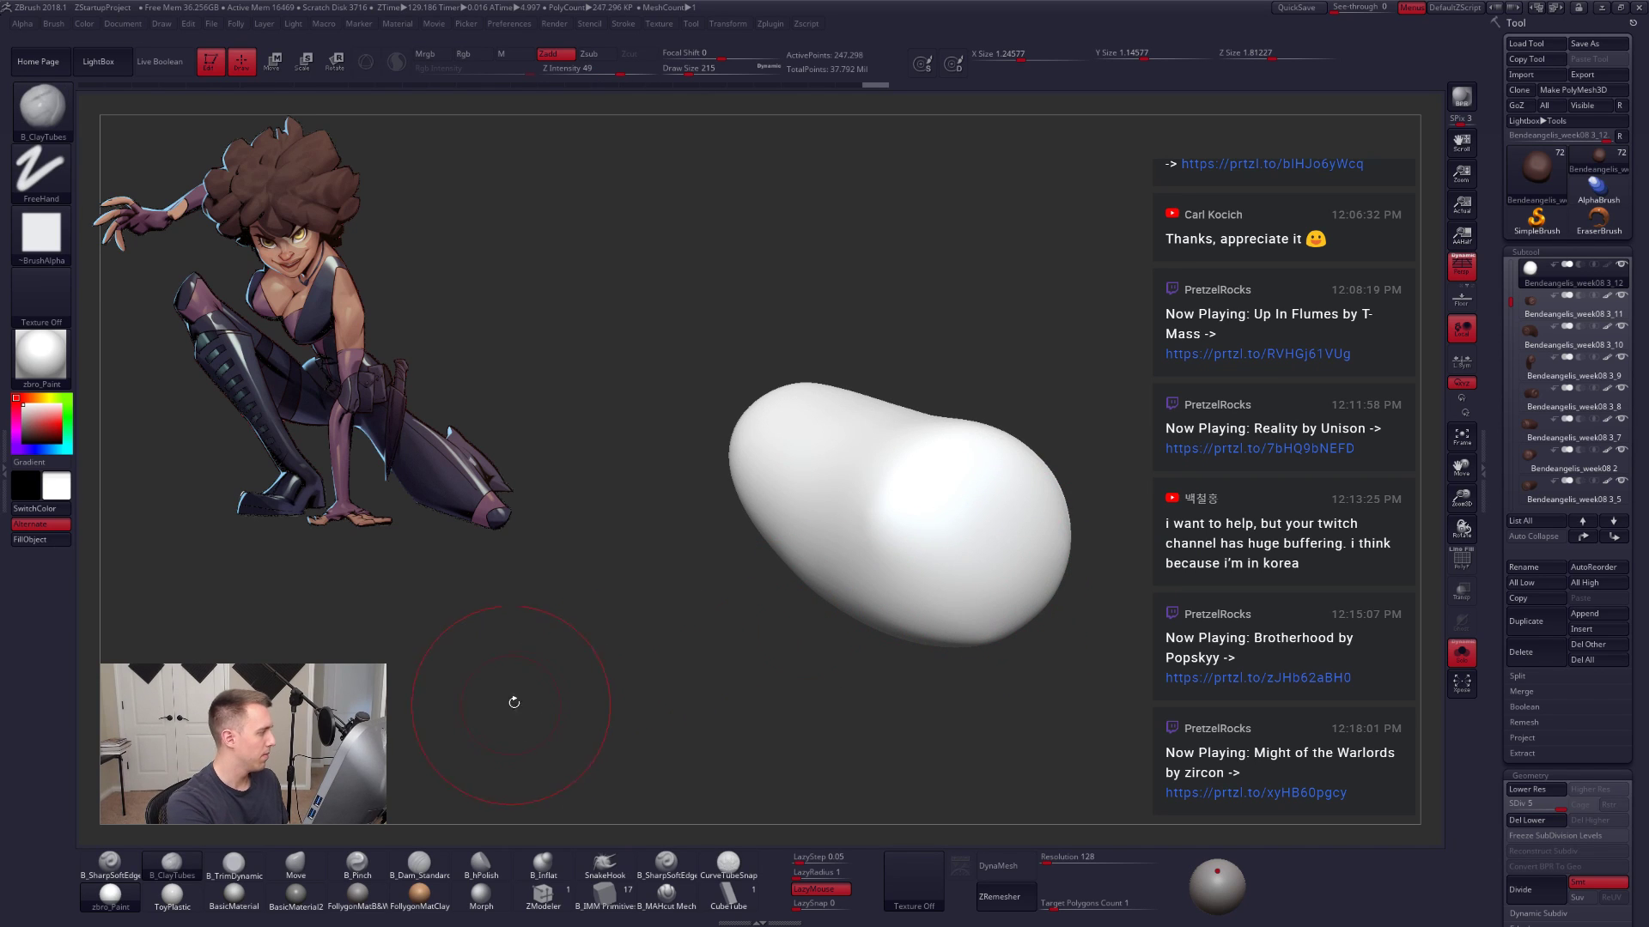
key(alt+shift+s)
key(c)
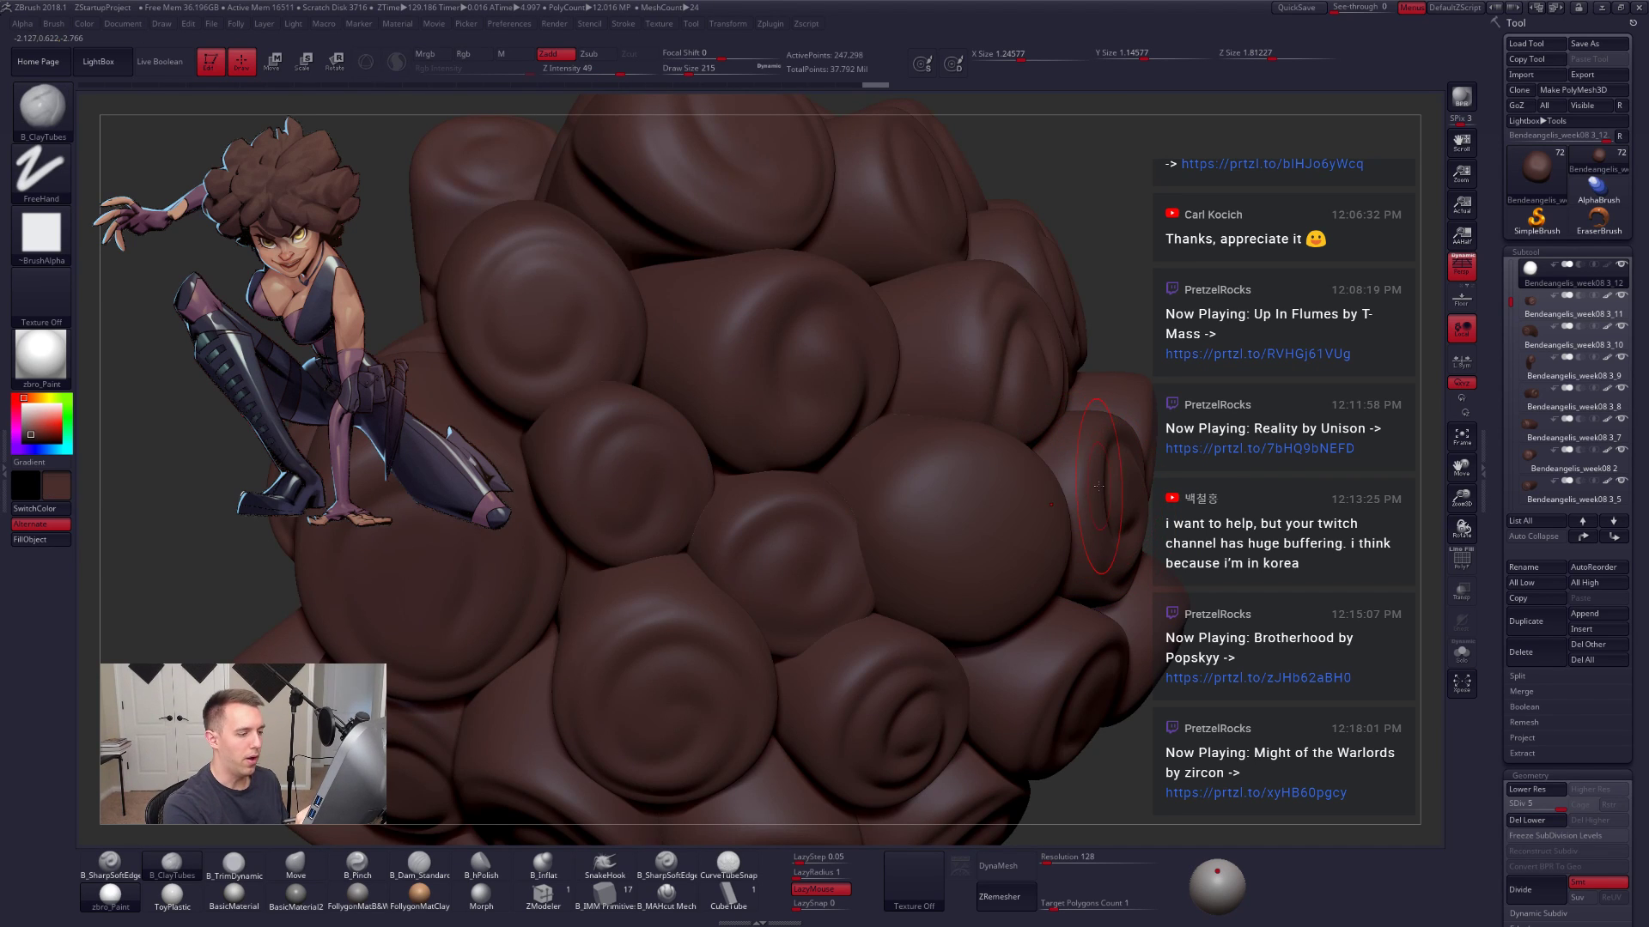
key(ctrl+shift+s)
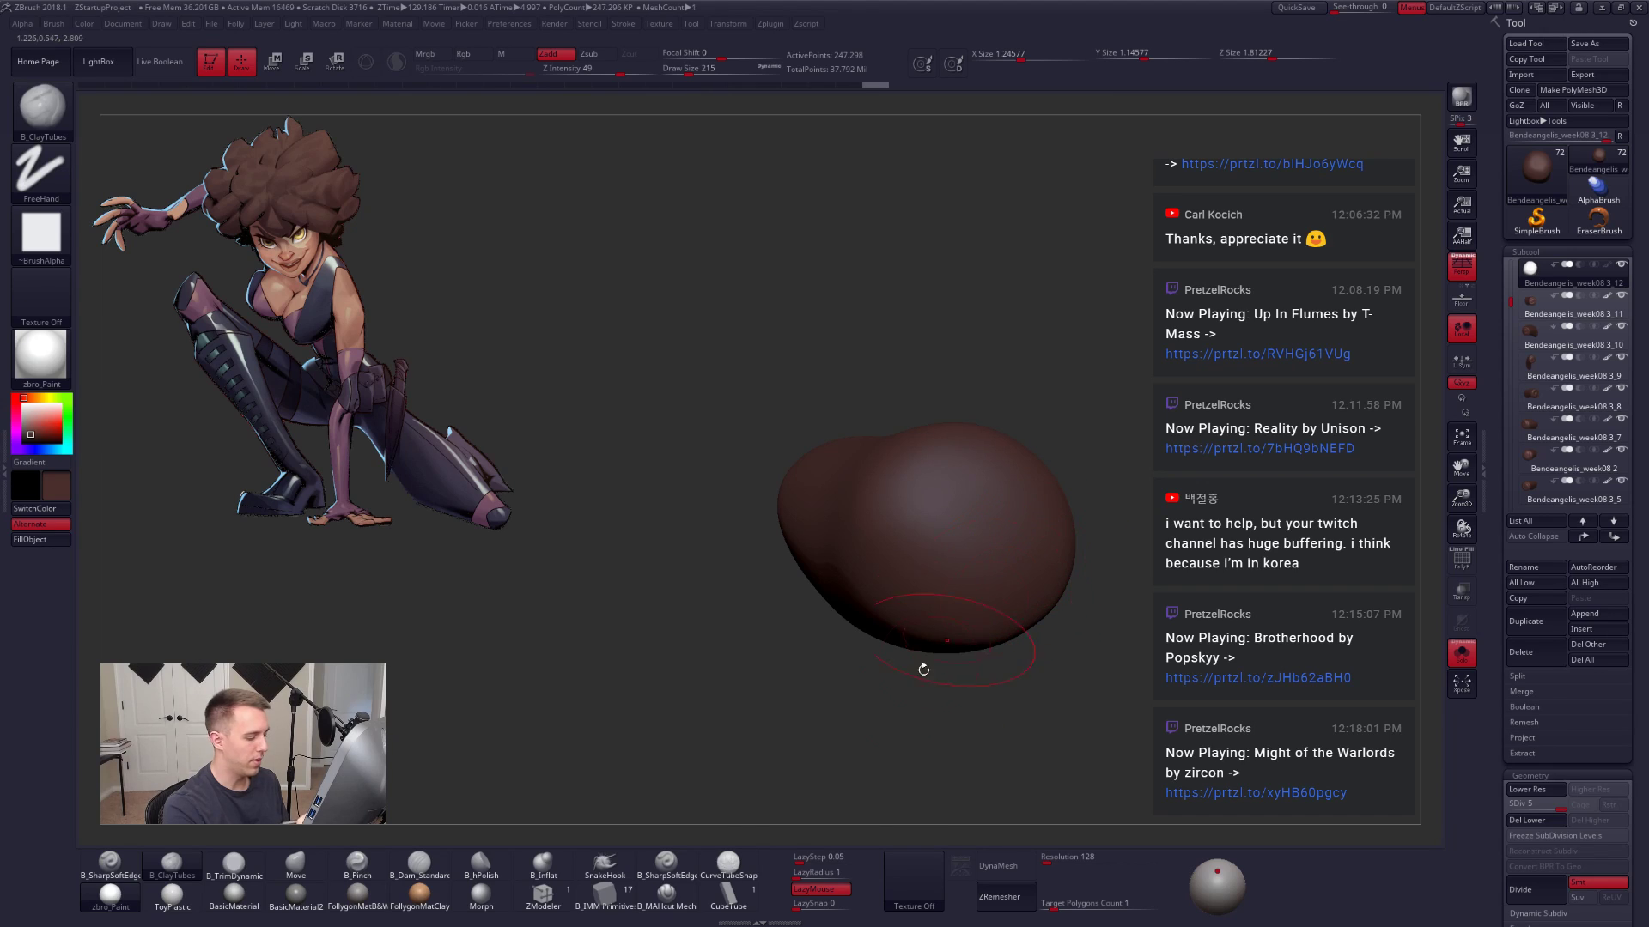
Step: Carve a fresh spiral groove into the curl's smooth end with the B_SharpSoftEdge brush at draw size 170
click(687, 869)
key(space)
click(1089, 550)
mouse_move(1116, 562)
mouse_down()
mouse_move(1069, 586)
mouse_move(1019, 571)
mouse_up()
right_drag(1015, 553, 1031, 574)
key(space)
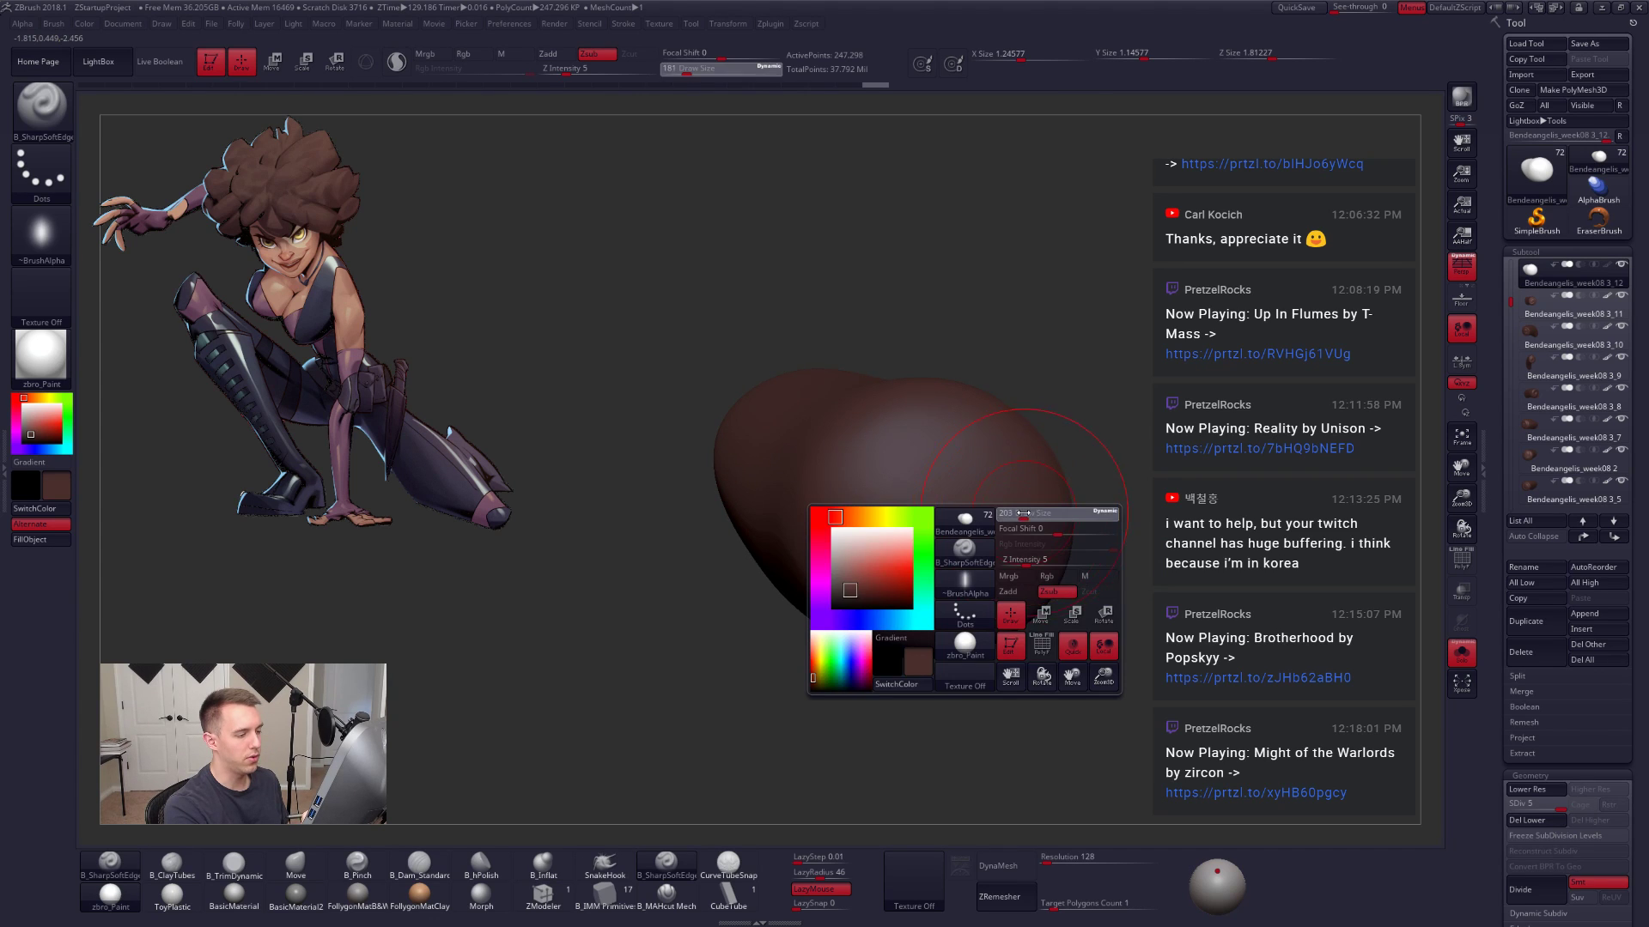
click(1023, 513)
right_drag(1039, 499, 991, 490)
drag(992, 490, 1020, 466)
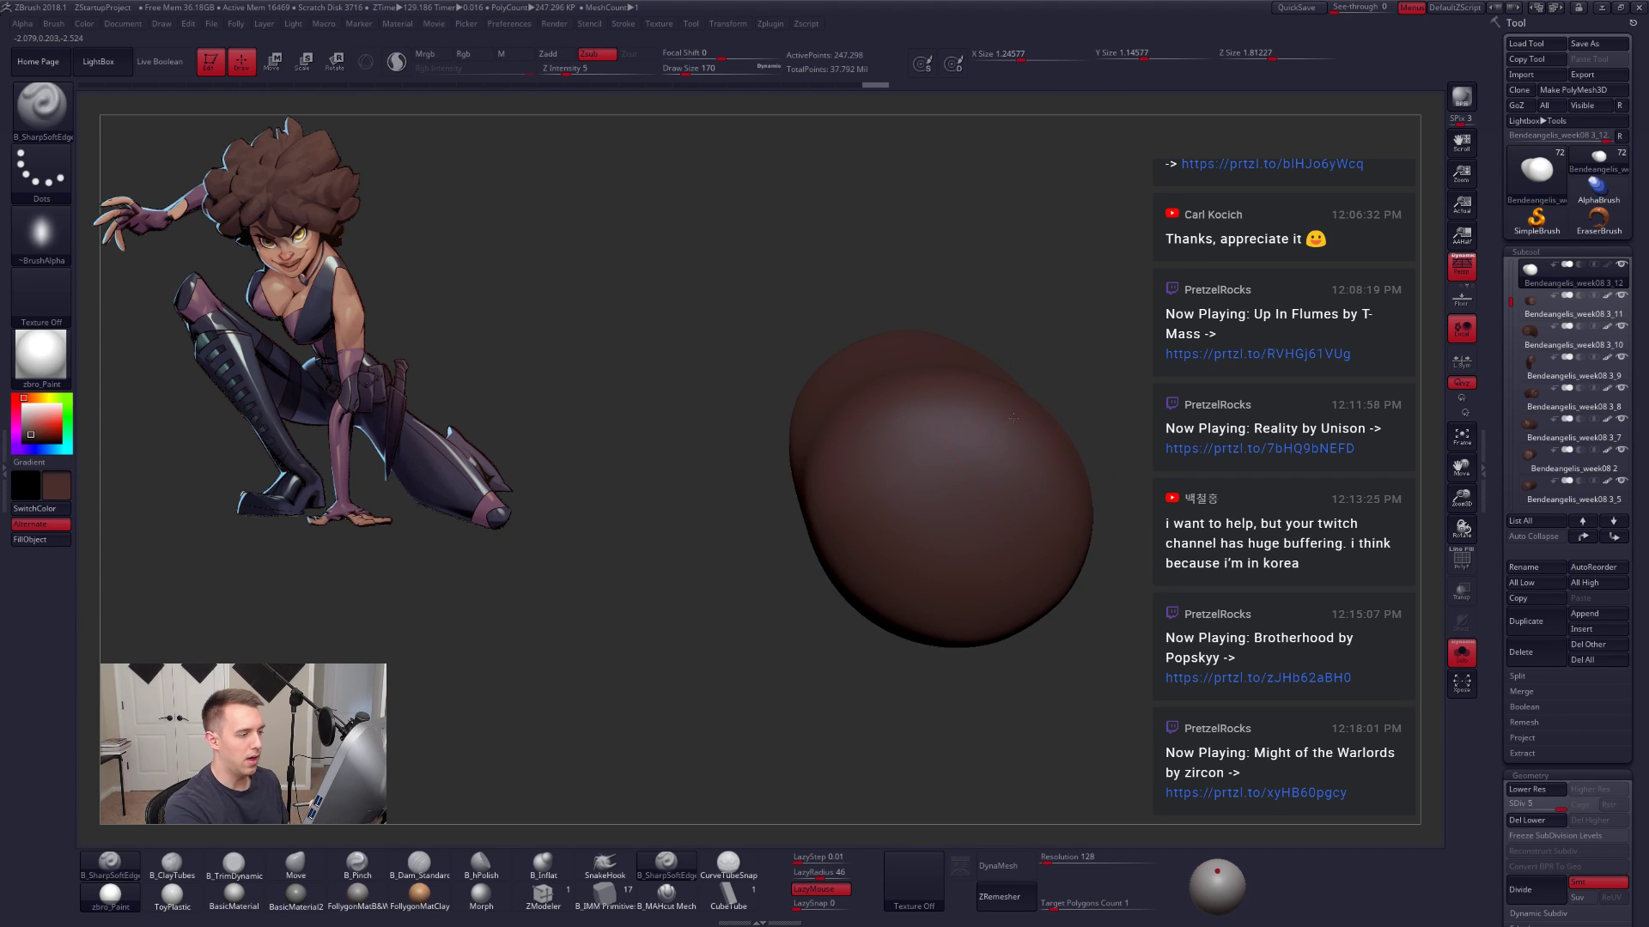
mouse_move(834, 546)
mouse_down()
mouse_move(944, 639)
mouse_move(1056, 516)
mouse_move(899, 504)
mouse_move(919, 558)
mouse_up()
mouse_move(1088, 614)
ctrl+right_down()
mouse_move(1086, 554)
mouse_move(1111, 589)
ctrl+right_up()
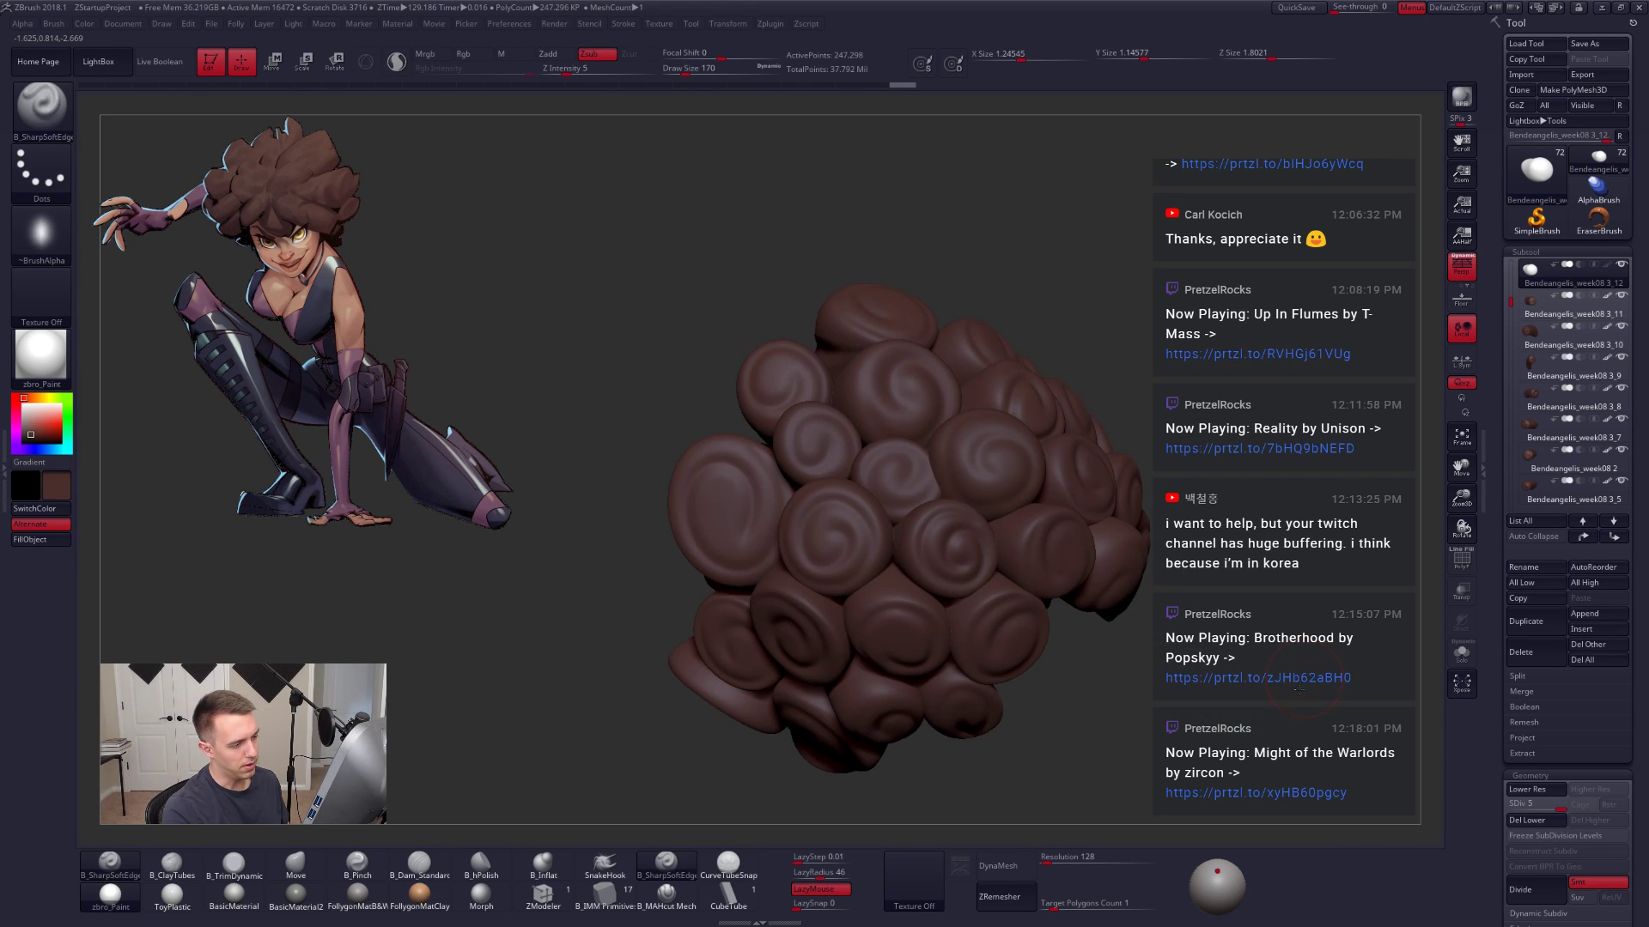
Step: Isolate the curl again and carve grooves along its sides with B_SharpSoftEdge at draw size 252
drag(1288, 686, 1234, 696)
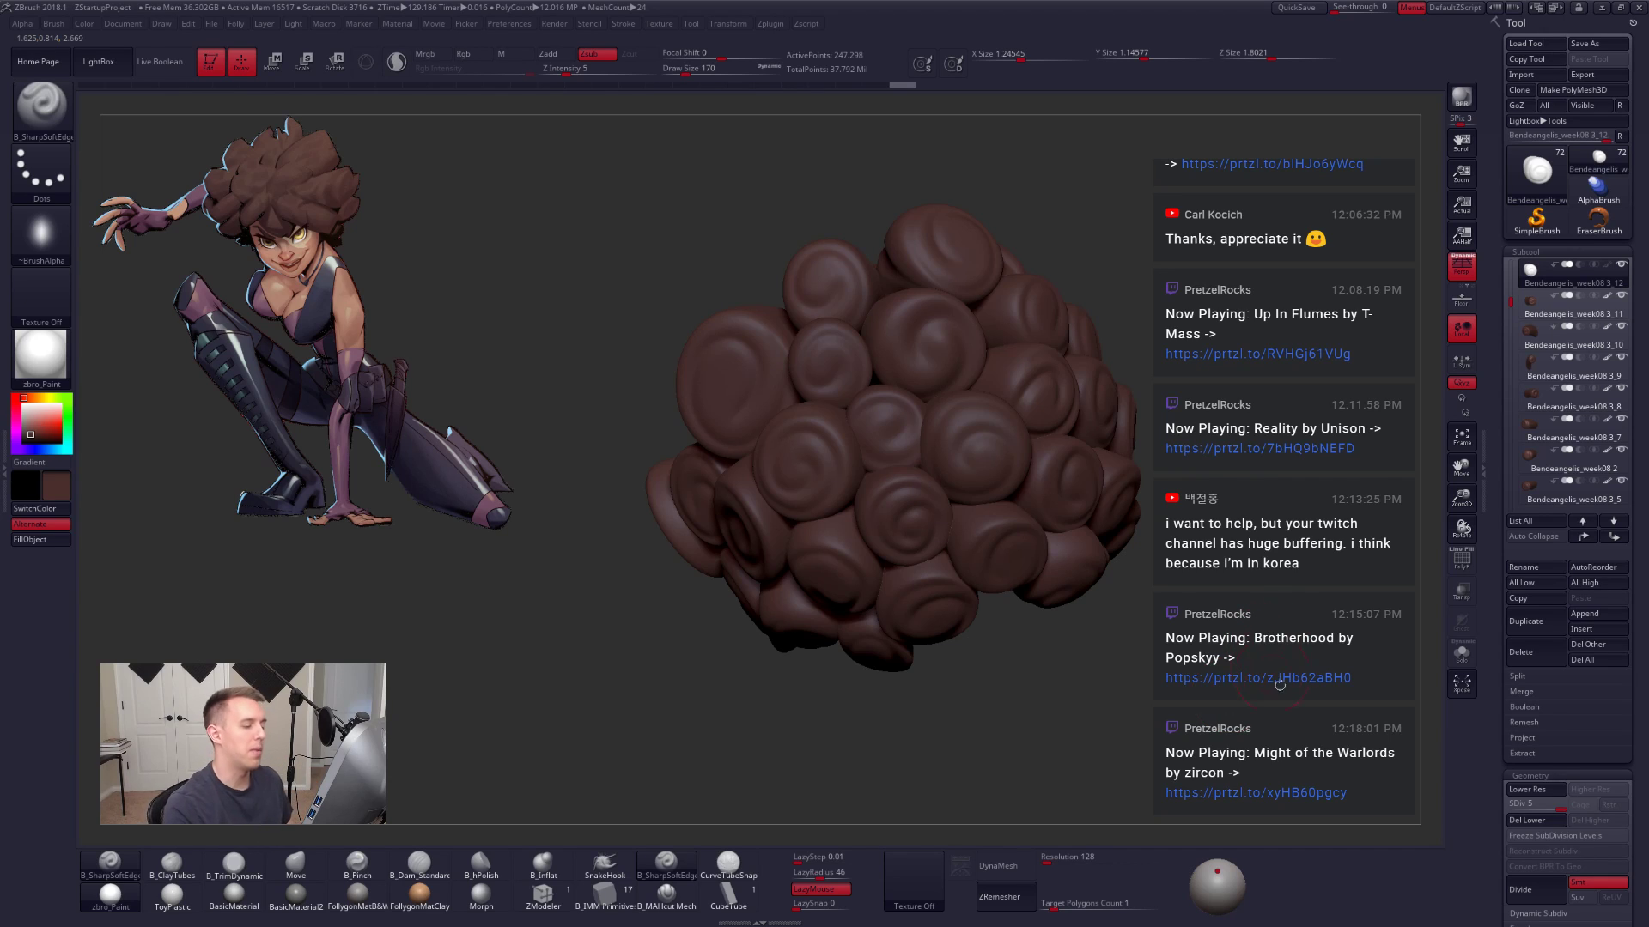
drag(1280, 684, 1224, 725)
key(shift+s)
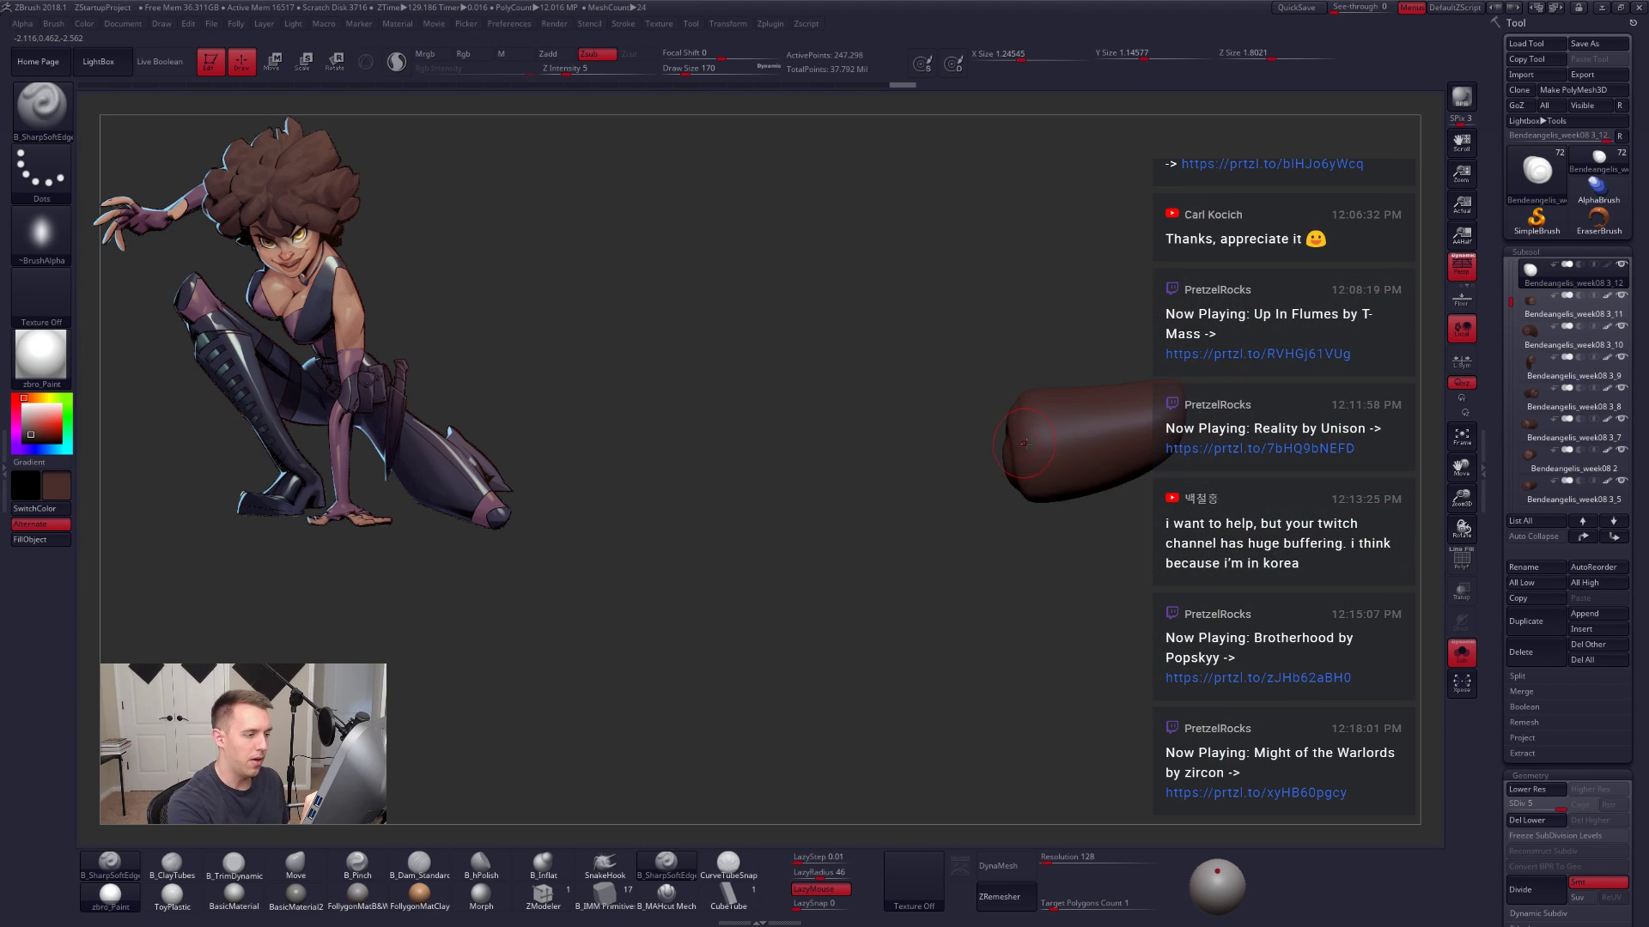
drag(1056, 601, 1000, 536)
key(space)
drag(1052, 464, 1062, 463)
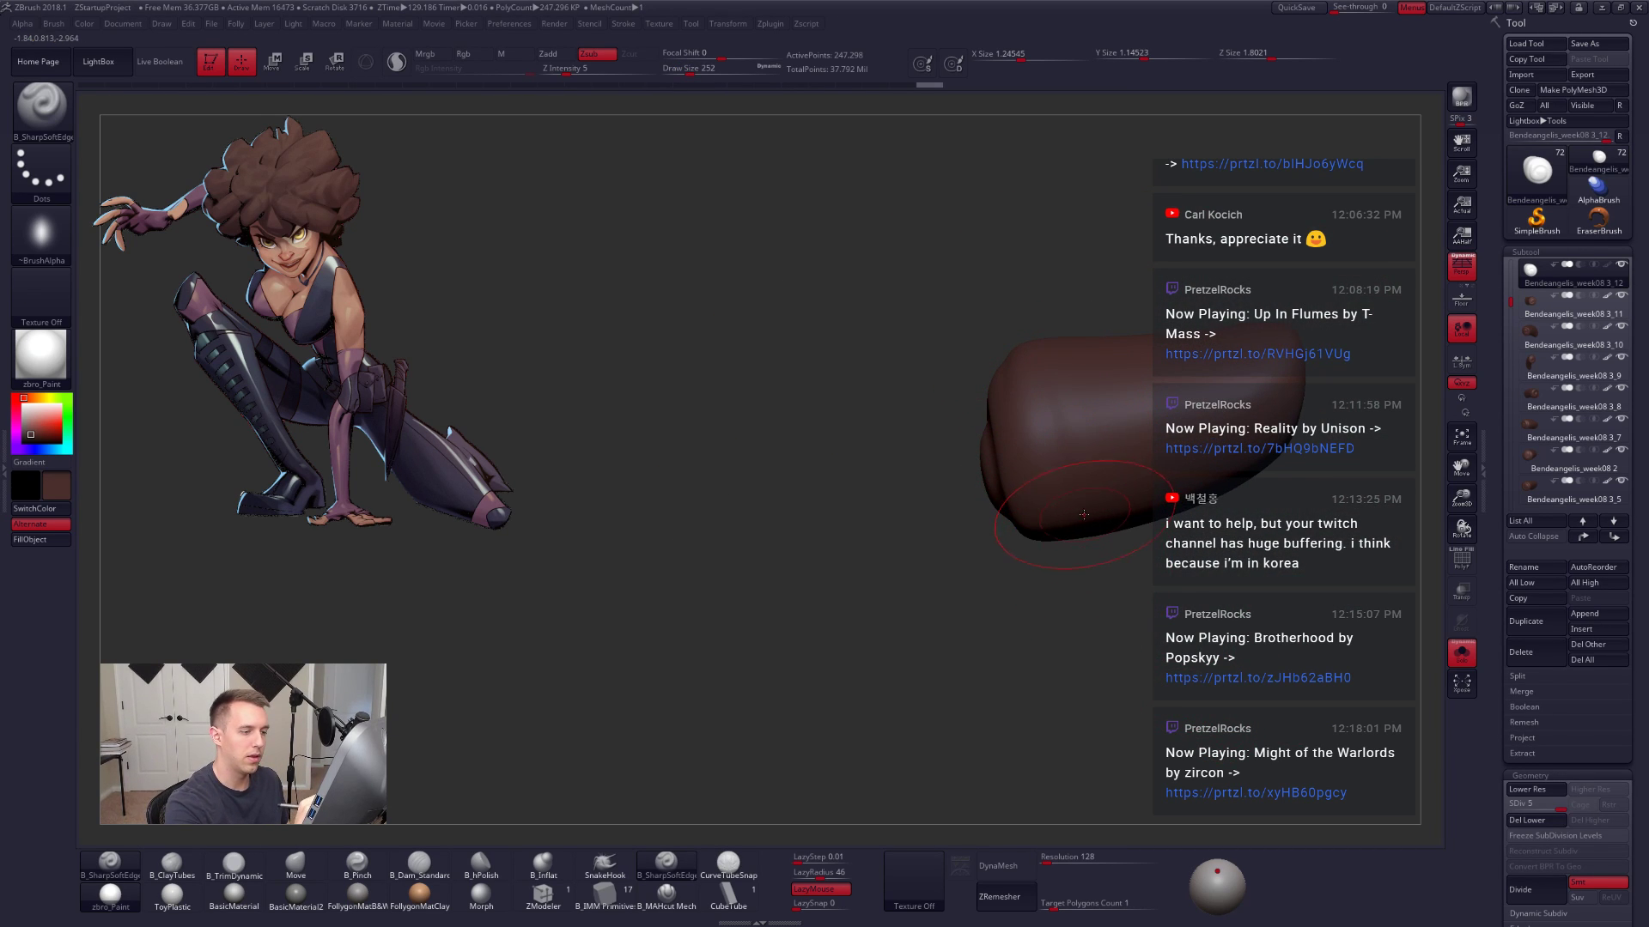
right_drag(1056, 644, 1132, 628)
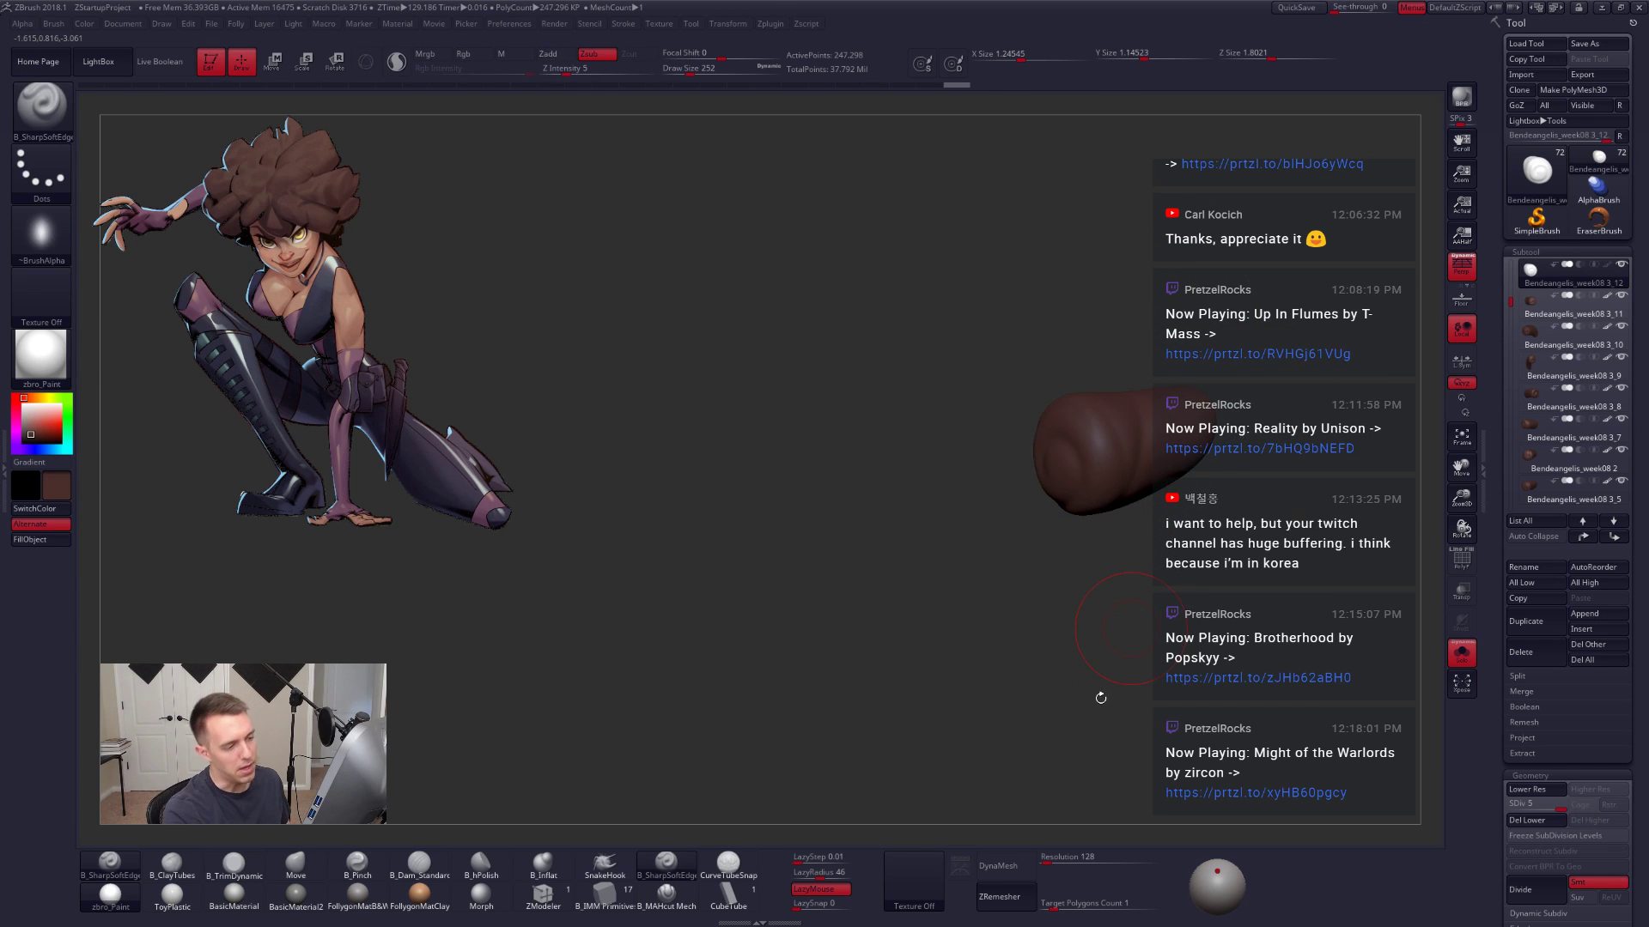
key(shift+s)
right_drag(1126, 723, 1167, 802)
drag(1166, 799, 1167, 587)
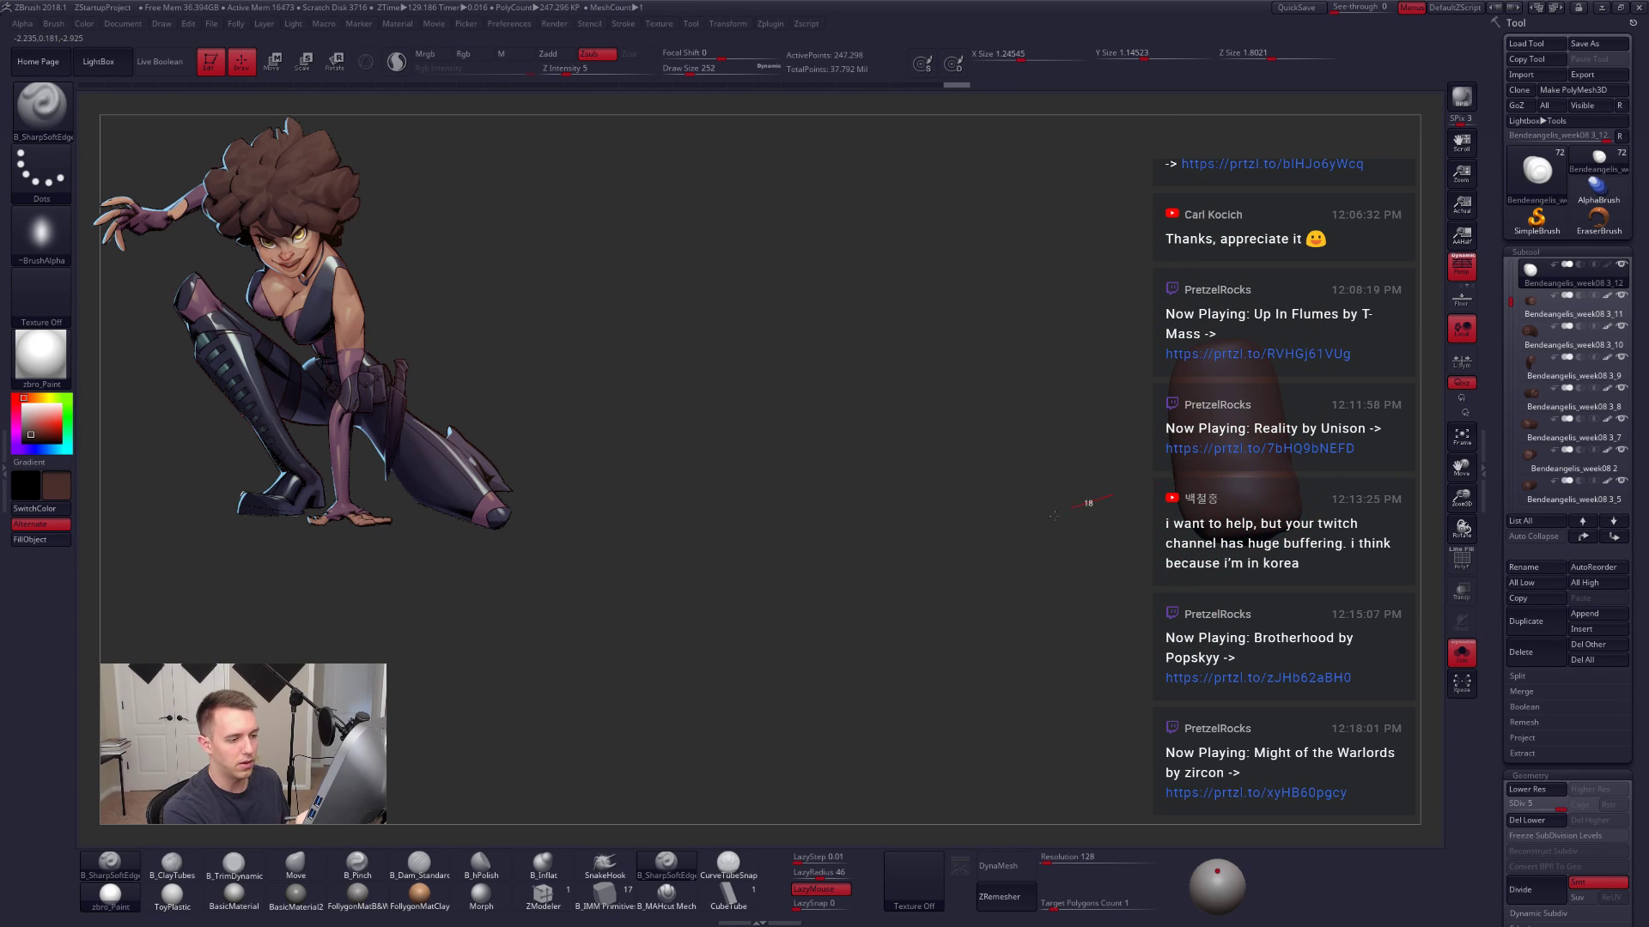
drag(1054, 516, 1022, 518)
drag(1139, 551, 1177, 613)
Step: Fill the newly carved curl with the dark brown colour and zbro_Paint material using B_Standard in Mrgb mode with Zadd off
key(ctrl+shift+s)
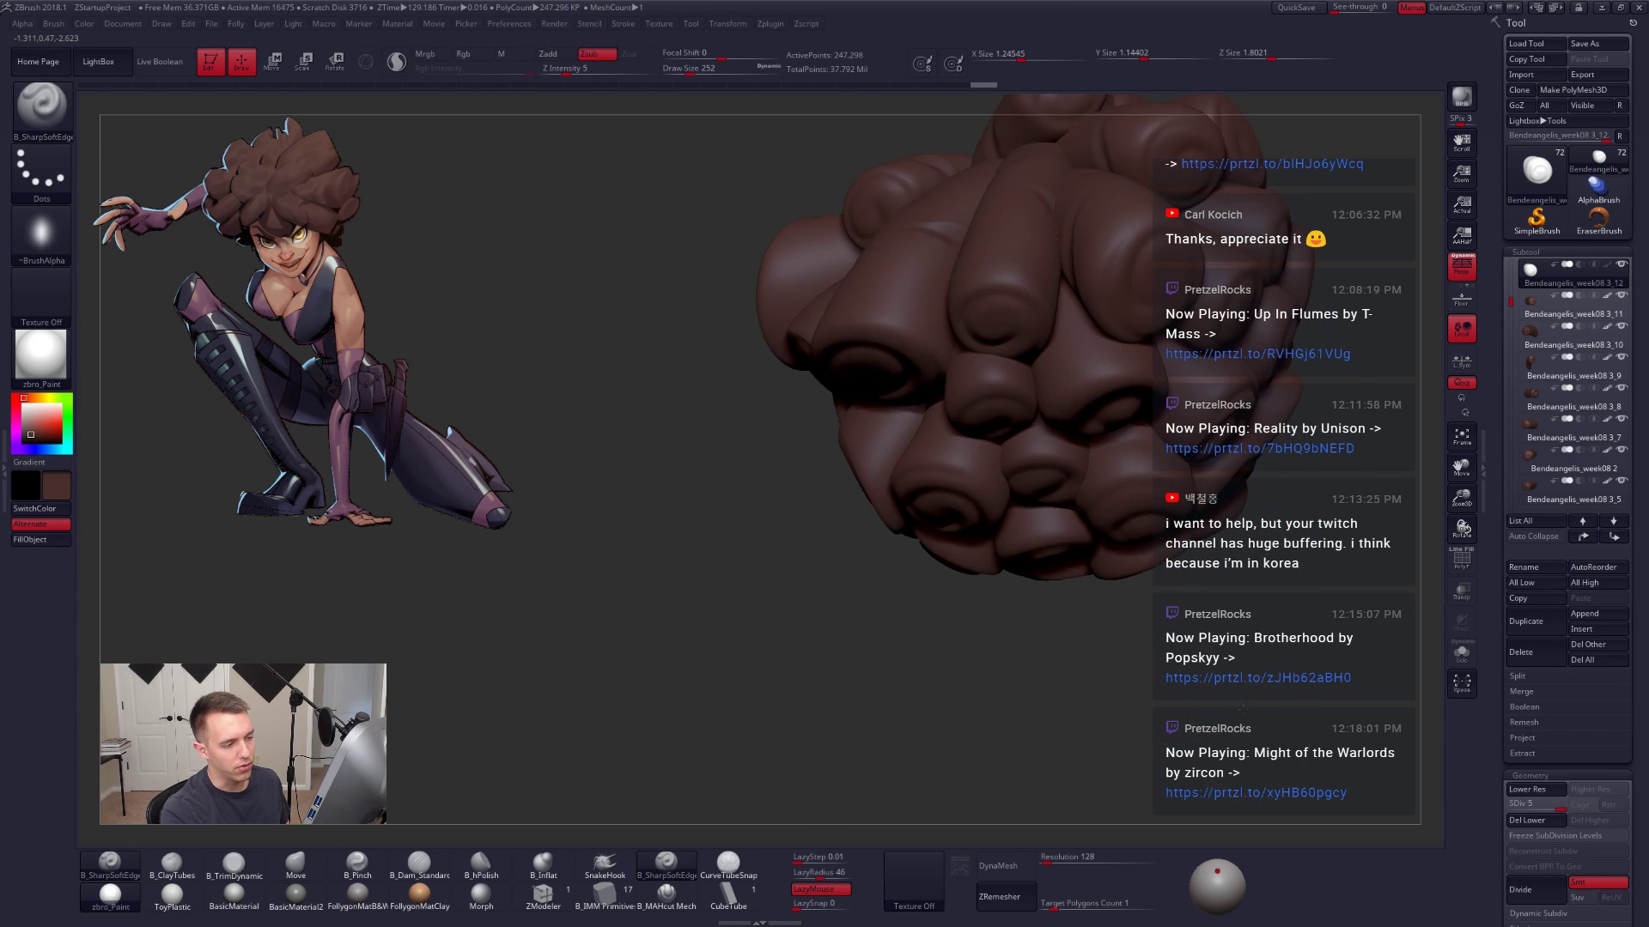
mouse_move(1240, 708)
mouse_down()
mouse_move(1292, 687)
mouse_move(1234, 713)
mouse_up()
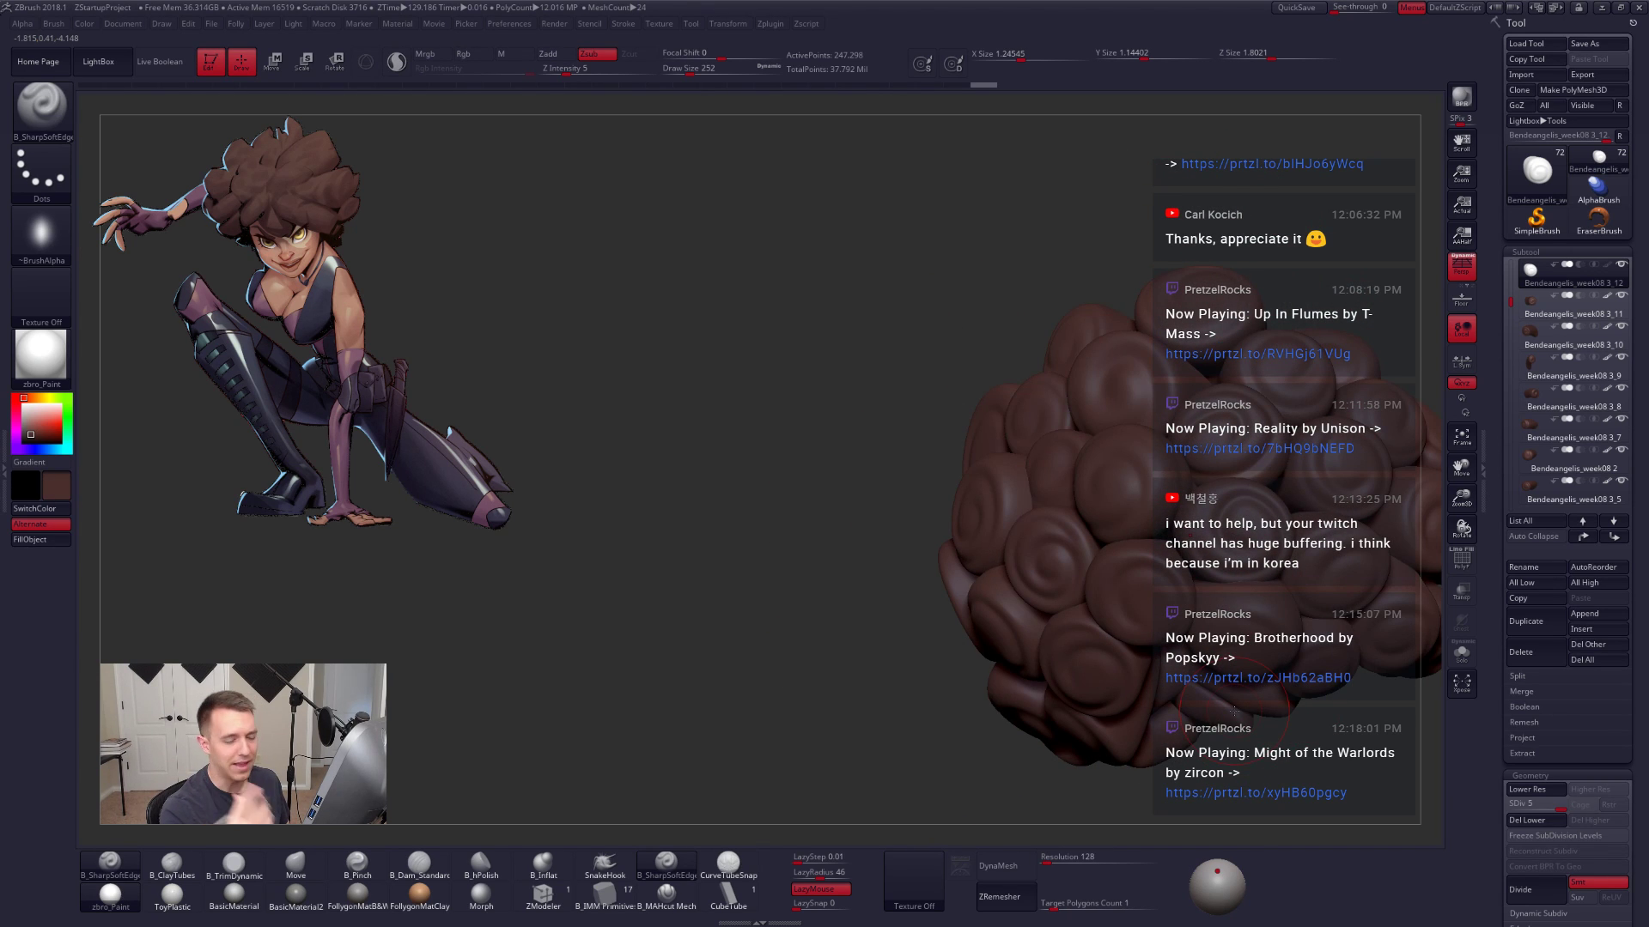
drag(990, 654, 1071, 732)
alt+click(1008, 479)
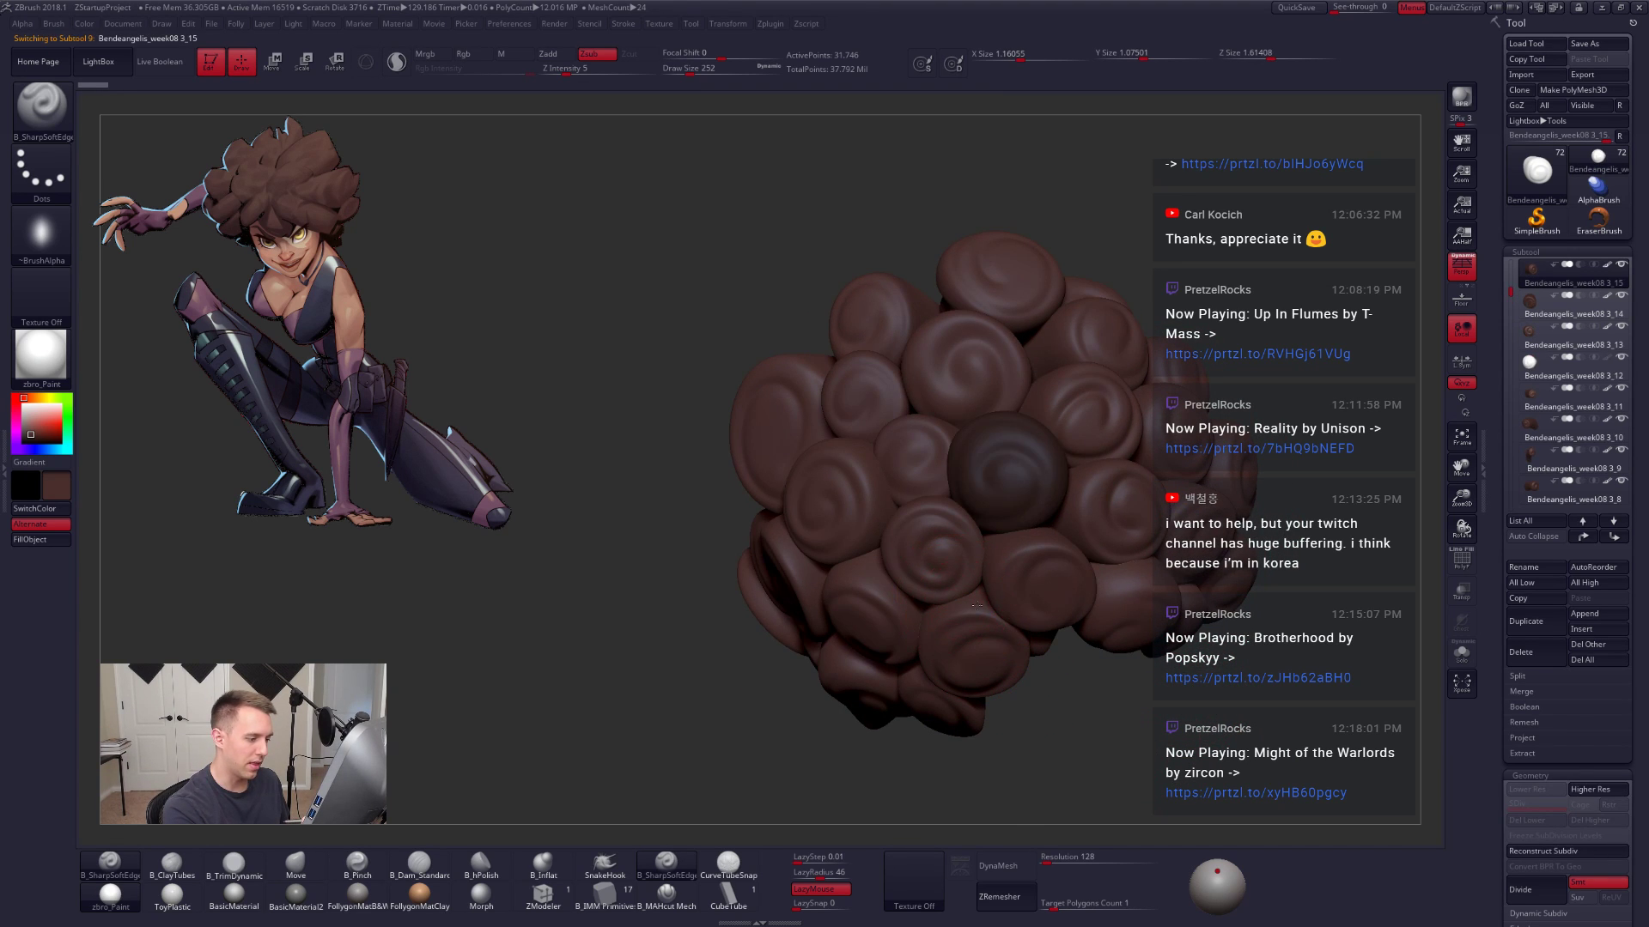
drag(677, 694, 714, 655)
alt+click(1018, 491)
key(1)
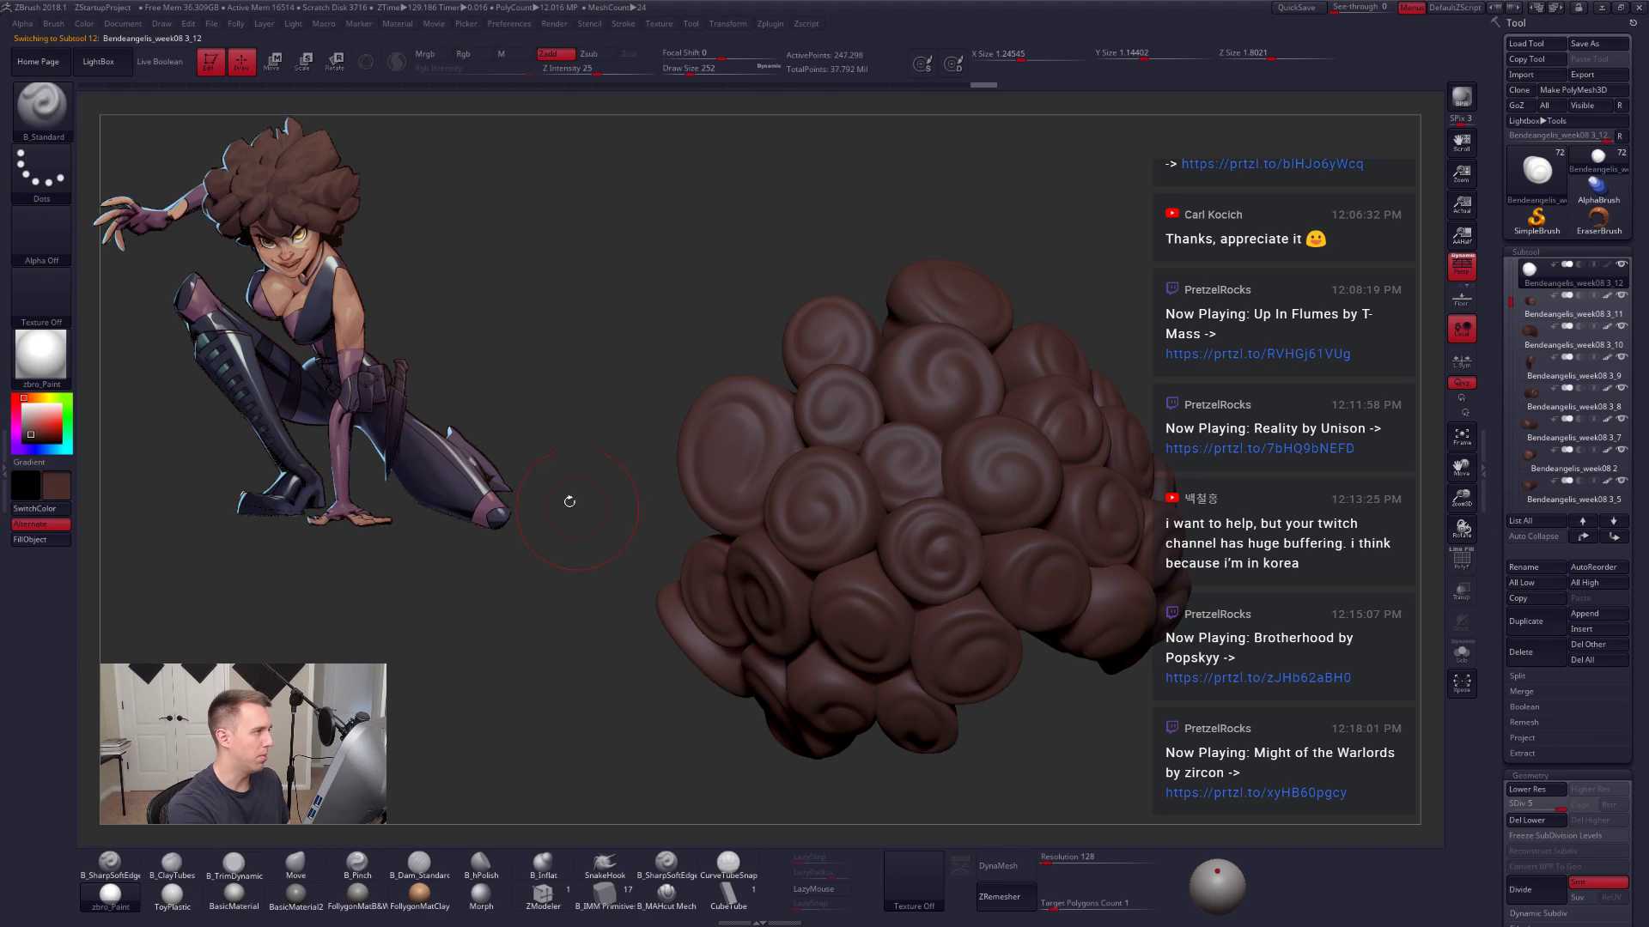
click(425, 54)
click(559, 57)
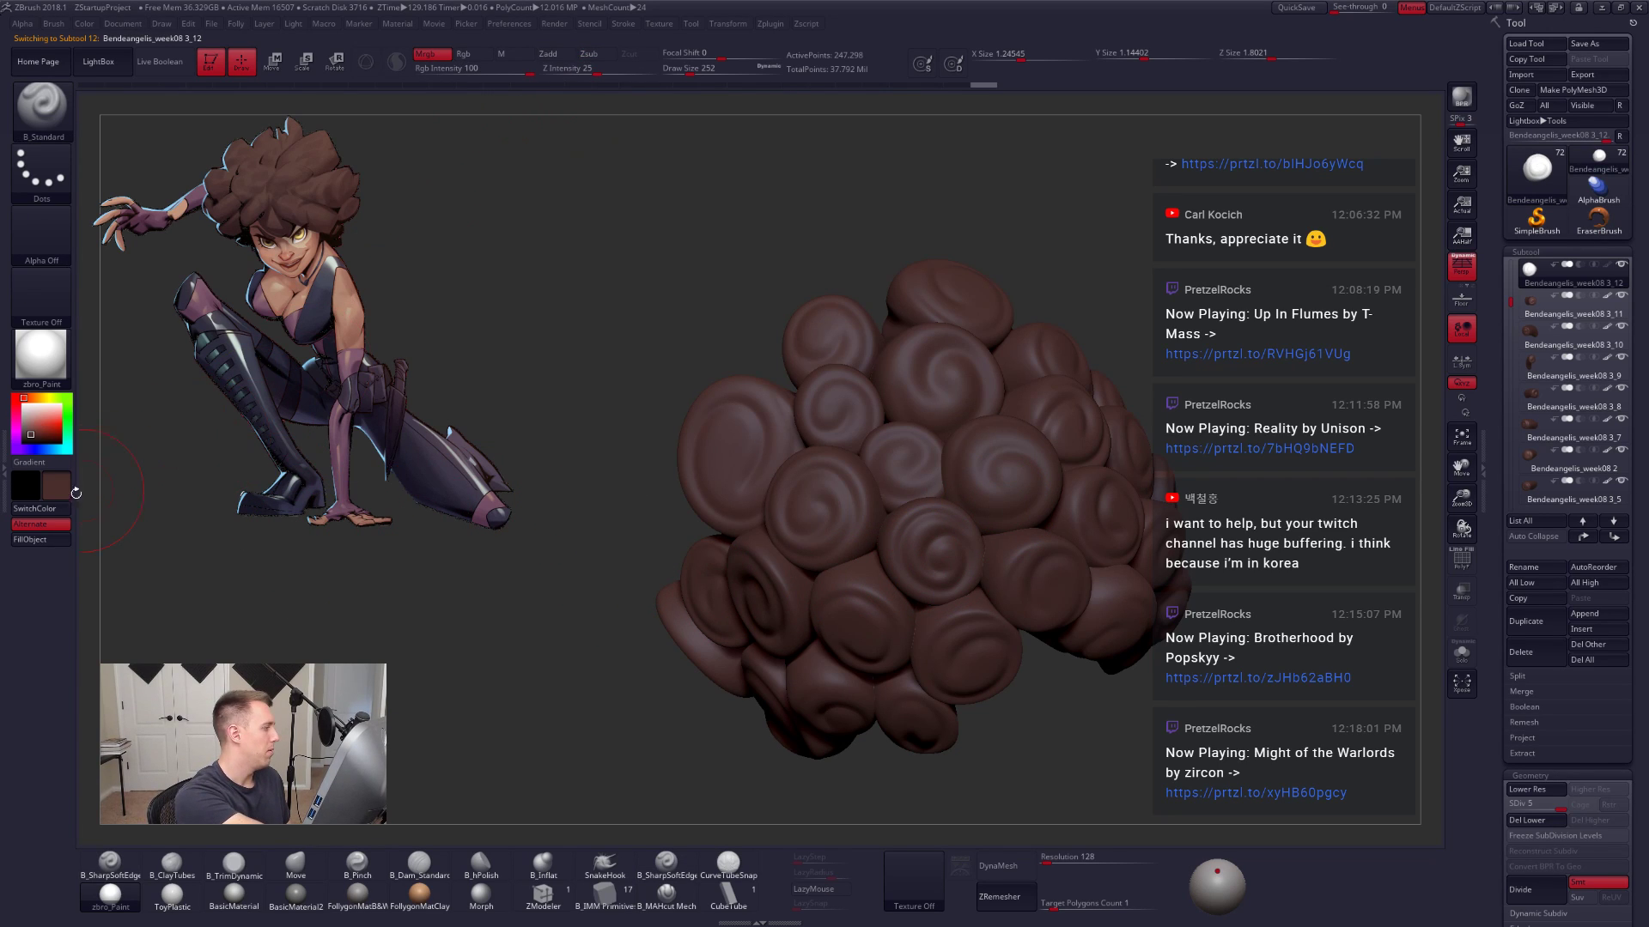
click(45, 539)
Step: Isolate the neighbouring small spiral curl and fill in its spiral groove with B_ClayTubes strokes at draw size 203
alt+click(936, 564)
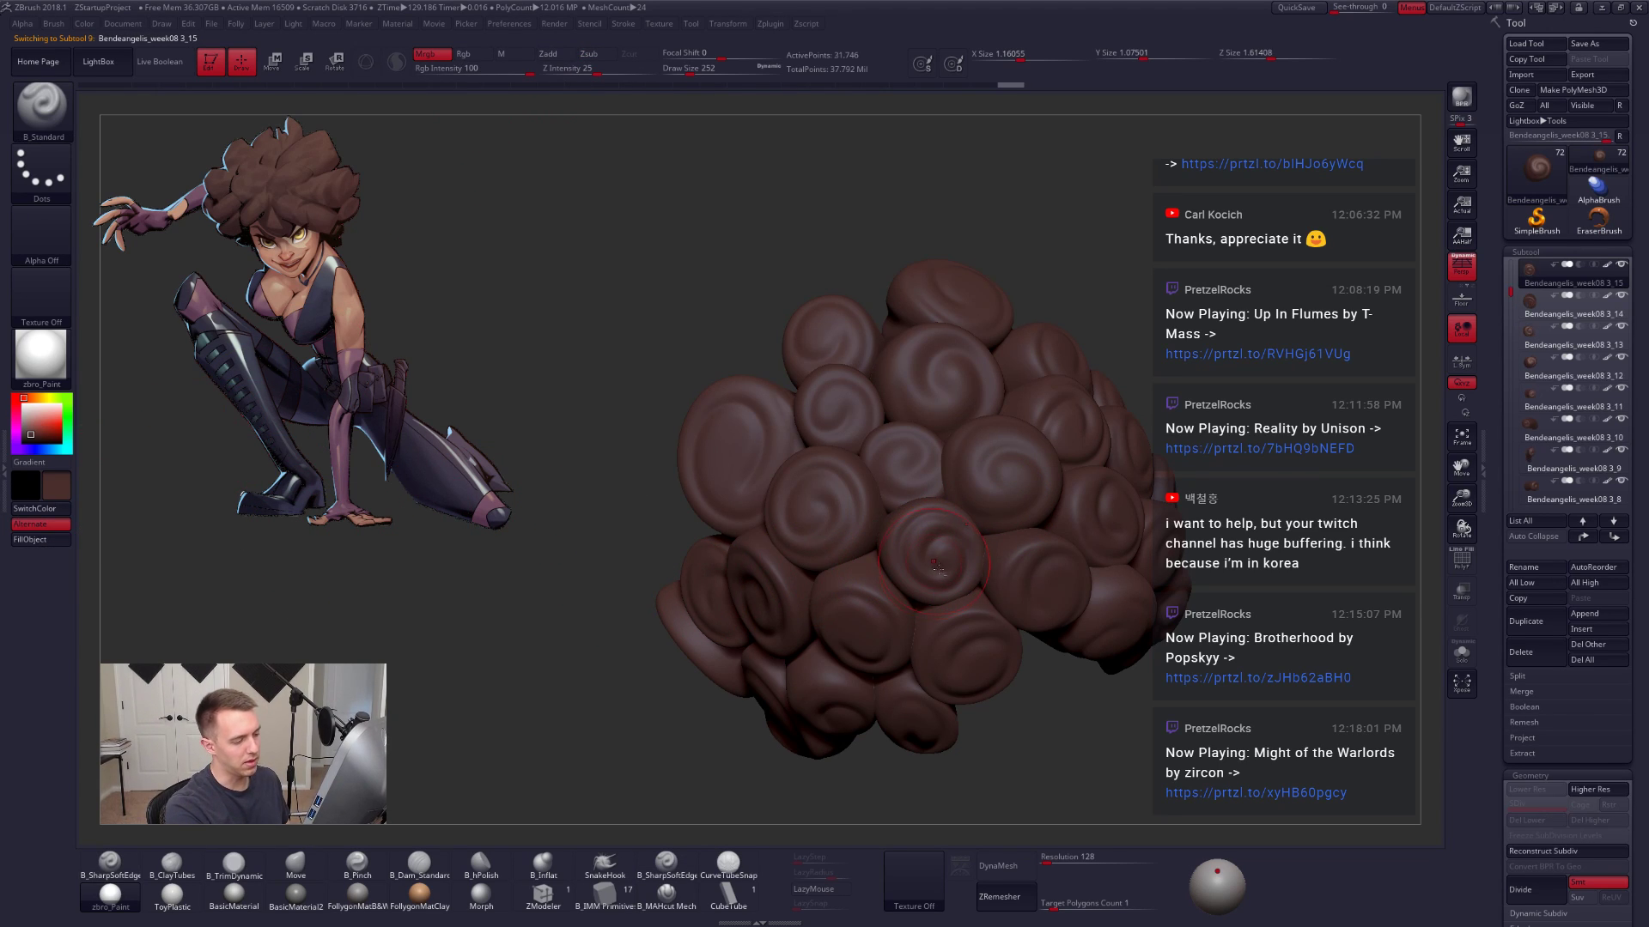
right_drag(940, 567, 956, 609)
key(alt+s)
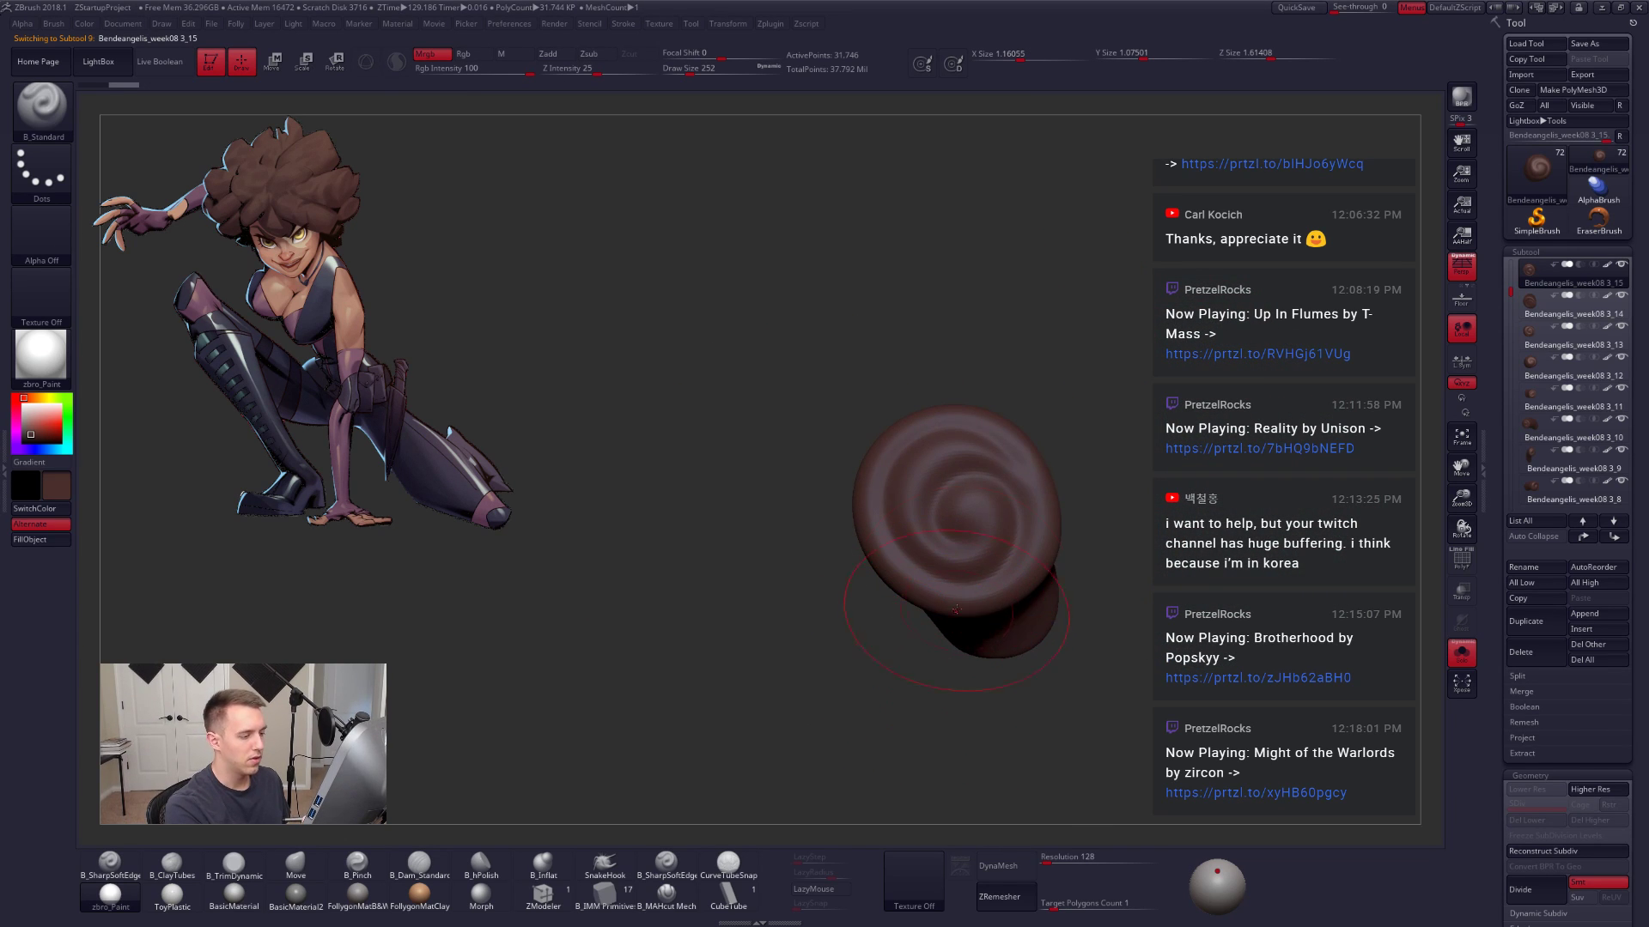
key(b)
key(c)
key(t)
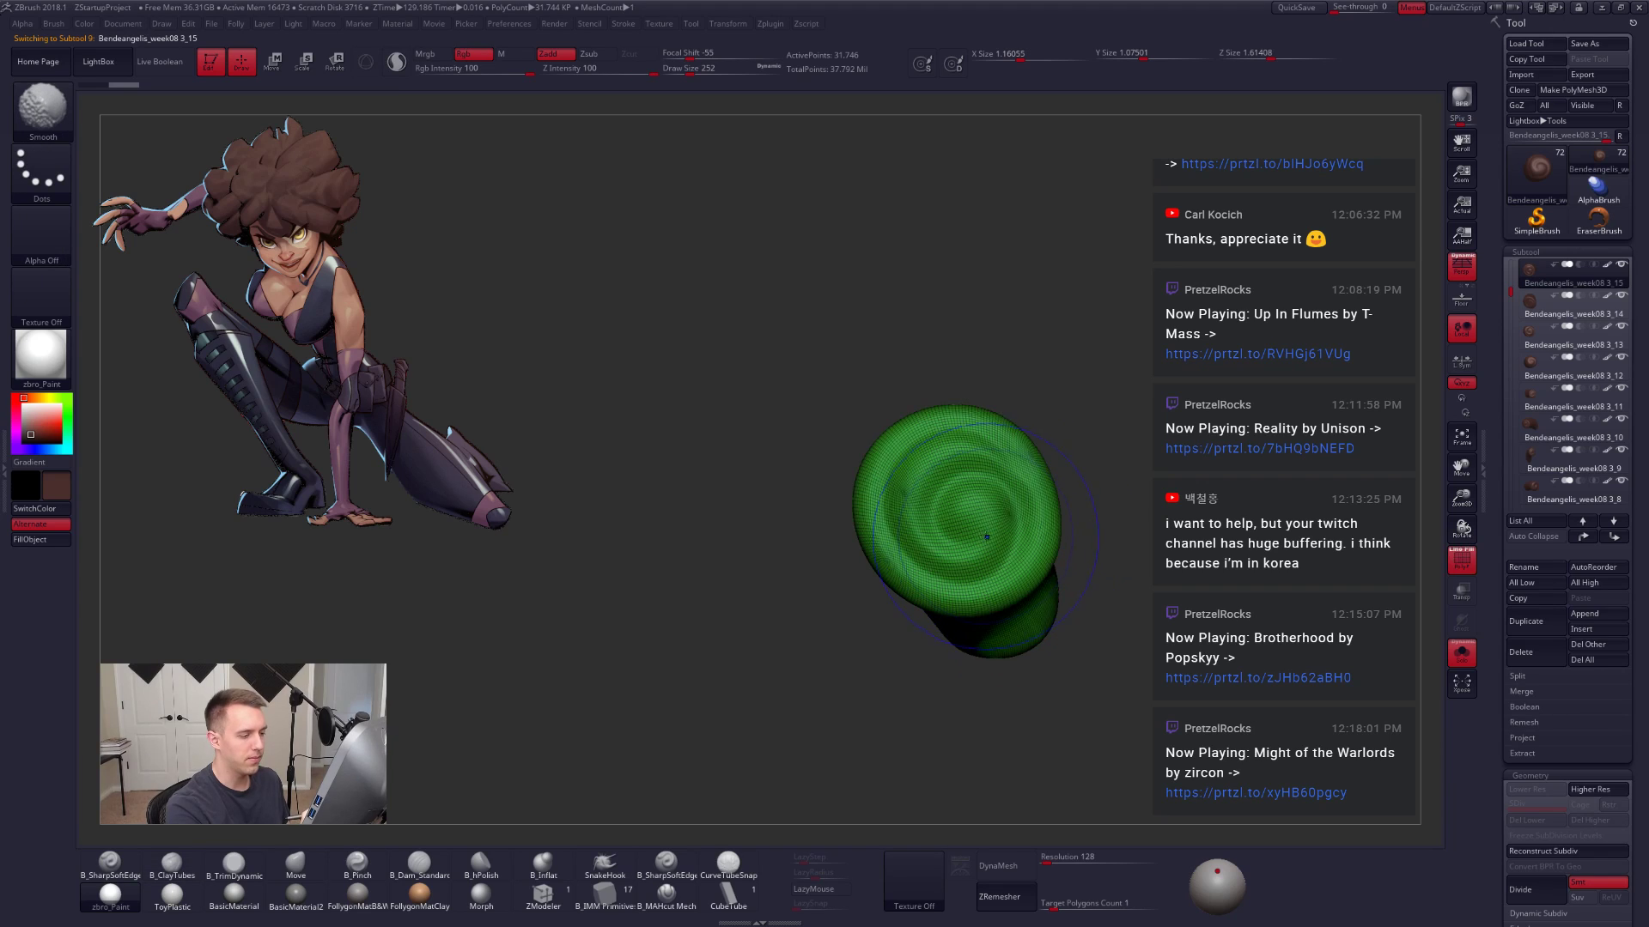
key(space)
drag(1015, 591, 1010, 590)
drag(920, 448, 878, 552)
mouse_move(938, 446)
mouse_down()
mouse_move(897, 560)
mouse_move(915, 563)
mouse_up()
drag(982, 457, 930, 577)
mouse_move(997, 468)
mouse_down()
mouse_move(955, 582)
mouse_move(977, 584)
mouse_up()
mouse_move(1009, 439)
mouse_down()
mouse_move(1030, 554)
mouse_move(1003, 546)
mouse_up()
mouse_move(932, 443)
mouse_down()
mouse_move(920, 506)
mouse_move(884, 535)
mouse_move(968, 541)
mouse_up()
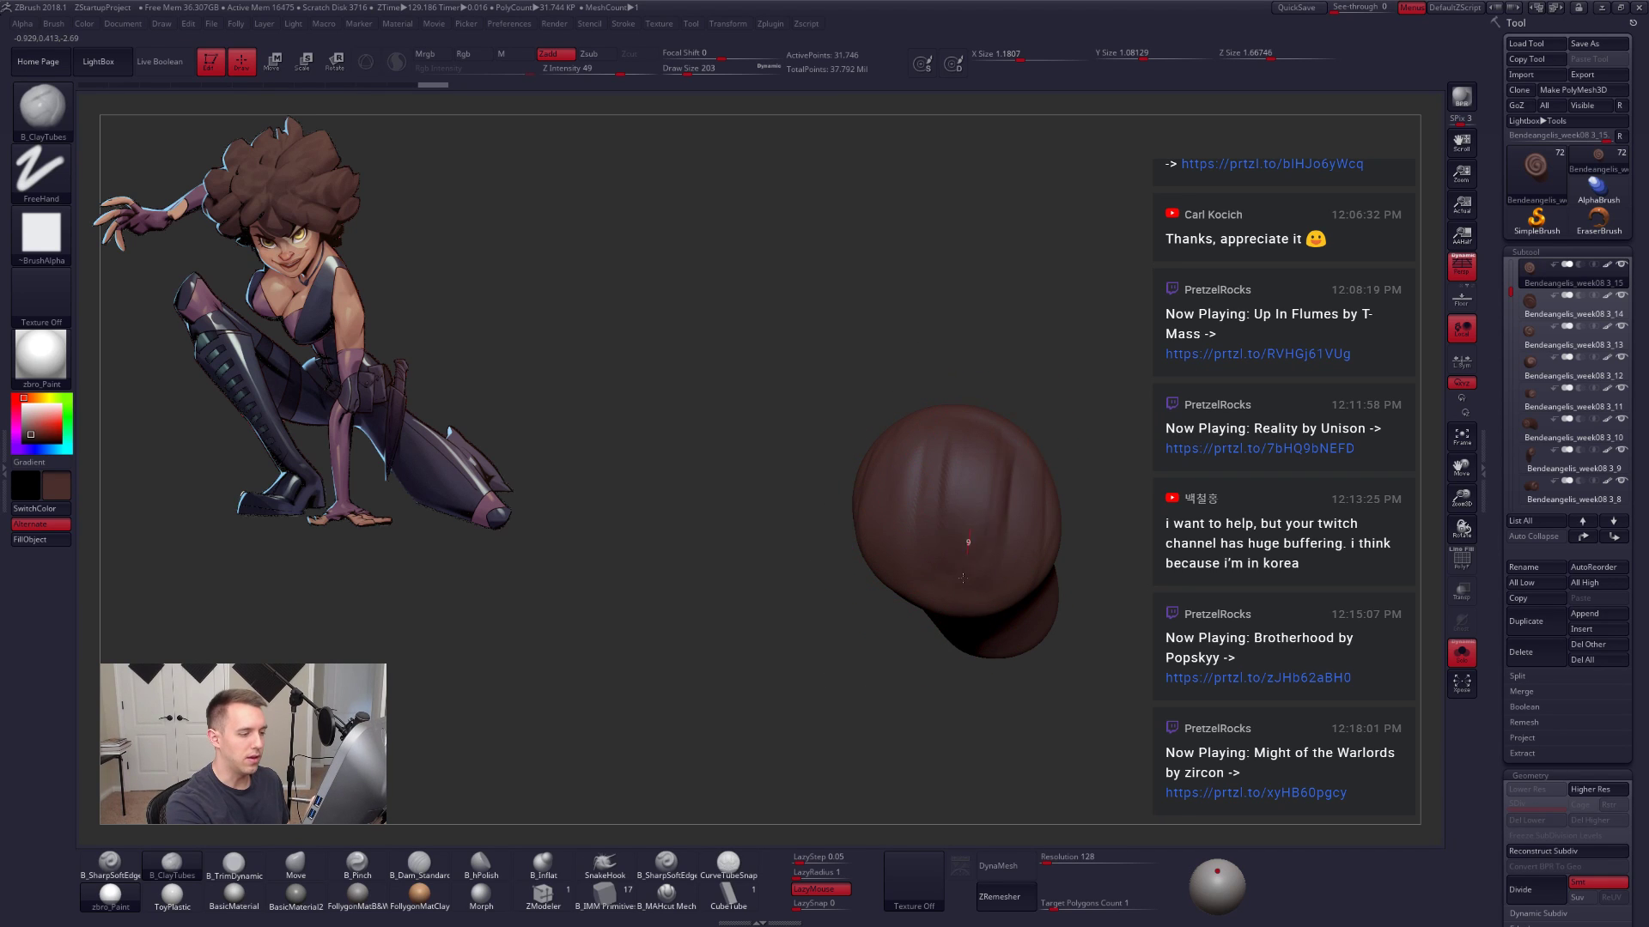
Step: Smooth the clay strokes out of the curl's end and ZRemesh the curl to a low-poly mesh
mouse_move(1009, 451)
mouse_down()
mouse_move(1013, 528)
mouse_move(974, 449)
mouse_up()
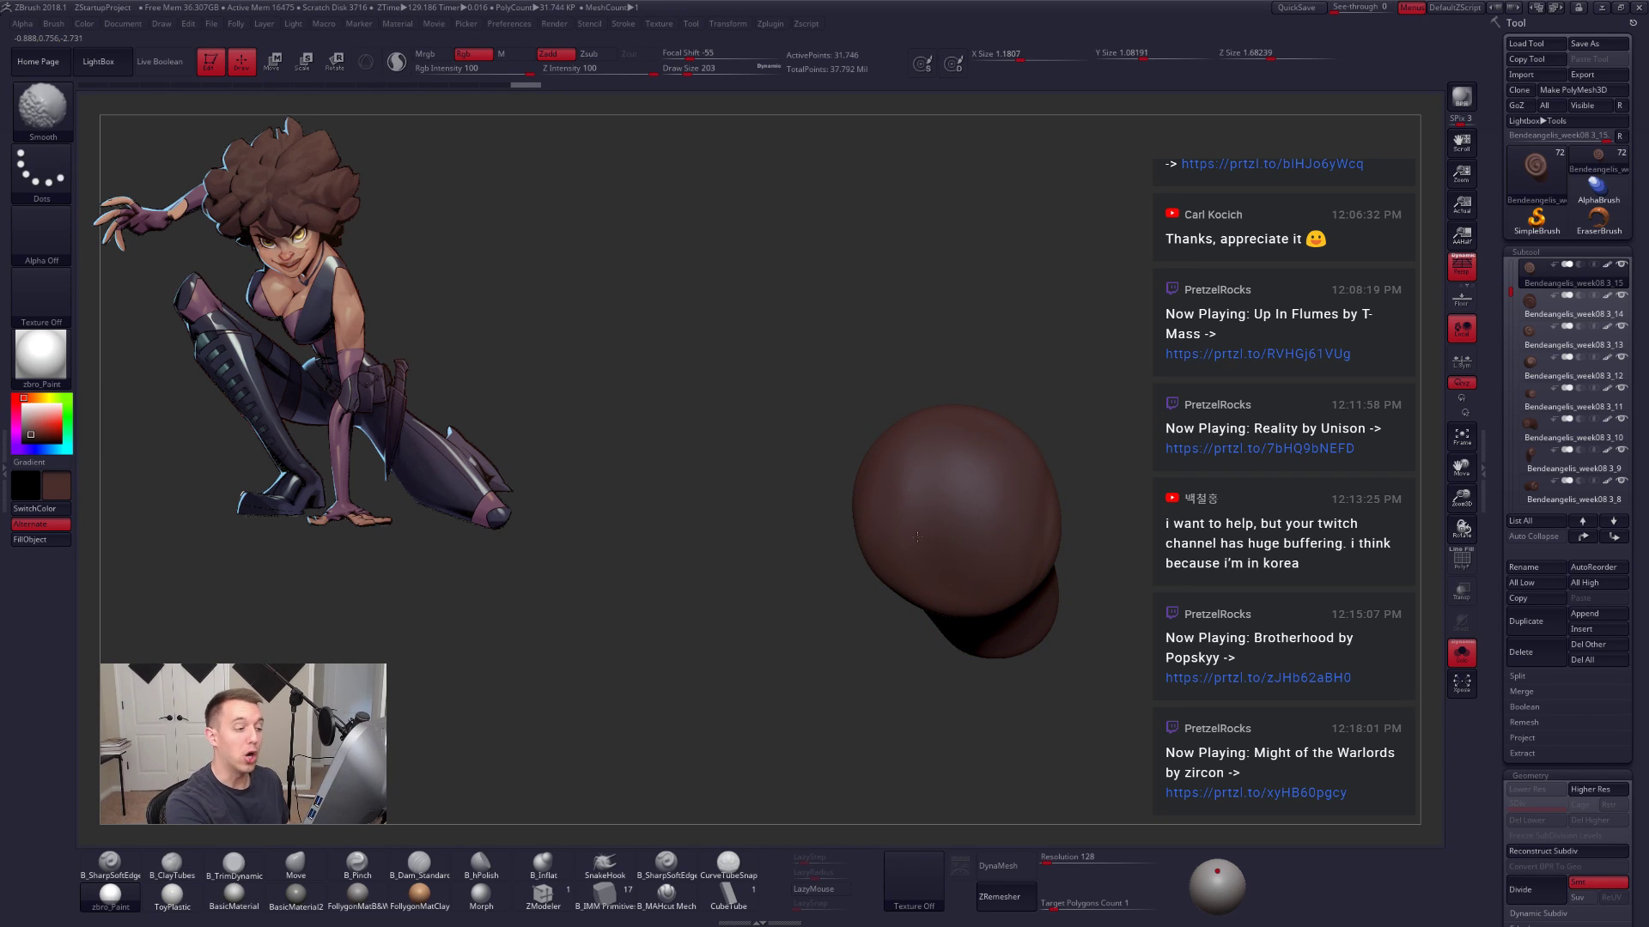
drag(1101, 662, 1136, 701)
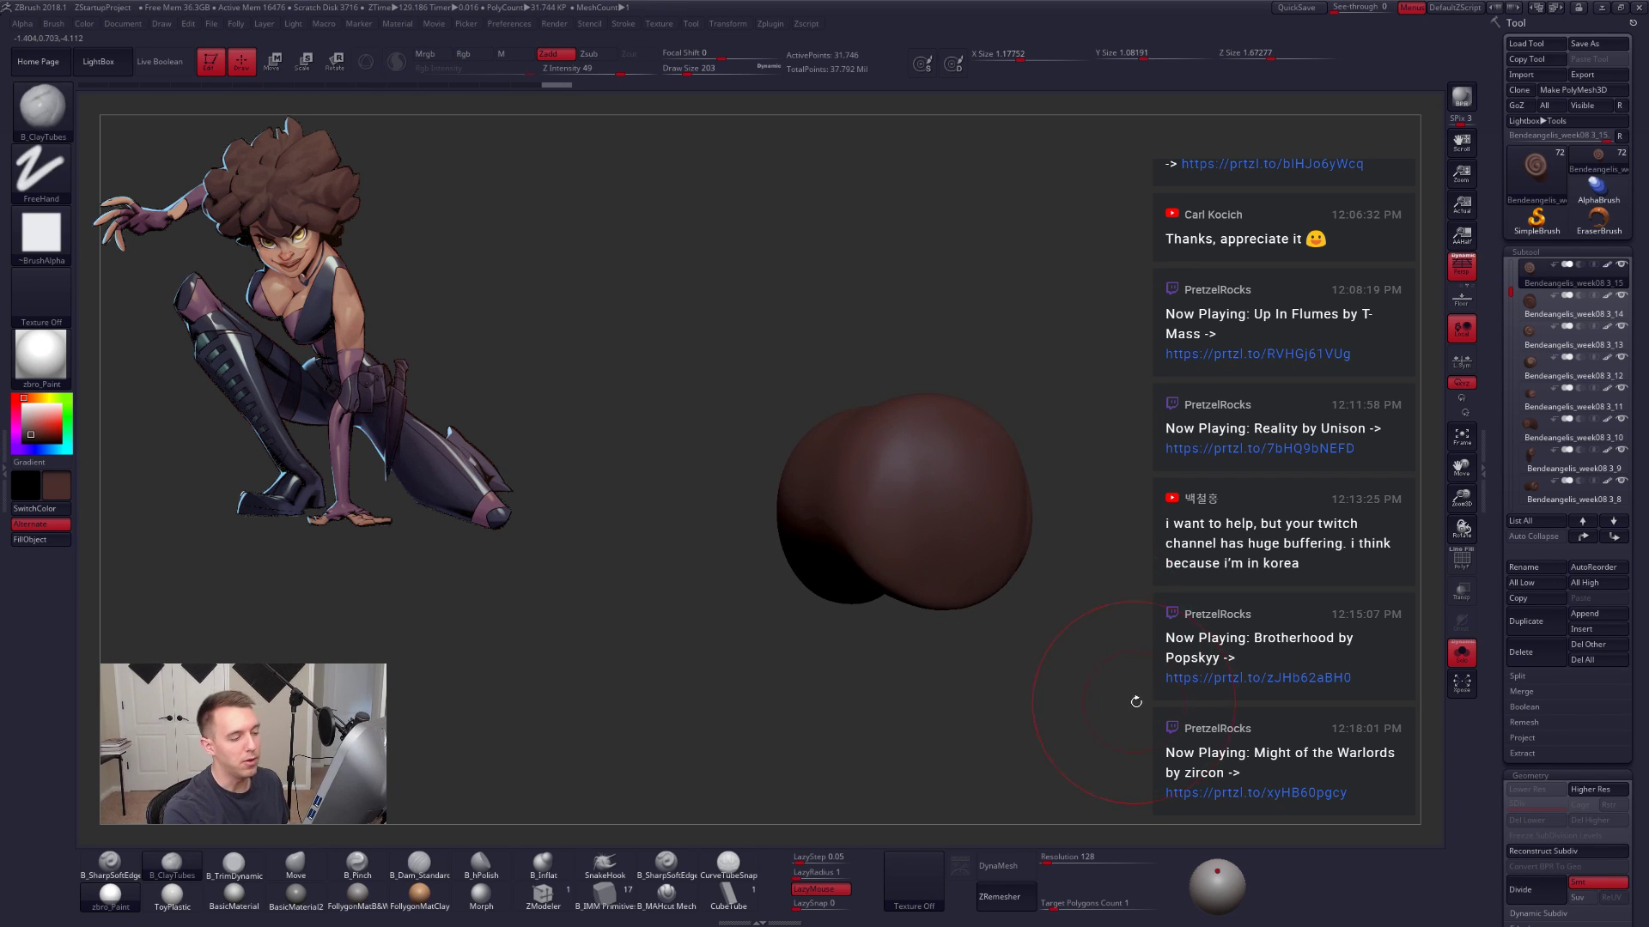
click(1027, 884)
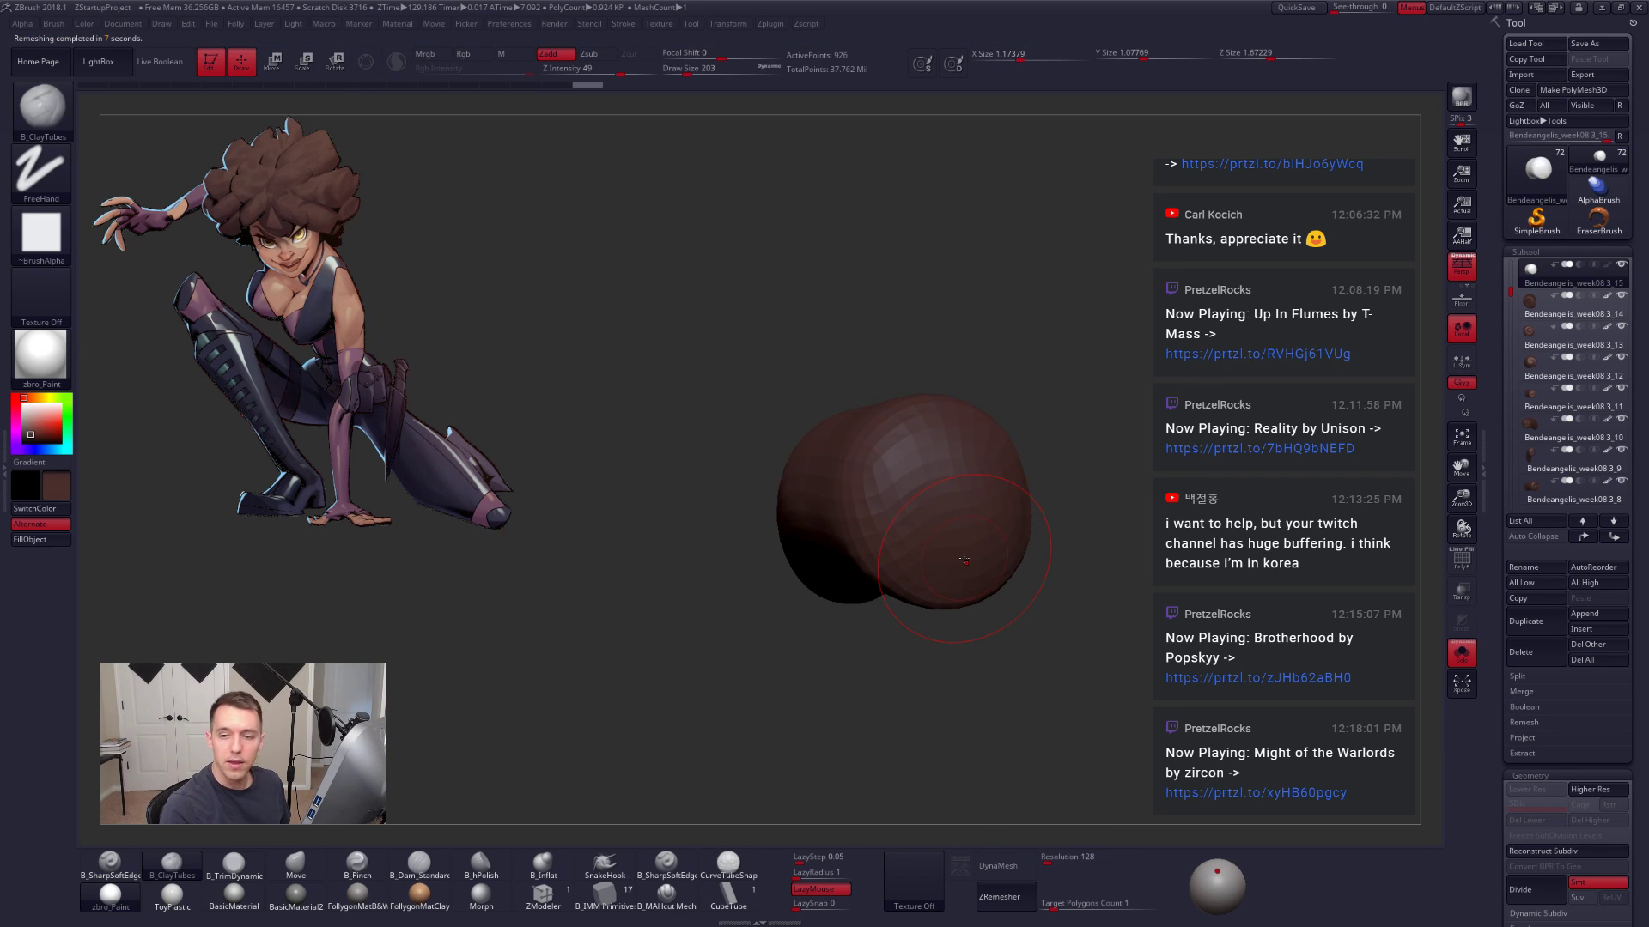
mouse_move(953, 545)
right_down()
mouse_move(1010, 523)
mouse_move(901, 541)
right_up()
shift+drag(906, 549, 957, 584)
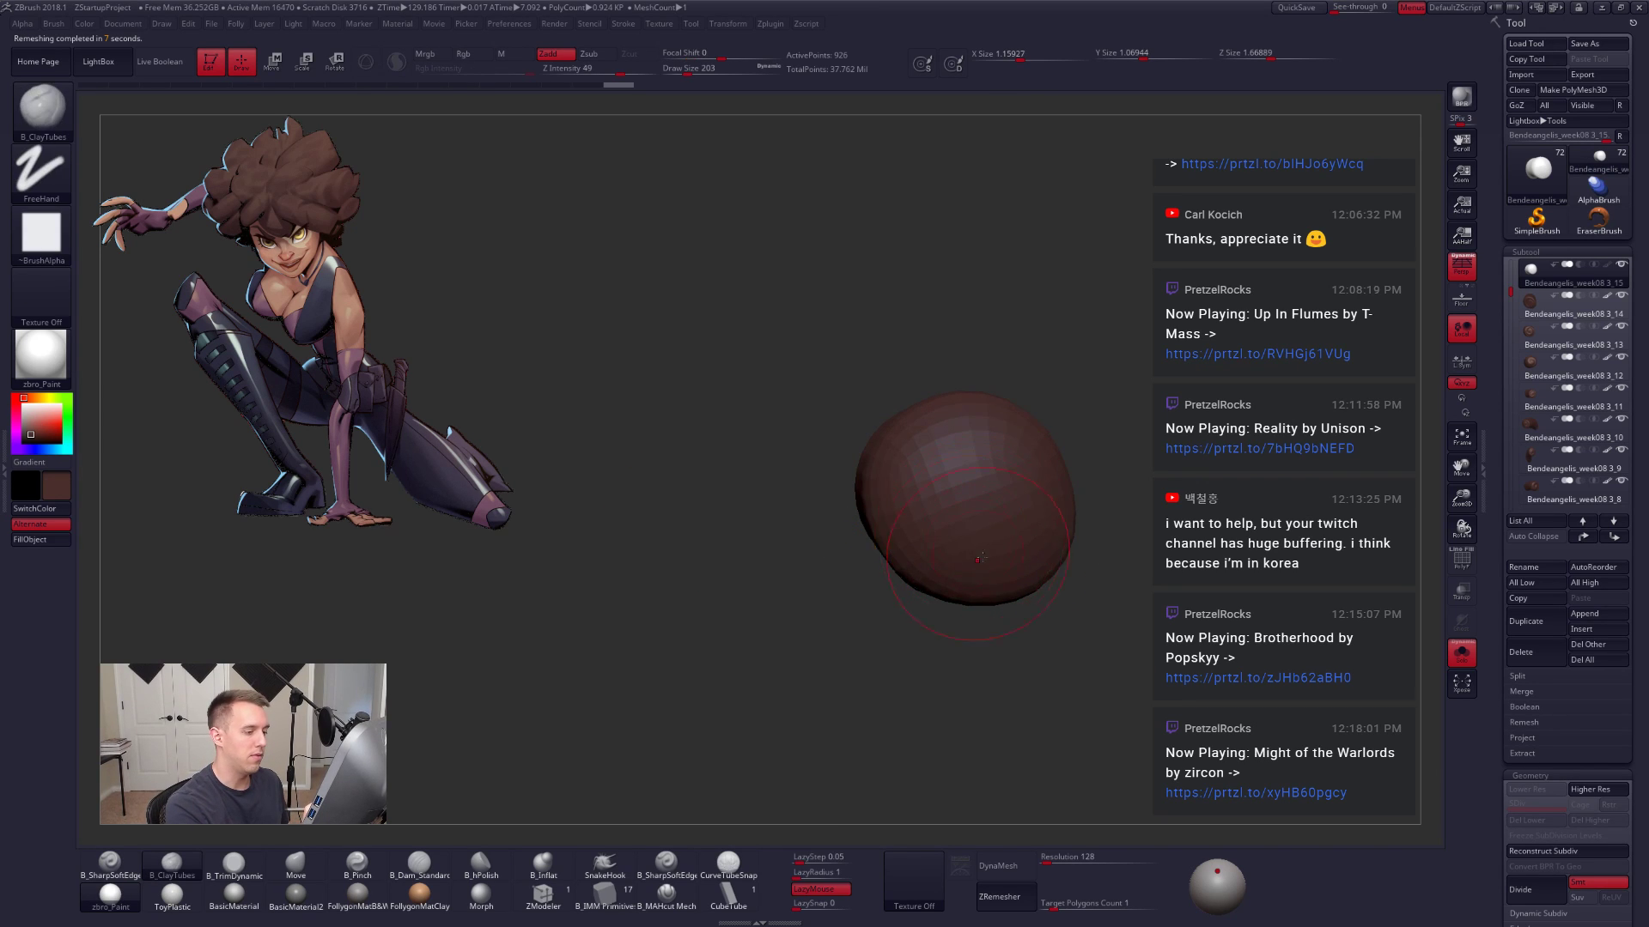
Step: Switch to the Move brush and set its draw size to 239 for the remeshed curl
right_drag(963, 614, 1009, 541)
right_drag(921, 397, 877, 404)
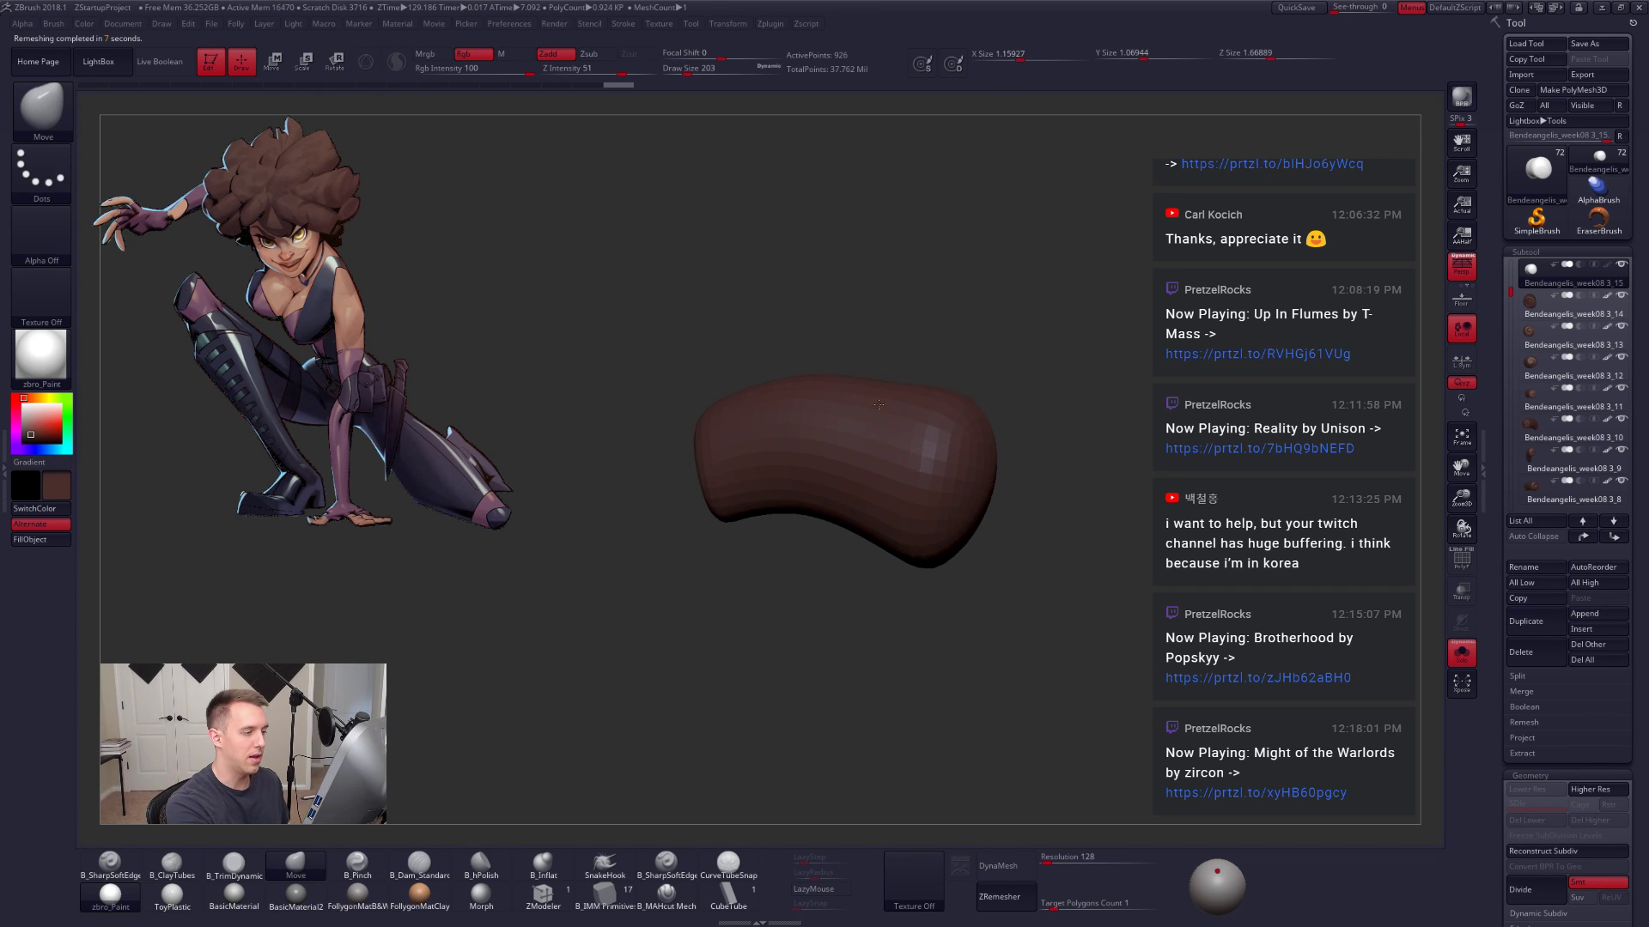
key(space)
drag(908, 392, 919, 393)
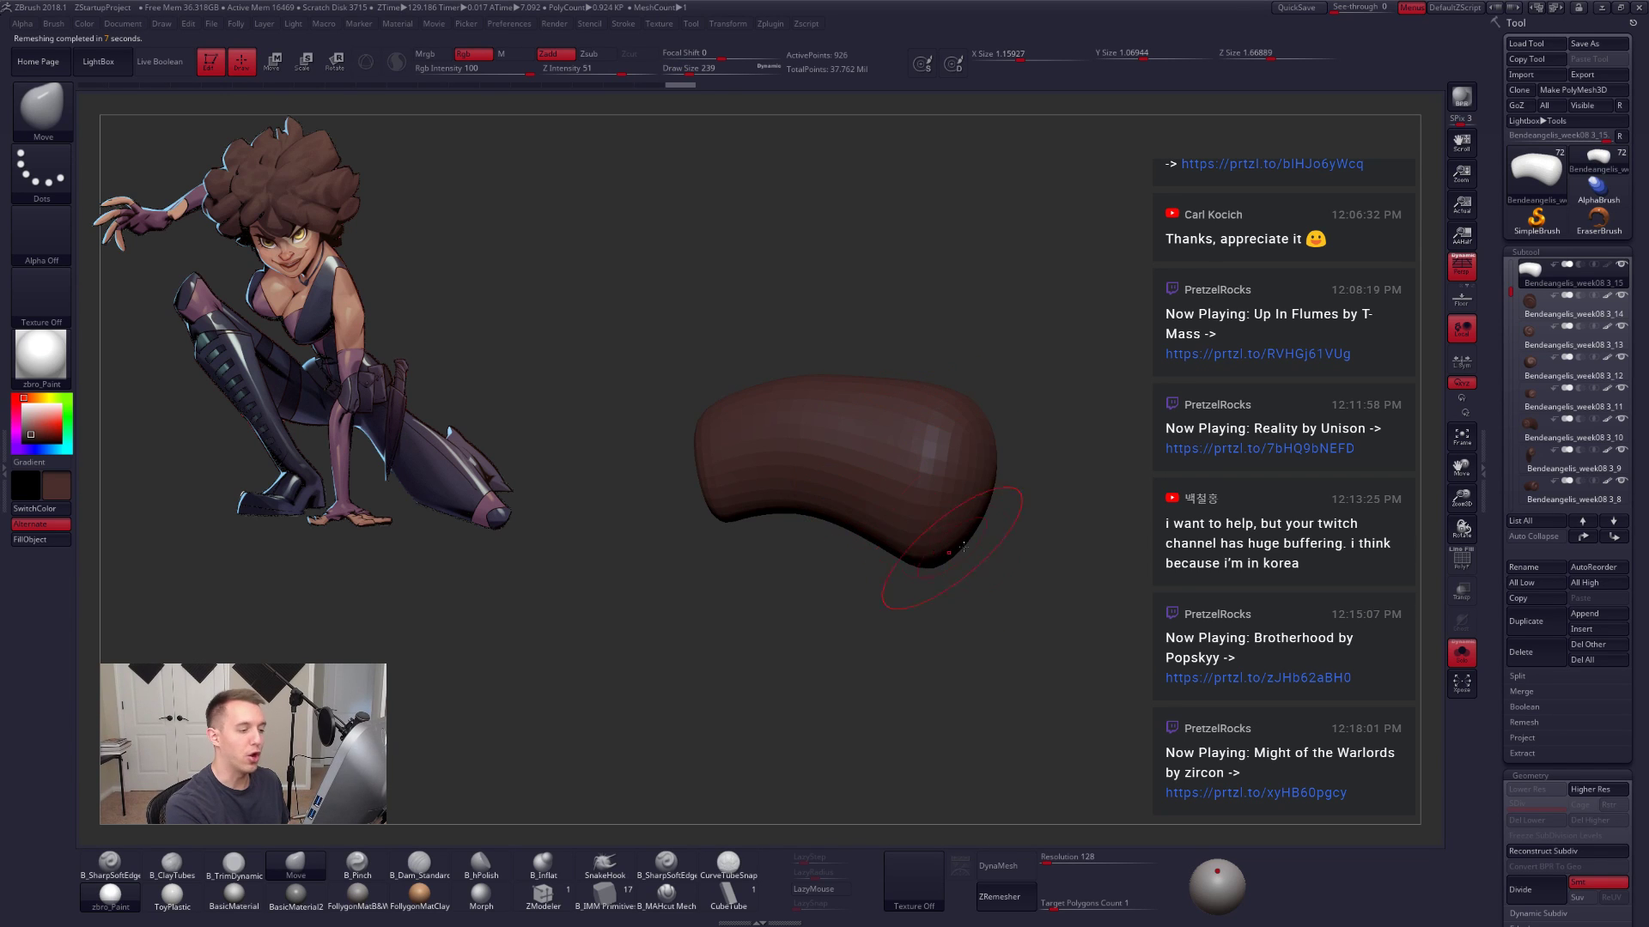
right_drag(964, 547, 837, 534)
right_drag(996, 524, 1031, 507)
Step: Check the remeshed curl among its neighbours, isolate it again and subdivide it three times to level 4
key(alt+s)
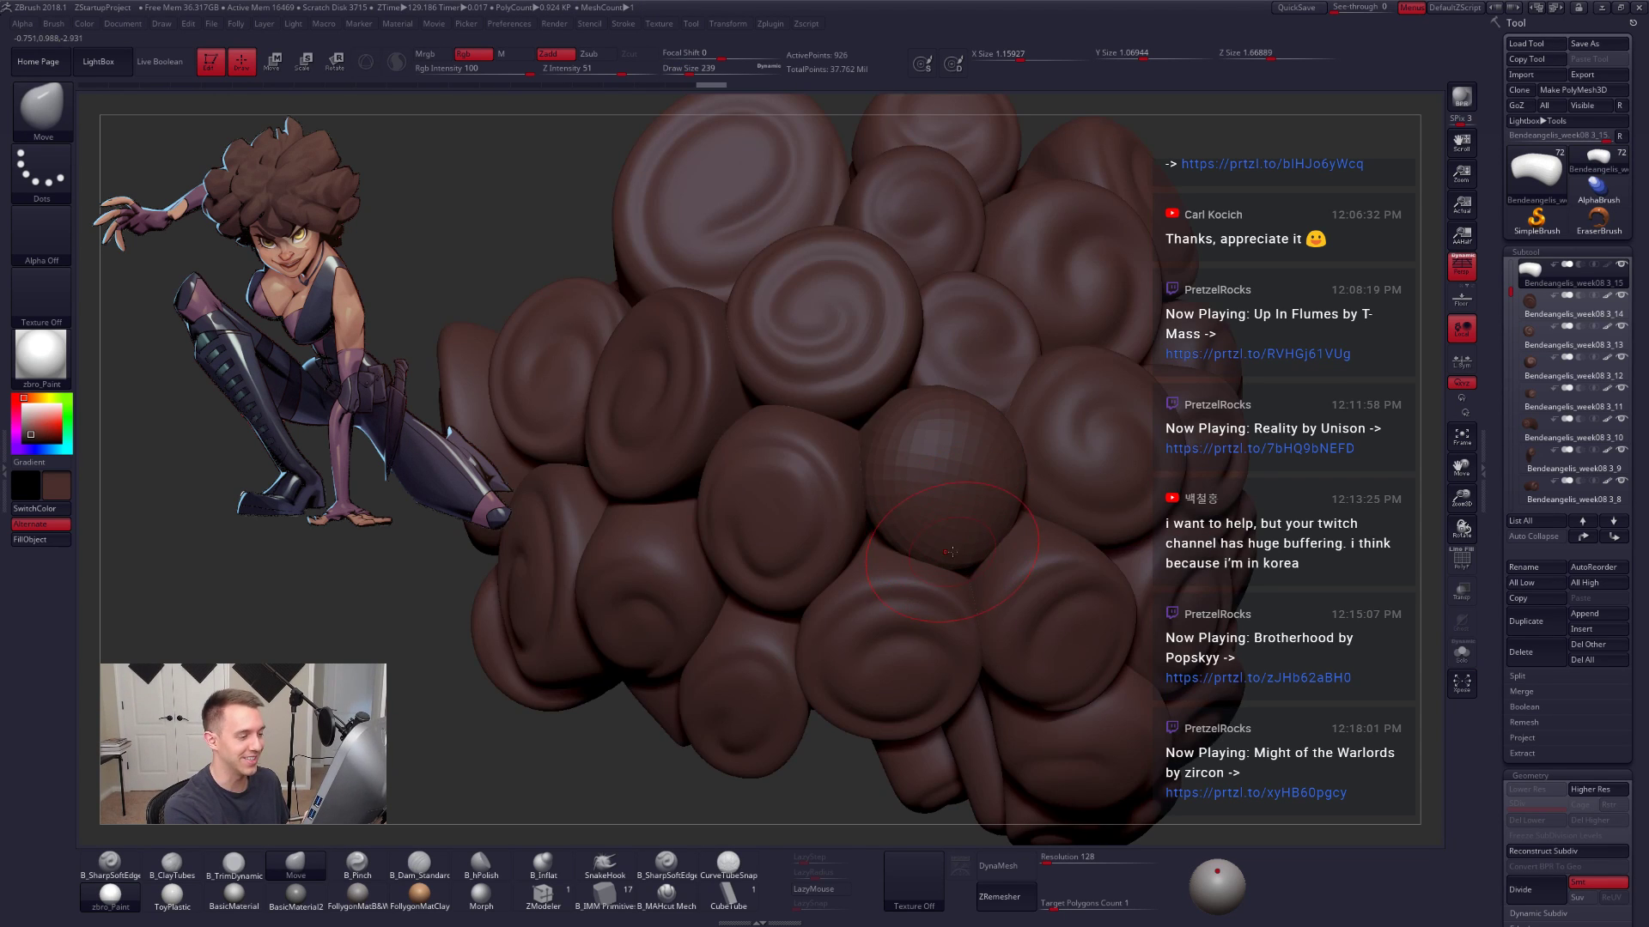
key(alt+s)
key(d)
key(d)
key(d)
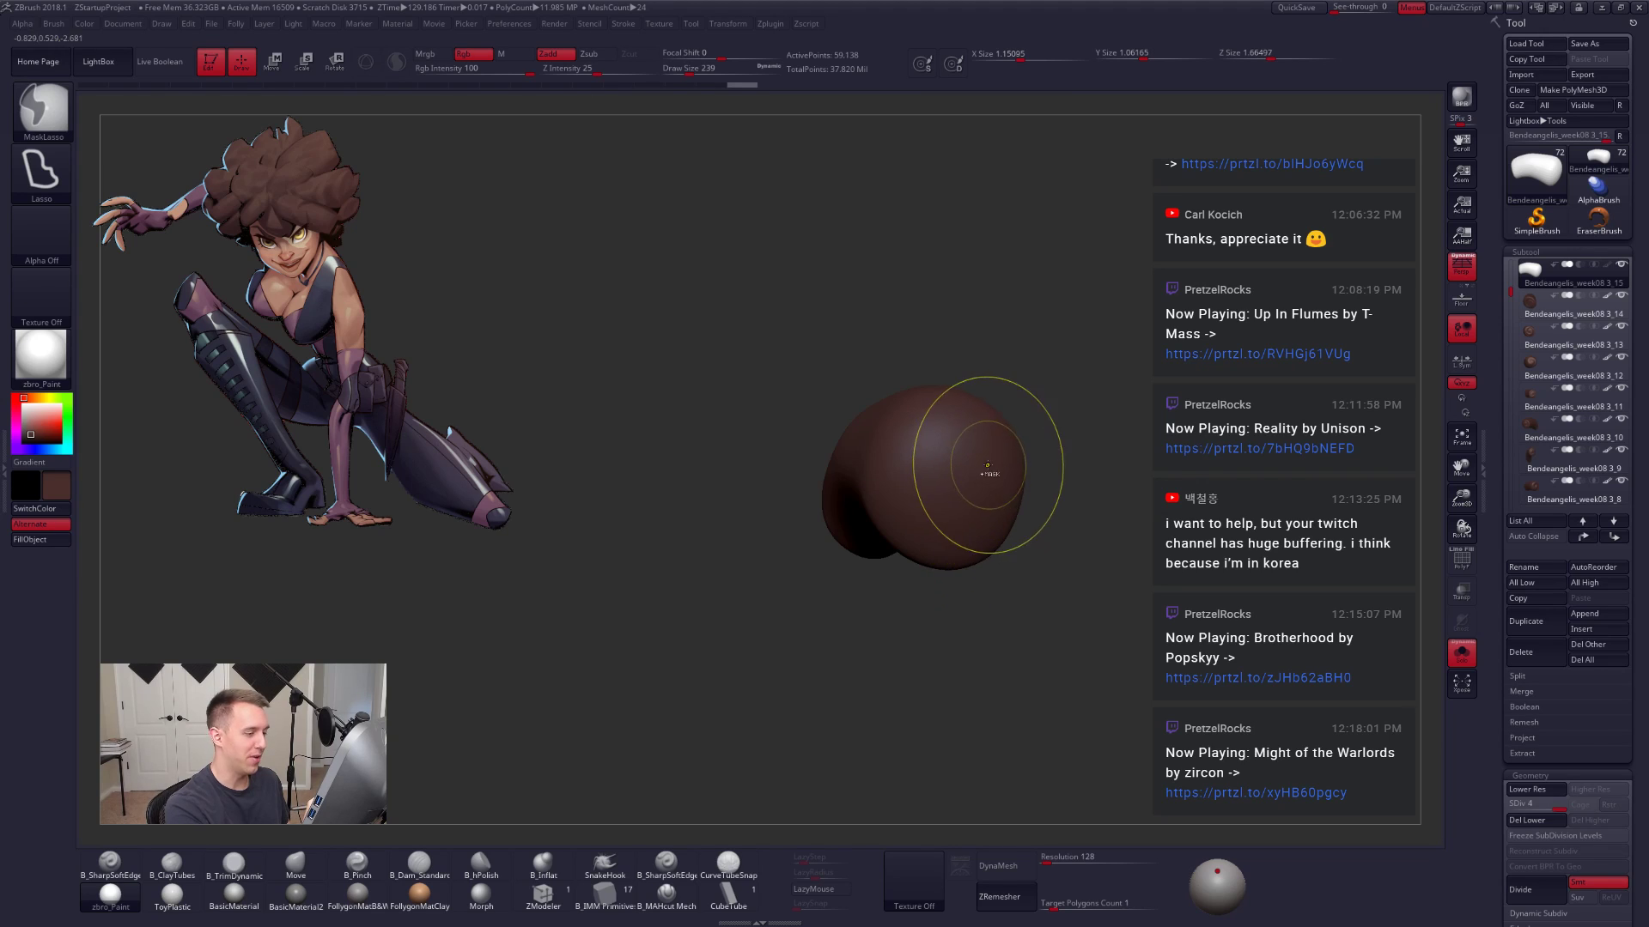
Step: Subdivide the curl to level 5, fill it with brown and switch to the B_SharpSoftEdge brush at draw size 140
key(ctrl+d)
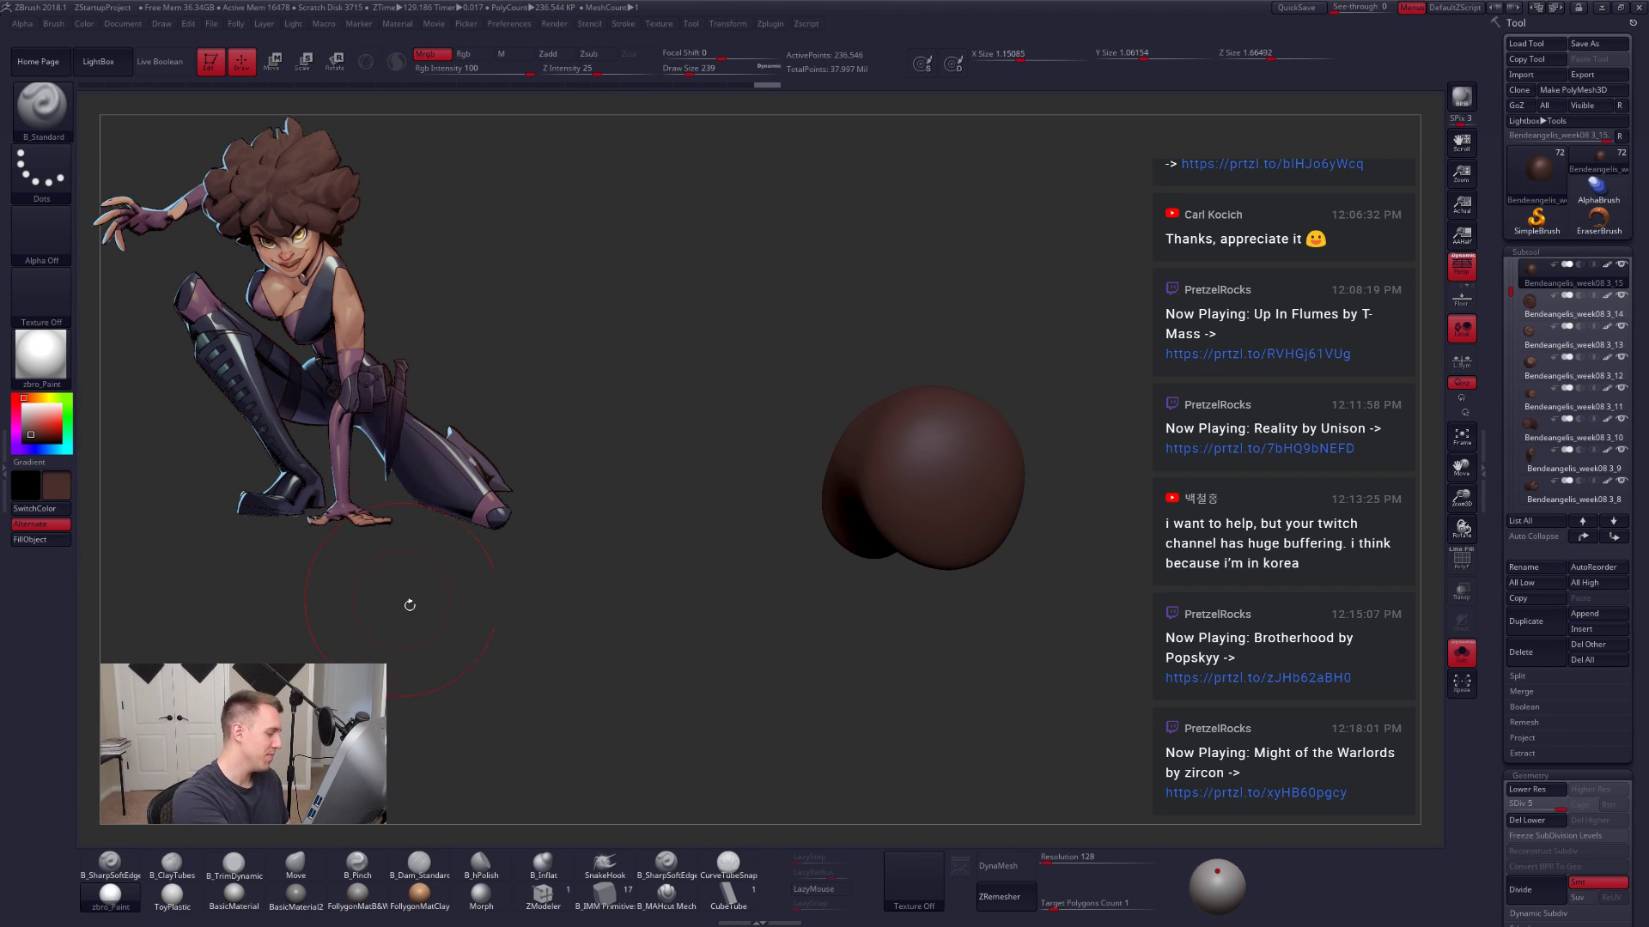
click(729, 863)
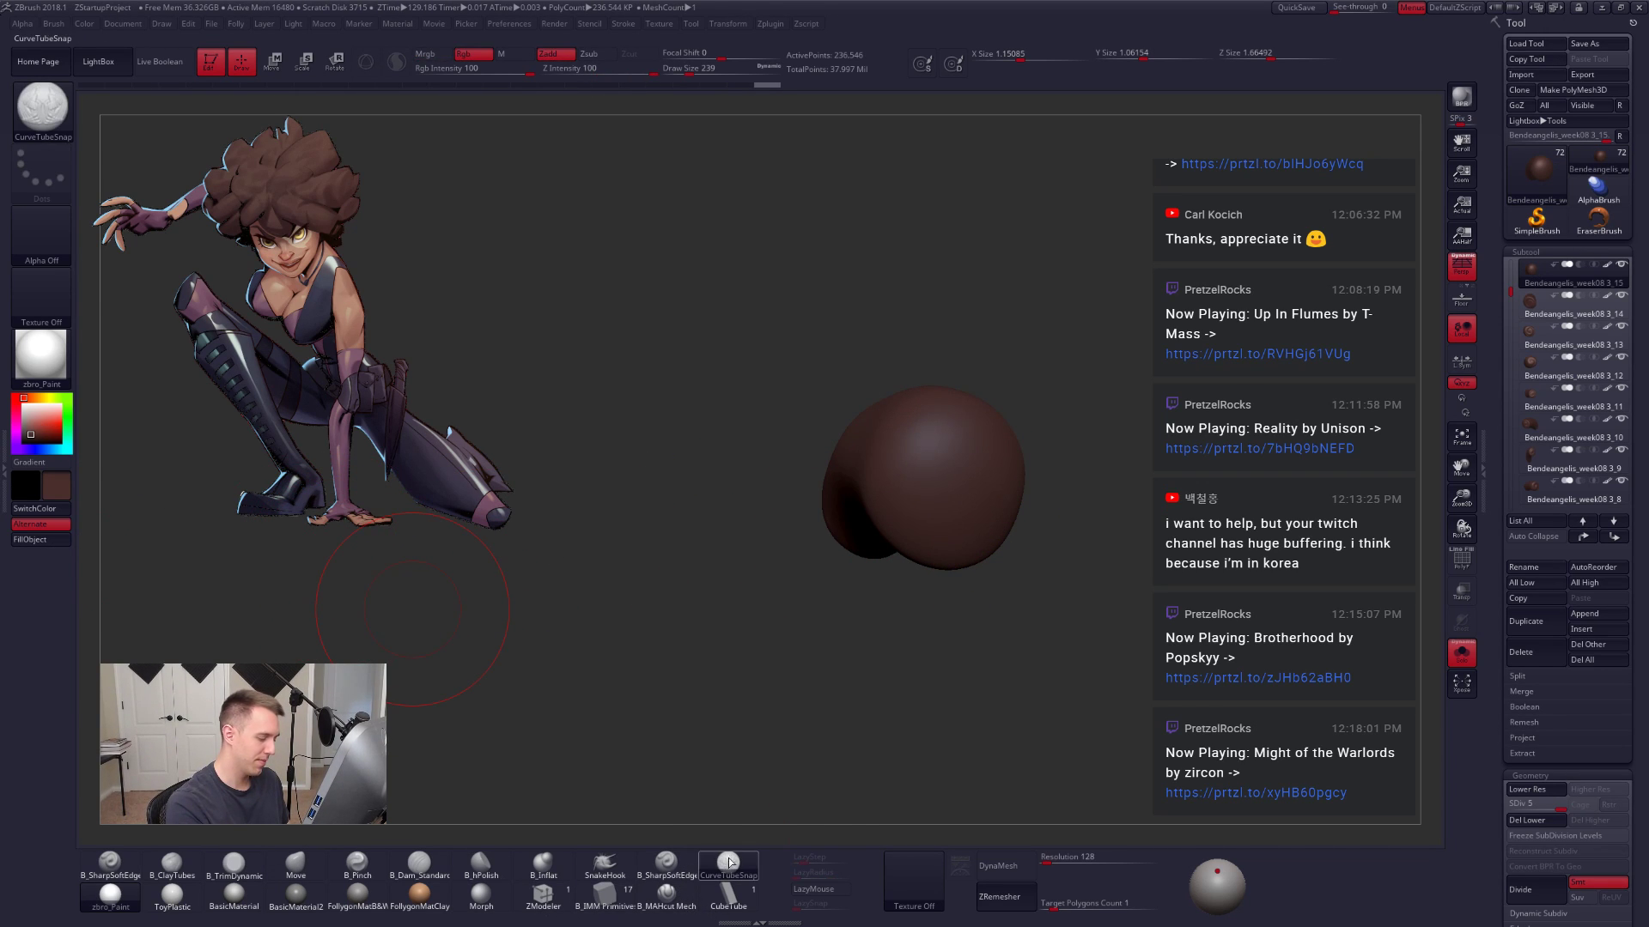
key(space)
drag(973, 526, 968, 525)
mouse_move(968, 515)
right_down()
mouse_move(984, 494)
mouse_move(999, 563)
right_up()
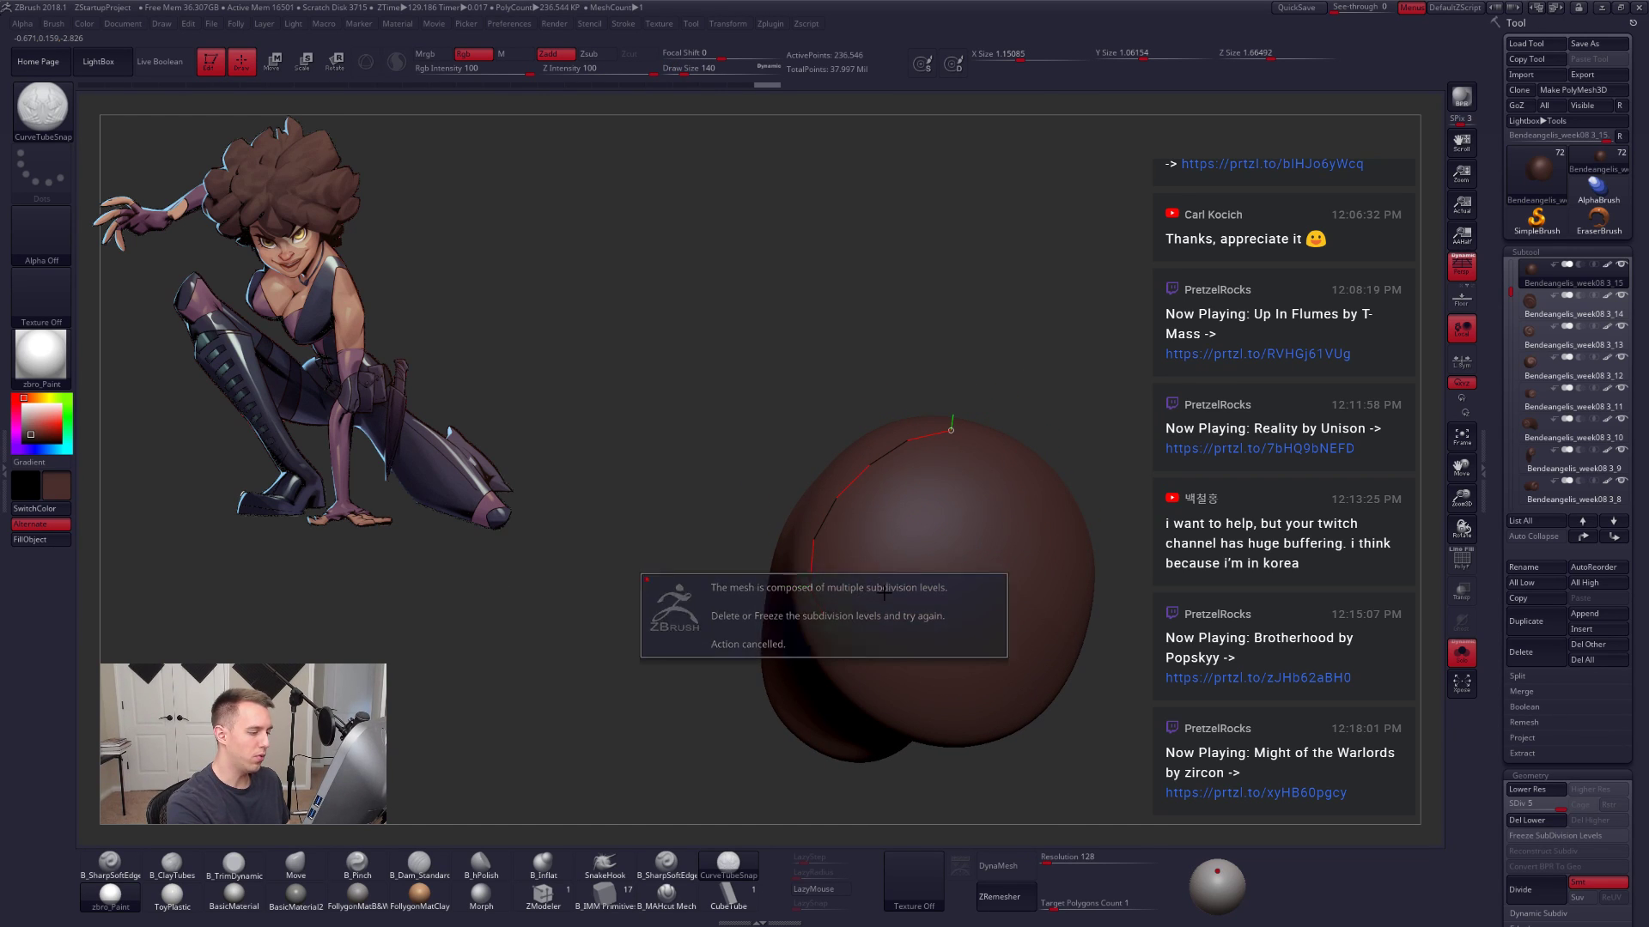
click(807, 679)
click(674, 864)
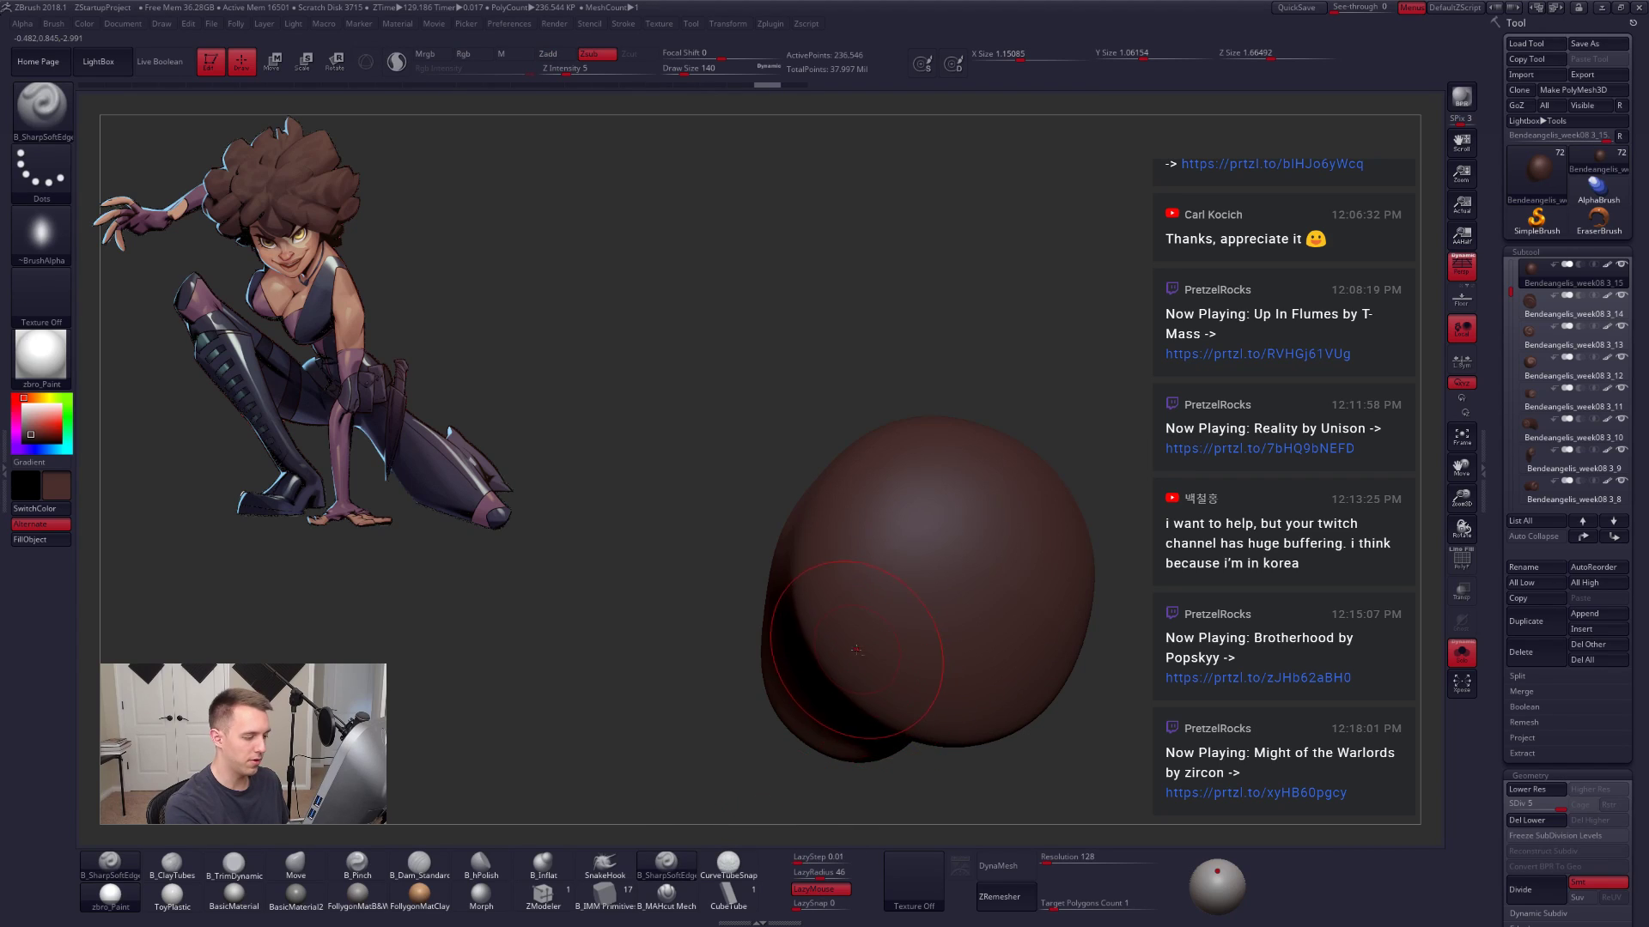
Step: Carve a spiral groove into the curl's rounded end with B_SharpSoftEdge and check it among the surrounding curls
right_drag(867, 657, 824, 564)
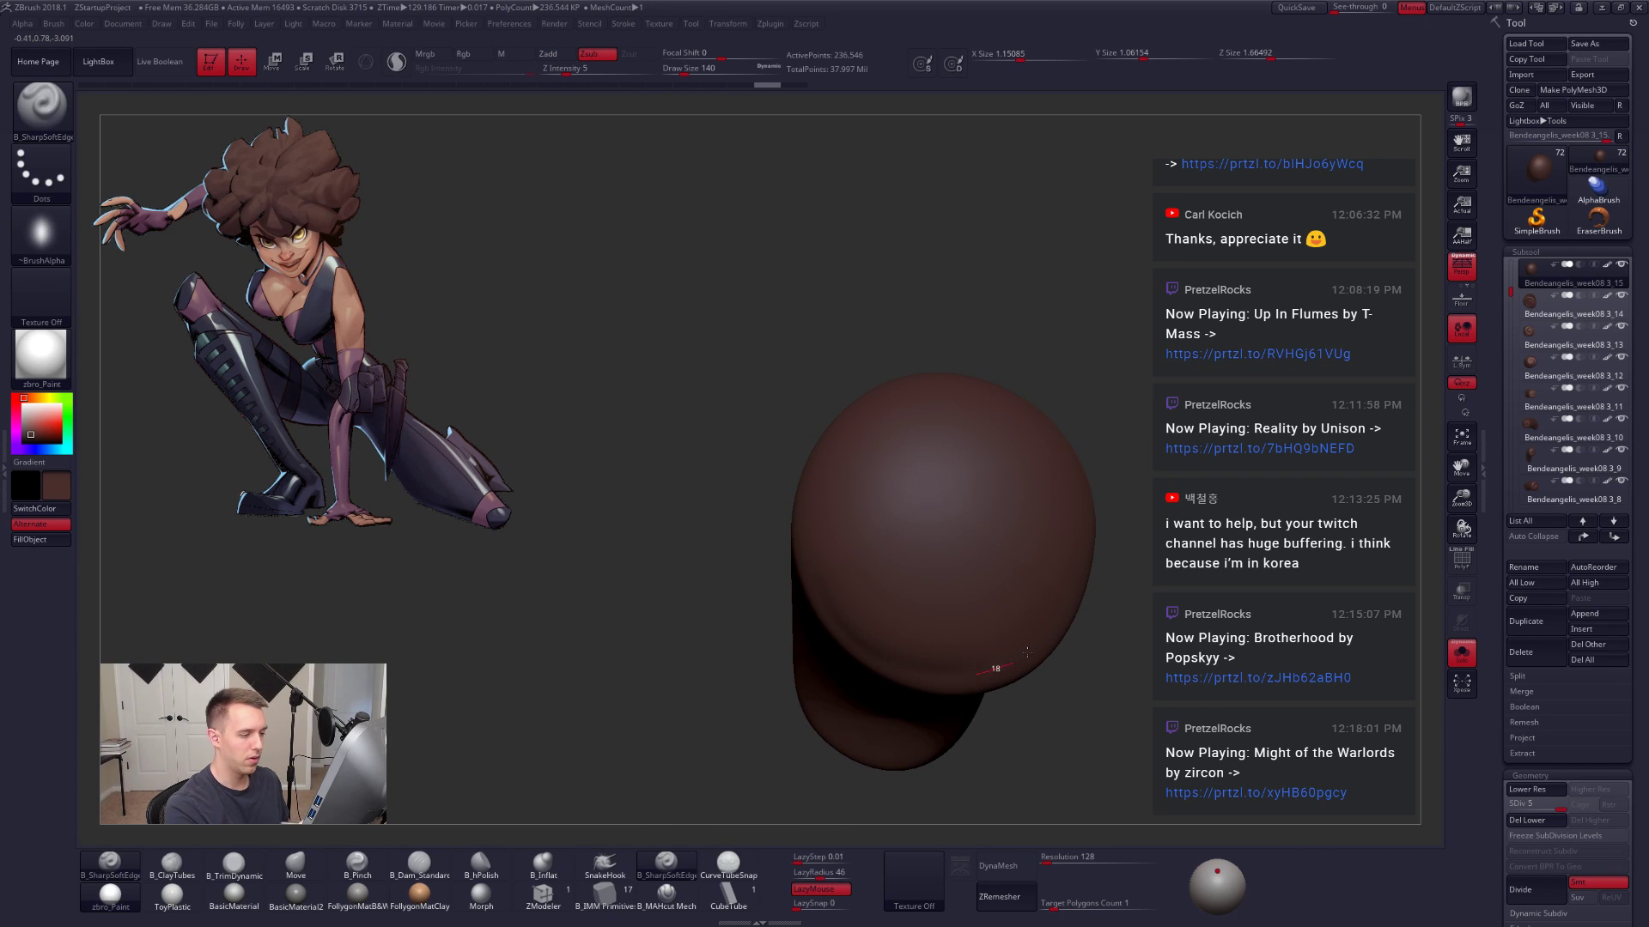
mouse_move(988, 400)
mouse_down()
mouse_move(847, 516)
mouse_move(967, 589)
mouse_move(1030, 557)
mouse_up()
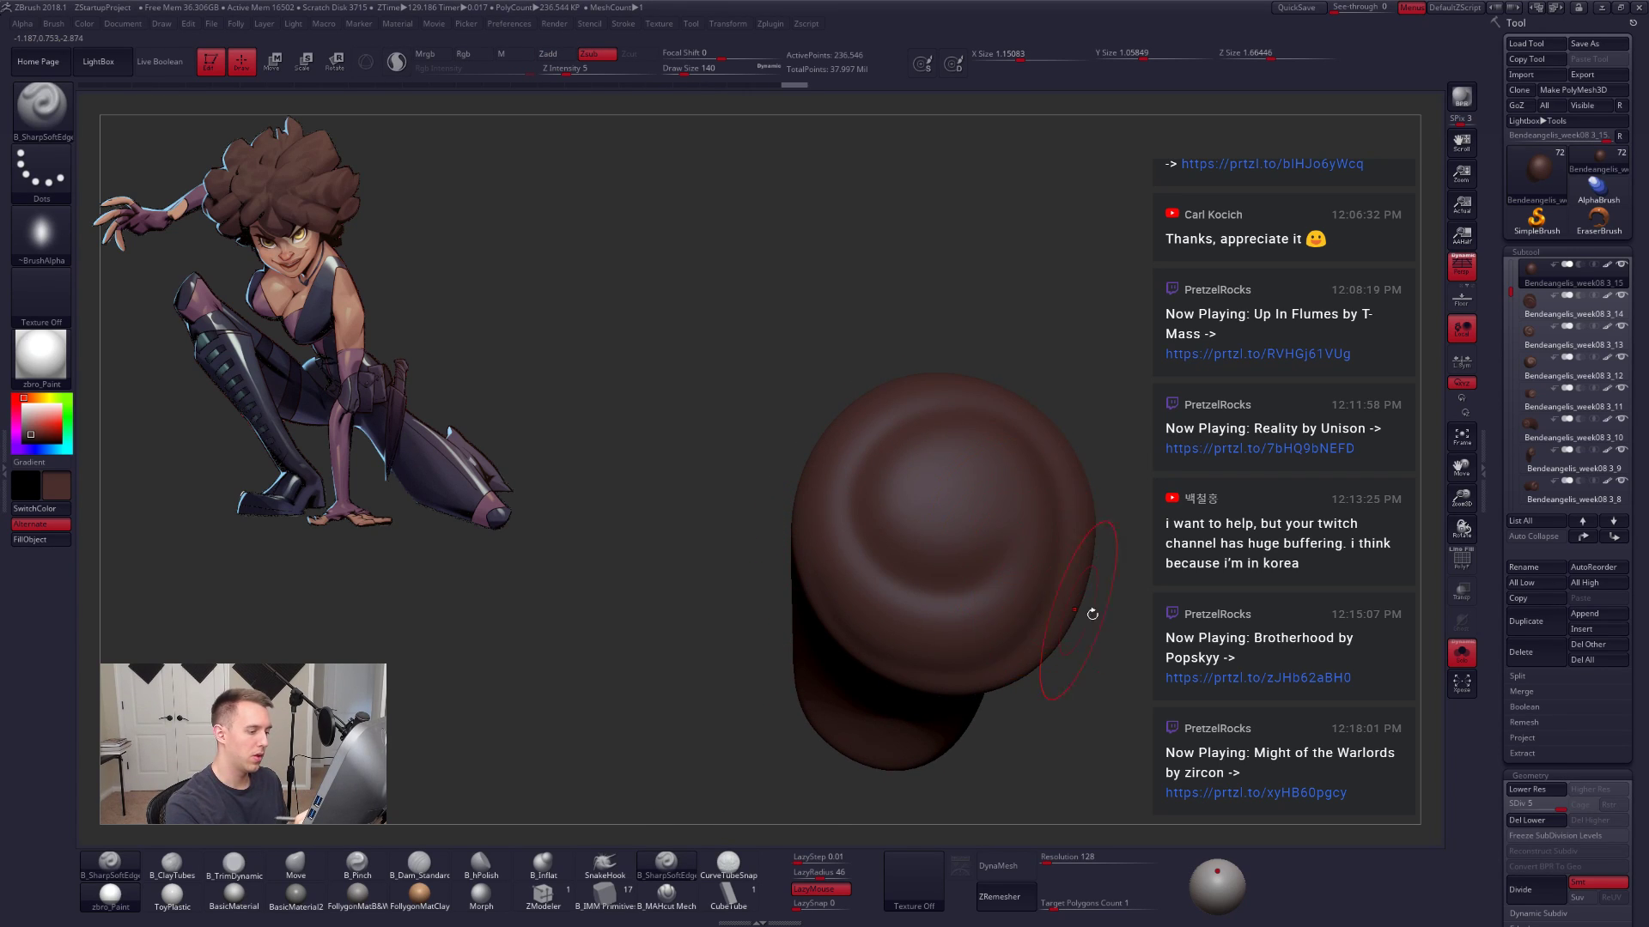
ctrl+right_drag(1090, 615, 1069, 628)
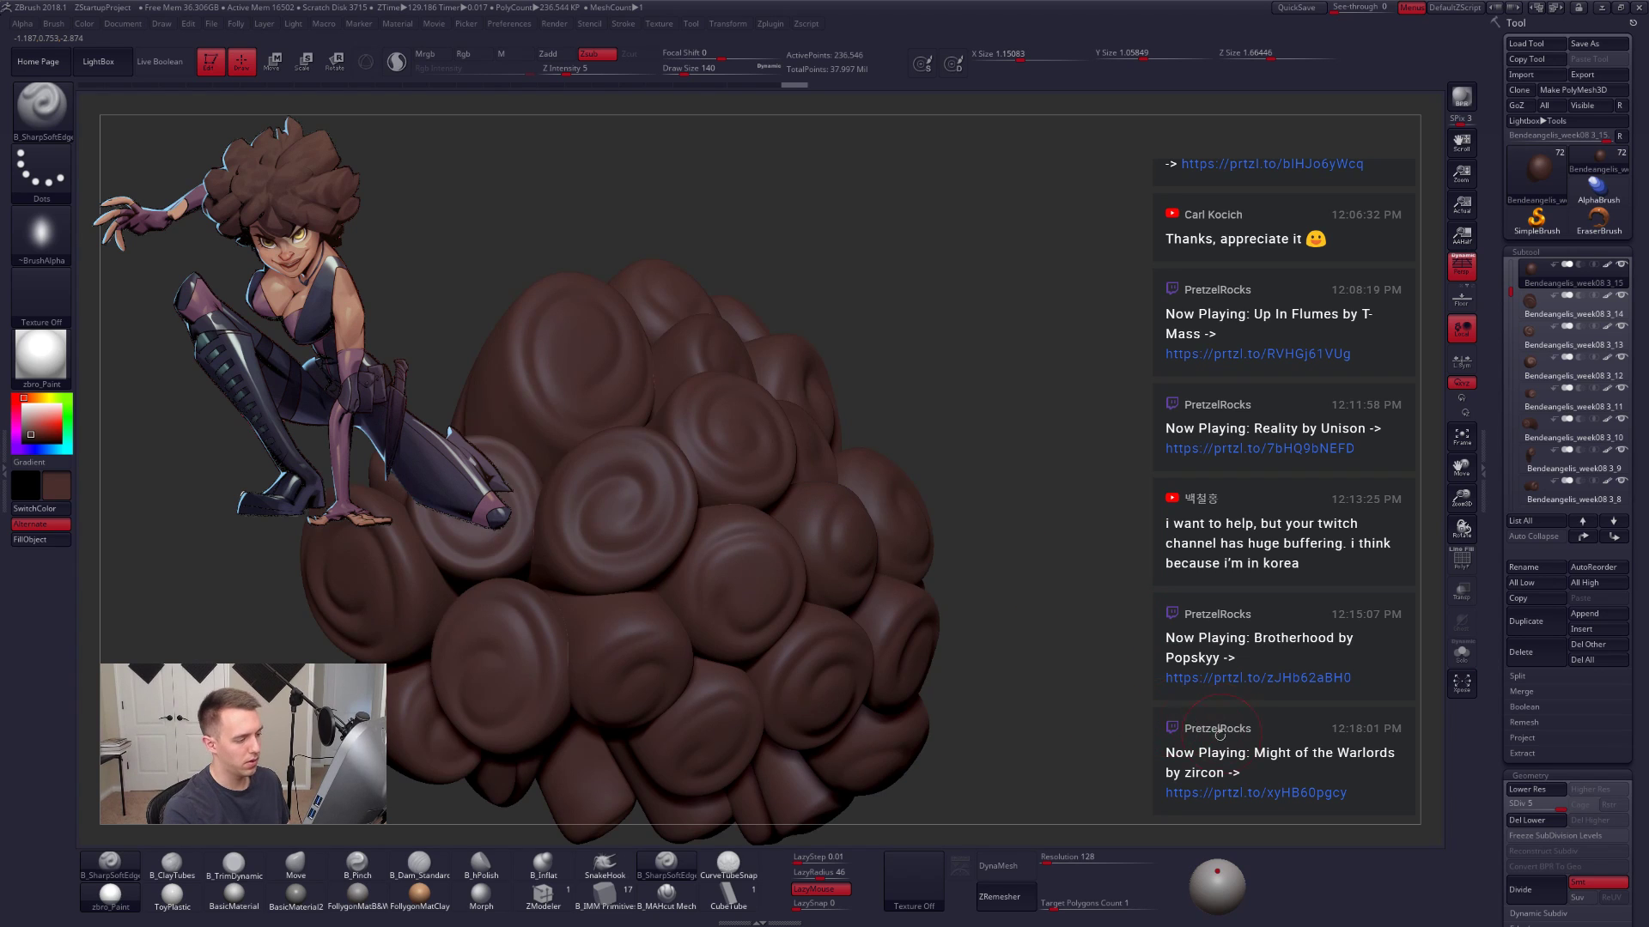
ctrl+right_drag(1116, 687, 1183, 760)
right_drag(794, 586, 893, 562)
right_click(893, 562)
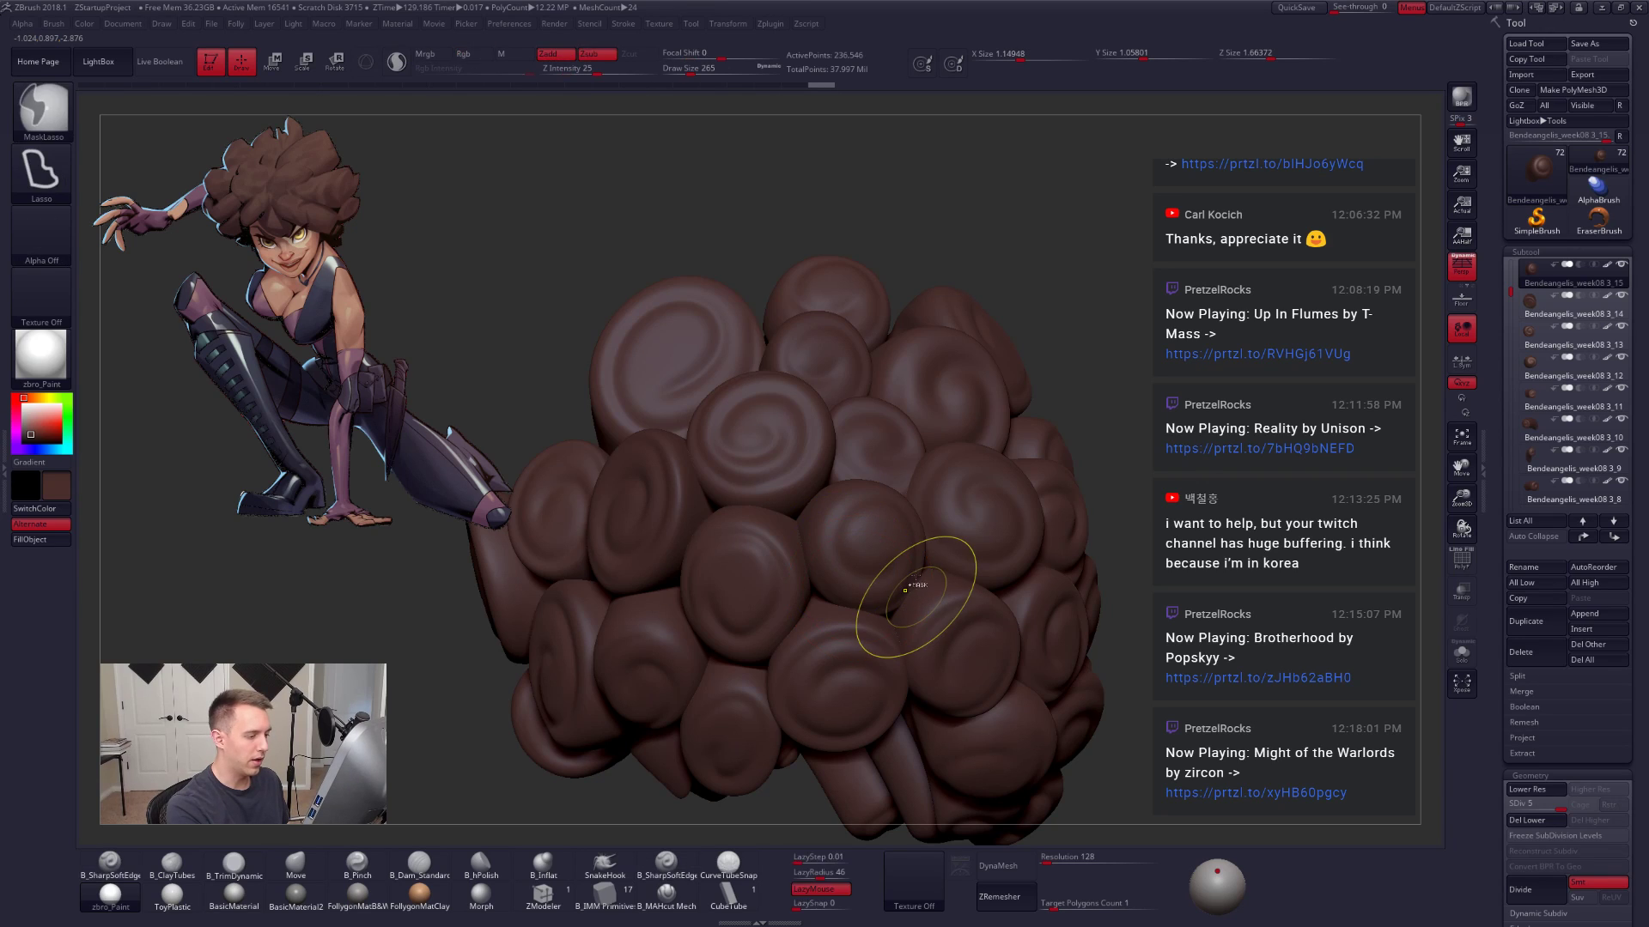
Step: Isolate the curl again and extend the grooves around the side of its end with B_SharpSoftEdge at draw size 150
key(ctrl+shift+s)
right_drag(848, 637, 977, 633)
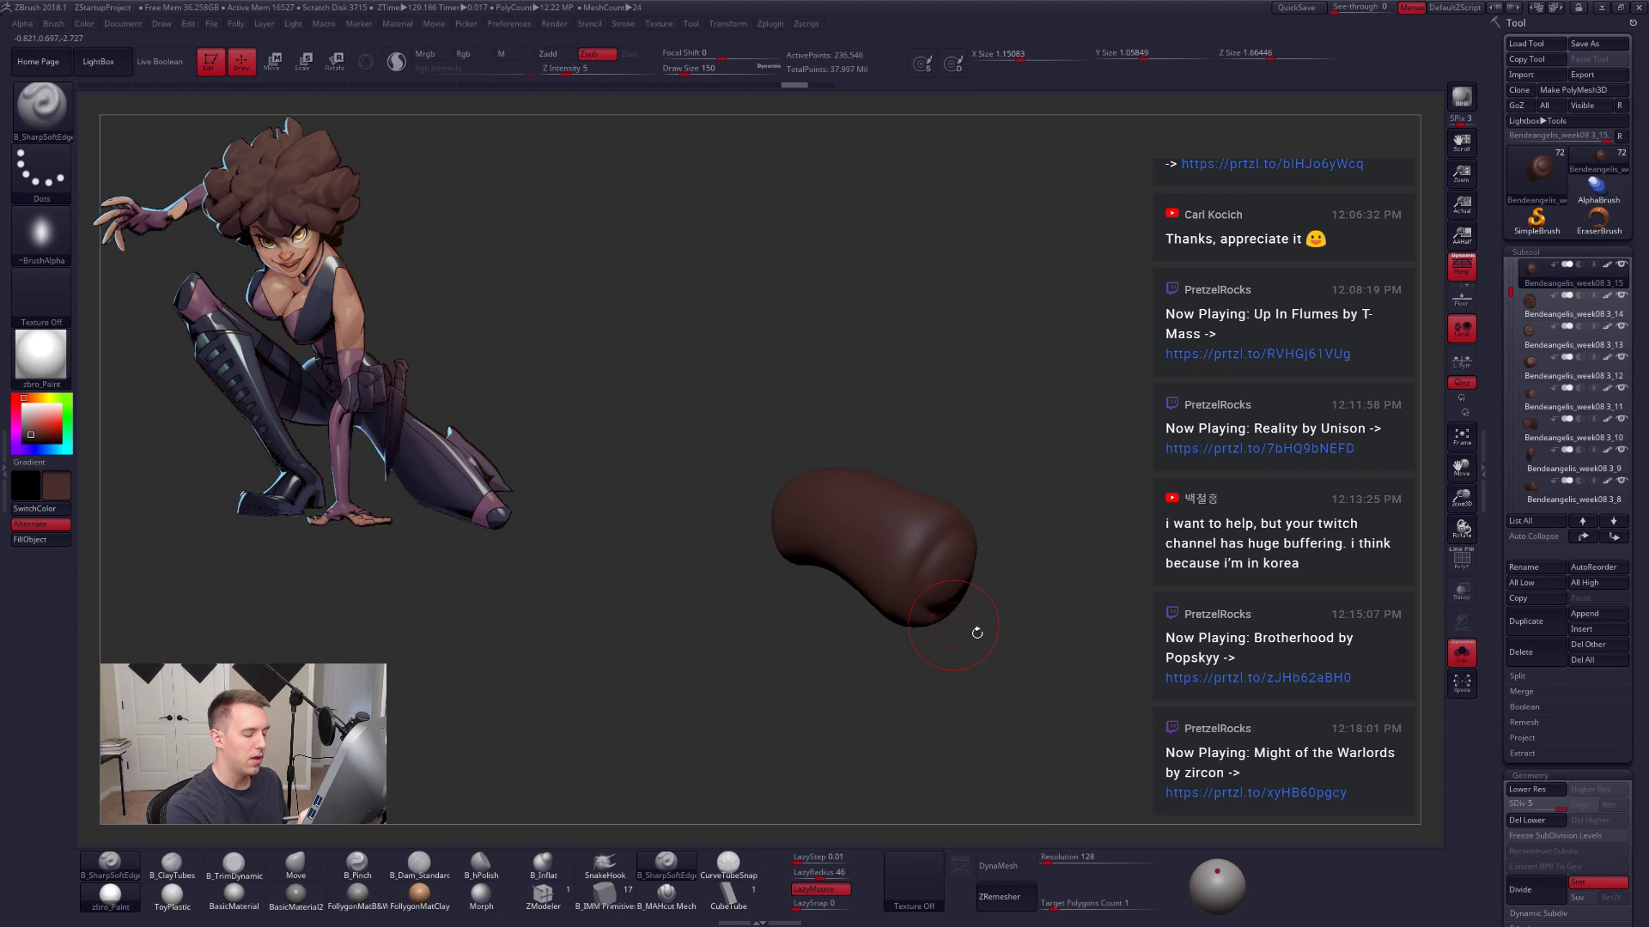
mouse_move(1086, 779)
right_down()
mouse_move(990, 651)
mouse_move(926, 605)
right_up()
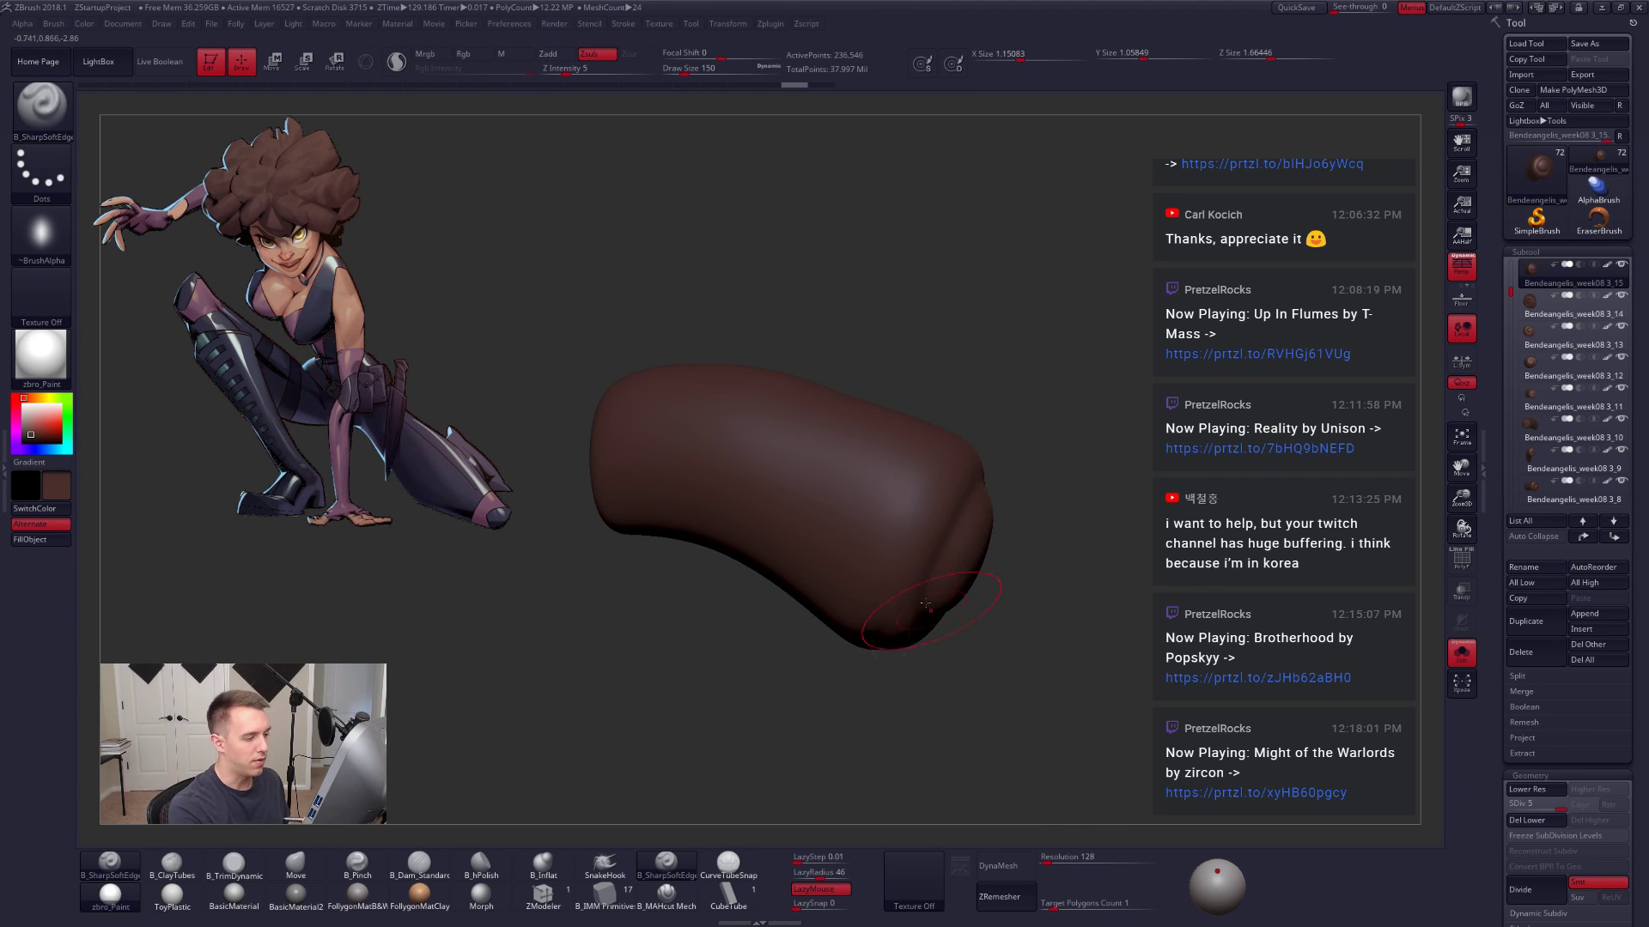
mouse_move(926, 438)
mouse_down()
mouse_move(820, 621)
mouse_move(770, 386)
mouse_up()
right_drag(1153, 678, 980, 550)
mouse_move(1216, 717)
right_down()
mouse_move(1076, 643)
mouse_move(1099, 583)
mouse_move(1057, 464)
right_up()
key(ctrl+shift+s)
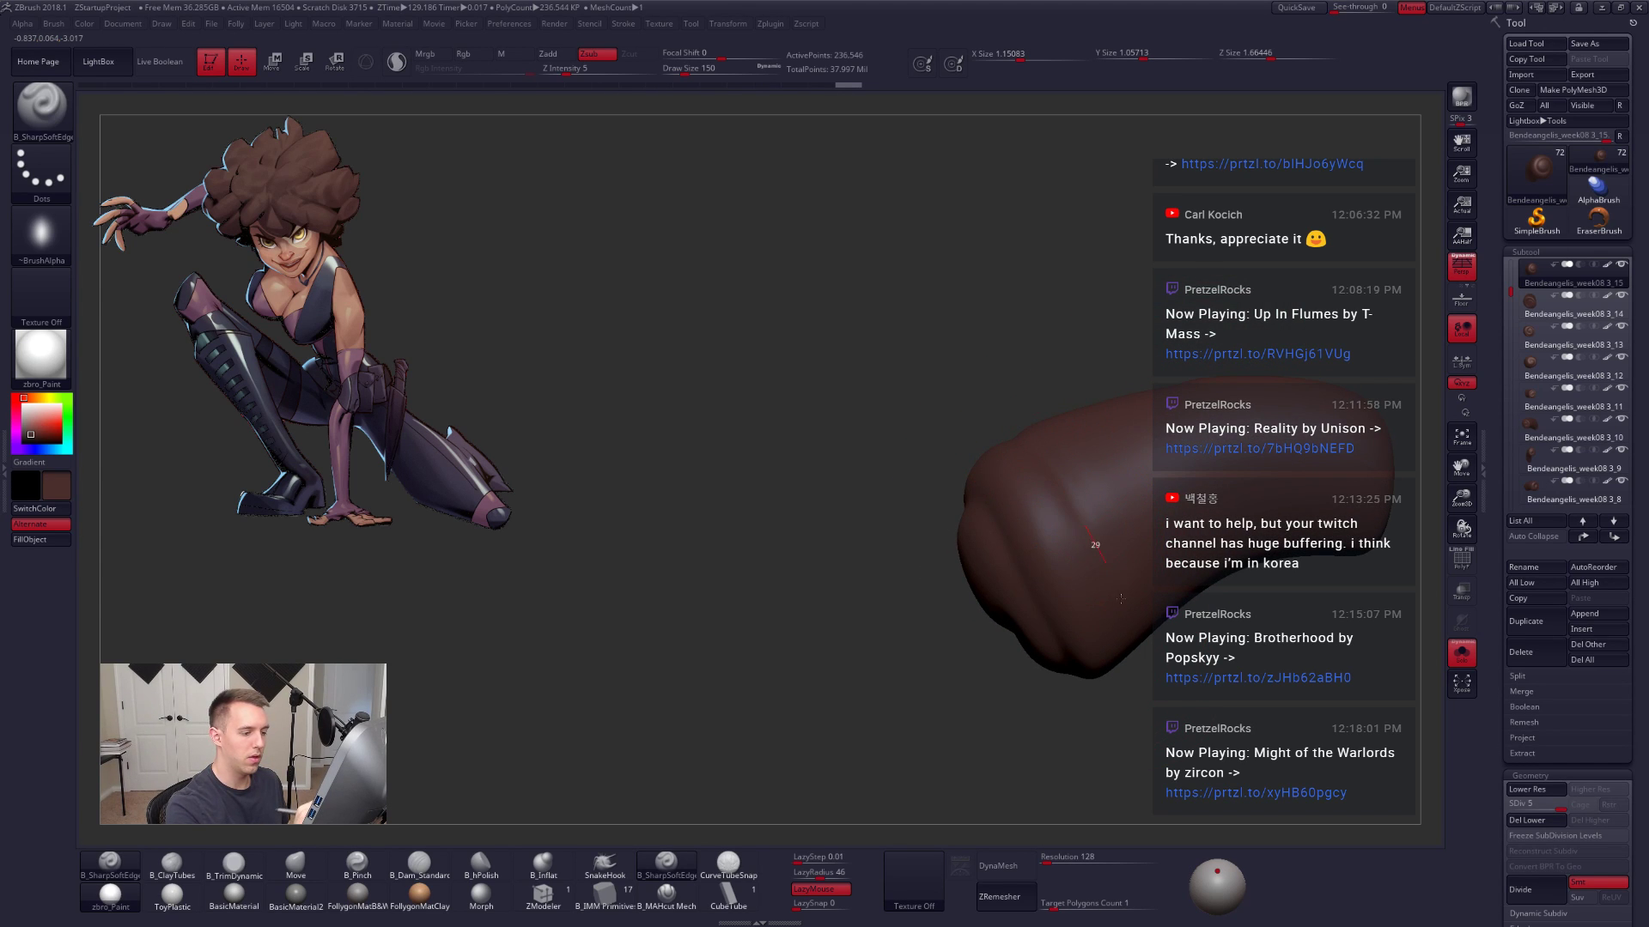
drag(1120, 599, 1138, 669)
mouse_move(1142, 706)
right_down()
mouse_move(1183, 739)
mouse_move(1095, 774)
mouse_move(1176, 715)
mouse_move(1295, 725)
mouse_move(1085, 582)
mouse_move(1011, 642)
mouse_move(989, 626)
right_up()
key(ctrl+shift+s)
key(ctrl+z)
Step: Isolate the next curl with an old spiral and fill in its groove with B_ClayTubes strokes at draw size 150
alt+click(1047, 518)
key(alt+s)
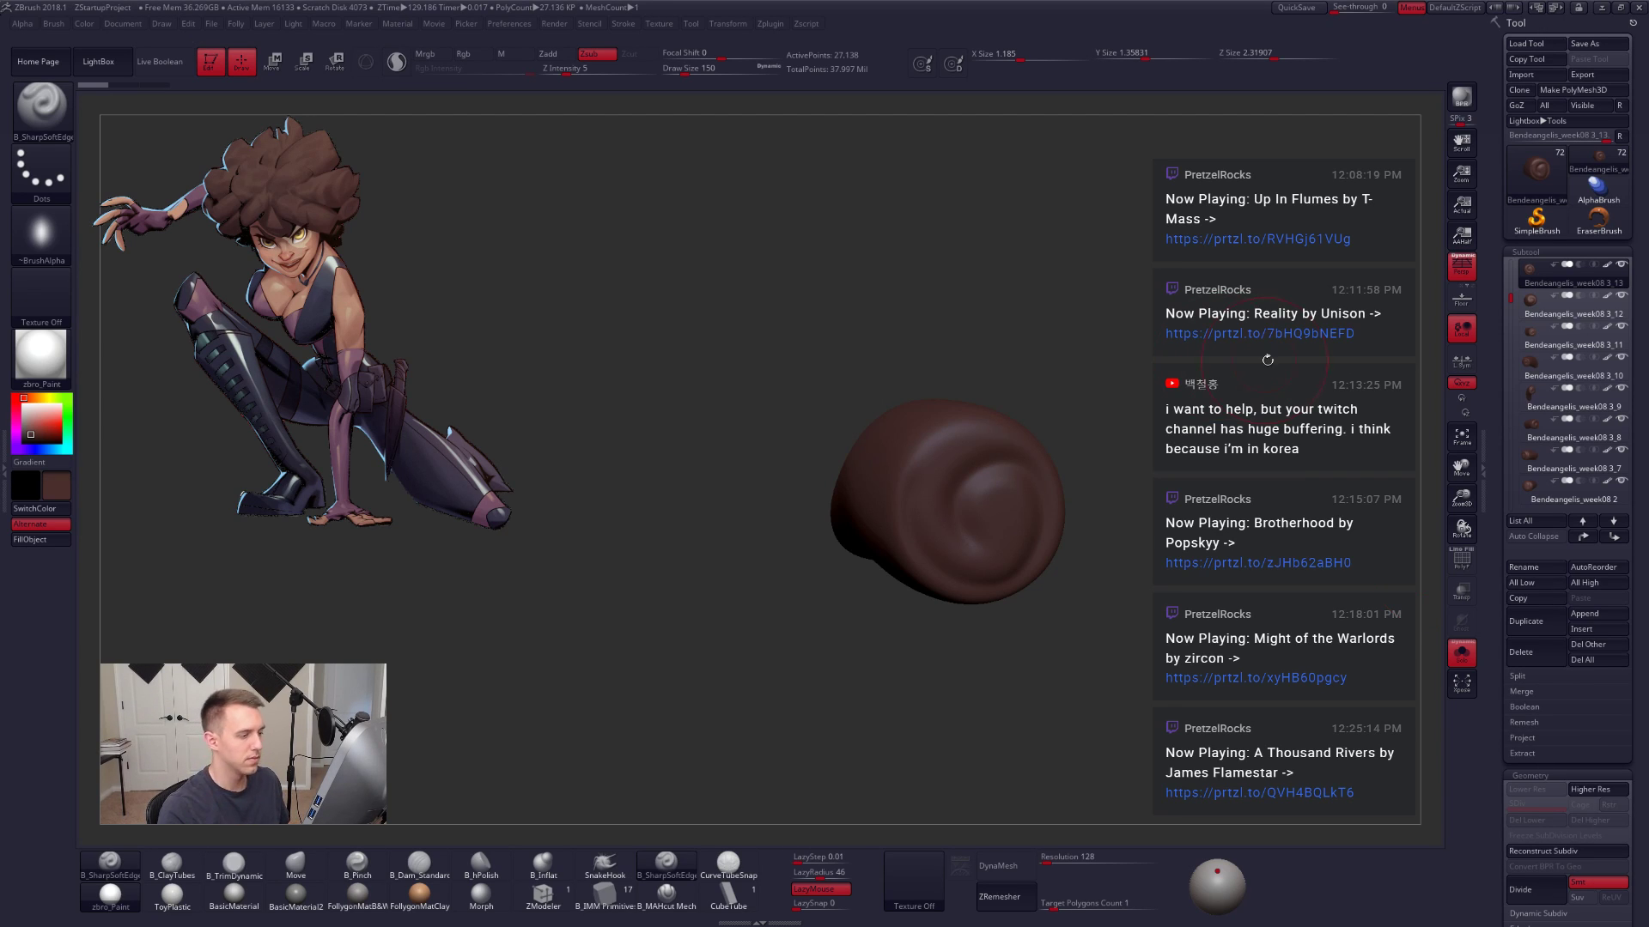
drag(1277, 360, 1215, 374)
key(2)
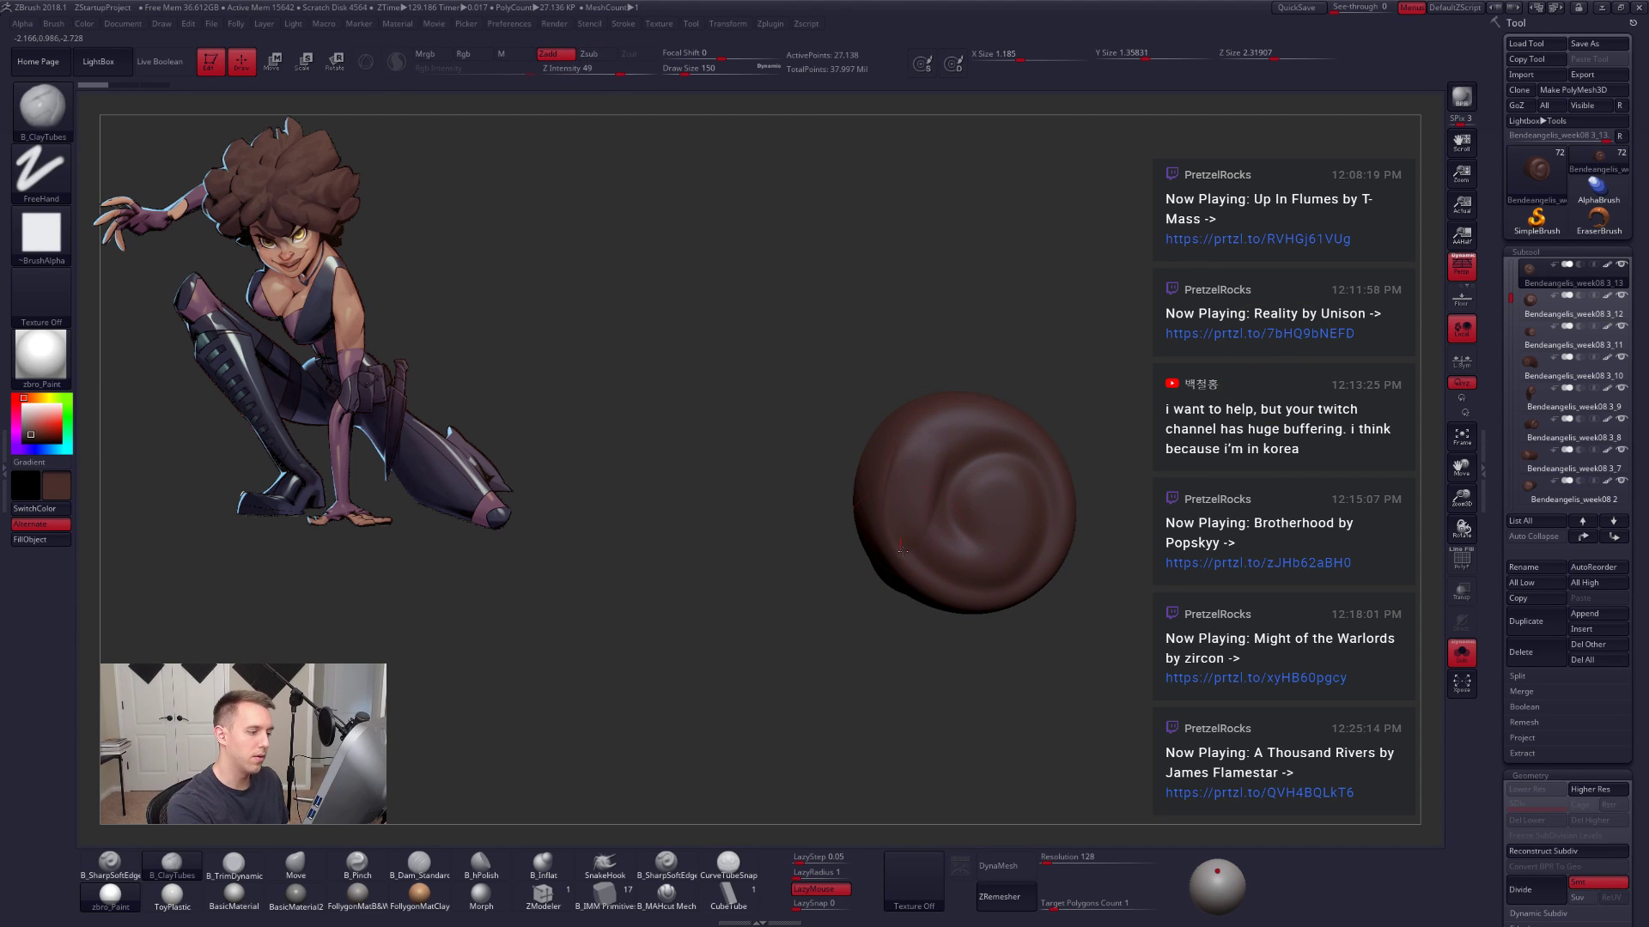
mouse_move(902, 550)
mouse_down()
mouse_move(945, 455)
mouse_move(981, 445)
mouse_up()
mouse_move(955, 562)
mouse_down()
mouse_move(1003, 451)
mouse_move(1030, 489)
mouse_move(1027, 588)
mouse_up()
drag(1037, 440, 1040, 558)
mouse_move(1015, 431)
mouse_down()
mouse_move(1022, 549)
mouse_move(1003, 562)
mouse_up()
drag(981, 442, 982, 567)
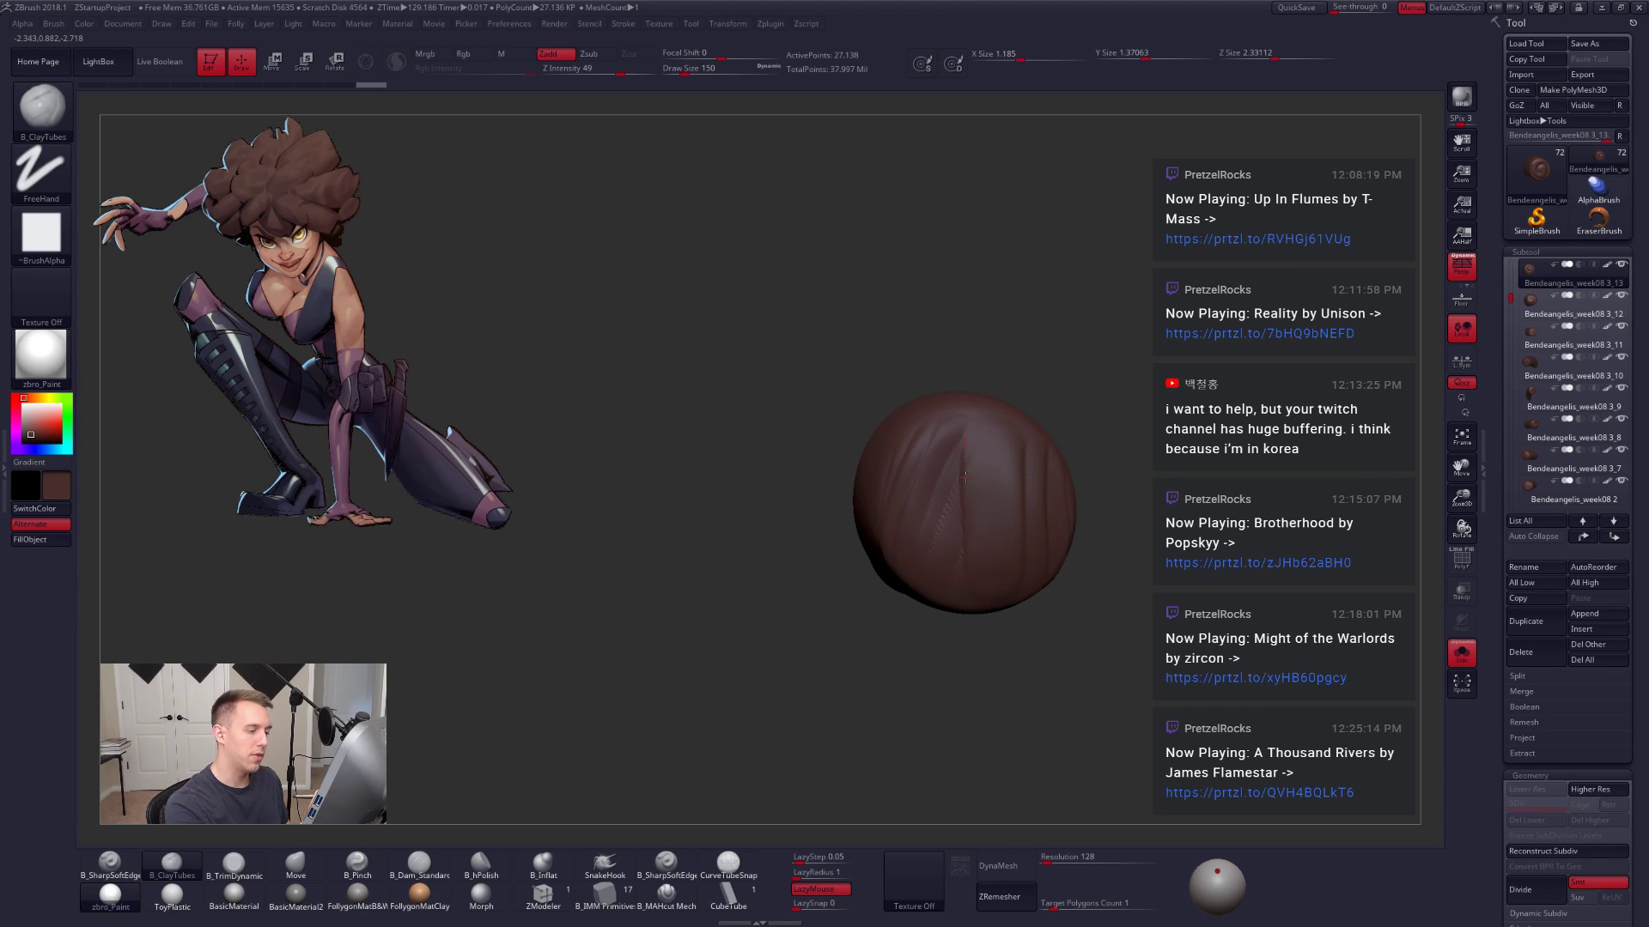
drag(964, 476, 958, 562)
mouse_move(938, 438)
mouse_down()
mouse_move(929, 566)
mouse_move(895, 571)
mouse_up()
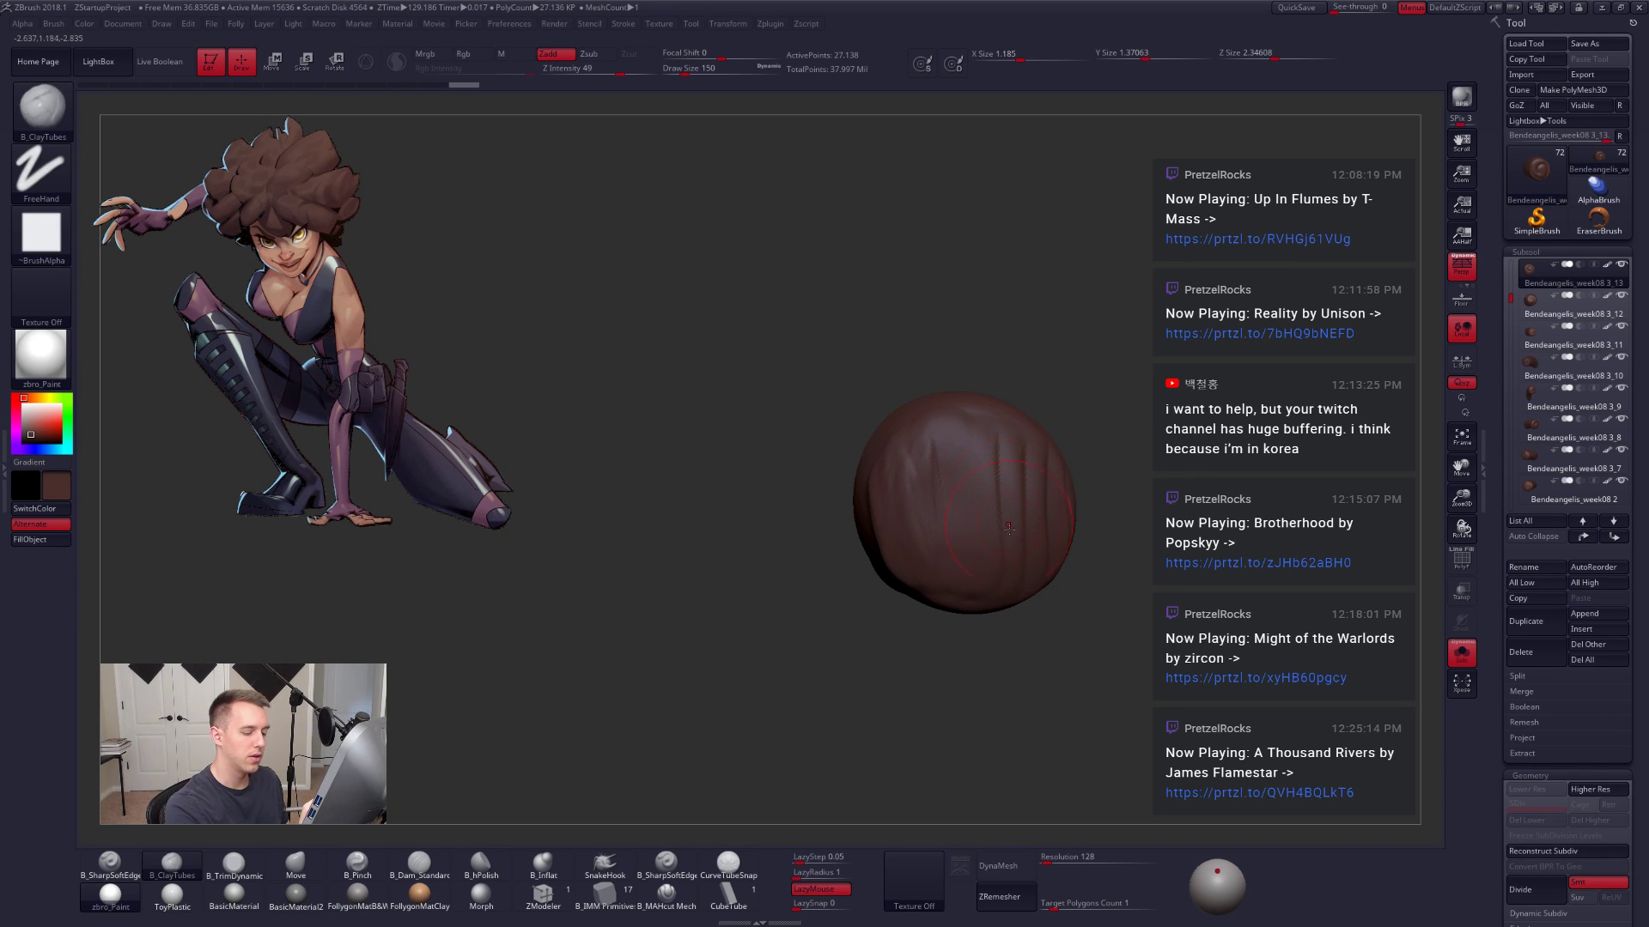
Step: DynaMesh the filled curl at resolution 128 and smooth the clay strokes out of its end and sides
click(1002, 866)
key(shift)
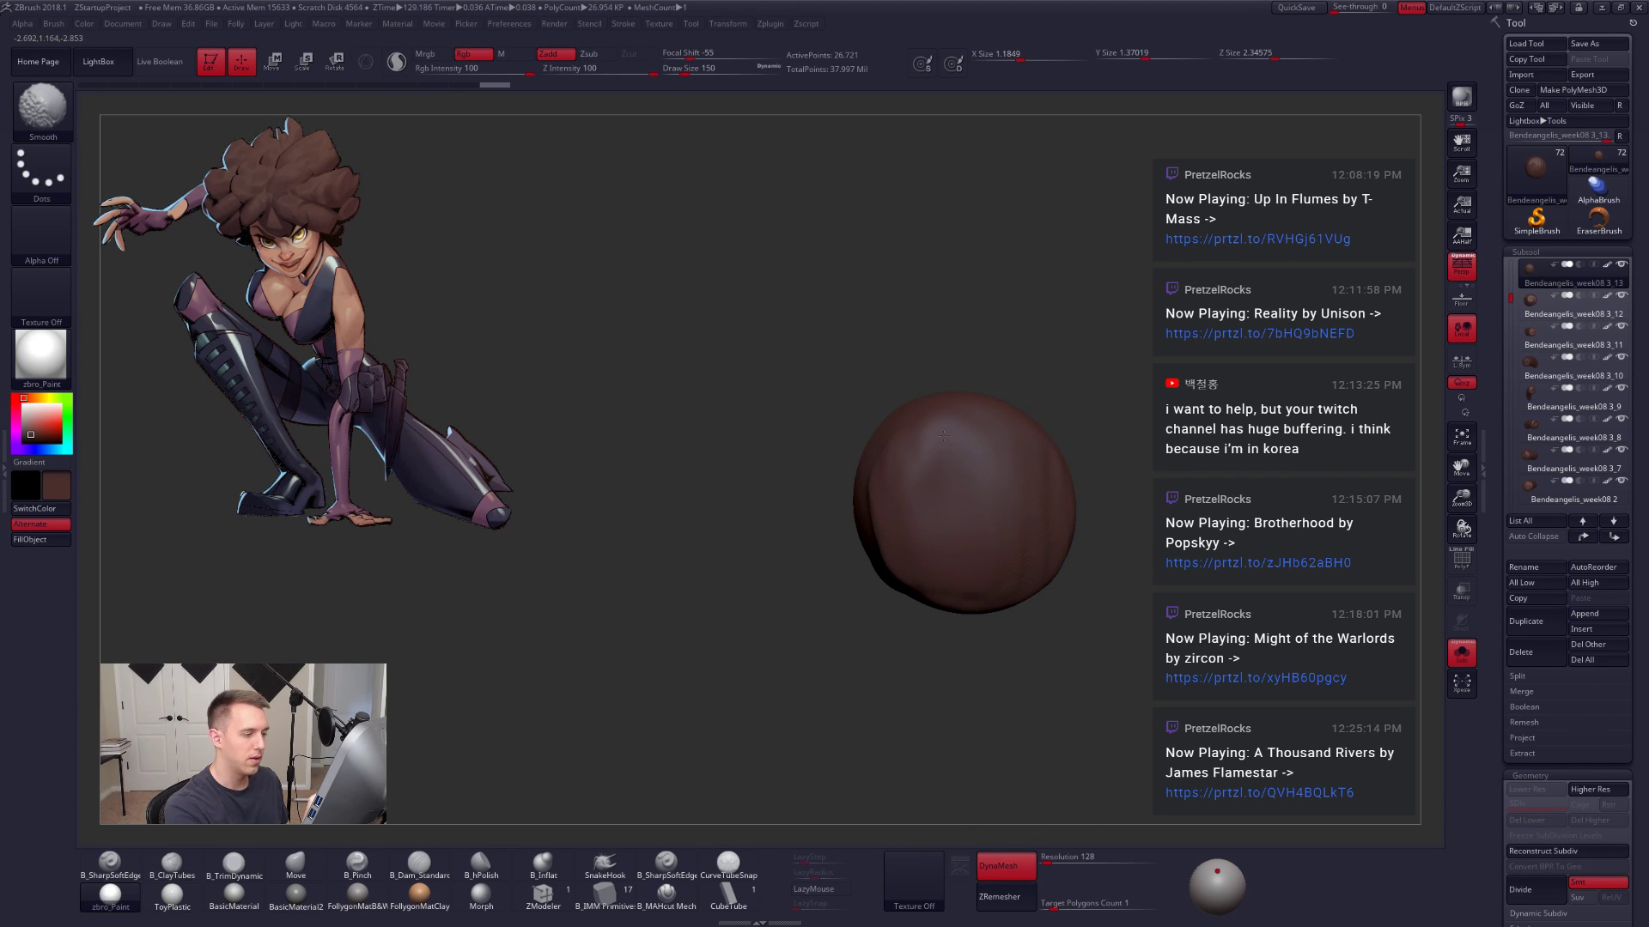
shift+drag(944, 548, 938, 494)
drag(764, 636, 978, 635)
shift+drag(962, 550, 983, 494)
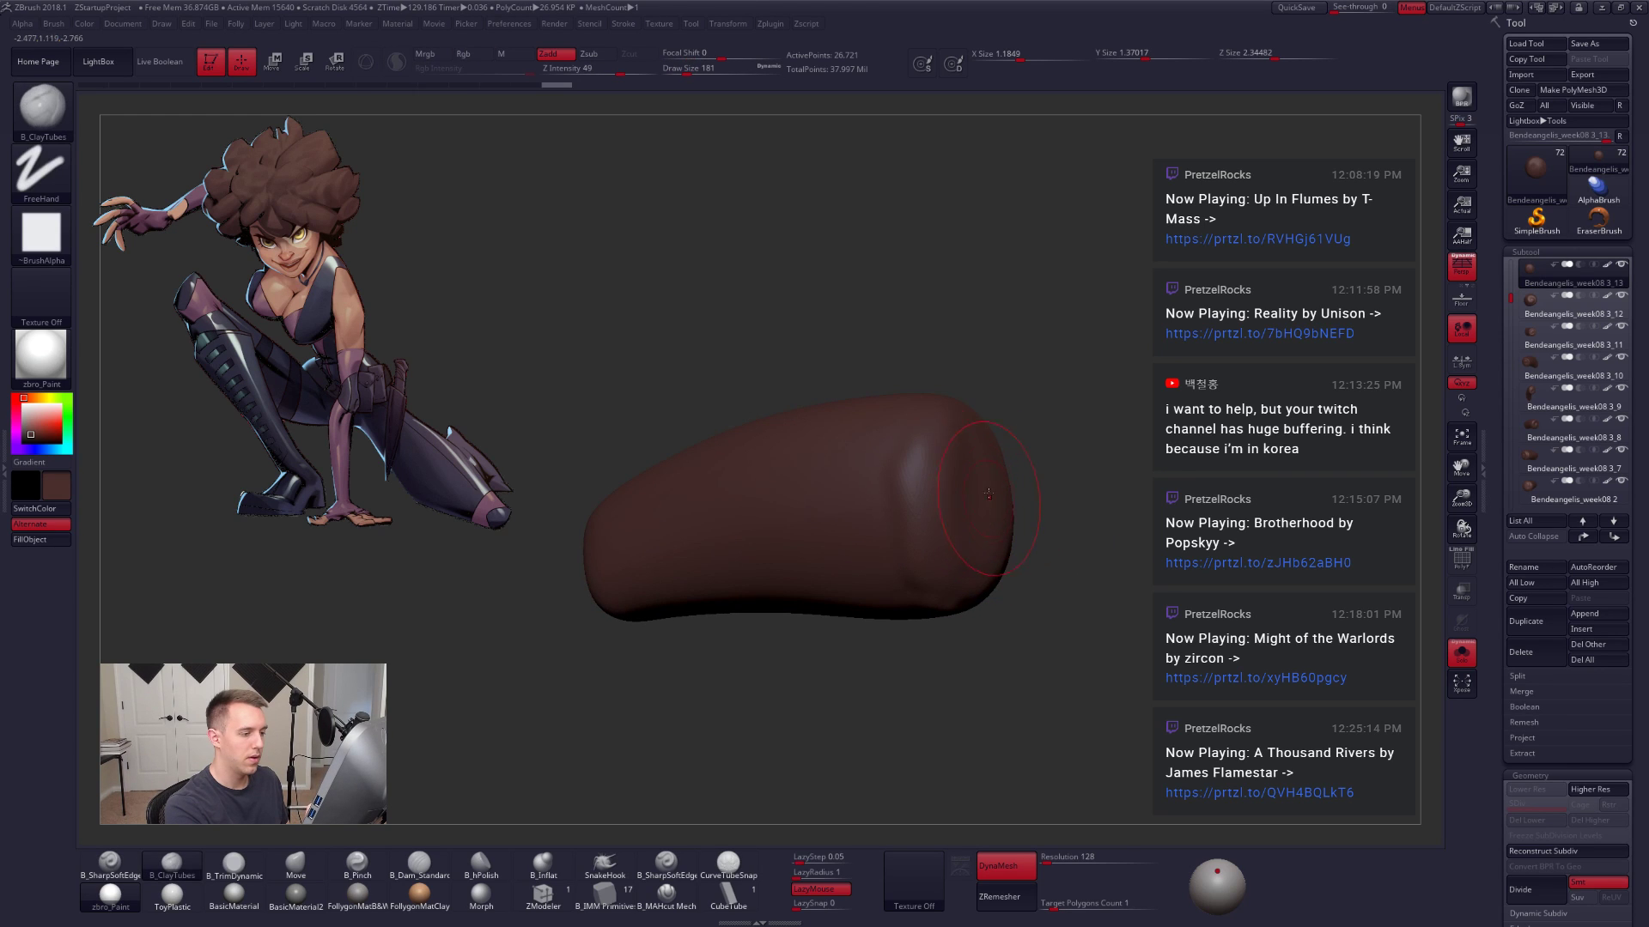
shift+right_drag(971, 574, 992, 486)
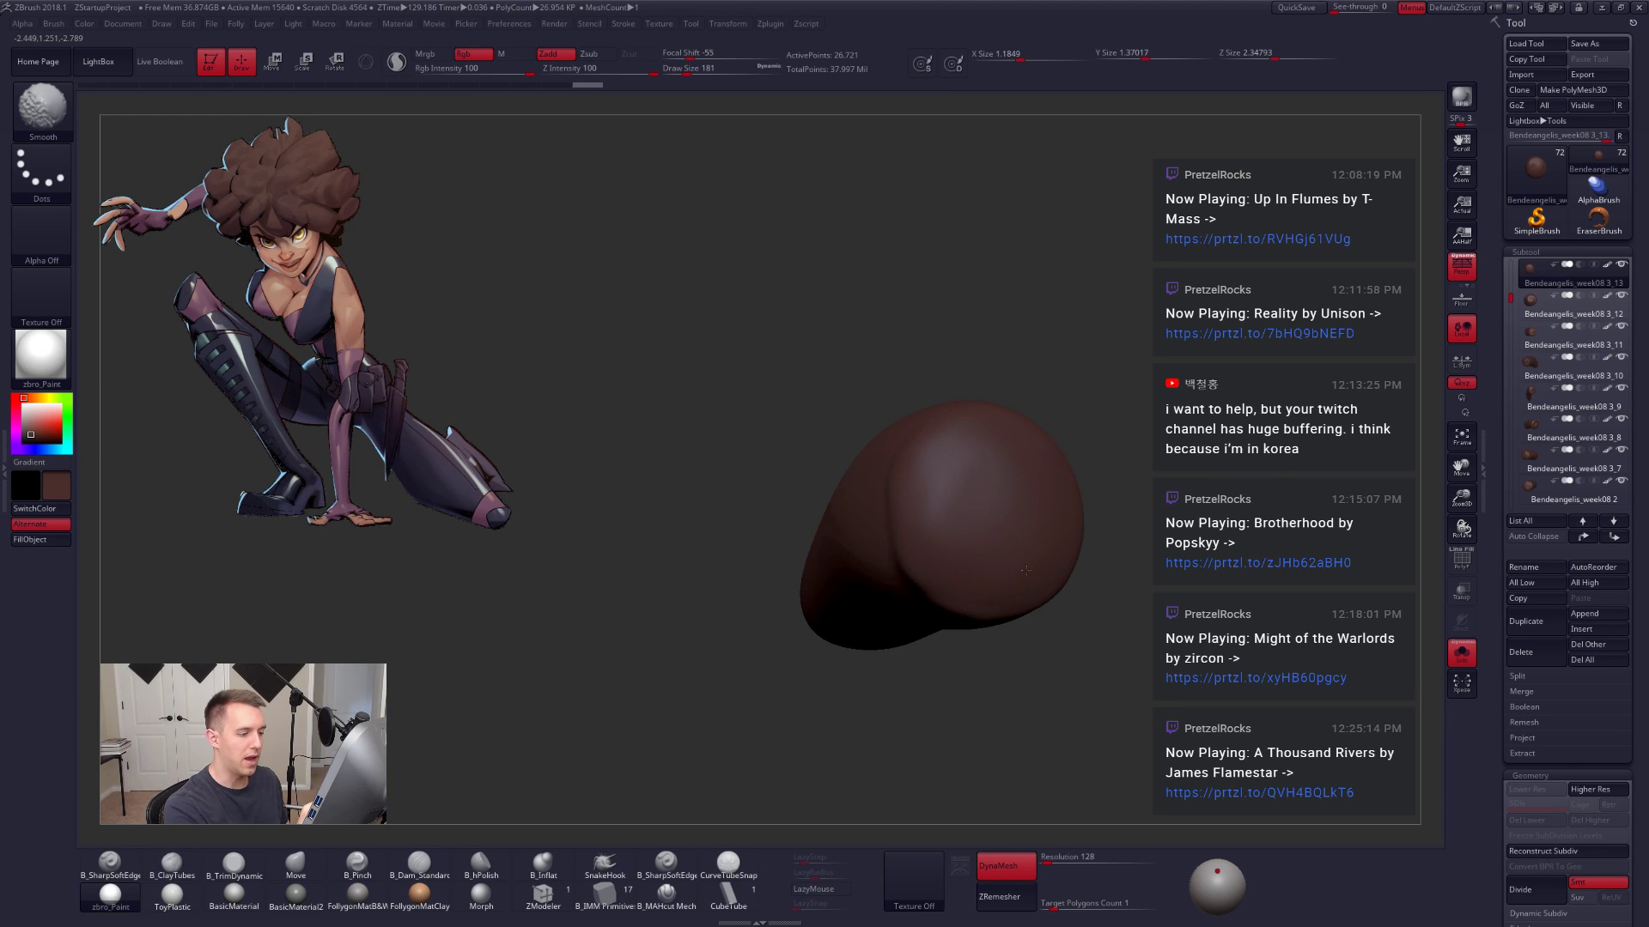
shift+right_drag(1026, 570, 971, 498)
mouse_move(951, 556)
right_down()
mouse_move(1123, 603)
mouse_move(1093, 531)
mouse_move(961, 614)
right_up()
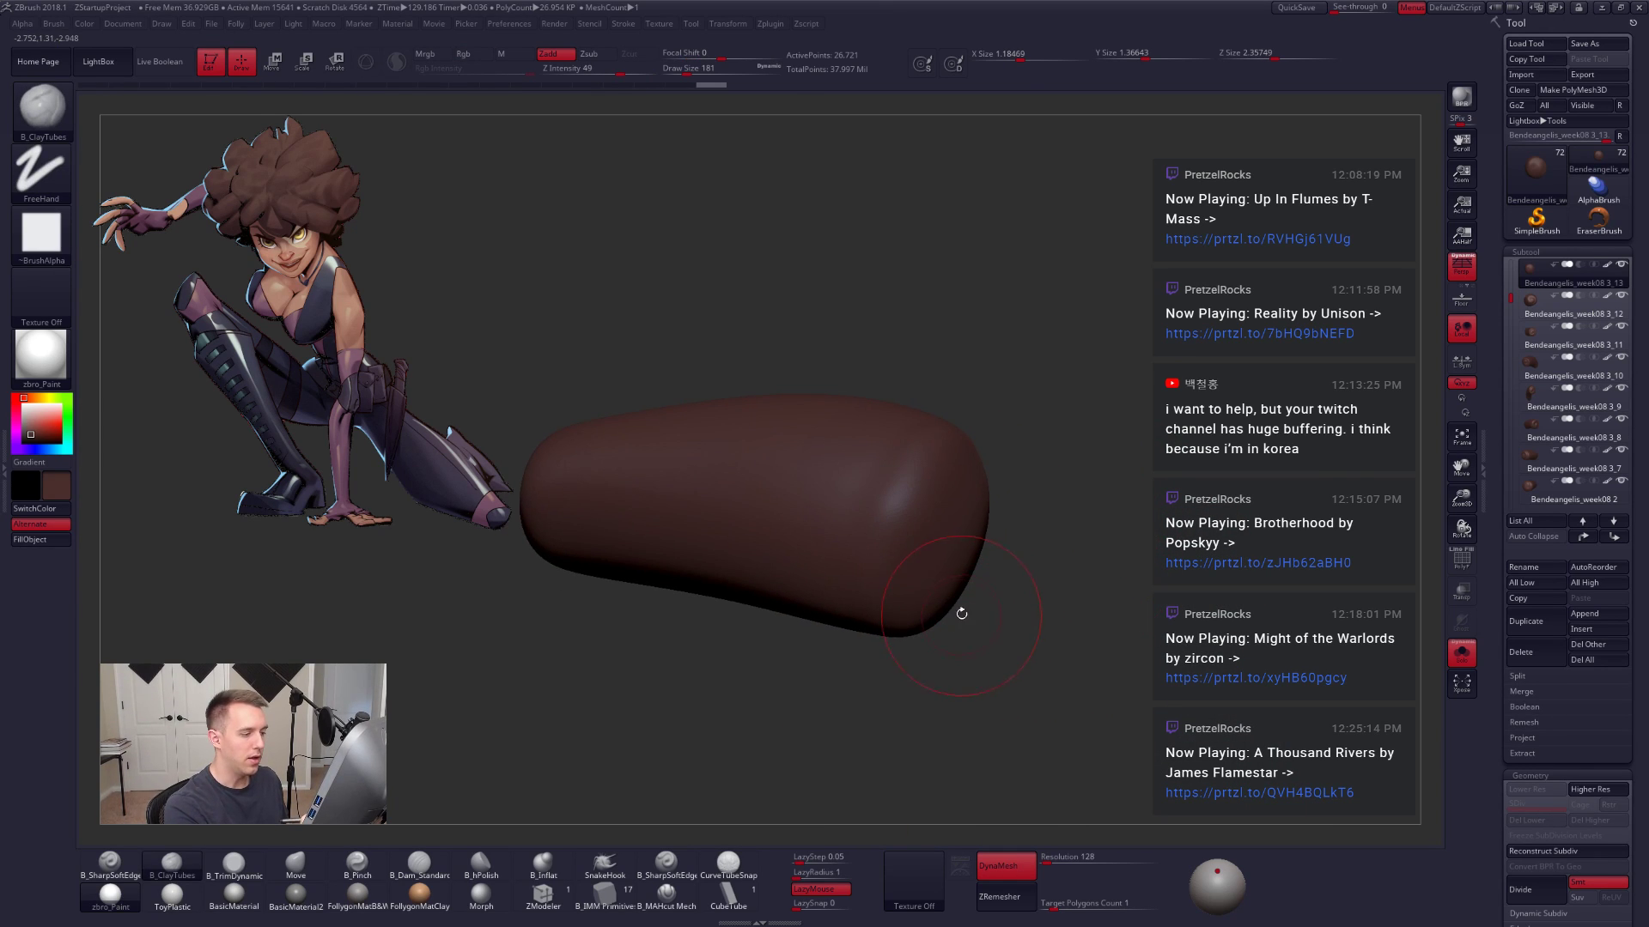
Step: ZRemesh the smoothed curl to a low-poly mesh and subdivide it four times to level 5
click(1000, 897)
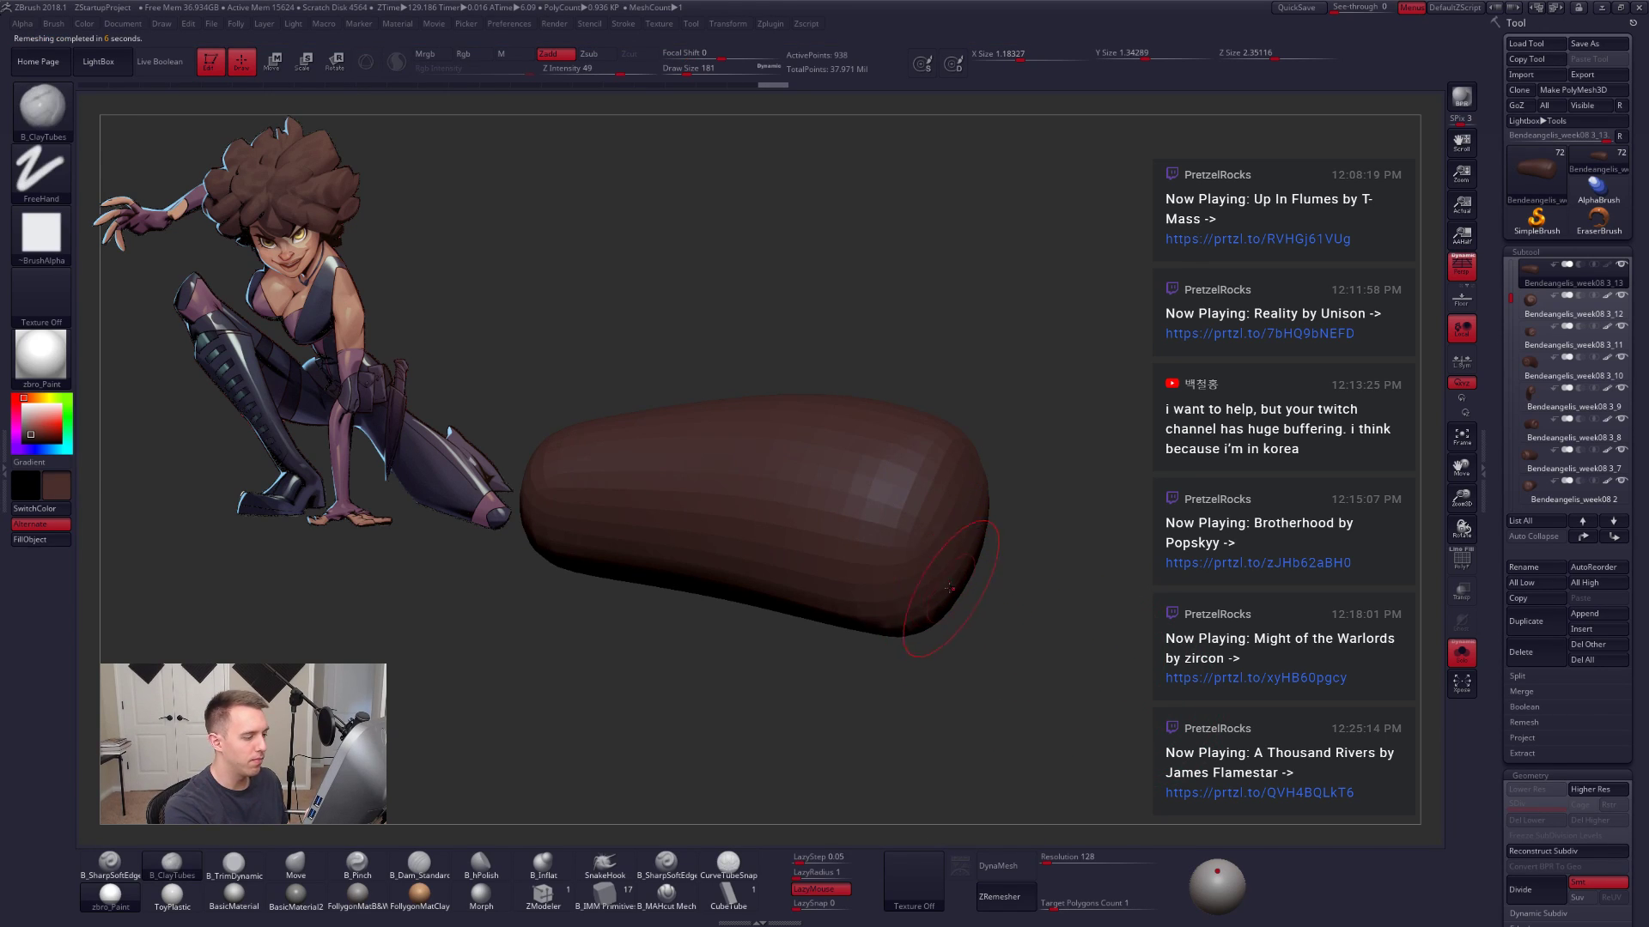
shift+drag(1022, 634, 968, 483)
mouse_move(920, 678)
mouse_down()
mouse_move(1053, 721)
mouse_move(1019, 658)
mouse_move(1018, 737)
mouse_move(968, 699)
mouse_move(1032, 654)
mouse_move(1019, 692)
mouse_up()
key(ctrl+d)
key(ctrl+d)
key(ctrl+d)
key(ctrl+d)
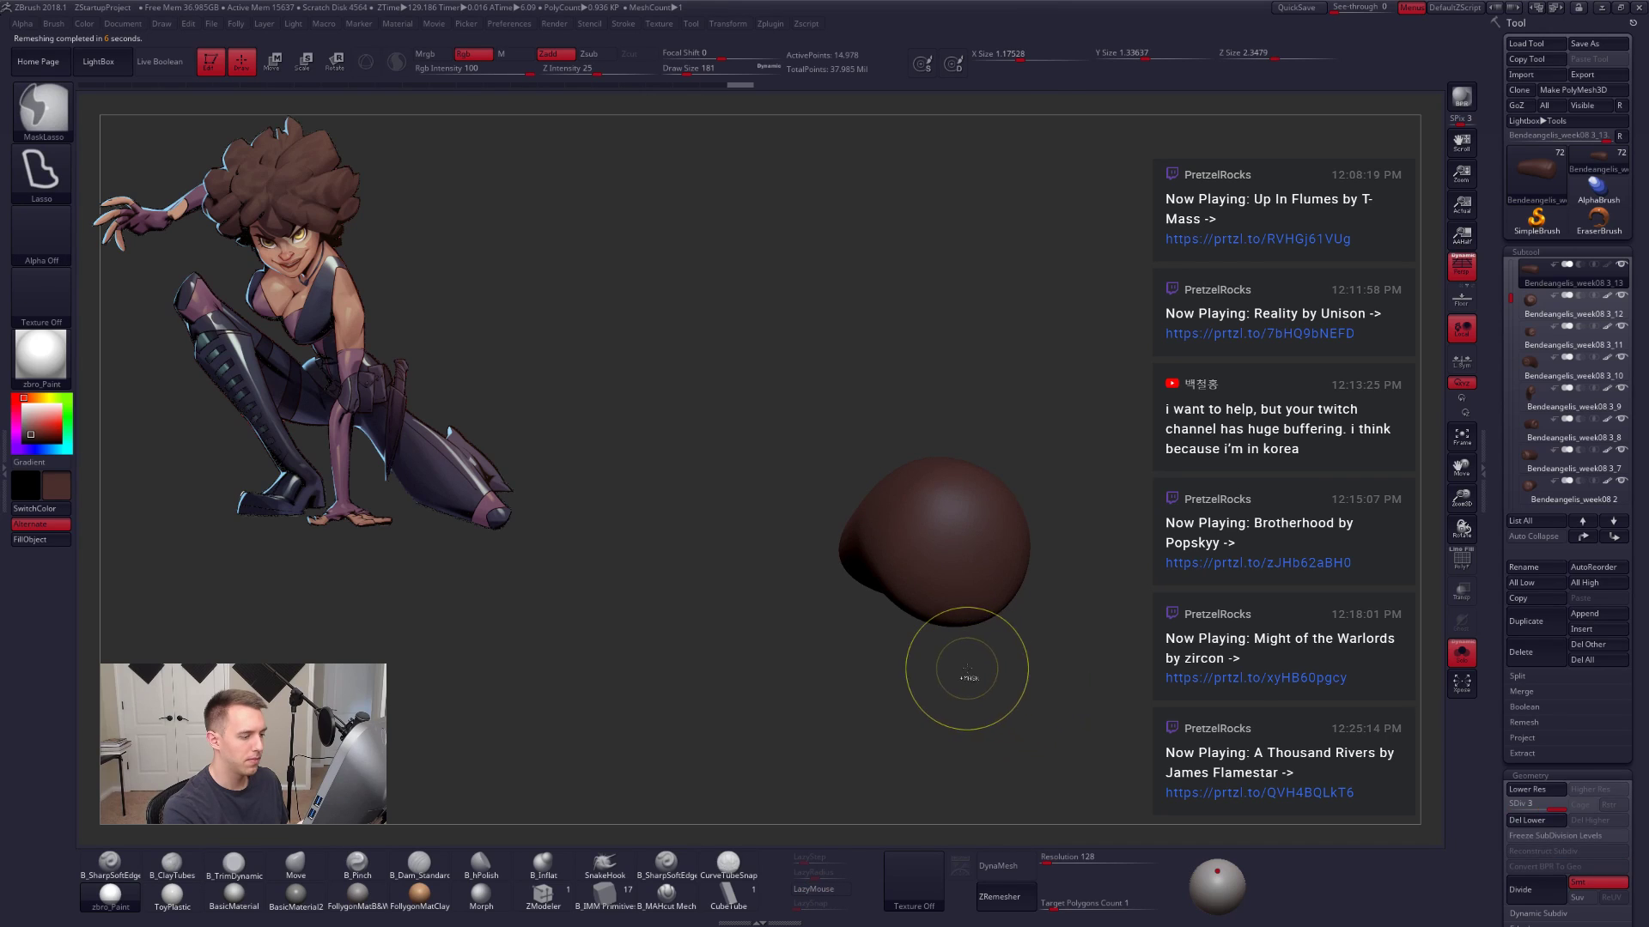
Step: Fill the remeshed curl with brown and switch to the B_SharpSoftEdge brush
key(1)
click(55, 544)
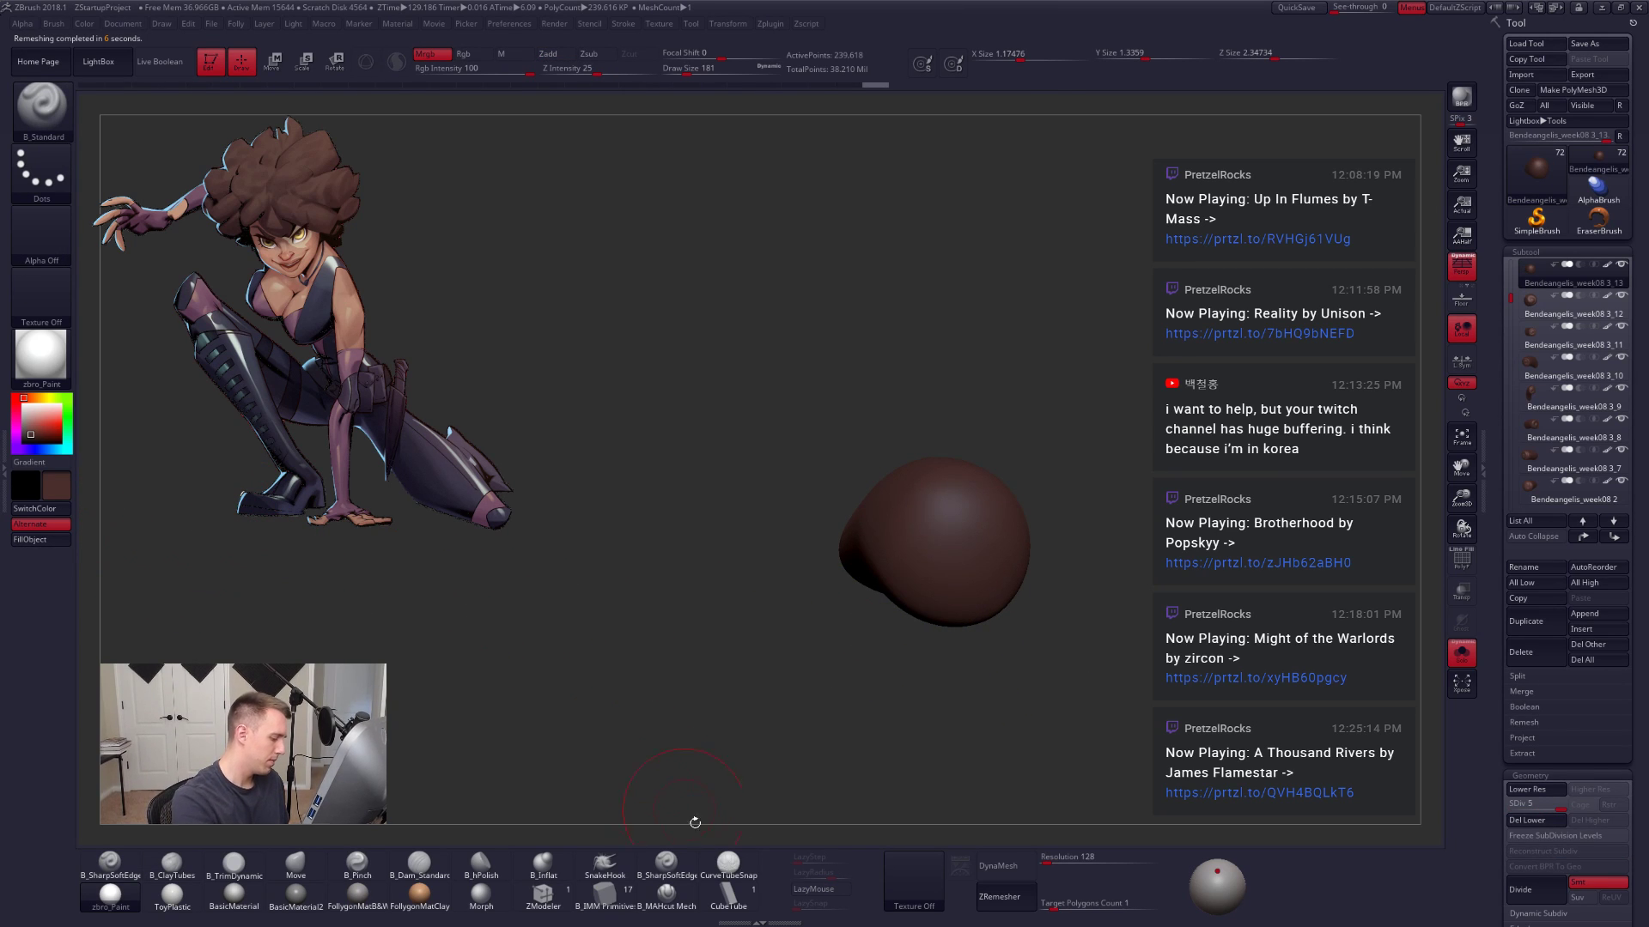
click(678, 863)
Step: Check the smooth remeshed curl against the neighbouring curls and from the inside of the hair
key(alt+s)
key(ctrl+z)
key(ctrl+z)
key(ctrl+z)
key(ctrl+z)
key(ctrl+z)
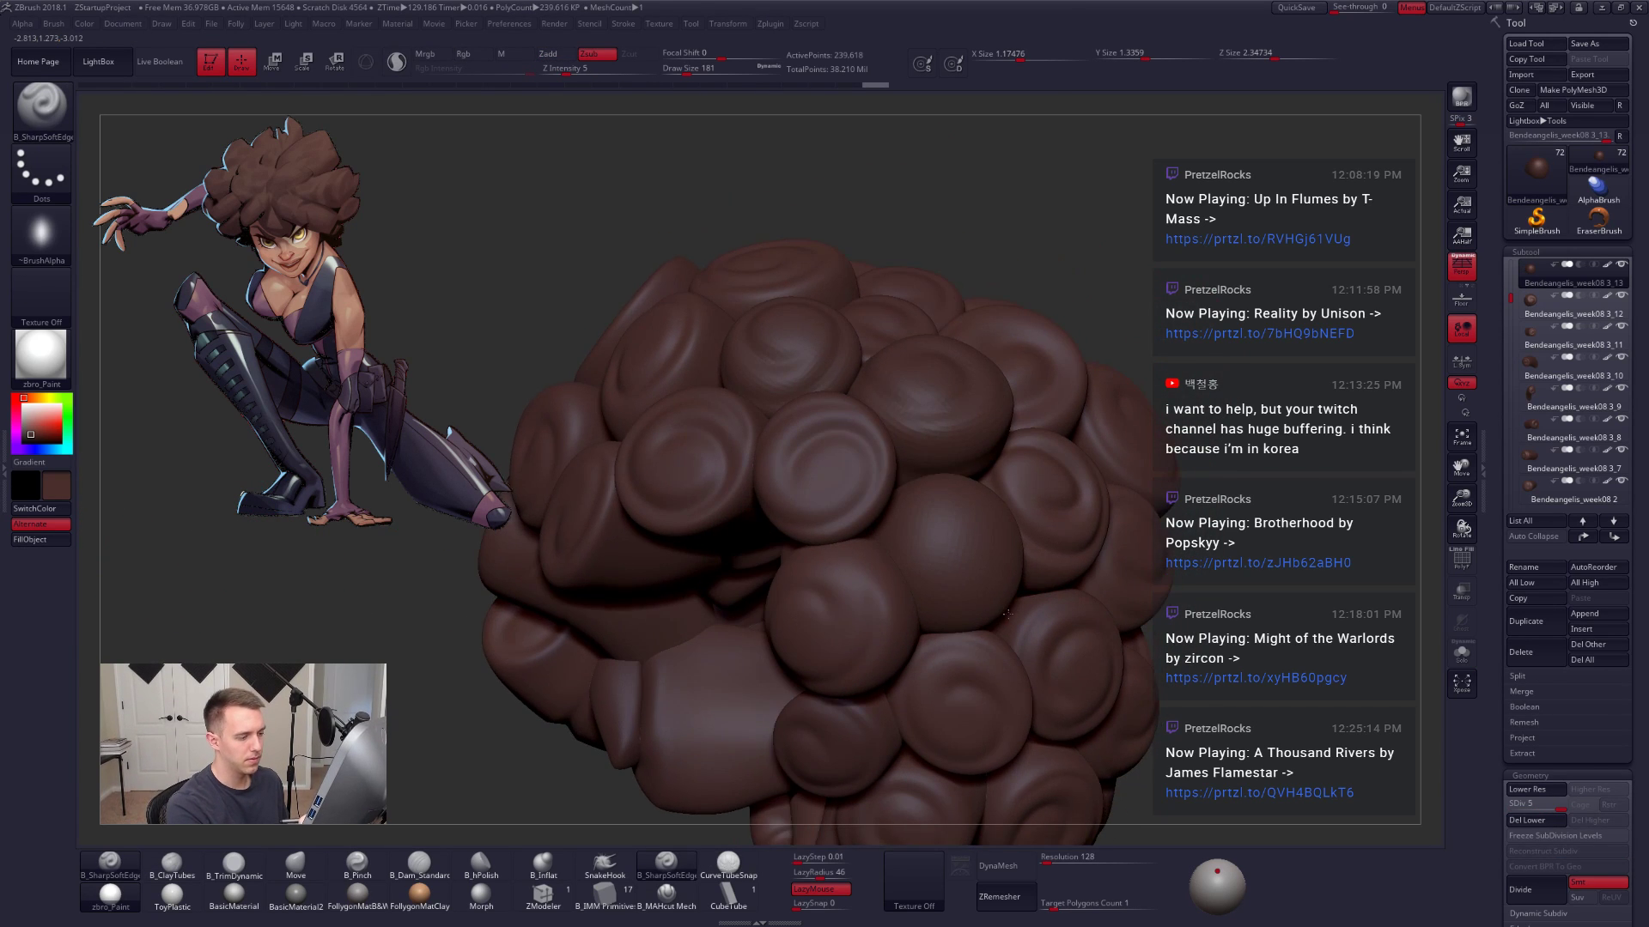
alt+drag(1017, 662, 1018, 720)
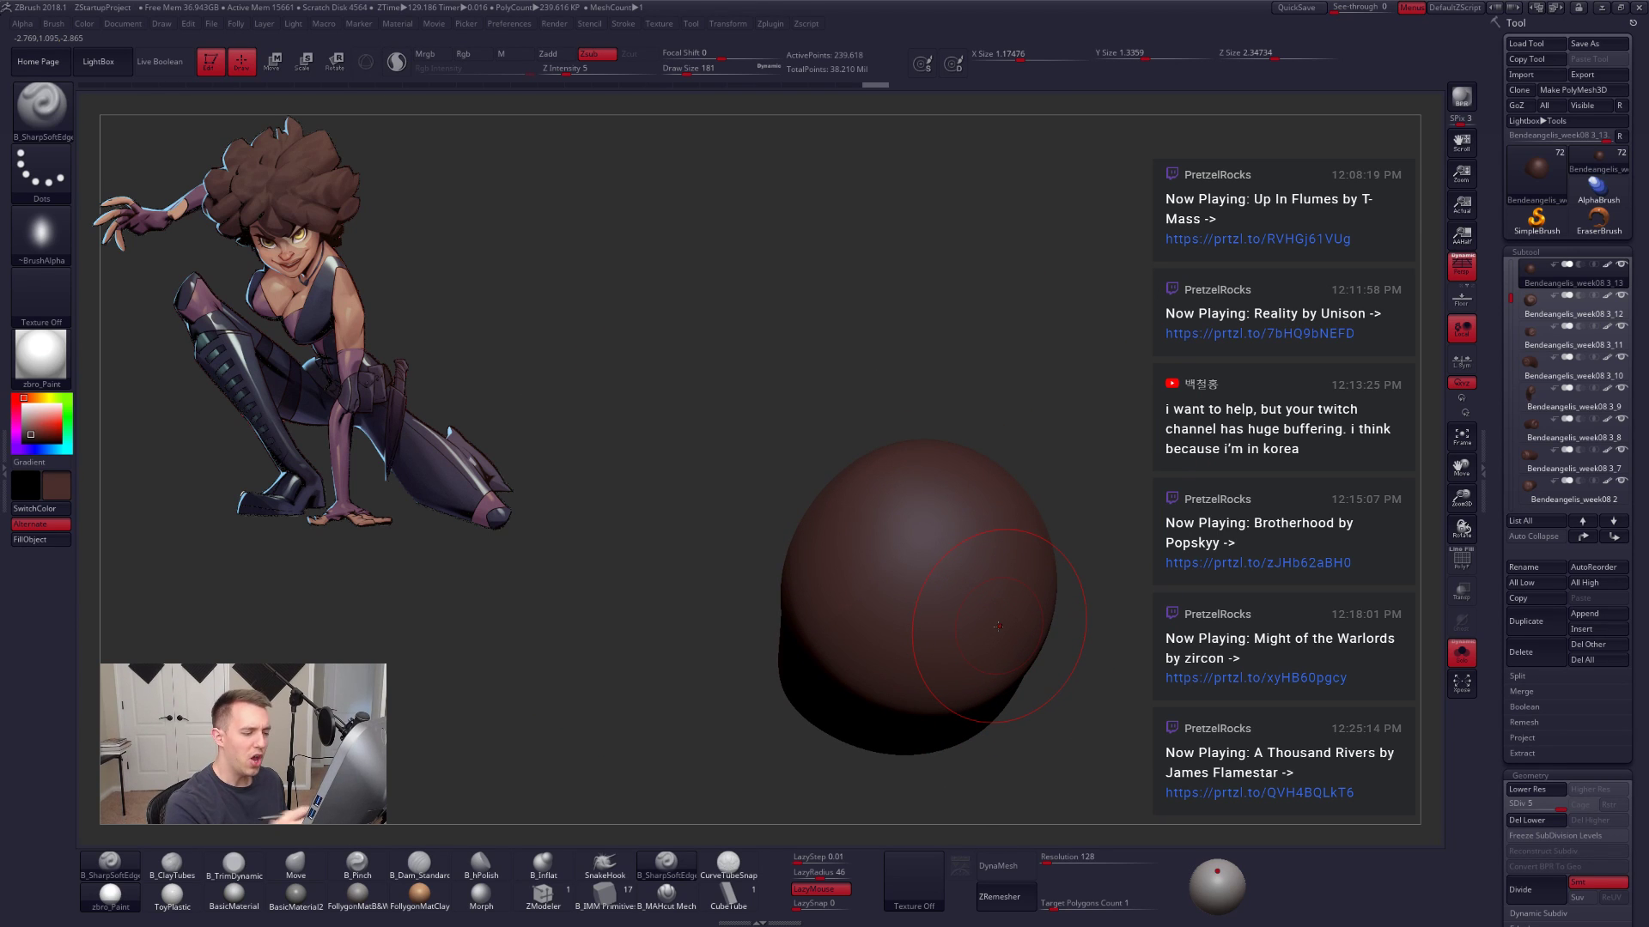
key(ctrl+shift+z)
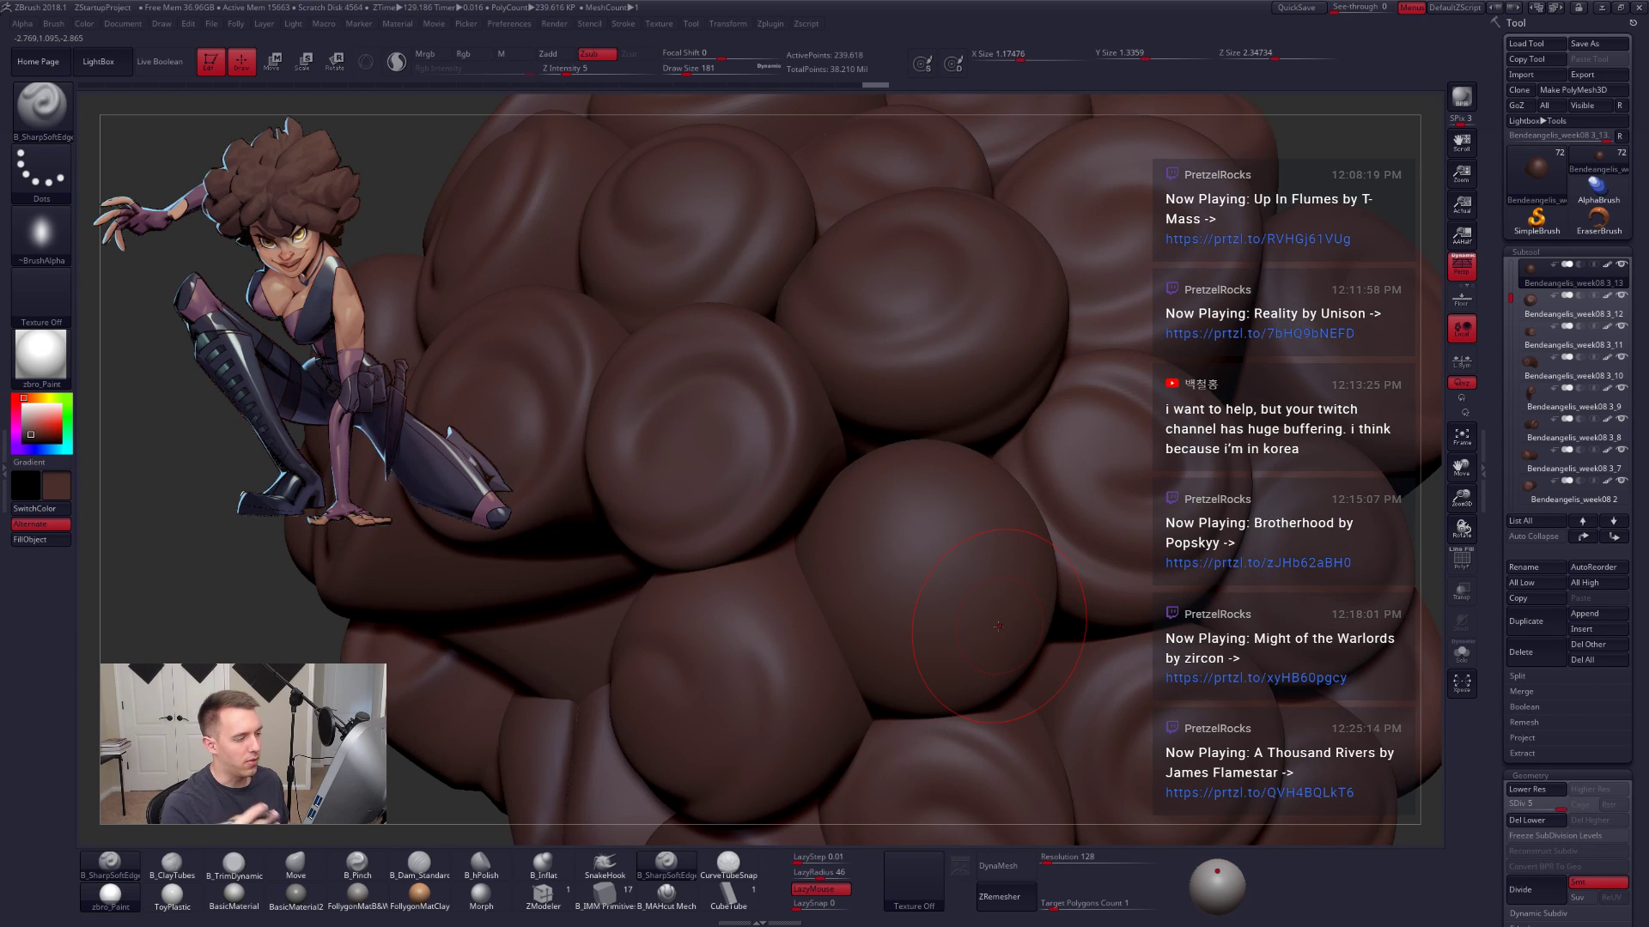
ctrl+right_drag(1065, 525, 1172, 767)
key(alt+s)
key(alt+s)
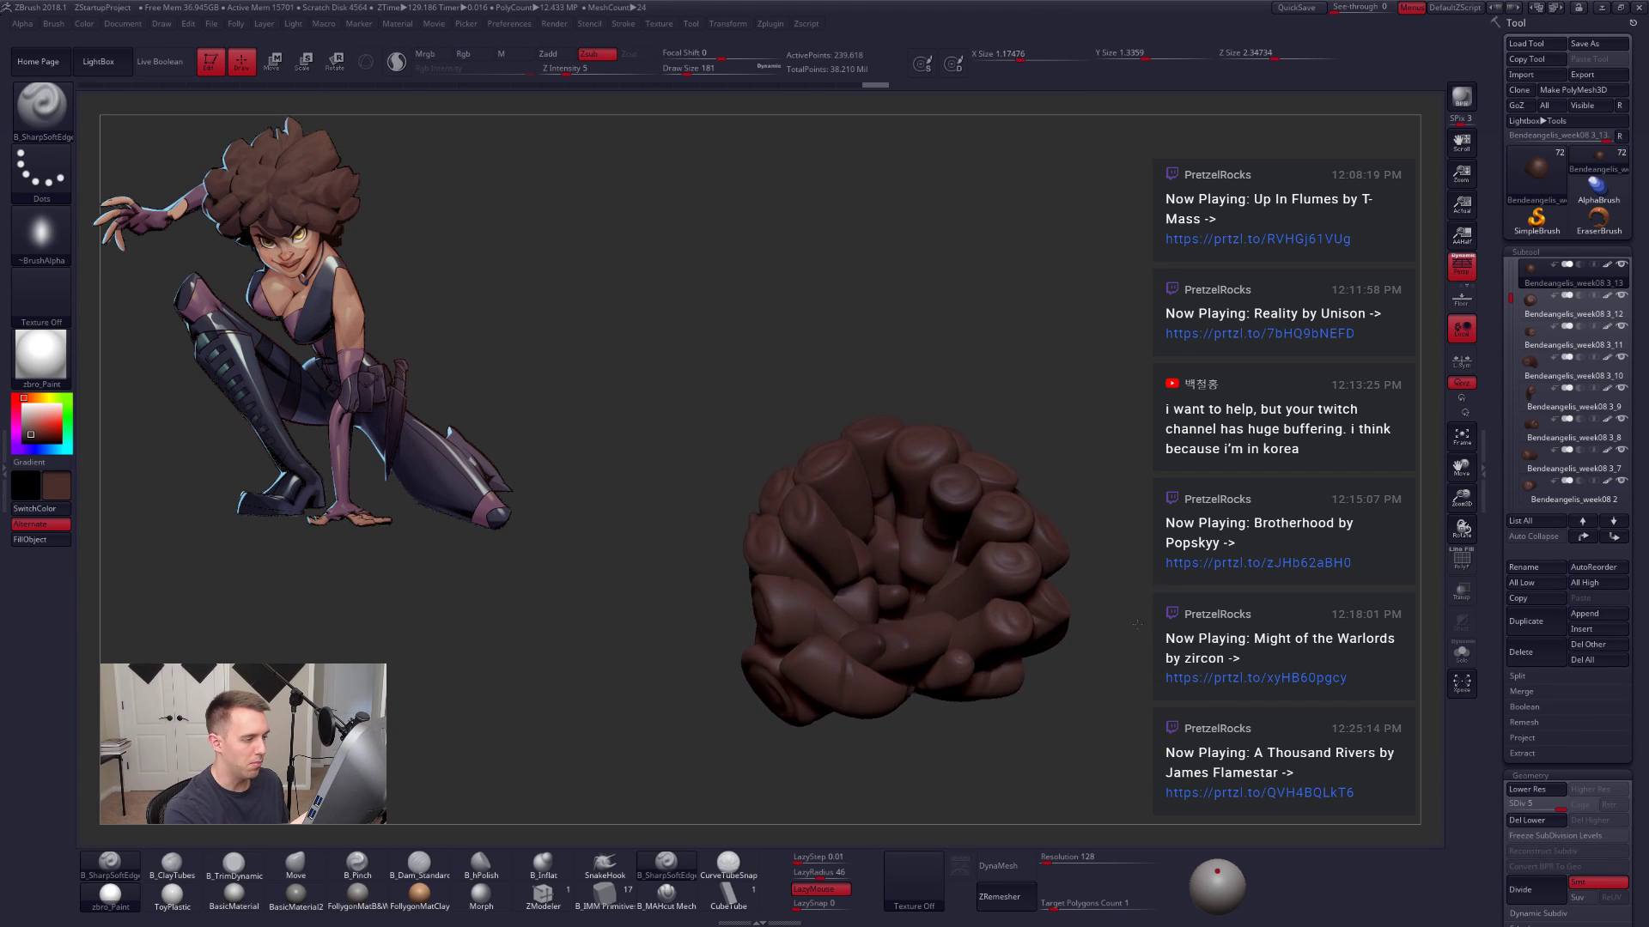
right_drag(1123, 731, 1108, 627)
Step: Isolate the smooth curl and carve a spiral groove into its round end with B_SharpSoftEdge at draw size 130
key(alt+s)
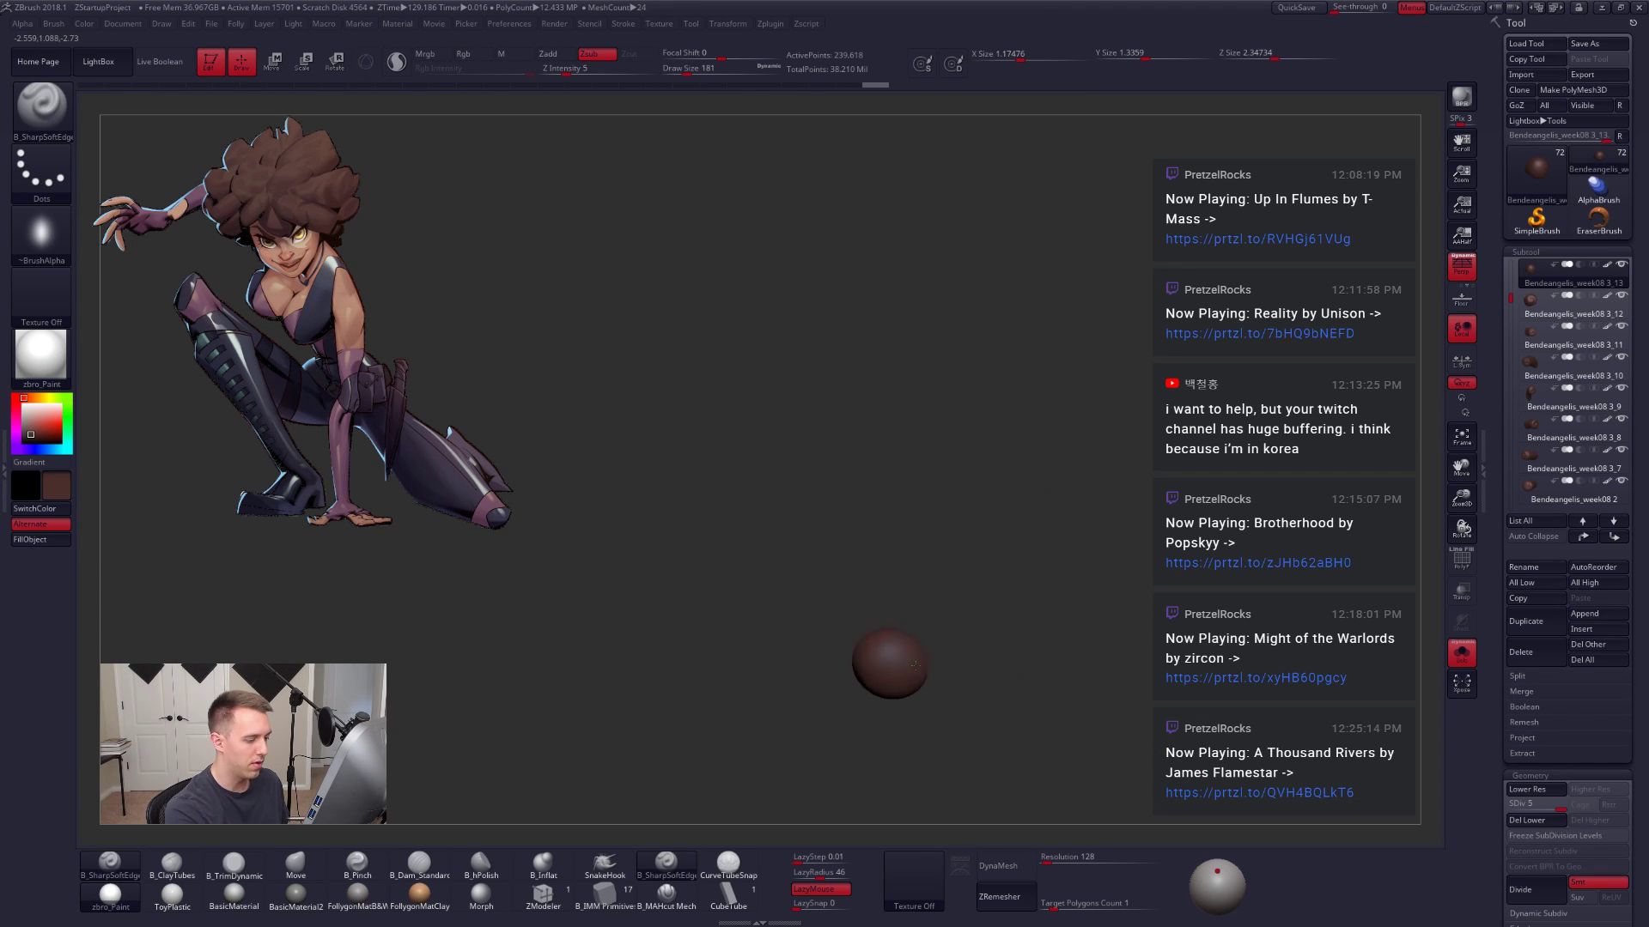
ctrl+right_drag(1009, 548, 970, 601)
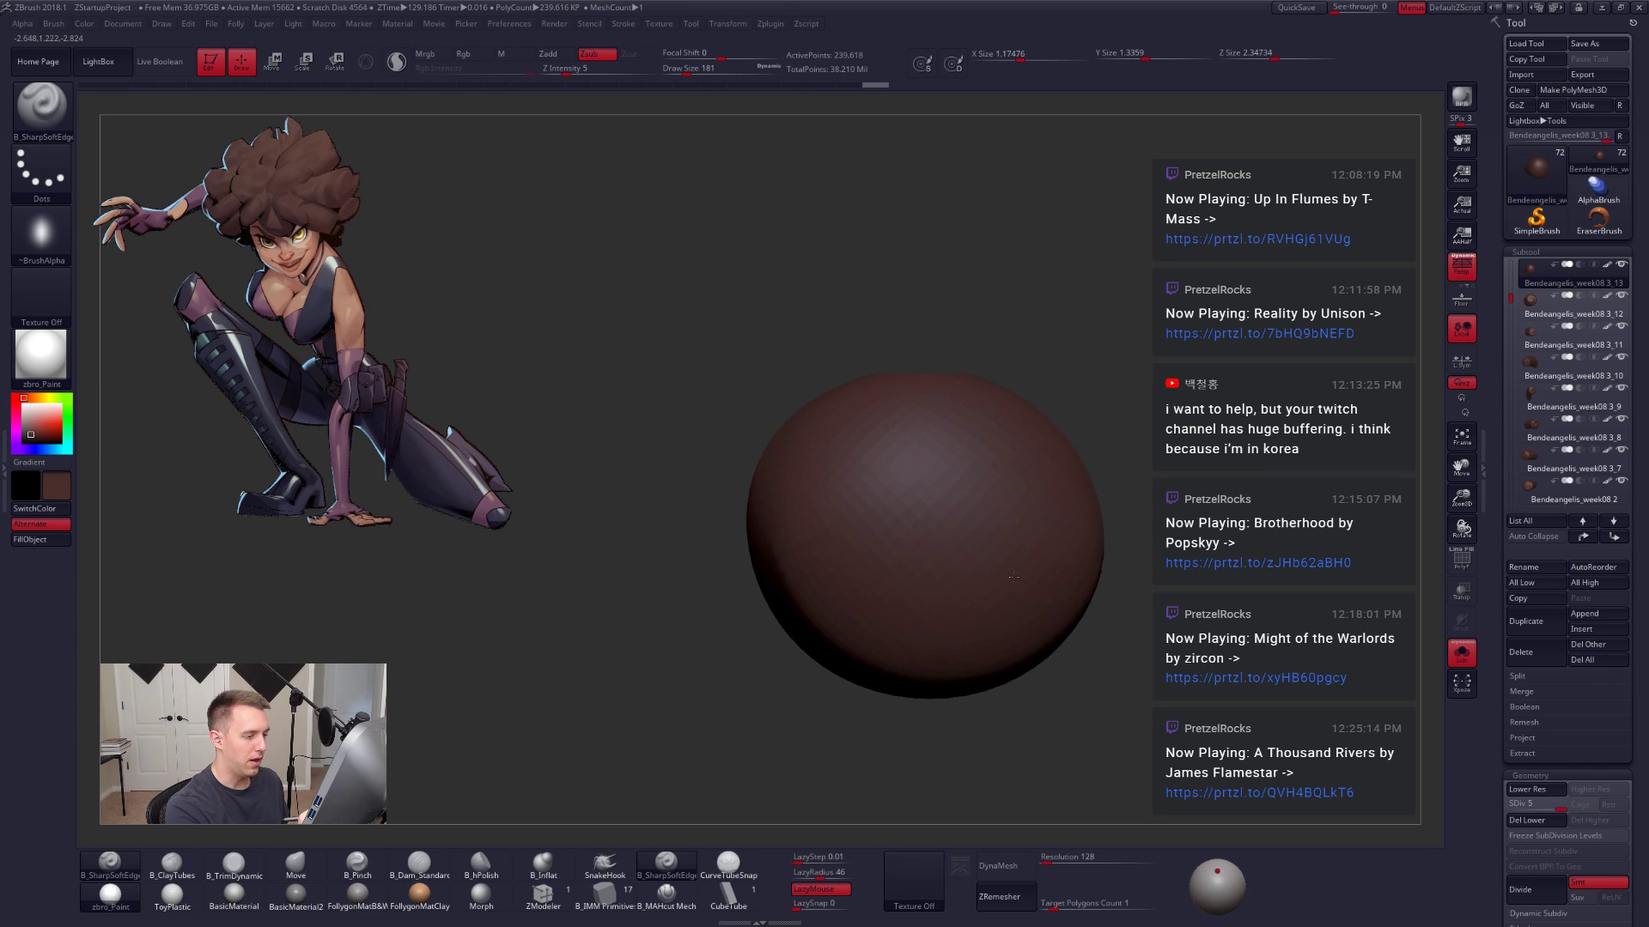
key(space)
drag(1003, 475, 999, 474)
alt+right_drag(996, 571, 1018, 602)
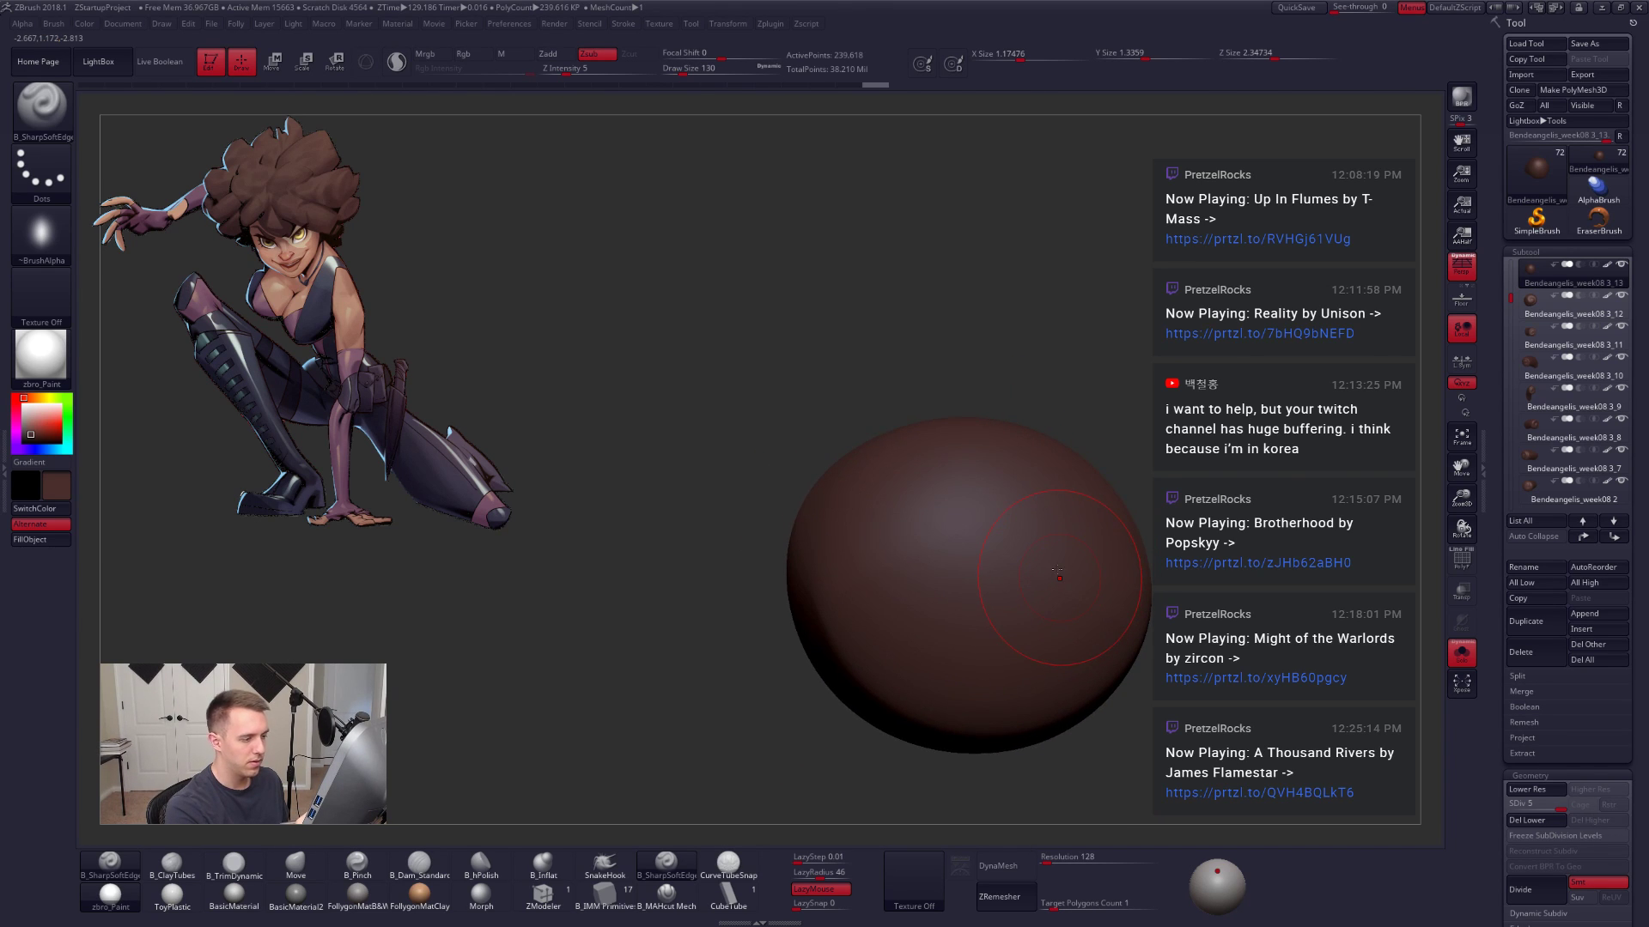
key(alt+s)
key(alt+s)
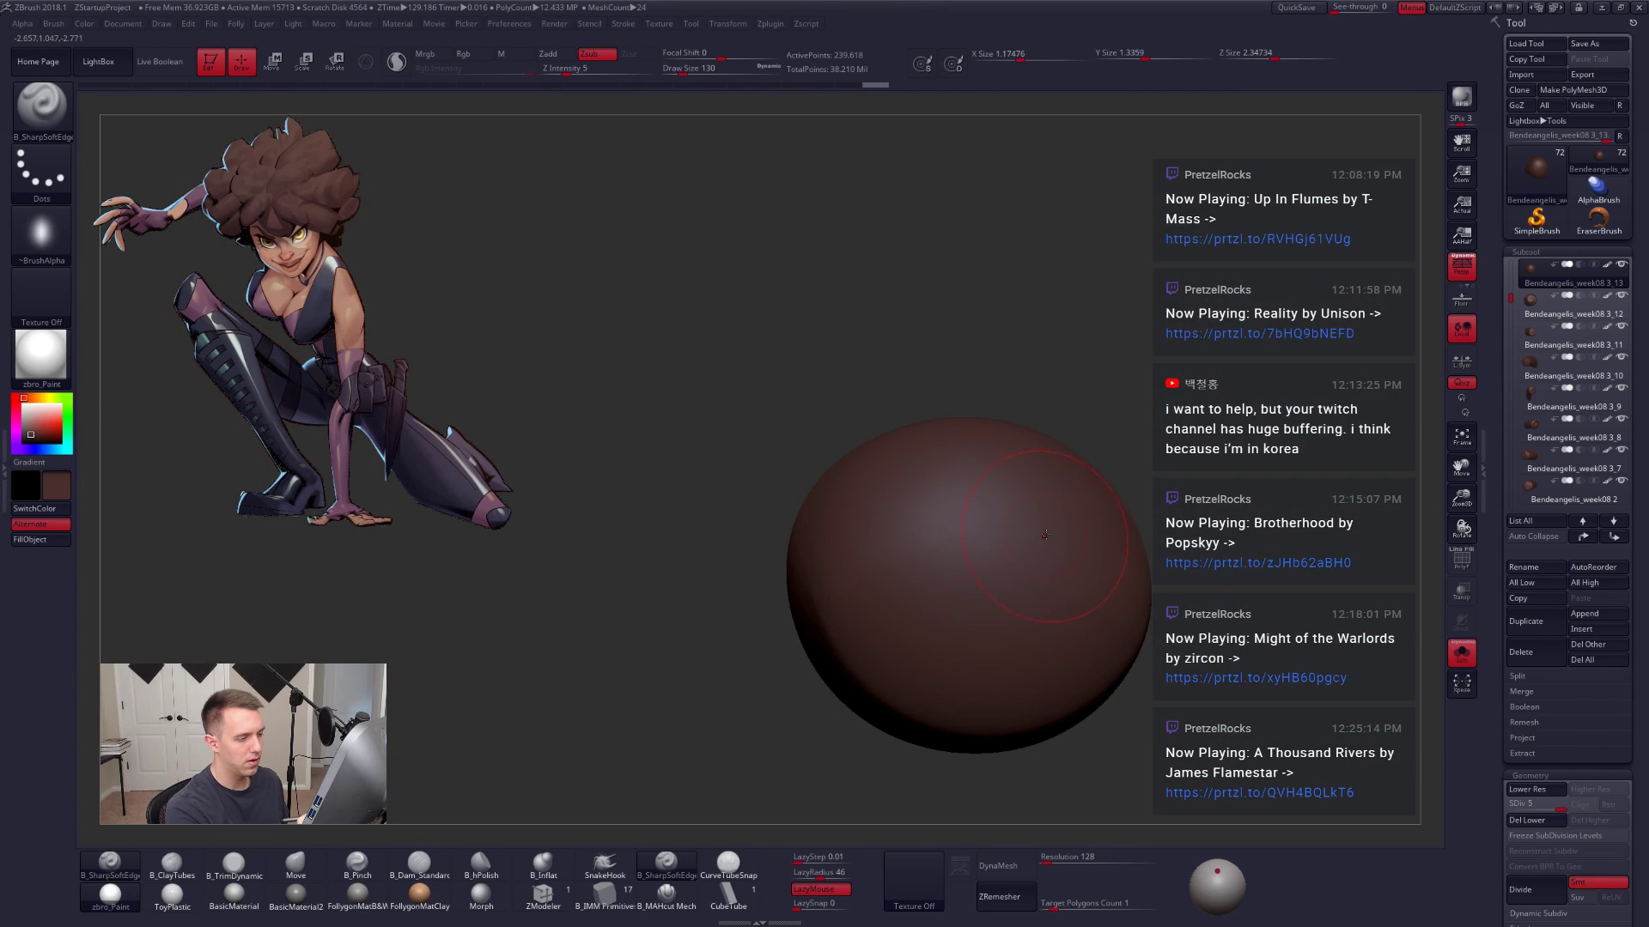
mouse_move(817, 579)
mouse_down()
mouse_move(846, 674)
mouse_move(1068, 688)
mouse_move(1078, 648)
mouse_up()
mouse_move(882, 502)
mouse_down()
mouse_move(1011, 594)
mouse_move(992, 559)
mouse_up()
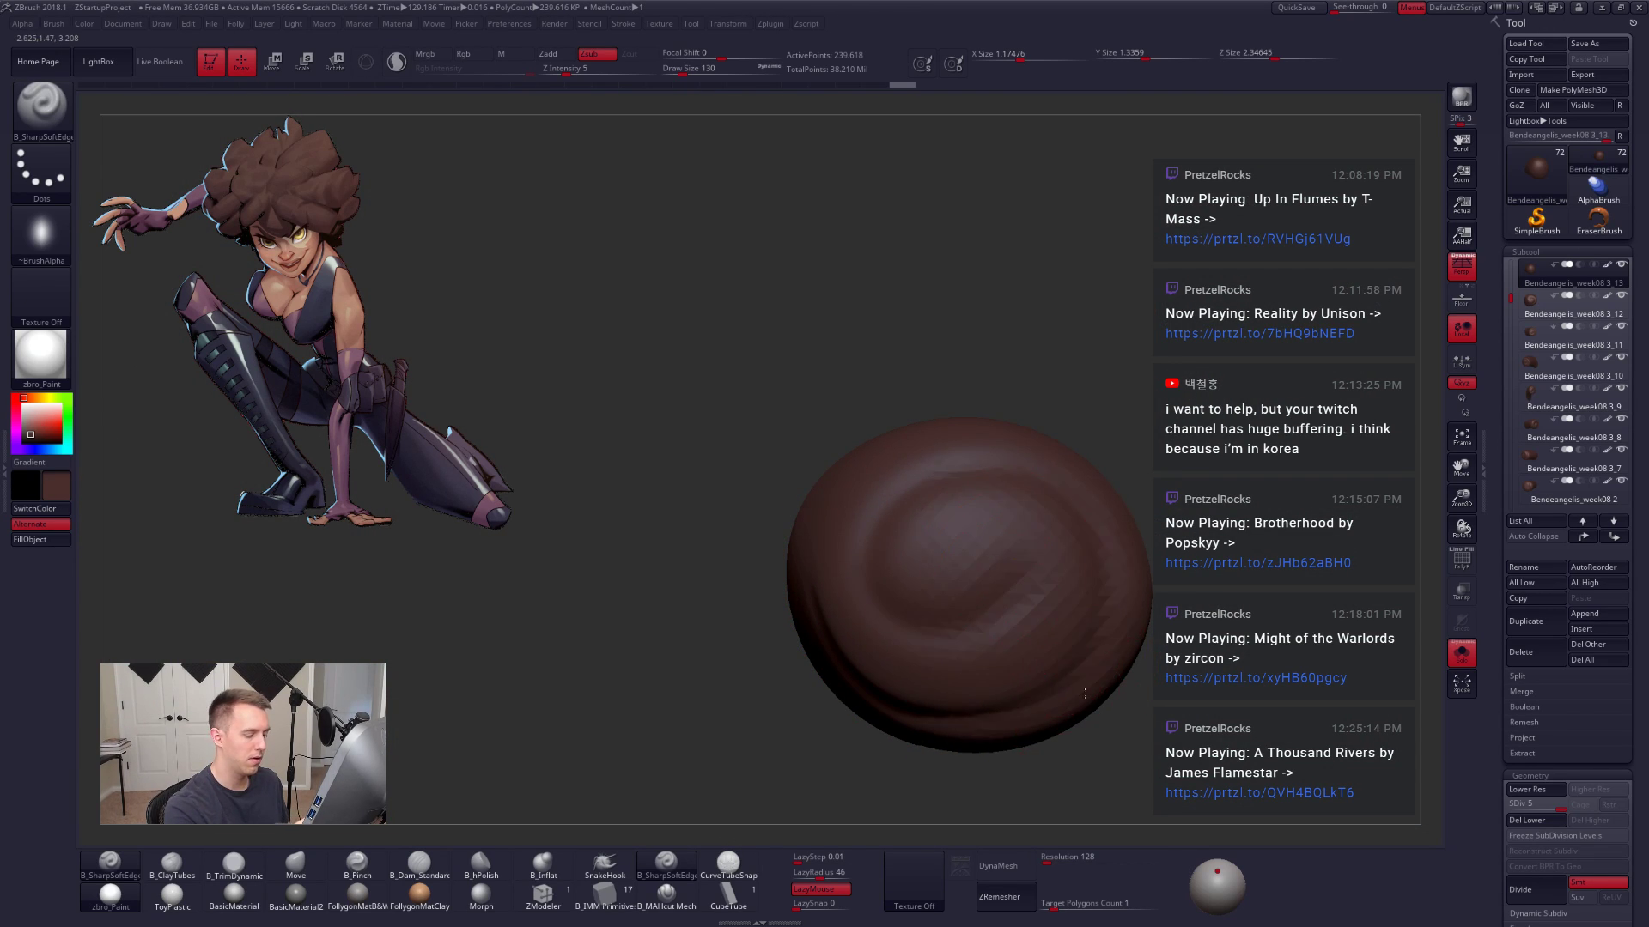
Step: Carve folds down the side of the isolated spiral curl with B_SharpSoftEdge, comparing it with the surrounding hair
mouse_move(1035, 631)
ctrl+right_down()
mouse_move(1051, 738)
mouse_move(1087, 757)
ctrl+right_up()
key(alt+s)
key(alt+s)
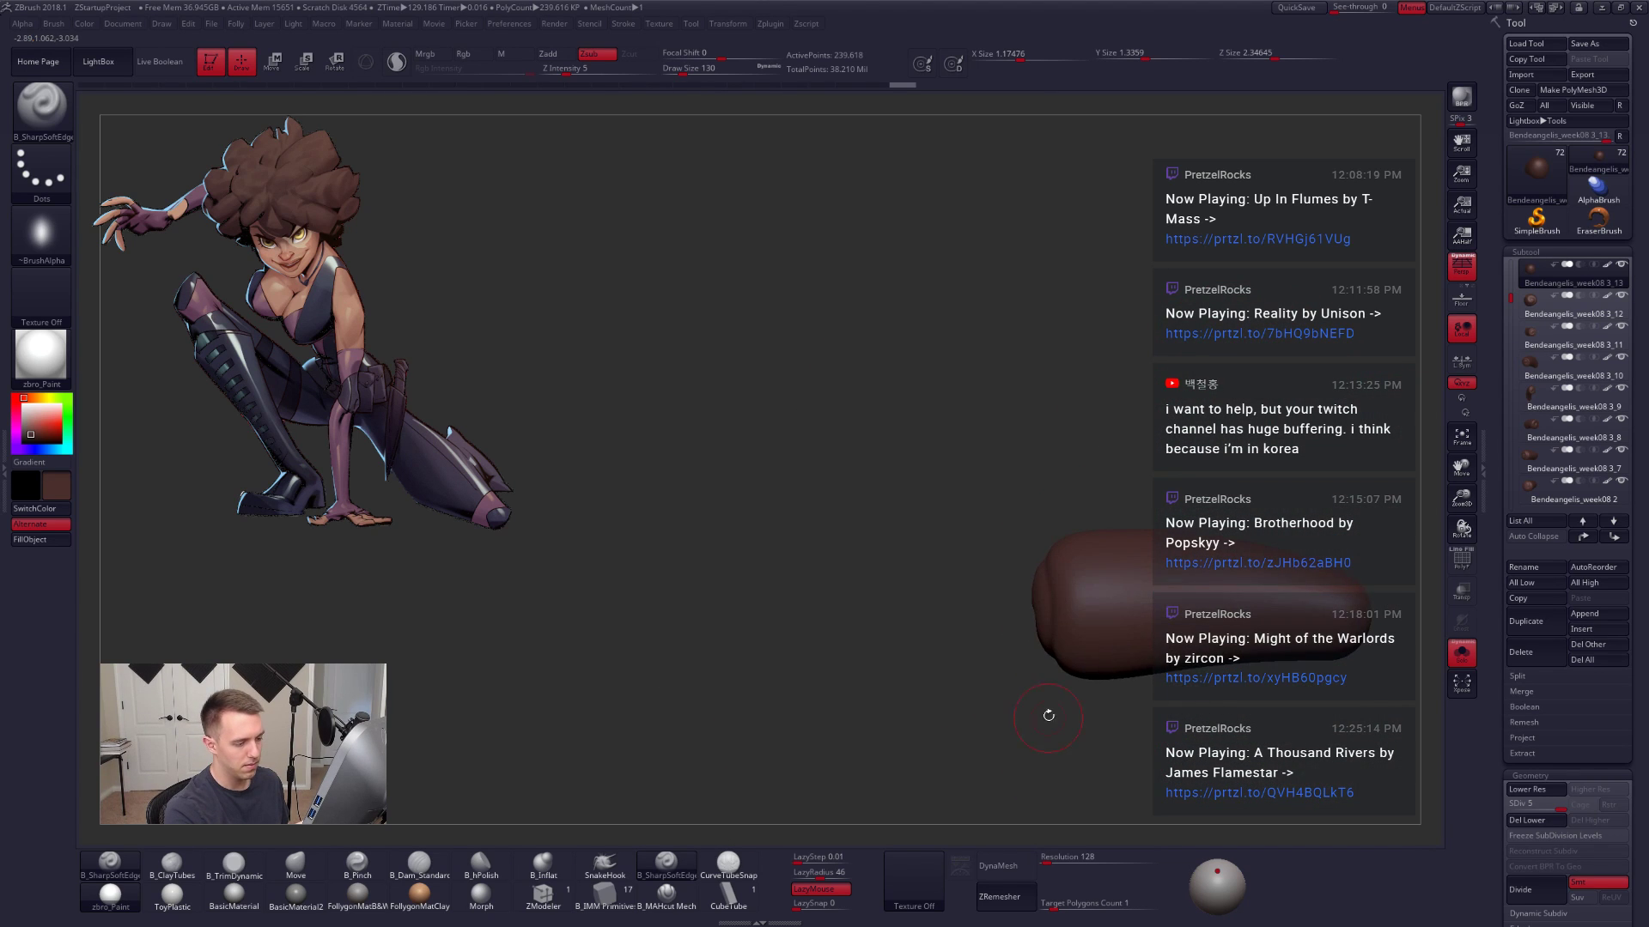
key(alt+s)
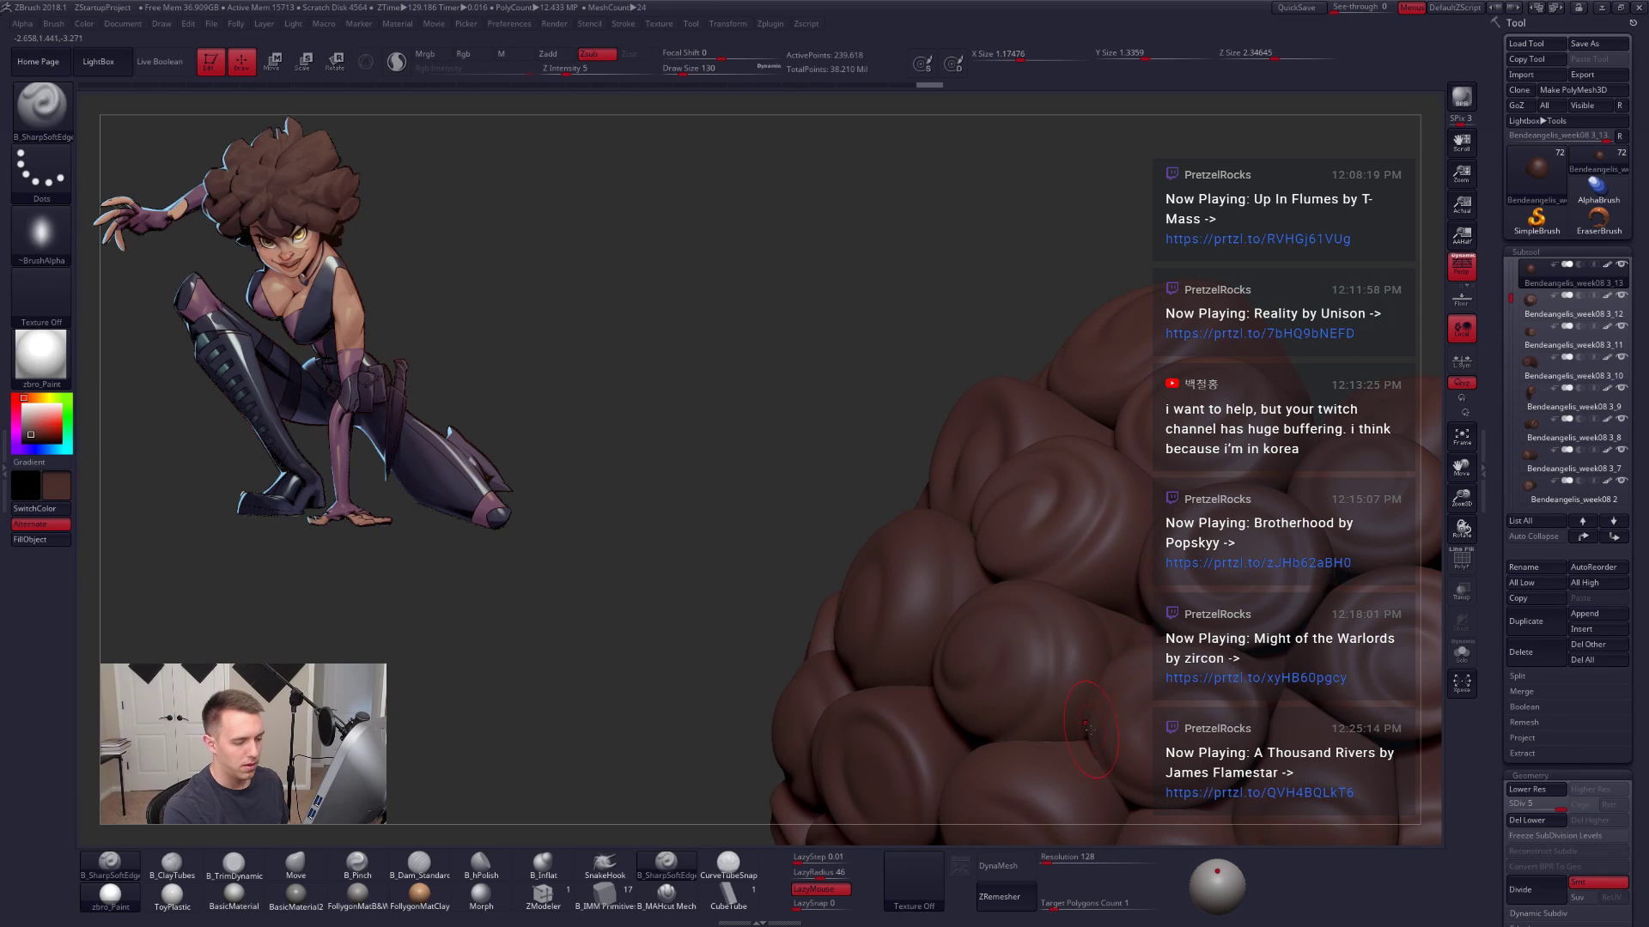
key(alt+s)
key(alt+s)
key(alt+s)
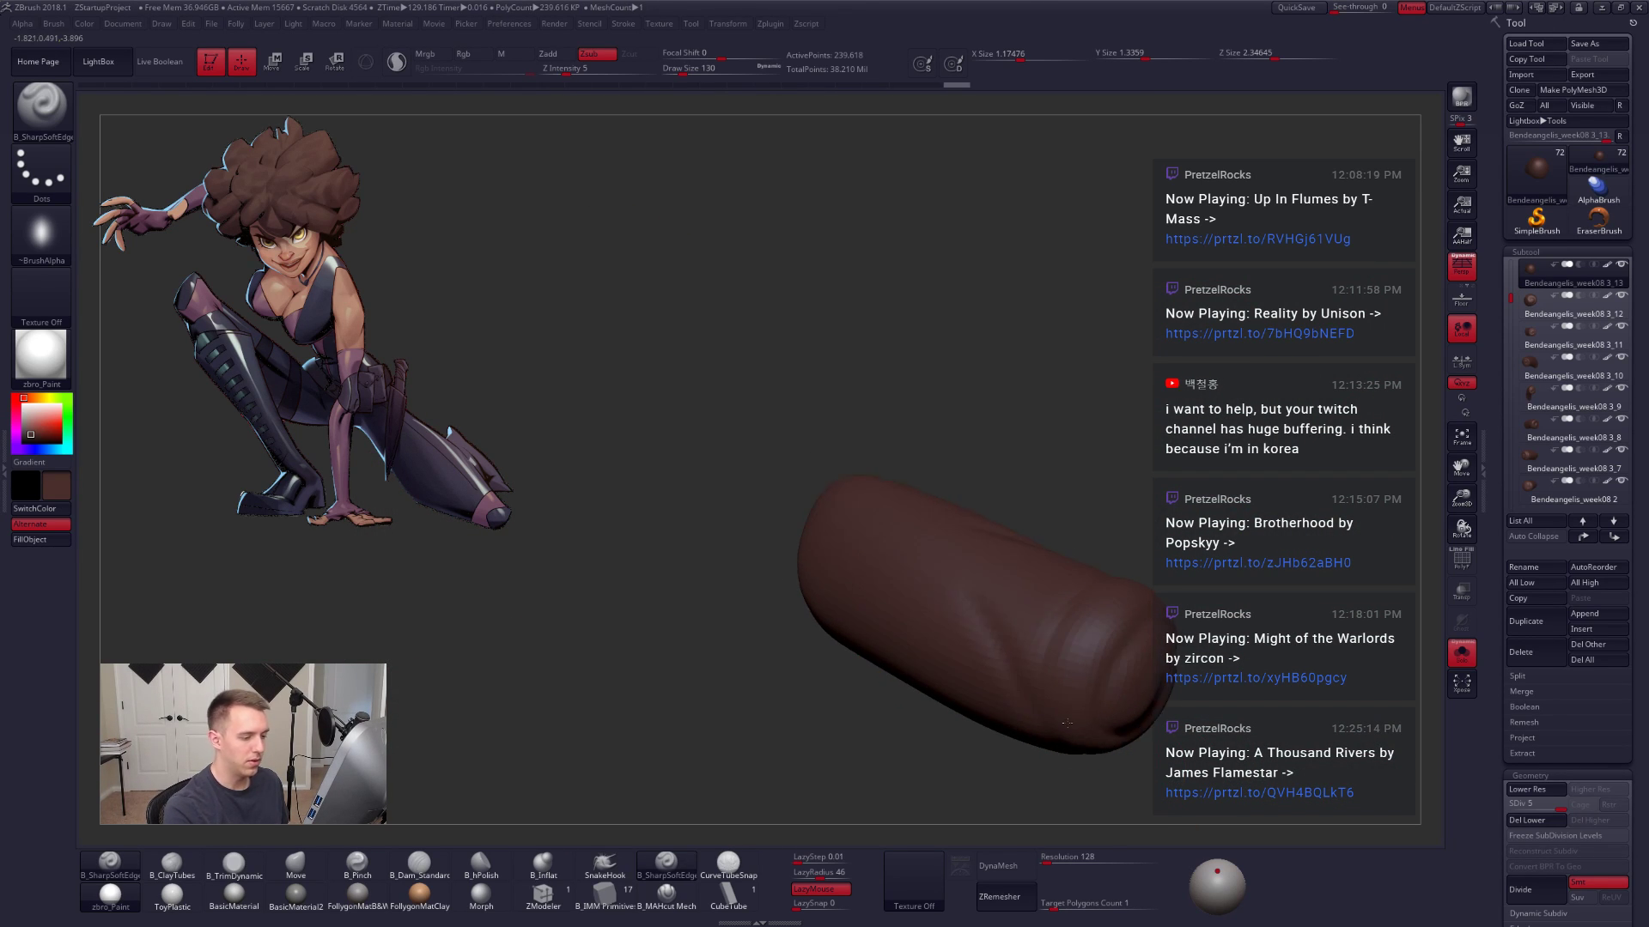
key(alt+s)
key(alt+s)
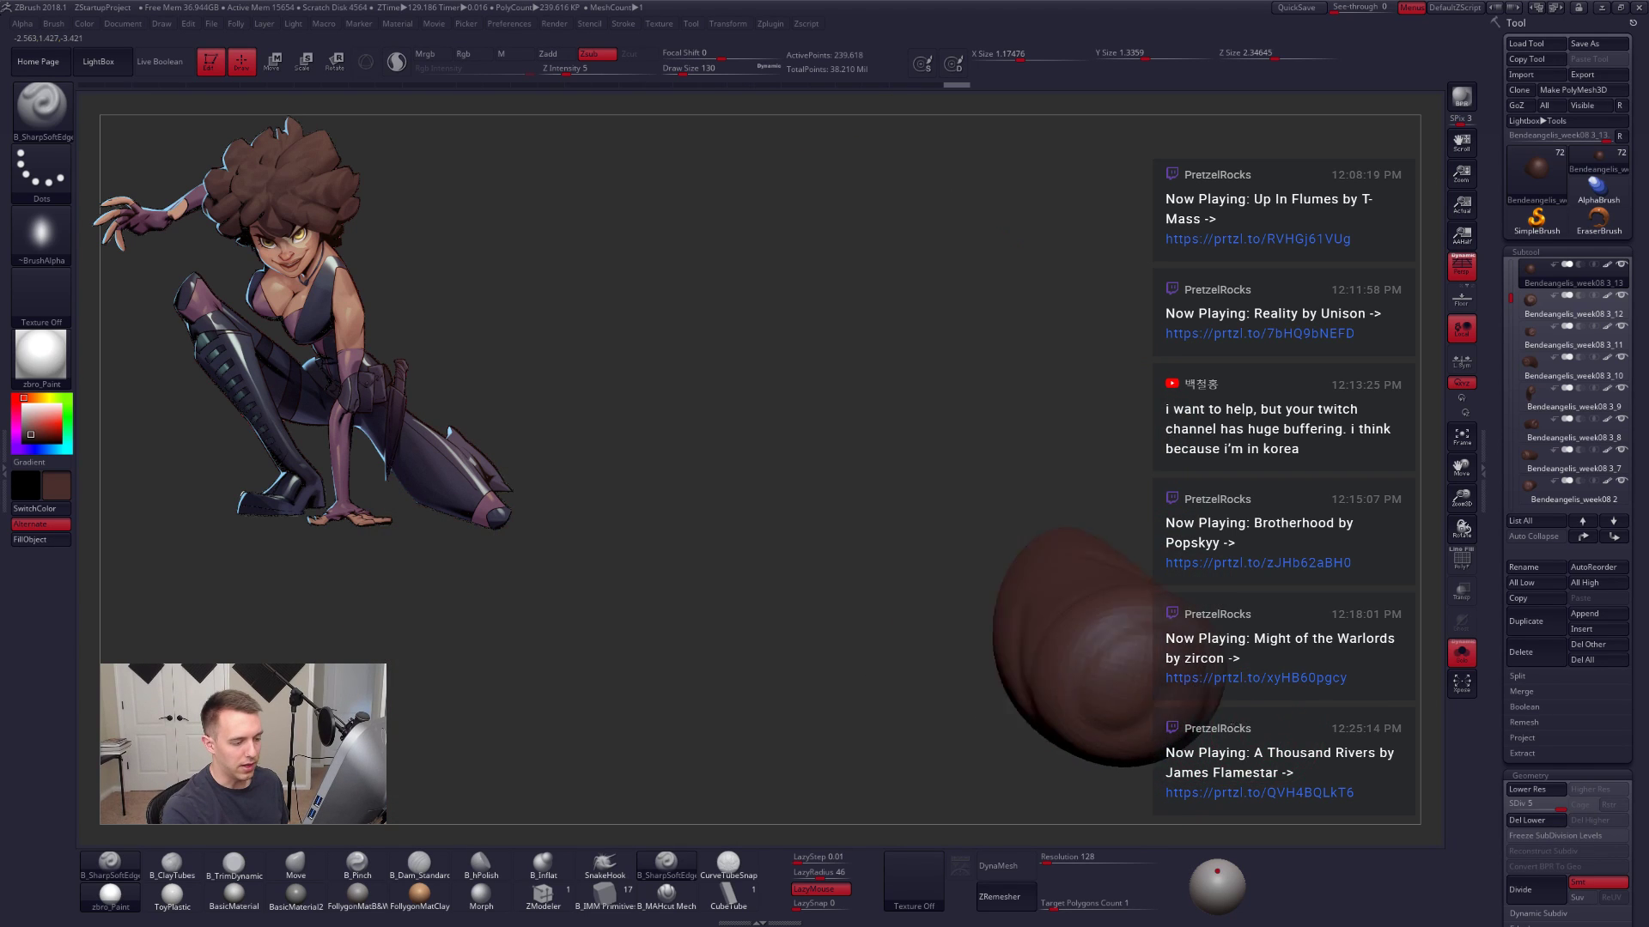
key(alt+s)
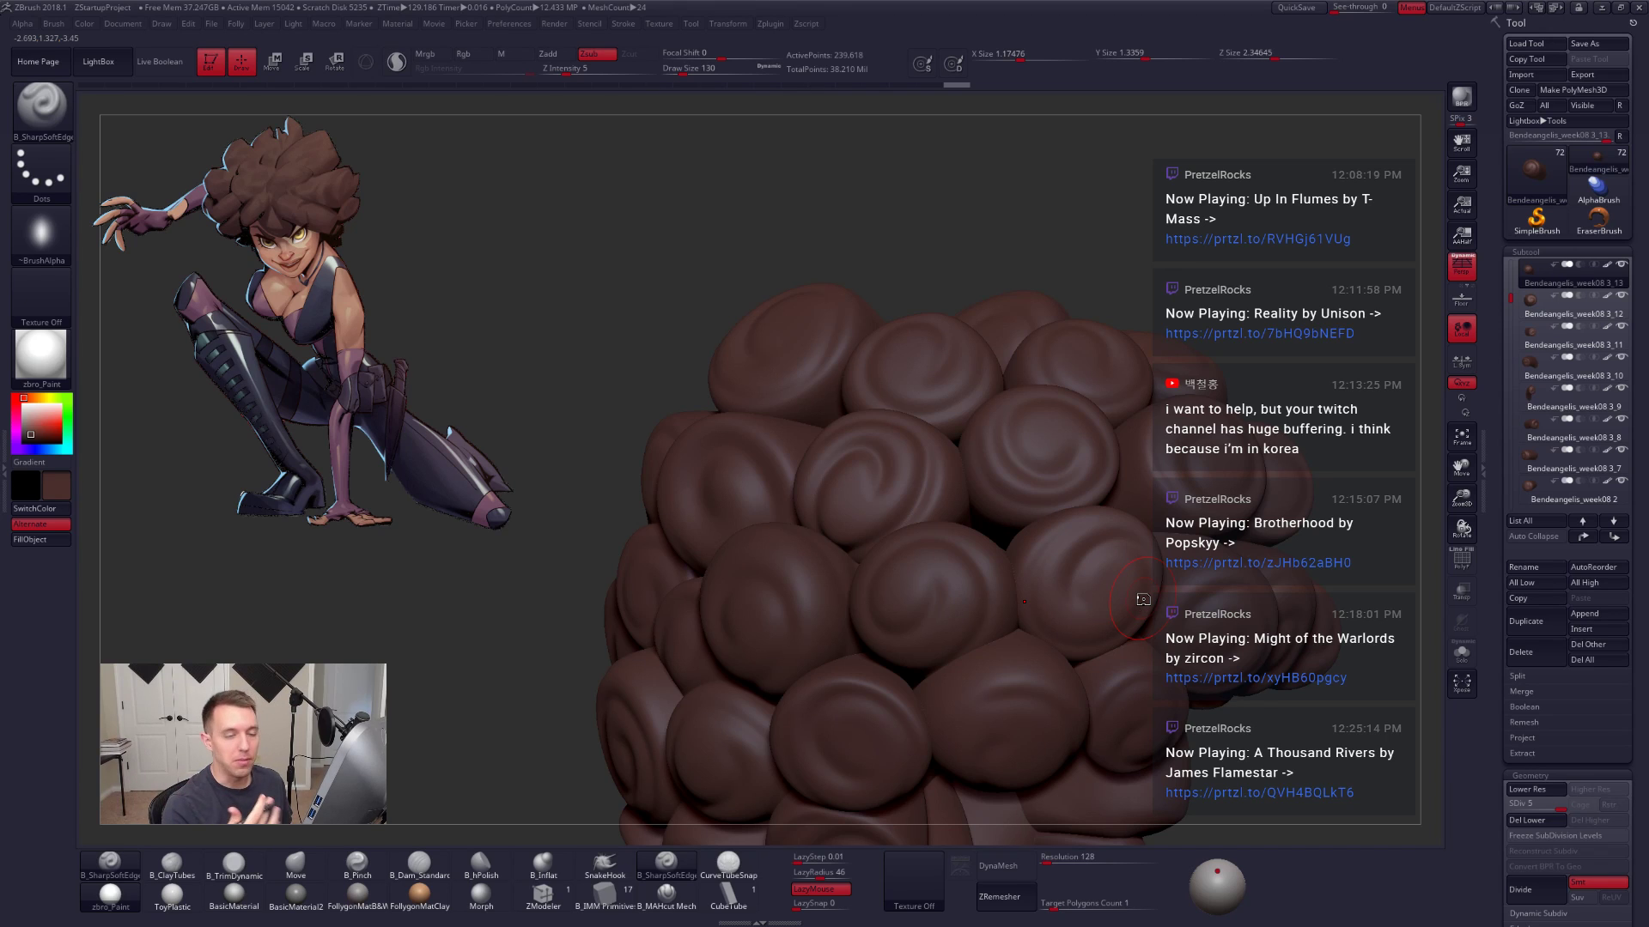
Step: Select and isolate the next neighbouring curl, and check its wireframe and old spiral end
mouse_move(1035, 667)
right_down()
mouse_move(1108, 601)
mouse_move(1123, 692)
right_up()
mouse_move(1119, 720)
mouse_down()
mouse_move(1145, 752)
mouse_move(1100, 707)
mouse_up()
key(shift+s)
key(shift+s)
alt+click(1149, 567)
key(shift+s)
mouse_move(1193, 623)
mouse_down()
mouse_move(1189, 657)
mouse_move(1144, 704)
mouse_up()
key(space)
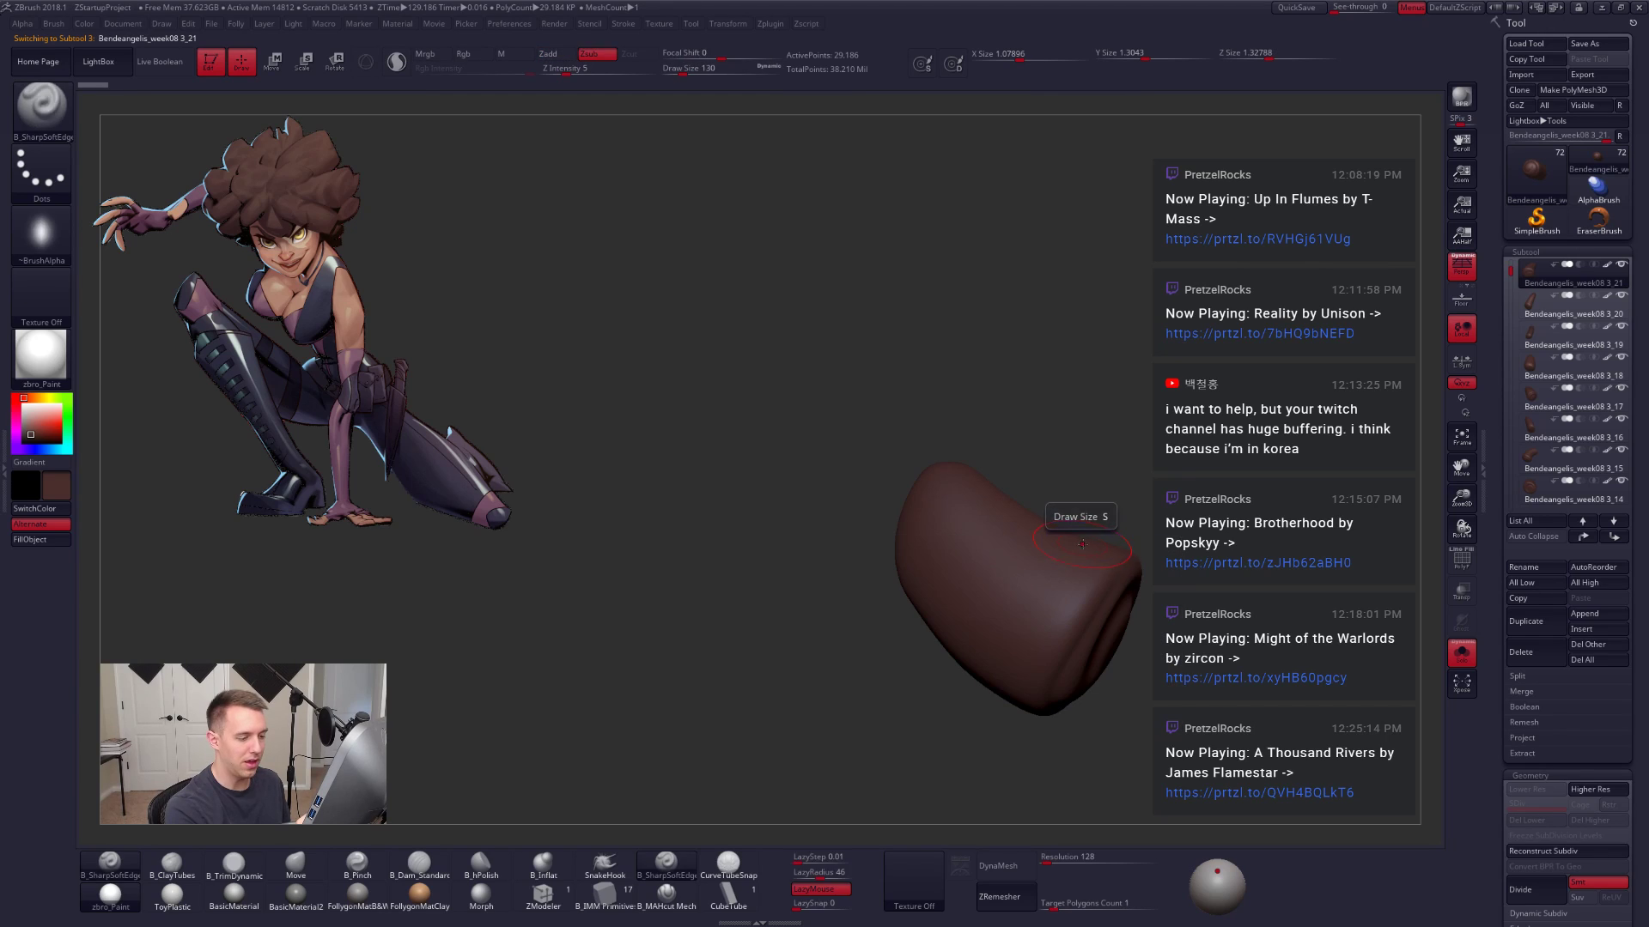
key(shift+f)
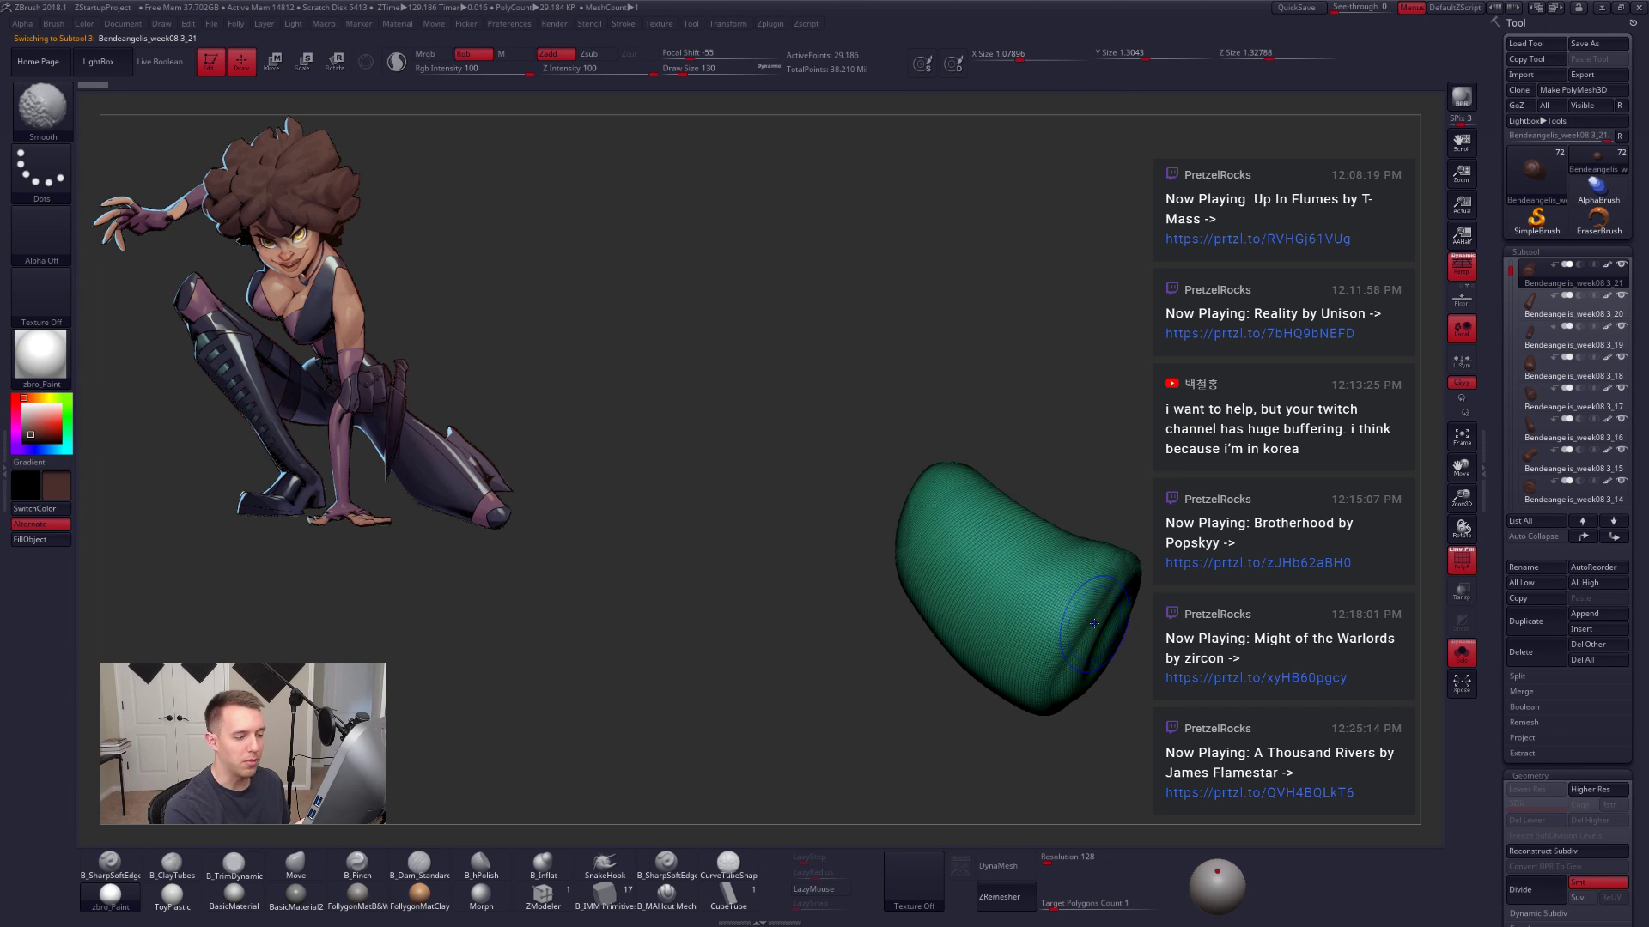
key(shift+f)
mouse_move(1178, 687)
mouse_down()
mouse_move(1138, 719)
mouse_move(1102, 700)
mouse_move(1090, 712)
mouse_up()
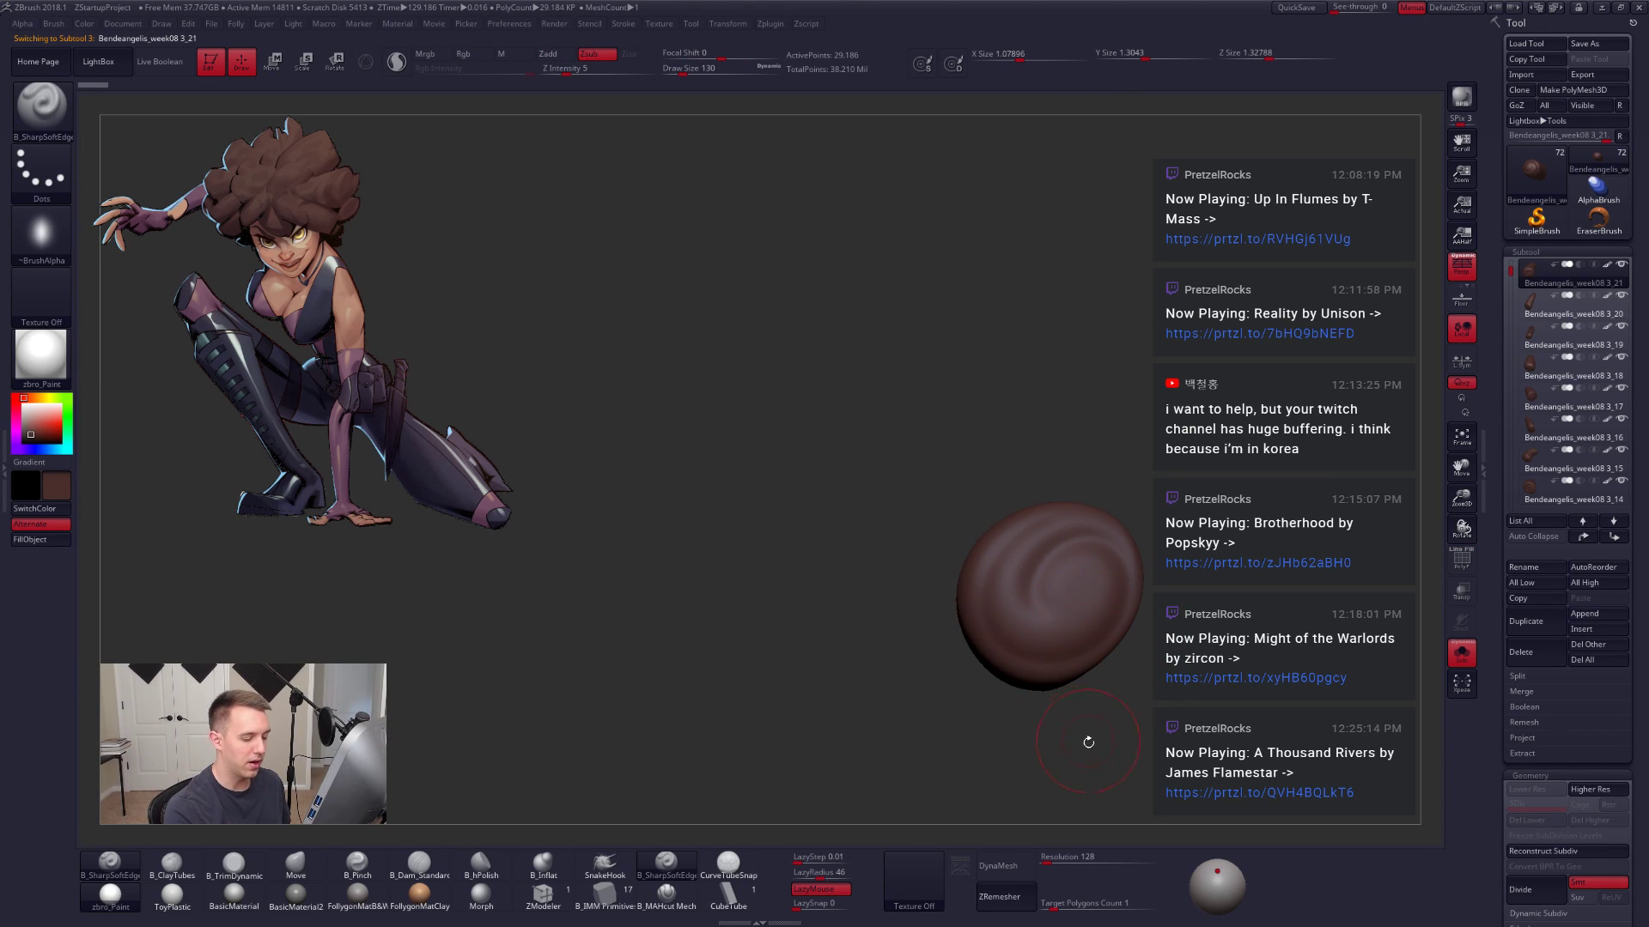
Step: DynaMesh the isolated curl at resolution 128 and switch to the B_ClayTubes brush at draw size 150
click(998, 866)
key(b)
key(c)
key(t)
key(space)
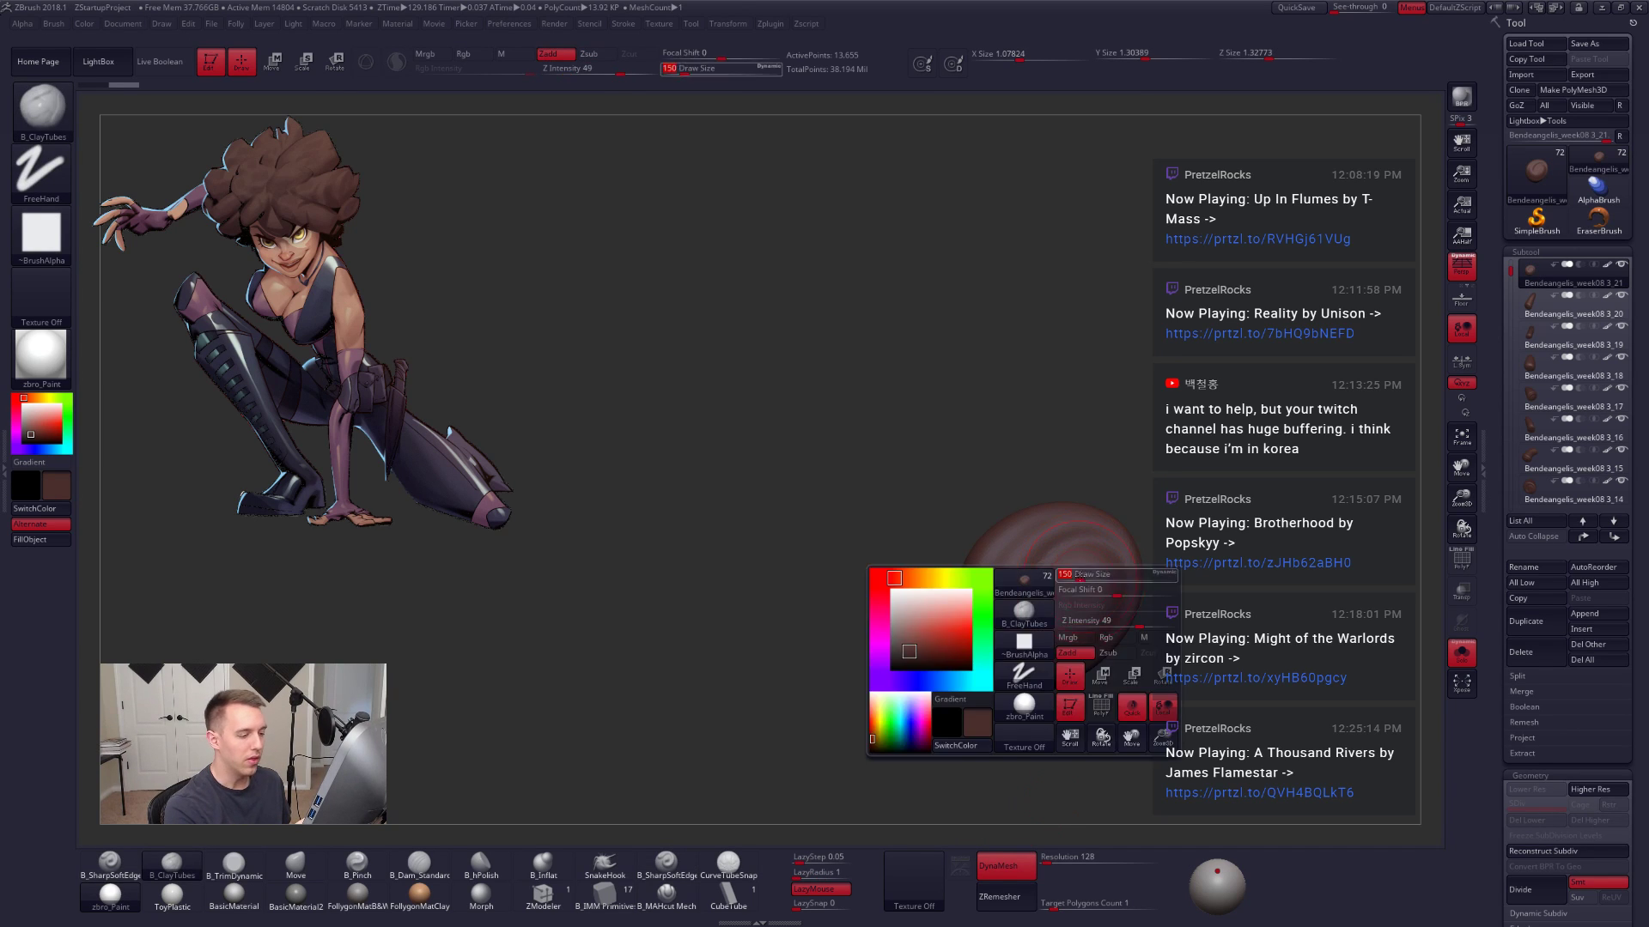
Step: Fill the old spiral in the curl's round end with clay strokes and smooth the surface
alt+drag(1154, 687, 1103, 701)
mouse_move(954, 562)
mouse_down()
mouse_move(935, 653)
mouse_move(984, 654)
mouse_up()
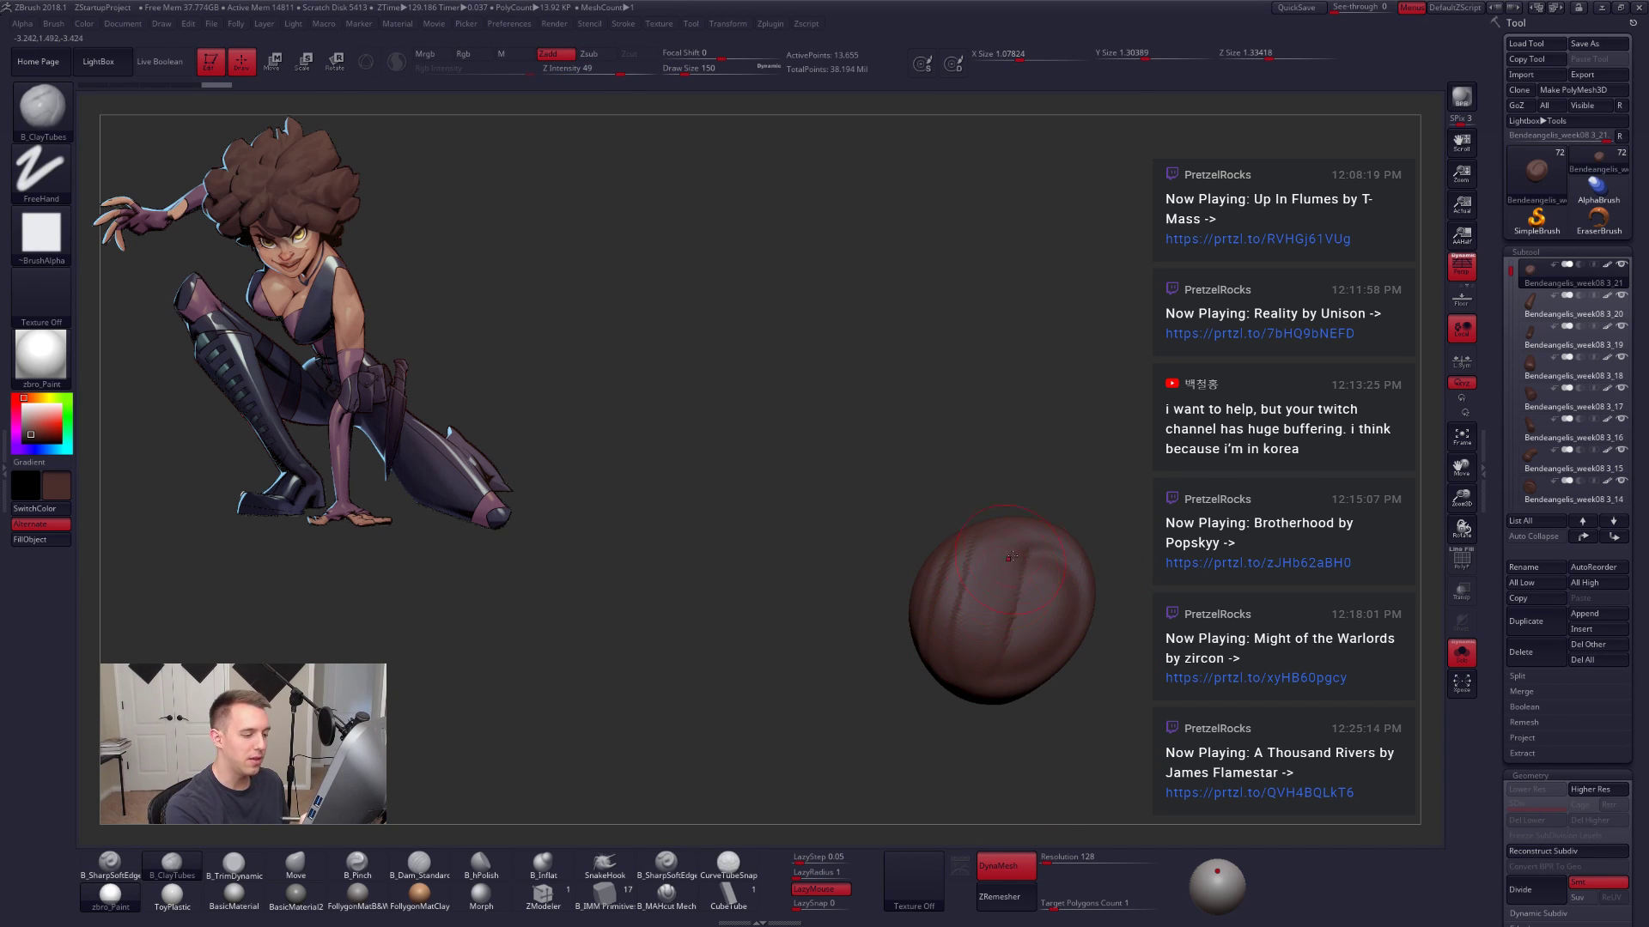
drag(1011, 556, 1020, 654)
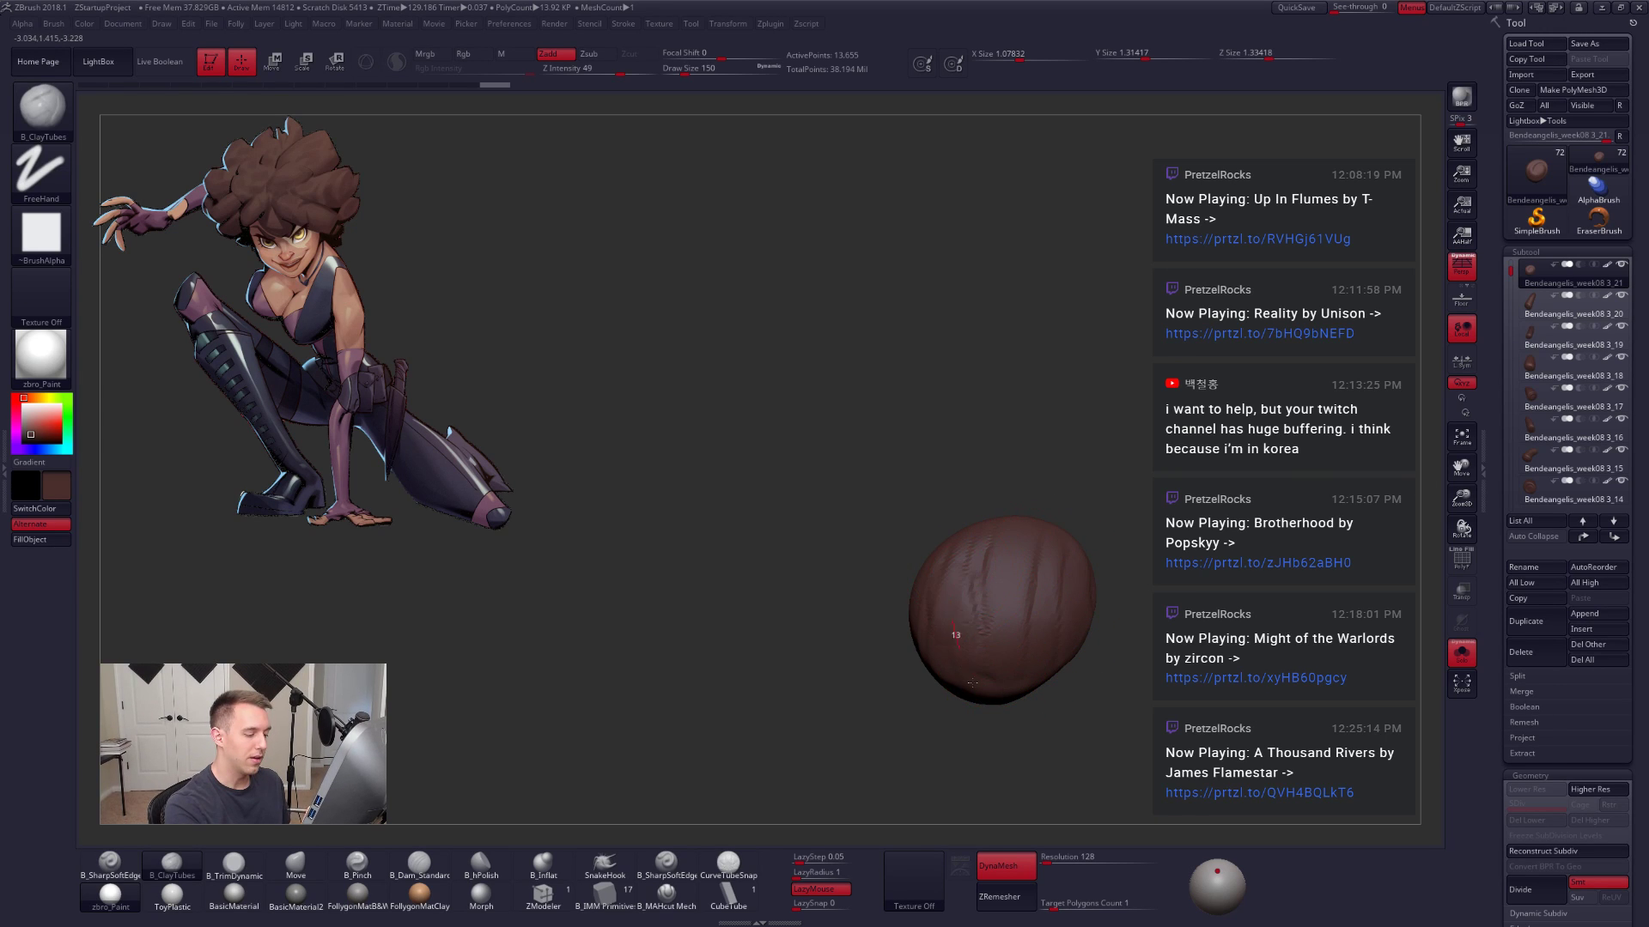
shift+drag(1002, 586, 1006, 621)
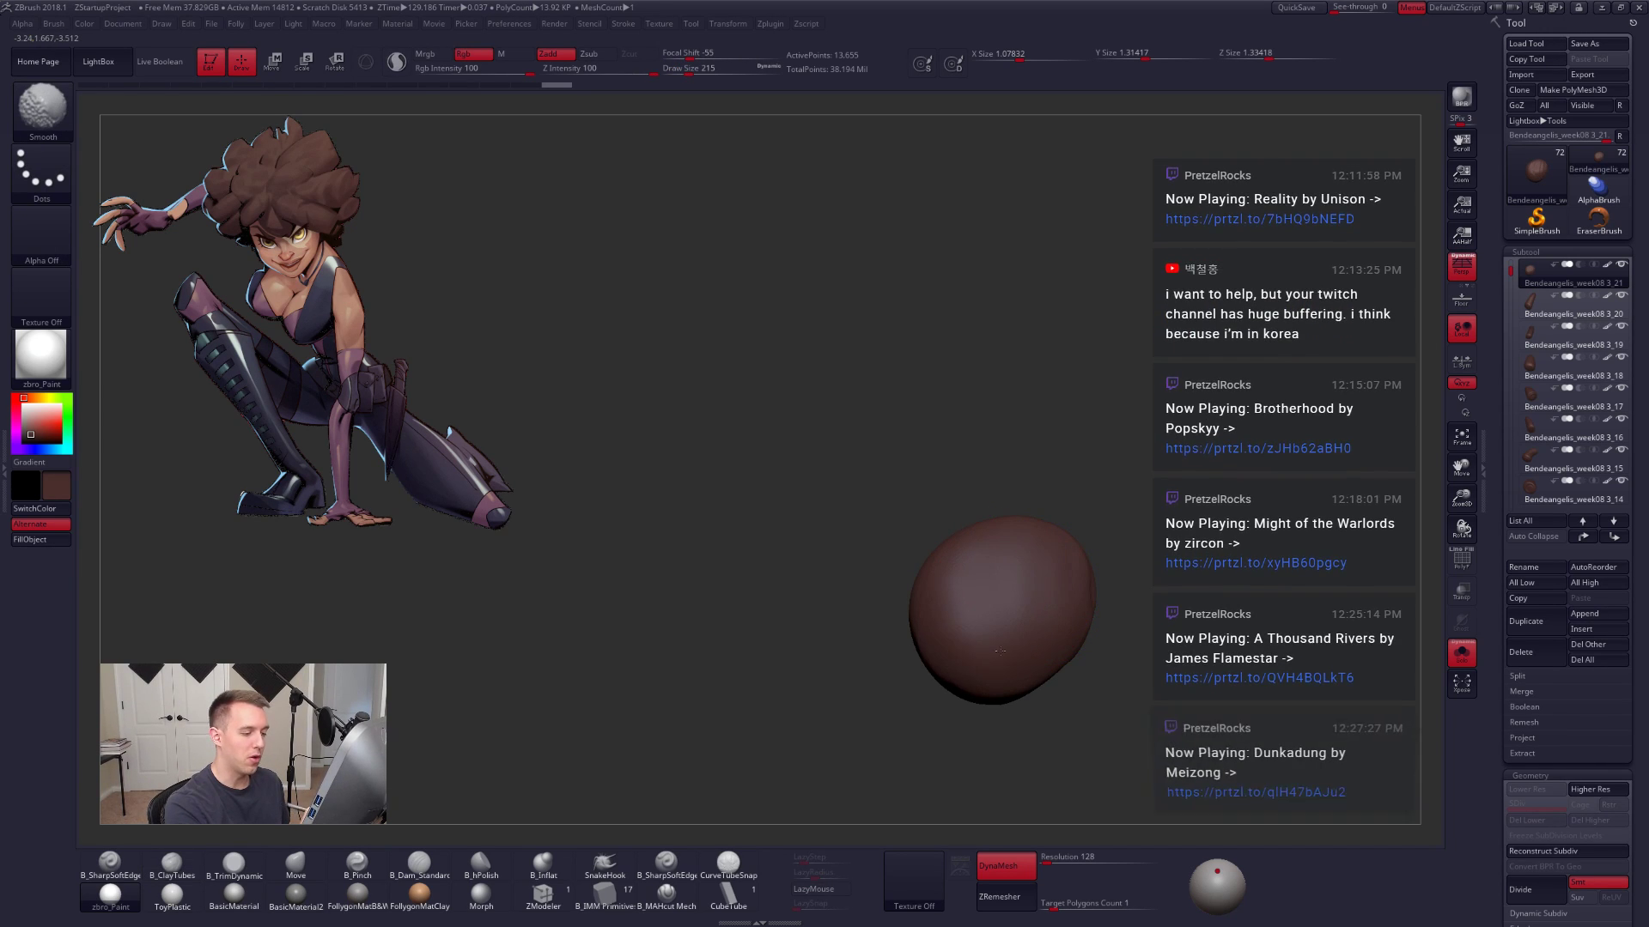
Step: Check the smoothed curl up close and ZRemesh it to a low-poly mesh
mouse_move(1008, 618)
right_down()
mouse_move(1051, 640)
mouse_move(978, 625)
mouse_move(1017, 611)
mouse_move(1032, 726)
right_up()
mouse_move(1032, 725)
alt+right_down()
mouse_move(1024, 674)
mouse_move(980, 630)
alt+right_up()
key(space)
drag(981, 631, 975, 631)
key(1)
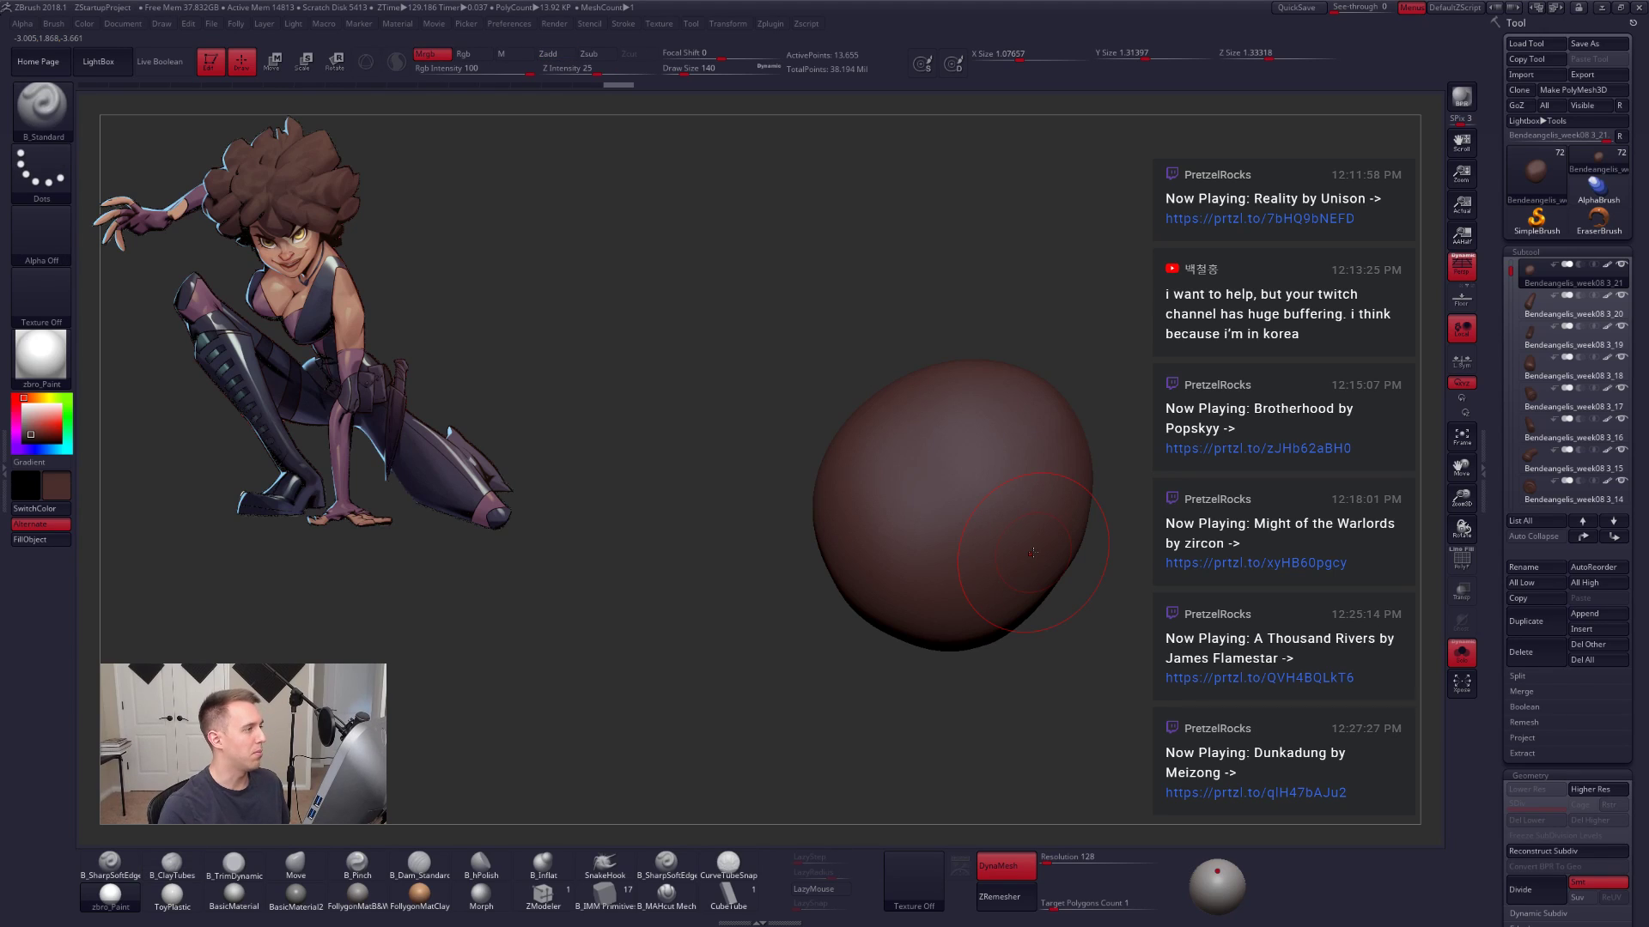
click(1003, 897)
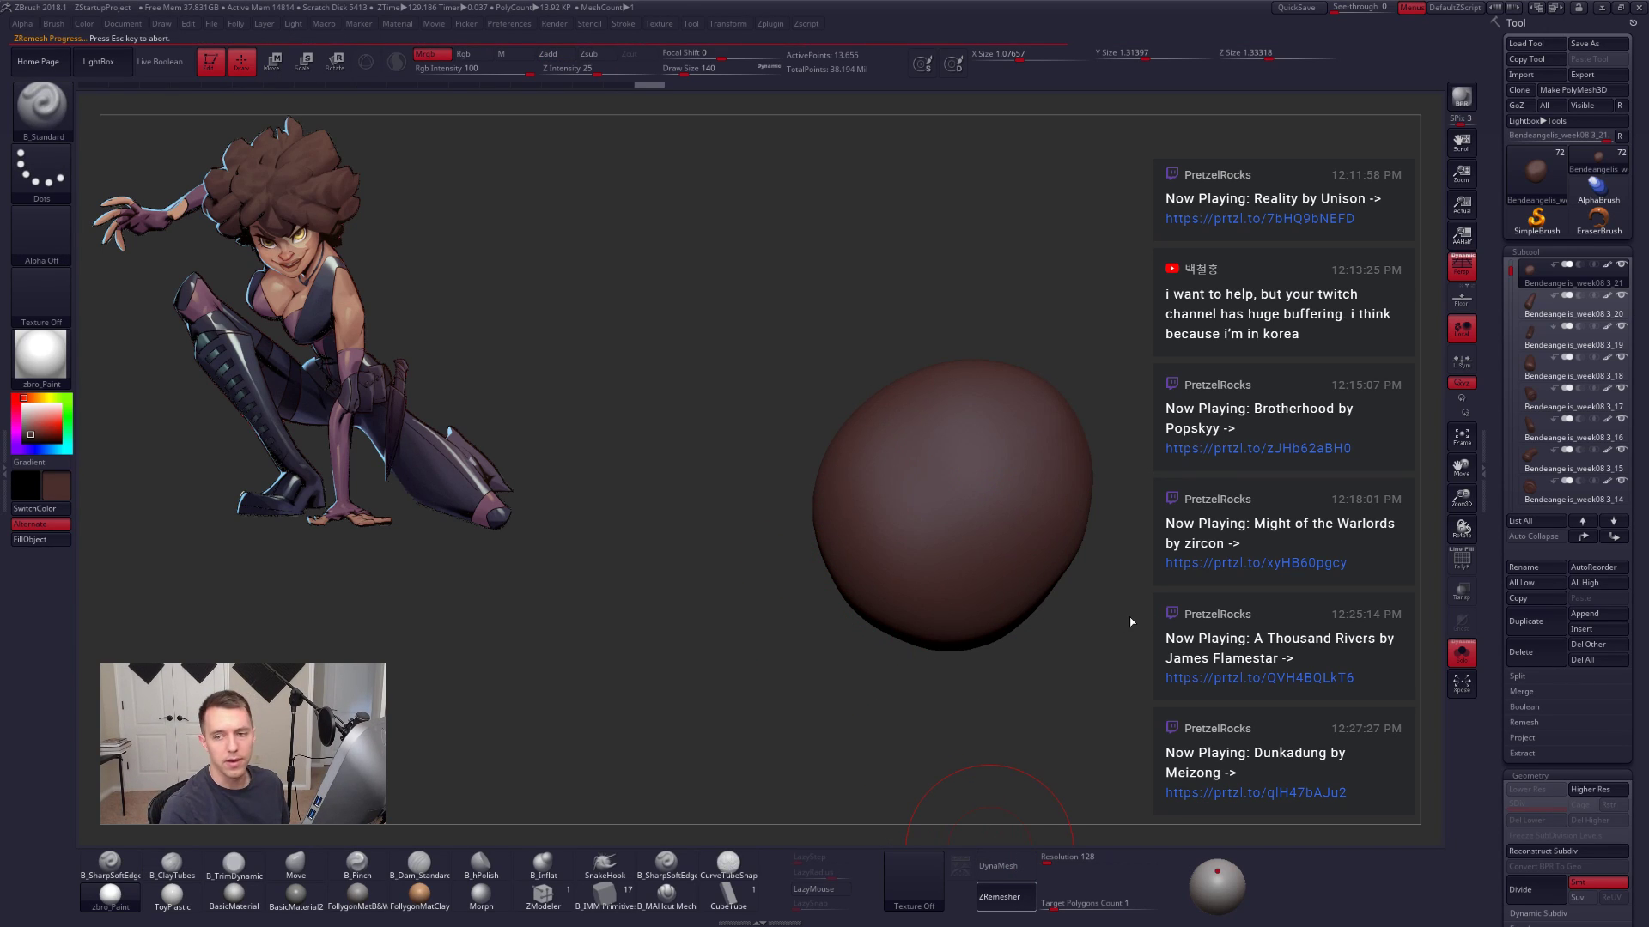
Step: Nudge the outline of the low-poly curl with the Move brush, adjusting its draw size to 239
key(b)
key(m)
key(v)
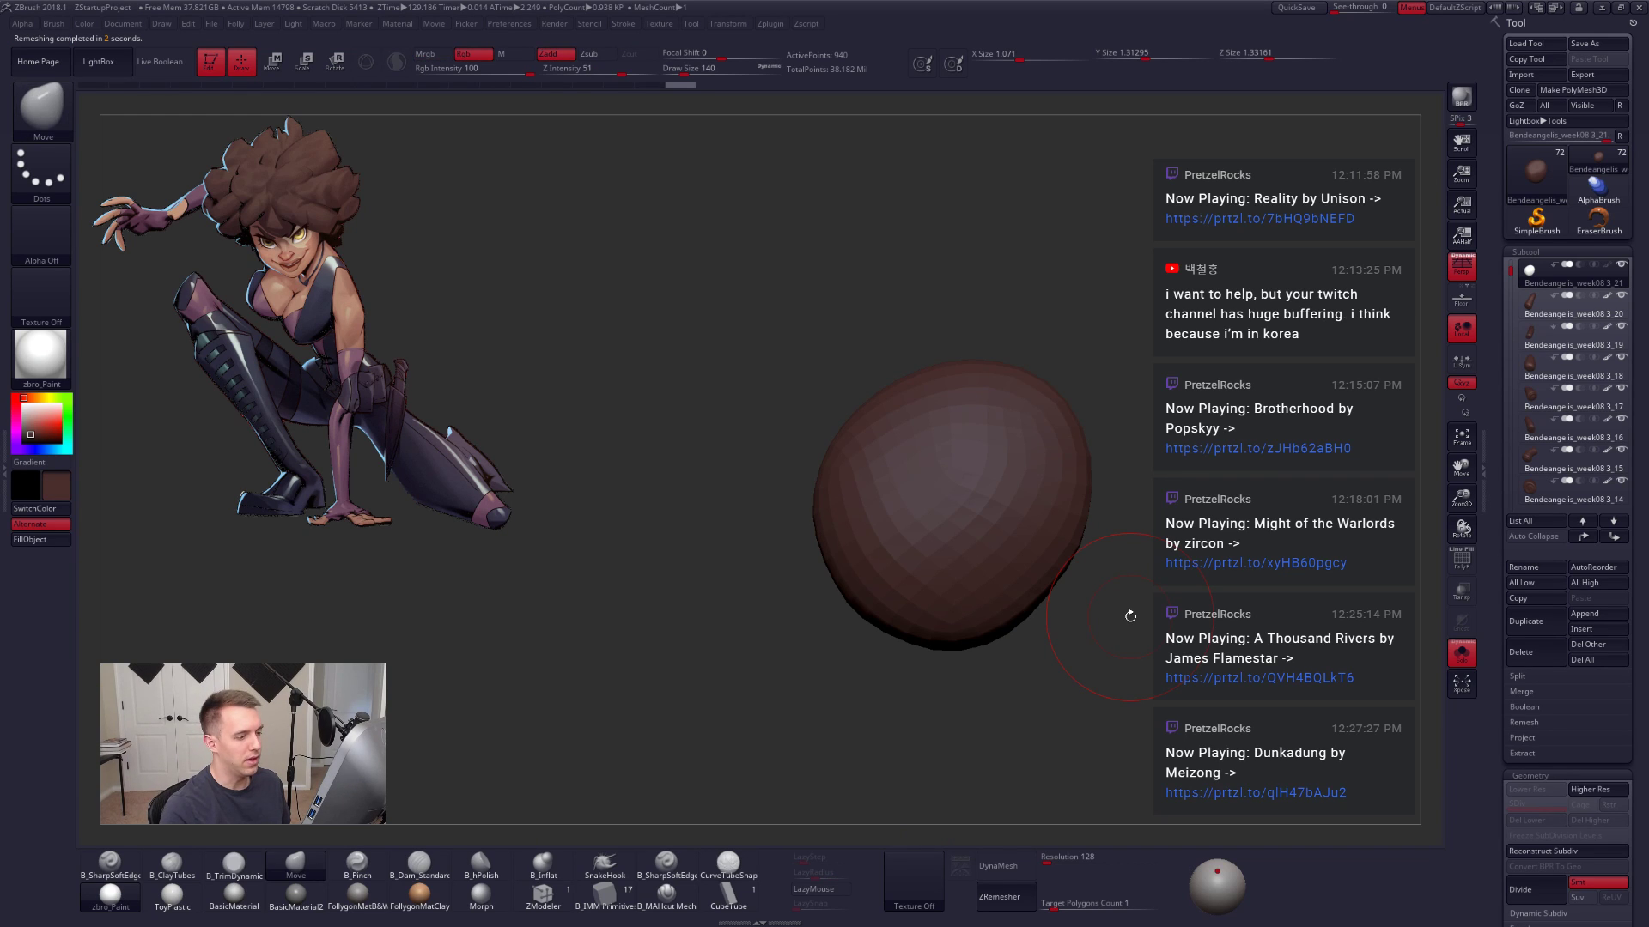
key(space)
click(1043, 611)
alt+drag(1116, 601, 1065, 569)
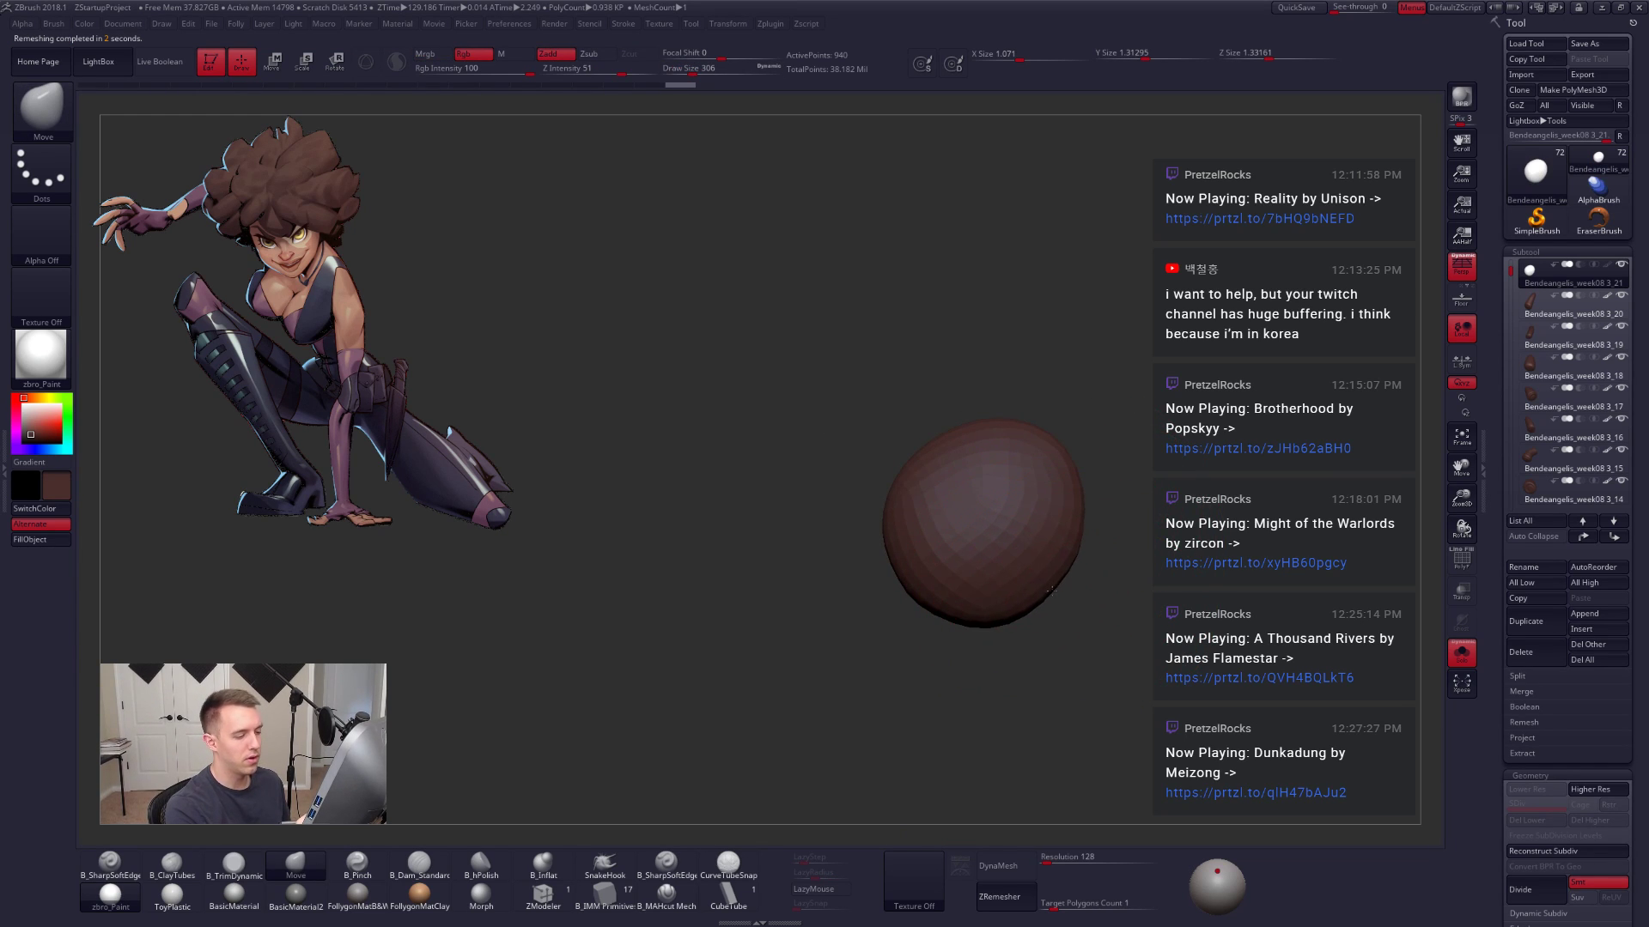
key(space)
Step: Subdivide the remeshed curl four times to level 5 and fill it with brown using the B_Standard brush
key(b)
key(s)
key(t)
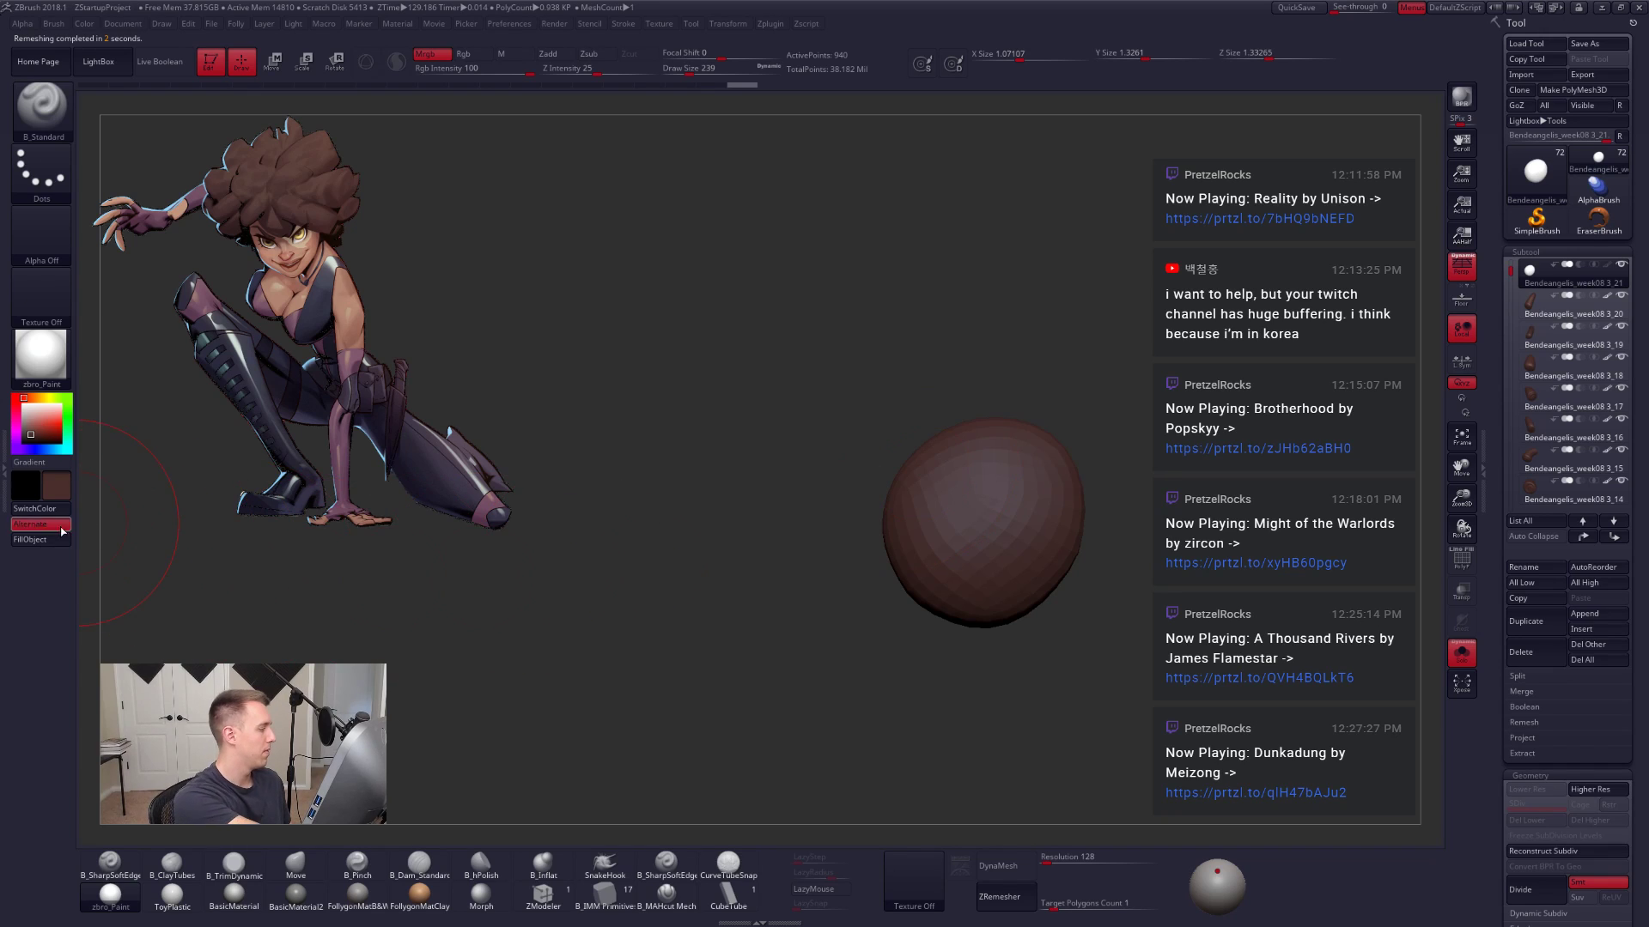
key(d)
key(d)
key(d)
key(d)
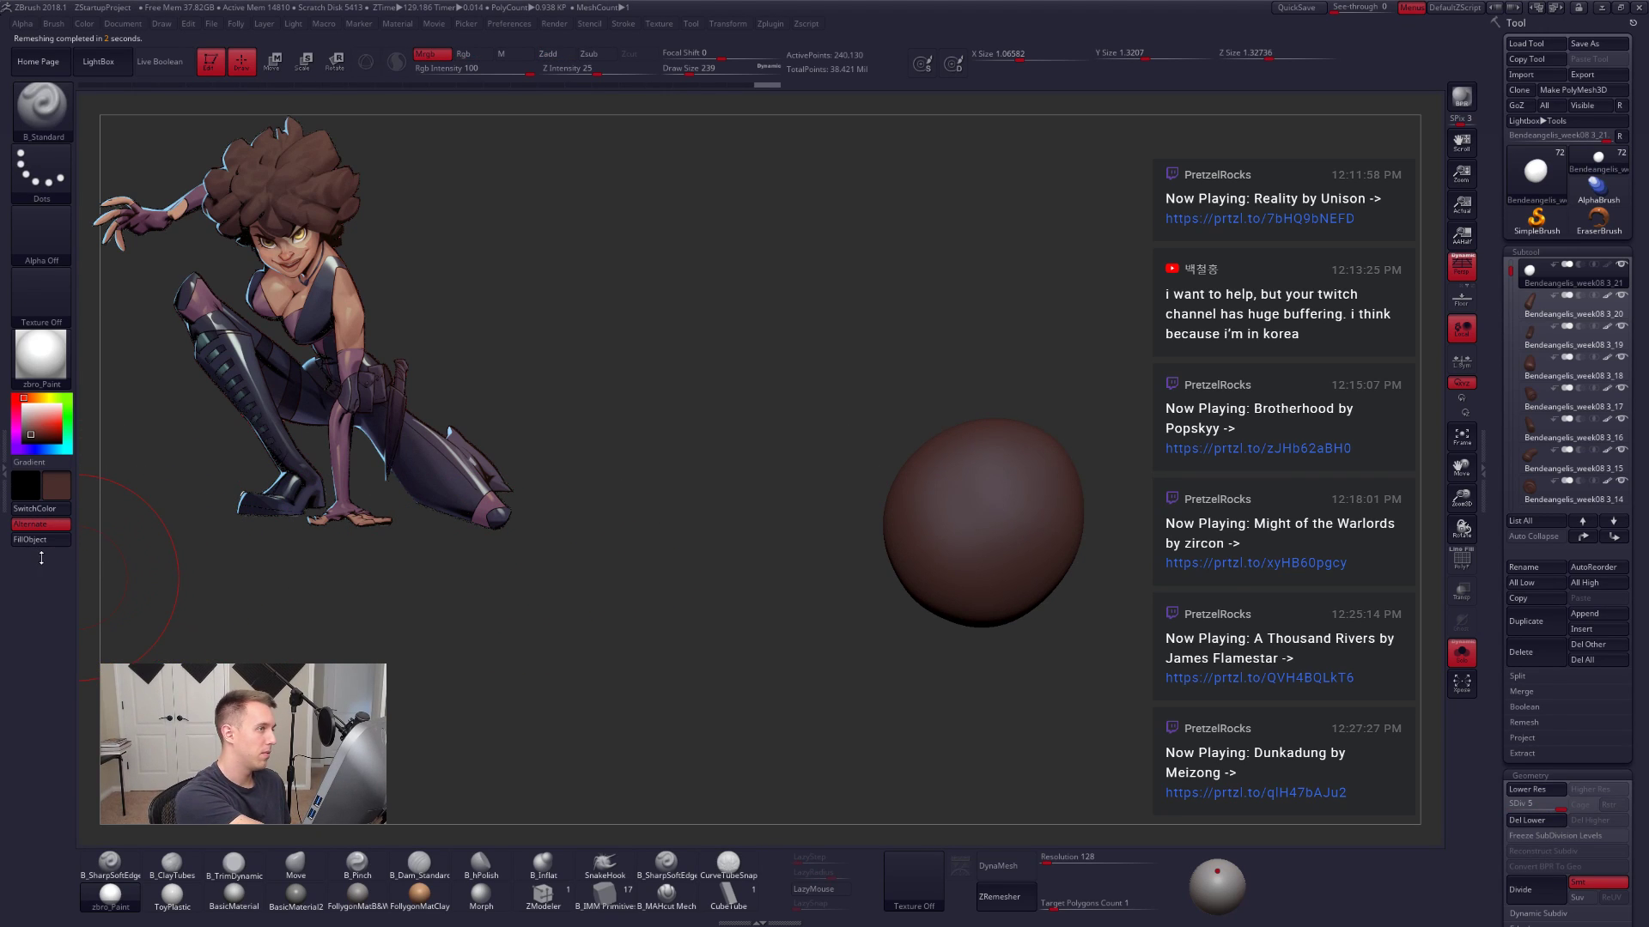
Step: Carve a new spiral groove into the curl's round end with B_SharpSoftEdge at draw size 160
click(710, 869)
click(680, 874)
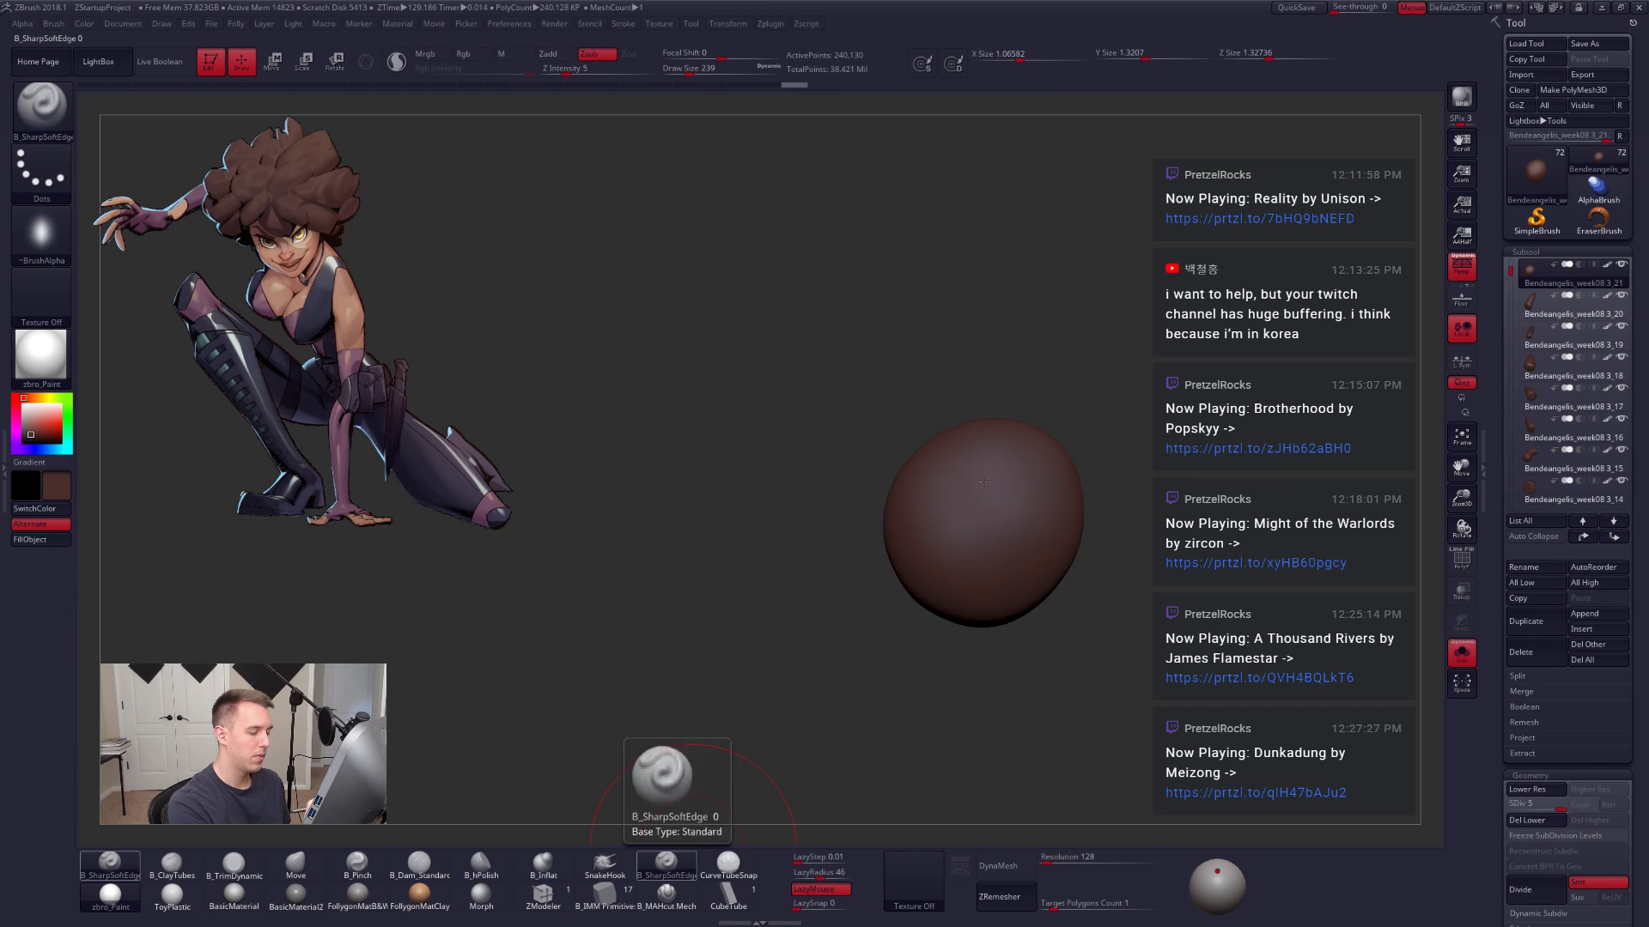
key(space)
drag(1061, 467, 1049, 468)
alt+drag(820, 515, 831, 592)
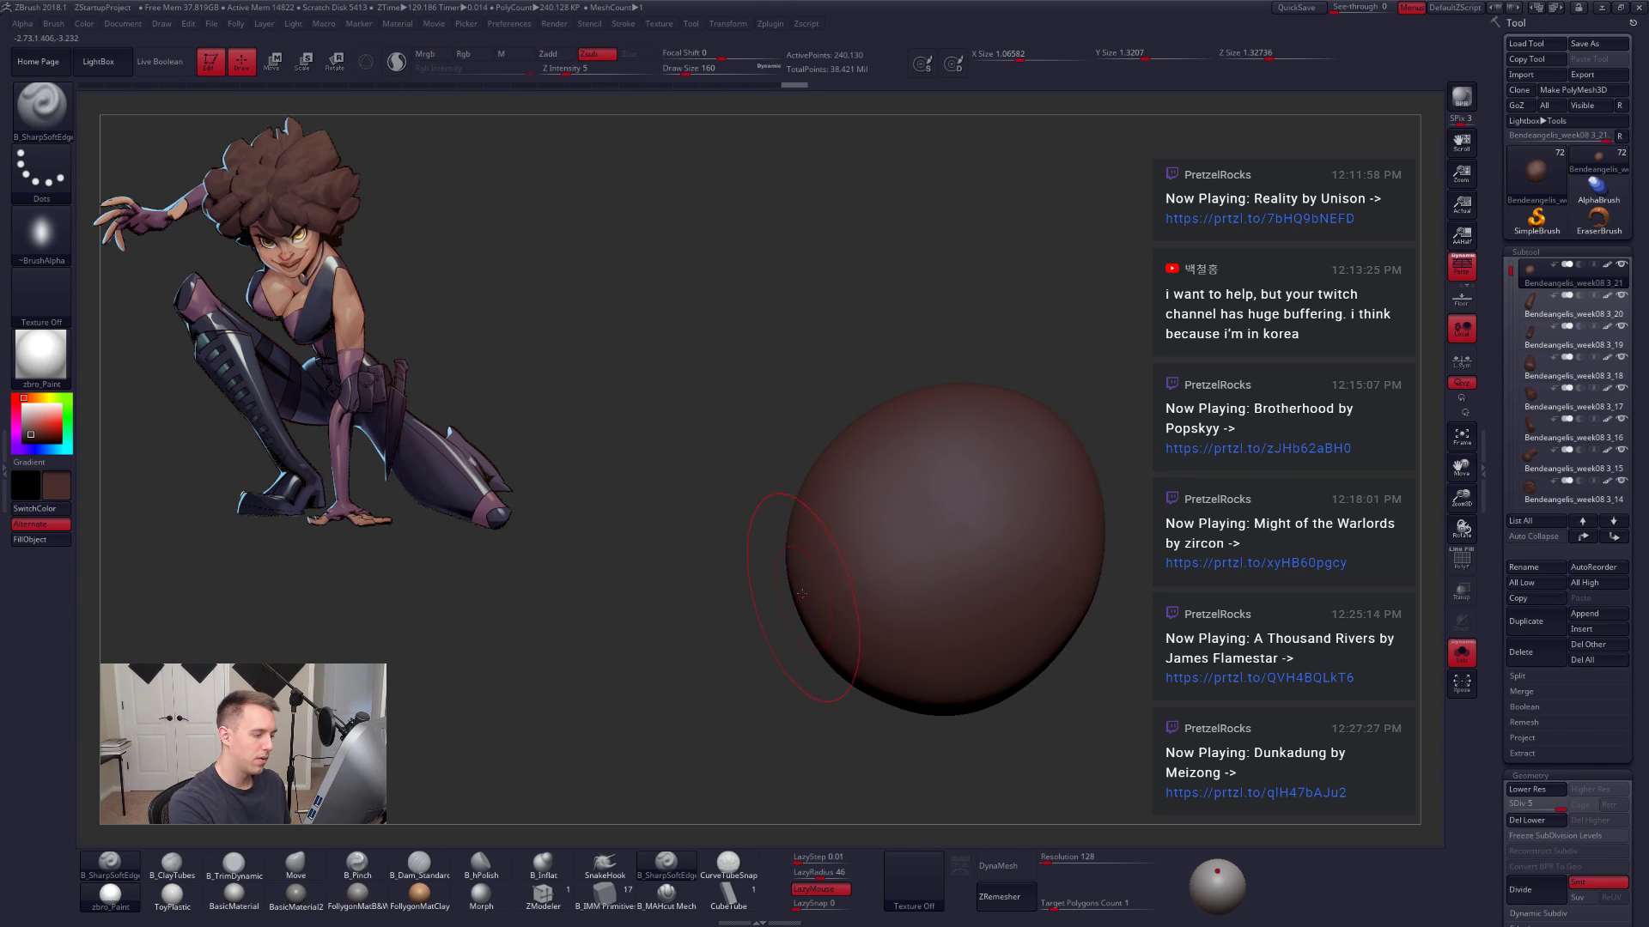
mouse_move(1005, 409)
mouse_down()
mouse_move(1054, 506)
mouse_move(1041, 622)
mouse_up()
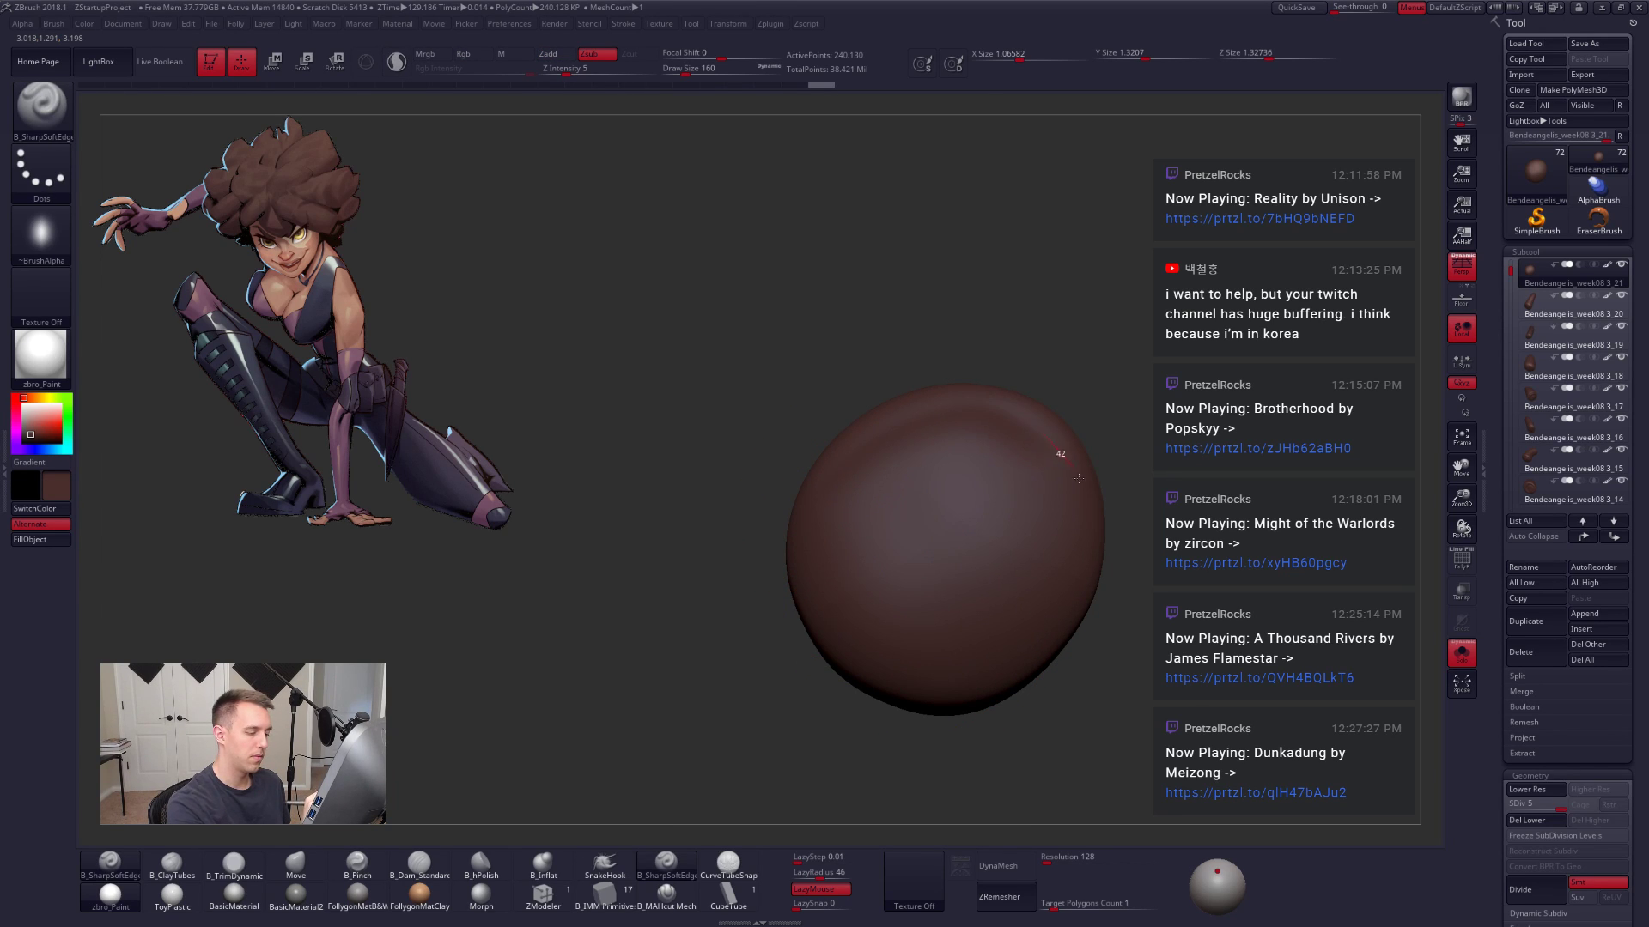
drag(929, 677, 931, 496)
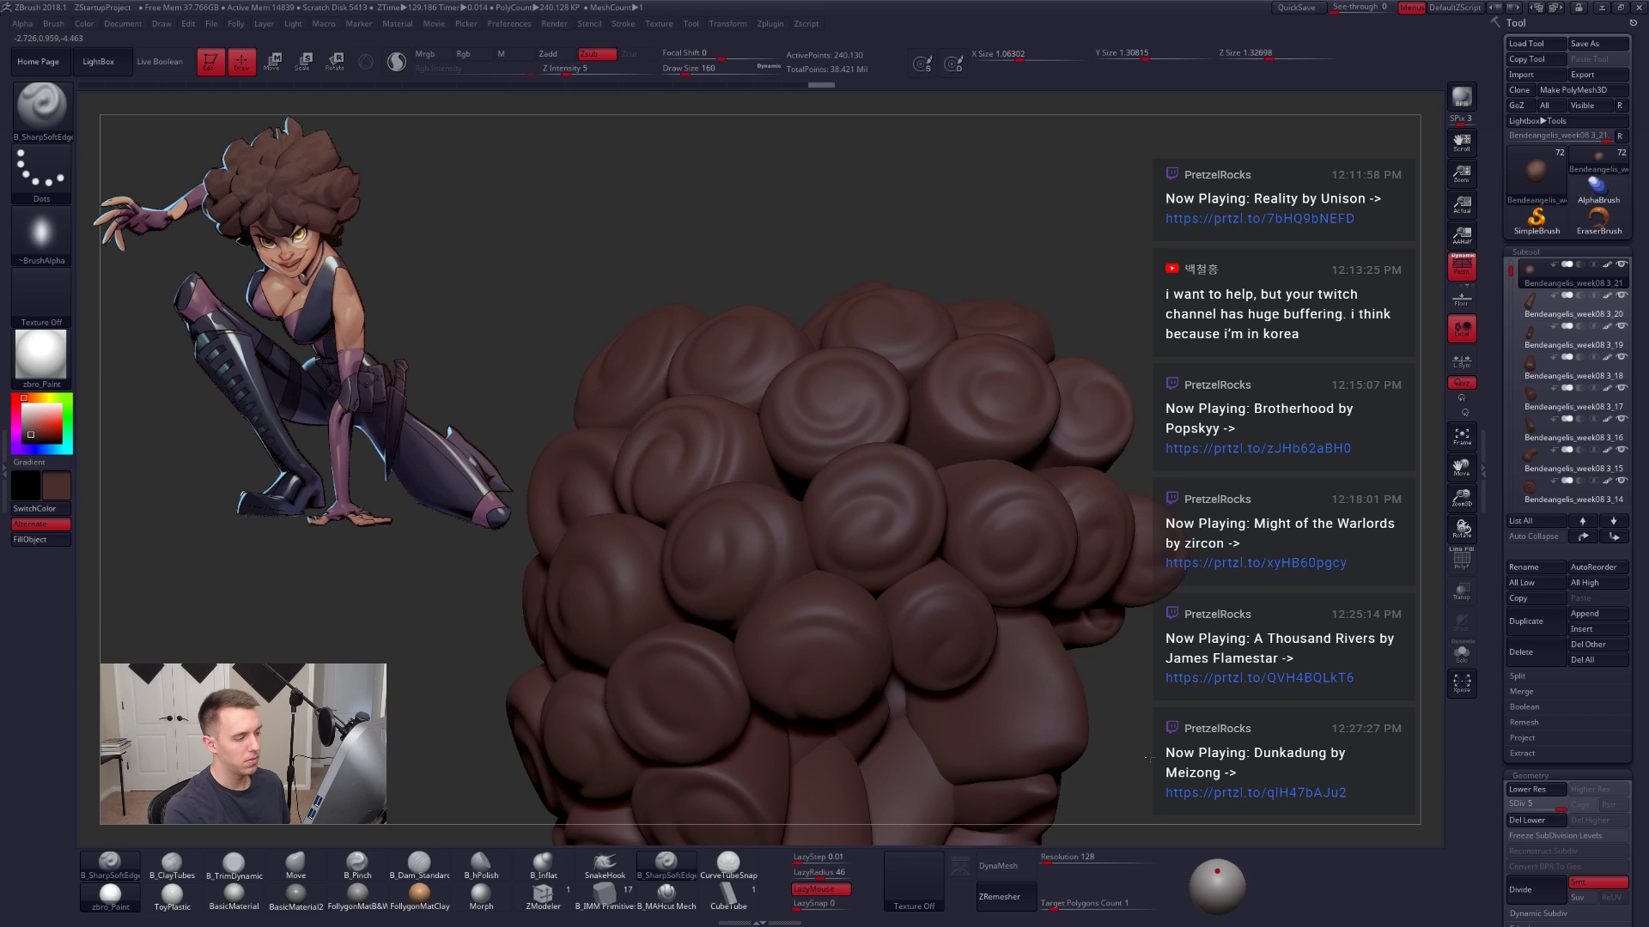
Step: Carve a fold across the isolated curl's side behind the spiral end, checking it within the full hair
drag(1149, 758, 1176, 771)
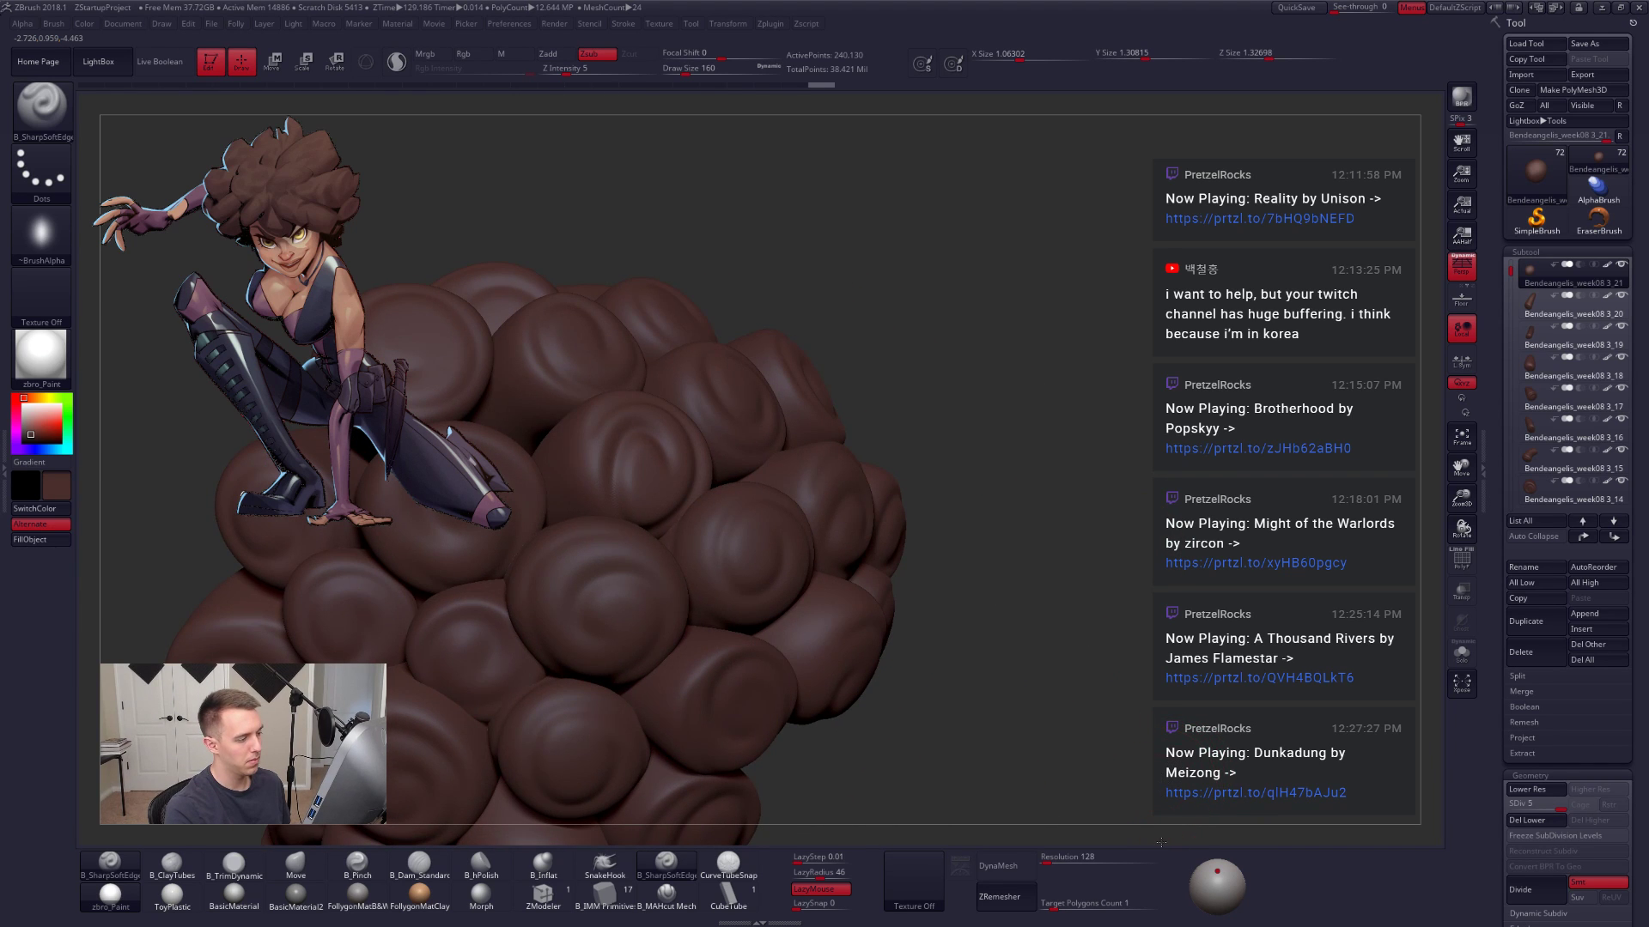
drag(1161, 842, 1154, 738)
key(alt+shift+s)
mouse_move(687, 601)
alt+mouse_down()
mouse_move(790, 687)
mouse_move(861, 645)
mouse_move(848, 659)
mouse_move(846, 630)
alt+mouse_up()
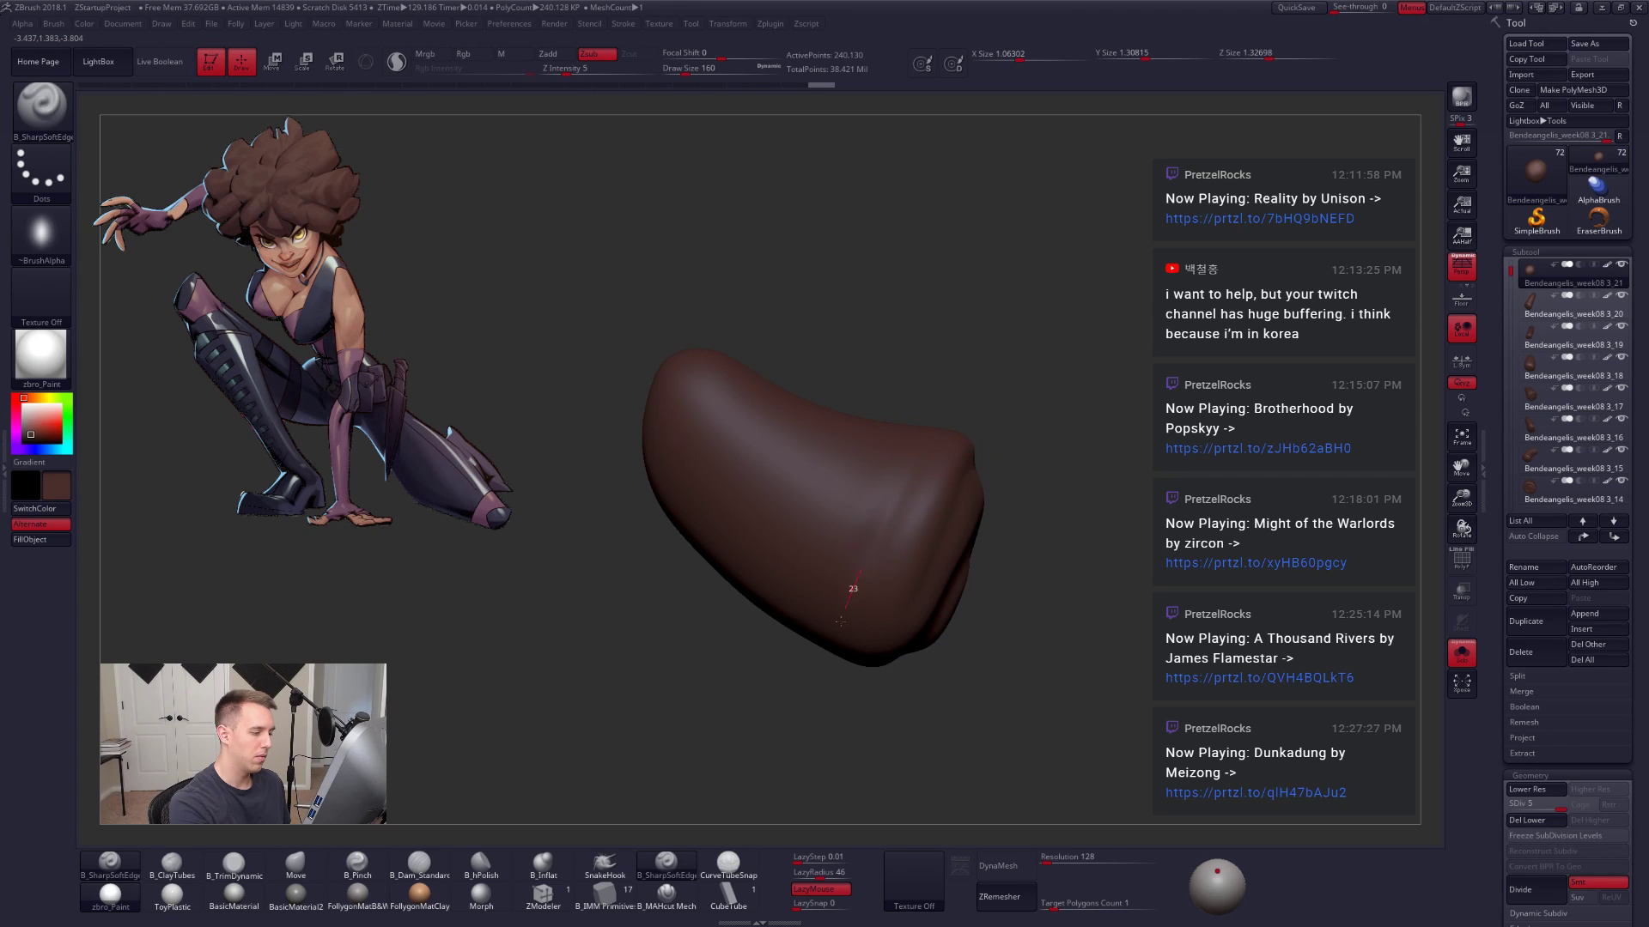
drag(951, 560, 934, 631)
key(alt+shift+s)
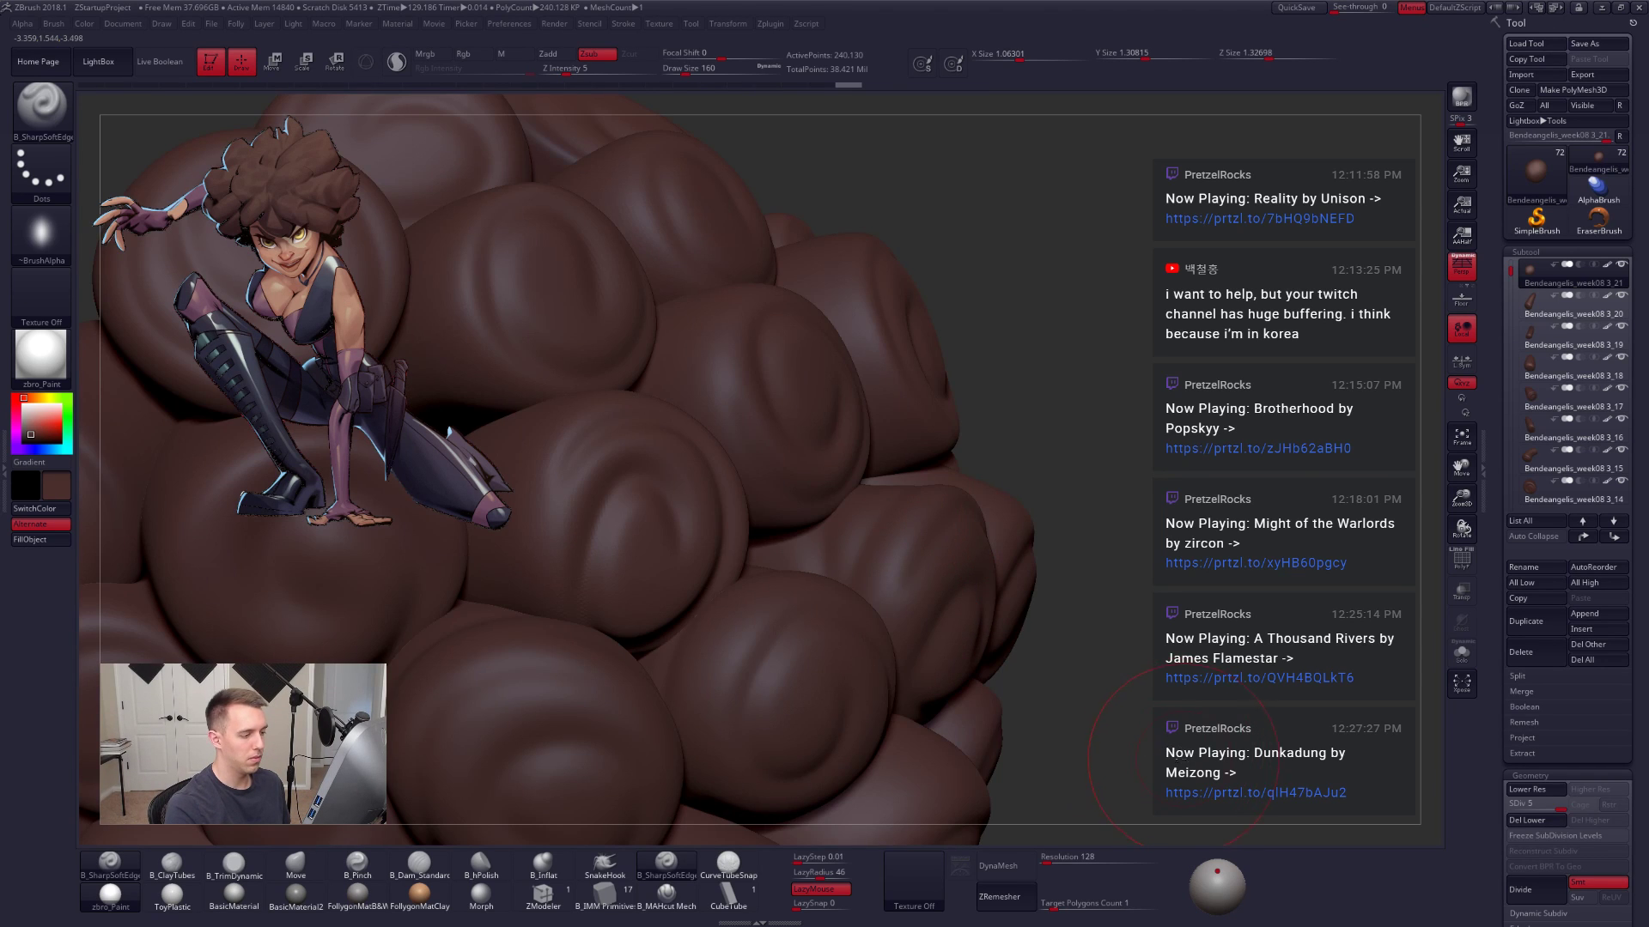
Step: Carve further folds along the opposite side of the curl and compare it with the surrounding curls
drag(1305, 772, 1077, 805)
key(alt+shift+s)
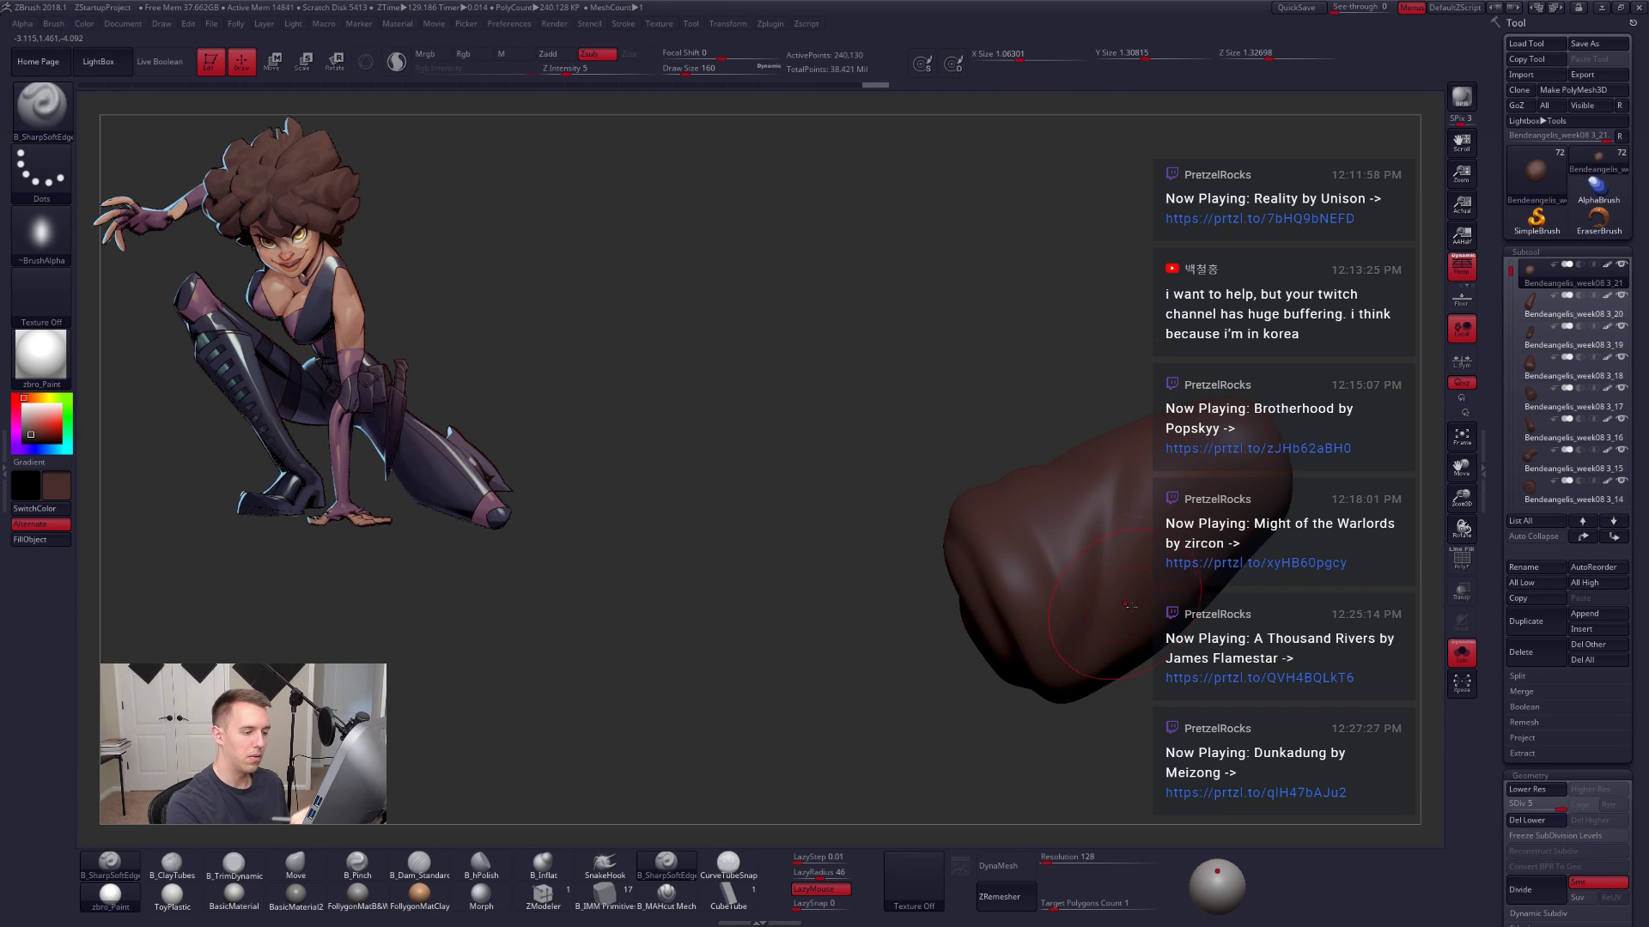
drag(1137, 412, 1096, 706)
key(alt+shift+s)
mouse_move(1141, 747)
right_down()
mouse_move(1099, 758)
mouse_move(1132, 799)
mouse_move(1132, 834)
mouse_move(1130, 722)
mouse_move(1108, 723)
right_up()
key(alt+s)
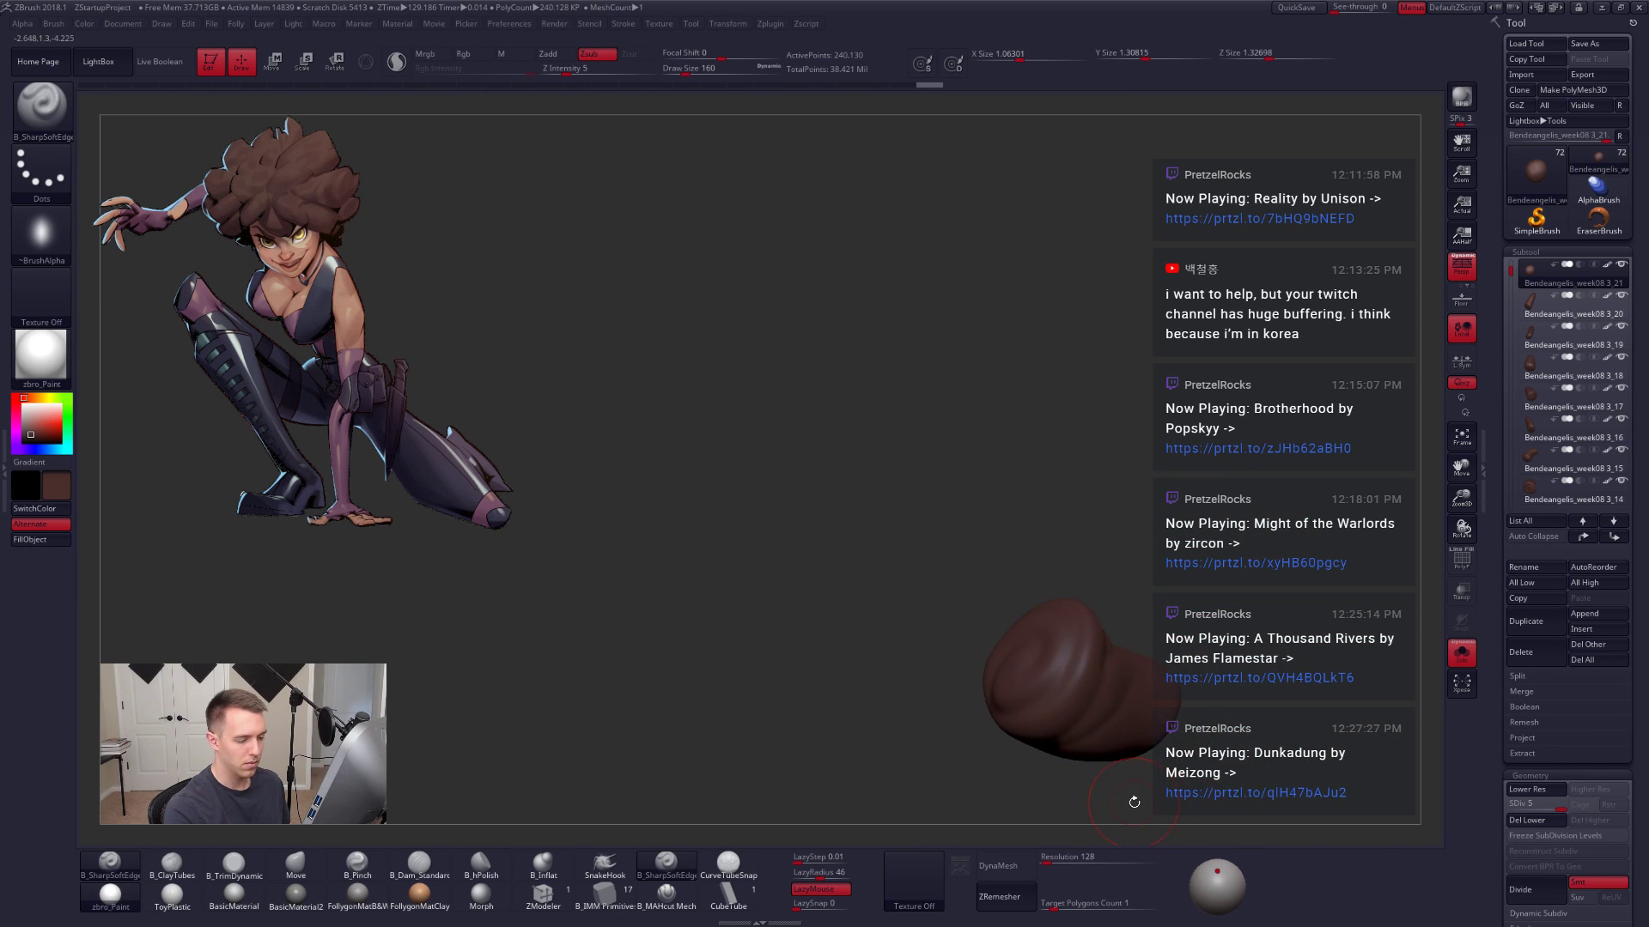
key(ctrl+shift+s)
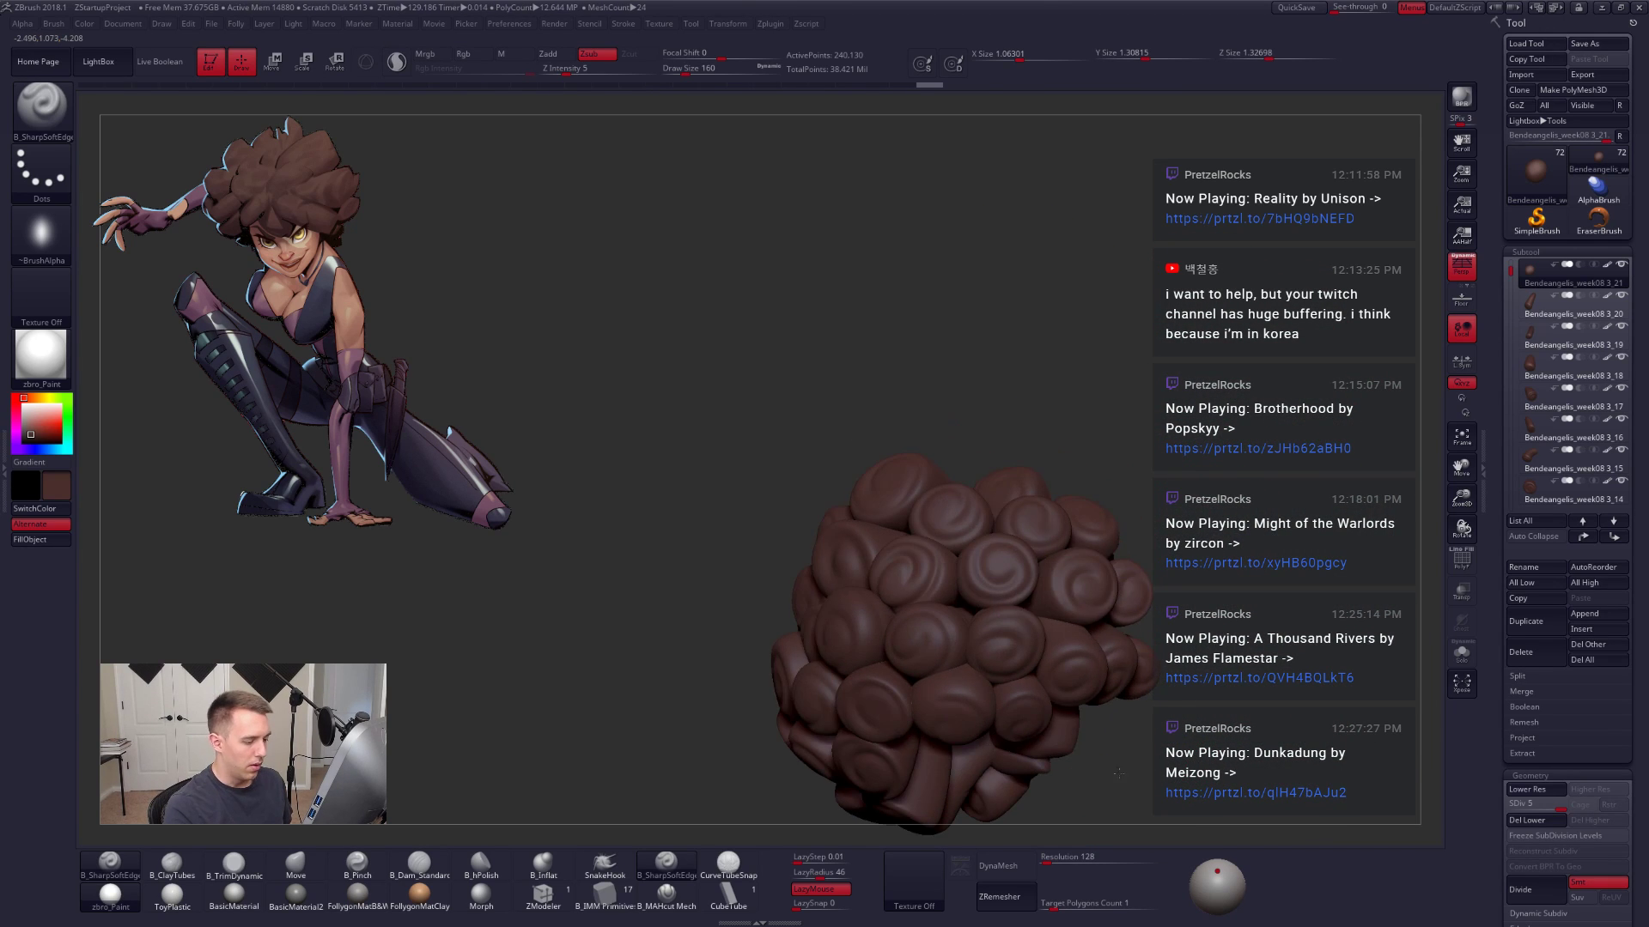
Step: Select the next curl and examine it in isolation and among its neighbours from several angles
drag(1118, 774, 1101, 807)
alt+click(1058, 592)
key(alt+s)
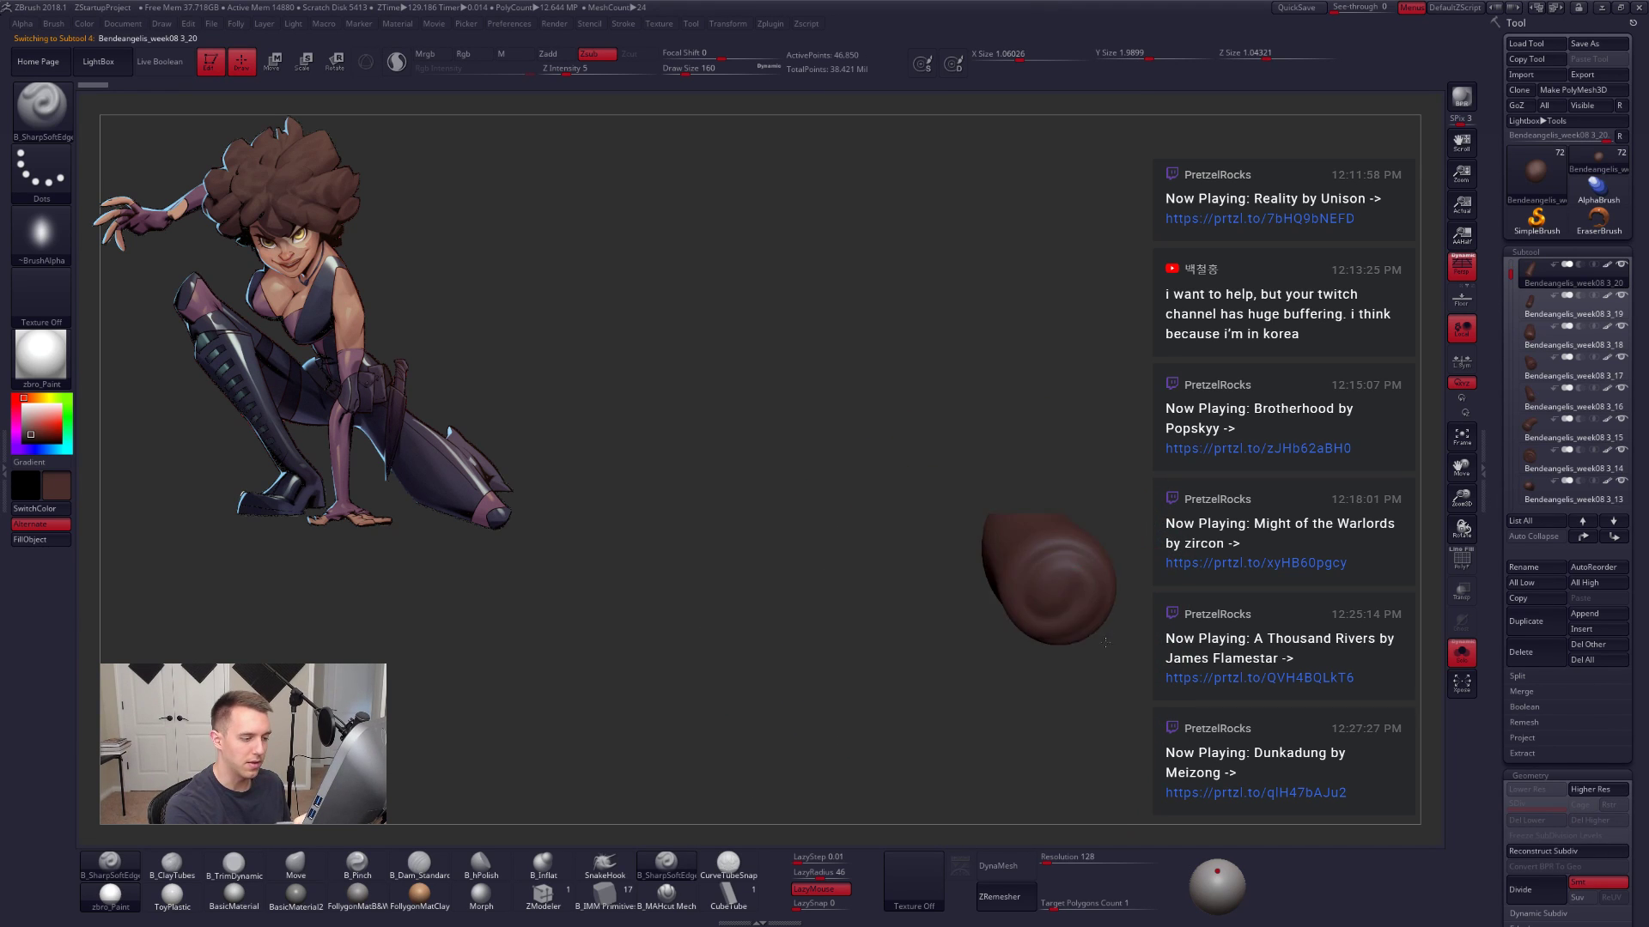
drag(1105, 642, 1103, 721)
key(alt+s)
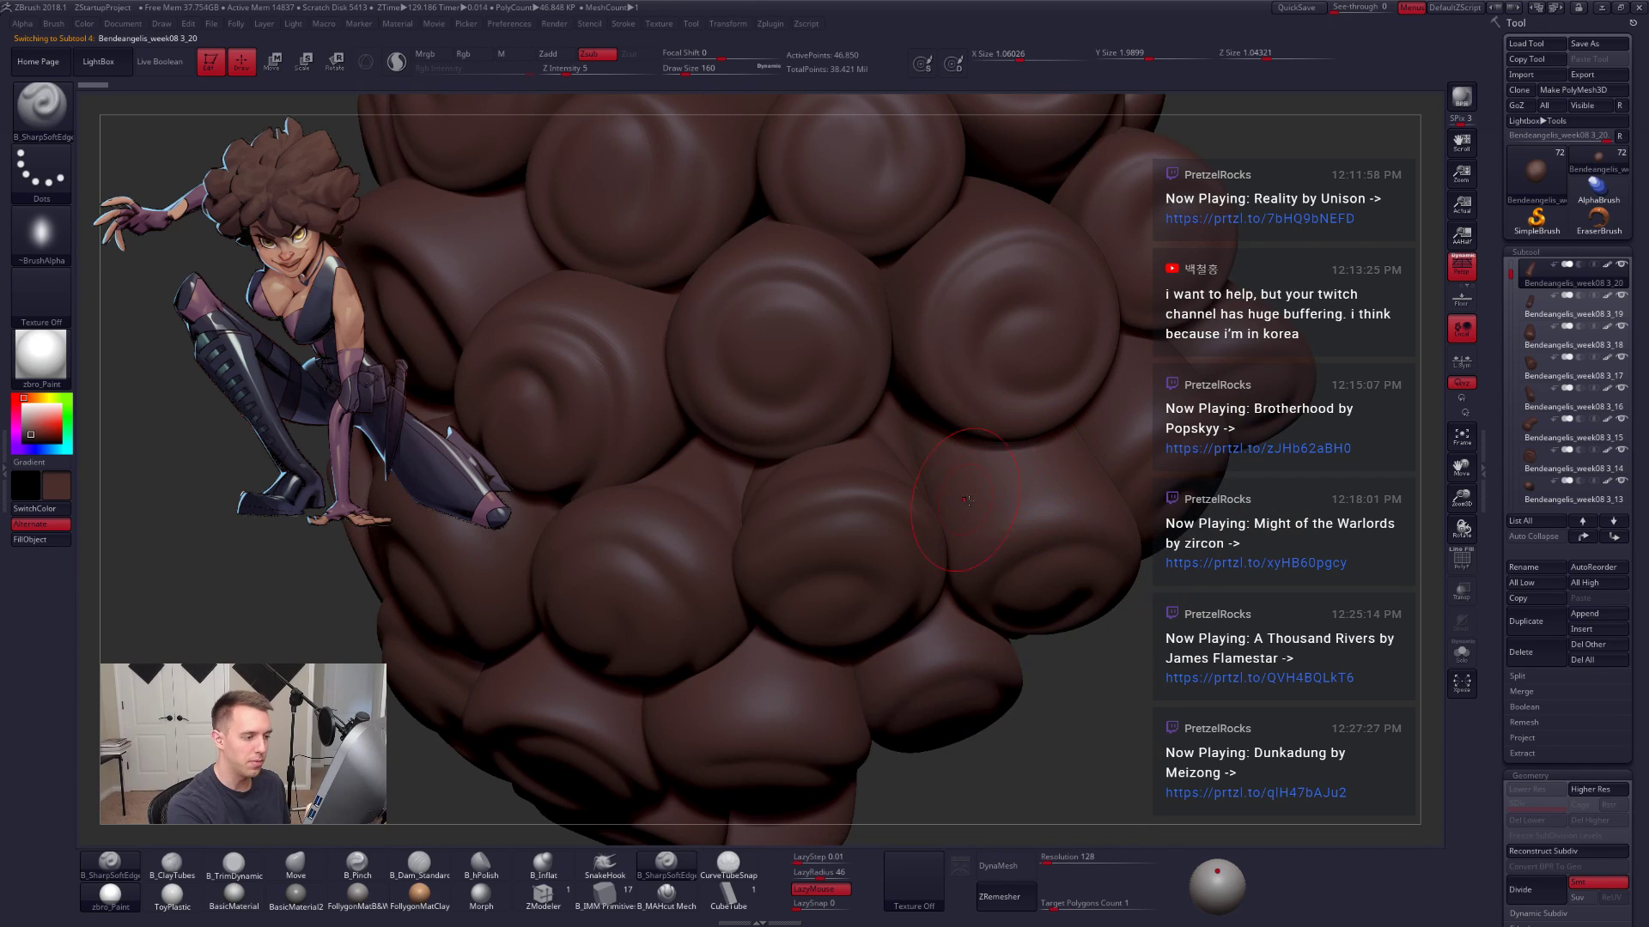
key(alt+s)
drag(1090, 635, 1138, 601)
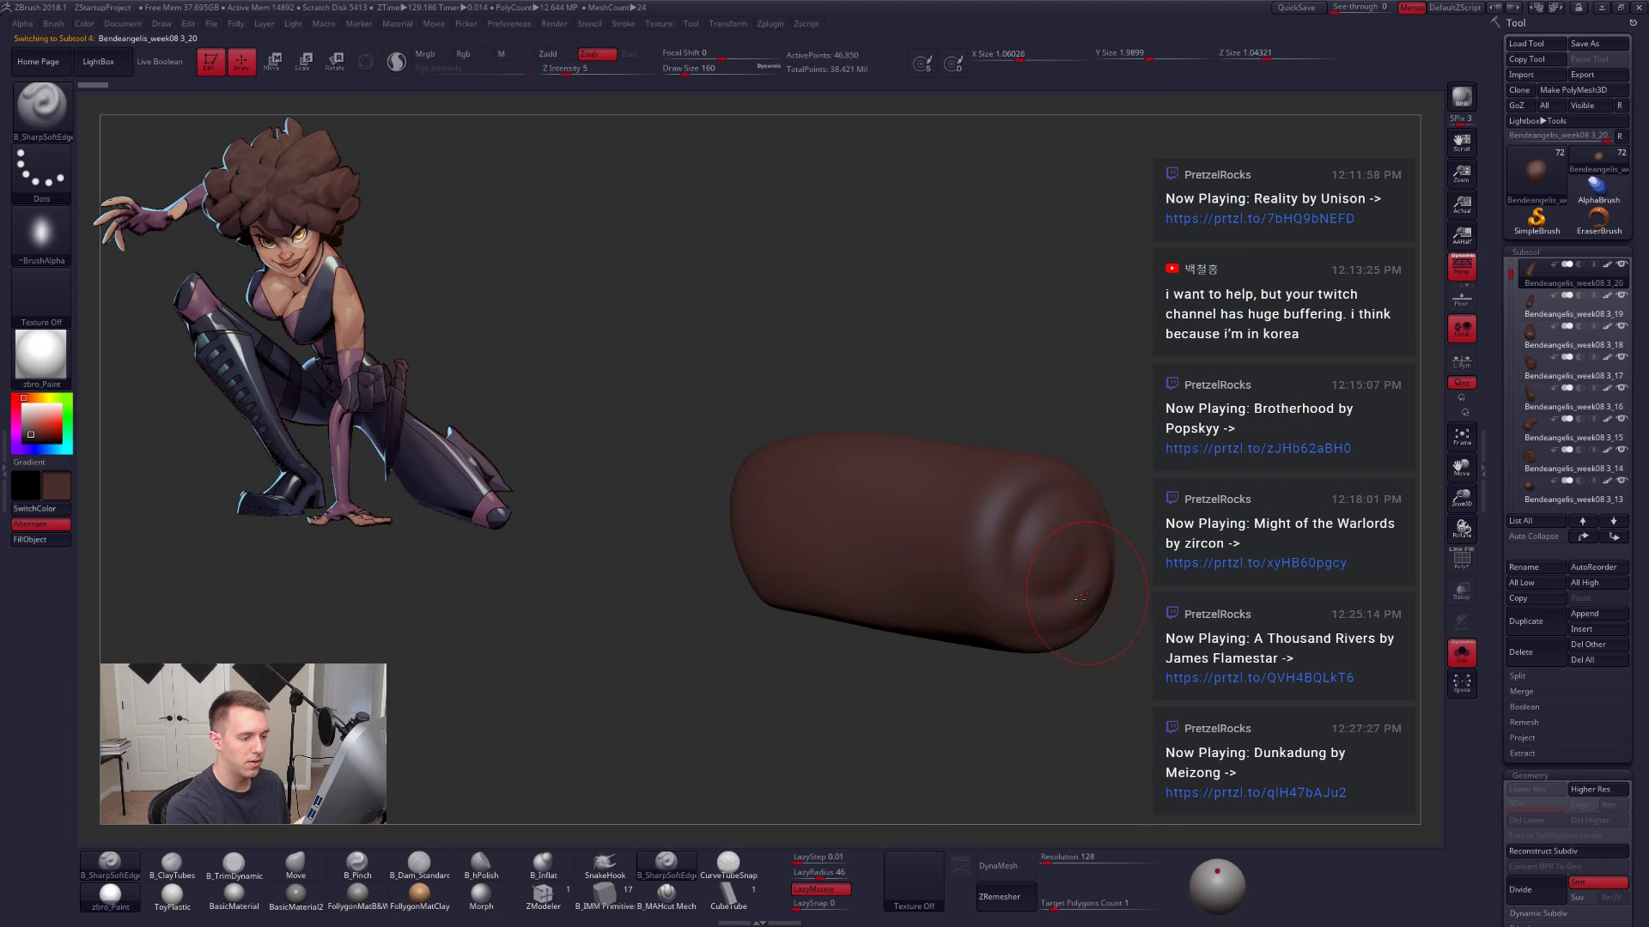
key(alt+s)
key(alt+s)
drag(1083, 657, 1072, 730)
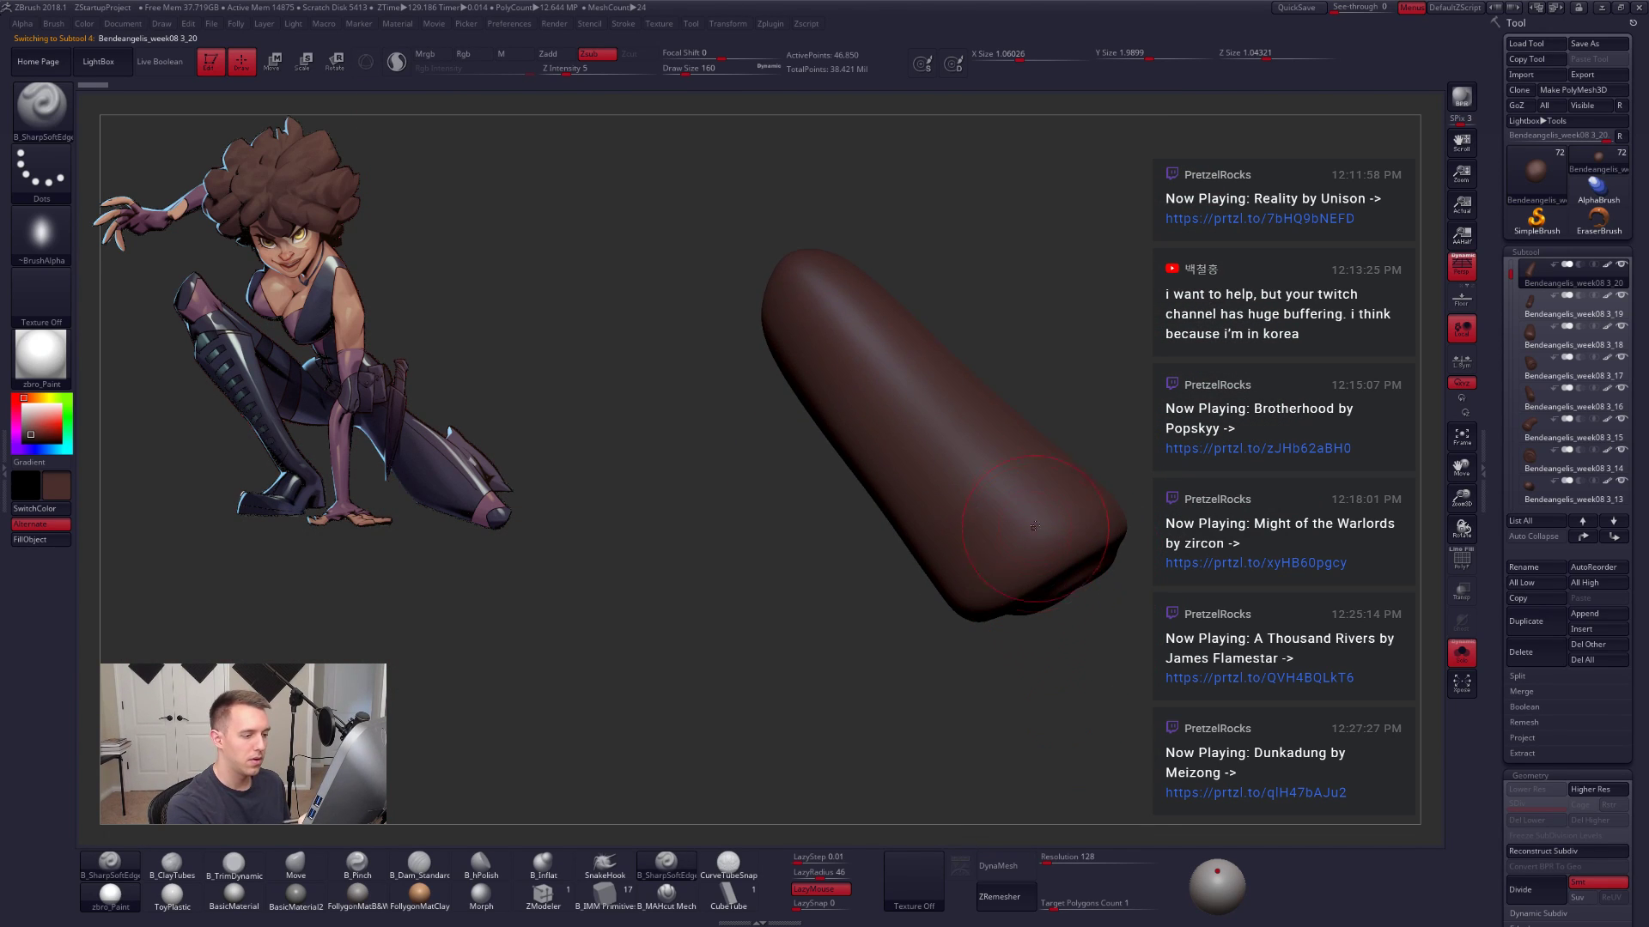
Step: Subdivide the selected curl once to level 2 and carve folds across its sides with B_SharpSoftEdge
key(ctrl+d)
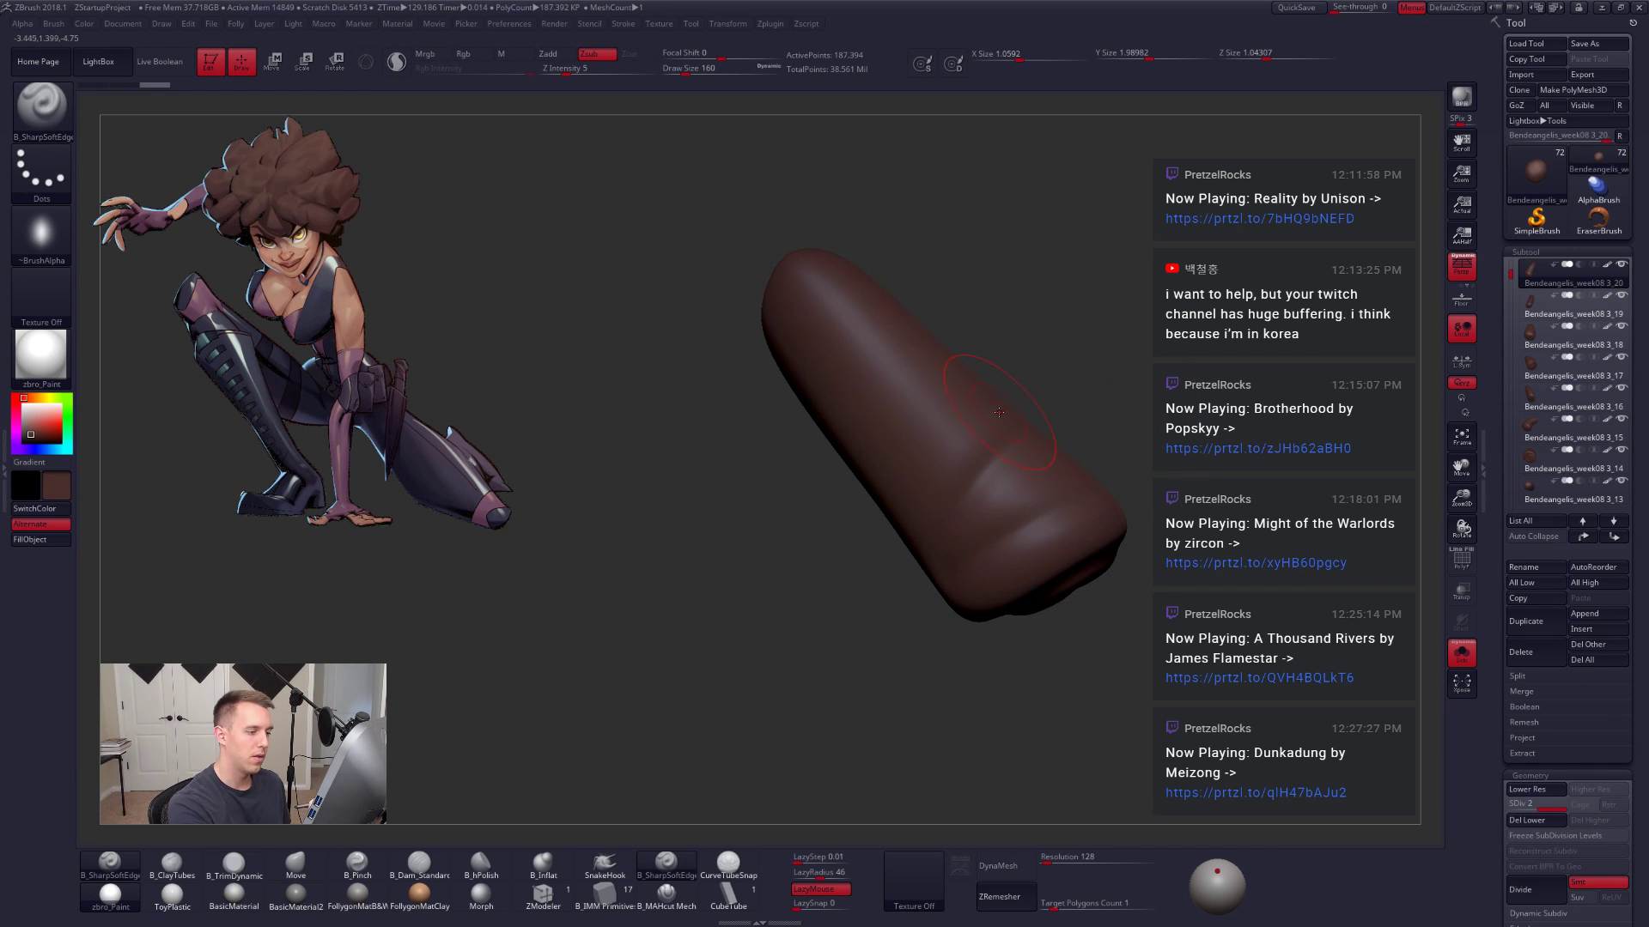
mouse_move(819, 622)
mouse_down()
mouse_move(1164, 743)
mouse_move(1202, 700)
mouse_move(1132, 750)
mouse_move(948, 605)
mouse_up()
key(shift+s)
key(shift+s)
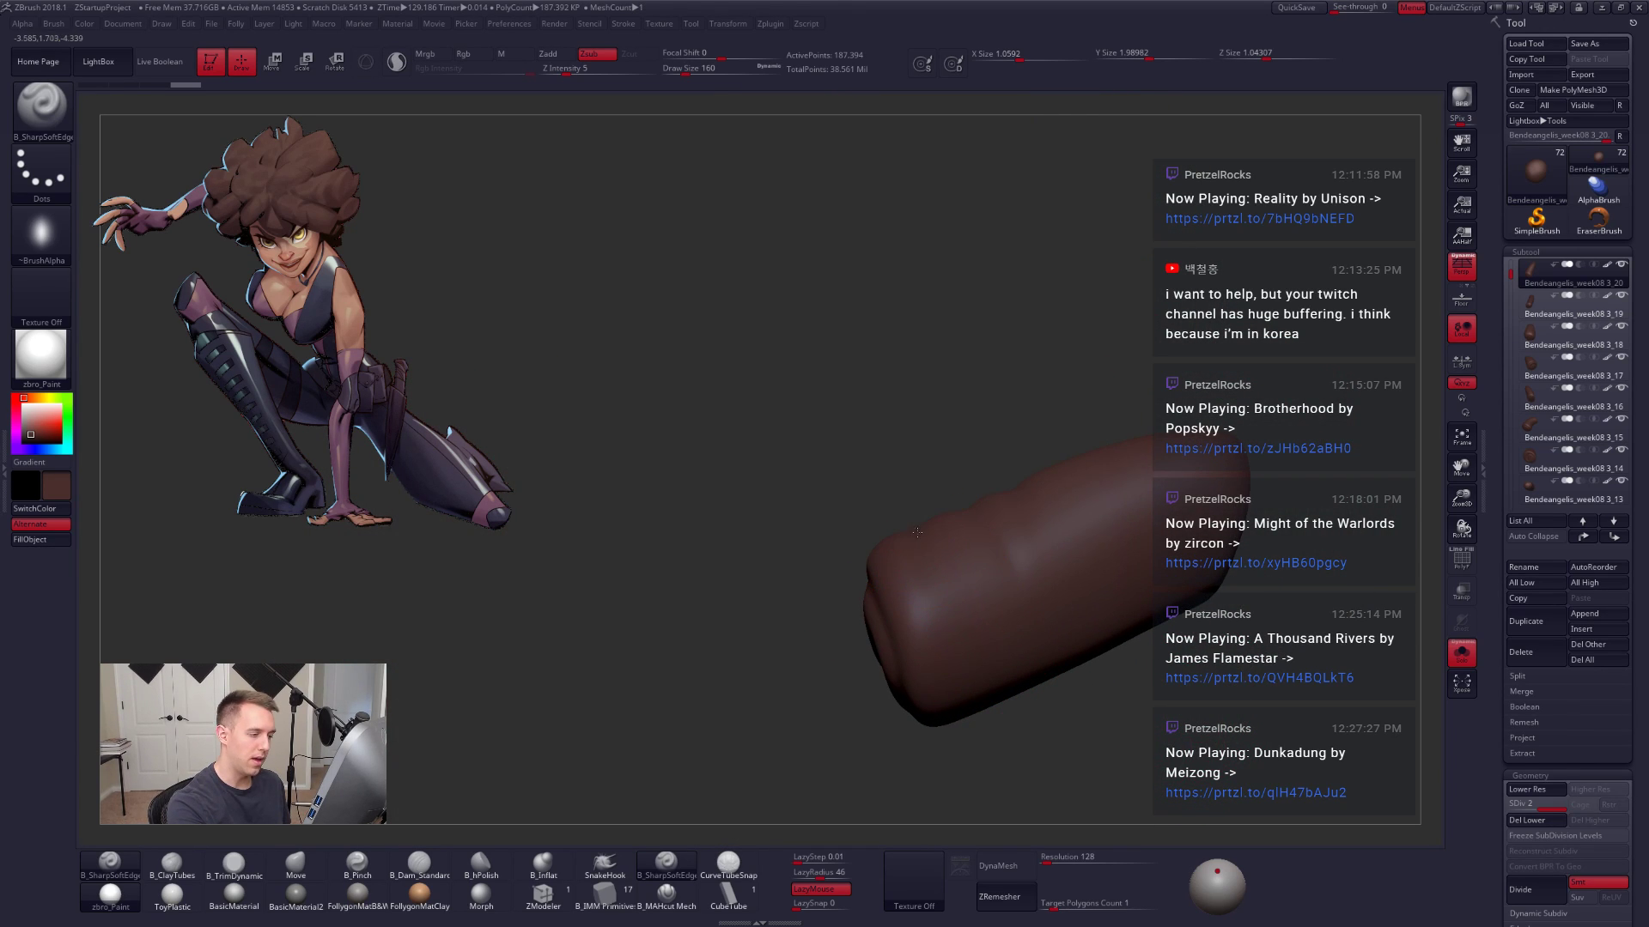
drag(971, 757, 990, 574)
drag(1034, 706, 1039, 616)
drag(1041, 684, 1067, 742)
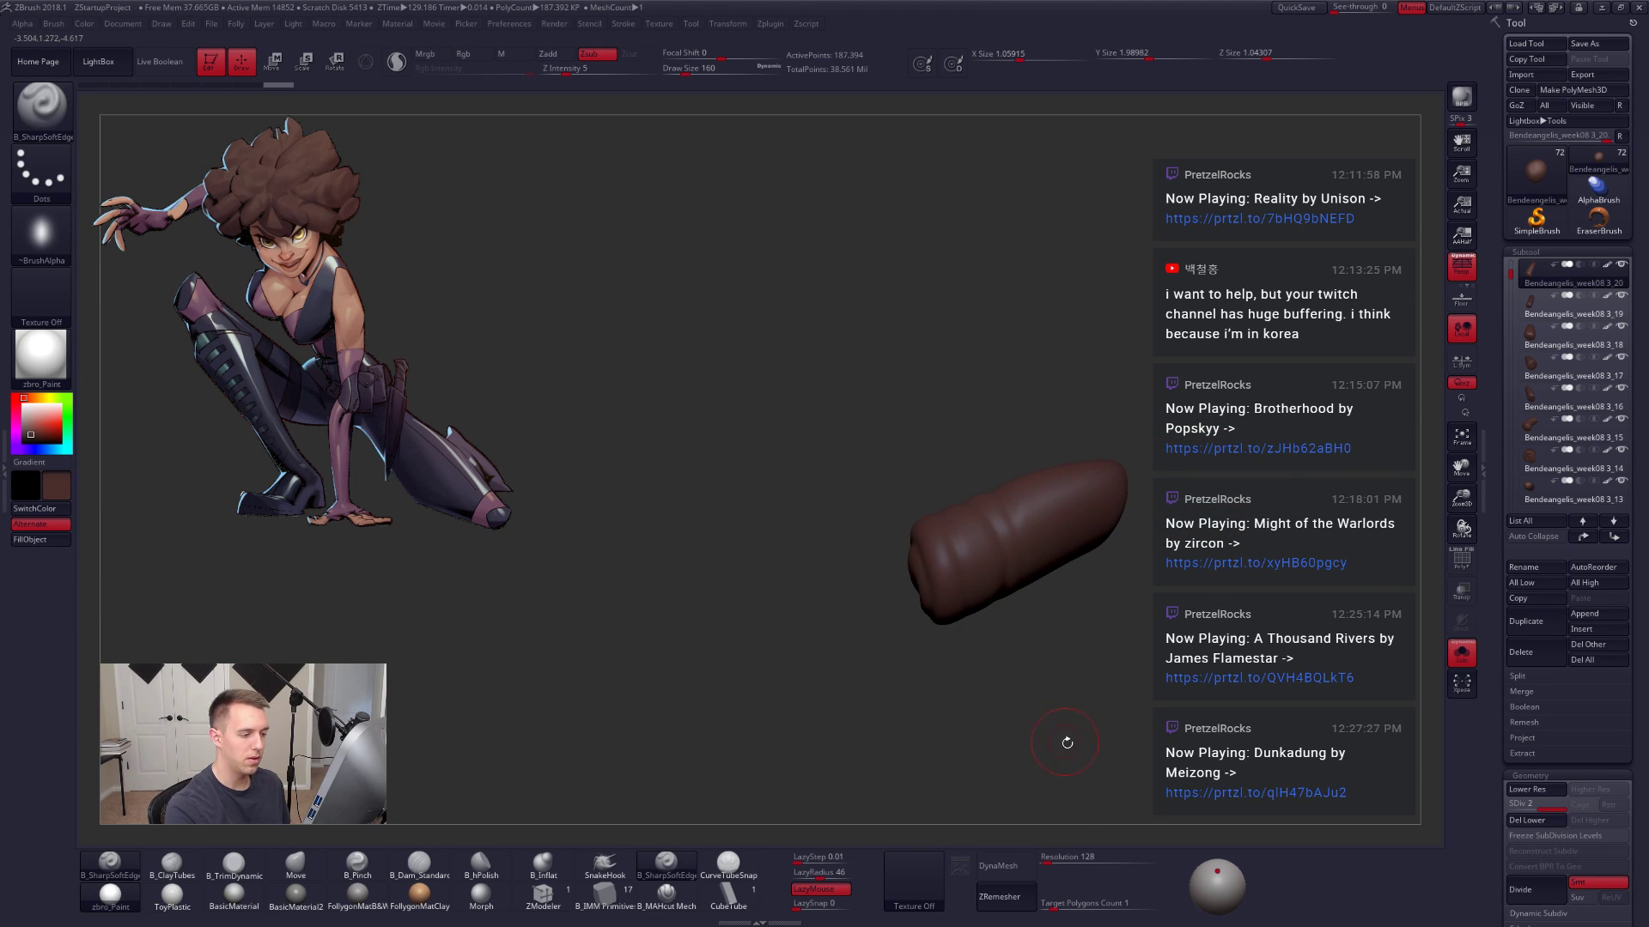
Step: Check the folded curl among its neighbours, and select and isolate the main hair mesh that joins many curls
key(alt+s)
drag(979, 803, 1103, 799)
key(alt+s)
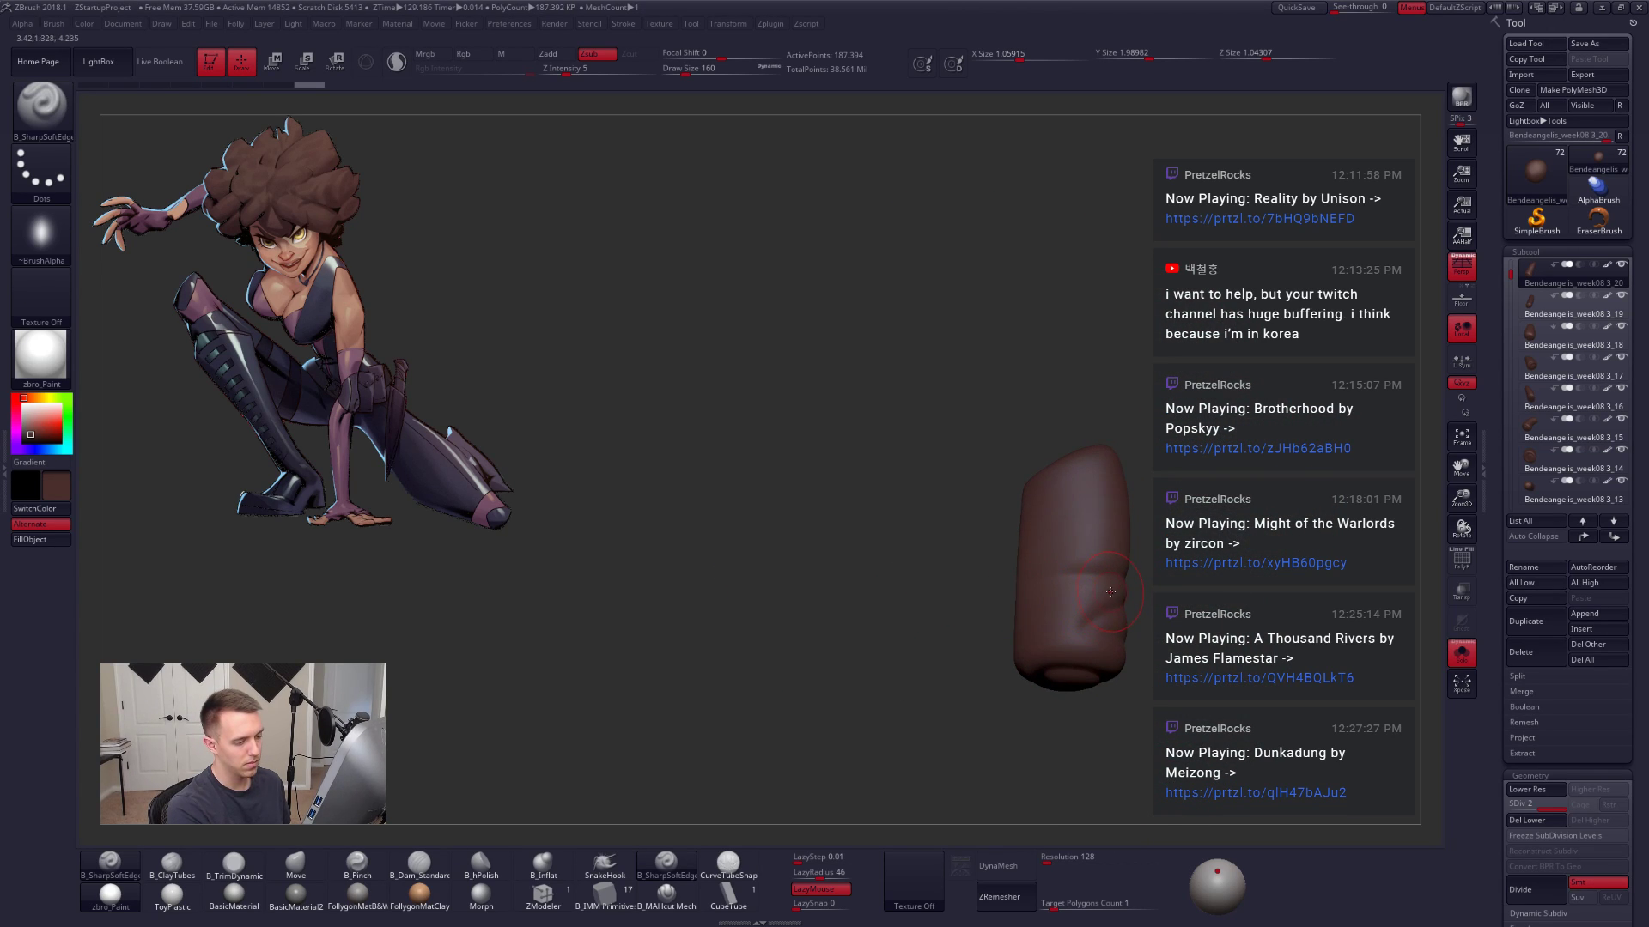
key(alt+s)
mouse_move(1033, 666)
mouse_down()
mouse_move(1123, 694)
mouse_move(1105, 711)
mouse_move(1240, 795)
mouse_move(1136, 592)
mouse_up()
key(shift+f)
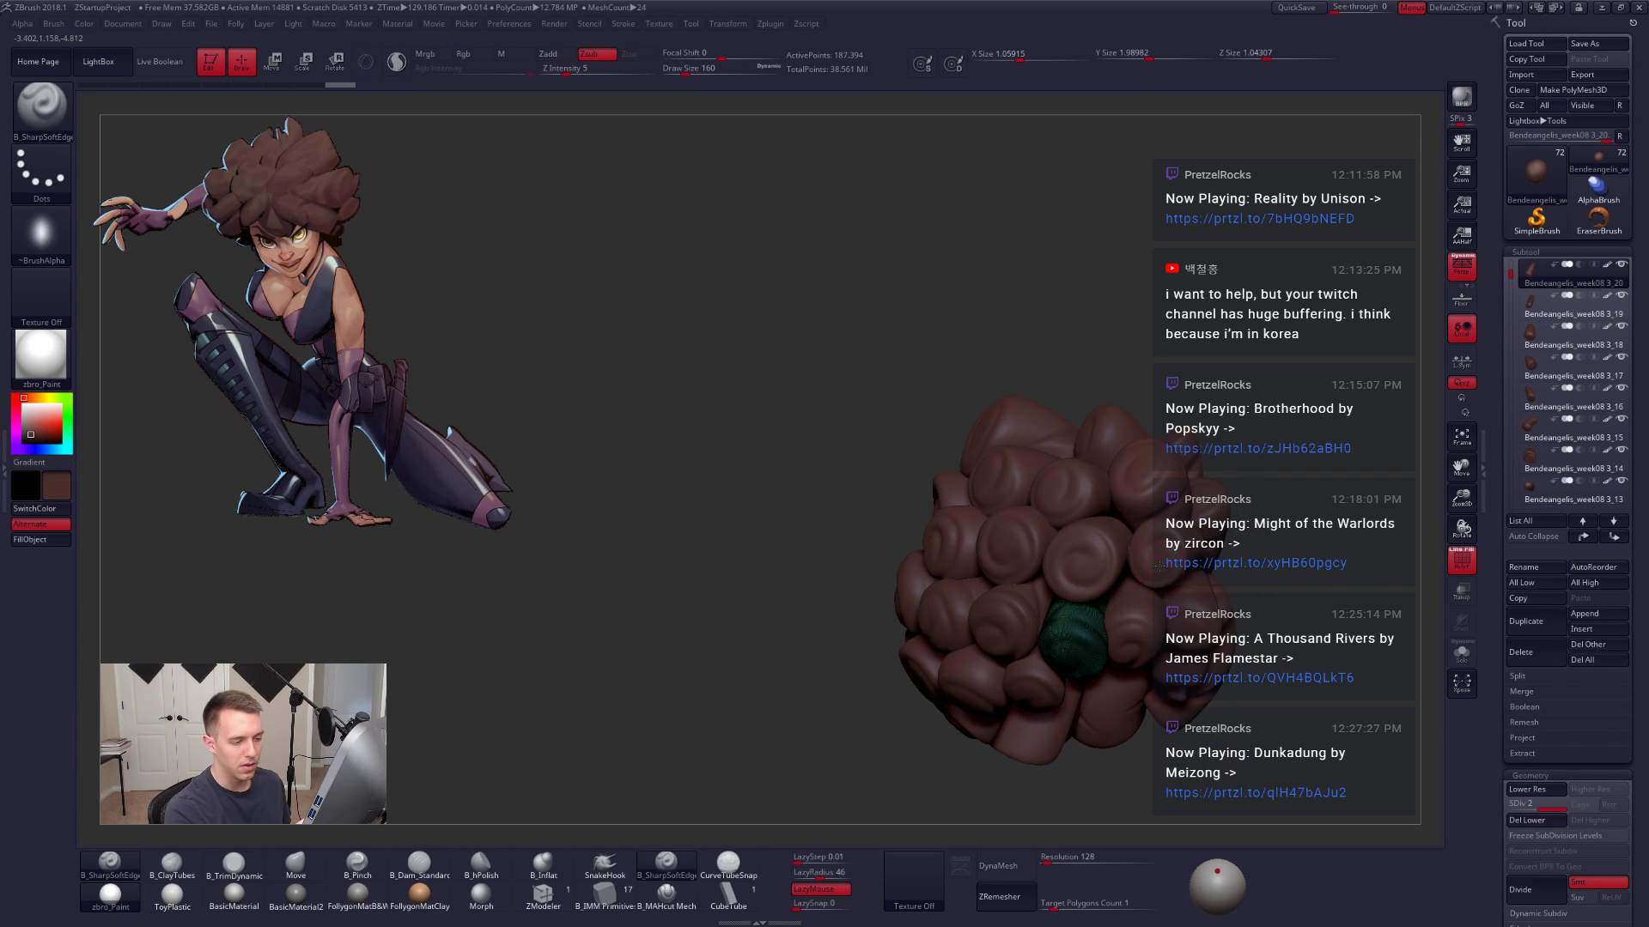
alt+click(1203, 637)
key(shift+f)
drag(1254, 692, 1208, 679)
key(alt+s)
mouse_move(1316, 718)
mouse_down()
mouse_move(1188, 709)
mouse_move(1202, 799)
mouse_up()
key(alt+s)
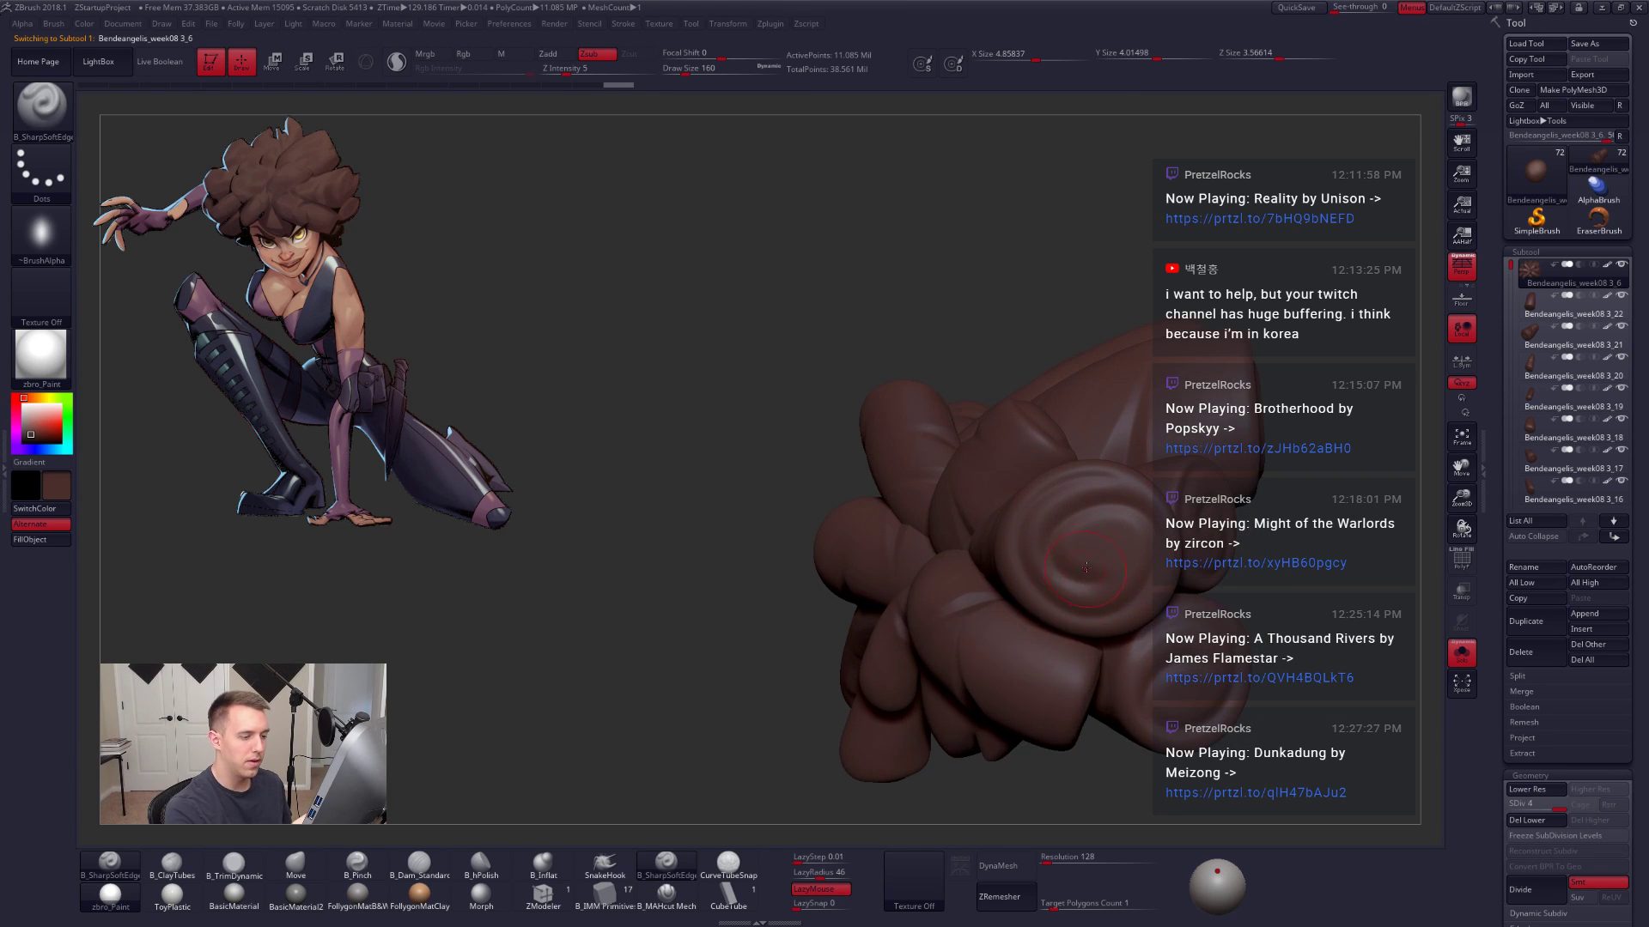
Step: Lower the main hair mesh to subdivision level 2 and smooth the large front curl's spiral end
shift+drag(1106, 541, 1081, 589)
key(shift+d)
key(shift+d)
mouse_move(1080, 589)
right_down()
mouse_move(1110, 606)
mouse_move(1120, 577)
right_up()
key(shift+d)
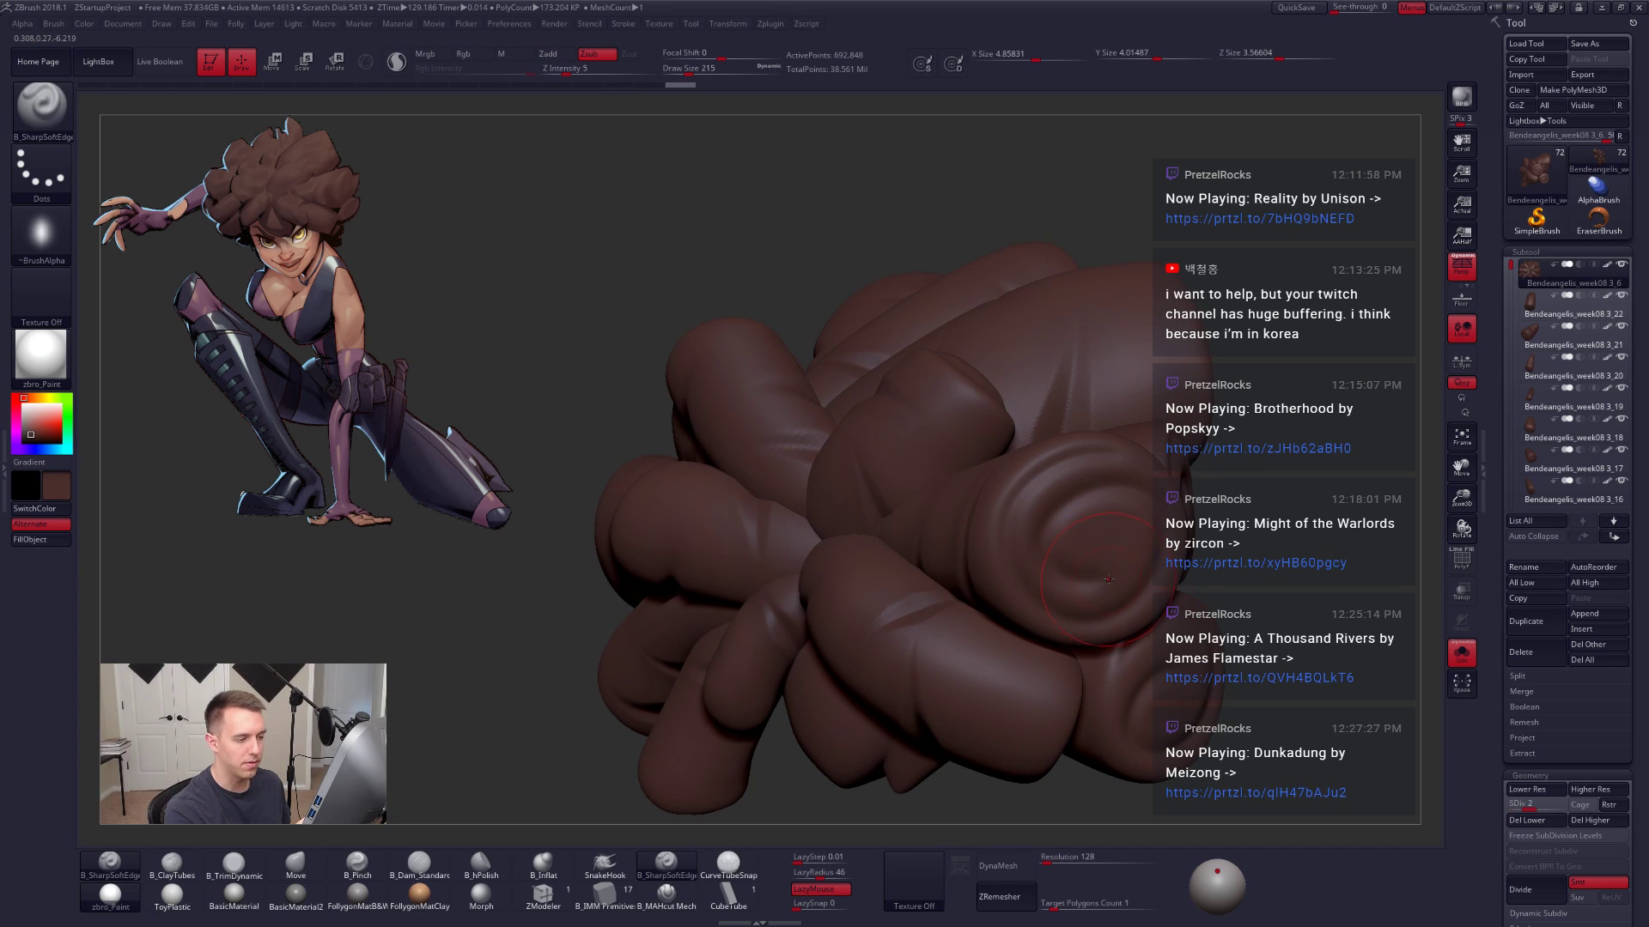
key(d)
key(shift)
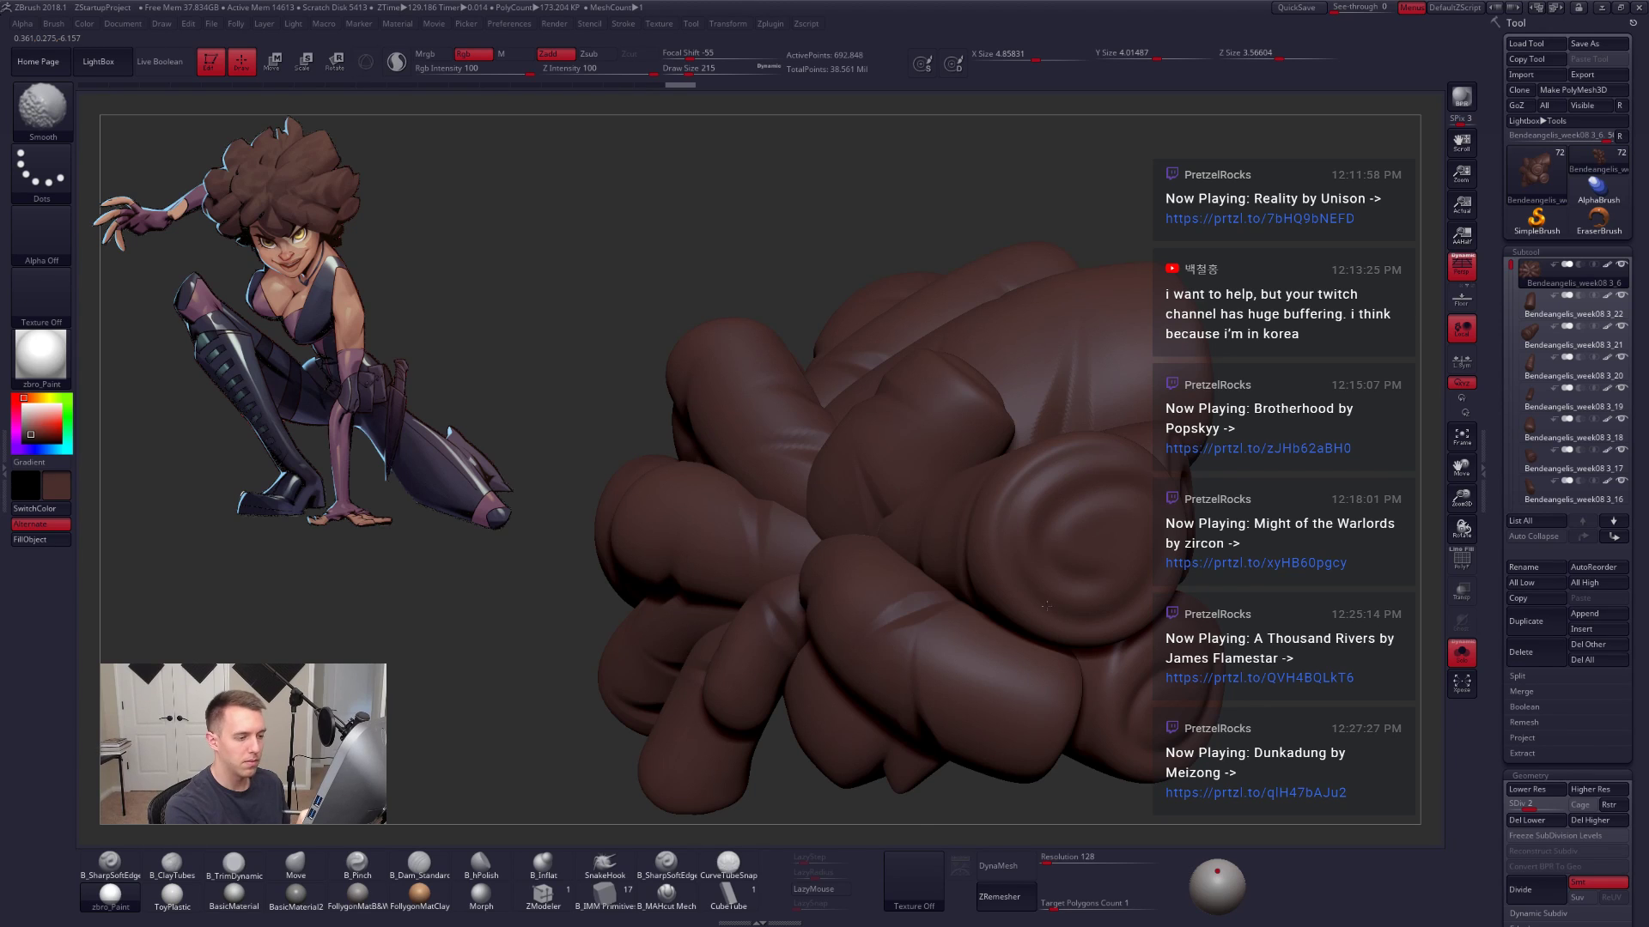
Step: Smooth the spiral on the neighbouring curl end and raise the main hair mesh to subdivision level 3
mouse_move(1045, 607)
right_down()
mouse_move(1146, 624)
mouse_move(1185, 720)
mouse_move(1029, 524)
right_up()
right_drag(965, 609, 1023, 628)
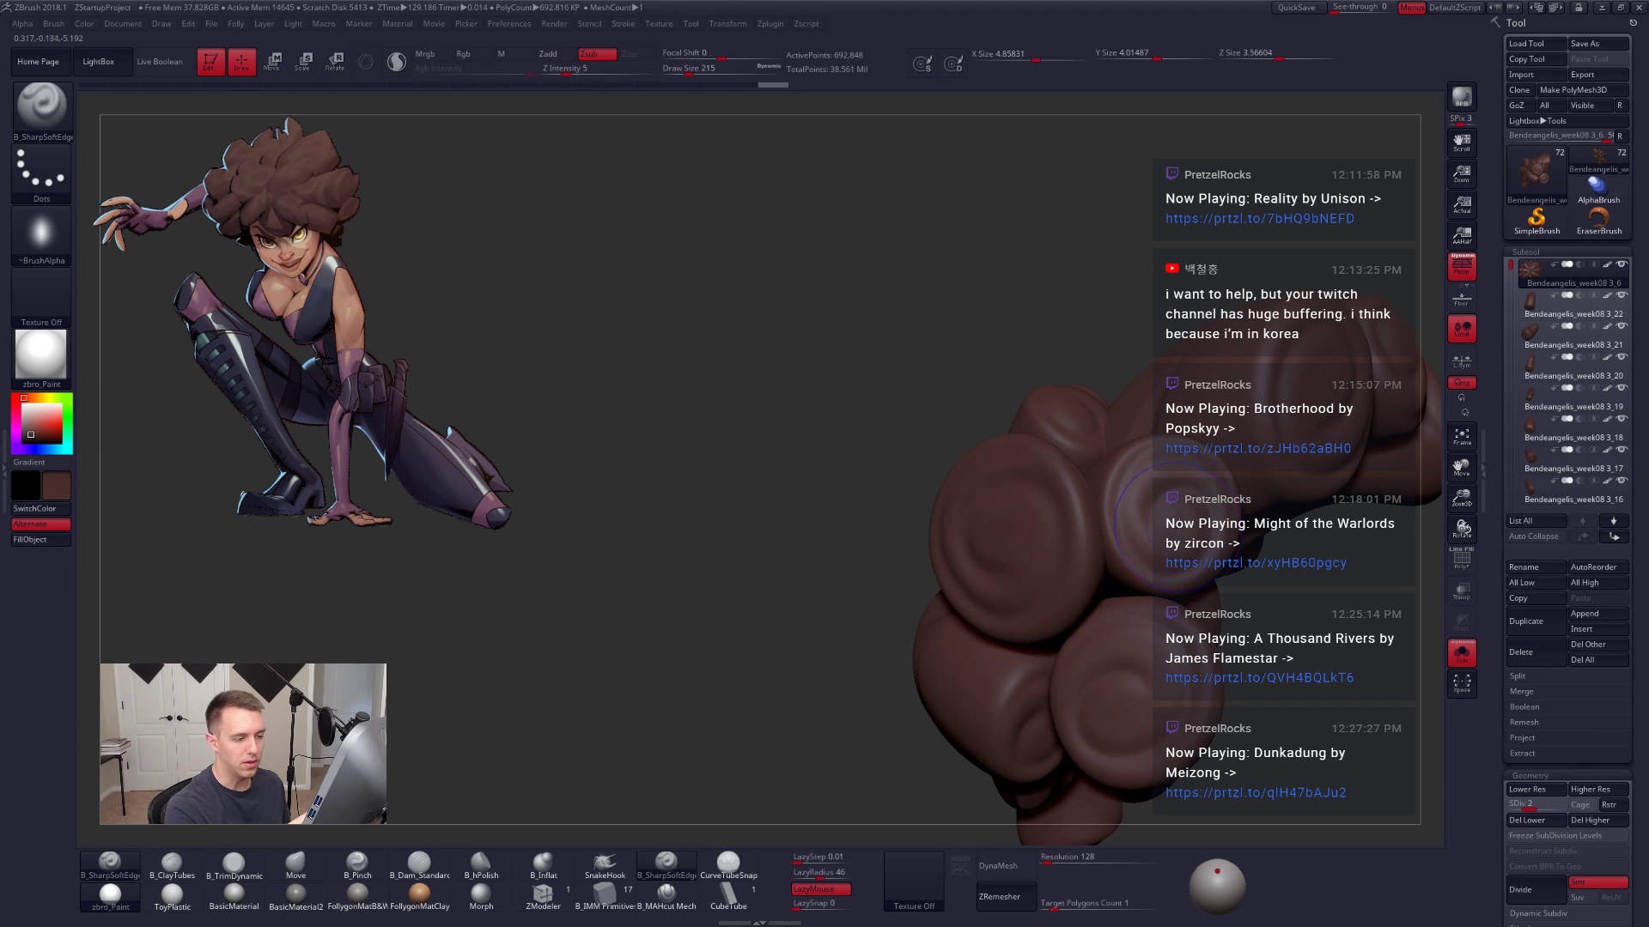
right_drag(1177, 524, 1147, 656)
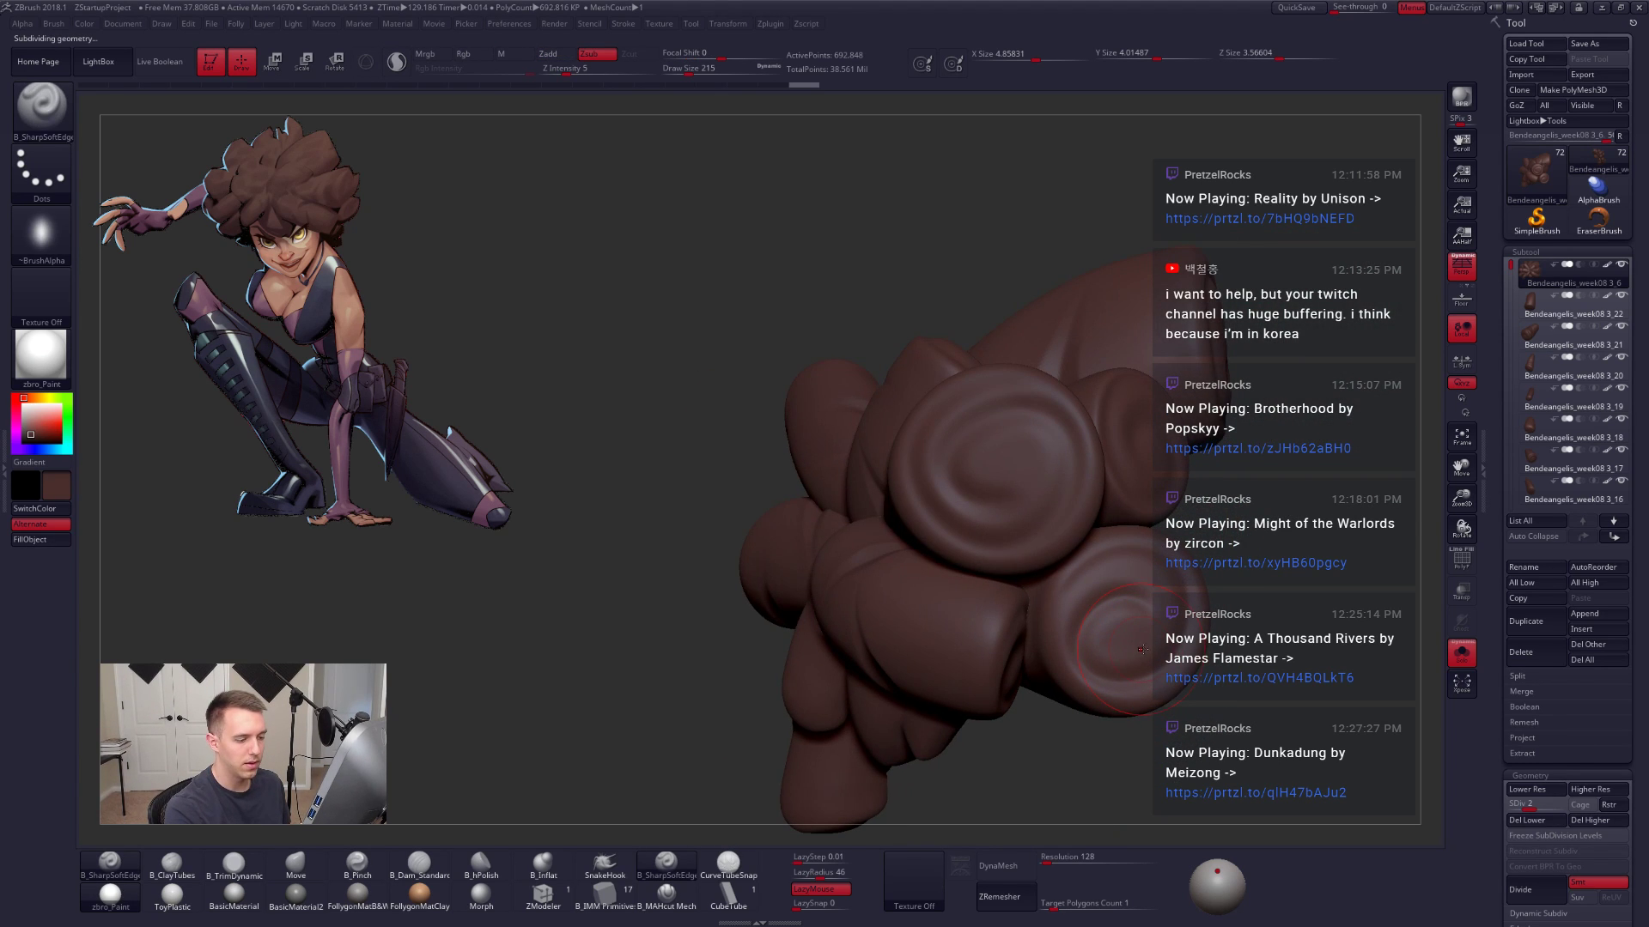
shift+drag(1122, 651, 1126, 631)
key(d)
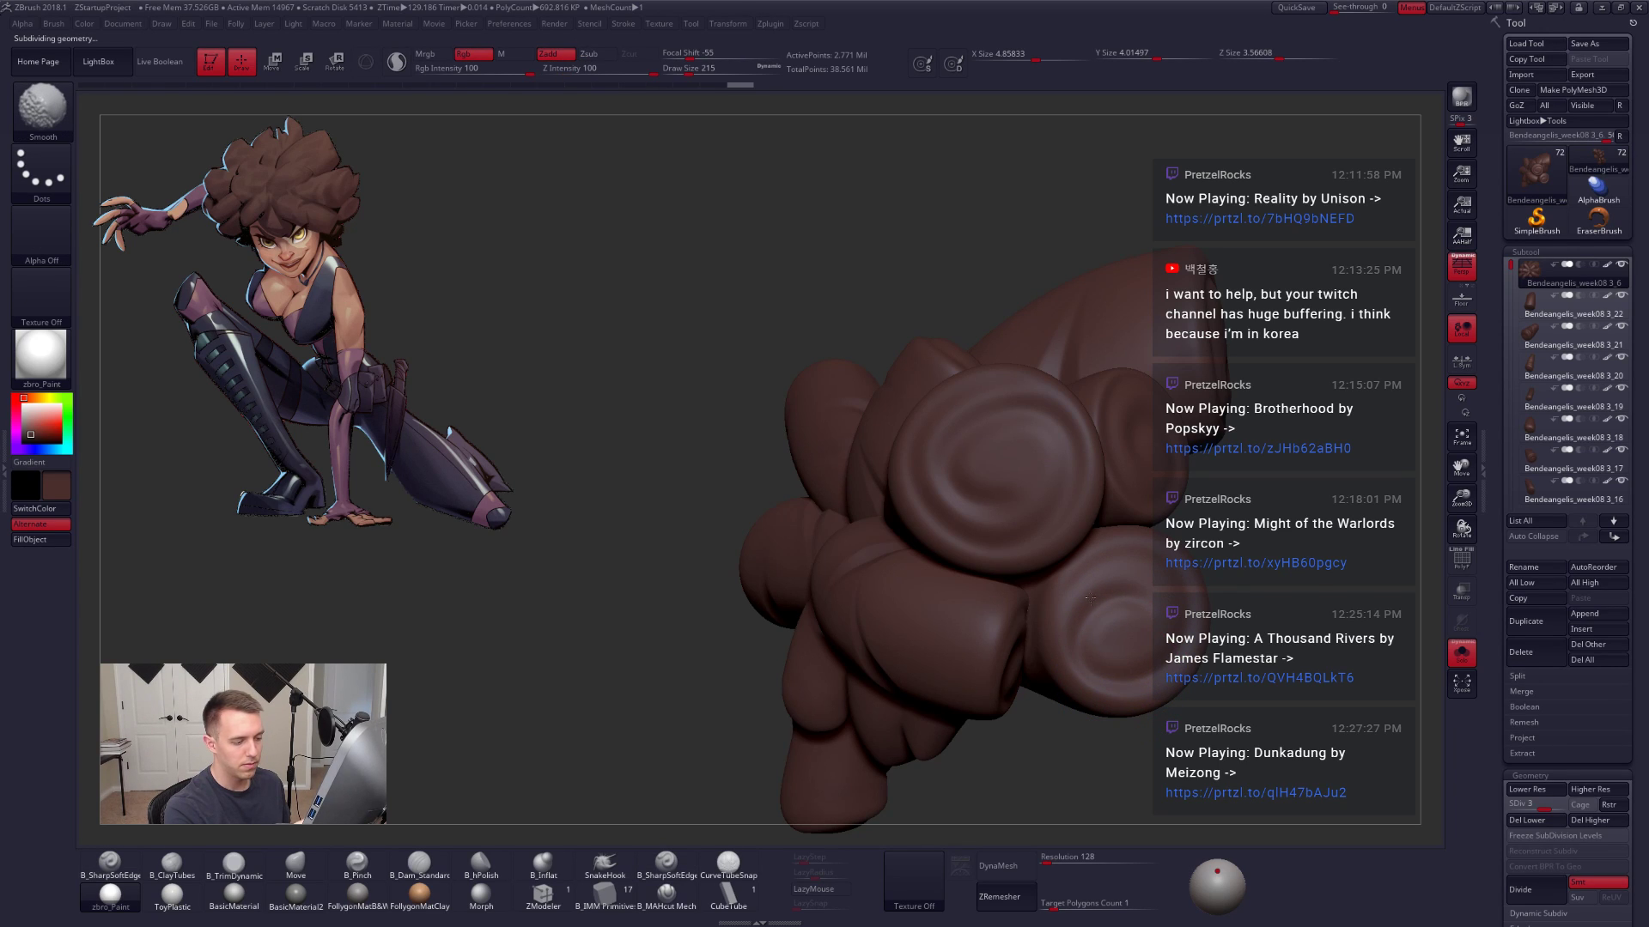
Step: Return the main hair mesh to subdivision level 2 and soften the spiral ends around its side
mouse_move(1122, 688)
right_down()
mouse_move(1147, 616)
mouse_move(1135, 631)
mouse_move(1127, 596)
right_up()
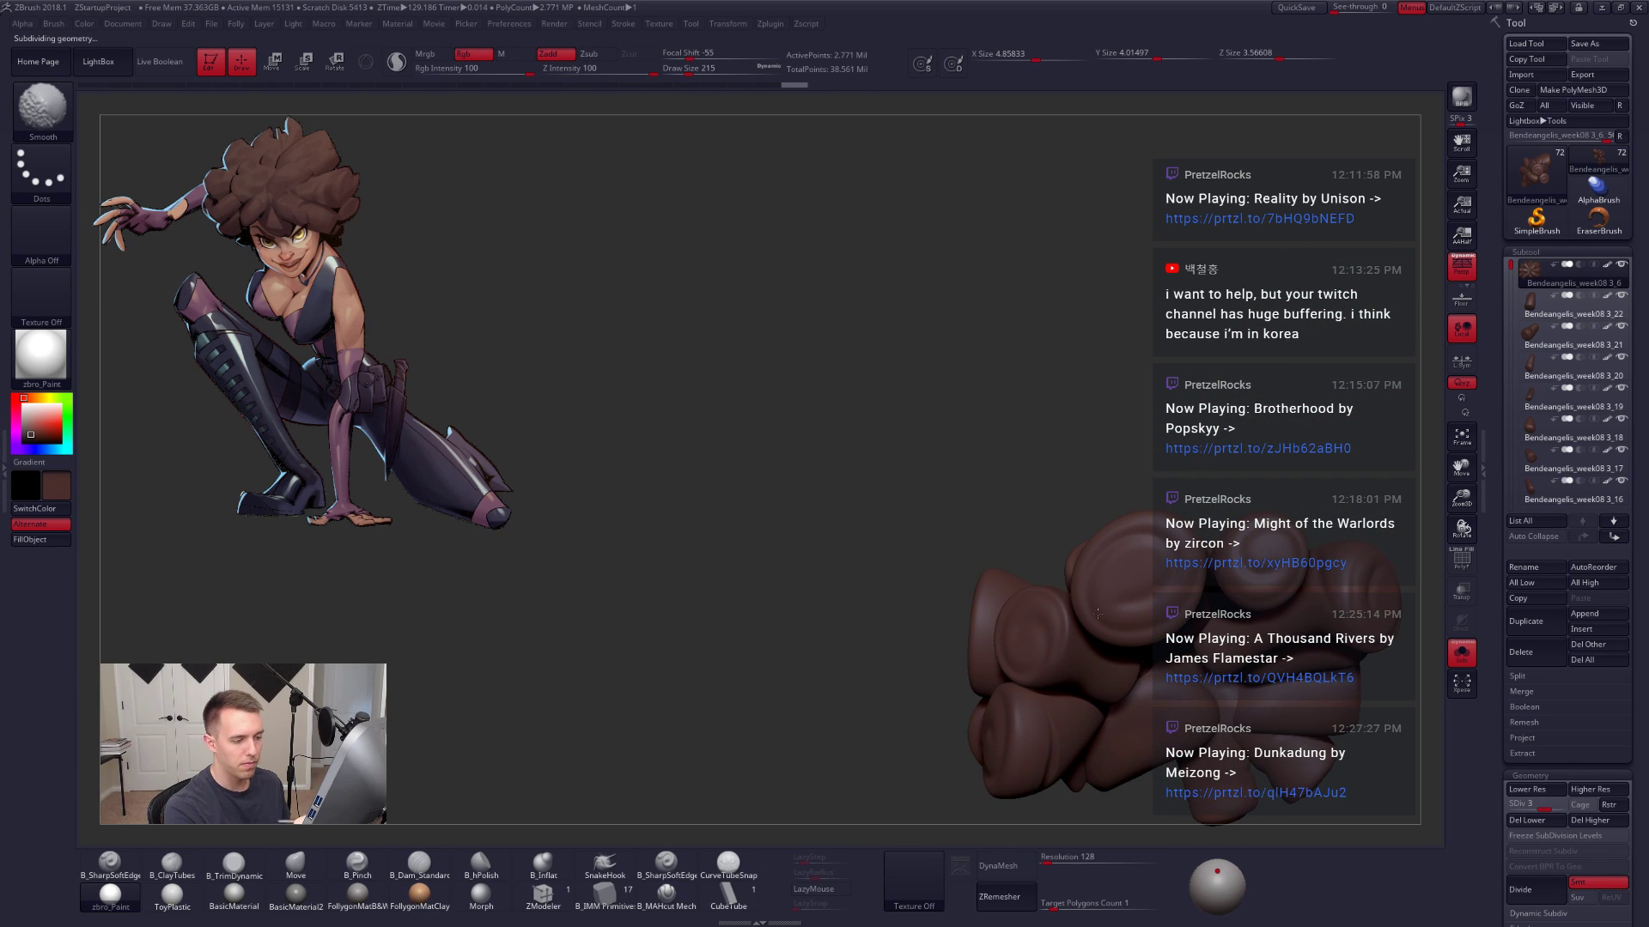
key(shift+d)
right_drag(1164, 611, 1150, 557)
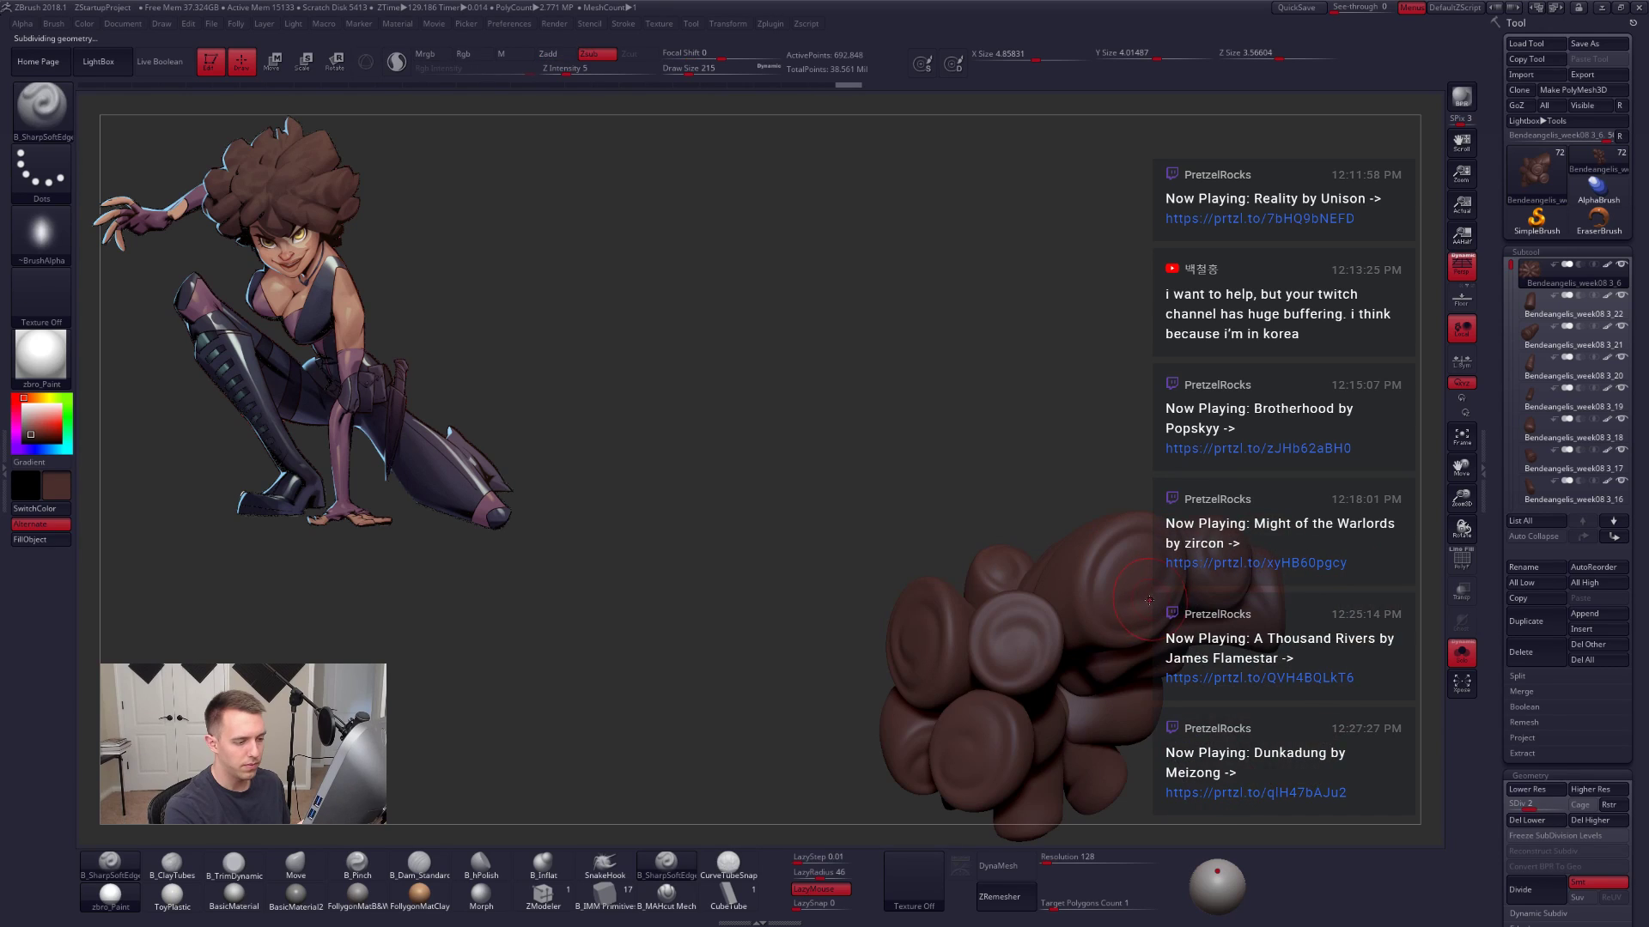
mouse_move(1107, 623)
right_down()
mouse_move(1071, 593)
mouse_move(1076, 632)
mouse_move(1066, 591)
mouse_move(1002, 613)
mouse_move(1061, 615)
right_up()
shift+drag(1016, 620, 1010, 647)
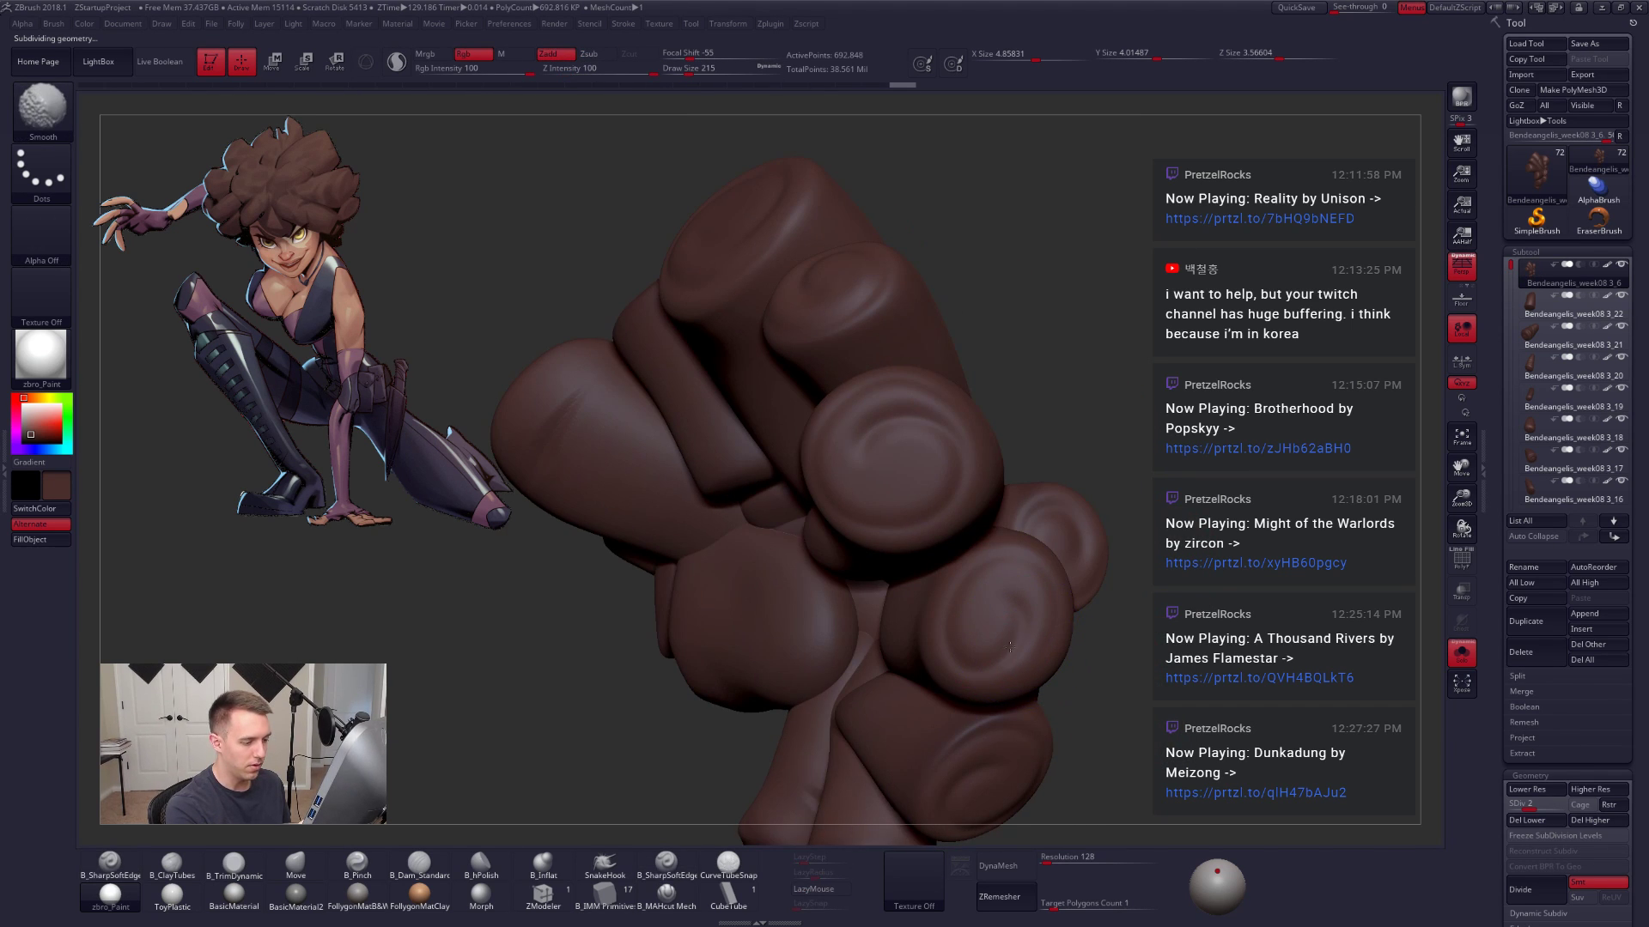
Step: Soften the remaining spiral ends around the main hair mesh at subdivision levels 1 and 2
mouse_move(952, 639)
alt+right_down()
mouse_move(998, 726)
mouse_move(967, 635)
mouse_move(976, 564)
mouse_move(932, 554)
mouse_move(966, 606)
mouse_move(921, 511)
alt+right_up()
key(shift)
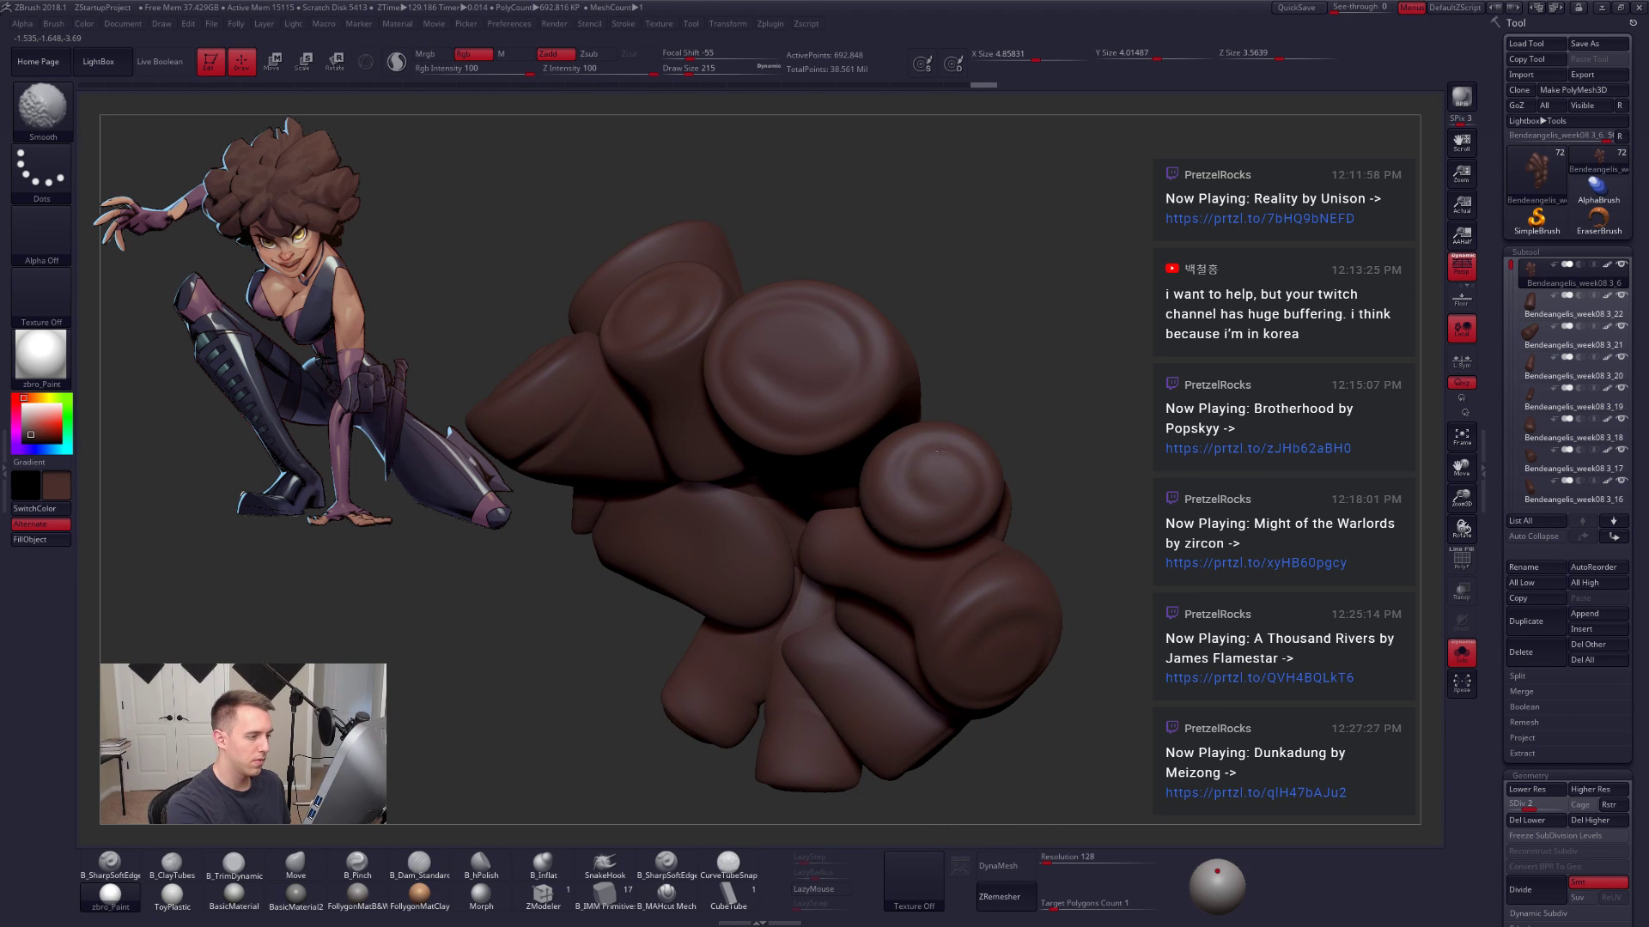
right_drag(941, 451, 1009, 481)
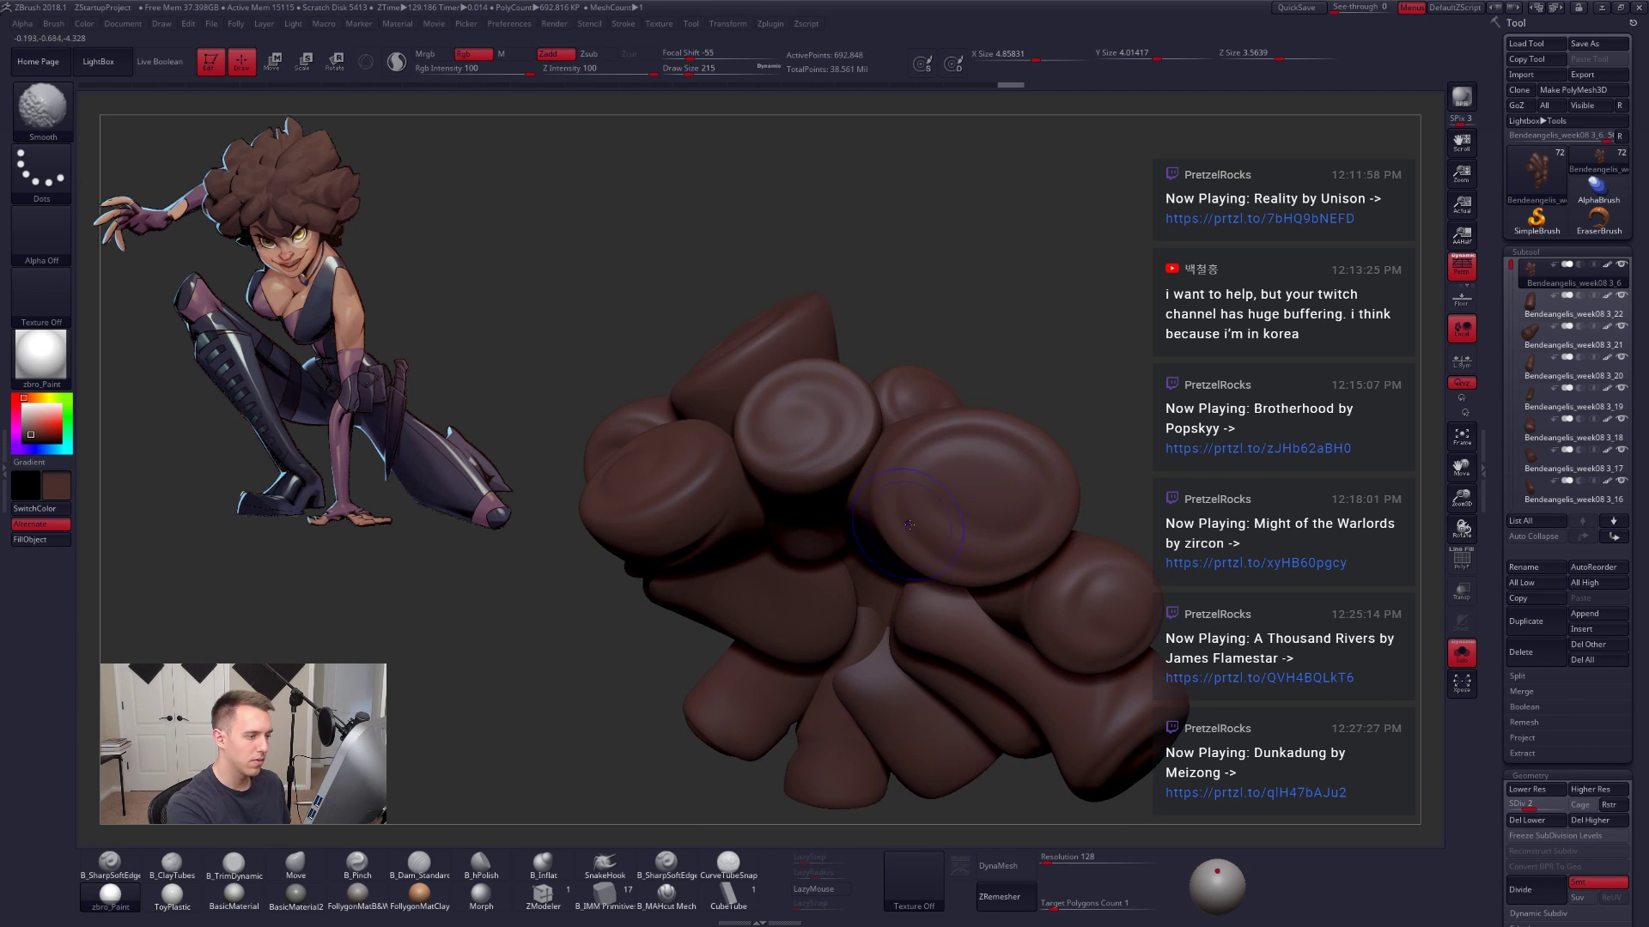
mouse_move(909, 525)
right_down()
mouse_move(963, 603)
mouse_move(936, 515)
mouse_move(953, 546)
mouse_move(913, 557)
right_up()
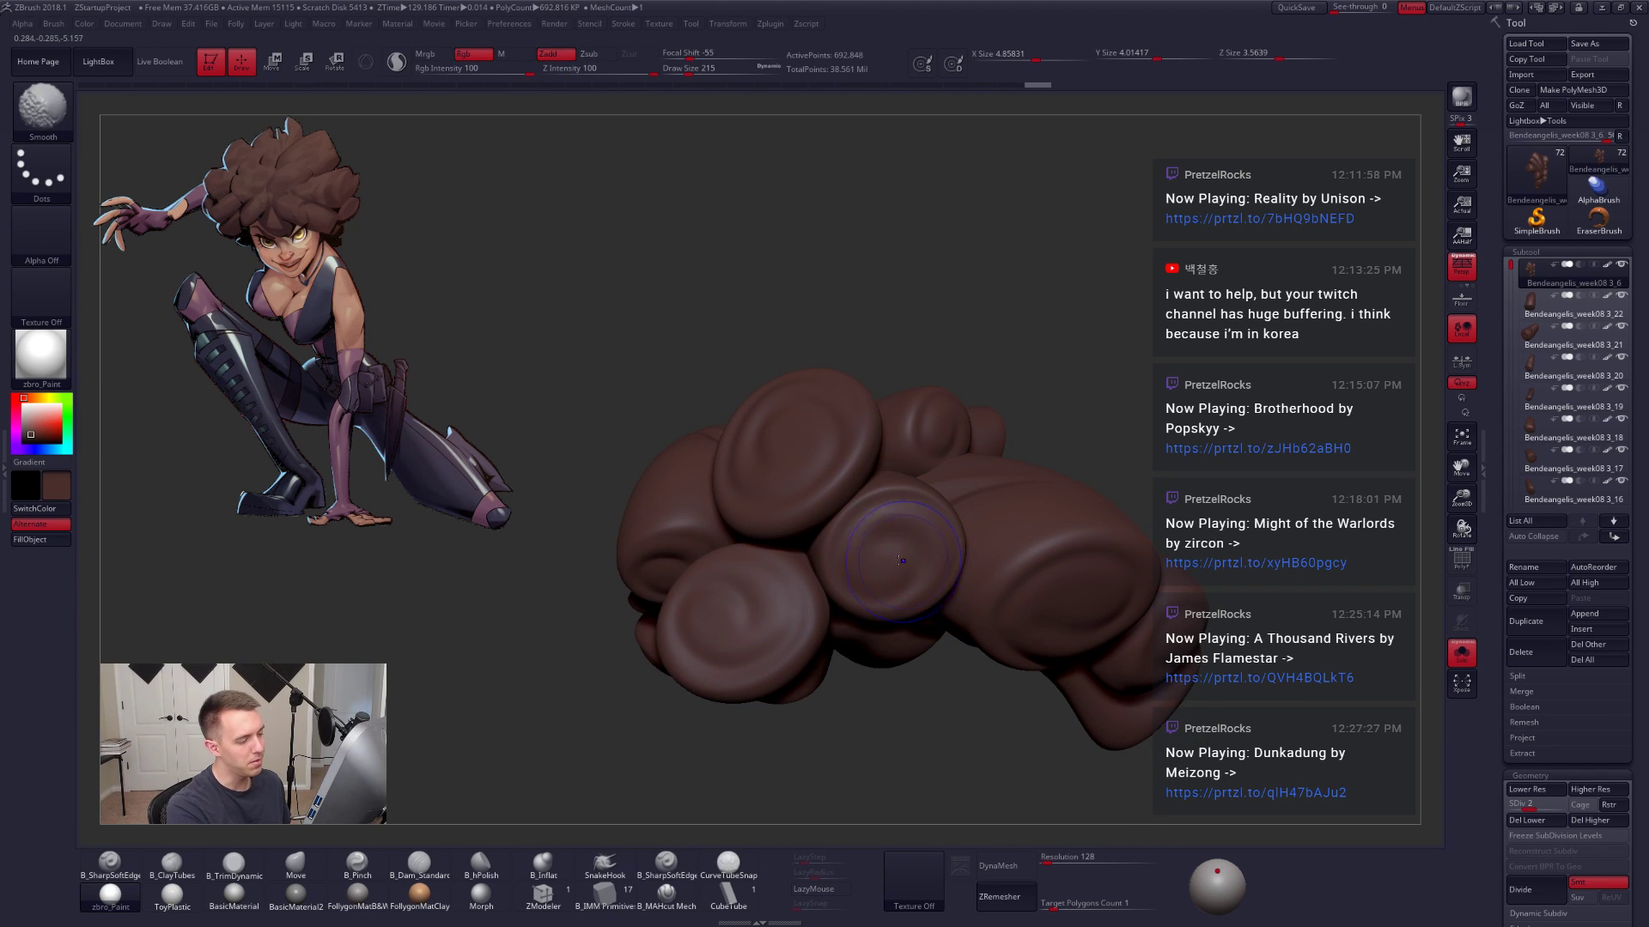
key(shift+d)
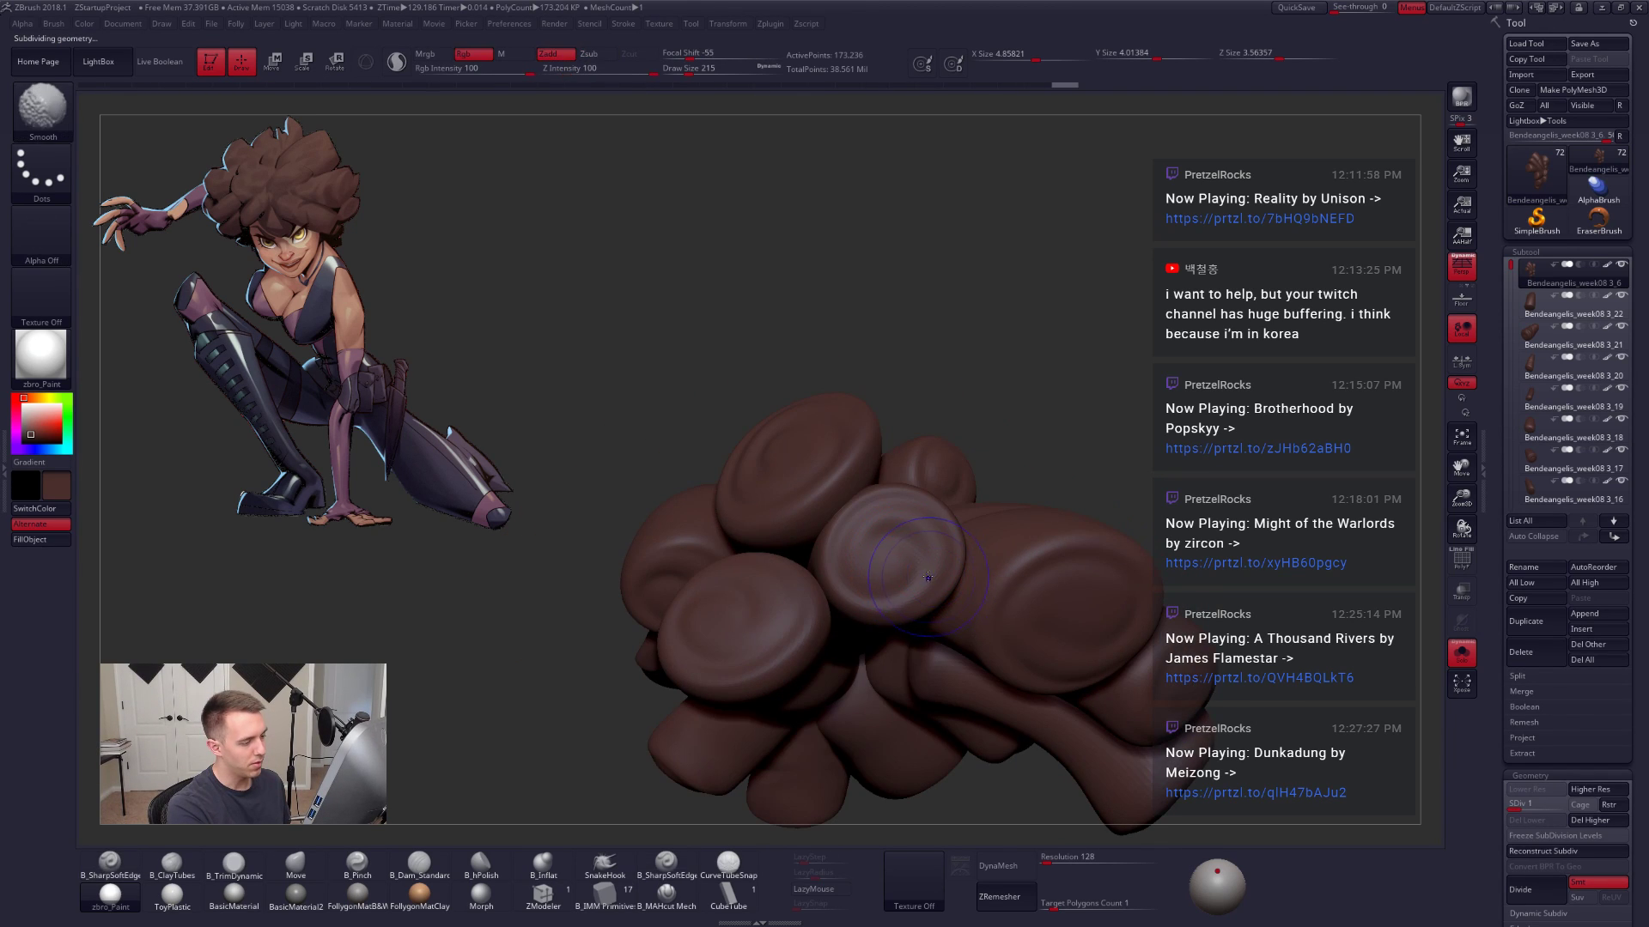
mouse_move(912, 592)
right_down()
mouse_move(967, 644)
mouse_move(962, 621)
mouse_move(994, 733)
mouse_move(1029, 749)
mouse_move(1022, 812)
mouse_move(1049, 721)
mouse_move(1088, 758)
mouse_move(1037, 667)
mouse_move(1151, 772)
mouse_move(1001, 604)
right_up()
key(d)
key(shift)
key(alt+s)
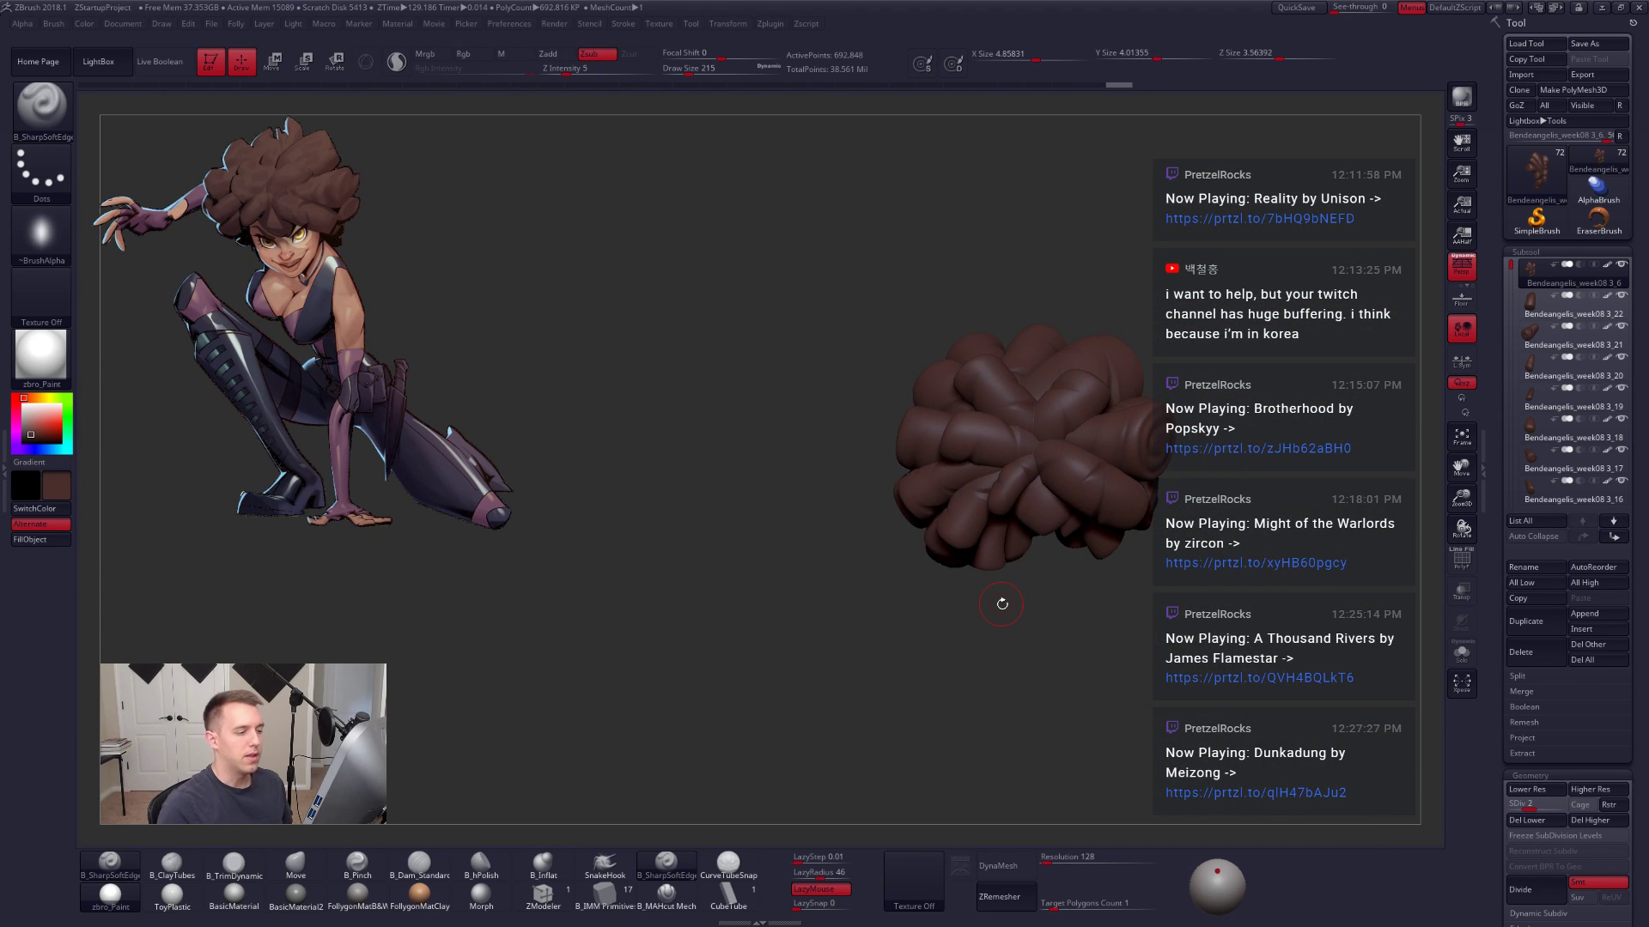
Step: Show all subtools of the full character and hide the base disc under her
shift+click(1621, 266)
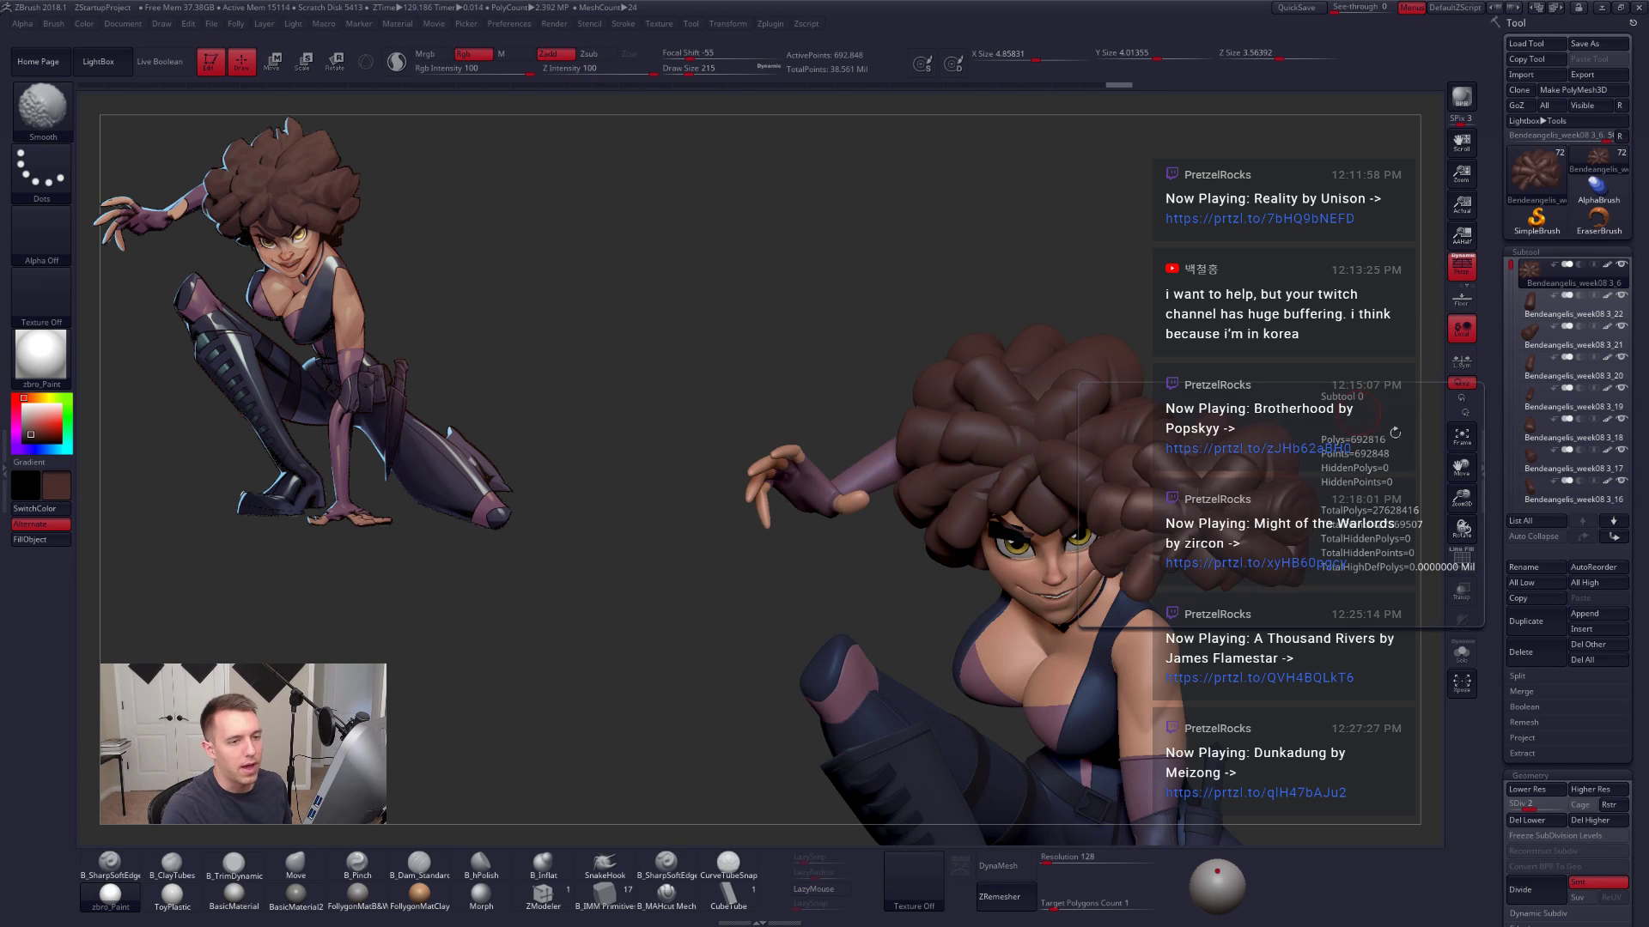
alt+right_drag(1219, 478, 1189, 403)
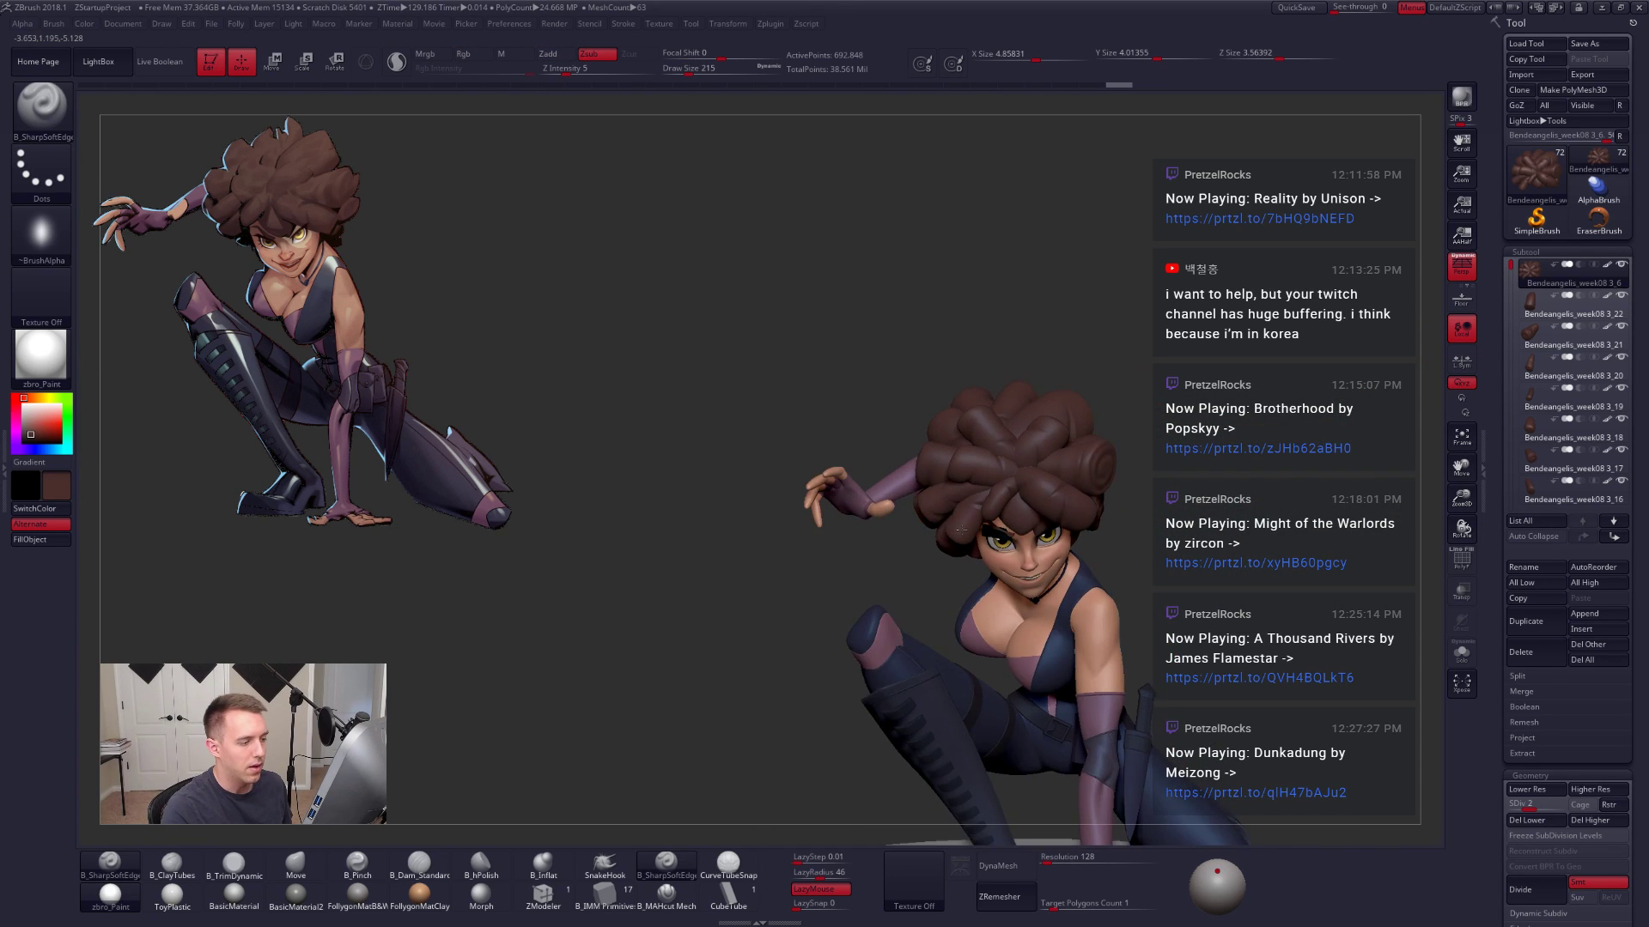
right_drag(755, 558, 991, 536)
mouse_move(991, 536)
mouse_down()
mouse_move(1061, 573)
mouse_move(1318, 488)
mouse_up()
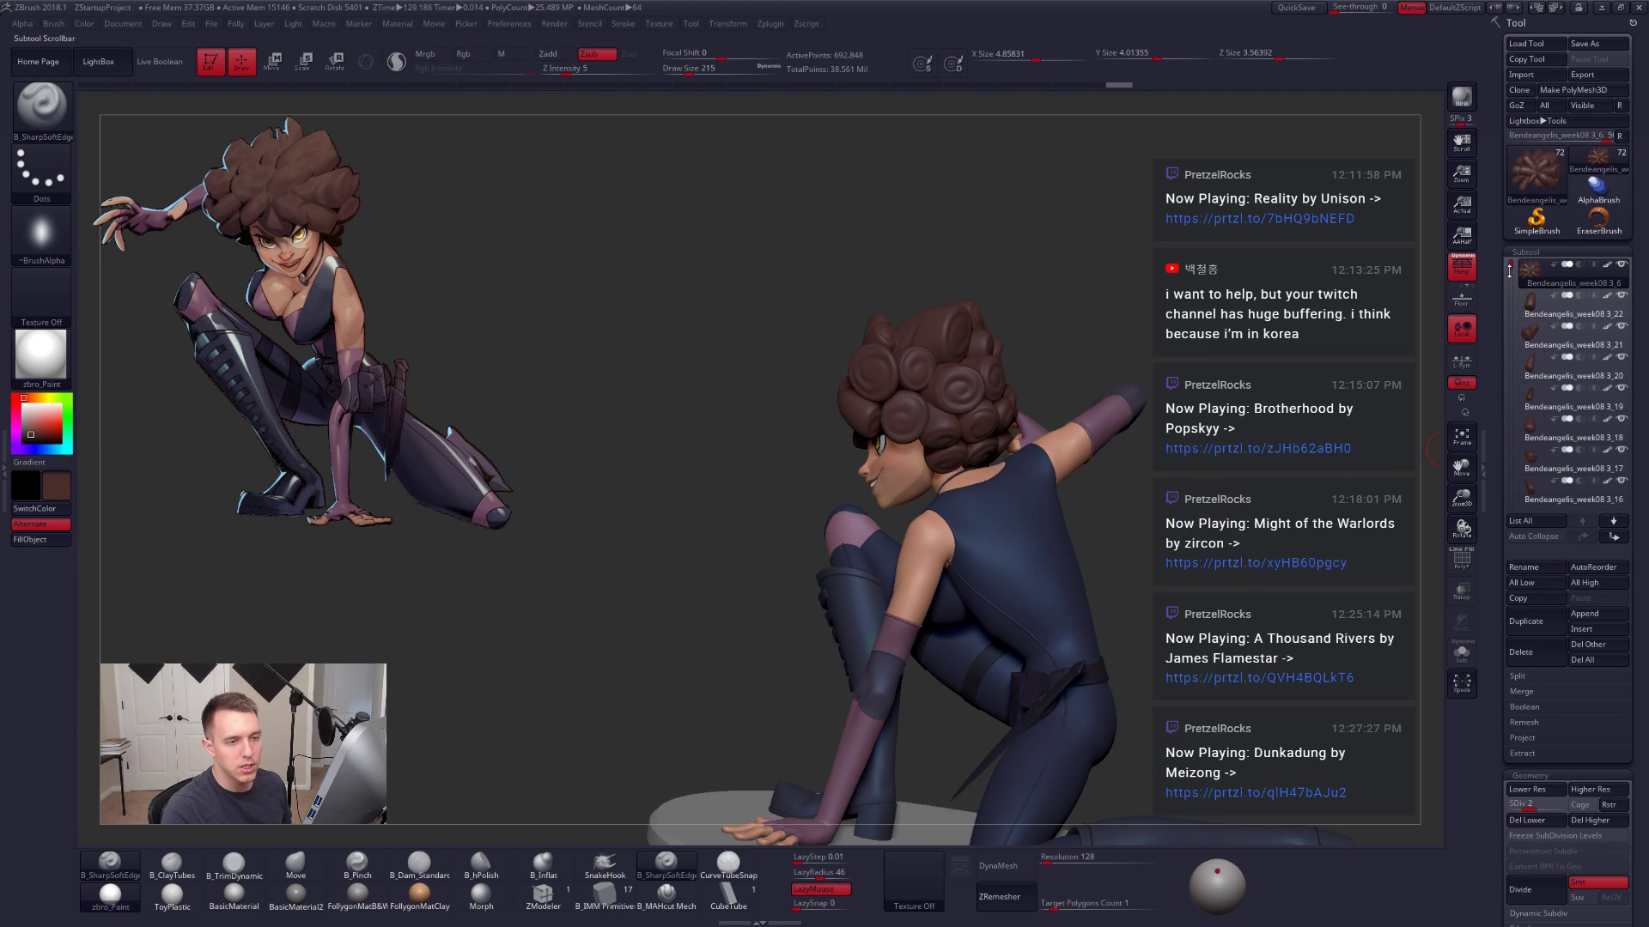
drag(1509, 269, 1516, 483)
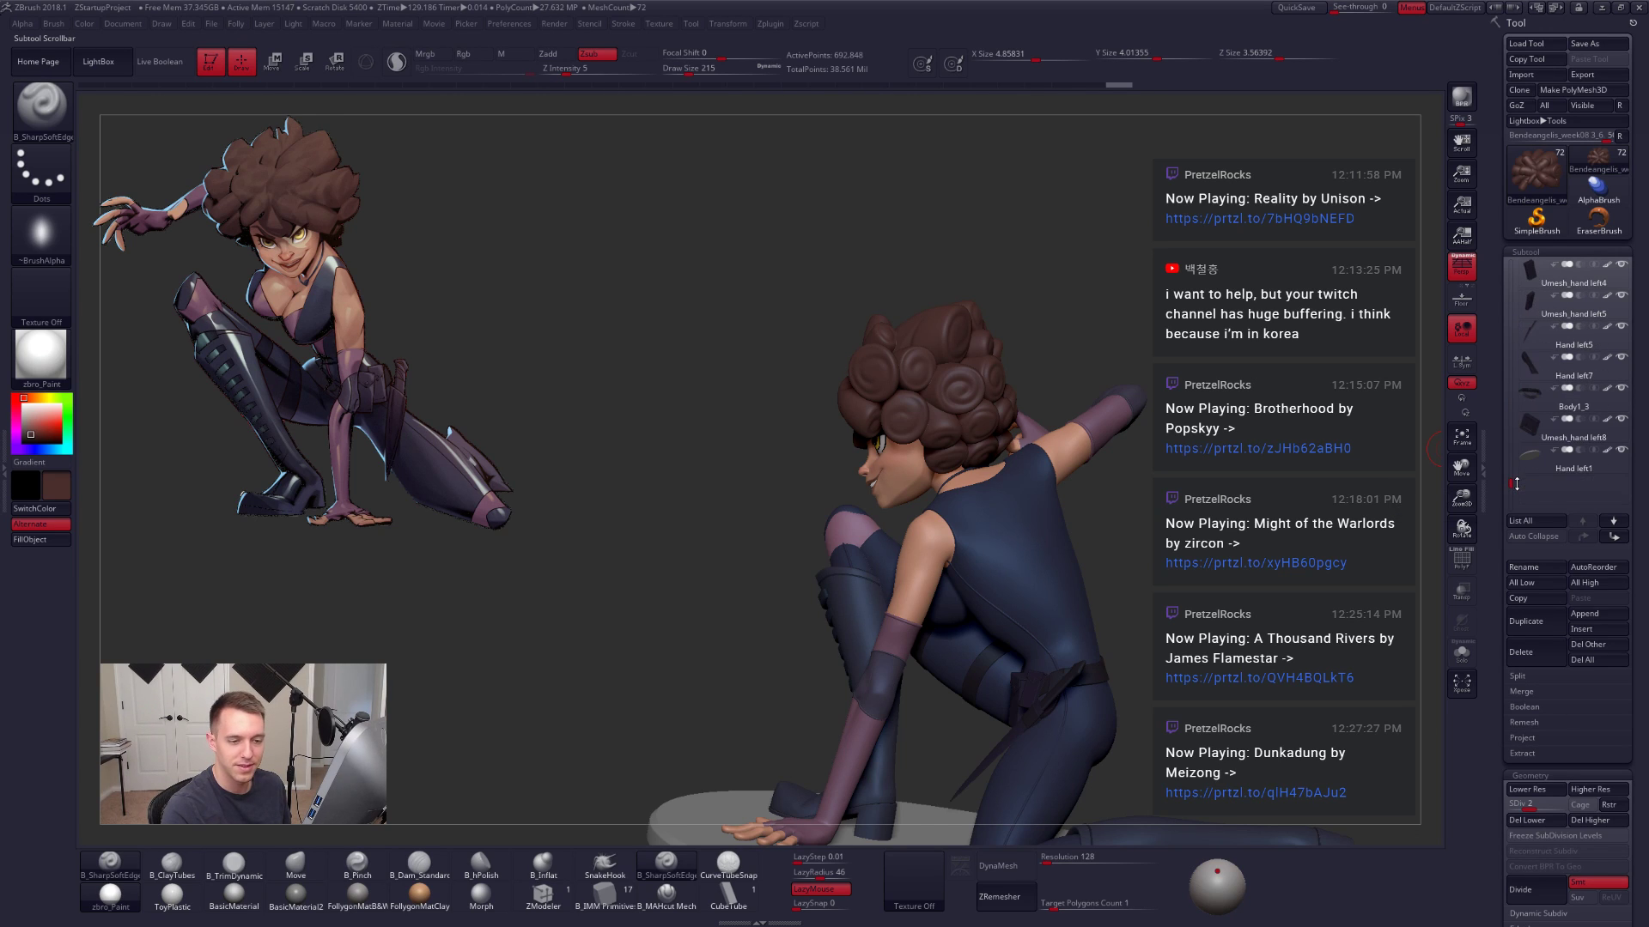
click(1621, 449)
Step: Check the whole figure from several sides, and select and isolate the curl with the sharp spiral above the ear
drag(1218, 493, 1106, 504)
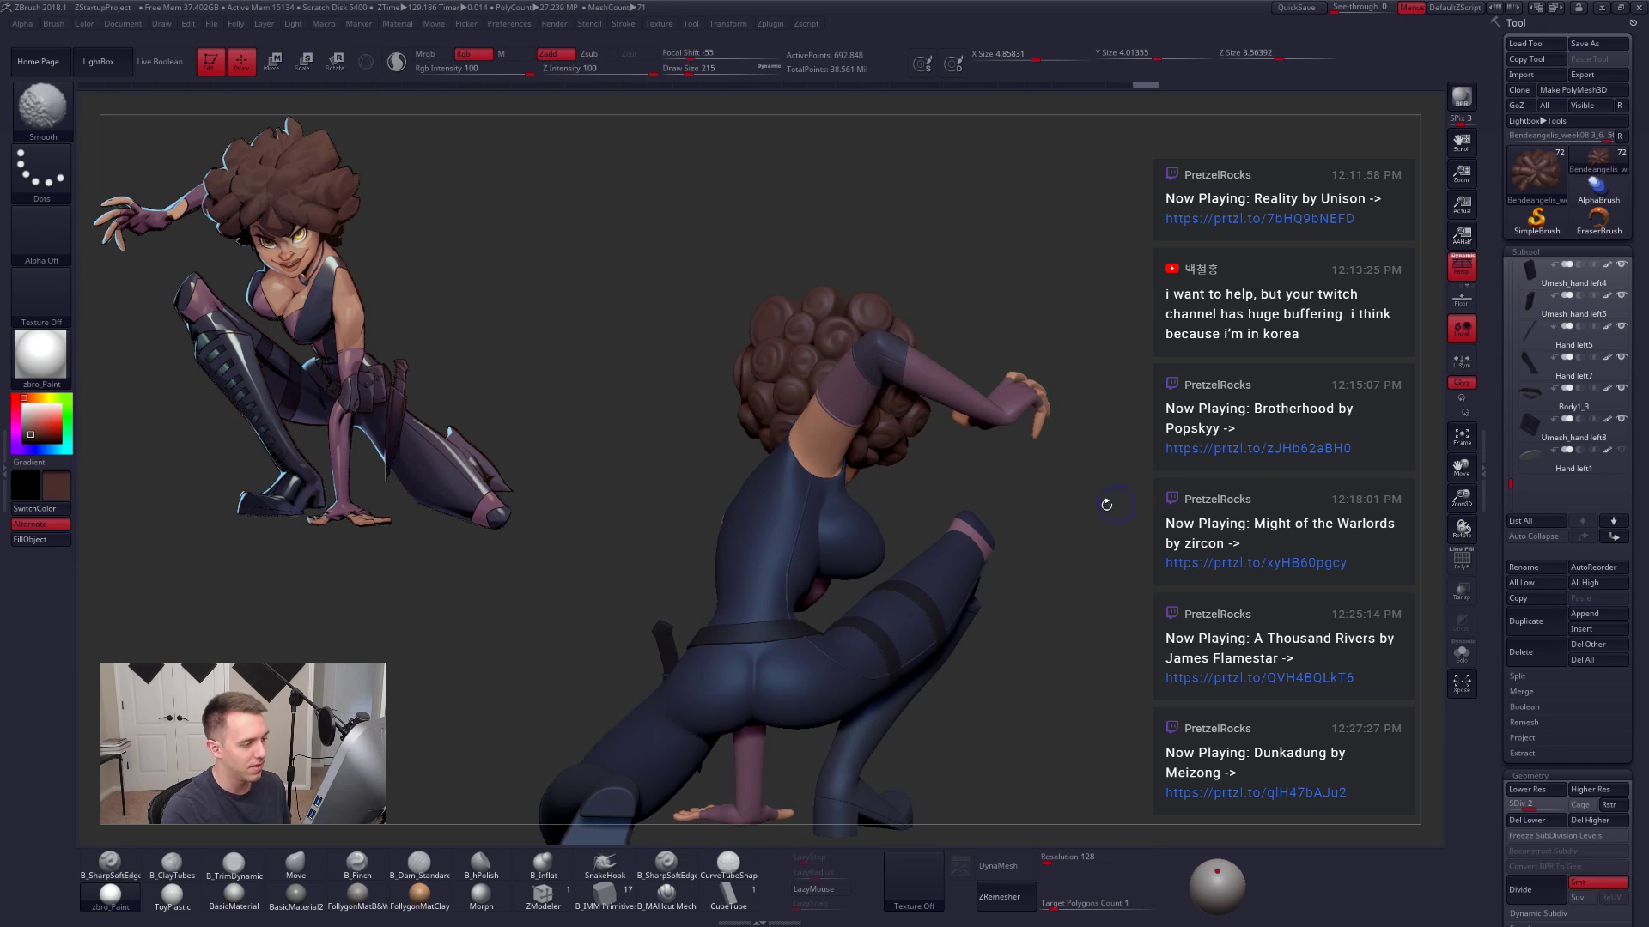
mouse_move(1011, 538)
mouse_down()
mouse_move(1100, 579)
mouse_move(982, 569)
mouse_move(1090, 590)
mouse_up()
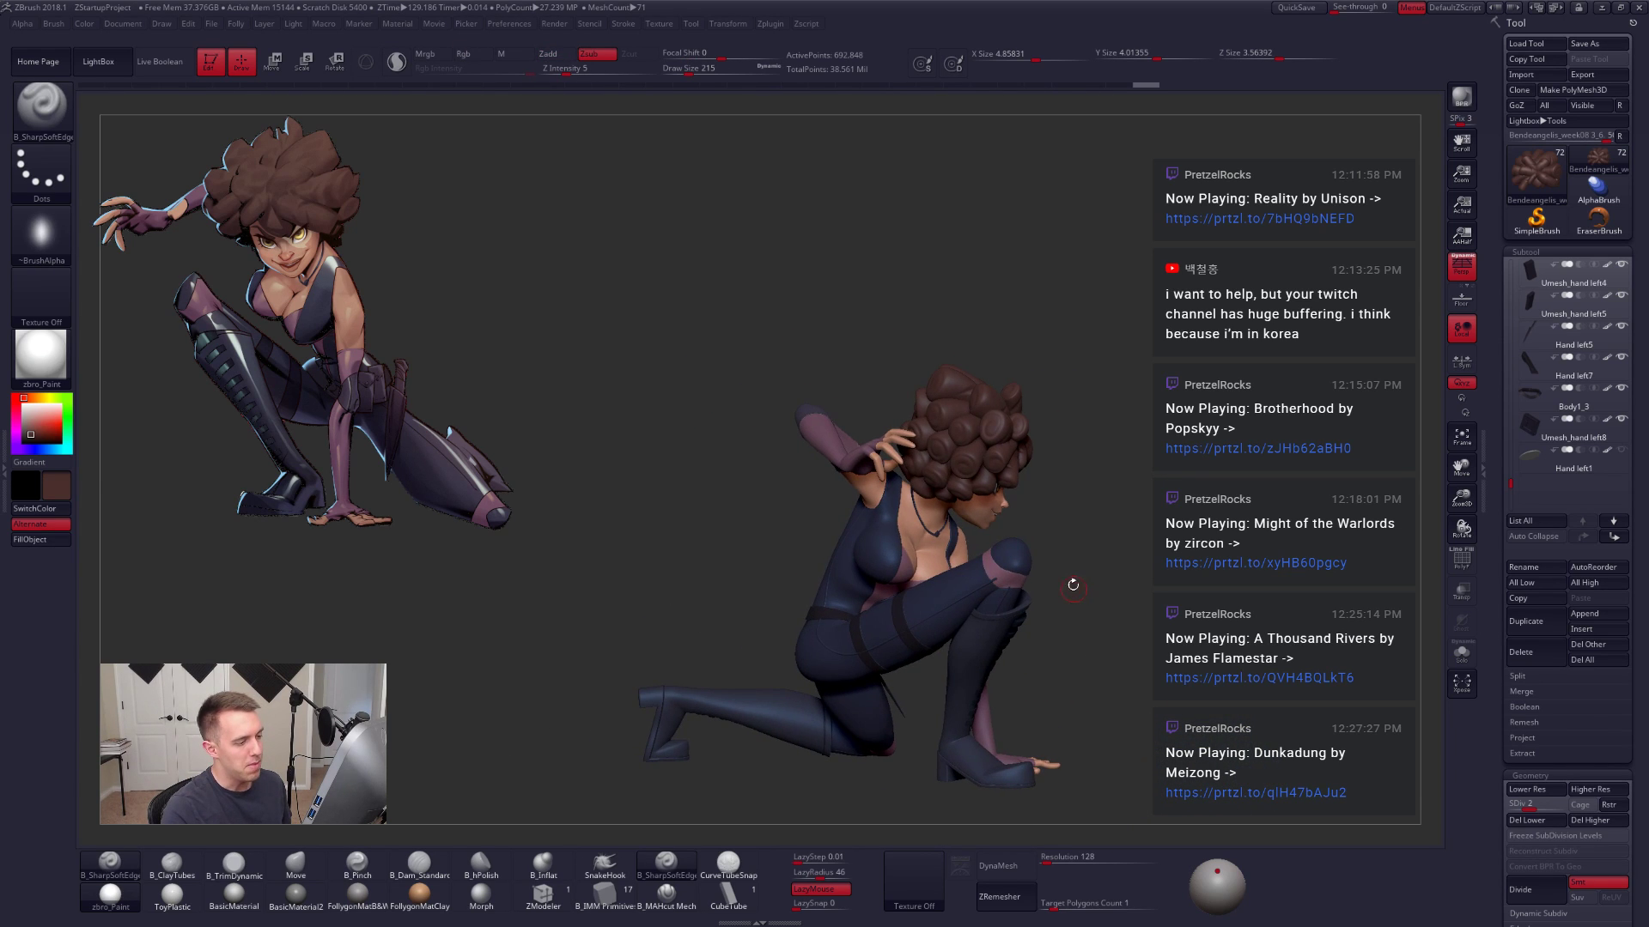
drag(979, 454, 982, 437)
right_drag(980, 423, 910, 449)
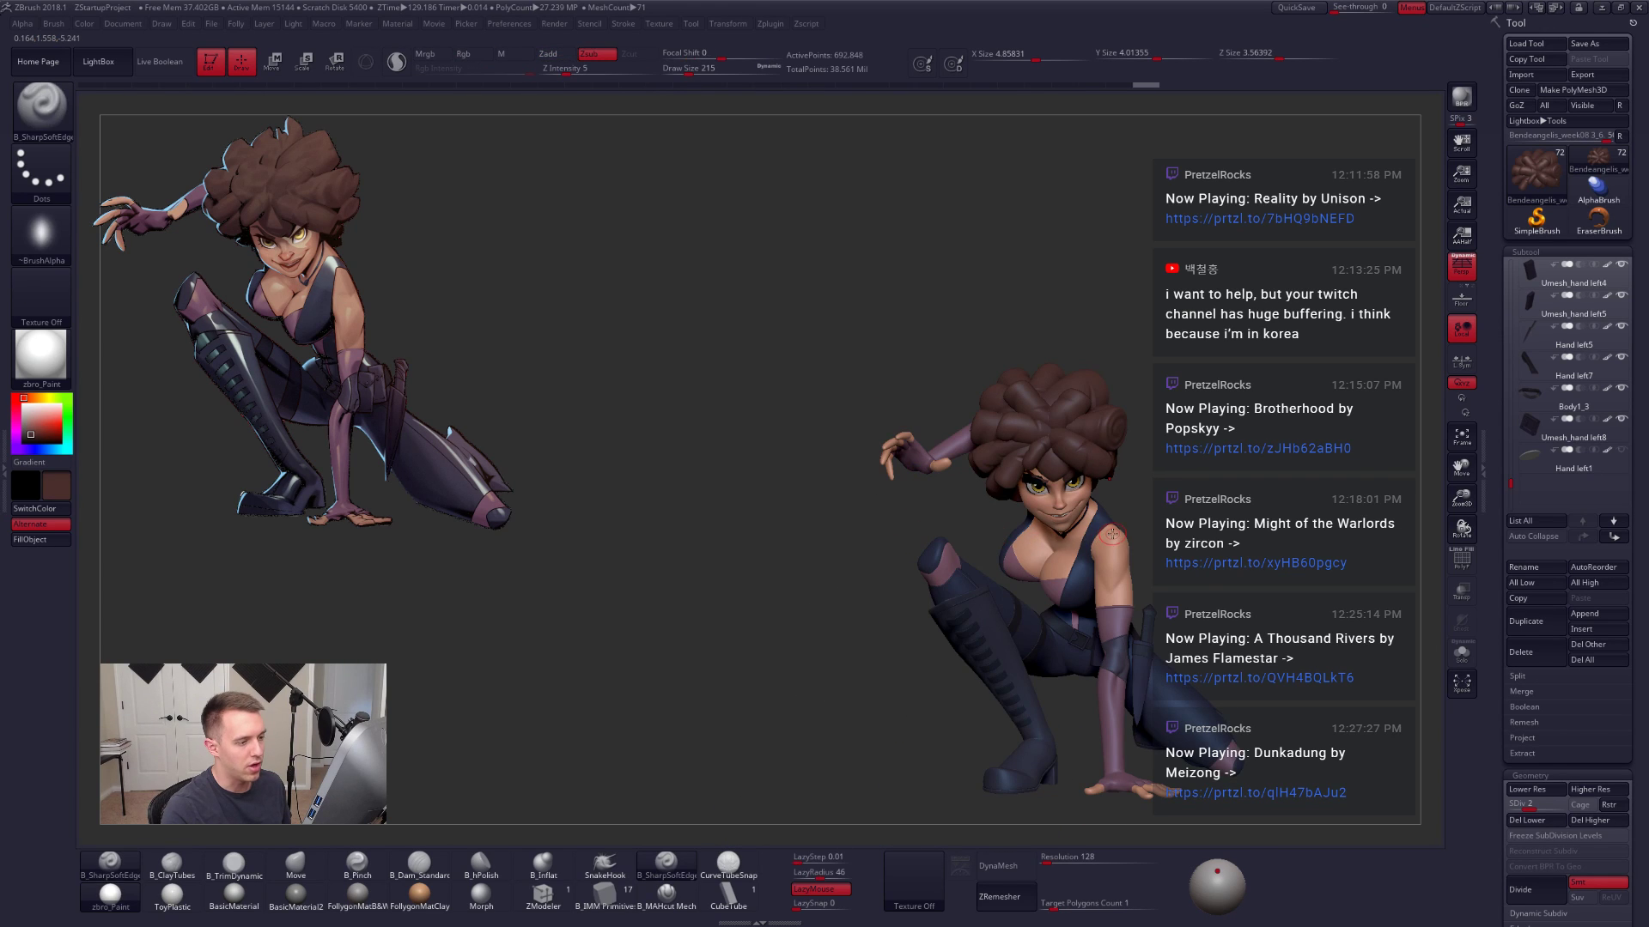
mouse_move(1109, 536)
right_down()
mouse_move(900, 530)
mouse_move(1147, 571)
mouse_move(1039, 559)
mouse_move(1065, 416)
mouse_move(1220, 522)
right_up()
alt+click(1065, 417)
key(alt+s)
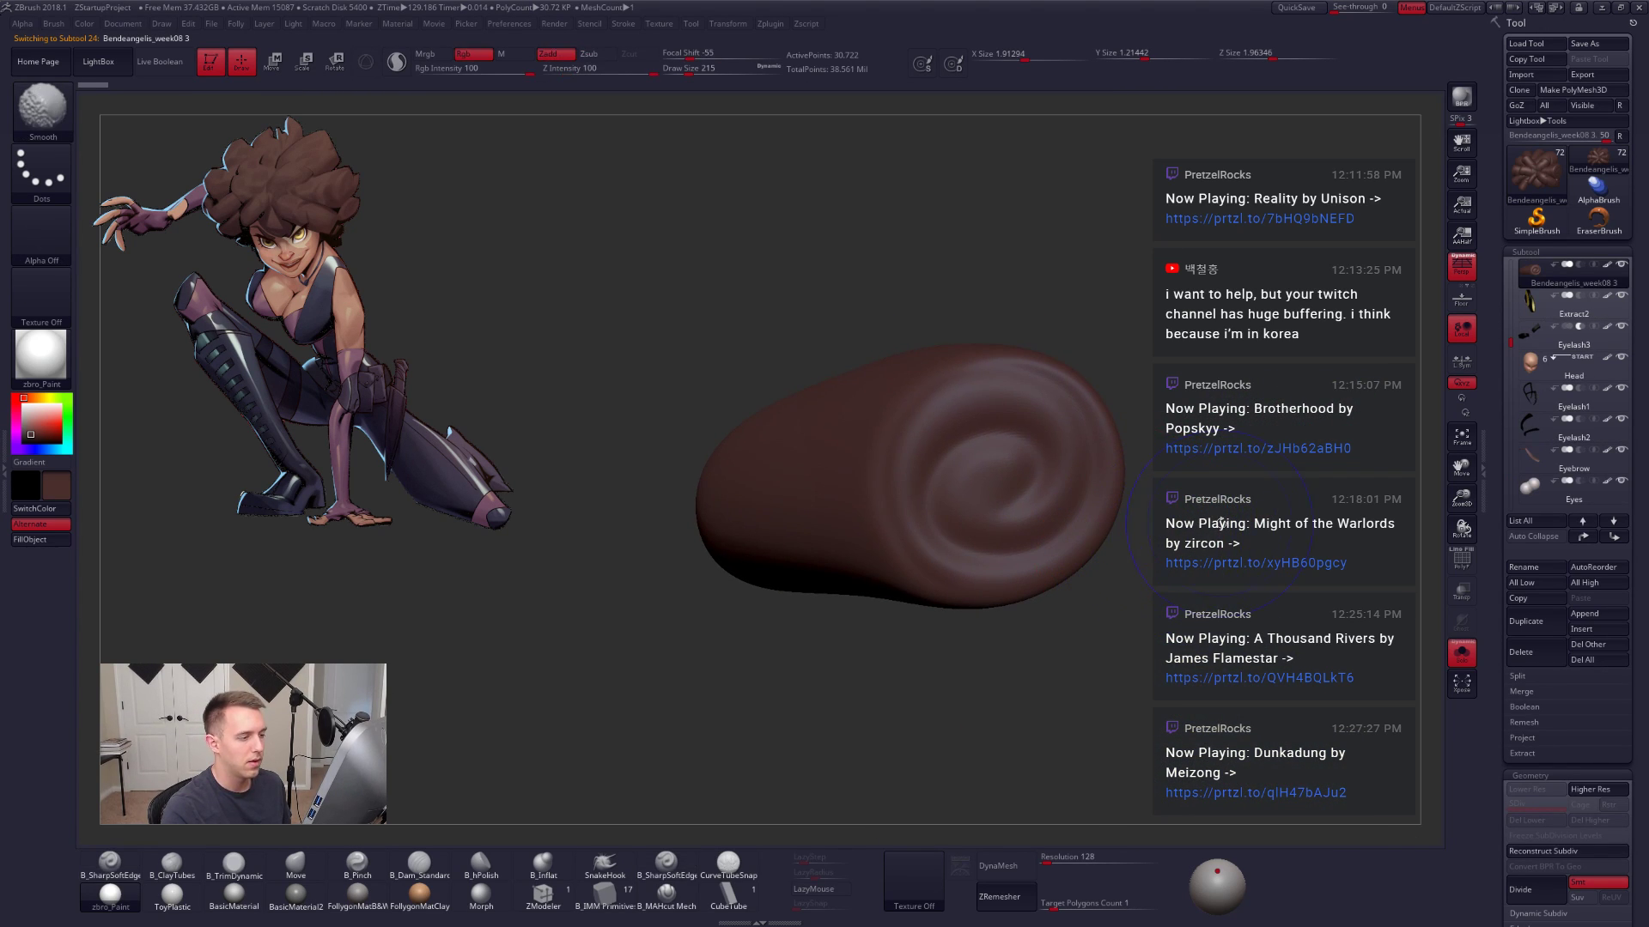
Step: Smooth the isolated curl's spiral end, compare it with the surrounding hair, and raise it to subdivision level 2
key(shift)
key(shift)
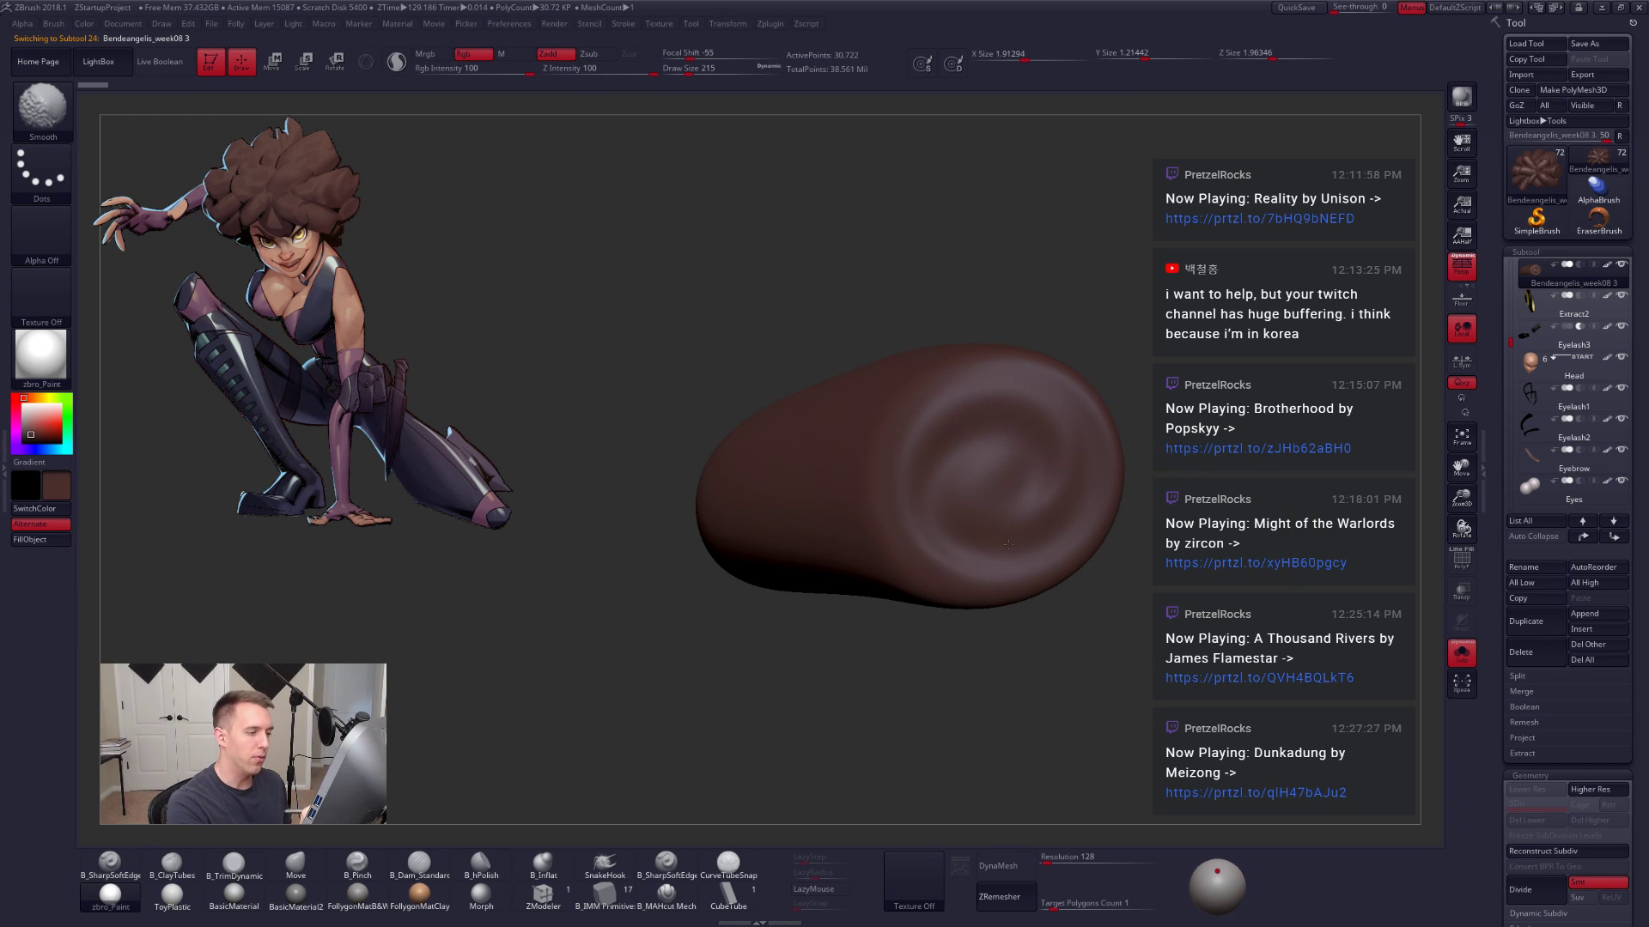
right_drag(1008, 544, 1052, 481)
mouse_move(1082, 559)
right_down()
mouse_move(1034, 576)
mouse_move(1063, 572)
mouse_move(1002, 534)
right_up()
key(alt+s)
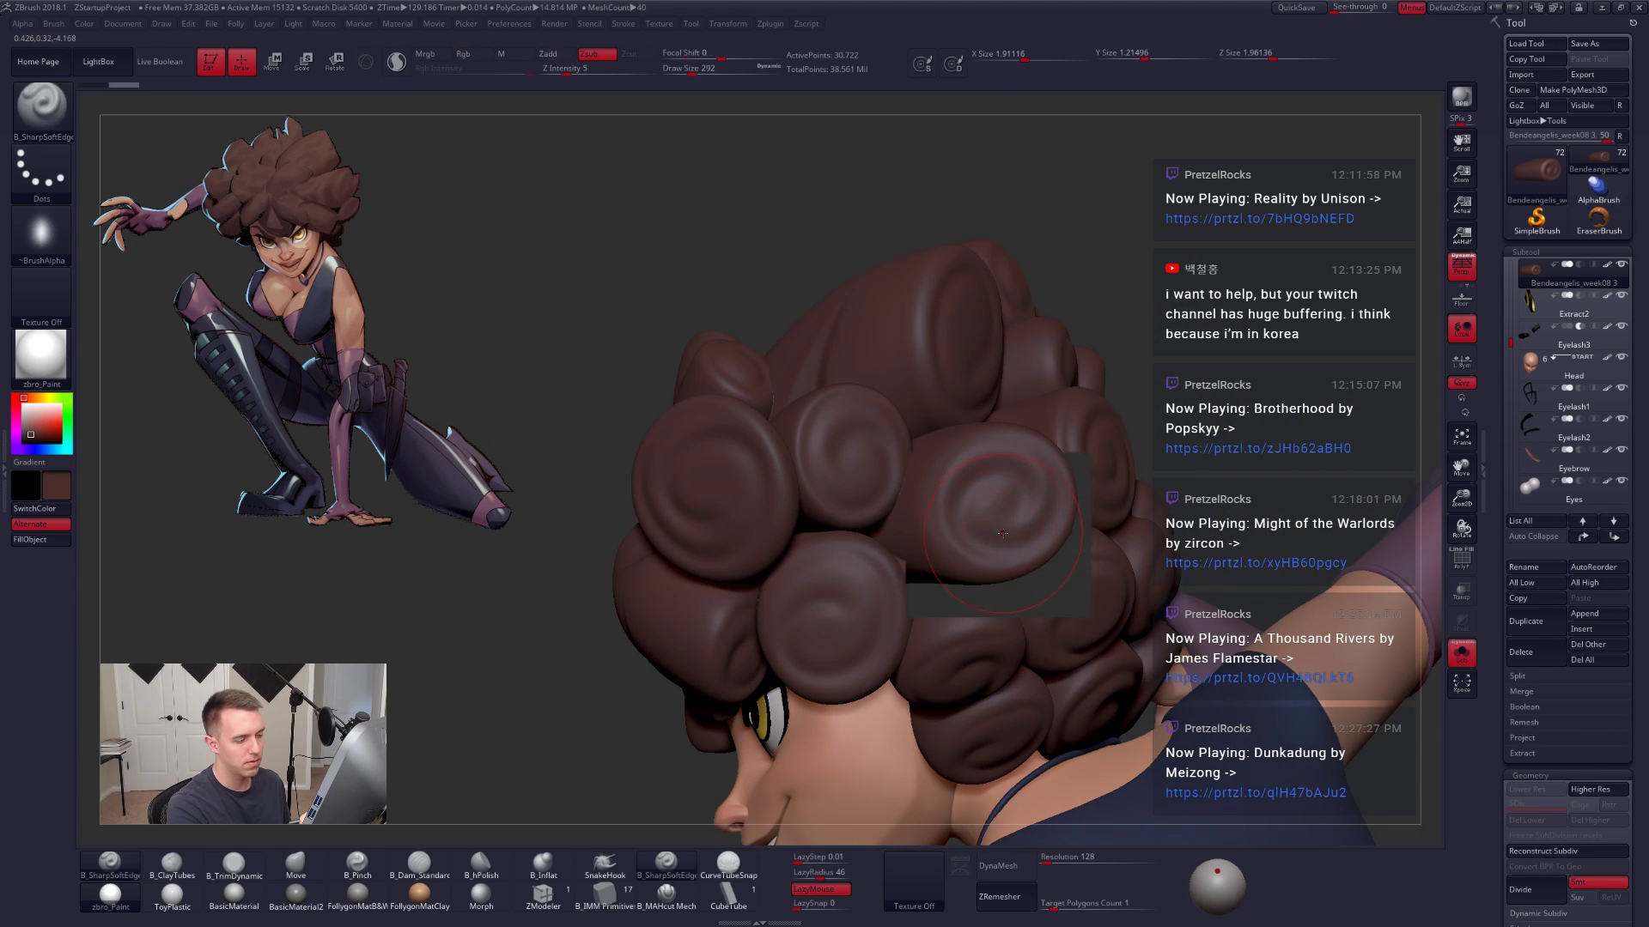
key(d)
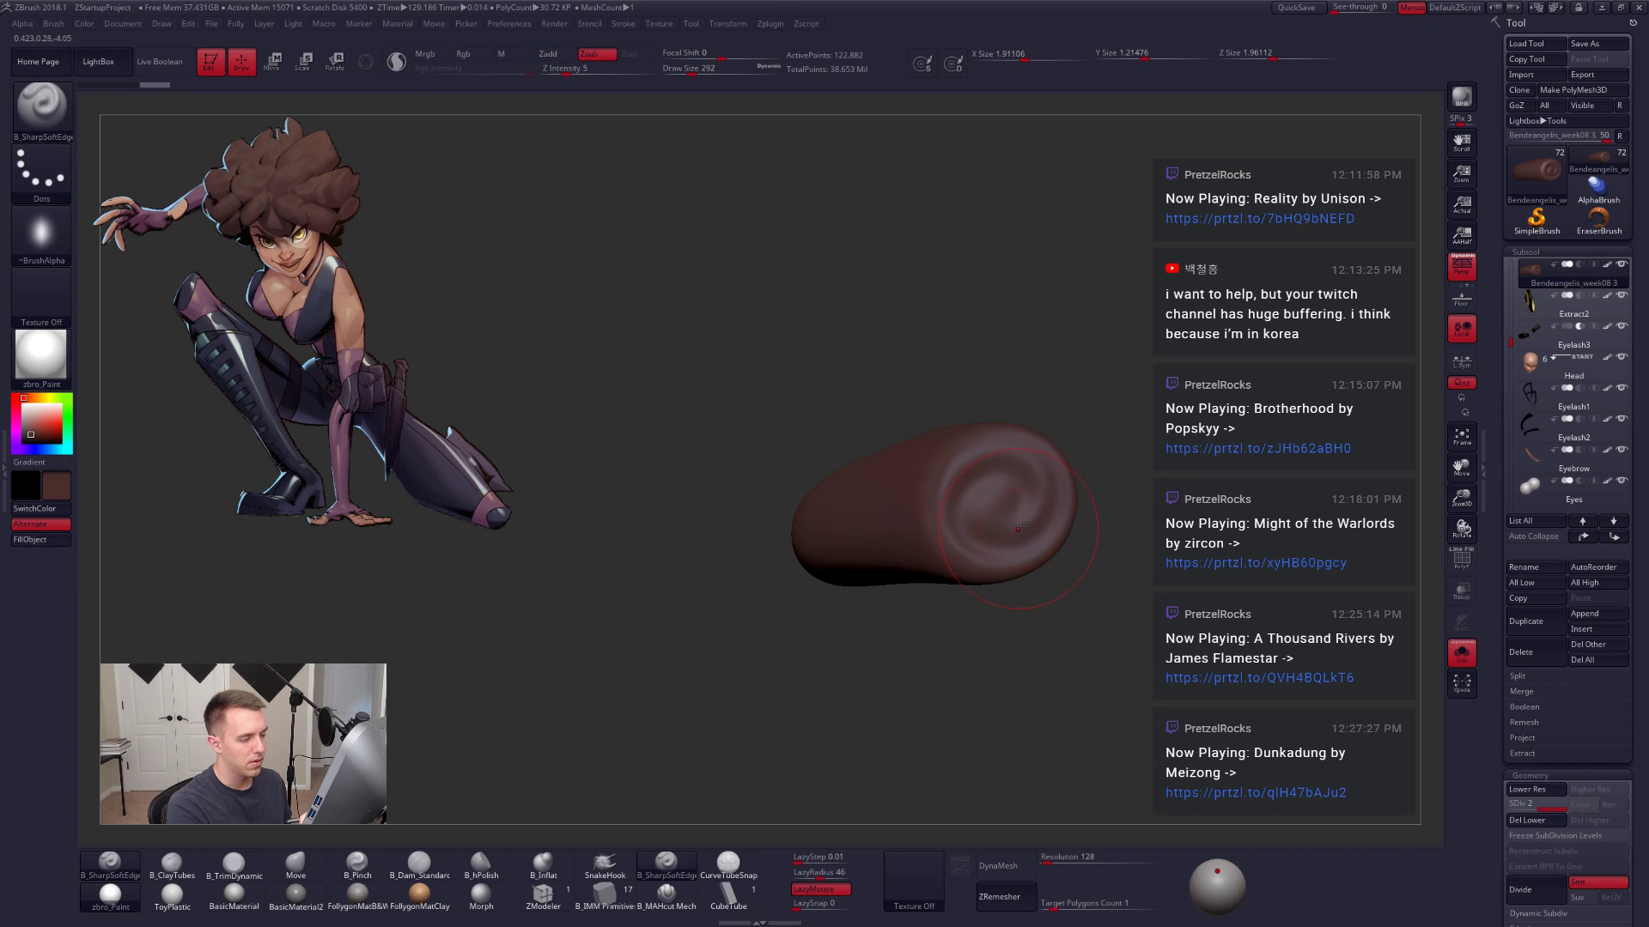
Step: Choose the B_ClayTubes brush, drop the curl to its lowest level, and reconstruct its lower subdivision levels
key(b)
key(c)
key(t)
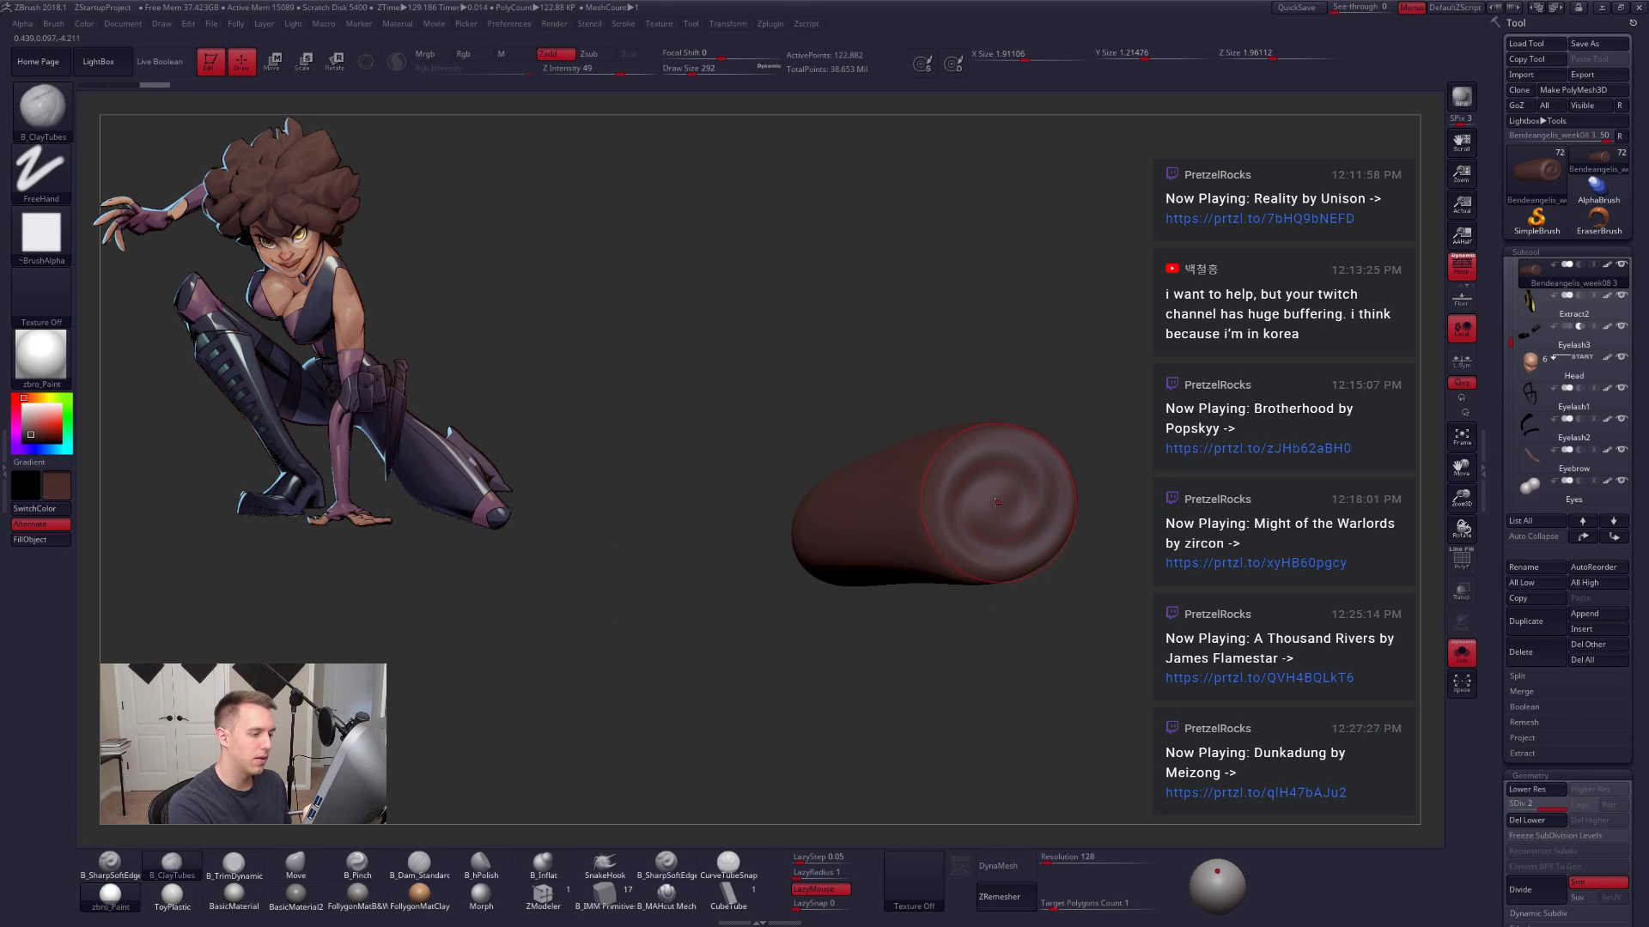
drag(1013, 612, 1070, 588)
key(shift+alt+s)
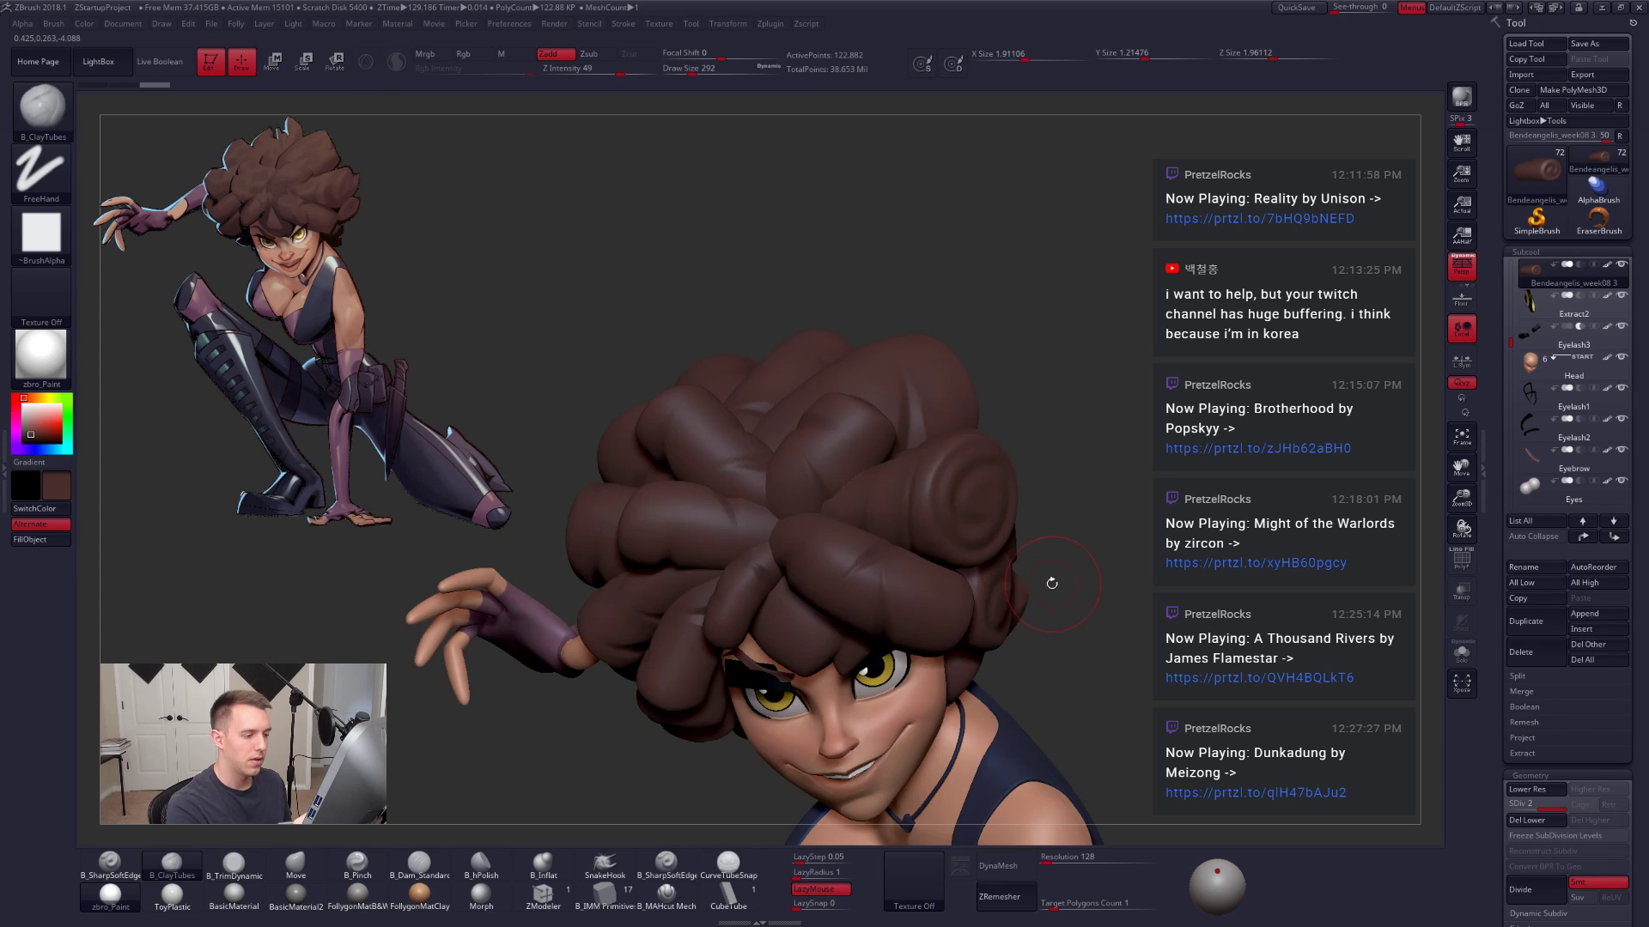
right_drag(1051, 594, 983, 565)
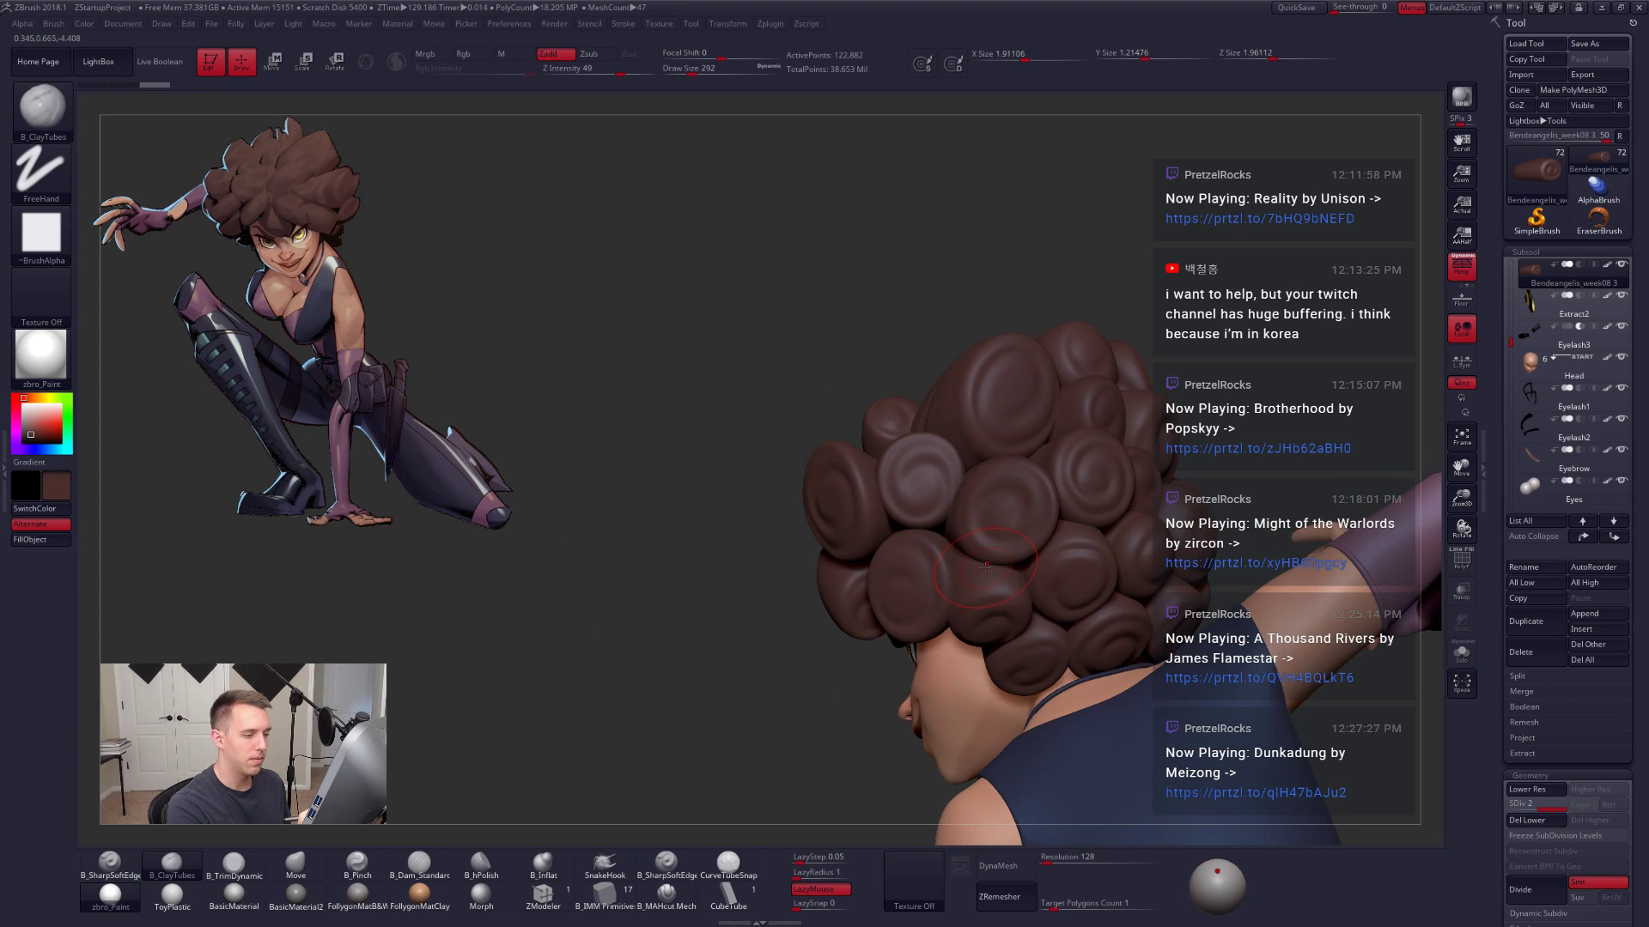
key(shift+s)
key(shift+s)
key(shift+d)
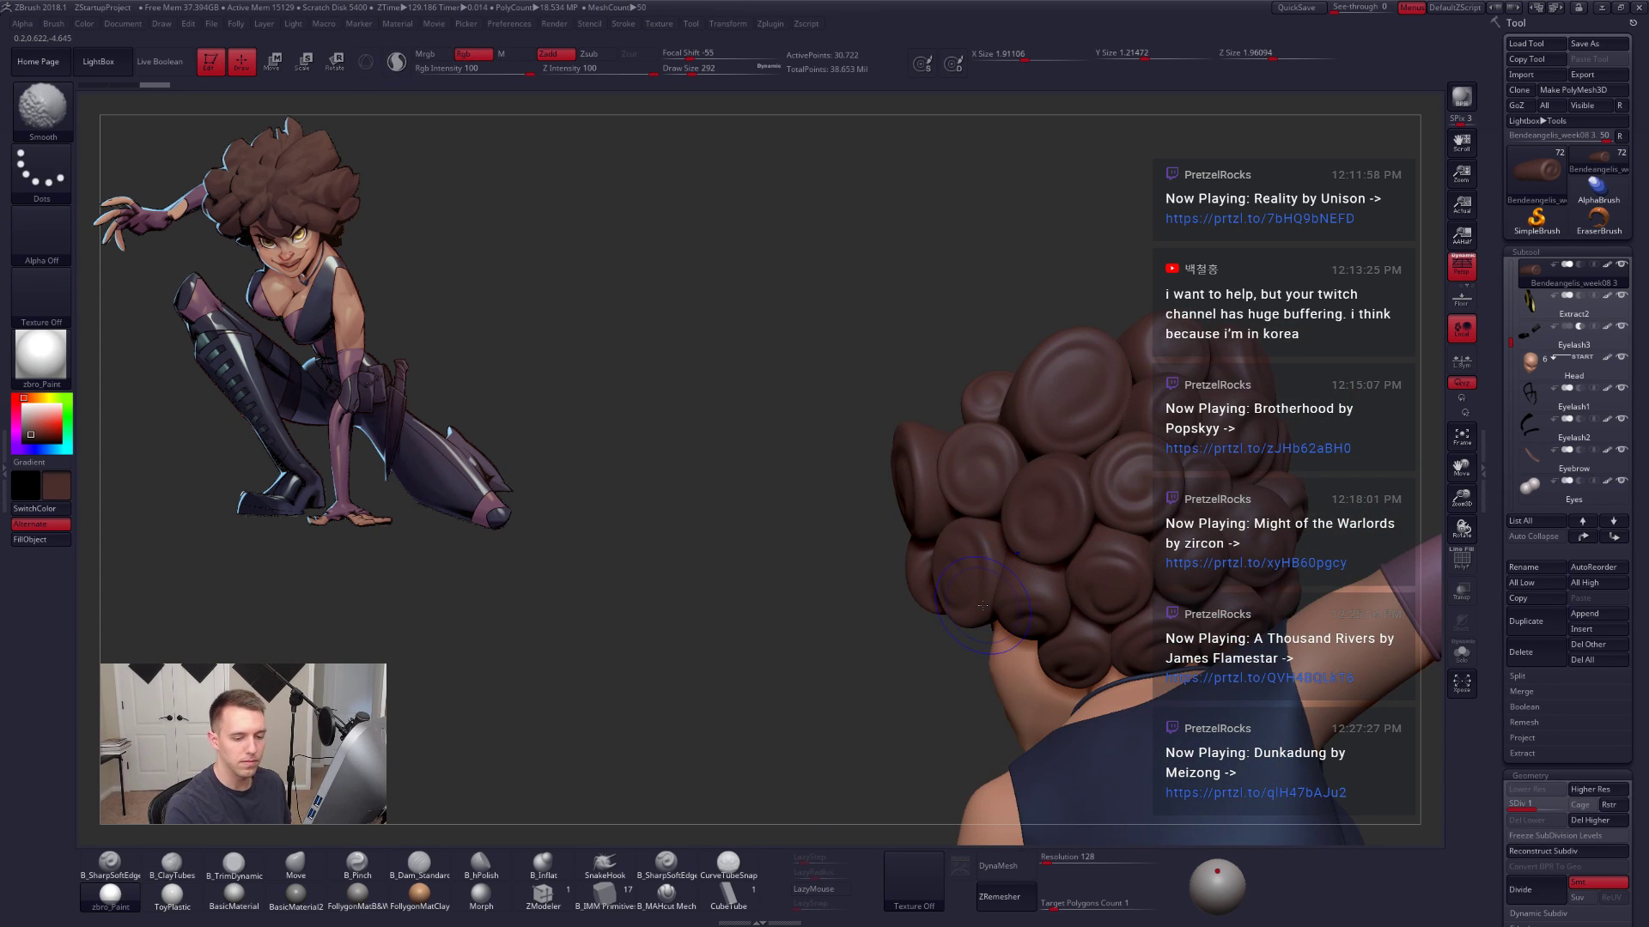
click(1551, 838)
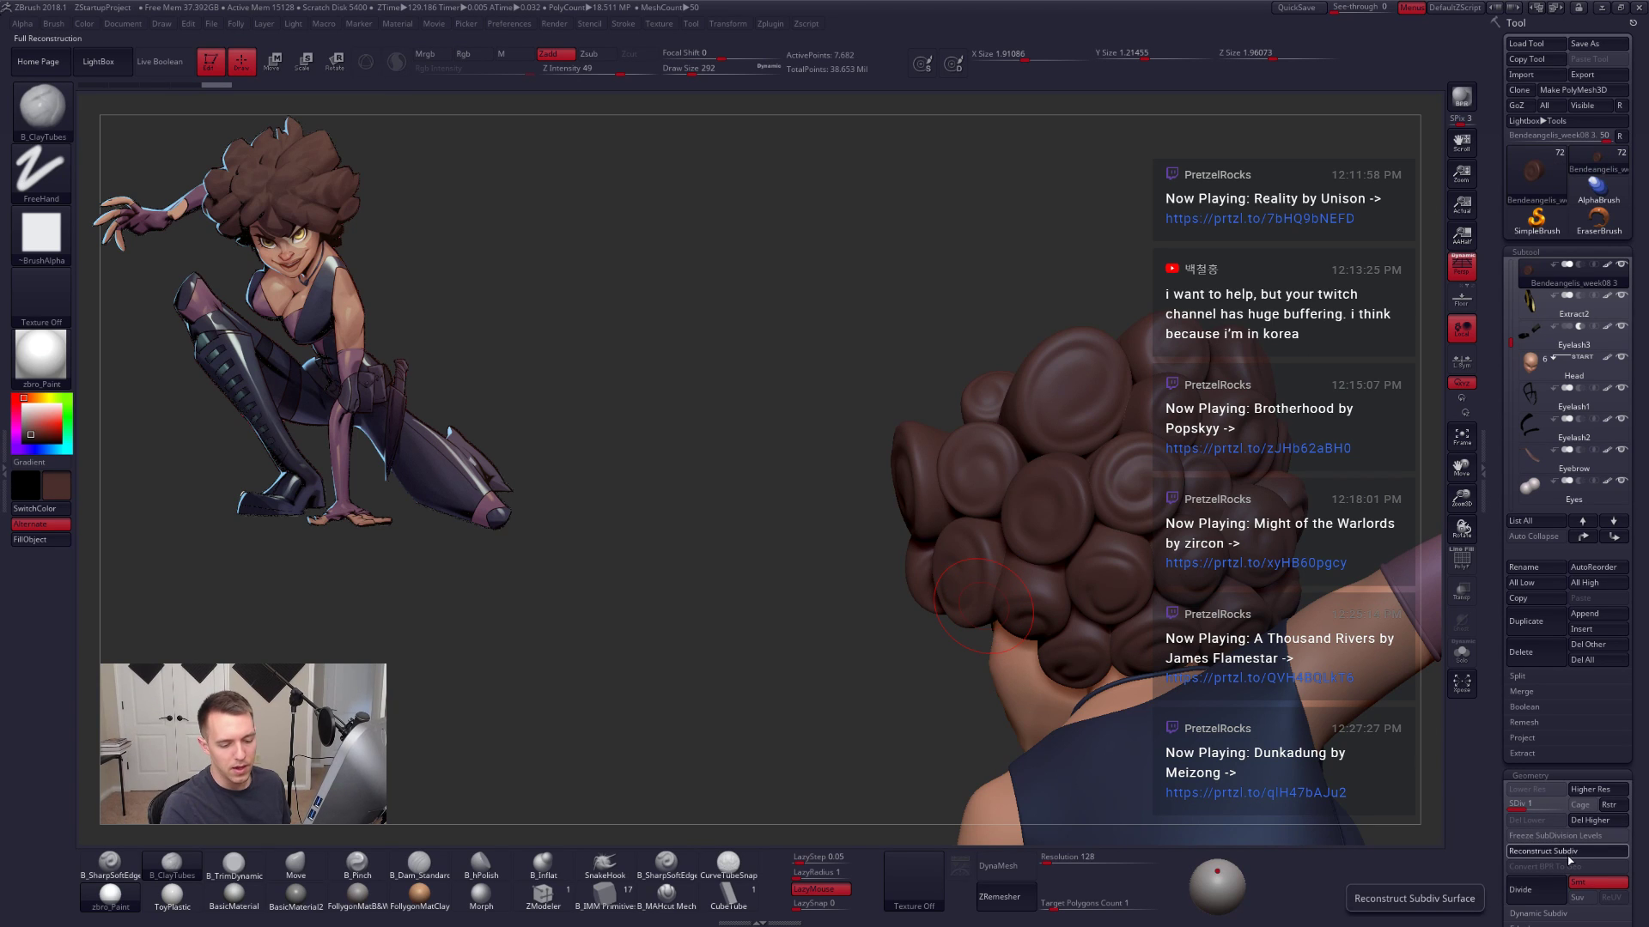
Step: Isolate the curl, fill its spiral grooves with B_ClayTubes, smooth the end, and step up to subdivision level 2
key(shift+s)
right_drag(901, 605, 970, 594)
key(space)
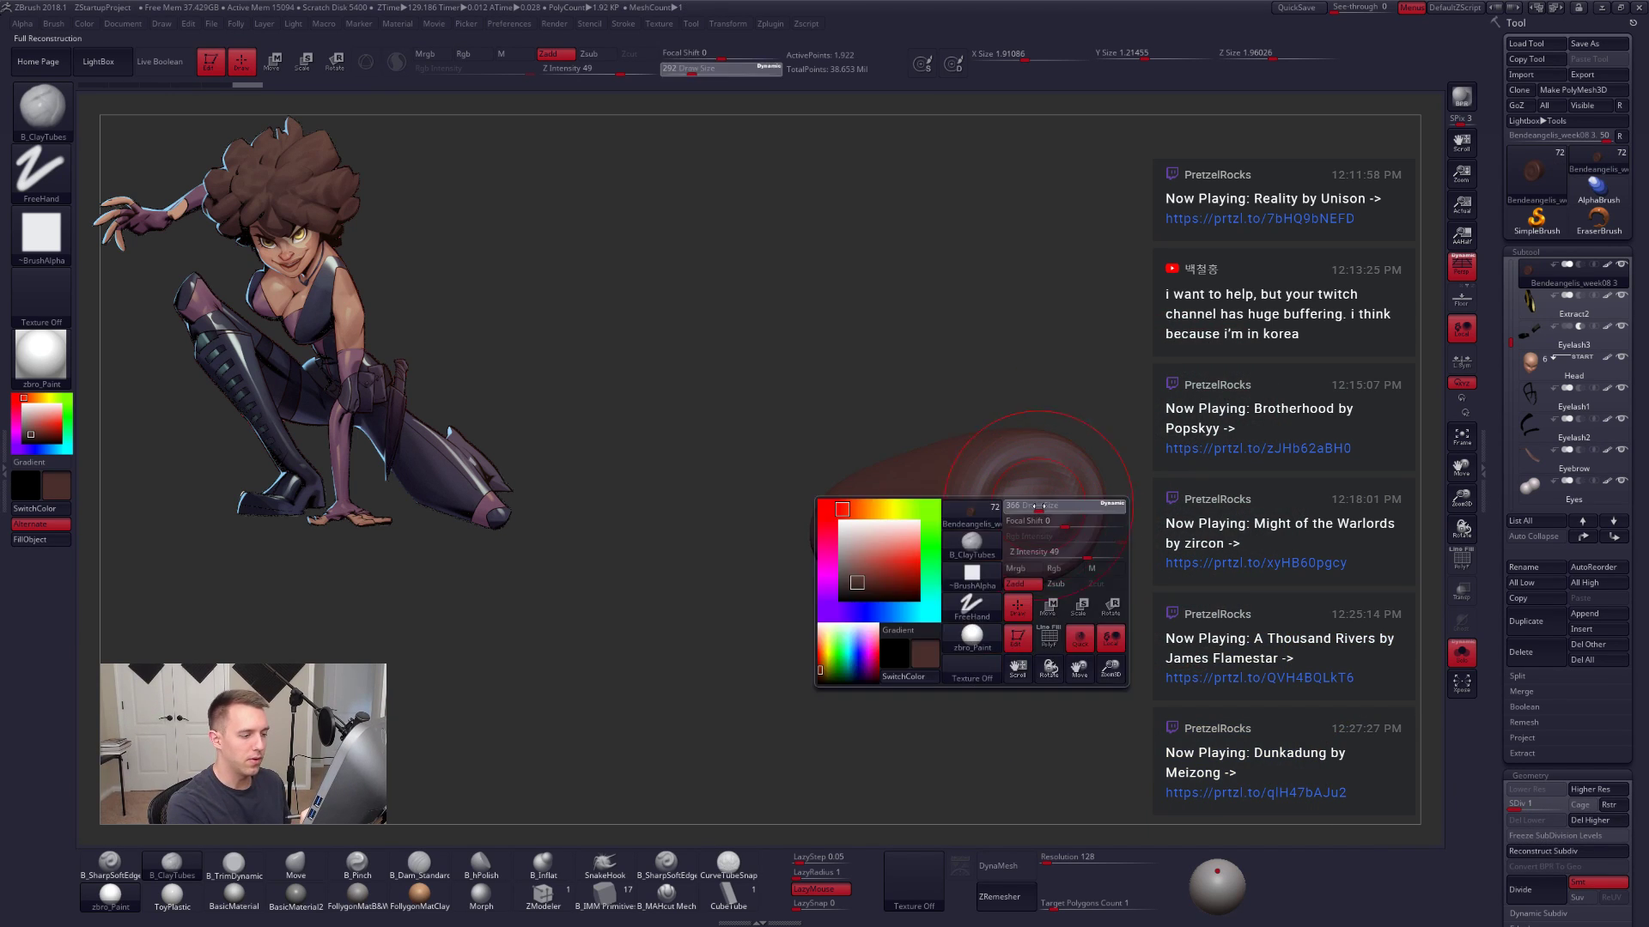
drag(1043, 558, 1054, 558)
mouse_move(1044, 524)
shift+mouse_down()
mouse_move(1008, 483)
mouse_move(1000, 520)
mouse_move(1026, 517)
shift+mouse_up()
click(692, 71)
key(ctrl+d)
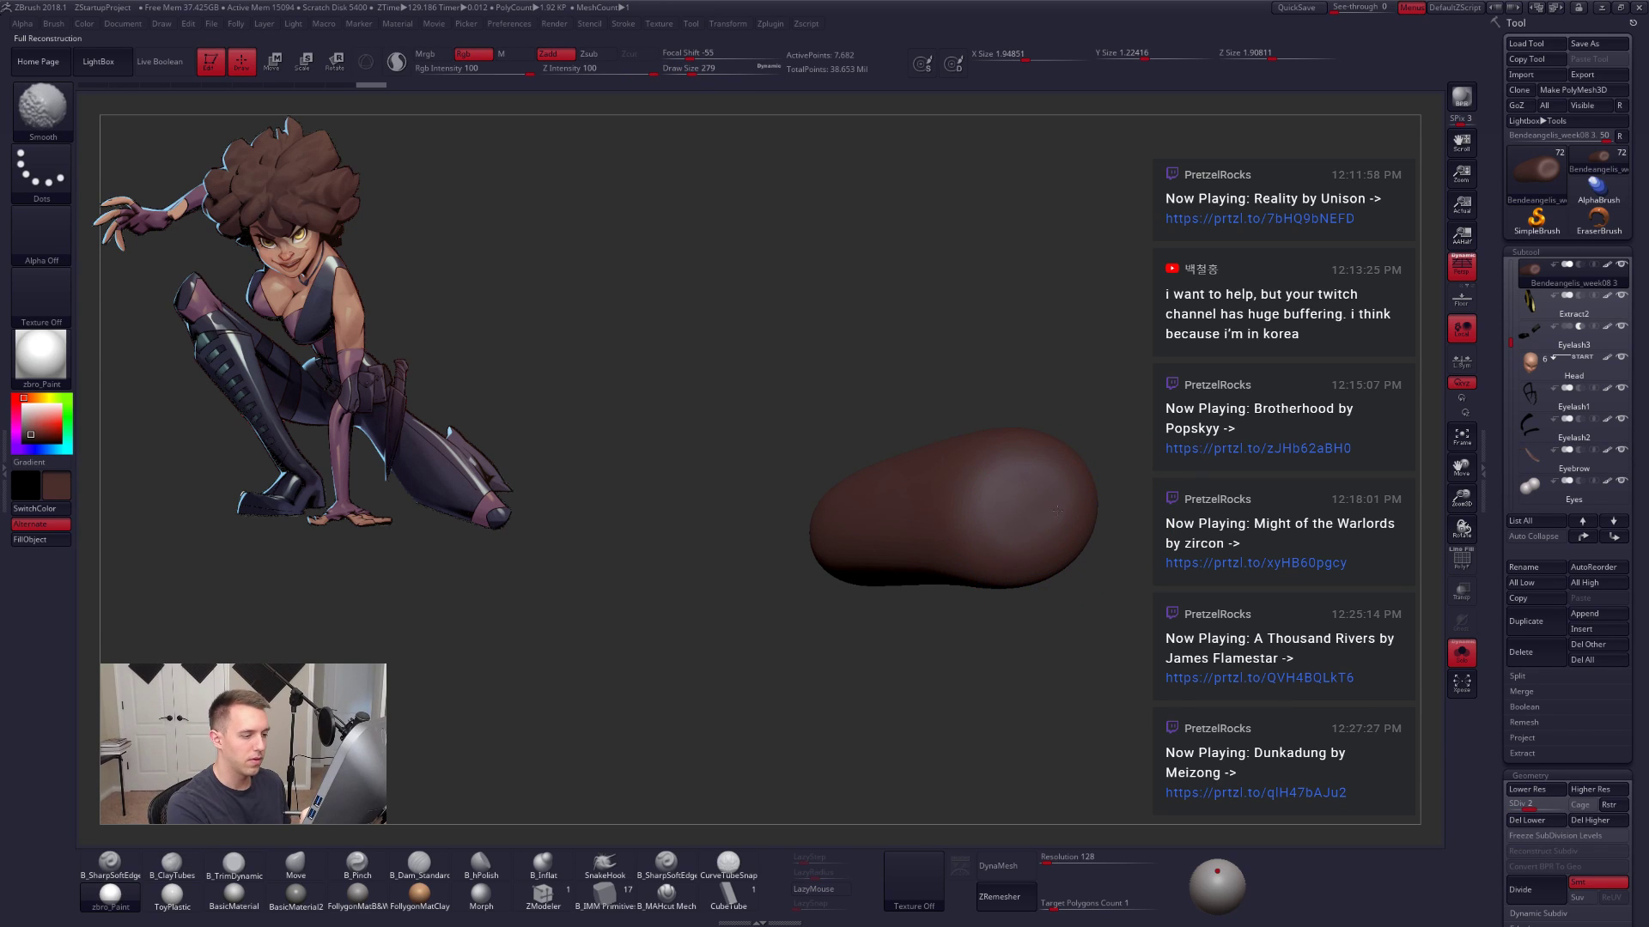
Step: Smooth the filled curl end into a rounded surface while raising the curl to subdivision level 4
right_drag(1018, 528, 1005, 622)
key(shift+s)
key(shift+s)
key(ctrl+d)
key(ctrl+d)
key(shift)
mouse_move(1005, 622)
alt+right_down()
mouse_move(971, 649)
mouse_move(1034, 555)
mouse_move(1028, 586)
alt+right_up()
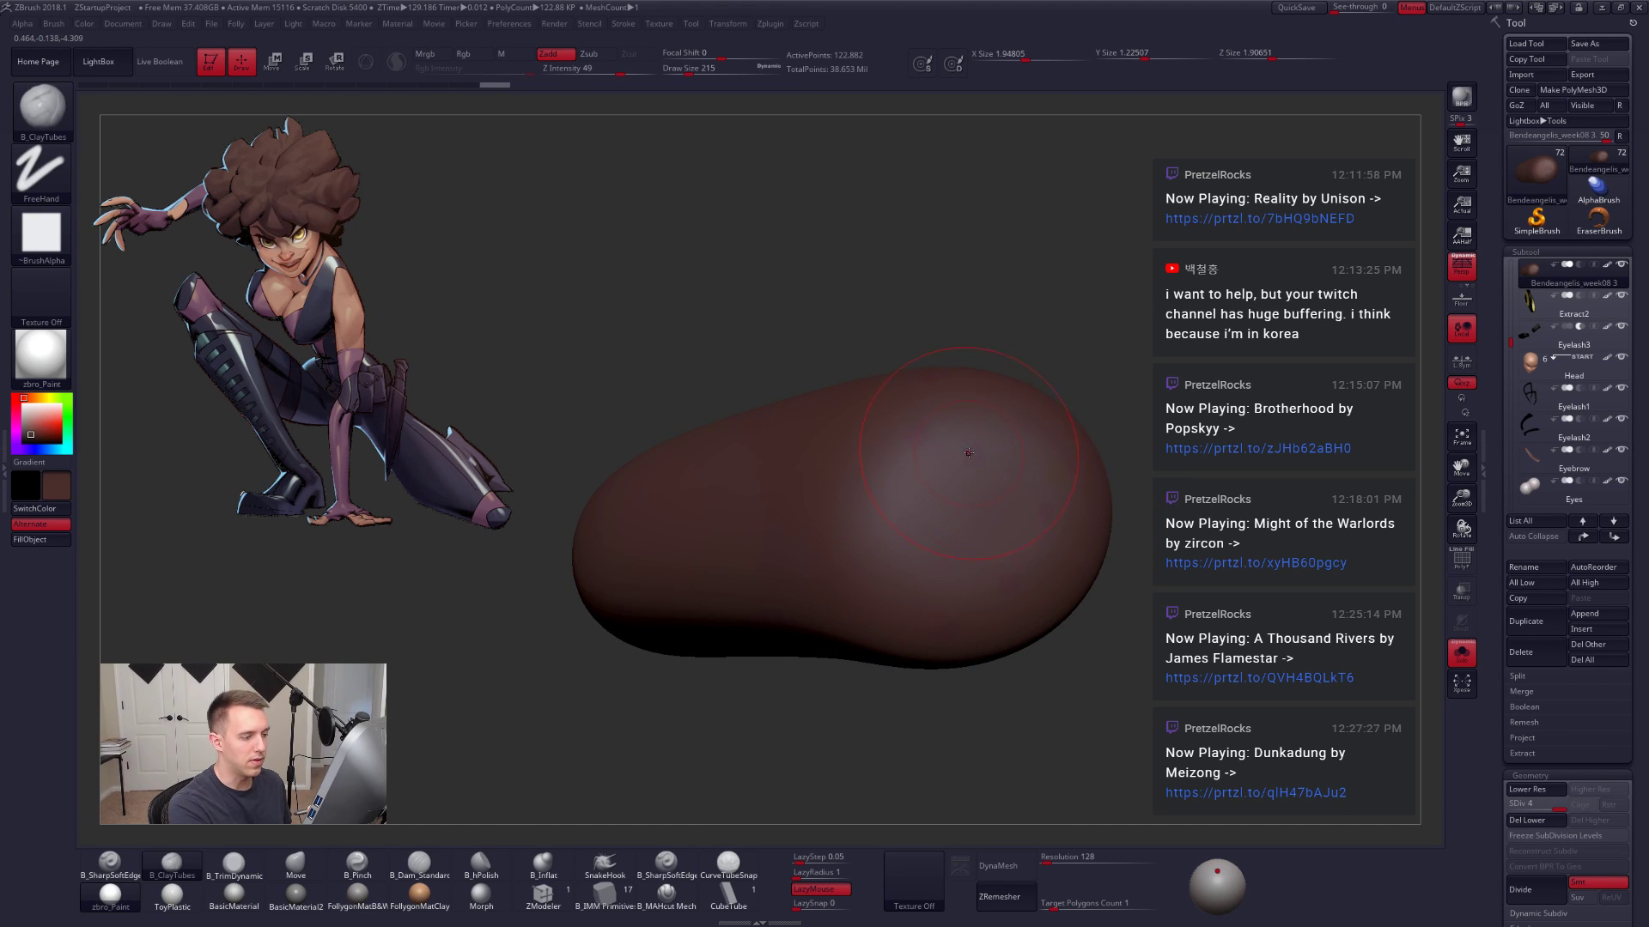
Step: Inspect the curl's wireframe at its lowest subdivision level and return the curl to level 4
key(ctrl+shift)
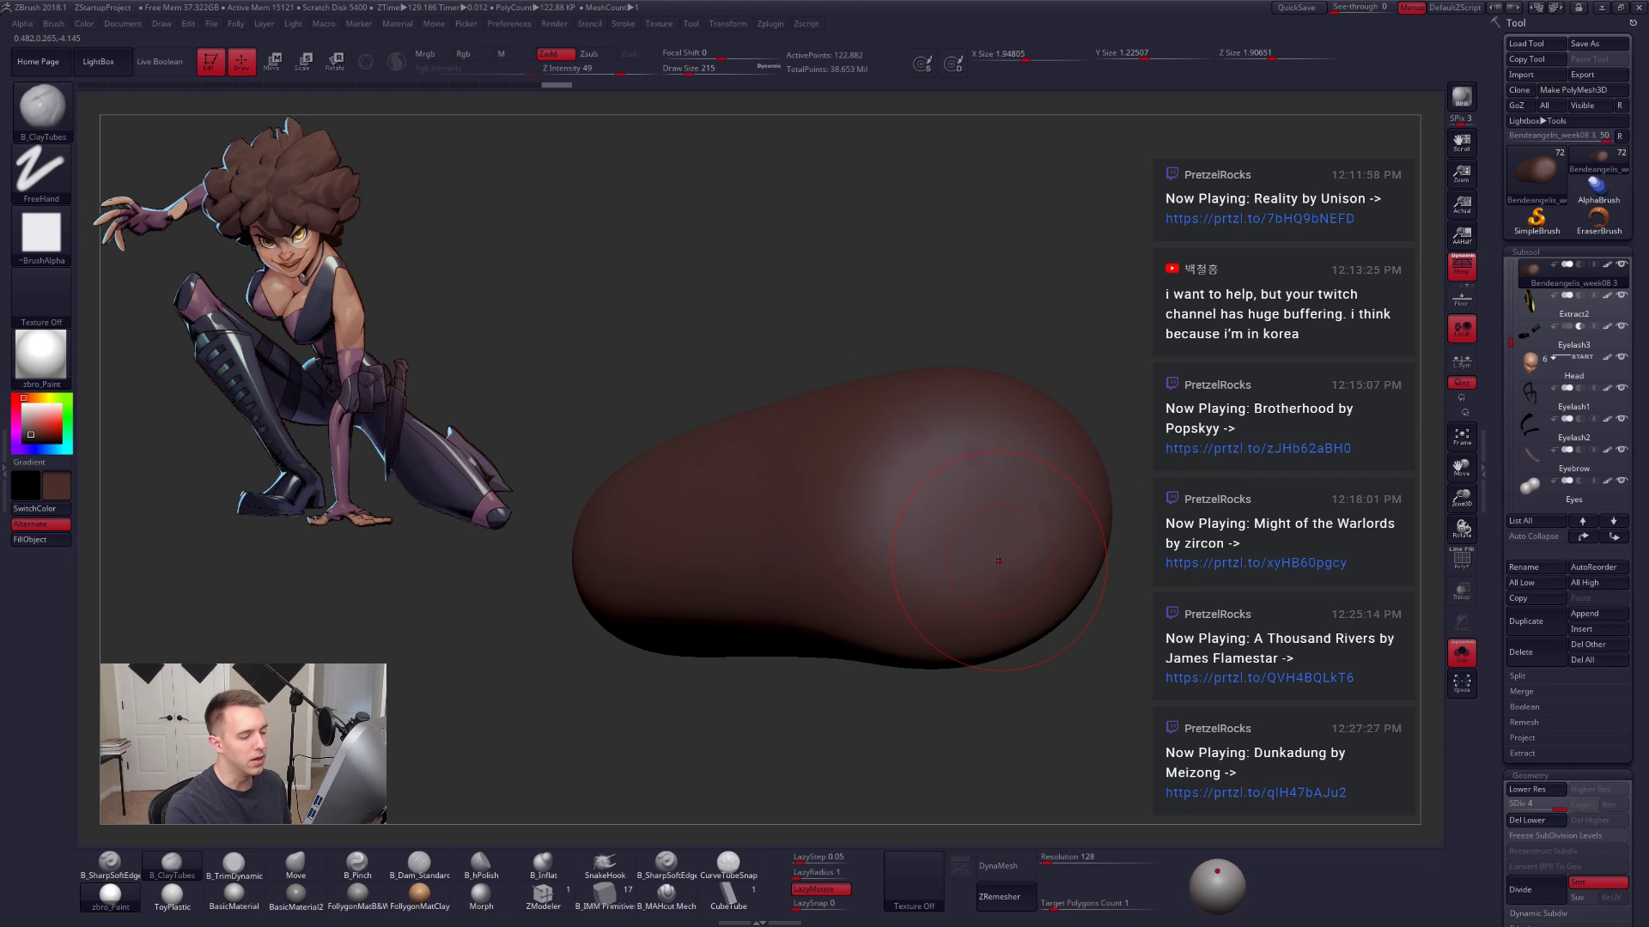
key(shift+d)
key(shift+d)
key(shift+d)
key(shift+f)
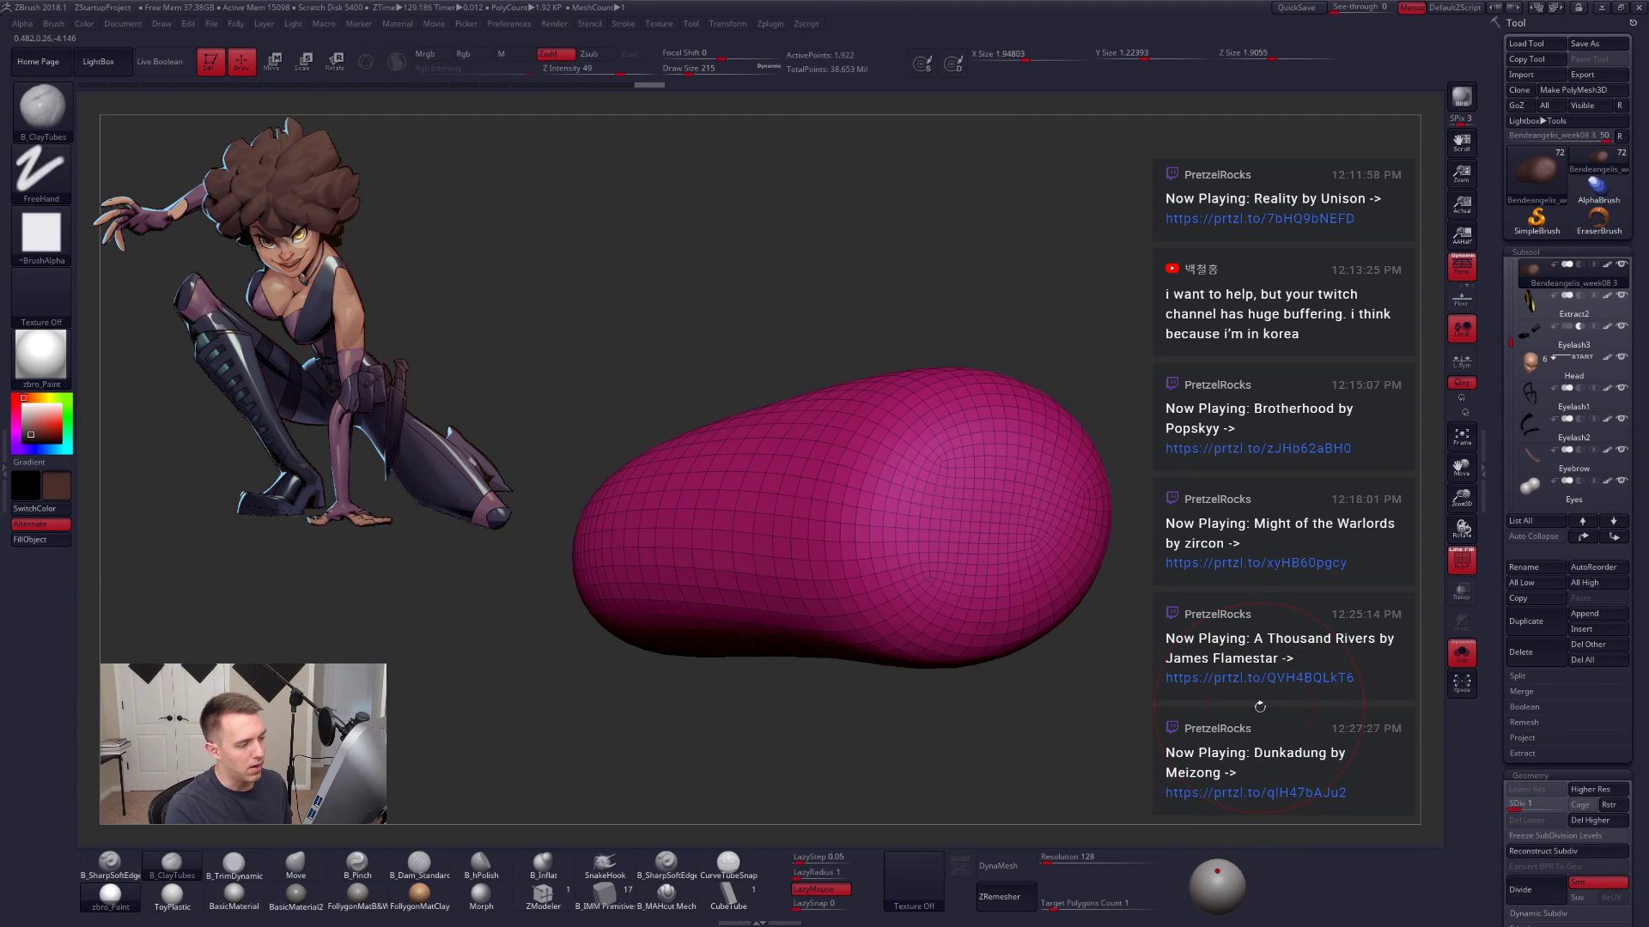
key(shift+f)
key(d)
key(d)
key(d)
alt+drag(1250, 732, 1230, 712)
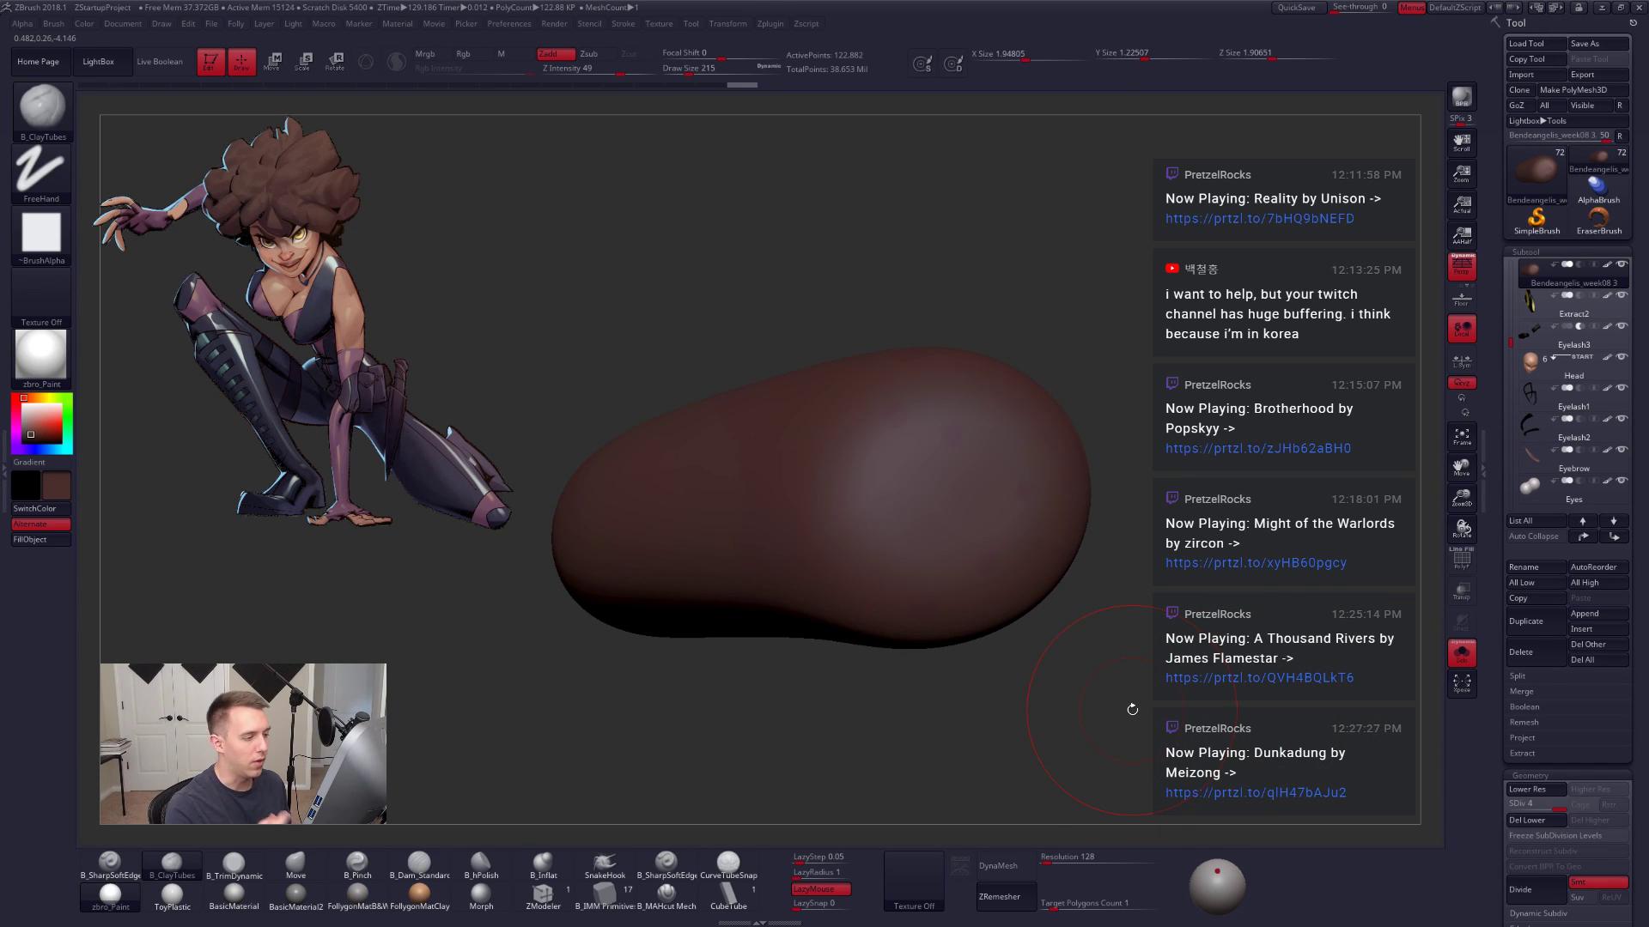
Step: Turn off Rgb for the Smooth brush, and smooth the curl's rounded end between subdivision levels 2 and 4
key(shift)
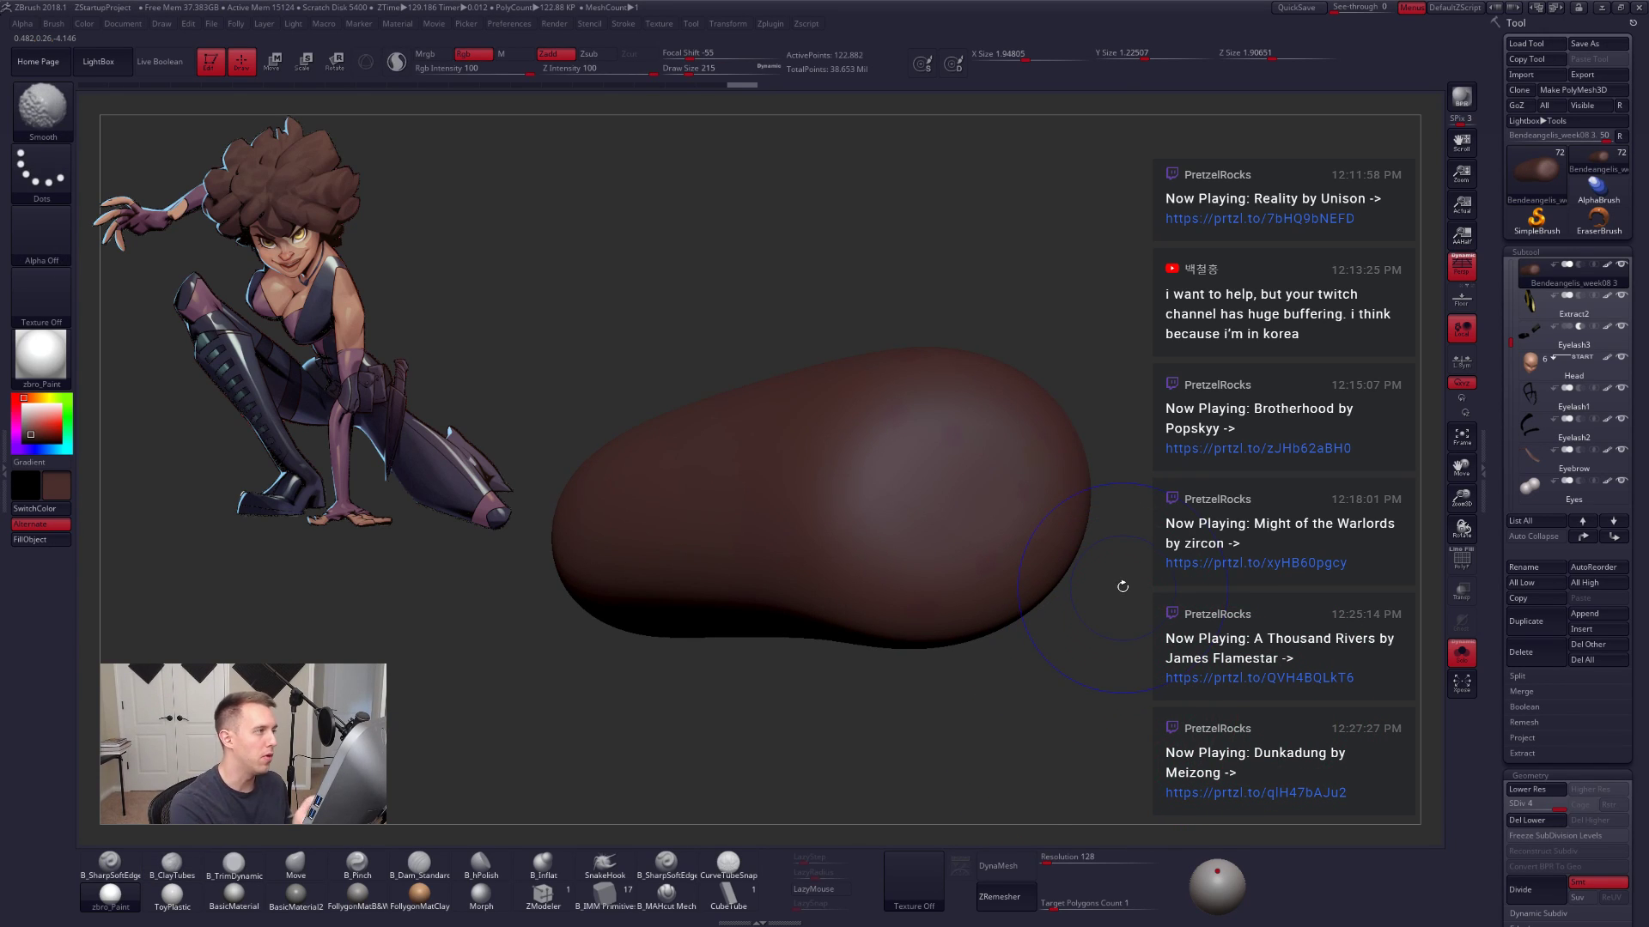
click(475, 55)
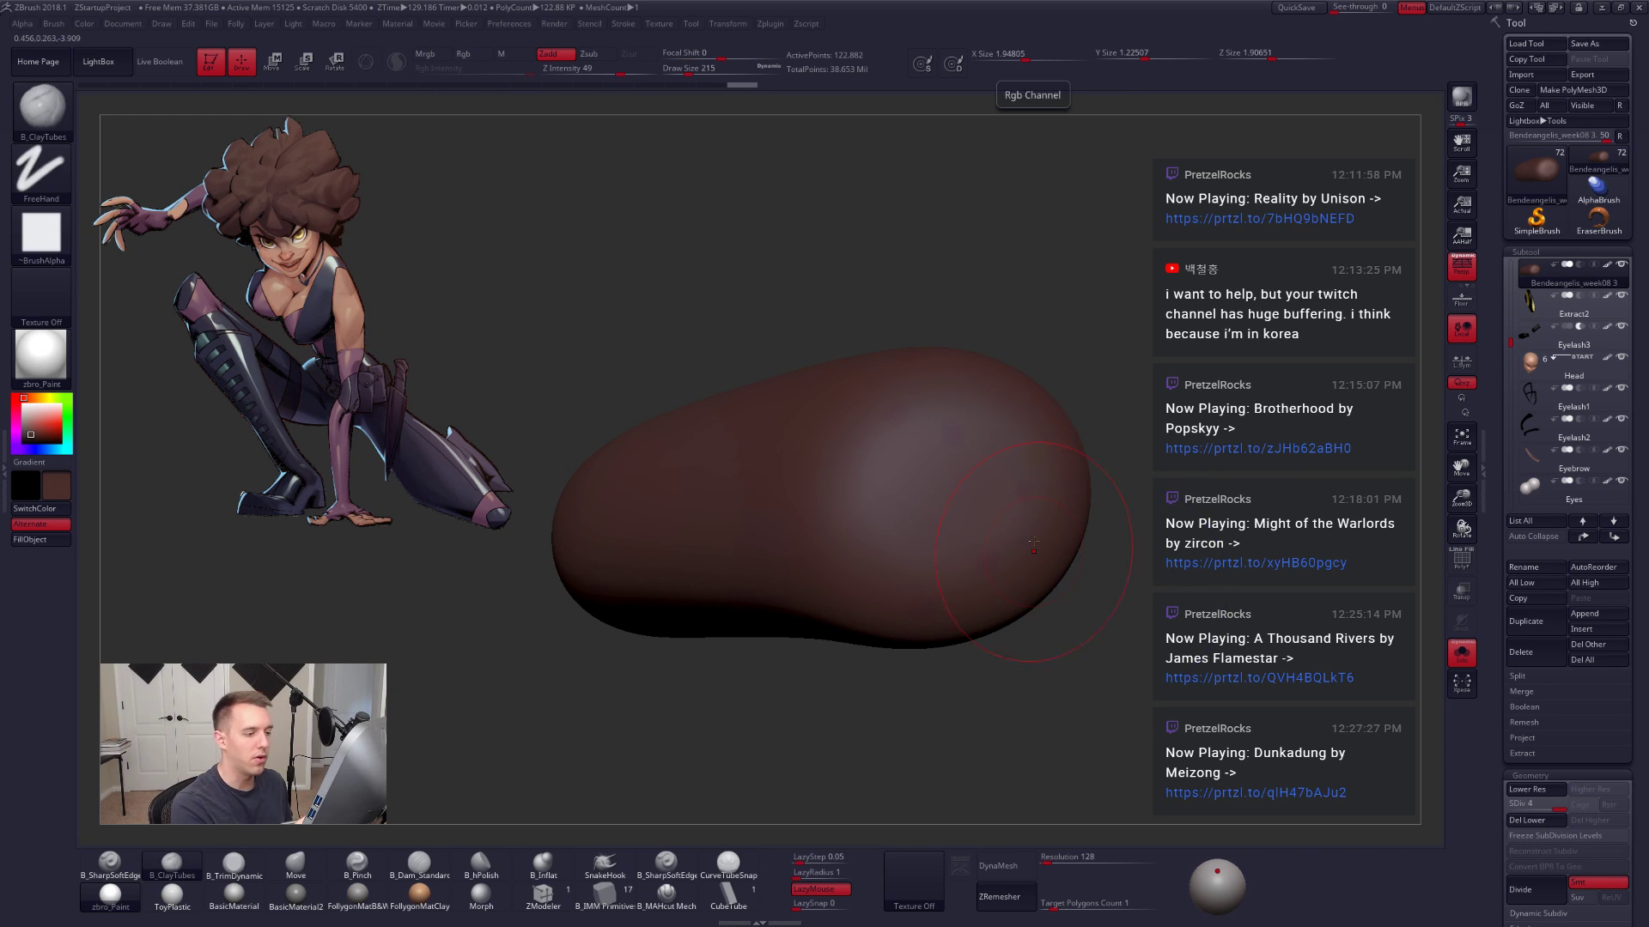
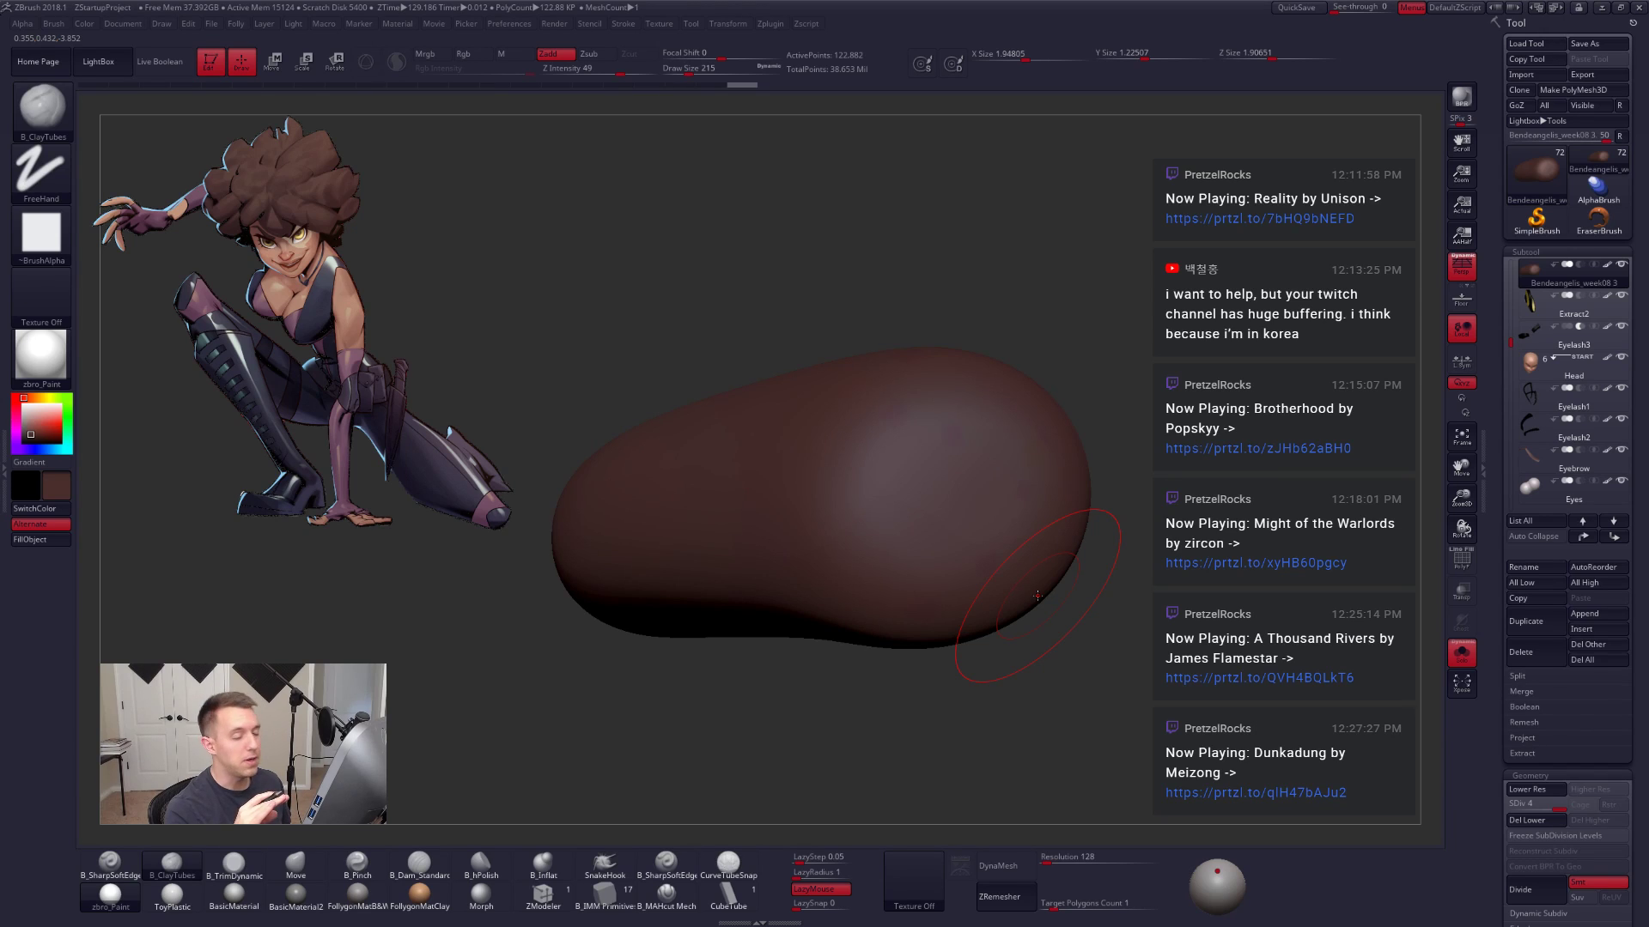
mouse_move(1189, 726)
mouse_down()
mouse_move(1250, 706)
mouse_move(1180, 743)
mouse_move(1137, 726)
mouse_up()
key(shift+d)
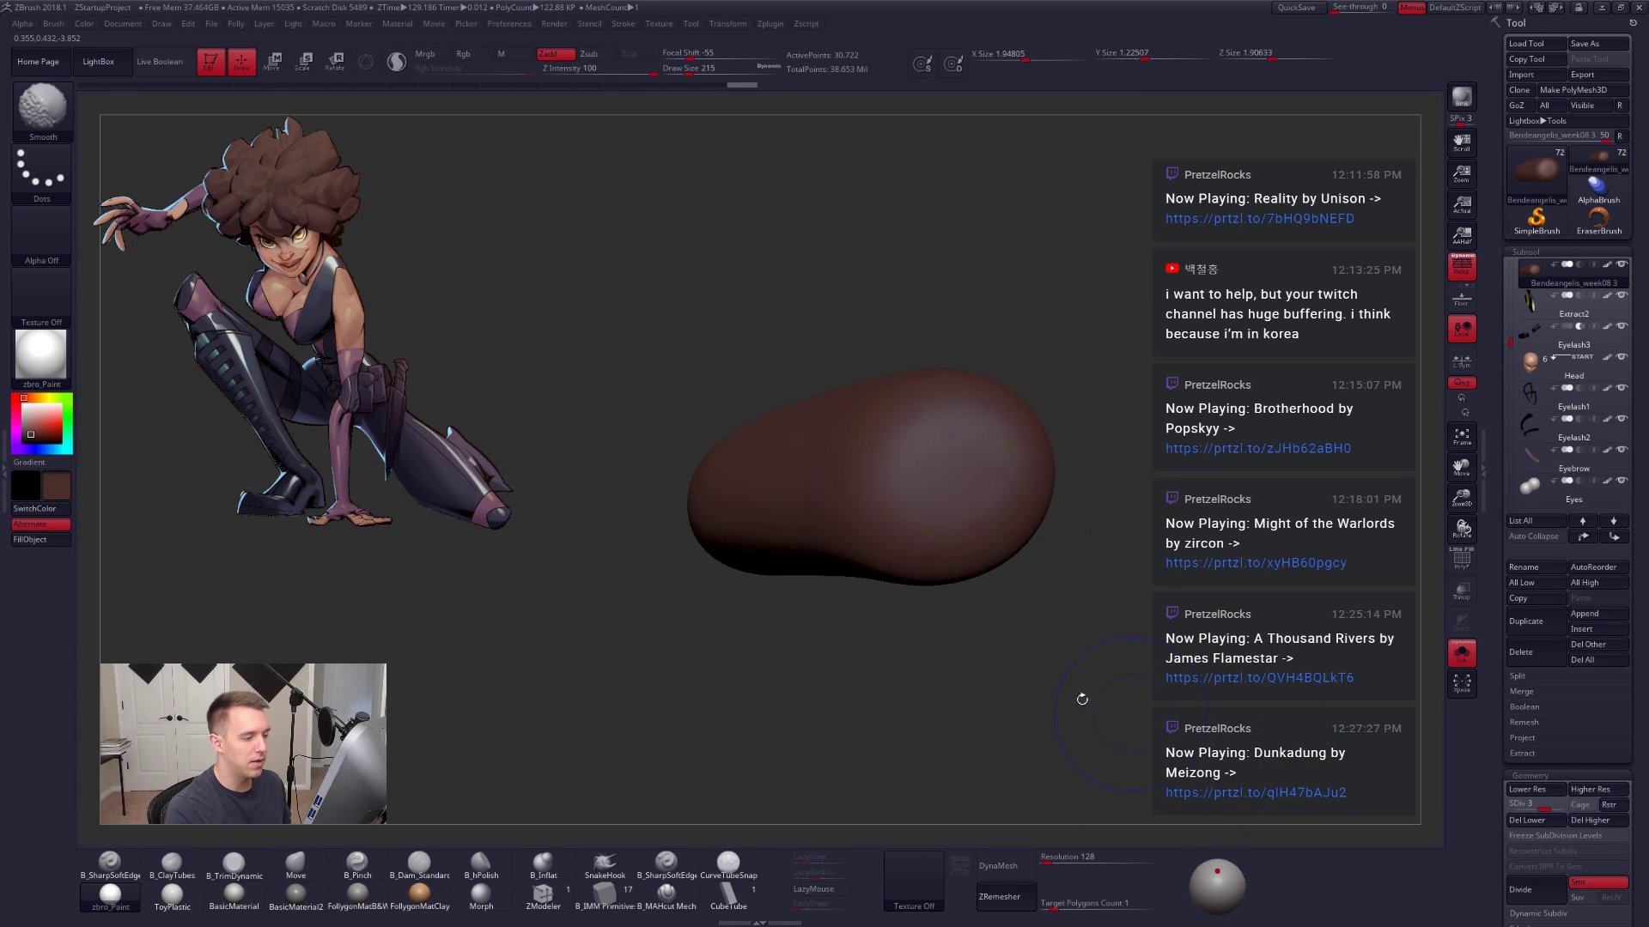
mouse_move(973, 481)
mouse_down()
mouse_move(955, 499)
mouse_move(964, 439)
mouse_move(968, 487)
mouse_move(914, 438)
mouse_move(979, 429)
mouse_move(925, 492)
mouse_up()
key(shift+d)
key(d)
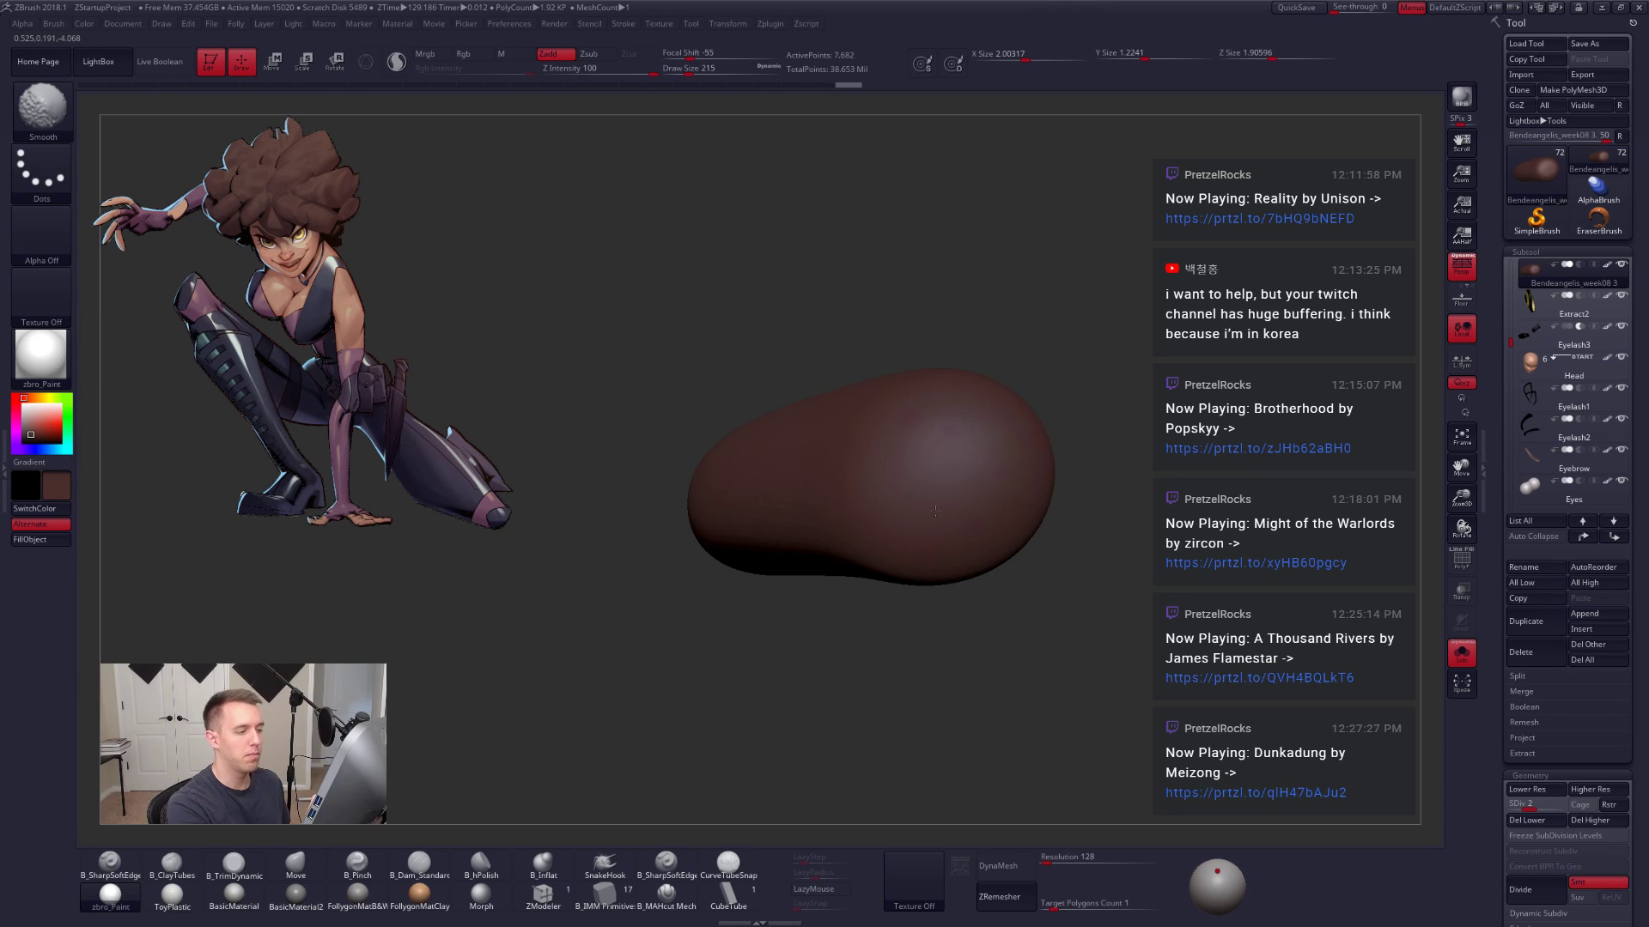
key(d)
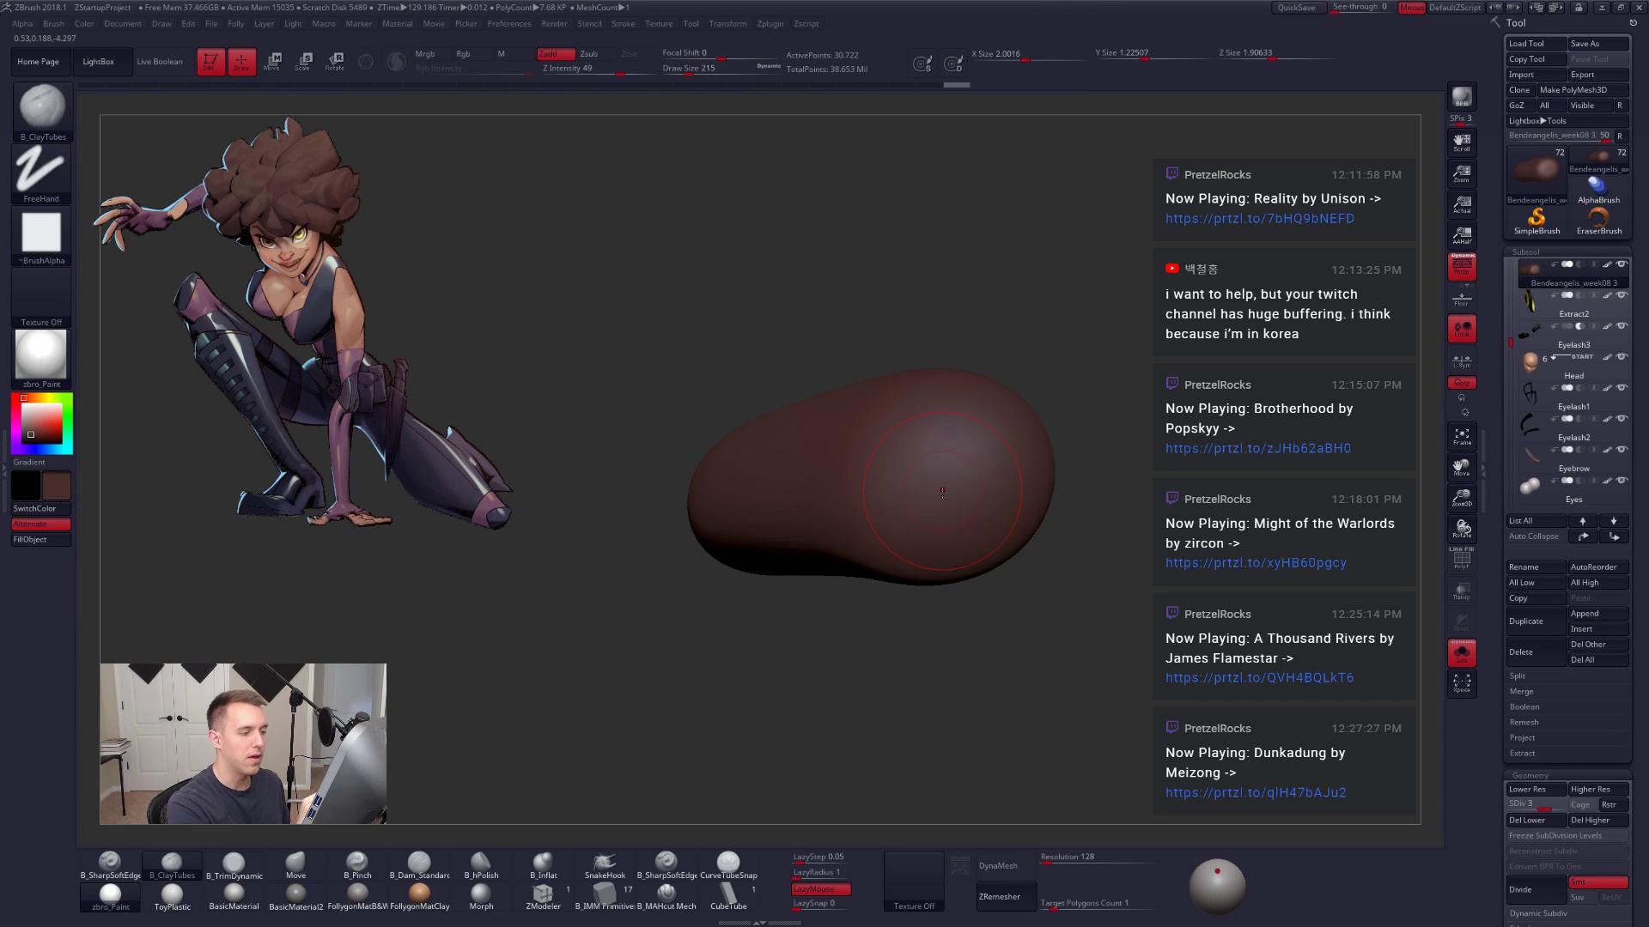
key(d)
shift+drag(980, 522, 1003, 539)
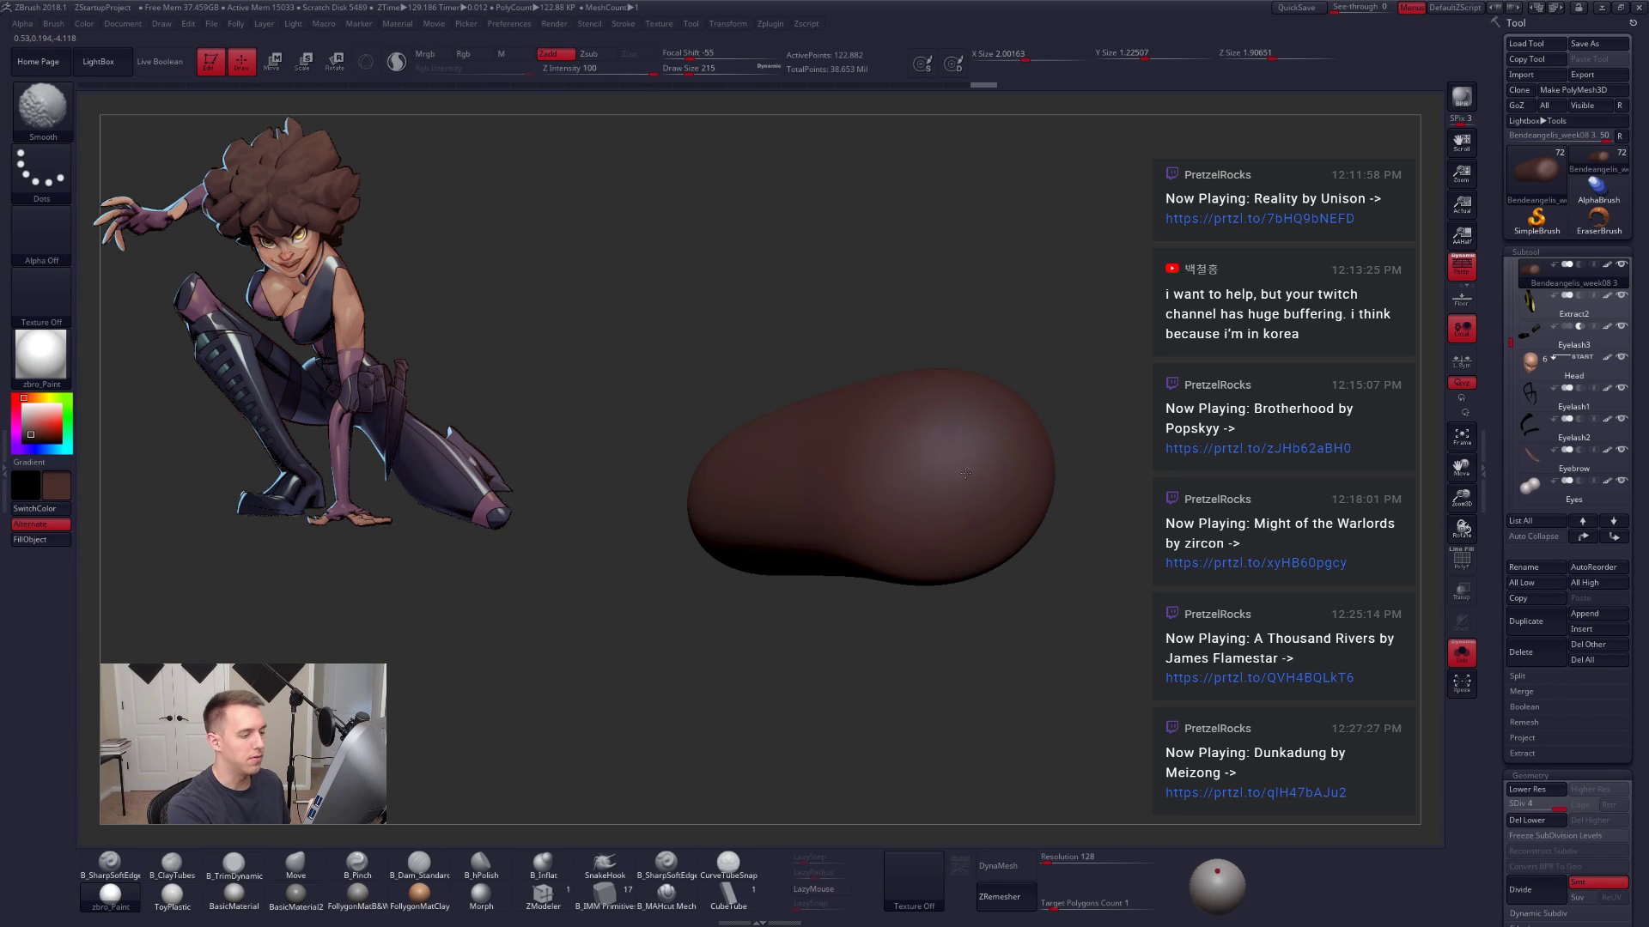
Step: Carve a spiral into the curl's rounded end with the B_SharpSoftEdge brush at draw size 181
mouse_move(1002, 539)
alt+right_down()
mouse_move(1063, 616)
mouse_move(1081, 562)
mouse_move(994, 652)
alt+right_up()
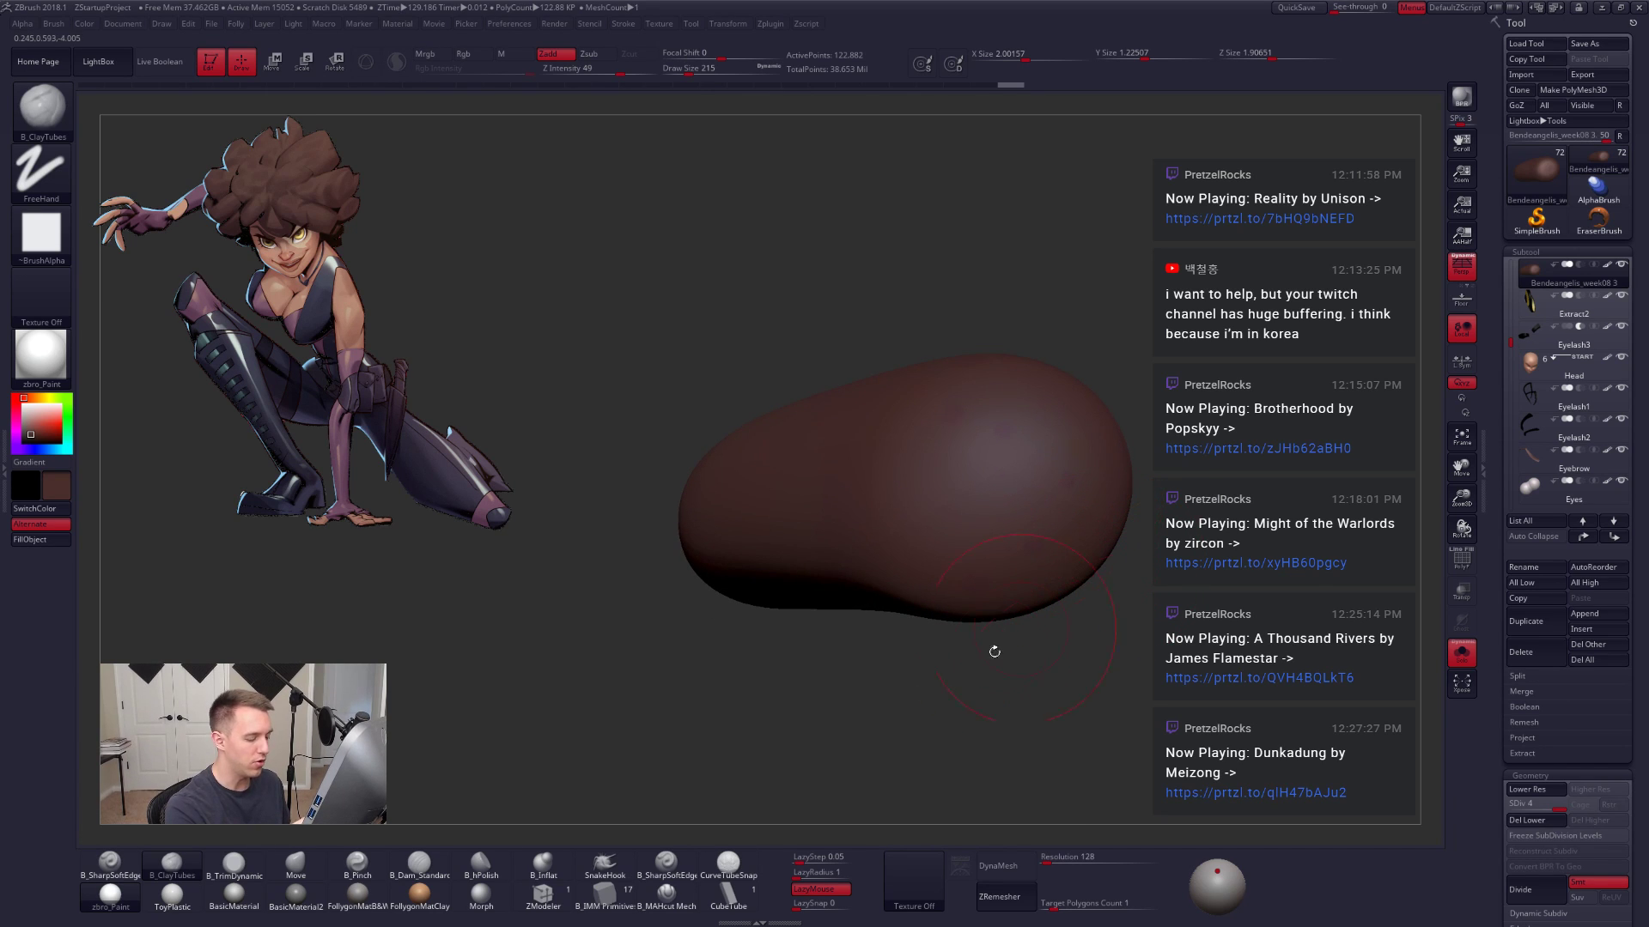
click(666, 862)
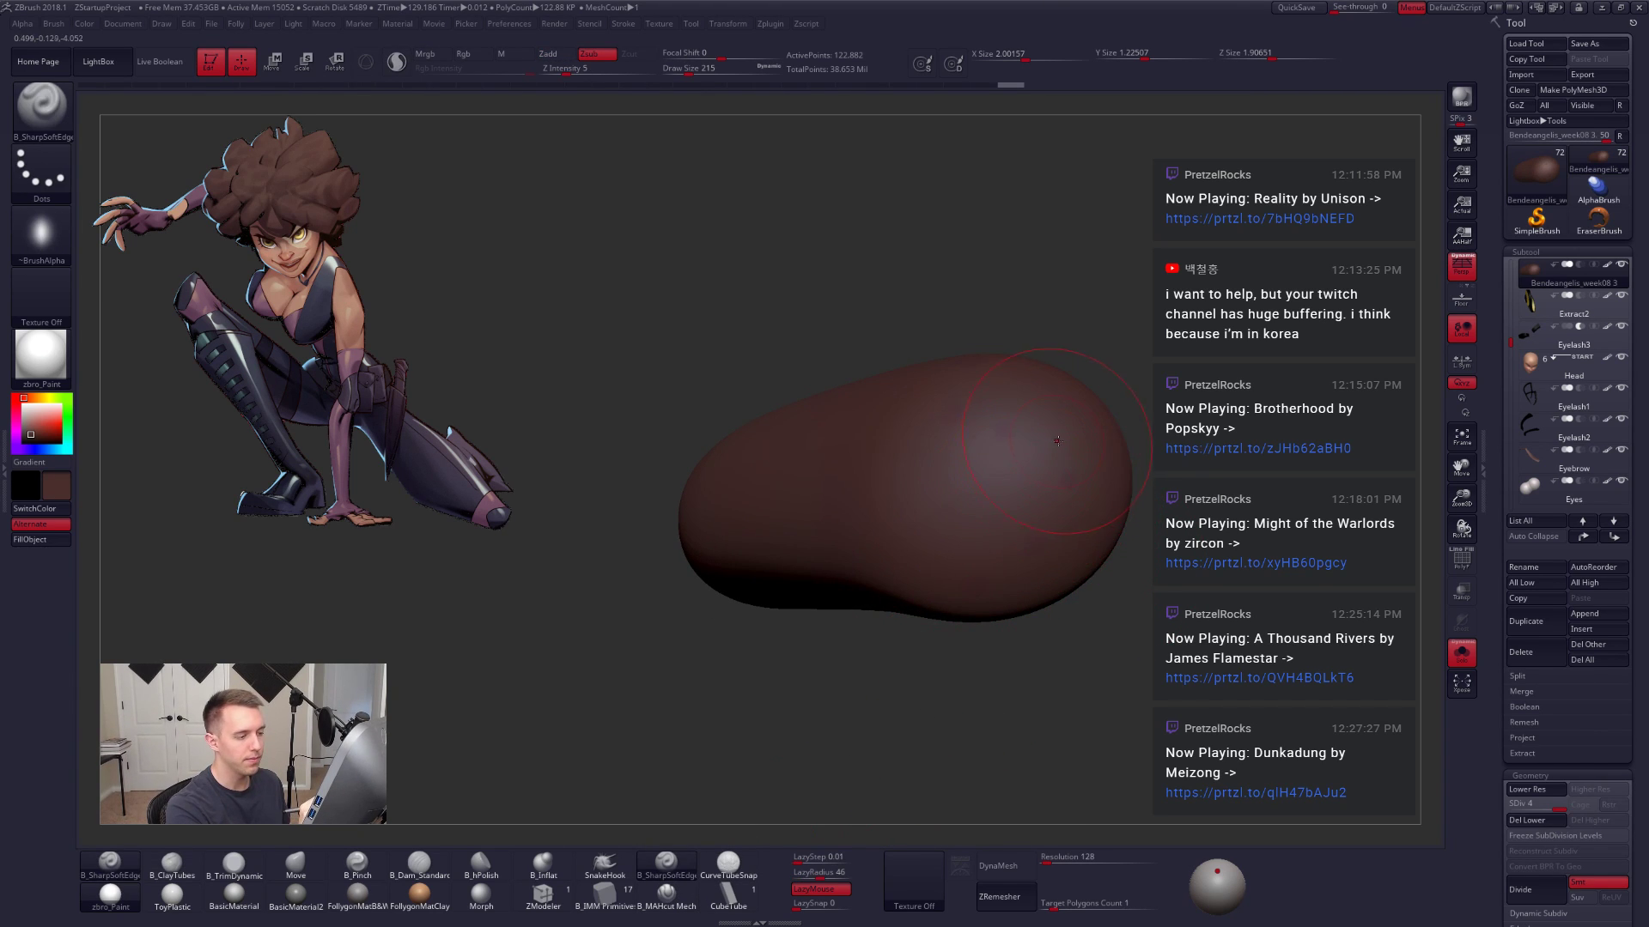
key(space)
drag(1103, 443, 1069, 443)
alt+right_drag(997, 573, 969, 665)
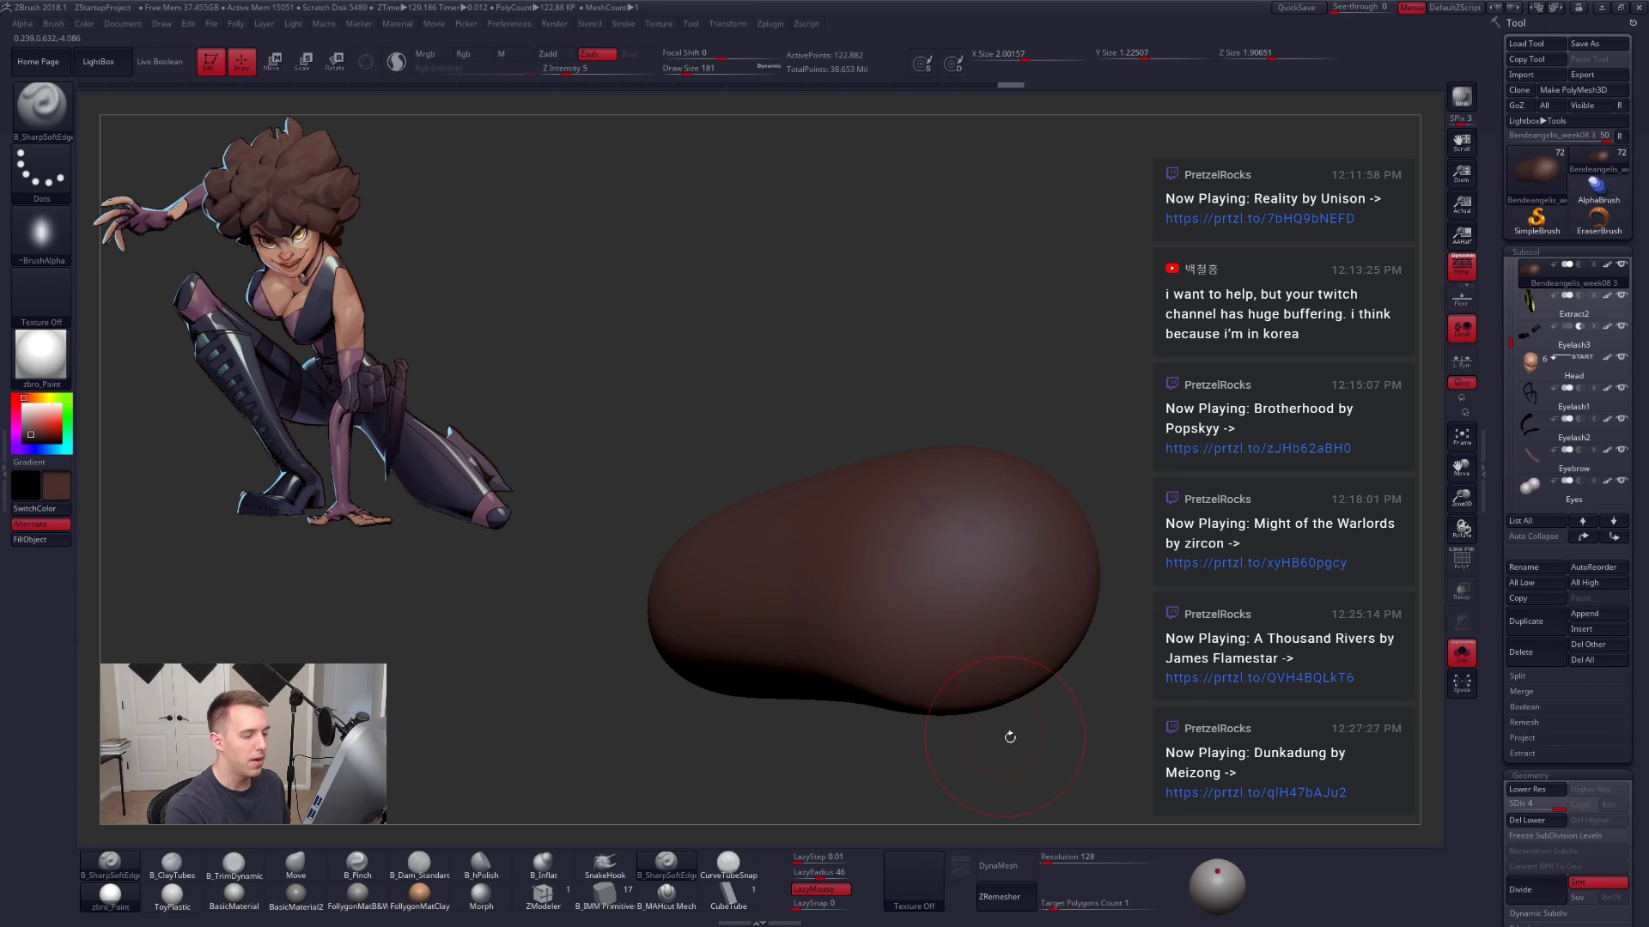
right_drag(1010, 737, 1058, 647)
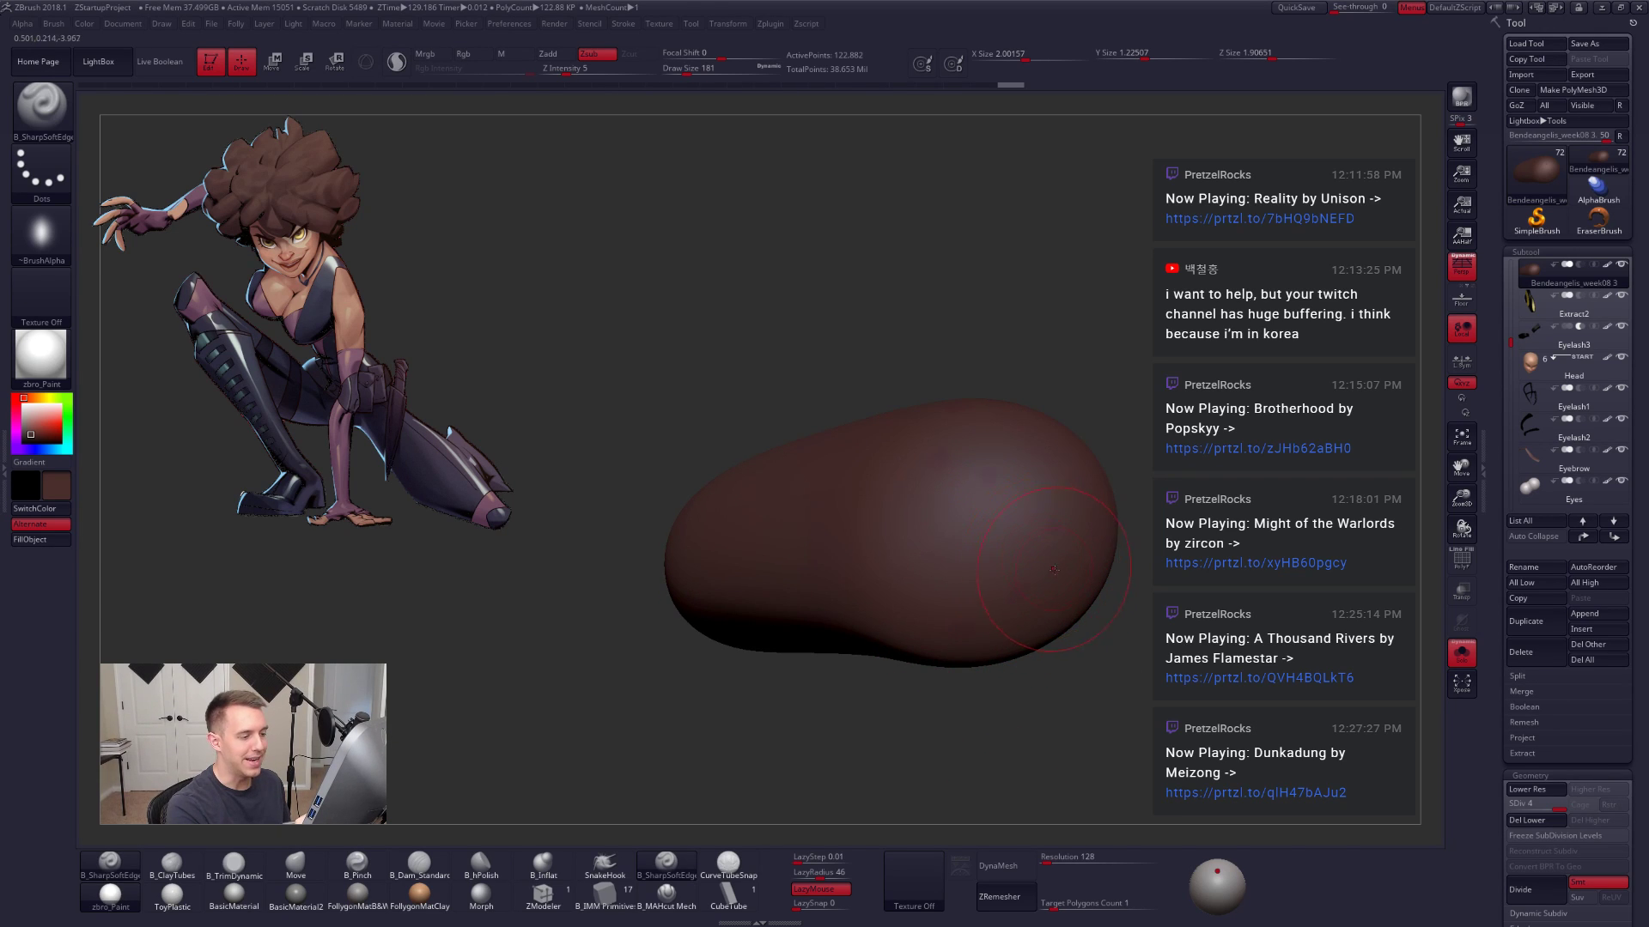
right_drag(1054, 569, 1054, 579)
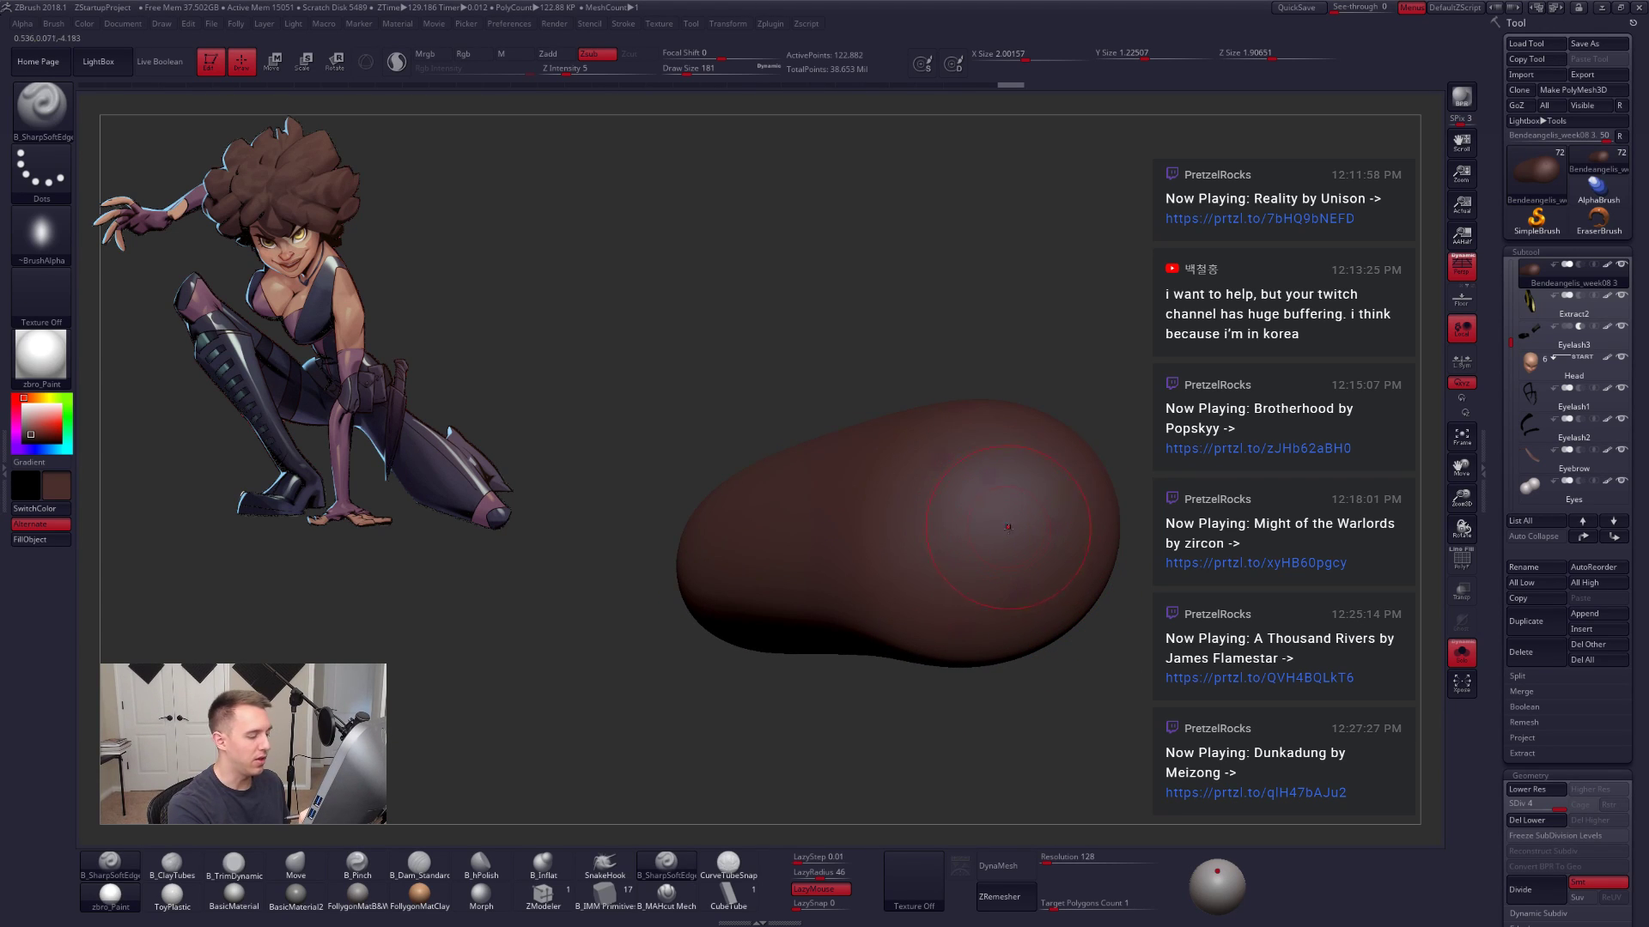
right_drag(1008, 527, 1026, 546)
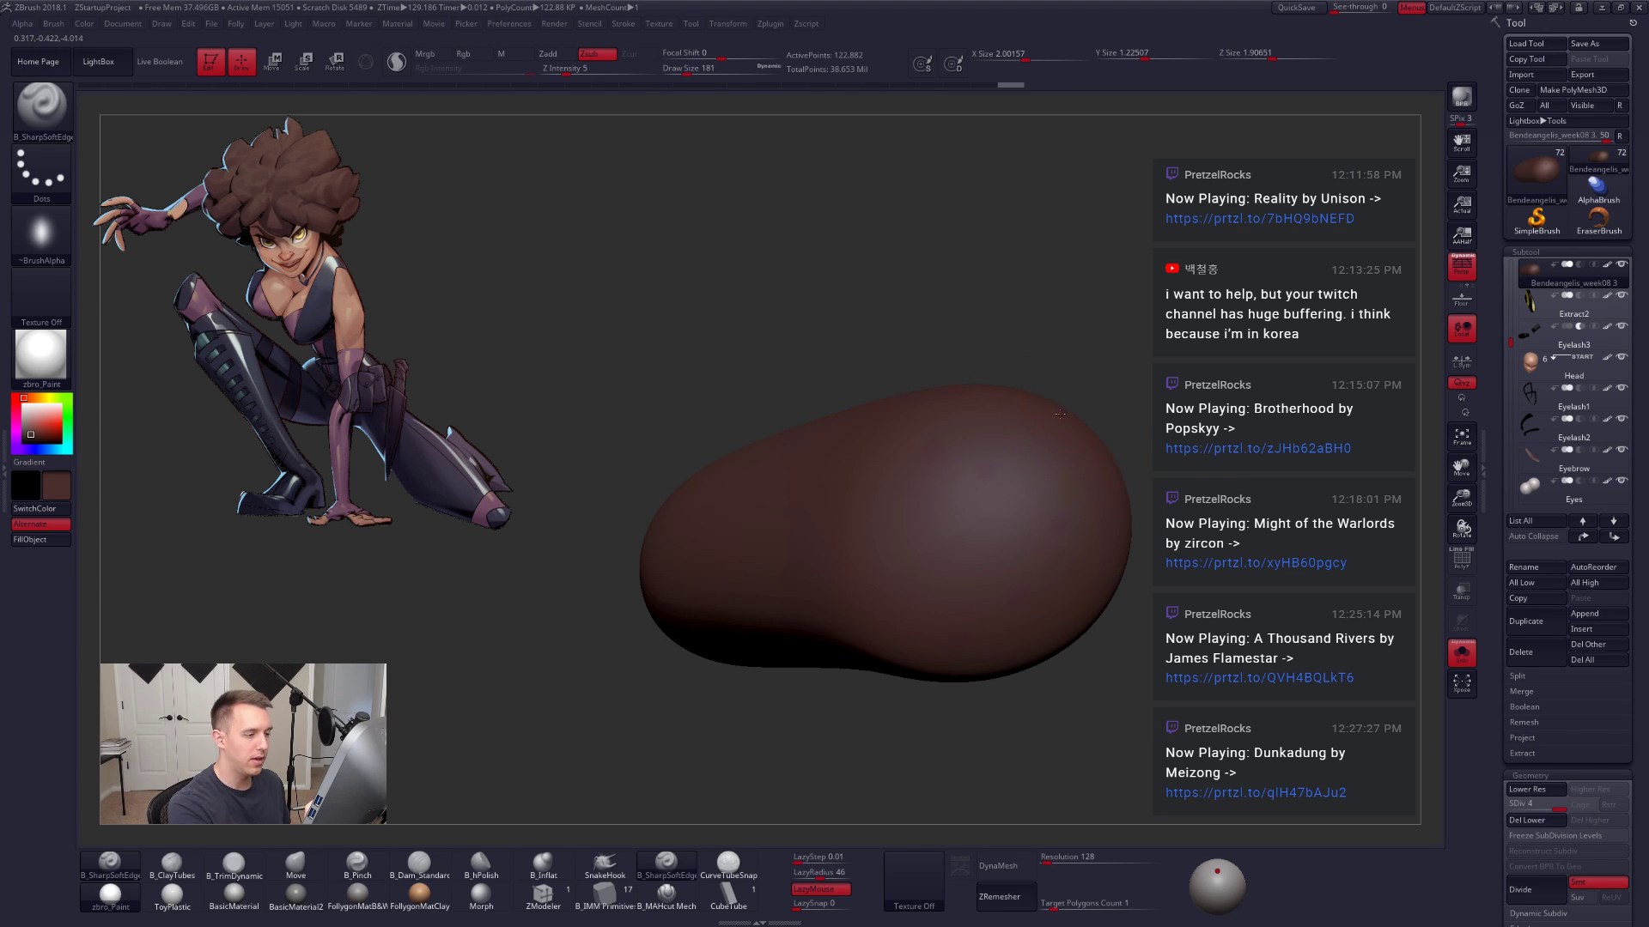
mouse_move(901, 490)
mouse_down()
mouse_move(914, 668)
mouse_move(1108, 567)
mouse_up()
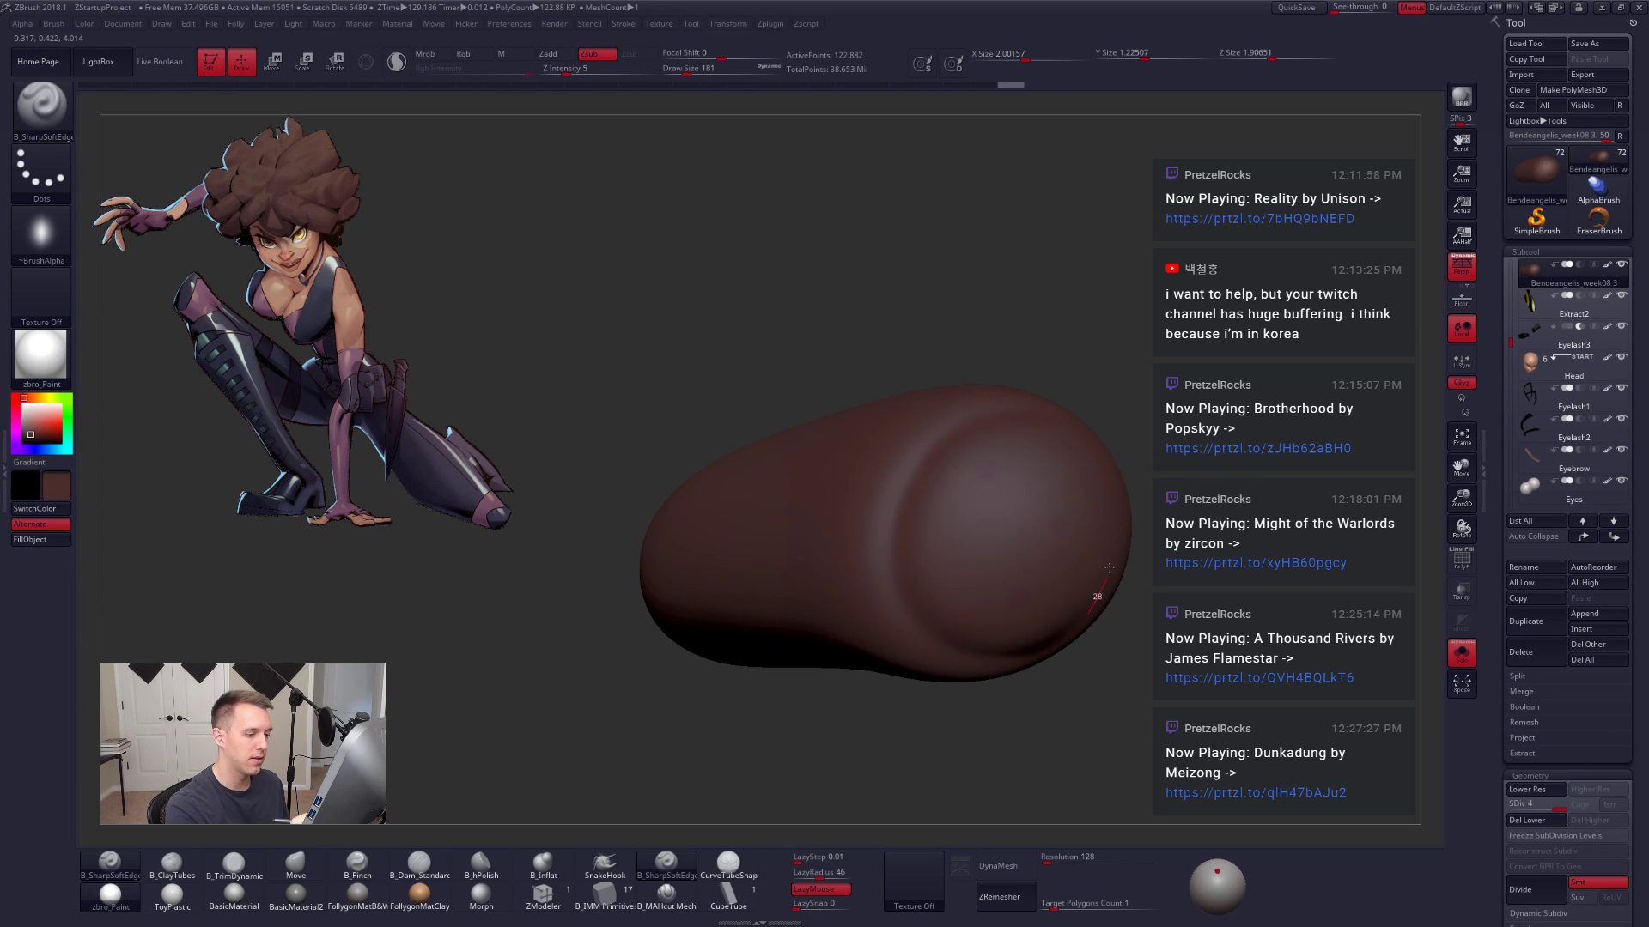
mouse_move(953, 558)
mouse_down()
mouse_move(1099, 639)
mouse_move(956, 486)
mouse_move(1030, 577)
mouse_up()
key(ctrl+z)
key(ctrl+z)
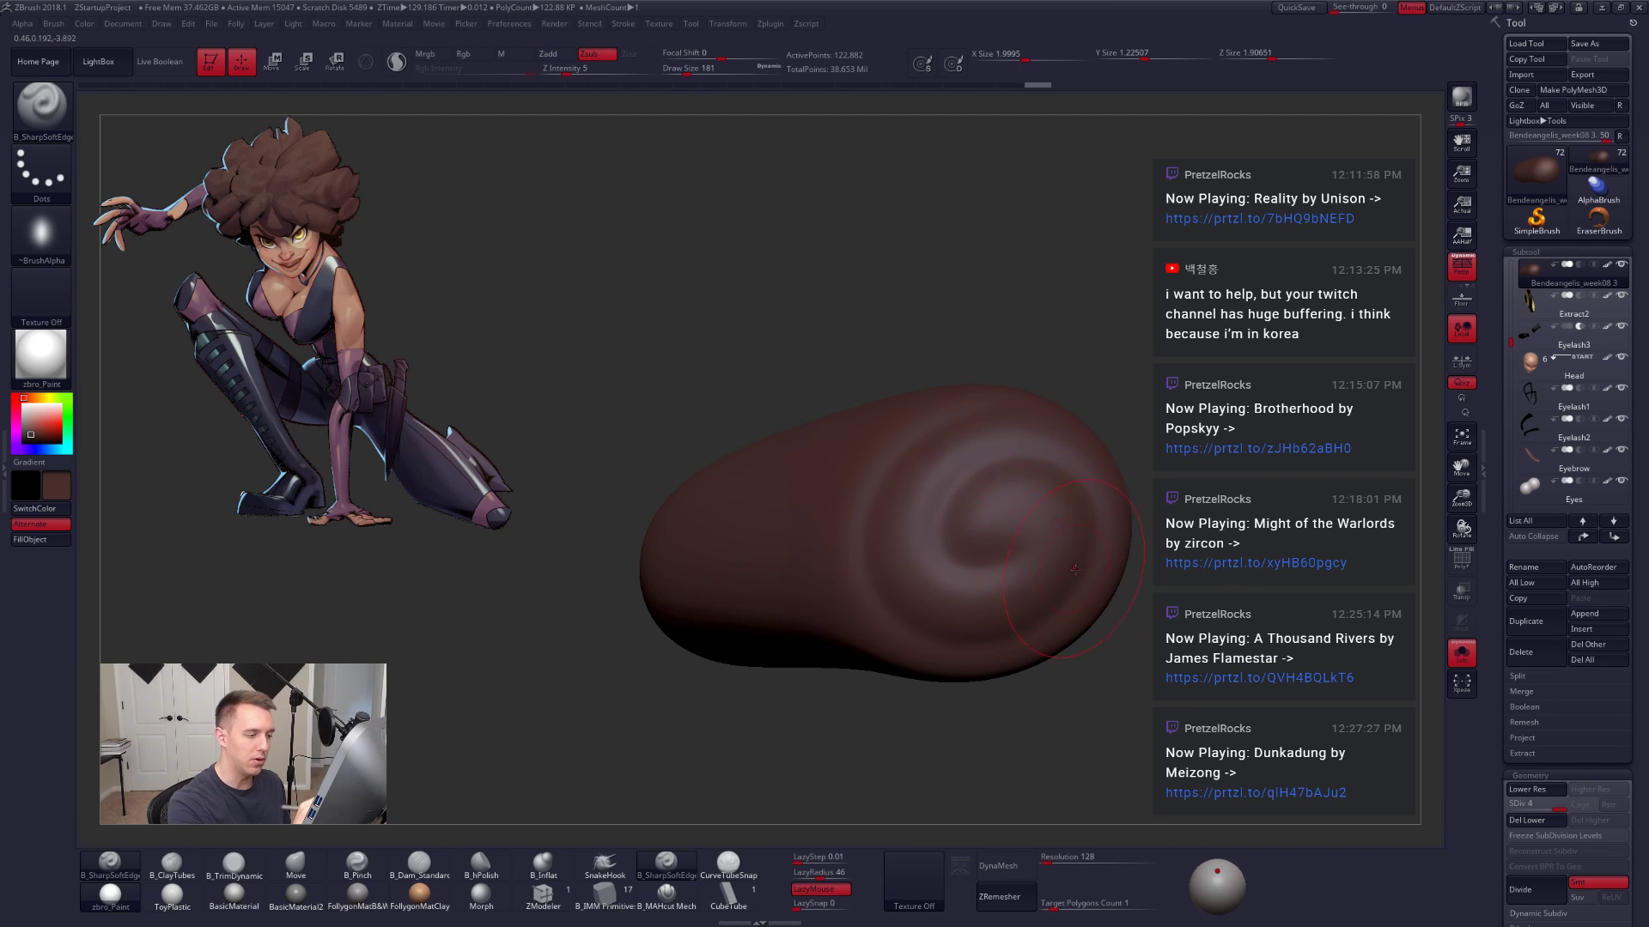
Step: Check the carved spiral from the side, choose the B_Standard brush, and fill the curl with the current dark brown colour
alt+drag(1138, 704, 1119, 628)
key(alt+s)
mouse_move(1172, 720)
mouse_down()
mouse_move(1214, 711)
mouse_move(1146, 735)
mouse_up()
key(ctrl+shift+s)
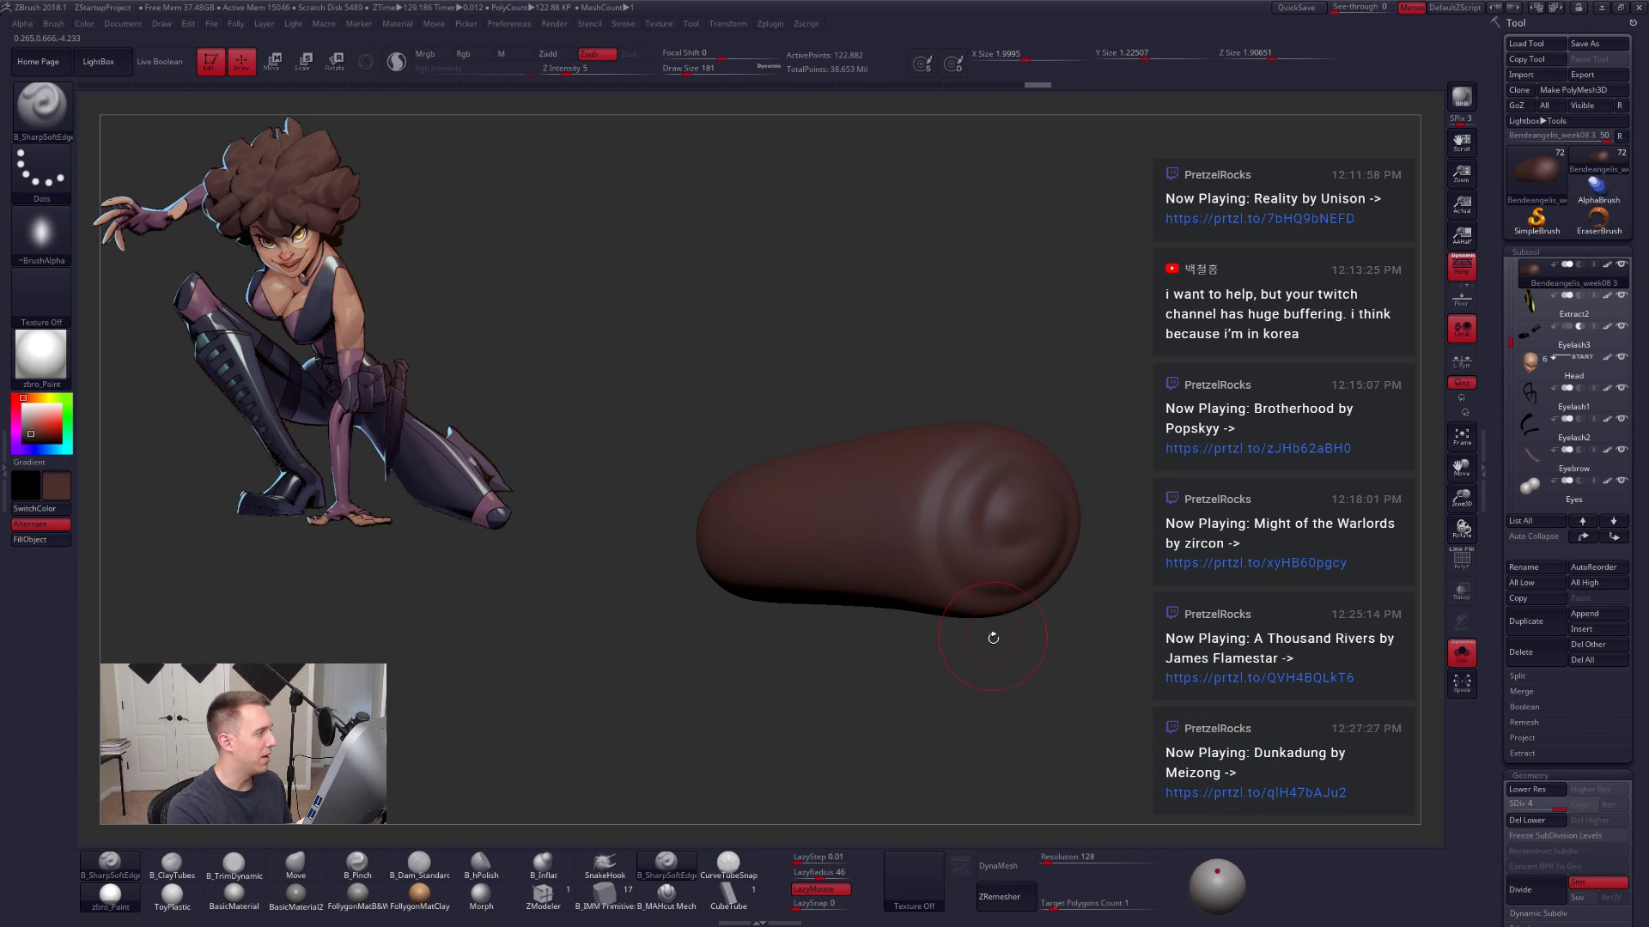
key(1)
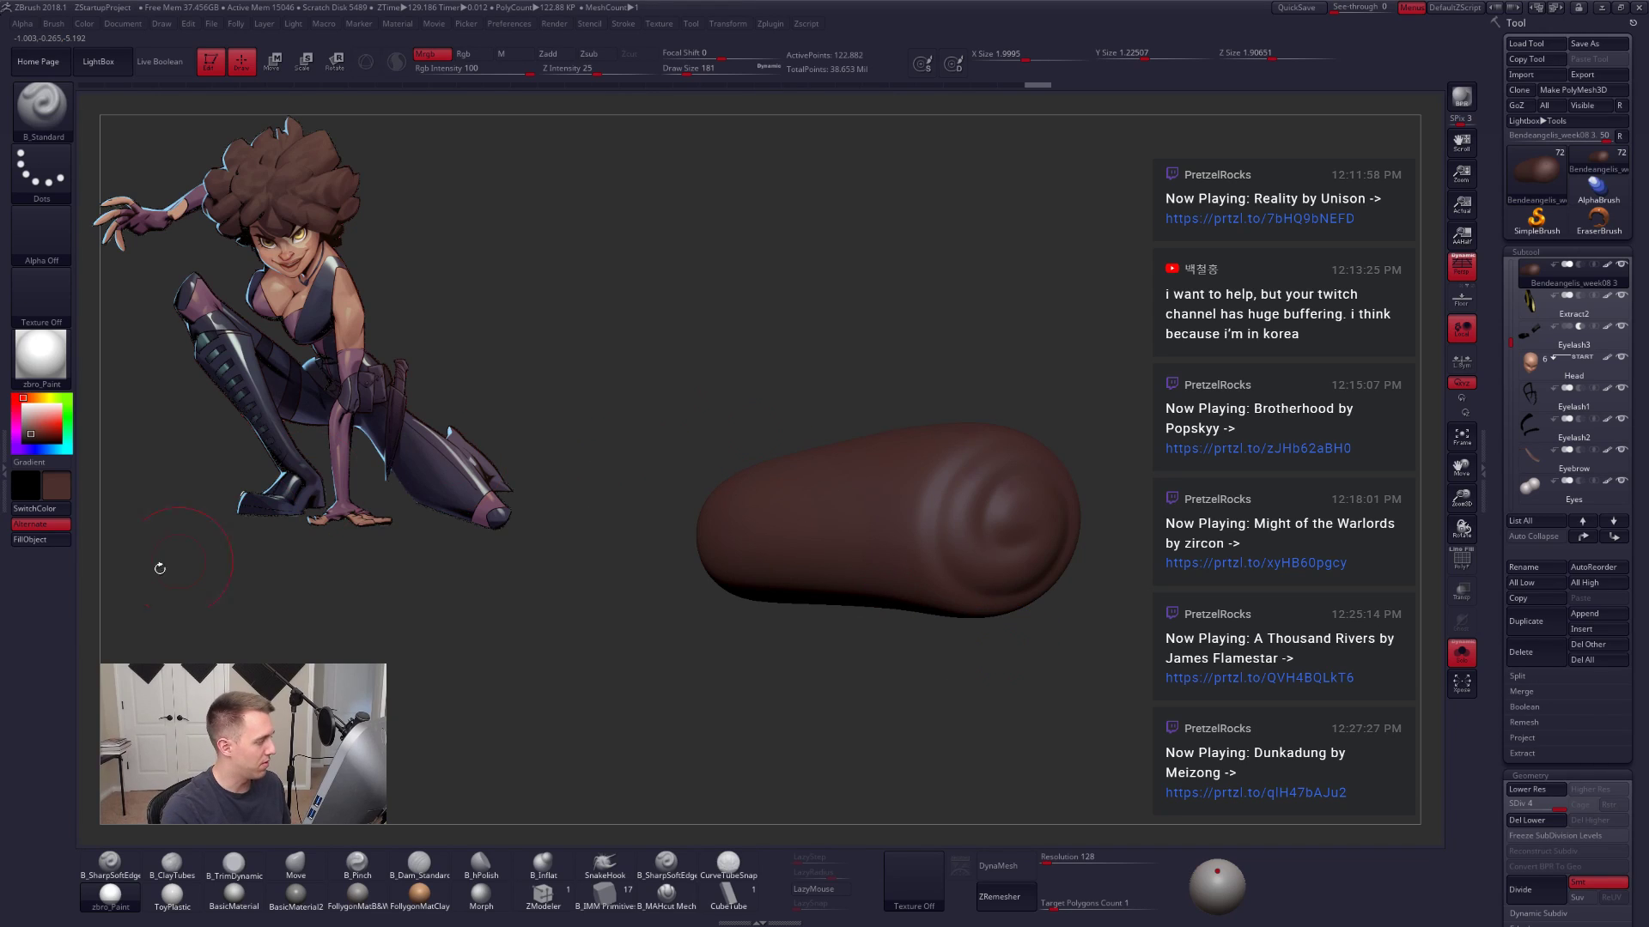
click(36, 544)
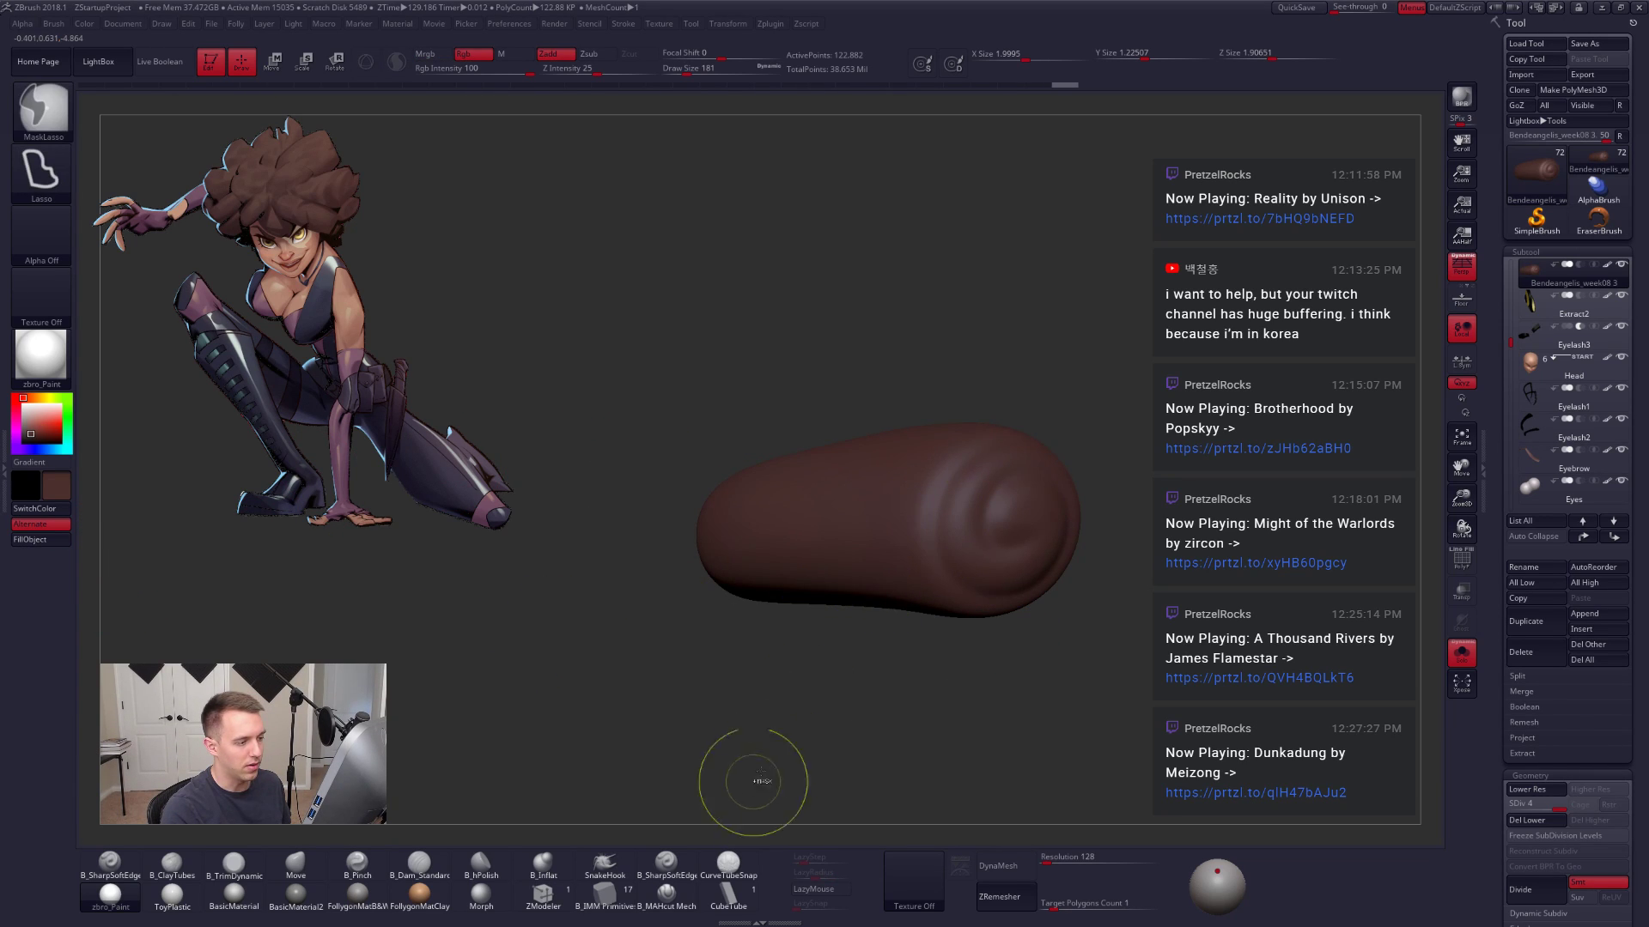
drag(753, 781, 704, 794)
key(ctrl+z)
Step: Show the whole character again and examine the curls around the back of the head for one still needing rework
mouse_move(867, 652)
alt+mouse_down()
mouse_move(925, 692)
mouse_move(783, 644)
mouse_move(790, 613)
mouse_move(893, 601)
alt+mouse_up()
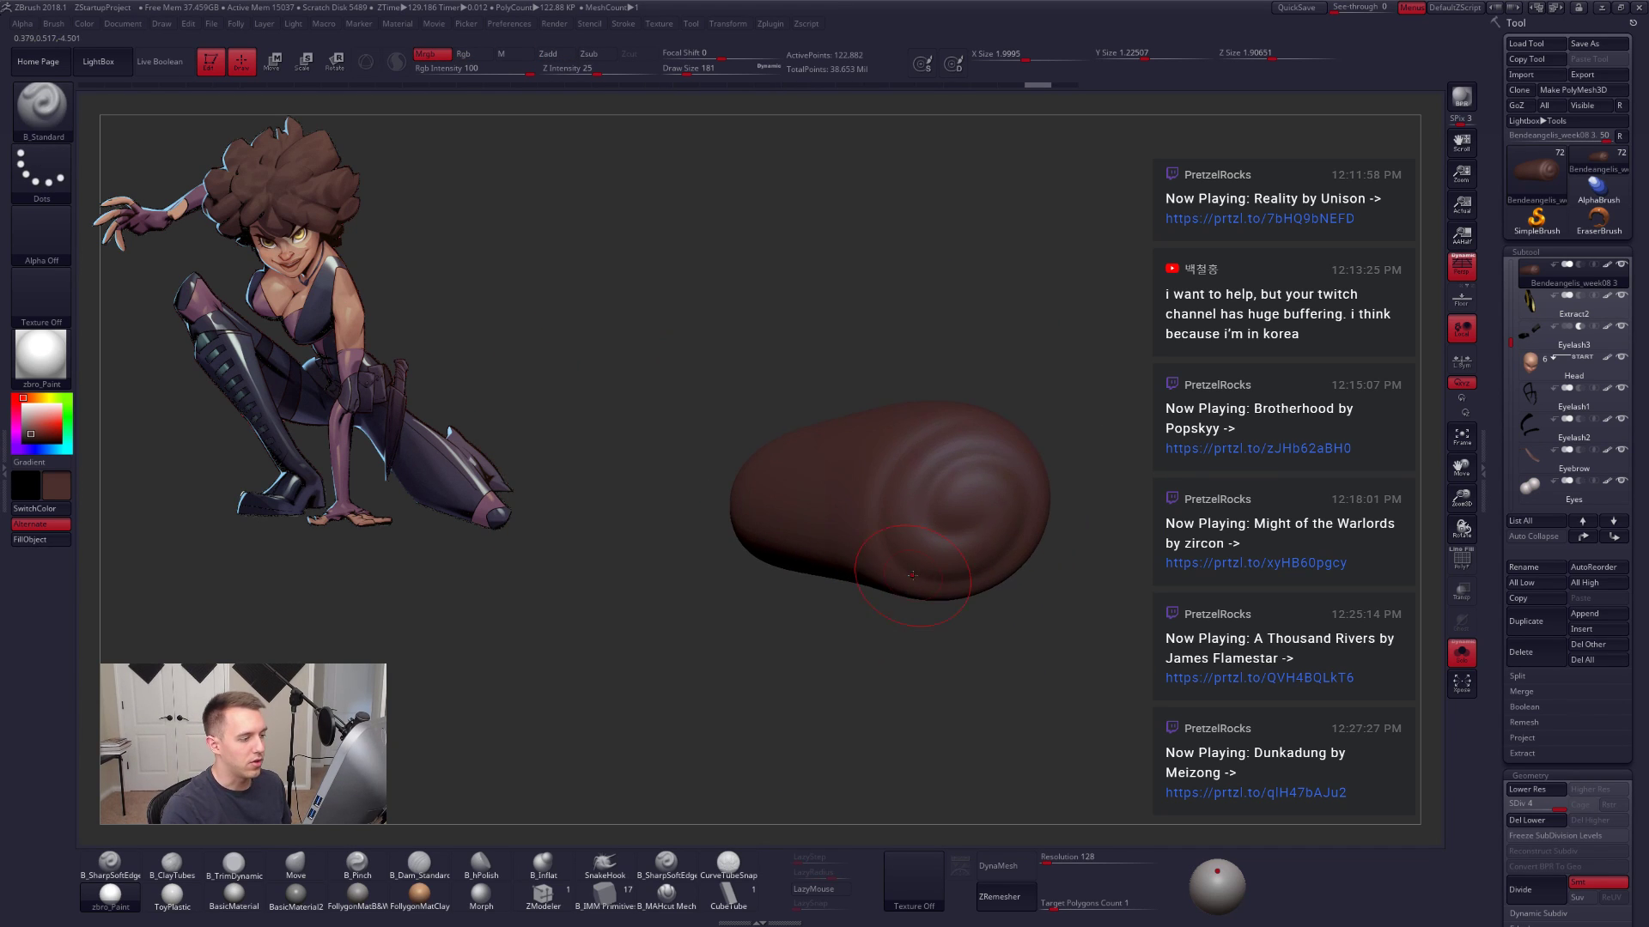
key(alt+s)
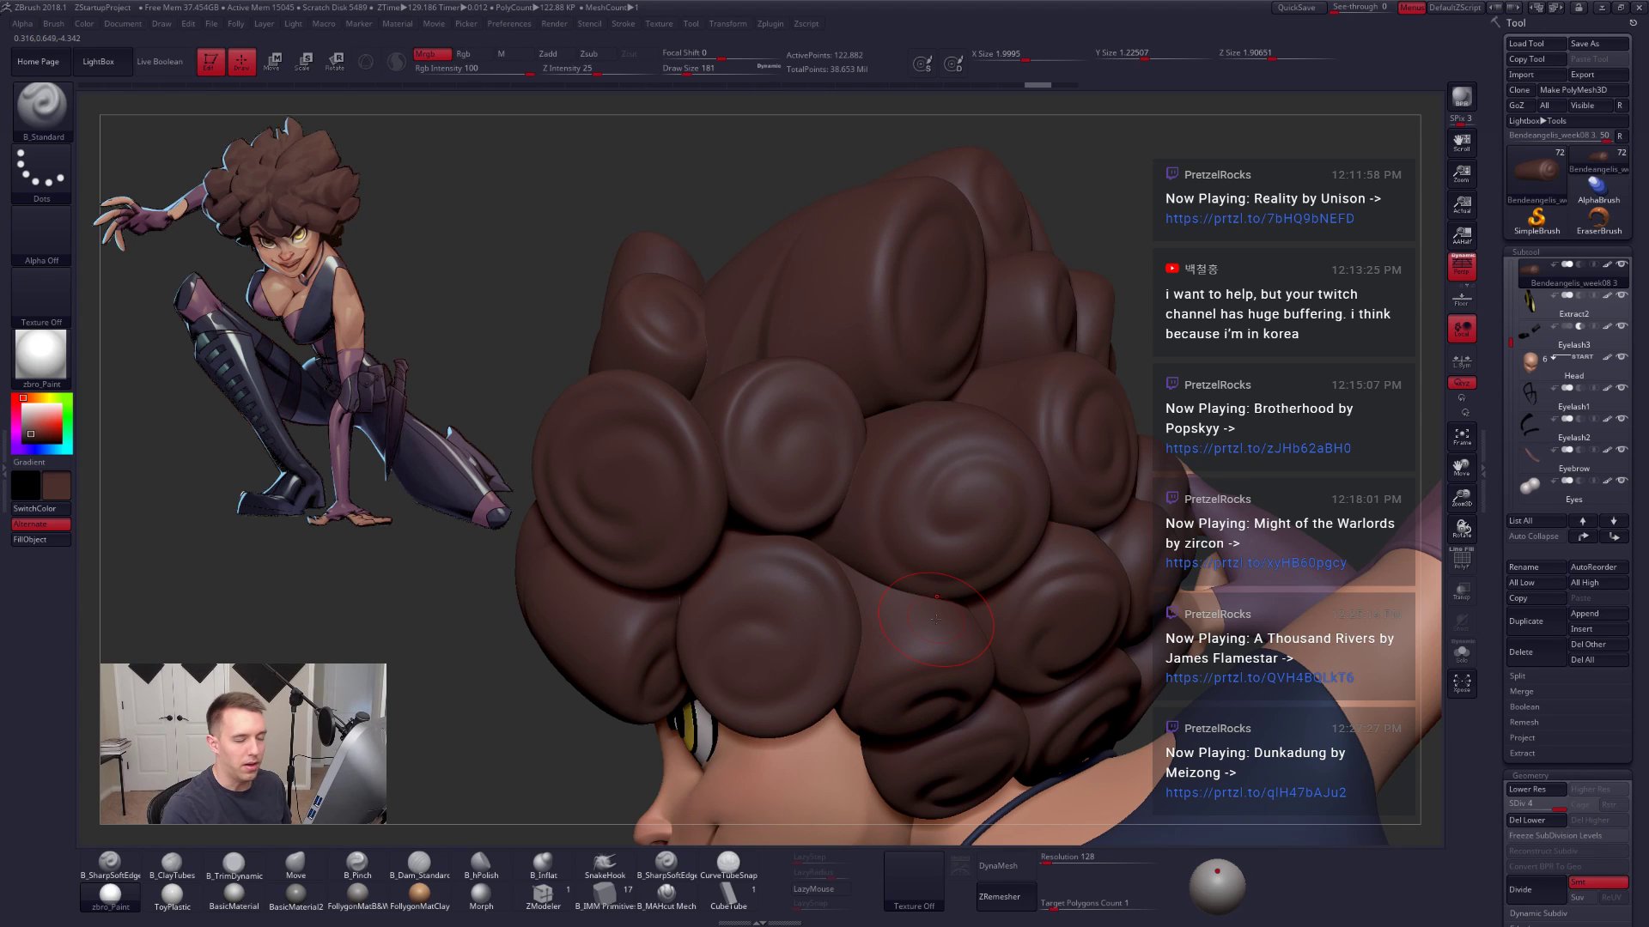
mouse_move(931, 604)
right_down()
mouse_move(949, 563)
mouse_move(897, 507)
right_up()
mouse_move(928, 567)
right_down()
mouse_move(867, 584)
mouse_move(840, 632)
right_up()
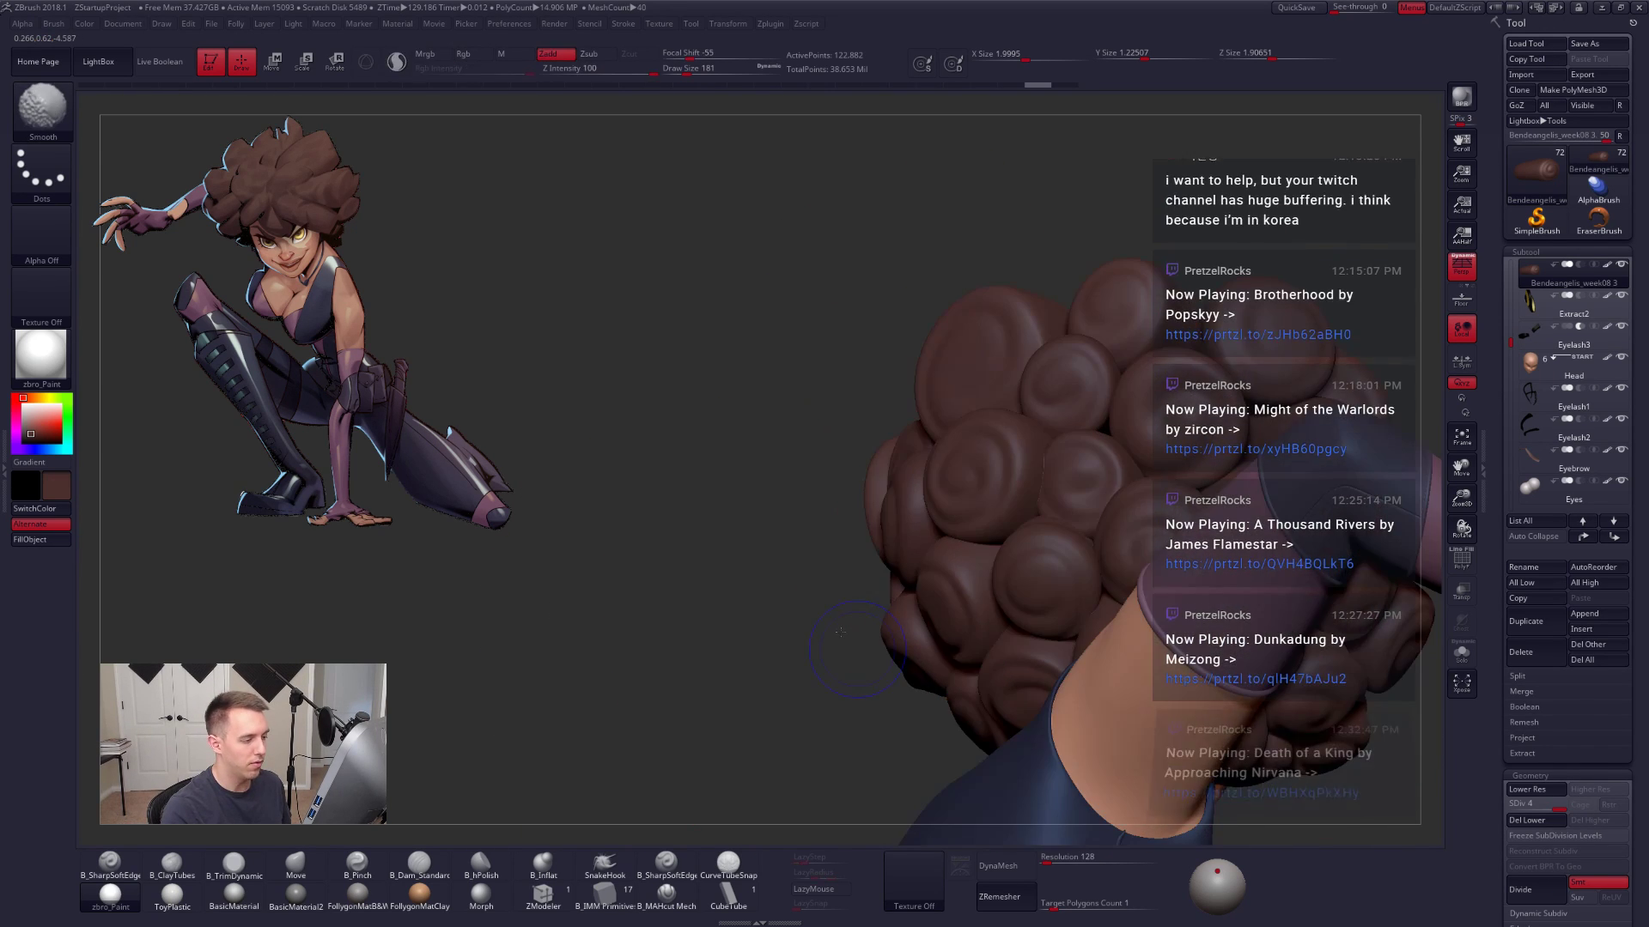
mouse_move(840, 632)
mouse_down()
mouse_move(896, 577)
mouse_move(993, 618)
mouse_up()
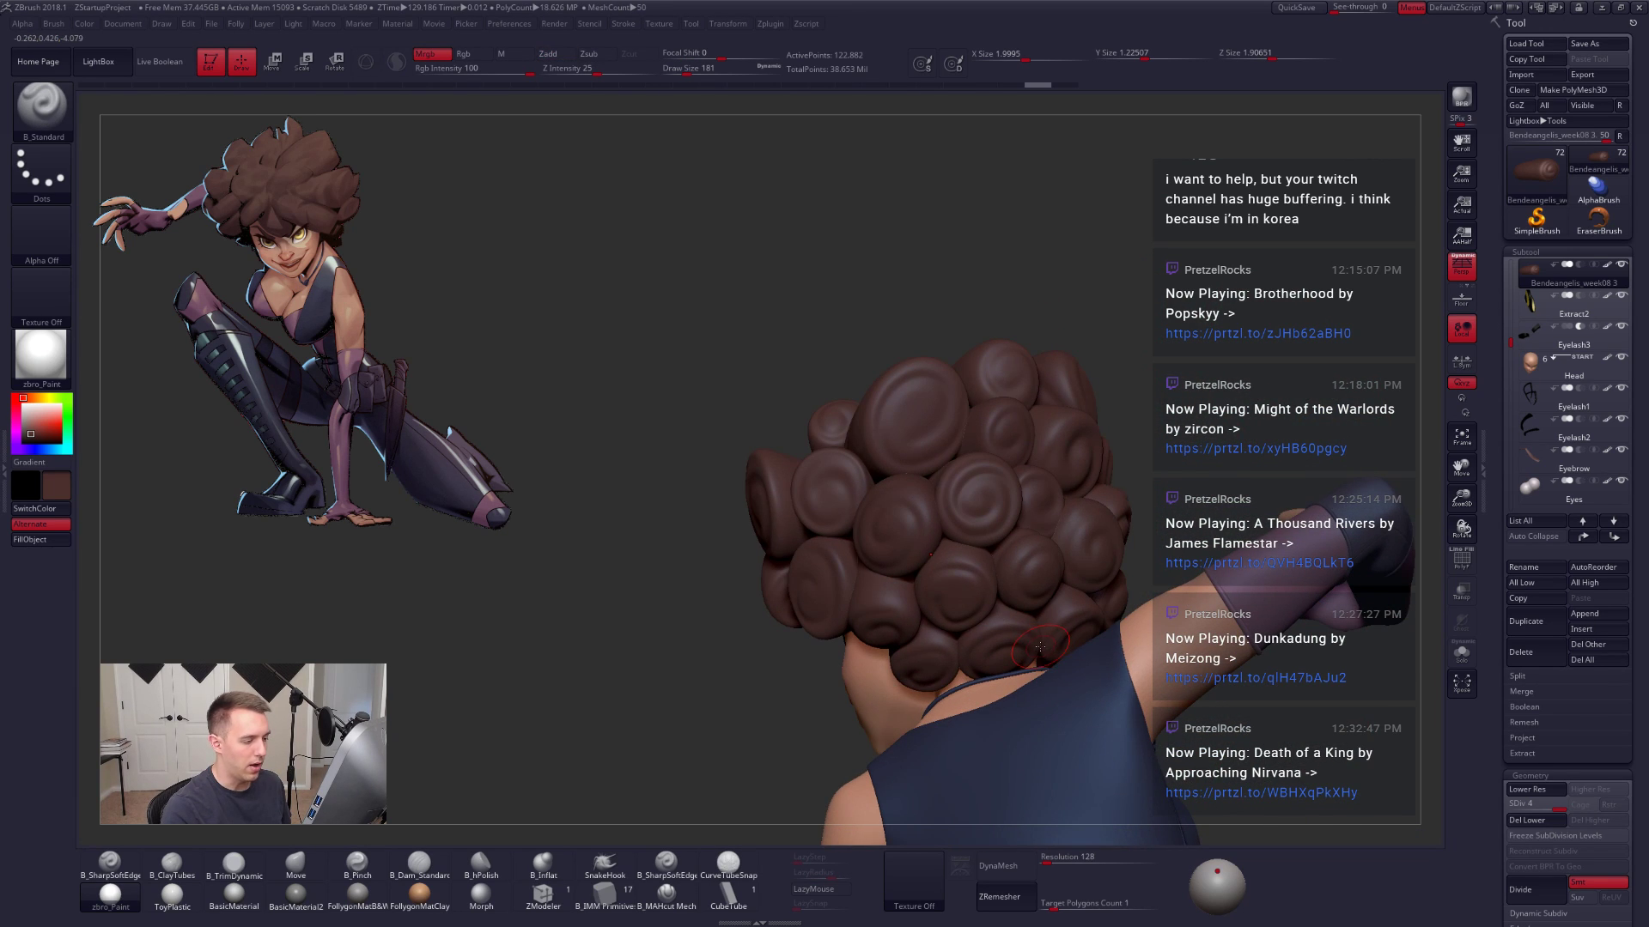
alt+click(993, 527)
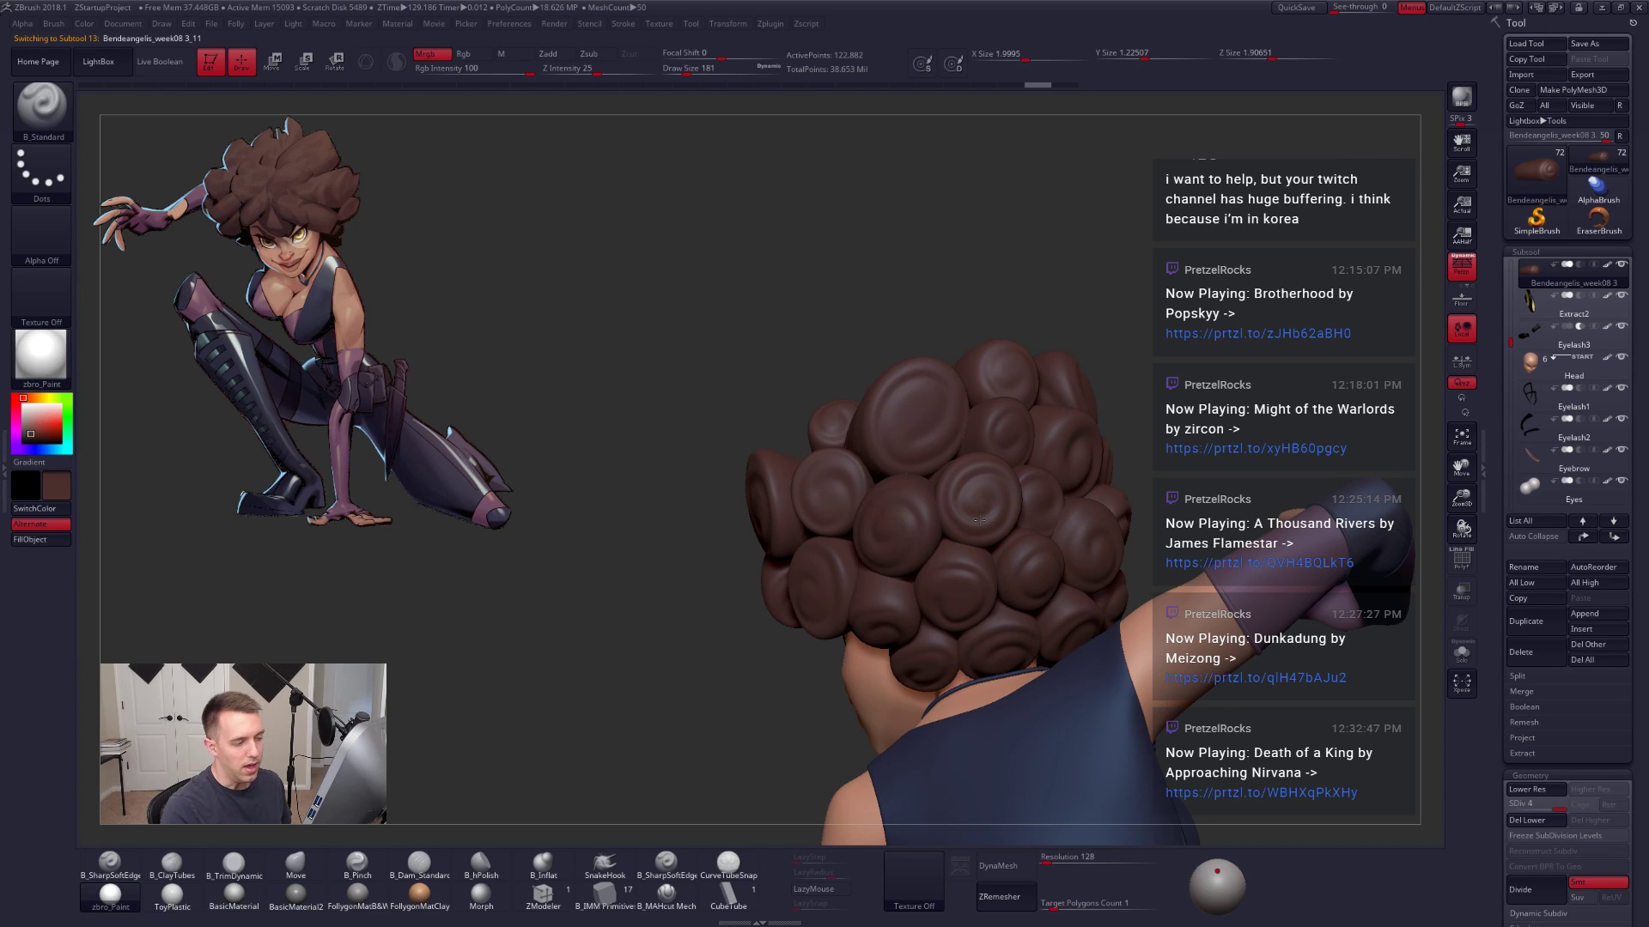
mouse_move(977, 523)
mouse_down()
mouse_move(945, 519)
mouse_move(1002, 509)
mouse_up()
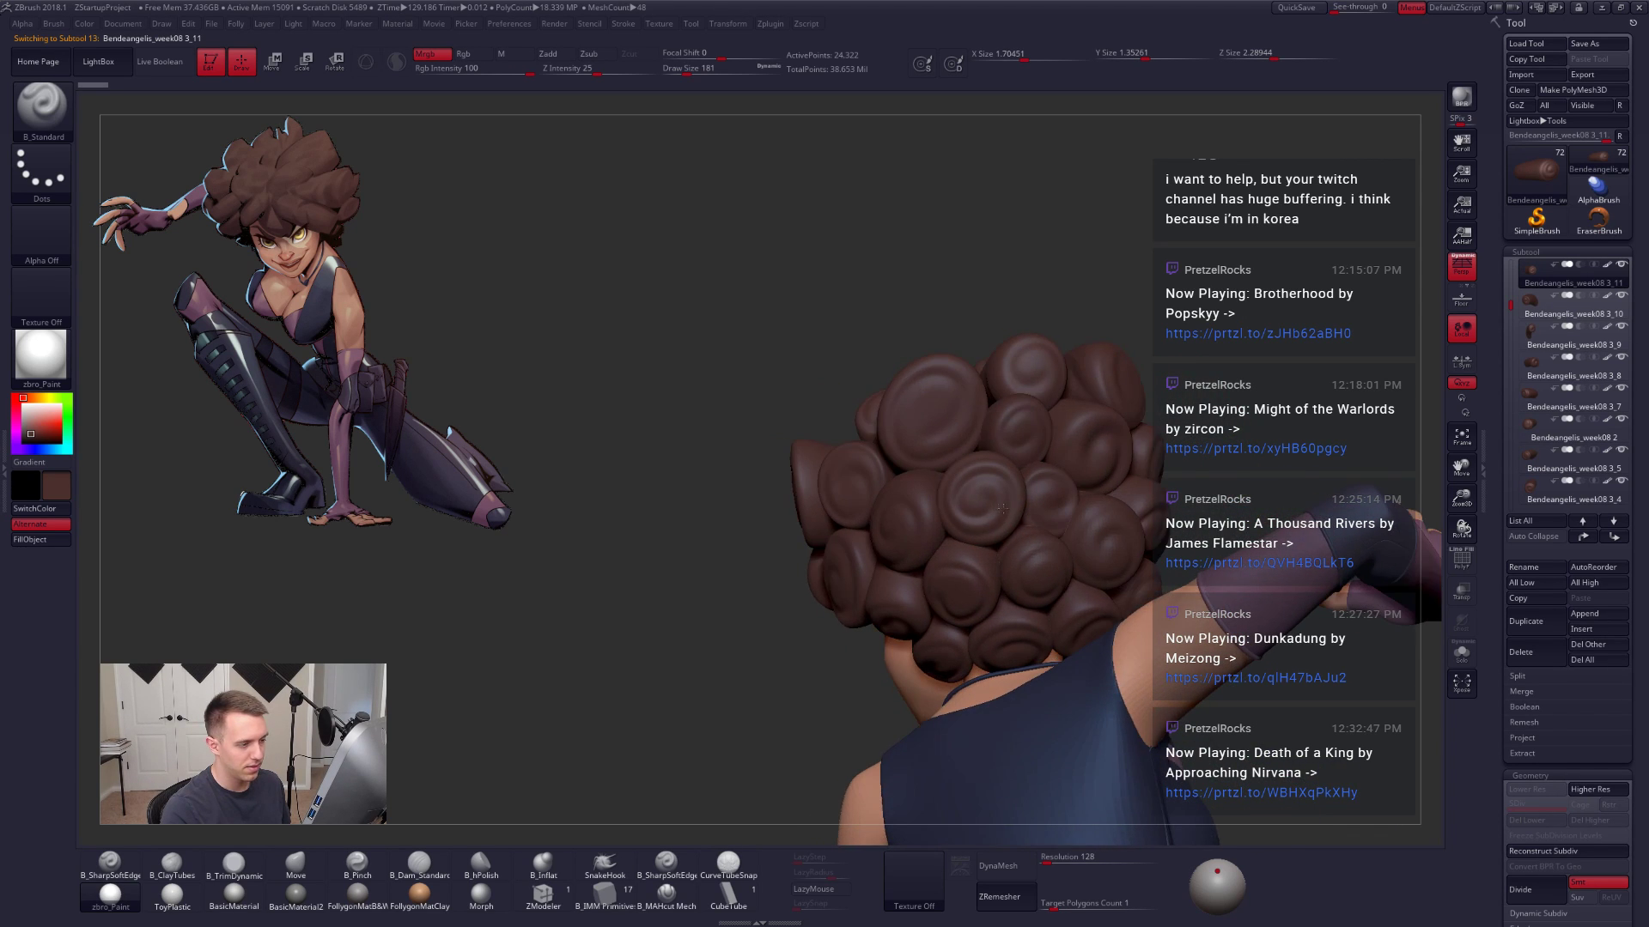
Step: Select and isolate a curl on the back of the head, check its wireframe, and reconstruct its lower subdivision levels
alt+click(1045, 500)
right_drag(1003, 509, 1074, 673)
key(alt+s)
key(shift+f)
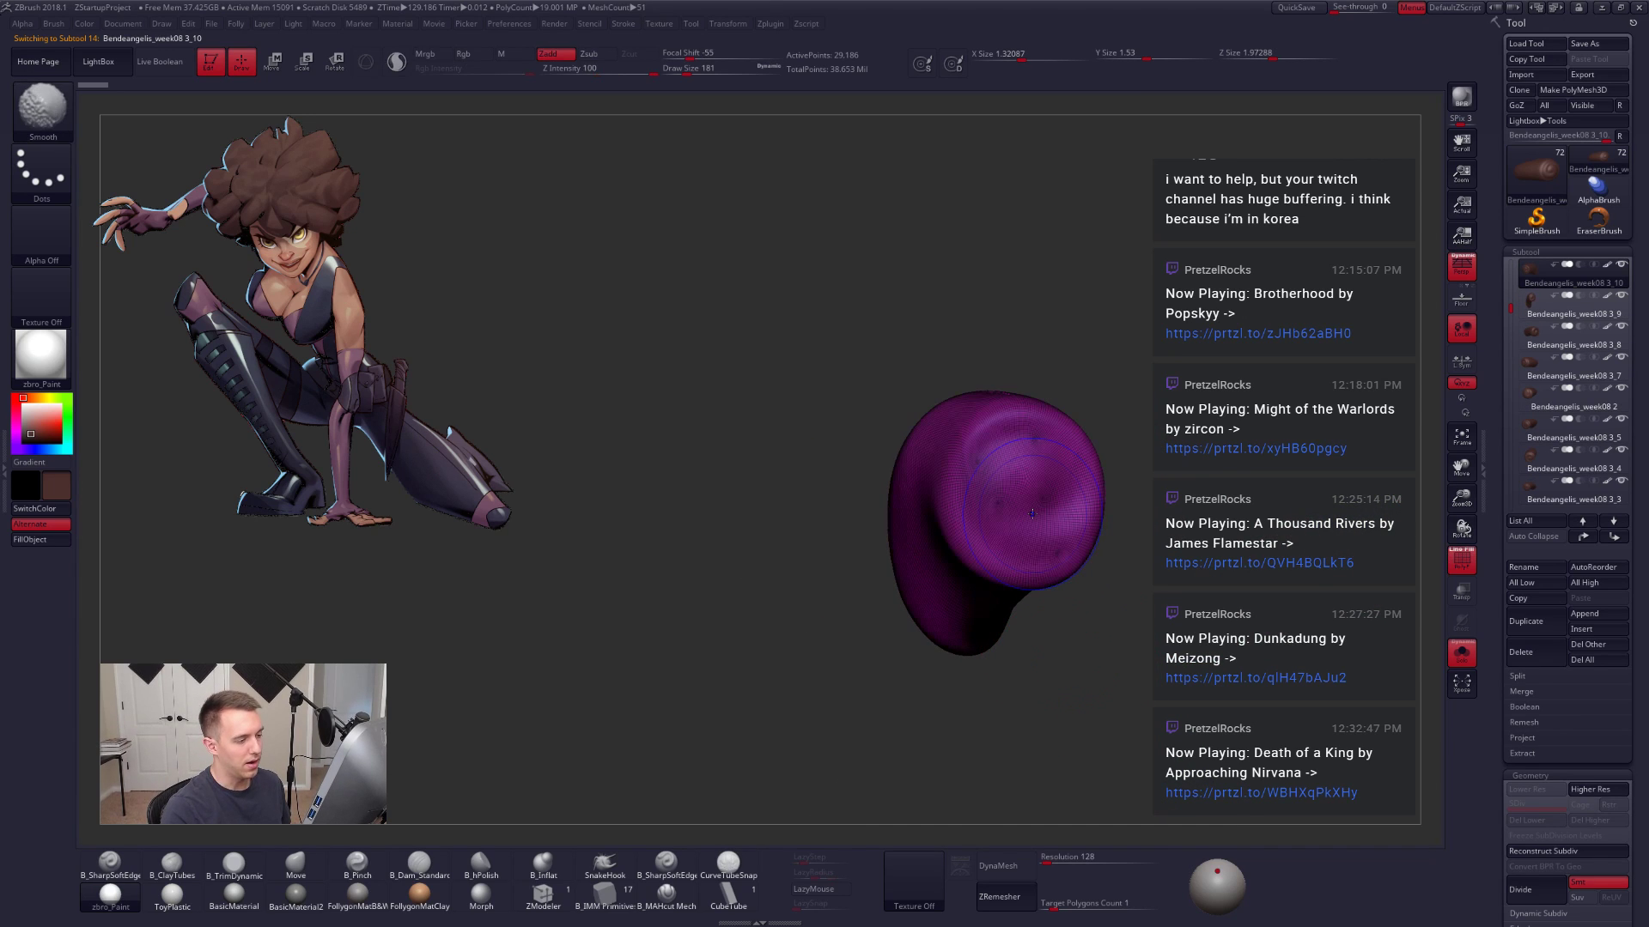
key(shift+f)
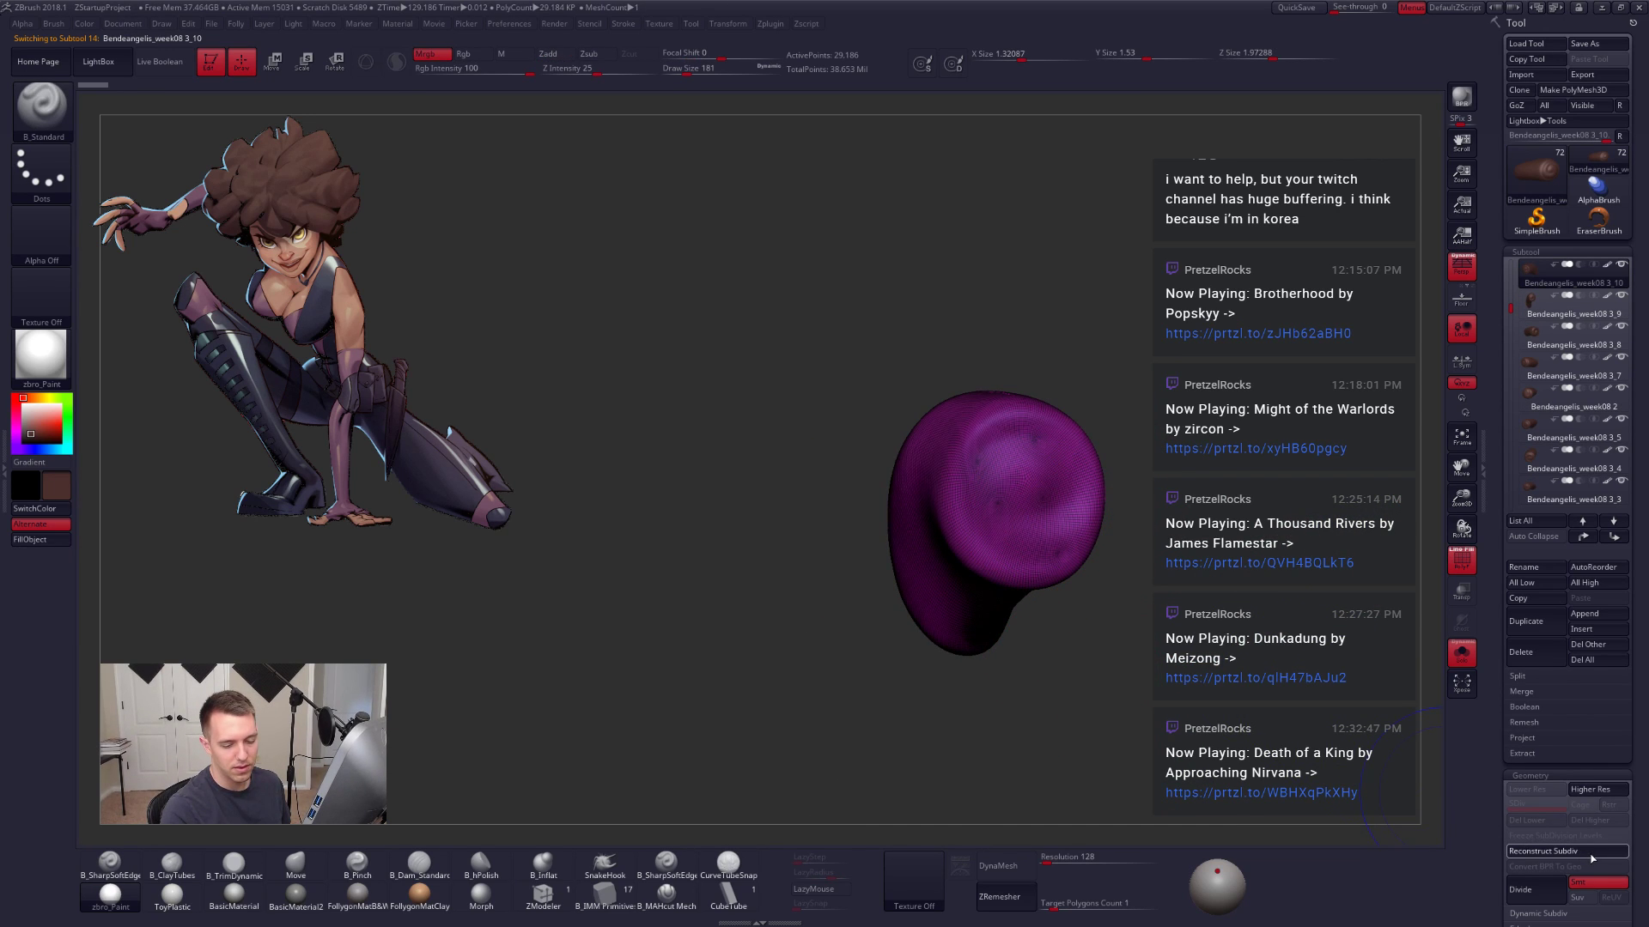
click(1591, 850)
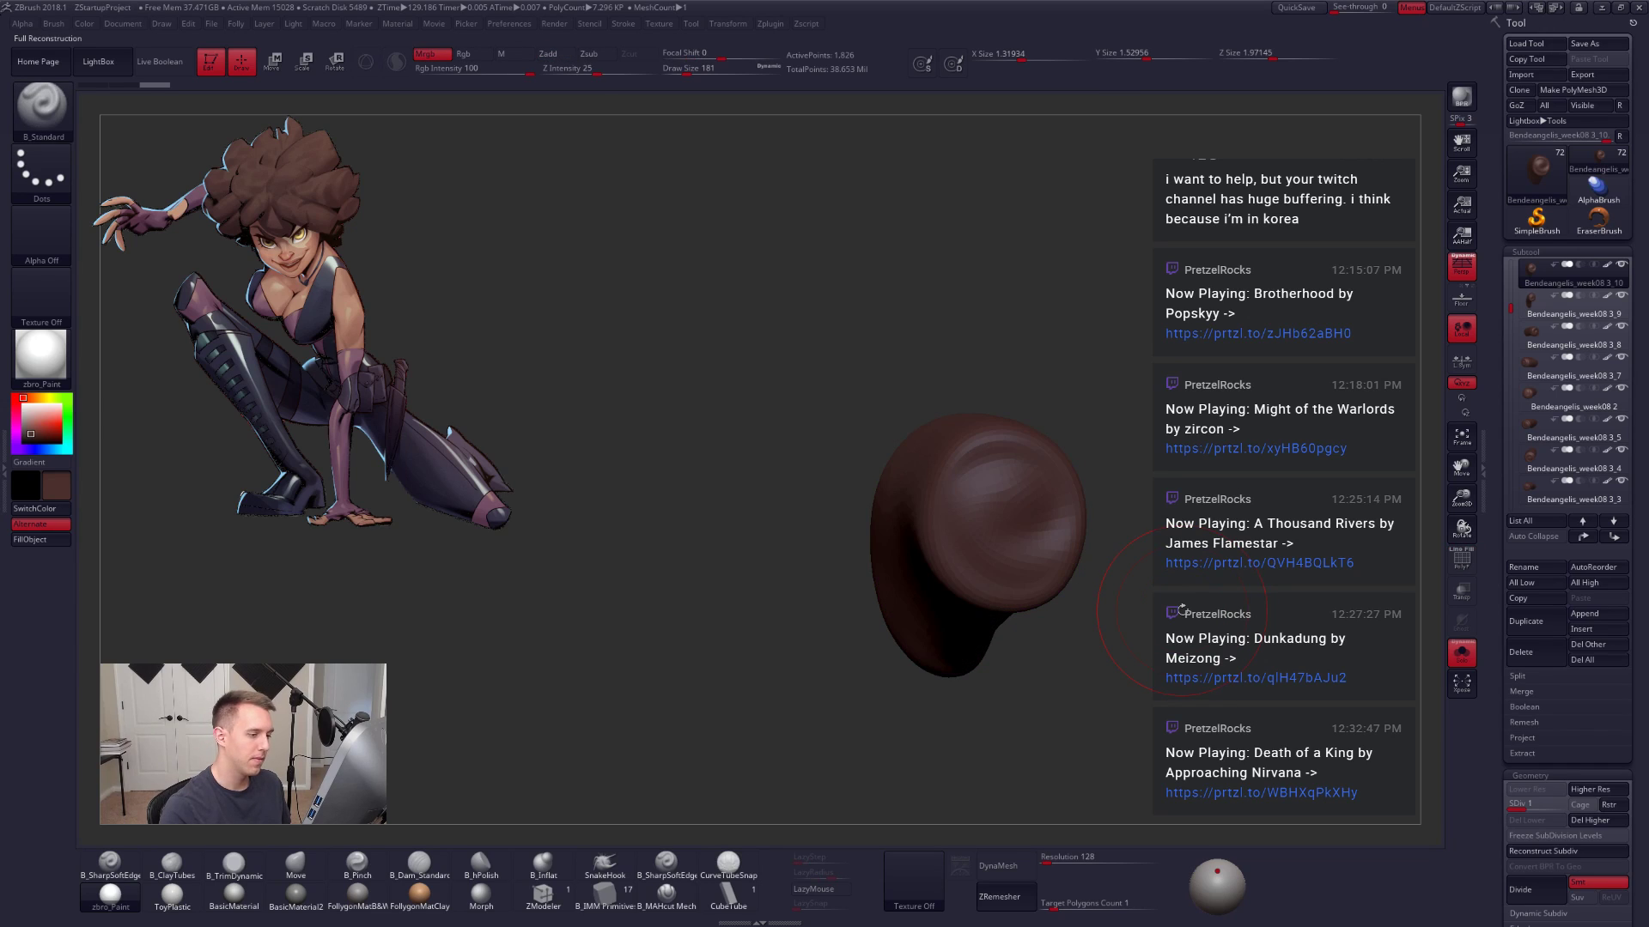
Step: Fill the spiral grooves on the isolated curl's end with B_ClayTubes and raise the curl to subdivision level 2
key(b)
key(c)
key(t)
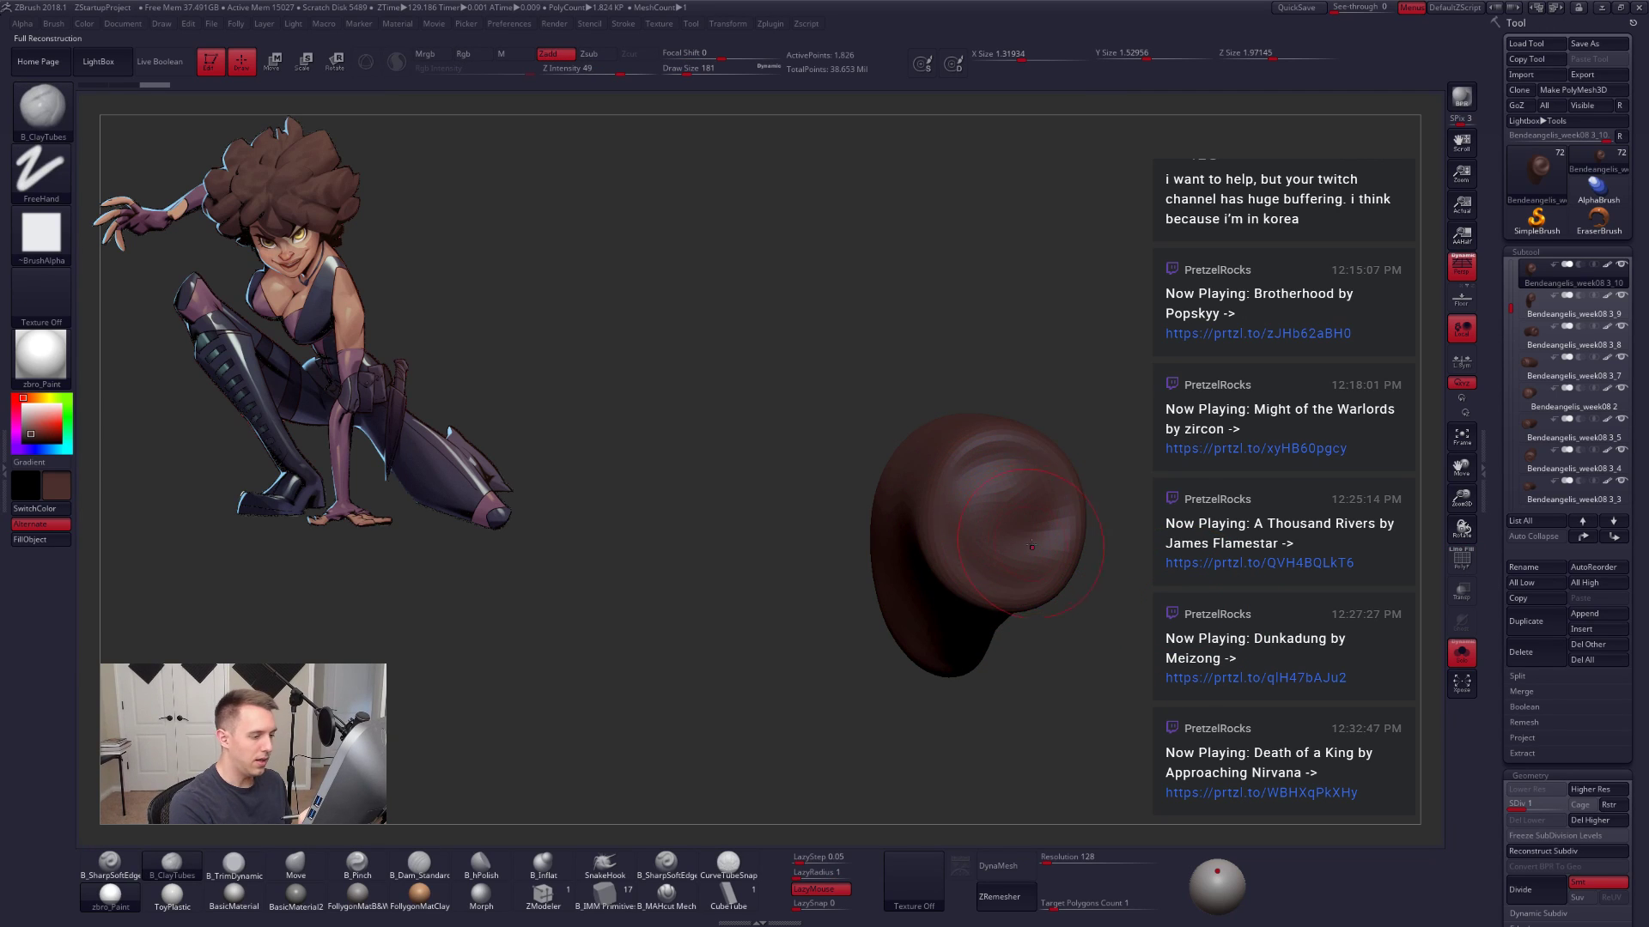
mouse_move(1031, 545)
mouse_down()
mouse_move(1015, 506)
mouse_move(1033, 488)
mouse_up()
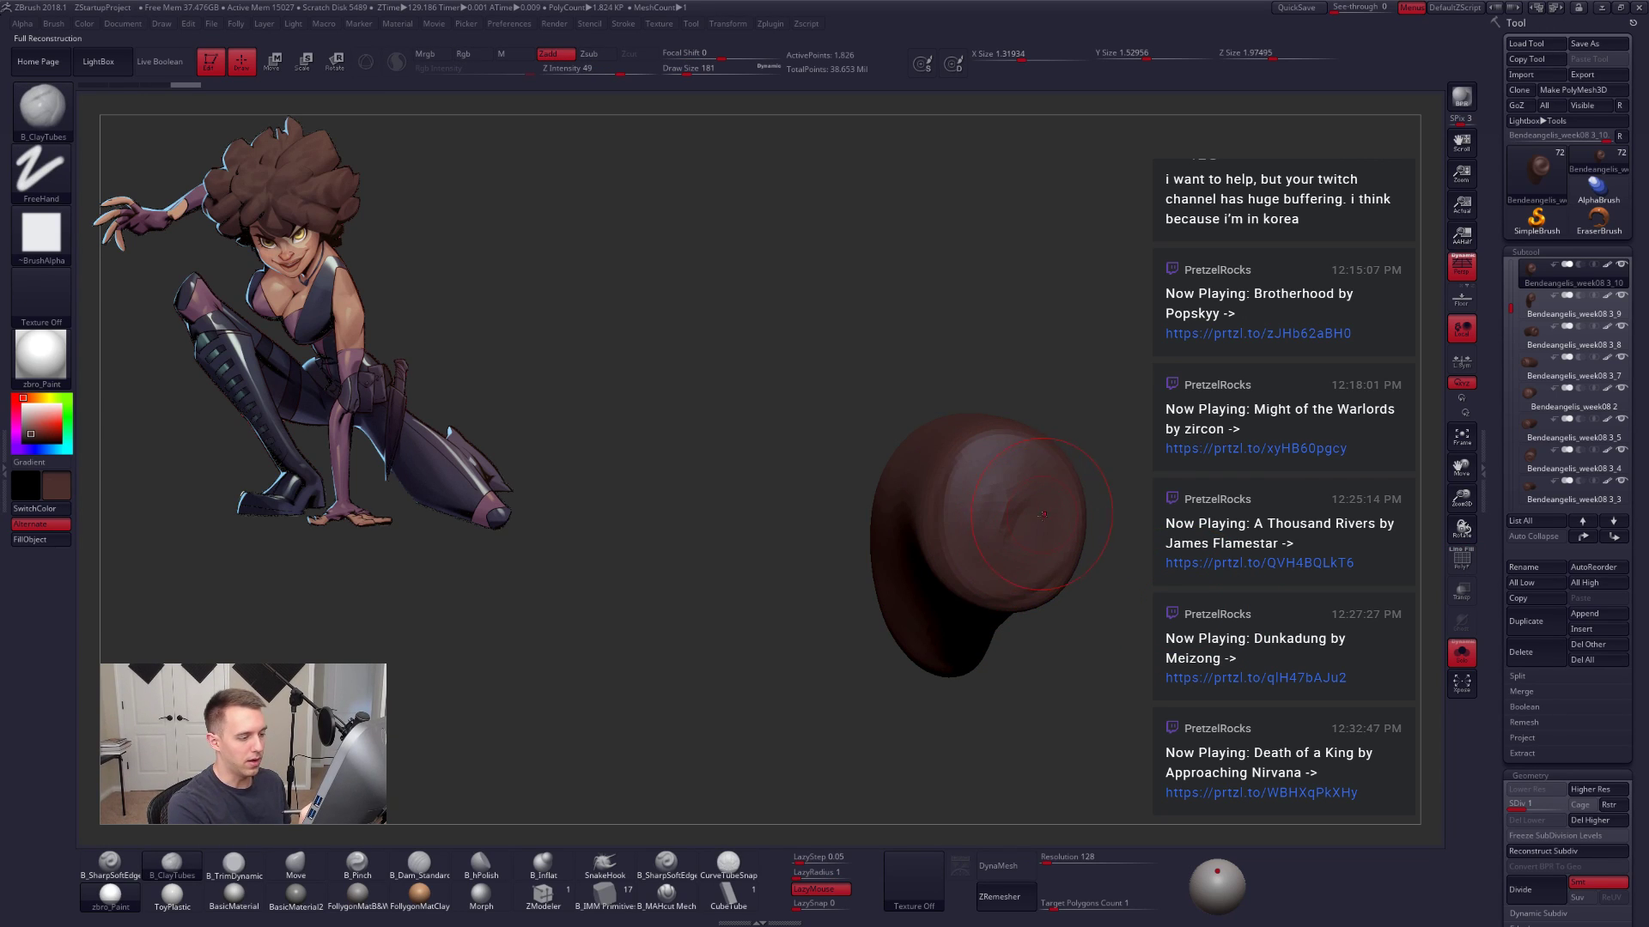
key(ctrl+d)
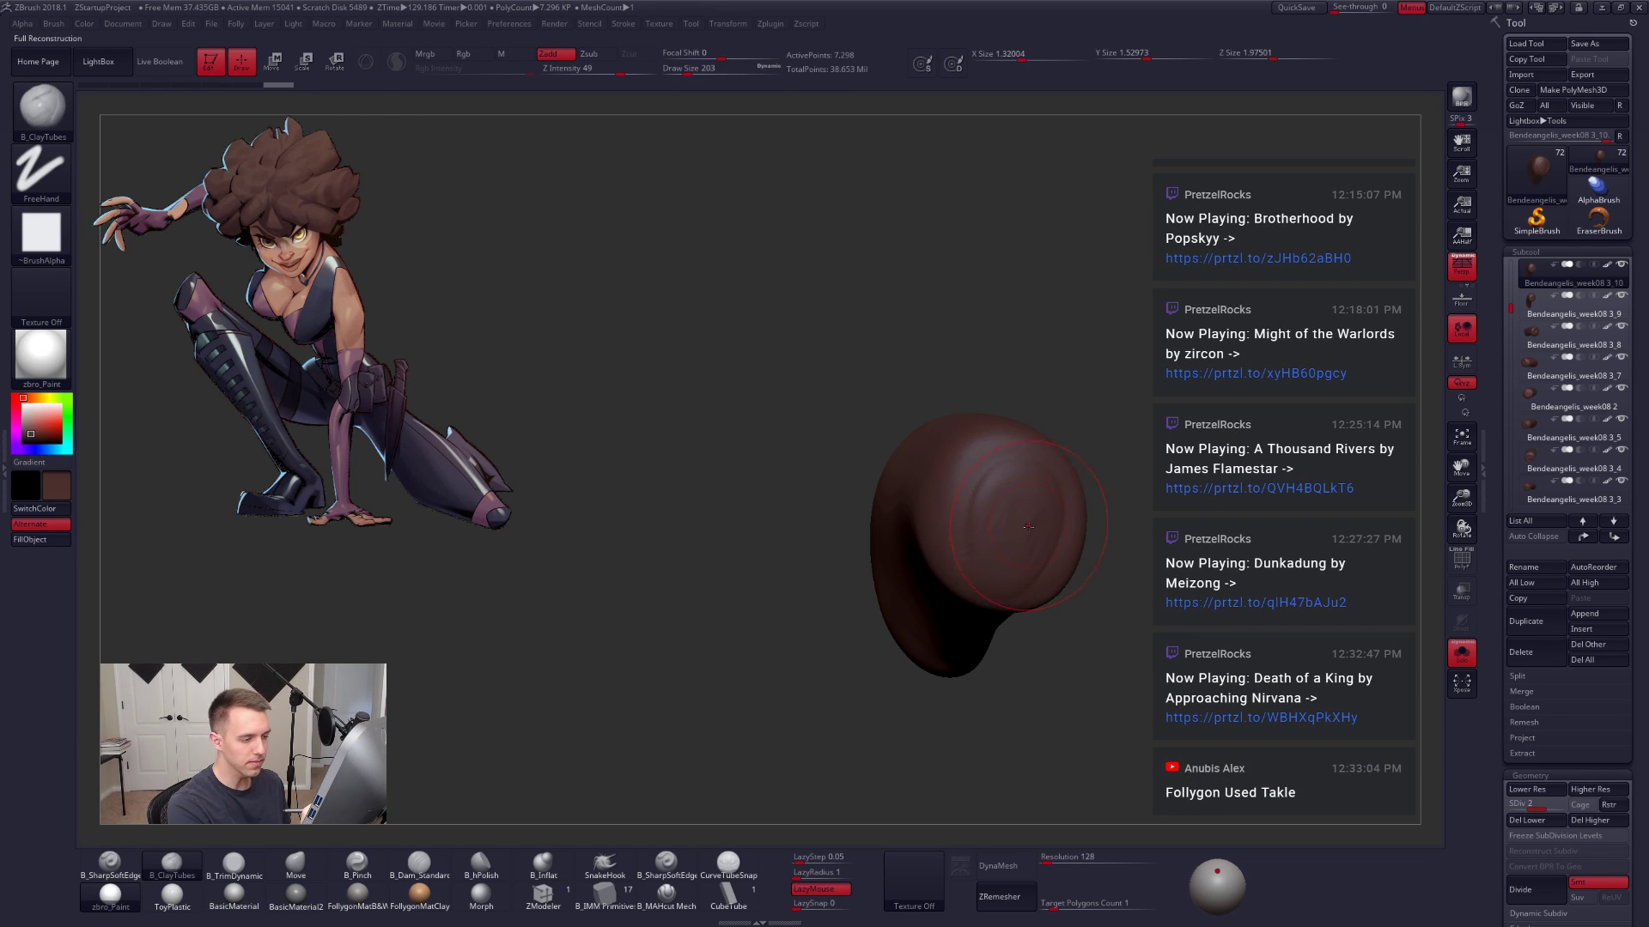
Step: Smooth the filled curl end and its sides from several angles, and choose the B_TrimDynamic brush
shift+drag(1028, 527, 1018, 514)
right_drag(1052, 541, 923, 545)
shift+drag(1009, 532, 1022, 510)
right_drag(949, 553, 1074, 569)
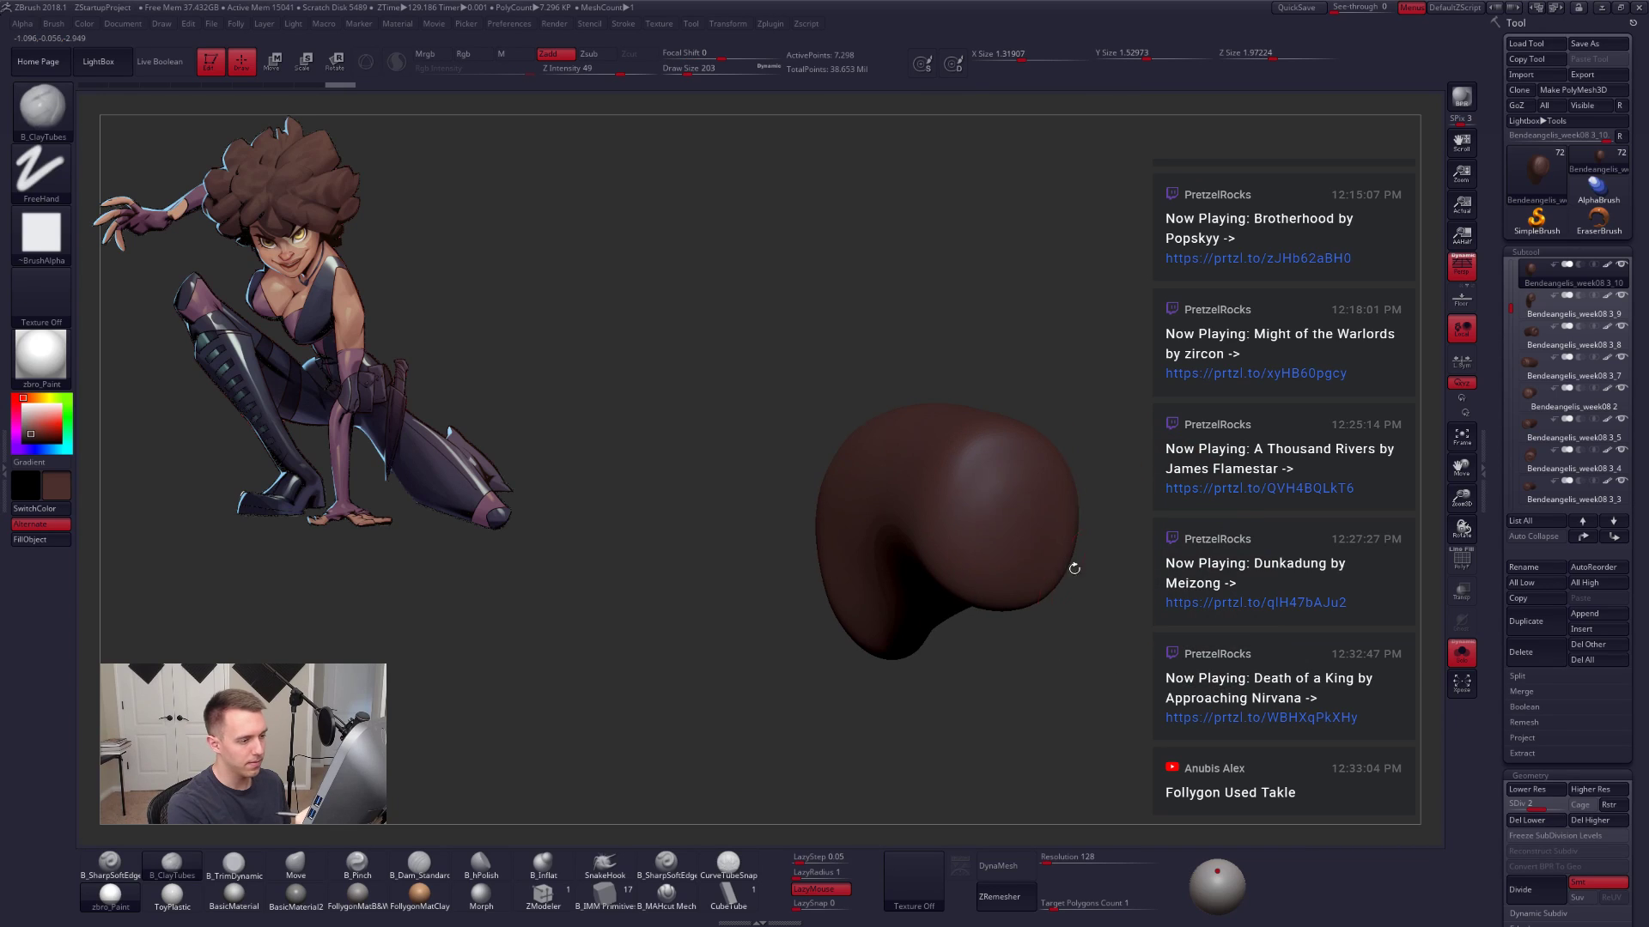
mouse_move(1022, 550)
shift+mouse_down()
mouse_move(1001, 523)
mouse_move(987, 549)
shift+mouse_up()
key(3)
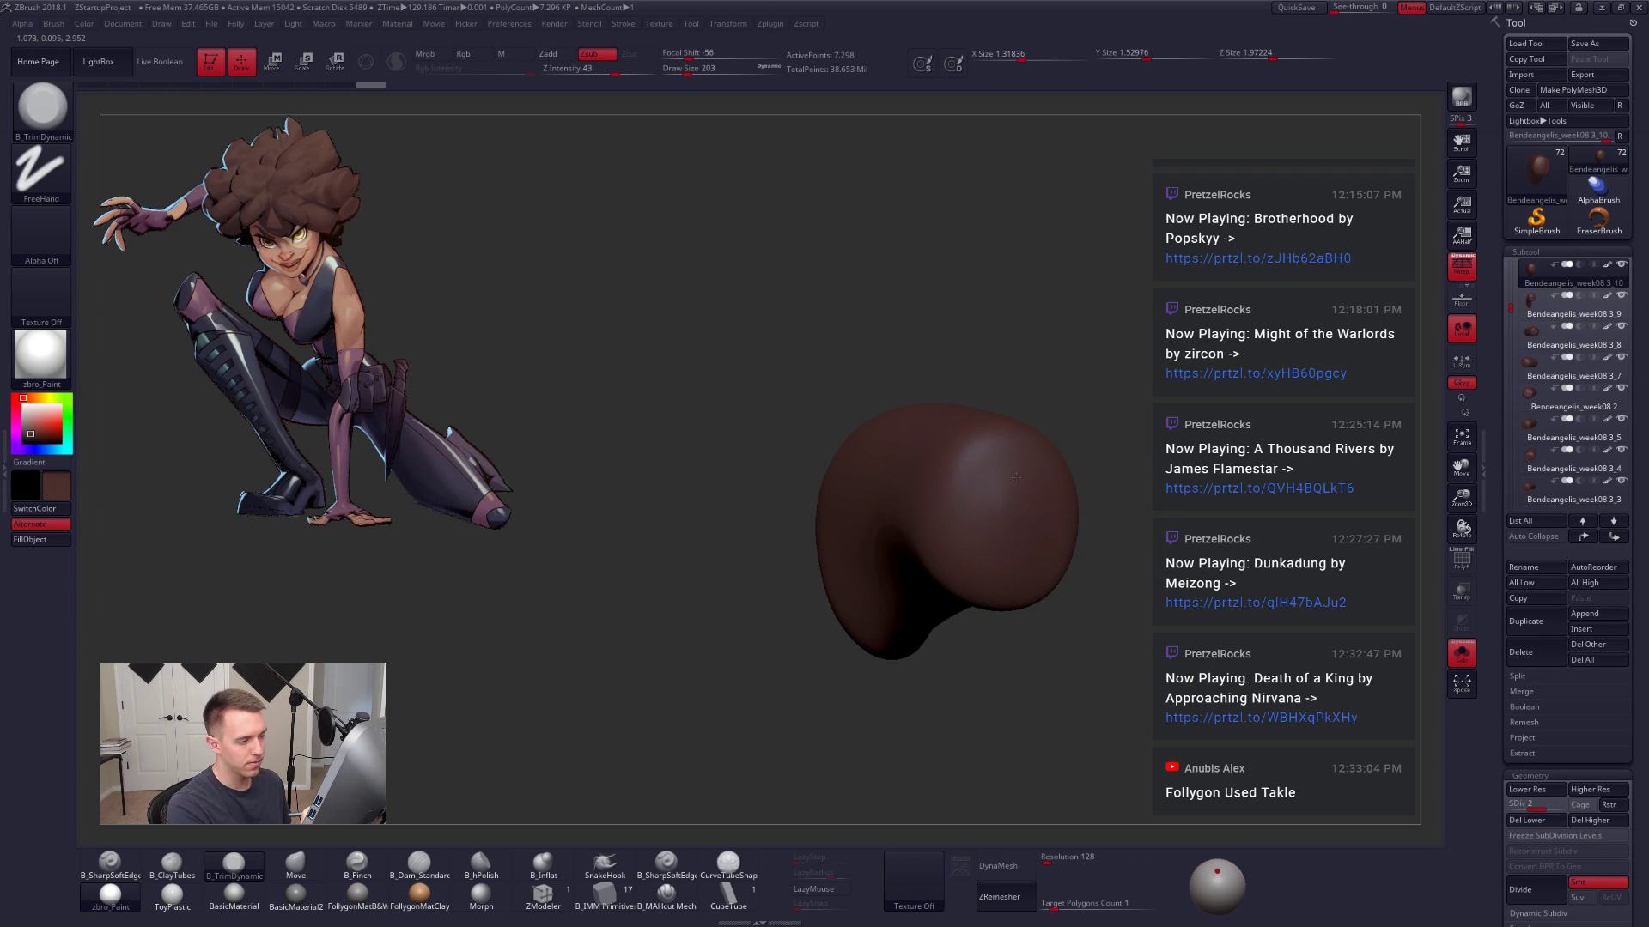
Step: Smooth the isolated curl's end, raise it to subdivision level 3, and check its shape against the surrounding curls
key(shift)
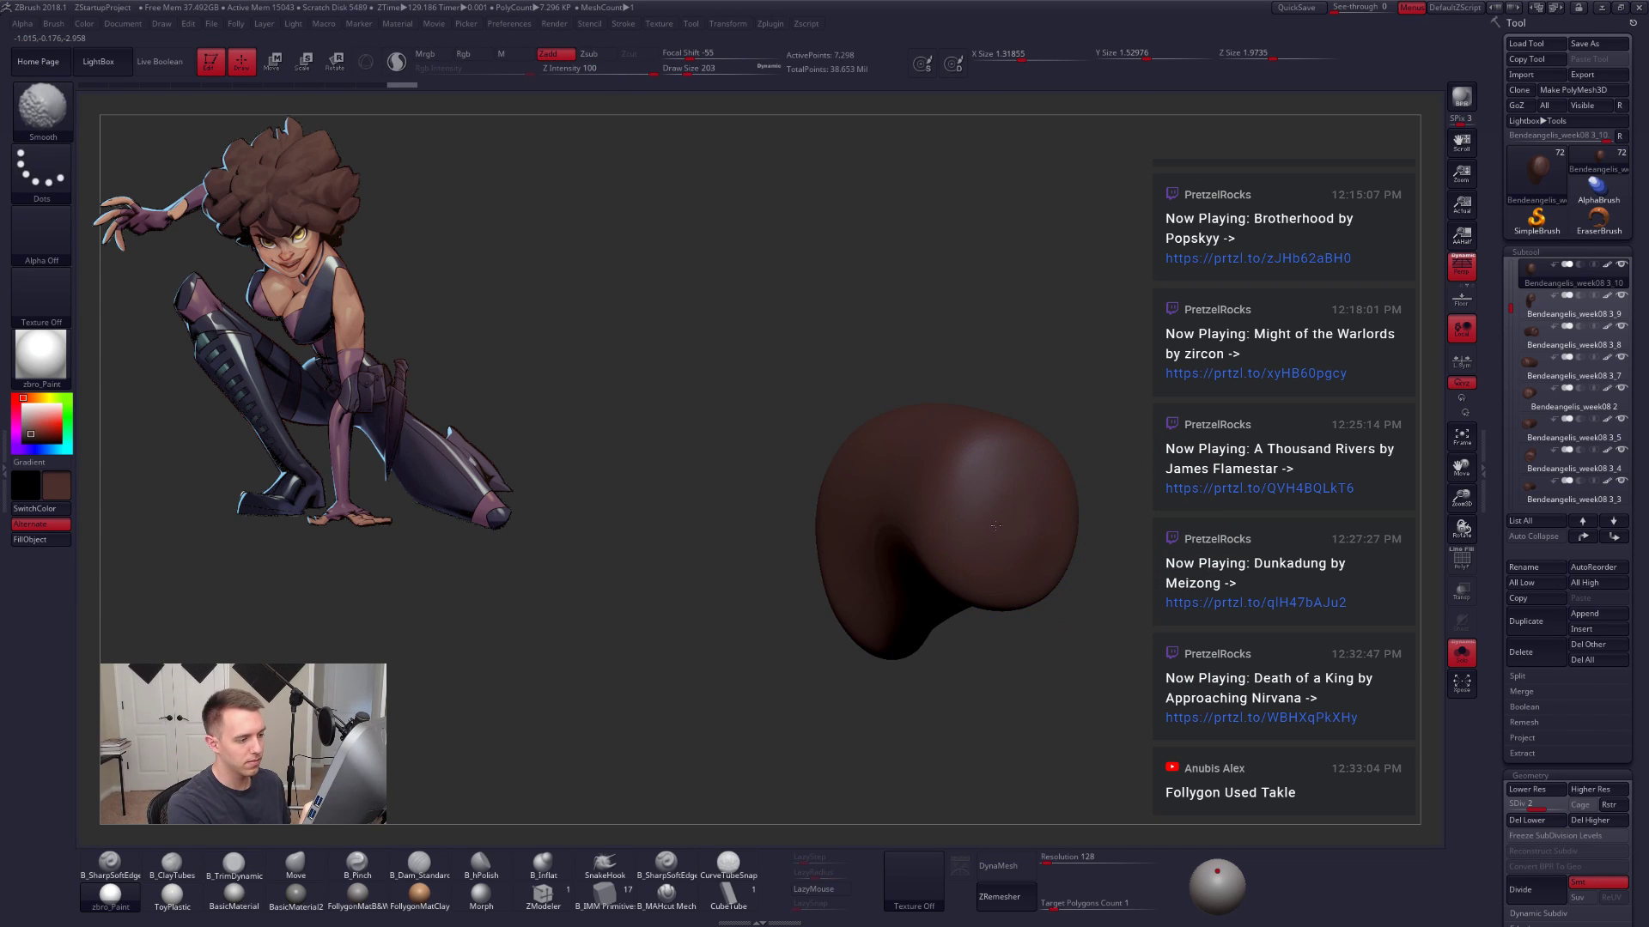
drag(1107, 532, 1177, 550)
key(alt+s)
key(d)
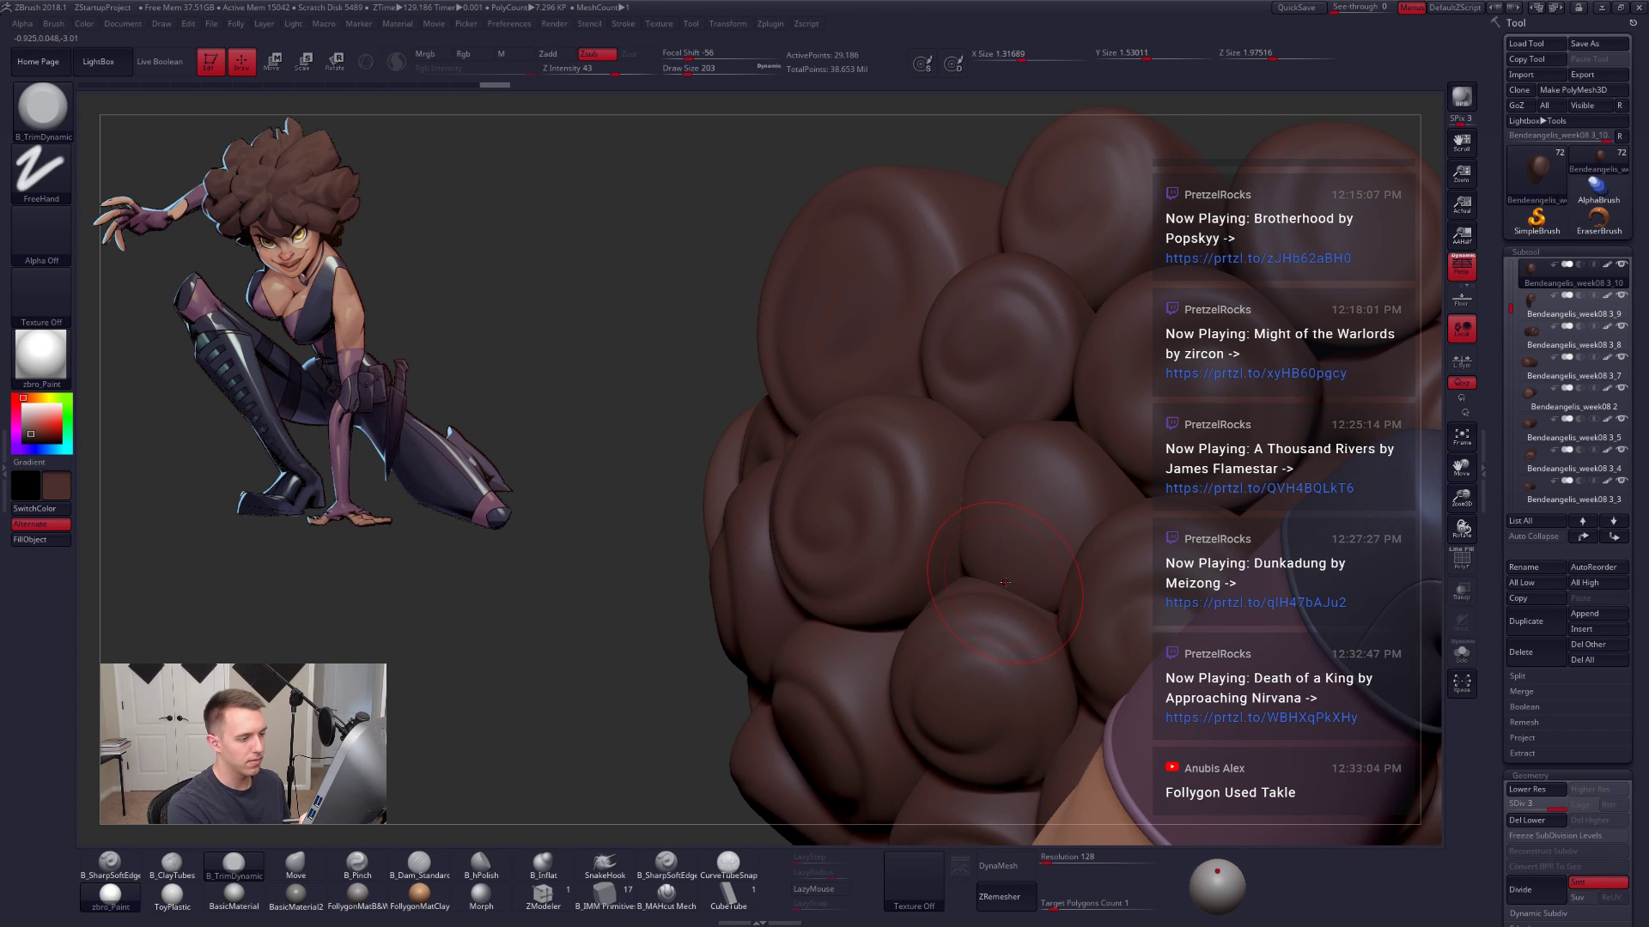
right_drag(1016, 577, 1043, 580)
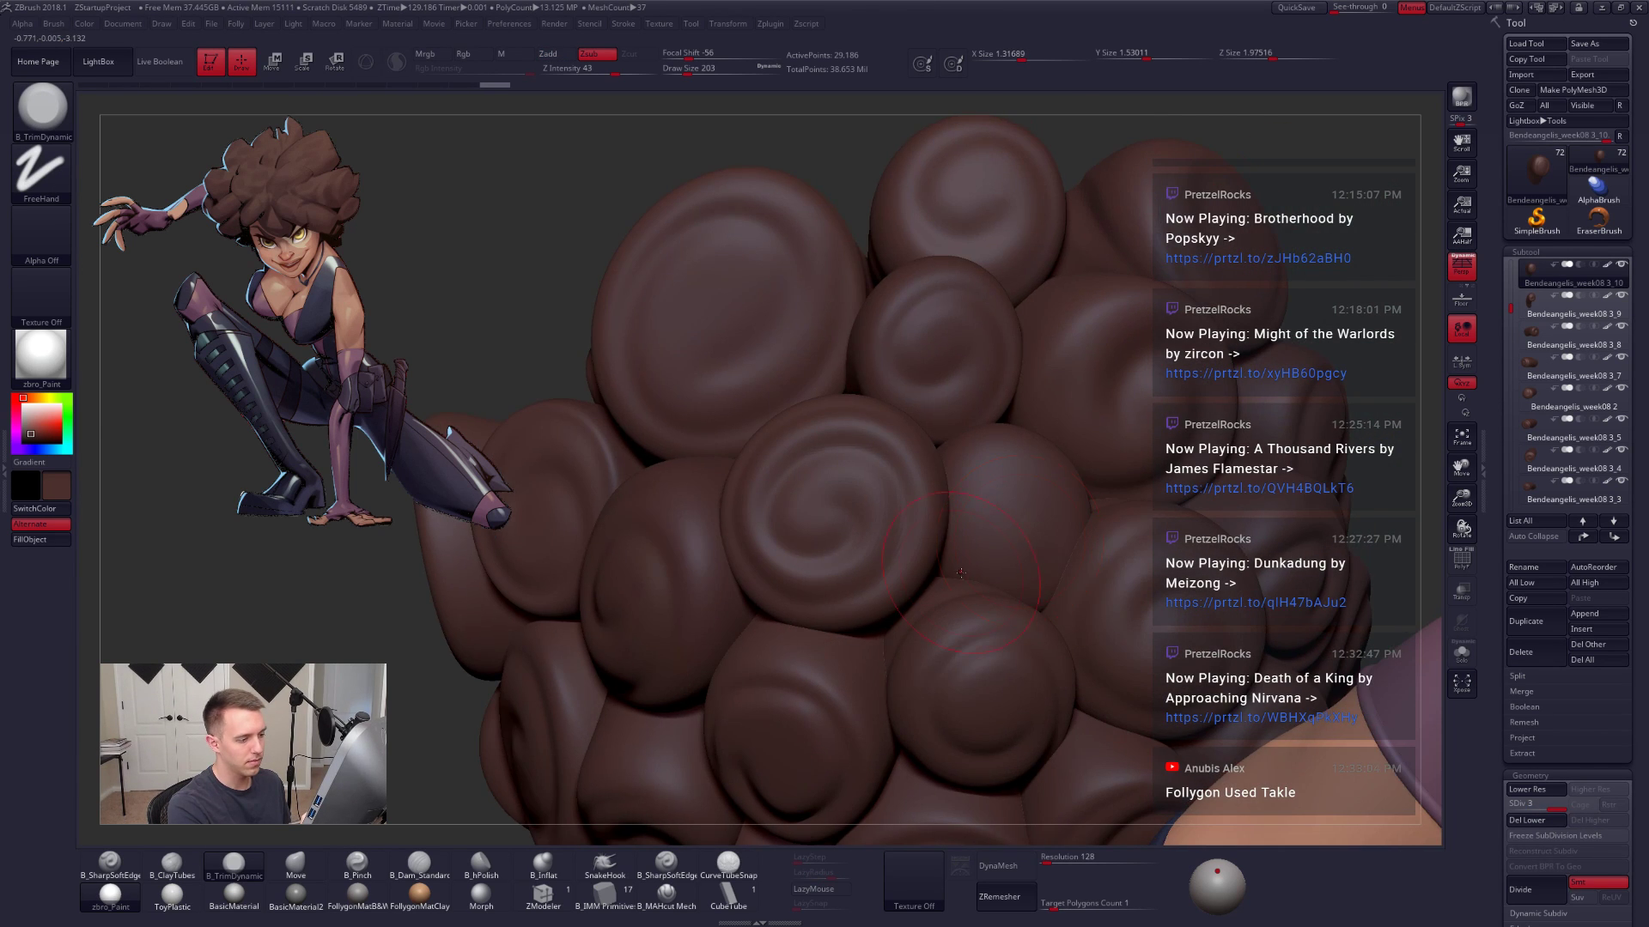
key(alt+s)
key(shift)
shift+drag(1005, 540, 996, 554)
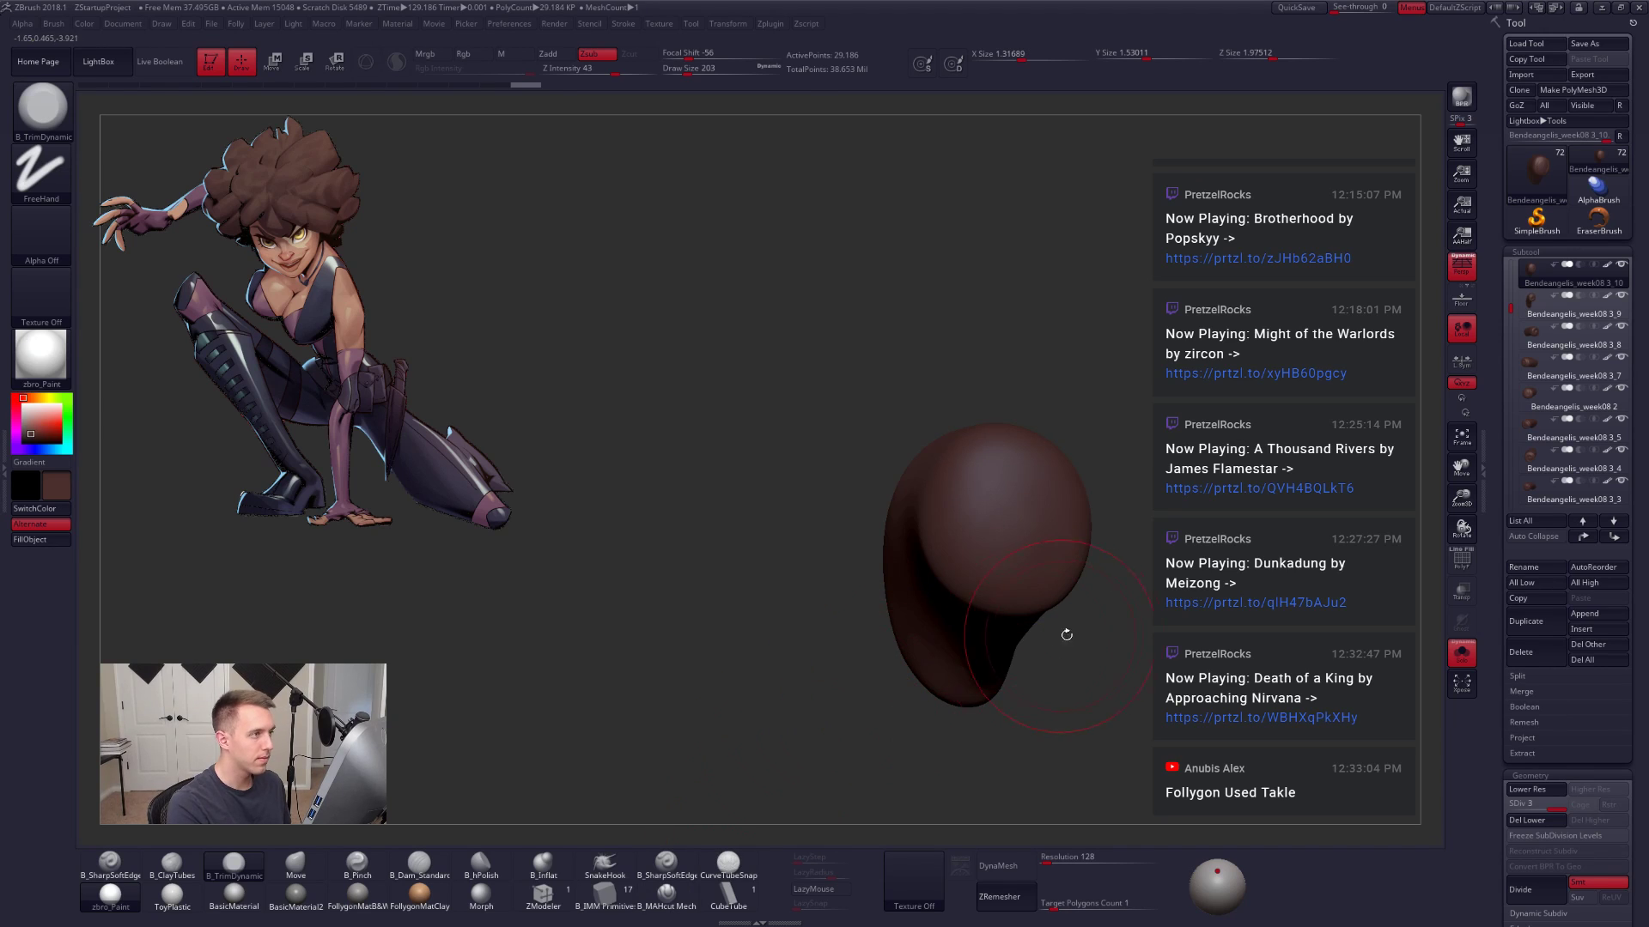
Step: Raise the curl to subdivision level 4 and draw a guide curve around its end with CurveTubeSnap at draw size 170
click(740, 865)
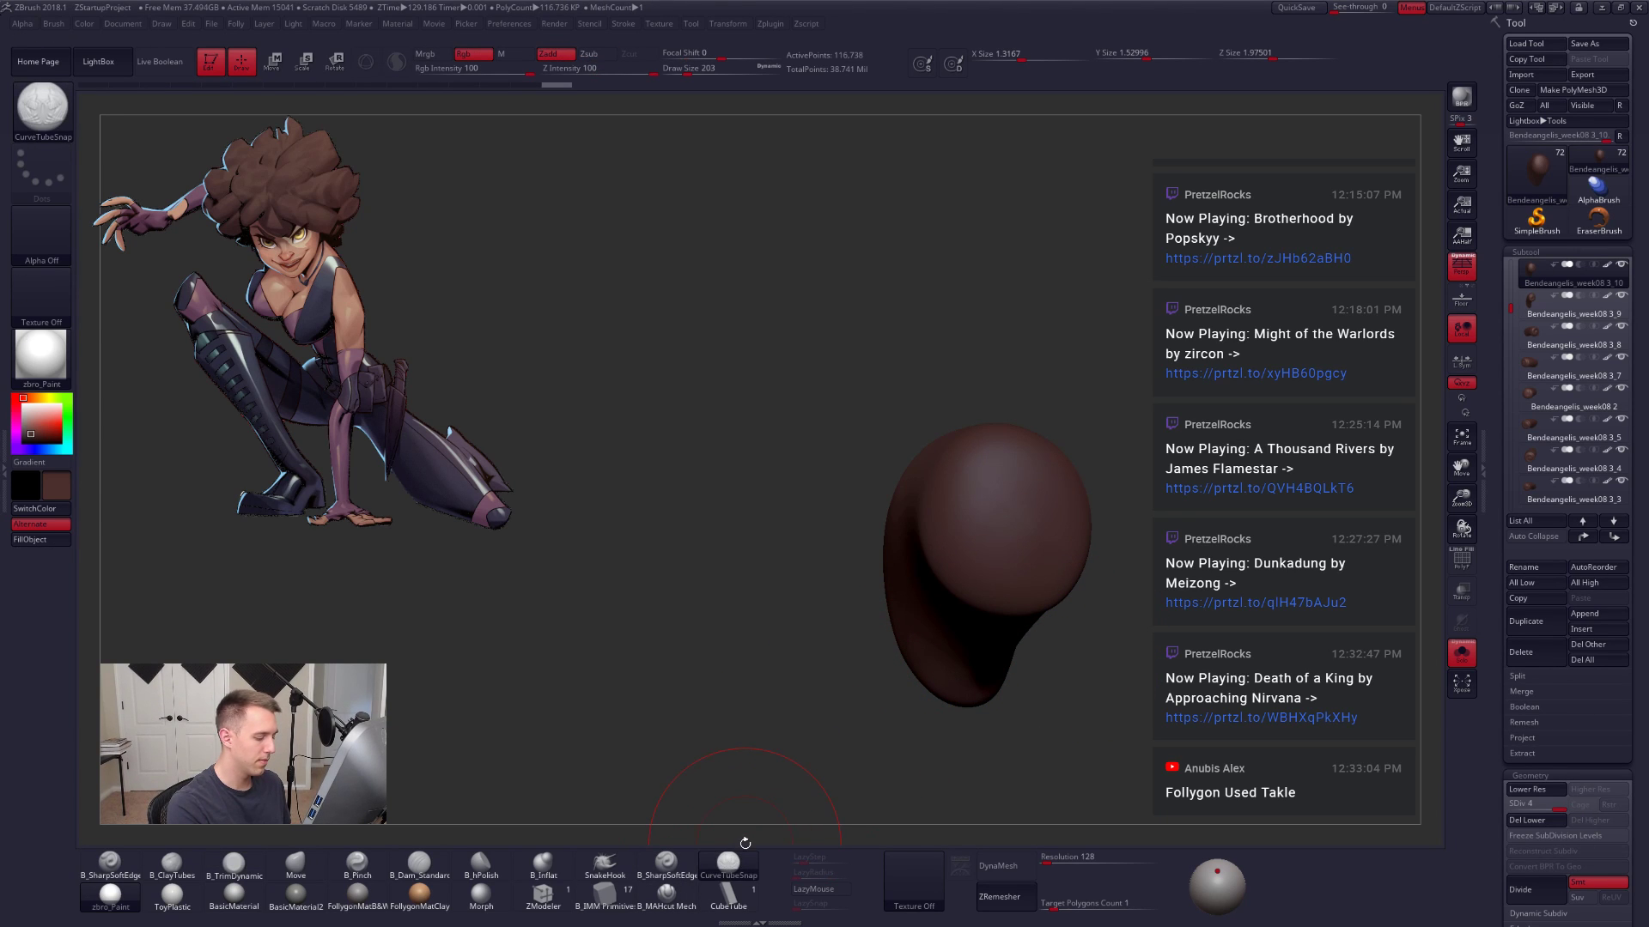
key(space)
drag(966, 562, 960, 562)
mouse_move(987, 481)
alt+right_down()
mouse_move(953, 553)
mouse_move(987, 560)
alt+right_up()
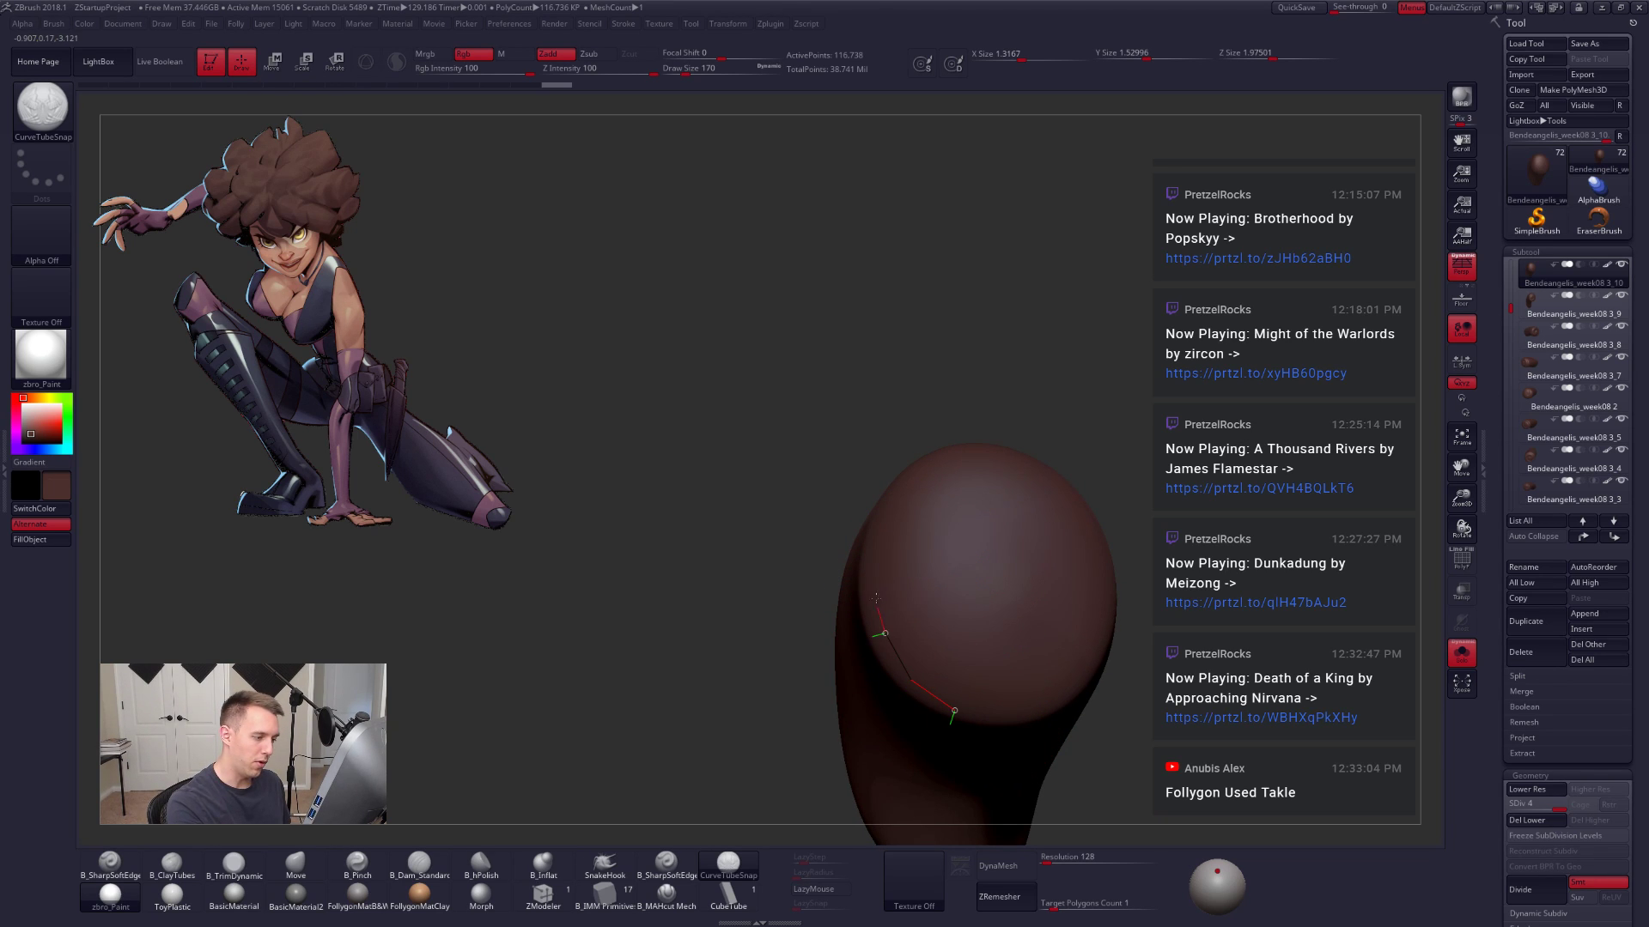
drag(876, 598, 894, 529)
Step: Carve the spiral into the curl's end and grooves along its side with the B_SharpSoftEdge brush at Z intensity 5
click(667, 865)
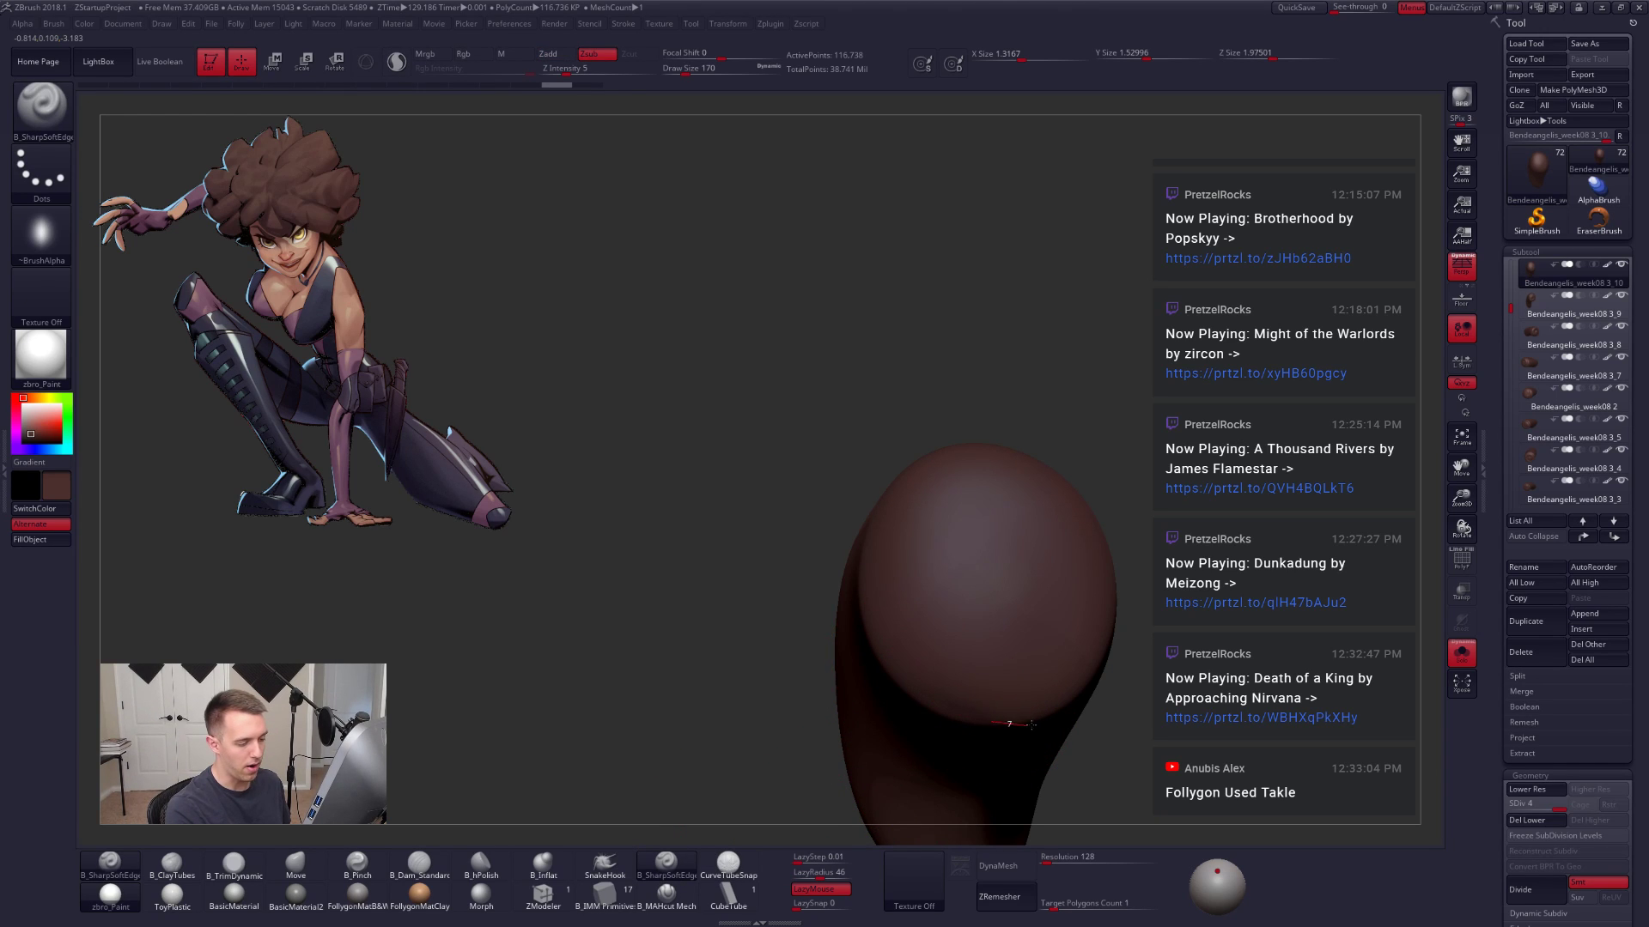
mouse_move(1001, 462)
mouse_down()
mouse_move(876, 581)
mouse_move(994, 652)
mouse_move(1004, 541)
mouse_move(975, 545)
mouse_up()
mouse_move(1145, 744)
mouse_down()
mouse_move(1149, 794)
mouse_move(1130, 780)
mouse_move(1148, 721)
mouse_move(1052, 764)
mouse_move(1001, 755)
mouse_move(946, 609)
mouse_up()
key(shift+s)
key(shift+s)
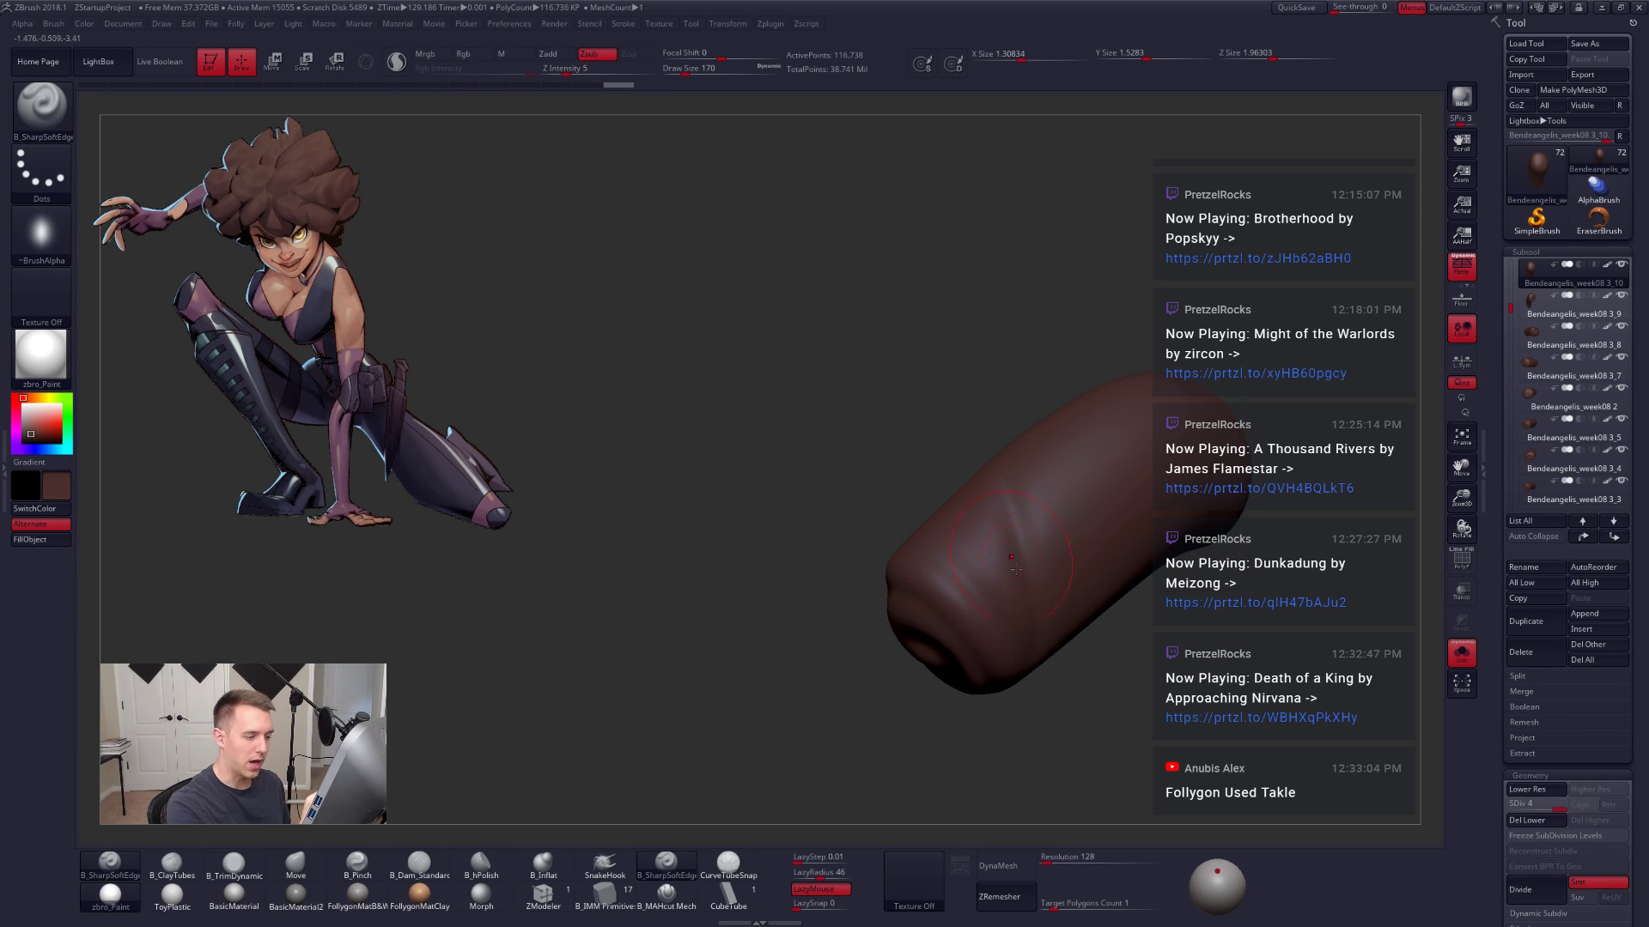
drag(1049, 643, 1065, 661)
Step: Bring back the other curls, select the long curl Bendeangelis_week08 3, and isolate it
key(ctrl+shift+s)
drag(1161, 745, 1048, 665)
ctrl+right_drag(1047, 665, 976, 703)
alt+click(961, 637)
key(ctrl+shift+s)
right_drag(985, 612, 1001, 650)
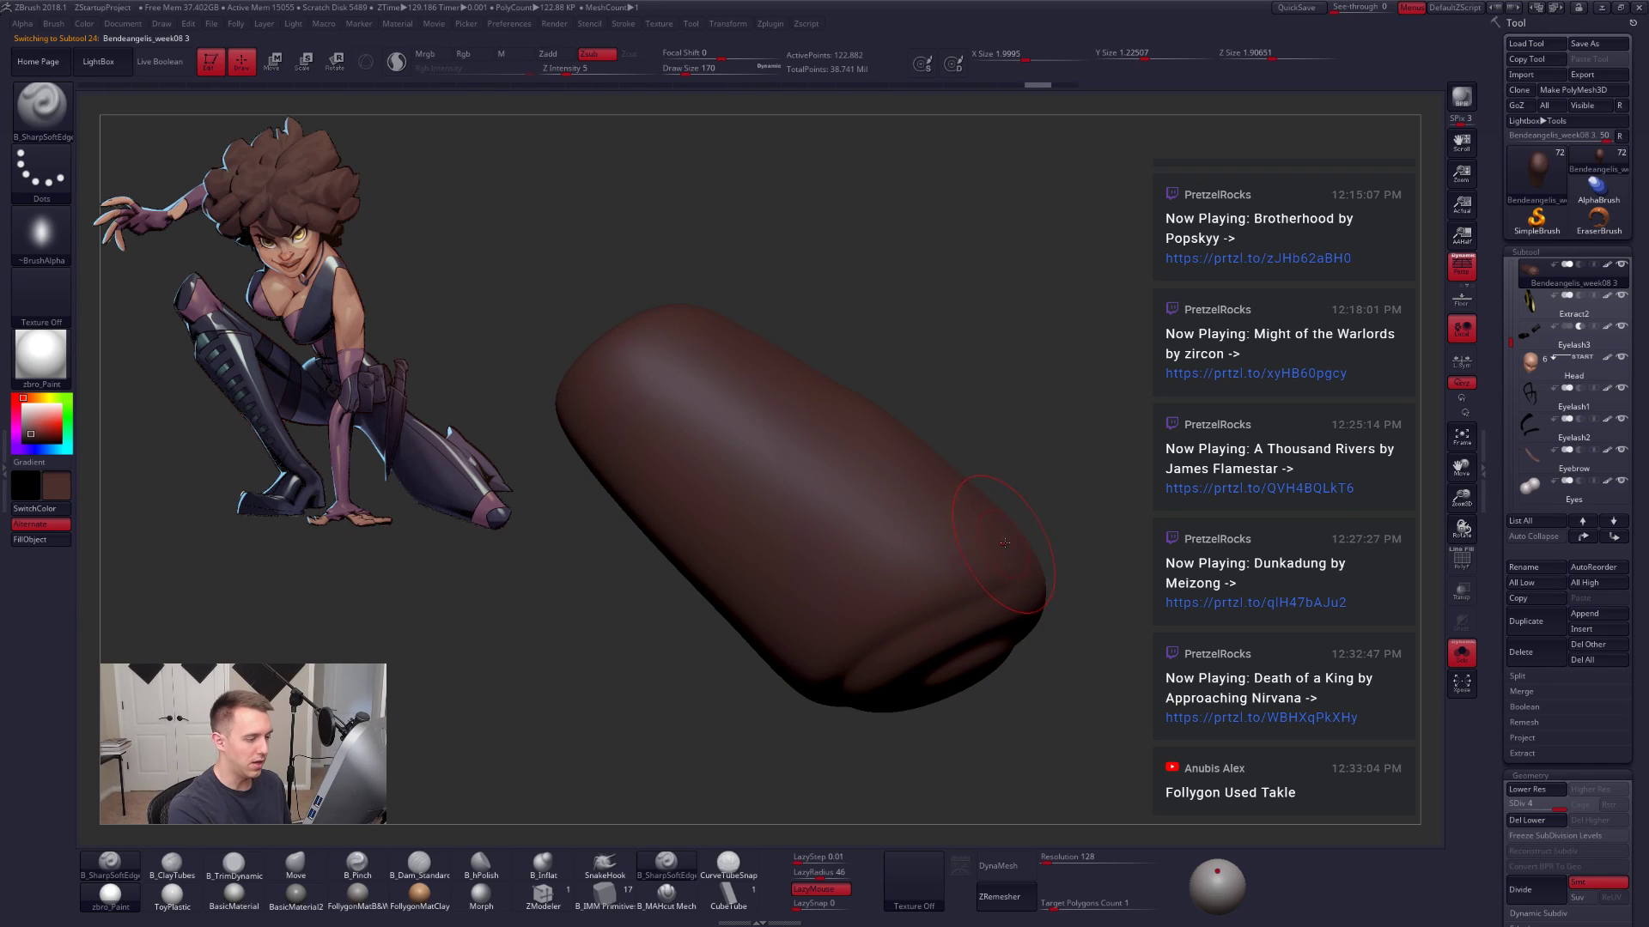
Step: Carve soft grooves around the sides of the isolated long curl with the B_SharpSoftEdge brush from several angles
mouse_move(951, 537)
mouse_down()
mouse_move(883, 571)
mouse_move(861, 500)
mouse_move(893, 468)
mouse_up()
right_drag(970, 558, 949, 523)
right_drag(949, 524, 1046, 555)
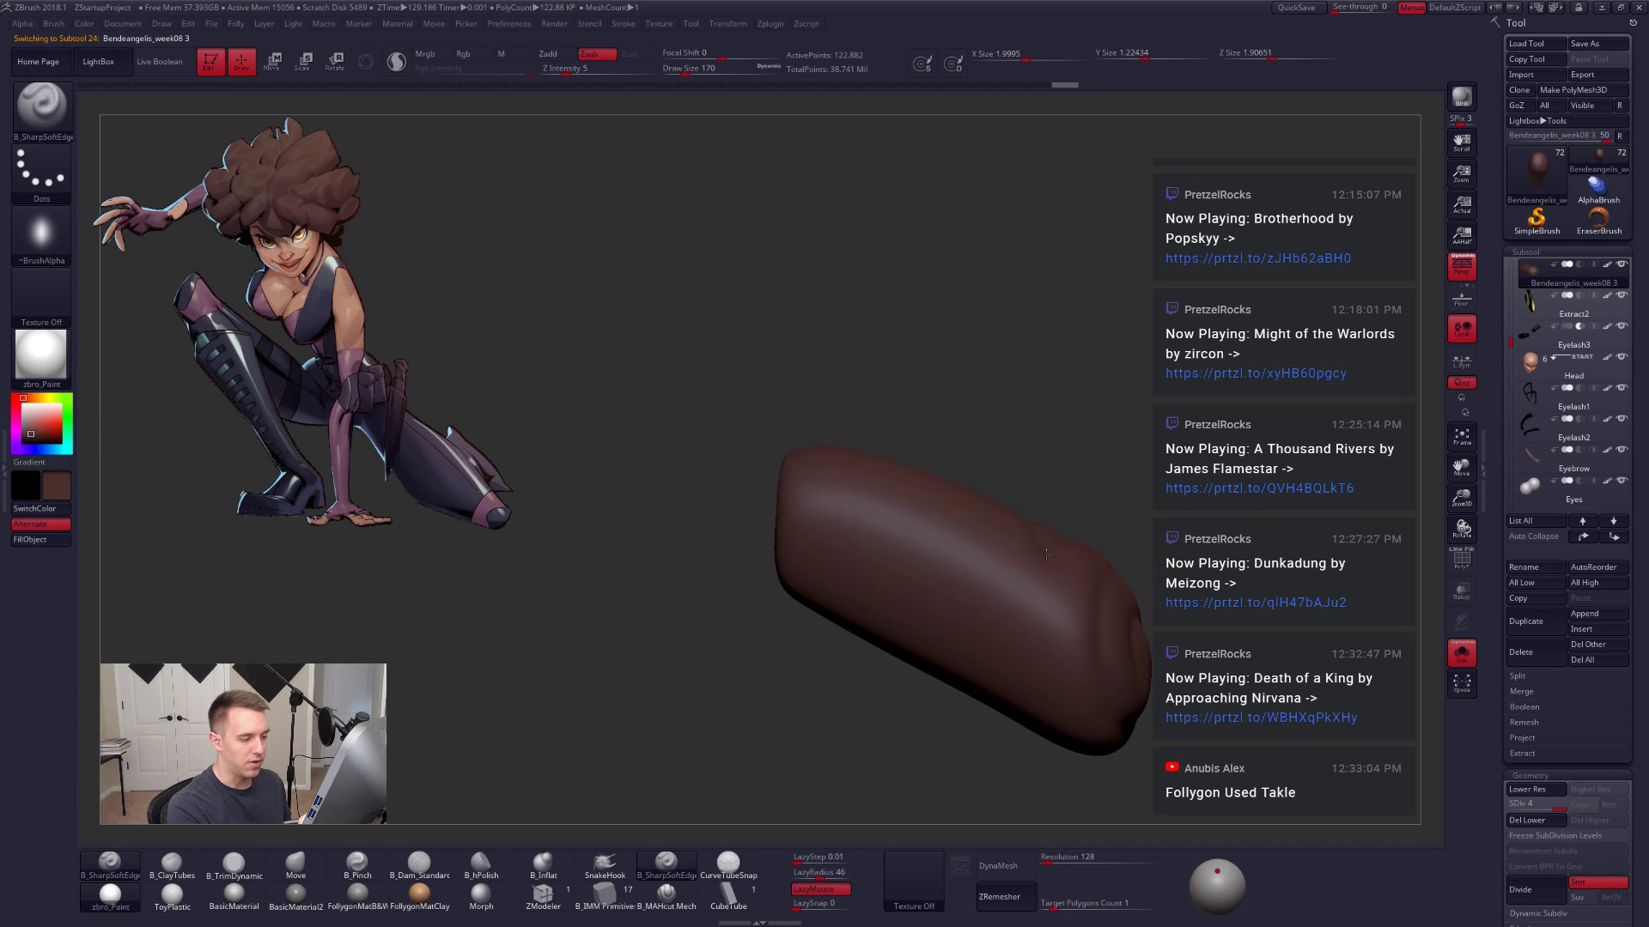
right_drag(1011, 759, 952, 672)
key(shift+s)
key(shift+s)
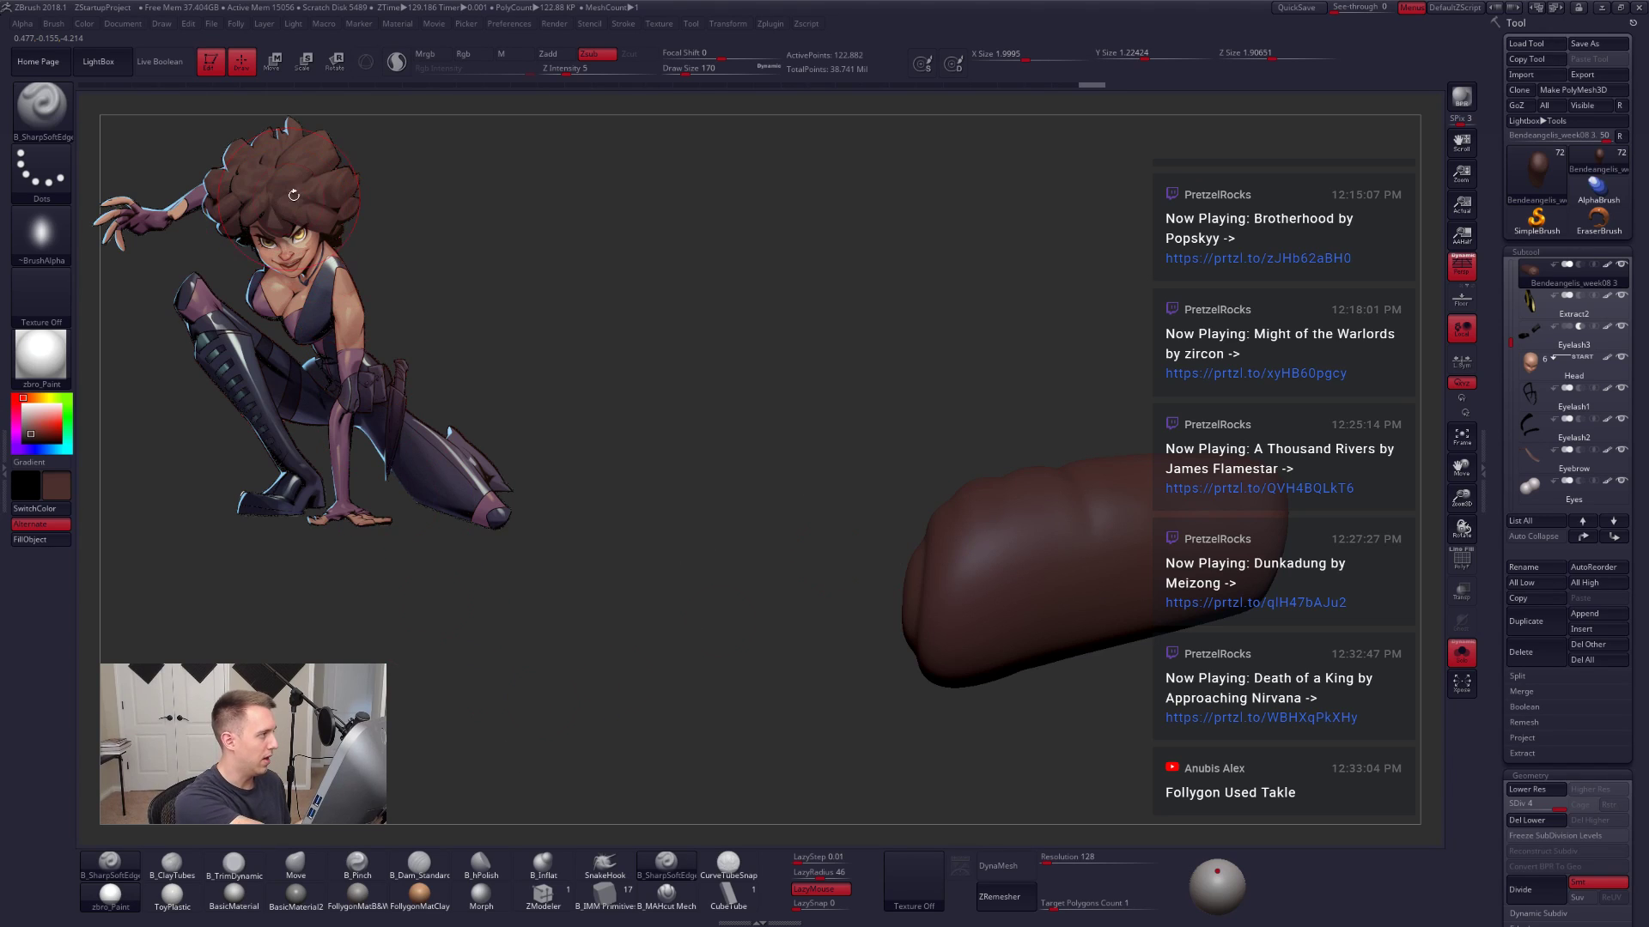
mouse_move(851, 617)
mouse_down()
mouse_move(976, 638)
mouse_move(1030, 609)
mouse_move(1109, 504)
mouse_up()
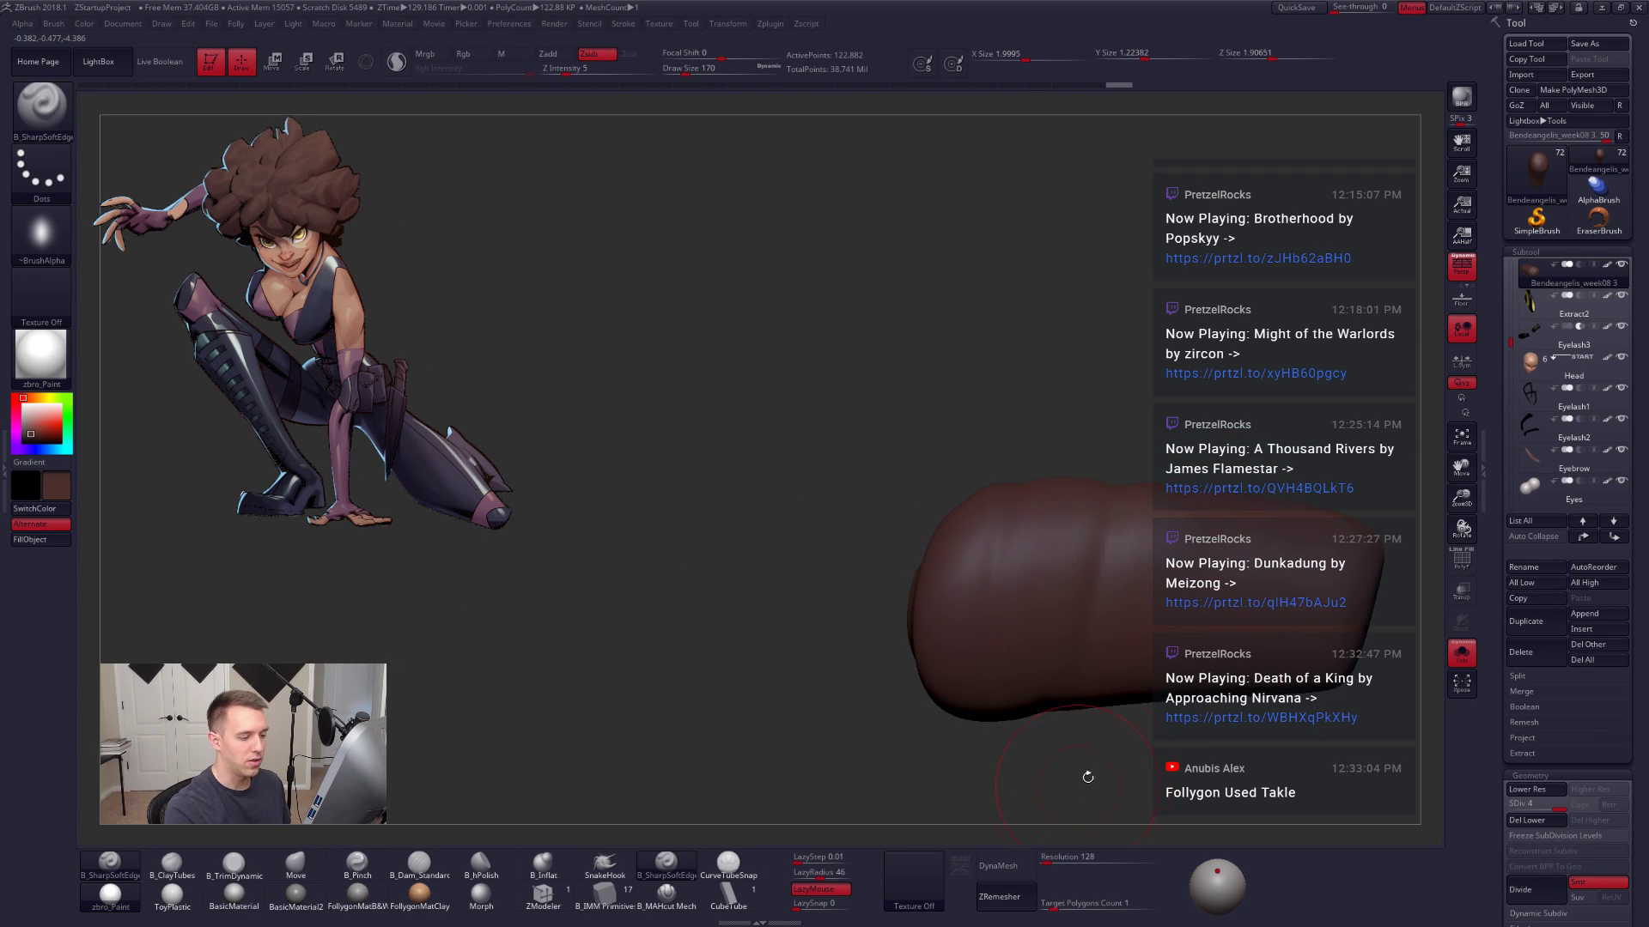
alt+drag(1088, 777, 1125, 589)
Step: Show the whole character, hide the arm parts Extract7, Hand left1_2, Extract8_copy1 and Extract8_3, and select Bendeangelis_week08 2
key(shift+alt+s)
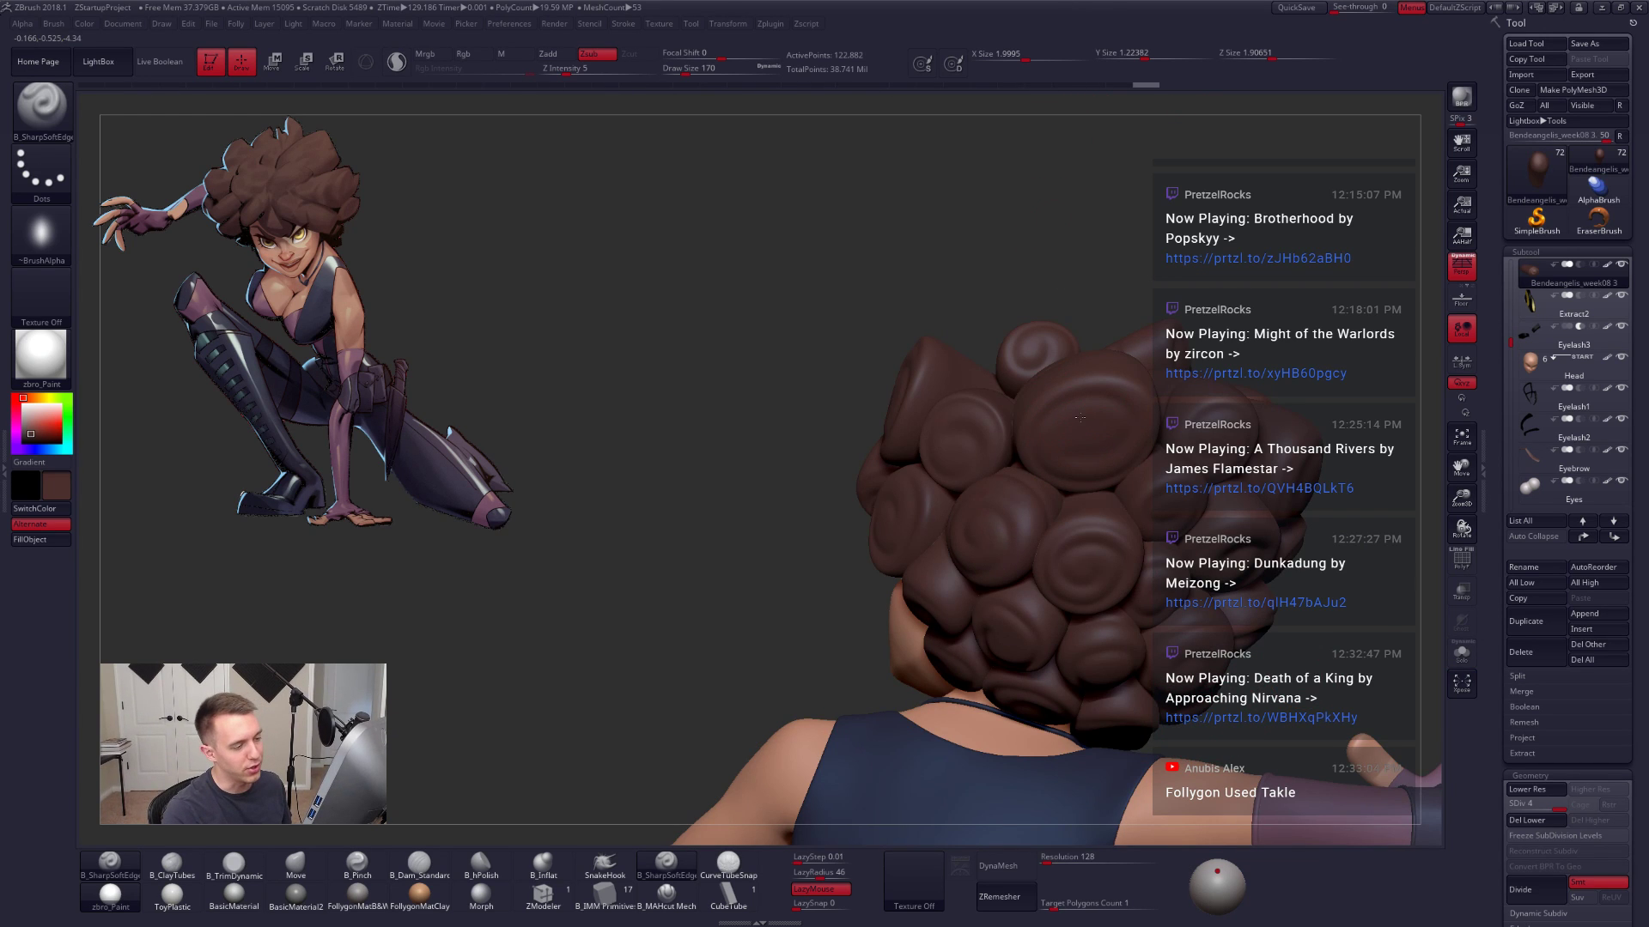
drag(1079, 418, 1226, 515)
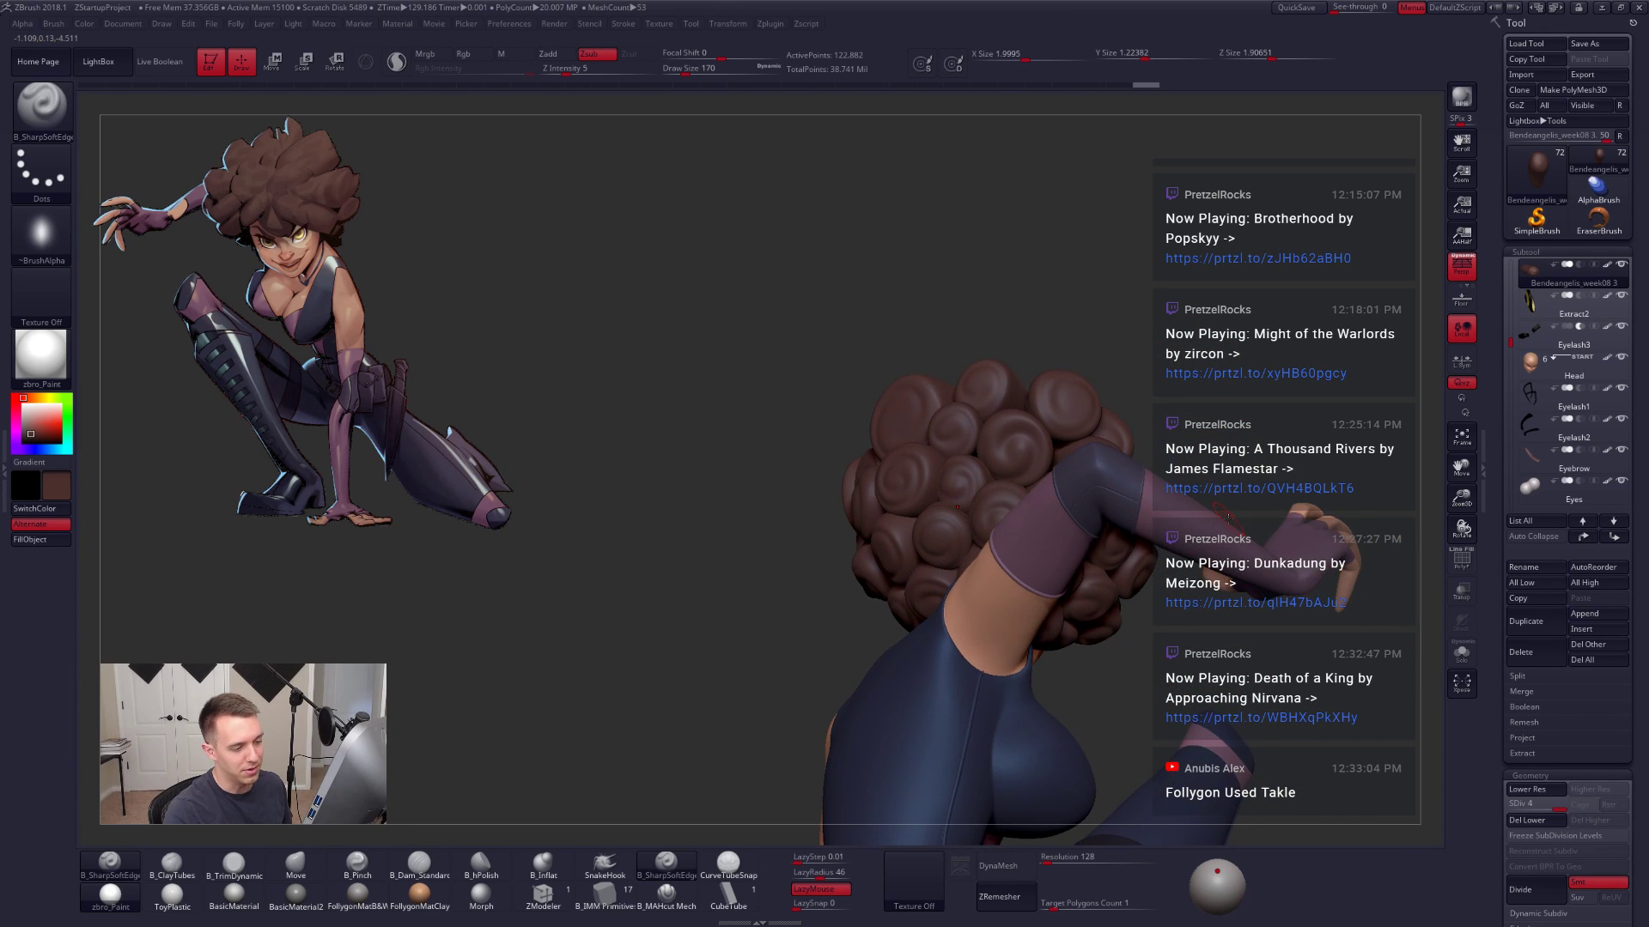
alt+click(1286, 550)
click(1621, 265)
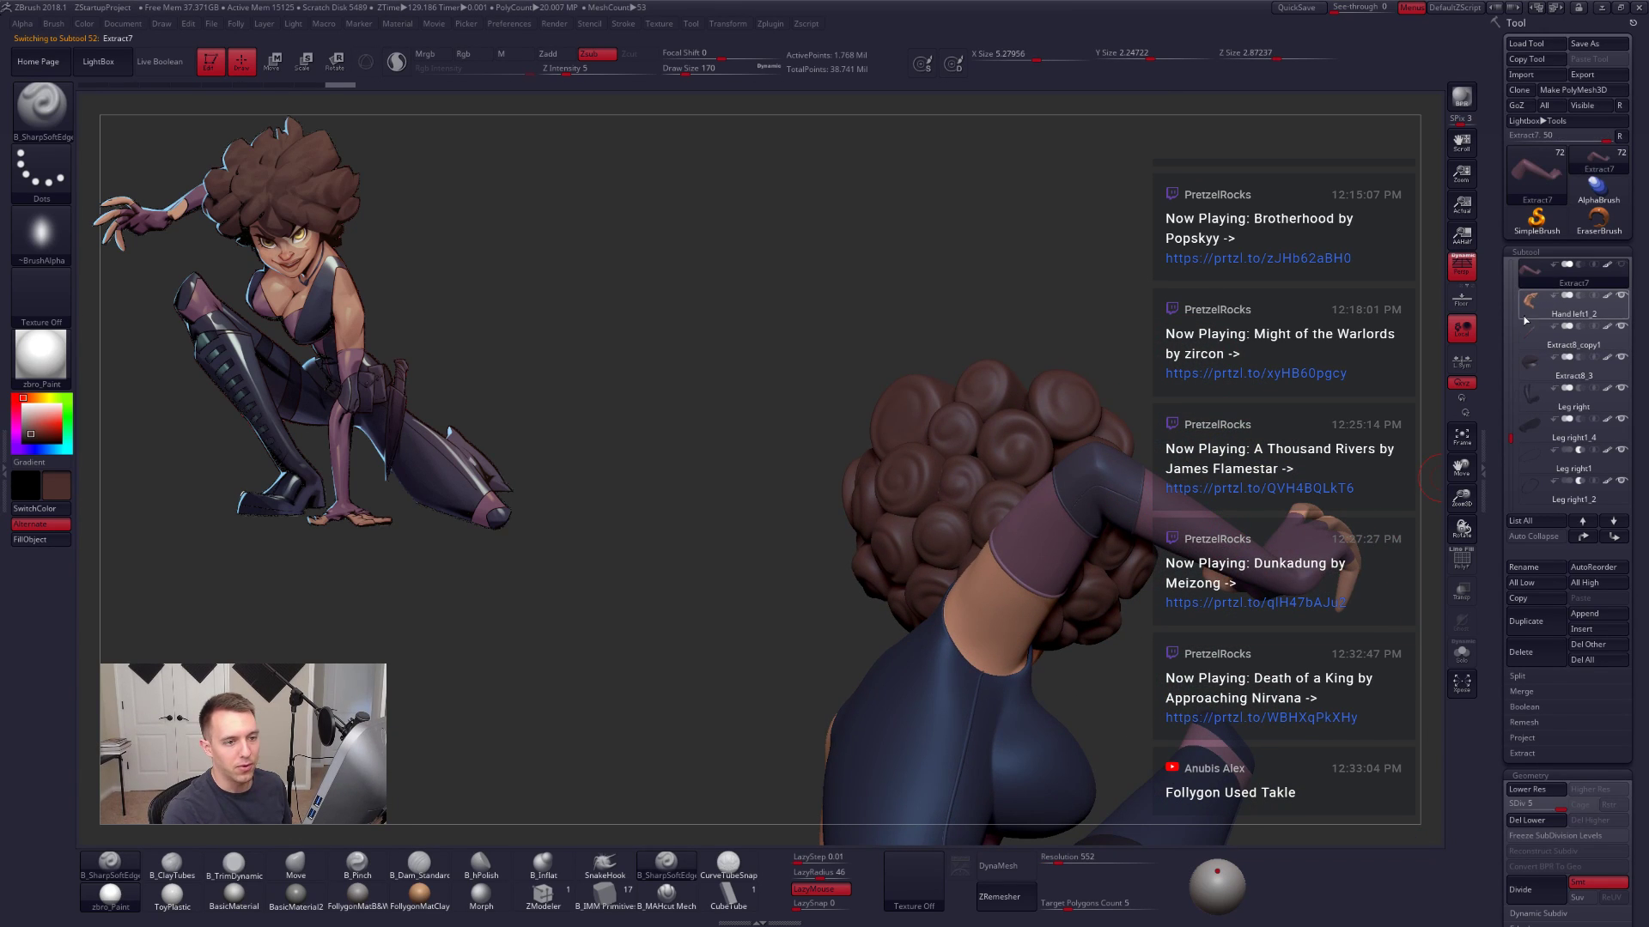
click(1531, 316)
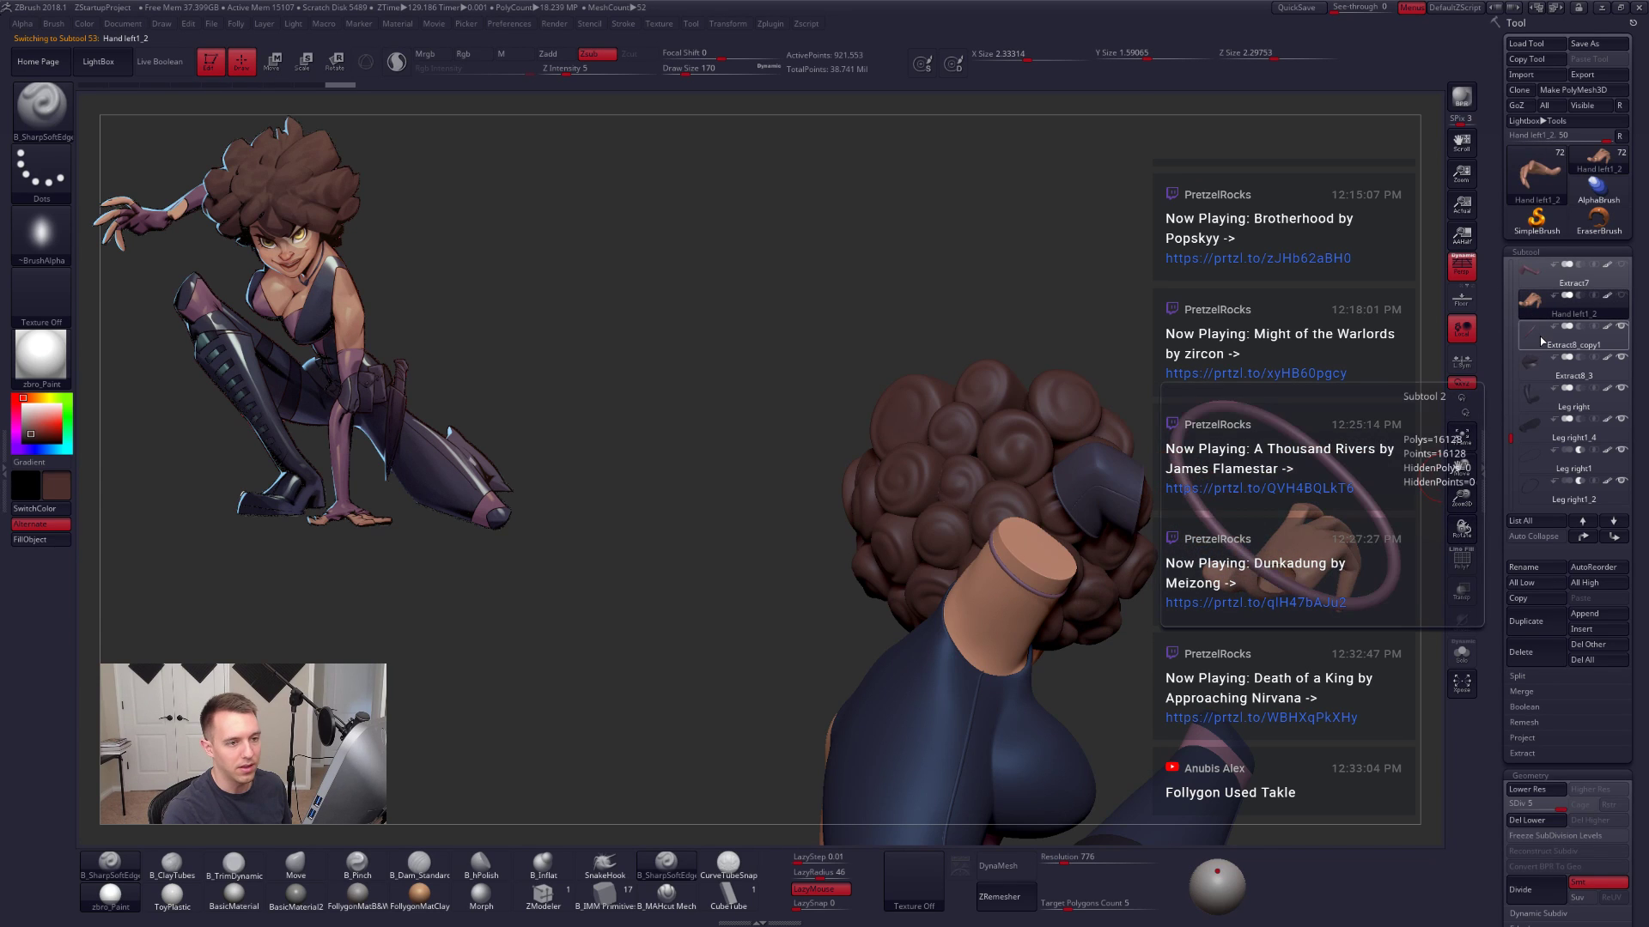
click(1541, 342)
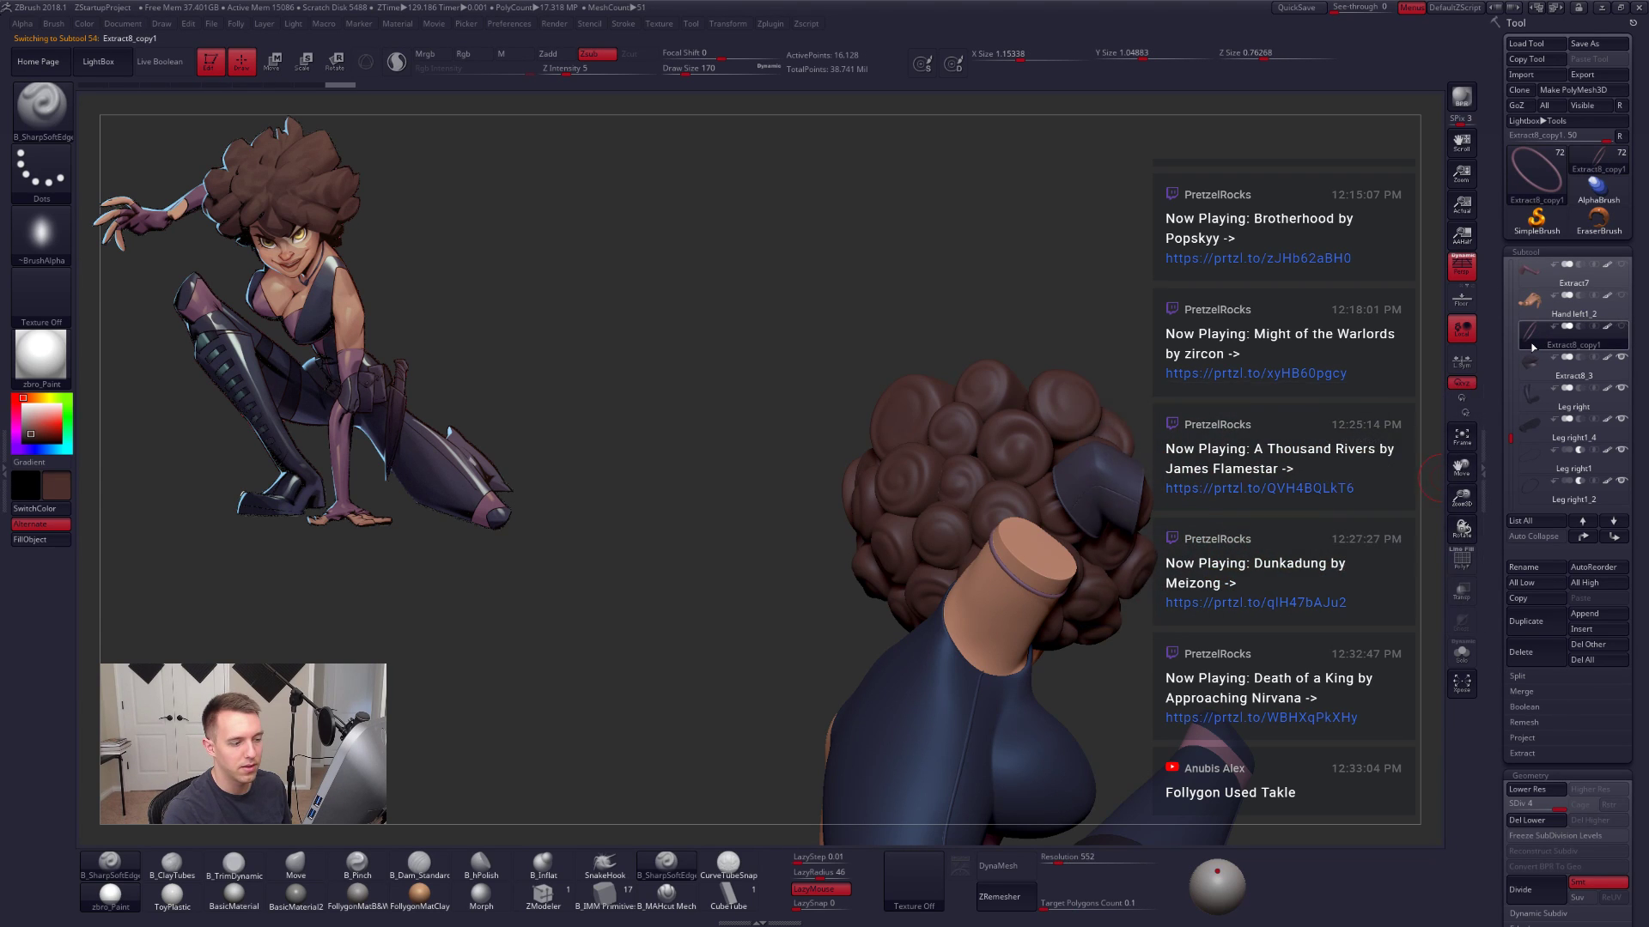
mouse_move(1529, 394)
alt+click(1103, 487)
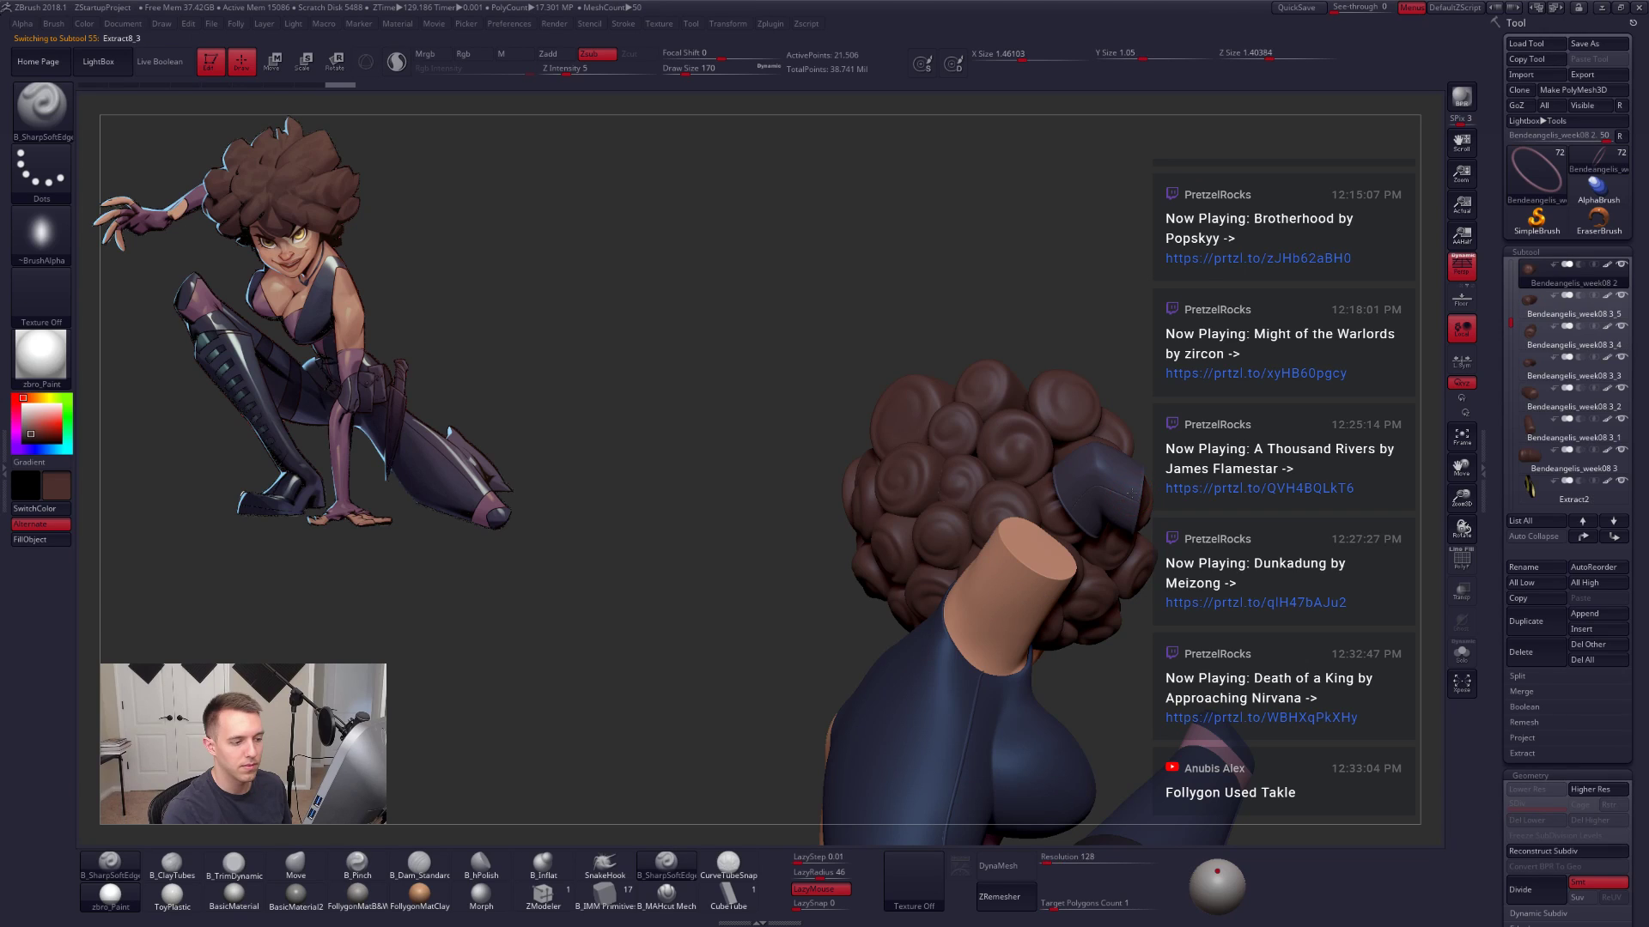
Step: Select the Body subtool and isolate it in Solo mode, viewed from behind
key(Down)
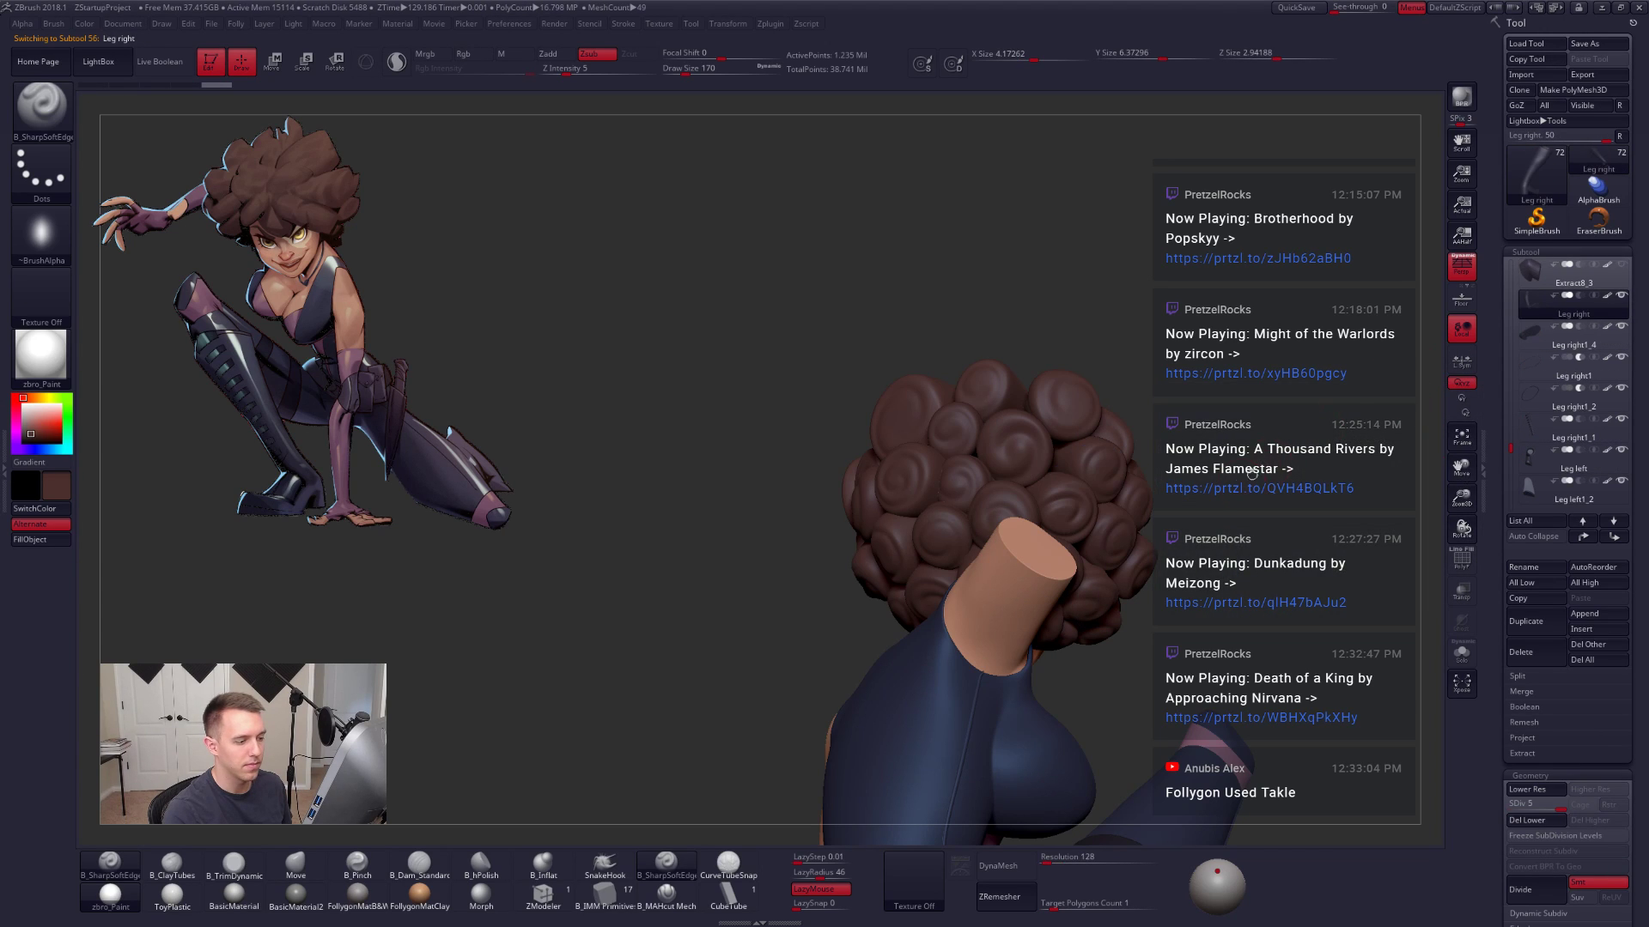
drag(1149, 572, 1073, 588)
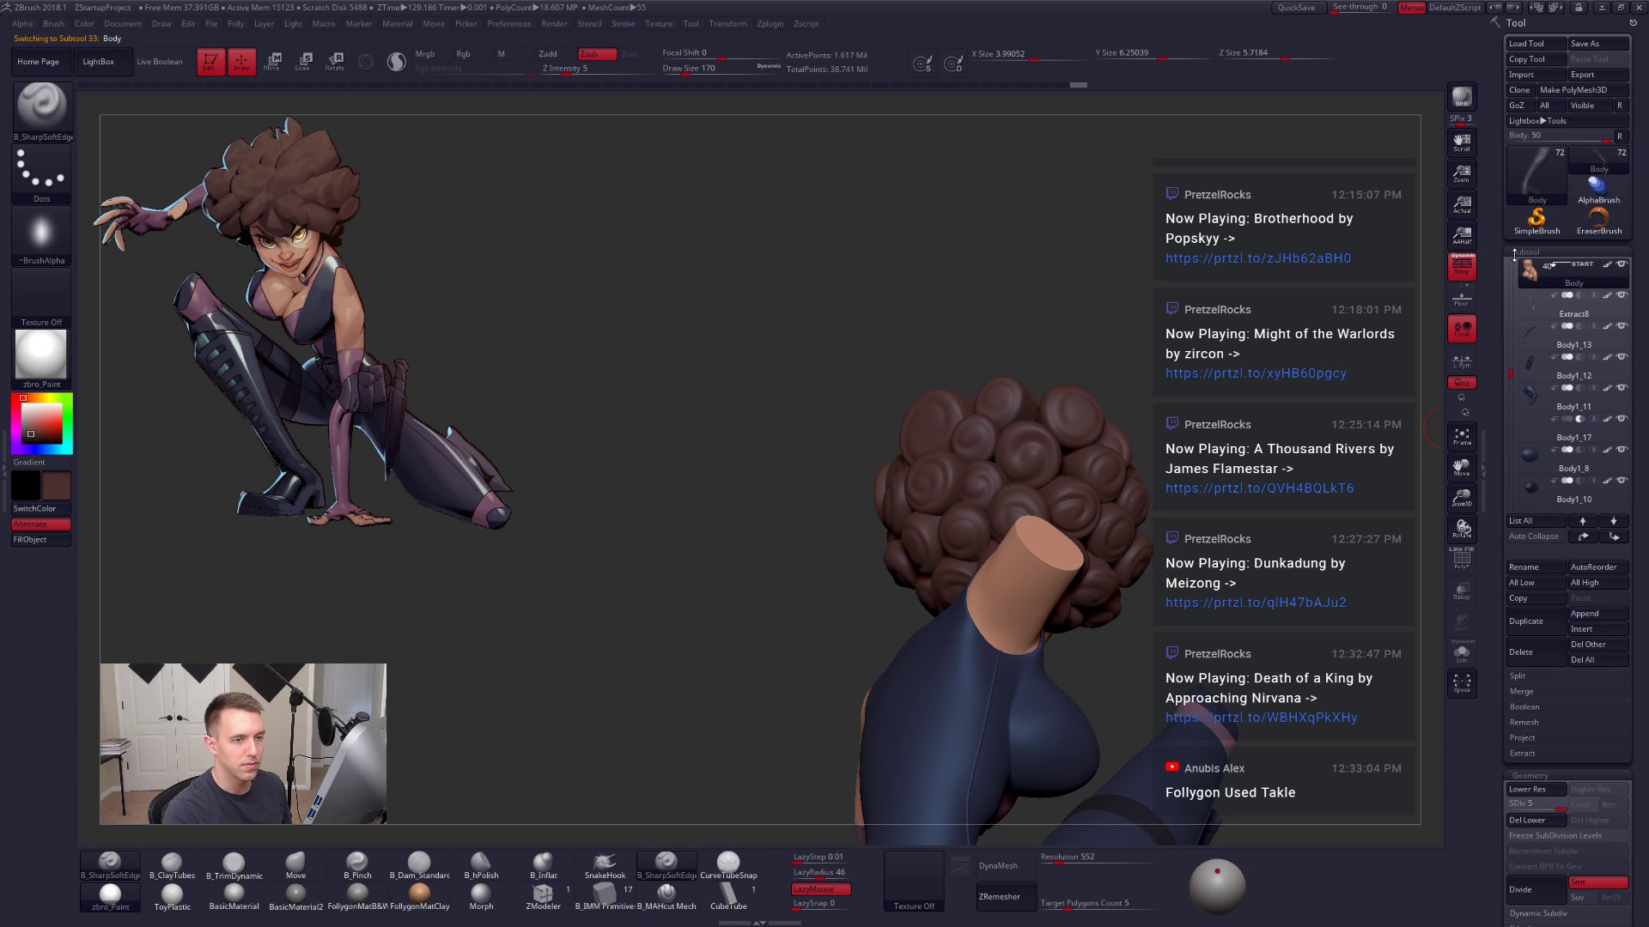
key(alt+s)
drag(824, 562, 1027, 599)
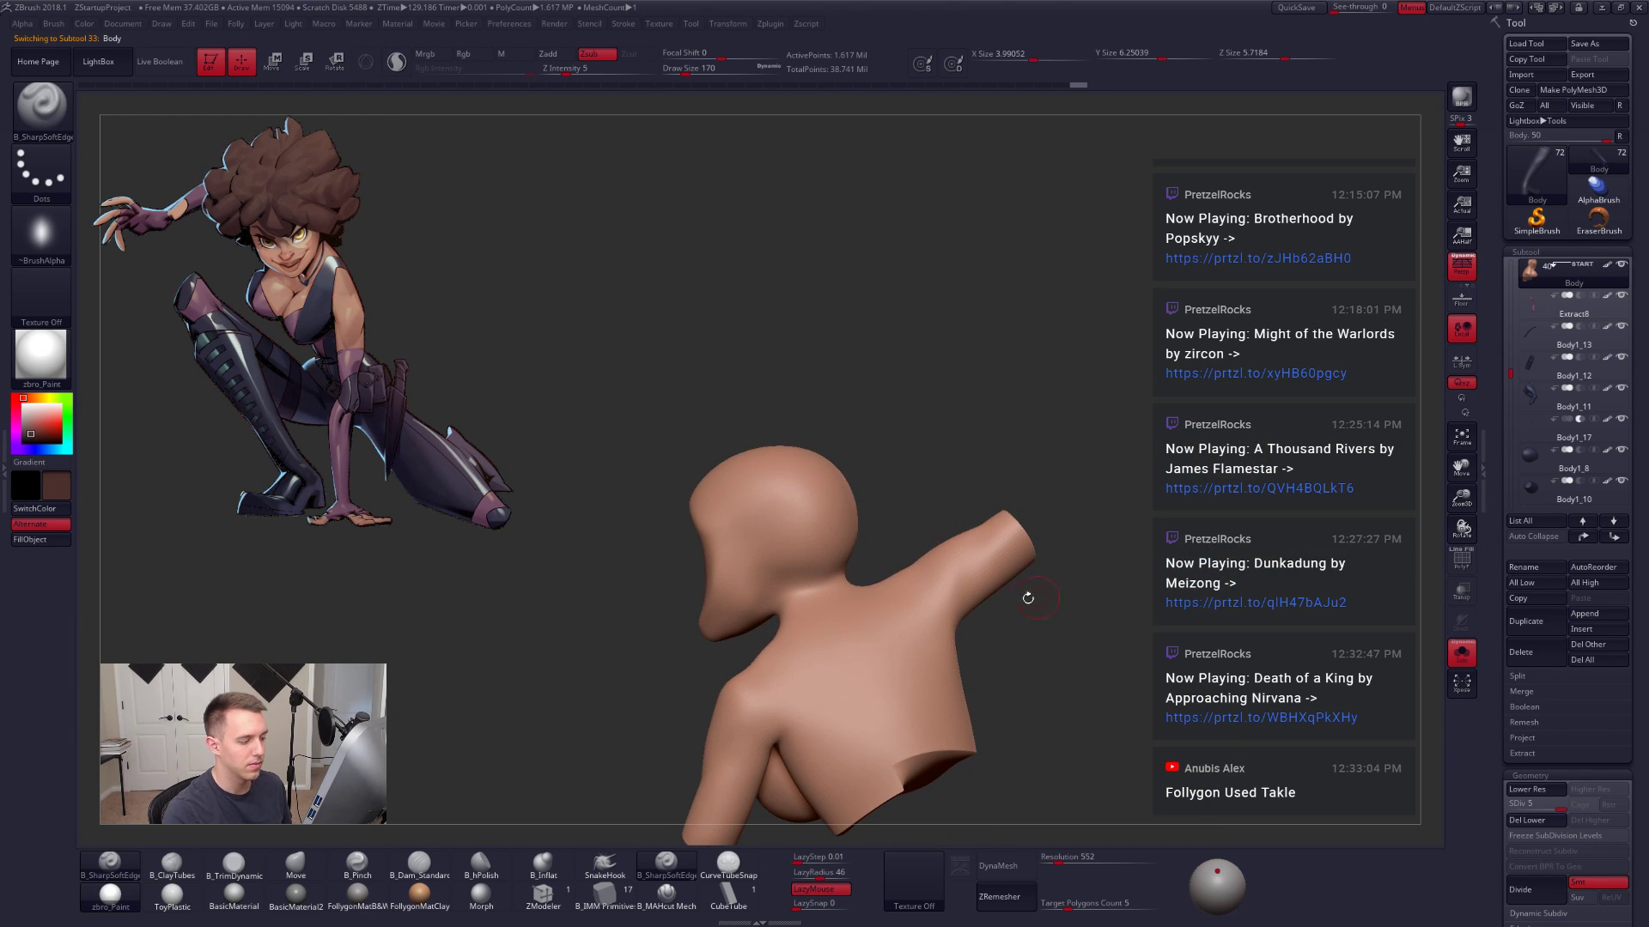
Step: Hide the raised arm, its shoulder and that side of the back on the body mesh using SelectLasso
mouse_move(893, 558)
ctrl+alt+shift+mouse_down()
mouse_move(1177, 692)
mouse_move(1177, 655)
mouse_move(1163, 747)
ctrl+alt+shift+mouse_up()
key(space)
click(1186, 803)
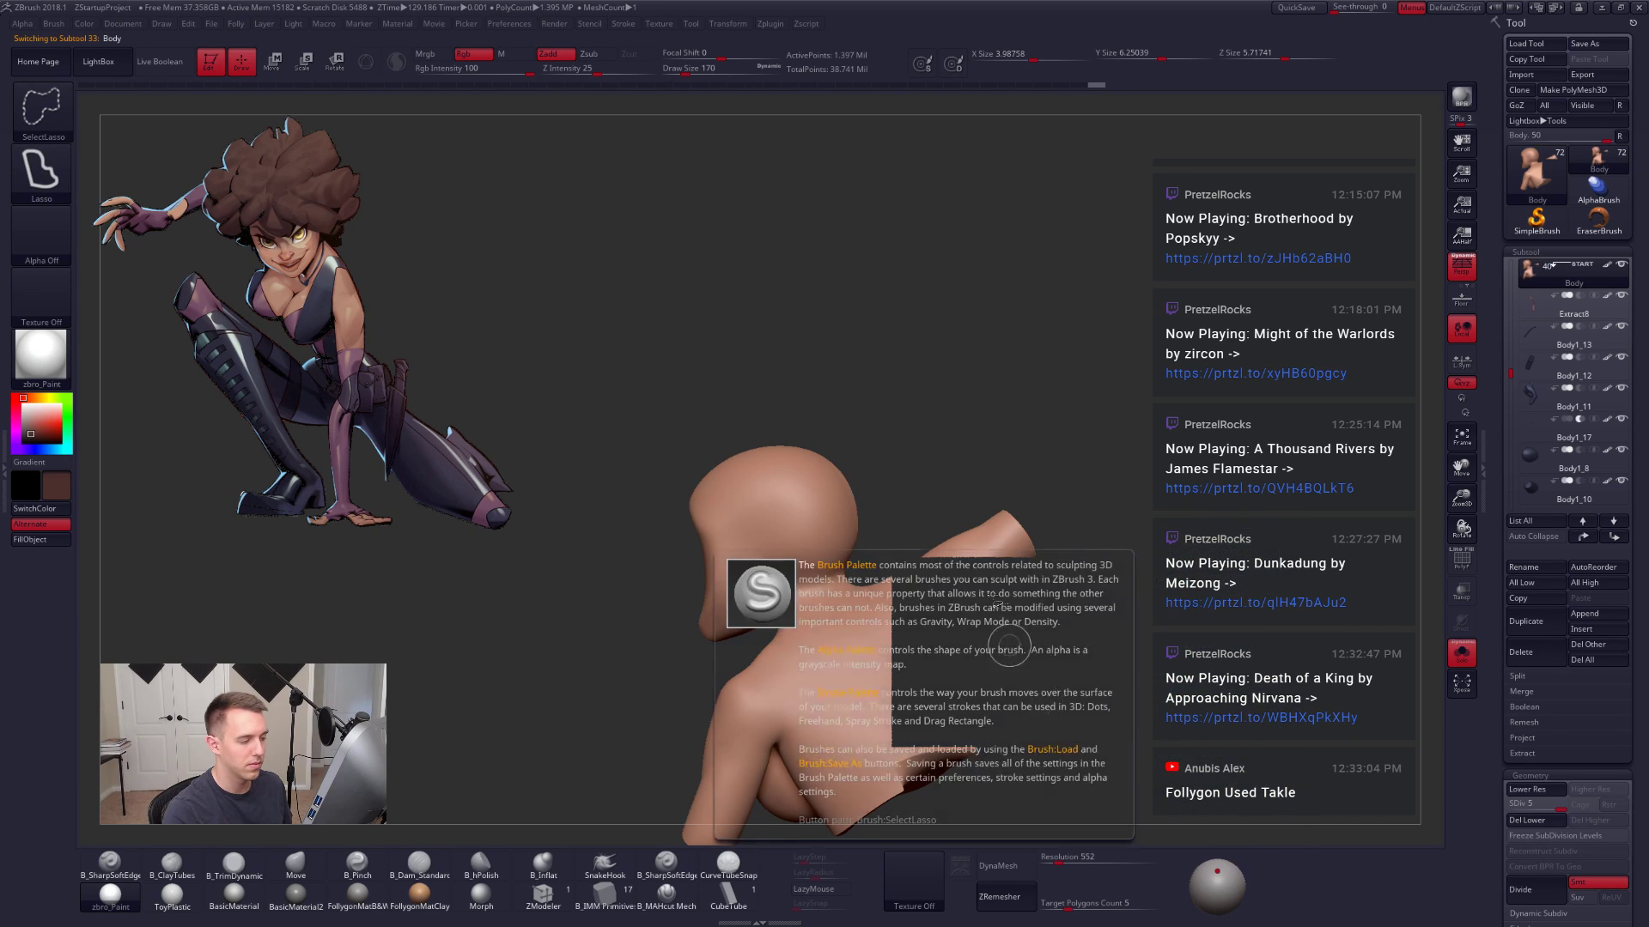
mouse_move(901, 490)
ctrl+alt+shift+mouse_down()
mouse_move(1099, 837)
mouse_move(895, 837)
ctrl+alt+shift+mouse_up()
ctrl+alt+shift+drag(891, 895, 889, 895)
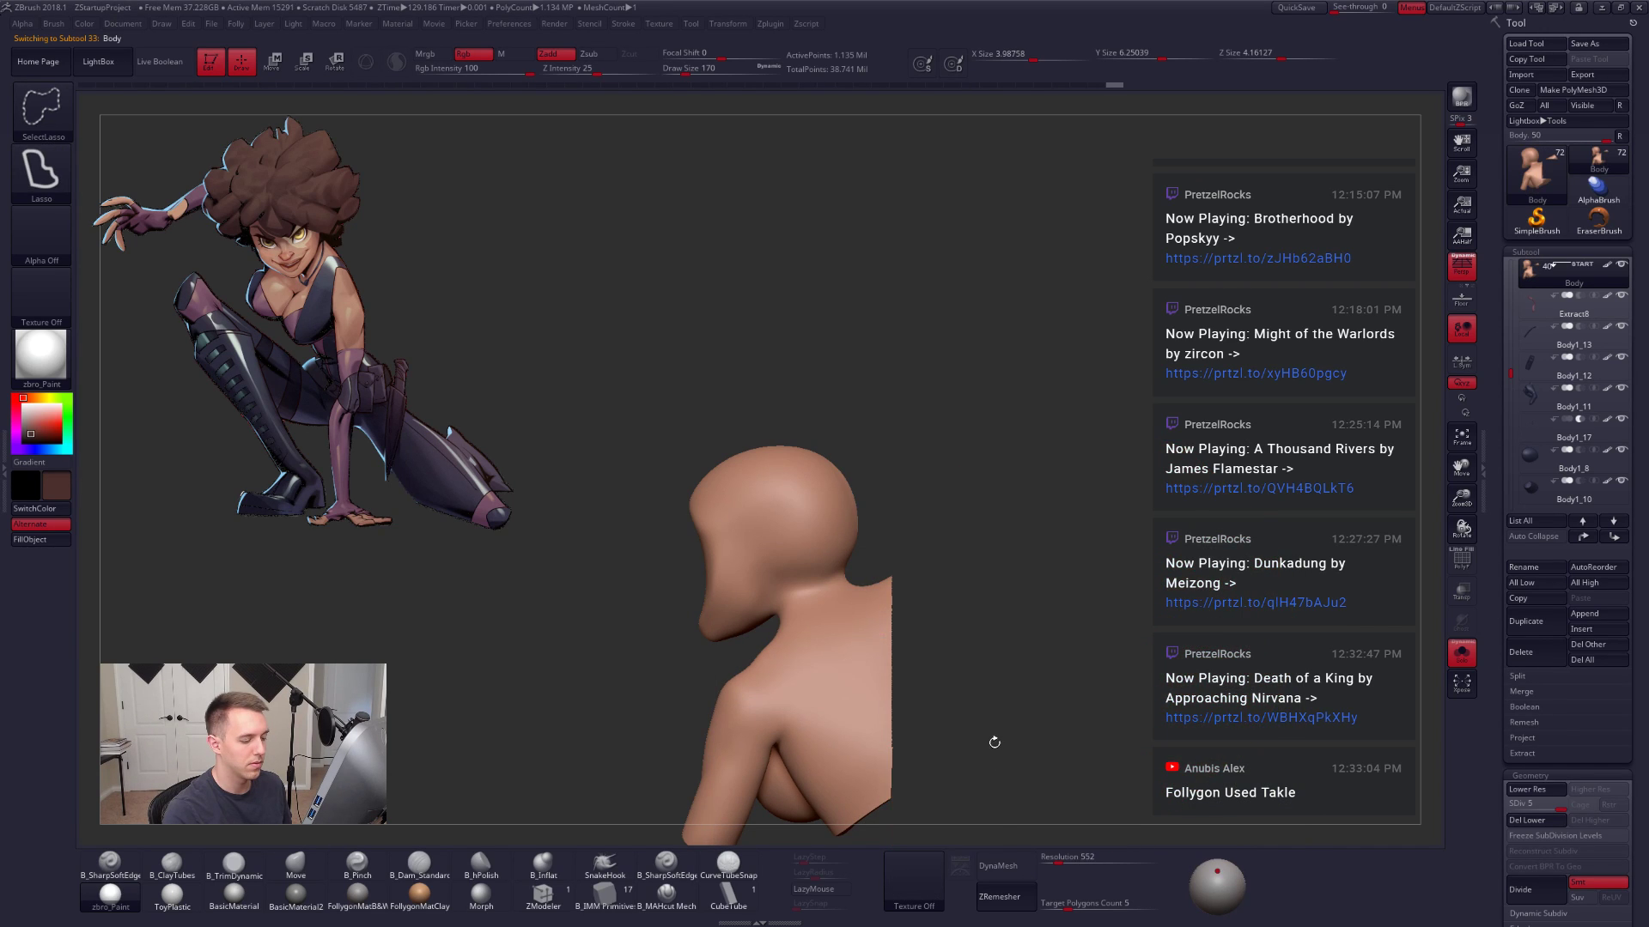
Step: Show all subtools again and set the selection brush to SelectRect
key(shift+s)
drag(992, 690, 1165, 568)
key(space)
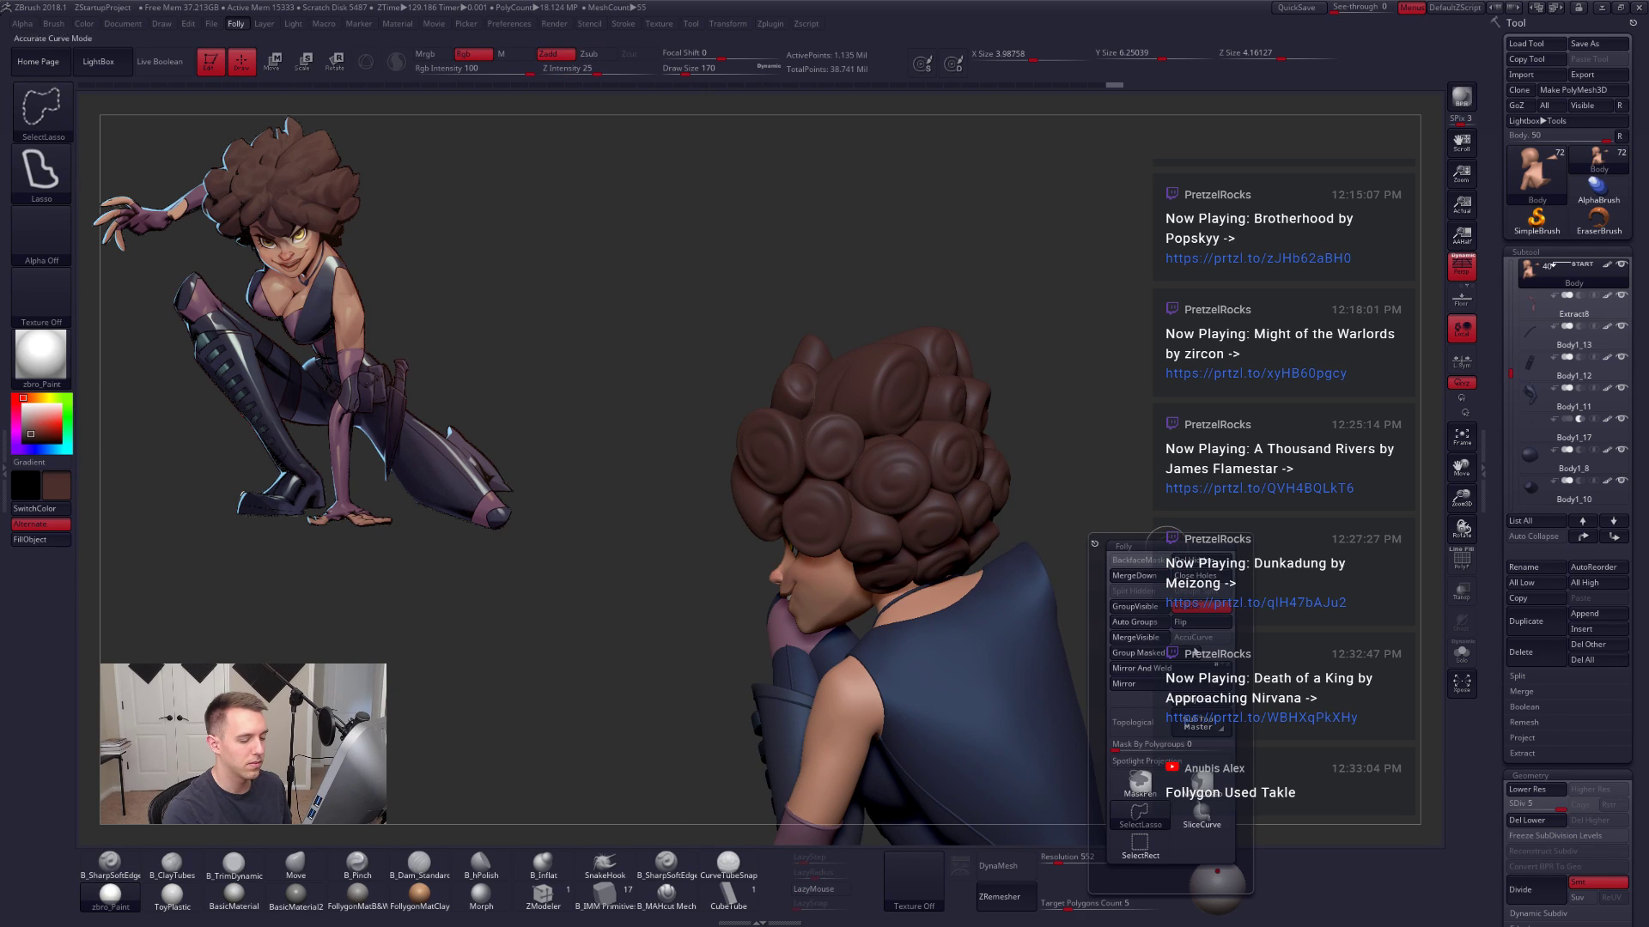
click(1142, 846)
Step: Select the hair curl at the lower edge near the nape, then isolate and frame it
alt+click(1017, 623)
drag(1232, 601, 1019, 582)
drag(1193, 620, 1130, 619)
key(shift)
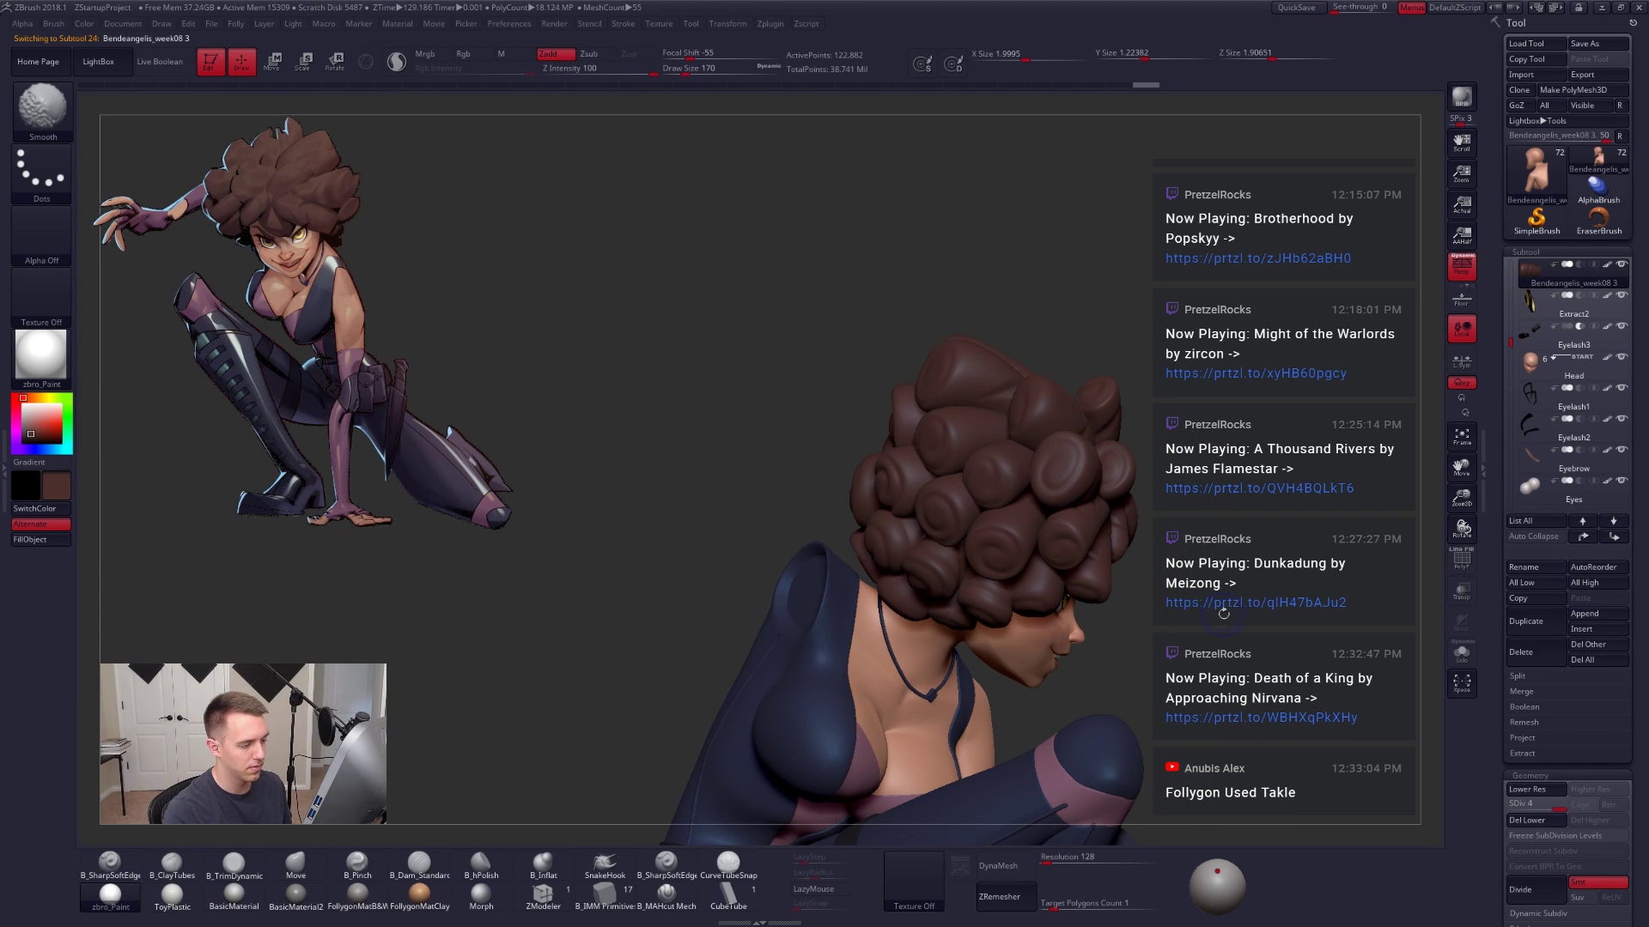
alt+click(937, 570)
click(1461, 654)
key(f)
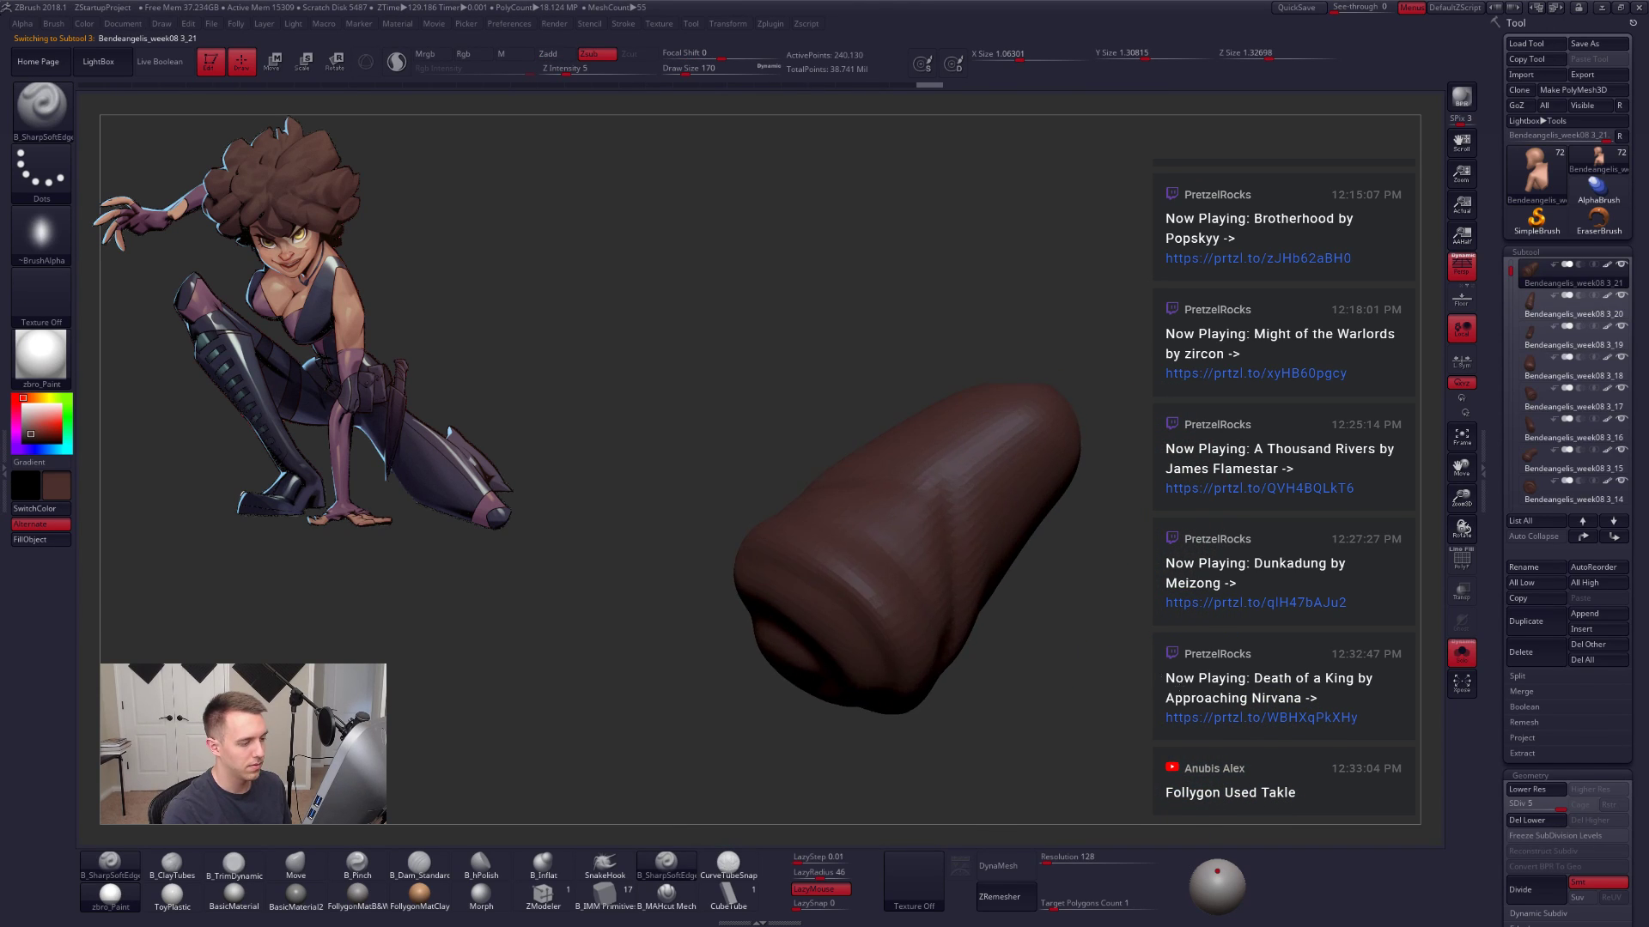
Step: Lower the hair curl to subdivision level 3 and smooth out the folds along its side and end
key(shift+d)
key(shift+d)
alt+drag(1181, 681, 1161, 631)
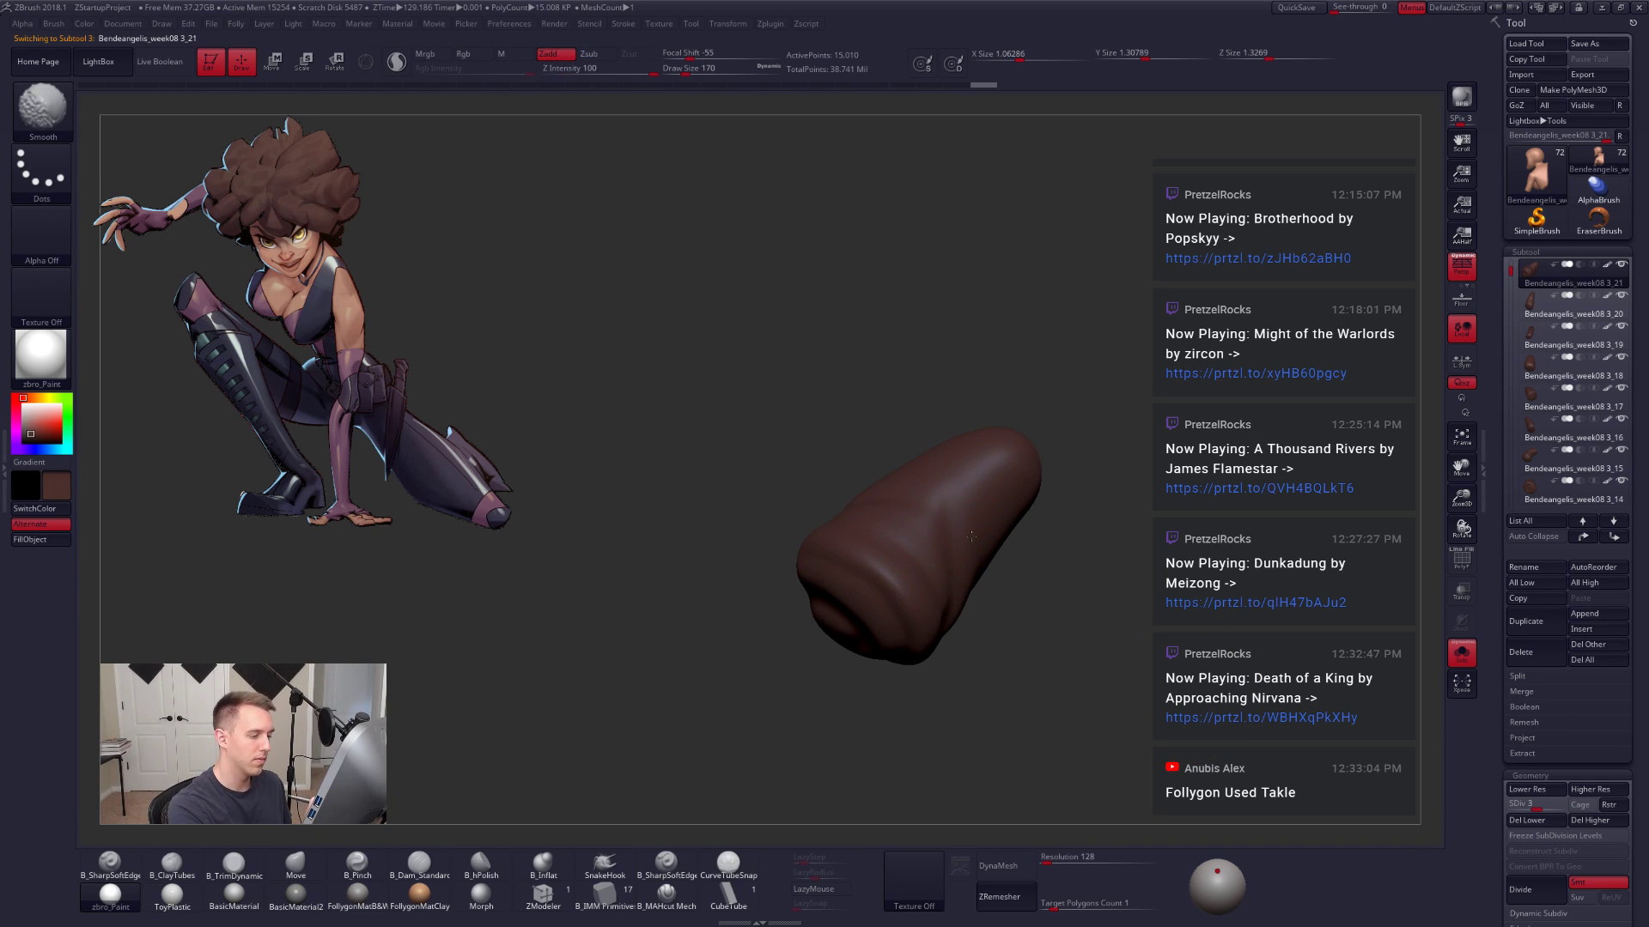
shift+drag(935, 585, 898, 513)
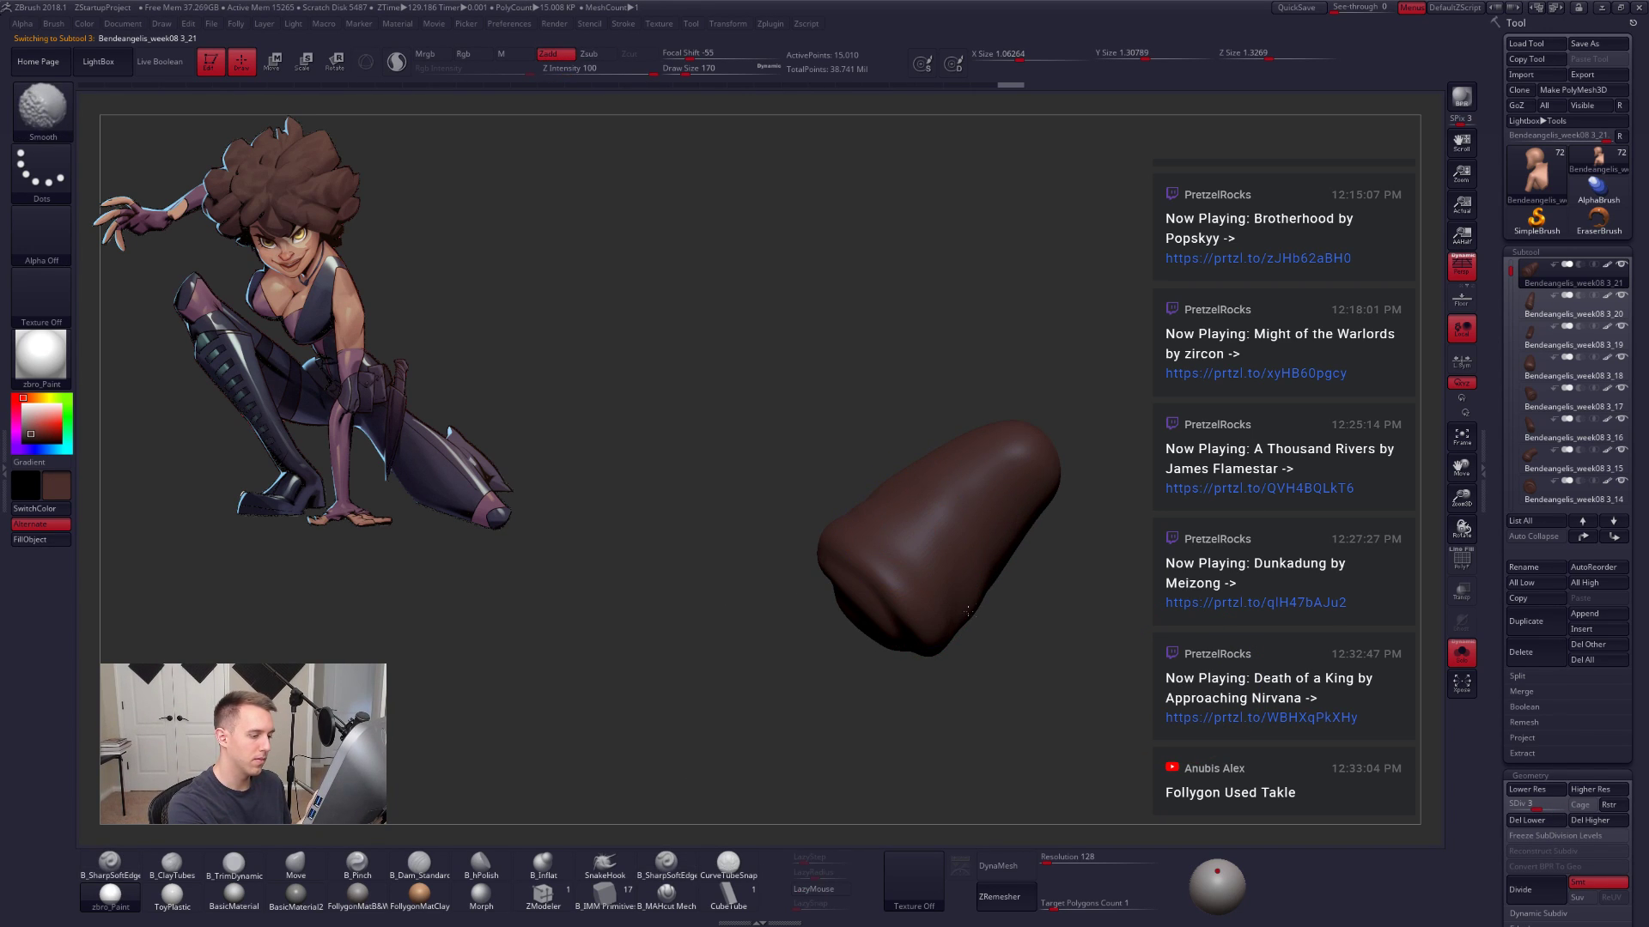
Step: Raise the curl to subdivision level 4 and build up its surface with B_ClayTubes at draw size 279
alt+right_drag(968, 611, 961, 563)
key(alt+s)
mouse_move(1048, 690)
right_down()
mouse_move(1064, 620)
mouse_move(1013, 603)
right_up()
key(shift+s)
key(space)
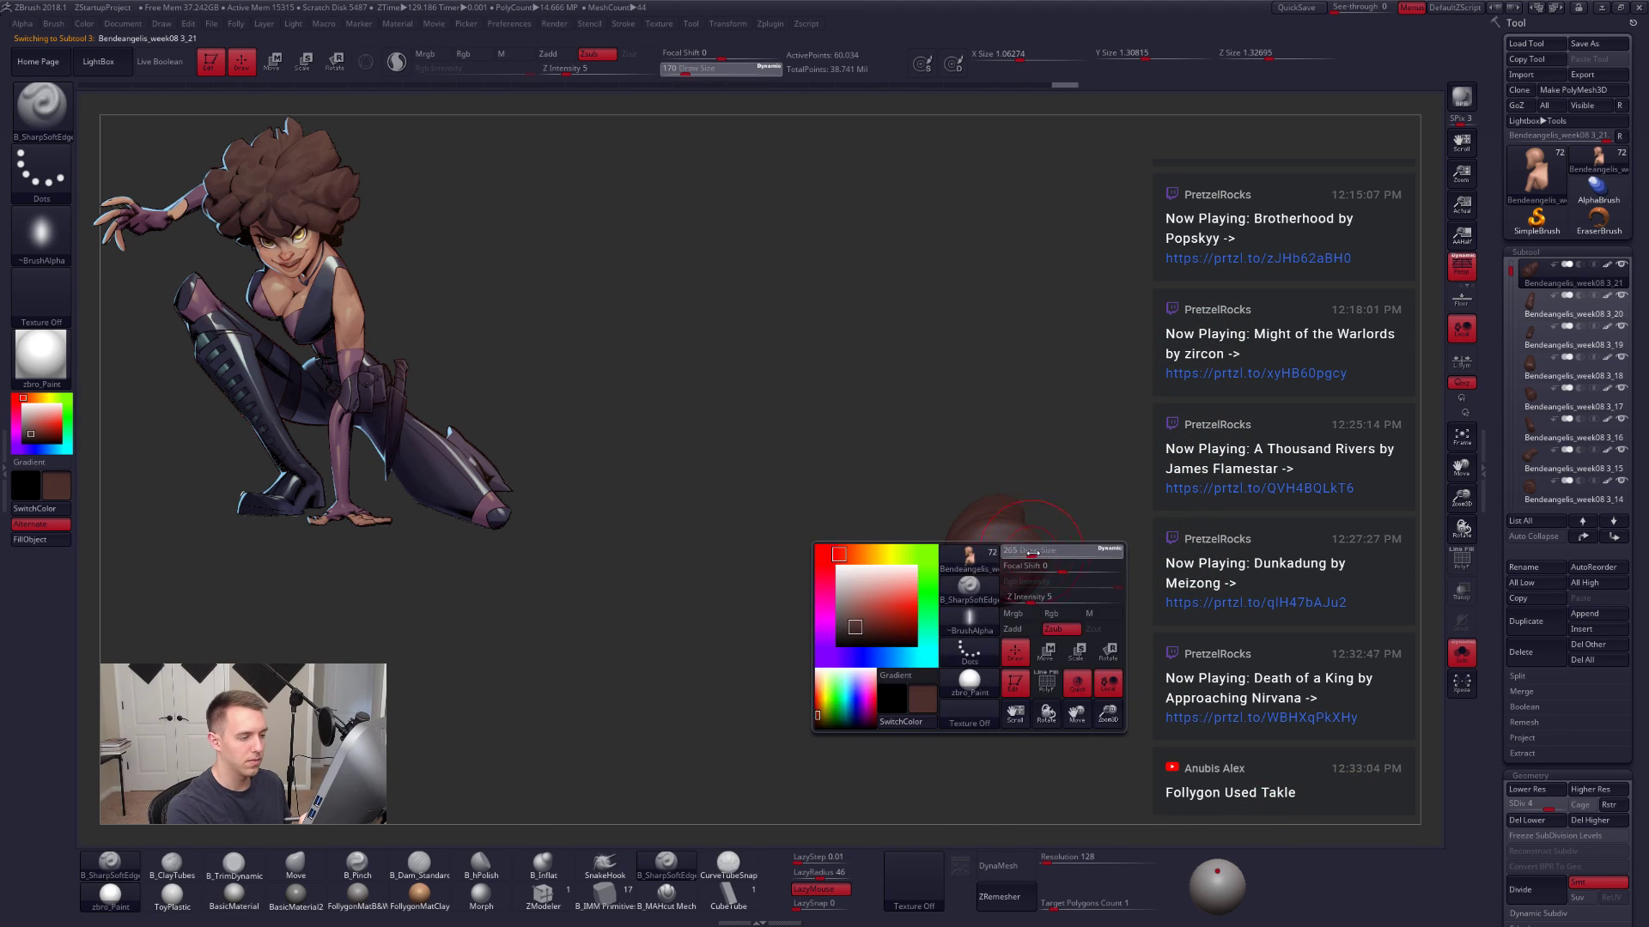
mouse_move(989, 573)
right_down()
mouse_move(1003, 669)
mouse_move(1014, 583)
mouse_move(953, 592)
right_up()
key(space)
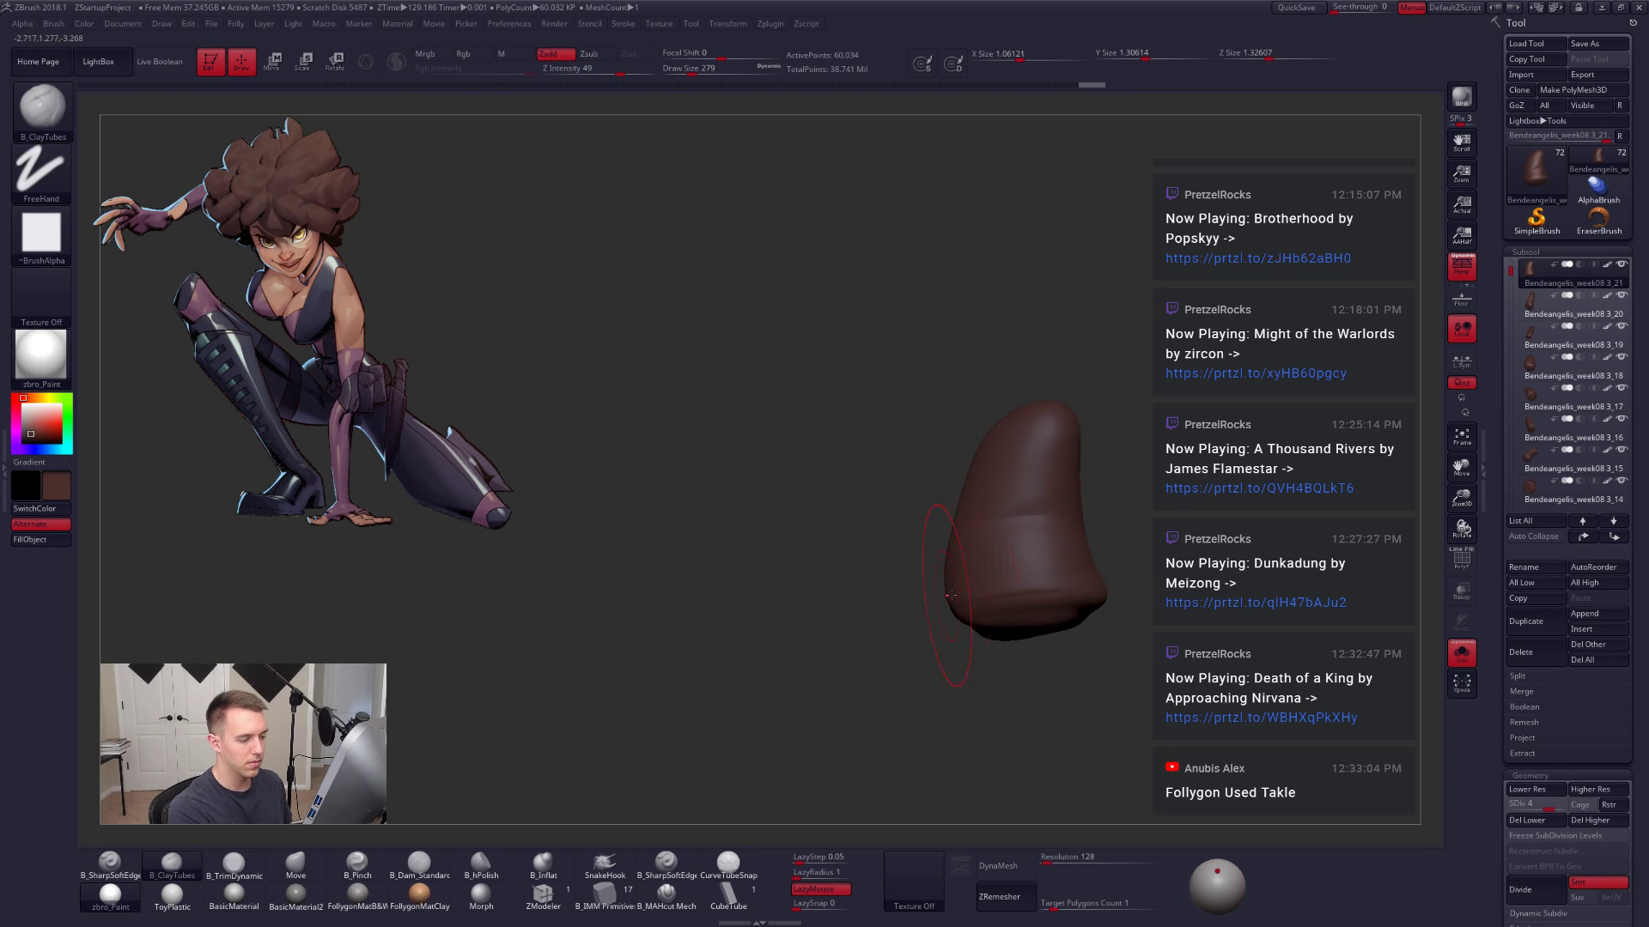
Step: Smooth the curl's body at subdivision levels 2 and 3 with draw size 215
key(shift+d)
key(shift+d)
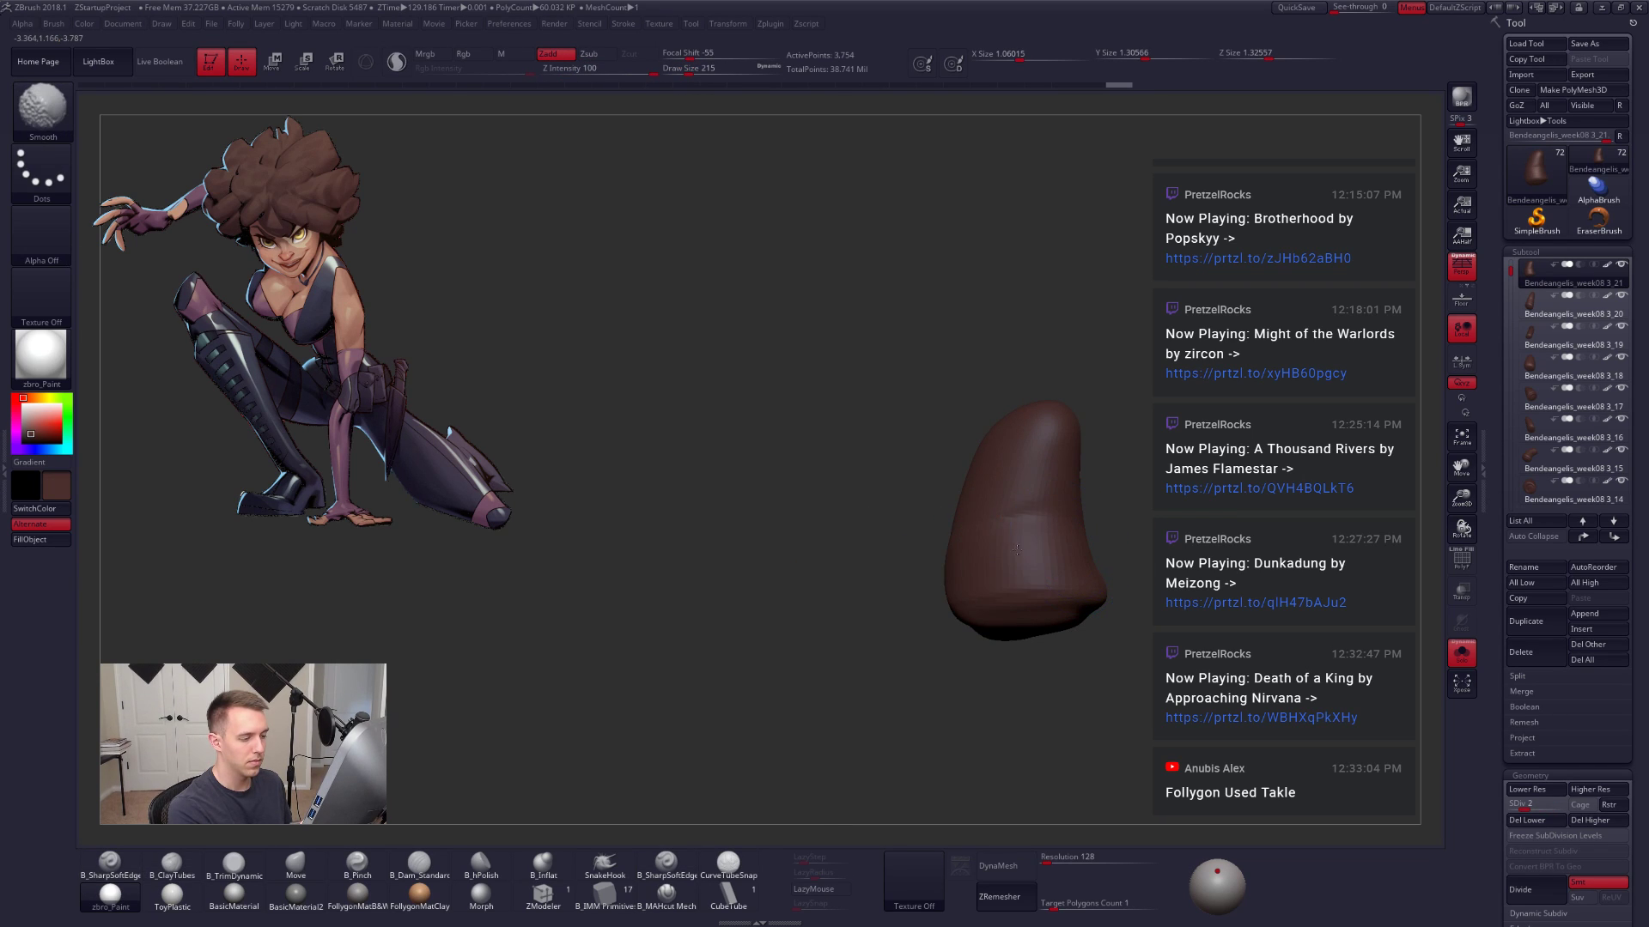
key(d)
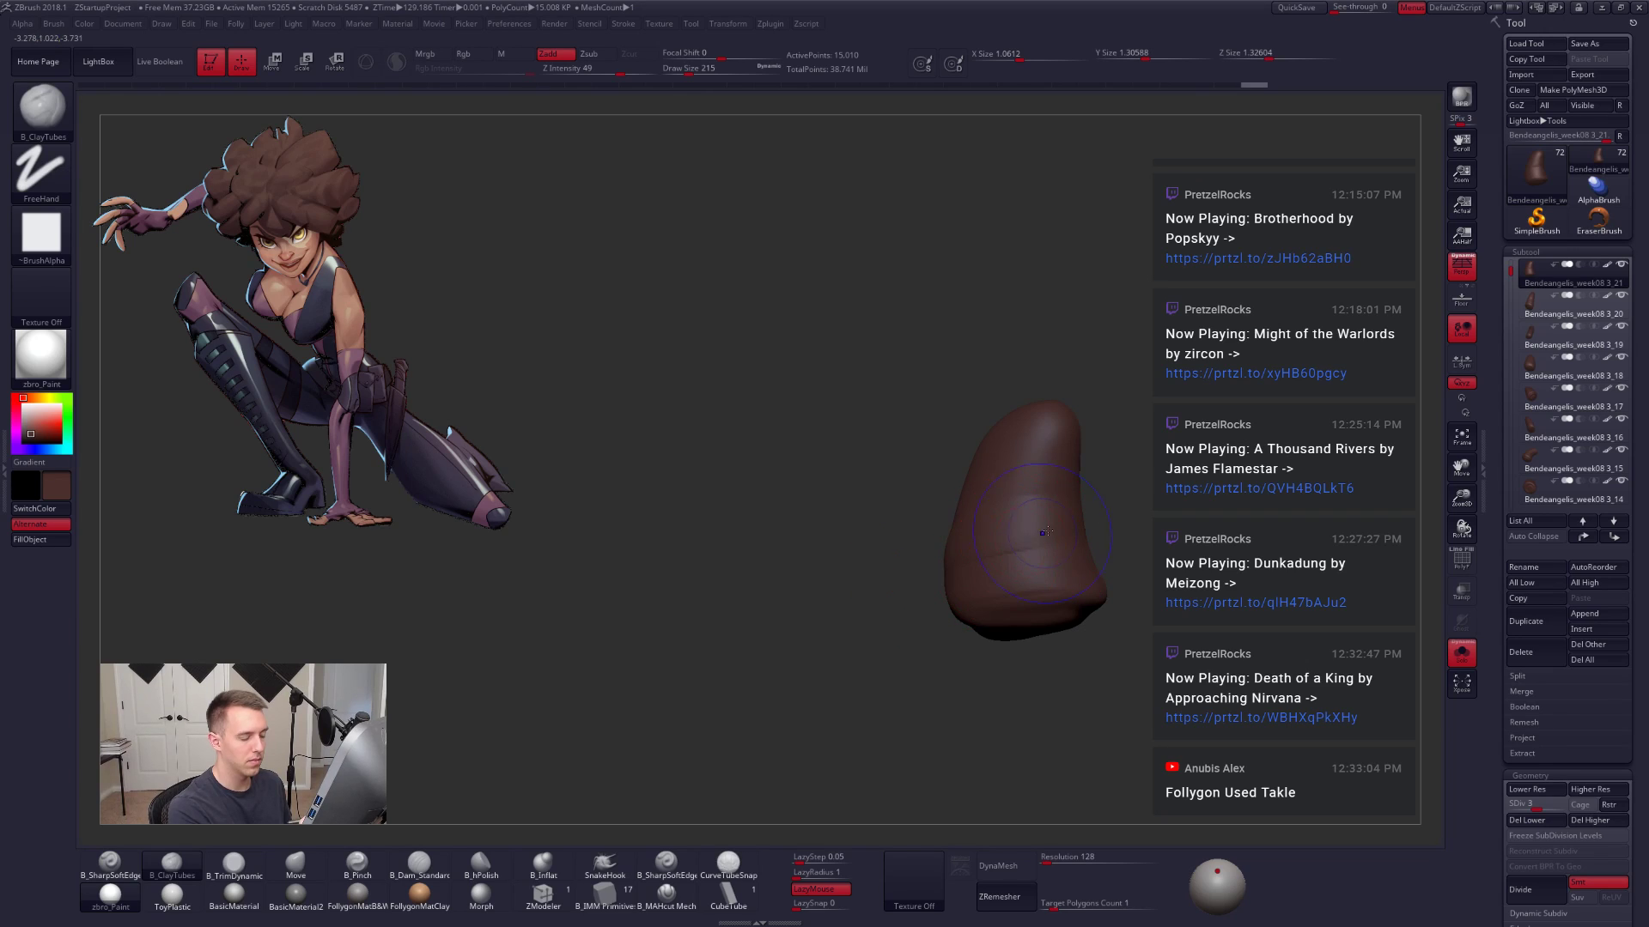
mouse_move(1042, 533)
shift+mouse_down()
mouse_move(1005, 542)
mouse_move(983, 519)
shift+mouse_up()
drag(916, 563, 899, 583)
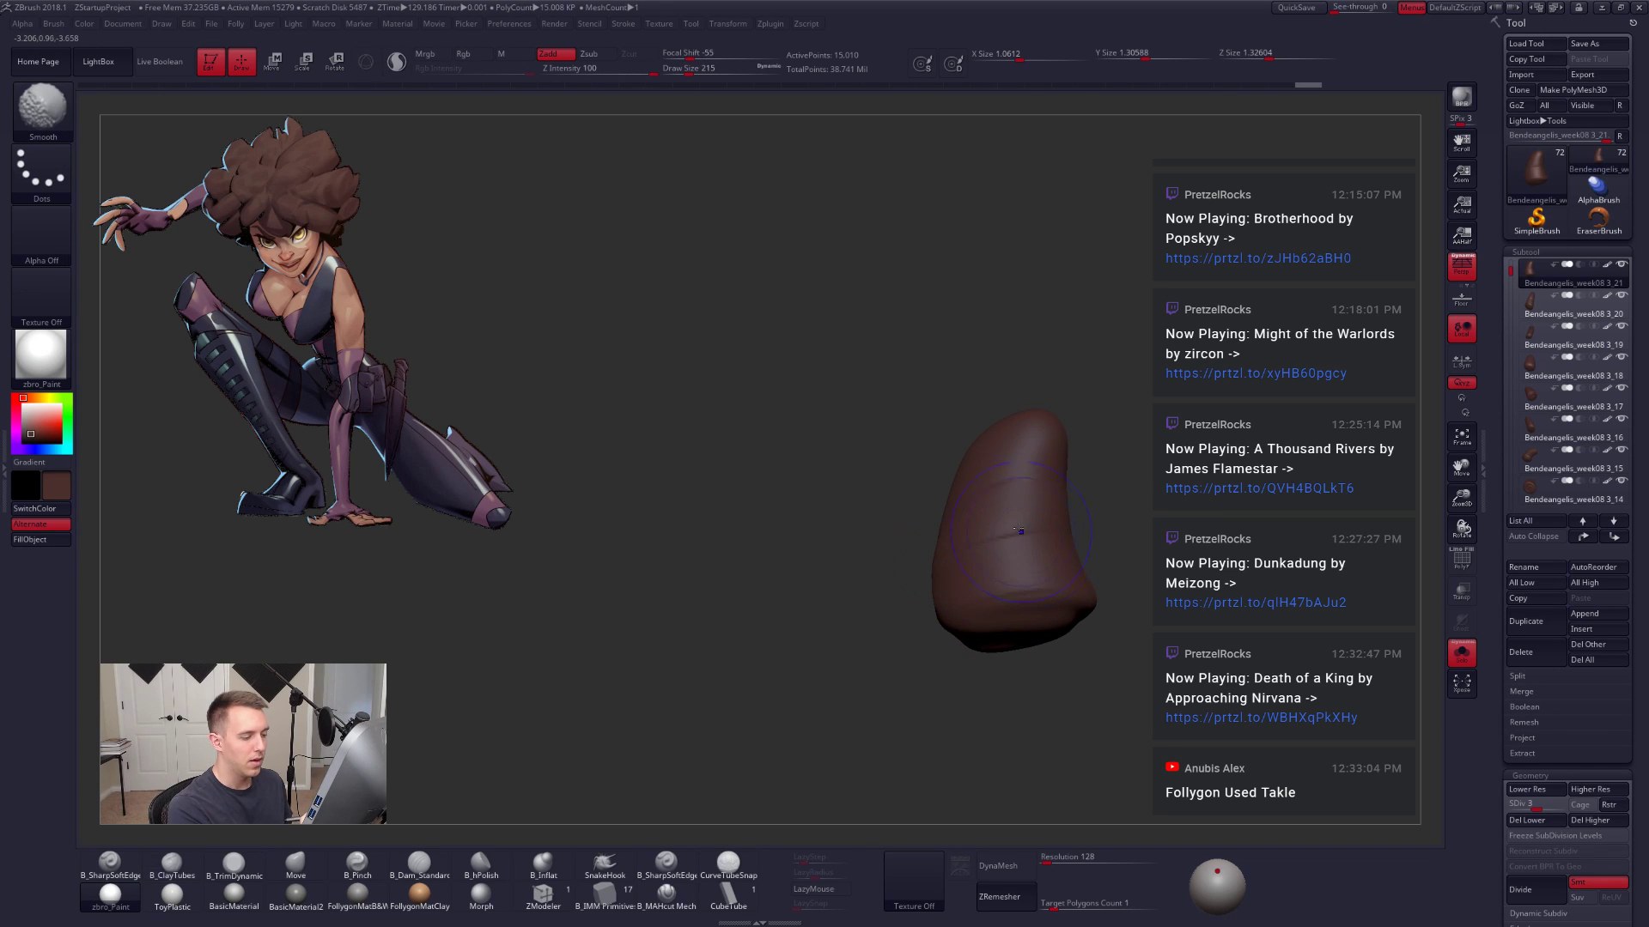
mouse_move(953, 551)
right_down()
mouse_move(1082, 582)
mouse_move(1144, 552)
right_up()
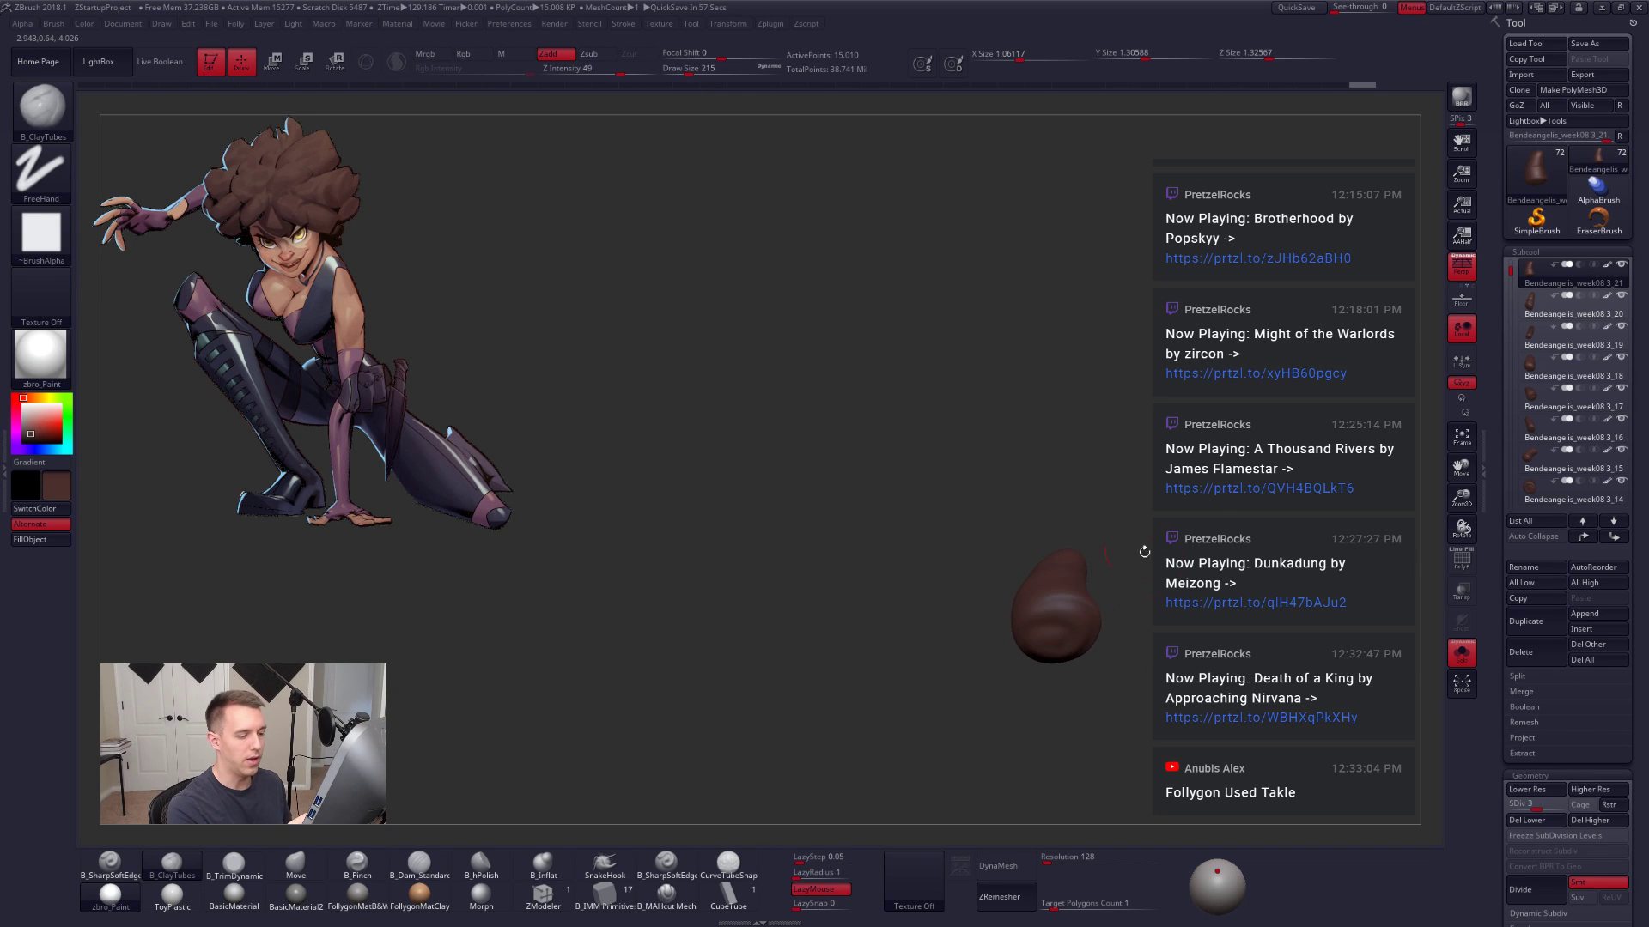
Step: Raise the curl to subdivision level 5 and smooth around its blunt end
key(d)
key(d)
right_drag(1120, 744, 1120, 701)
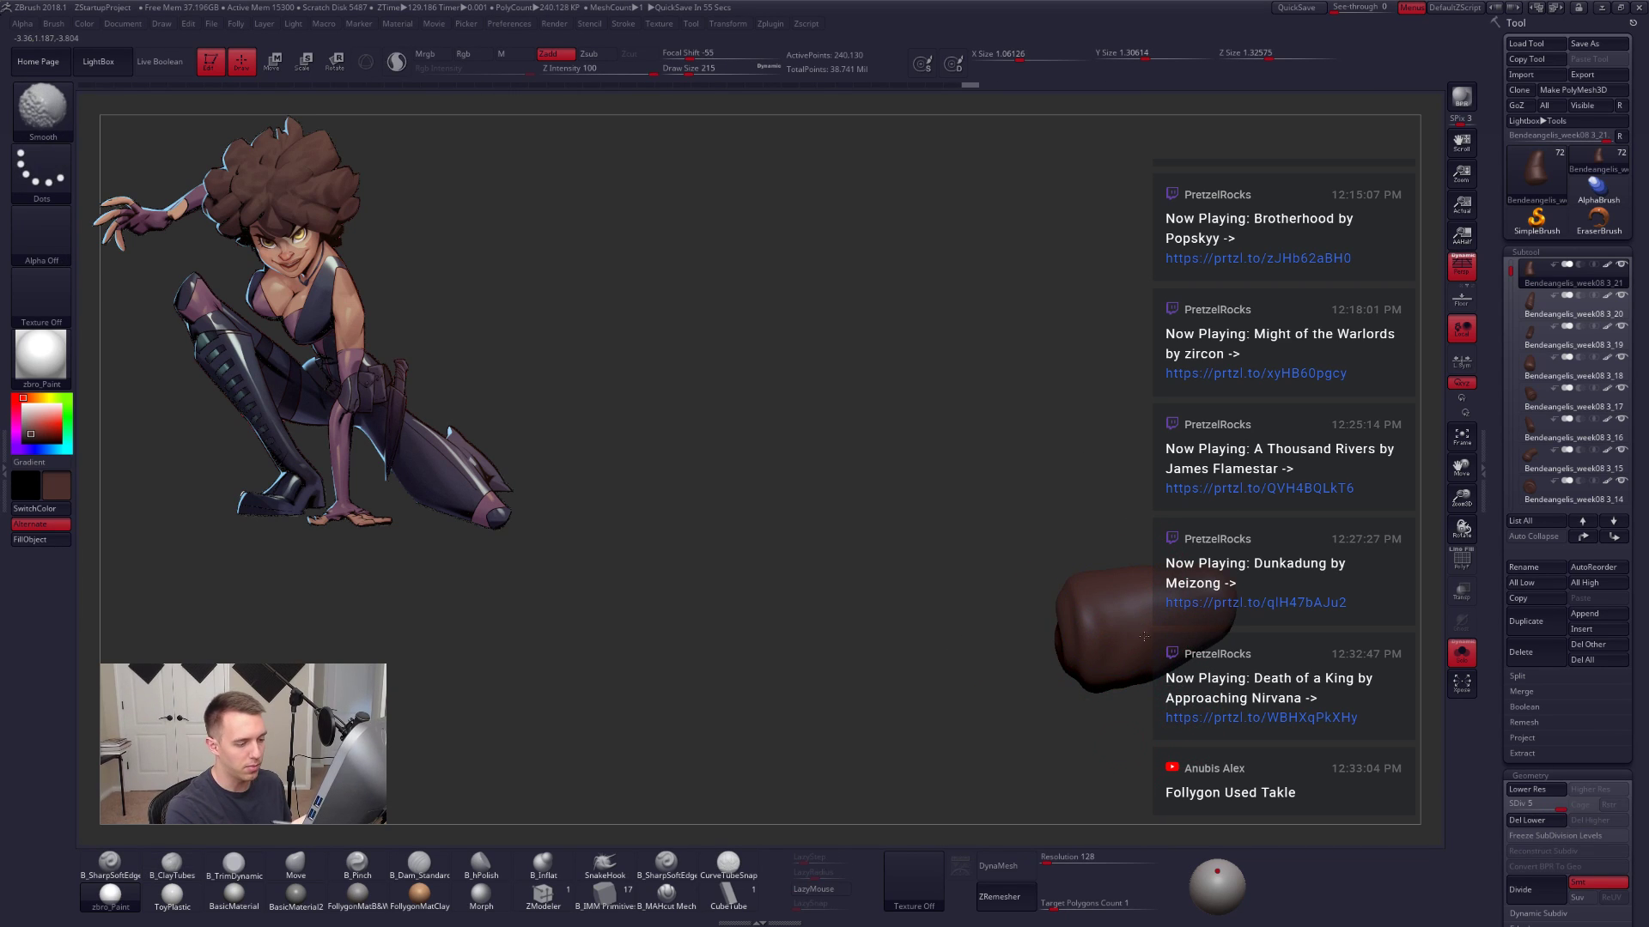
shift+drag(1081, 656, 1108, 622)
mouse_move(1116, 687)
right_down()
mouse_move(1170, 677)
mouse_move(1121, 665)
mouse_move(1104, 644)
mouse_move(1122, 617)
right_up()
Step: Flatten the lower edge of the curl's blunt end with B_TrimDynamic at draw size 150
key(3)
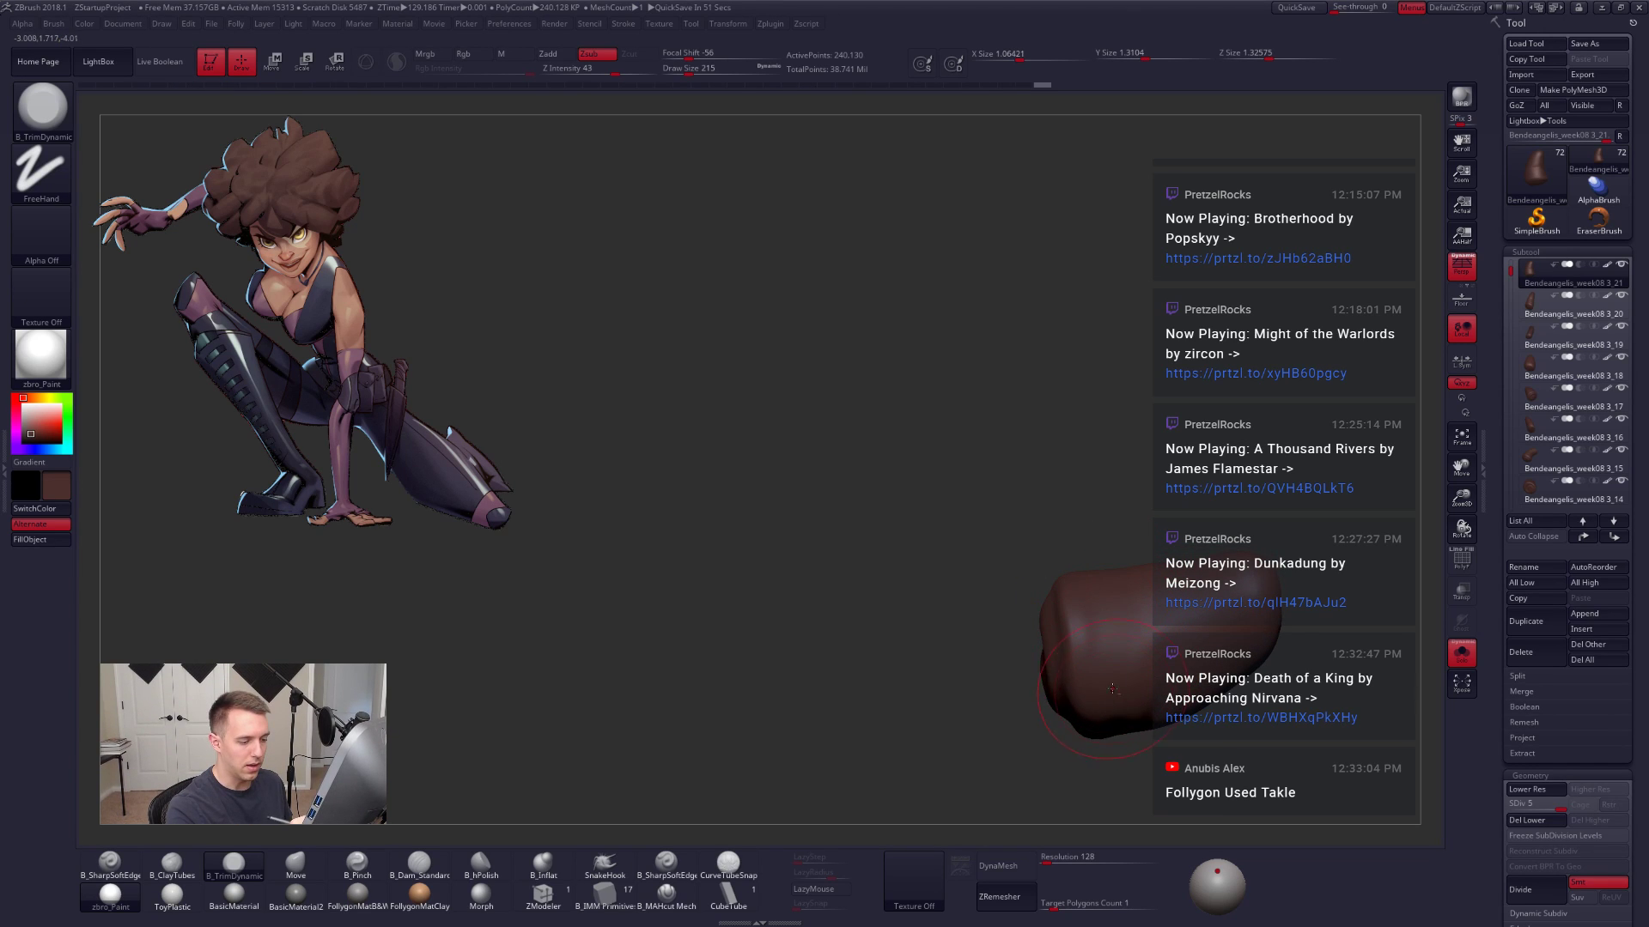
key(space)
drag(1112, 689, 1085, 719)
alt+right_drag(1116, 678, 1122, 722)
Step: Lower the curl to subdivision level 3 and set up the Move brush with draw size 192
key(shift+d)
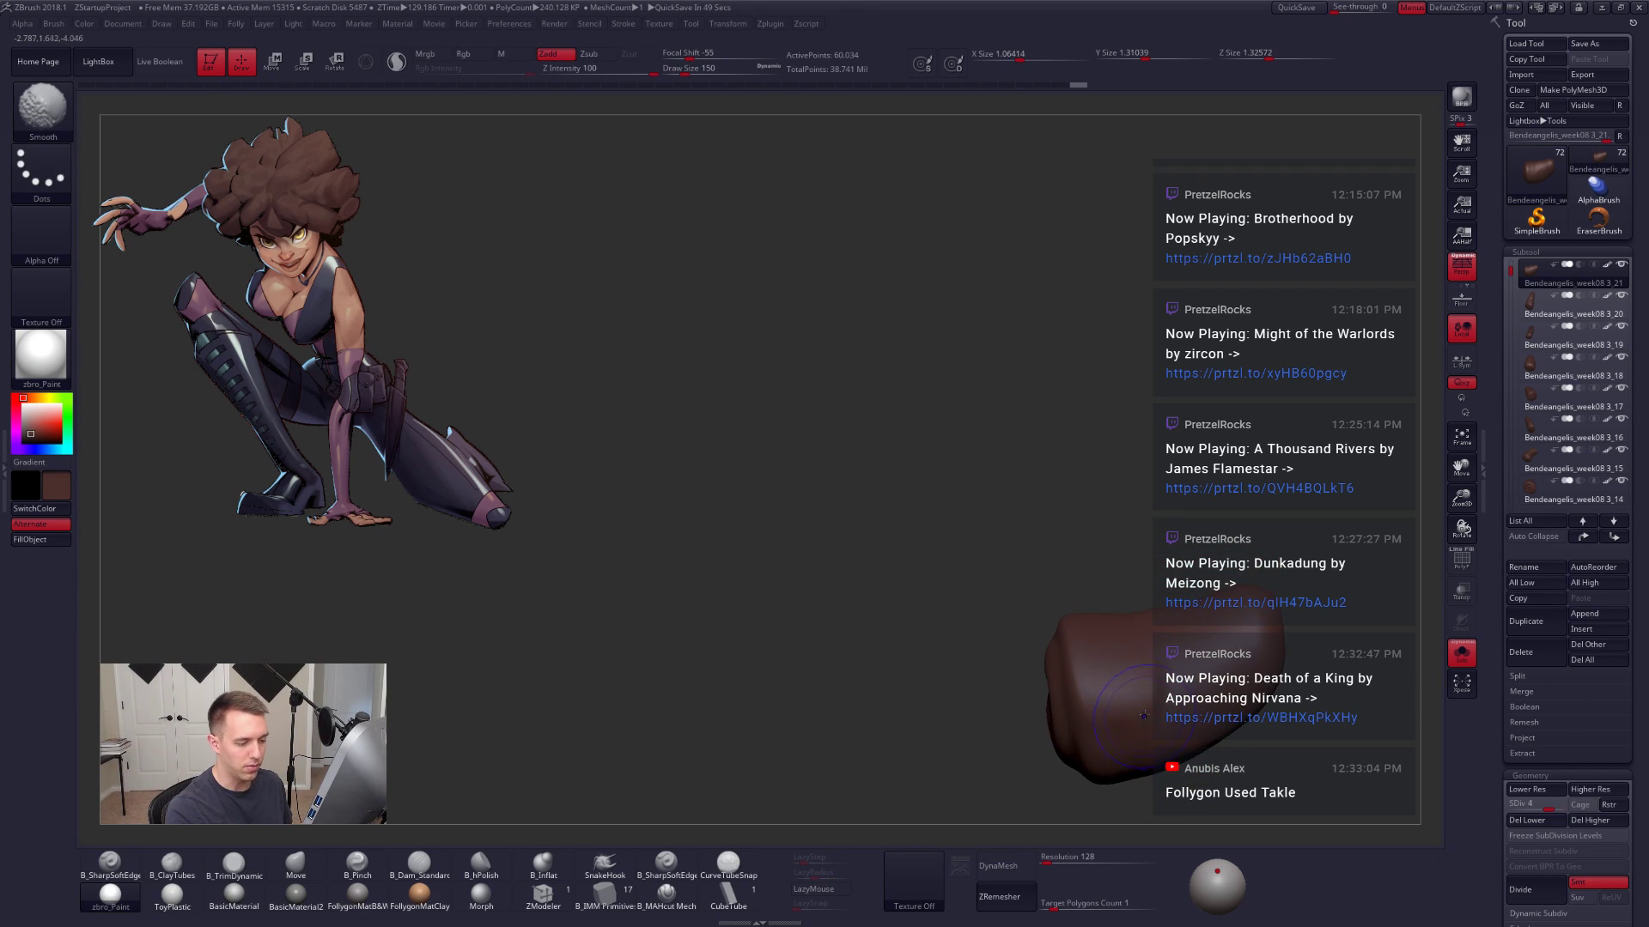
key(shift+d)
mouse_move(1156, 644)
right_down()
mouse_move(1152, 627)
mouse_move(1114, 699)
right_up()
key(b)
key(m)
key(v)
key(space)
drag(1127, 627, 1134, 626)
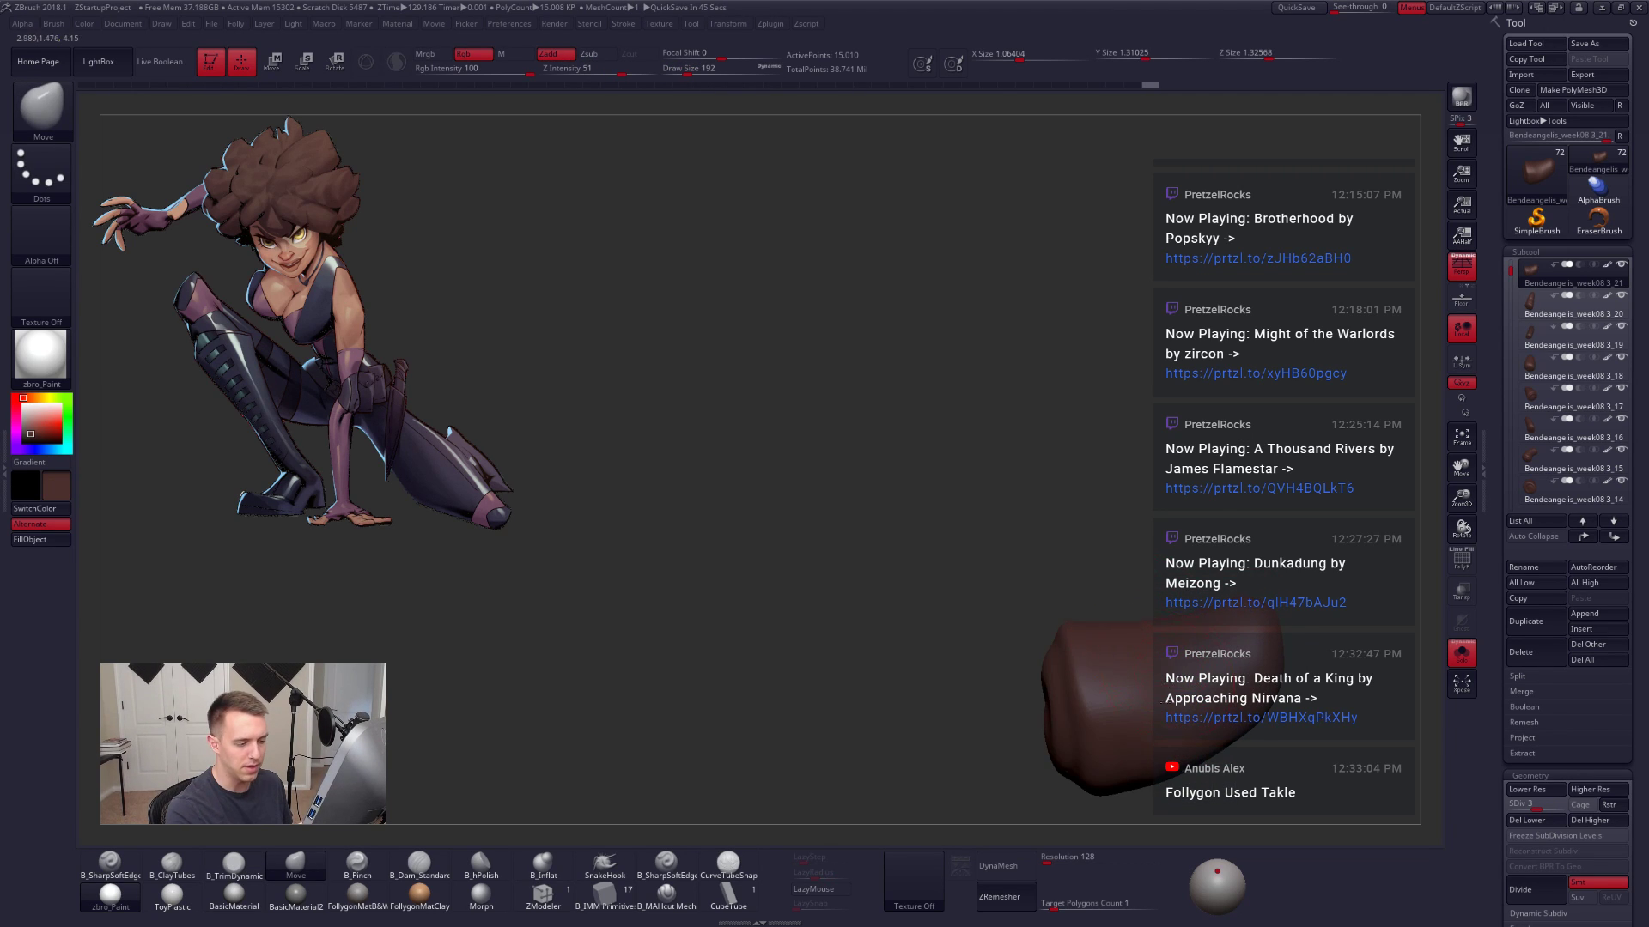
Step: Return the curl to its highest subdivision level
mouse_move(1161, 702)
right_down()
mouse_move(1142, 666)
mouse_move(1030, 589)
right_up()
key(shift+d)
key(d)
key(d)
key(d)
Step: Select the lower rear curl beside the neck, isolate it, and switch to the B_SharpSoftEdge brush
key(alt+s)
right_drag(1121, 732, 1169, 689)
alt+click(1062, 598)
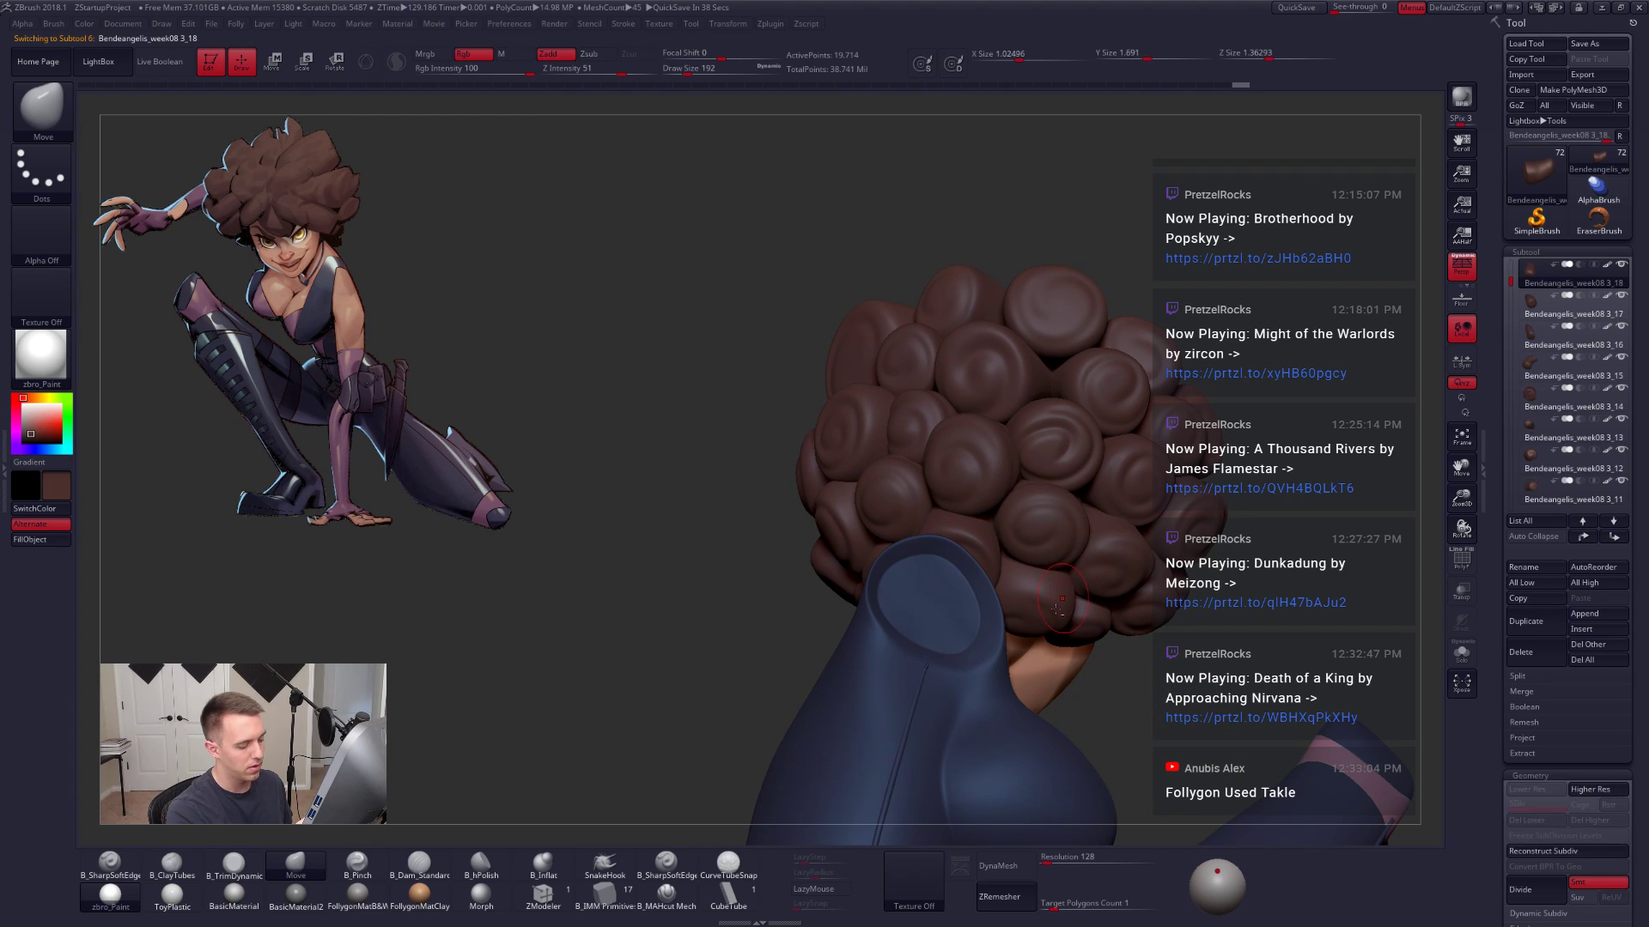
click(682, 870)
key(alt+s)
ctrl+right_drag(950, 639, 1068, 669)
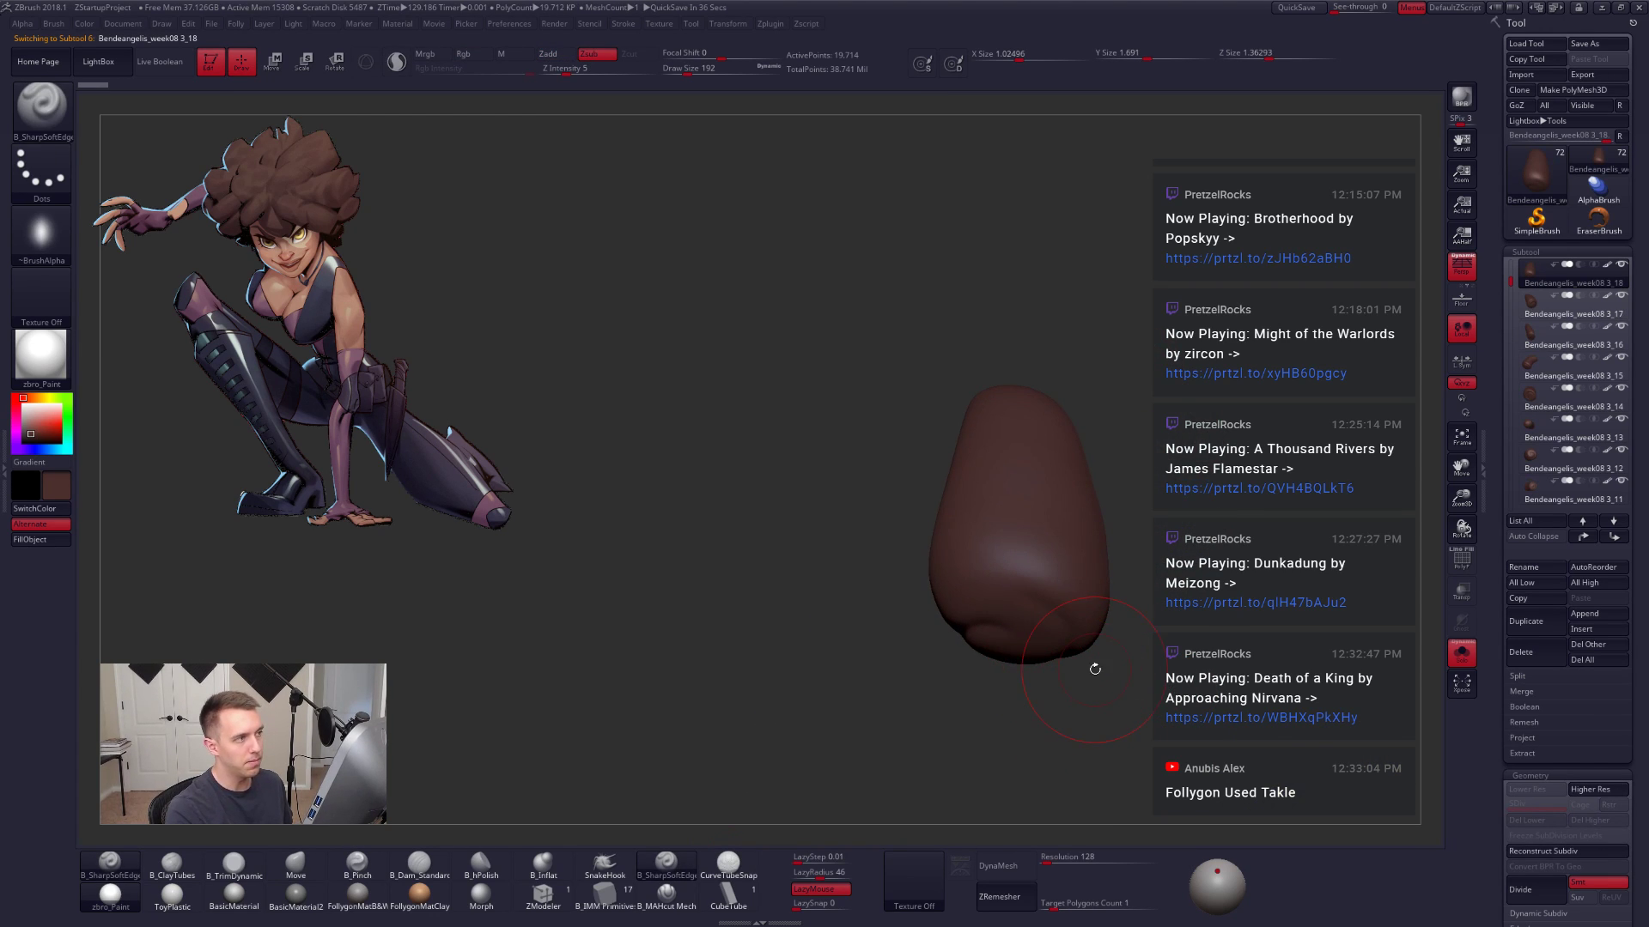
Step: Reconstruct the isolated curl's lower subdivision levels and divide the mesh once more
click(1536, 851)
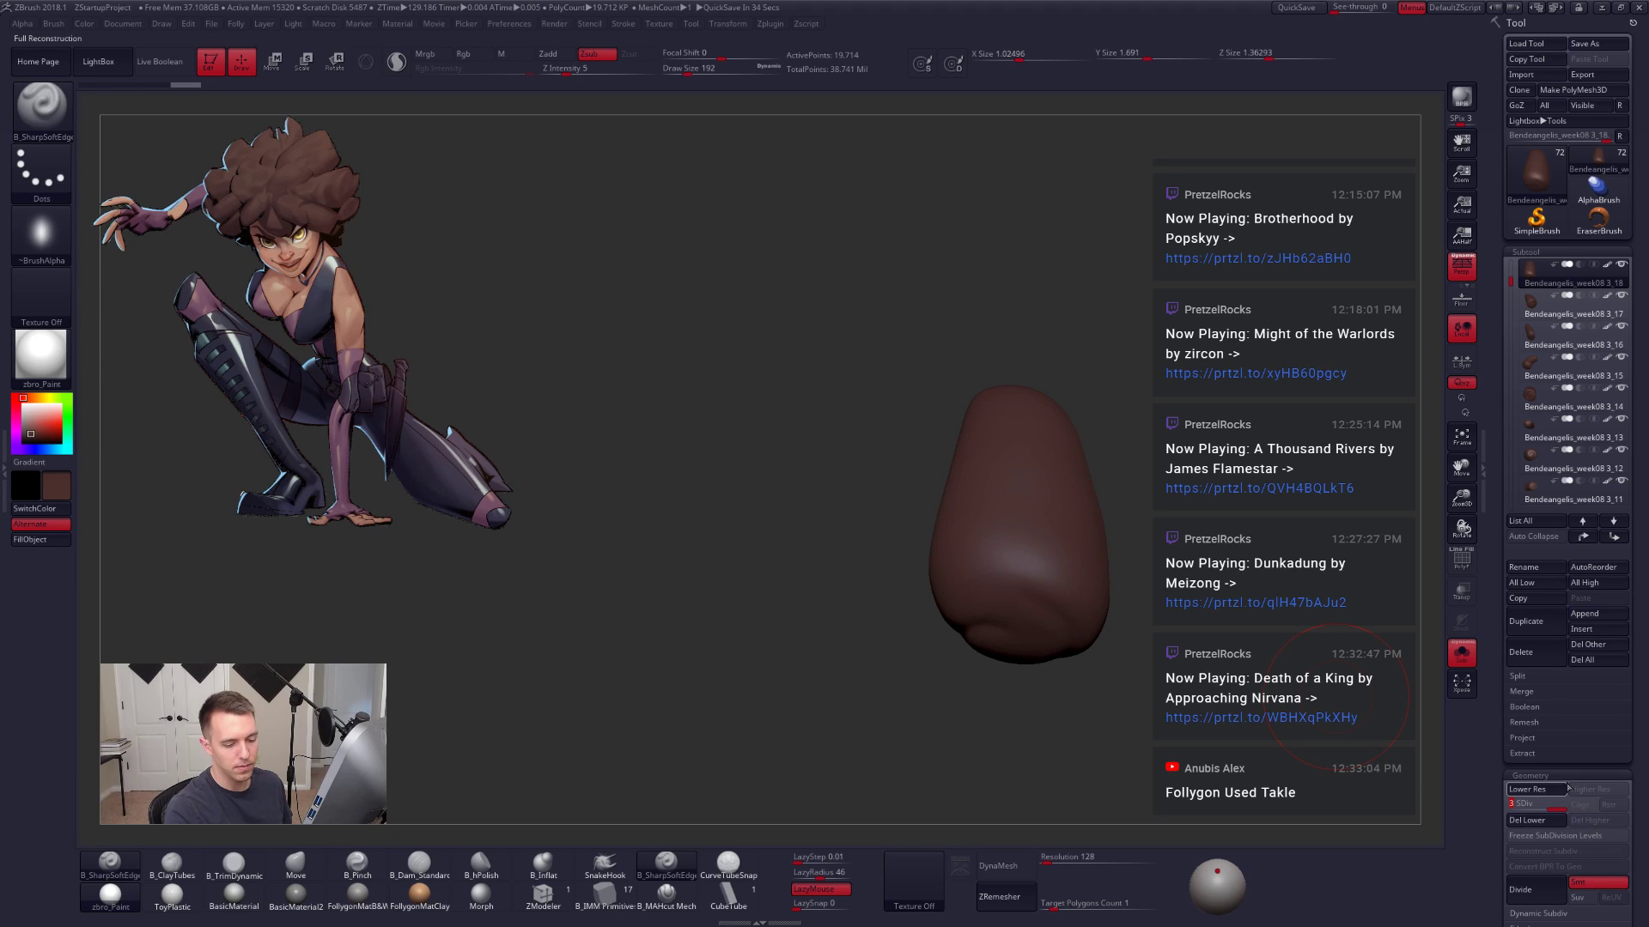
key(ctrl)
key(ctrl+d)
mouse_move(1223, 619)
mouse_down()
mouse_move(1078, 644)
mouse_move(1037, 580)
mouse_up()
drag(1148, 499, 983, 576)
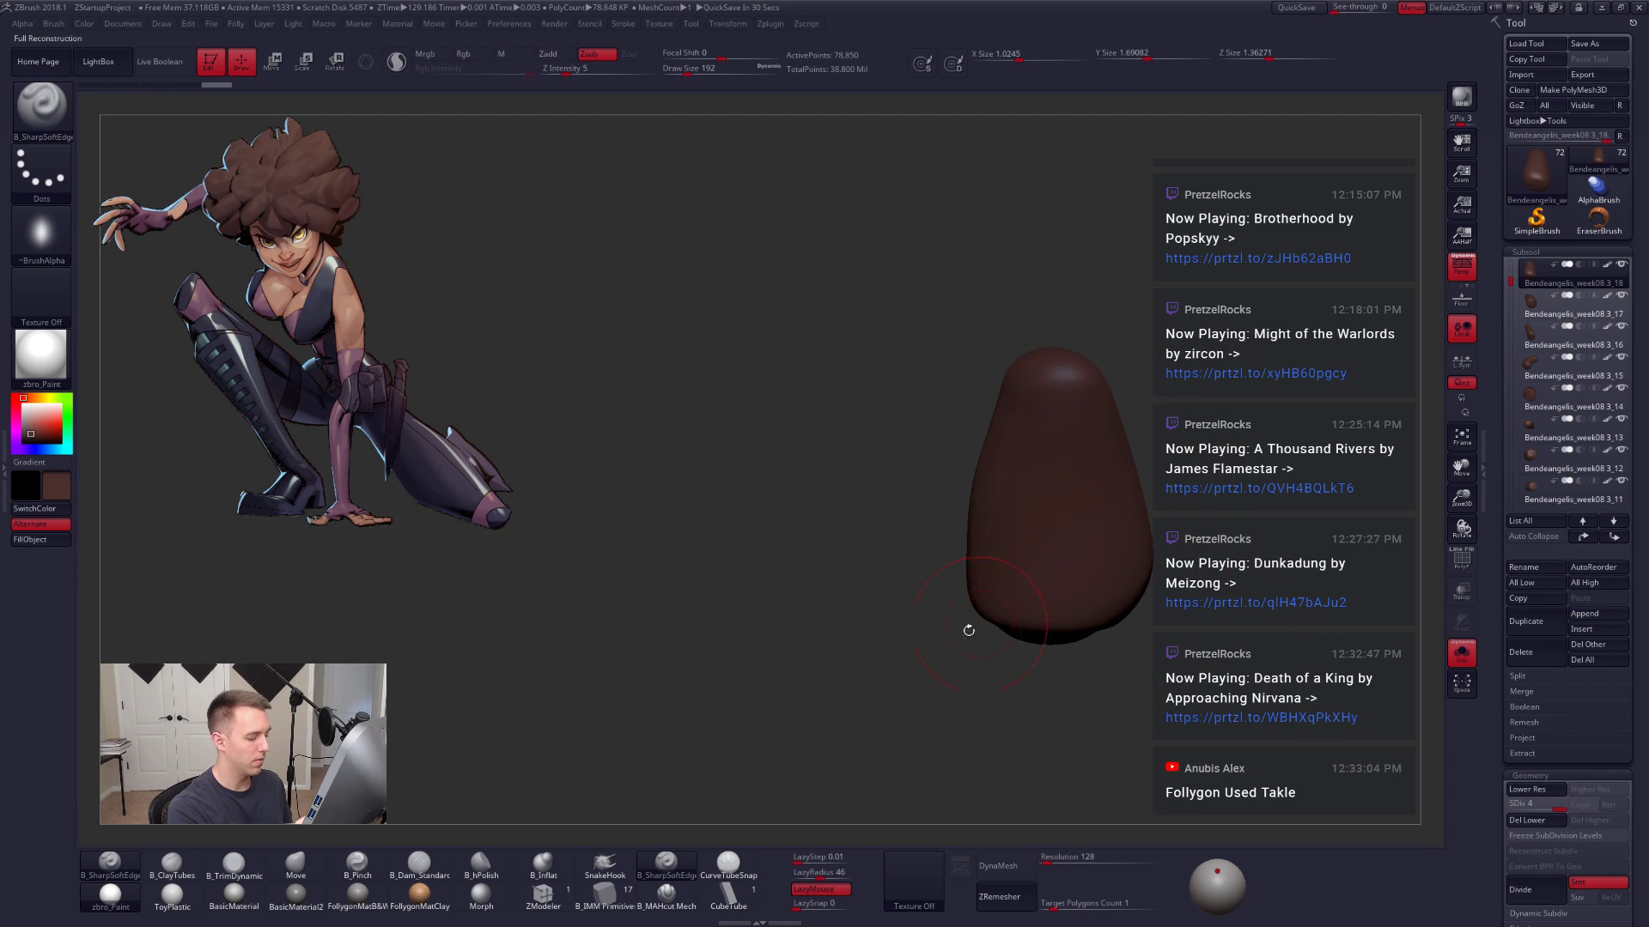
drag(876, 688, 944, 566)
Step: Carve soft creases around the isolated curl's blunt end with B_SharpSoftEdge at draw size 192
key(alt+s)
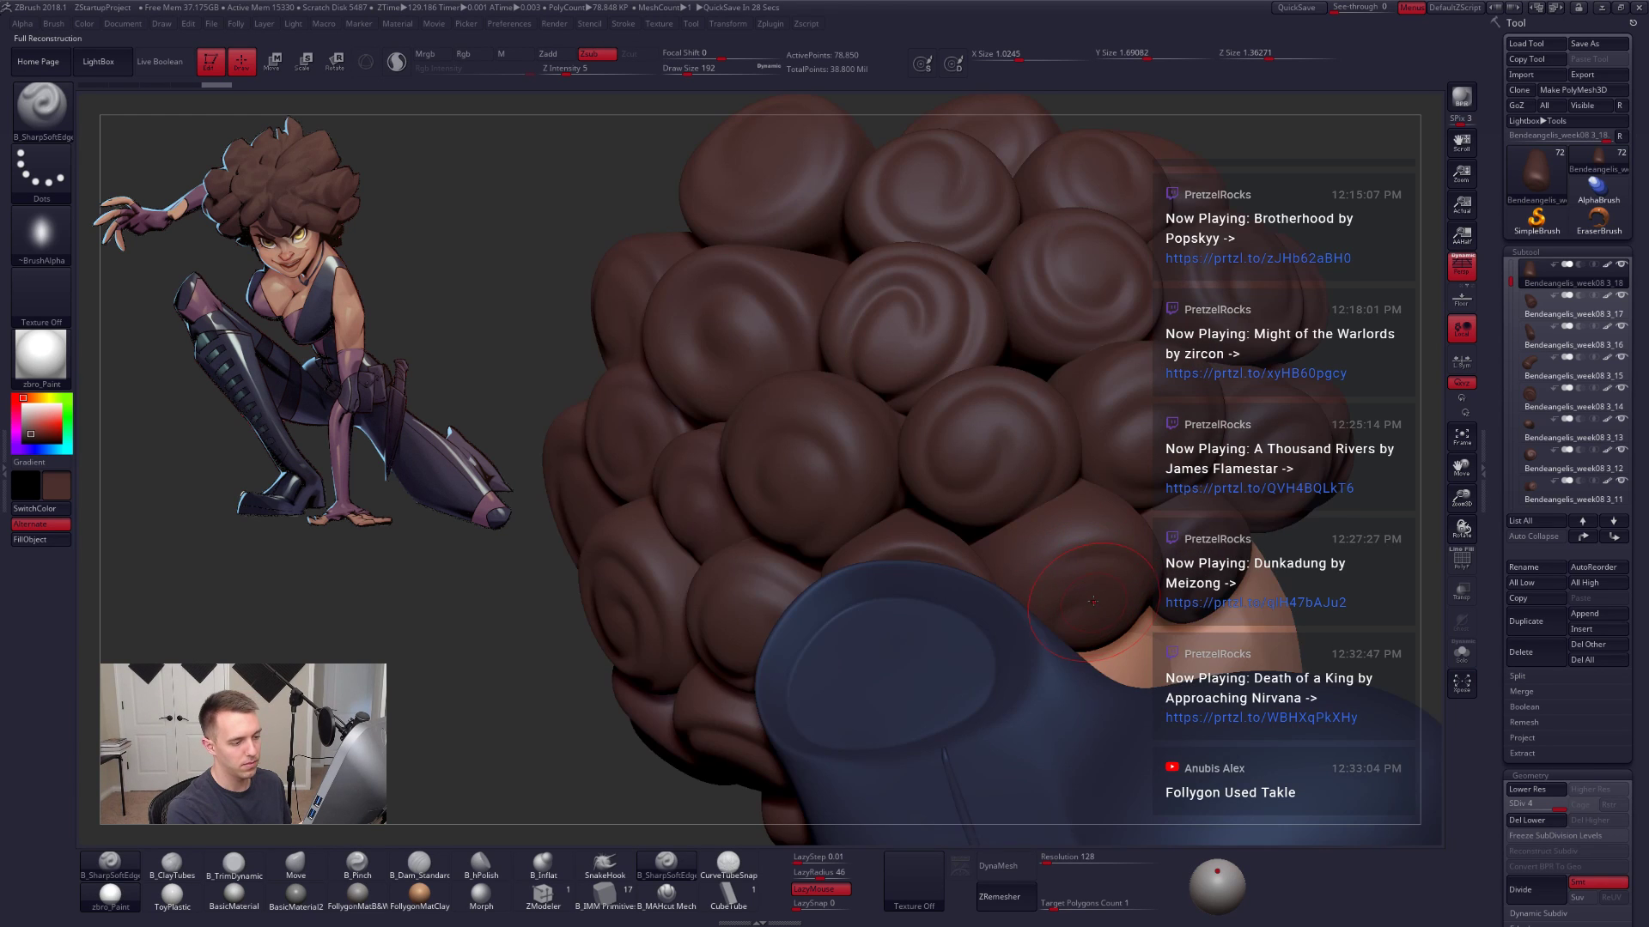
key(alt+s)
drag(1051, 678, 1107, 541)
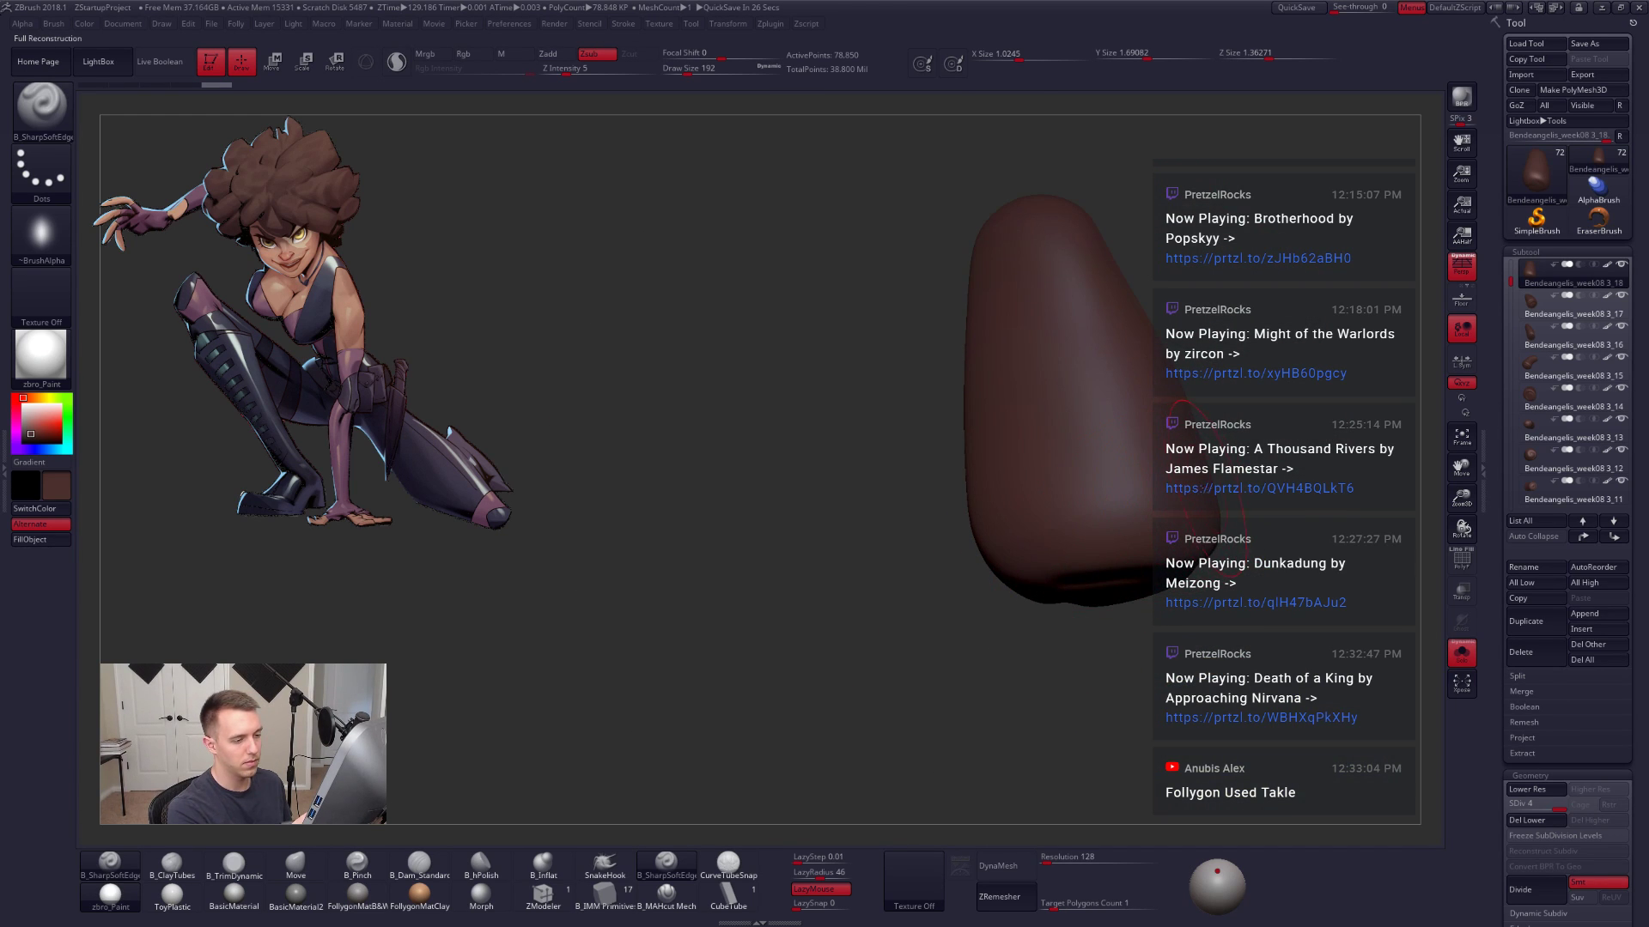
drag(956, 559, 970, 600)
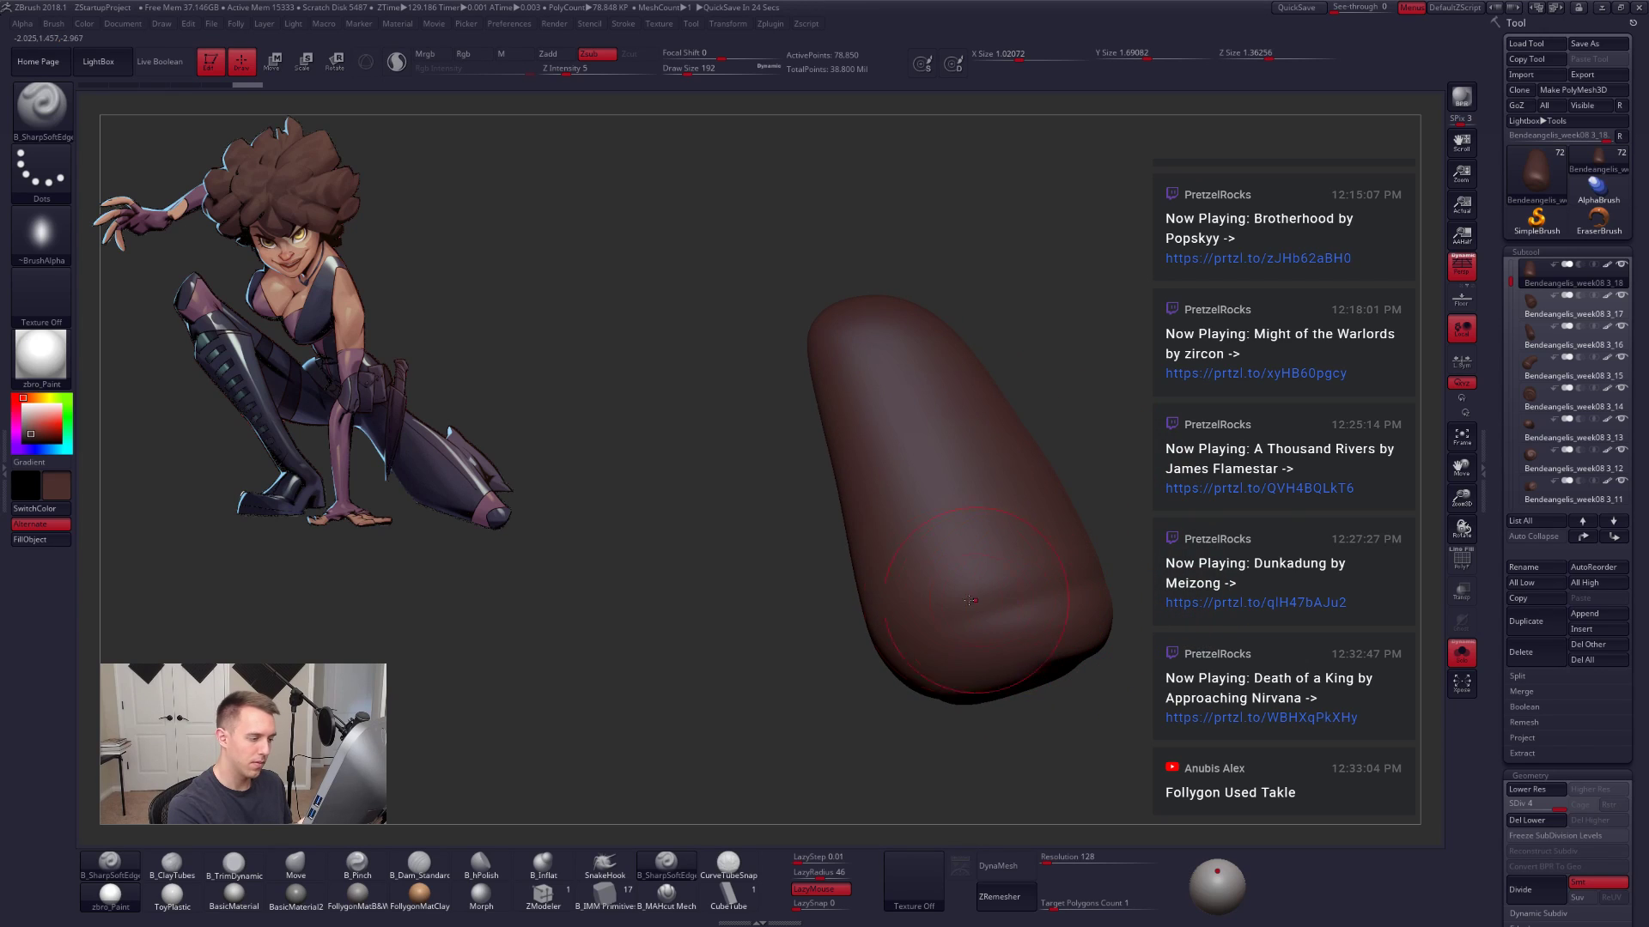
drag(1130, 541, 985, 618)
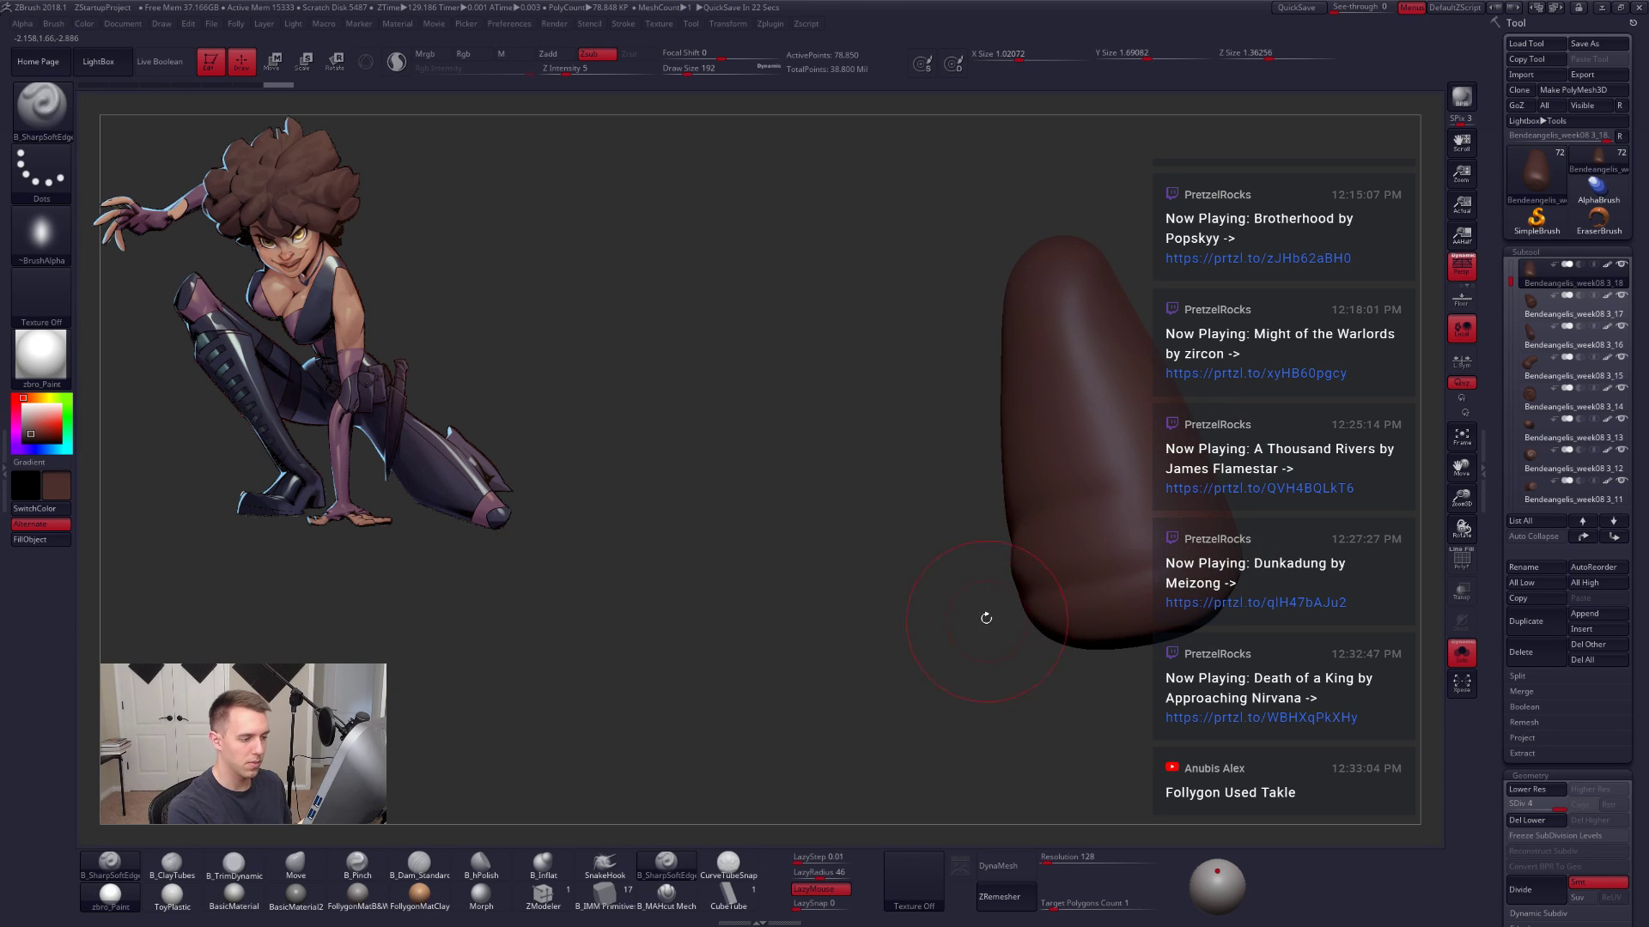
mouse_move(1262, 558)
mouse_down()
mouse_move(1129, 610)
mouse_move(1198, 618)
mouse_up()
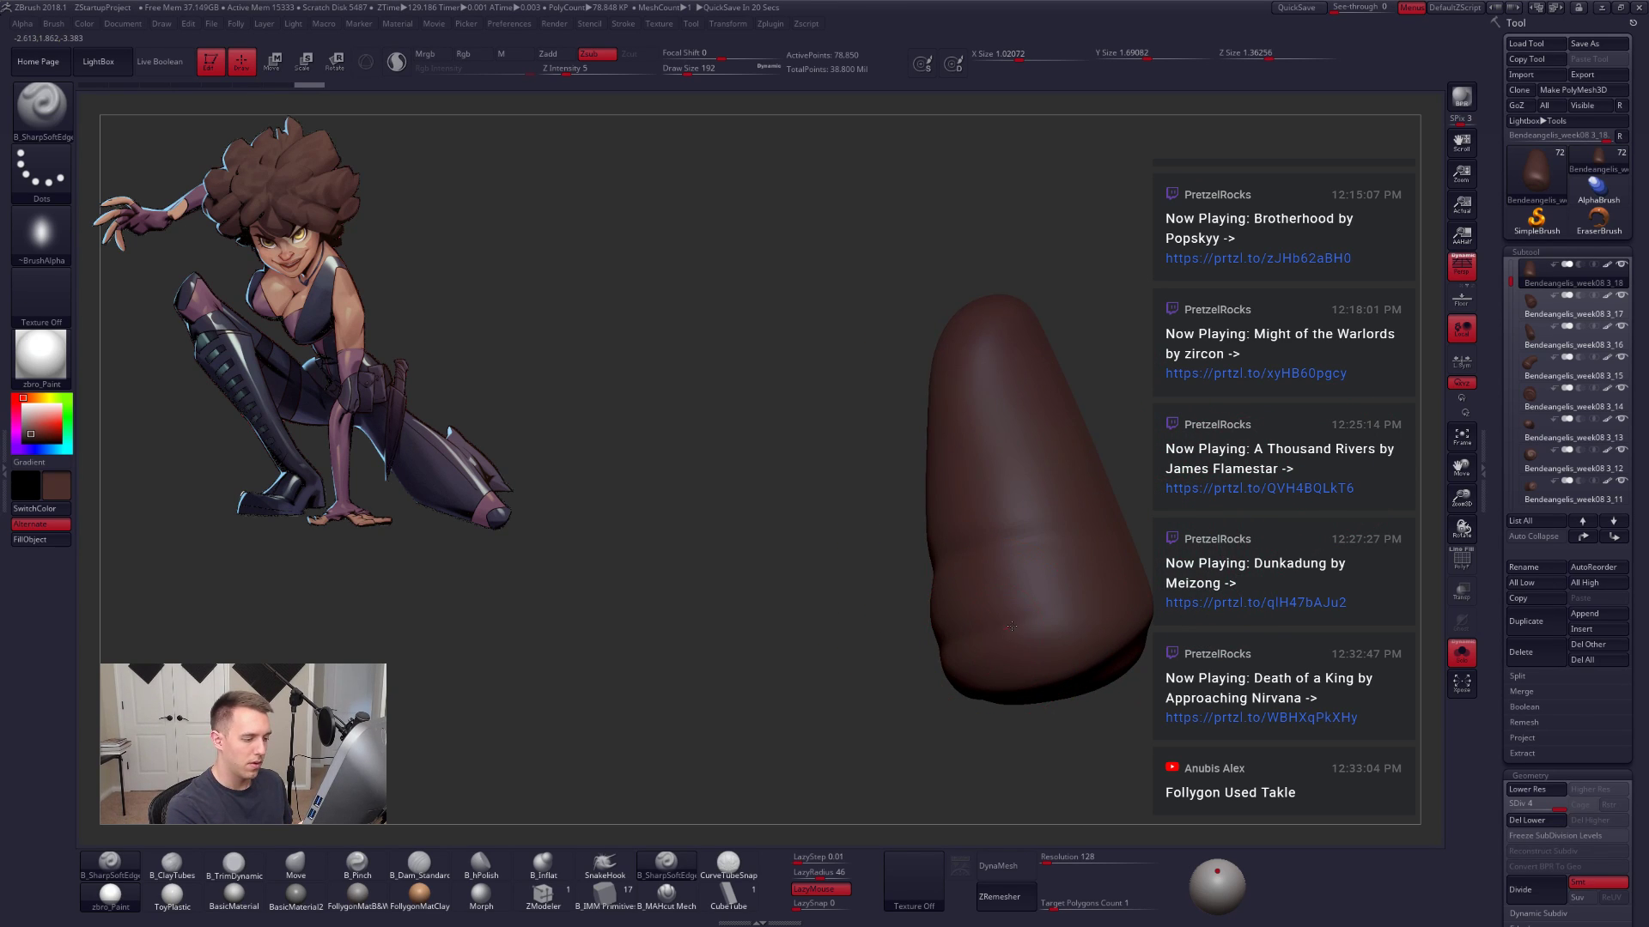
drag(1065, 634, 1022, 599)
Step: Show the whole character again and examine the creased curl within the hairstyle from several sides
mouse_move(1188, 615)
alt+mouse_down()
mouse_move(1119, 643)
mouse_move(1134, 563)
alt+mouse_up()
key(alt+s)
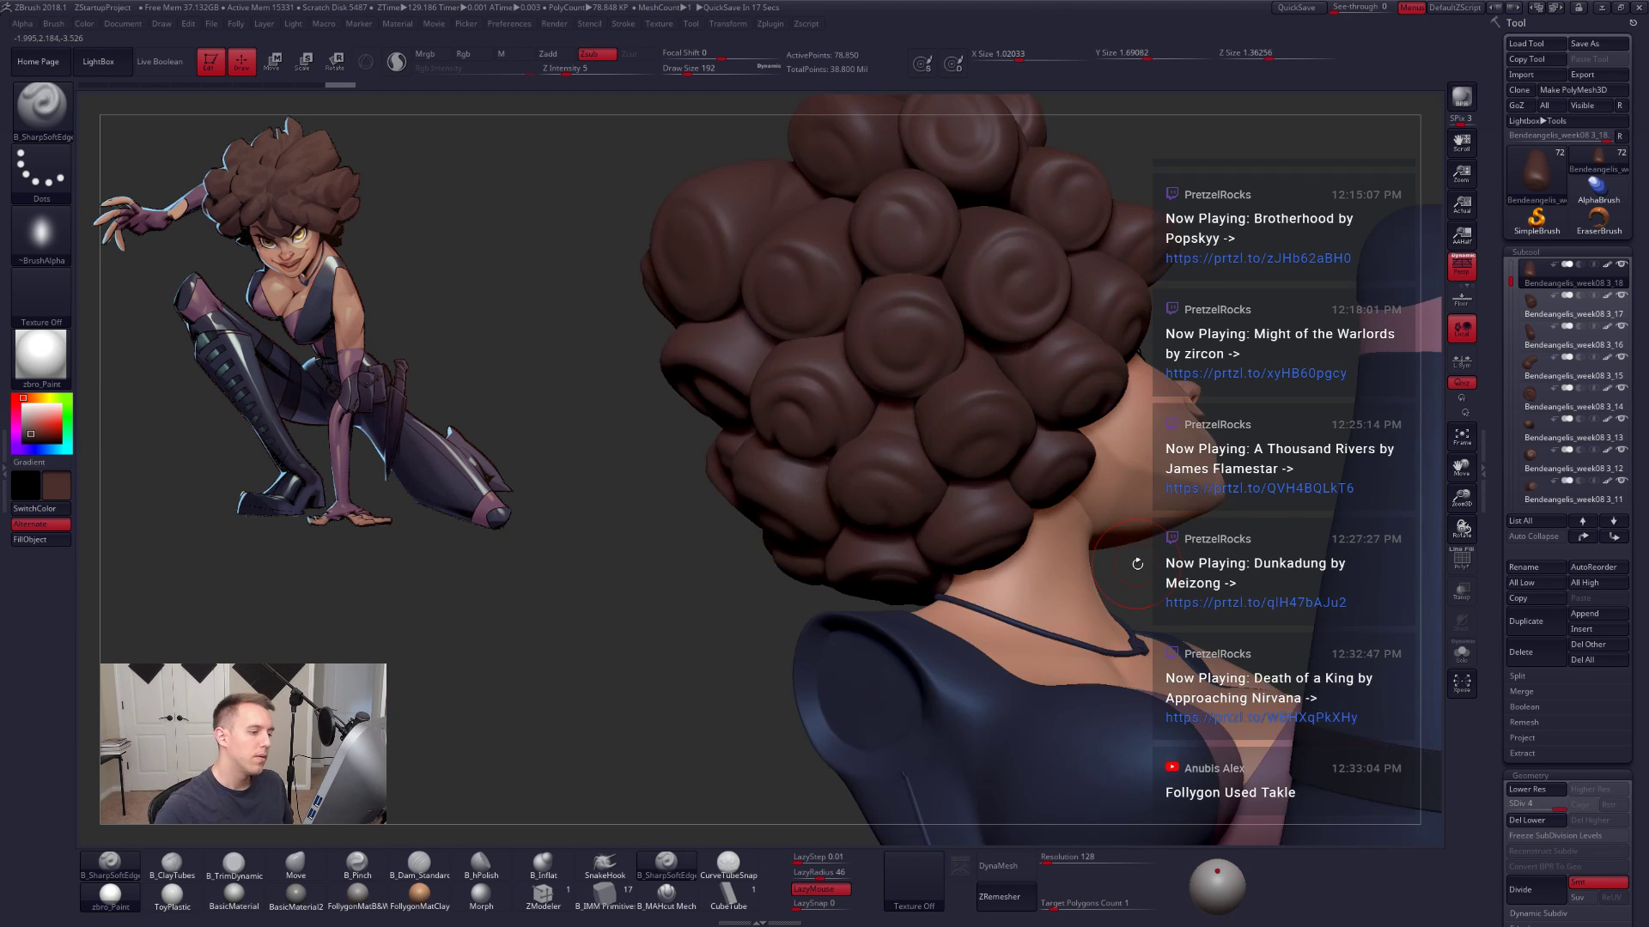
drag(993, 442, 987, 522)
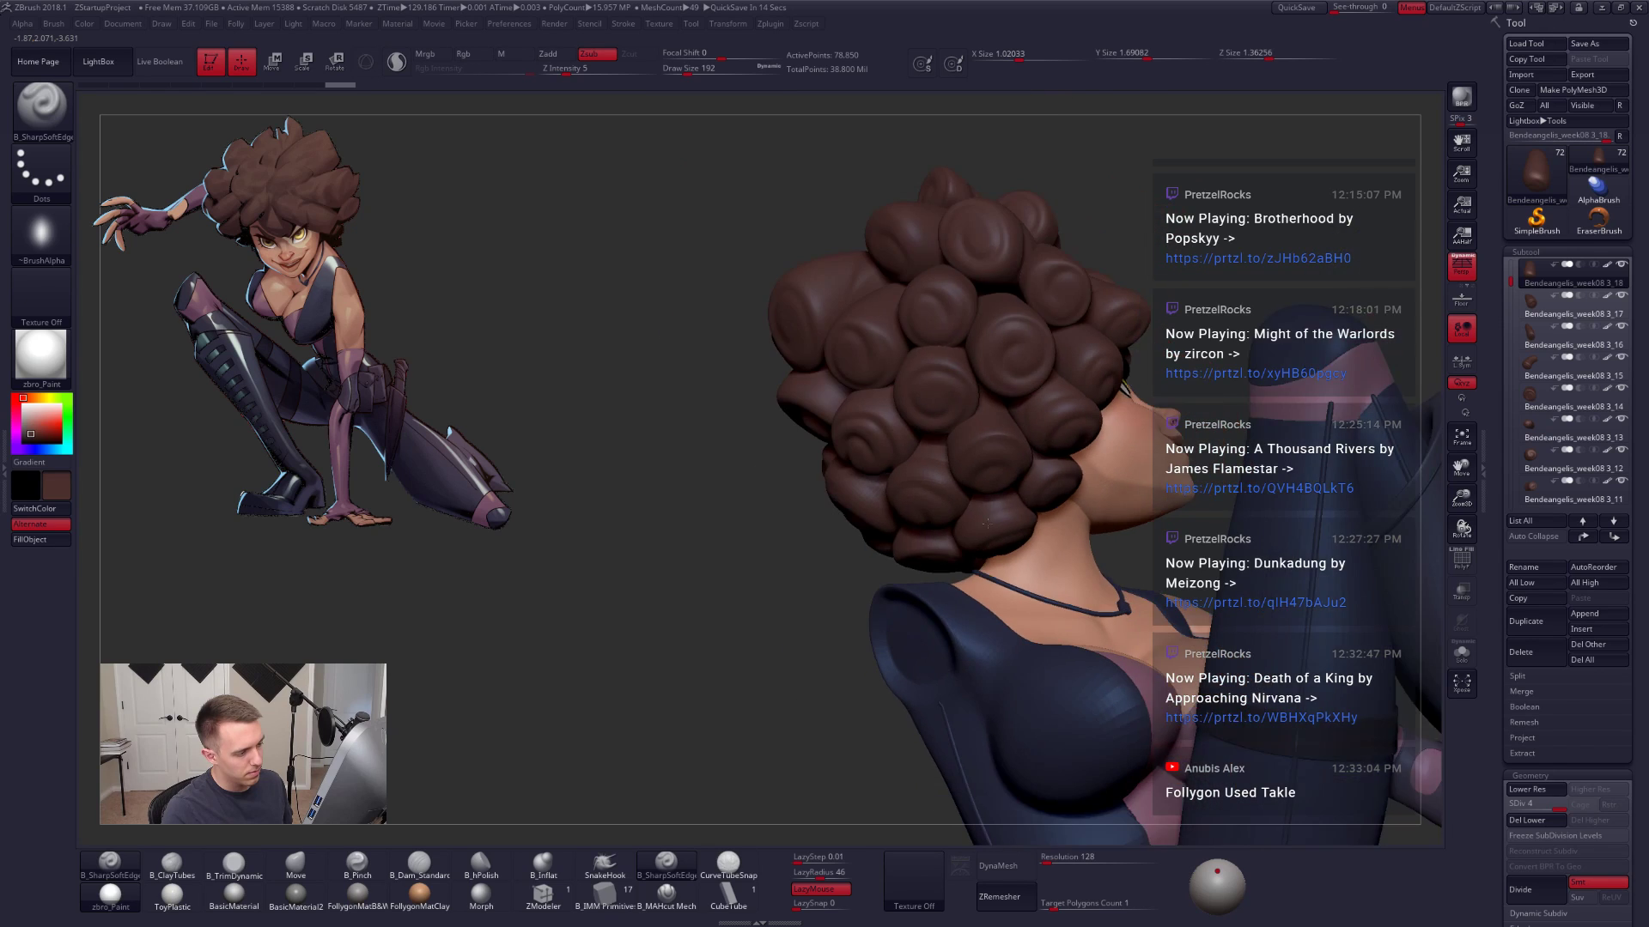
mouse_move(987, 523)
alt+right_down()
mouse_move(985, 491)
mouse_move(1058, 490)
alt+right_up()
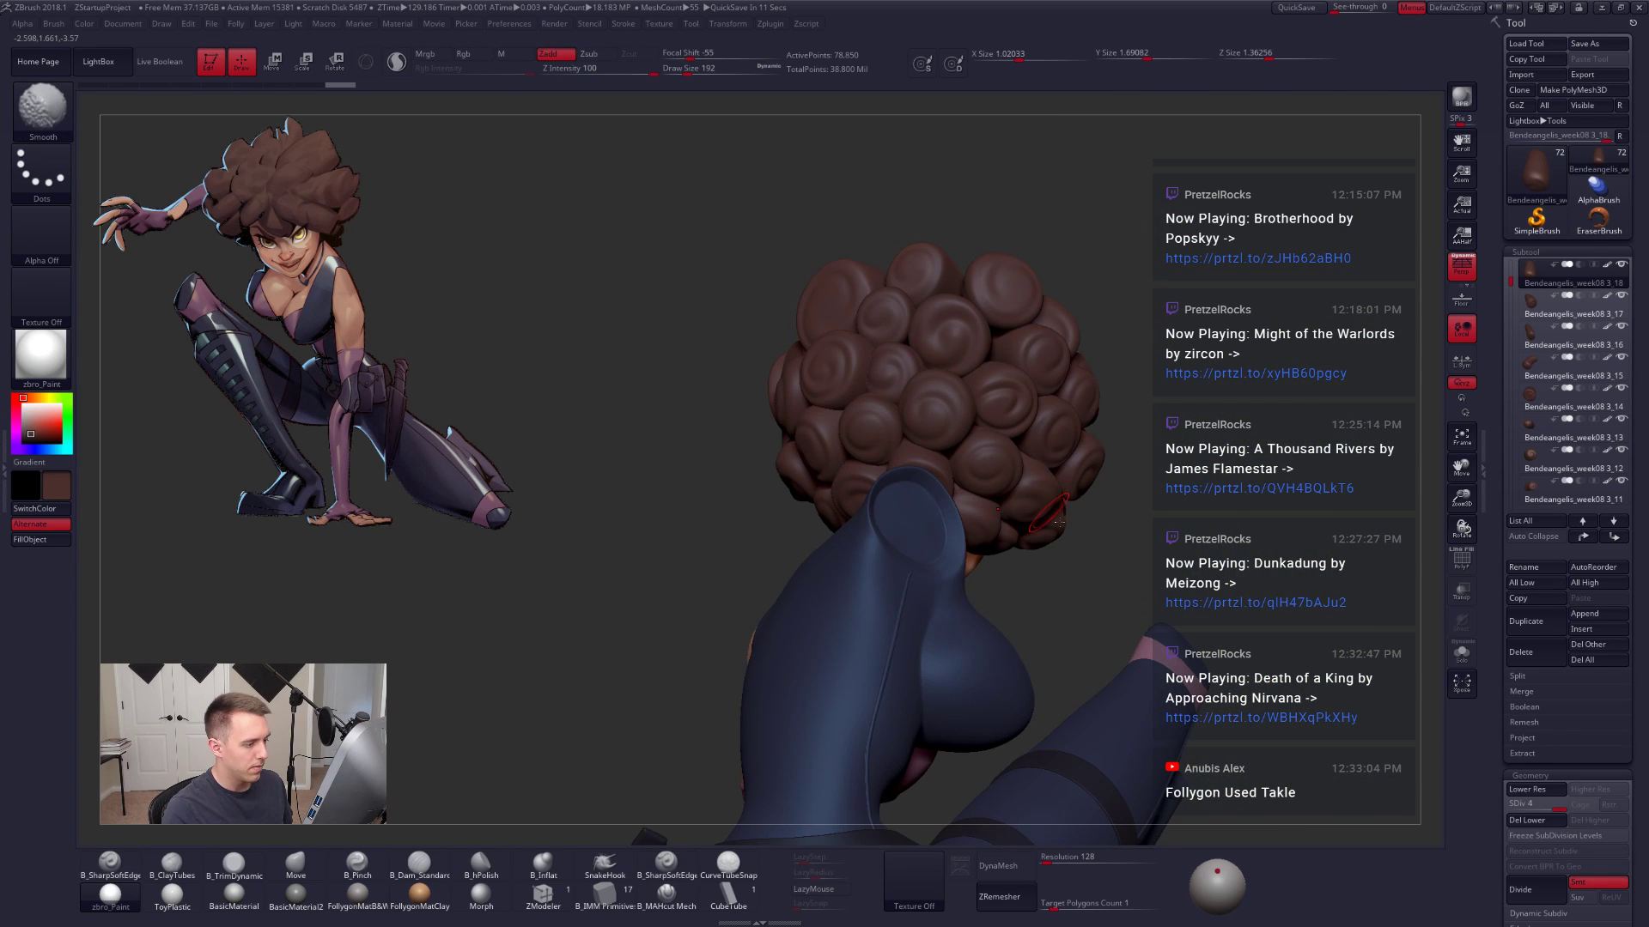
drag(1057, 521, 1111, 537)
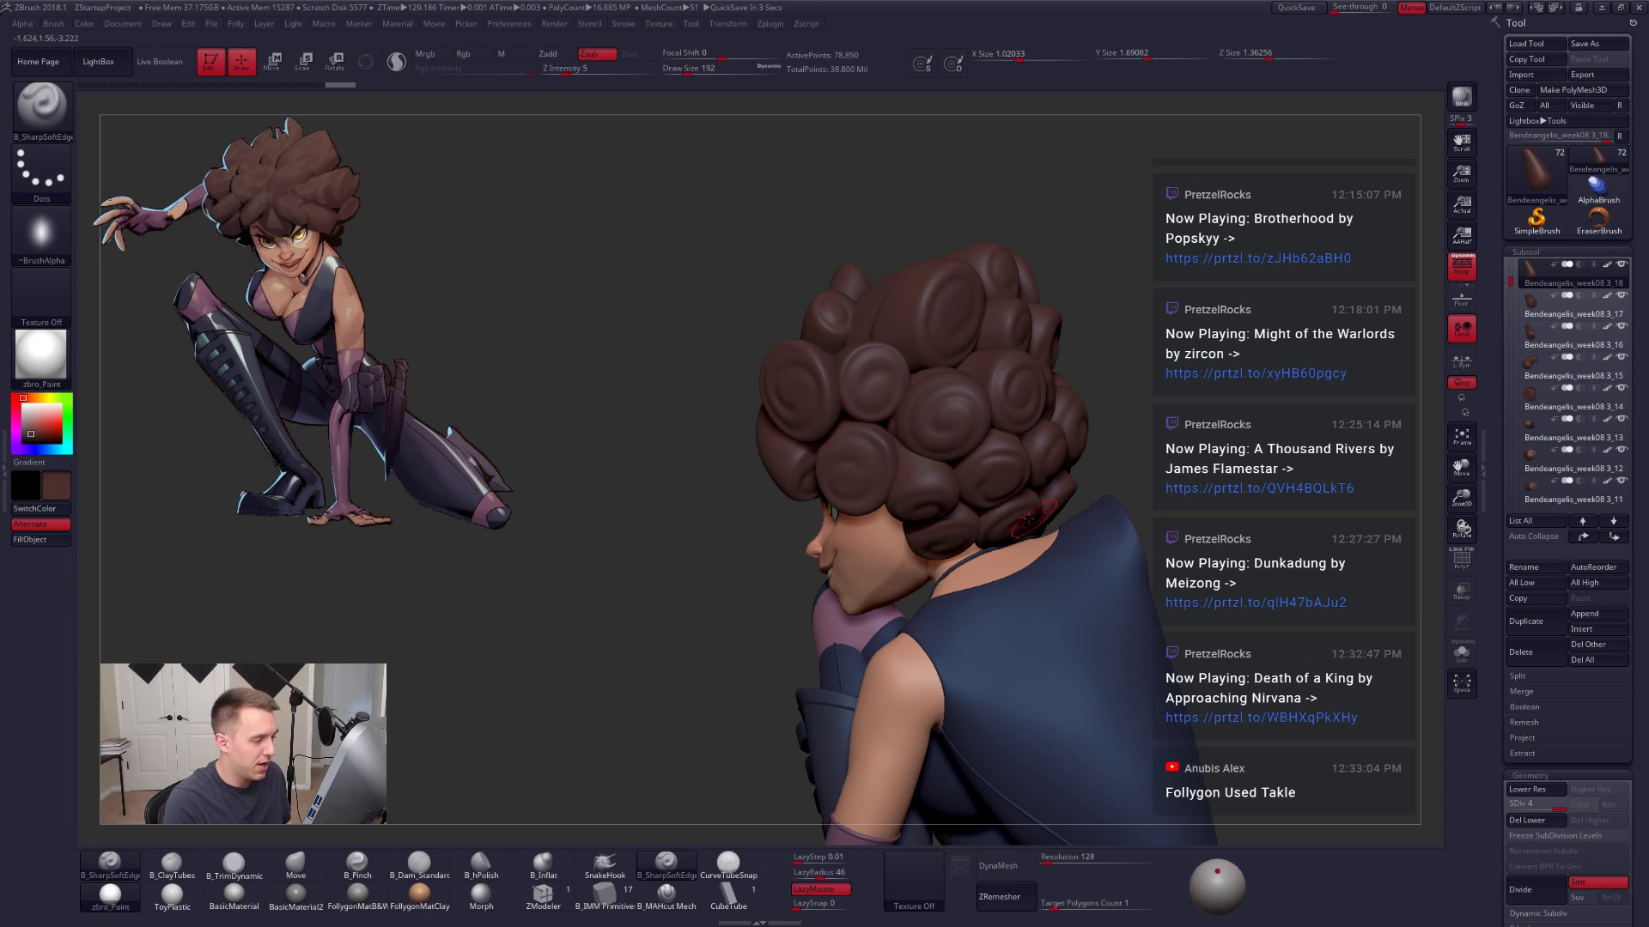
Step: Select the lower side curl above the neck on the bare-arm side, then isolate and frame it
alt+click(929, 492)
key(alt+s)
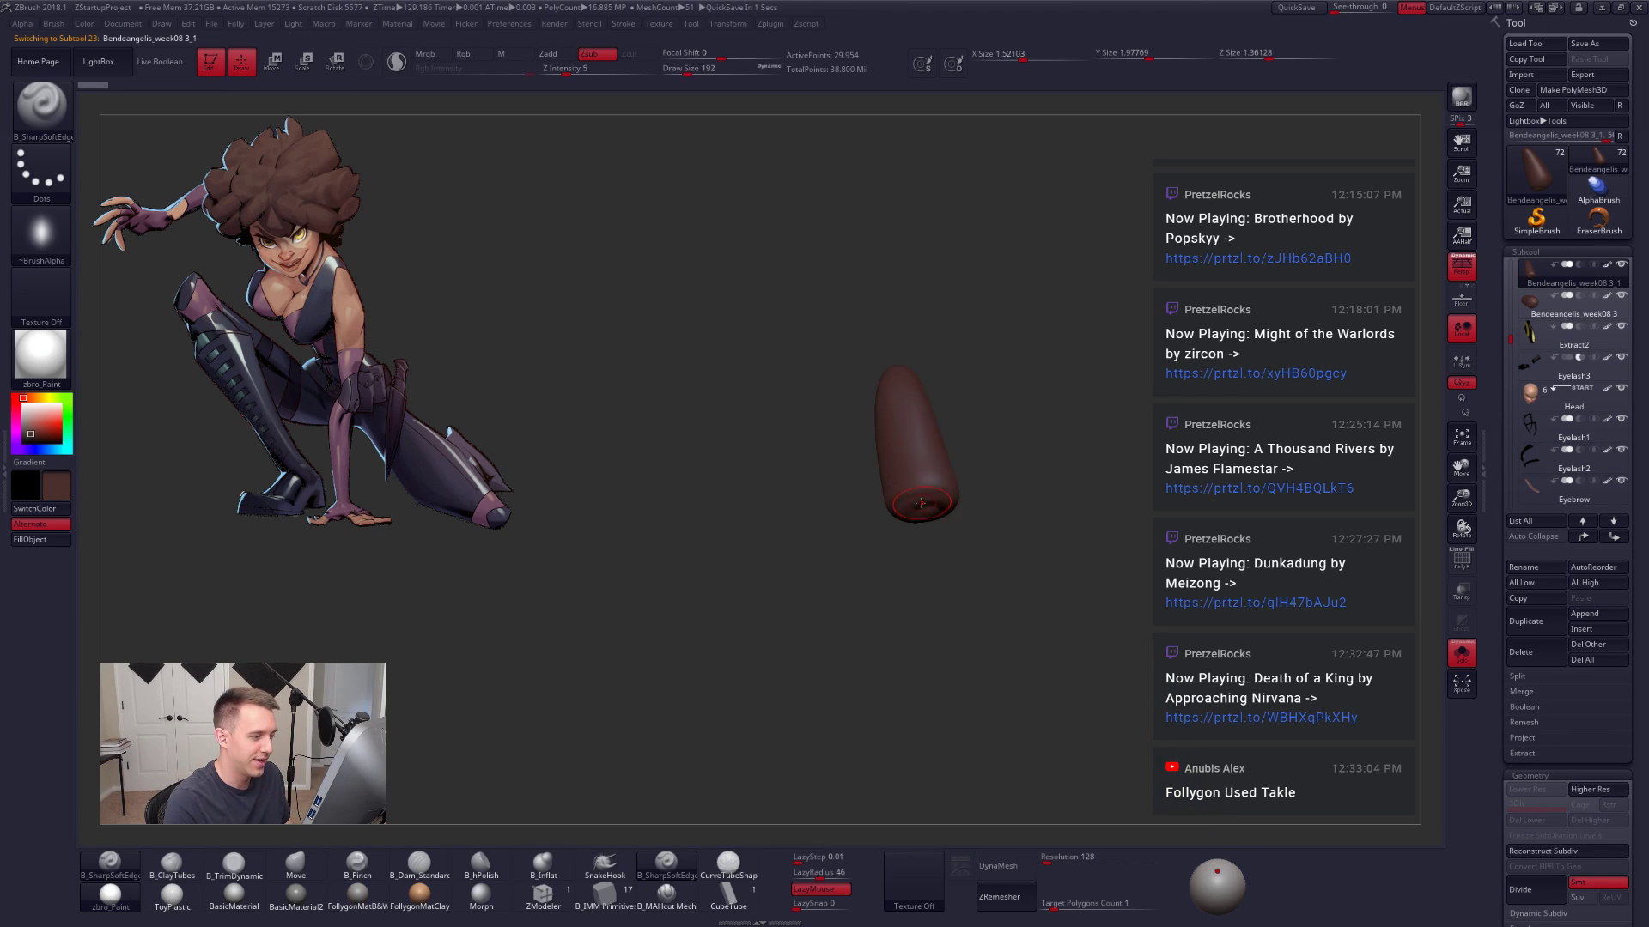
key(f)
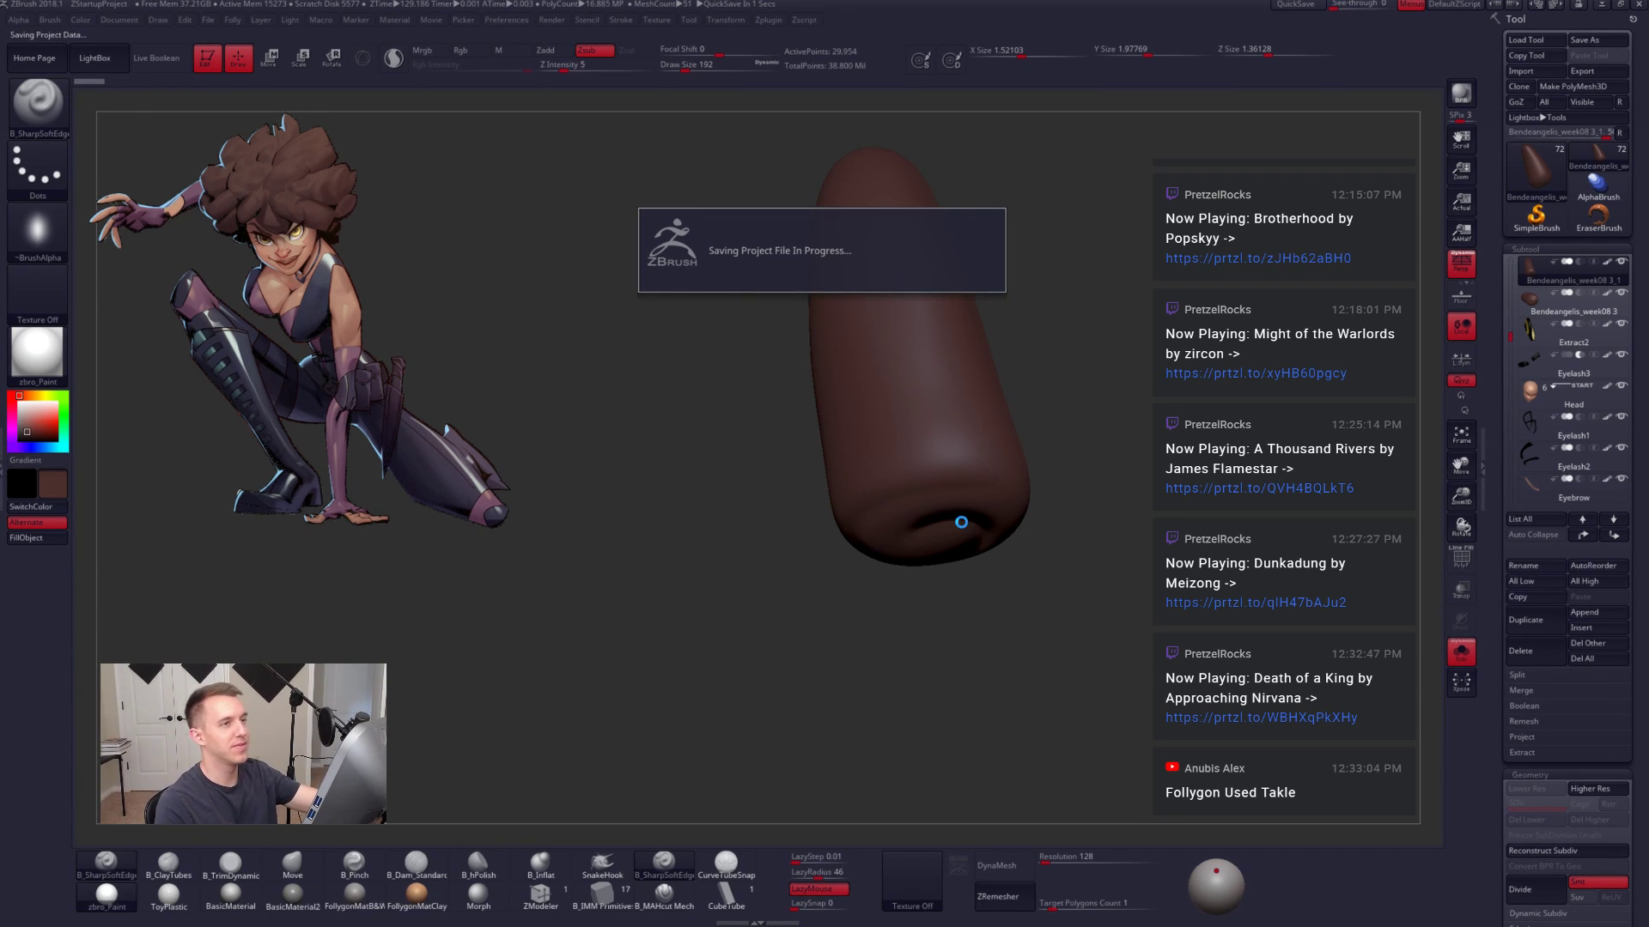
Step: Reconstruct the isolated side curl's lower subdivision levels and divide the mesh once more, up to level 4
ctrl+right_drag(963, 524, 927, 499)
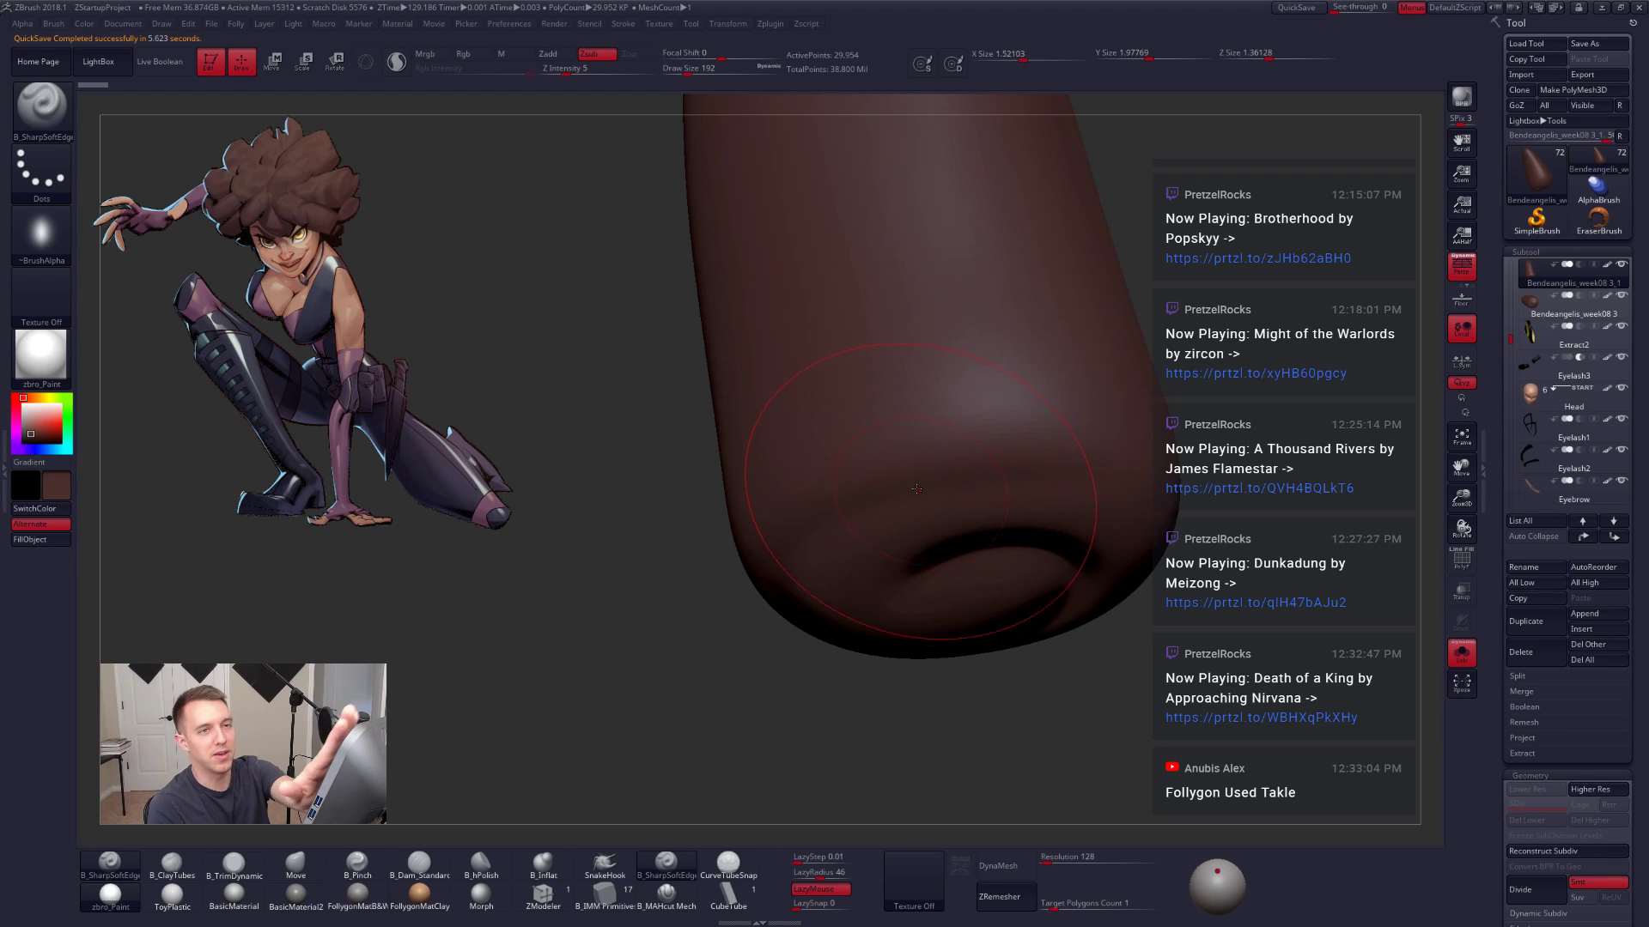
right_drag(966, 524, 1008, 475)
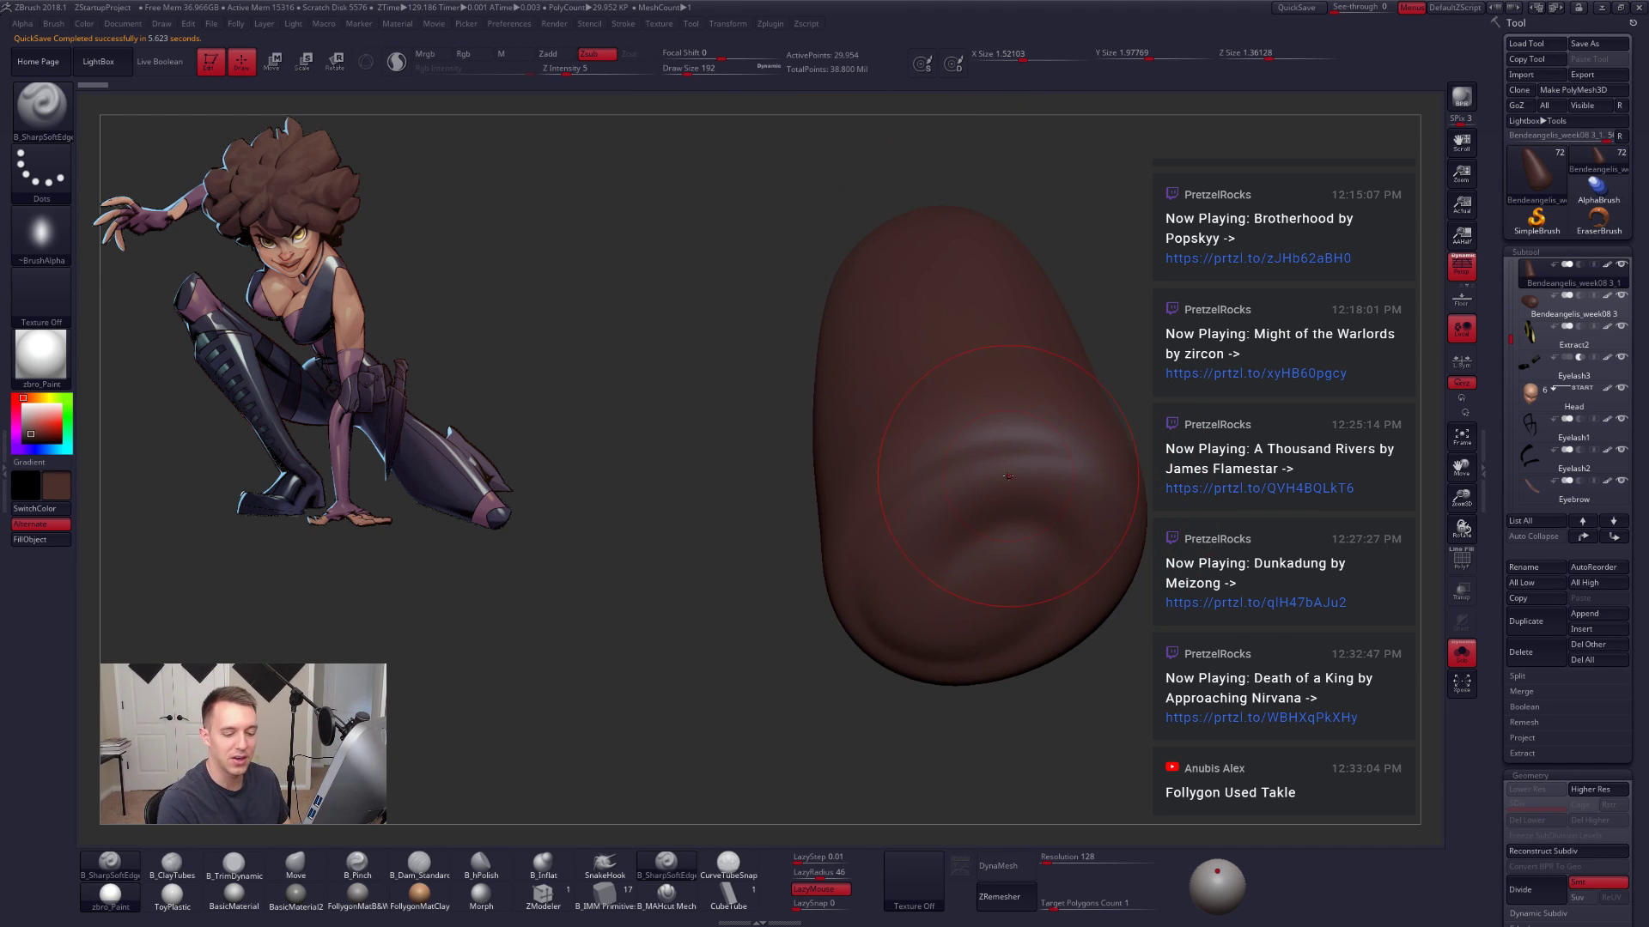
click(1507, 850)
drag(1538, 804, 1568, 803)
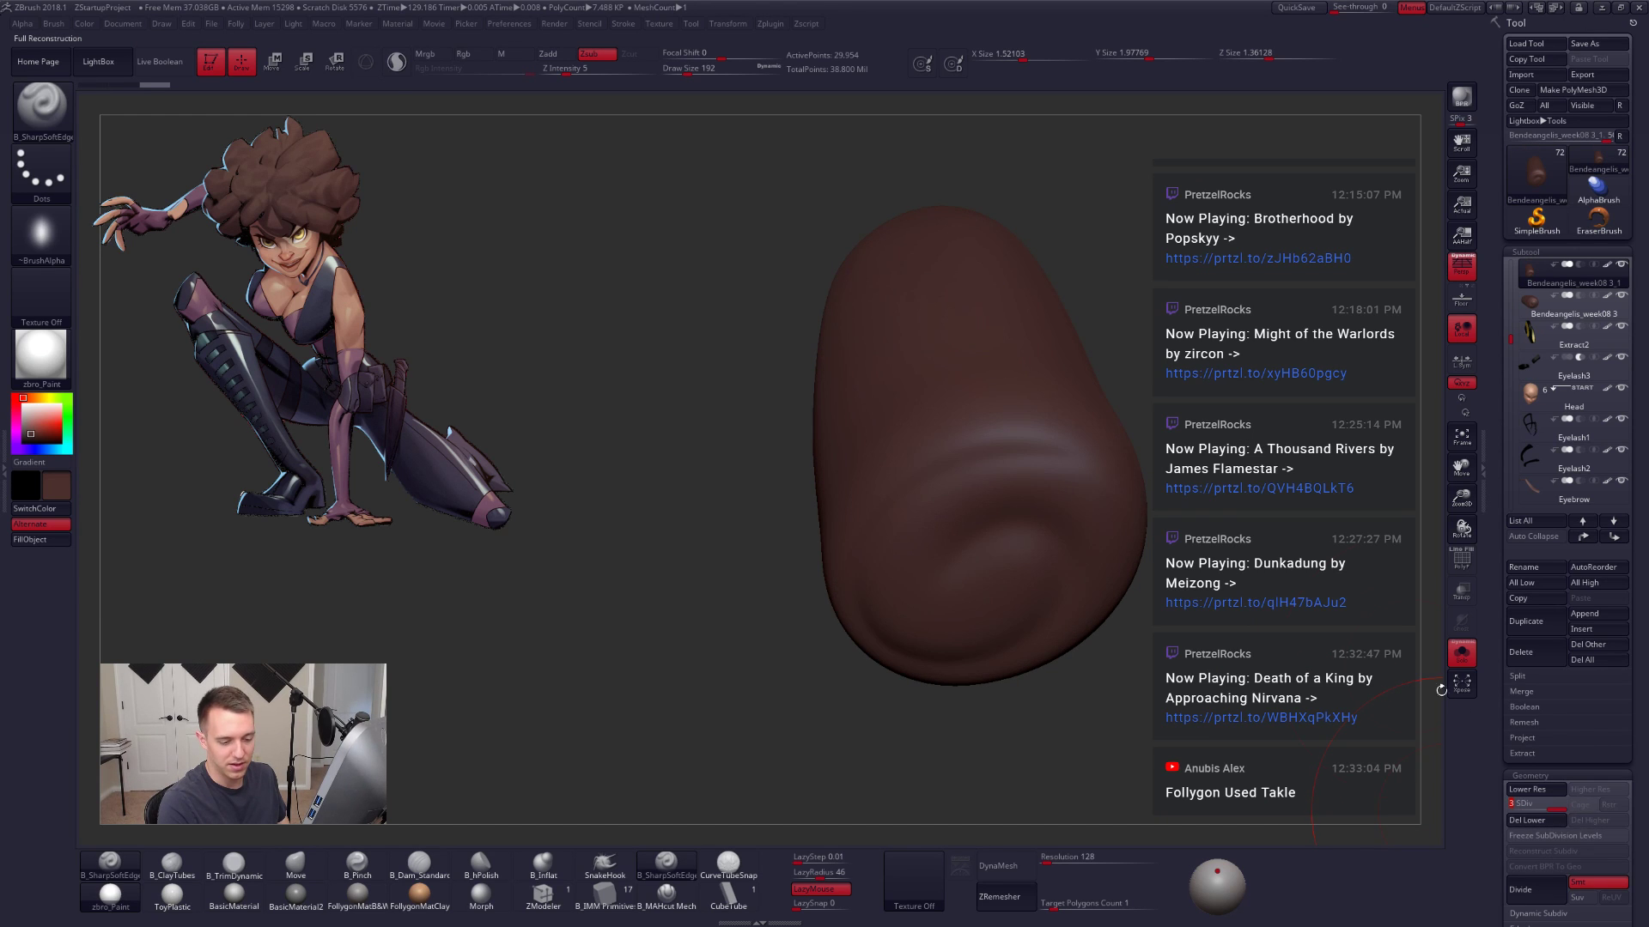
mouse_move(1207, 522)
ctrl+right_down()
mouse_move(1209, 474)
mouse_move(1224, 514)
ctrl+right_up()
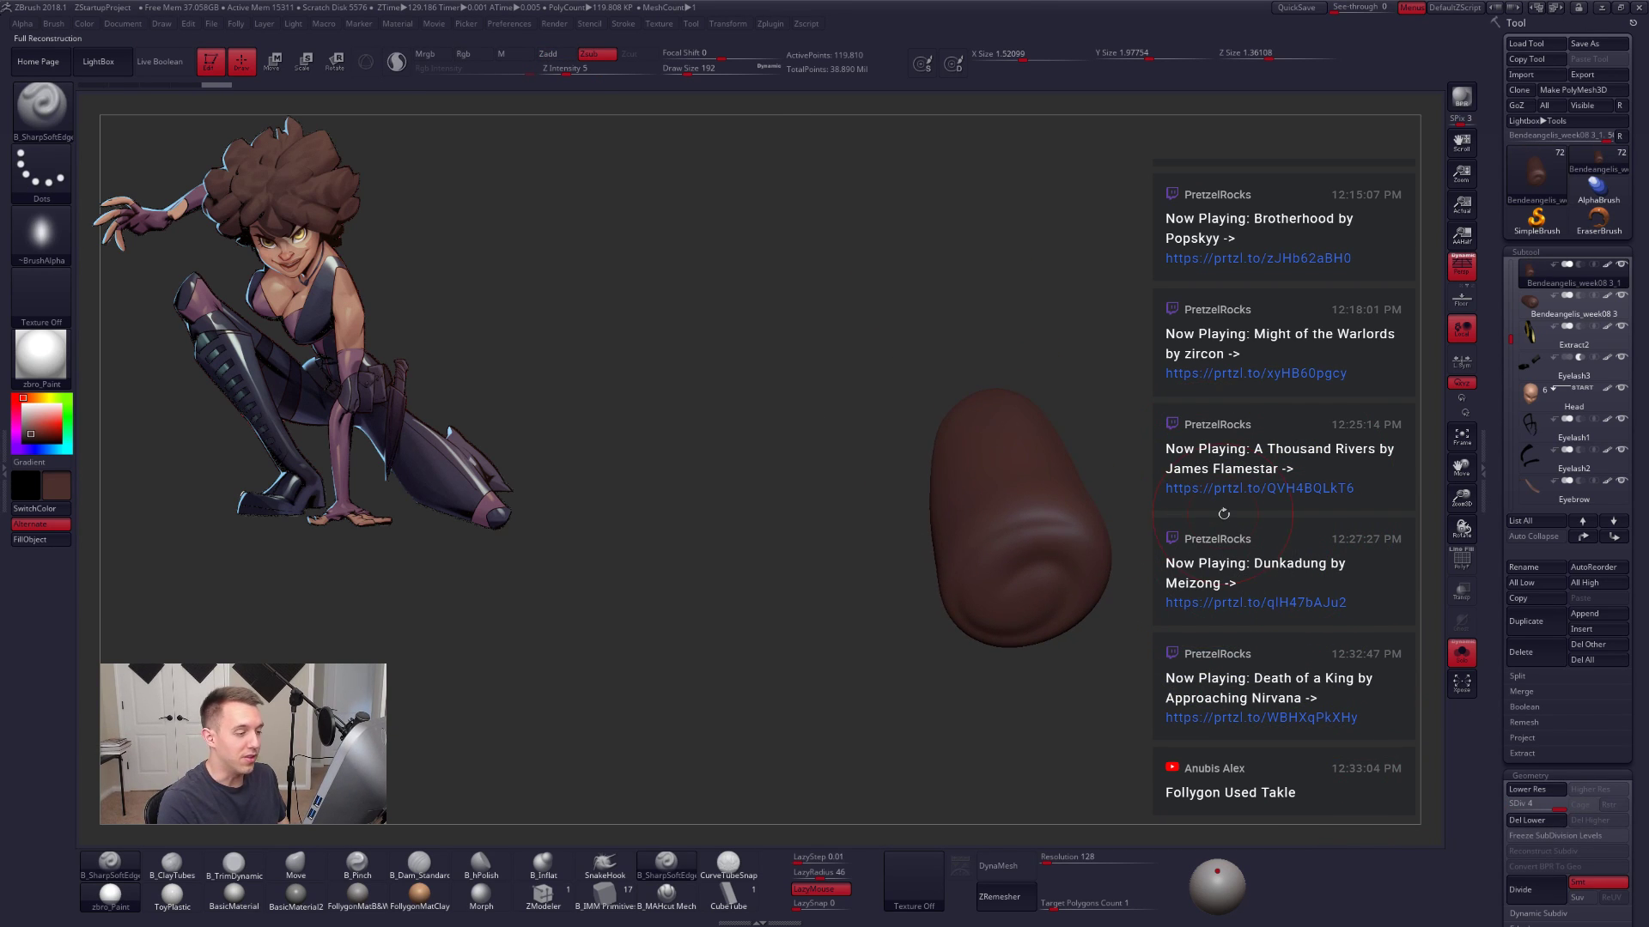
Step: Carve soft ring creases across the isolated side curl's body just behind its blunt end with B_SharpSoftEdge at draw size 192
key(alt+s)
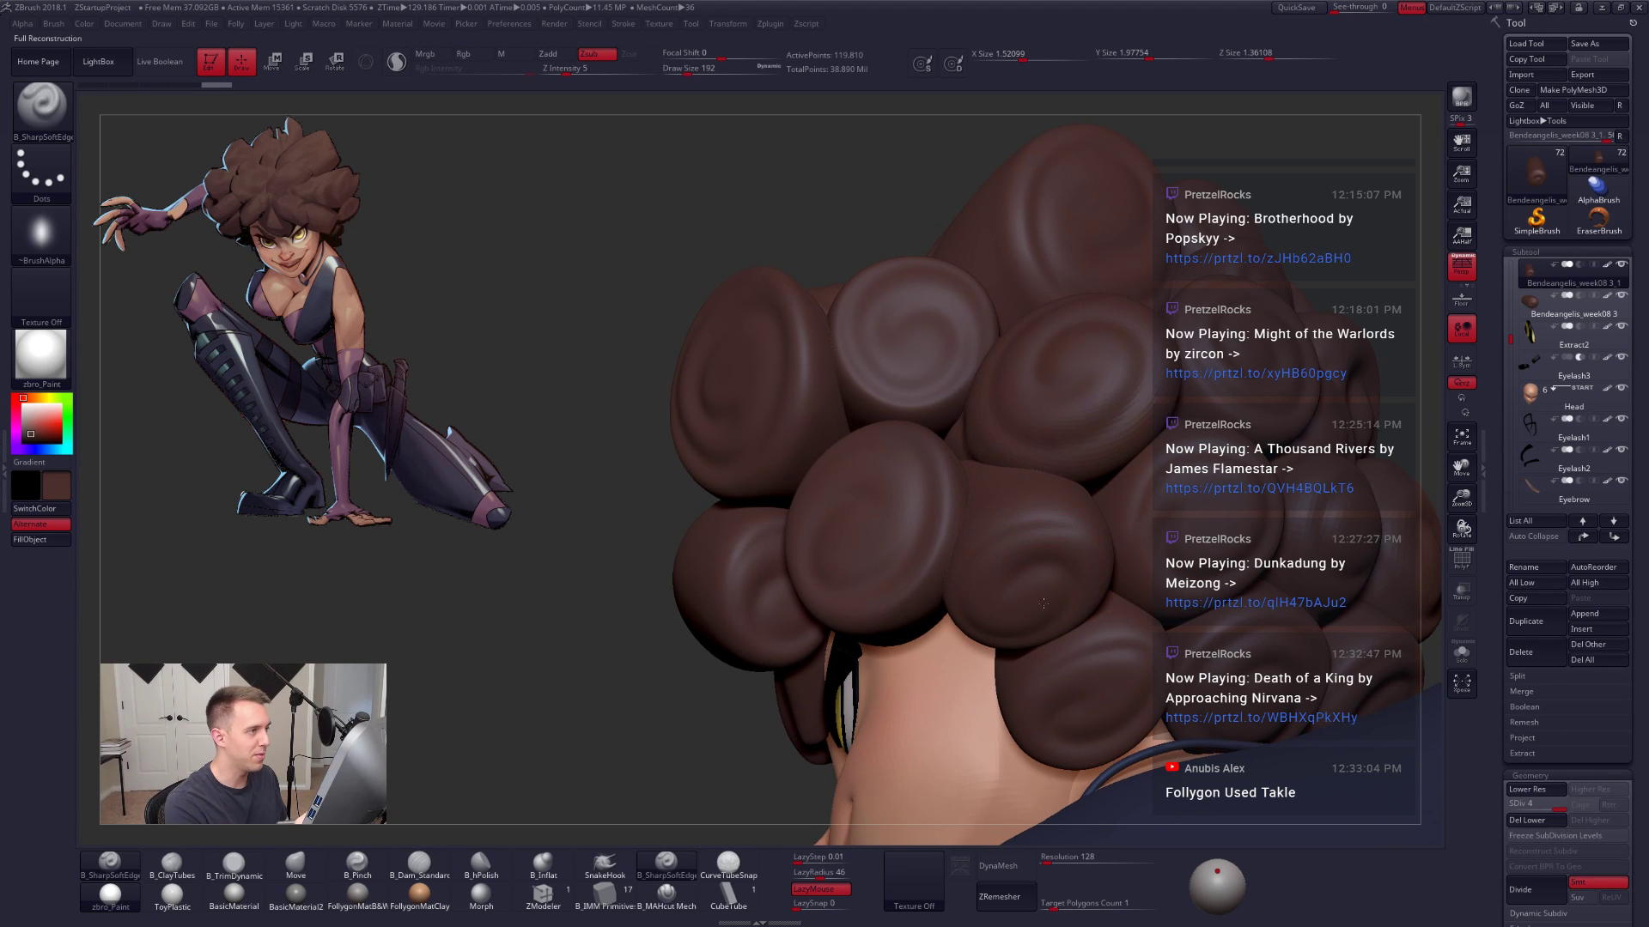
mouse_move(1069, 555)
right_down()
mouse_move(1028, 614)
mouse_move(1108, 640)
mouse_move(1137, 603)
right_up()
key(alt+s)
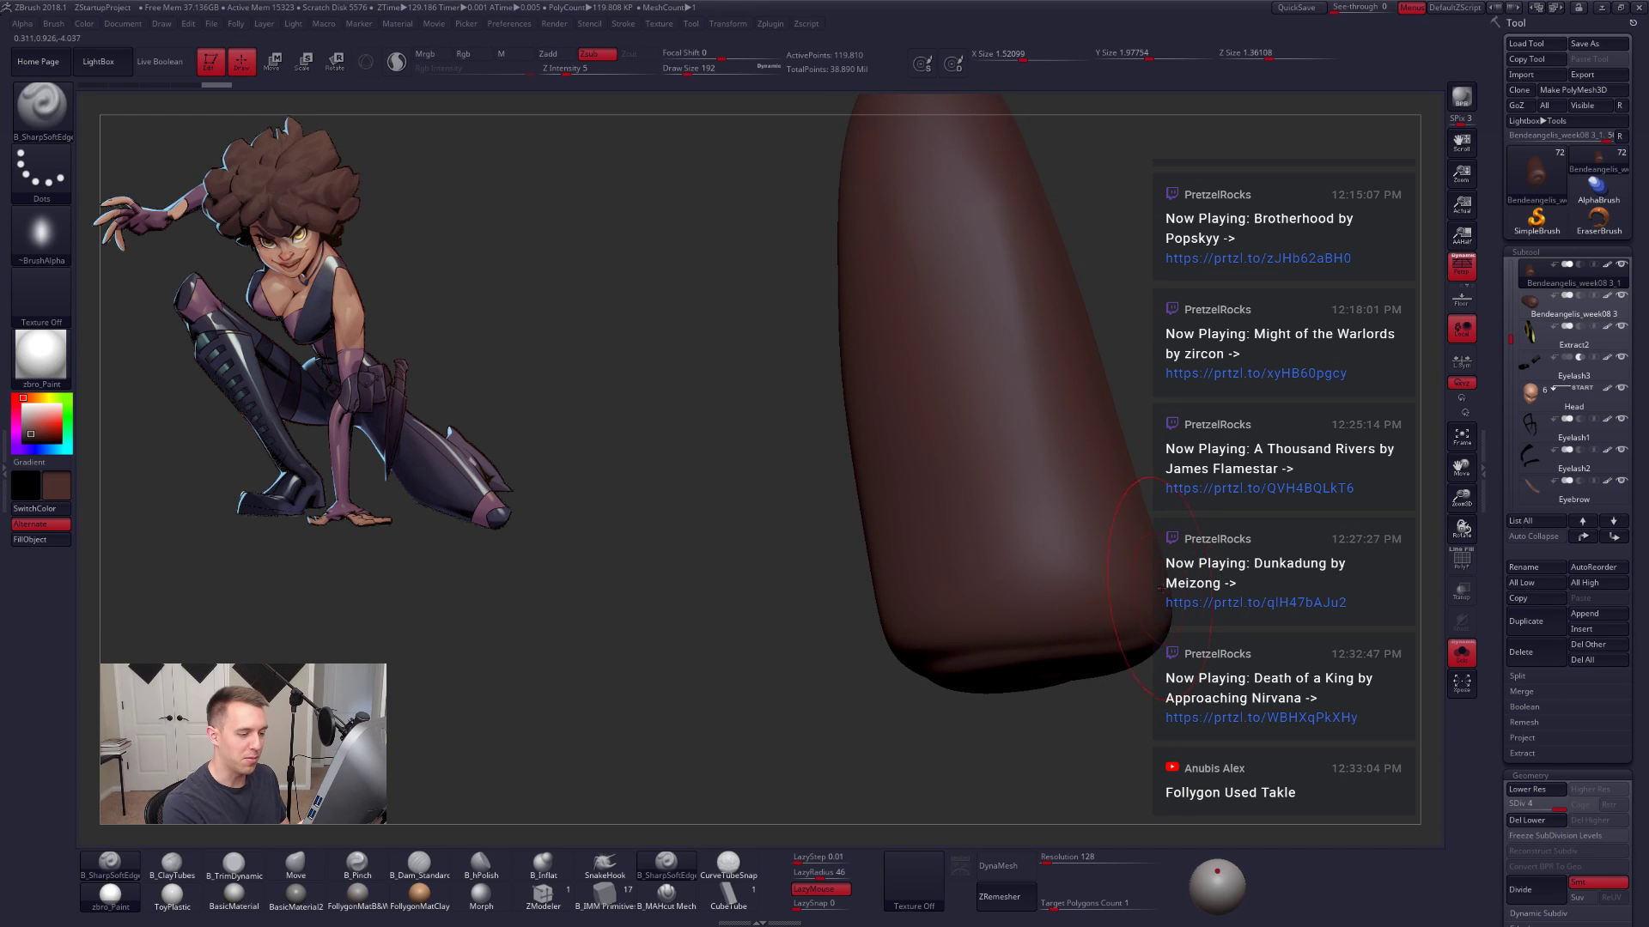
alt+right_drag(964, 570, 854, 559)
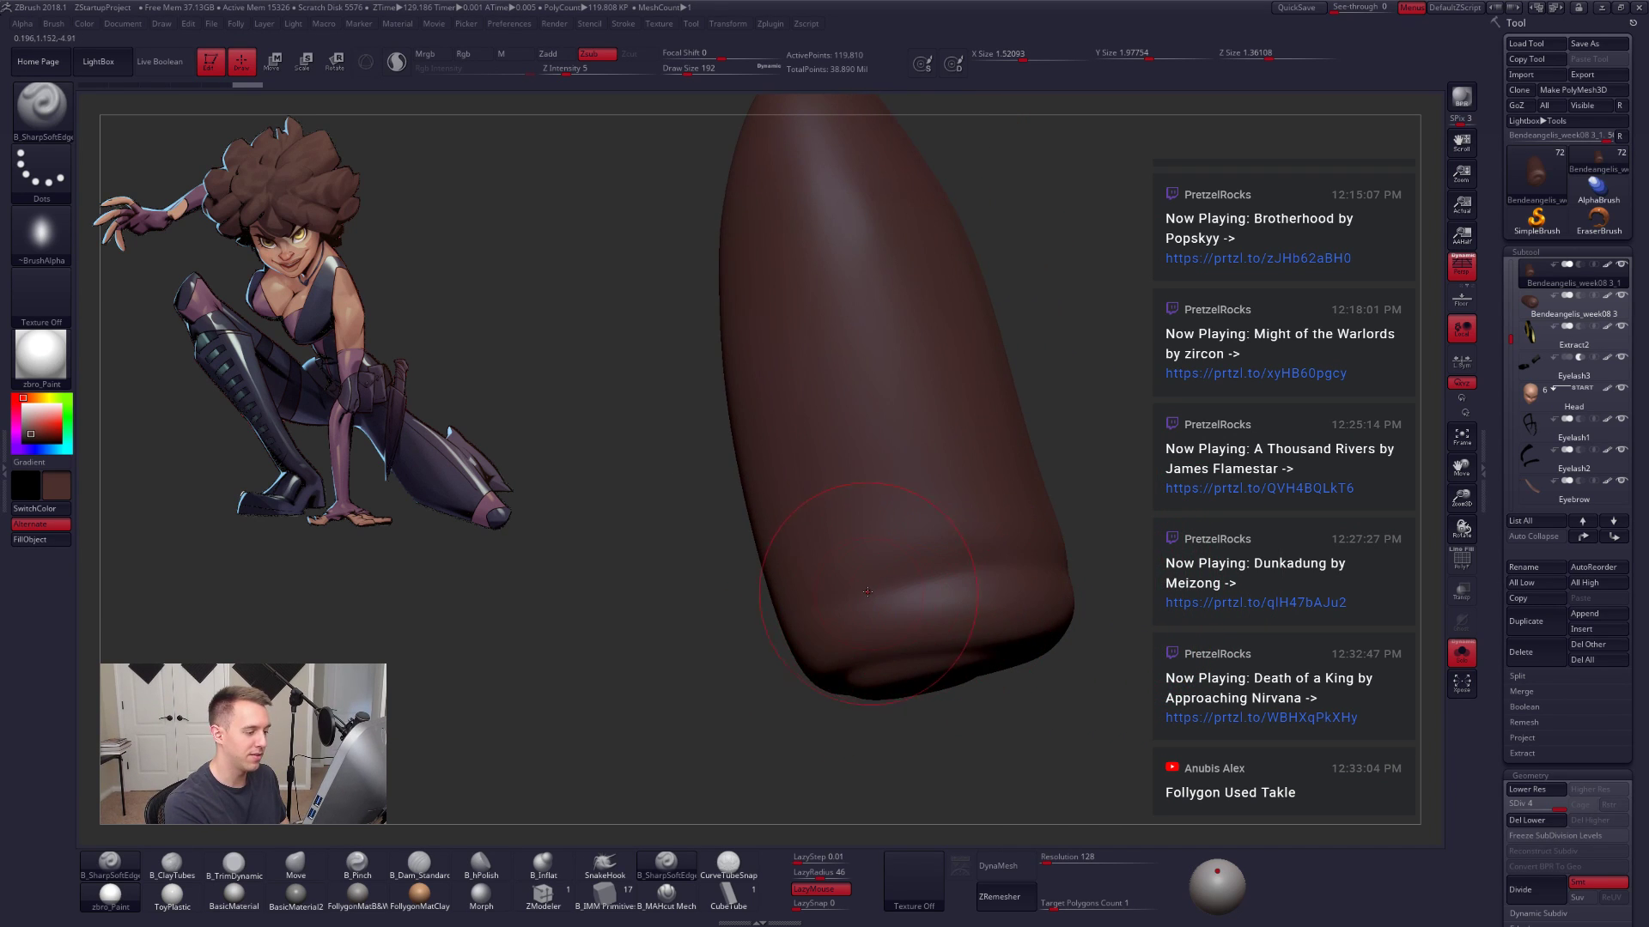
right_drag(1067, 552, 962, 526)
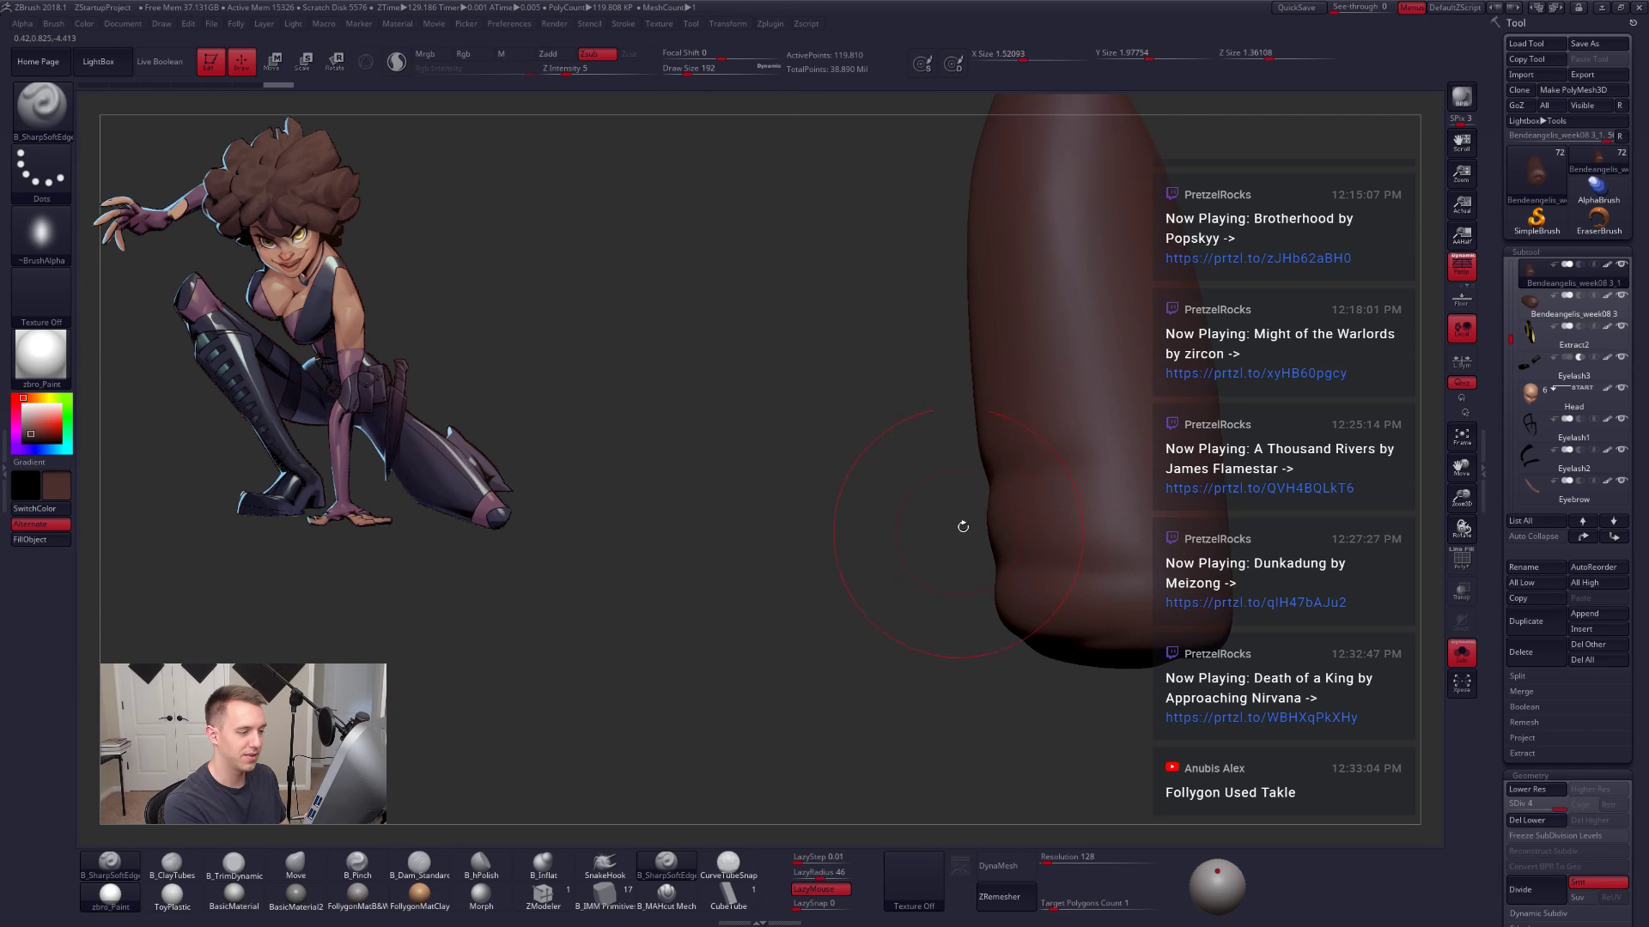
ctrl+right_drag(1218, 563, 1159, 593)
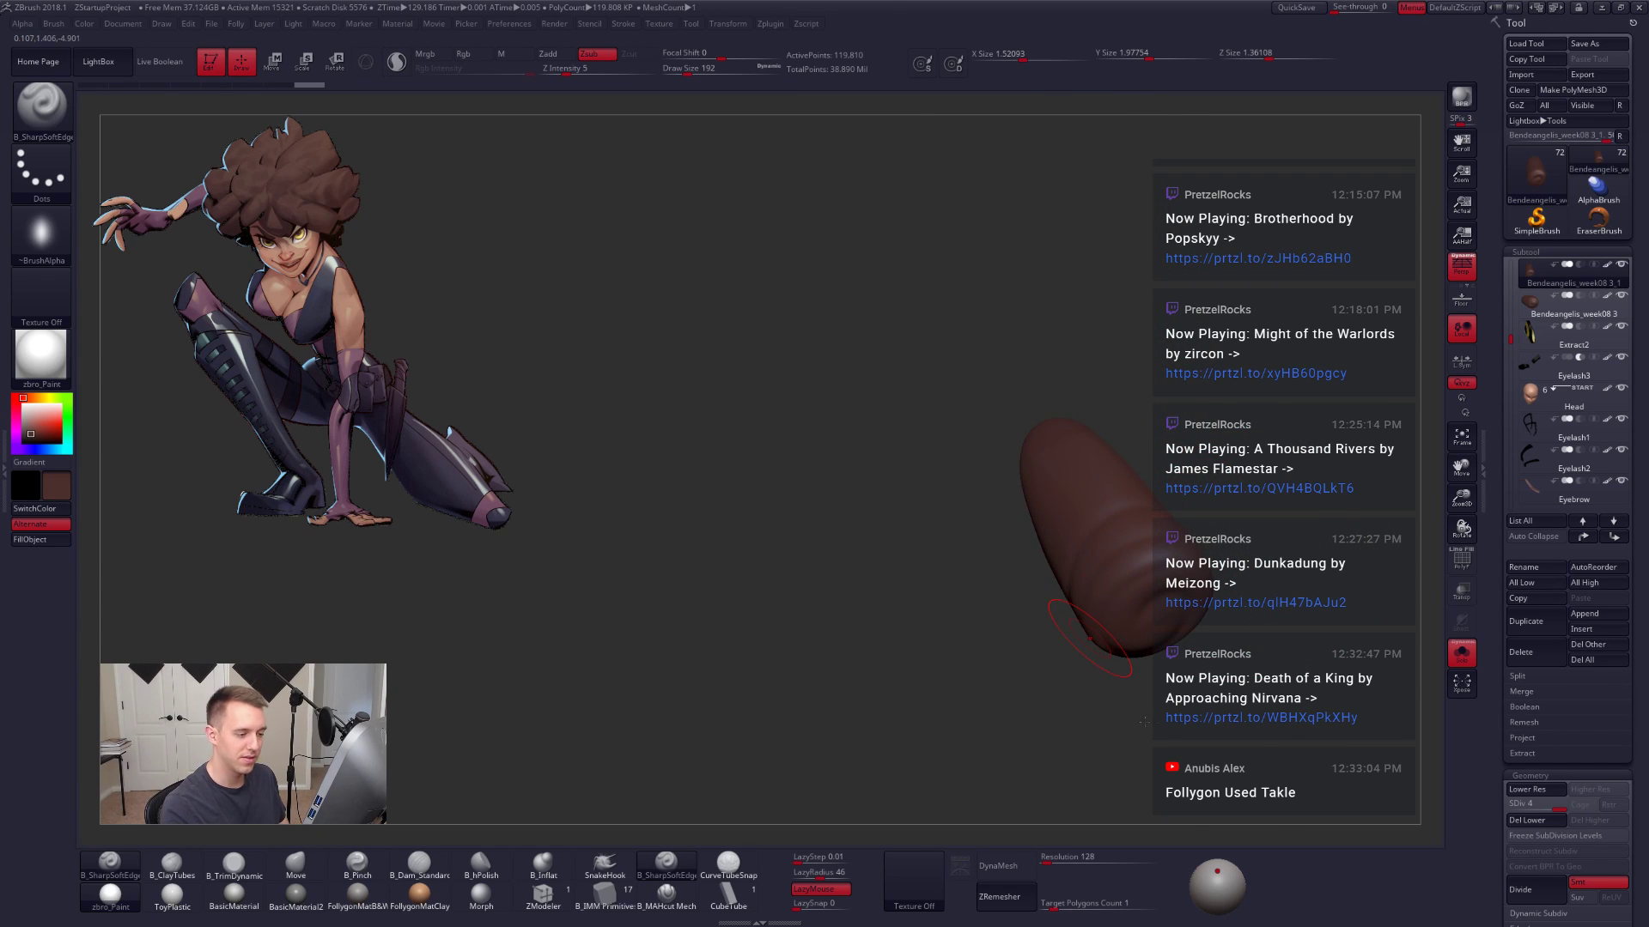
Step: Compare the curl with its neighbours and carry the soft creases around its remaining sides
key(alt+s)
right_drag(1200, 721, 1108, 700)
key(alt+s)
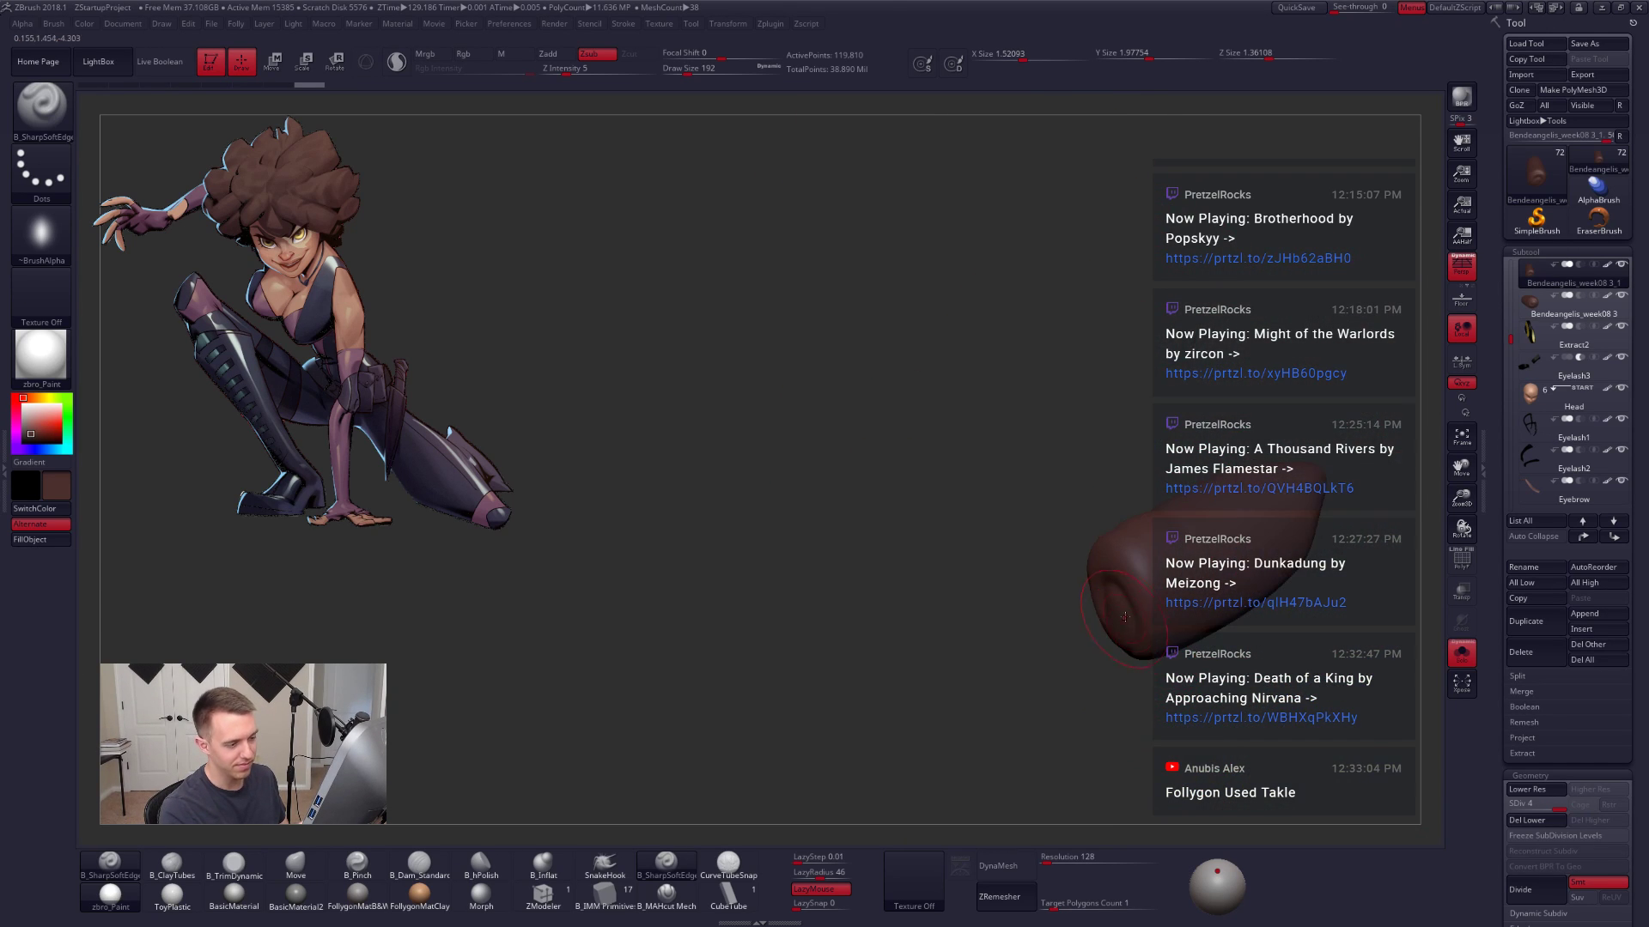
right_drag(1210, 652, 1136, 621)
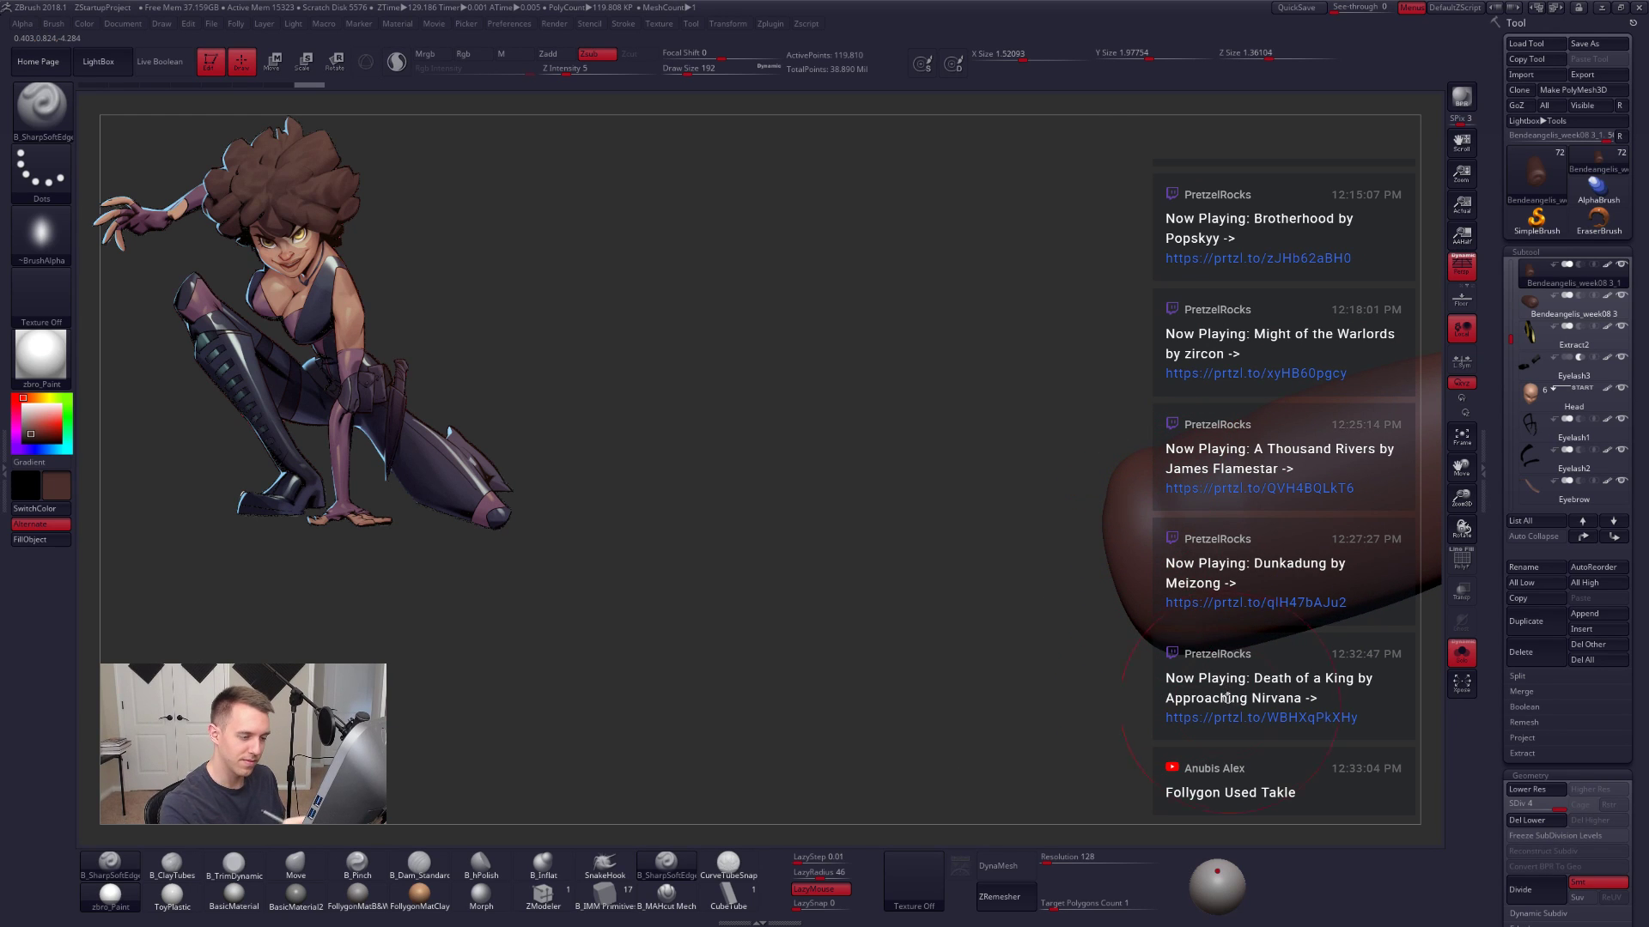
right_drag(1226, 698, 1218, 555)
ctrl+right_drag(1282, 659, 1104, 571)
Step: Show the whole character again and examine the creased curls around the head from both sides
key(alt+s)
right_drag(990, 508, 1052, 464)
ctrl+right_drag(1150, 546, 1120, 631)
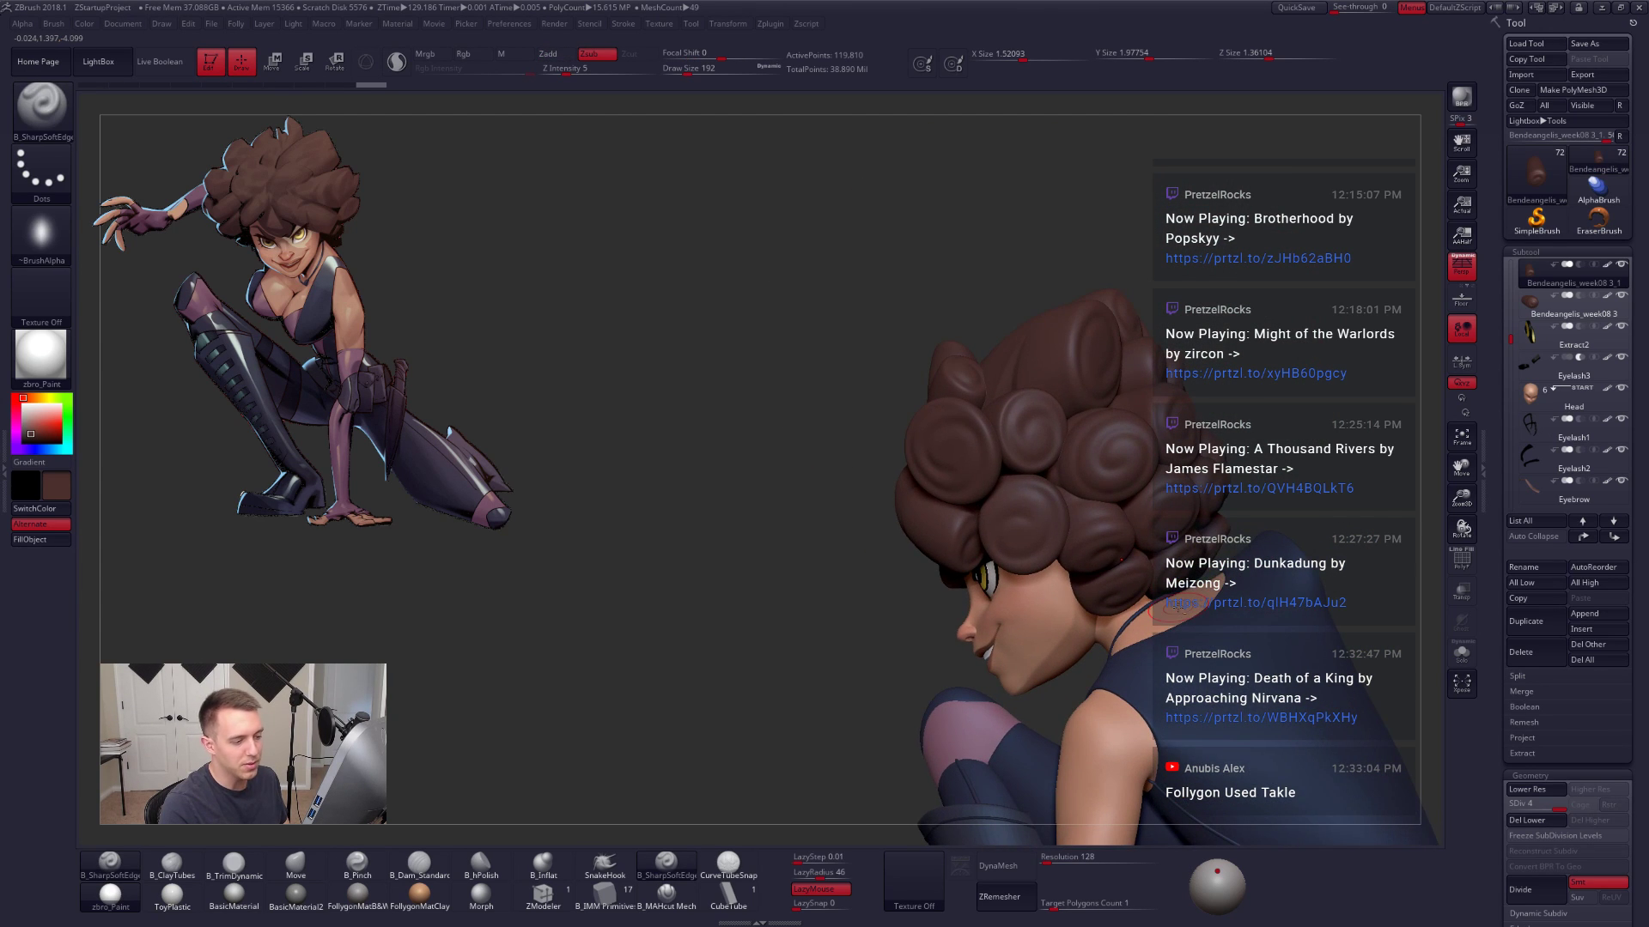
ctrl+right_drag(1065, 545, 1022, 508)
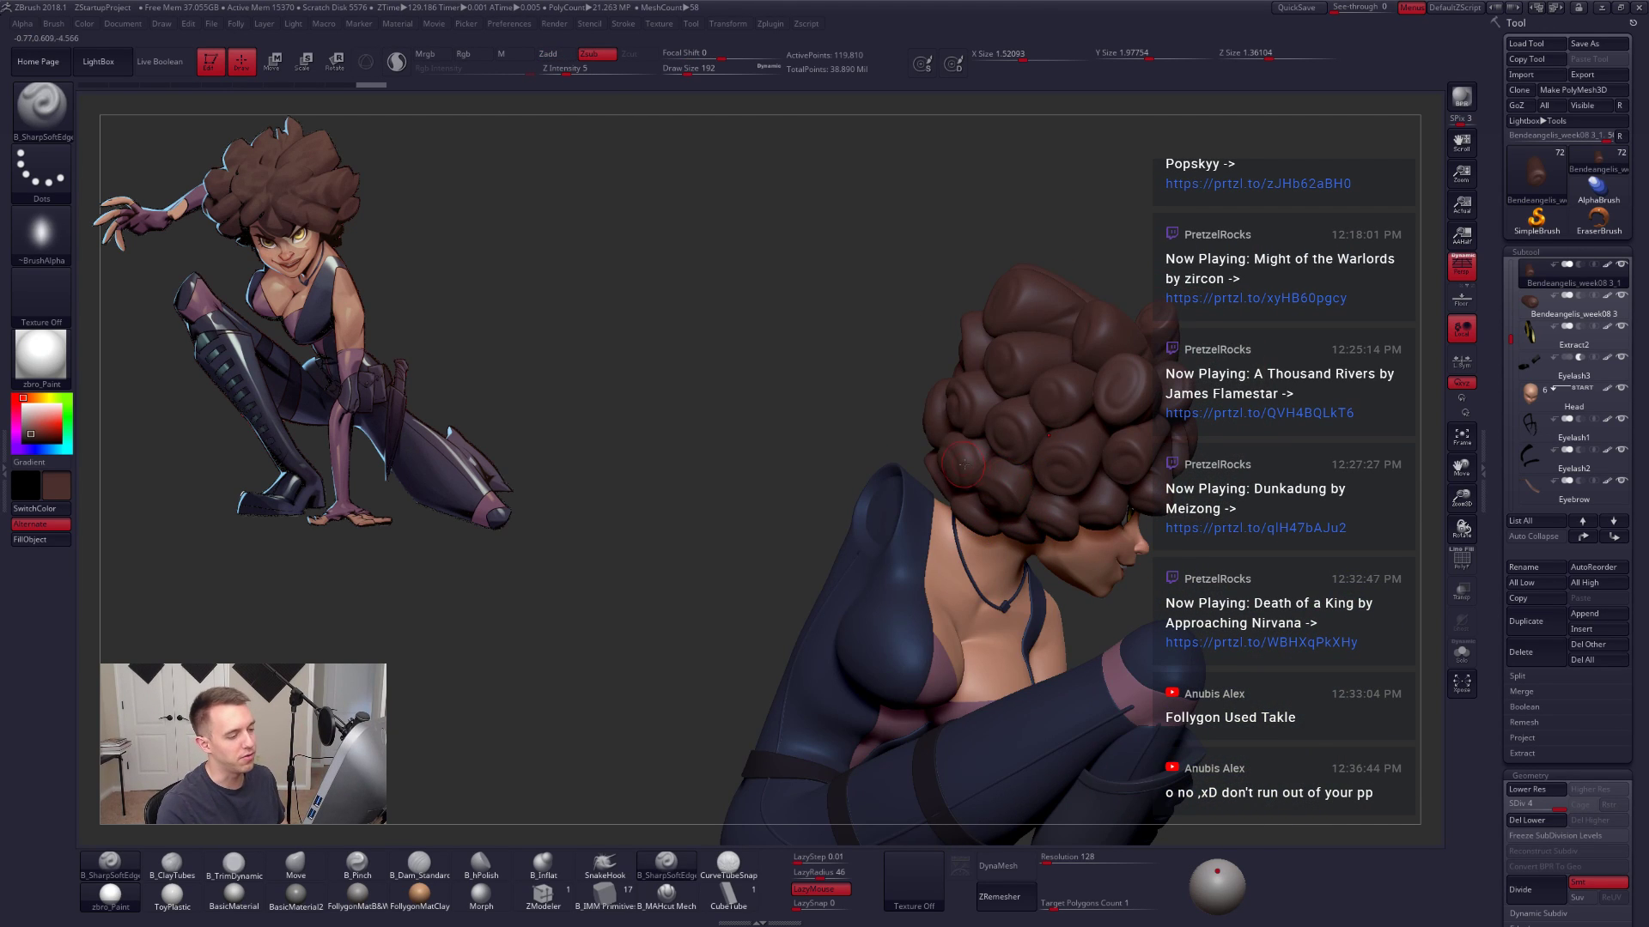
Step: Select another smooth side curl of the hairstyle, isolate it and divide its mesh
mouse_move(963, 464)
right_down()
mouse_move(1106, 523)
mouse_move(1176, 601)
right_up()
alt+click(1091, 502)
key(ctrl+shift+s)
key(ctrl+d)
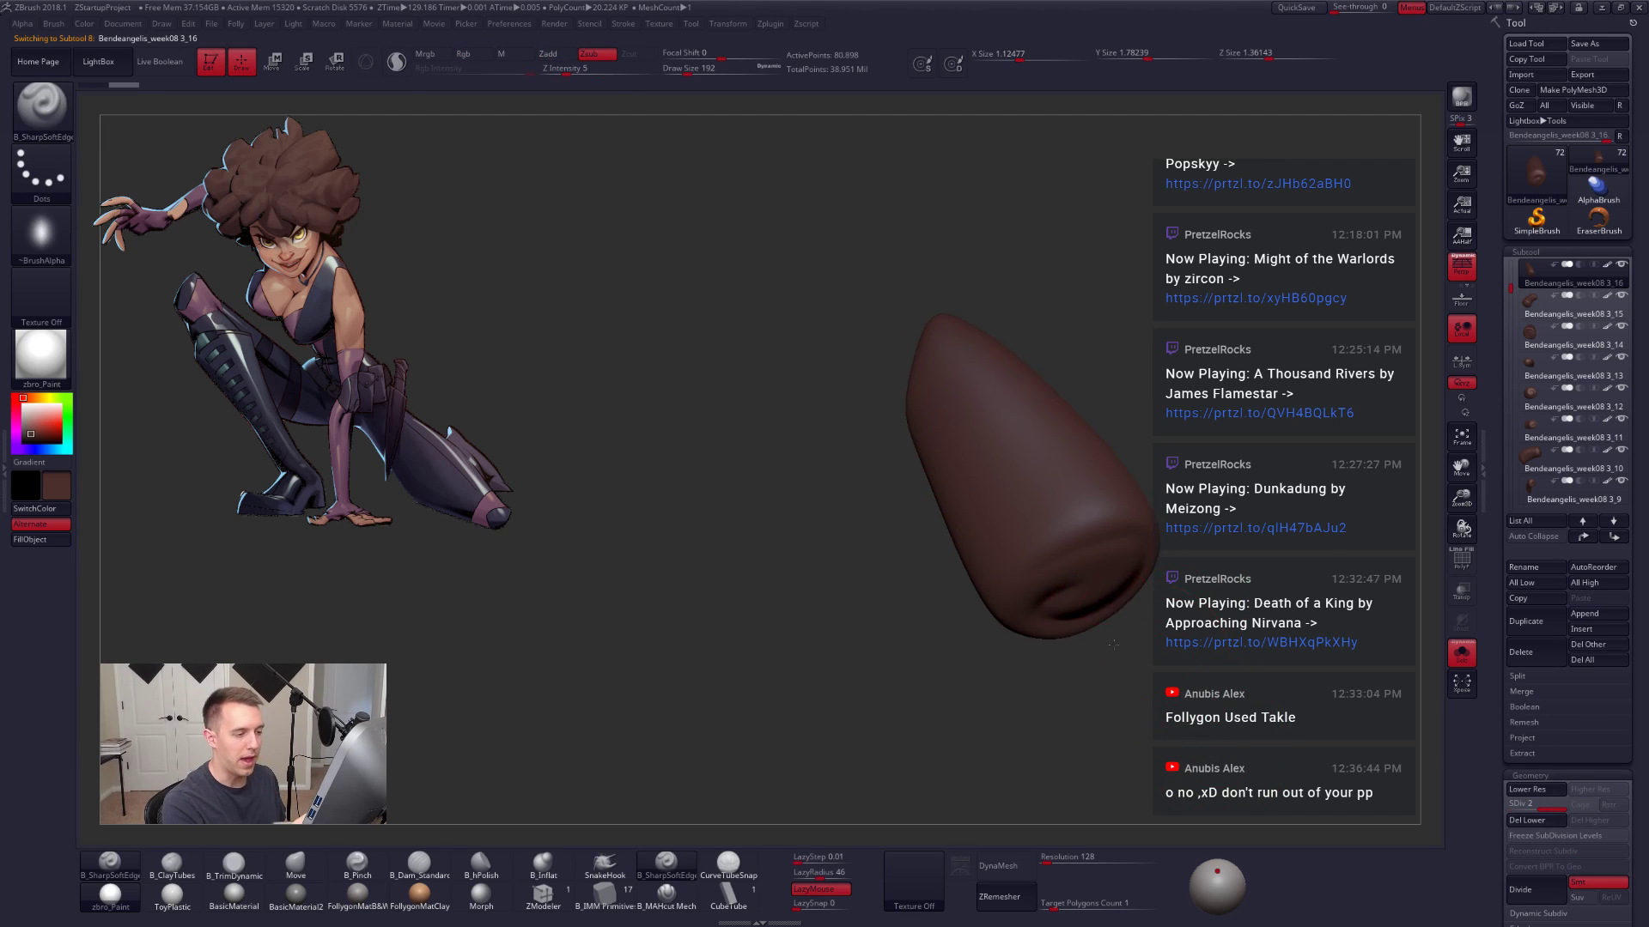
Step: Carve soft B_SharpSoftEdge creases around the blunt end and sides of this newly divided curl
right_drag(1218, 747, 1097, 731)
drag(920, 710, 1000, 635)
right_drag(1175, 494, 1099, 583)
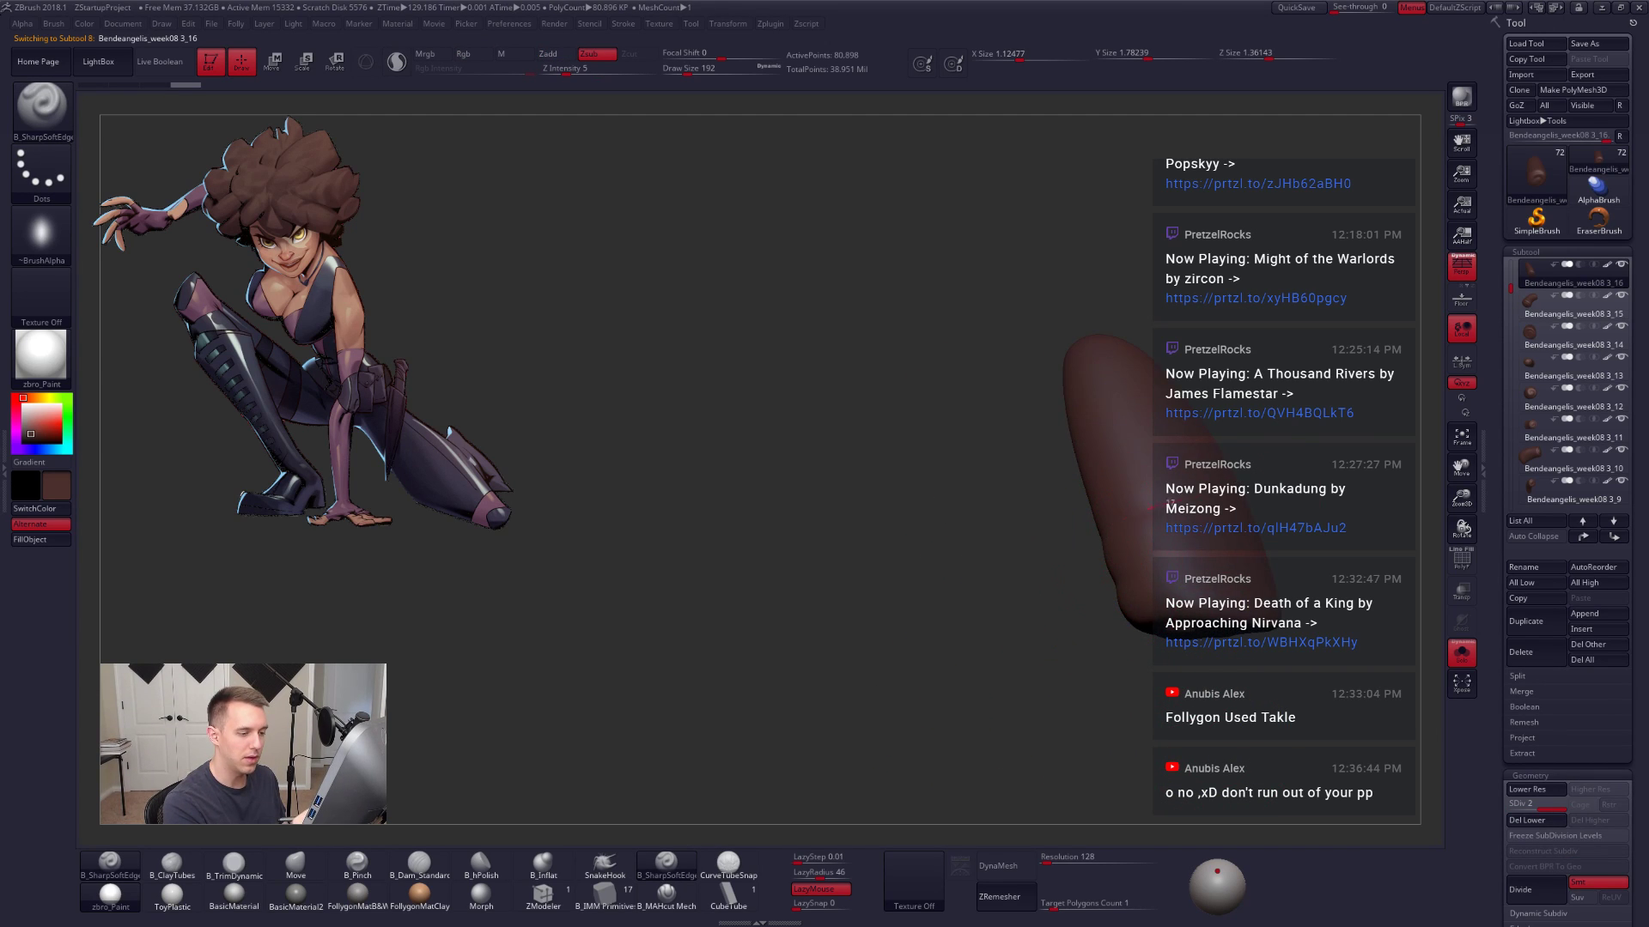
right_drag(1170, 505, 1217, 544)
mouse_move(1194, 756)
right_down()
mouse_move(1141, 713)
mouse_move(1130, 671)
mouse_move(990, 567)
right_up()
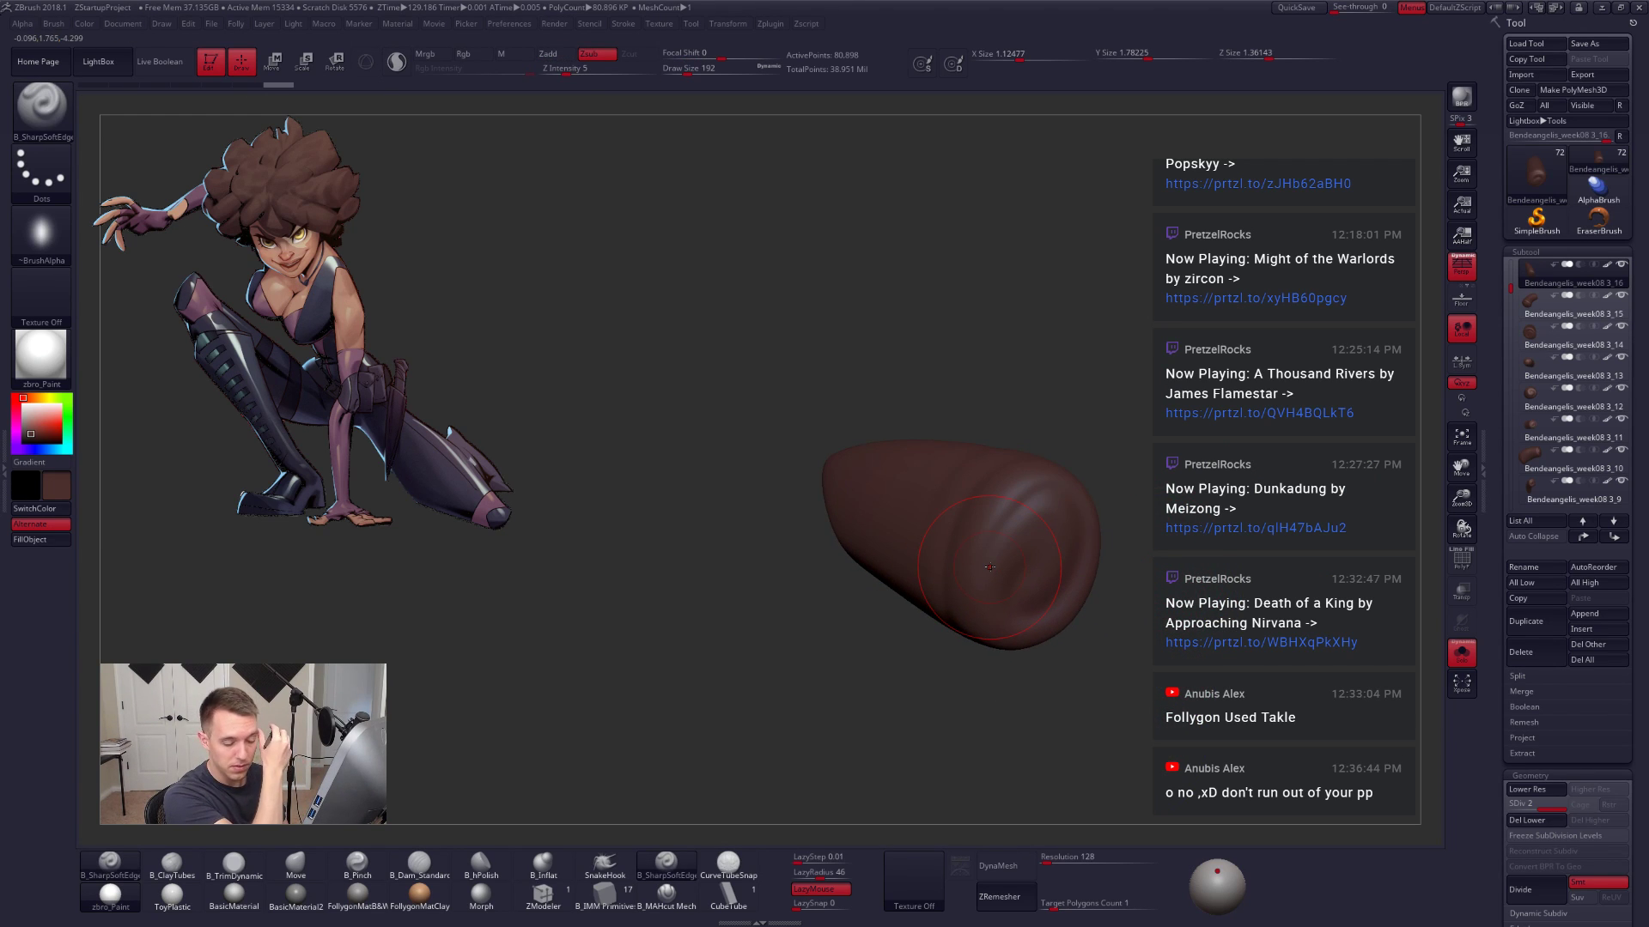
Step: Show the whole character, select a curl at the back of the head, isolate it and divide its mesh
ctrl+right_drag(1238, 739, 1198, 657)
key(alt+s)
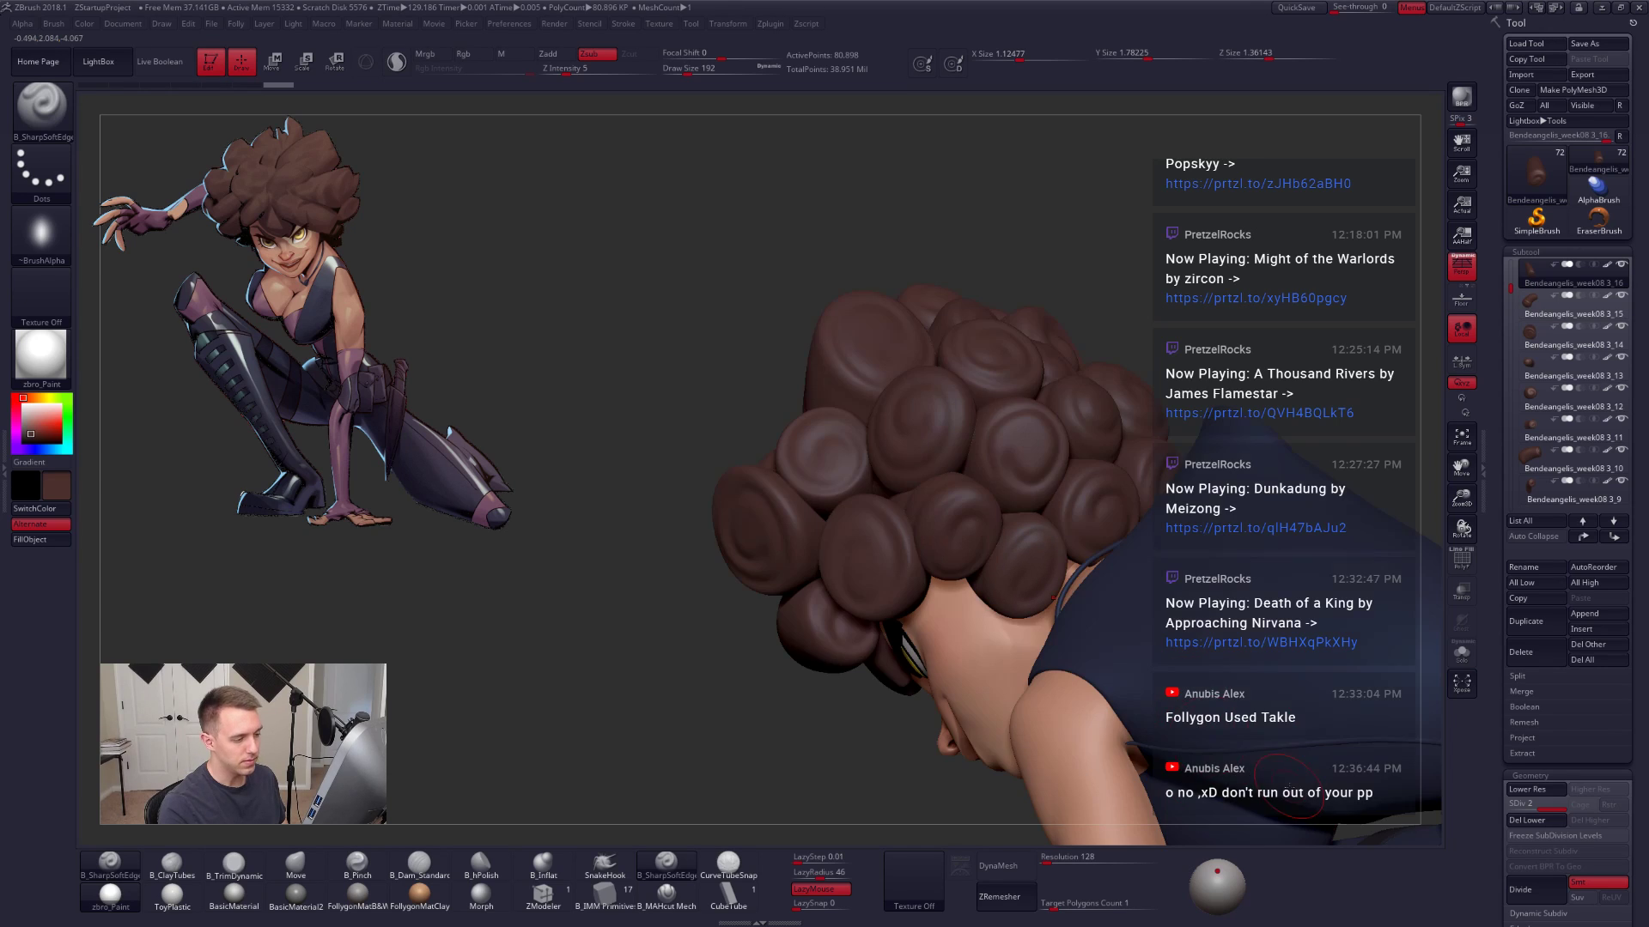
right_drag(1052, 564, 1135, 479)
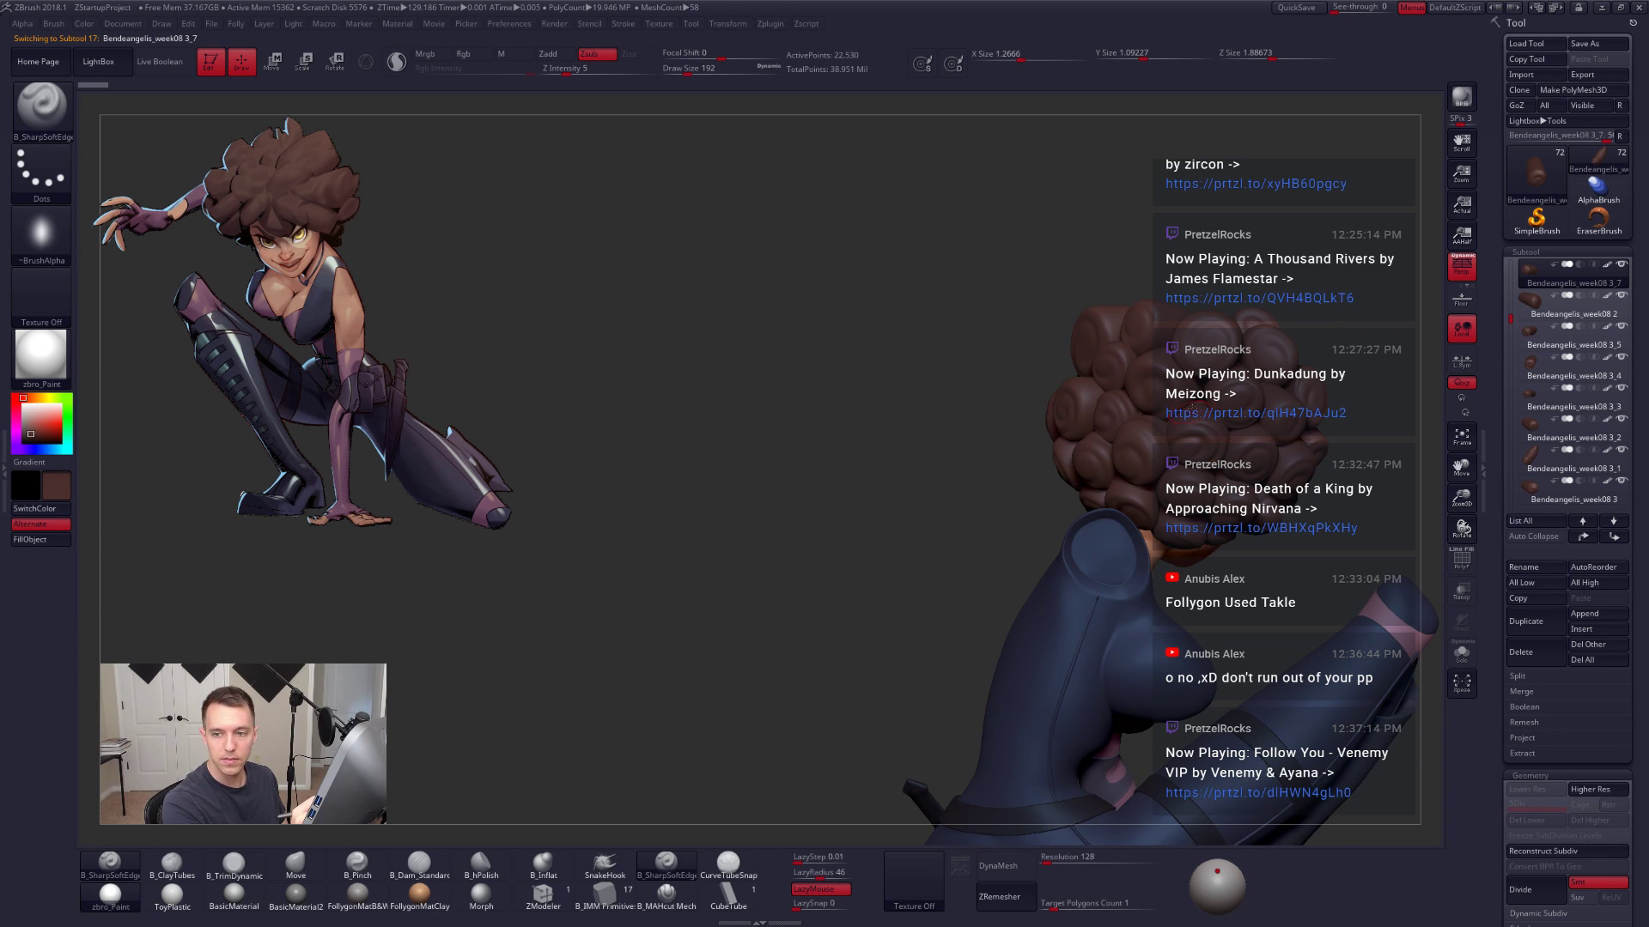
key(shift+s)
alt+right_drag(1196, 438, 1064, 606)
key(ctrl+d)
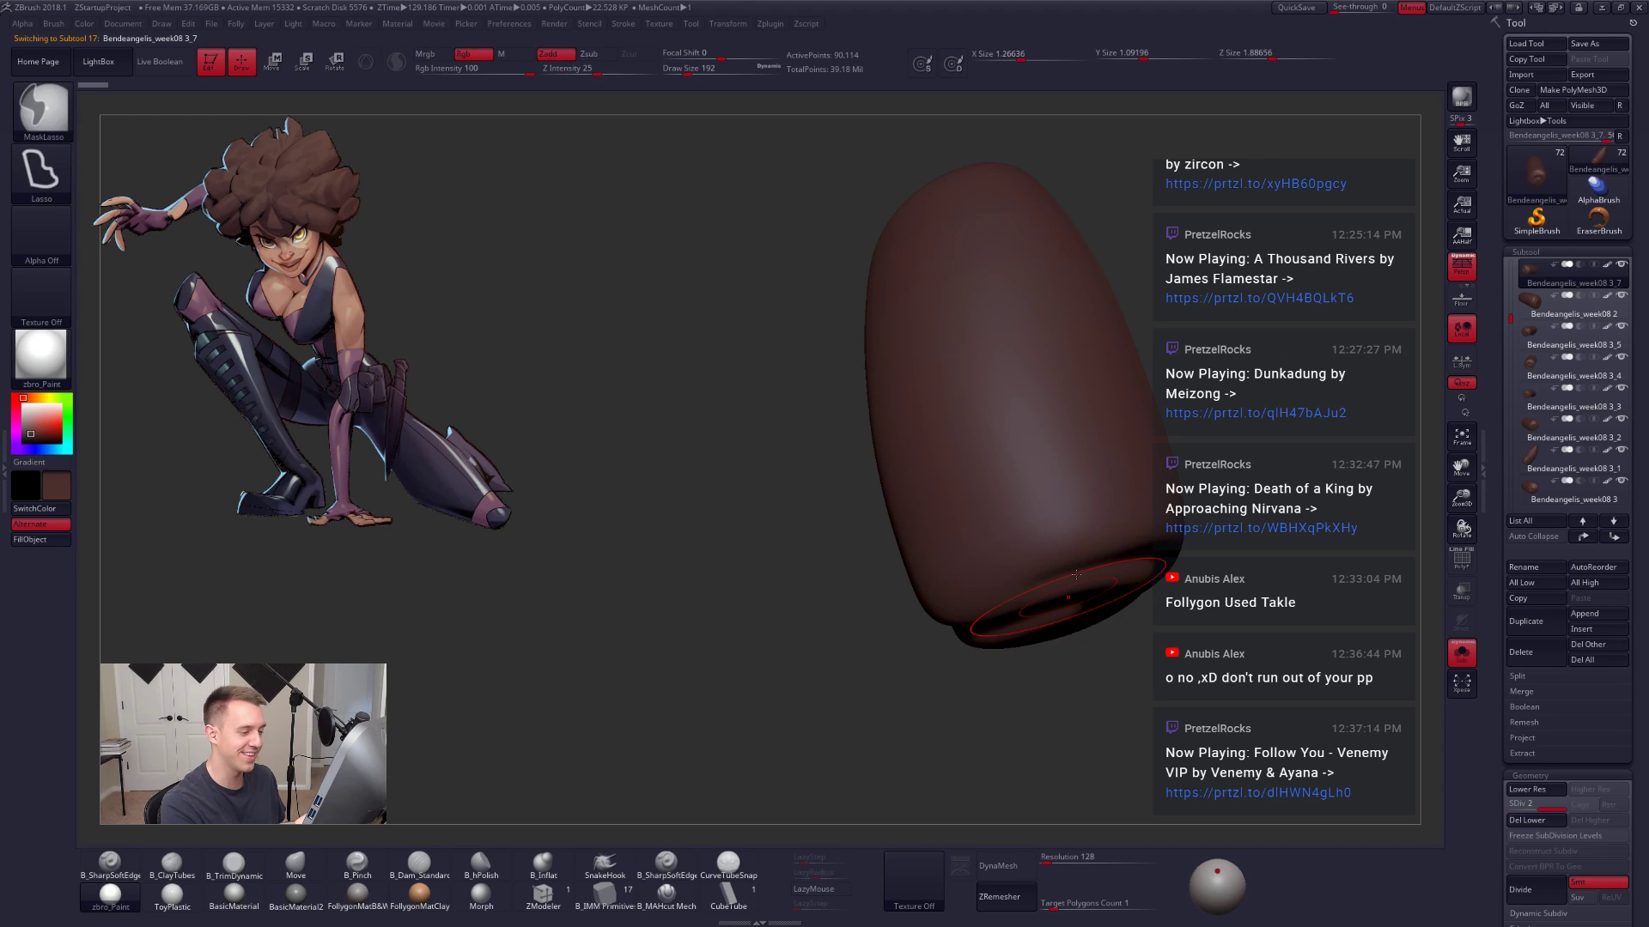
Step: Carve two soft horizontal creases around the back curl's body with B_SharpSoftEdge at draw size 192
right_drag(1055, 621, 1003, 575)
mouse_move(855, 580)
right_down()
mouse_move(1197, 470)
mouse_move(1051, 570)
mouse_move(1093, 515)
mouse_move(1074, 562)
mouse_move(1165, 557)
right_up()
key(shift+s)
key(shift+s)
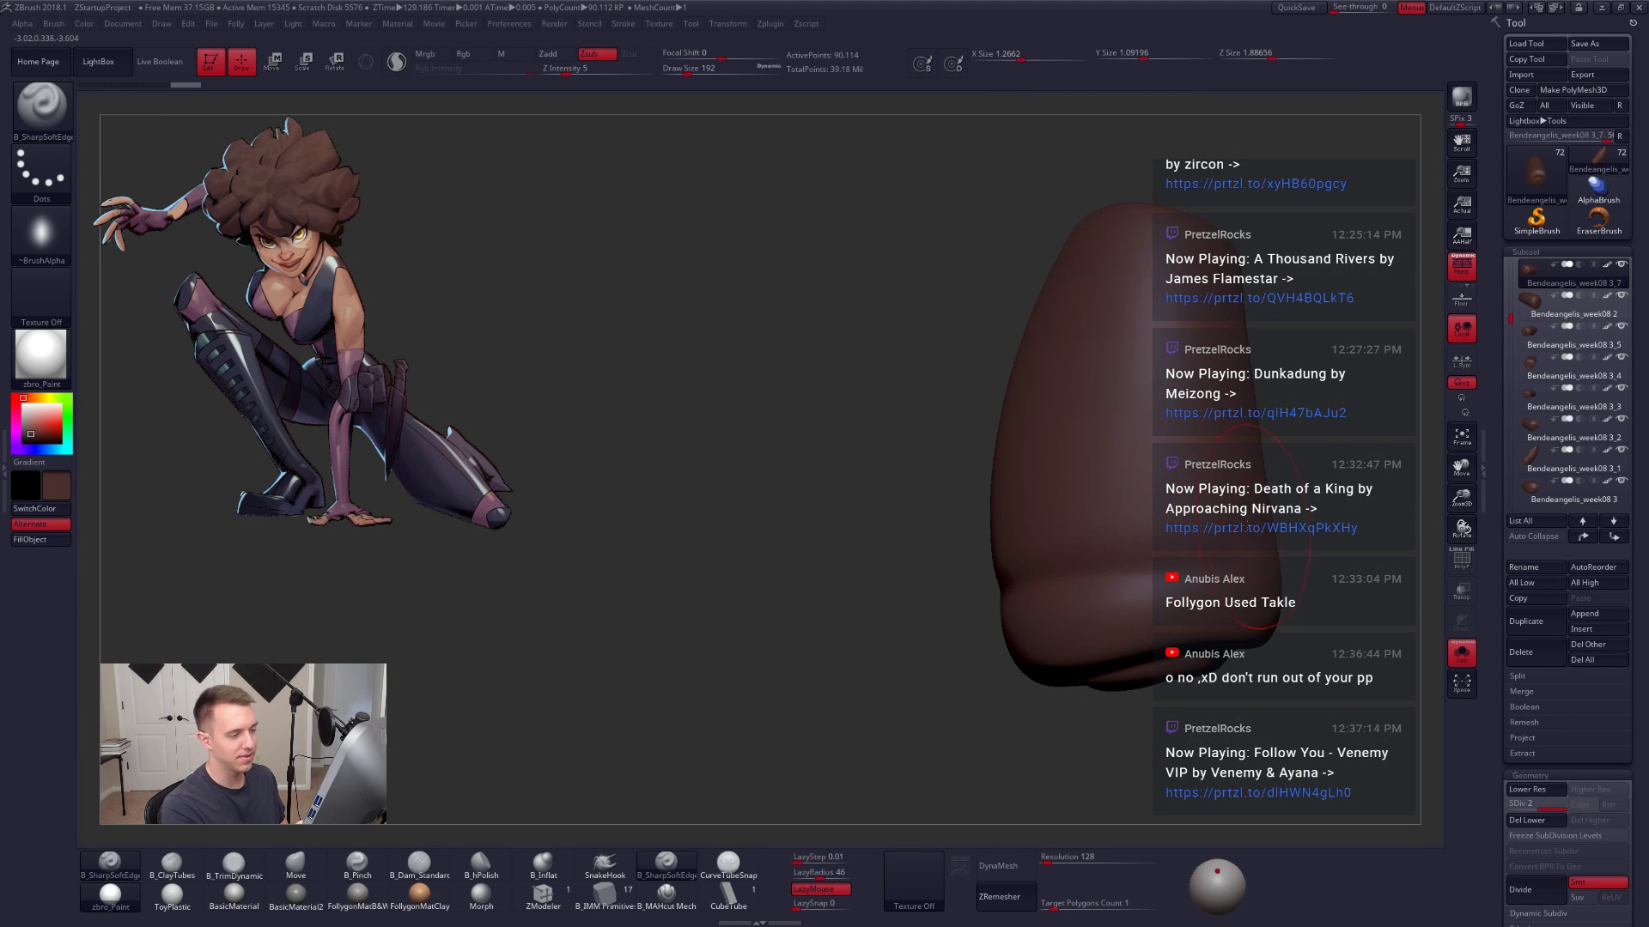
right_drag(883, 563, 1049, 541)
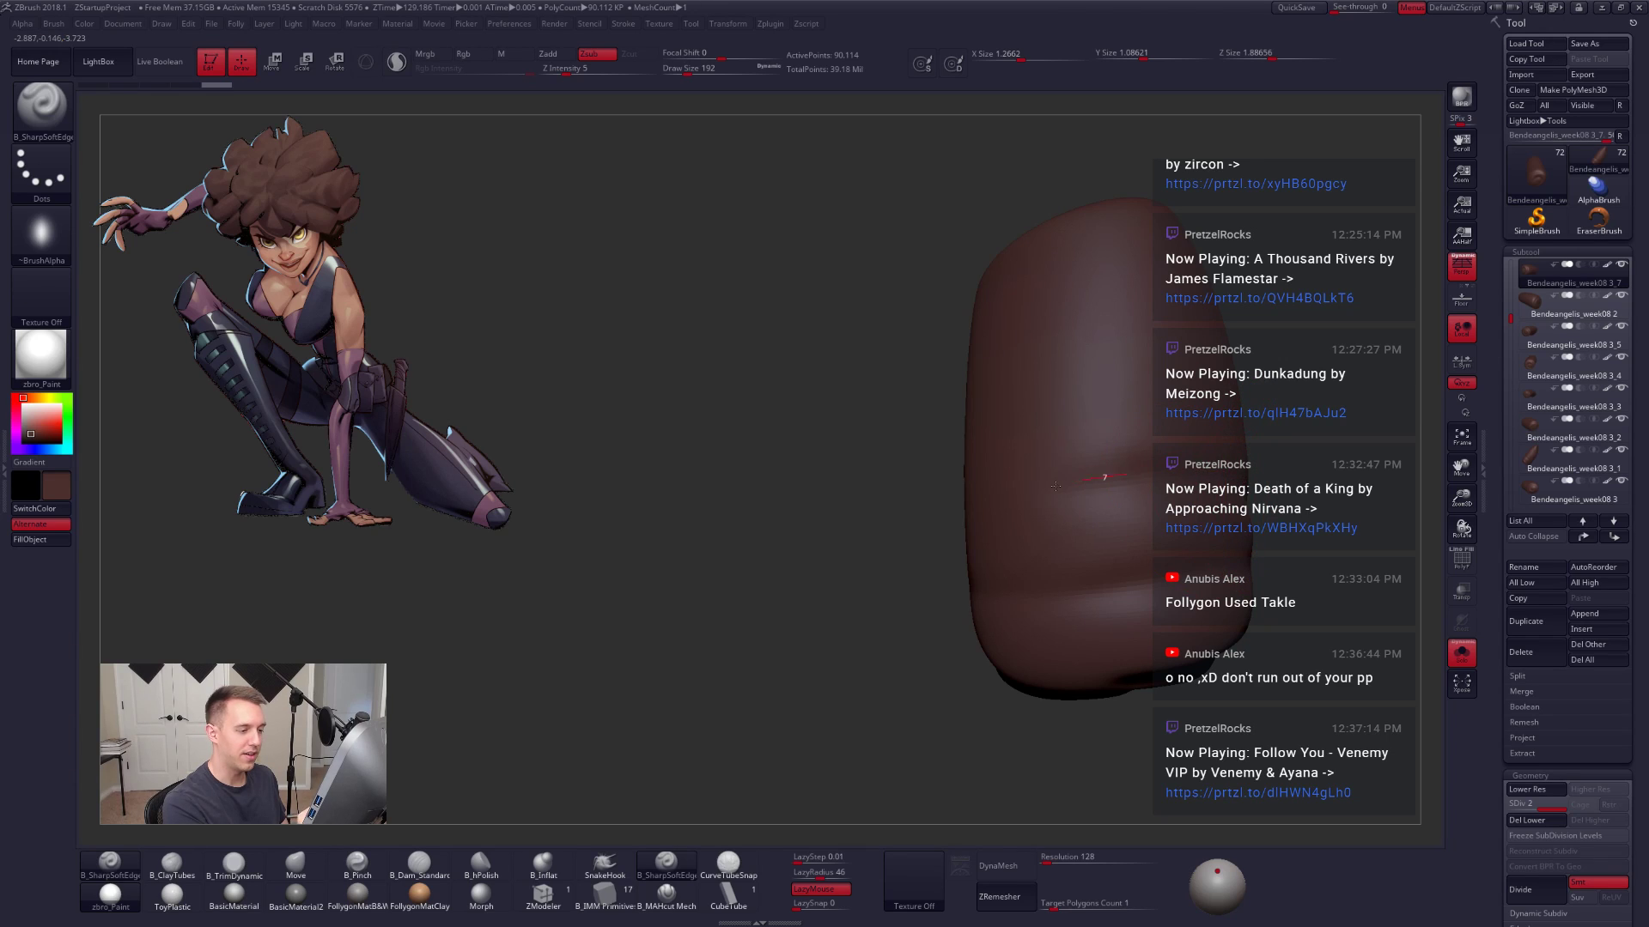
right_drag(859, 574, 932, 647)
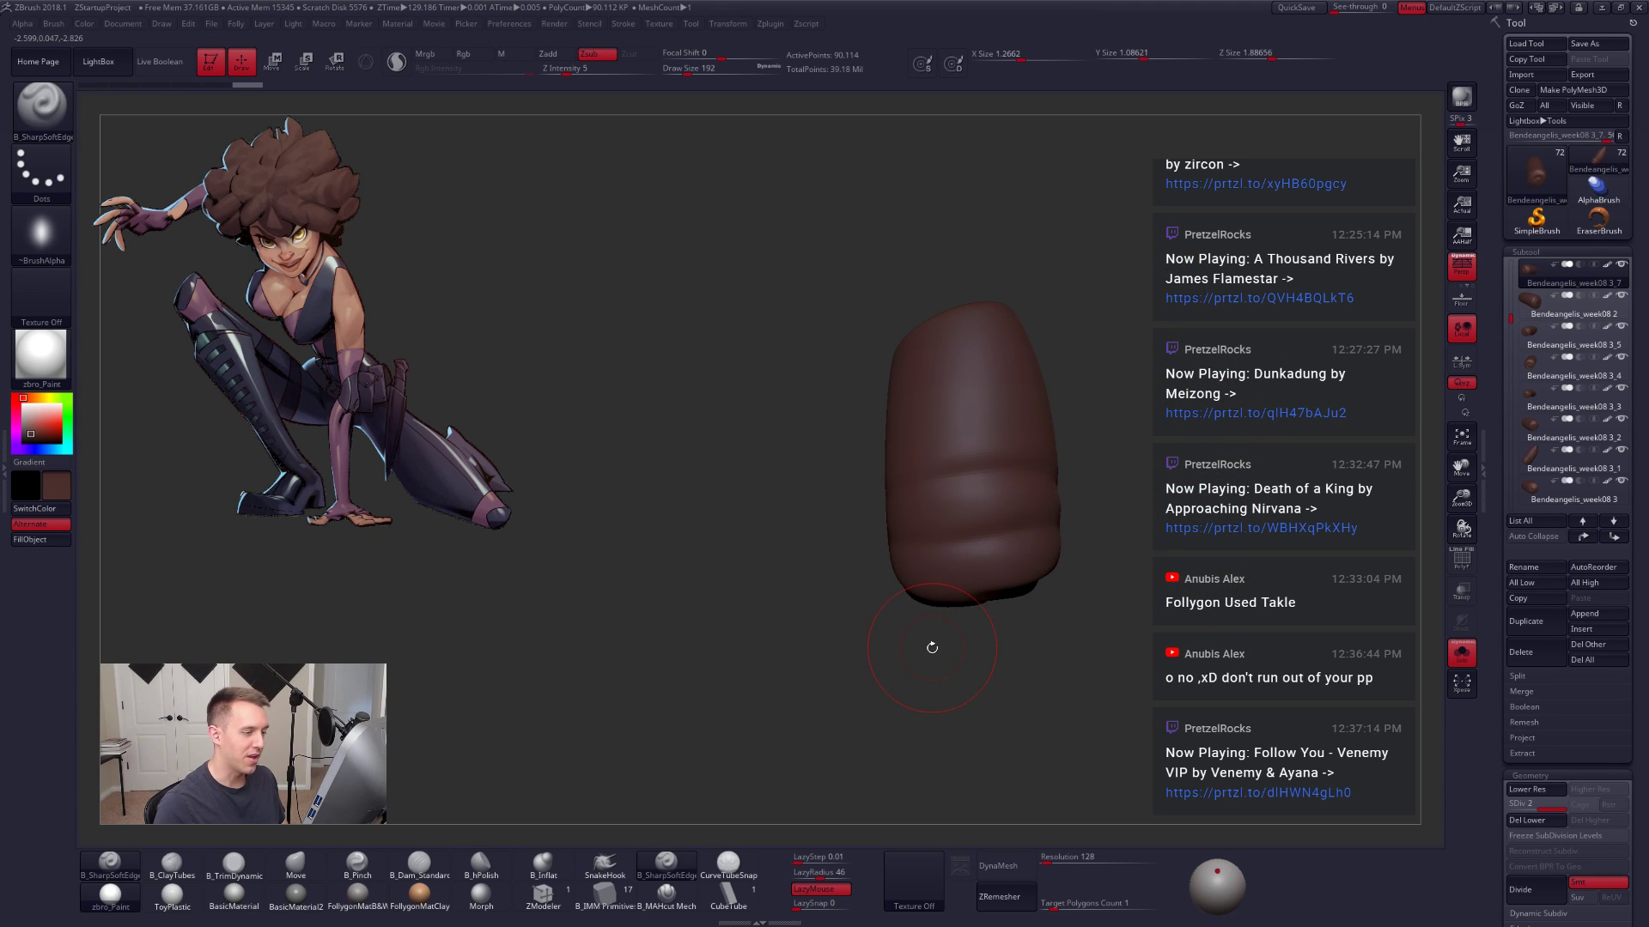
Step: Divide the creased back curl once more, to level 3, and show it within the whole hairstyle
key(ctrl+d)
right_drag(910, 305, 1019, 443)
key(shift+s)
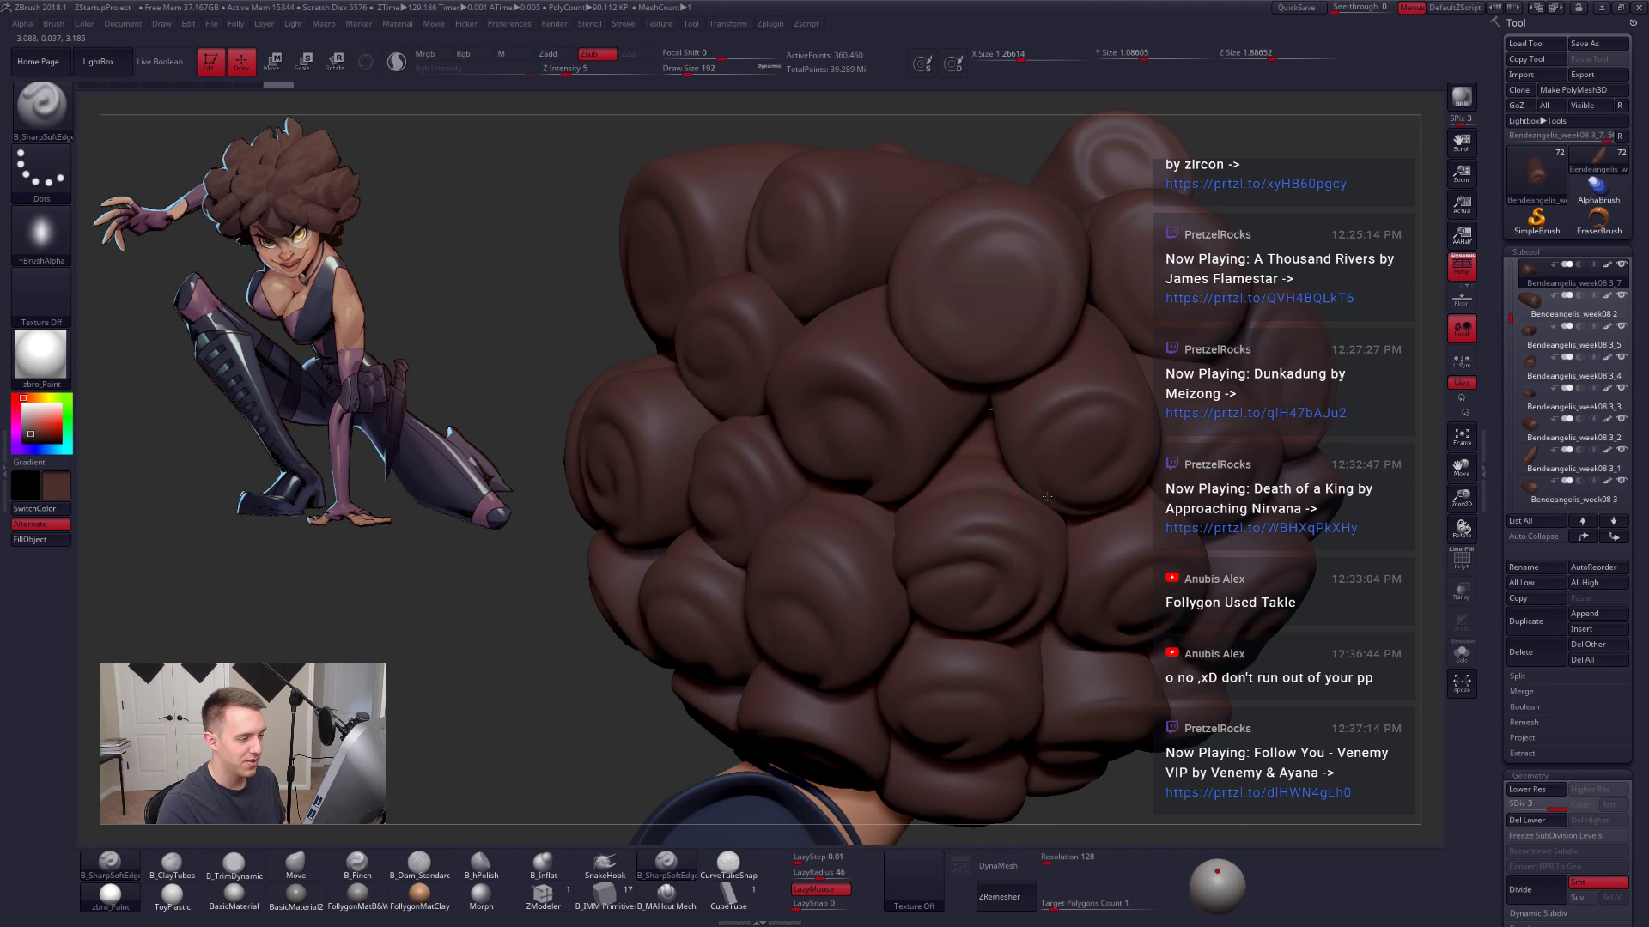
right_drag(1057, 509, 1039, 504)
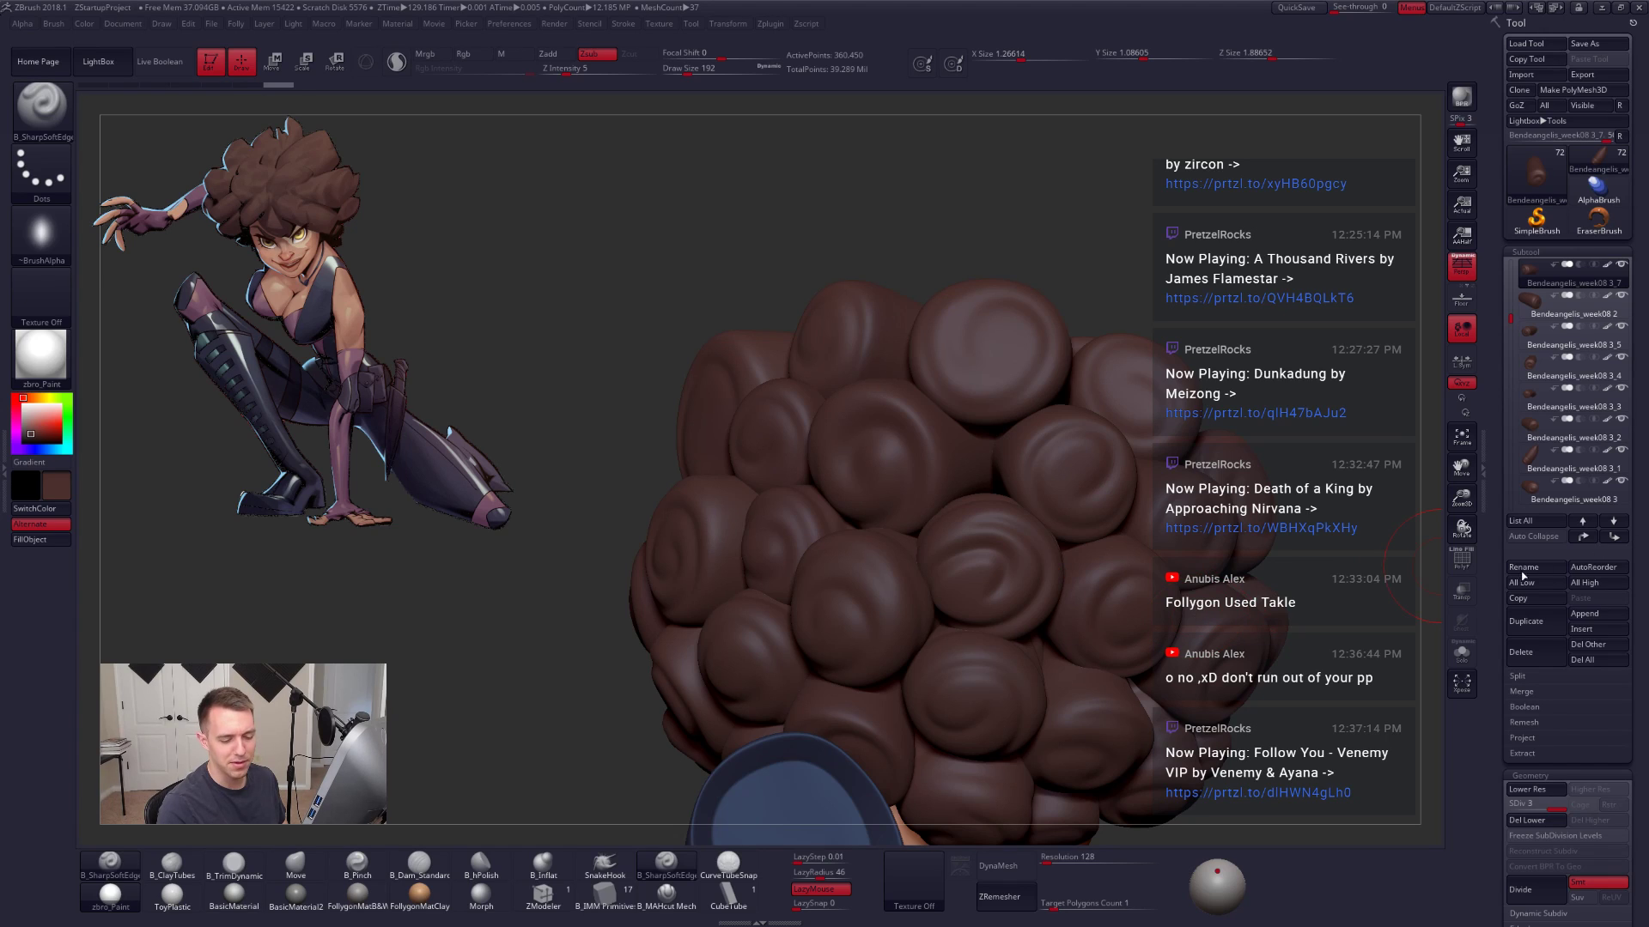
Step: Lower the back curl to subdivision level 1, isolate it and smooth the swirl on its blunt end
key(shift+d)
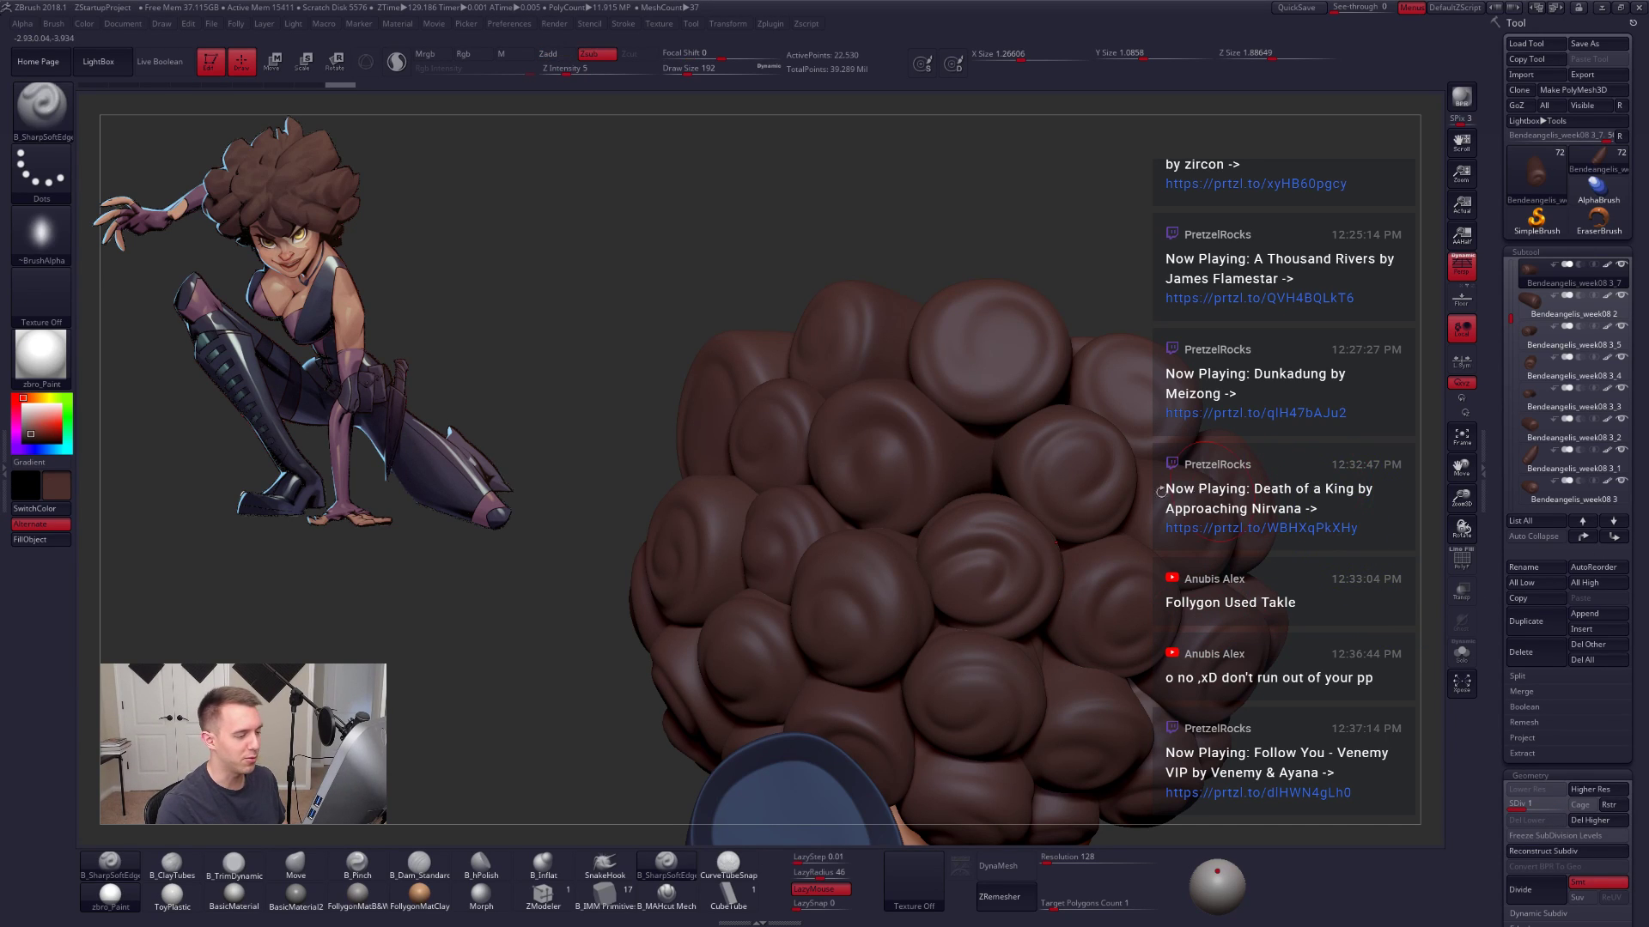
key(d)
key(shift+d)
key(shift+d)
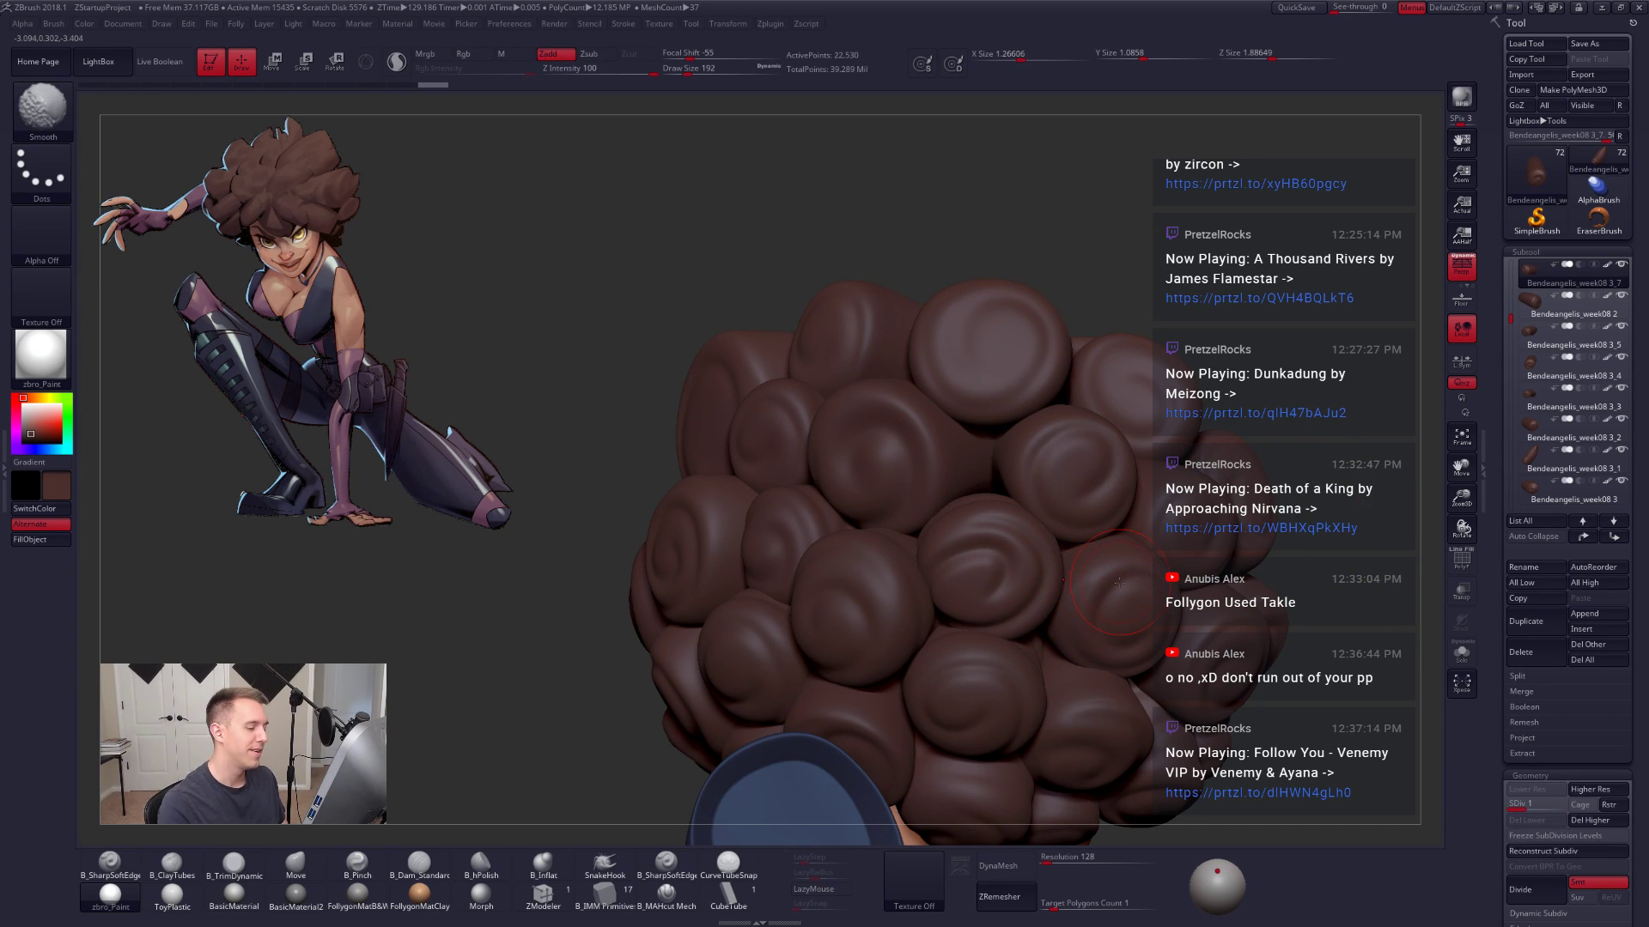
key(alt+shift+s)
ctrl+right_drag(996, 541, 979, 599)
key(space)
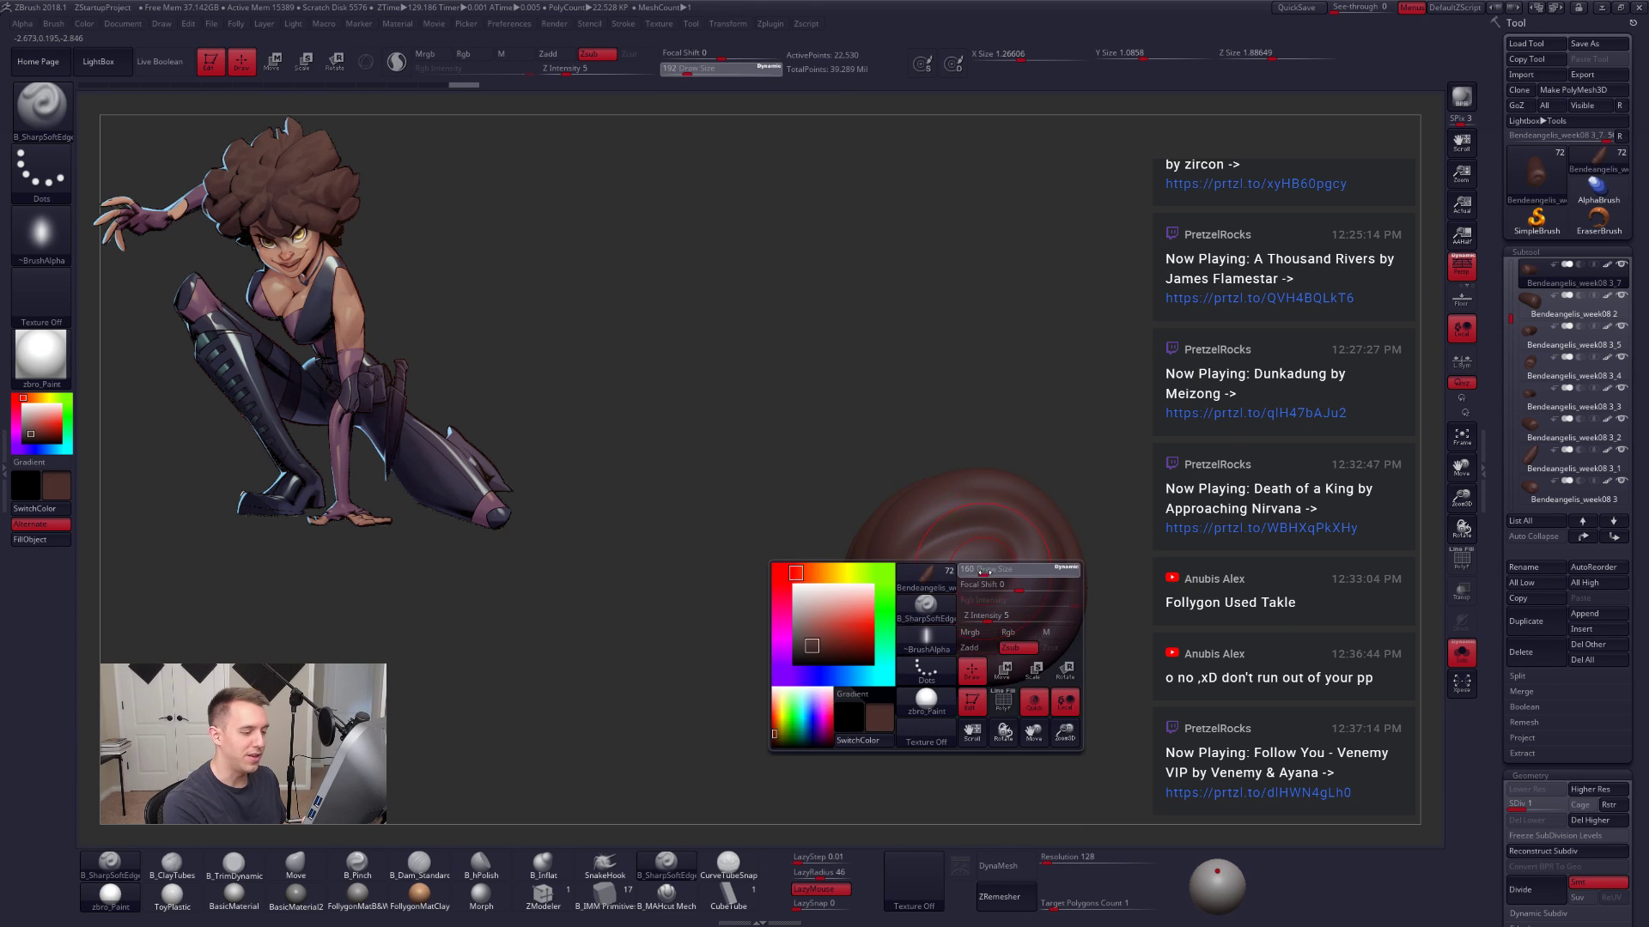
key(shift)
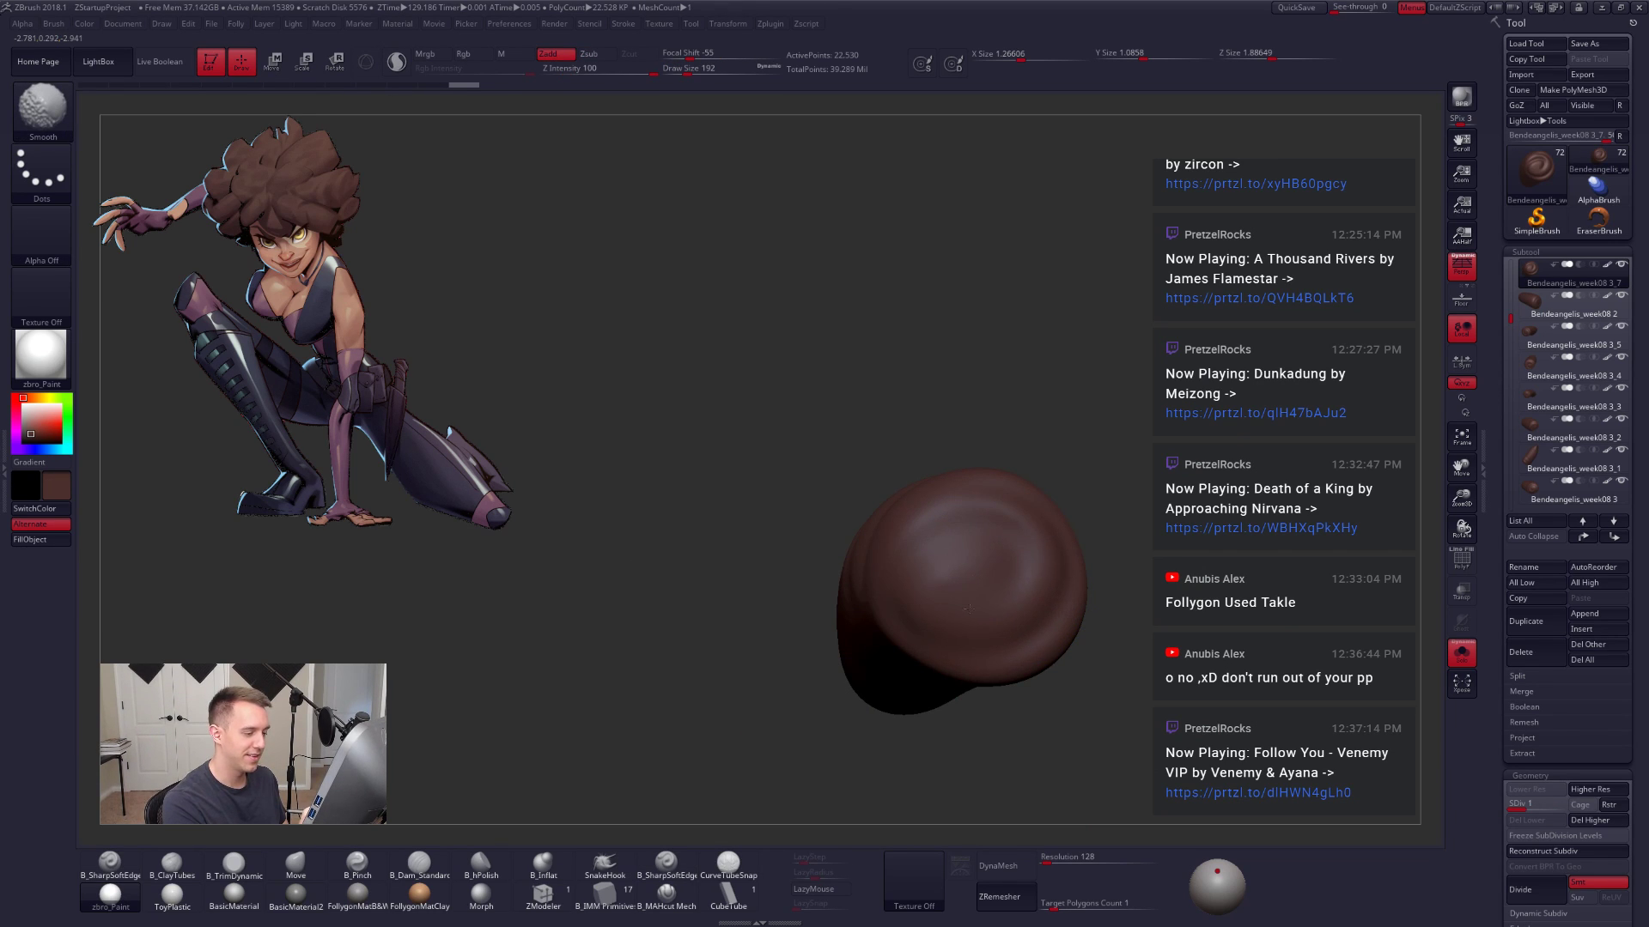
shift+drag(968, 609, 981, 601)
Step: Return the smoothed back curl to subdivision level 3 and show the whole character again
mouse_move(981, 639)
ctrl+right_down()
mouse_move(988, 605)
mouse_move(1034, 674)
mouse_move(970, 689)
mouse_move(925, 450)
ctrl+right_up()
key(d)
key(d)
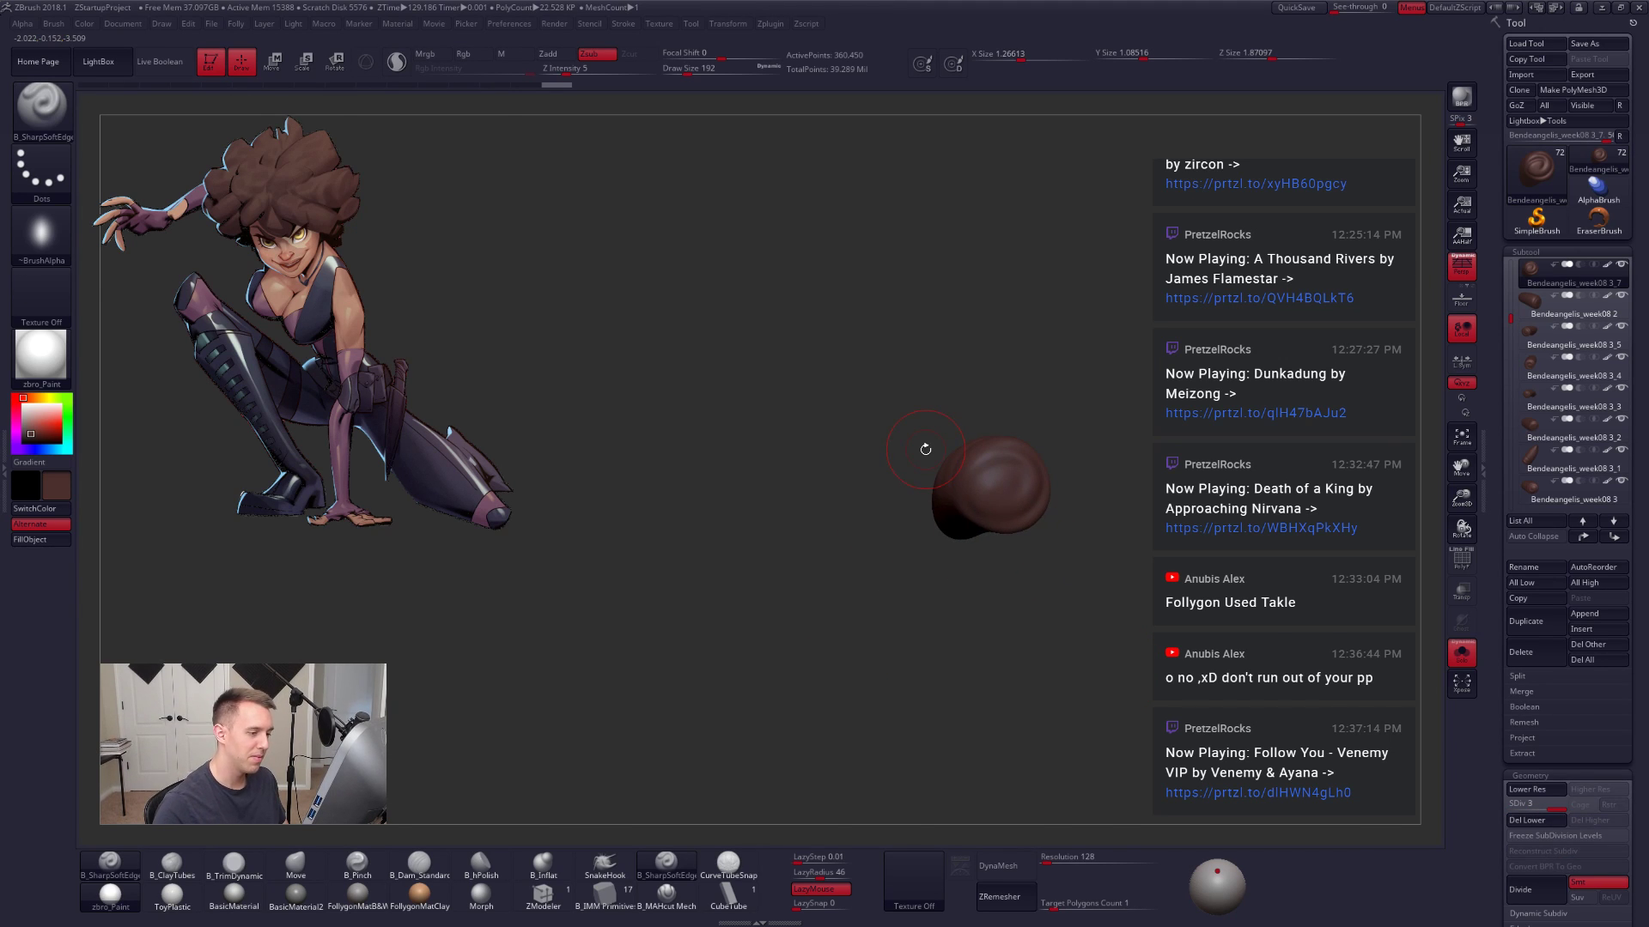
key(f)
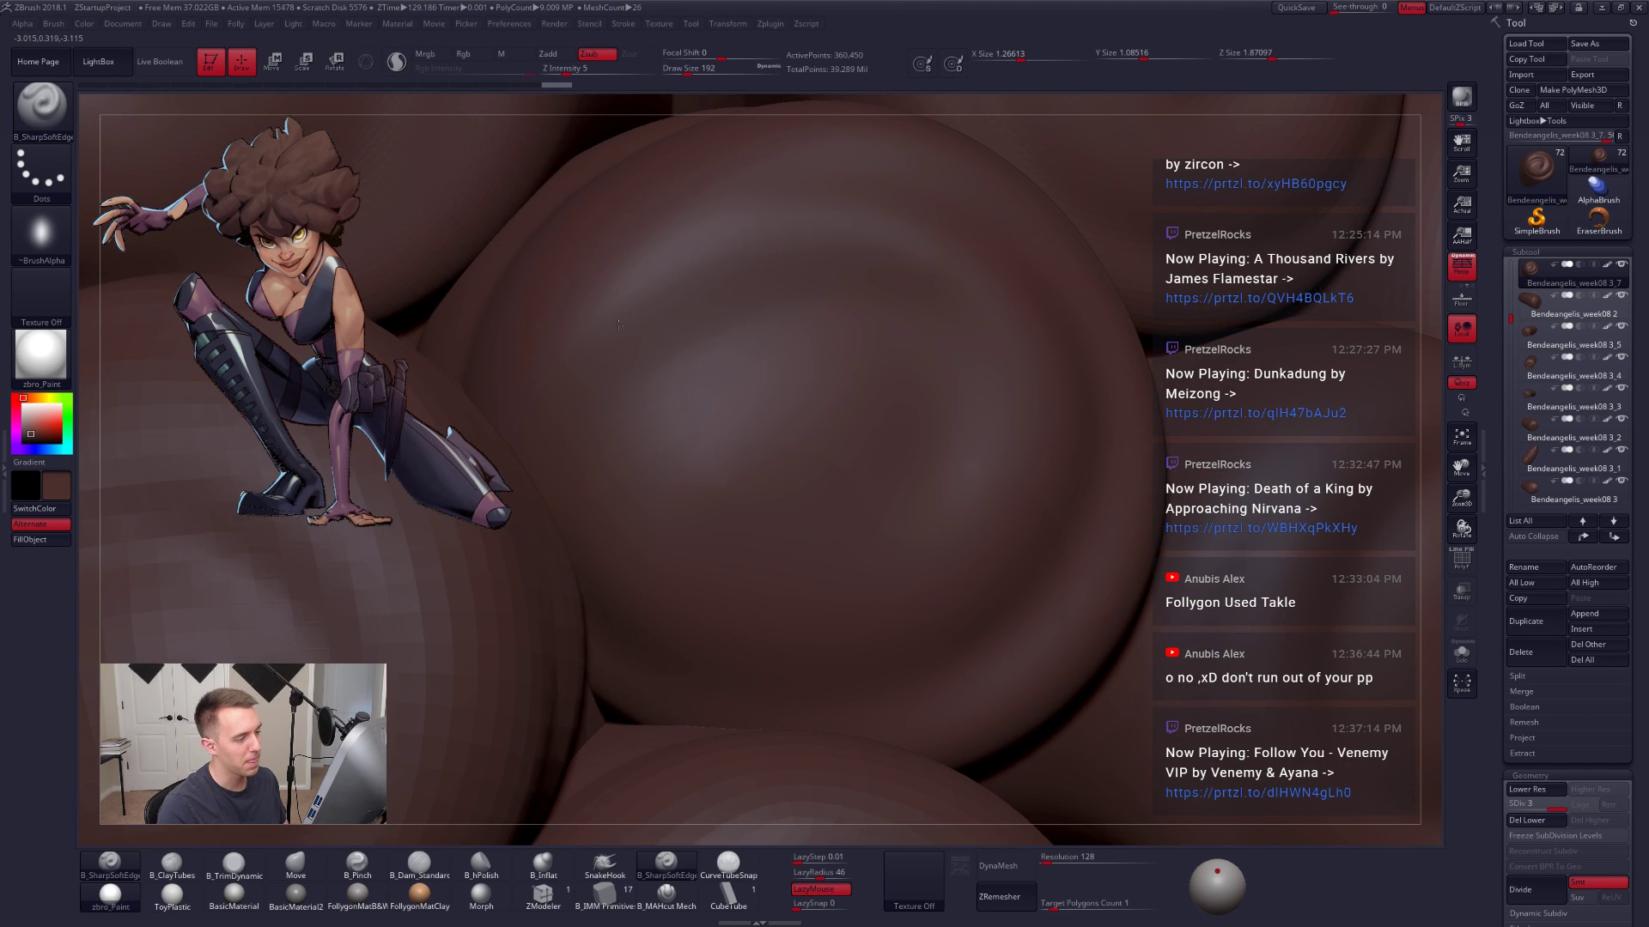
key(f)
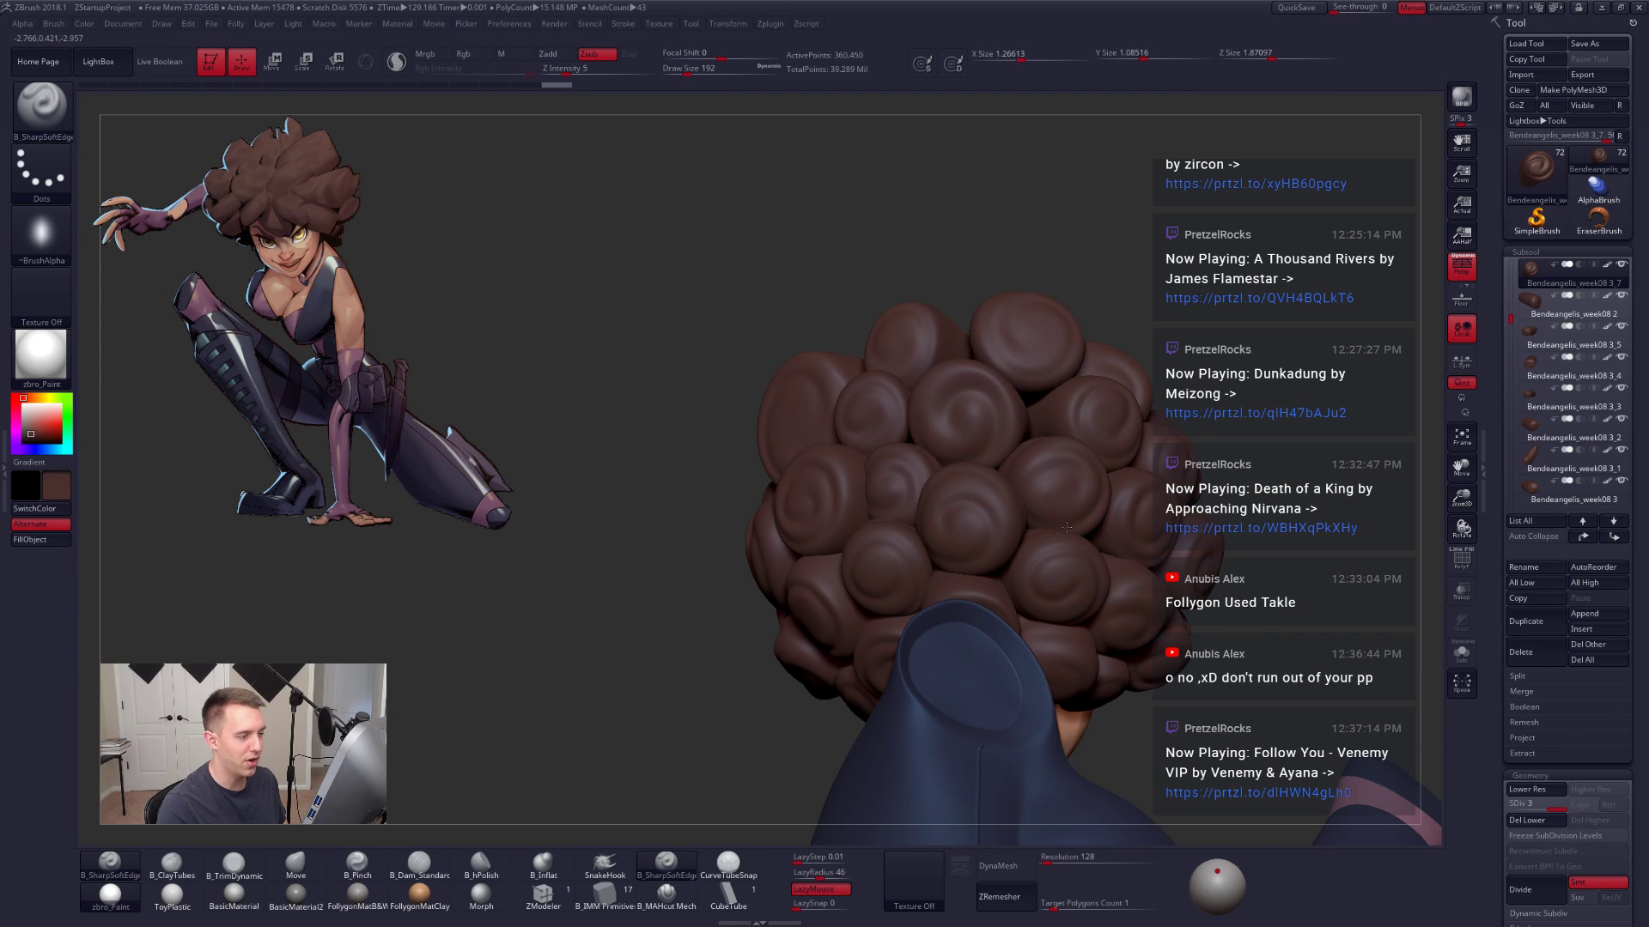
right_drag(1067, 527, 1110, 518)
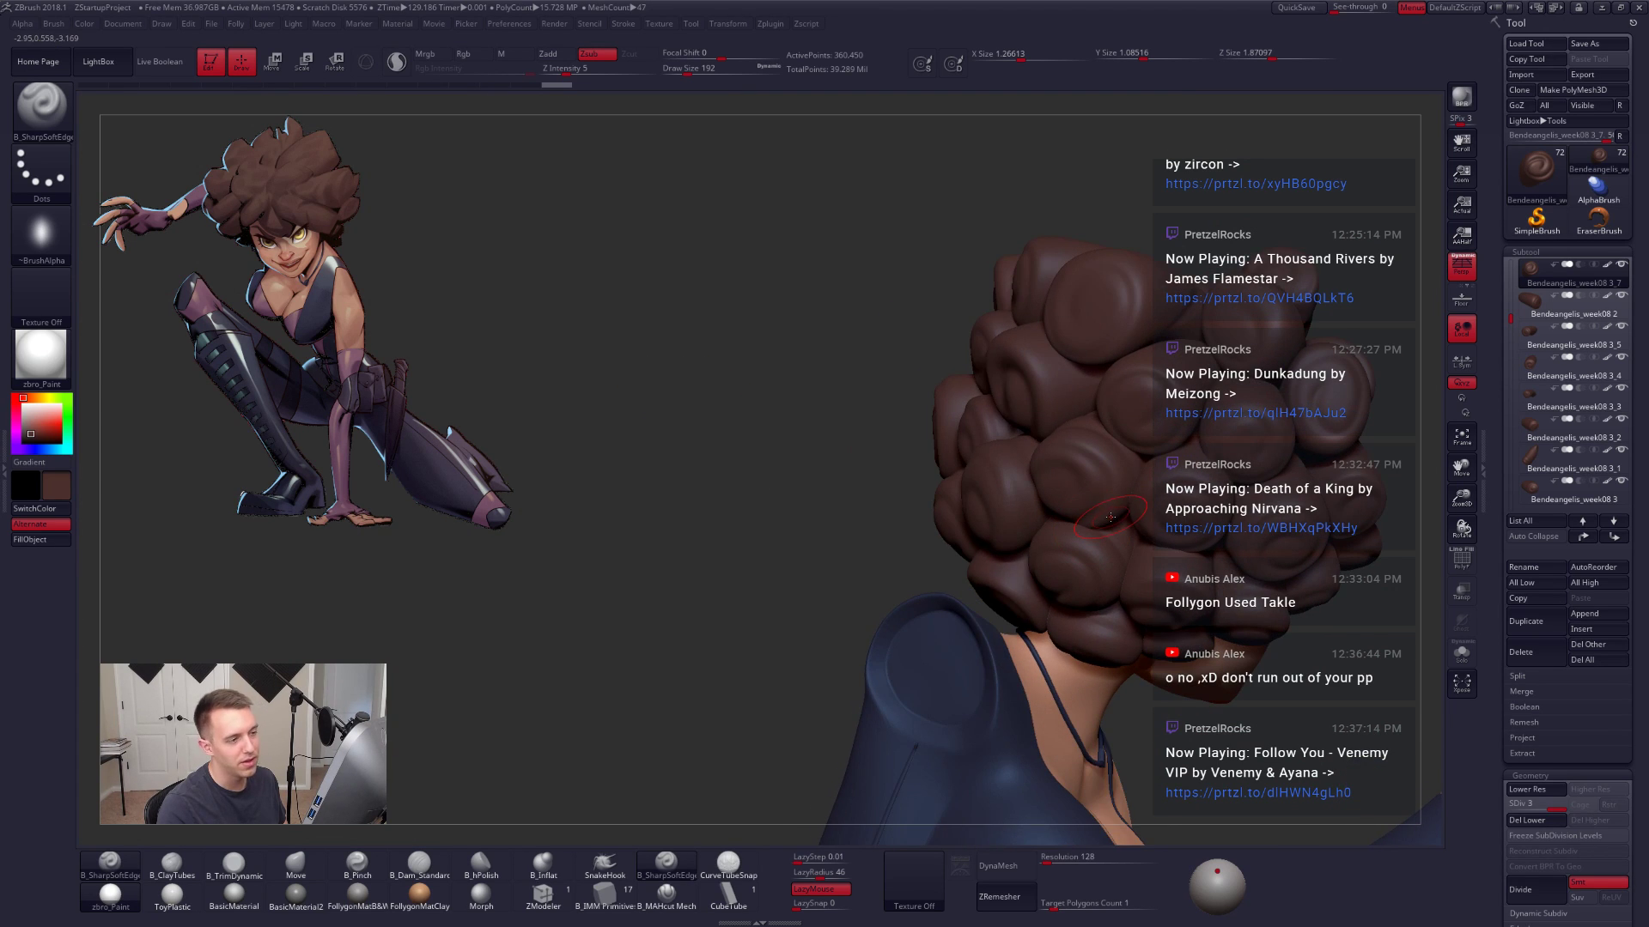
Step: Select the adjoining hair mesh and examine the curls around the whole head from the back and sides
alt+click(1099, 468)
key(alt+s)
right_drag(1099, 468, 1032, 511)
key(alt+s)
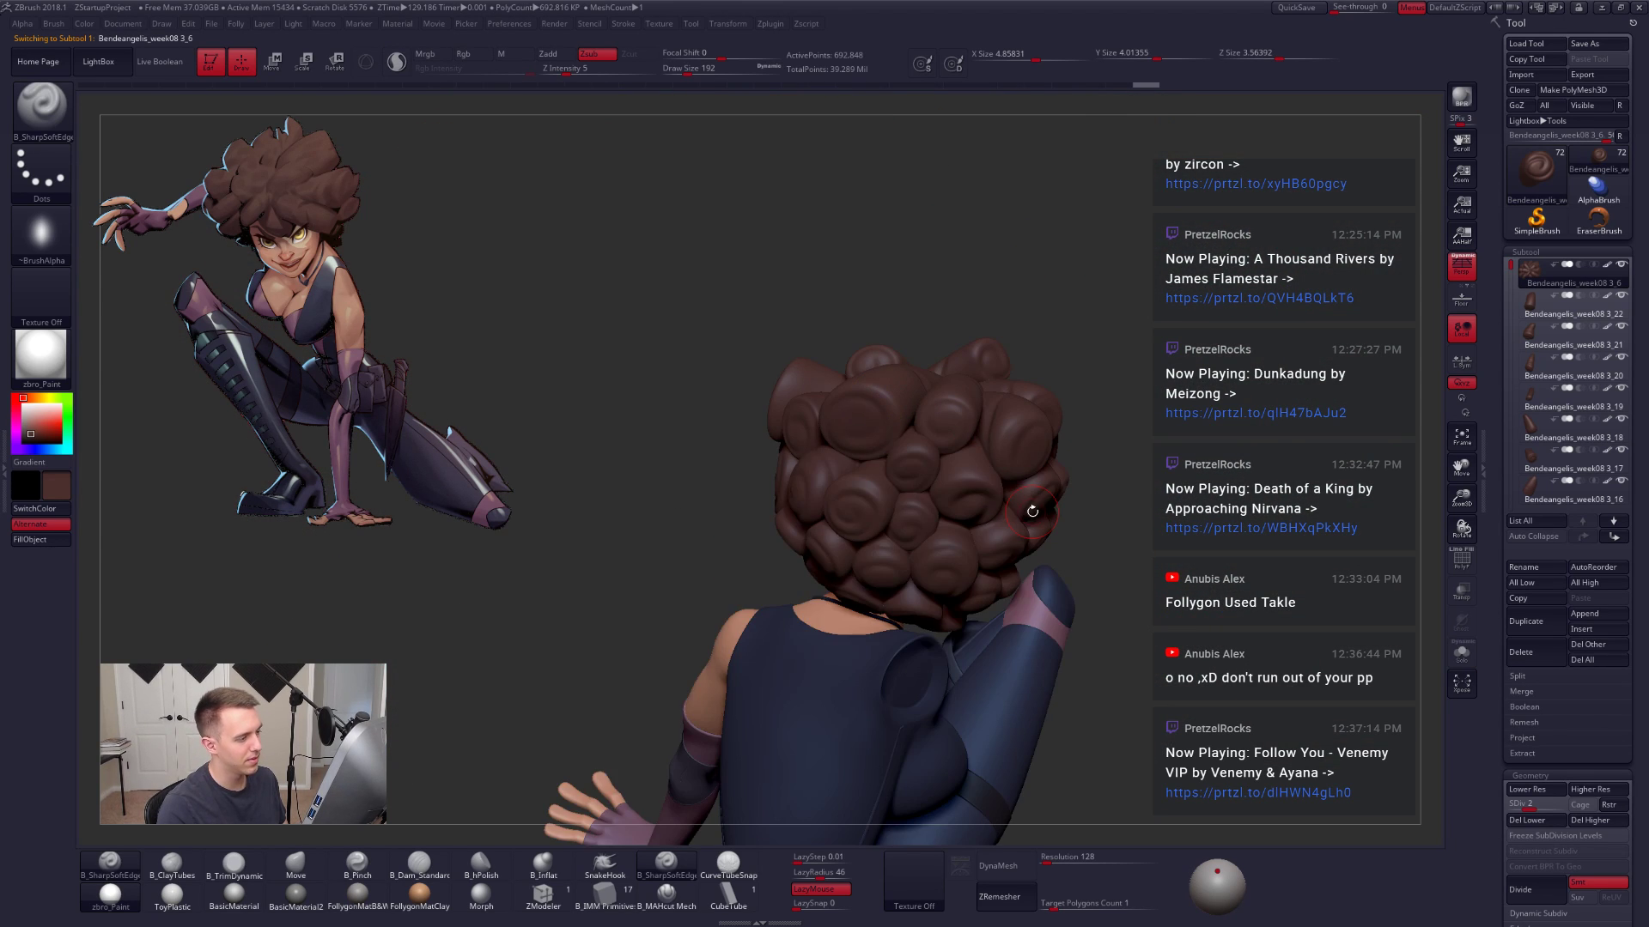
right_drag(1109, 549, 1038, 513)
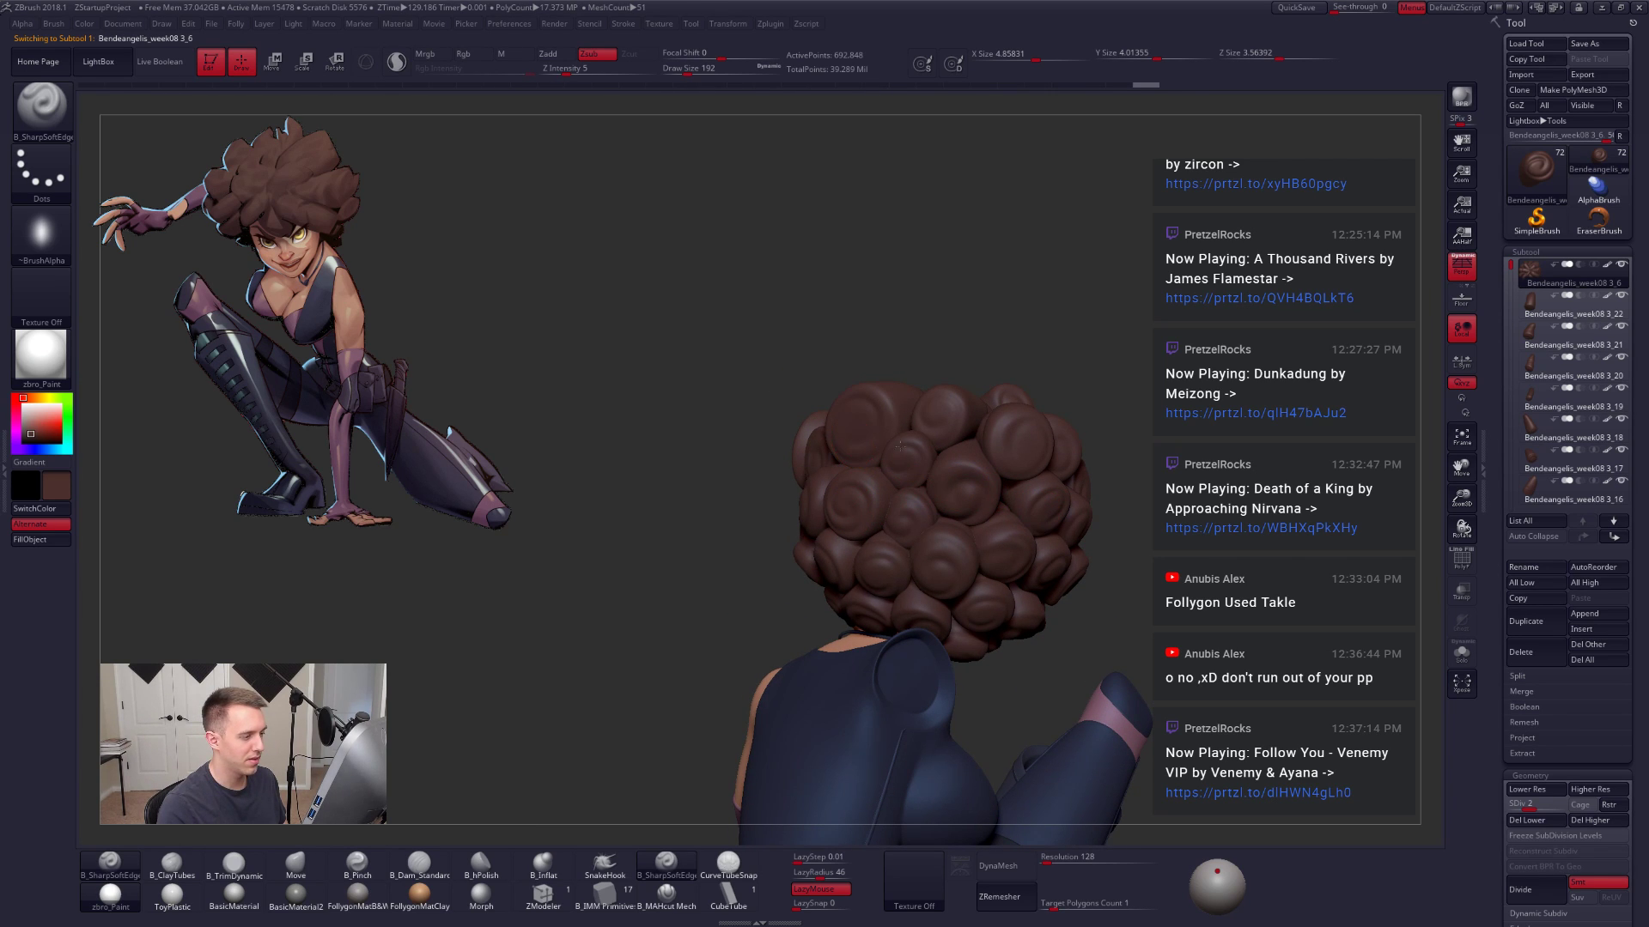
right_drag(899, 446, 871, 532)
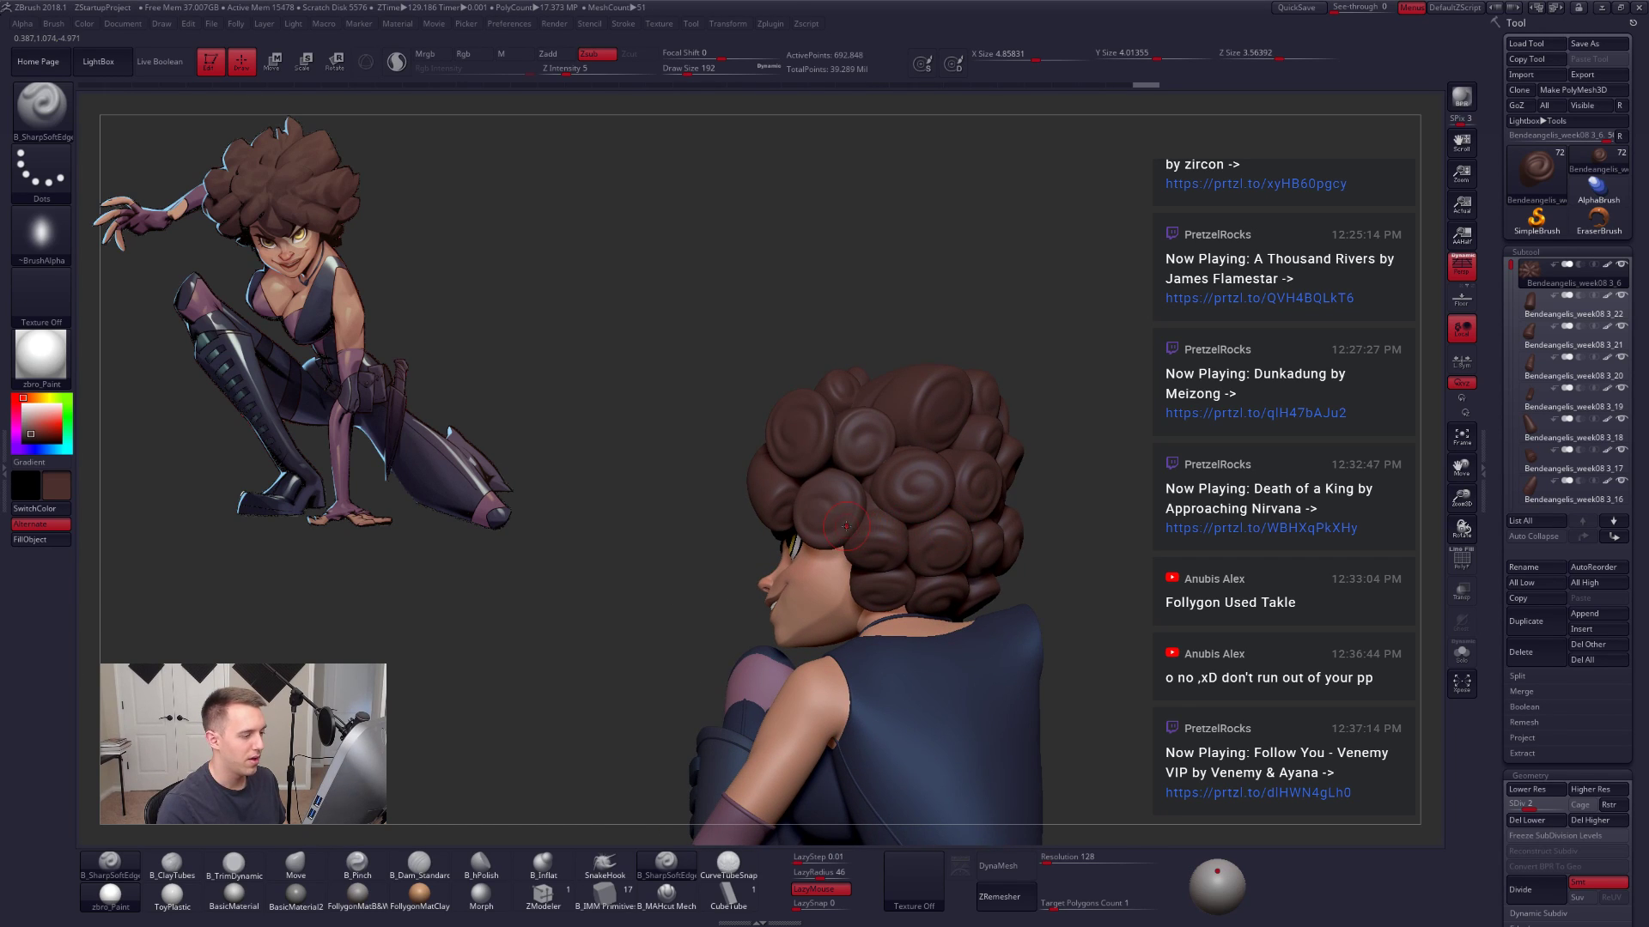
Step: Select the hair mesh holding the crown and temple curls and isolate it briefly to examine which curls it contains
alt+click(905, 507)
alt+click(864, 443)
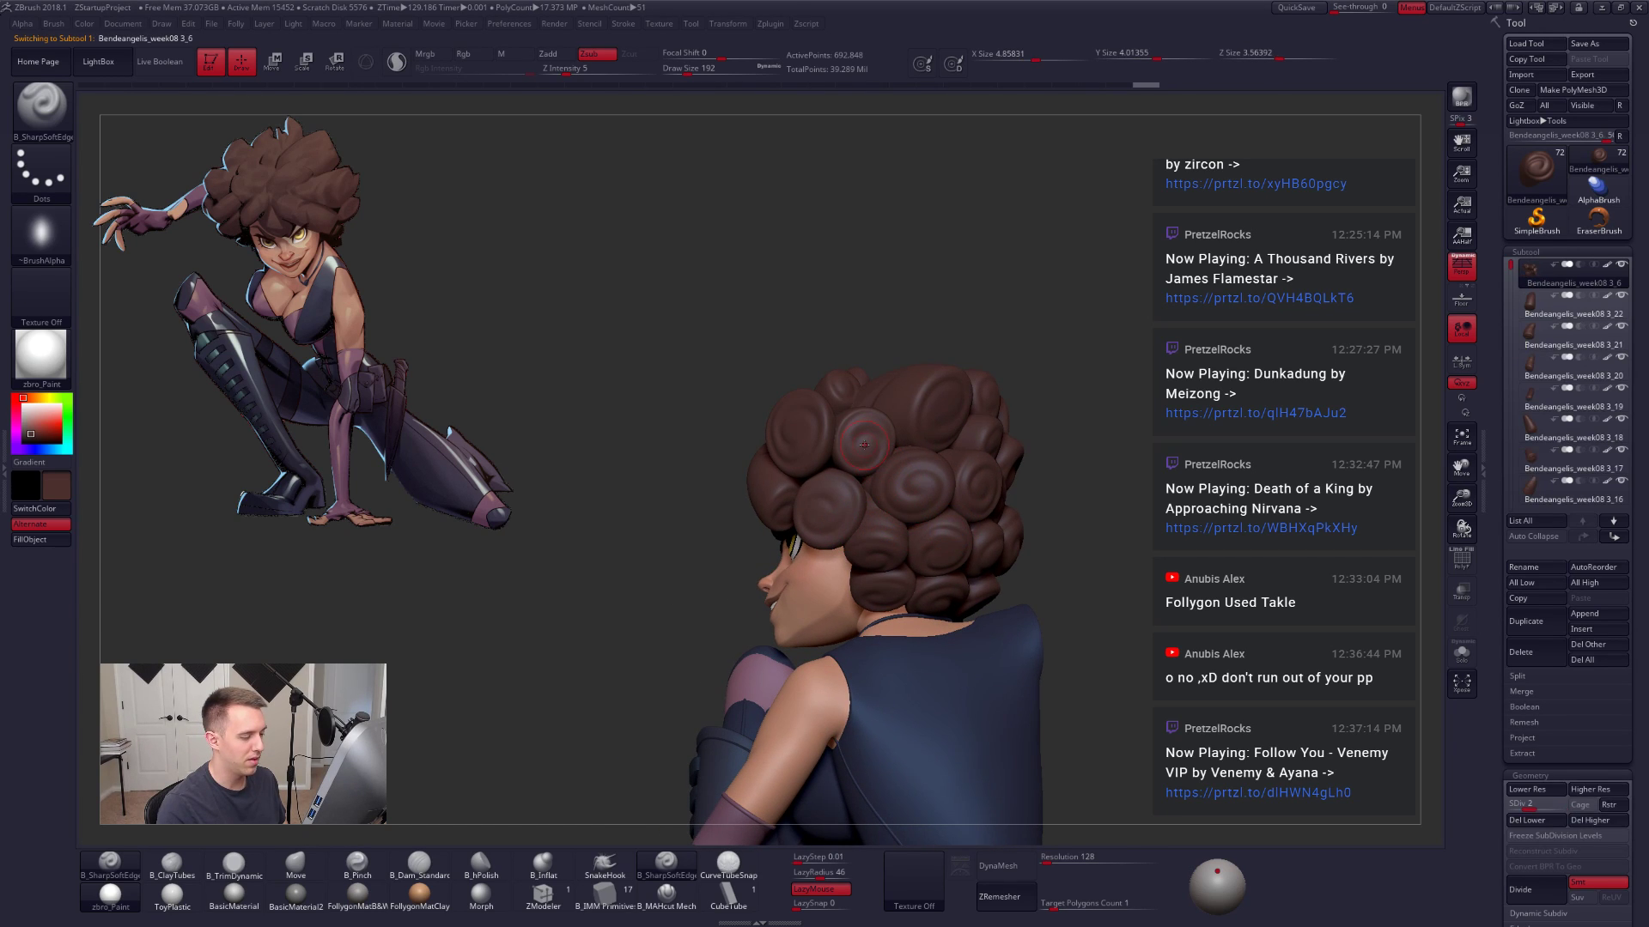
ctrl+right_drag(862, 446, 960, 591)
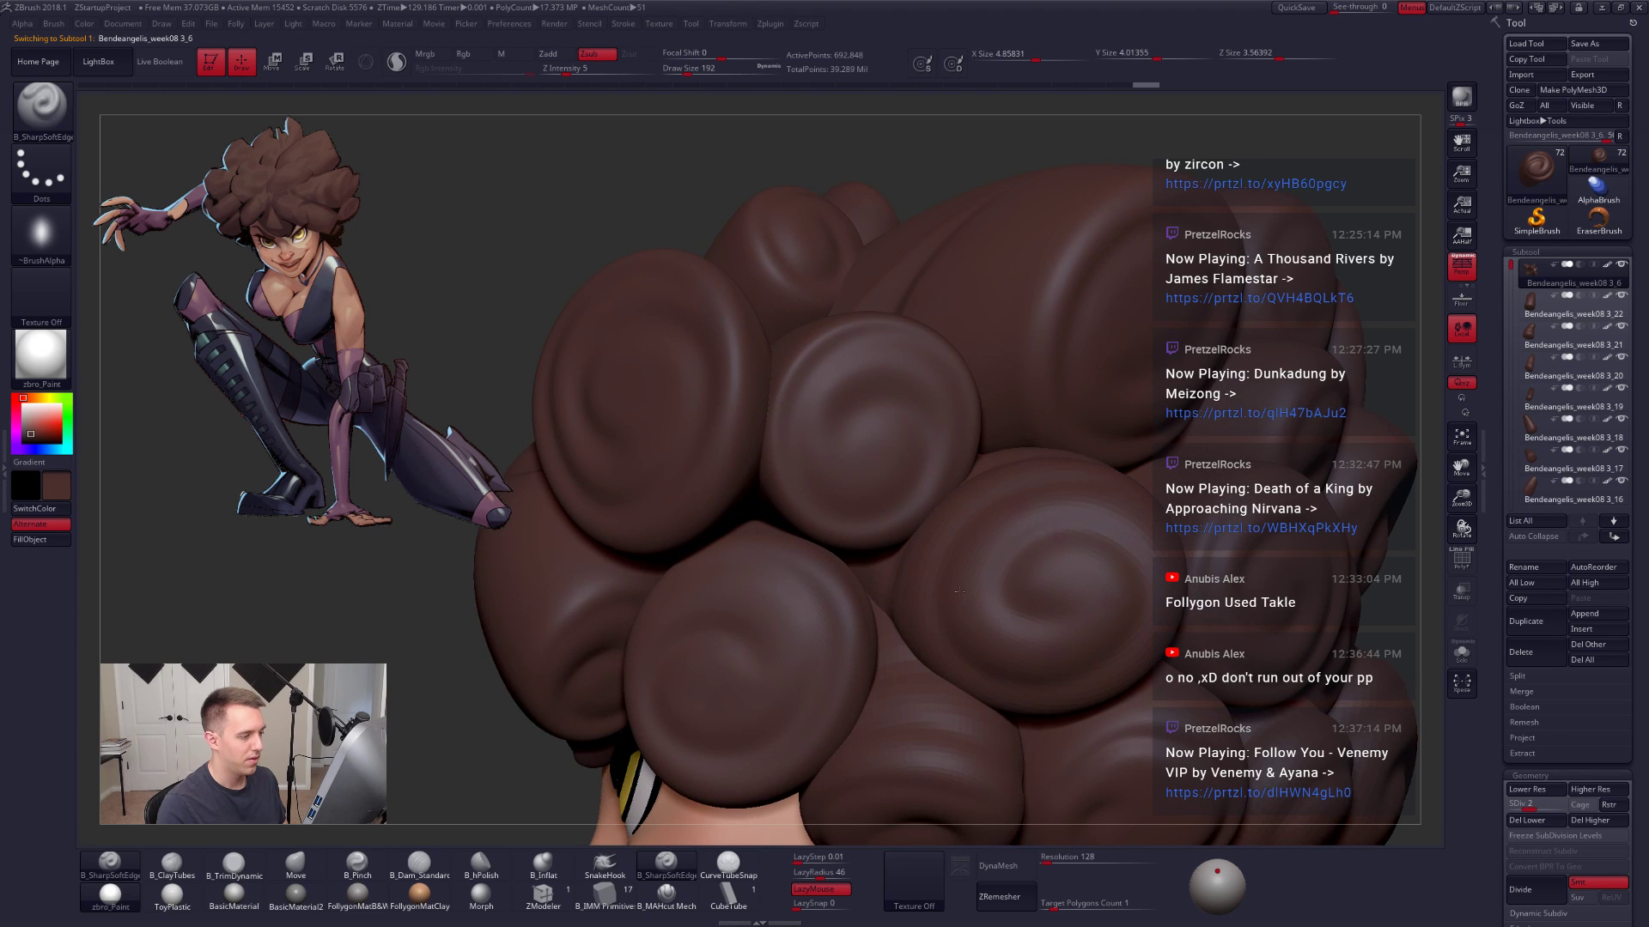
mouse_move(867, 438)
alt+right_down()
mouse_move(971, 687)
mouse_move(880, 450)
alt+right_up()
key(alt+s)
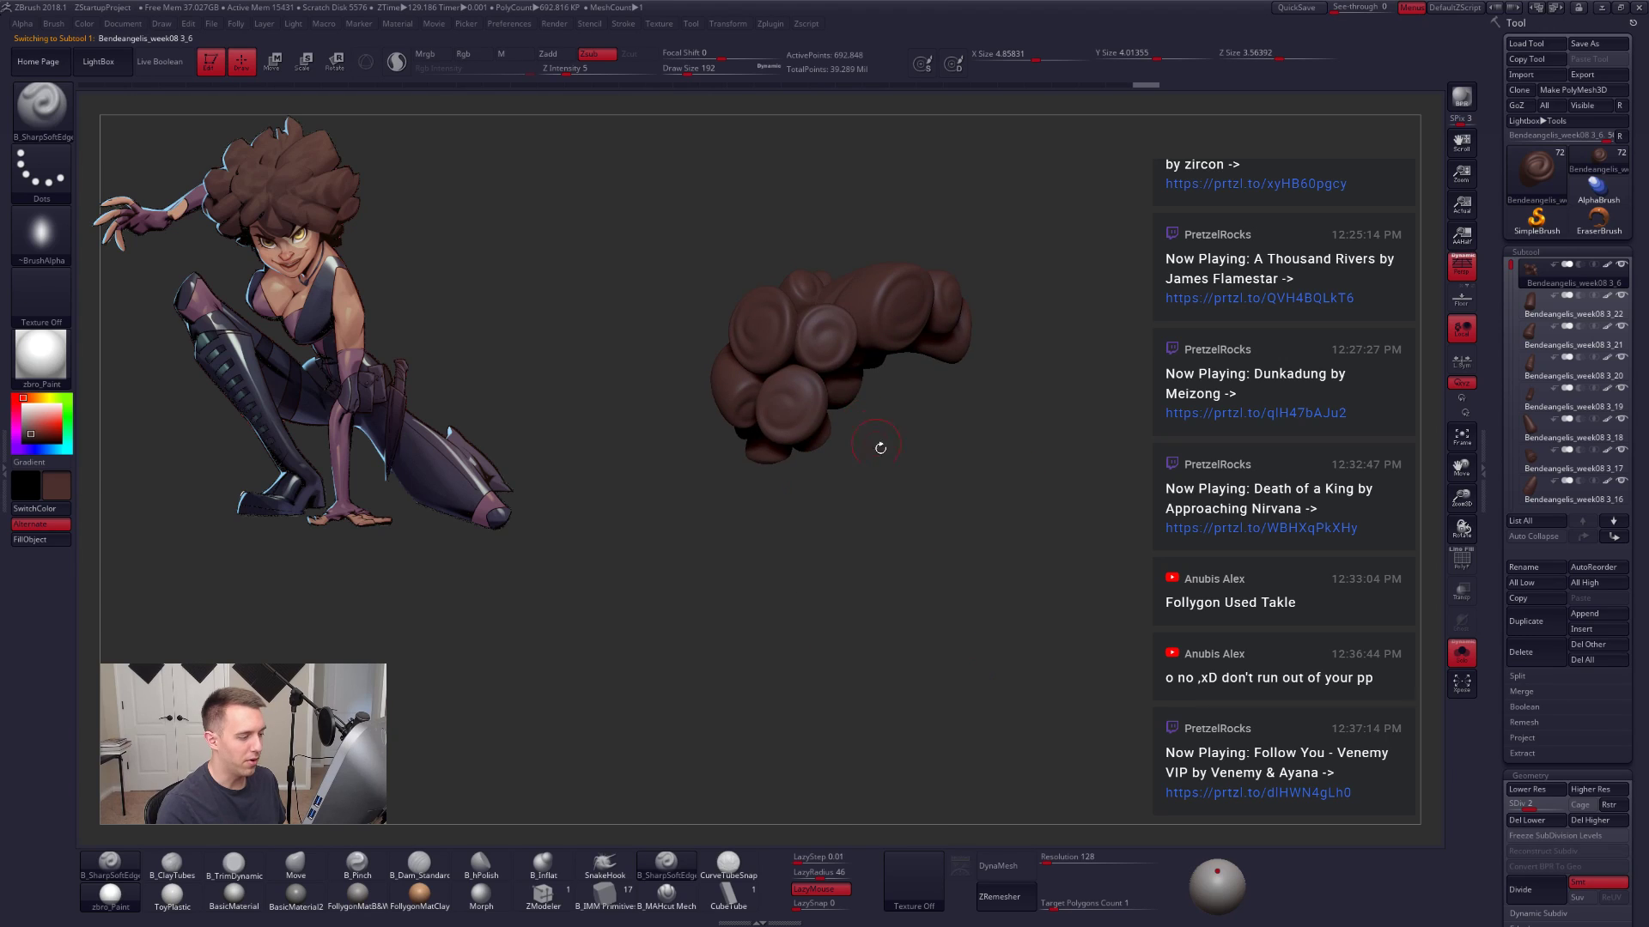
key(alt+s)
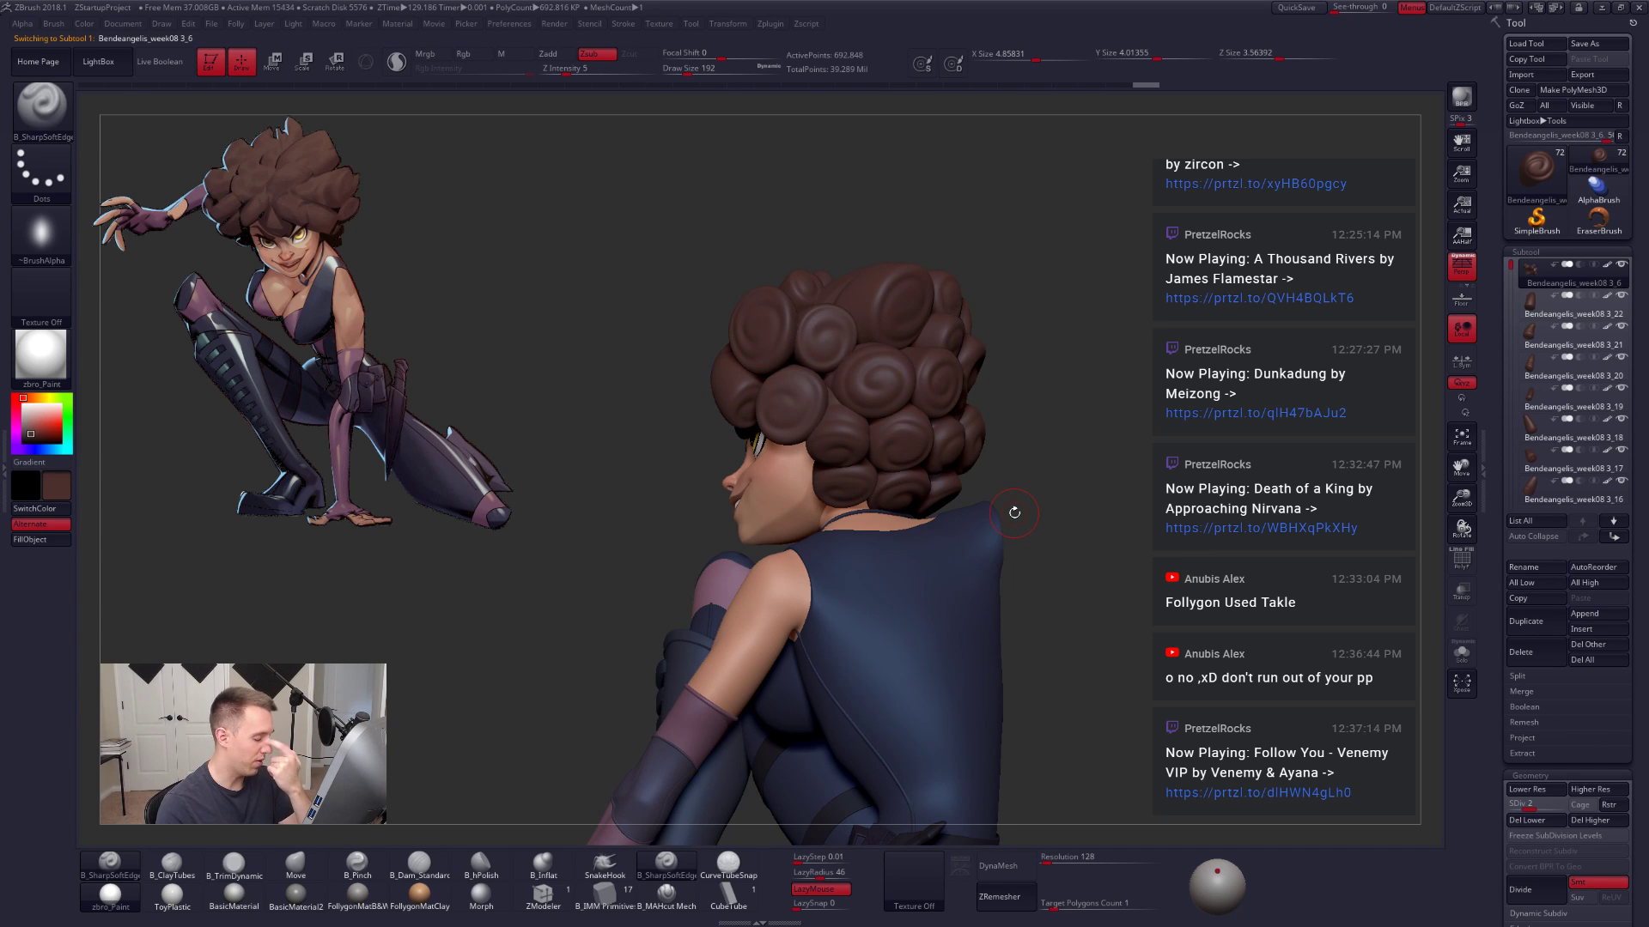
Step: Isolate a lower back curl, set the draw size to 140 and divide the curl to subdivision level 2
right_drag(982, 469, 1093, 652)
alt+click(835, 497)
key(alt+s)
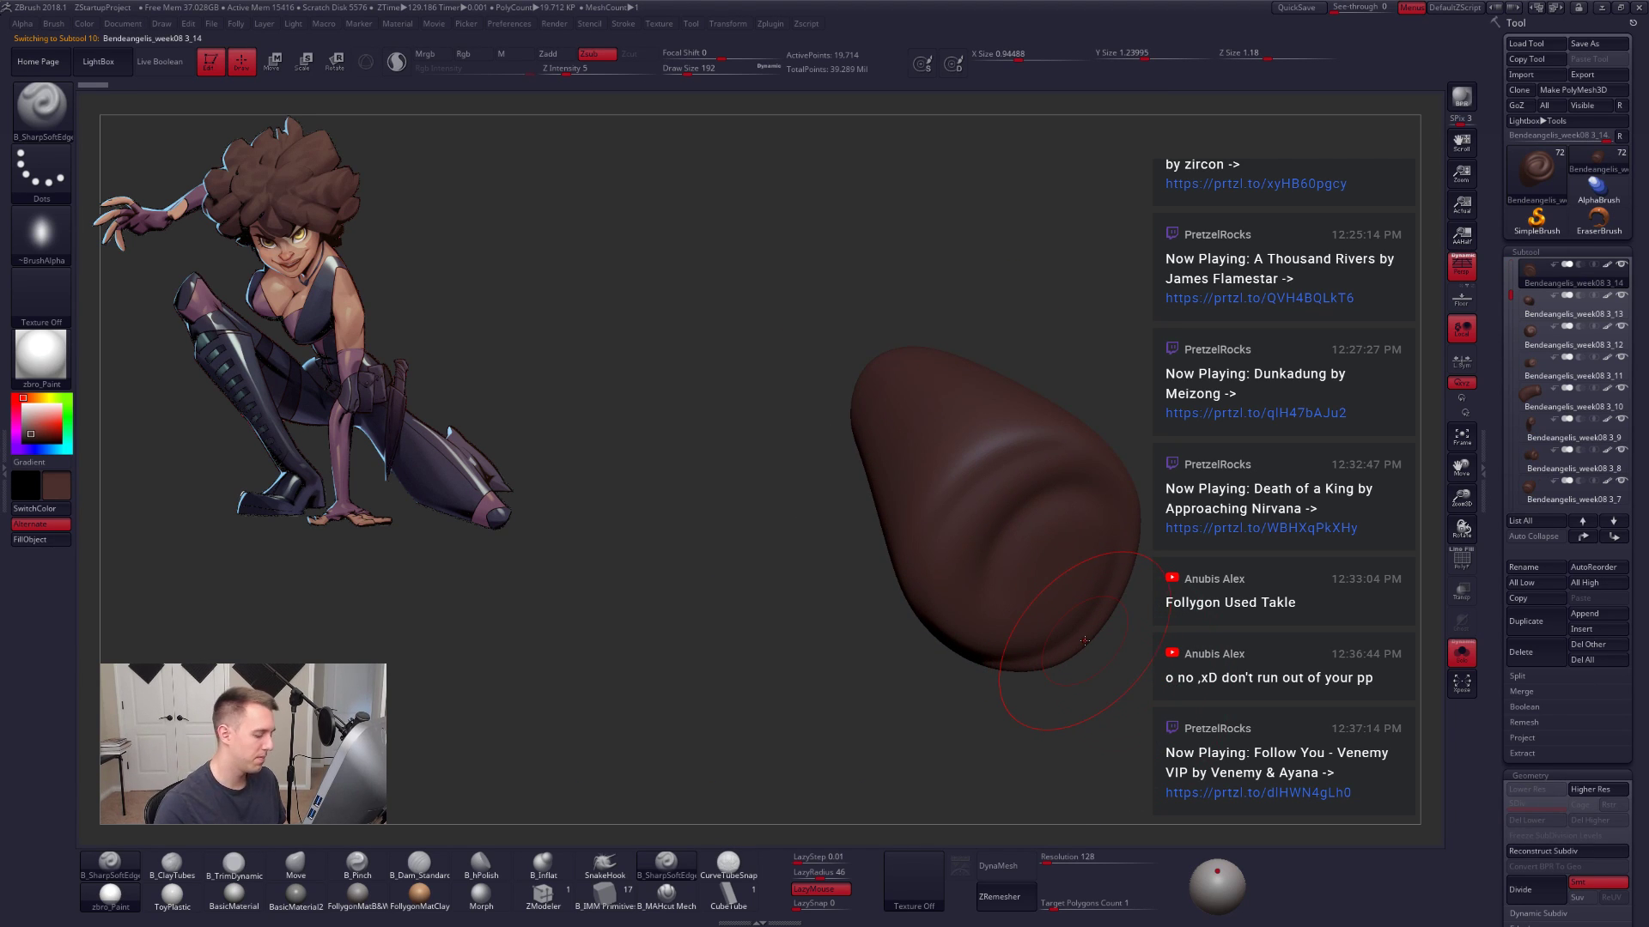
key(space)
drag(1031, 496, 1025, 497)
key(ctrl+d)
Step: Carve a crease around the blunt end of the isolated curl and check it within the whole hairstyle
mouse_move(983, 552)
right_down()
mouse_move(1034, 607)
mouse_move(1070, 474)
right_up()
drag(1080, 461, 912, 634)
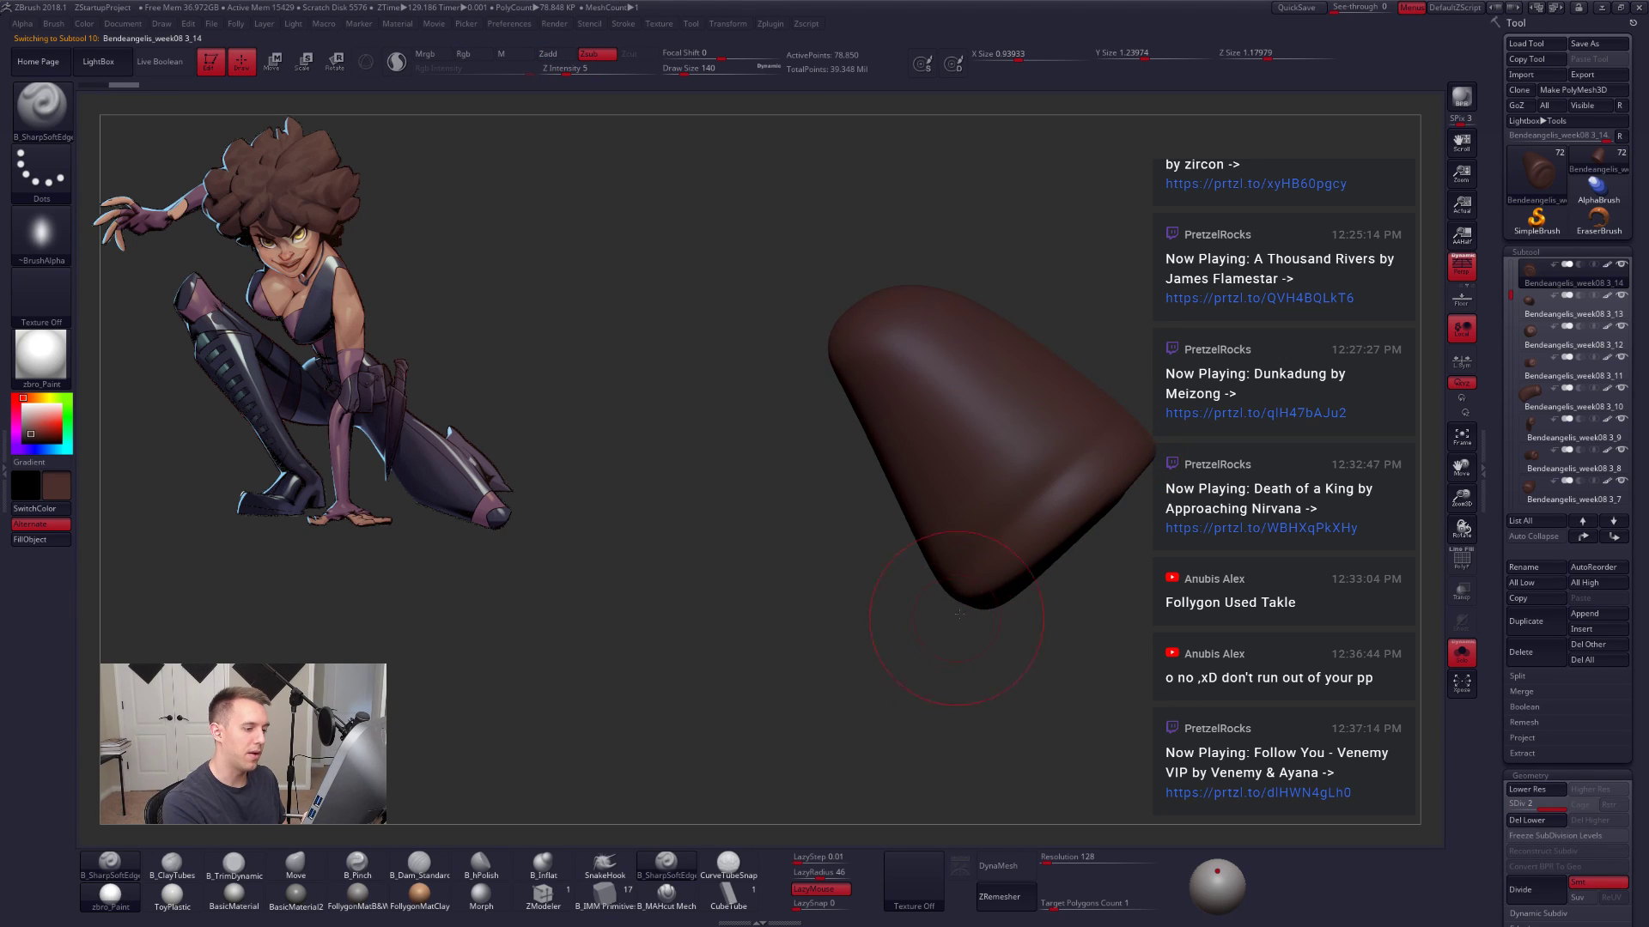
right_drag(979, 601, 929, 615)
drag(1107, 470, 843, 709)
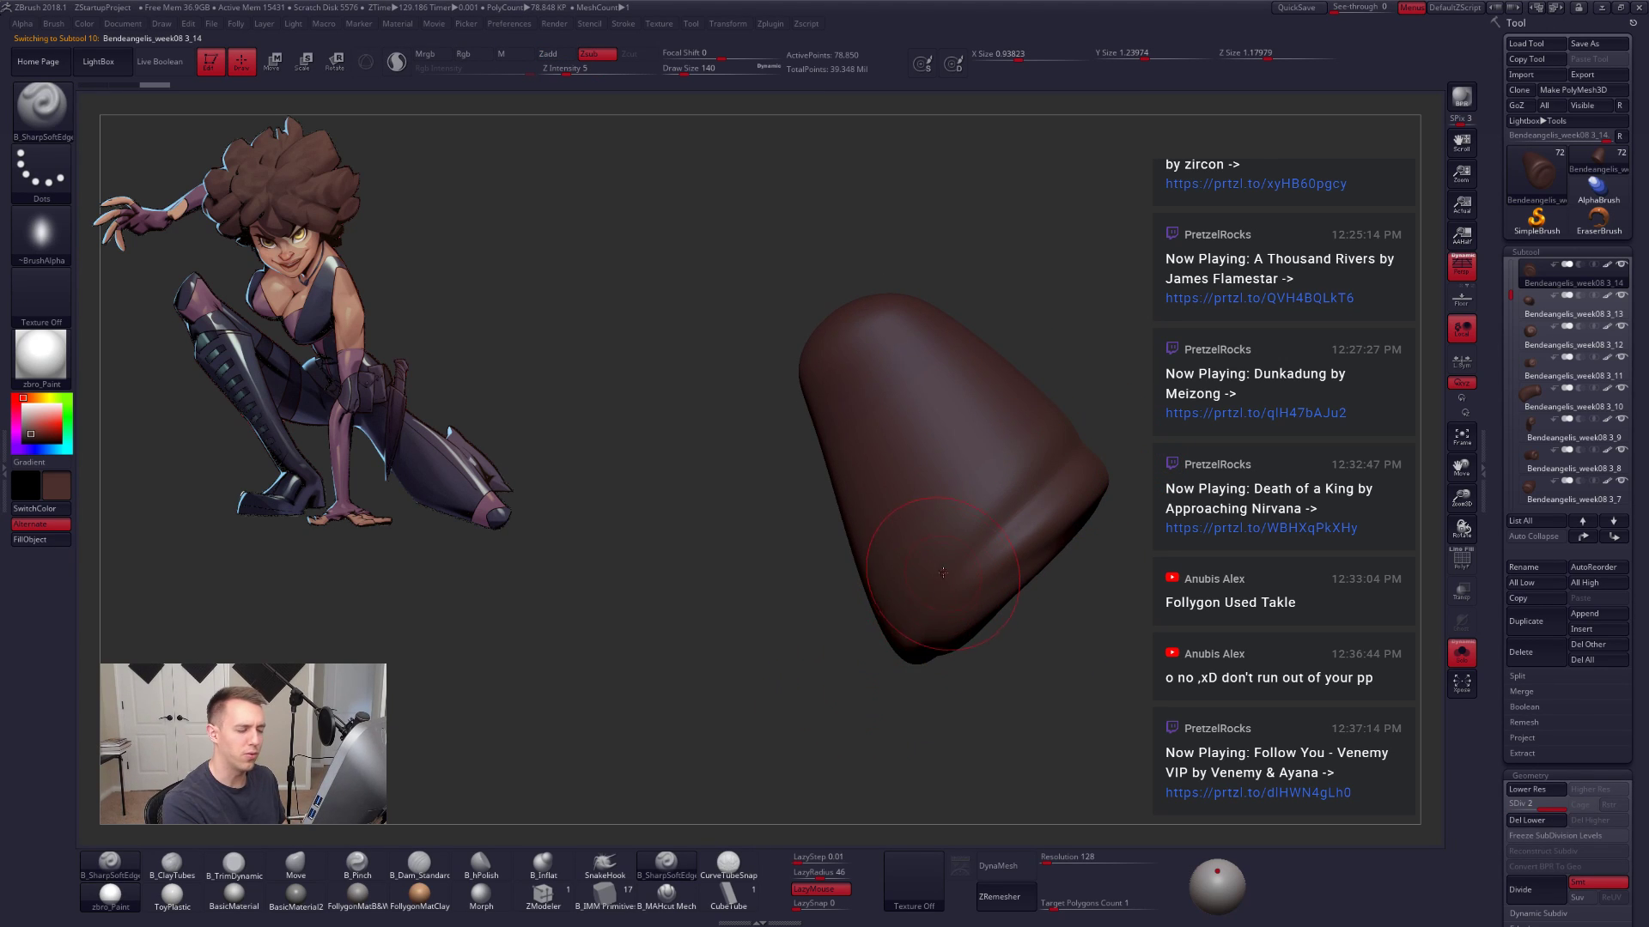
mouse_move(943, 572)
right_down()
mouse_move(1059, 449)
mouse_move(957, 578)
mouse_move(1152, 420)
mouse_move(988, 635)
mouse_move(1013, 681)
mouse_move(1084, 667)
mouse_move(1077, 584)
mouse_move(1027, 555)
right_up()
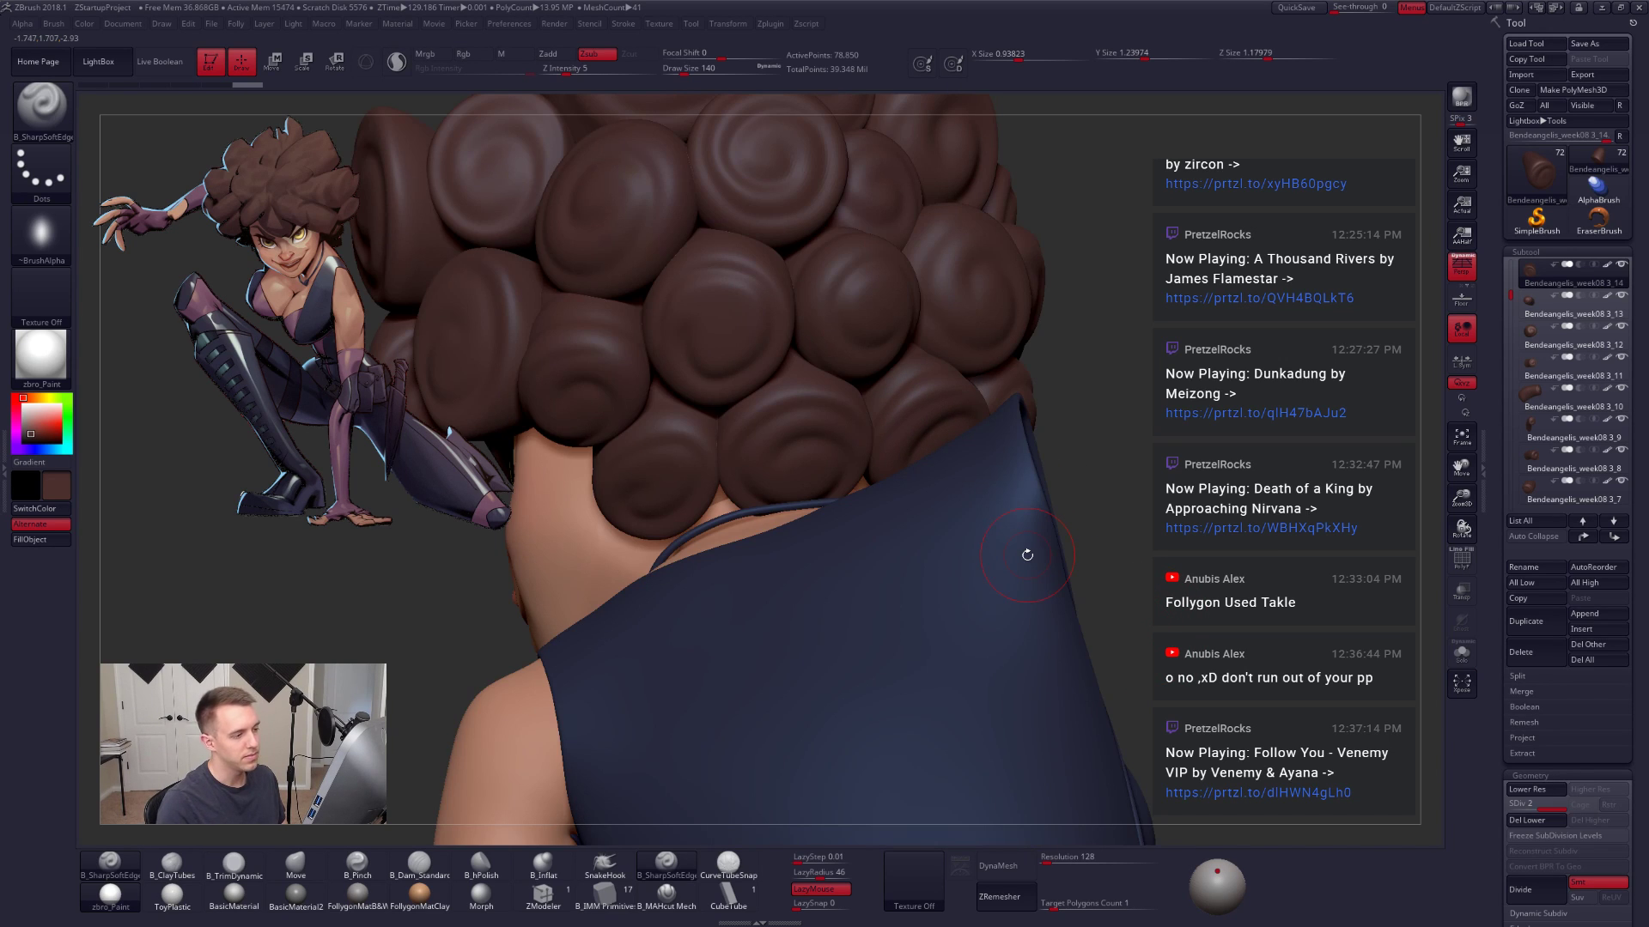
right_drag(1157, 459, 739, 477)
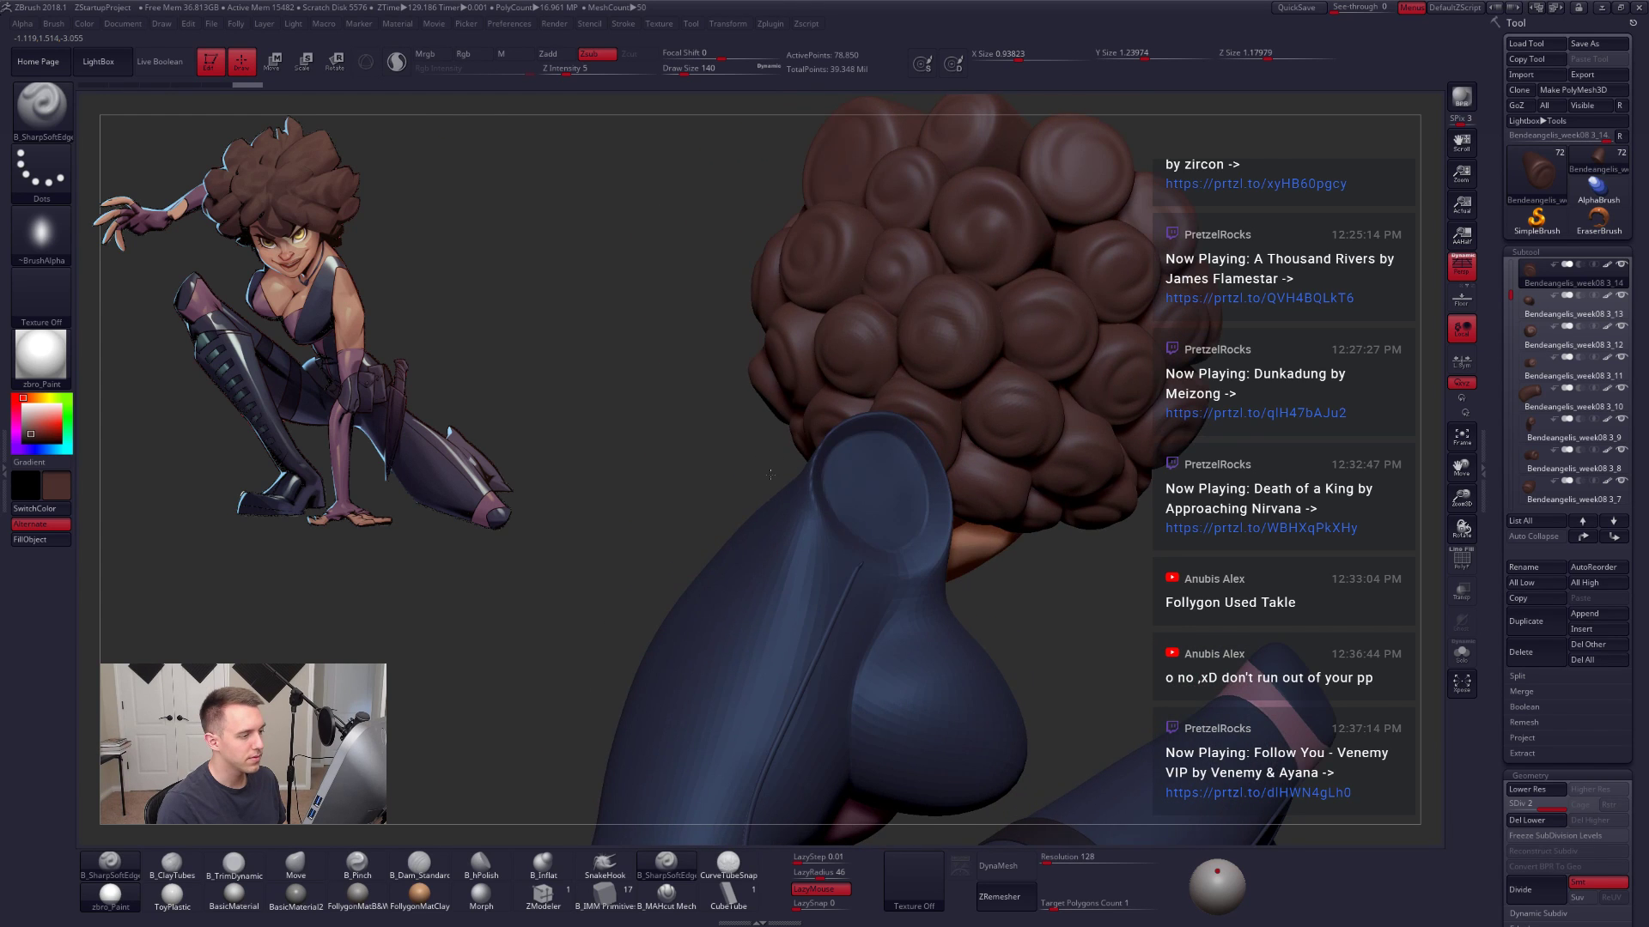
Step: Isolate the creased curl again, soften its crease with the Smooth brush at draw size 381 and show the whole character
key(alt+s)
ctrl+right_drag(931, 429, 938, 507)
key(space)
drag(938, 507, 949, 506)
key(shift)
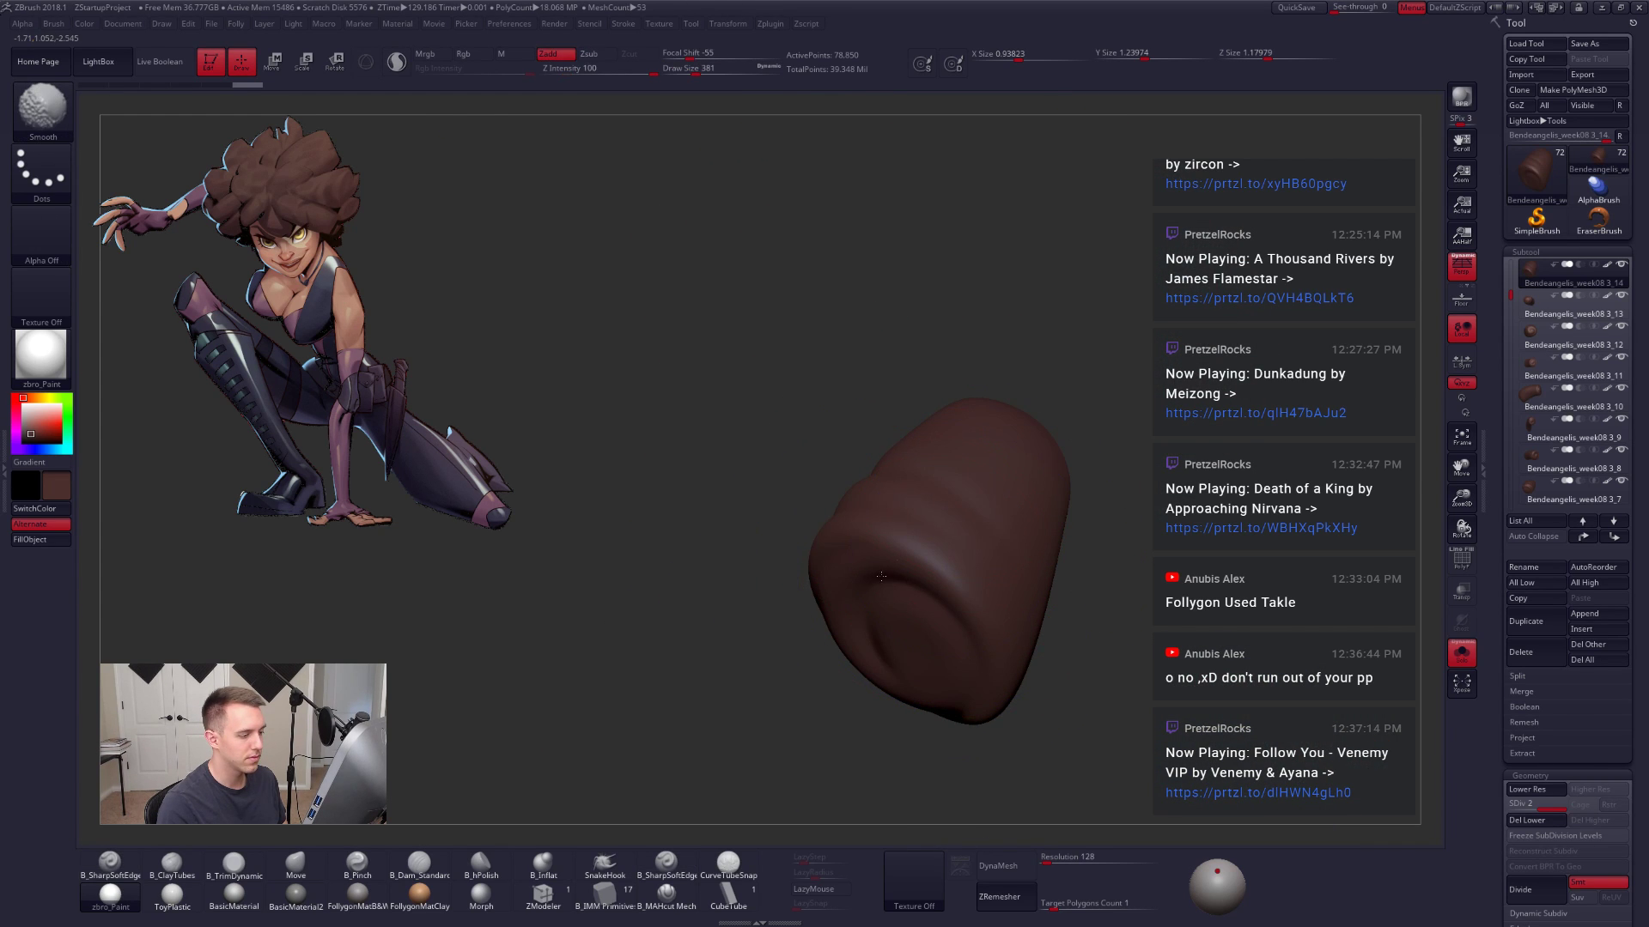
right_drag(866, 604, 878, 563)
key(ctrl)
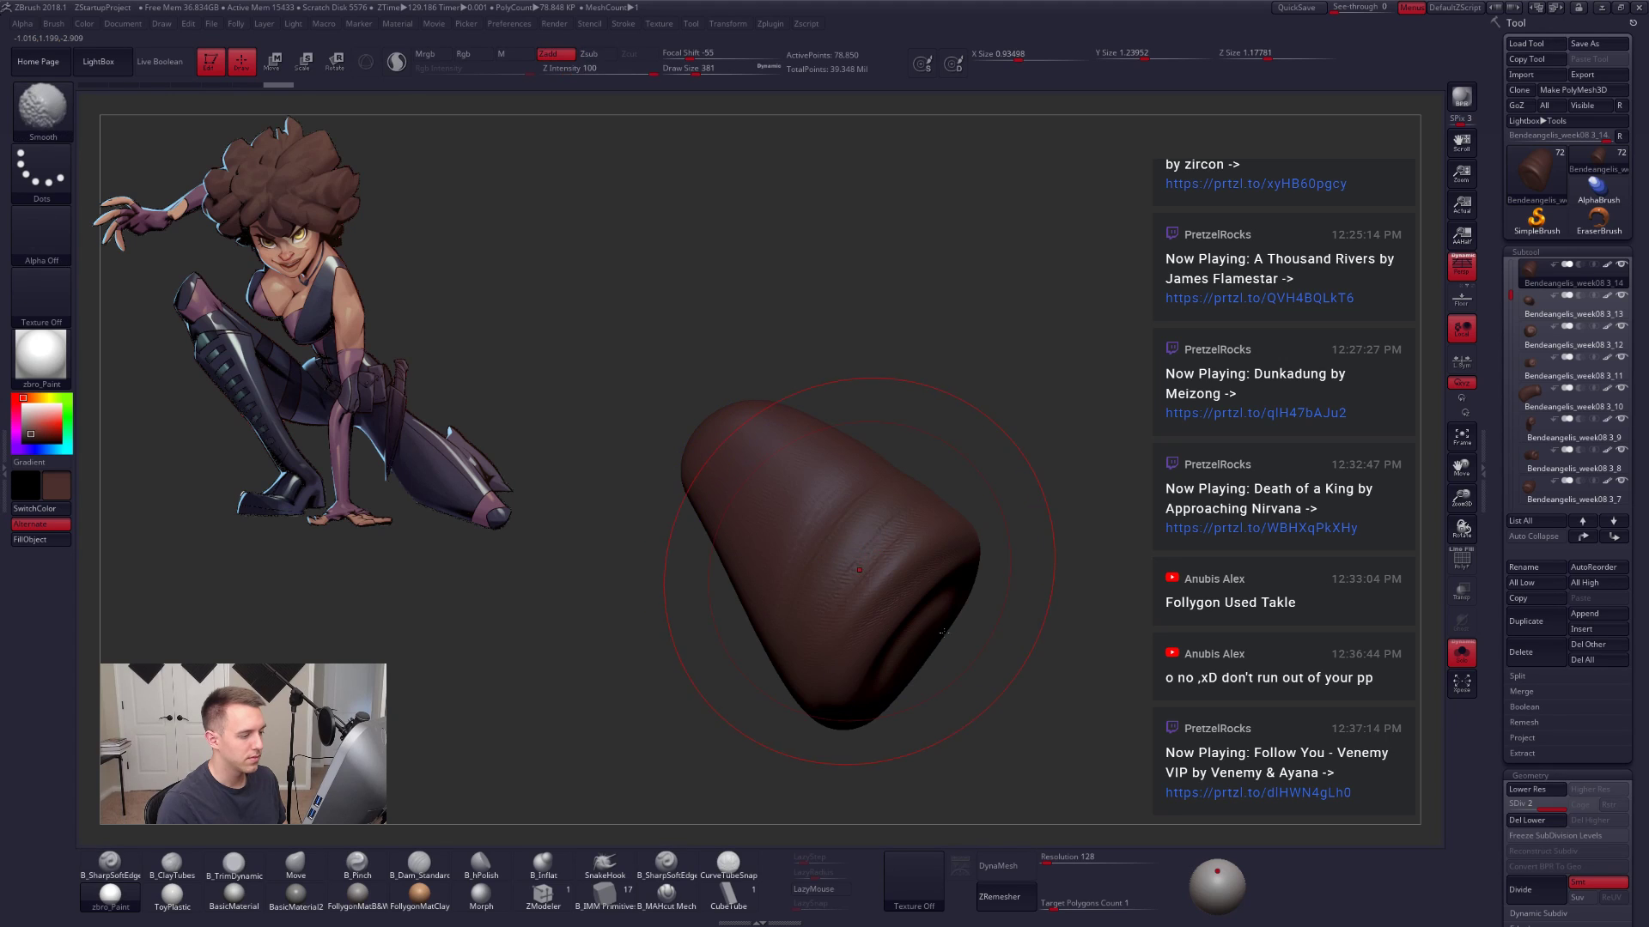
drag(902, 592, 932, 631)
mouse_move(936, 631)
ctrl+right_down()
mouse_move(930, 553)
mouse_move(828, 571)
mouse_move(813, 535)
ctrl+right_up()
key(alt+s)
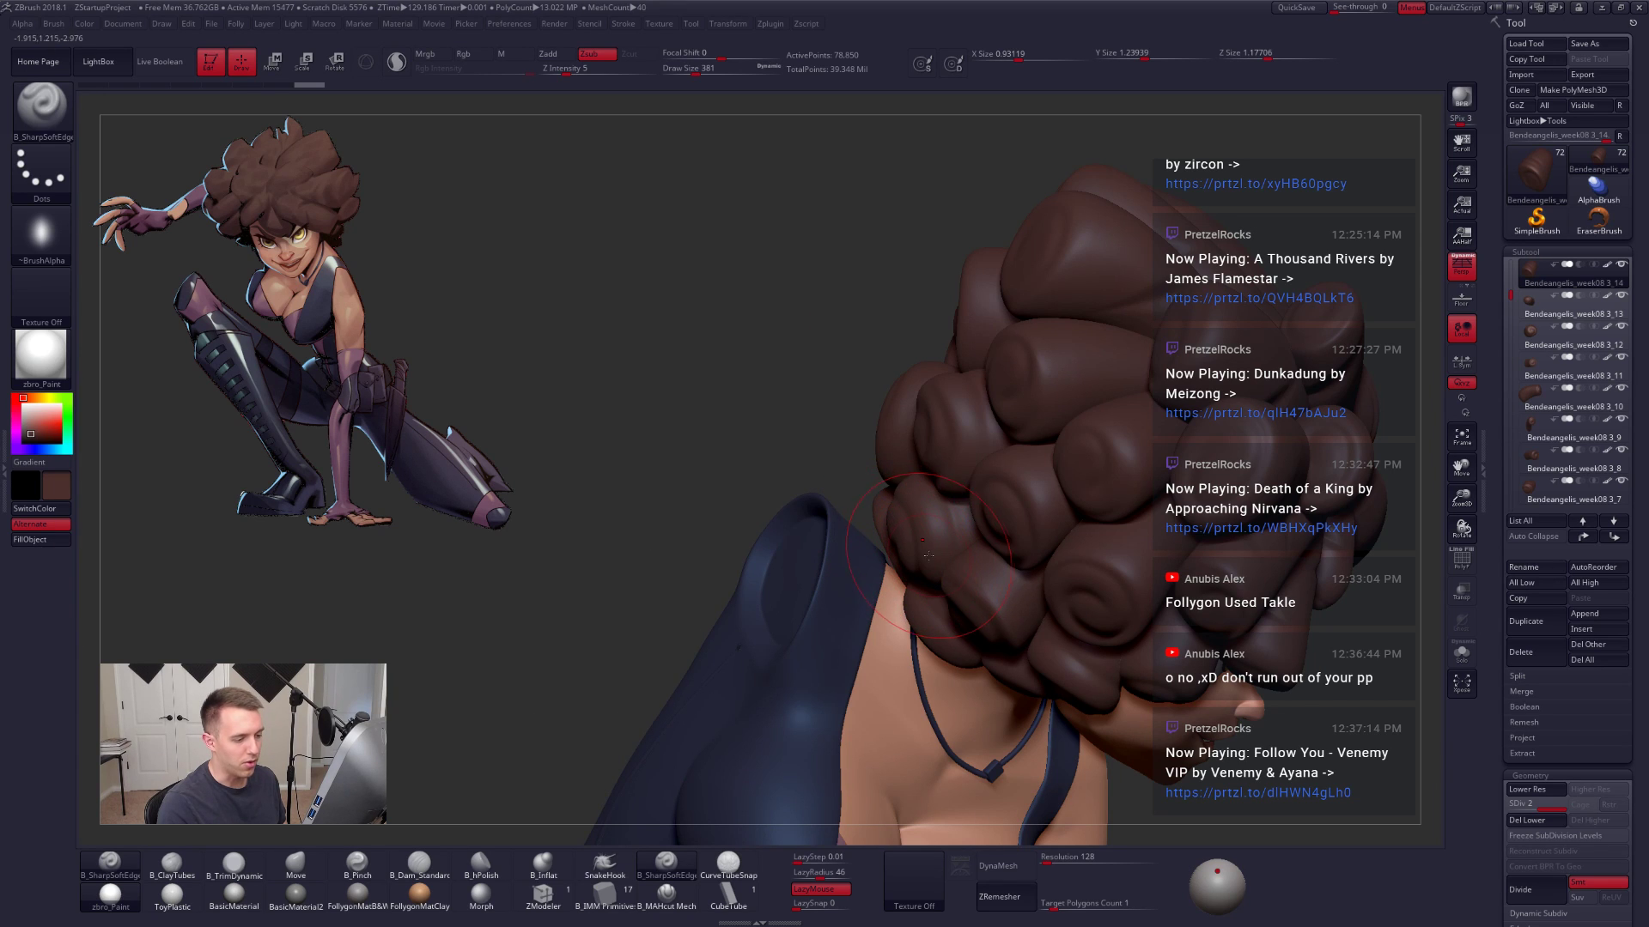
Step: Isolate the lower side curl, build up and smooth its side with ClayTubes at draw size 150, and undo the last noisy stroke
alt+click(1151, 562)
key(alt+s)
alt+right_drag(1151, 562, 1025, 602)
key(space)
drag(1036, 509, 1025, 510)
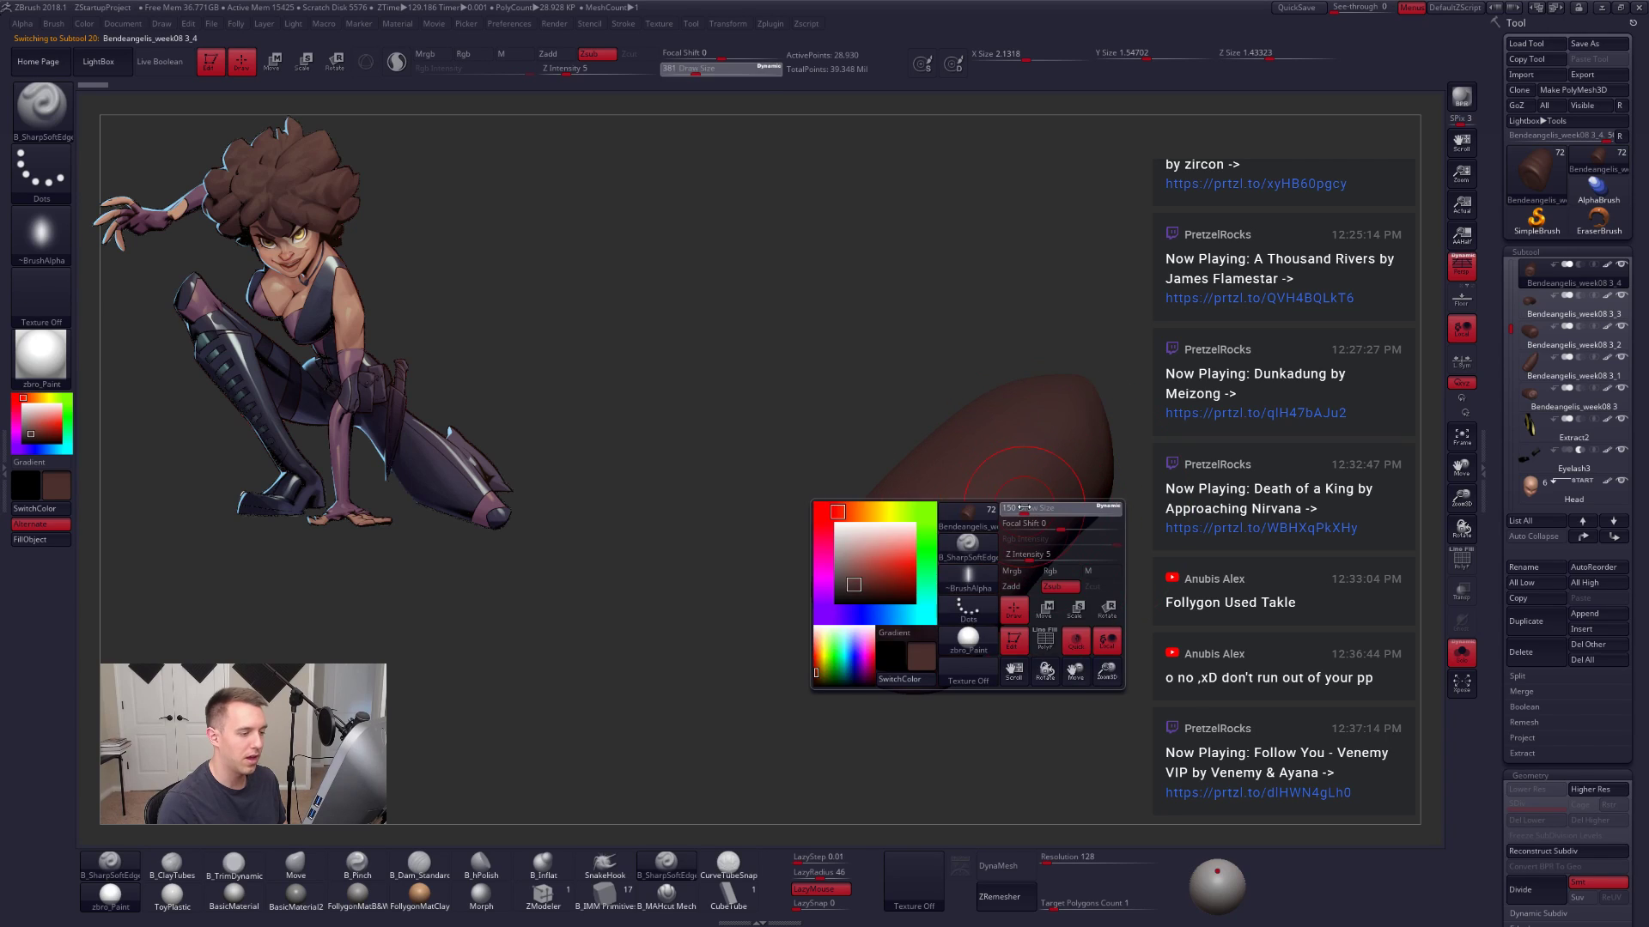
key(b)
key(c)
key(t)
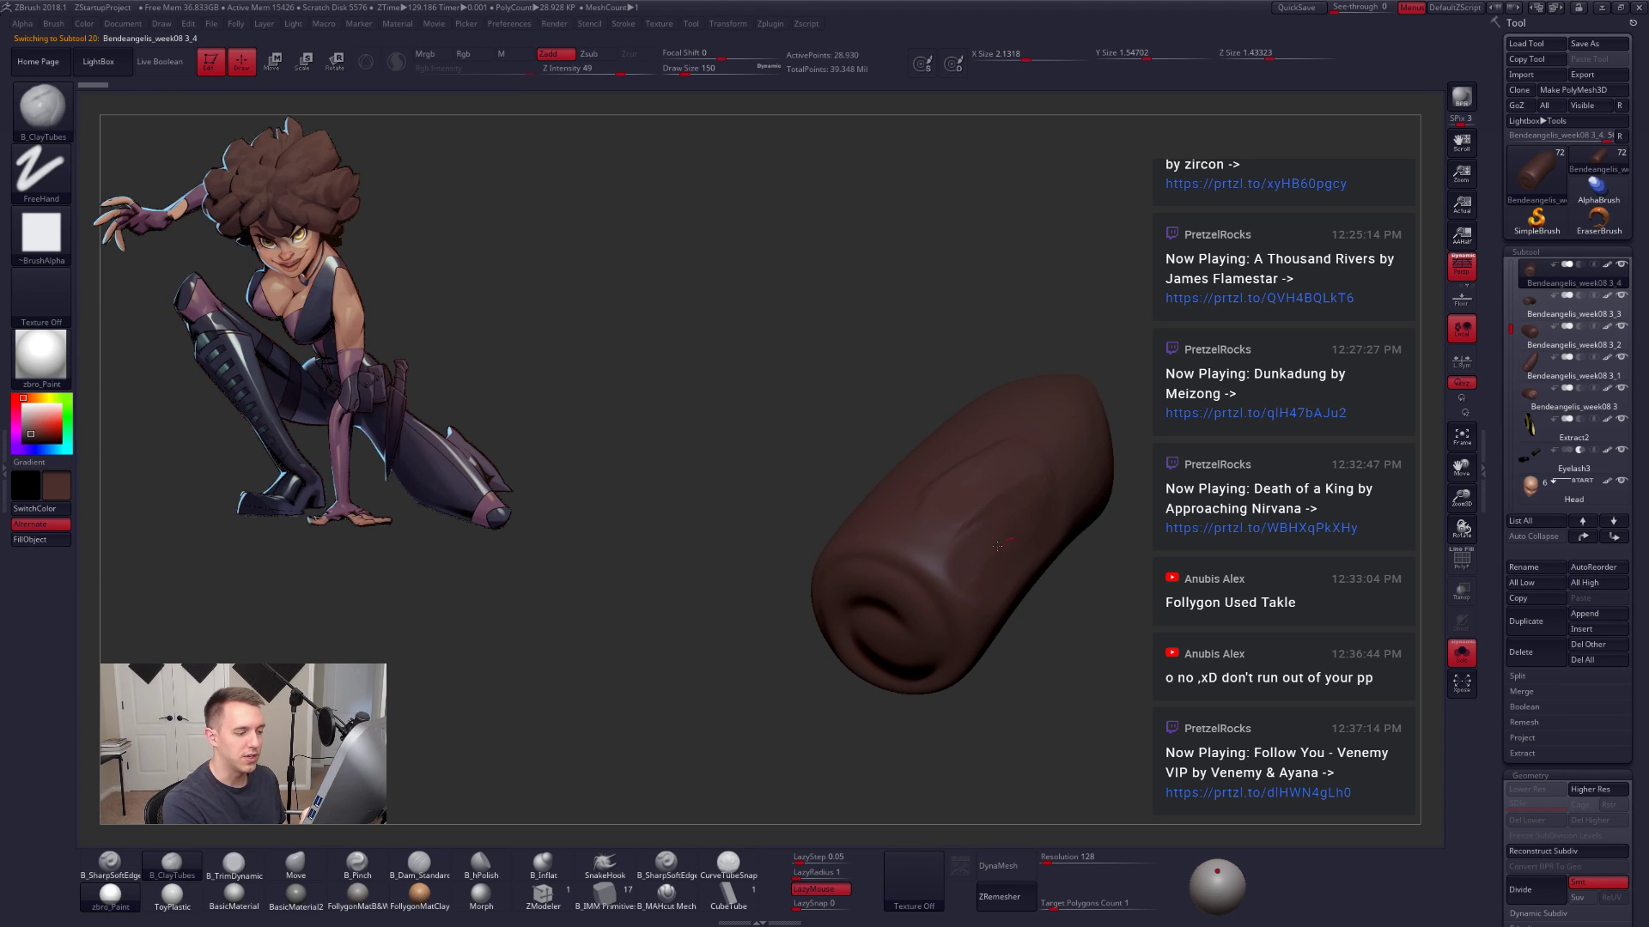
key(shift)
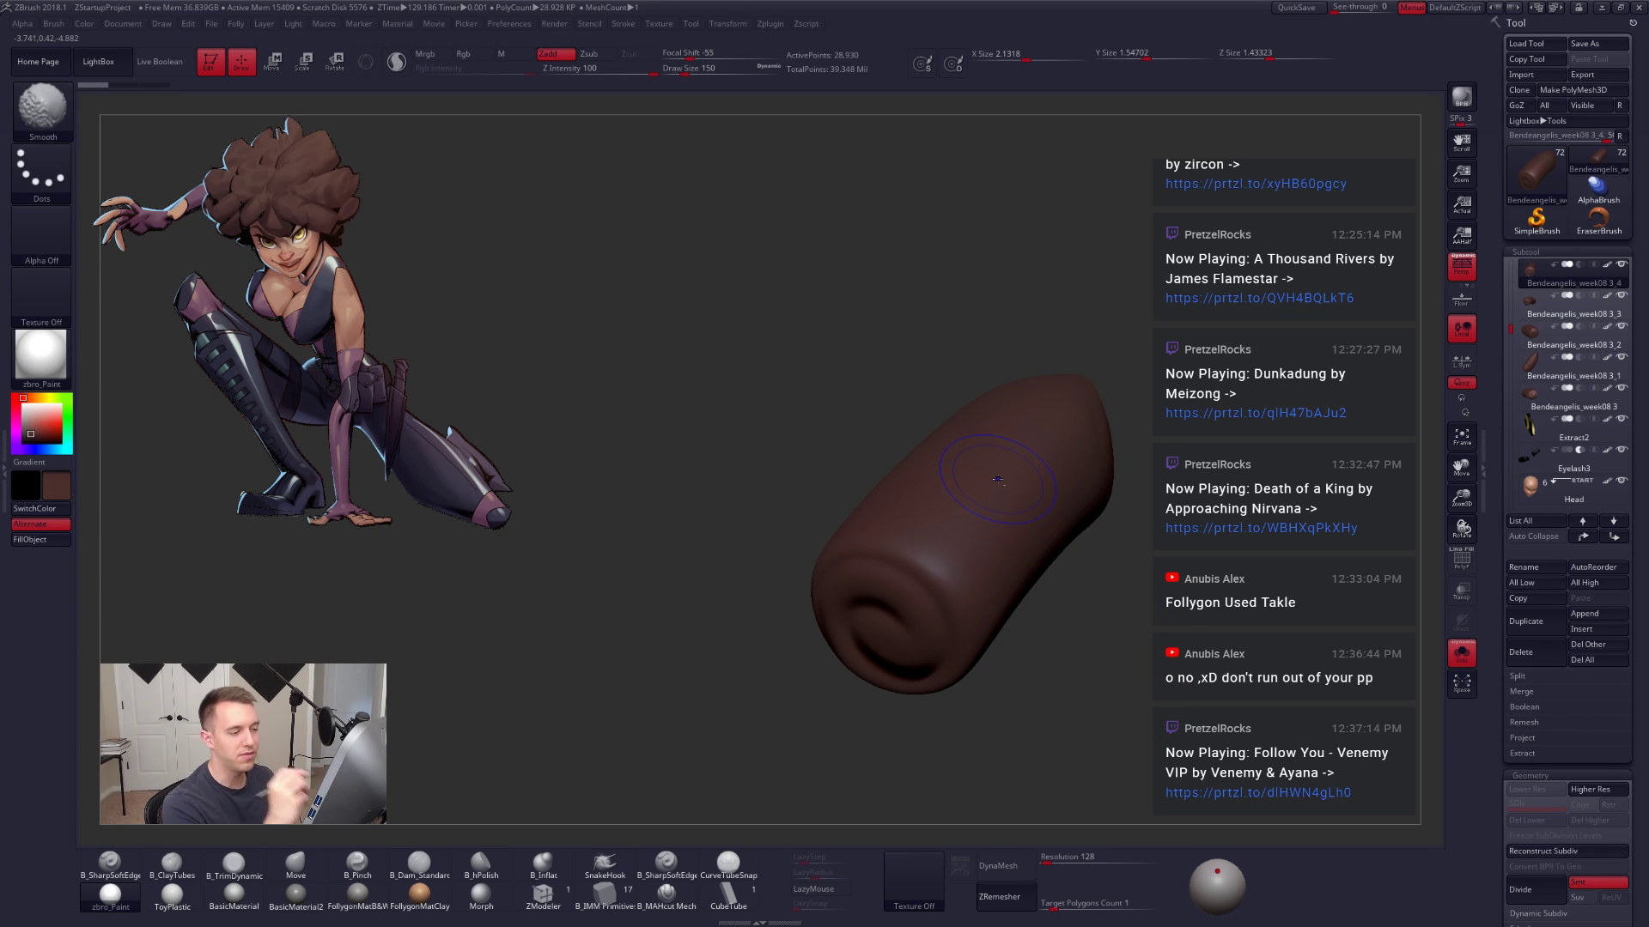
mouse_move(962, 518)
shift+mouse_down()
mouse_move(936, 498)
mouse_move(940, 534)
mouse_move(998, 577)
shift+mouse_up()
right_drag(1000, 594, 1036, 737)
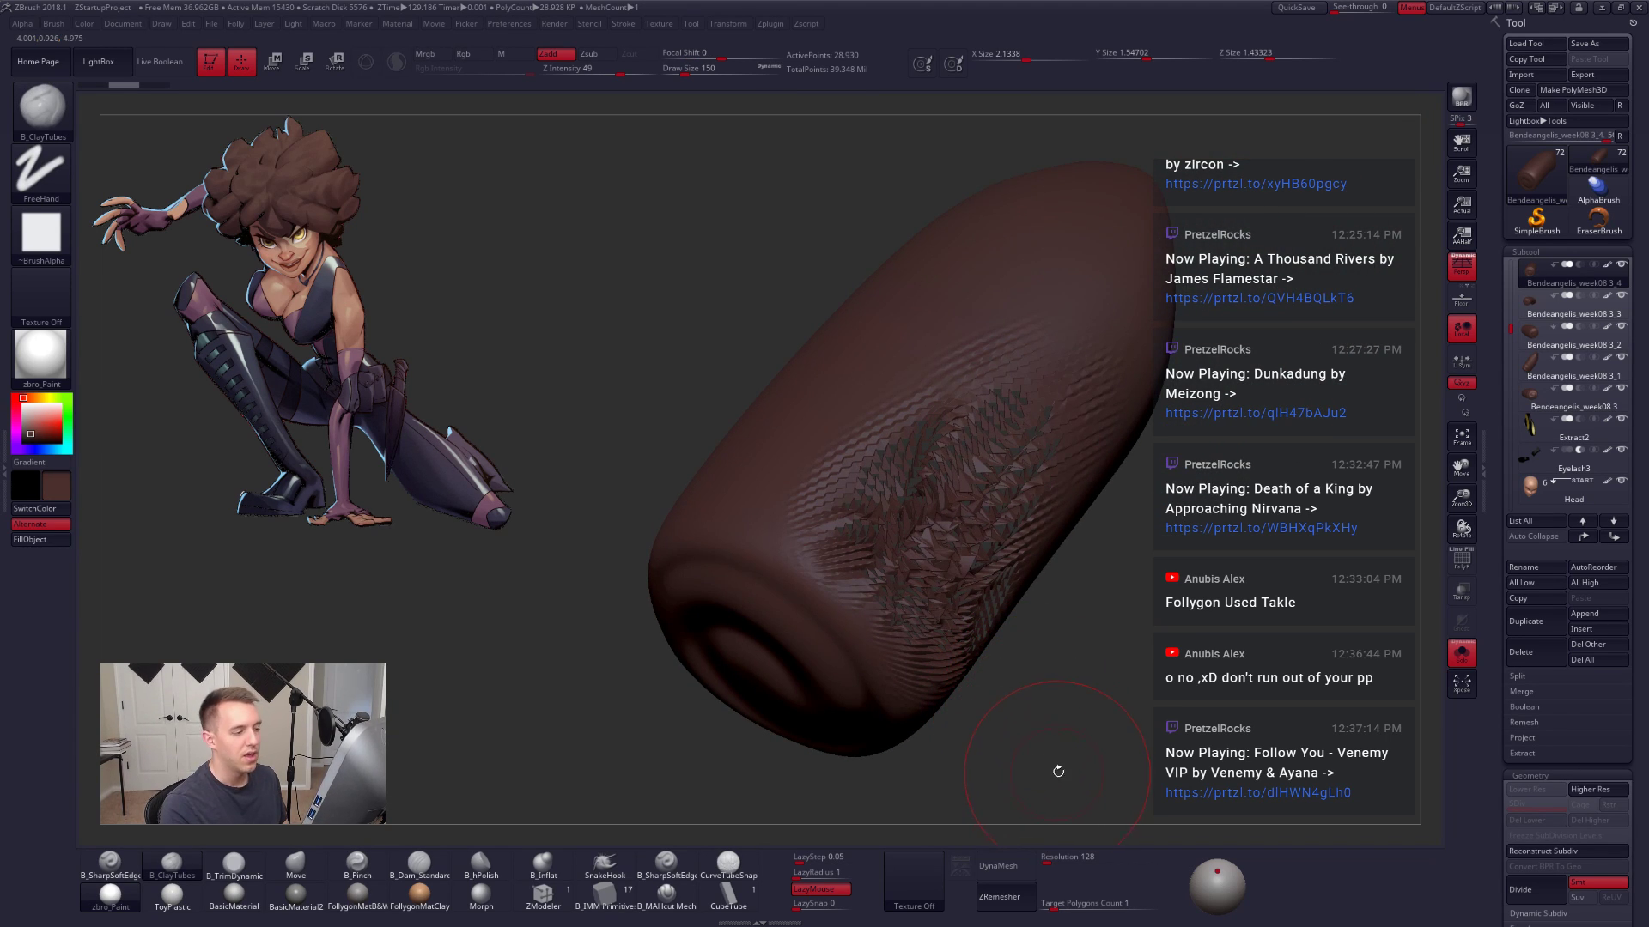
key(ctrl+z)
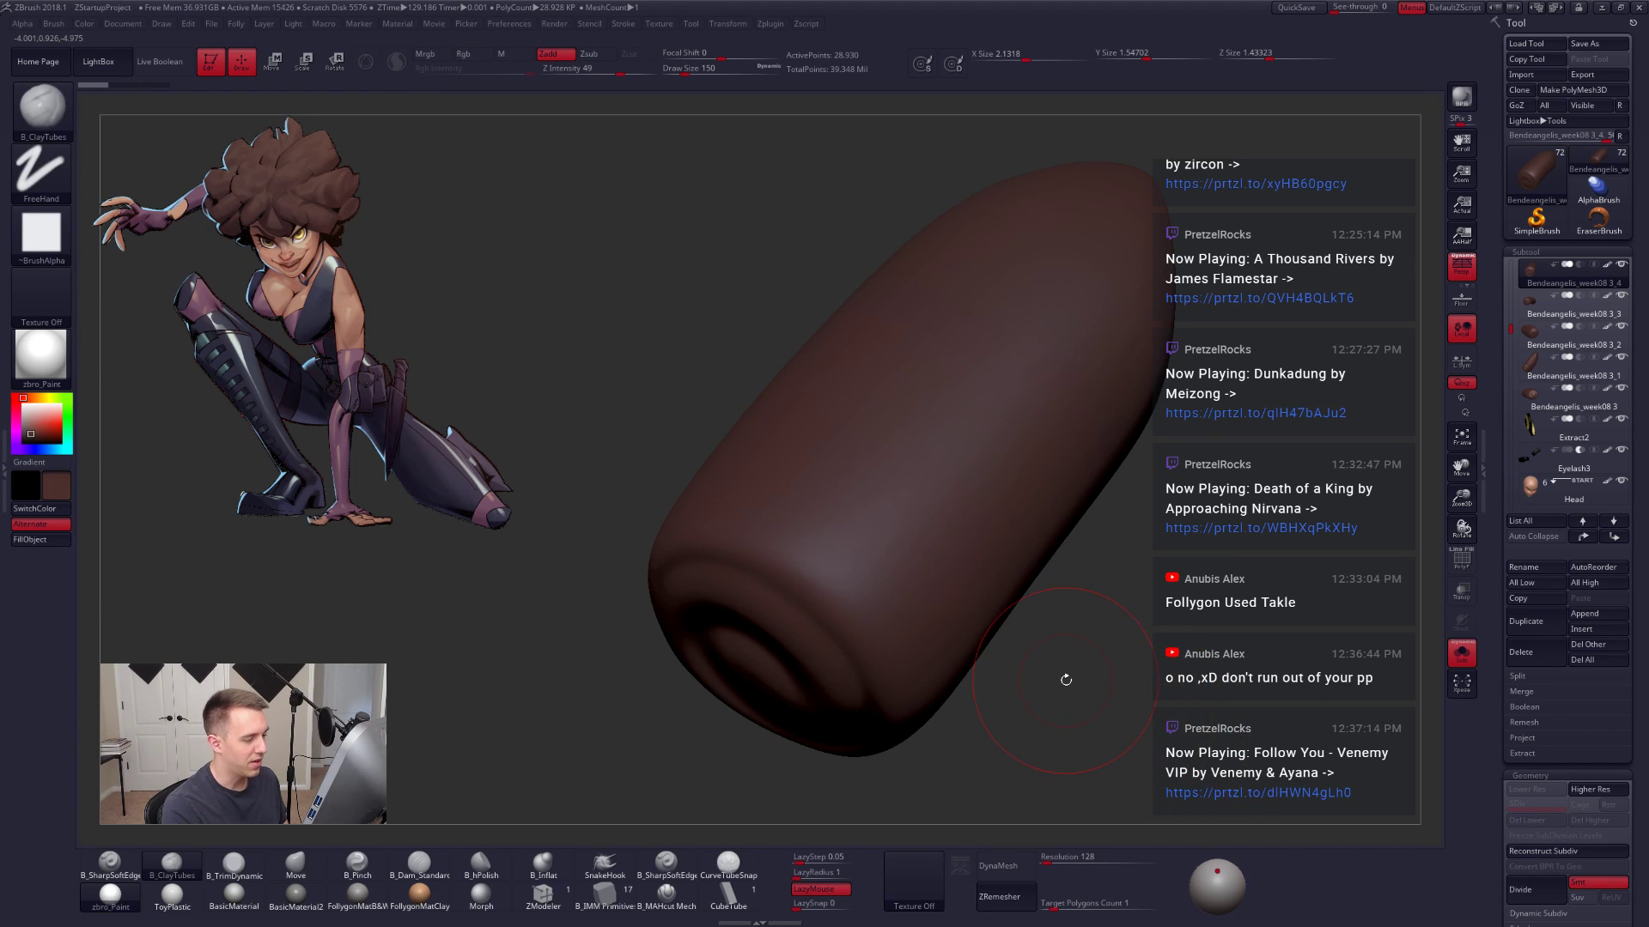
Step: Divide the lower side curl to subdivision level 2 and carve a crease around its blunt end with B_SharpSoftEdge
ctrl+right_drag(1064, 677, 1024, 685)
key(ctrl+d)
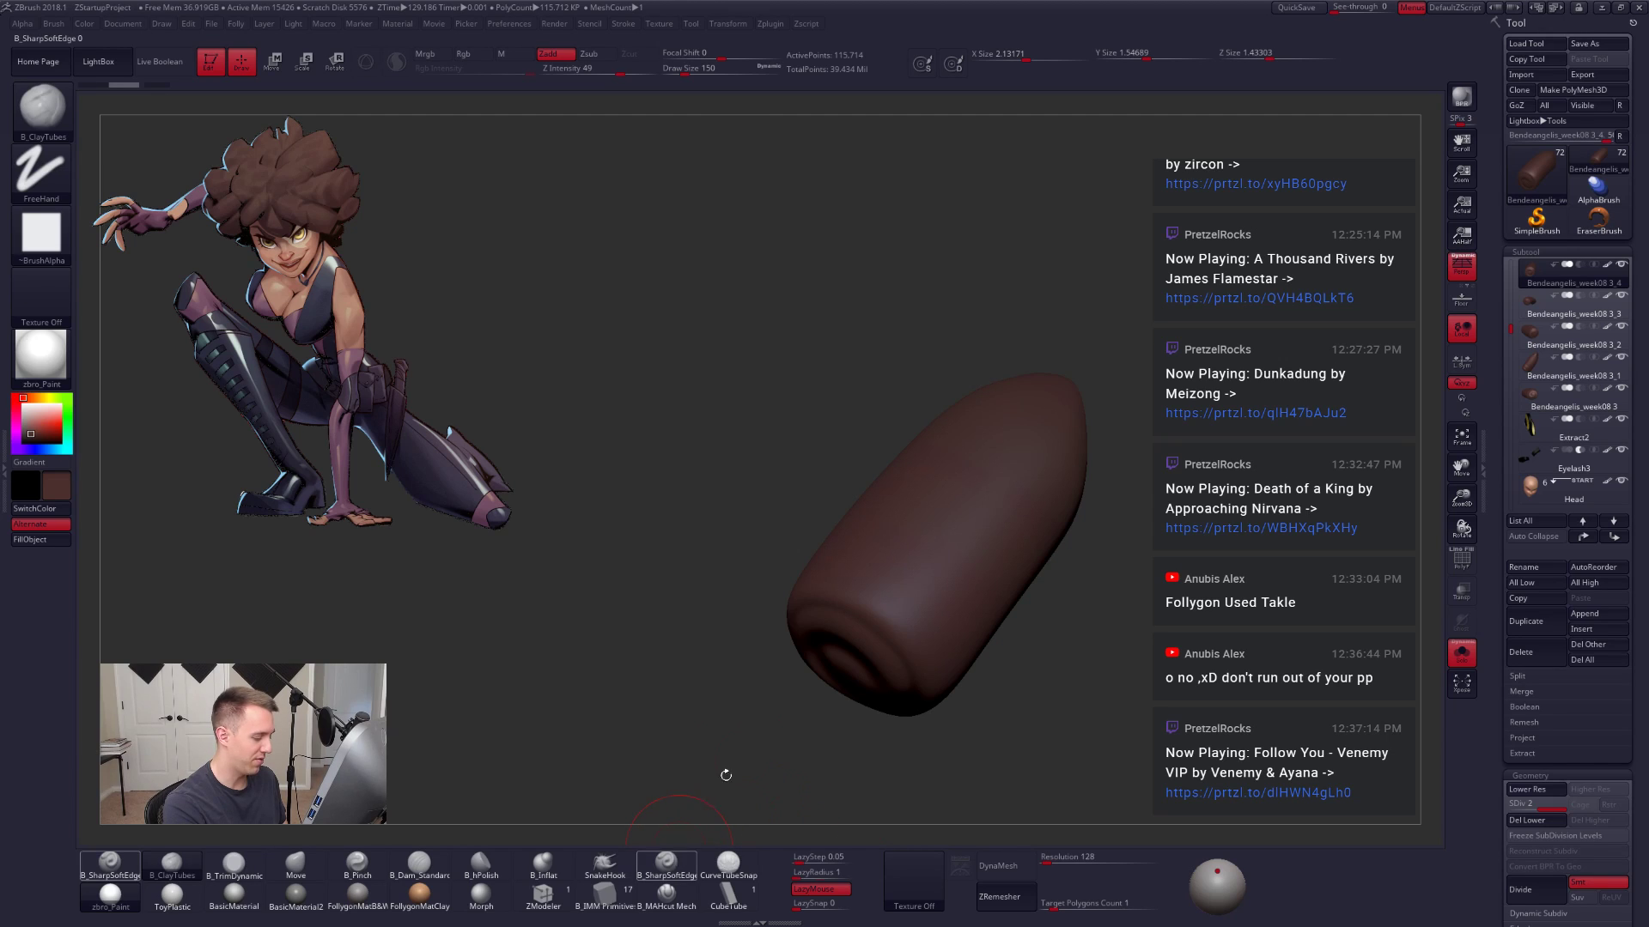
click(667, 865)
mouse_move(728, 772)
right_down()
mouse_move(976, 589)
mouse_move(1064, 644)
mouse_move(1030, 666)
right_up()
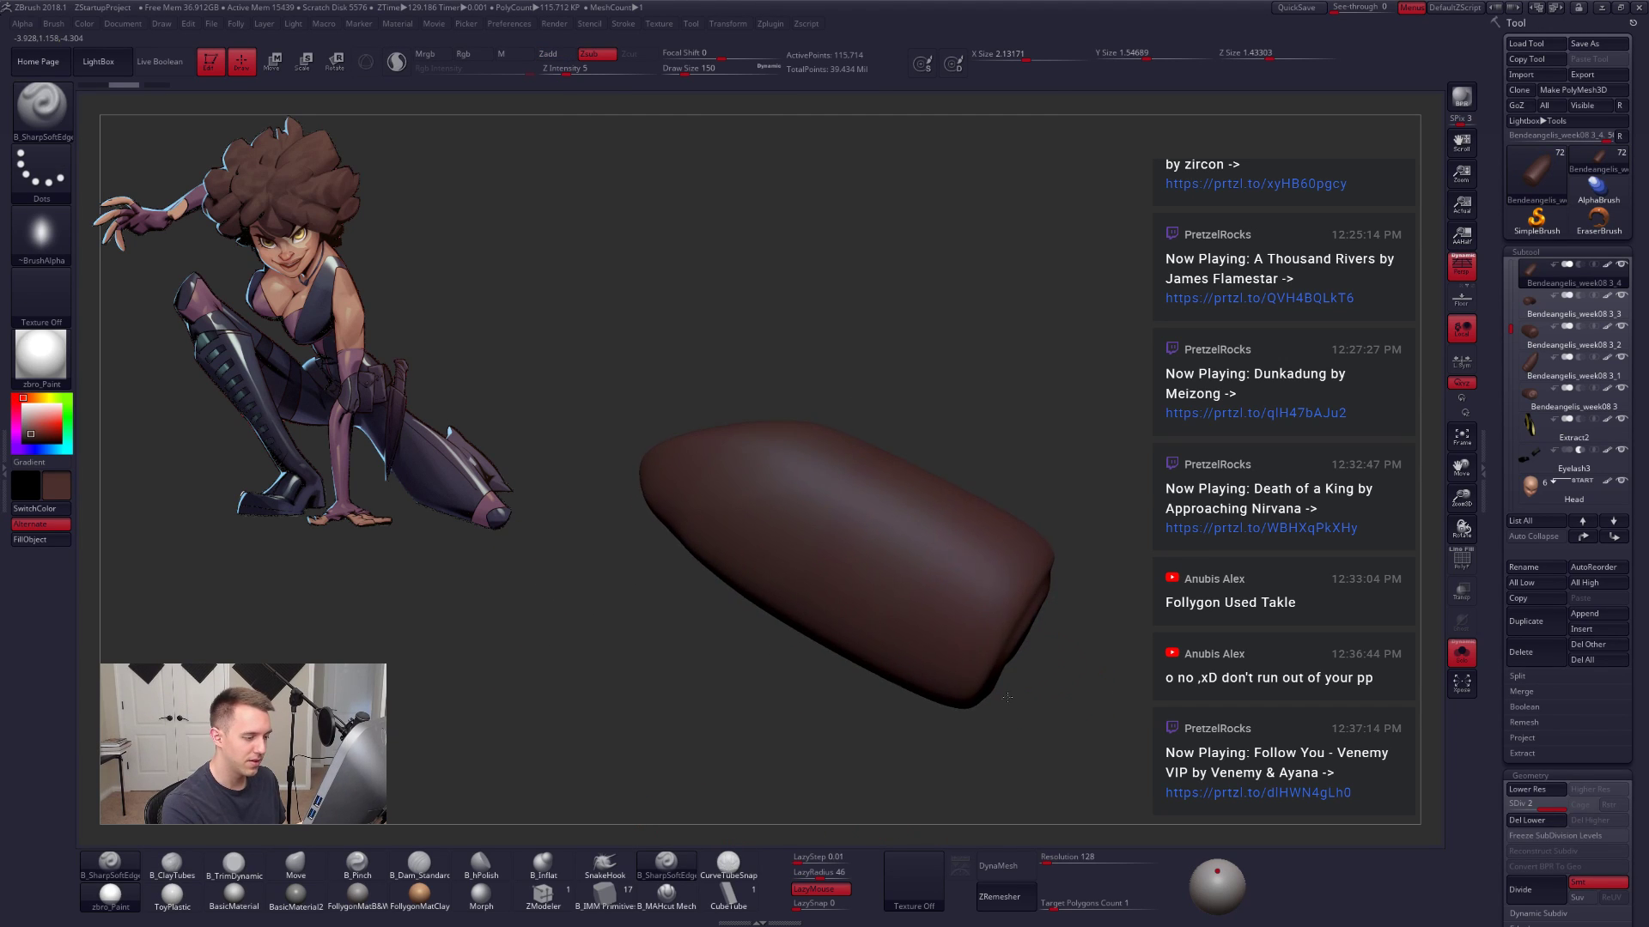
drag(1005, 569, 972, 613)
mouse_move(989, 642)
right_down()
mouse_move(969, 650)
mouse_move(976, 616)
right_up()
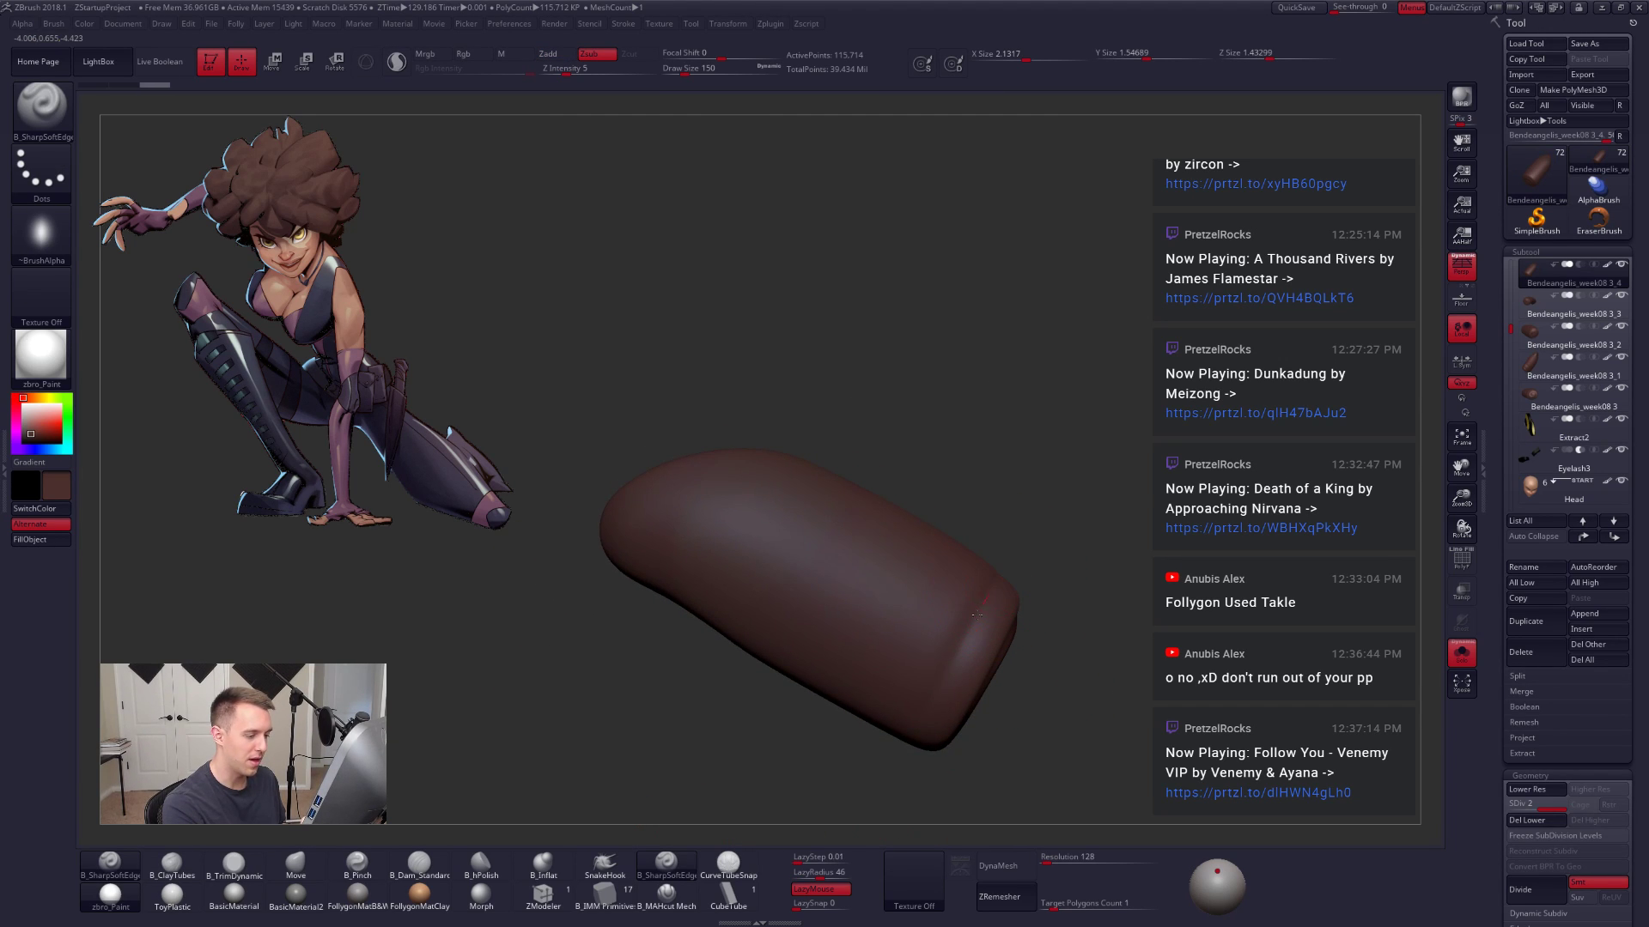
mouse_move(917, 735)
right_down()
mouse_move(910, 722)
mouse_move(962, 728)
right_up()
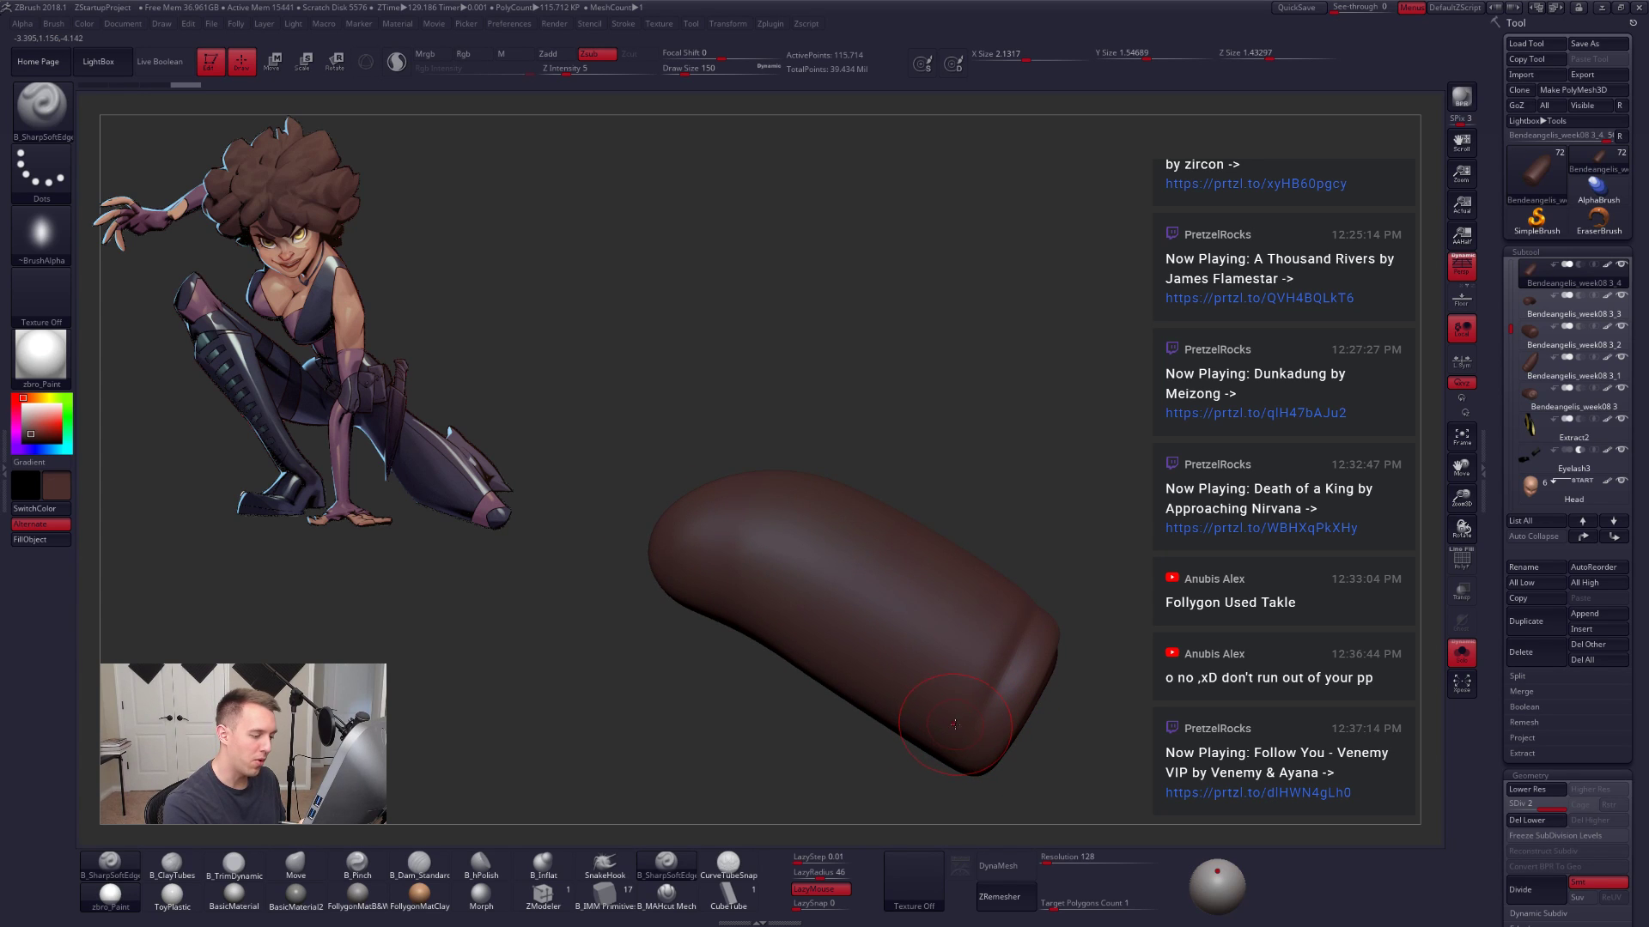
drag(955, 725, 1018, 567)
right_drag(1027, 533, 1045, 474)
drag(1019, 546, 1060, 500)
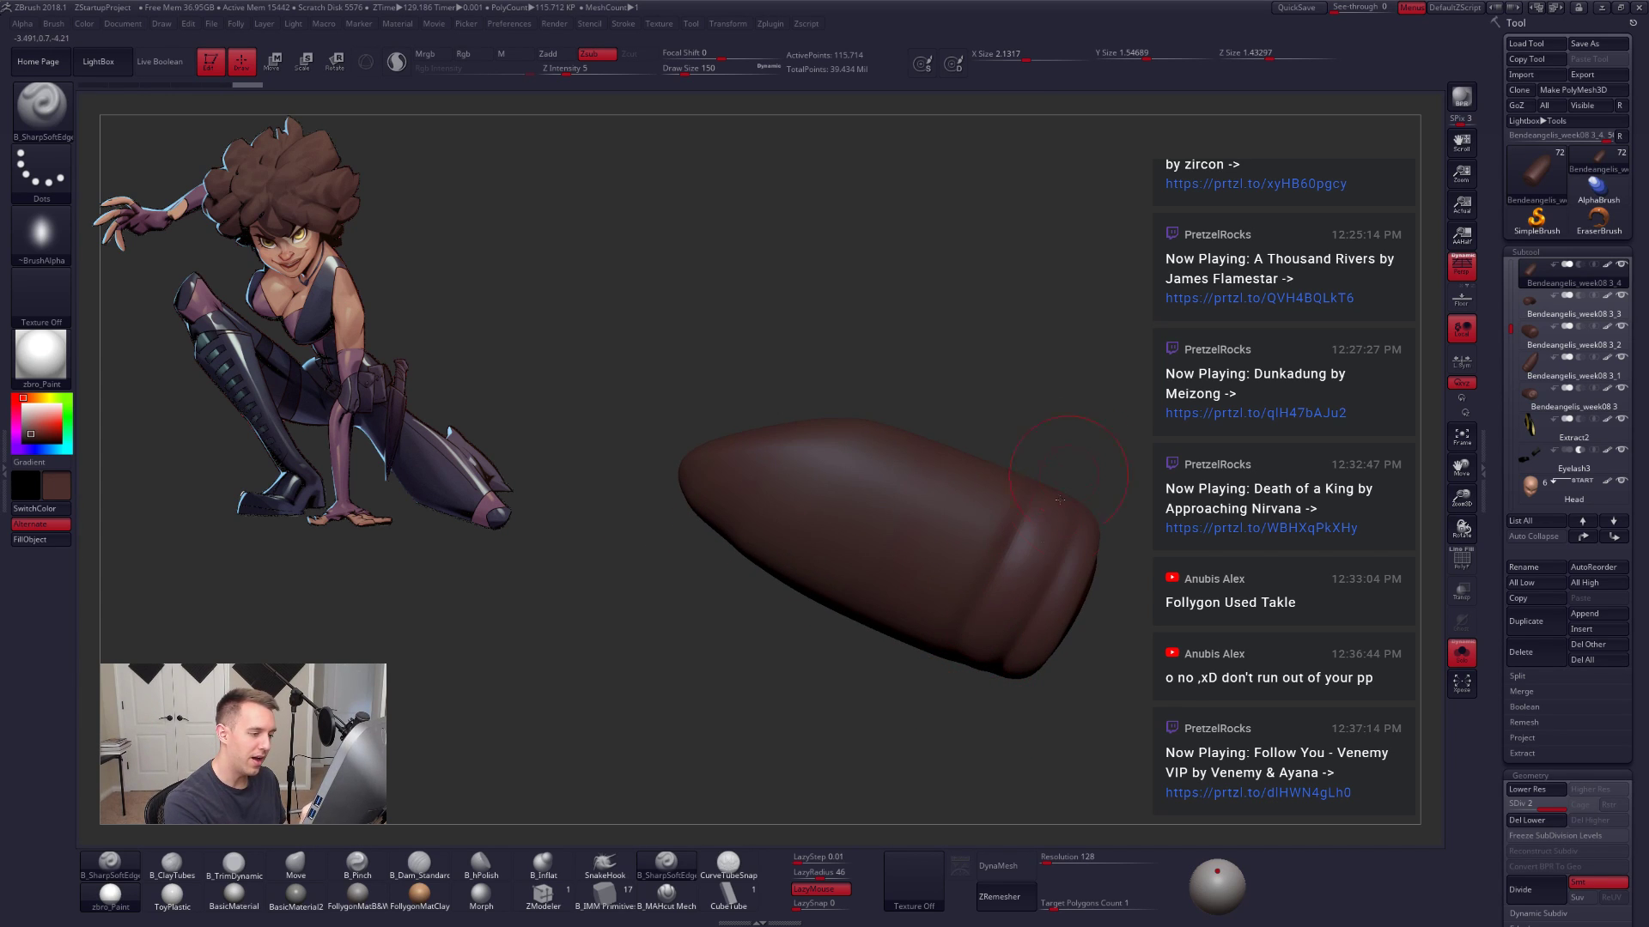
Step: Smooth the new crease near the curl's end and show the whole character again
mouse_move(1060, 499)
right_down()
mouse_move(944, 657)
mouse_move(1031, 633)
mouse_move(961, 592)
right_up()
mouse_move(932, 567)
shift+mouse_down()
mouse_move(912, 577)
mouse_move(974, 601)
shift+mouse_up()
mouse_move(974, 601)
ctrl+right_down()
mouse_move(988, 653)
mouse_move(1013, 558)
ctrl+right_up()
key(alt+s)
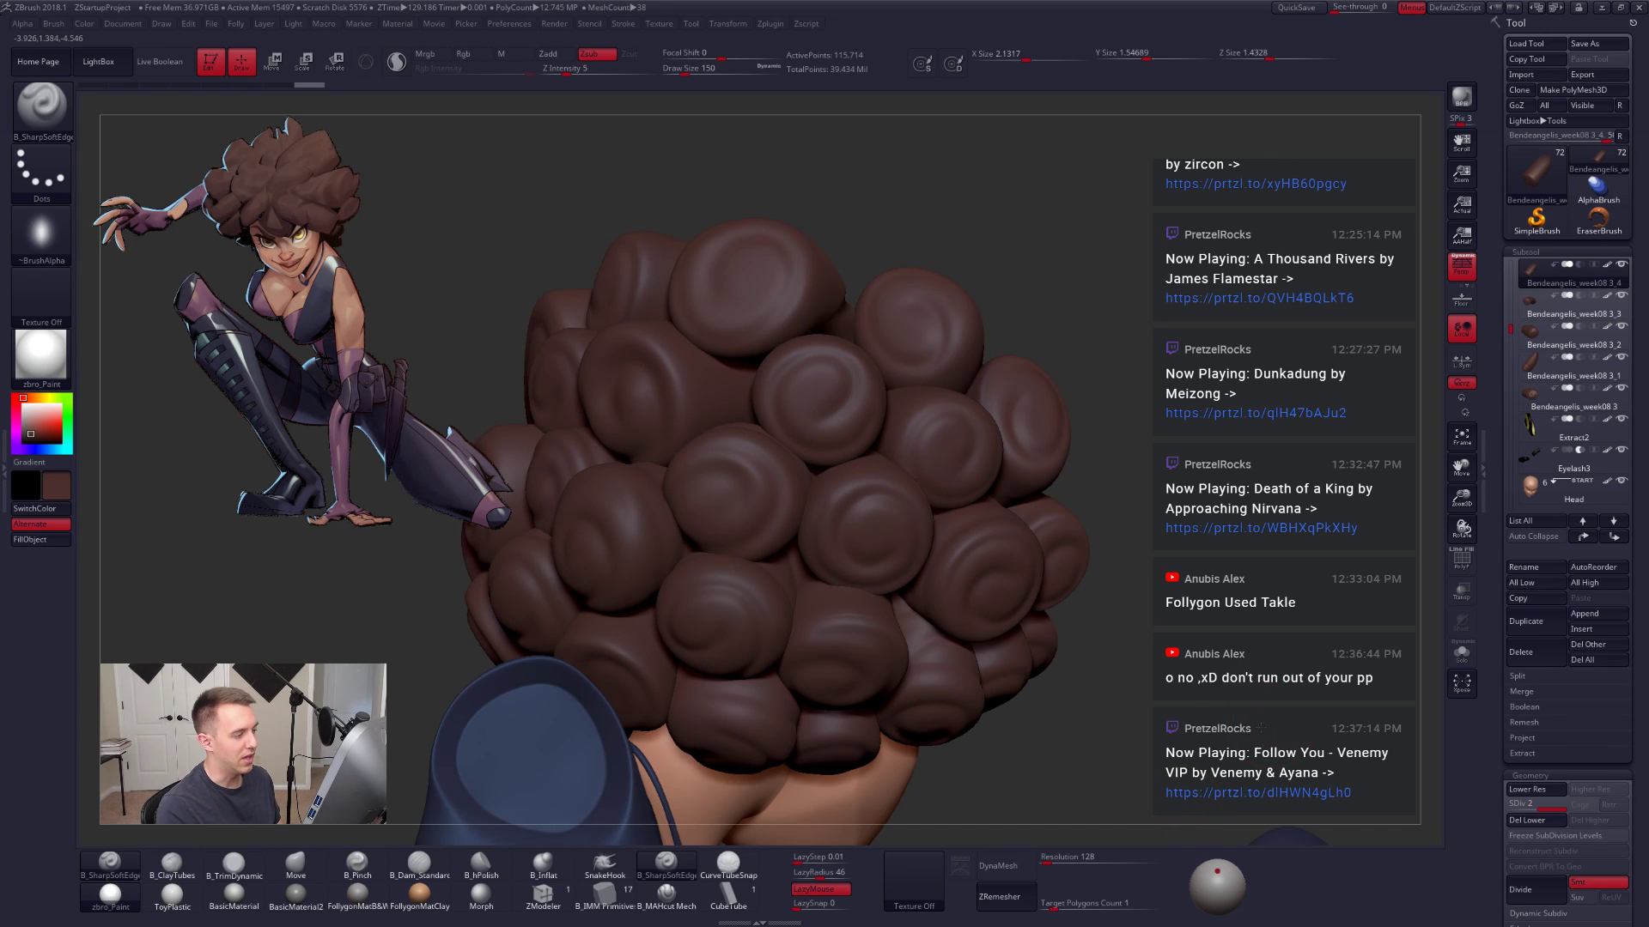
Step: Isolate the lower back curl near the nape, set TrimDynamic to draw size 170 and examine the curl's blunt end
ctrl+right_drag(1261, 728, 1182, 731)
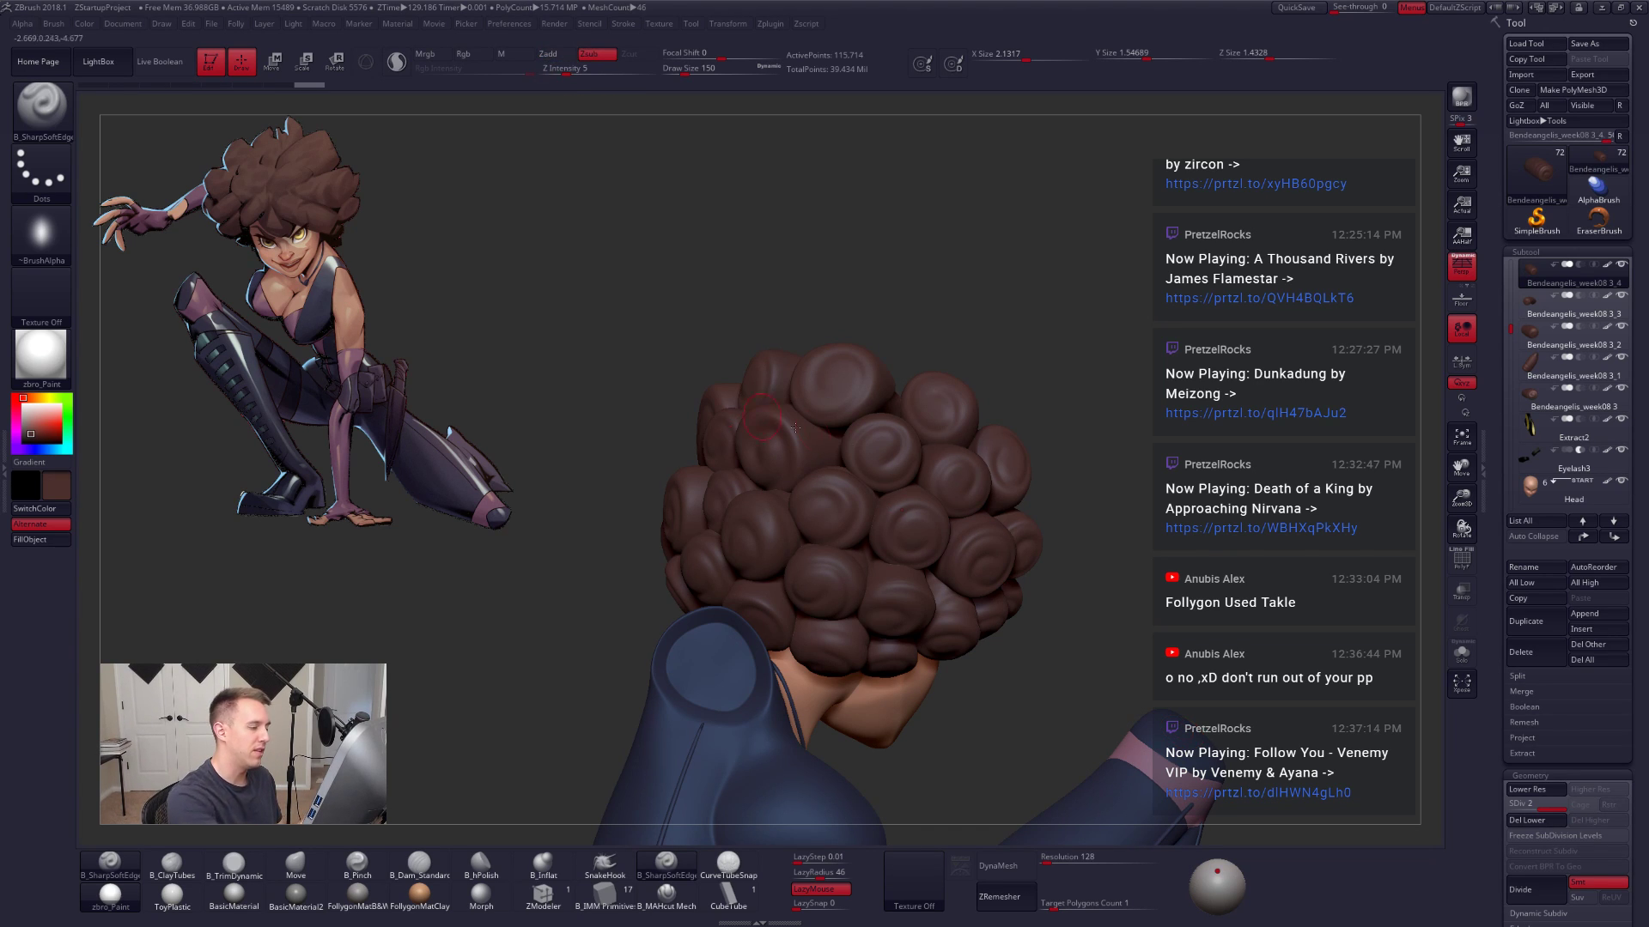
mouse_move(1278, 683)
right_down()
mouse_move(967, 632)
mouse_move(954, 673)
mouse_move(973, 611)
mouse_move(1000, 719)
right_up()
alt+click(959, 593)
key(alt+s)
key(3)
key(bracketright)
key(bracketright)
right_drag(963, 554, 971, 562)
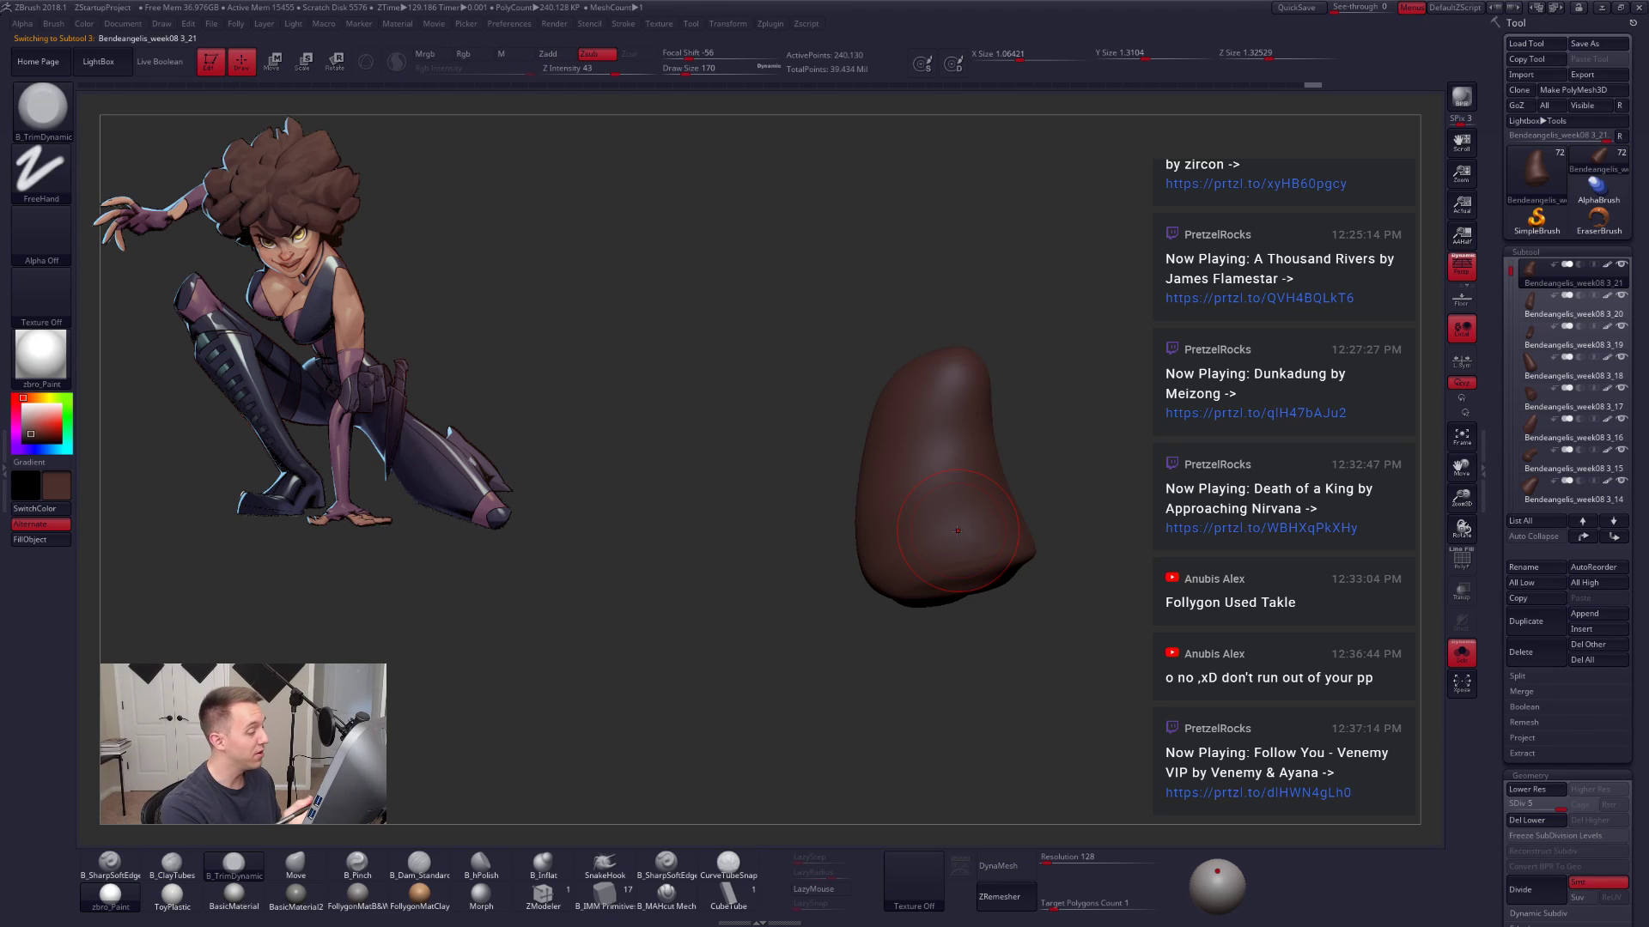
right_drag(958, 530, 1034, 641)
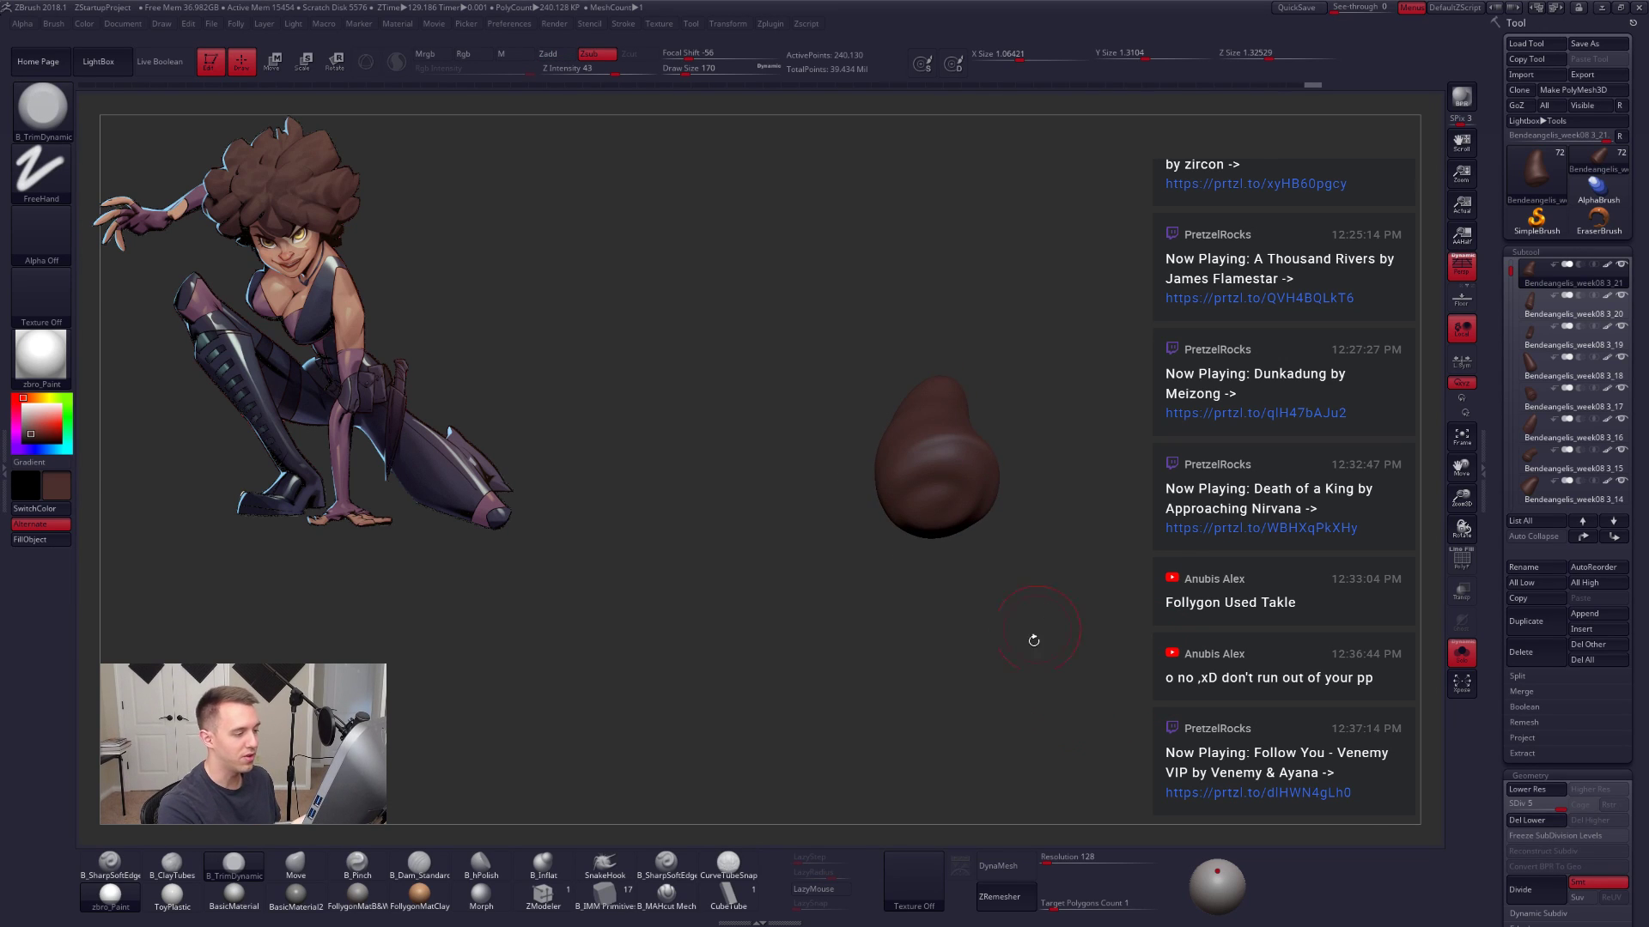
key(alt+s)
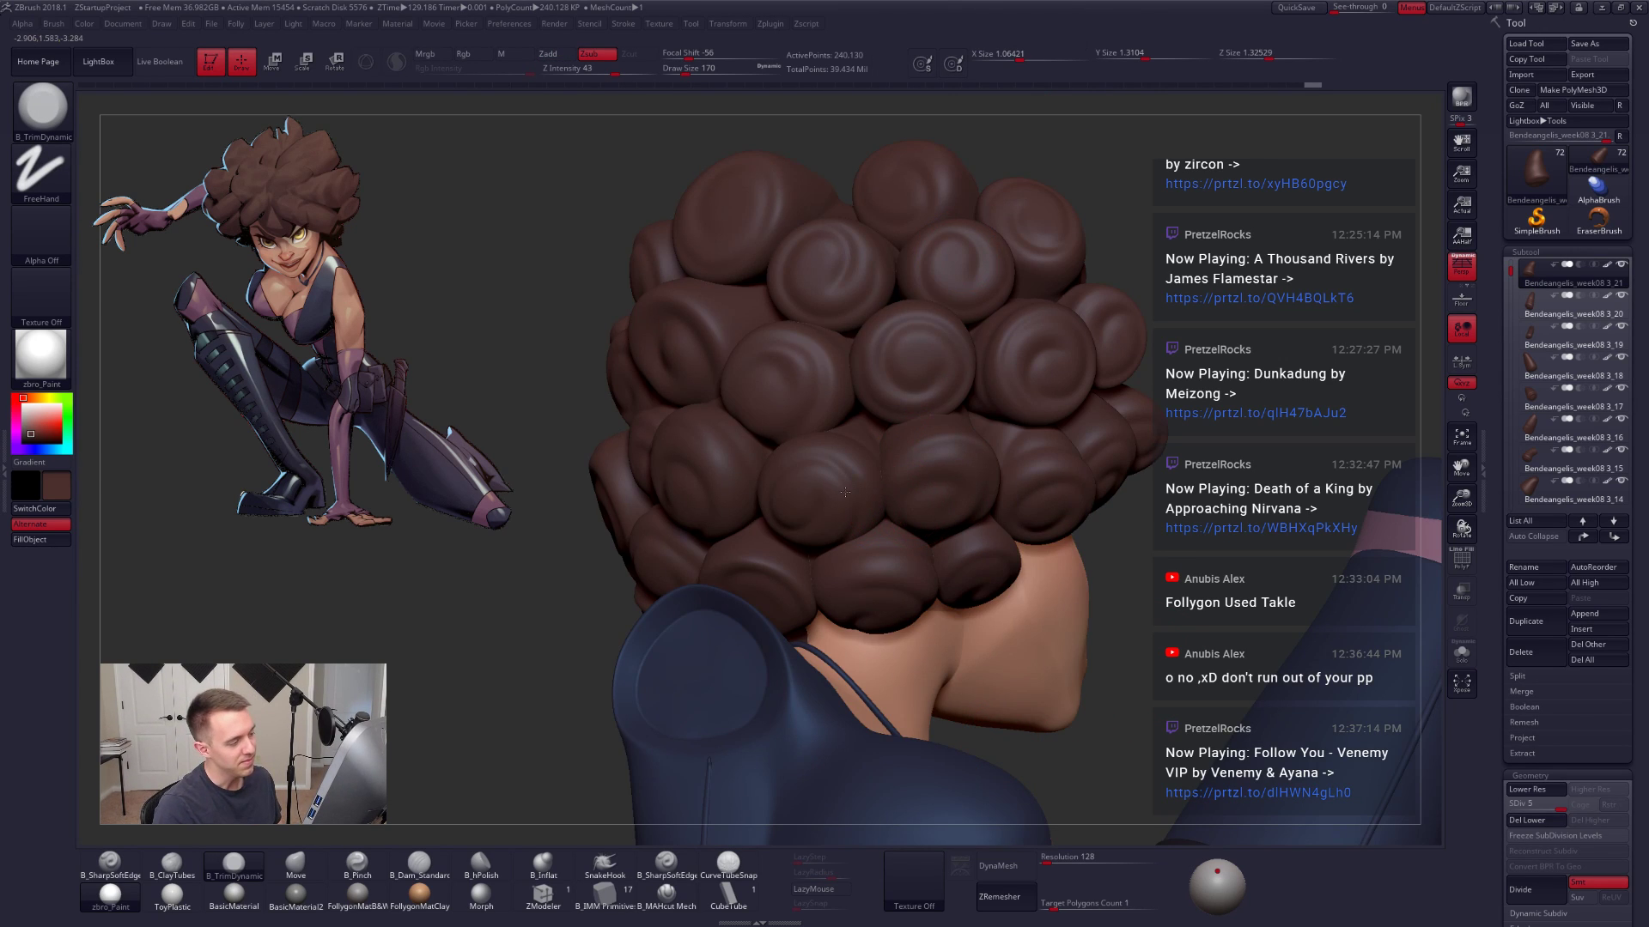
Step: Isolate an undivided curl on the back of the head, choose B_SharpSoftEdge and divide the curl to subdivision level 2
right_drag(845, 492, 918, 533)
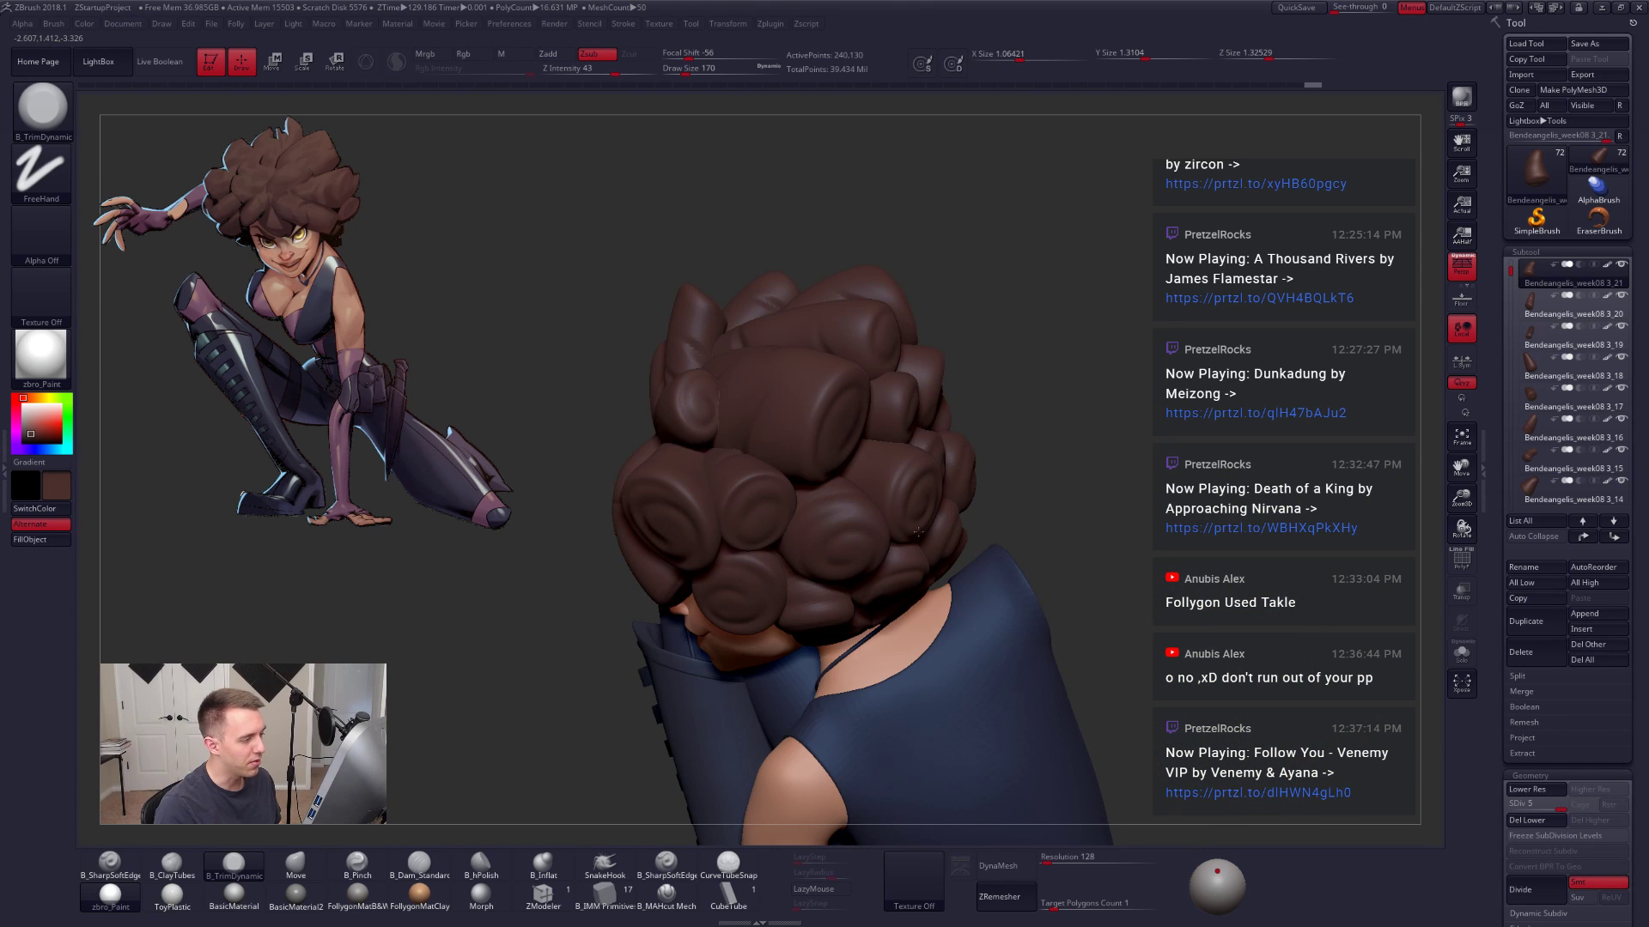
alt+click(917, 372)
right_drag(917, 372, 706, 420)
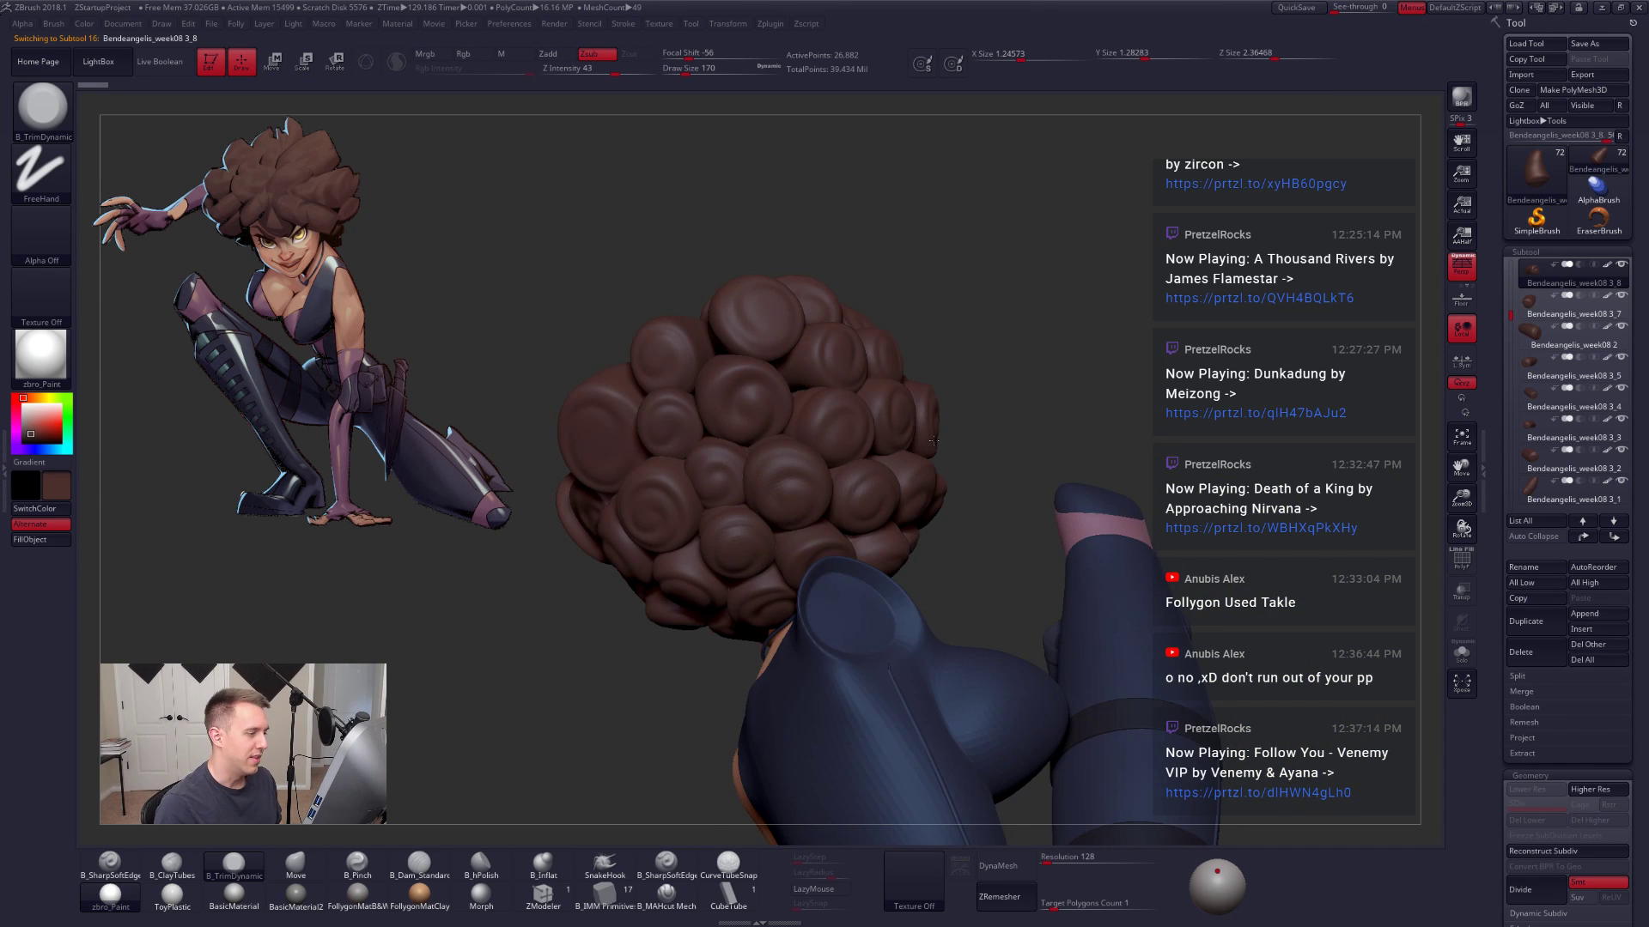
key(alt+s)
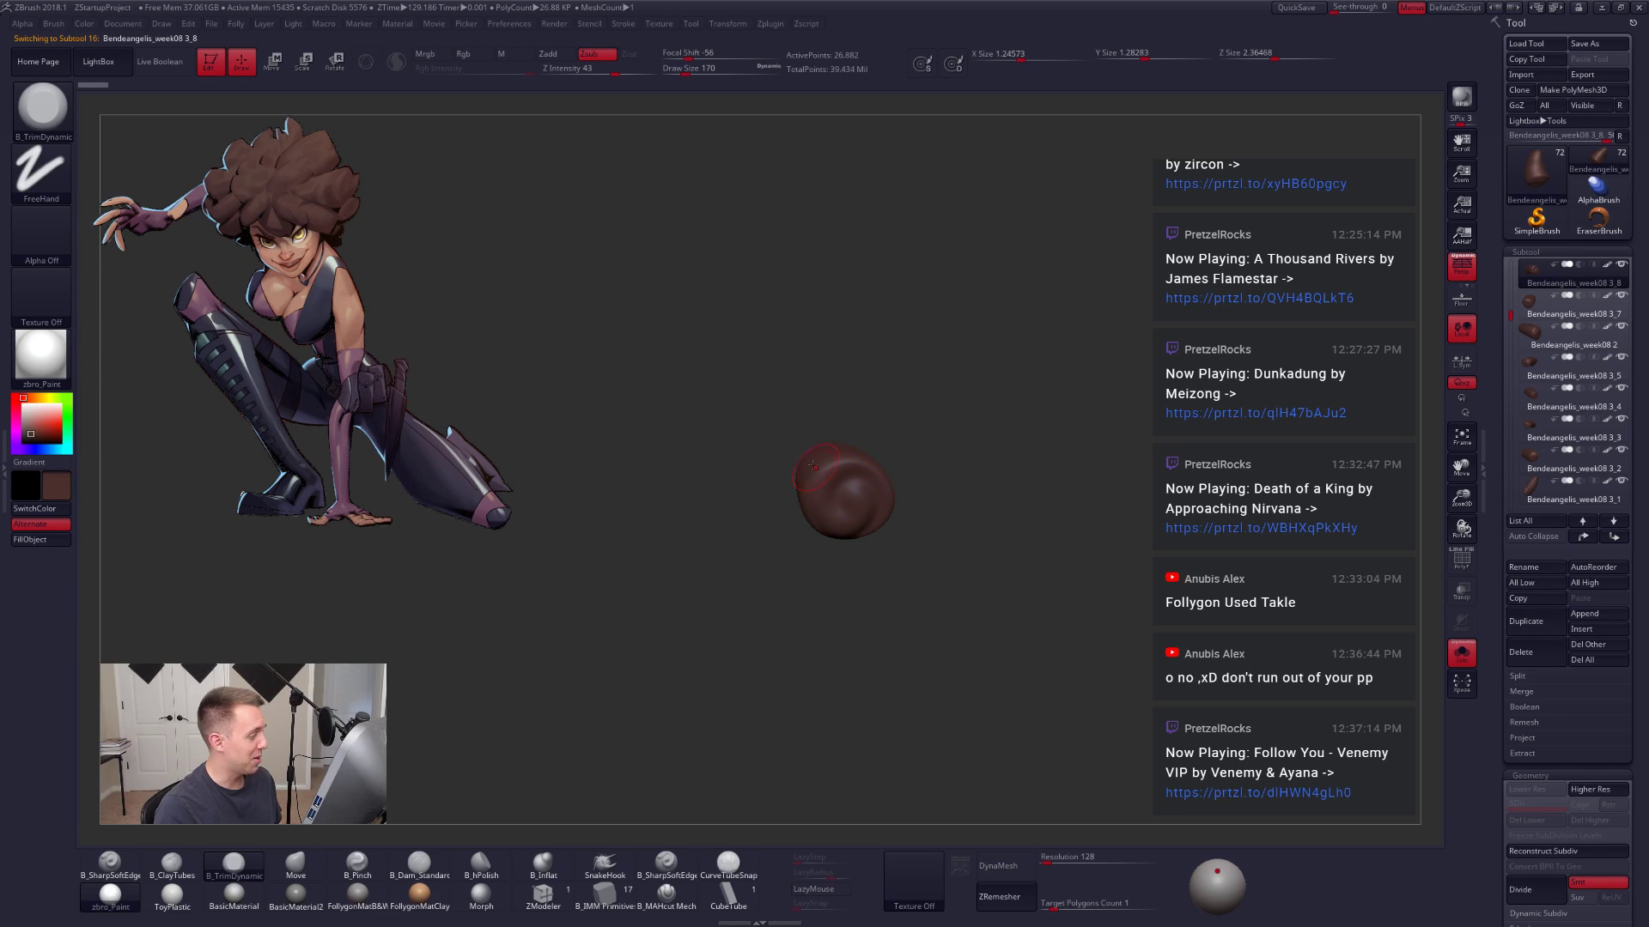
ctrl+right_drag(812, 466, 856, 526)
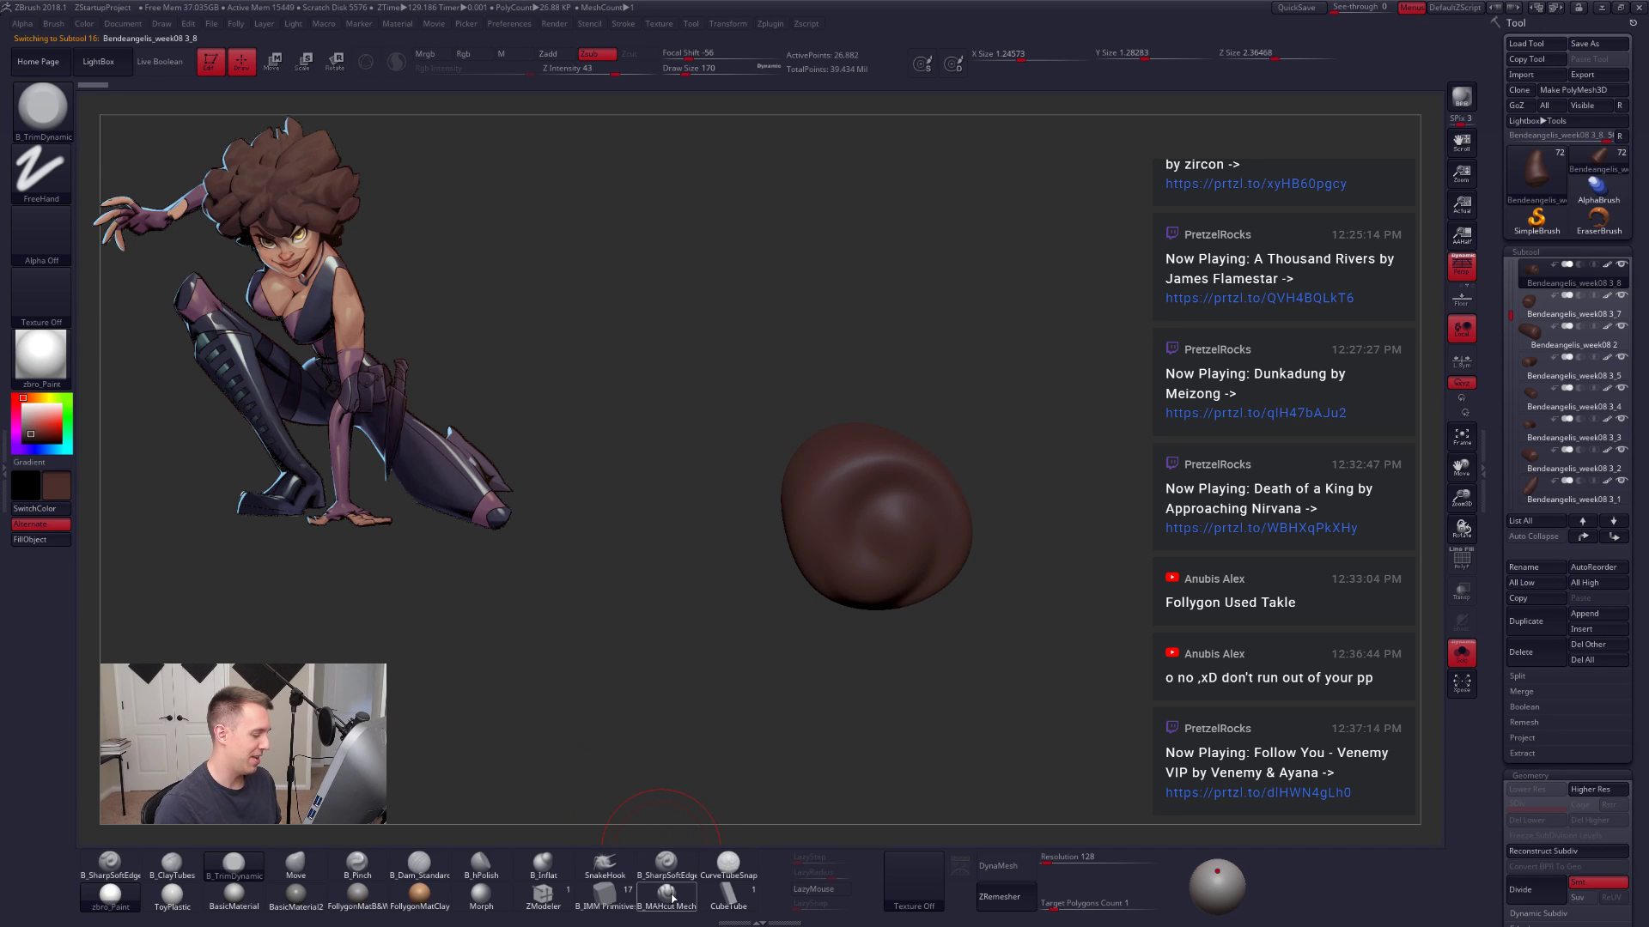
click(666, 862)
right_drag(909, 625, 986, 807)
key(d)
Step: Carve a crease around the first side of the isolated curl's blunt end
right_drag(1038, 681, 872, 611)
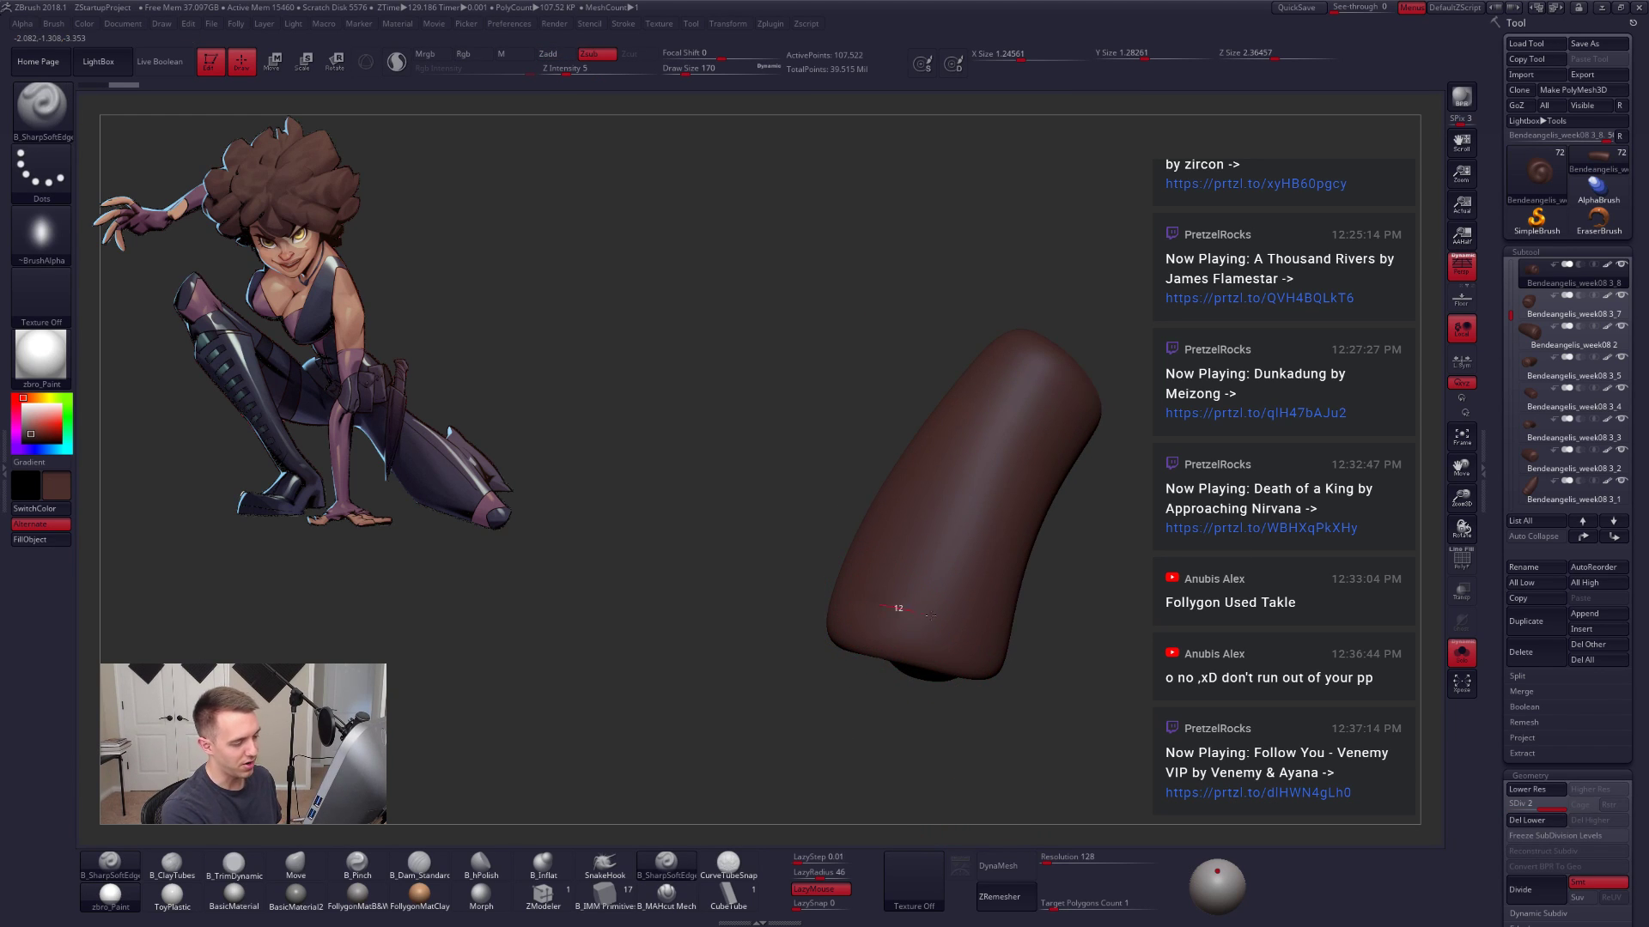
drag(979, 586, 948, 532)
mouse_move(798, 641)
mouse_down()
mouse_move(971, 629)
mouse_move(980, 584)
mouse_move(1044, 640)
mouse_up()
key(alt+s)
key(alt+s)
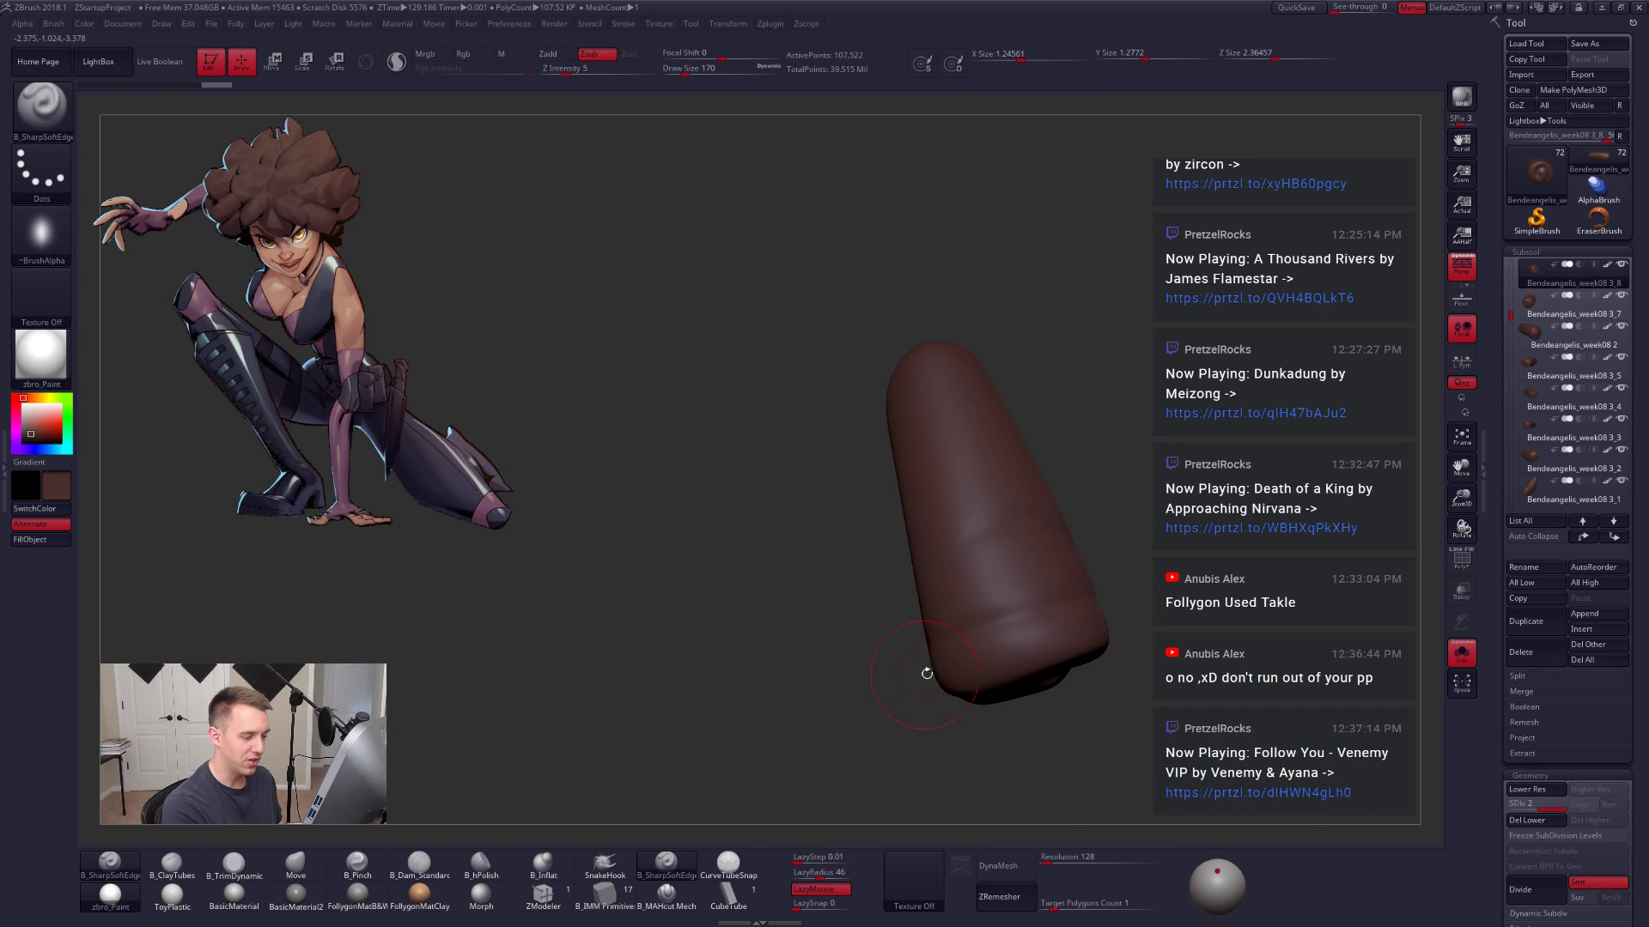
Step: Continue the crease around the rest of the curl's rim and show it within the whole hairstyle
right_drag(924, 669, 1027, 615)
drag(867, 683, 864, 690)
mouse_move(862, 732)
mouse_down()
mouse_move(803, 726)
mouse_move(858, 692)
mouse_up()
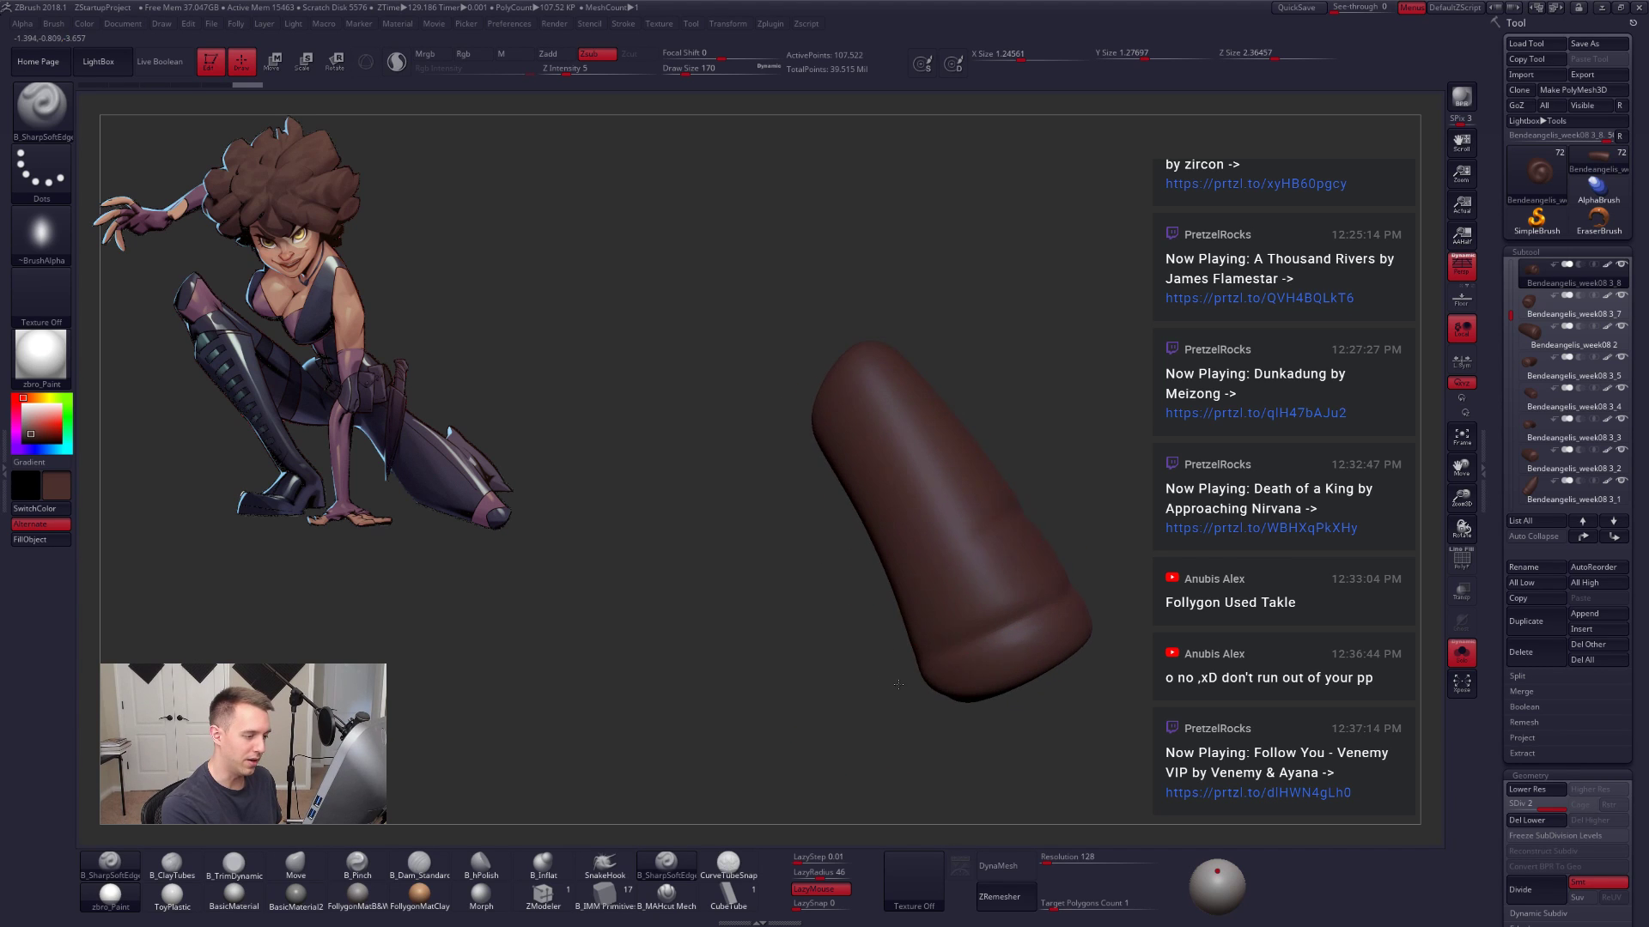
mouse_move(1026, 522)
mouse_down()
mouse_move(850, 673)
mouse_move(862, 697)
mouse_move(906, 674)
mouse_move(864, 649)
mouse_up()
key(alt+s)
right_drag(1053, 536, 1017, 704)
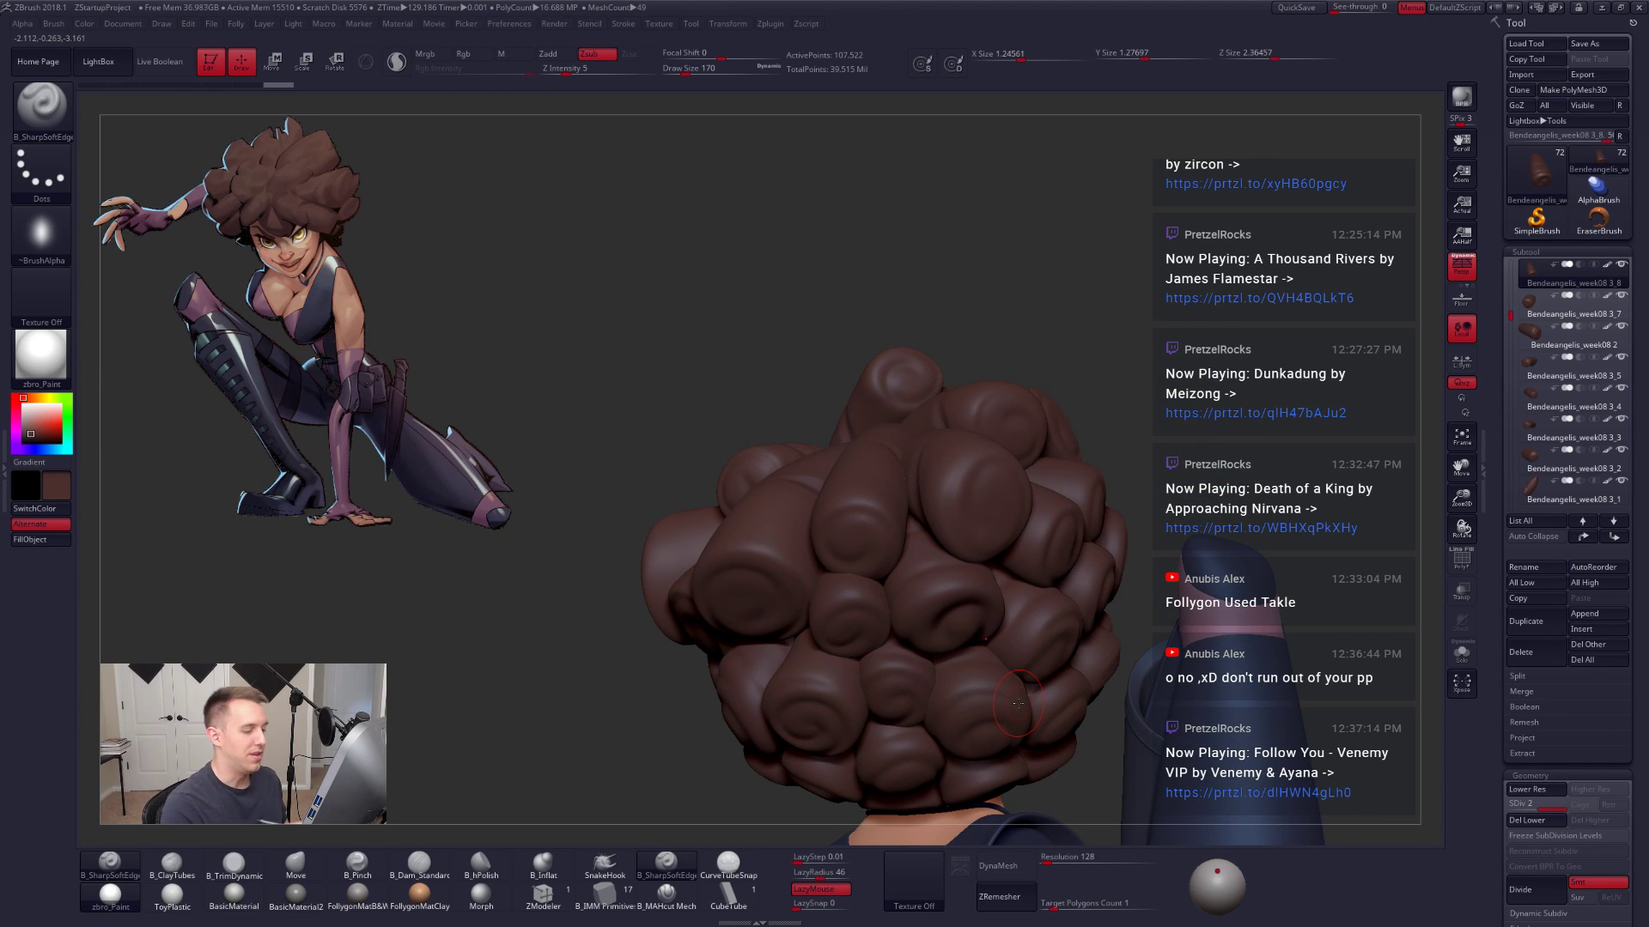
Step: Isolate the active curl on the back of the head and smooth the carved creases near its blunt end
key(alt+s)
alt+drag(1018, 705, 1069, 776)
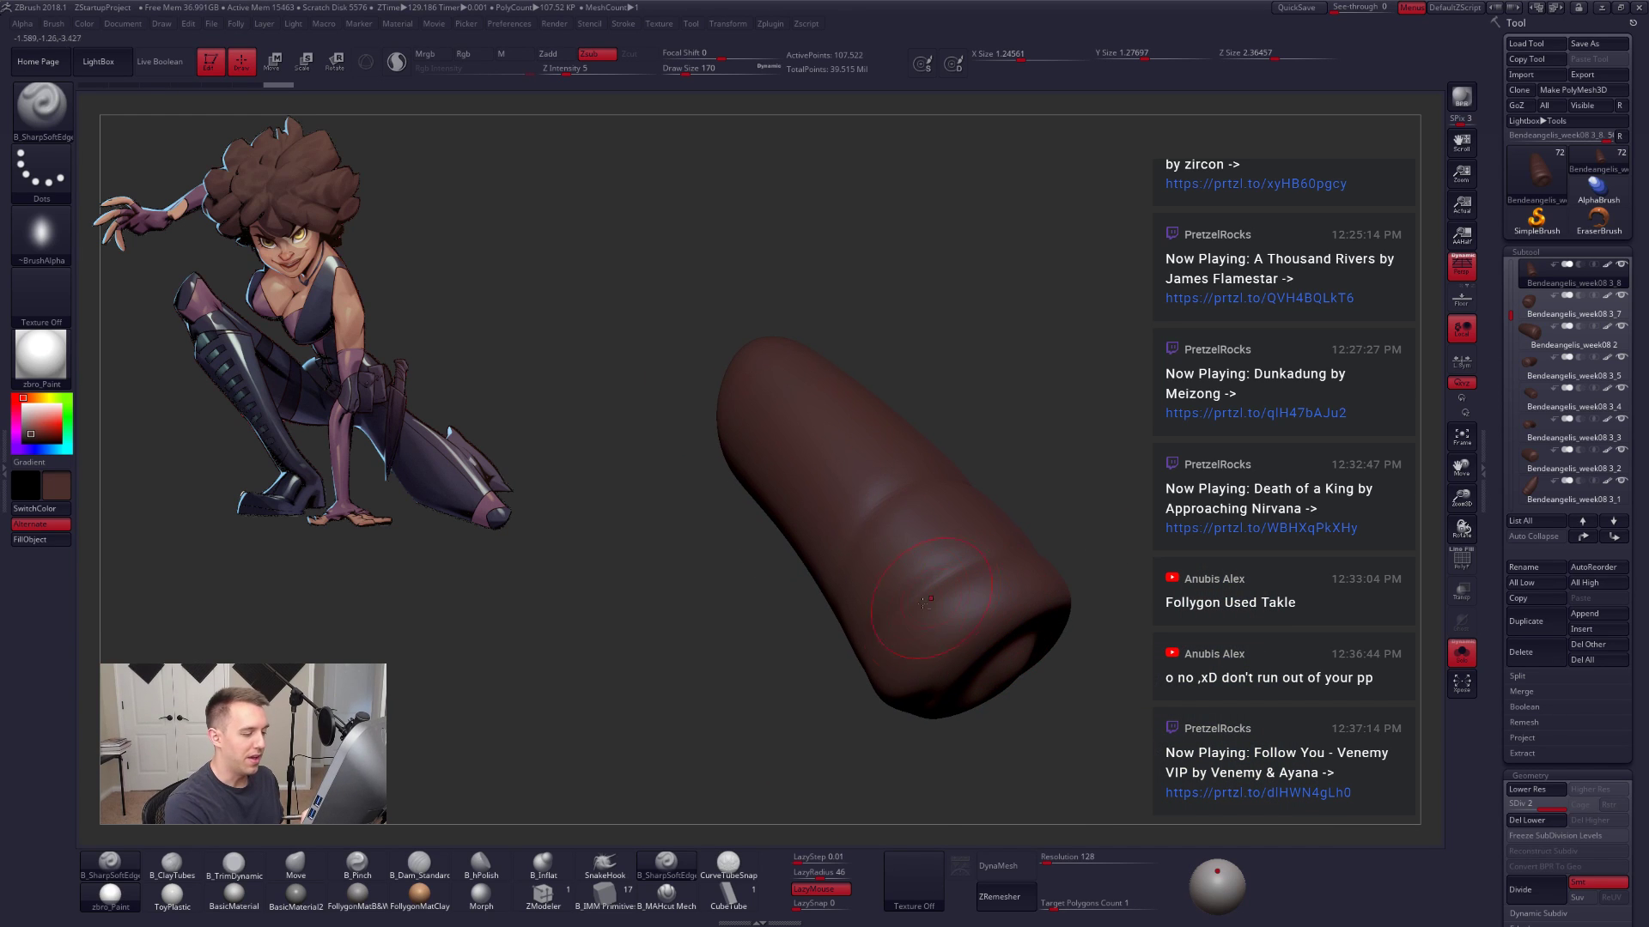
shift+drag(924, 603, 833, 611)
drag(935, 725, 897, 768)
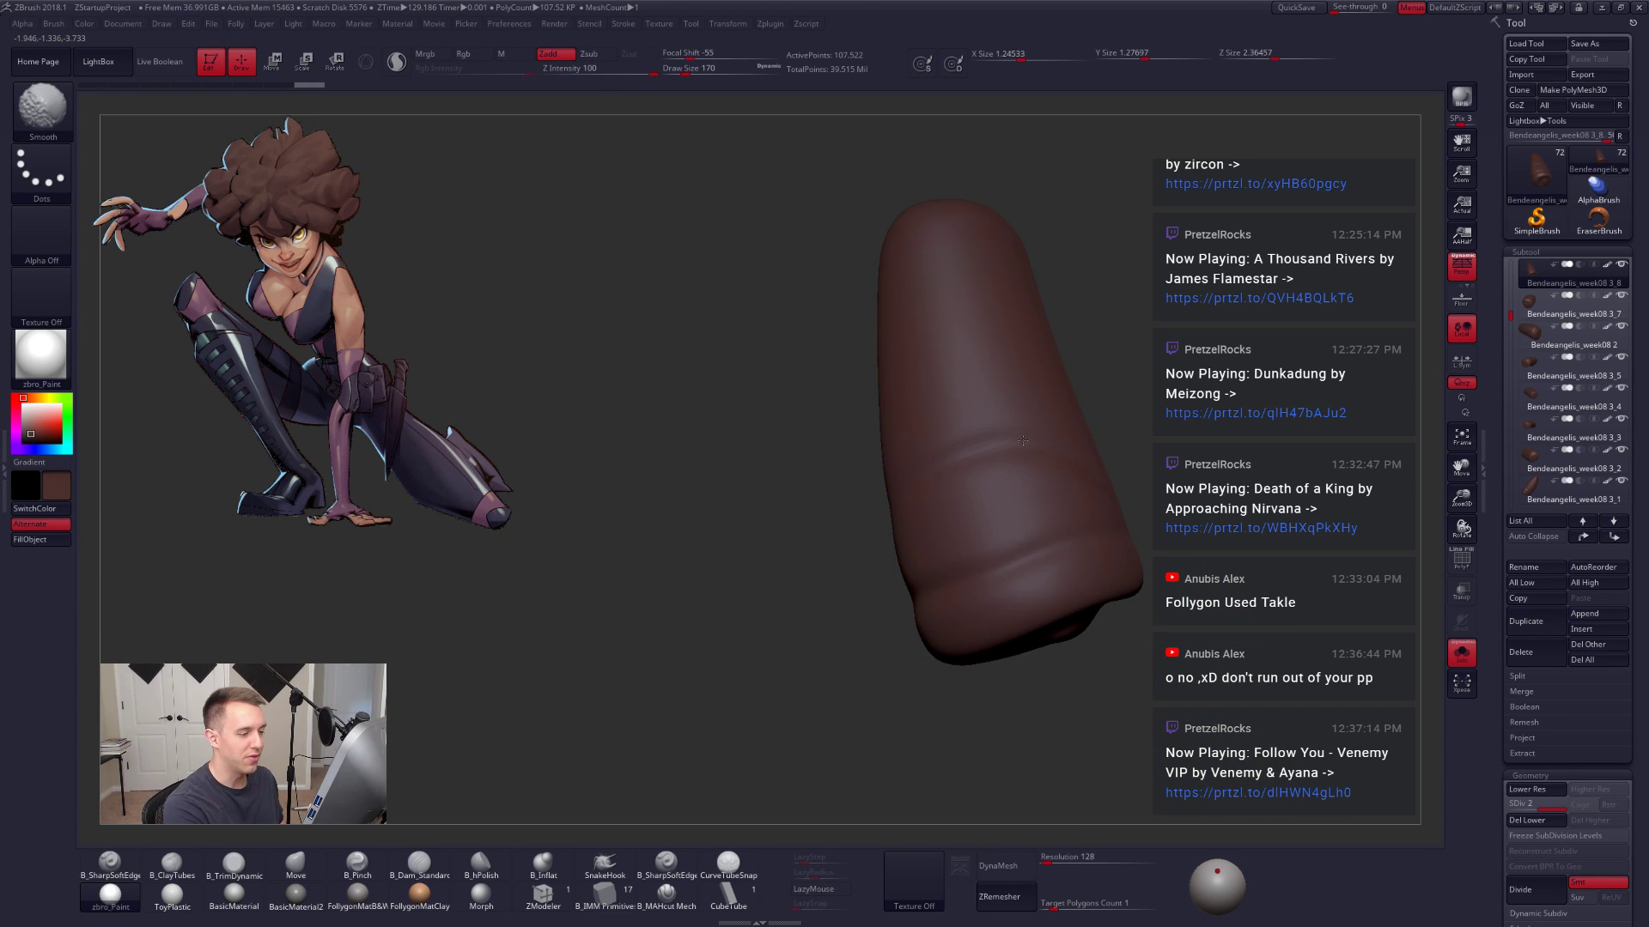
shift+drag(967, 552, 1046, 661)
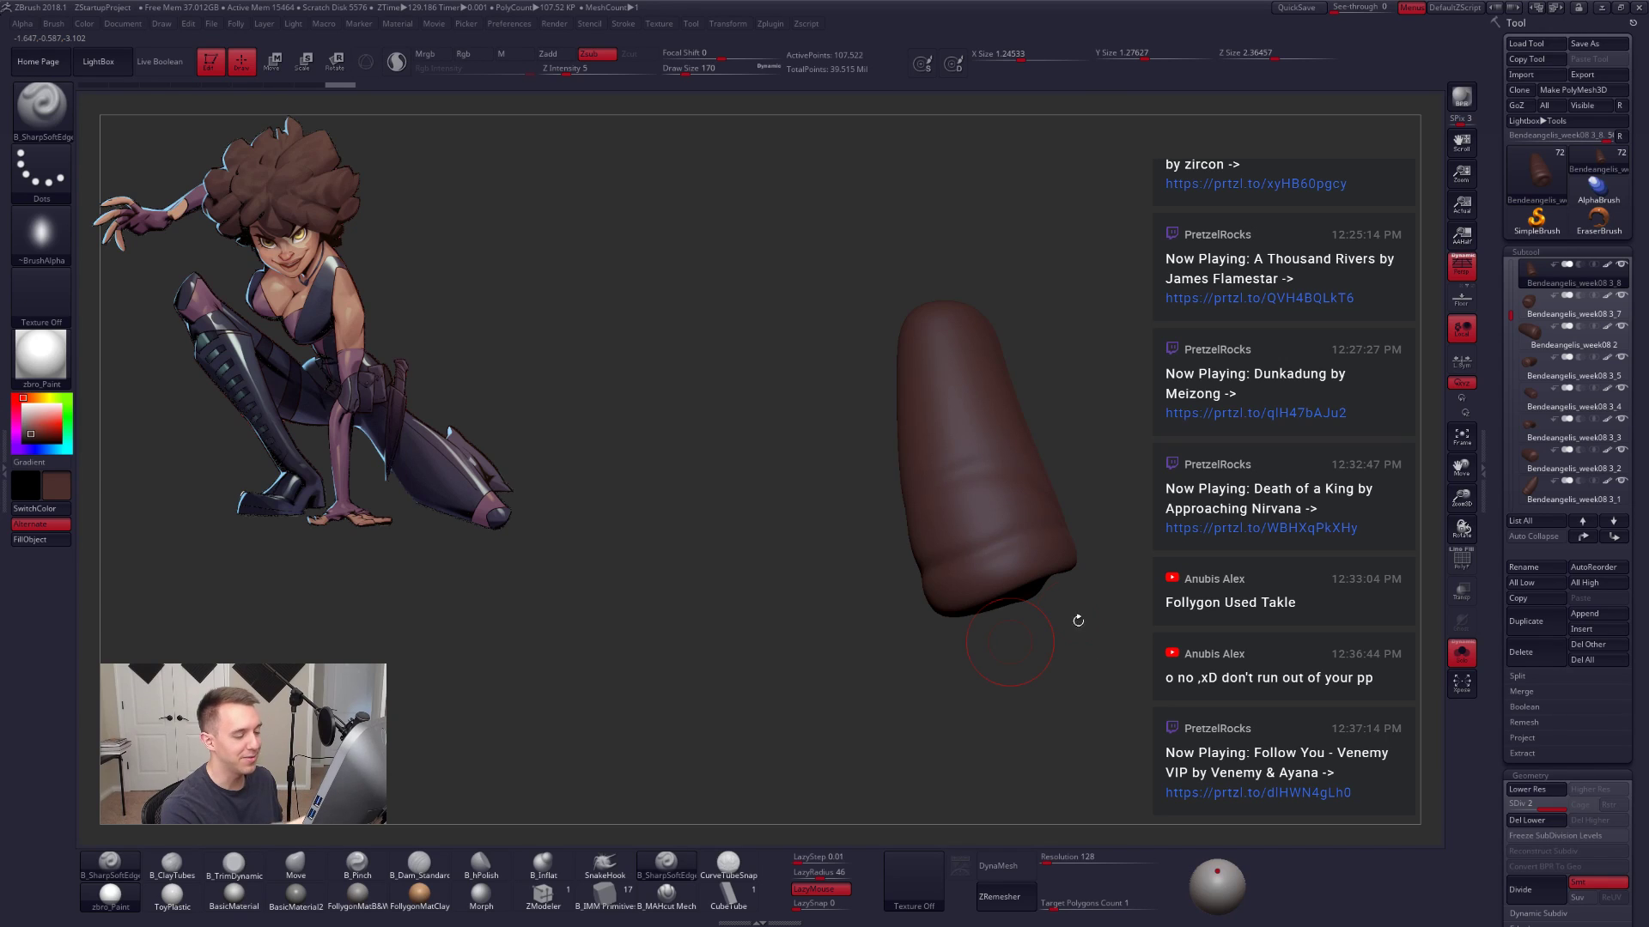
Step: Set the B_SharpSoftEdge draw size to 203 and carve crease bands around the isolated curl near its blunt end
mouse_move(1078, 620)
mouse_down()
mouse_move(1146, 615)
mouse_move(1128, 623)
mouse_up()
key(s)
click(954, 650)
drag(1012, 556, 1095, 550)
drag(1144, 554, 1079, 570)
drag(1063, 563, 928, 558)
drag(809, 582, 850, 577)
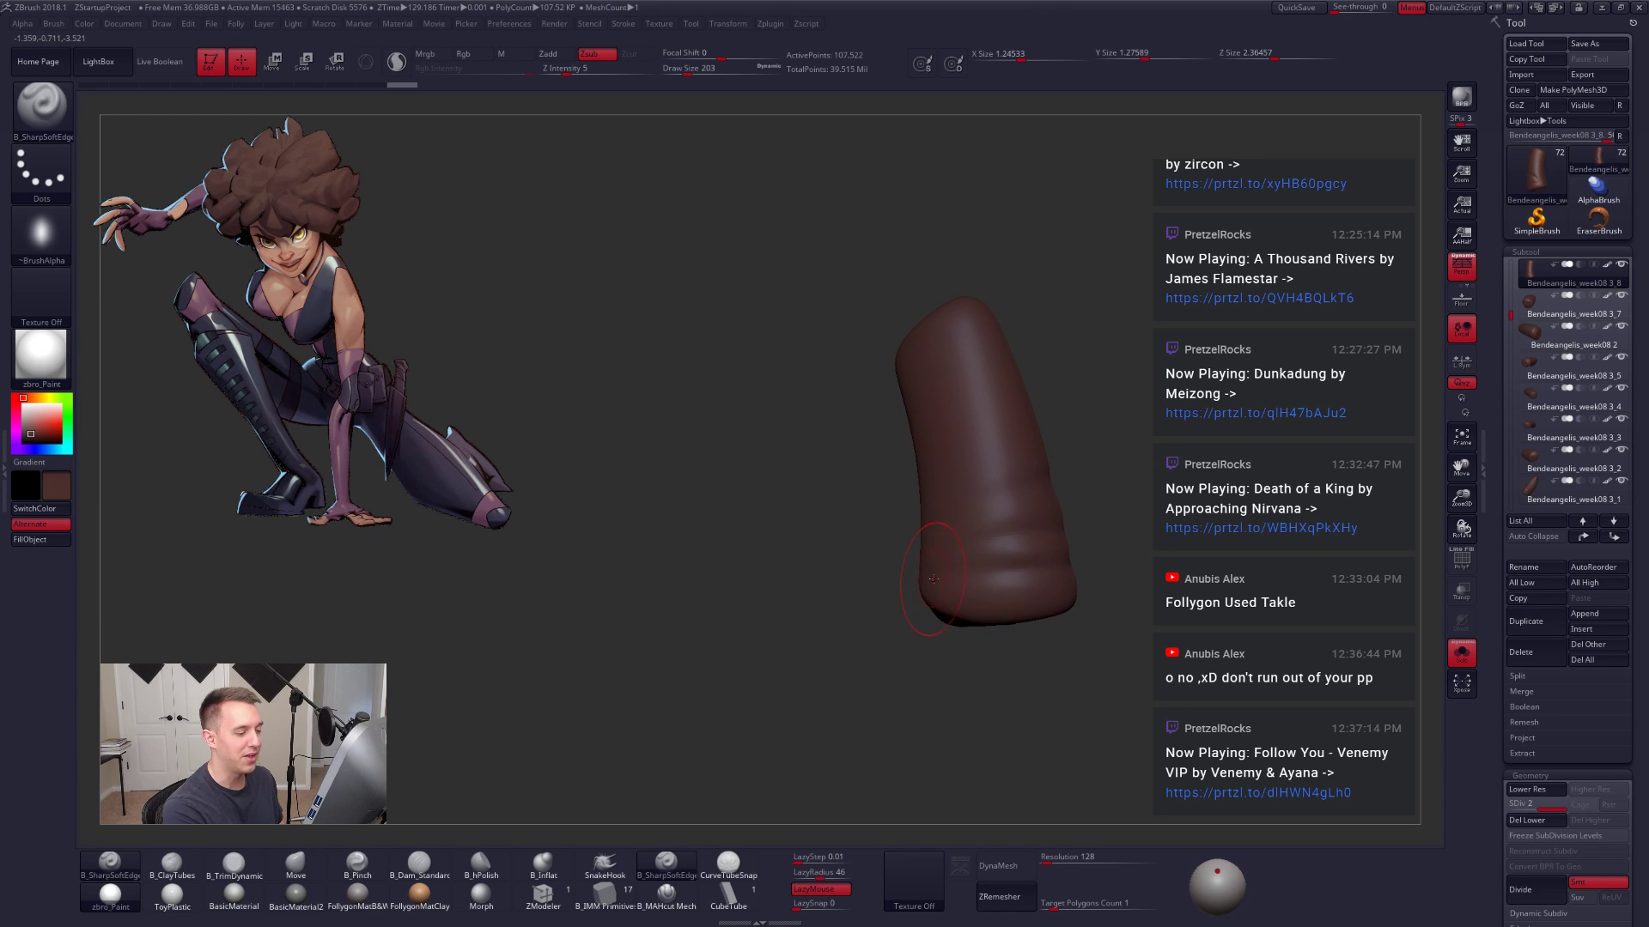
Step: Extend the crease bands around the curl's remaining side, soften them and bring back the whole hairstyle
drag(1057, 530, 962, 531)
drag(802, 632, 763, 630)
drag(1013, 540, 884, 554)
mouse_move(845, 601)
mouse_down()
mouse_move(987, 571)
mouse_move(919, 601)
mouse_up()
mouse_move(1001, 558)
shift+mouse_down()
mouse_move(1107, 577)
mouse_move(1257, 672)
mouse_move(1198, 600)
mouse_move(1005, 531)
mouse_move(951, 659)
shift+mouse_up()
key(alt+s)
Step: Try moving the curl with the Transpose line while testing Live Boolean, undo the move and return to the brush
key(w)
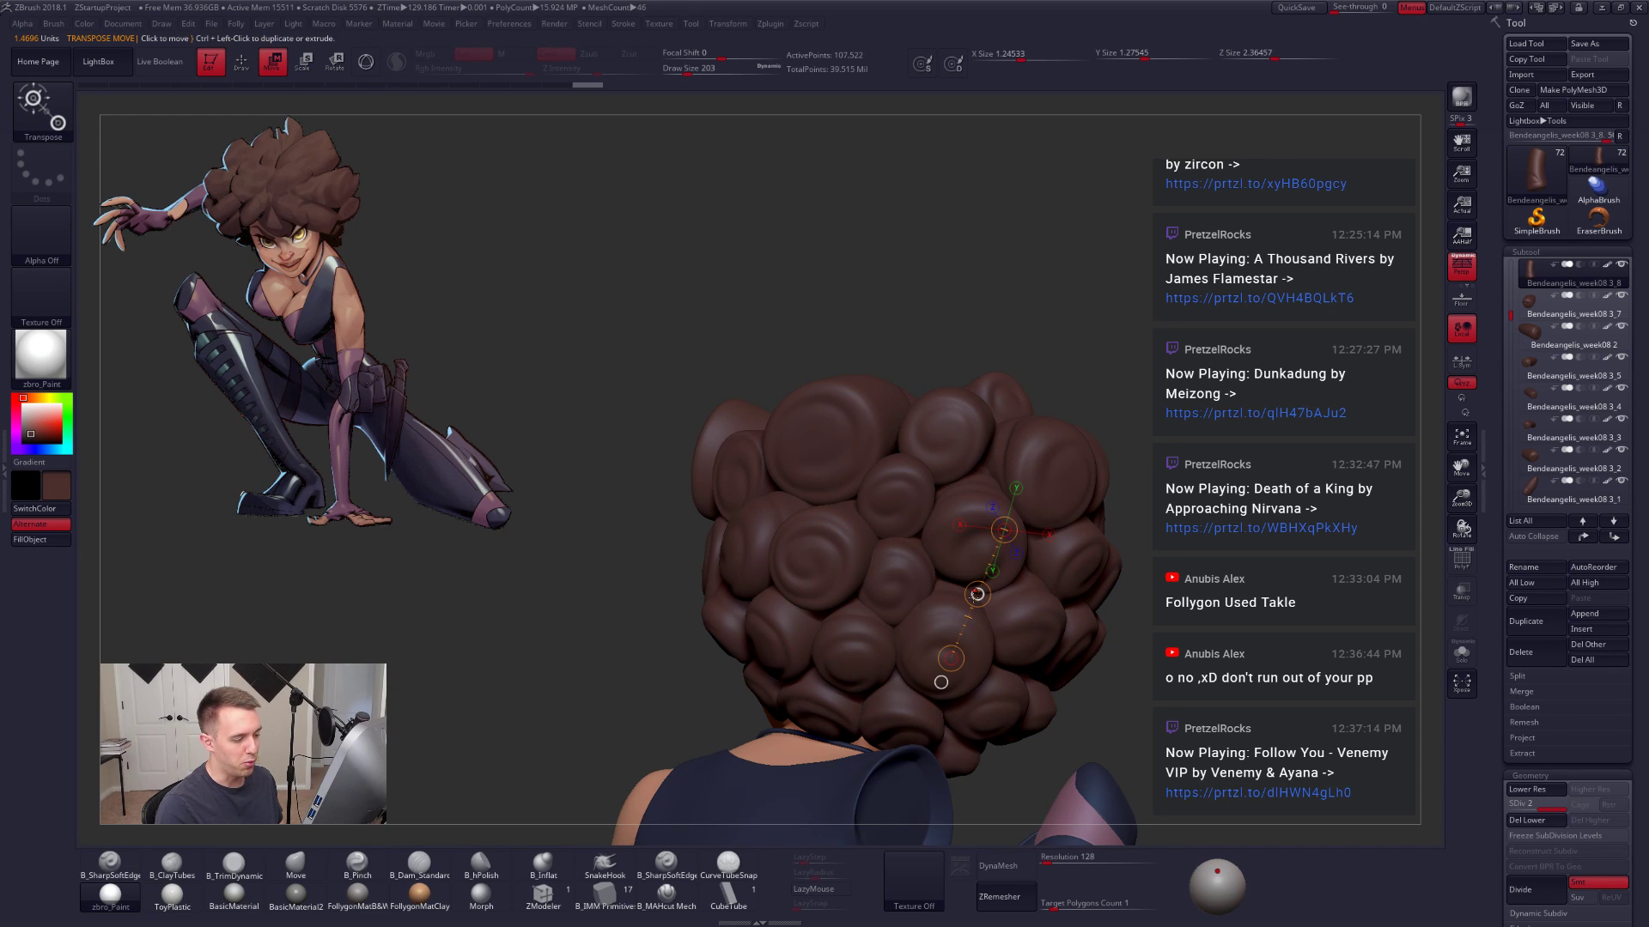
drag(977, 594, 1027, 608)
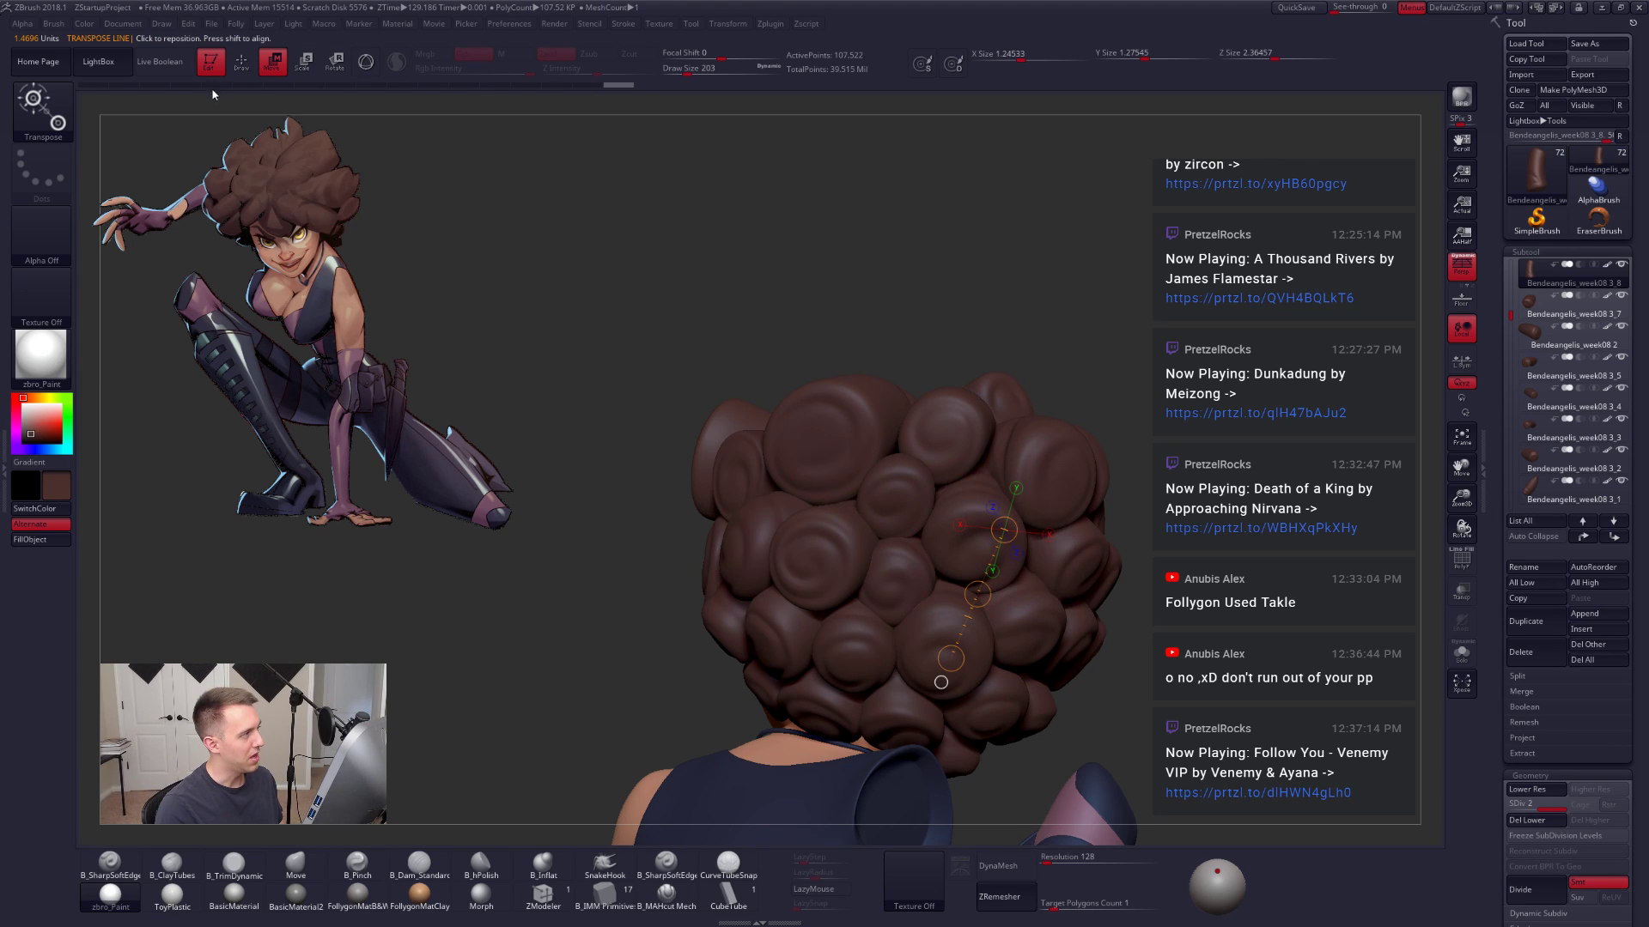
click(160, 61)
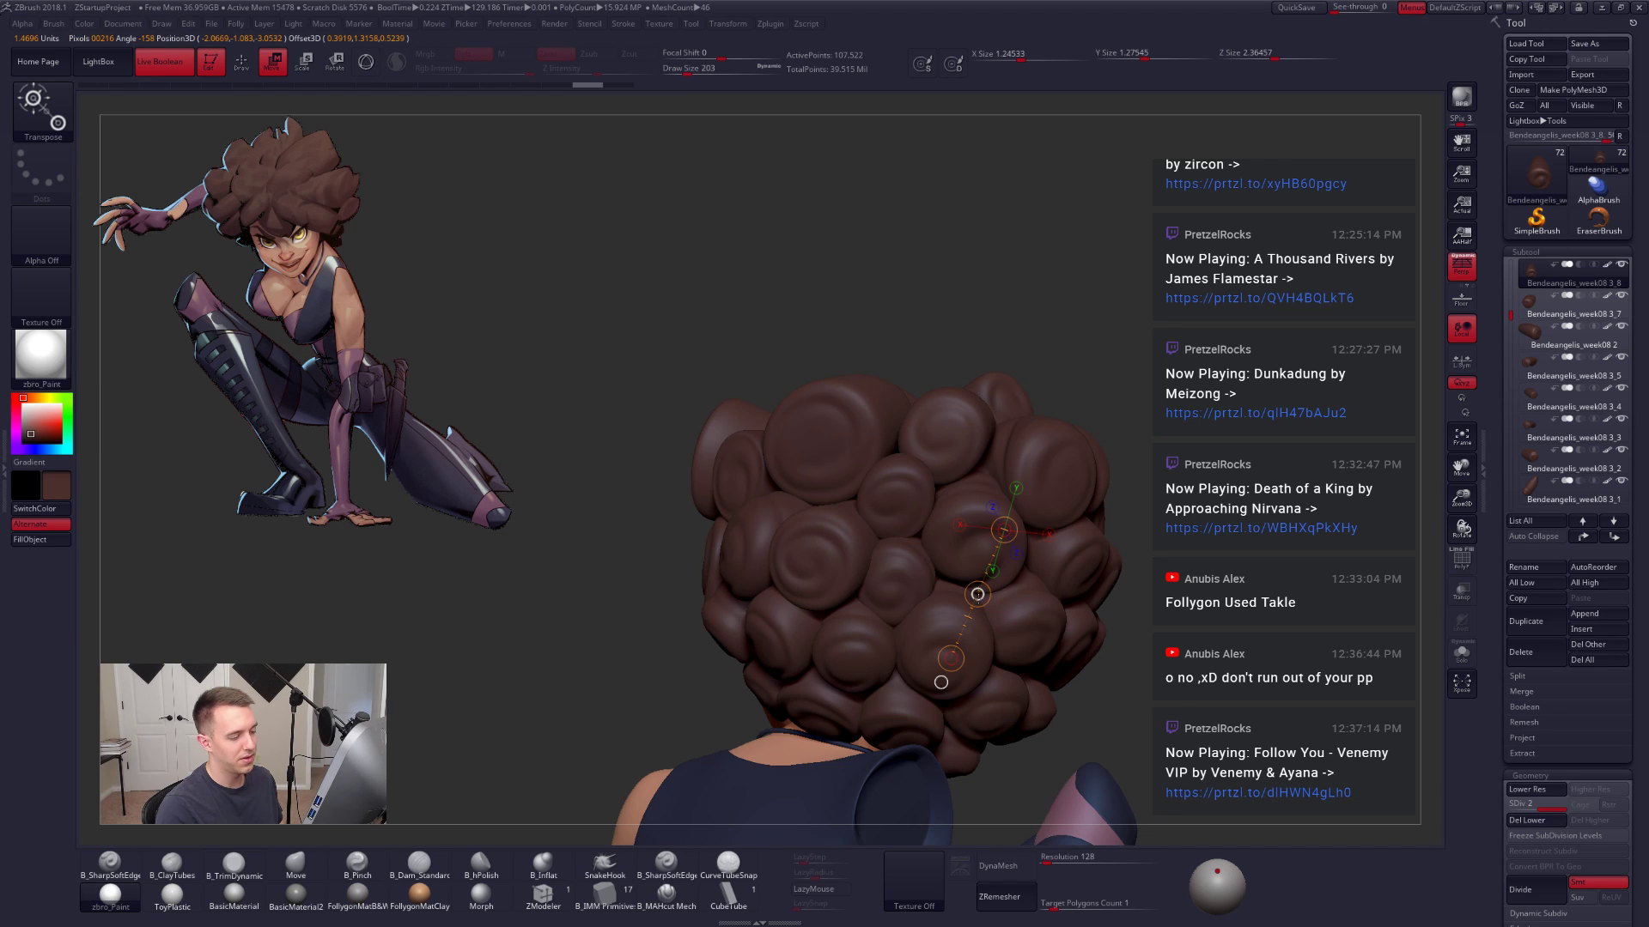
drag(977, 594, 911, 595)
key(ctrl+z)
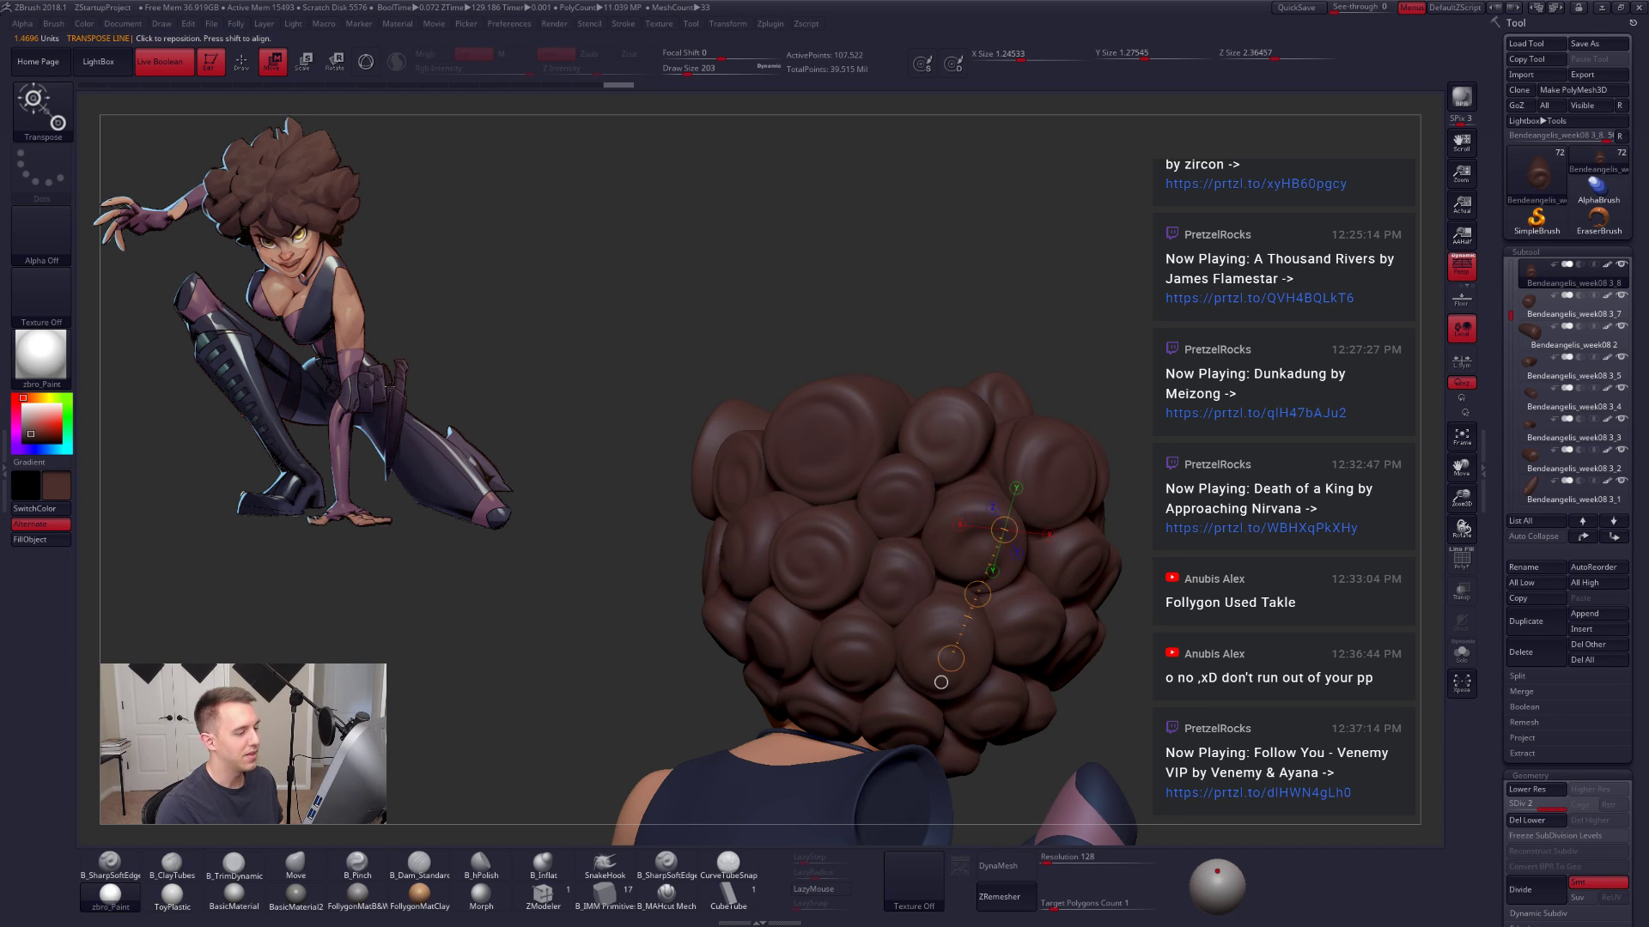
click(184, 61)
key(q)
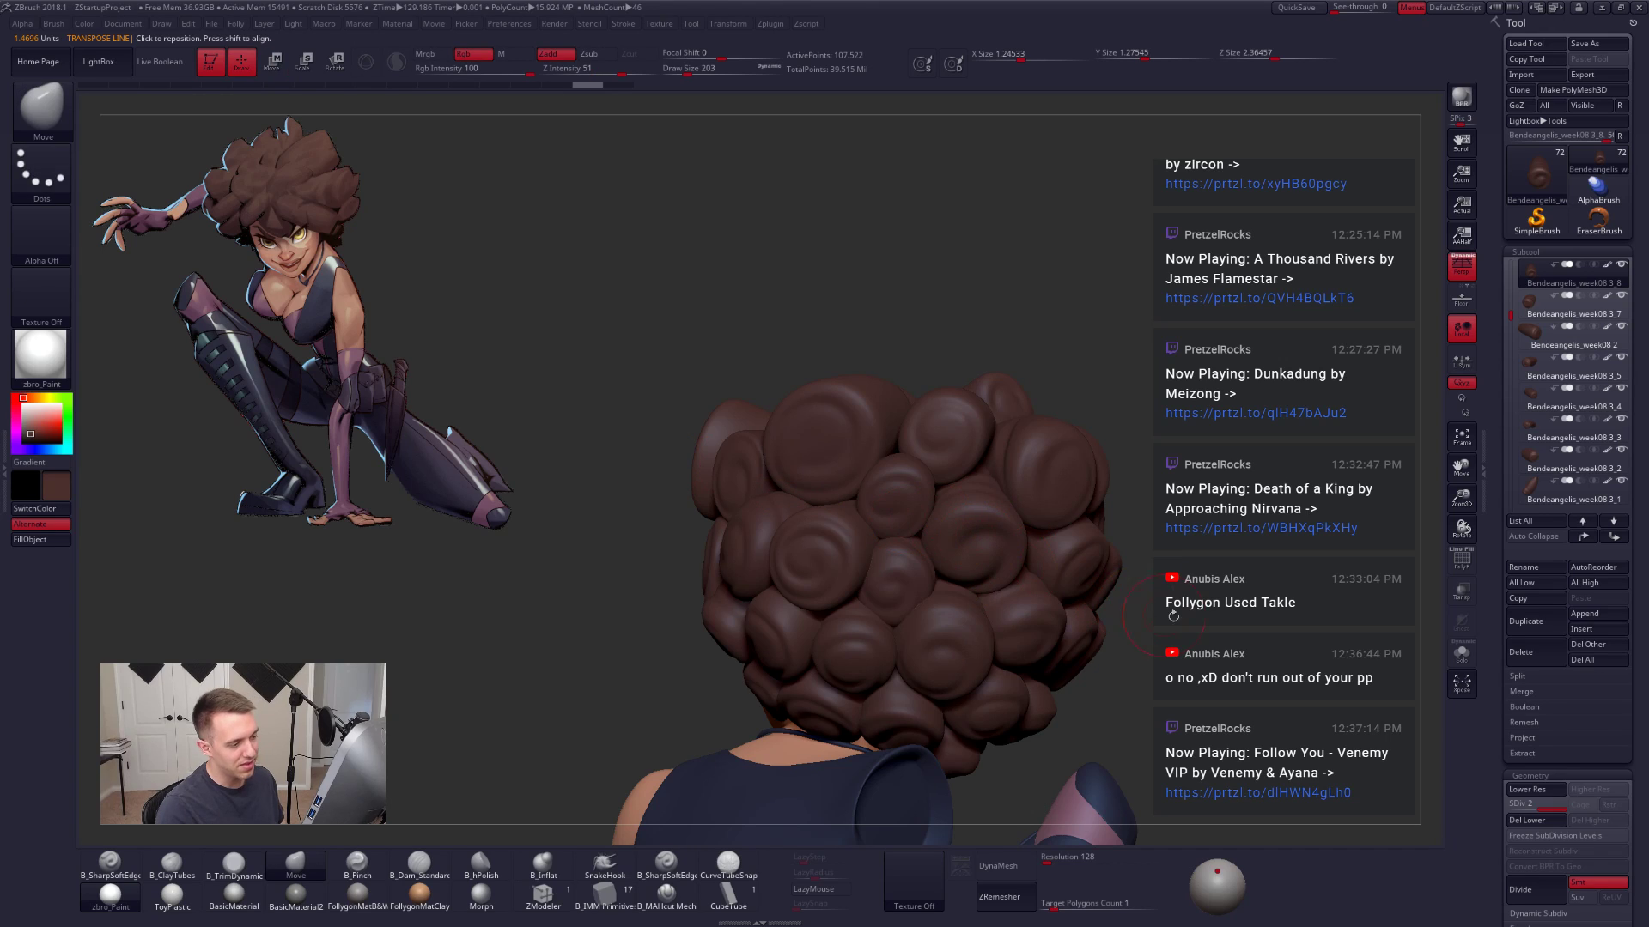
Step: Examine the hair from both sides of the head and show all the hidden subtools, including the round base
mouse_move(1142, 611)
alt+mouse_down()
mouse_move(1082, 644)
mouse_move(1168, 641)
mouse_move(1037, 607)
alt+mouse_up()
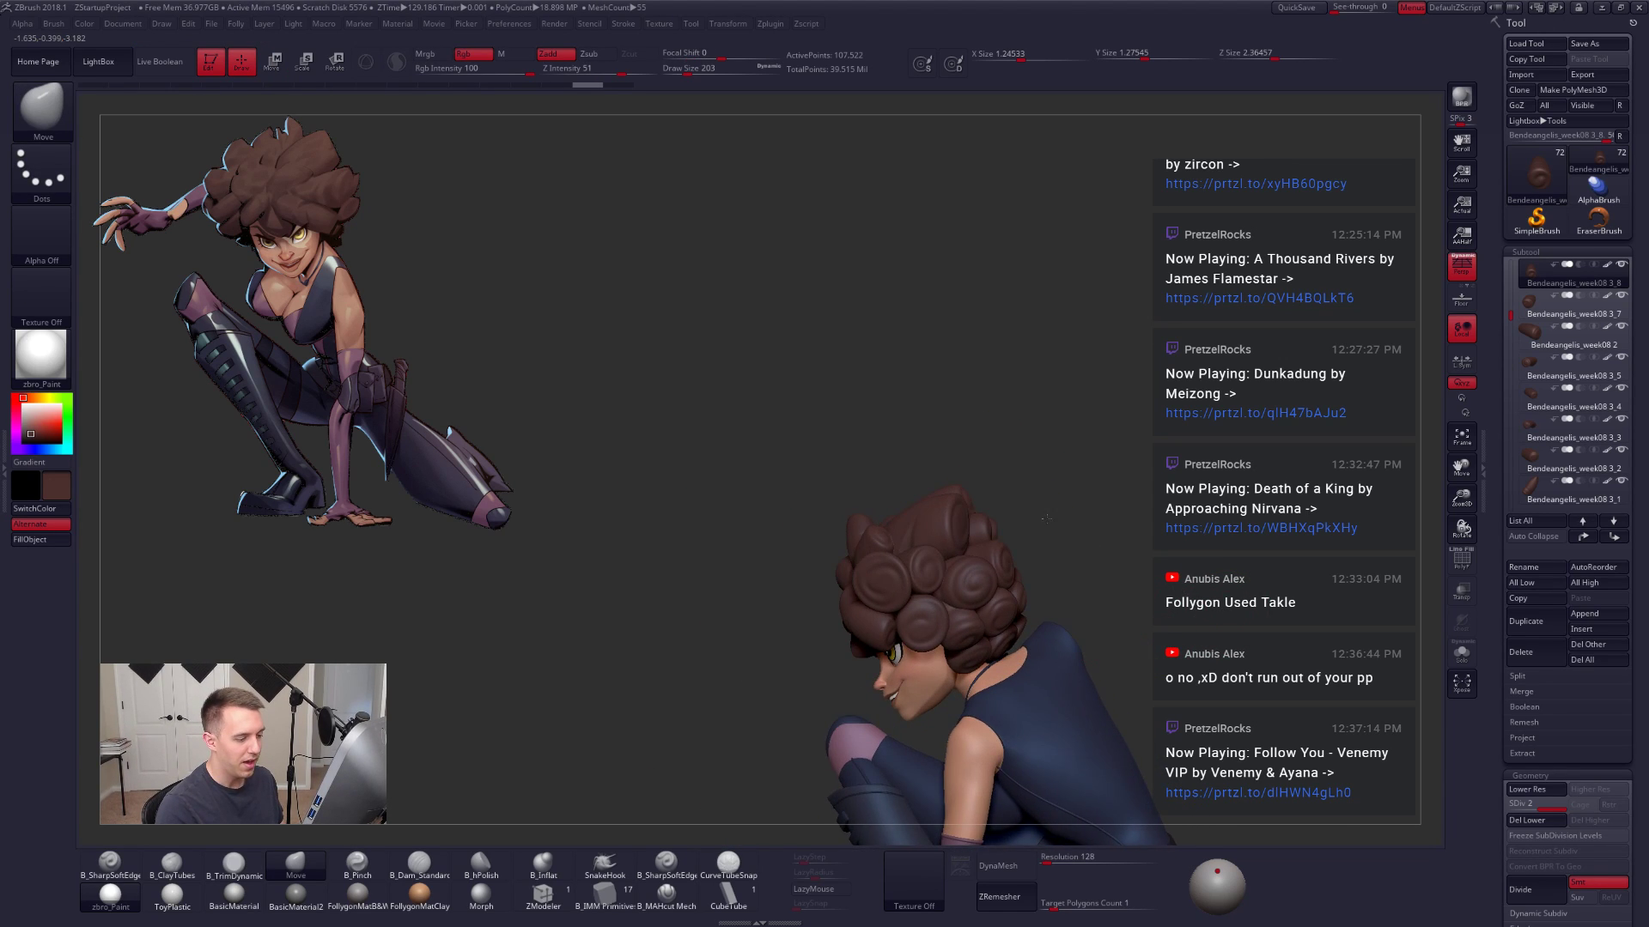
drag(1045, 518, 1032, 631)
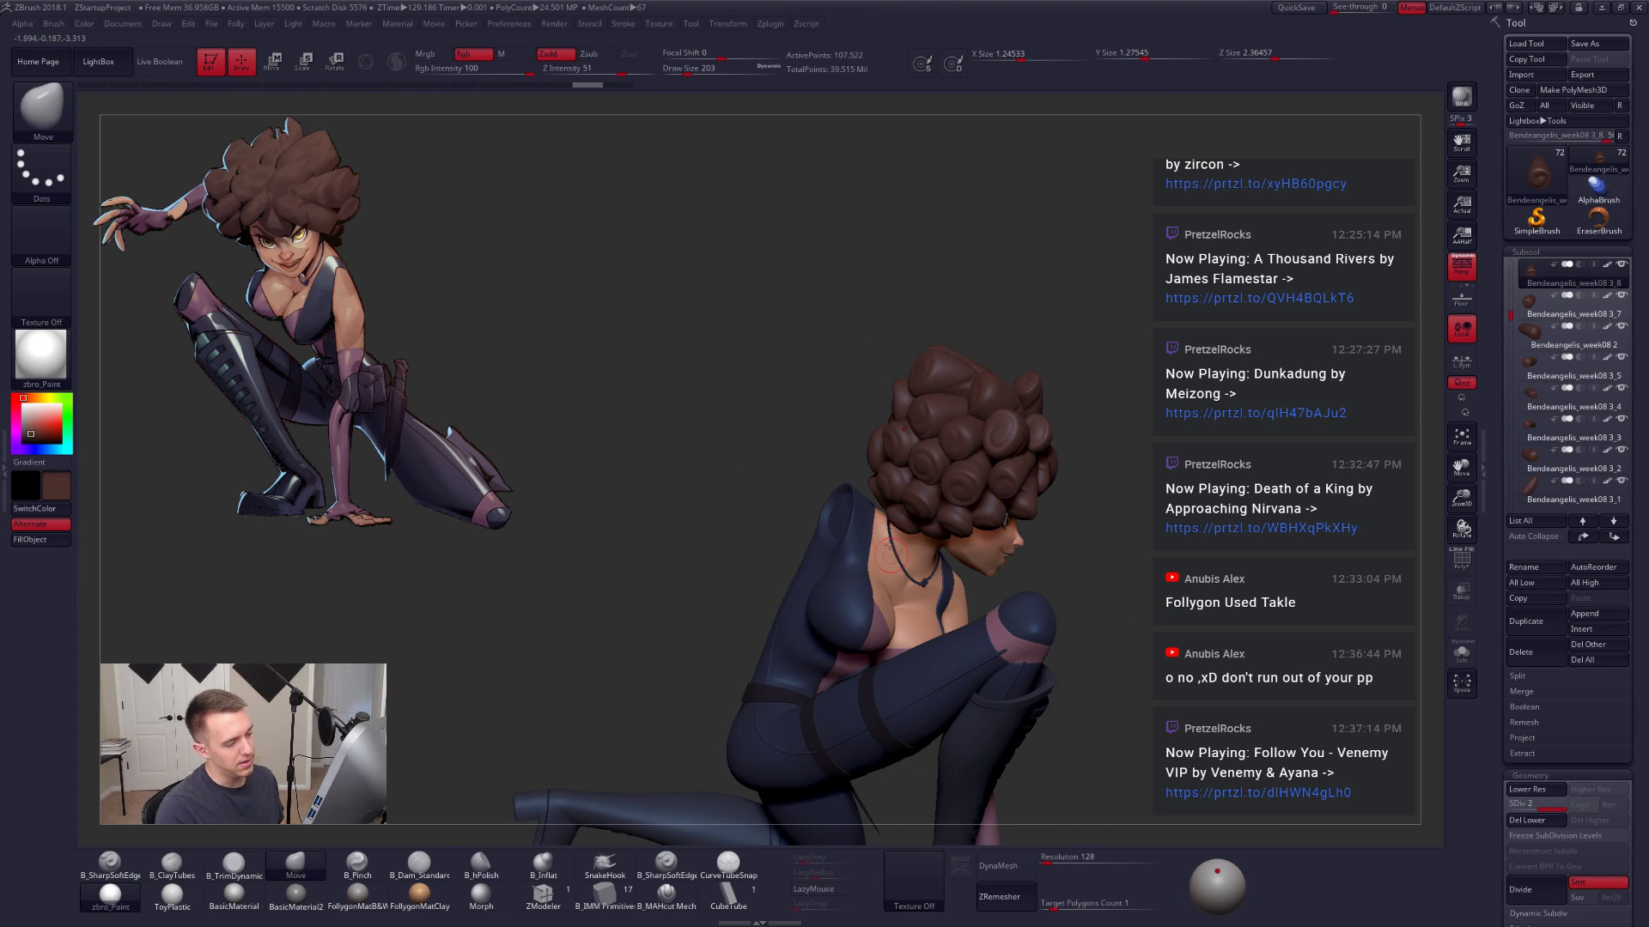
right_drag(888, 547, 1028, 556)
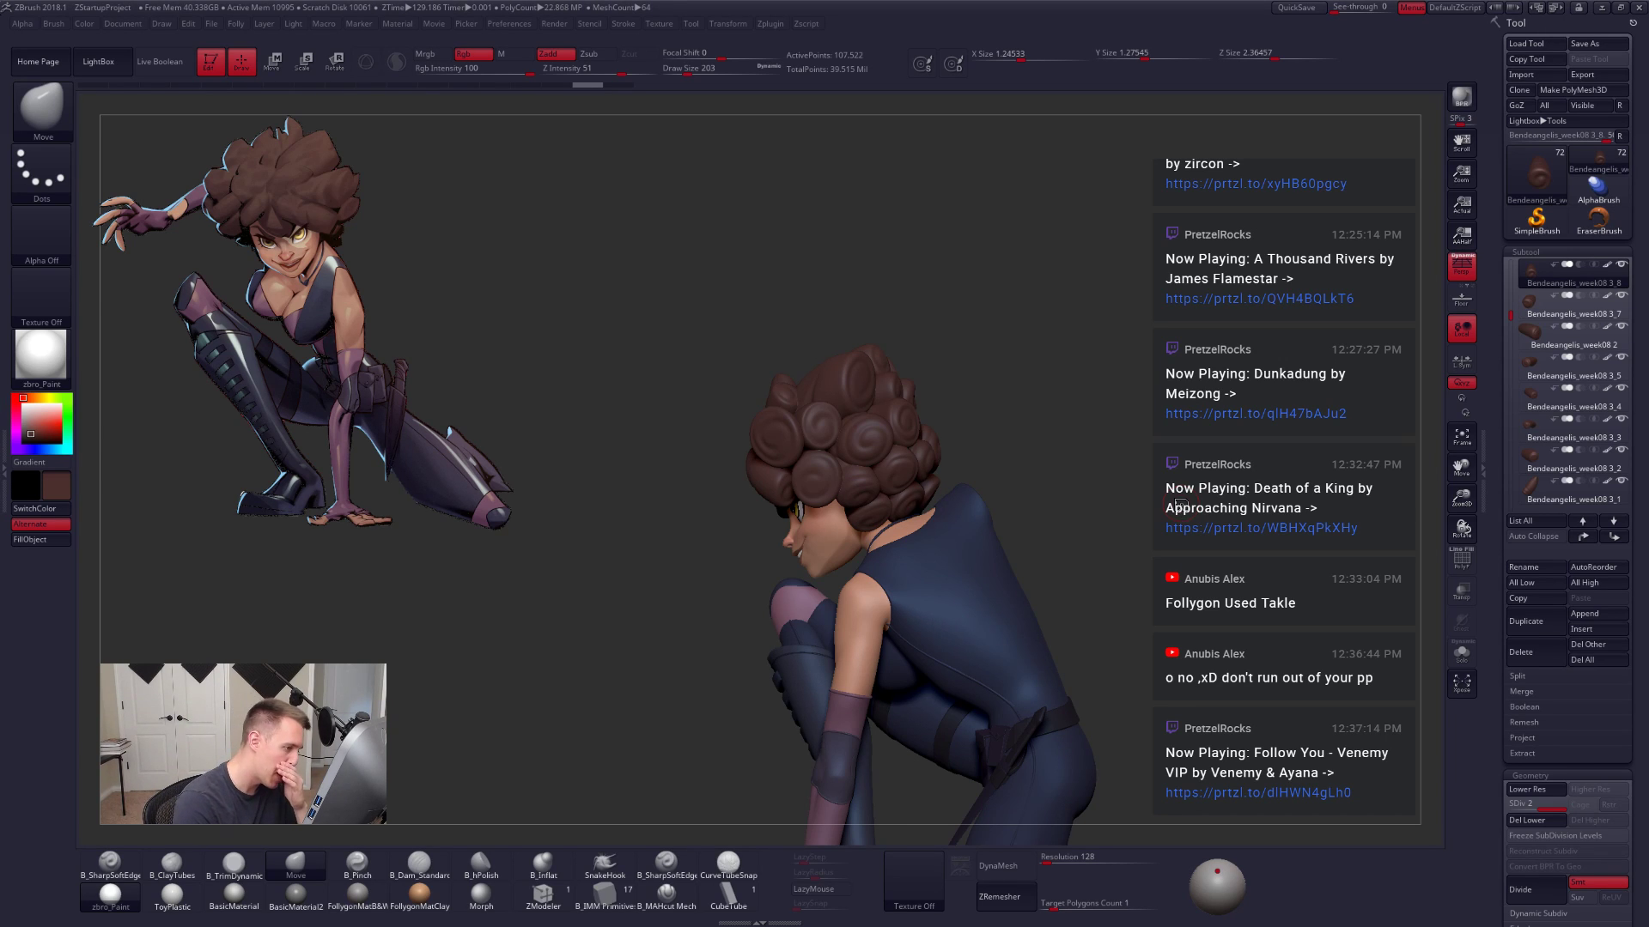
drag(1212, 701, 1340, 694)
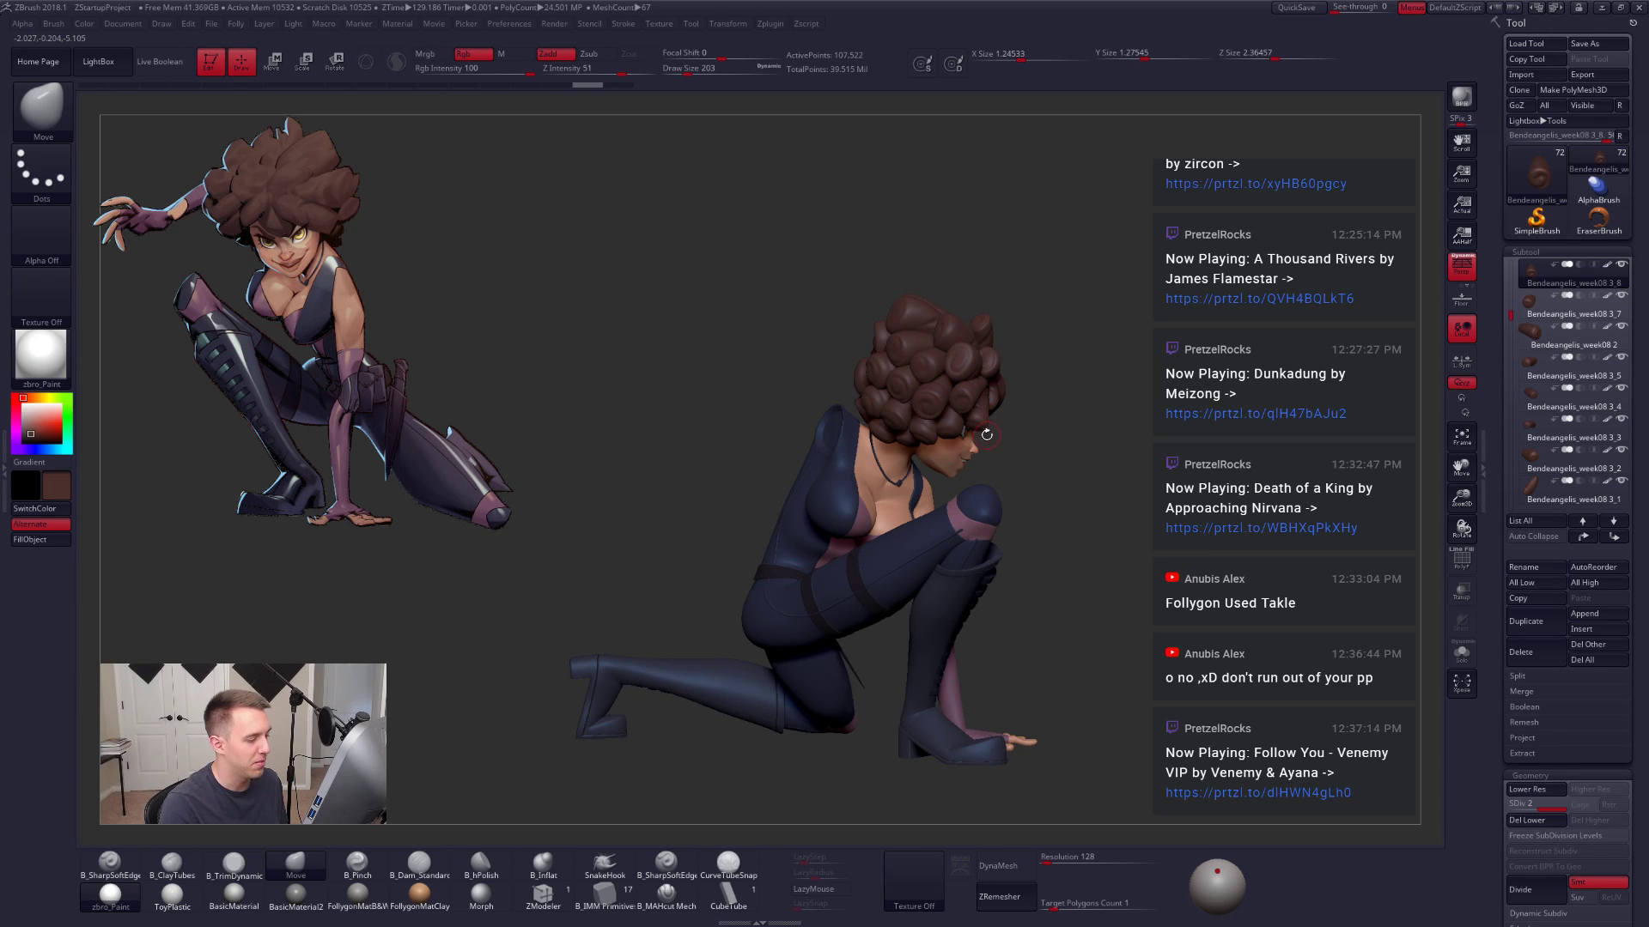
shift+click(1538, 280)
shift+click(1538, 280)
right_drag(860, 455, 991, 498)
drag(990, 497, 873, 438)
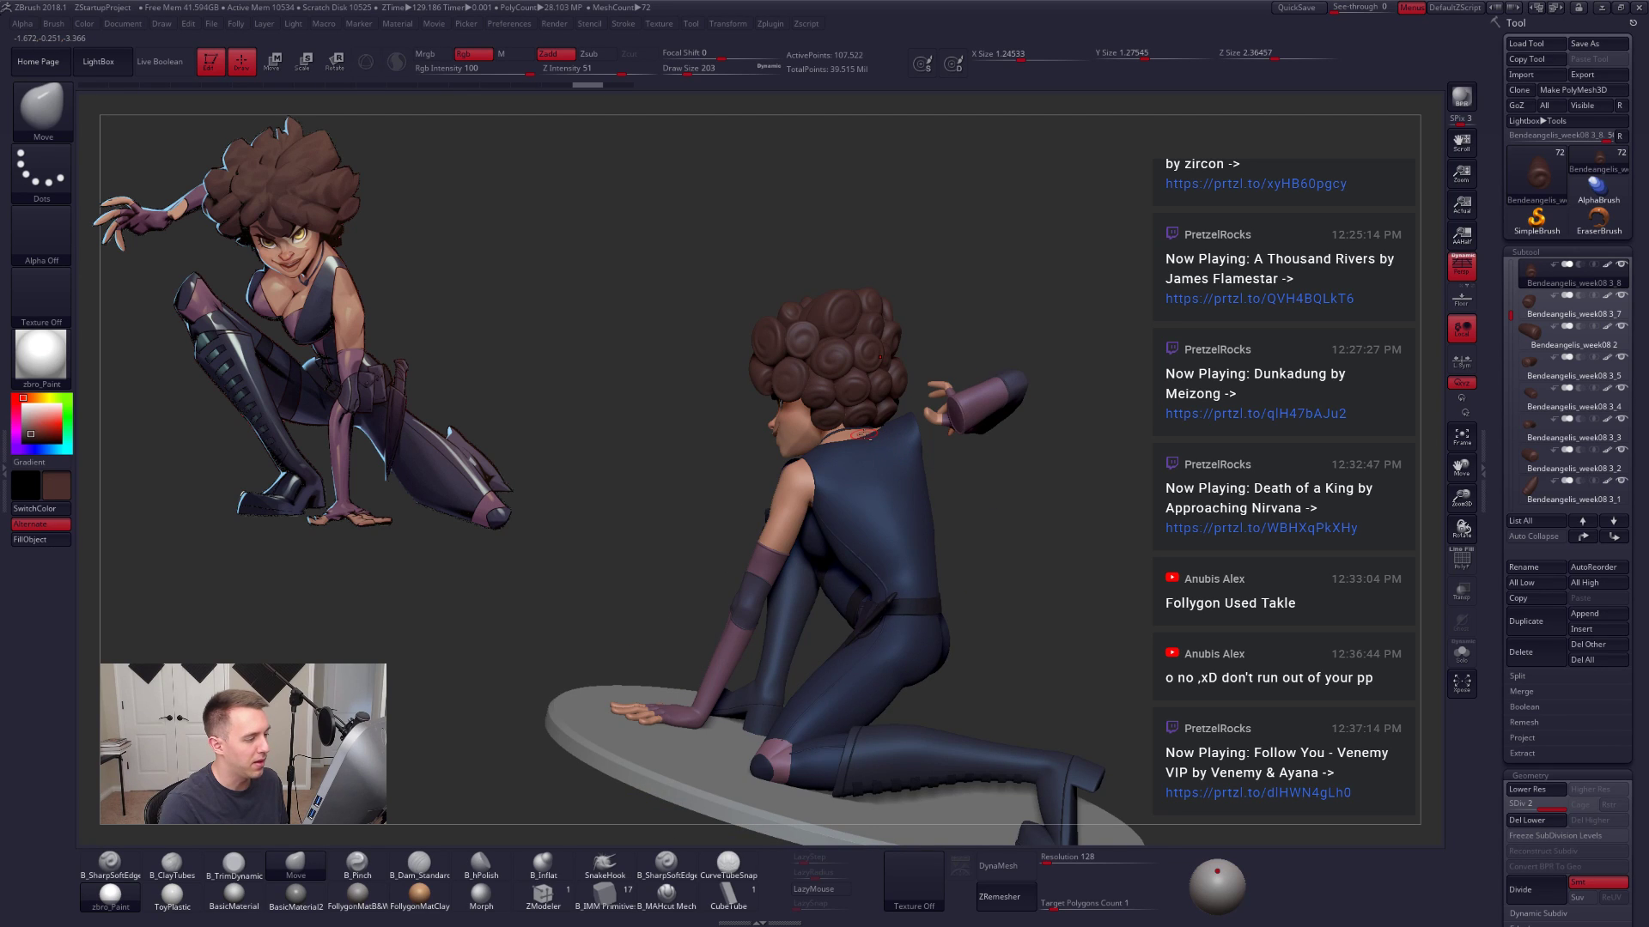
Step: Select the Body subtool, check it in isolation and show the full character from the front
alt+click(864, 435)
key(alt+s)
ctrl+shift+click(1035, 449)
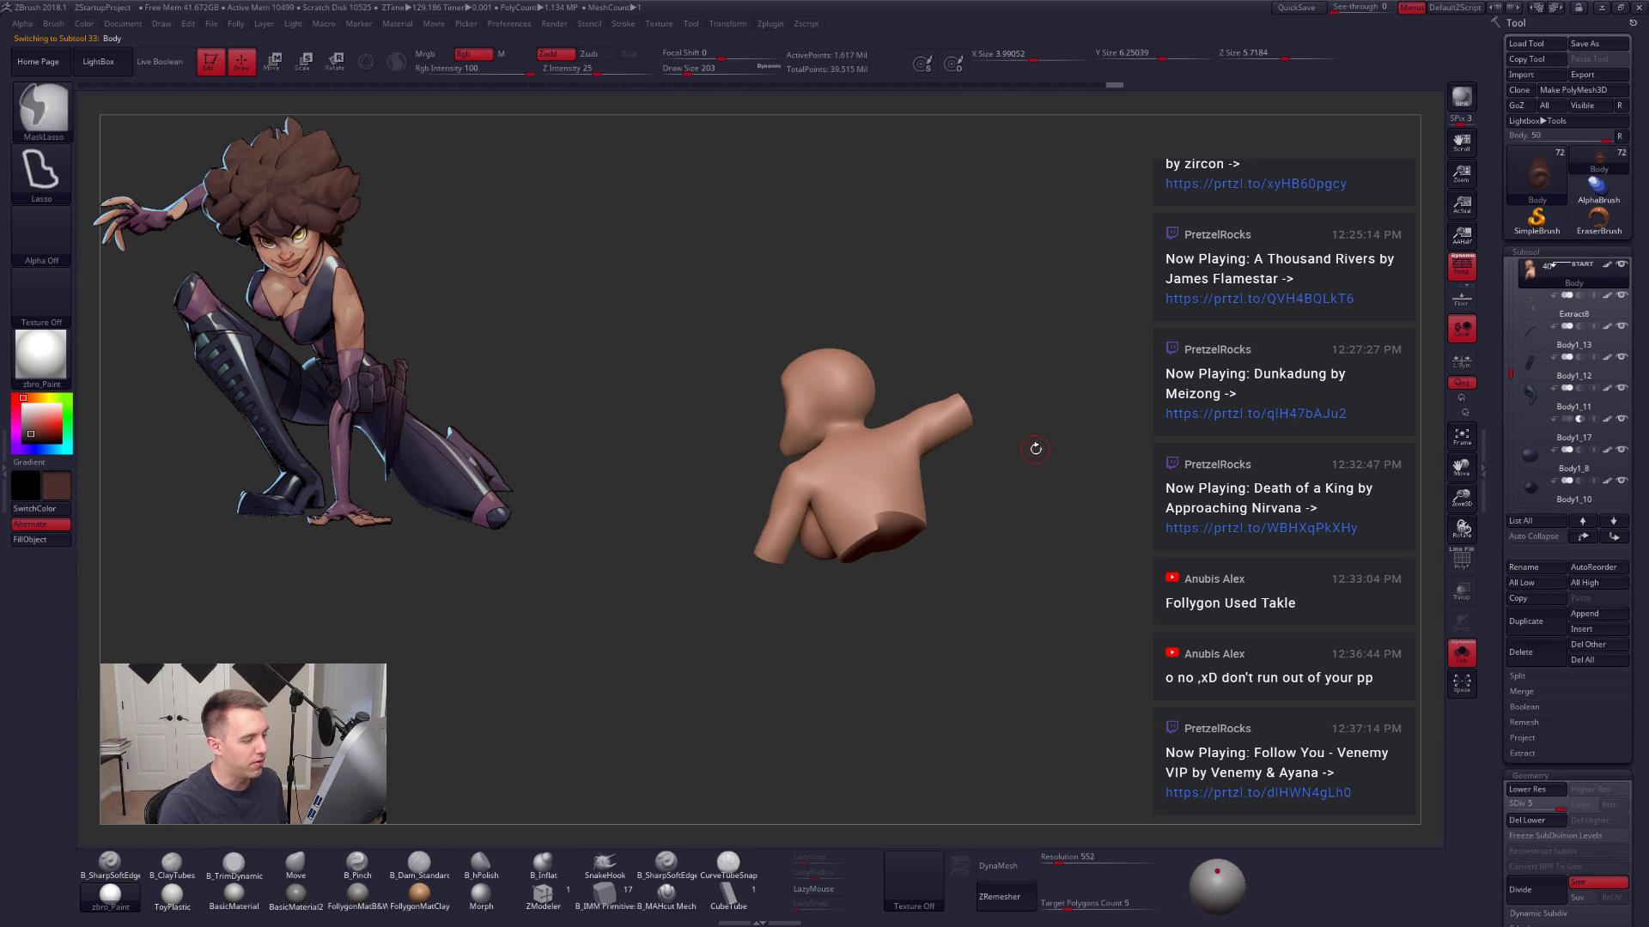
drag(1035, 449, 886, 465)
key(alt+s)
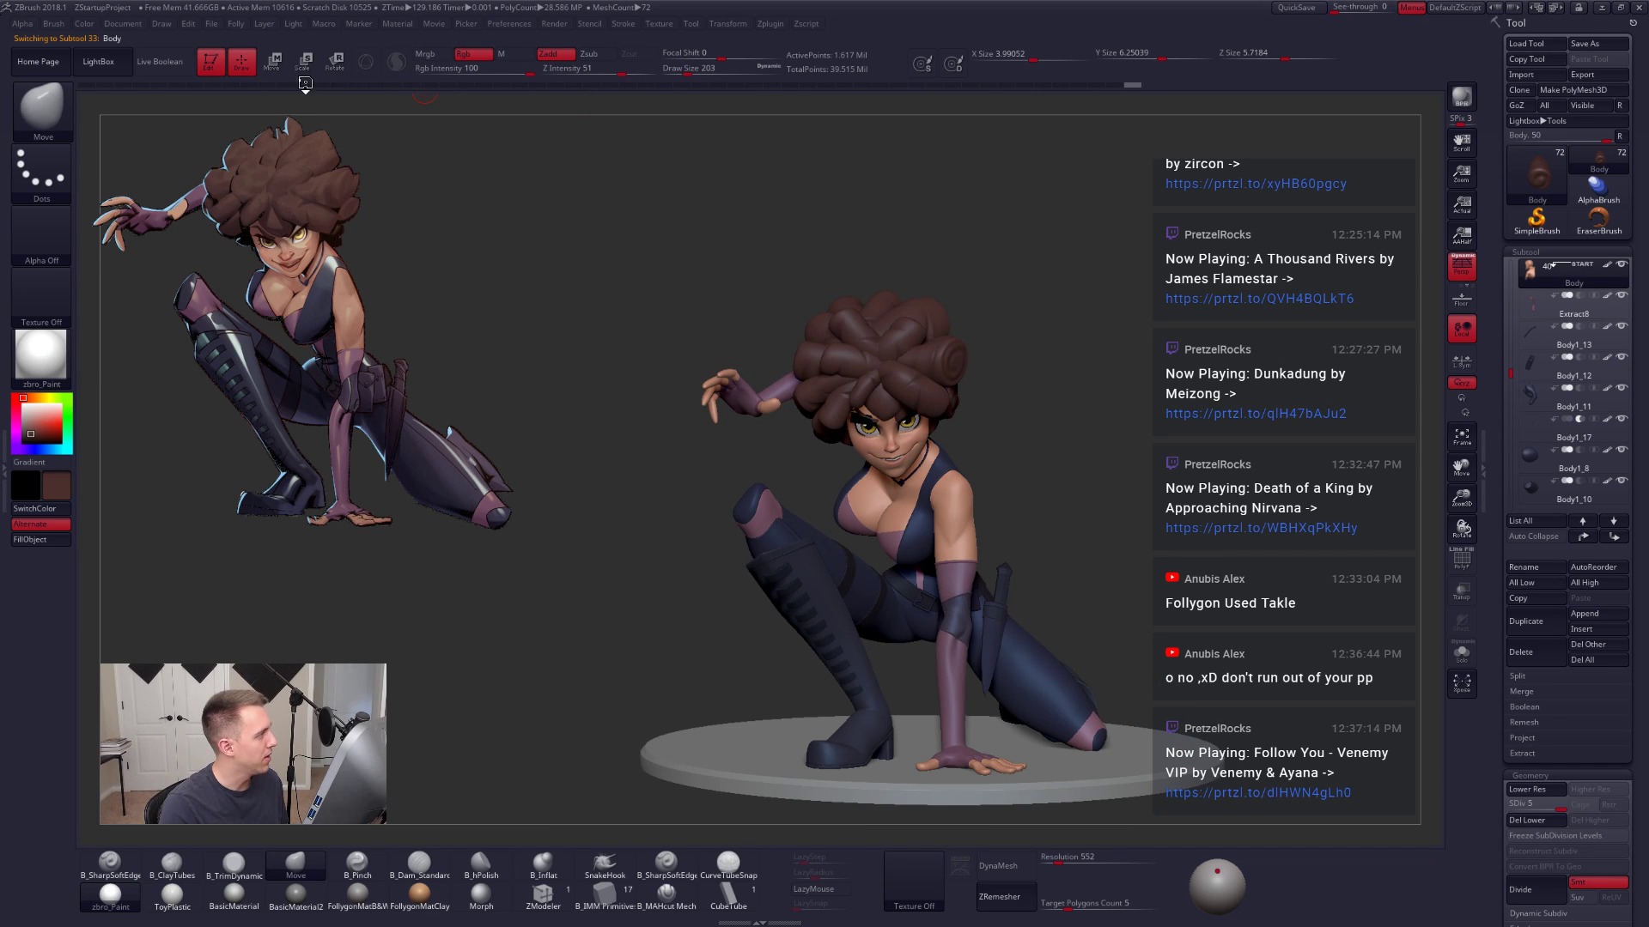
Step: Turn on Live Boolean, choose SelectRect as the selection brush and frame the full character
click(160, 61)
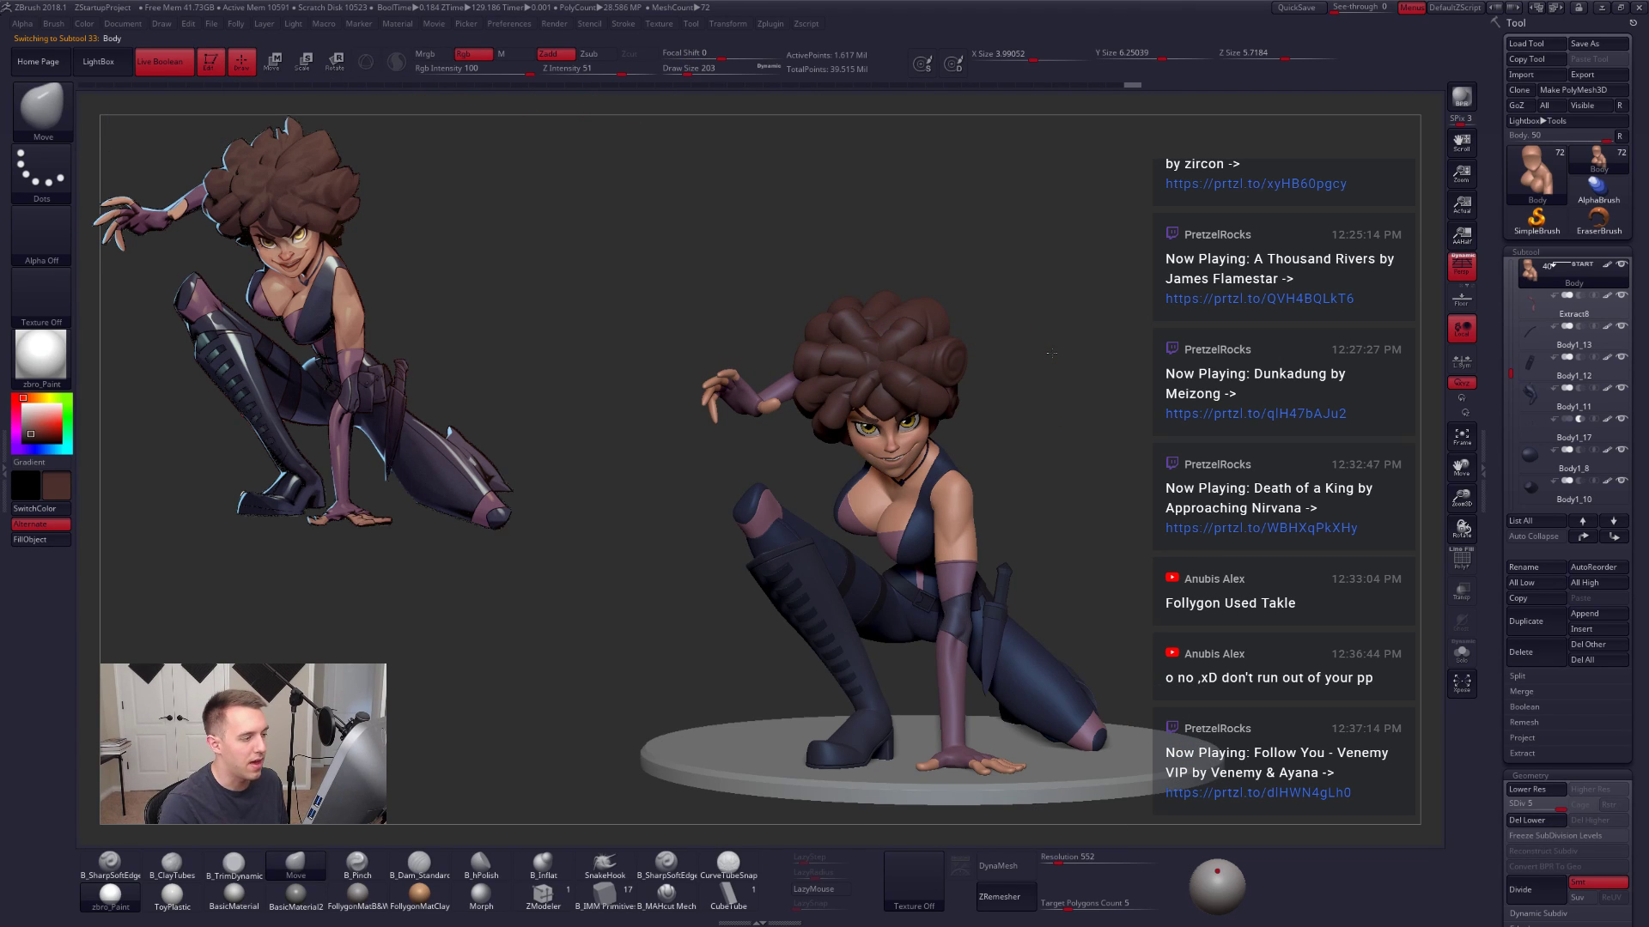
alt+drag(1086, 398, 1061, 359)
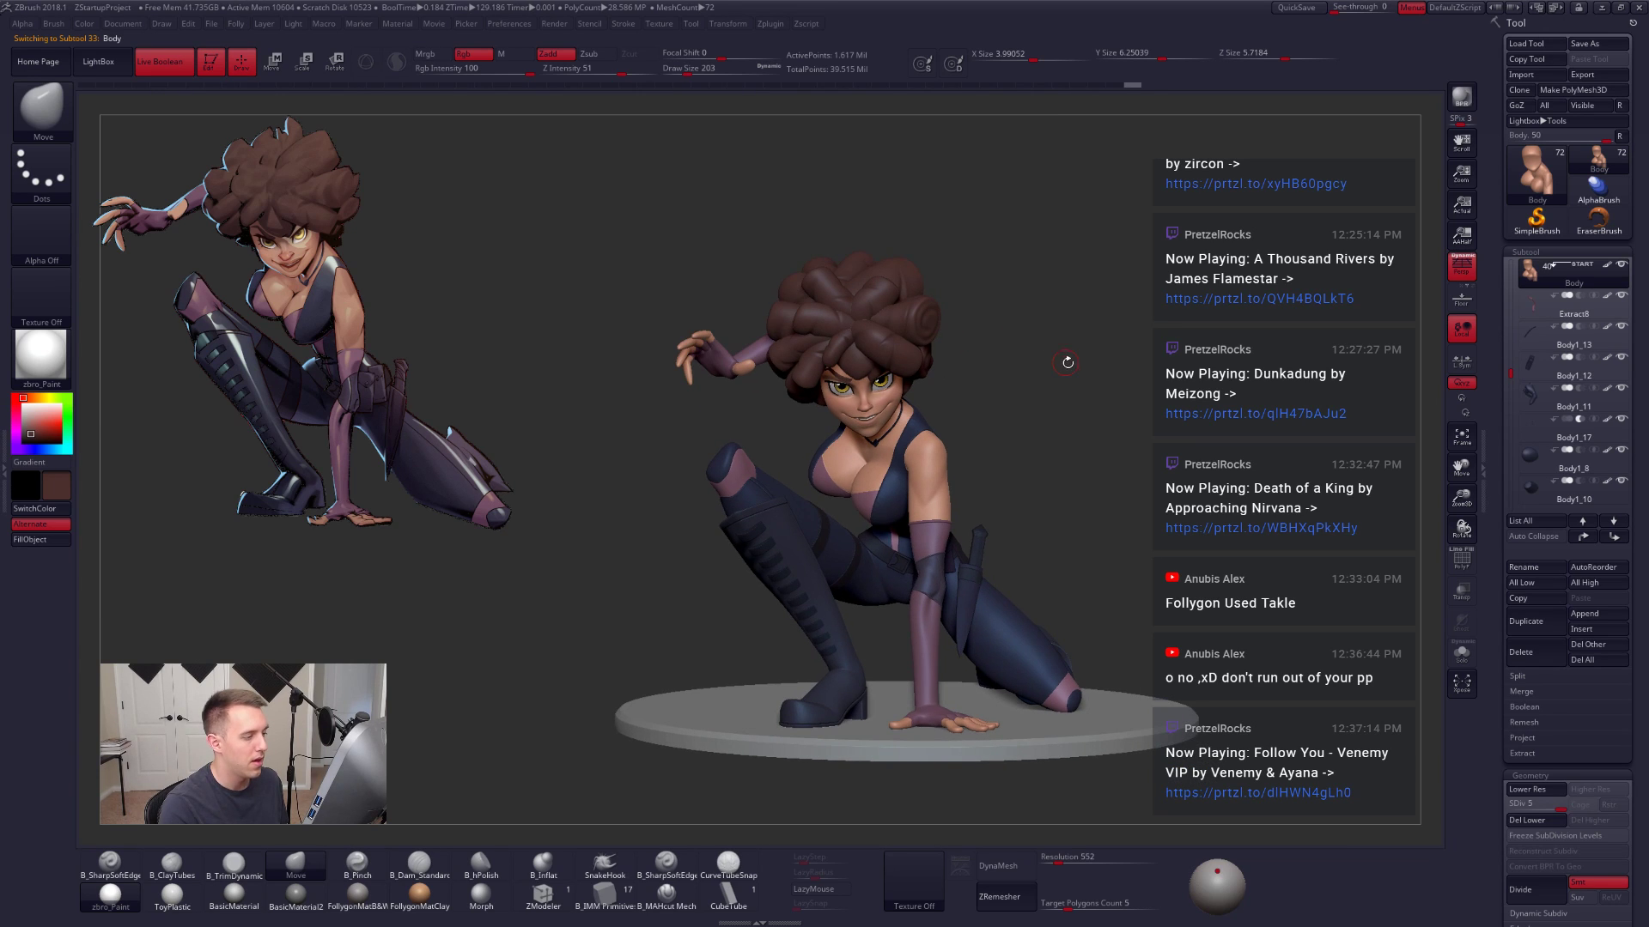
key(ctrl+space)
ctrl+click(1132, 384)
key(ctrl+shift+space)
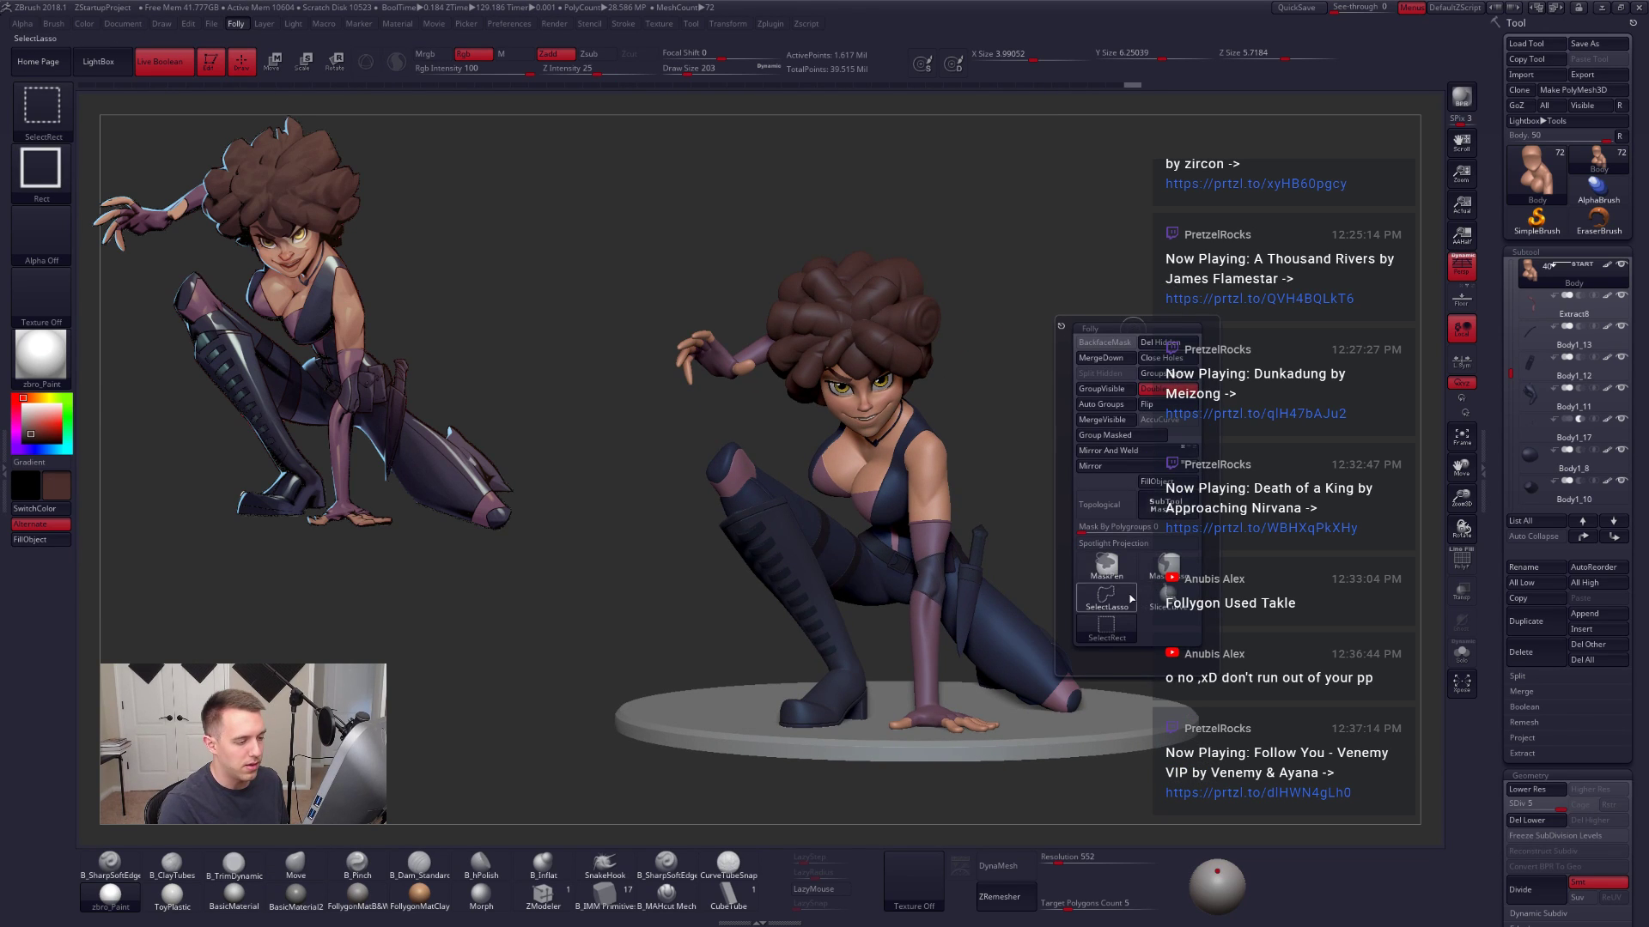
ctrl+shift+click(1116, 627)
alt+drag(1011, 367, 1002, 300)
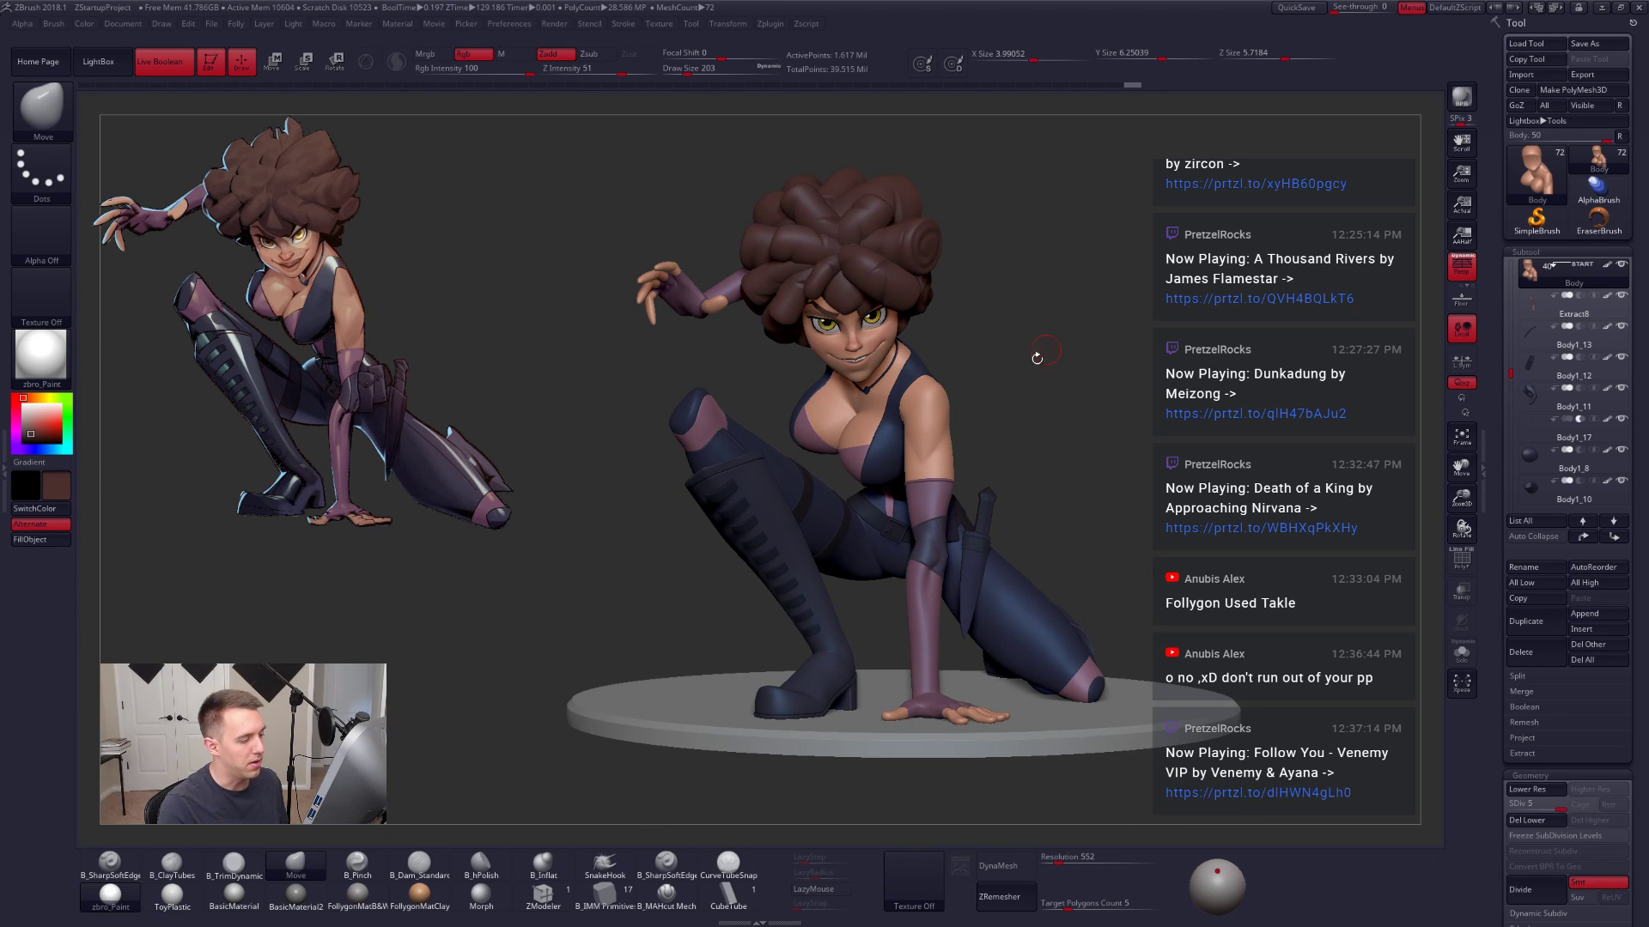
Step: Select the belt buckle subtool, check it in isolation and inspect it up close at the character's waist
alt+click(890, 531)
key(alt+s)
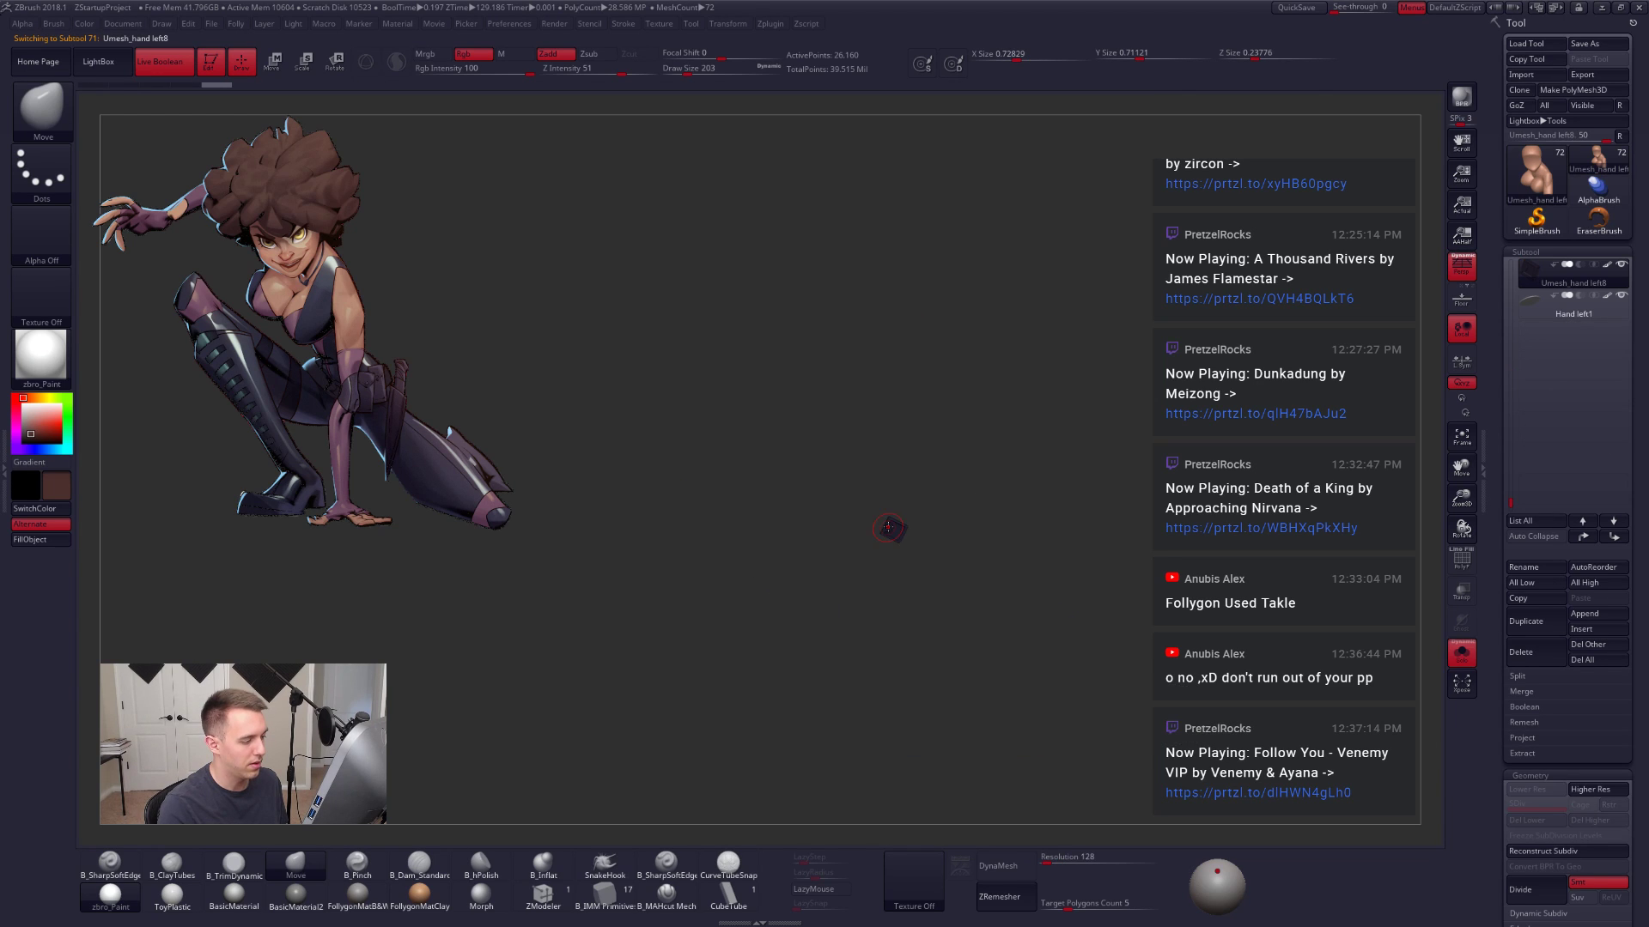
alt+drag(987, 567, 868, 601)
key(alt+s)
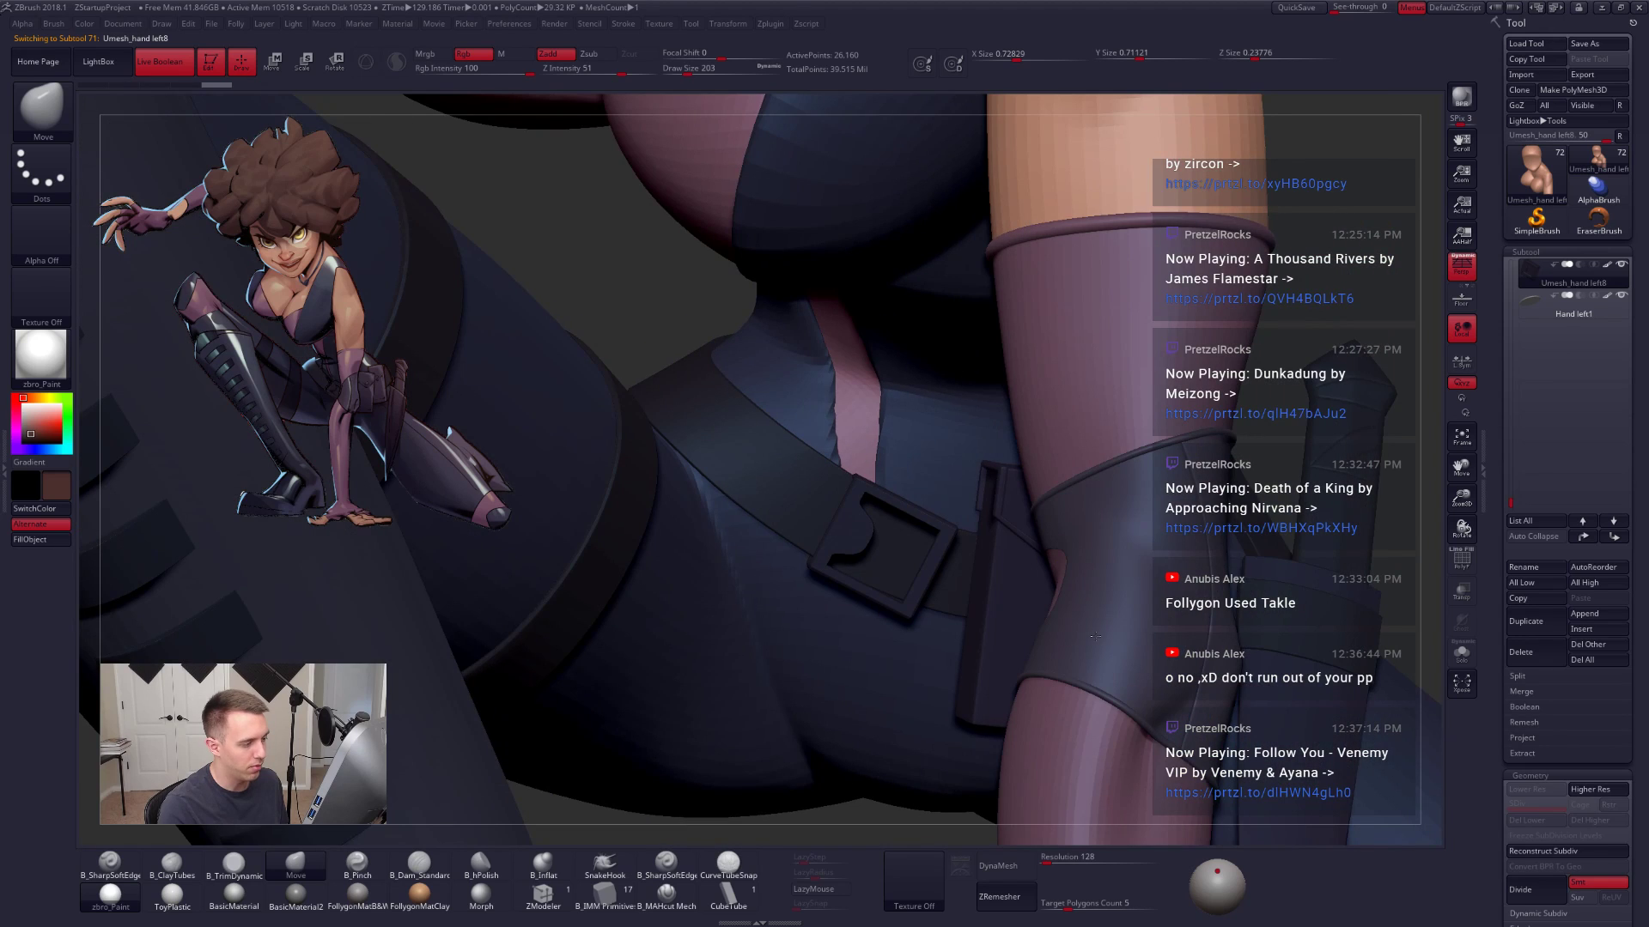
drag(855, 527, 919, 539)
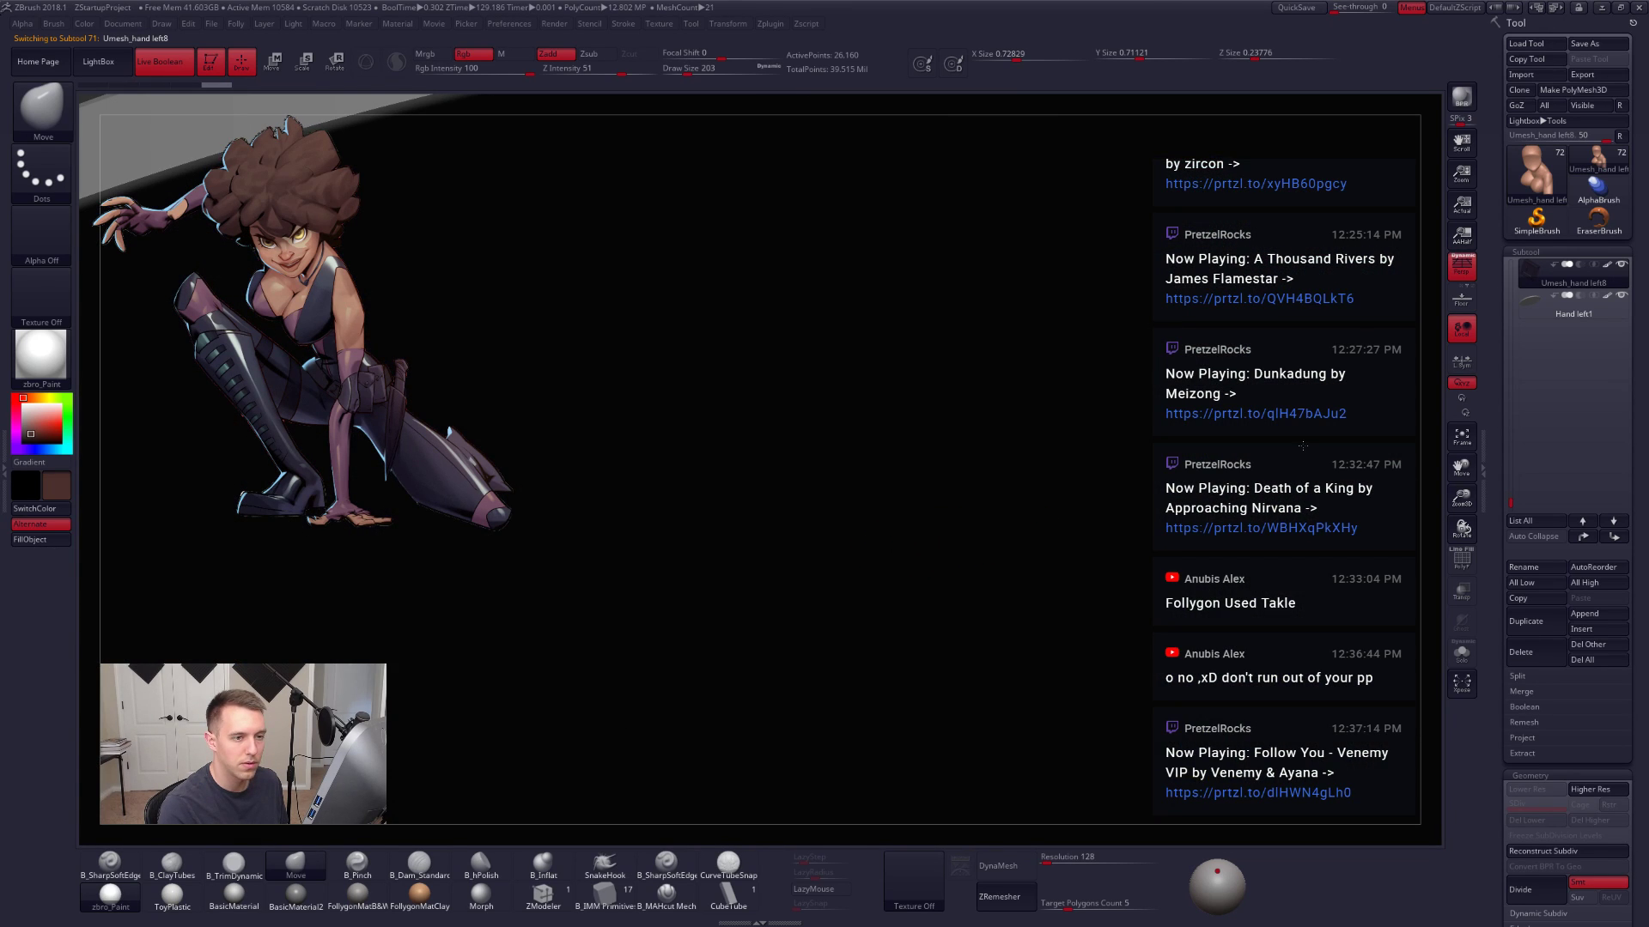
Step: Check the Hand left1 subtool, reselect the belt buckle and inspect it from several angles around the waist
click(1537, 297)
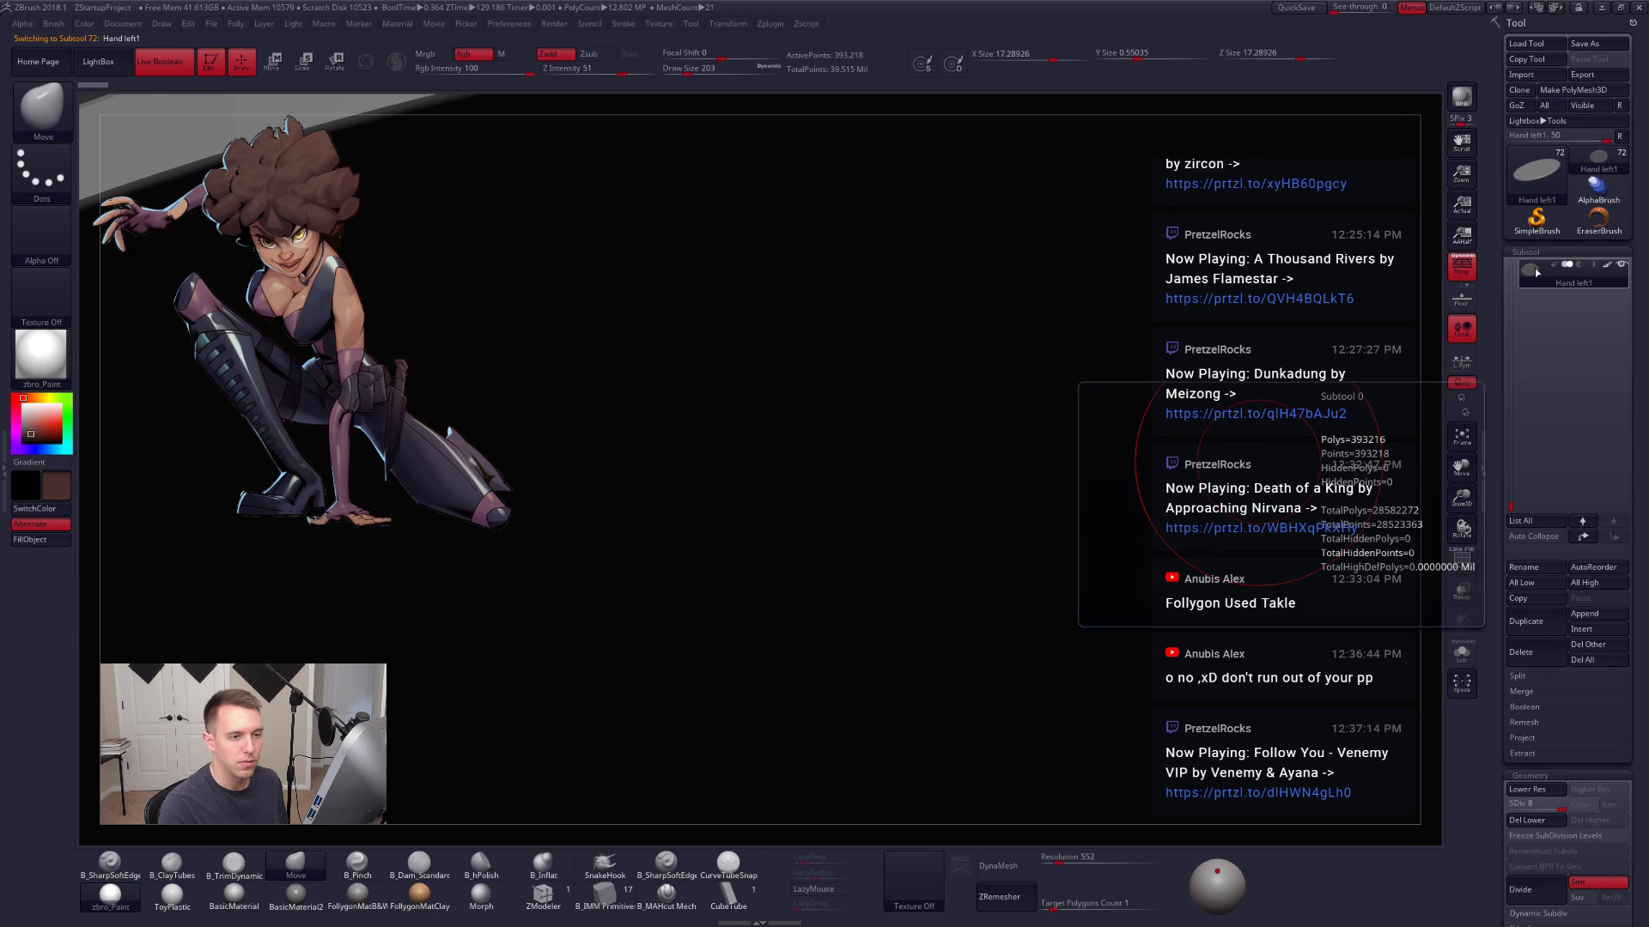
key(Up)
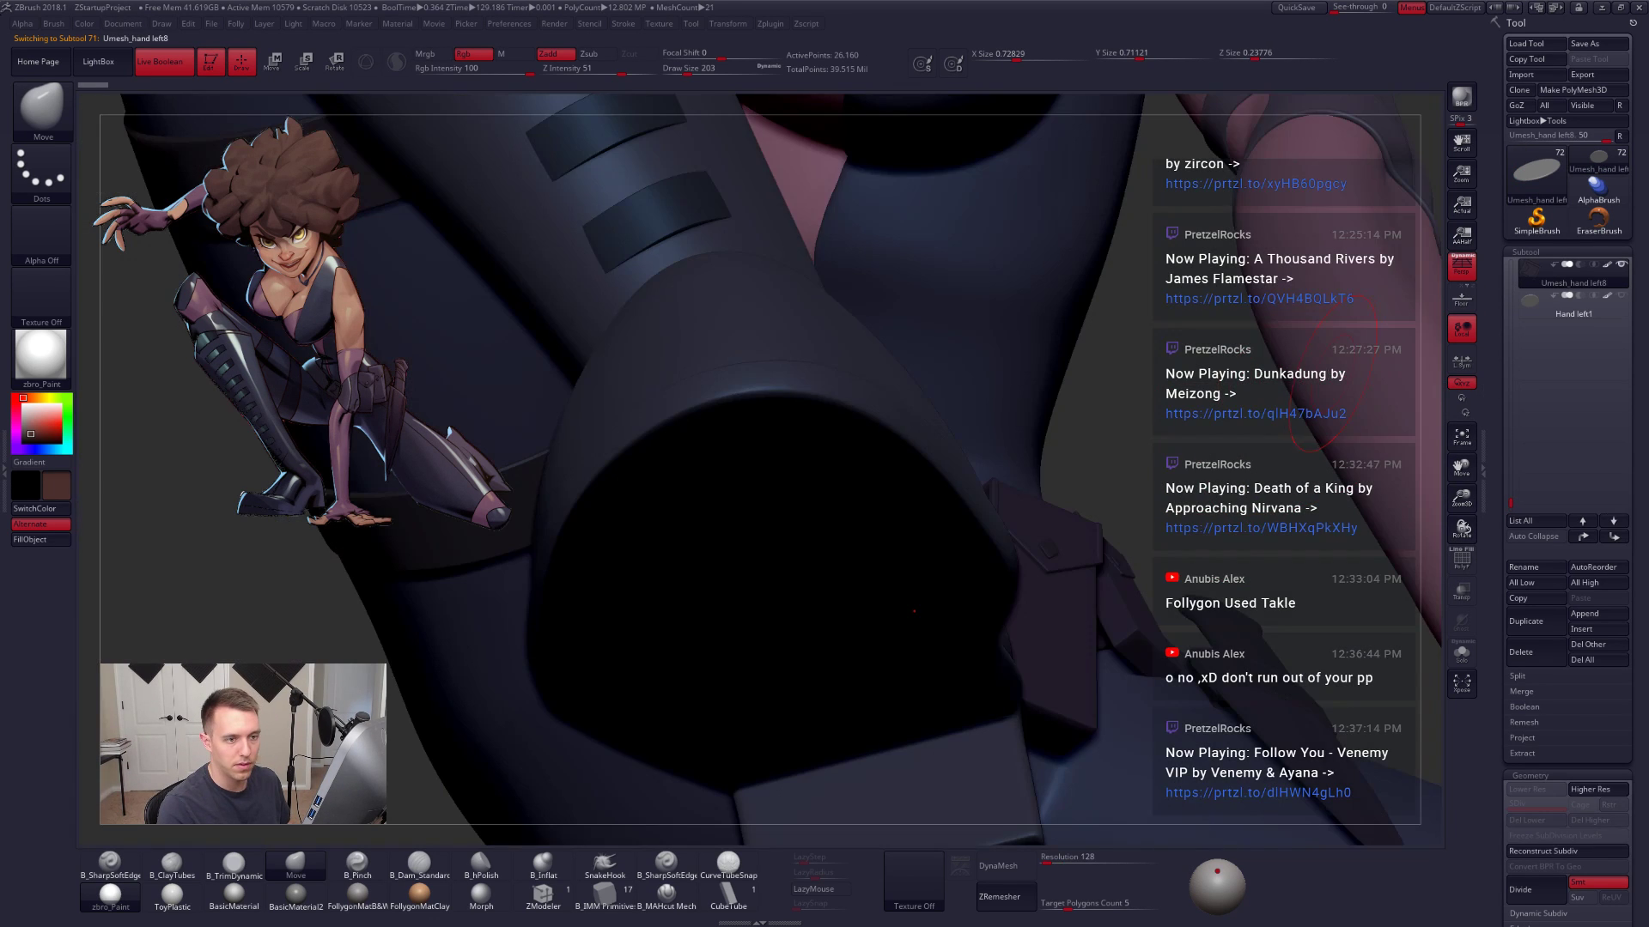
drag(977, 437, 937, 387)
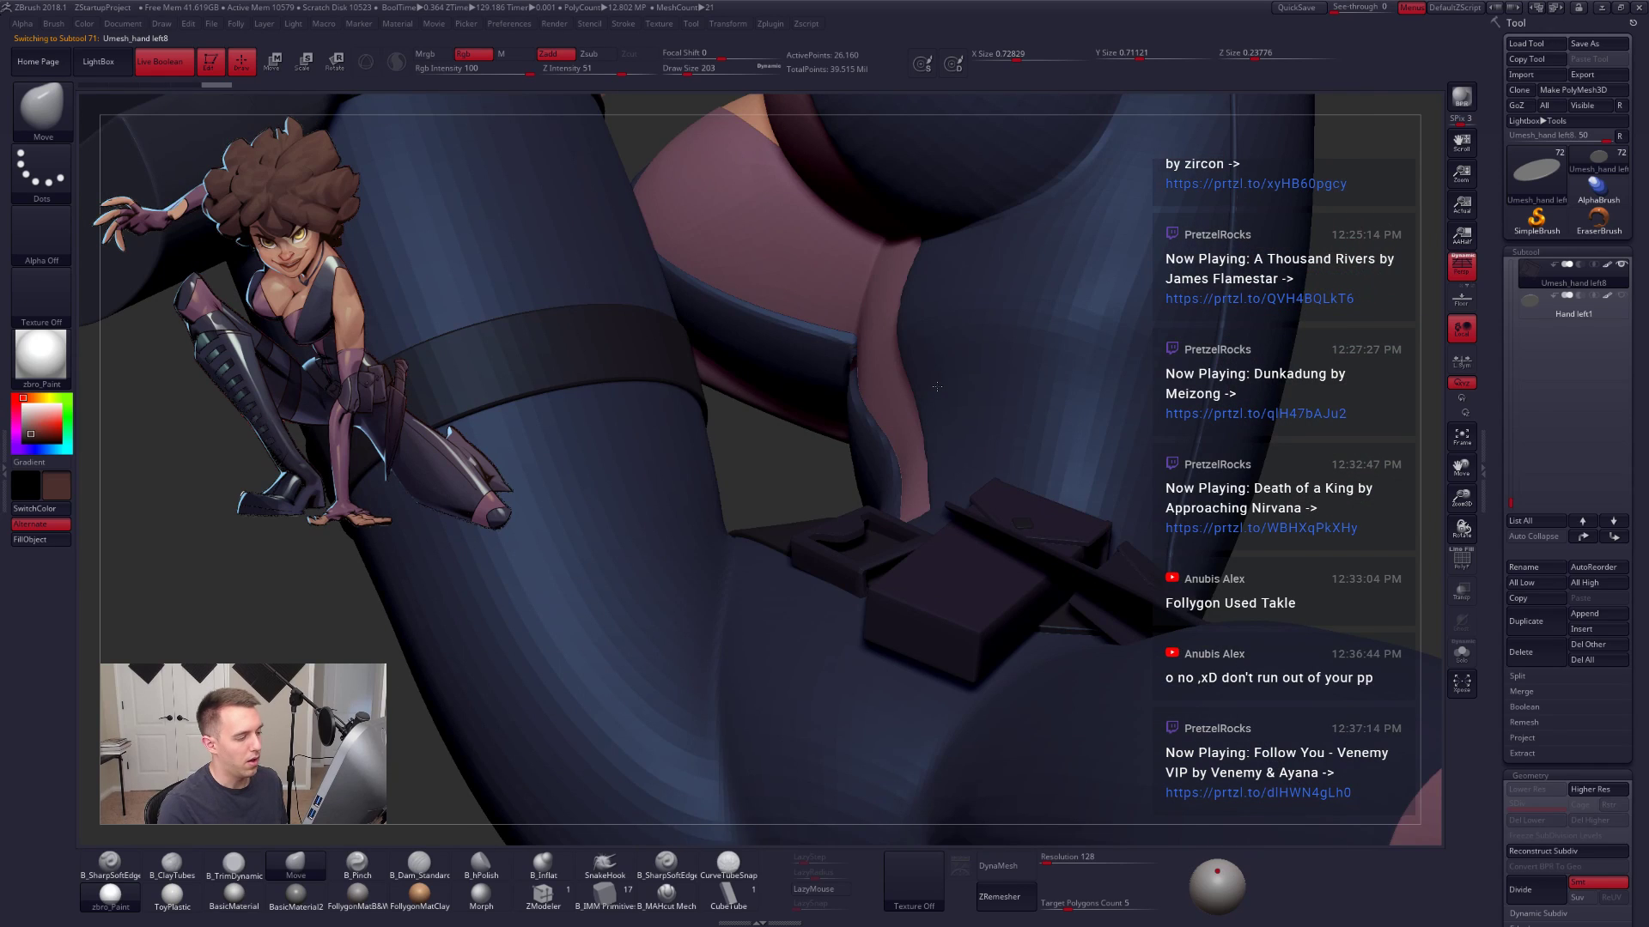
right_drag(962, 384, 907, 444)
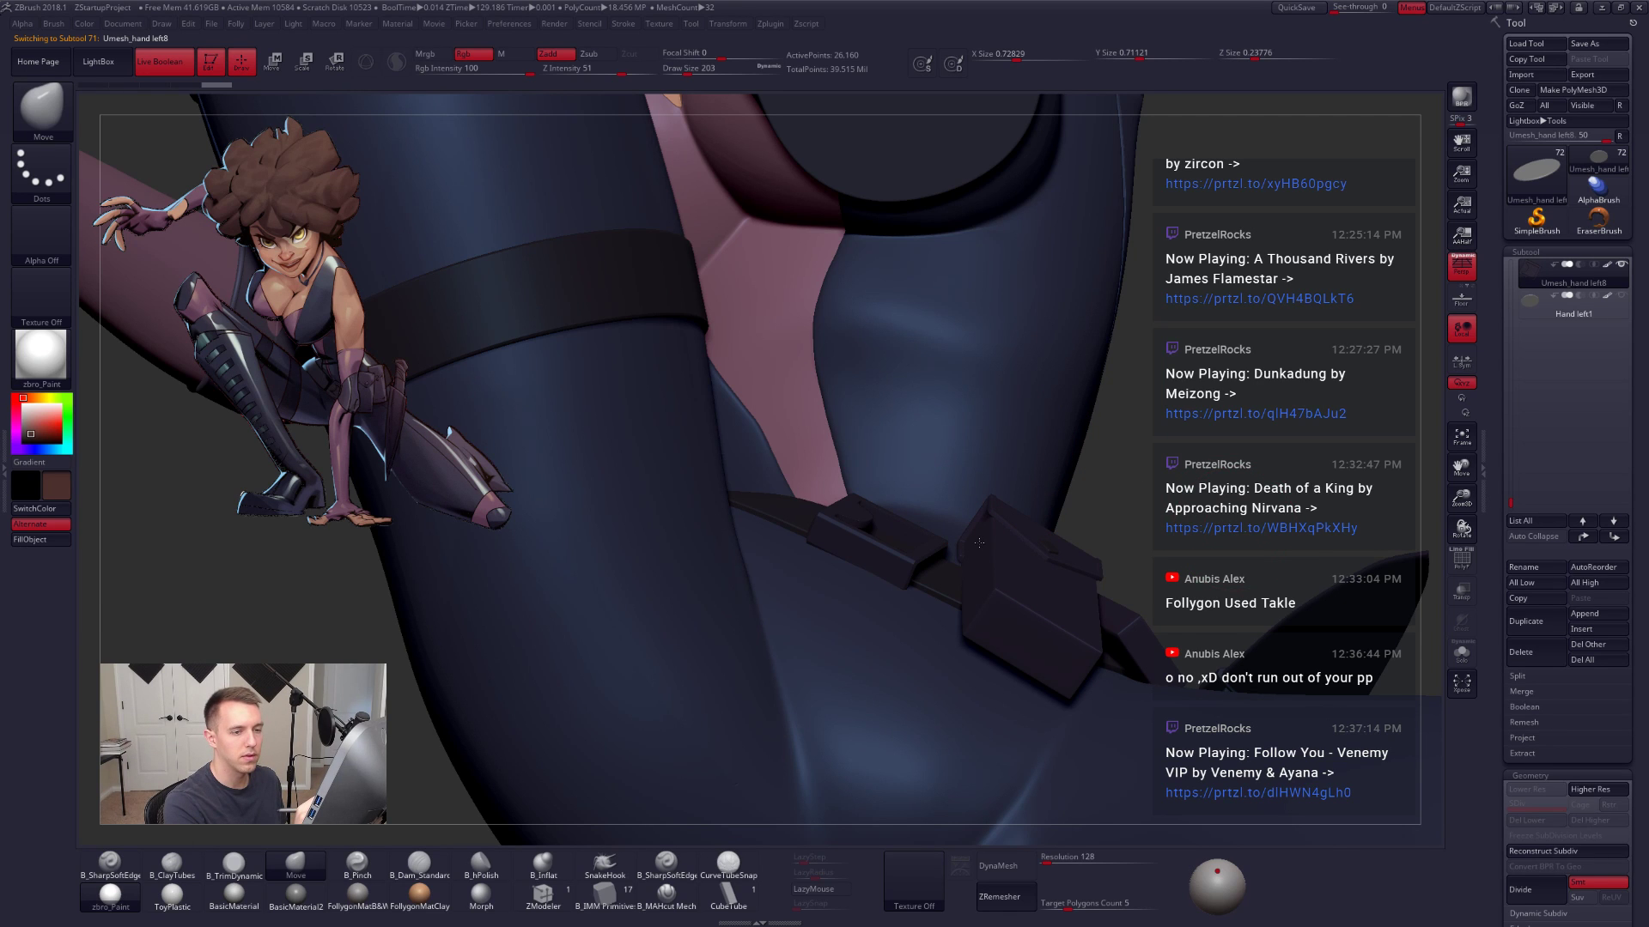
ctrl+right_drag(949, 546, 923, 576)
key(alt+s)
key(alt+s)
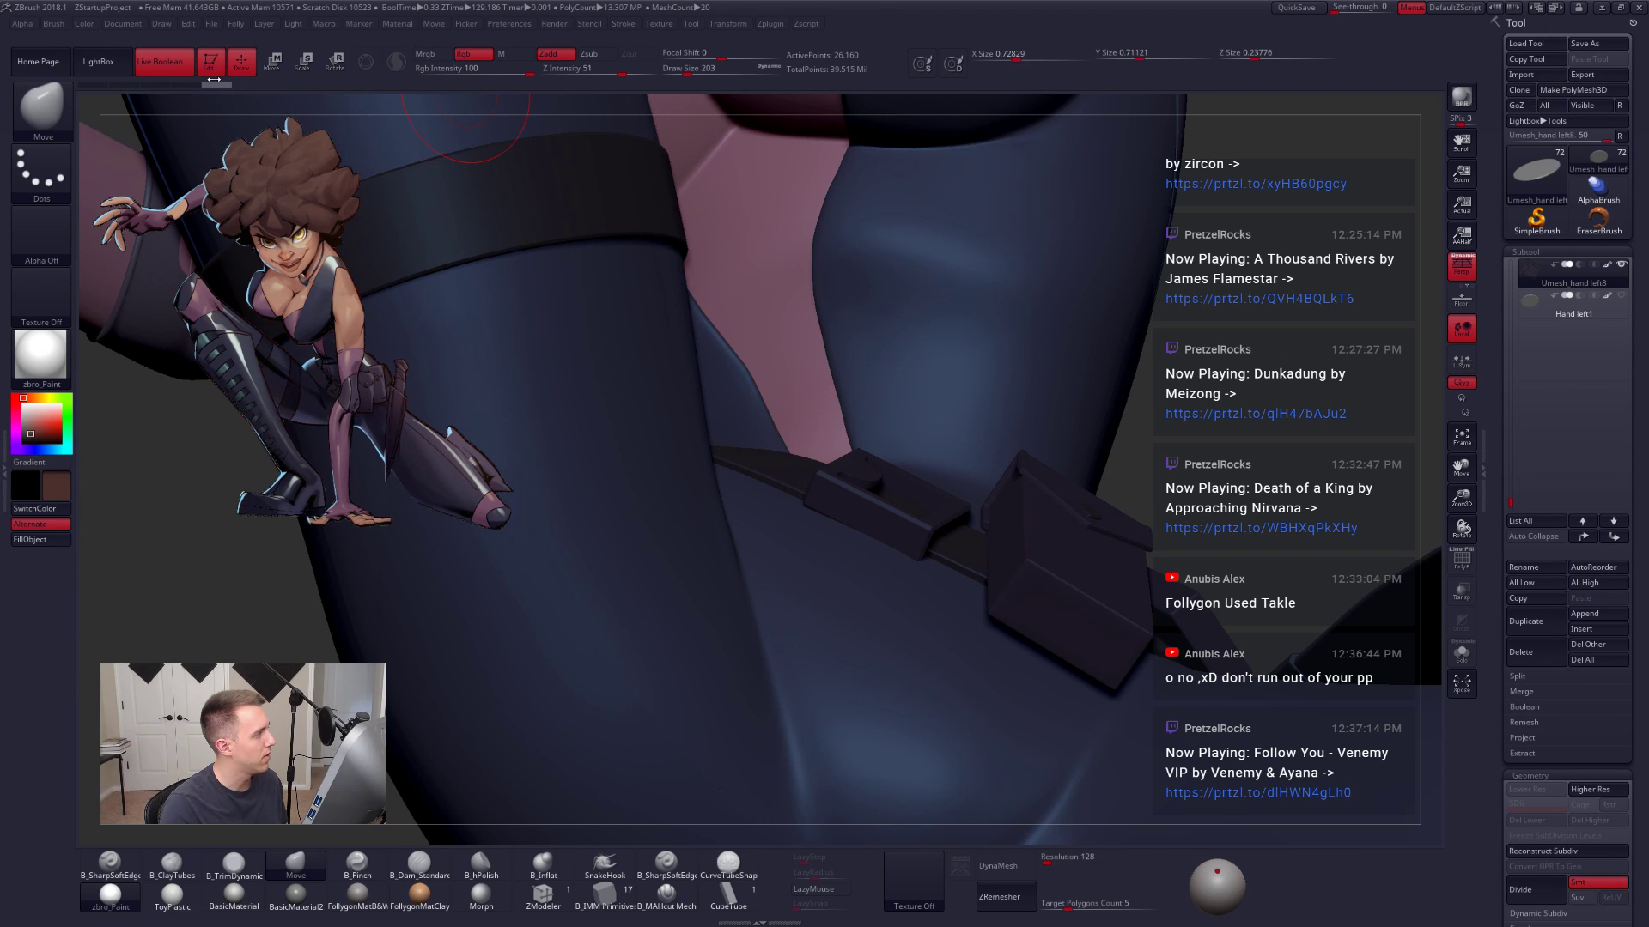
Step: Step back through the belt buckle's undo history and redo it to the latest state
key(ctrl+z)
key(ctrl+z)
key(ctrl+z)
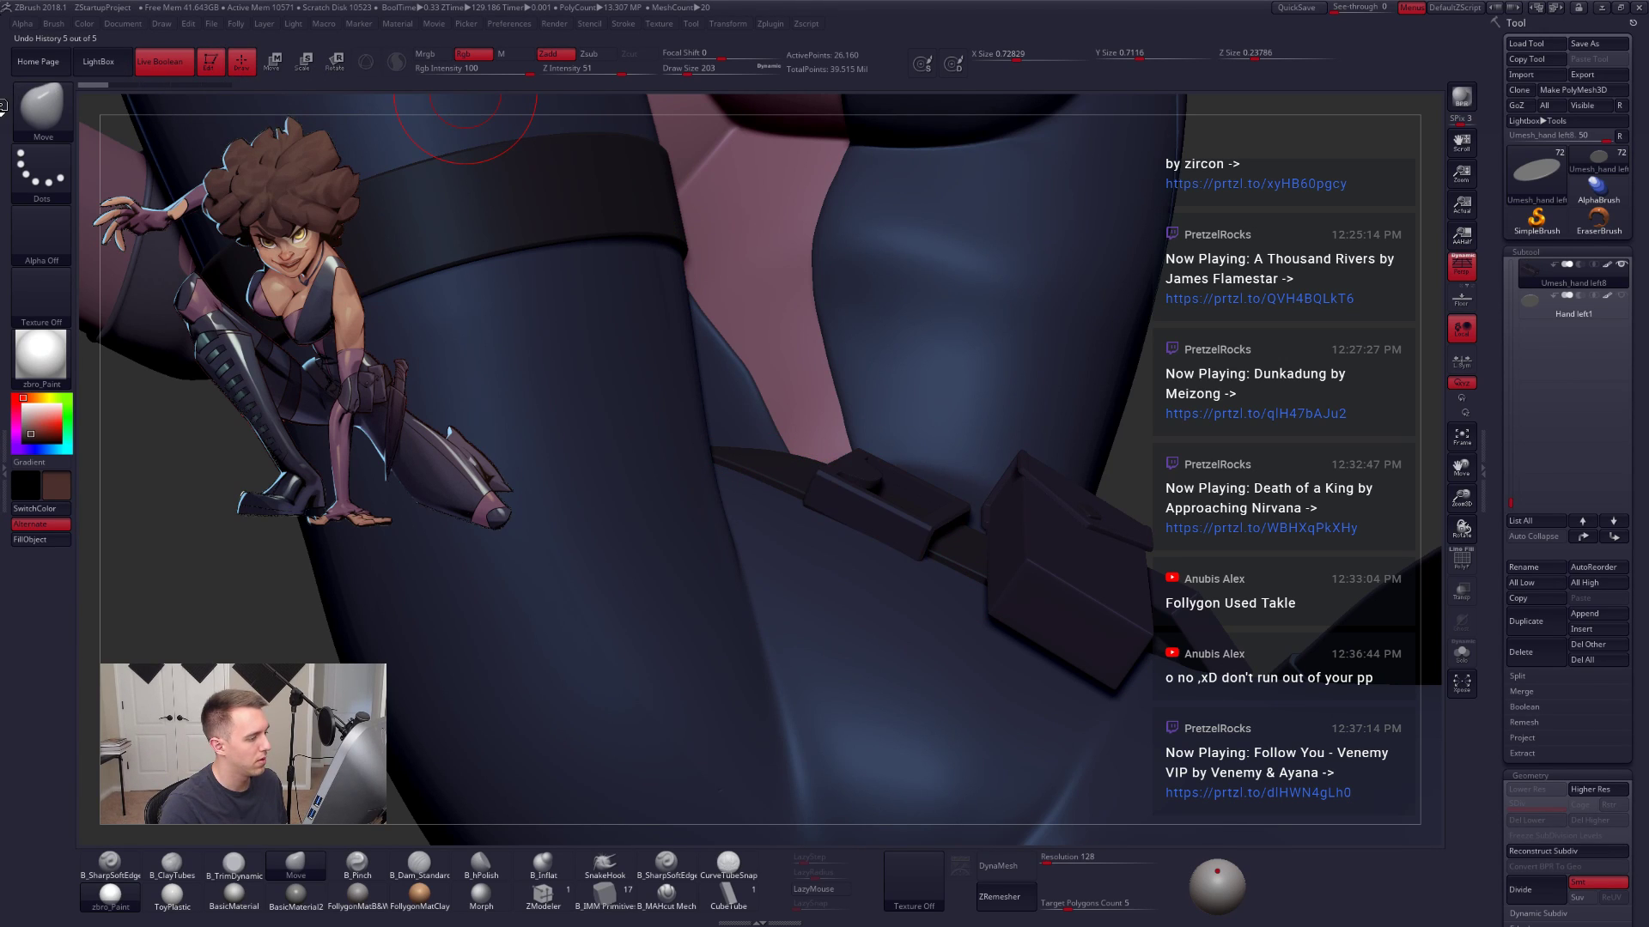
key(ctrl+shift+z)
key(ctrl+shift+z)
key(ctrl+shift+z)
key(ctrl+shift+z)
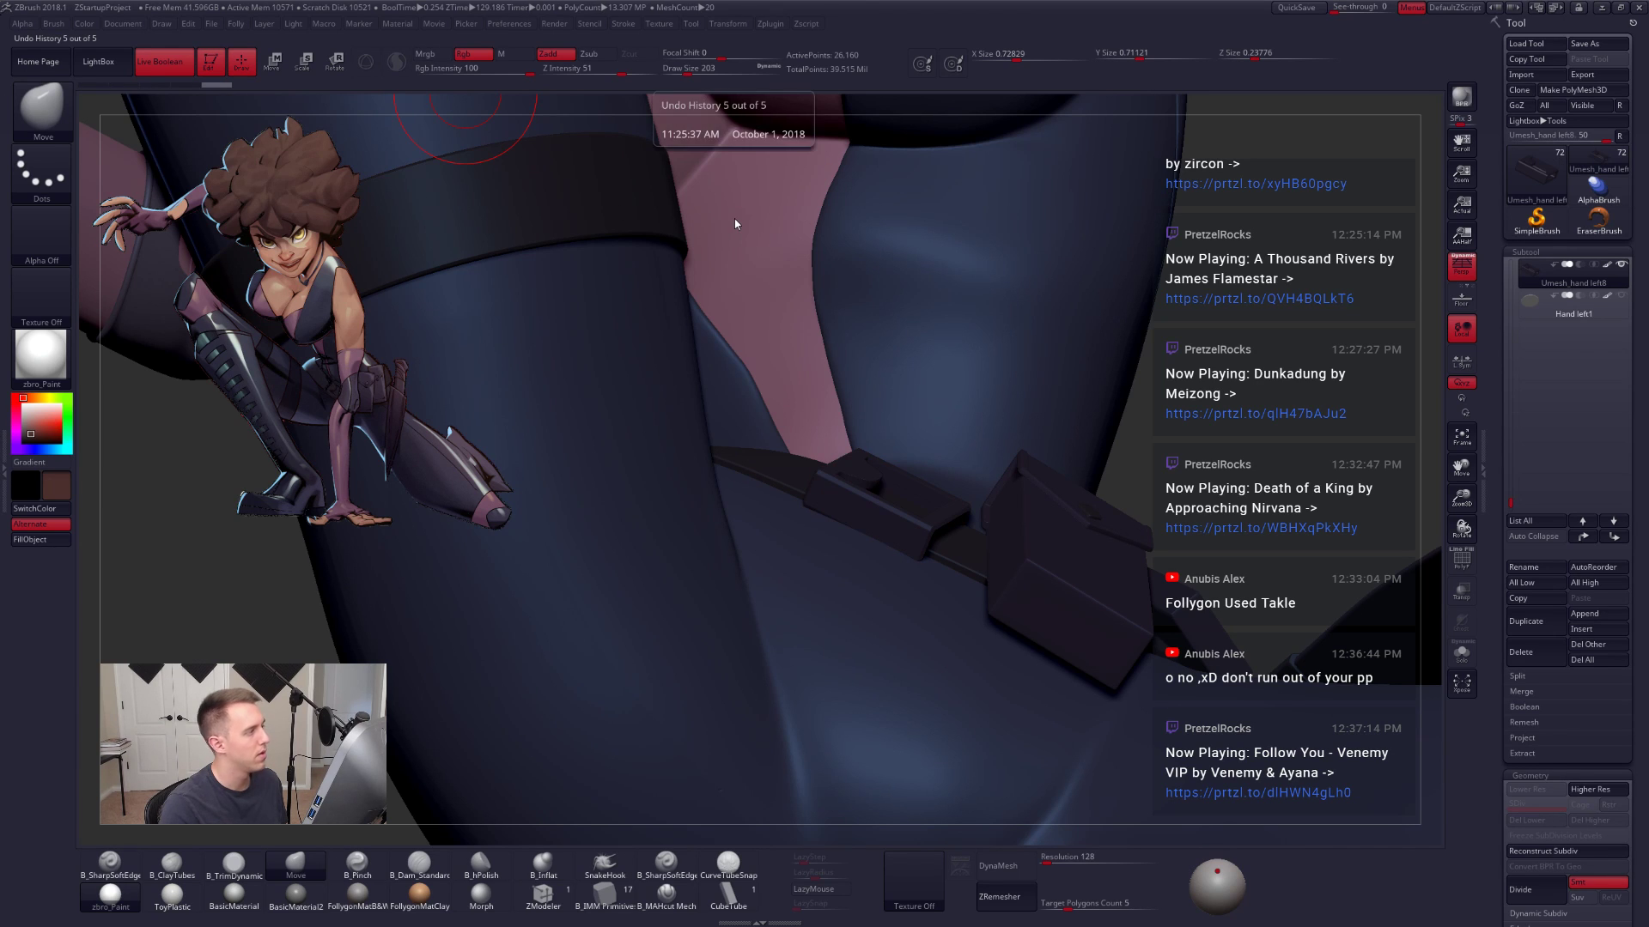
Step: Isolate the belt buckle with the Transpose line active, check its wireframe and shape, and return to the brush with everything shown
key(w)
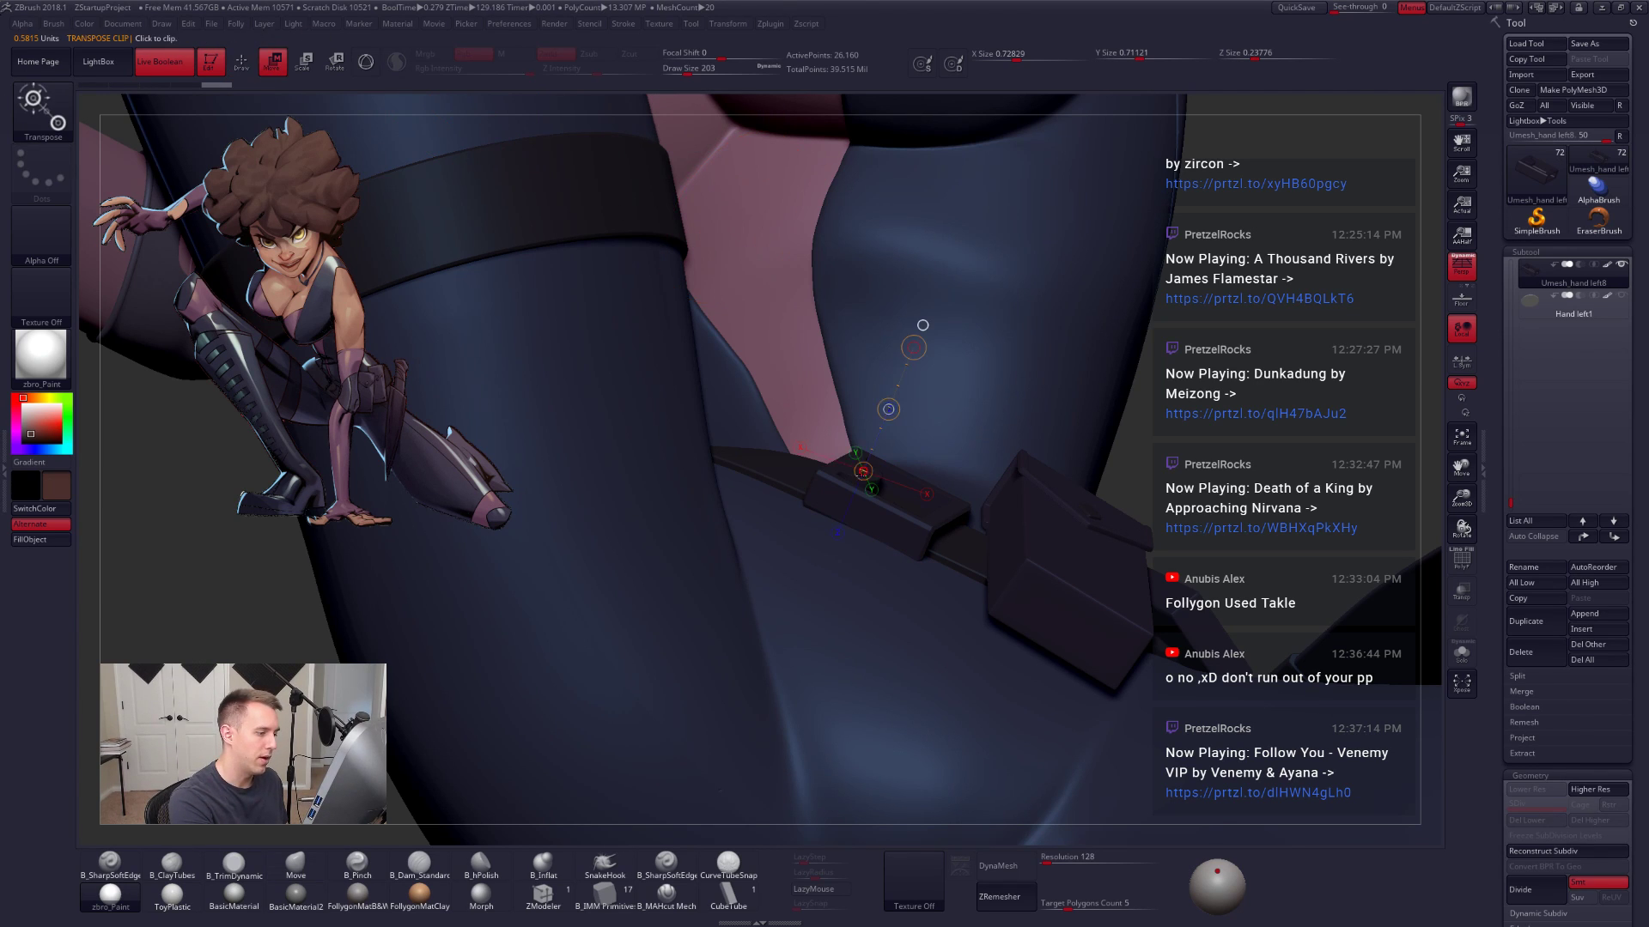
key(shift+s)
mouse_move(858, 592)
mouse_down()
mouse_move(913, 673)
mouse_move(954, 554)
mouse_up()
key(shift+s)
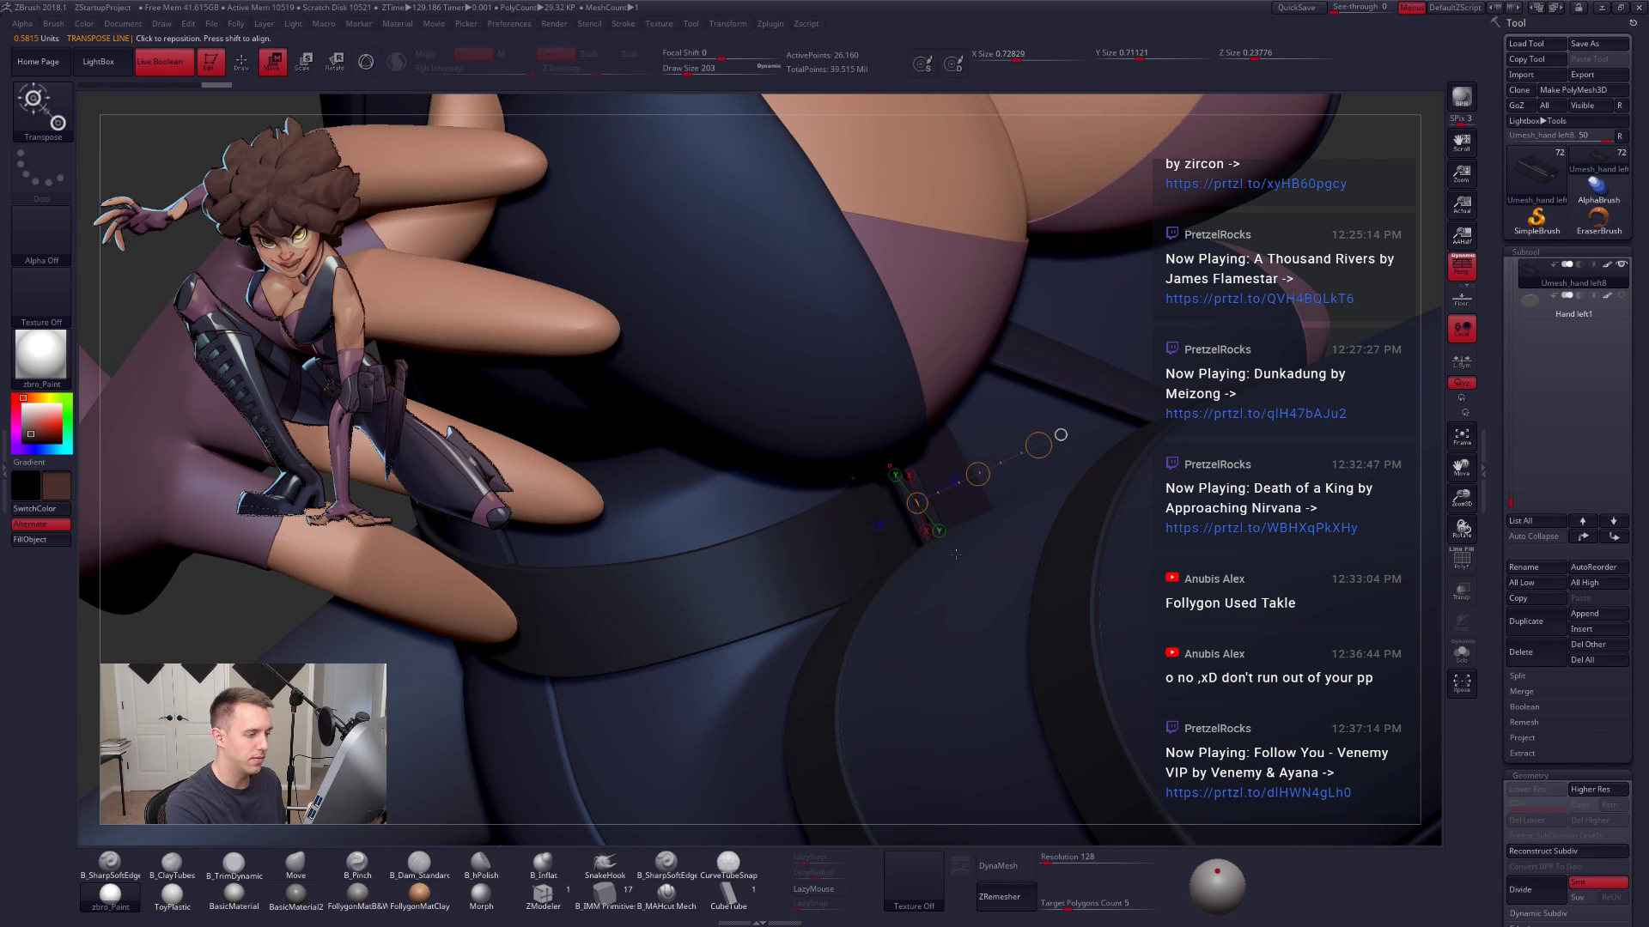
key(shift+f)
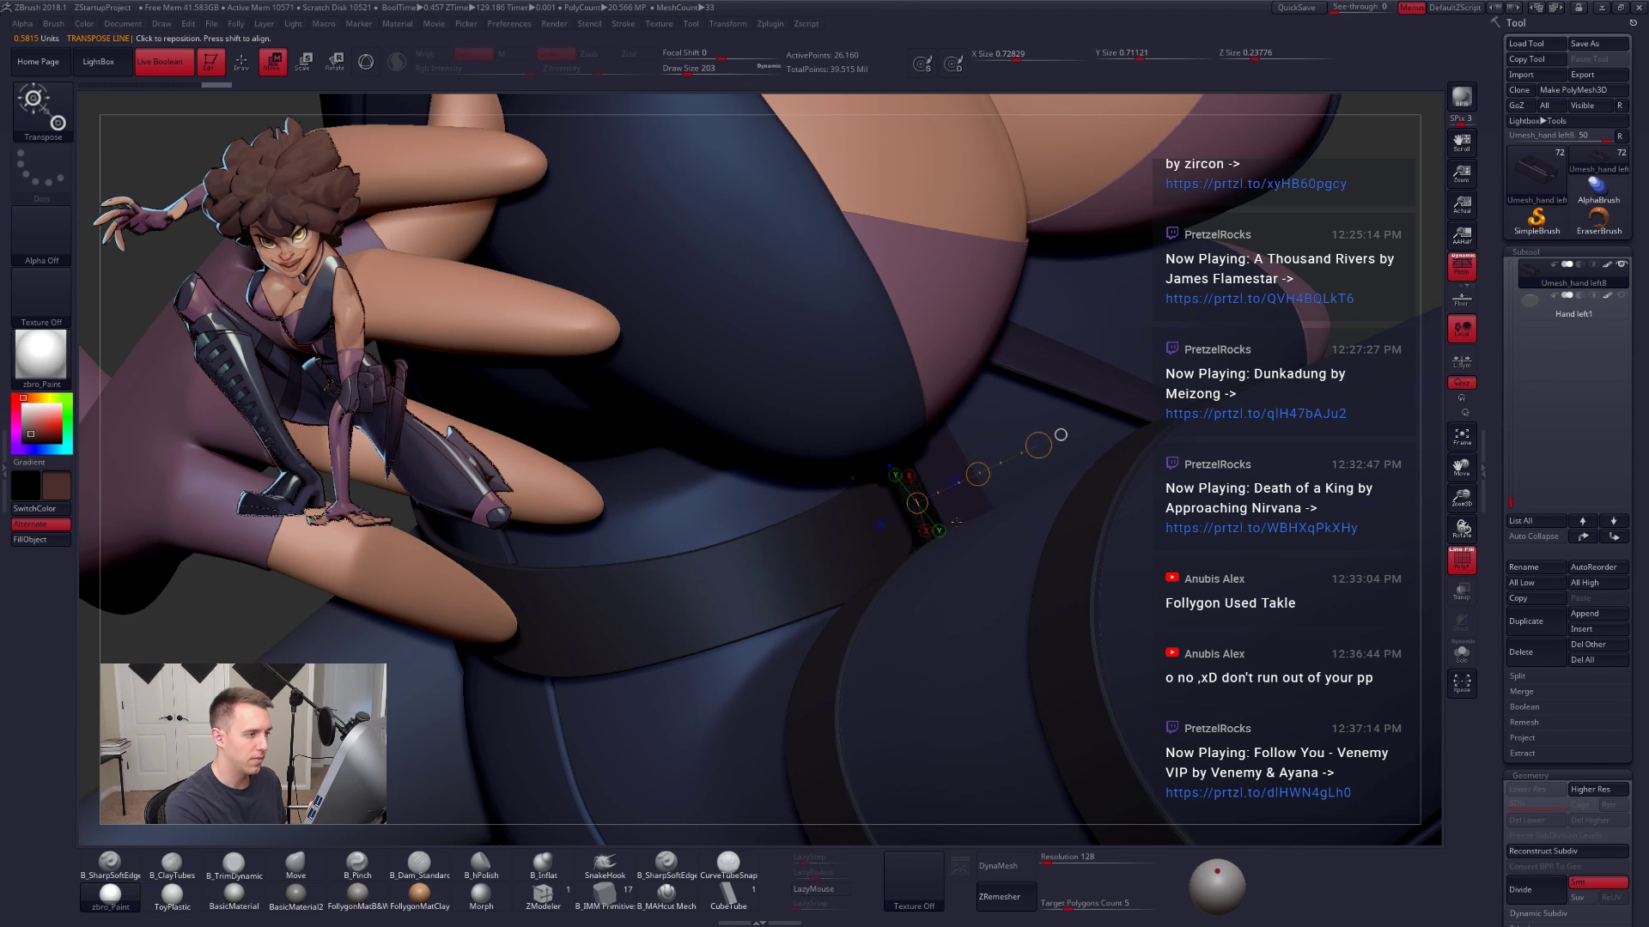
key(shift+f)
key(shift+s)
drag(957, 522, 953, 457)
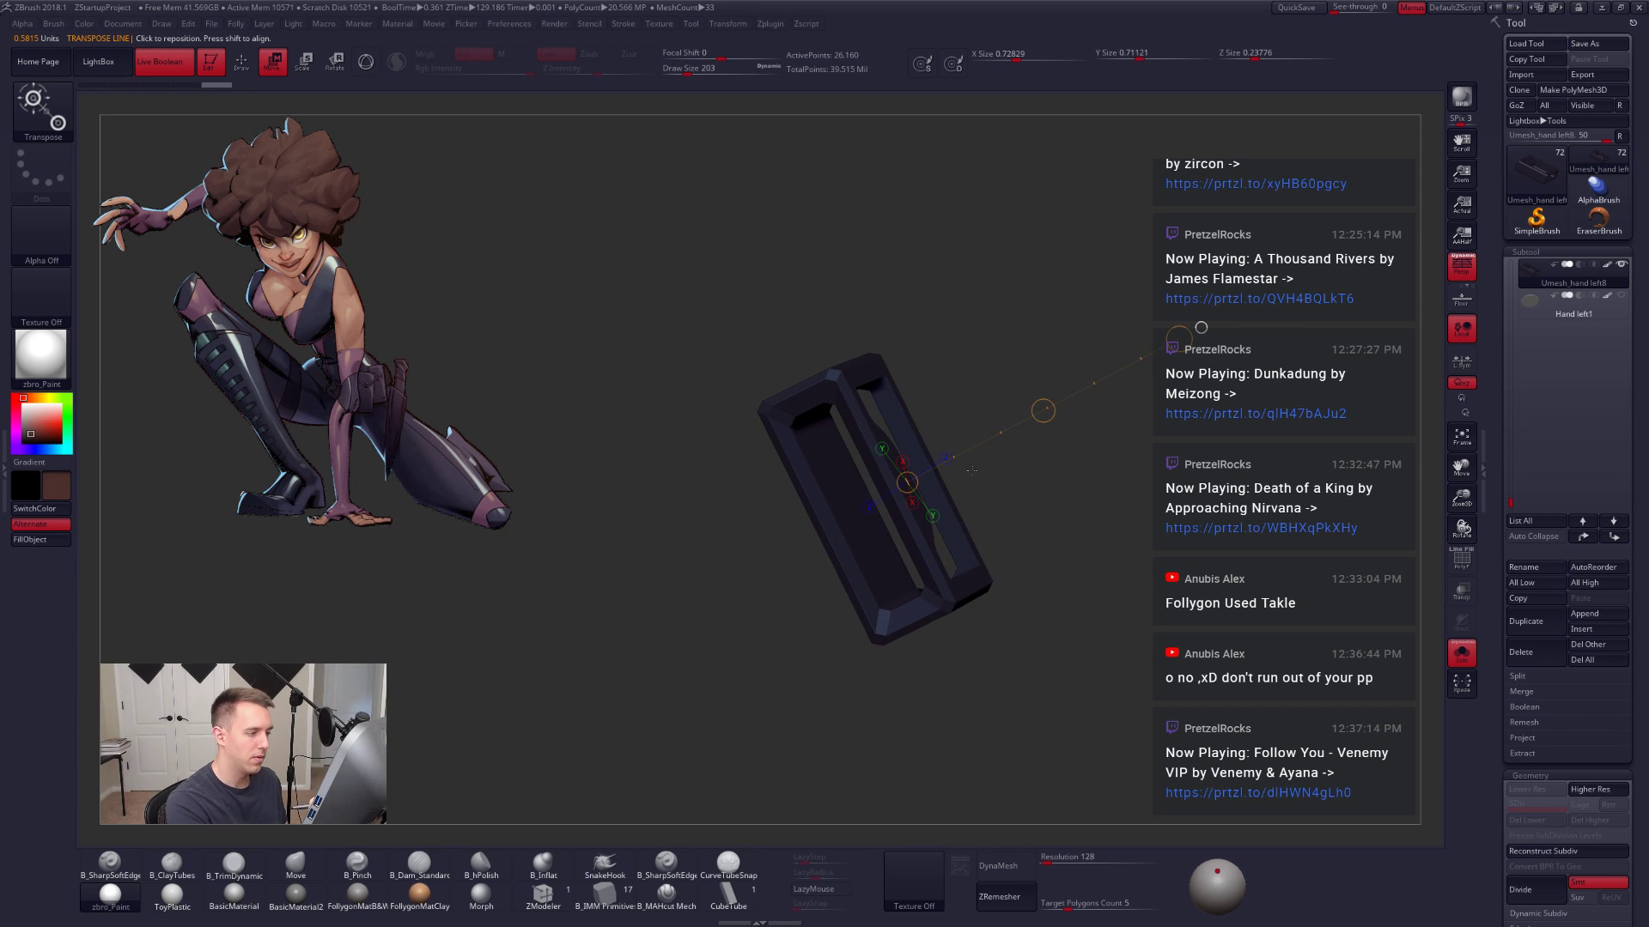
key(shift+s)
key(q)
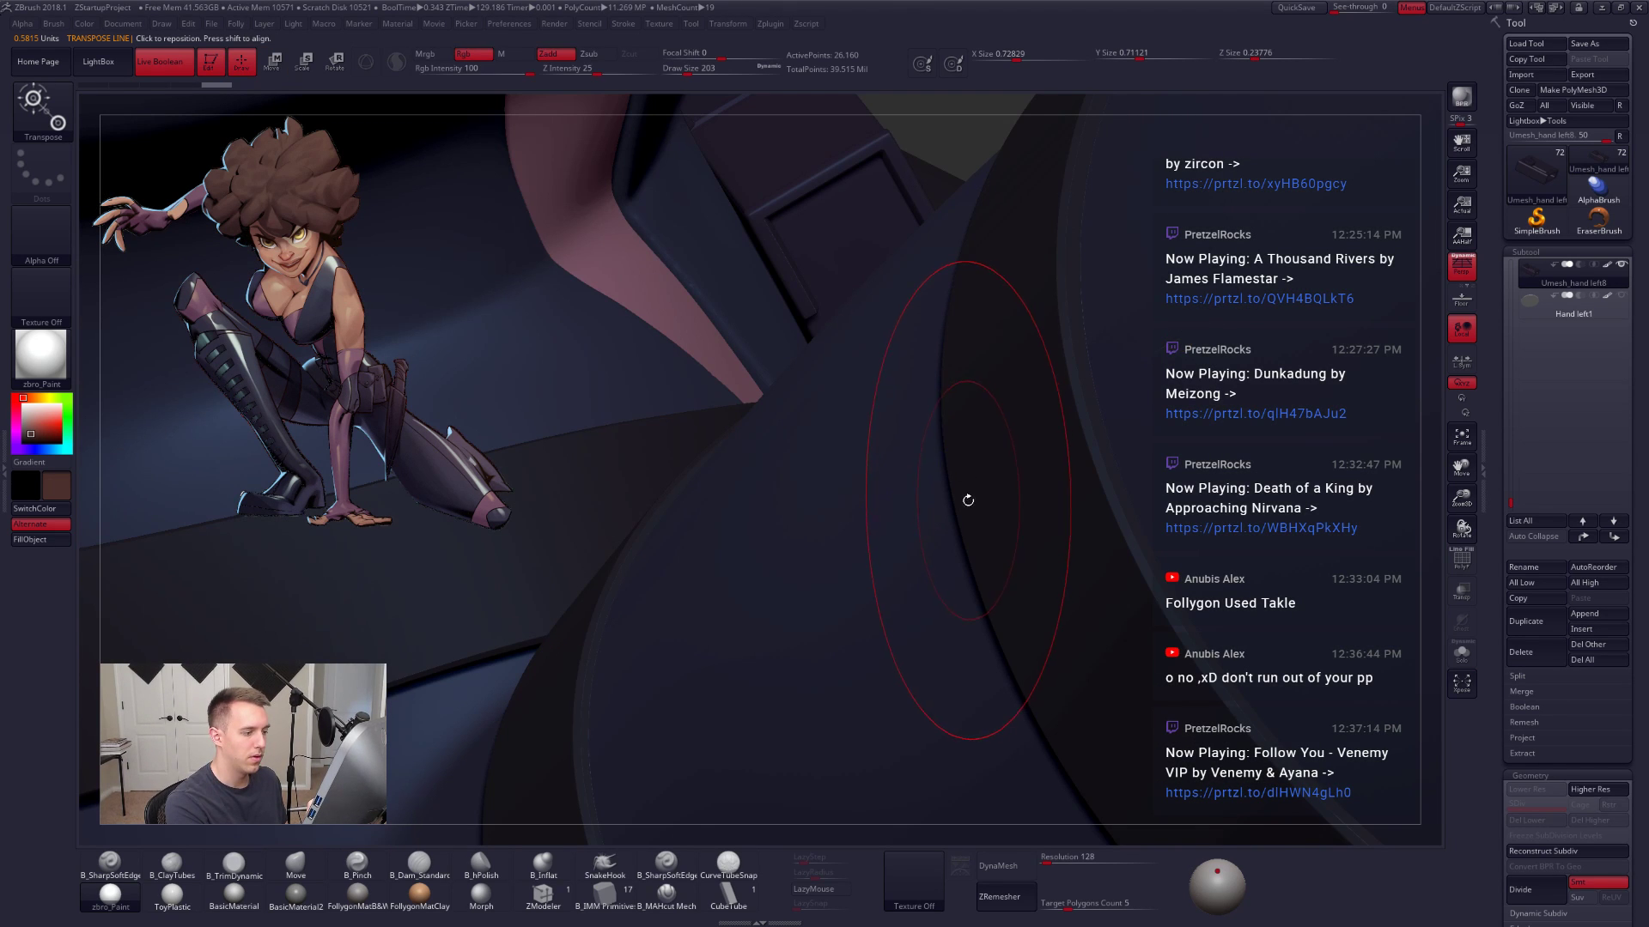
Step: Compare the belt buckle in isolation and on the body, and shift it slightly inward against the waist with the Transpose line
key(shift+s)
mouse_move(962, 506)
right_down()
mouse_move(863, 452)
mouse_move(1008, 543)
right_up()
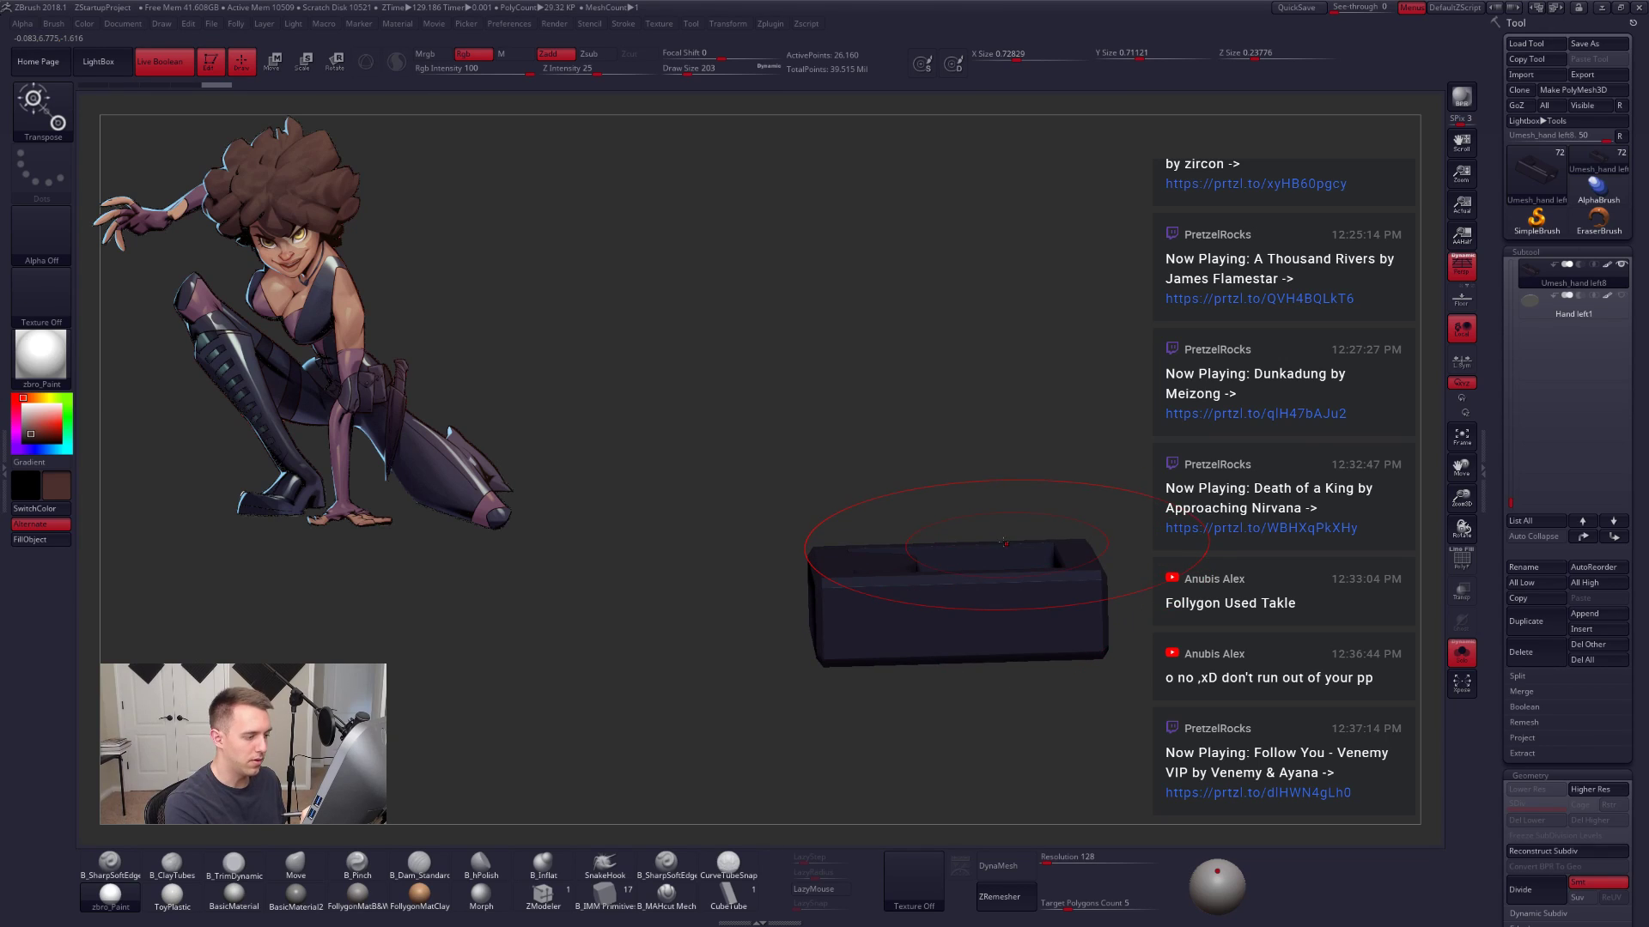
key(shift+s)
key(w)
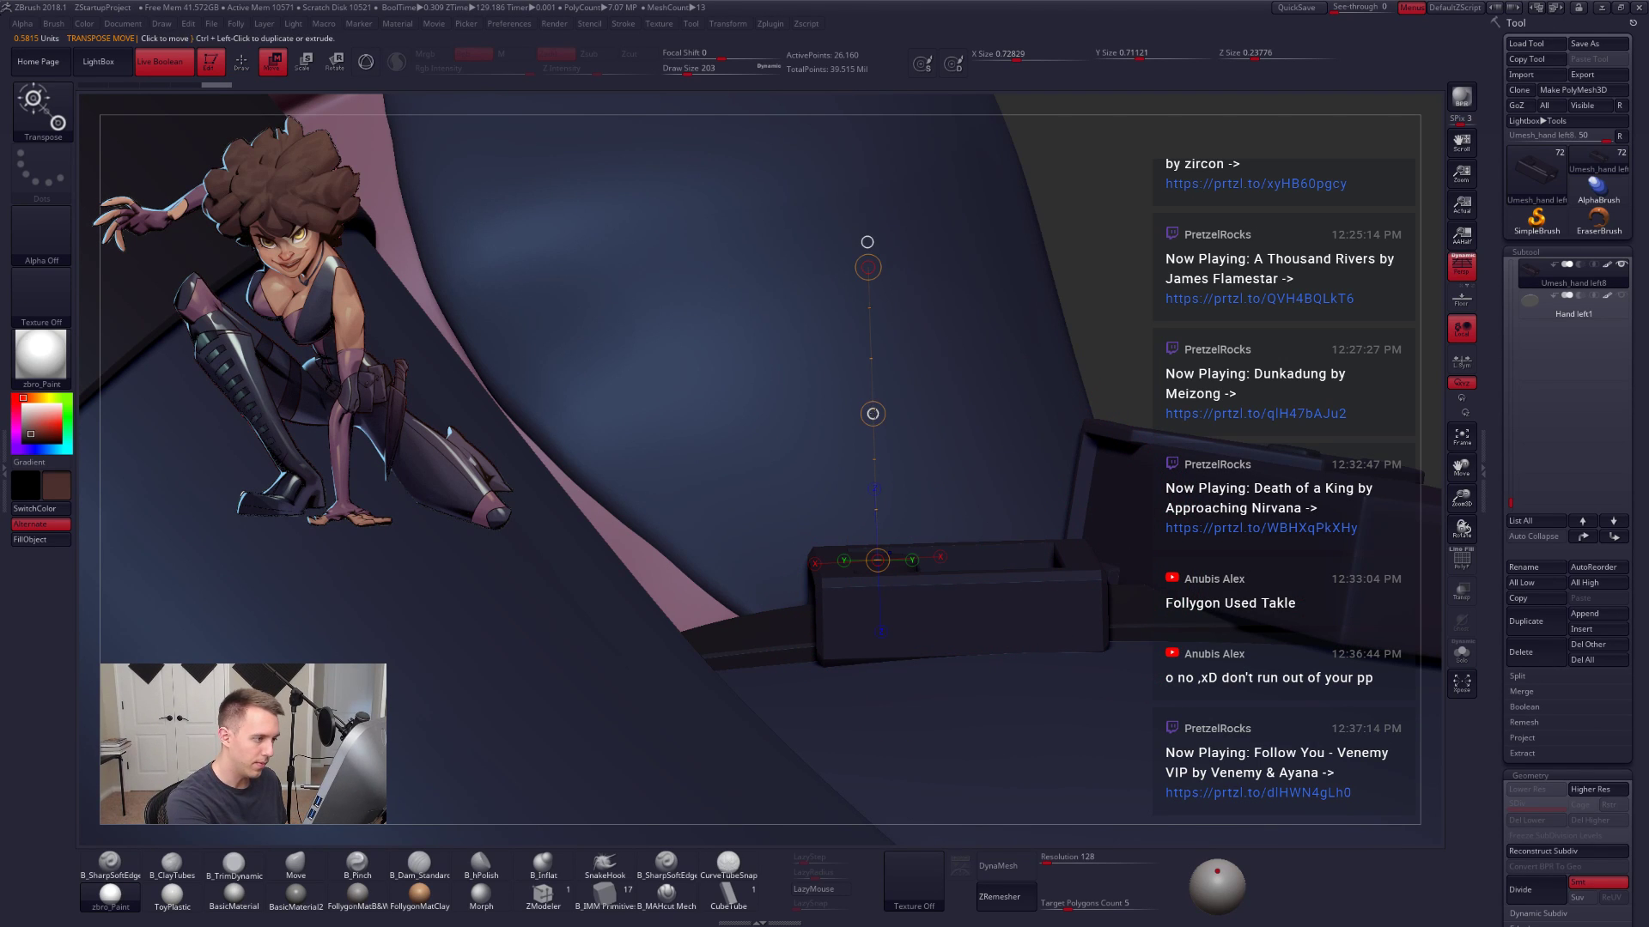
drag(872, 414, 881, 457)
Step: Draw a Transpose Scale line along the buckle's upper edge and use it to make the buckle slightly thinner
right_drag(1021, 673, 969, 661)
key(r)
drag(823, 631, 1102, 623)
key(alt+s)
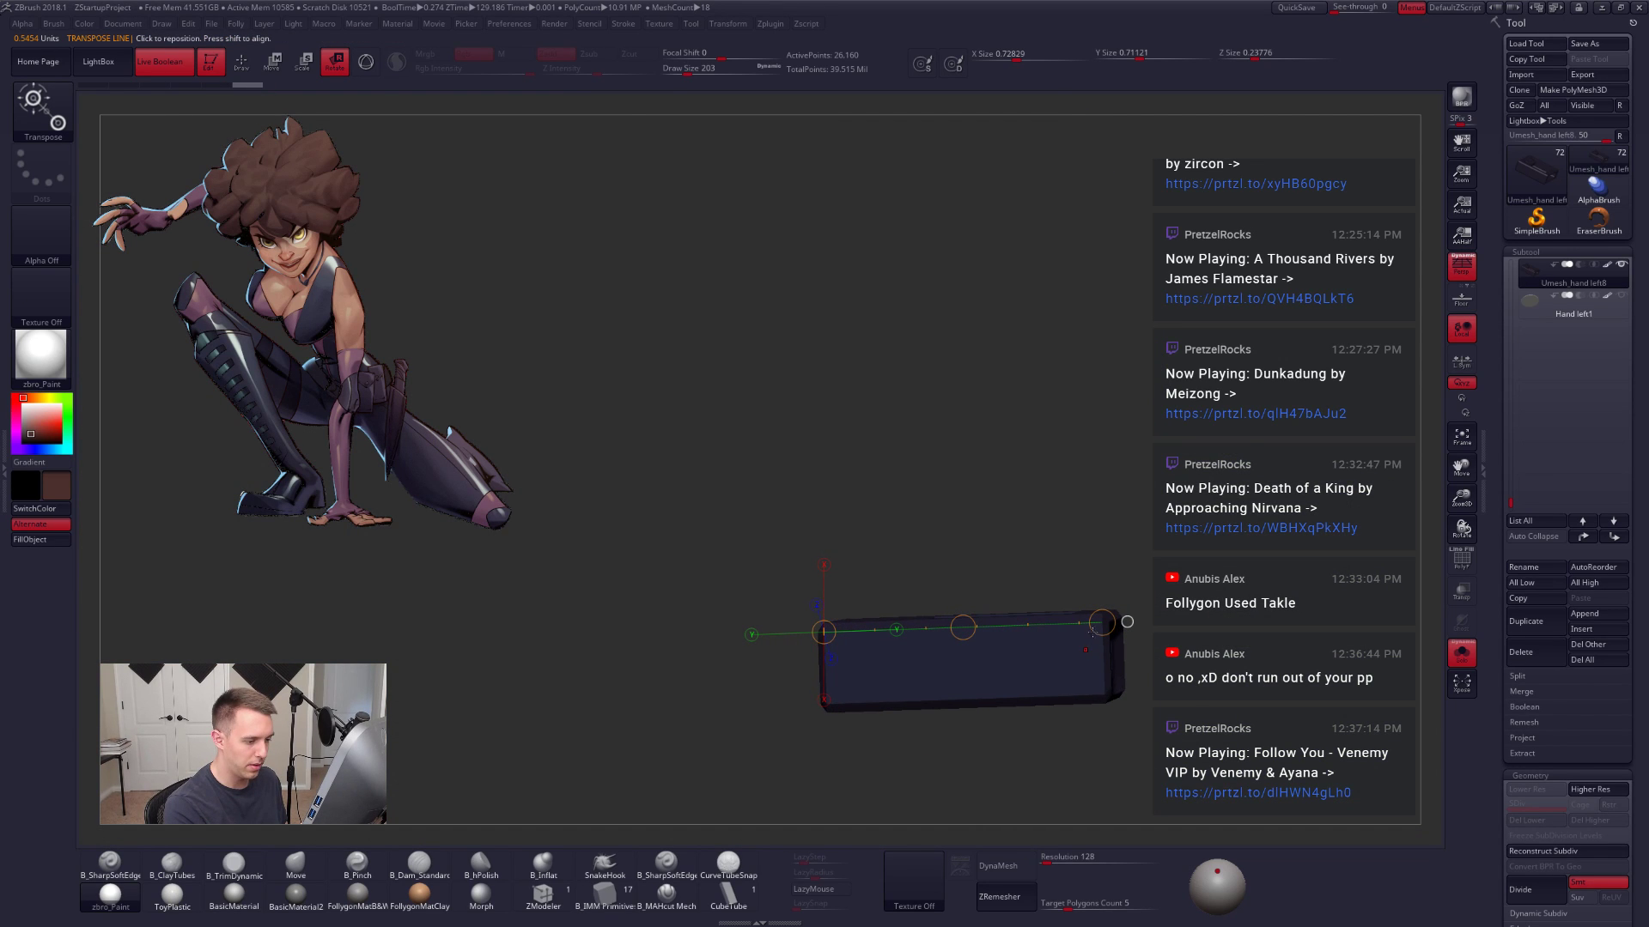
key(shift+alt+s)
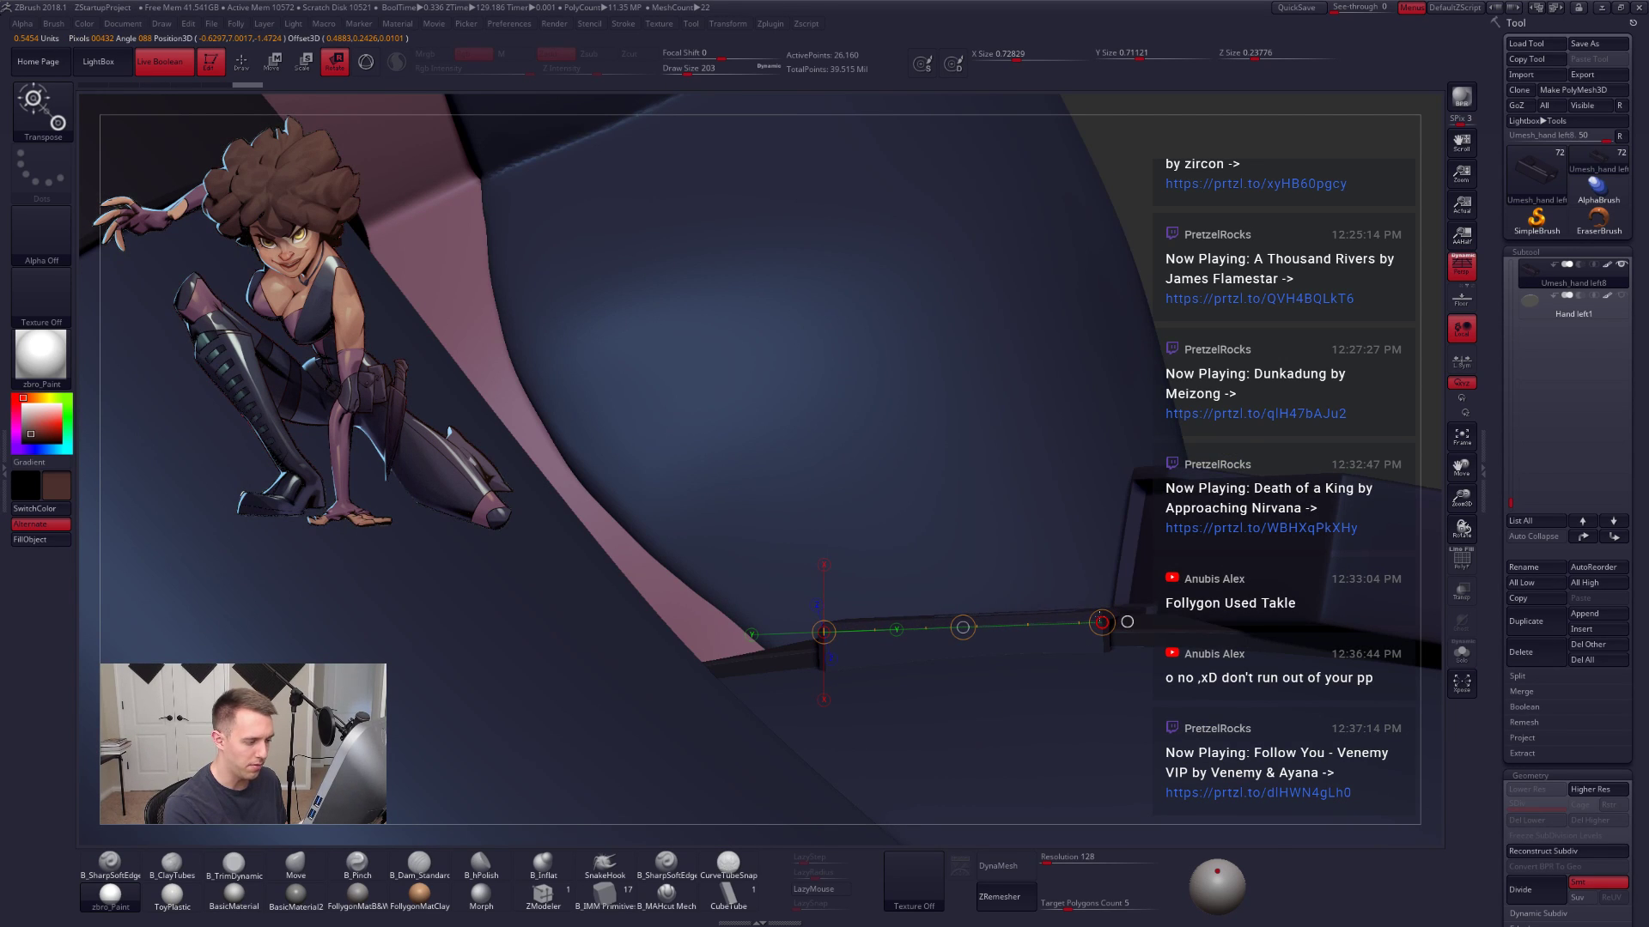
drag(1102, 623, 1103, 627)
key(q)
Step: Check the buckle's fit on the belt from the front, both in isolation and with the whole figure shown
mouse_move(1022, 686)
right_down()
mouse_move(1073, 780)
mouse_move(1022, 614)
mouse_move(1093, 674)
right_up()
key(alt+s)
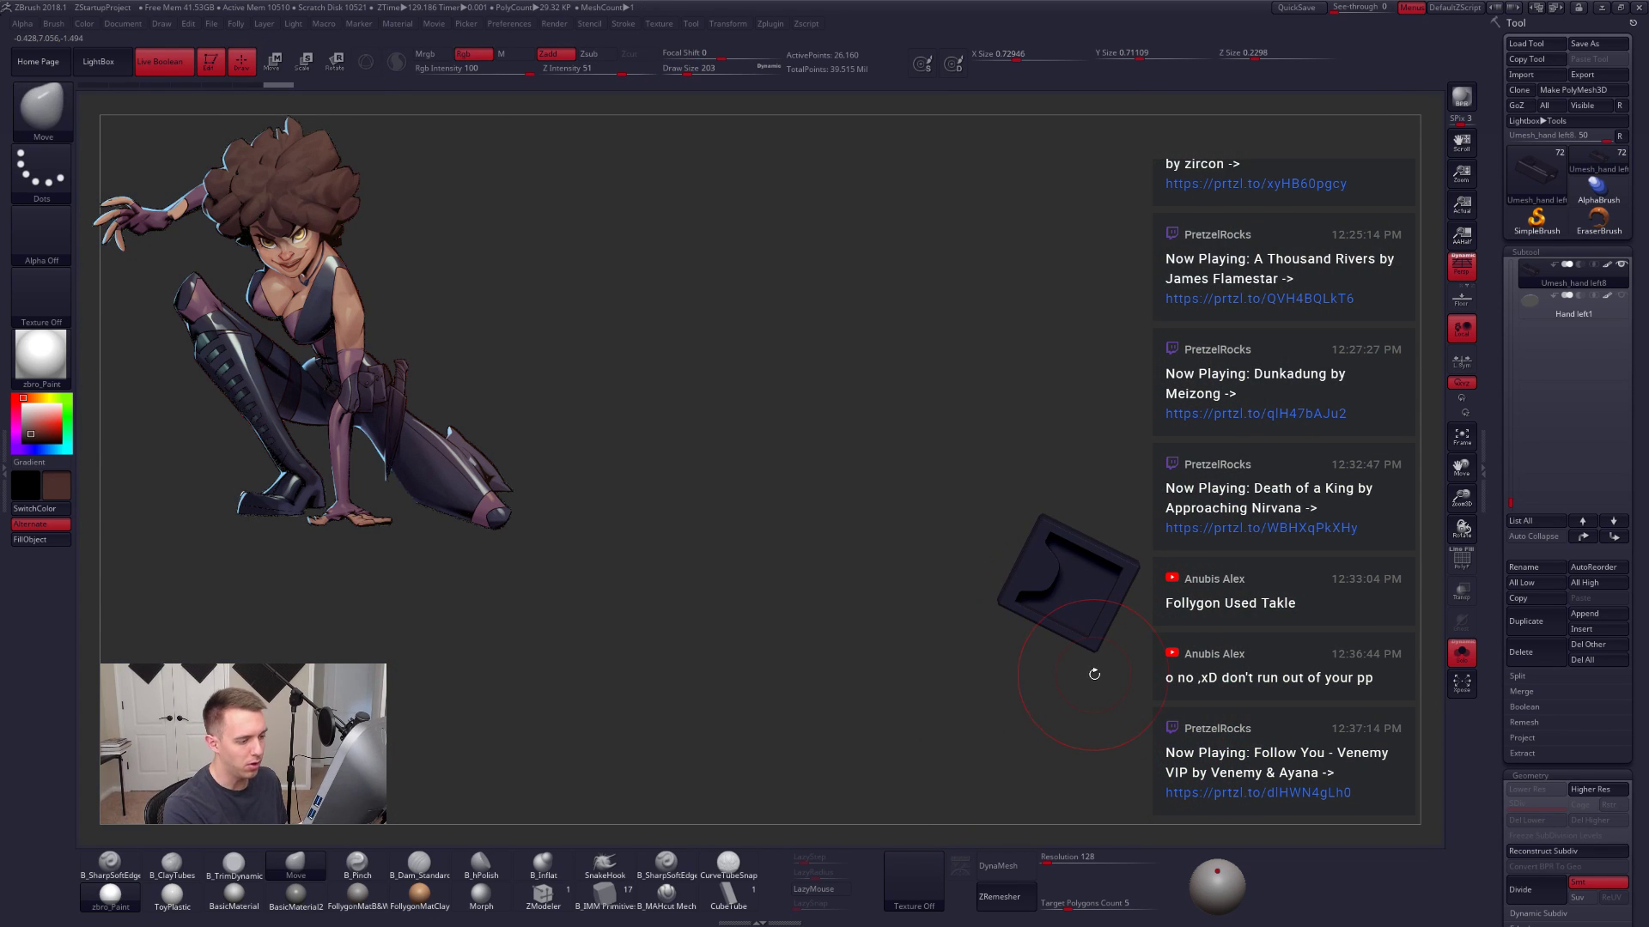
key(shift+alt+s)
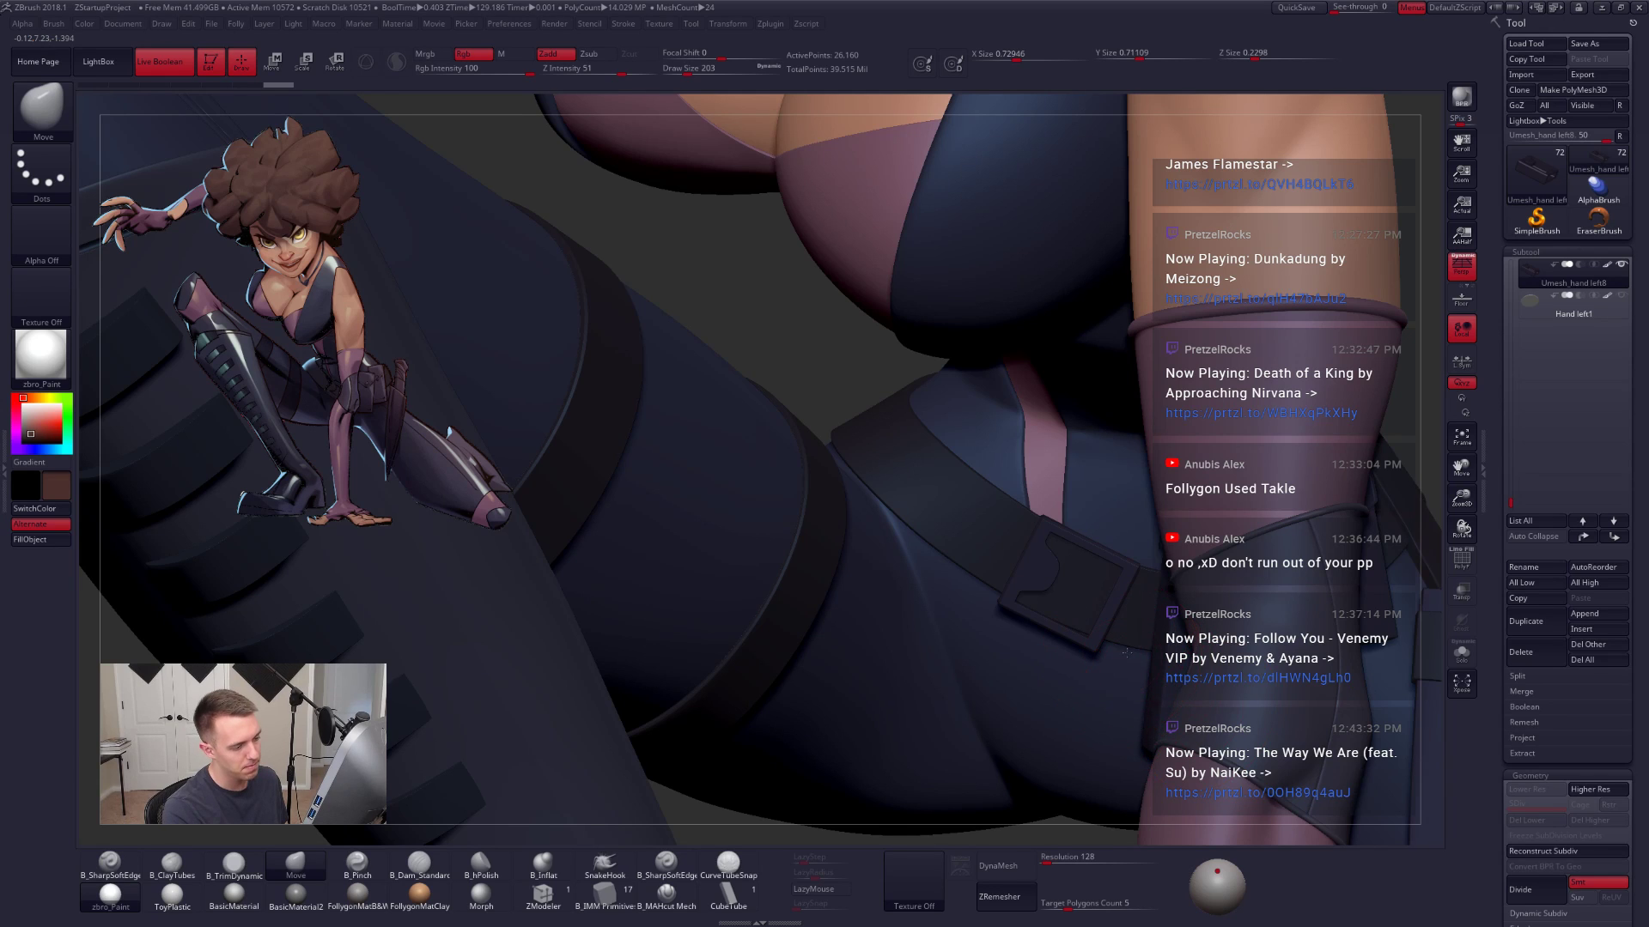
right_drag(1098, 627, 1031, 604)
key(shift+alt+s)
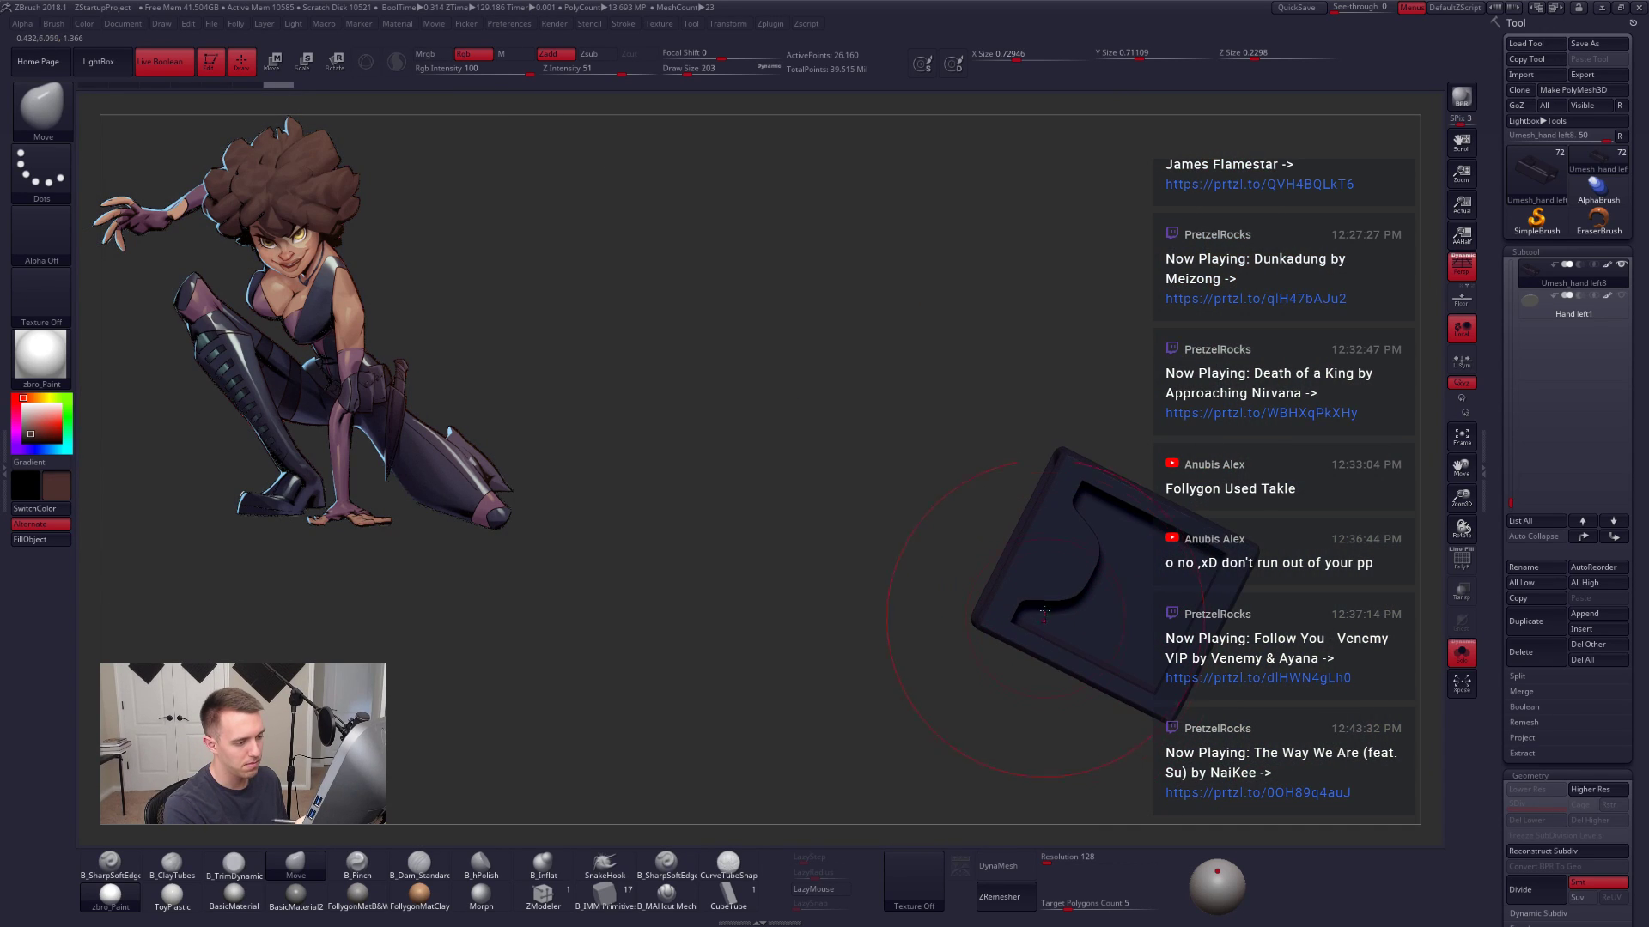
key(shift+alt+s)
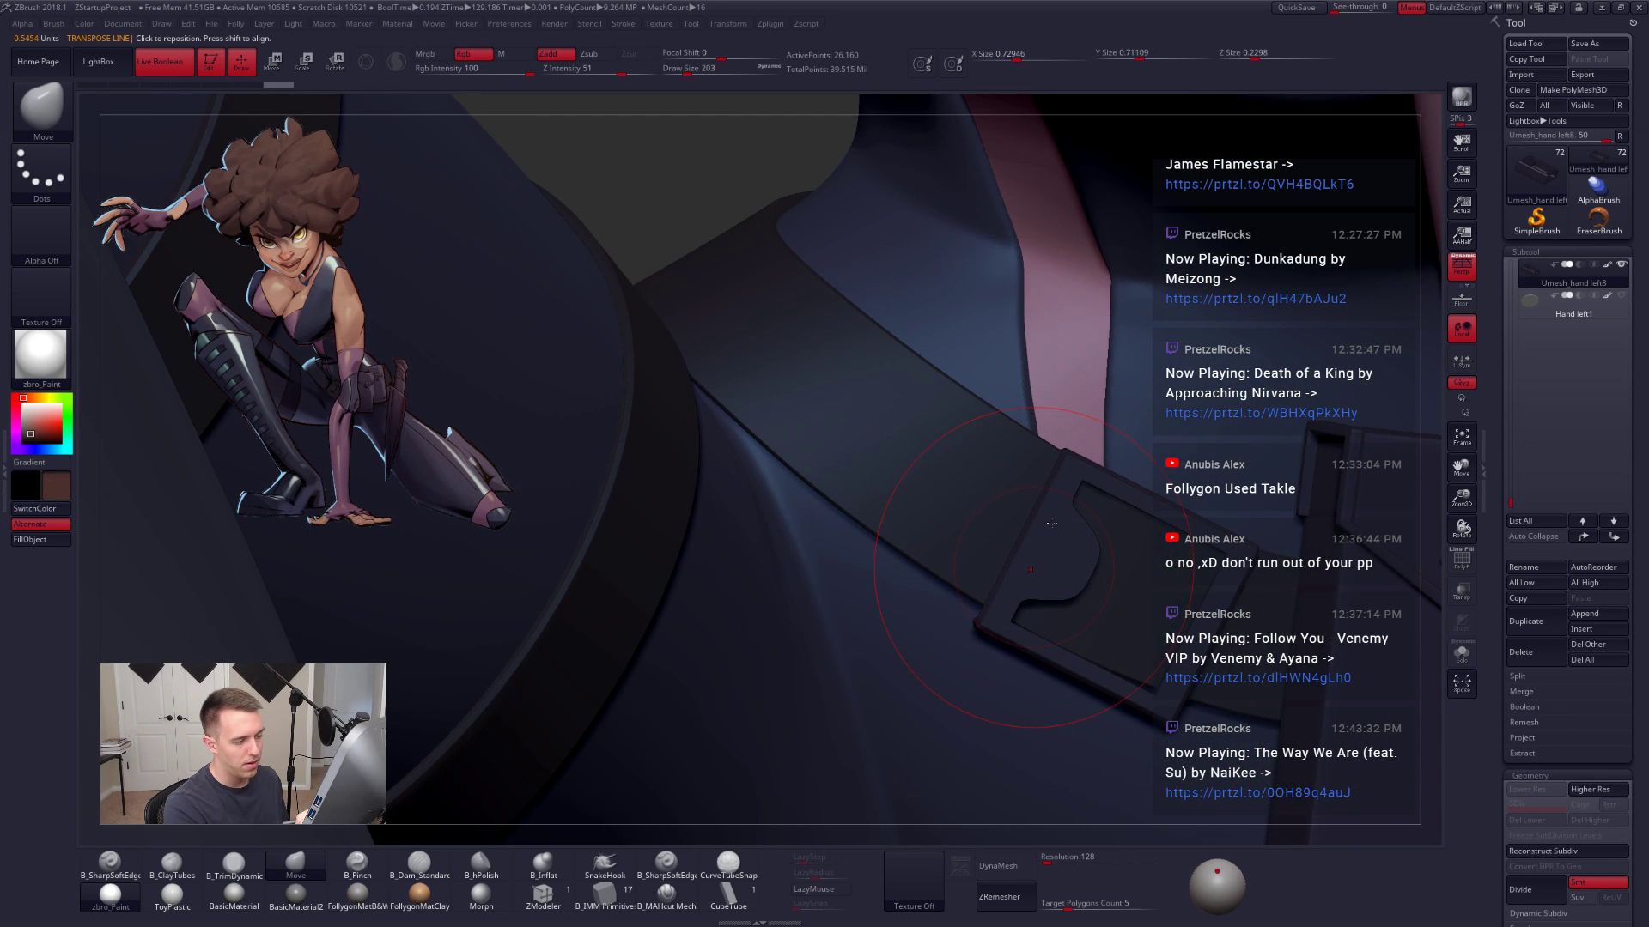
Step: Scale the whole buckle down slightly with a Transpose line across its face and return to the Move brush
key(w)
drag(1062, 493, 1003, 609)
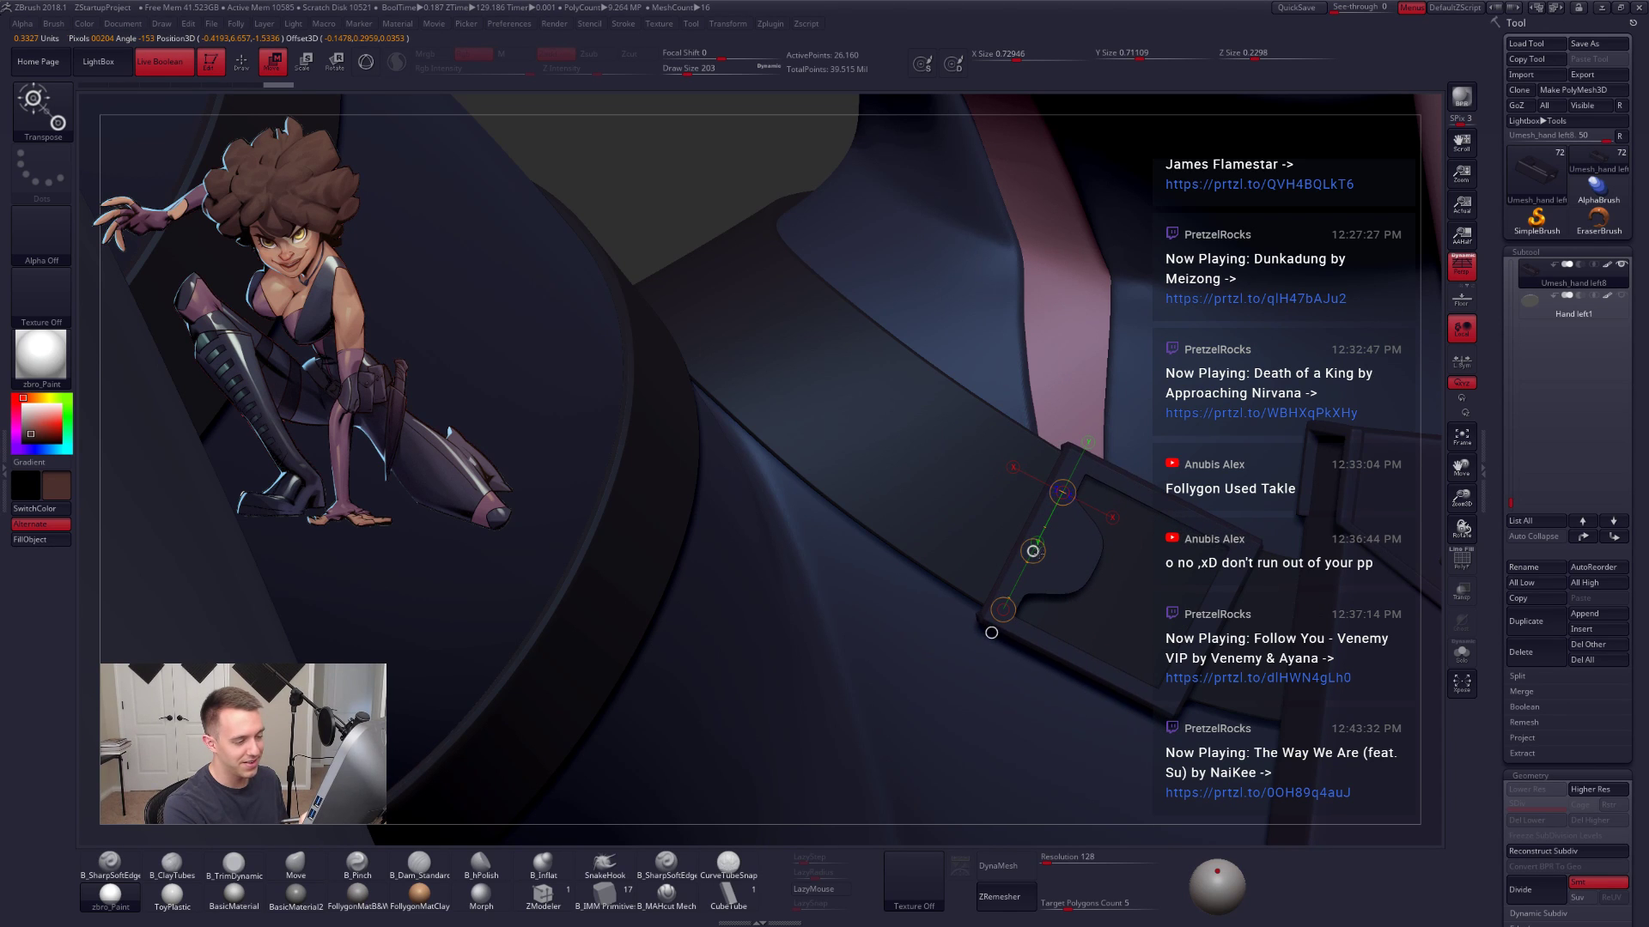
key(r)
drag(1027, 547, 1116, 592)
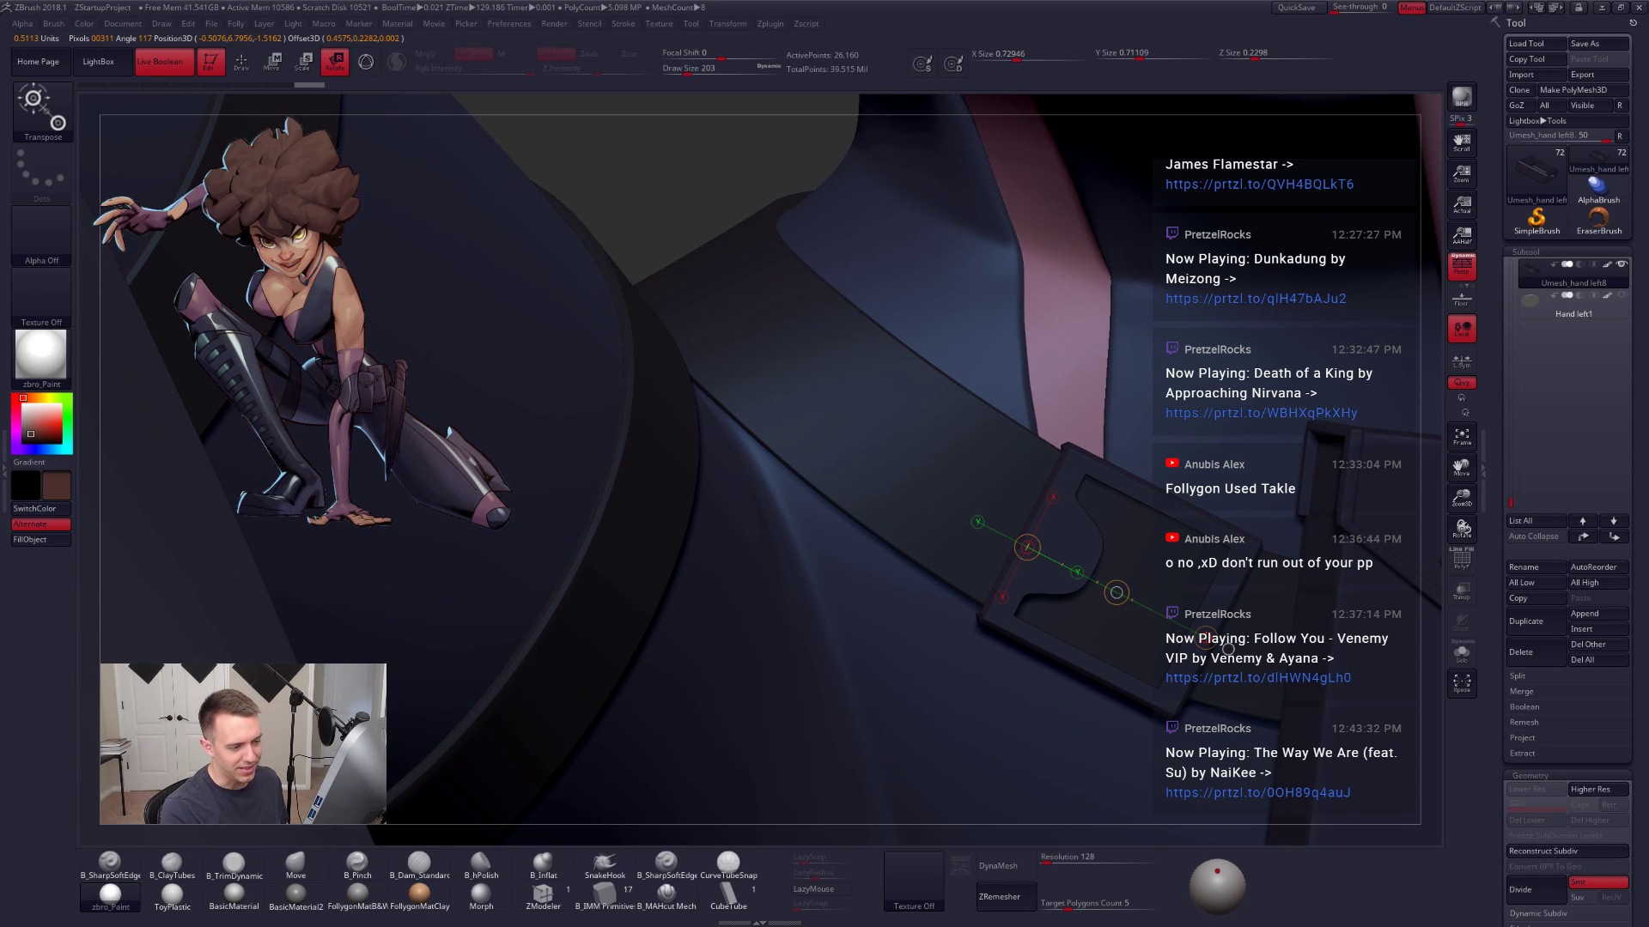
key(q)
key(b)
key(m)
key(v)
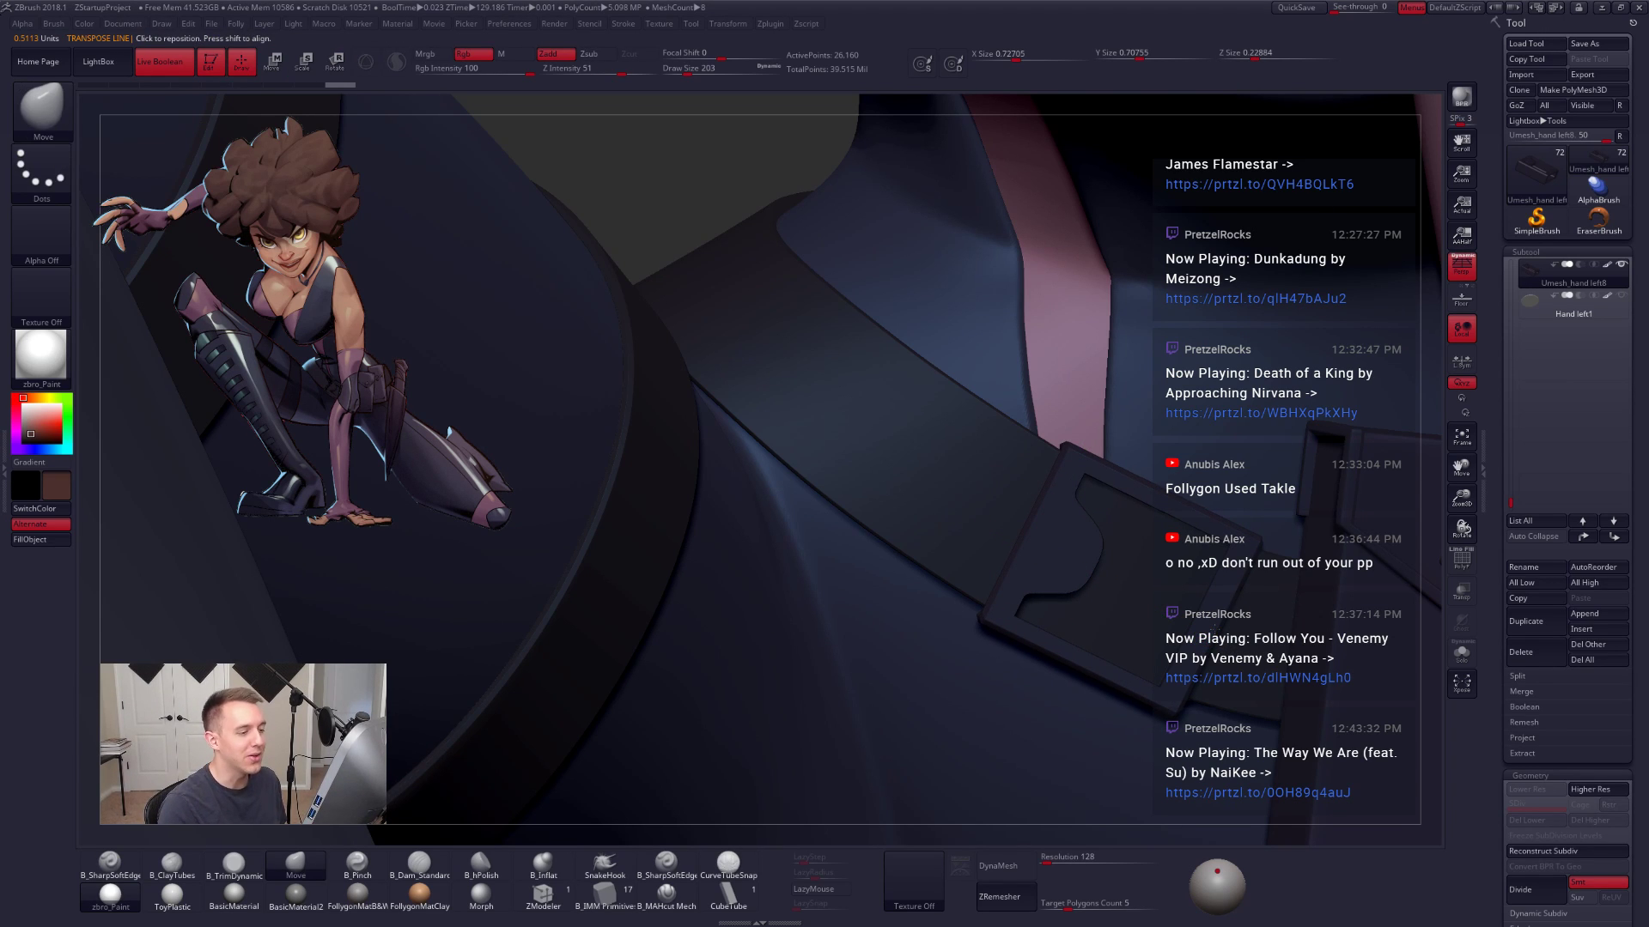
Step: View the full figure from the side, select the Hand left7 strap behind the pouches and check it in isolation
key(f)
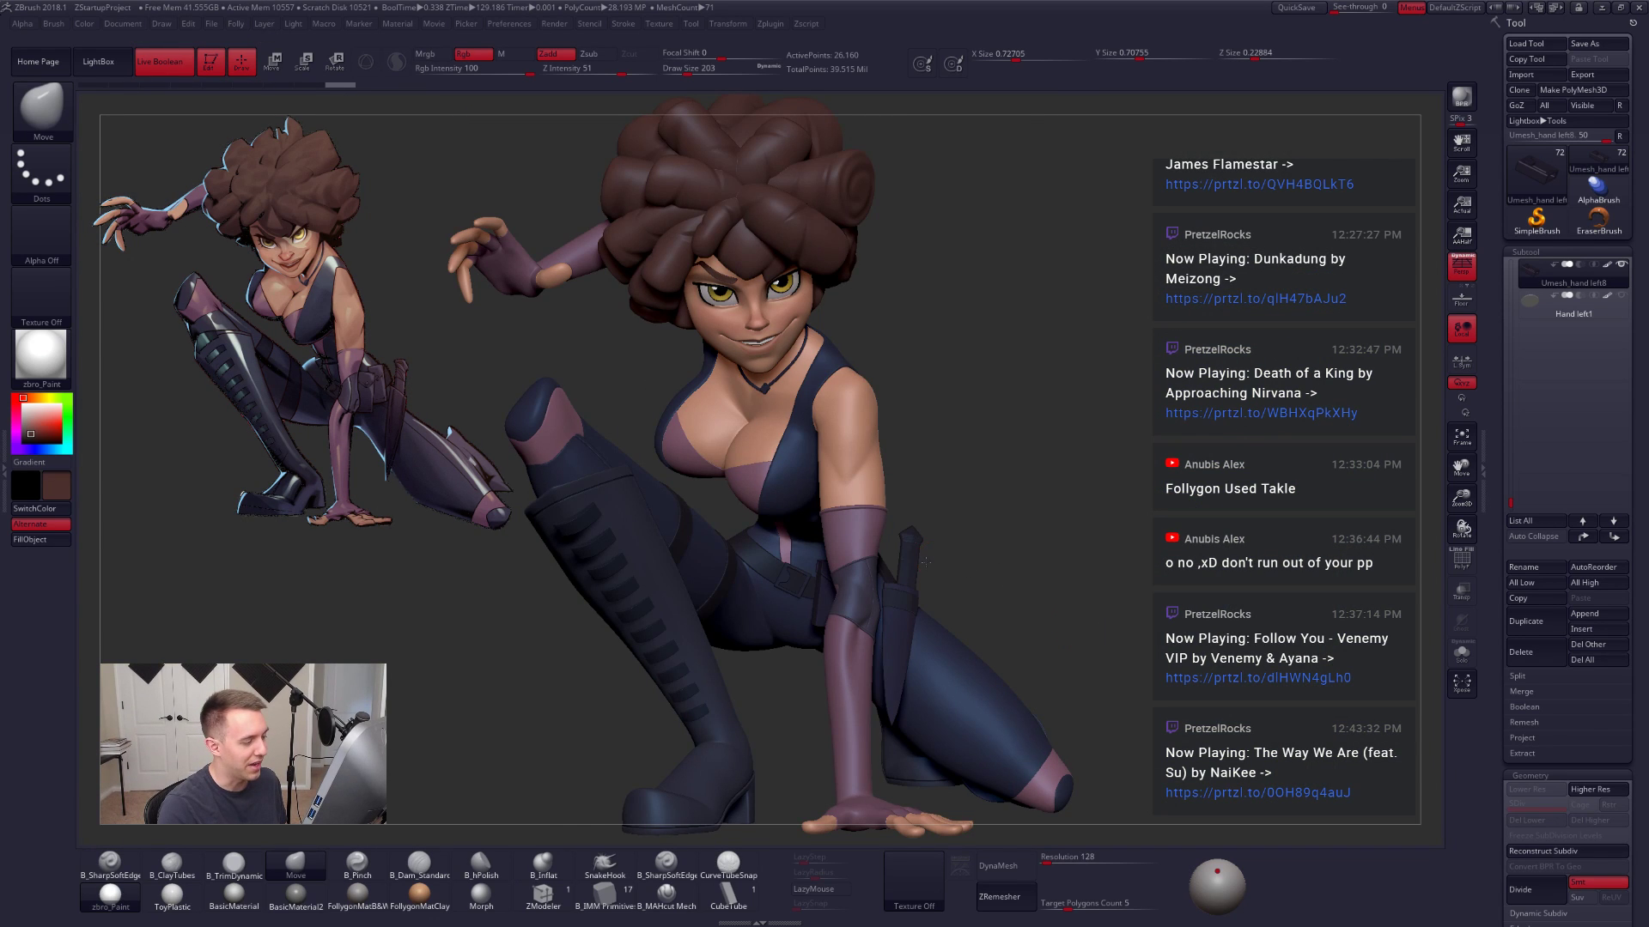
drag(936, 559, 880, 571)
drag(979, 578, 998, 575)
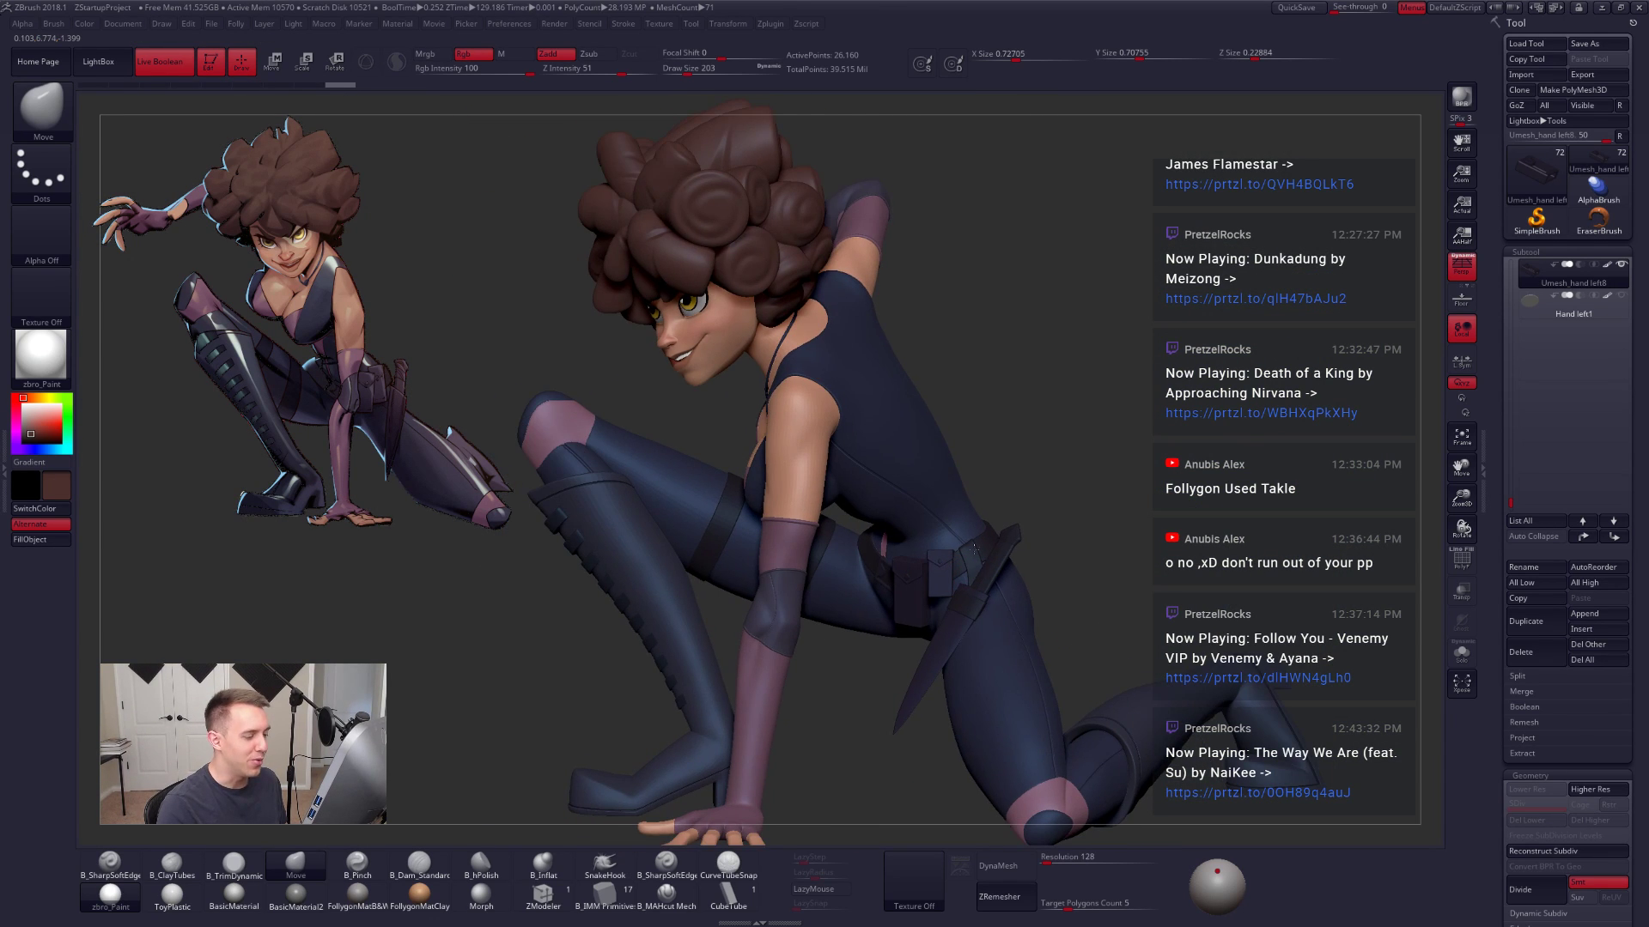
alt+click(963, 573)
key(shift+s)
key(f)
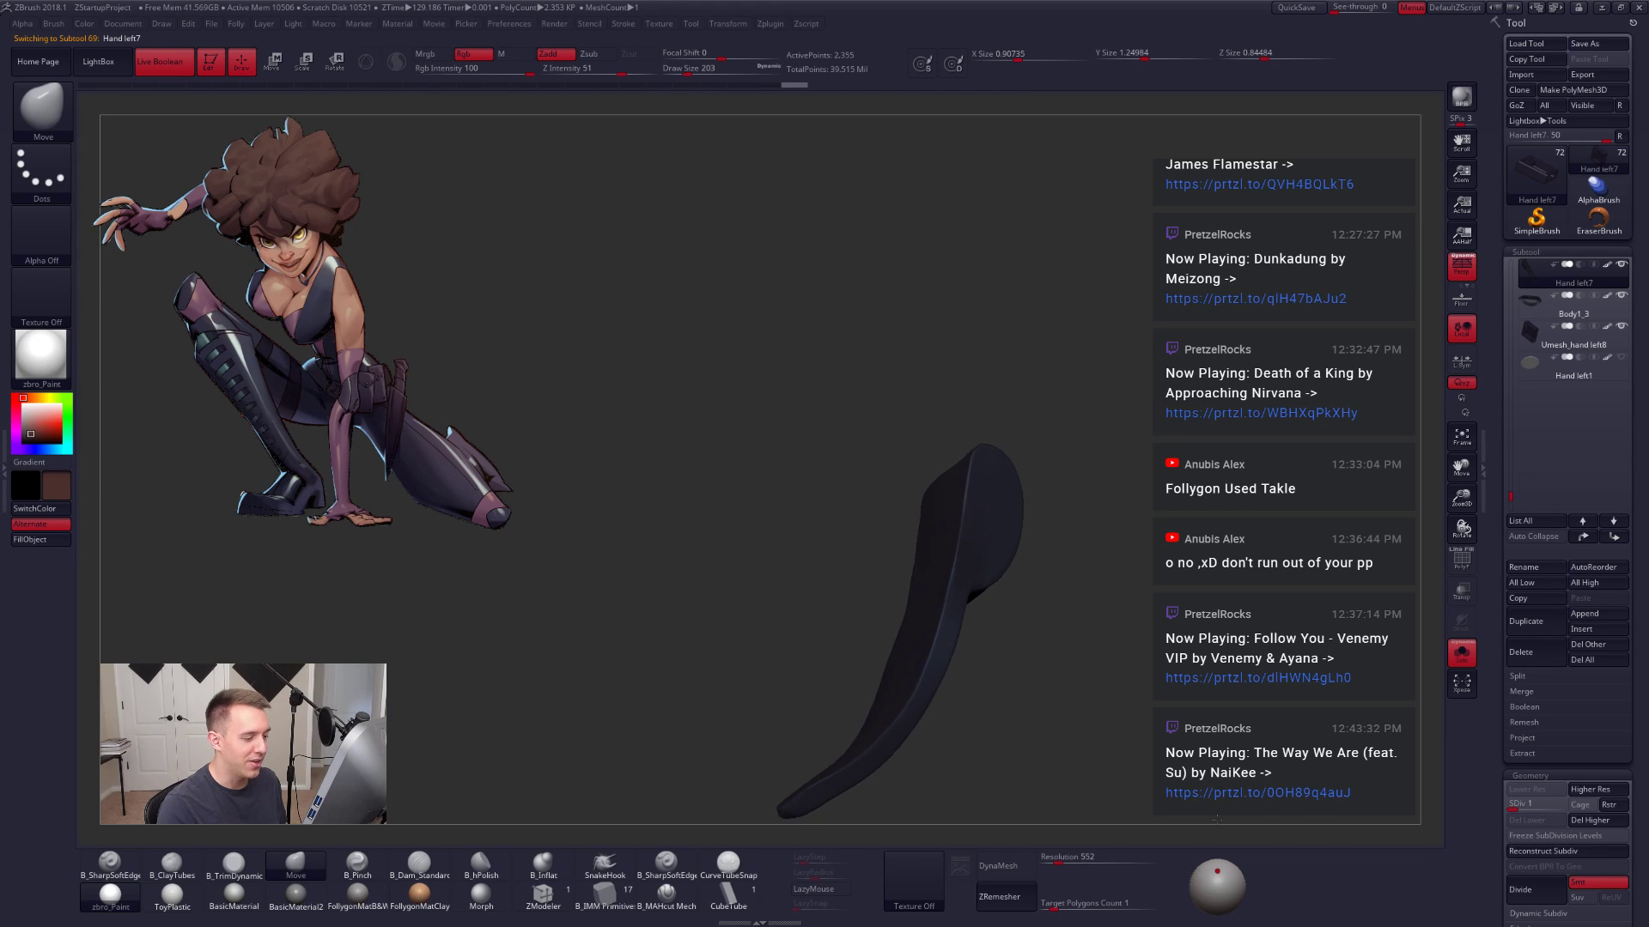
key(shift+s)
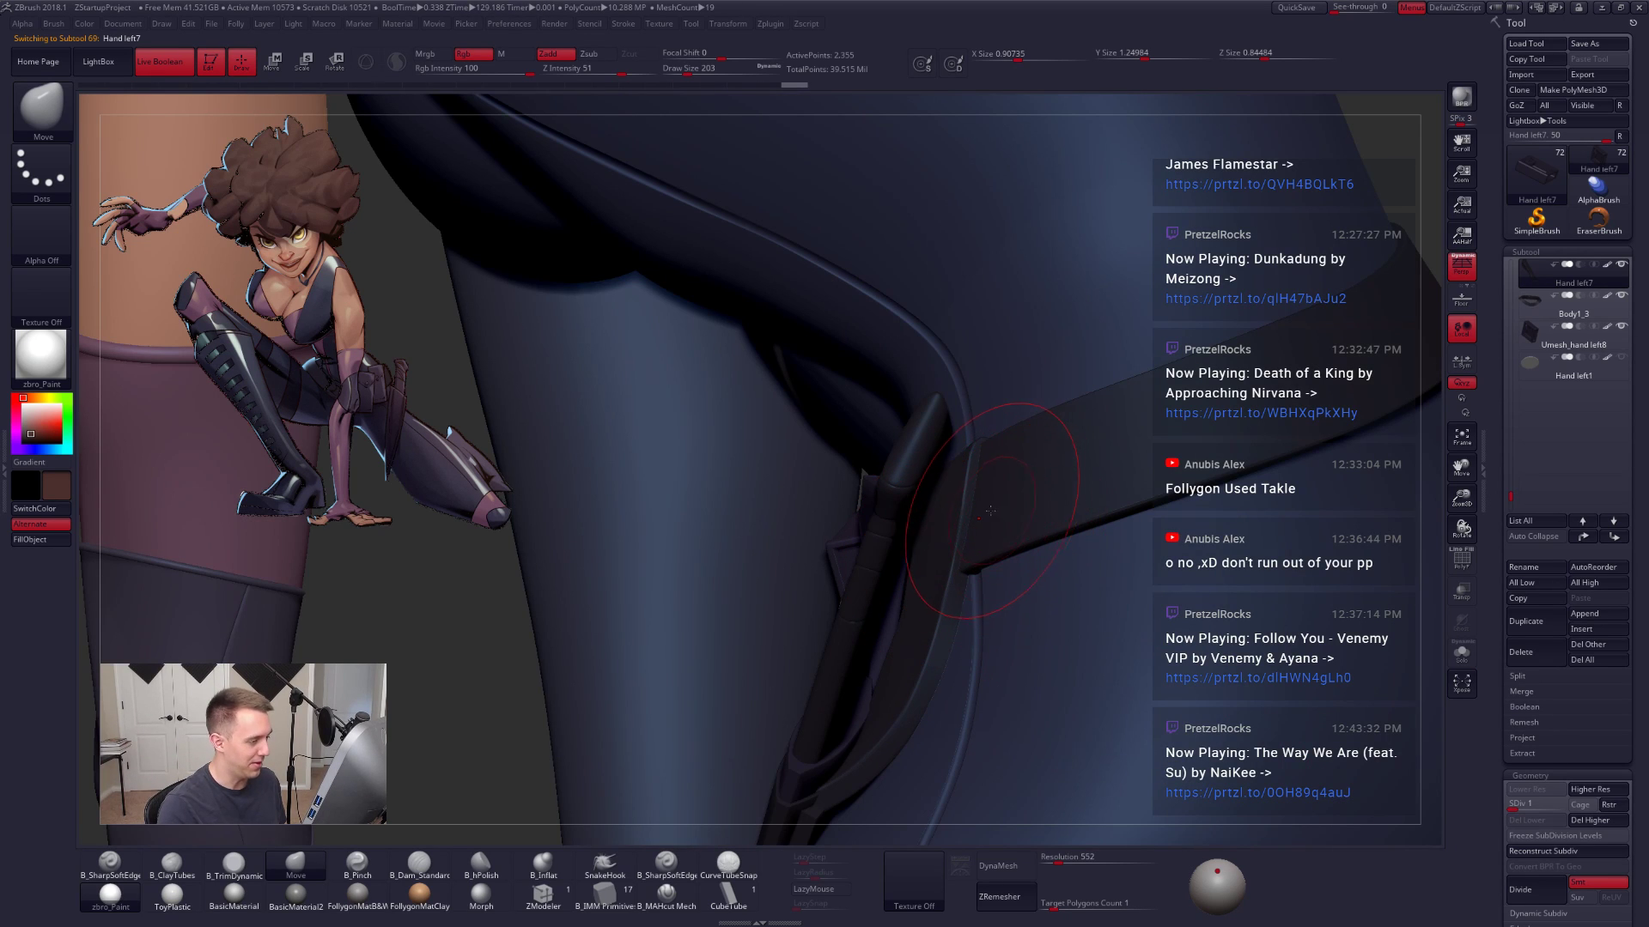
Step: Raise the Hand left7 strap at the hip to subdivision level 5
key(shift+s)
right_drag(958, 551, 942, 533)
key(ctrl+shift+s)
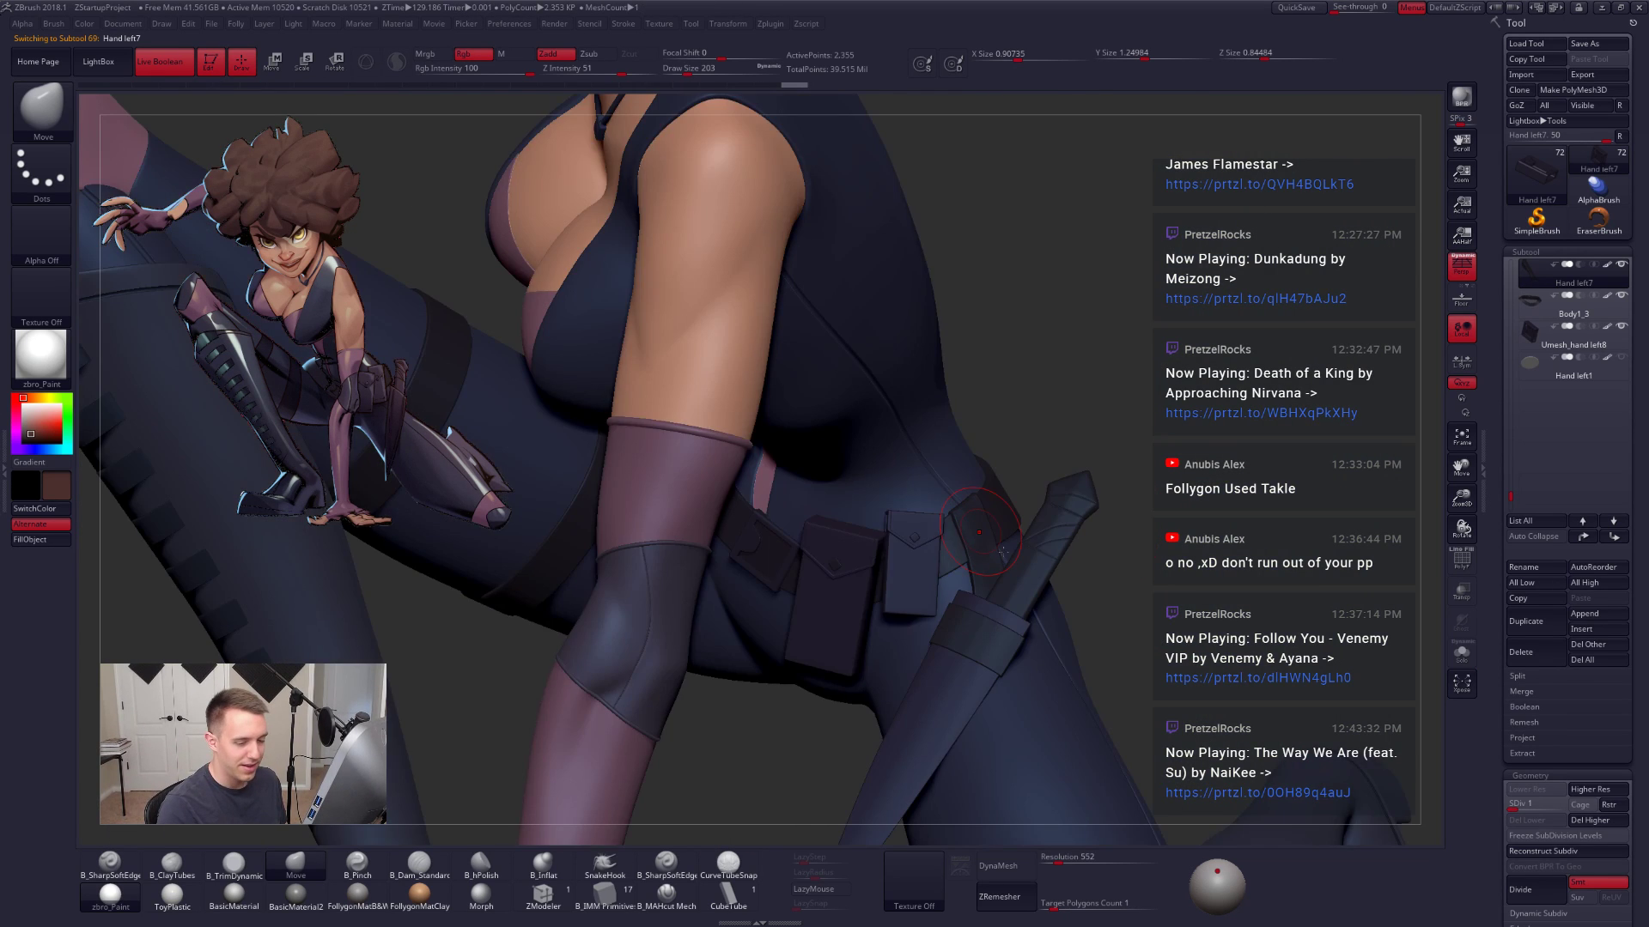
ctrl+right_drag(1022, 570, 1016, 574)
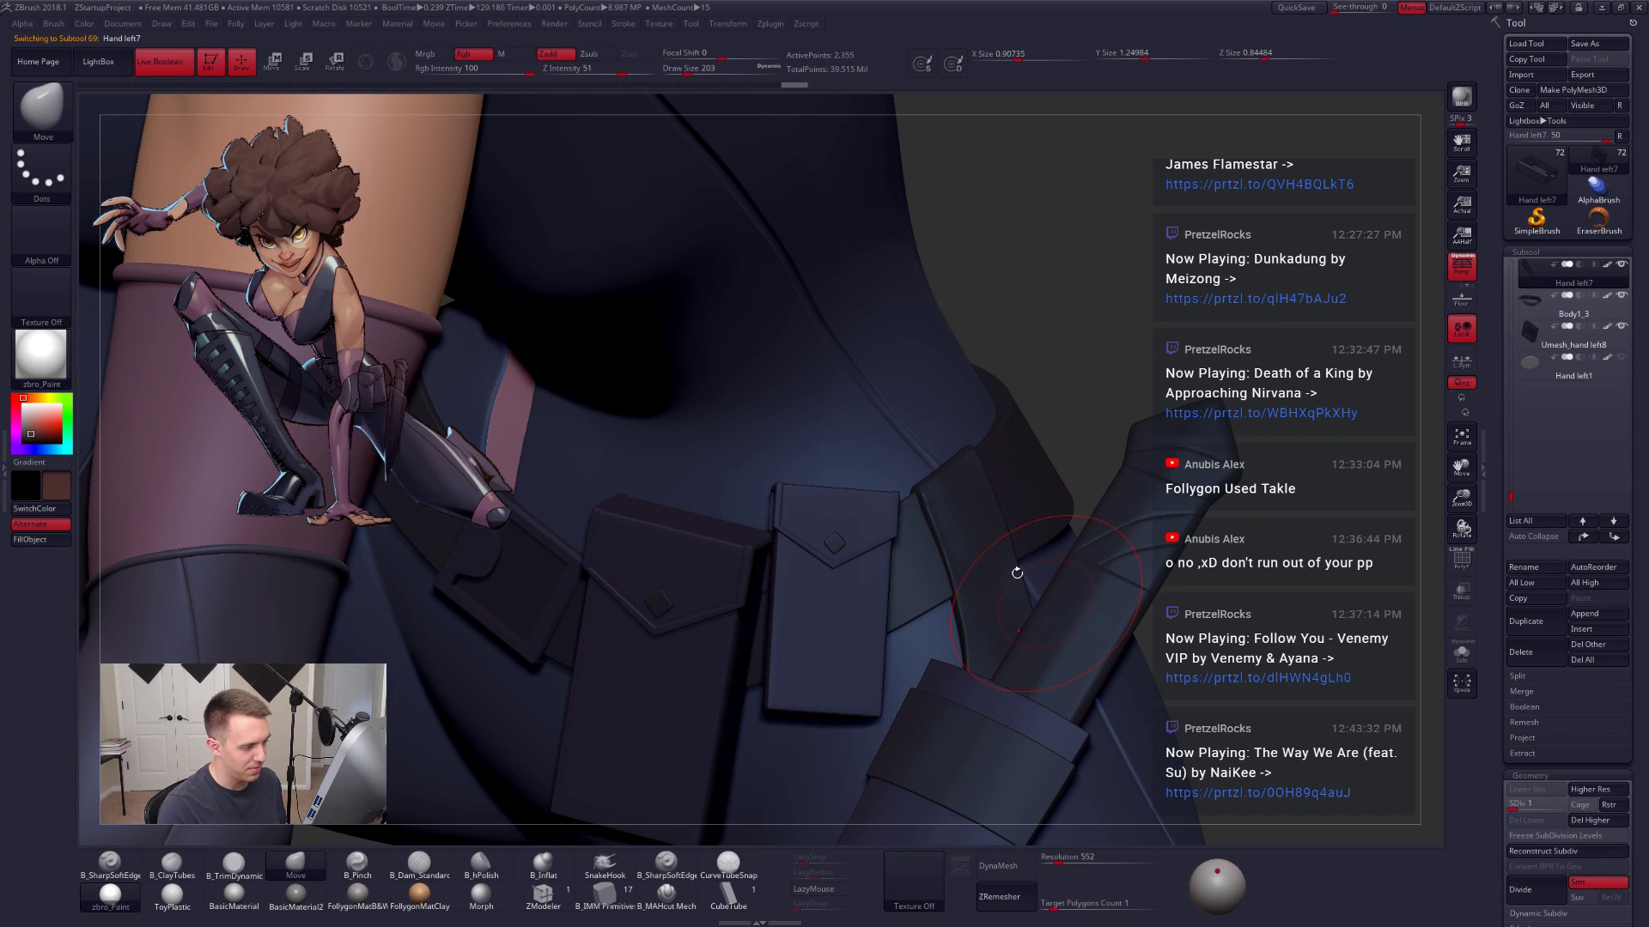
key(d)
Step: Select the large belt pouch, Umesh_hand left4, and review the belt accessories and the full figure from several angles
alt+click(672, 648)
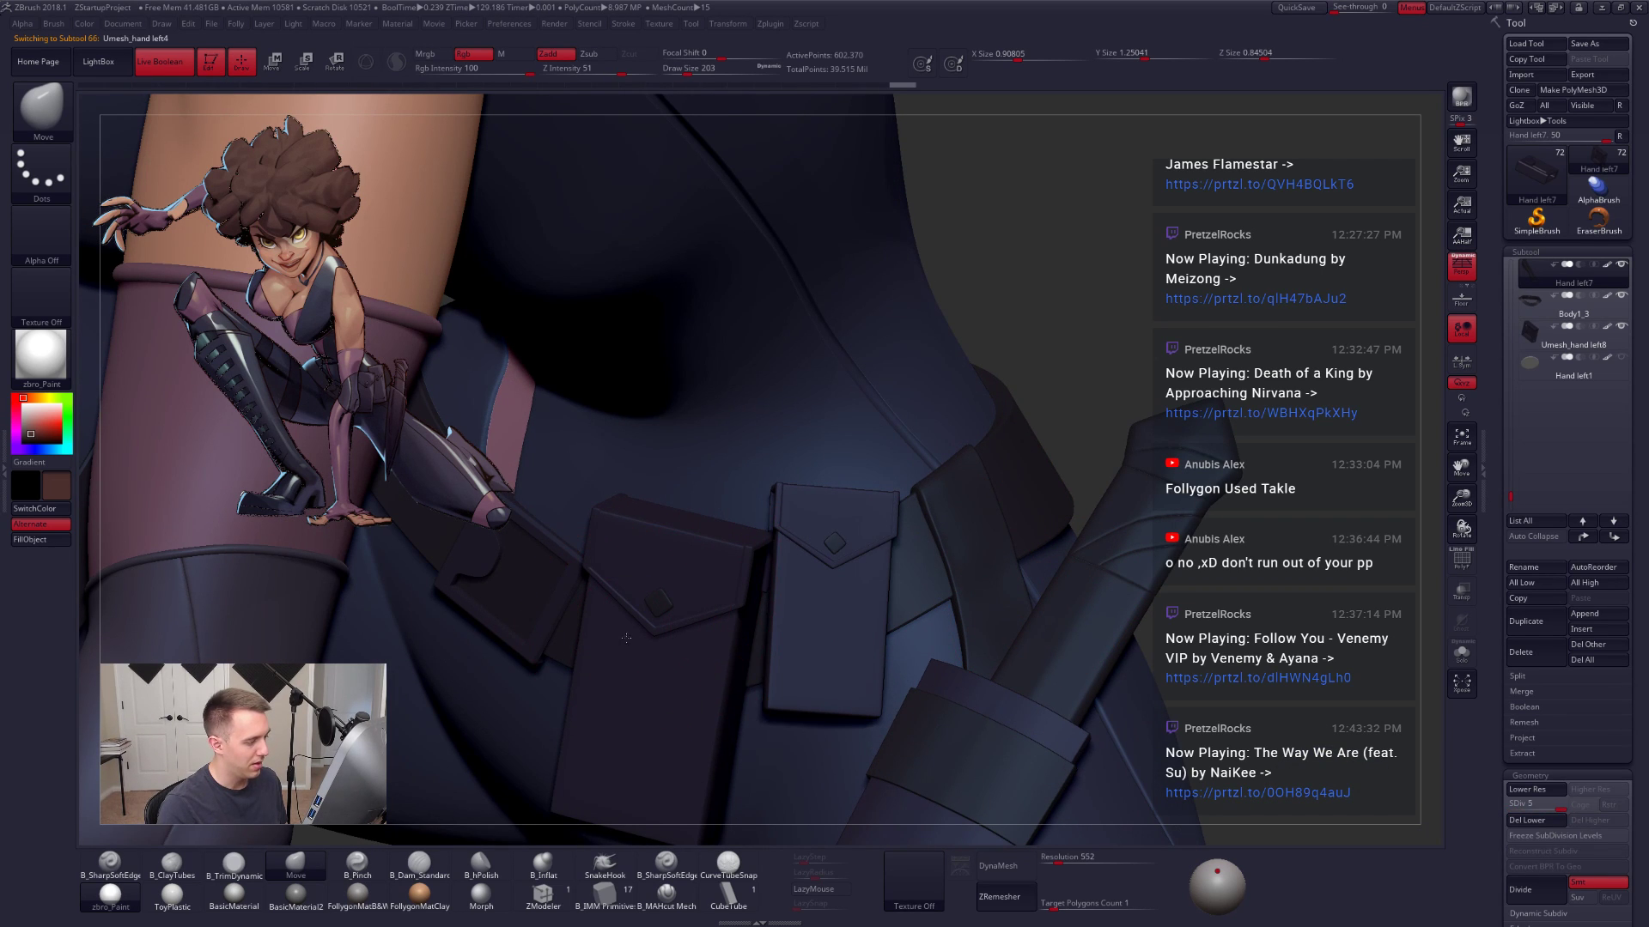
key(ctrl+shift+s)
alt+right_drag(671, 647, 840, 595)
key(shift+s)
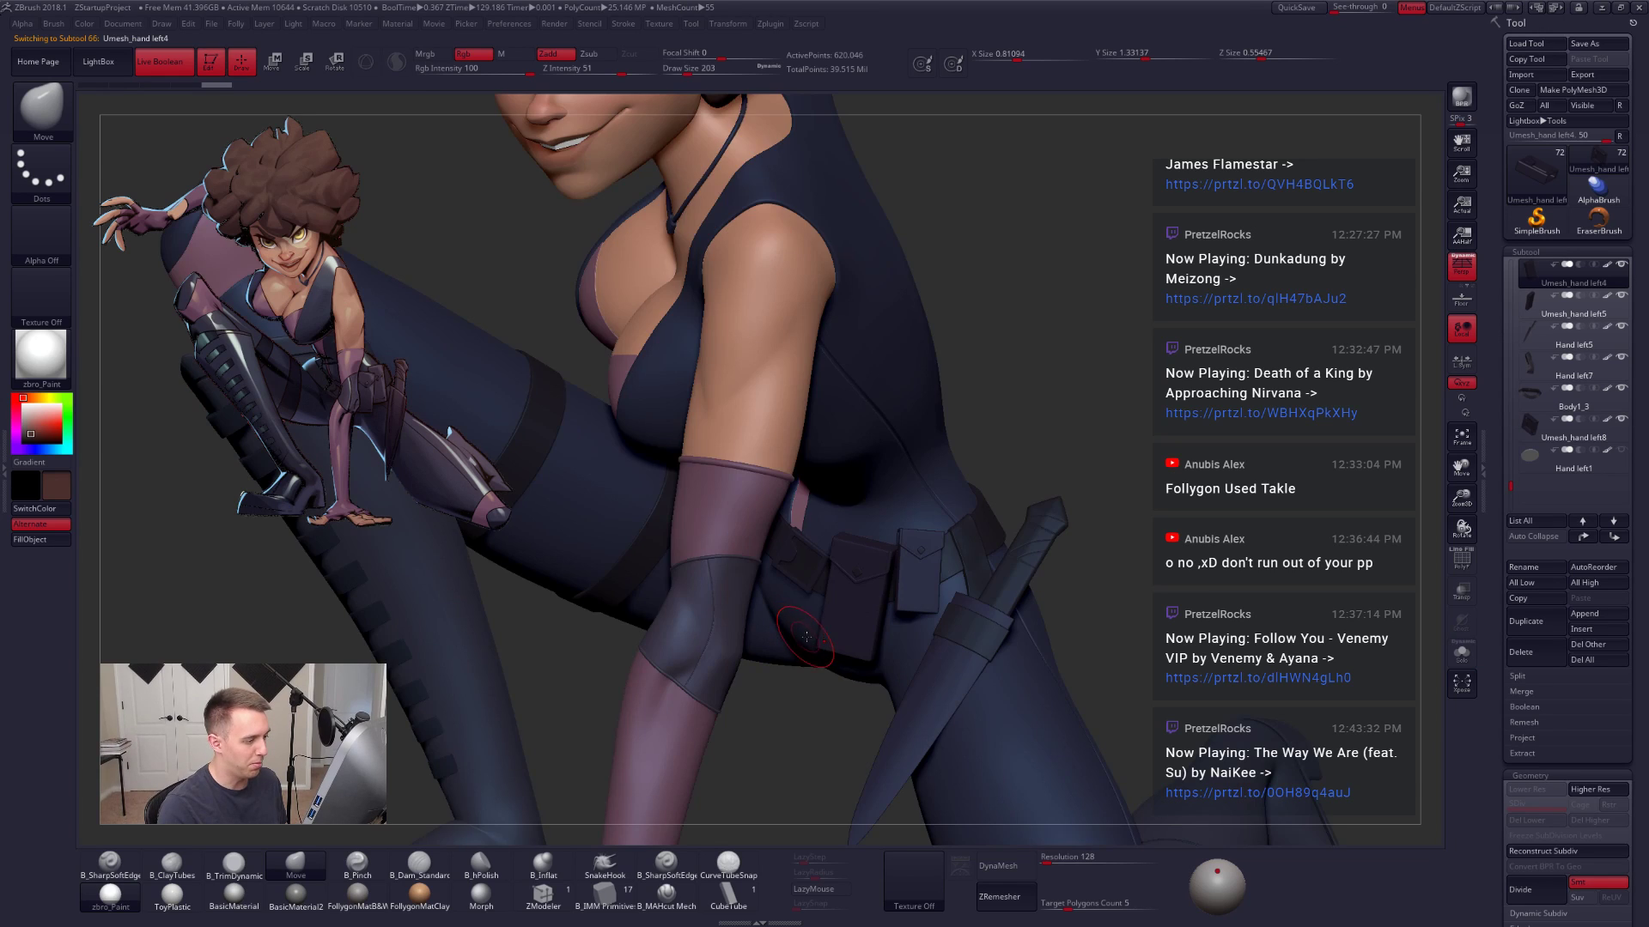
right_drag(804, 638, 788, 707)
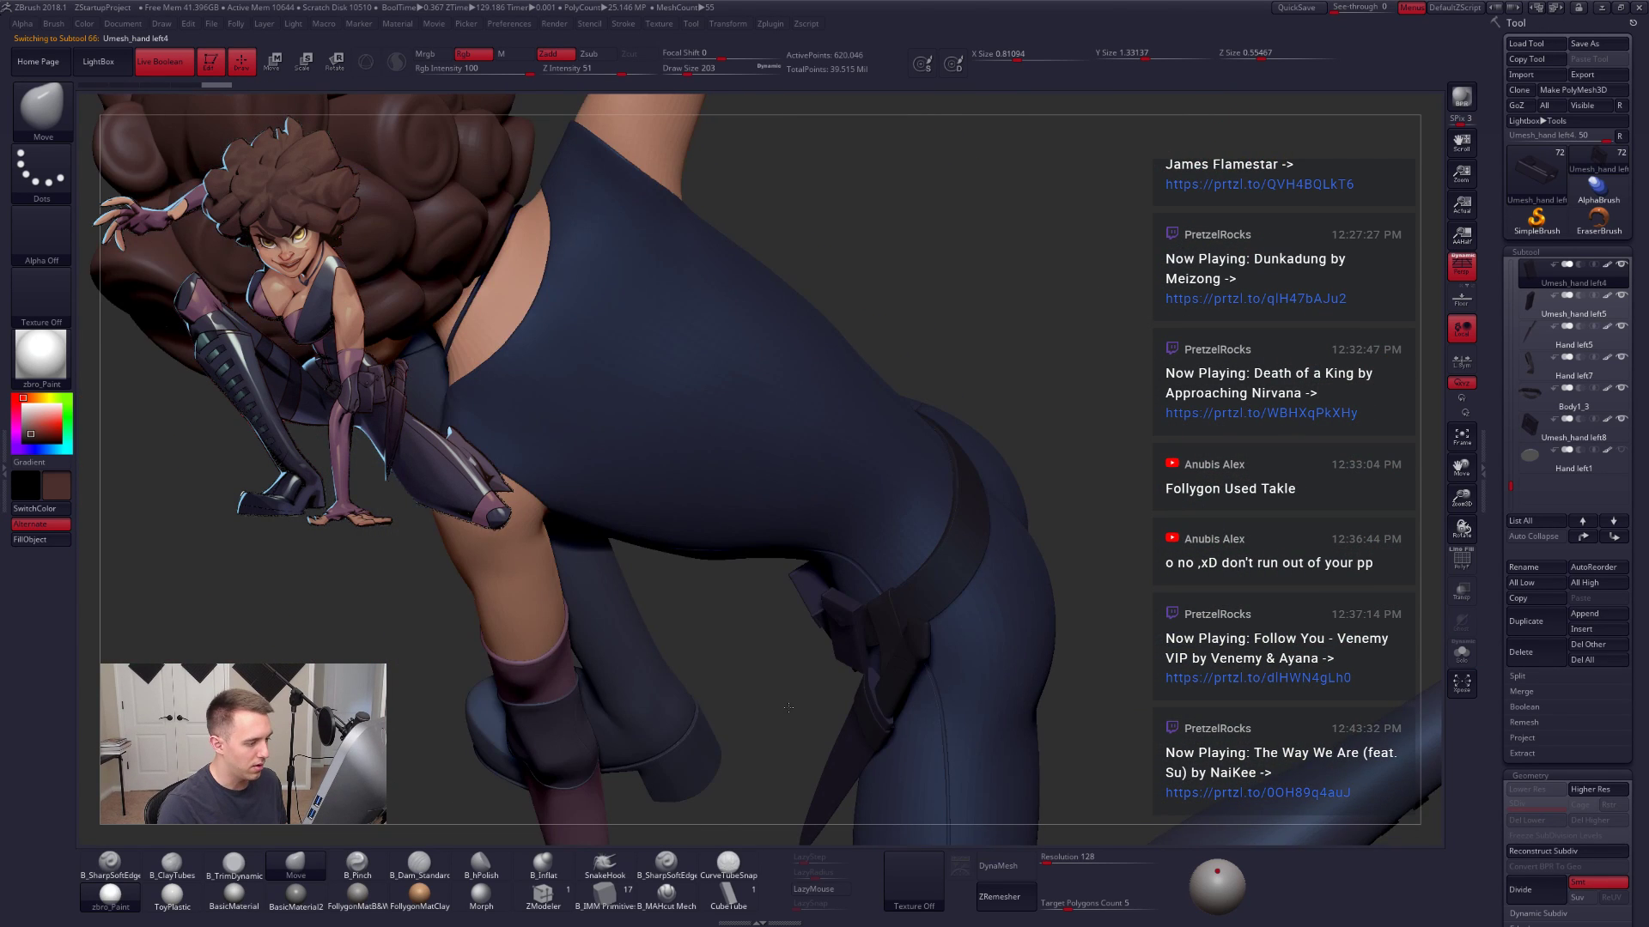
right_drag(852, 657, 964, 408)
key(f)
alt+right_drag(862, 414, 1026, 445)
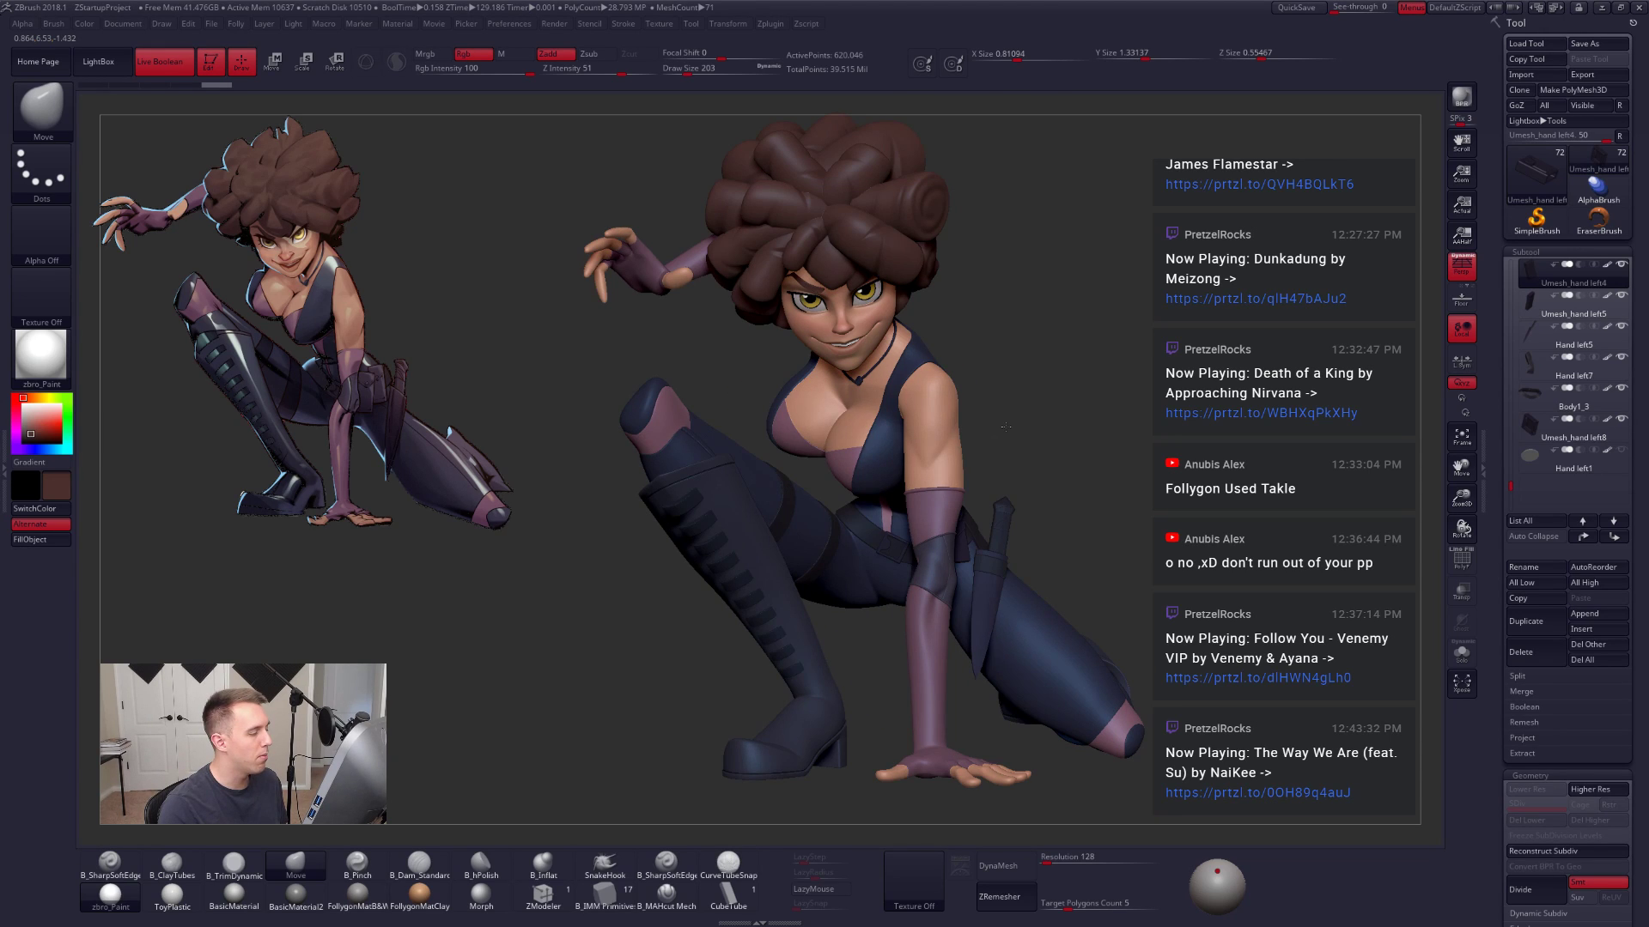
scroll(1000, 424, down, 1)
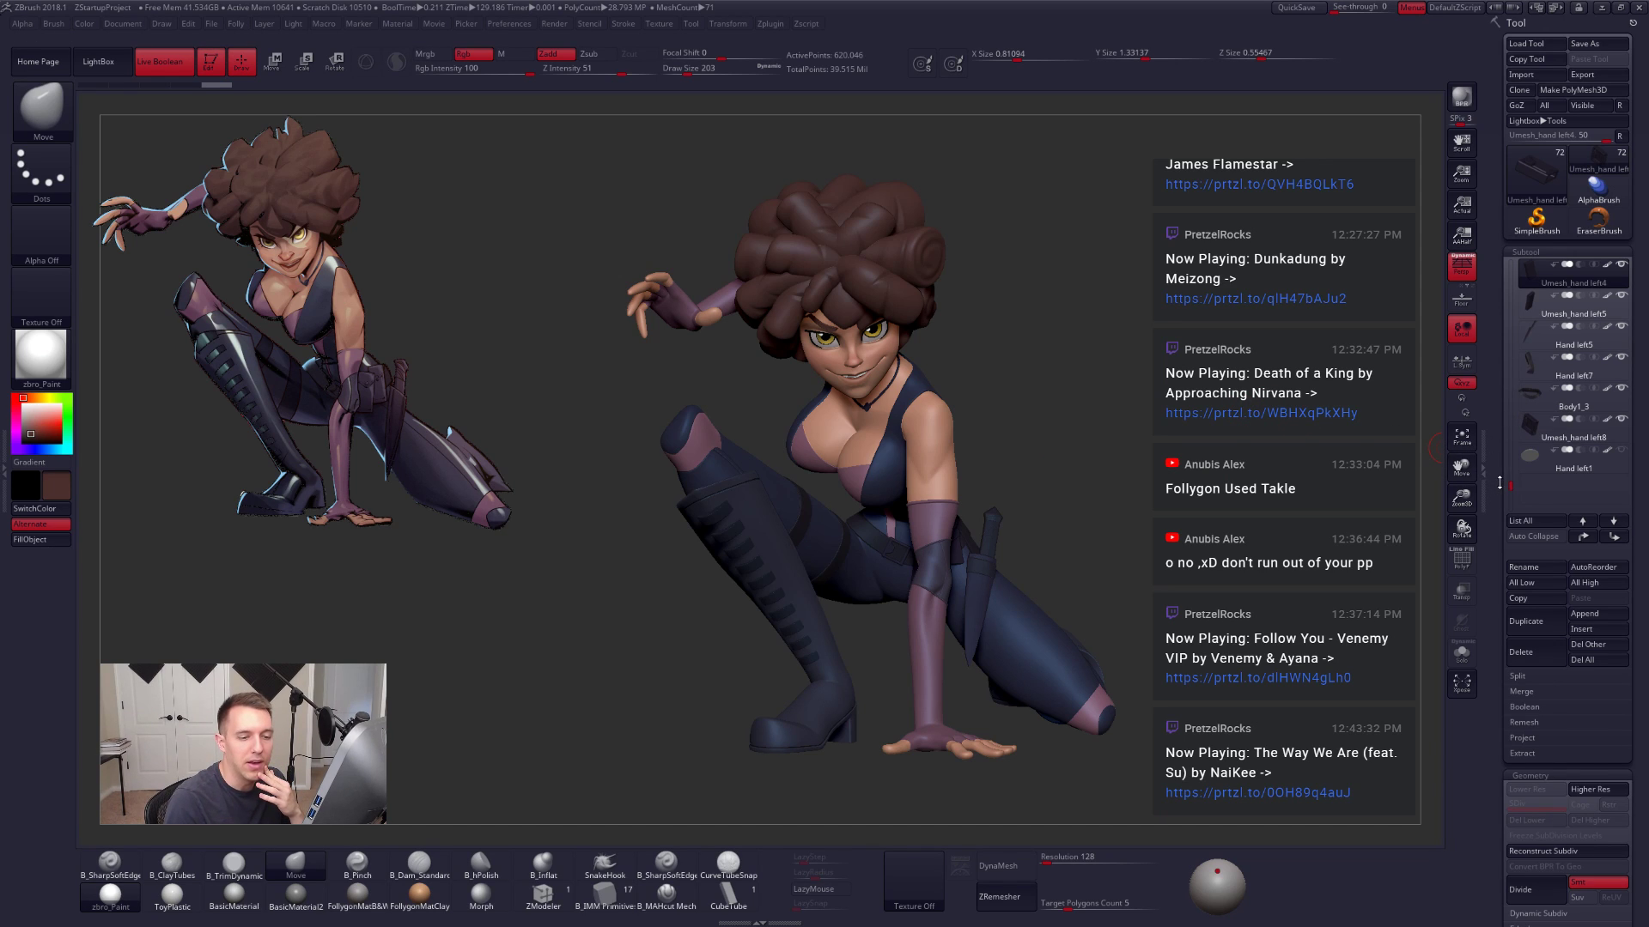
Step: Select the topmost subtool of the female character
drag(1510, 477, 1511, 266)
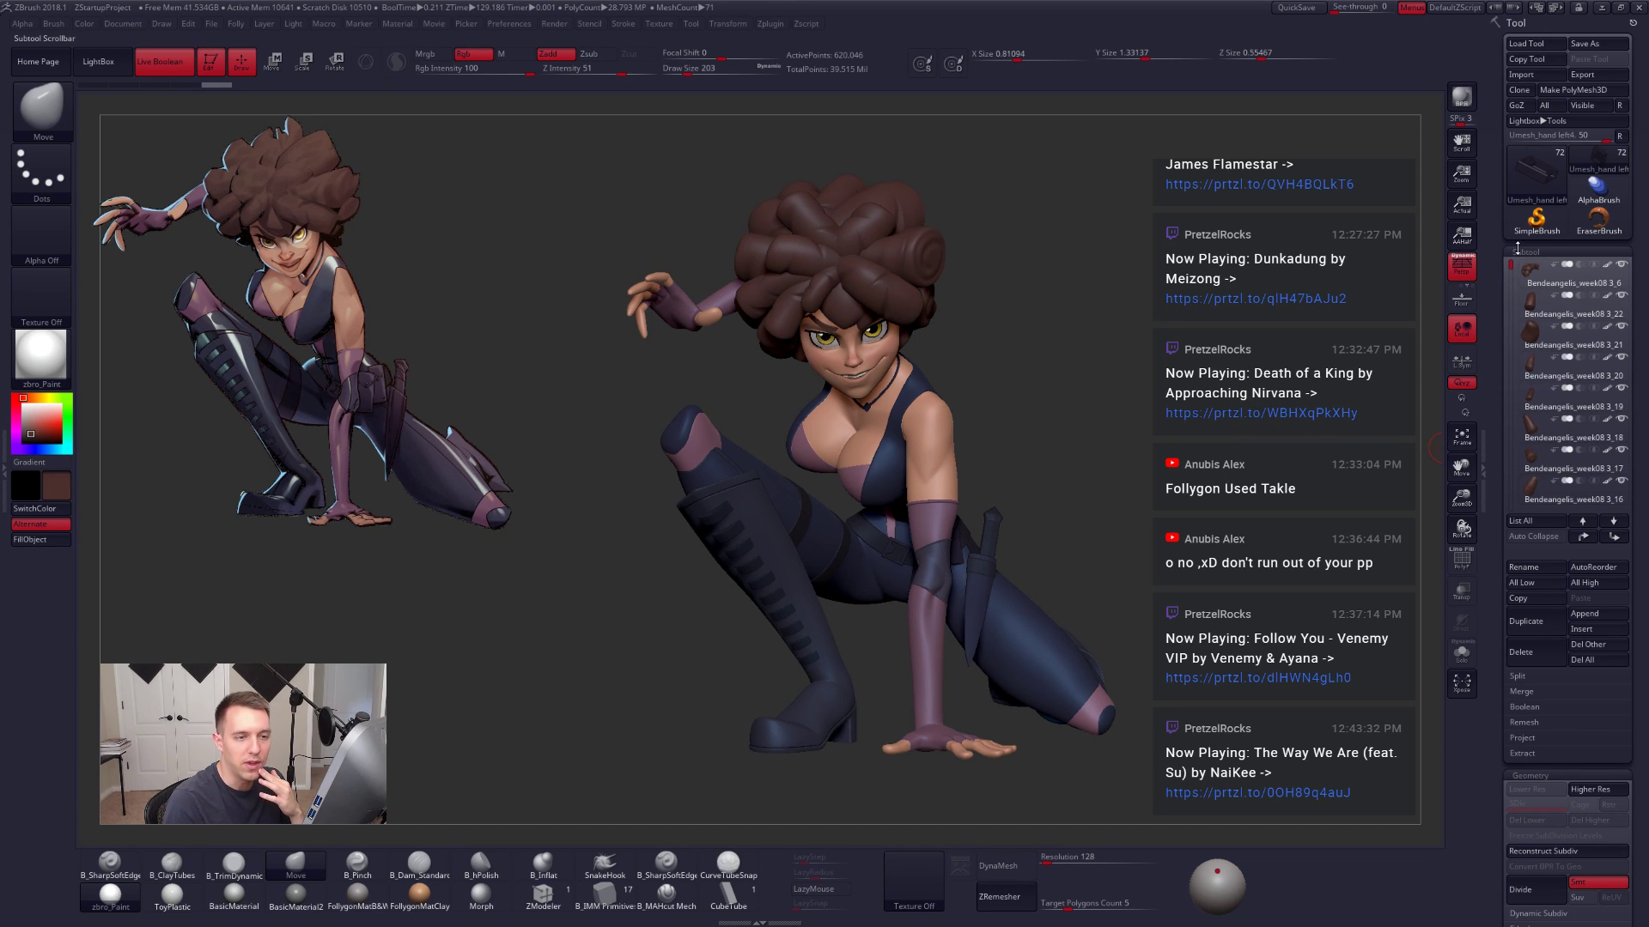
click(1525, 276)
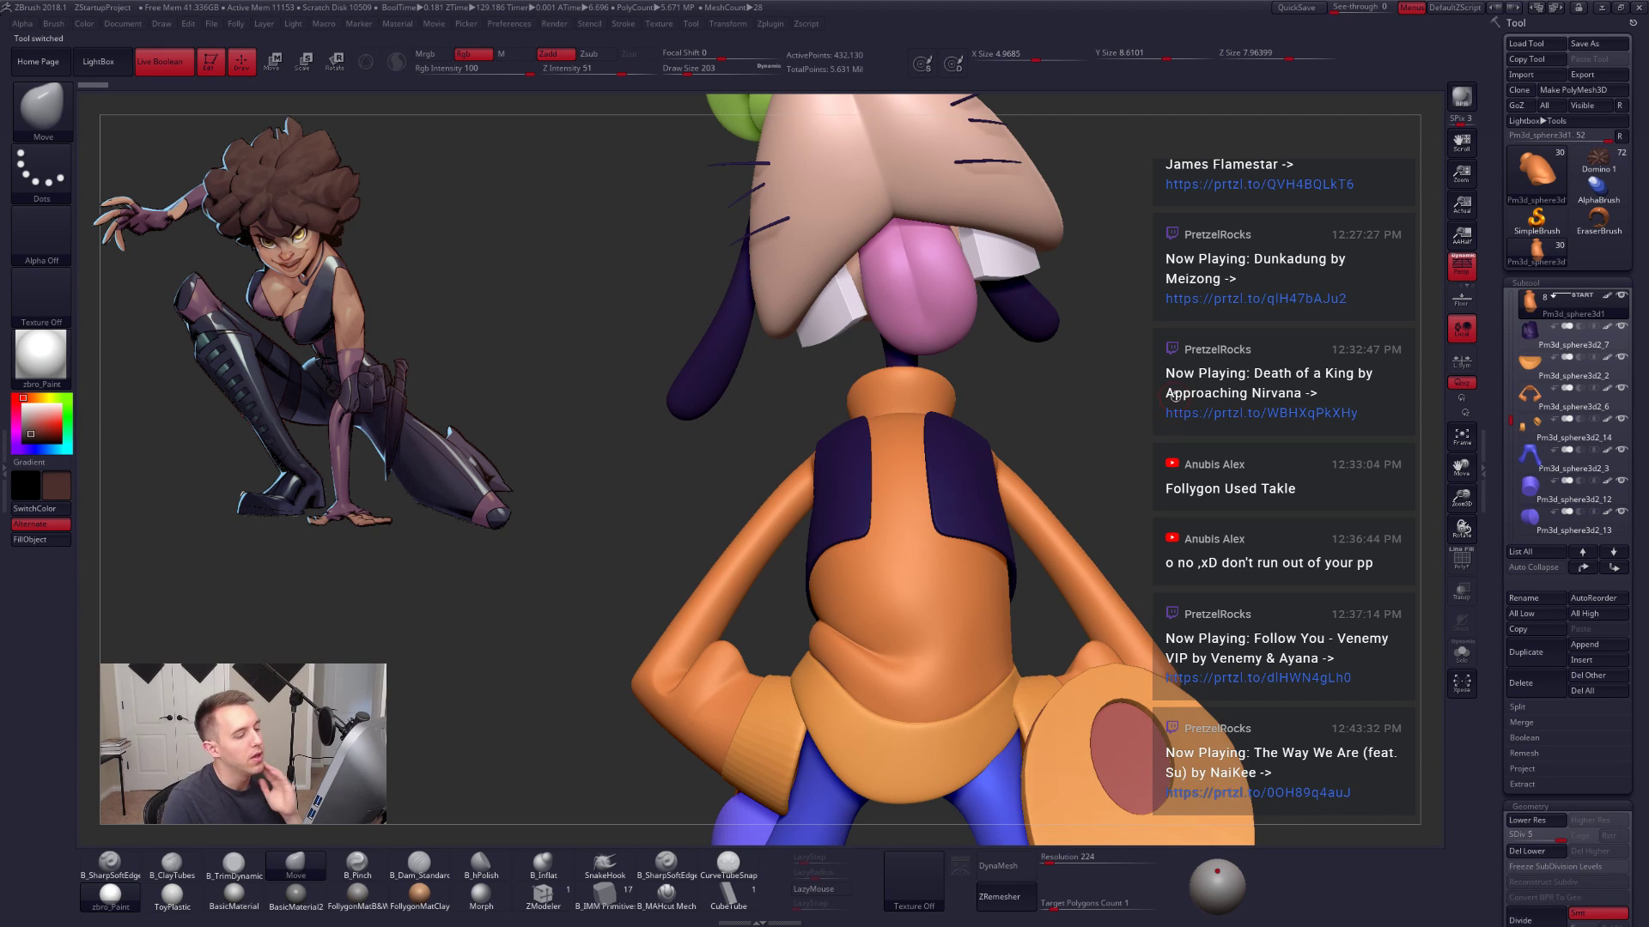
Step: View the whole Goofy model in profile and compare it briefly with the Domino 1 tool
alt+drag(1144, 341, 1288, 382)
alt+drag(1132, 381, 1106, 427)
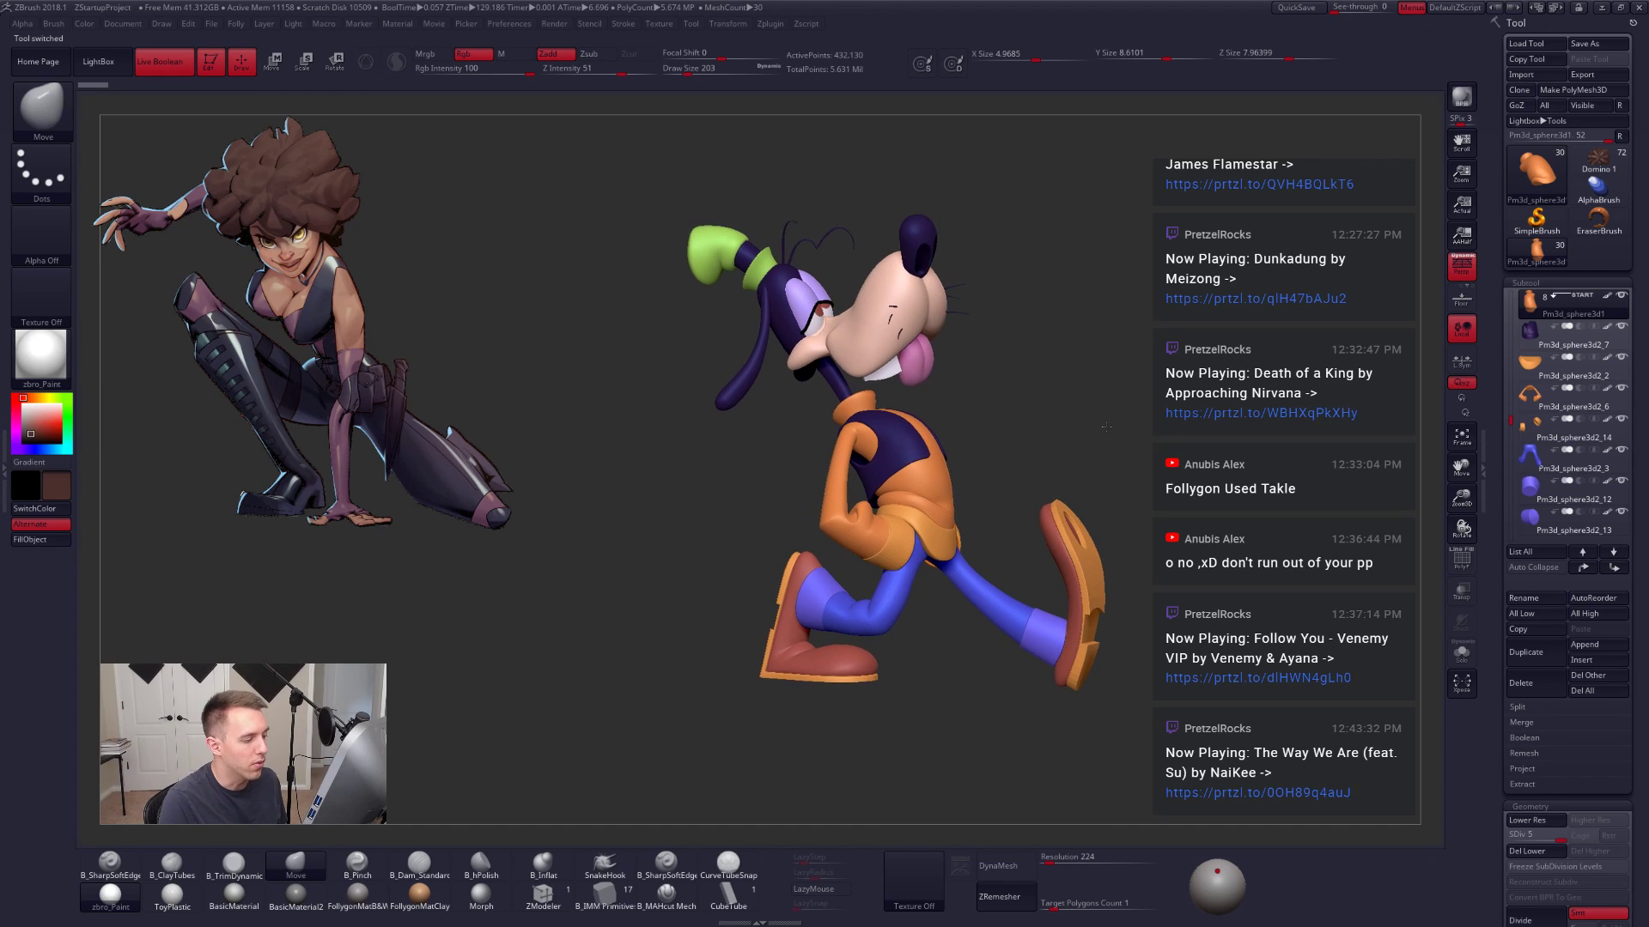
click(1599, 171)
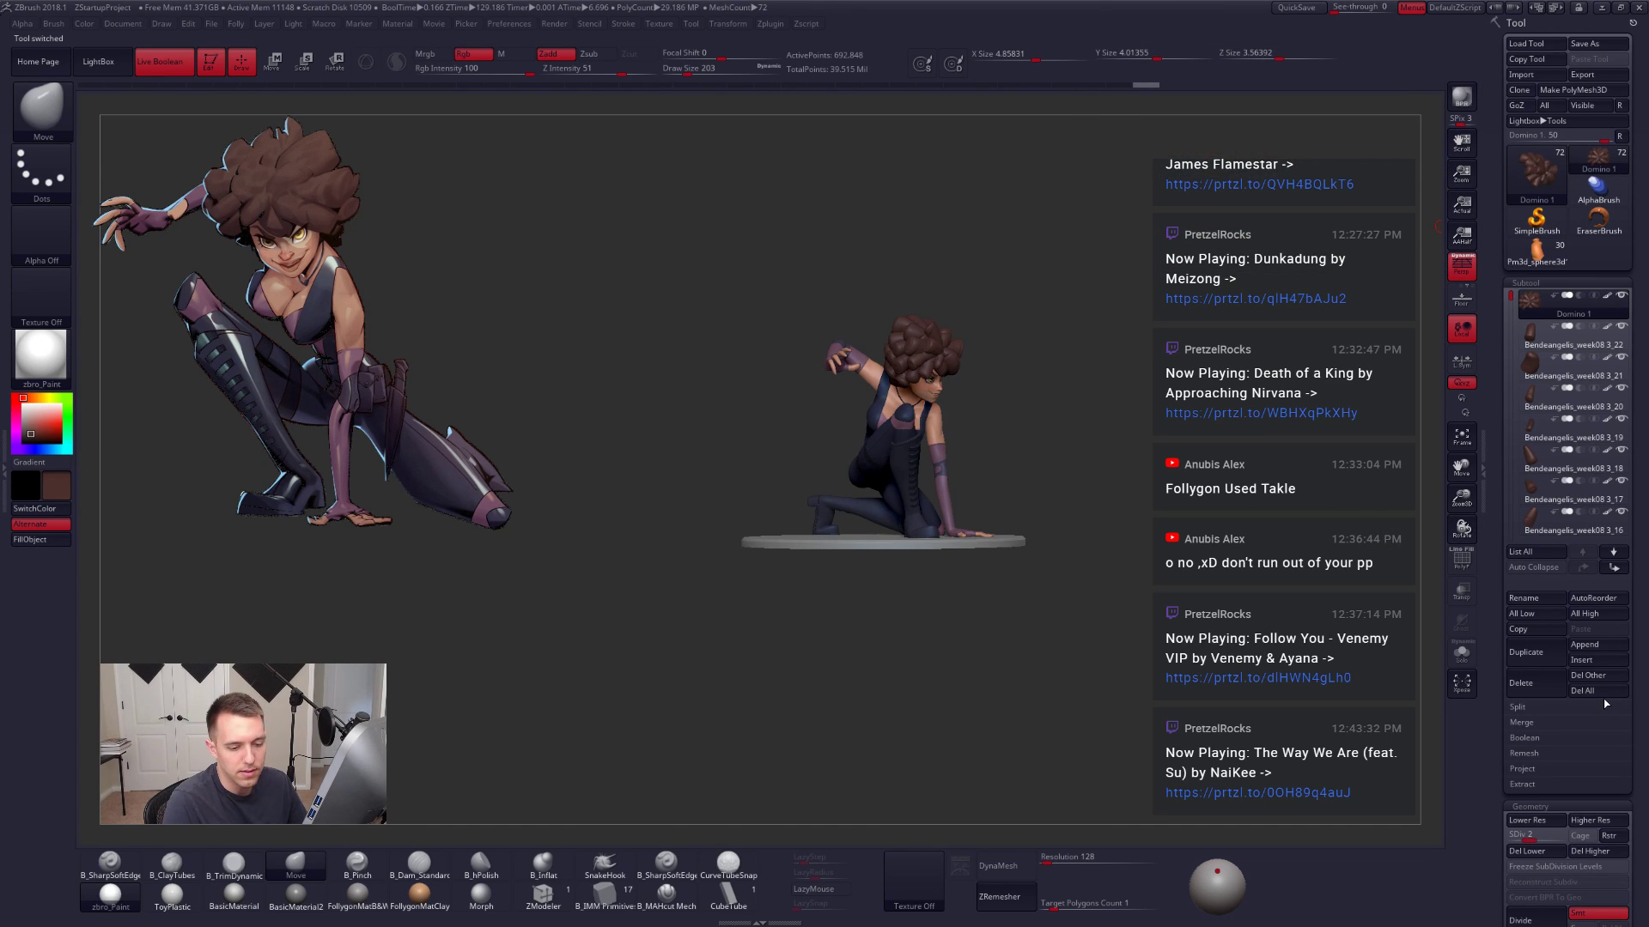
click(1536, 251)
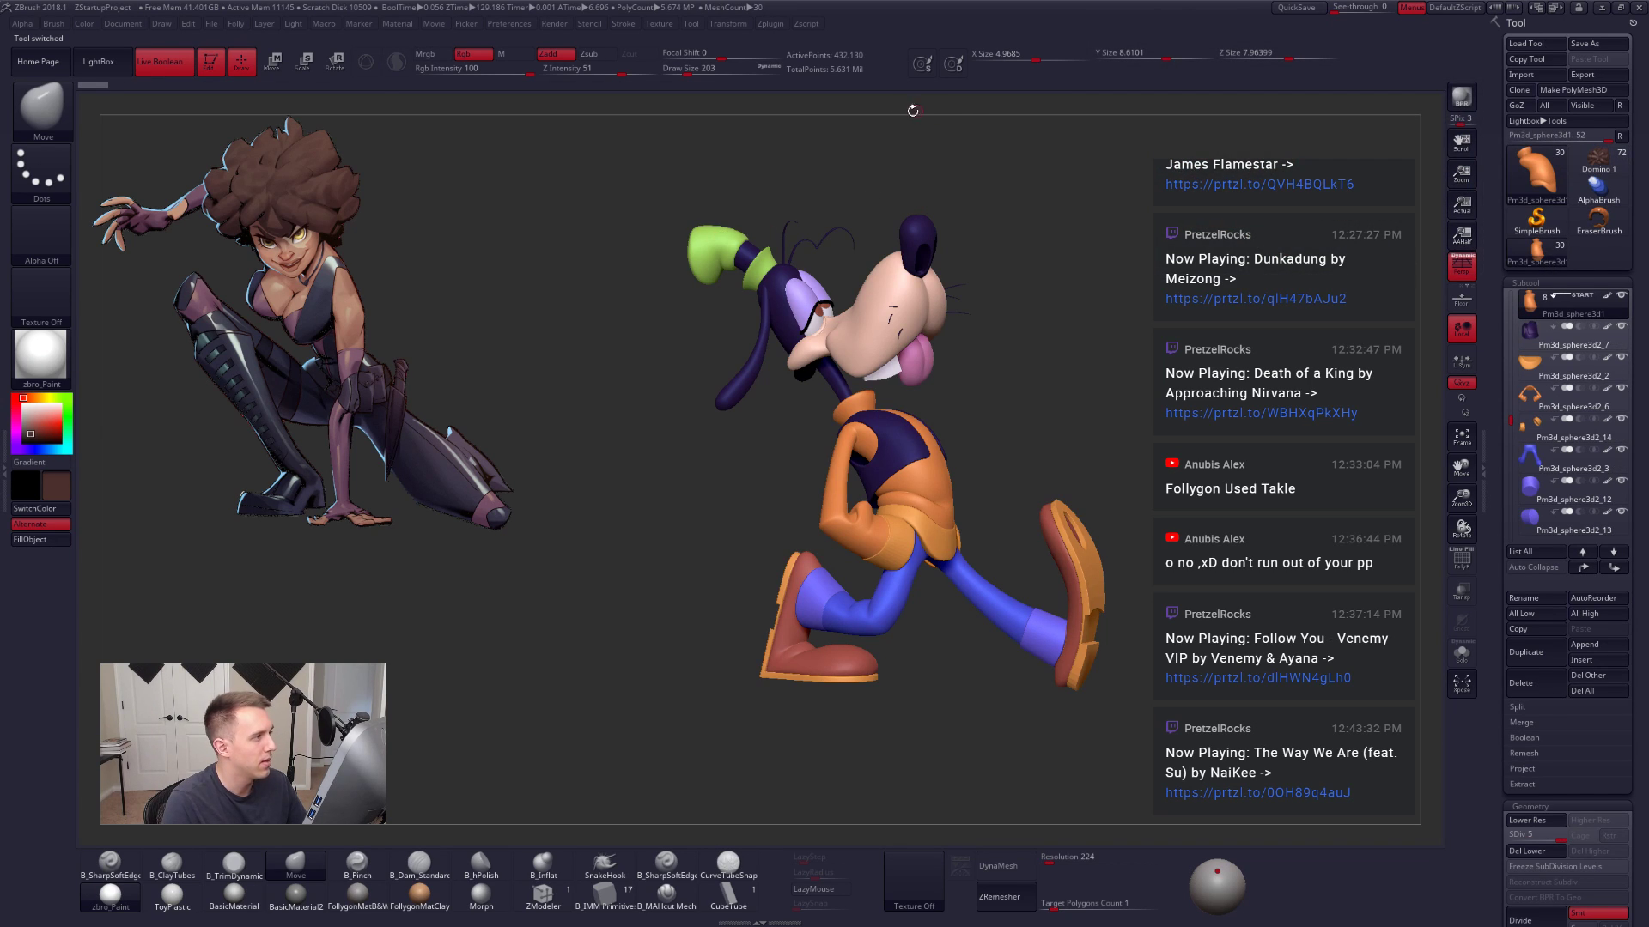
Step: Replace the Spotlight reference with the Goofy drawing, leave Spotlight editing and turn off Spotlight Projection
click(727, 24)
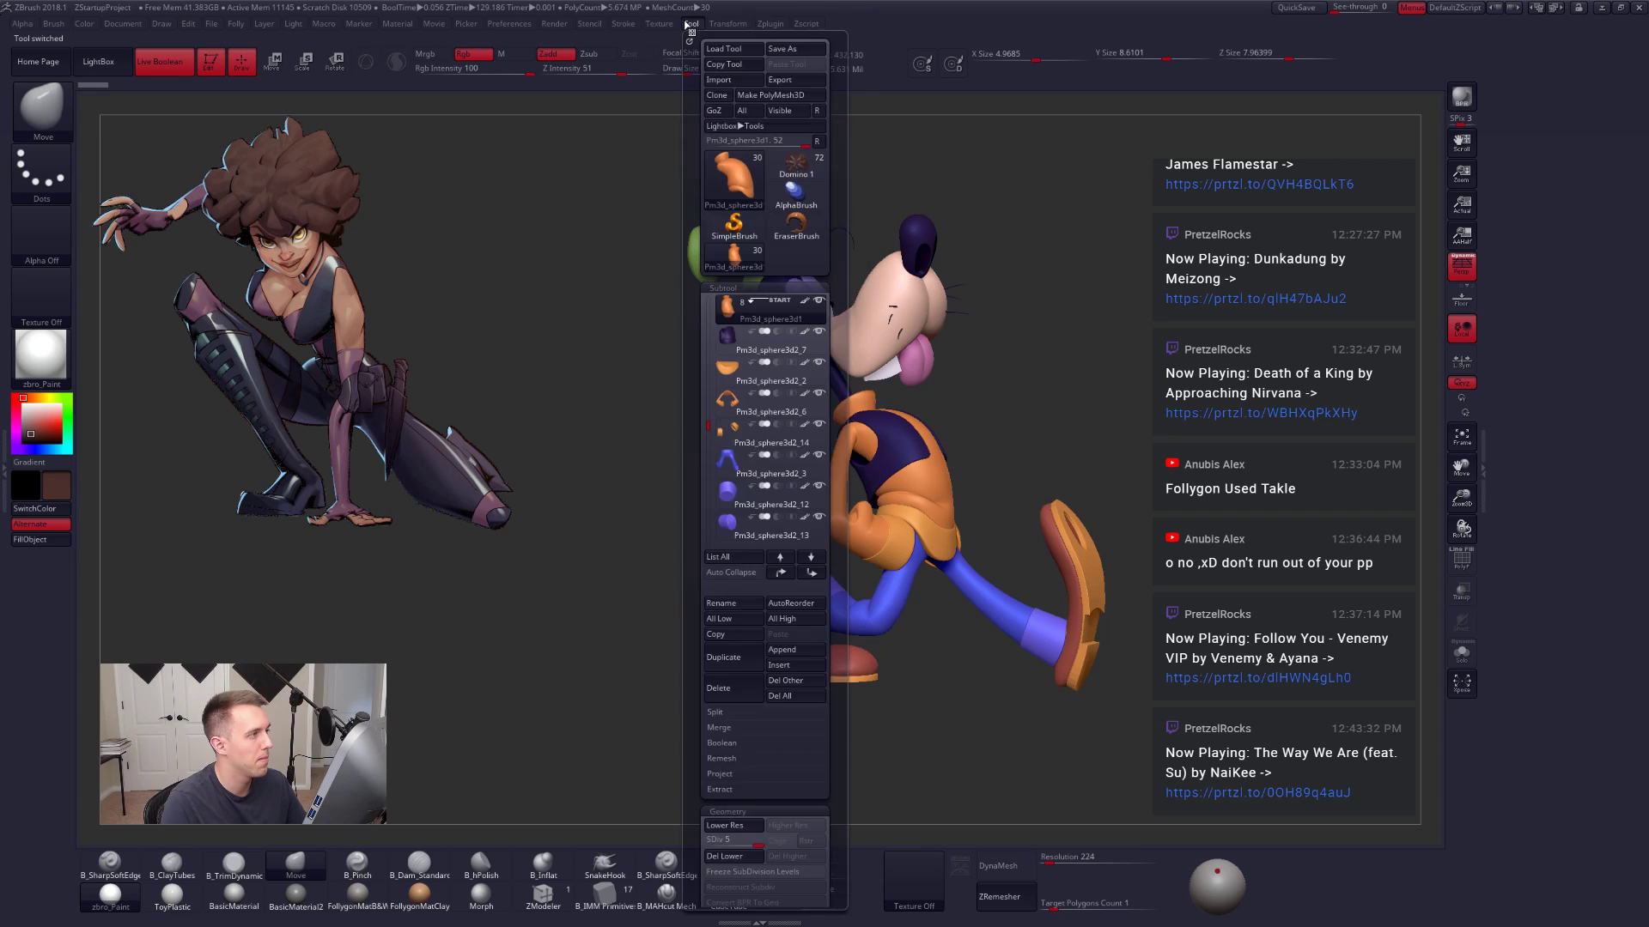
mouse_move(661, 25)
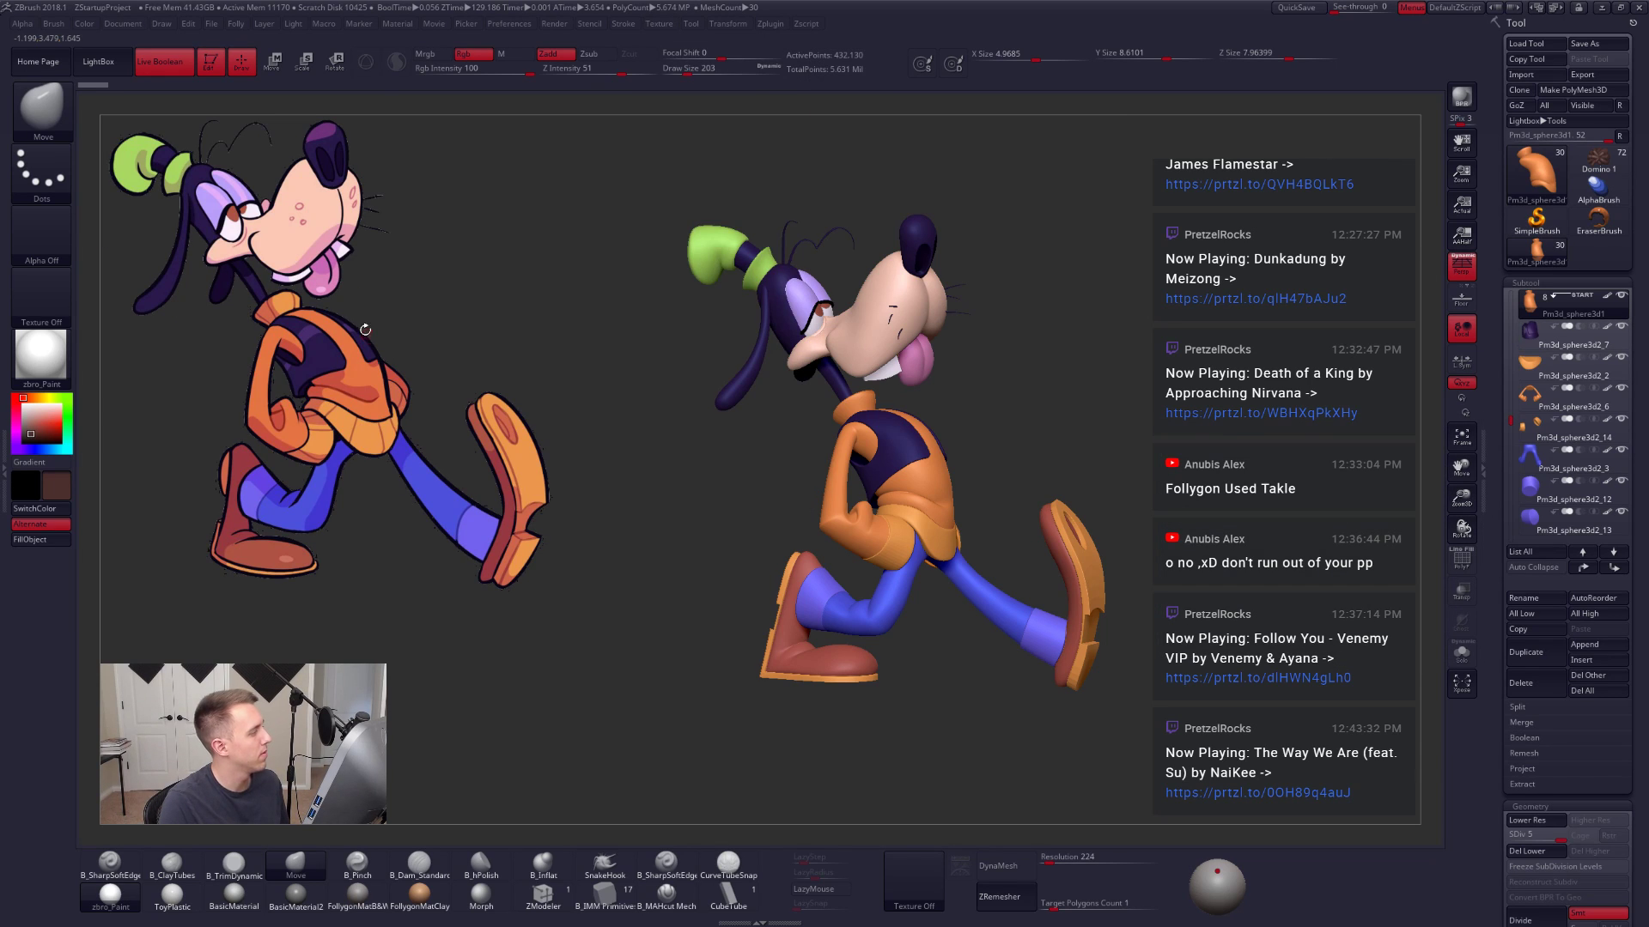
key(shift+z)
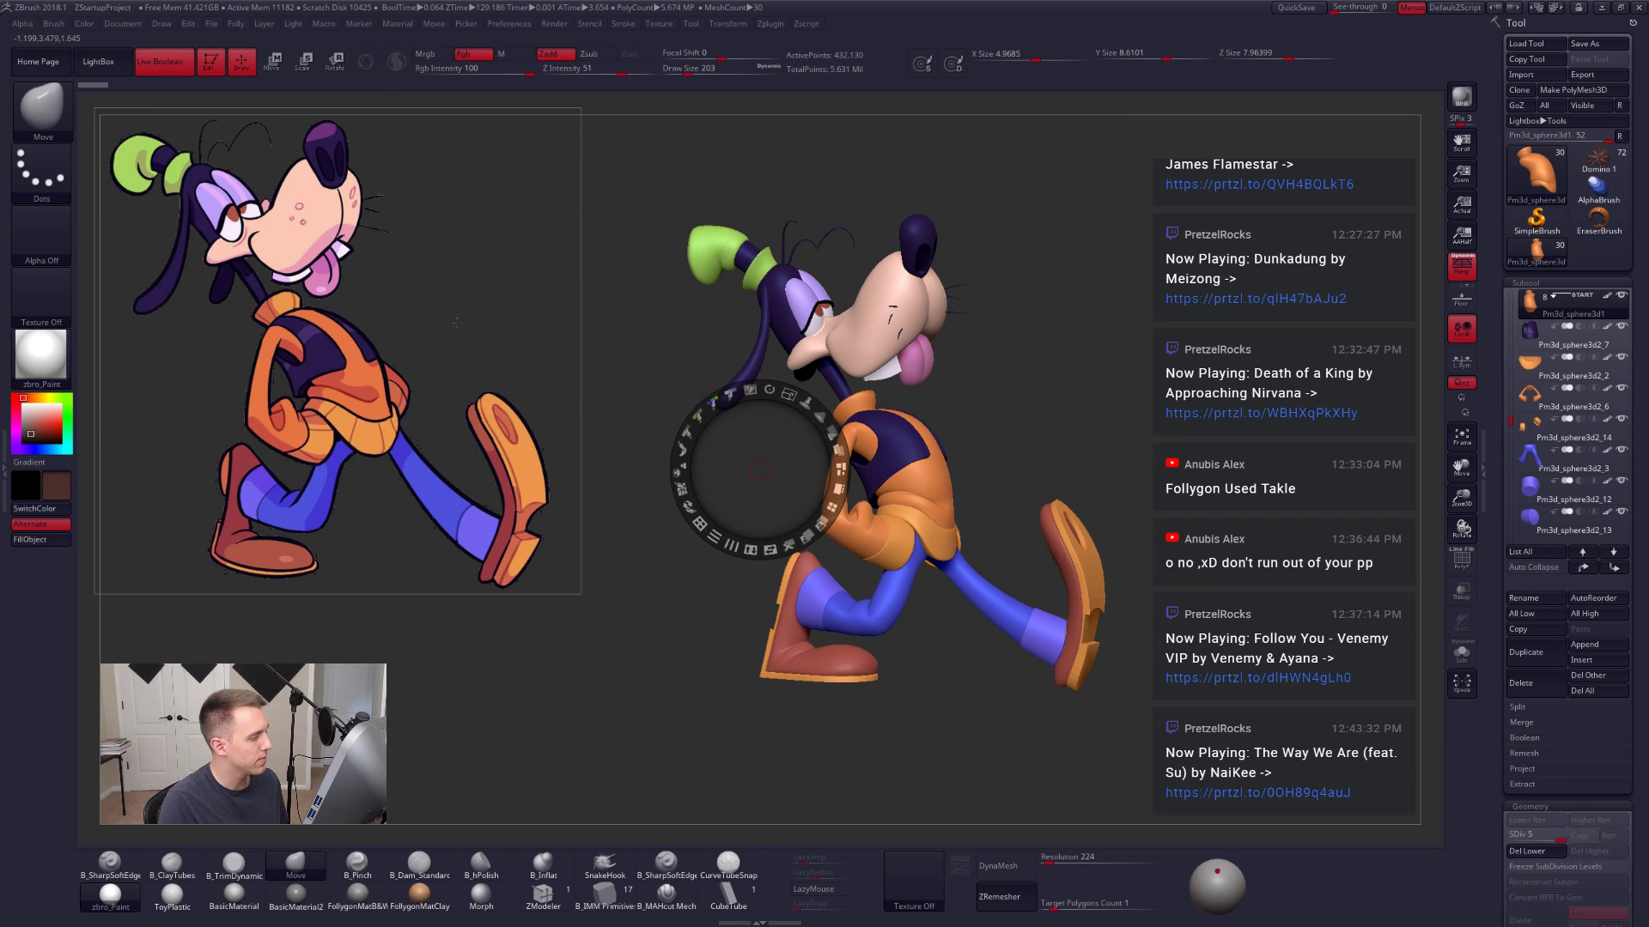
click(471, 304)
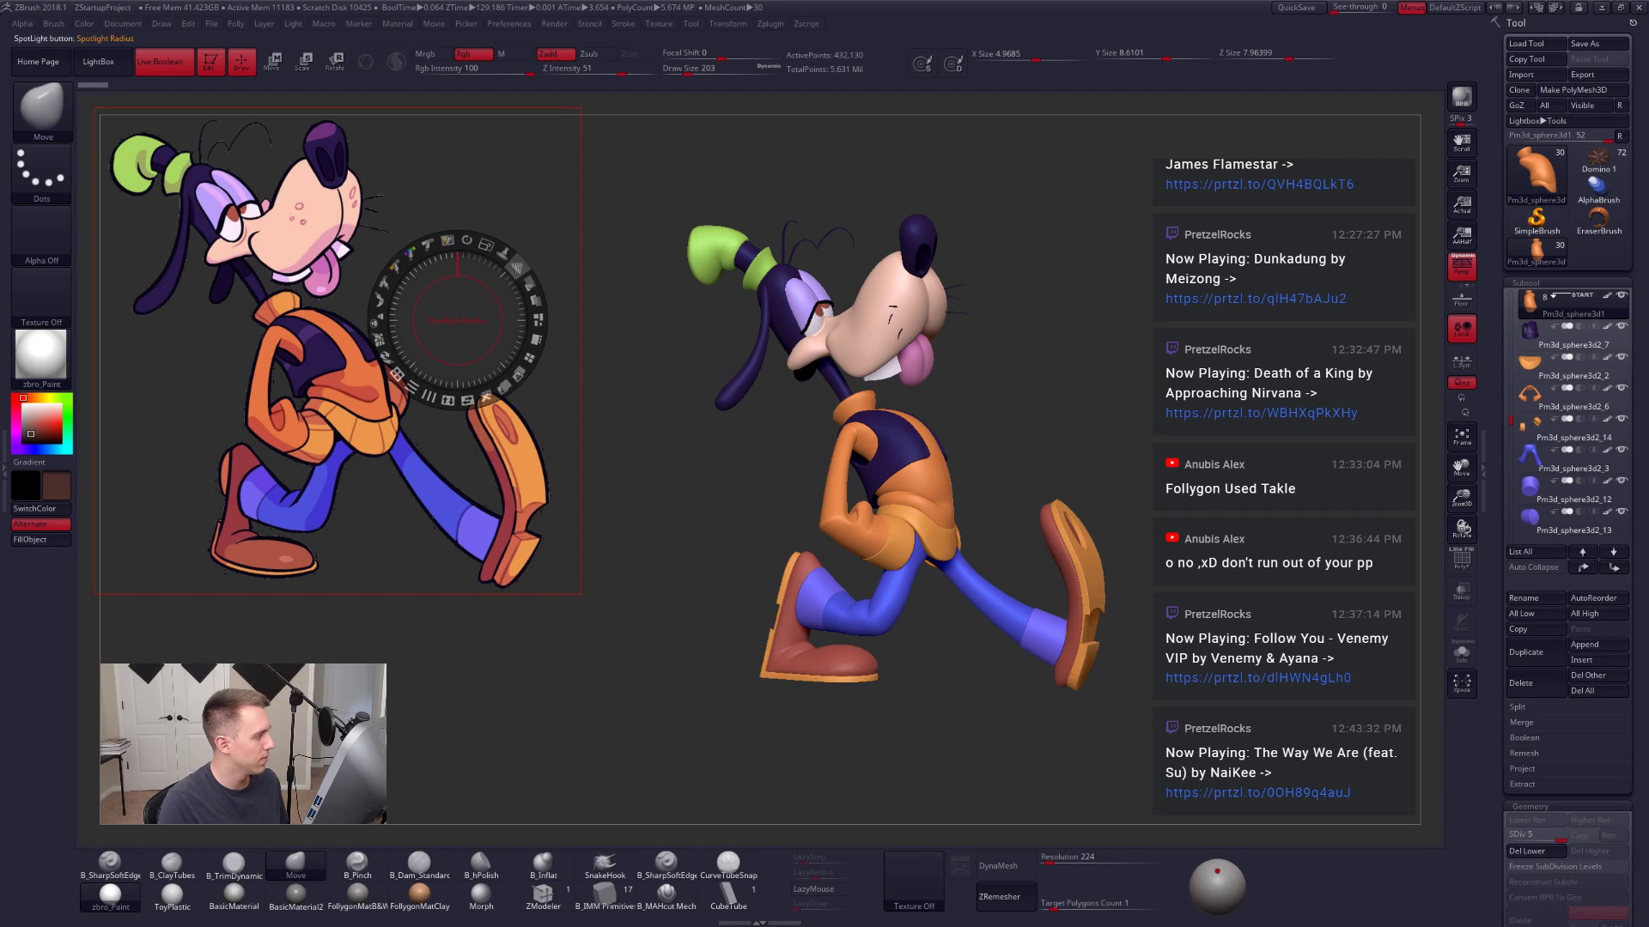
key(z)
key(ctrl+f)
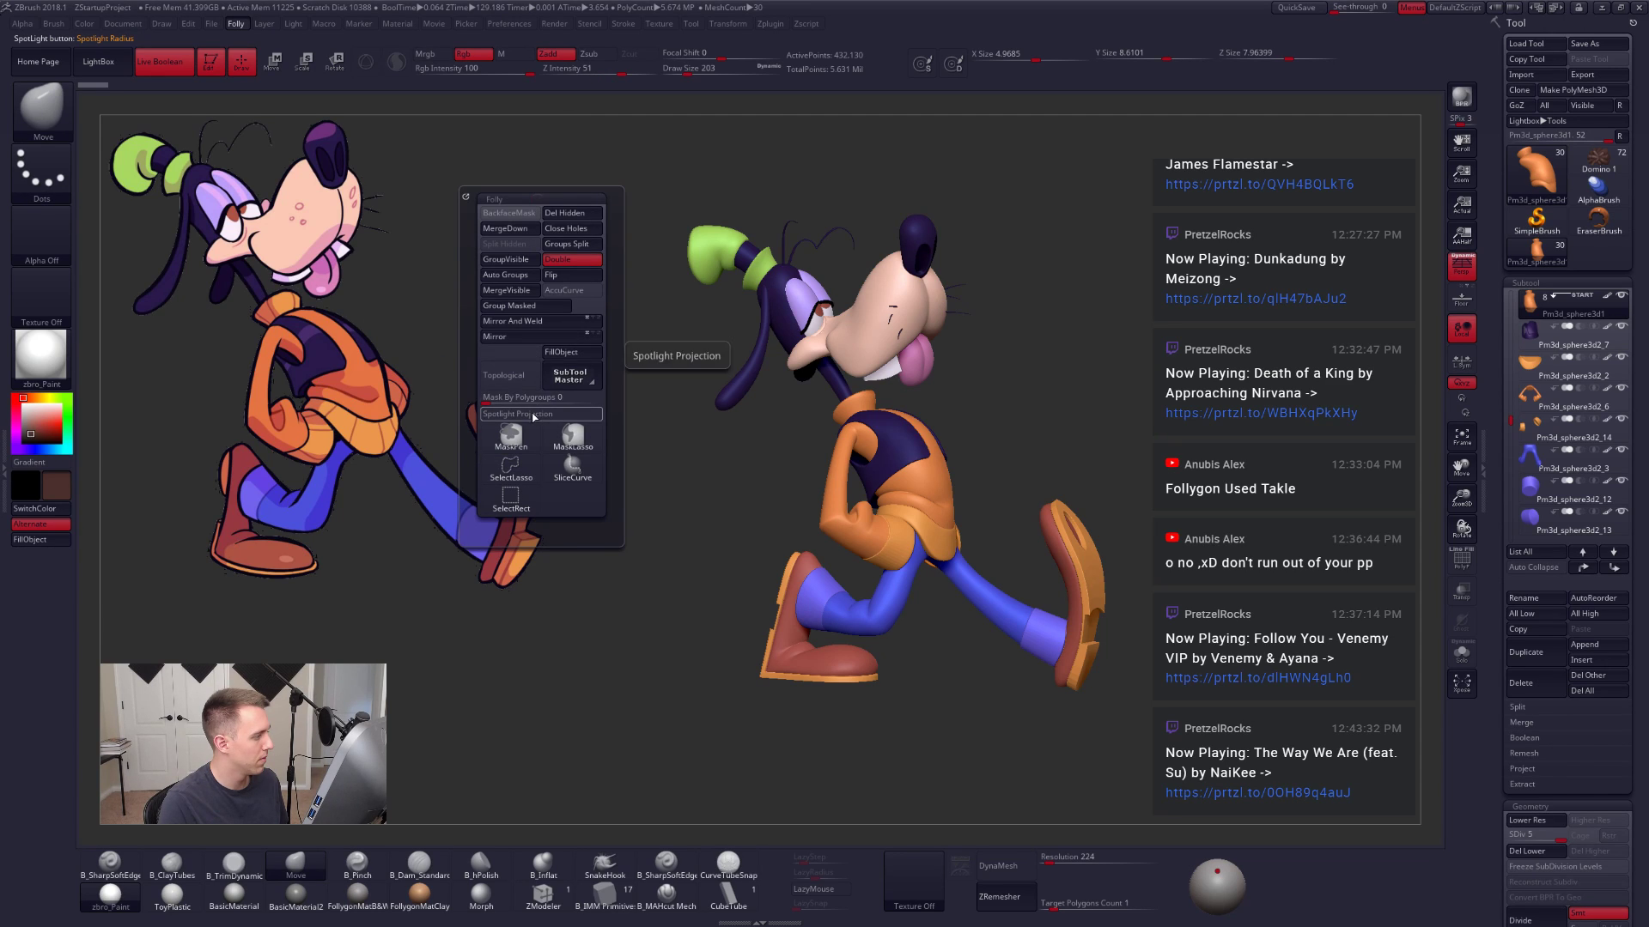
drag(1129, 374, 1111, 374)
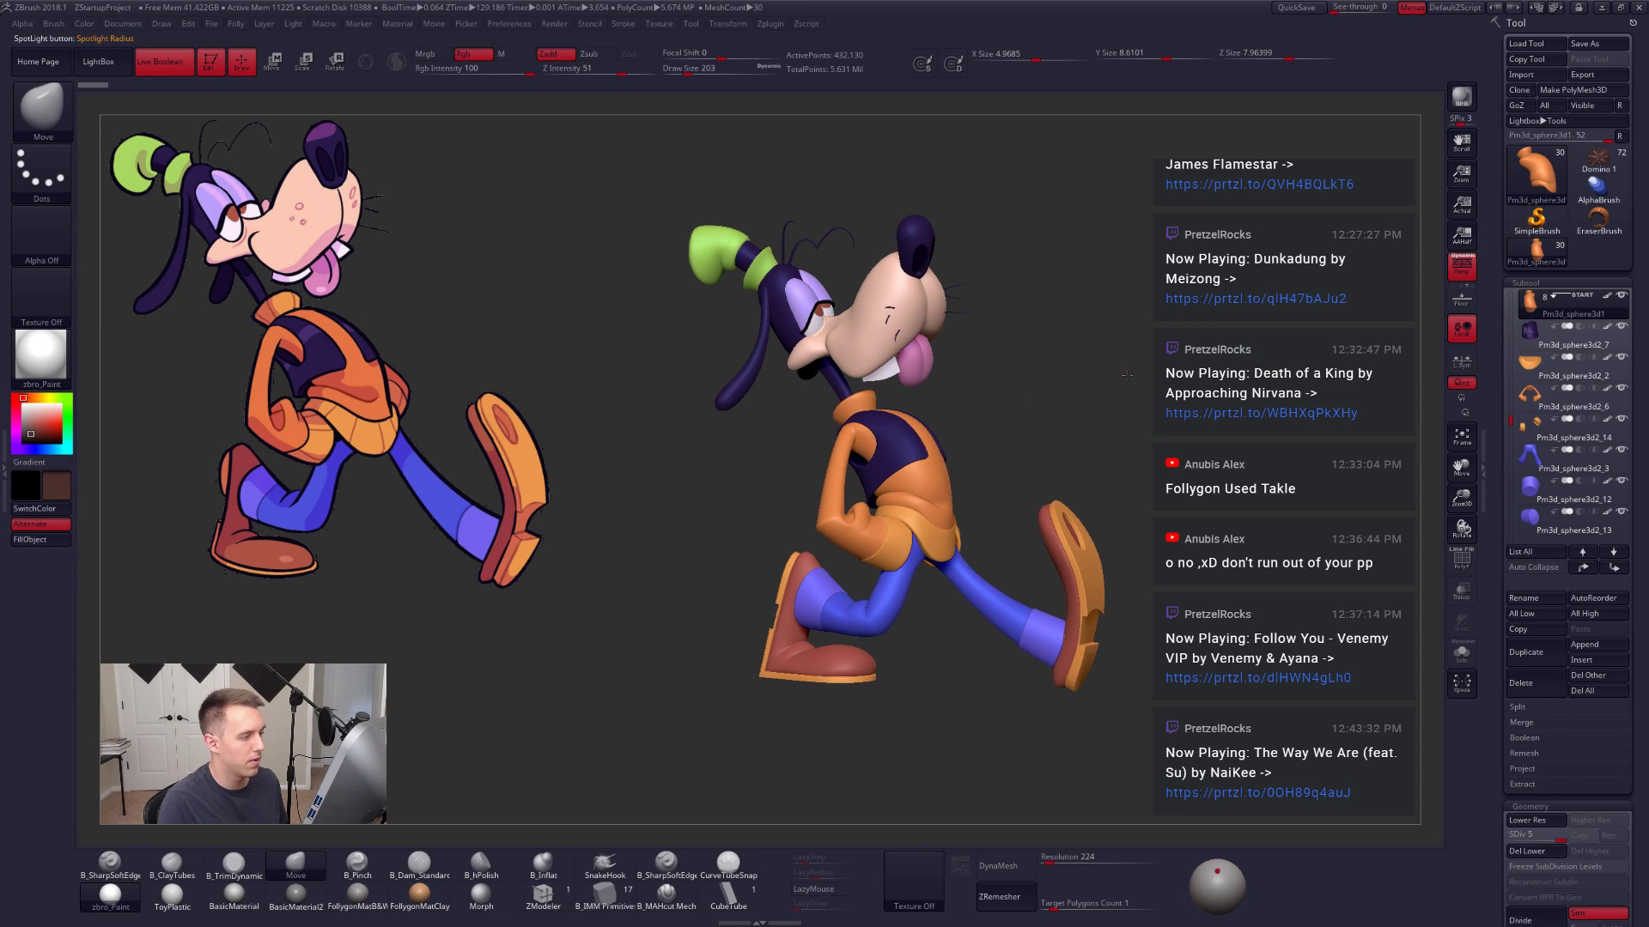
Step: Save the project and switch the active tool to Domino 1
click(1296, 6)
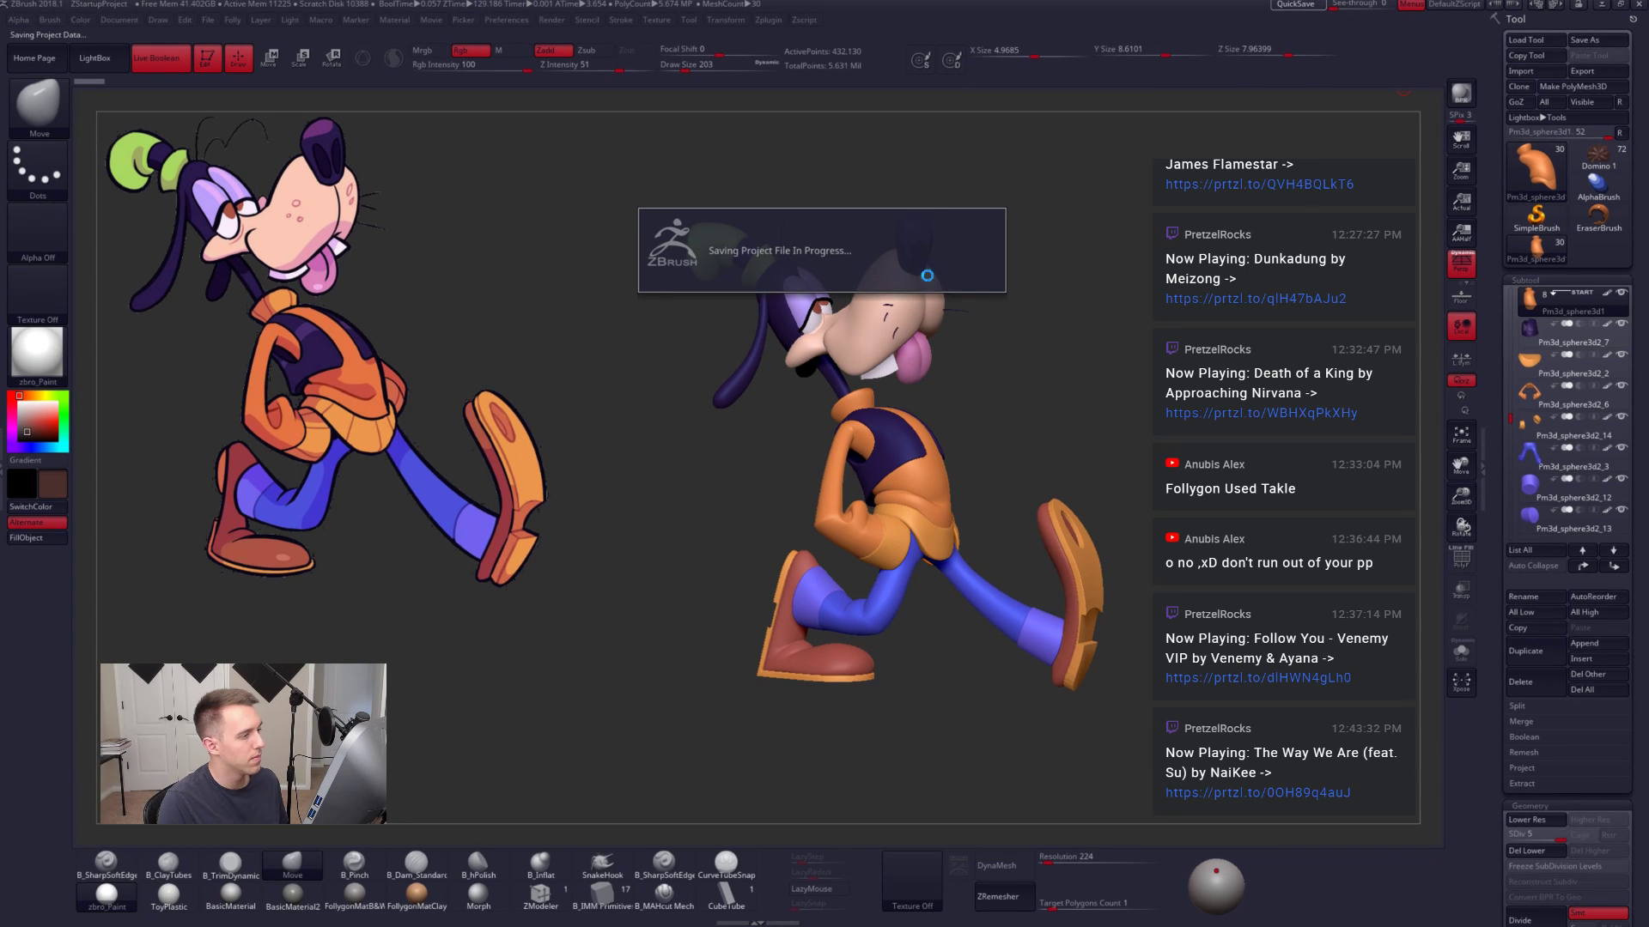
click(1597, 163)
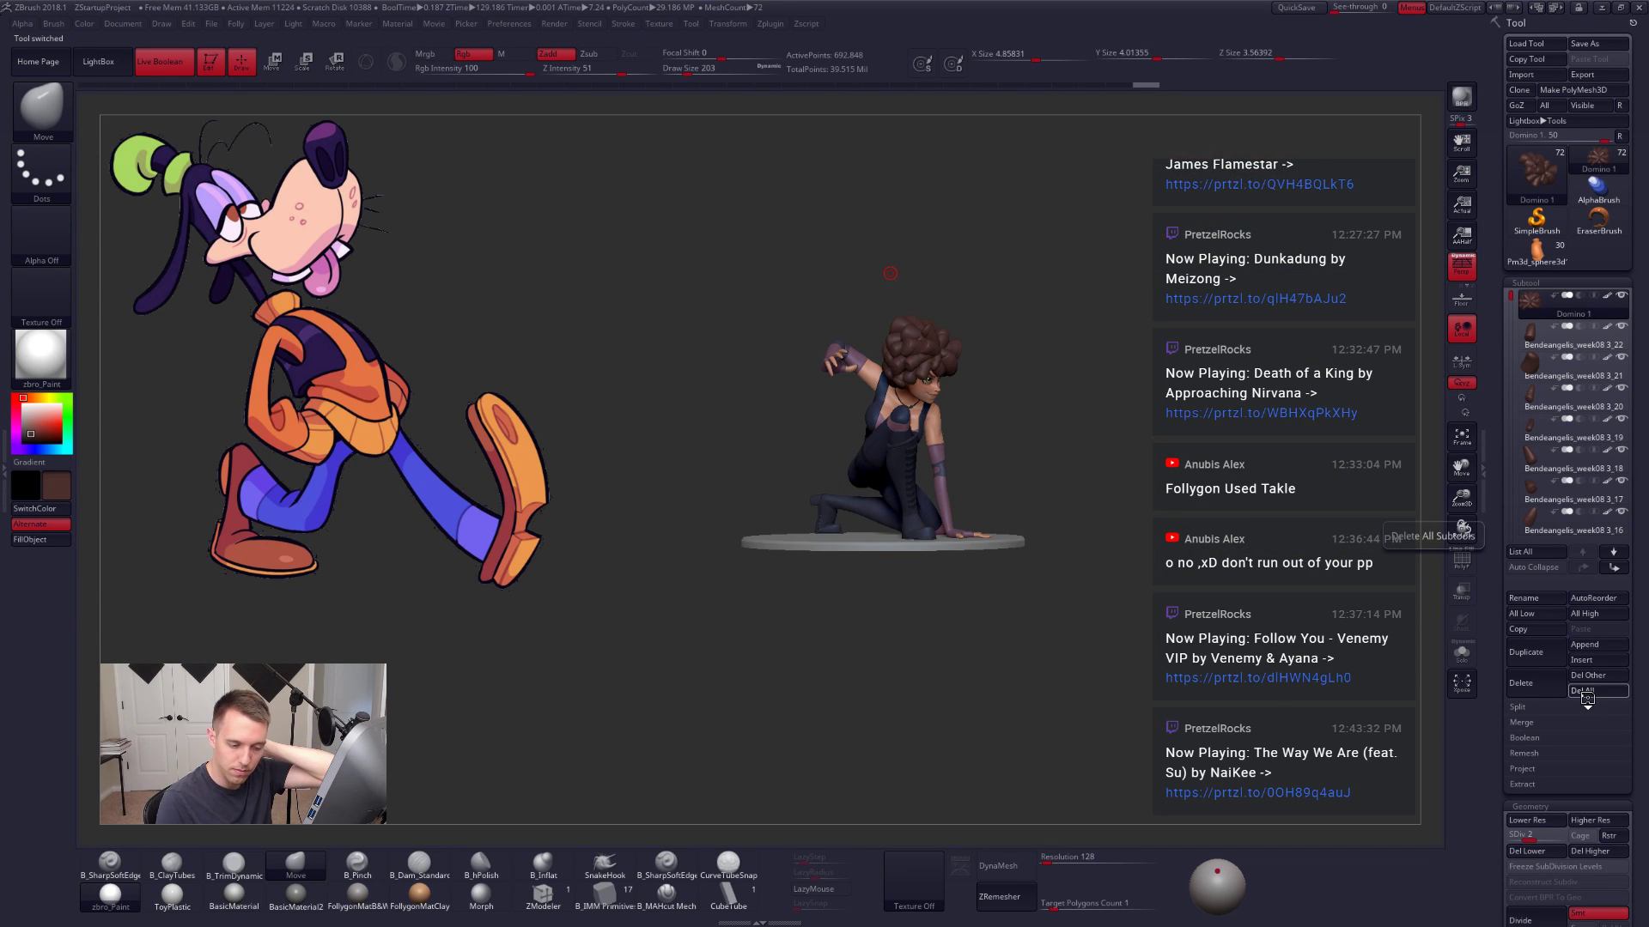
Step: Switch the active tool back to the Goofy model, turn off Perspective and check the full figure from several angles
click(1254, 639)
click(1597, 220)
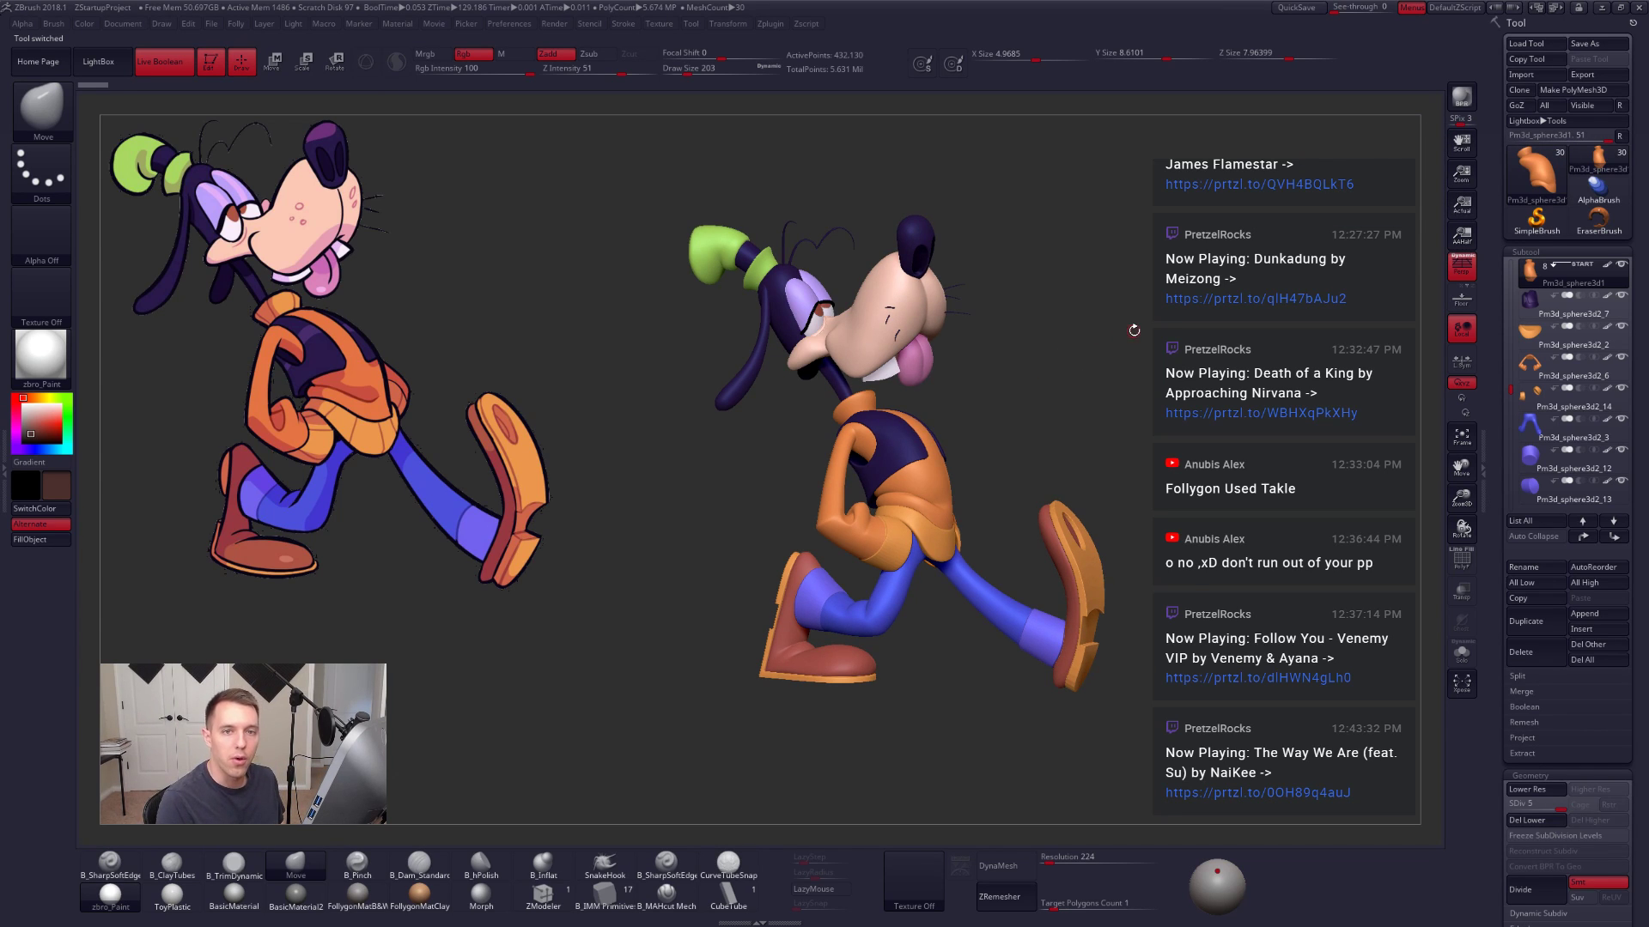
drag(965, 401, 971, 416)
drag(1039, 459, 1113, 466)
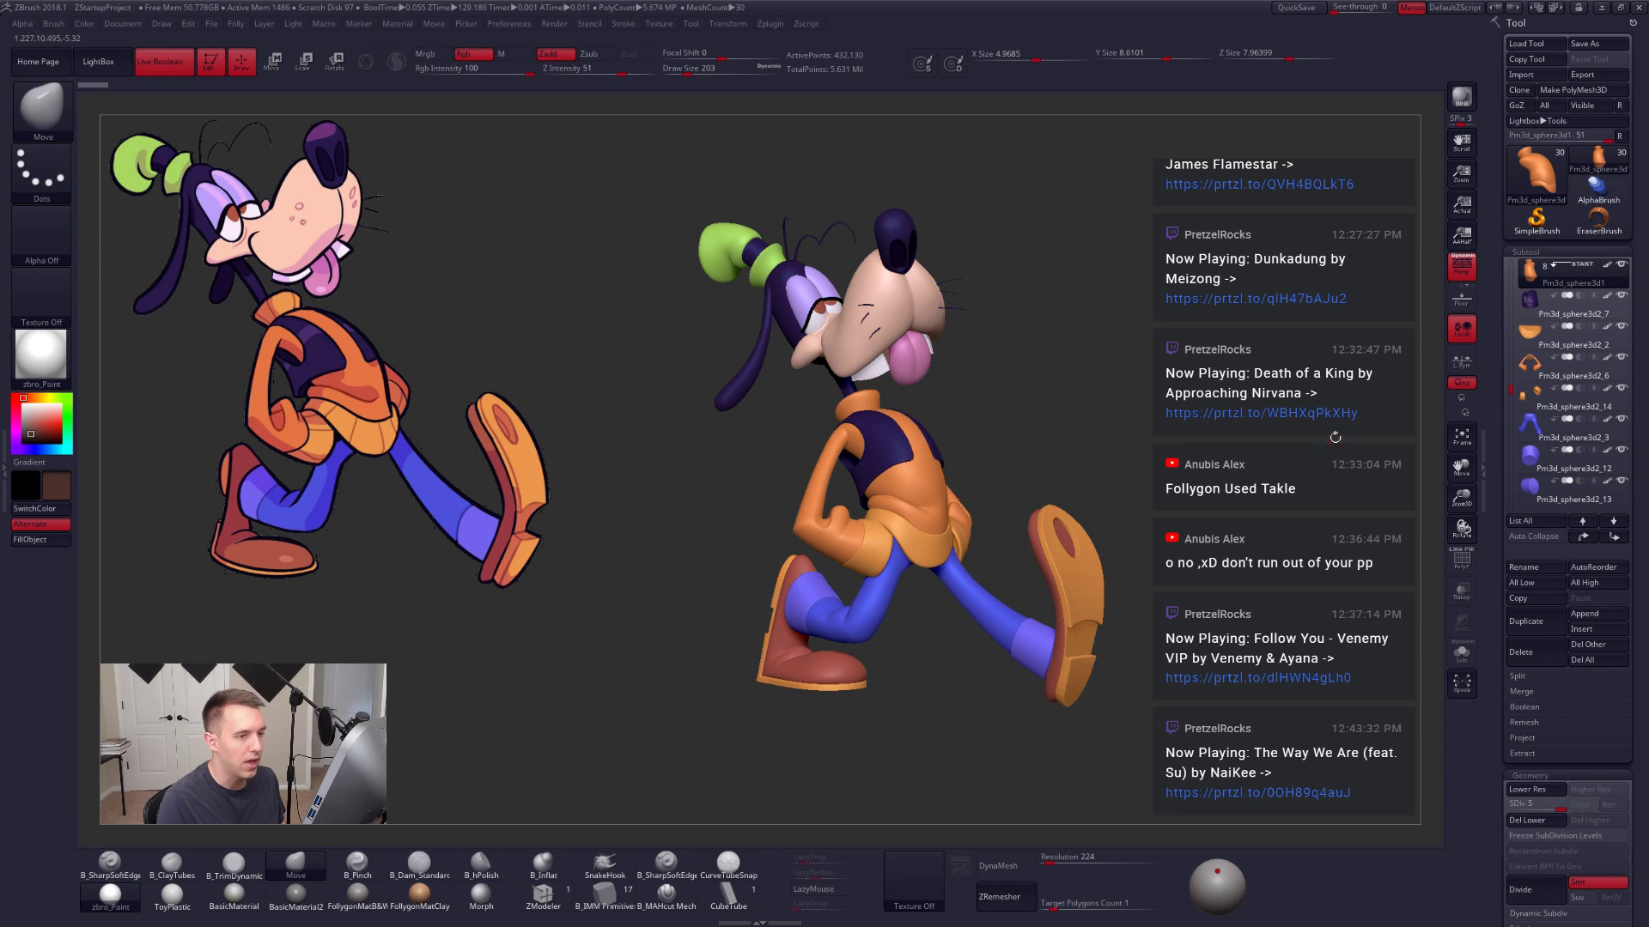
click(1462, 276)
shift+drag(1065, 417, 1157, 407)
drag(829, 640, 1073, 555)
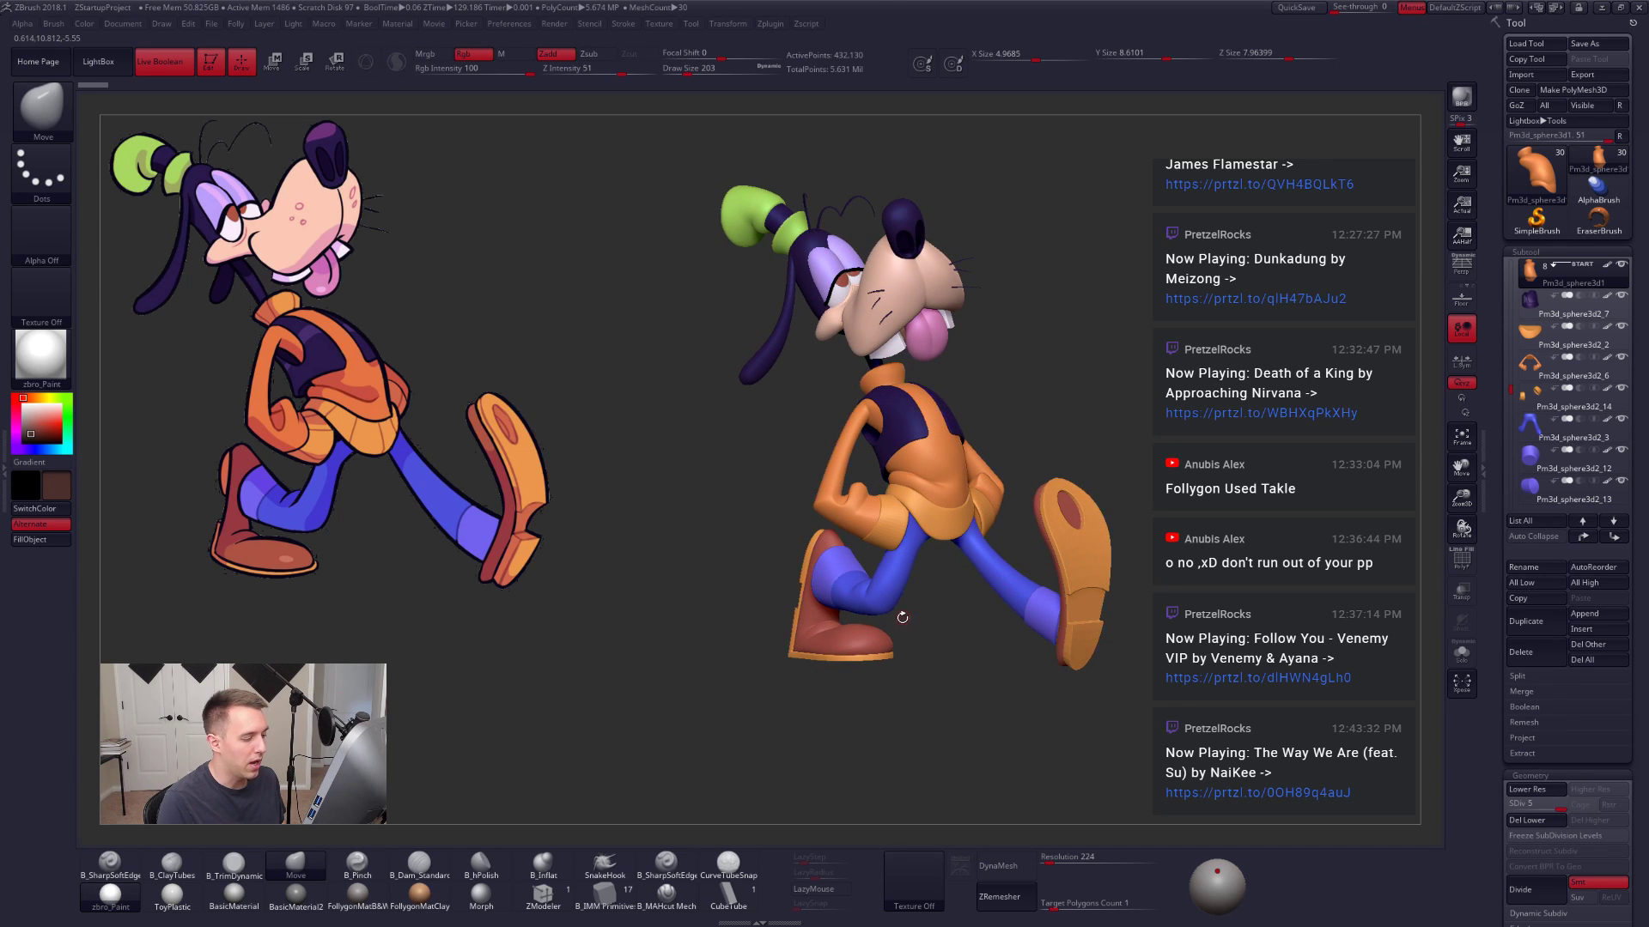
Step: Select the bent leg's red boot, isolate it and examine its shape and wireframe alone and against the surrounding parts
alt+click(858, 637)
key(alt+s)
alt+drag(900, 639, 902, 696)
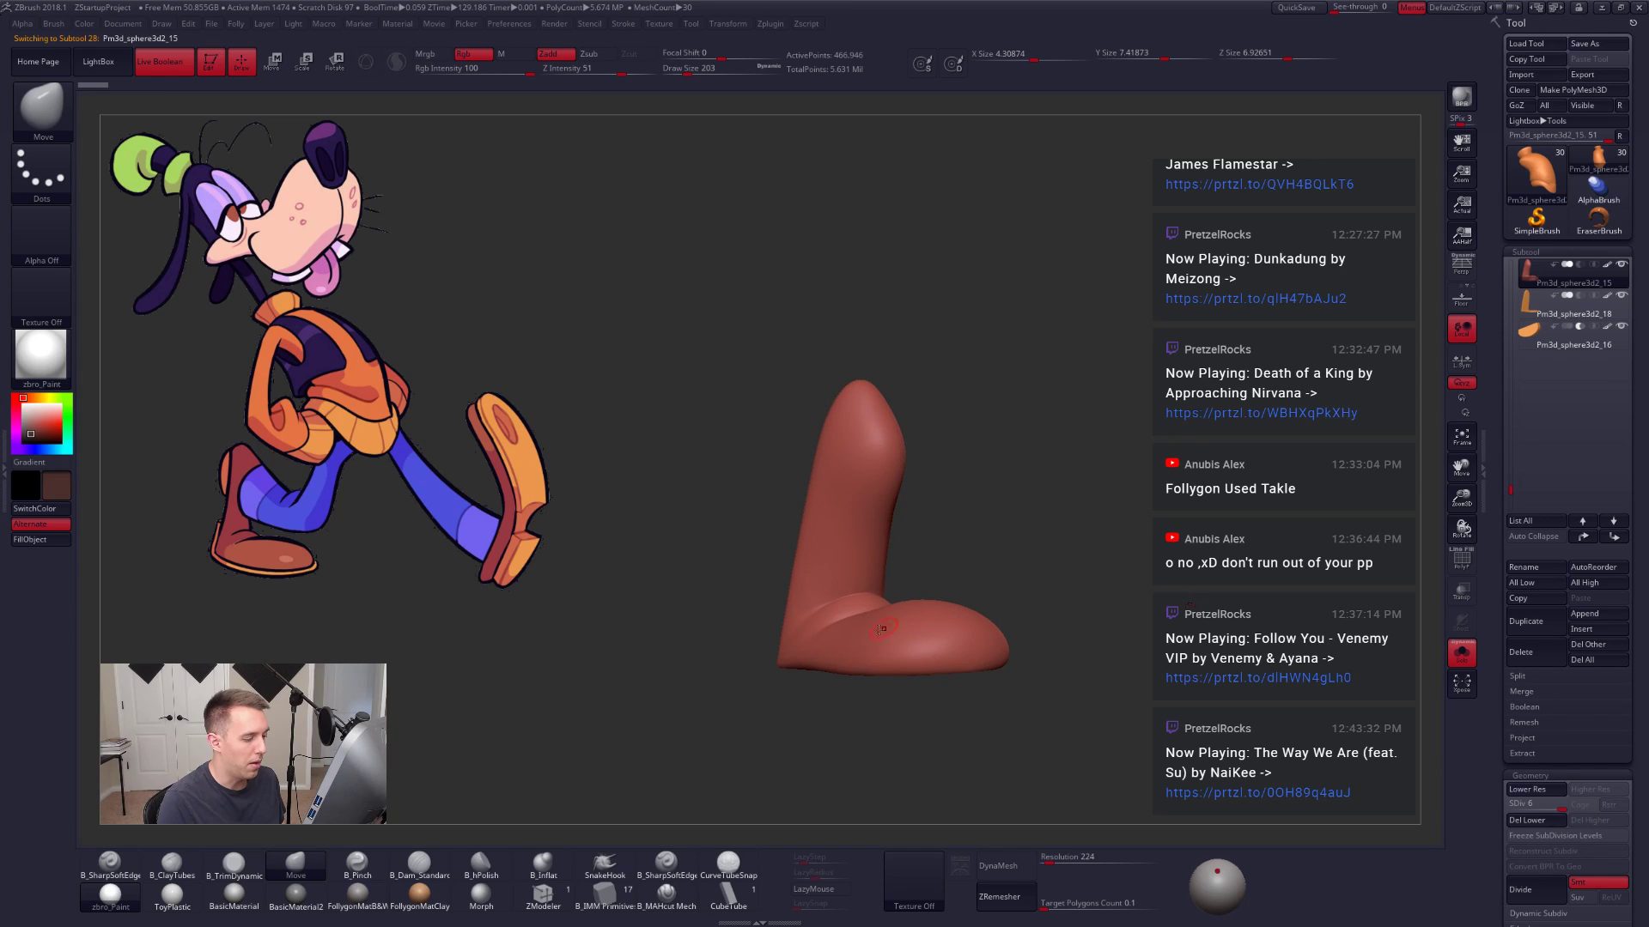
drag(1067, 552, 1027, 601)
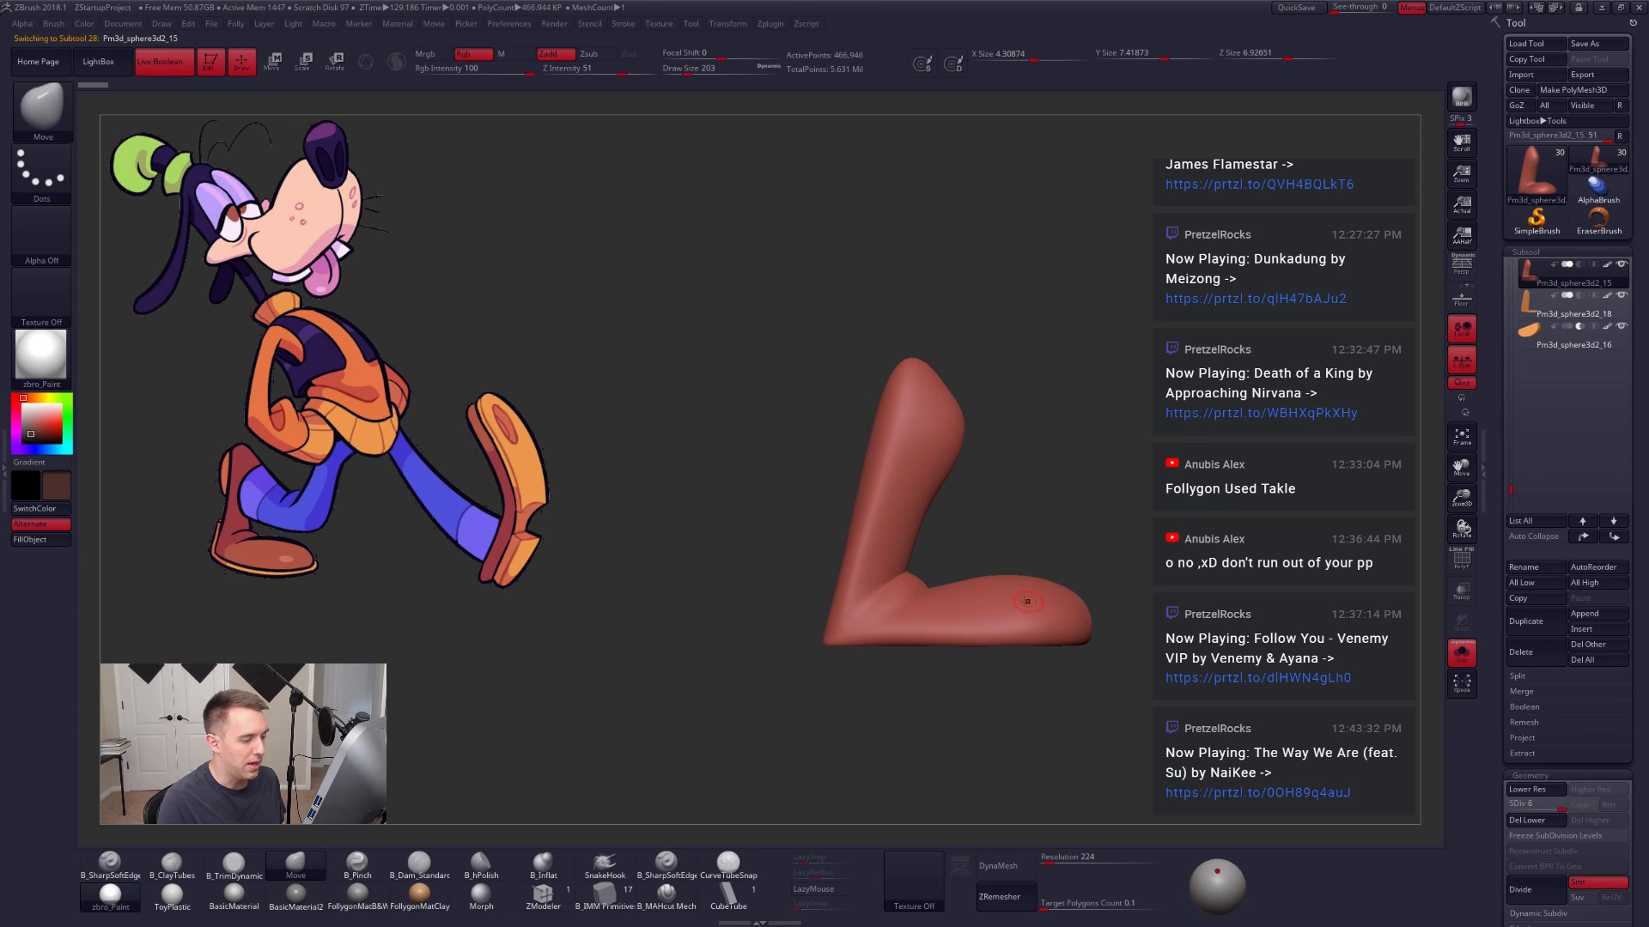
key(shift+f)
key(shift+f)
key(alt+s)
ctrl+right_drag(917, 616, 1064, 606)
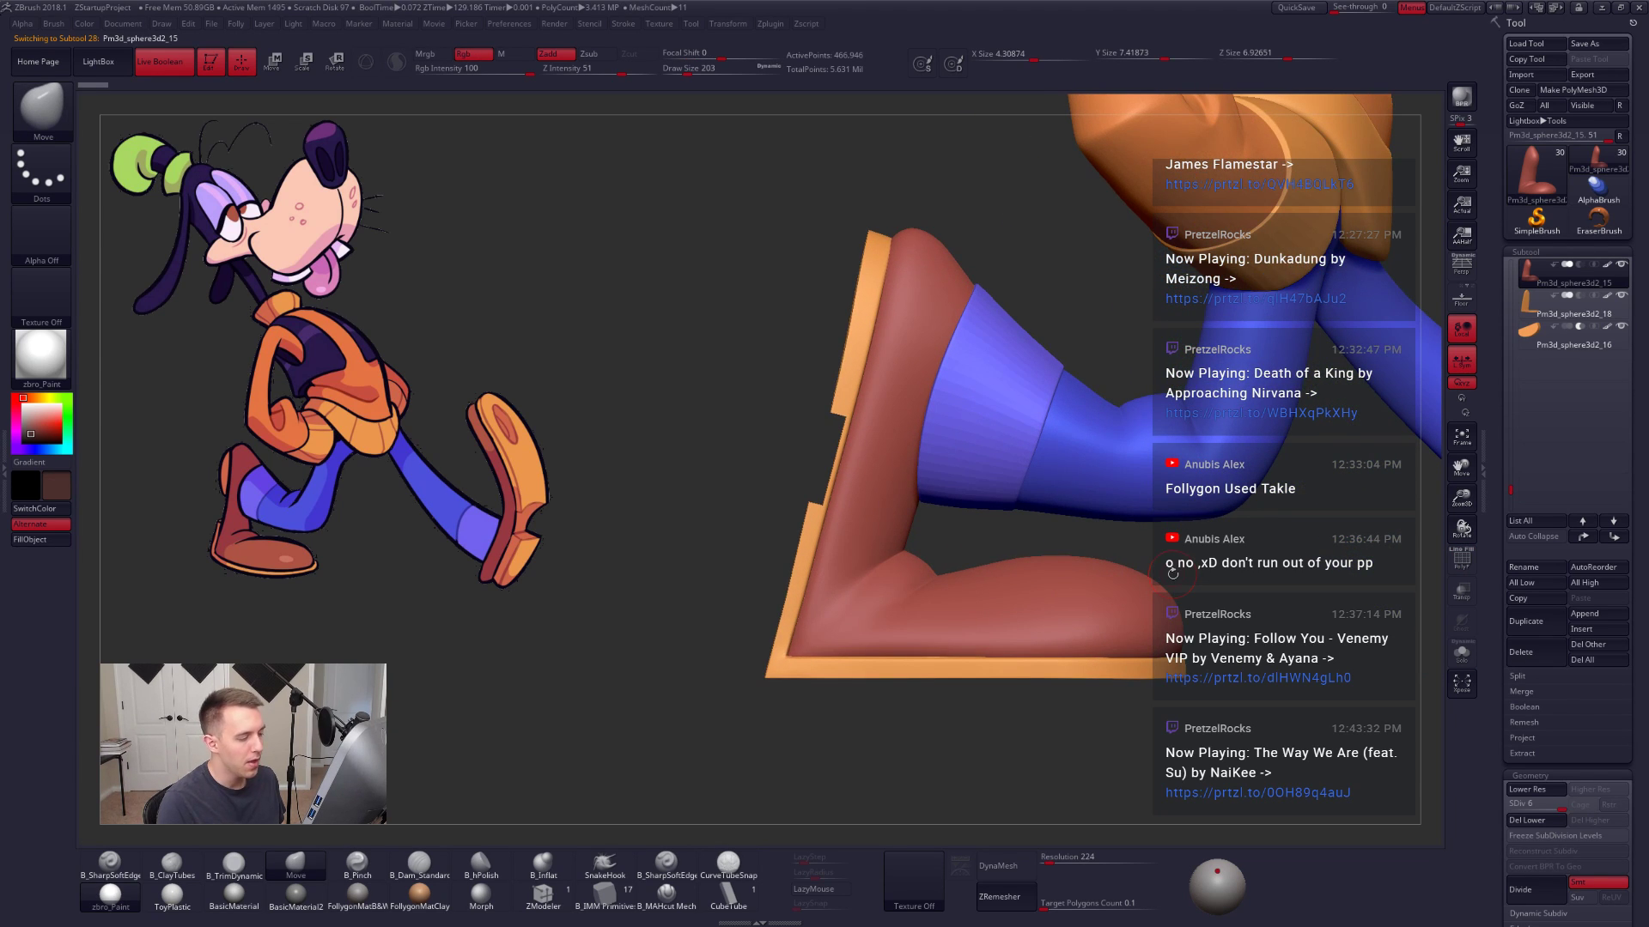
key(alt+s)
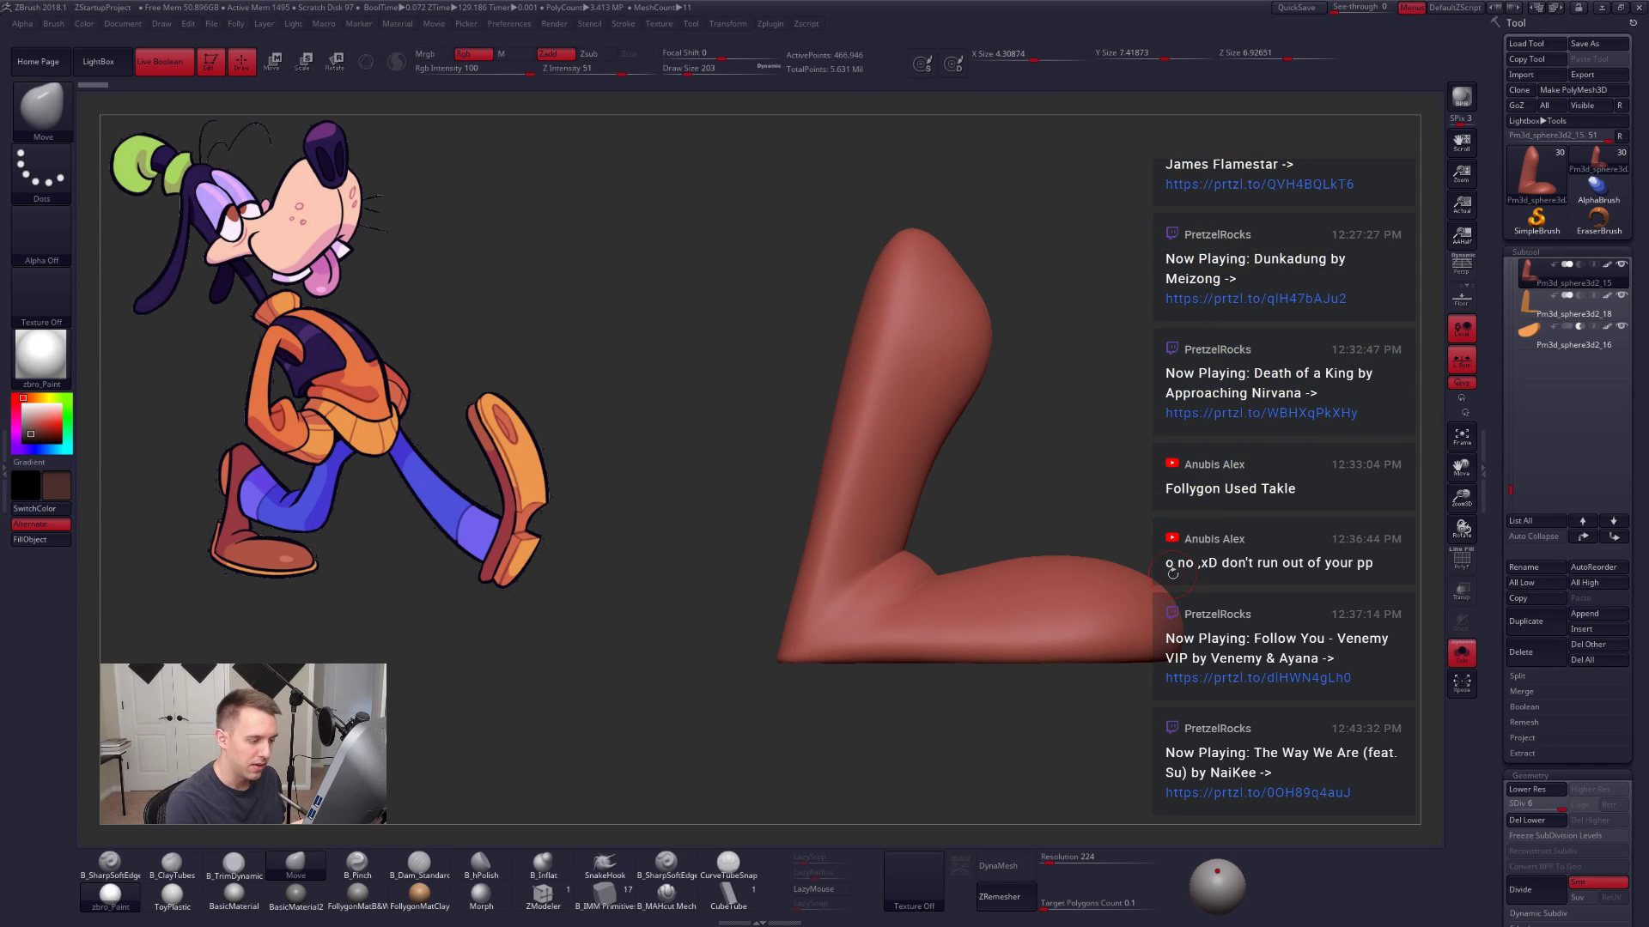
ctrl+right_drag(846, 594, 943, 590)
key(shift+f)
key(shift+f)
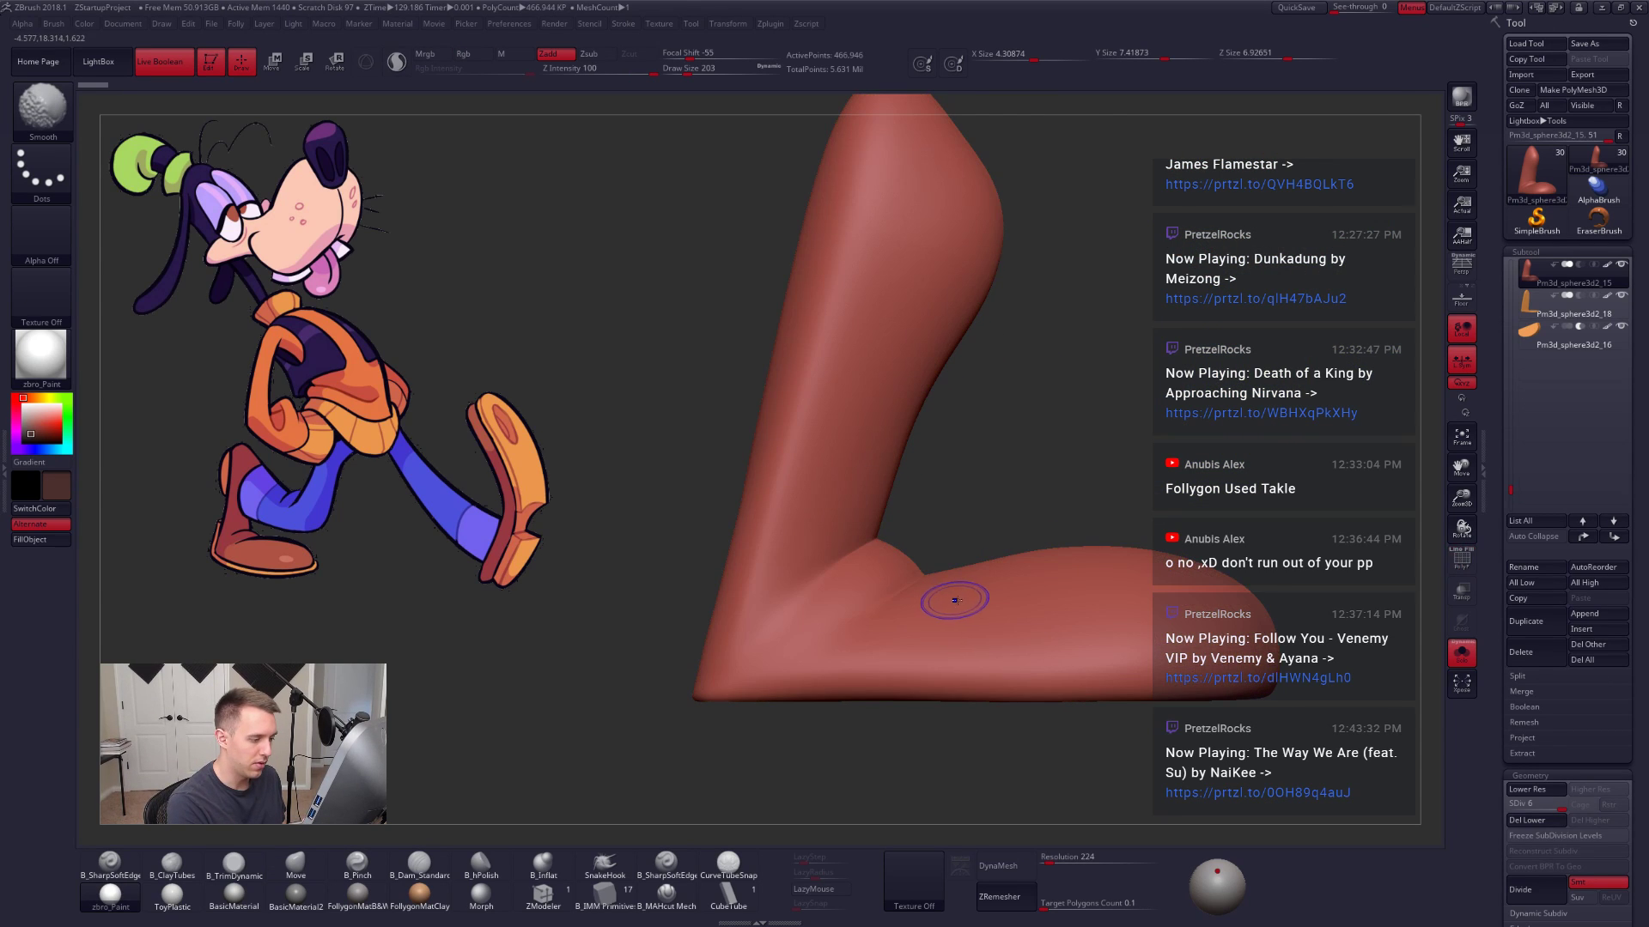
Step: Mask the boot's shaft with a topological mask, leaving the foot free, and lower the boot to subdivision level 1
key(w)
ctrl+click(957, 584)
key(q)
key(space)
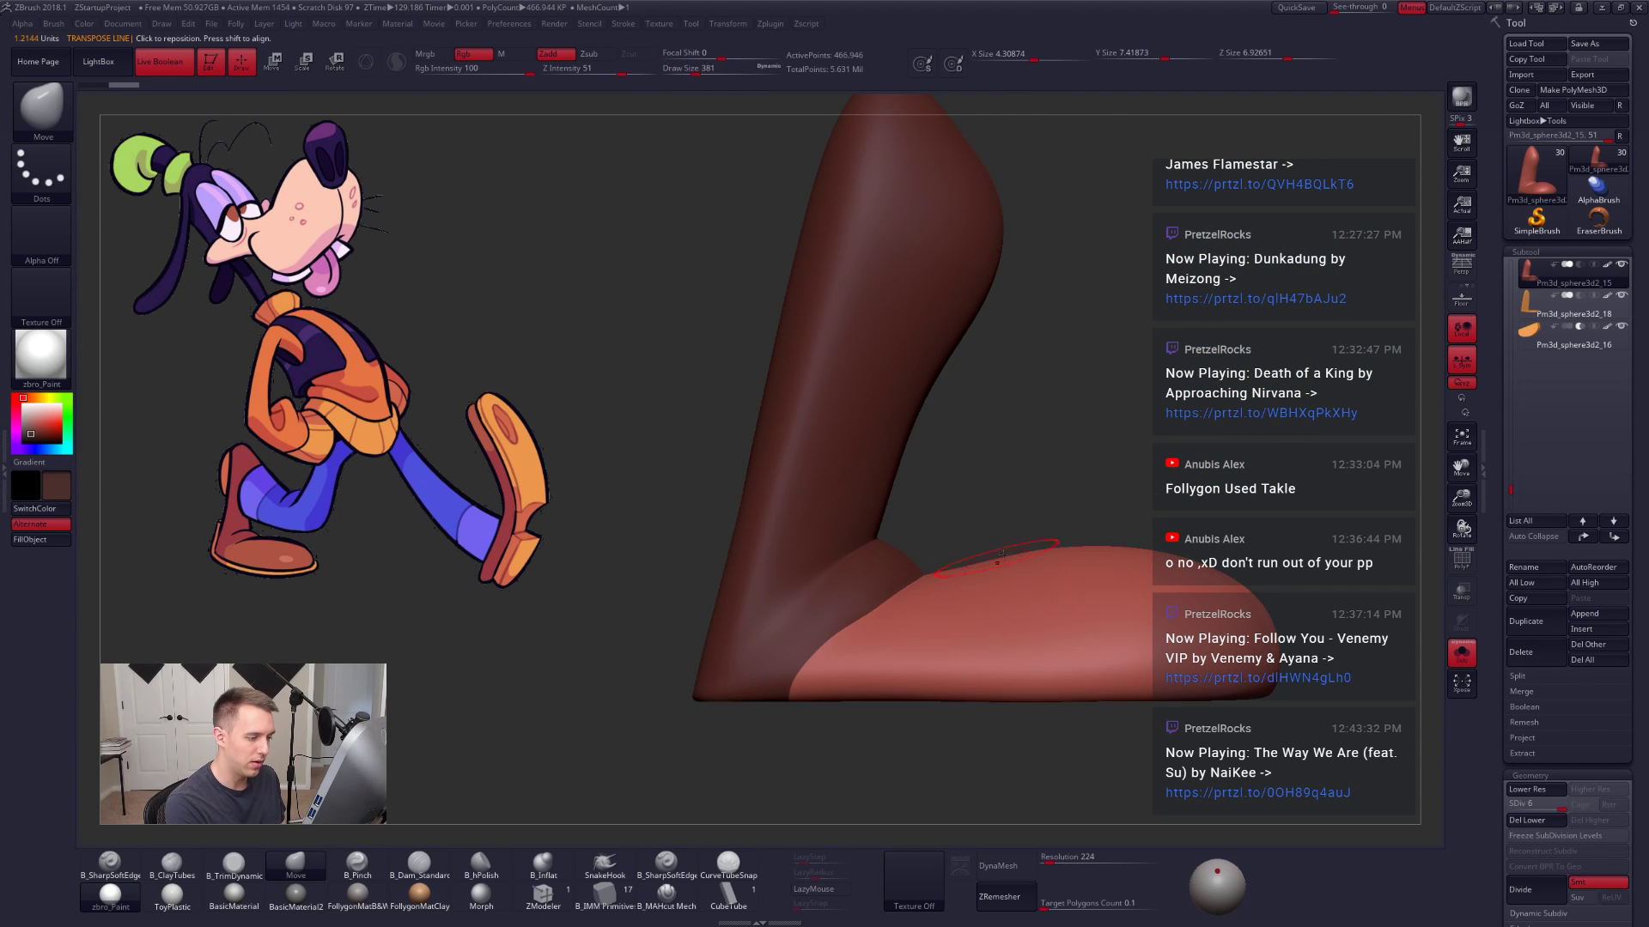
key(shift+d)
key(shift+d)
key(shift+d)
key(shift+d)
key(shift+d)
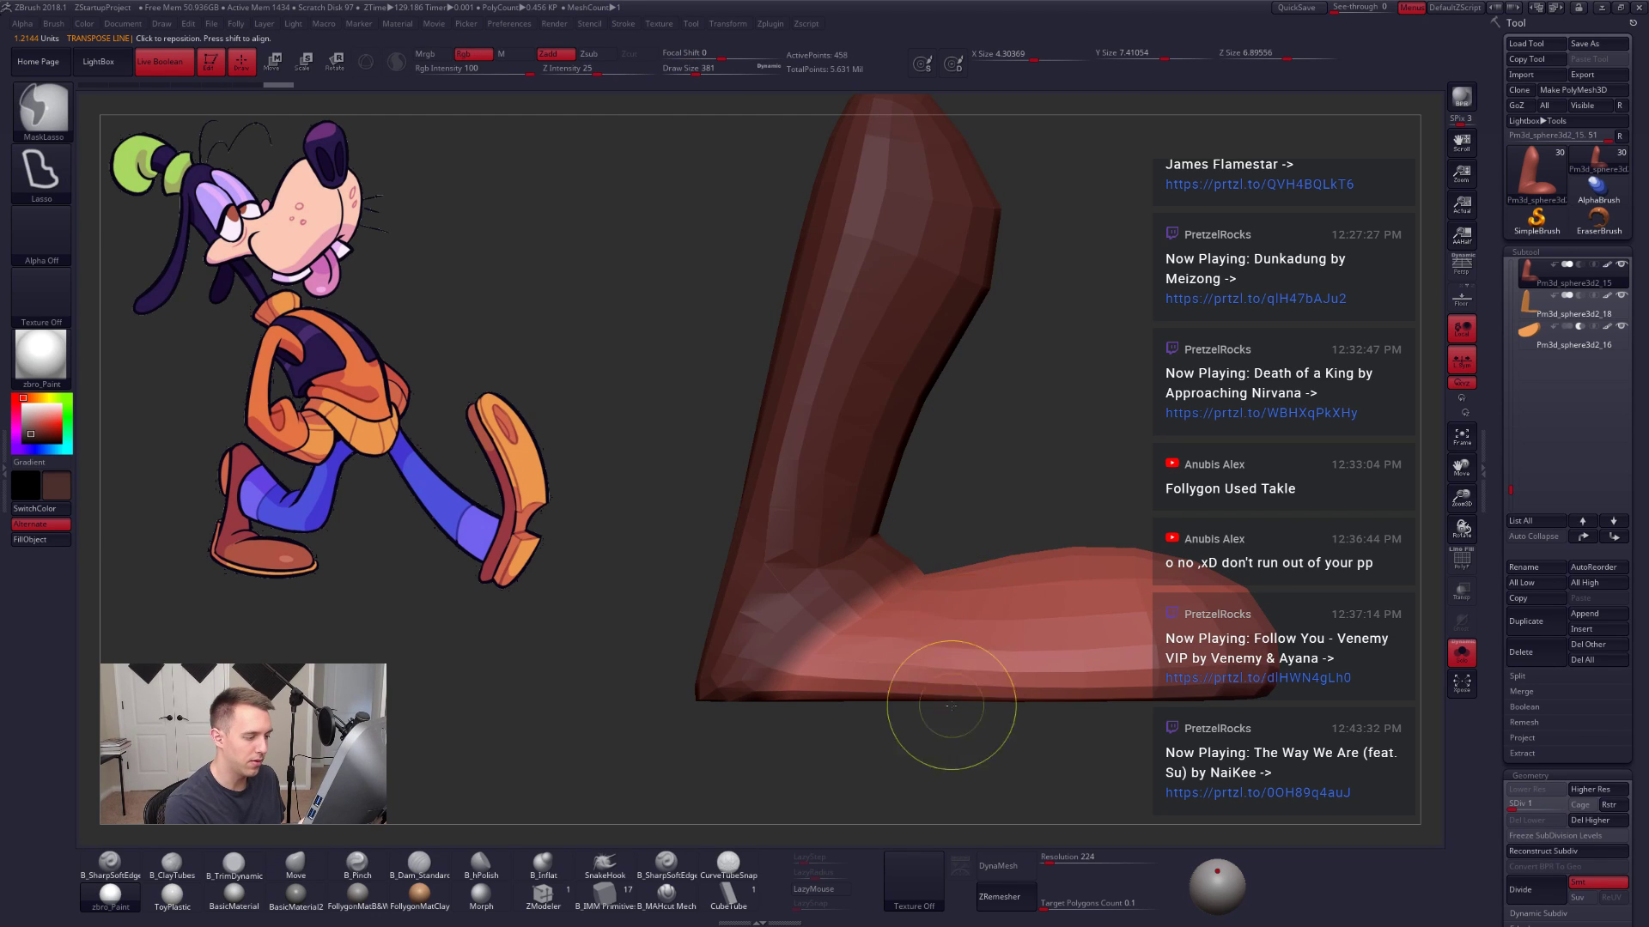
Step: Soften the mask's edge, reshape the boot's foot and instep with the Move brush, and clear the mask
ctrl+click(951, 708)
ctrl+click(969, 685)
ctrl+click(955, 718)
key(space)
click(962, 576)
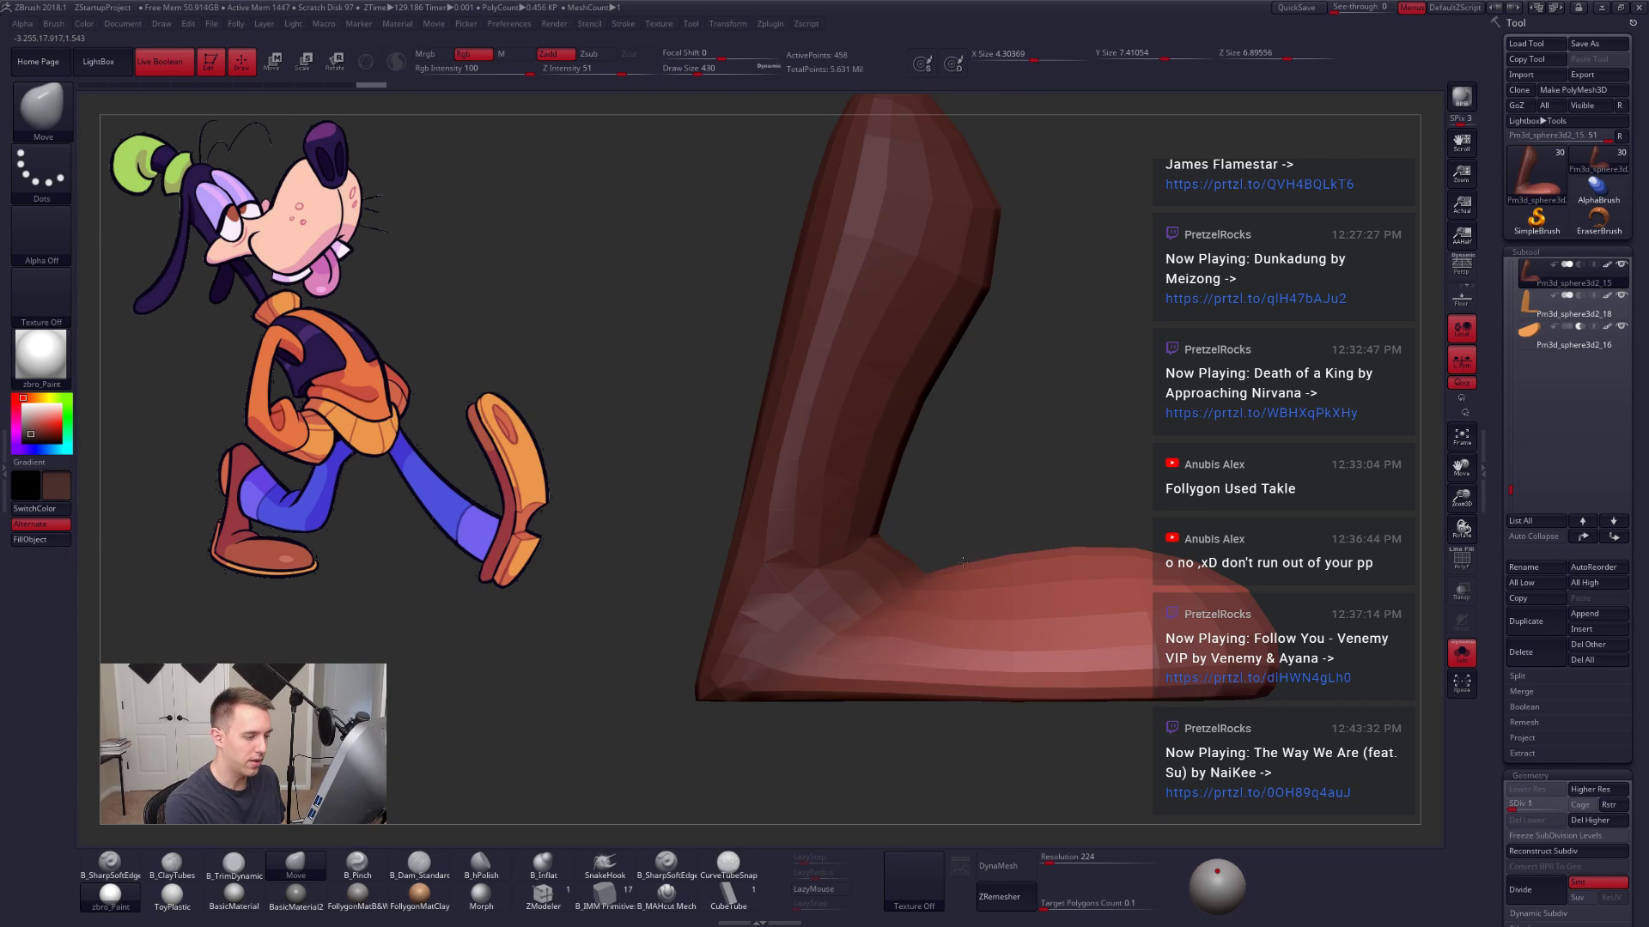
mouse_move(979, 536)
mouse_down()
mouse_move(932, 550)
mouse_move(1007, 532)
mouse_move(991, 548)
mouse_move(858, 517)
mouse_up()
key(space)
click(1001, 564)
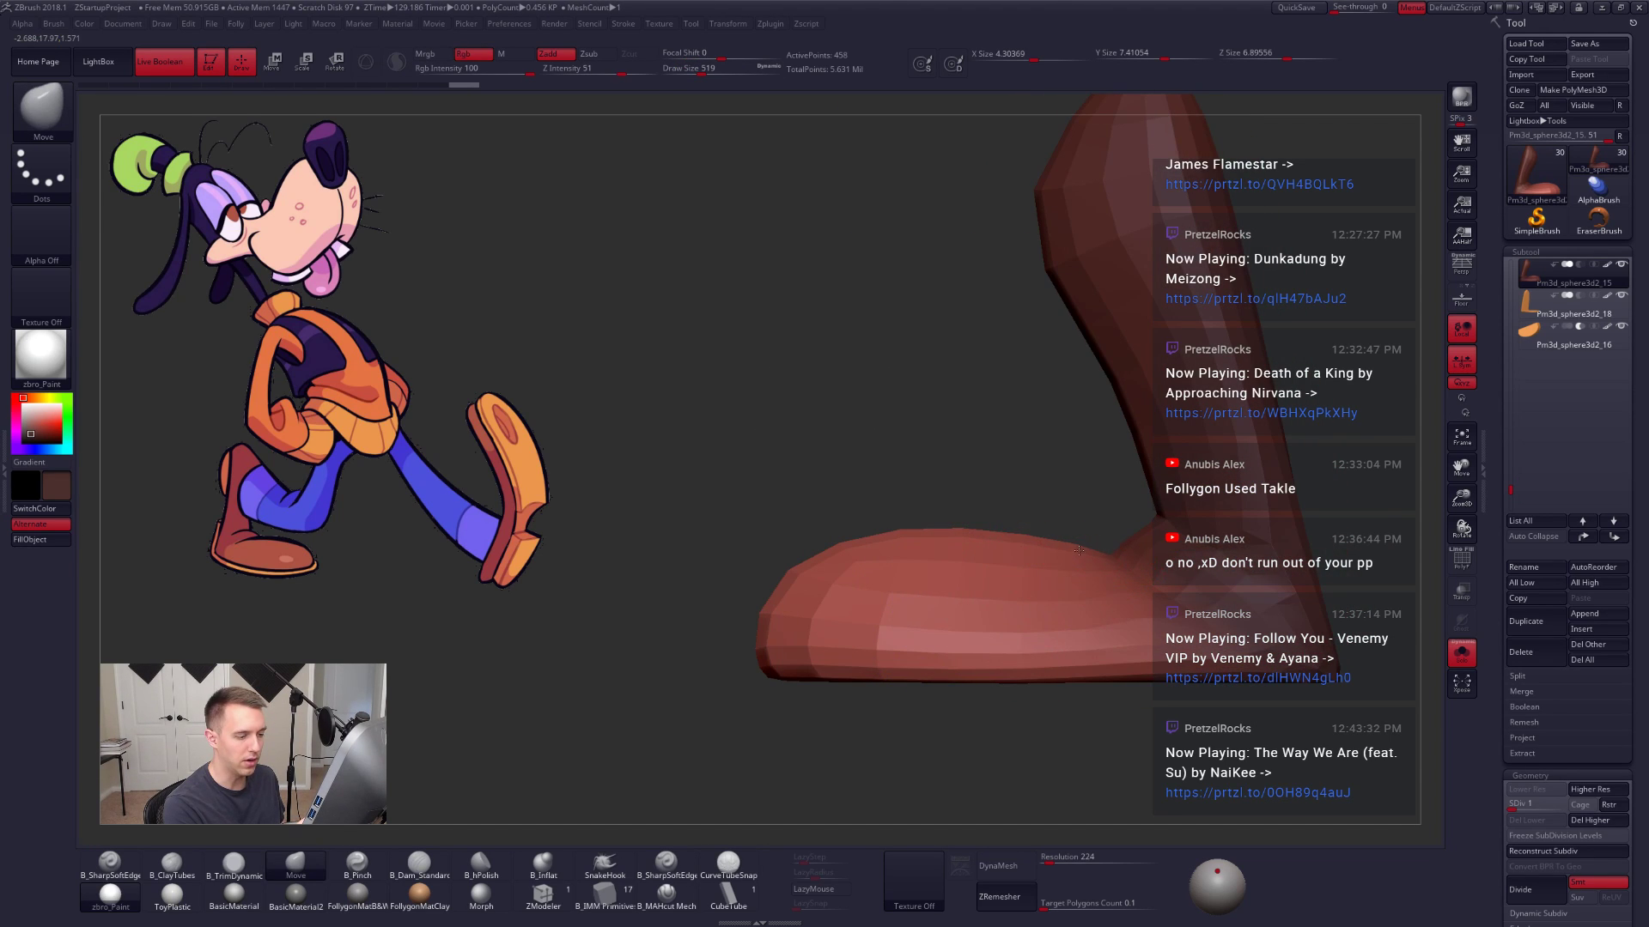
drag(1079, 550, 1100, 576)
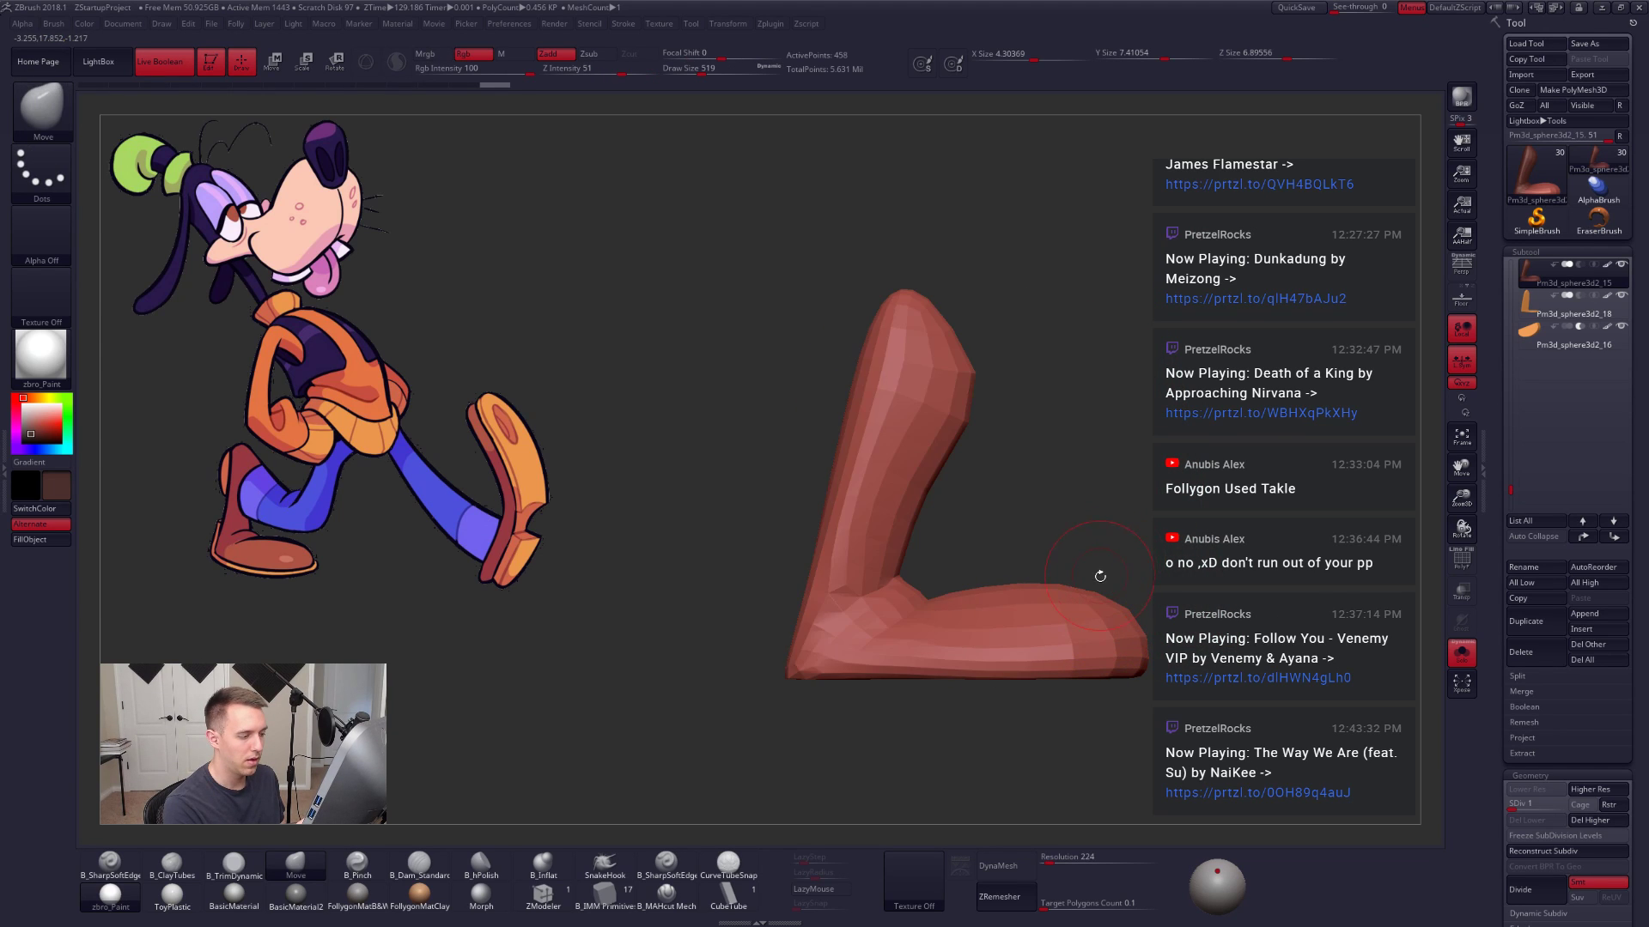
Step: Return the boot to subdivision level 6 and show all the other subtools again
key(d)
key(d)
key(d)
key(d)
key(d)
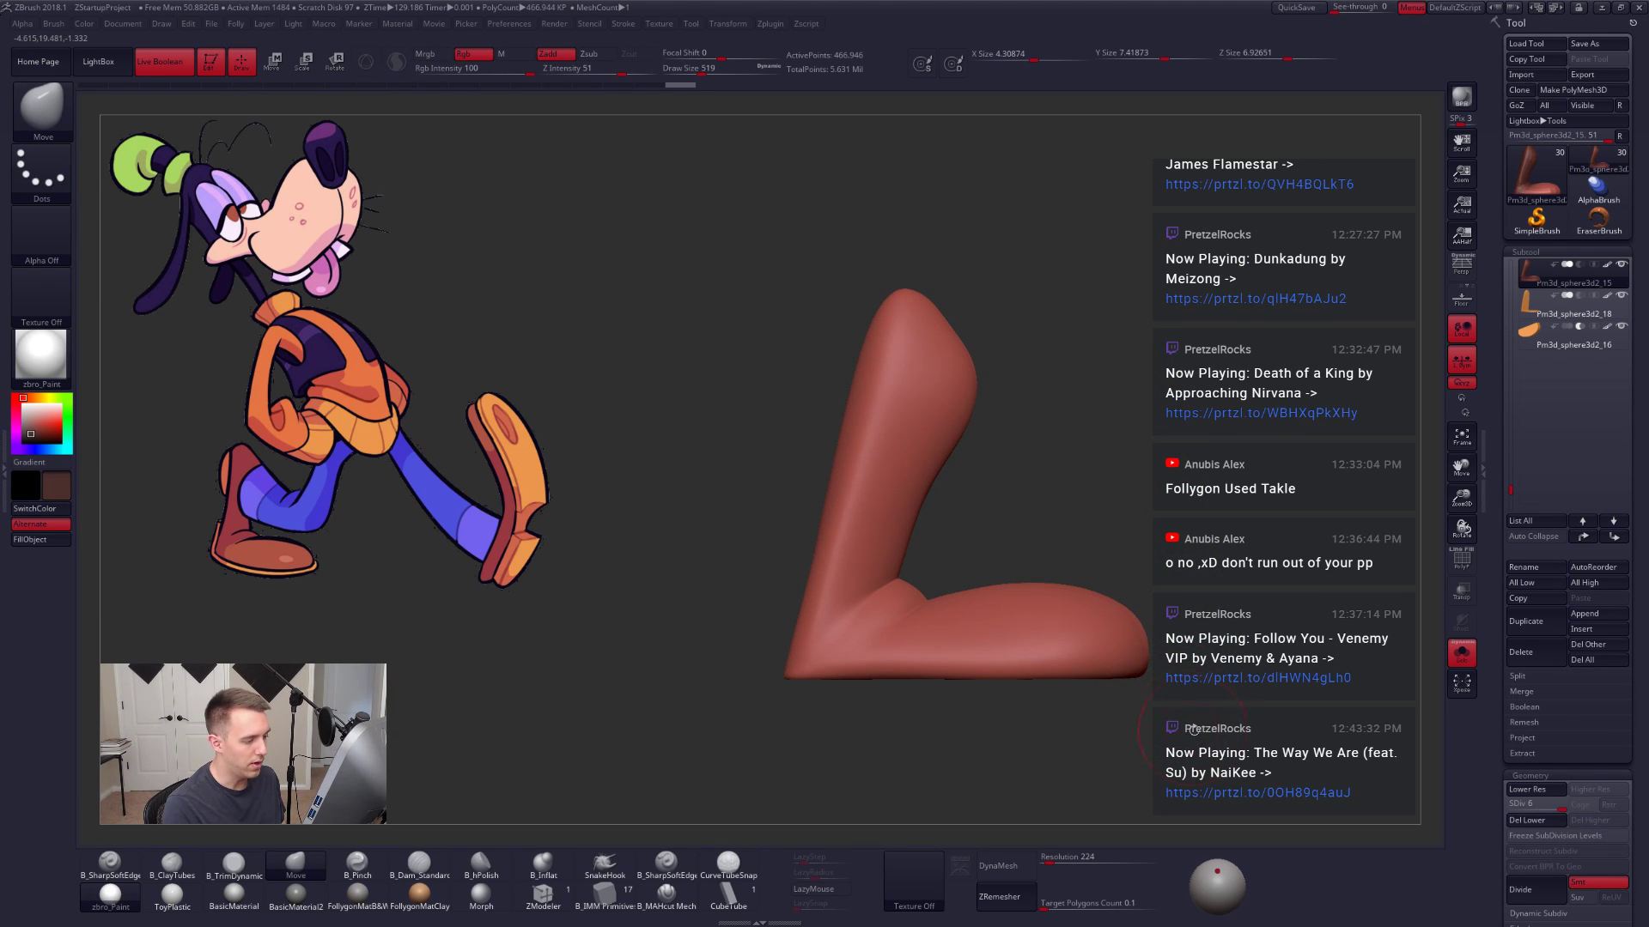
mouse_move(1193, 730)
alt+mouse_down()
mouse_move(1169, 763)
mouse_move(1163, 724)
alt+mouse_up()
key(alt+shift+s)
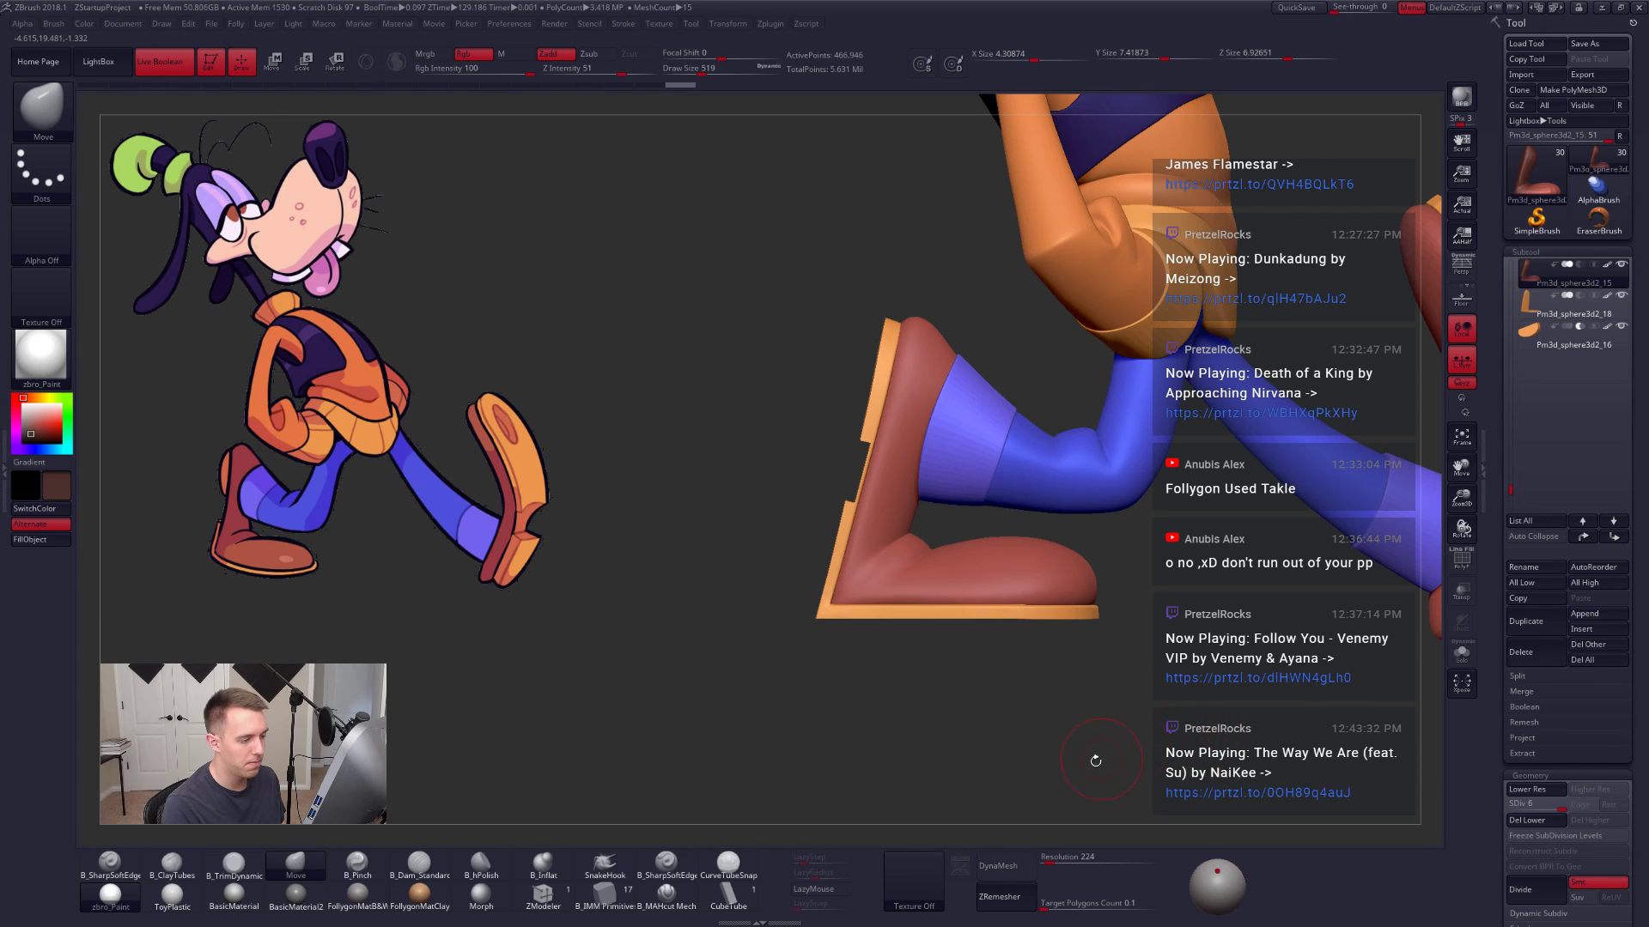
Step: Turn Perspective on and bring the whole Goofy figure into a three-quarter view
click(1461, 264)
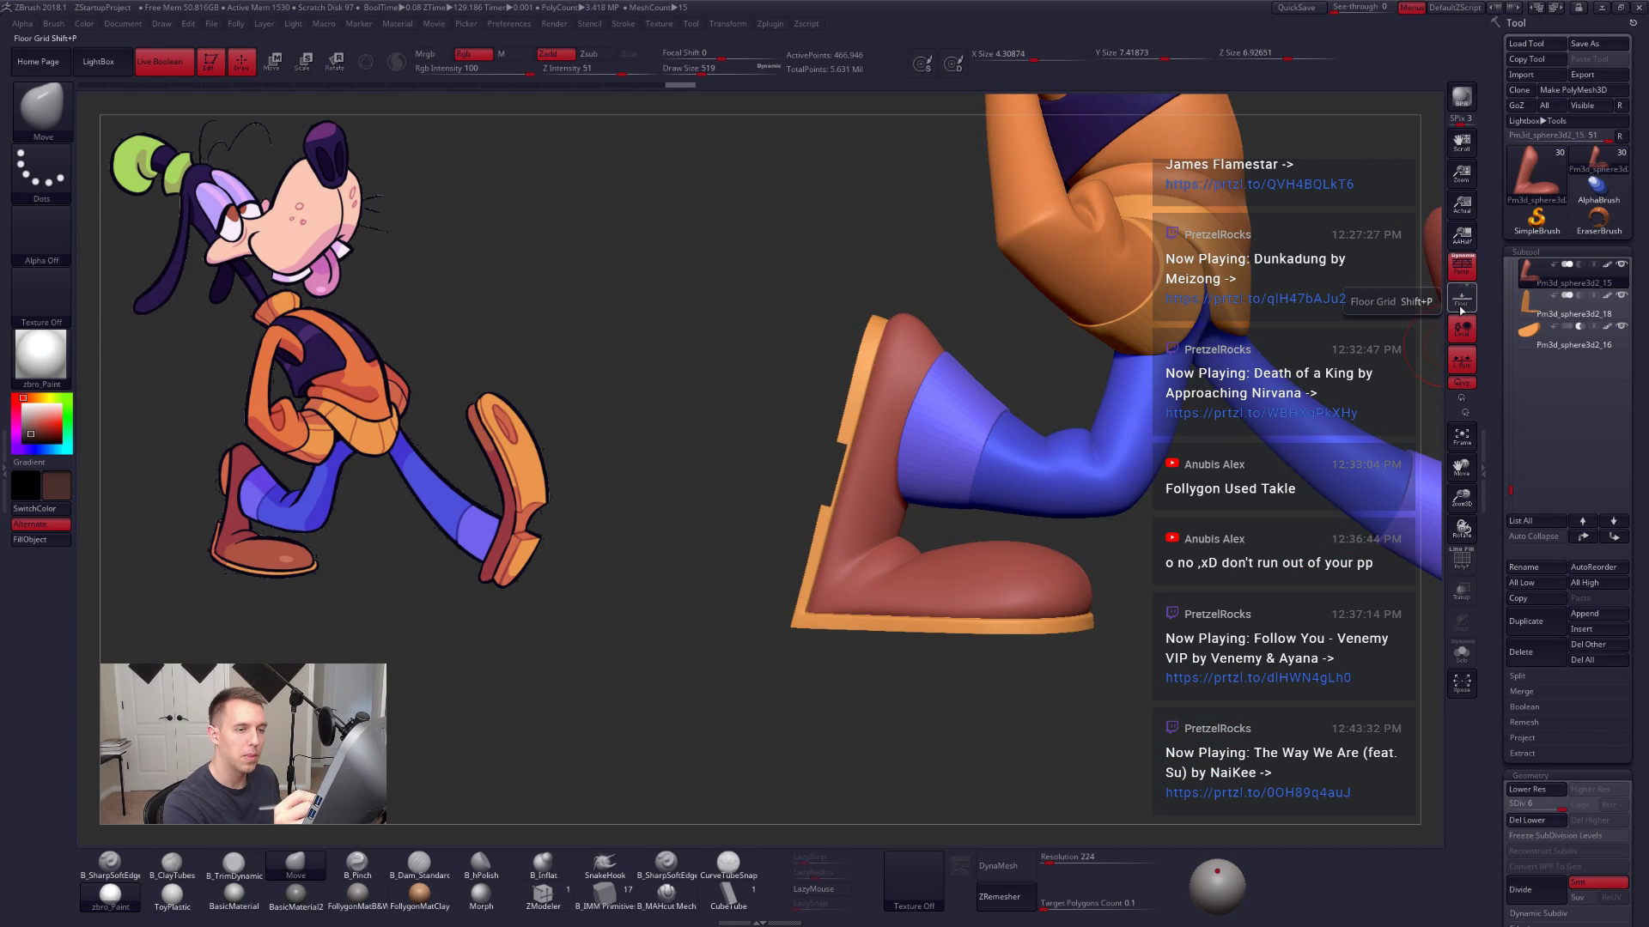
alt+drag(1178, 642, 1232, 649)
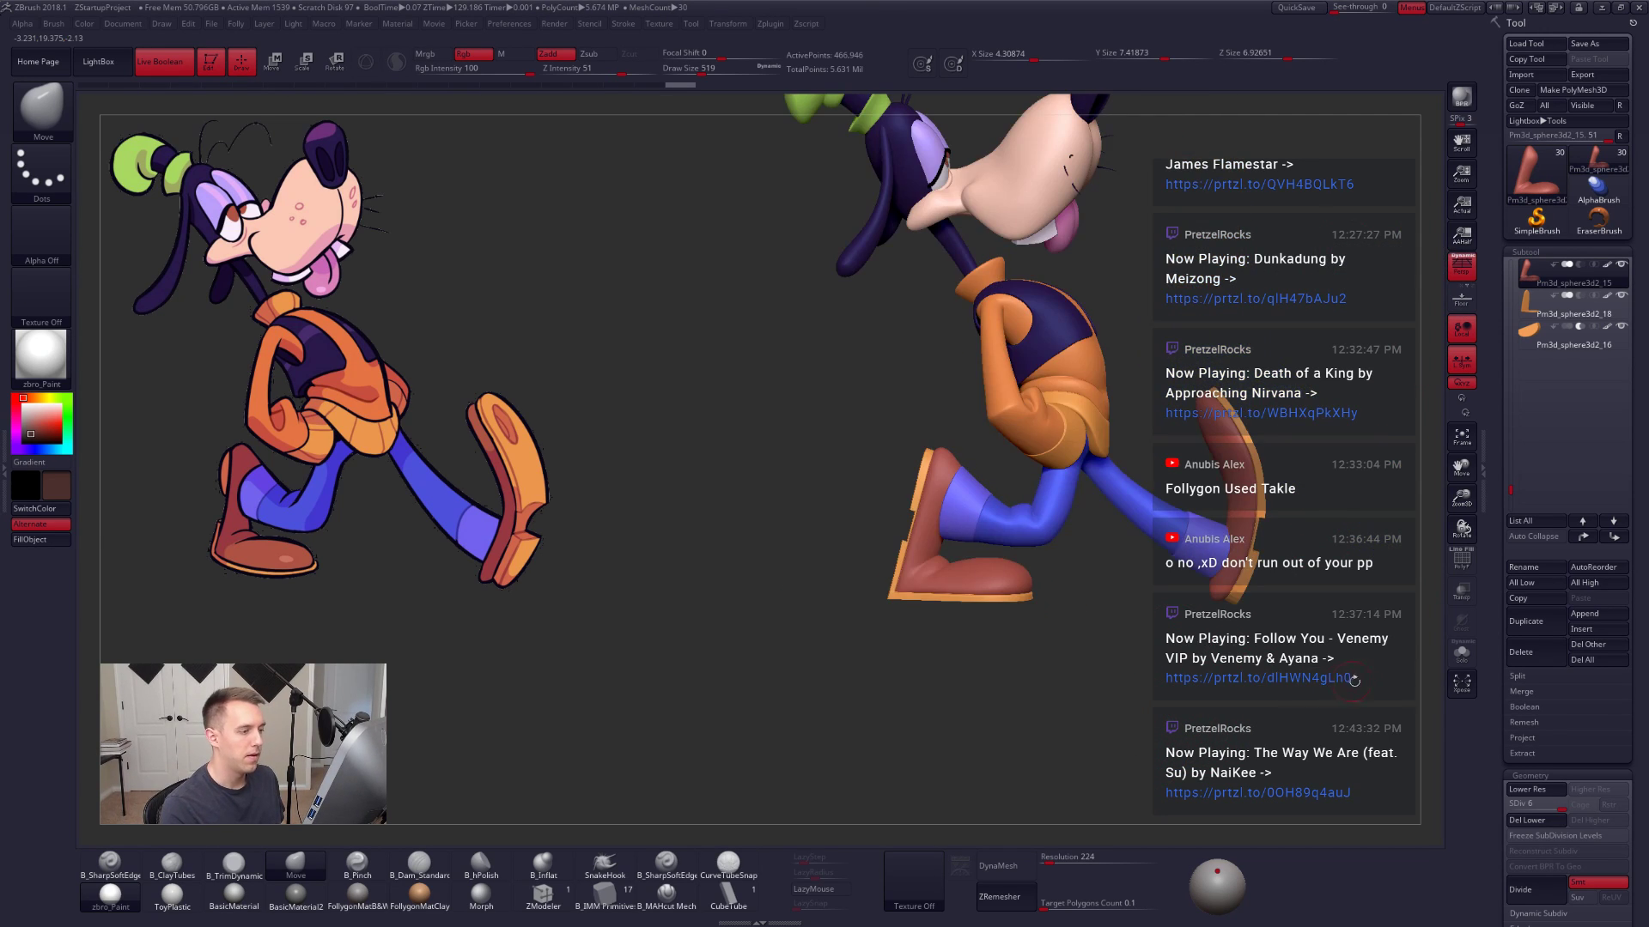
drag(1354, 680, 1174, 761)
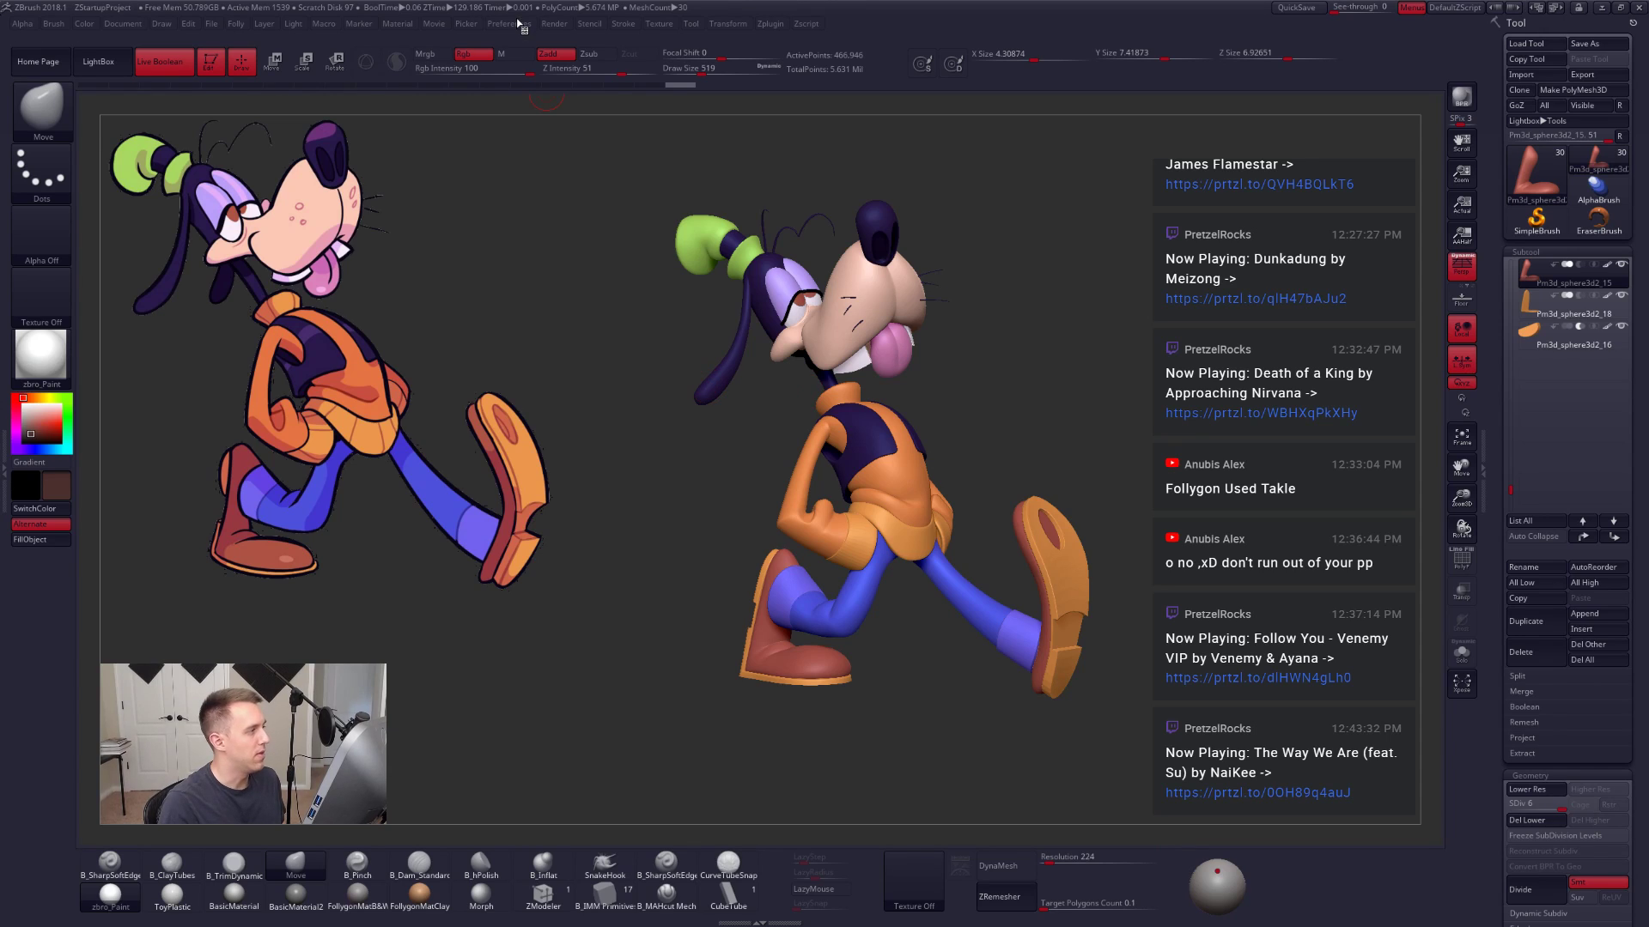
Step: Show the movie timeline, frame the figure beside the reference, and store that view as a keyframe at about 15 seconds
click(435, 24)
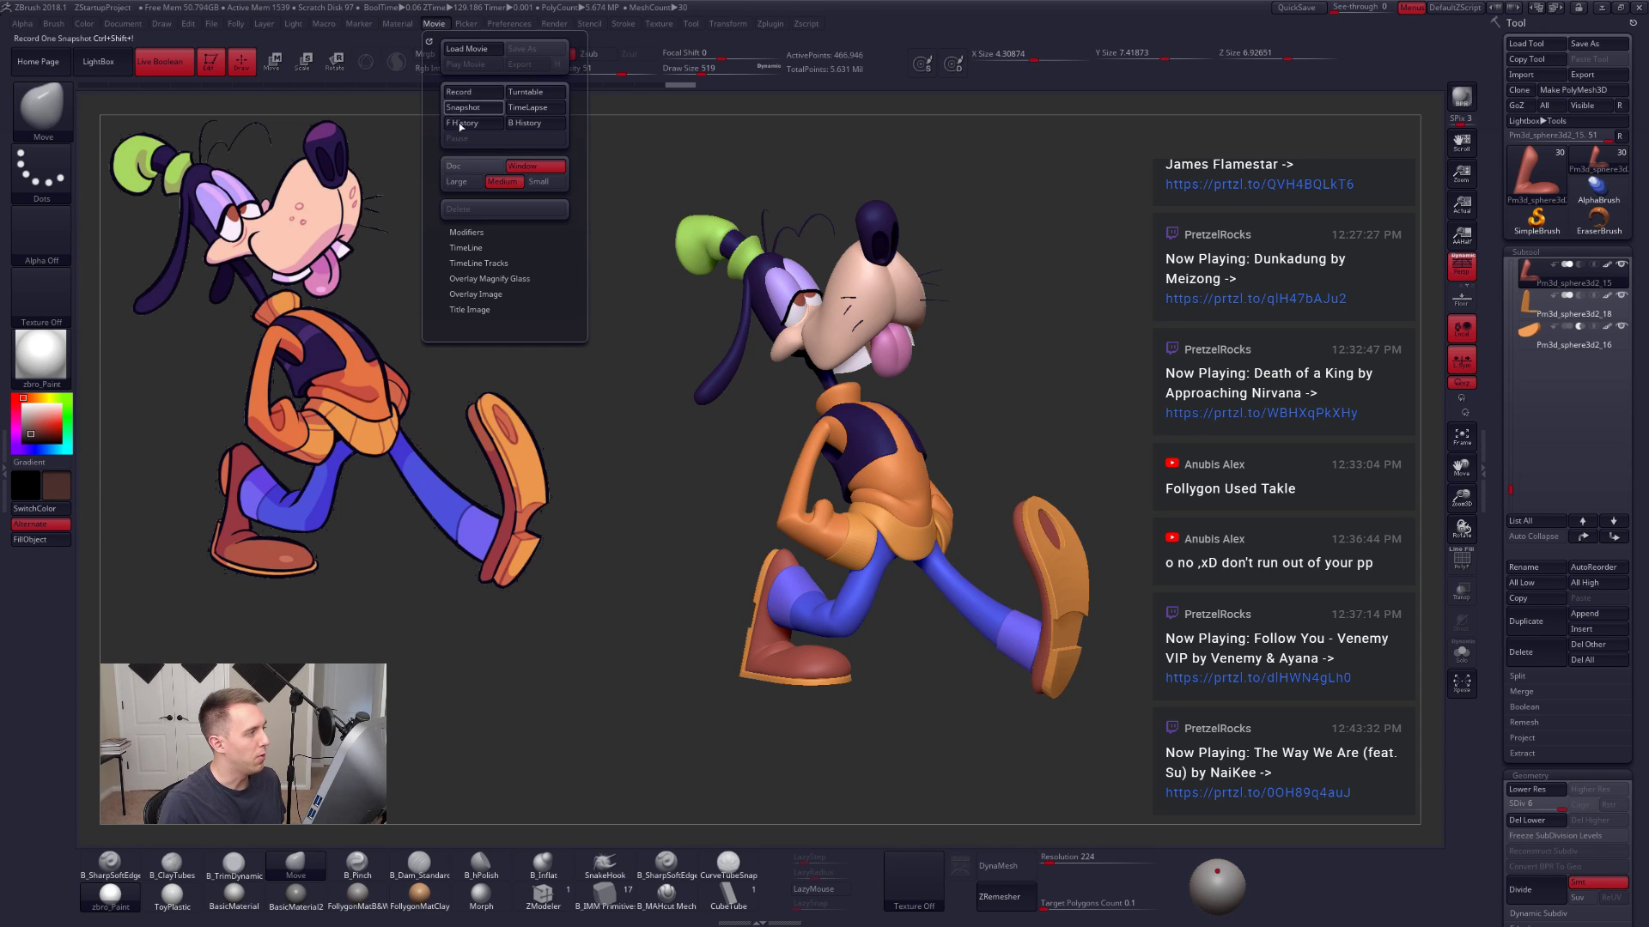
click(471, 249)
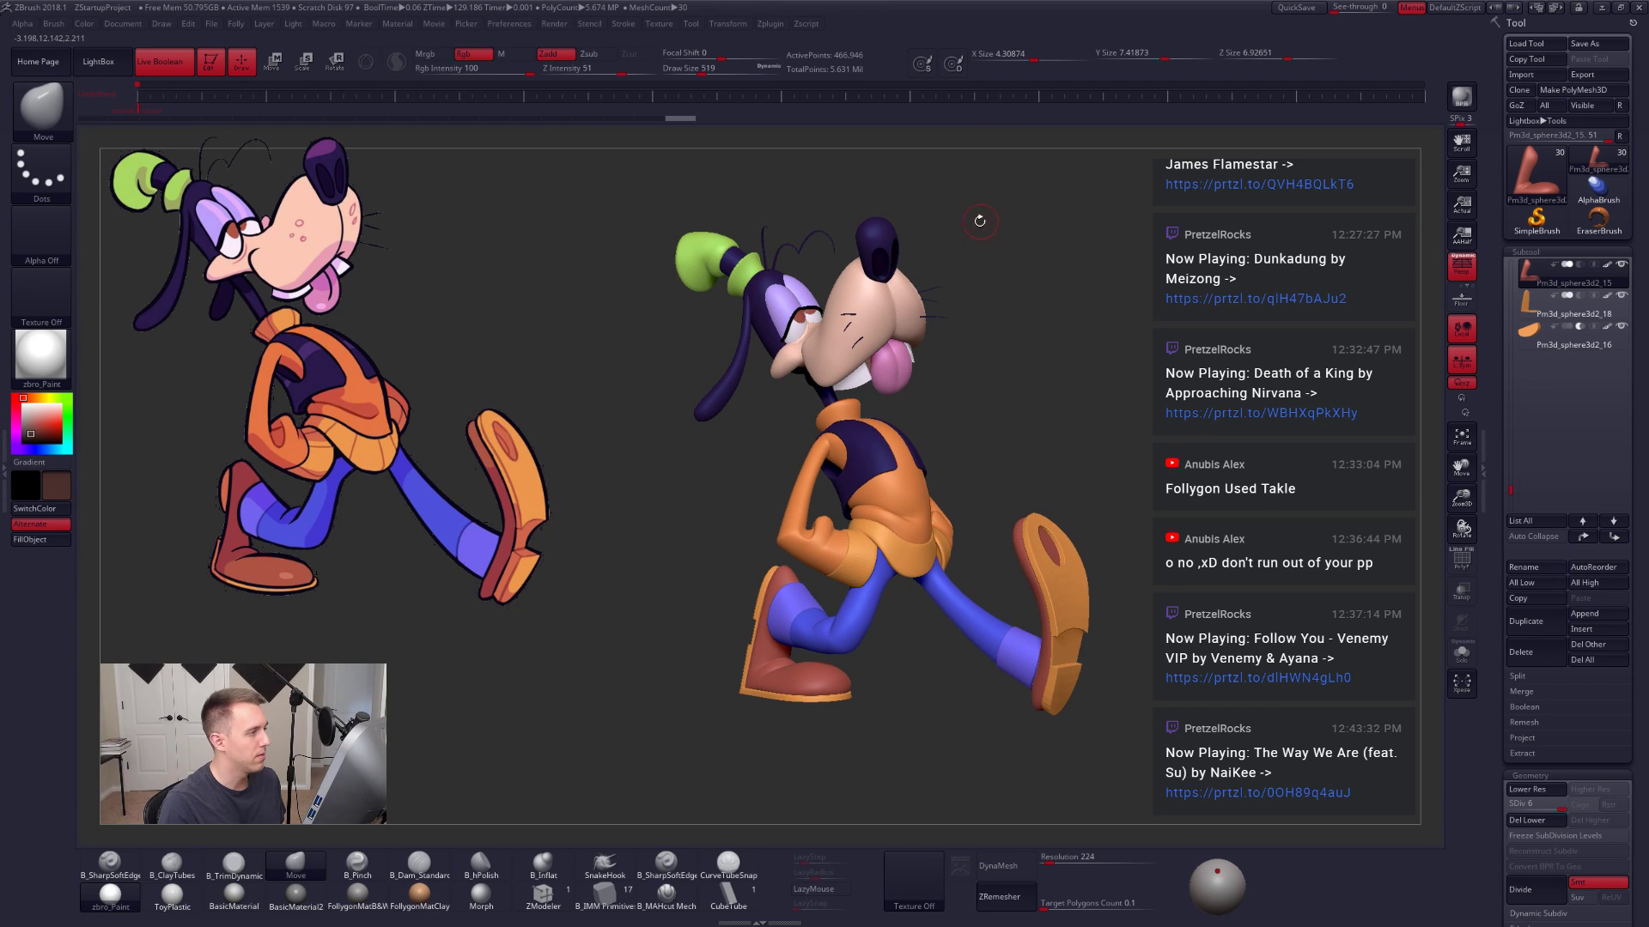
alt+drag(752, 194, 753, 247)
ctrl+right_drag(879, 293, 879, 293)
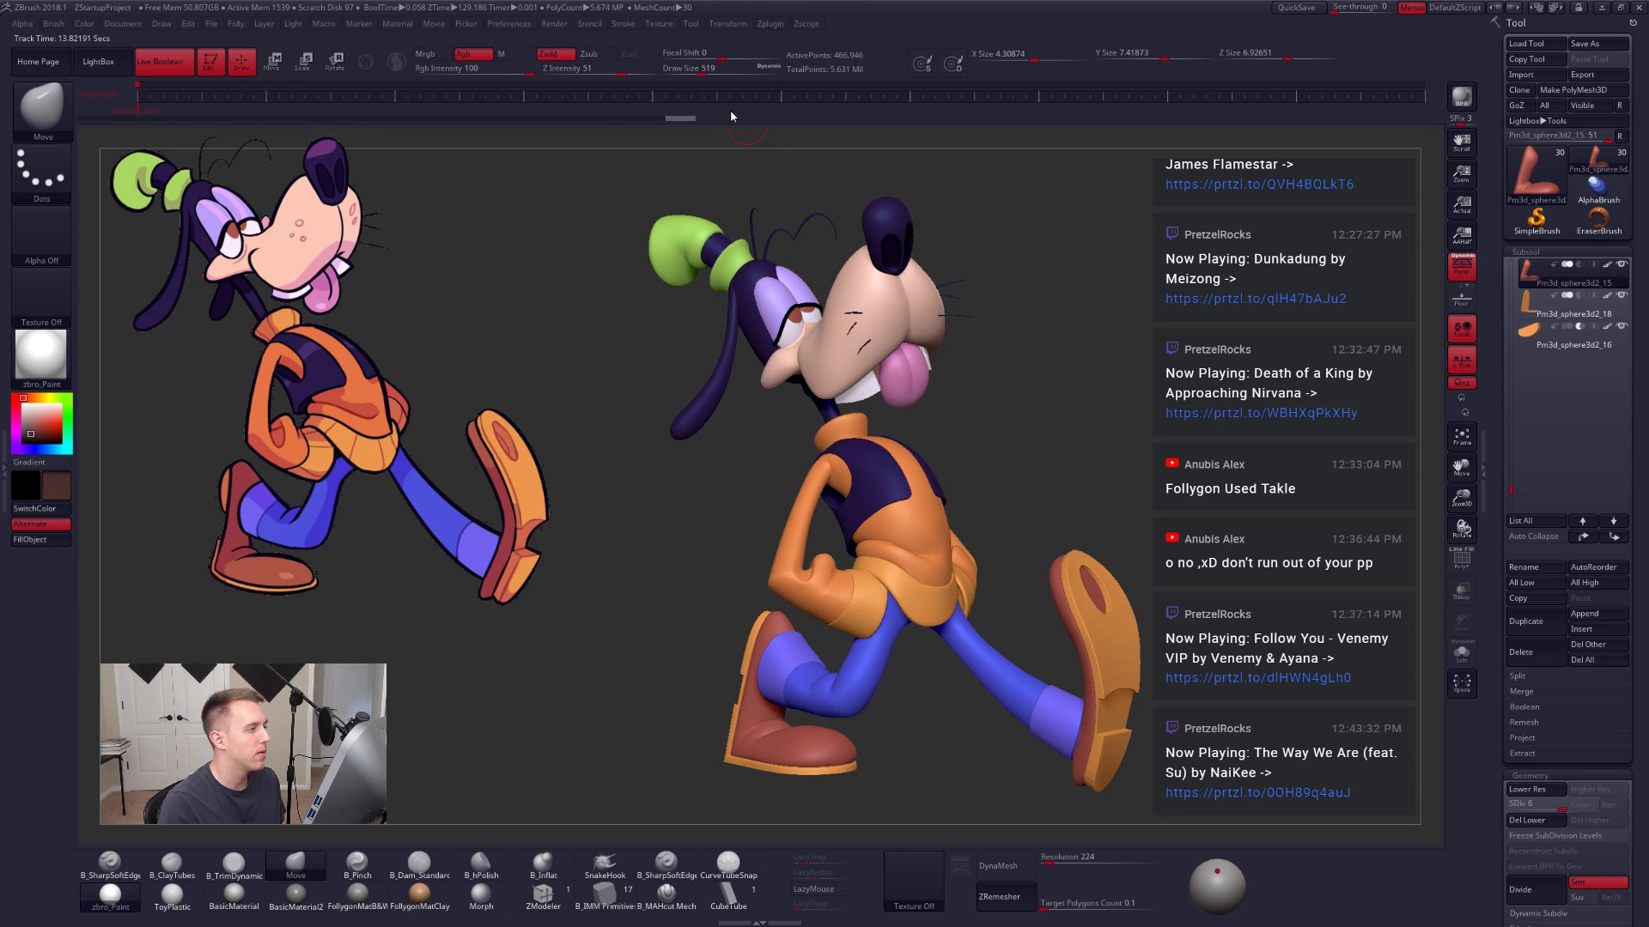
click(779, 97)
mouse_move(1078, 471)
mouse_down()
mouse_move(1034, 456)
mouse_move(1004, 489)
mouse_move(1156, 404)
mouse_up()
click(780, 102)
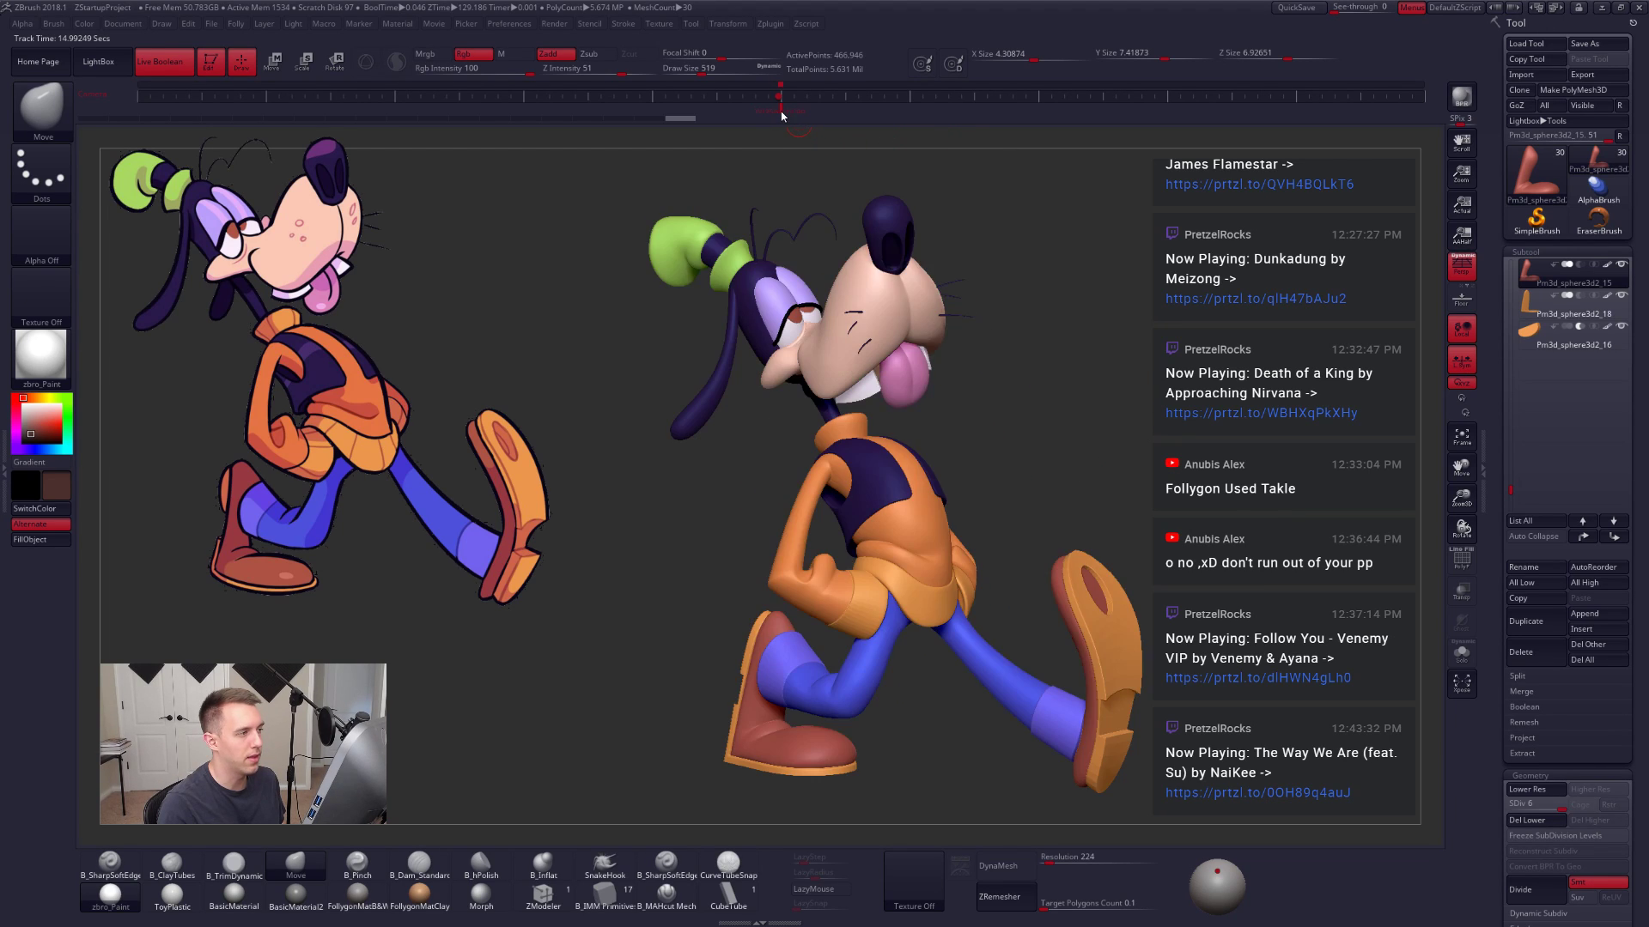
Step: Set the active colour to white and reframe the Goofy figure beside the reference drawing
alt+drag(1038, 477, 1041, 440)
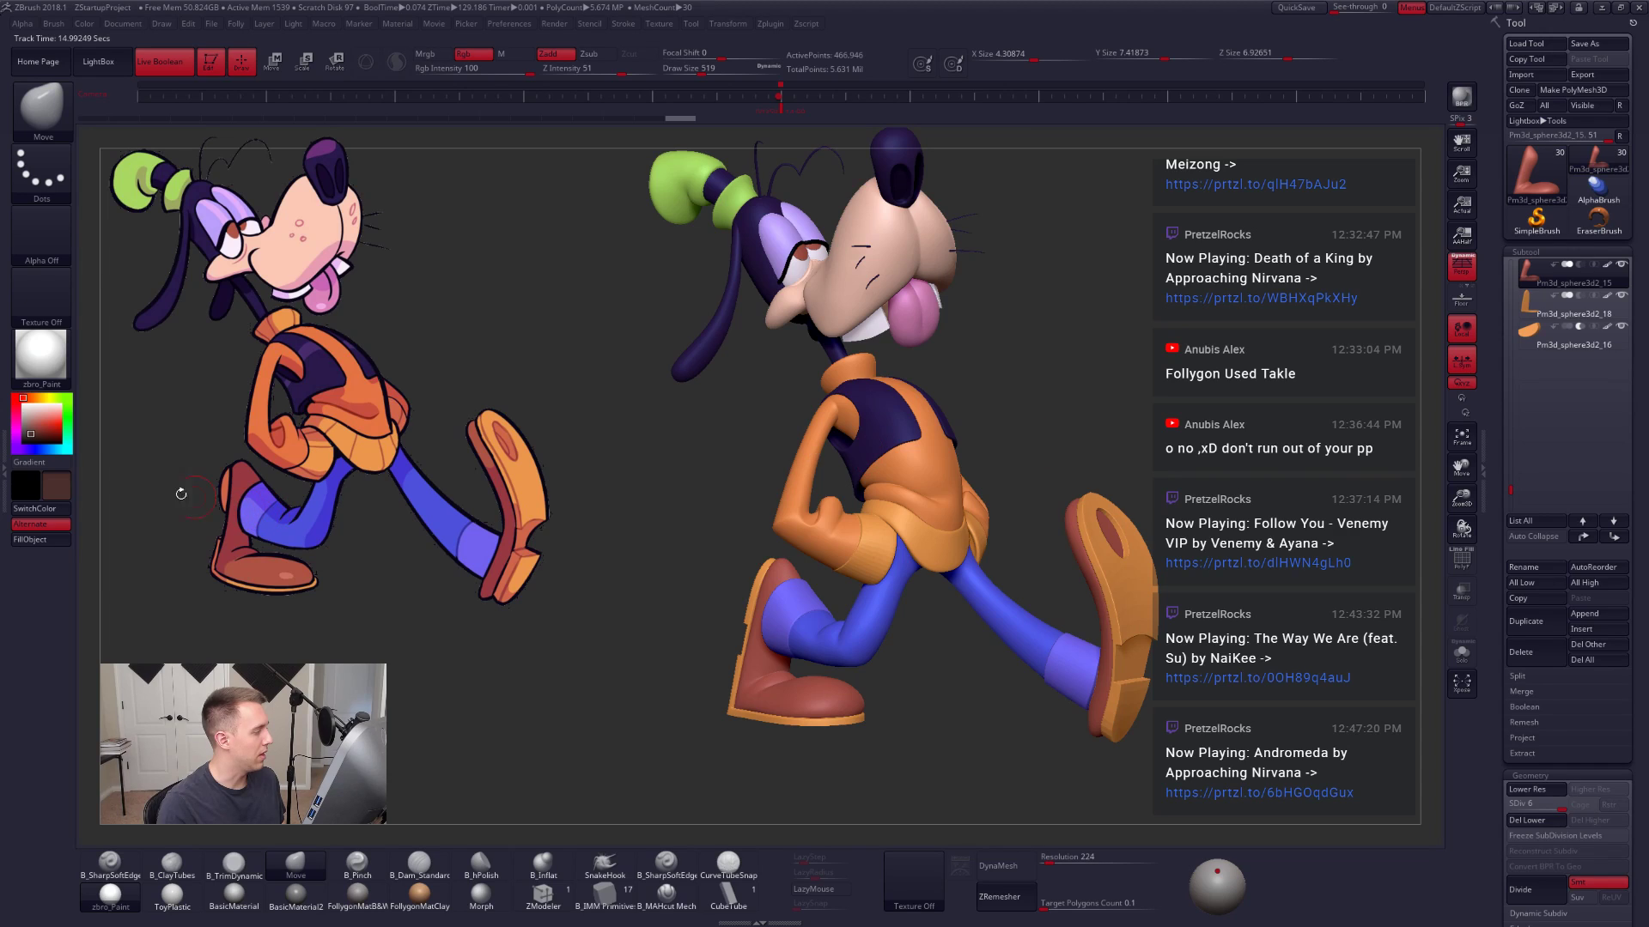
drag(51, 412, 24, 401)
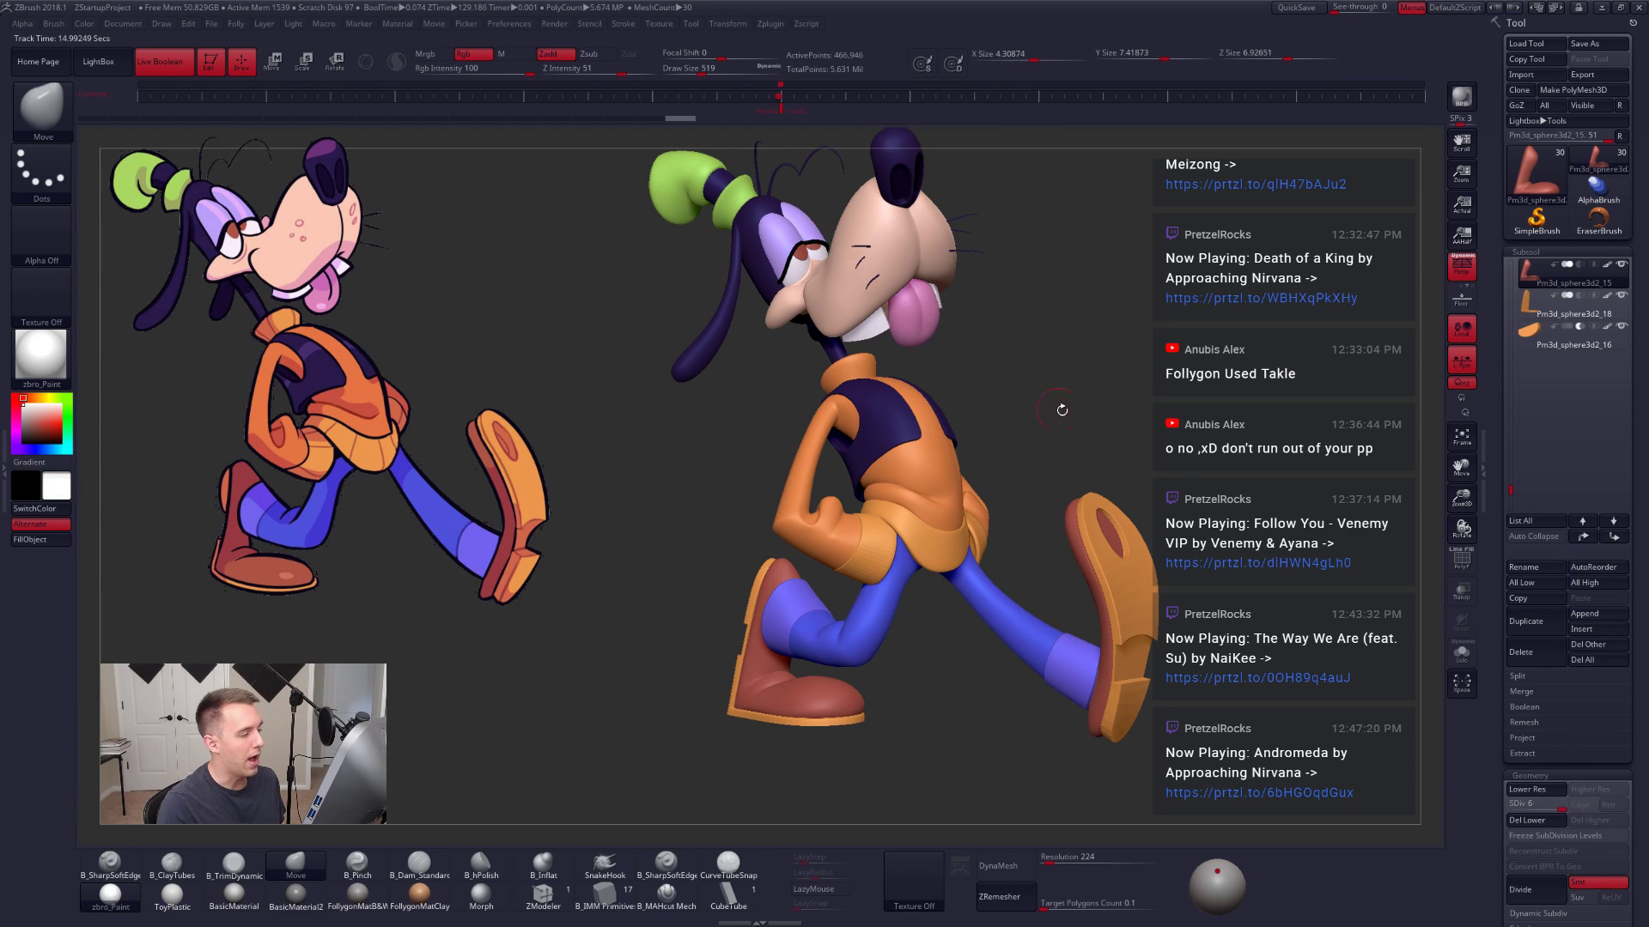
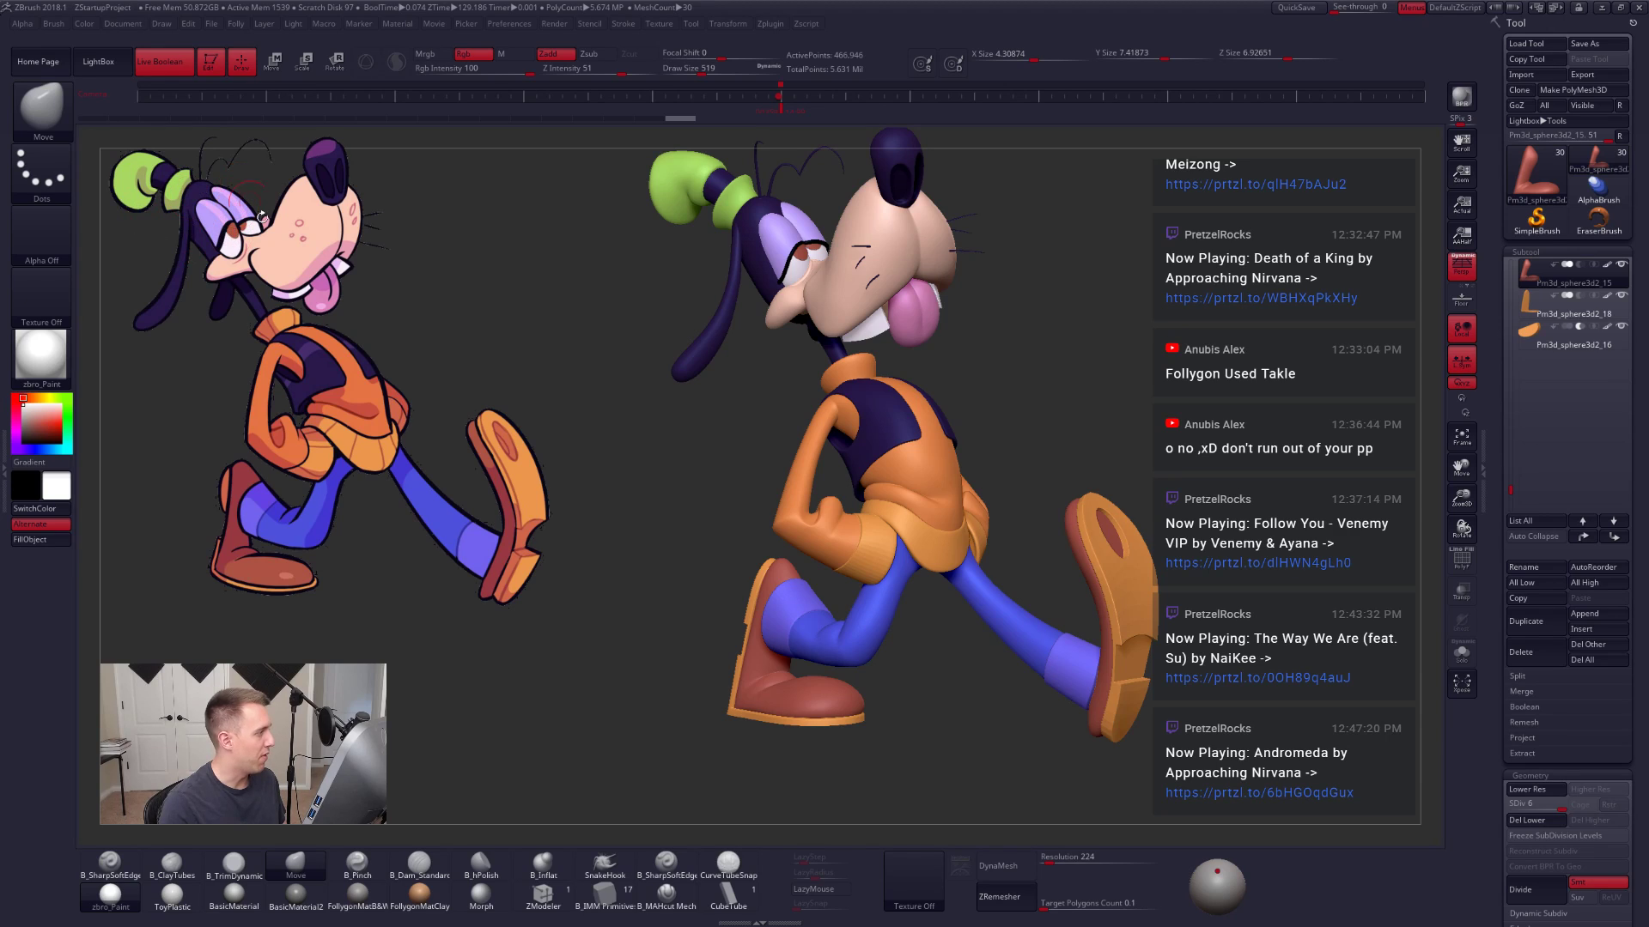
alt+drag(585, 348, 609, 400)
alt+drag(745, 380, 878, 453)
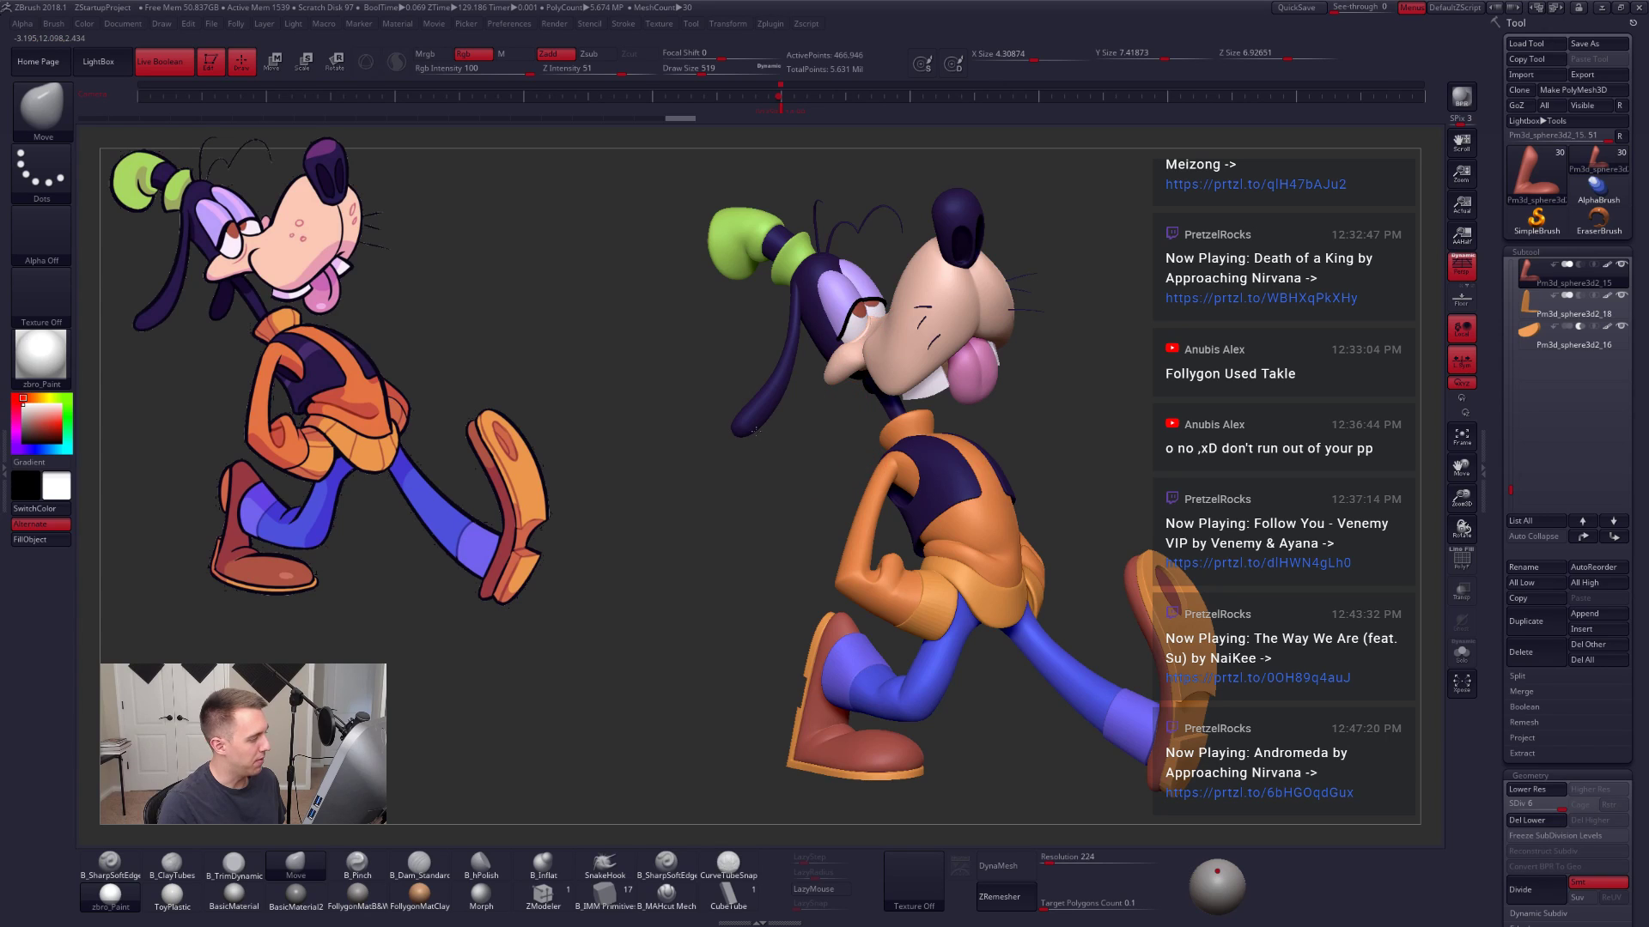
Step: Select the bent leg's lavender sock, check its wireframe and look over the figure from behind
drag(754, 430, 694, 565)
alt+click(804, 633)
key(shift+f)
key(shift+f)
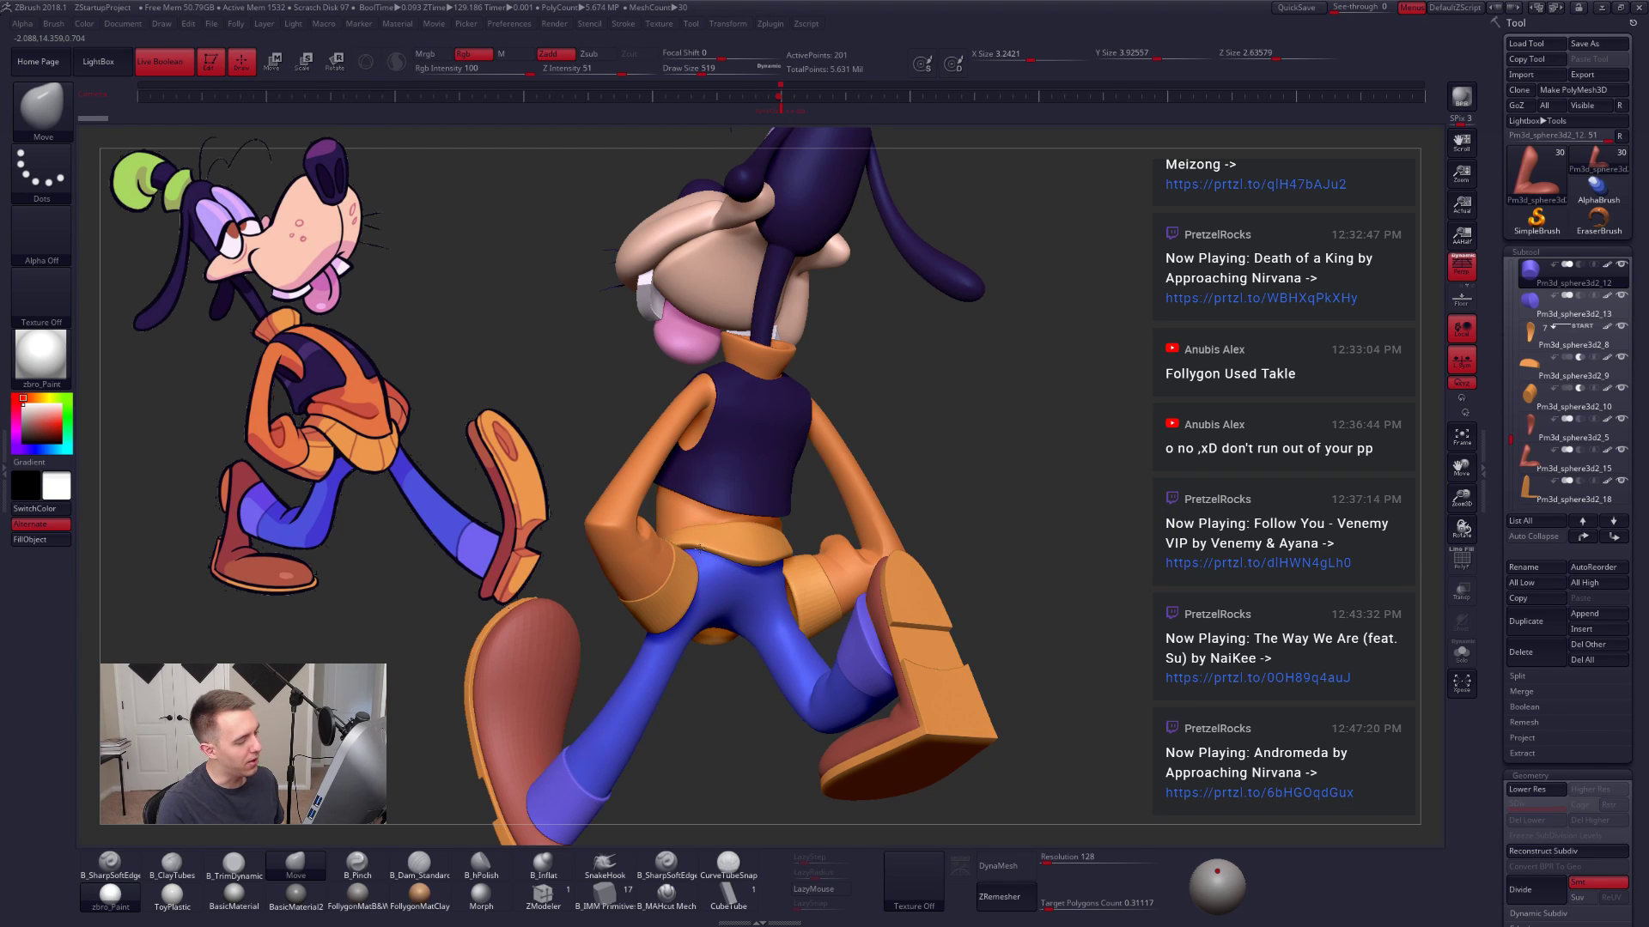
drag(584, 553, 760, 610)
Step: Select the orange sweater hem at the waist and lower its subdivision level for reshaping from behind
alt+click(860, 577)
mouse_move(861, 577)
shift+right_down()
mouse_move(912, 550)
mouse_move(941, 571)
mouse_move(902, 574)
mouse_move(897, 546)
shift+right_up()
key(space)
drag(863, 575, 876, 575)
mouse_move(885, 558)
right_down()
mouse_move(889, 522)
mouse_move(863, 536)
right_up()
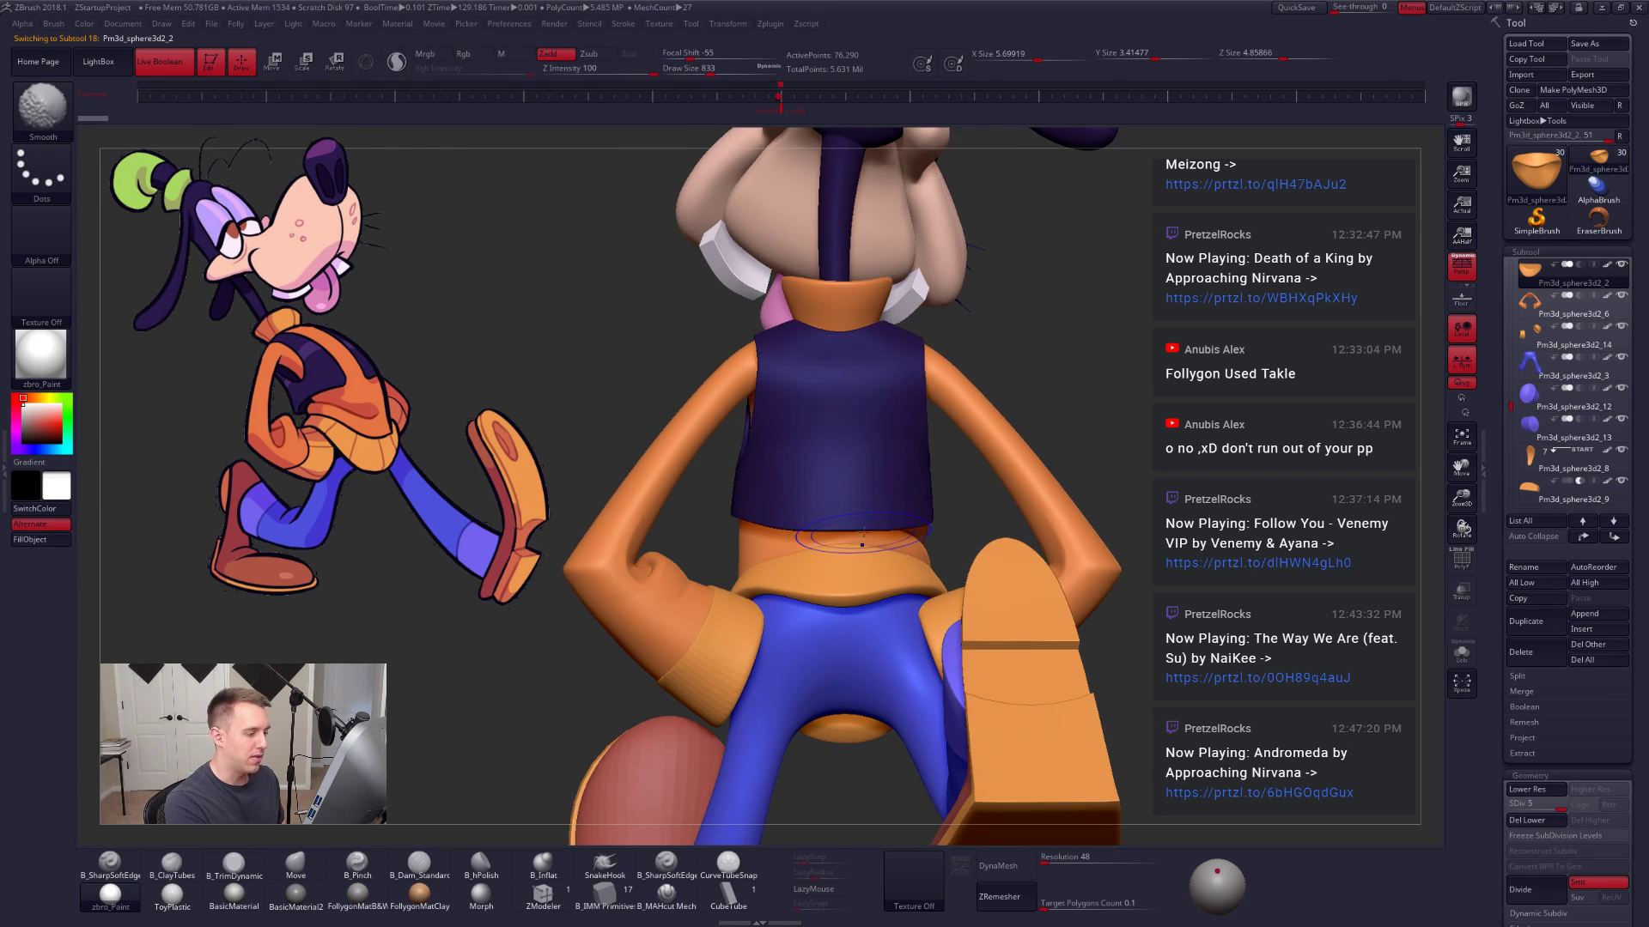
key(shift+d)
key(shift+d)
key(shift+d)
Step: Reshape the back of the sweater hem with a large Move brush and return it to subdivision level 5
key(space)
drag(840, 541, 847, 541)
mouse_move(816, 570)
right_down()
mouse_move(837, 542)
mouse_move(721, 695)
mouse_move(824, 558)
mouse_move(773, 545)
right_up()
key(d)
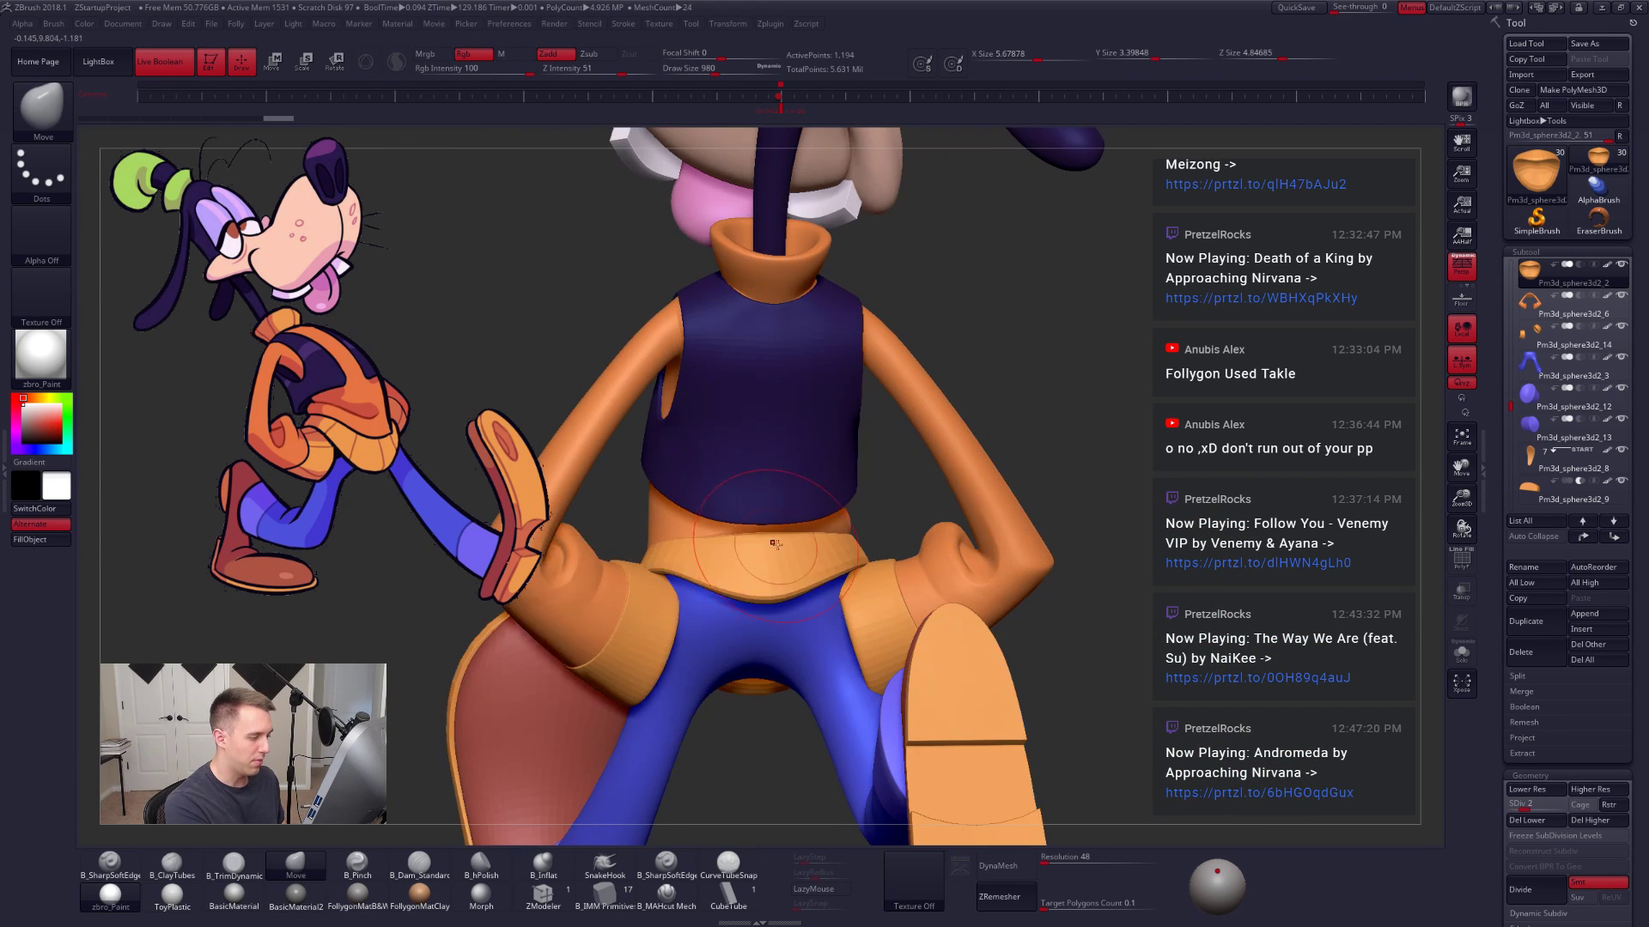
key(space)
drag(773, 544, 771, 550)
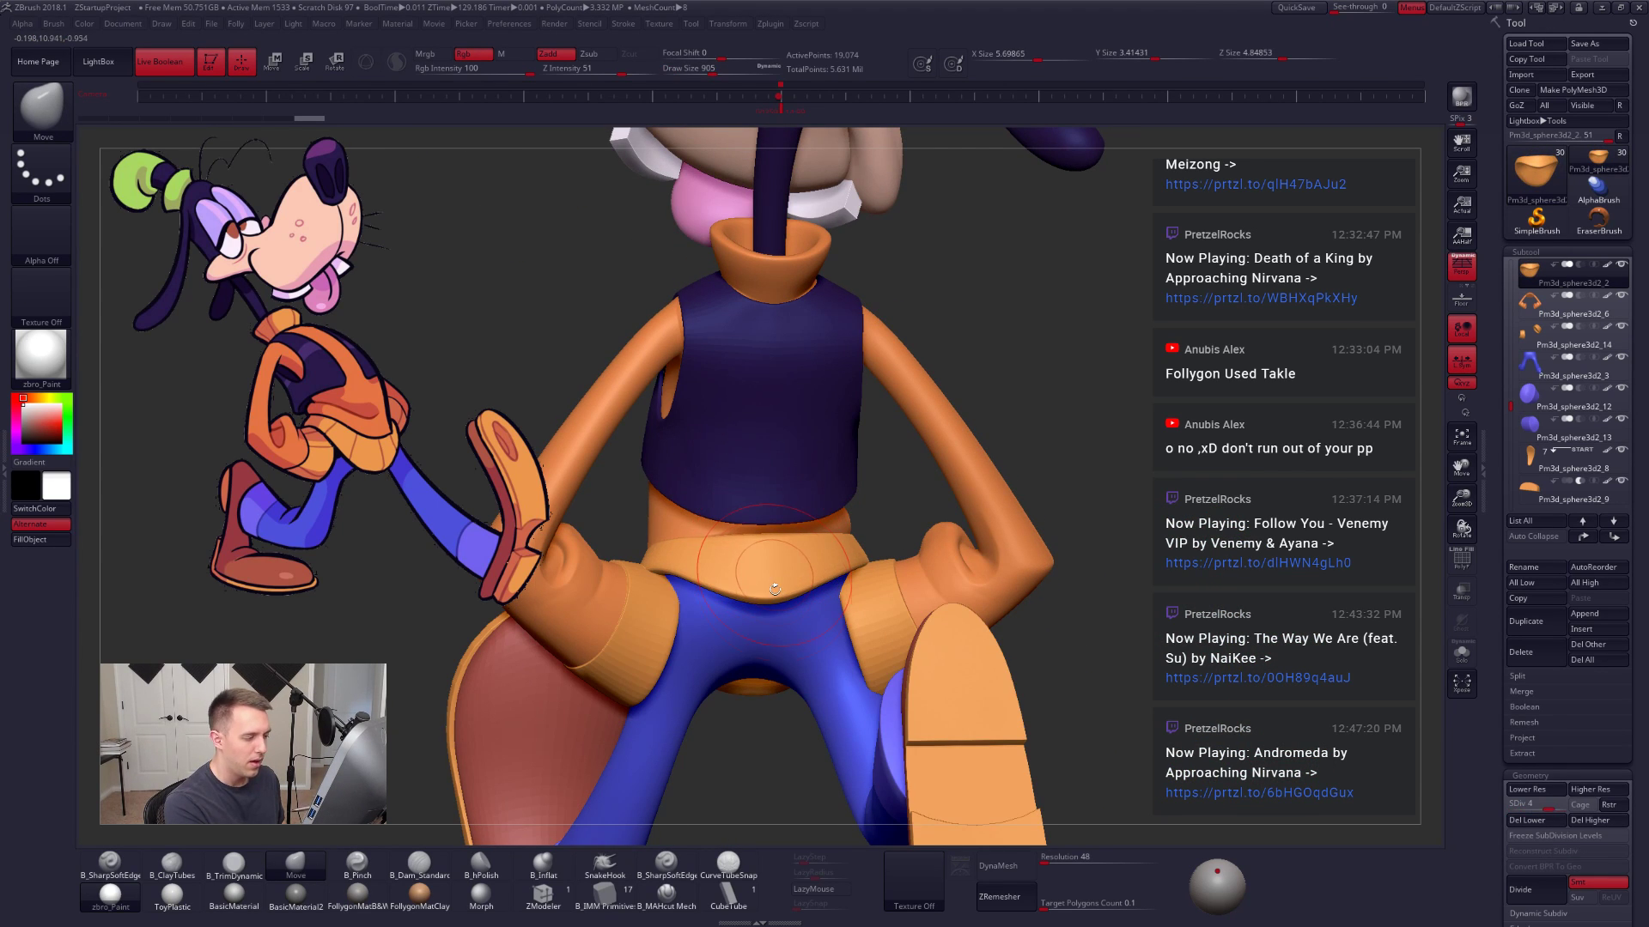
key(d)
key(d)
key(d)
Step: Select the bent leg's lavender sock, isolate it and display its wireframe
right_drag(1089, 579, 1012, 676)
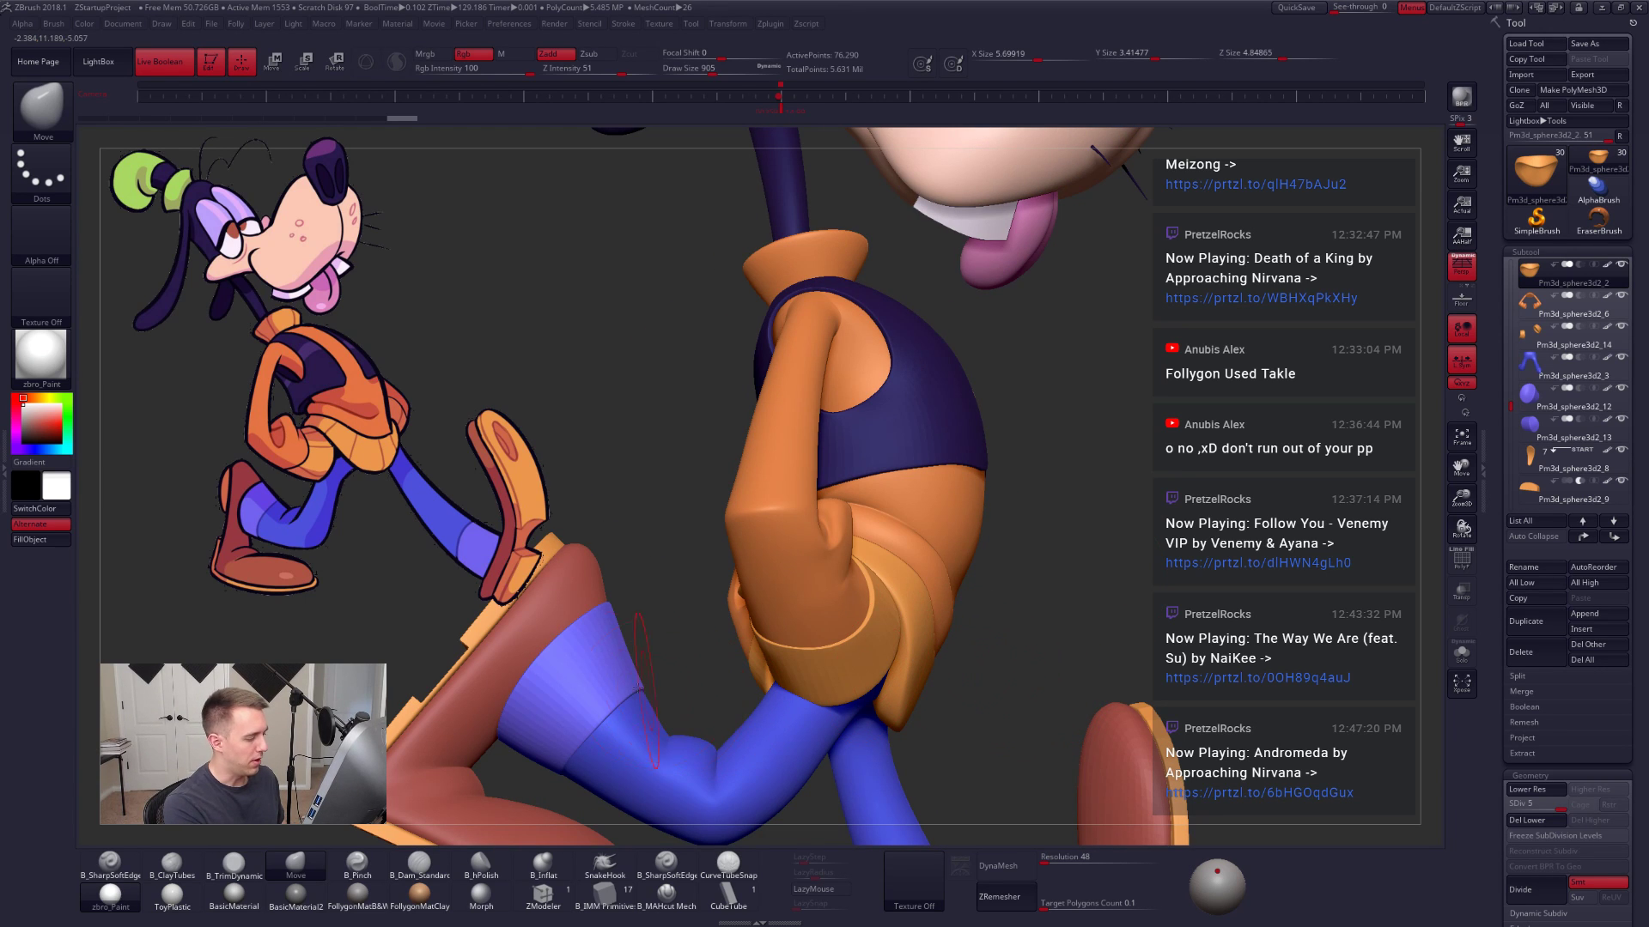
alt+click(582, 663)
mouse_move(581, 664)
right_down()
mouse_move(730, 717)
mouse_move(885, 647)
mouse_move(1018, 615)
right_up()
key(space)
drag(887, 584, 894, 588)
key(shift+s)
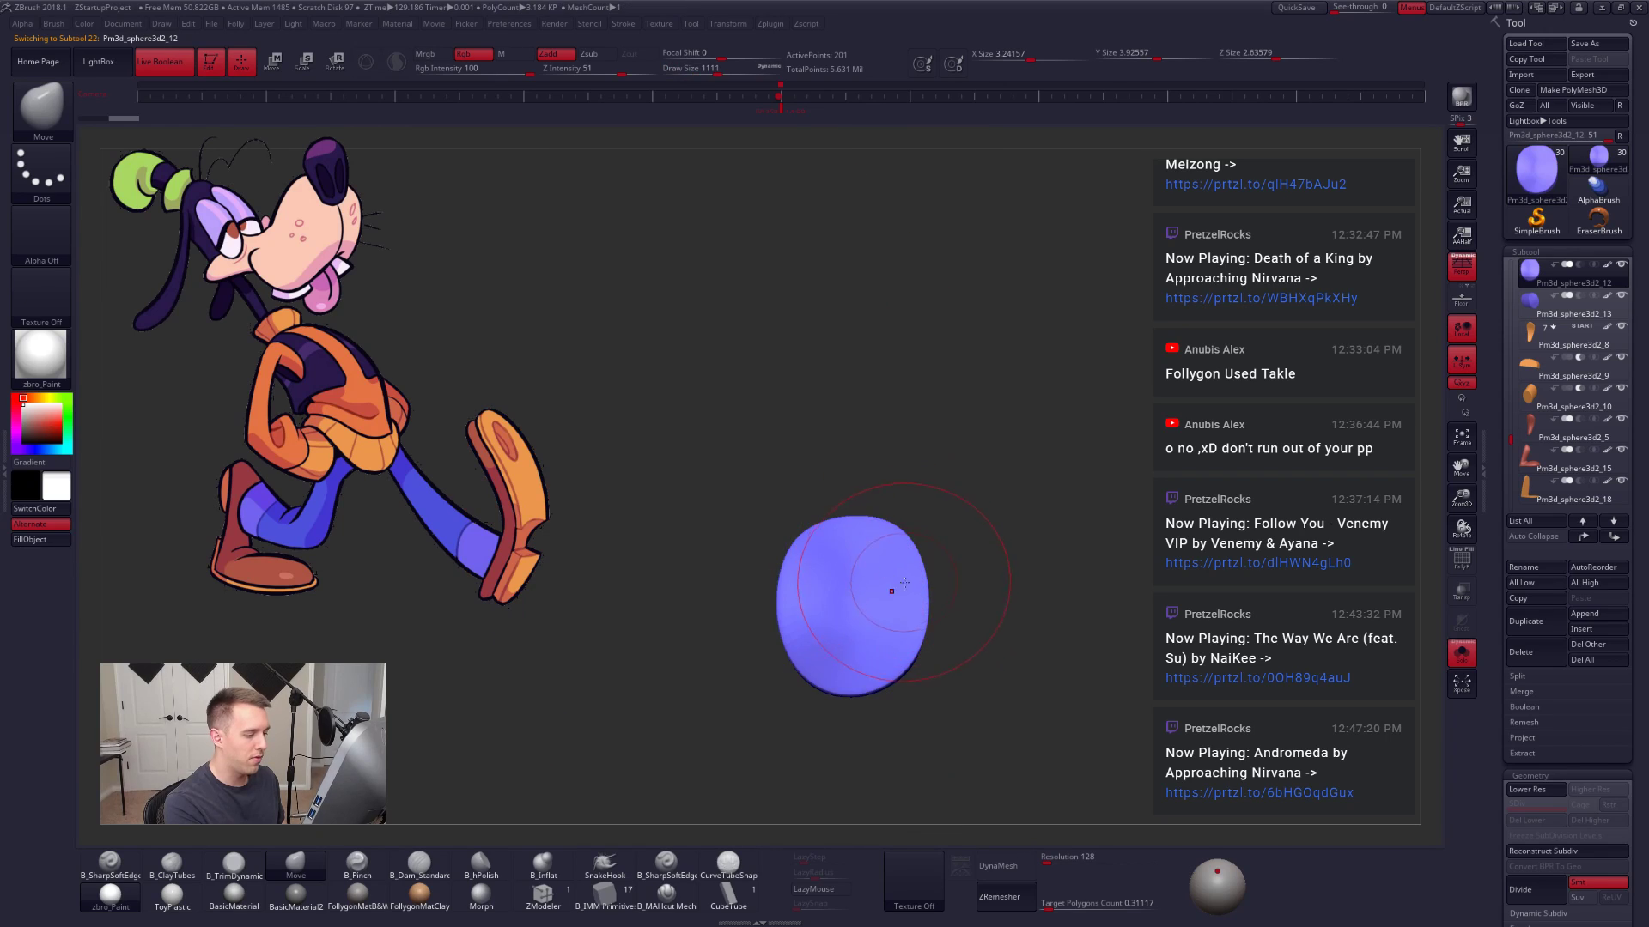
key(shift+f)
Step: Mask part of the sock at its lowest subdivision level, show the other subtools again and hide the wireframe
key(shift+d)
key(shift+d)
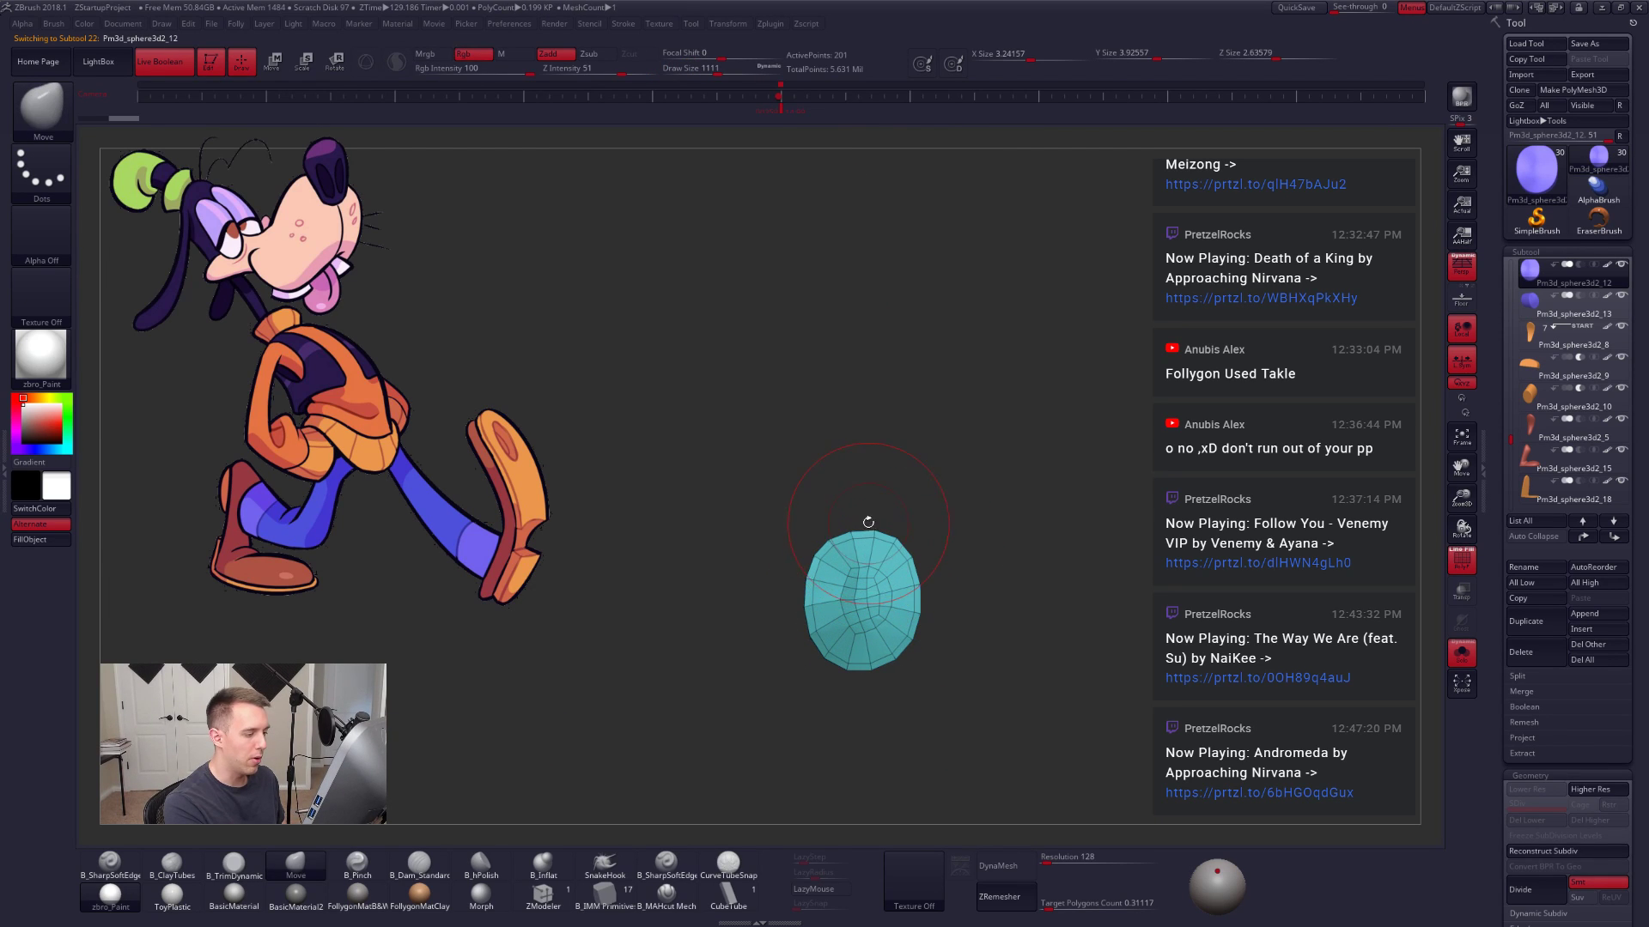
ctrl+drag(880, 519, 974, 559)
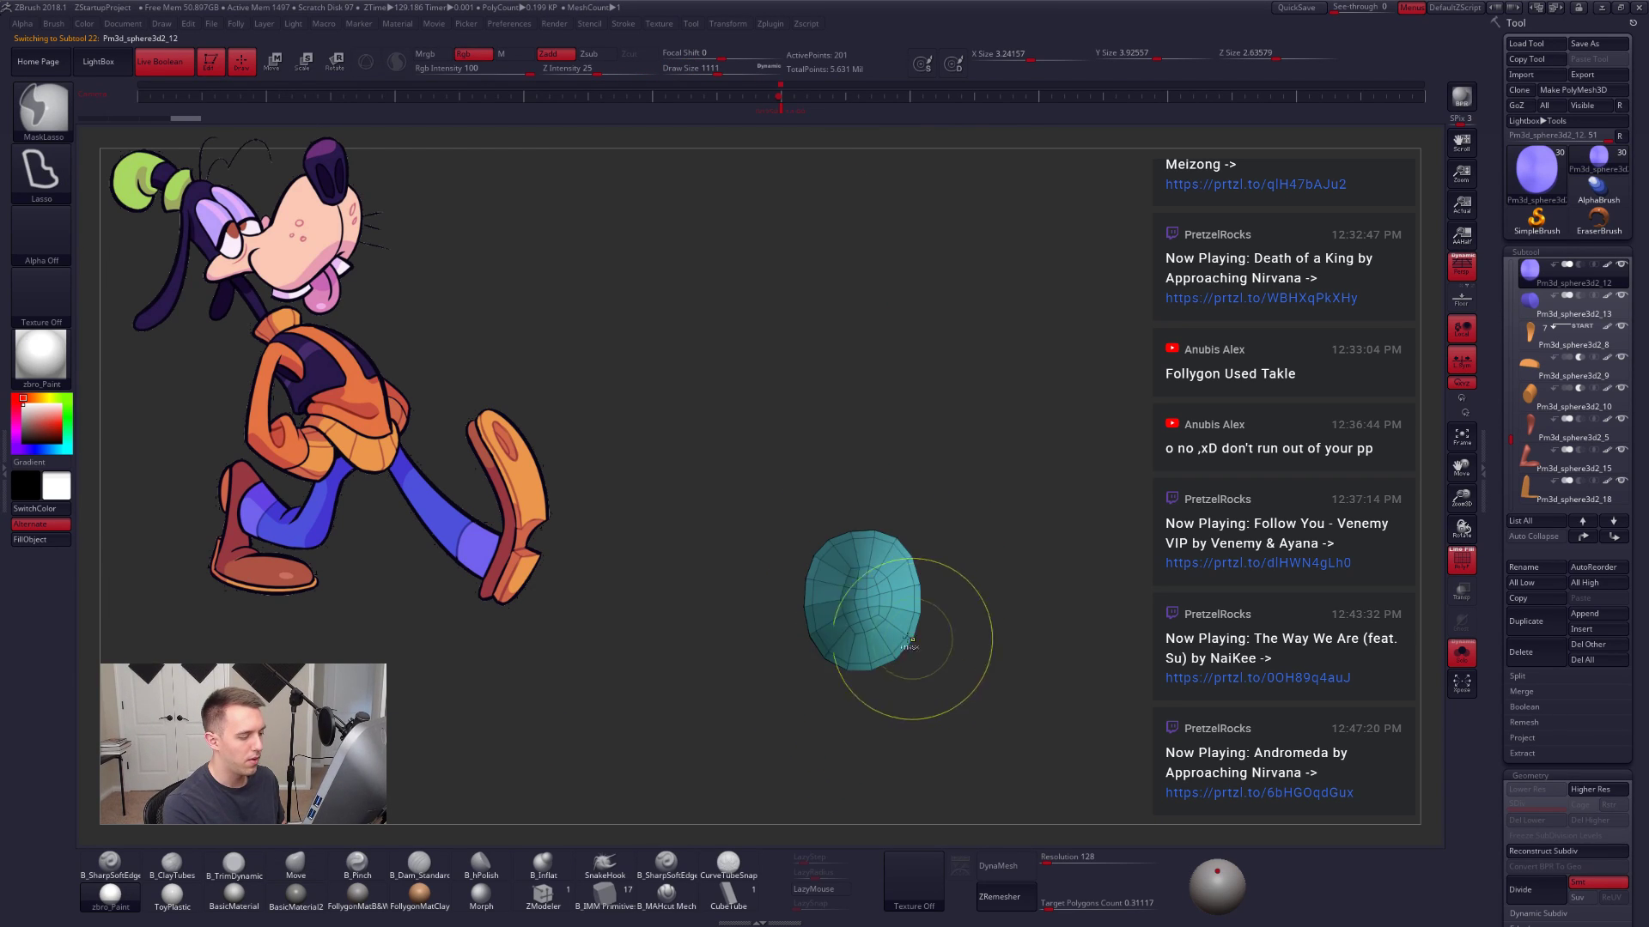
key(ctrl+shift+s)
key(shift+f)
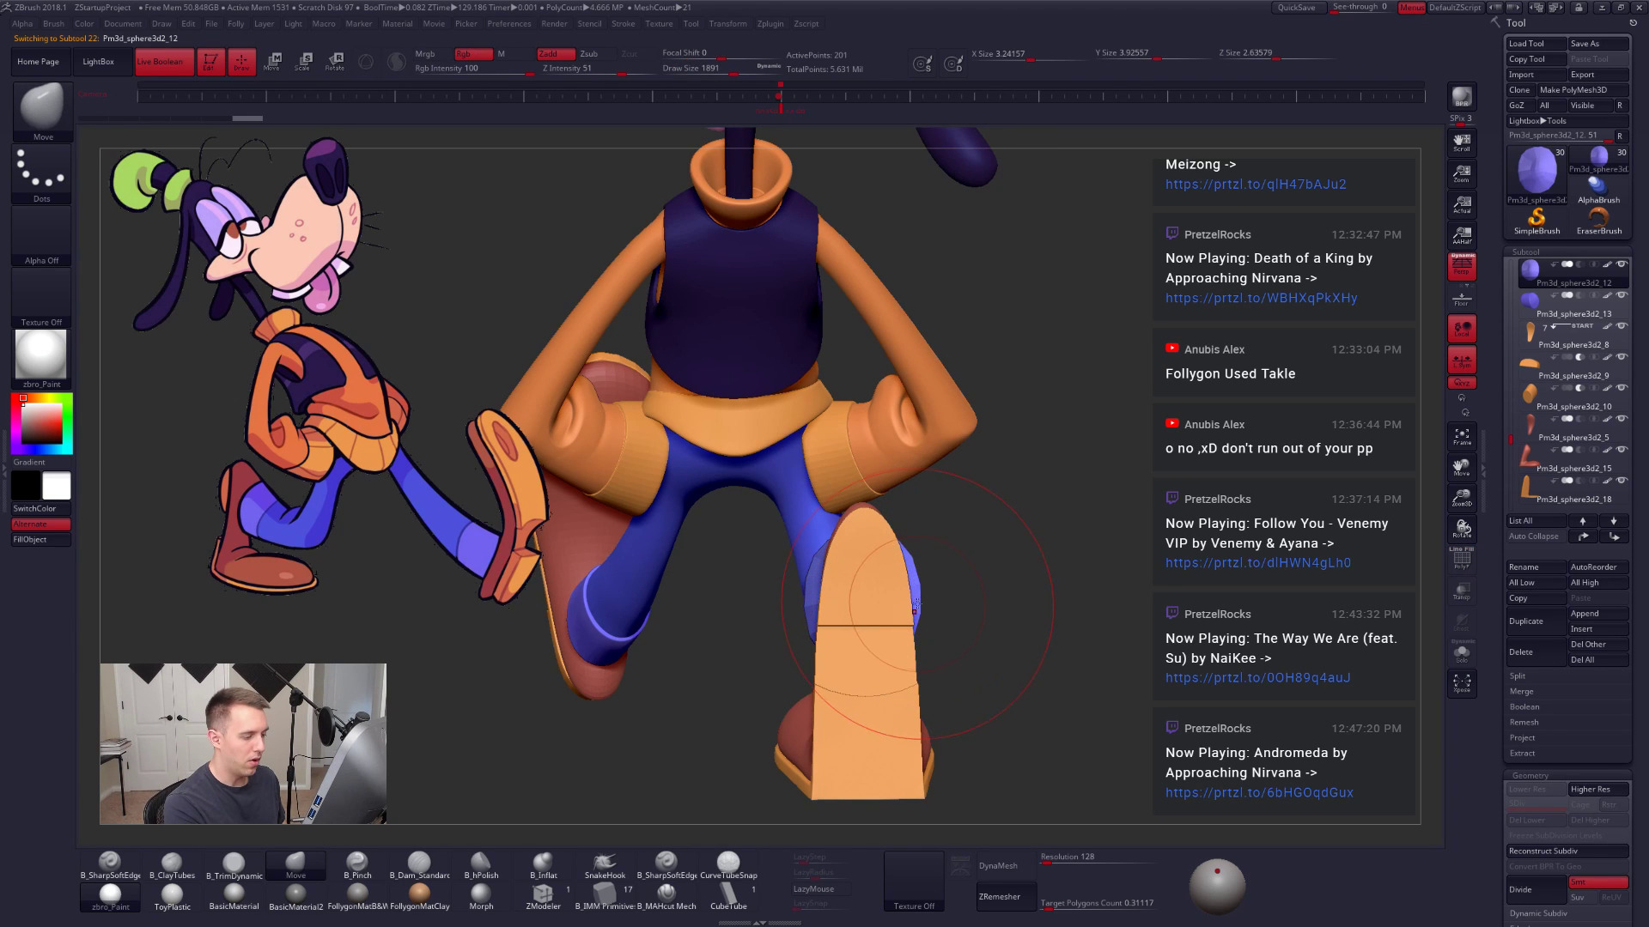
Step: Reshape the bent leg's sock around the boot with a large Move brush, reducing the draw size to 1194
drag(907, 599, 899, 599)
mouse_move(1014, 594)
mouse_down()
mouse_move(909, 585)
mouse_move(1103, 596)
mouse_move(1108, 640)
mouse_up()
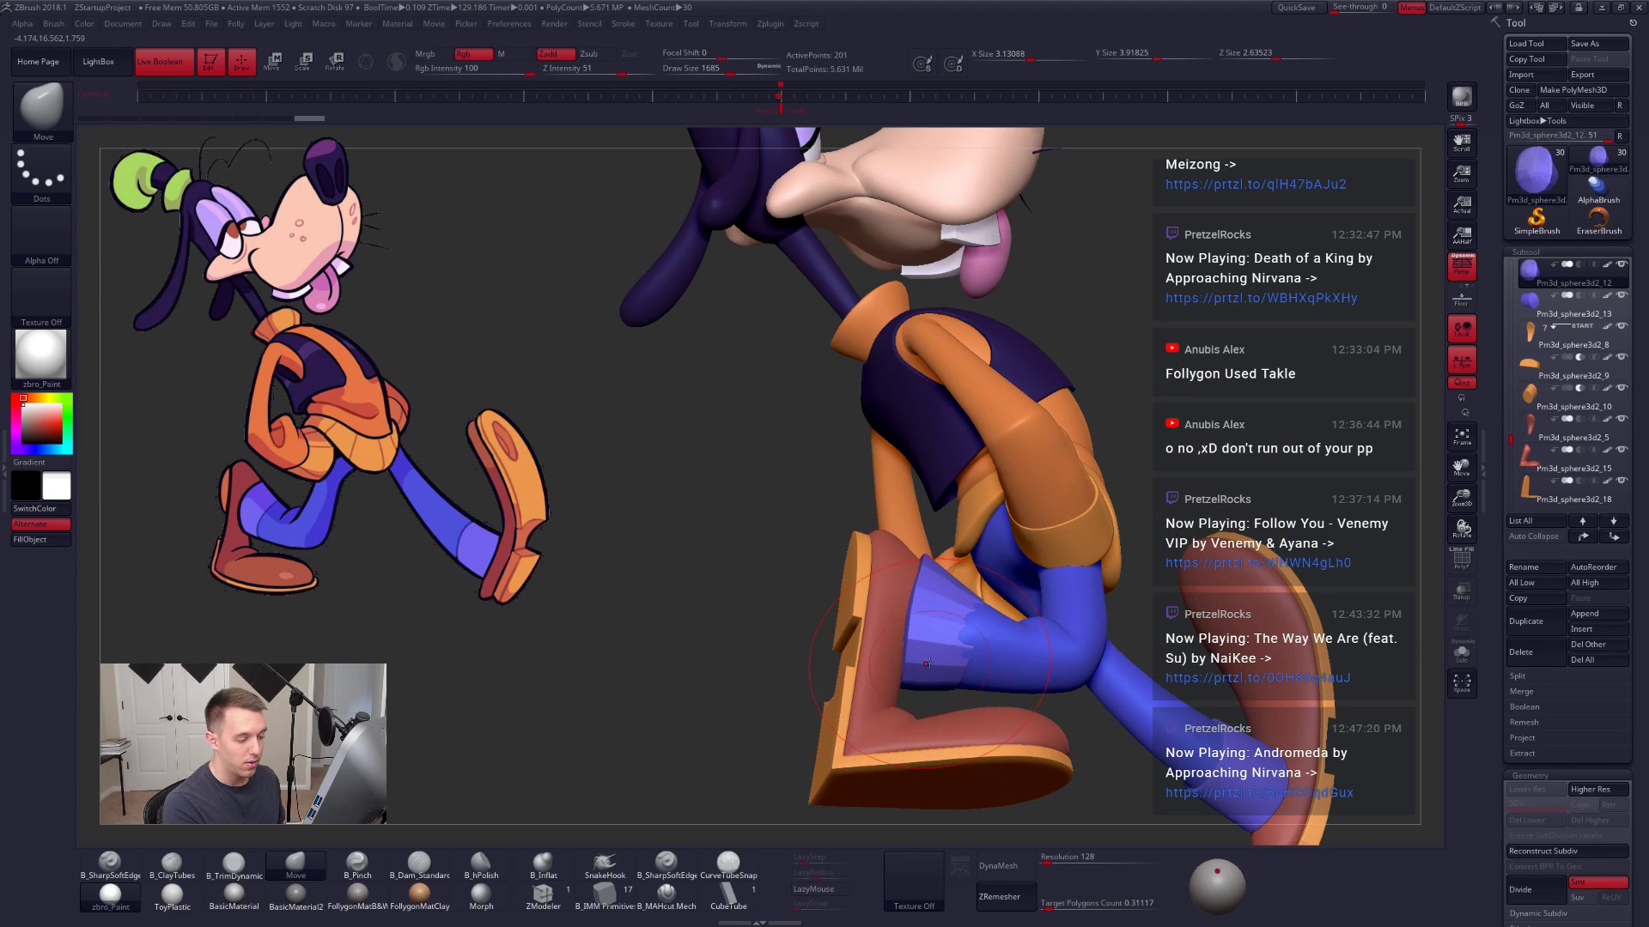
right_drag(952, 642, 1000, 652)
key(space)
drag(923, 655, 916, 654)
mouse_move(889, 648)
right_down()
mouse_move(908, 593)
mouse_move(923, 641)
mouse_move(859, 620)
mouse_move(841, 593)
mouse_move(848, 610)
mouse_move(975, 604)
right_up()
key(space)
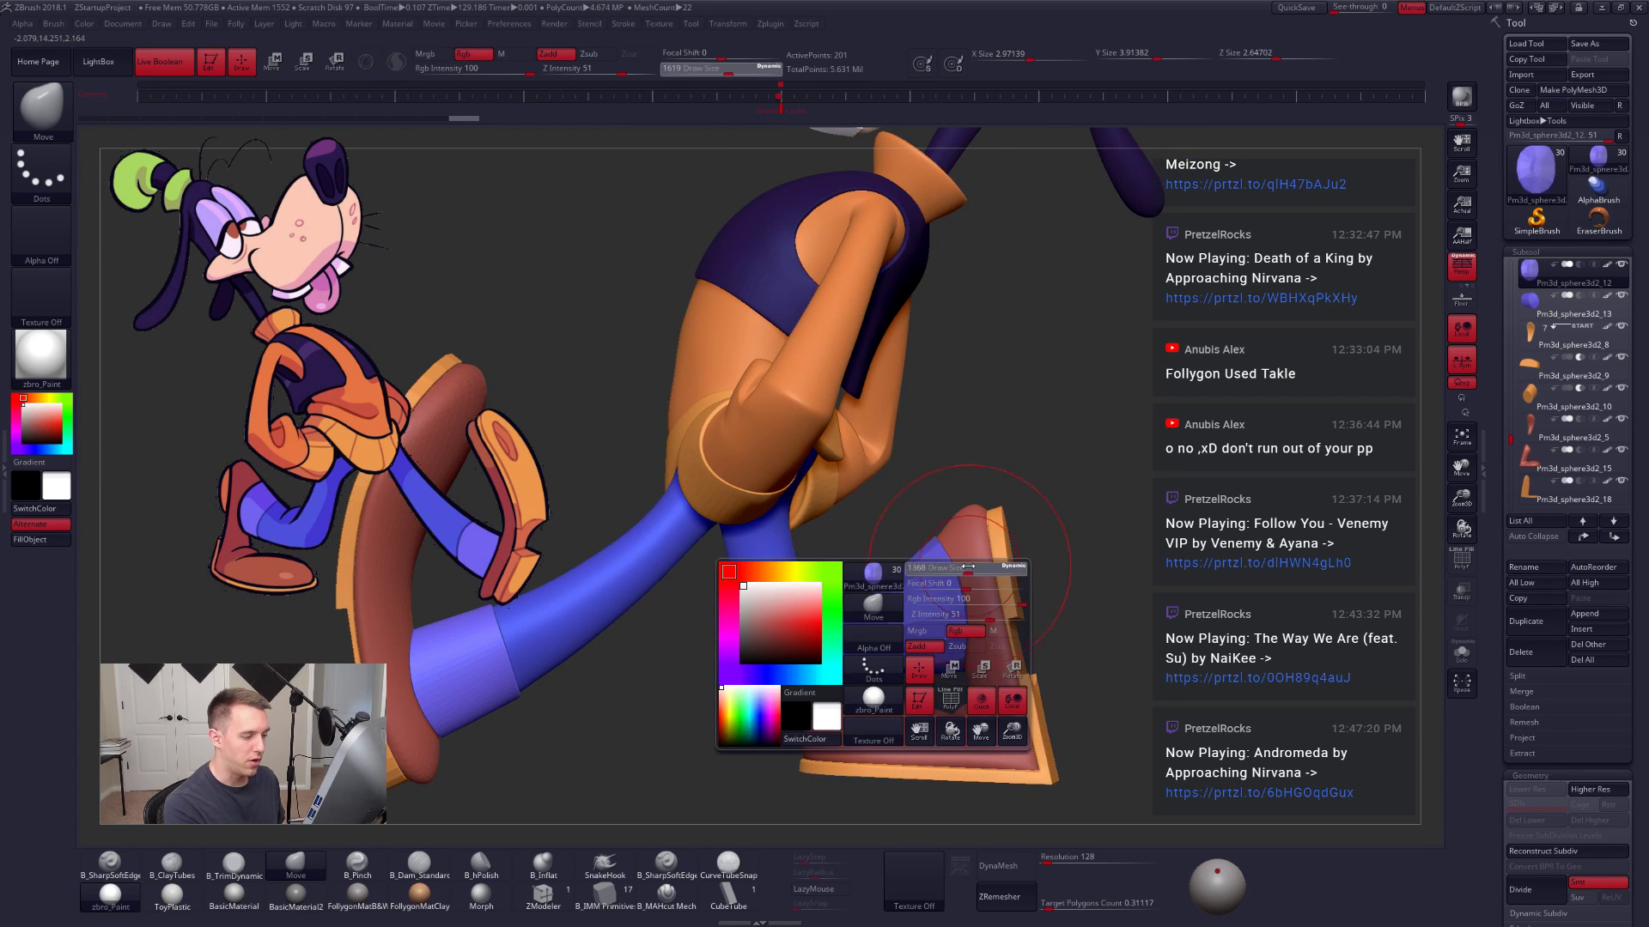
drag(972, 604, 959, 604)
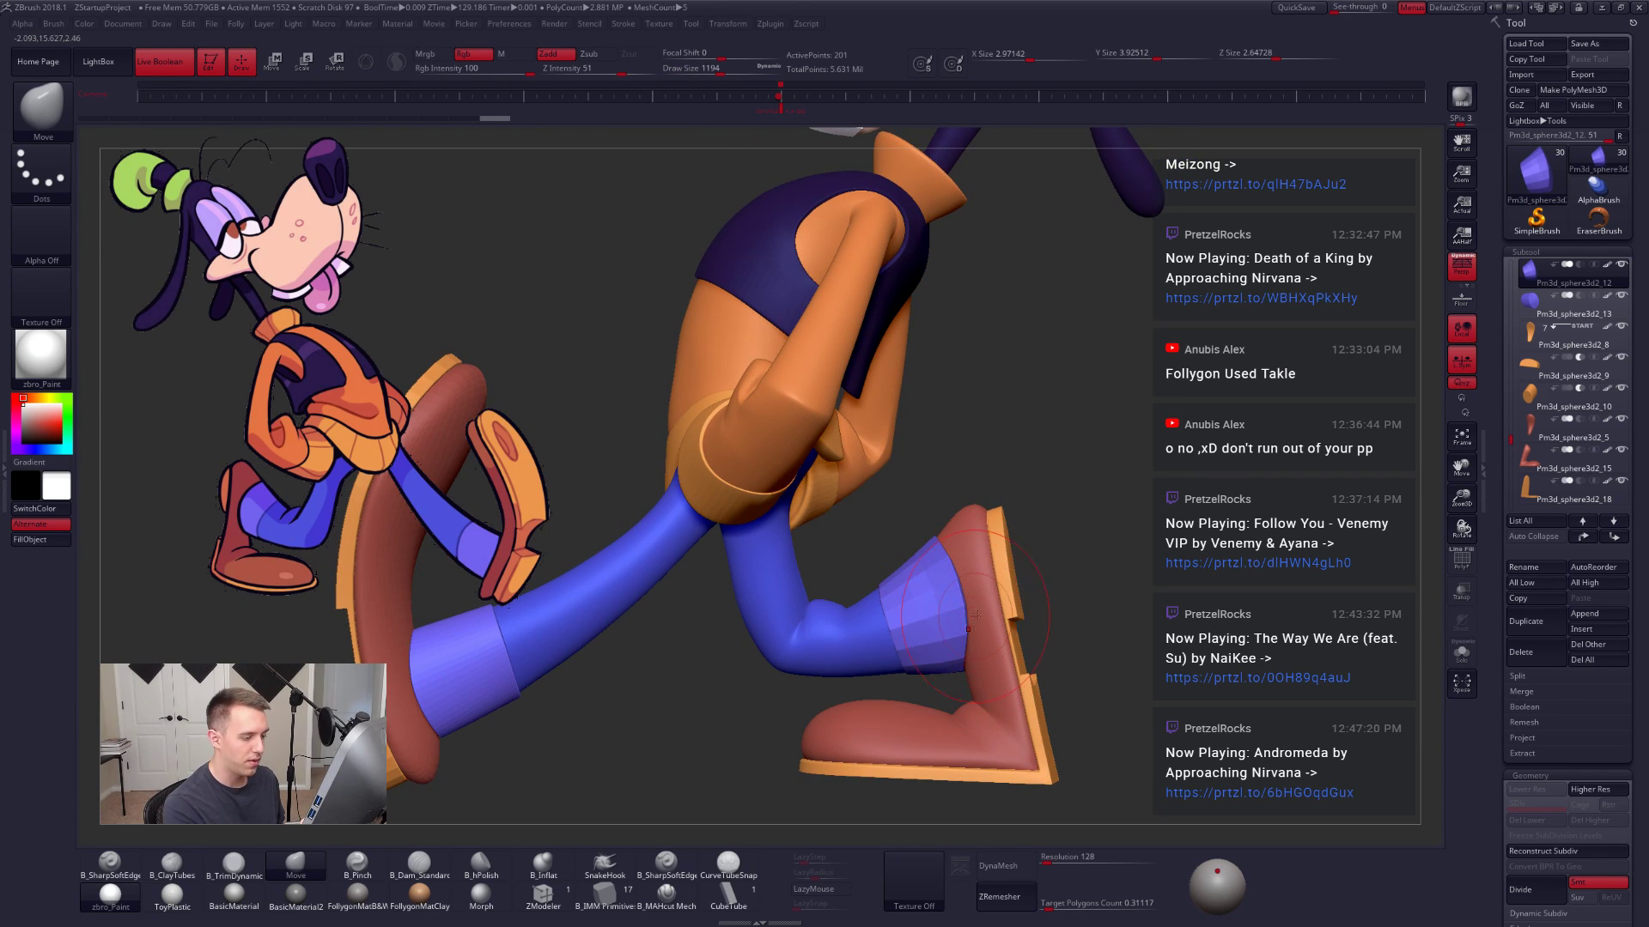
Step: Isolate the bent leg's sock, touch up its end with a draw size of 742 and display its wireframe
right_drag(976, 615, 914, 618)
key(shift+s)
key(space)
drag(914, 619, 906, 620)
mouse_move(1022, 592)
mouse_down()
mouse_move(1048, 590)
mouse_move(964, 601)
mouse_move(984, 601)
mouse_up()
key(space)
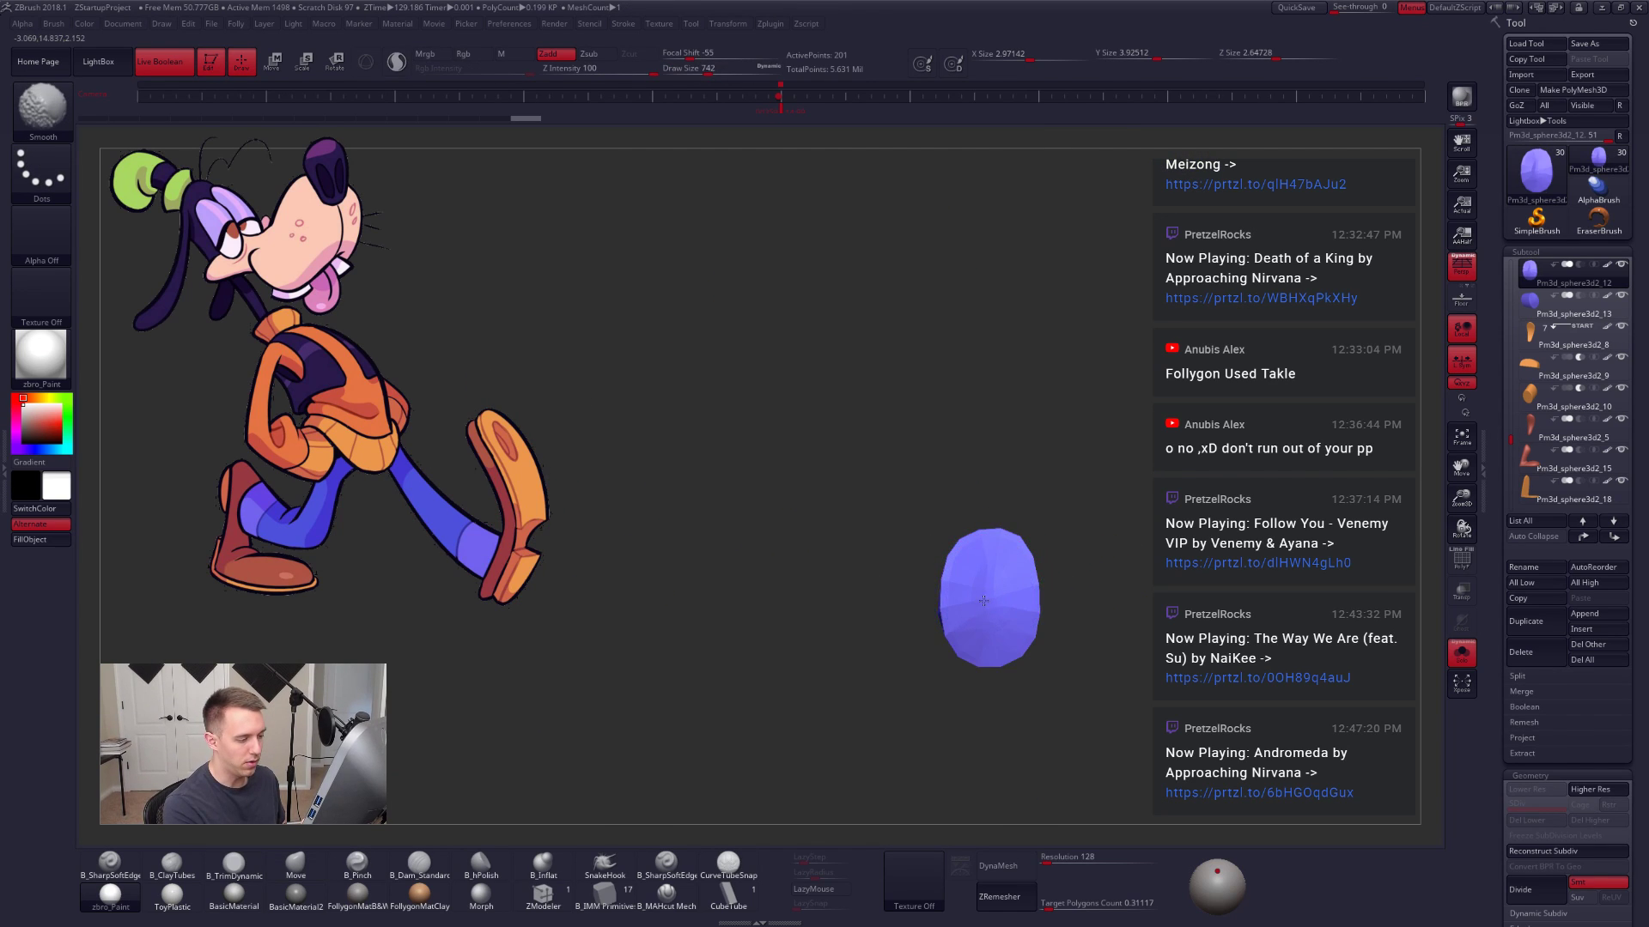
key(shift+f)
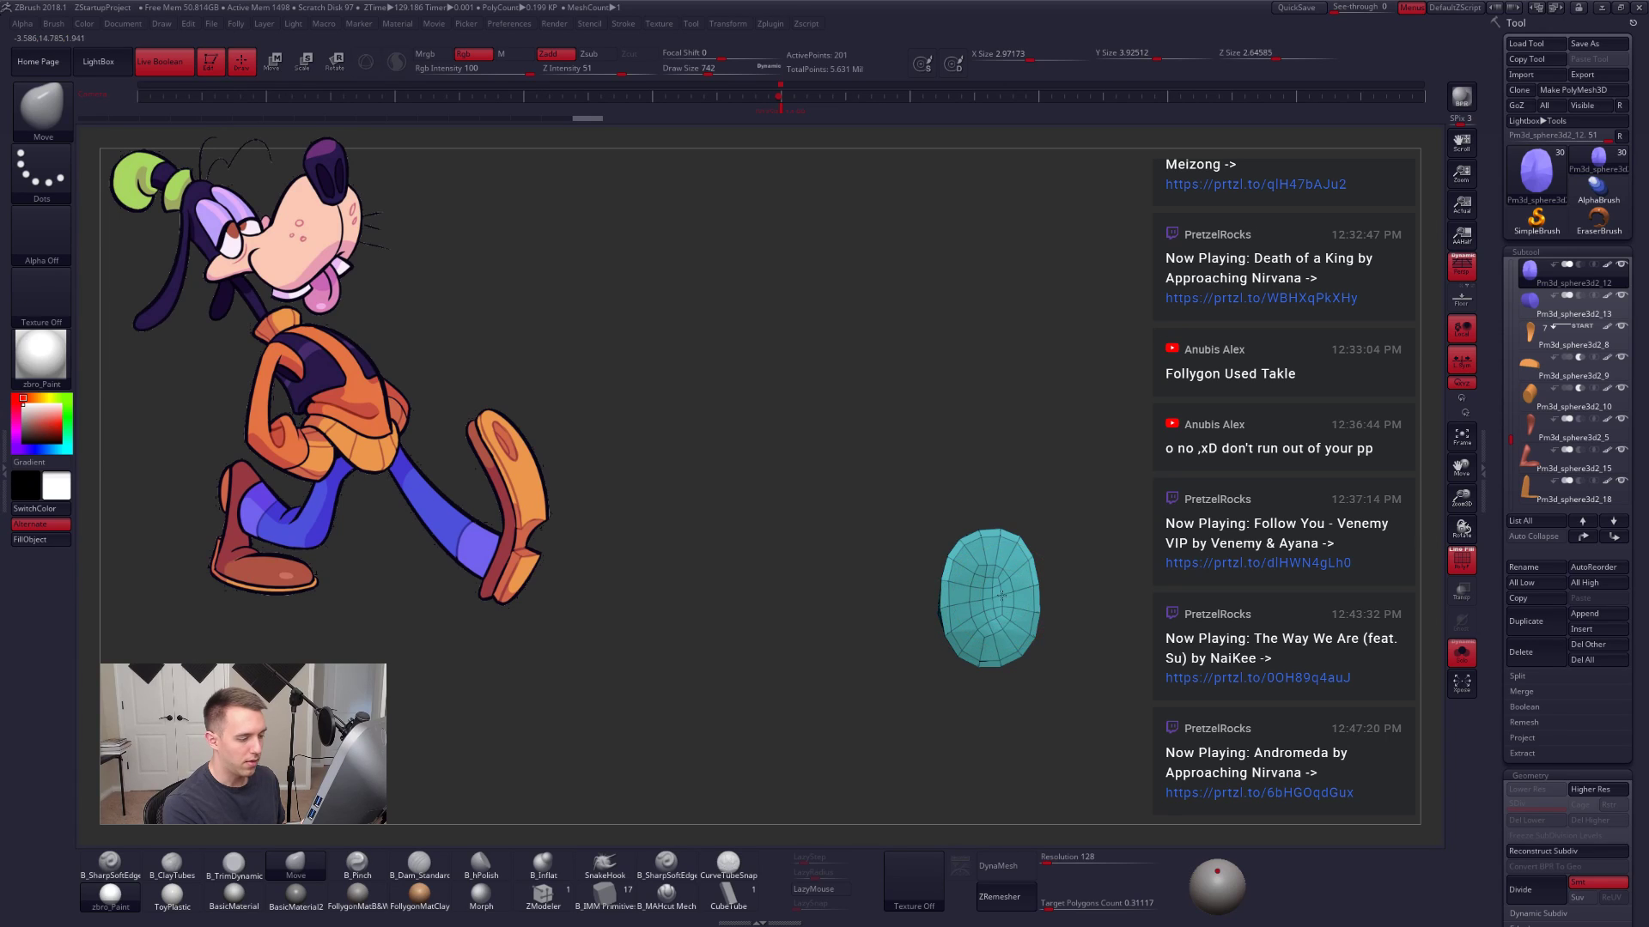
Step: Show the other subtools again, hide the sock's wireframe and set the draw size to 1006
right_drag(1002, 594, 1010, 619)
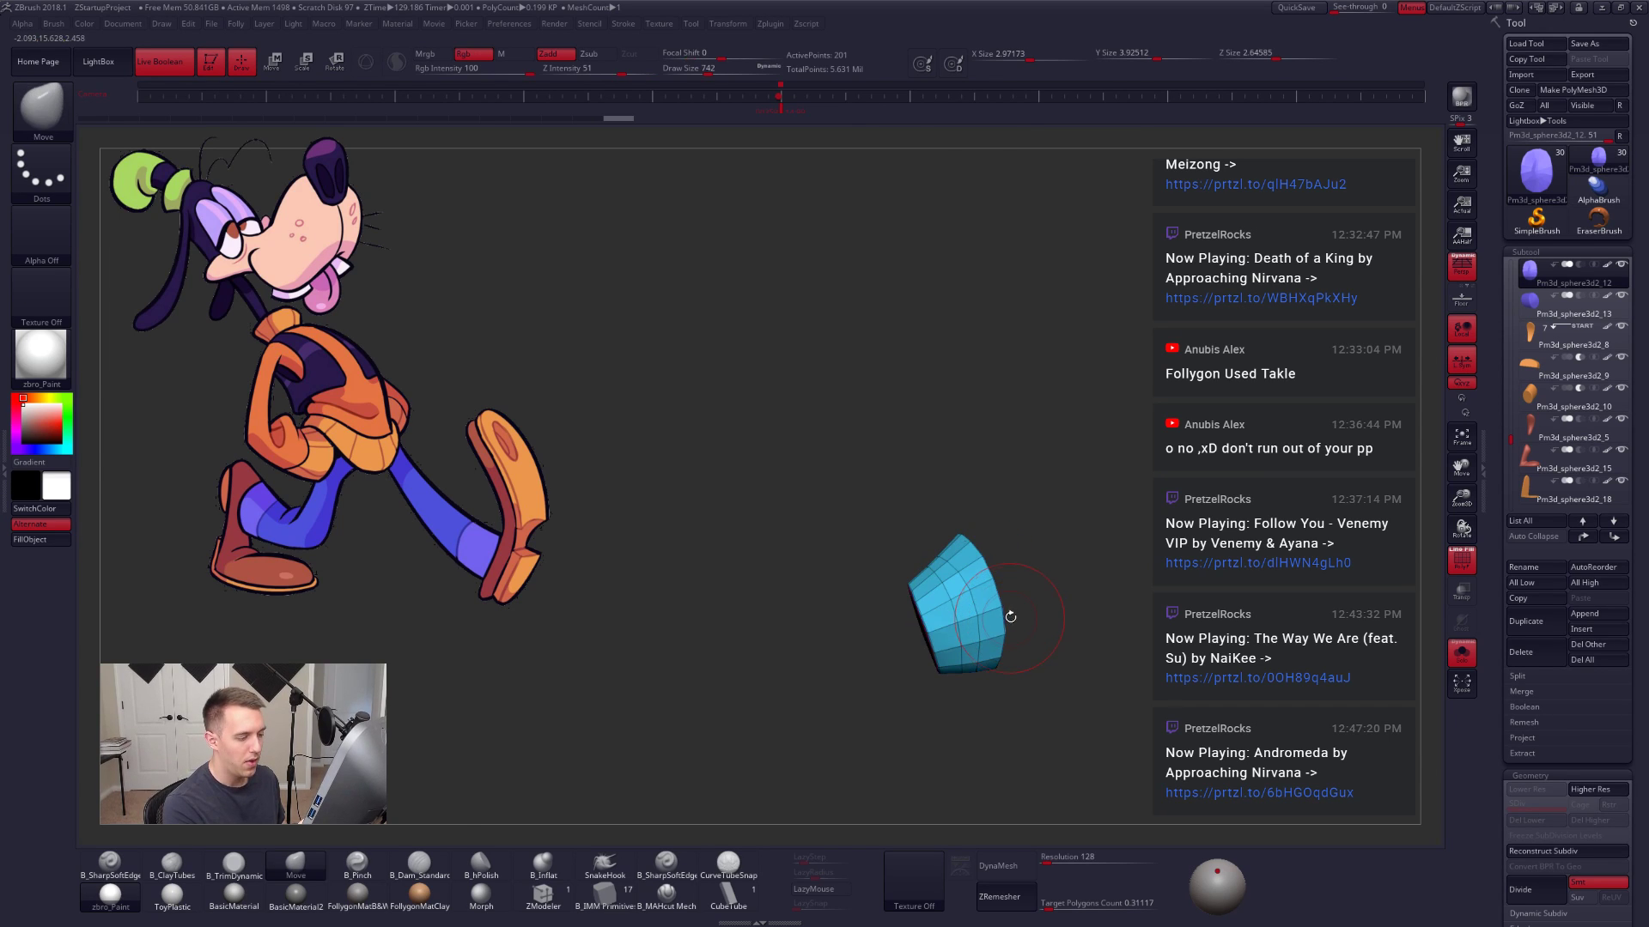
key(alt+s)
key(space)
drag(1001, 608, 1010, 608)
key(shift+f)
right_drag(943, 618, 924, 631)
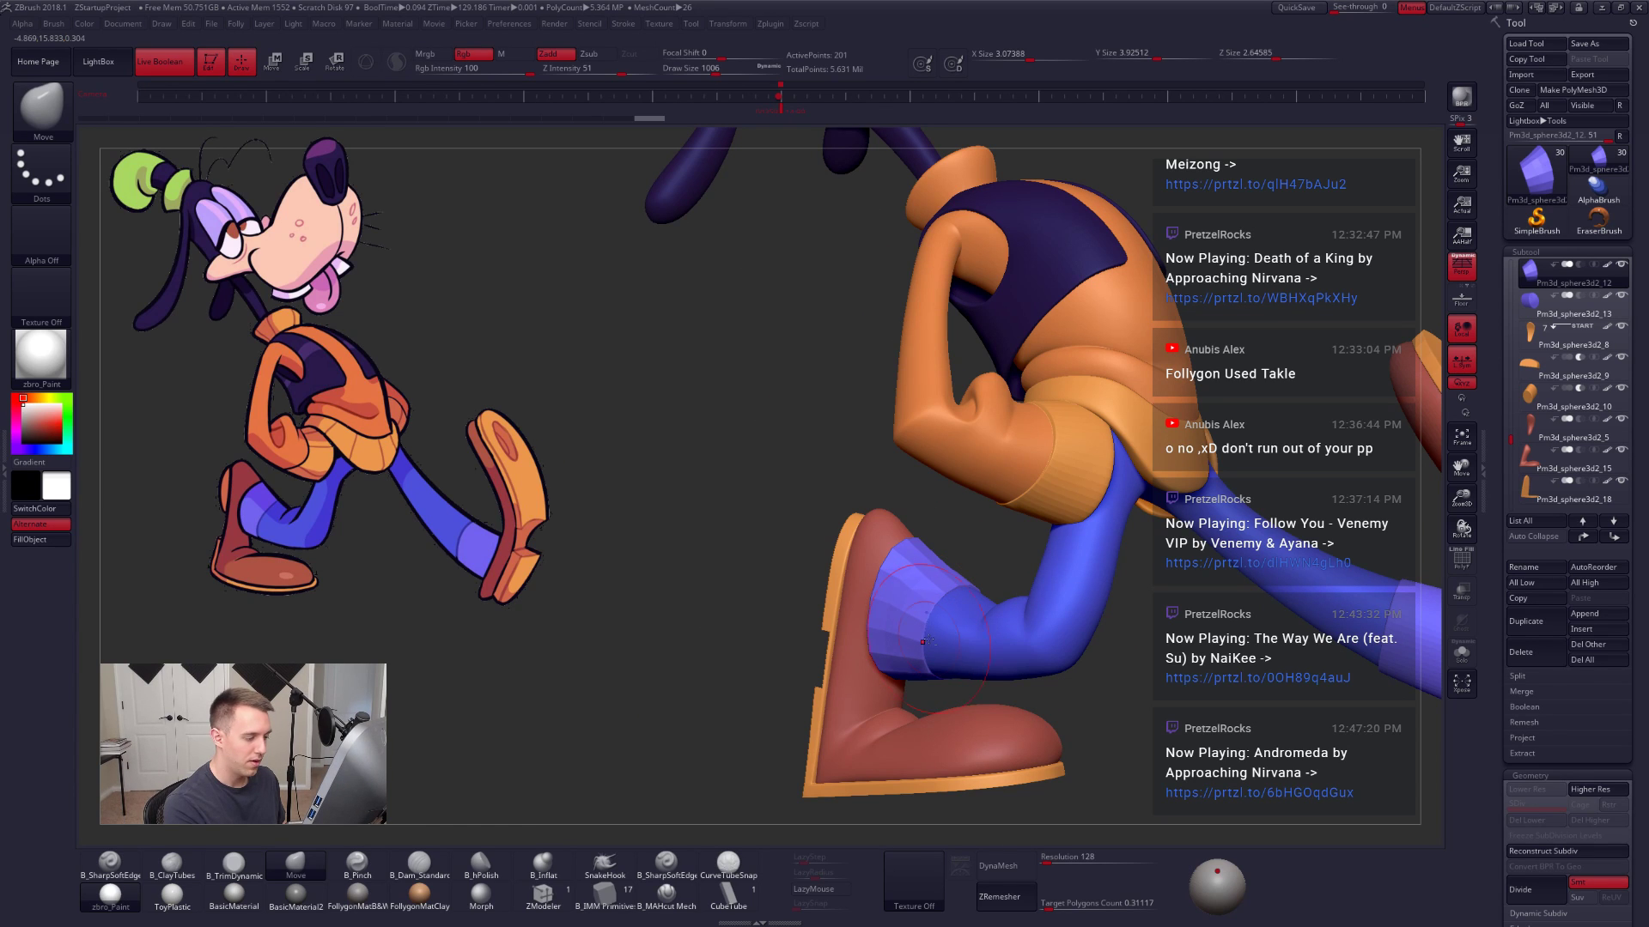
Step: Select the bent leg's boot and hide its foot portion, leaving only the shaft around the sock visible
right_drag(923, 641, 979, 642)
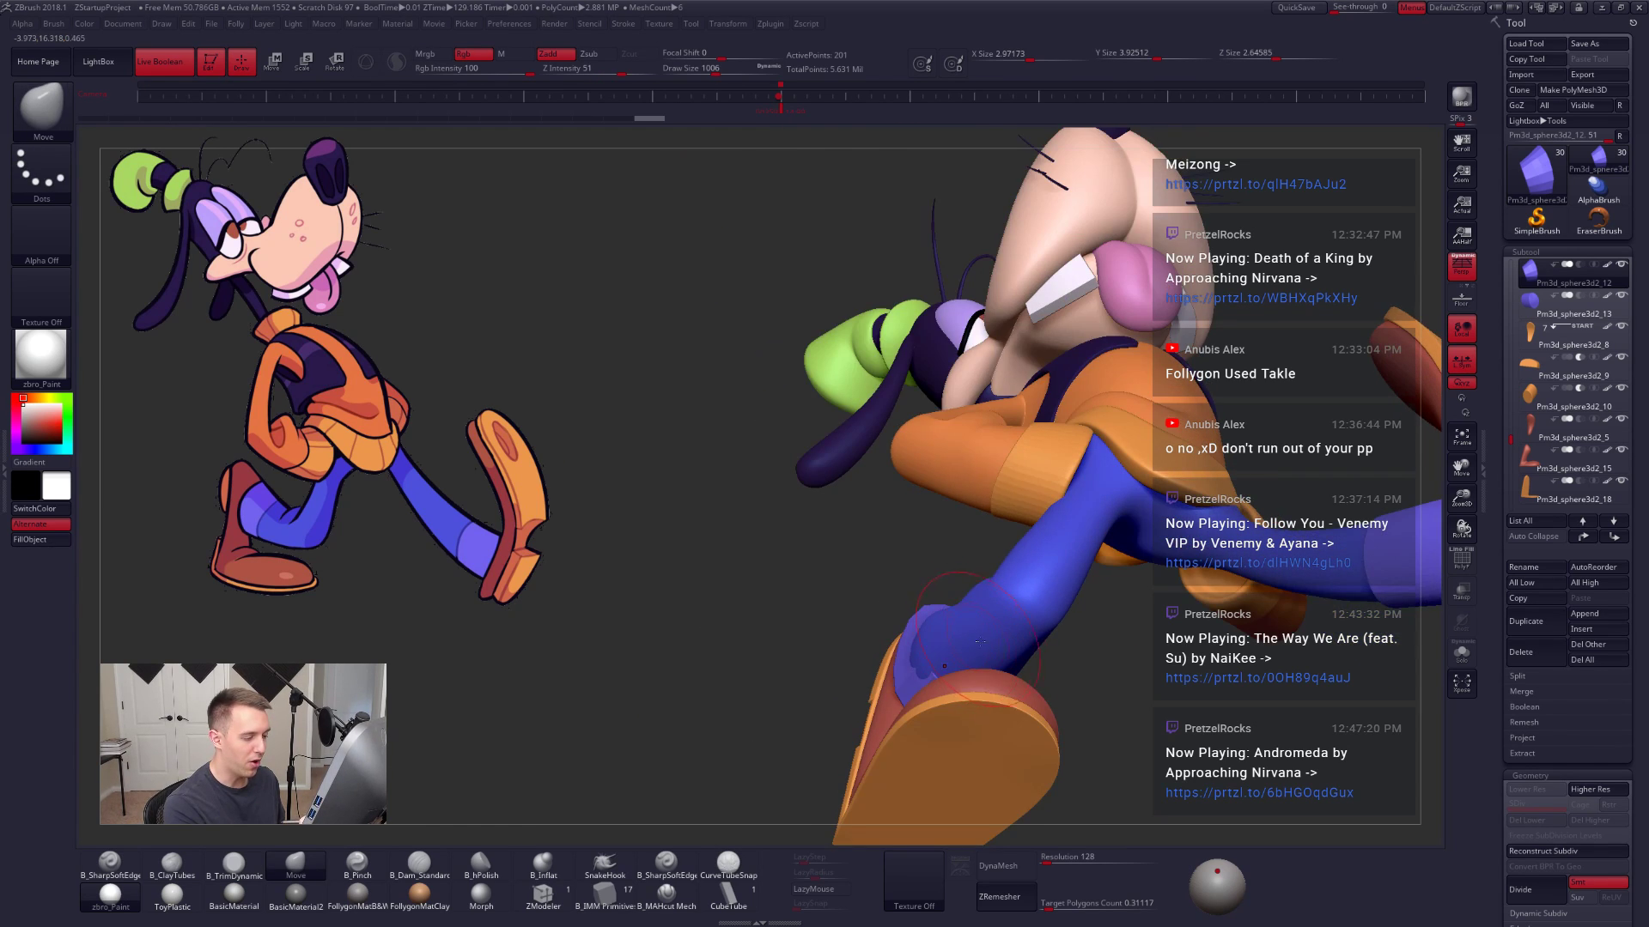
alt+click(996, 678)
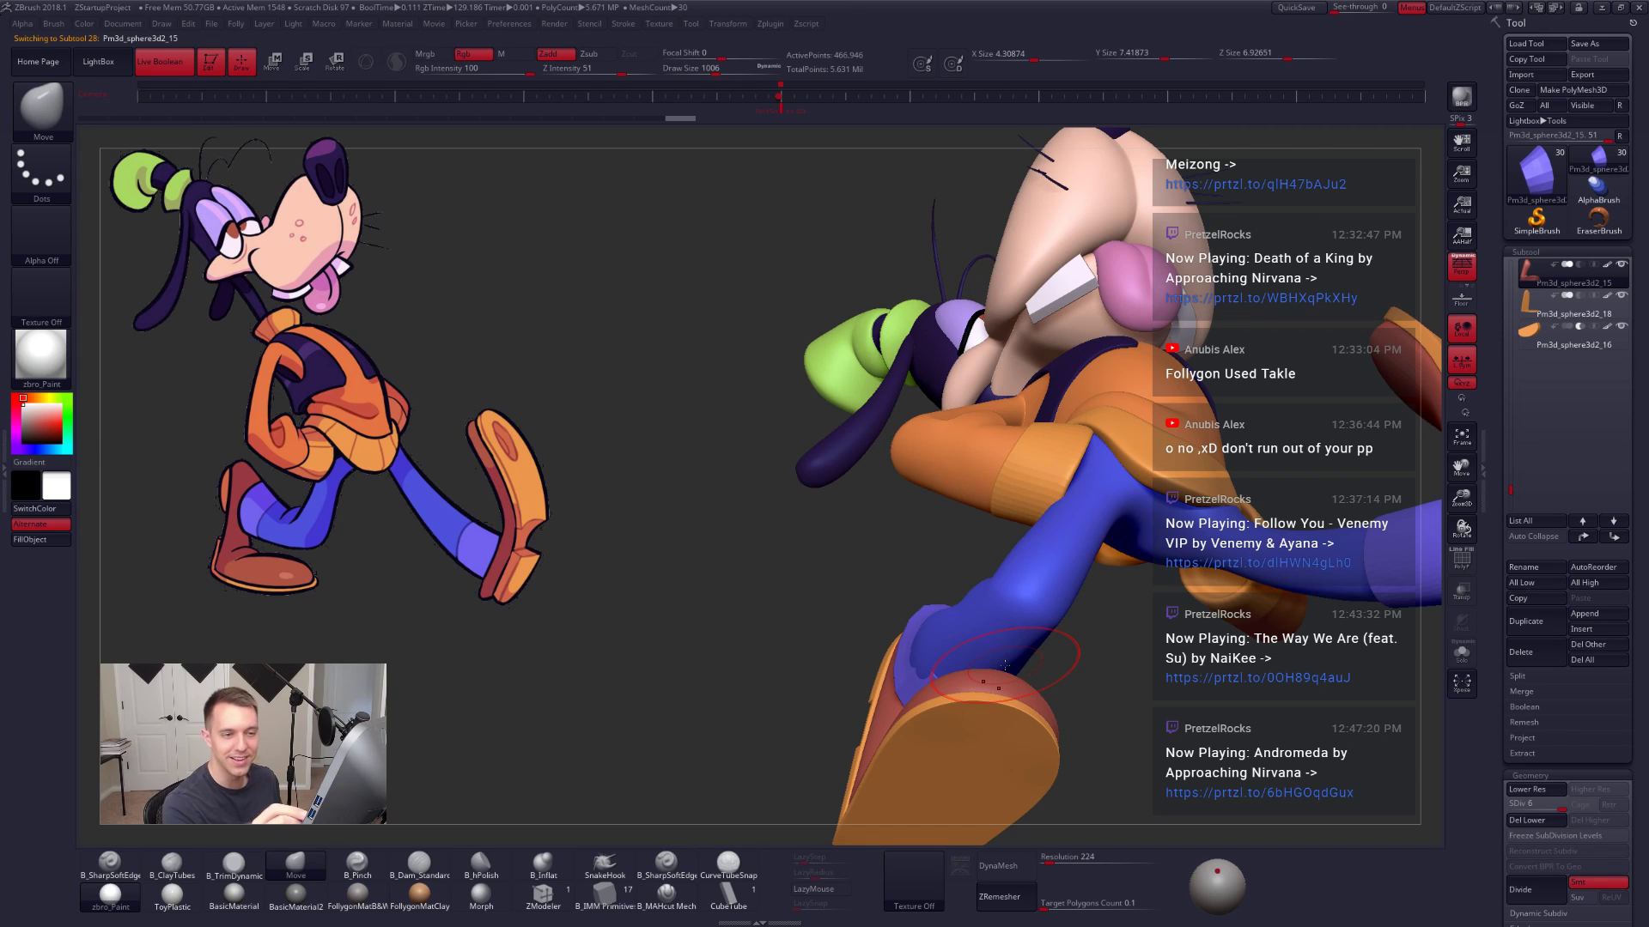
right_drag(1067, 681, 892, 644)
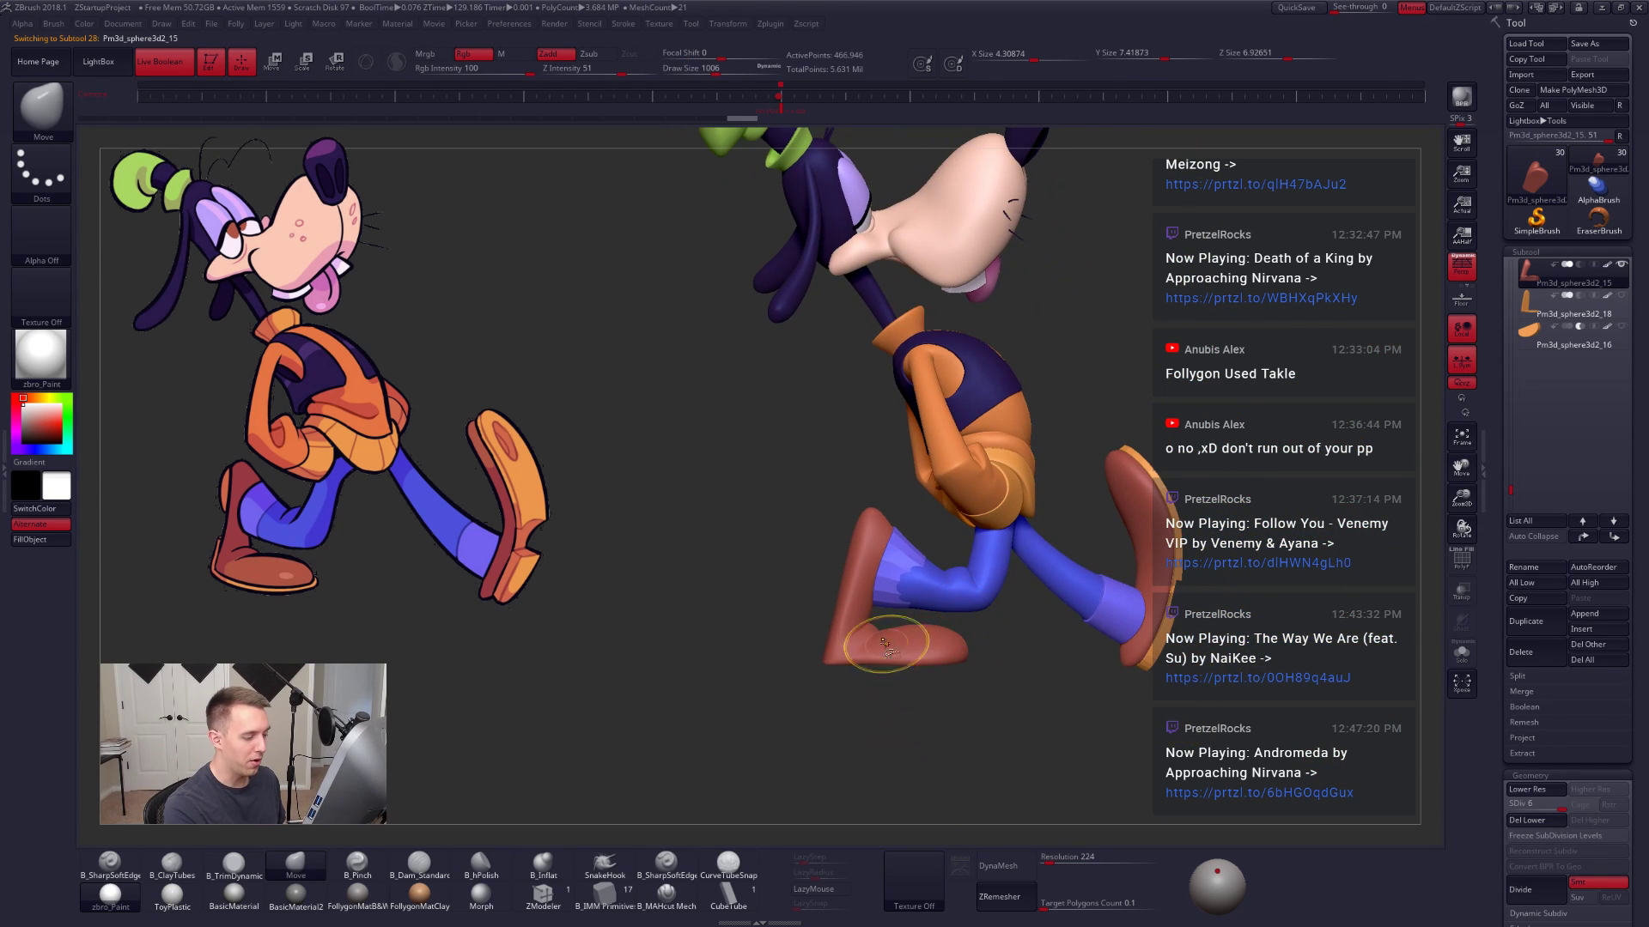
mouse_move(895, 615)
ctrl+alt+shift+mouse_down()
mouse_move(897, 732)
mouse_move(763, 610)
ctrl+alt+shift+mouse_up()
mouse_move(773, 610)
right_down()
mouse_move(897, 608)
mouse_move(952, 637)
right_up()
Step: Select the blue pants, lower them to subdivision level 1 and adjust the bent lower leg before isolating the pants
alt+click(919, 612)
ctrl+right_drag(952, 637, 978, 687)
key(shift+d)
key(shift+d)
key(shift+d)
key(shift+d)
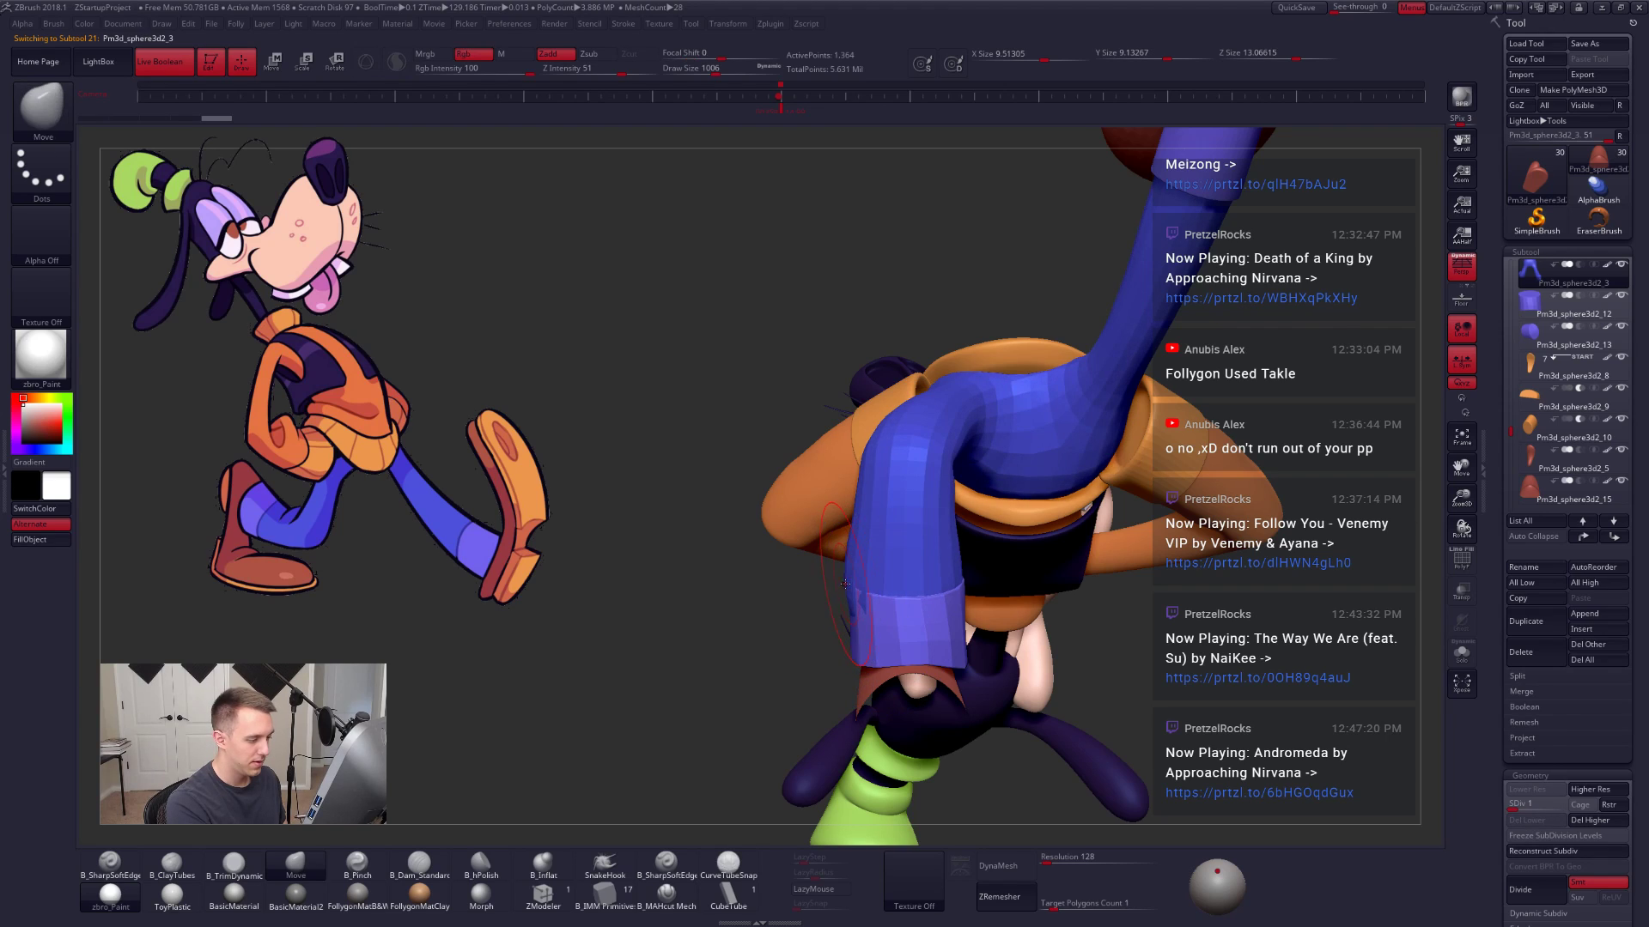
drag(864, 587, 867, 586)
key(alt+s)
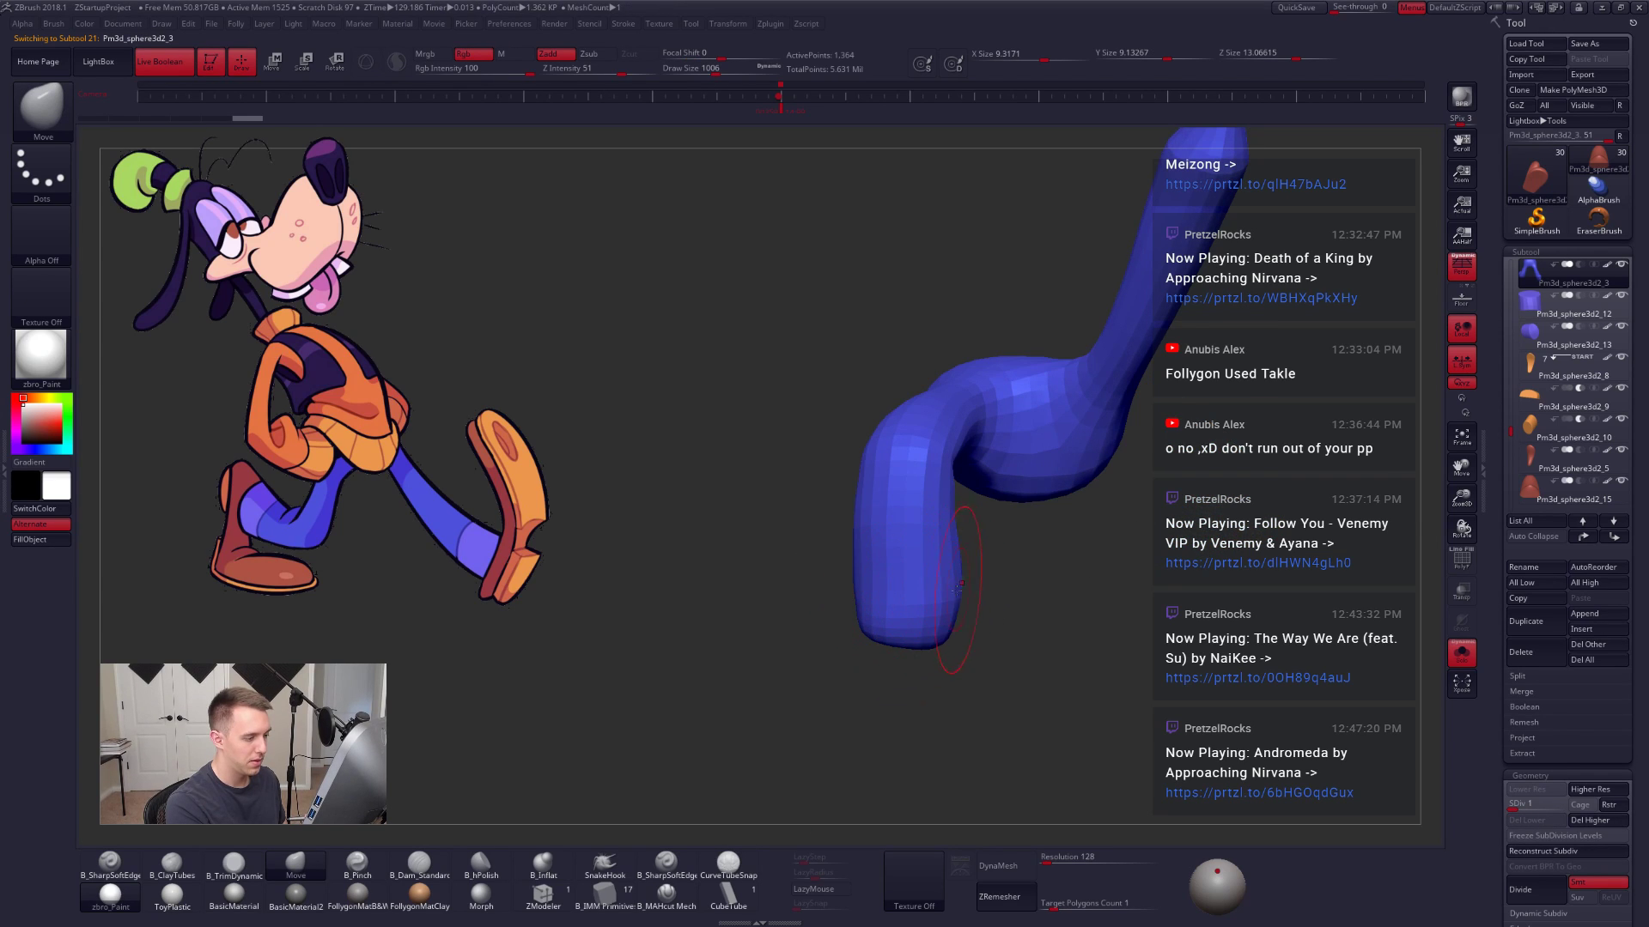
Step: Smooth and reshape the bent lower leg of the pants at subdivision levels 2 and 3, restoring the other subtools
key(shift)
key(d)
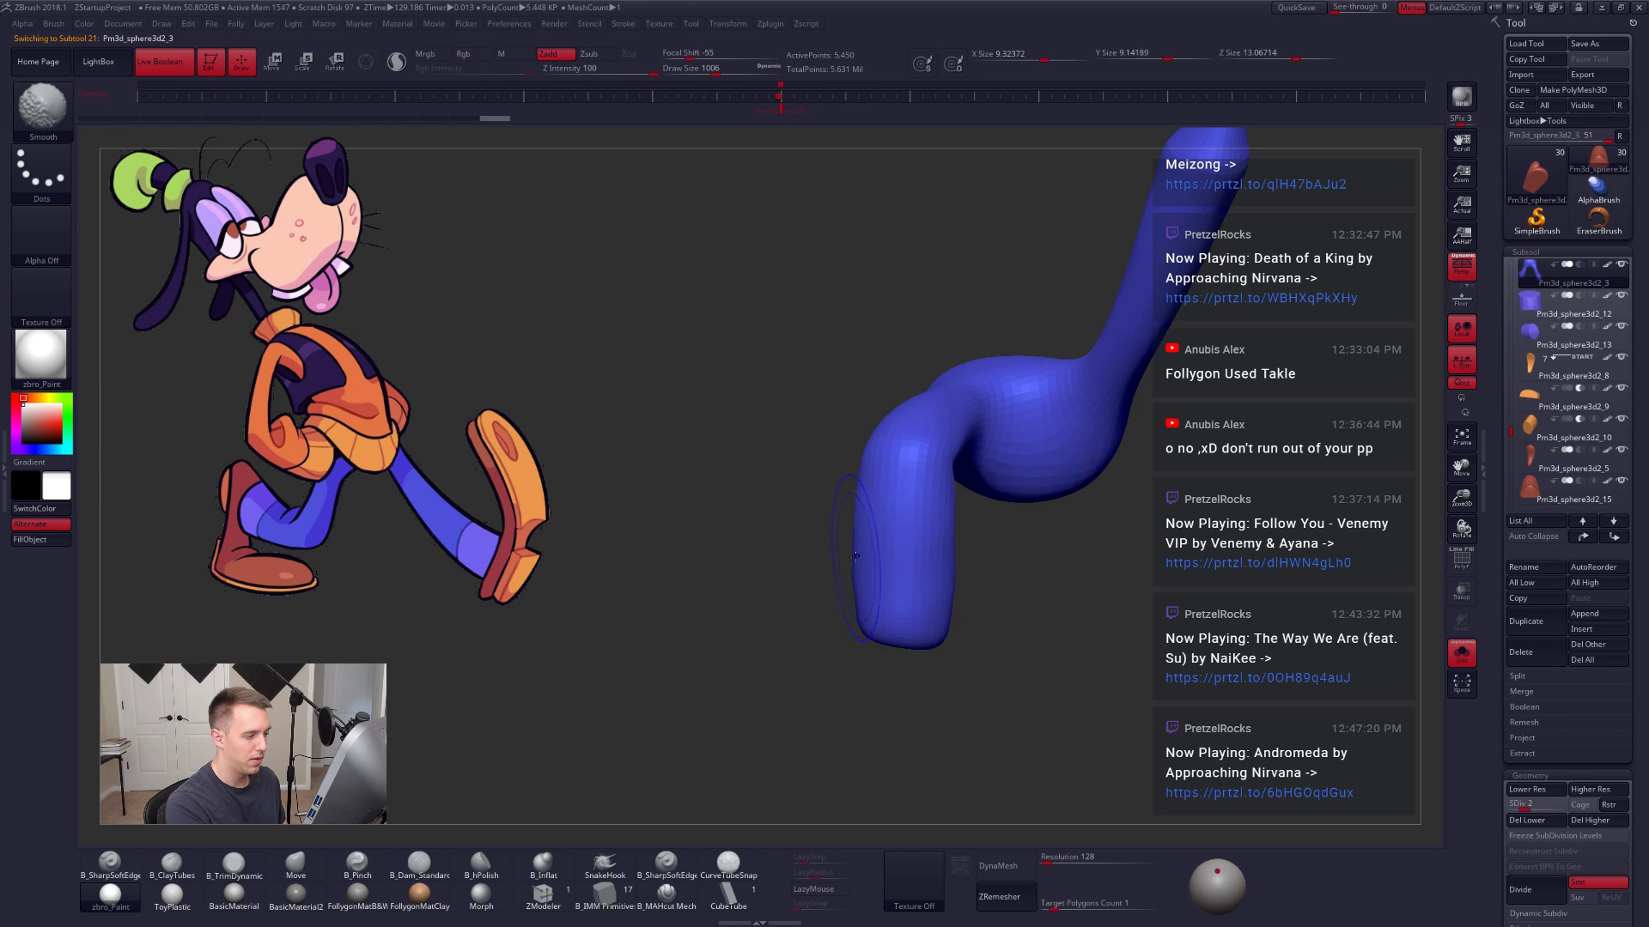
shift+drag(856, 560, 964, 589)
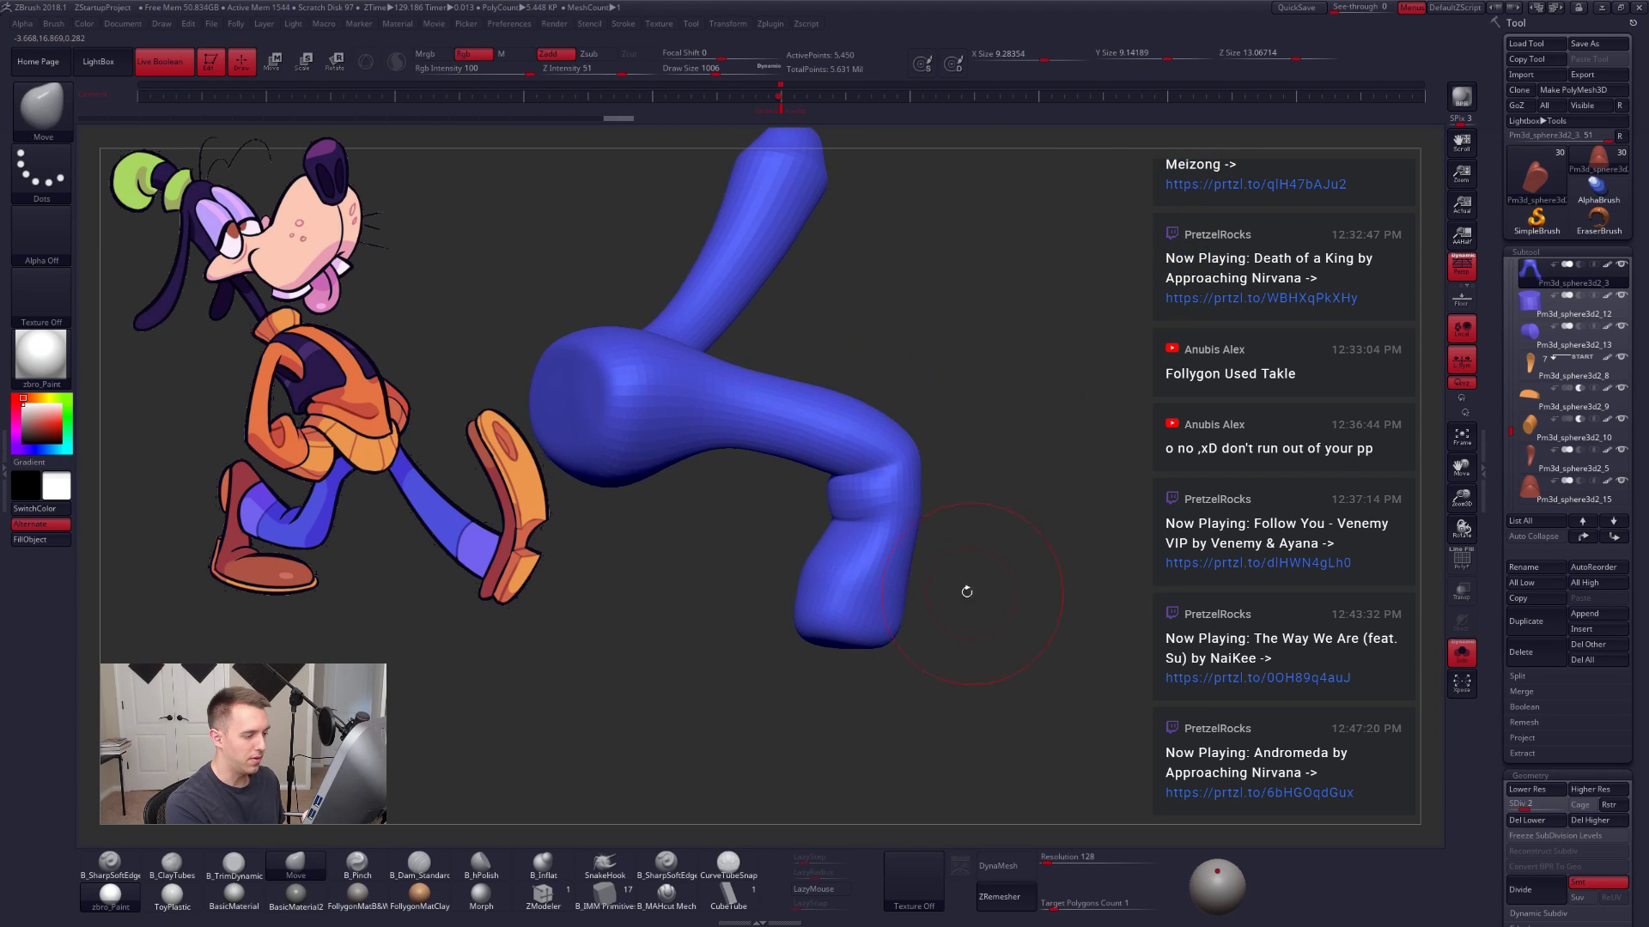
mouse_move(884, 511)
shift+mouse_down()
mouse_move(871, 601)
mouse_move(962, 608)
mouse_move(891, 585)
shift+mouse_up()
key(space)
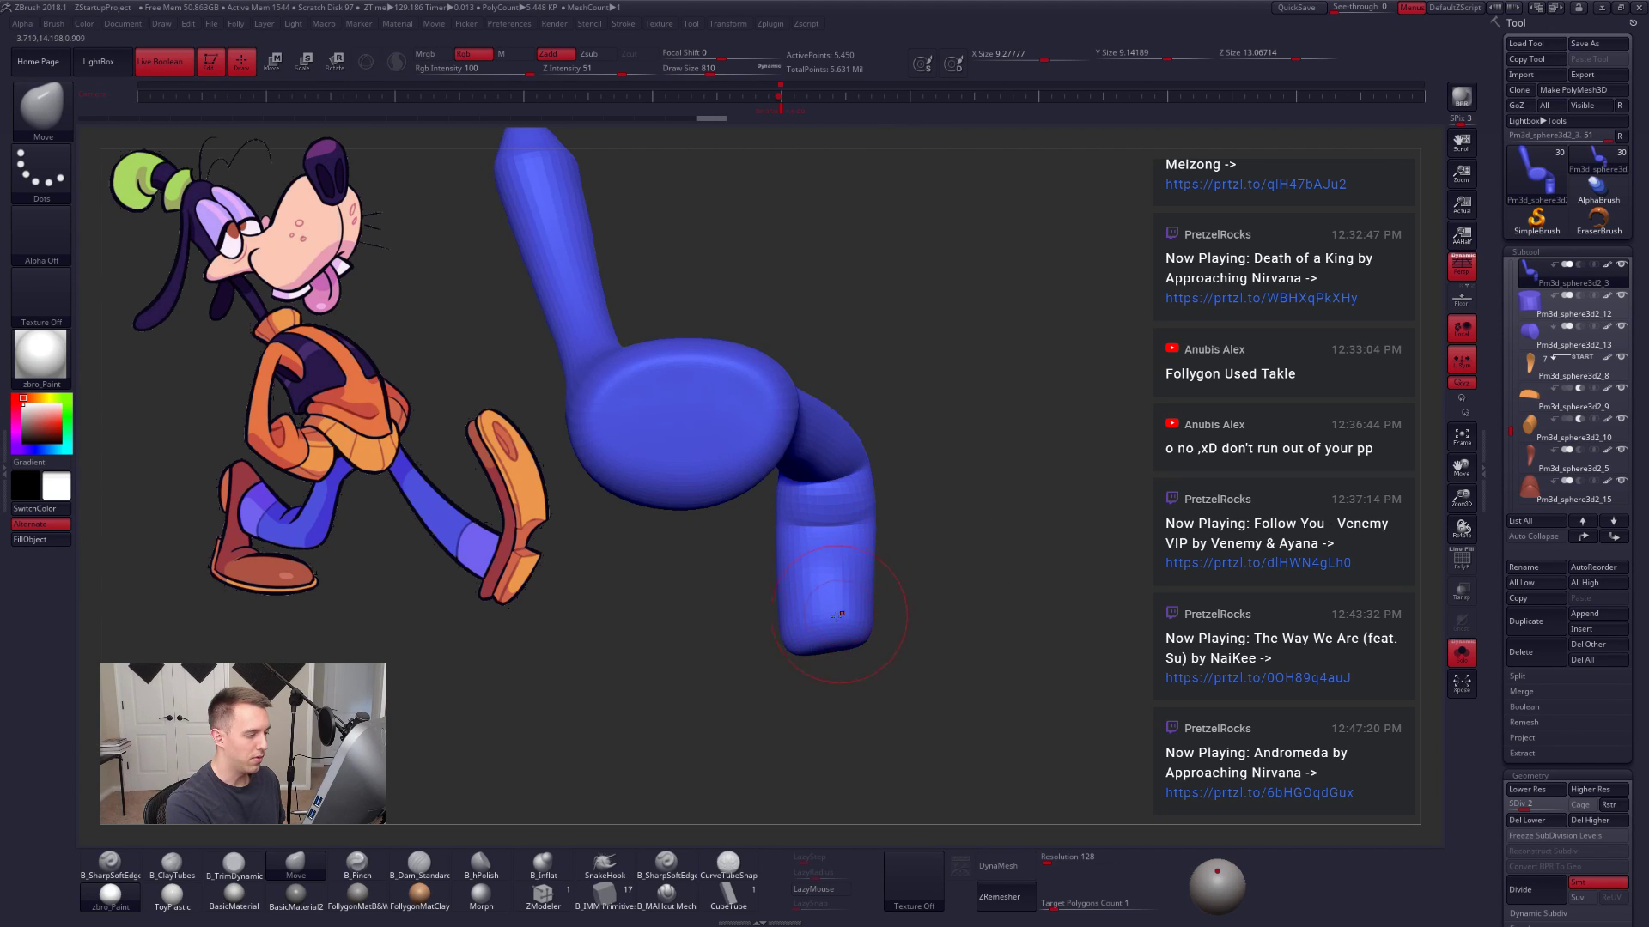
key(bracketright)
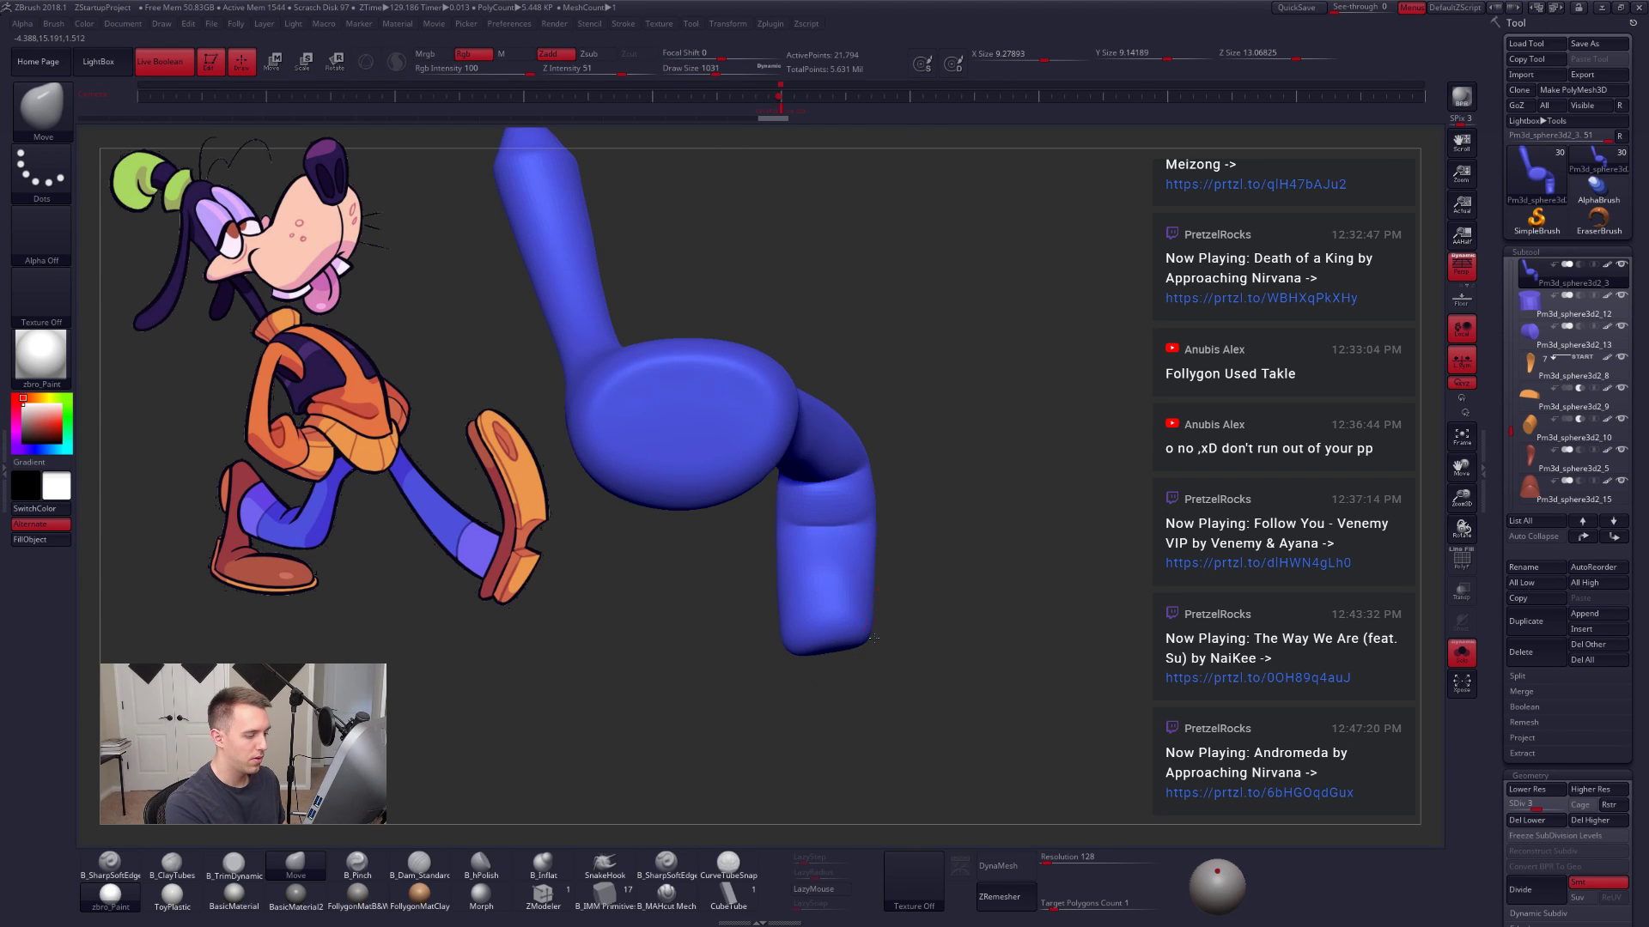
drag(873, 637, 792, 667)
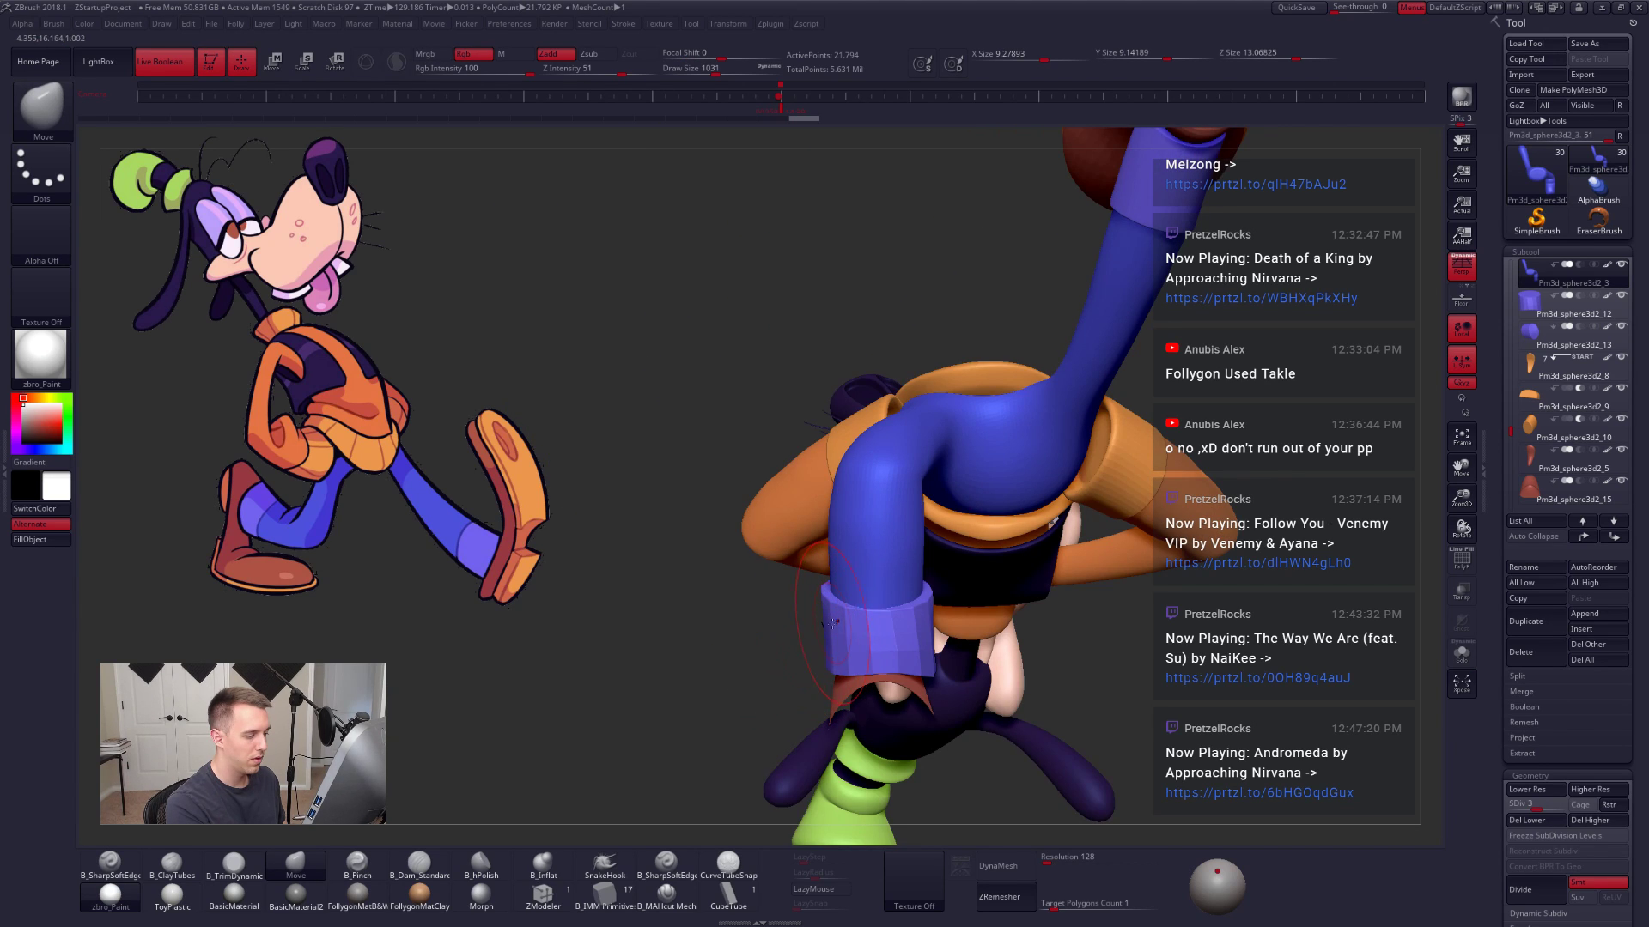
Step: Select the bent leg's sock and activate Dynamic Subdiv, choosing to always accept it without the note
alt+click(833, 624)
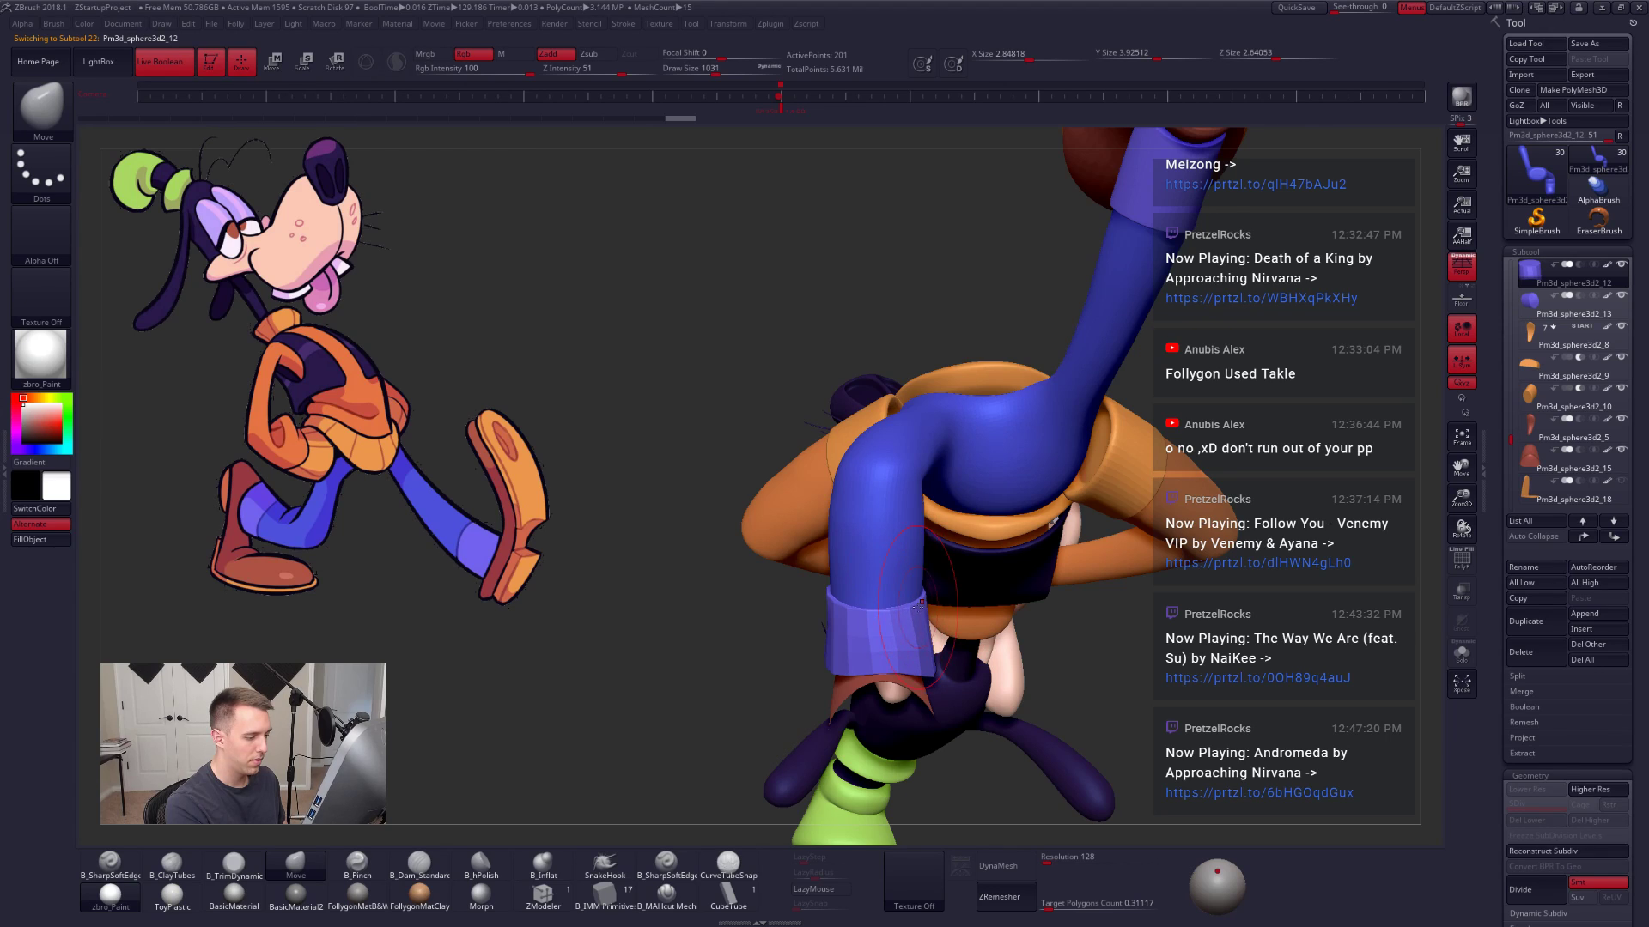
mouse_move(918, 606)
right_down()
mouse_move(971, 614)
mouse_move(928, 626)
right_up()
key(ctrl+d)
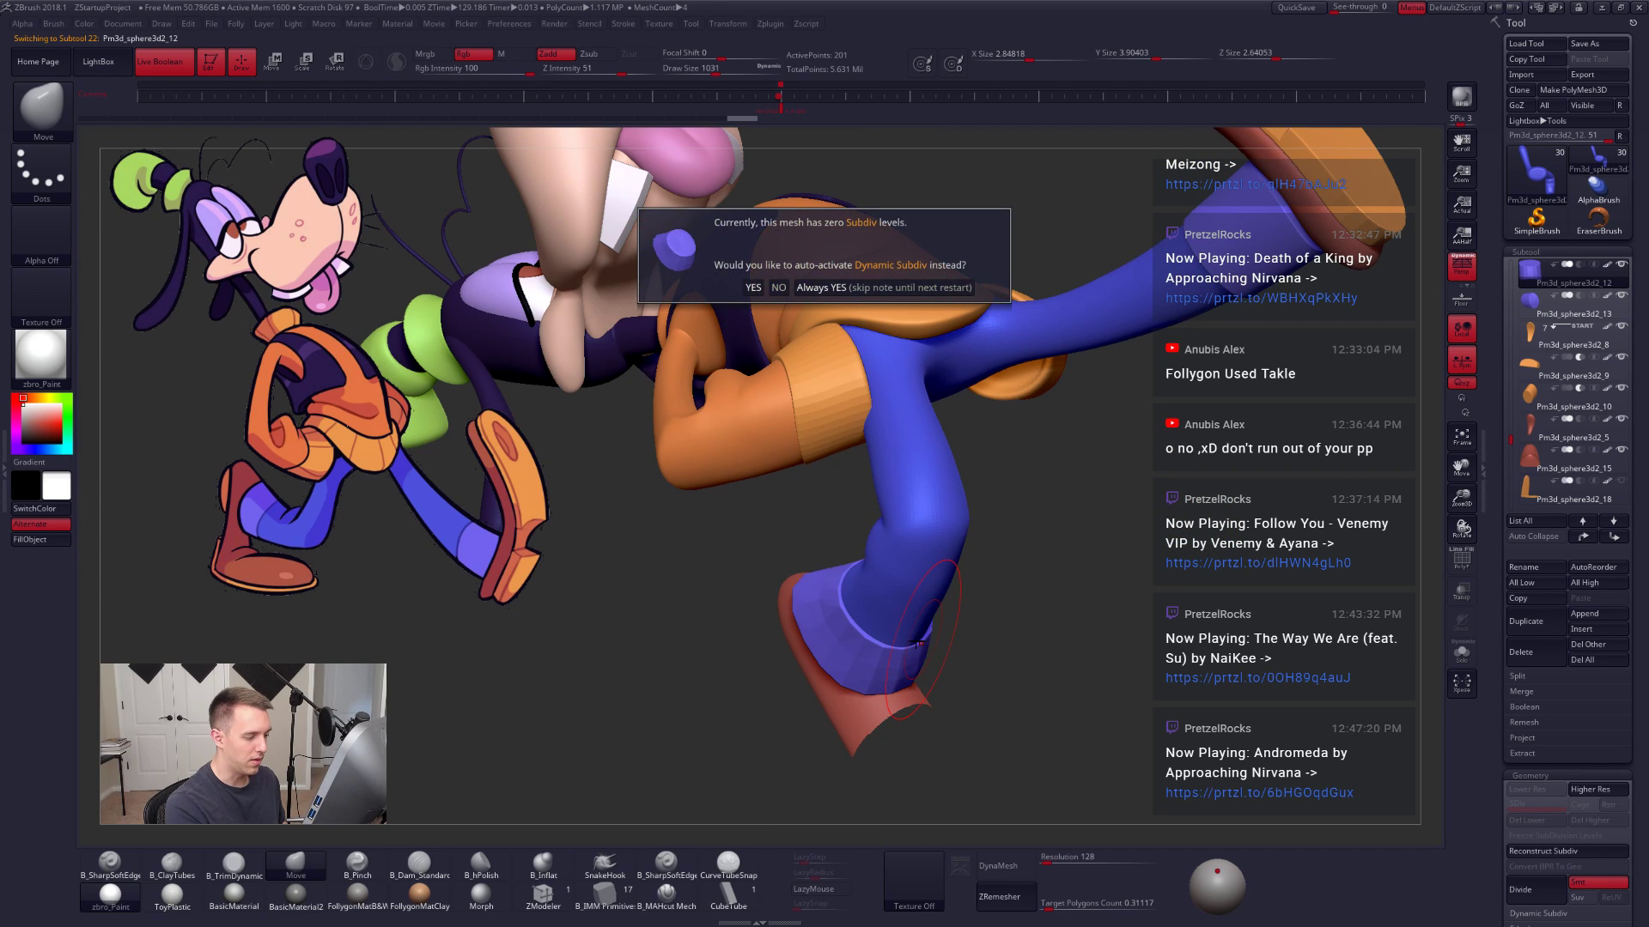
click(902, 289)
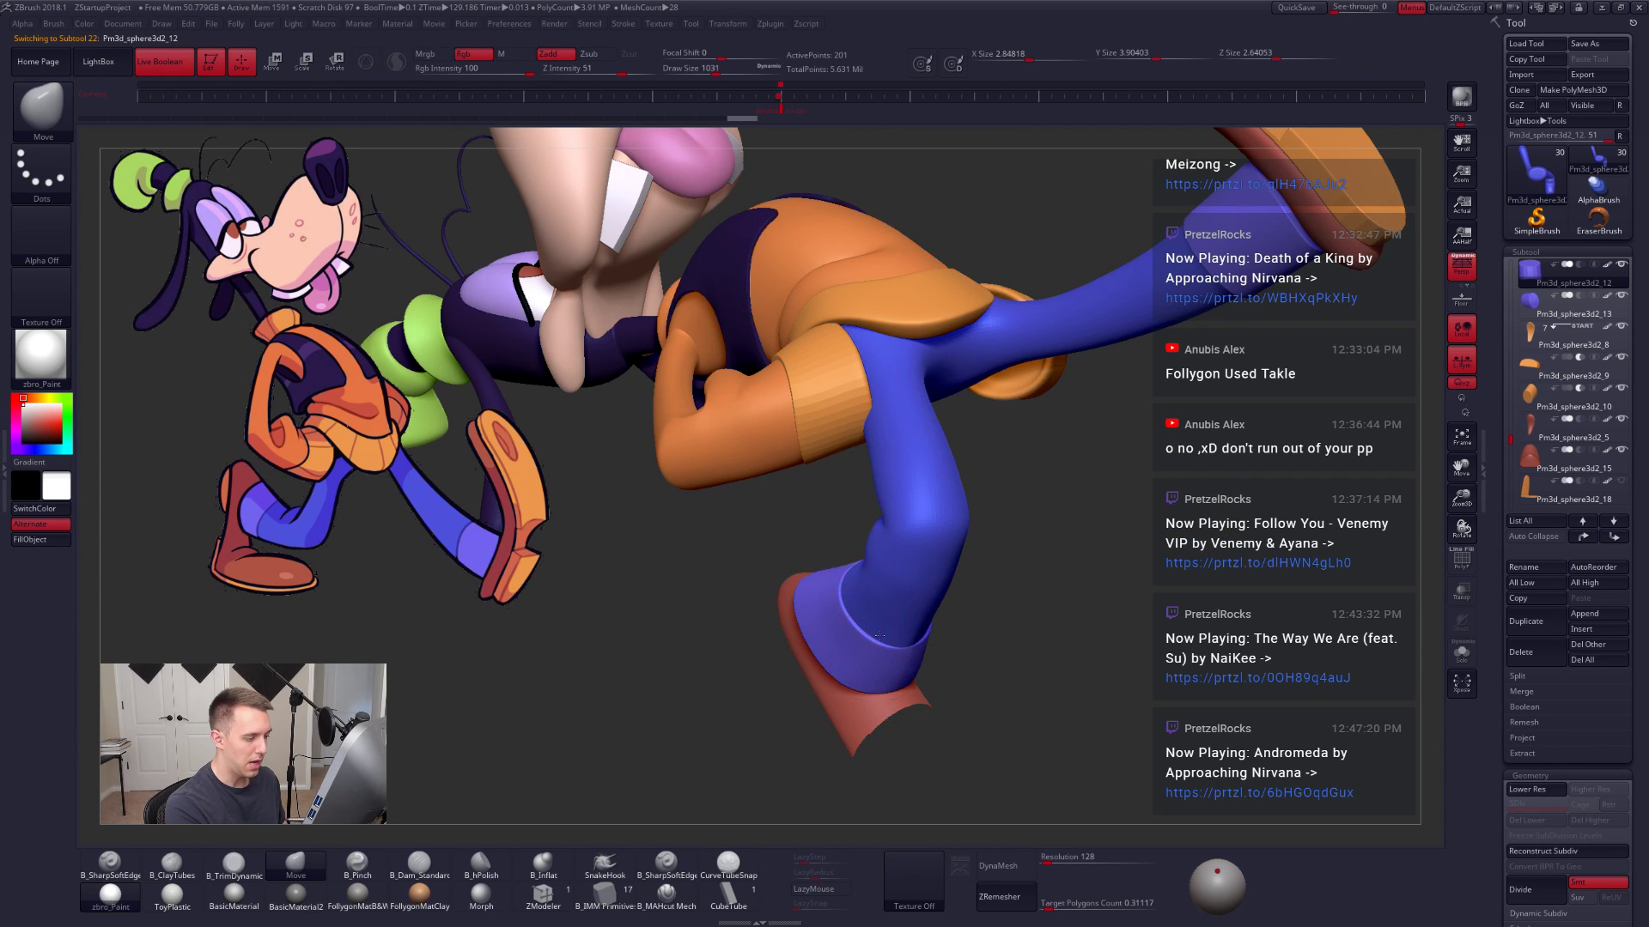
mouse_move(985, 659)
right_down()
mouse_move(922, 670)
mouse_move(876, 639)
right_up()
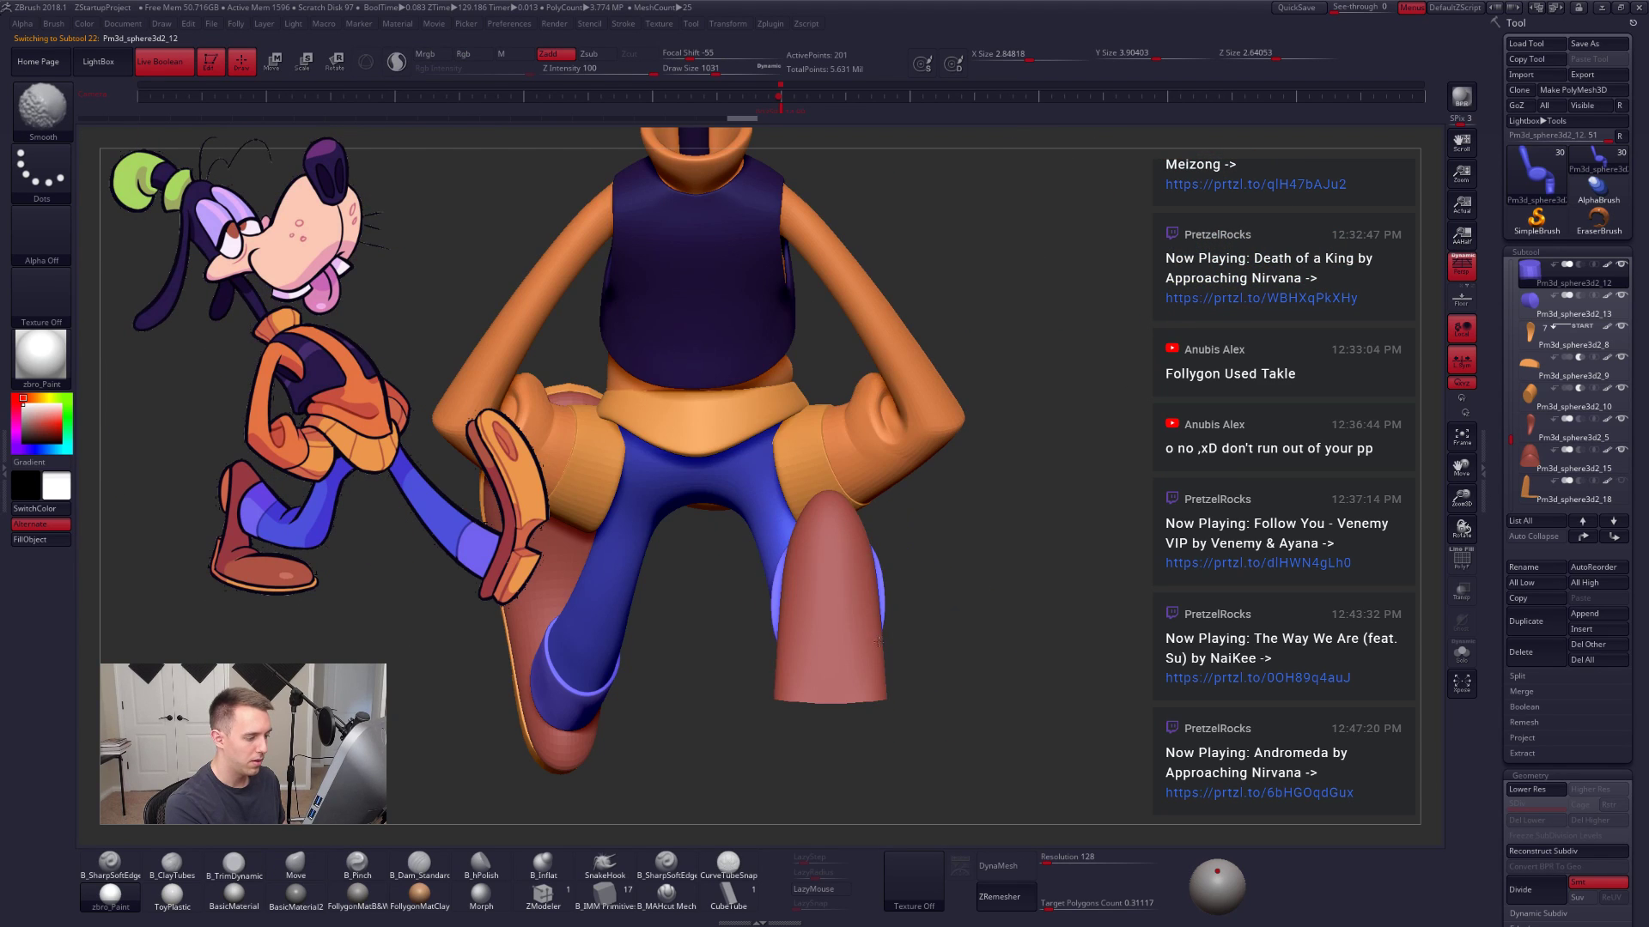
Step: Turn off the sock's Dynamic Subdiv and reshape the low-resolution sock, alternating between isolated and full-model views
key(shift+d)
key(alt+s)
drag(862, 652, 826, 645)
key(alt+s)
right_drag(850, 644, 832, 637)
drag(831, 638, 878, 646)
Step: Select and isolate the straight leg's sock to examine its wireframe, restoring the full model view
alt+click(1159, 608)
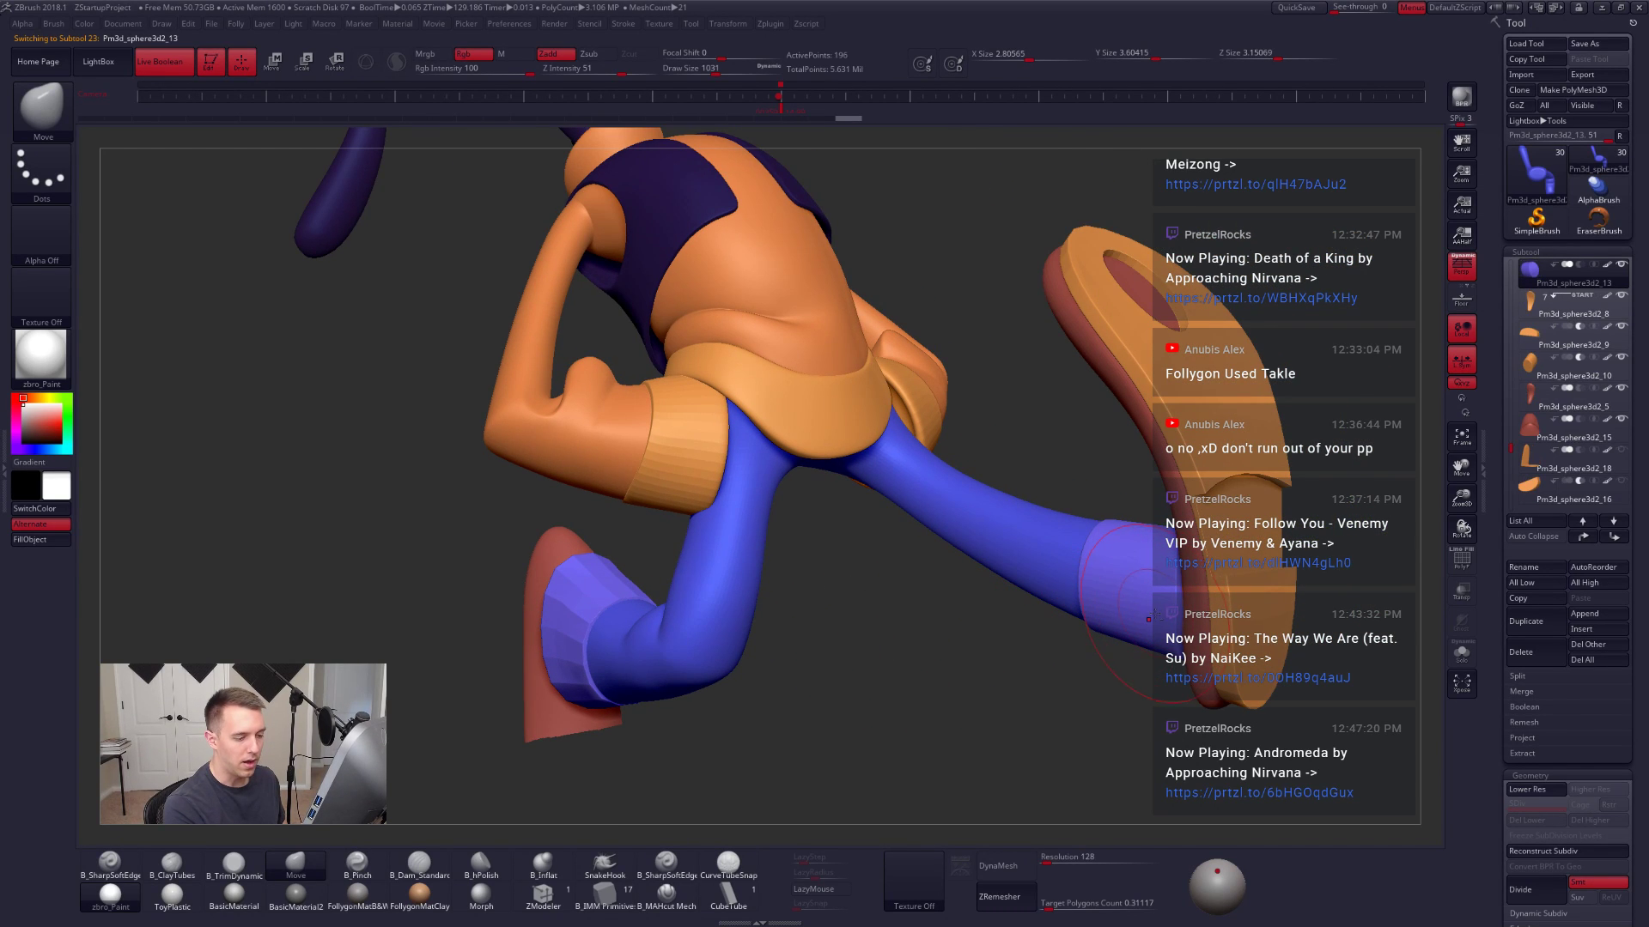
key(alt+s)
right_drag(1161, 608, 1209, 604)
key(shift+f)
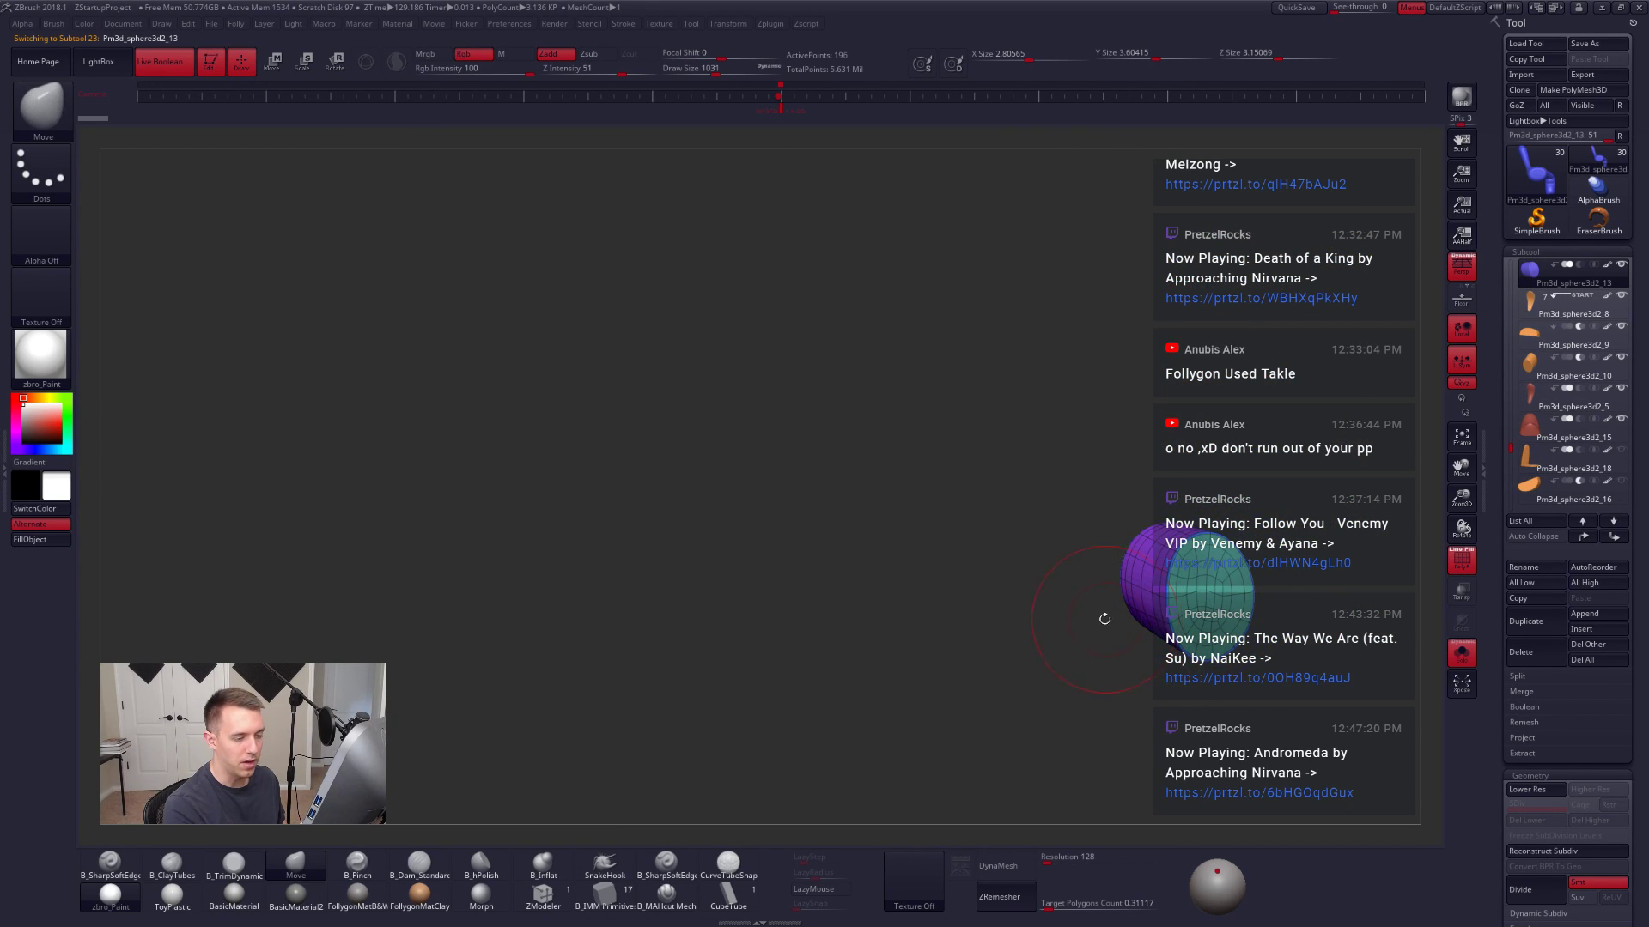
key(shift+f)
key(alt+s)
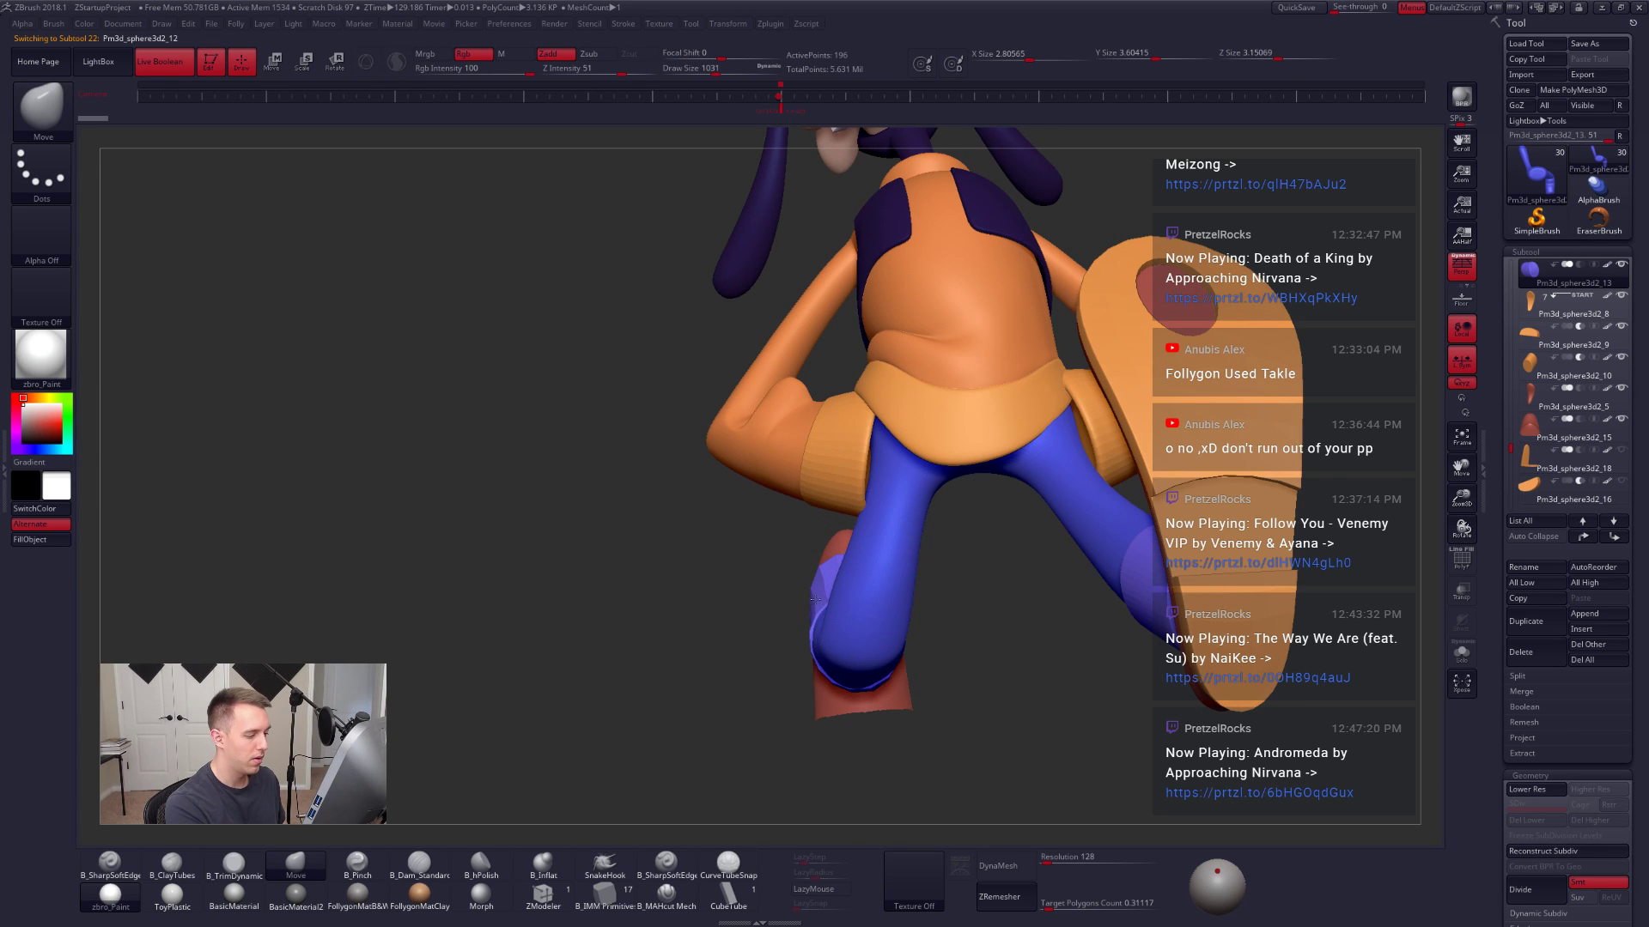
Step: Return to the bent leg's sock and isolate it with Dynamic Subdiv turned on
drag(815, 599, 996, 644)
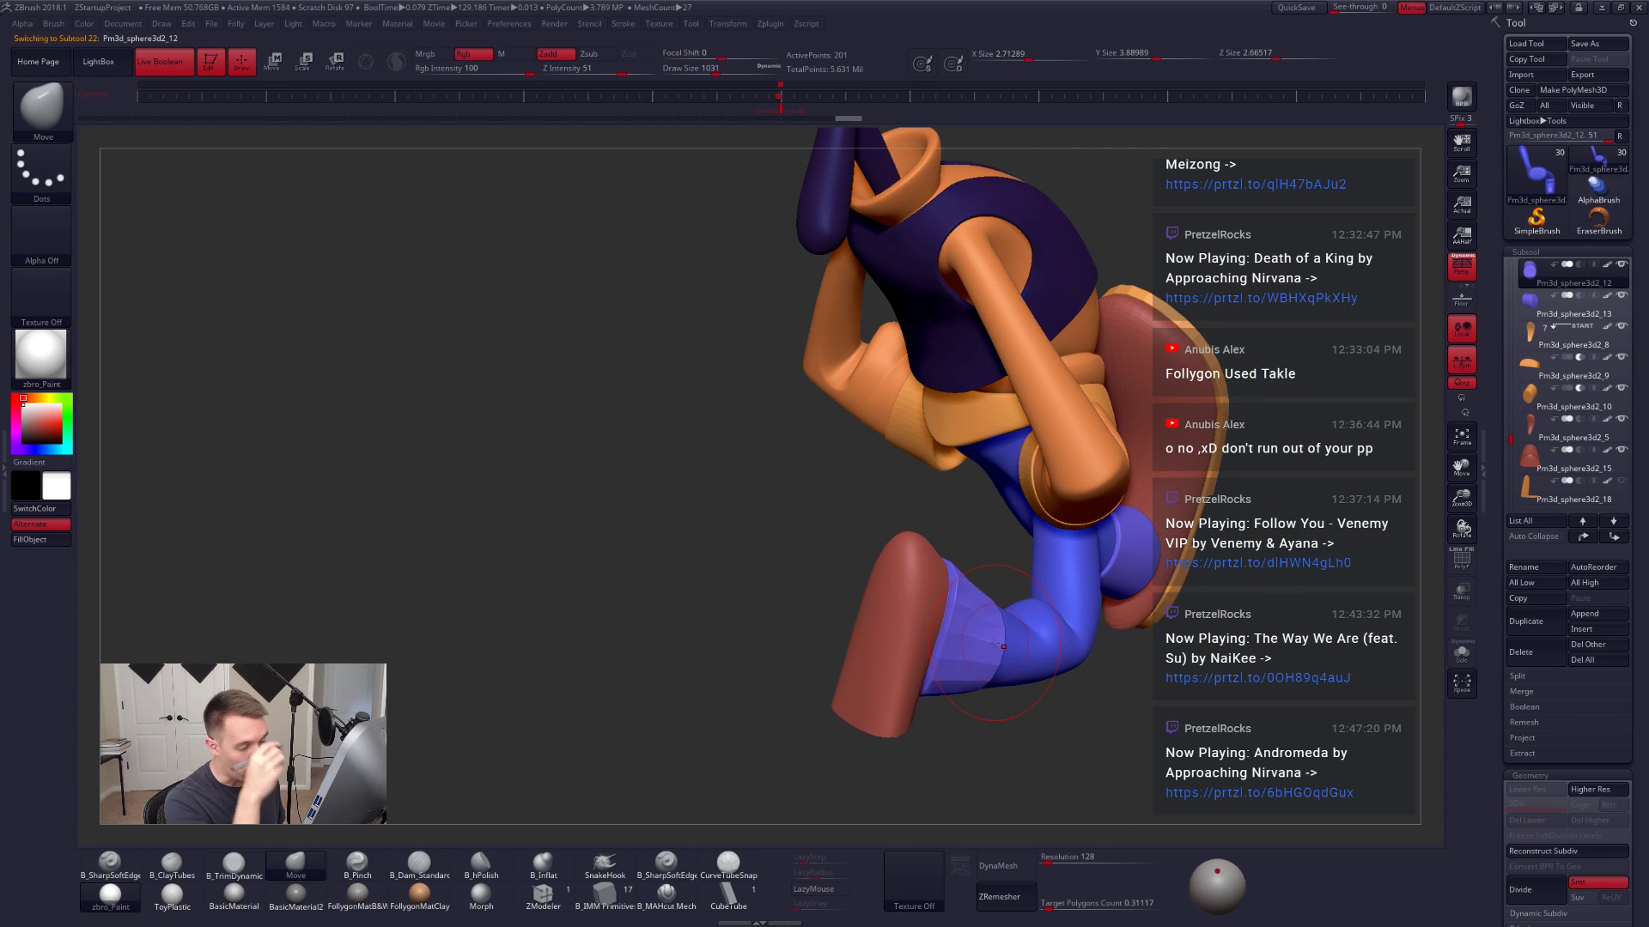
key(alt+s)
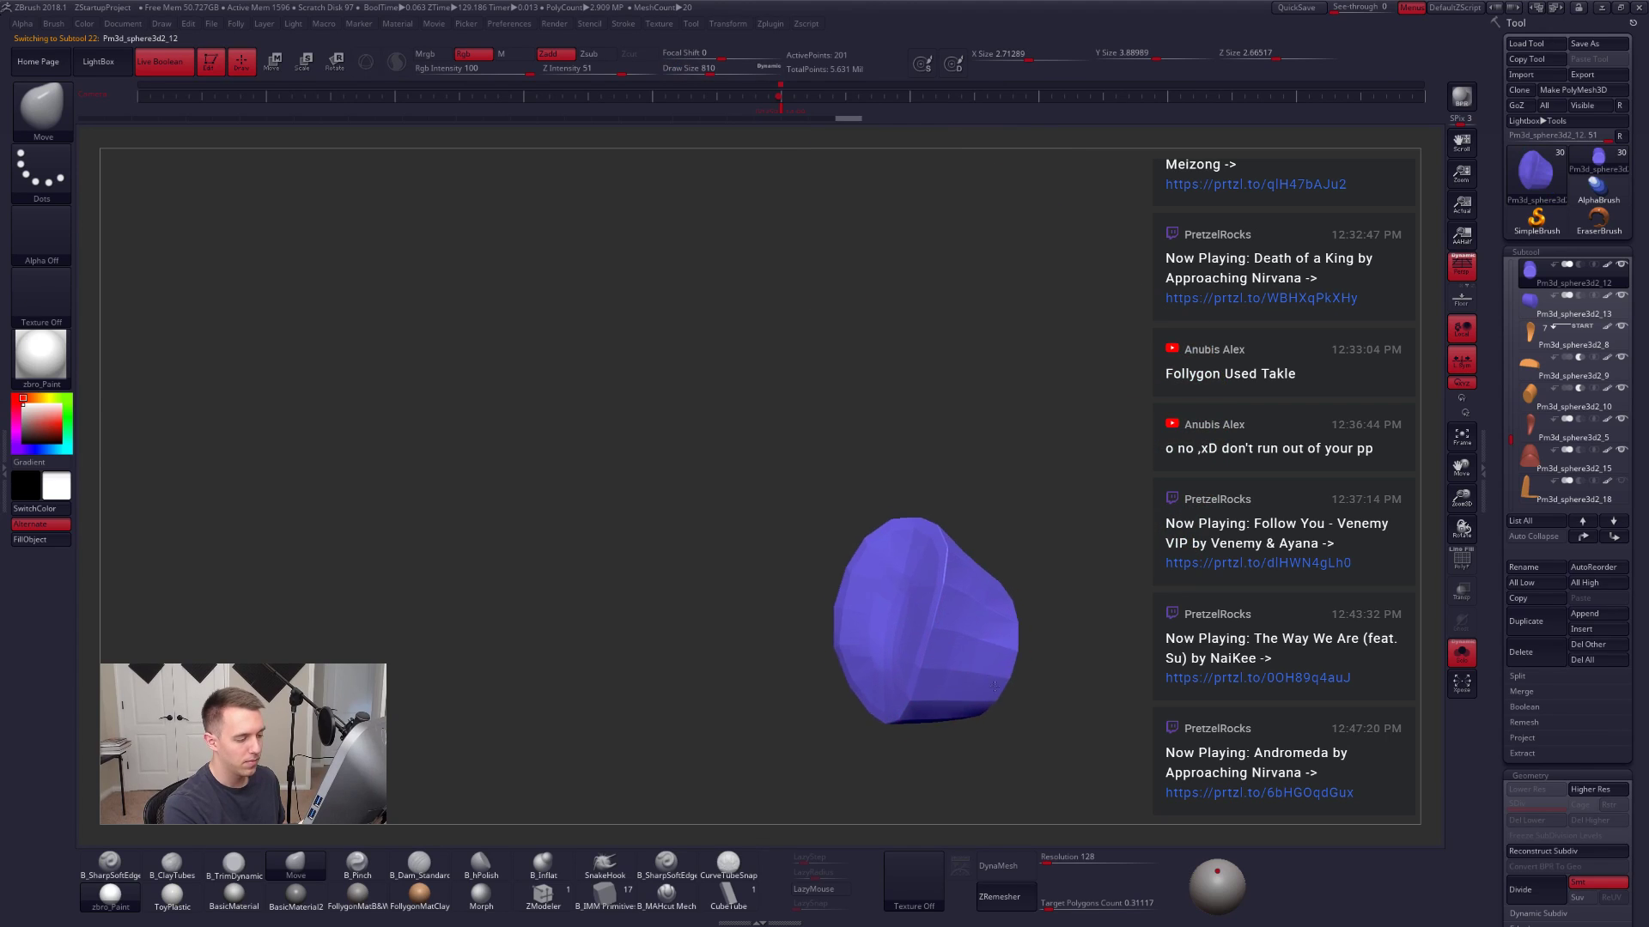
mouse_move(977, 633)
right_down()
mouse_move(952, 612)
mouse_move(909, 616)
mouse_move(949, 637)
mouse_move(923, 613)
right_up()
key(d)
Step: Refine the isolated sock's surface with the Move brush at draw size 537 and show the other subtools again
key(space)
drag(960, 608, 952, 608)
drag(963, 531, 970, 518)
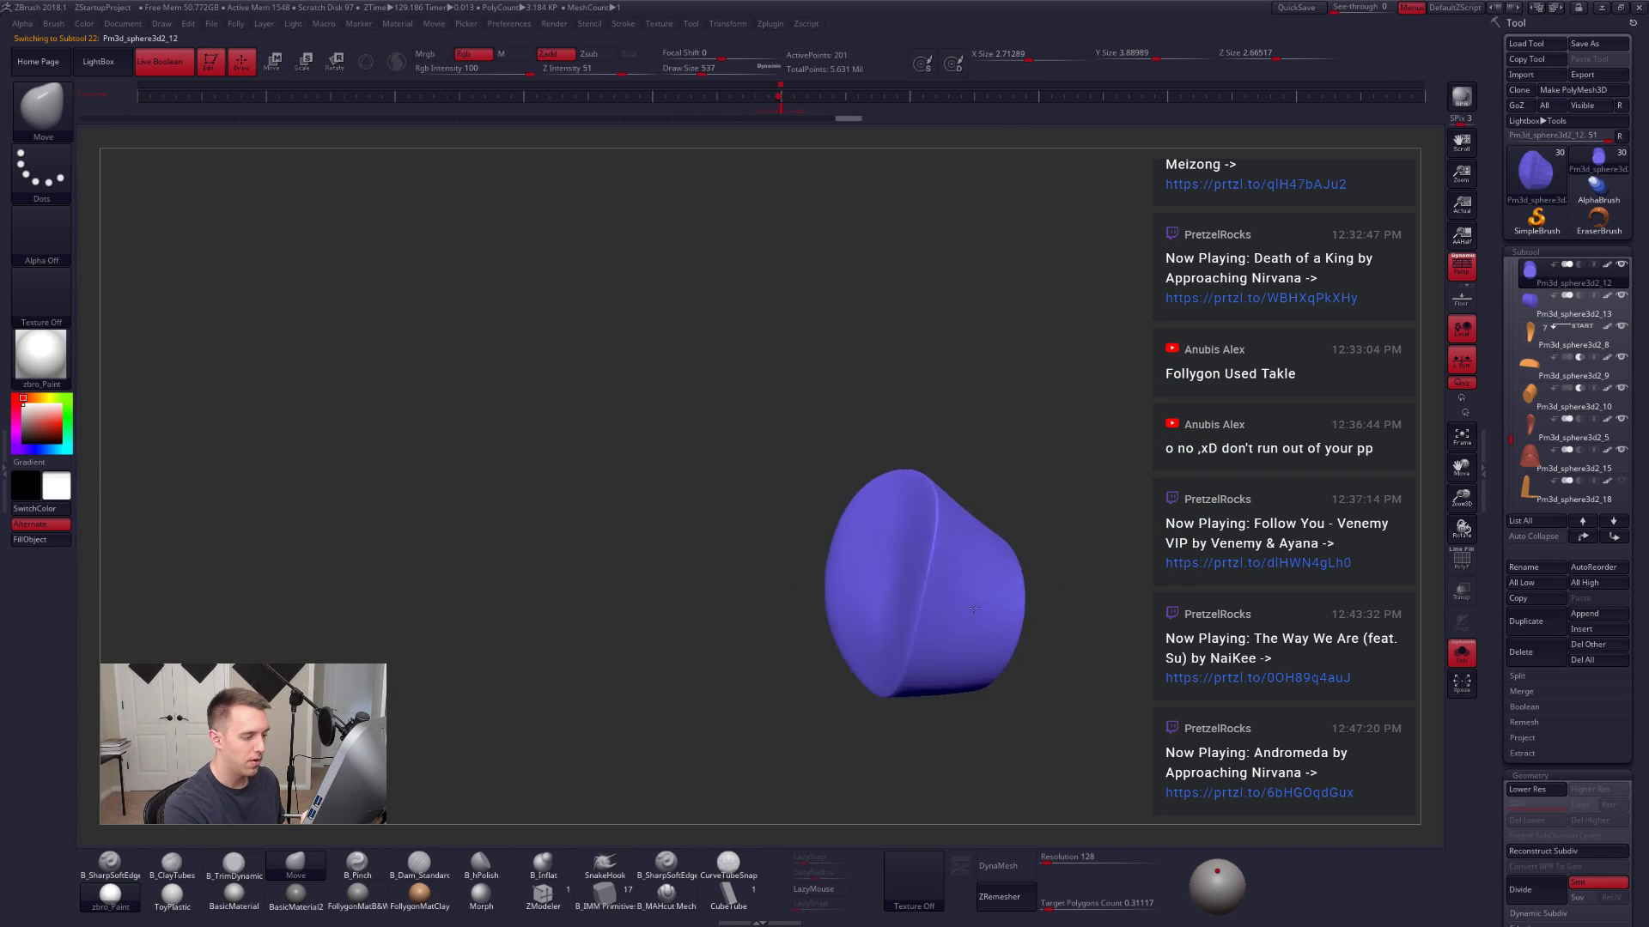
right_drag(934, 601, 985, 621)
drag(986, 622, 991, 624)
key(alt+s)
shift+right_drag(1005, 601, 964, 581)
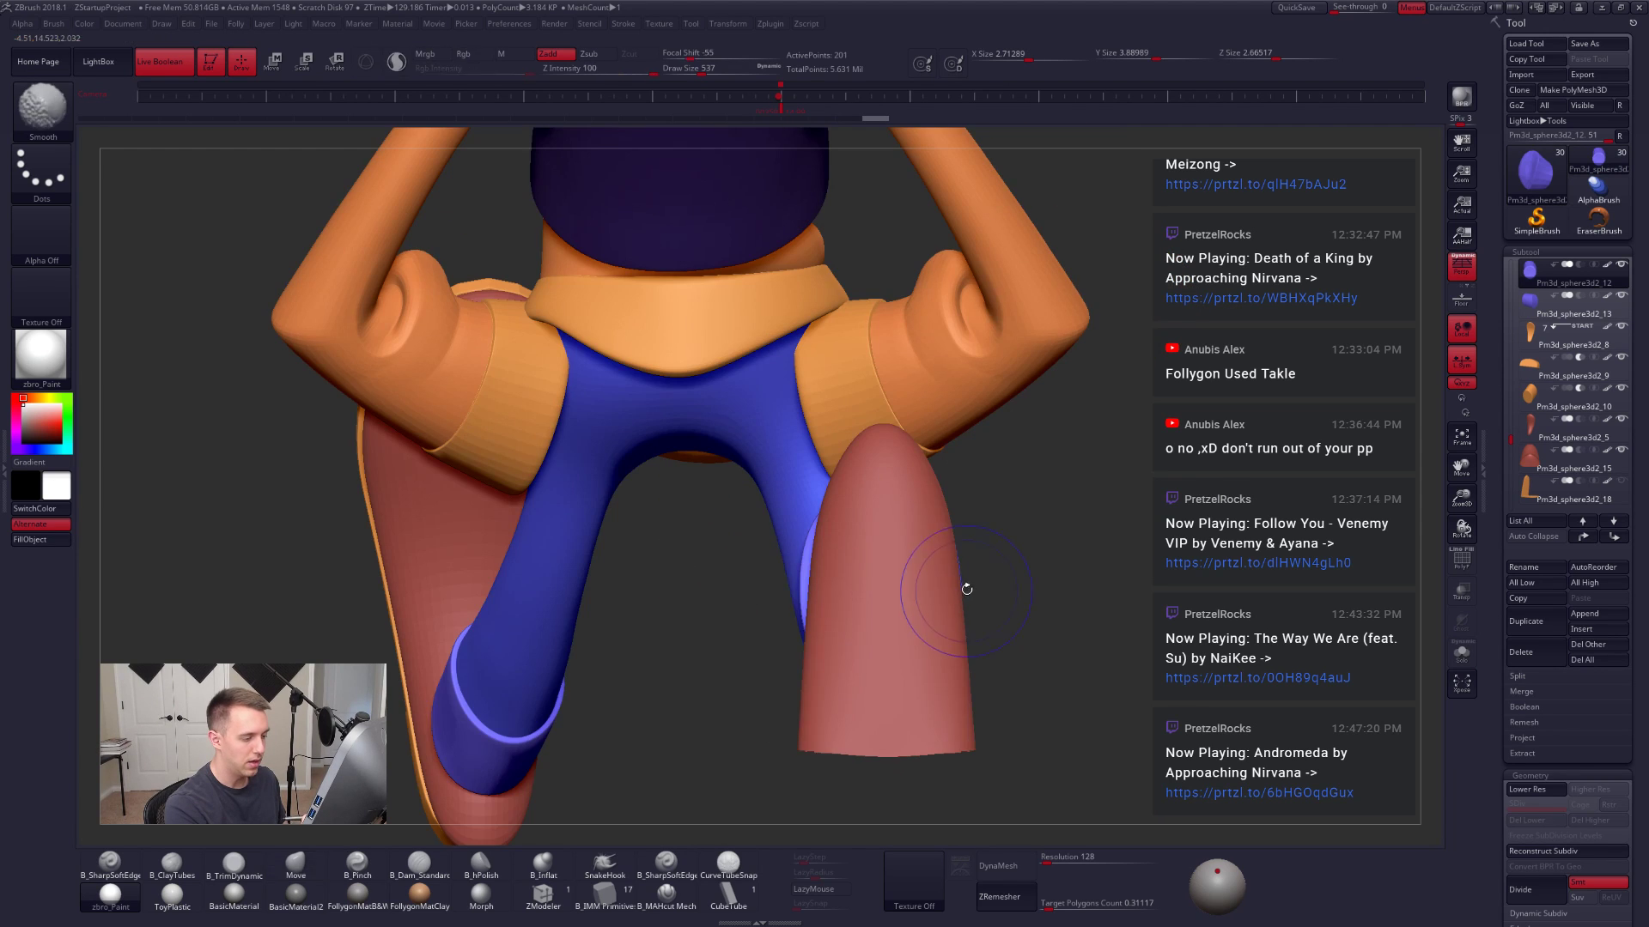
Step: Display the bent leg sock's wireframe and adjust its end cap in isolation with a draw size of 742
key(space)
drag(962, 577, 968, 576)
key(shift+f)
key(ctrl+shift+s)
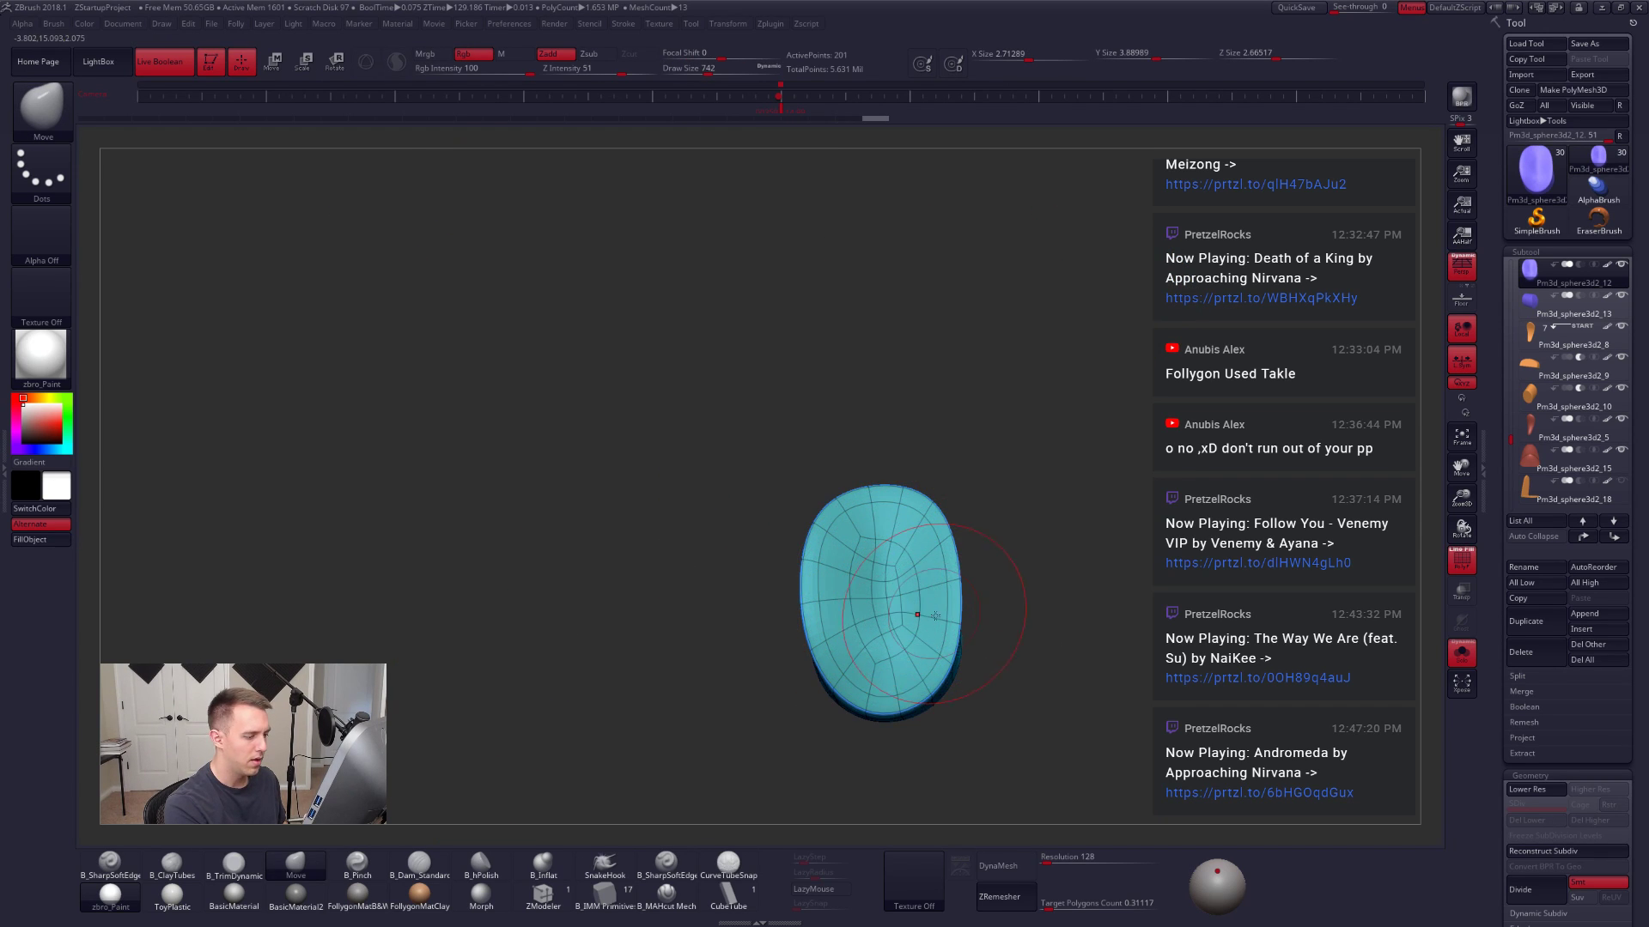
right_drag(917, 686, 891, 698)
key(alt+s)
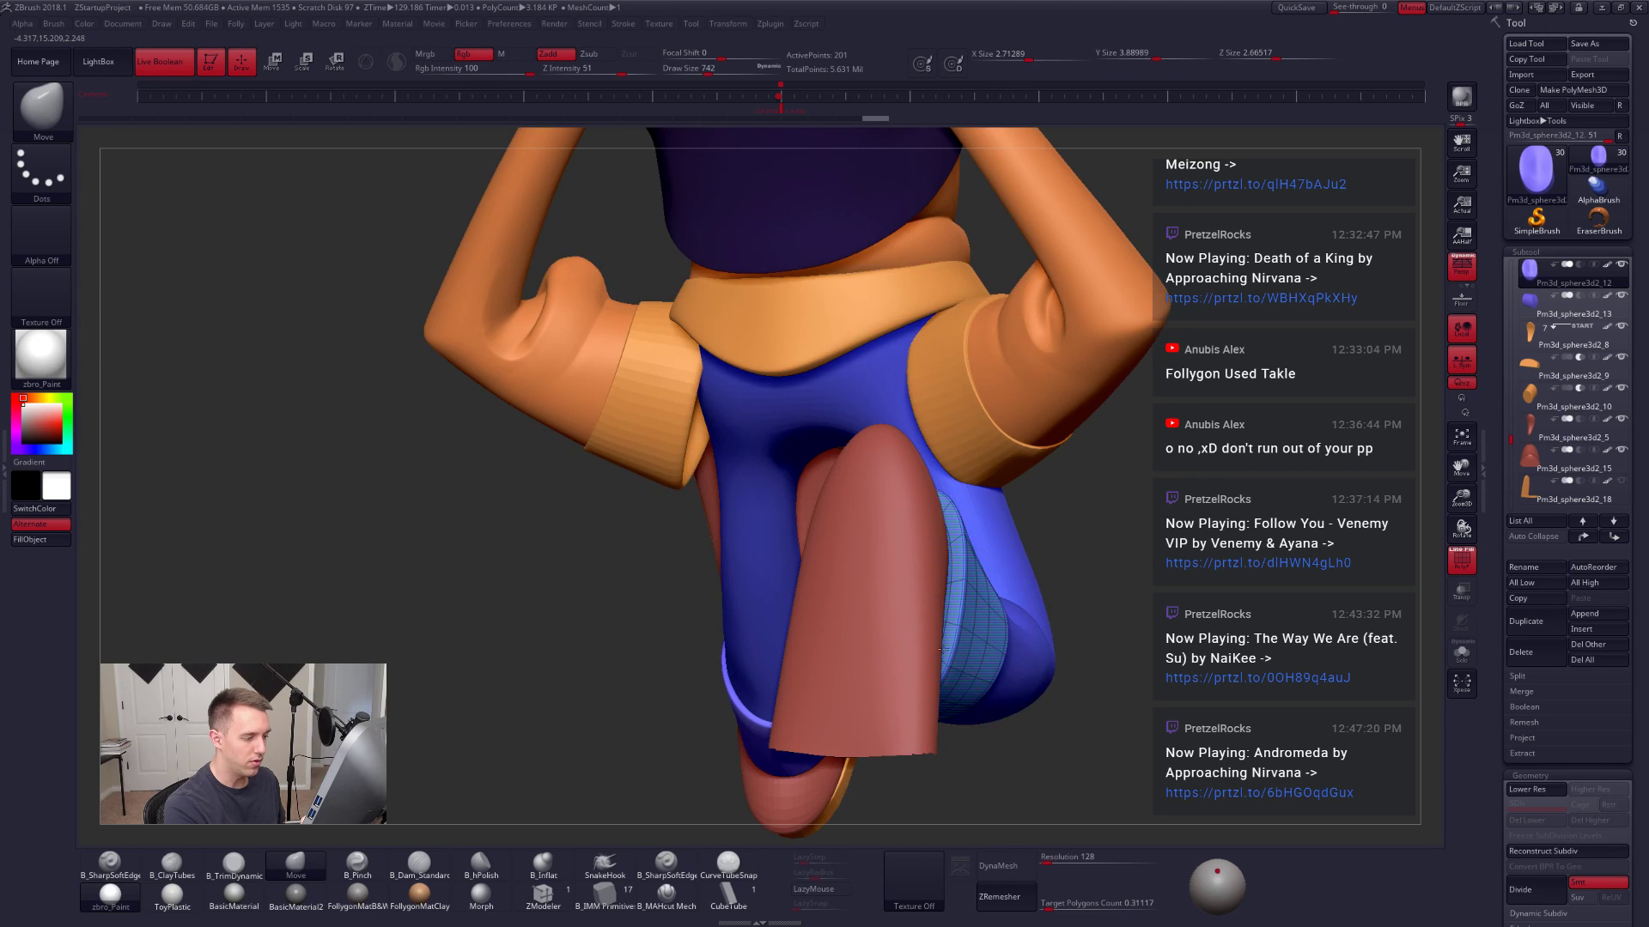
Step: Enlarge the Move brush to draw size 955 and narrow the bent leg's sock behind the boot shaft
right_drag(1009, 618, 957, 577)
key(space)
drag(957, 569, 964, 569)
right_drag(929, 573, 961, 584)
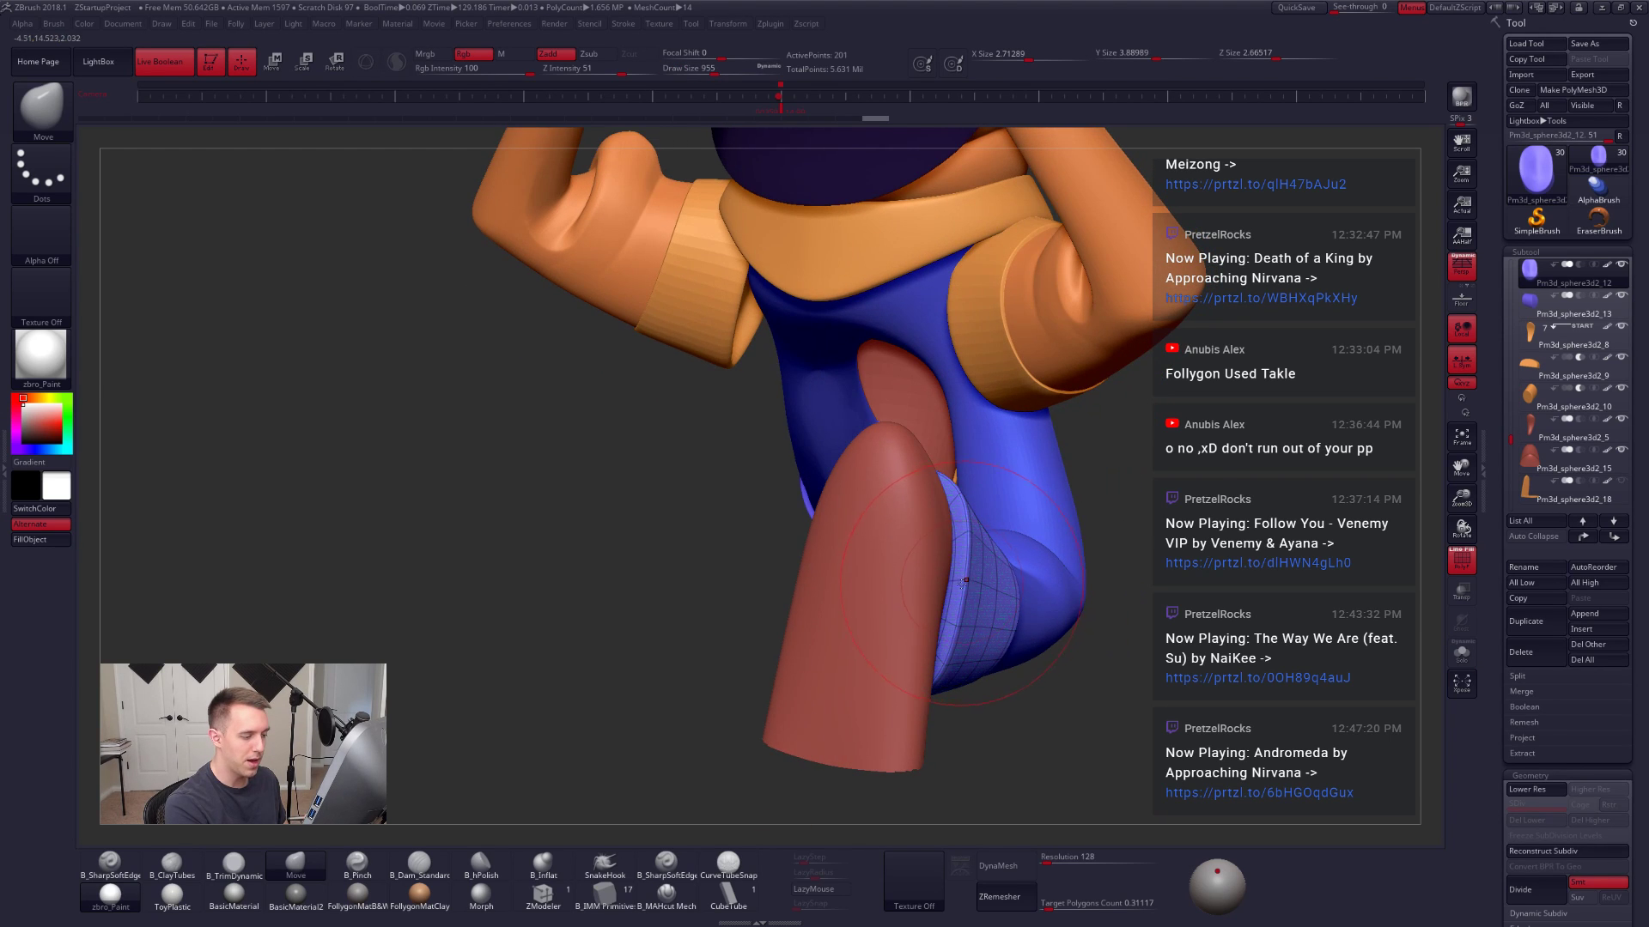
key(ctrl+shift+s)
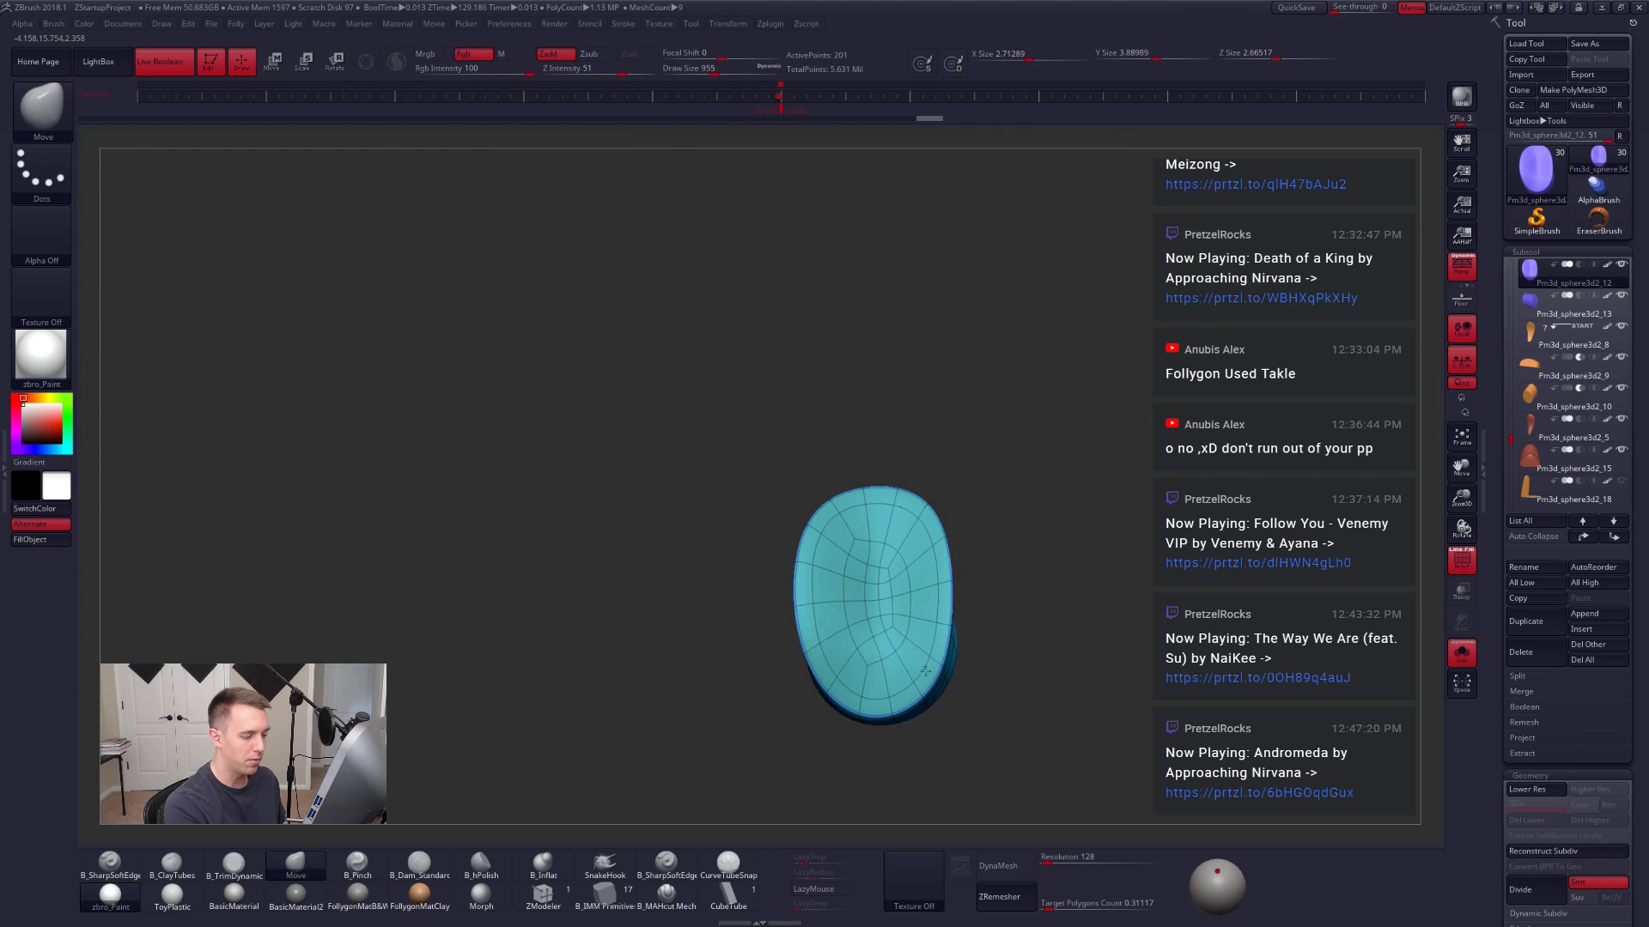
key(alt+s)
right_drag(890, 635, 813, 532)
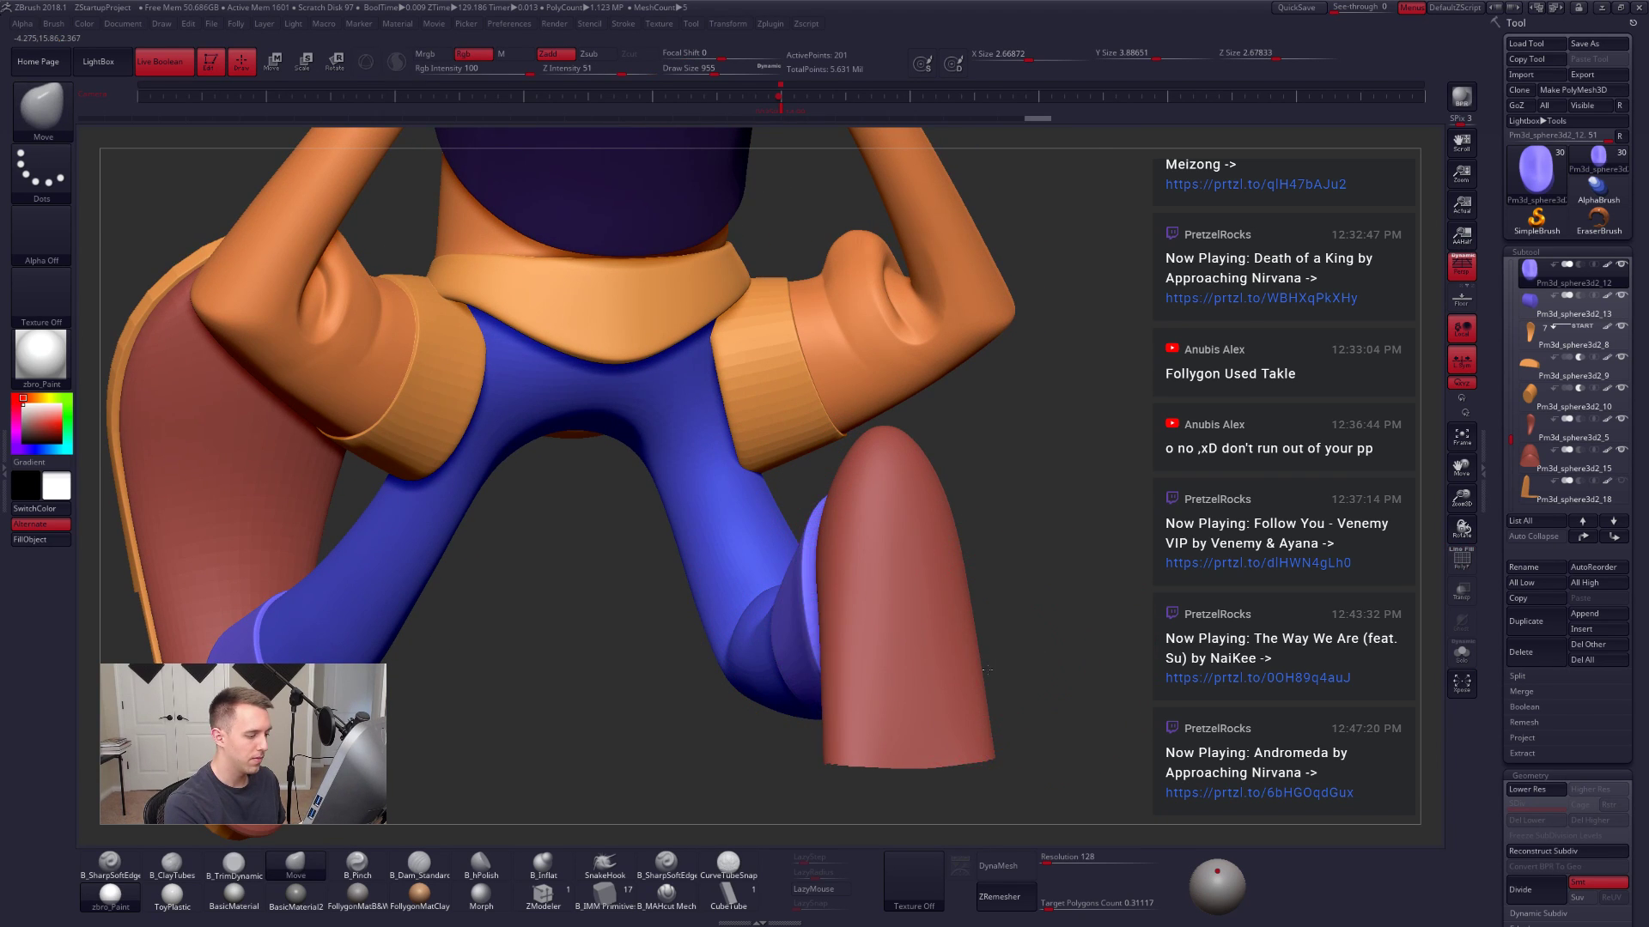
Step: Show the wireframe on the reshaped sock and check its fit between the boot and pants from several angles
right_drag(822, 635, 947, 668)
key(ctrl+shift+s)
key(shift+f)
key(alt+s)
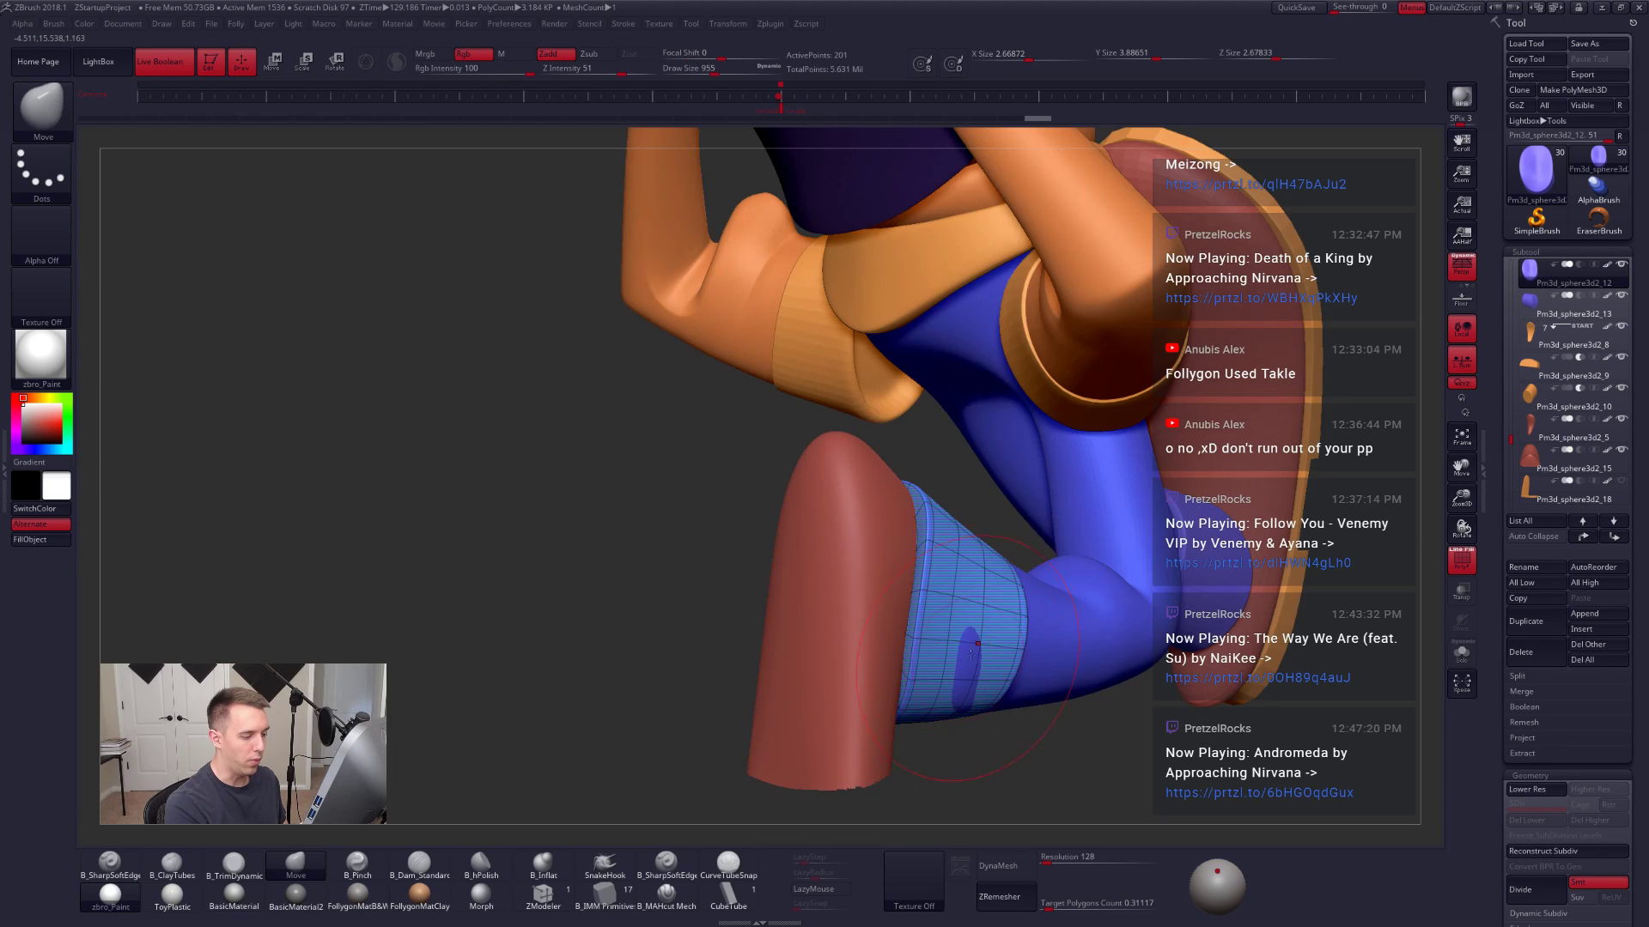
drag(566, 592, 870, 585)
alt+drag(1073, 618, 1058, 550)
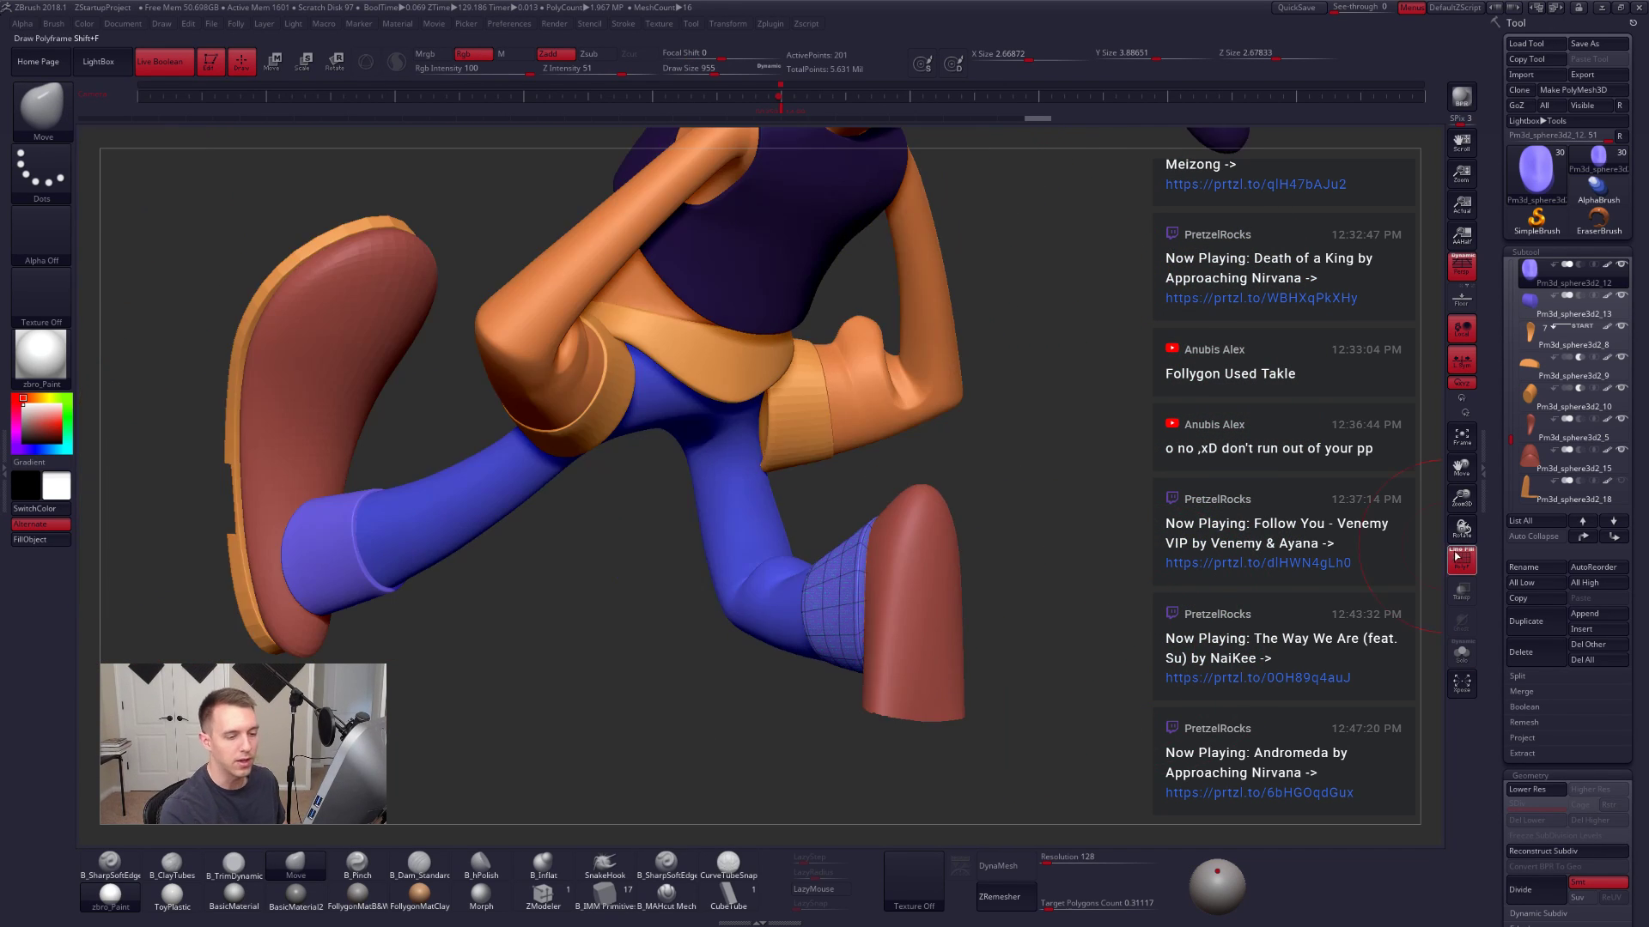
Step: Turn off Live Boolean, set the Move brush's draw size to 930 and examine the bent leg's sock in isolation
alt+drag(1355, 652, 1381, 662)
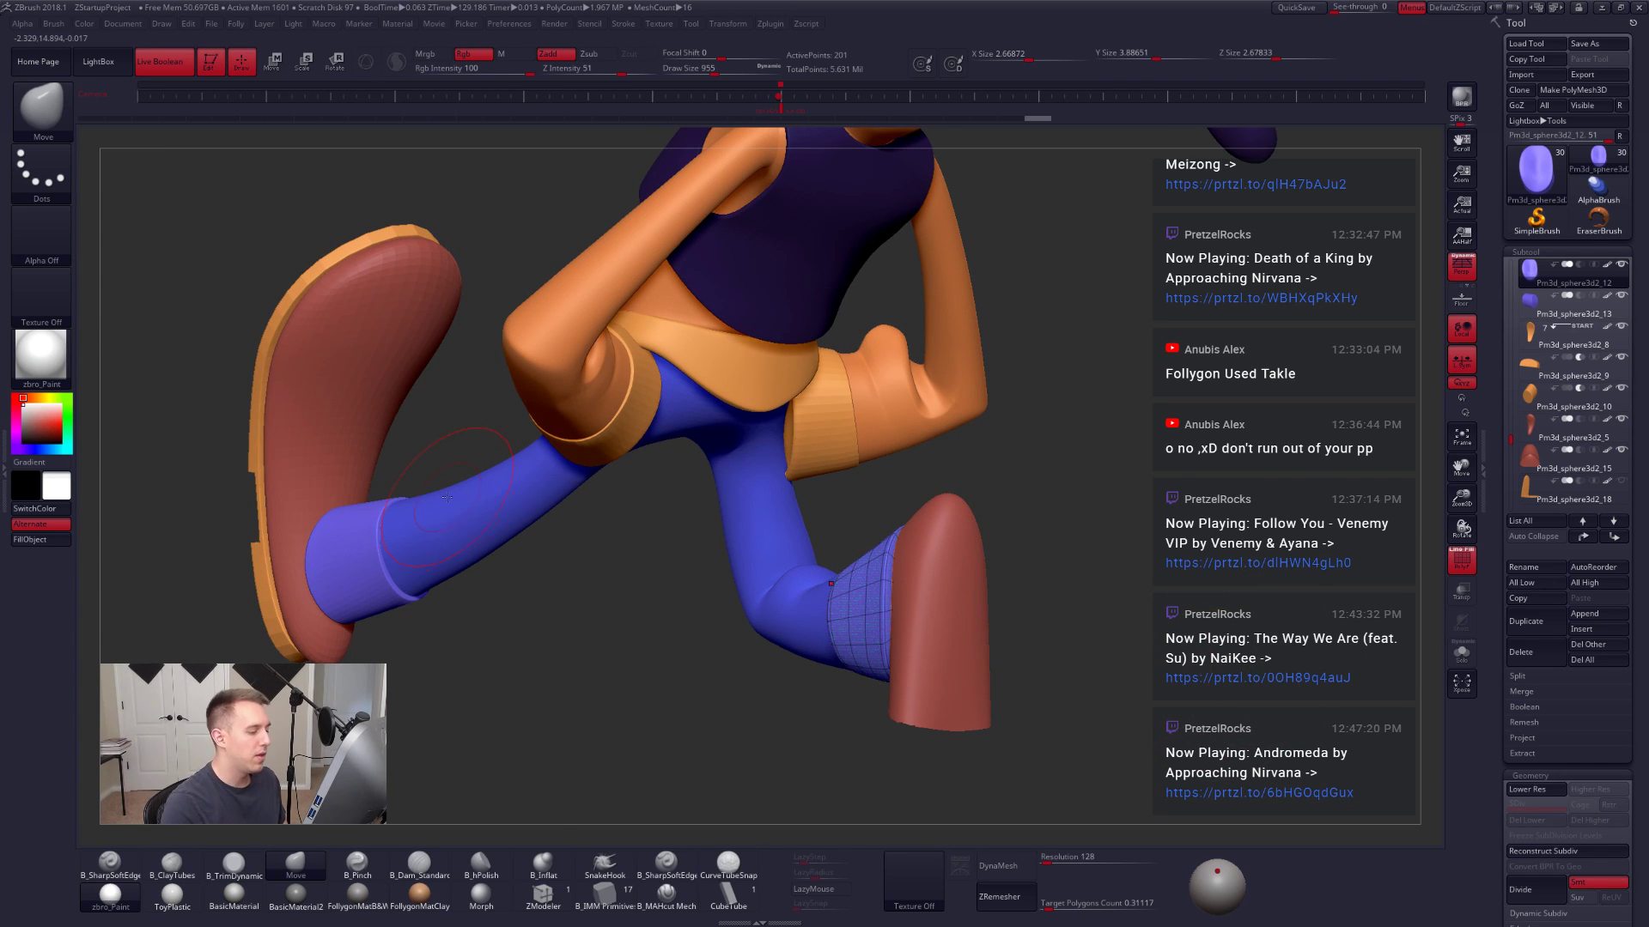
click(163, 61)
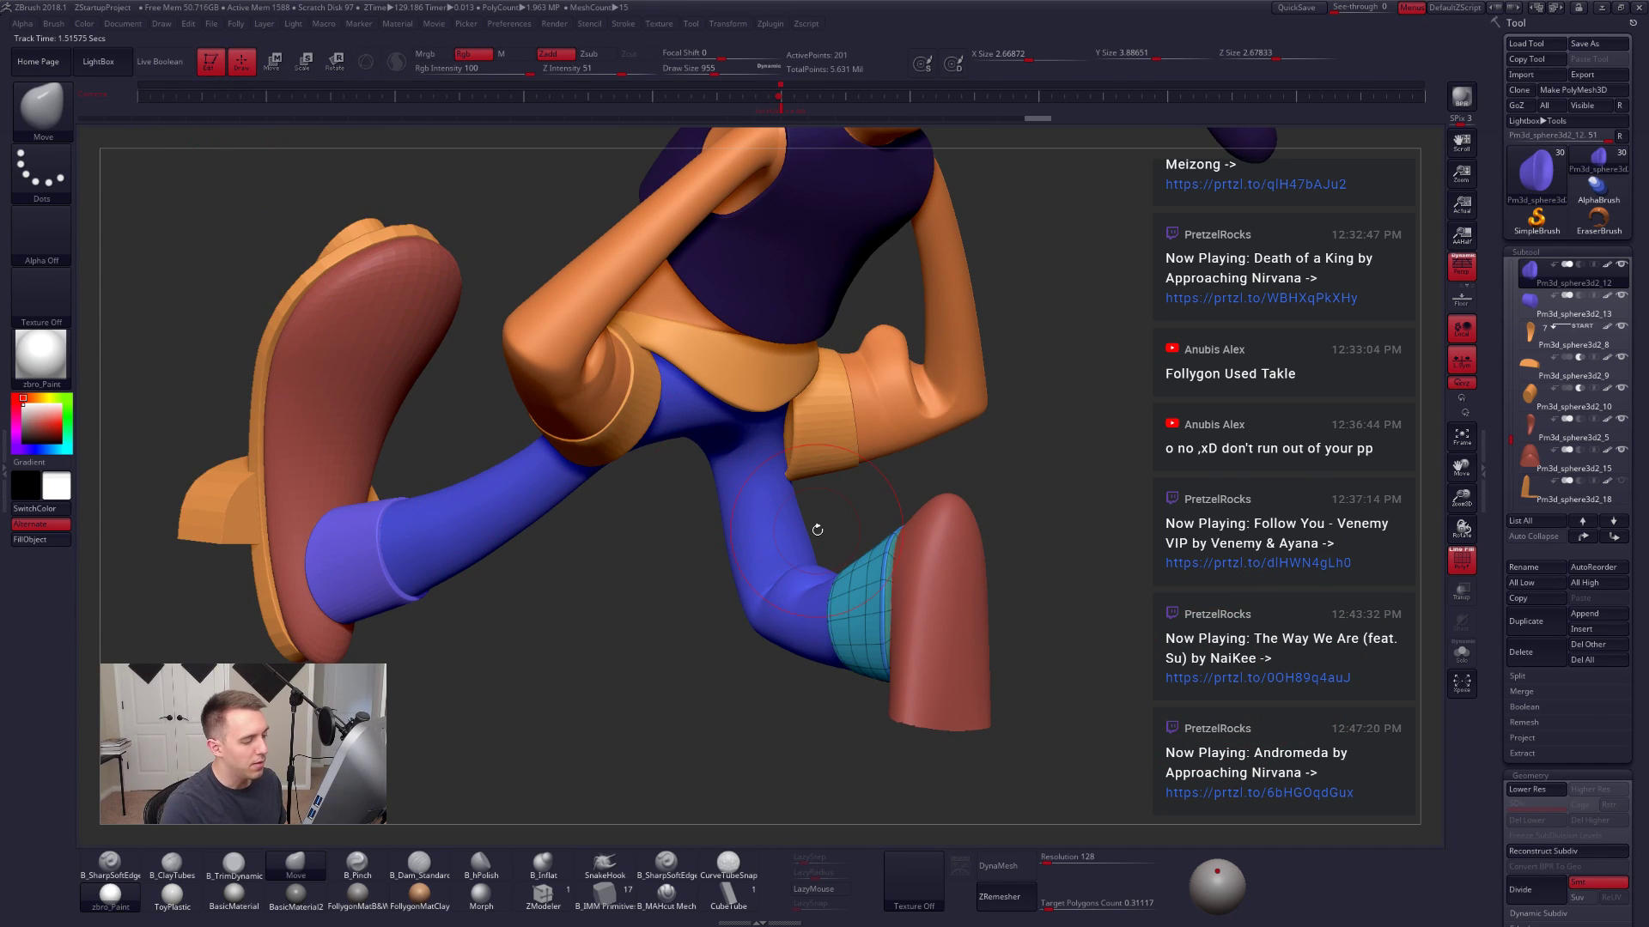
ctrl+right_drag(944, 592, 872, 593)
key(space)
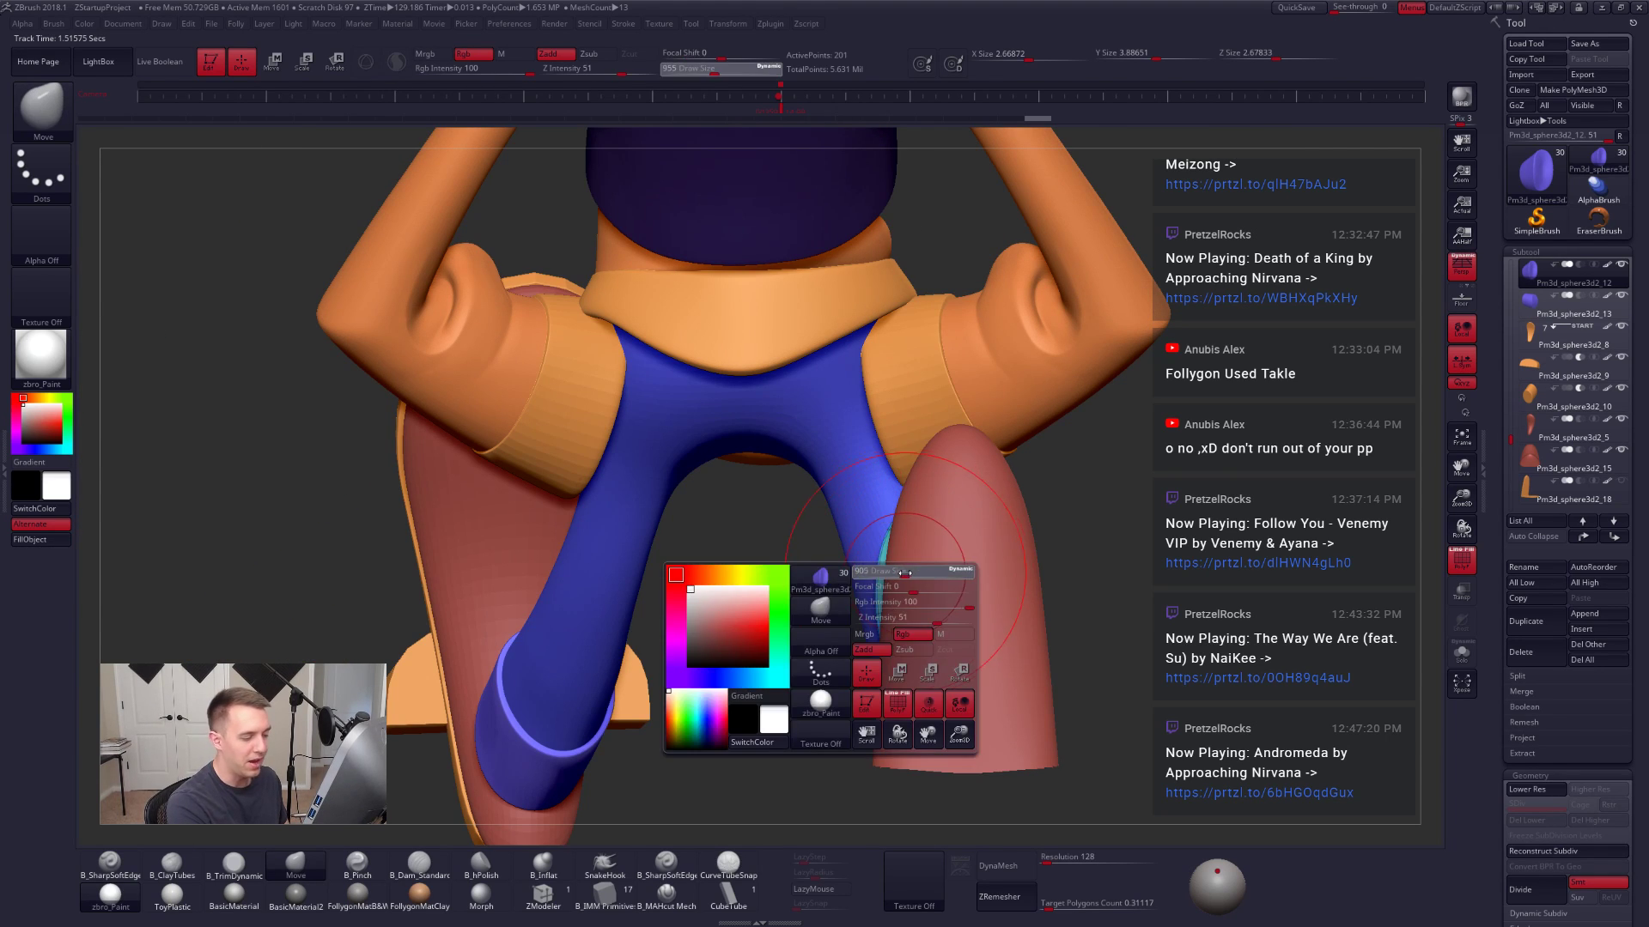
drag(907, 587, 904, 587)
key(alt+shift+s)
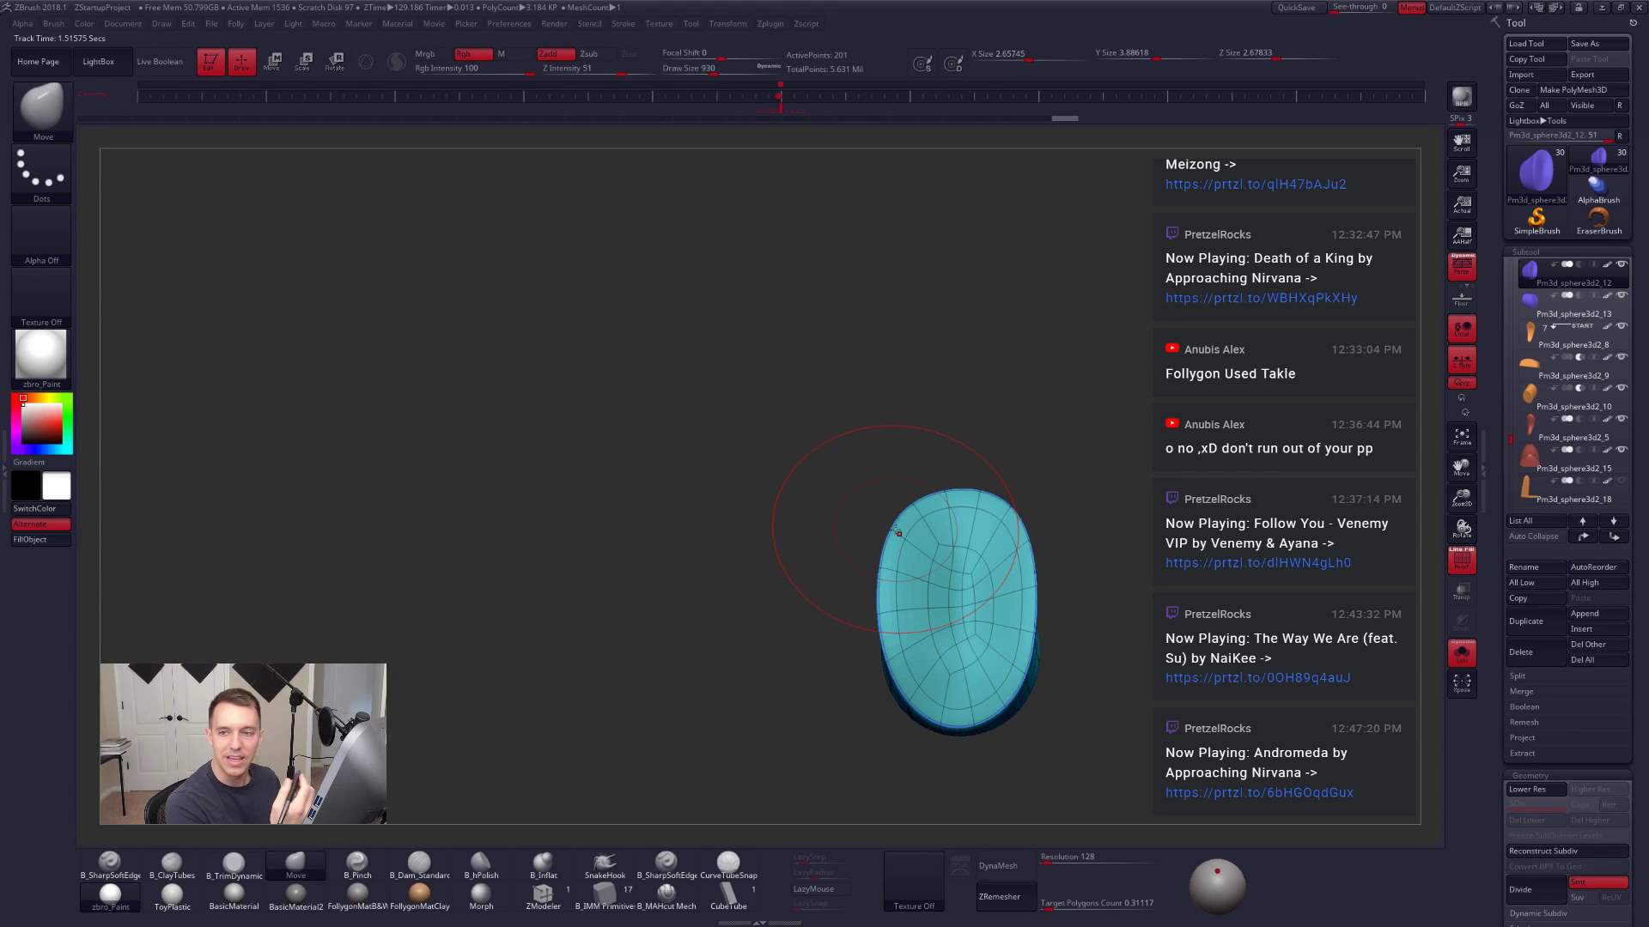
right_drag(935, 556, 1013, 584)
key(alt+shift+s)
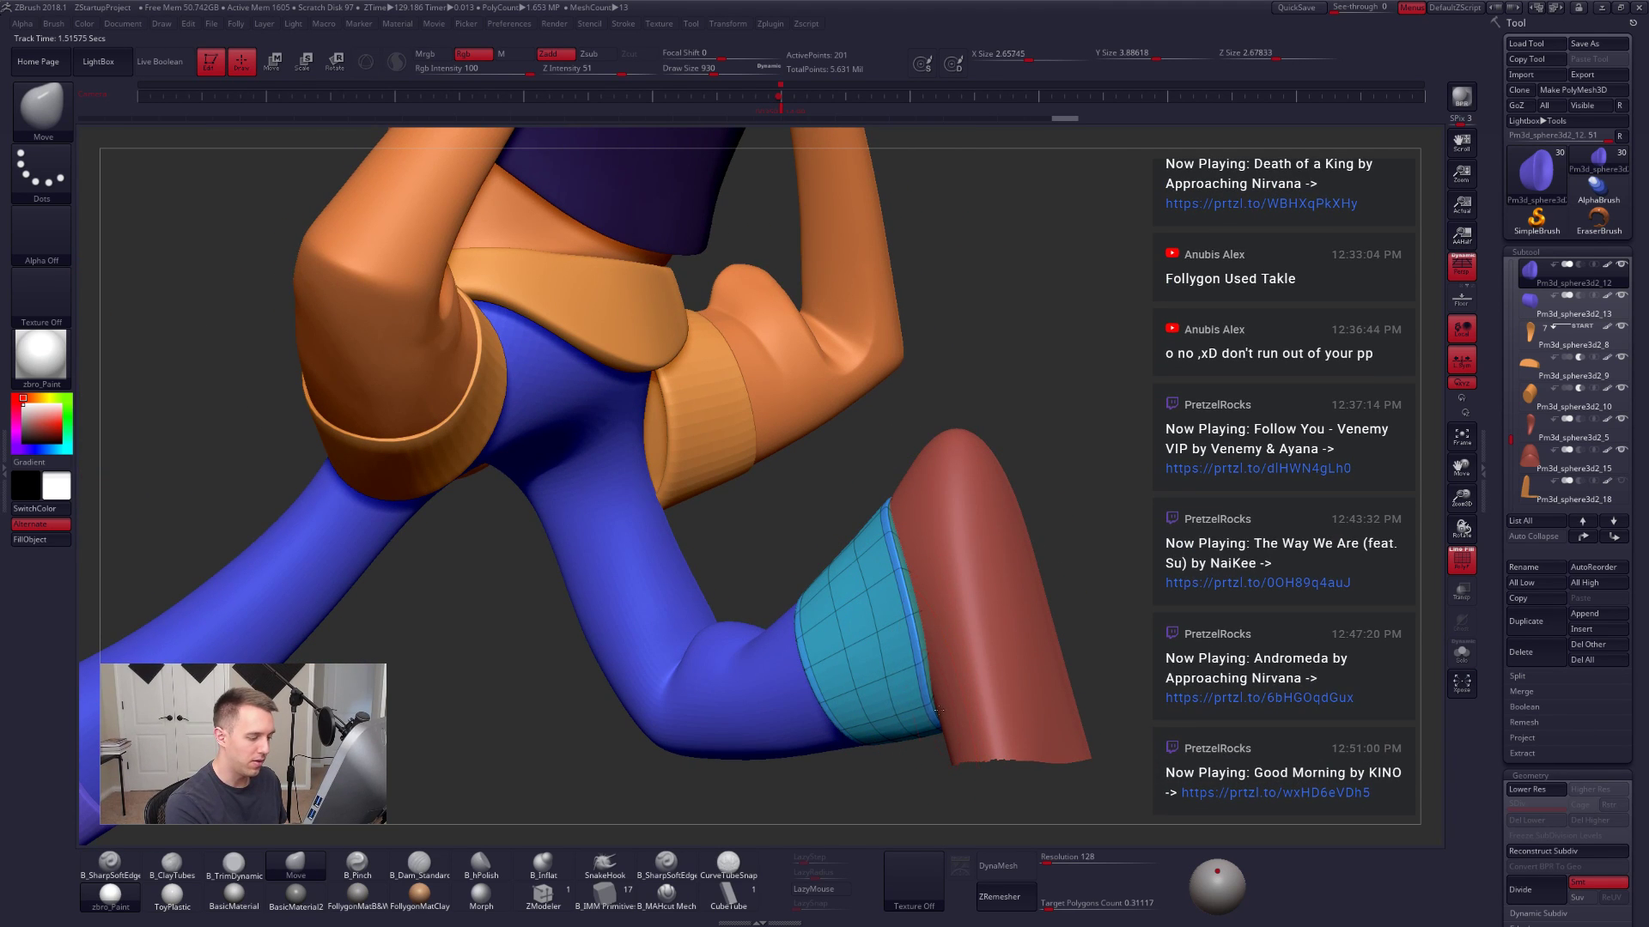
Step: Reshape the bent leg's sock around the boot shaft and smooth its boot-side edge, working from several angles
right_drag(938, 711, 979, 636)
right_drag(1049, 574, 1062, 529)
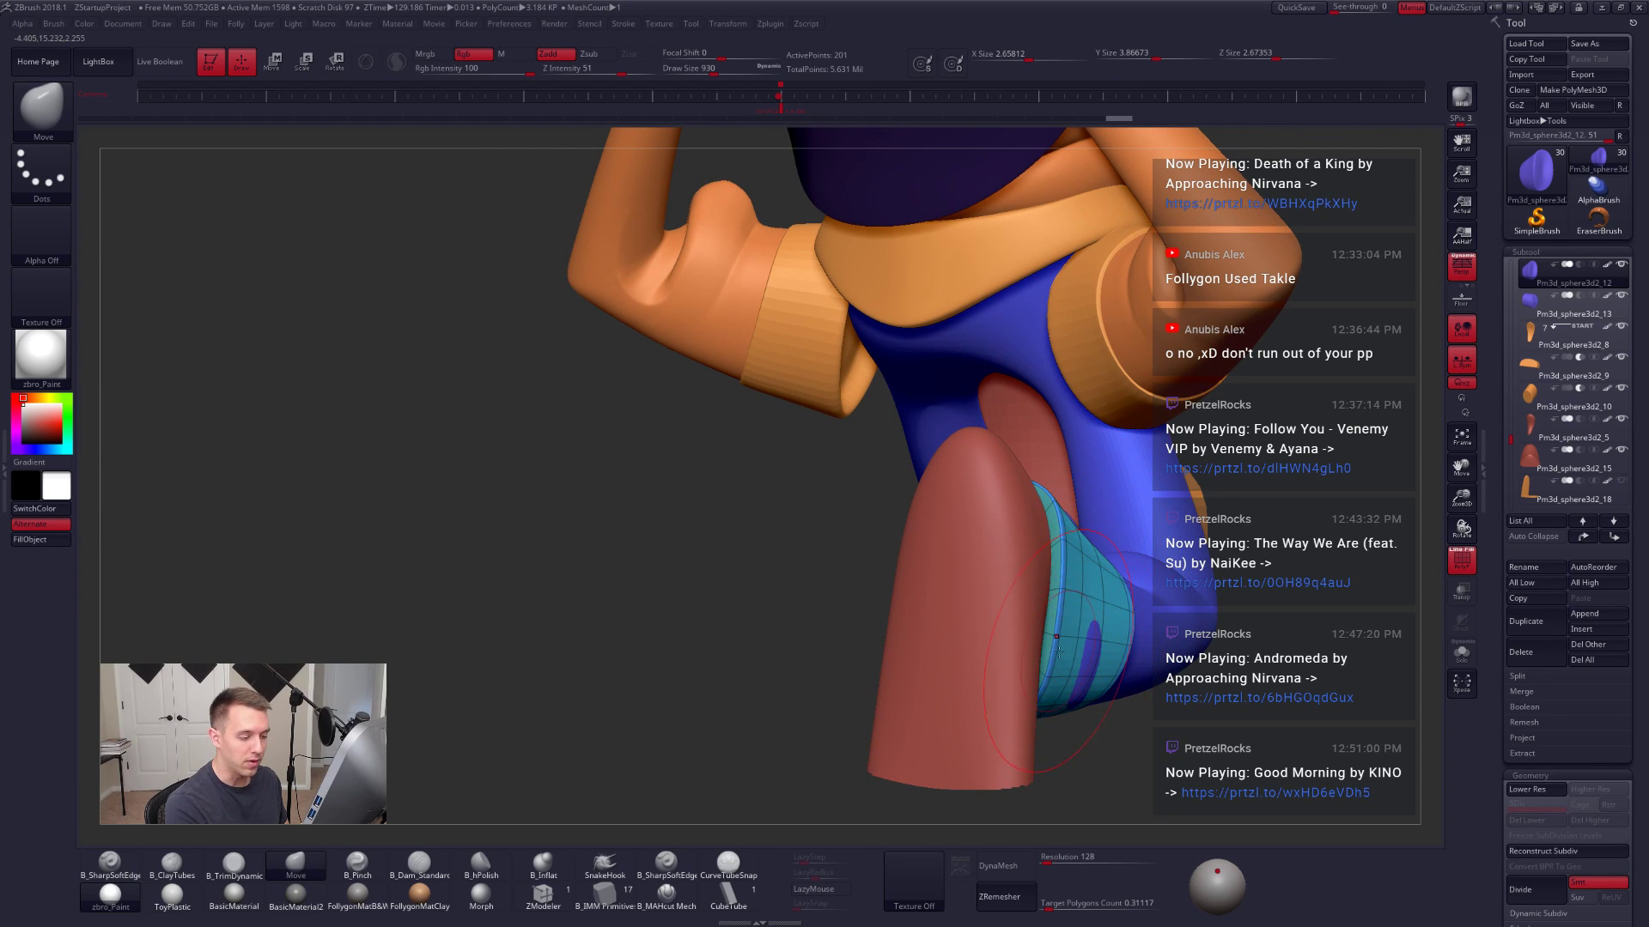
right_drag(1056, 651, 1069, 654)
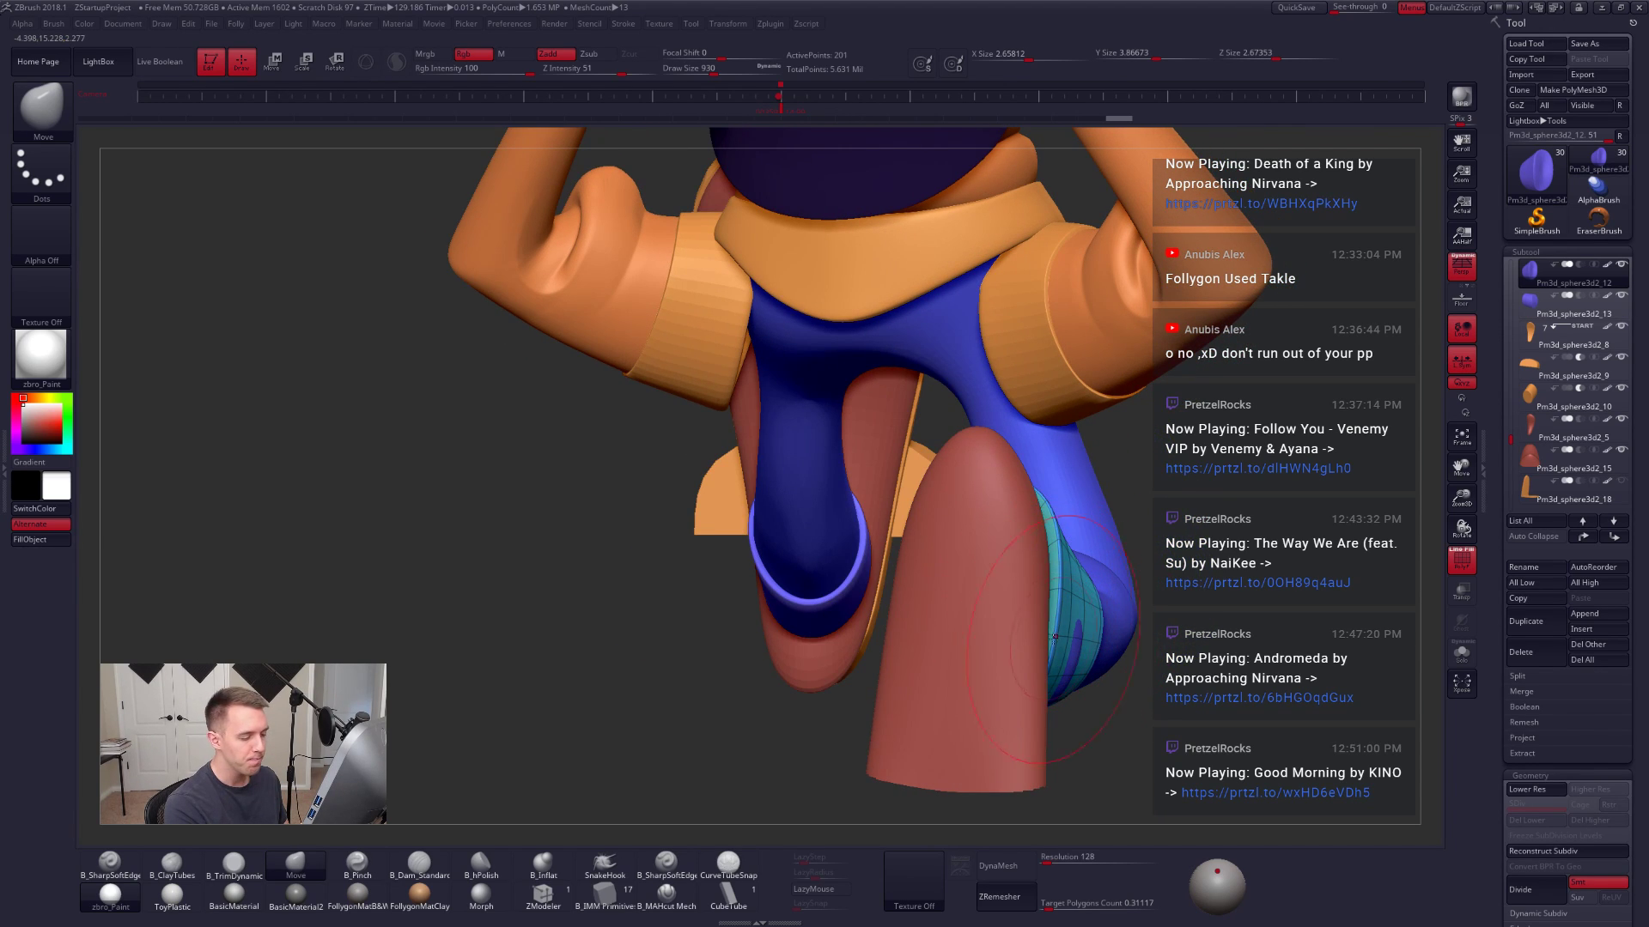
right_drag(1057, 575, 987, 584)
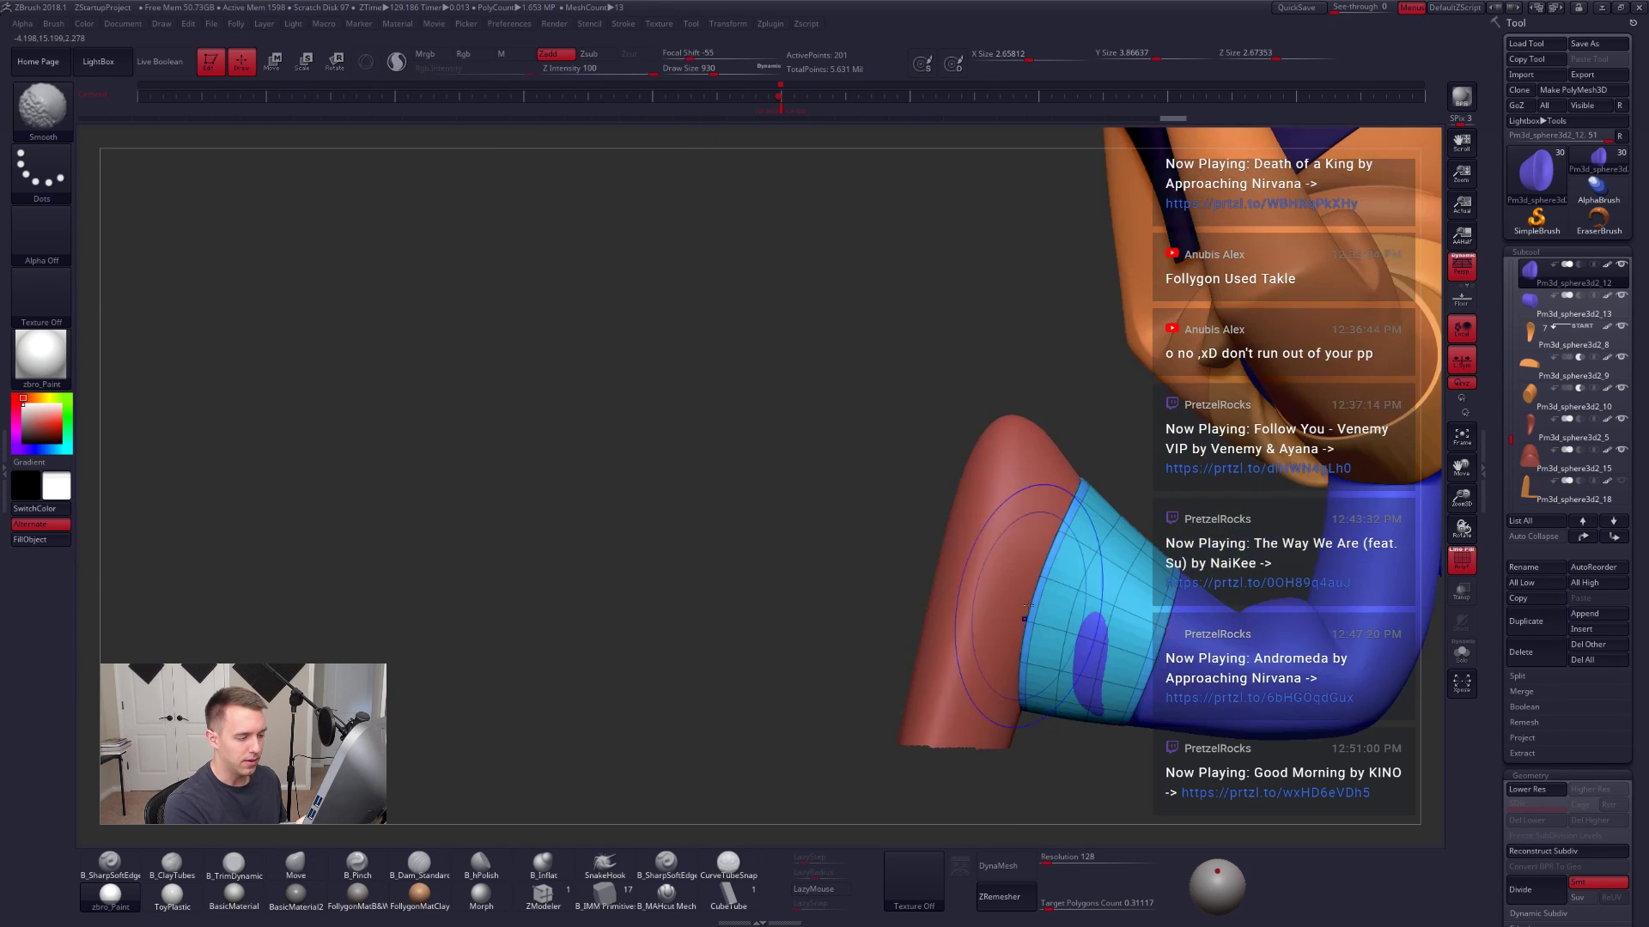
shift+drag(1043, 546, 1052, 571)
right_drag(1091, 661, 1028, 654)
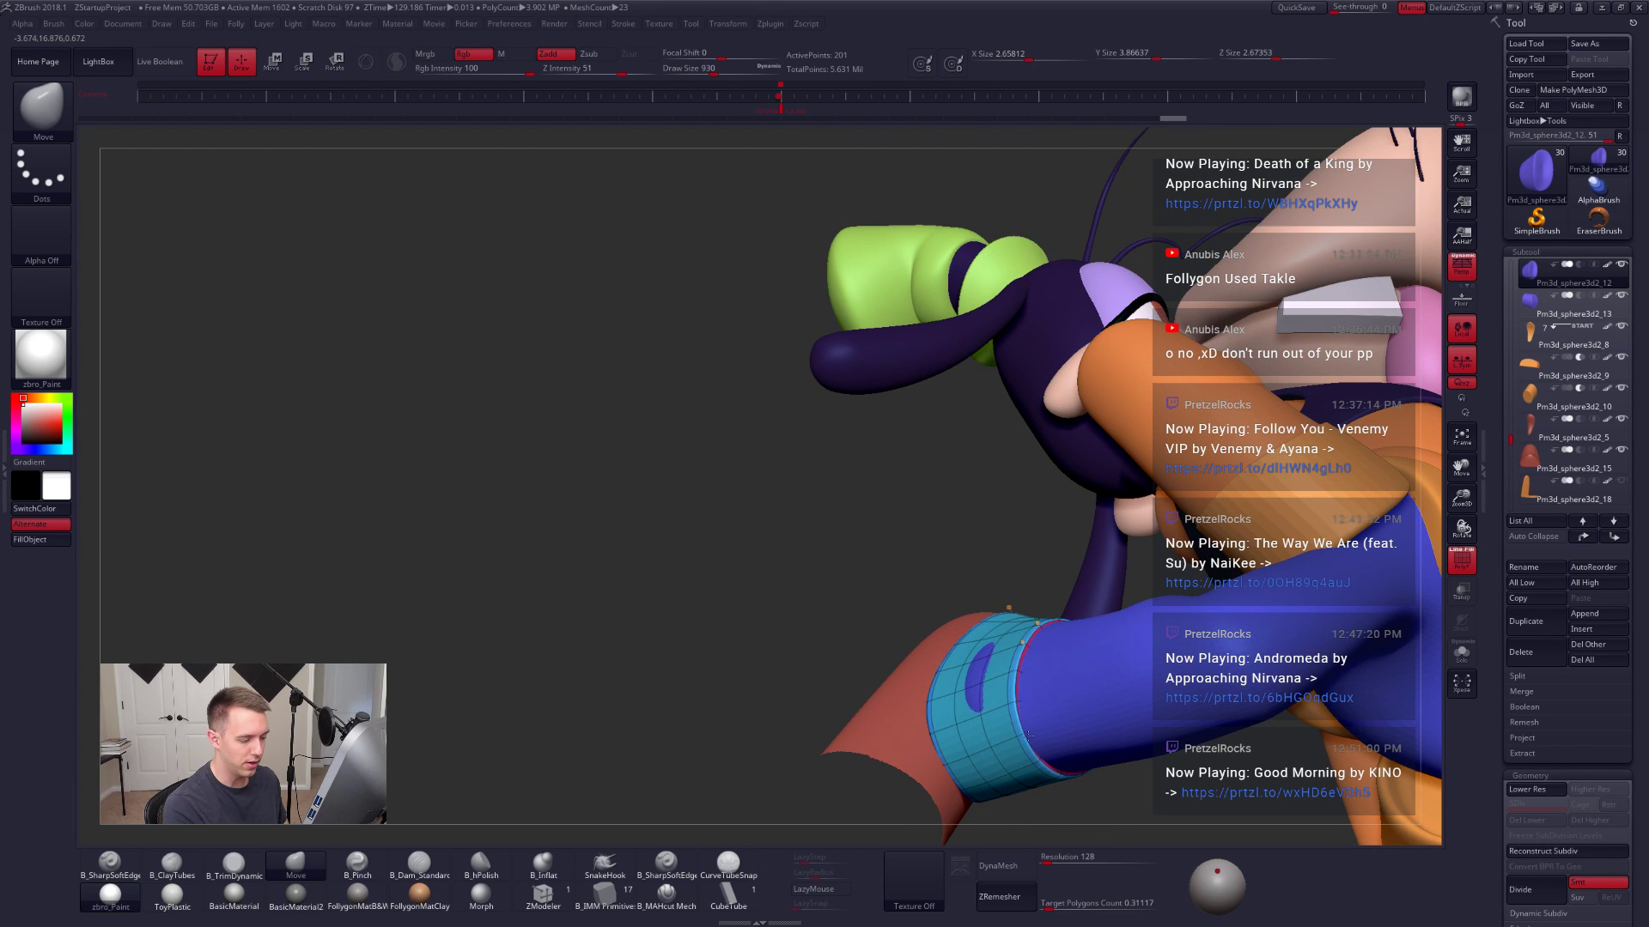
mouse_move(1046, 739)
right_down()
mouse_move(1015, 656)
mouse_move(1019, 641)
mouse_move(1045, 648)
mouse_move(1040, 582)
right_up()
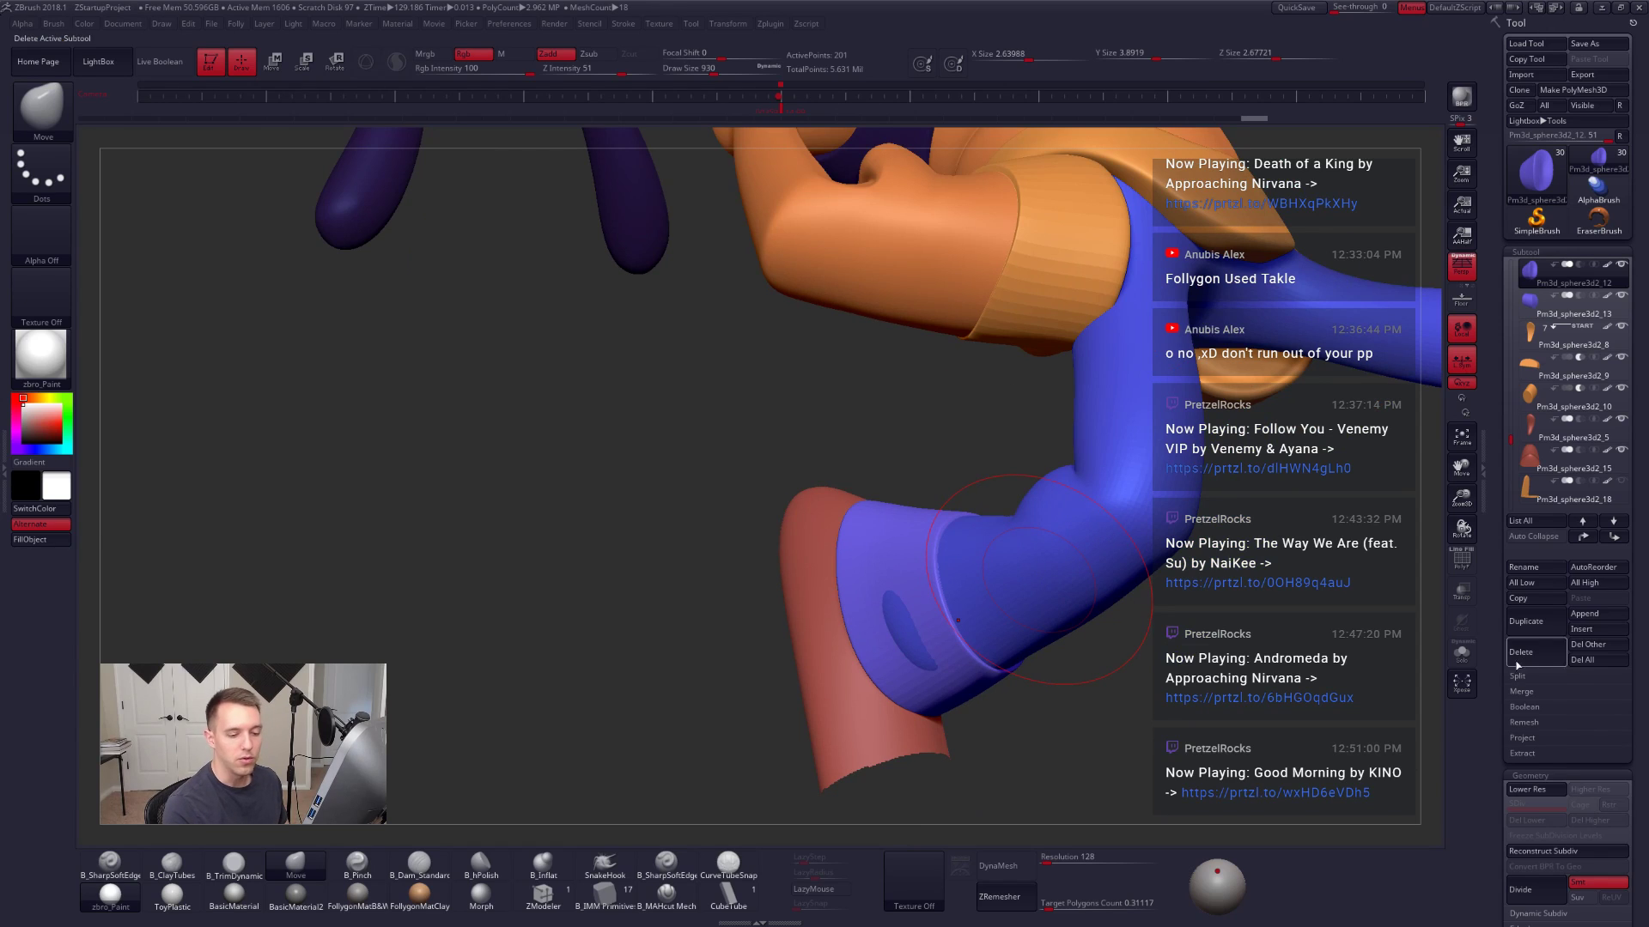
Step: Check the sock's Dynamic Subdiv settings and its wireframe
scroll(1518, 665, down, 4)
click(1564, 599)
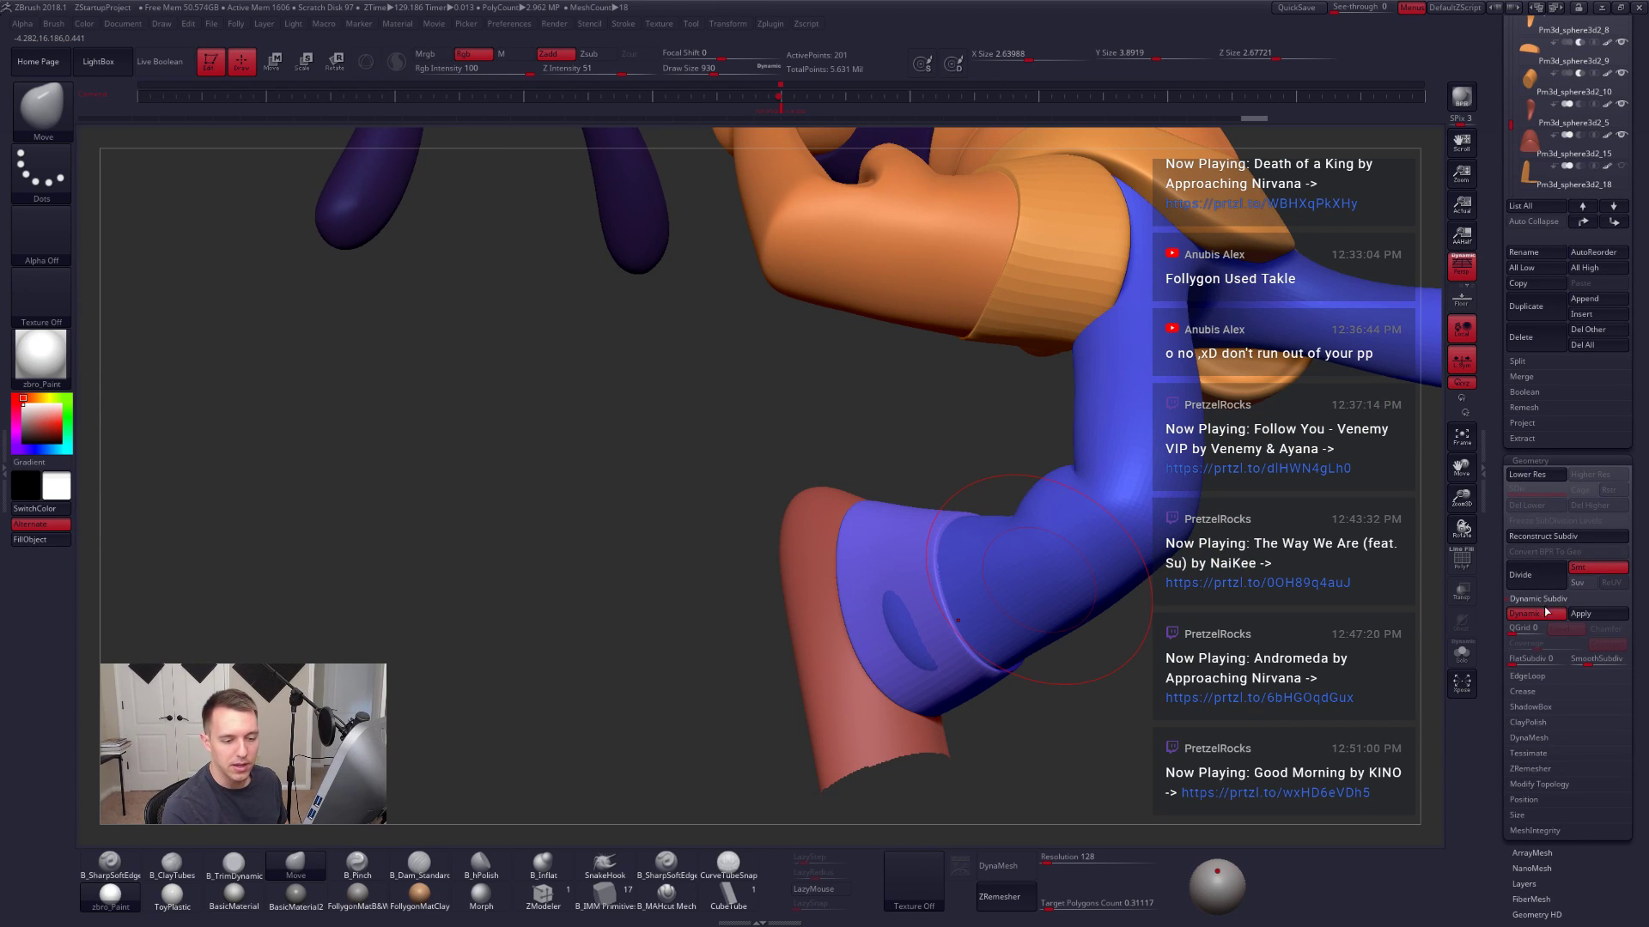
click(1545, 615)
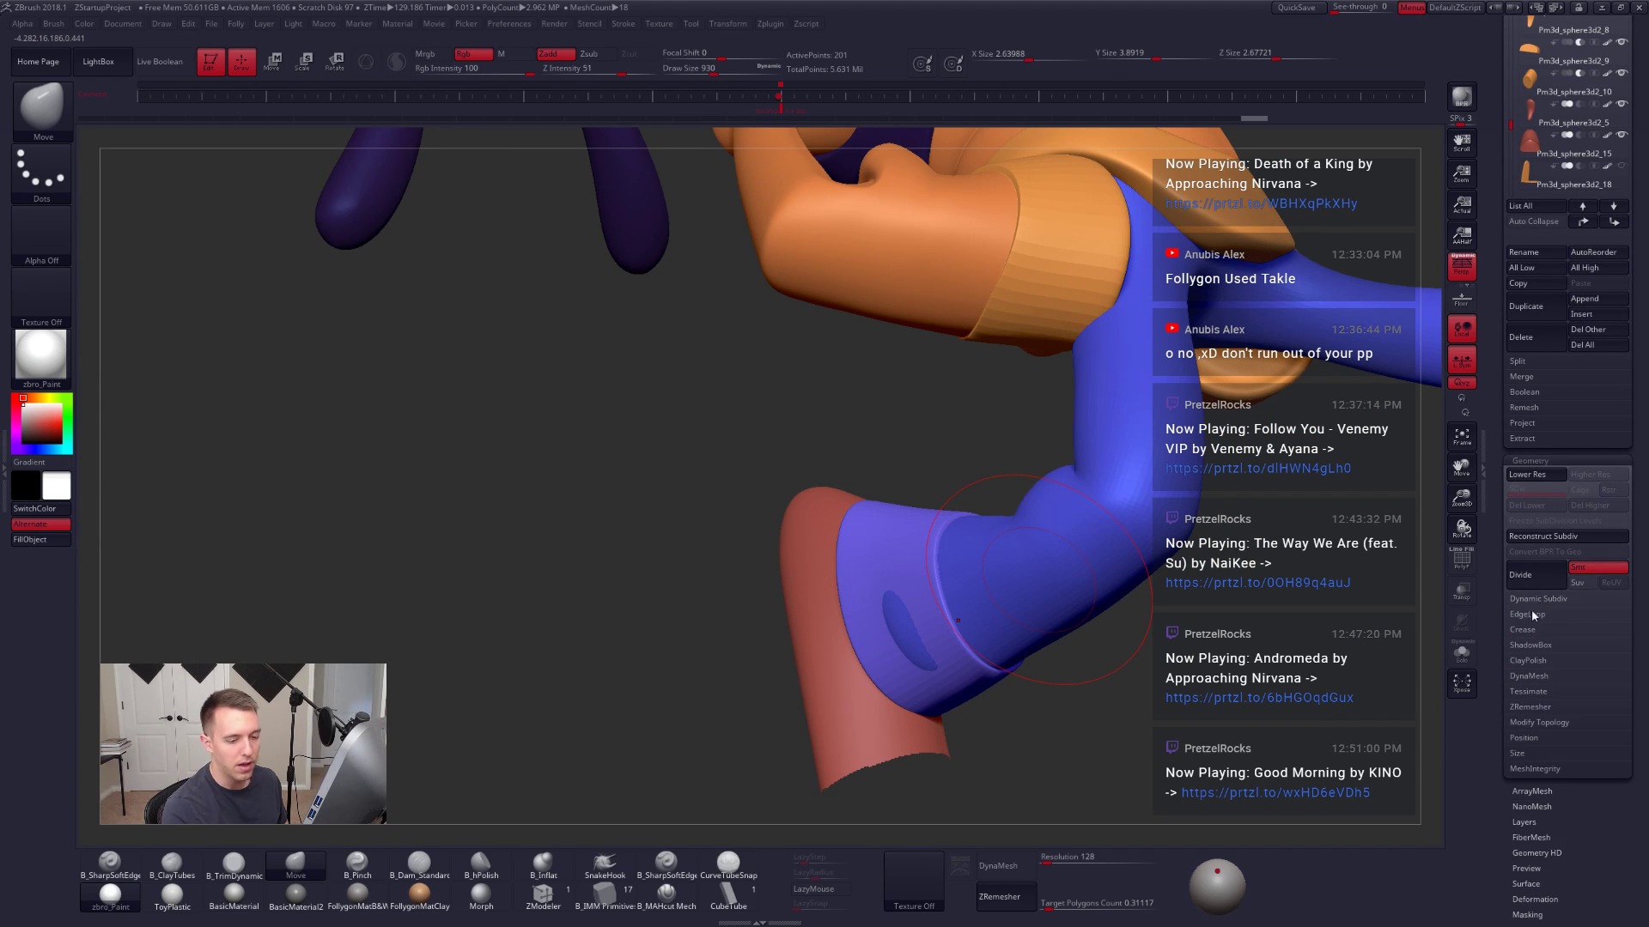
scroll(1540, 616, up, 4)
key(shift+f)
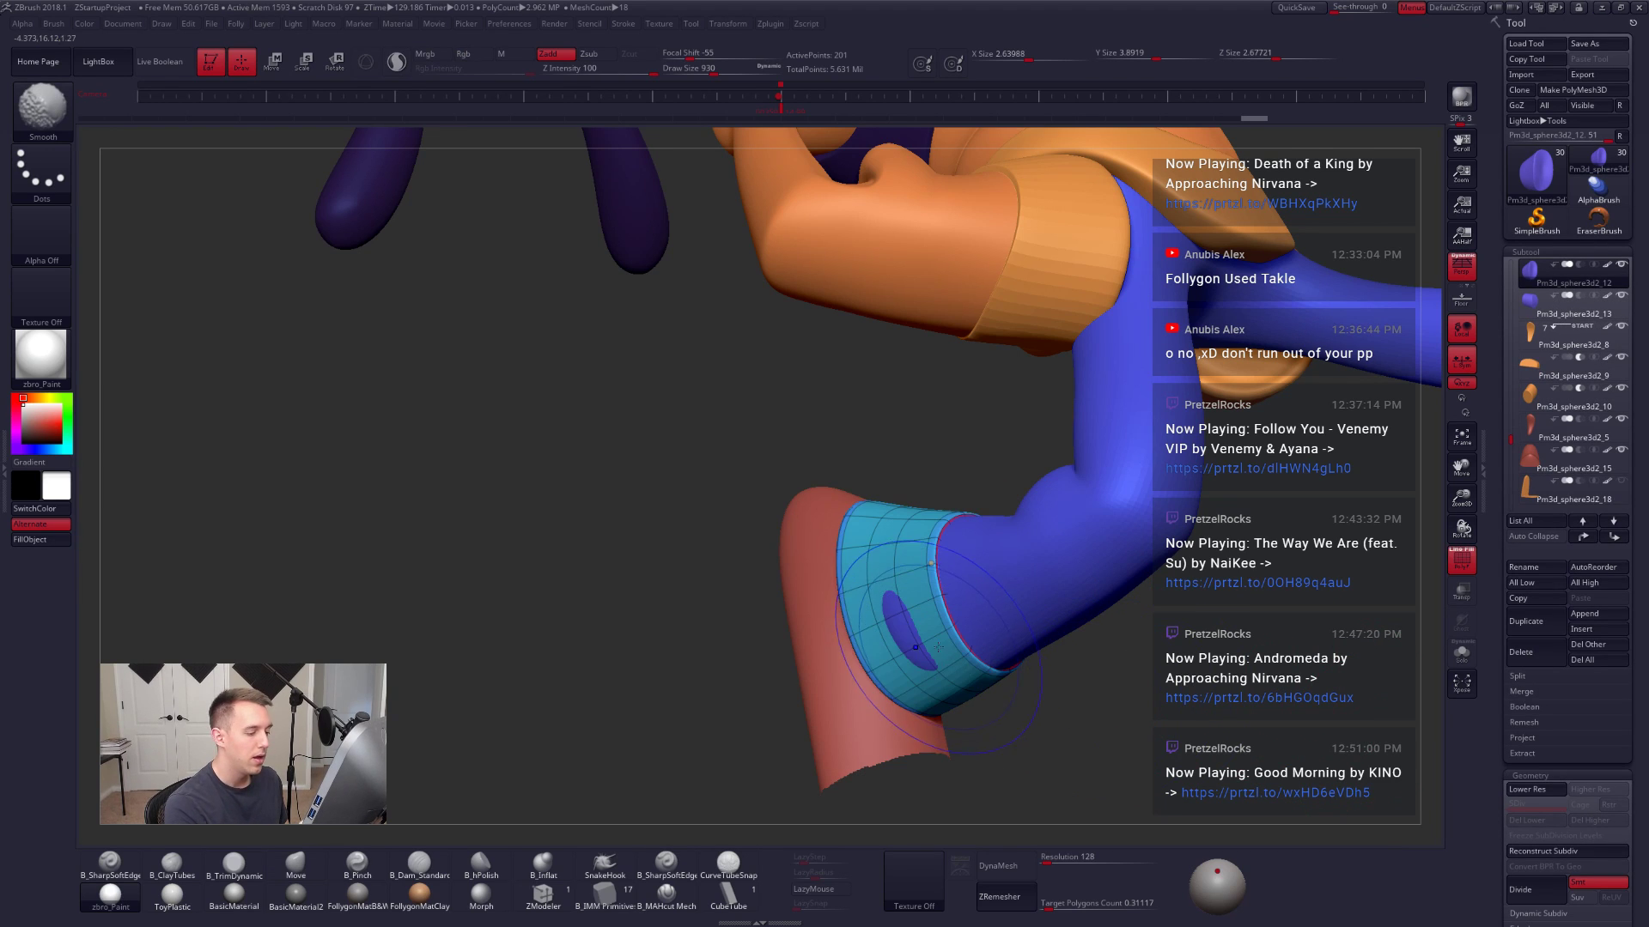
key(shift+f)
Step: Select the pants, set the Move brush's draw size to 720 and view the bent leg from below
key(space)
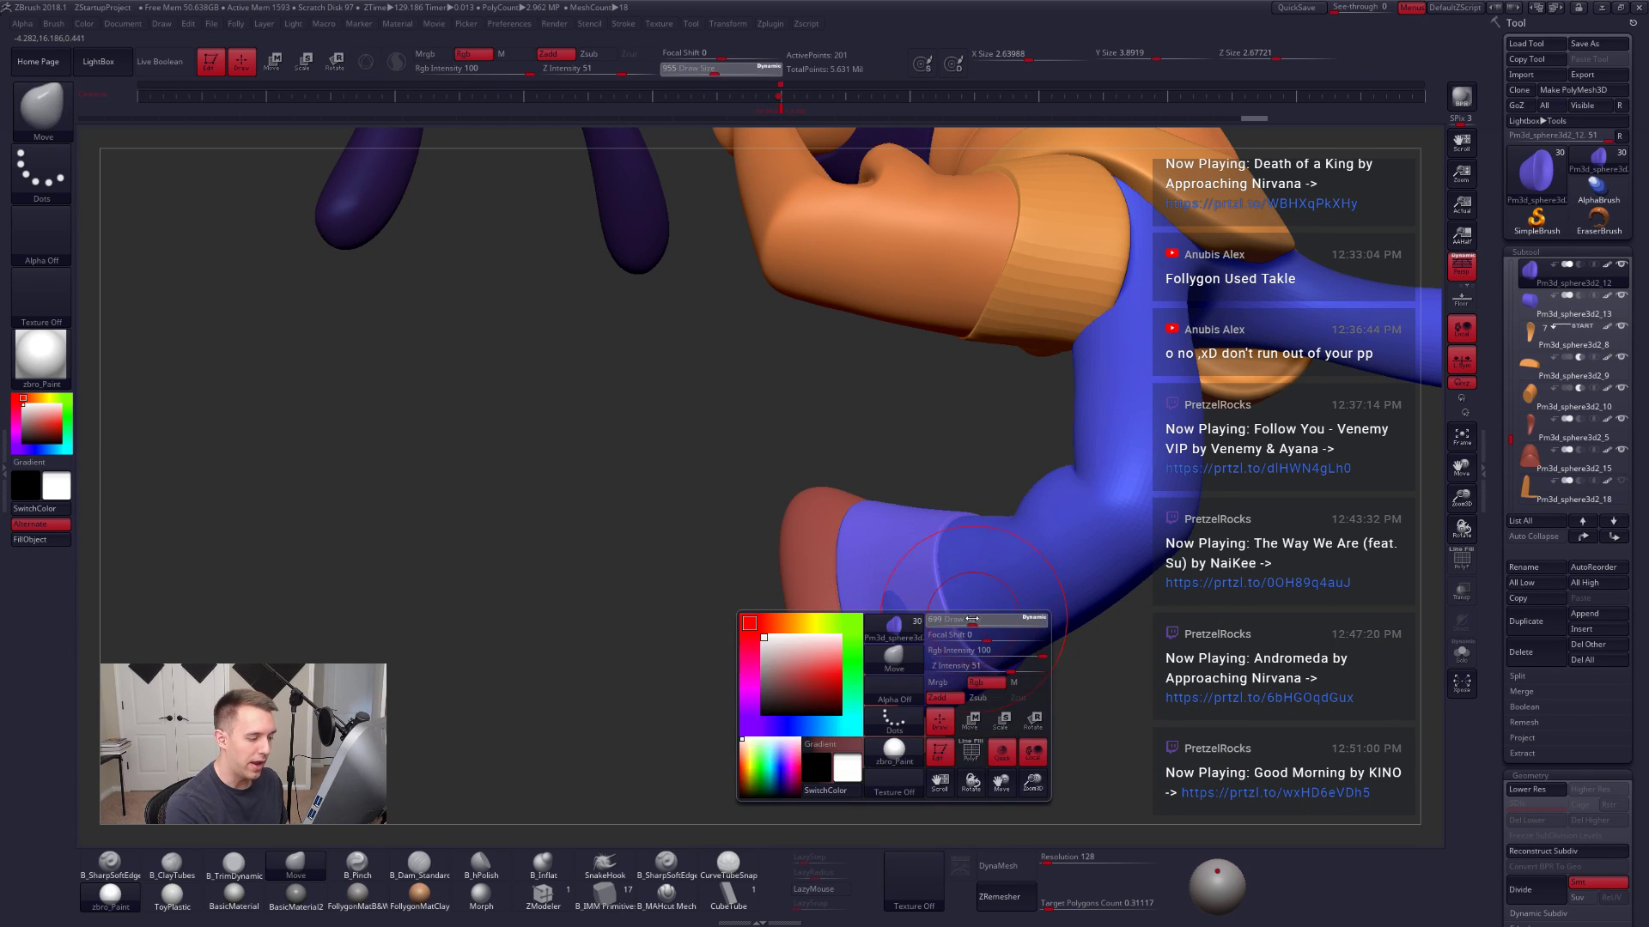
alt+click(998, 599)
right_drag(998, 600, 843, 709)
key(space)
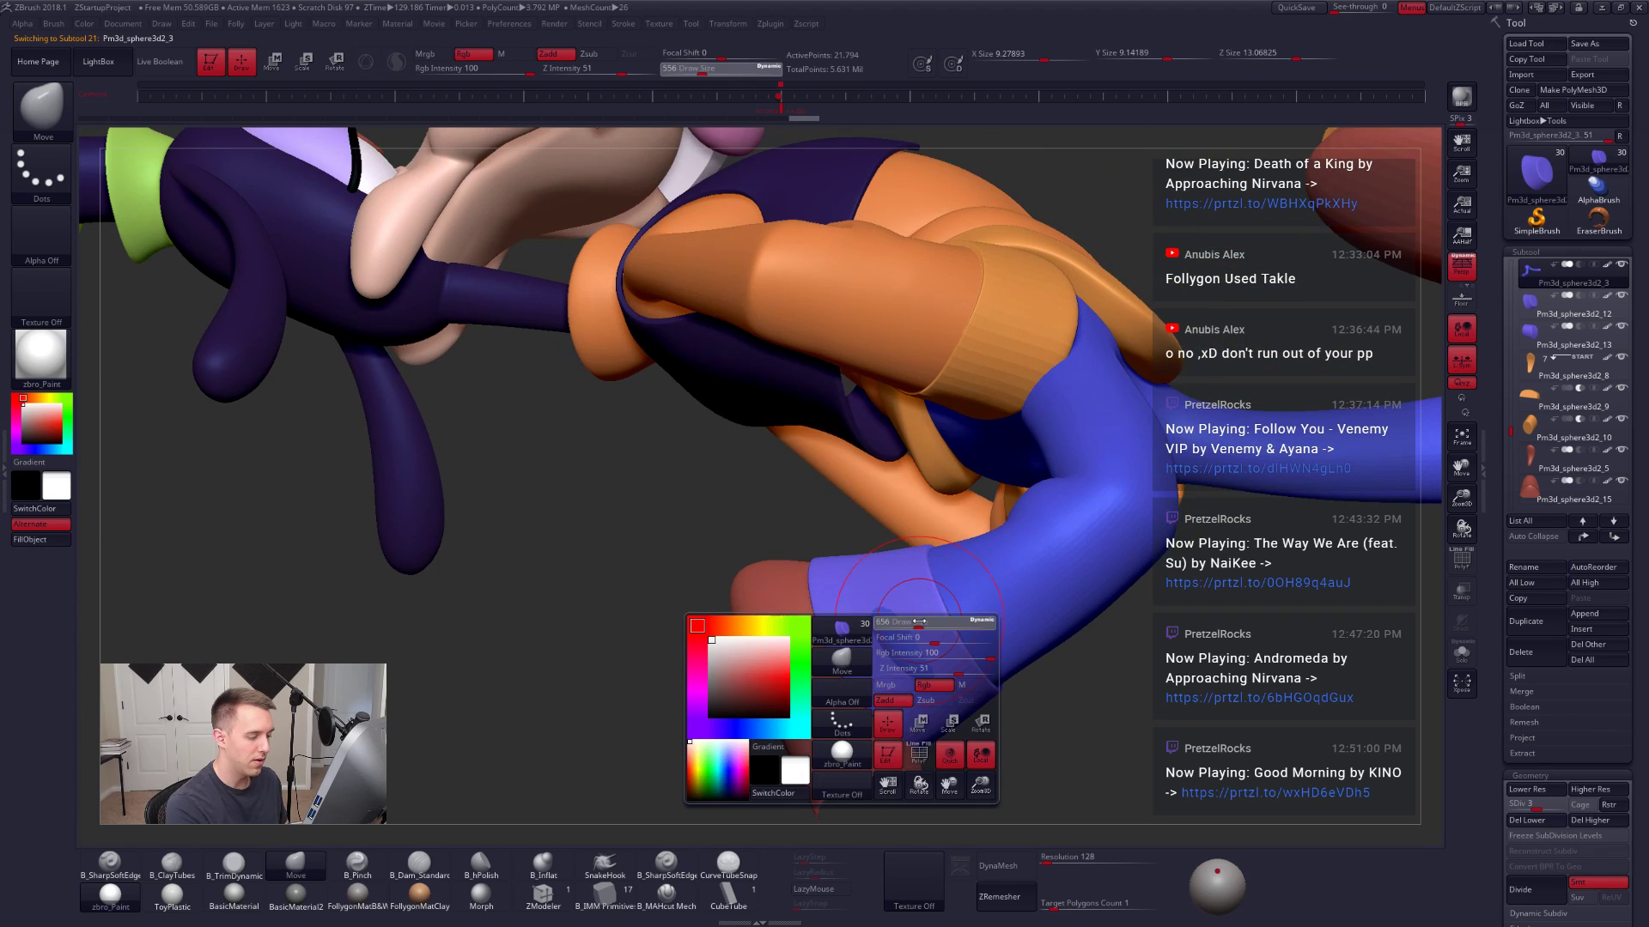
drag(881, 651, 887, 650)
right_drag(881, 666, 934, 694)
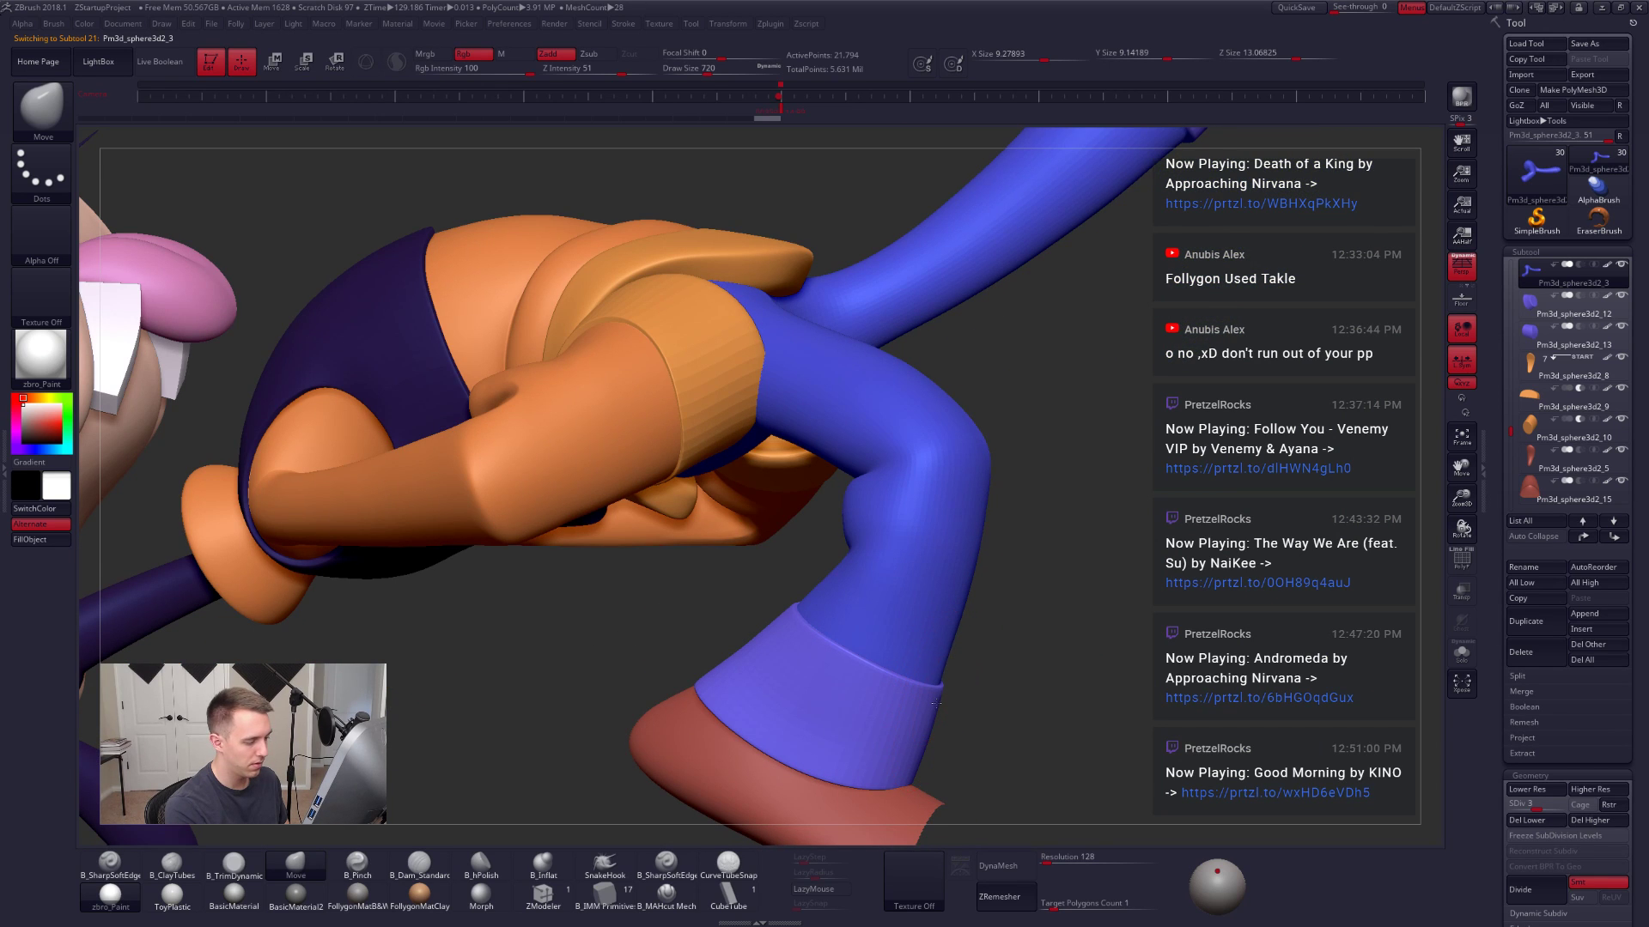
Step: Reselect the bent leg's sock and refine its fit between boot and pants with the Move brush at draw size 1058
alt+click(923, 714)
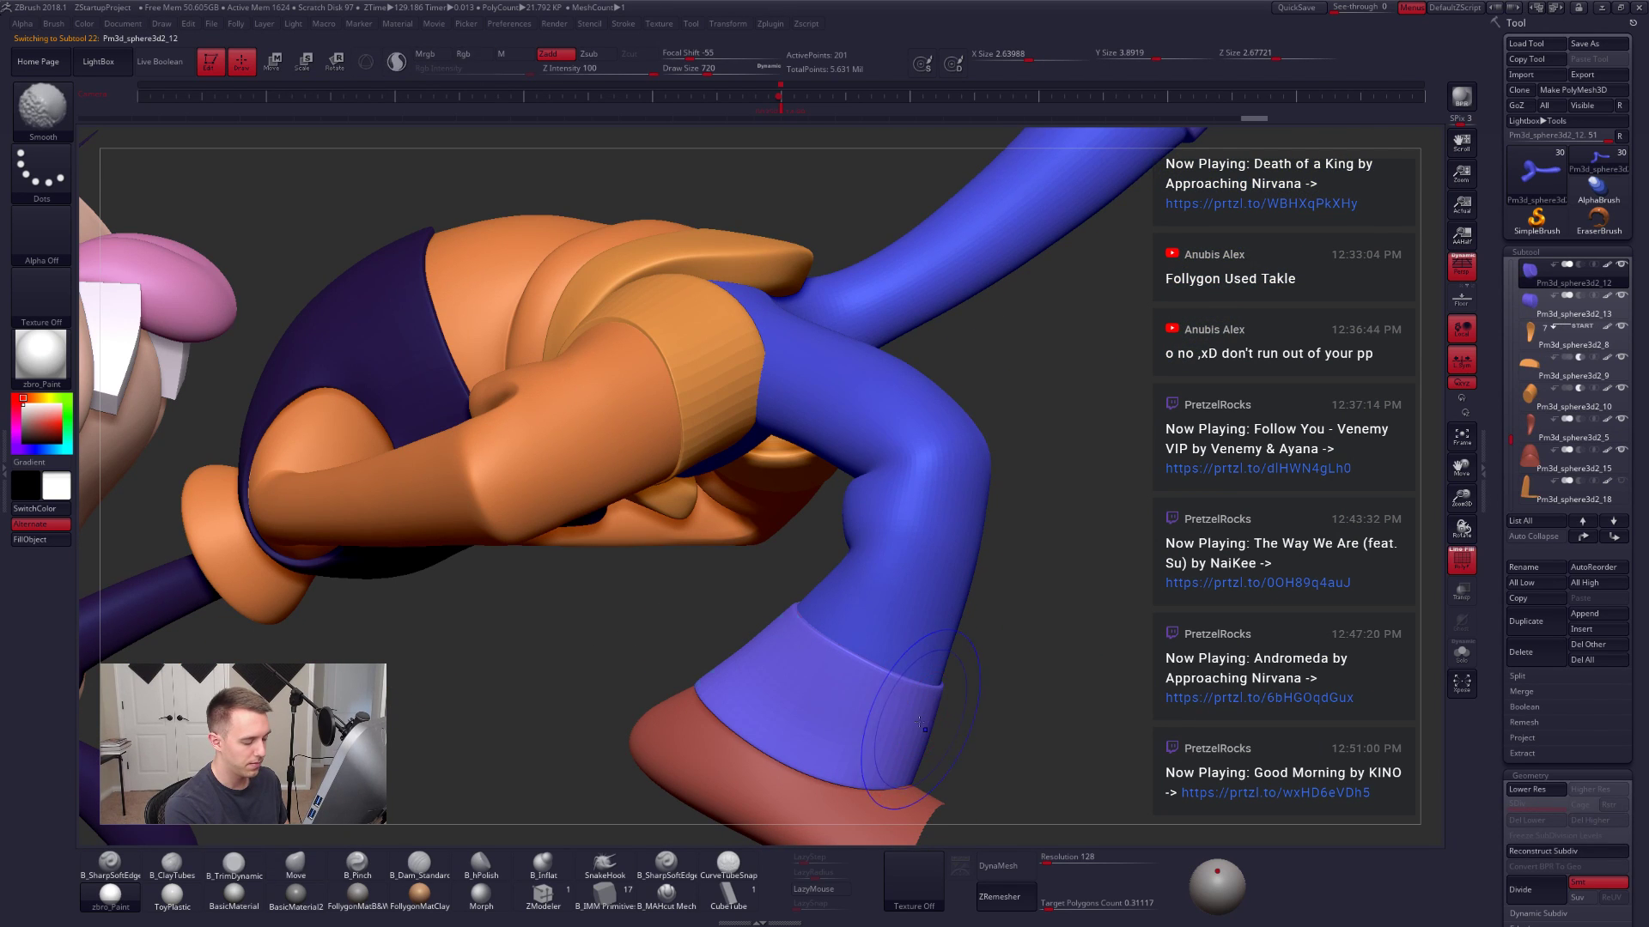
mouse_move(924, 706)
right_down()
mouse_move(929, 681)
mouse_move(882, 690)
mouse_move(928, 601)
mouse_move(950, 607)
mouse_move(978, 688)
mouse_move(938, 605)
right_up()
key(space)
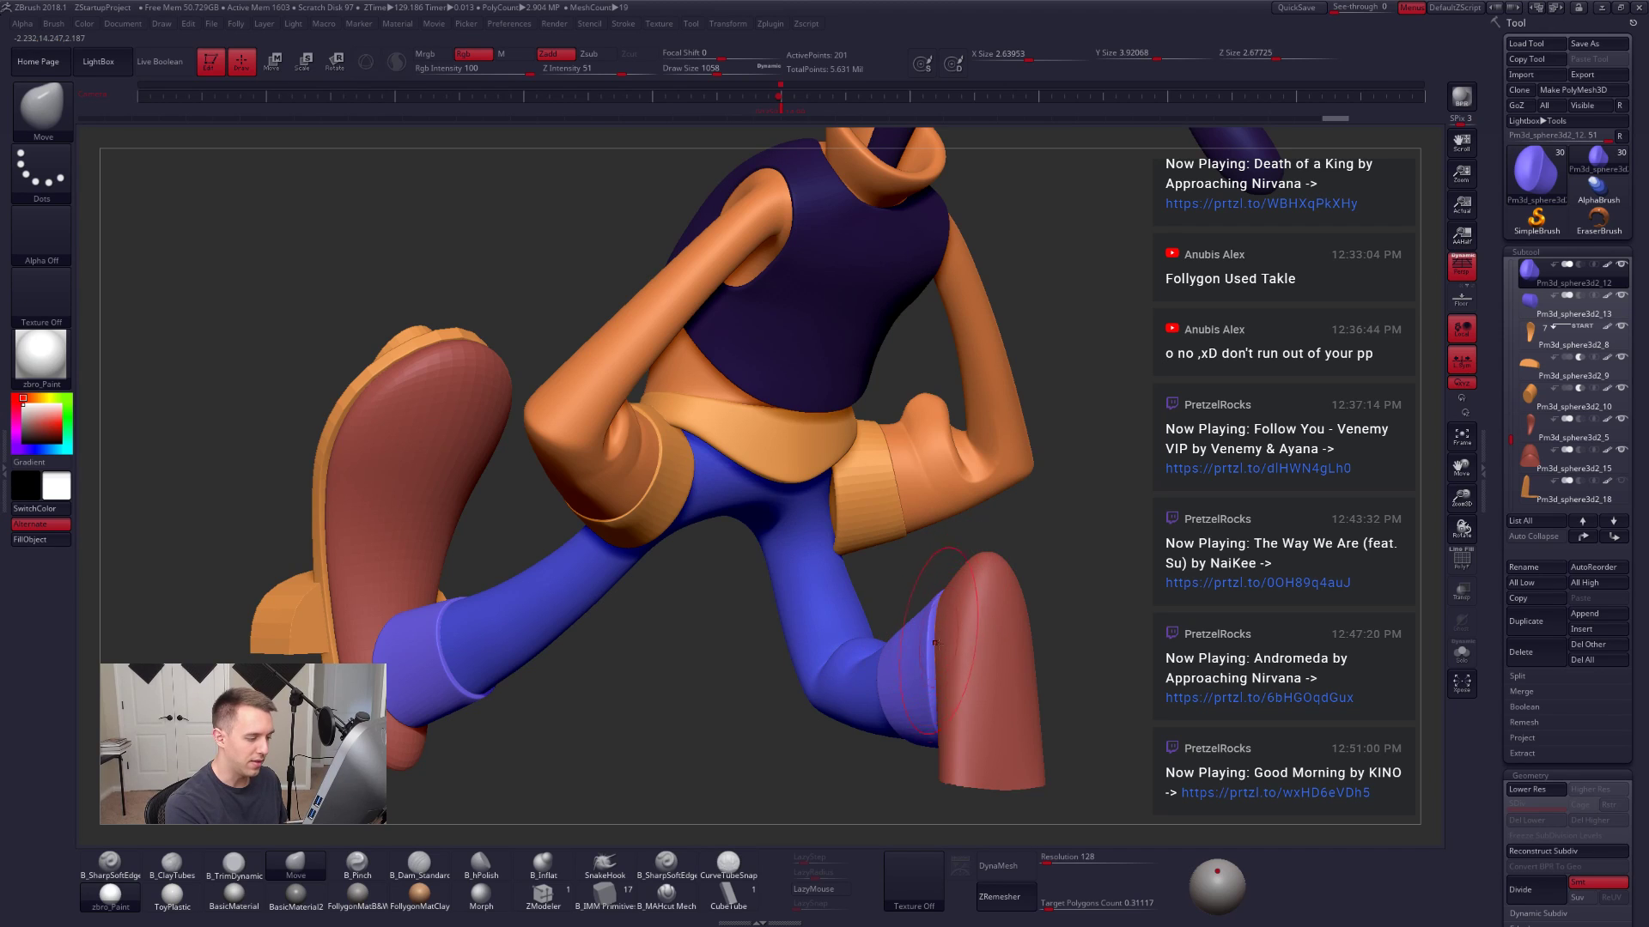
right_drag(938, 704, 963, 581)
Step: Select the bent leg's boot, unhide the rest of its mesh and turn Live Boolean back on
alt+click(972, 668)
key(ctrl+f)
click(1253, 555)
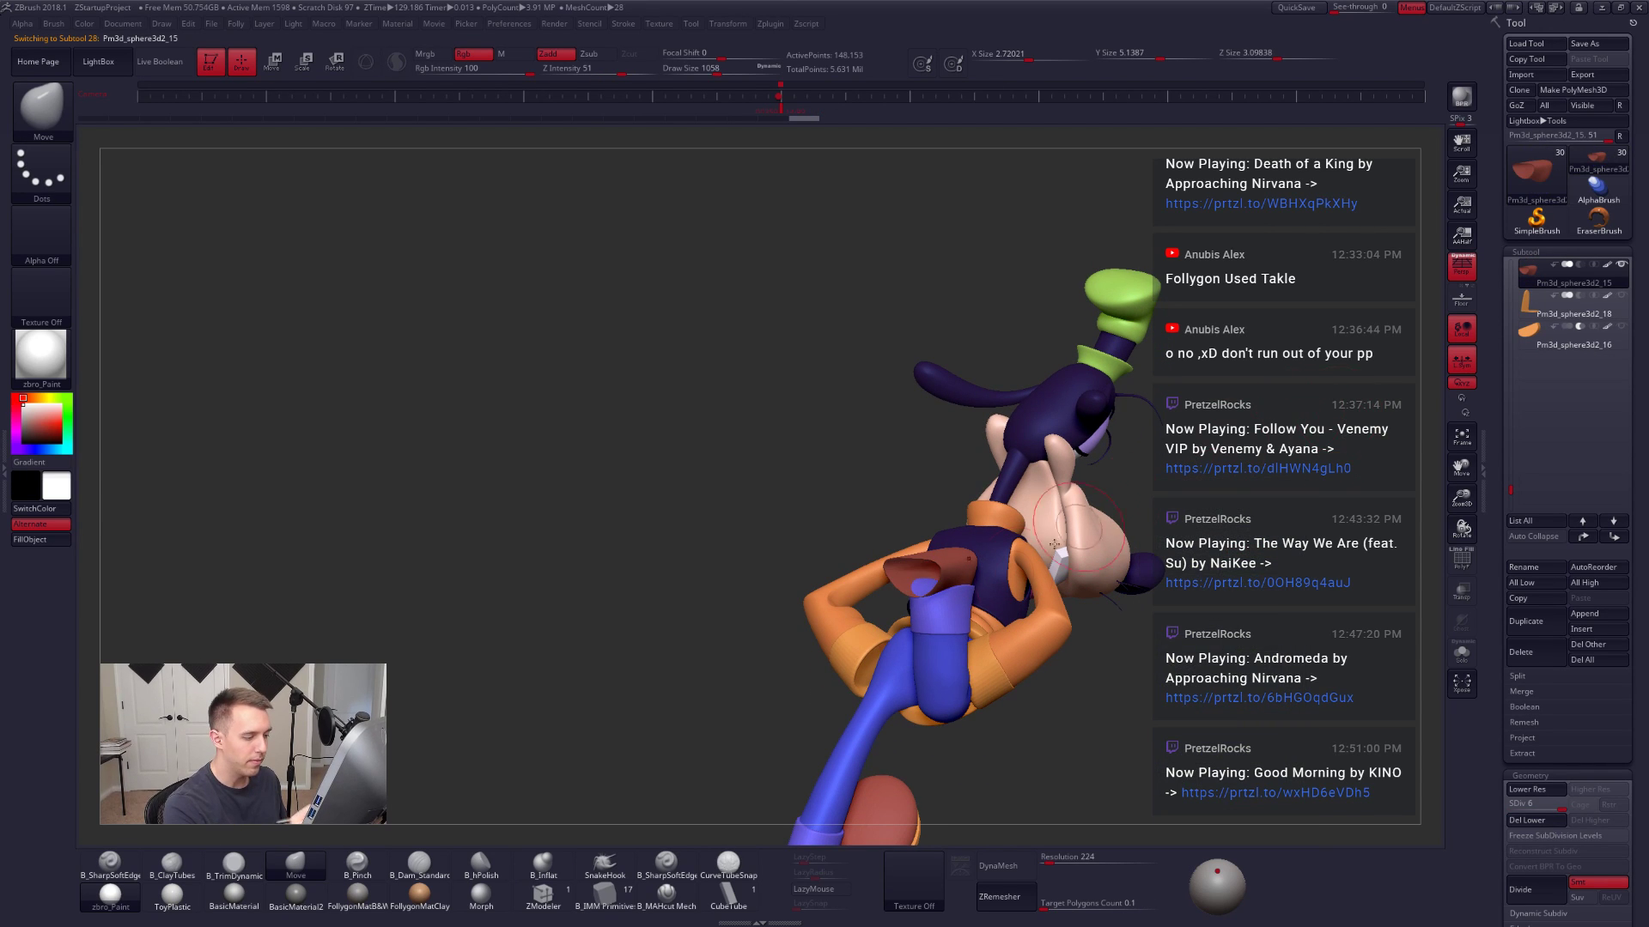
ctrl+shift+click(1127, 612)
right_drag(1126, 612, 480, 404)
click(160, 65)
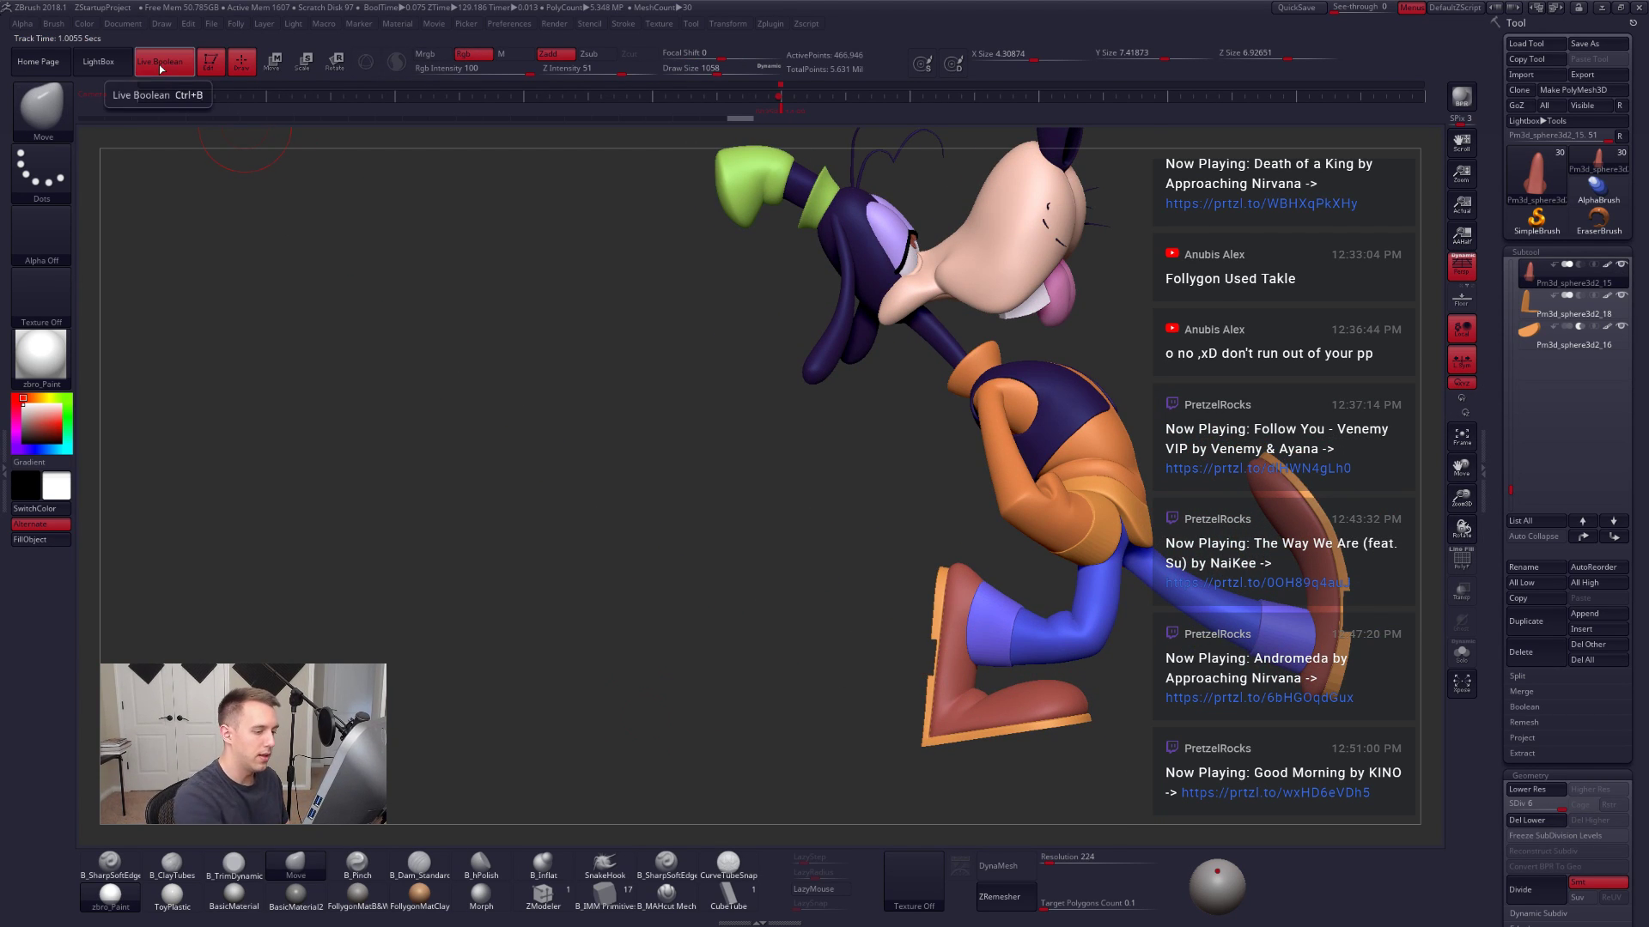
Step: Turn off perspective, set the draw size to 930 and compare the sock with the complete boot from both sides
mouse_move(936, 601)
right_down()
mouse_move(965, 618)
mouse_move(955, 685)
mouse_move(969, 635)
mouse_move(955, 625)
right_up()
click(1457, 273)
drag(955, 624, 969, 622)
right_drag(969, 622, 957, 619)
key(s)
drag(957, 619, 953, 619)
right_drag(955, 612, 948, 592)
key(ctrl+shift+f)
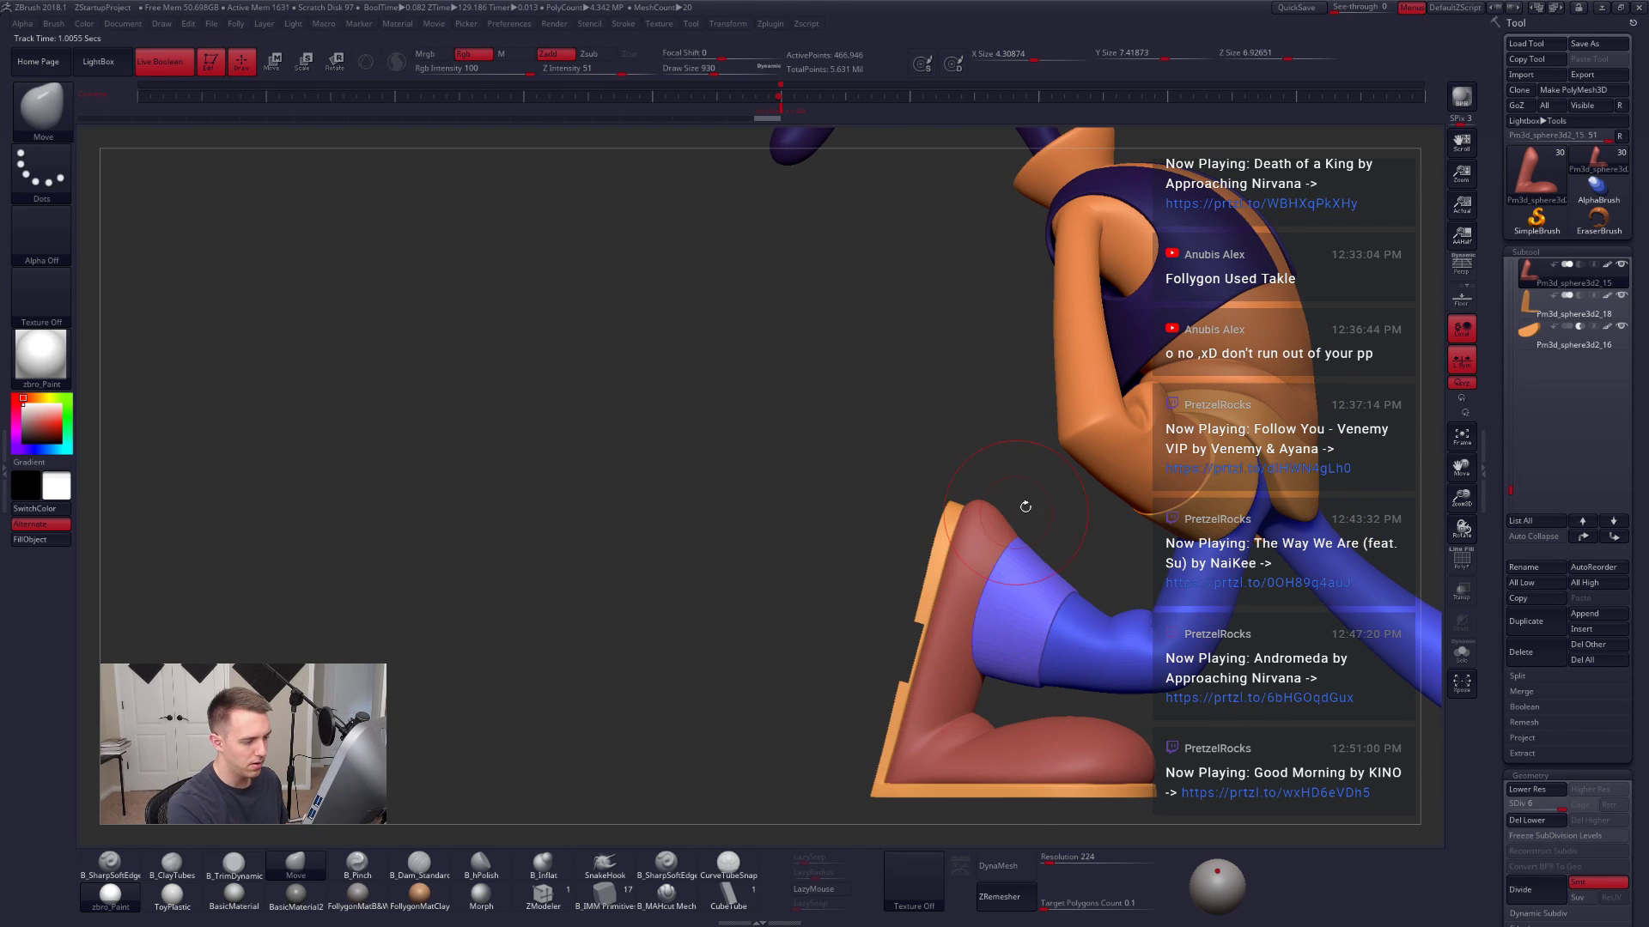
right_drag(936, 580, 1074, 619)
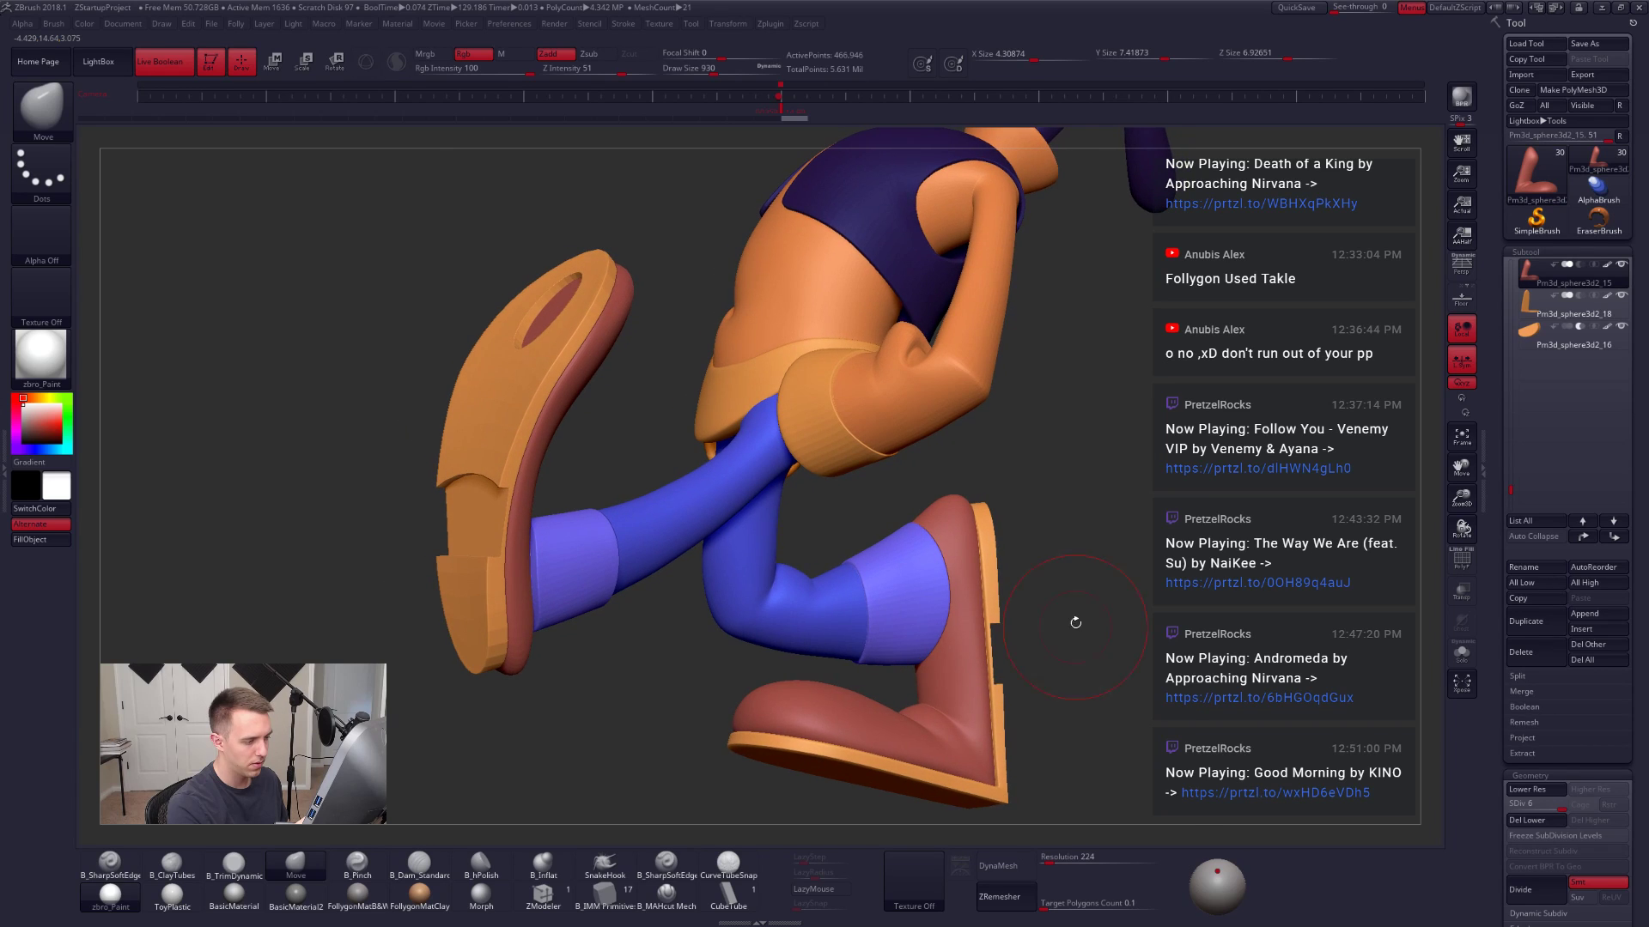
Step: Select the bent leg's sock, turn perspective back on and view the whole figure
key(ctrl+shift+f)
click(1082, 577)
right_drag(994, 723, 805, 474)
alt+click(884, 510)
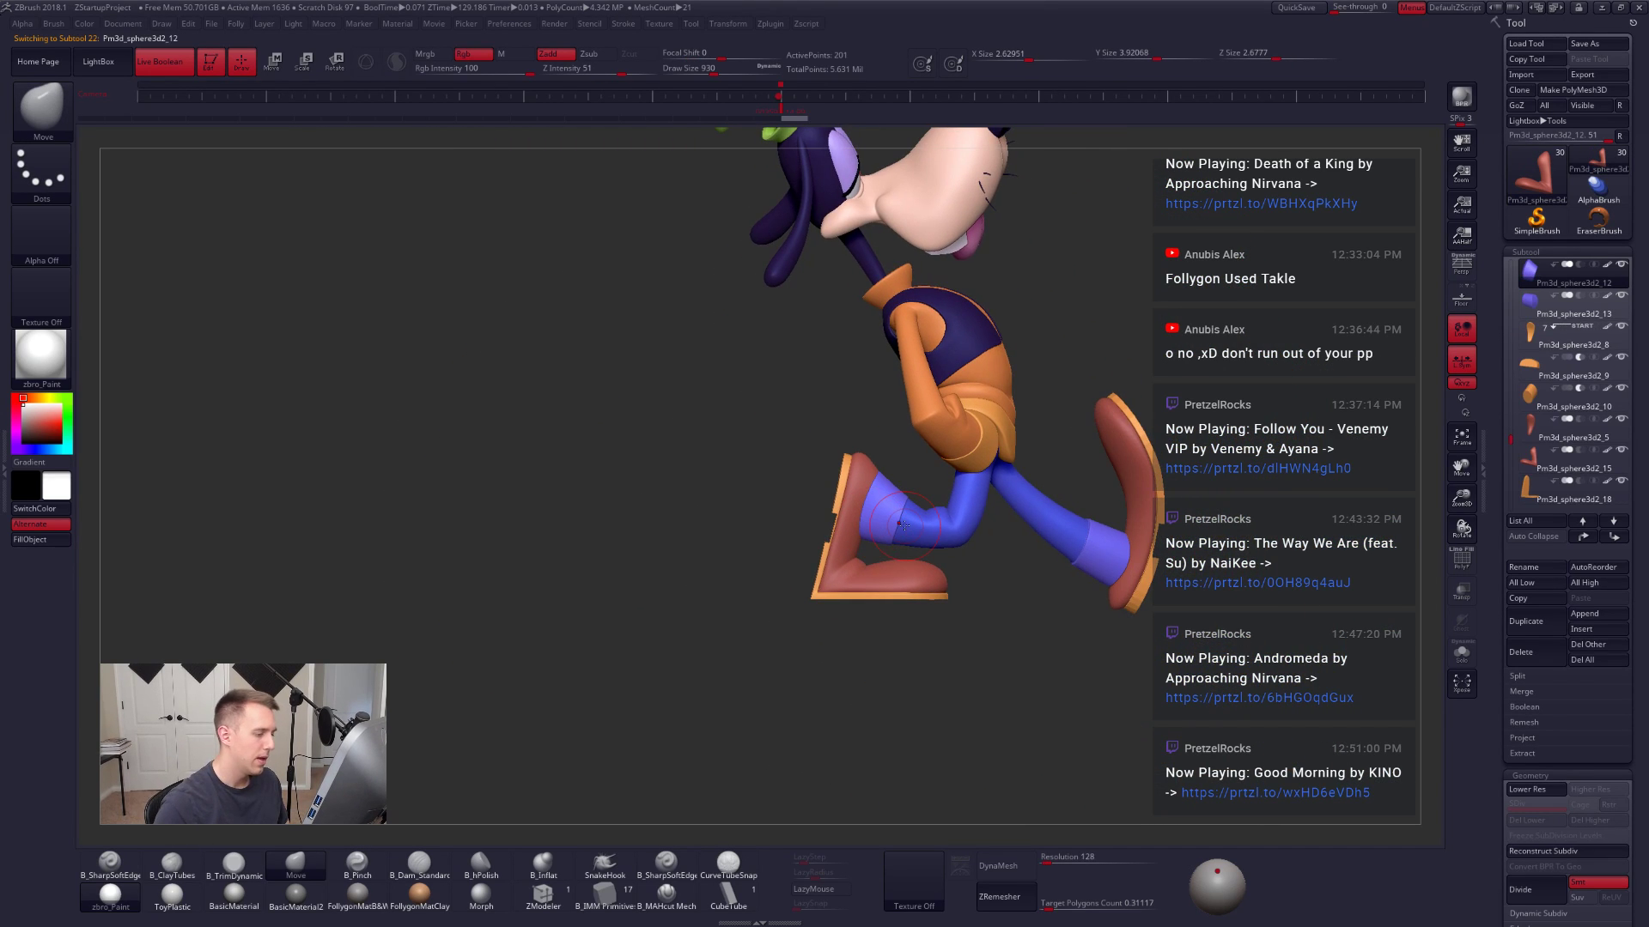
click(1463, 273)
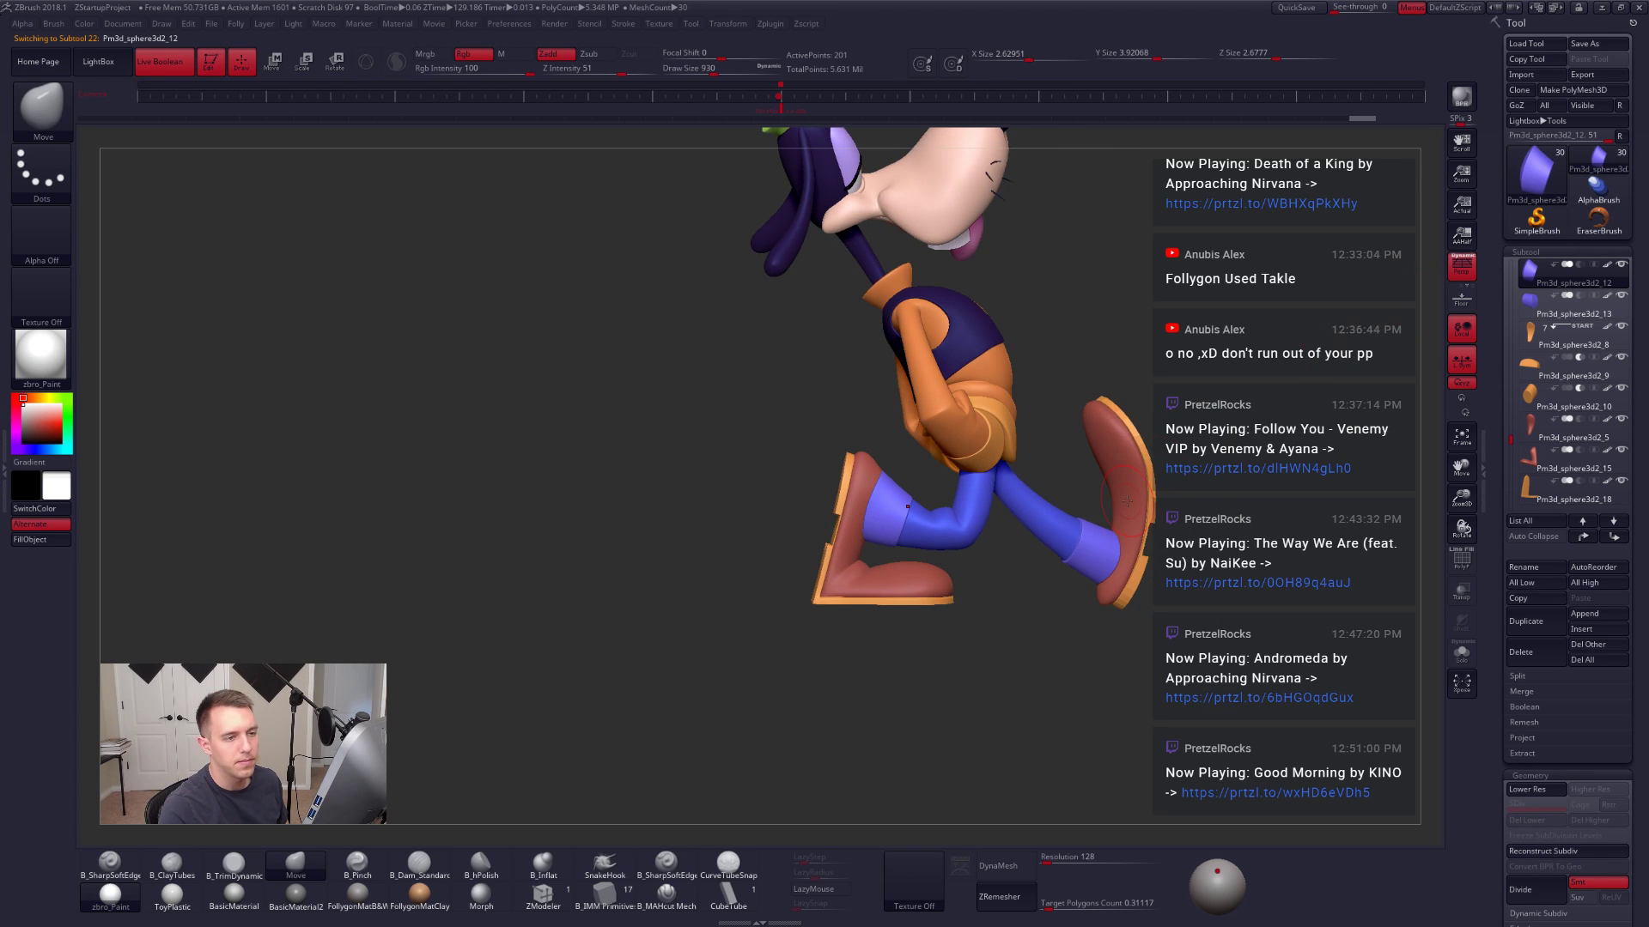
right_drag(1047, 550, 889, 494)
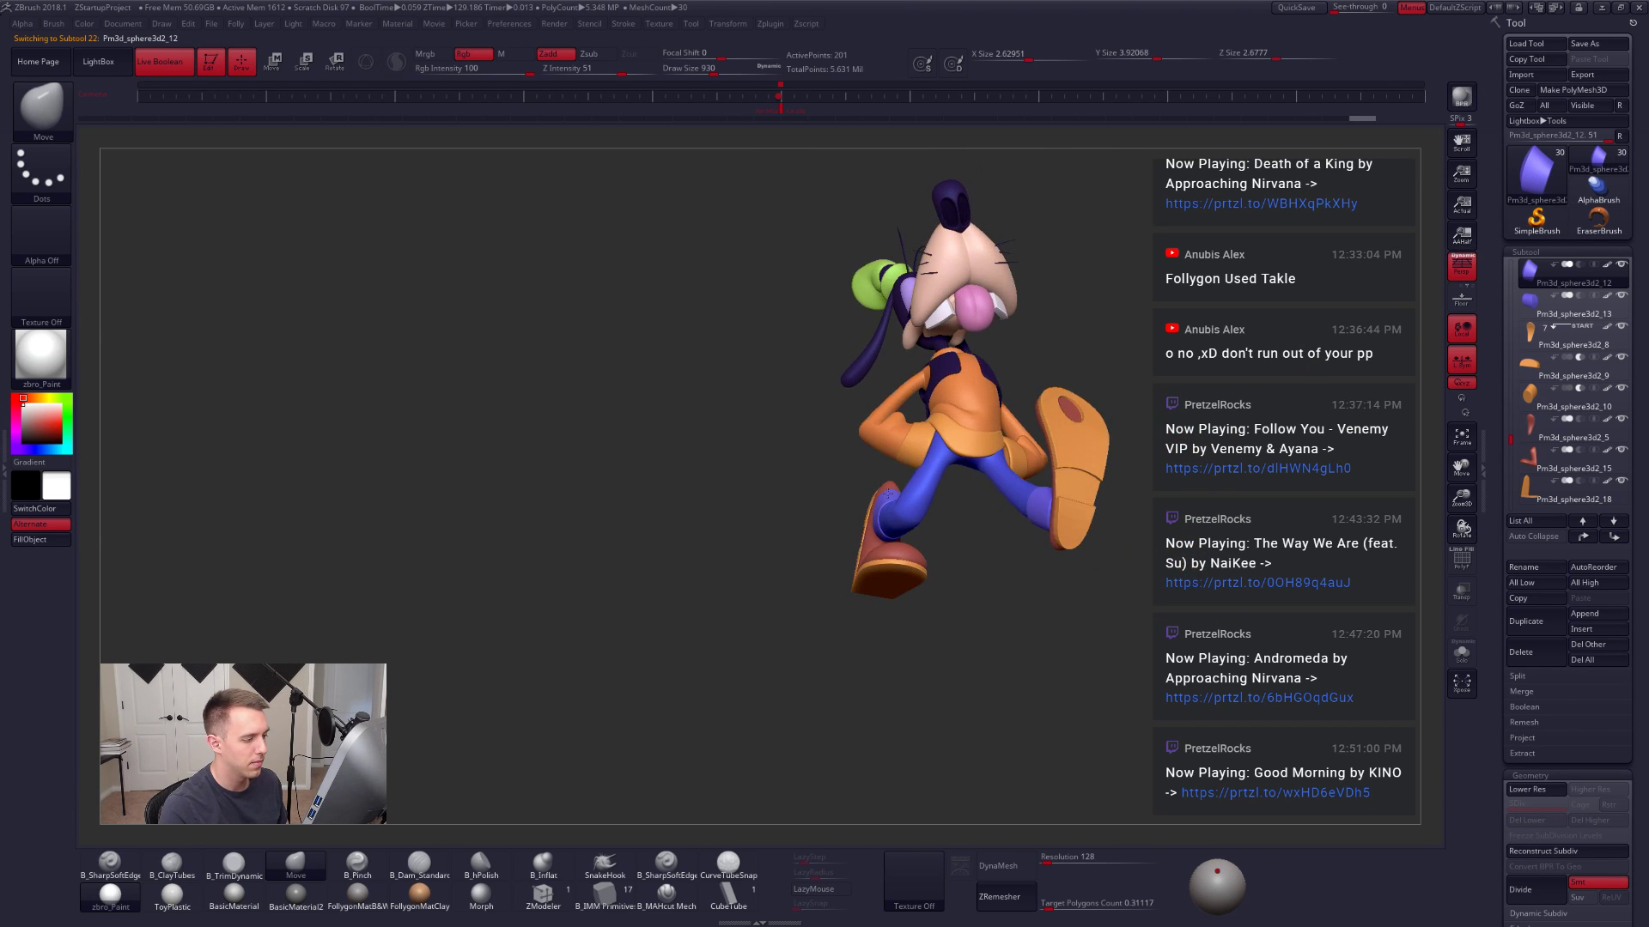
Step: Hide the bent leg's boot and sole subtools, reselect the sock and turn off perspective
alt+click(898, 556)
click(1530, 318)
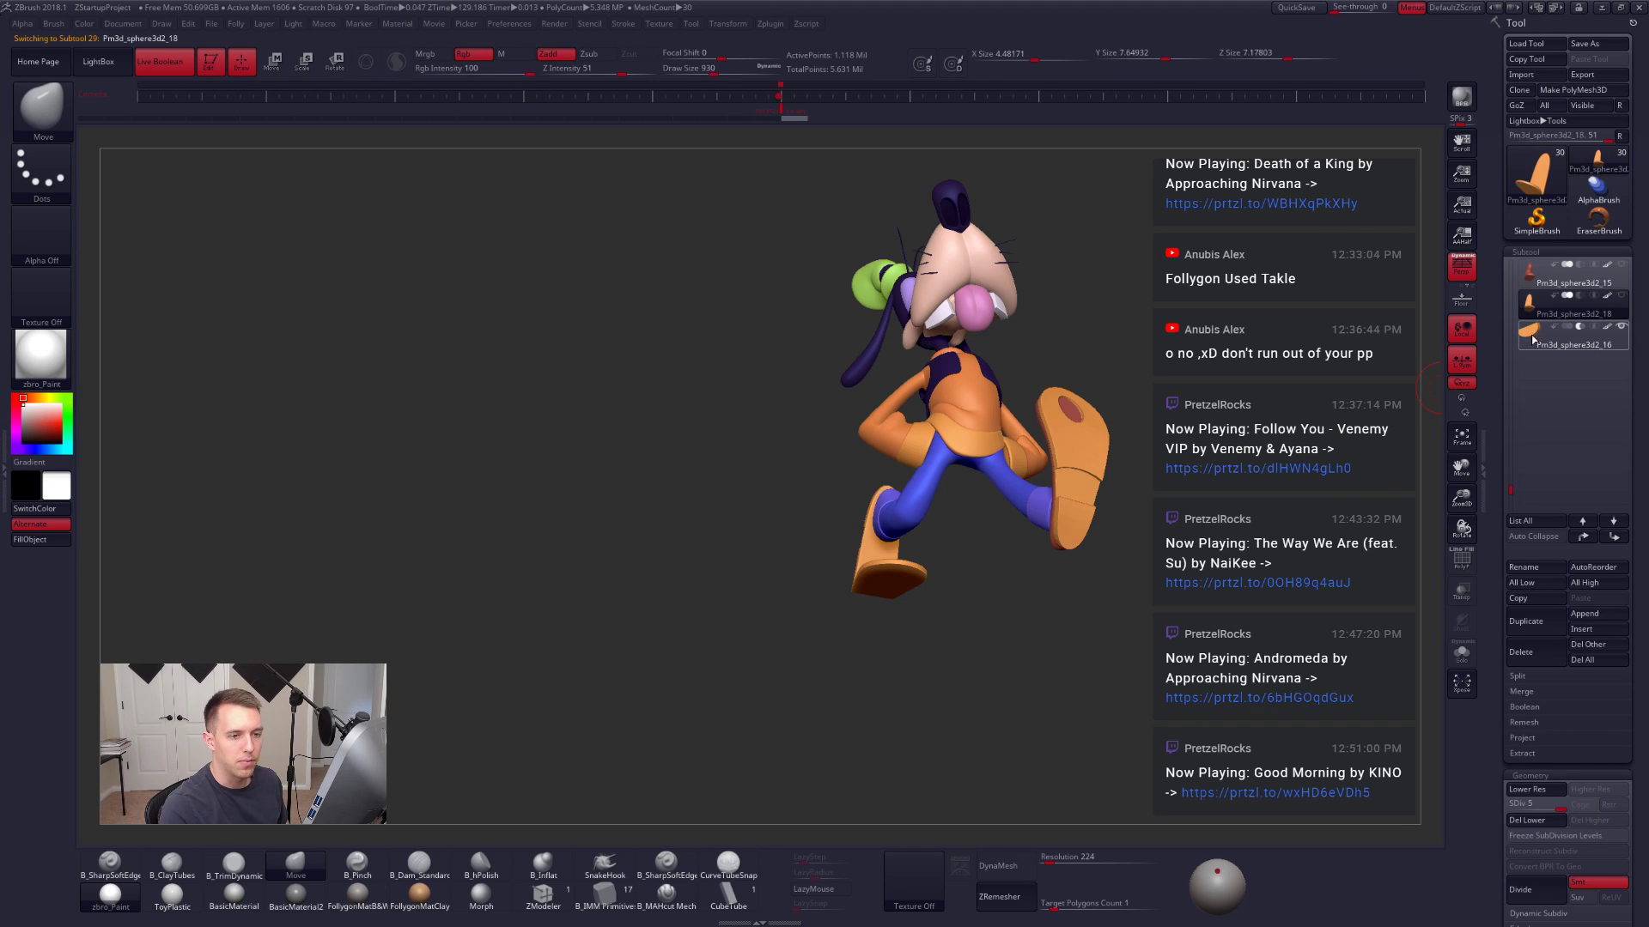
click(1532, 337)
right_drag(1056, 618, 890, 548)
alt+click(890, 548)
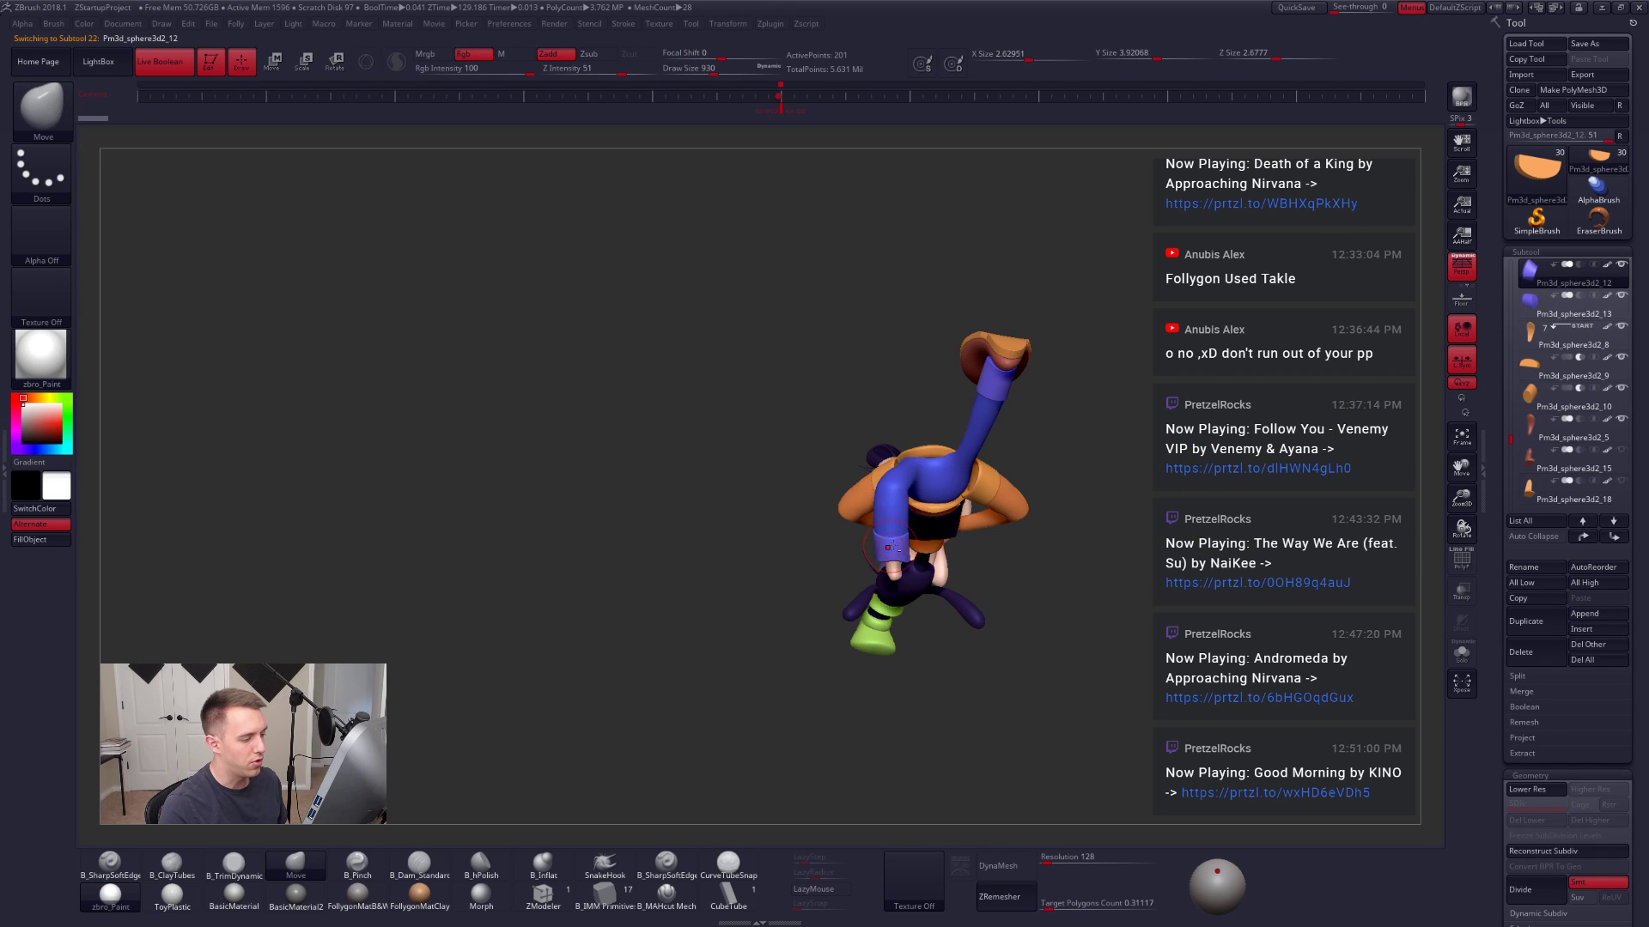
alt+right_drag(1021, 554, 1217, 745)
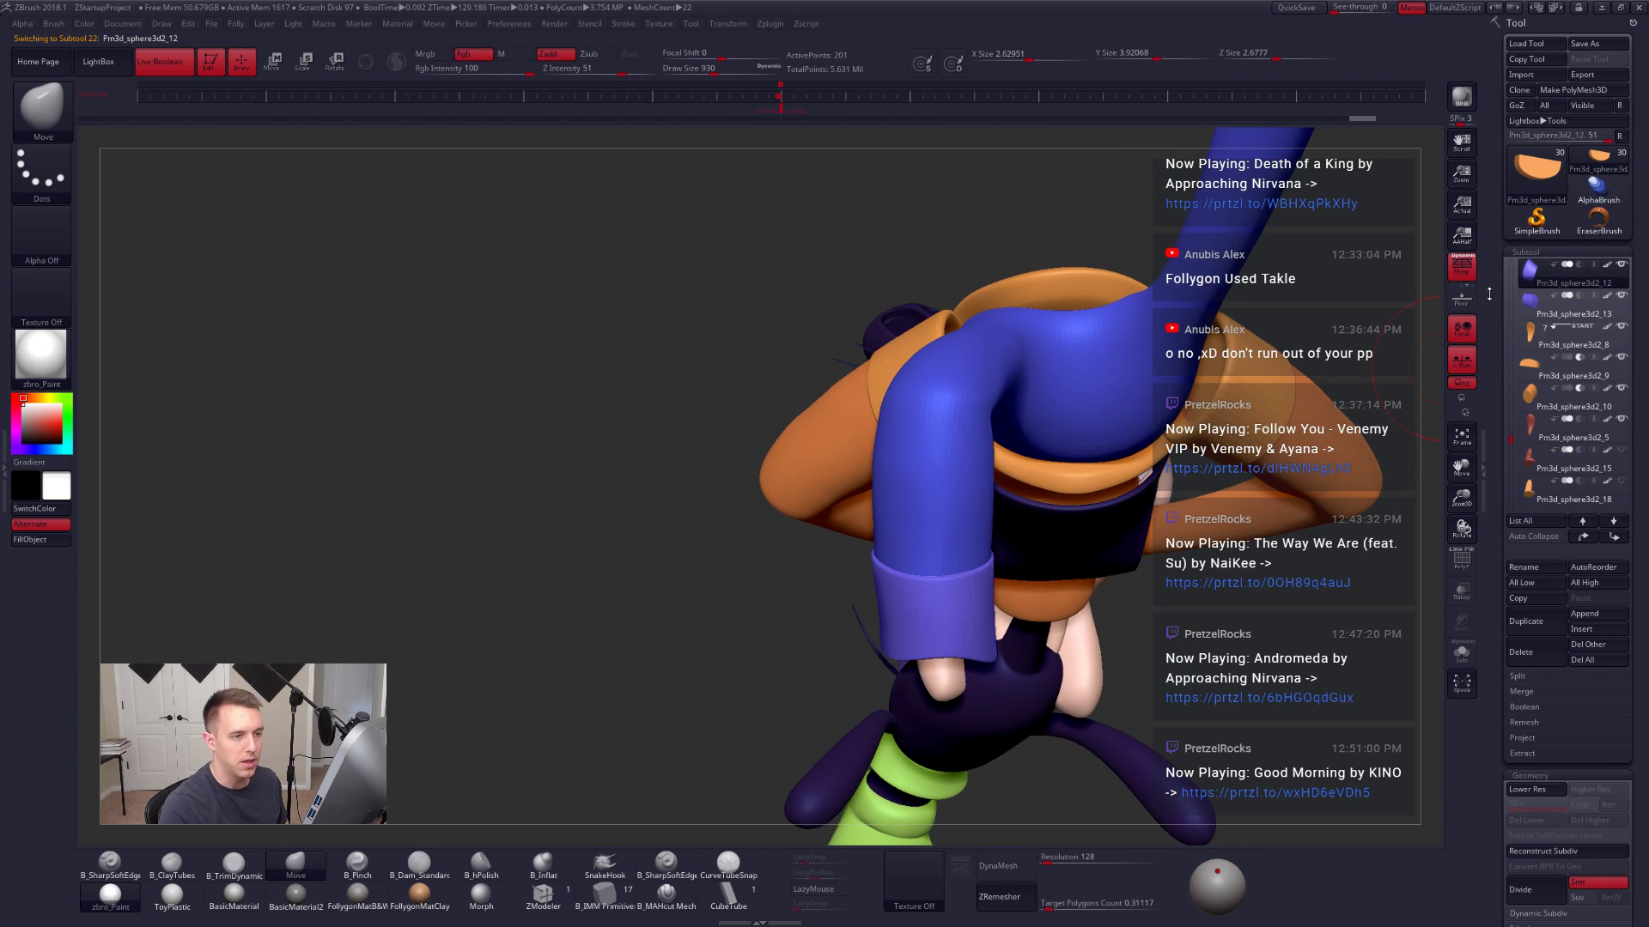
click(1473, 273)
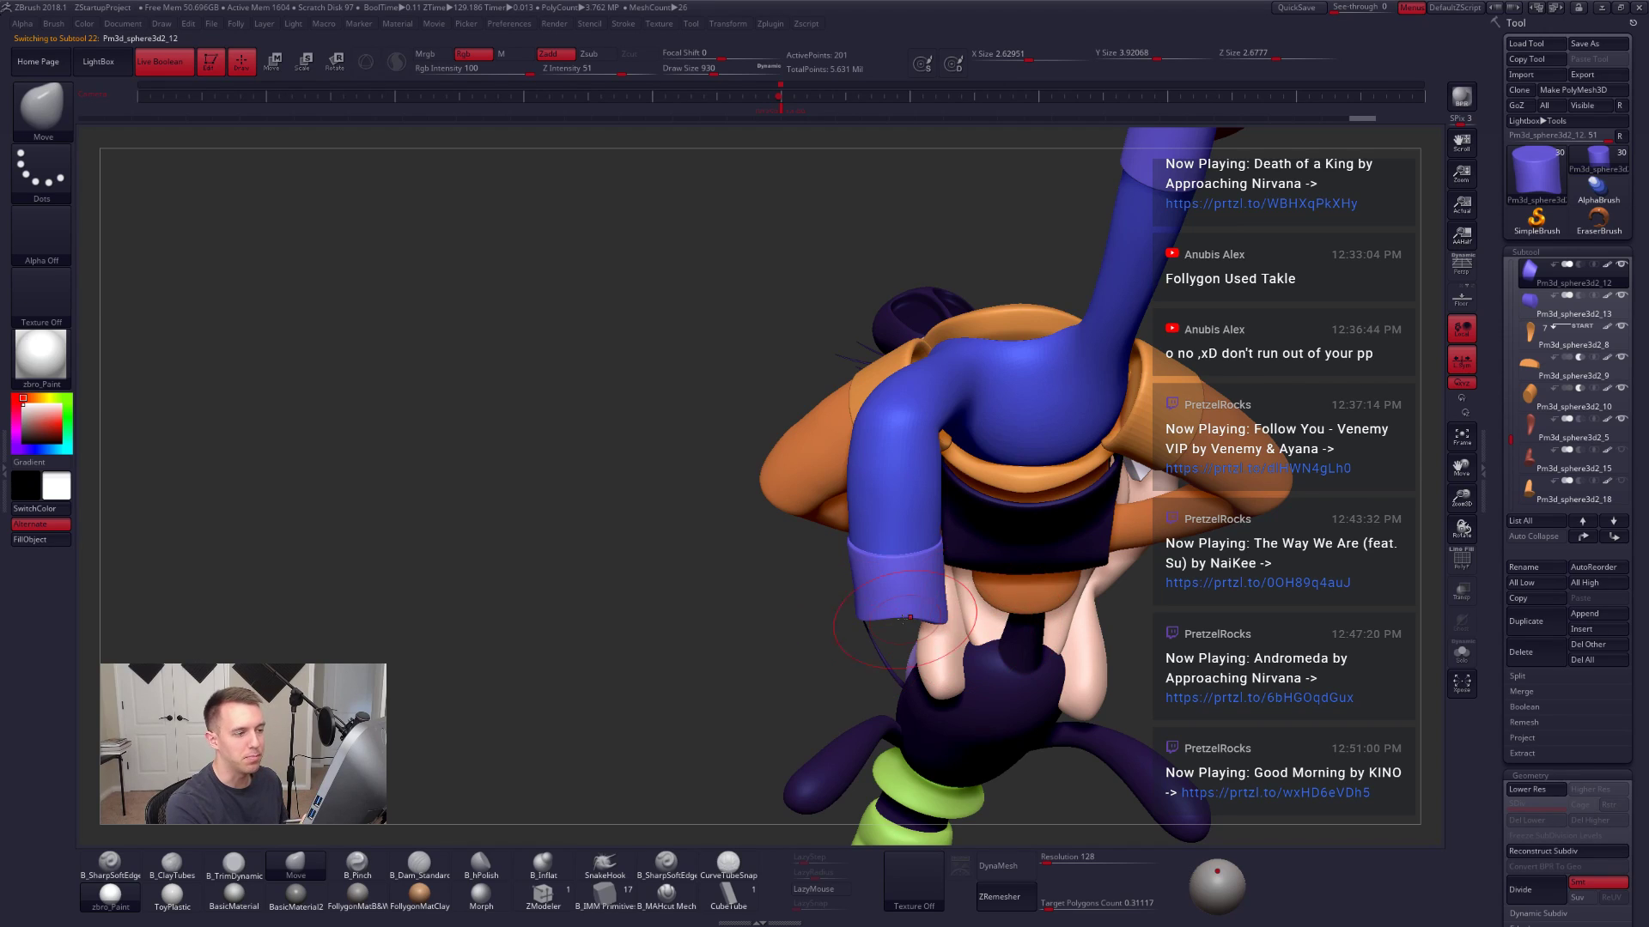
Step: Hide all subtools except the pants and the bent leg's sock, keeping the sock selected
drag(1503, 437, 1505, 400)
shift+click(1532, 401)
click(1537, 374)
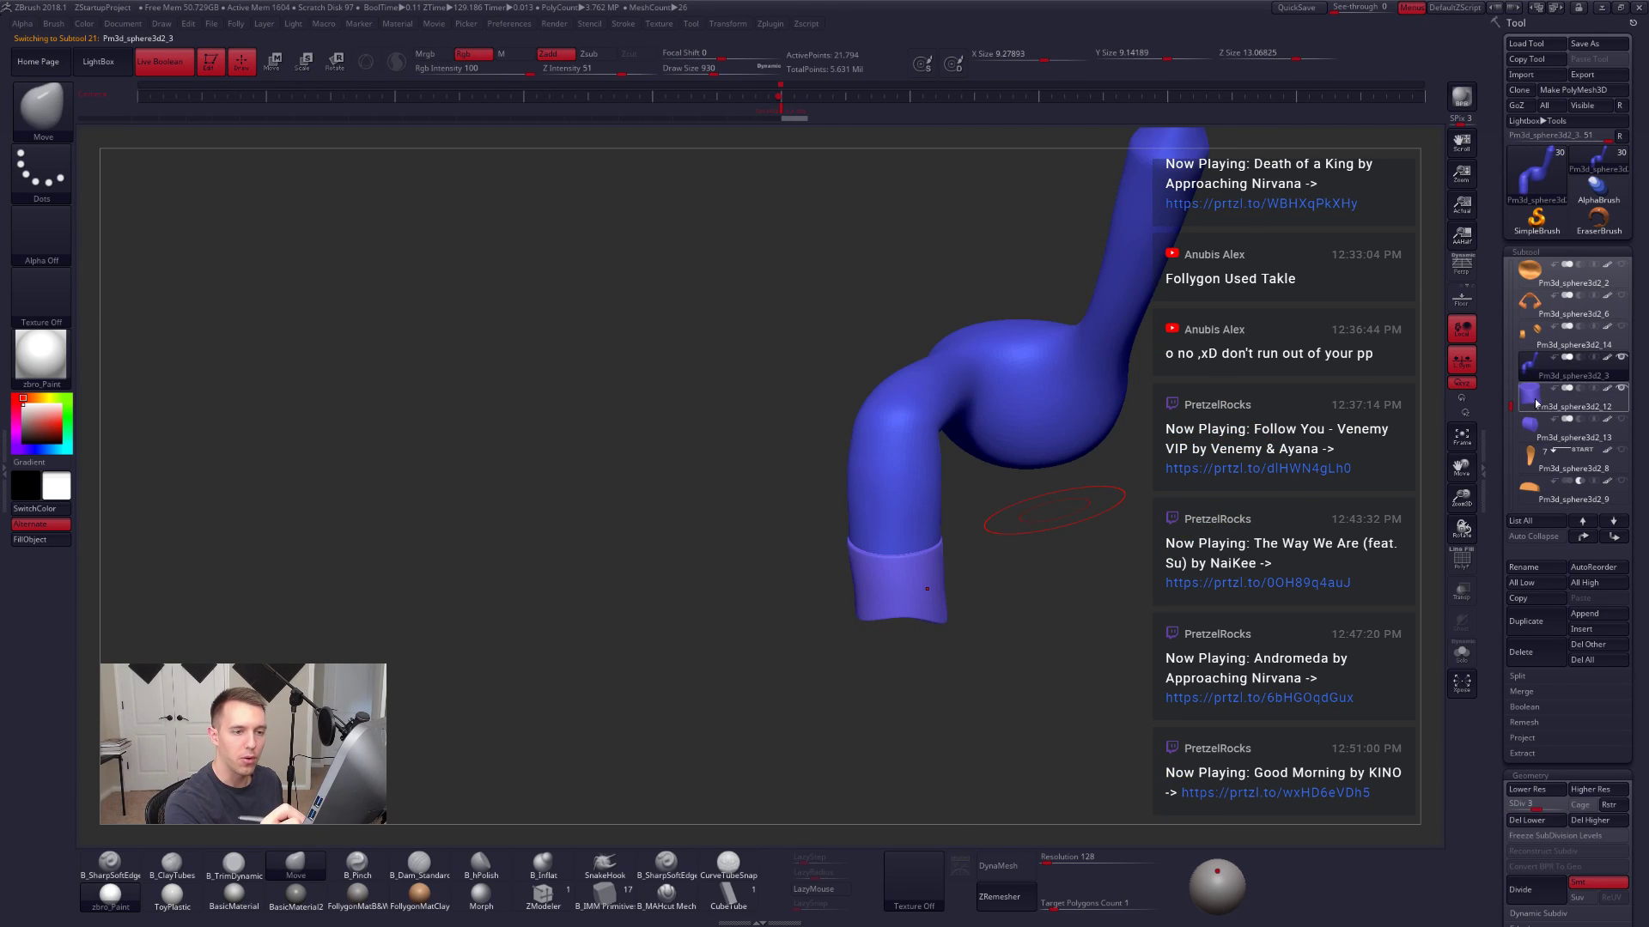
click(1535, 397)
alt+right_drag(931, 551, 1016, 590)
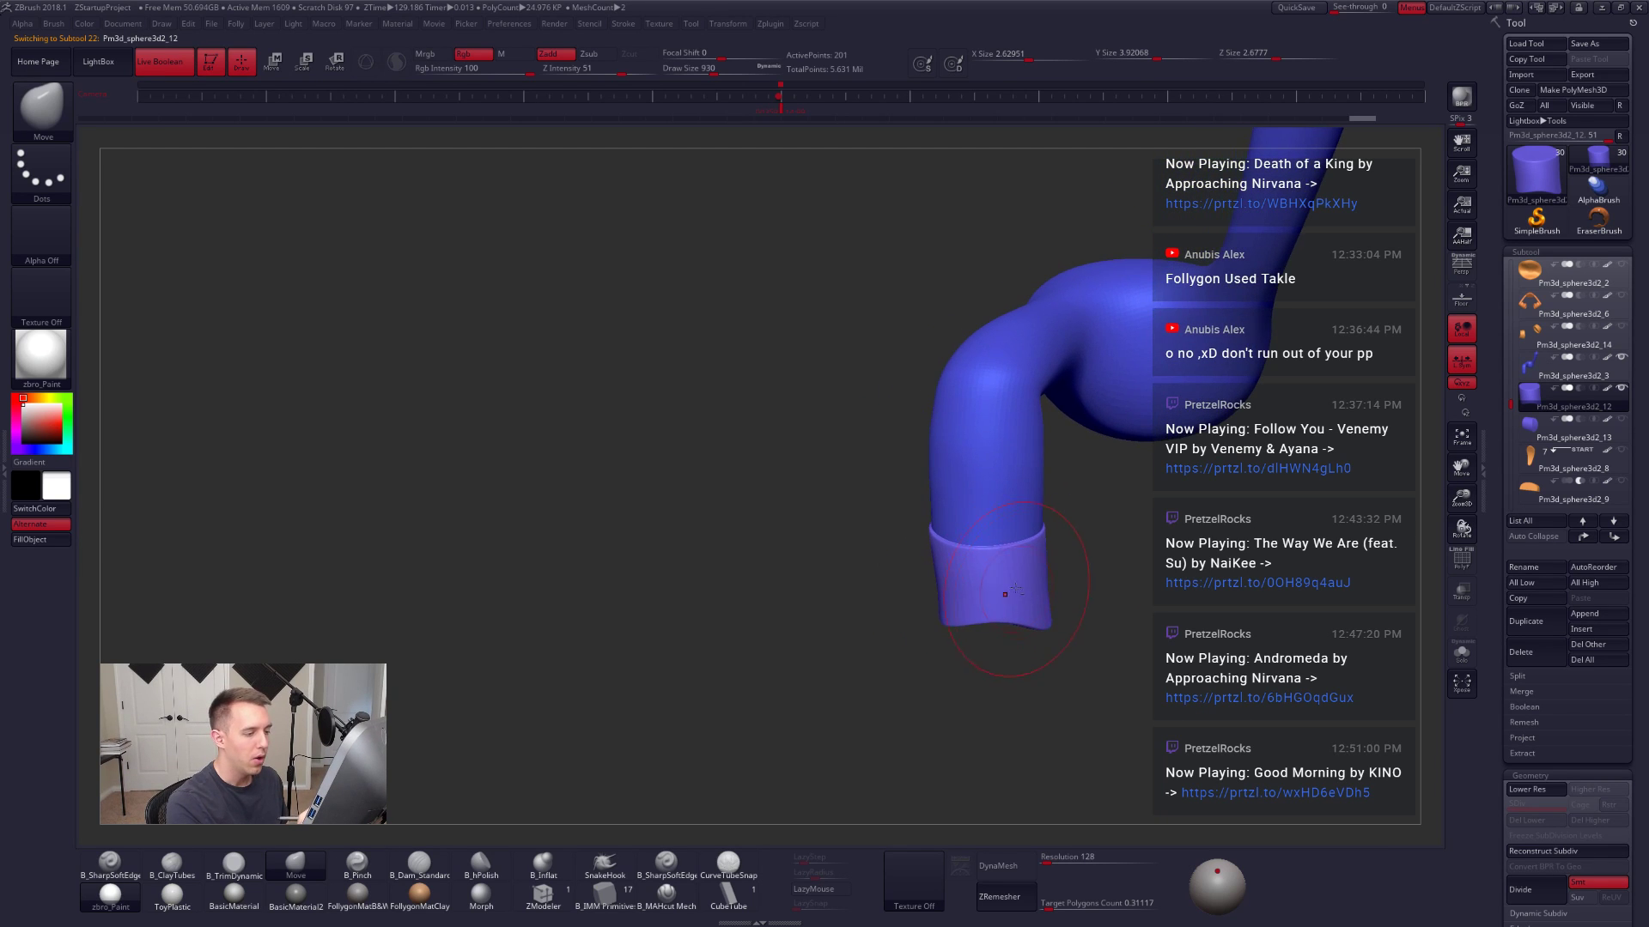
key(ctrl)
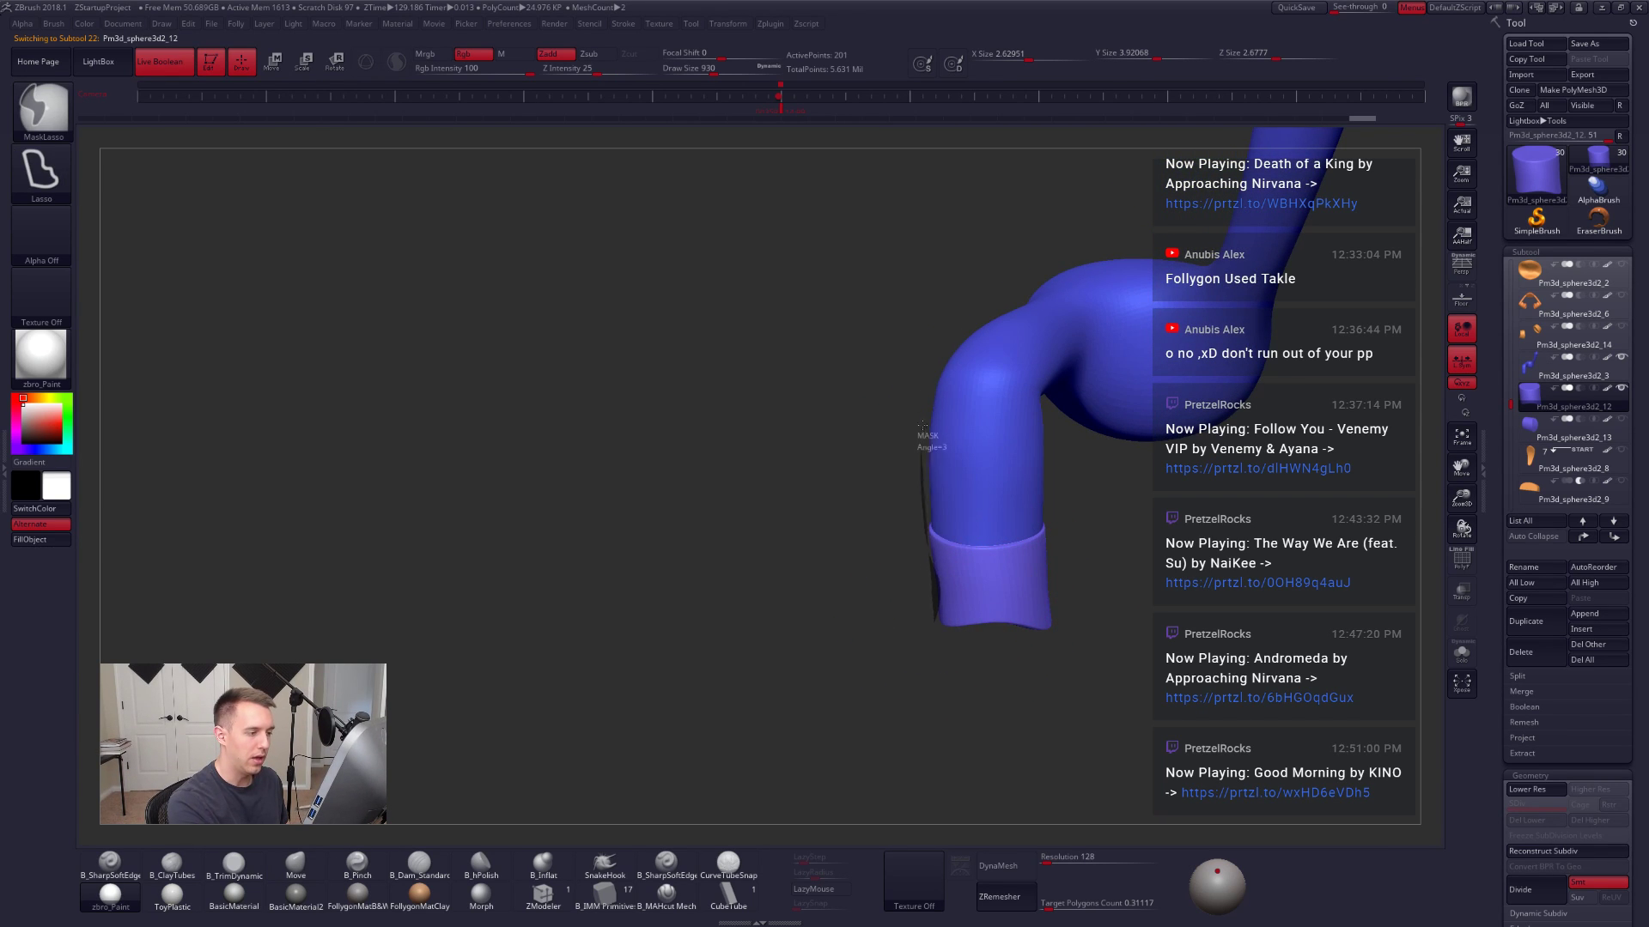
mouse_move(922, 425)
ctrl+mouse_down()
mouse_move(1060, 300)
mouse_move(1138, 625)
mouse_move(1141, 735)
ctrl+mouse_up()
ctrl+click(1141, 734)
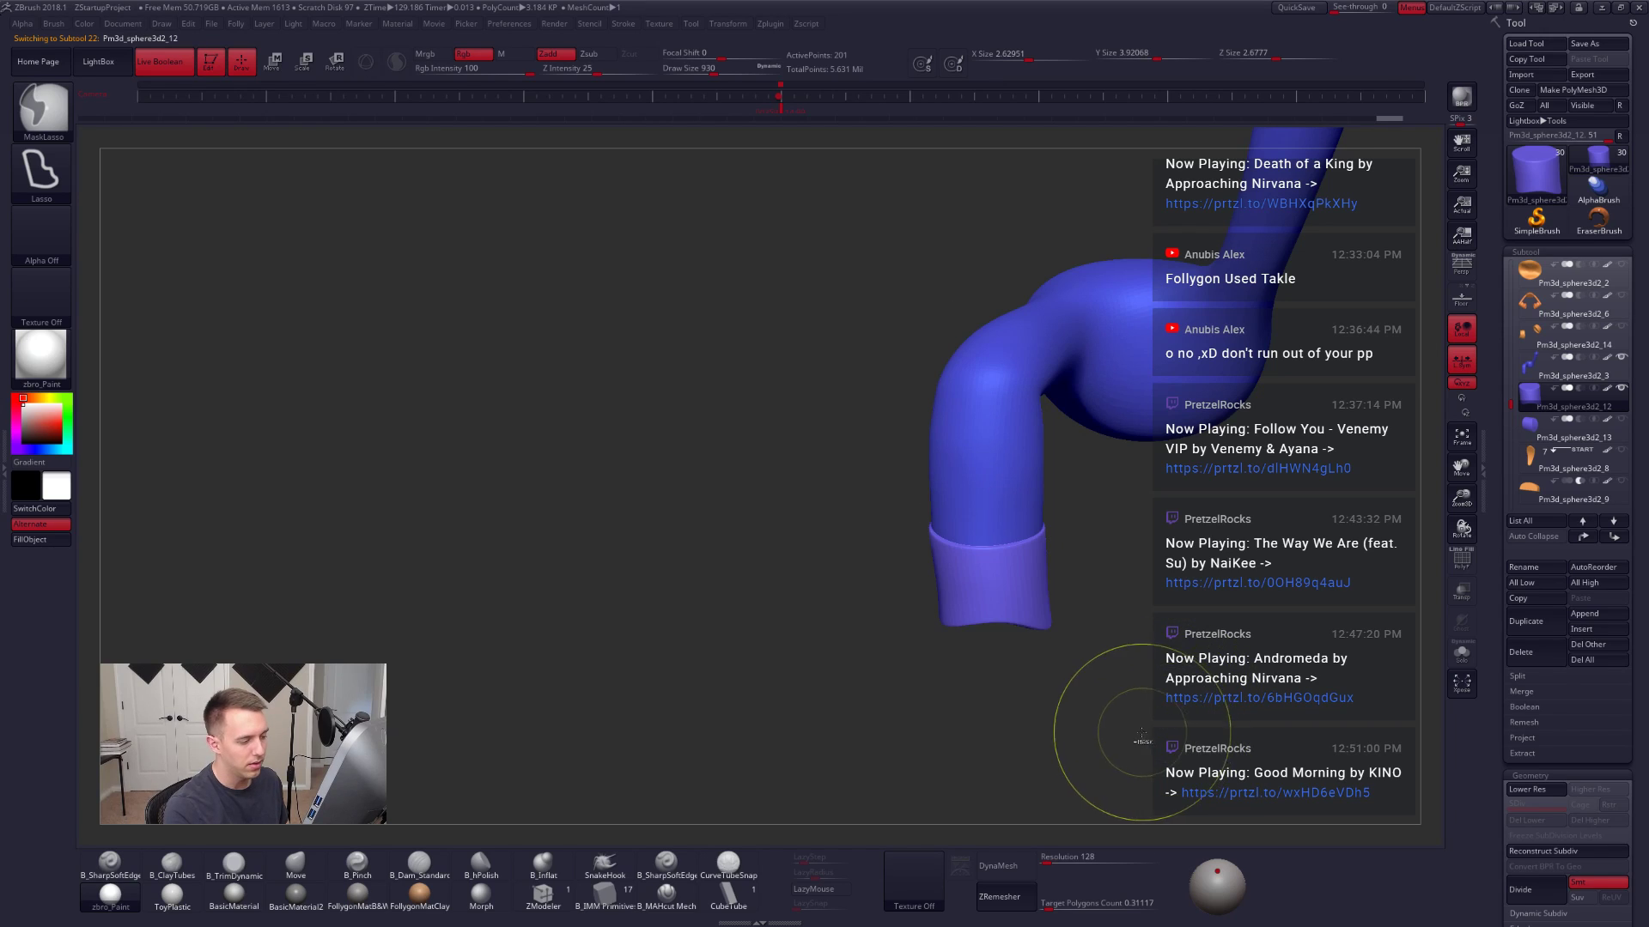
Step: Isolate the pants at lower subdivision levels, smooth the bent lower leg's outline and set the draw size to 742
key(shift+d)
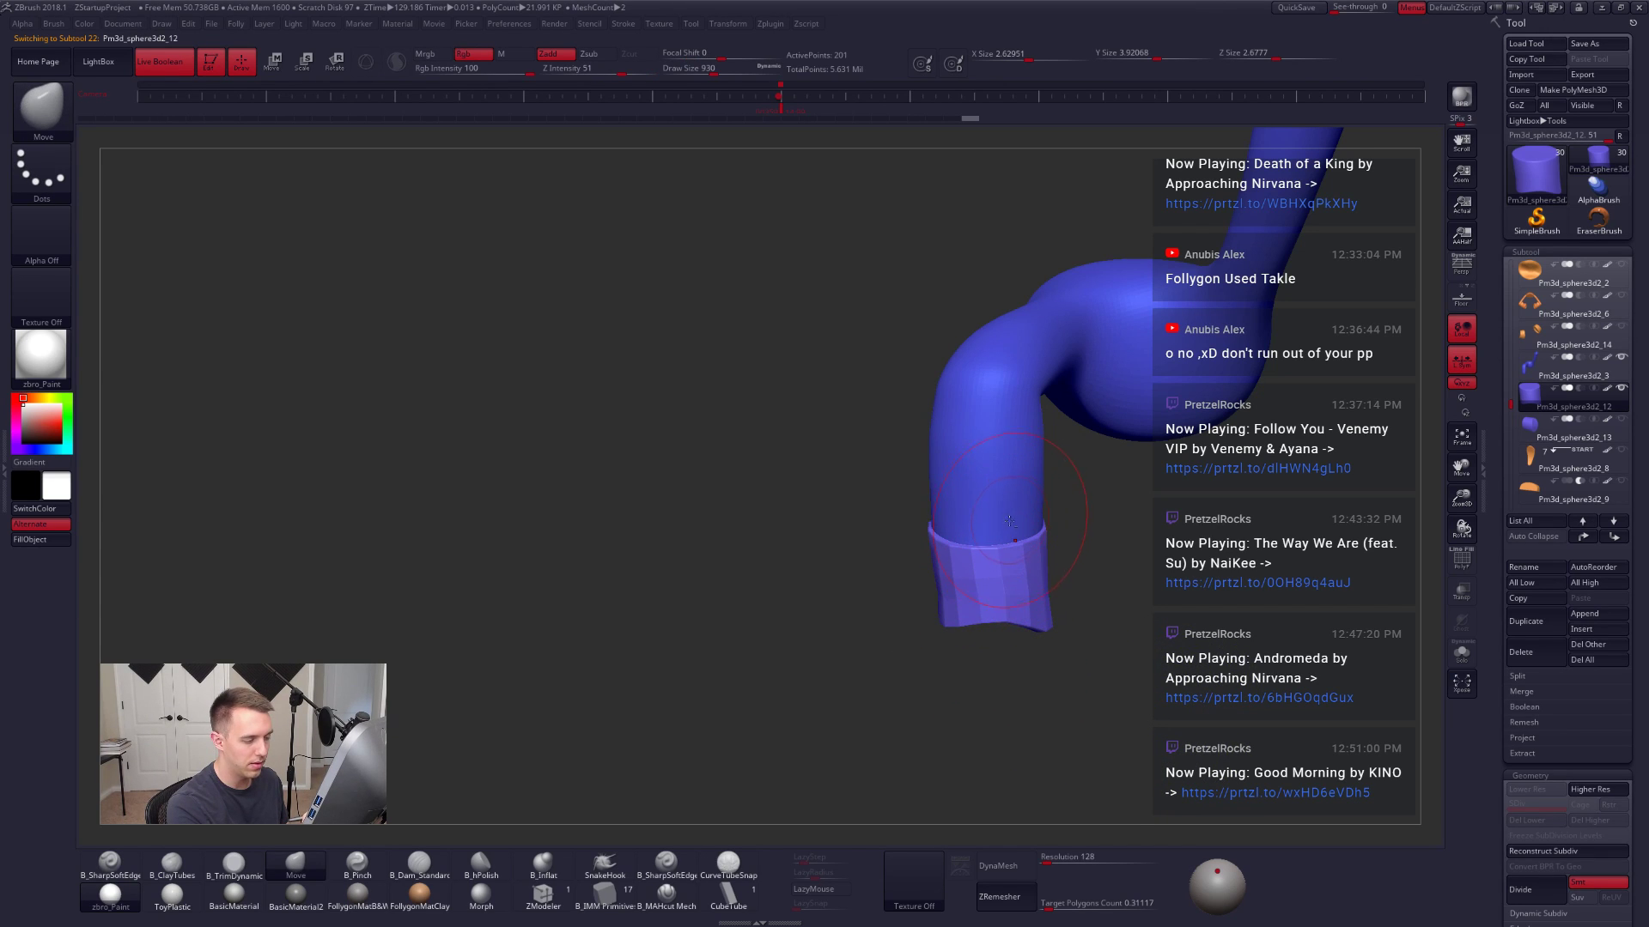
alt+click(1013, 522)
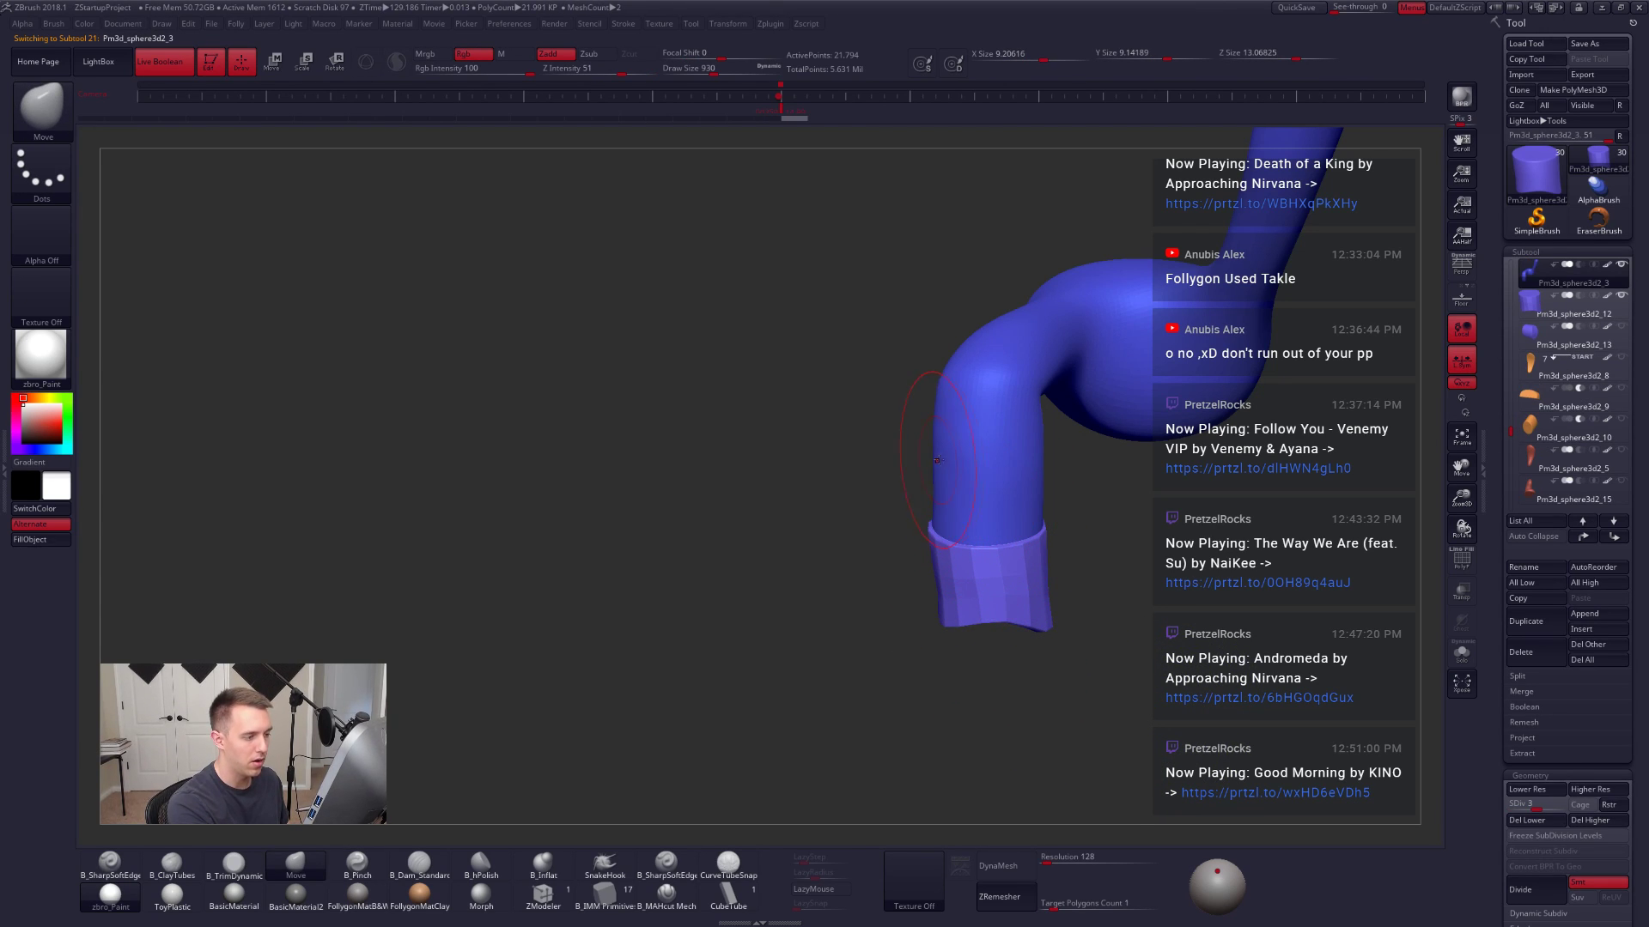
key(shift+d)
key(shift+d)
key(shift+s)
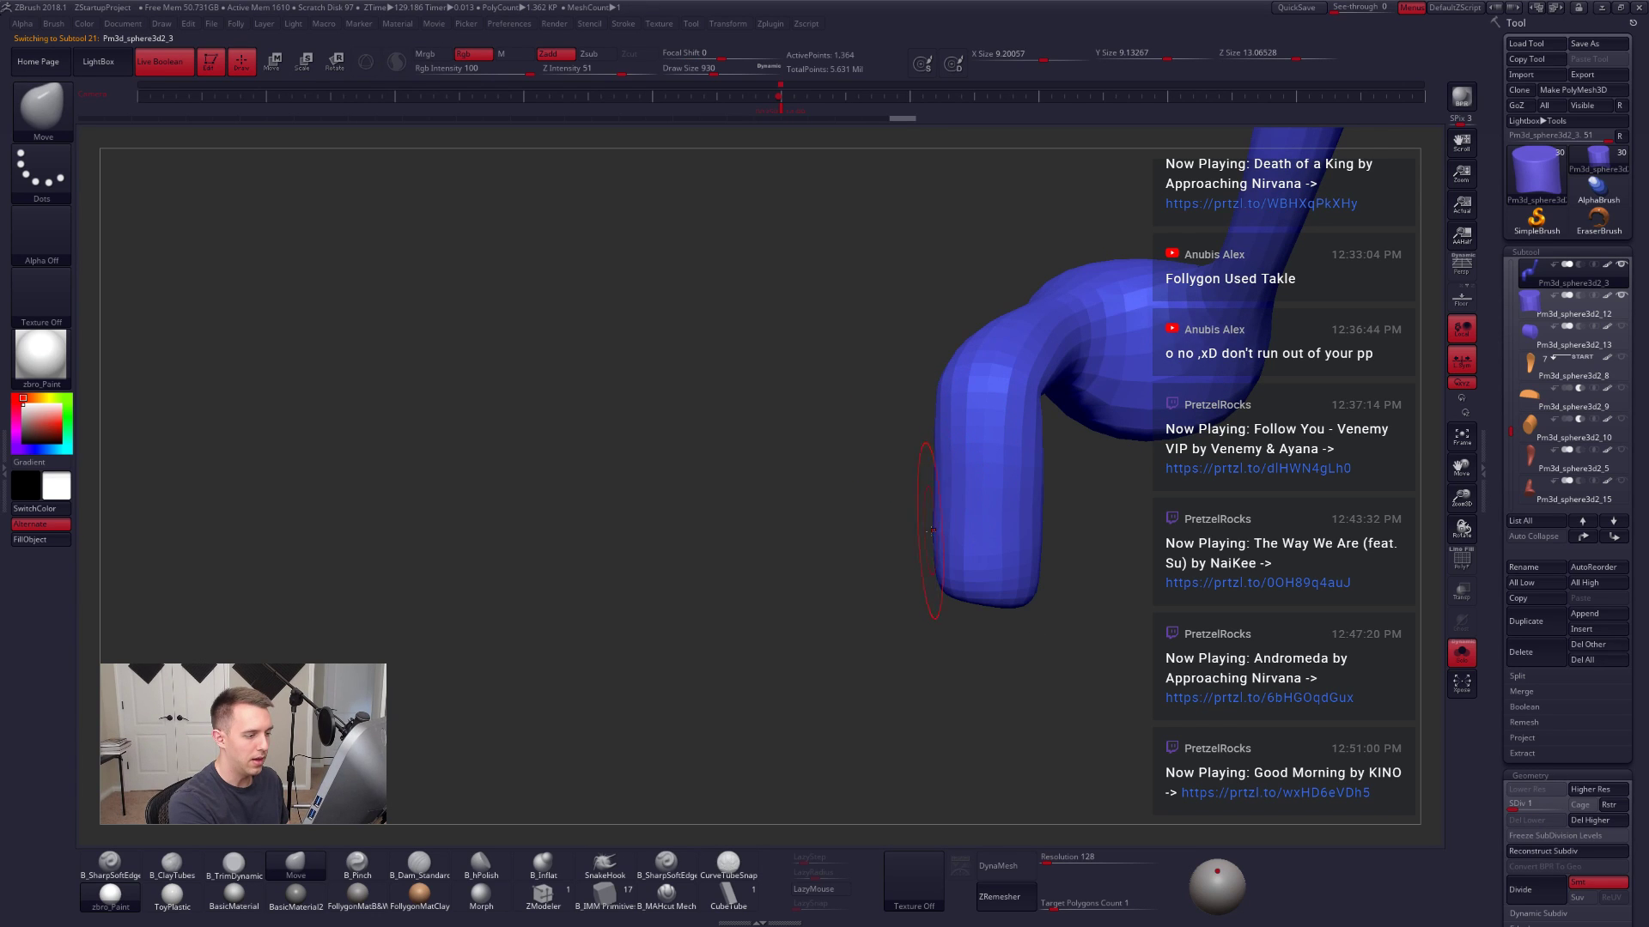
key(d)
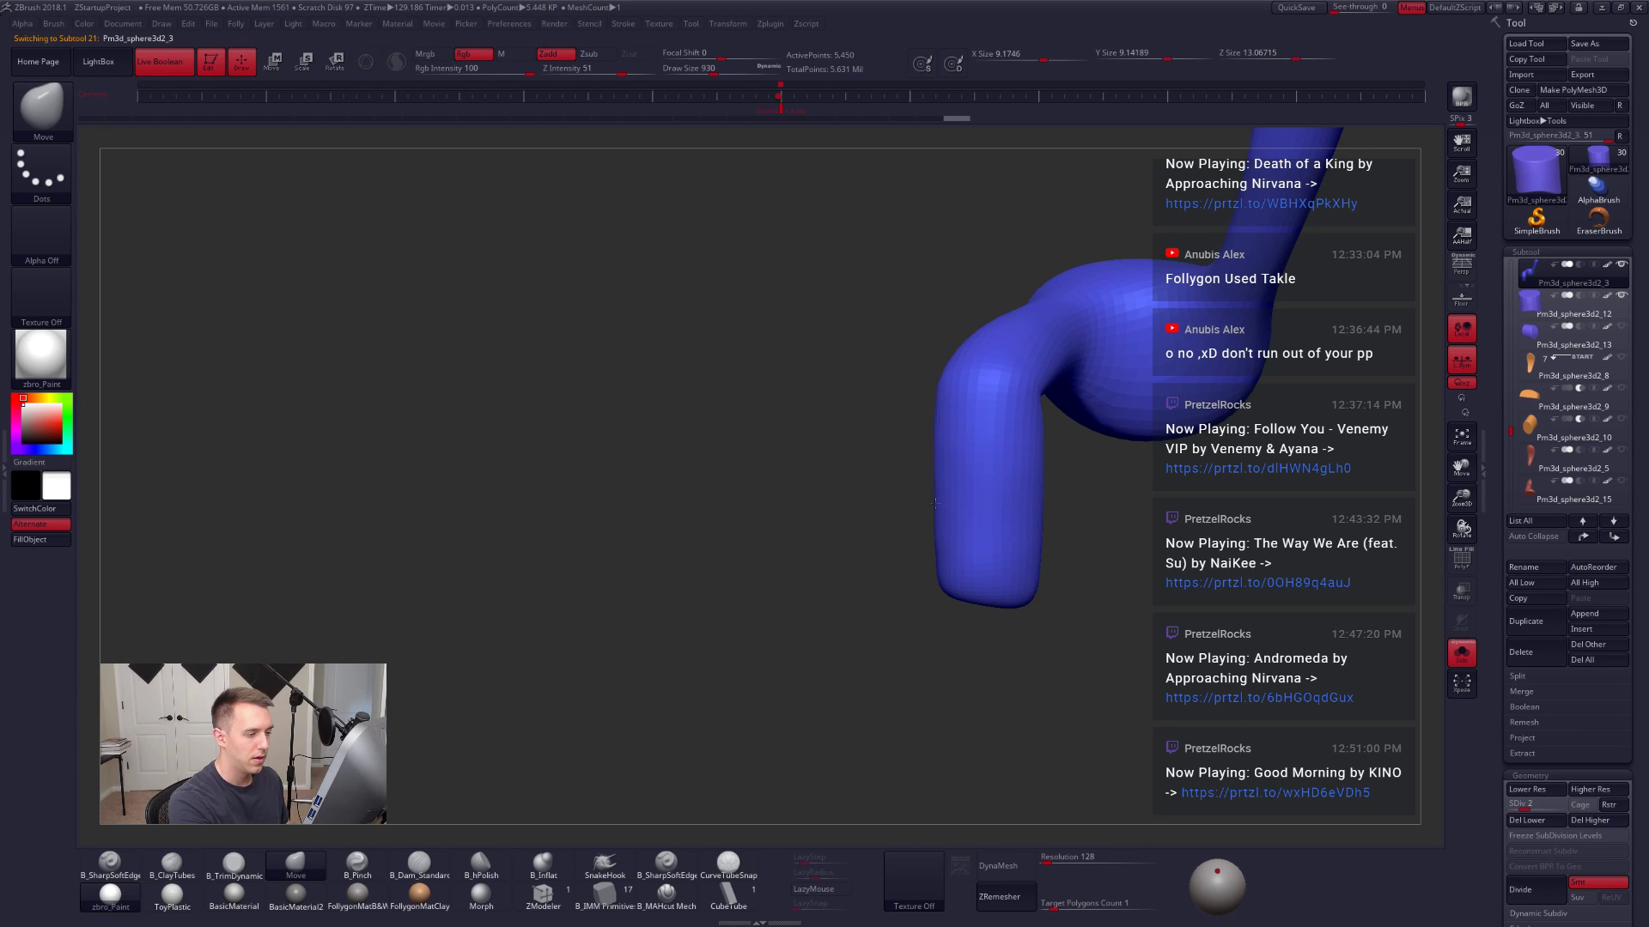
shift+drag(935, 504, 937, 493)
mouse_move(807, 493)
mouse_down()
mouse_move(1012, 490)
mouse_move(970, 506)
mouse_up()
key(space)
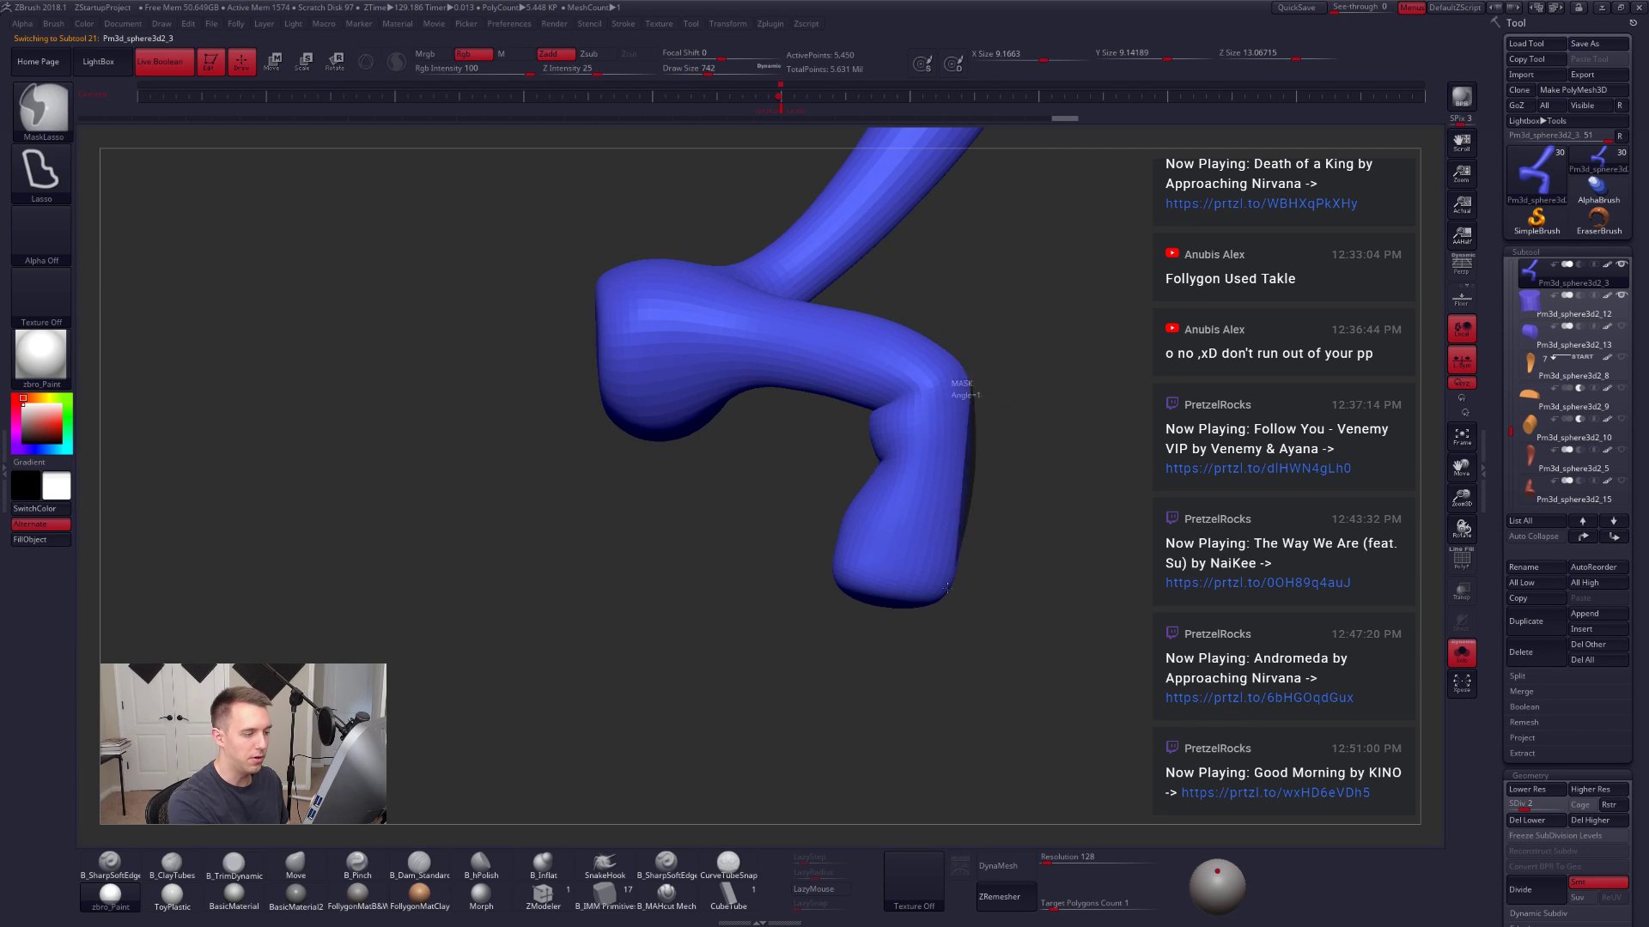
Step: Raise the pants to subdivision level 3 and bring back the sock alongside the reference drawing
key(d)
key(shift+z)
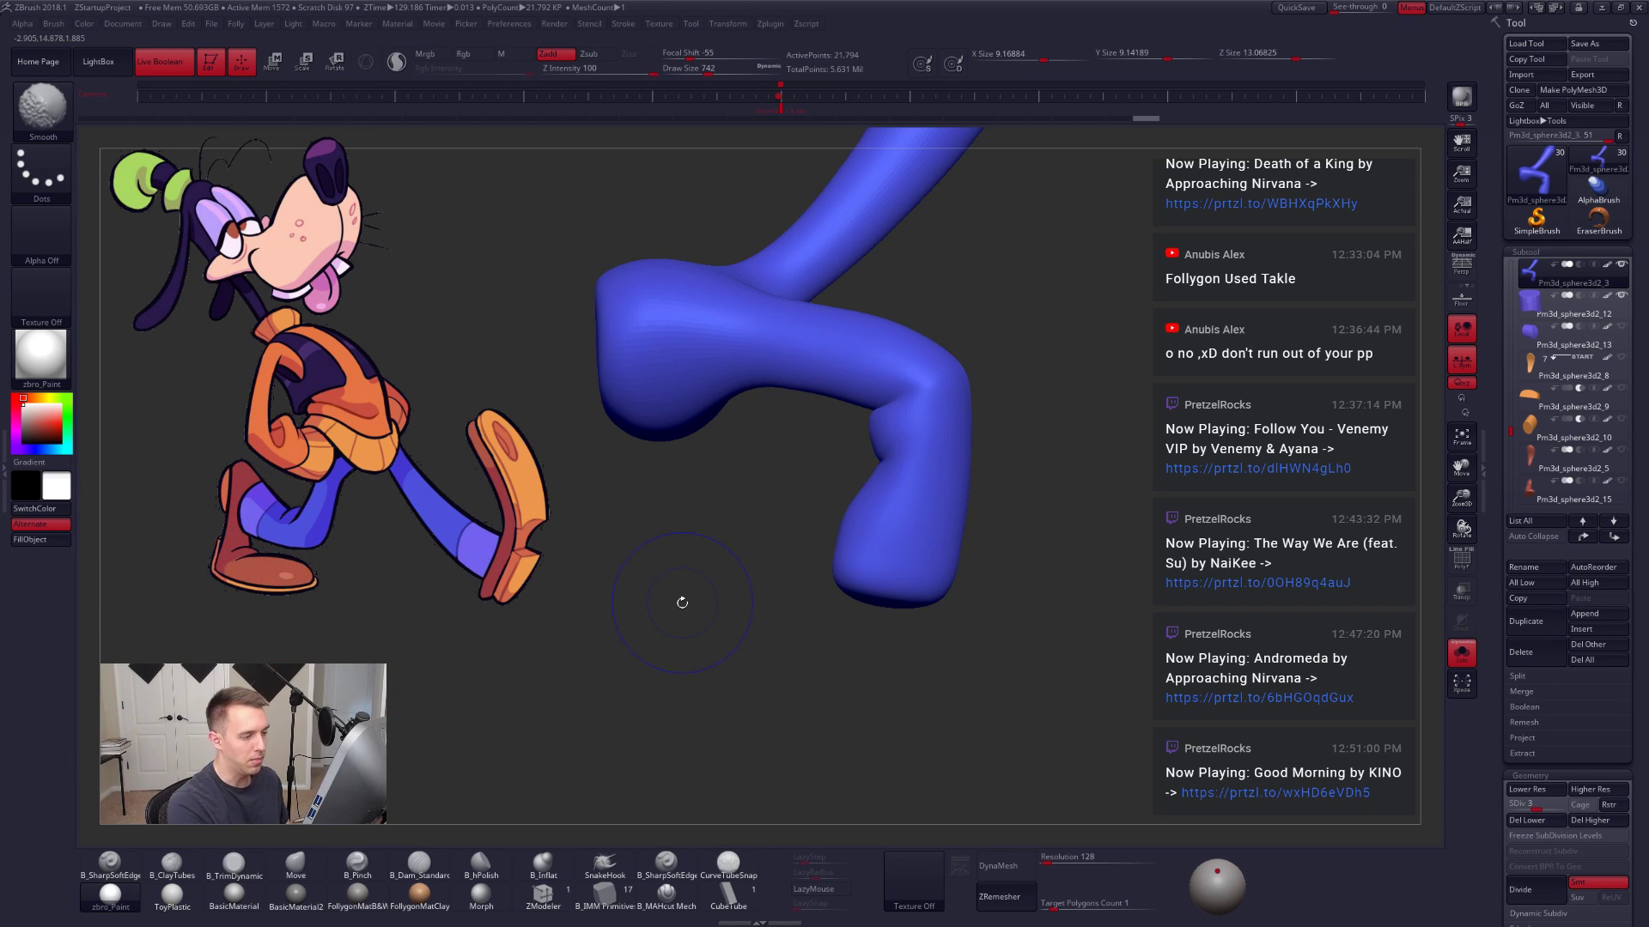
key(shift+z)
key(shift+z)
alt+drag(971, 505, 1030, 509)
key(alt+s)
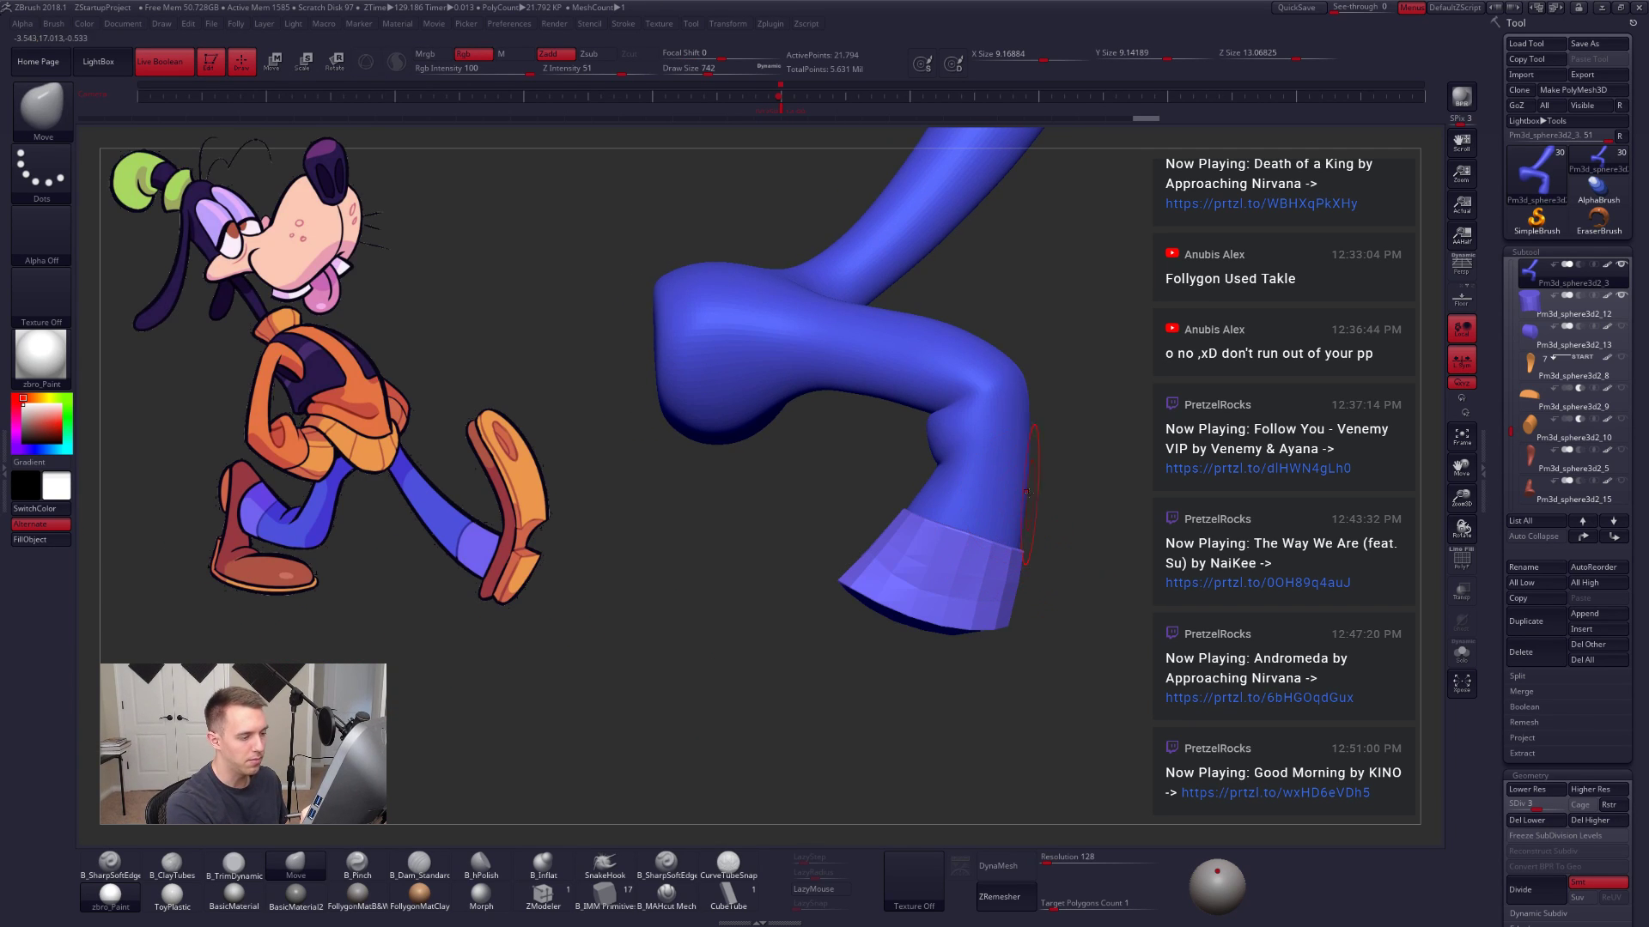
right_drag(1005, 542, 747, 549)
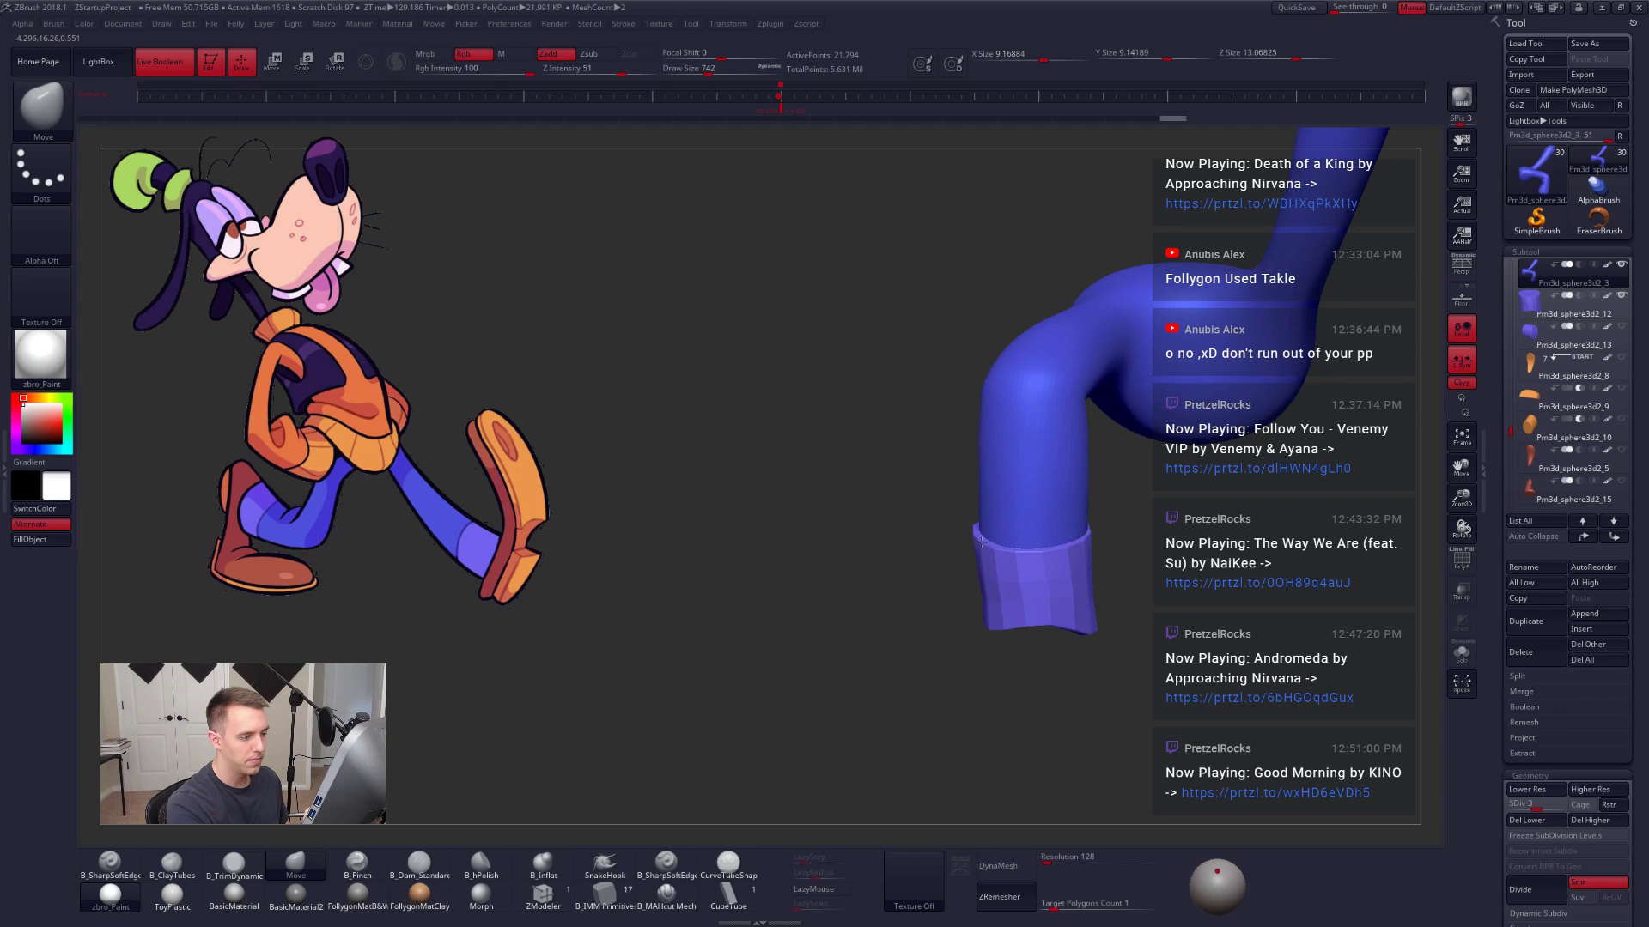
Step: Show the polyframe on the bent leg's sock and delete its two middle edge loops with ZModeler
alt+click(1045, 583)
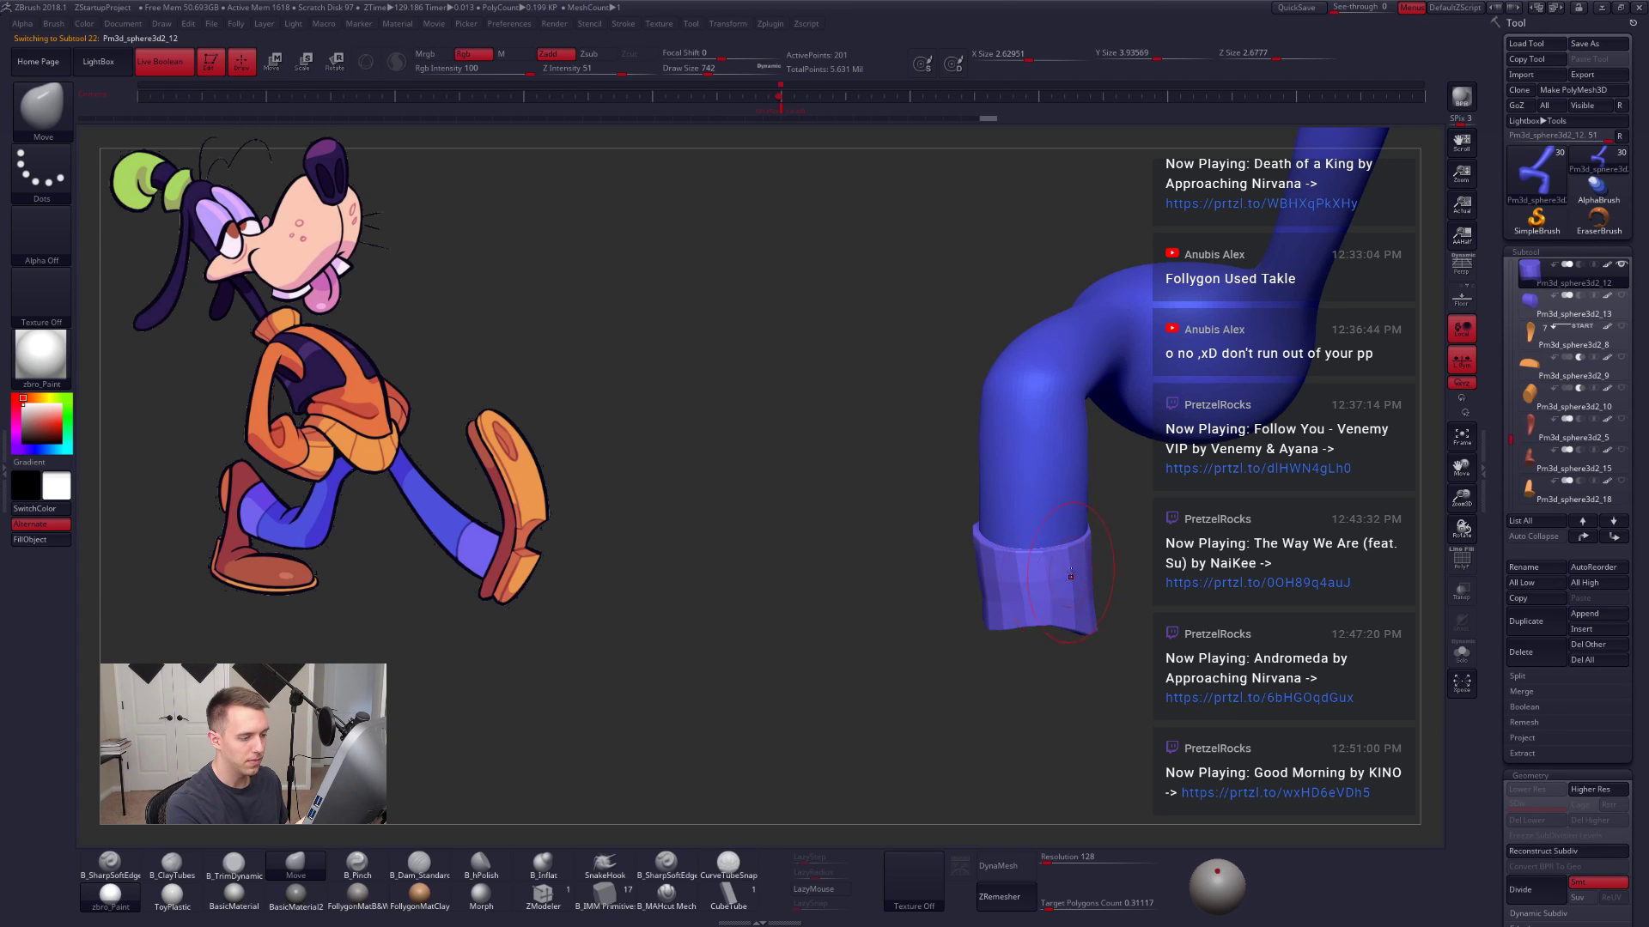
key(shift+f)
right_drag(986, 529, 1015, 558)
right_drag(867, 592, 1039, 630)
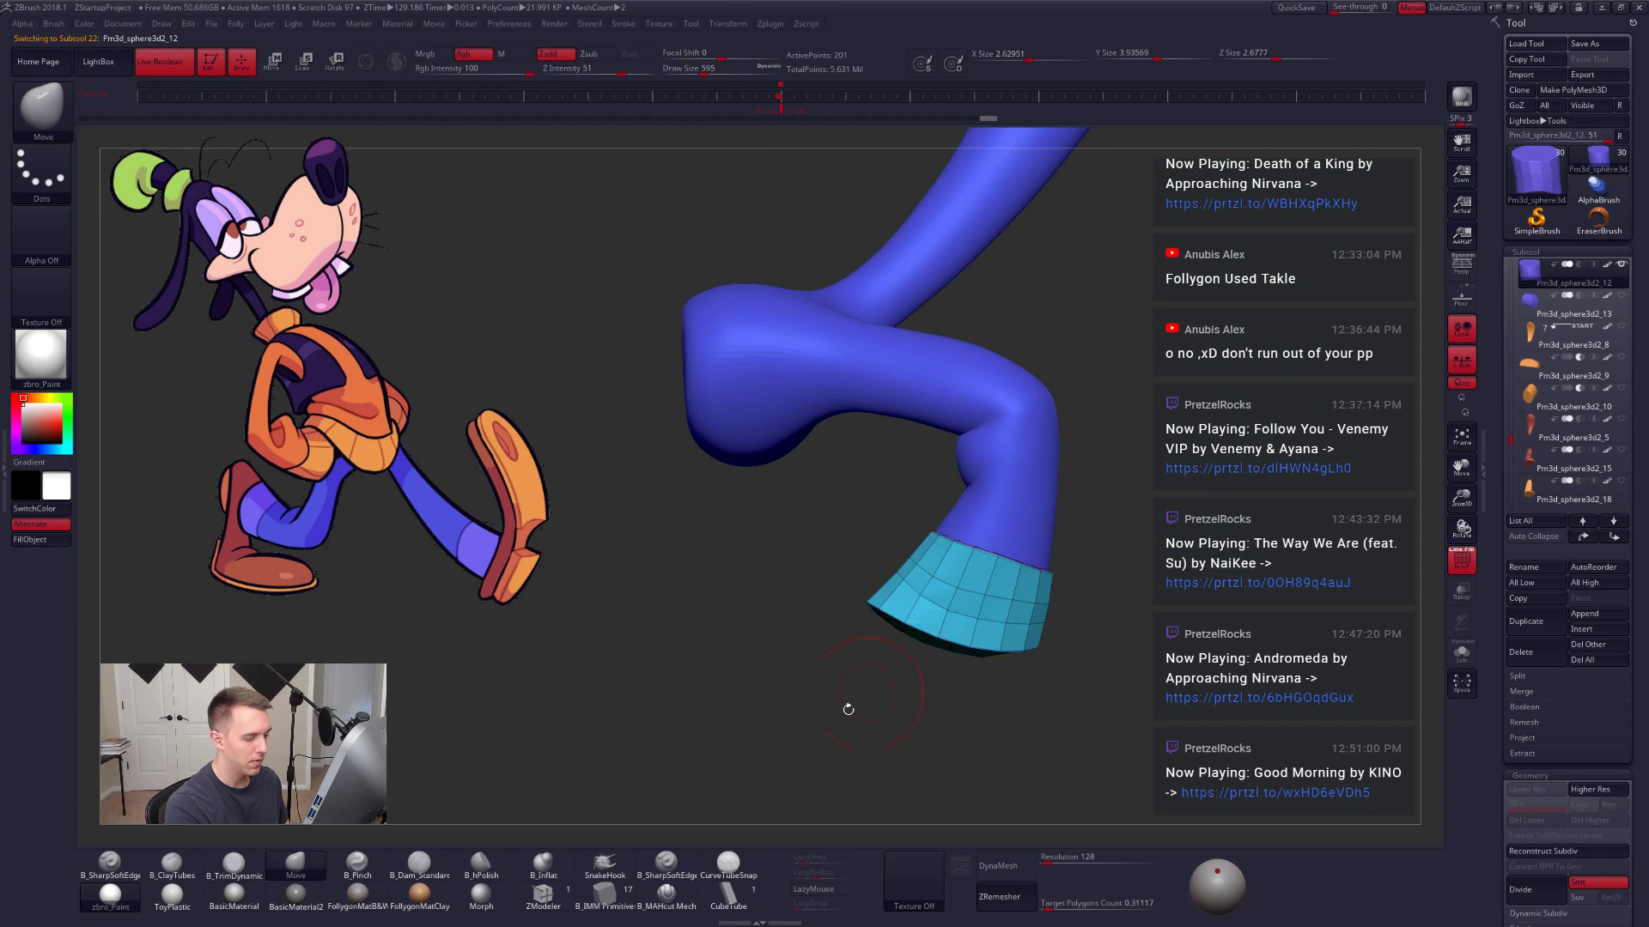
click(542, 894)
key(space)
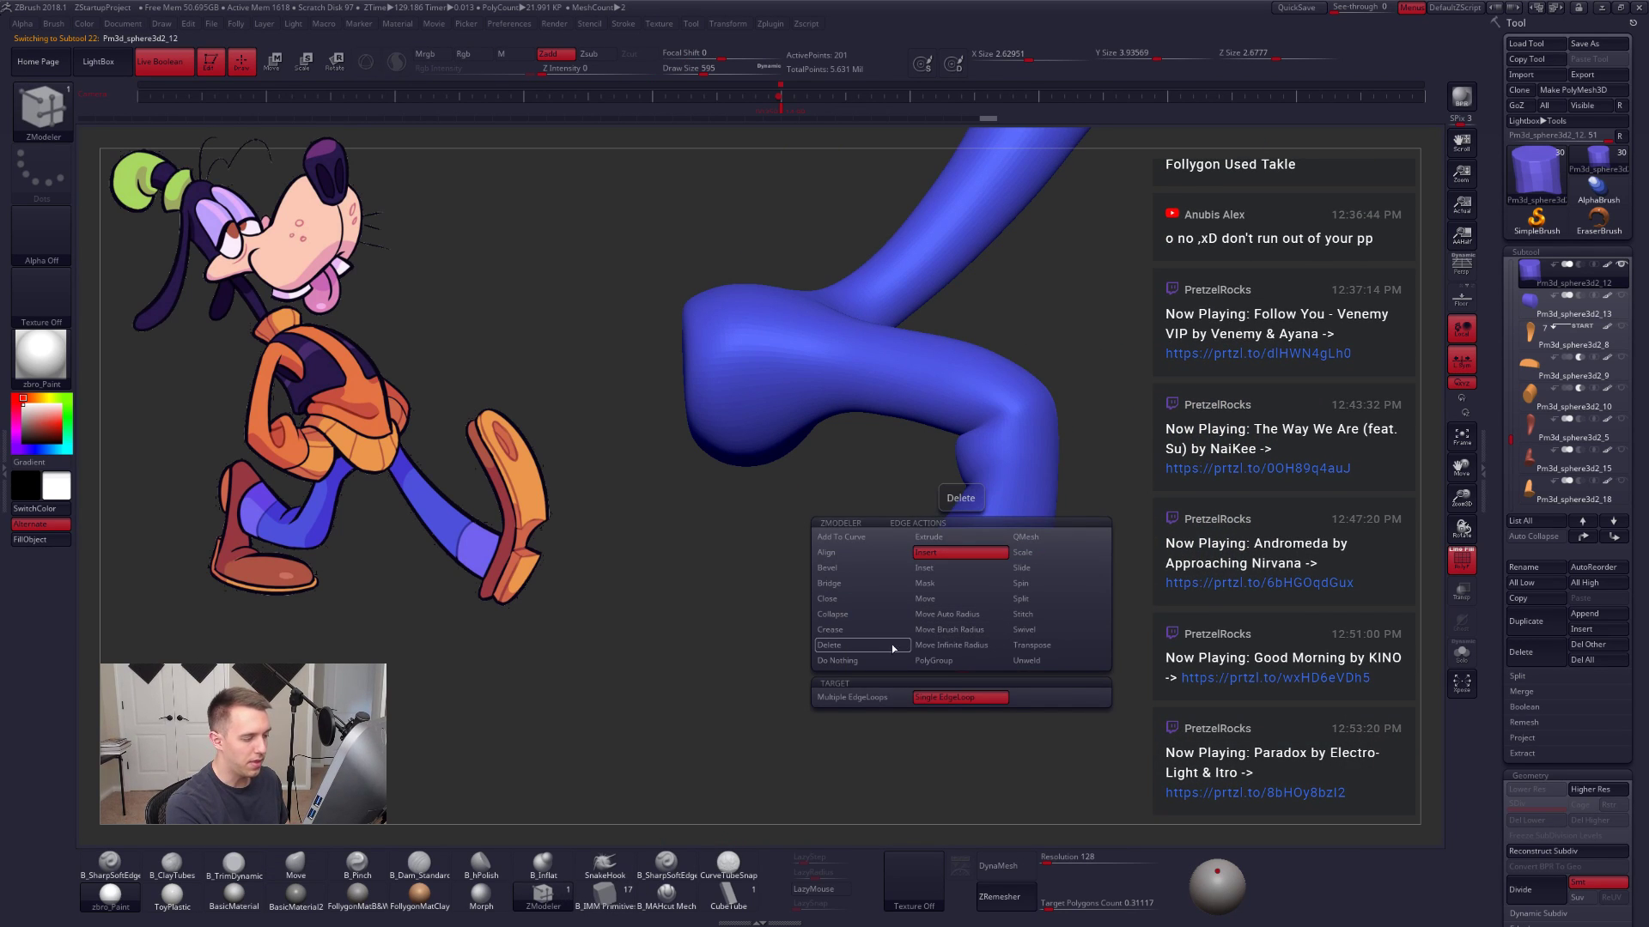
click(863, 645)
click(943, 701)
click(960, 613)
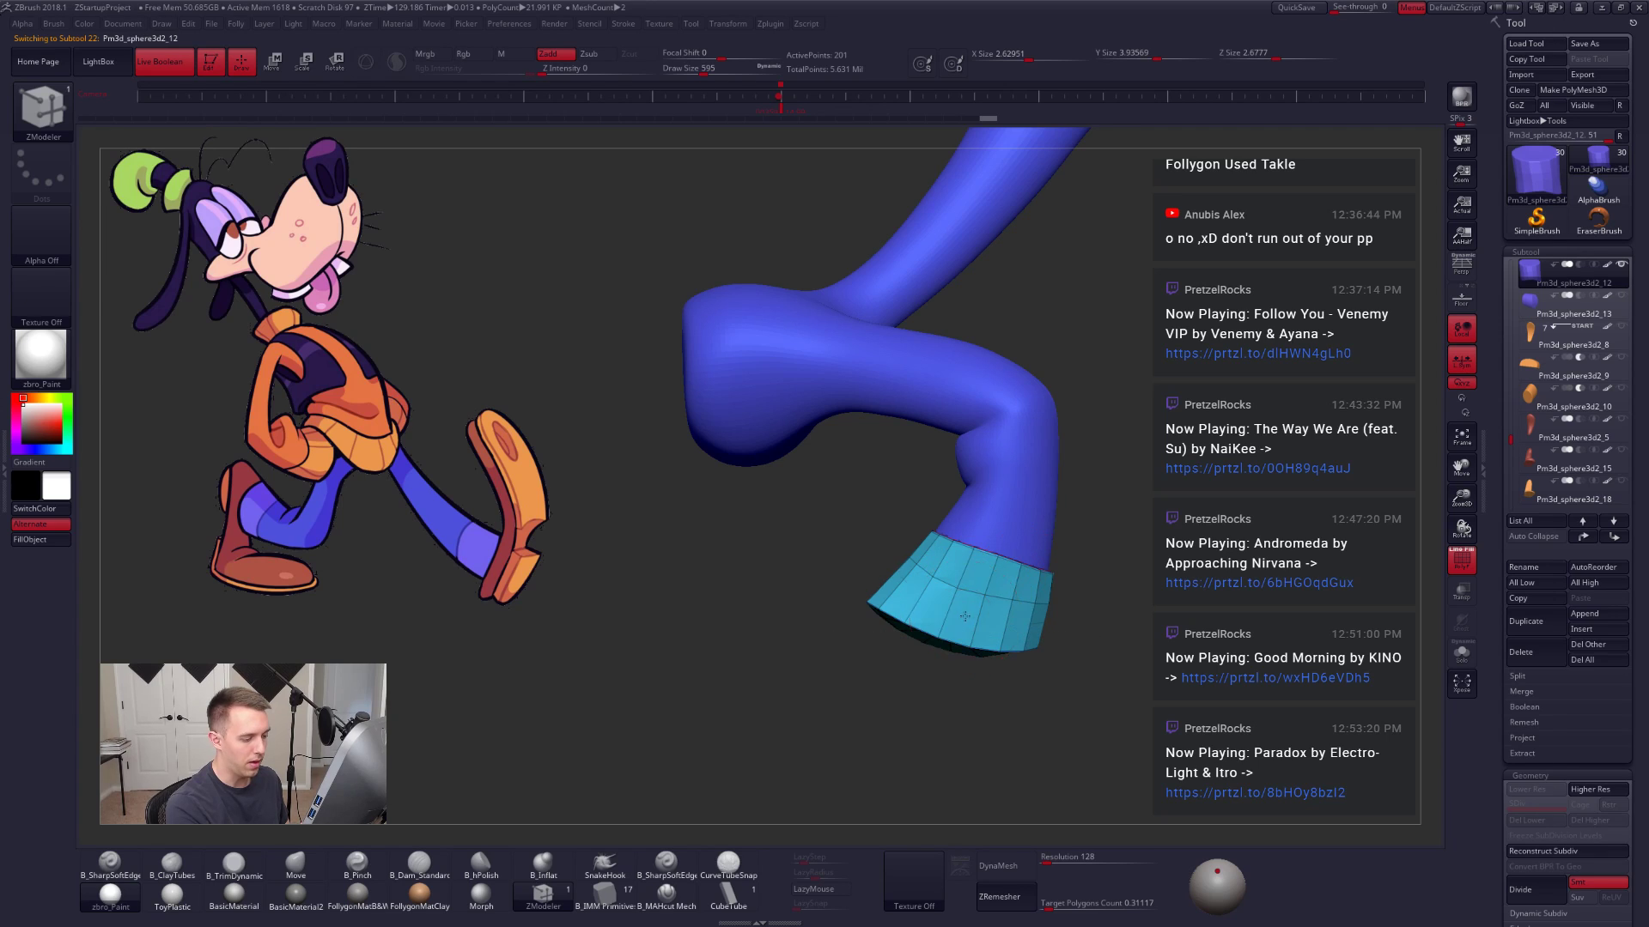
click(996, 599)
right_drag(1015, 657, 1010, 715)
Step: Reshape the sock's rim around the pants leg with the Move brush, hiding the polyframe and enlarging the draw size to 833
key(d)
key(shift+d)
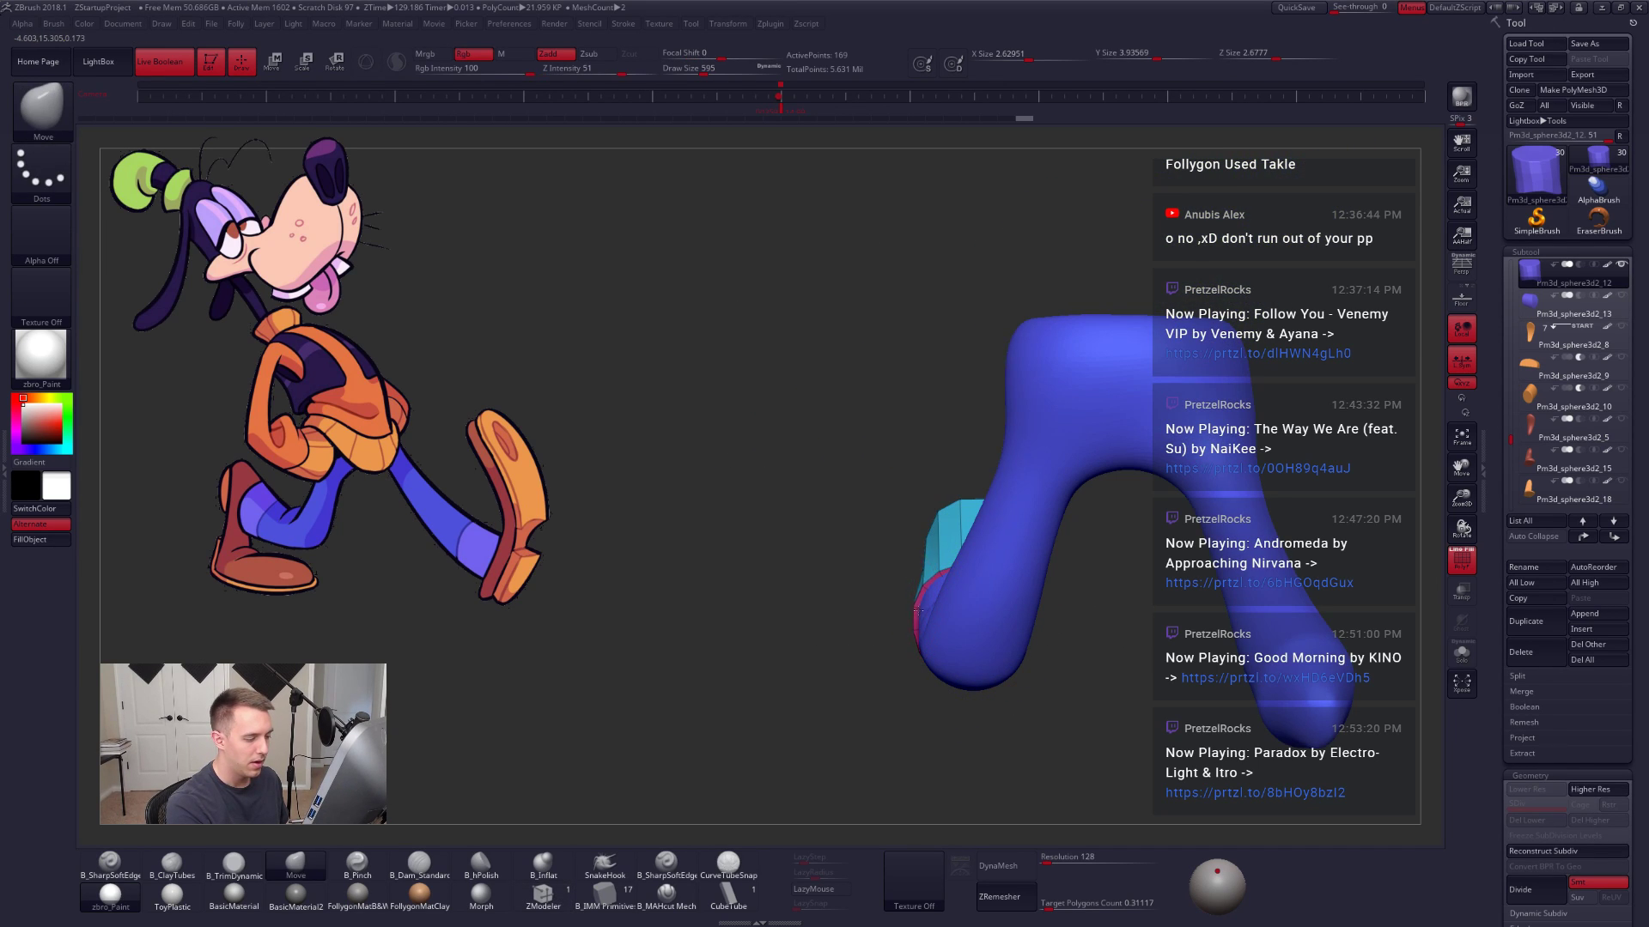
right_drag(923, 616, 944, 577)
key(d)
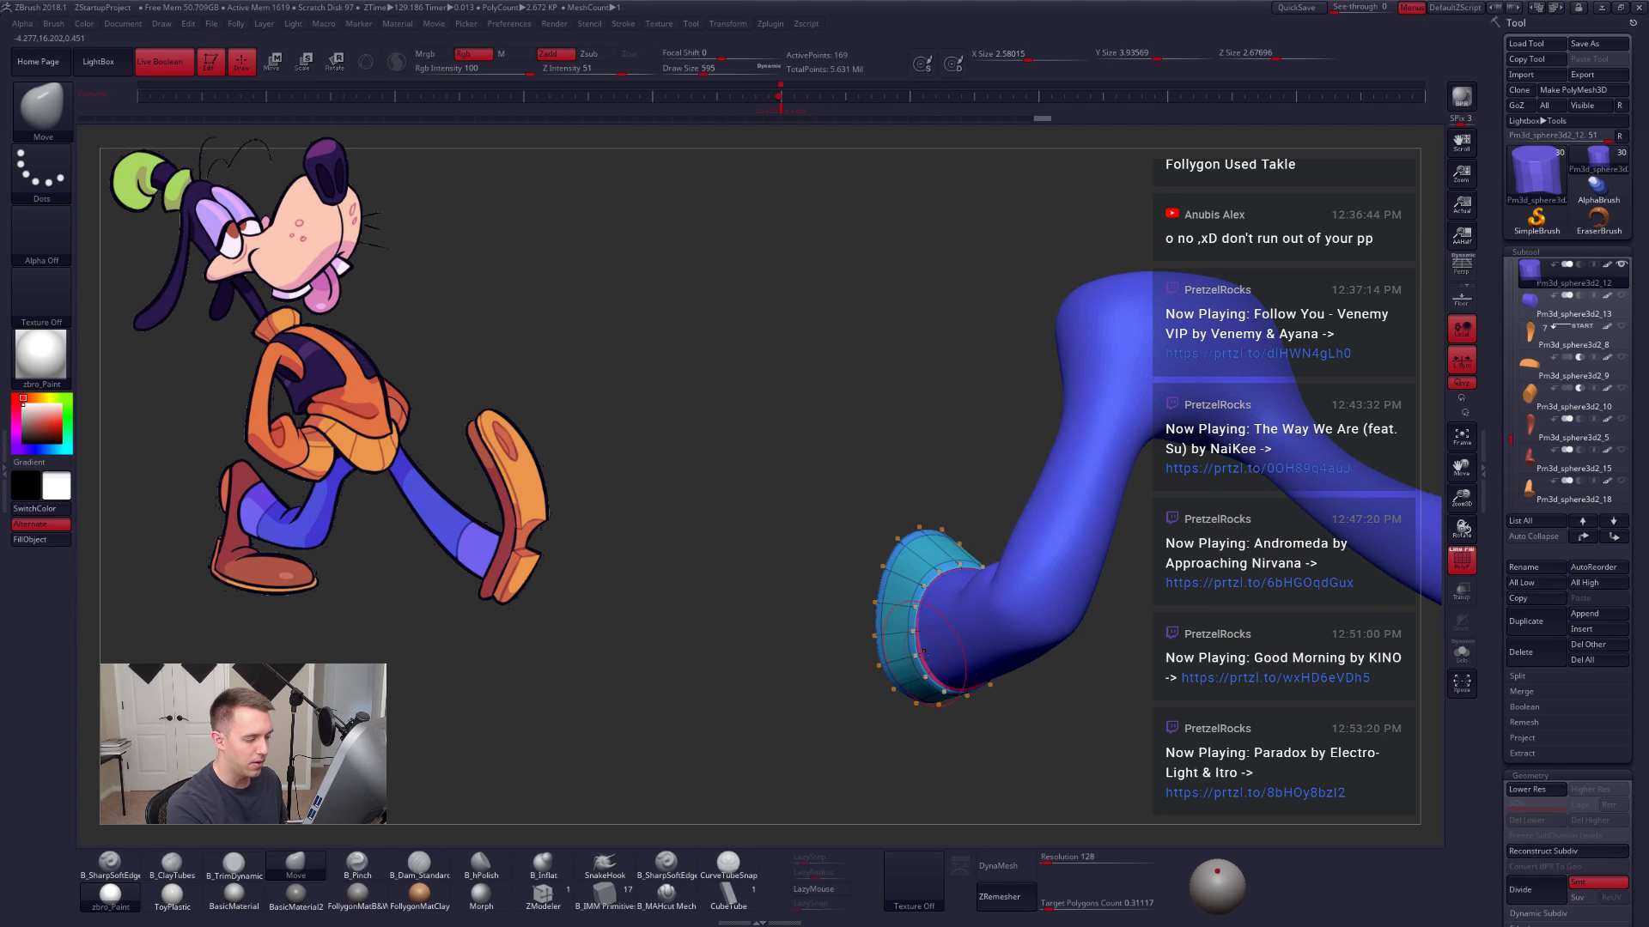
right_drag(940, 702, 999, 701)
key(shift+f)
key(])
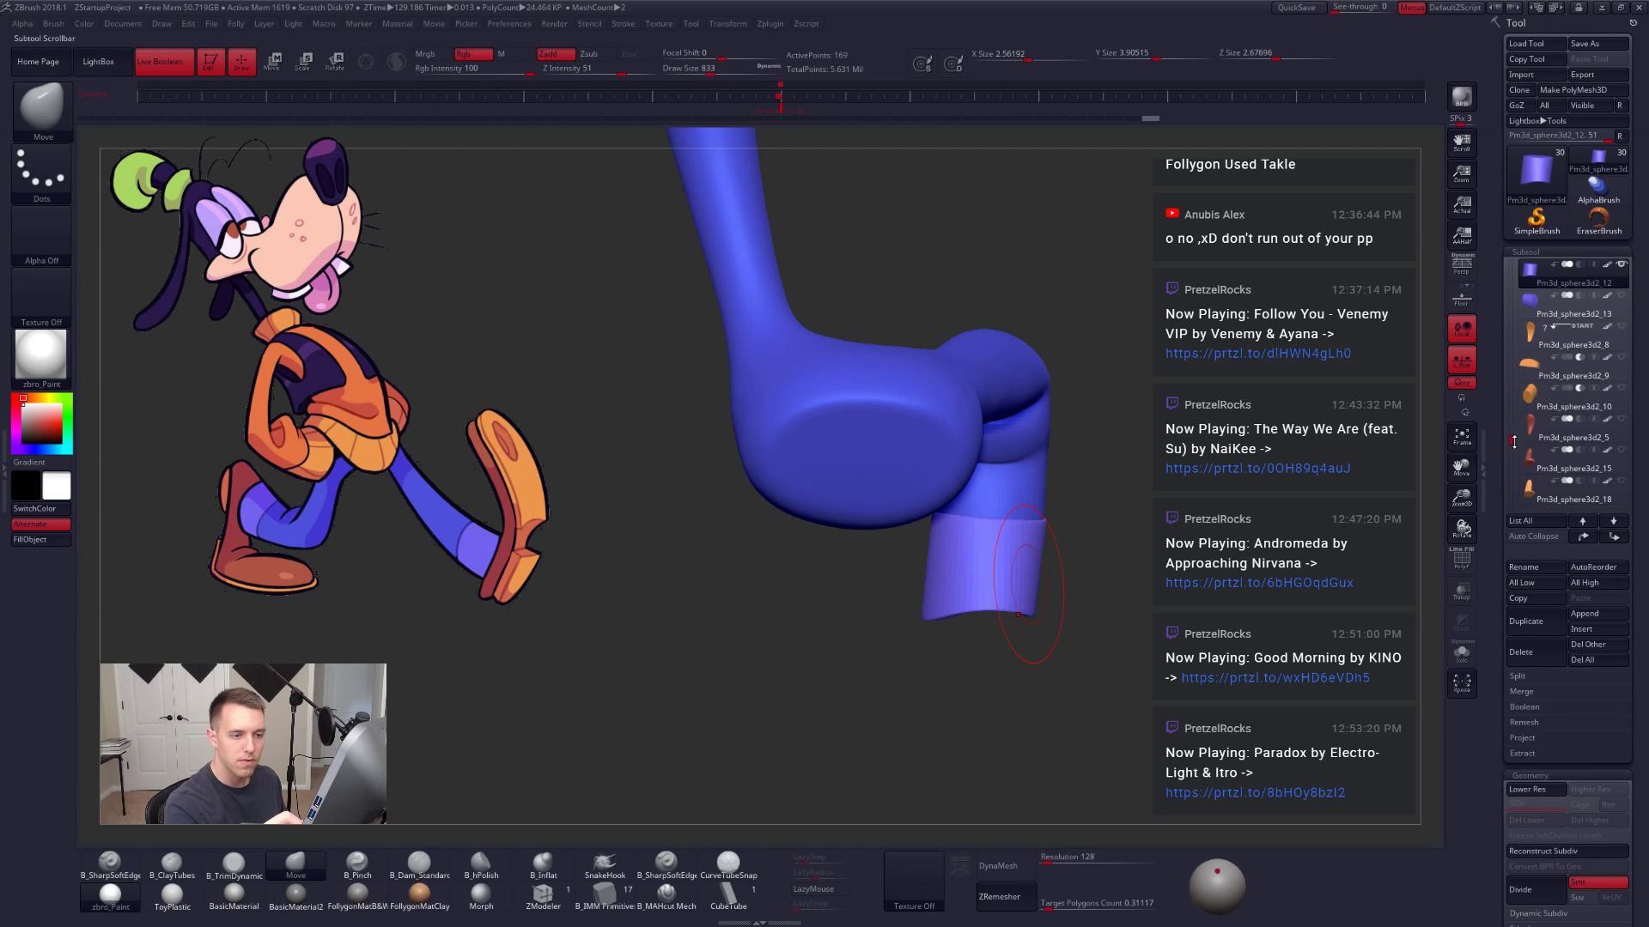
Step: Show the bent leg's boot and reshape the sock to fit between boot and pants, with a draw size of 656
click(1620, 451)
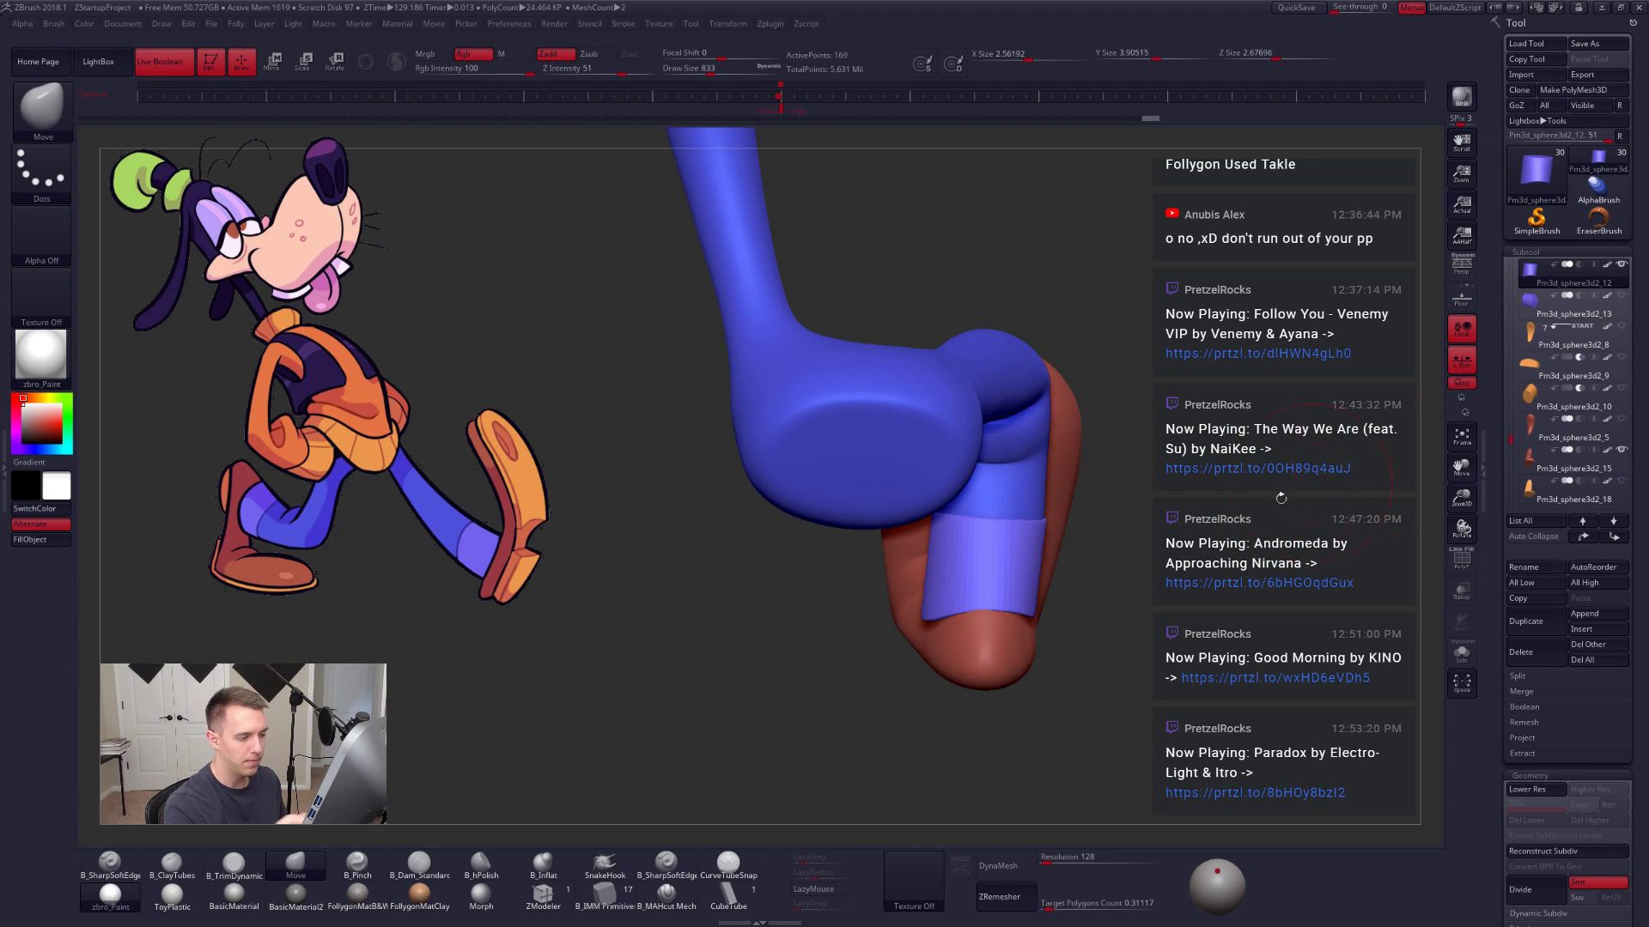
right_drag(1168, 626, 978, 717)
shift+right_drag(996, 617, 992, 627)
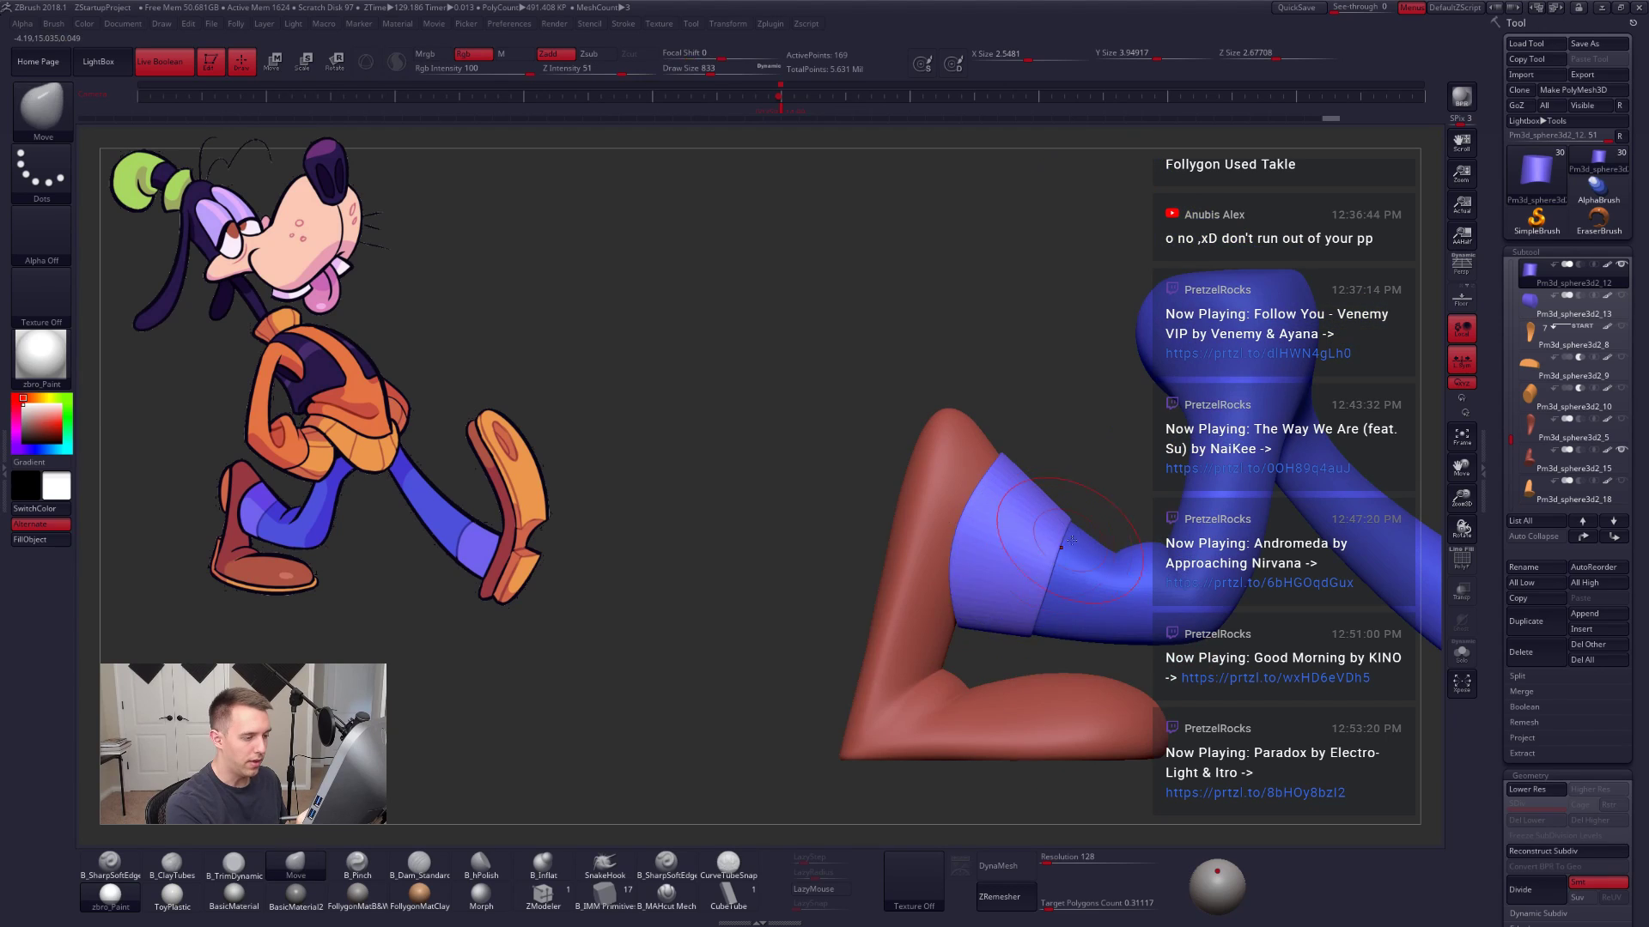
key(s)
mouse_move(992, 627)
mouse_down()
mouse_move(970, 627)
mouse_move(1070, 636)
mouse_up()
ctrl+right_drag(1070, 635, 1101, 490)
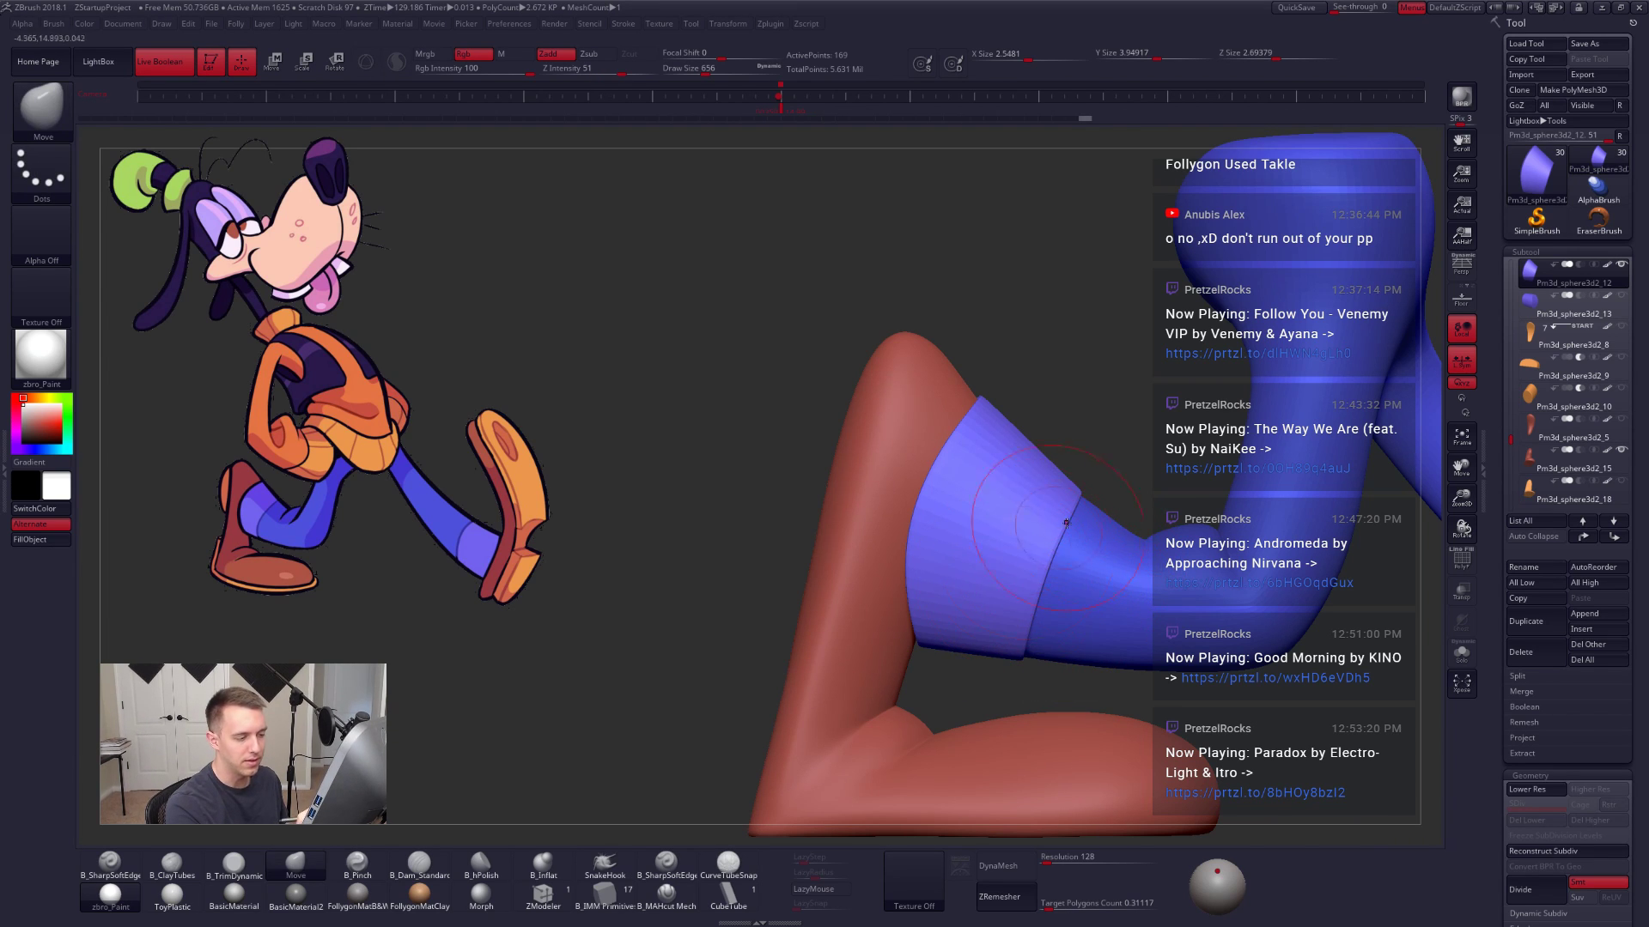
right_drag(1069, 562, 1082, 593)
Step: Insert a polyloop around the middle of the low-resolution sock with ZModeler's Insert Polyloops action and the Polyloop target
key(shift+d)
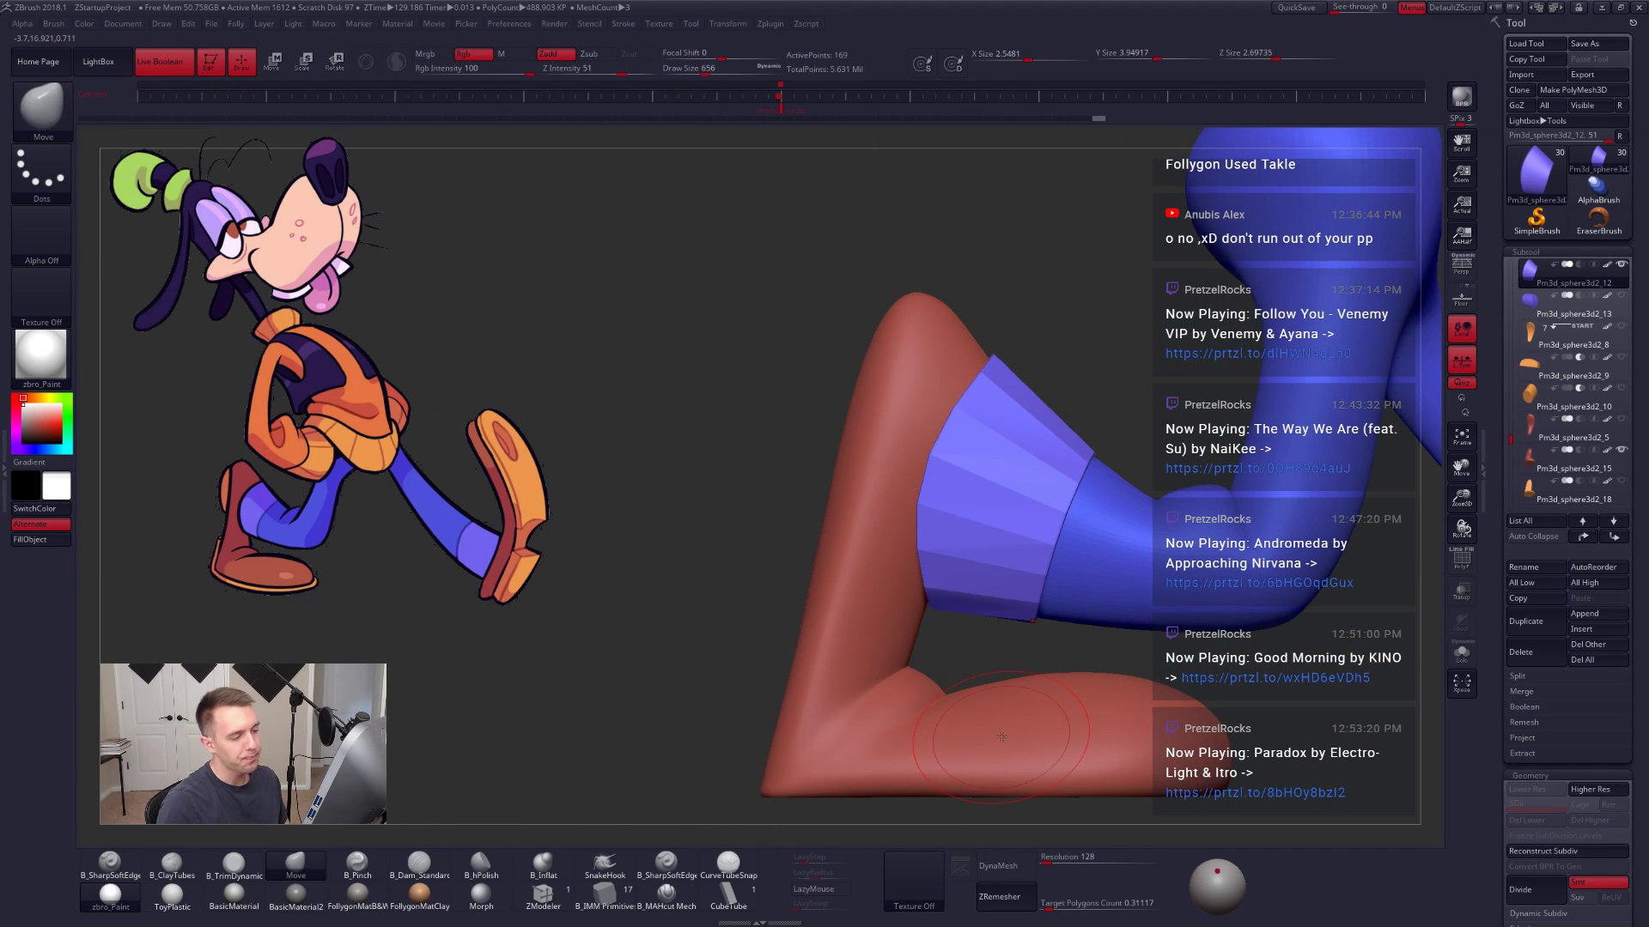
click(543, 893)
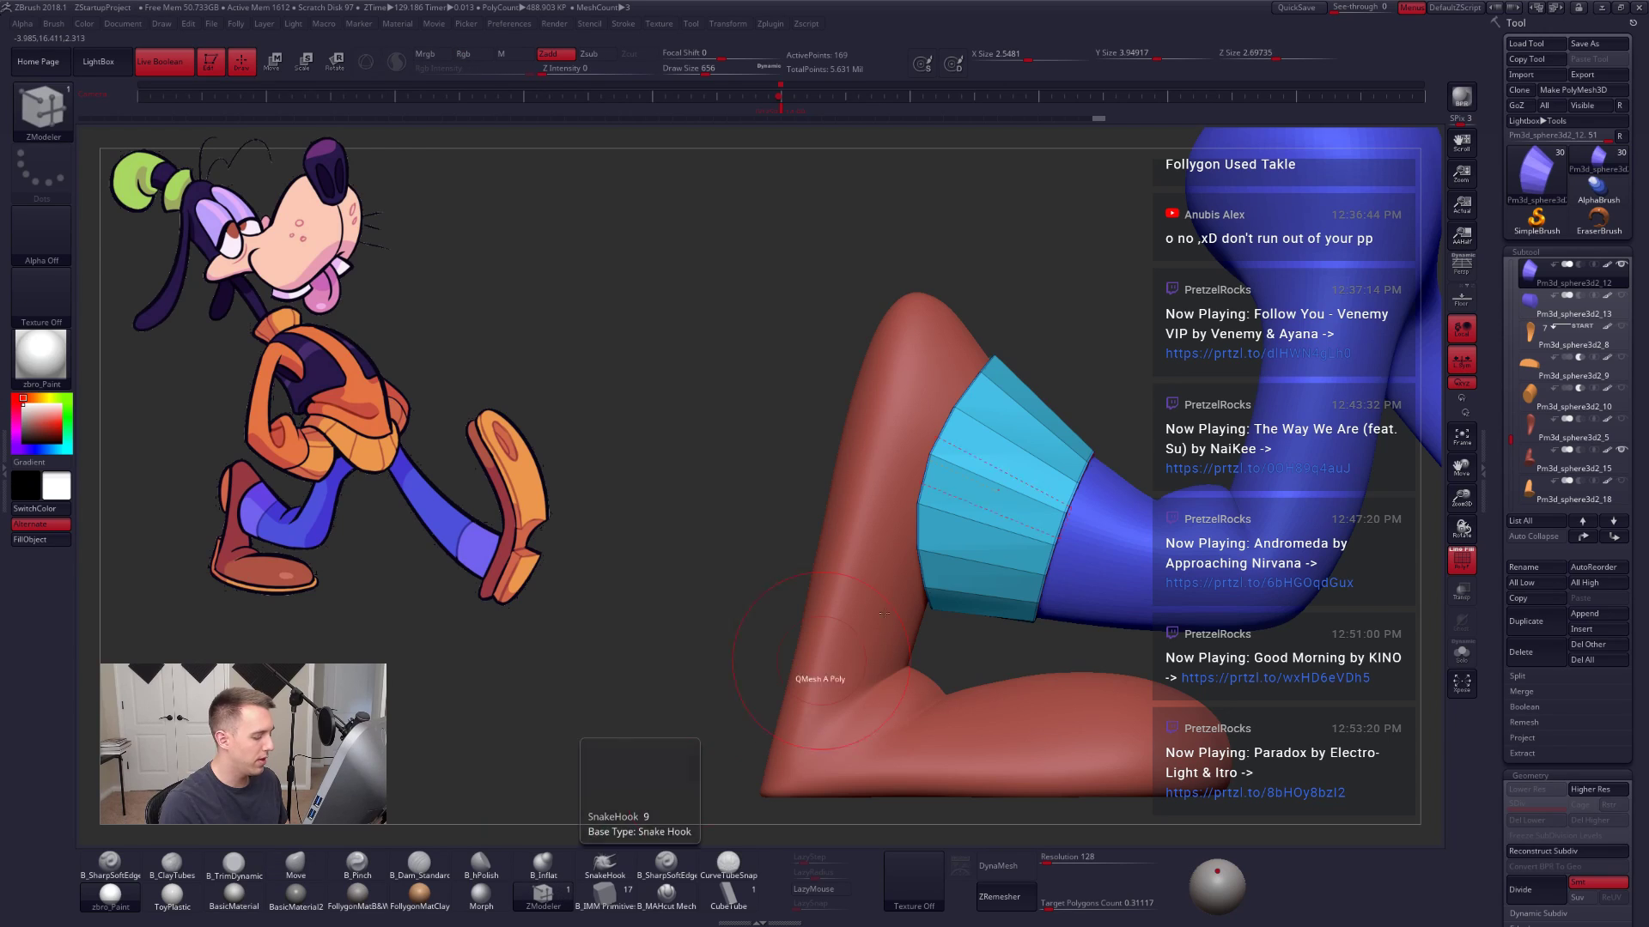
key(space)
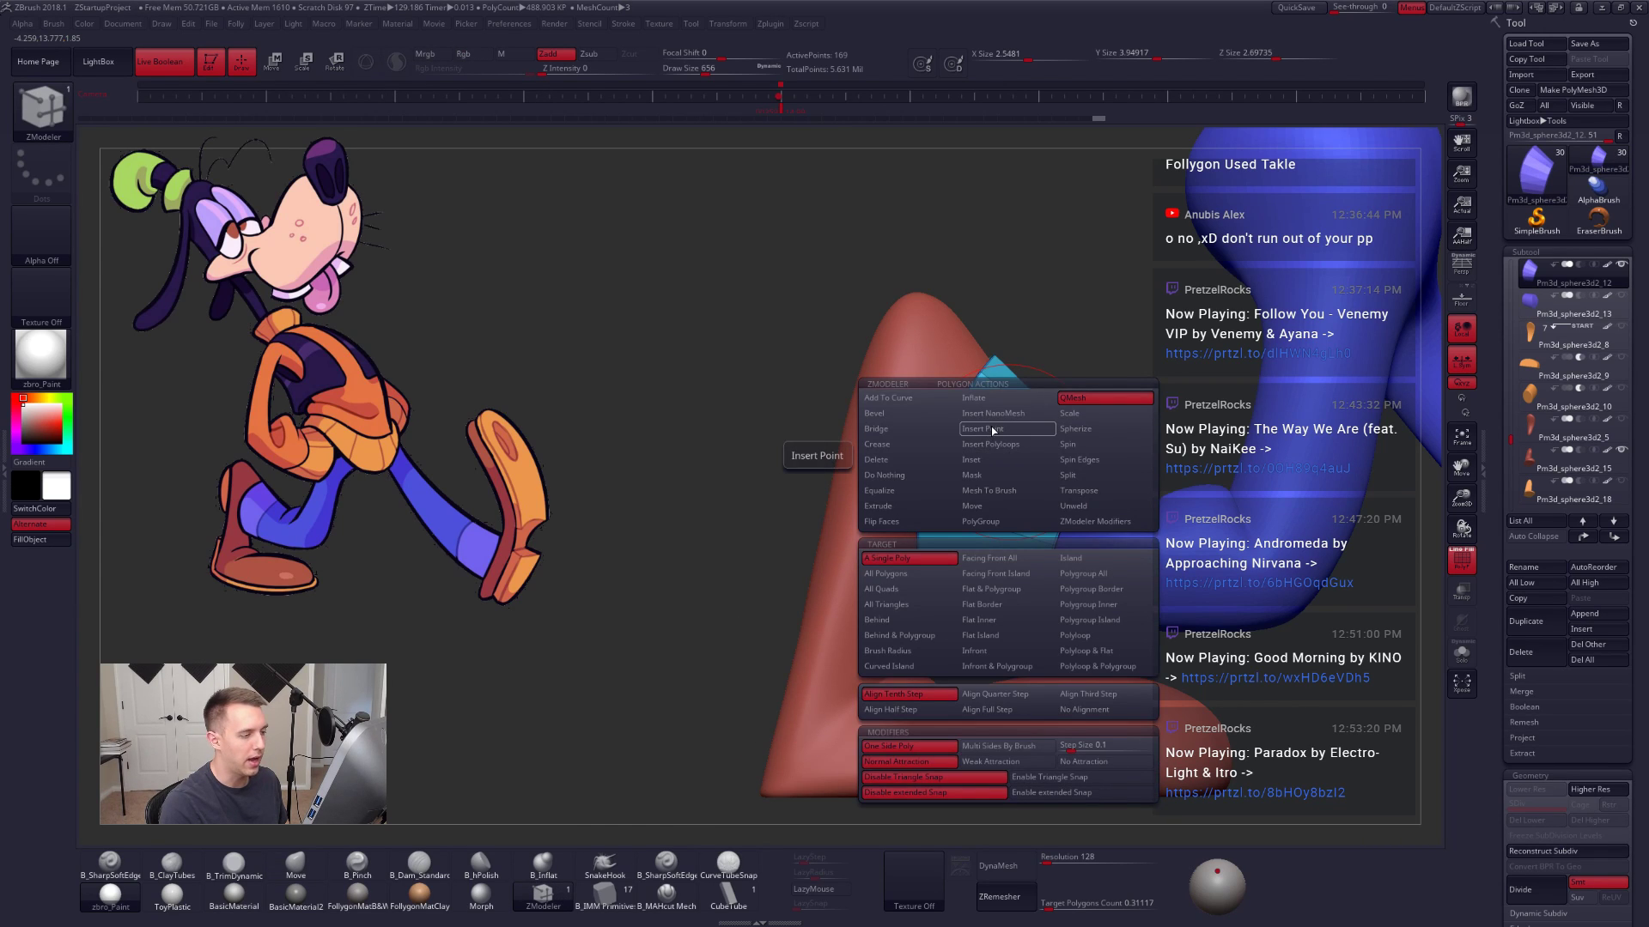
click(1006, 459)
click(1008, 445)
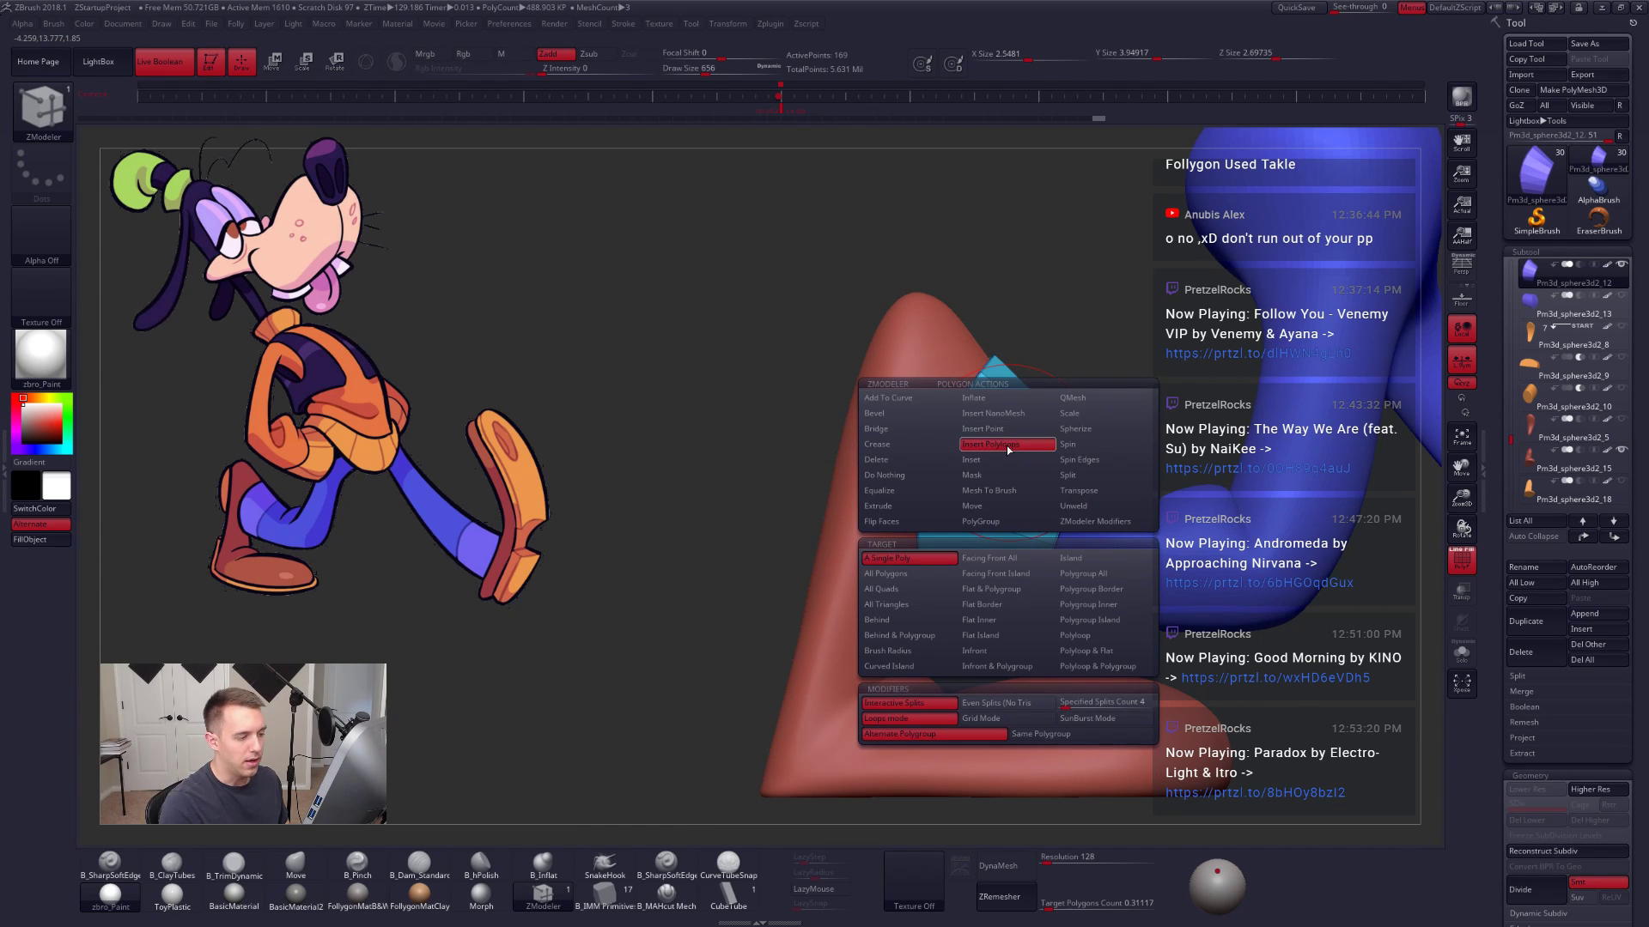
click(1072, 636)
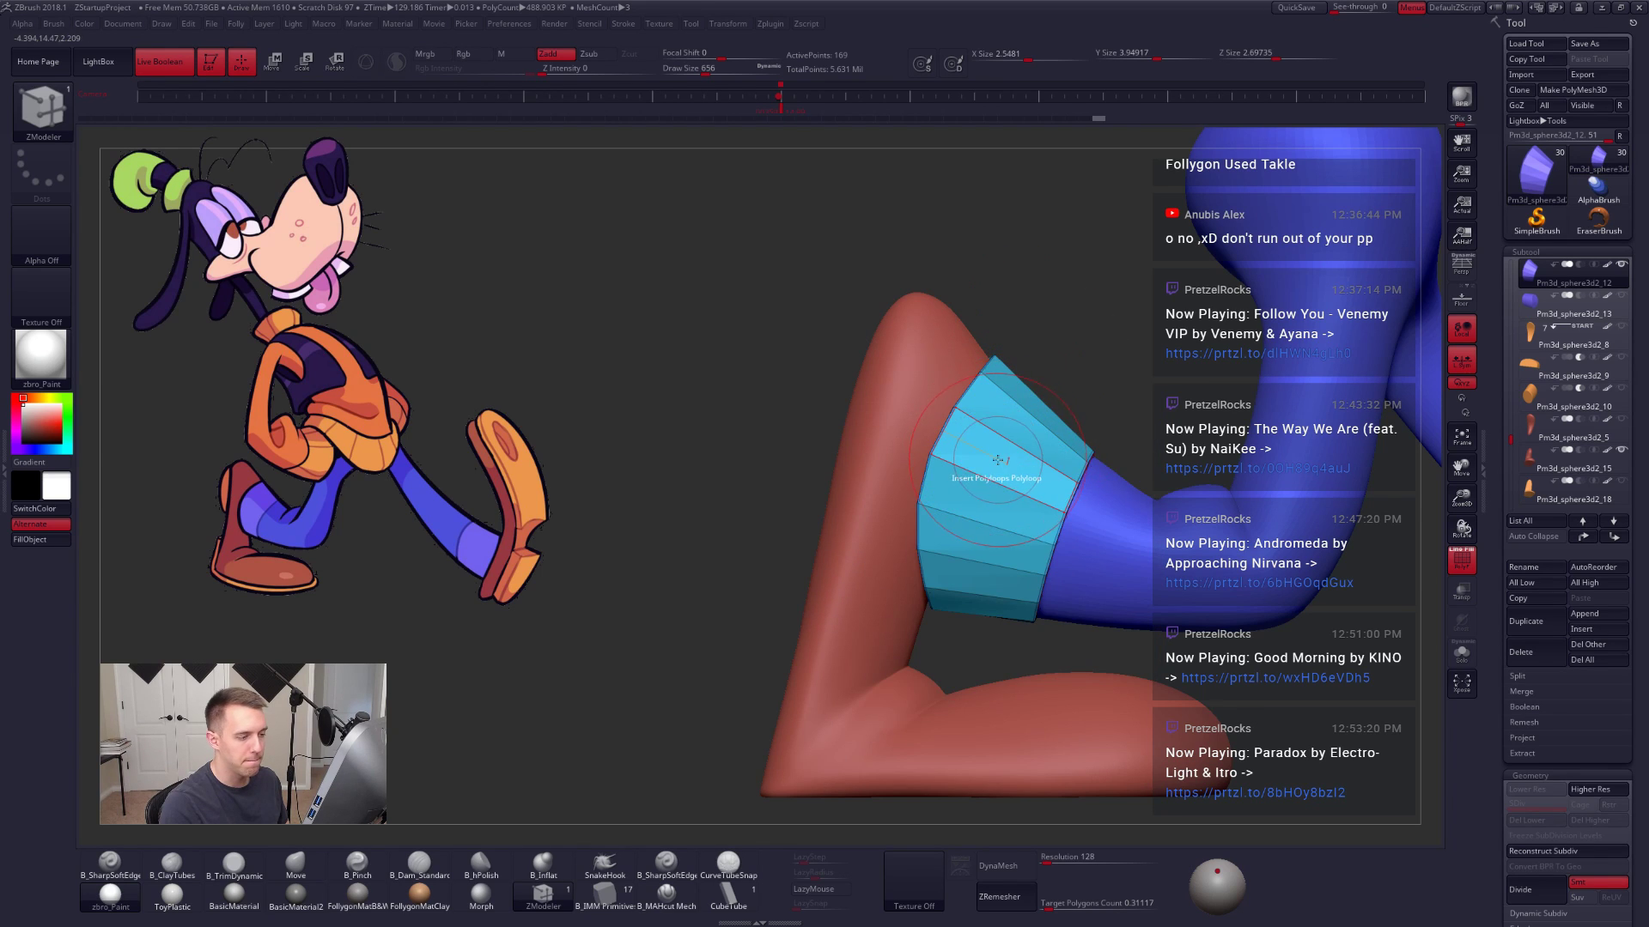
click(1013, 455)
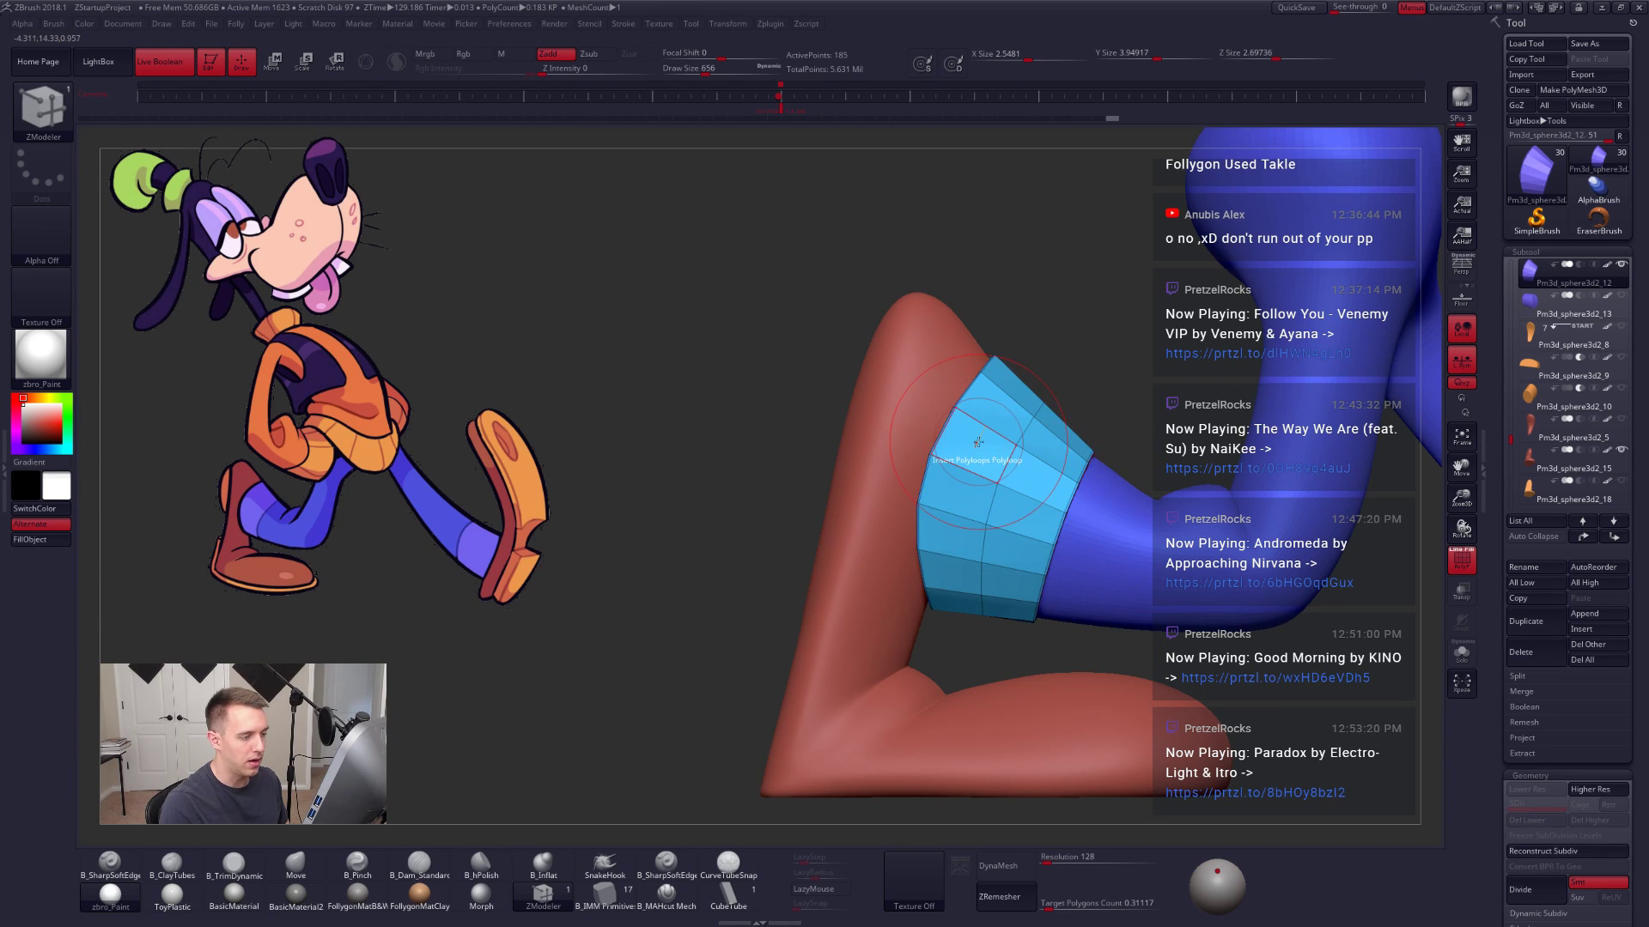
Step: Adjust the subdivided sock's rim around the pants leg with the Move brush at draw size 833, polyframe hidden
key(d)
mouse_move(1176, 581)
mouse_down()
mouse_move(1046, 551)
mouse_move(1065, 542)
mouse_move(1039, 522)
mouse_up()
key(b)
key(m)
key(v)
key(space)
click(1064, 504)
key(shift+f)
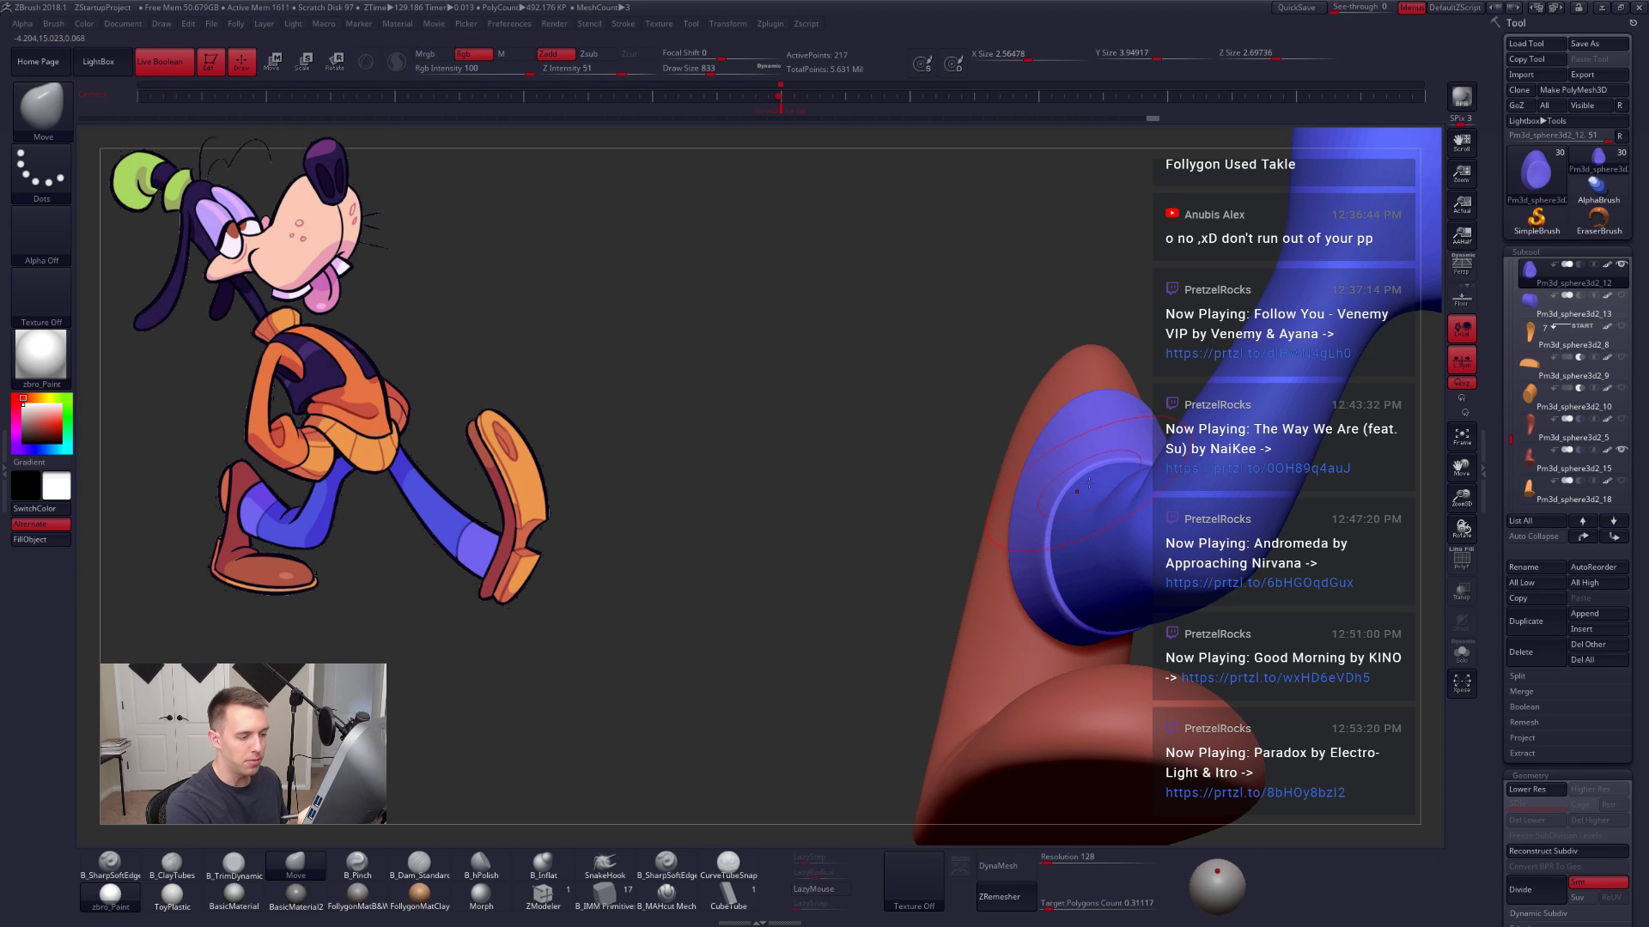
drag(1064, 604, 1069, 598)
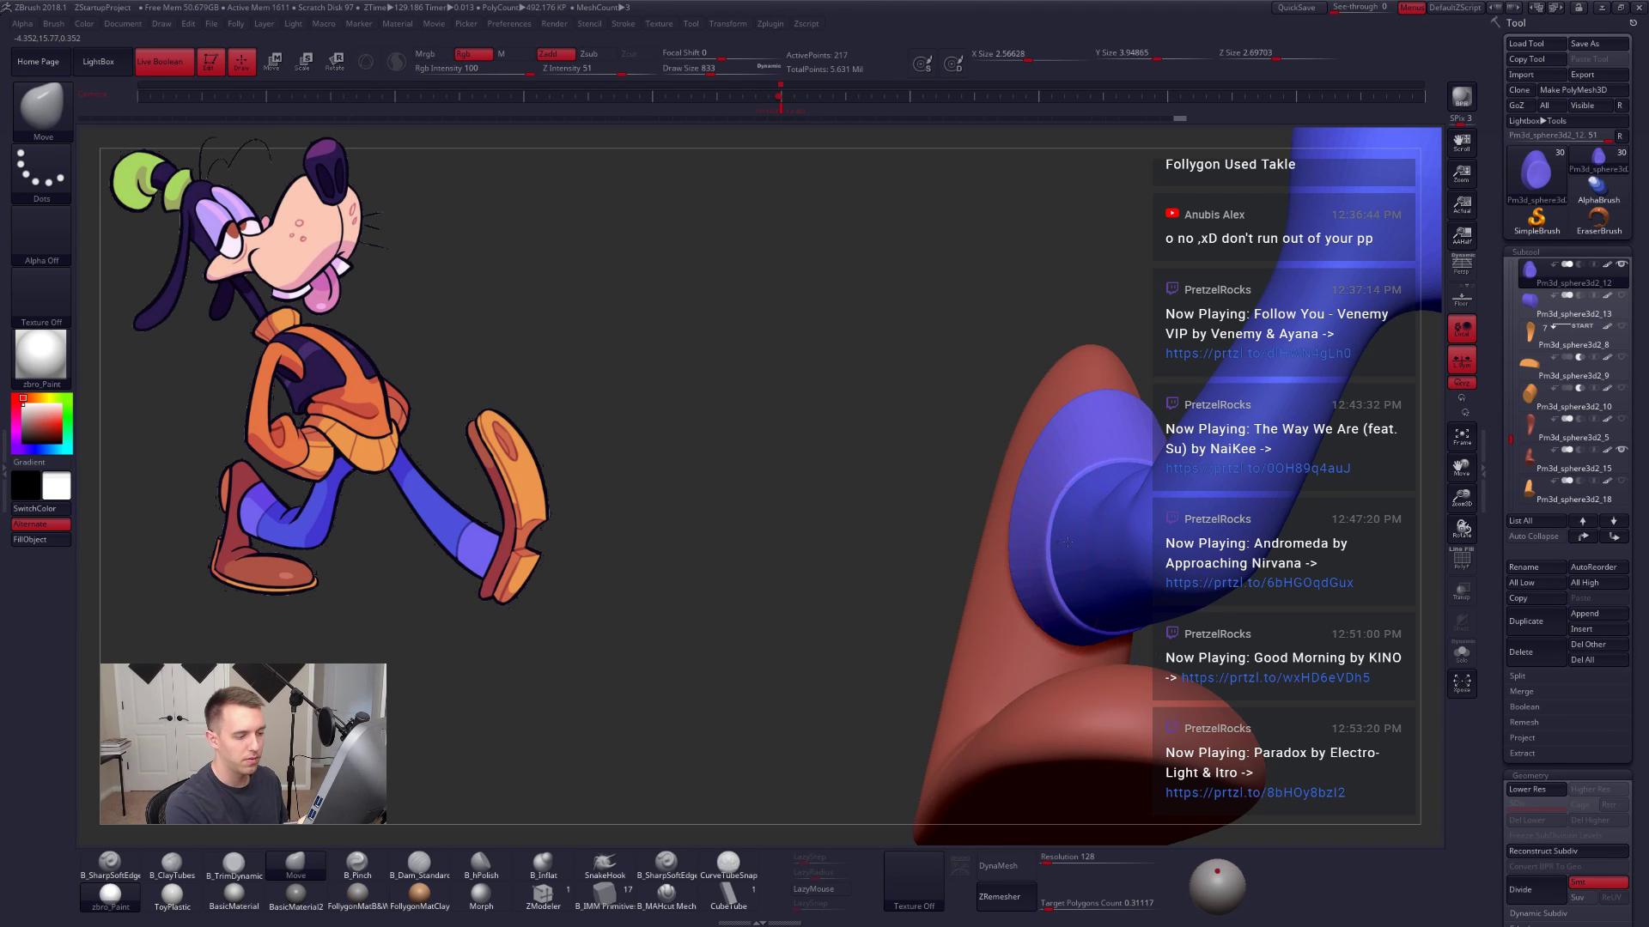
drag(1067, 542, 1063, 541)
Step: Check the sock against the boot from several sides and show all subtools of the figure again
right_drag(1063, 549, 1146, 563)
mouse_move(1052, 670)
ctrl+right_down()
mouse_move(1043, 601)
mouse_move(1123, 613)
ctrl+right_up()
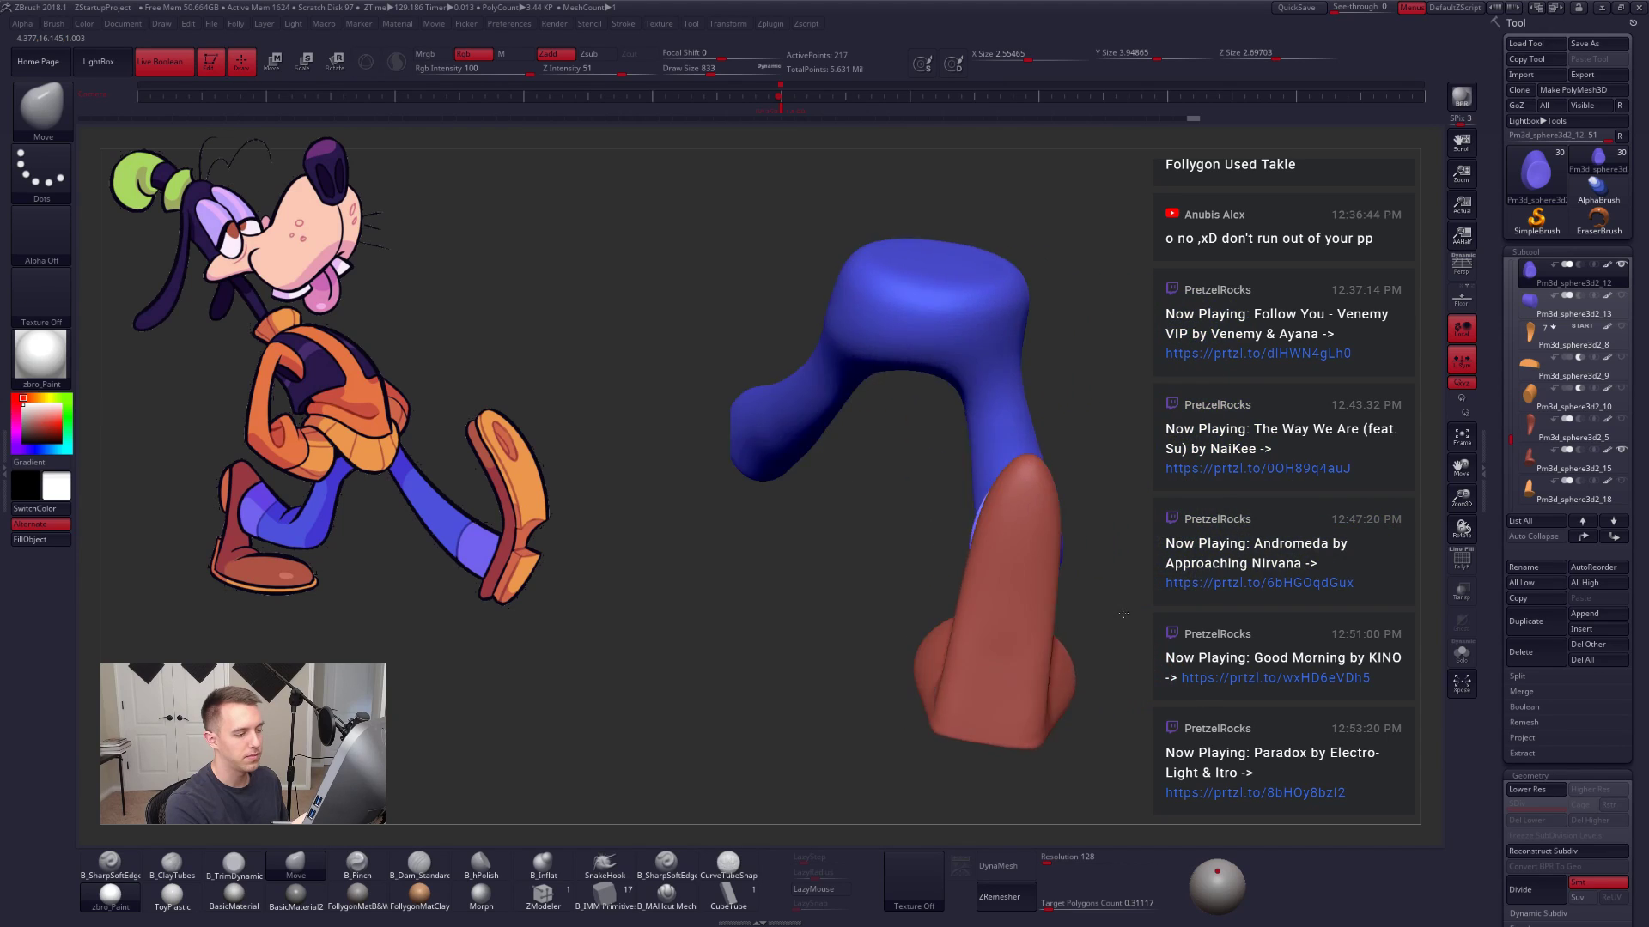
drag(1123, 613, 1071, 601)
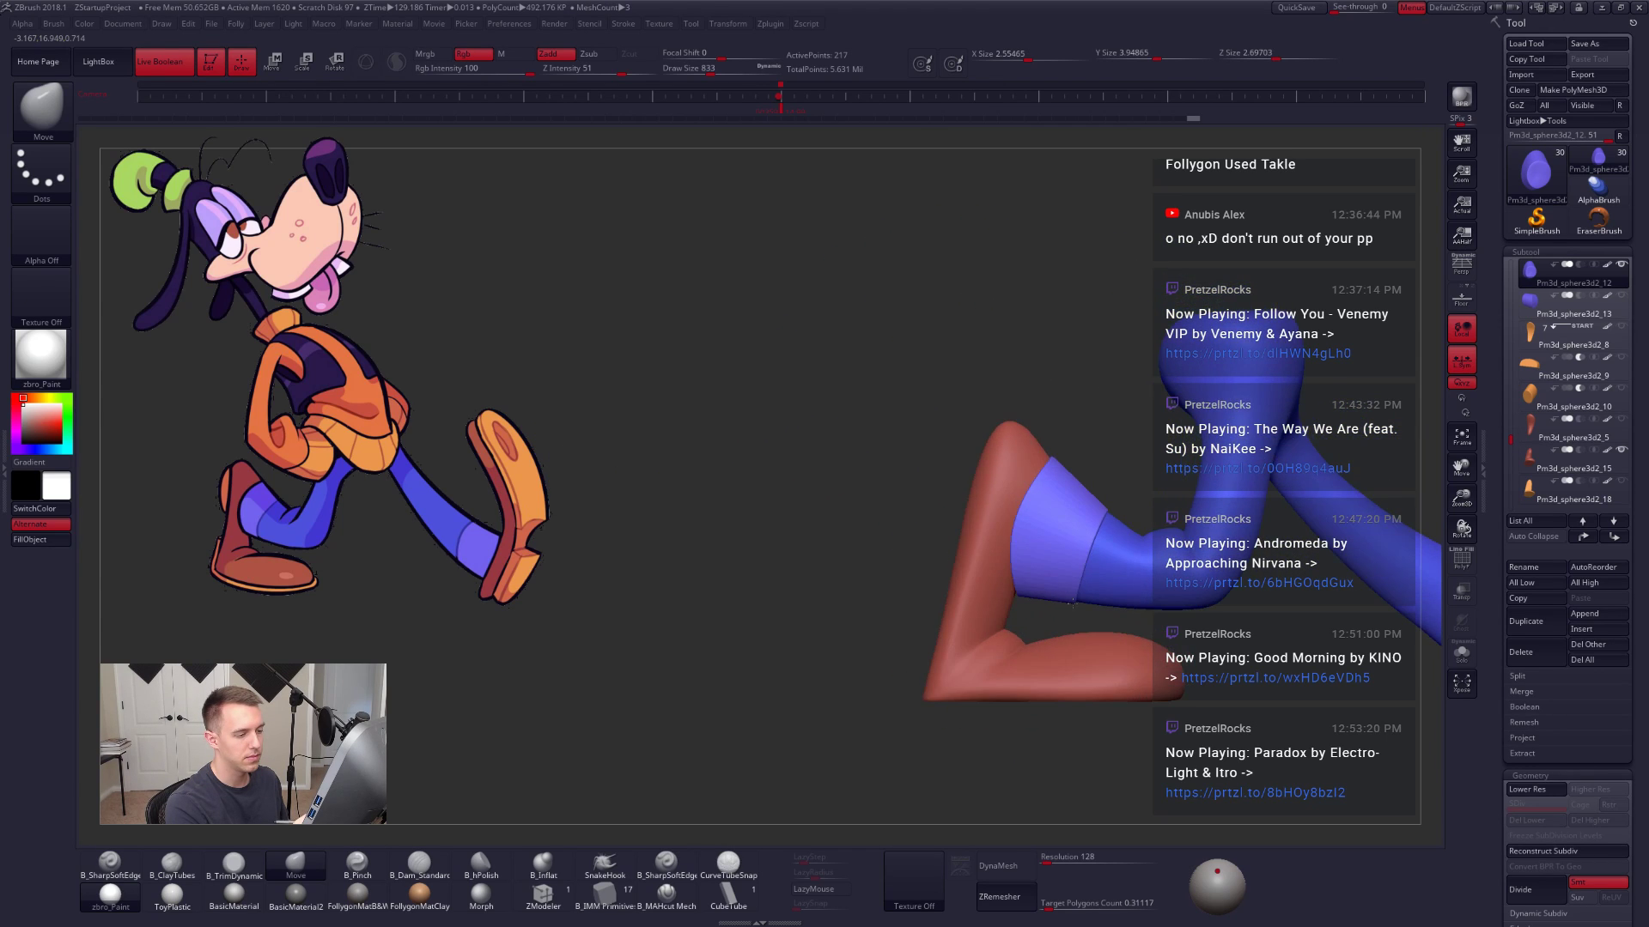
mouse_move(1073, 602)
ctrl+right_down()
mouse_move(1093, 615)
mouse_move(1026, 566)
mouse_move(1069, 595)
ctrl+right_up()
ctrl+right_drag(1069, 594, 951, 524)
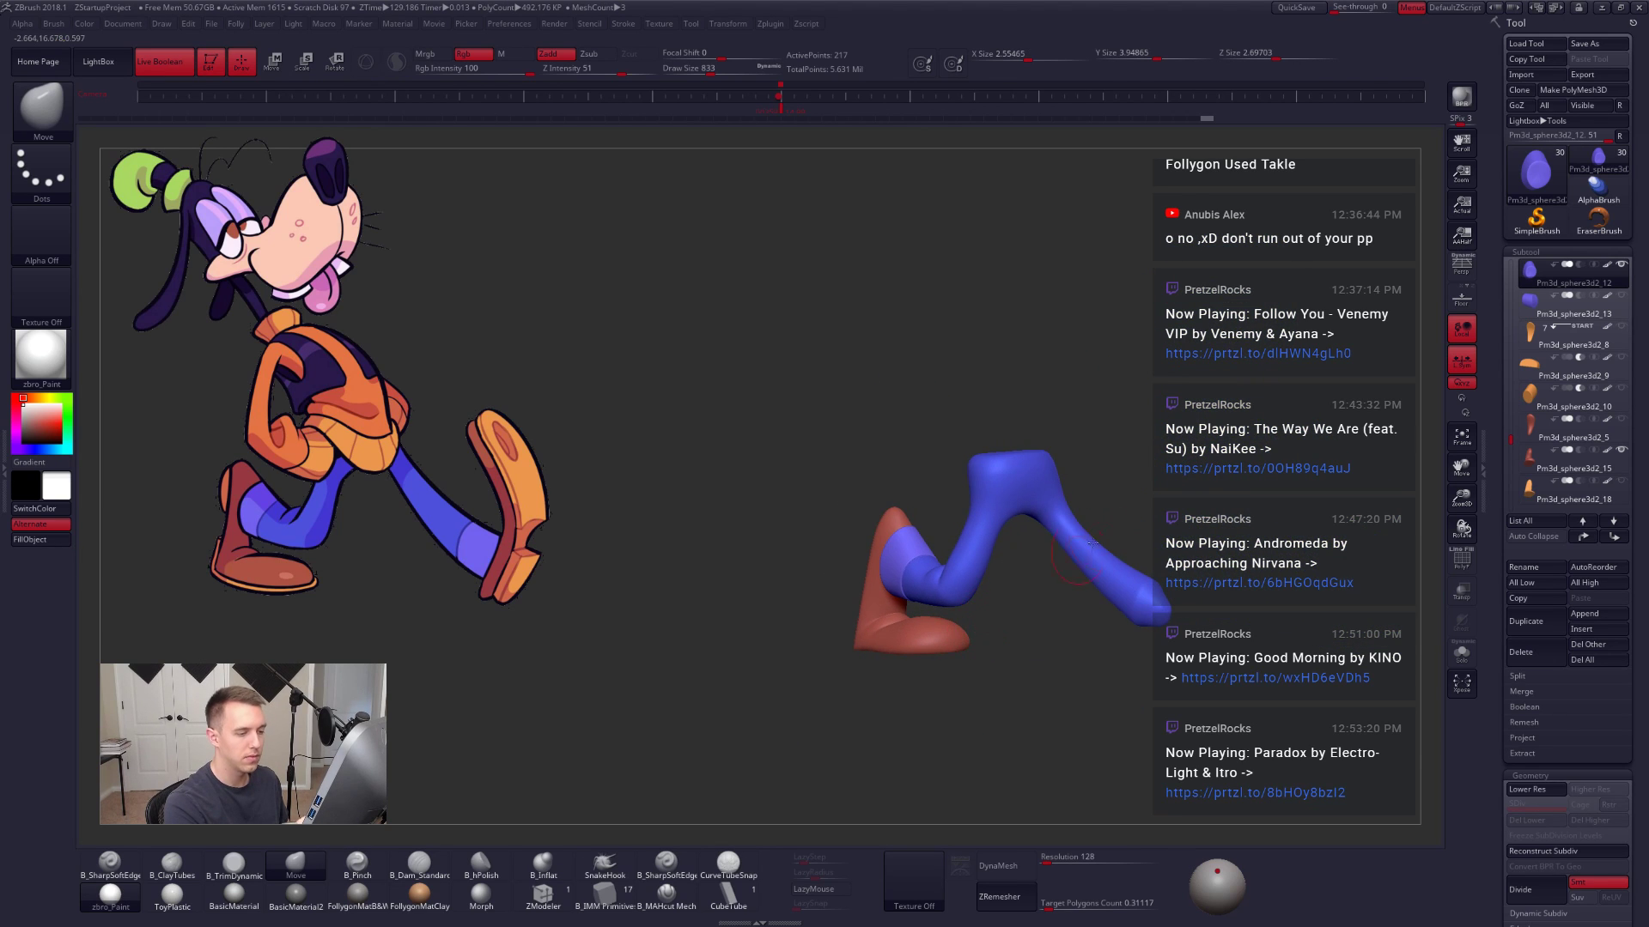
shift+click(1621, 264)
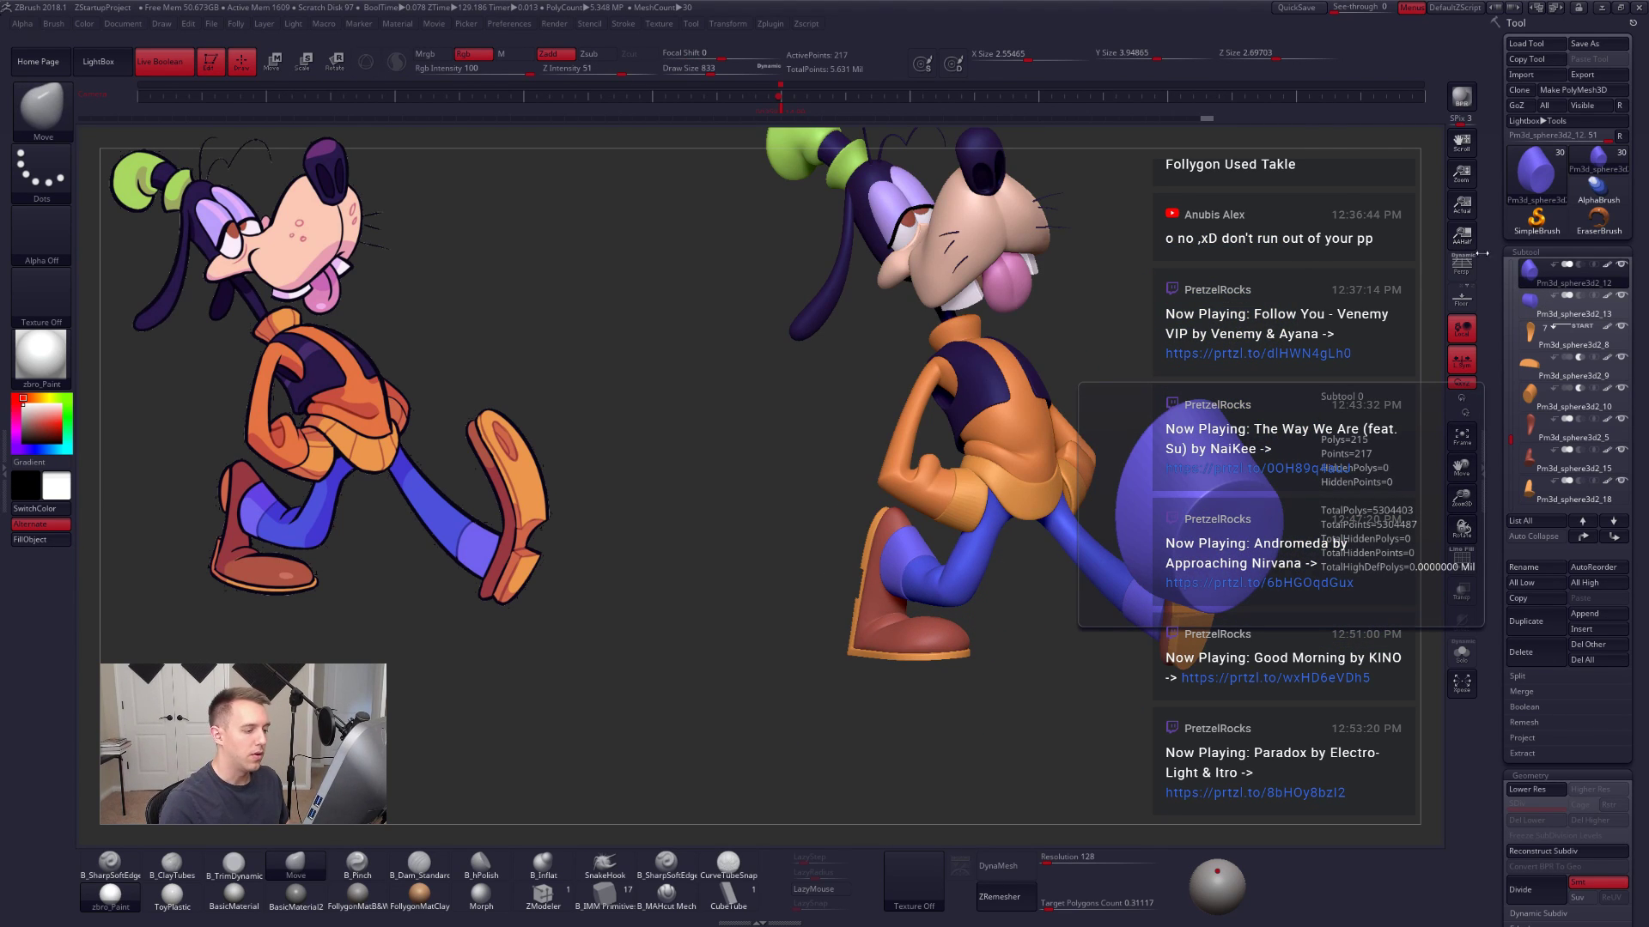
mouse_move(949, 560)
mouse_down()
mouse_move(969, 564)
mouse_move(976, 505)
mouse_move(922, 546)
mouse_up()
Step: Select the pants and inspect their shape in solo mode
alt+click(920, 546)
key(alt+s)
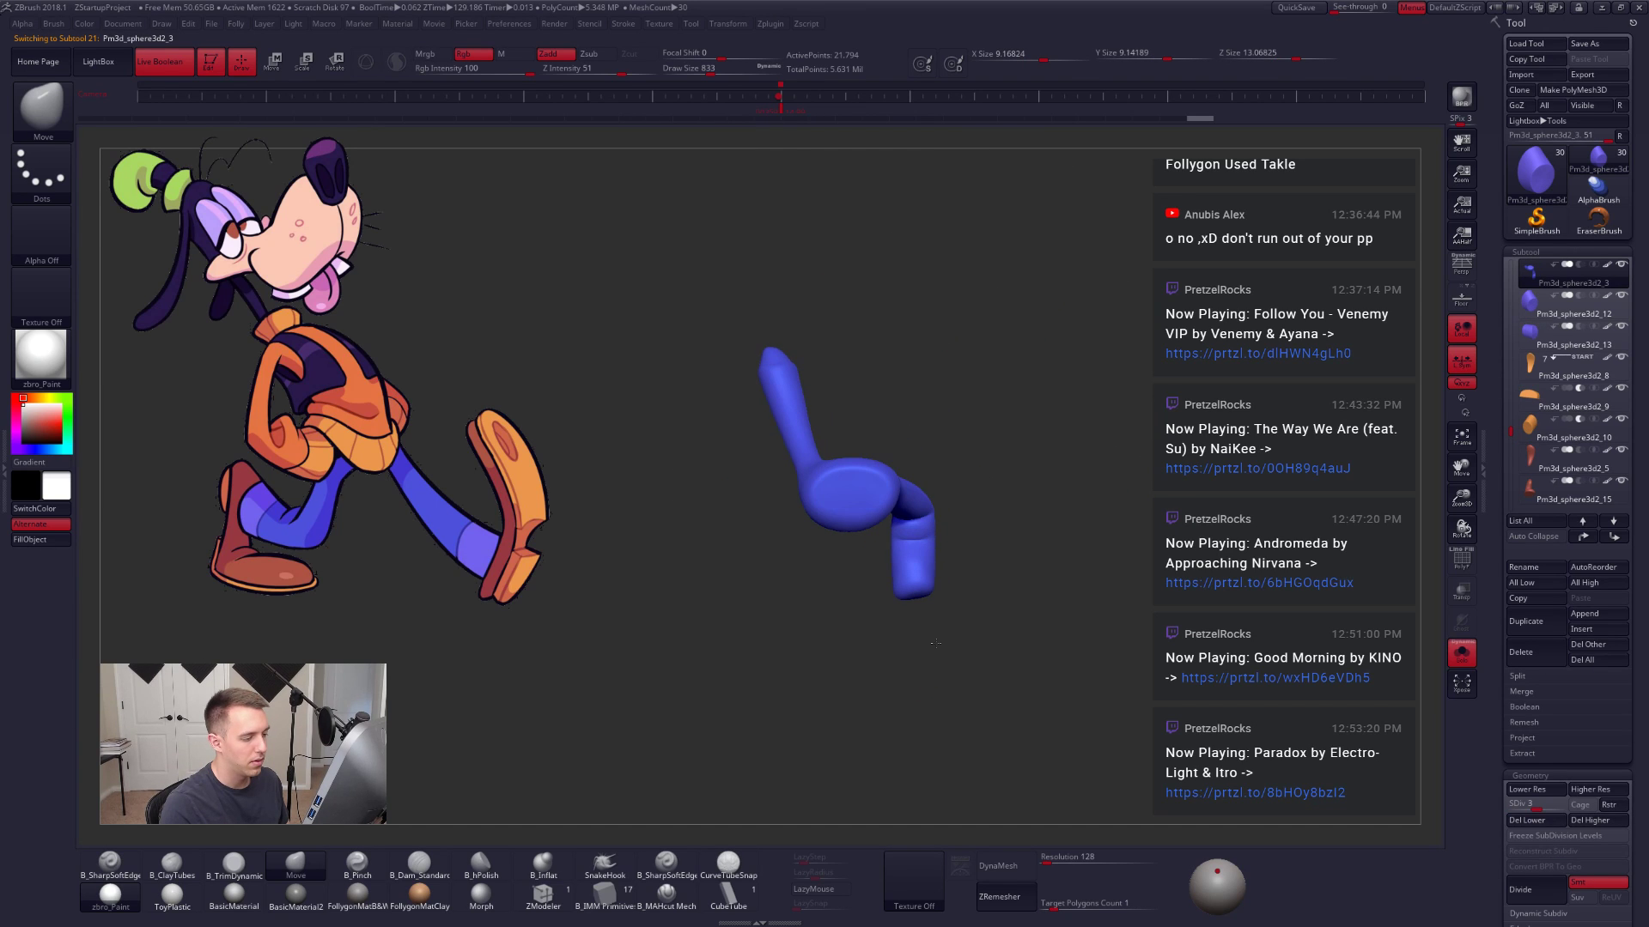
key(alt+s)
Step: Hide the bent leg's sole and boot subtools to expose the sock's open end
drag(1011, 639, 937, 582)
alt+click(938, 582)
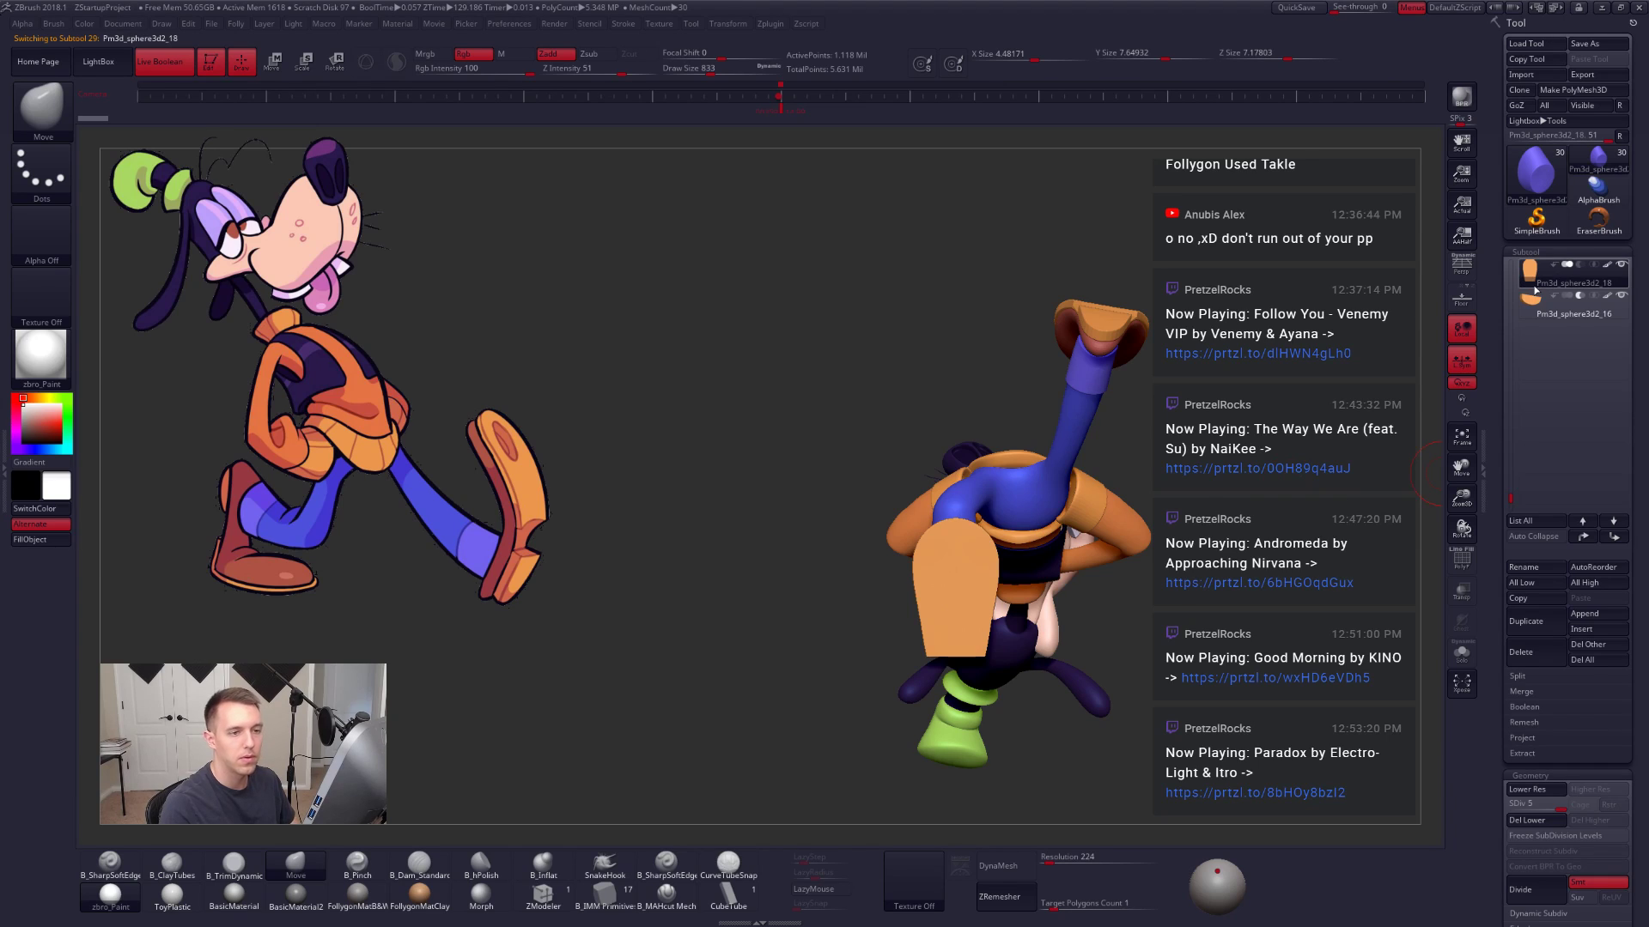
alt+click(1219, 591)
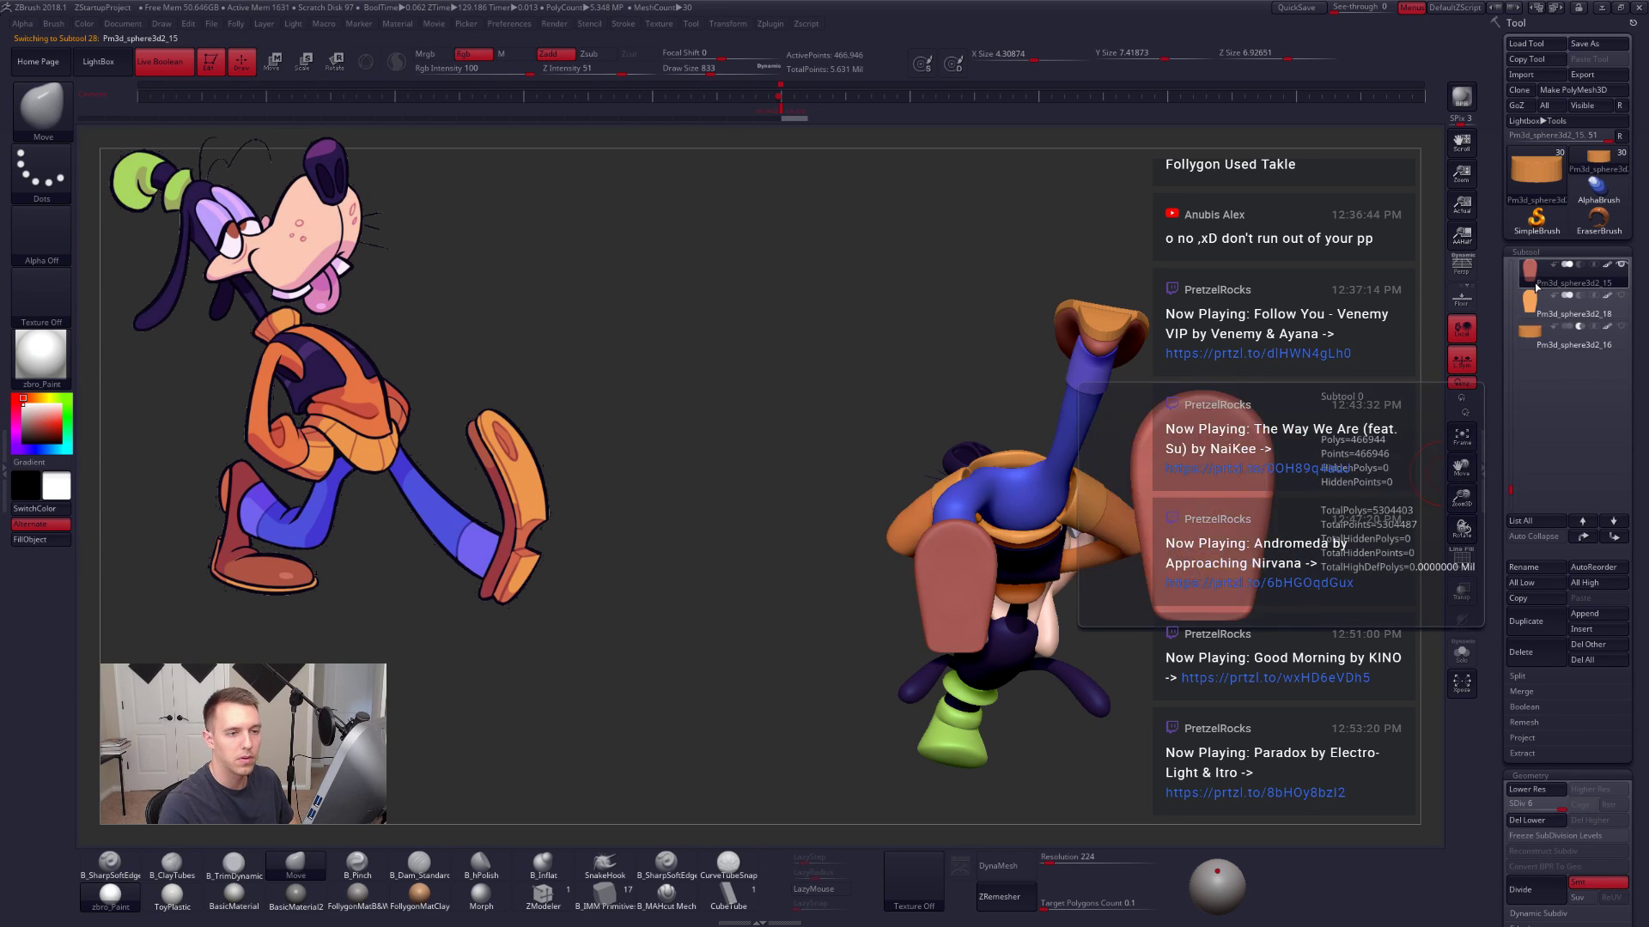
drag(949, 373, 980, 632)
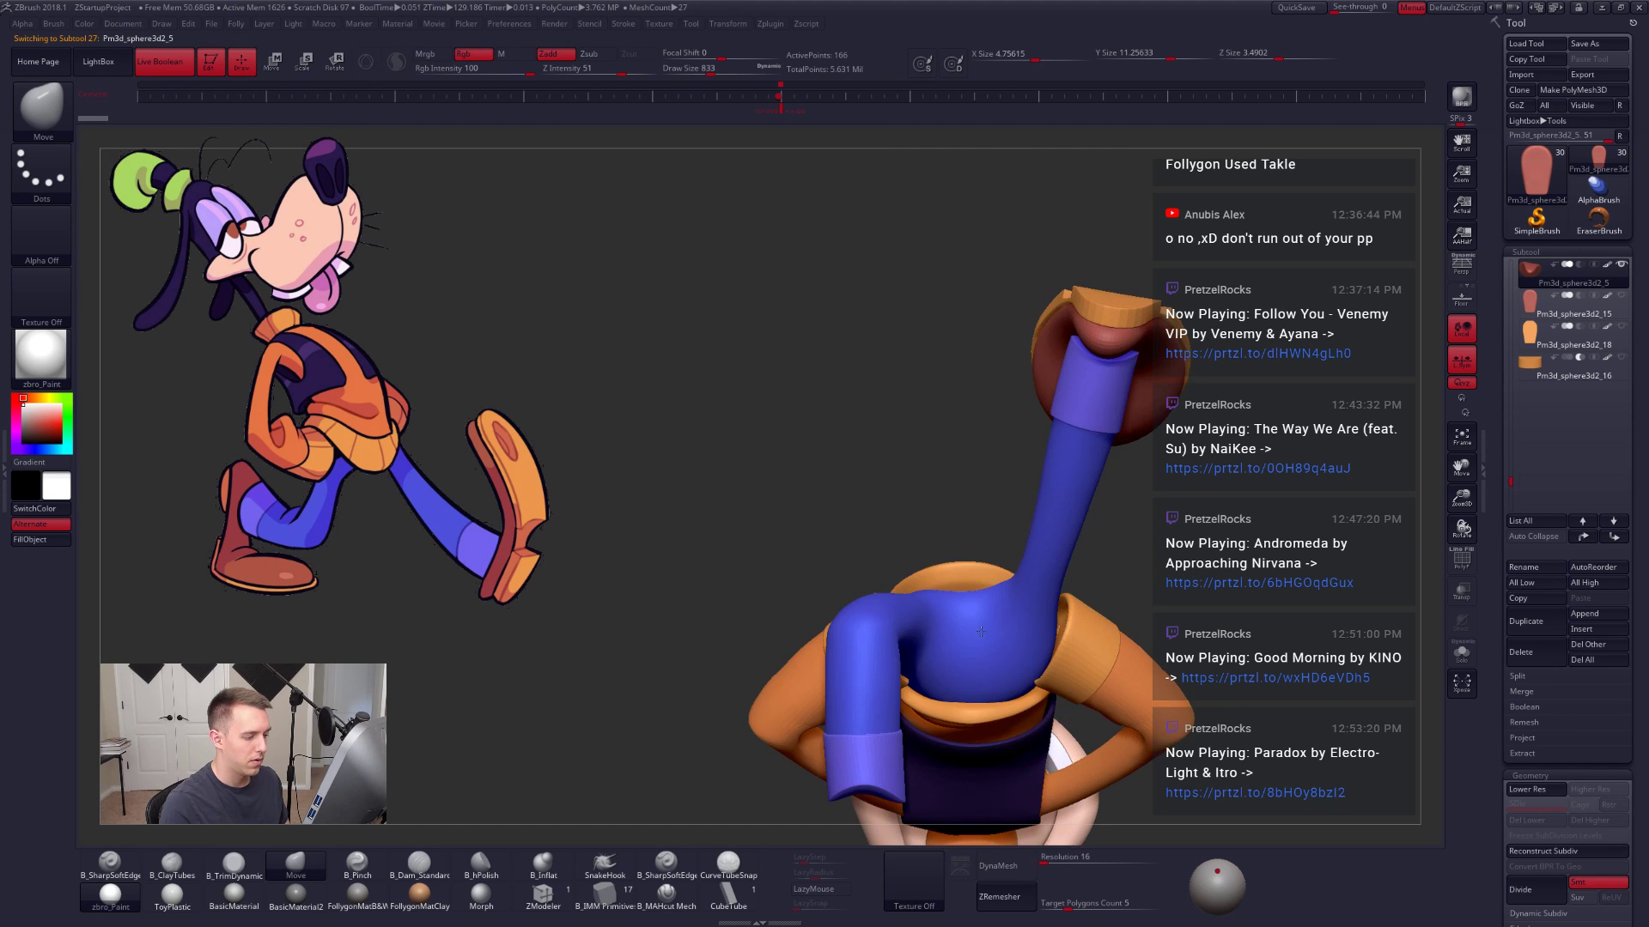
Step: Reselect the bent leg's sock and set the draw size to 1058
alt+right_drag(1013, 521, 1094, 378)
alt+click(977, 620)
ctrl+right_drag(981, 634, 1056, 651)
key(space)
drag(915, 644, 925, 644)
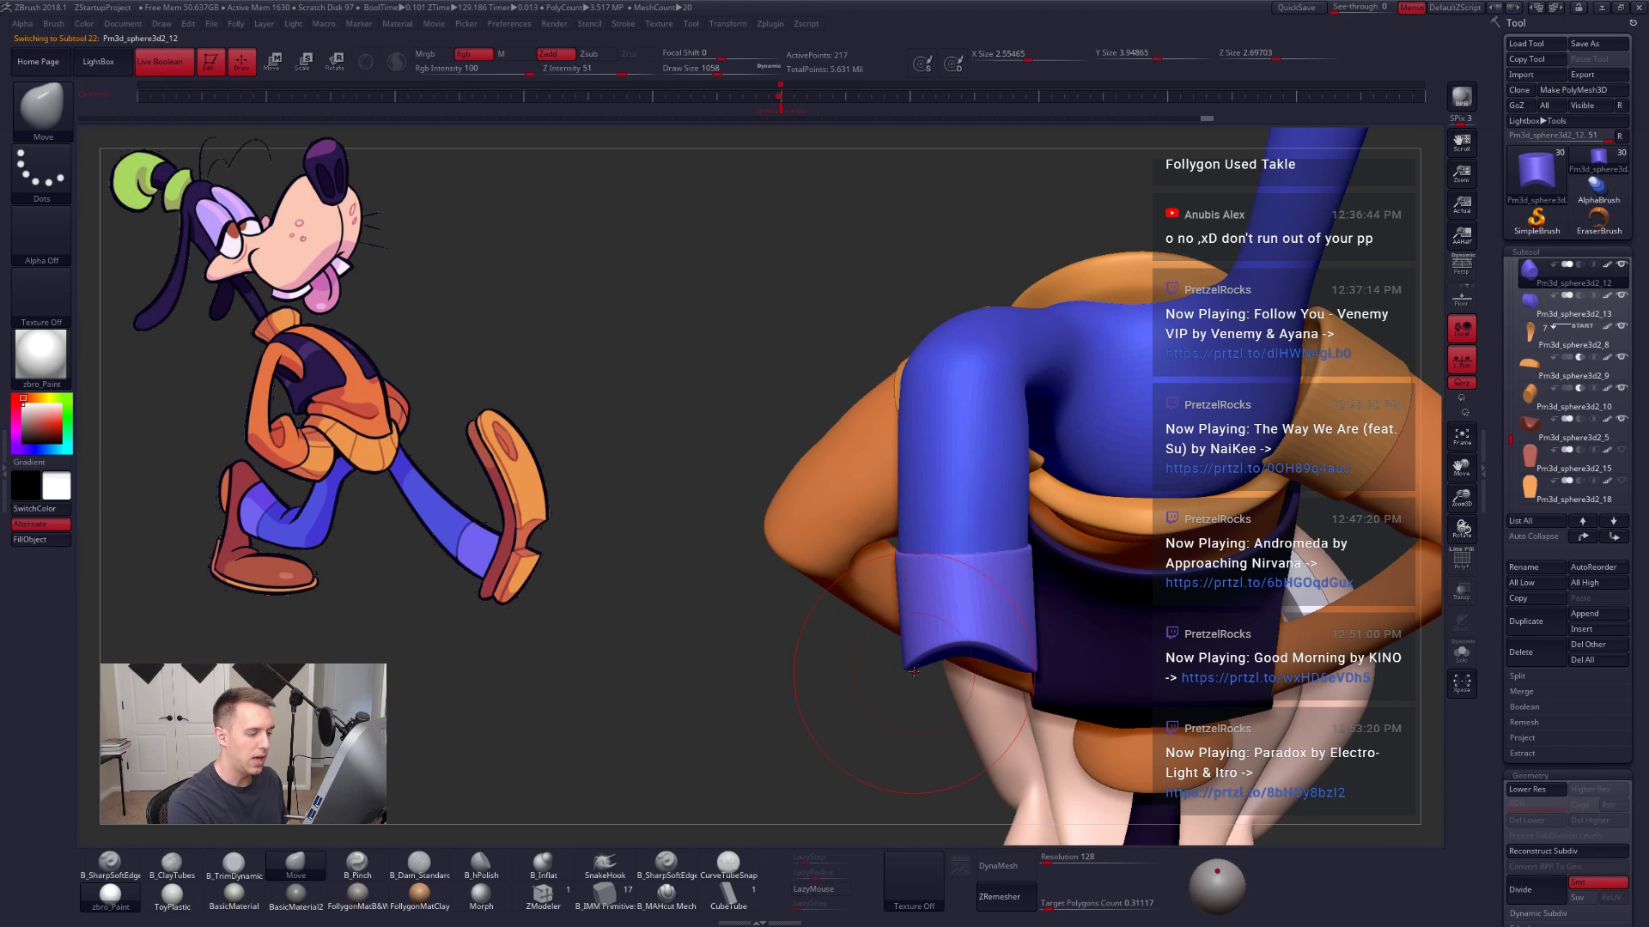
Step: Adjust the bent leg's sock slightly along a vertical transpose line running down from its upper edge
alt+right_drag(981, 646, 997, 659)
alt+right_drag(977, 602, 987, 529)
key(w)
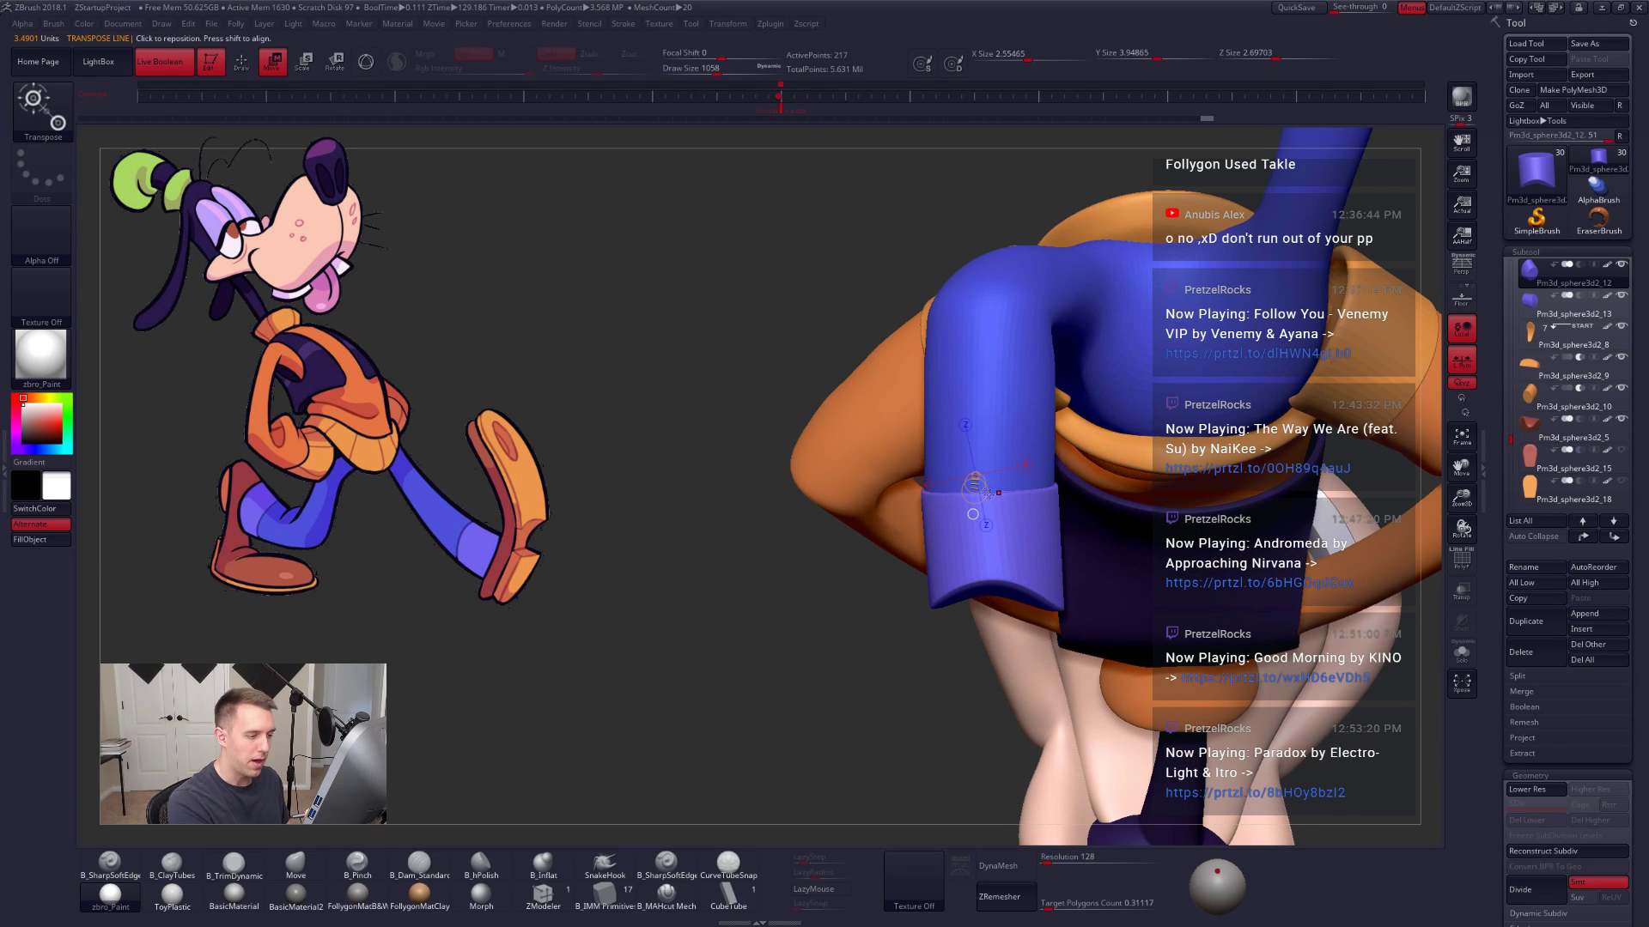
drag(989, 492, 999, 732)
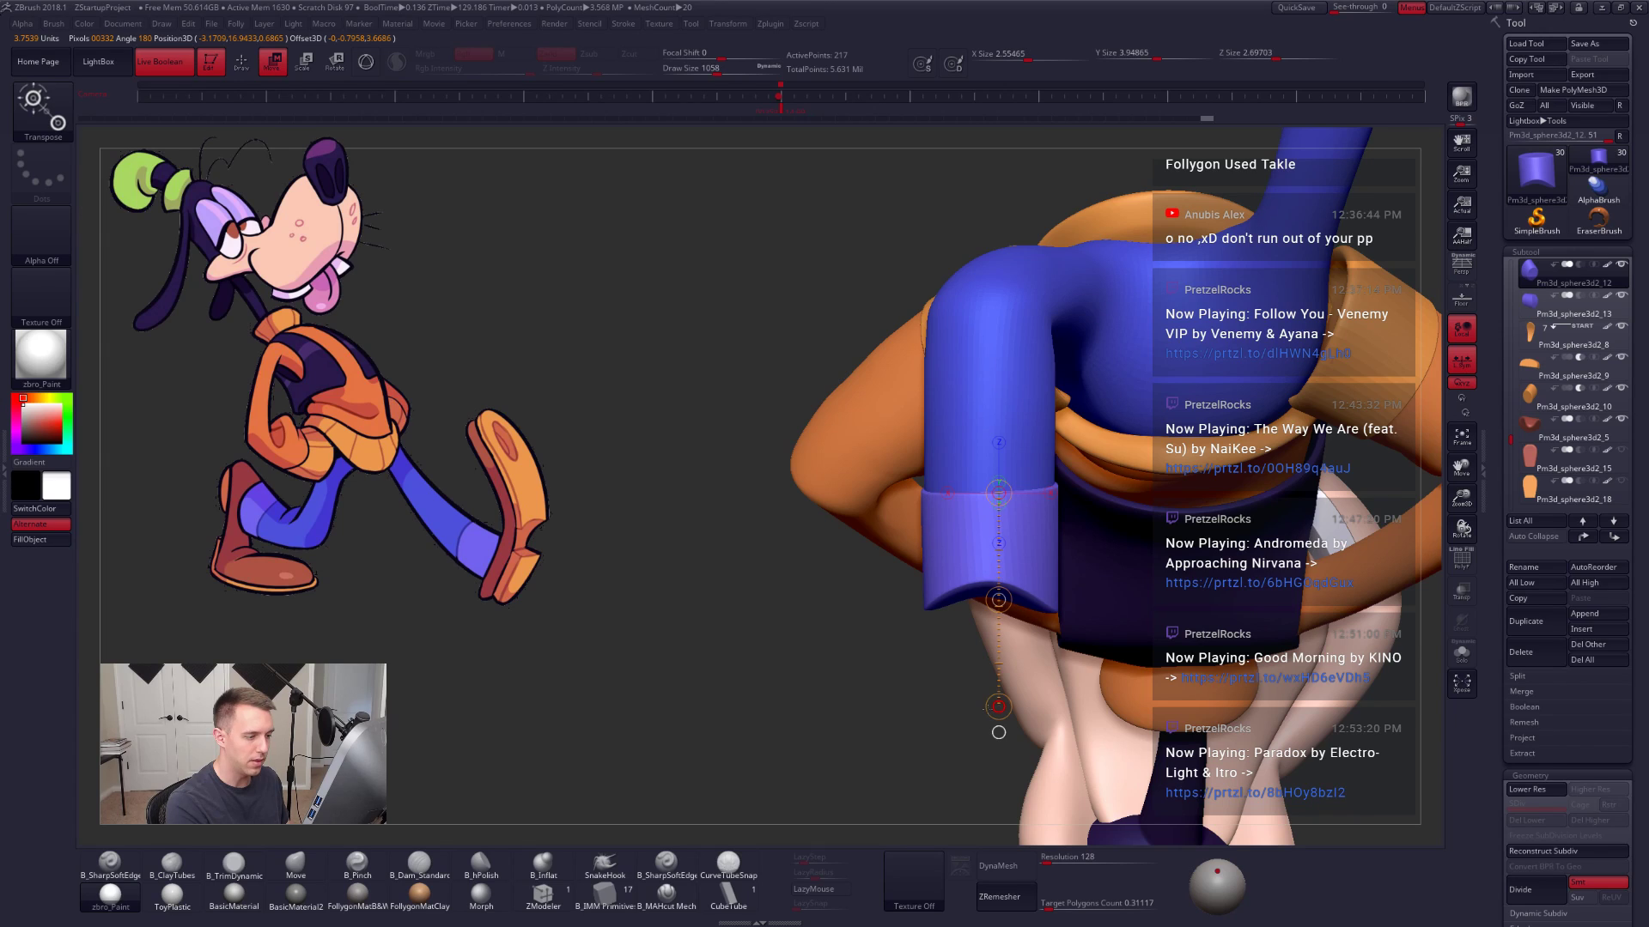
drag(998, 707, 998, 697)
ctrl+right_drag(1007, 709, 1019, 661)
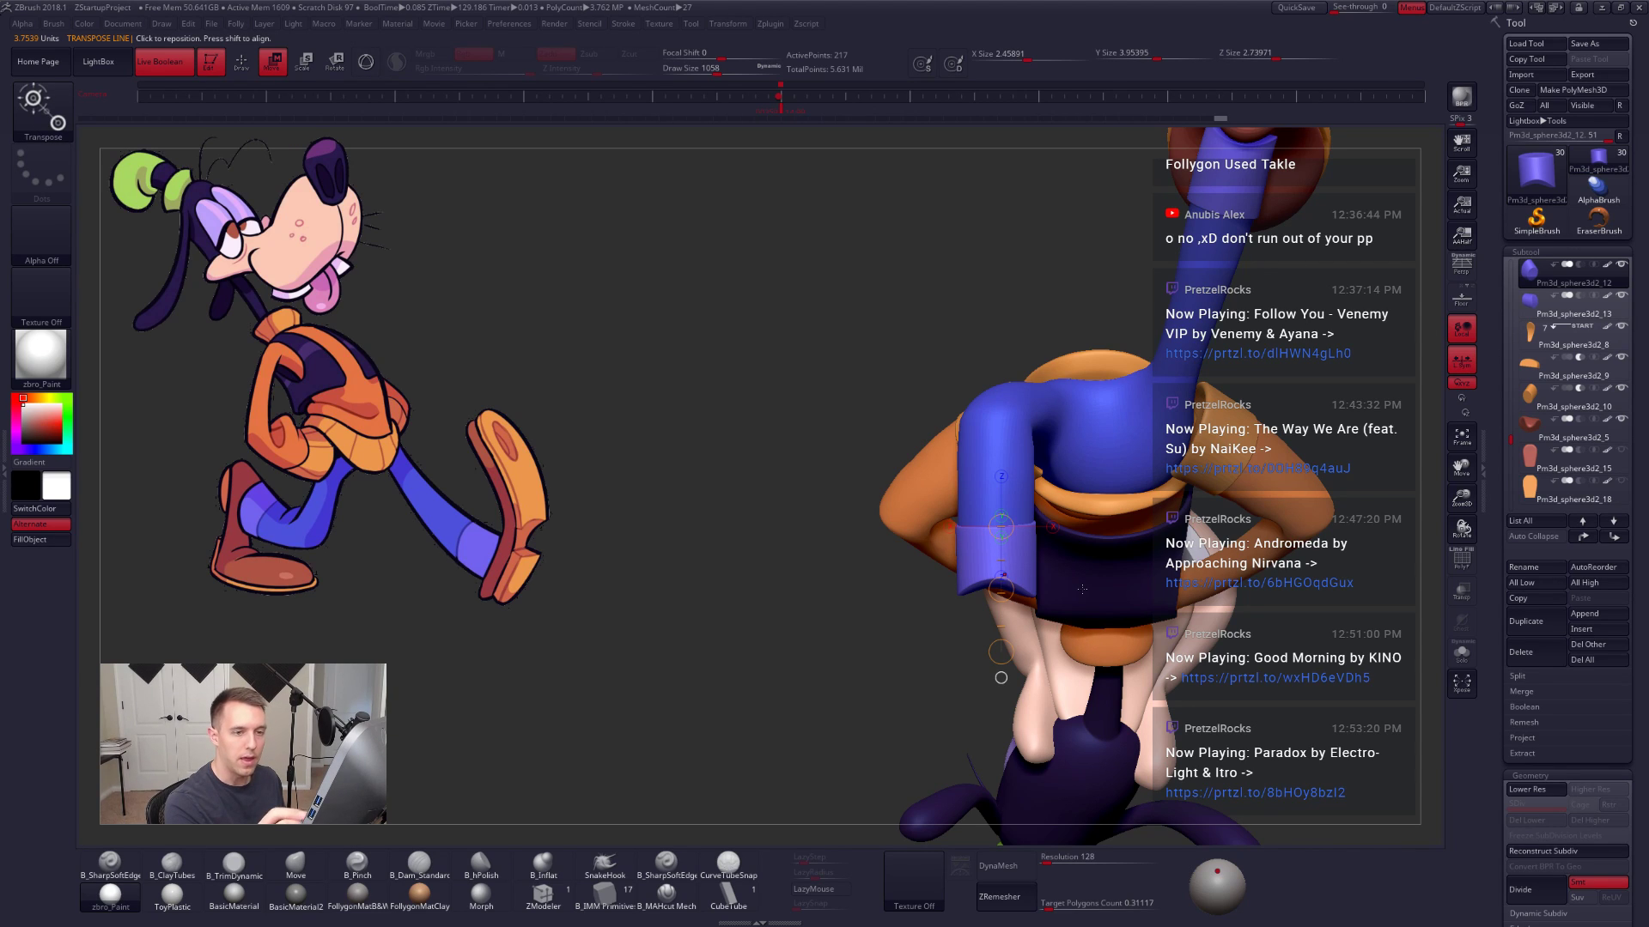
Step: Show the bent leg's boot, sole and heel subtools again and return to the Move brush in front view
scroll(1516, 456, down, 2)
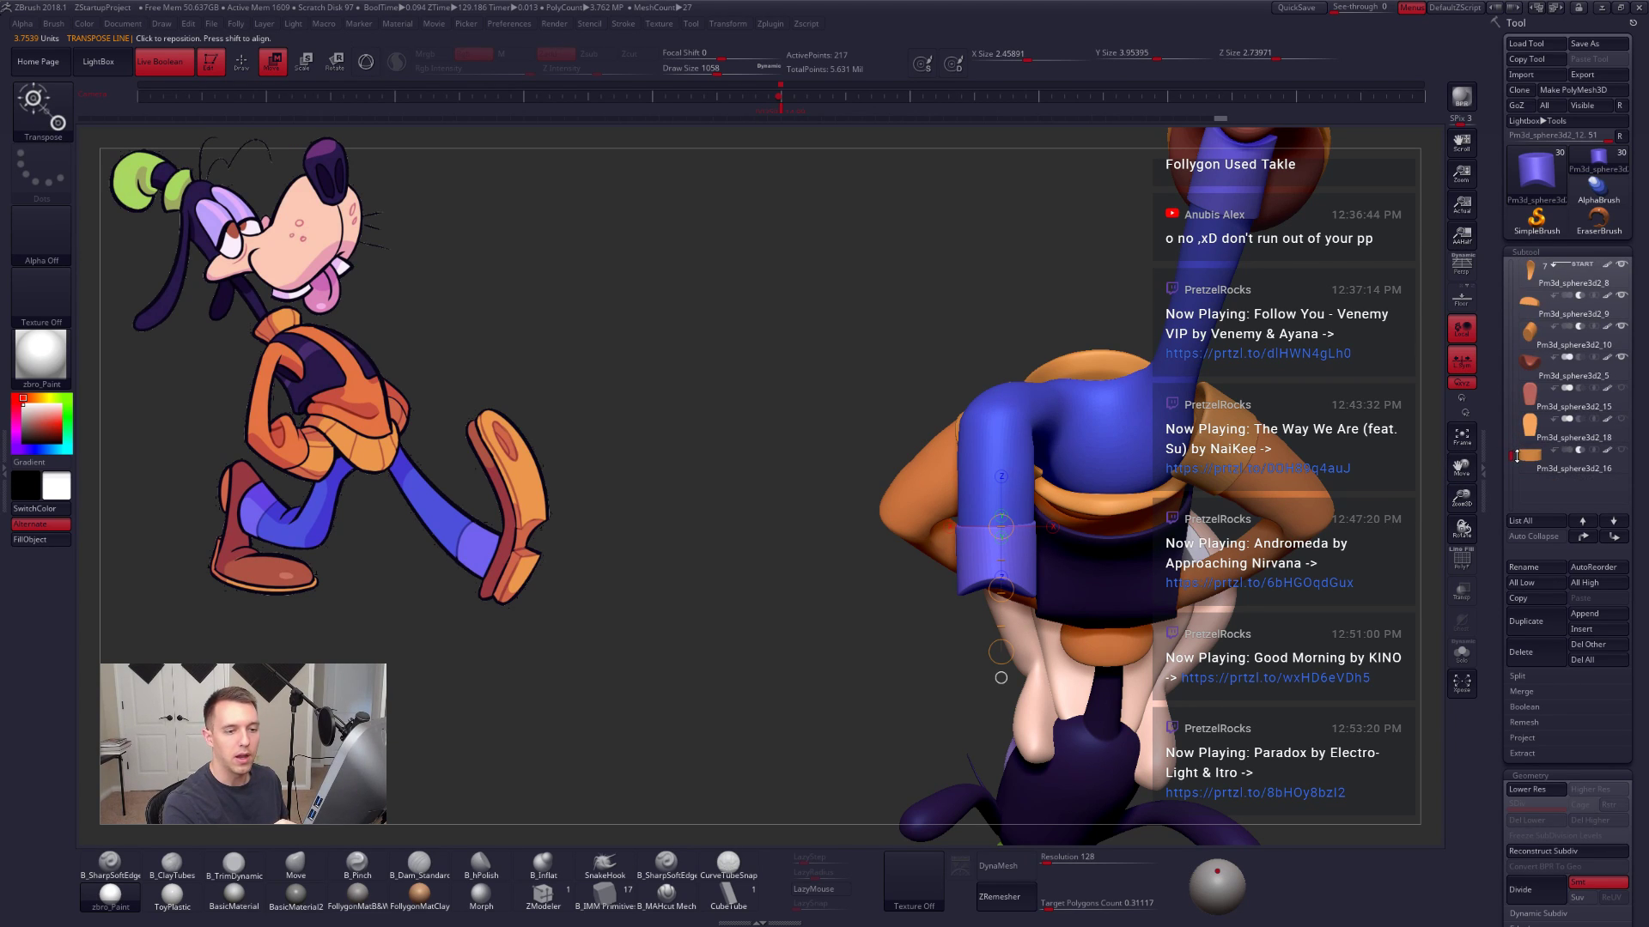
click(1538, 411)
key(Up)
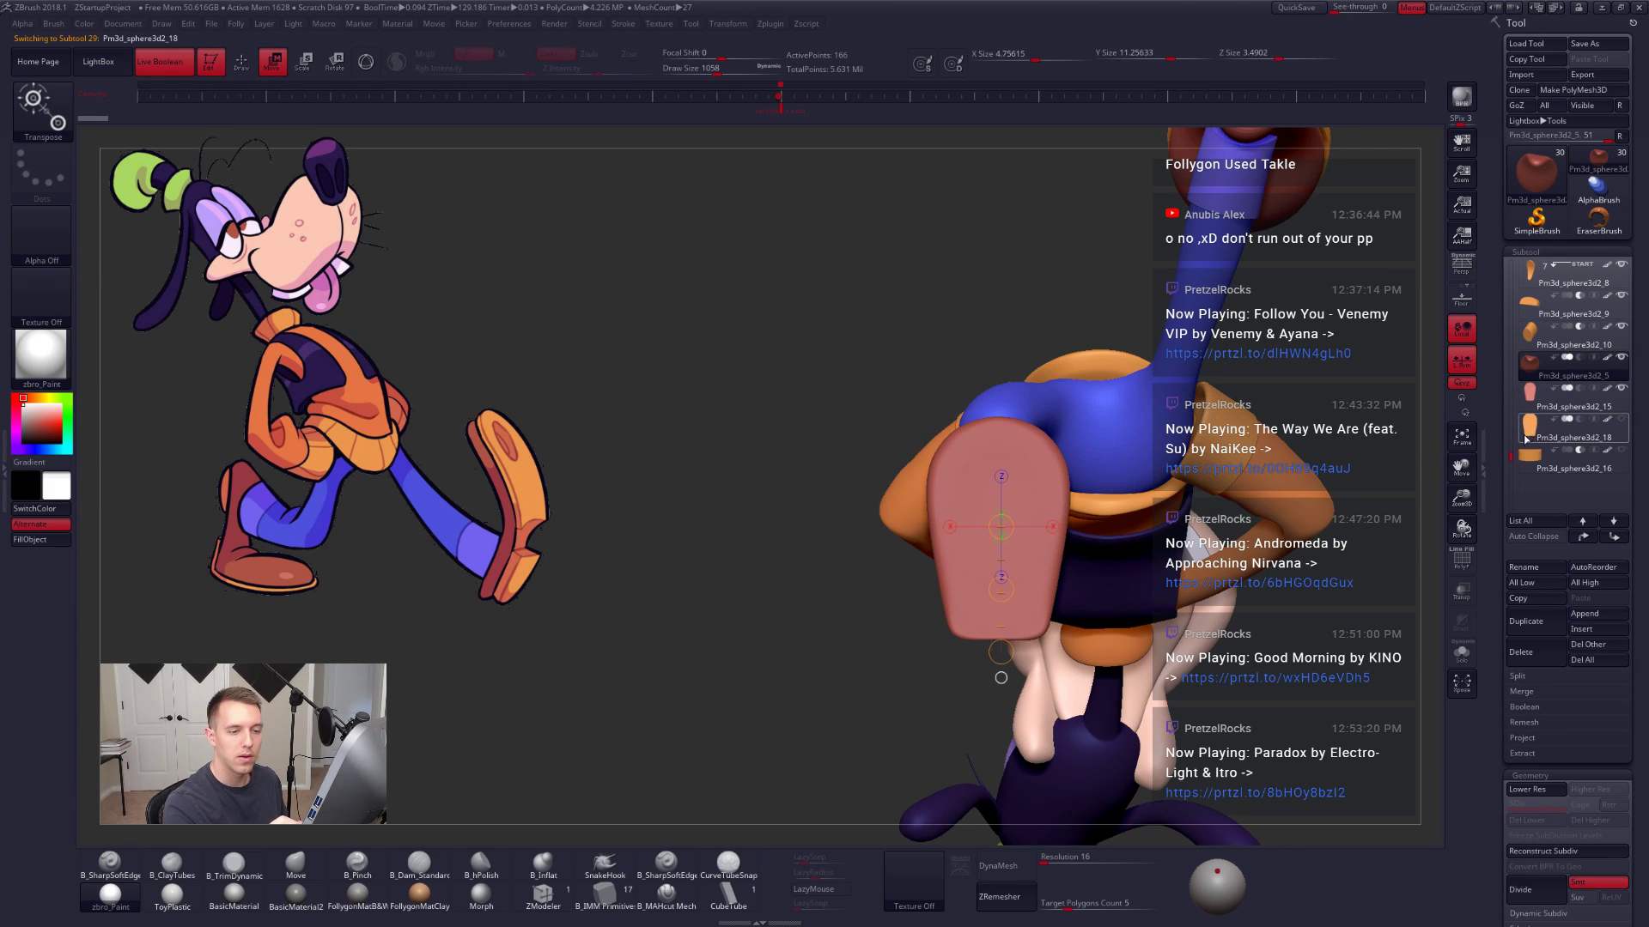
click(1526, 438)
click(1527, 462)
drag(1084, 292, 845, 637)
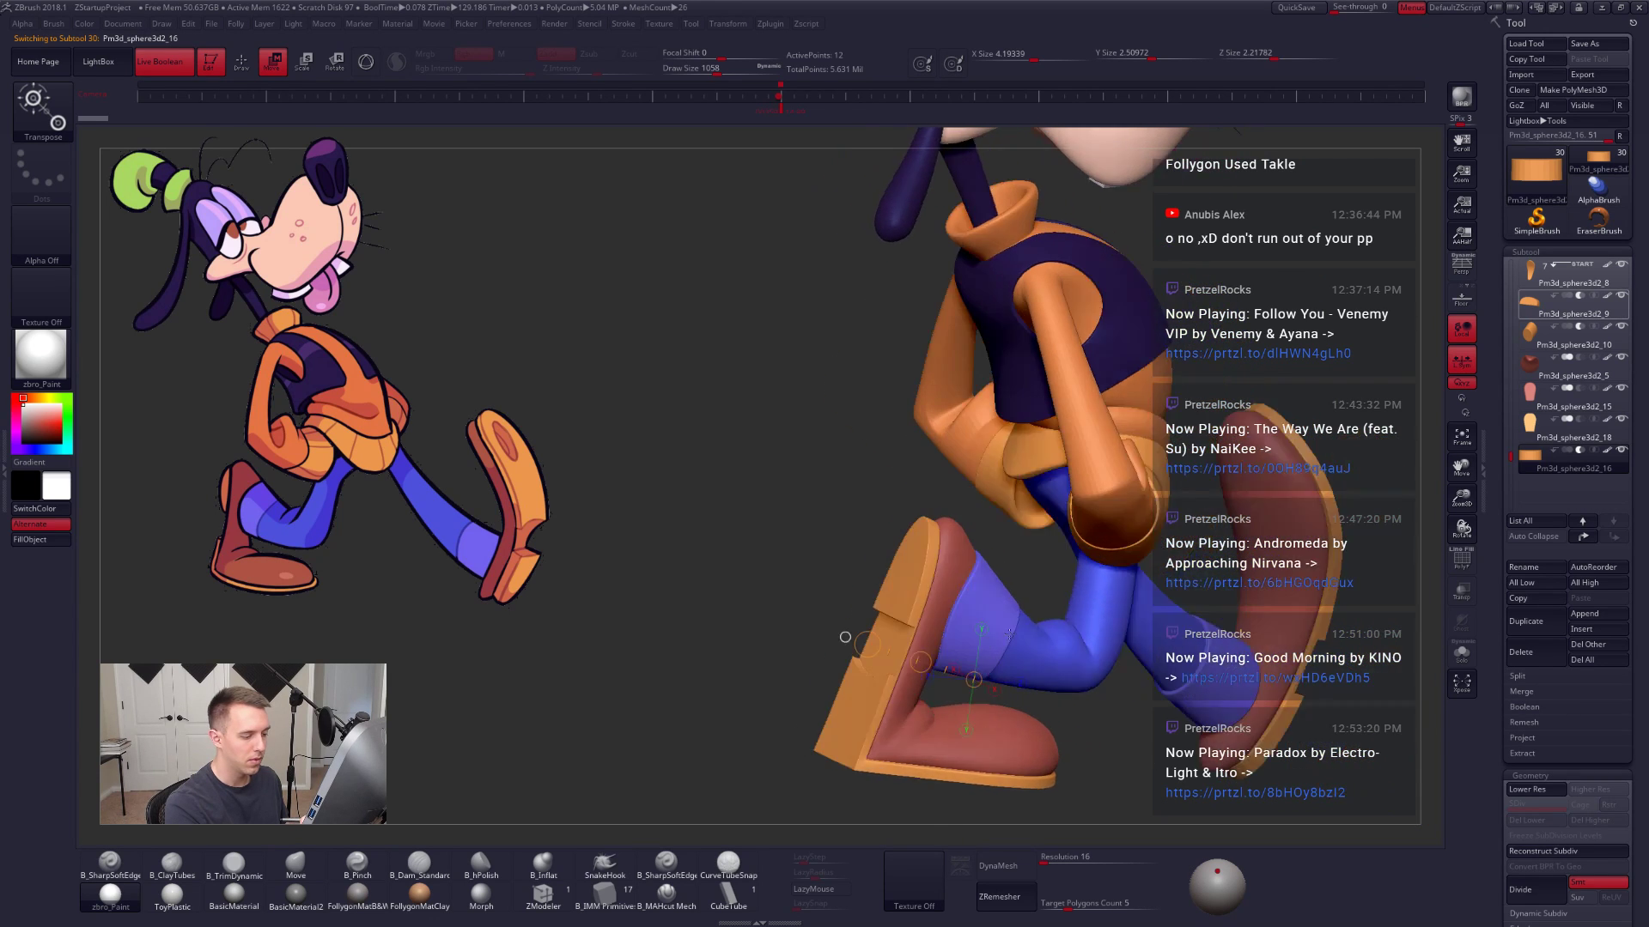
drag(1009, 633, 1003, 729)
mouse_move(995, 661)
mouse_down()
mouse_move(978, 635)
mouse_move(1060, 680)
mouse_up()
key(q)
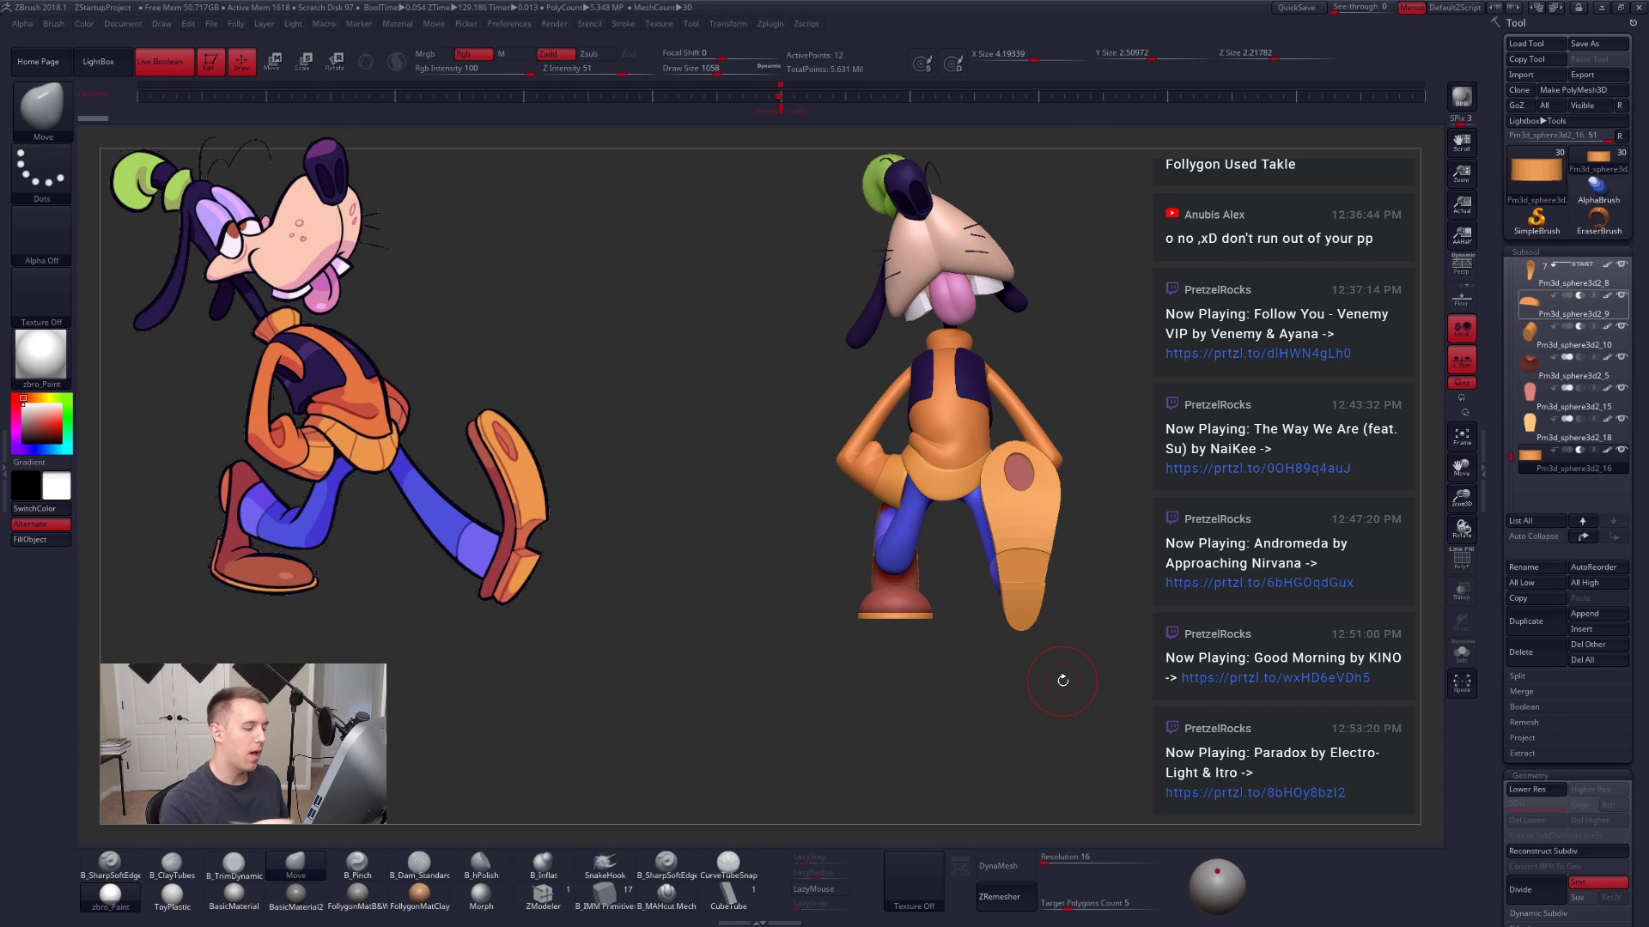
Step: Select the bent leg's boot and examine its shape in solo mode and against the rest of the figure
alt+click(899, 593)
key(shift+alt+s)
alt+drag(902, 634, 935, 577)
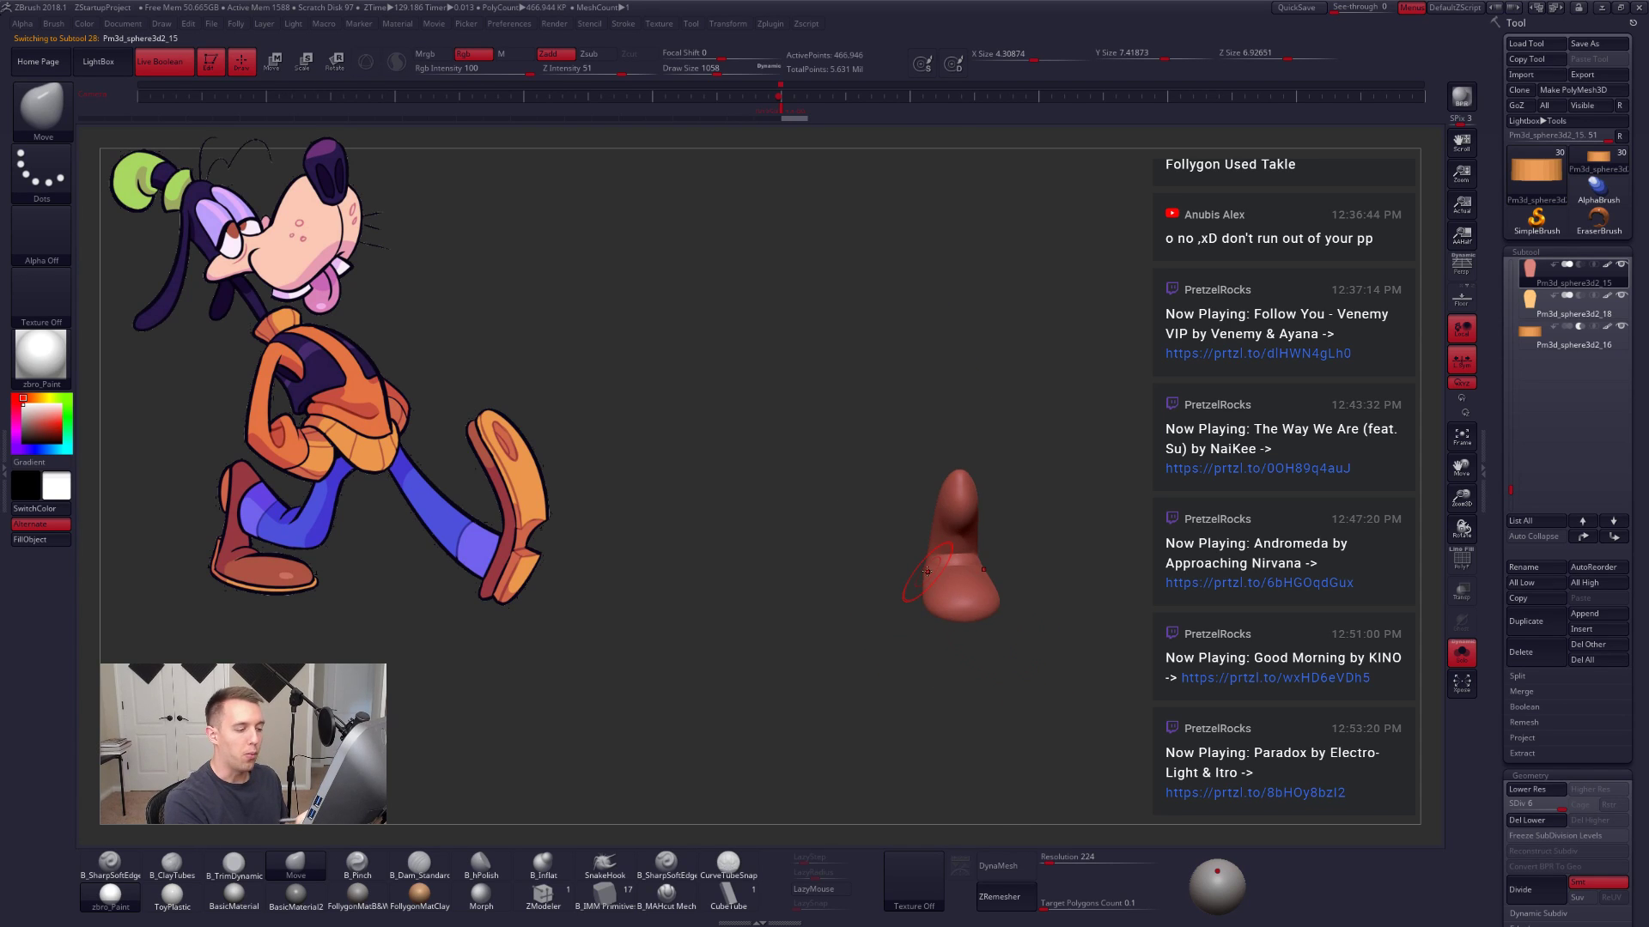
key(alt+shift+s)
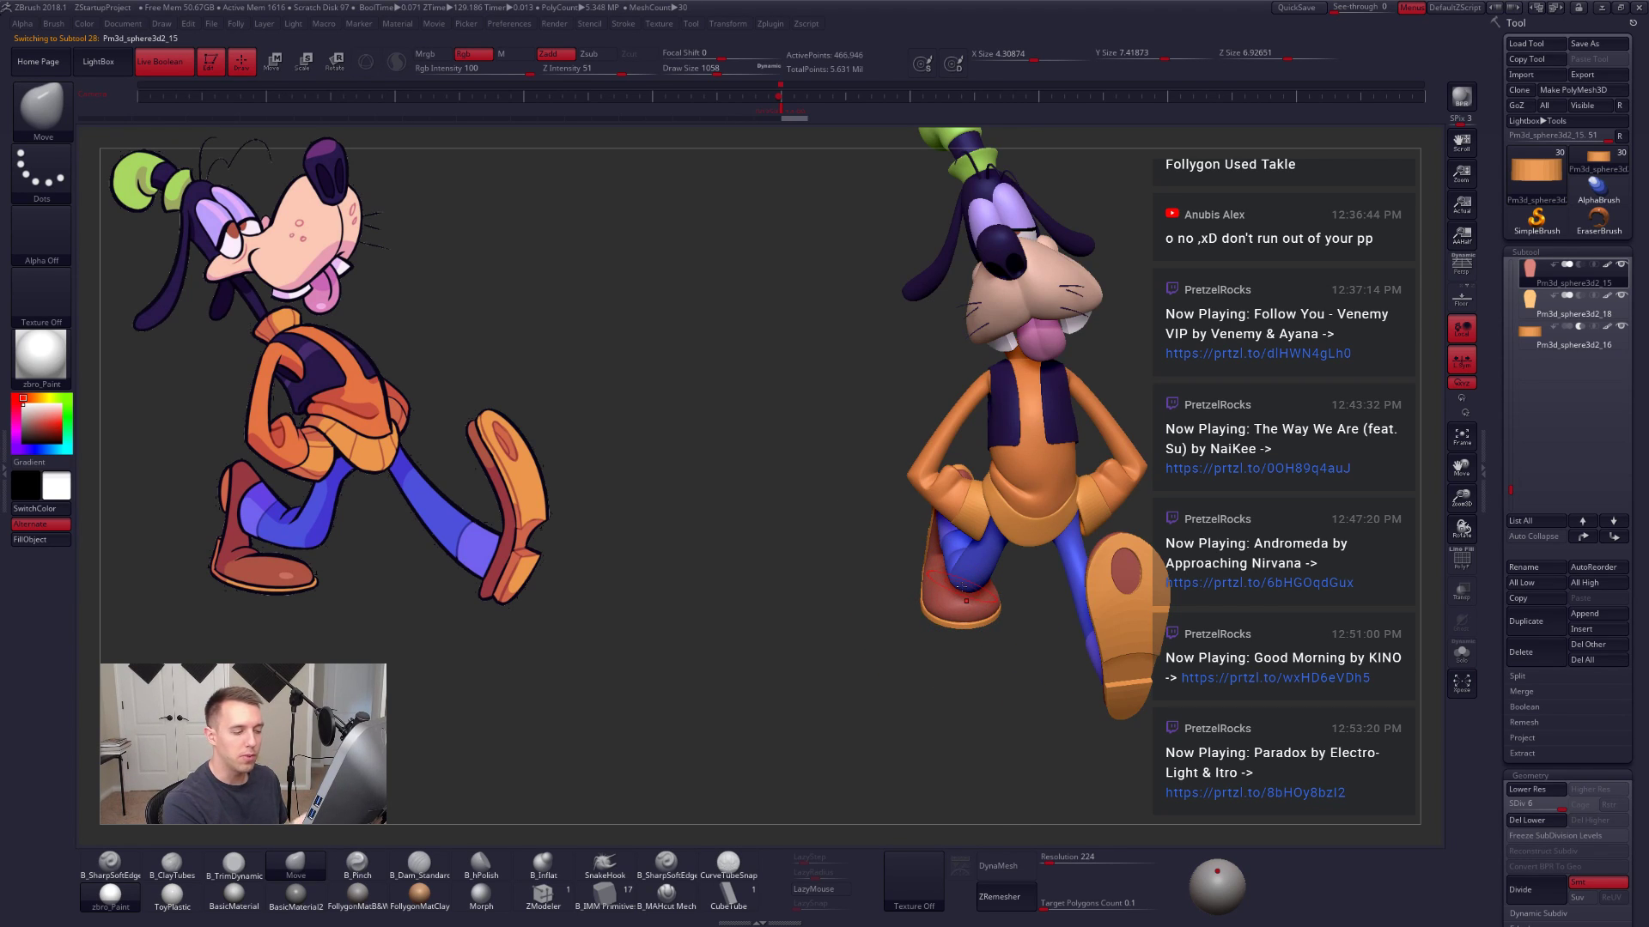
key(ctrl+shift+s)
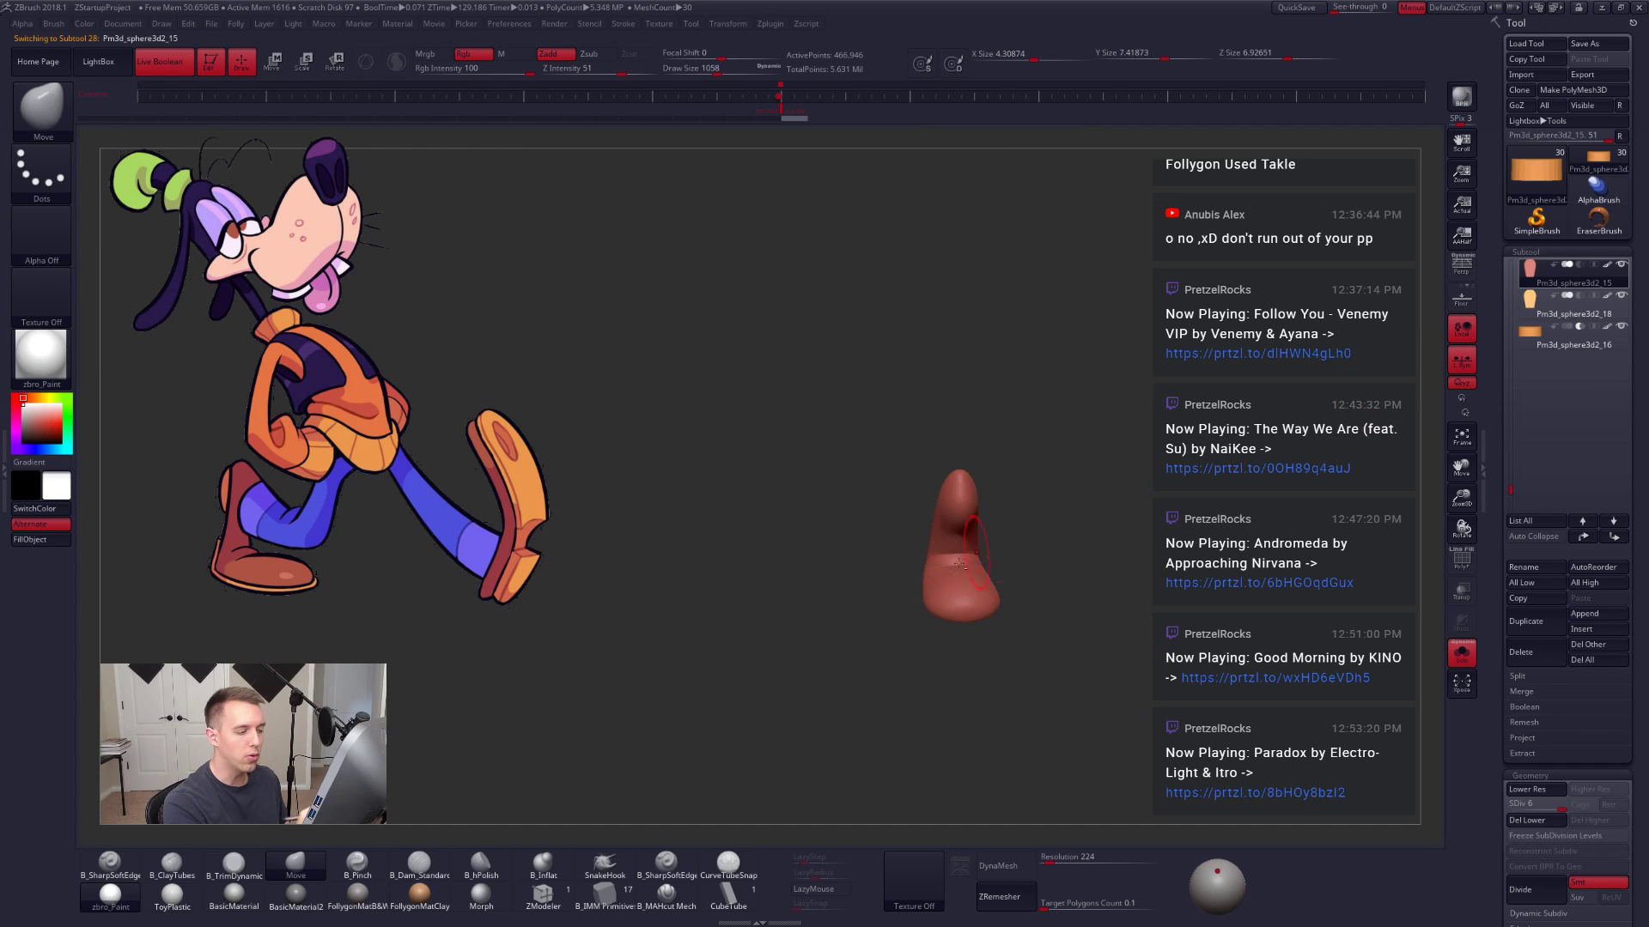
alt+drag(1095, 533, 1090, 636)
Step: Try a ClayTubes stroke on the boot's toe, undo it, set the draw size to 500 and leave solo mode
key(2)
key(space)
drag(934, 625, 1015, 637)
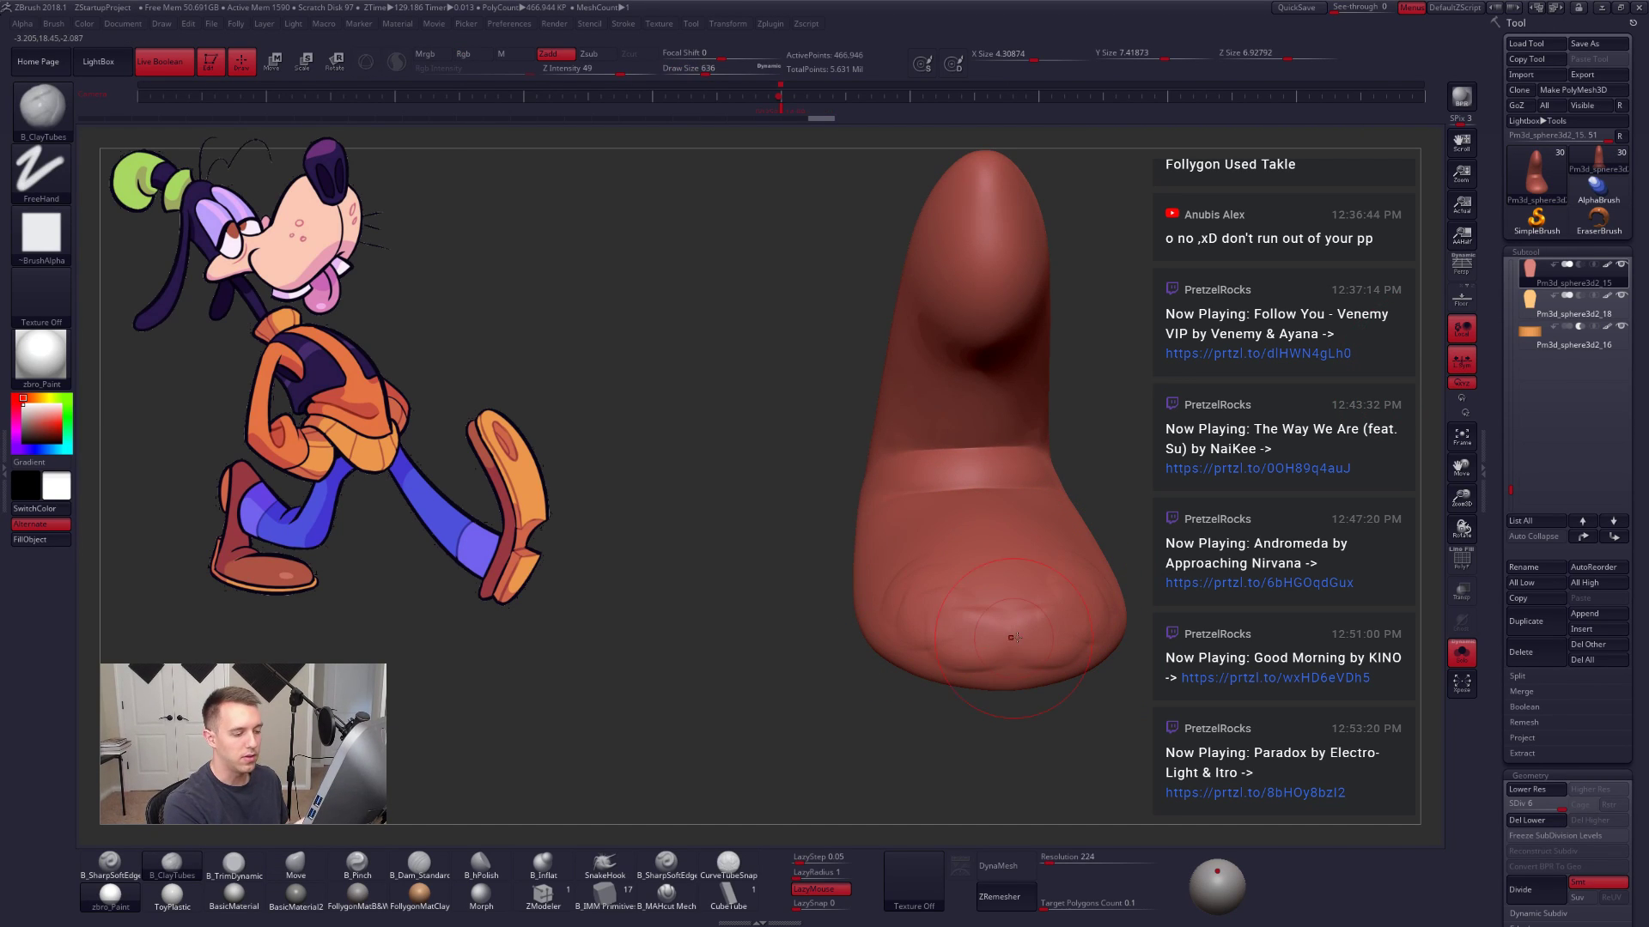
key(ctrl+z)
key(space)
drag(926, 601, 913, 601)
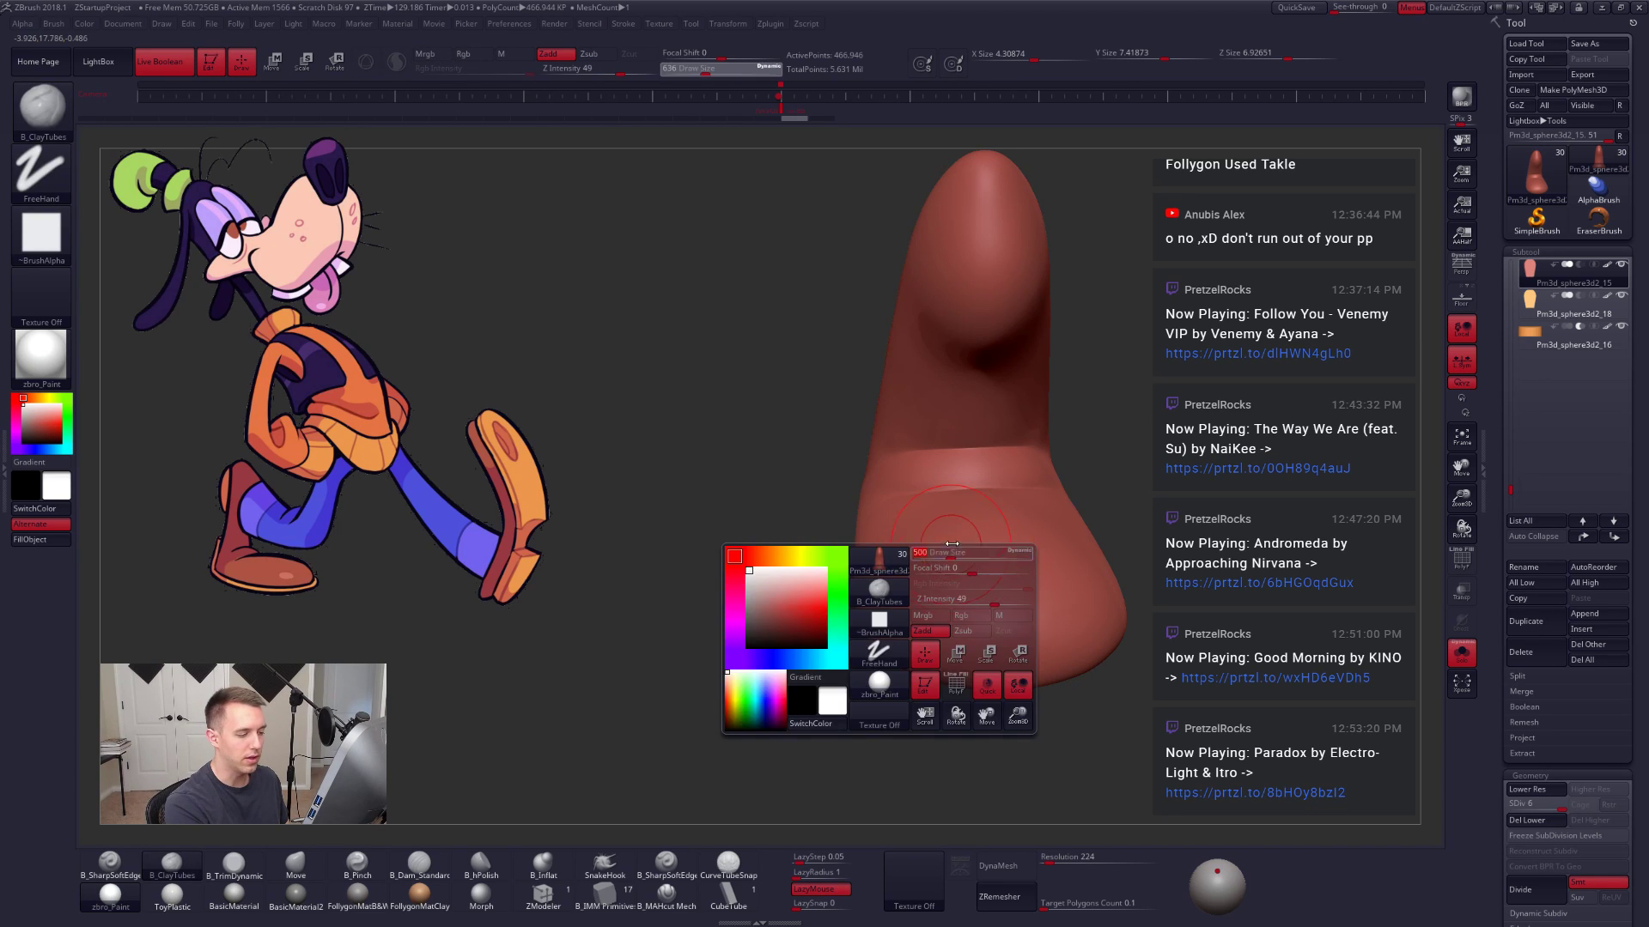
mouse_move(1078, 706)
alt+mouse_down()
mouse_move(1071, 644)
mouse_move(1086, 658)
mouse_move(1045, 627)
alt+mouse_up()
key(alt+s)
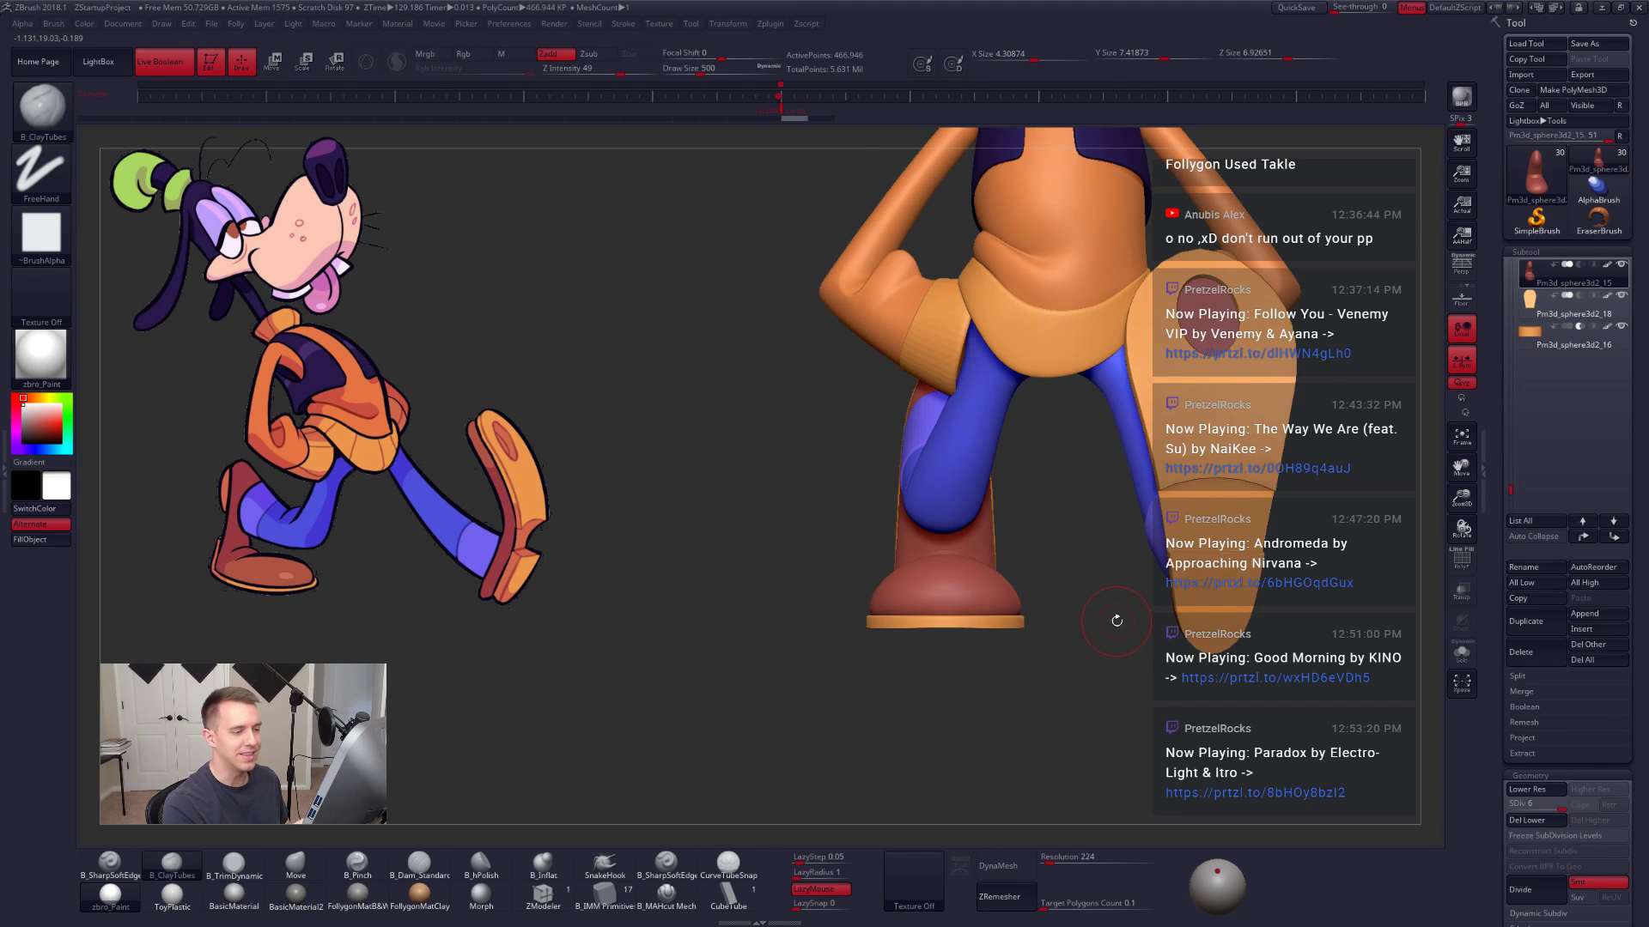
Step: Isolate the pants at subdivision level 1 and set the Move brush's draw size to 810
alt+click(963, 457)
key(alt+s)
alt+drag(1014, 545, 961, 694)
key(b)
key(m)
key(v)
key(space)
drag(1014, 488, 1024, 488)
key(shift+d)
key(shift+d)
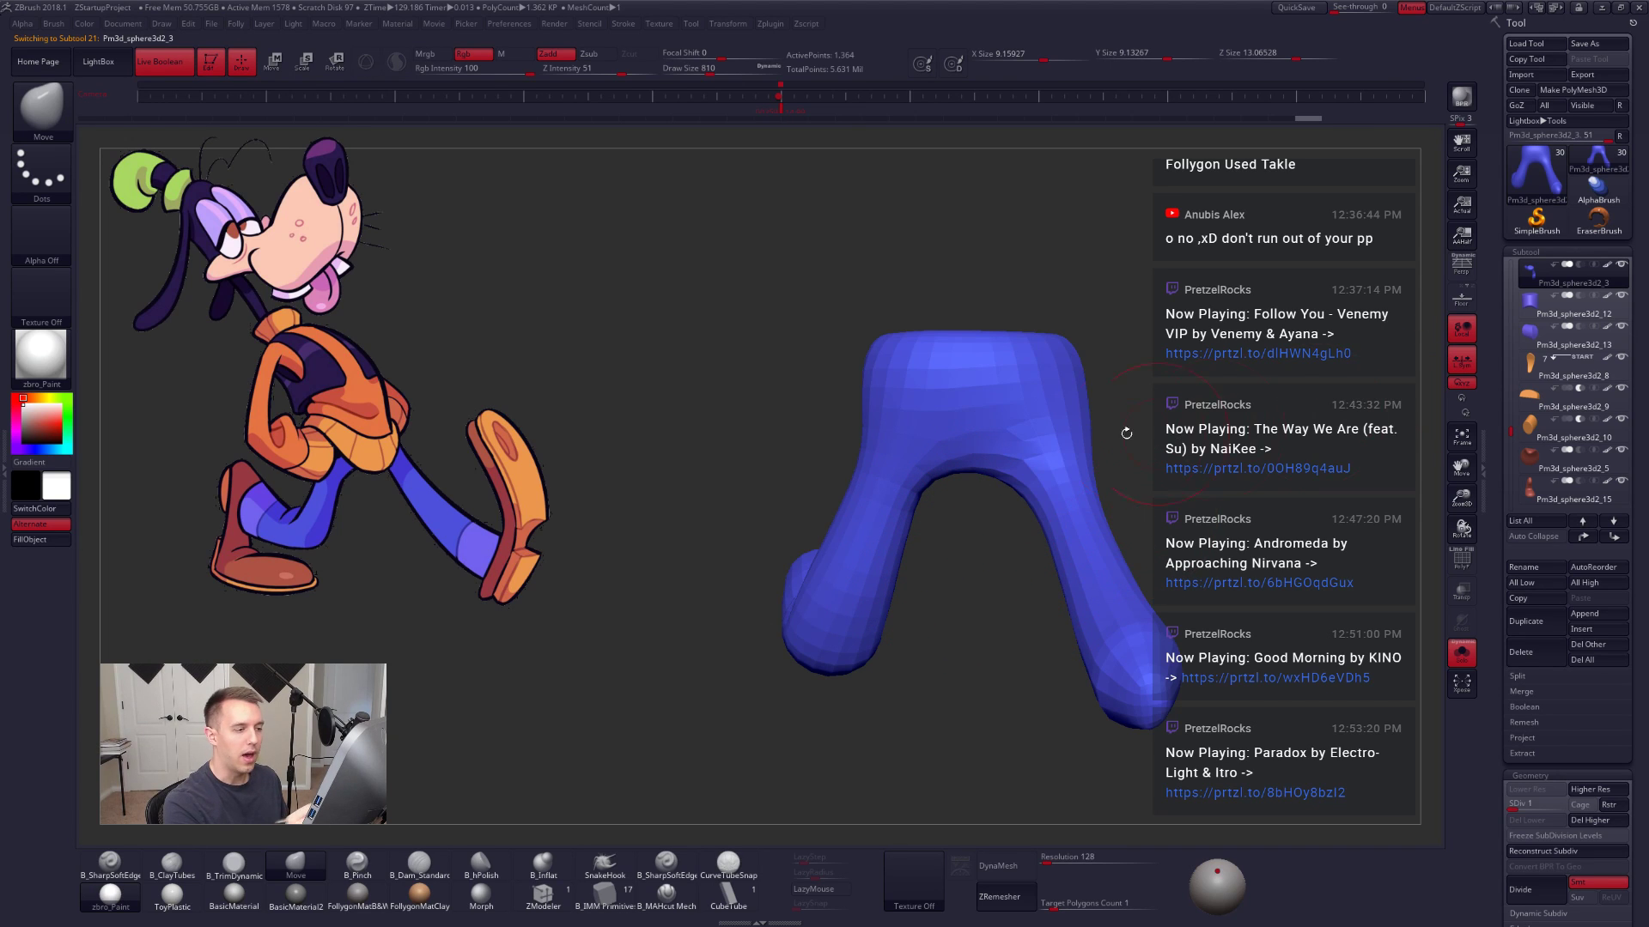
key(b)
key(c)
key(t)
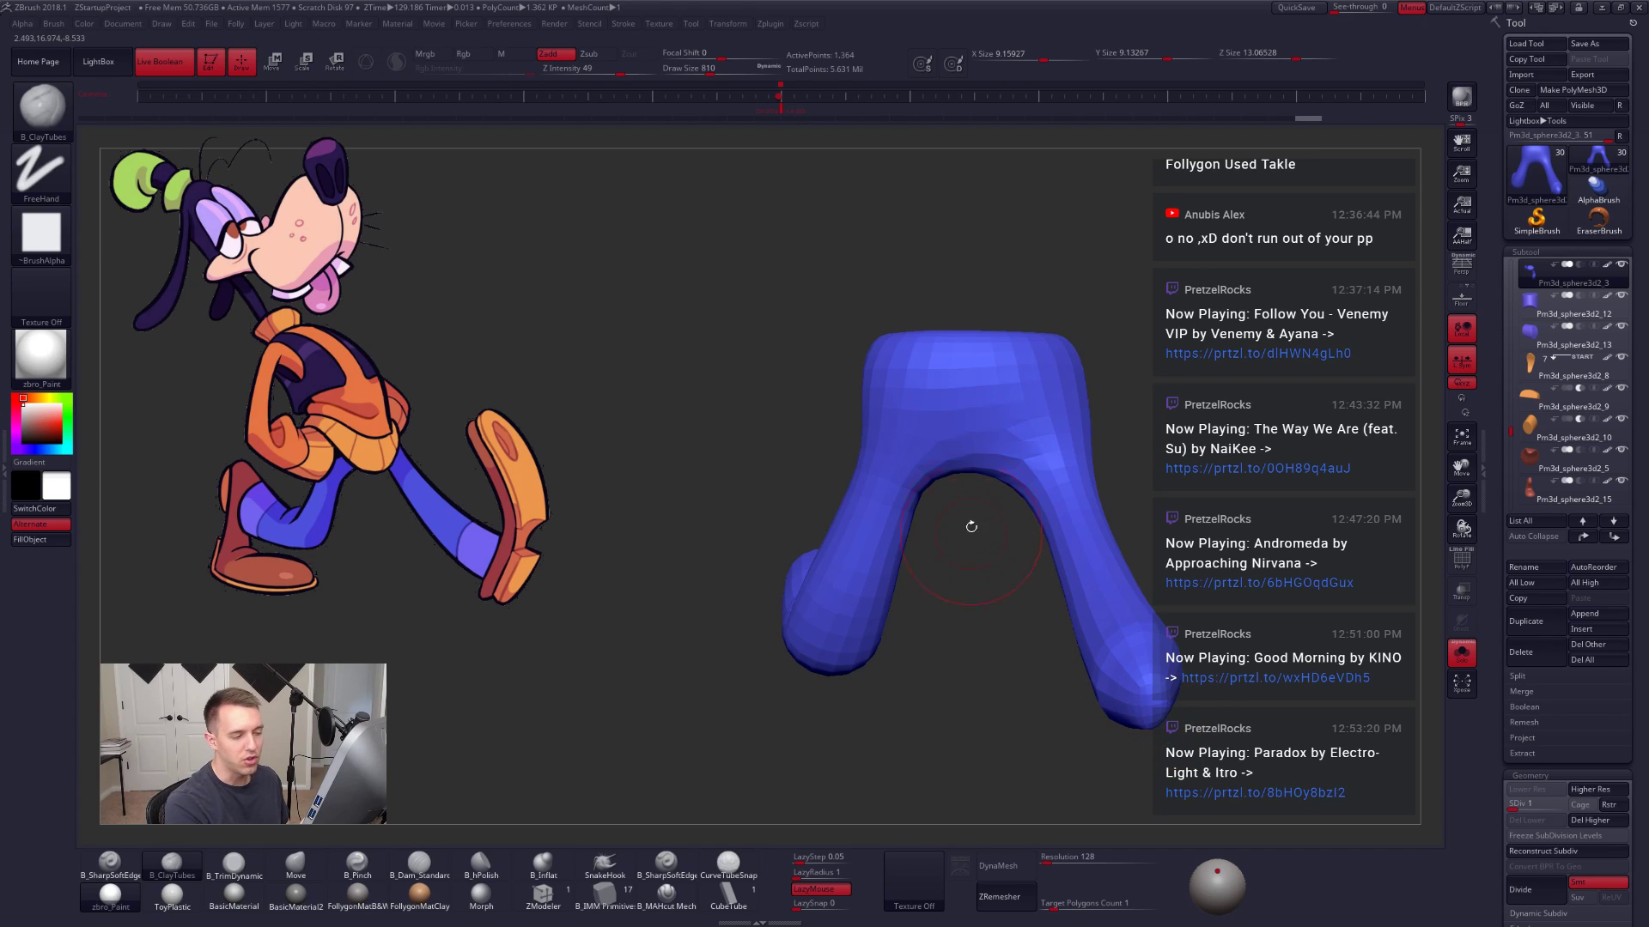
key(w)
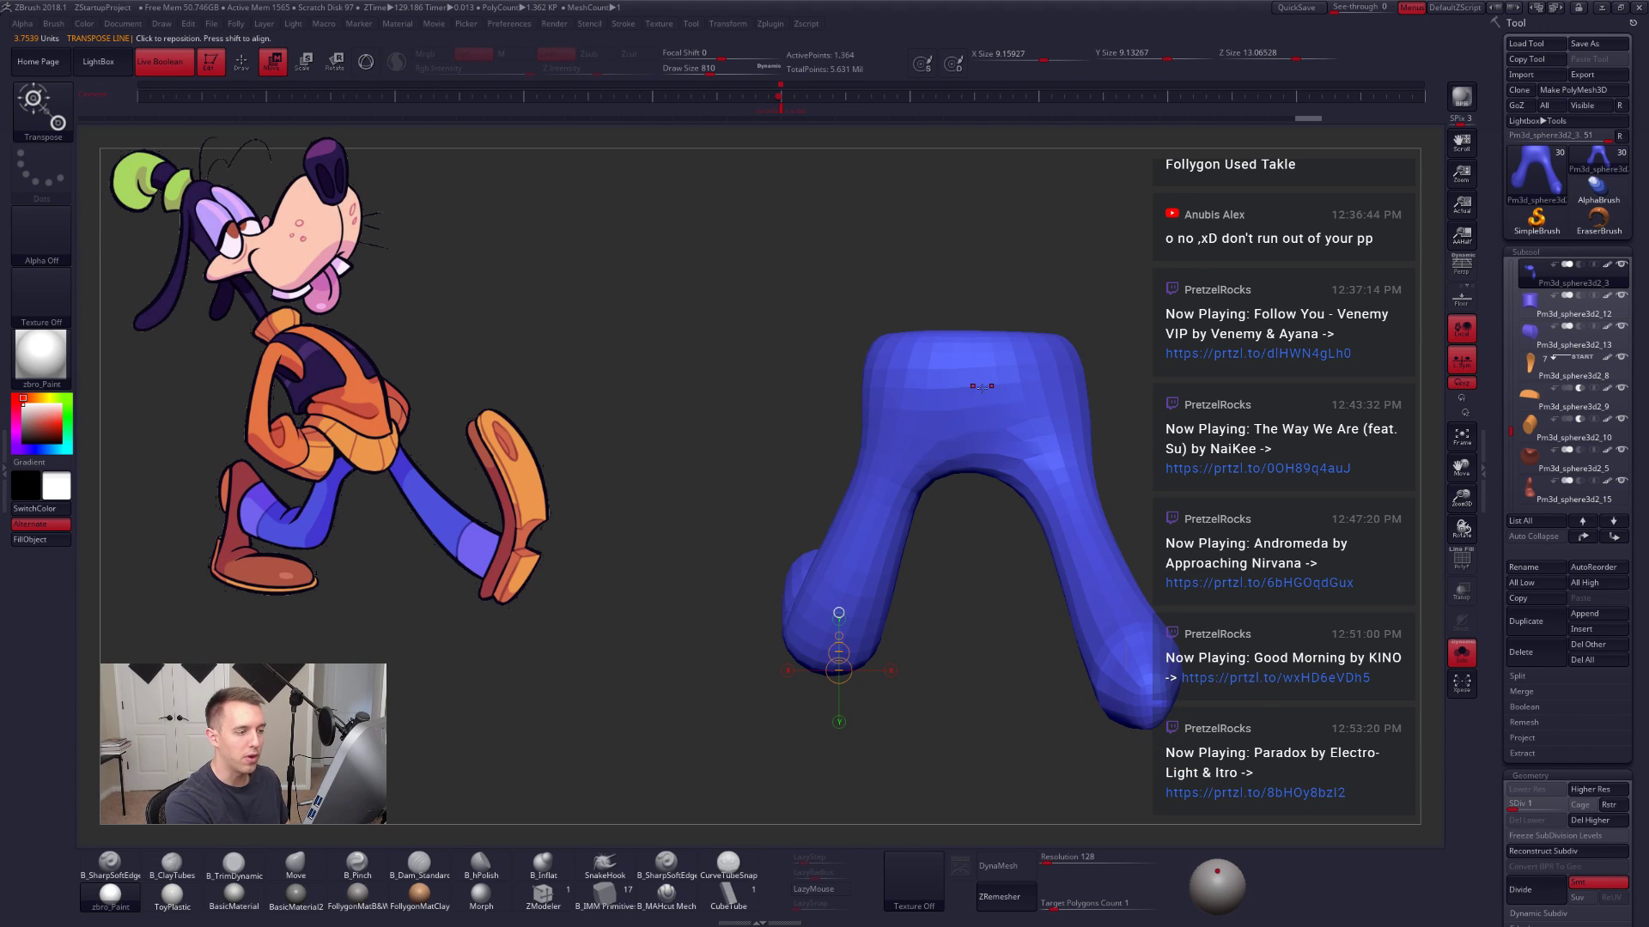
mouse_move(982, 387)
mouse_down()
mouse_move(982, 807)
mouse_move(981, 704)
mouse_up()
key(q)
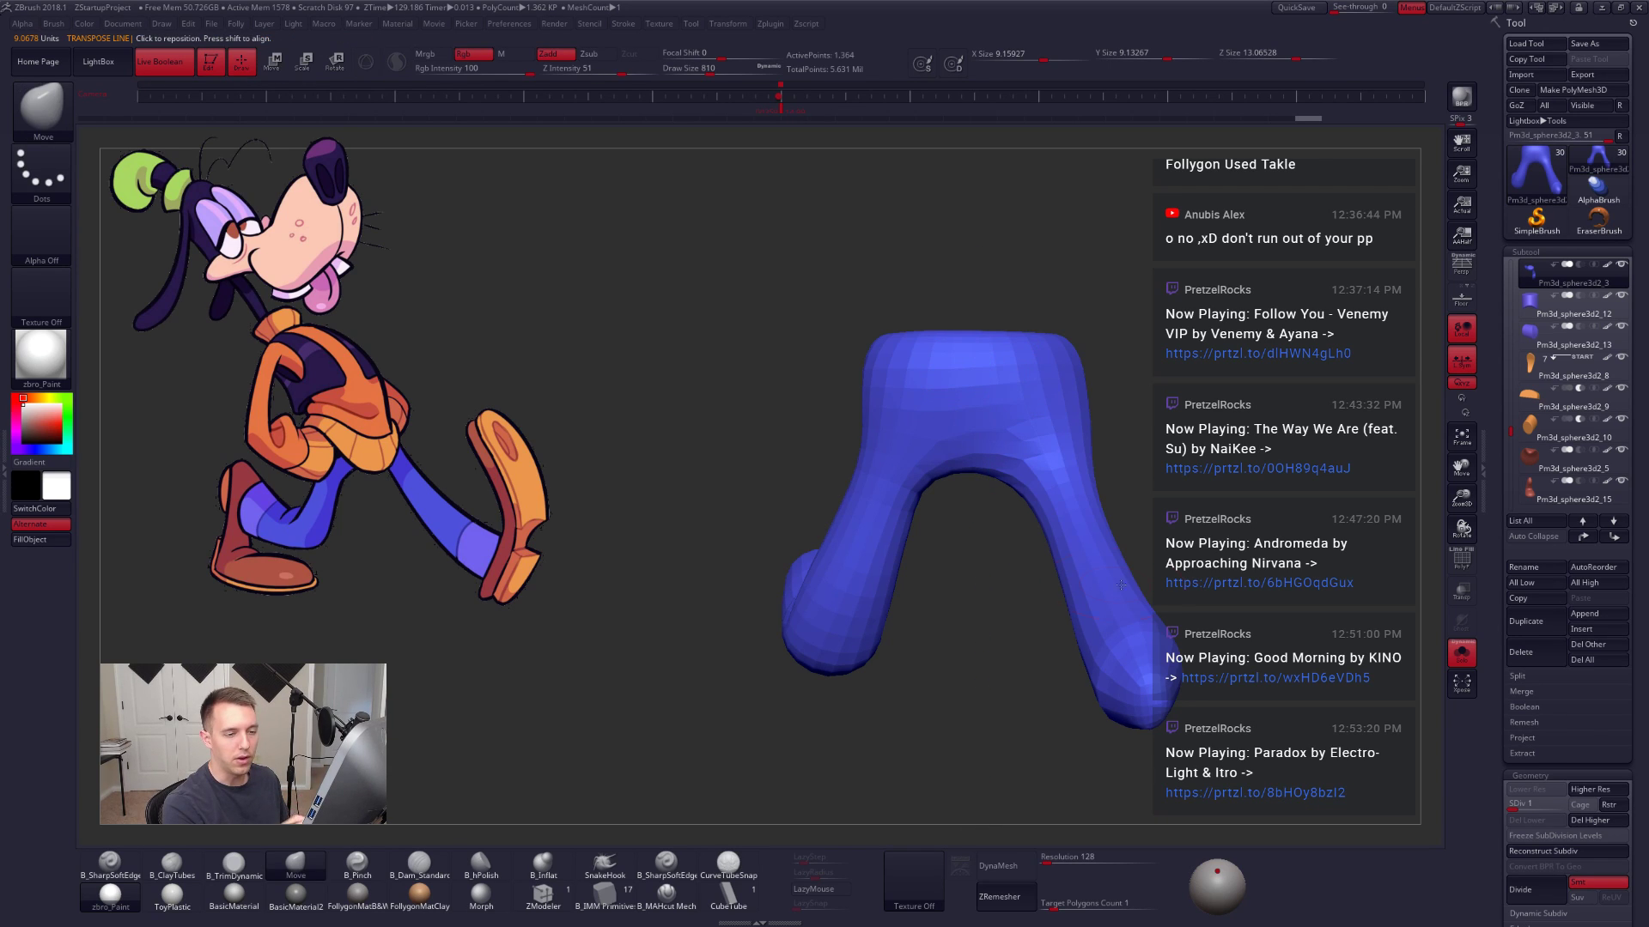
Step: Turn off local symmetry, show the whole figure again and raise the pants to subdivision level 5
alt+drag(1112, 421, 1276, 404)
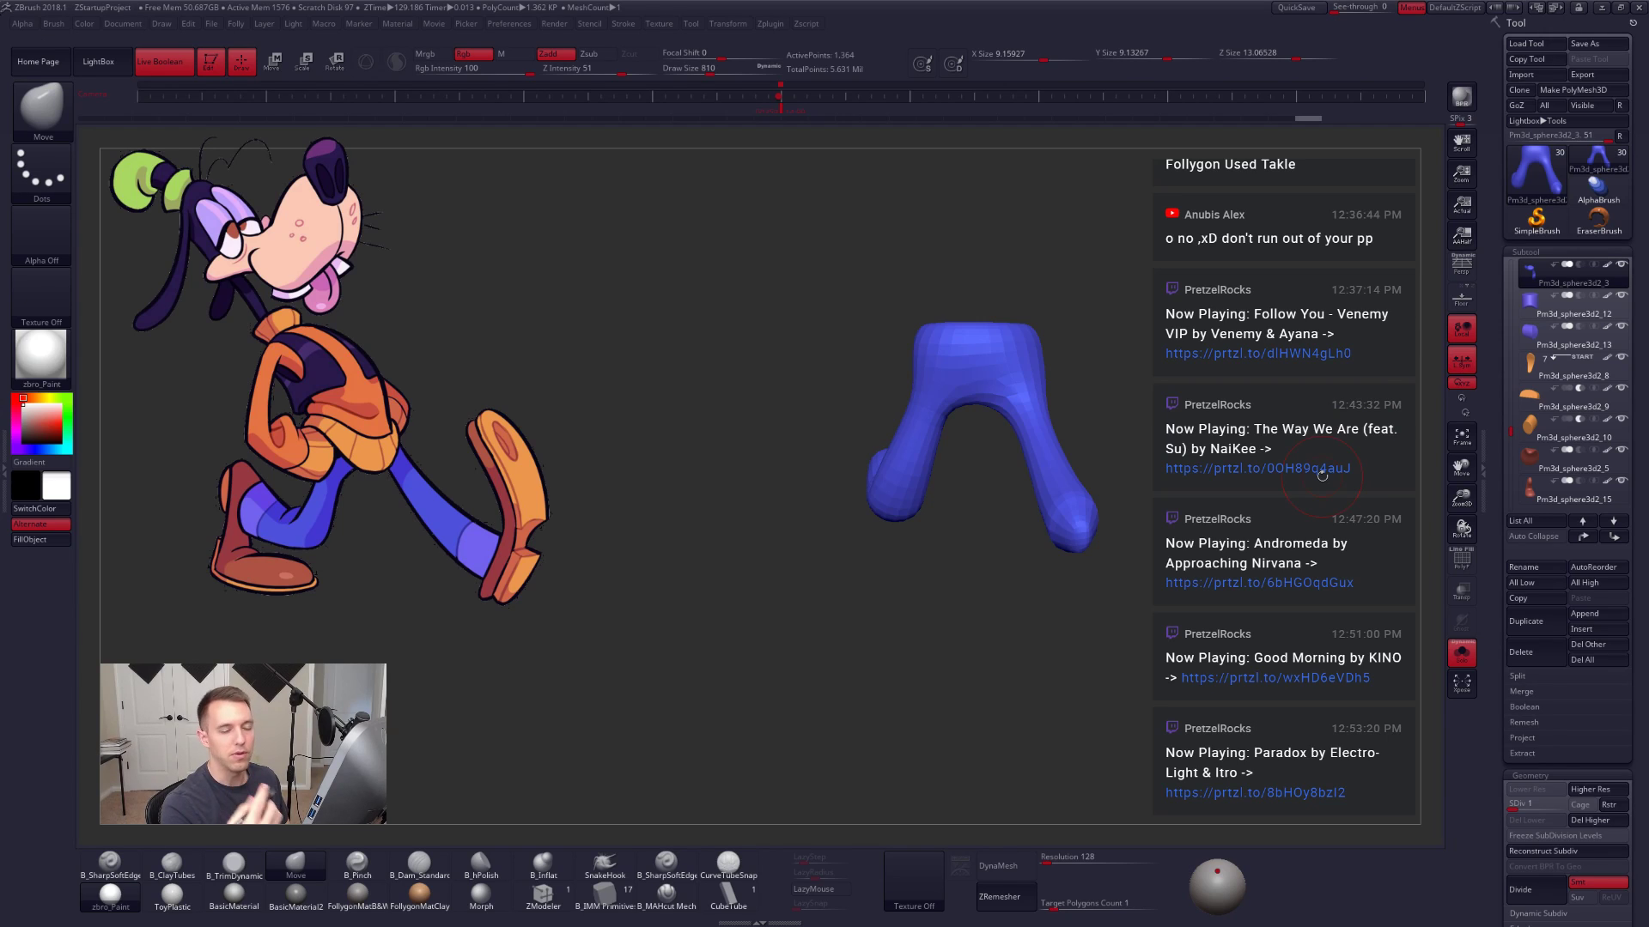
click(1463, 361)
key(alt+s)
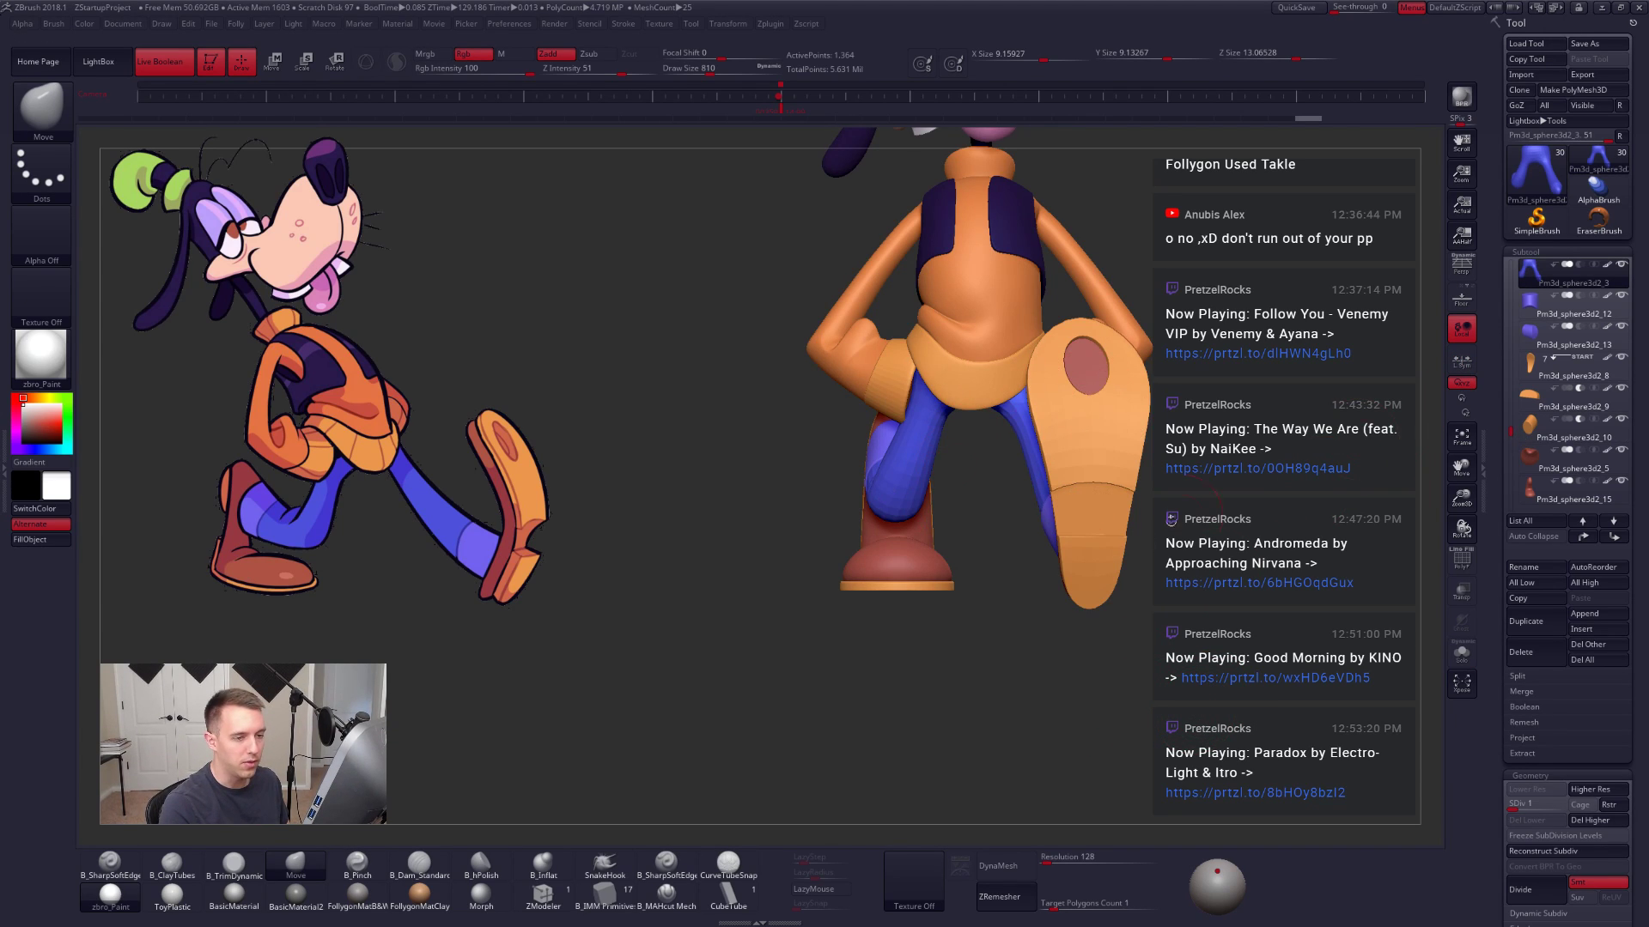
key(d)
key(d)
key(d)
key(d)
Step: Hide every subtool except the pants, socks, boots and soles, and select the pants
shift+drag(807, 554, 1137, 593)
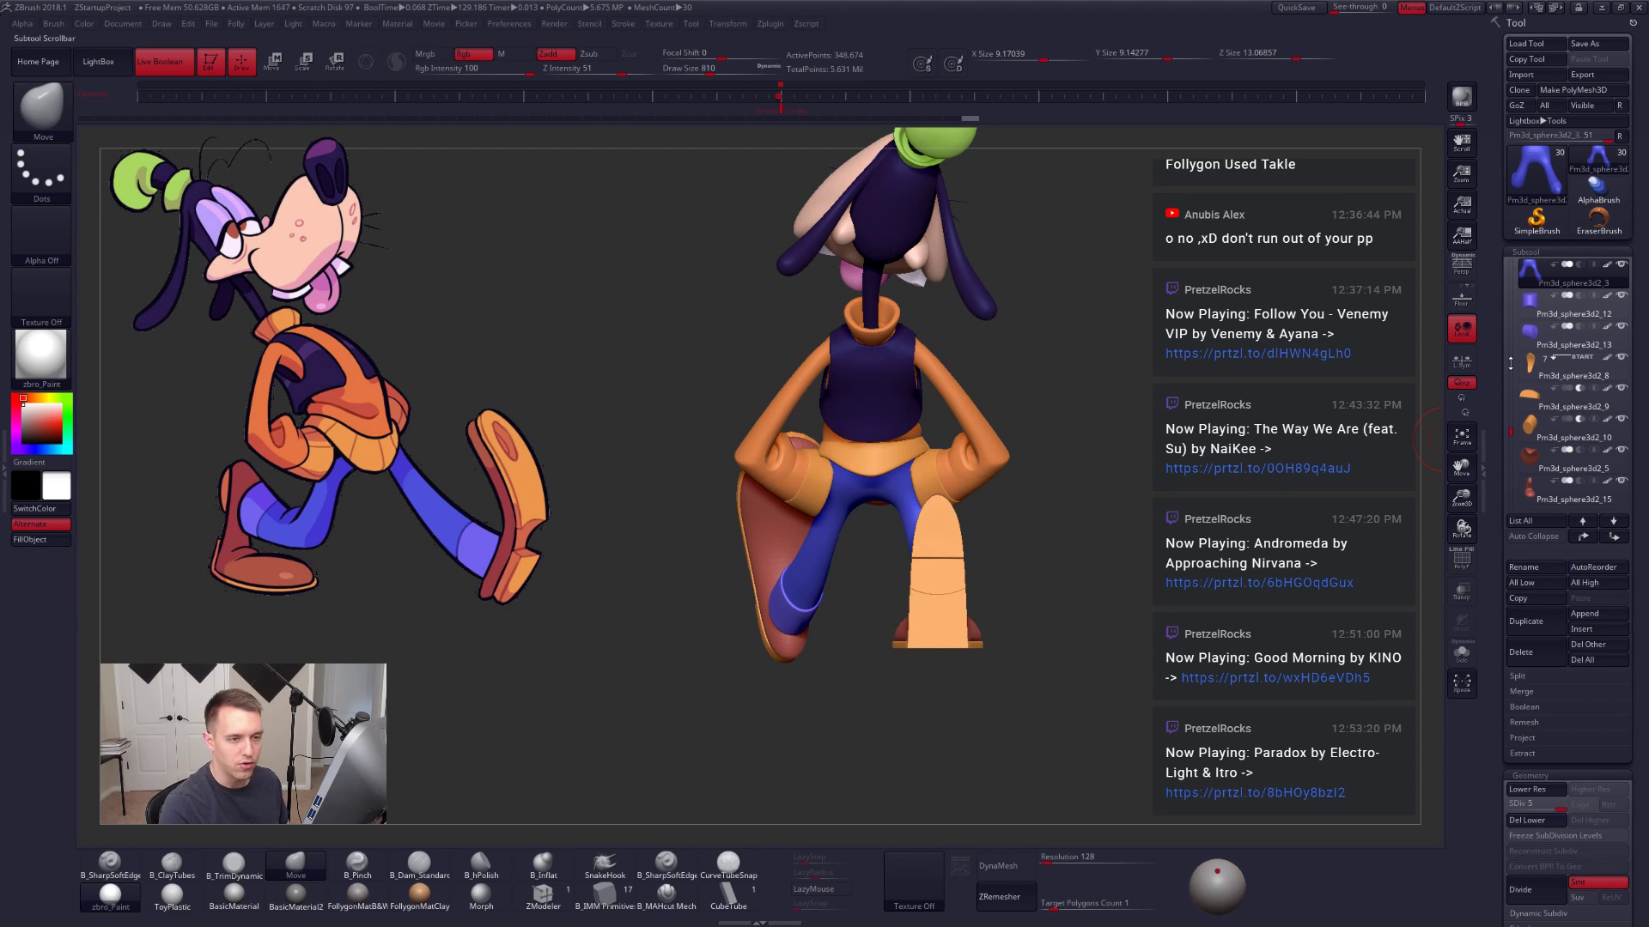
alt+drag(1097, 397, 1164, 435)
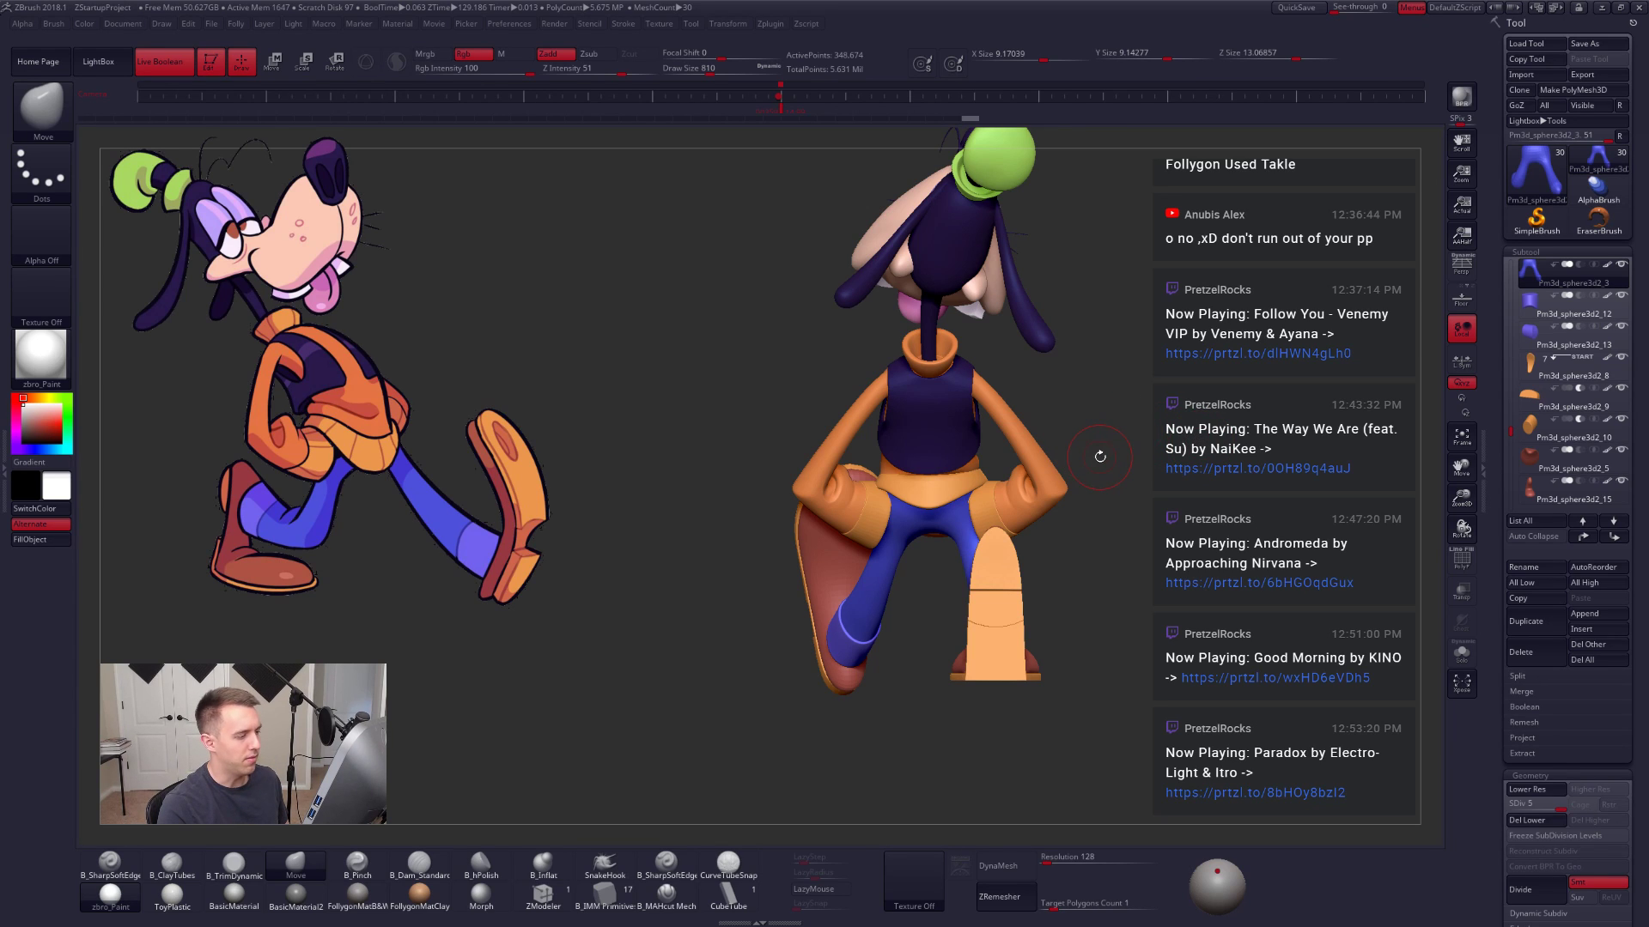
drag(1080, 453, 1374, 442)
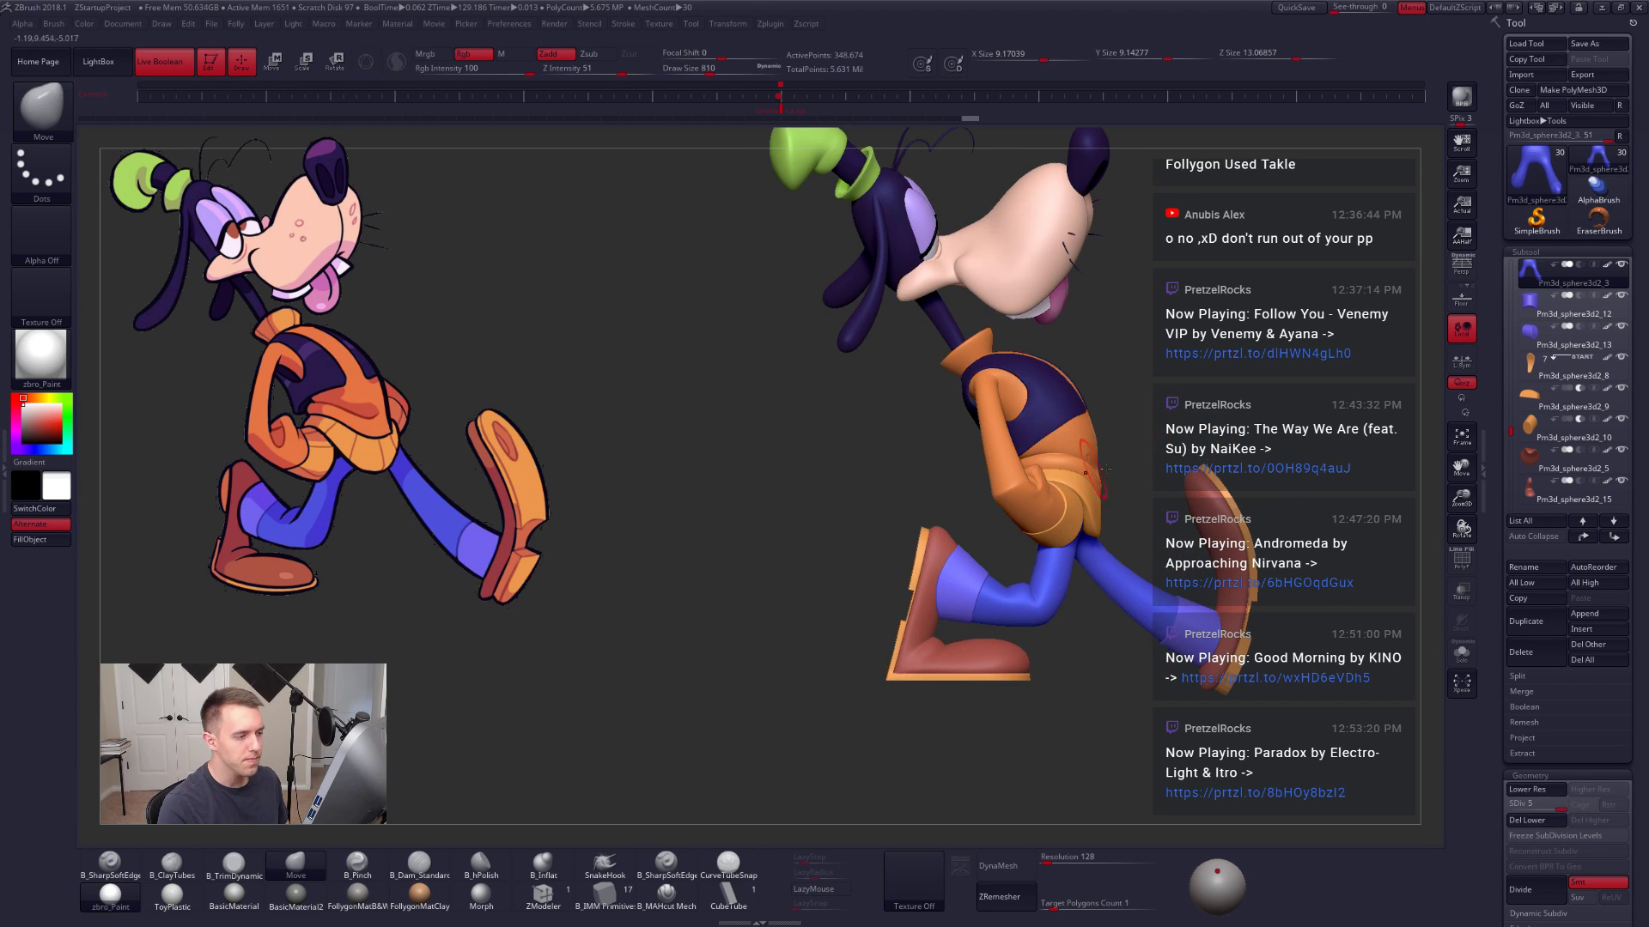
mouse_move(1529, 297)
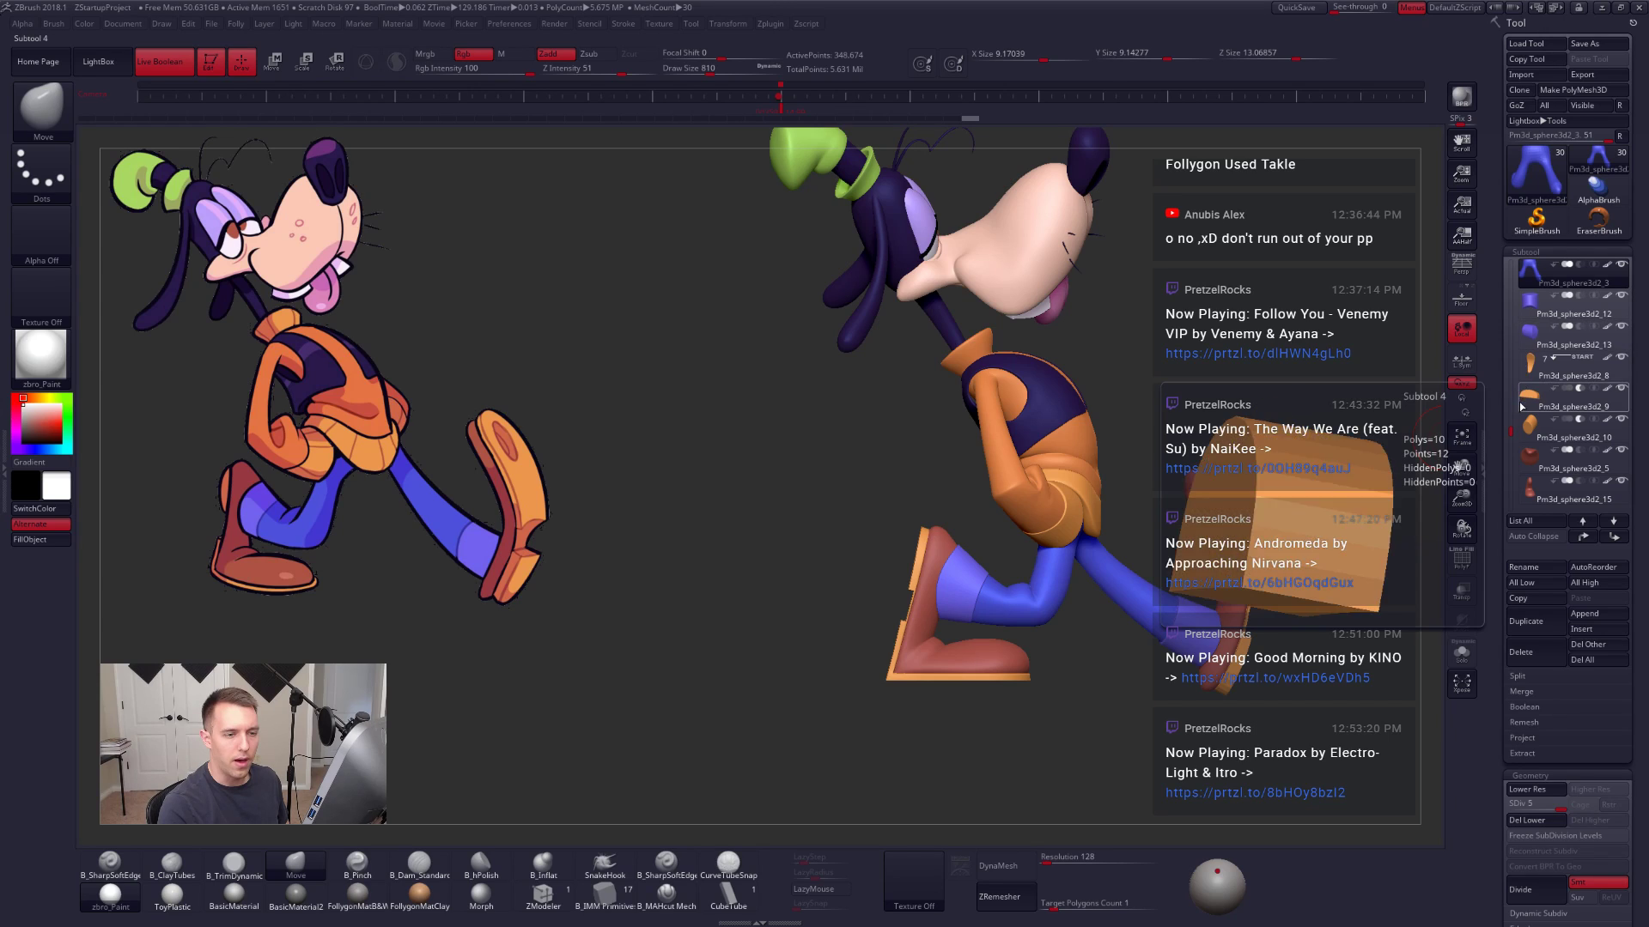
scroll(1554, 326, up, 2)
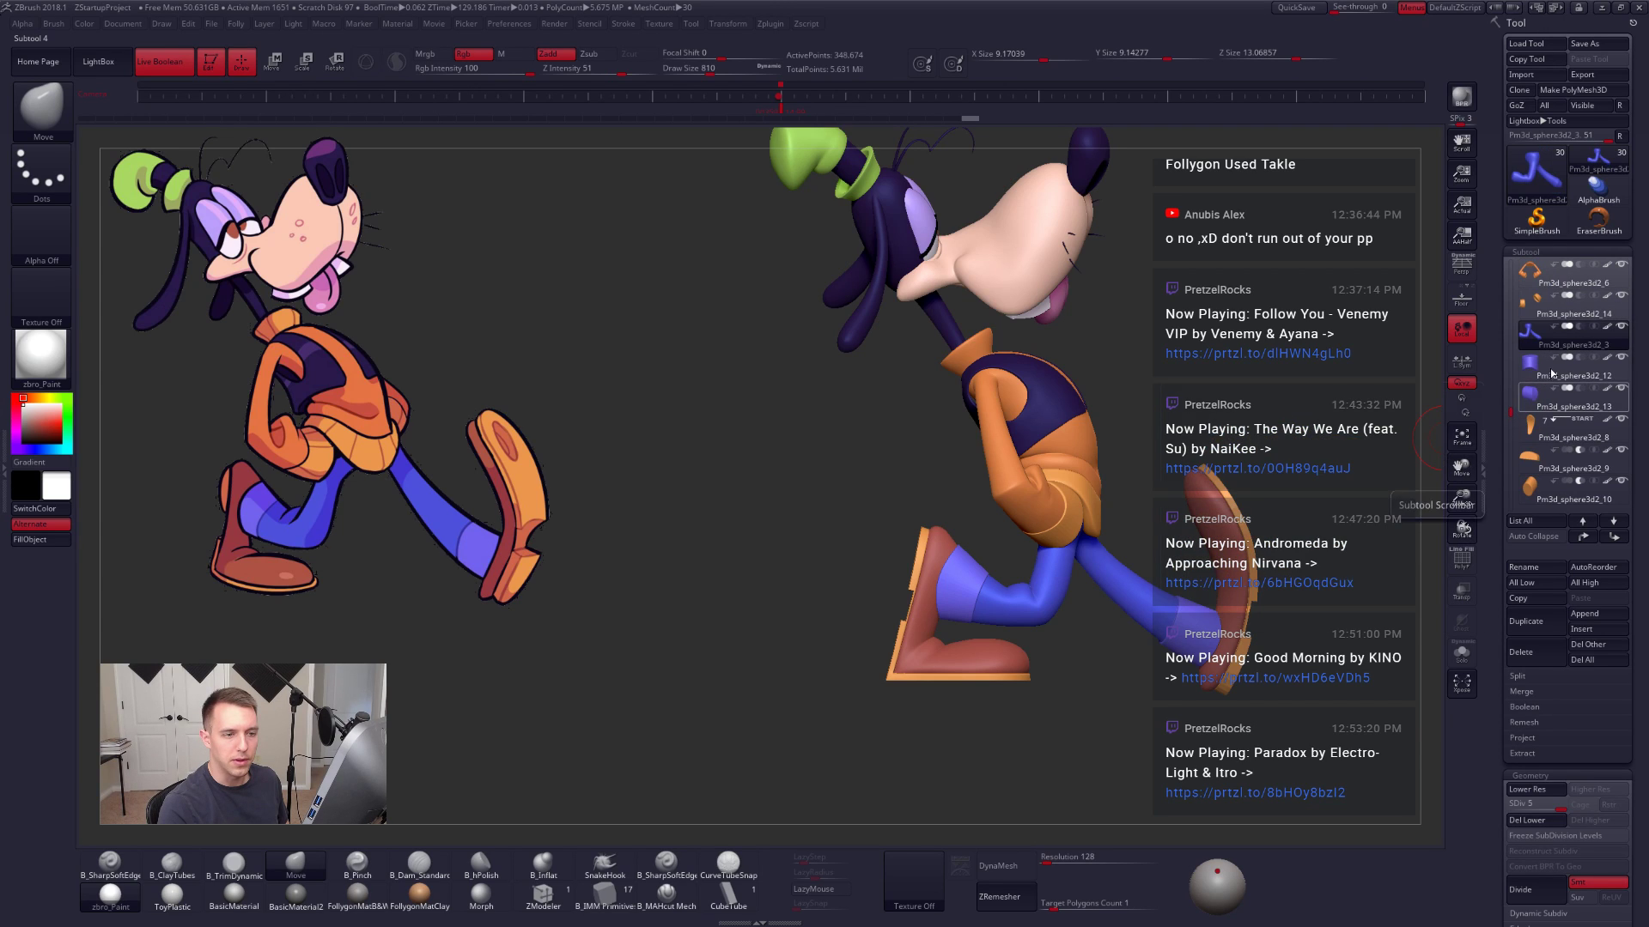
click(1561, 315)
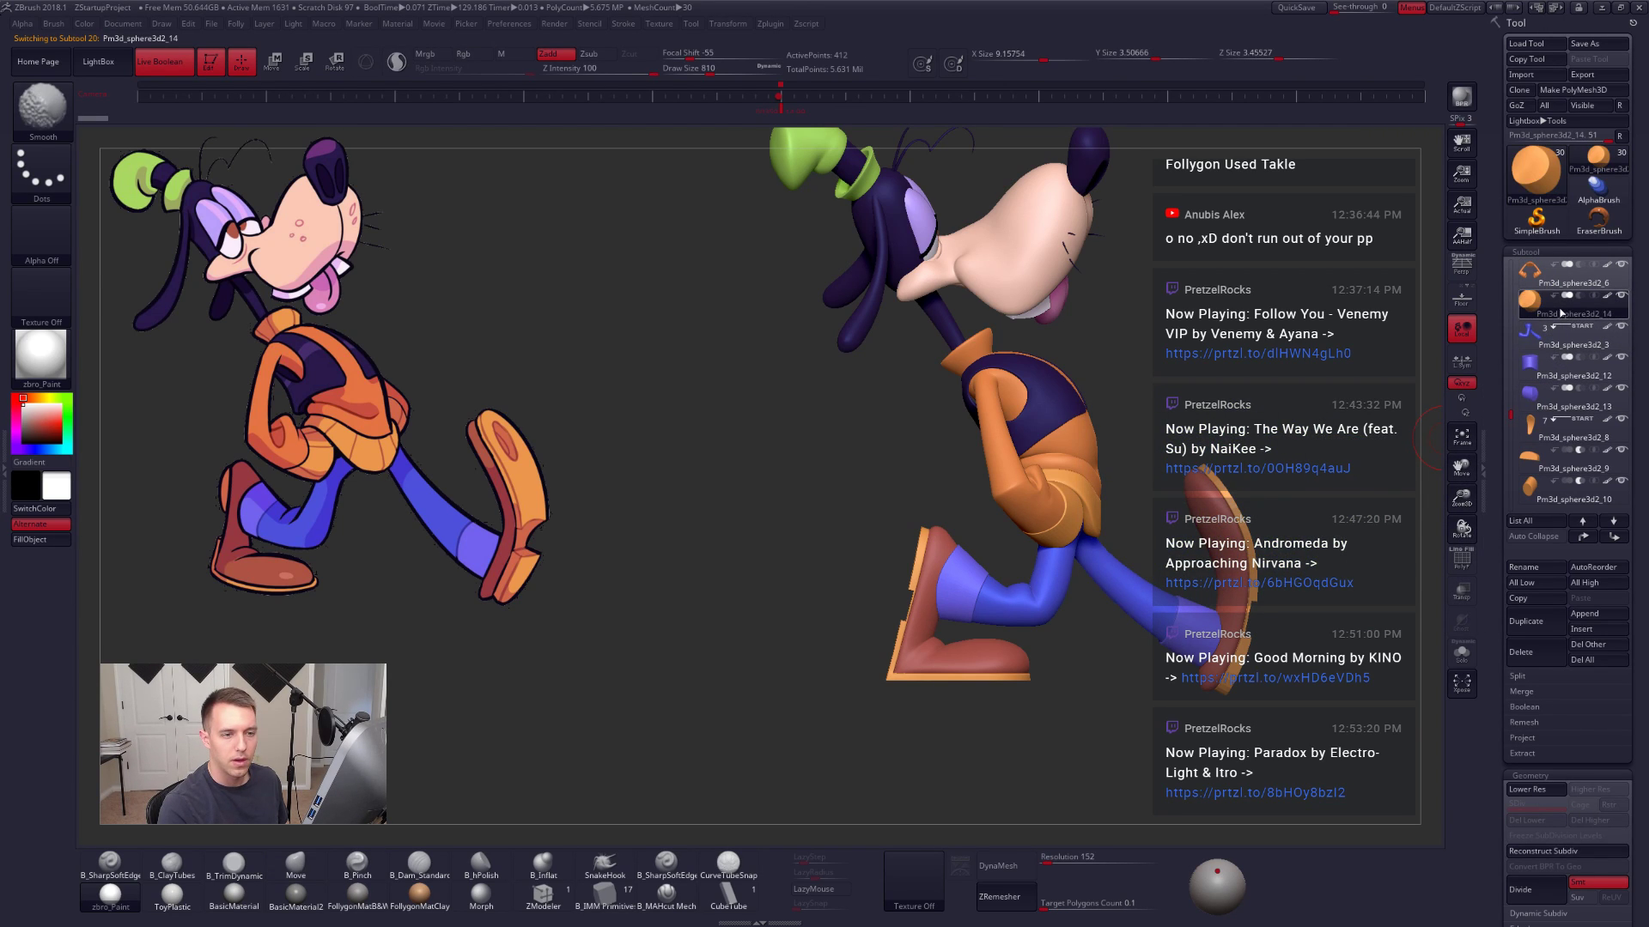
shift+click(1621, 296)
click(1622, 328)
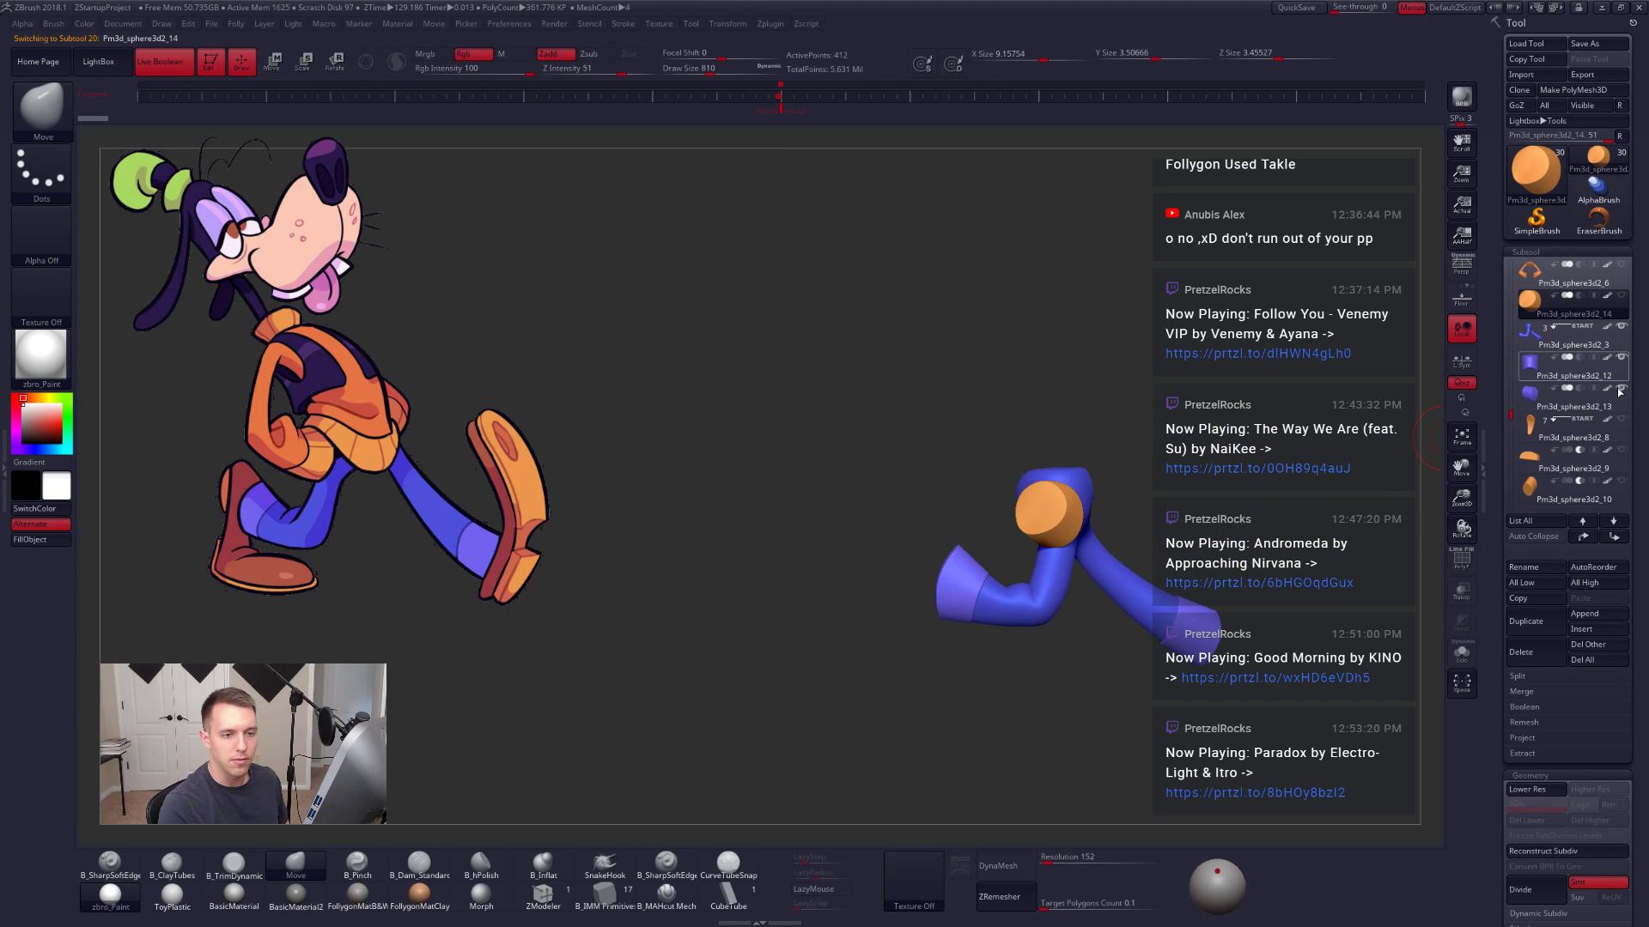
click(1621, 421)
drag(1304, 432, 1049, 513)
click(1533, 336)
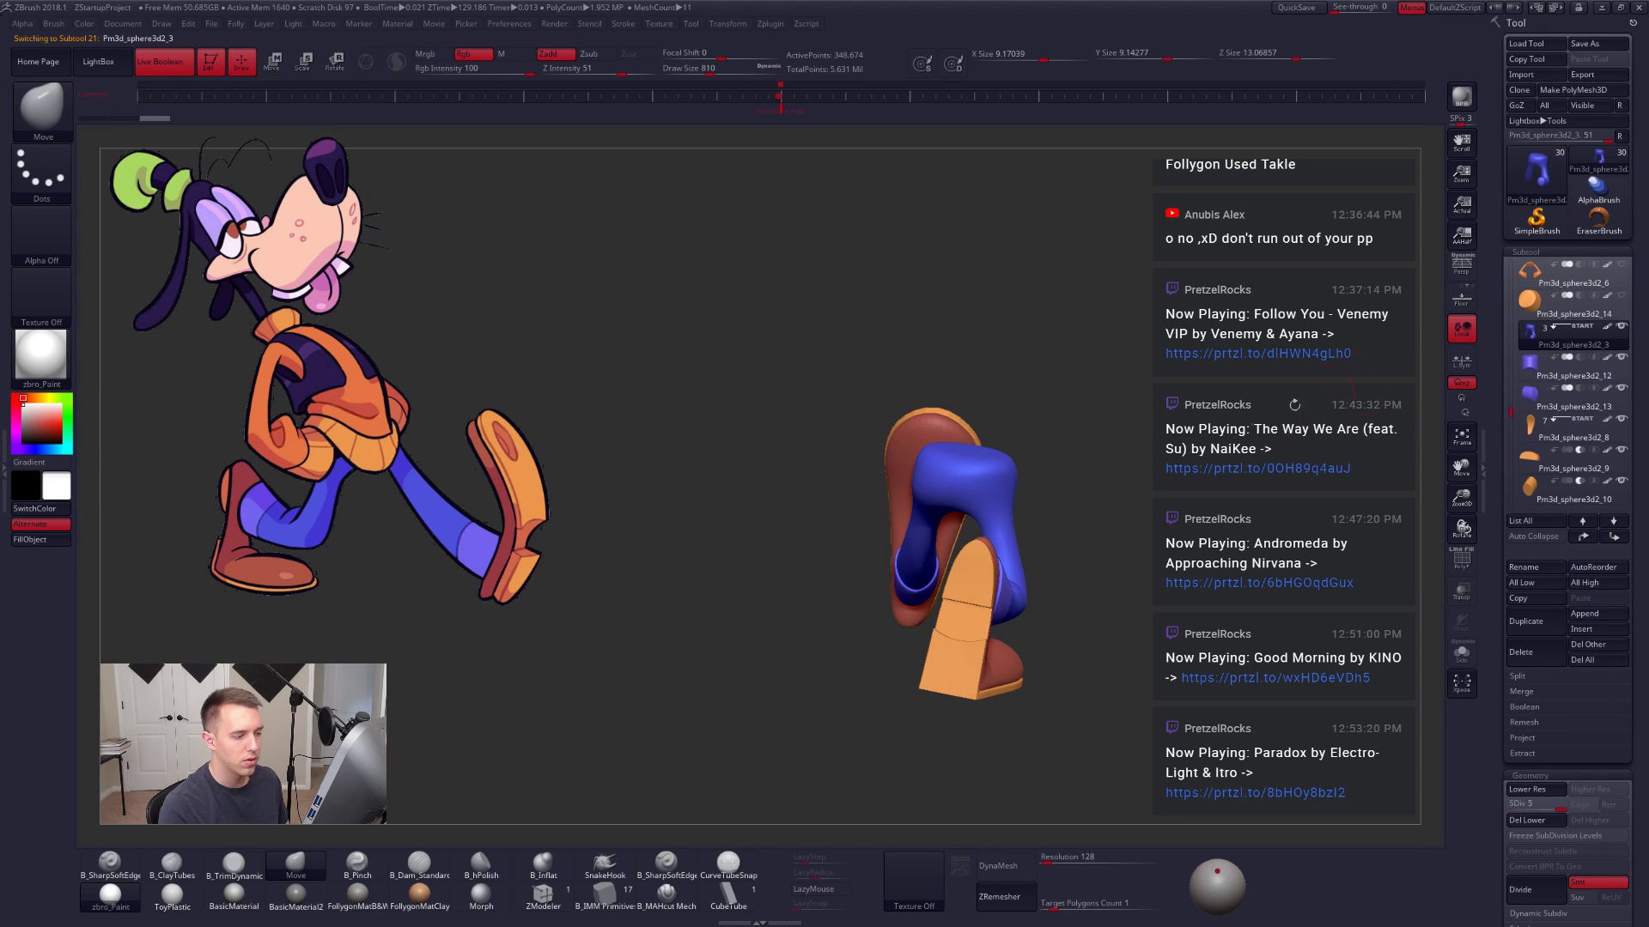
Step: Create a TPoseMesh from the visible leg and boot subtools with Transpose Master
shift+drag(1288, 412, 1168, 563)
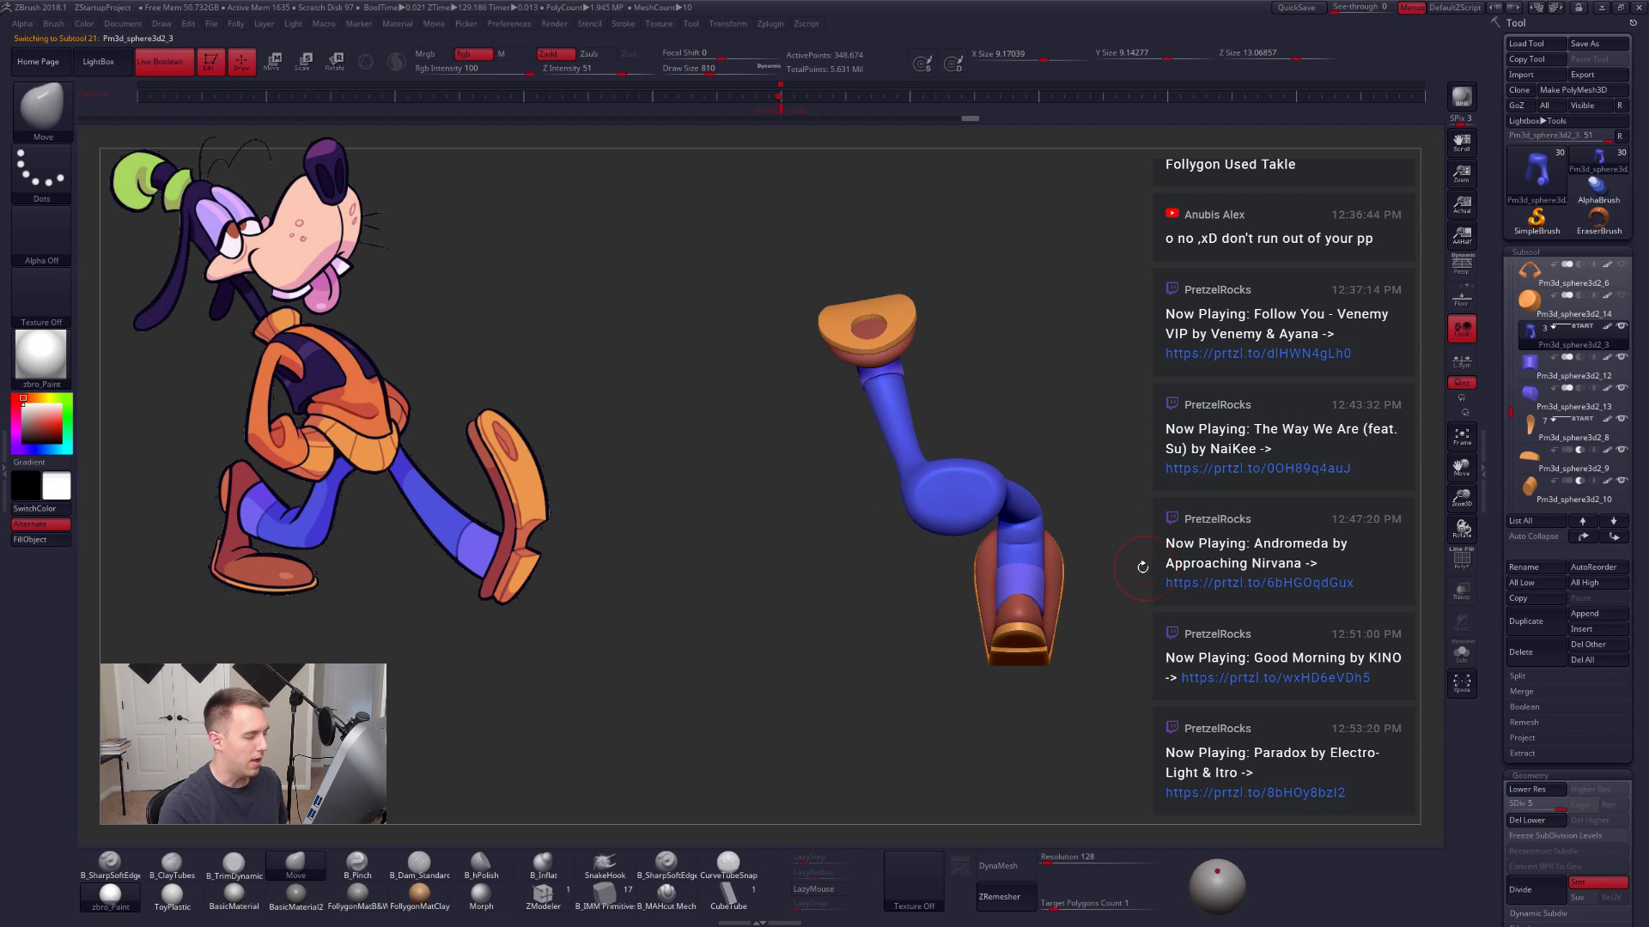
click(5, 390)
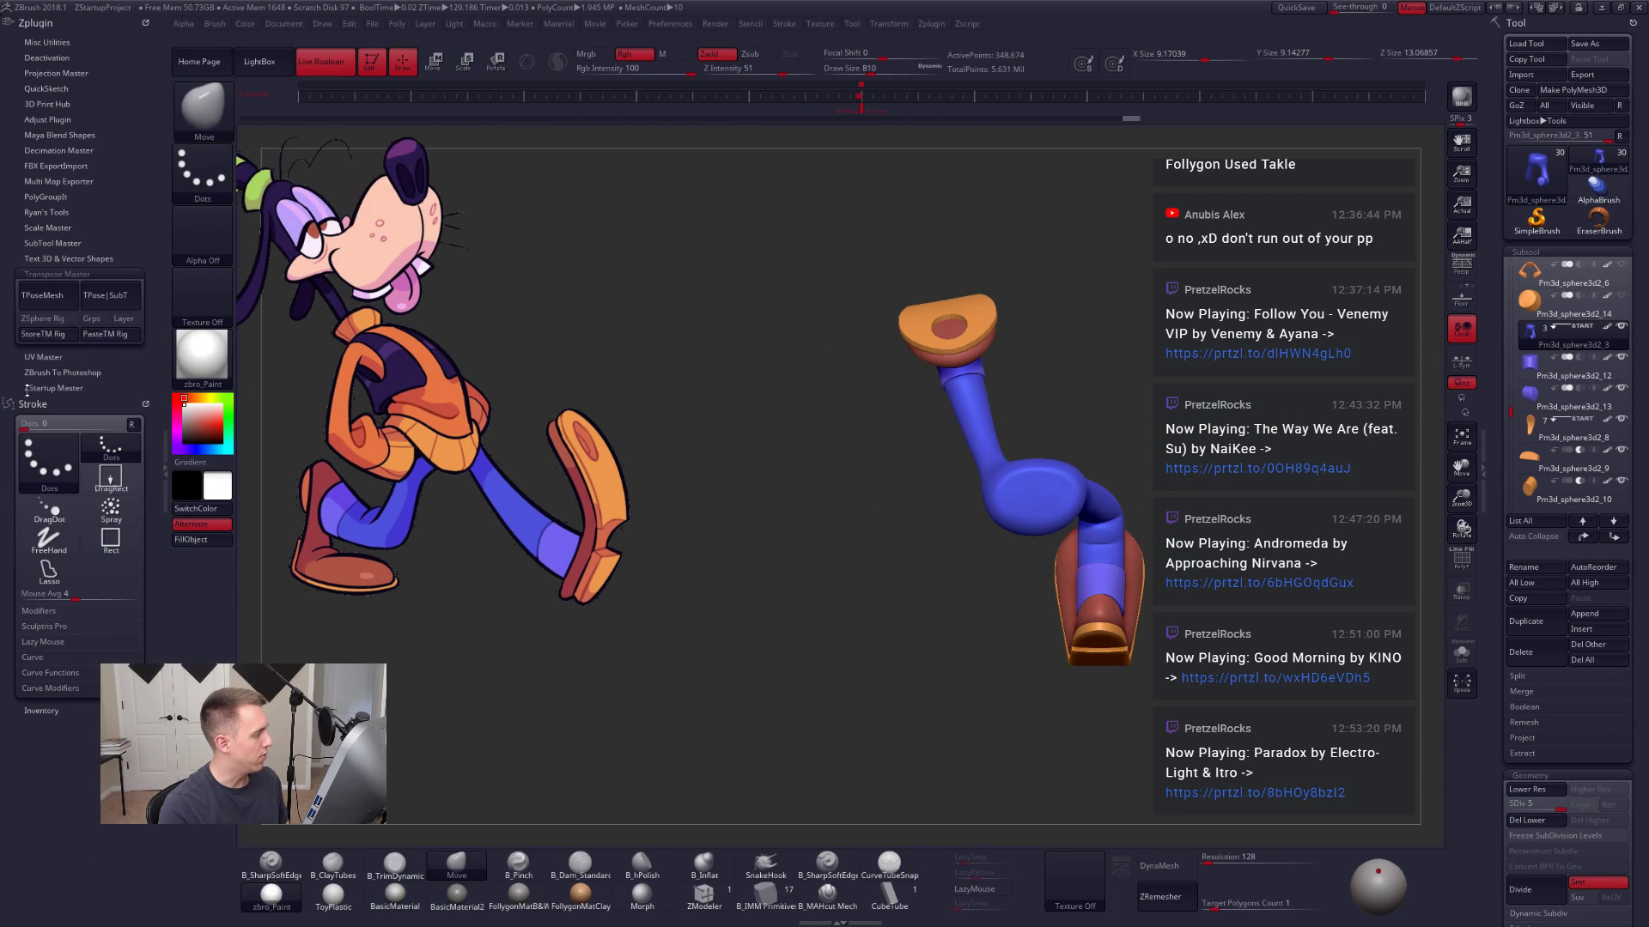
click(54, 304)
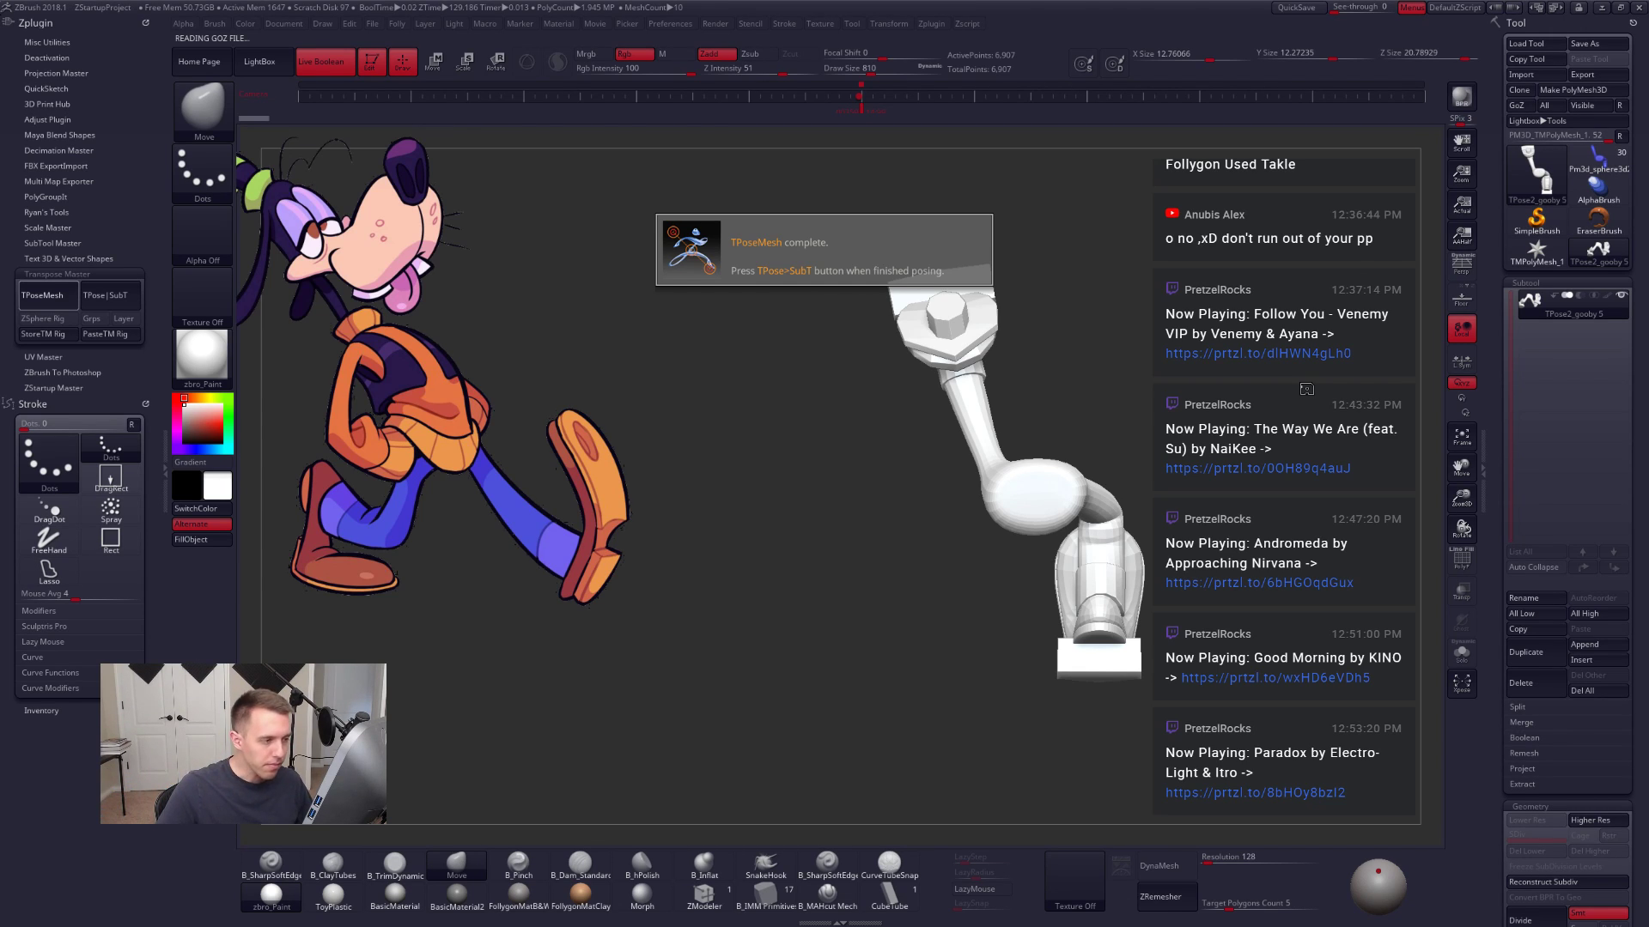
Step: Isolate the bent leg's boot and sole parts on the posing mesh, group them into one polygroup and turn on polyframe display
drag(1116, 726, 1026, 622)
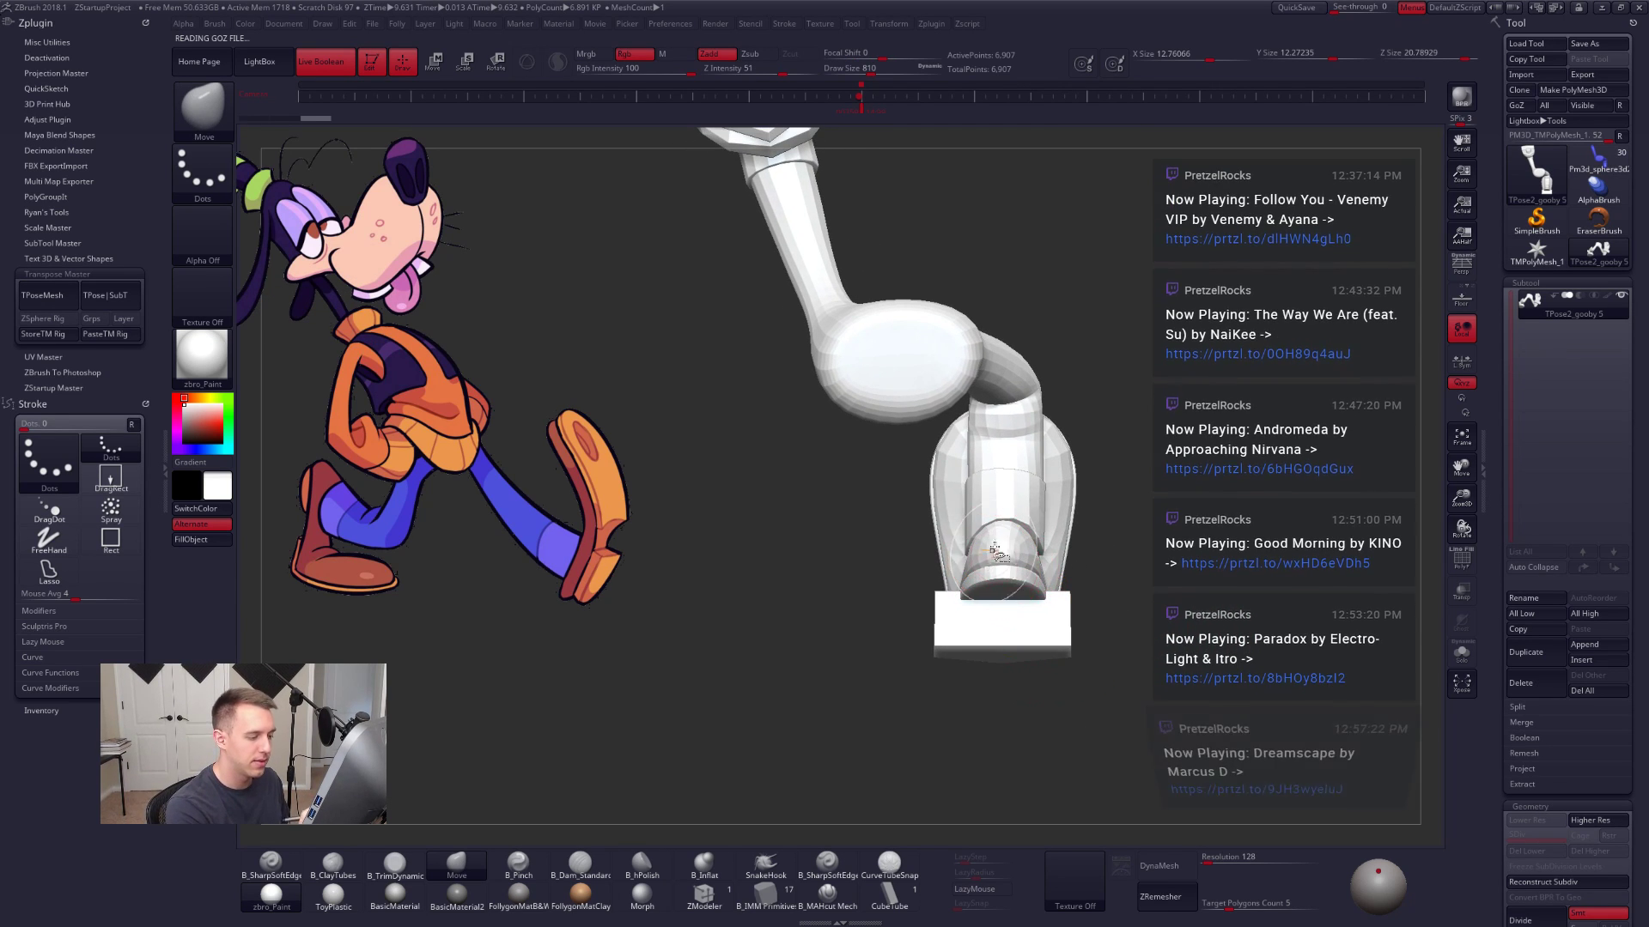
ctrl+shift+click(1003, 552)
right_click(1100, 530)
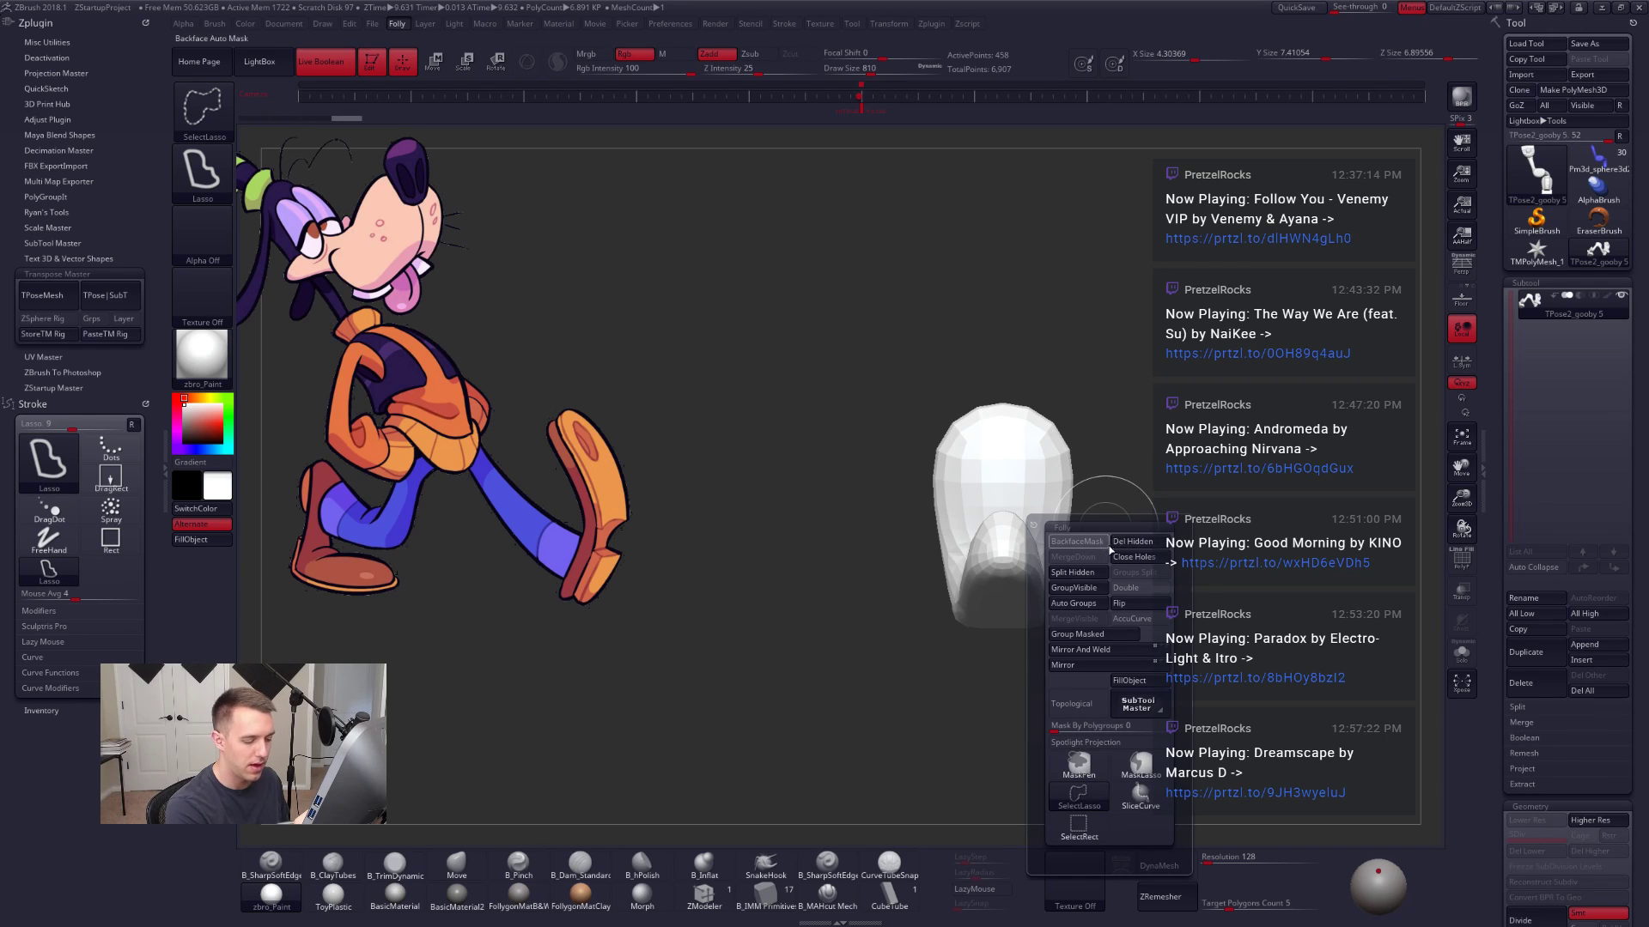
click(1108, 551)
ctrl+shift+click(1158, 500)
ctrl+shift+click(1010, 573)
ctrl+shift+click(1006, 618)
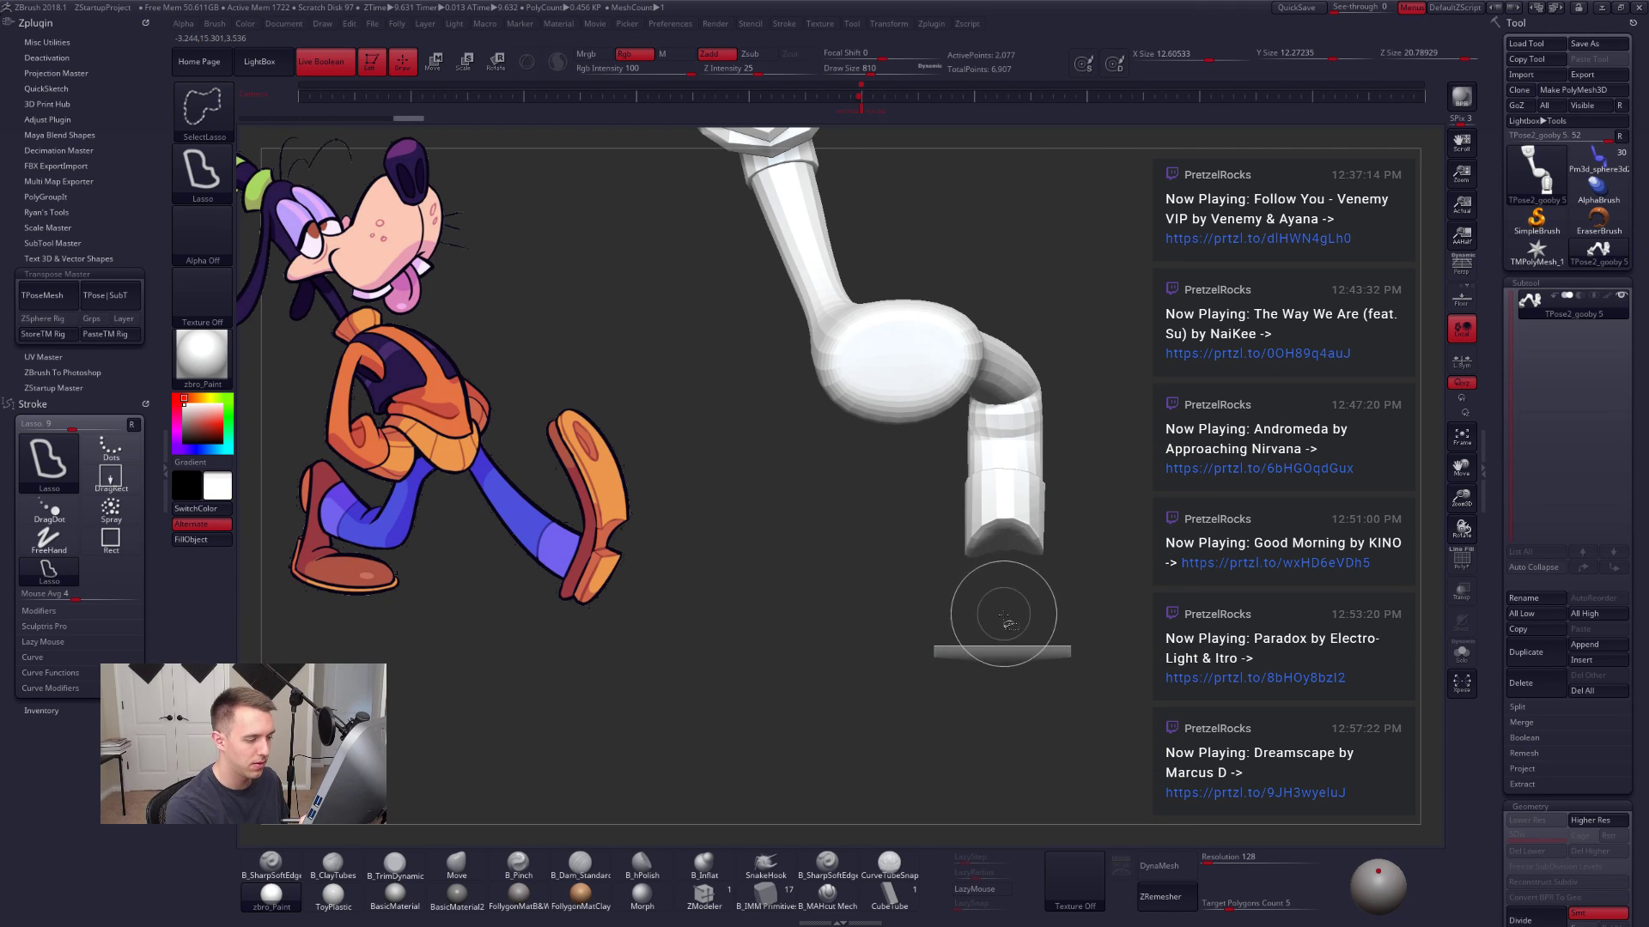
ctrl+shift+click(1016, 651)
mouse_move(1016, 668)
mouse_down()
mouse_move(1093, 581)
mouse_move(1060, 611)
mouse_move(1000, 600)
mouse_up()
right_click(1159, 529)
click(1193, 589)
key(shift+f)
Step: Mask the rest of the posing mesh so that only the bent leg's boot and sole stay unmasked
mouse_move(1124, 614)
ctrl+shift+mouse_down()
mouse_move(1161, 598)
mouse_move(1108, 670)
ctrl+shift+mouse_up()
ctrl+click(1168, 611)
ctrl+shift+click(1150, 637)
ctrl+click(1117, 661)
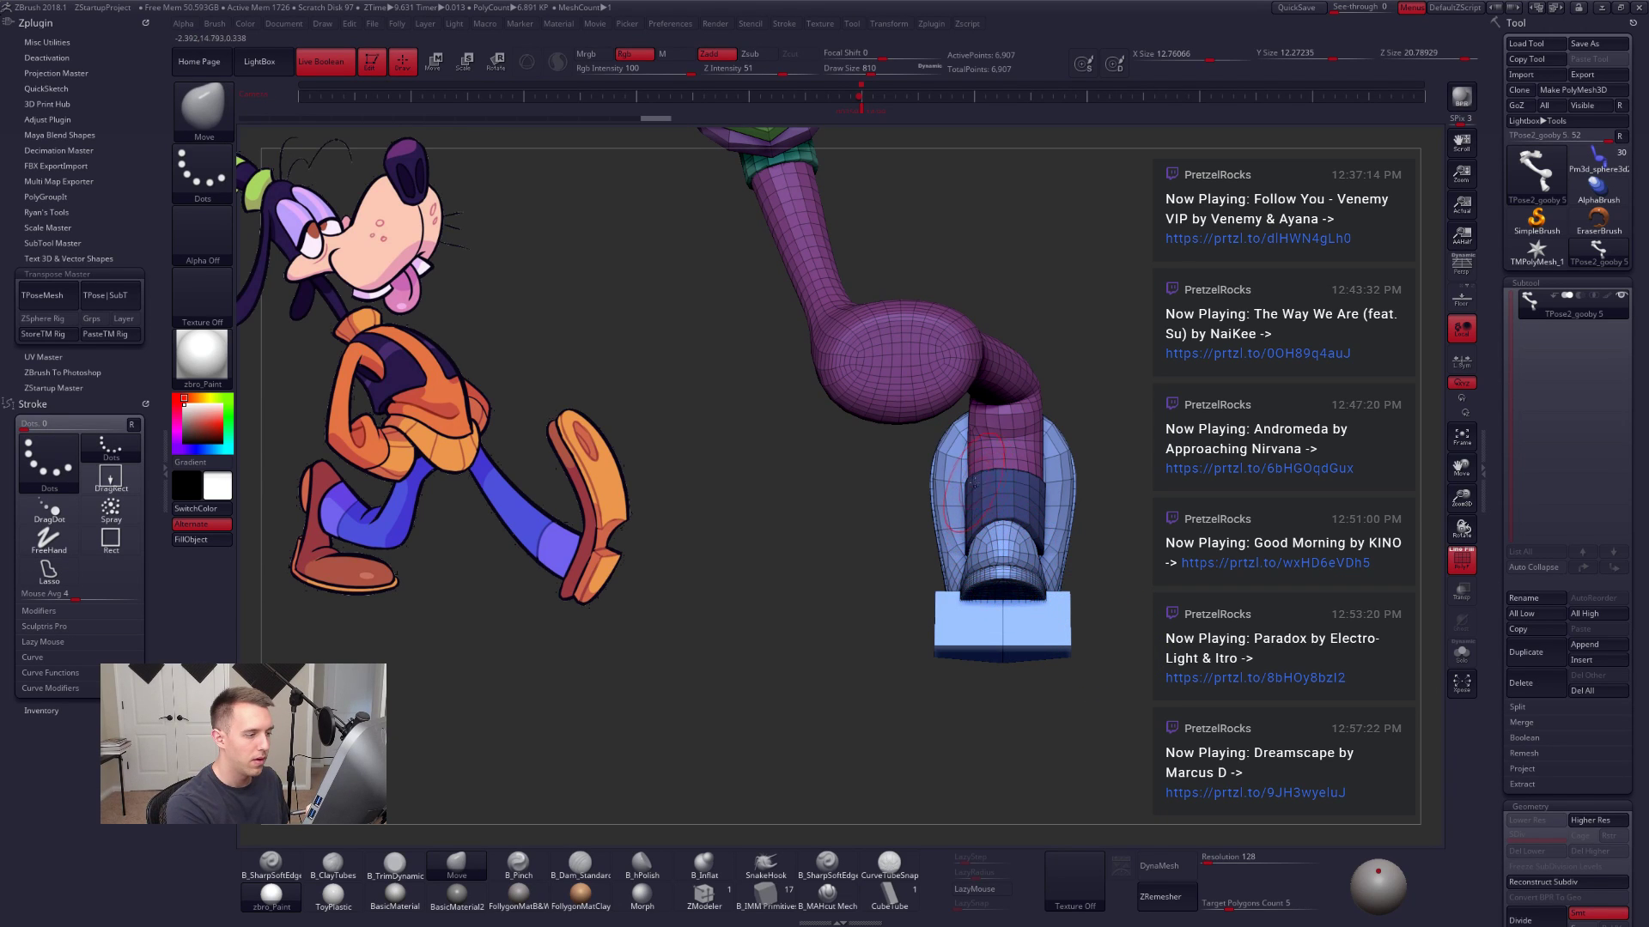
Step: Adjust the bent leg's boot and sole with Transpose, nudging them sideways to line up with the lower leg
drag(902, 503, 1029, 483)
mouse_move(1107, 541)
mouse_down()
mouse_move(1026, 588)
mouse_move(1025, 755)
mouse_up()
key(r)
key(w)
drag(1034, 589, 1238, 603)
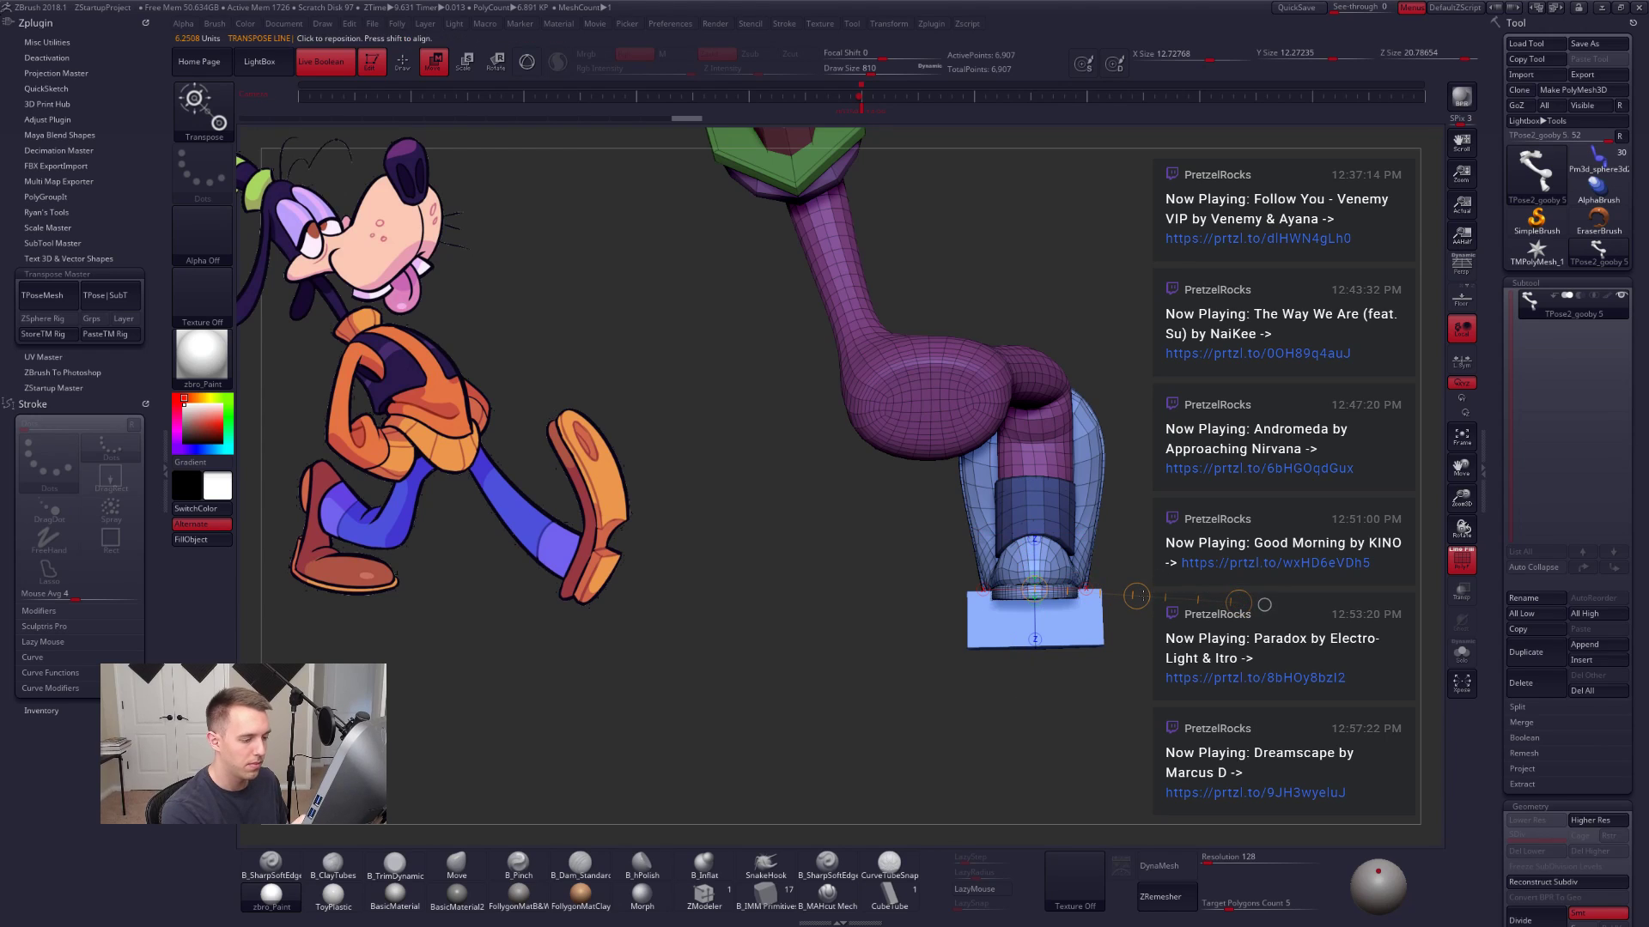
key(shift+f)
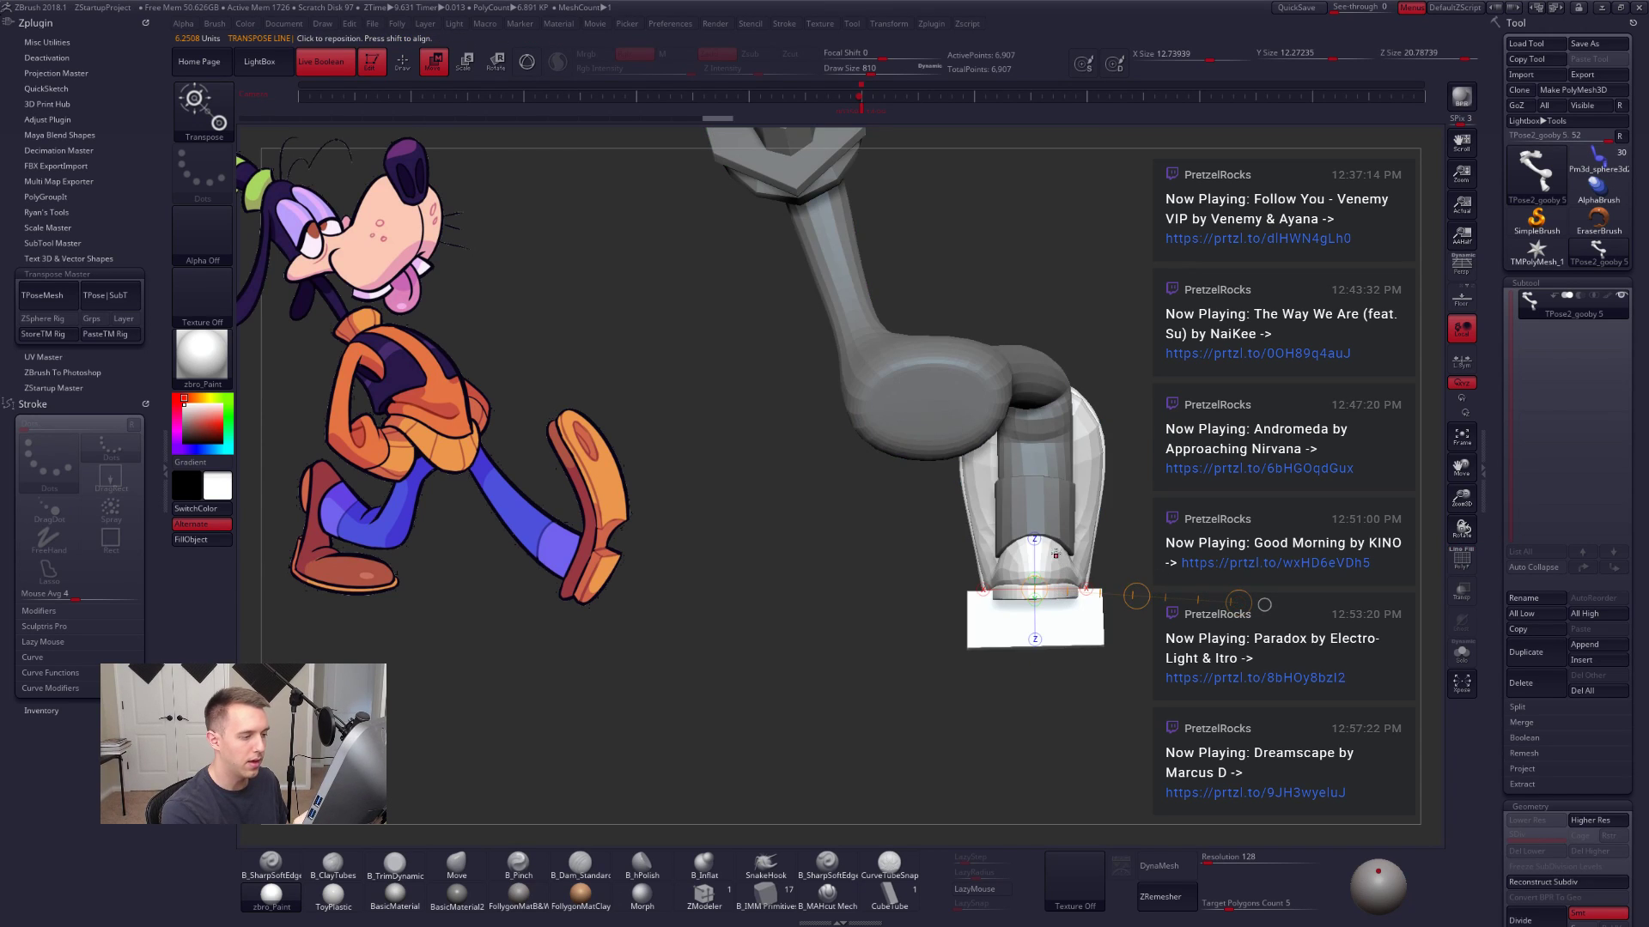
key(q)
right_drag(1056, 554, 1040, 521)
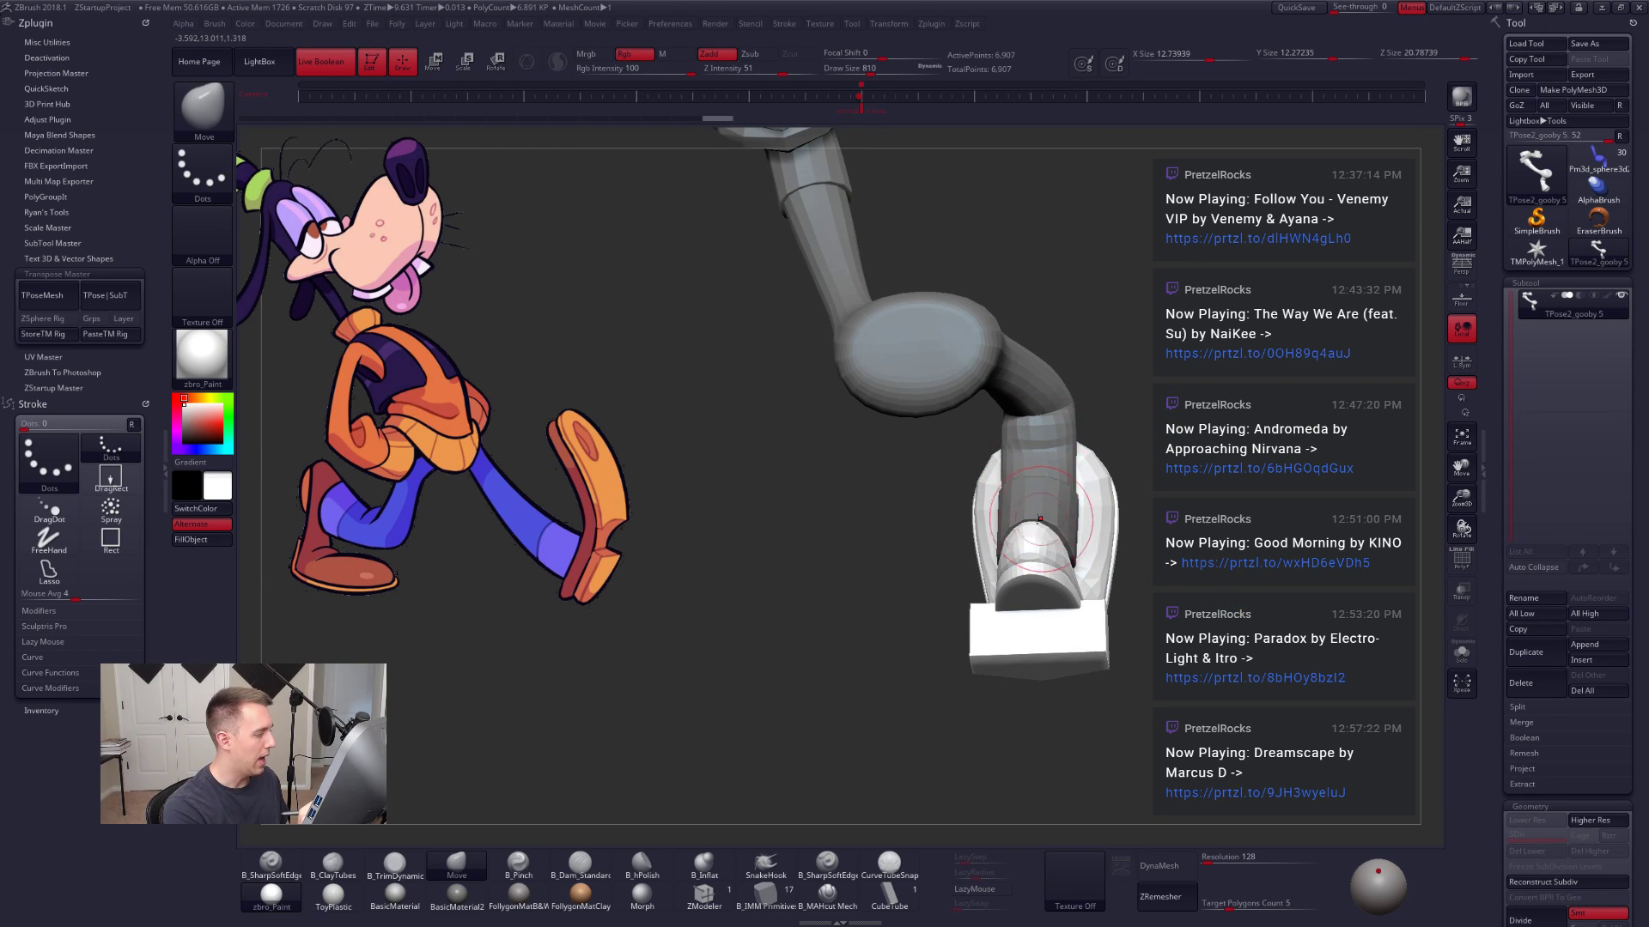
Step: Extend the unmasked area from the boot up over the lower shin and soften the mask's edge
key(shift+f)
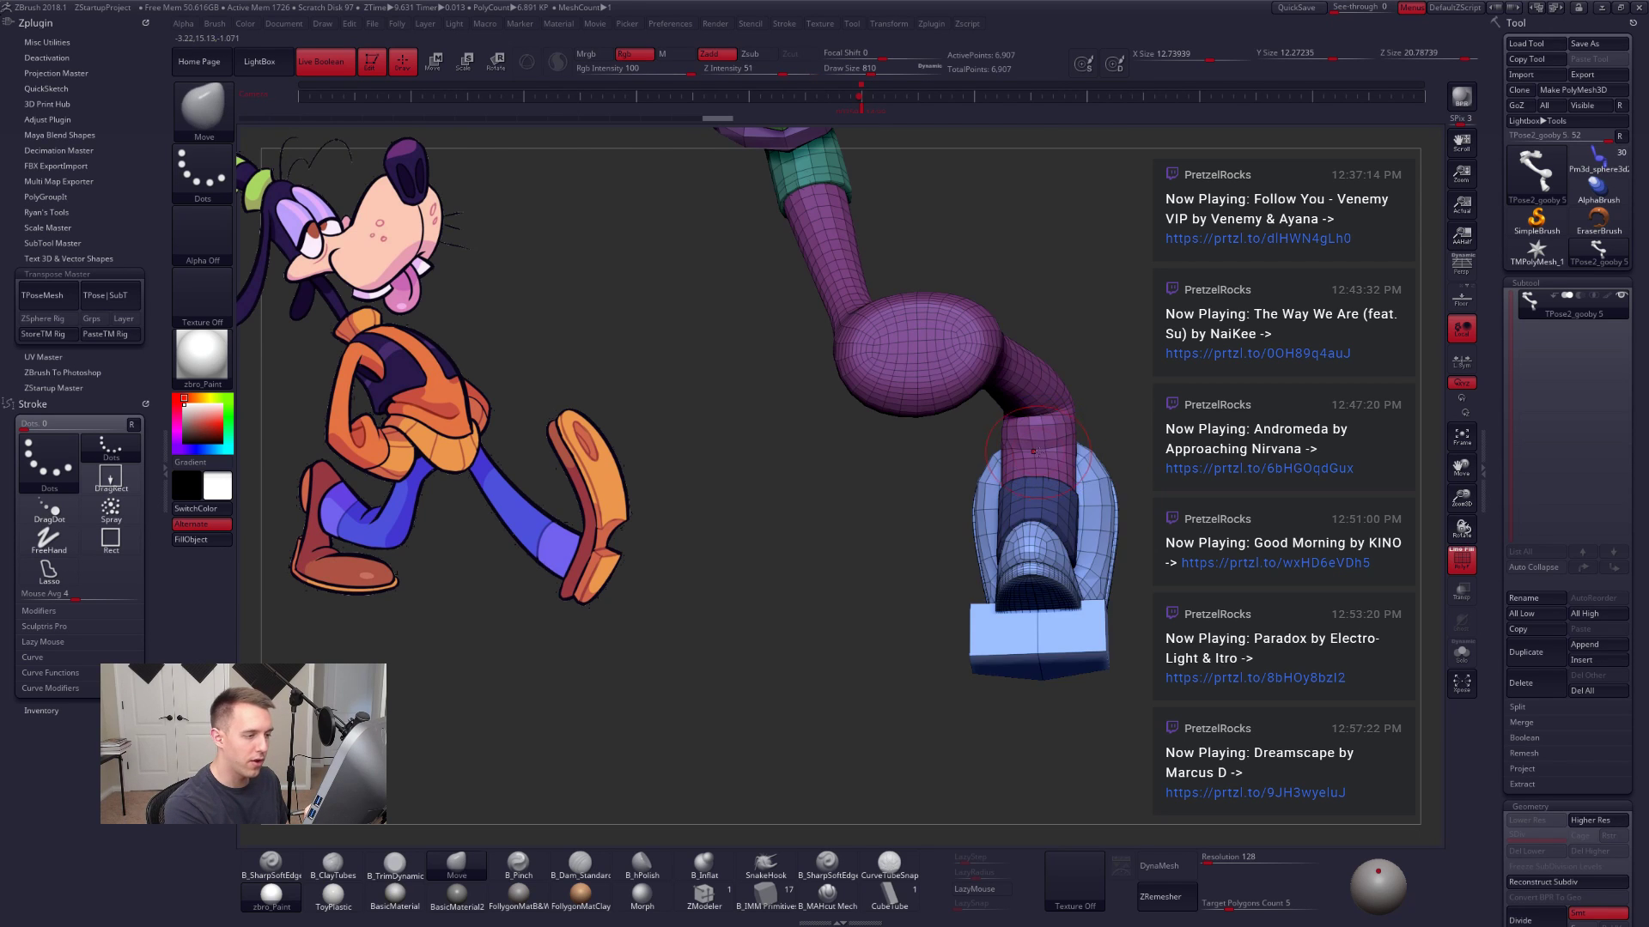
key(ctrl)
mouse_move(1078, 432)
ctrl+alt+mouse_down()
mouse_move(919, 724)
mouse_move(1296, 666)
ctrl+alt+mouse_up()
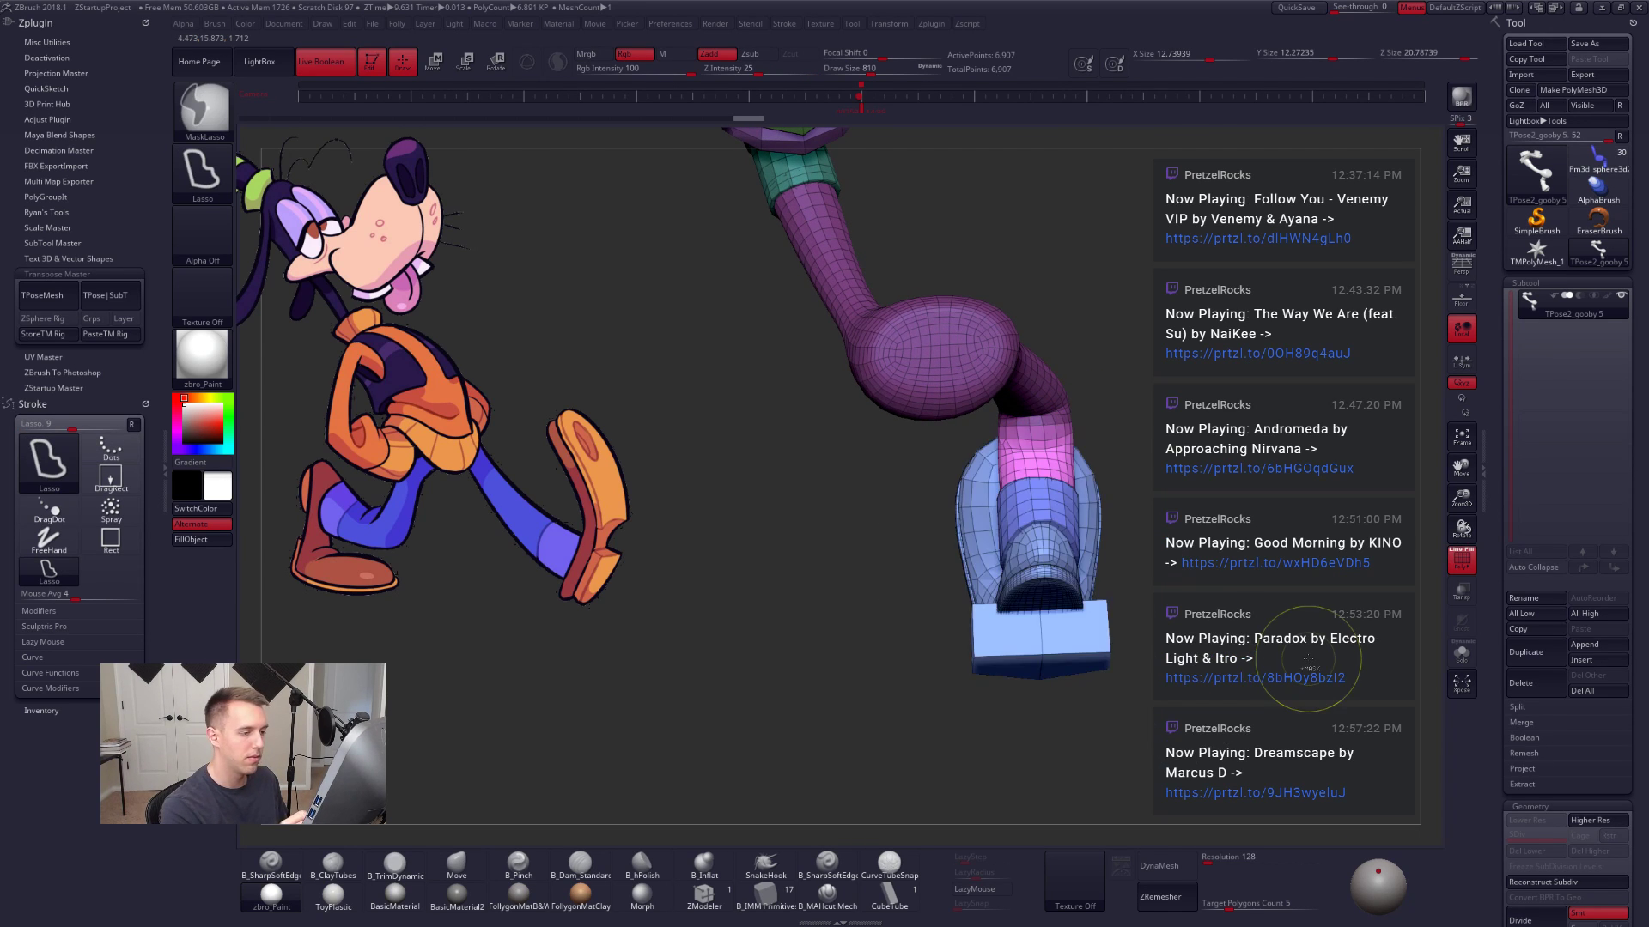
mouse_move(1306, 662)
right_down()
mouse_move(1417, 639)
mouse_move(1404, 618)
right_up()
ctrl+click(1092, 567)
ctrl+click(1190, 551)
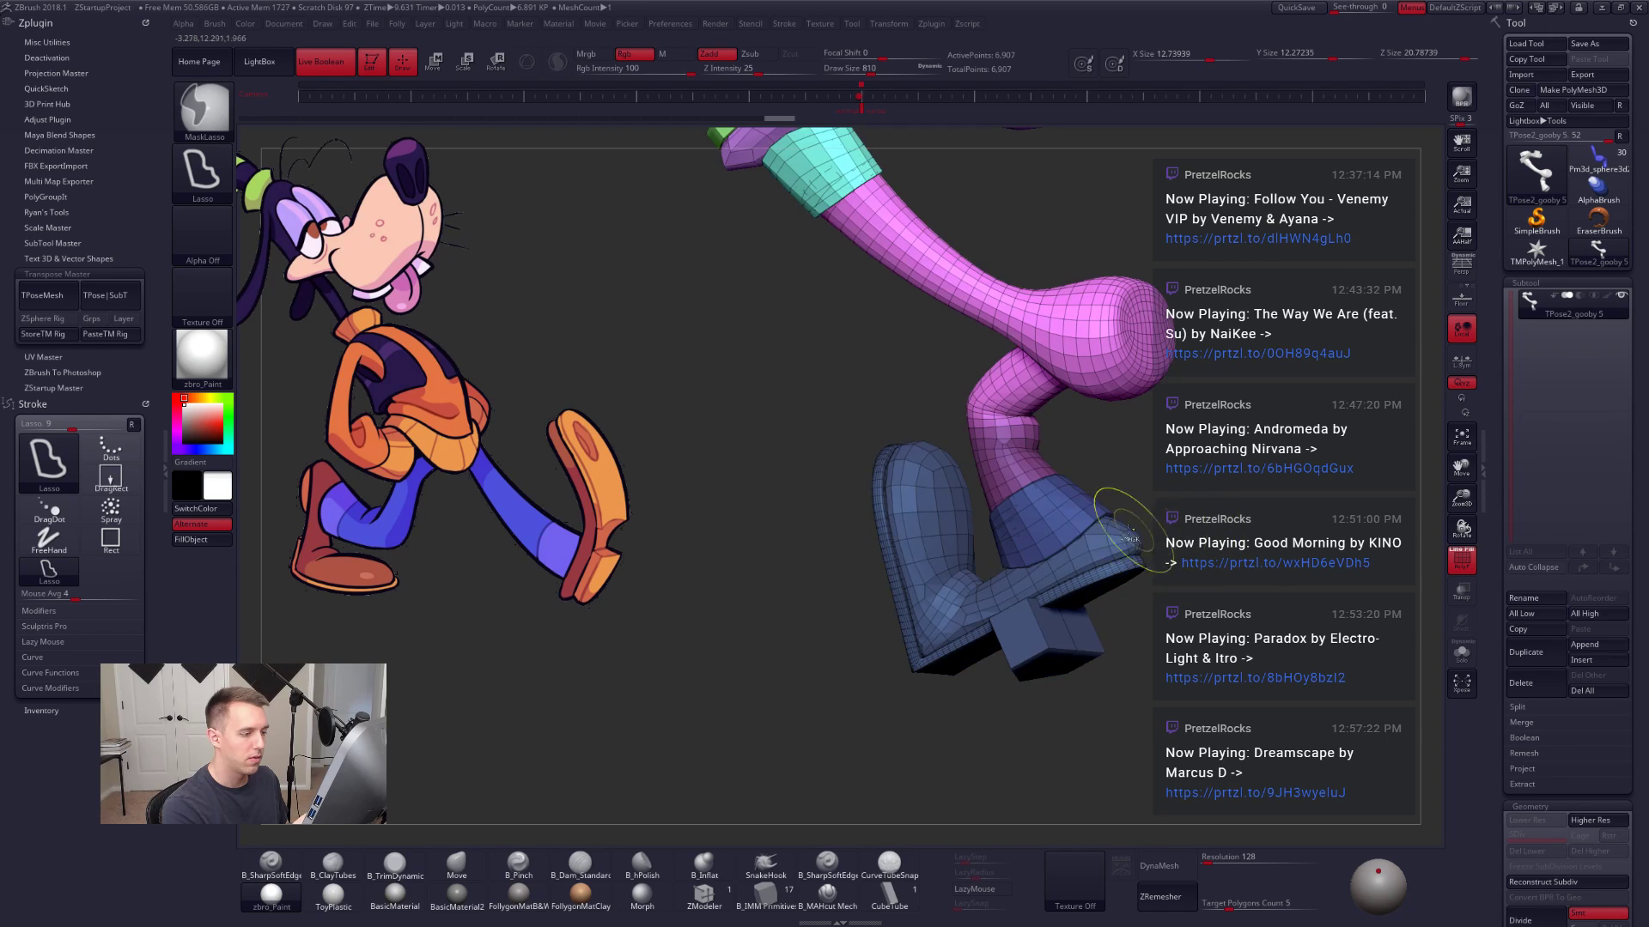
ctrl+click(1123, 535)
ctrl+click(1150, 531)
right_drag(1116, 536, 1065, 560)
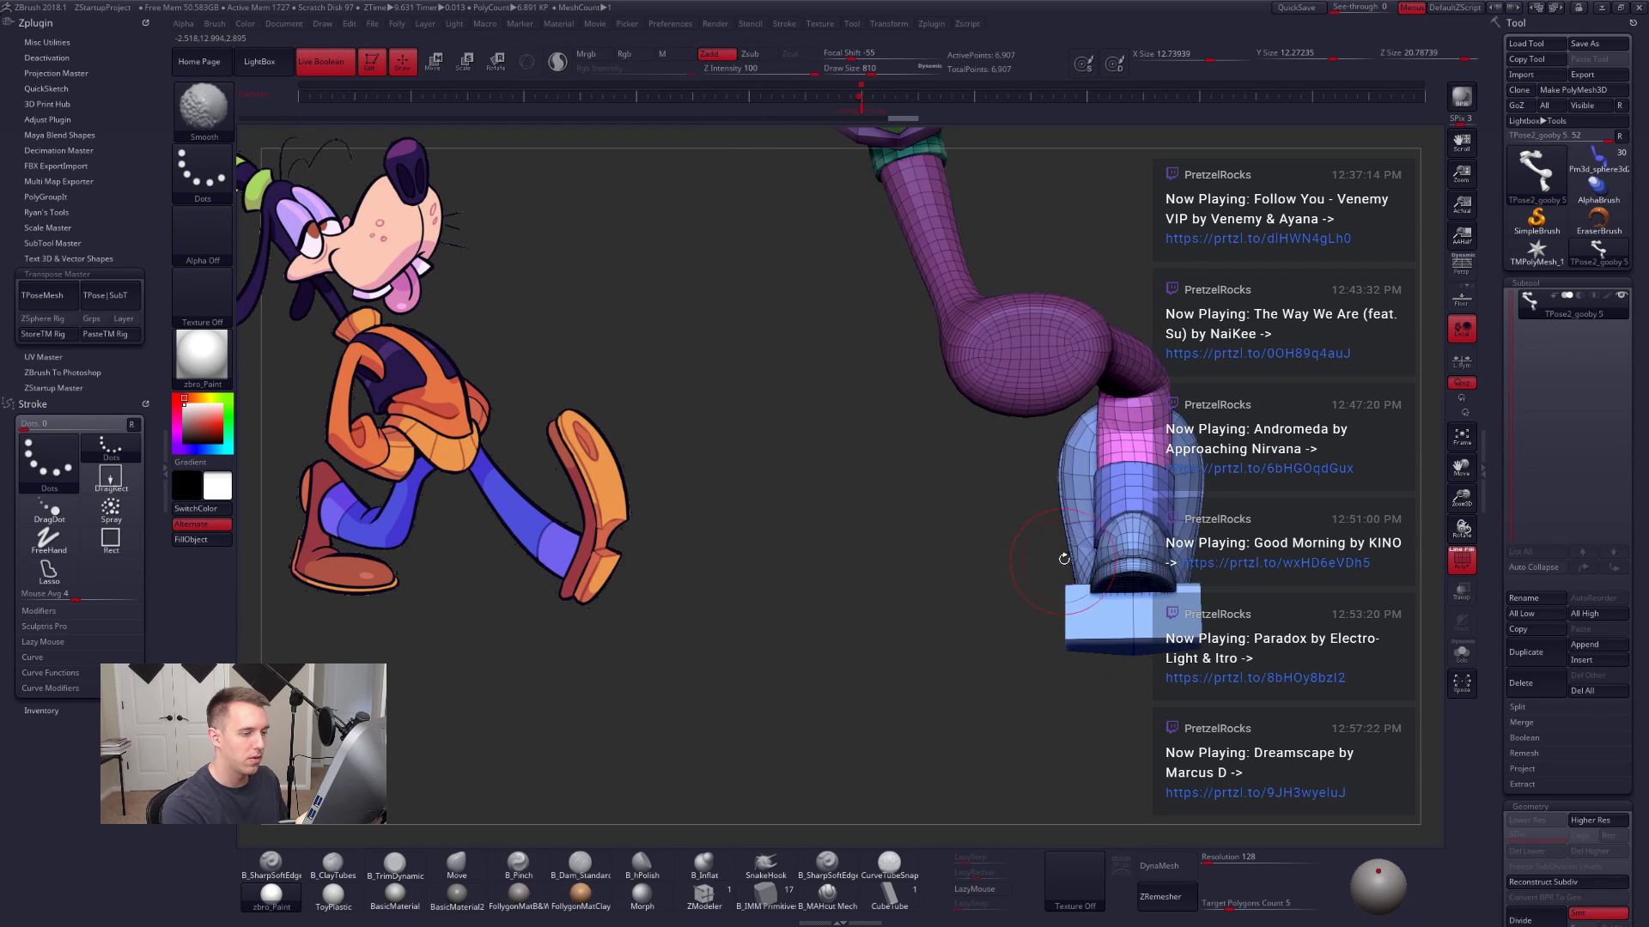
Step: Rotate the unmasked boot, sole and lower shin slightly outward around the bent leg's ankle
key(r)
mouse_move(1133, 396)
shift+mouse_down()
mouse_move(1133, 759)
mouse_move(1166, 762)
shift+mouse_up()
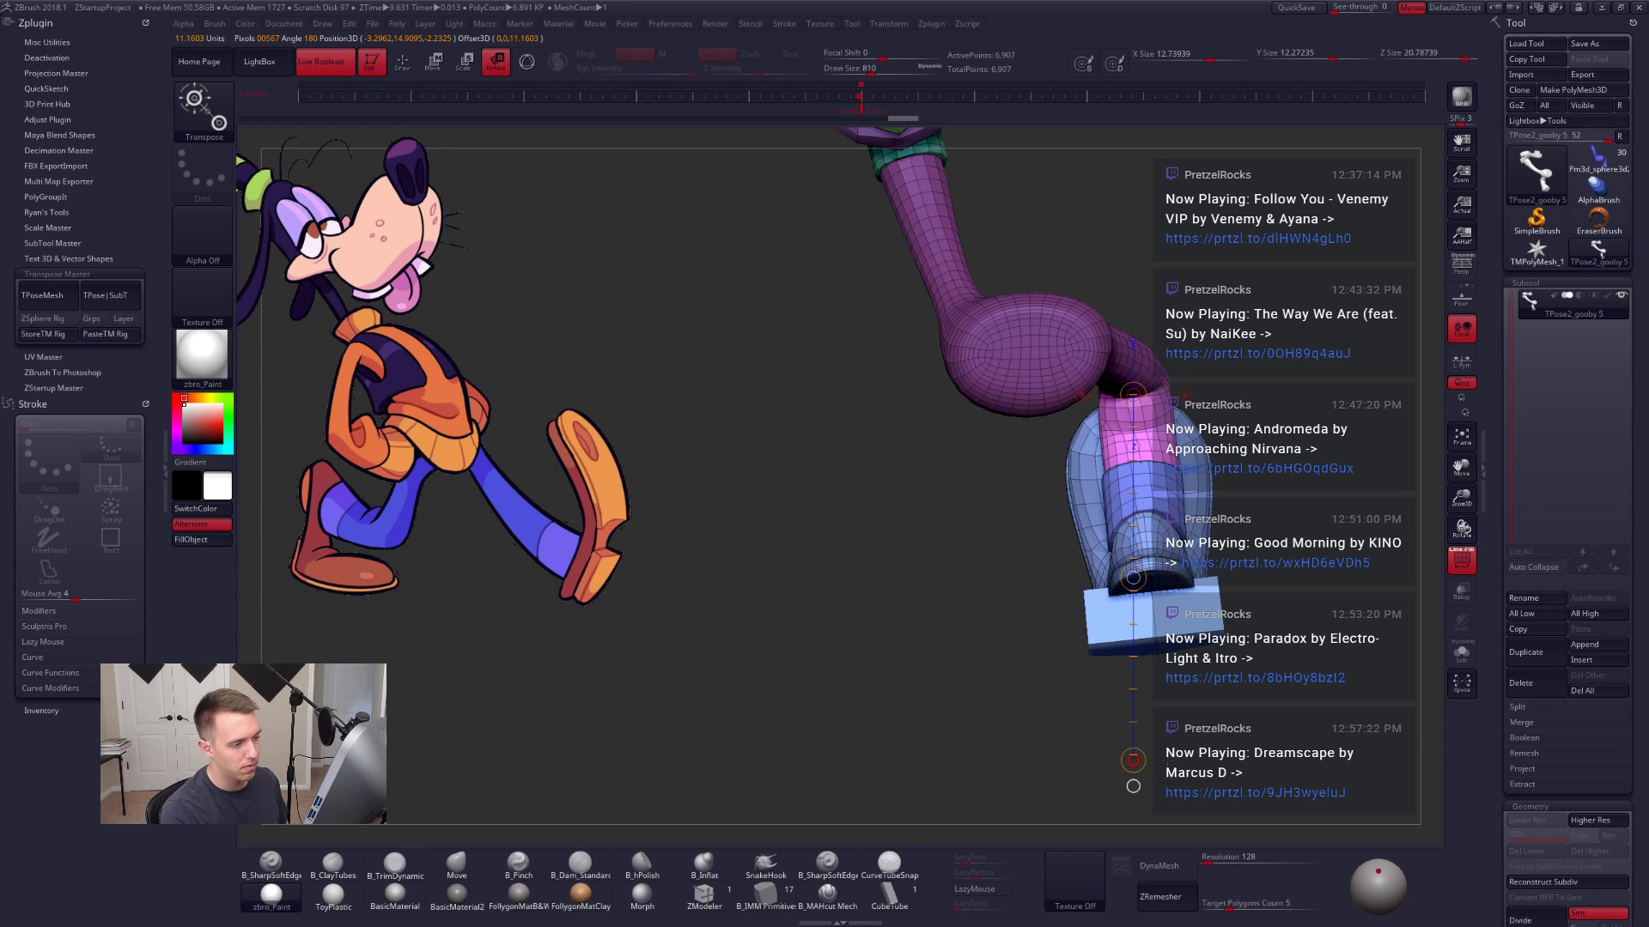
mouse_move(1166, 765)
ctrl+right_down()
mouse_move(1169, 798)
mouse_move(1176, 756)
mouse_move(1221, 740)
mouse_move(1153, 734)
mouse_move(1082, 635)
ctrl+right_up()
Step: Turn perspective on and polyframe display off, and clear the mask from the posing mesh
key(q)
click(1461, 266)
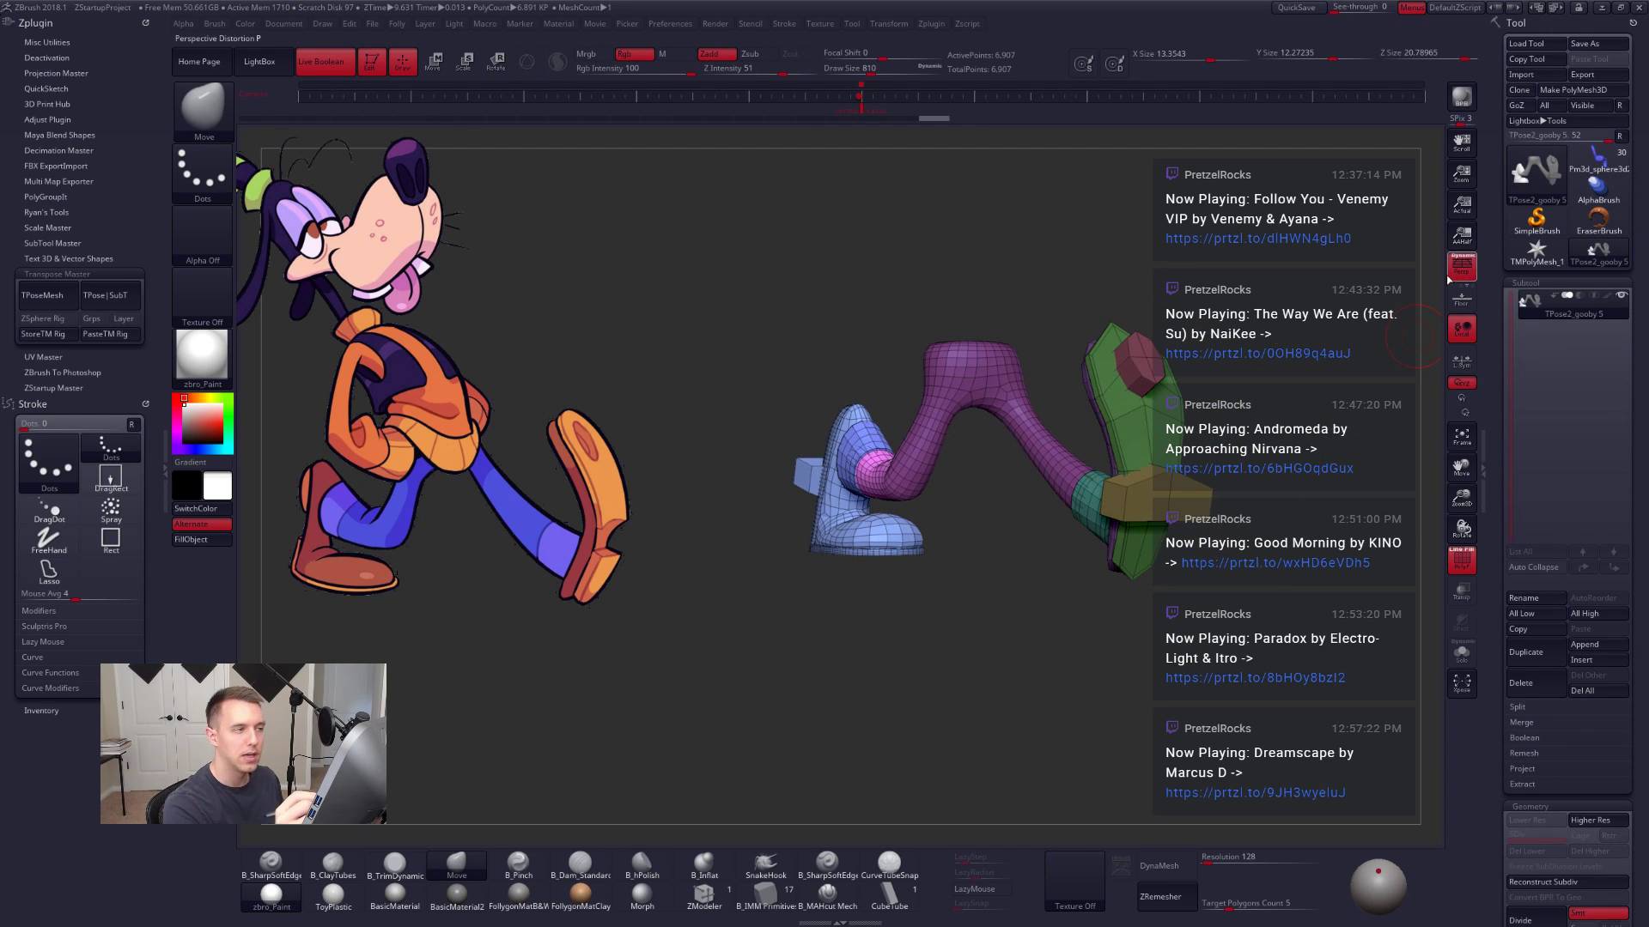
mouse_move(1275, 414)
alt+right_down()
mouse_move(1292, 628)
mouse_move(1253, 575)
alt+right_up()
key(shift+f)
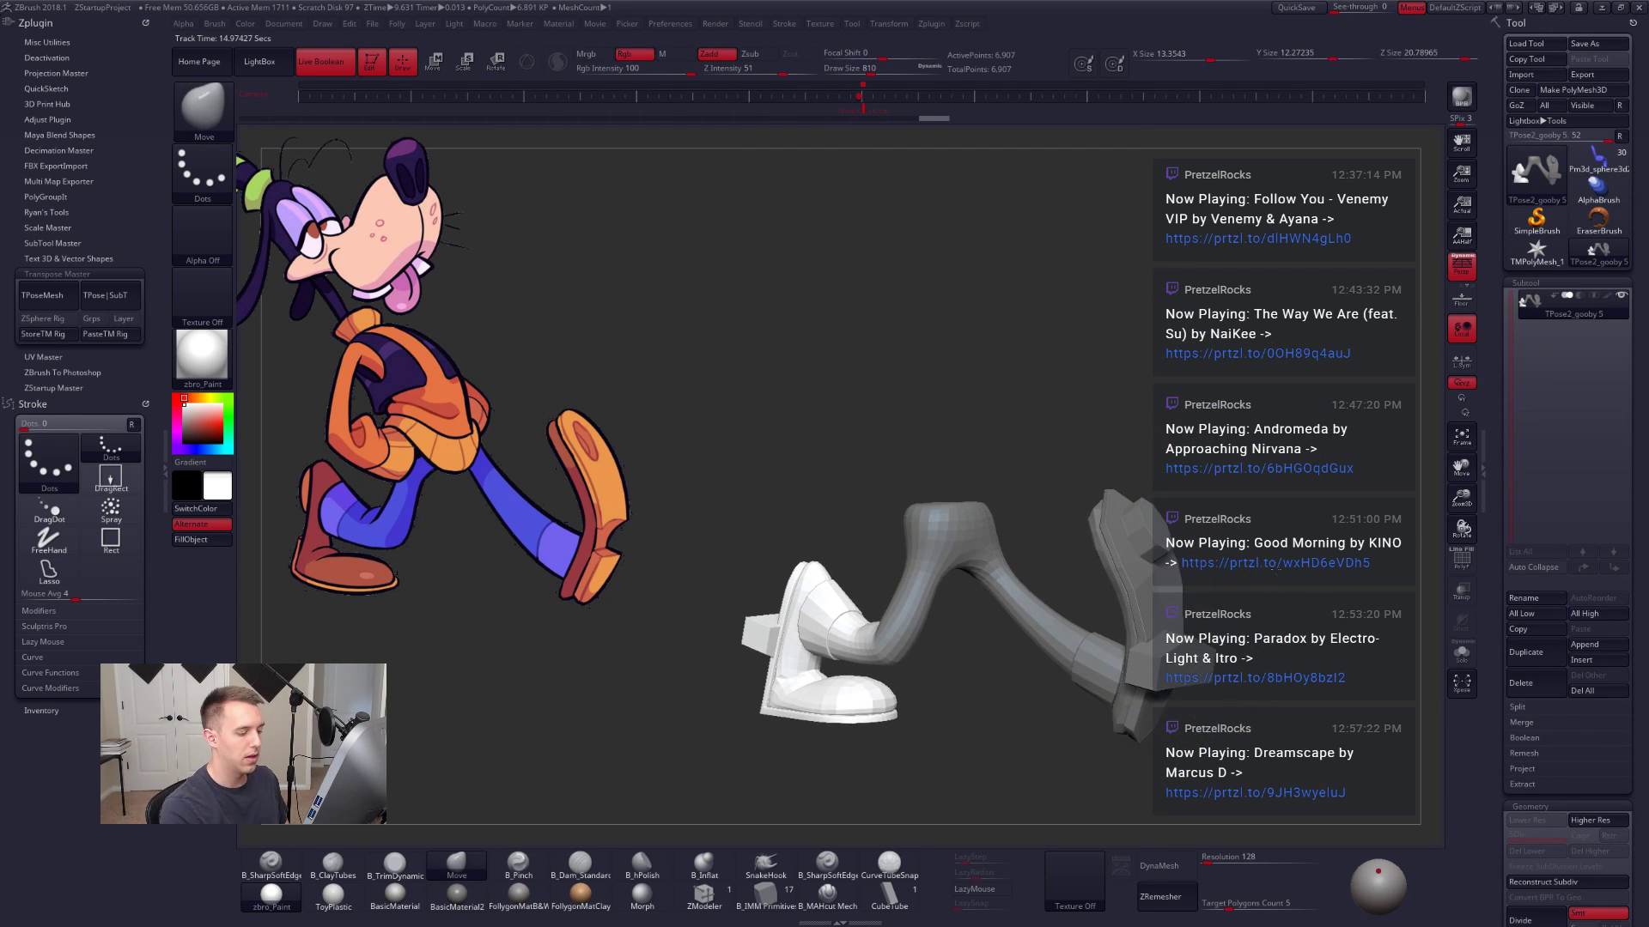
ctrl+drag(1246, 564, 1310, 618)
Step: Transfer the reposed boot and leg back to the original subtools with Transpose Master's TPose|SubT
right_drag(1299, 652, 1288, 733)
alt+right_drag(1288, 733, 1284, 661)
mouse_move(1284, 661)
right_down()
mouse_move(1304, 679)
mouse_move(1285, 687)
right_up()
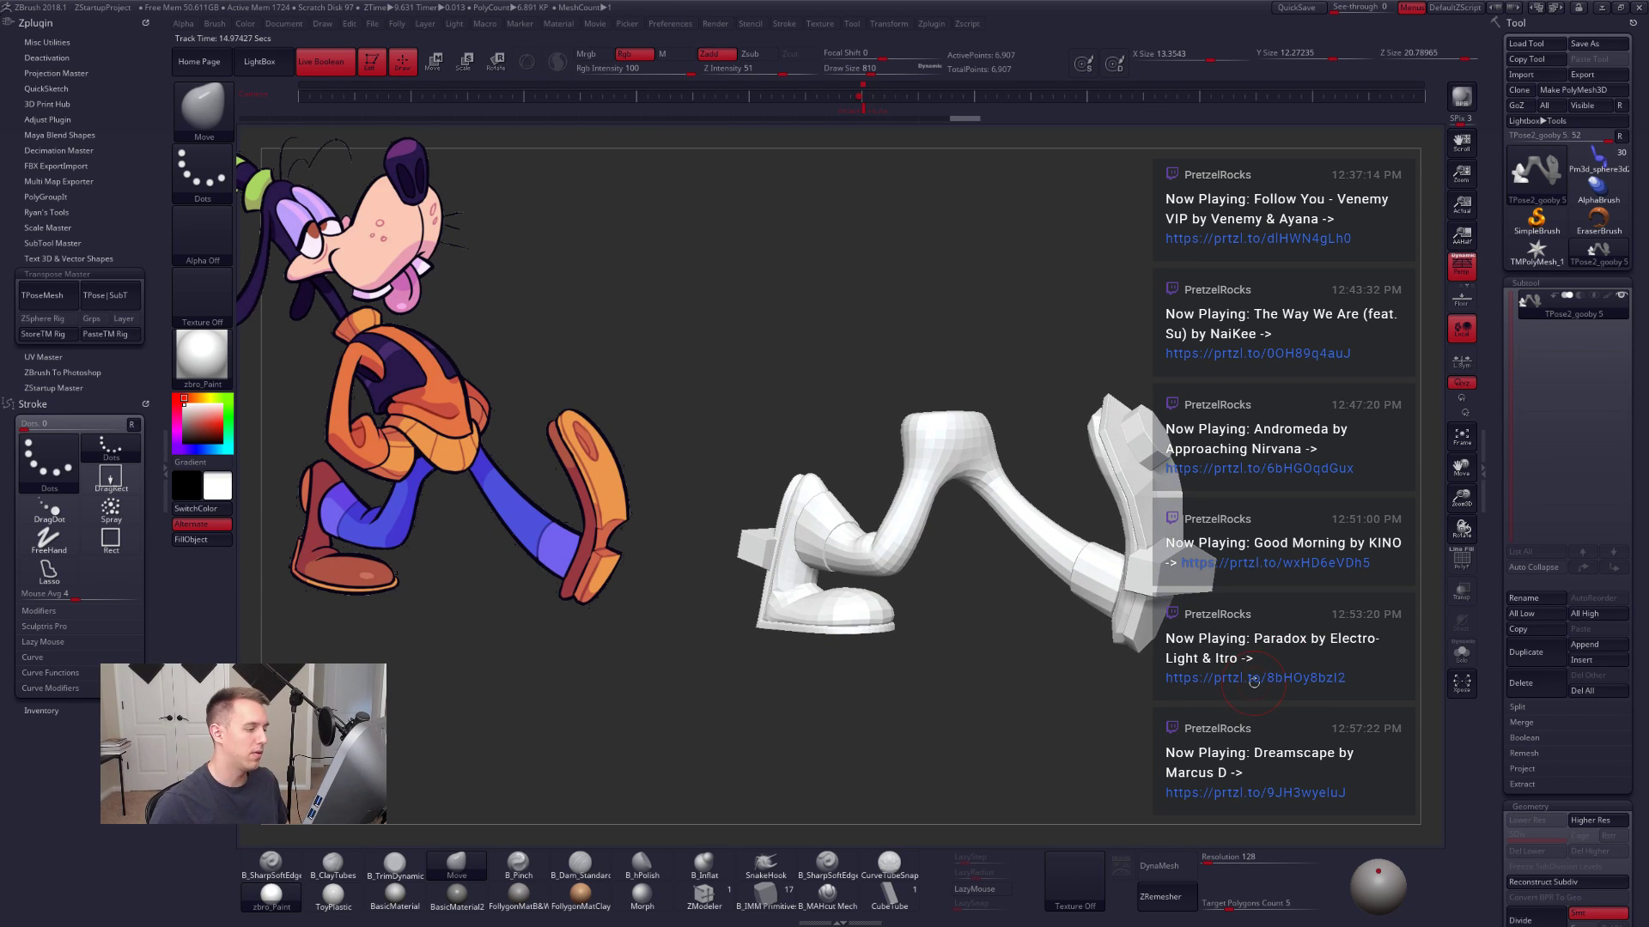
right_drag(795, 601, 874, 595)
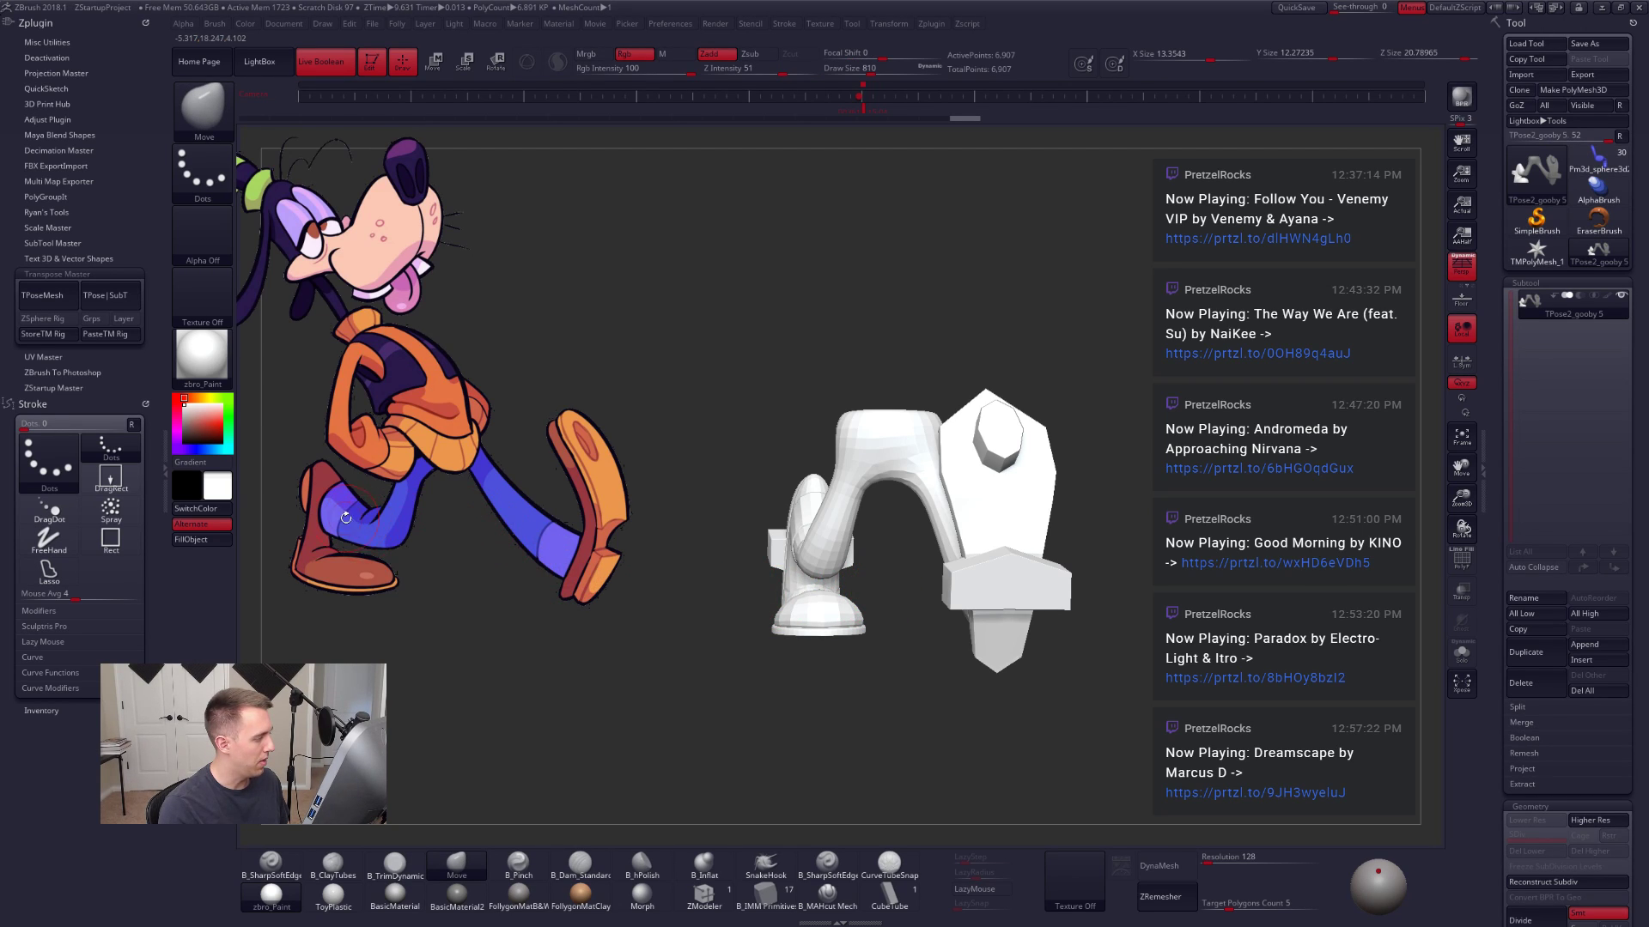
click(110, 295)
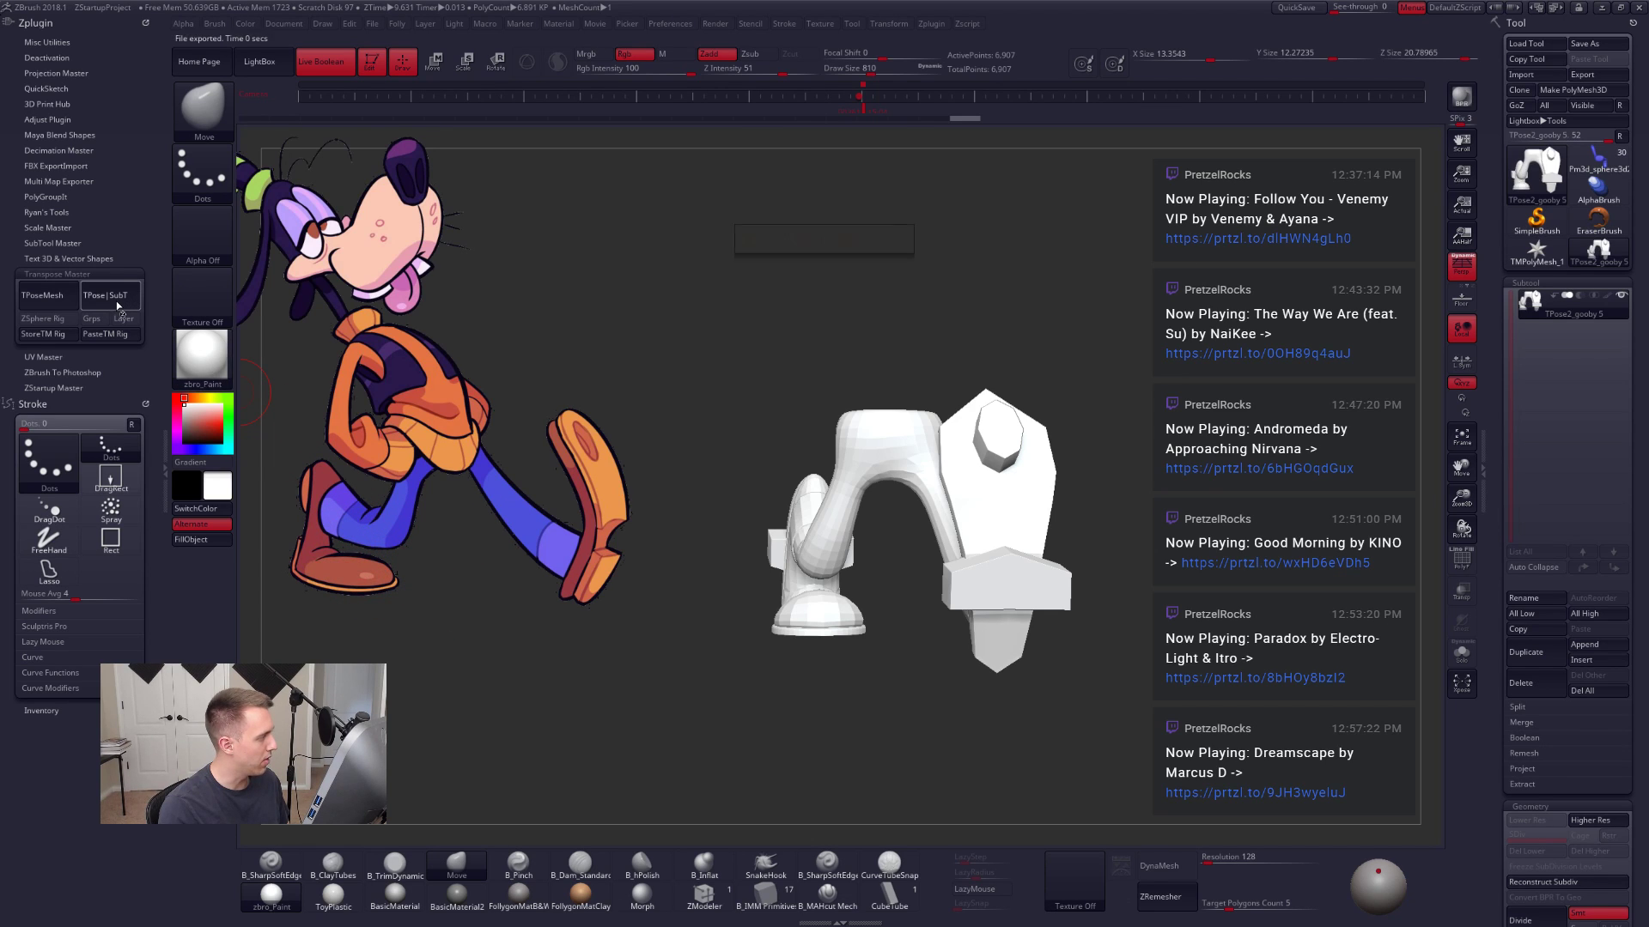
Step: Select the blue pants subtool and show all of the character's subtools again
alt+click(987, 546)
scroll(1518, 492, up, 3)
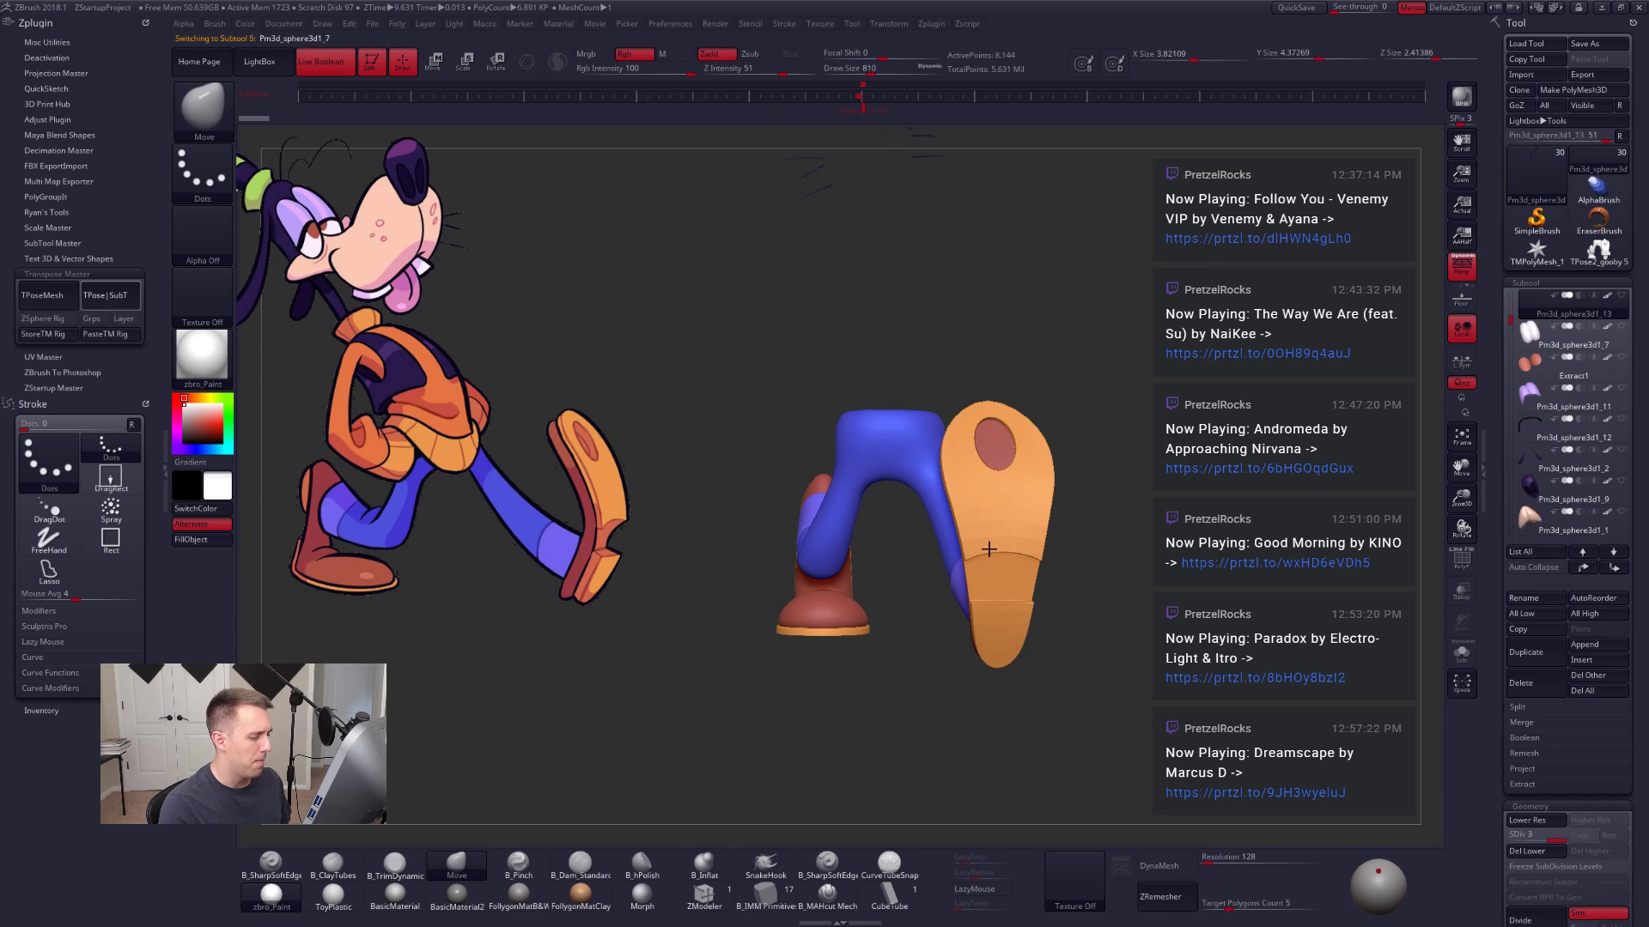
click(1516, 338)
alt+click(971, 534)
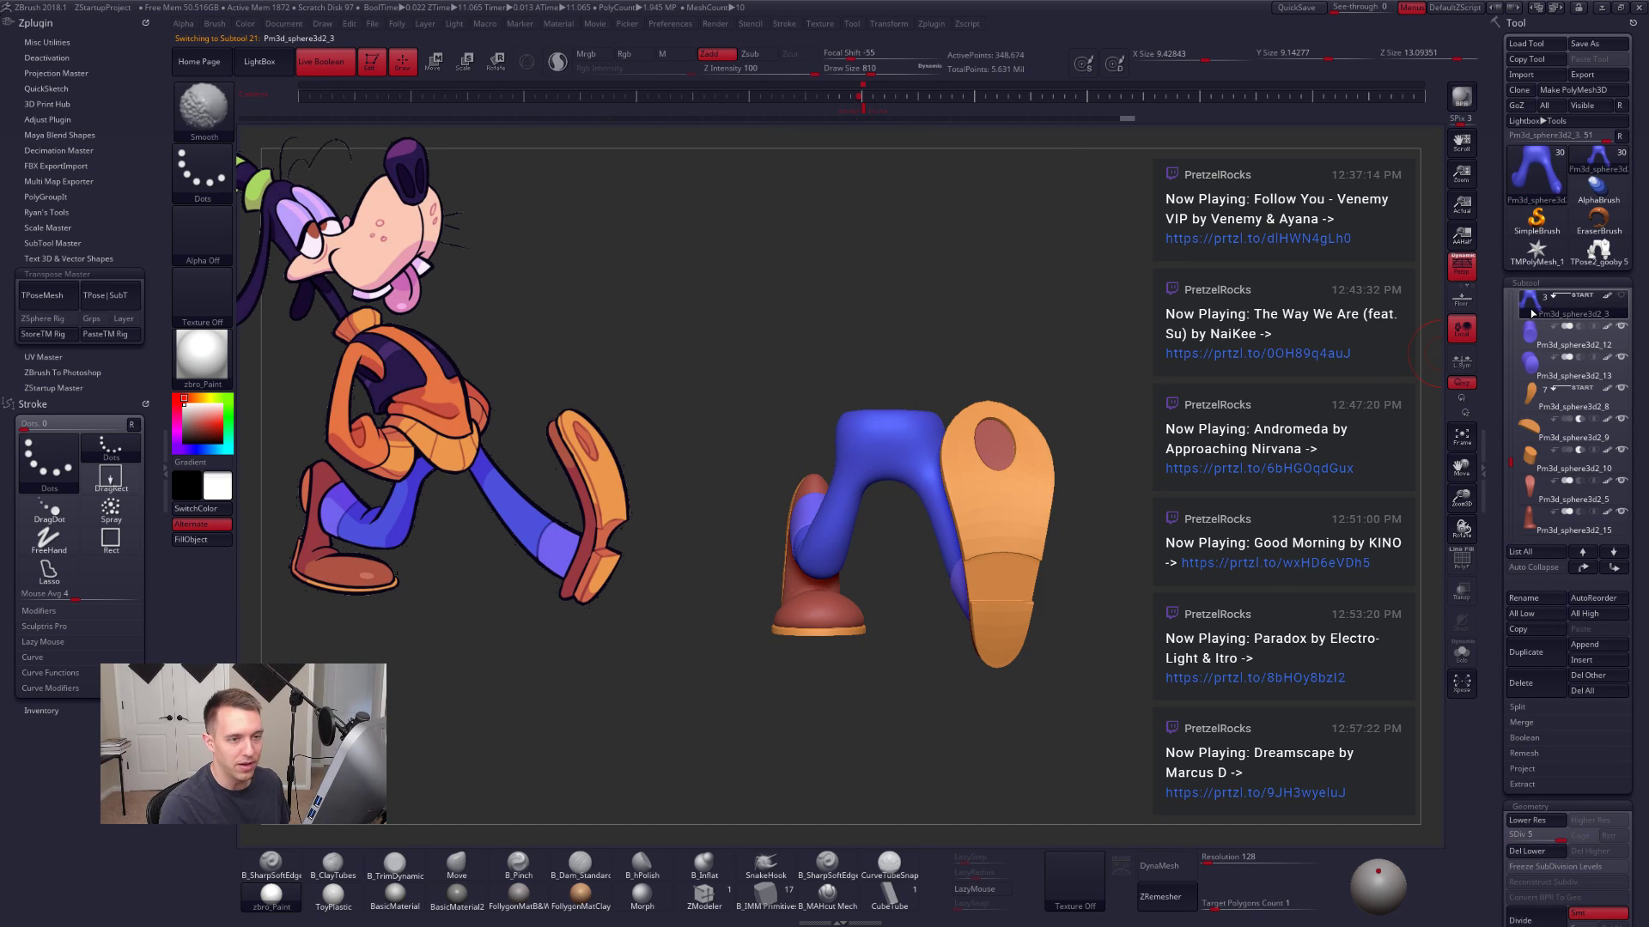
shift+click(1621, 296)
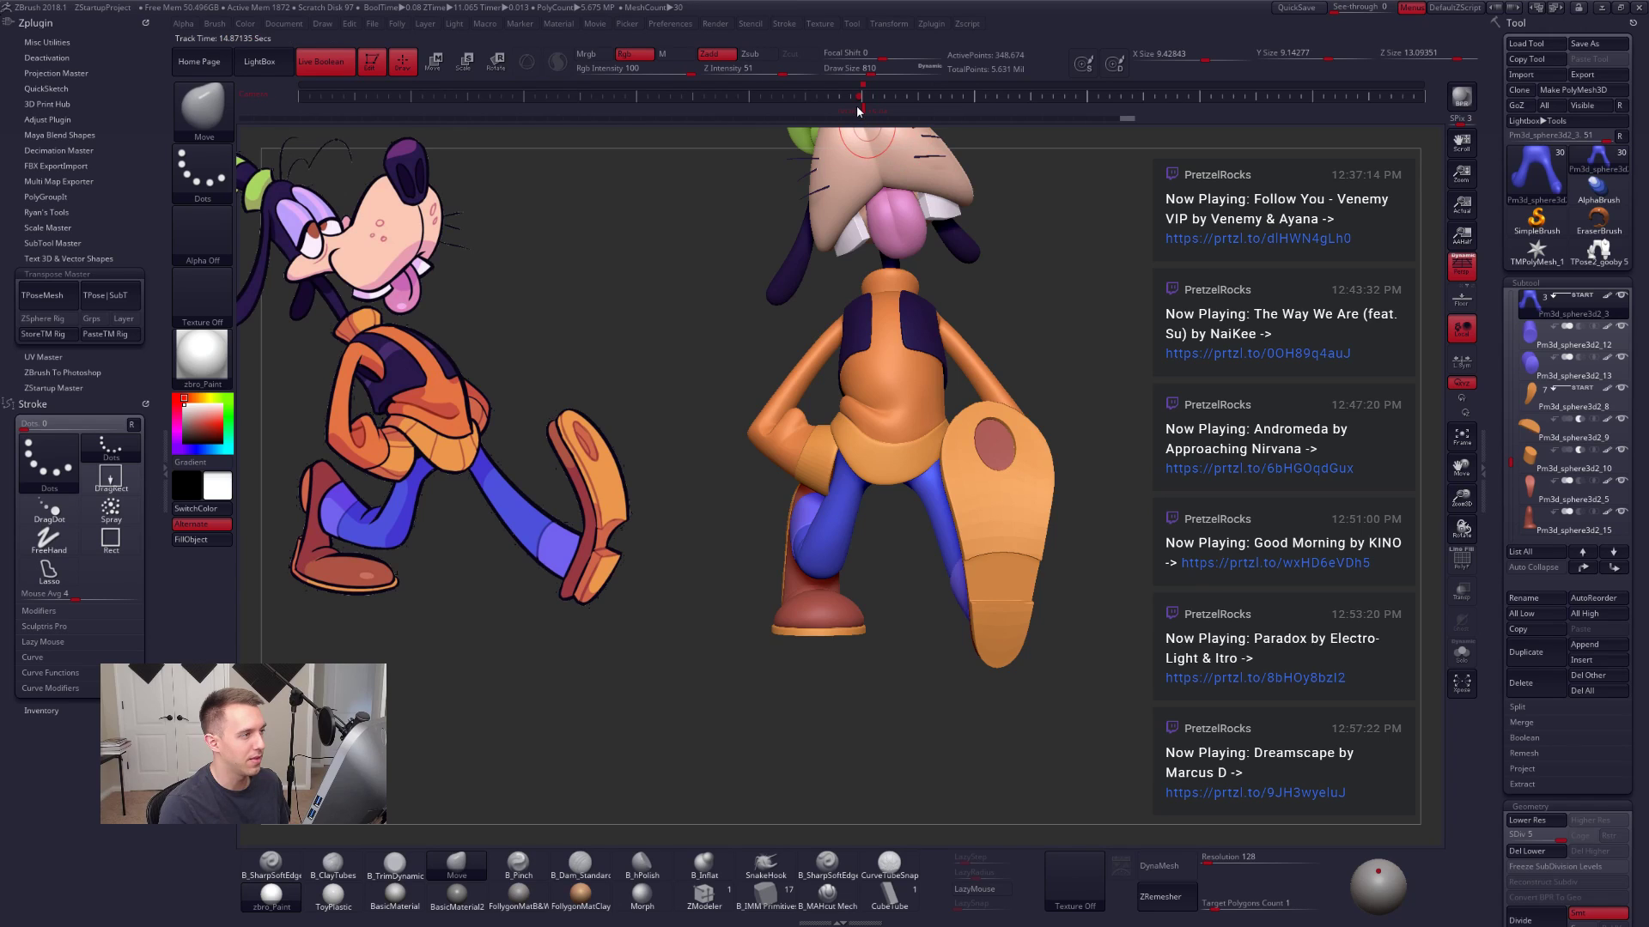
Step: Measure the rear shoe from top to heel with a Transpose line in the stored camera view
click(857, 96)
ctrl+right_drag(1049, 387, 1054, 360)
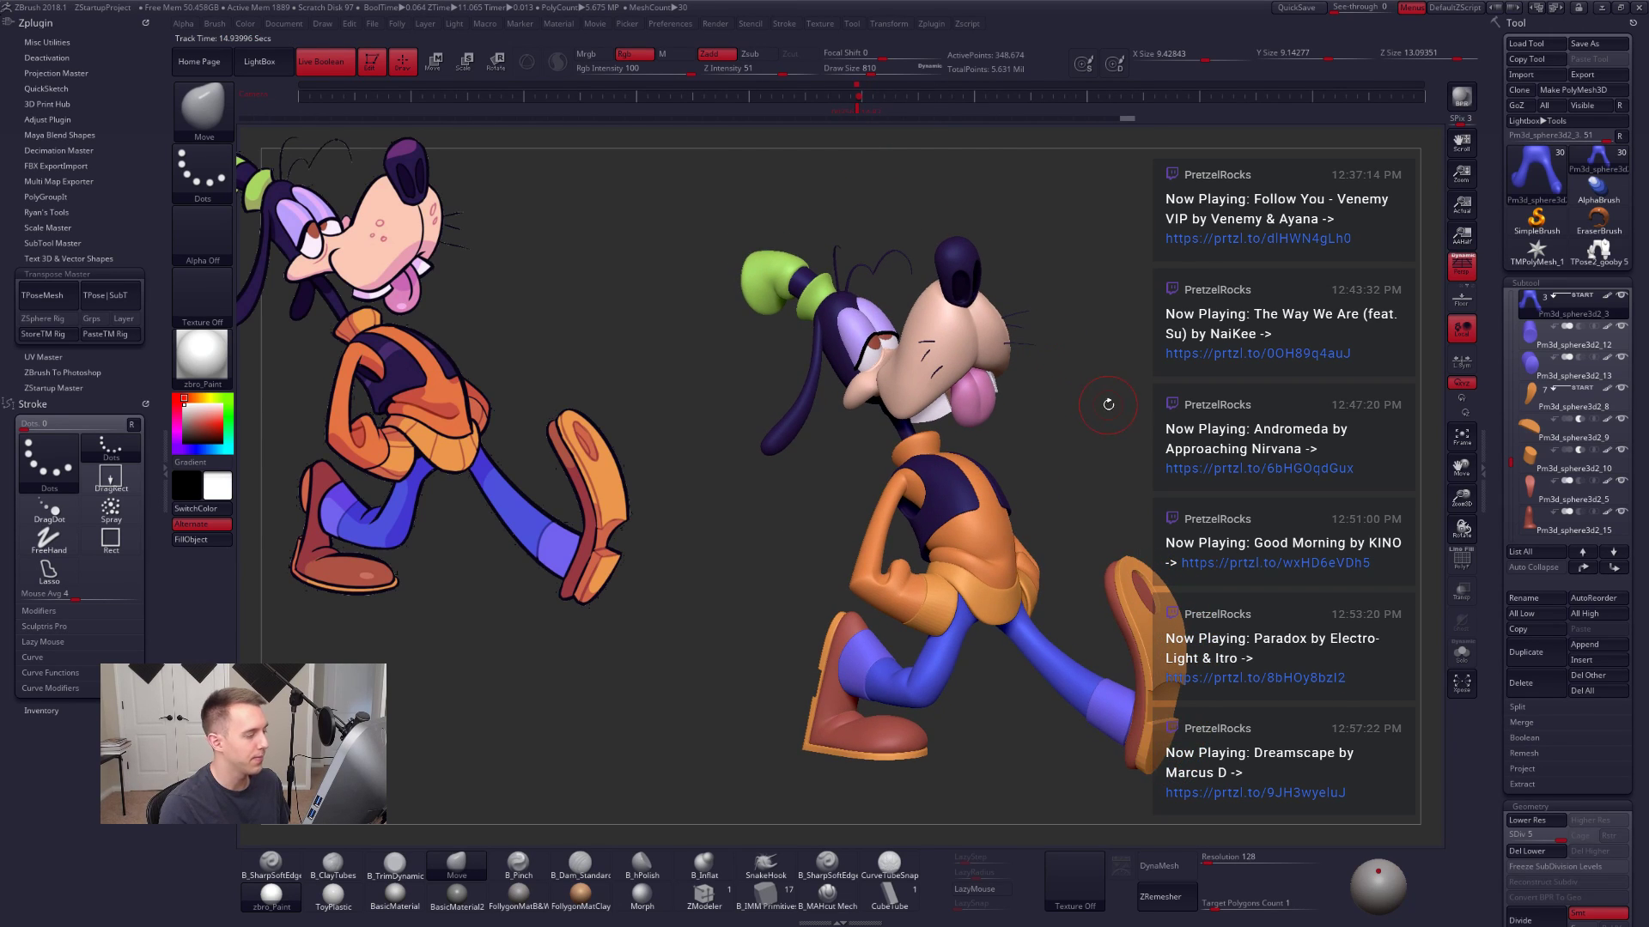
key(w)
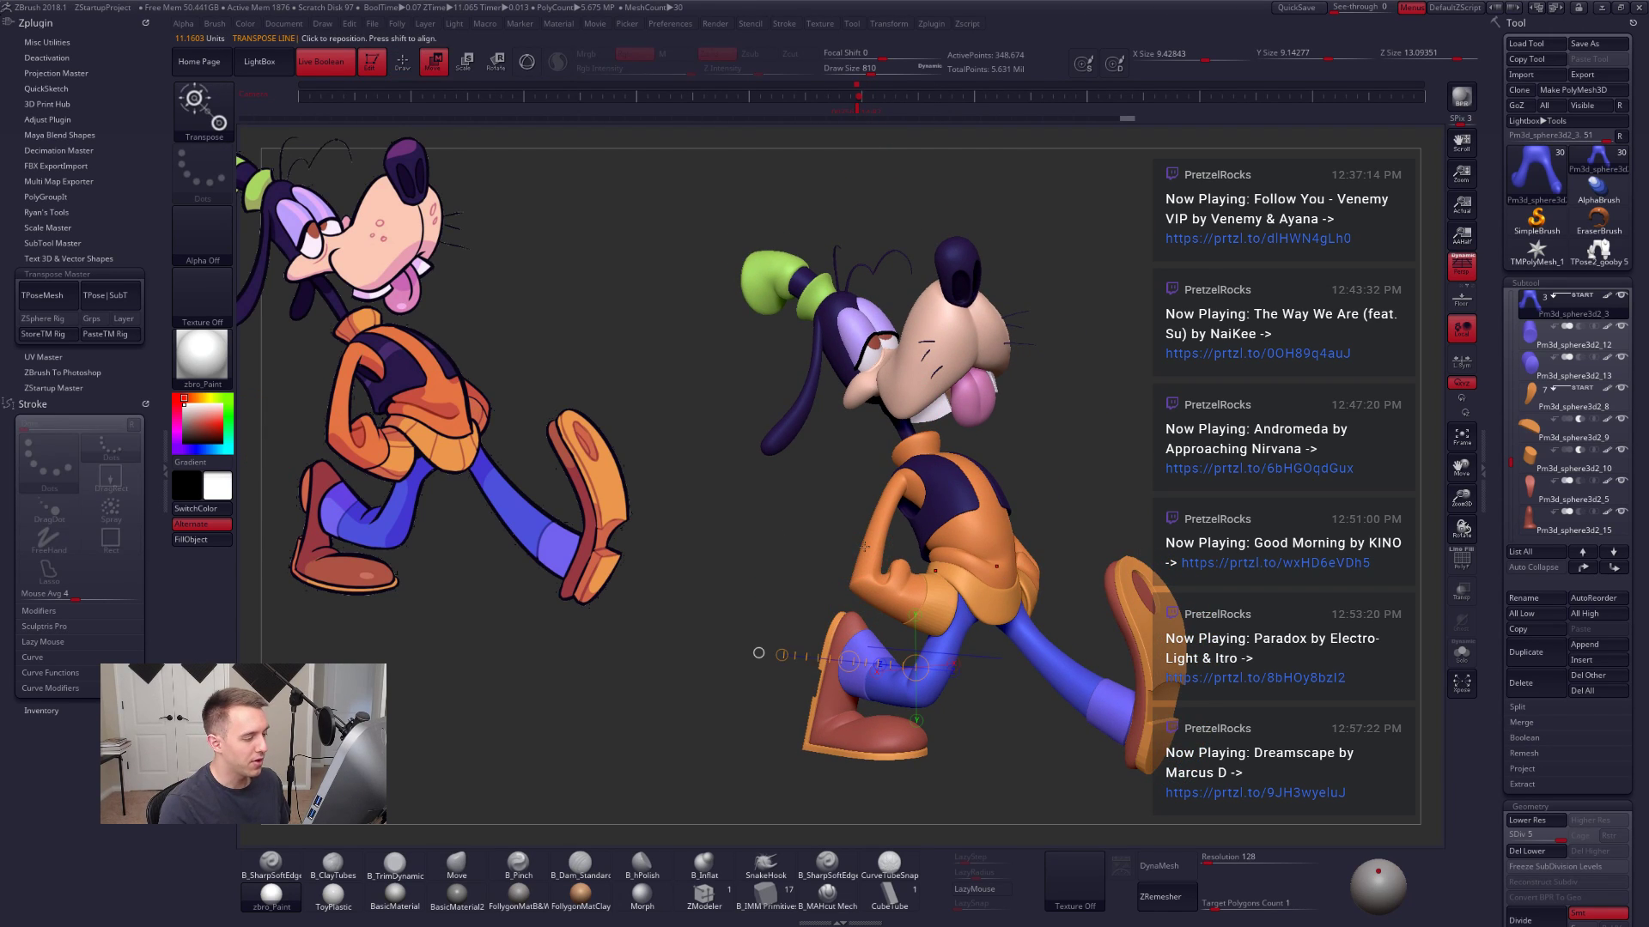
drag(857, 545, 818, 728)
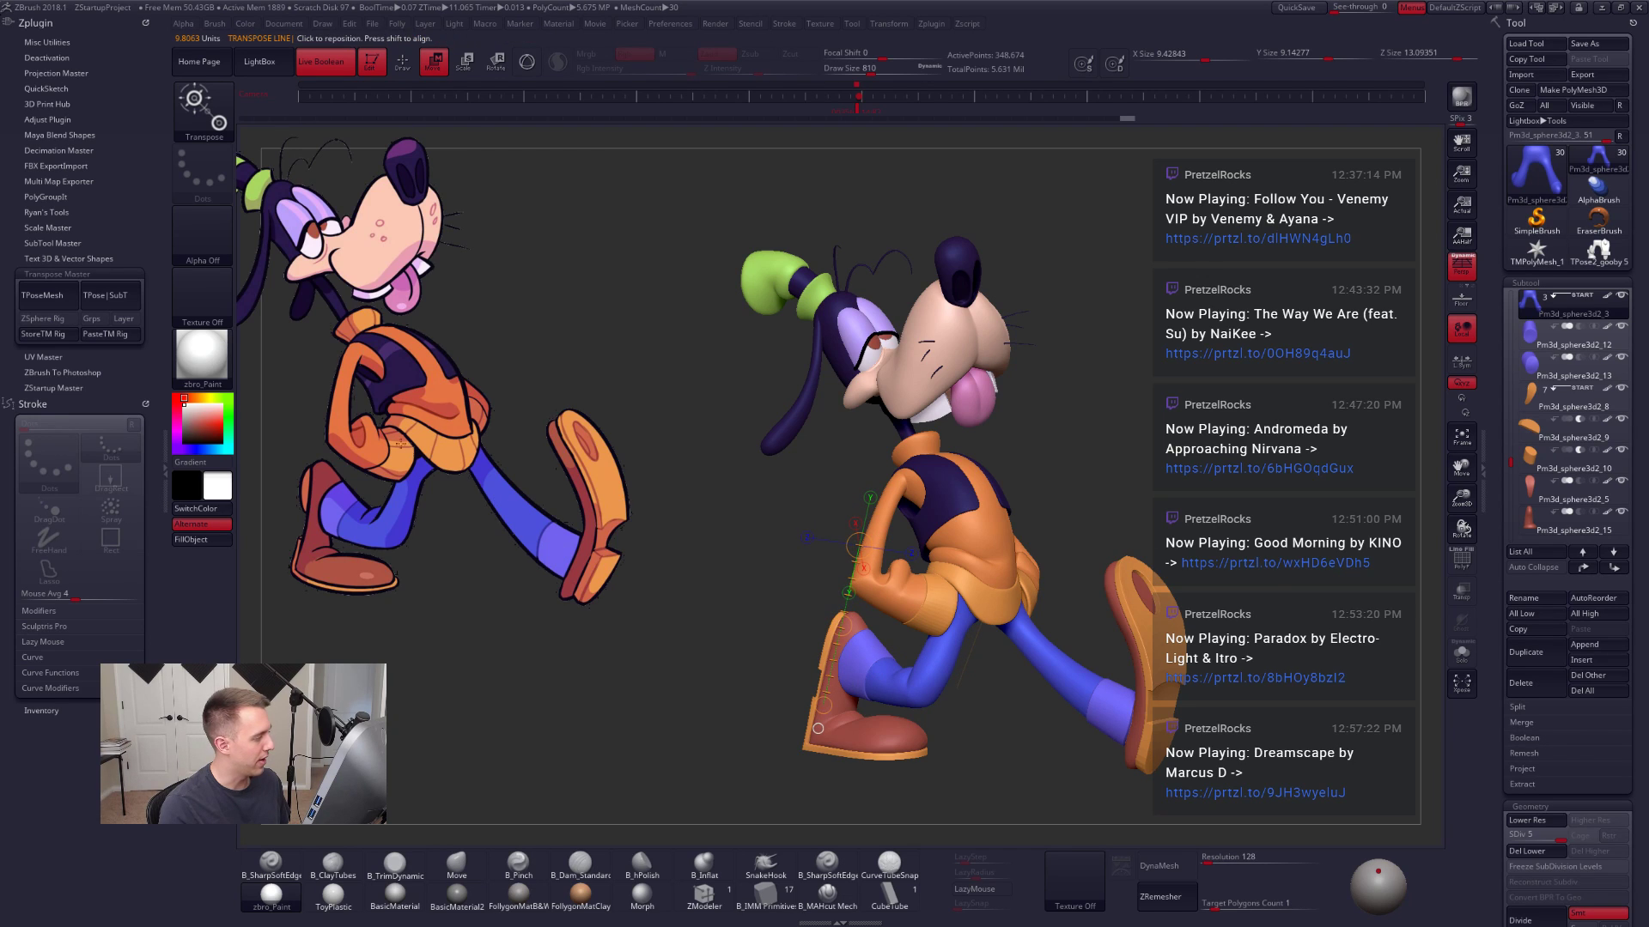
click(170, 446)
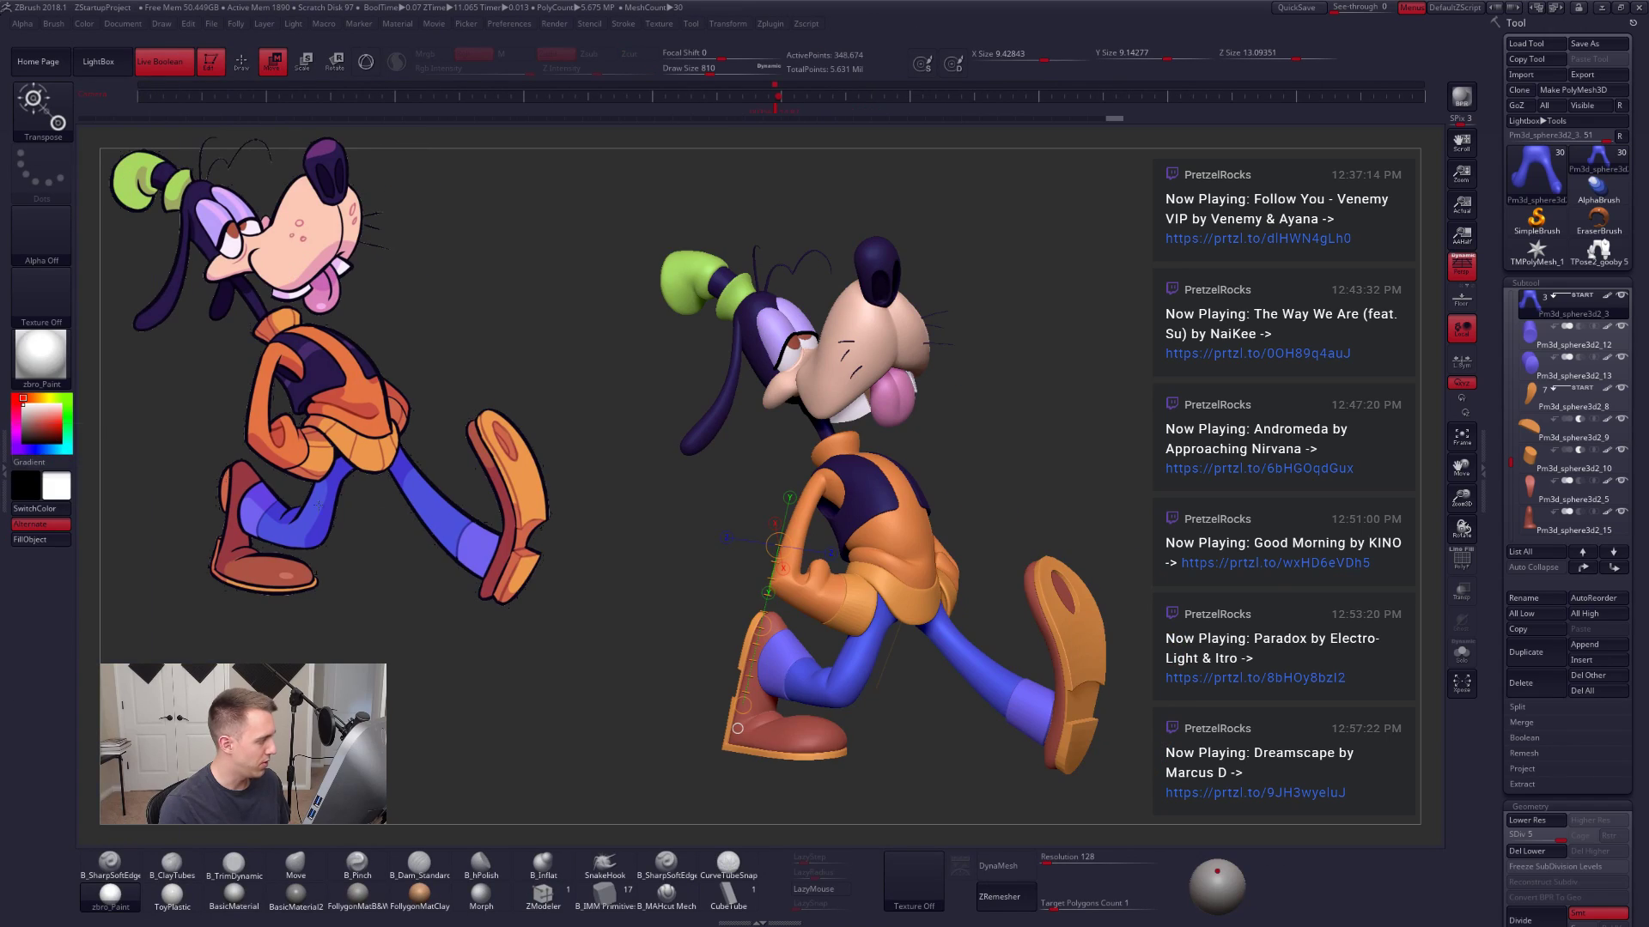
Step: Select the orange shirt subtool and compare the walking pose with the reference from the front and the stored camera view
alt+click(906, 552)
alt+right_drag(906, 552, 939, 502)
key(q)
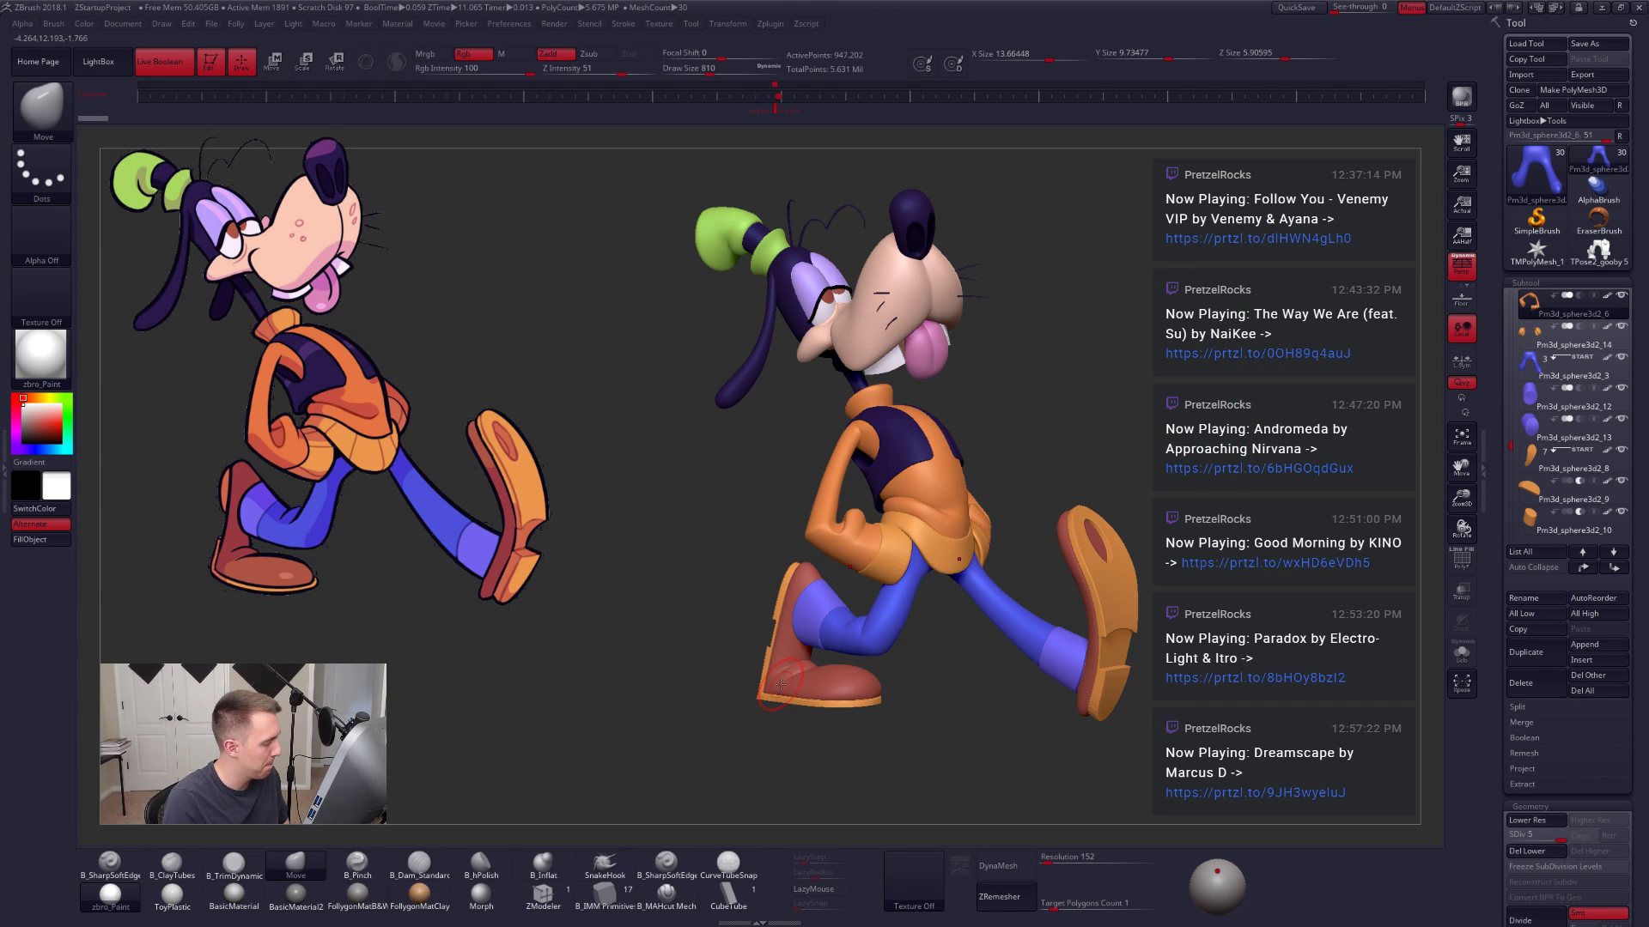
drag(1031, 739, 846, 726)
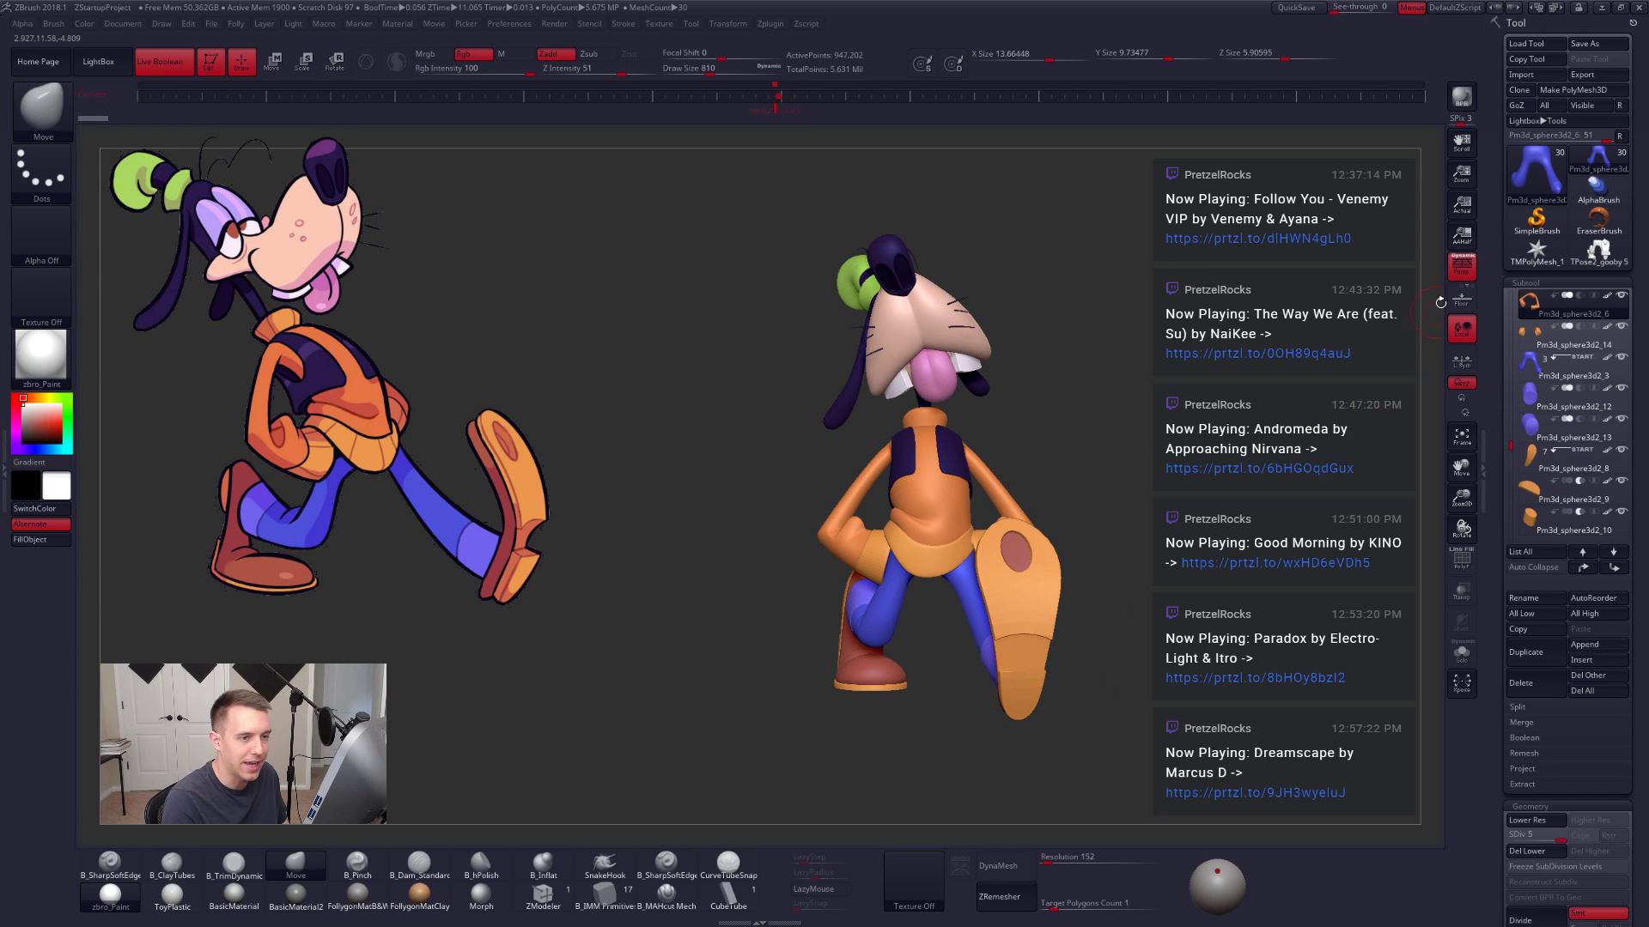
click(777, 109)
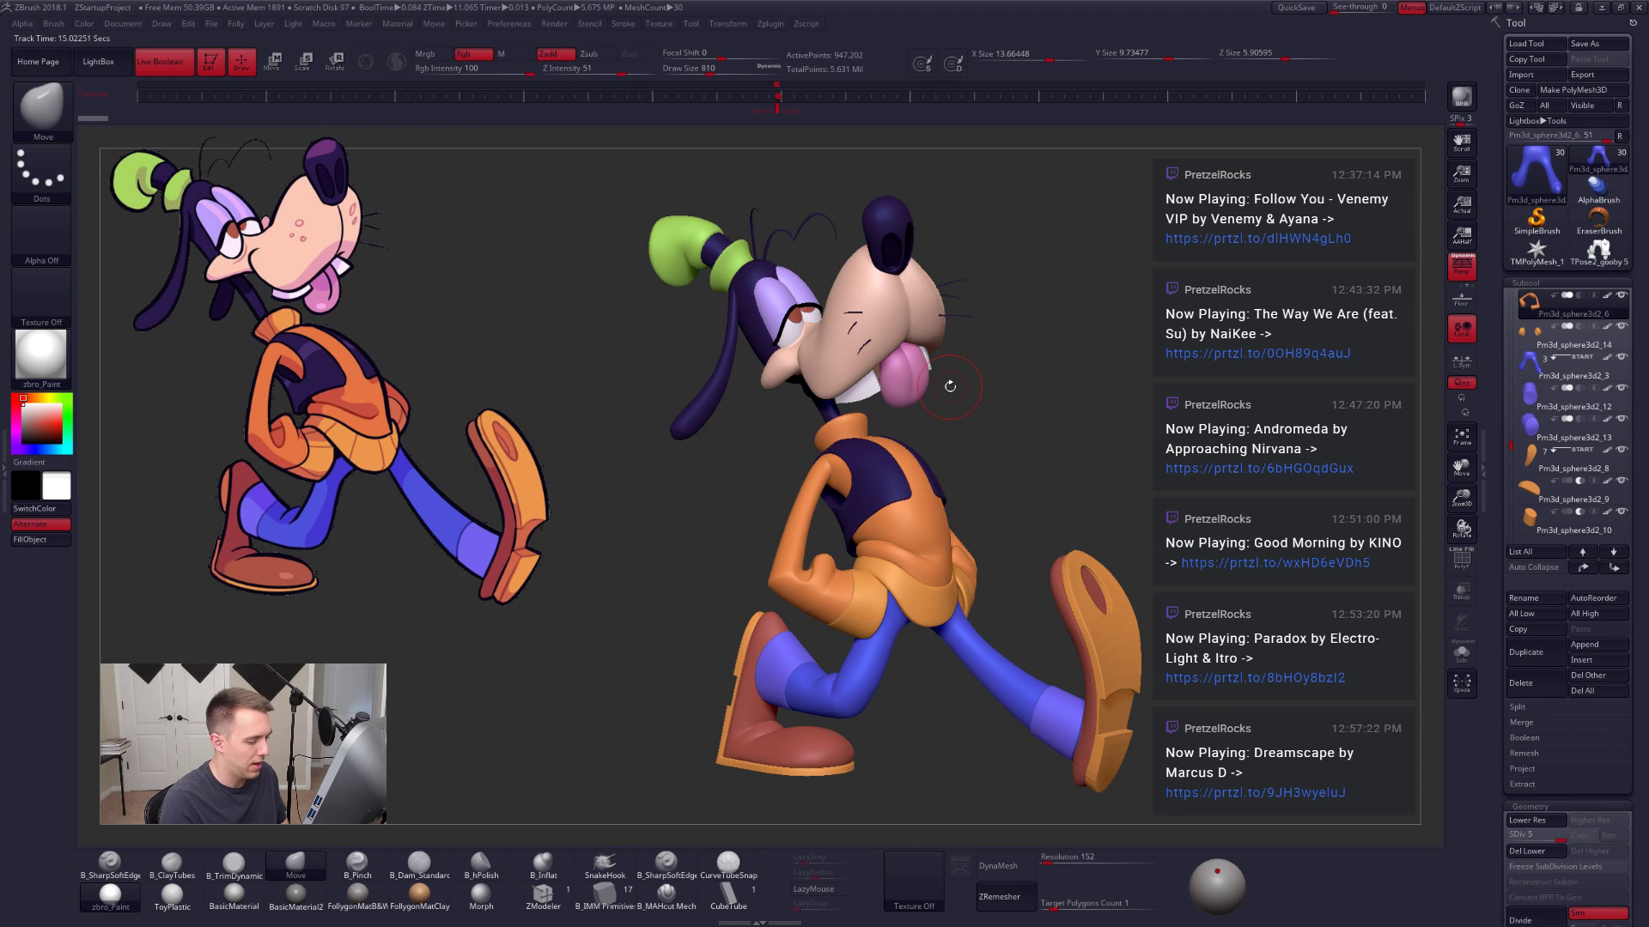
alt+drag(807, 791, 812, 620)
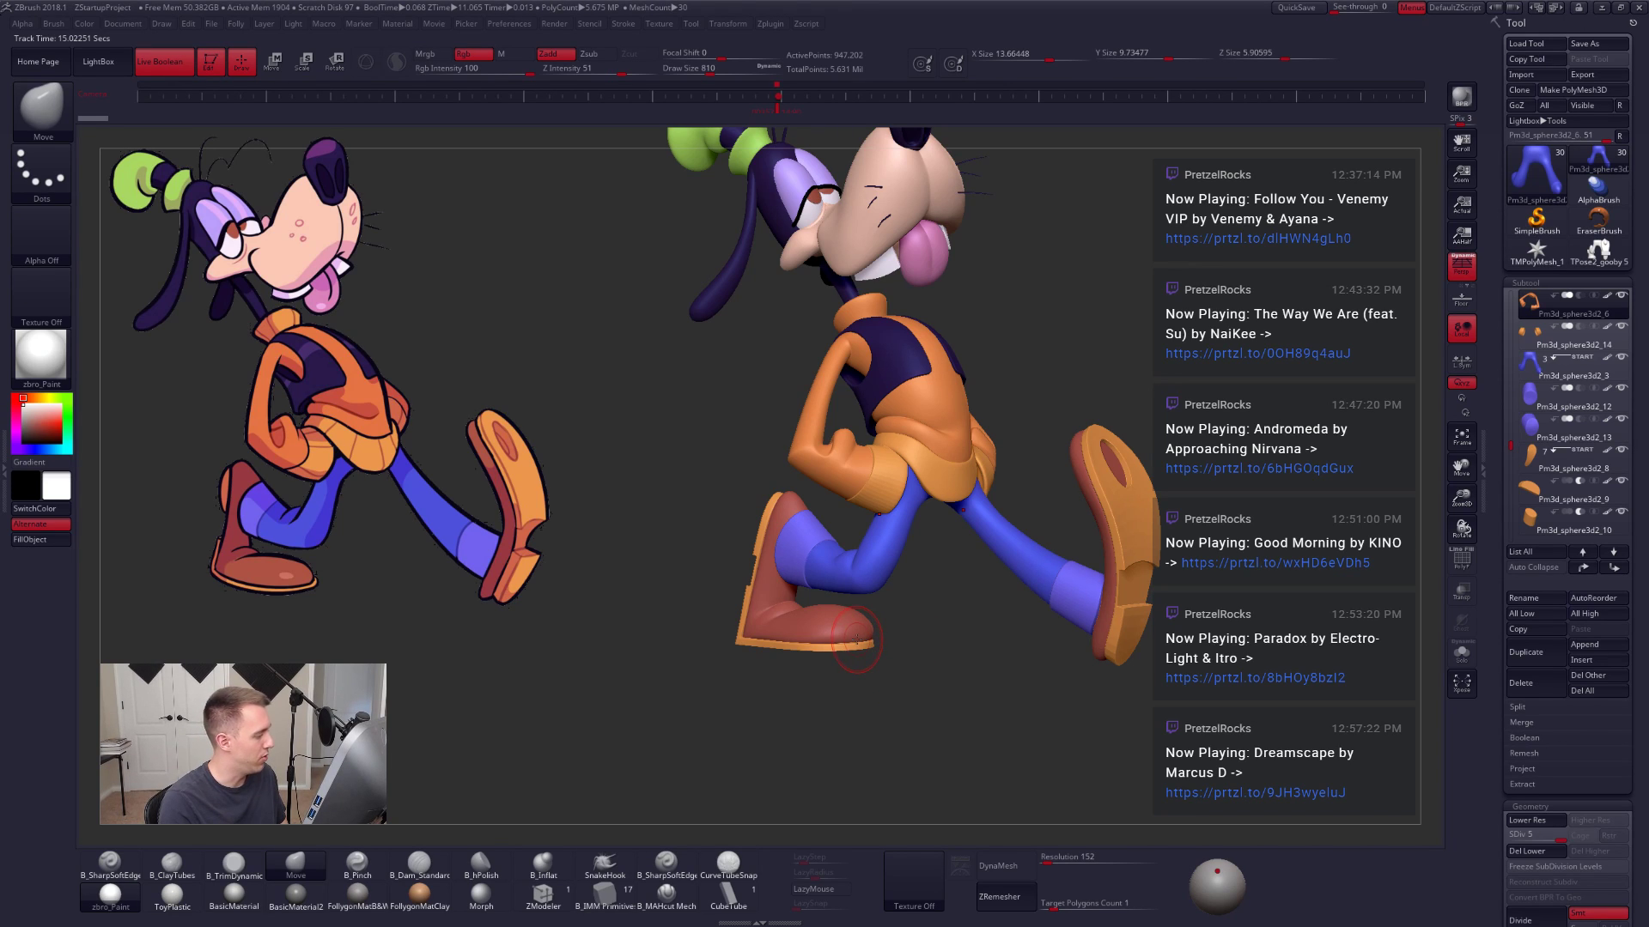
shift+drag(1384, 429, 1270, 420)
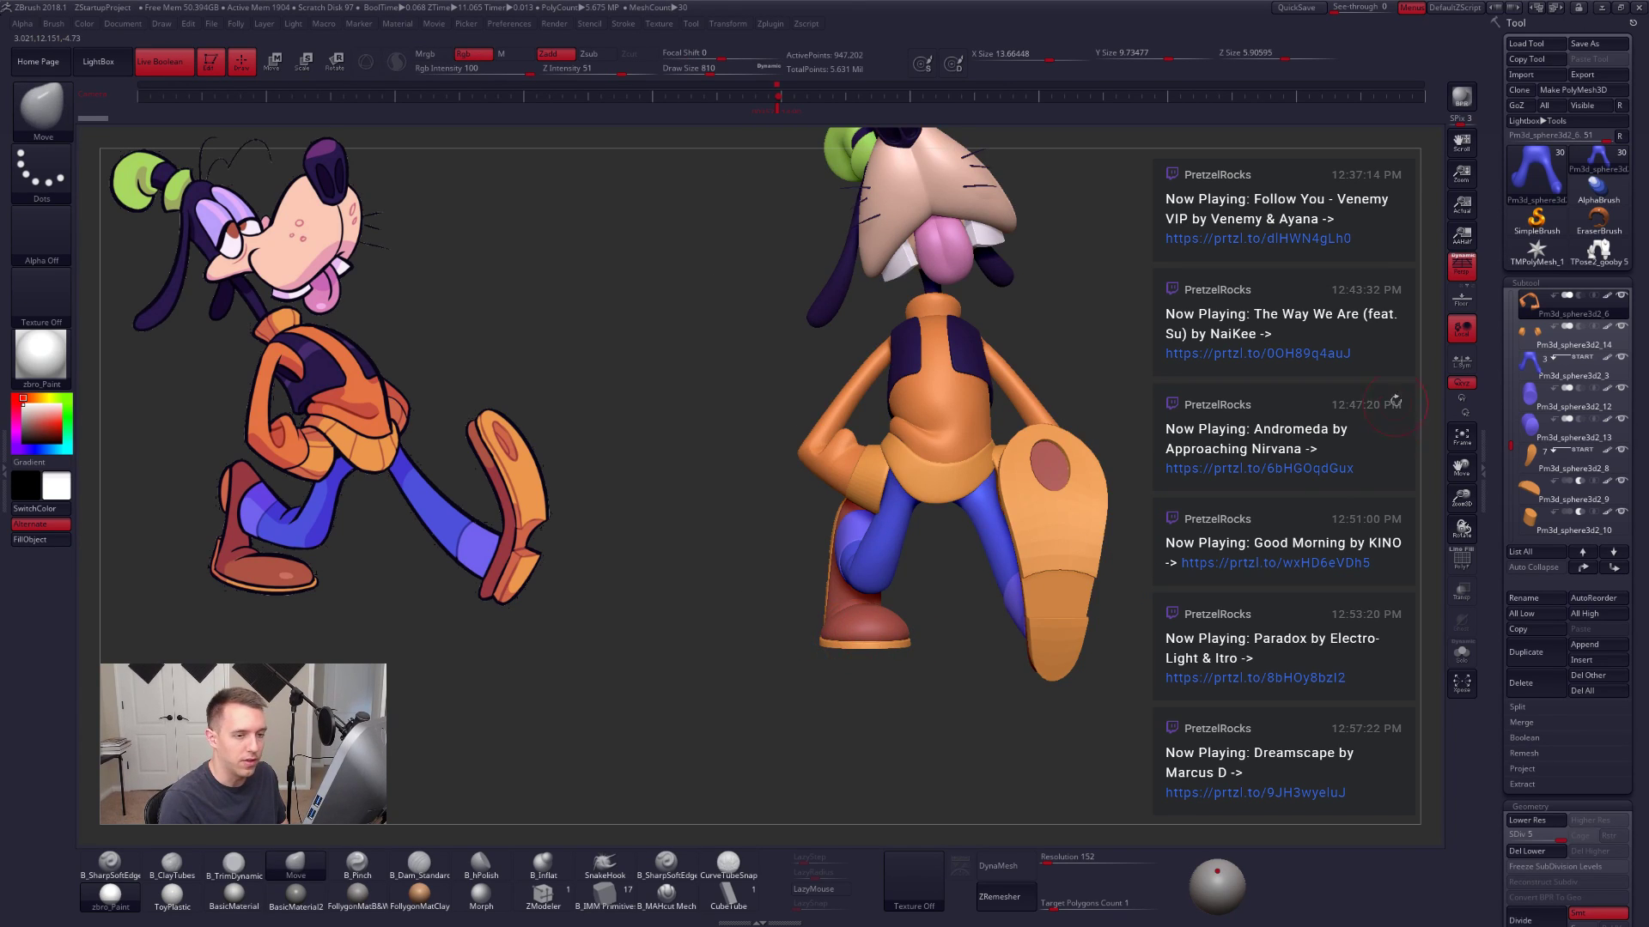
Step: Measure the front and rear shoes with Transpose lines in side view, with perspective turned off
click(1457, 272)
shift+drag(738, 526, 1015, 531)
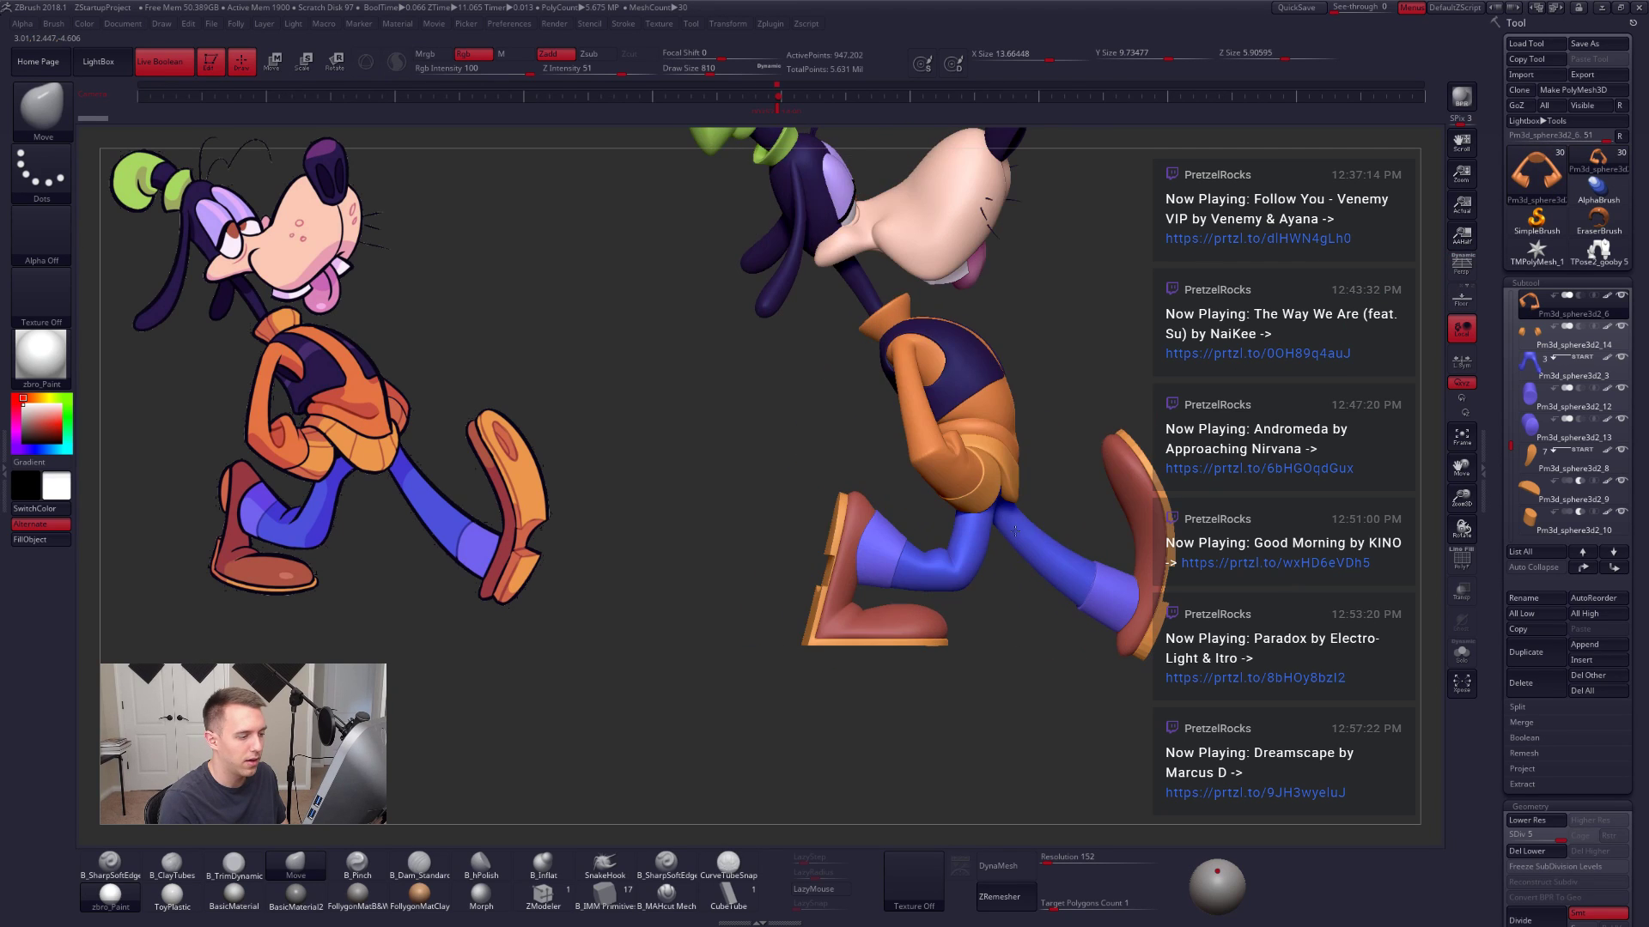
mouse_move(1159, 538)
alt+mouse_down()
mouse_move(1145, 643)
mouse_move(1194, 536)
alt+mouse_up()
key(w)
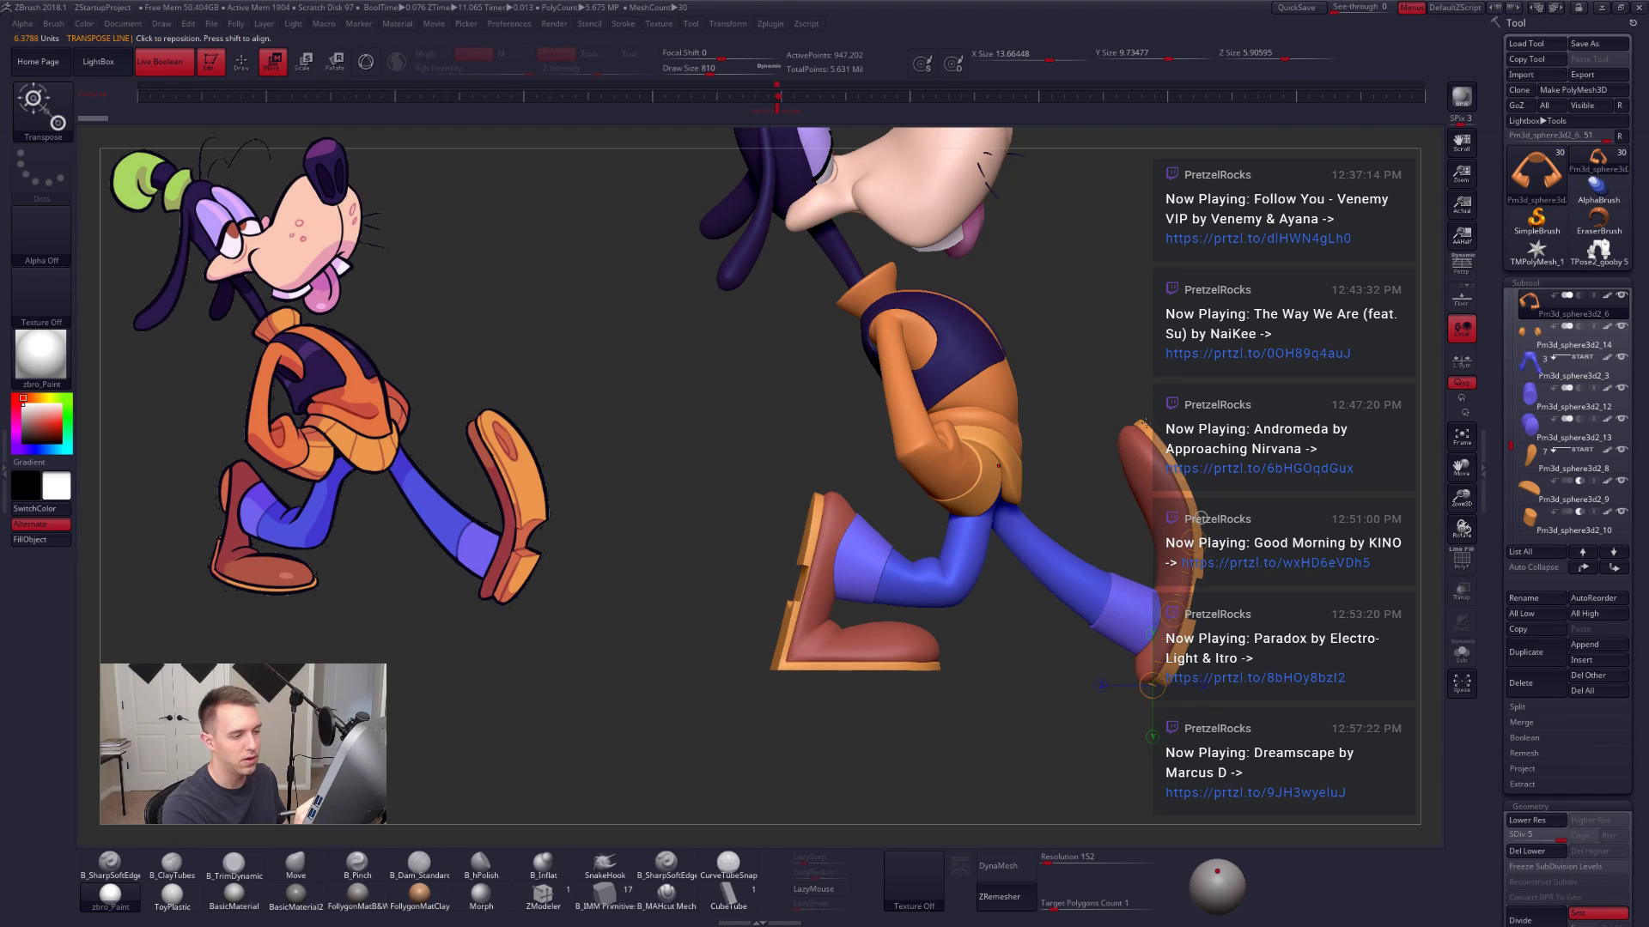
drag(1145, 423, 1142, 372)
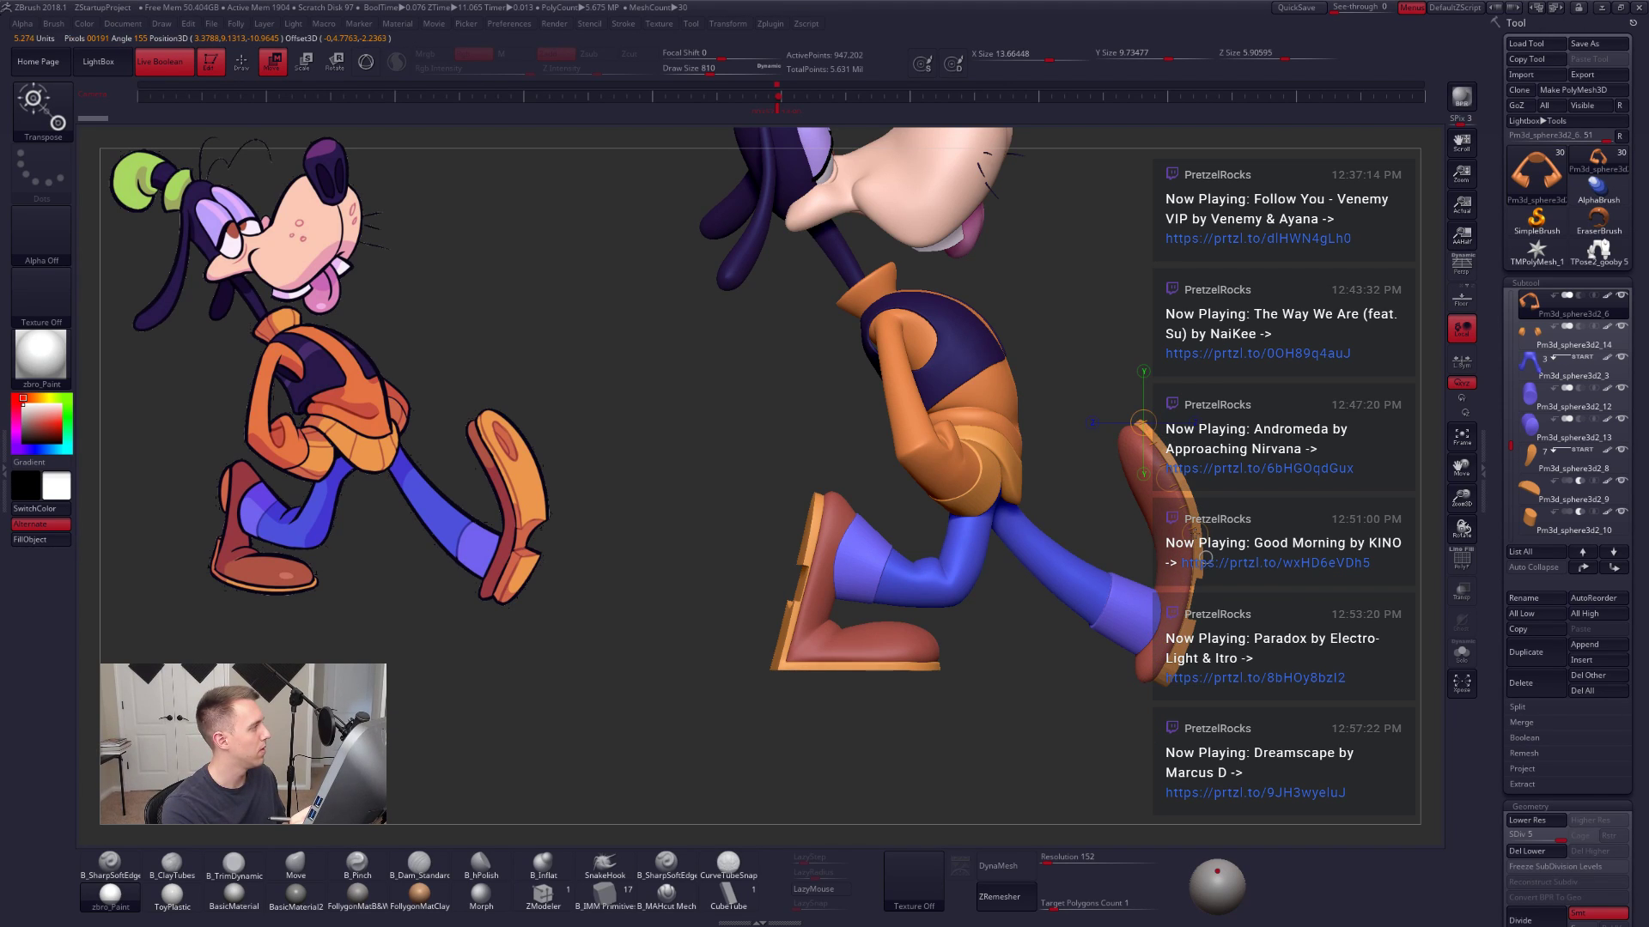
mouse_move(879, 683)
alt+mouse_down()
mouse_move(934, 652)
mouse_move(936, 714)
mouse_move(977, 660)
mouse_move(749, 653)
alt+mouse_up()
drag(836, 426, 777, 652)
alt+drag(975, 816, 946, 753)
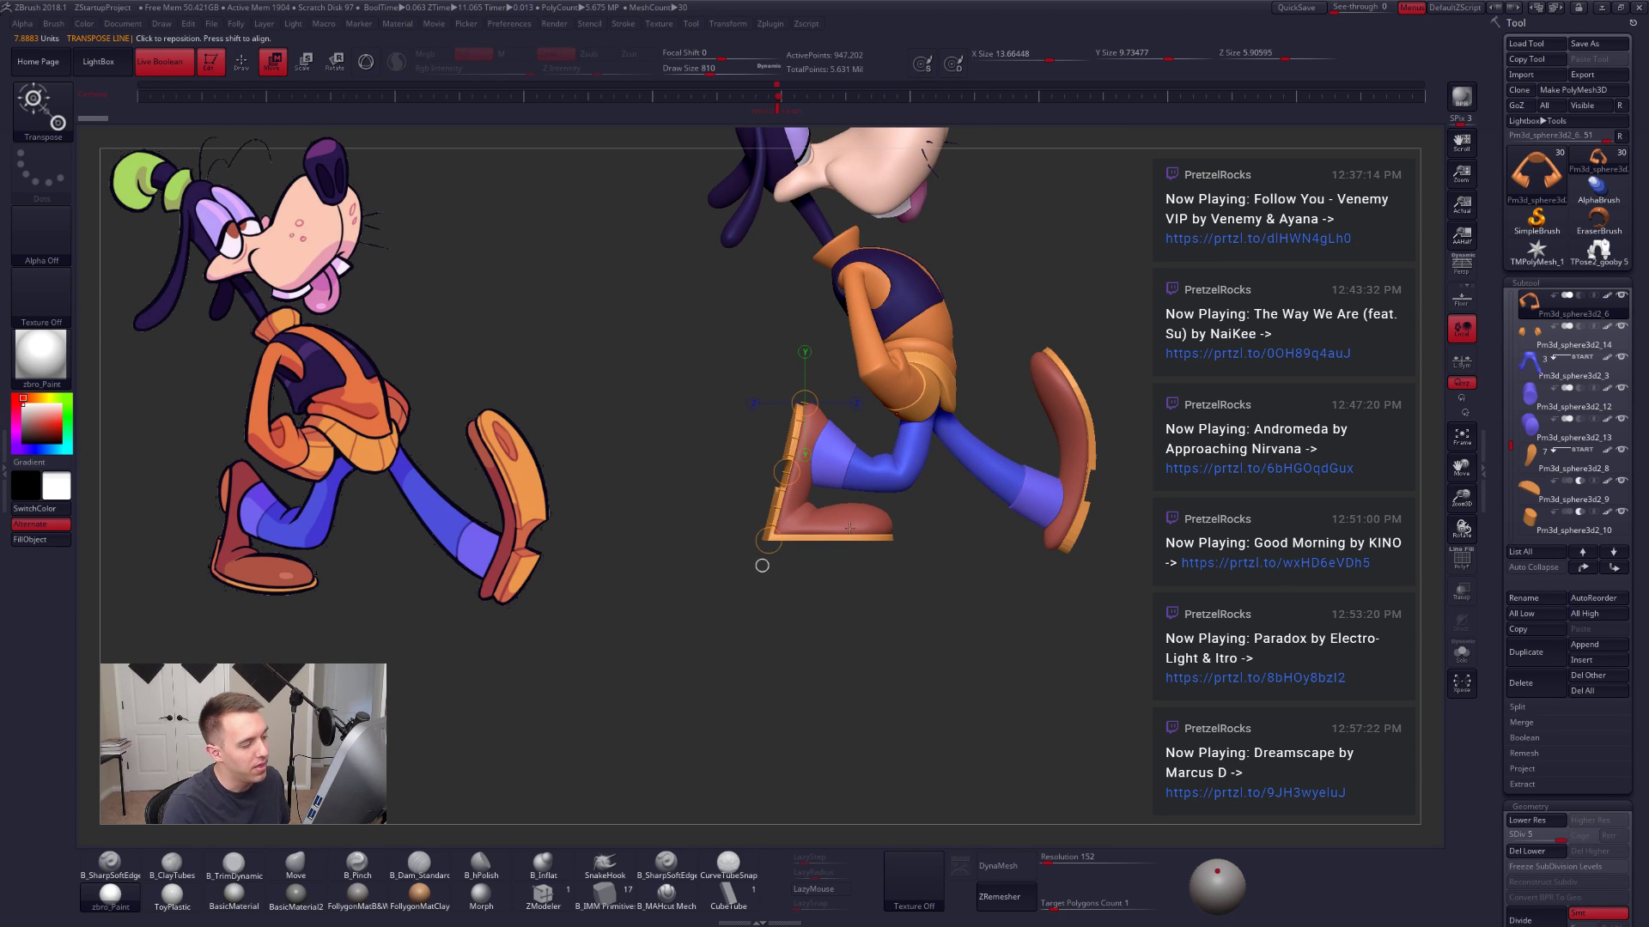
Step: Turn perspective back on and check the shoe proportions against the reference from the stored camera view
key(q)
mouse_move(761, 566)
mouse_down()
mouse_move(805, 530)
mouse_move(1398, 385)
mouse_up()
click(1461, 266)
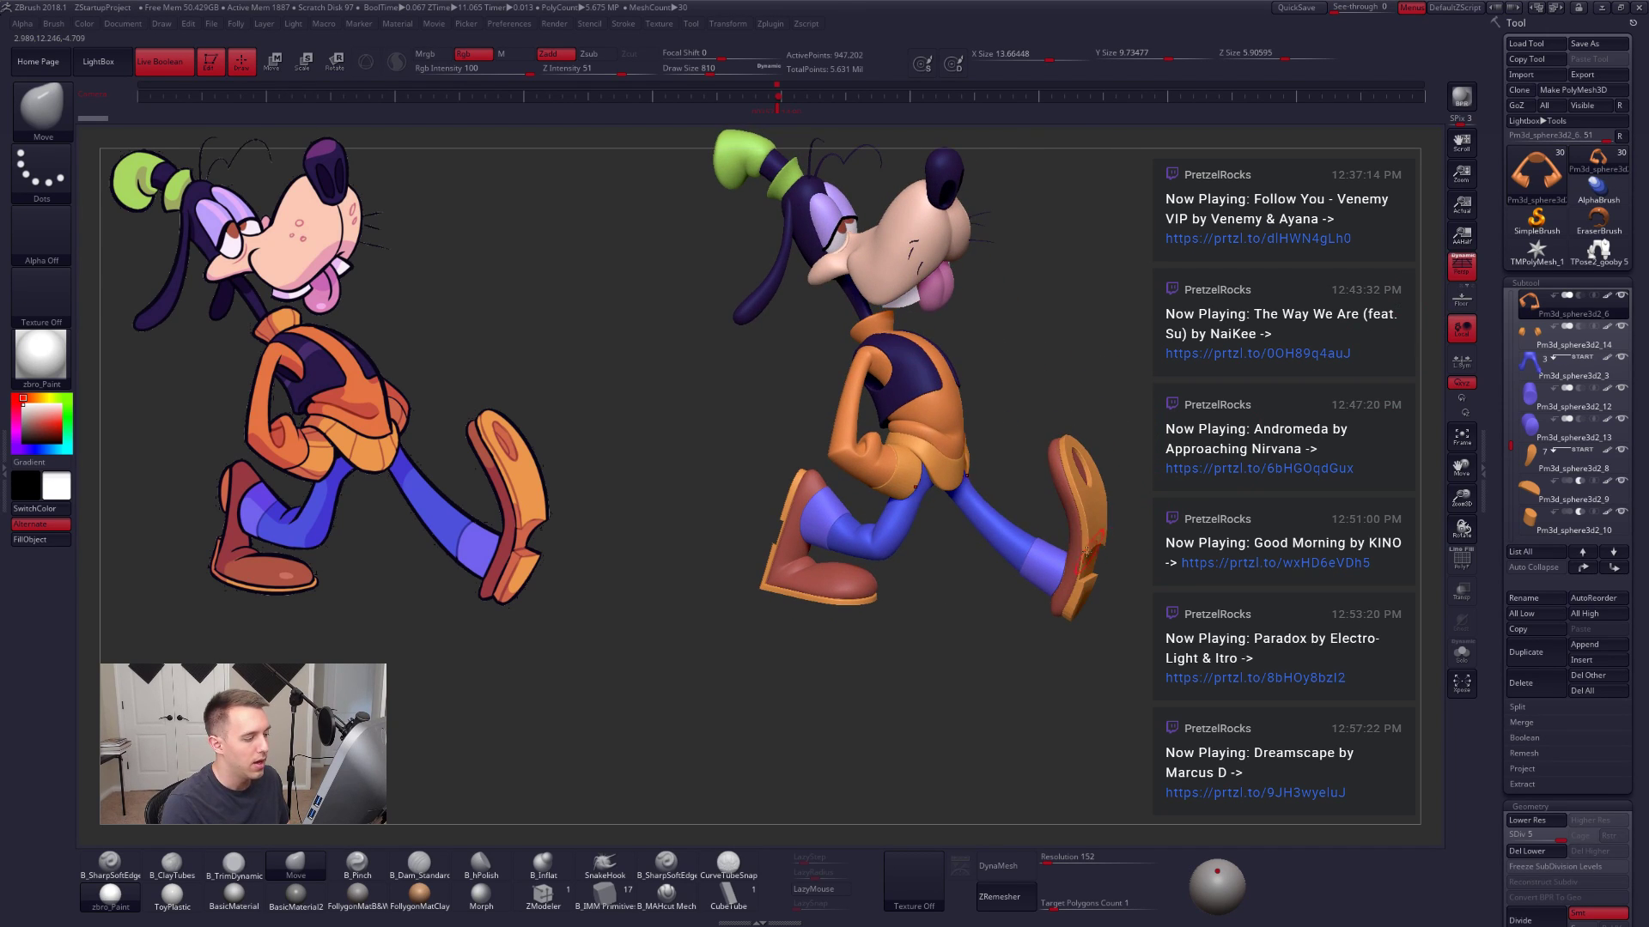
drag(1087, 552, 1005, 552)
alt+drag(815, 279, 815, 399)
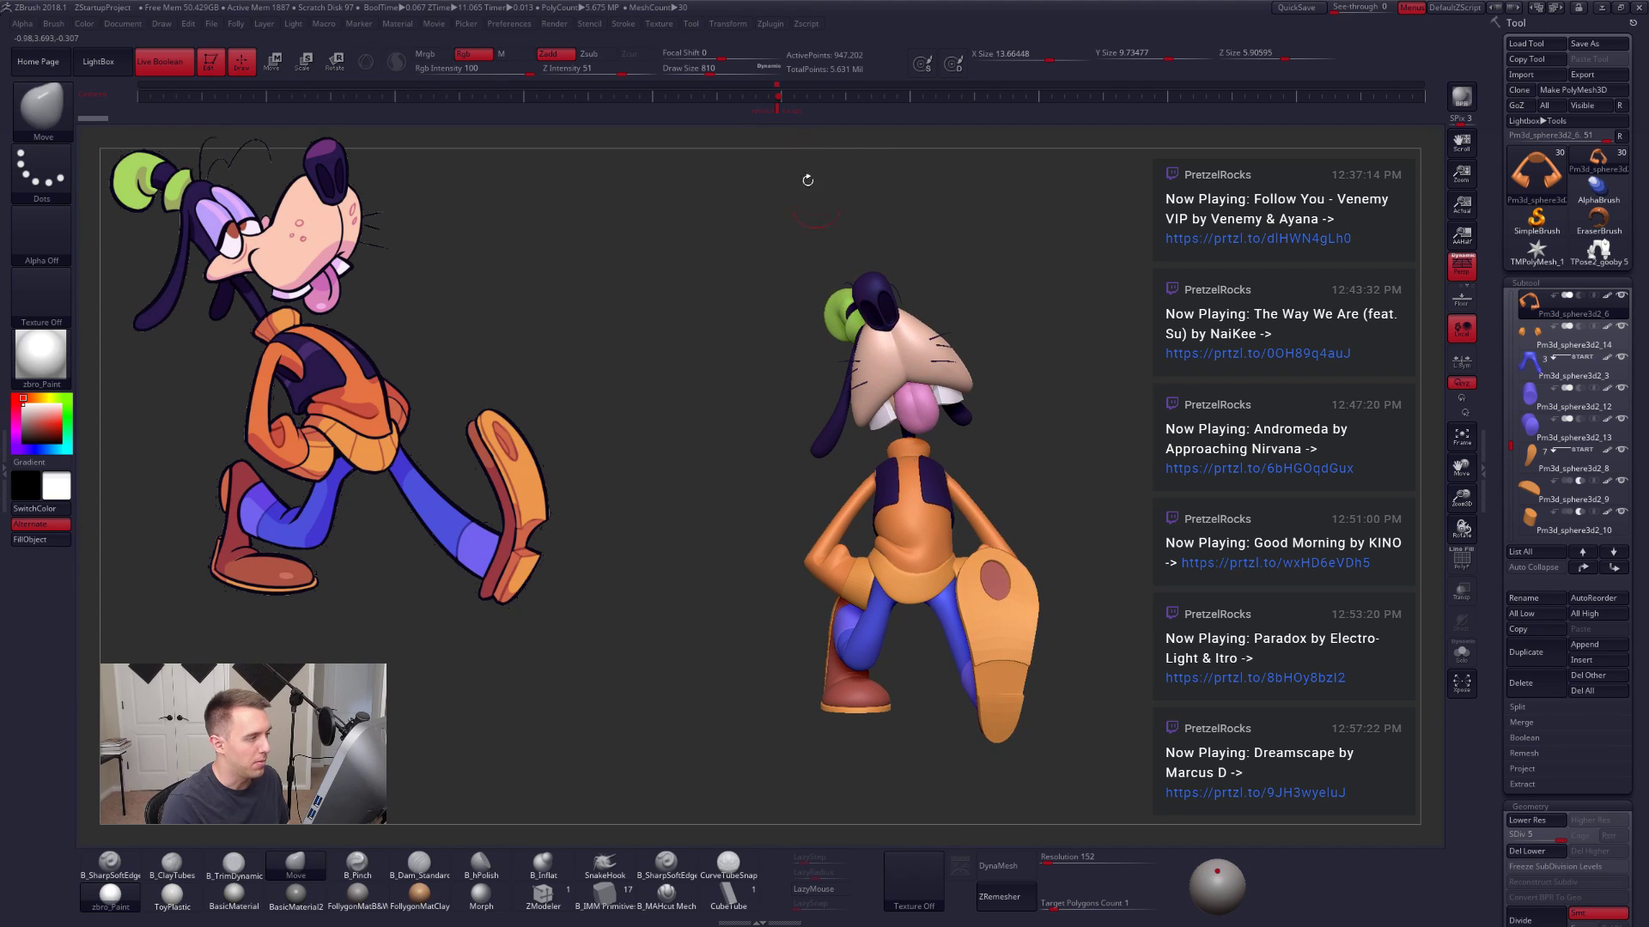
click(776, 106)
alt+drag(982, 460, 979, 402)
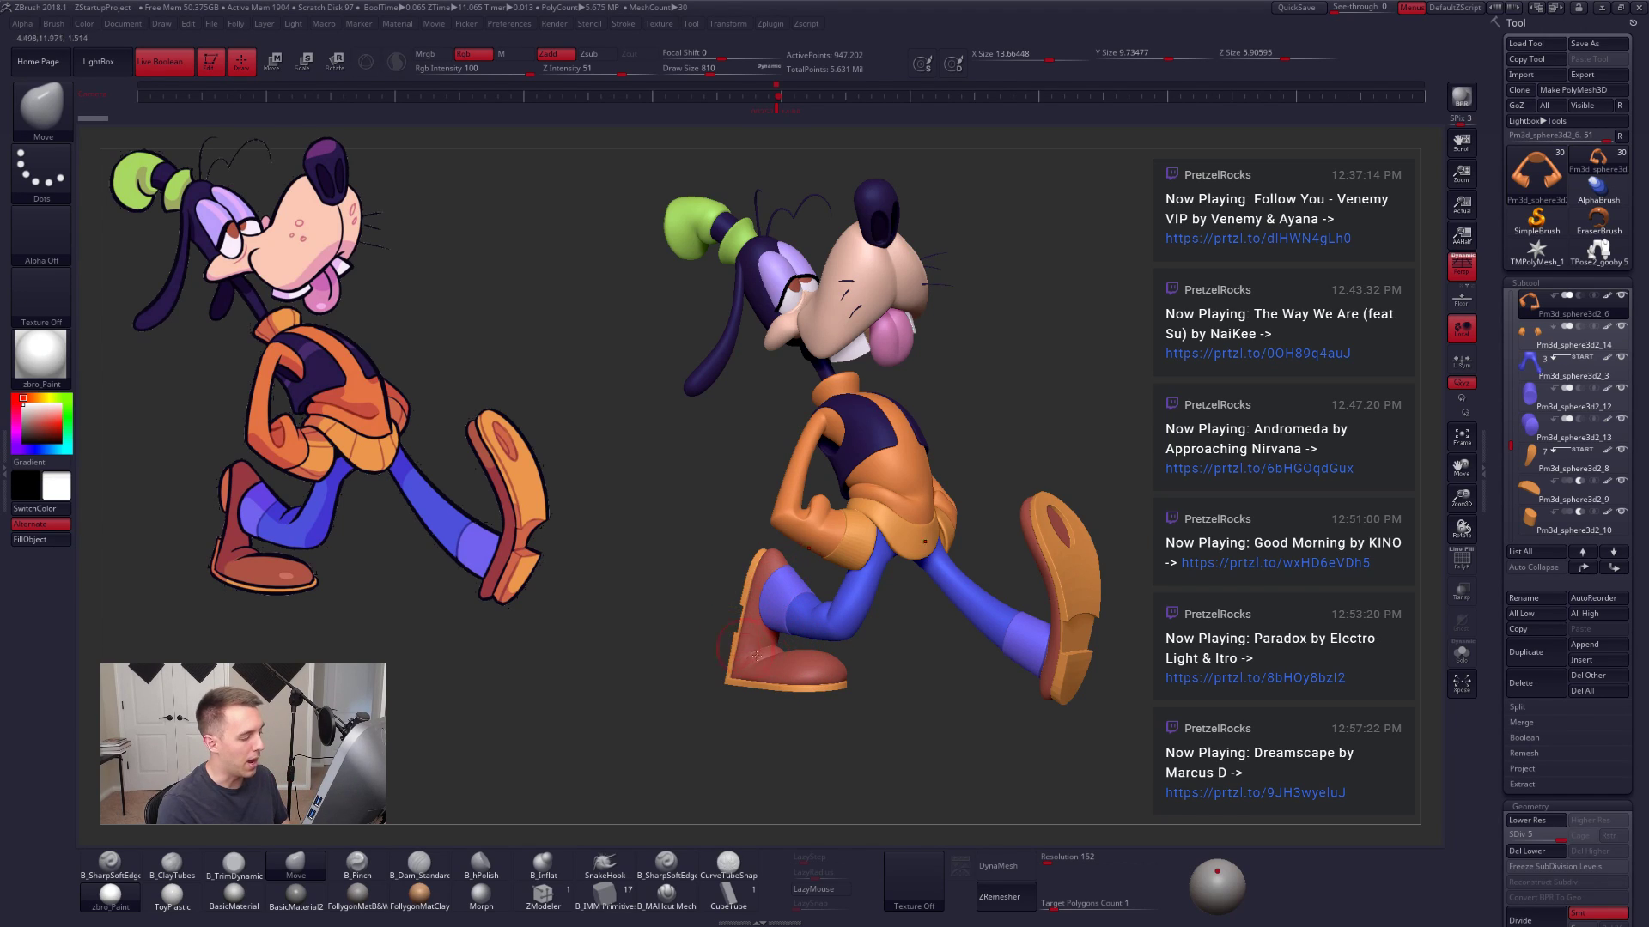
alt+right_drag(777, 668, 826, 592)
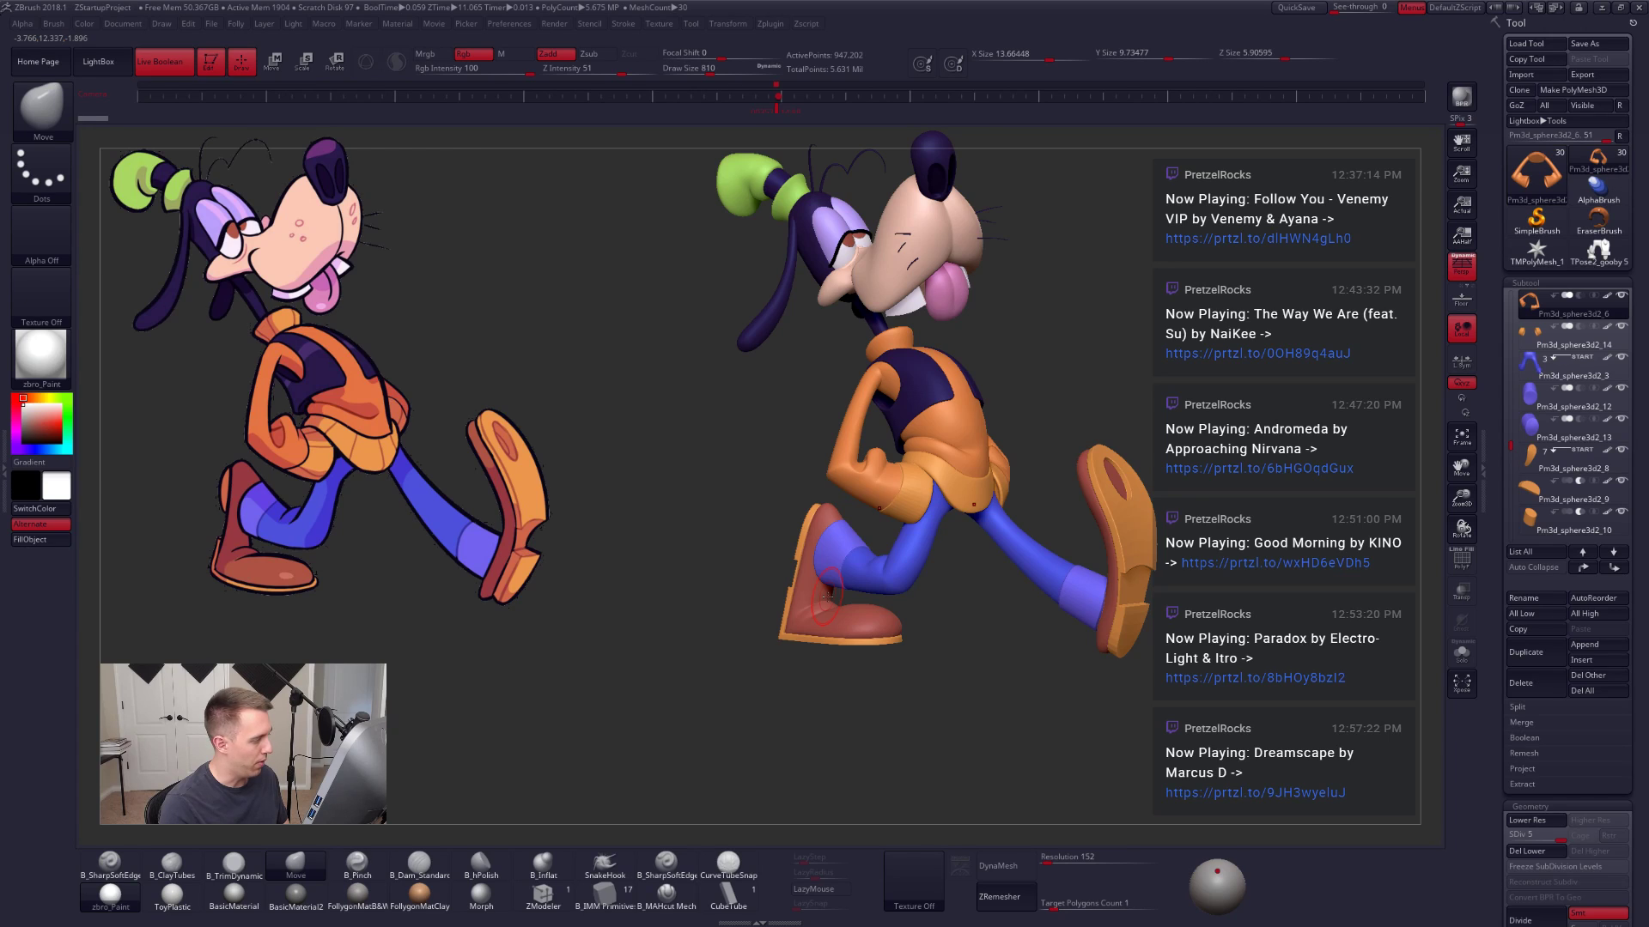
Step: Generate a combined TPoseMesh of all subtools with Transpose Master
click(5, 412)
click(51, 300)
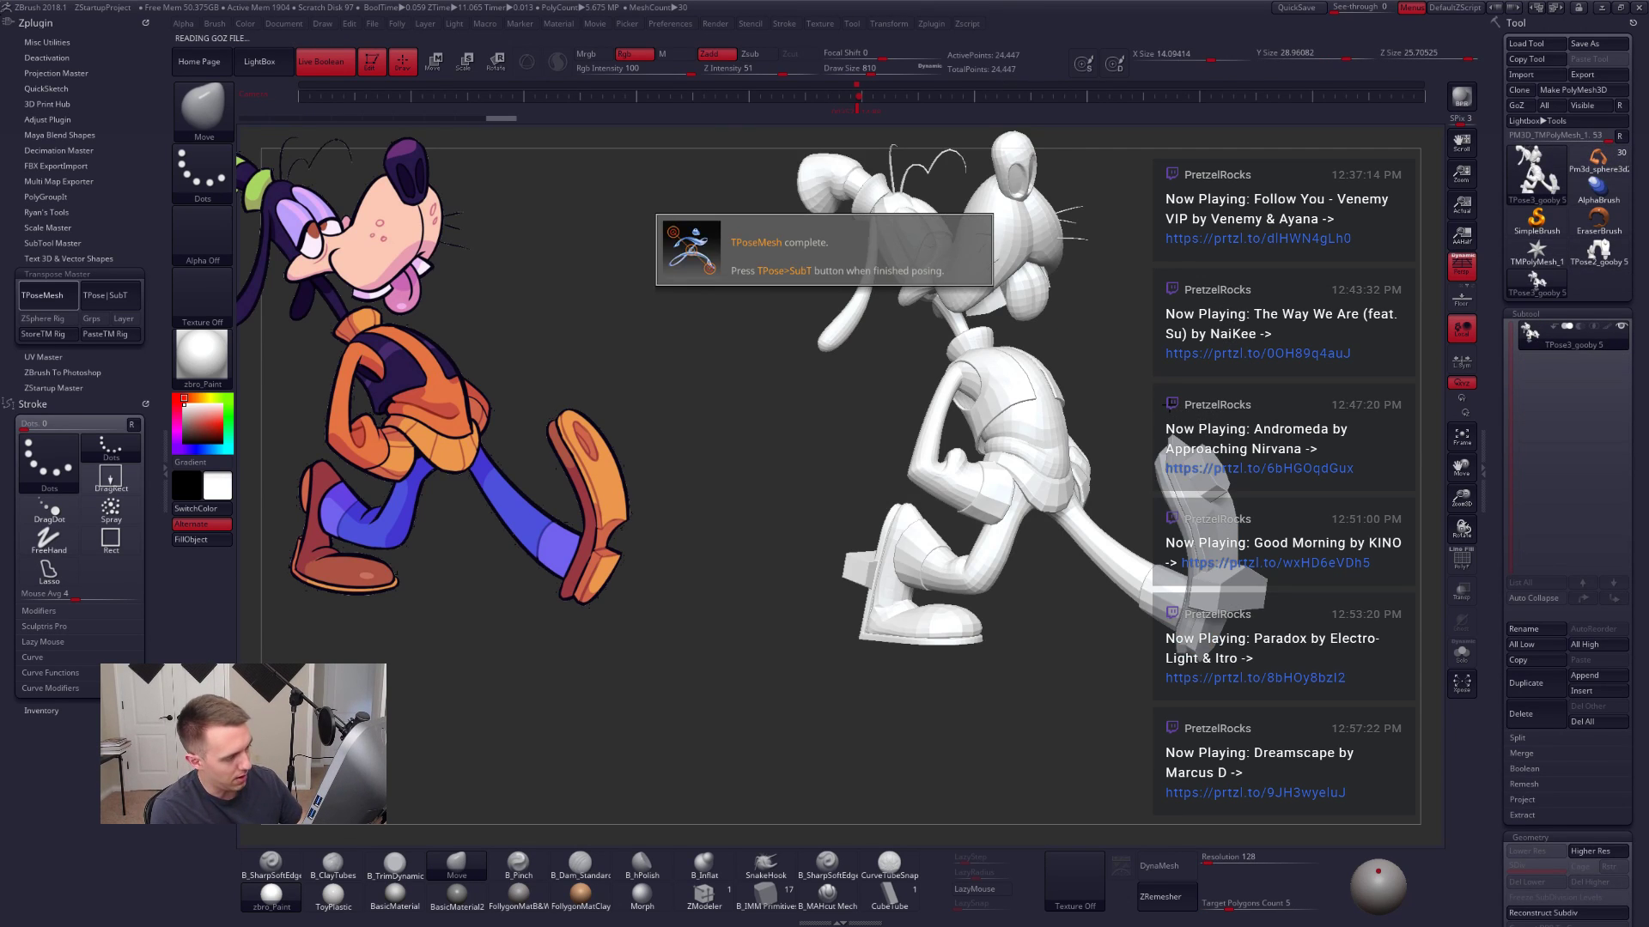
alt+drag(1185, 342, 1137, 371)
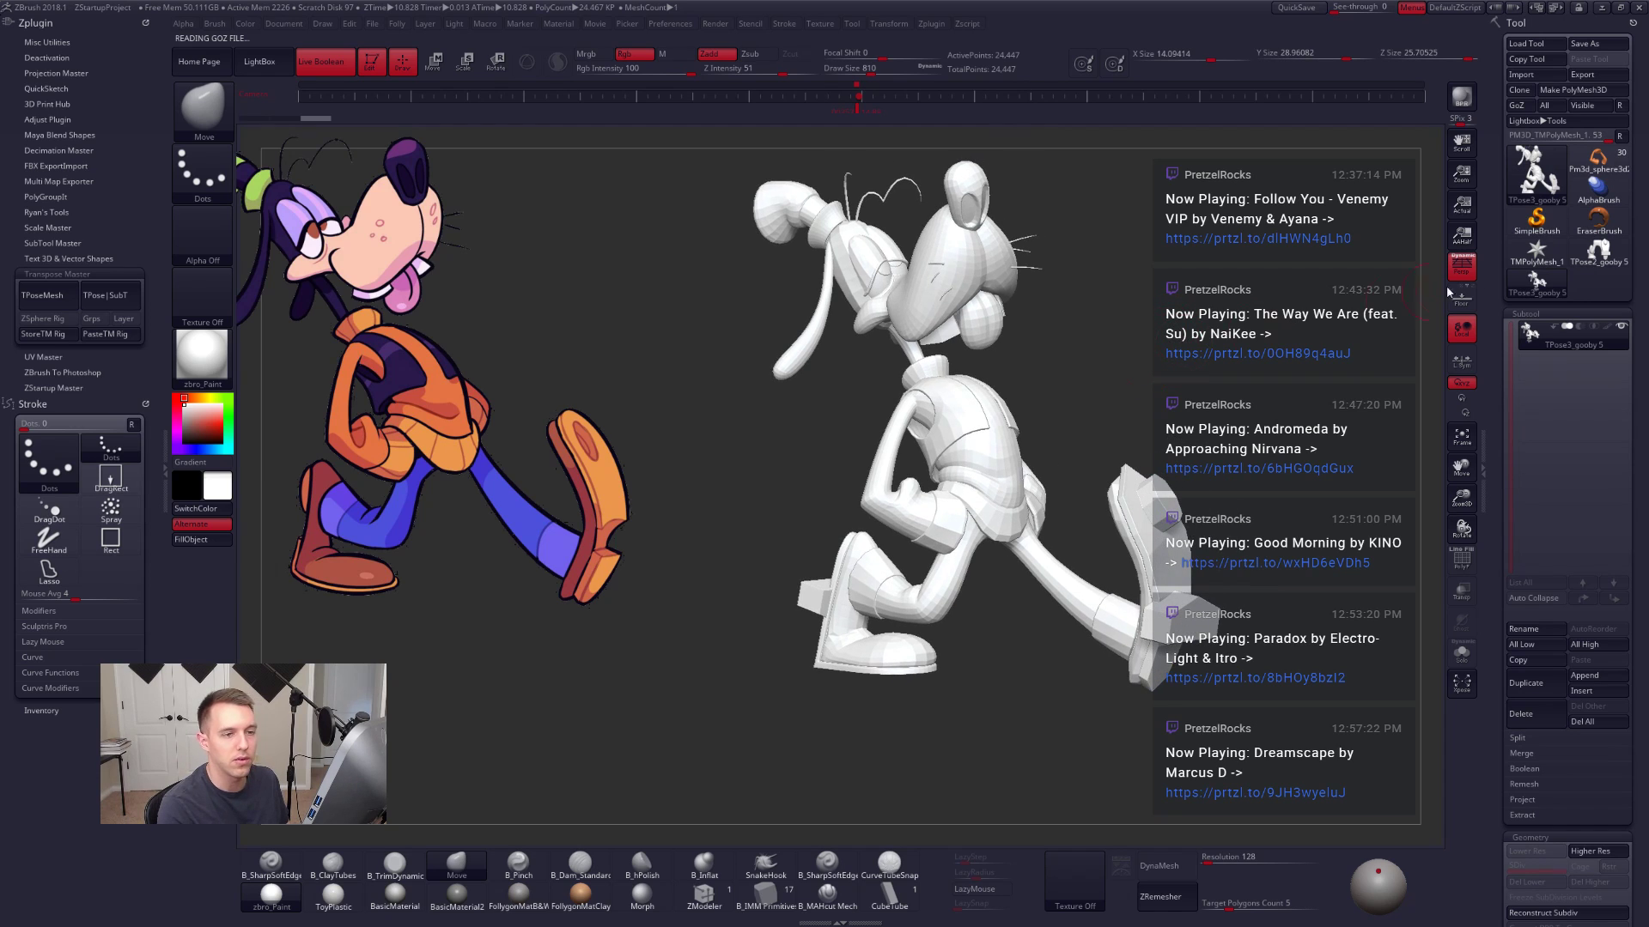
Step: Delete the old legs-only TPose2 tool and make the new full-body TPose3 mesh active
click(1600, 249)
click(1535, 712)
click(1351, 736)
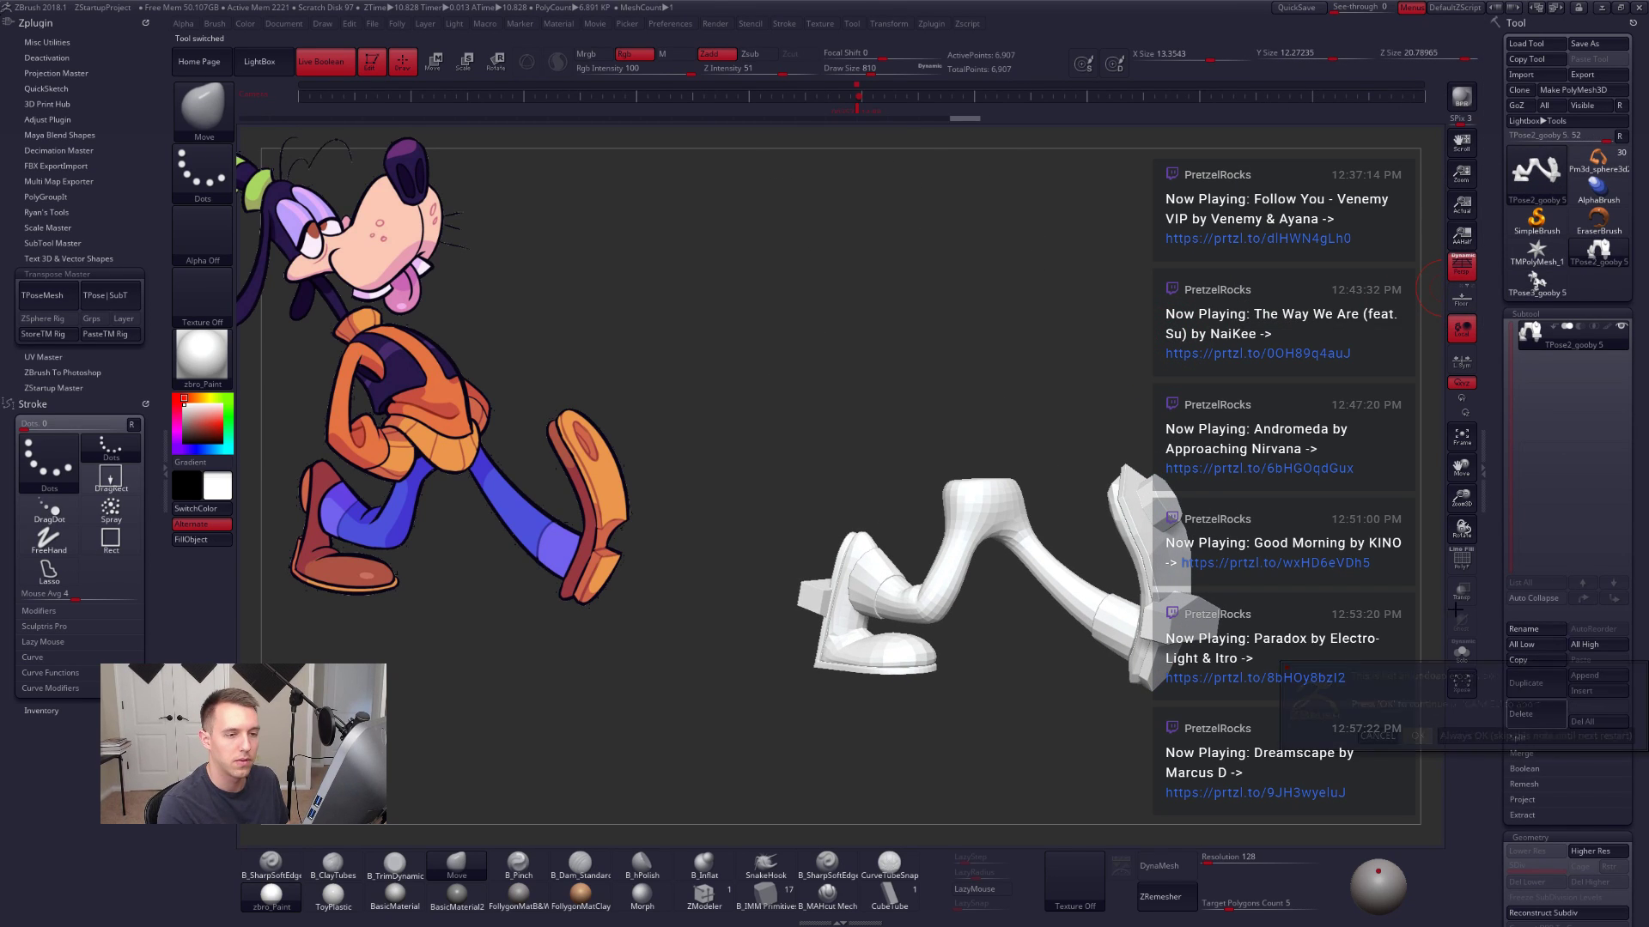
click(1598, 250)
alt+drag(859, 643, 877, 659)
click(166, 472)
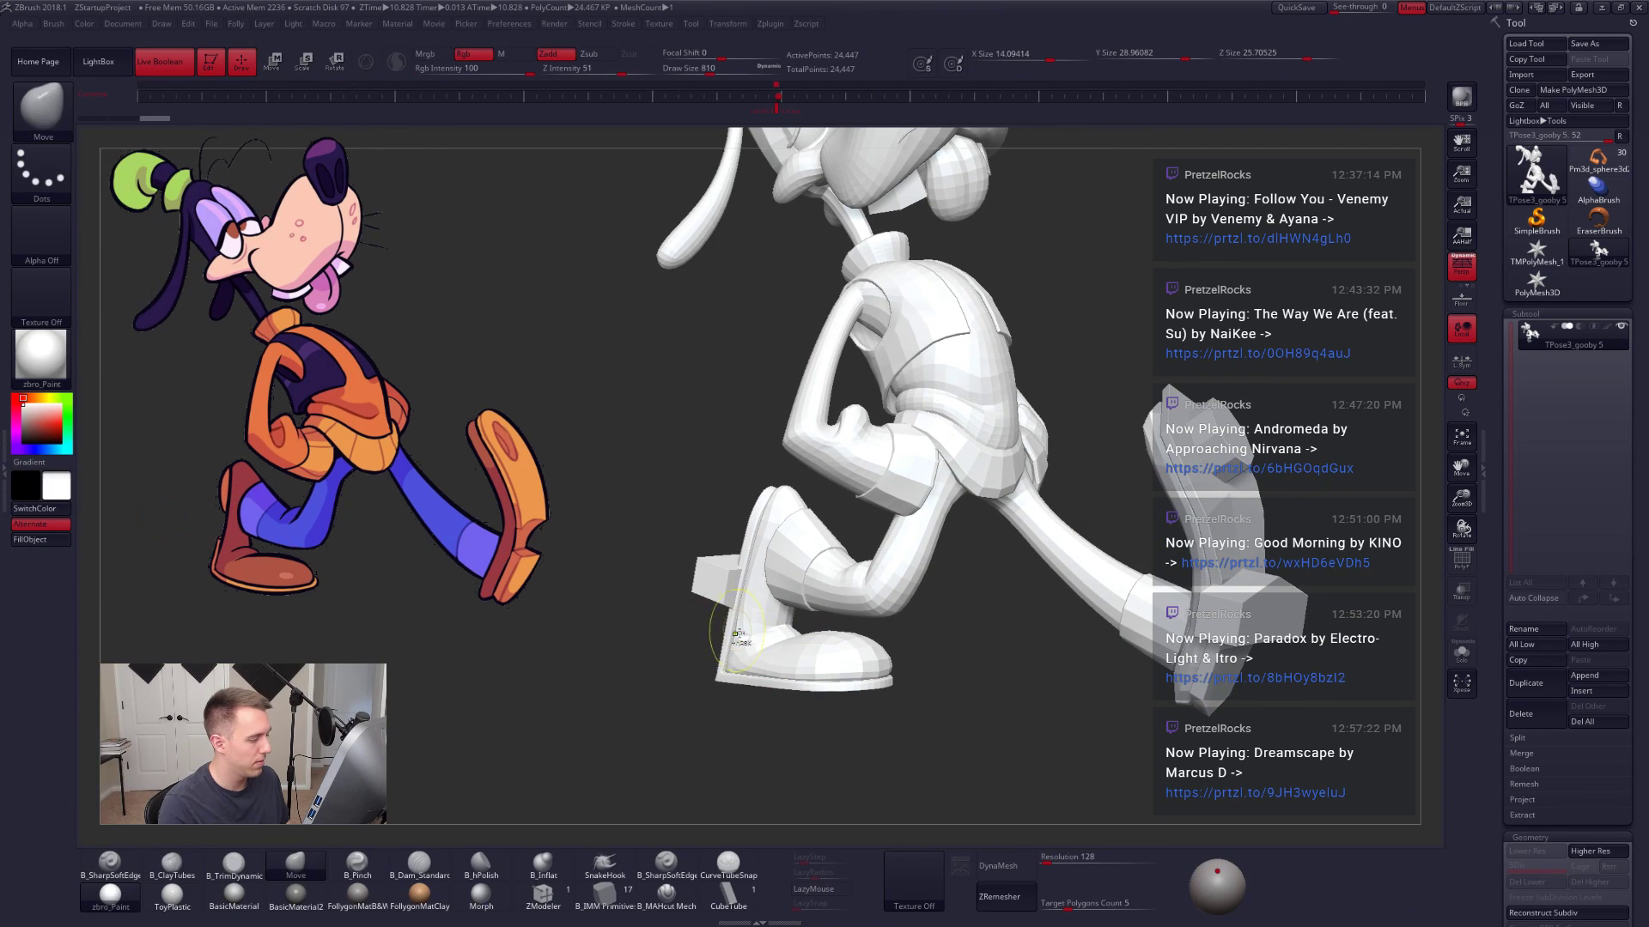
Step: Mask the whole figure except the rear shoe, its sole and its heel block
ctrl+shift+click(740, 637)
ctrl+shift+drag(651, 558, 615, 588)
ctrl+shift+click(617, 589)
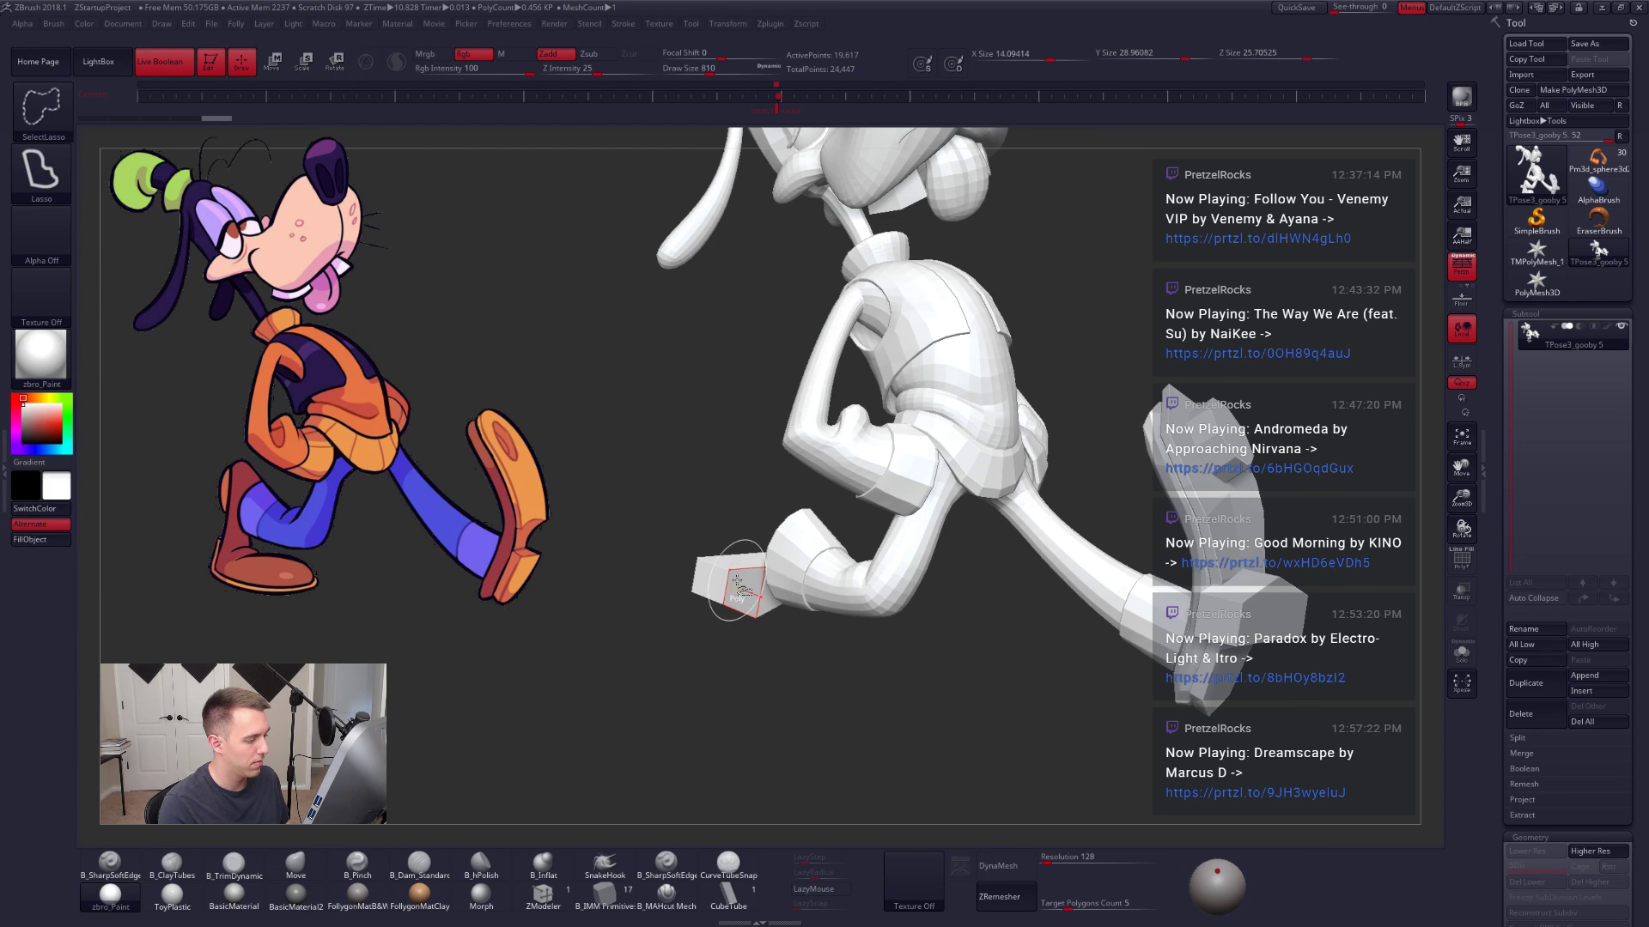
ctrl+click(730, 584)
ctrl+shift+click(718, 620)
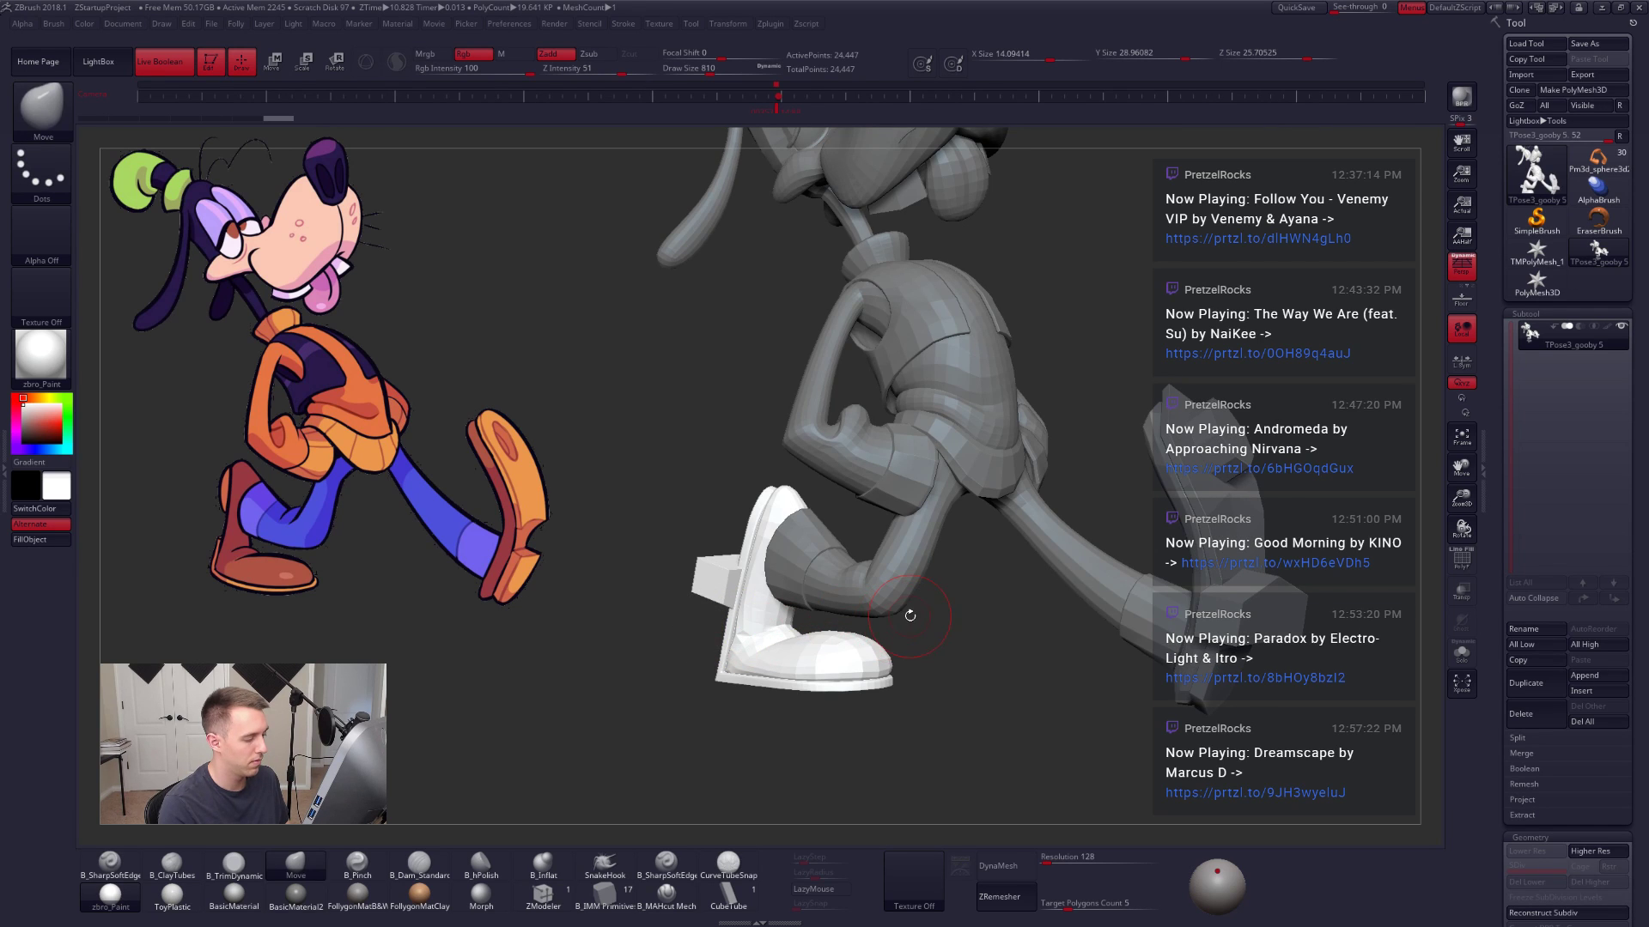
Step: Invert the mask, group the rear shoe's parts into a single polygroup, and display the polygroup wireframe with the mask cleared
key(e)
alt+drag(942, 614, 1078, 617)
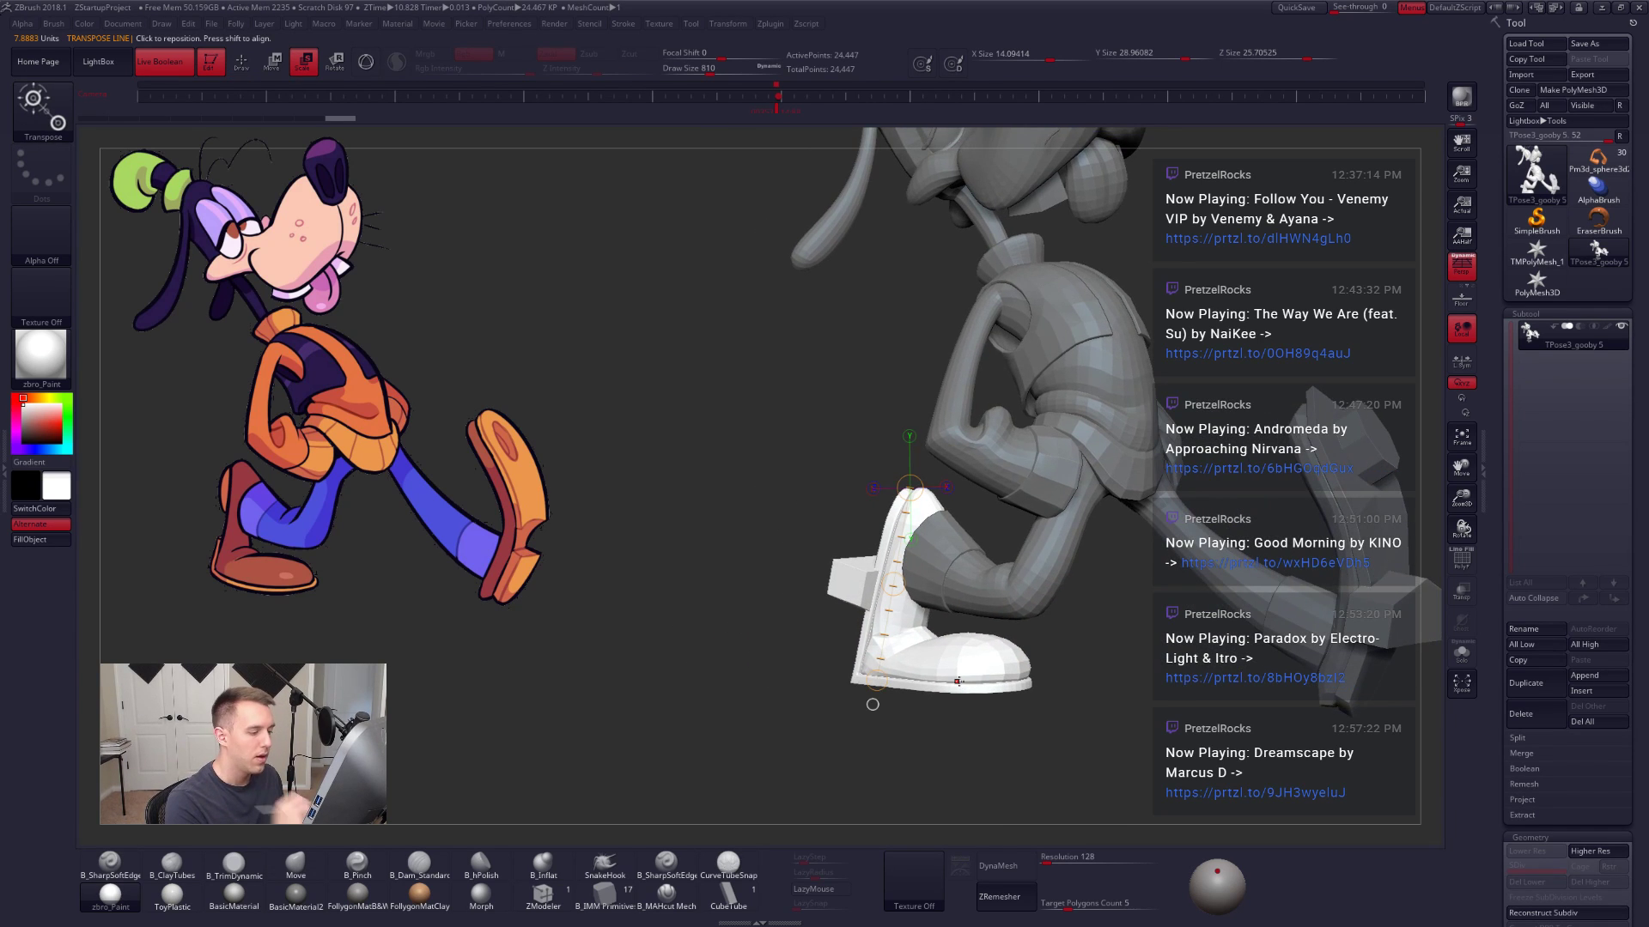
key(ctrl)
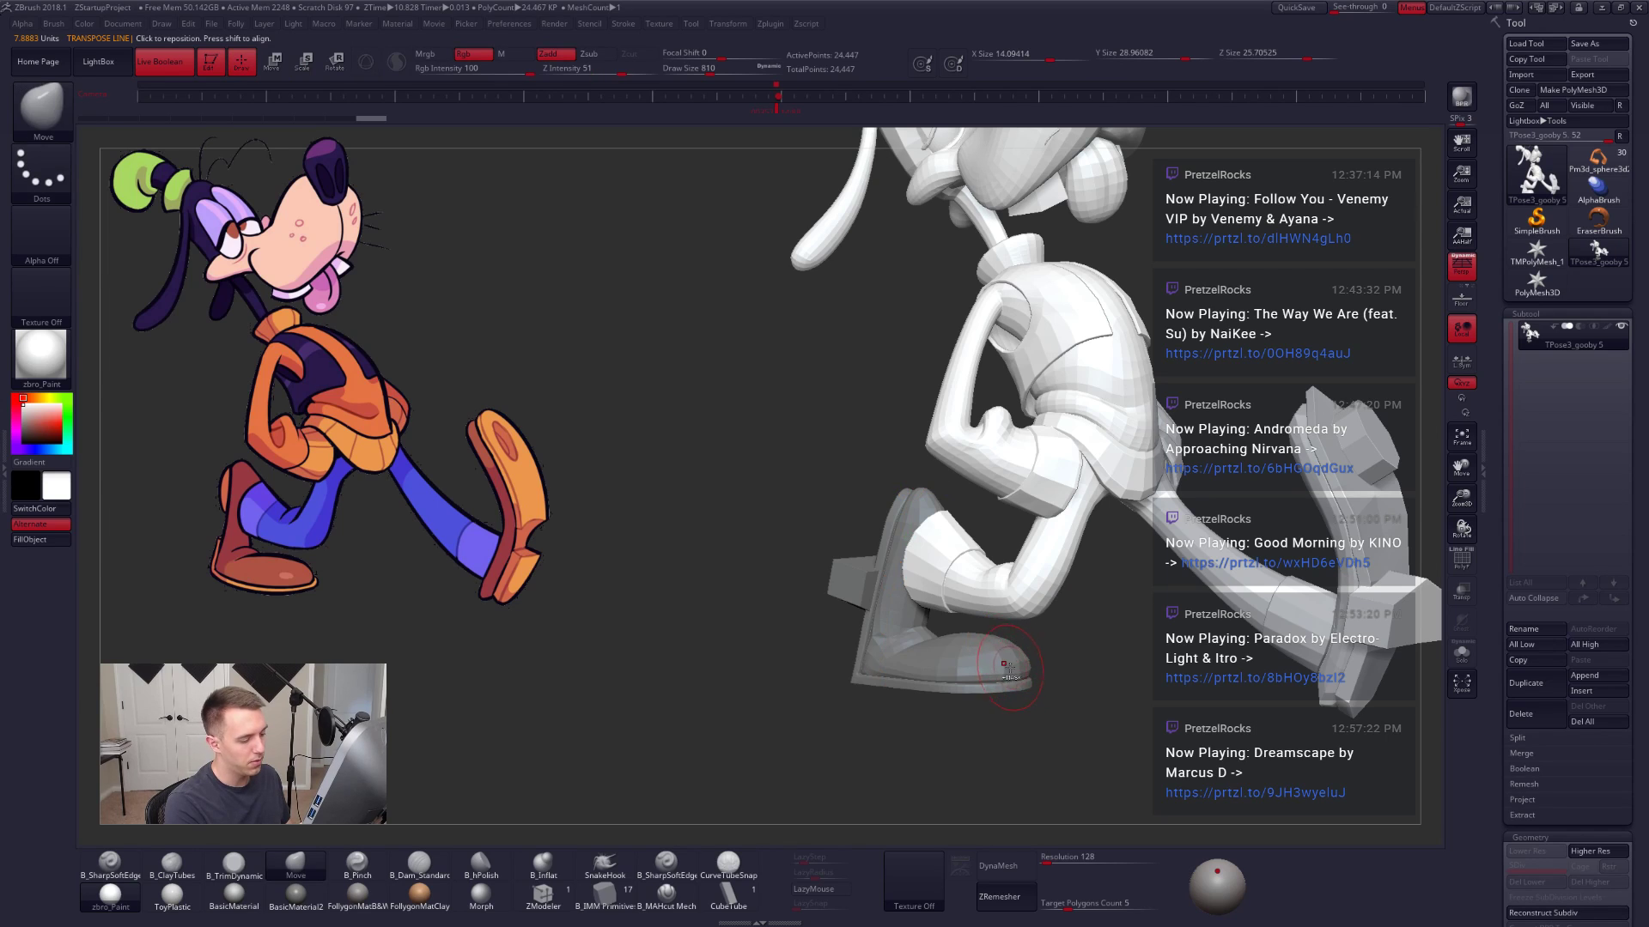
key(shift+f)
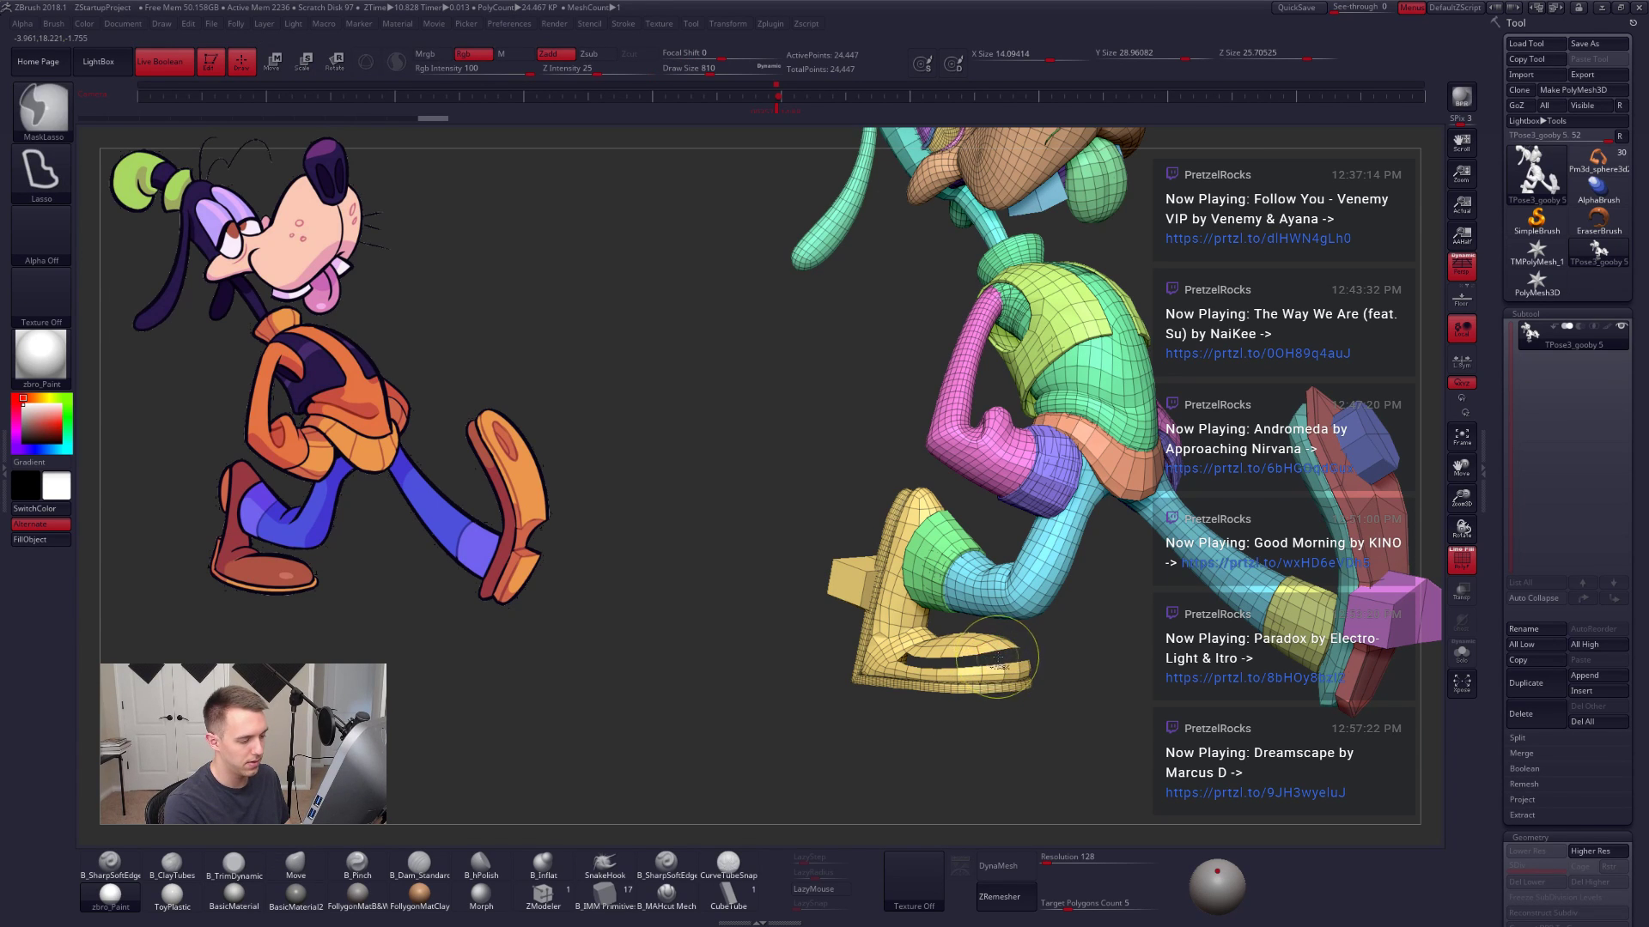
key(ctrl+z)
key(ctrl+shift+z)
key(space)
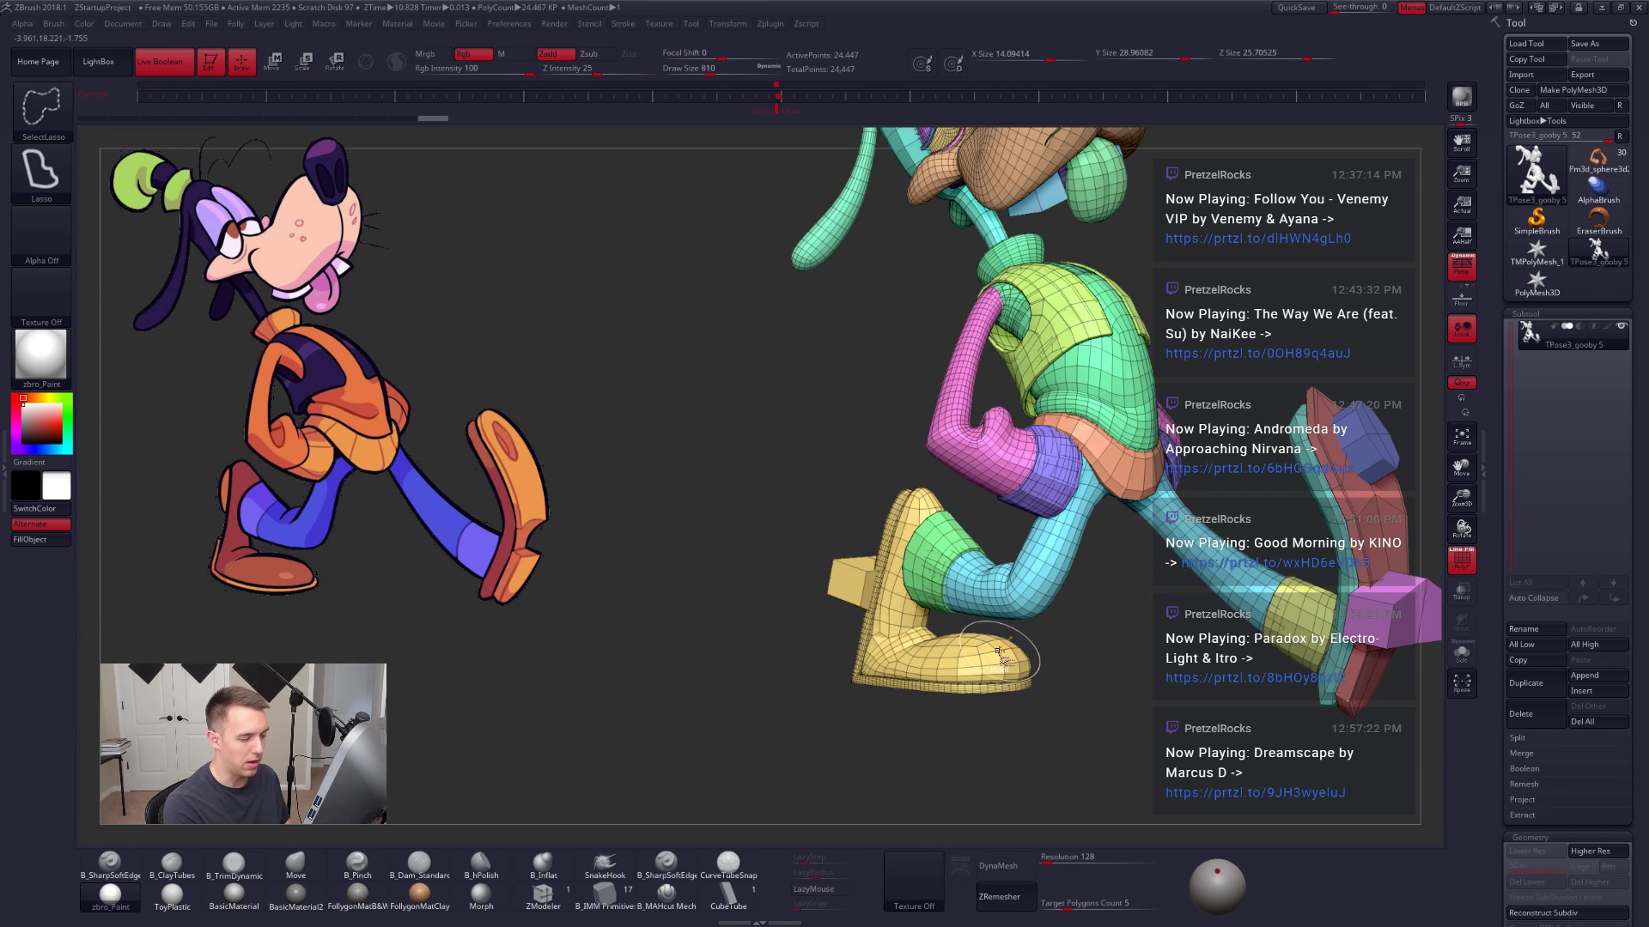
Step: Isolate the rear shoe, start a scale Transpose line at its centre, and show the rest of the figure masked
ctrl+shift+click(1006, 654)
right_drag(1010, 695, 1026, 635)
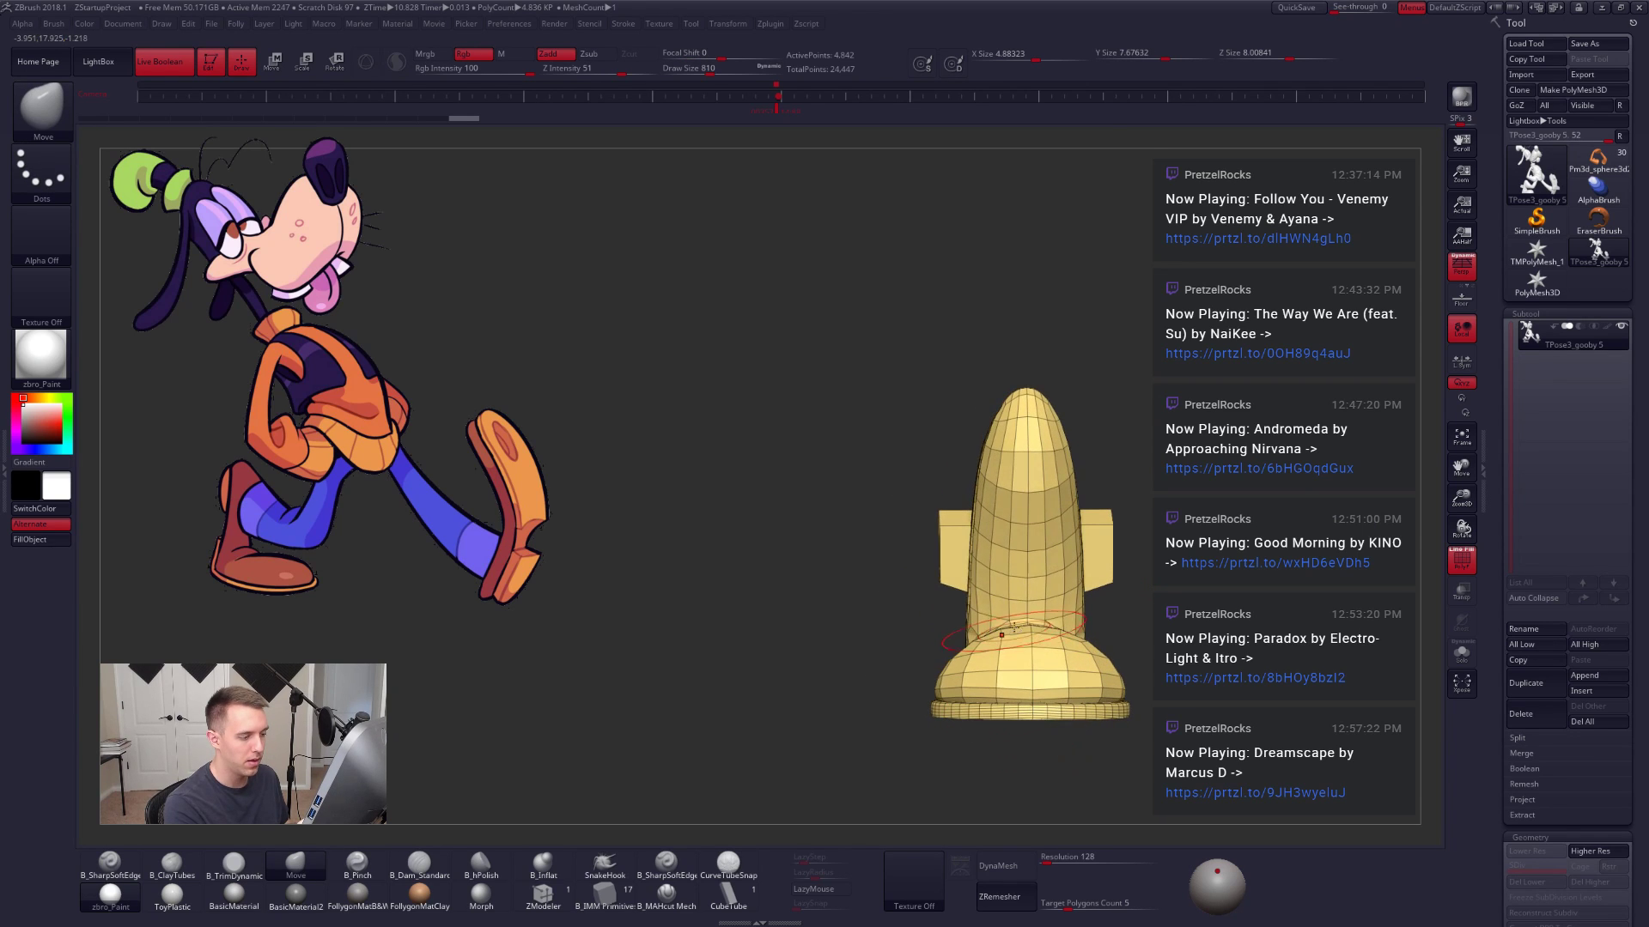
key(e)
mouse_move(1027, 494)
mouse_down()
mouse_move(1303, 525)
mouse_move(1126, 593)
mouse_up()
ctrl+shift+click(1127, 593)
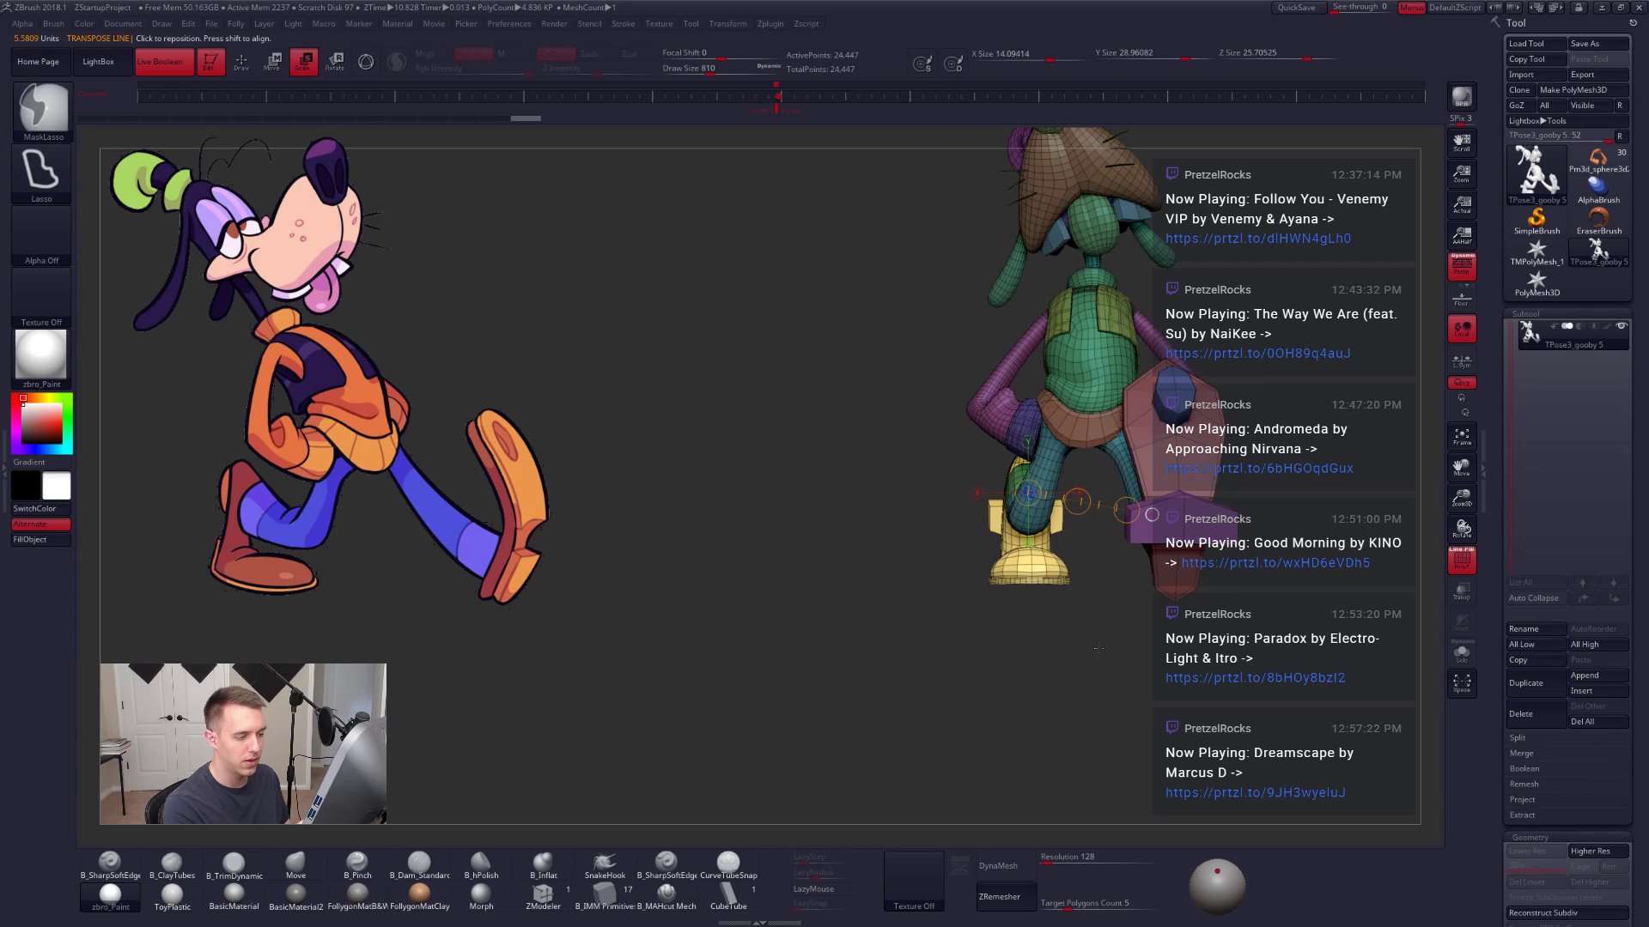
Step: Scale the rear shoe slightly with a Transpose line drawn from its ankle past the toe, and hide the polygroup wireframe
right_drag(1111, 661, 1059, 642)
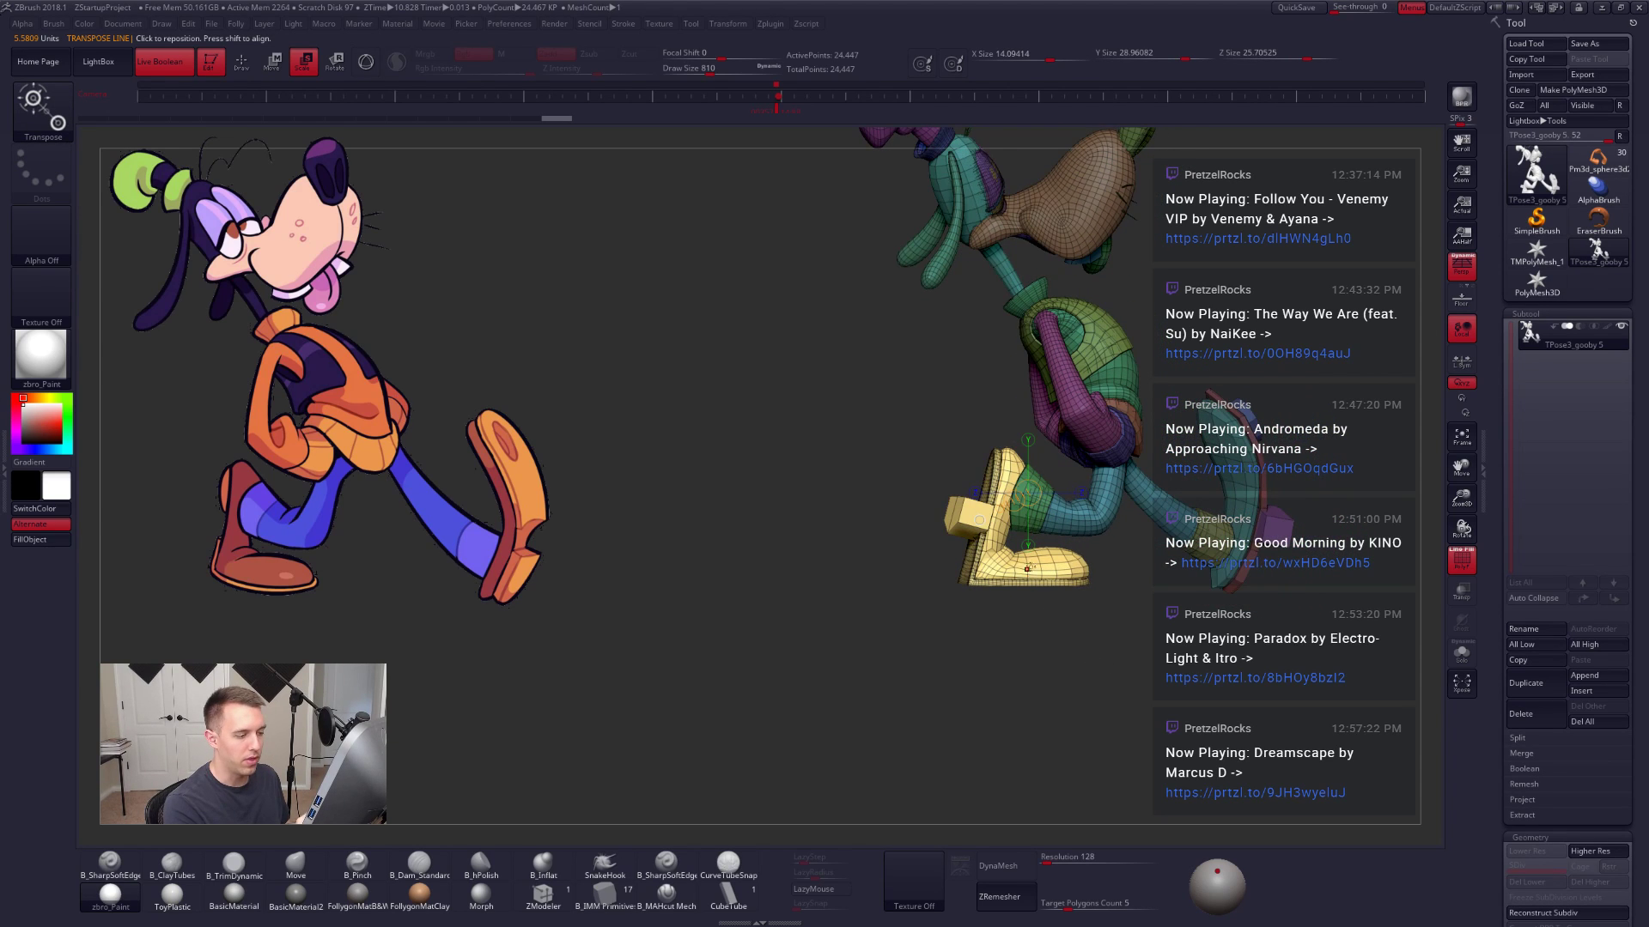
drag(1035, 604, 1123, 651)
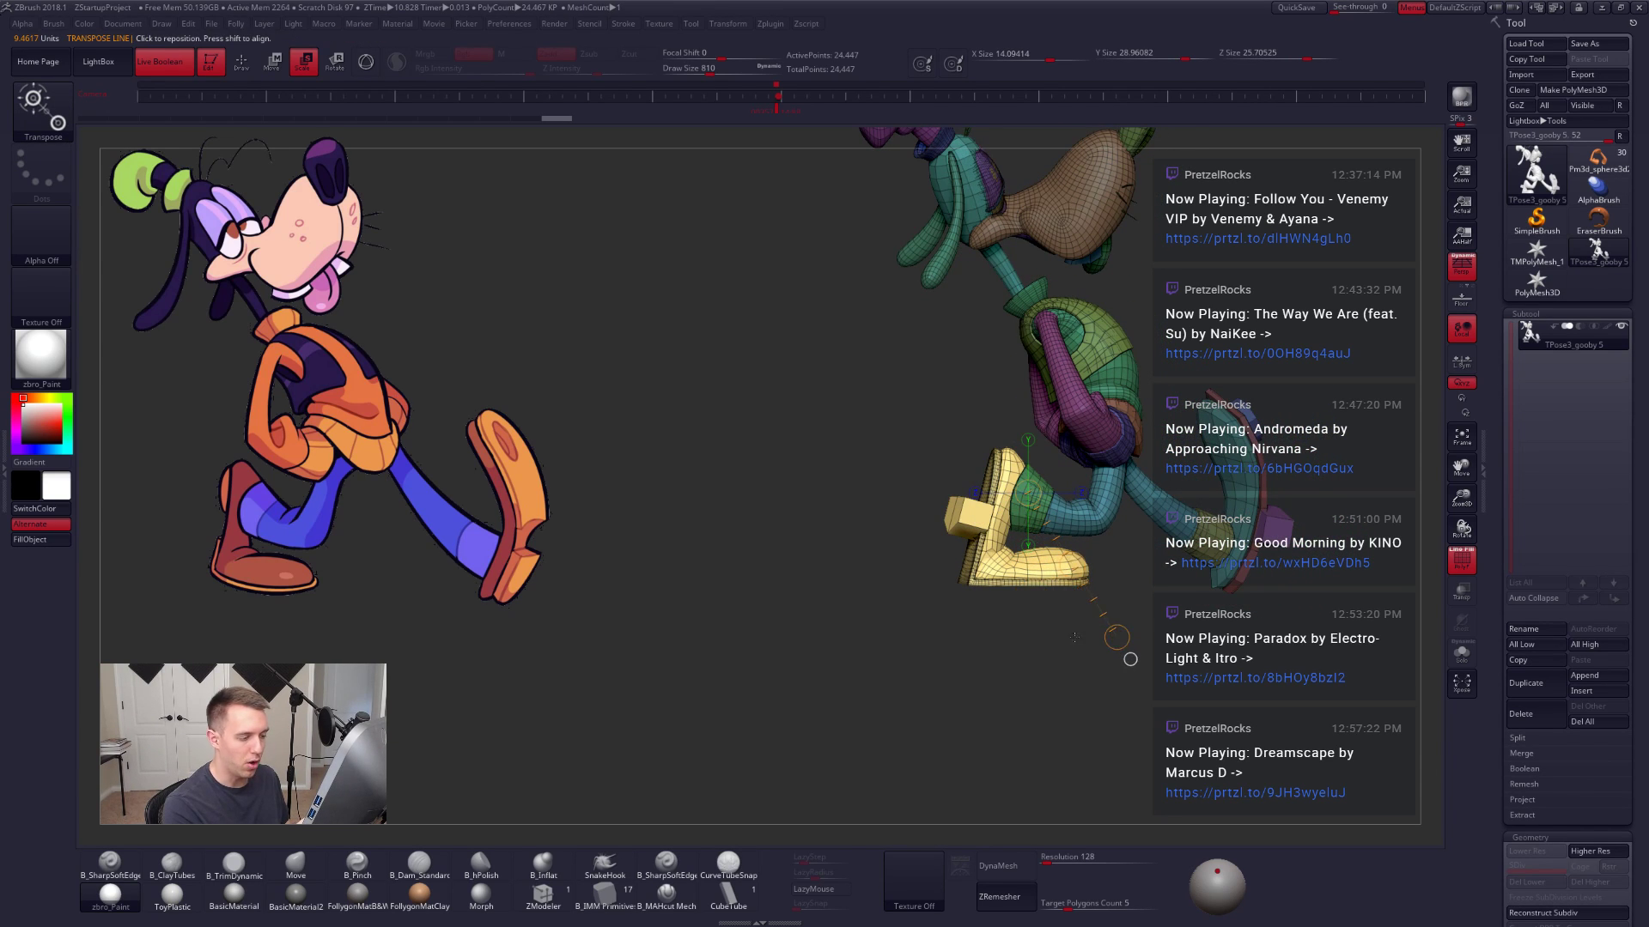
right_drag(1128, 659, 1118, 705)
key(shift+f)
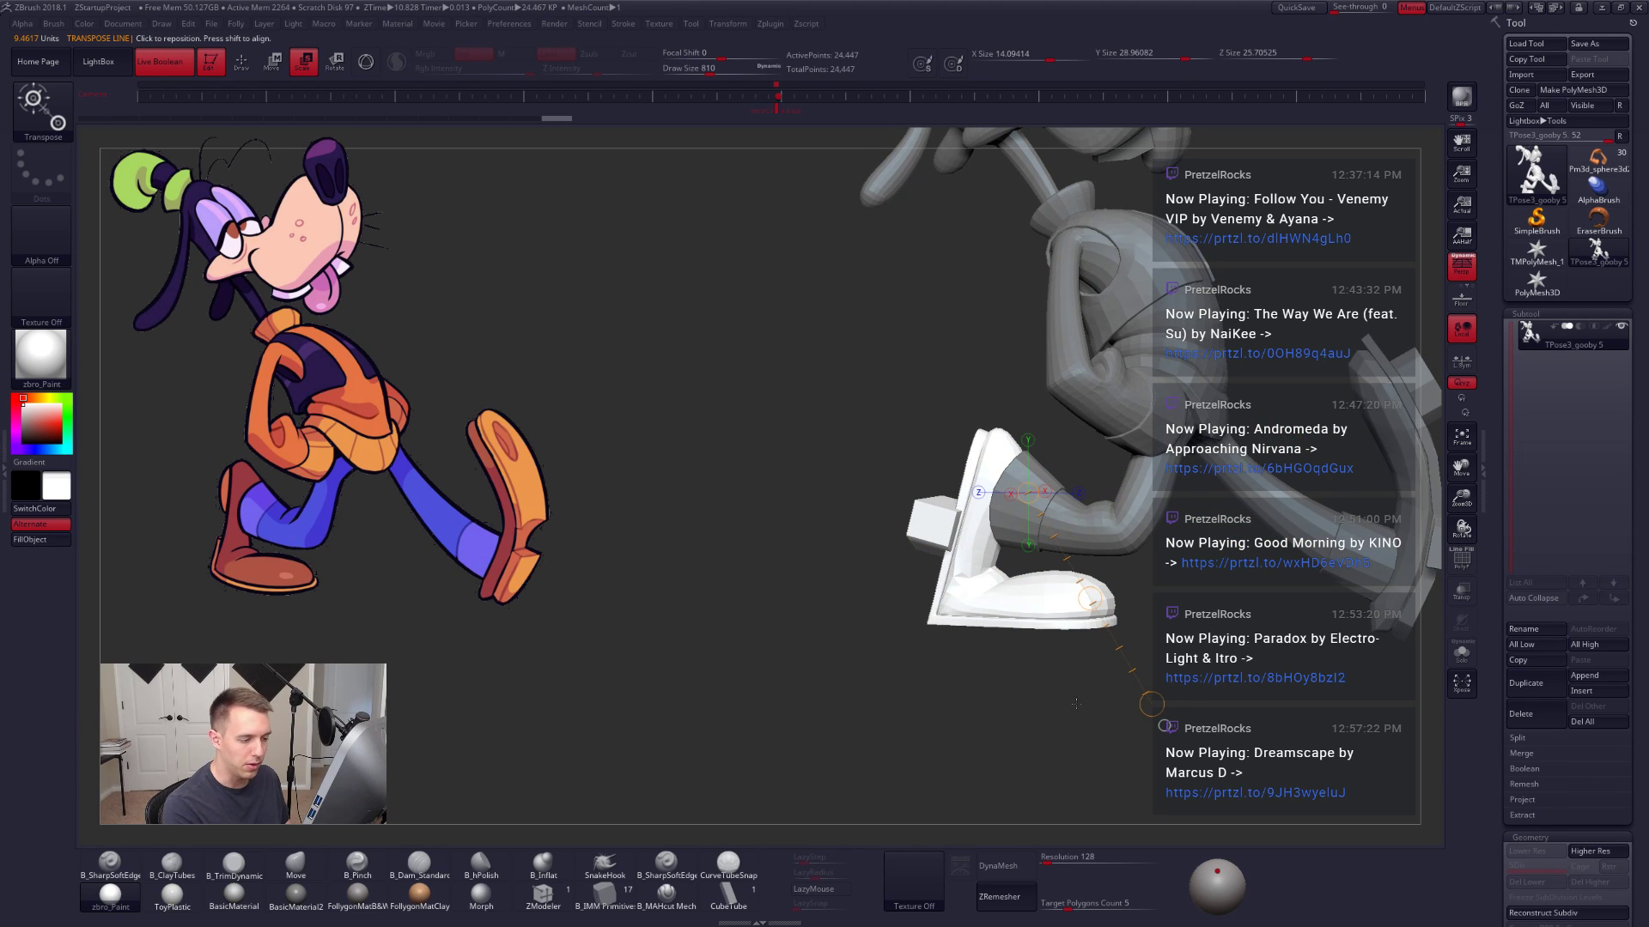
right_drag(1075, 704, 1089, 697)
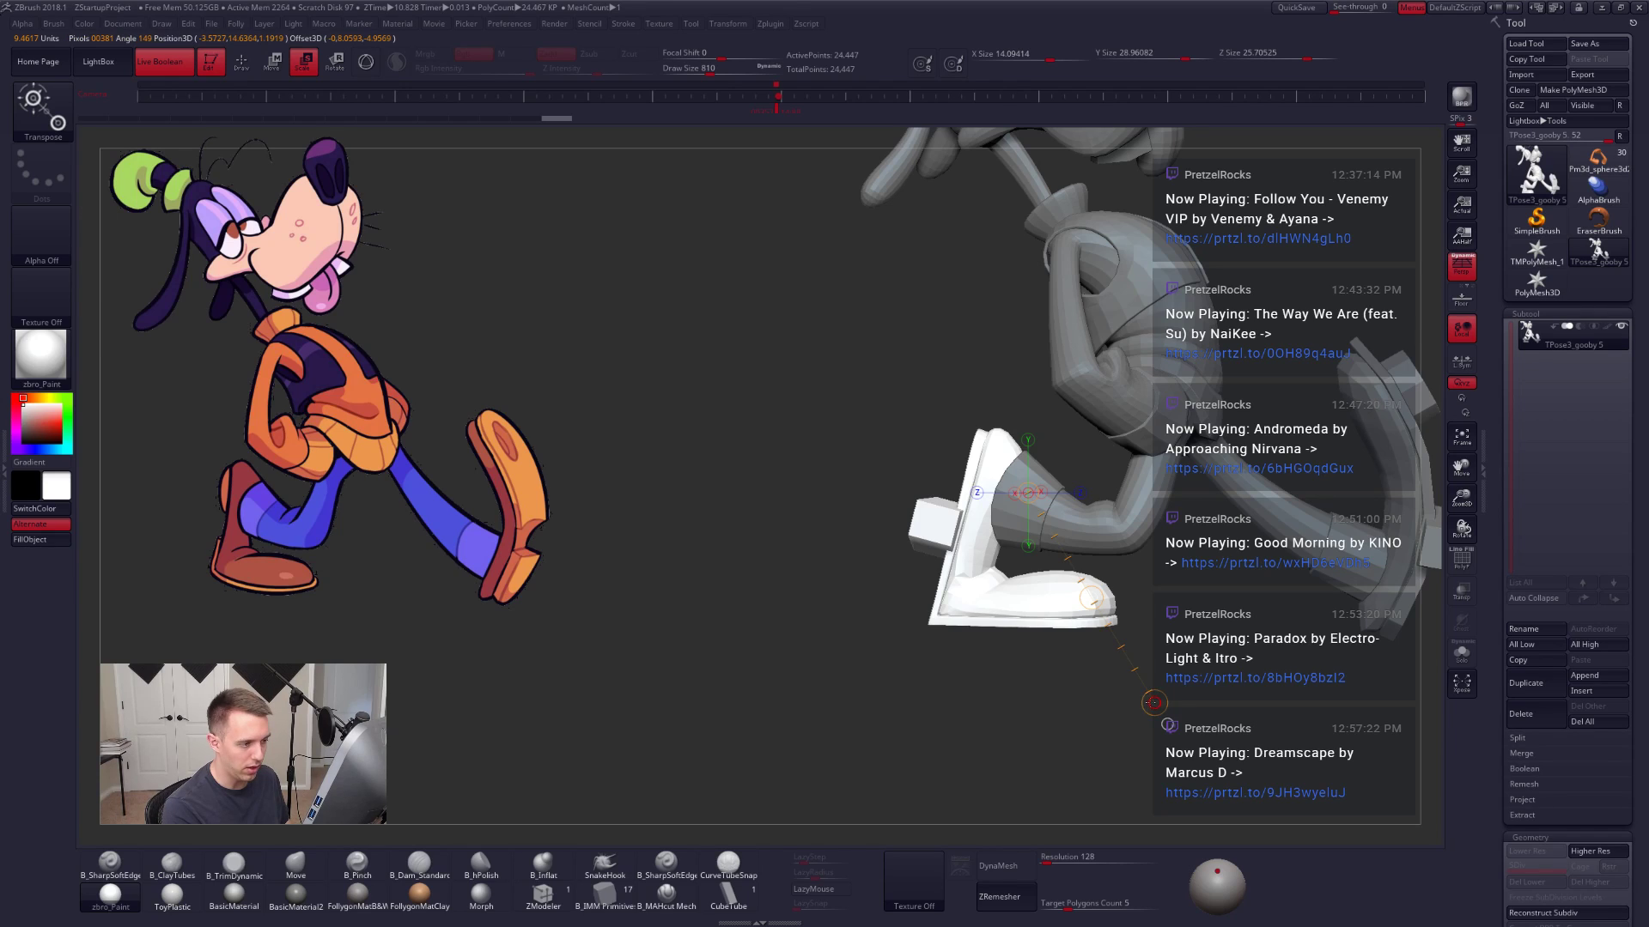
drag(1134, 696, 1129, 691)
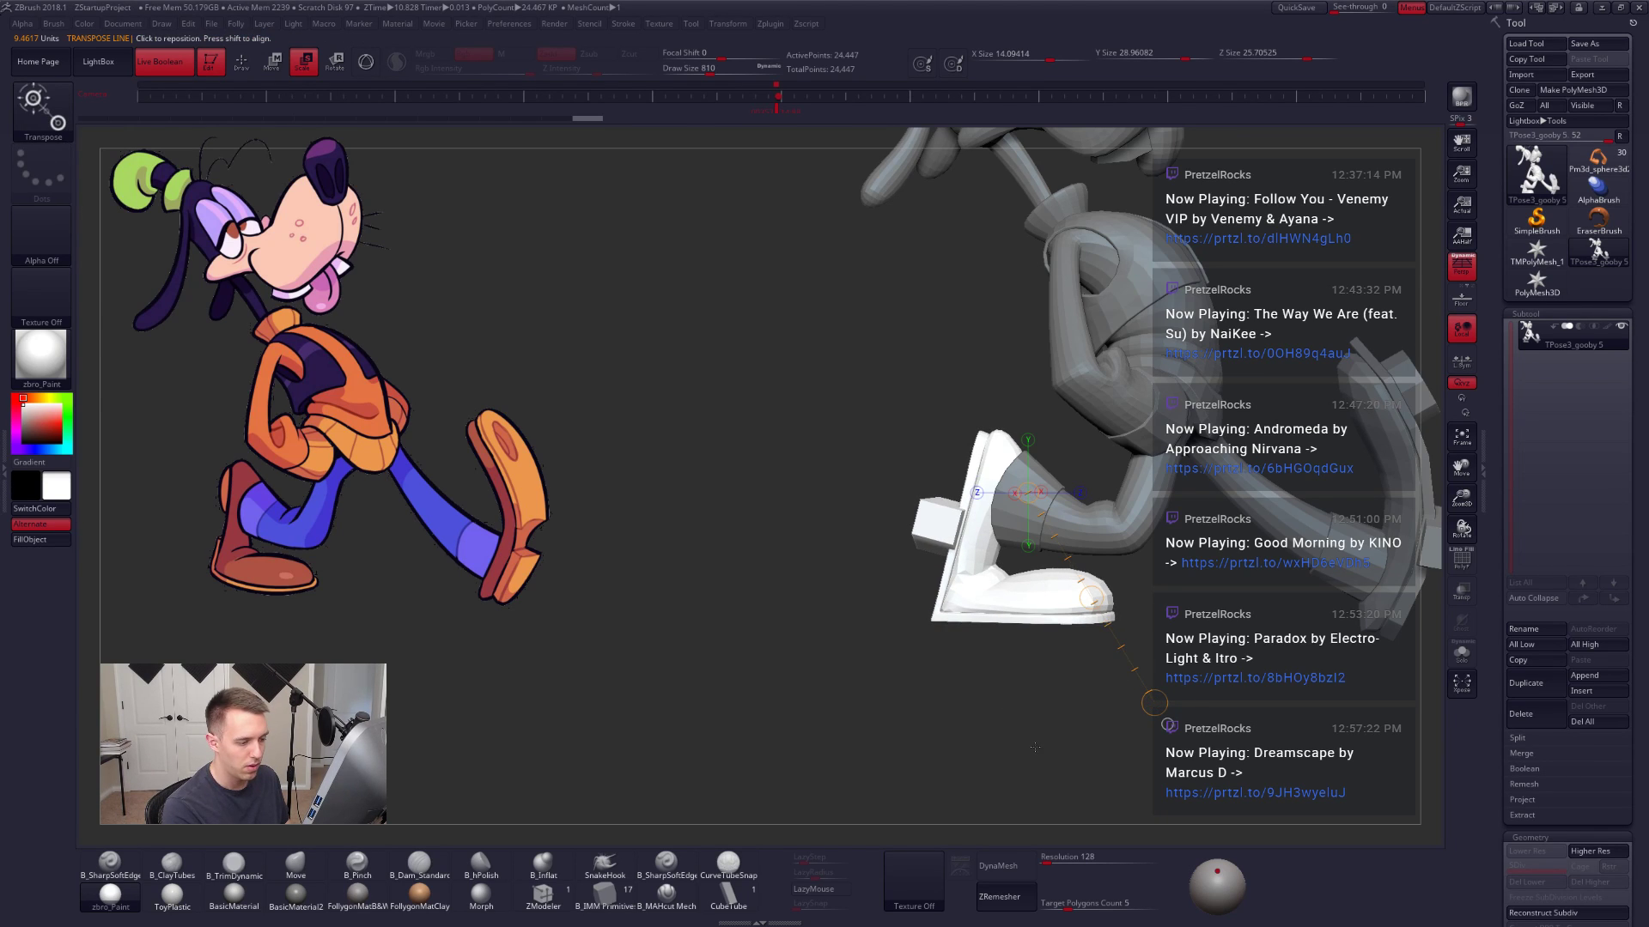
drag(1035, 699, 1023, 695)
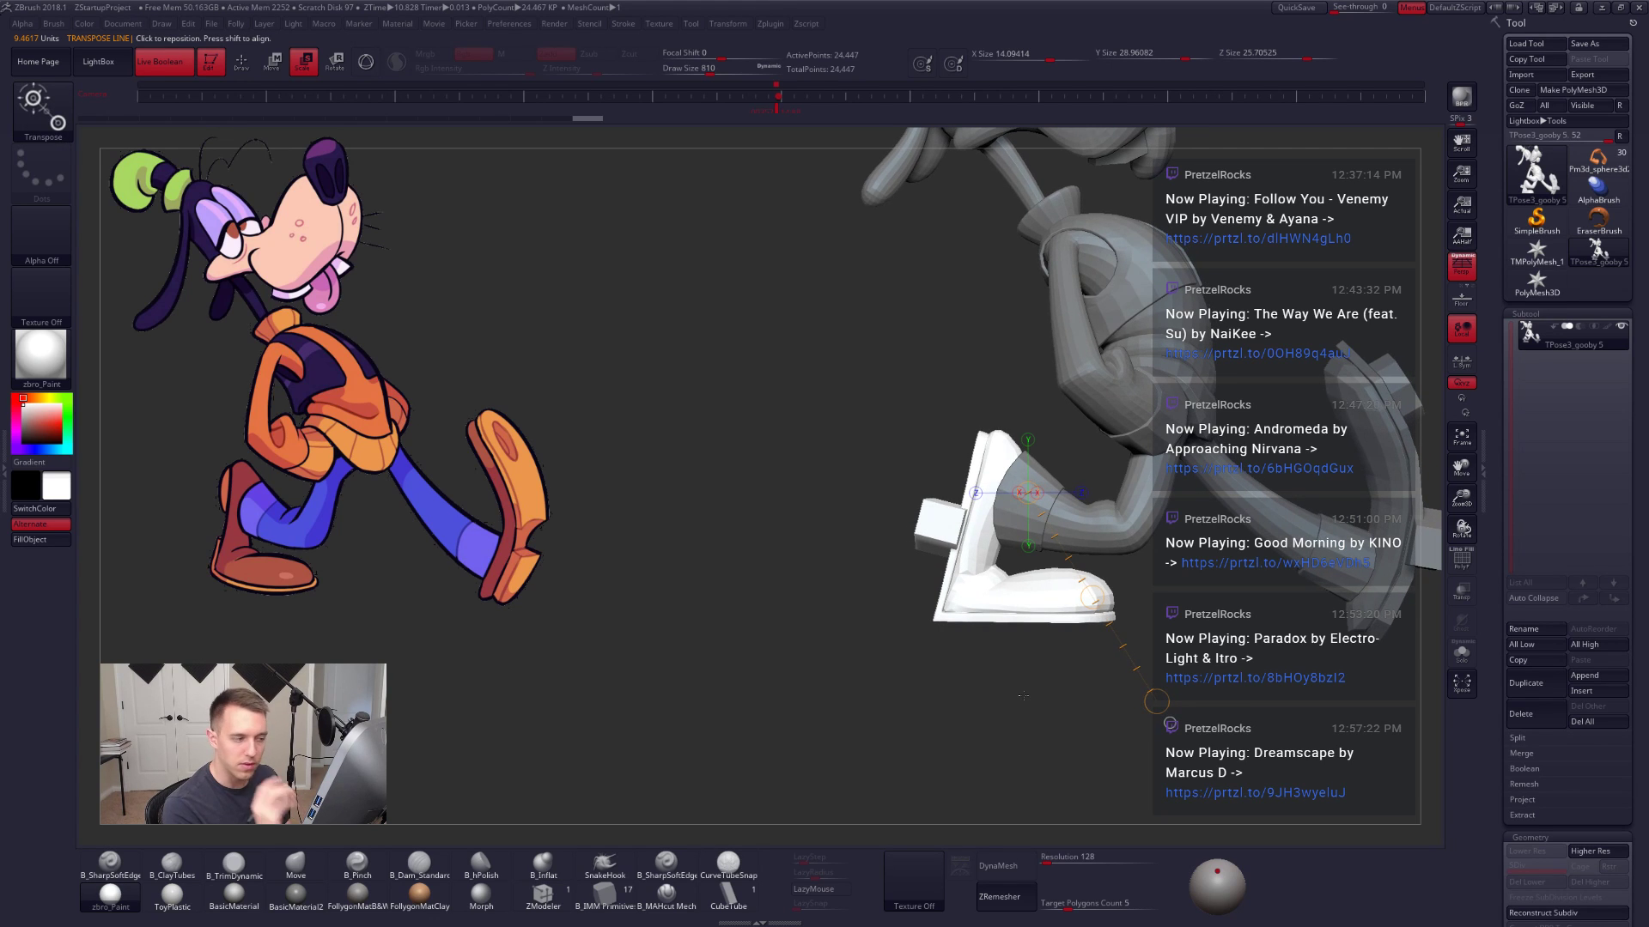
Step: Measure the rear shoe's height along its back edge and the length of its sole with Transpose lines
alt+drag(1014, 633, 1019, 669)
key(w)
drag(975, 407, 889, 696)
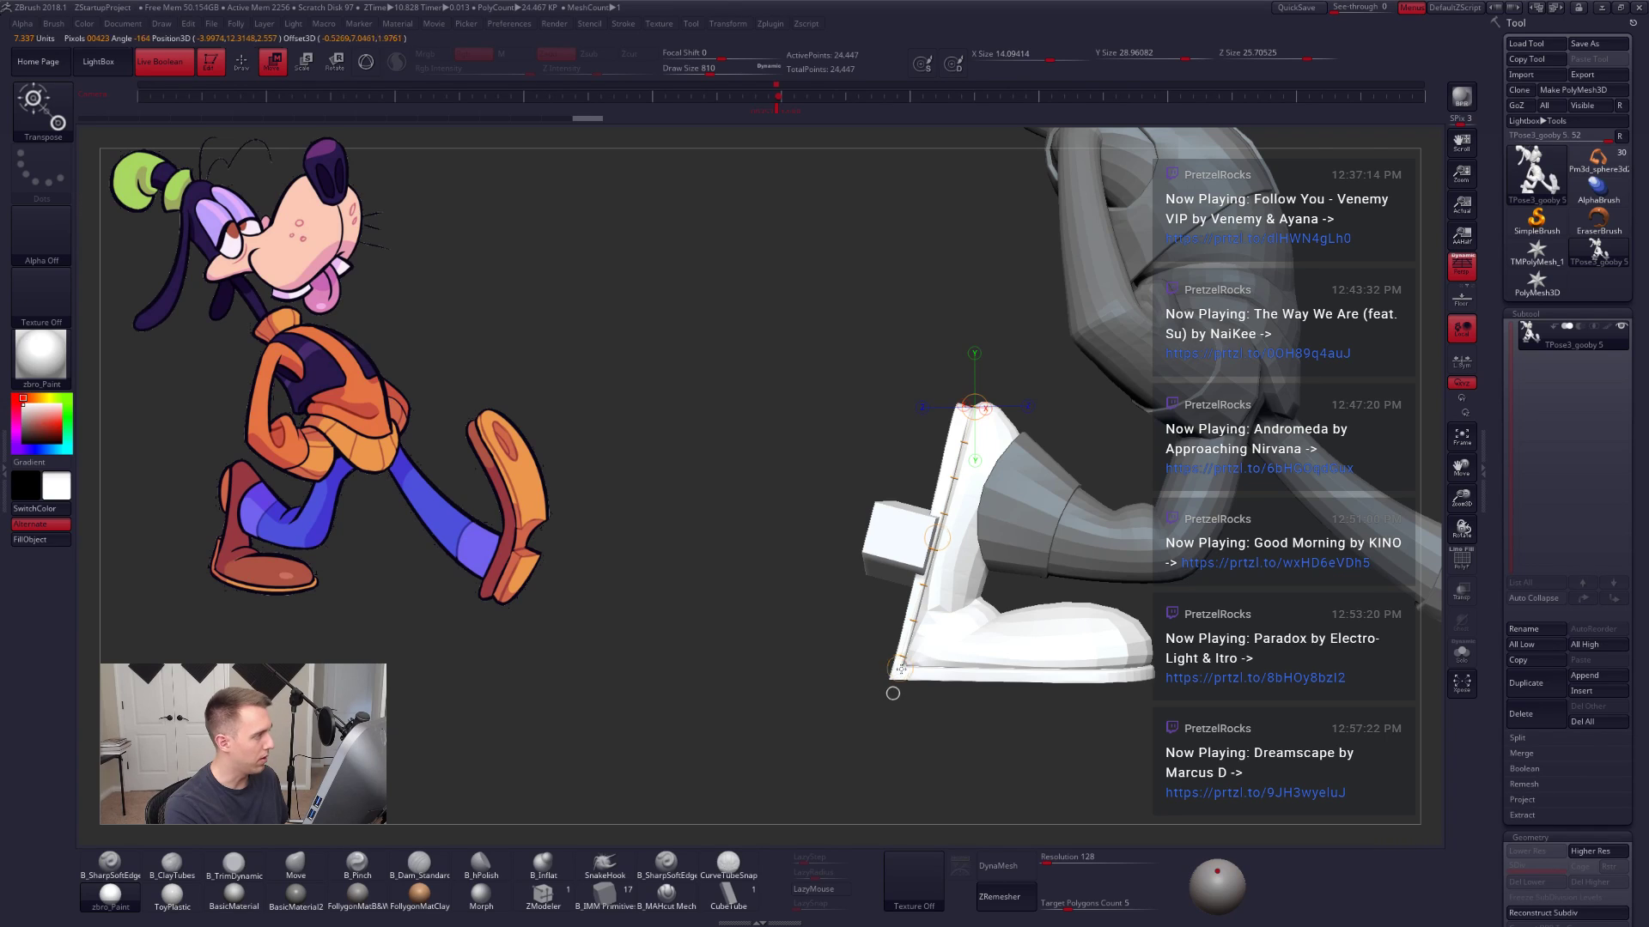
drag(1146, 666, 897, 672)
alt+drag(970, 738, 1004, 666)
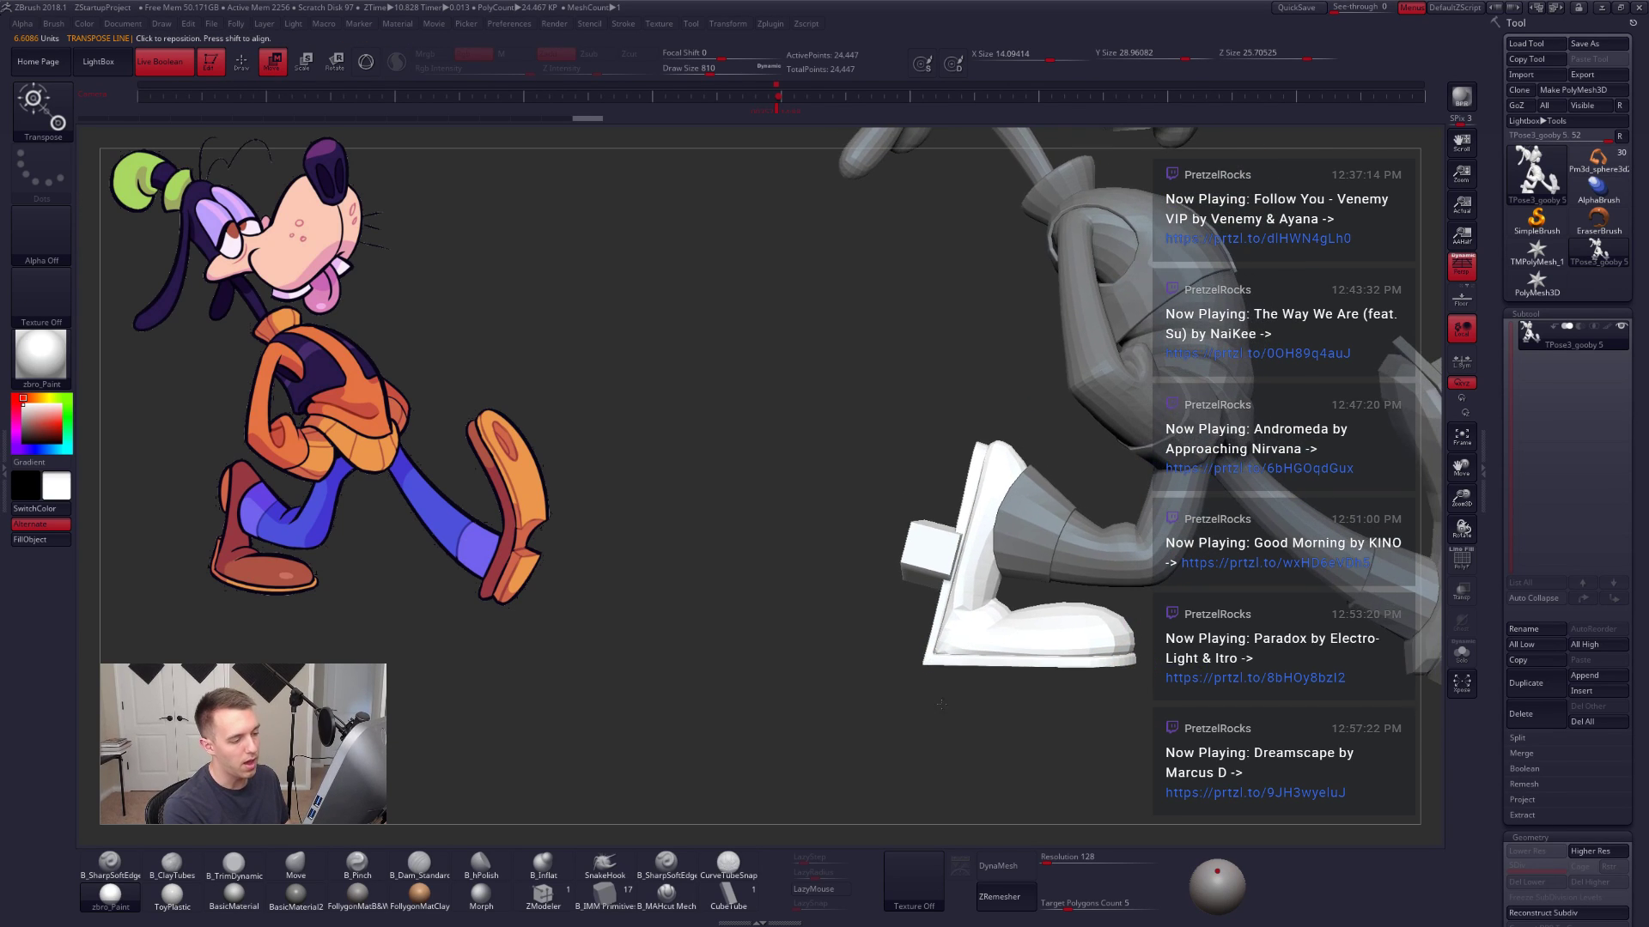
Step: Scale the rear shoe again with a horizontal Transpose line running from its ankle toward the knee
key(q)
ctrl+shift+click(983, 594)
mouse_move(1038, 576)
mouse_down()
mouse_move(1018, 545)
mouse_move(1144, 577)
mouse_up()
key(e)
ctrl+shift+click(1145, 577)
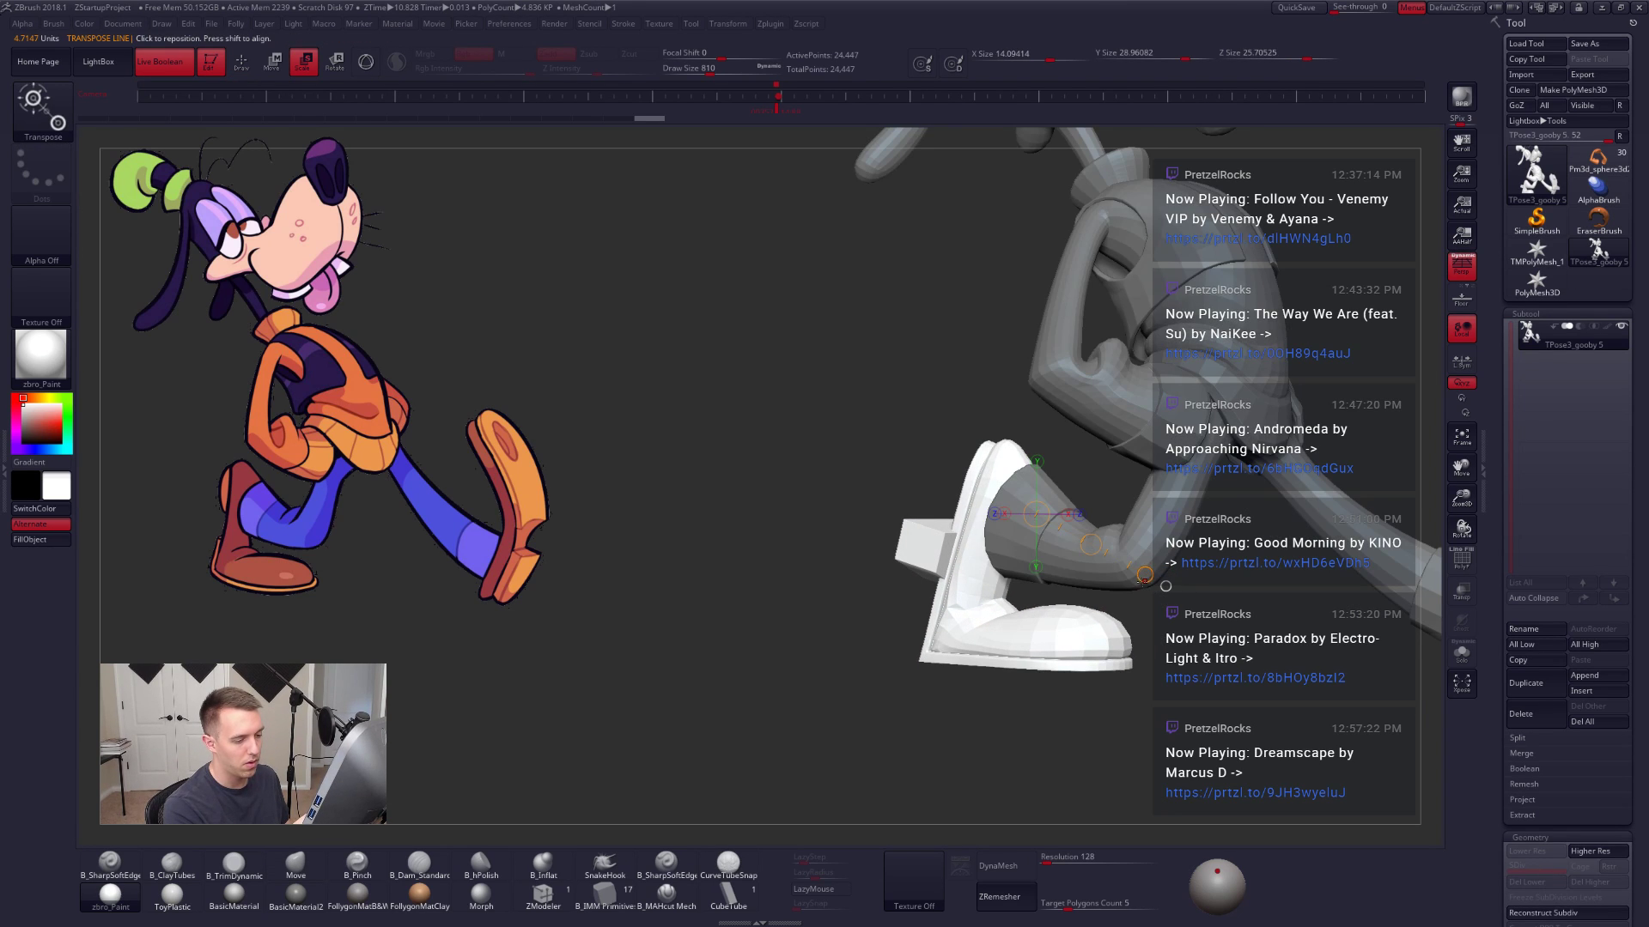
click(1165, 586)
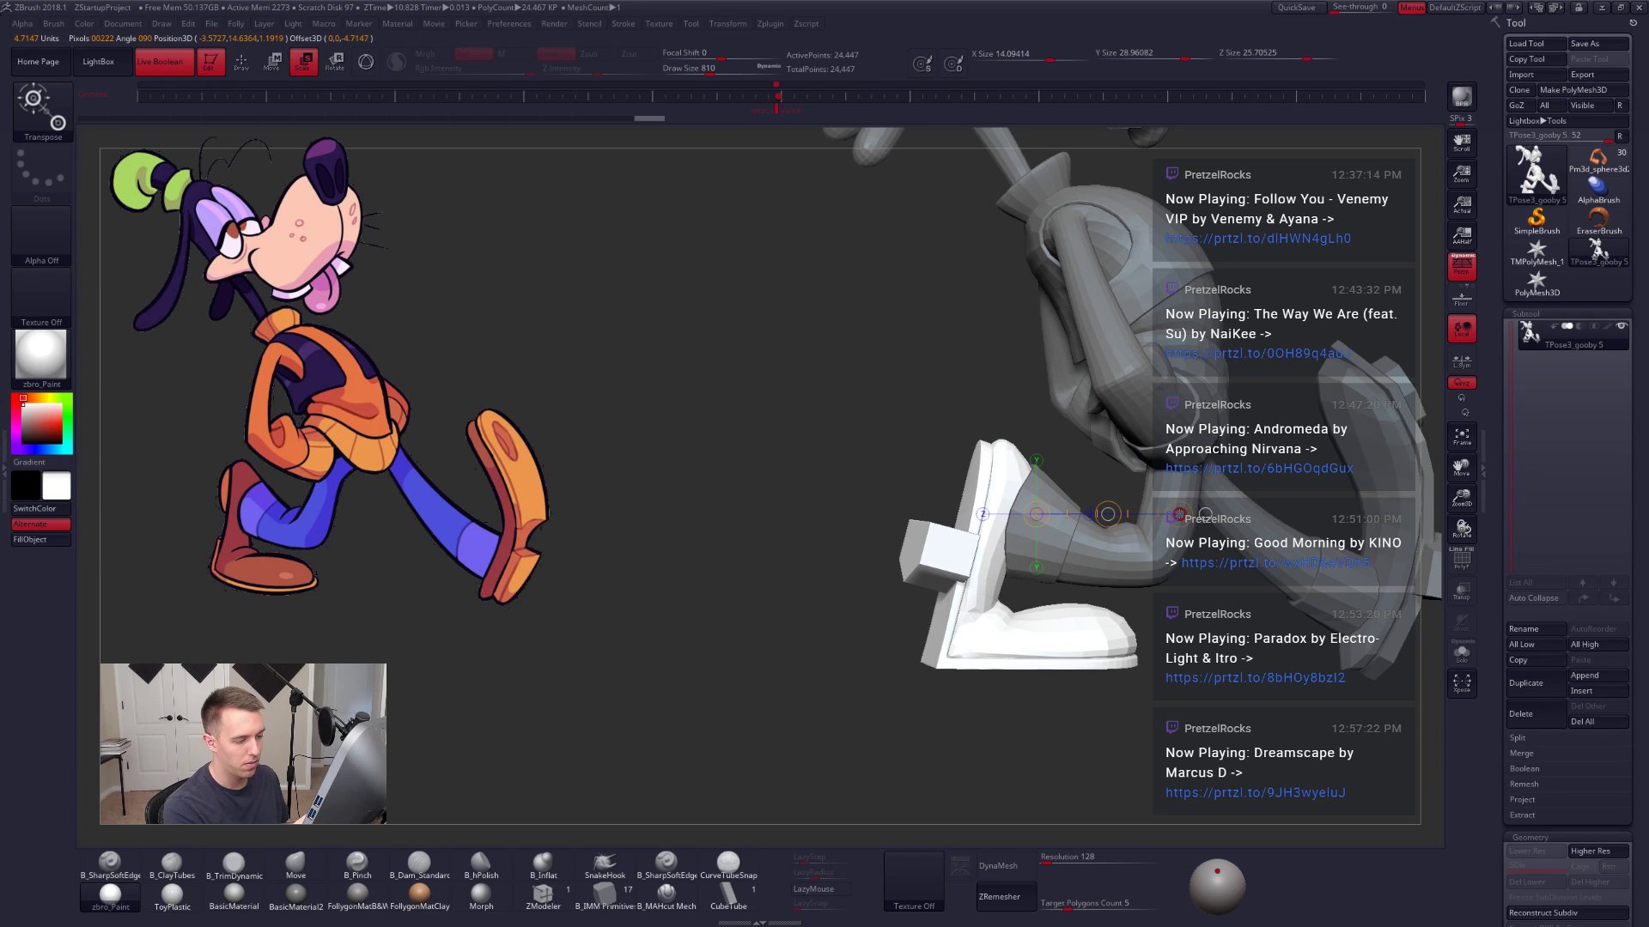
ctrl+right_drag(928, 387, 893, 258)
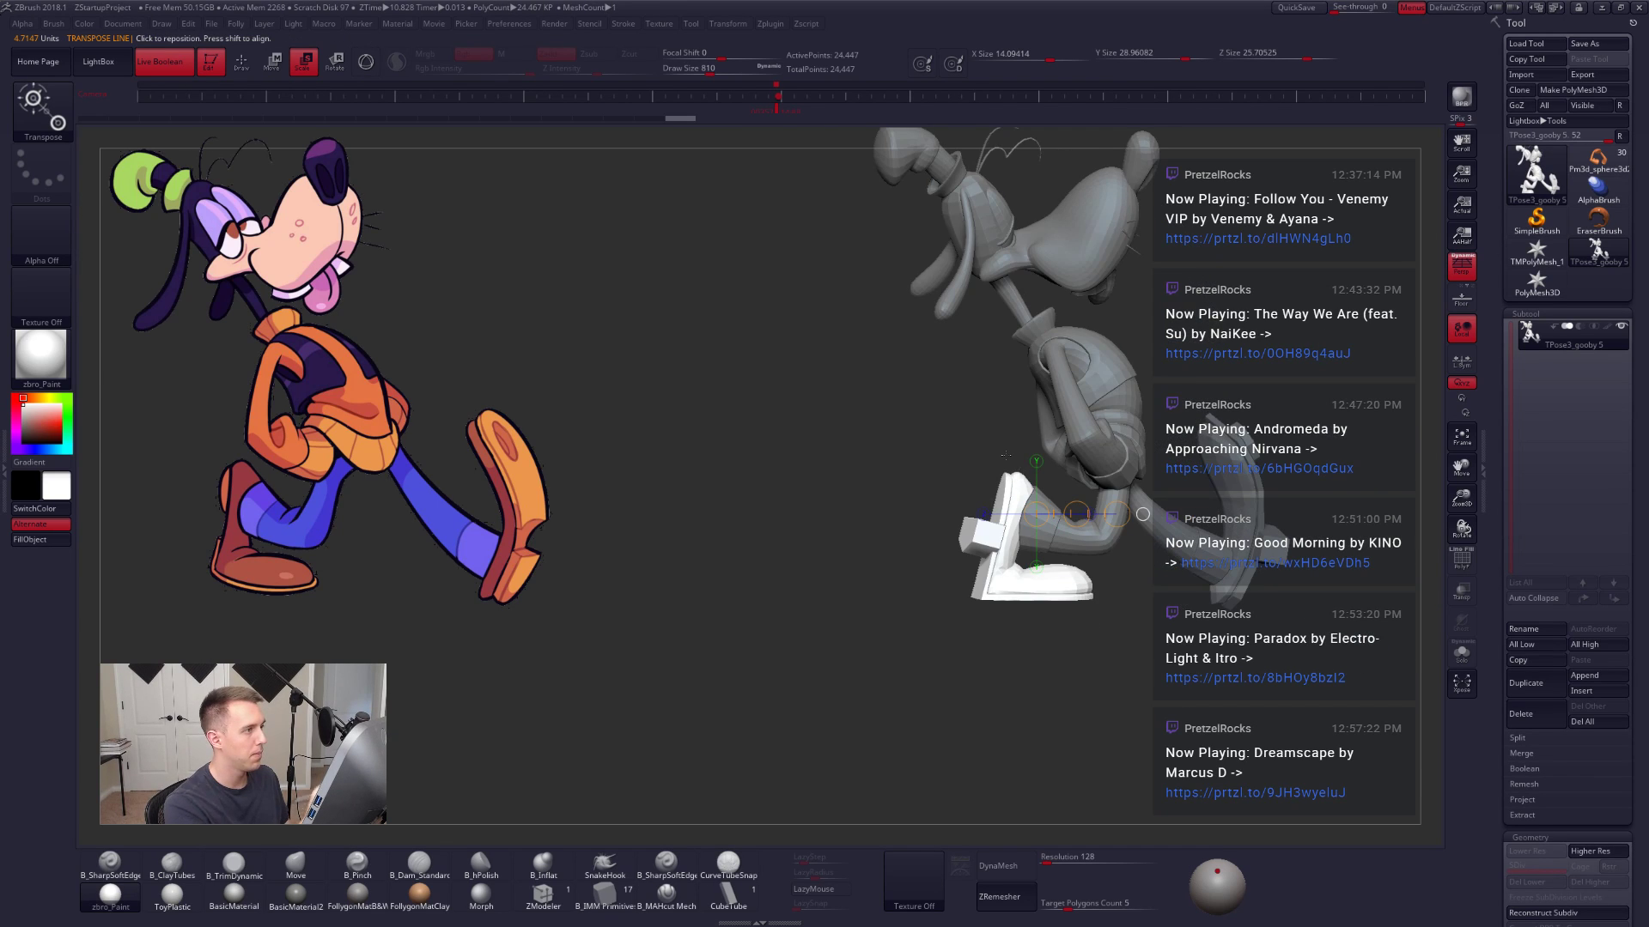
Step: Adjust the rear shoe's shape from beneath the sole with the Move brush at draw size 1429
click(781, 97)
key(q)
key(b)
key(m)
key(v)
drag(1206, 728, 1228, 693)
drag(1100, 754, 1147, 746)
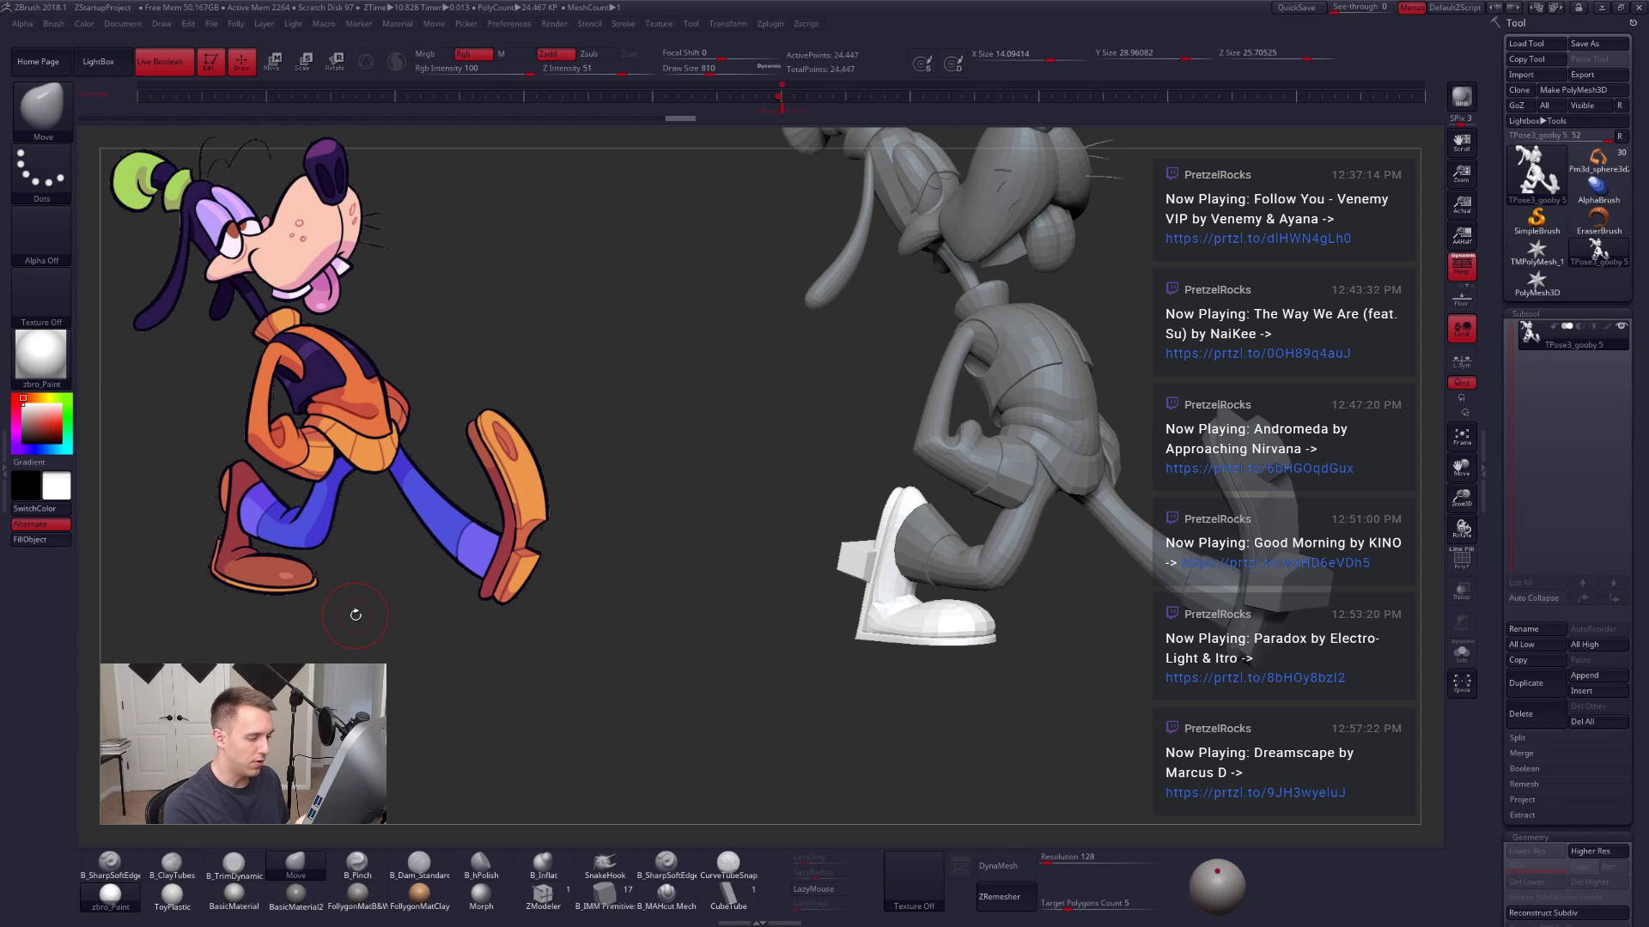
drag(356, 615, 979, 595)
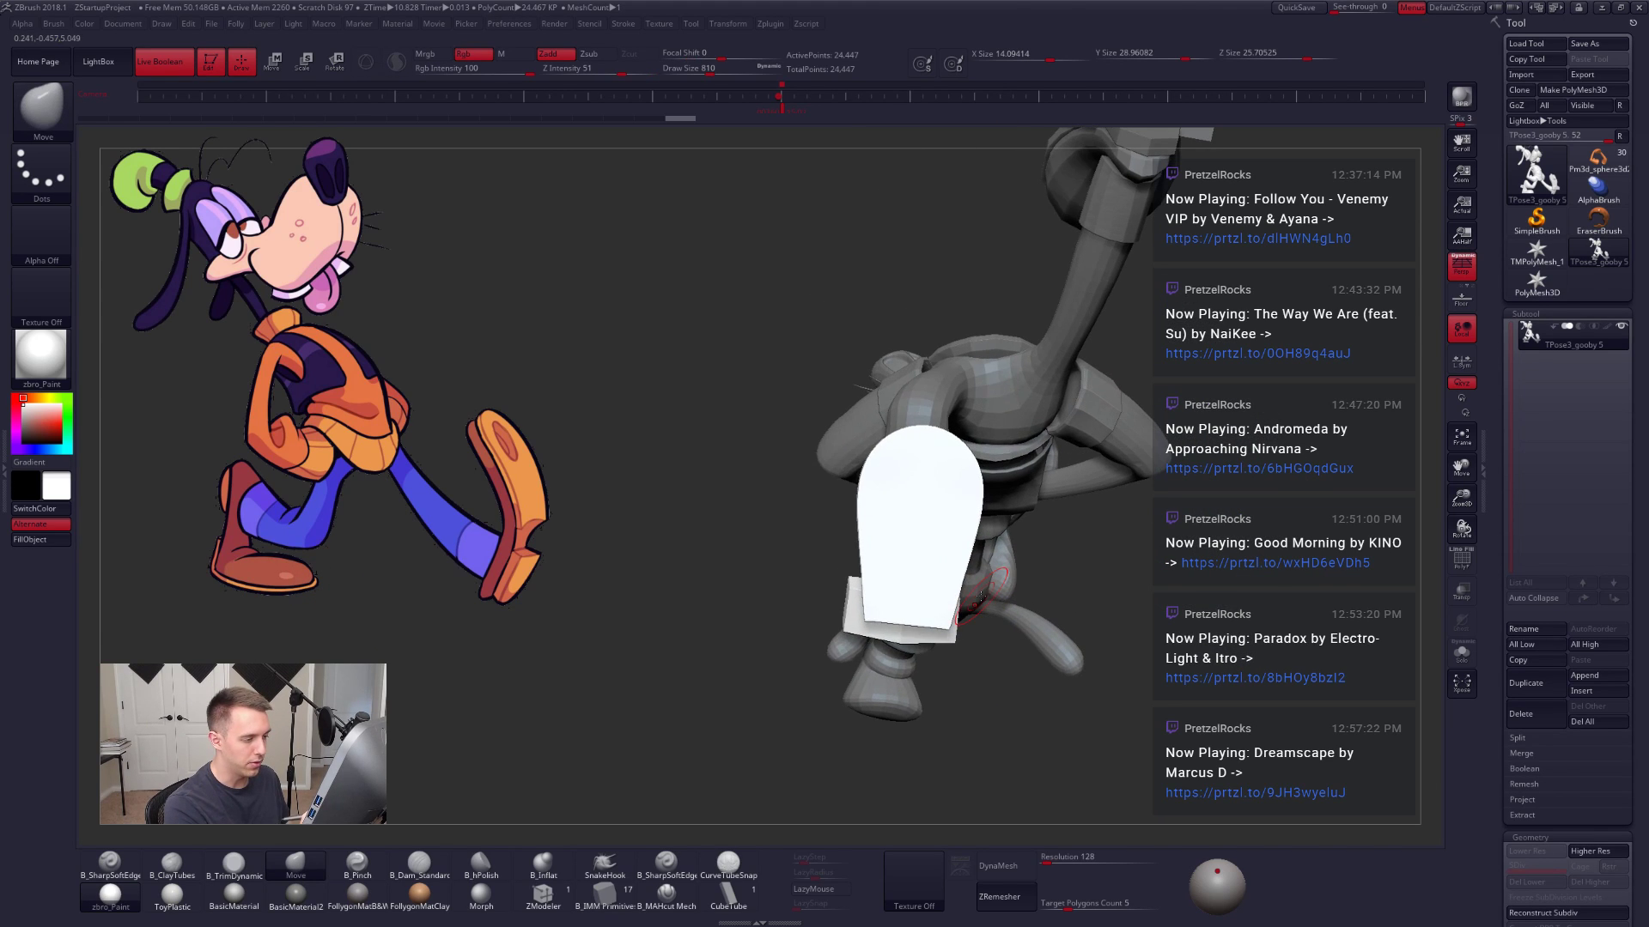
key(space)
drag(927, 498, 940, 498)
drag(1000, 652, 1009, 739)
Step: Clear the mask from the figure and recall the stored timeline view beside the reference drawing
ctrl+drag(1056, 687, 1071, 700)
drag(1060, 687, 1131, 675)
click(782, 119)
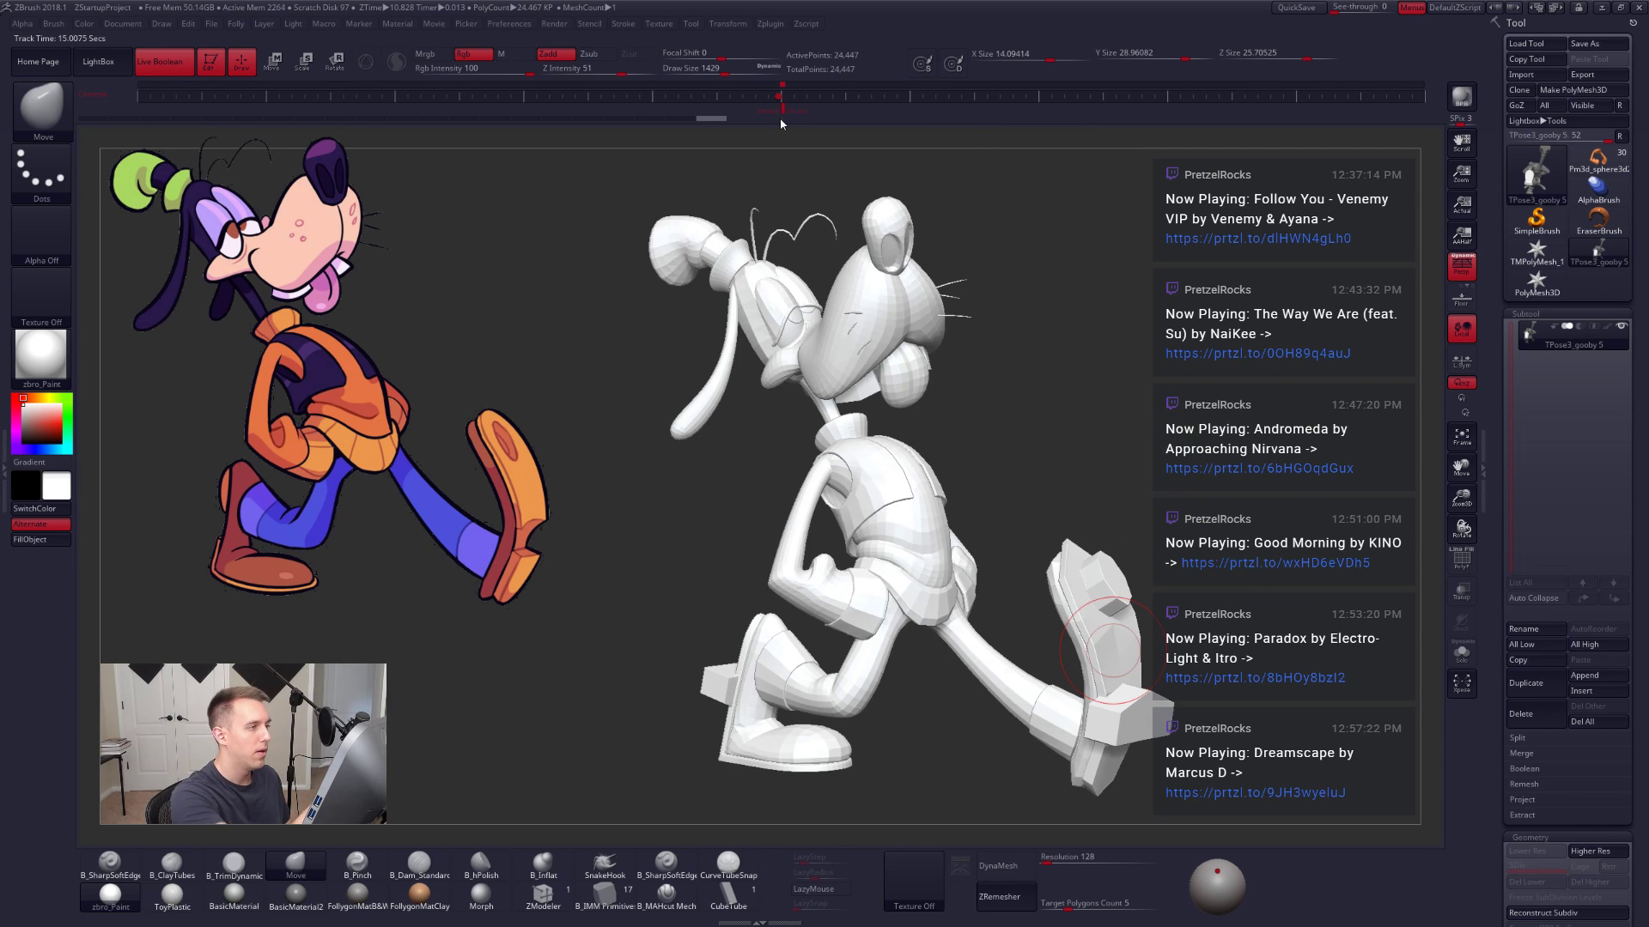
alt+drag(1251, 662, 1250, 652)
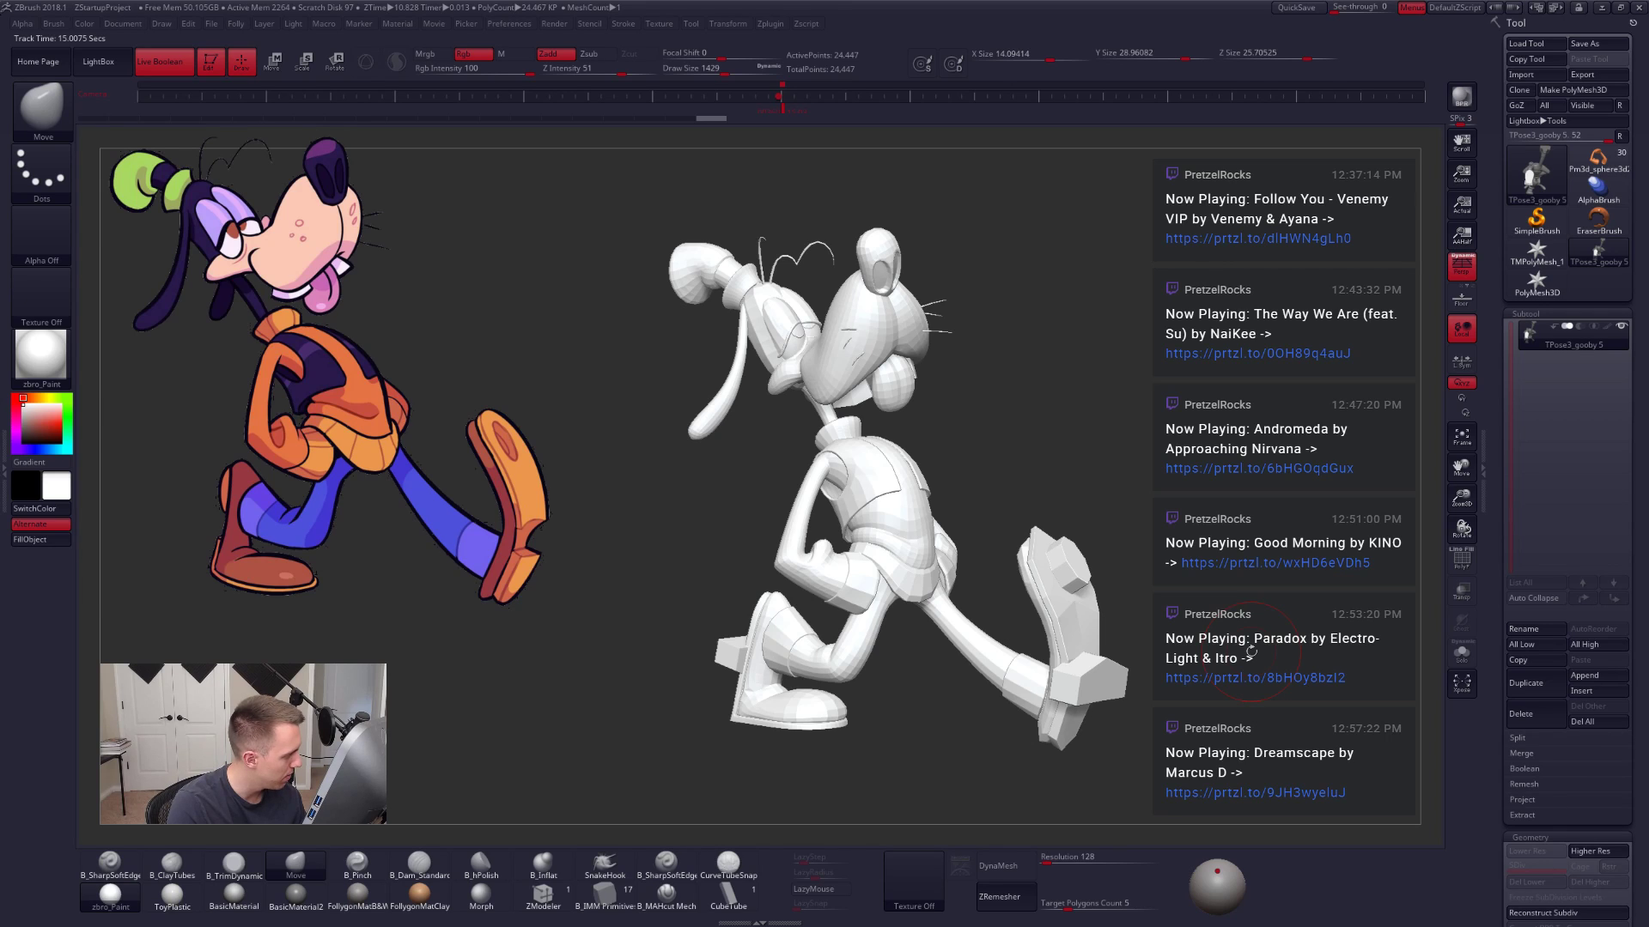
Step: Mask the whole figure except the trouser legs and their cuffs
alt+drag(910, 679, 919, 632)
drag(888, 637, 912, 608)
key(ctrl+shift)
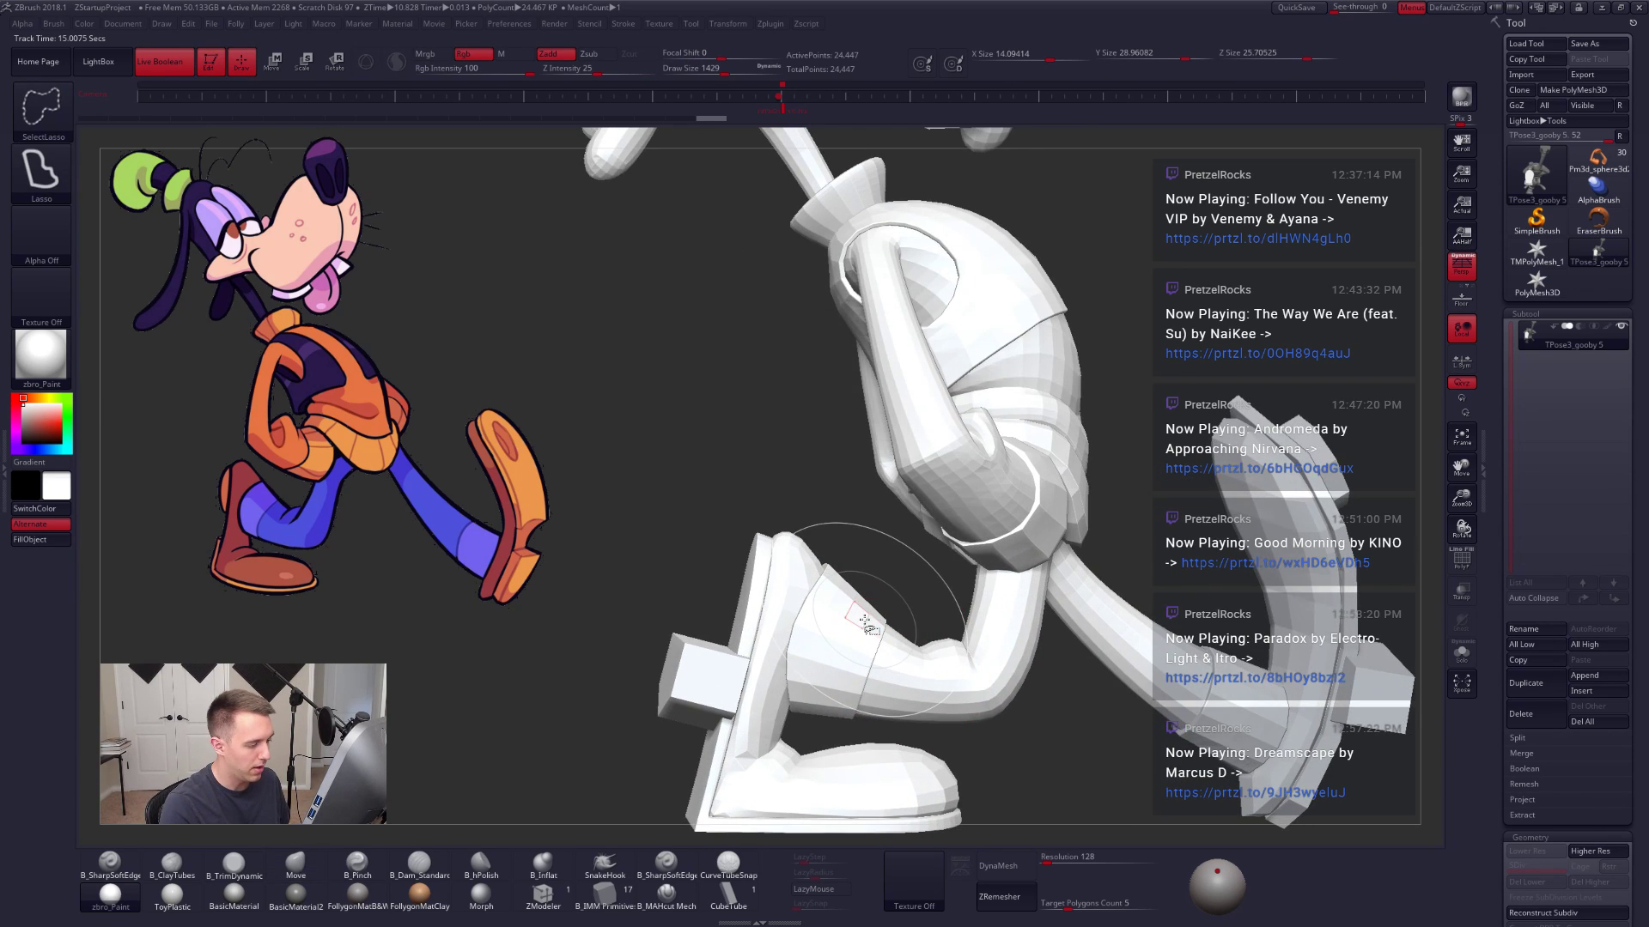
ctrl+shift+click(868, 617)
ctrl+shift+drag(894, 574, 991, 581)
ctrl+shift+click(925, 658)
ctrl+click(906, 591)
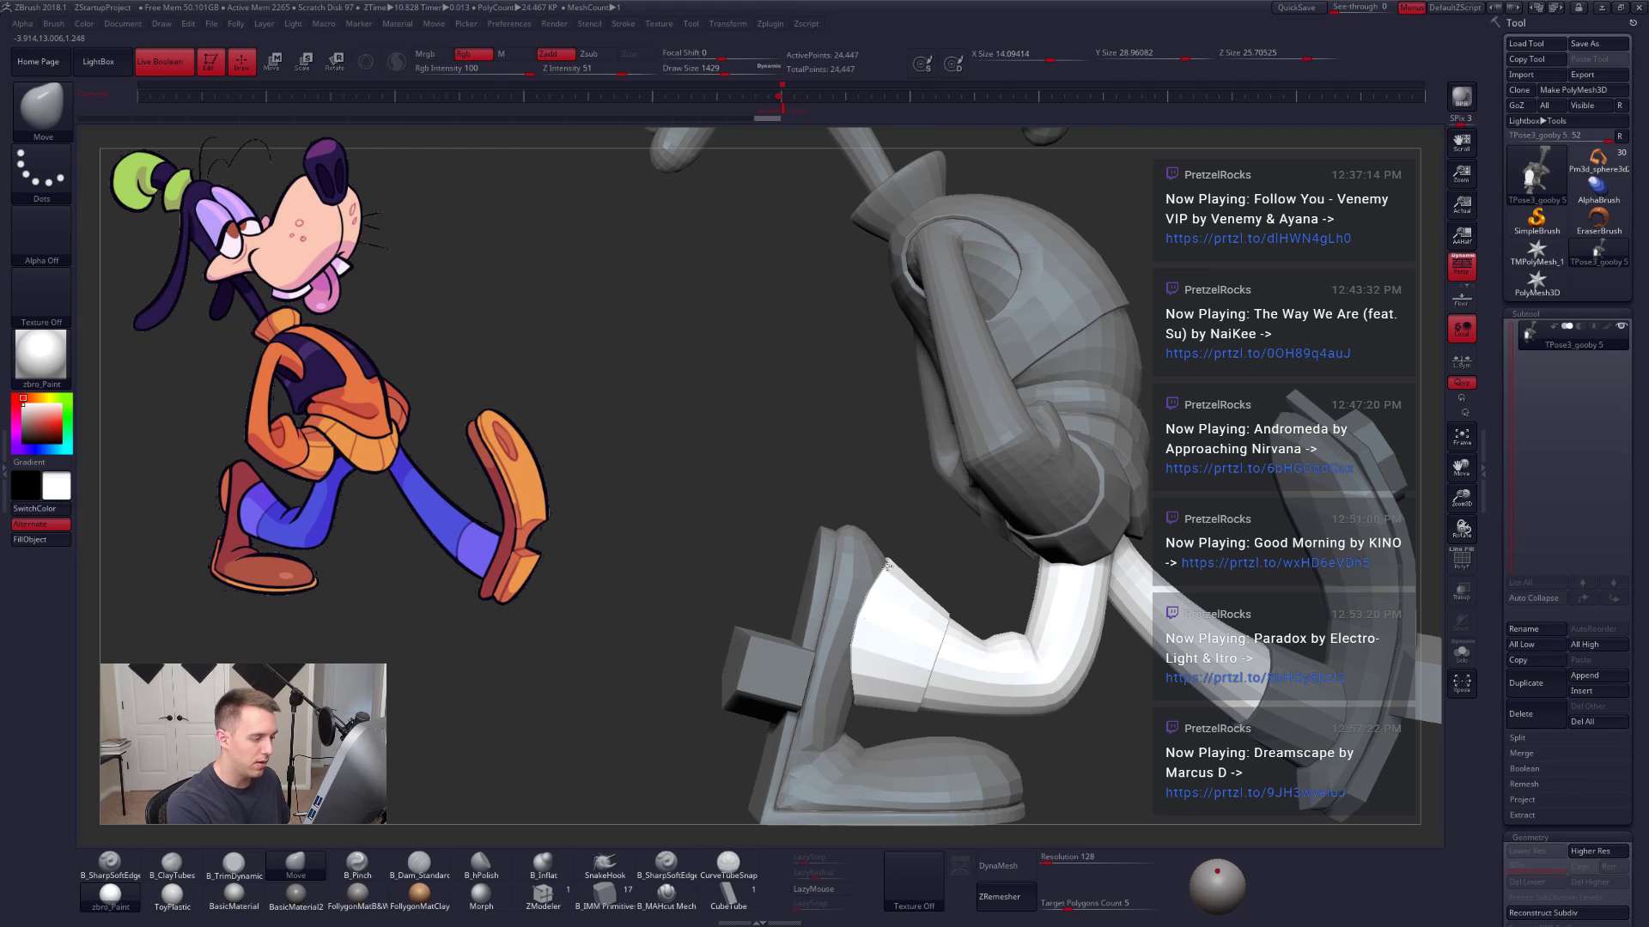
Step: Reshape the rear trouser cuff to fit the shoe opening with the Move brush at draw size 1111, and clear the mask
drag(886, 567, 887, 565)
mouse_move(705, 549)
mouse_down()
mouse_move(927, 562)
mouse_move(917, 603)
mouse_up()
right_drag(917, 602, 867, 610)
key(space)
drag(960, 645, 948, 645)
key(d)
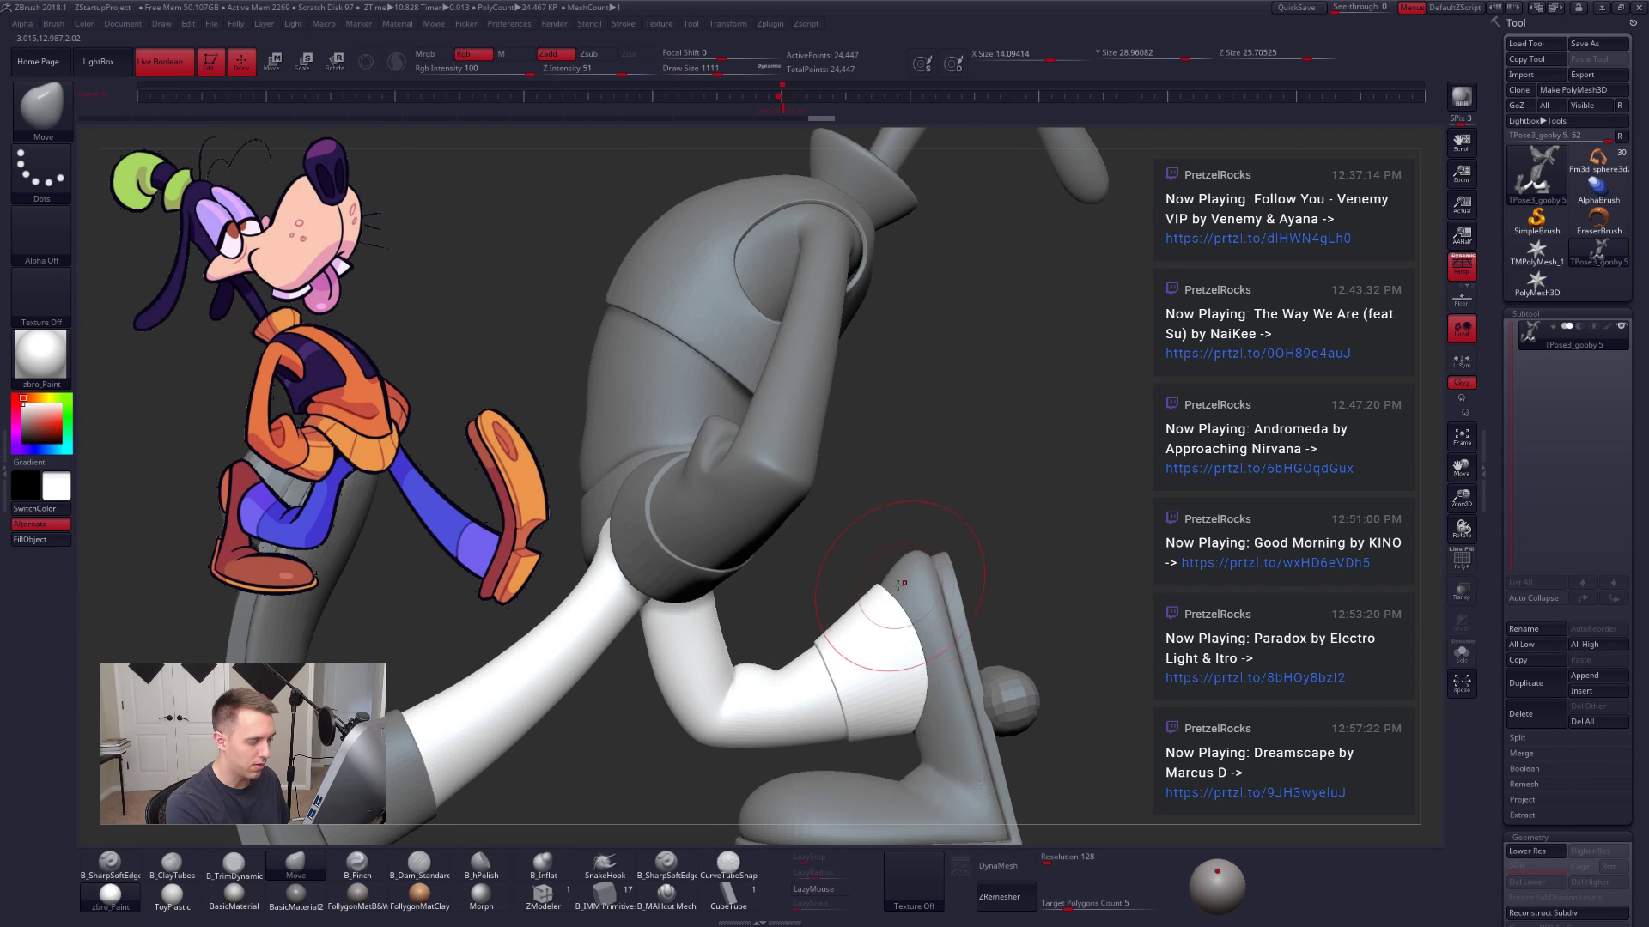
right_drag(888, 592, 957, 481)
key(shift+d)
alt+right_drag(1142, 730, 1052, 678)
ctrl+drag(1097, 717, 1116, 747)
right_drag(1103, 764, 1034, 776)
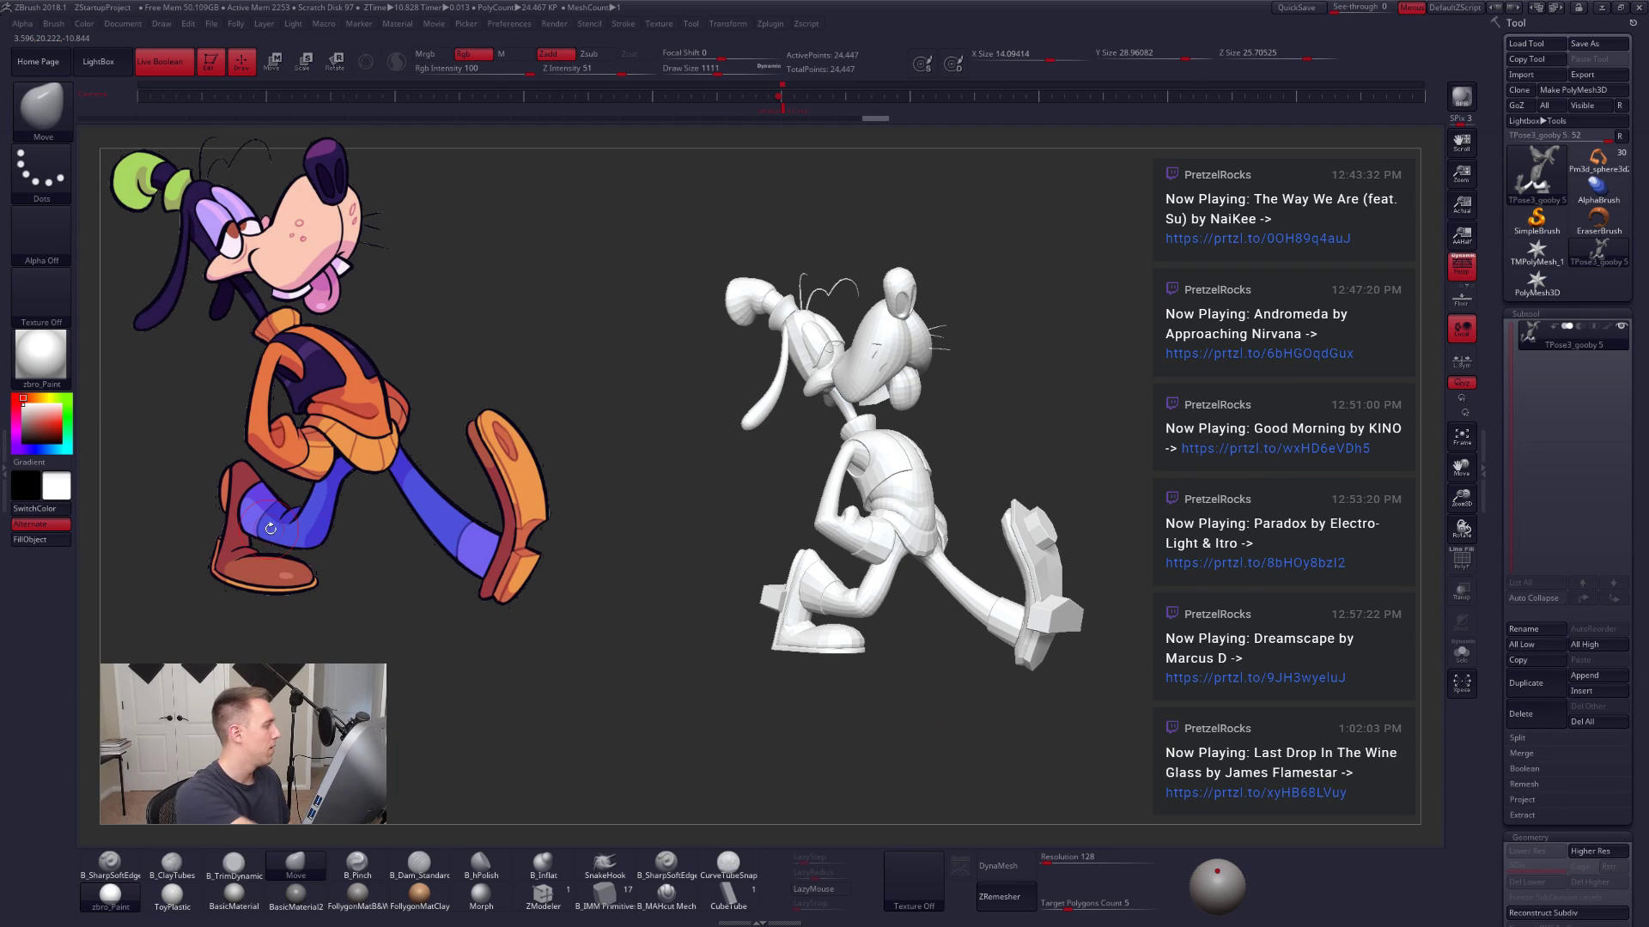
Step: Transfer the edited Transpose Master mesh back to the original subtools with TPose|SubT
click(5, 459)
click(114, 296)
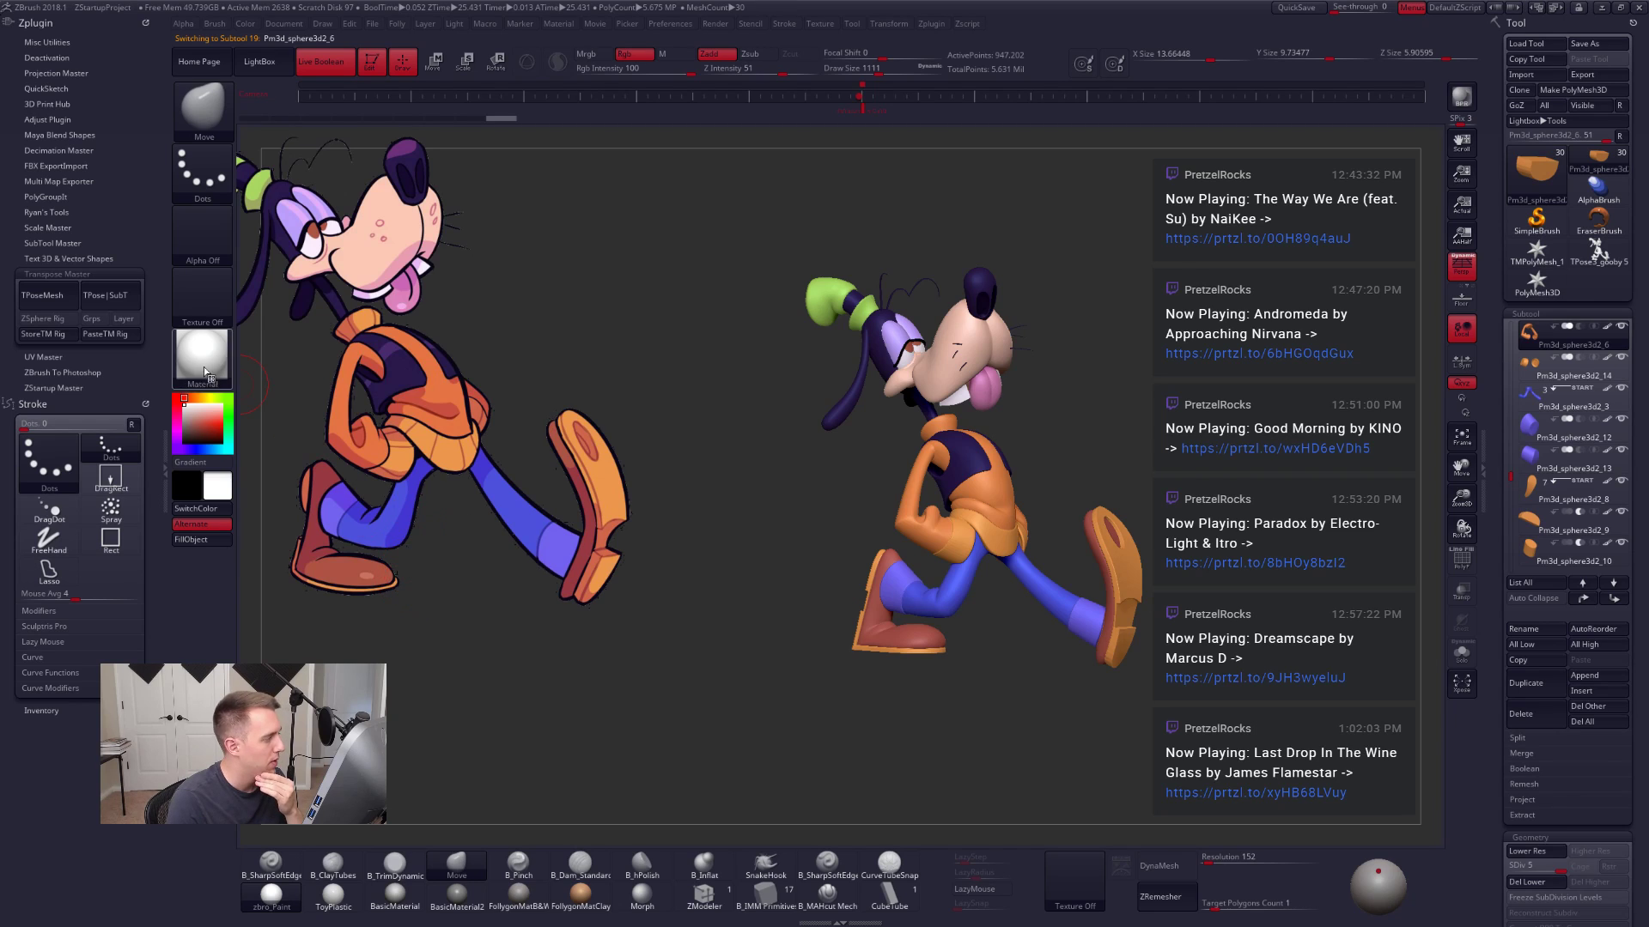
click(167, 449)
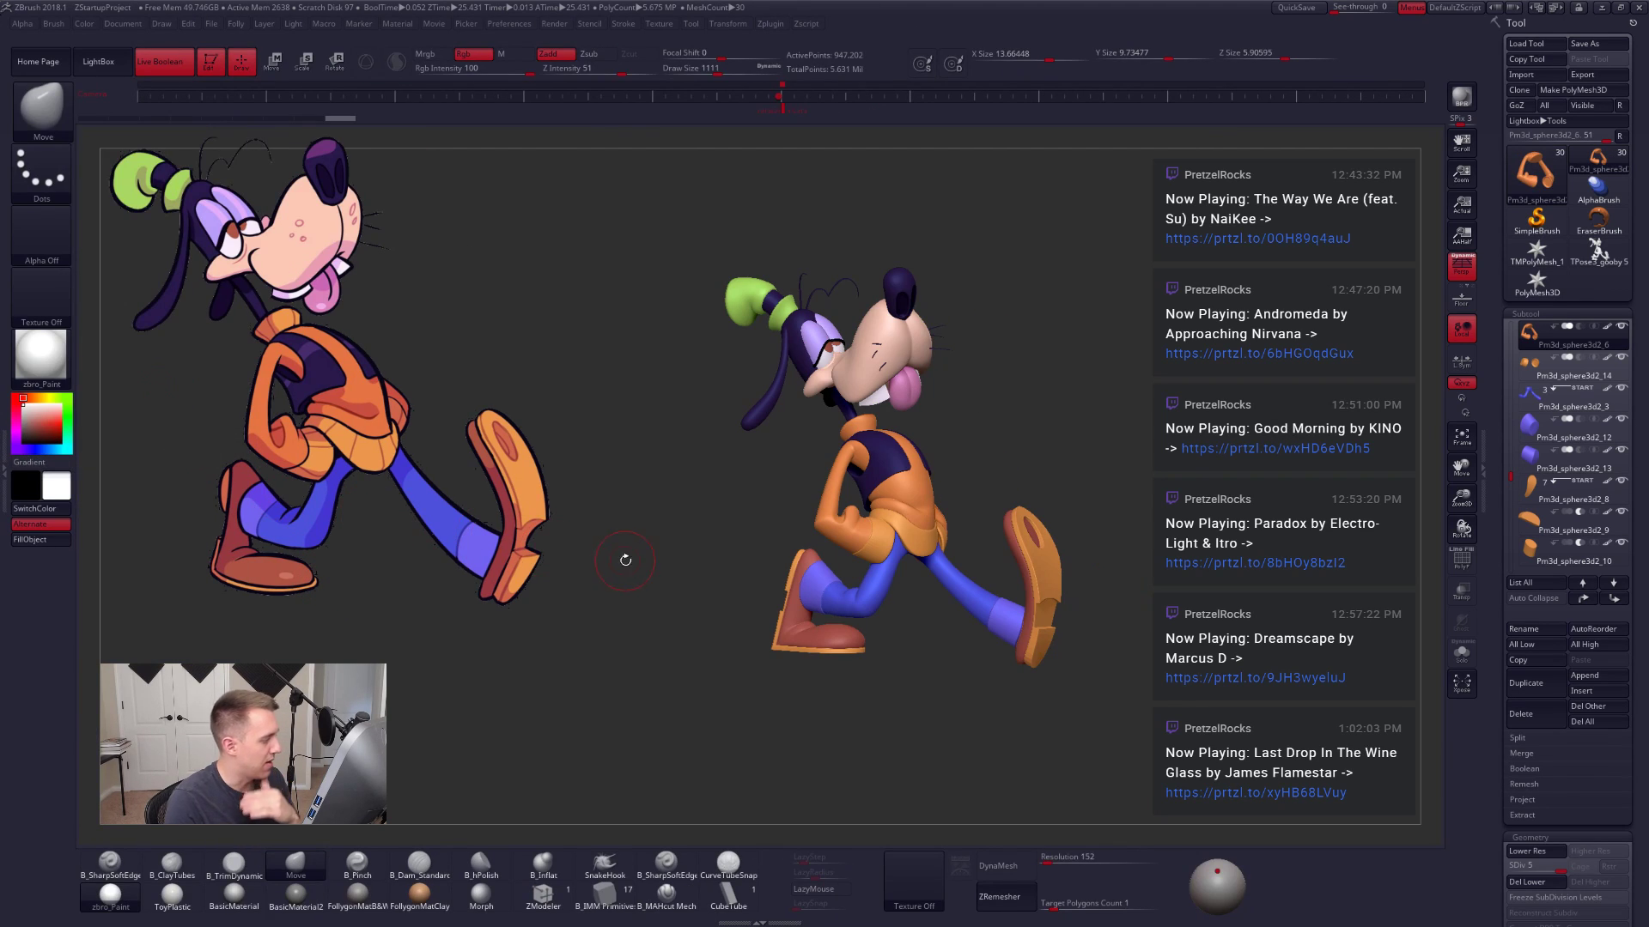
Step: Compare the model's body and leg proportions with the reference drawing, using Transpose lines over the drawing and the stored timeline view
drag(683, 537, 602, 561)
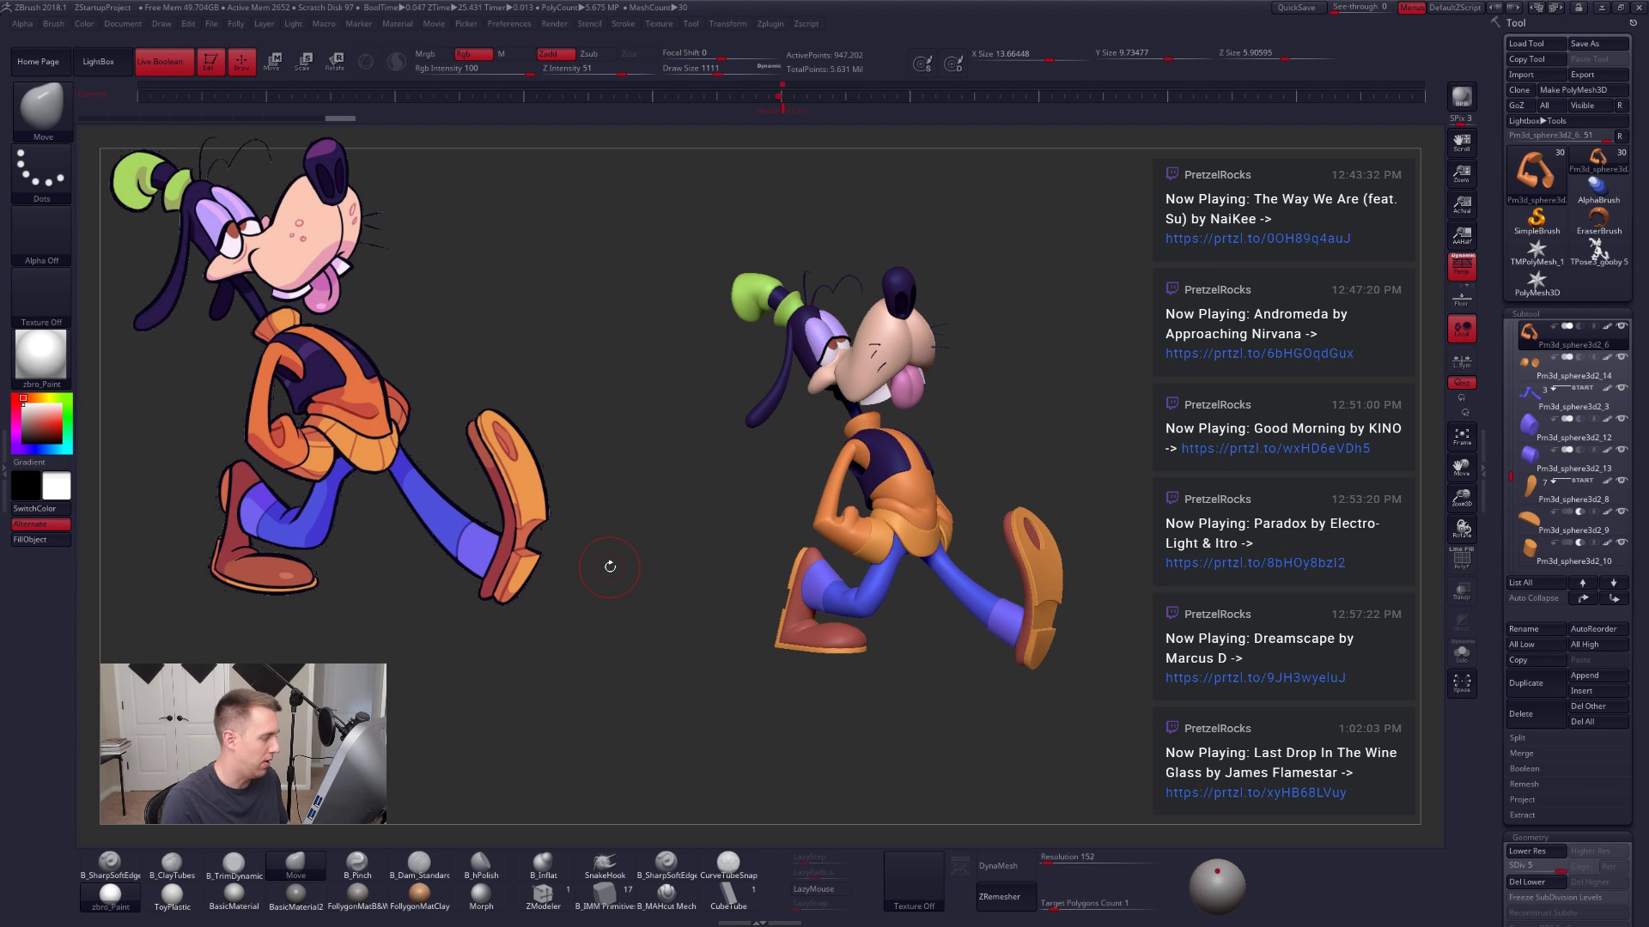
key(w)
mouse_move(850, 543)
mouse_down()
mouse_move(852, 566)
mouse_move(634, 667)
mouse_move(330, 586)
mouse_move(310, 596)
mouse_up()
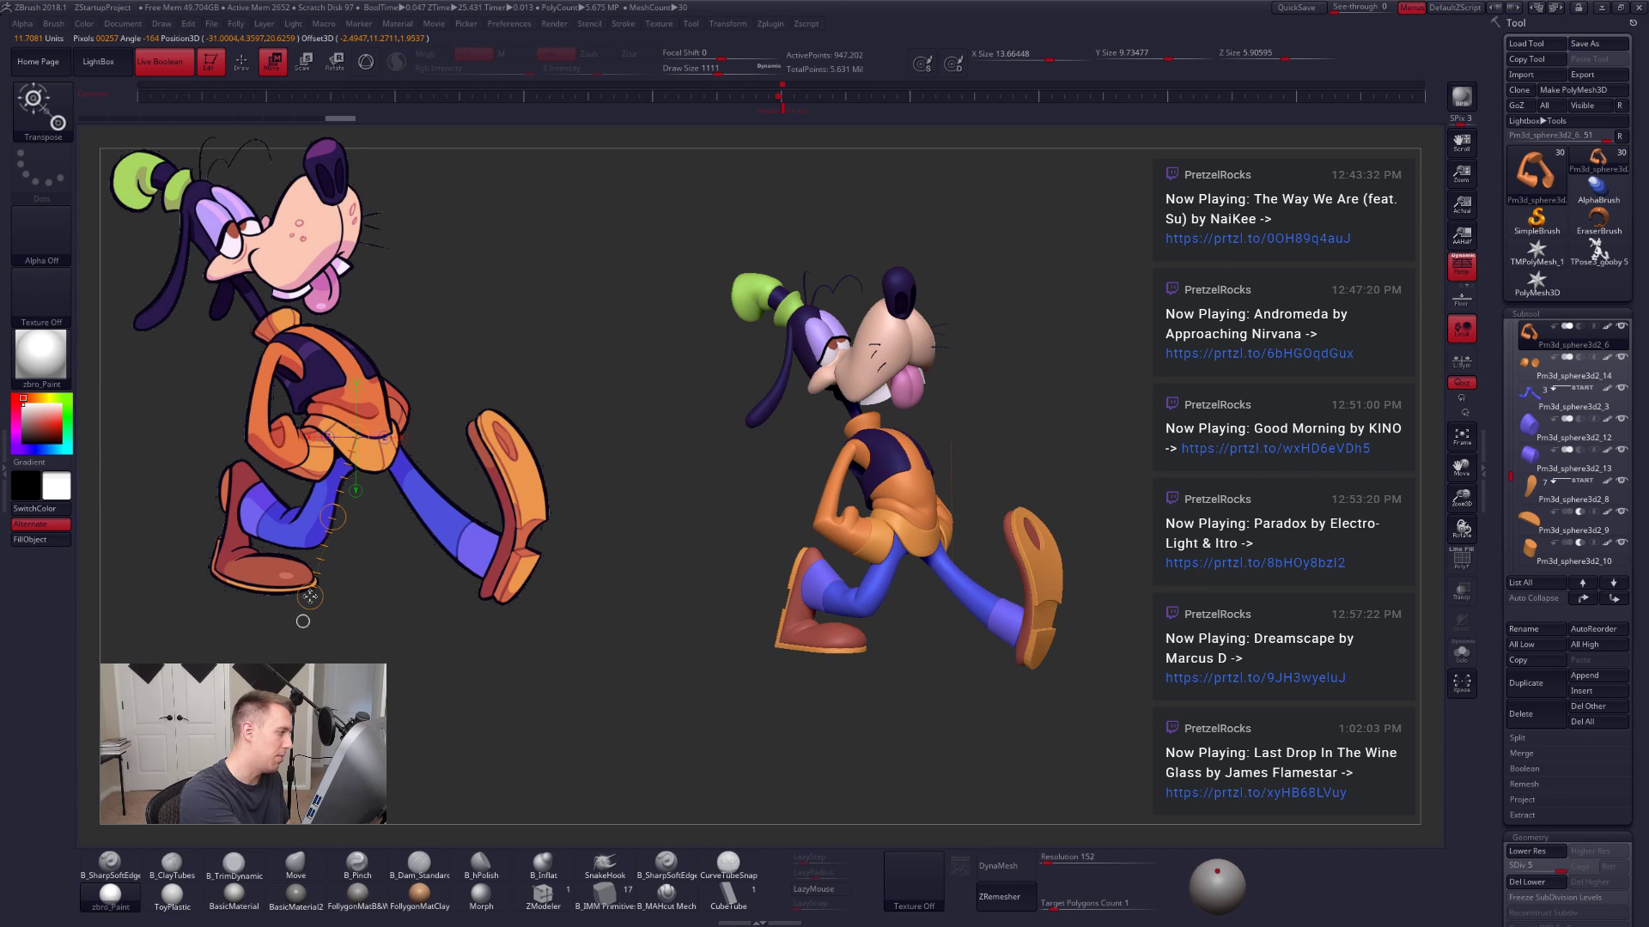
drag(268, 330, 219, 601)
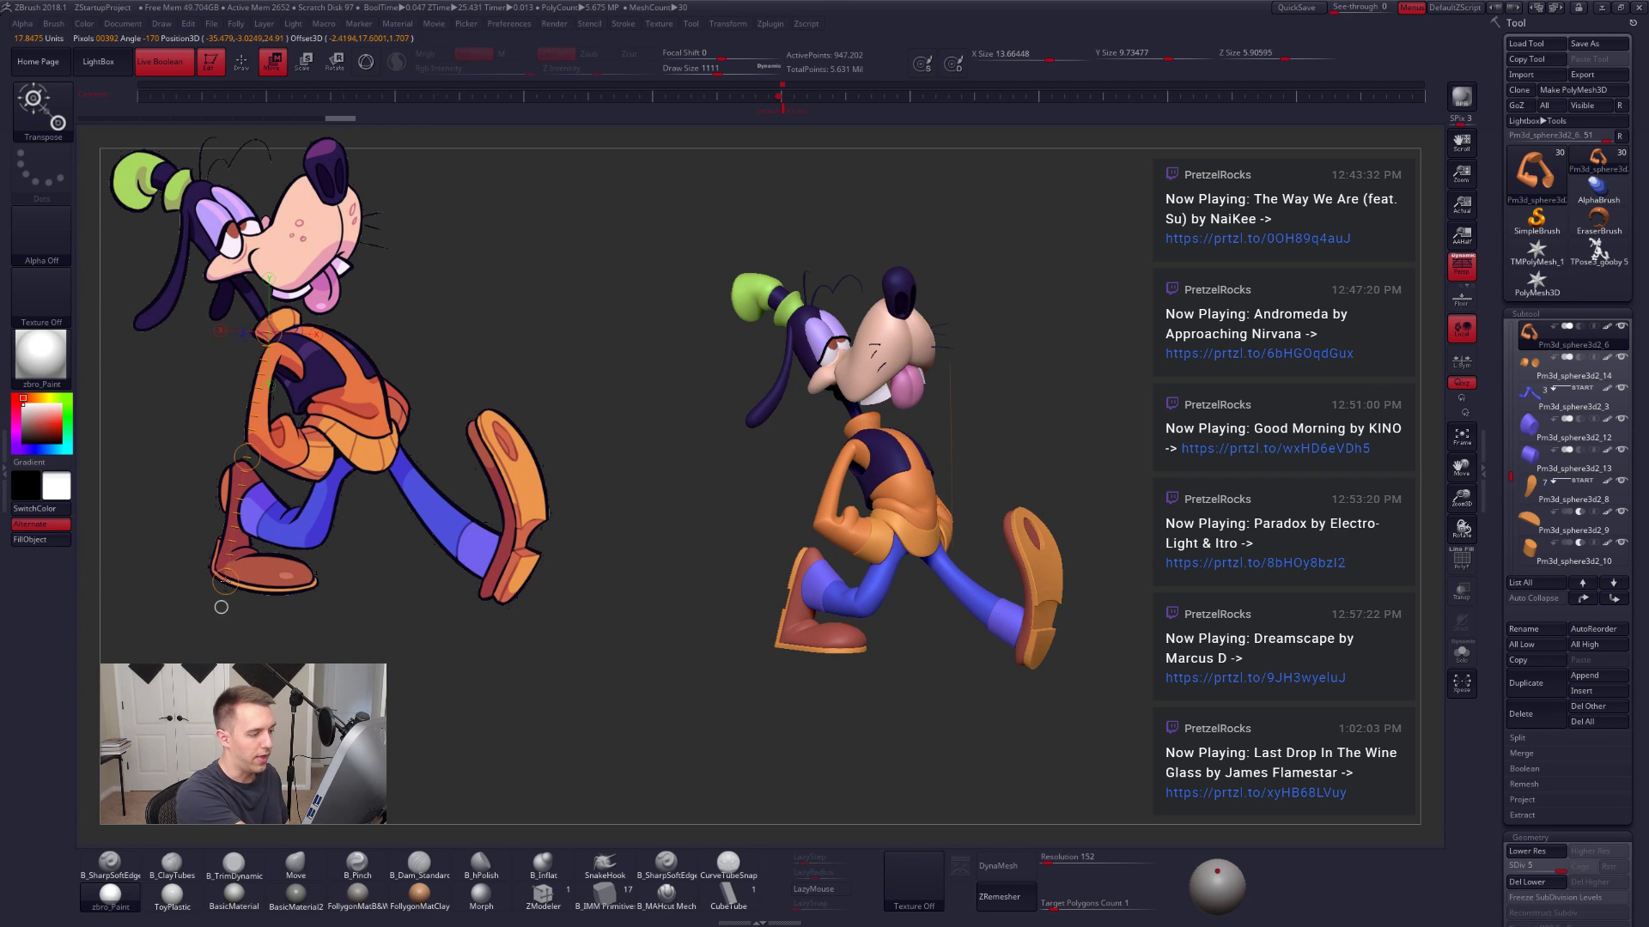
drag(218, 607, 221, 622)
drag(1028, 709, 996, 695)
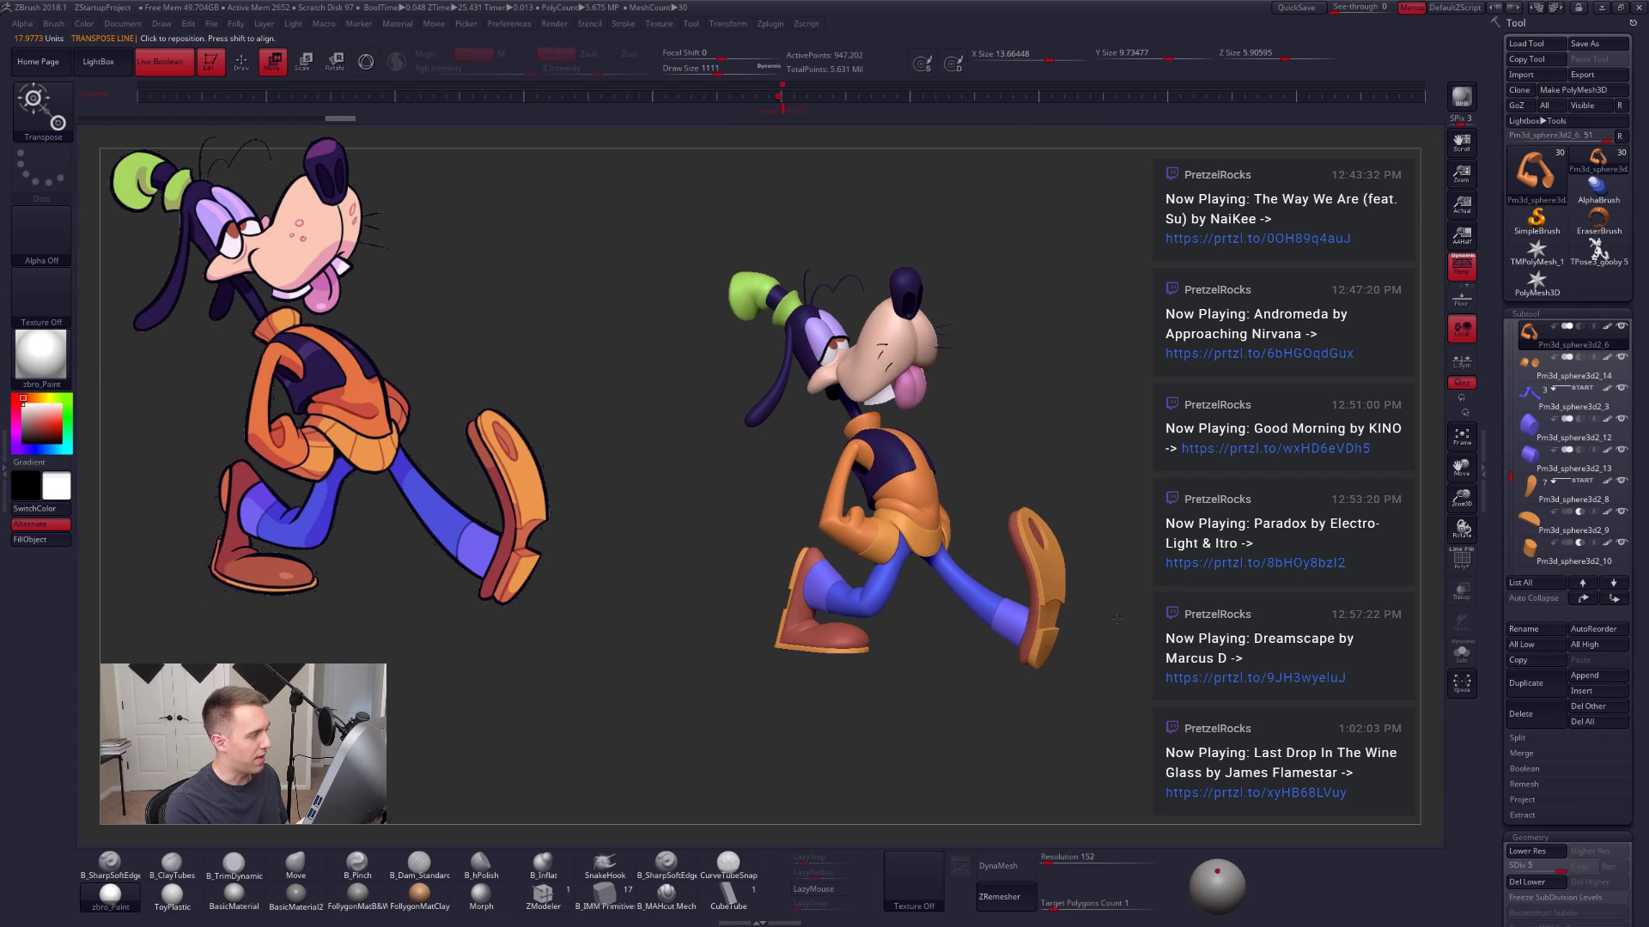
mouse_move(1109, 592)
alt+mouse_down()
mouse_move(1116, 638)
mouse_move(1108, 592)
alt+mouse_up()
click(786, 111)
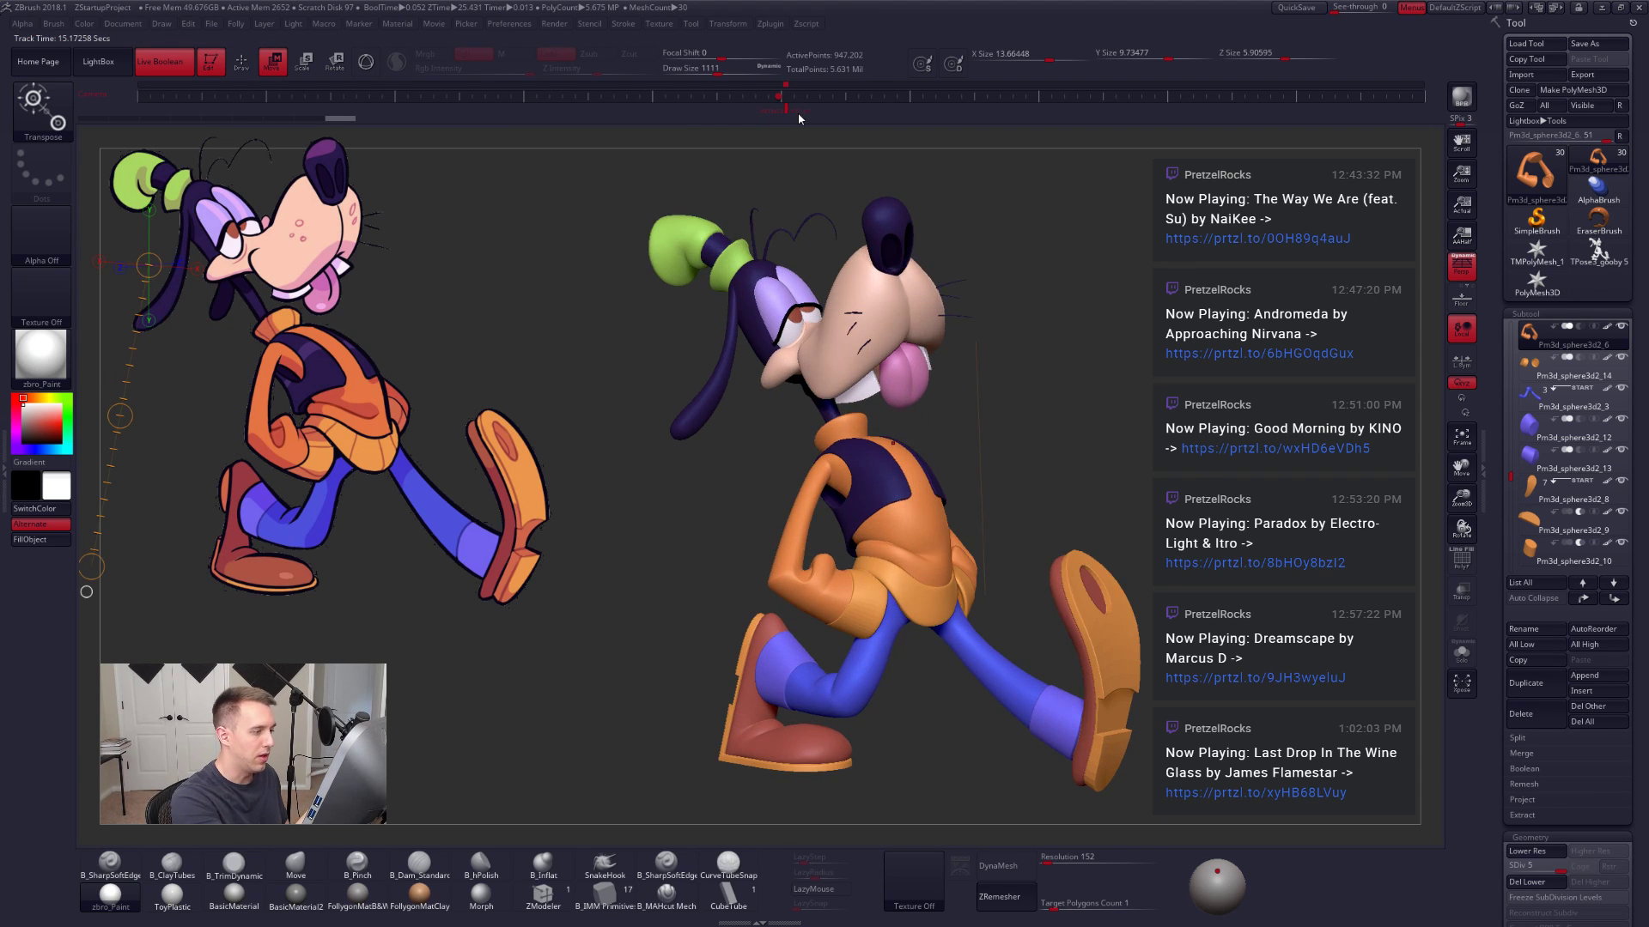
alt+drag(1049, 480, 1075, 437)
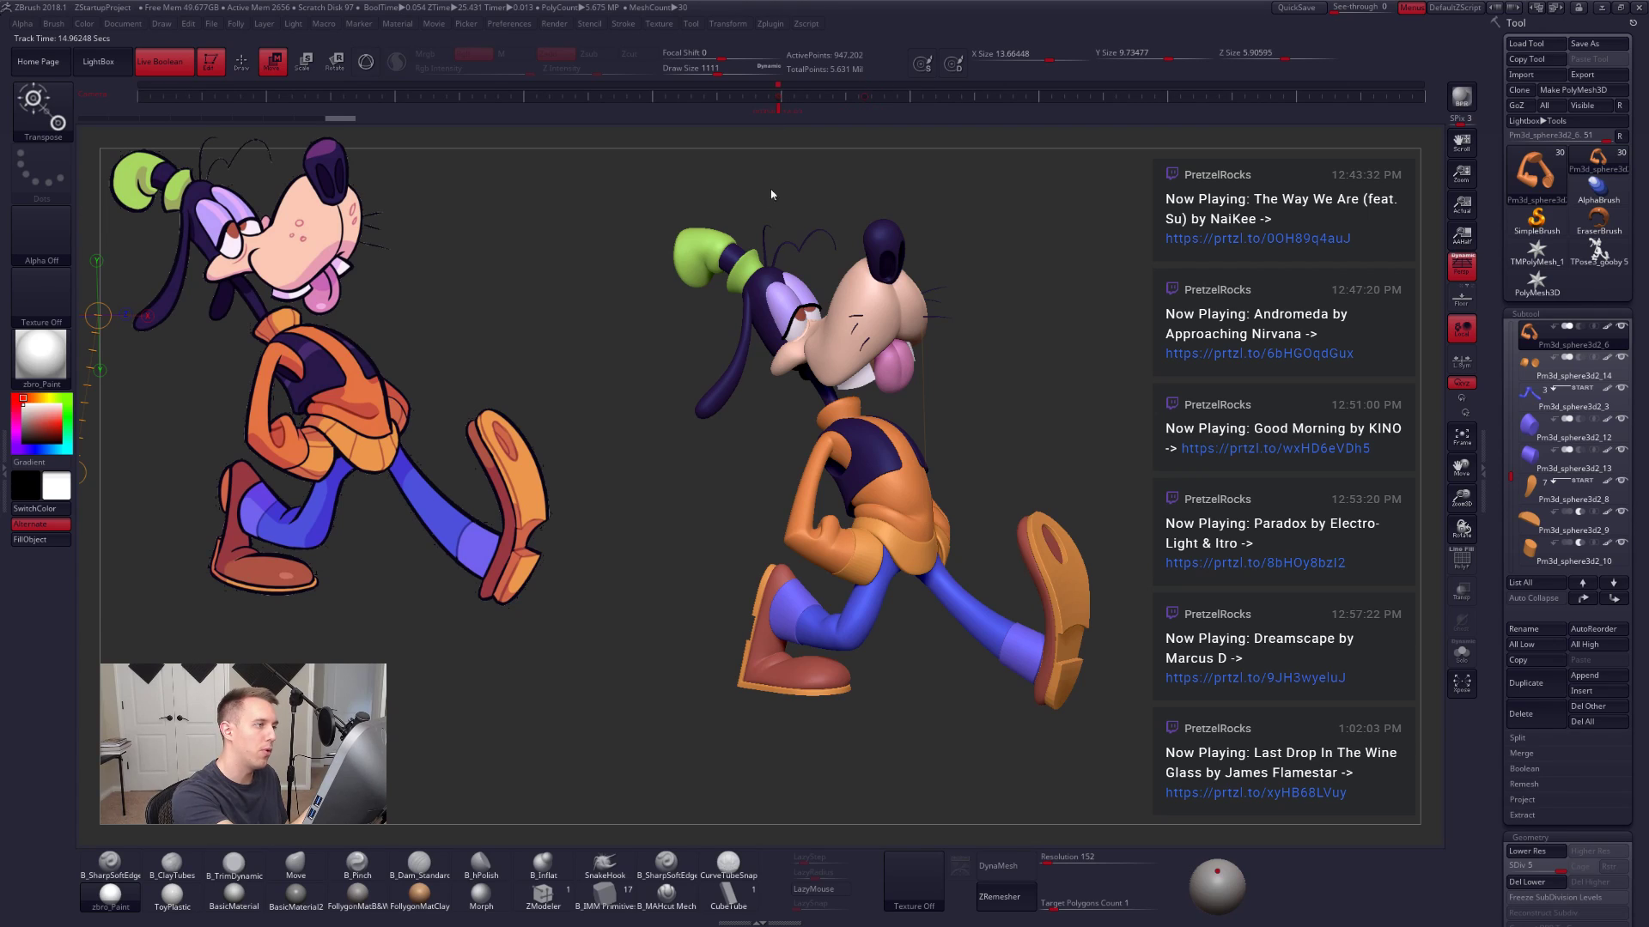
key(q)
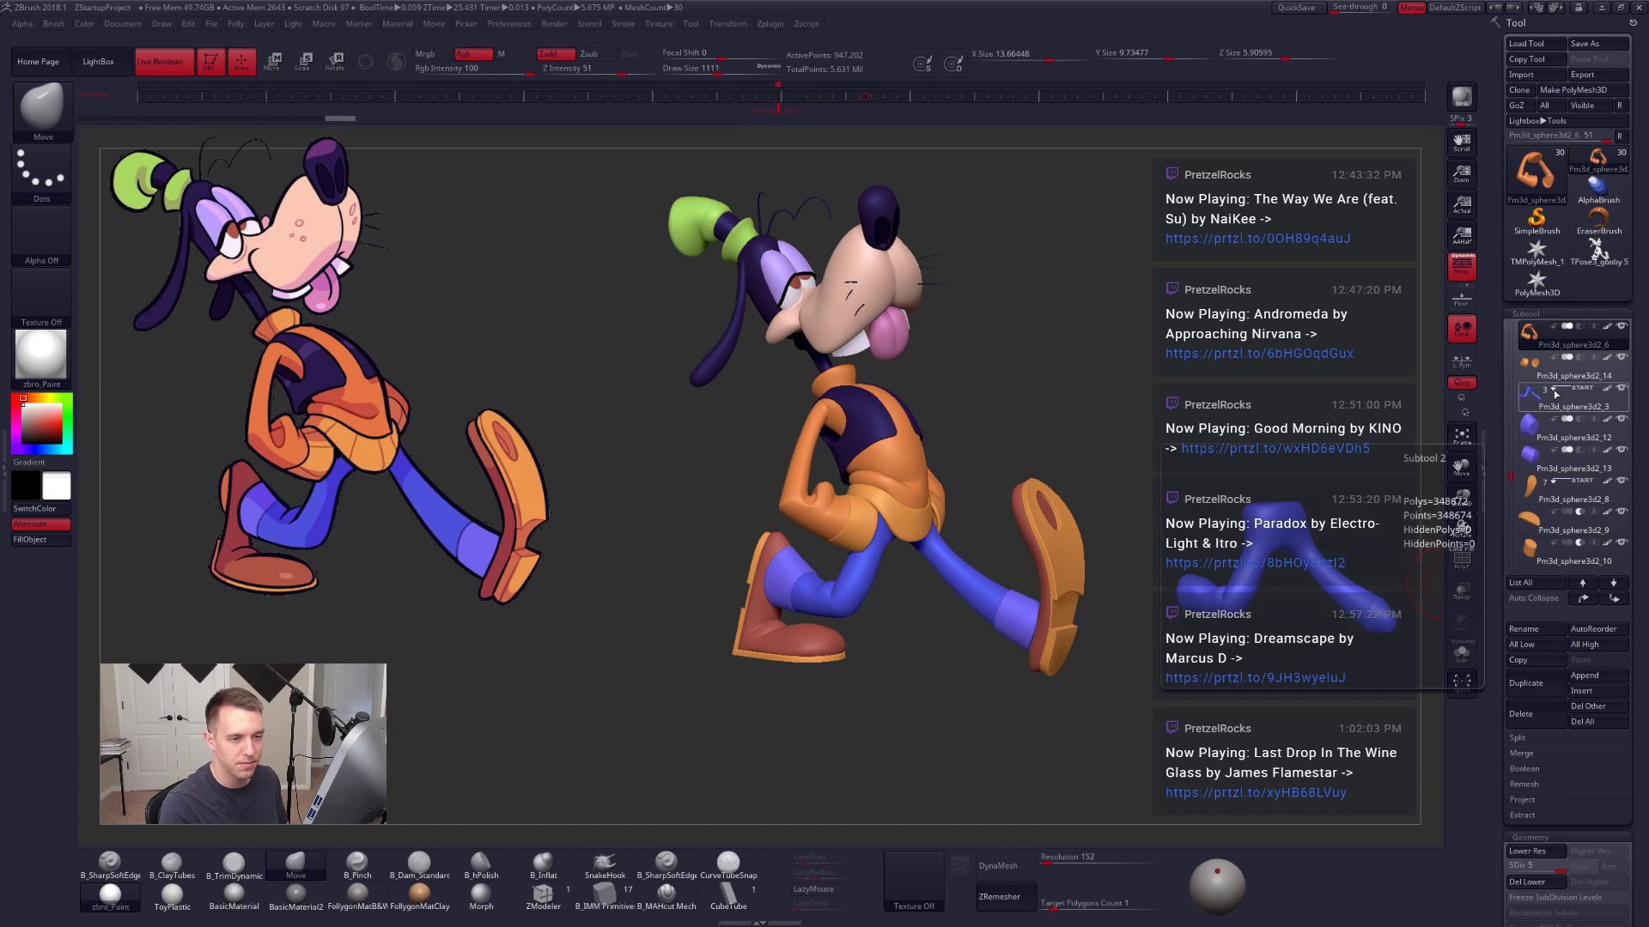
Step: Delete the temporary TPose3 tool and make the original painted dog model active
click(1598, 252)
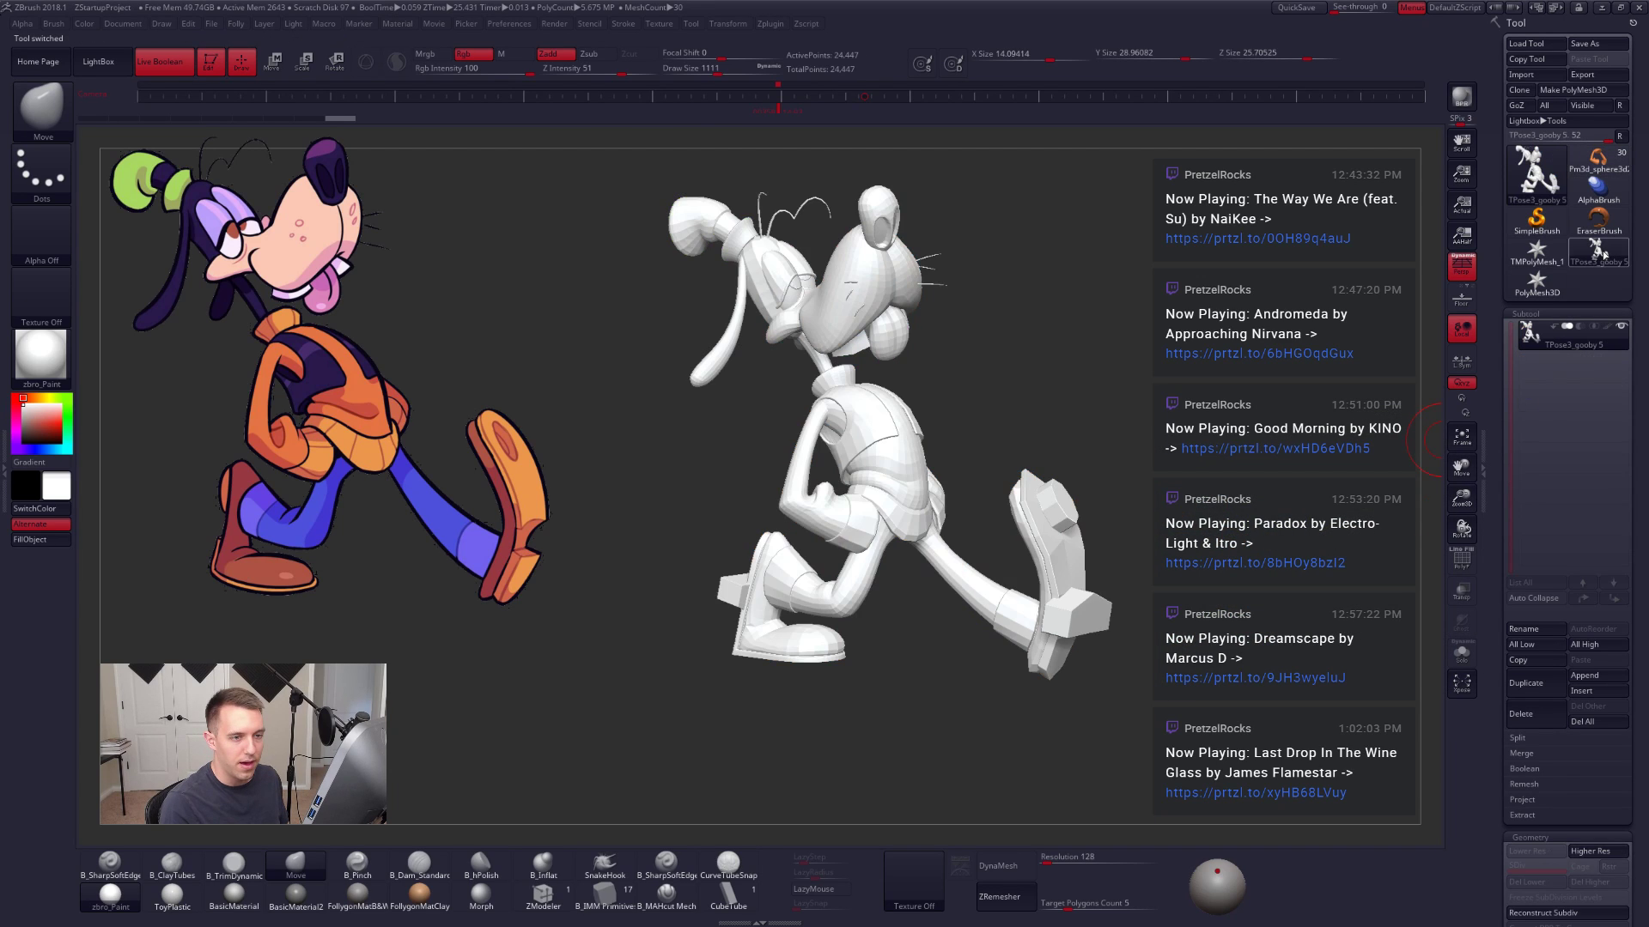
click(1581, 723)
click(1598, 163)
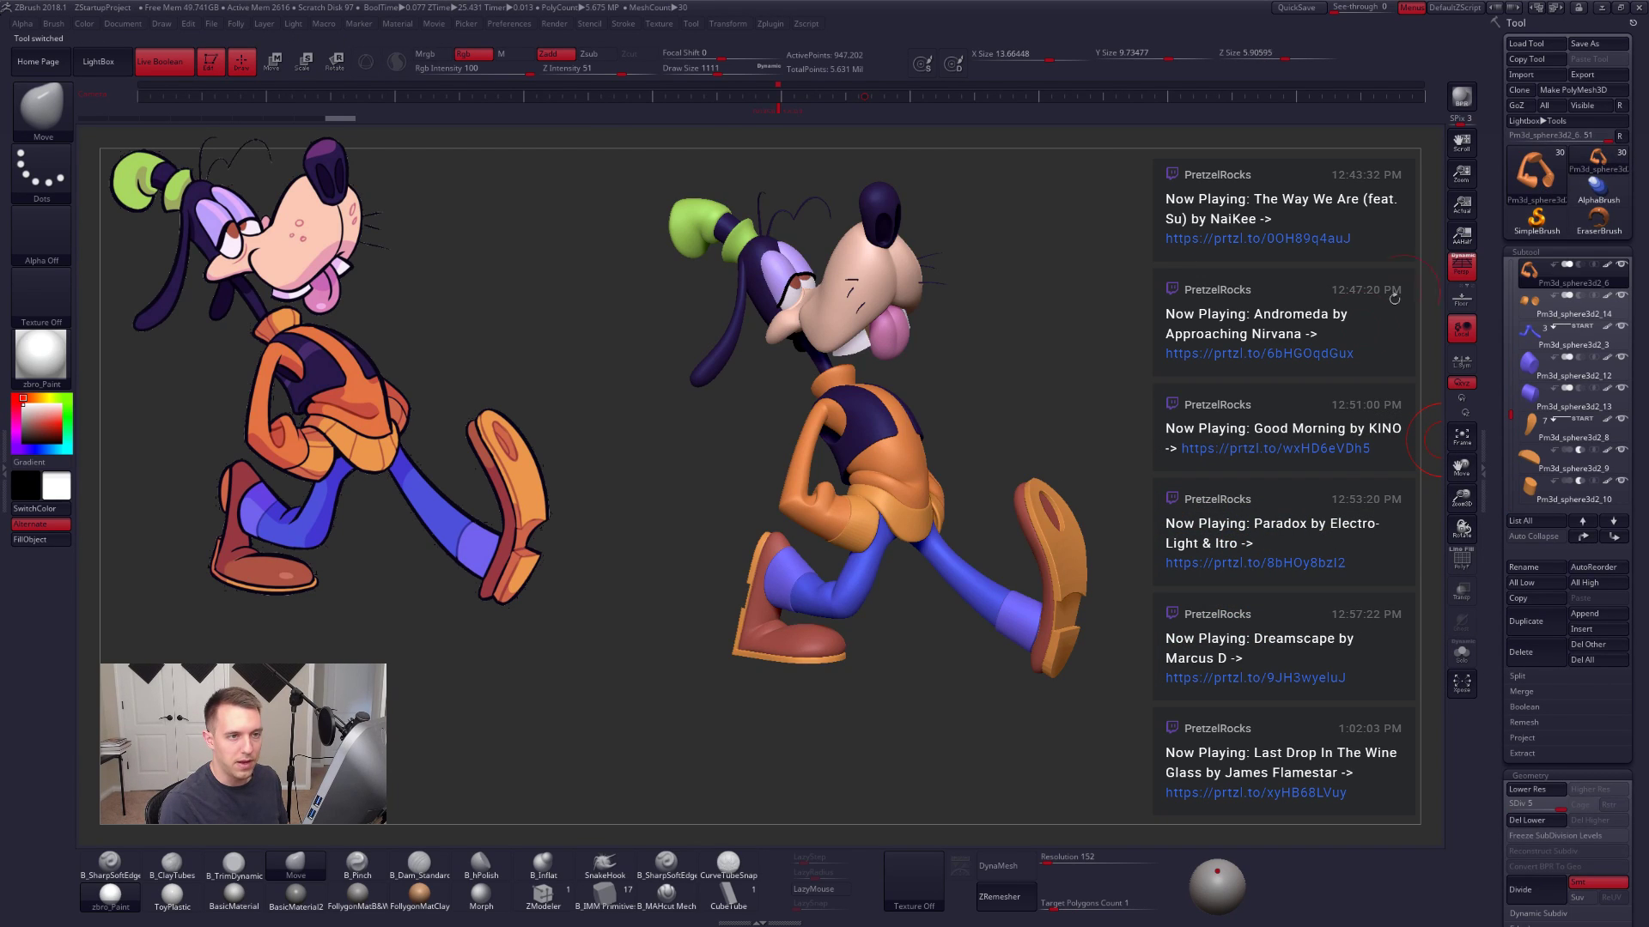
Step: Turn off symmetry for the rear shoe and its sole subtools, and check the symmetry state of the neighbouring shoe and cuff subtools
alt+click(806, 636)
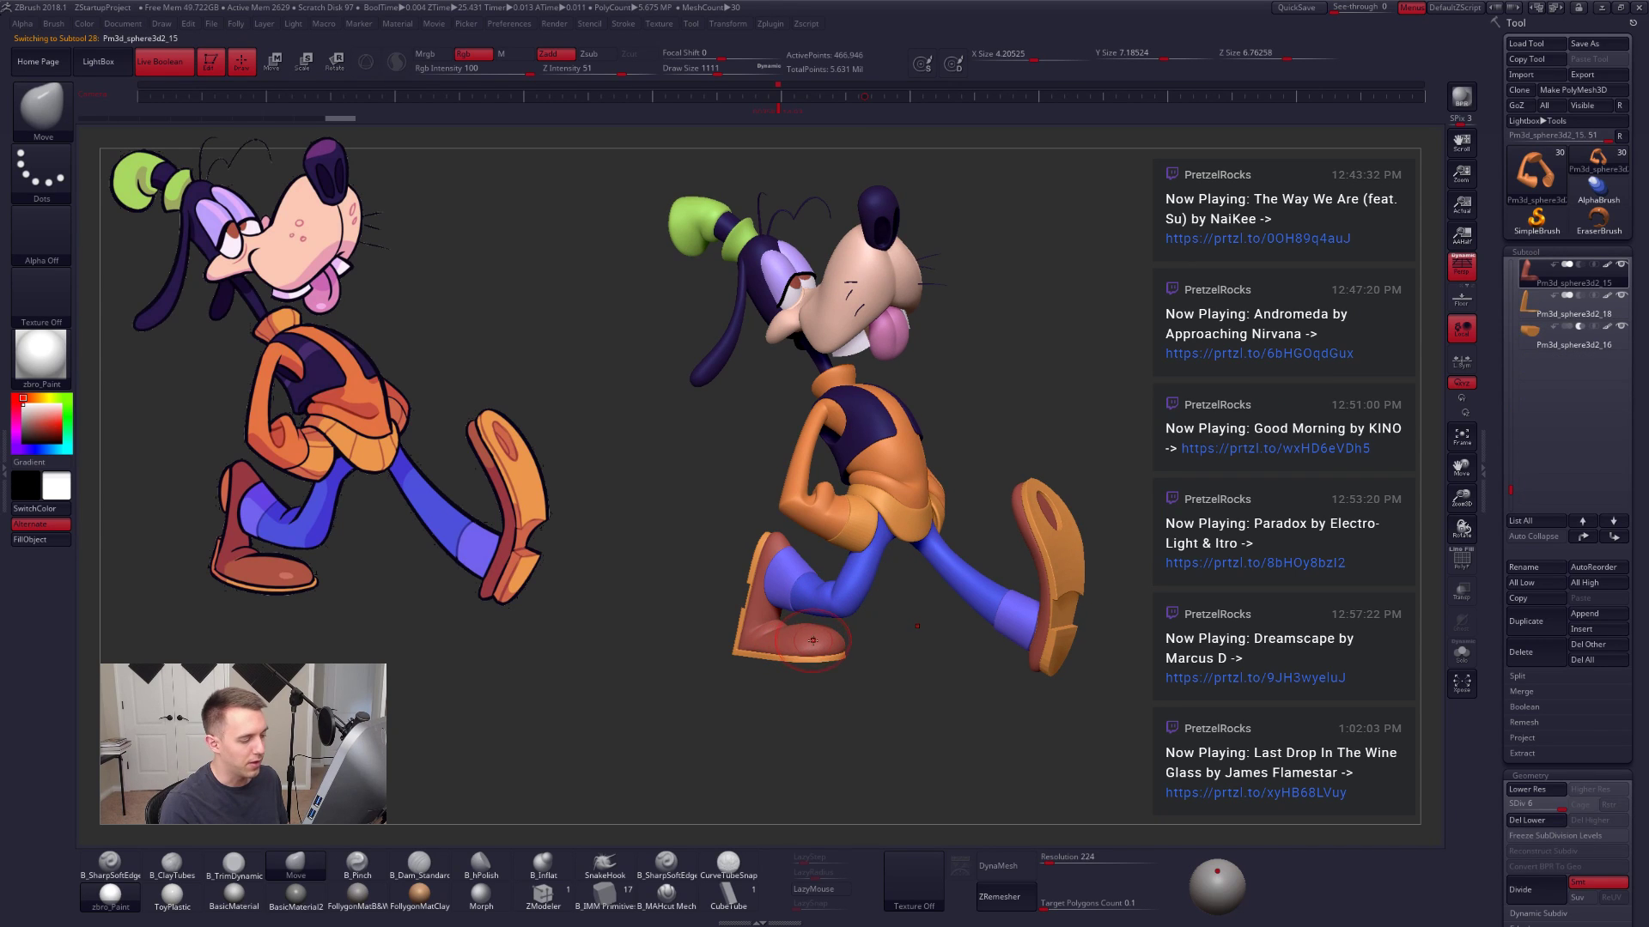
click(728, 24)
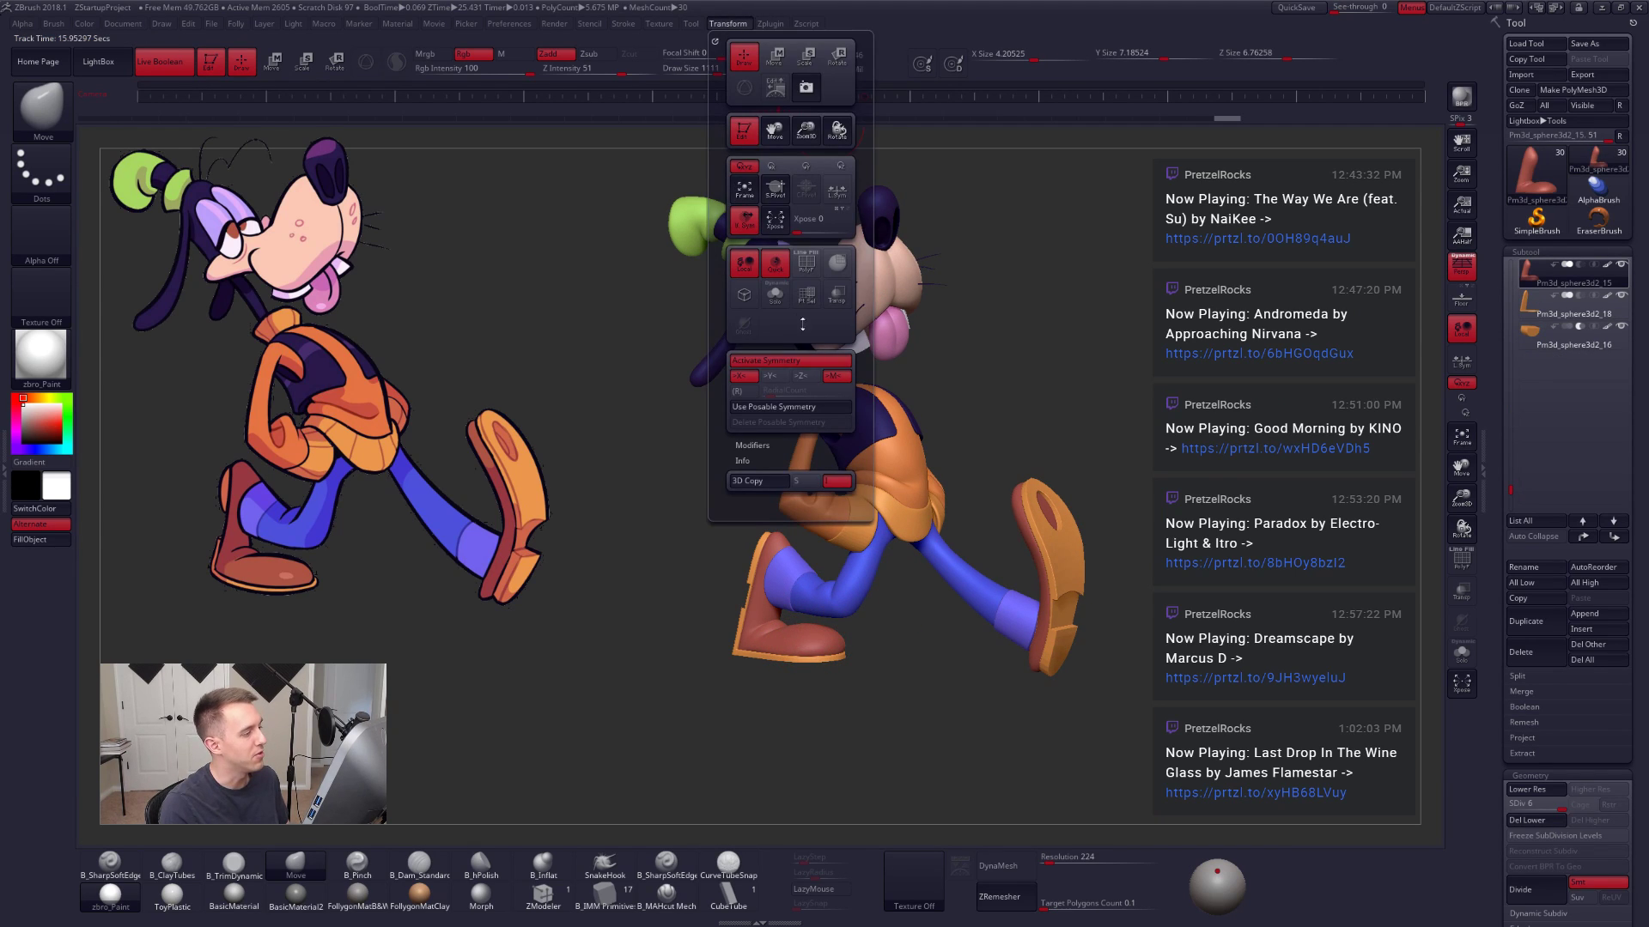
click(813, 364)
key(Down)
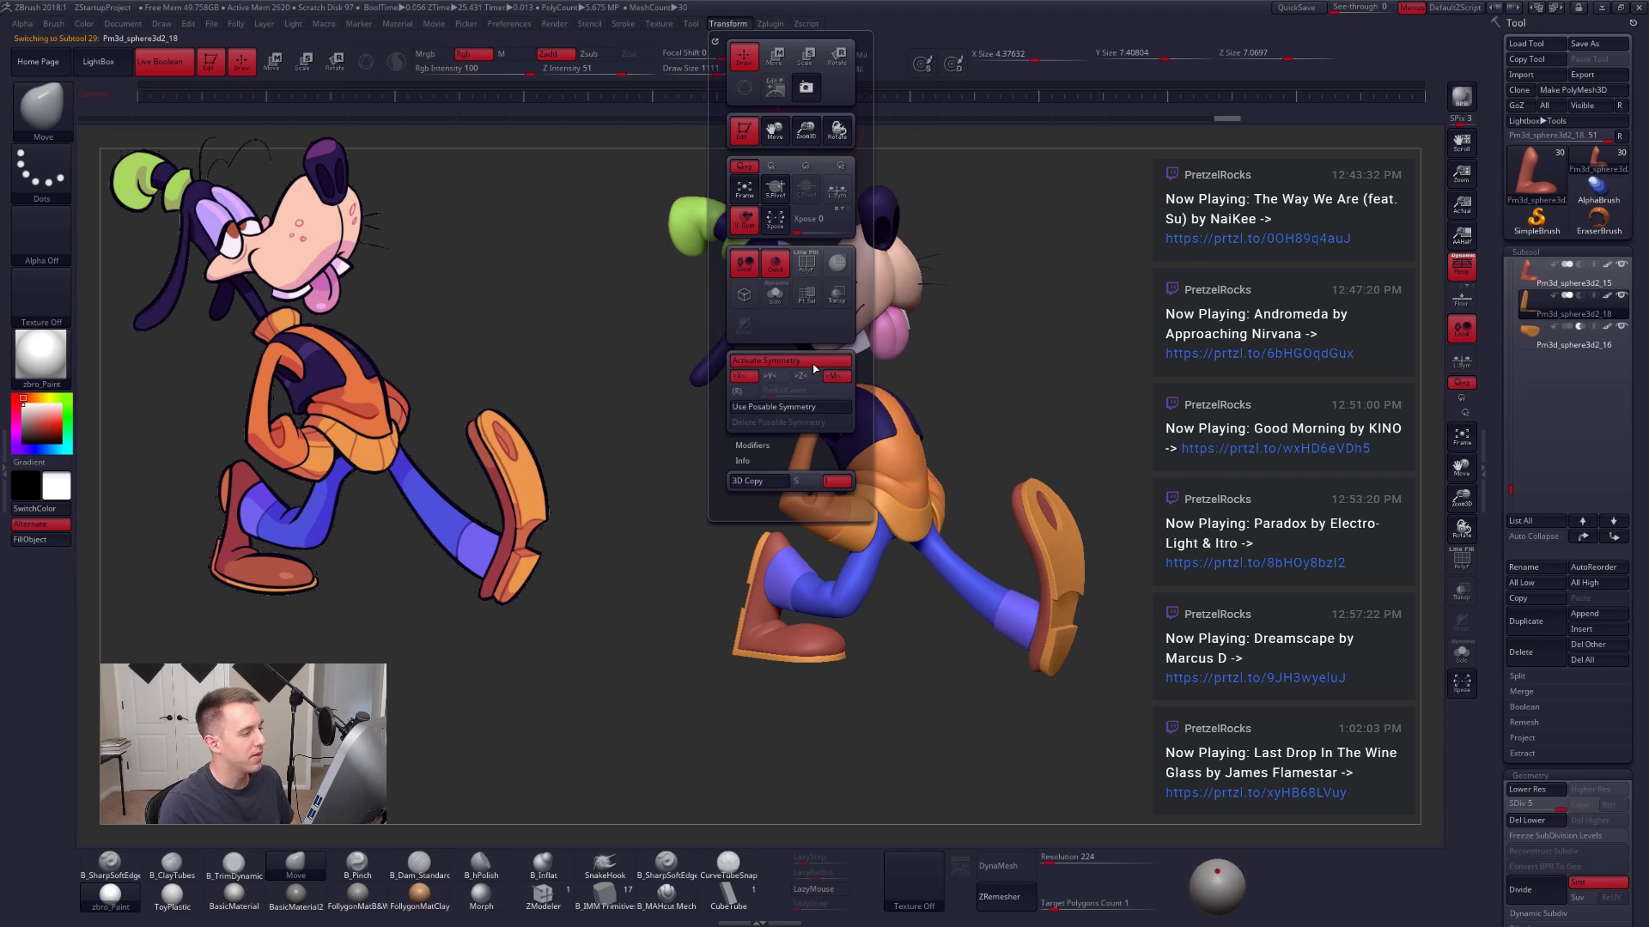
click(813, 364)
key(Down)
key(Up)
key(Up)
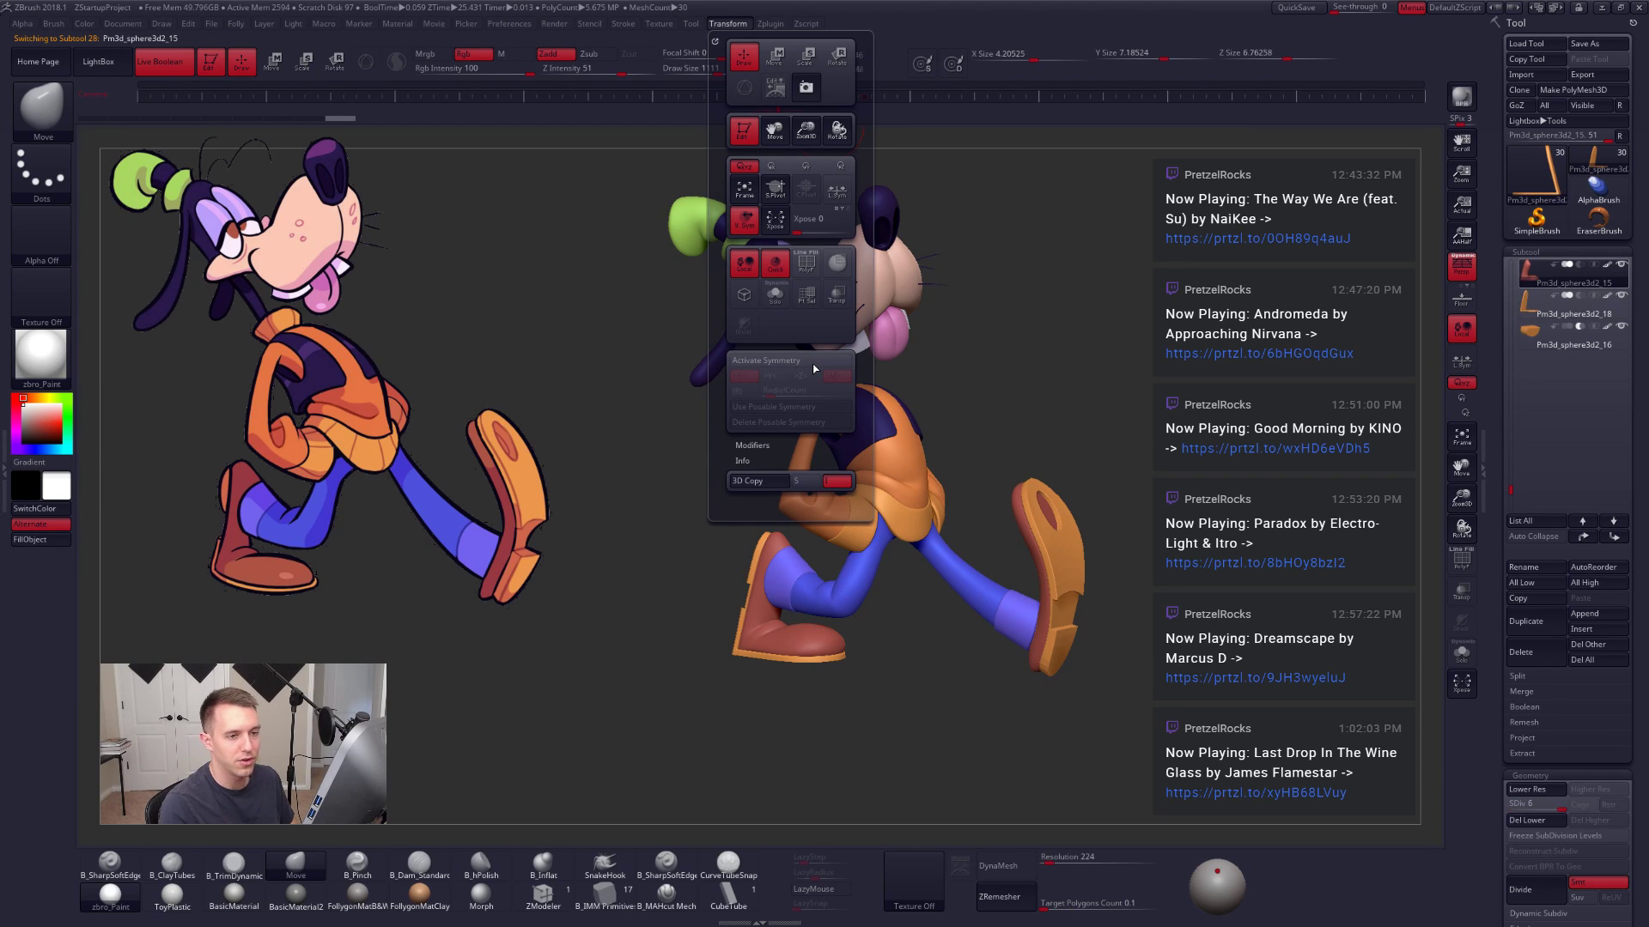
key(Up)
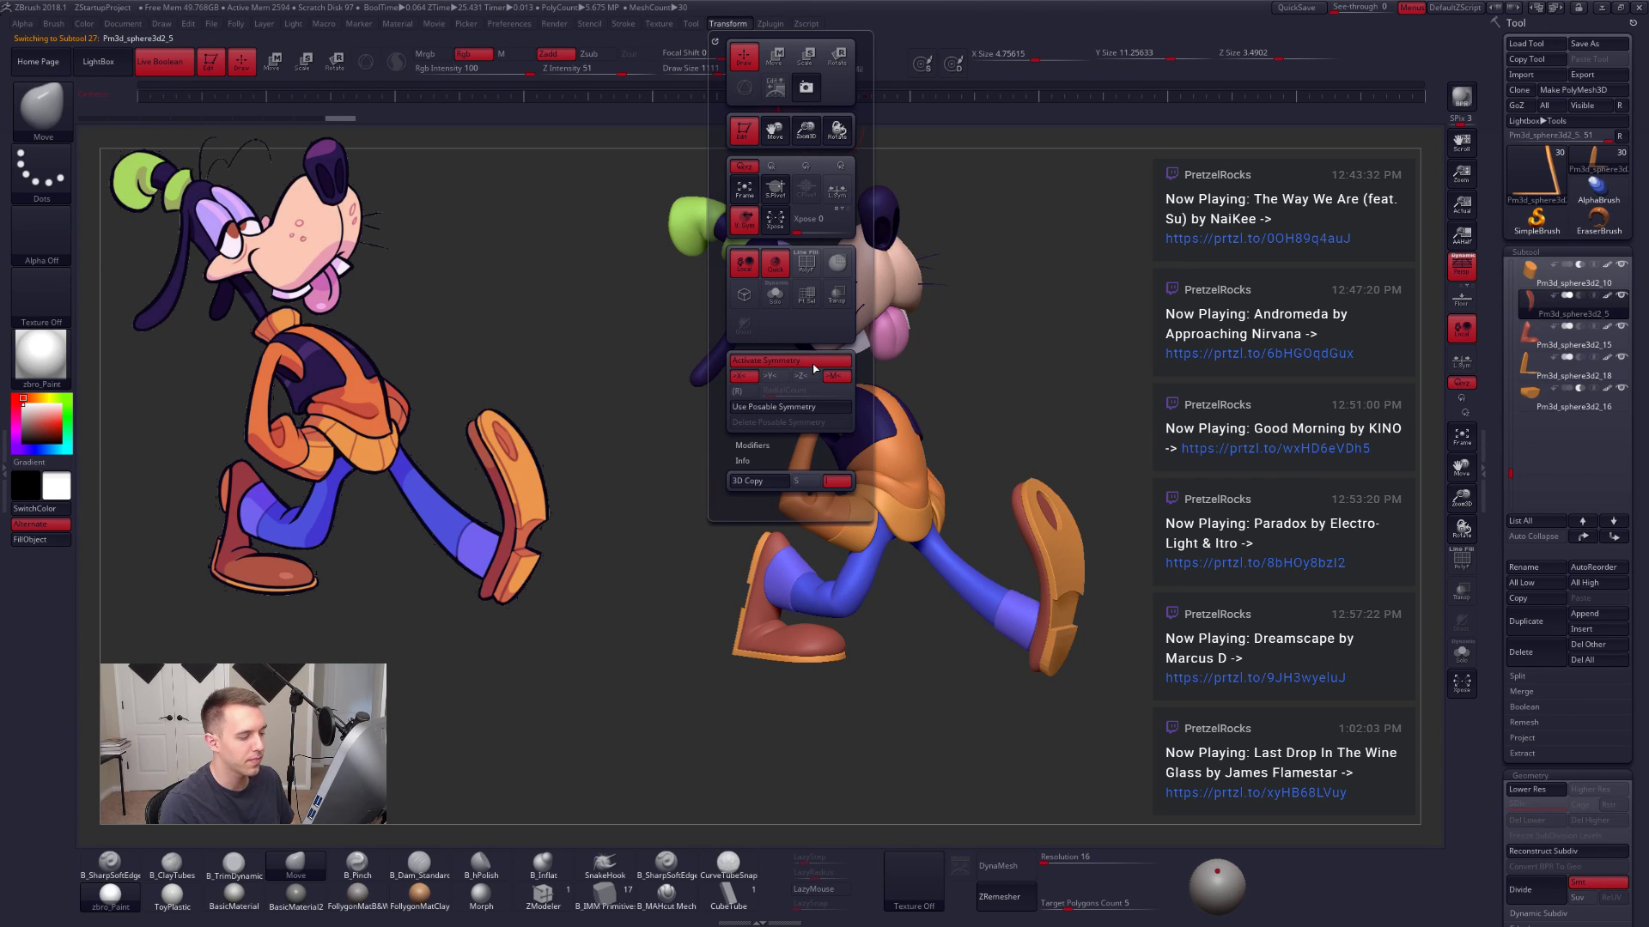
key(Up)
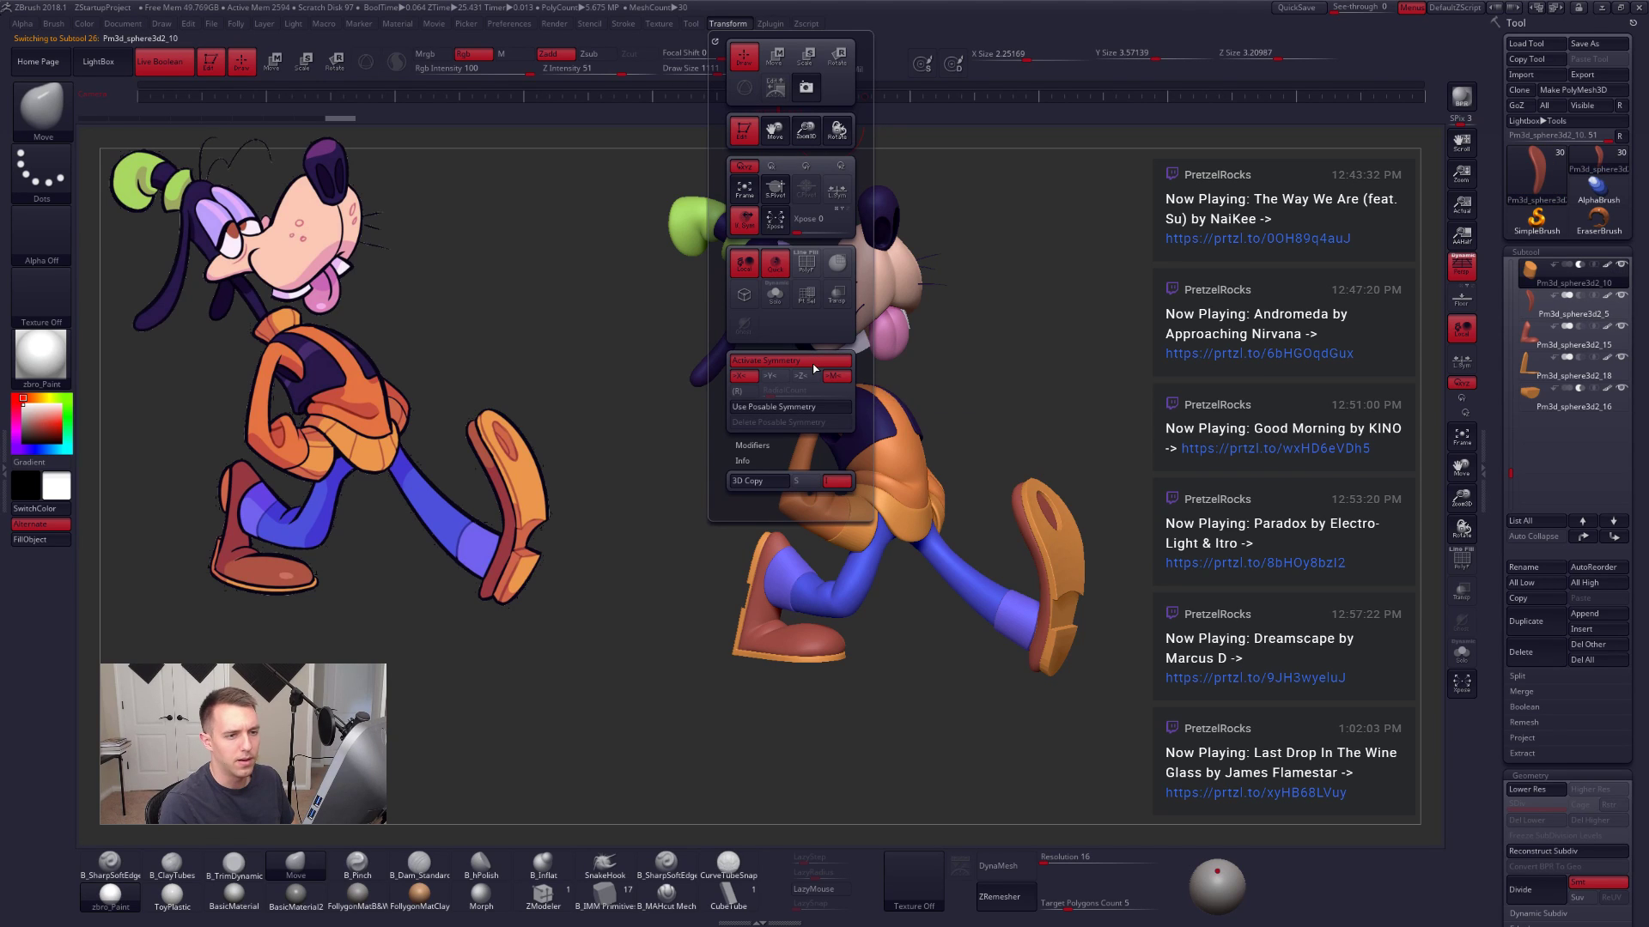
key(Up)
key(Up)
key(Up)
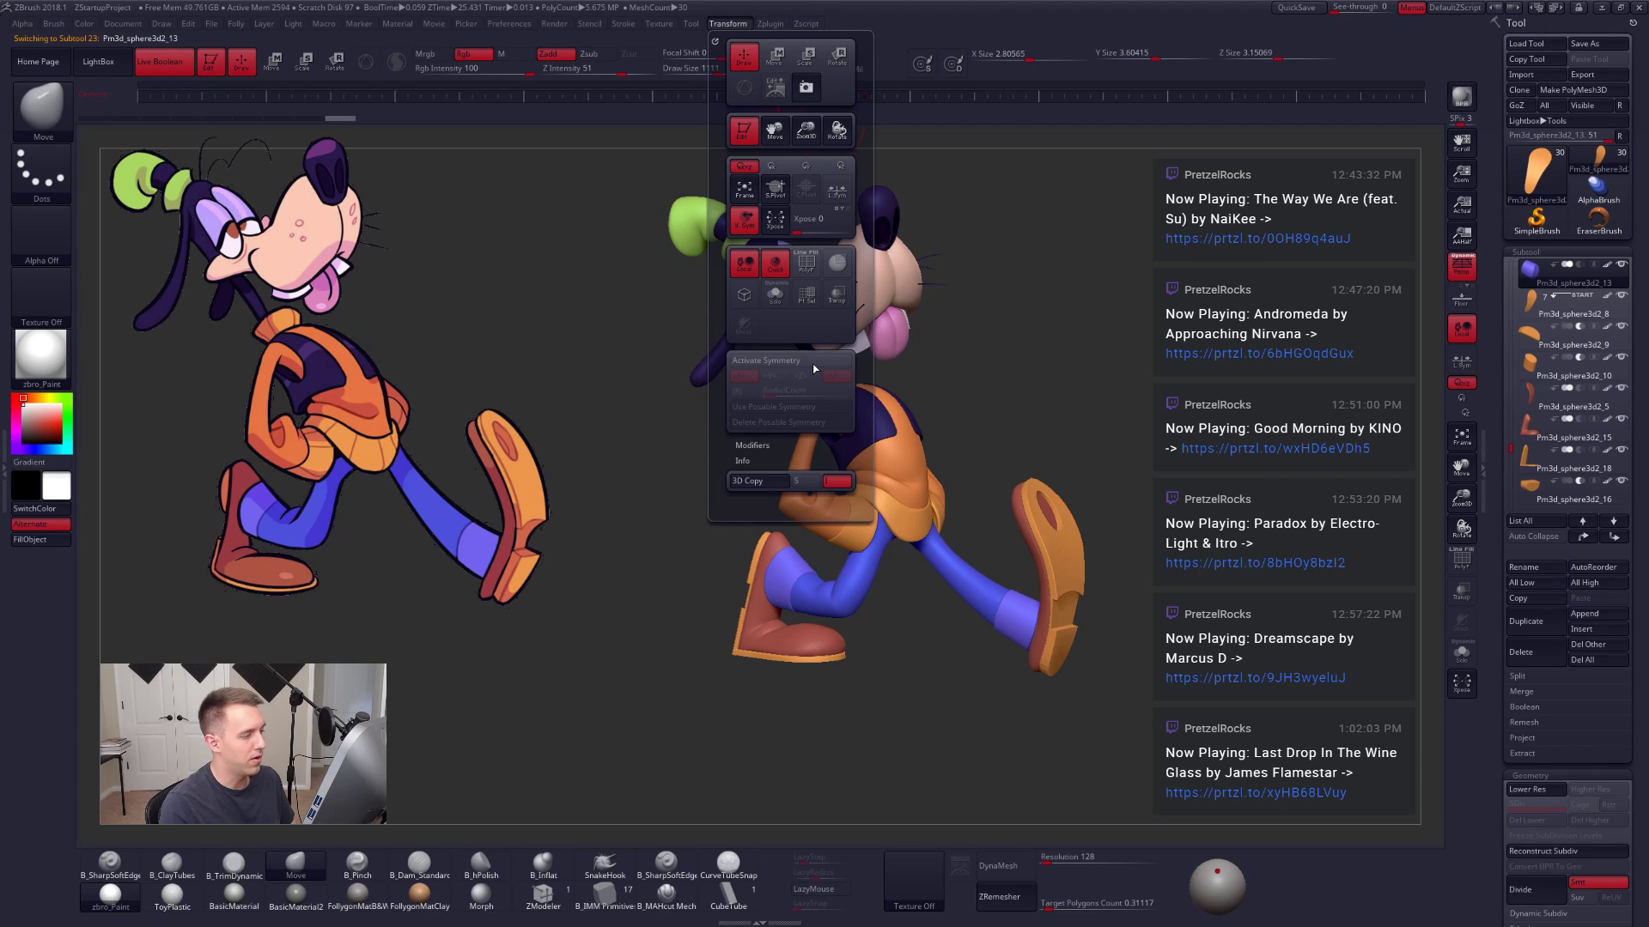
Step: Toggle the shoe folder's visibility off and on to check which subtools it contains
mouse_move(1512, 447)
mouse_down()
mouse_move(1516, 477)
mouse_move(1513, 425)
mouse_up()
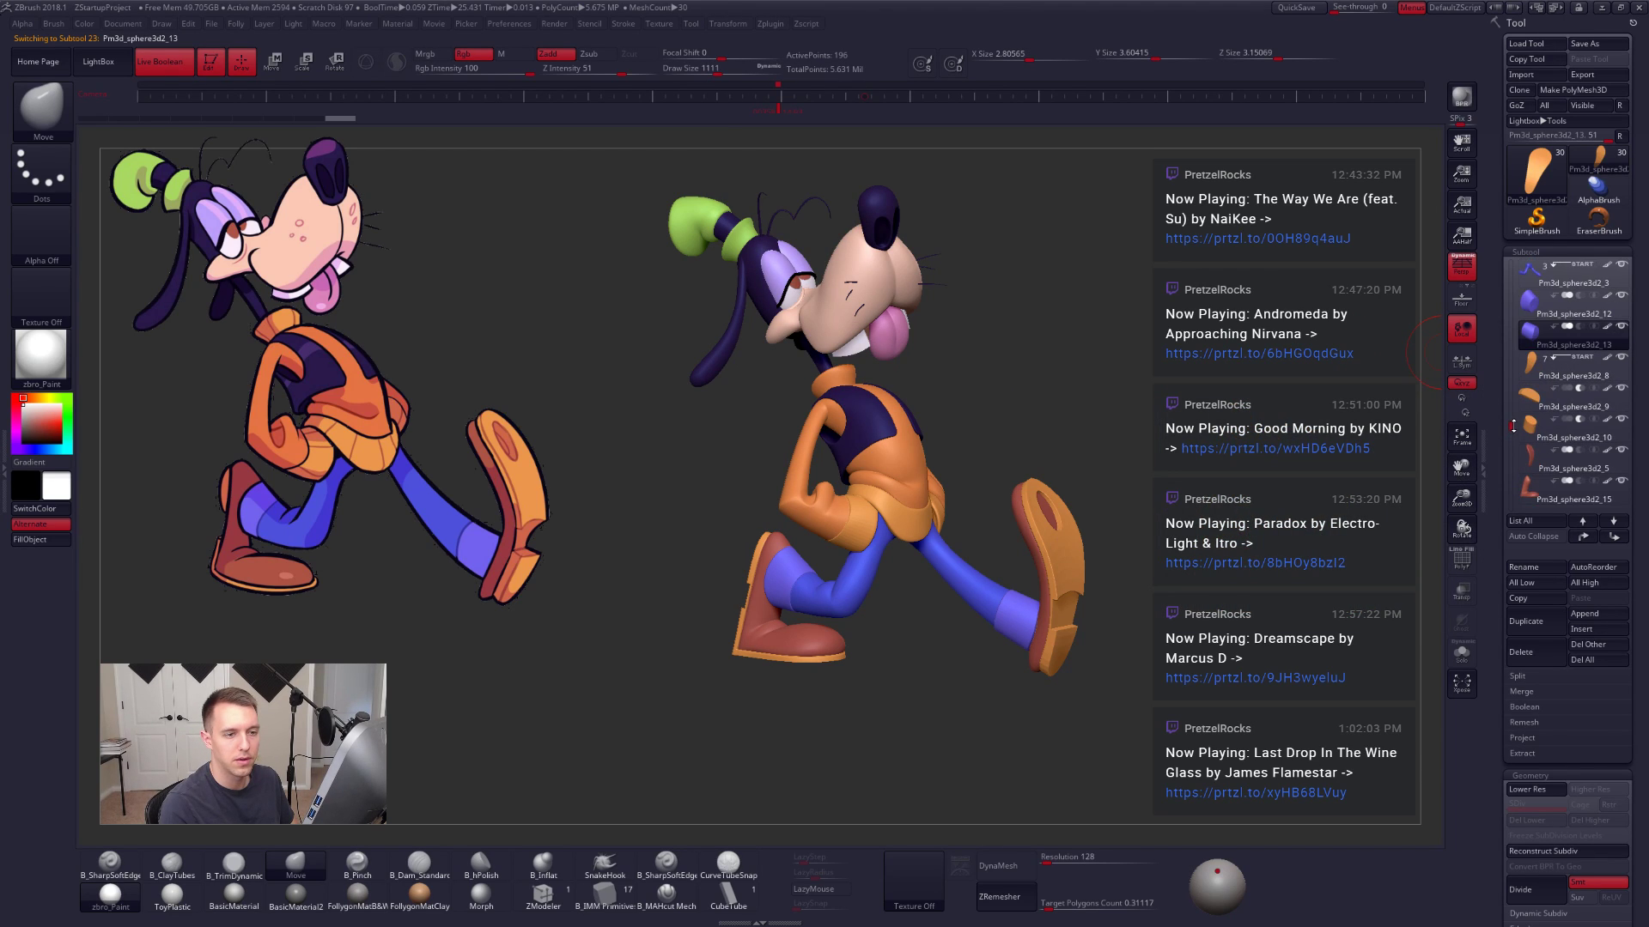
click(1622, 359)
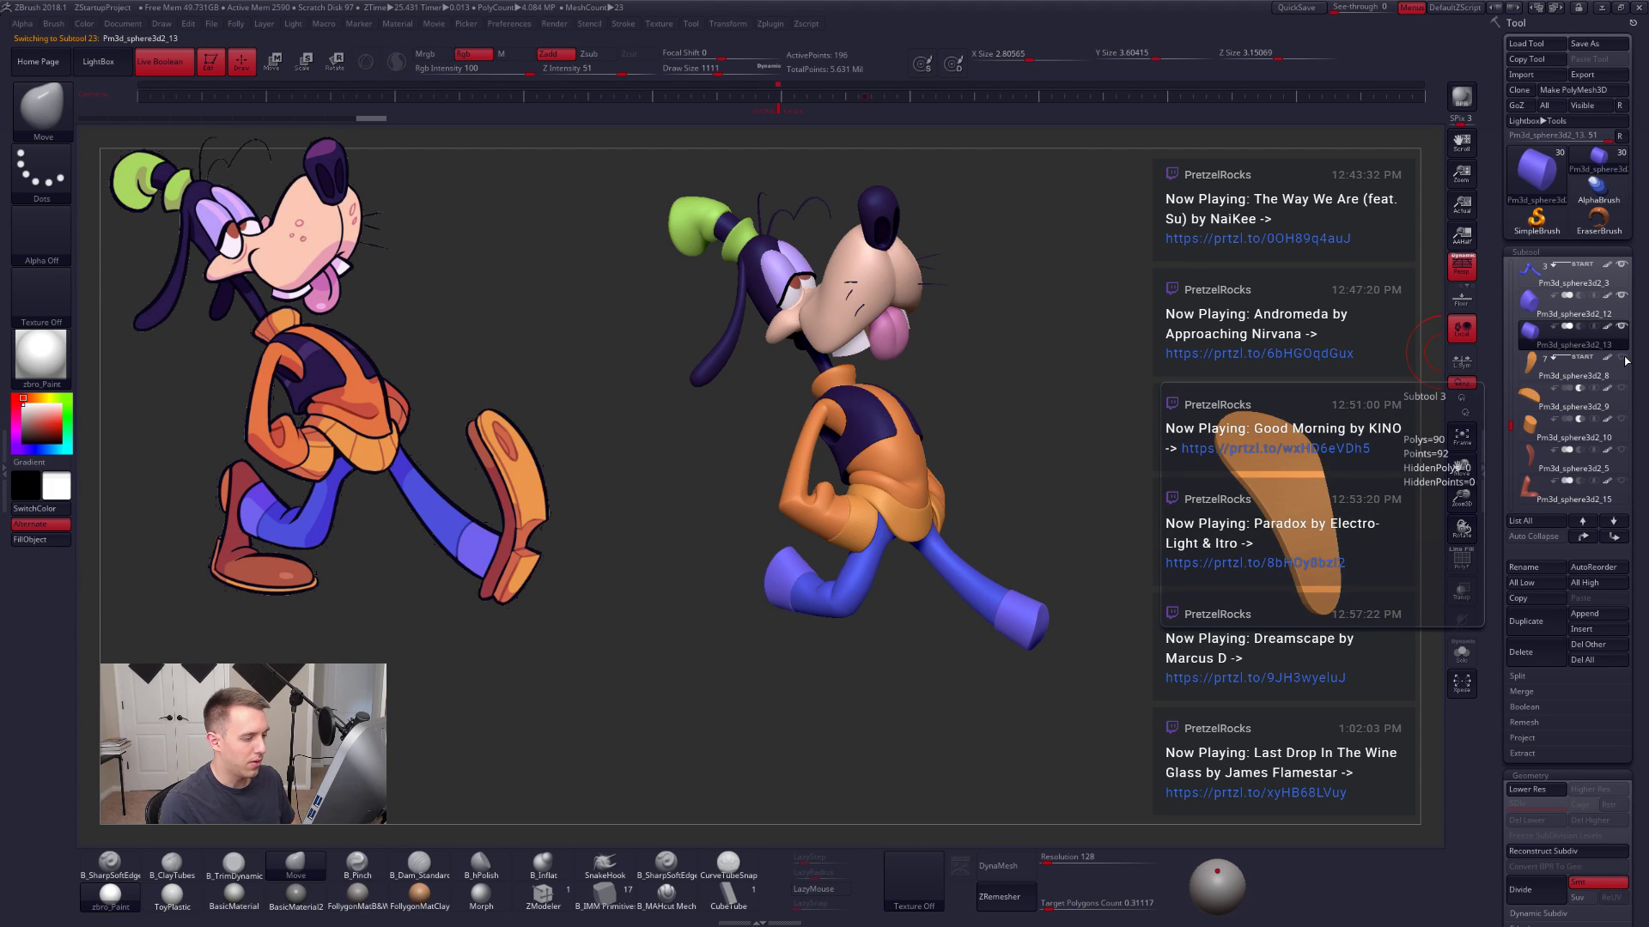
click(1622, 359)
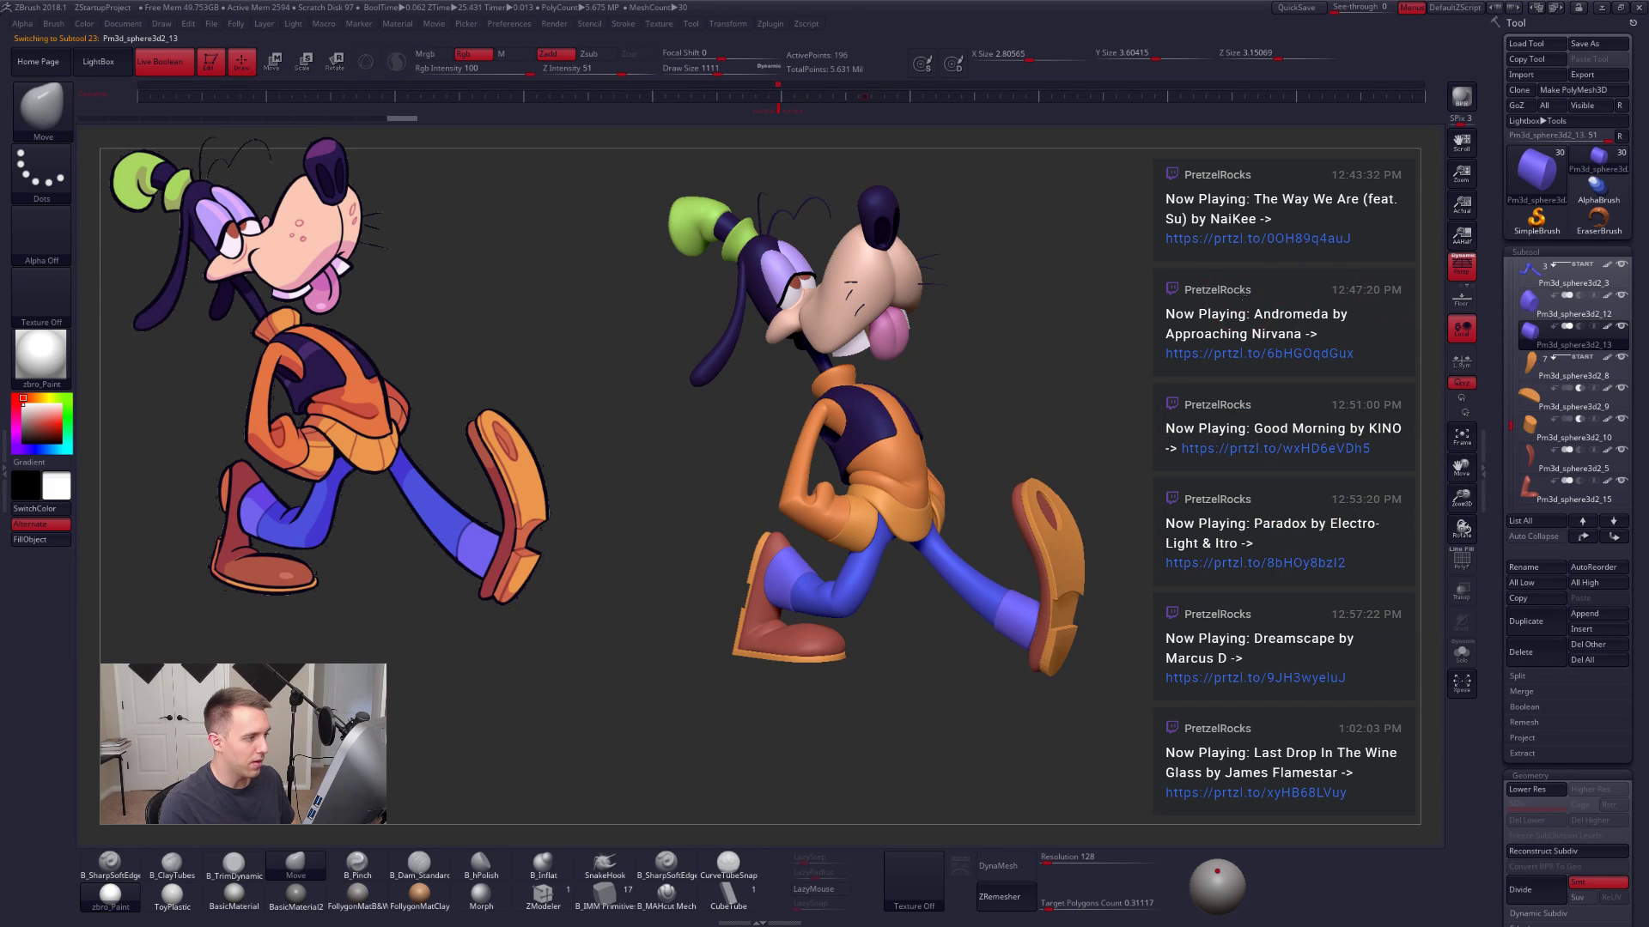
drag(1236, 310, 1209, 354)
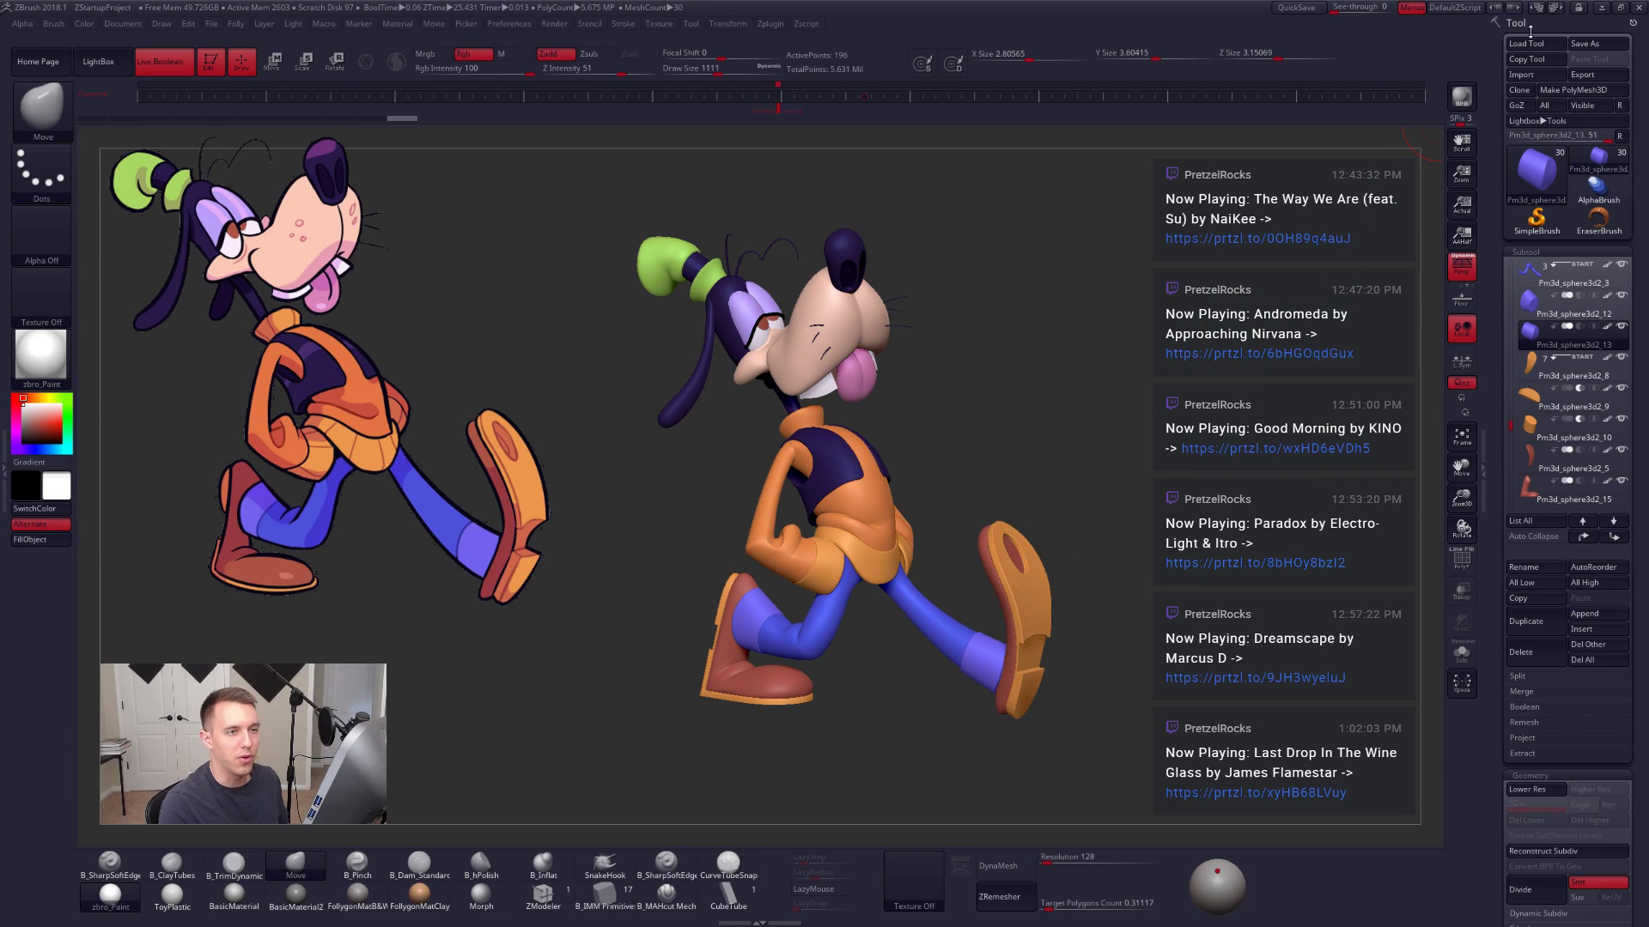
Step: QuickSave the project and collapse the Transpose Master section of the plugins
click(1296, 7)
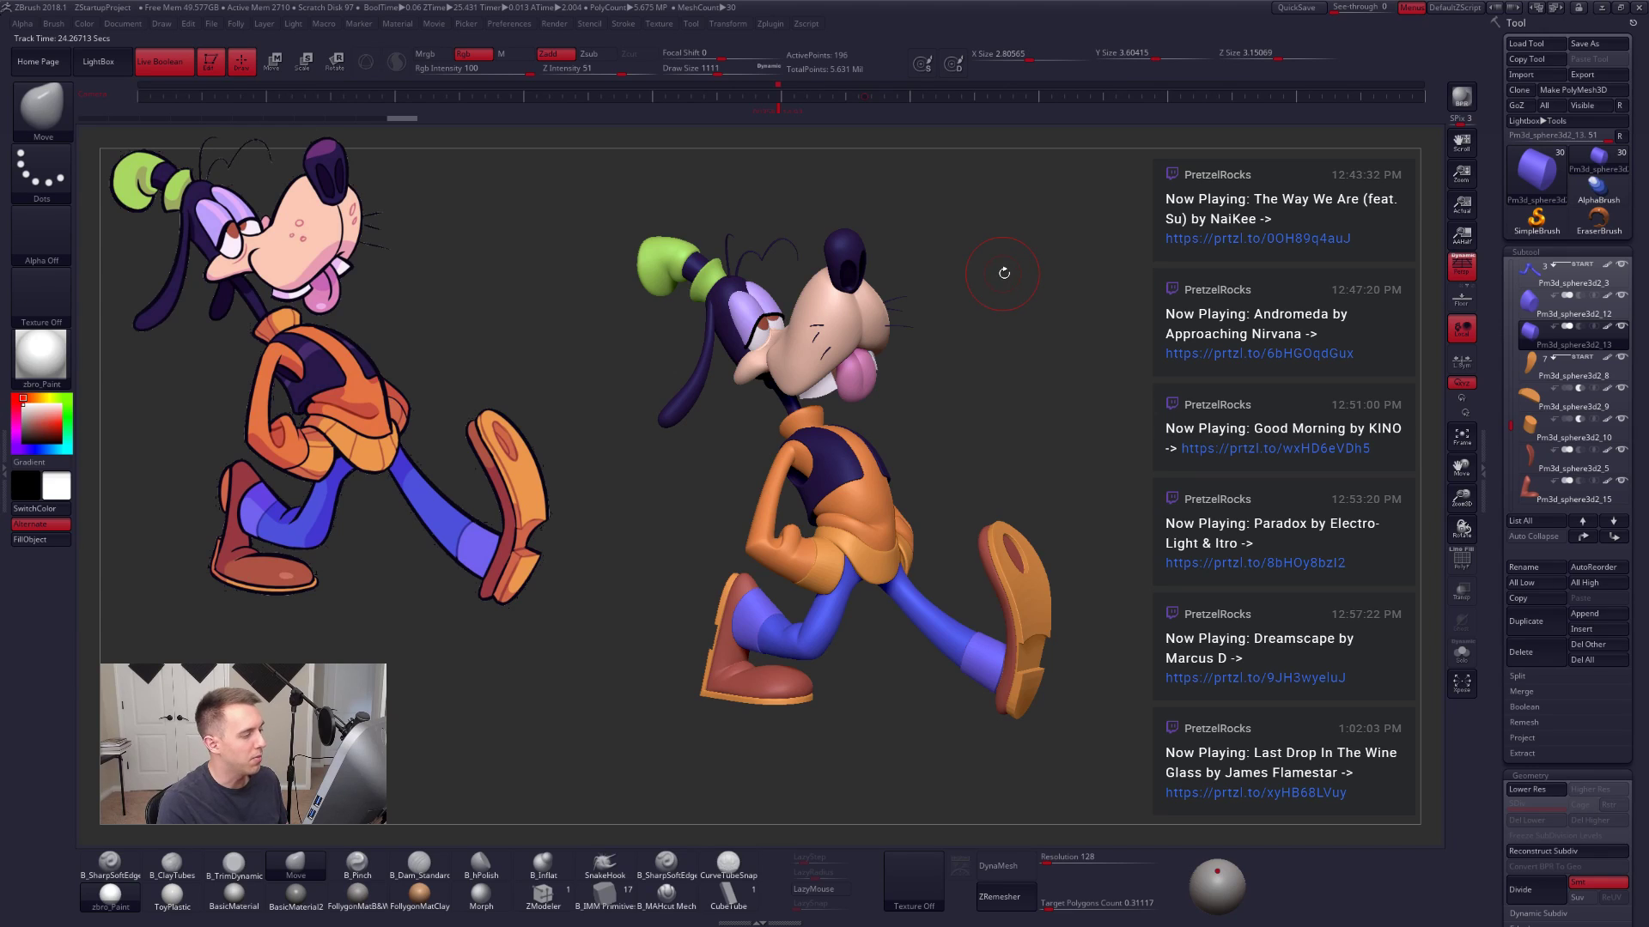
alt+drag(1006, 273, 1080, 286)
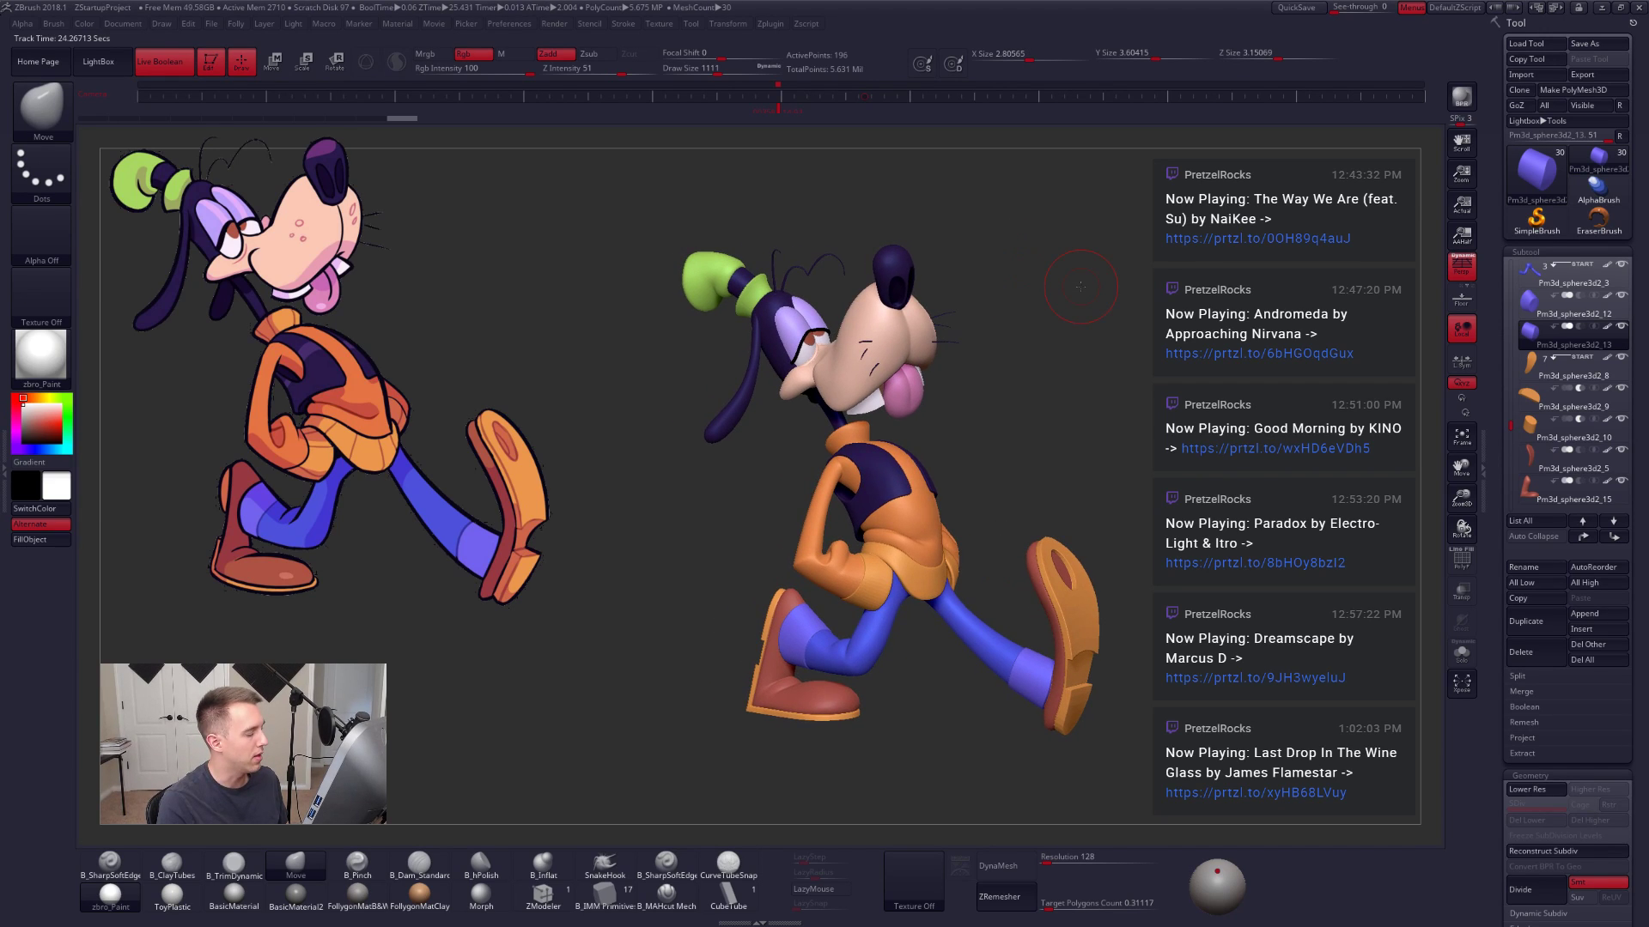
click(770, 25)
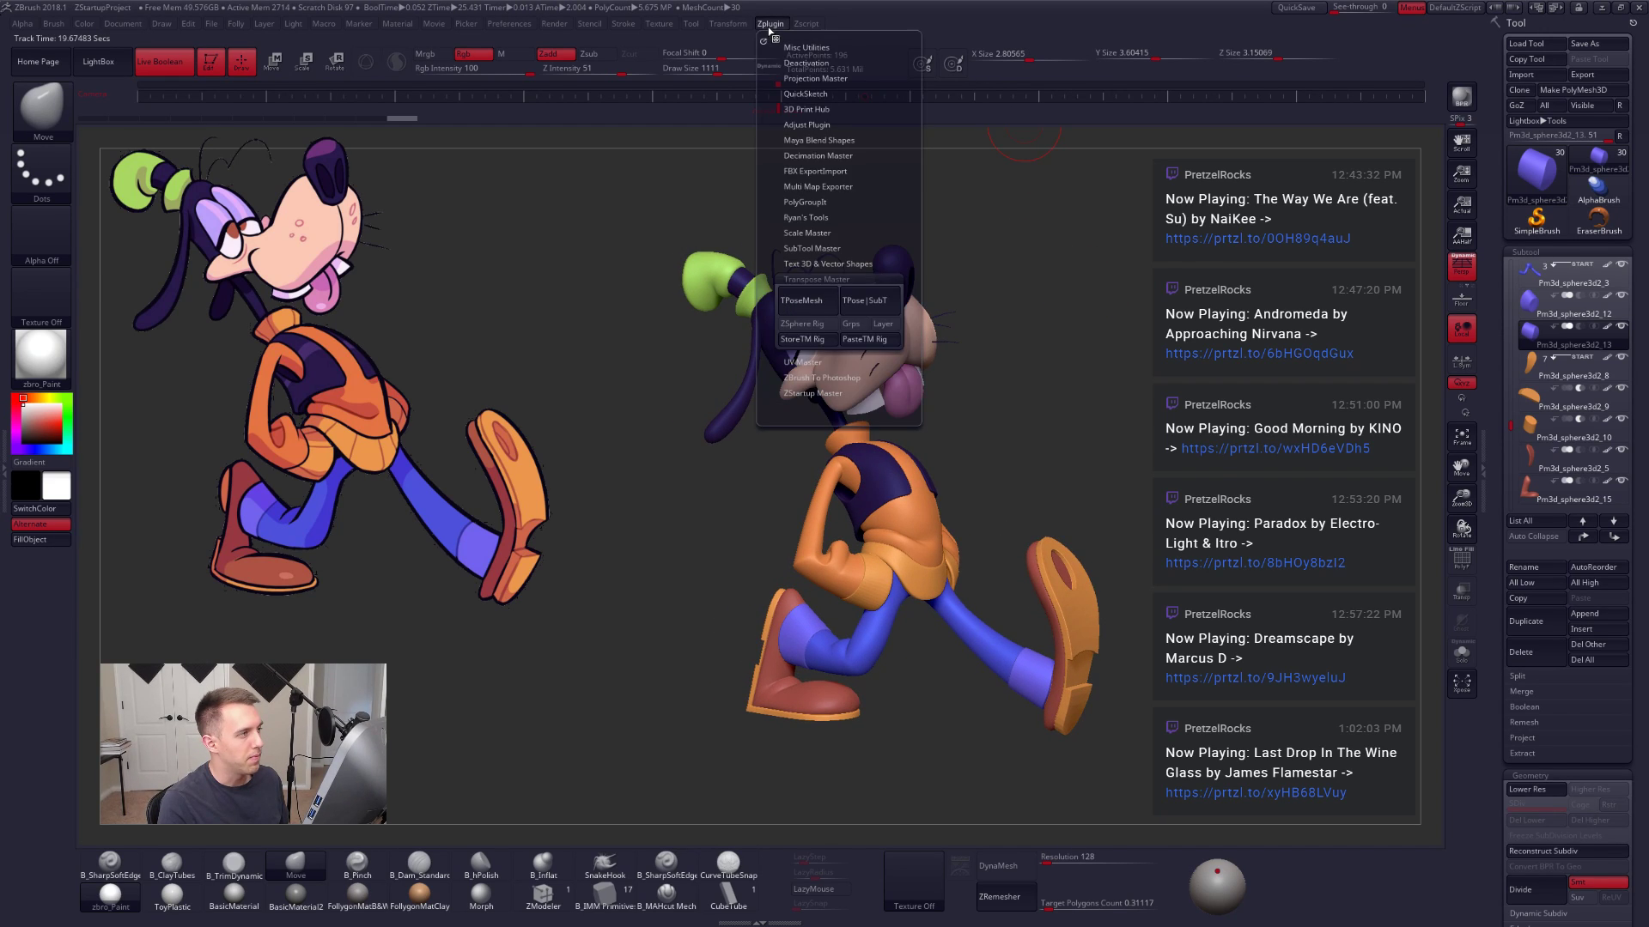
click(835, 275)
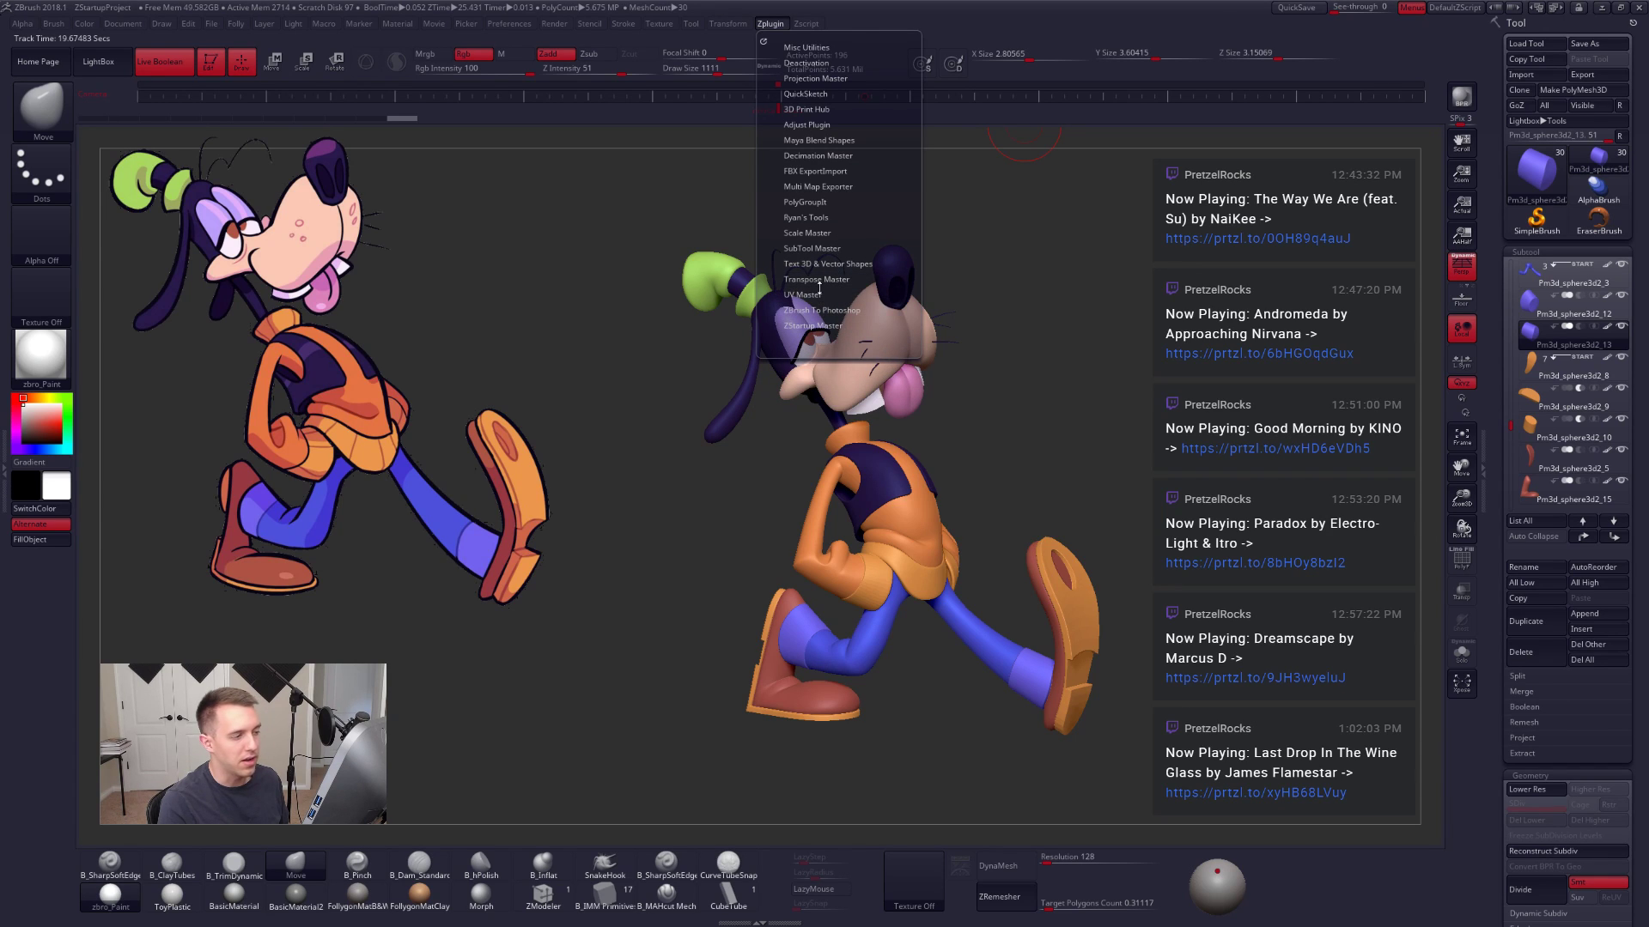
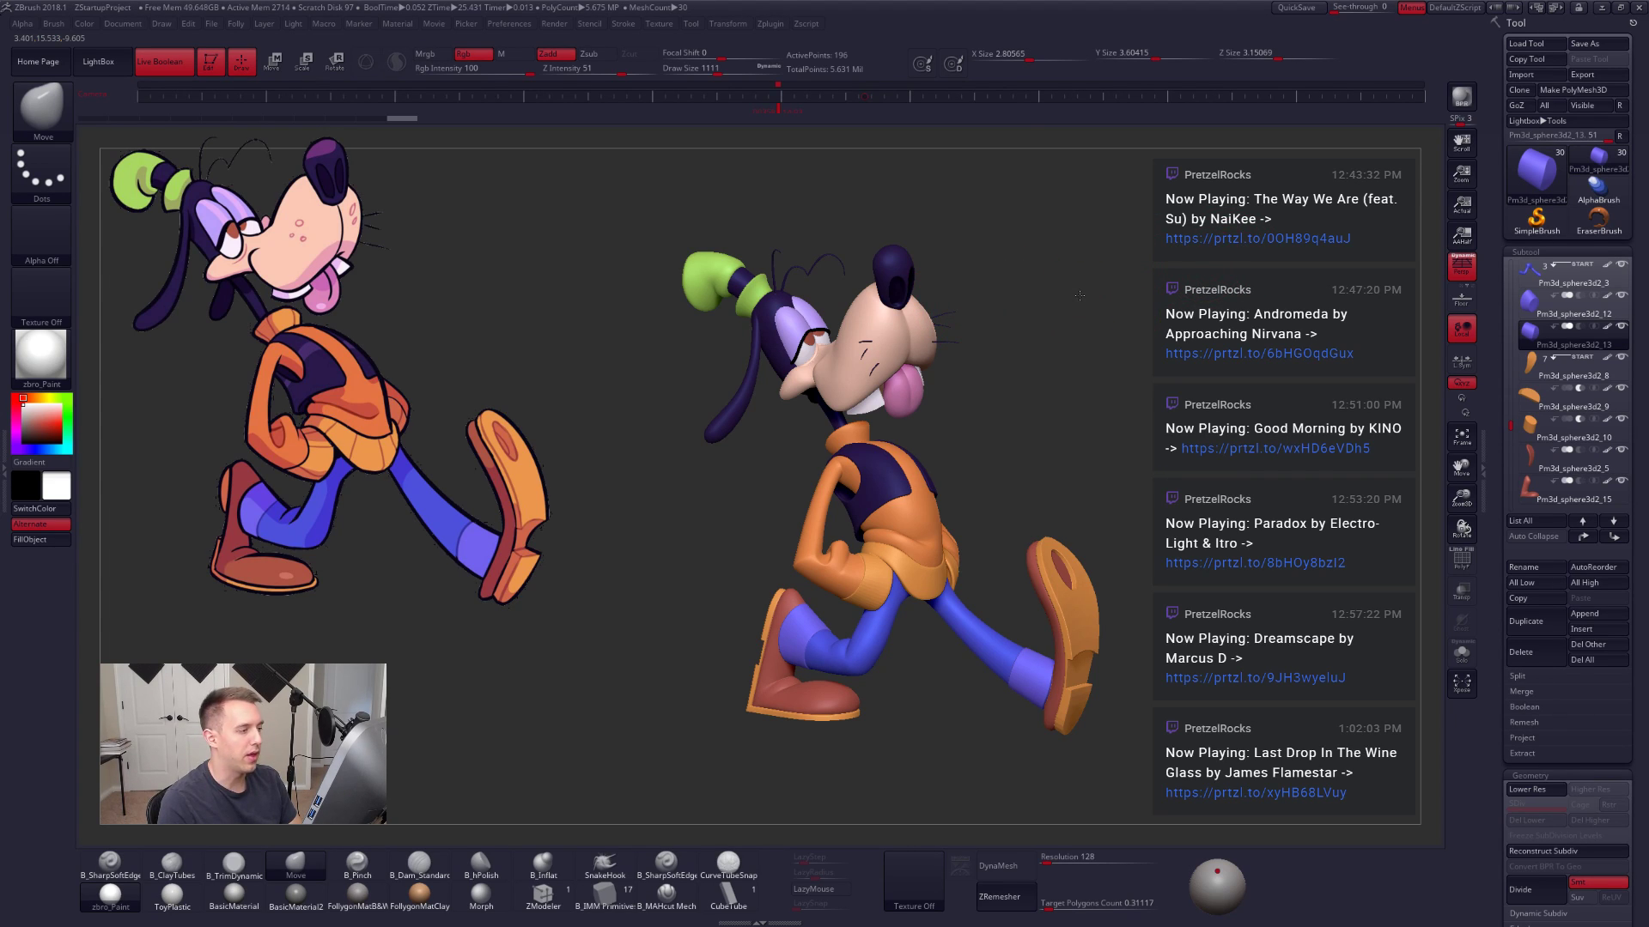
Step: Make the purple eyelid subtool active and frame the upper body and head closely
drag(1079, 296, 820, 325)
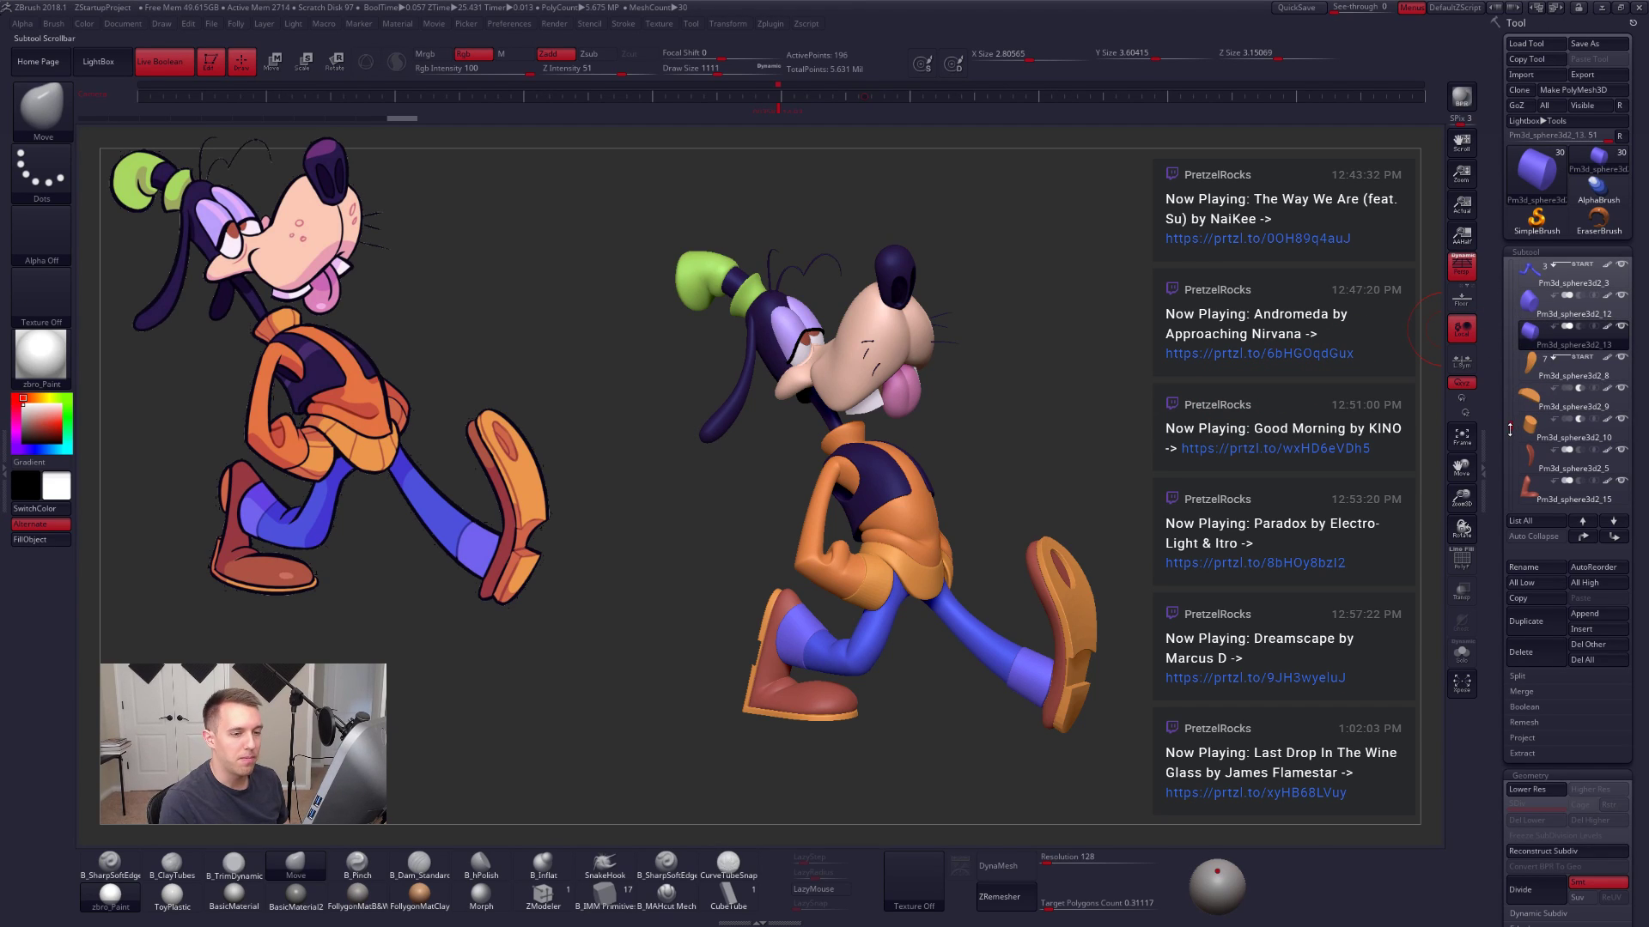
mouse_move(1509, 423)
mouse_down()
mouse_move(1506, 350)
mouse_move(1507, 429)
mouse_up()
alt+drag(1121, 366, 1149, 368)
key(ctrl+shift+space)
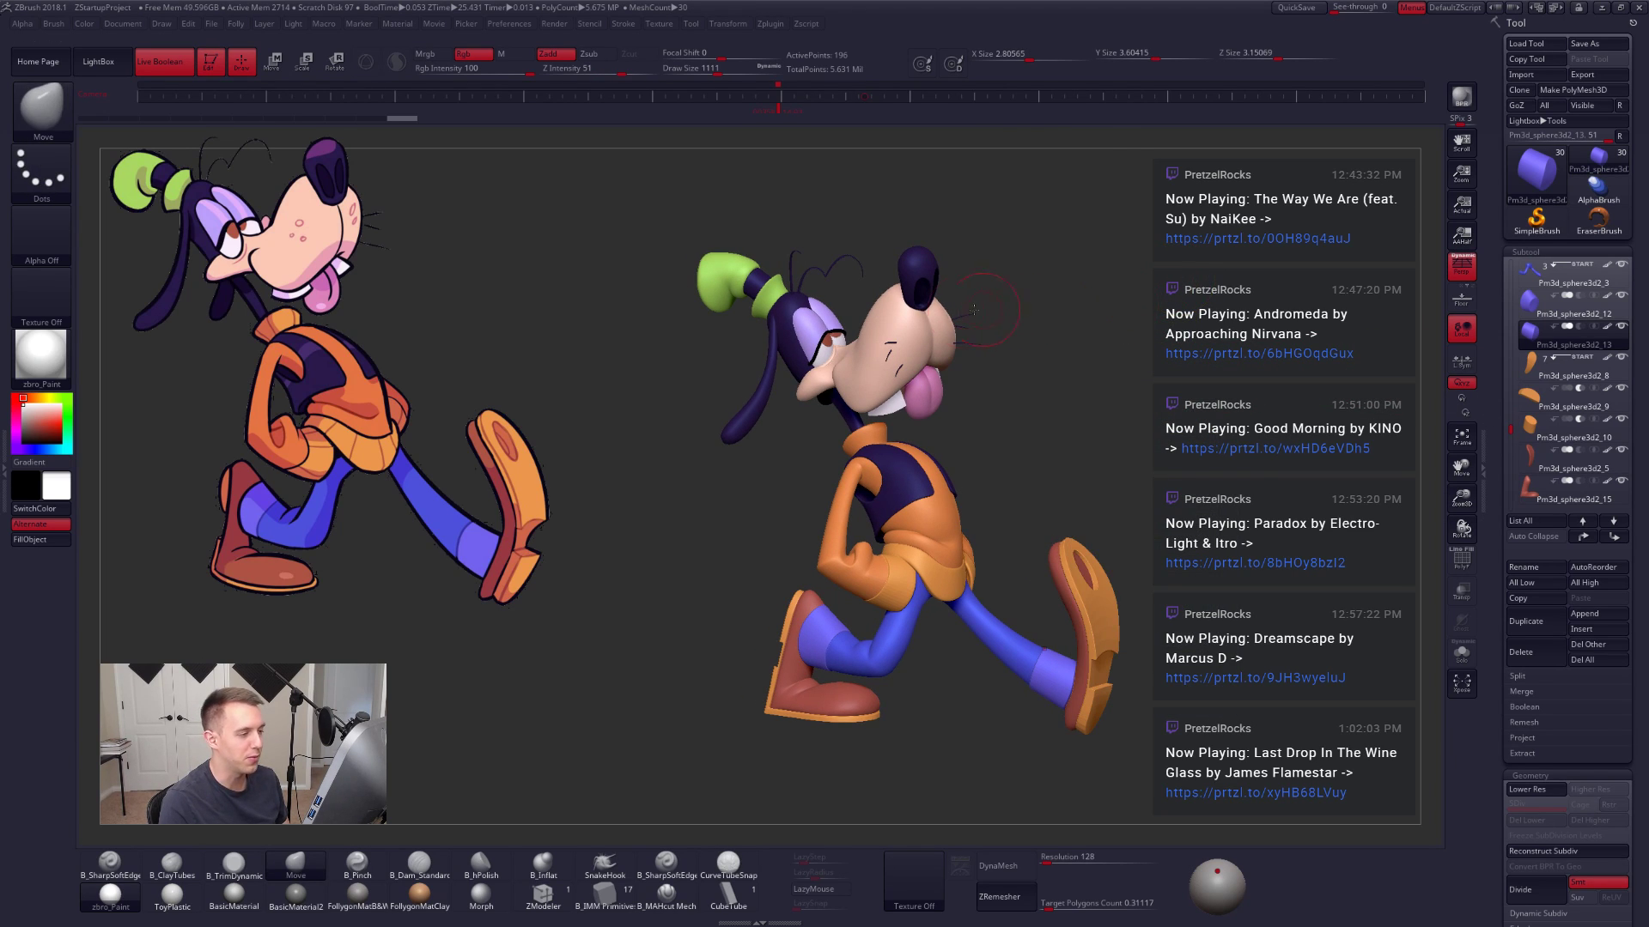
alt+click(833, 341)
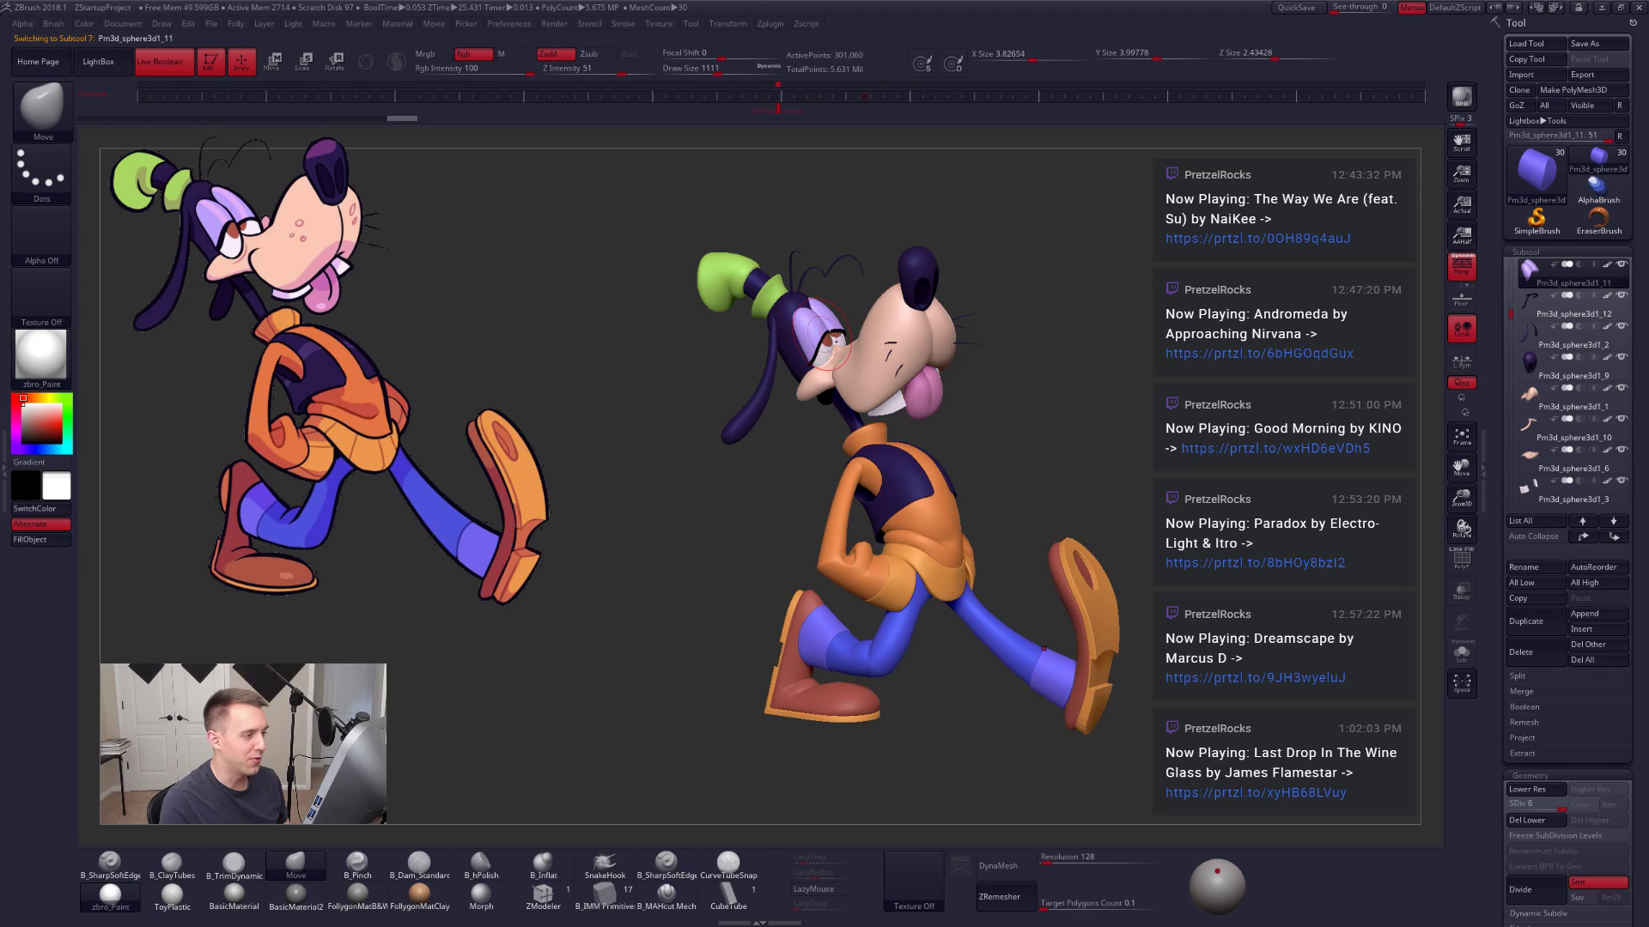
right_drag(833, 343, 906, 347)
ctrl+right_drag(884, 280, 887, 323)
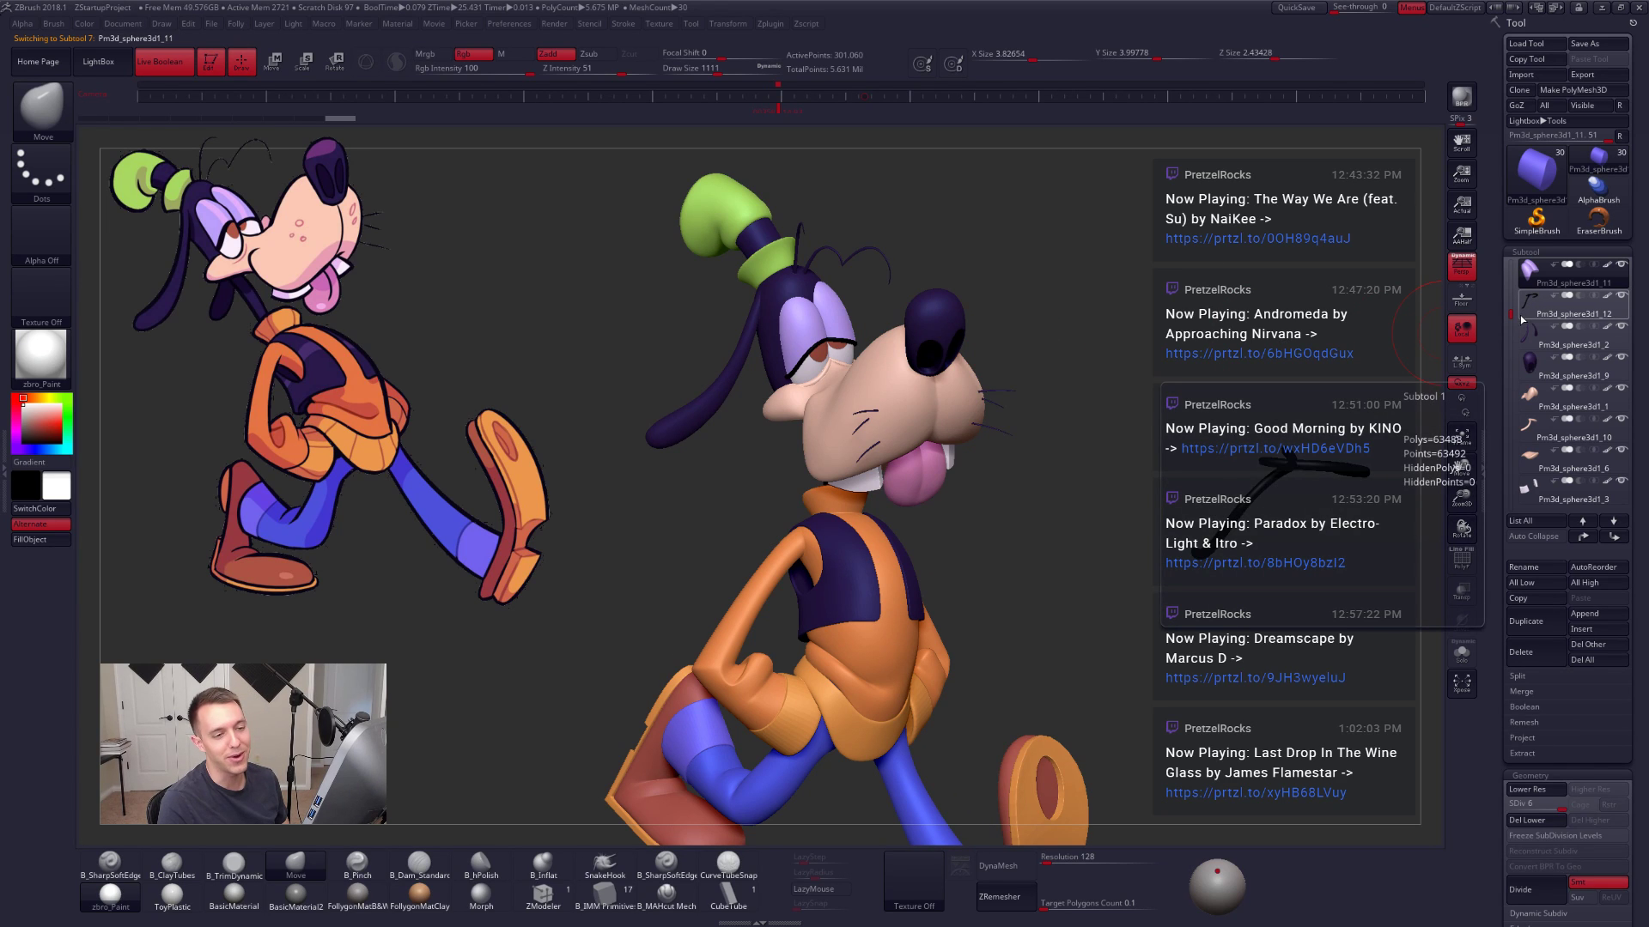
Step: Hide the torso, trousers and shoes by their subtool folders, isolating the head parts
drag(1512, 316, 1512, 407)
click(1620, 389)
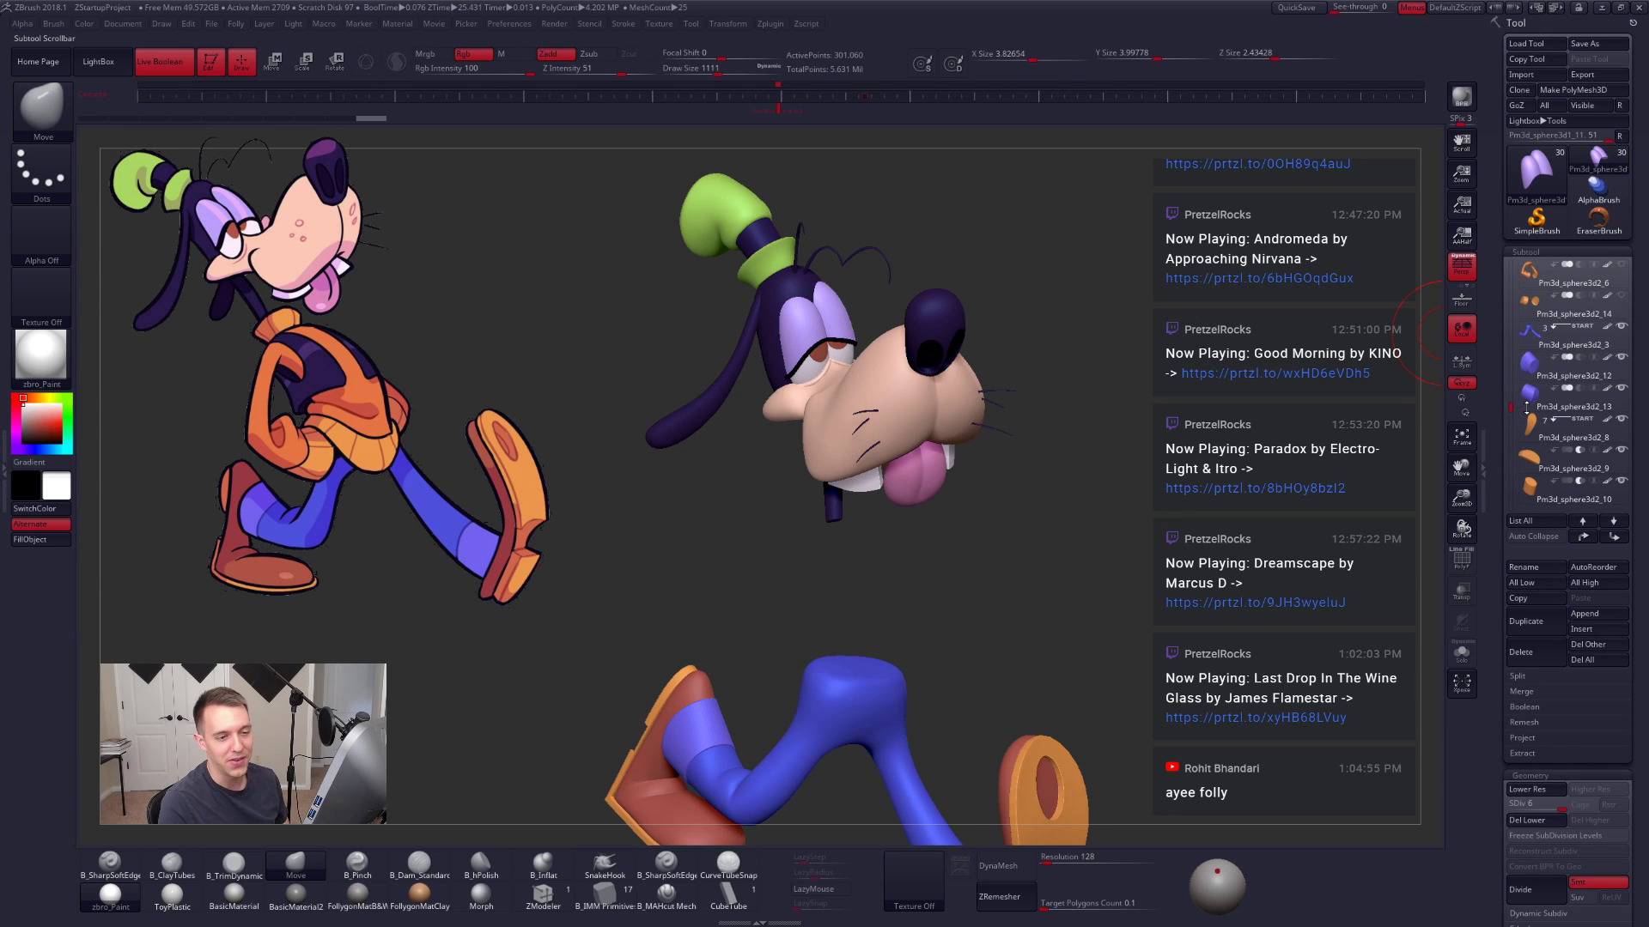
click(1621, 326)
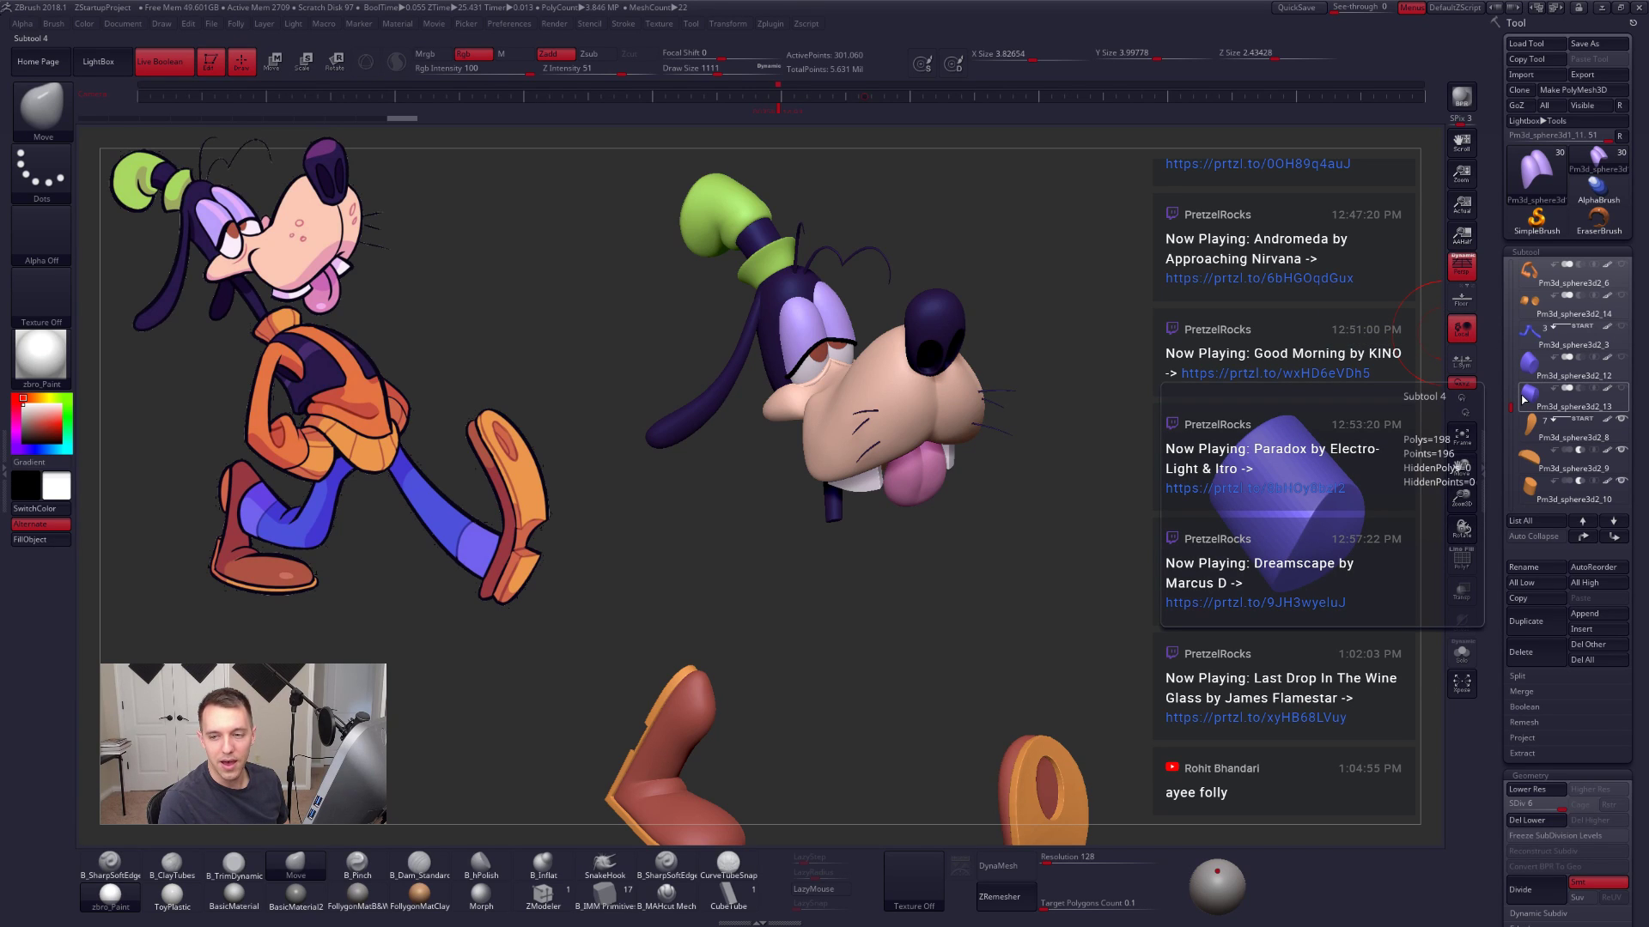
drag(1511, 407, 1511, 438)
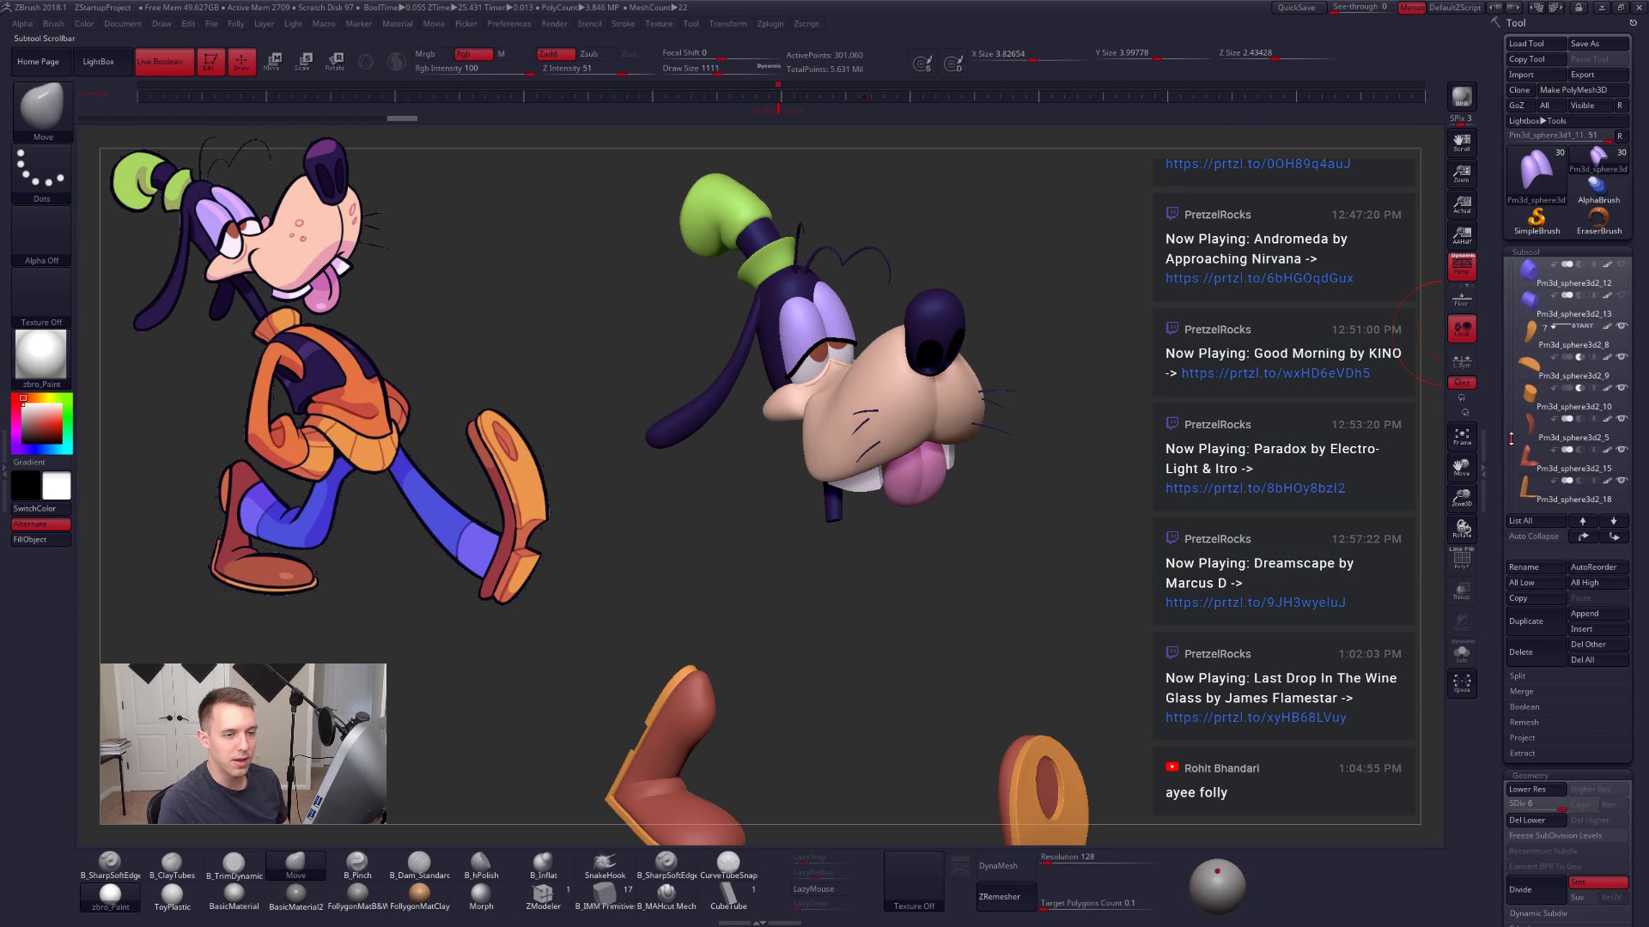
click(1621, 327)
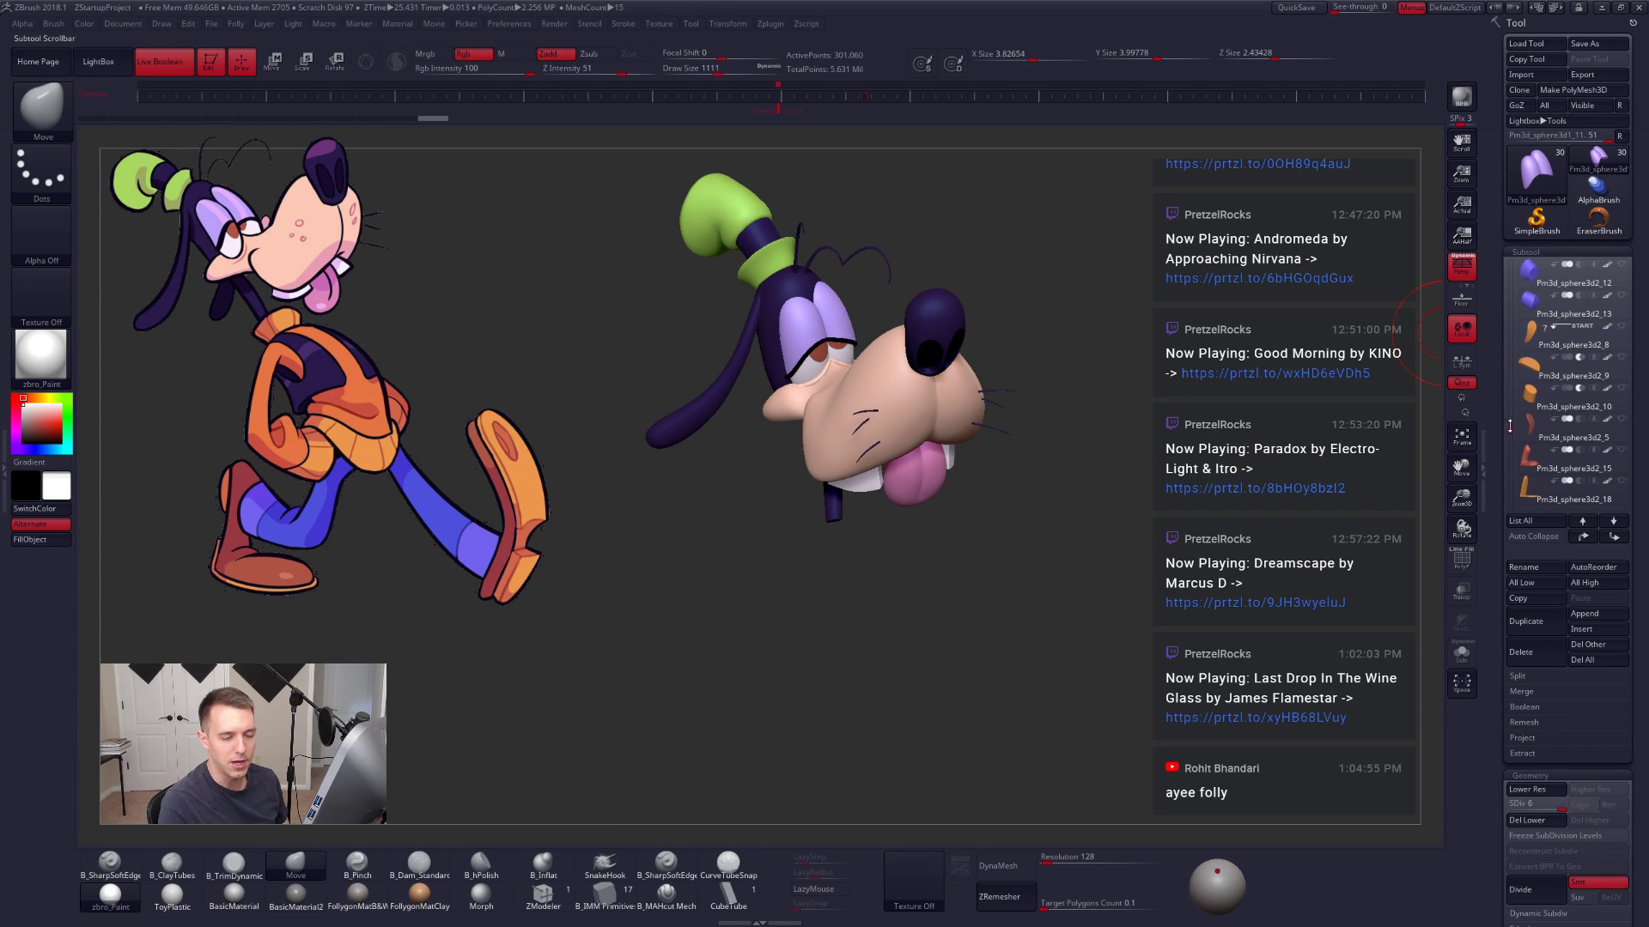
drag(1511, 433, 1524, 328)
drag(1396, 332, 1109, 349)
alt+drag(1109, 348, 1212, 435)
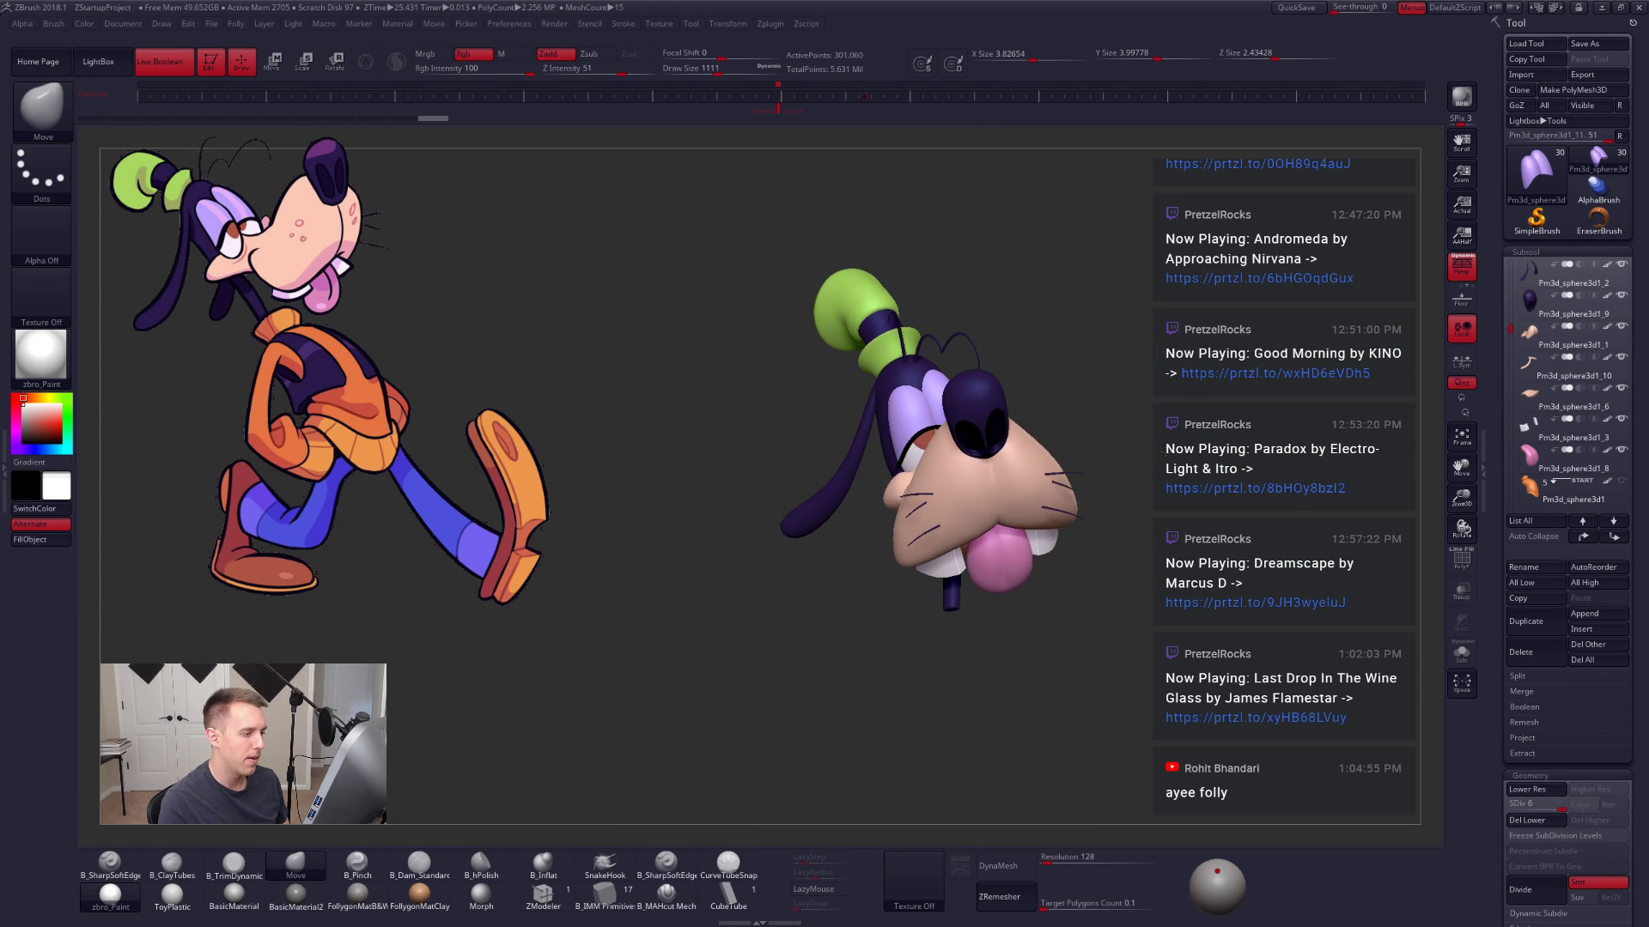
Step: Examine the isolated head from several angles and in the stored timeline view beside the reference drawing
key(ctrl+shift+f)
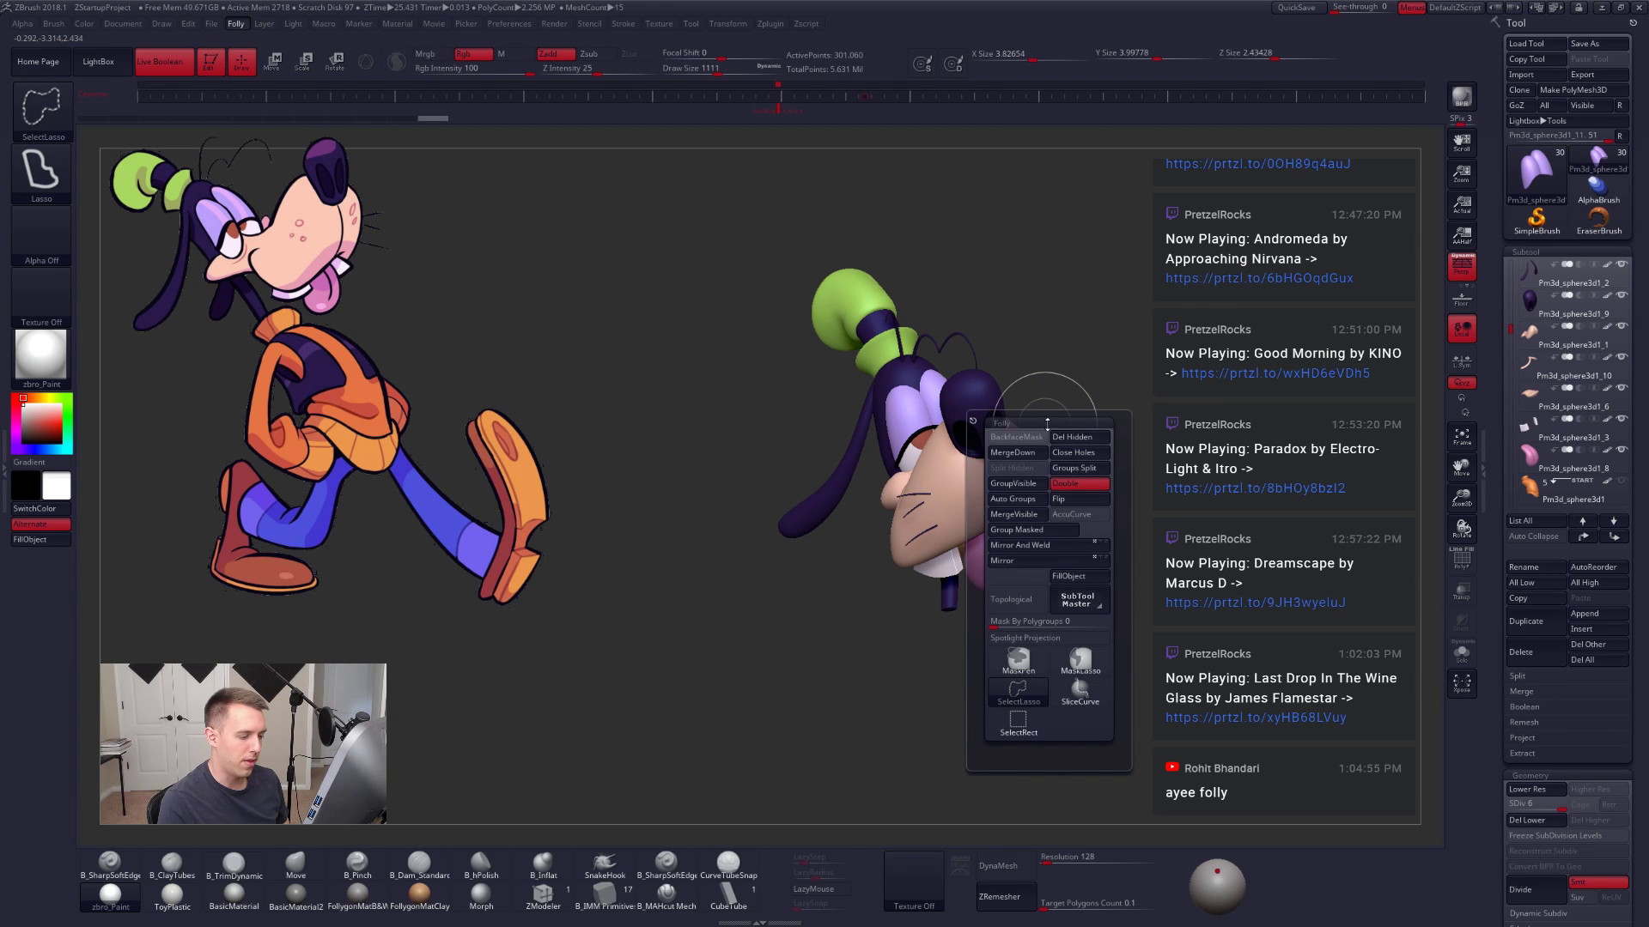
mouse_move(1122, 468)
mouse_down()
mouse_move(1053, 464)
mouse_move(1028, 419)
mouse_move(979, 425)
mouse_move(903, 494)
mouse_up()
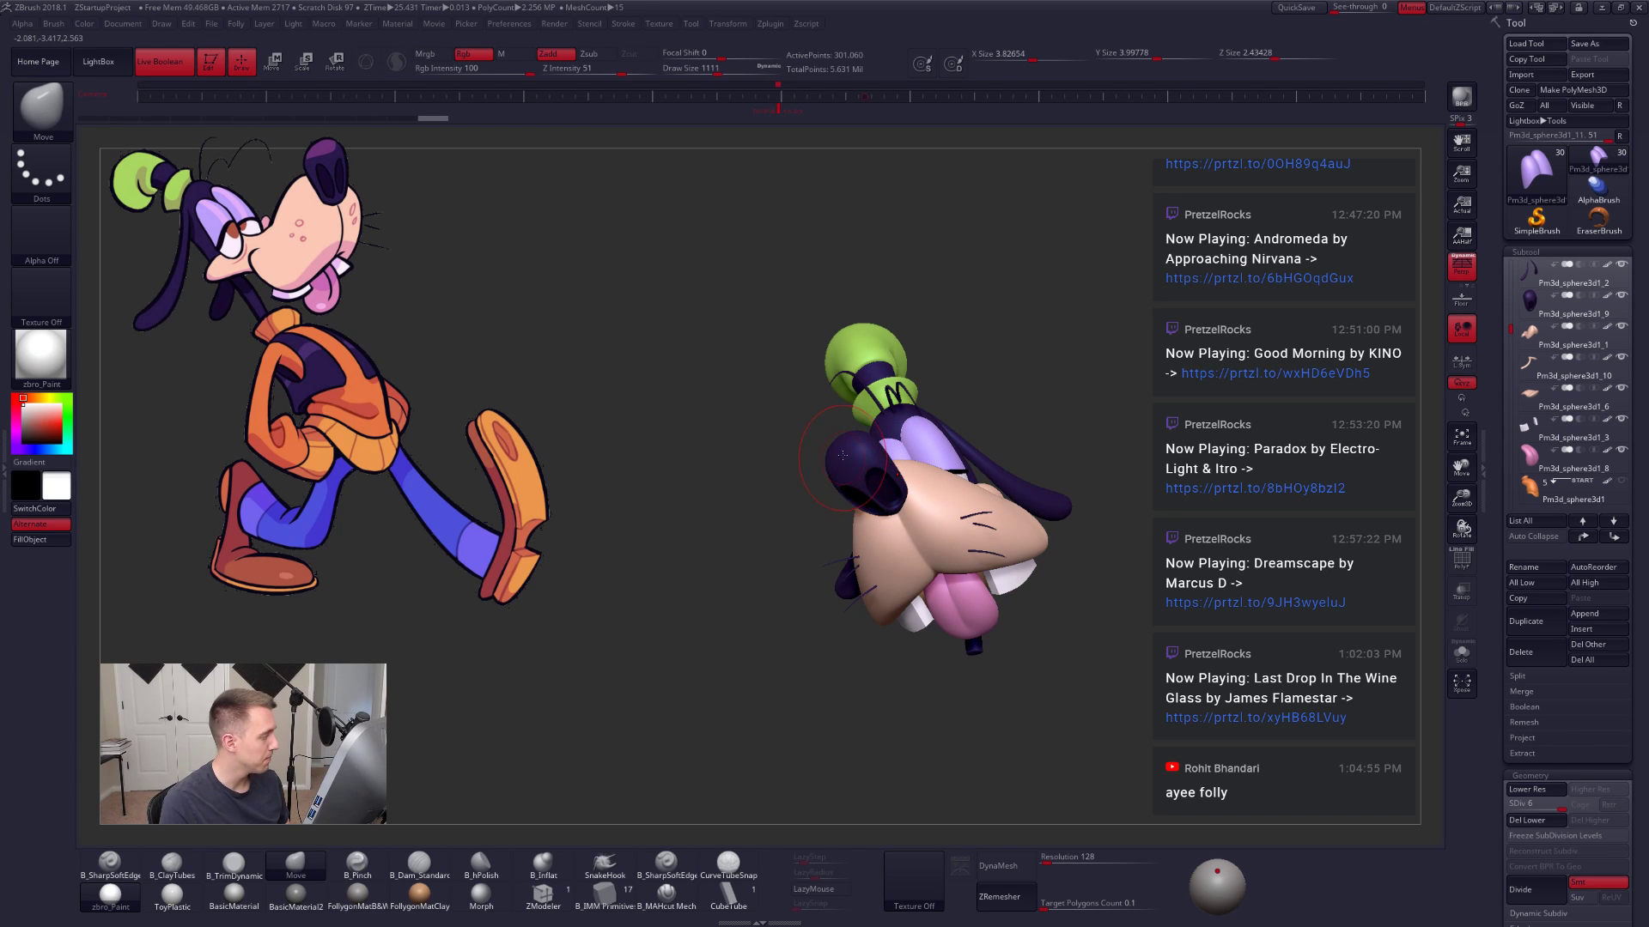
drag(850, 442, 853, 487)
mouse_move(852, 487)
right_down()
mouse_move(953, 494)
mouse_move(837, 485)
mouse_move(889, 471)
right_up()
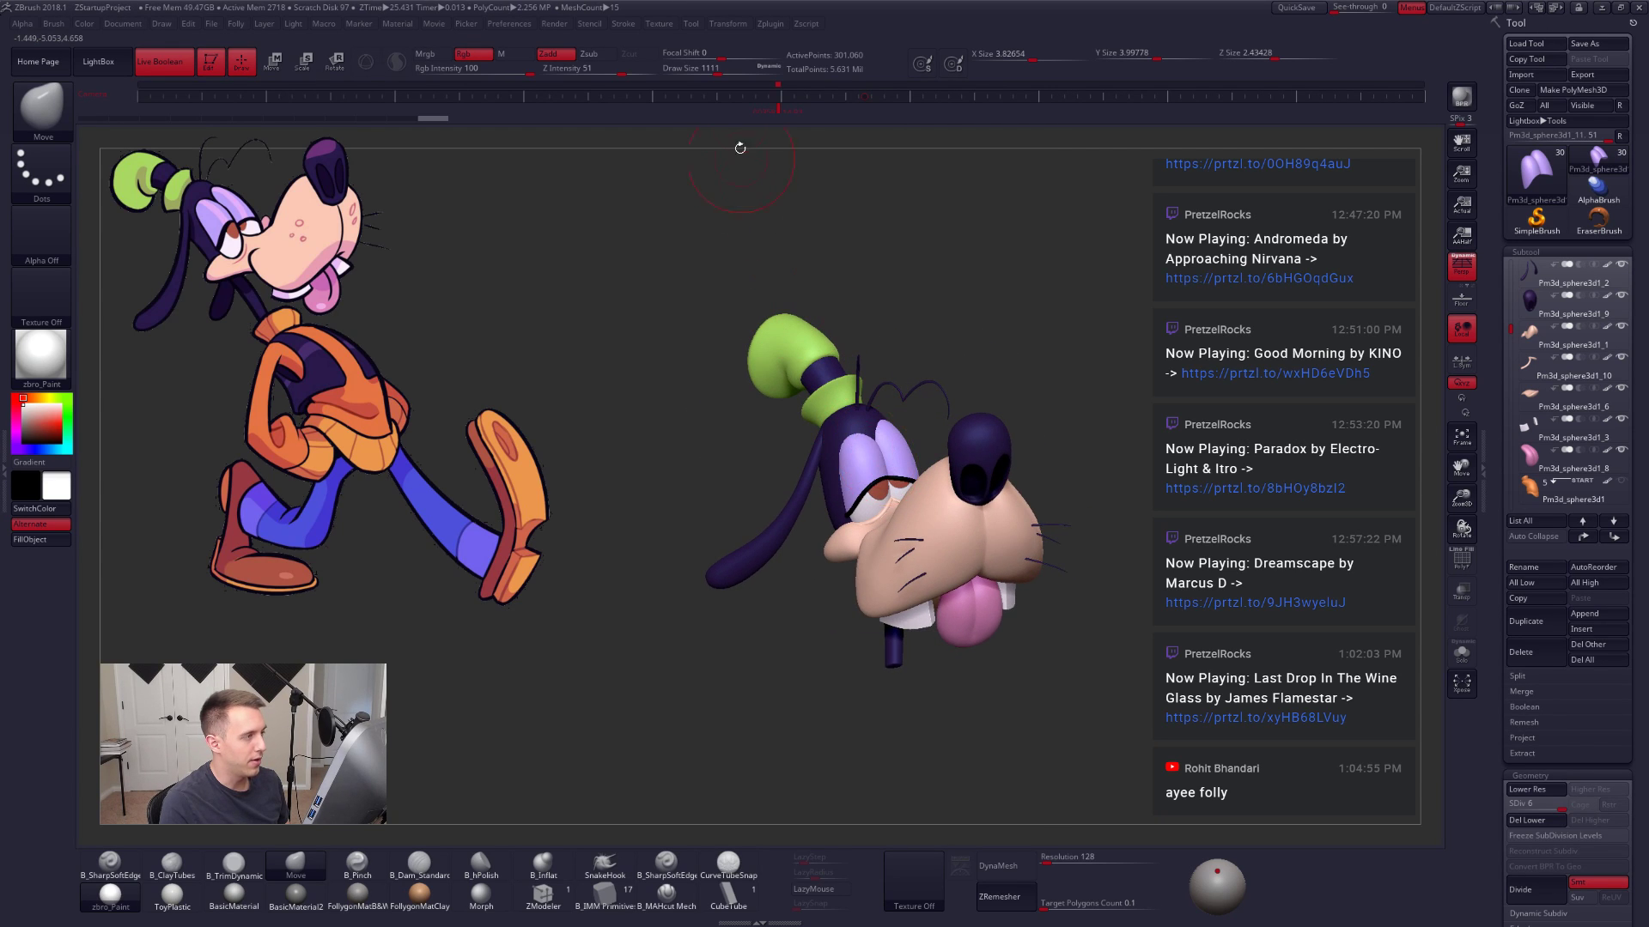
click(811, 111)
ctrl+right_drag(847, 198, 1094, 377)
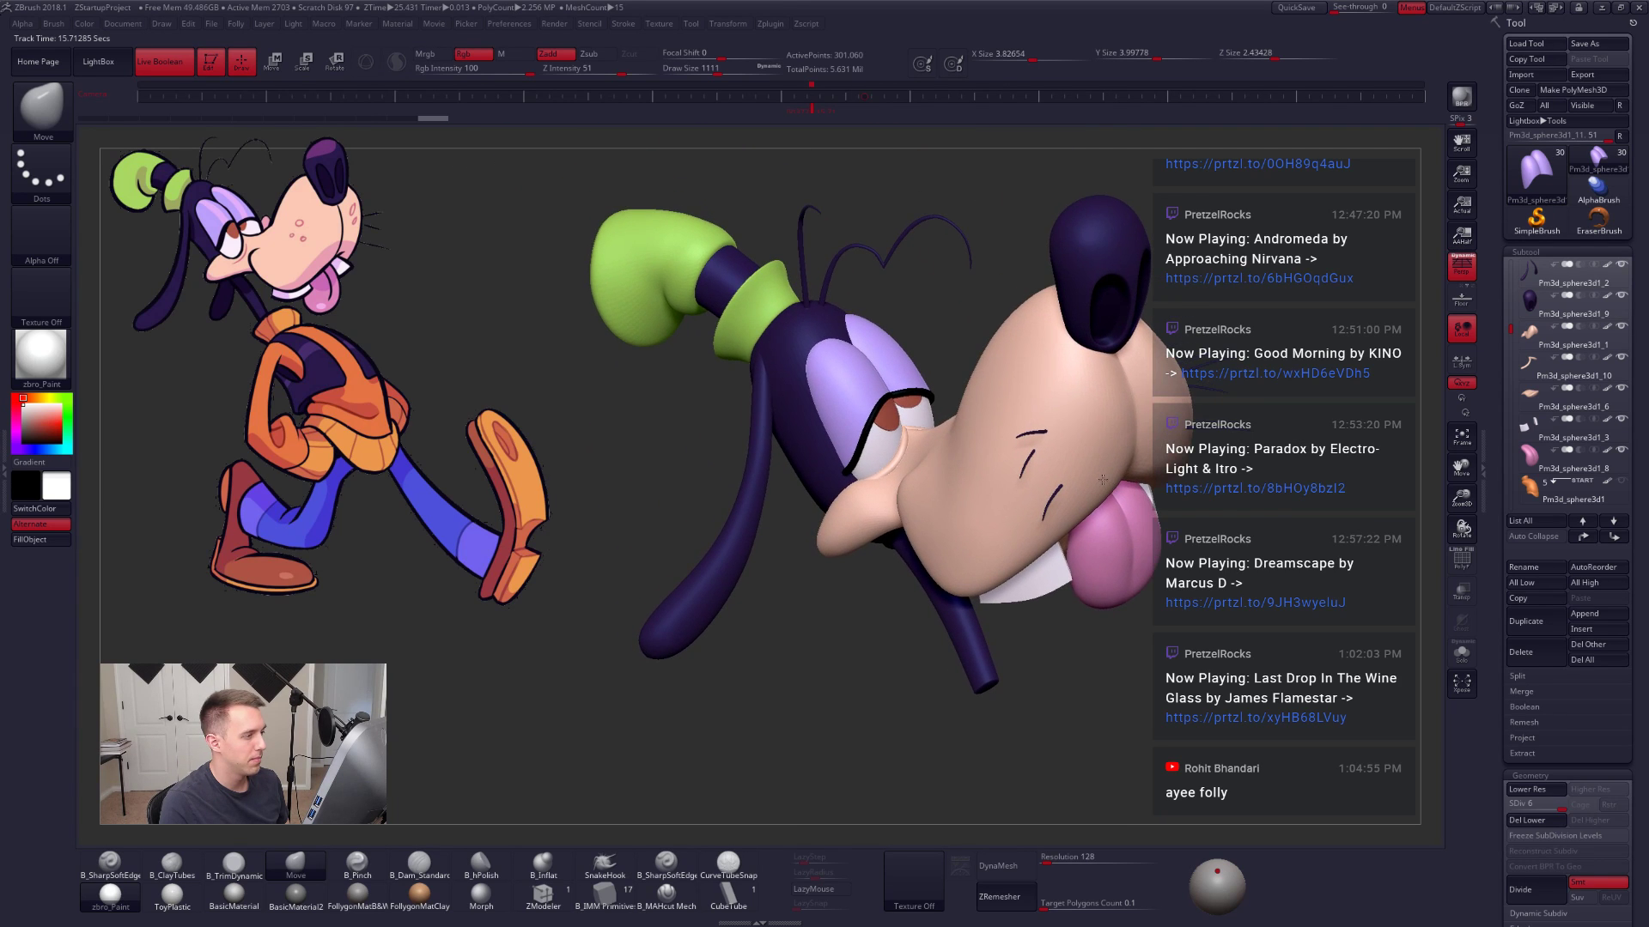
key(space)
click(1296, 298)
alt+right_drag(1222, 258, 1219, 287)
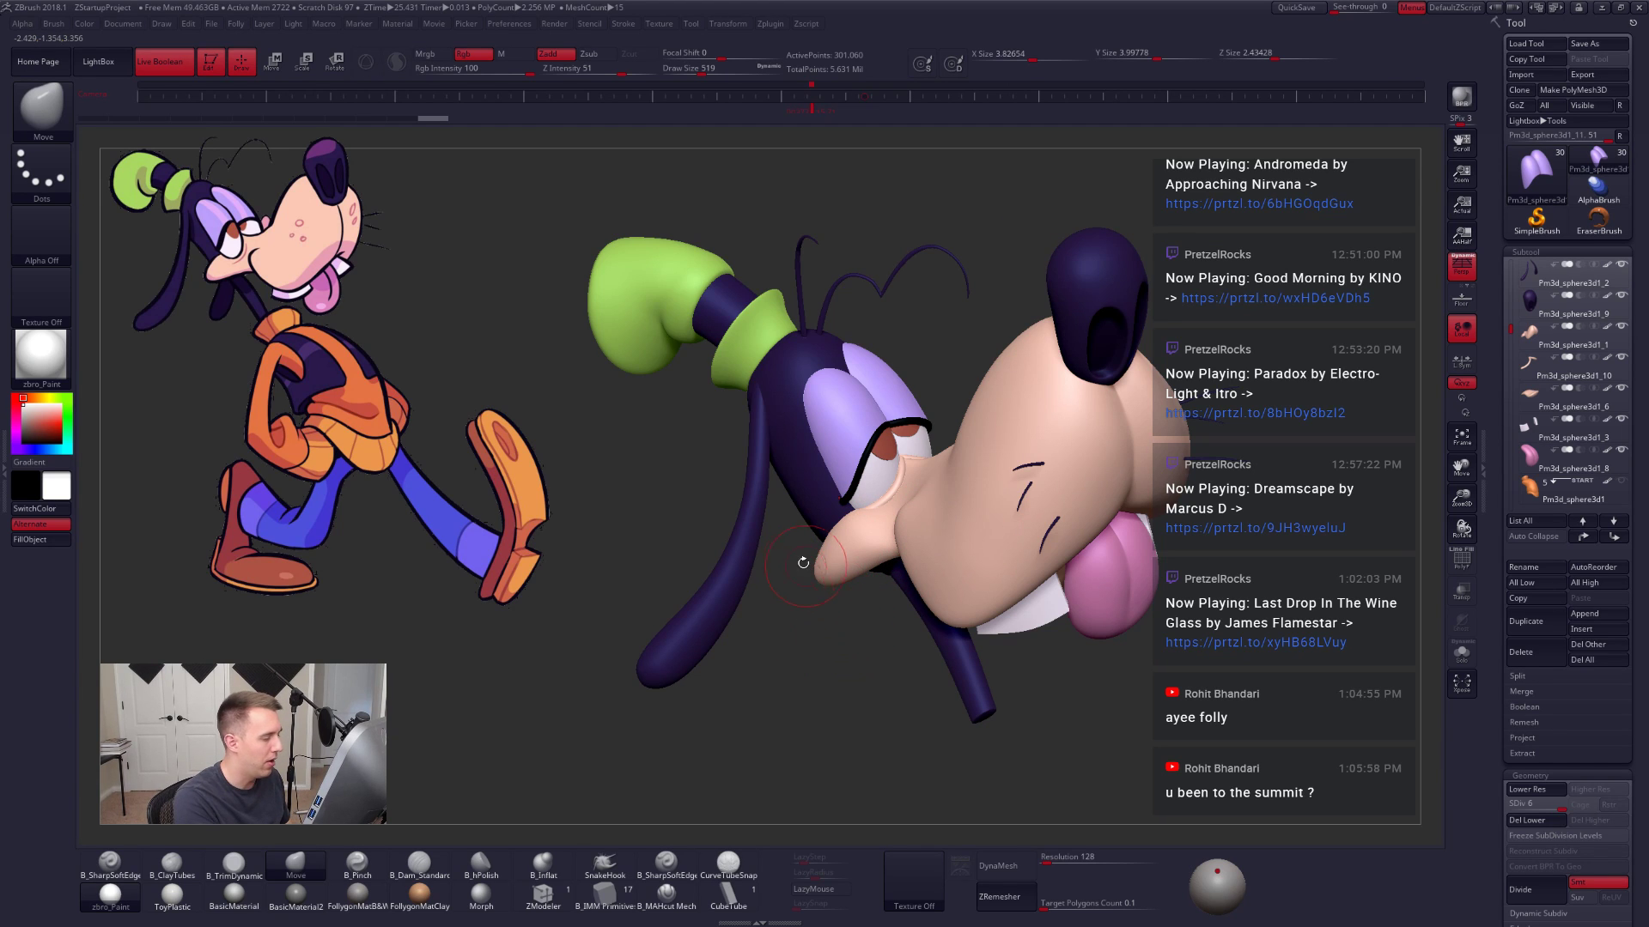
Step: Make the dark purple head subtool active and lower it to subdivision level 3
alt+click(795, 506)
drag(657, 601, 747, 562)
key(space)
drag(816, 474, 834, 472)
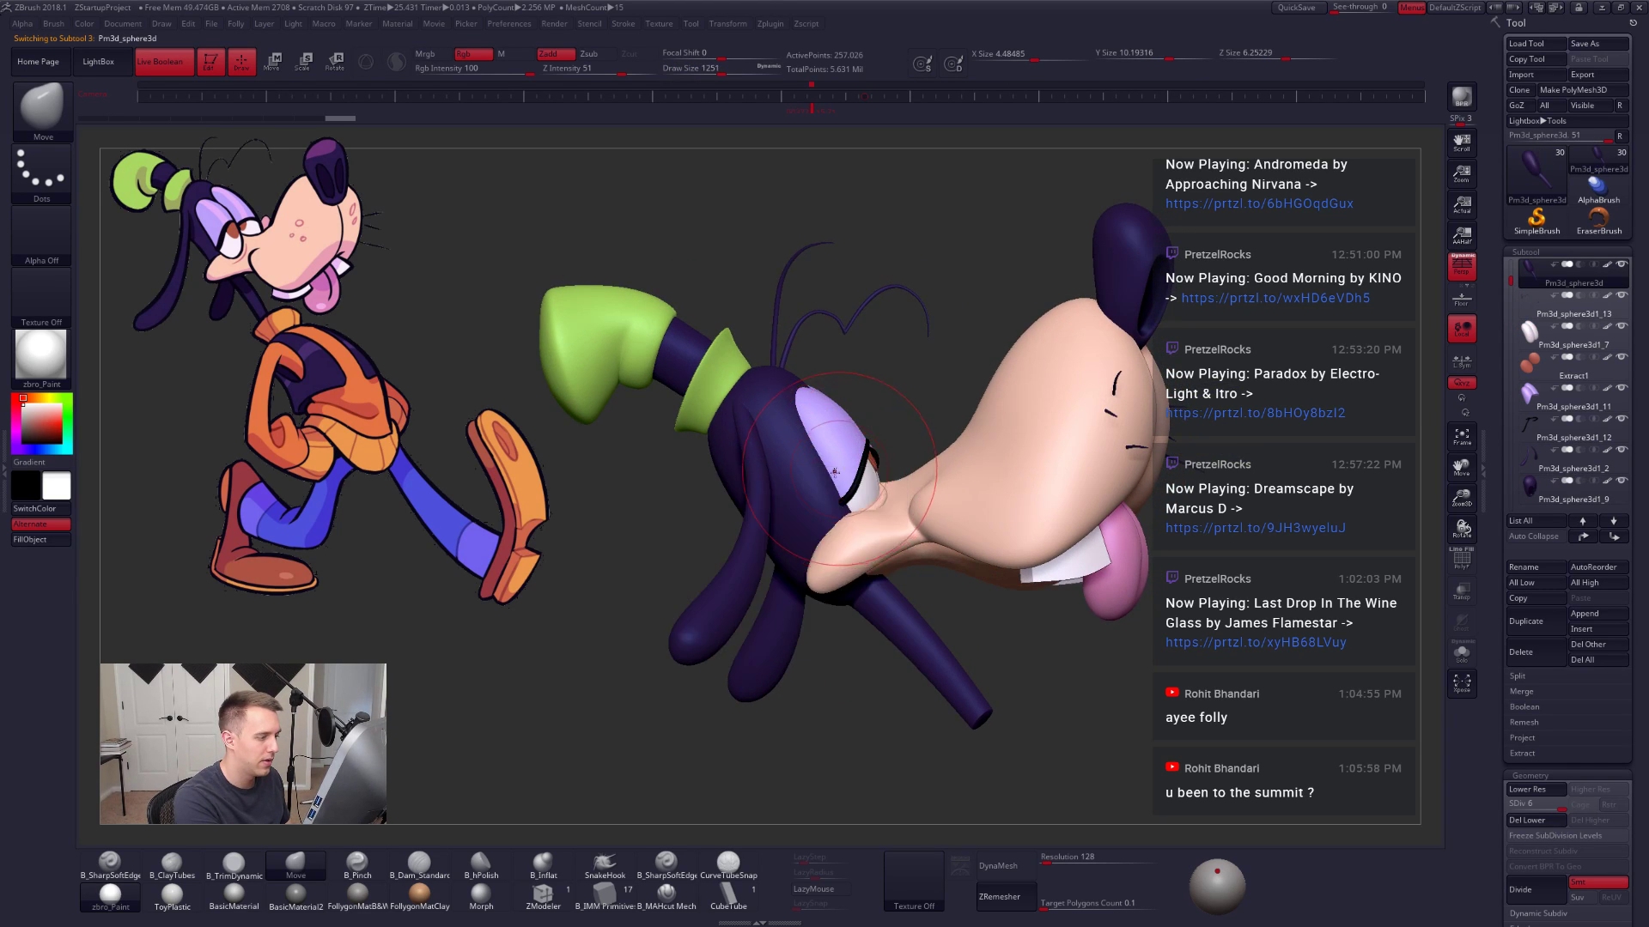
key(alt+s)
key(shift+d)
key(shift+d)
key(shift+d)
Step: Smooth the dark head mesh in Solo at draw size 1523, and compare the head with the reference in the stored timeline view
key(space)
drag(751, 524, 766, 526)
key(alt+s)
mouse_move(730, 729)
mouse_down()
mouse_move(839, 603)
mouse_move(877, 515)
mouse_move(870, 569)
mouse_move(897, 594)
mouse_up()
key(alt+s)
key(alt+s)
key(alt+s)
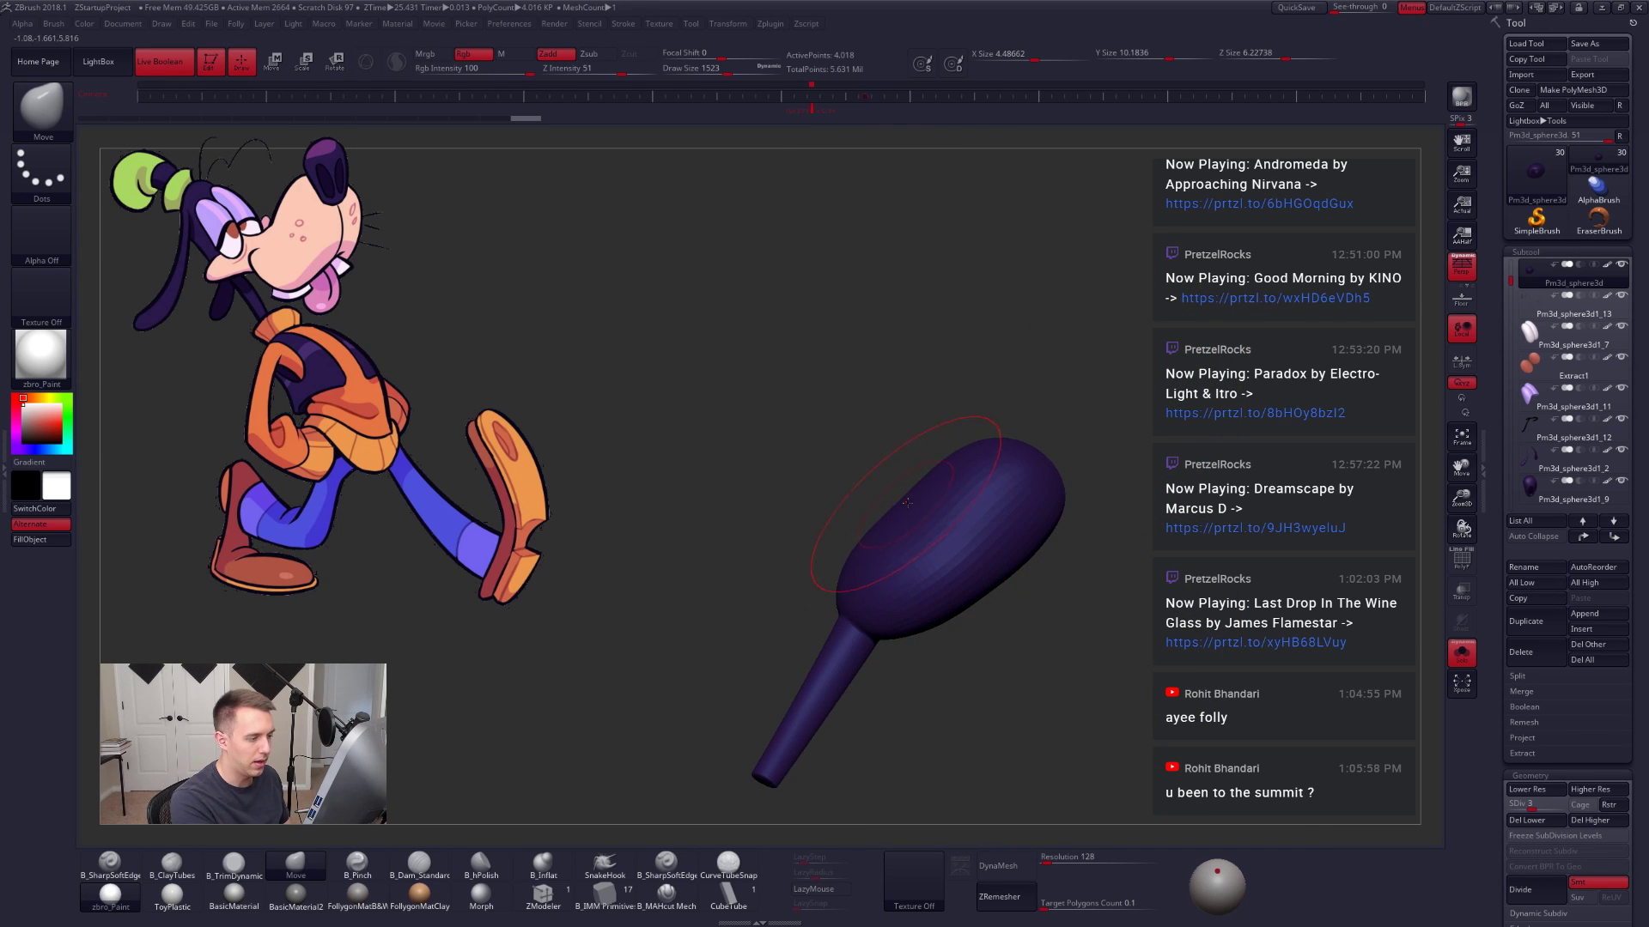
shift+drag(907, 503, 931, 516)
drag(824, 653, 867, 360)
key(alt+s)
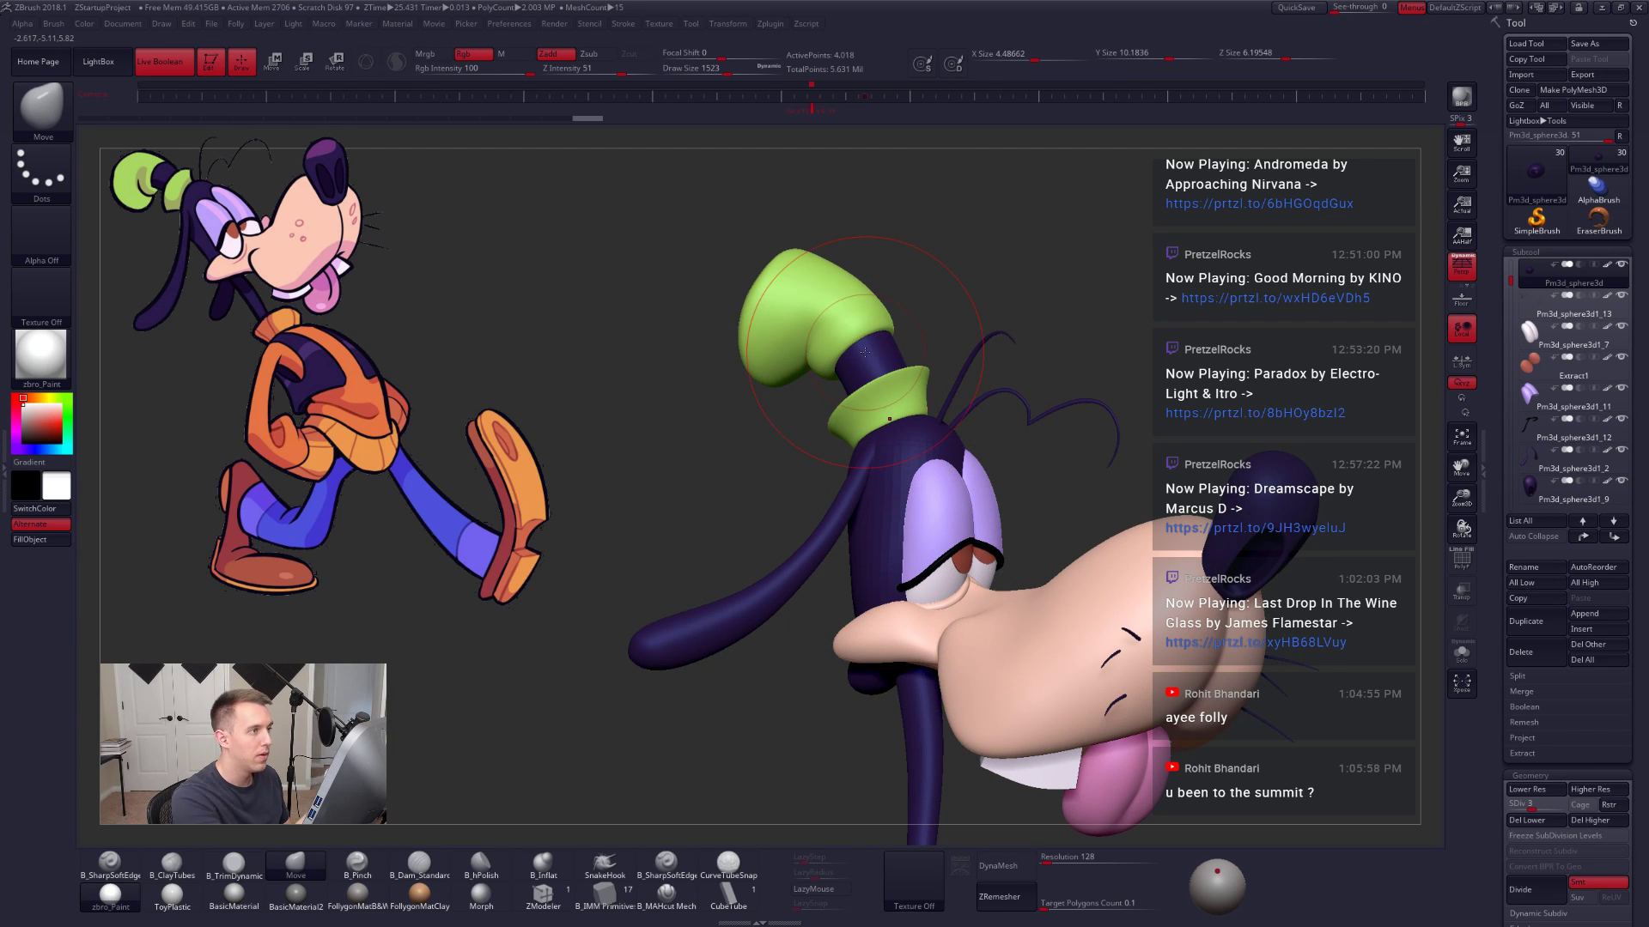
click(858, 100)
alt+drag(884, 438, 934, 635)
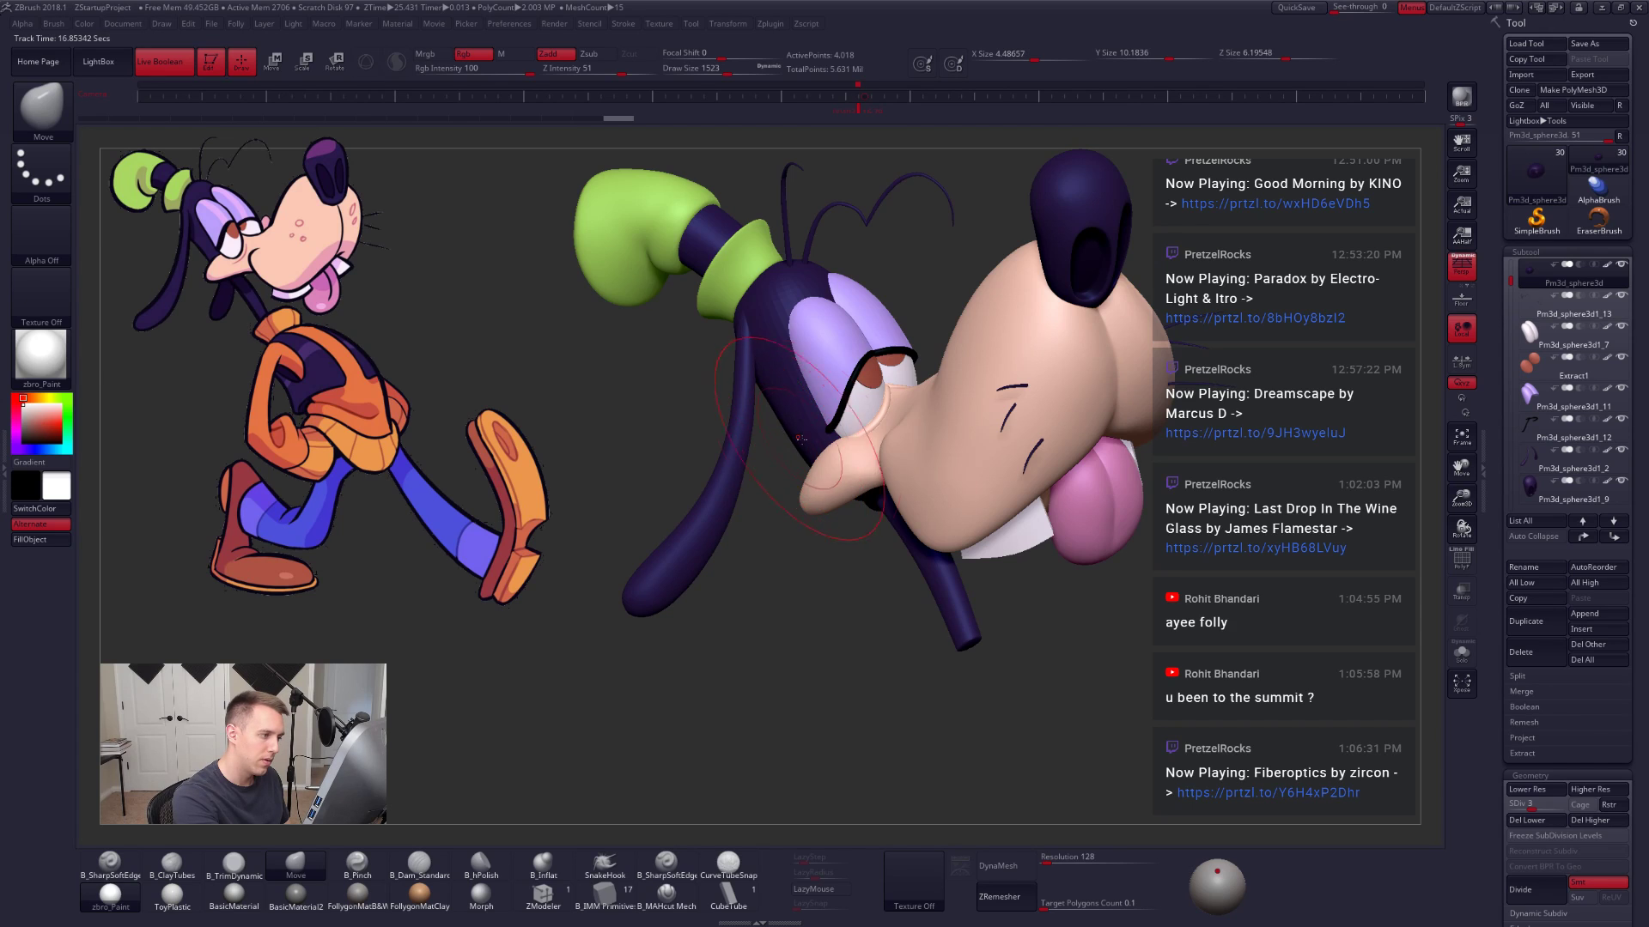
drag(755, 635, 1052, 630)
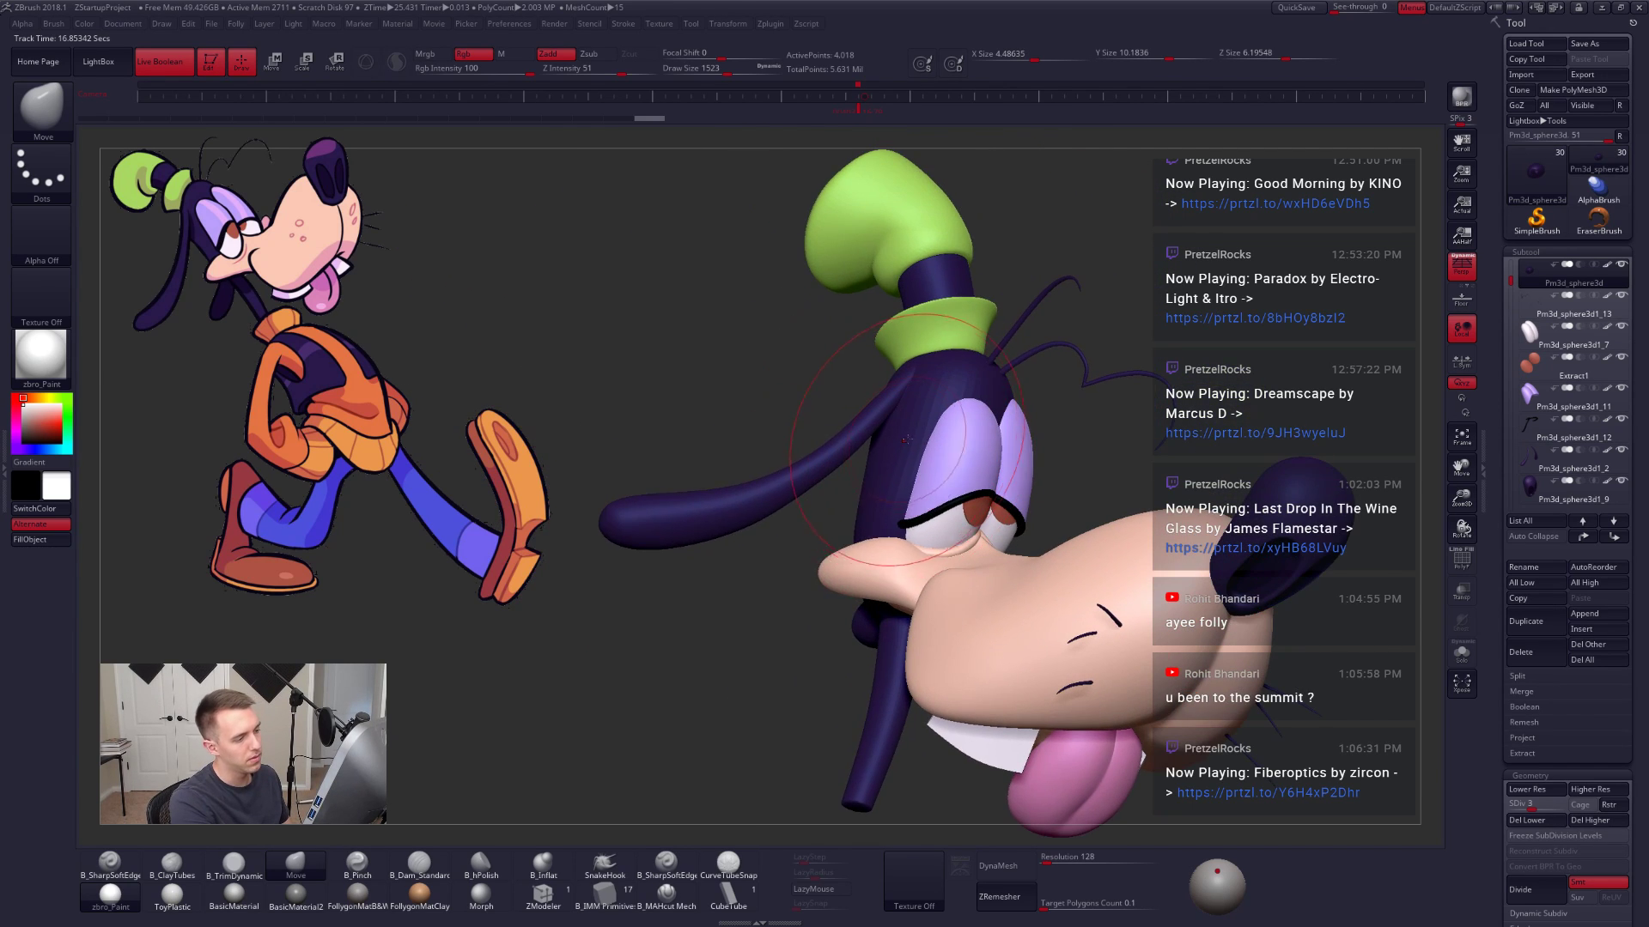
Step: Return the dark head mesh to subdivision level 6, set the draw size to 955 and check the head from several angles
key(s)
right_drag(871, 432, 902, 423)
key(space)
drag(868, 539, 852, 541)
right_drag(858, 520, 833, 492)
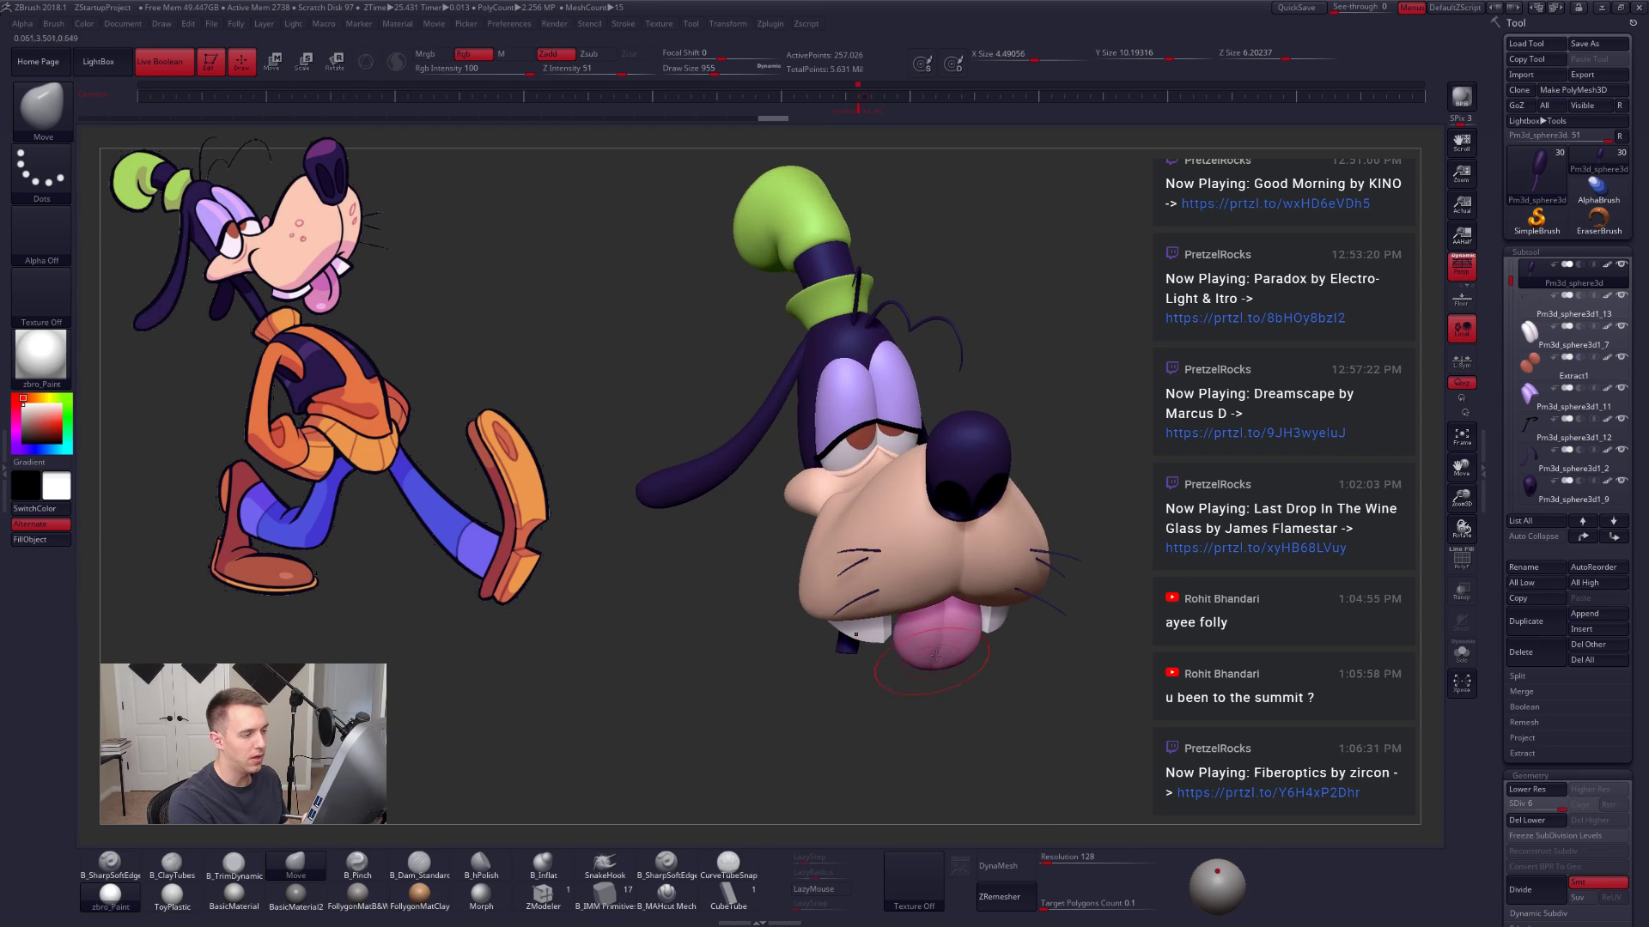
right_drag(929, 613, 952, 674)
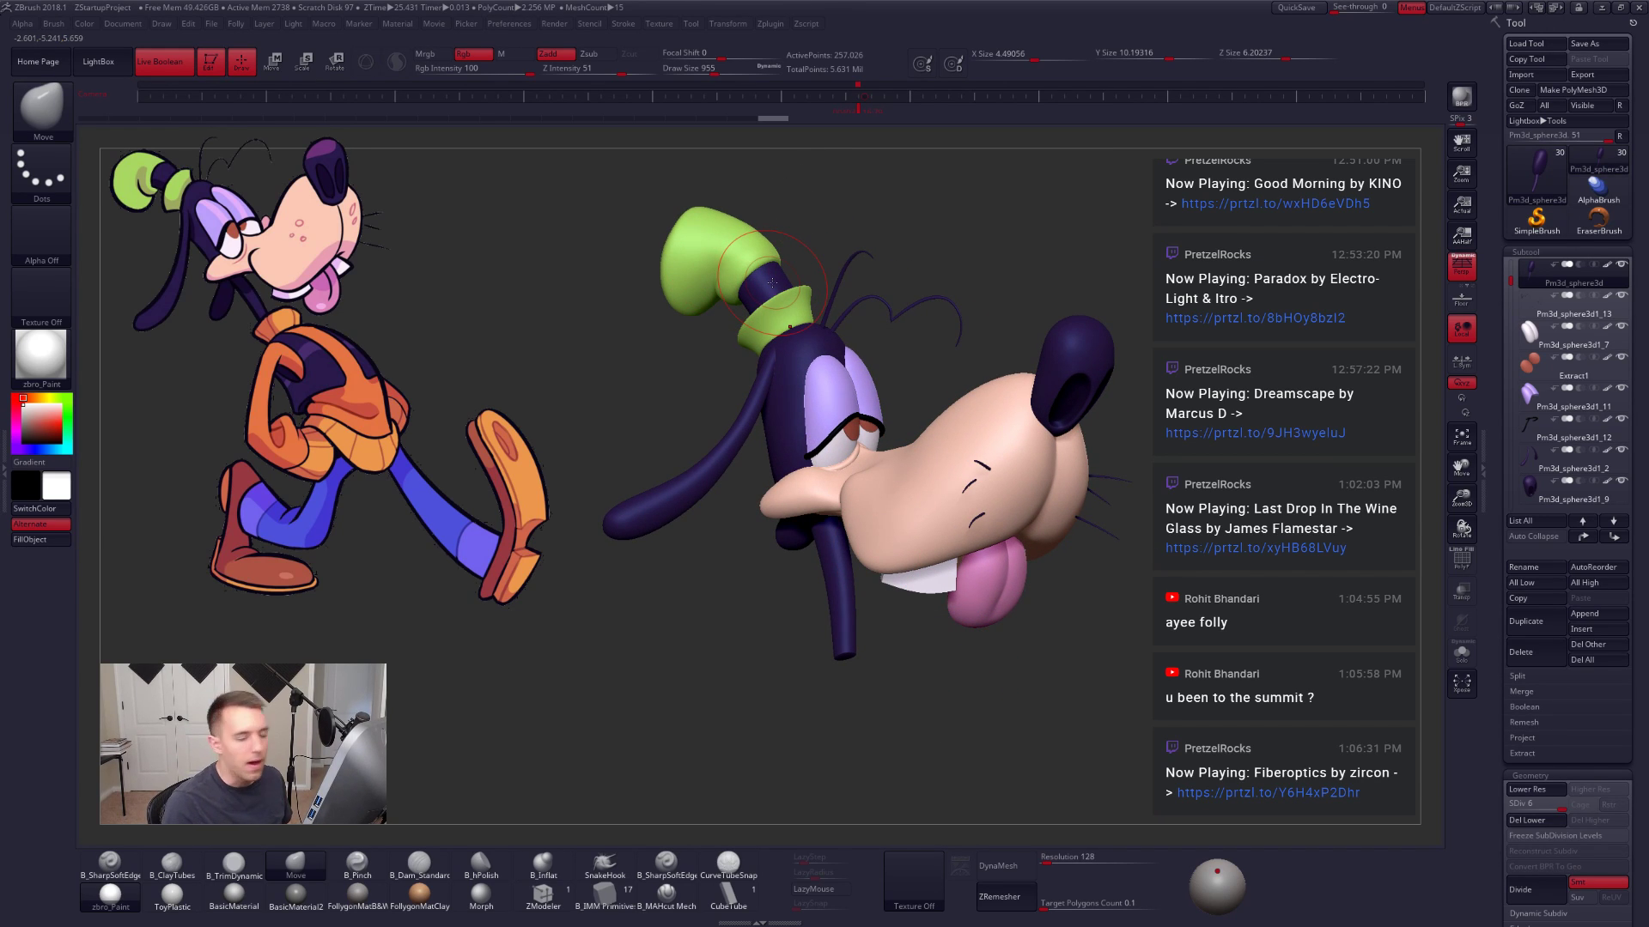
alt+drag(971, 326, 1047, 379)
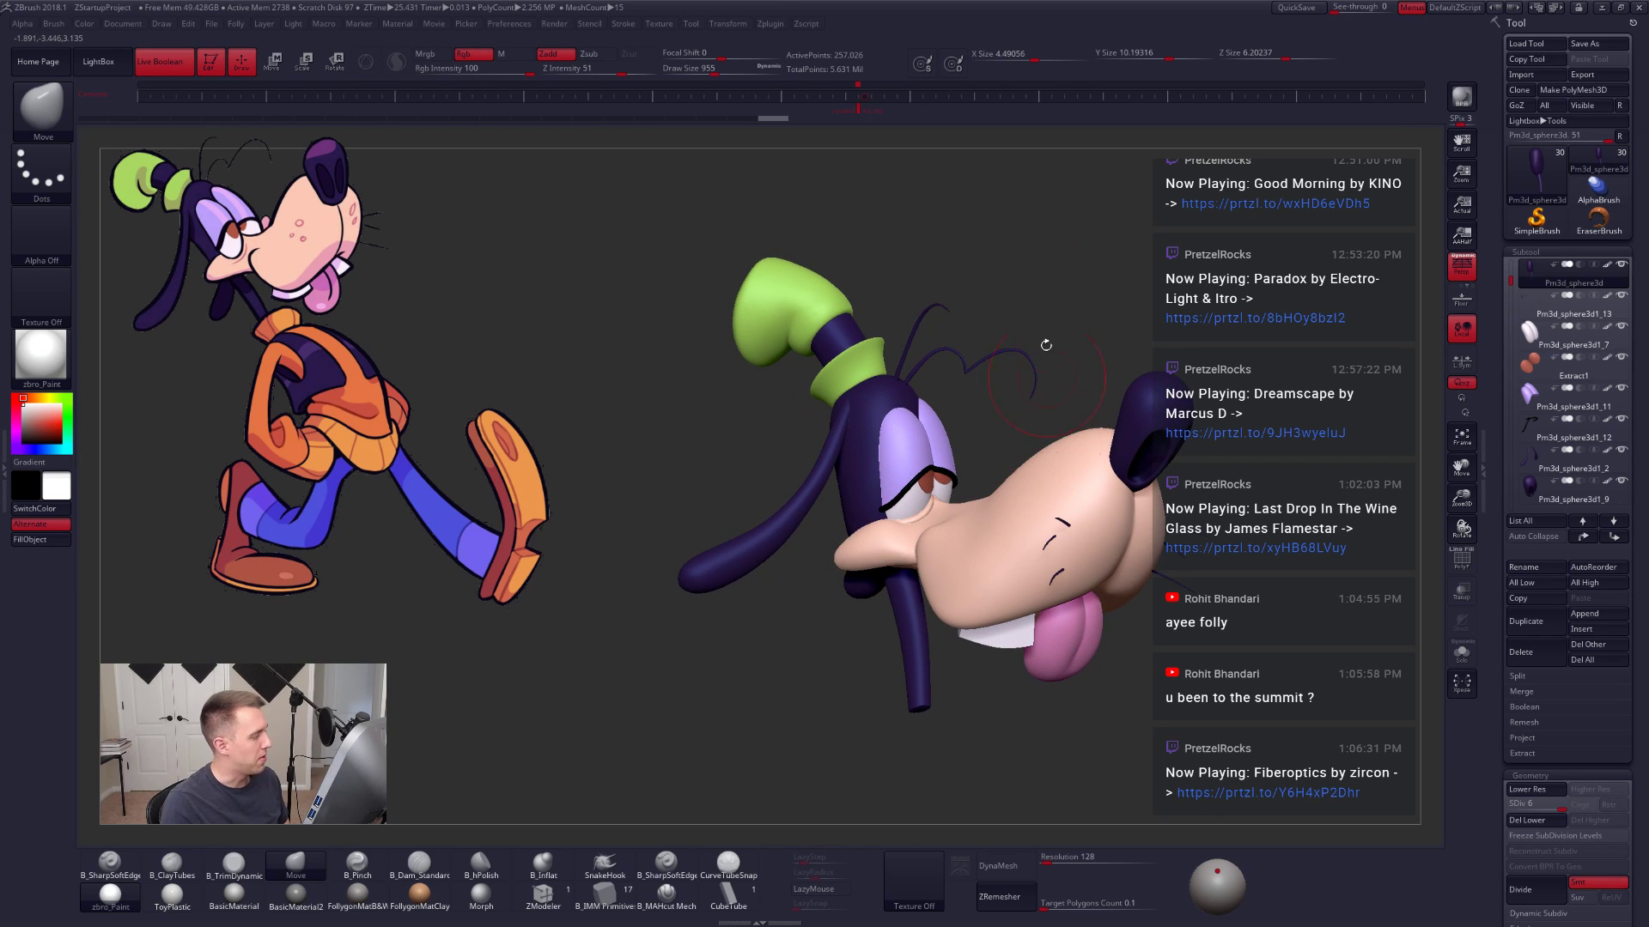
key(ctrl+shift+f)
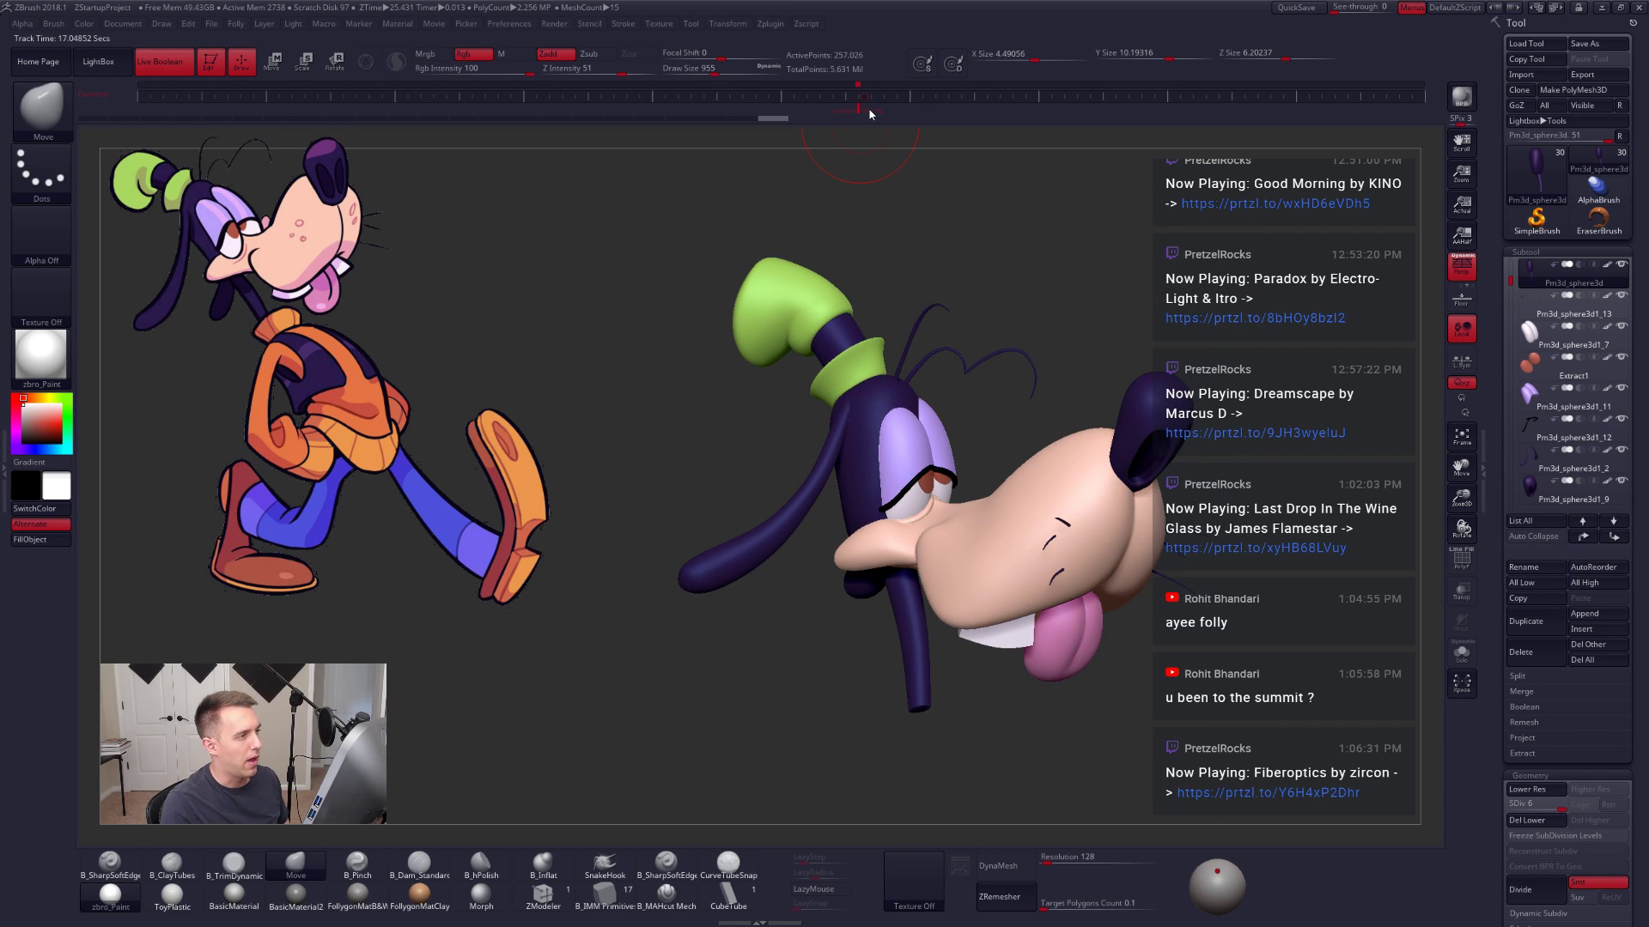
Step: Set the timeline to about 17.08 seconds and the draw size to 742
click(869, 112)
alt+drag(779, 232, 822, 403)
right_click(822, 404)
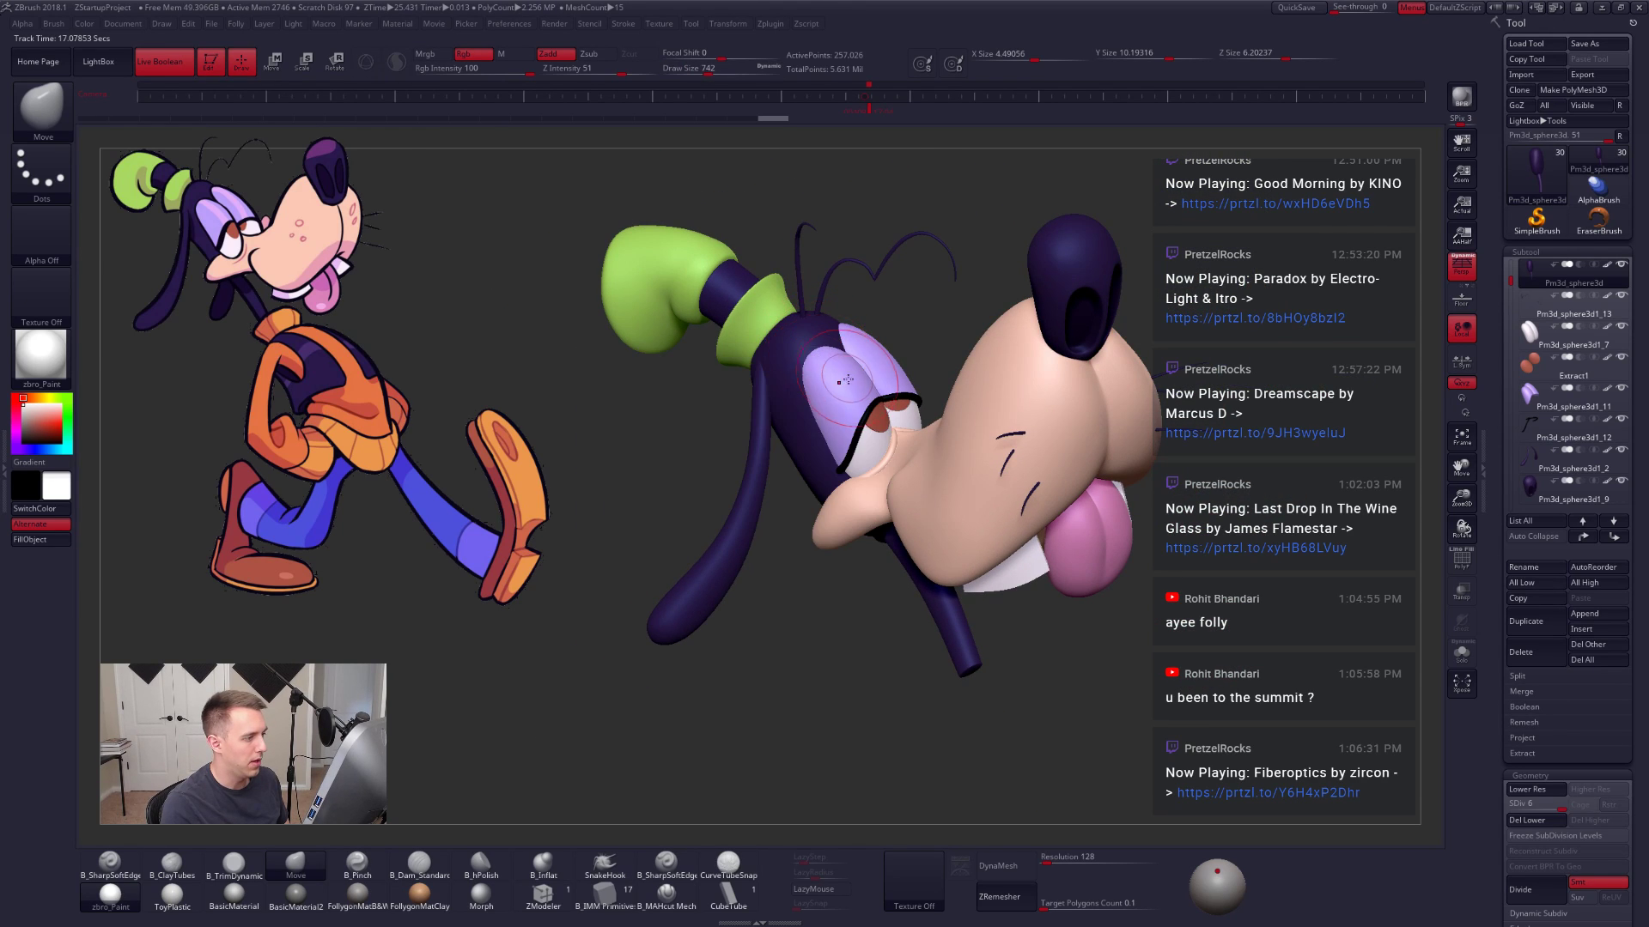
Step: Make the light purple eyelid subtool active, inspect its wireframe and compare the eyes with the reference
alt+click(850, 391)
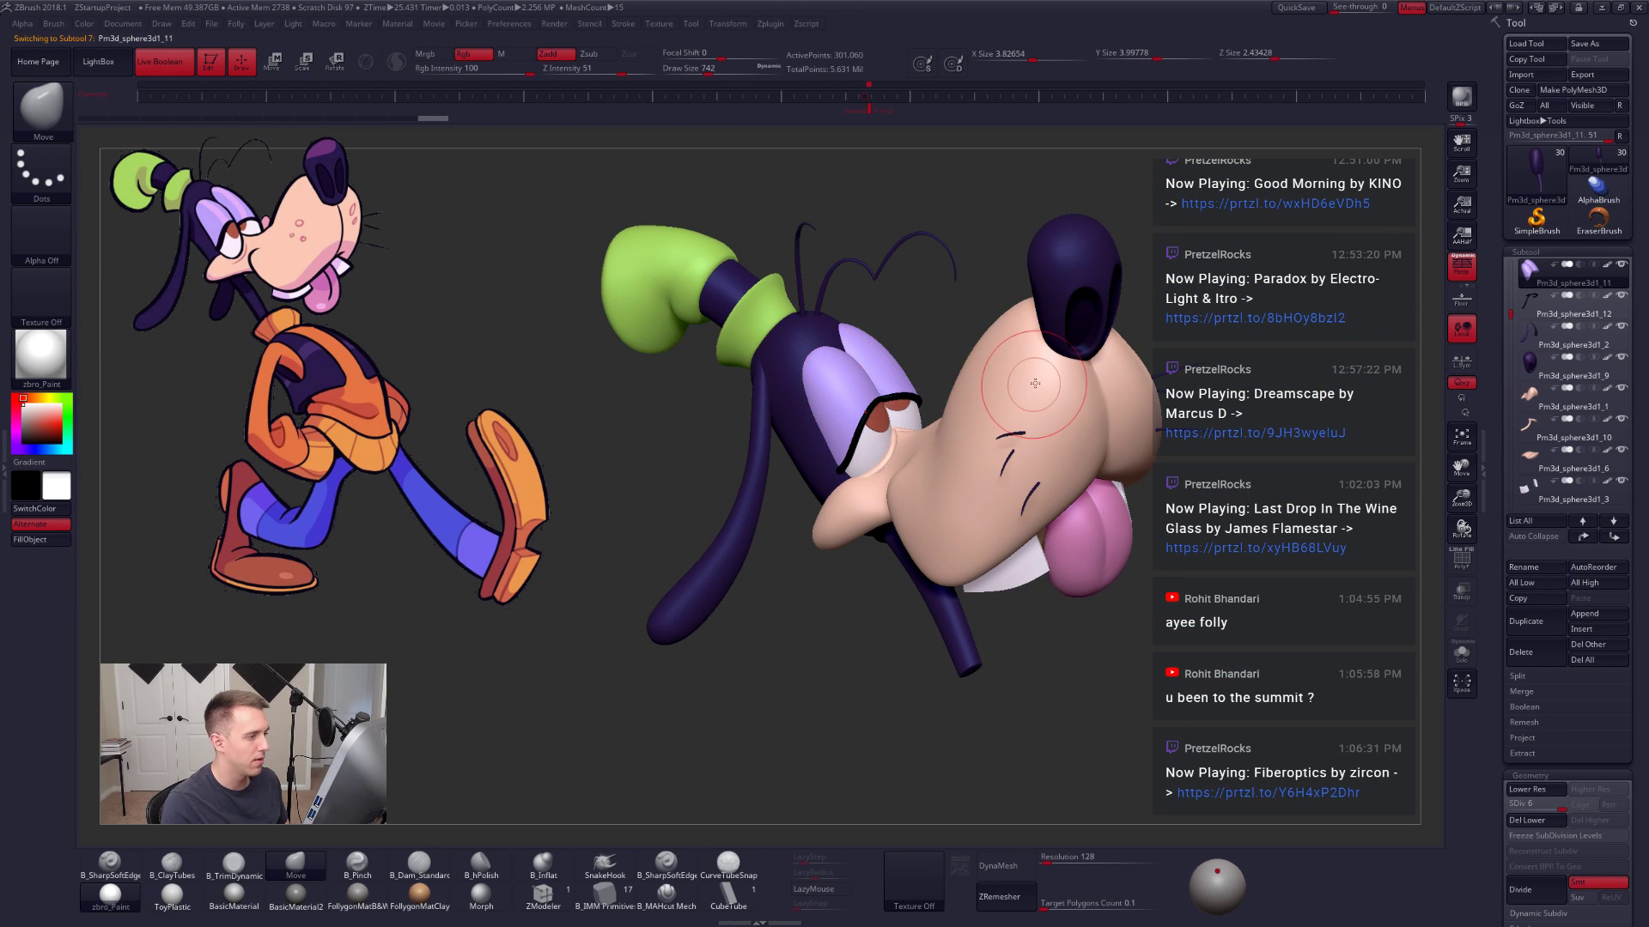
key(shift+f)
key(shift+f)
drag(1142, 384, 968, 401)
right_drag(968, 401, 1077, 408)
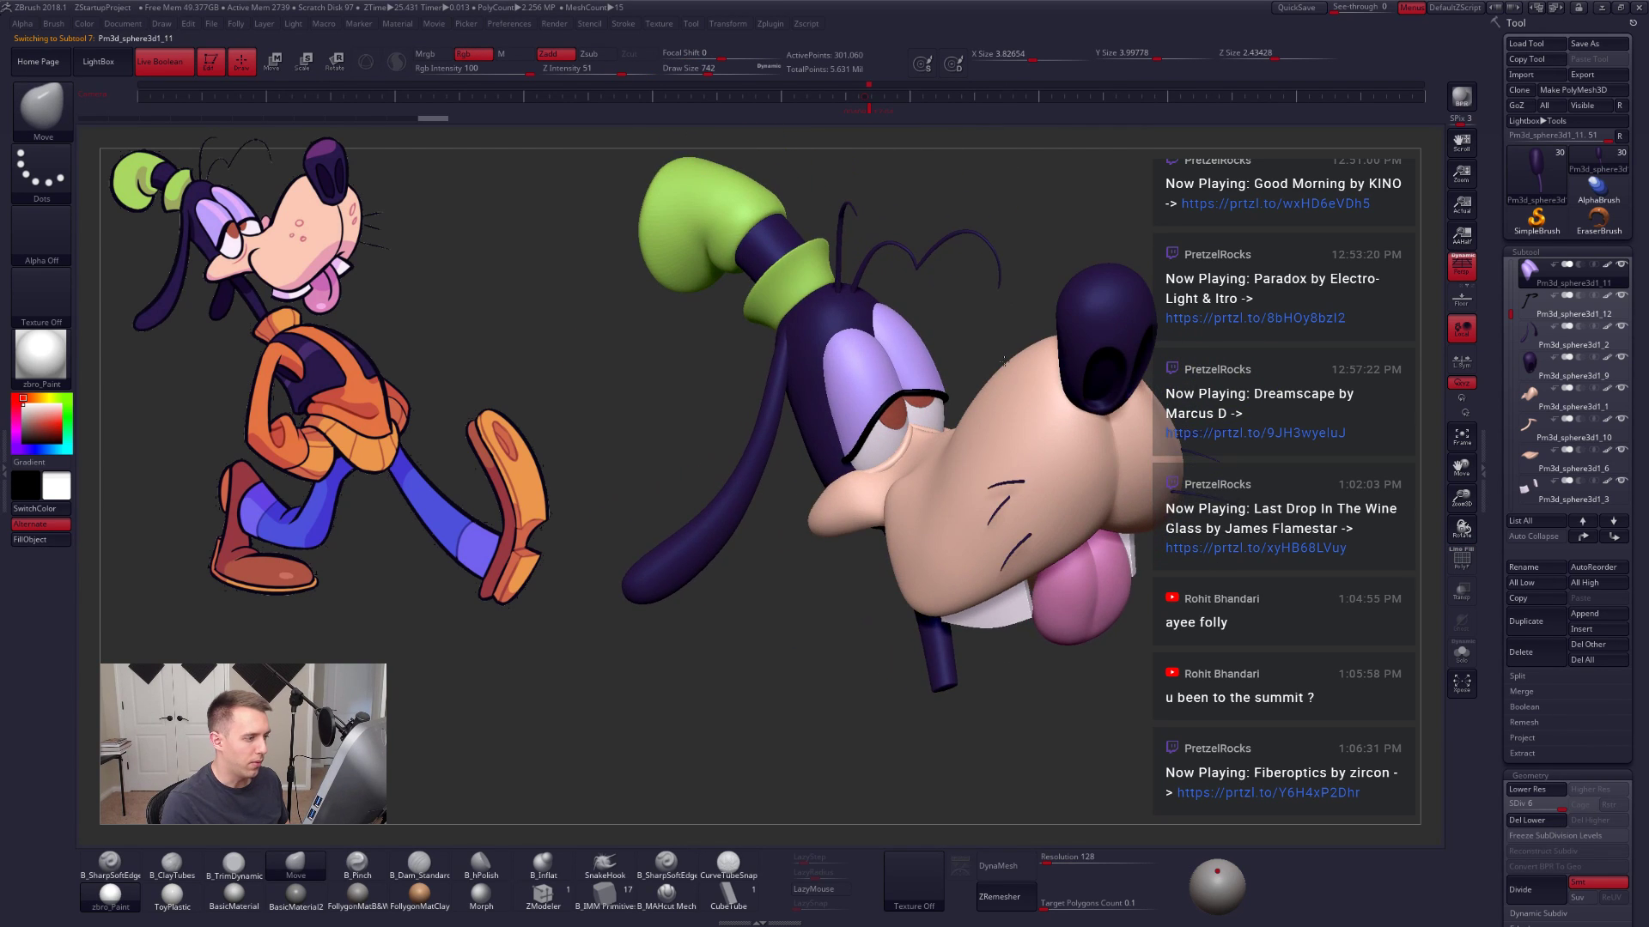
alt+right_drag(898, 399, 867, 419)
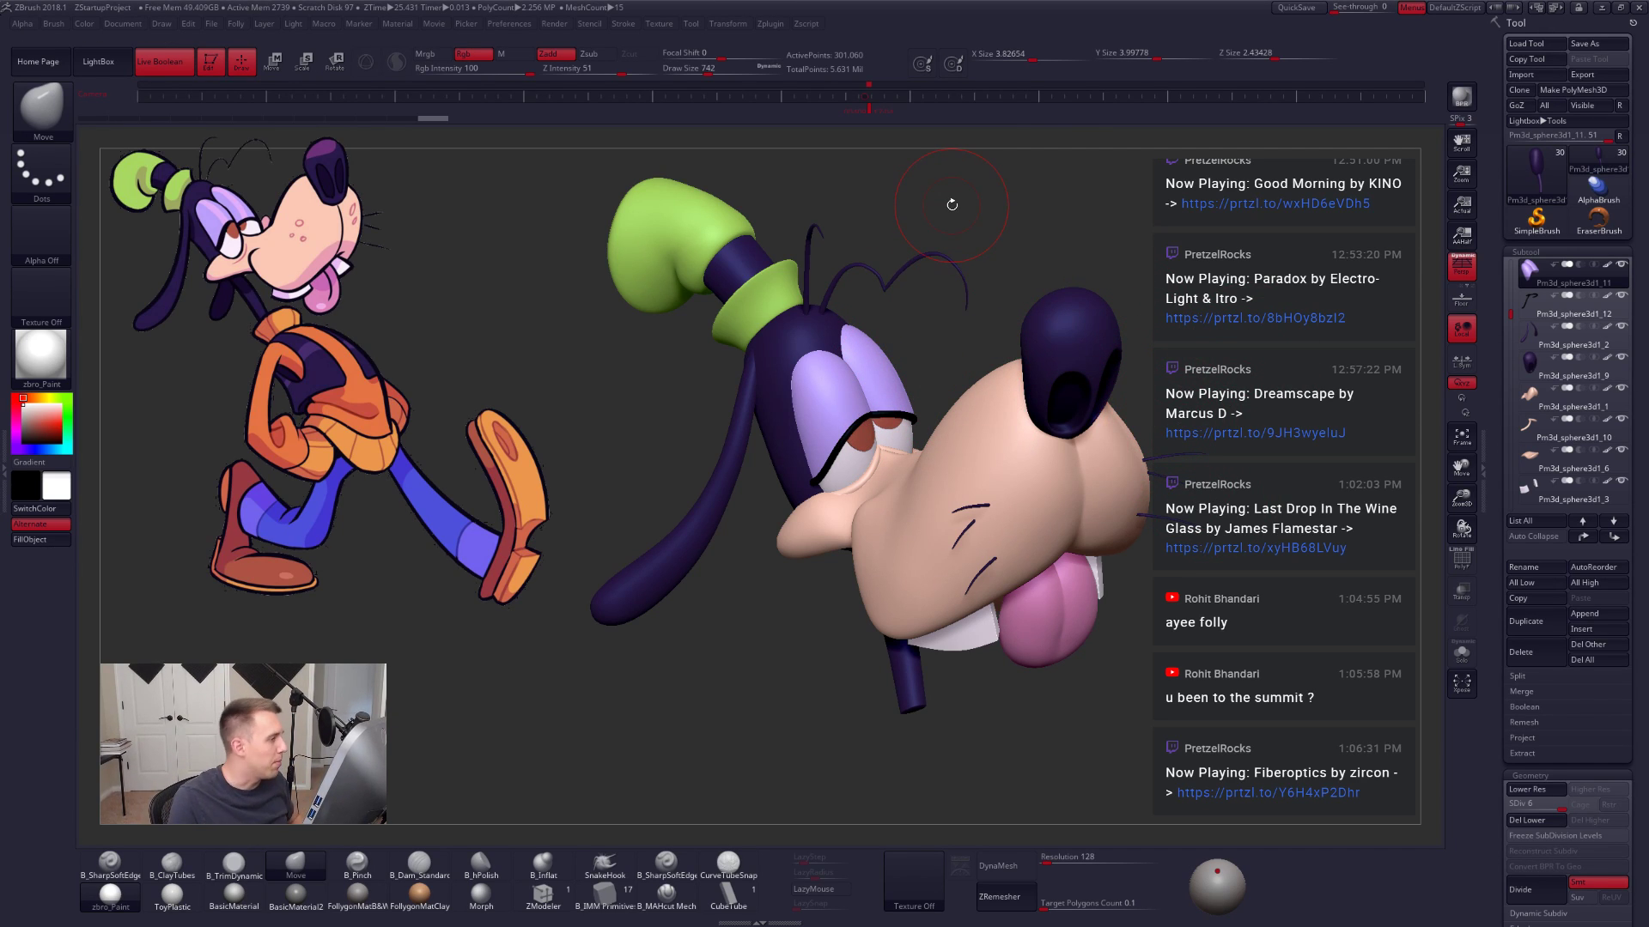
Step: Make the green hat subtool active, set the draw size to 500 and compare the head with the reference
drag(606, 357, 763, 329)
alt+click(761, 324)
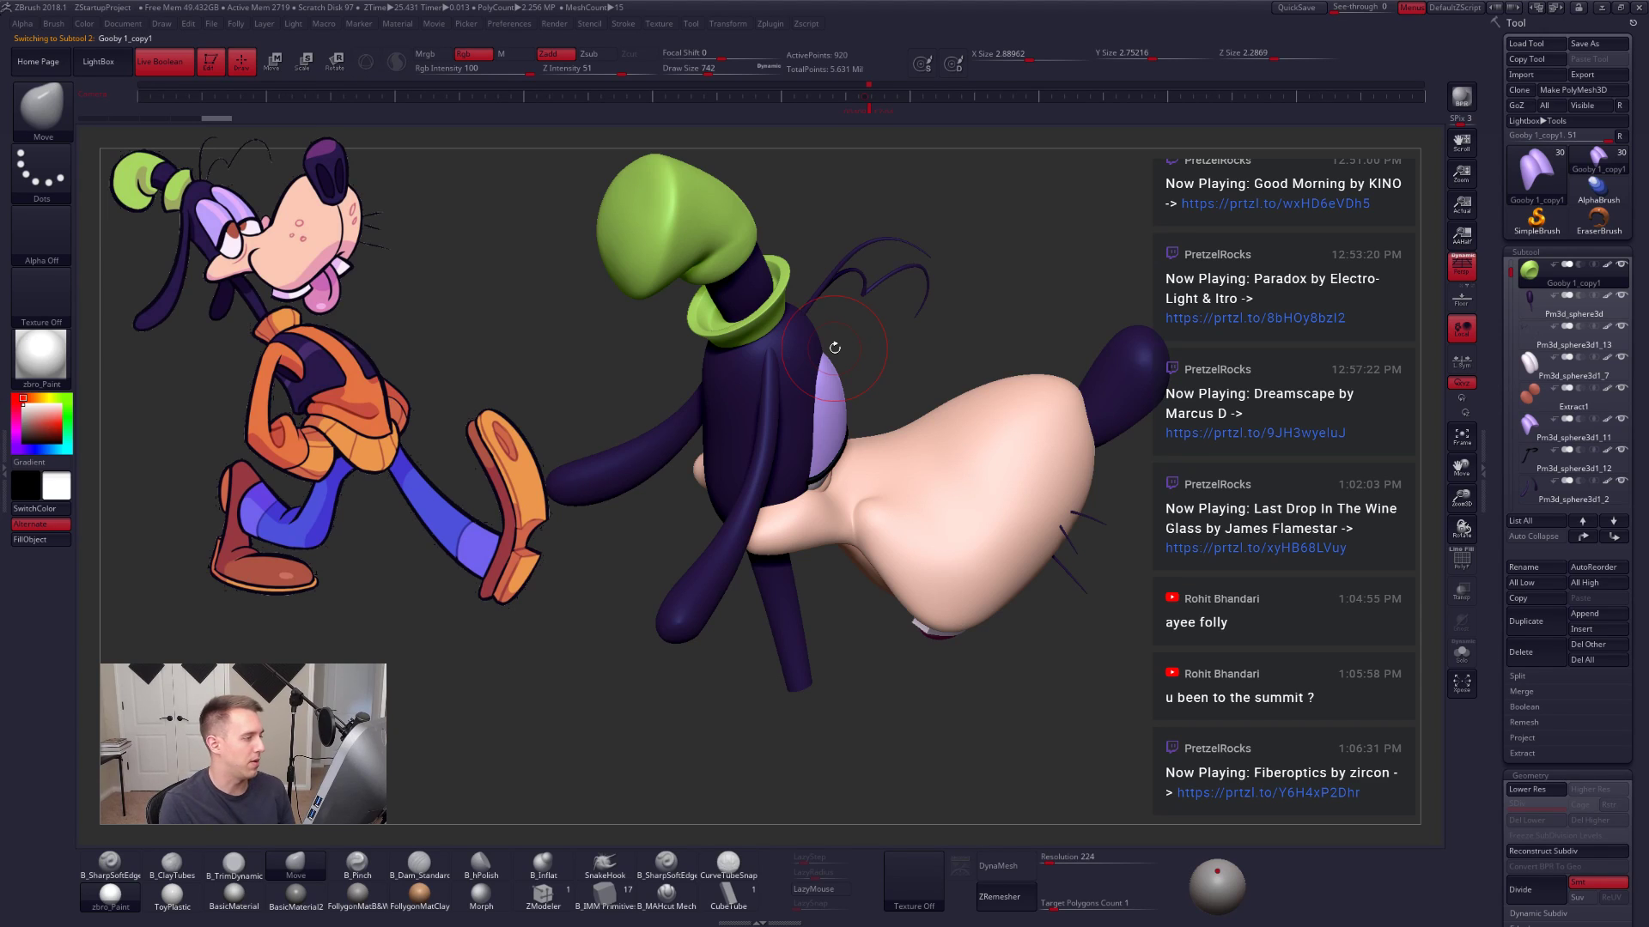
right_drag(859, 365, 816, 397)
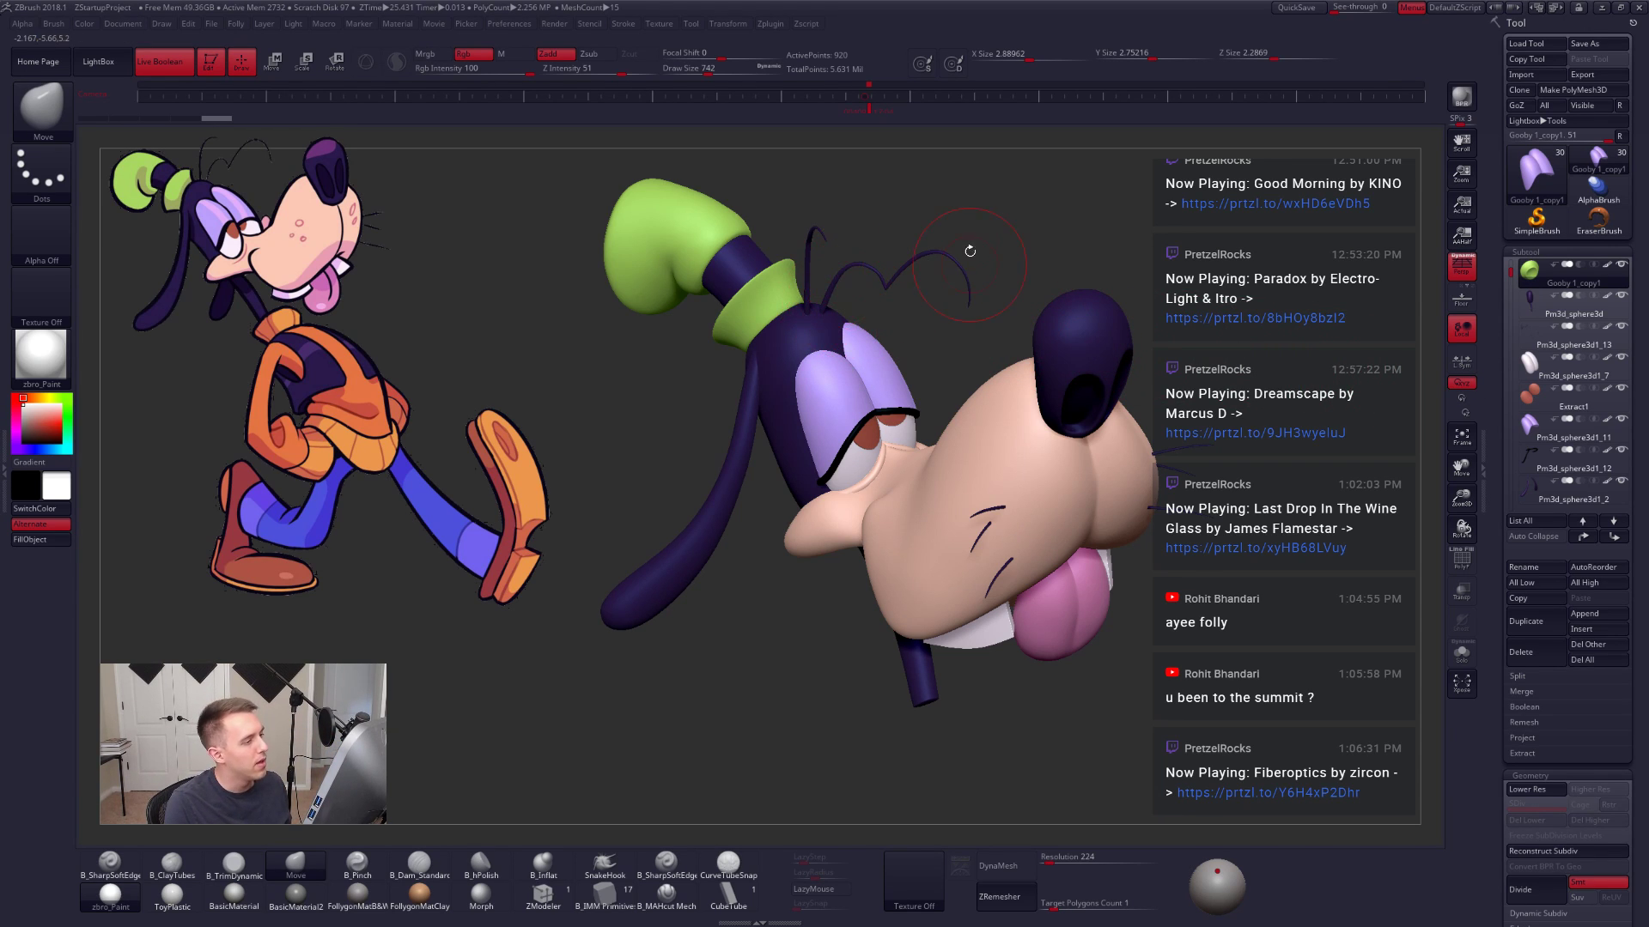
key(space)
drag(966, 228, 954, 228)
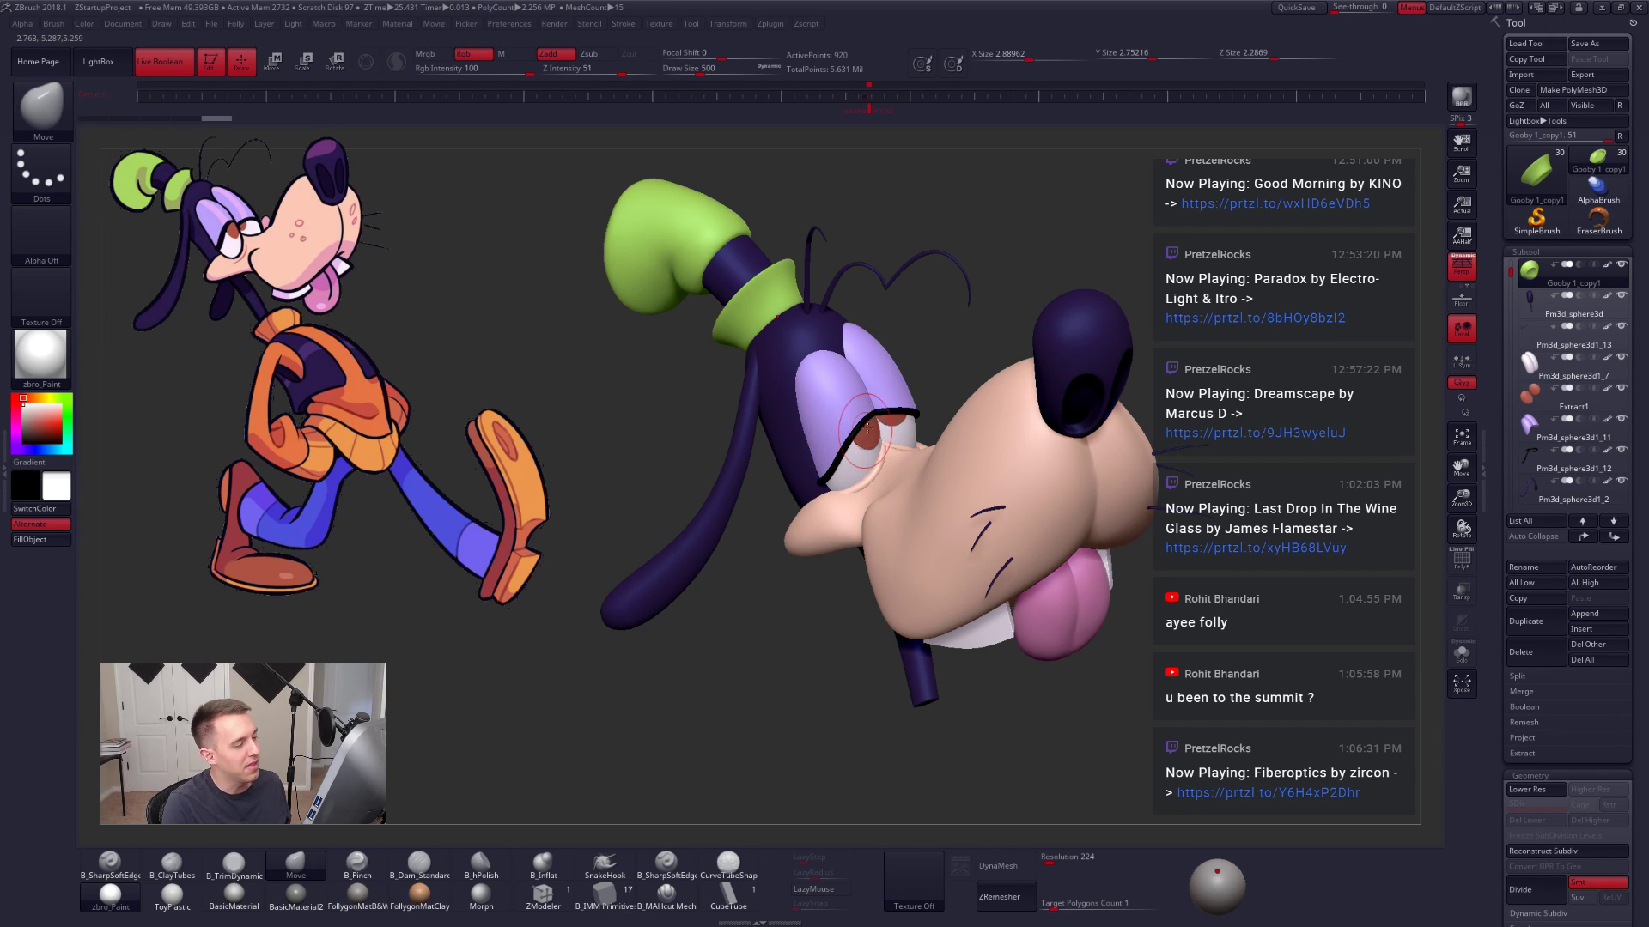
mouse_move(861, 429)
right_down()
mouse_move(790, 451)
mouse_move(775, 400)
mouse_move(838, 426)
right_up()
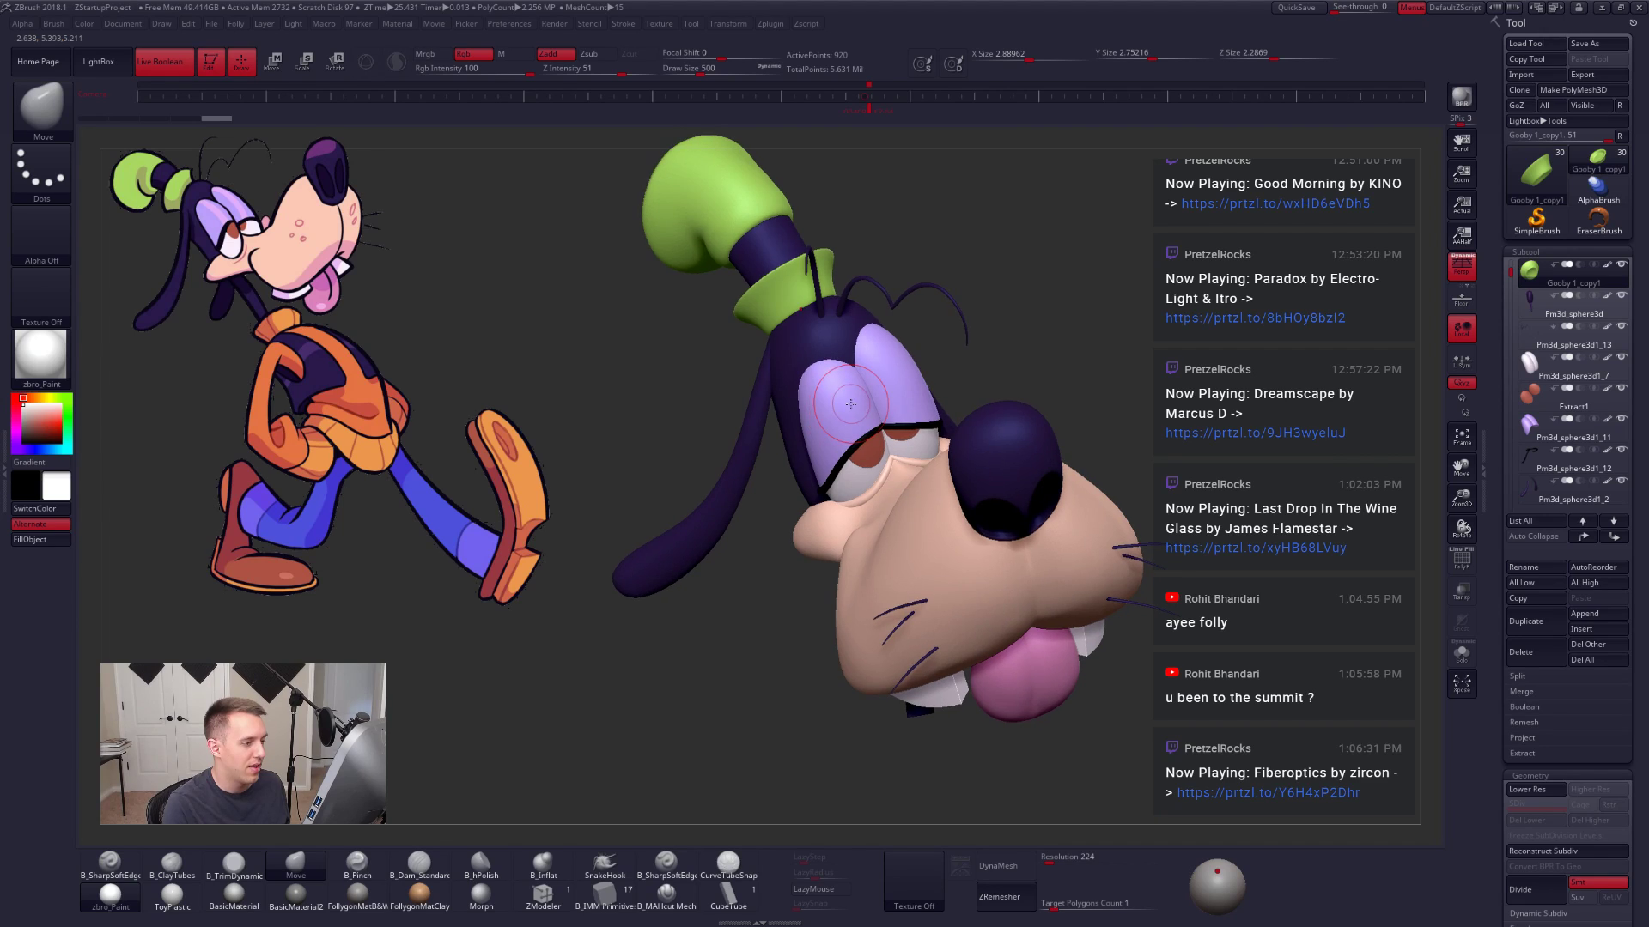
Step: Reactivate the light purple eyelid subtool and examine its wireframe and the eye area up close
alt+click(820, 396)
ctrl+right_drag(825, 397, 843, 411)
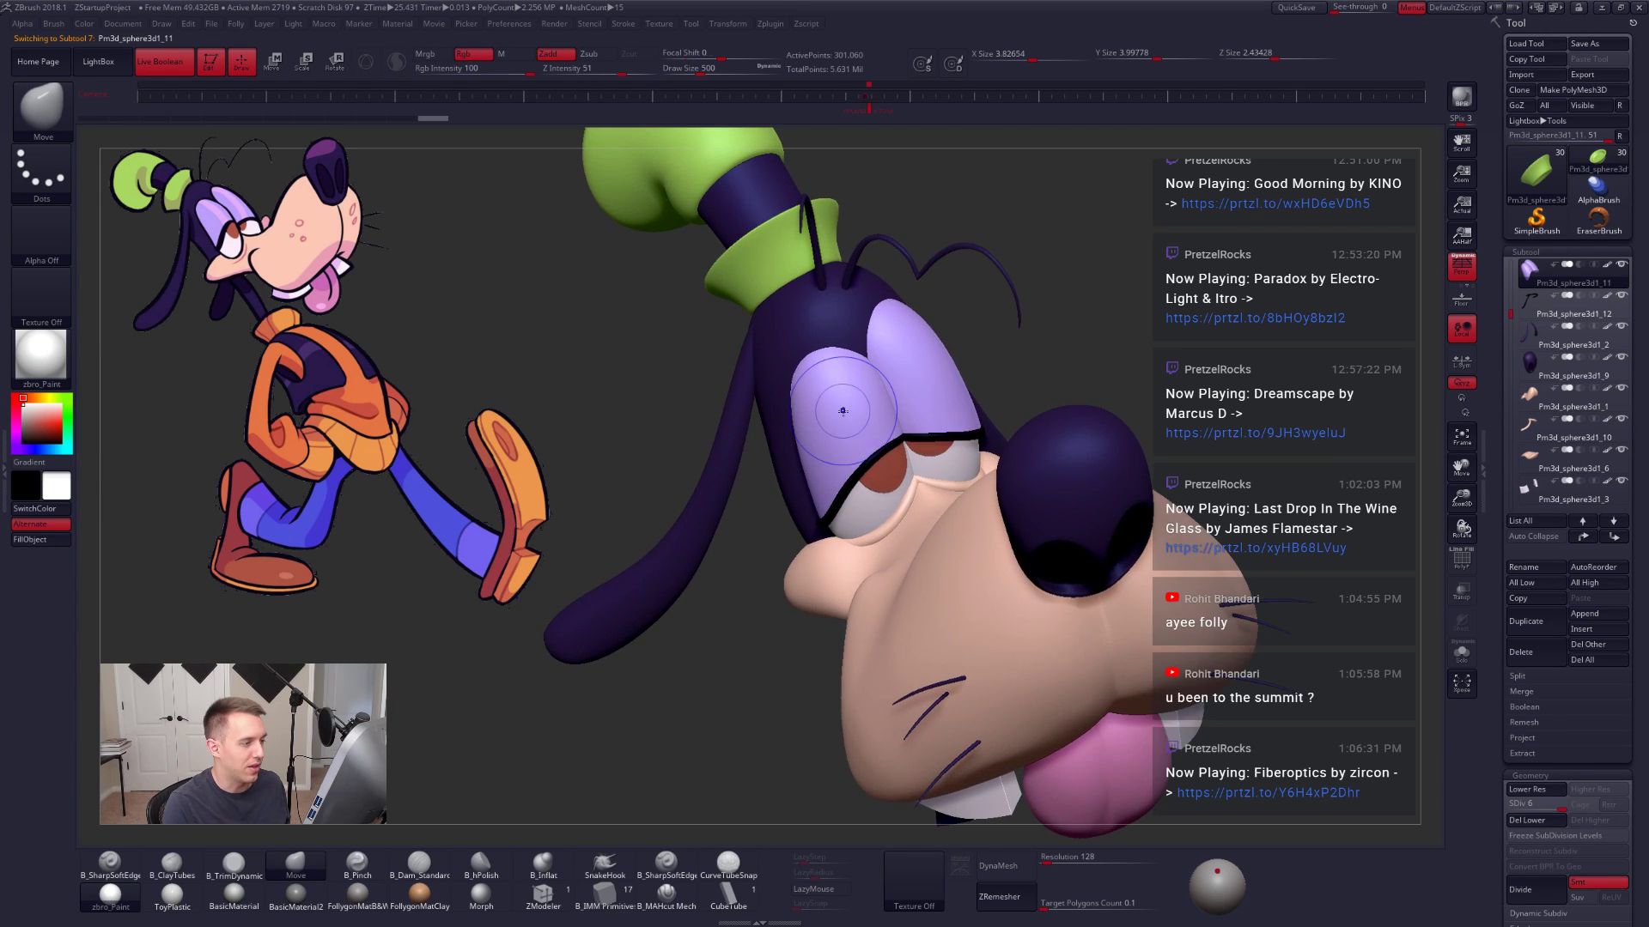
key(shift+f)
key(shift+f)
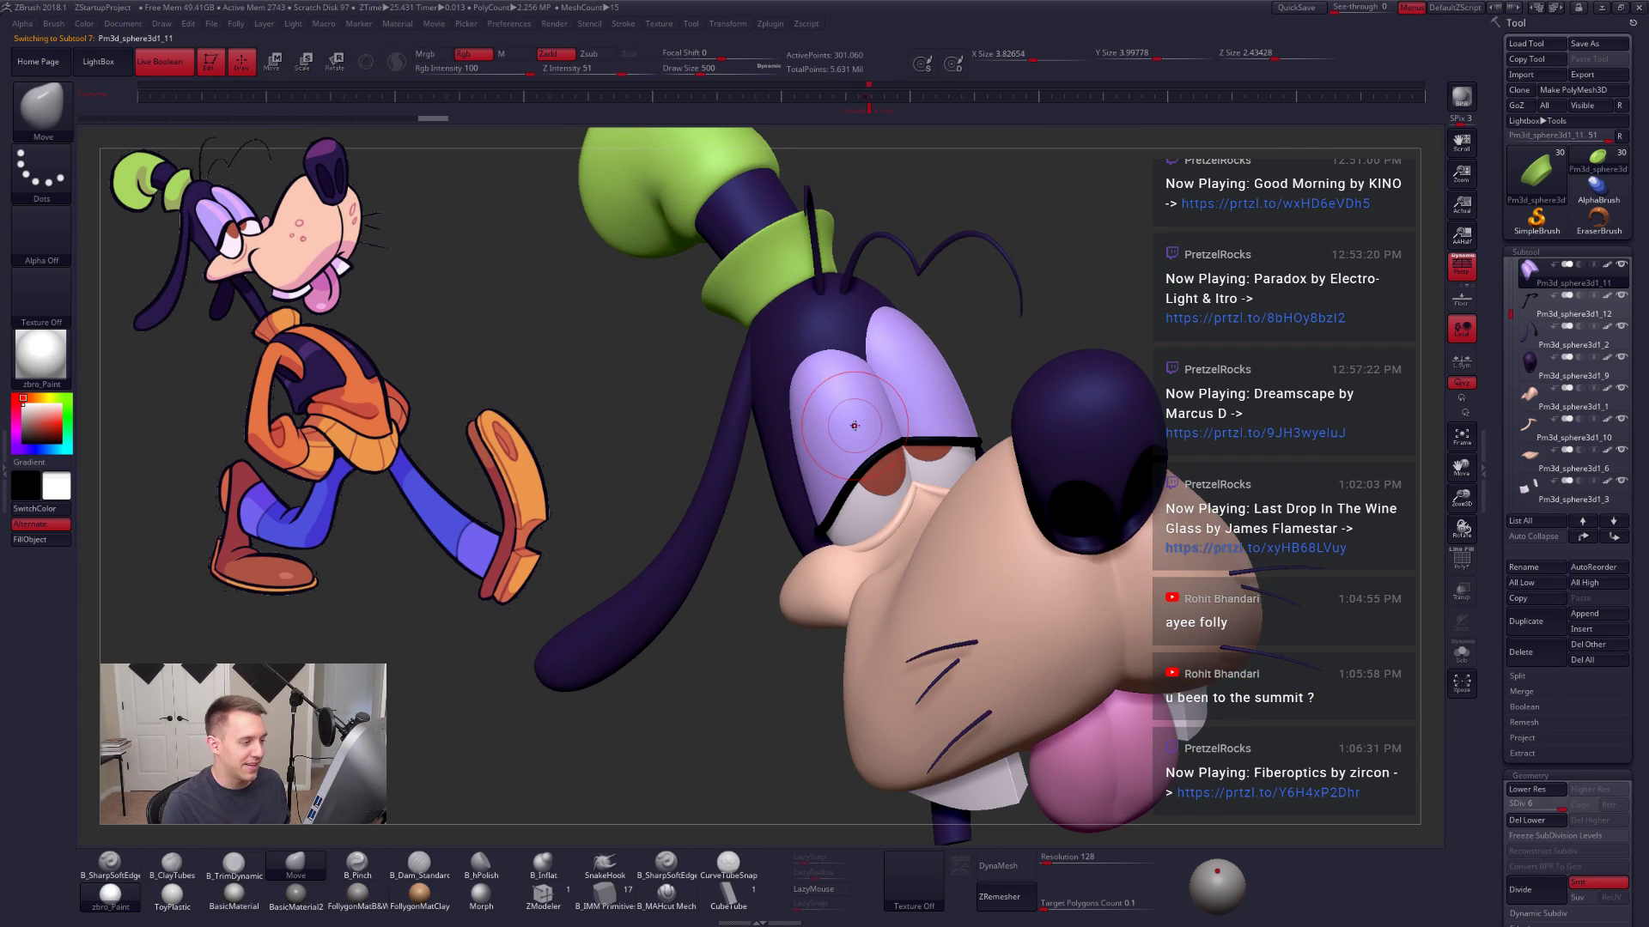
right_drag(853, 437, 849, 384)
key(ctrl+shift+f)
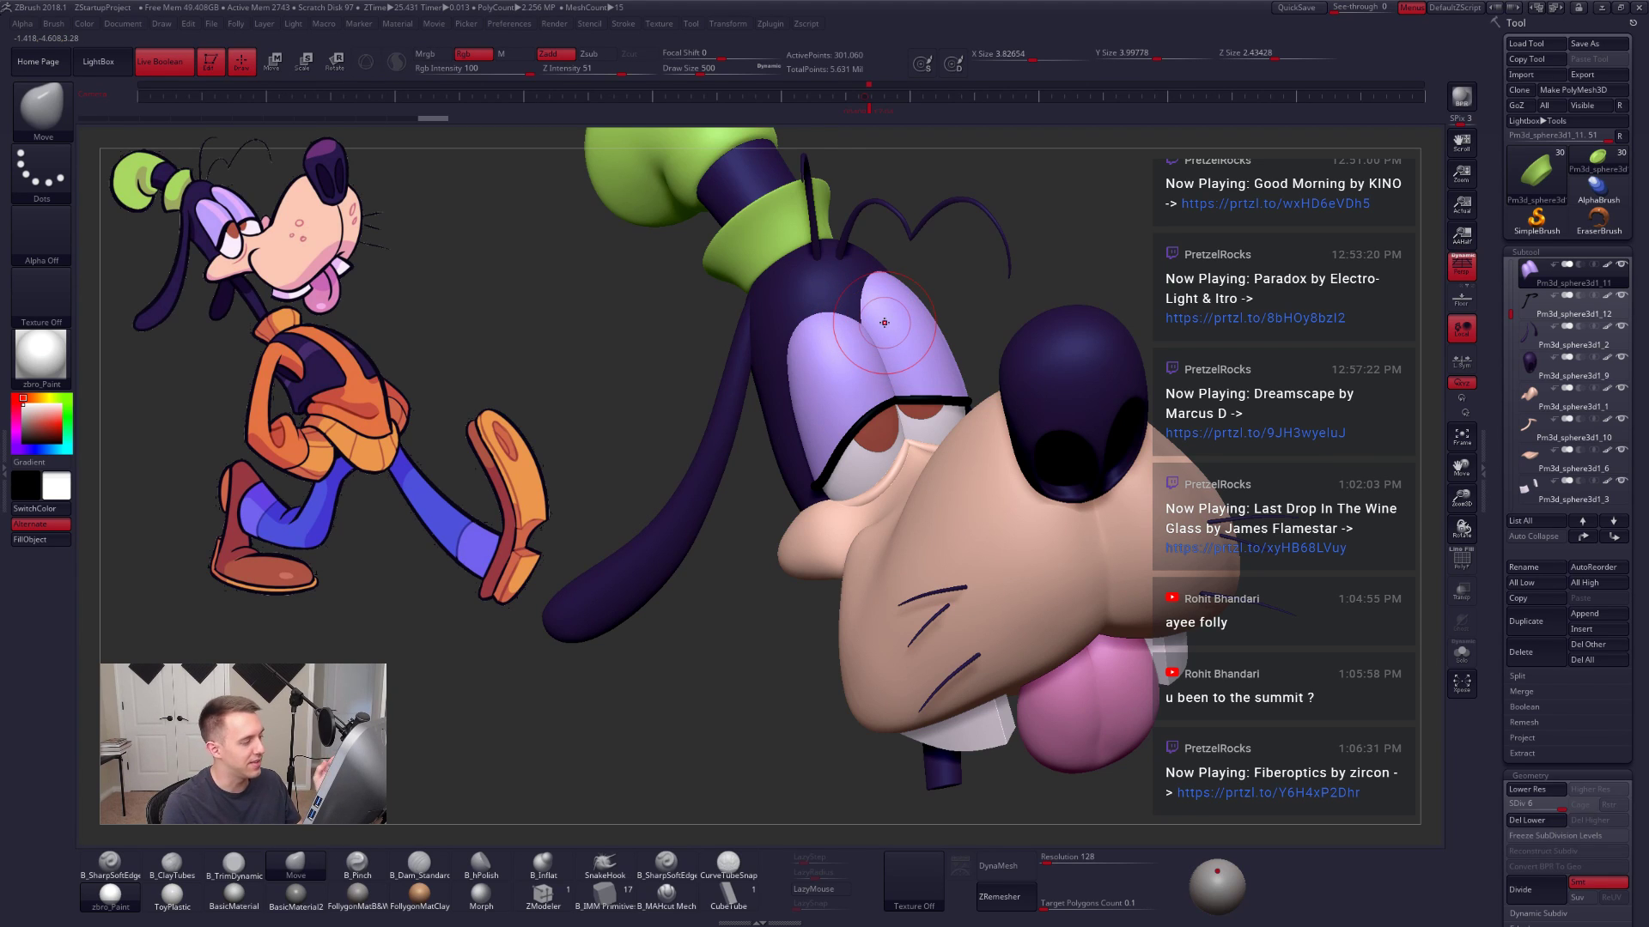
alt+click(884, 323)
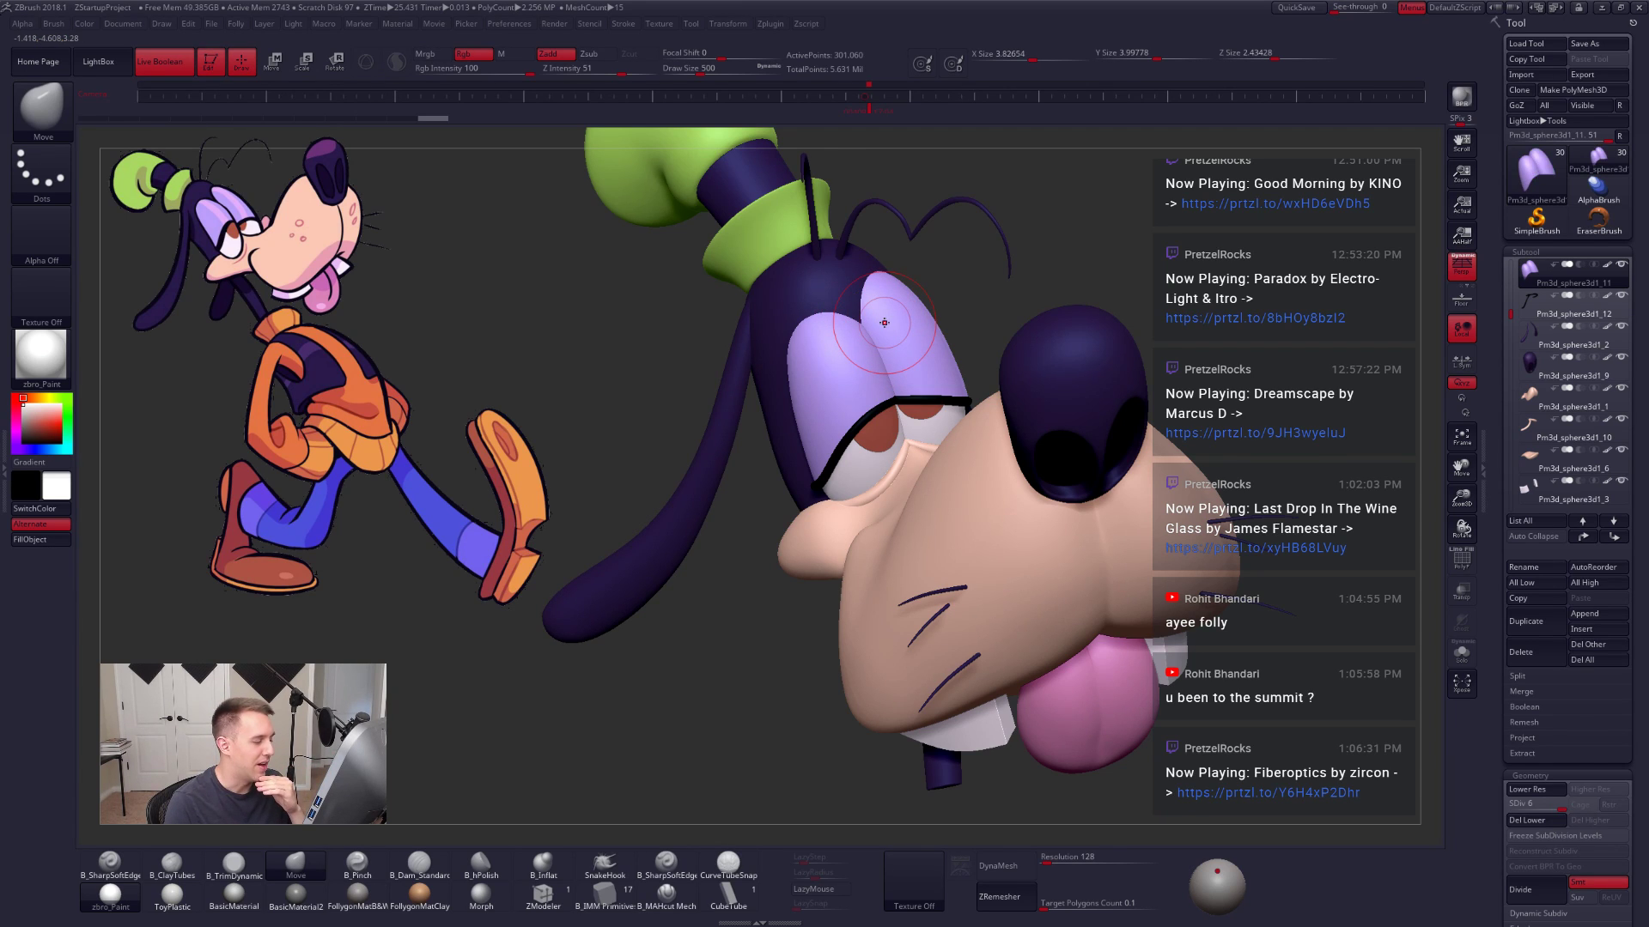
Step: Create a low-resolution TPoseMesh of the visible head parts with Transpose Master
click(4, 393)
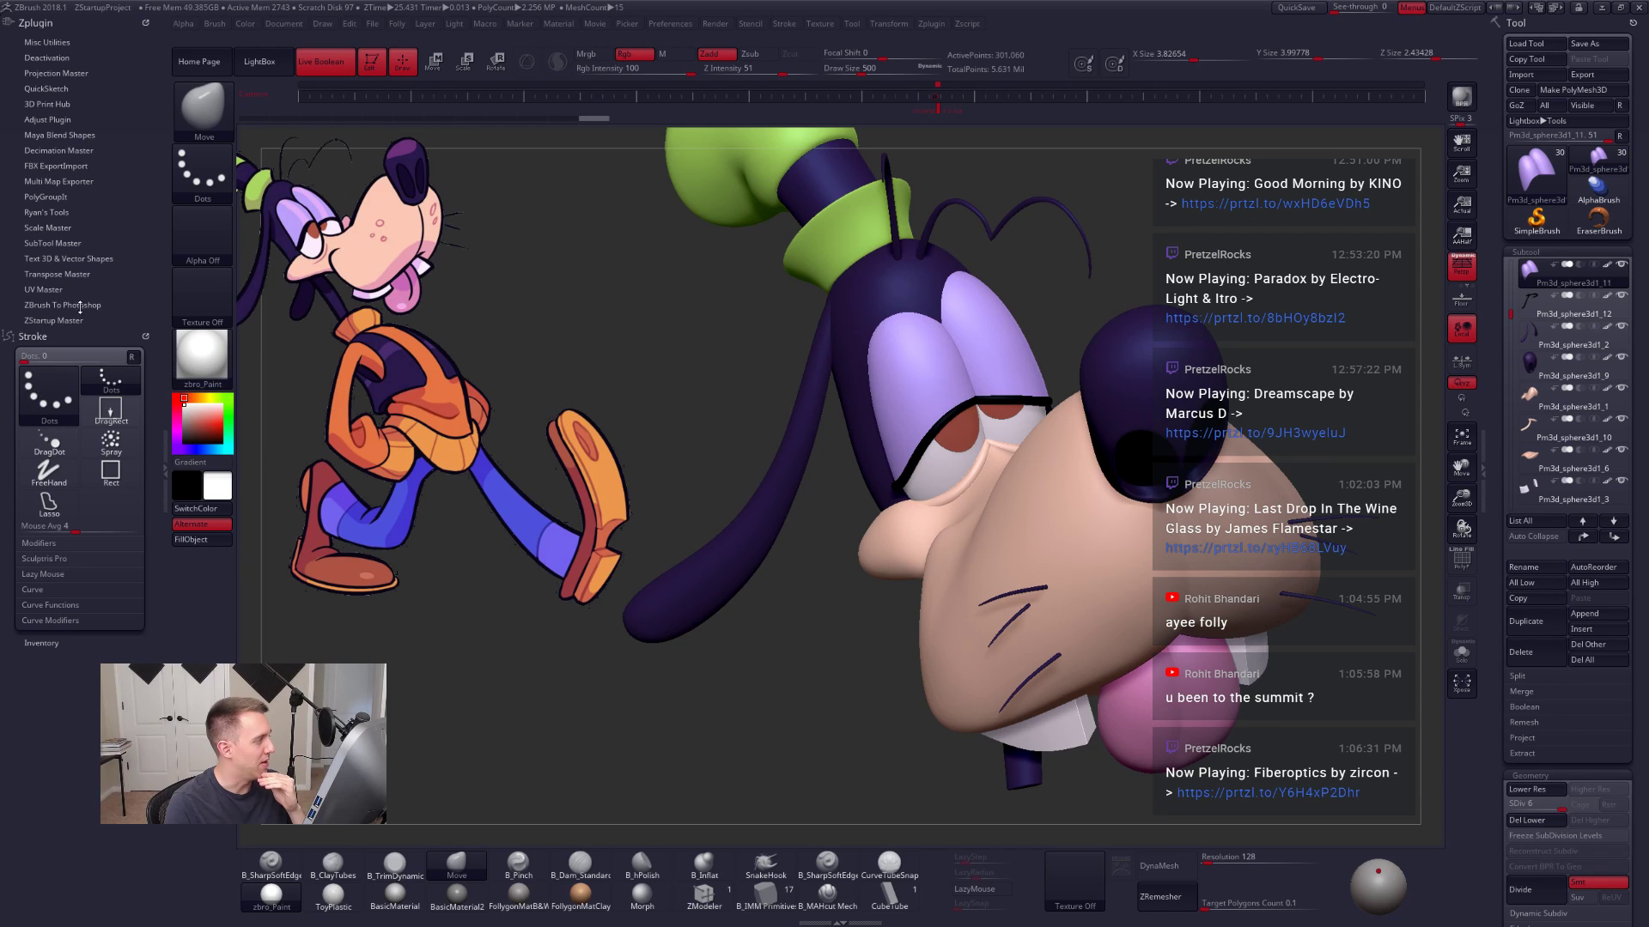
click(81, 274)
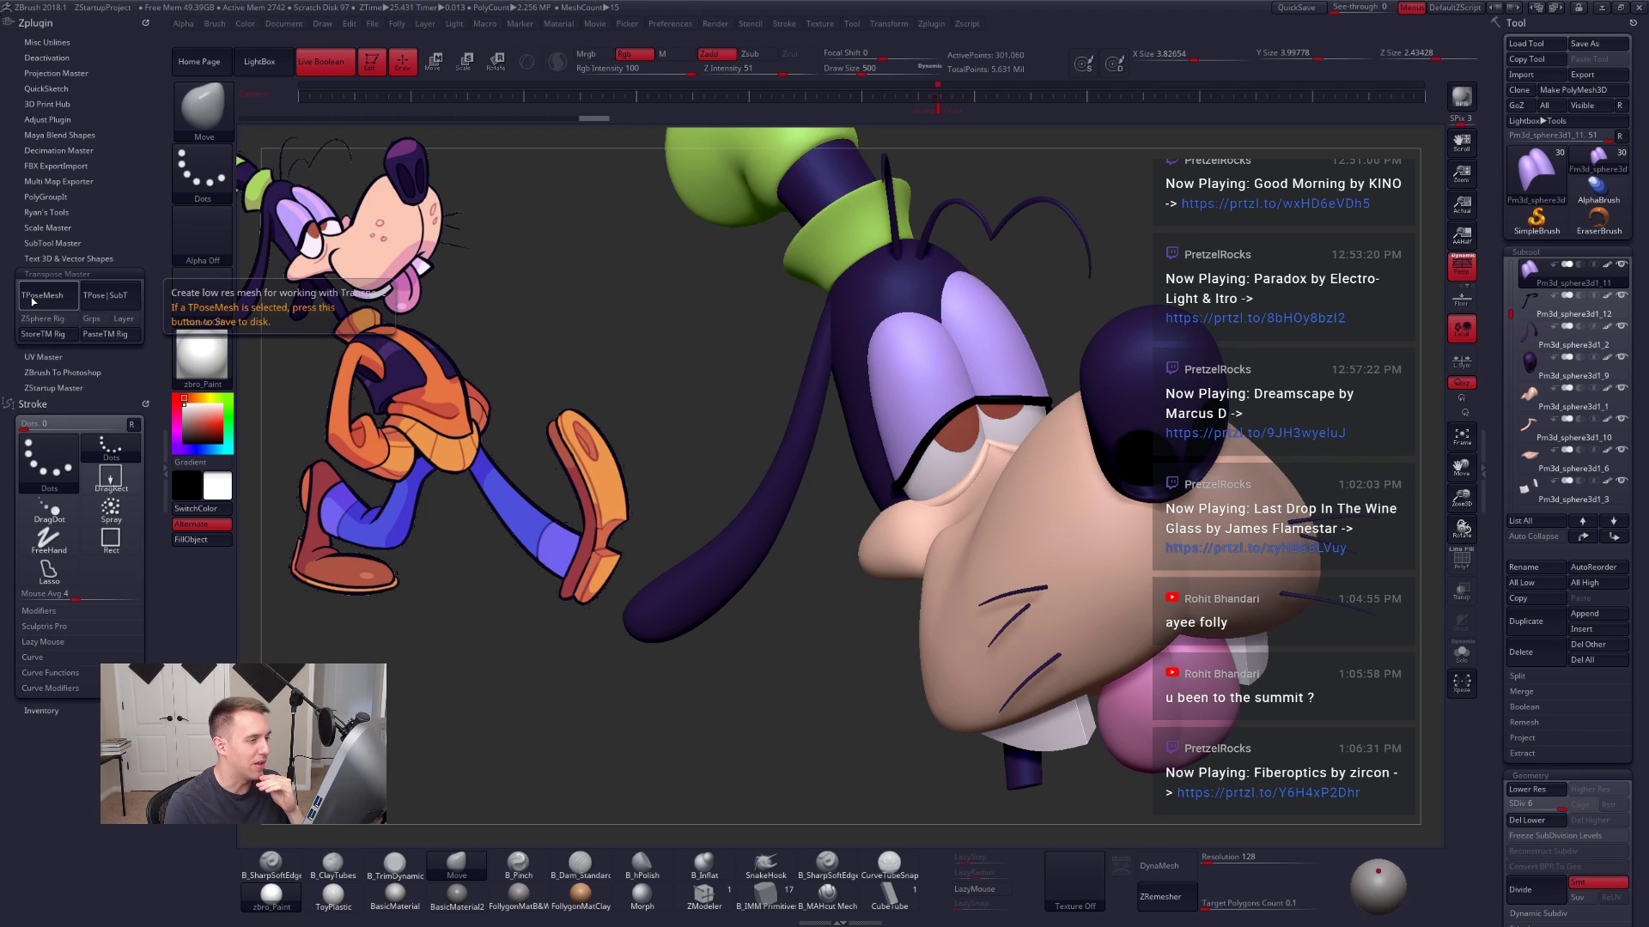
click(34, 295)
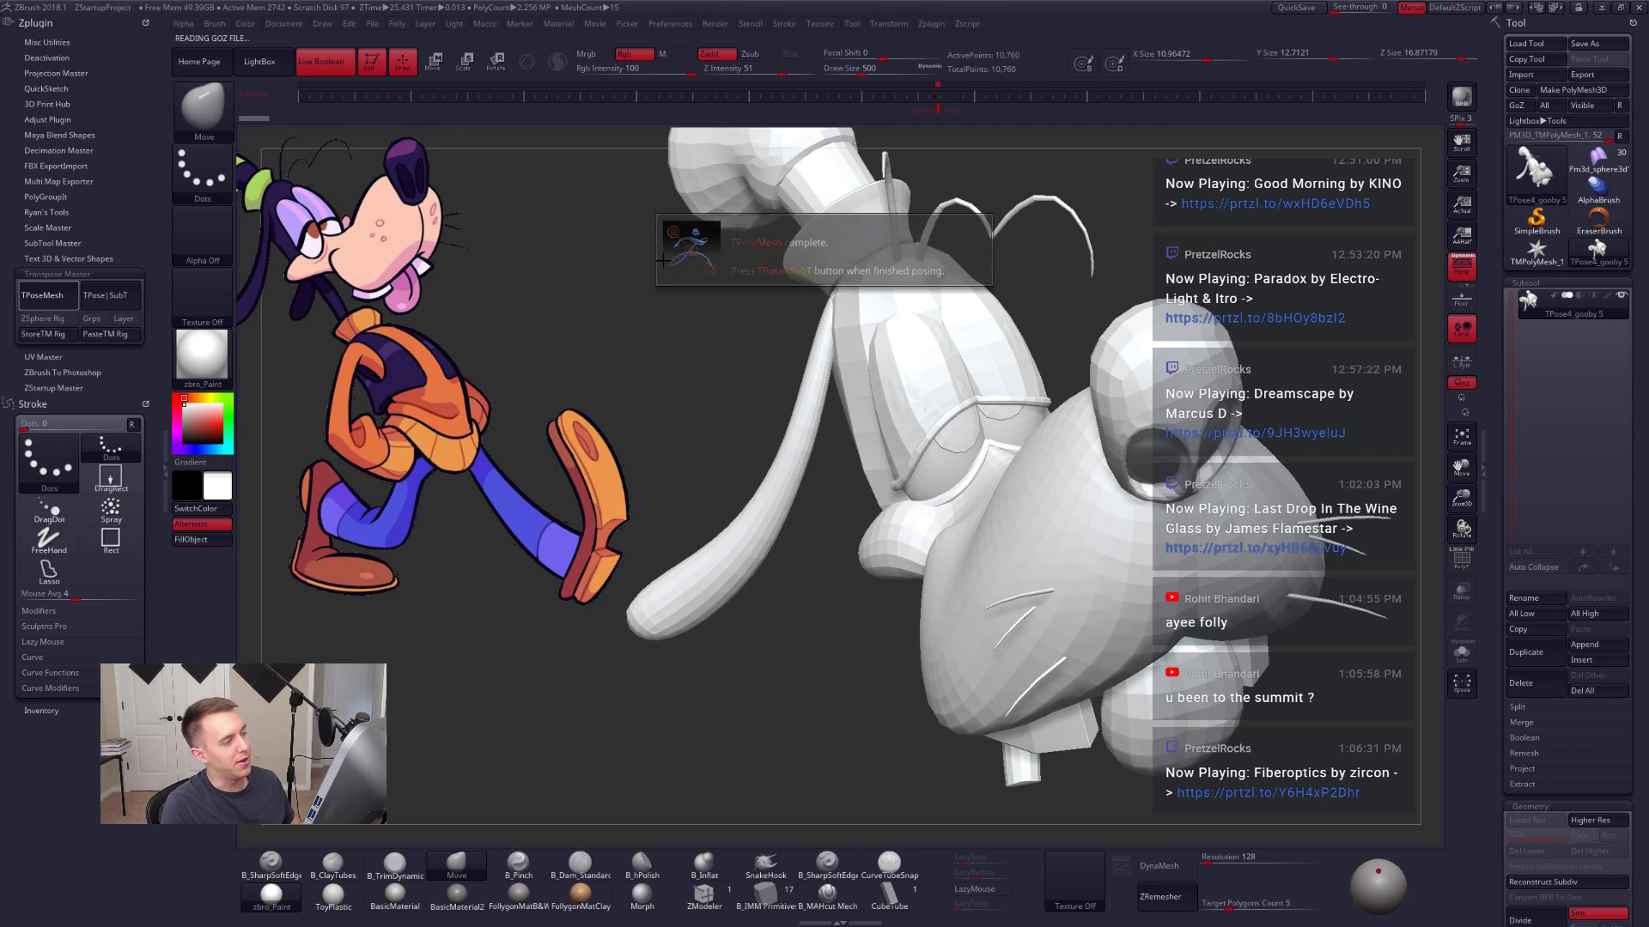
Step: Inspect the polygroup wireframe of the whole low-resolution pose mesh
alt+right_drag(822, 356, 918, 429)
key(ctrl+shift+f)
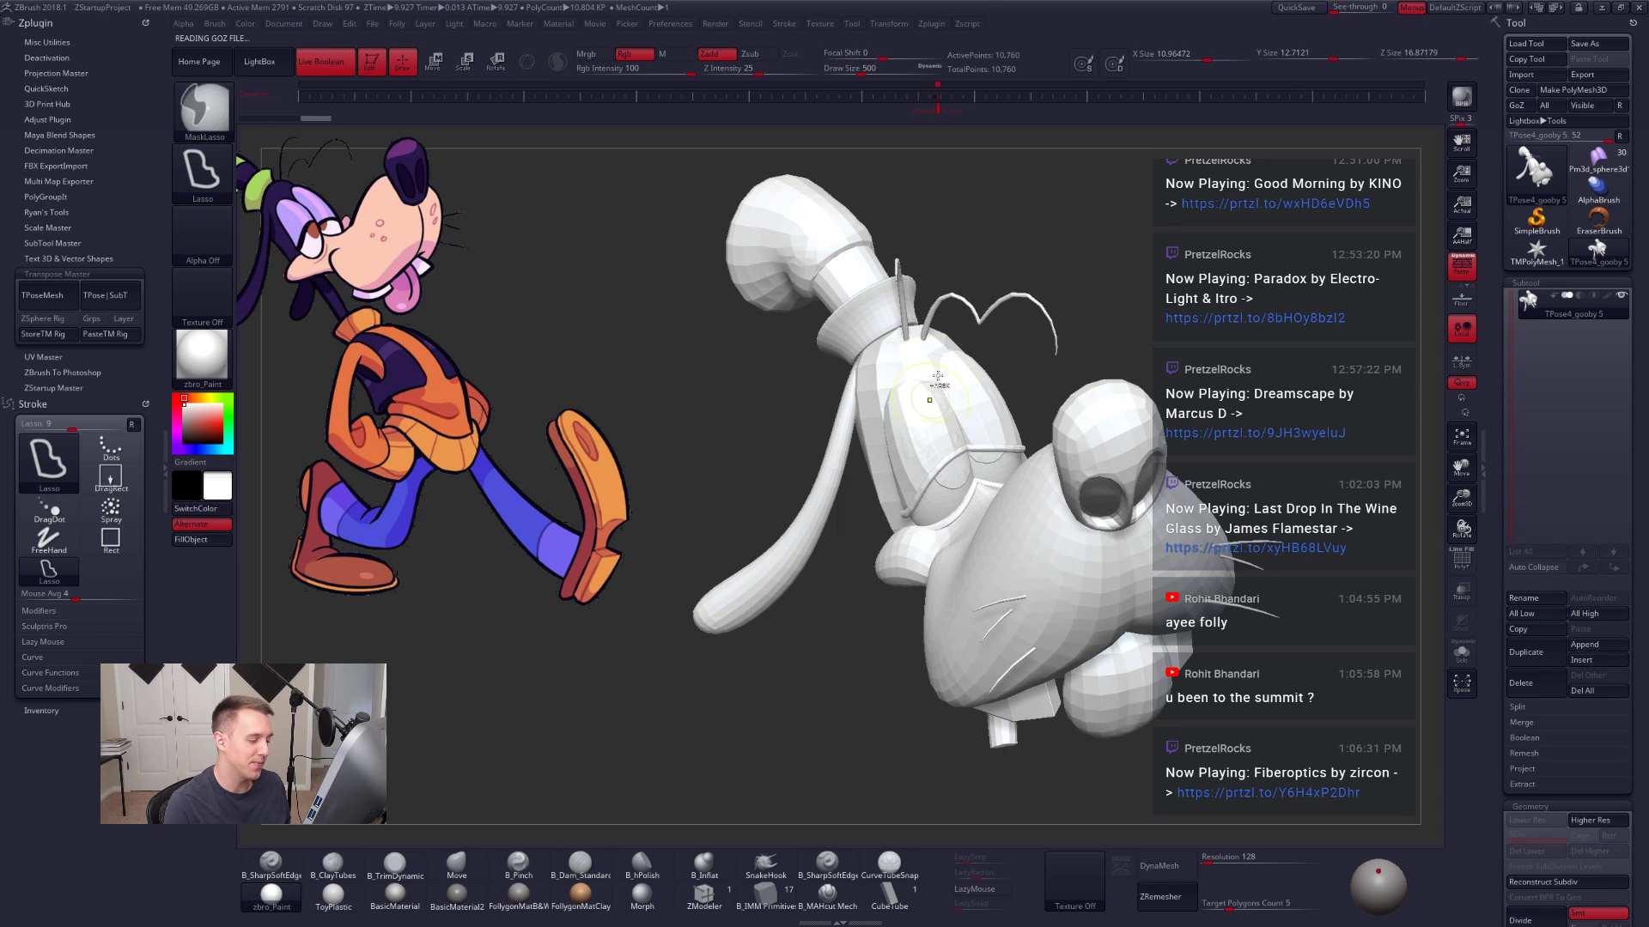
key(space)
click(873, 726)
key(shift+f)
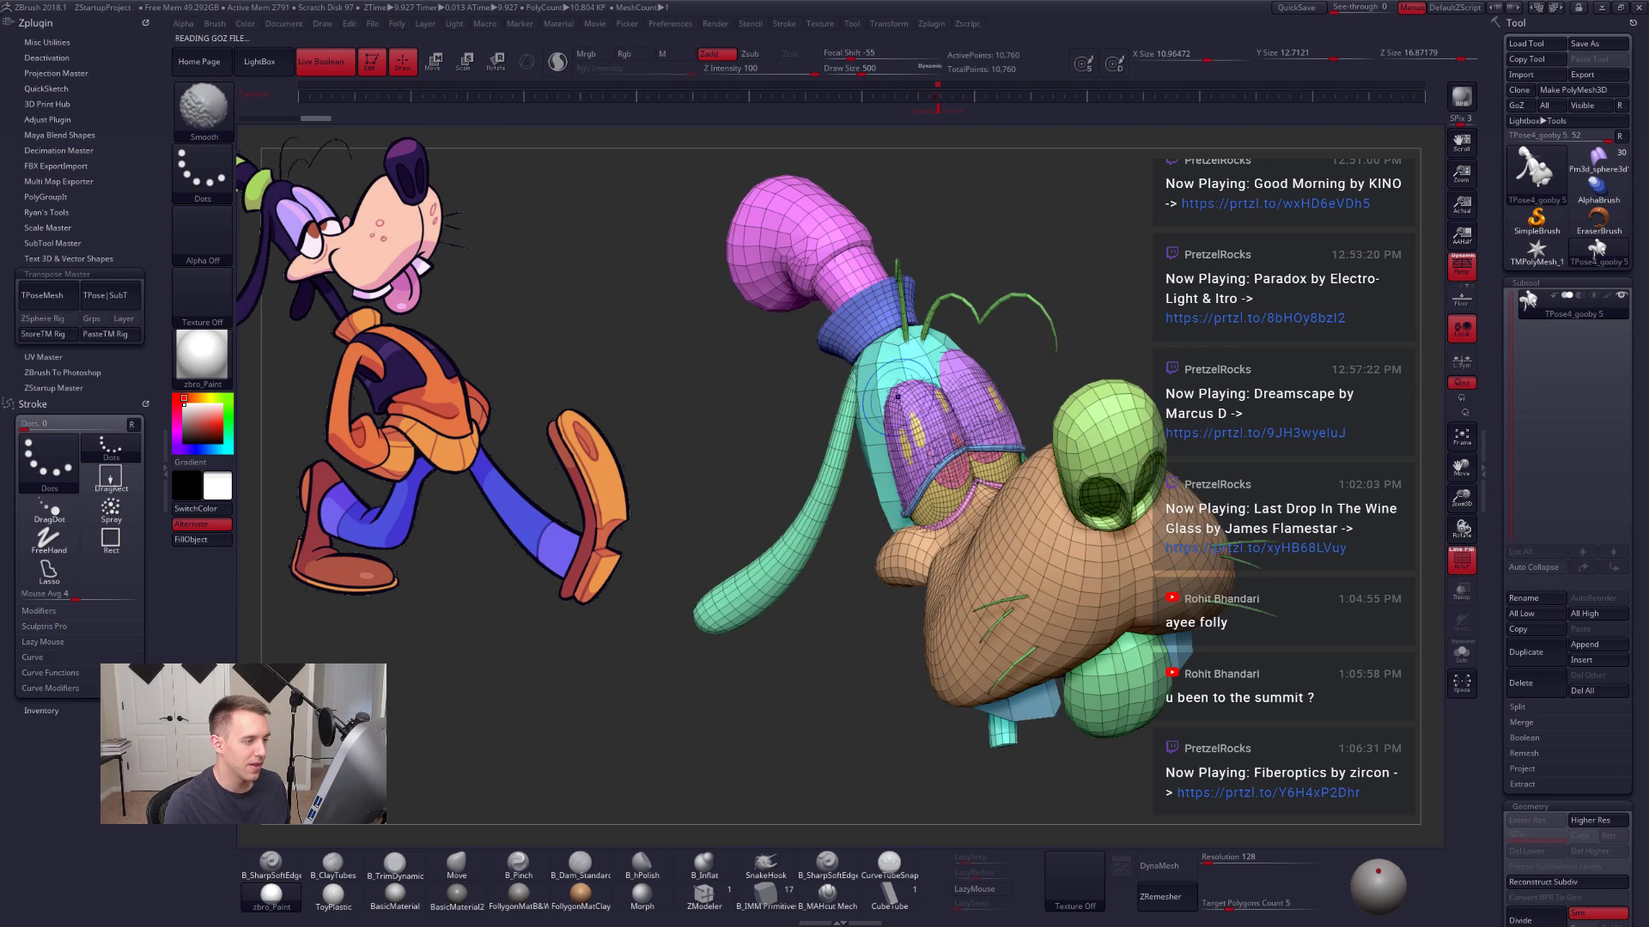
key(shift+f)
key(ctrl+shift)
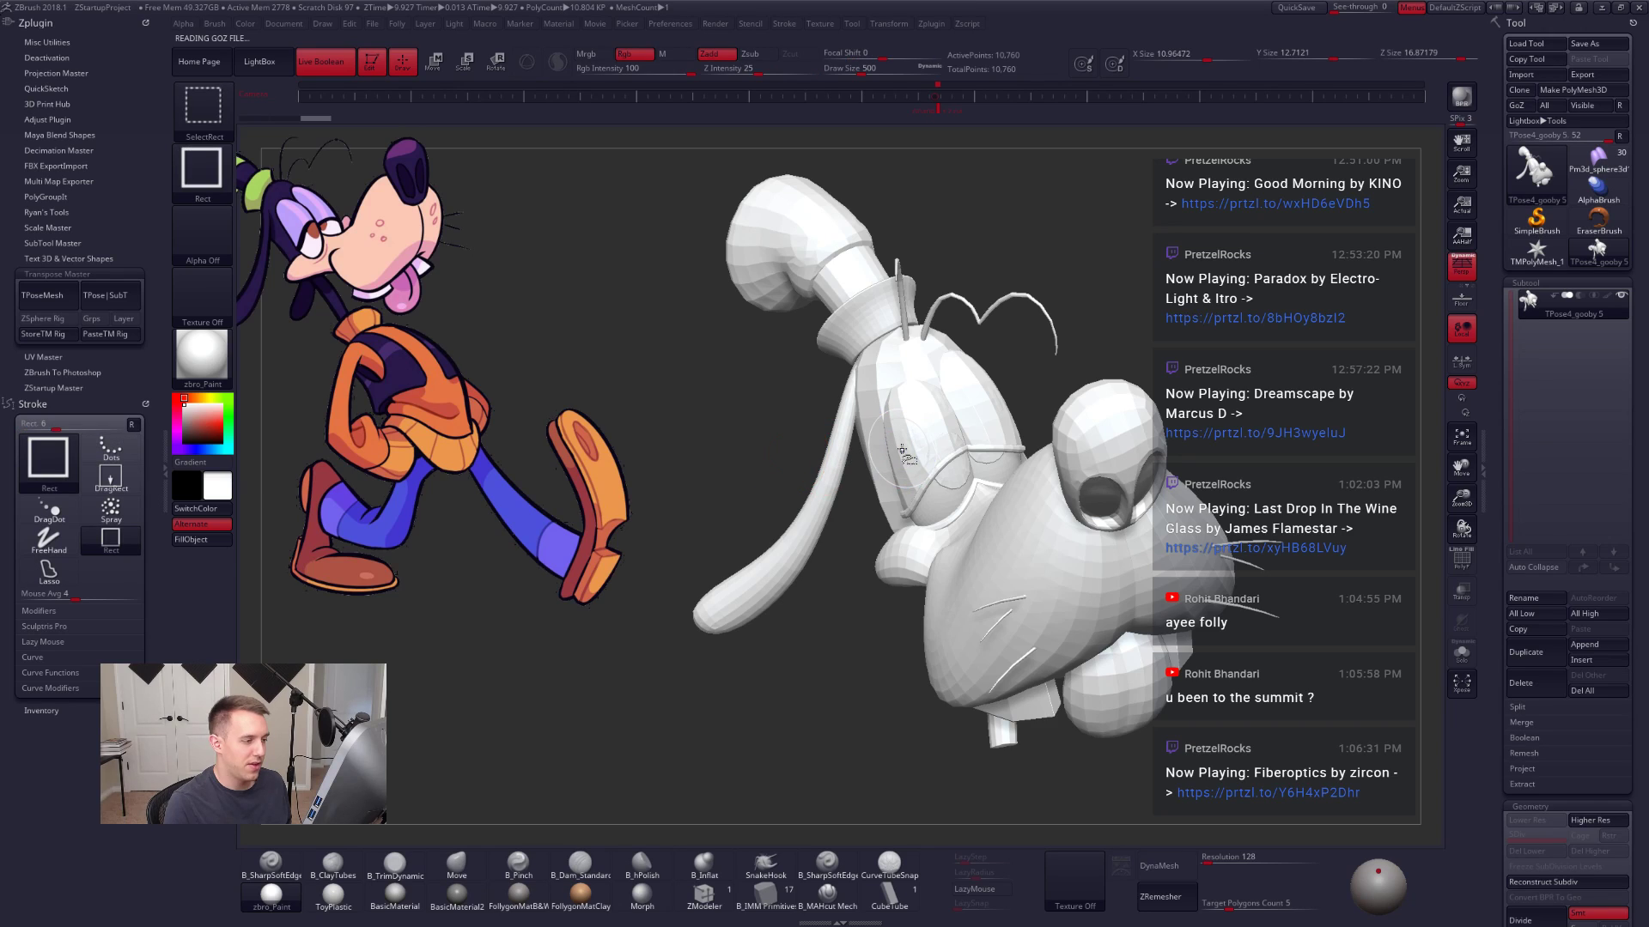
Step: Isolate the eyeballs, eyelids and dark lid lines of both eyes and display their polygroups
ctrl+shift+click(918, 449)
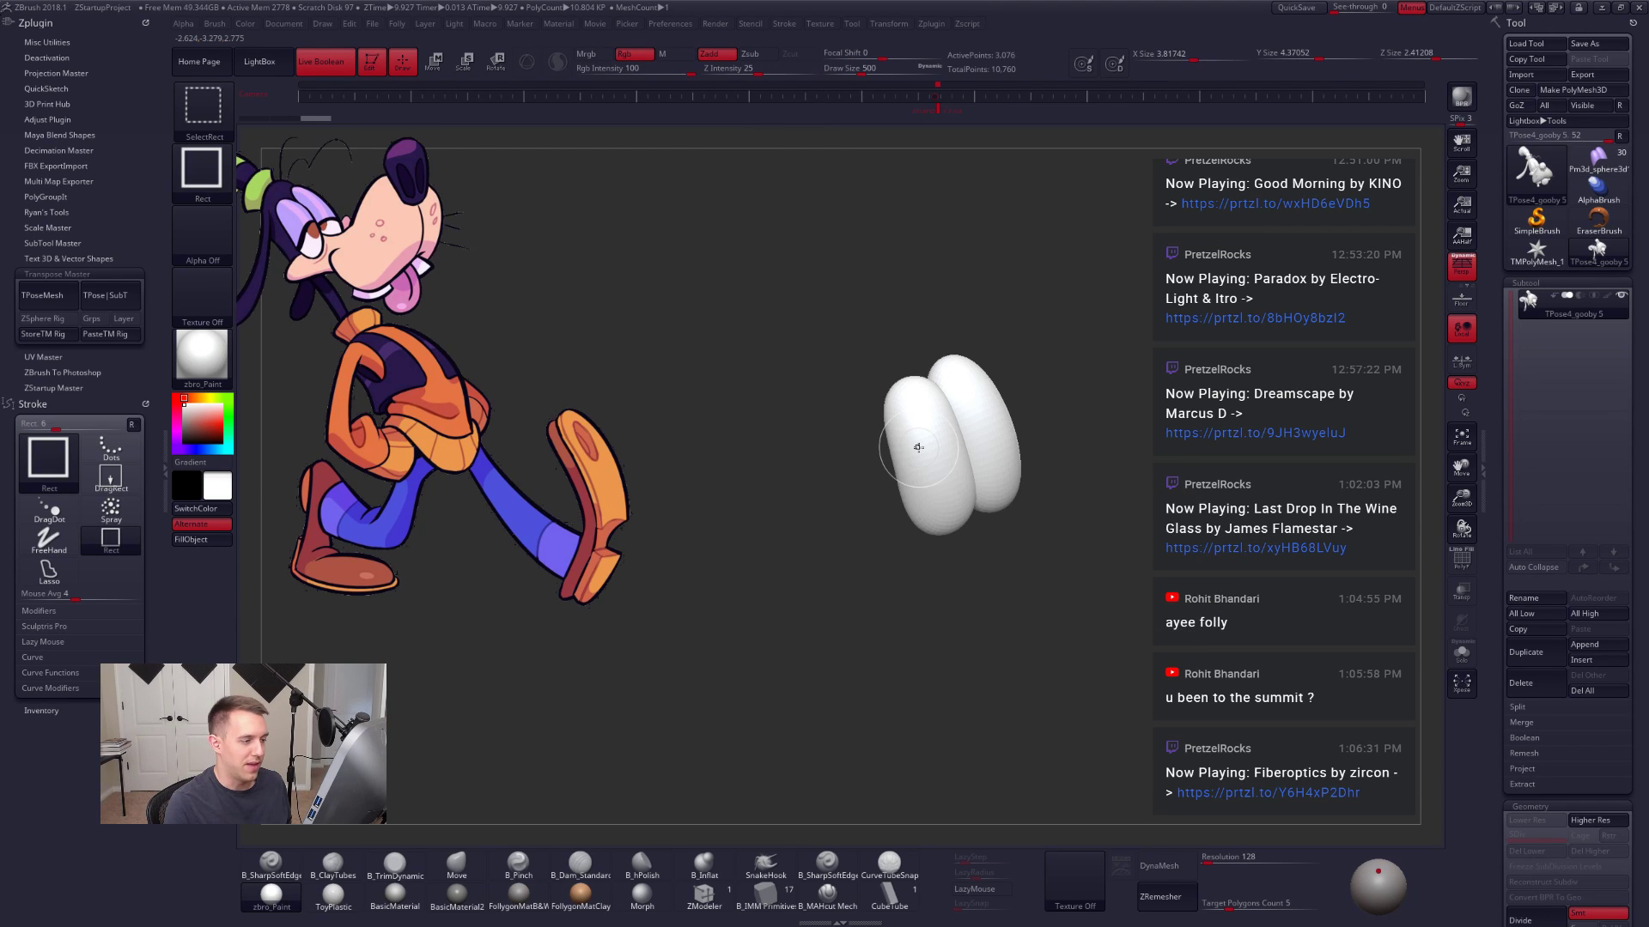
ctrl+shift+drag(771, 370, 805, 395)
ctrl+shift+click(917, 463)
ctrl+shift+click(929, 467)
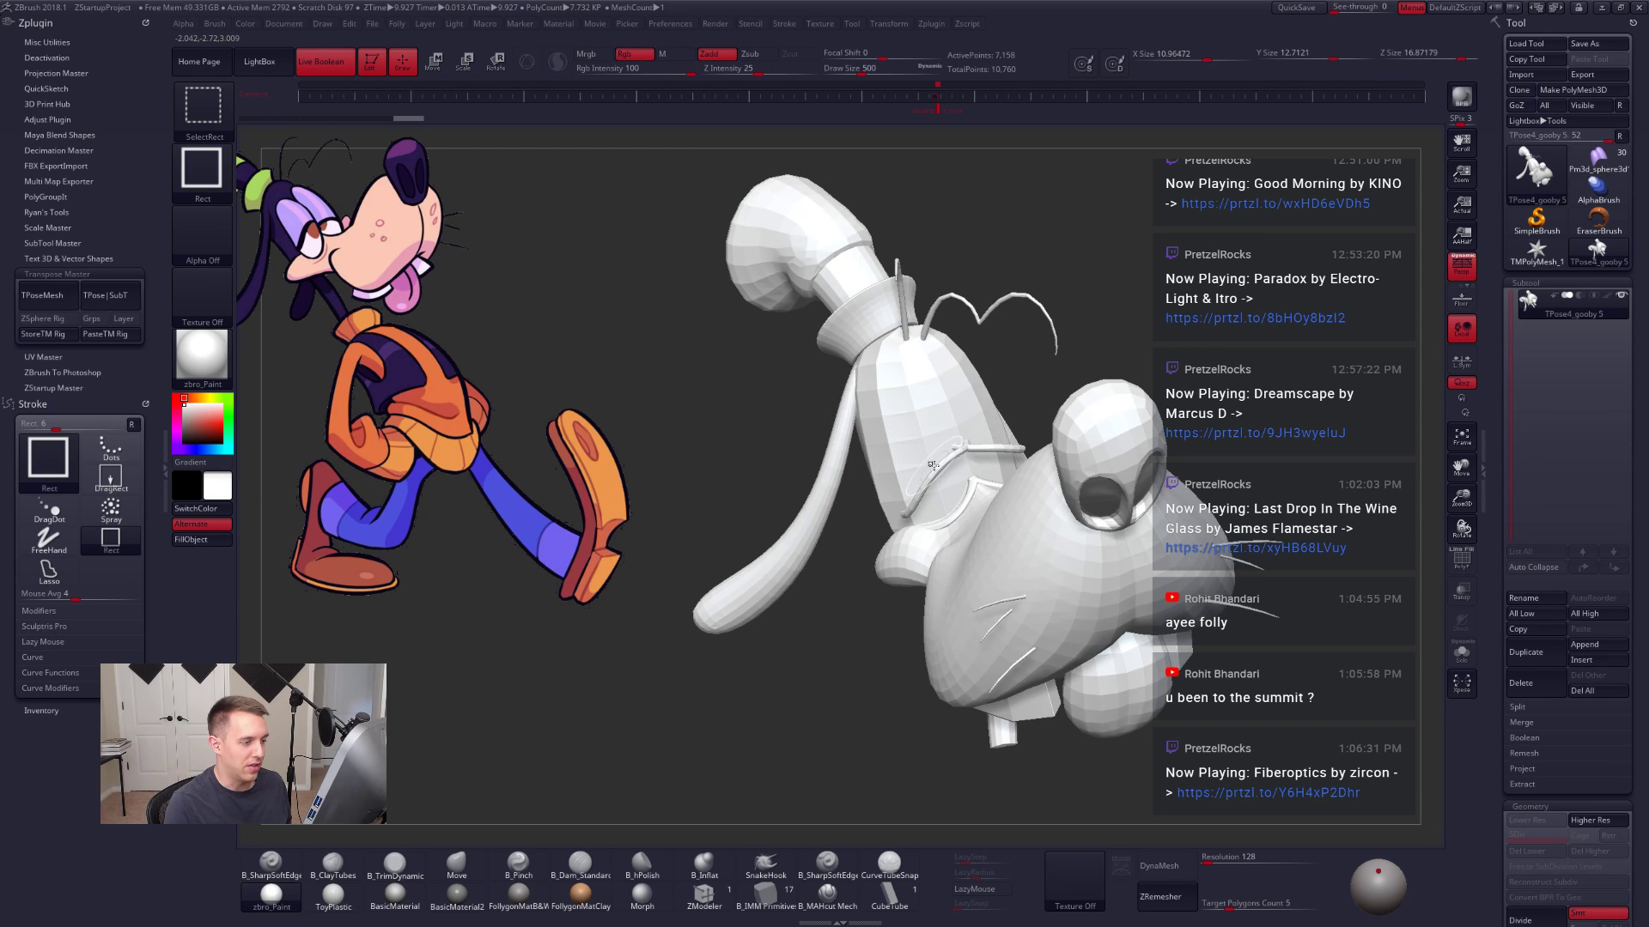
ctrl+shift+click(932, 464)
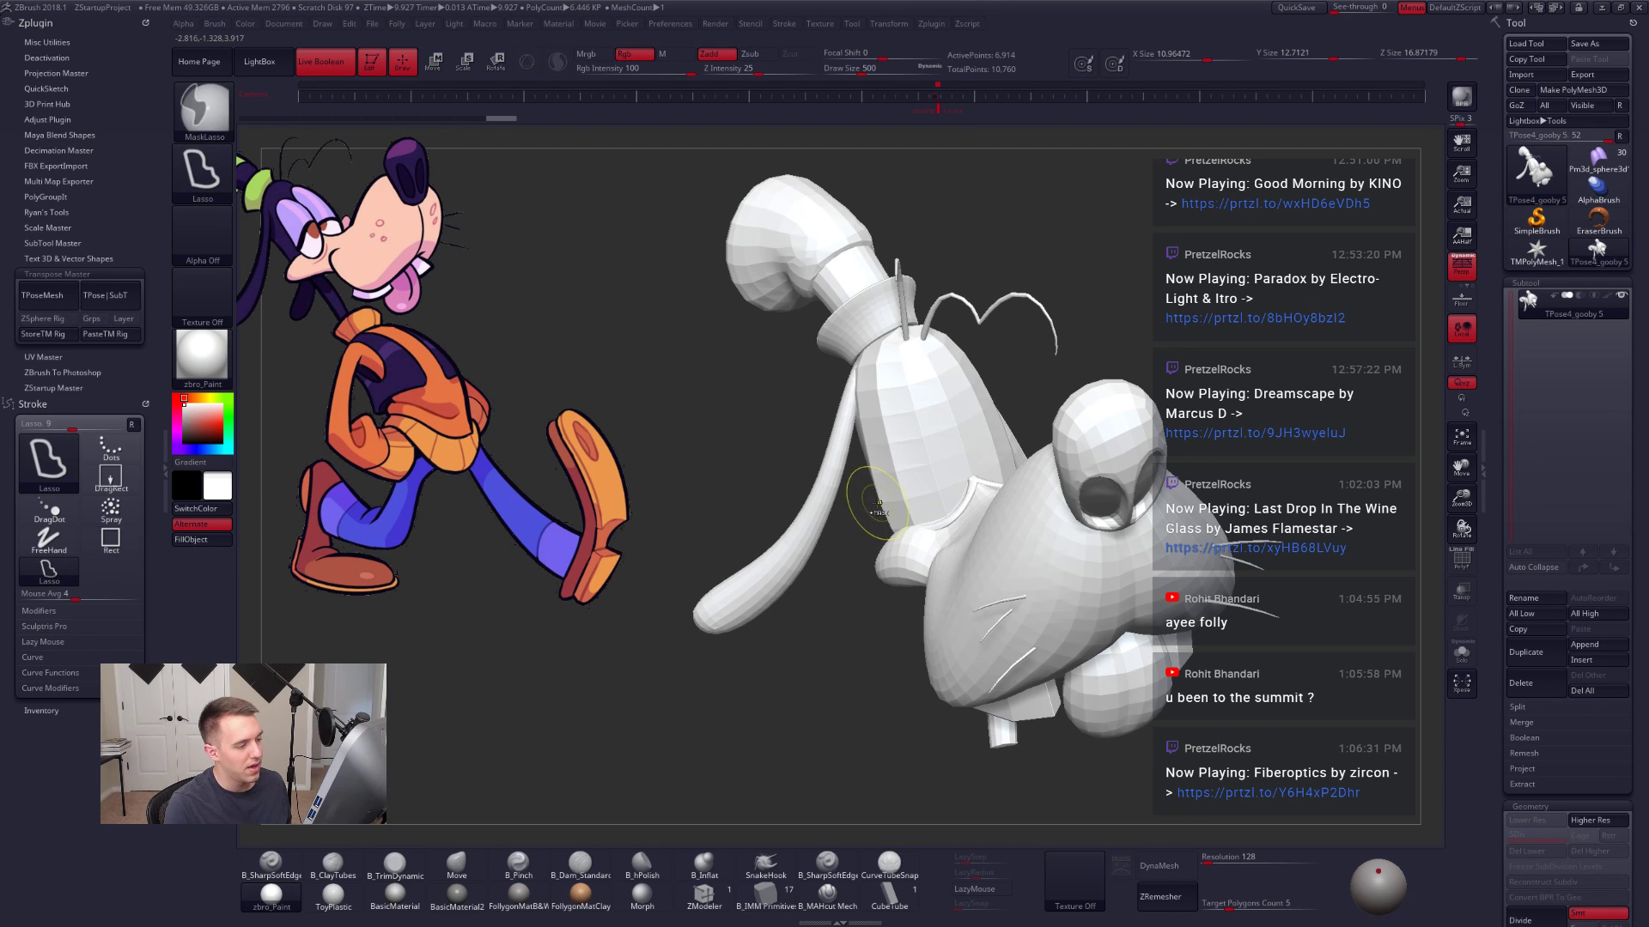
ctrl+shift+drag(726, 397, 691, 457)
key(shift+f)
right_drag(917, 446, 983, 446)
key(ctrl+shift+f)
click(956, 525)
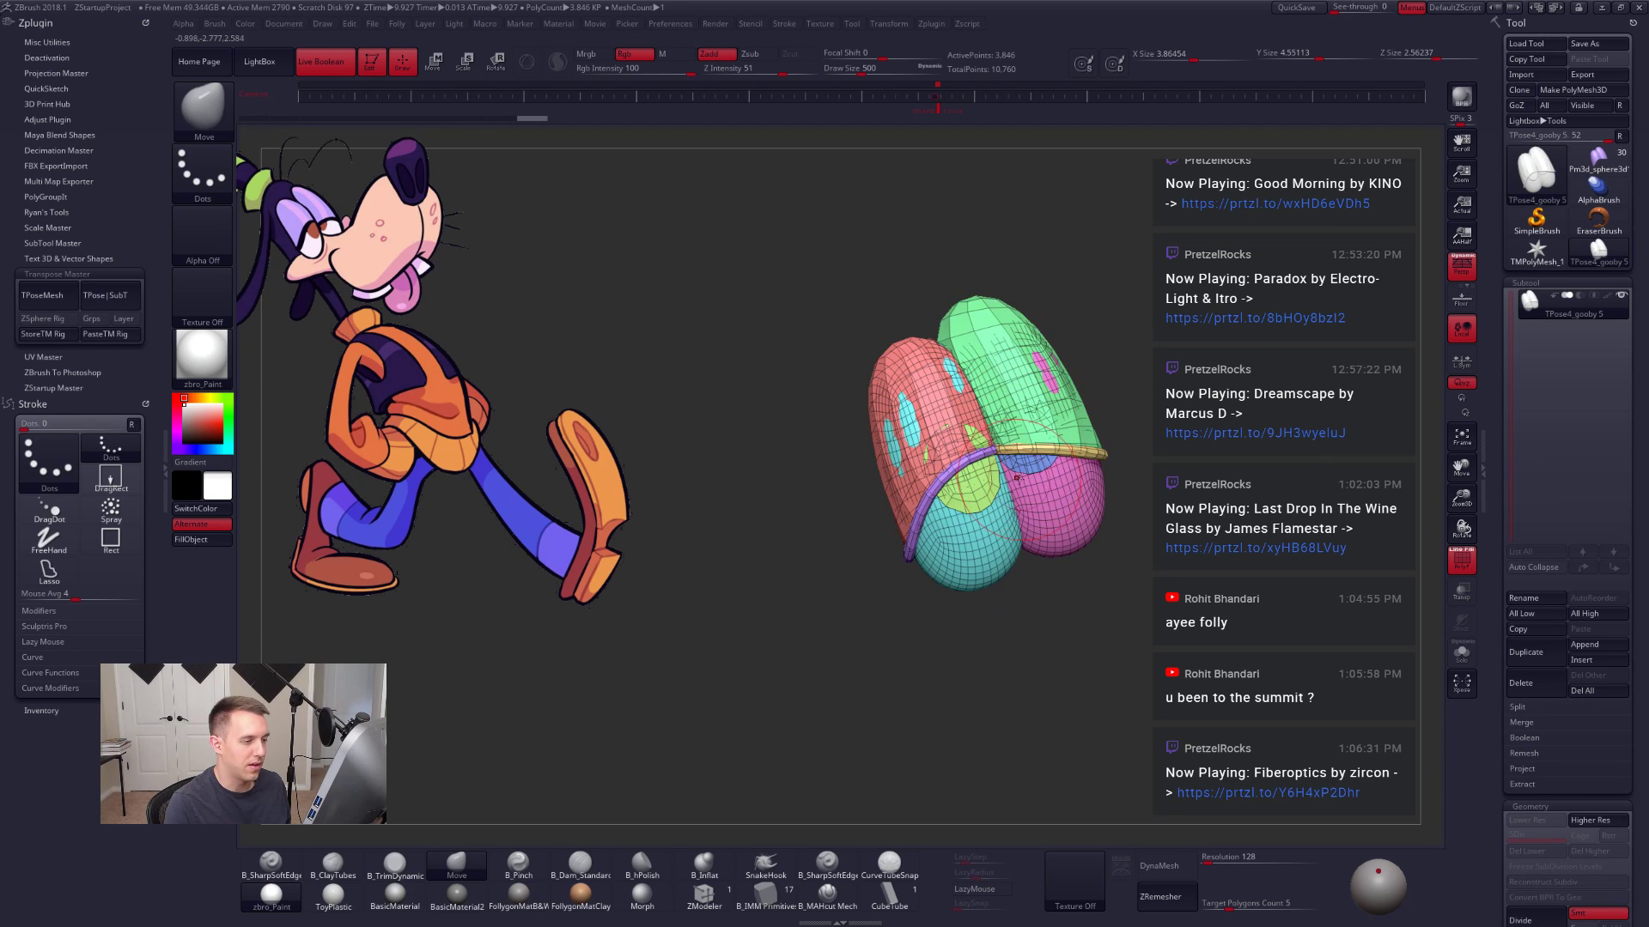
Step: Regroup each eye with its eyelid and lid line as a single polygroup and show the whole pose mesh again
ctrl+shift+click(1044, 376)
ctrl+shift+click(1035, 462)
ctrl+shift+click(1042, 425)
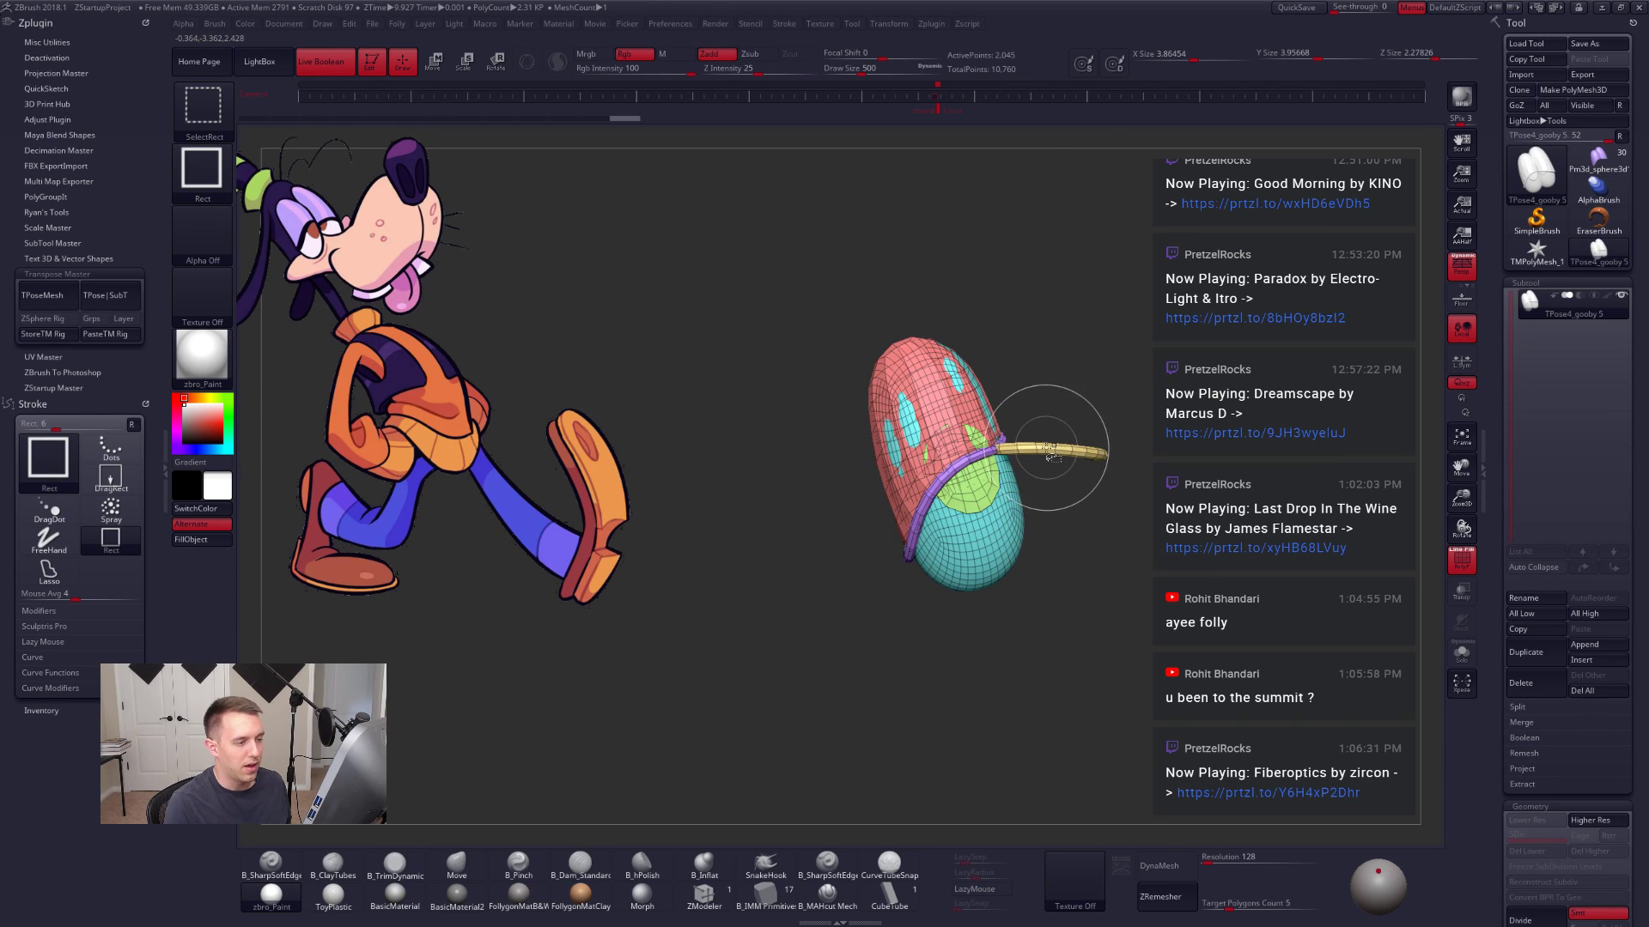
ctrl+shift+click(1052, 450)
ctrl+shift+click(1059, 463)
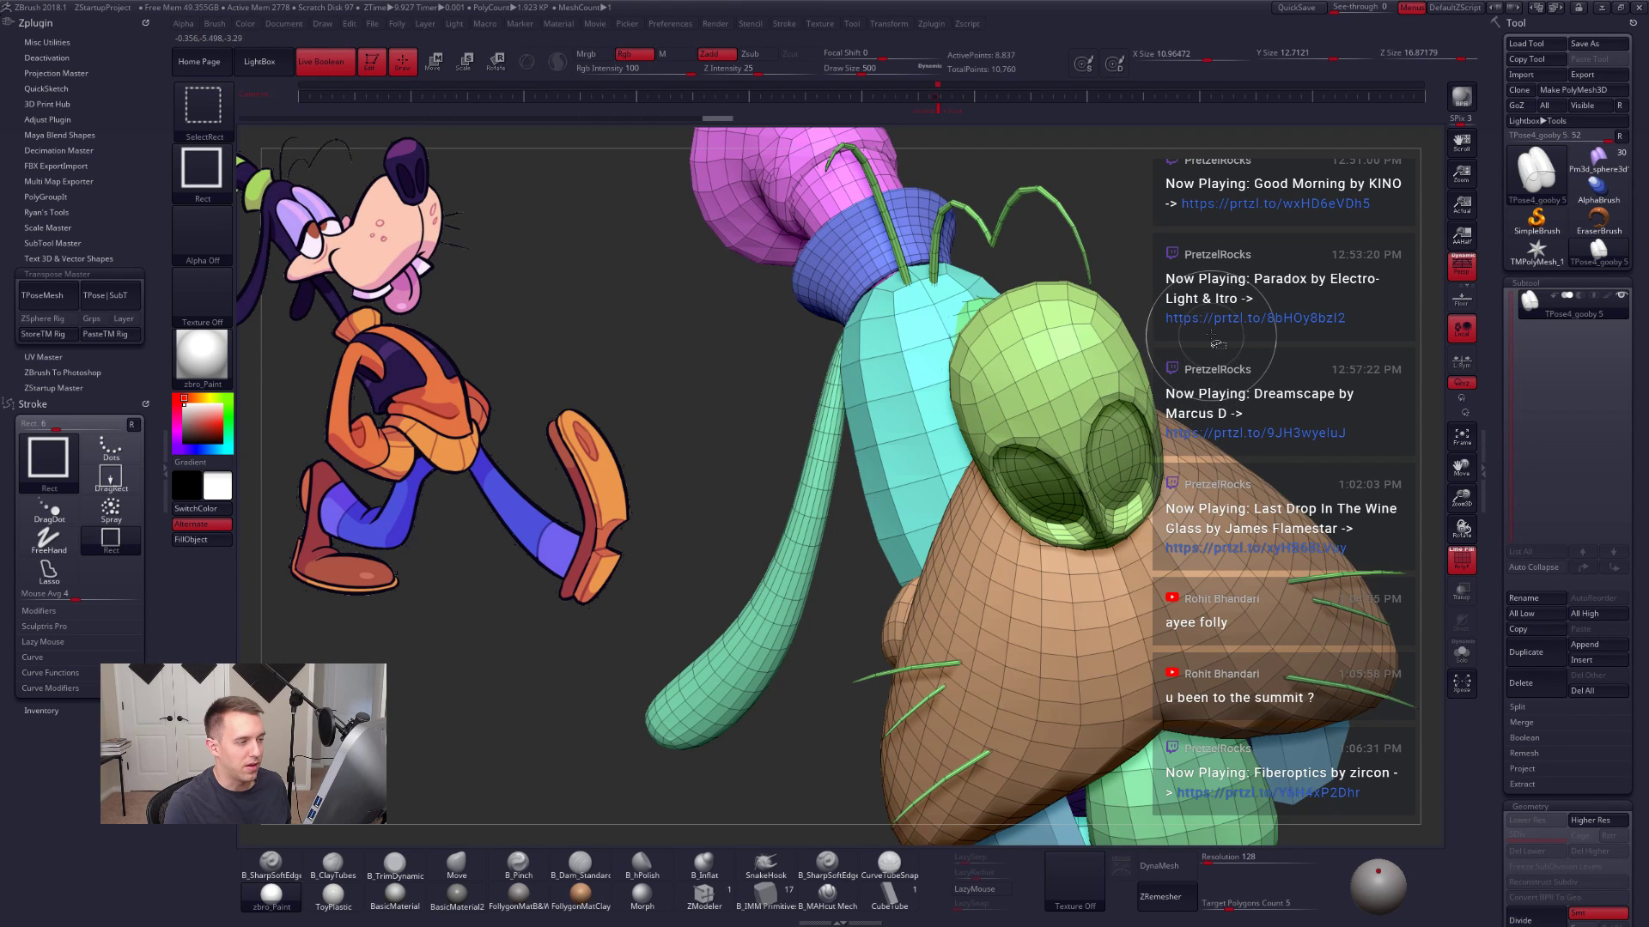
drag(1192, 335, 1092, 351)
ctrl+shift+click(1090, 352)
ctrl+shift+click(1068, 410)
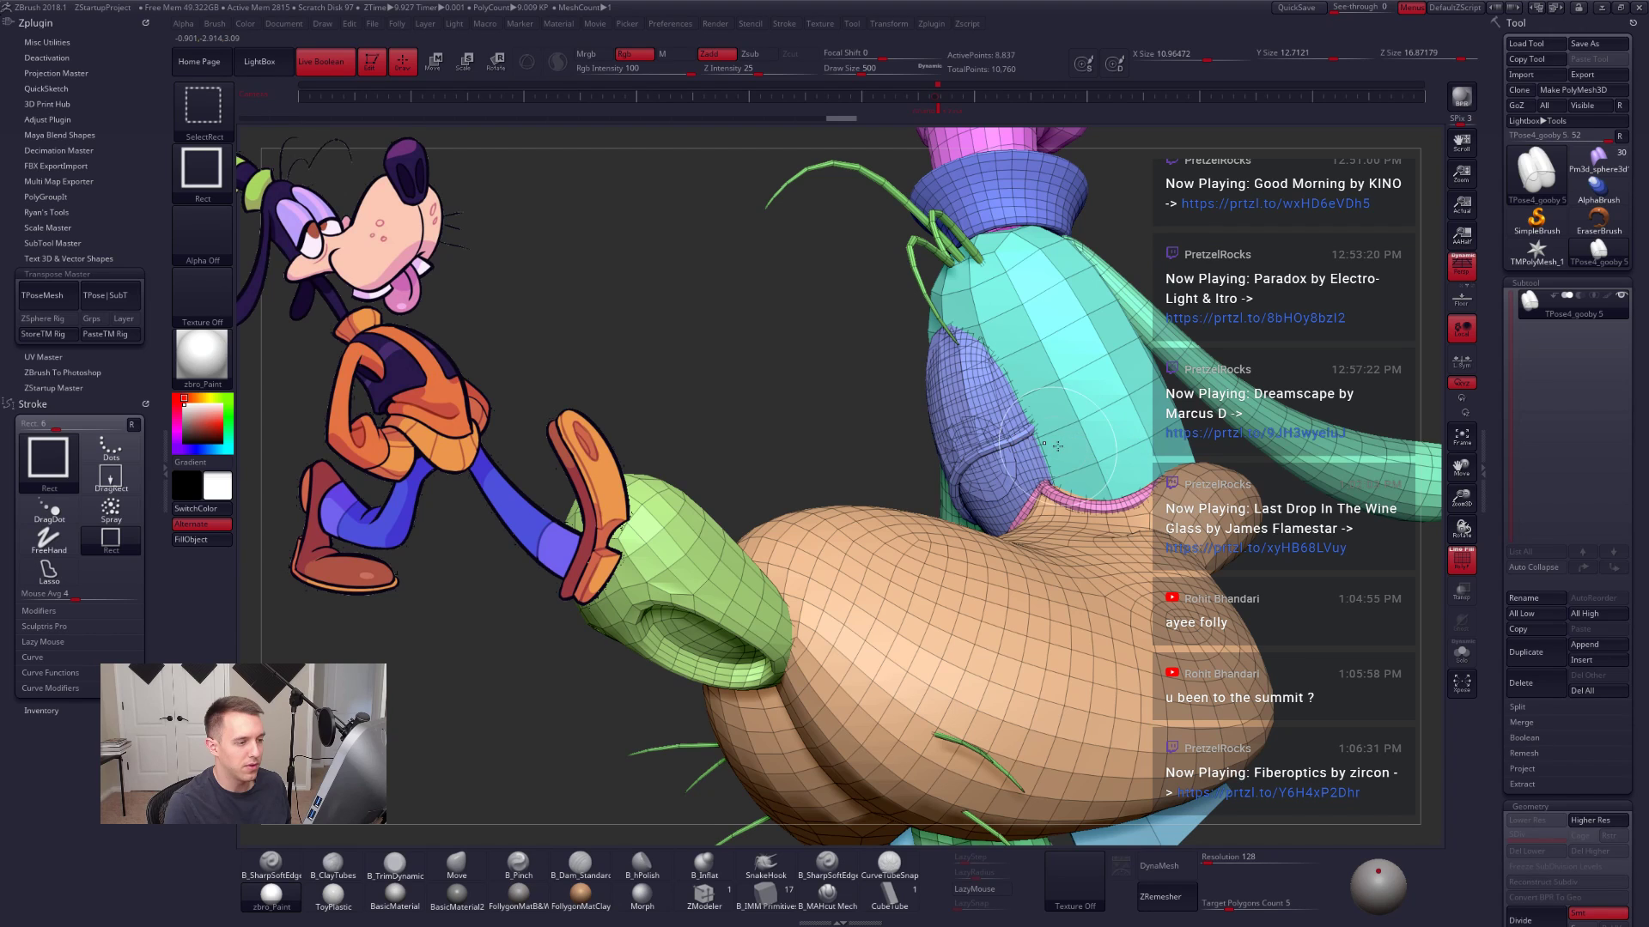
mouse_move(685, 372)
ctrl+shift+mouse_down()
mouse_move(912, 415)
mouse_move(1109, 422)
mouse_move(959, 448)
mouse_move(987, 468)
ctrl+shift+mouse_up()
key(ctrl+w)
ctrl+shift+click(929, 415)
key(w)
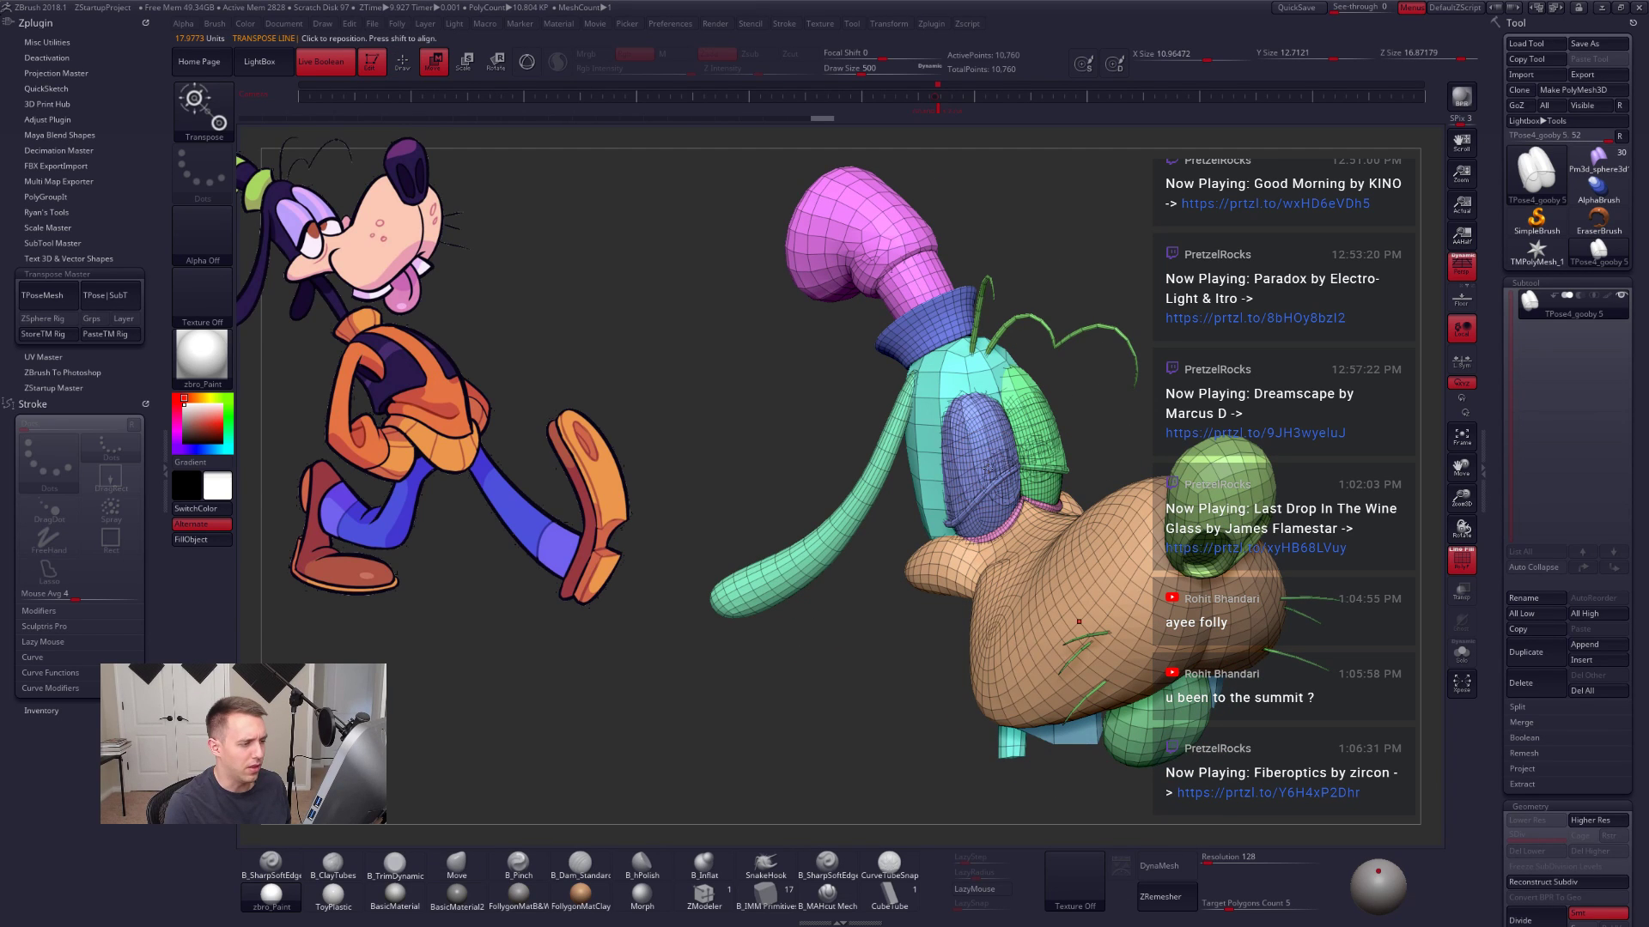
Step: Activate the Move brush and turn off the polygroup wireframe on the pose mesh
key(q)
mouse_move(987, 459)
right_down()
mouse_move(996, 468)
mouse_move(983, 447)
right_up()
key(b)
key(m)
key(v)
key(shift+f)
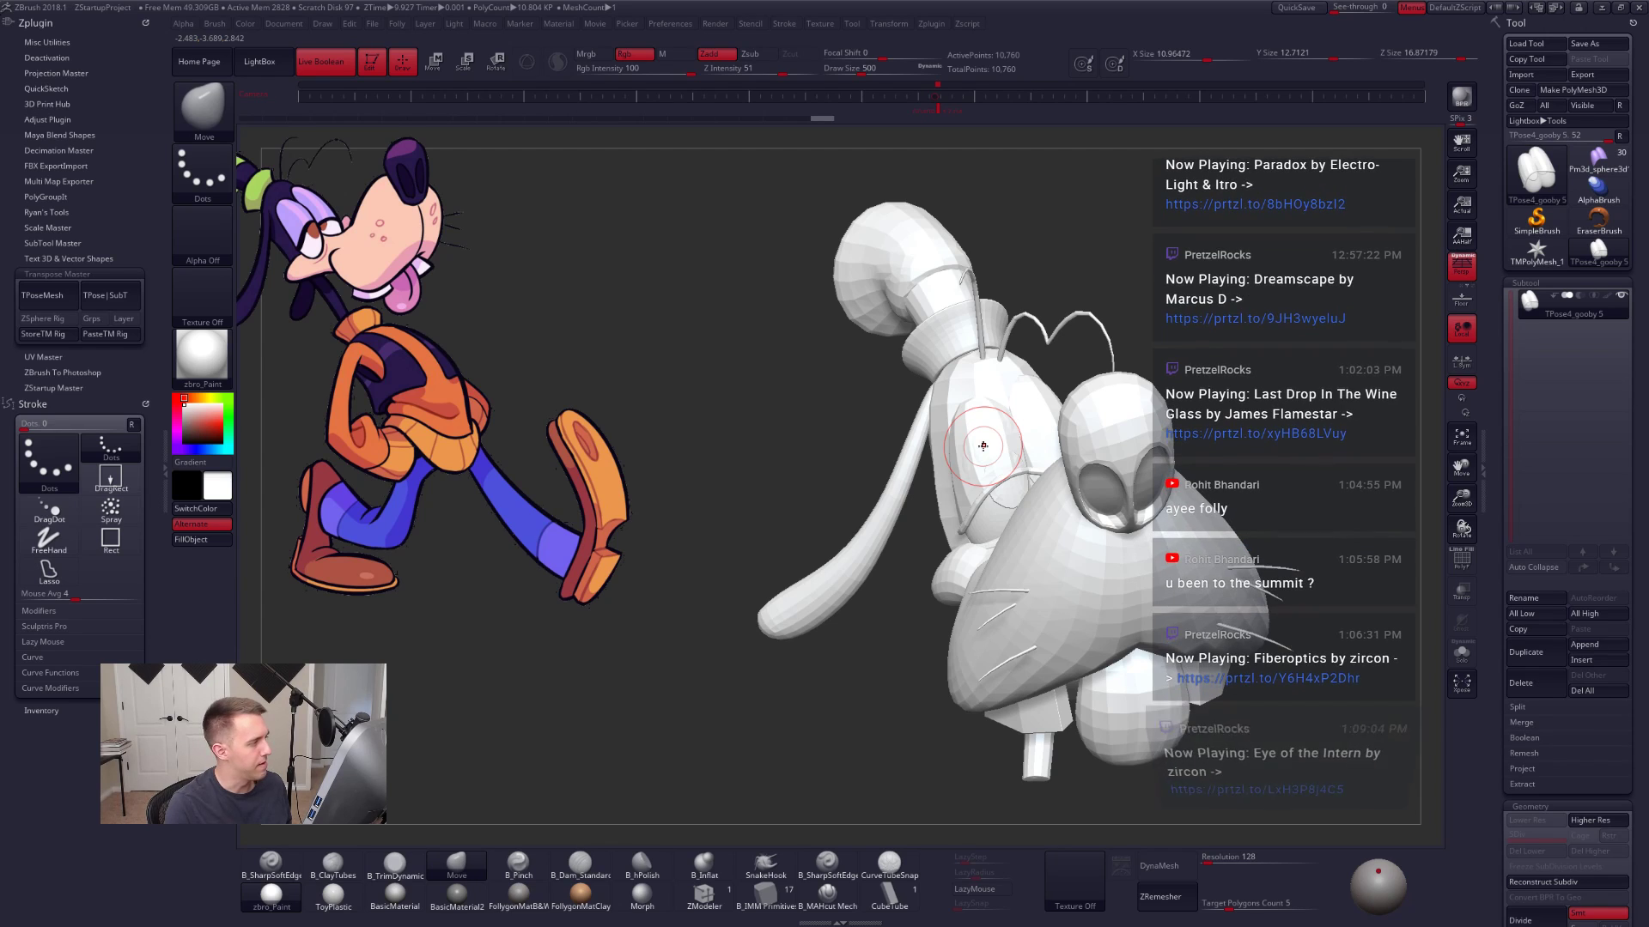
click(165, 471)
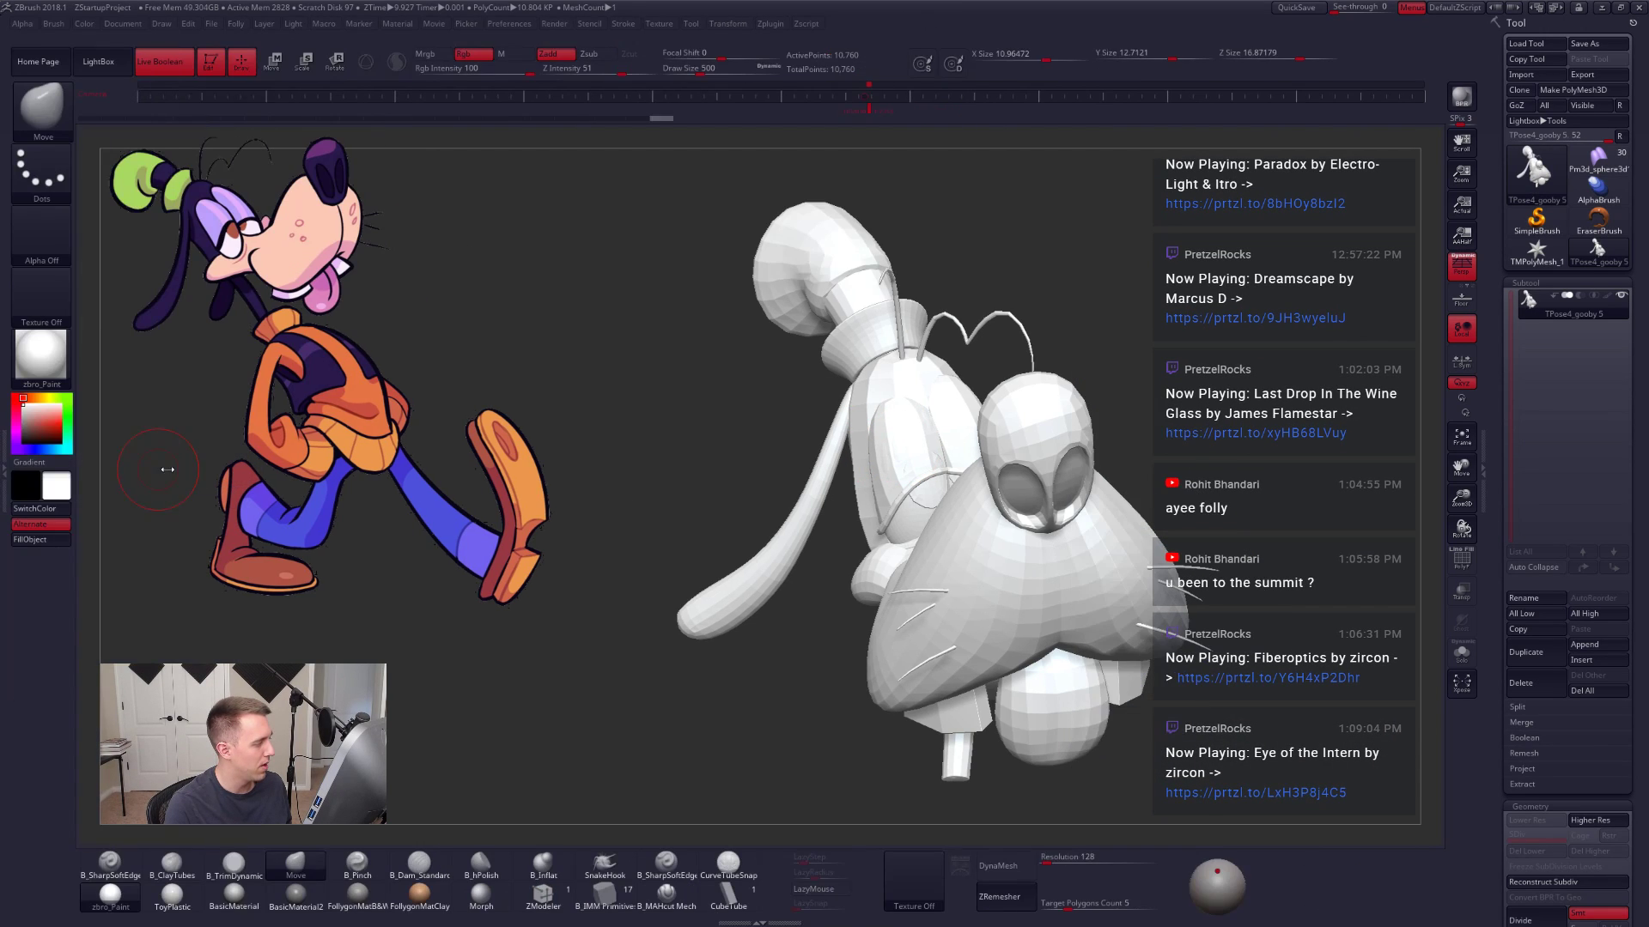
Step: Mask the entire pose mesh except the polygroup of the eye nearest the hanging ear
alt+right_drag(691, 416, 672, 463)
key(w)
ctrl+click(867, 495)
key(q)
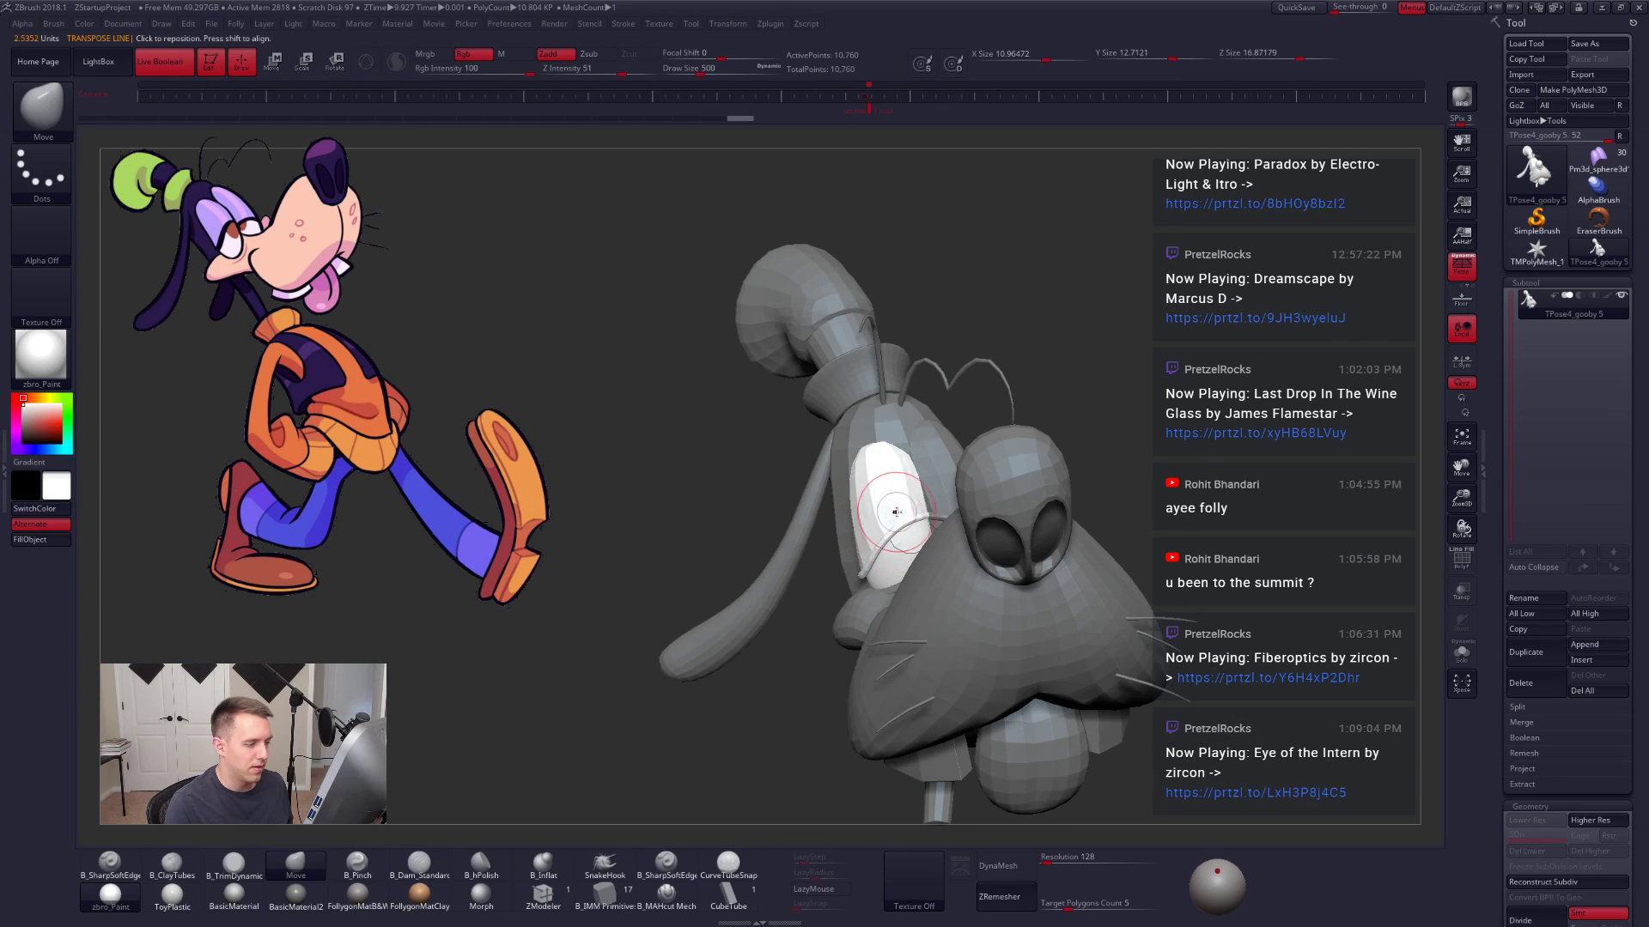
Step: Reshape the lower part of the unmasked eye with the Move brush at draw sizes of 1194 and 1111
key(space)
drag(898, 511, 918, 511)
right_drag(919, 511, 953, 515)
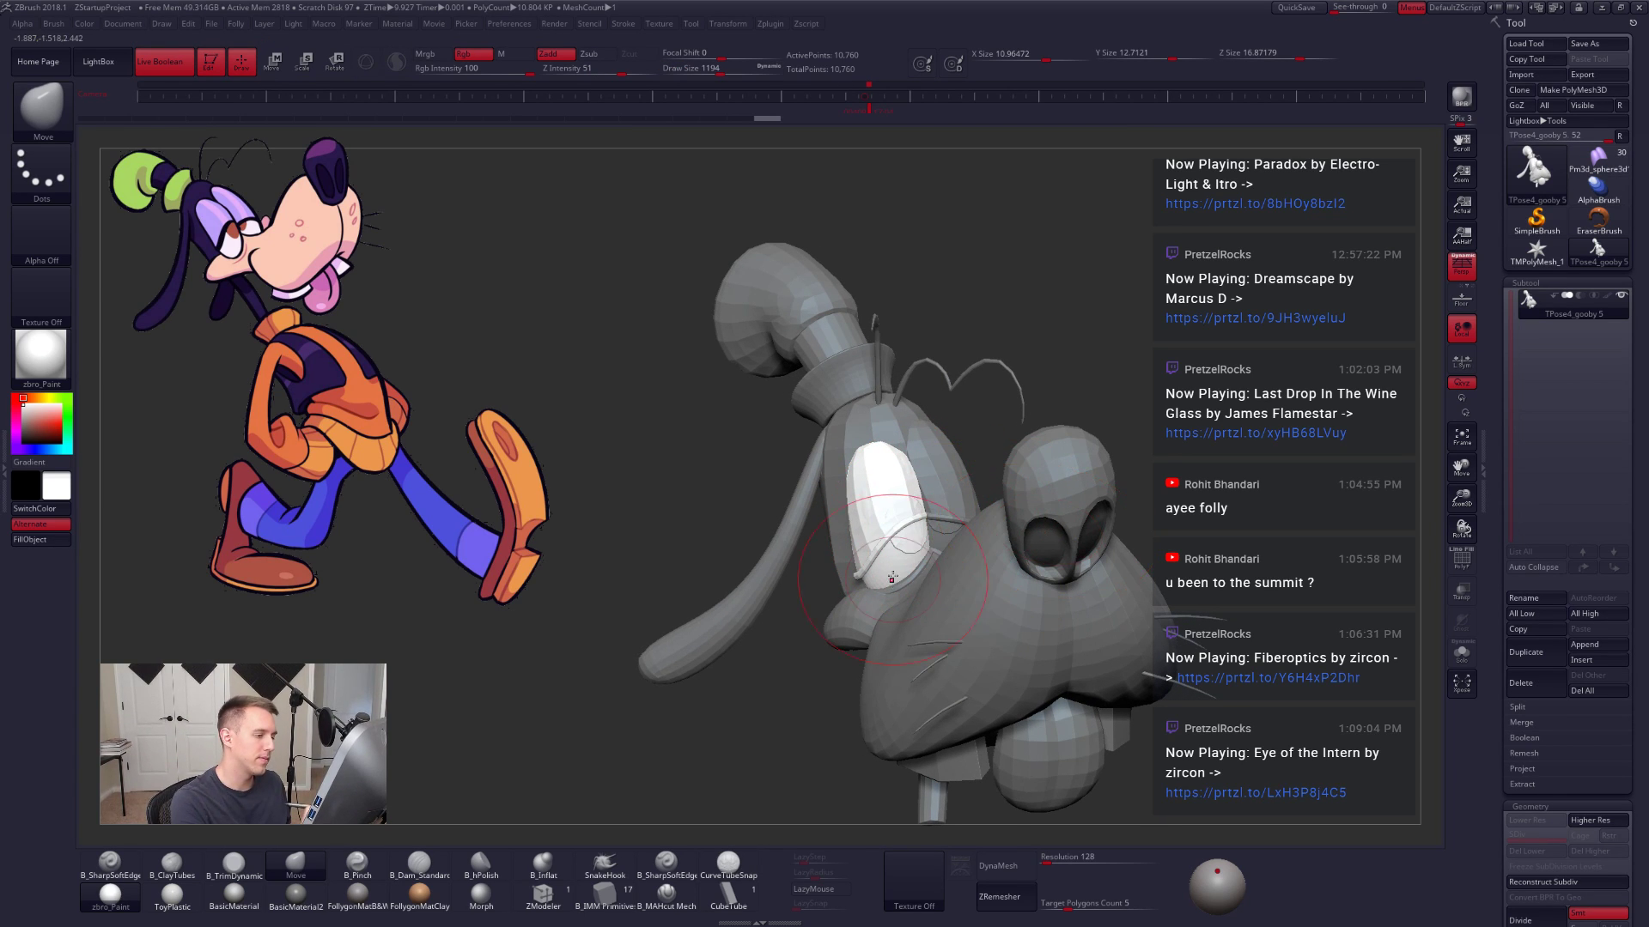
mouse_move(909, 521)
right_down()
mouse_move(995, 608)
mouse_move(964, 524)
mouse_move(949, 558)
right_up()
key(space)
click(955, 585)
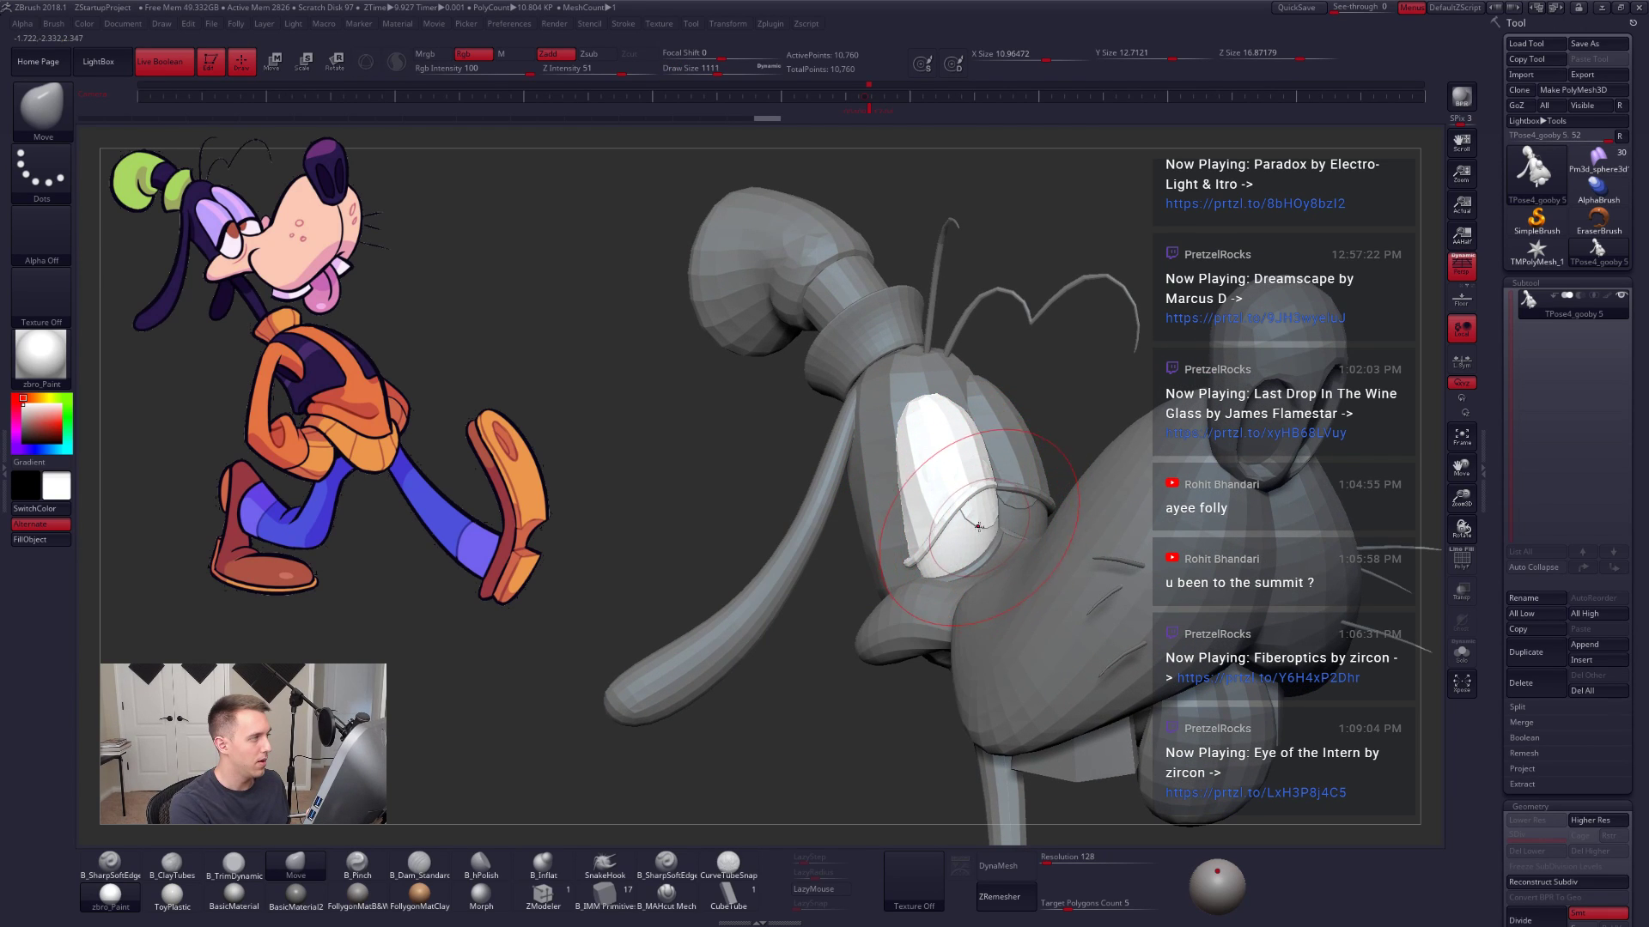
Step: Fit the whole unmasked eye against the head with broad Move strokes, enlarging the draw size to 1338 and 1821
mouse_move(978, 526)
right_down()
mouse_move(907, 528)
mouse_move(949, 498)
right_up()
key(space)
click(907, 549)
key(space)
click(910, 543)
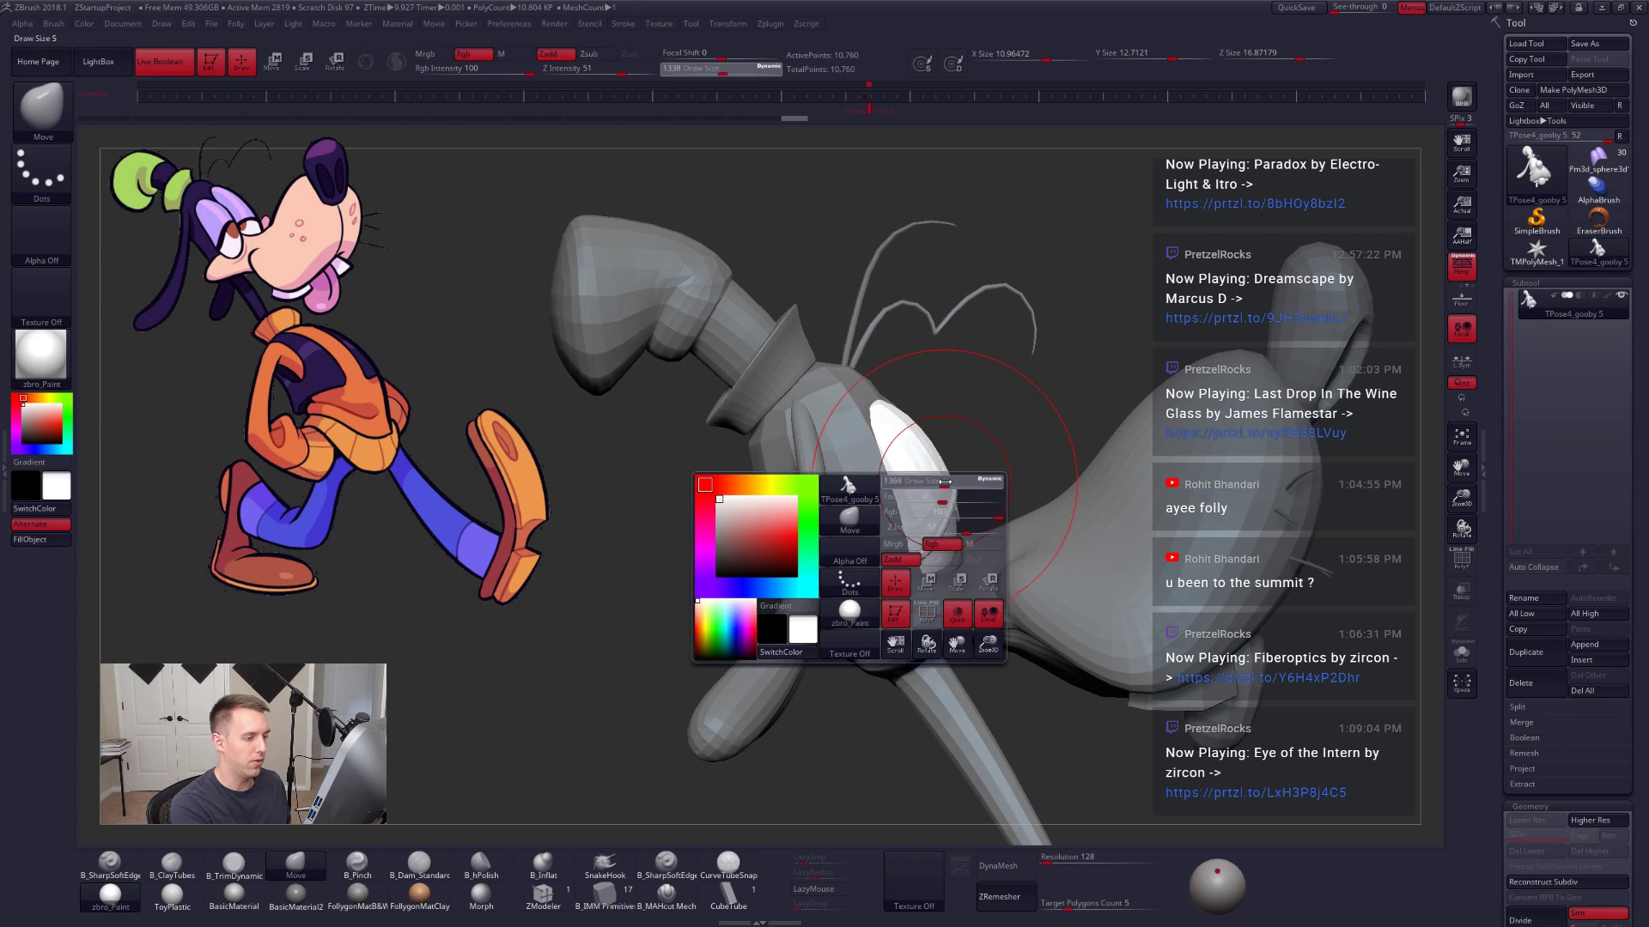
drag(935, 507, 927, 510)
mouse_move(936, 515)
right_down()
mouse_move(904, 523)
mouse_move(929, 443)
right_up()
key(space)
click(927, 467)
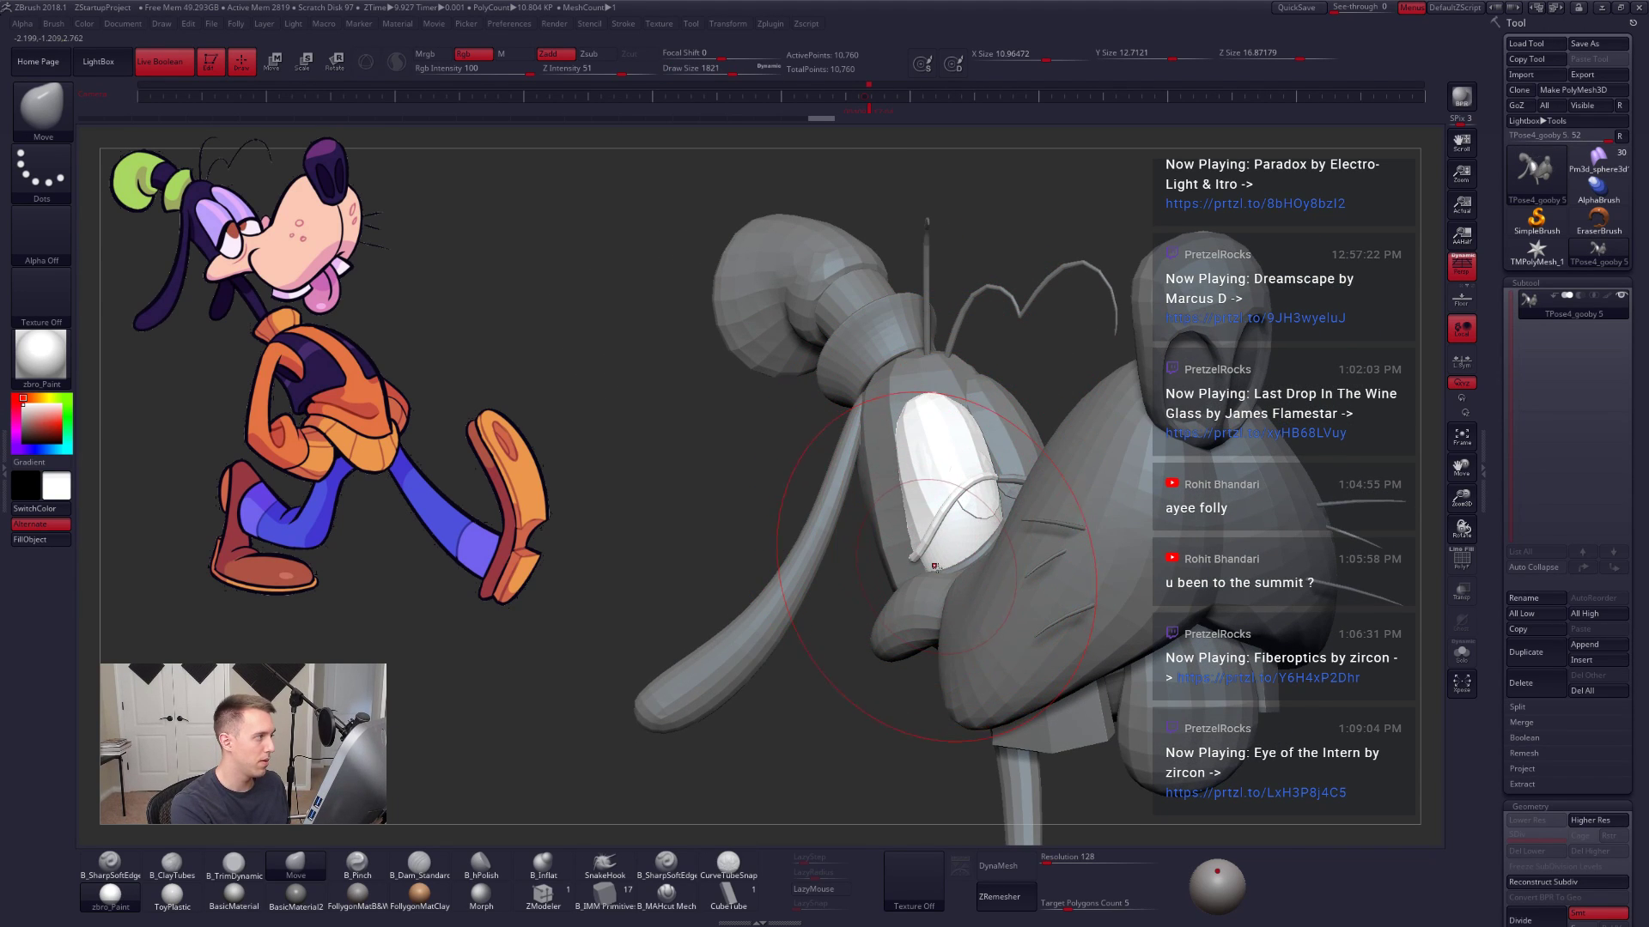
right_drag(934, 567, 958, 569)
Step: Isolate the unmasked eye, lay a transpose line along its full length to adjust it, and show the whole mesh again
key(w)
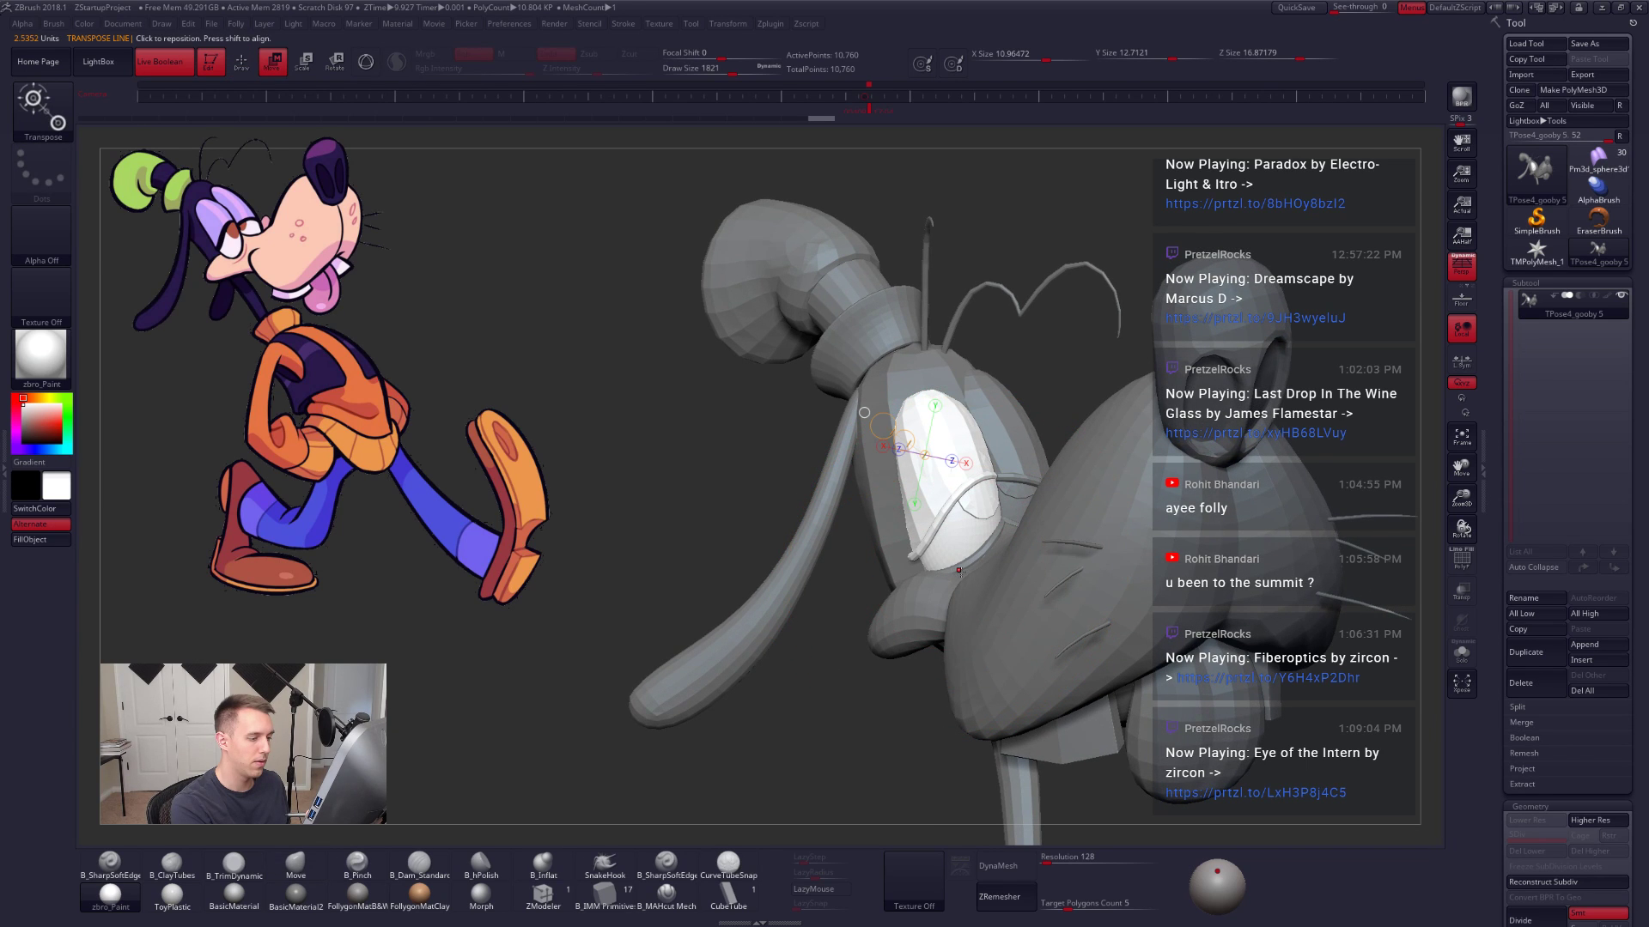
key(q)
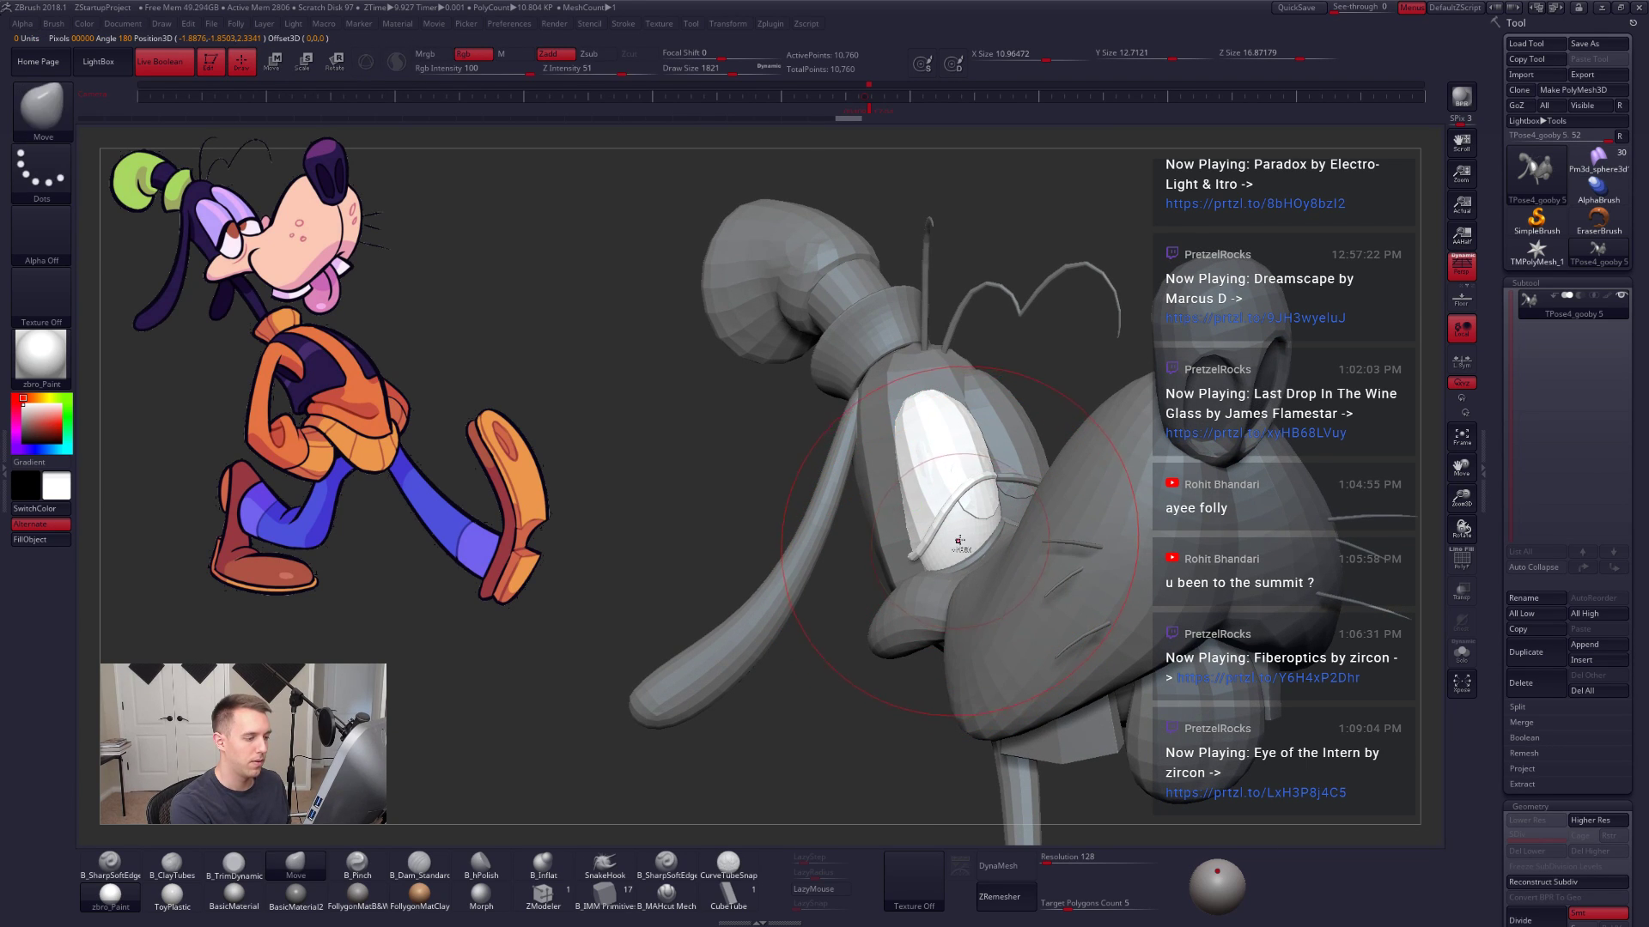
ctrl+shift+click(960, 552)
key(w)
drag(963, 590, 916, 340)
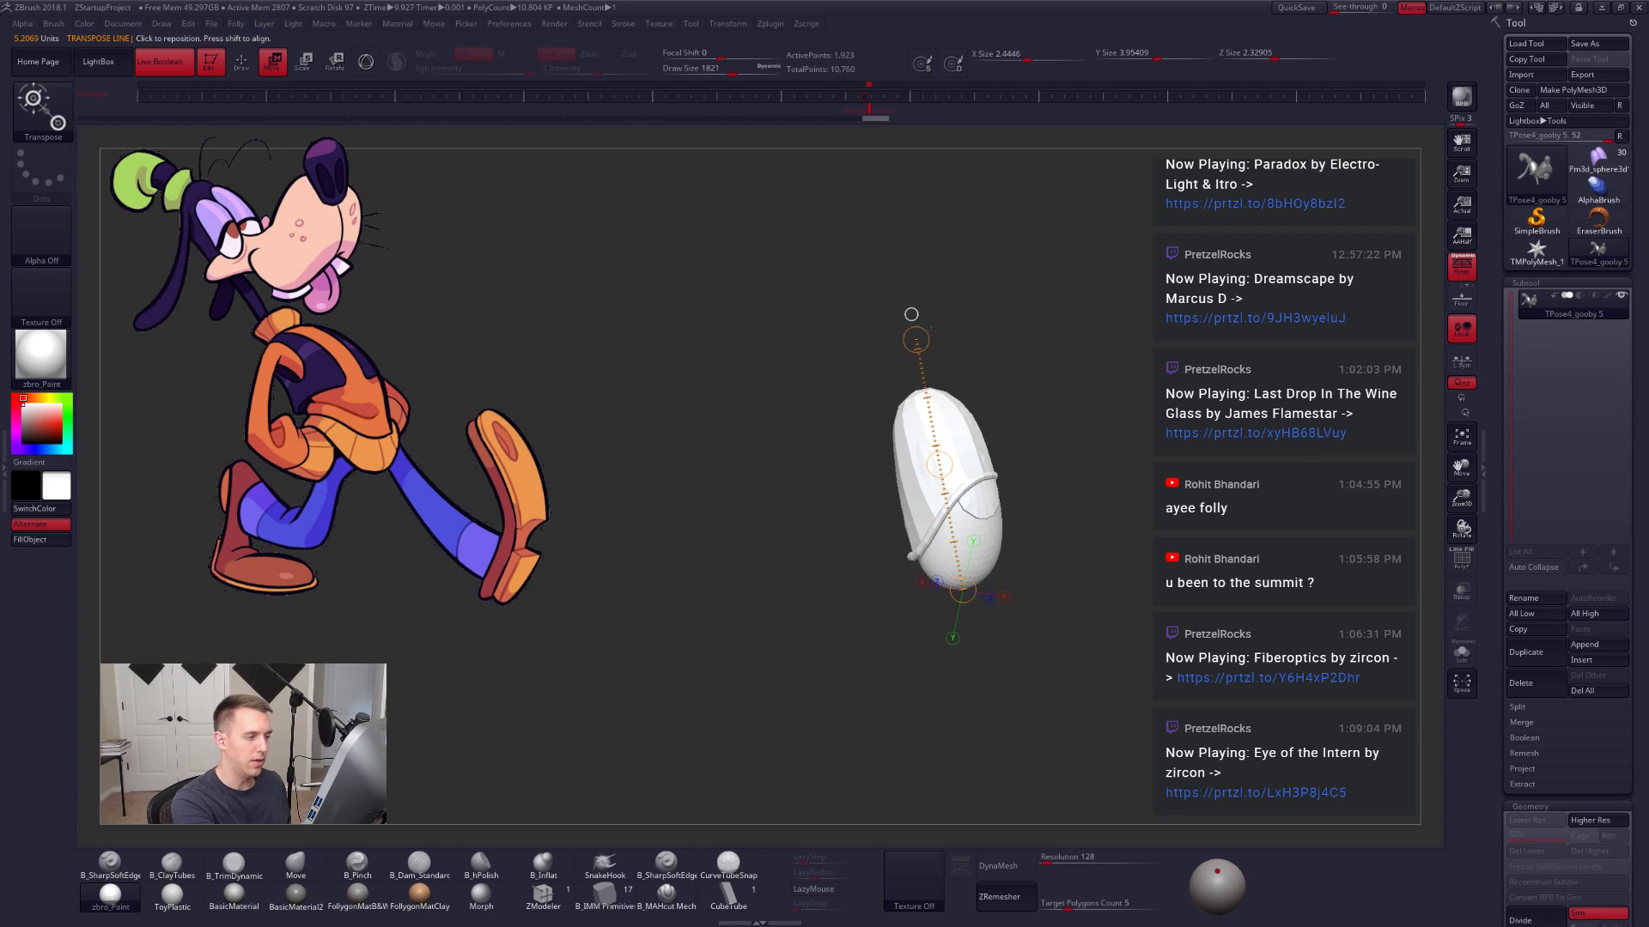
ctrl+shift+click(917, 341)
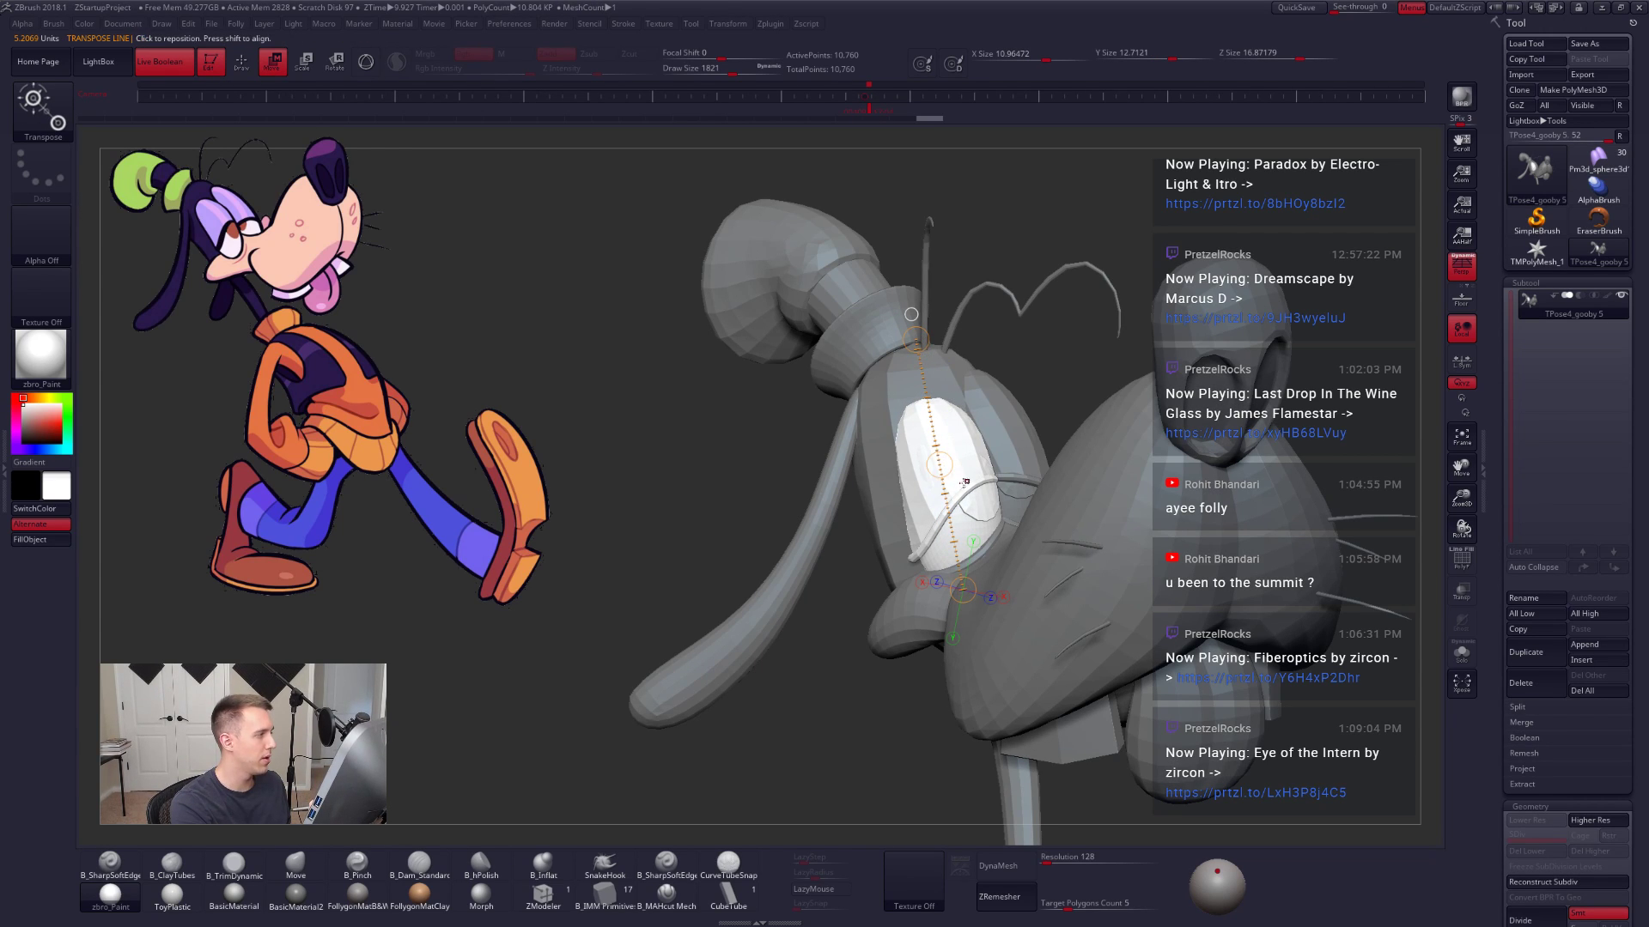
Step: Refine the eye nearest the hanging ear with the Move brush at a draw size of 1084
key(q)
key(space)
mouse_move(968, 501)
right_down()
mouse_move(965, 526)
mouse_move(979, 486)
right_up()
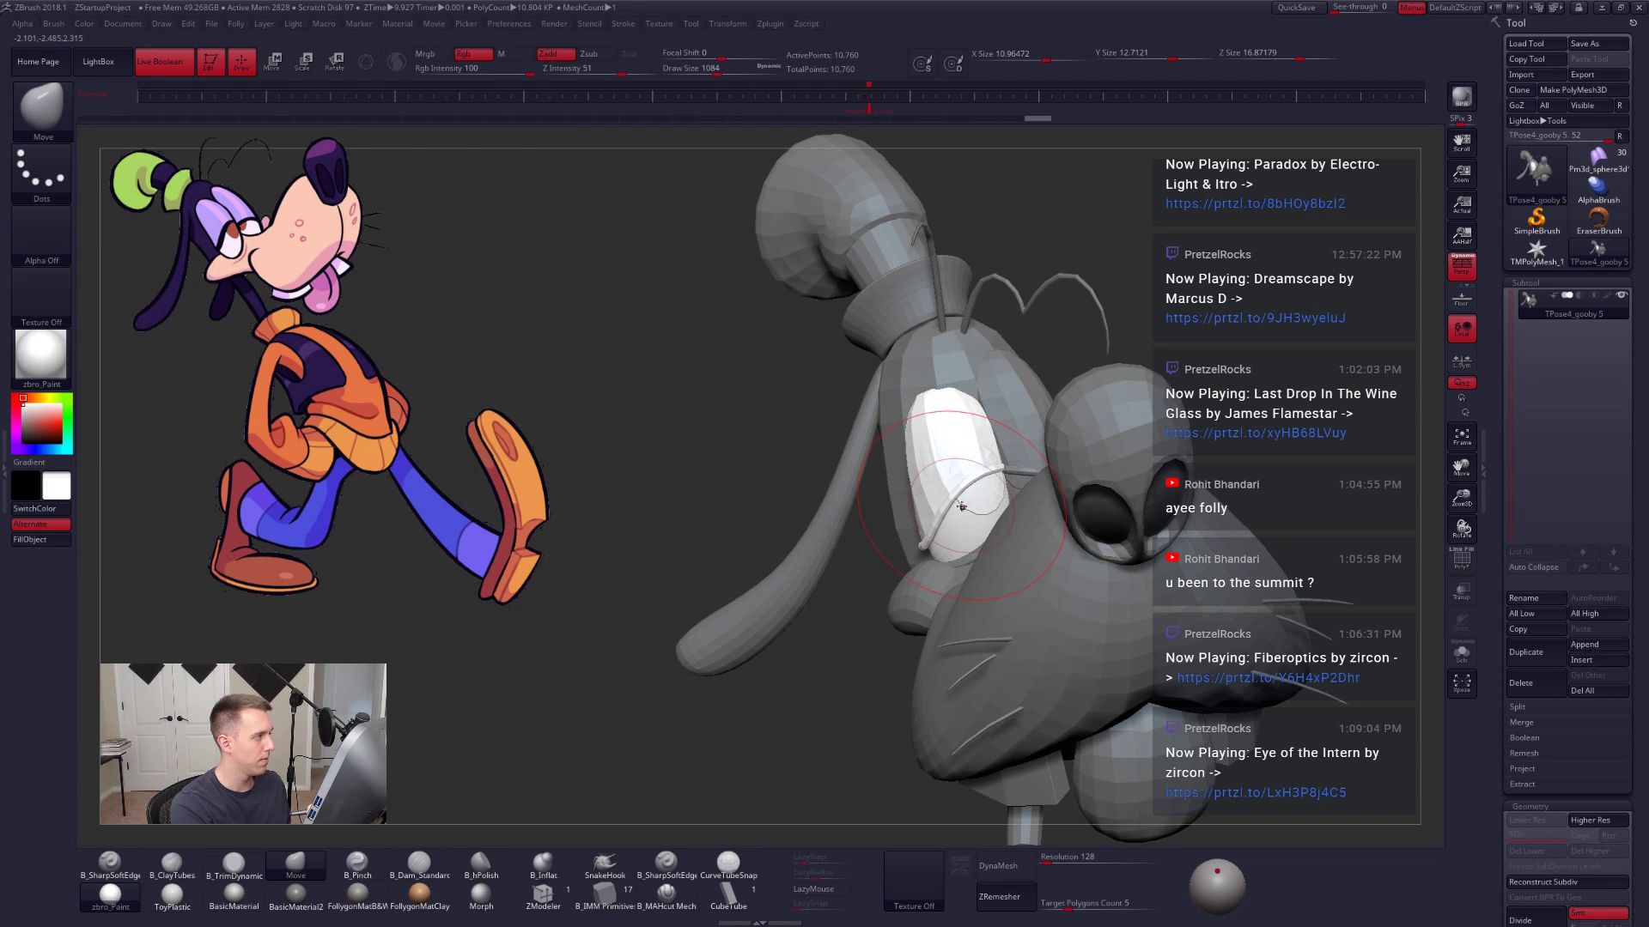
right_drag(976, 524, 965, 525)
Step: Mask the near eye except its lower inner part and reshape that part with the Move brush at draw size 955
key(w)
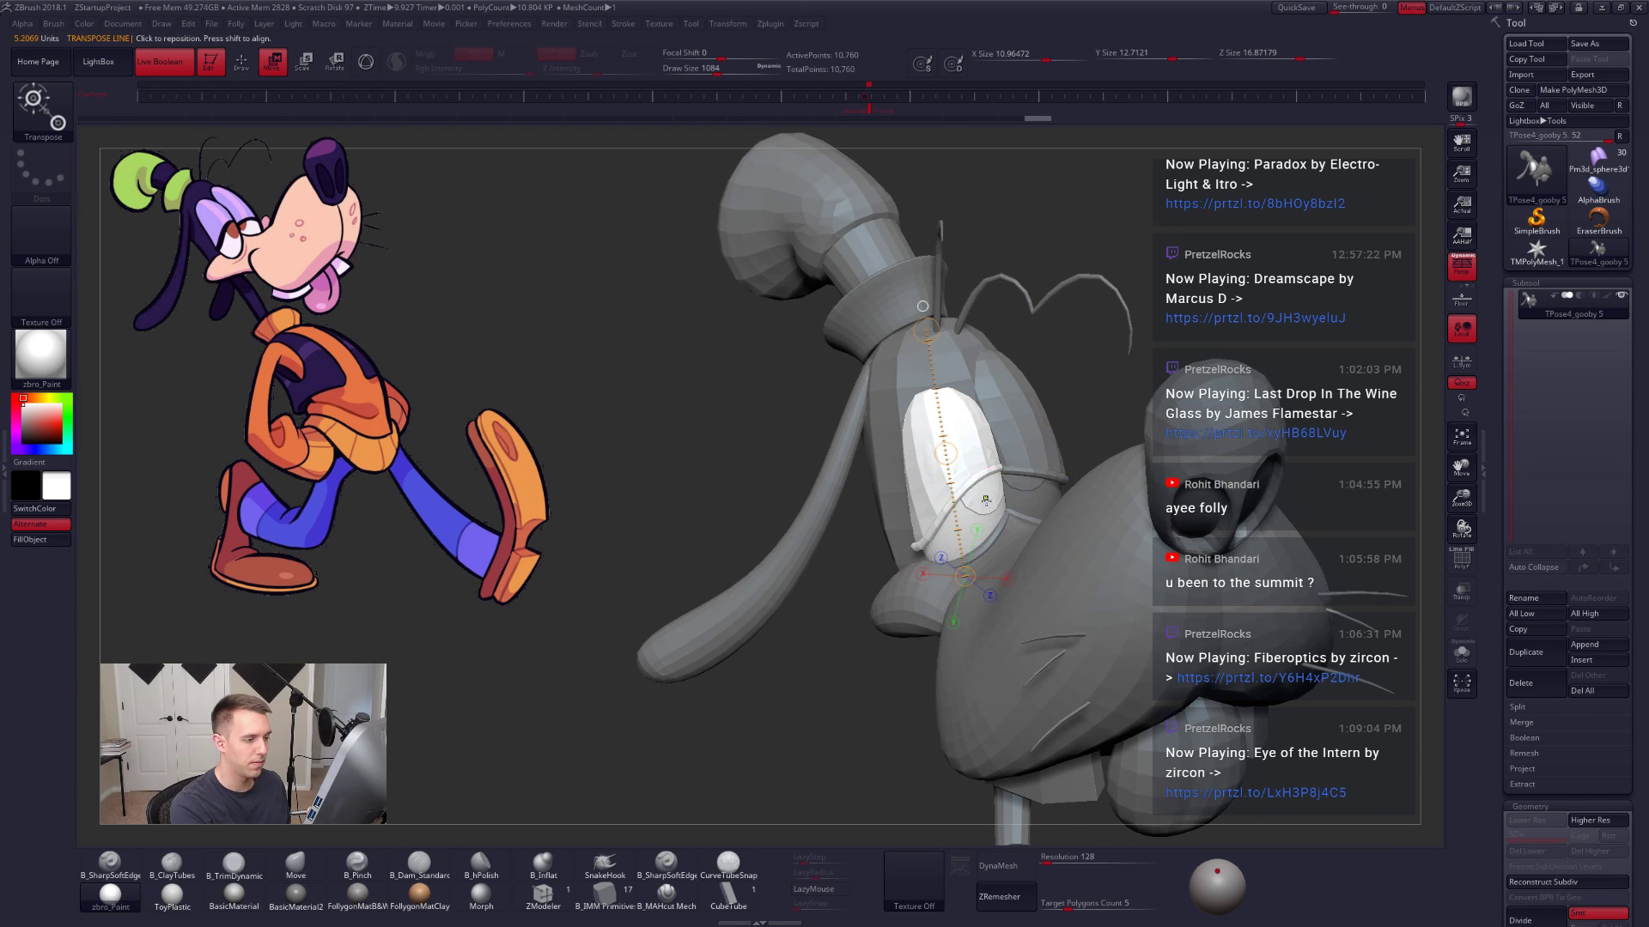
ctrl+drag(970, 499, 957, 518)
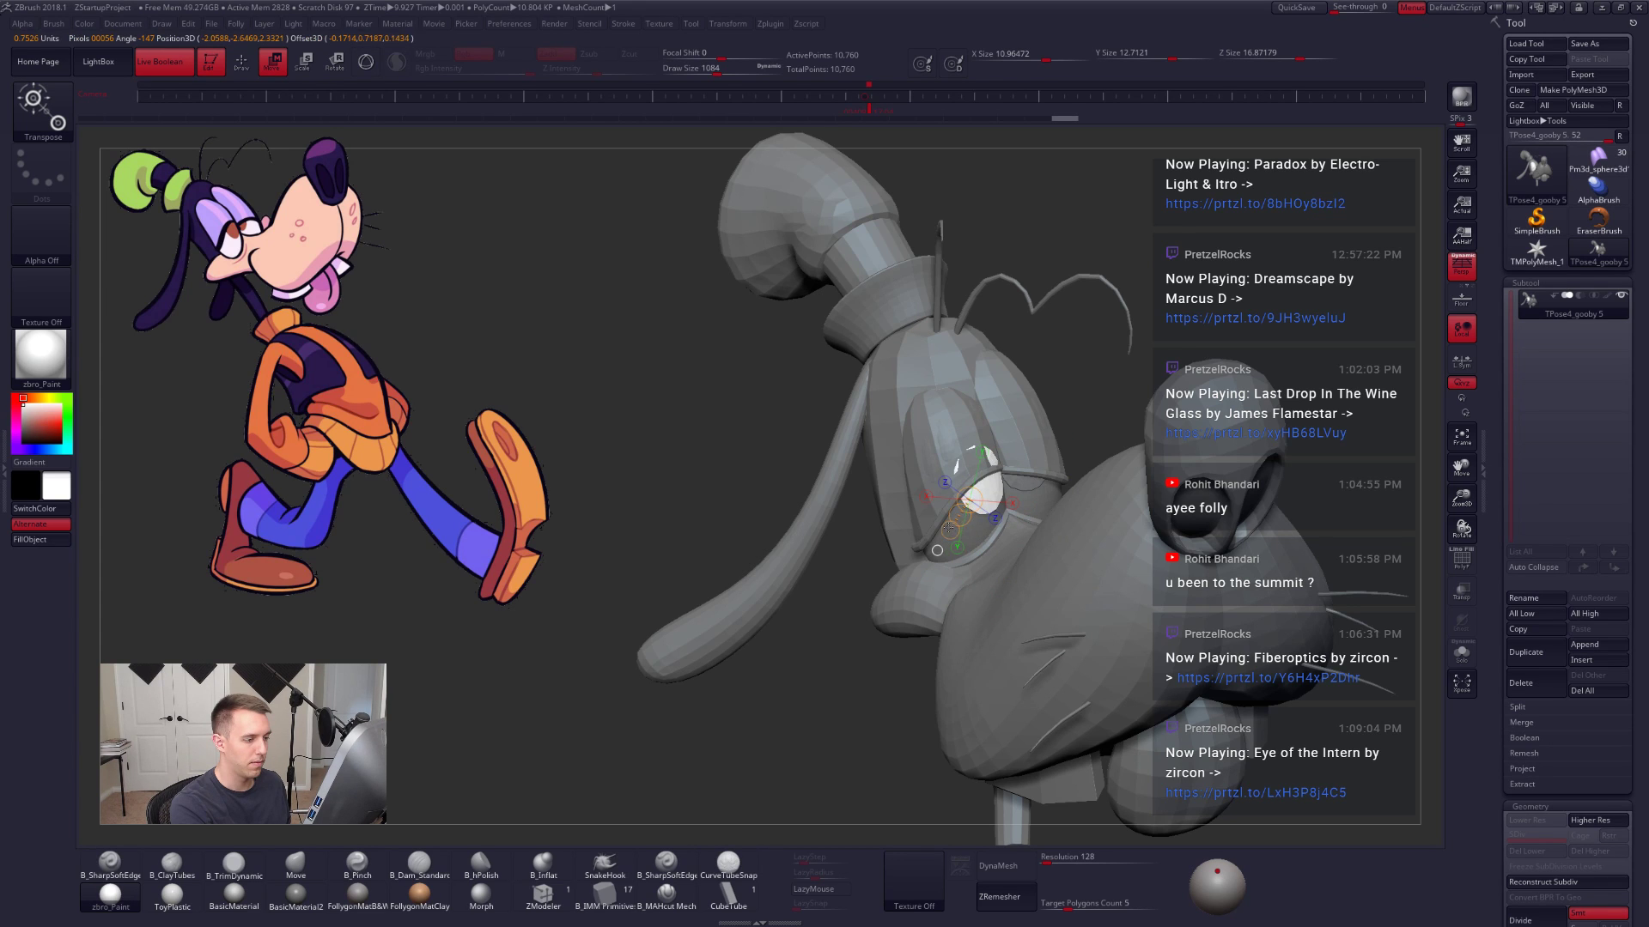
key(q)
right_drag(991, 539, 912, 593)
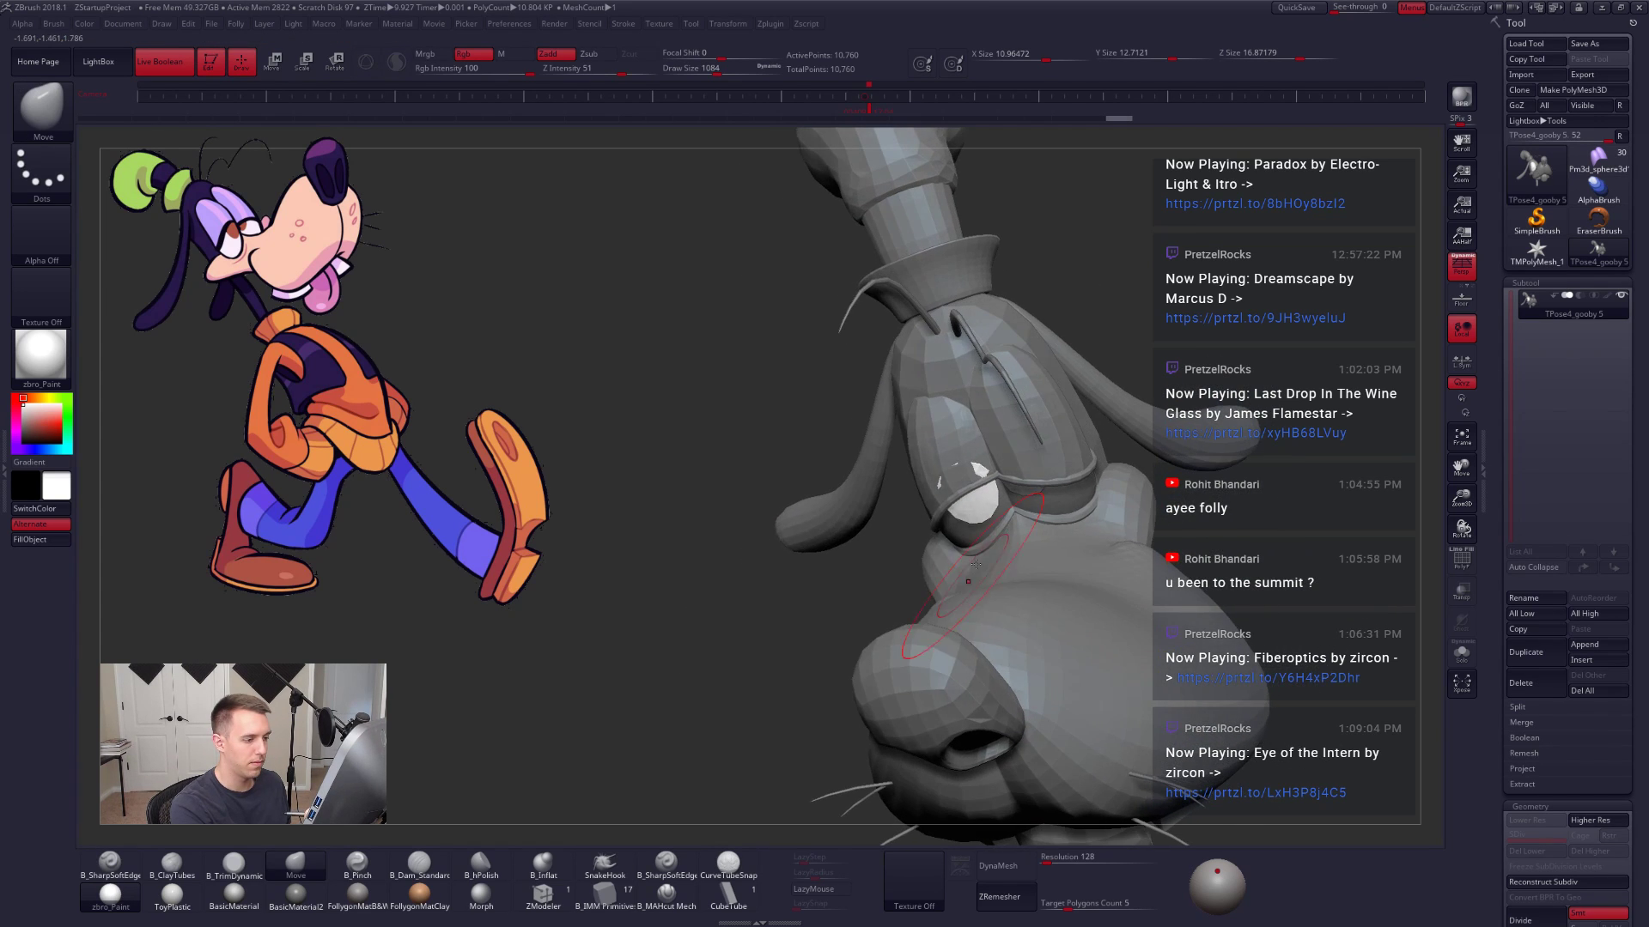
key(space)
drag(987, 560, 981, 560)
right_drag(966, 534, 998, 507)
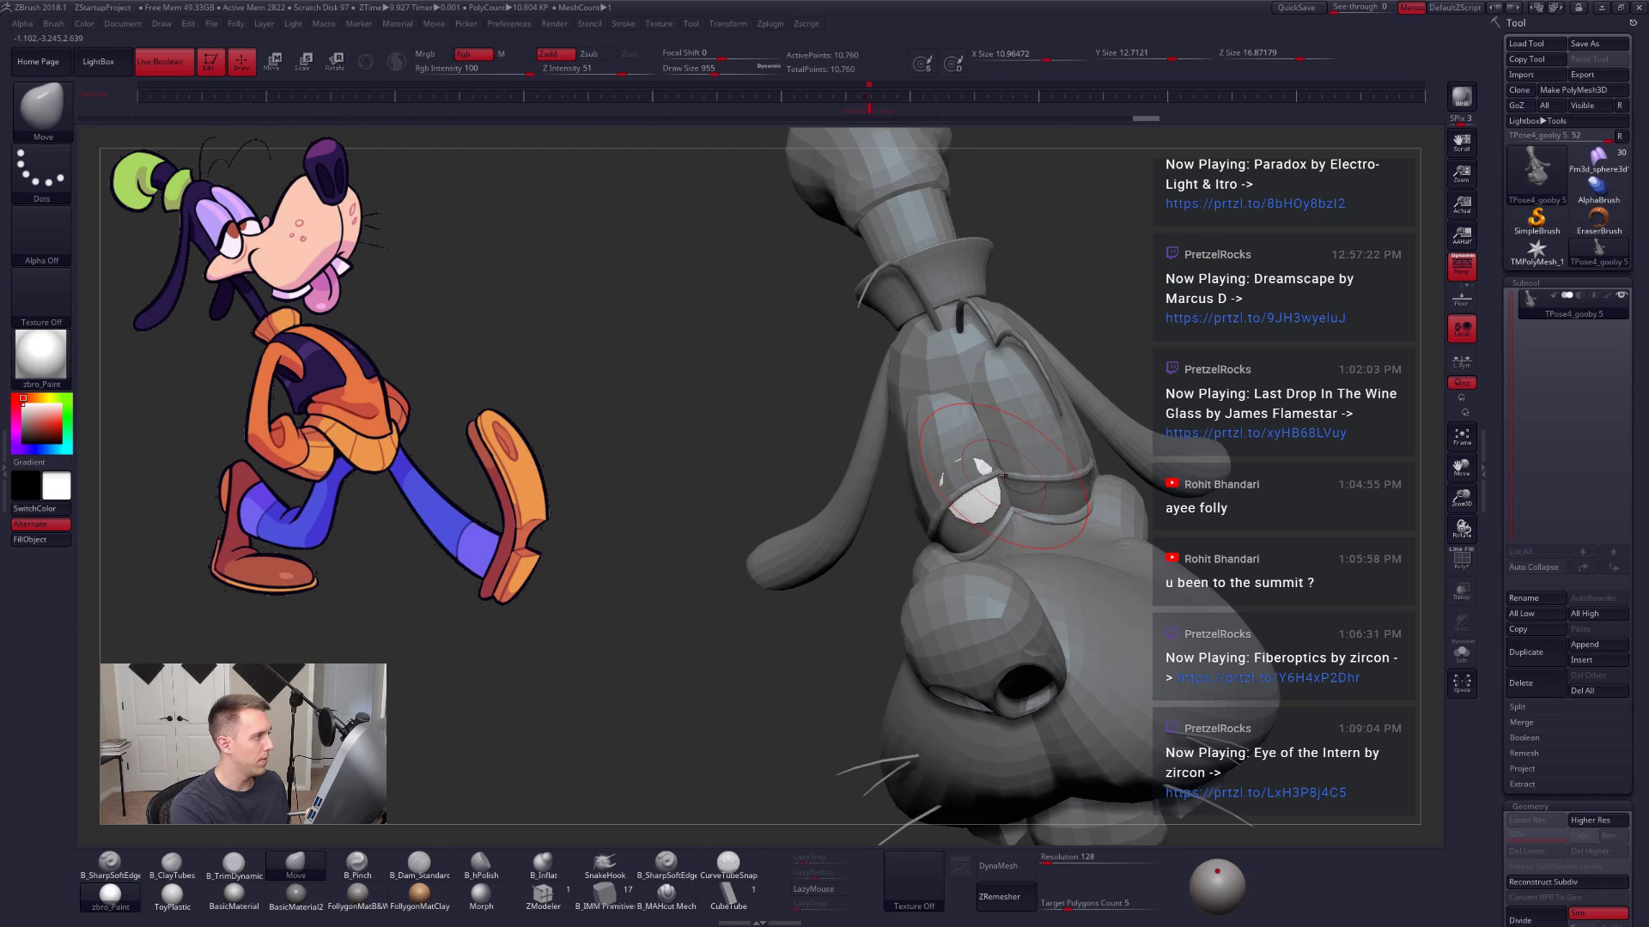
mouse_move(987, 526)
right_down()
mouse_move(1032, 513)
mouse_move(971, 548)
right_up()
Step: Mask everything except the complete near eye and adjust its outline with the Move brush at draw size 810
right_drag(1212, 689, 1307, 683)
key(w)
ctrl+drag(1094, 803, 1073, 777)
ctrl+click(927, 584)
key(q)
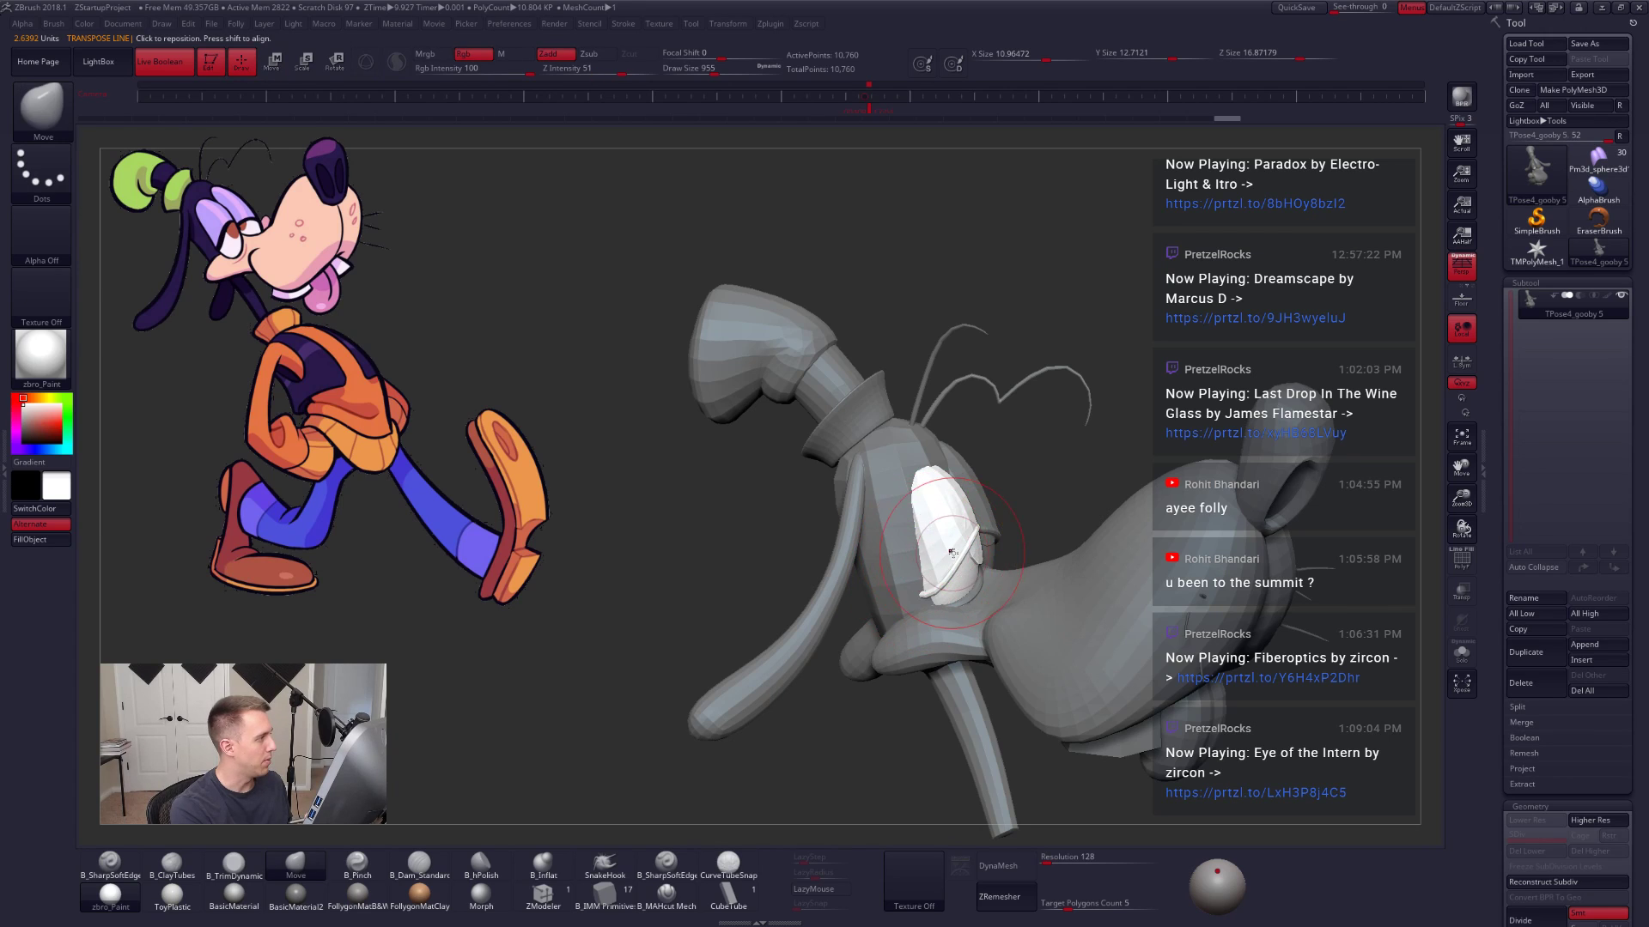
right_drag(964, 565, 863, 631)
key(space)
drag(961, 601, 947, 601)
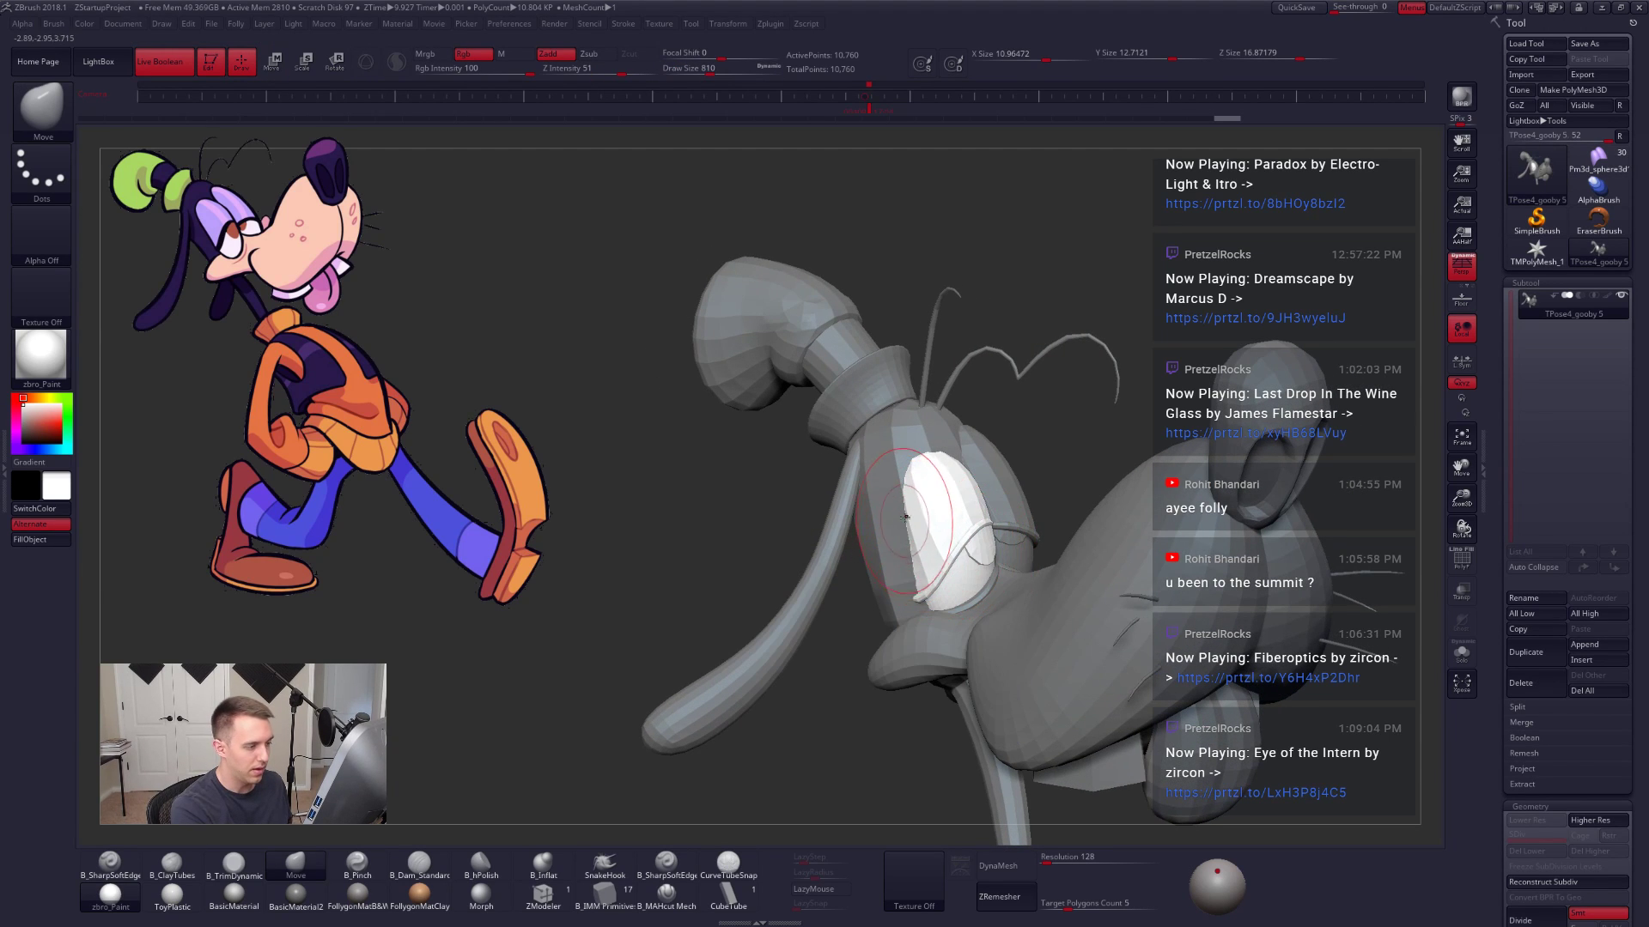
right_drag(918, 627, 893, 618)
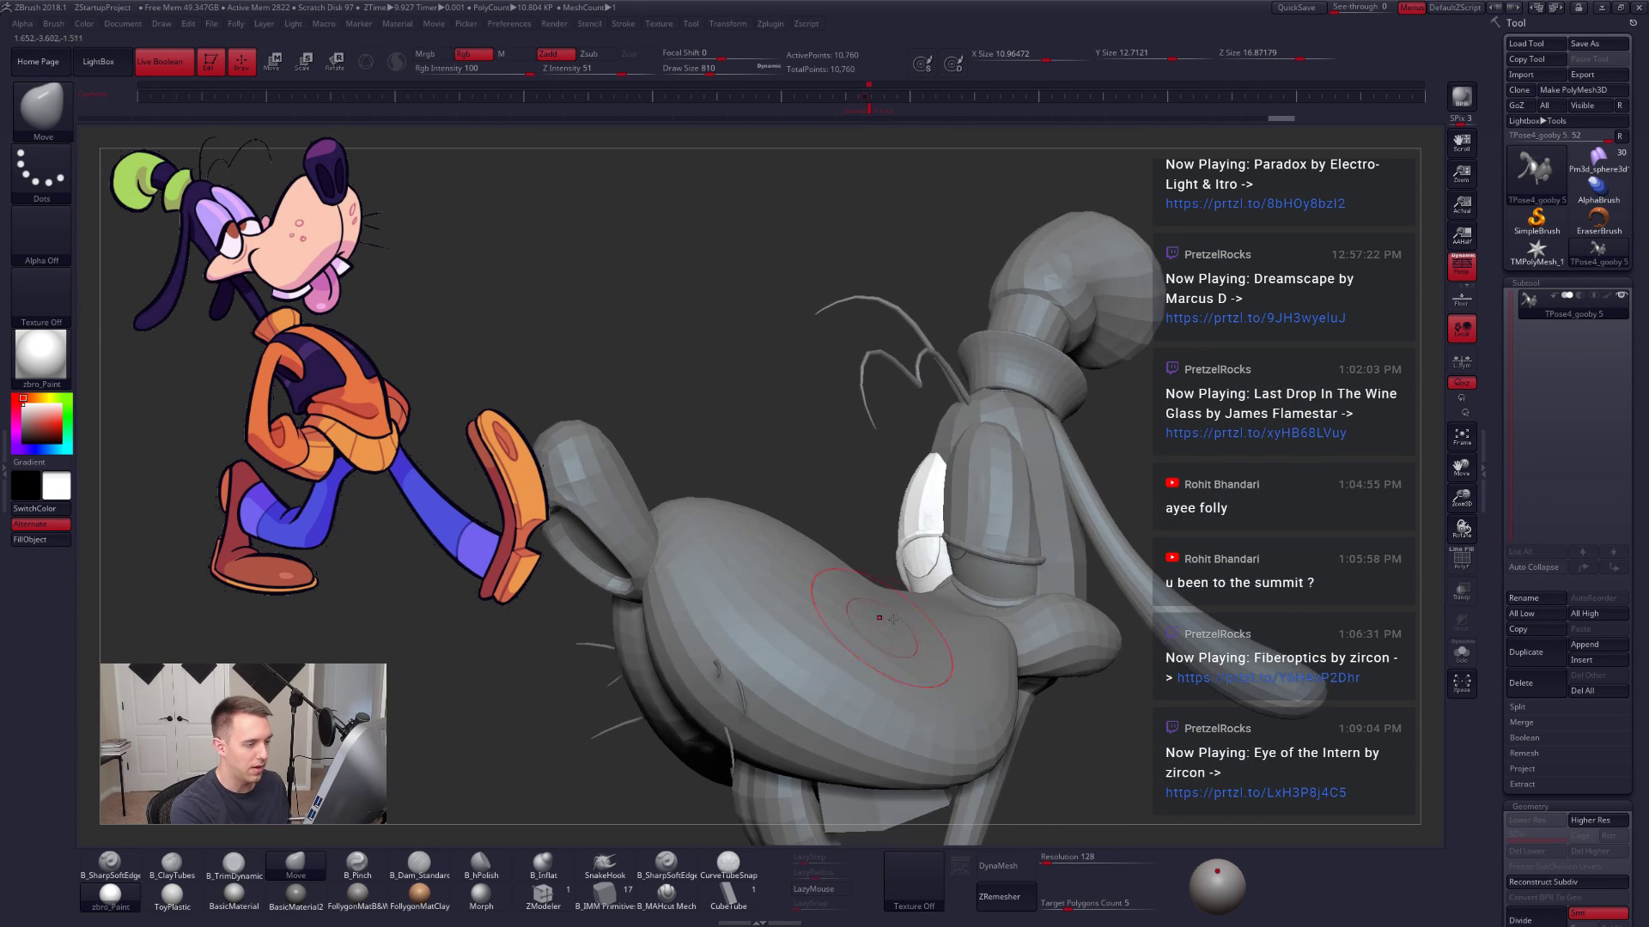
Step: Mask everything except the far eye and reshape it with the Move brush at draw size 955
key(w)
key(q)
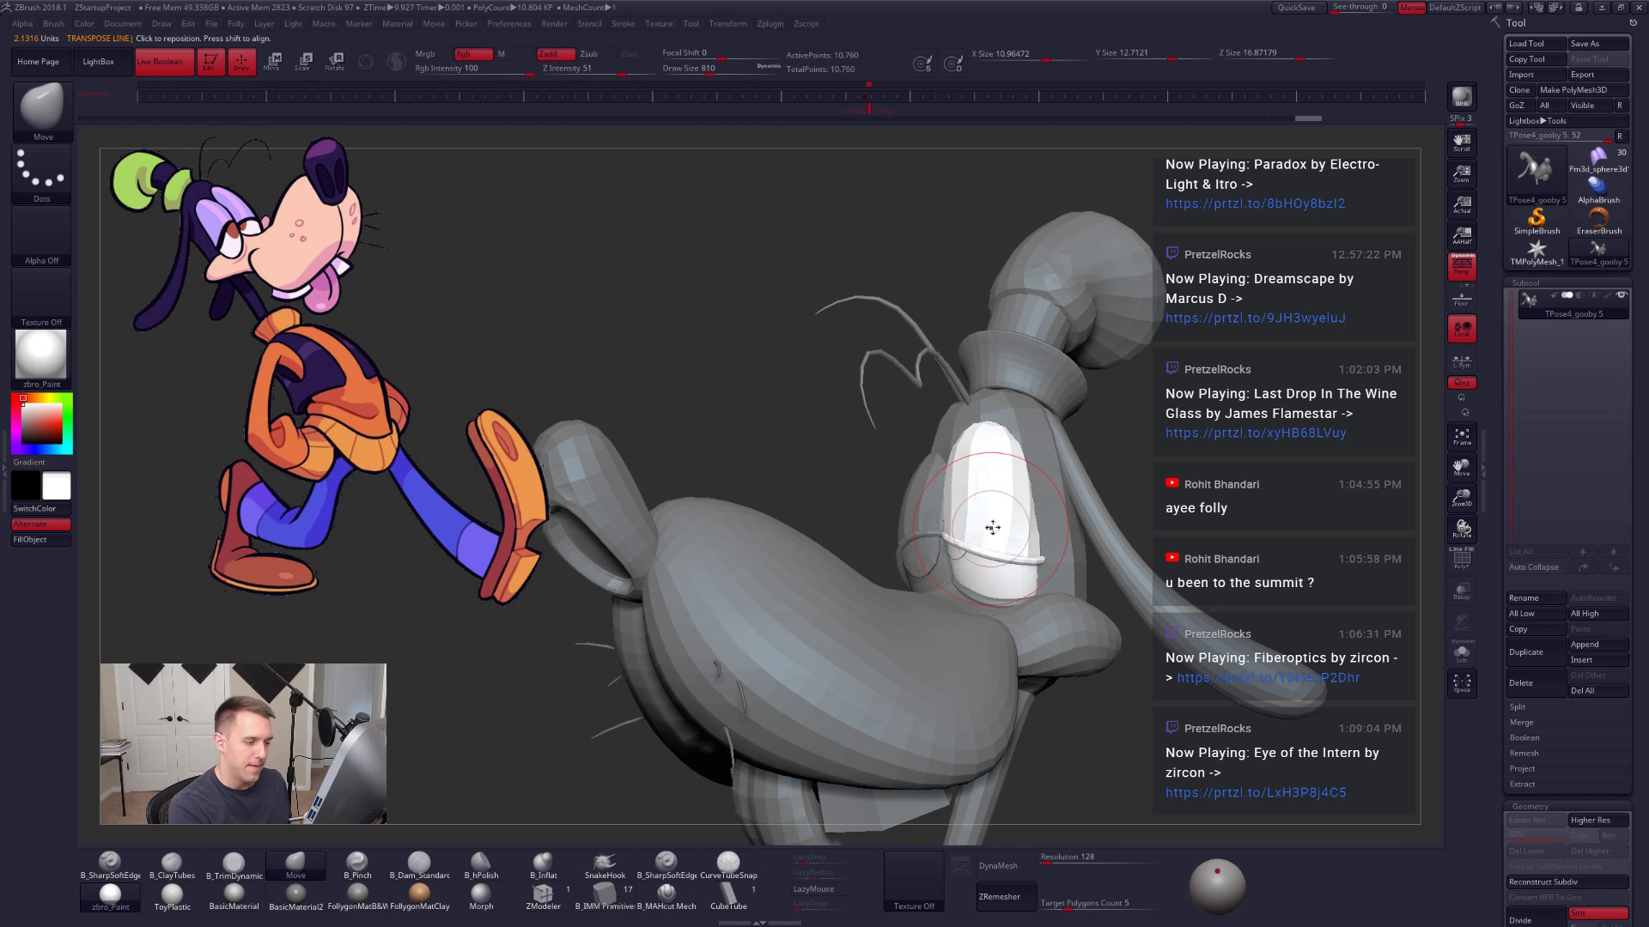
mouse_move(1140, 705)
right_down()
mouse_move(1168, 732)
mouse_move(1060, 679)
mouse_move(936, 665)
right_up()
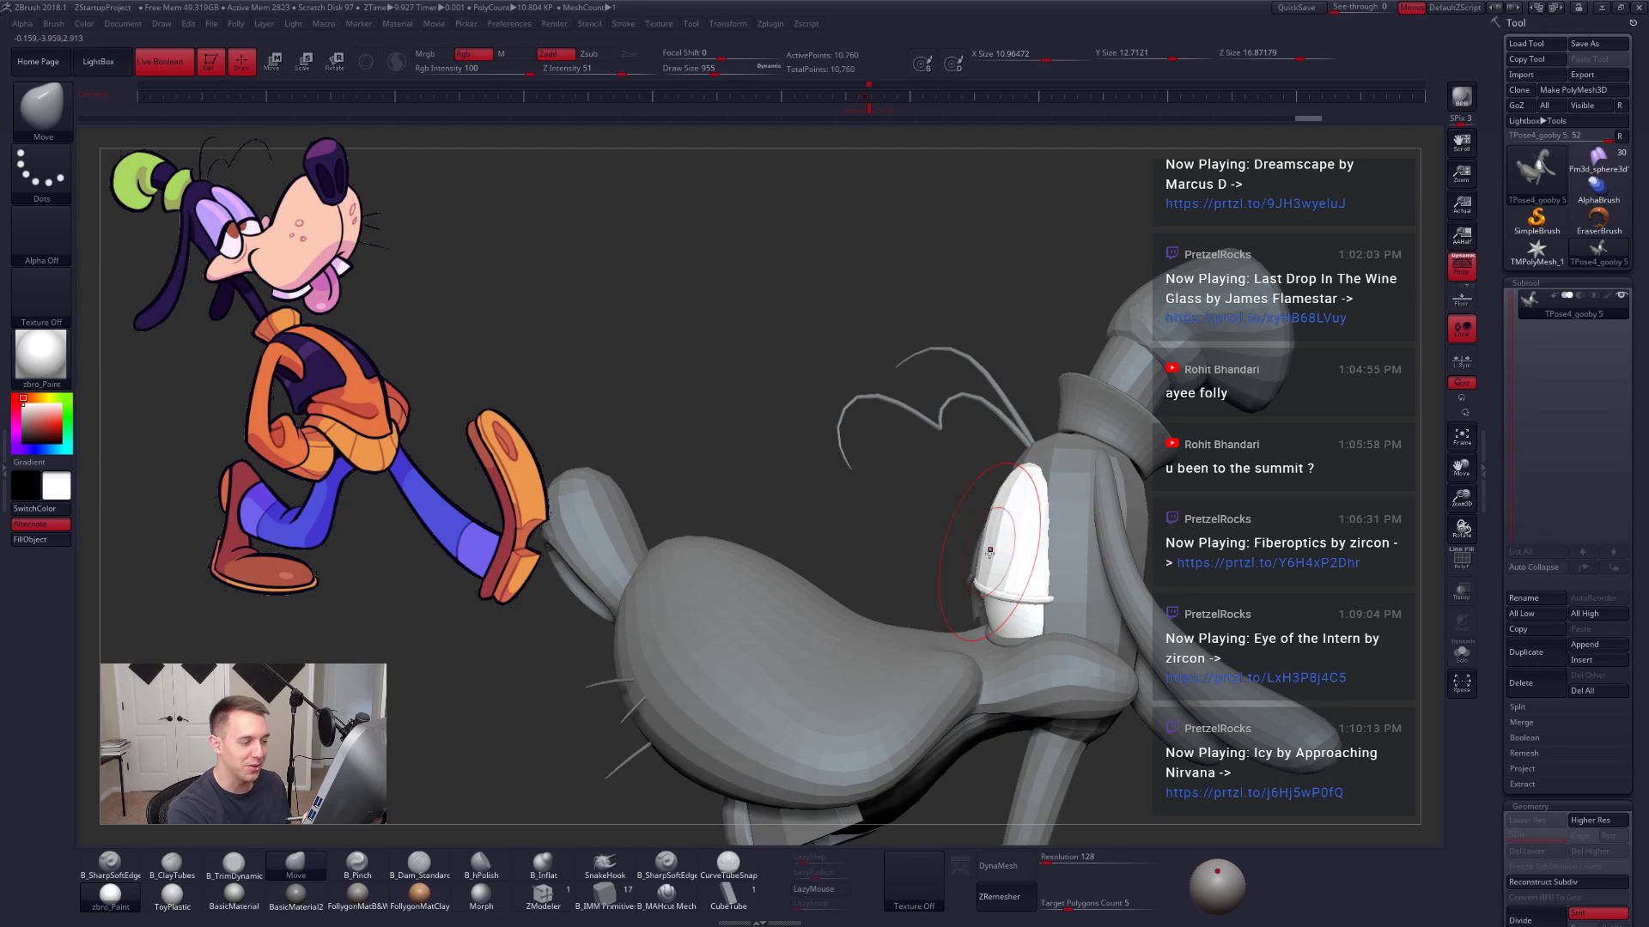
mouse_move(990, 550)
right_down()
mouse_move(963, 554)
mouse_move(984, 556)
mouse_move(1026, 628)
mouse_move(1009, 608)
right_up()
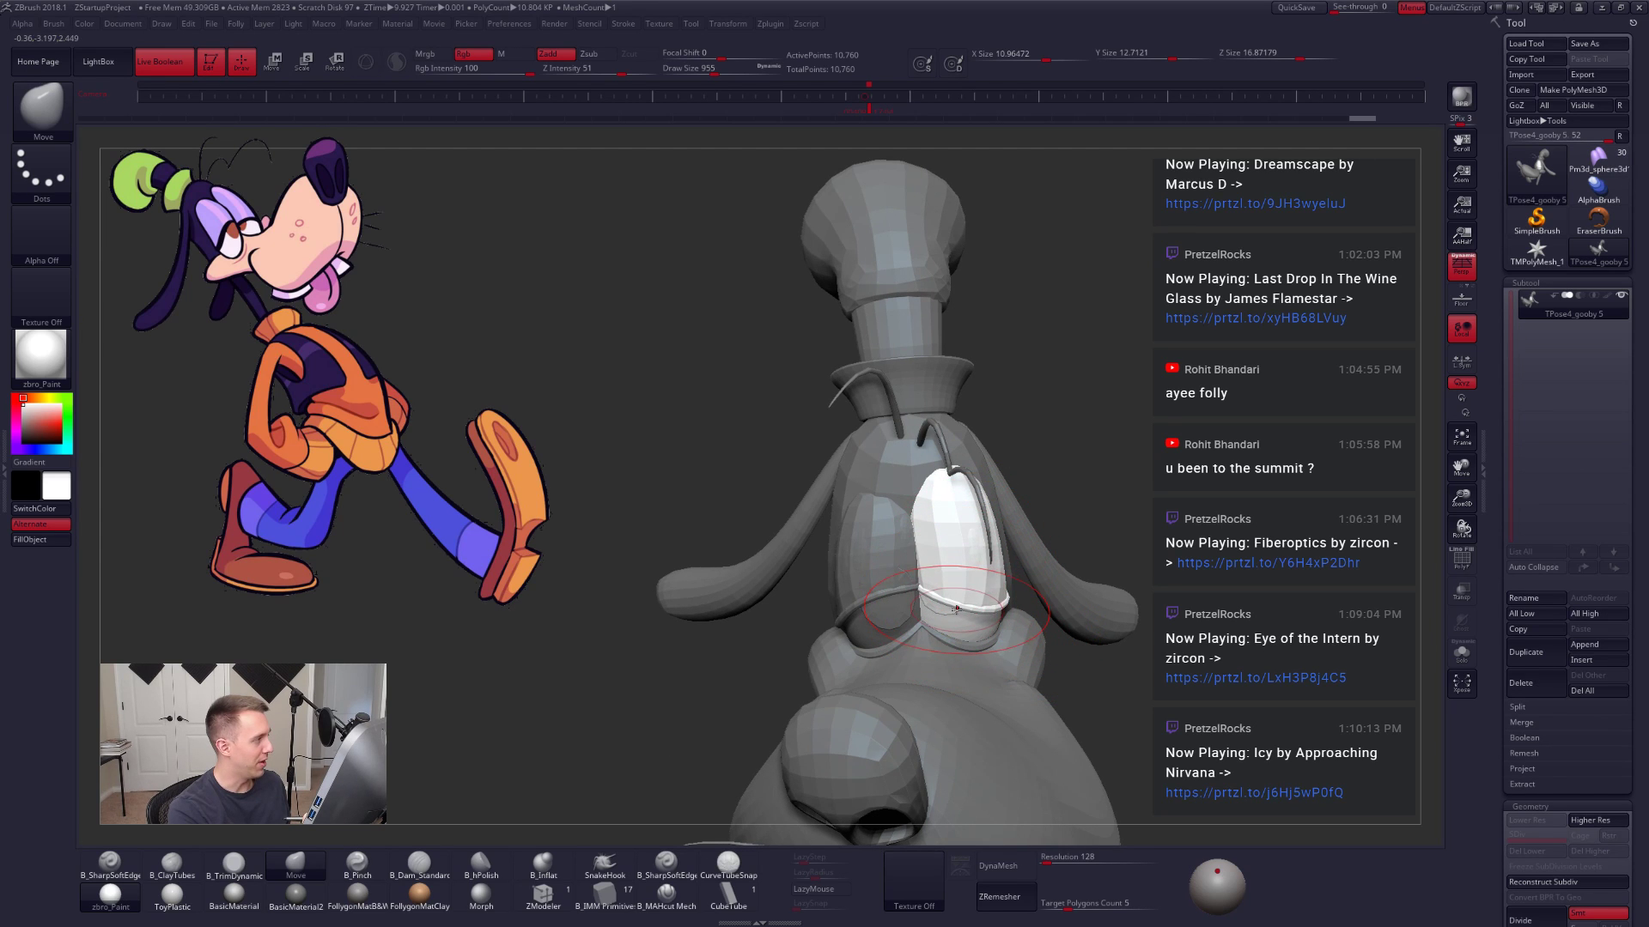
mouse_move(954, 614)
right_down()
mouse_move(973, 577)
mouse_move(1030, 660)
right_up()
Step: Hide the front of the snout with lasso selections so the lower ends of both eyes are exposed
ctrl+alt+shift+drag(1053, 660, 820, 765)
key(space)
ctrl+shift+click(987, 856)
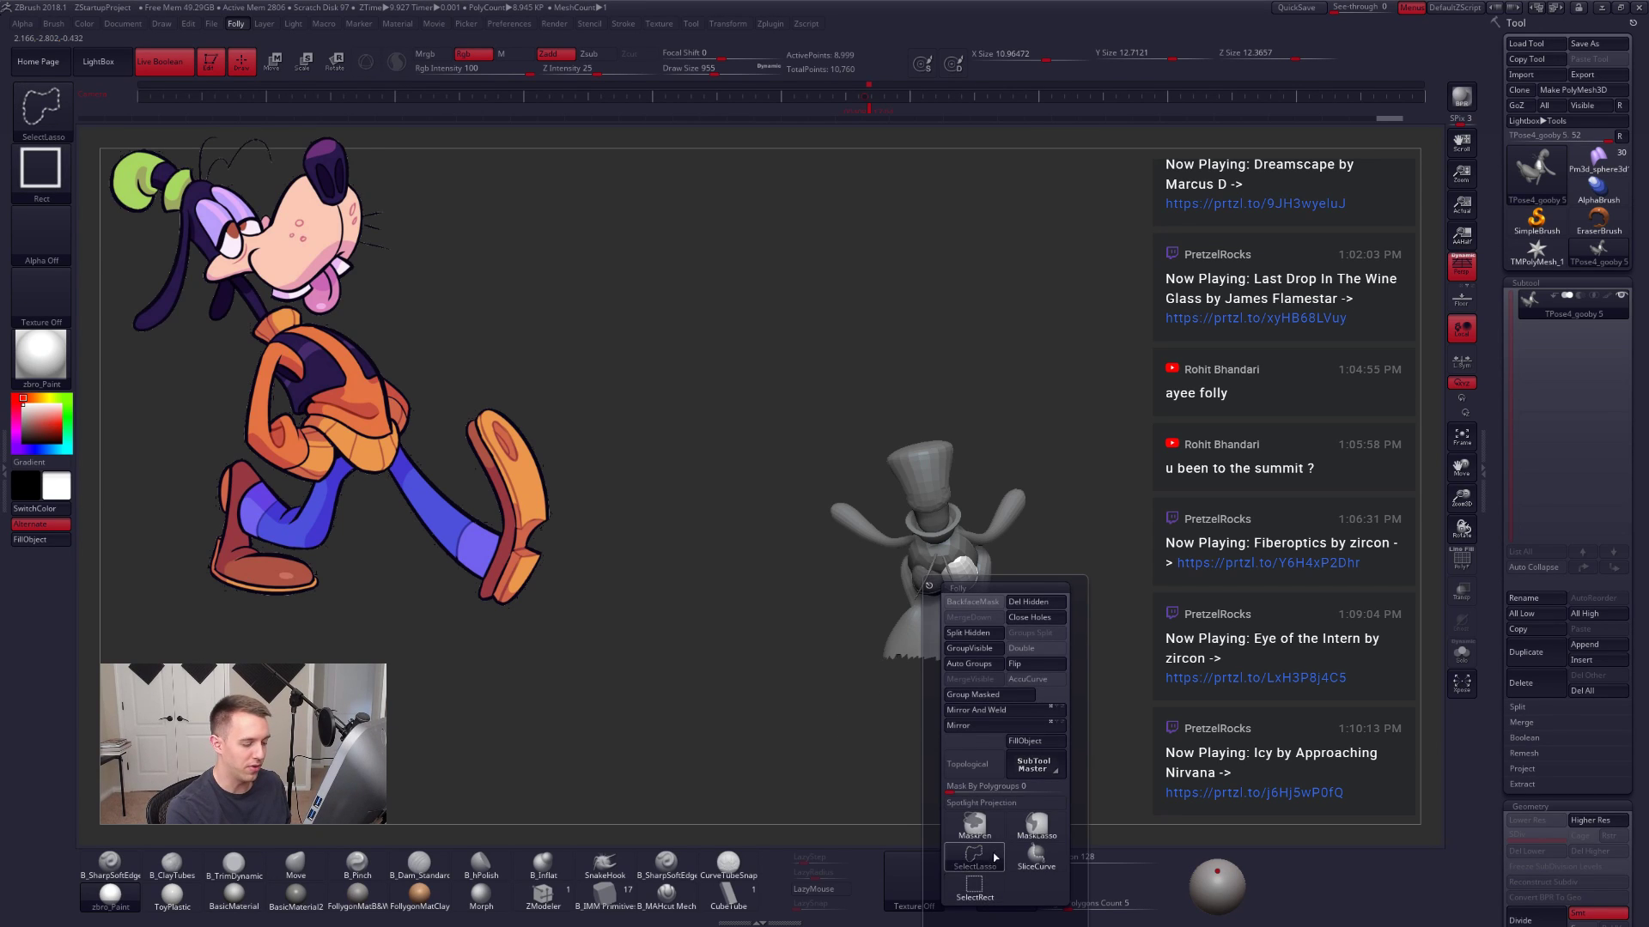
right_drag(1033, 647, 1022, 642)
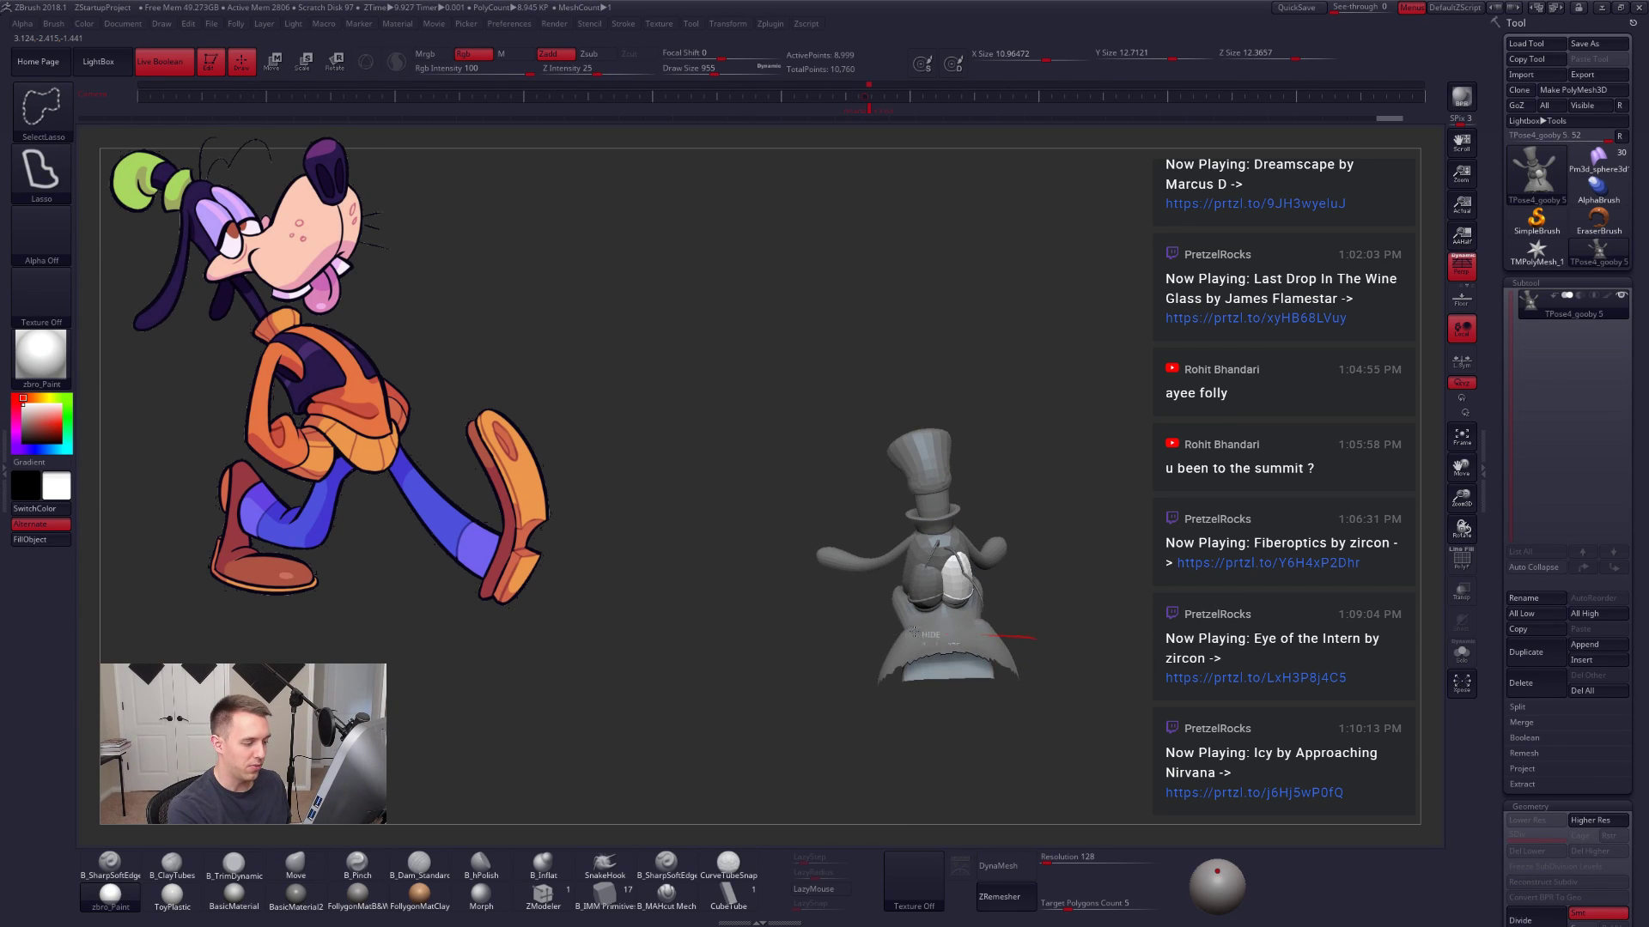
ctrl+alt+shift+drag(1013, 636, 1045, 743)
mouse_move(979, 494)
right_down()
mouse_move(968, 554)
mouse_move(1005, 591)
right_up()
key(space)
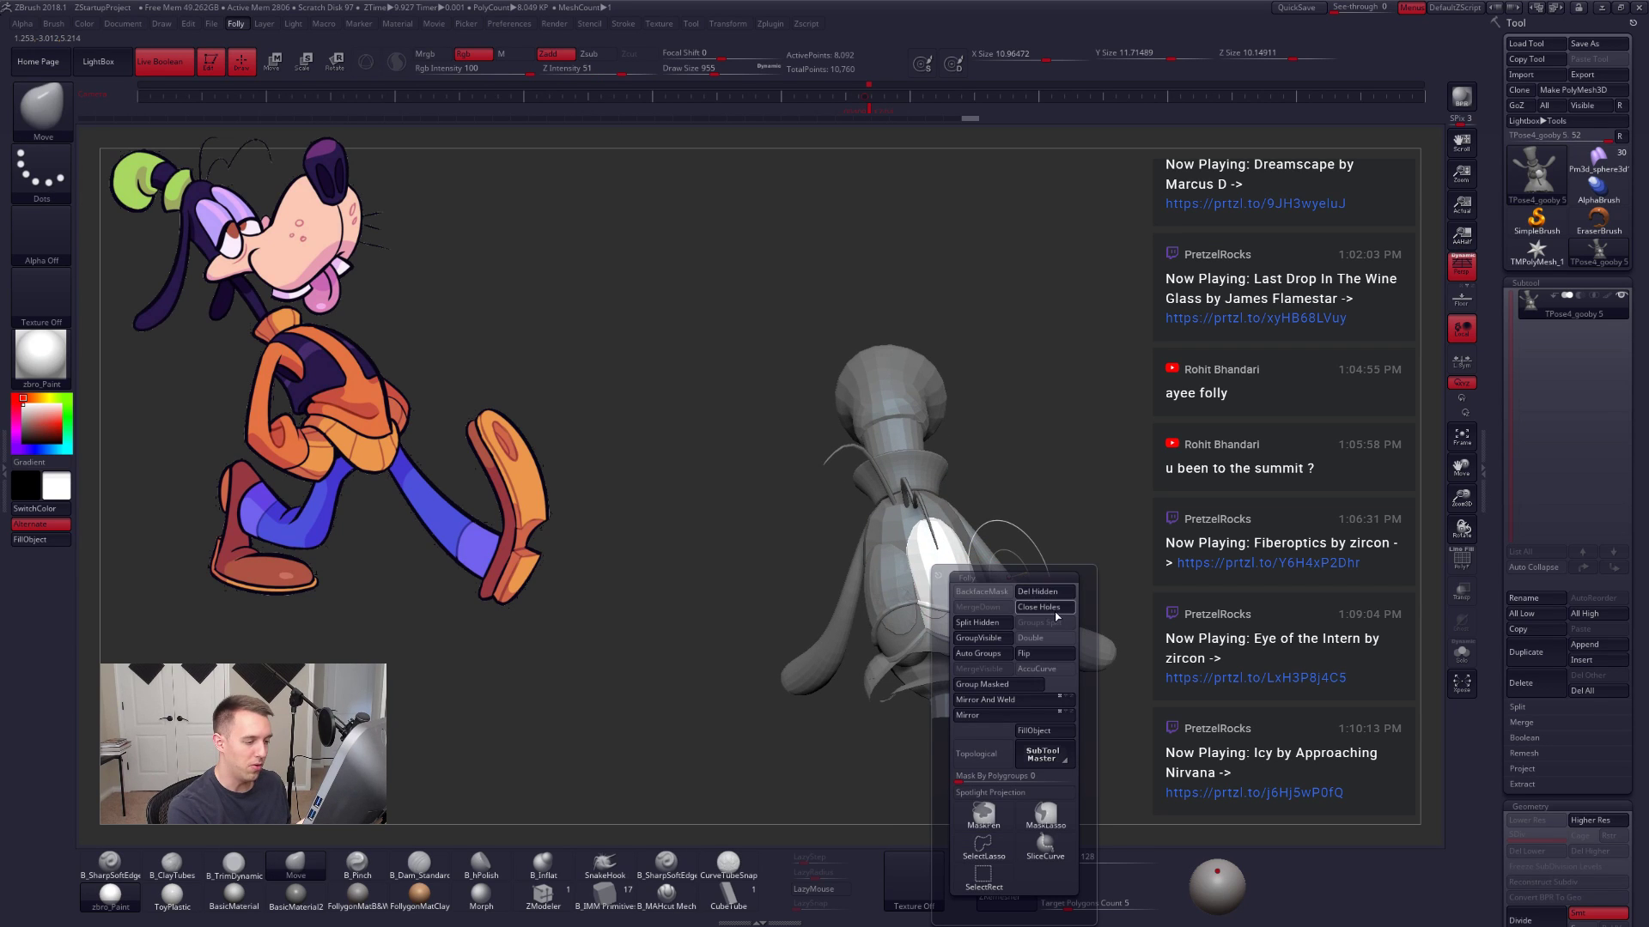
Step: Reshape the lower end of the far eye with the Move brush at draw size 810
right_drag(1090, 533, 1000, 588)
ctrl+right_drag(1000, 588, 893, 607)
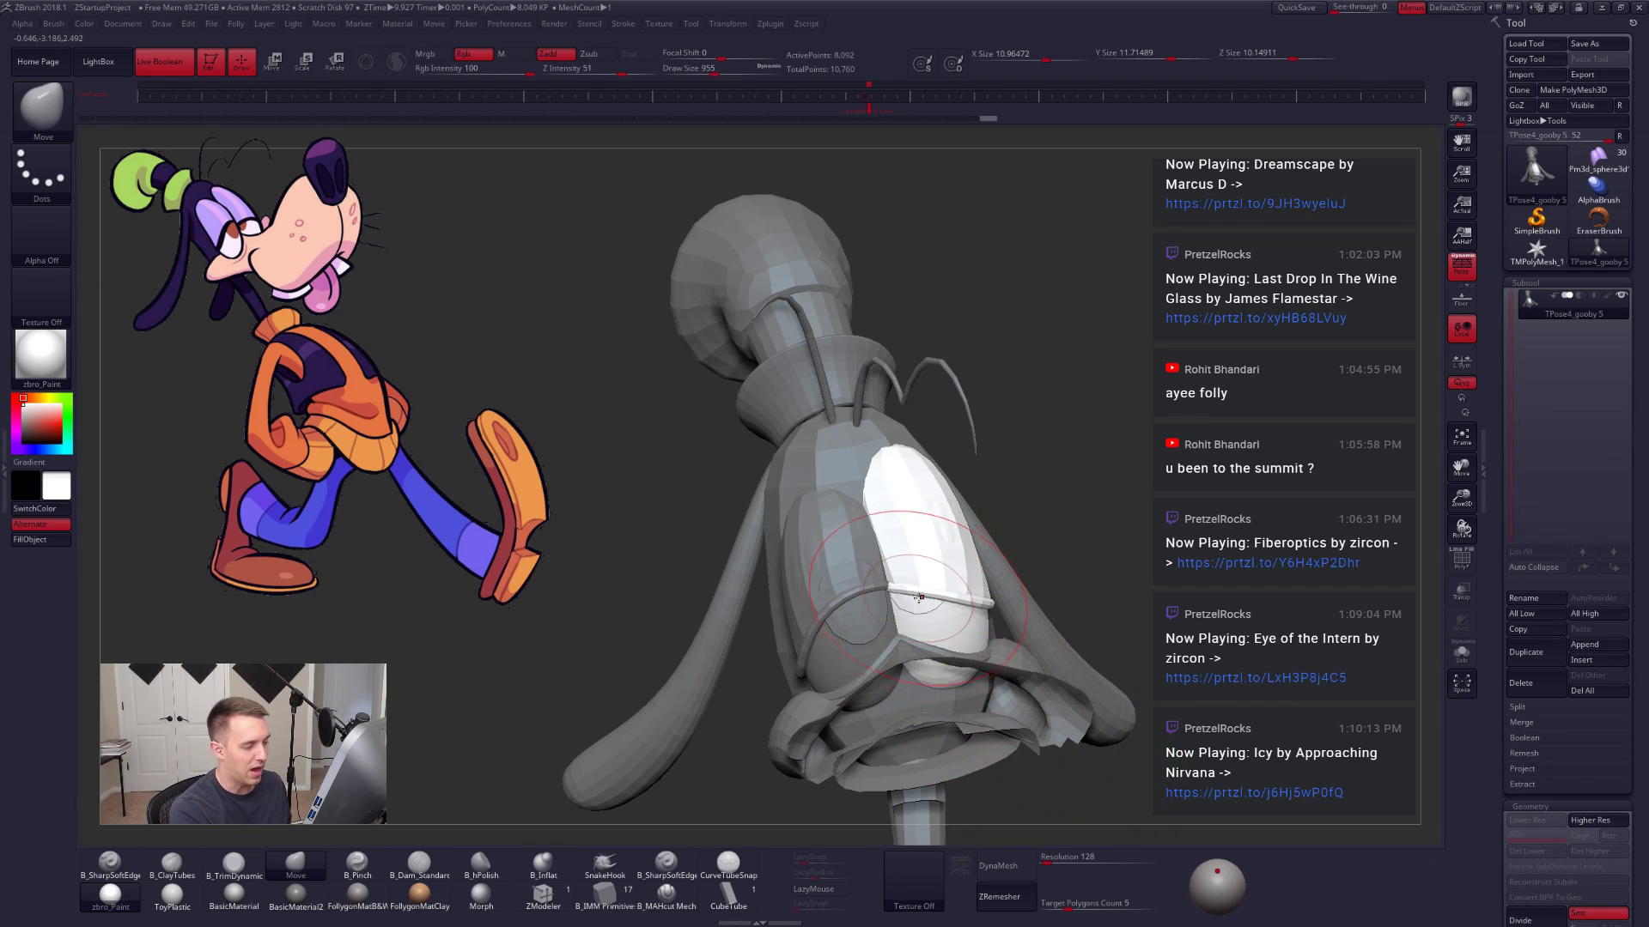
key(bracketleft)
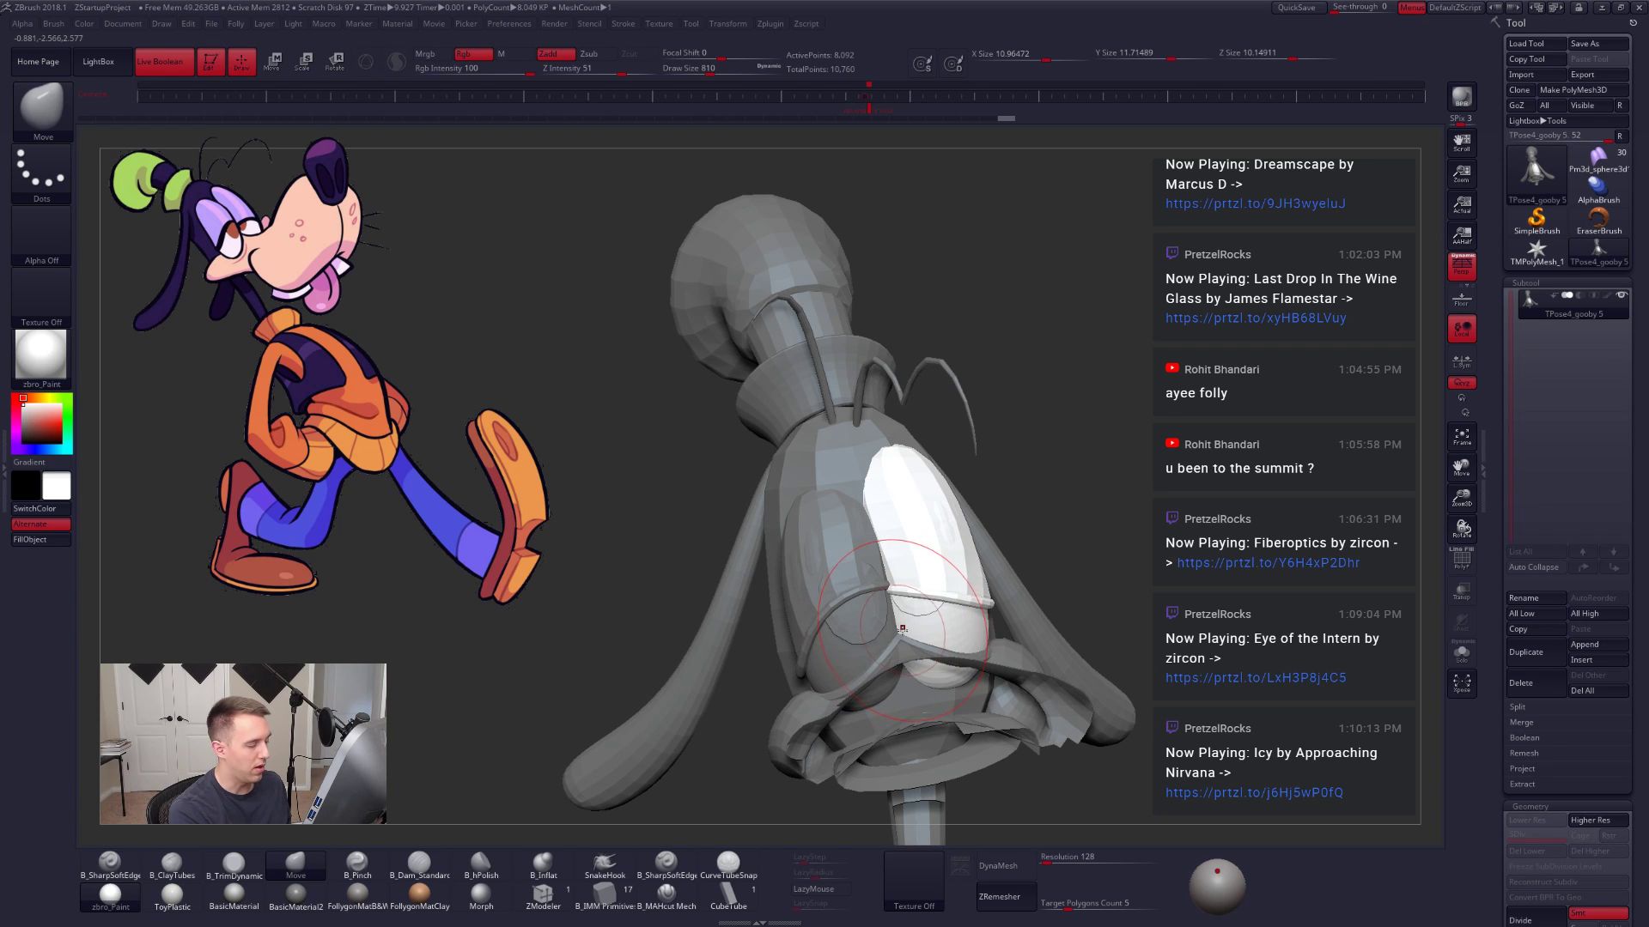
right_drag(898, 611, 912, 637)
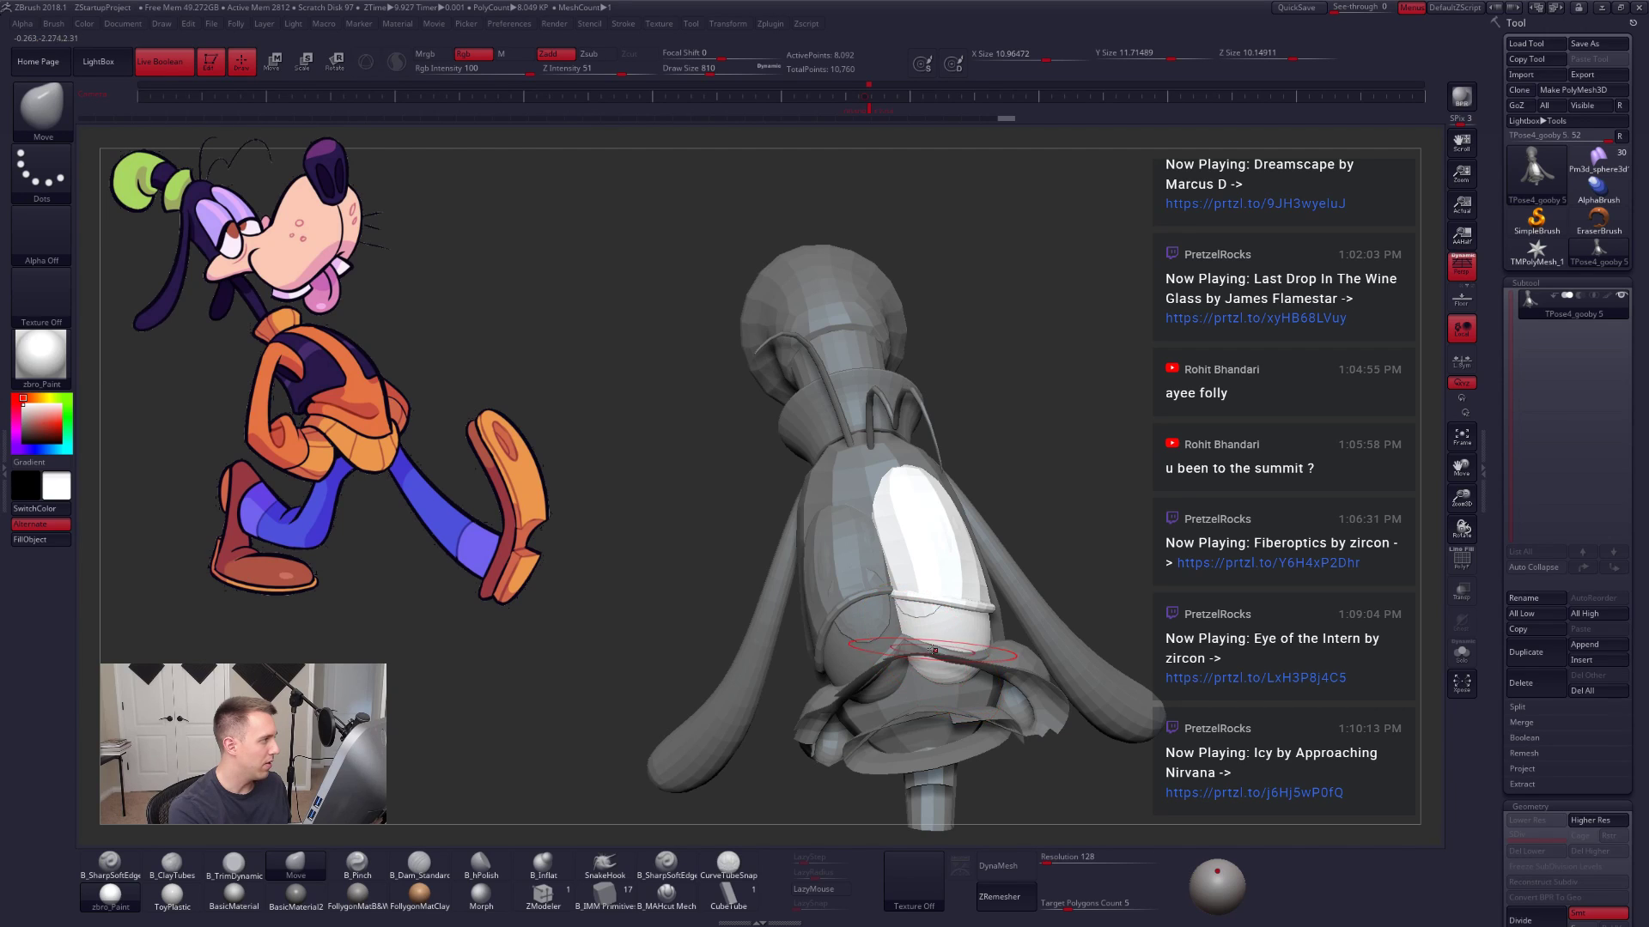
ctrl+right_drag(934, 650, 929, 624)
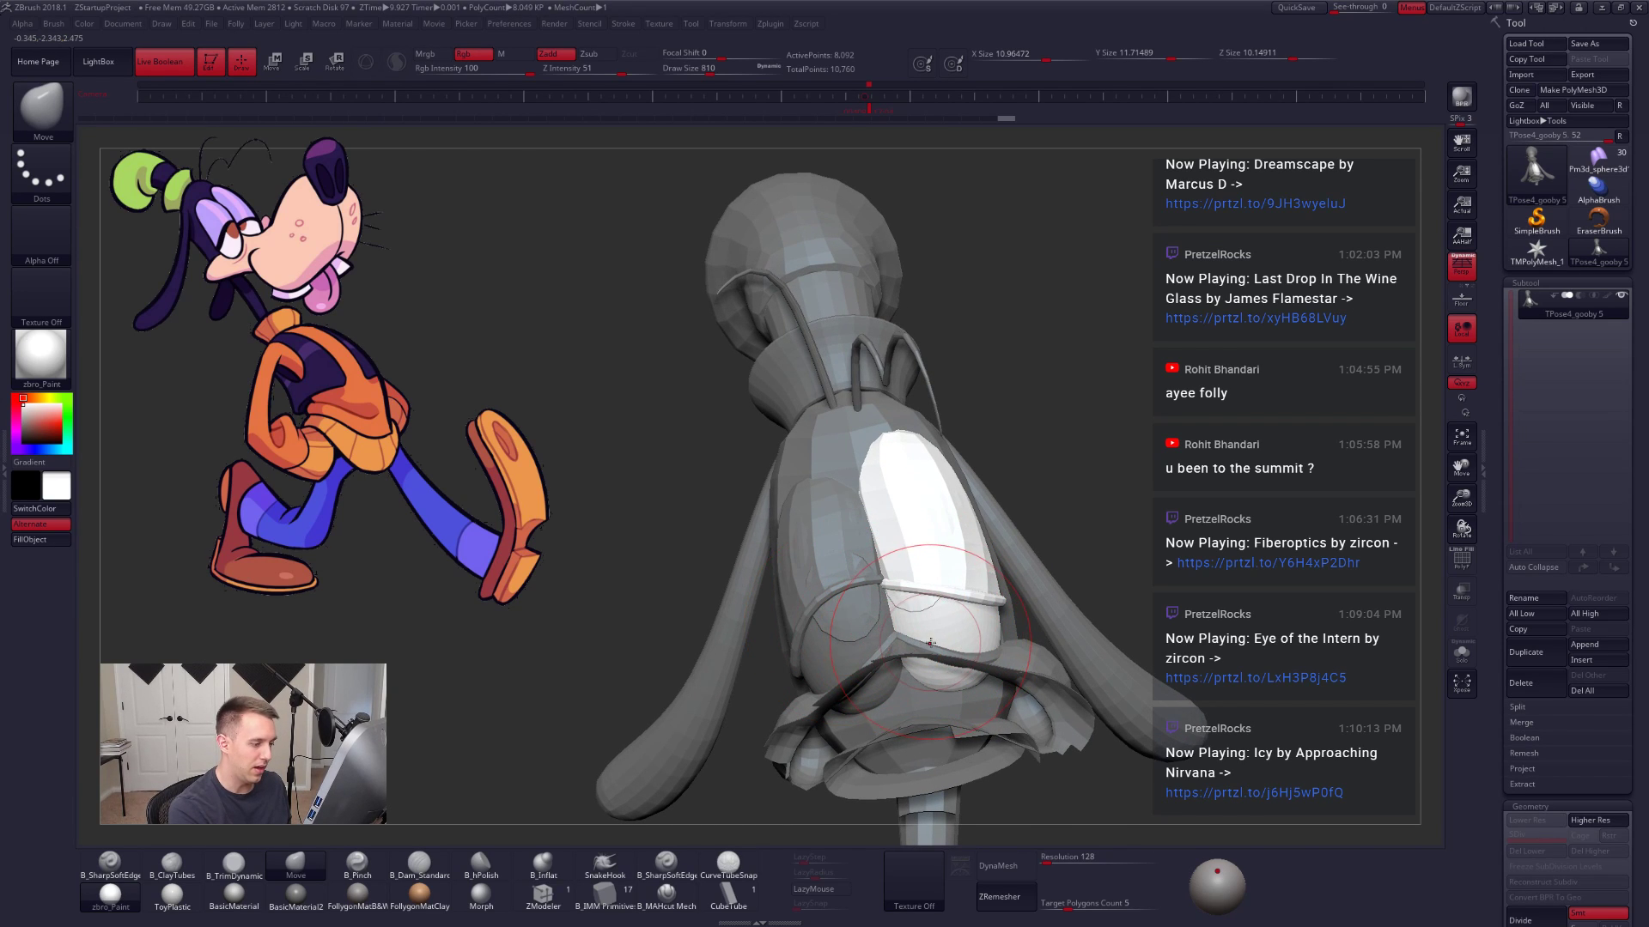
Step: Rotate the far eye and then the near eye about their lower ends with transpose lines, masking everything except the eye being rotated
key(r)
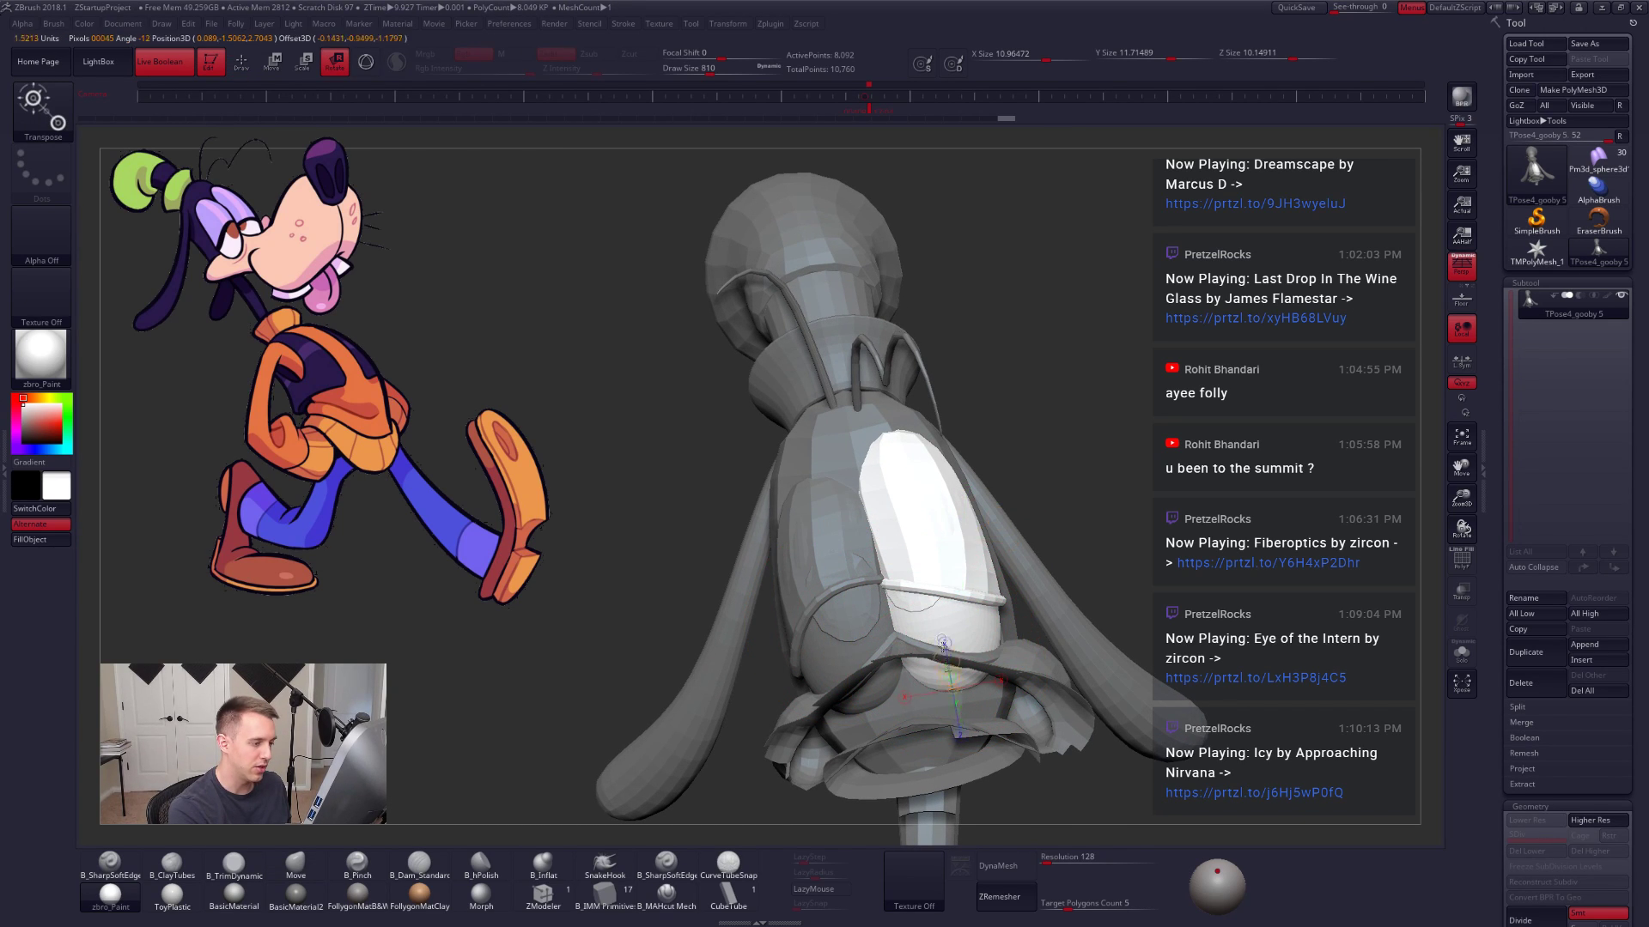
drag(950, 690, 1004, 423)
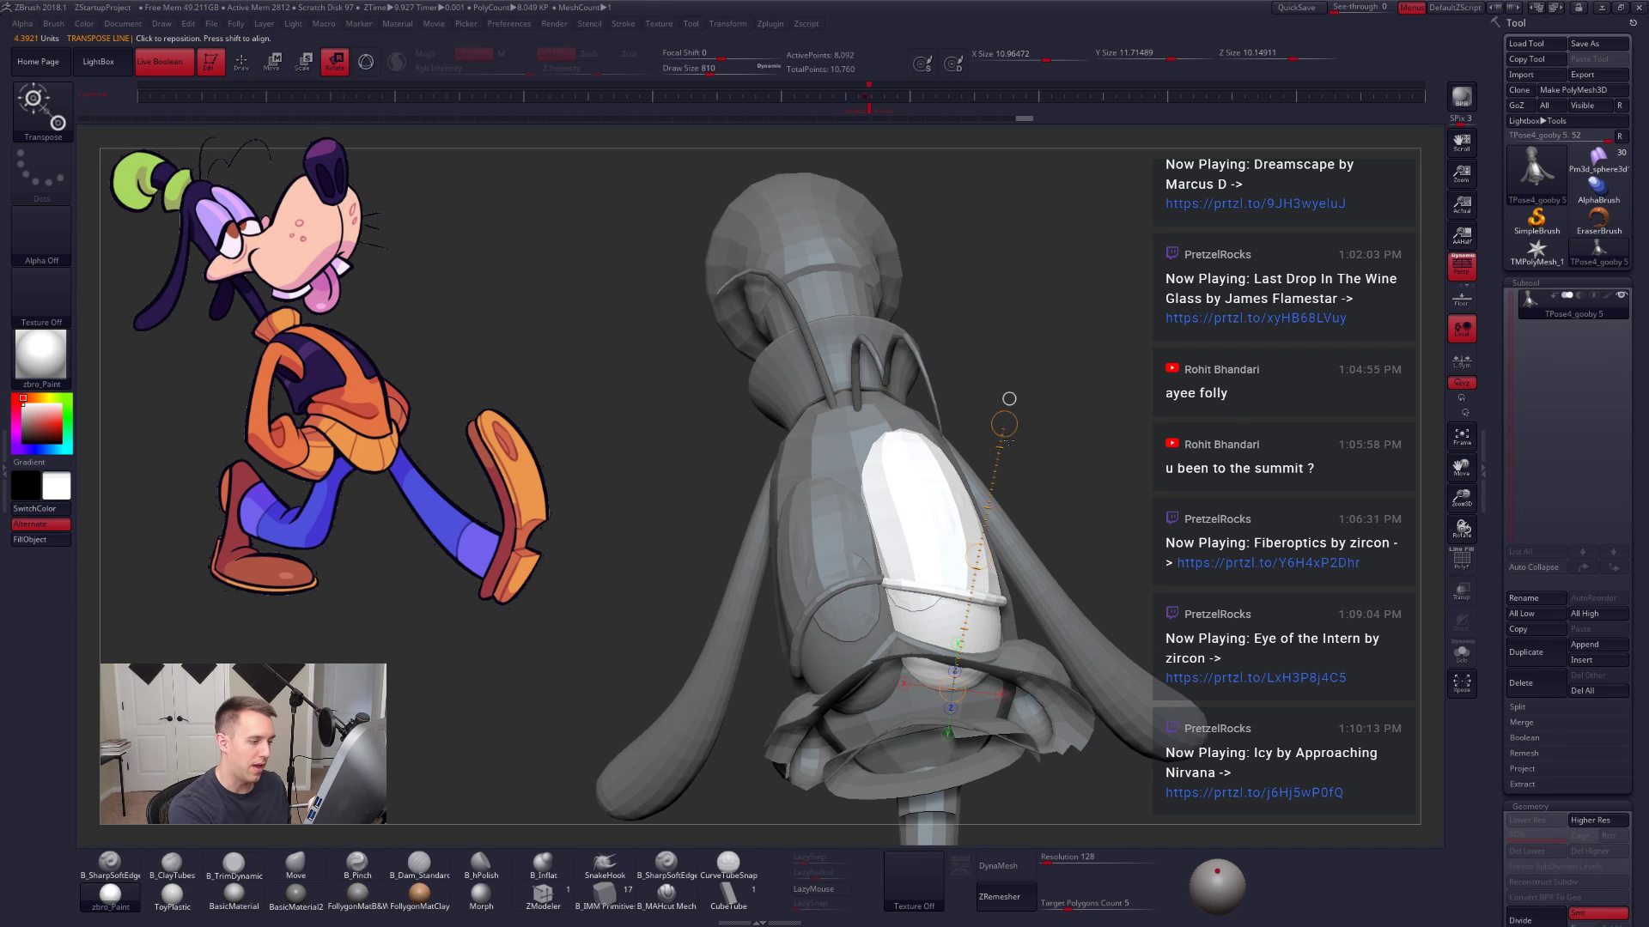
key(w)
ctrl+click(852, 626)
key(r)
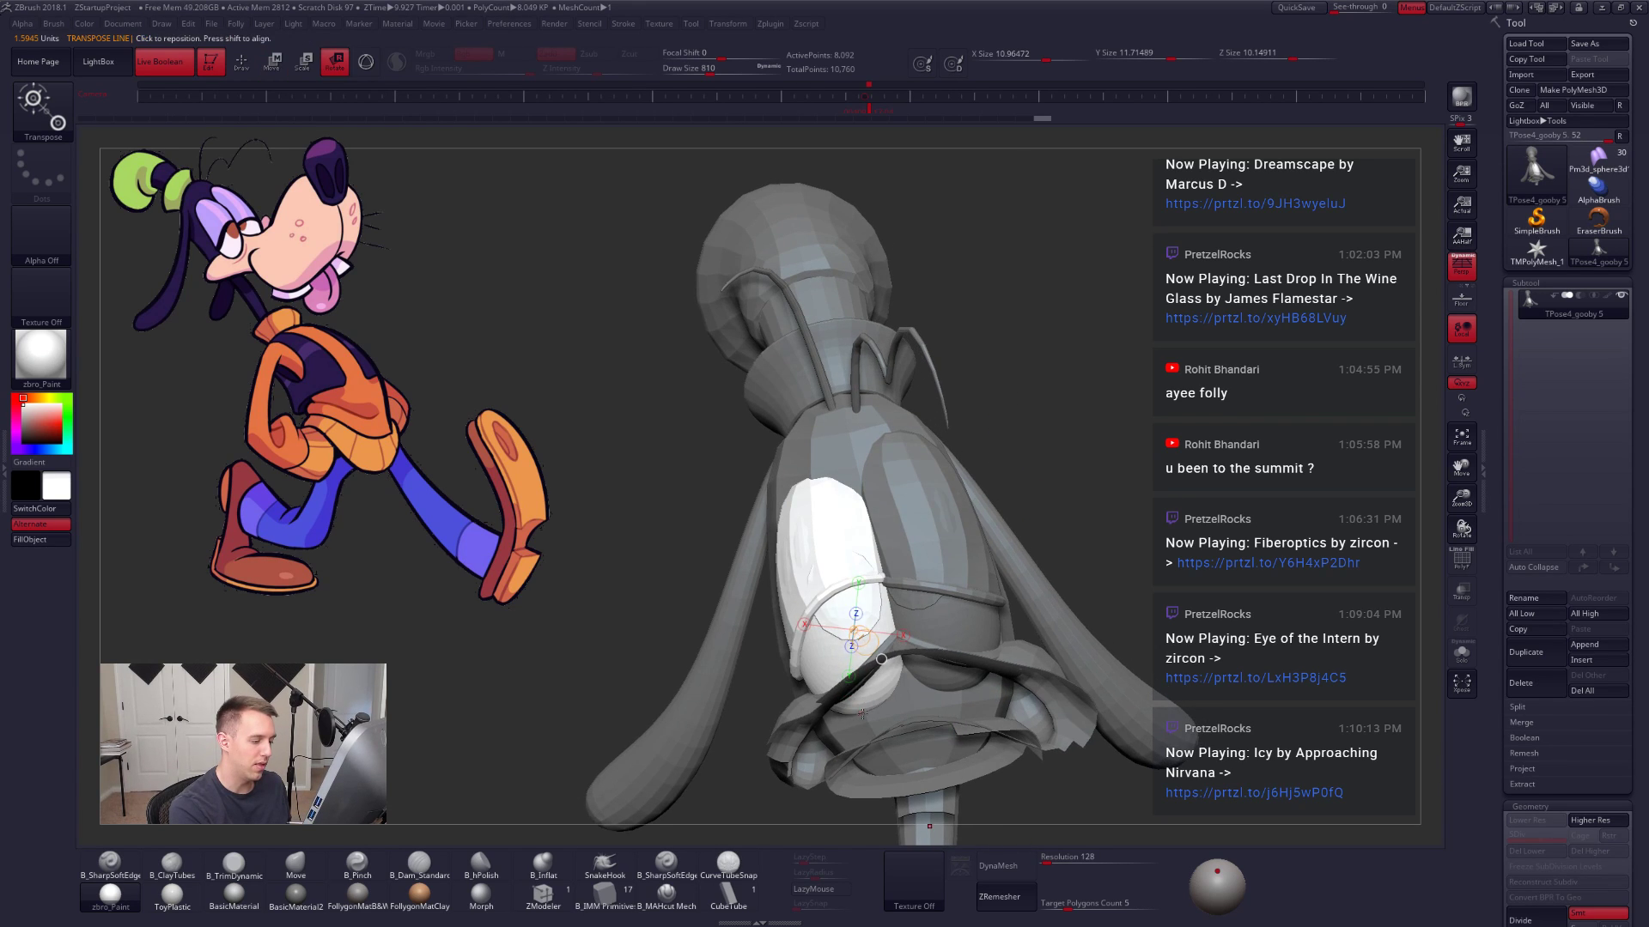
drag(861, 713, 1016, 466)
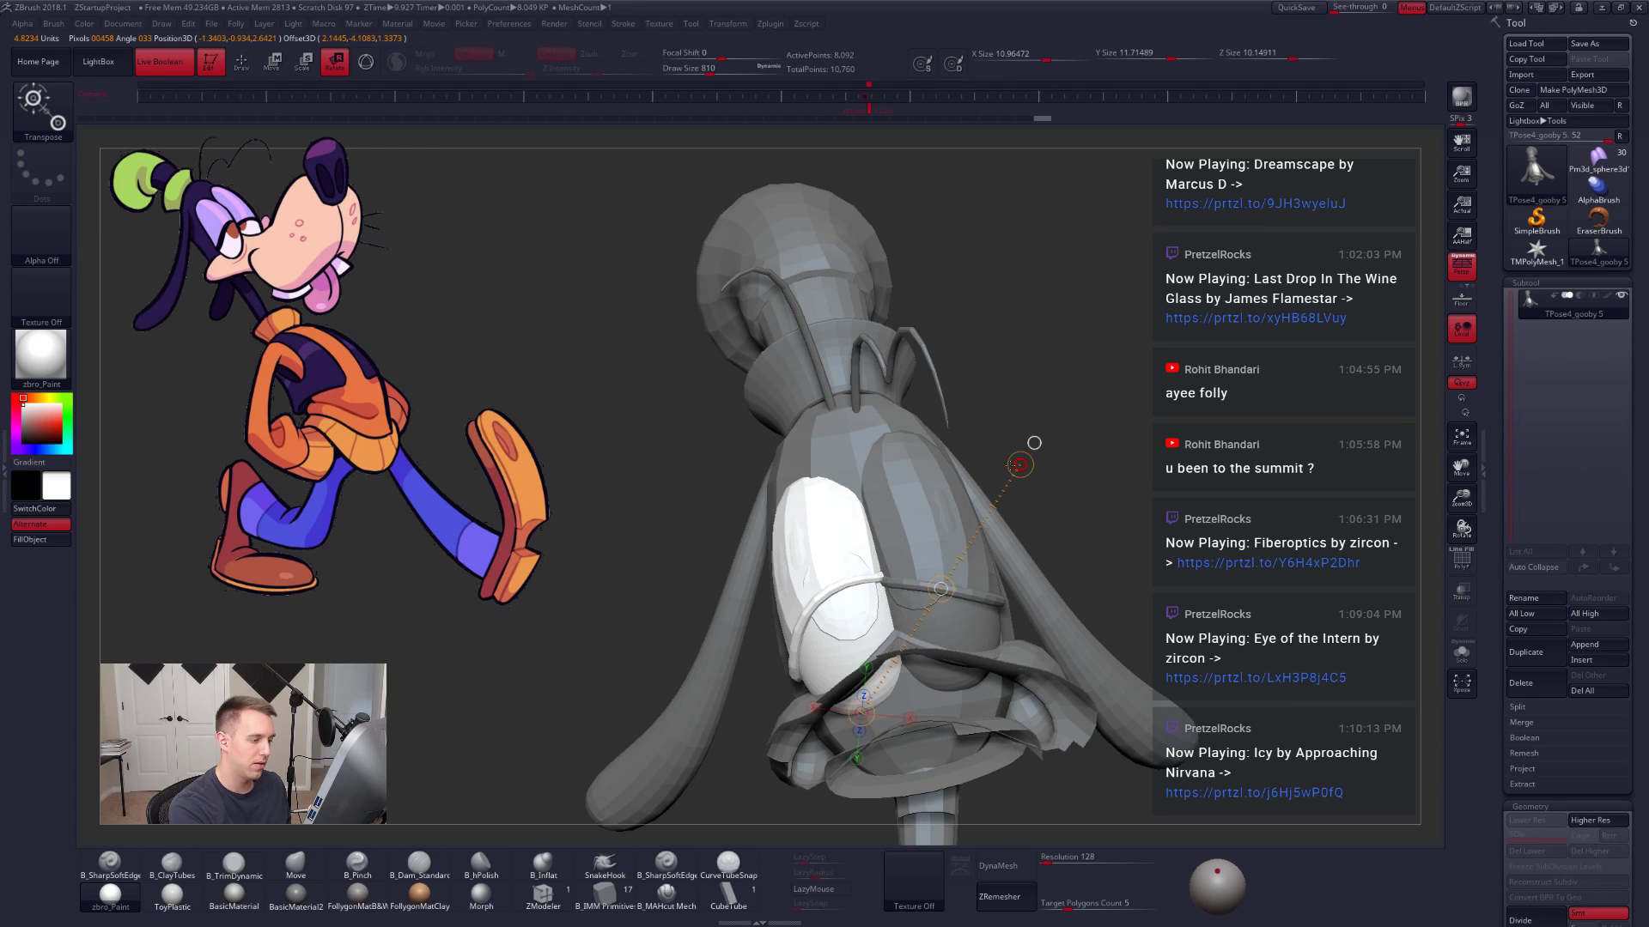
Step: Show the whole pose mesh again and clear its mask
key(q)
mouse_move(1145, 675)
right_down()
mouse_move(1228, 687)
mouse_move(1206, 720)
mouse_move(1246, 711)
mouse_move(1156, 741)
mouse_move(1164, 727)
mouse_move(1286, 769)
mouse_move(1263, 726)
mouse_move(1297, 745)
mouse_move(1259, 723)
right_up()
ctrl+shift+click(1220, 736)
ctrl+drag(1260, 723, 1197, 728)
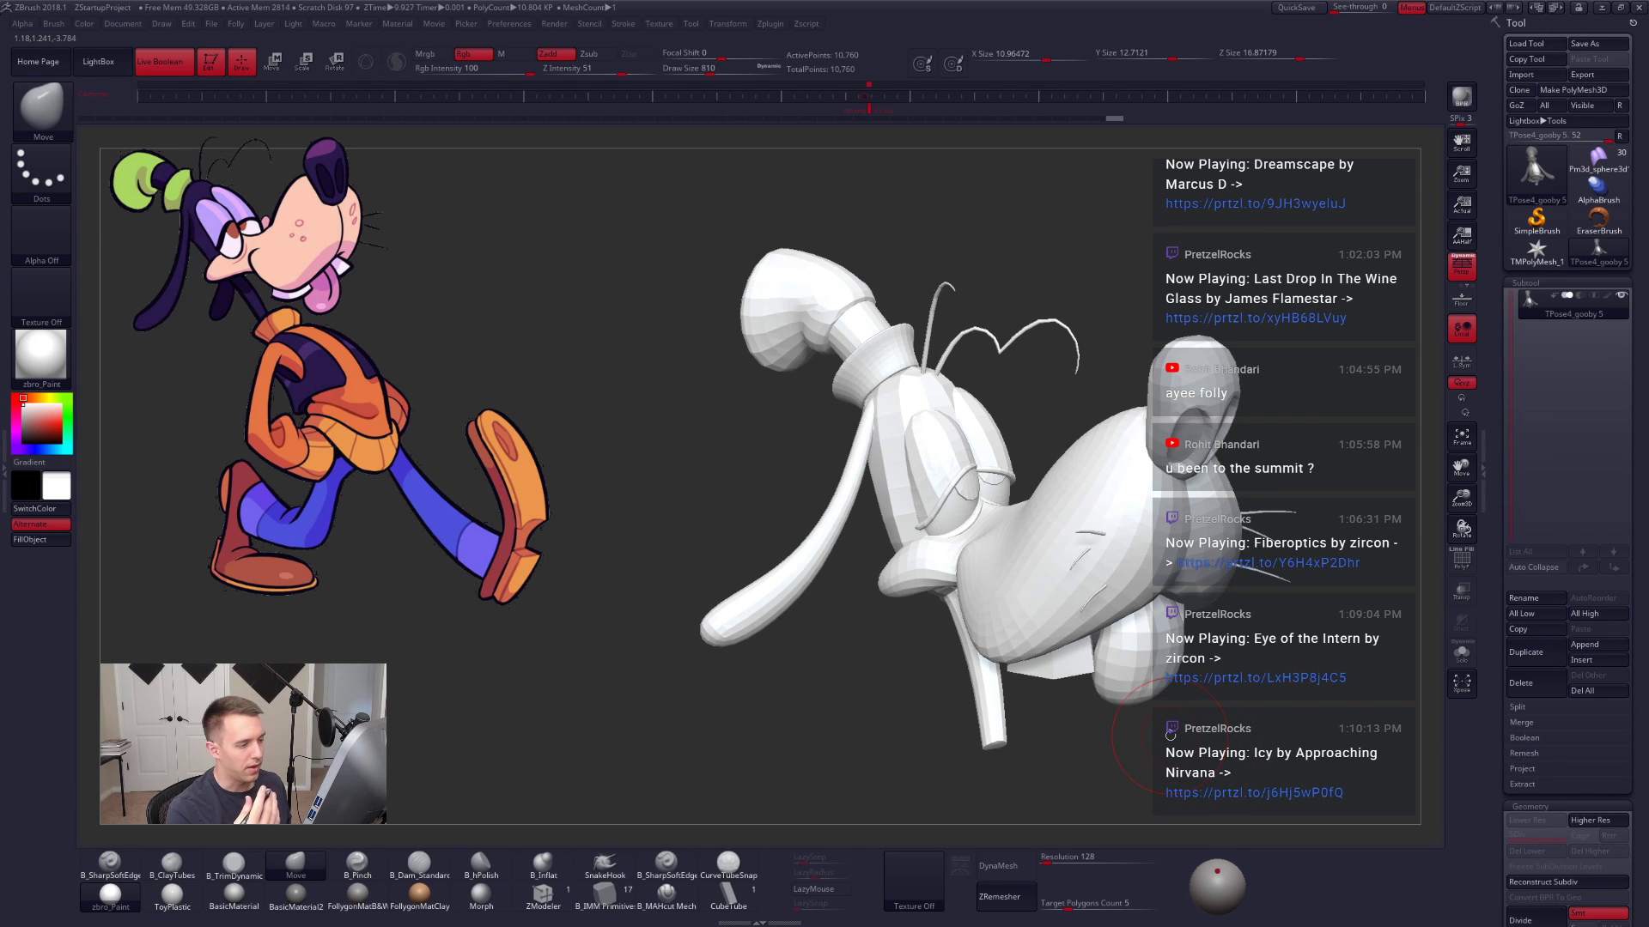
alt+drag(1170, 735, 1172, 799)
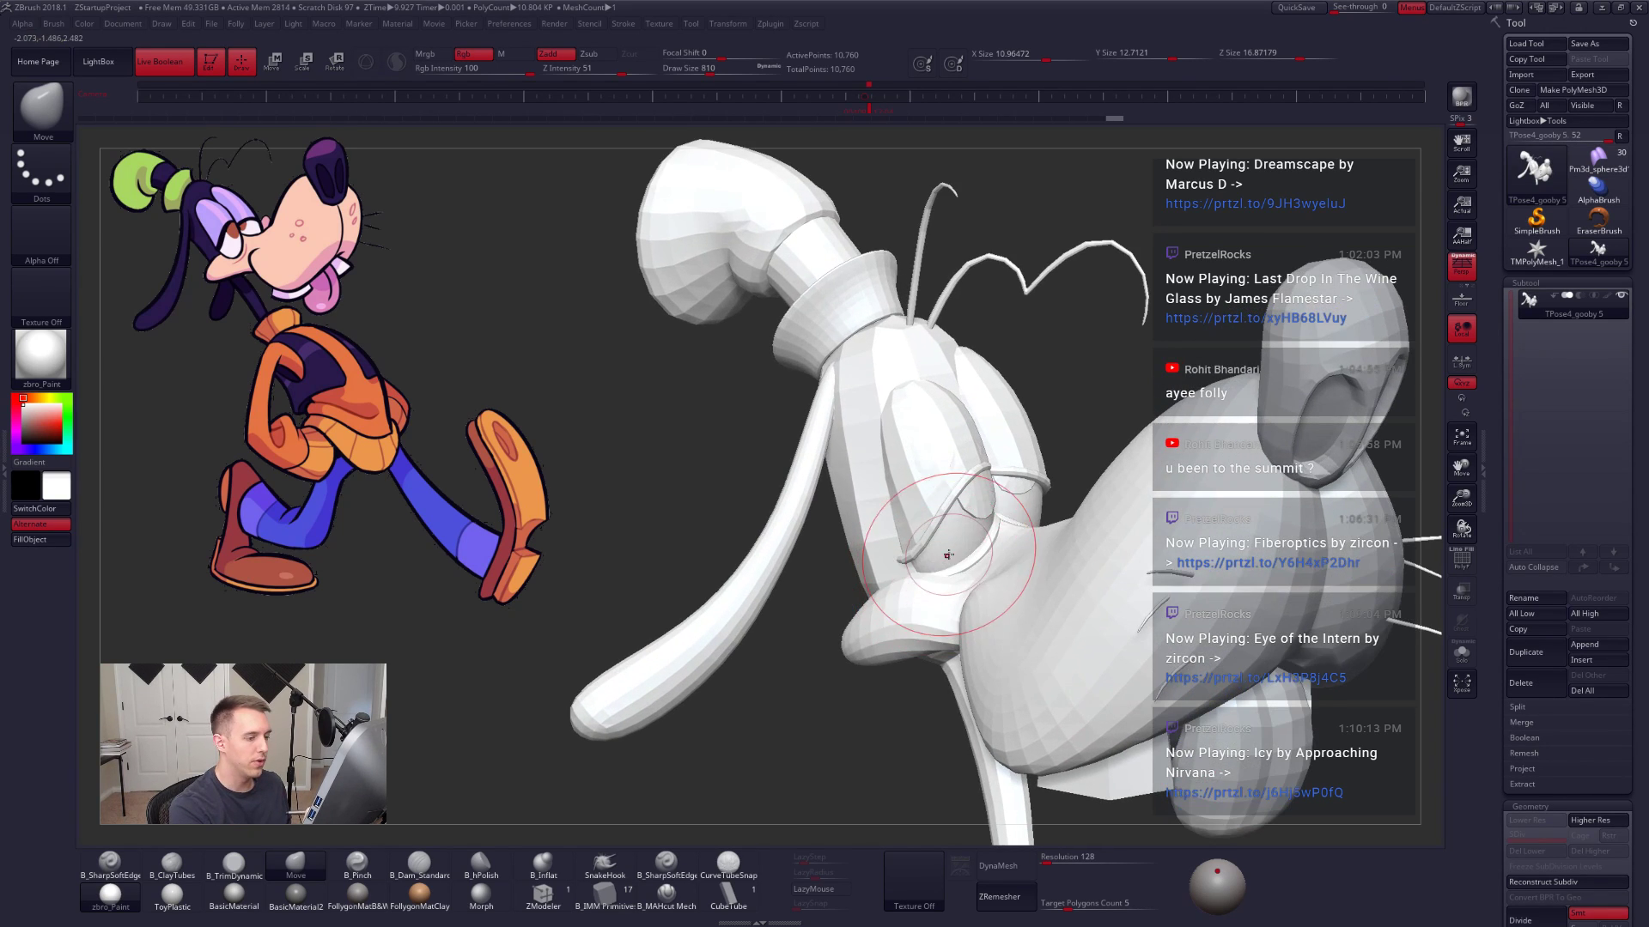
ctrl+right_drag(971, 606, 983, 594)
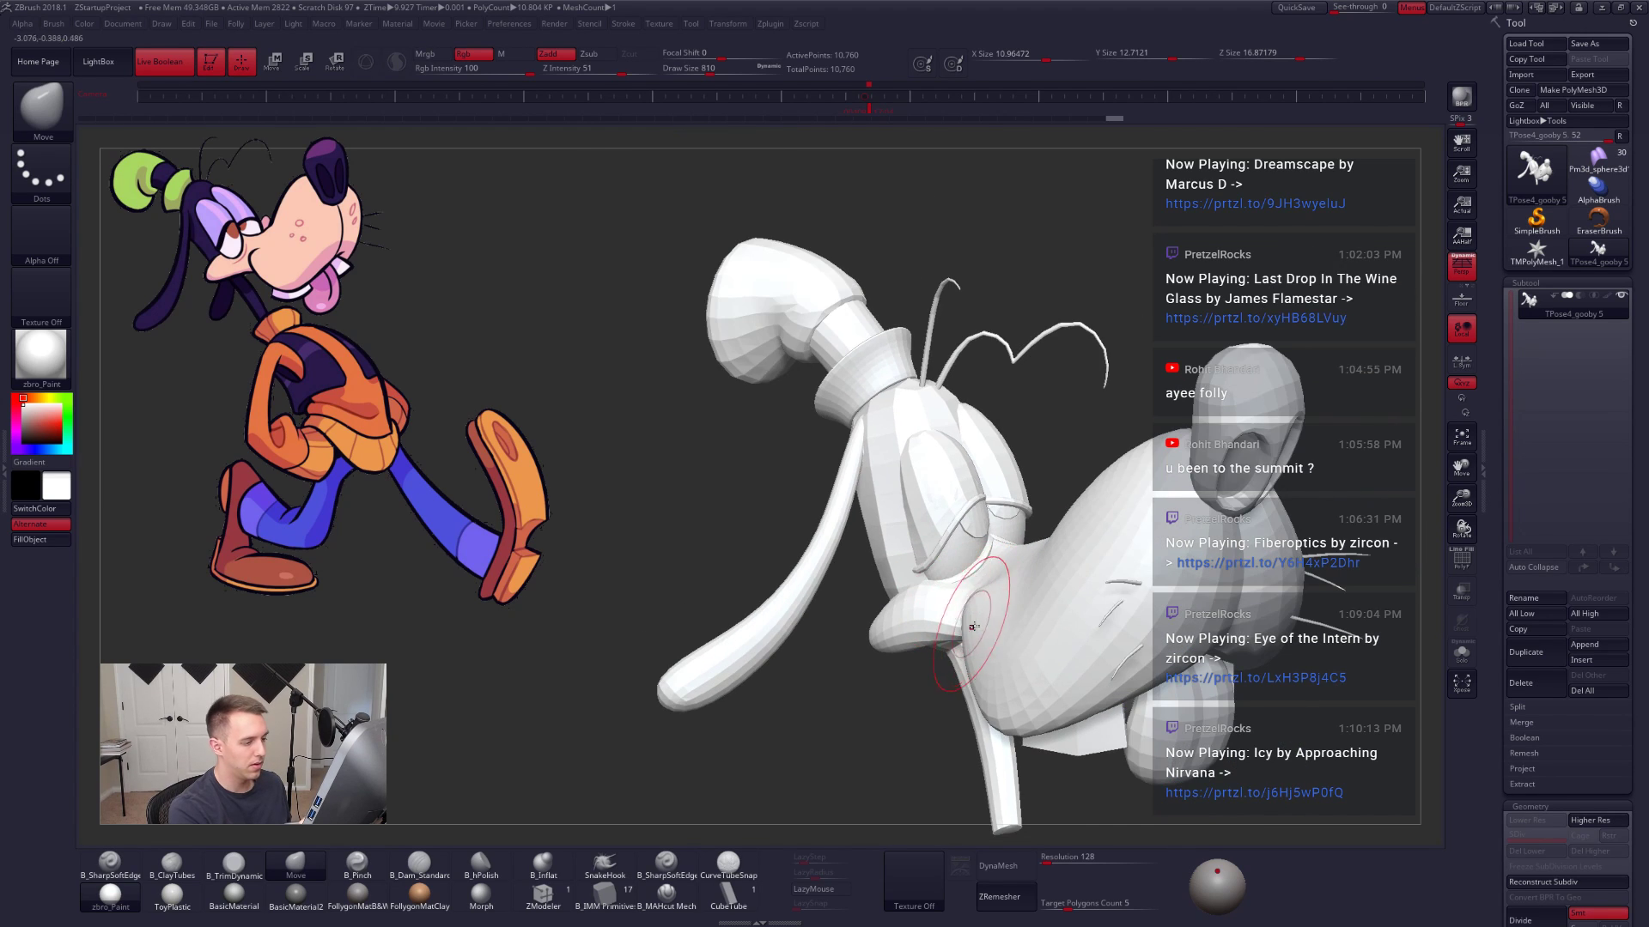
Step: Mask the pose mesh, isolate the thin rim beneath the eyes, and remove the mask from that rim
key(w)
ctrl+click(997, 636)
key(q)
ctrl+shift+click(974, 568)
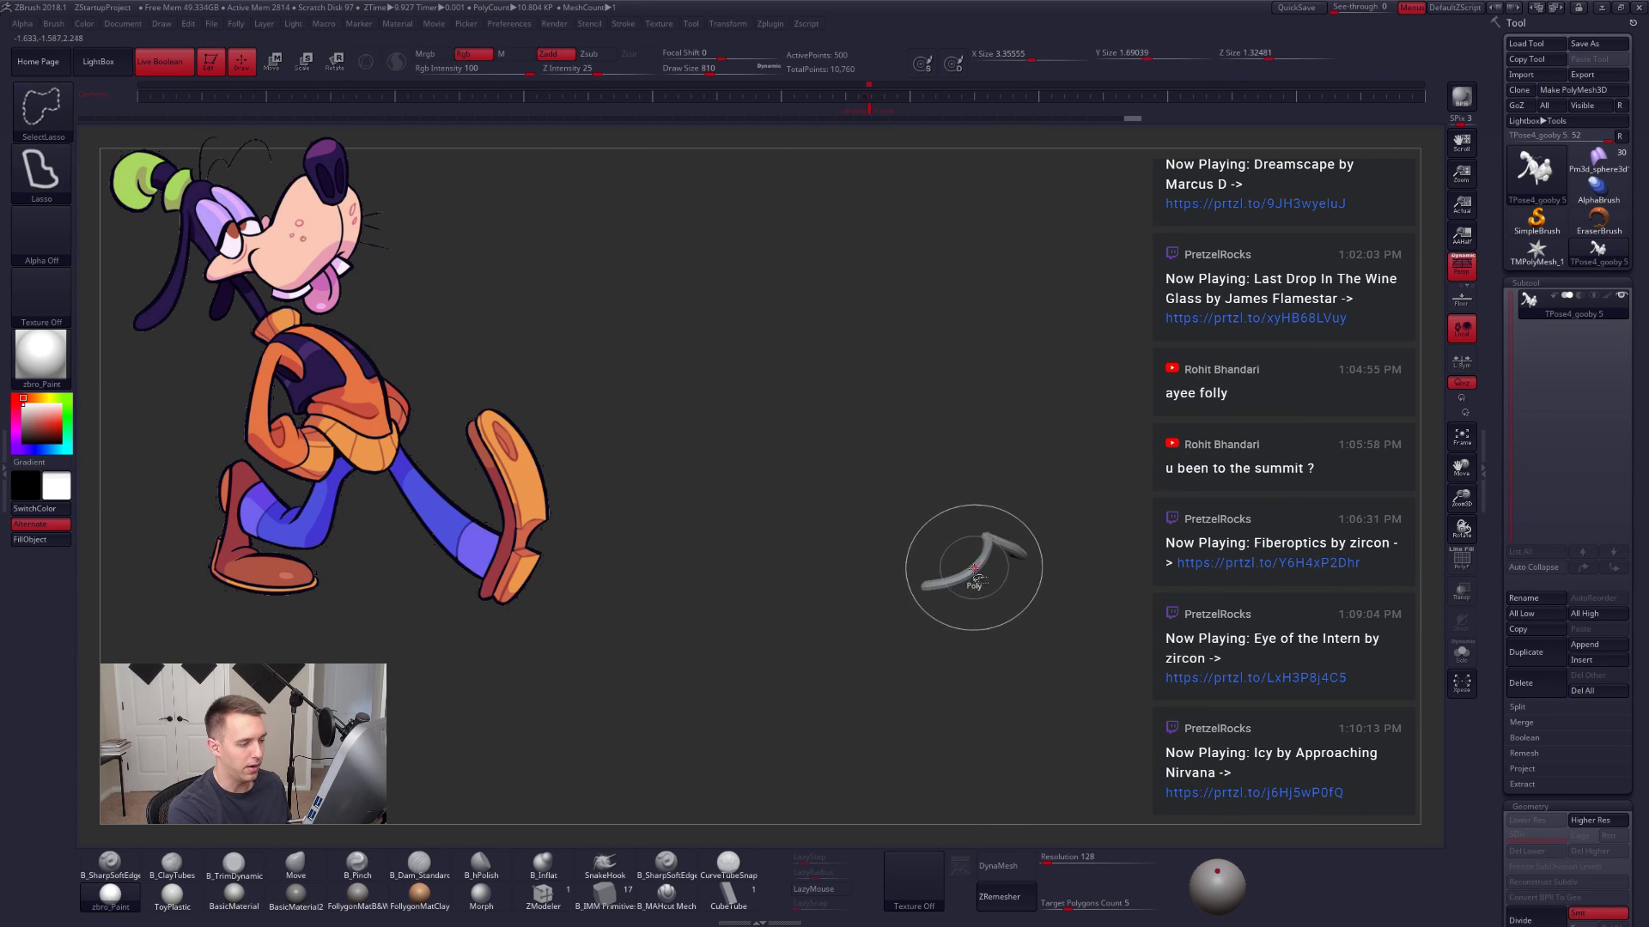
ctrl+alt+drag(931, 650, 858, 558)
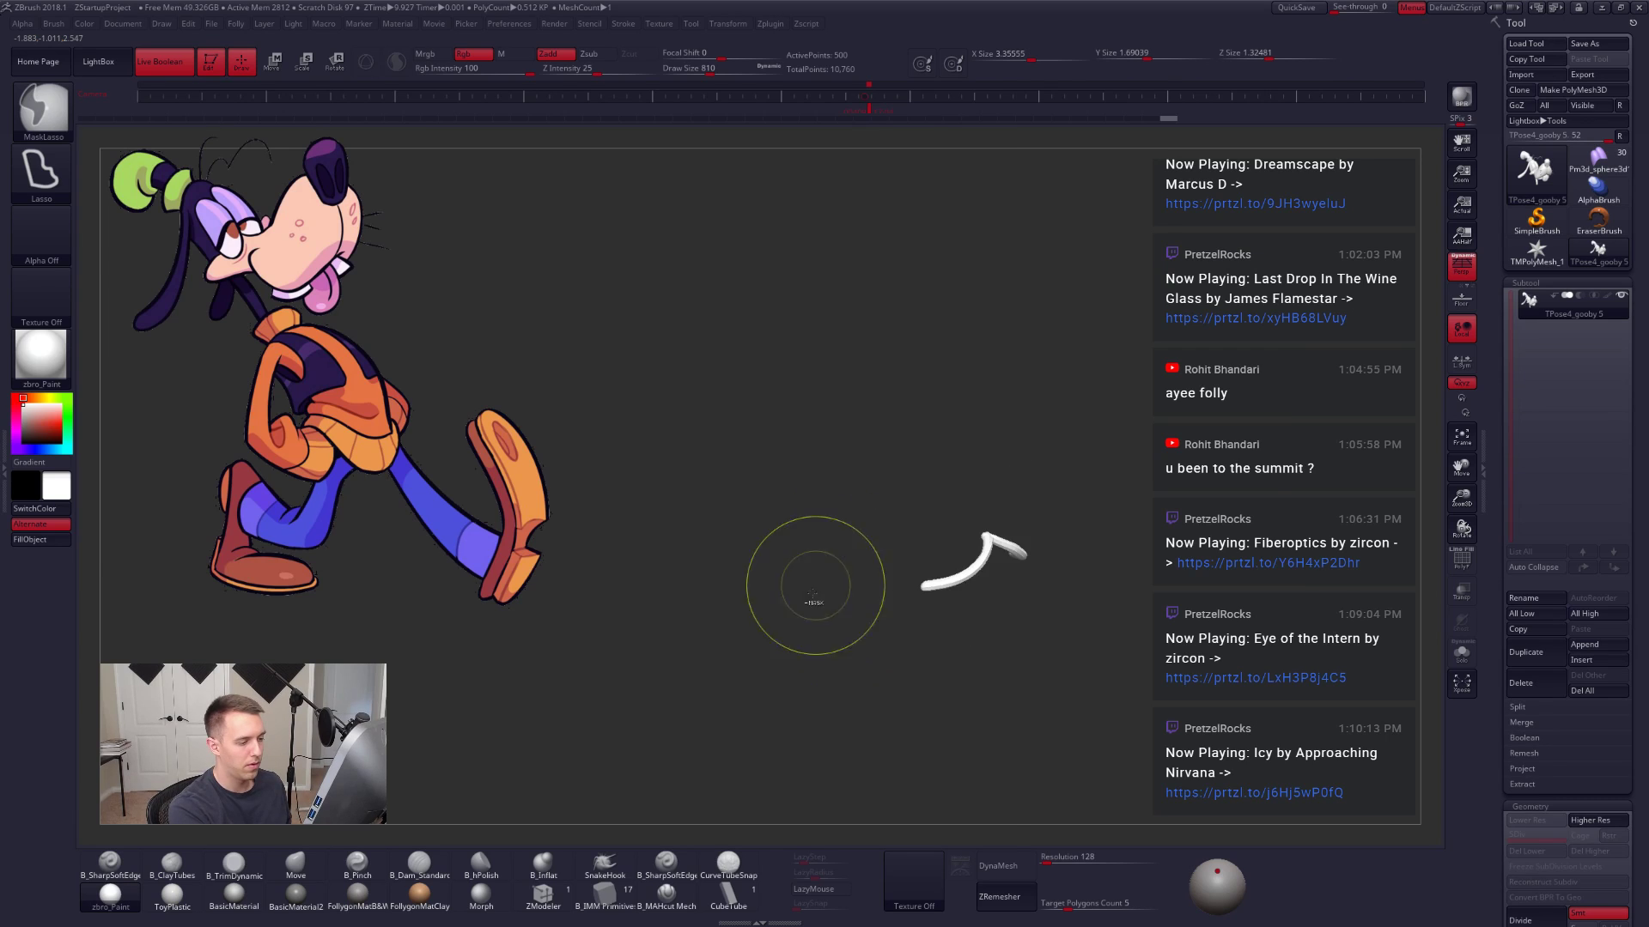
Step: Show the whole pose mesh and reshape the unmasked muzzle's near cheek fold with the Move brush at draw size 1166
ctrl+shift+click(863, 669)
ctrl+right_drag(865, 670, 876, 639)
key(shift+f)
key(shift+f)
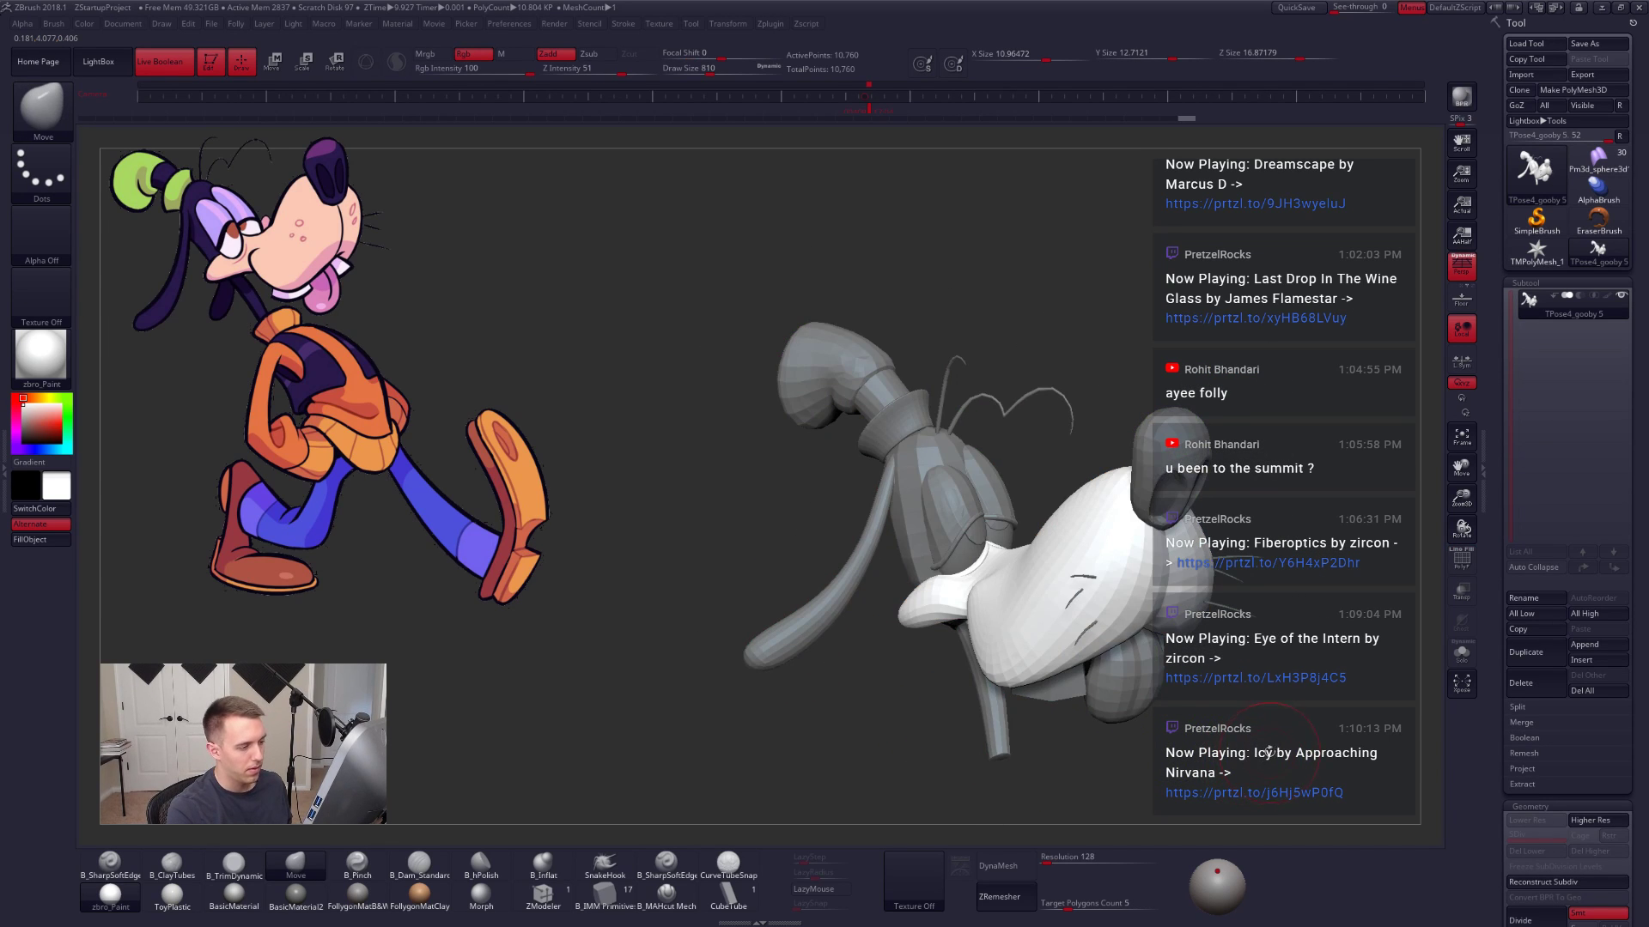
ctrl+right_drag(1267, 752, 1261, 769)
mouse_move(1262, 766)
mouse_down()
mouse_move(1210, 698)
mouse_move(1244, 679)
mouse_move(1222, 709)
mouse_move(1237, 710)
mouse_move(1225, 702)
mouse_up()
key(space)
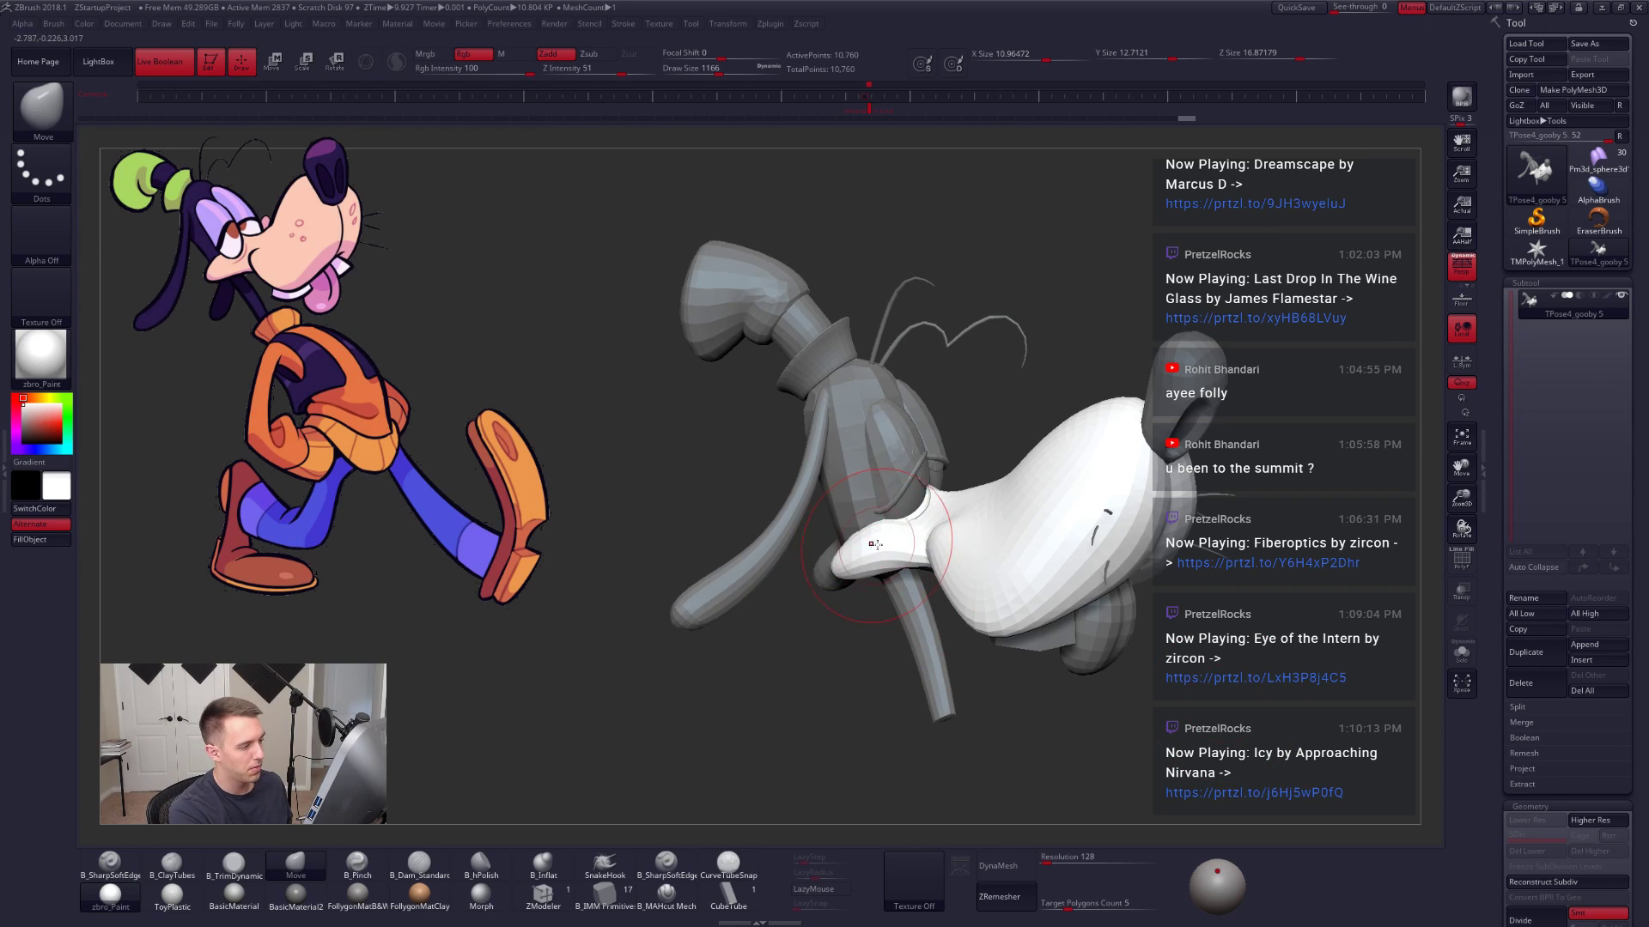
drag(872, 555, 865, 526)
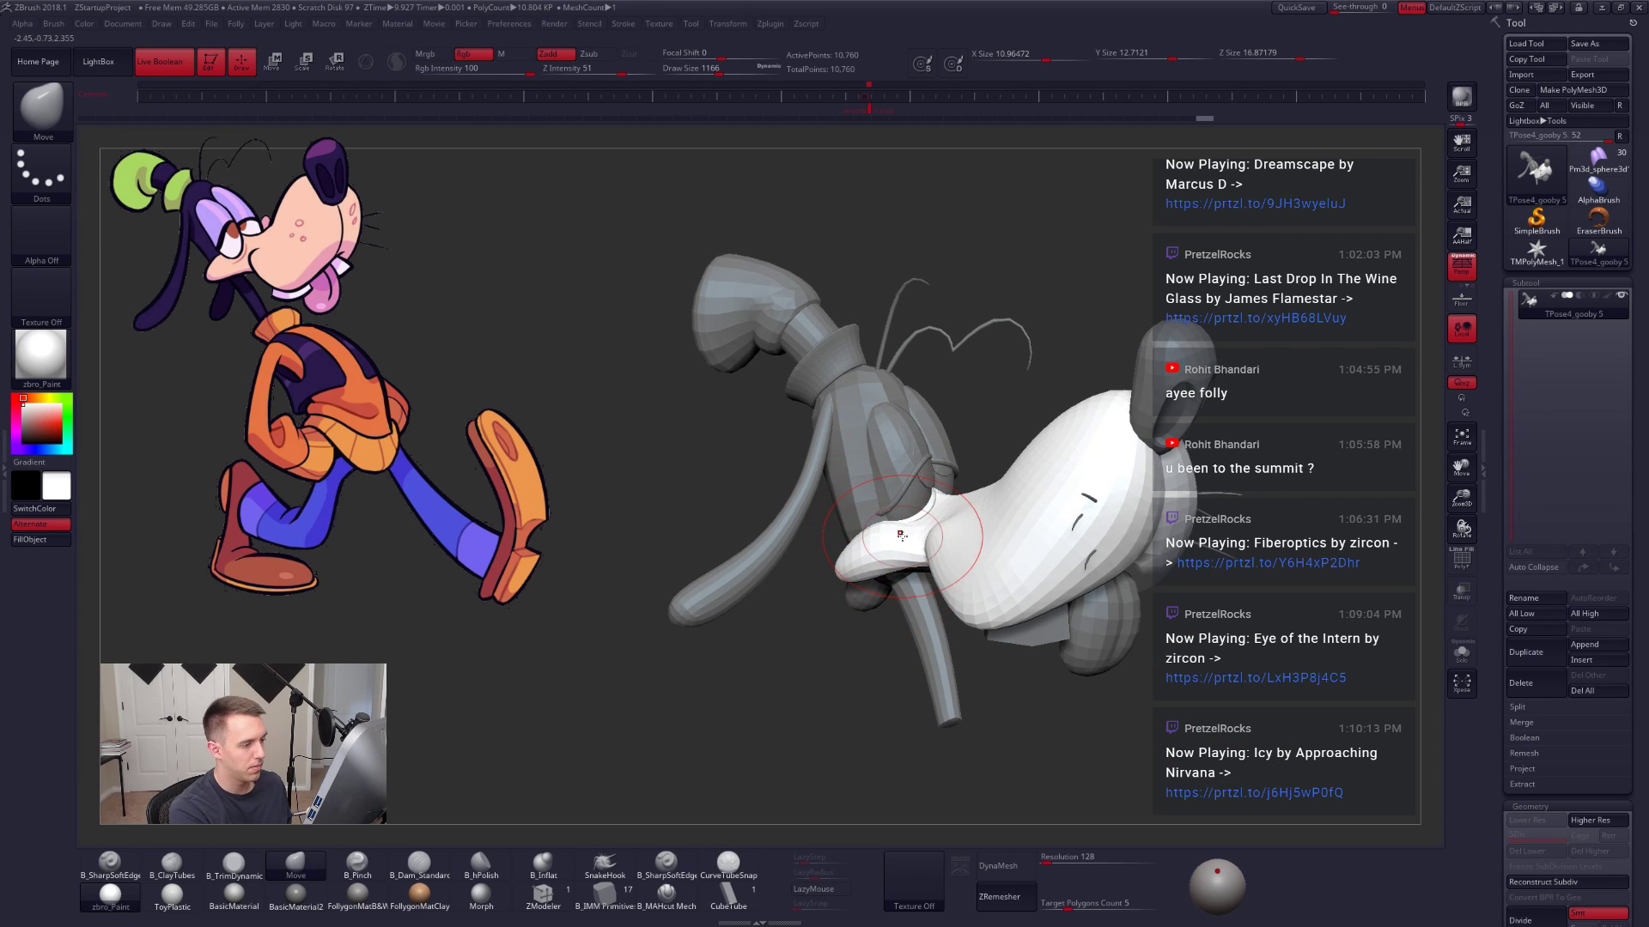
Step: Reshape the muzzle fold beneath the eyes with the Move brush at draw size 980
right_drag(925, 528, 885, 516)
key(space)
drag(924, 510, 915, 510)
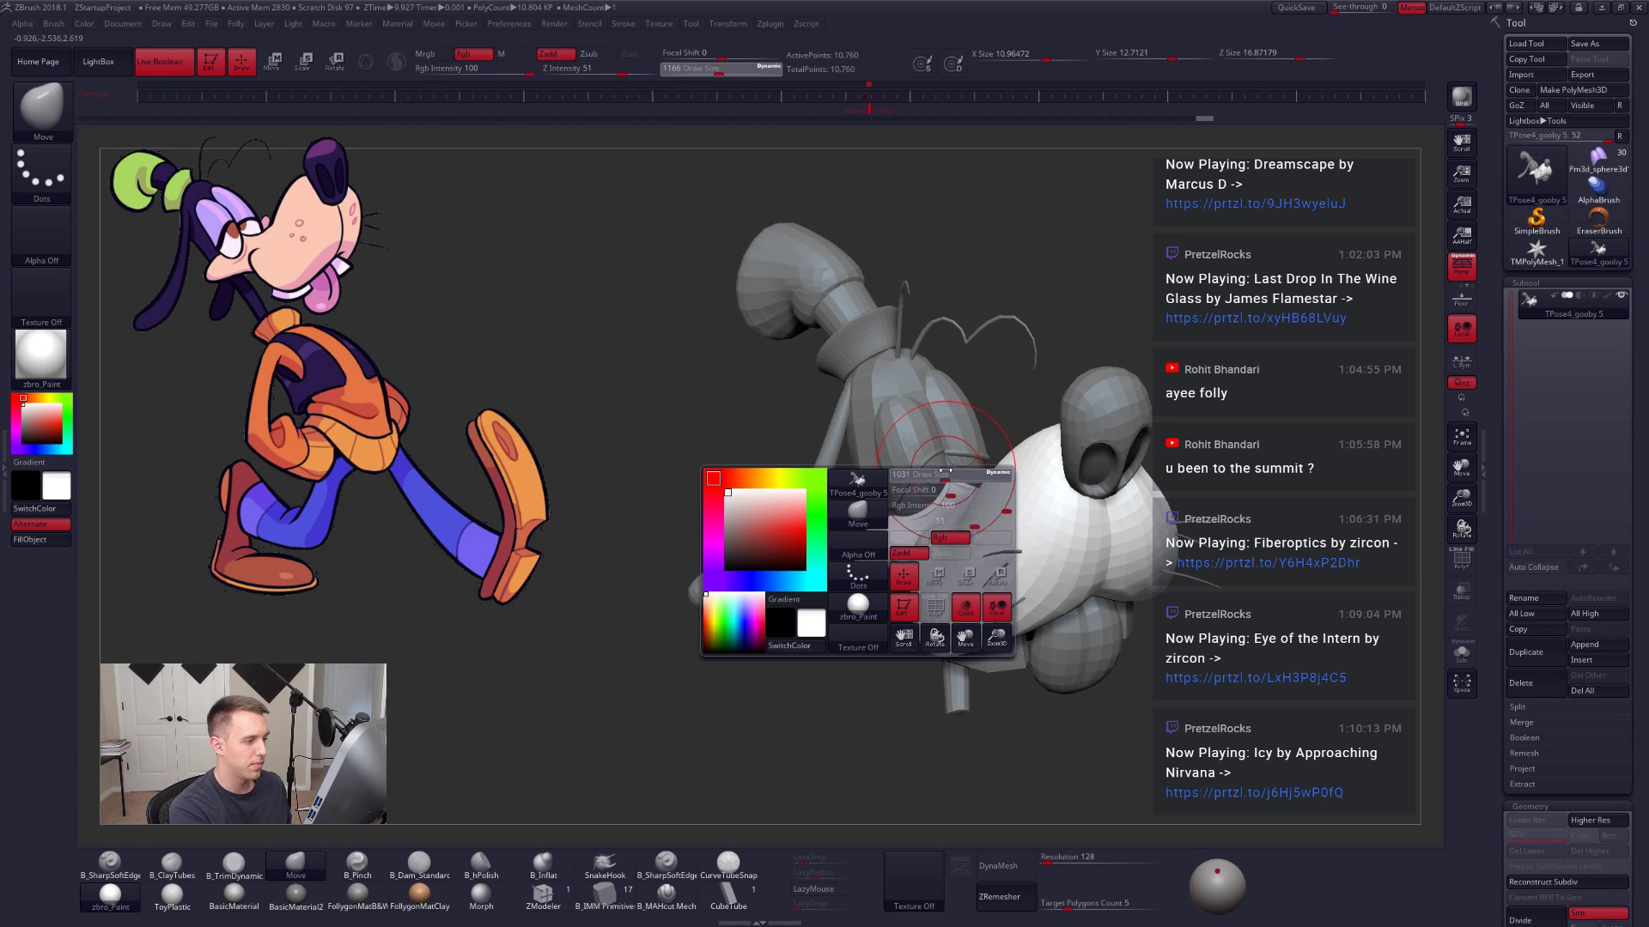
right_drag(965, 479, 955, 463)
mouse_move(956, 464)
mouse_down()
mouse_move(902, 555)
mouse_move(854, 537)
mouse_move(962, 574)
mouse_move(963, 541)
mouse_move(897, 546)
mouse_move(973, 615)
mouse_up()
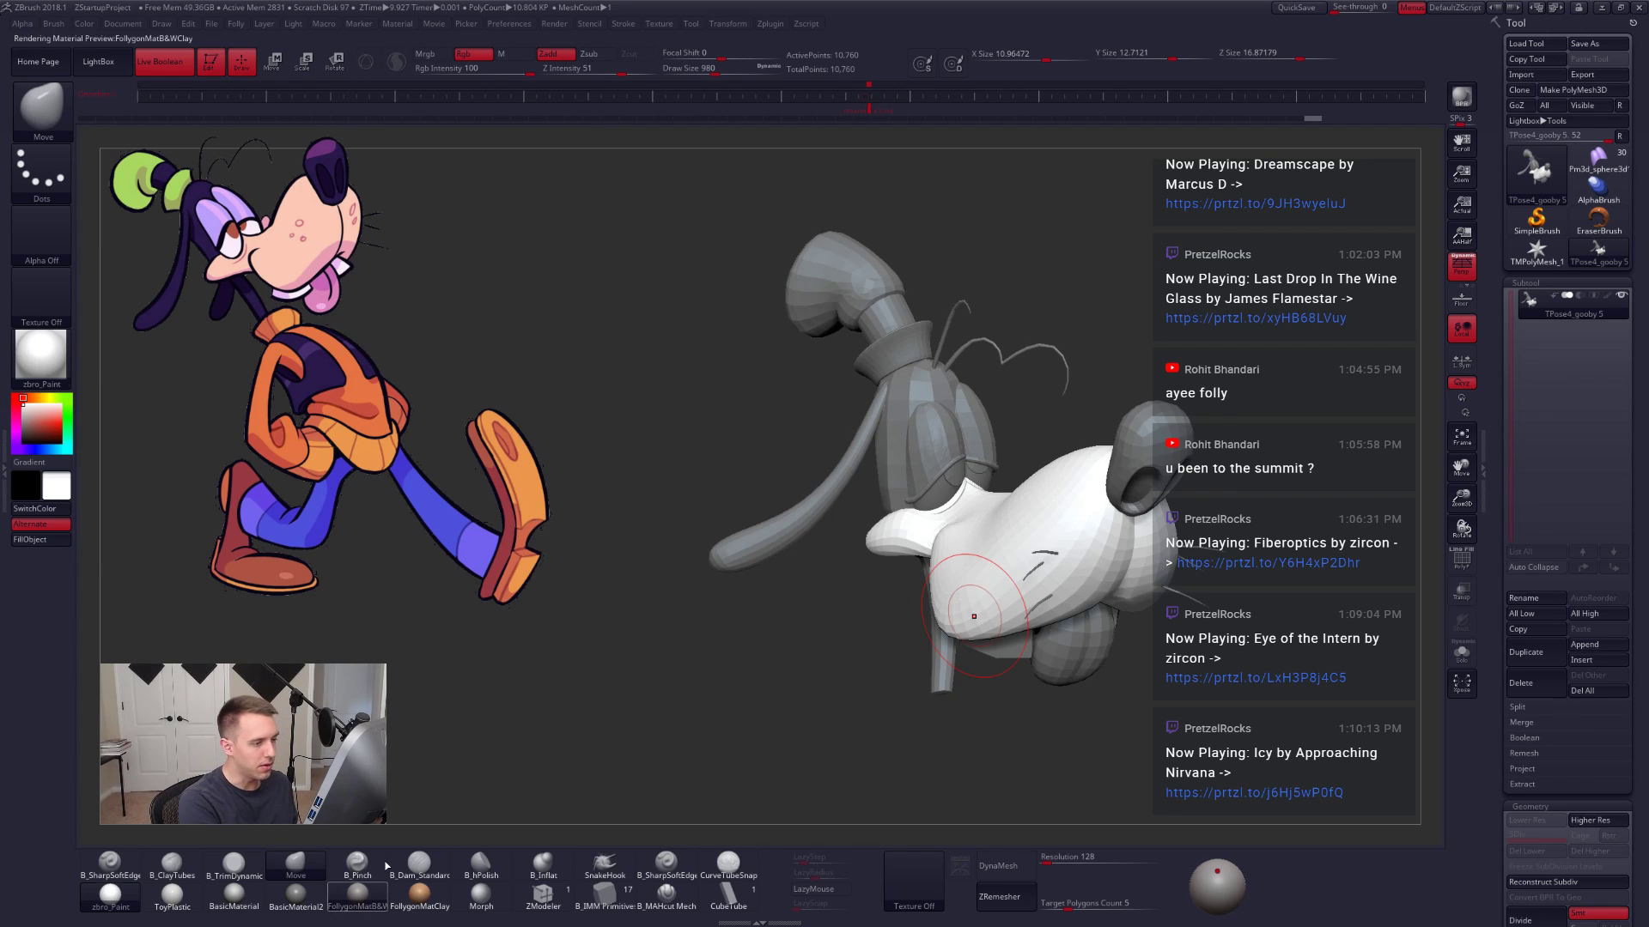
Step: Apply the FollygonMatB&W material to the pose mesh and undo the last sculpting change
click(357, 896)
drag(1297, 720, 1236, 772)
mouse_move(1260, 655)
mouse_down()
mouse_move(1209, 752)
mouse_move(1164, 705)
mouse_move(1125, 704)
mouse_move(1125, 747)
mouse_up()
key(ctrl)
key(ctrl+z)
Step: Adjust the muzzle's upper edge where it meets the eyes with the Move brush at draw size 742
key(space)
drag(996, 435, 986, 419)
right_drag(986, 419, 984, 412)
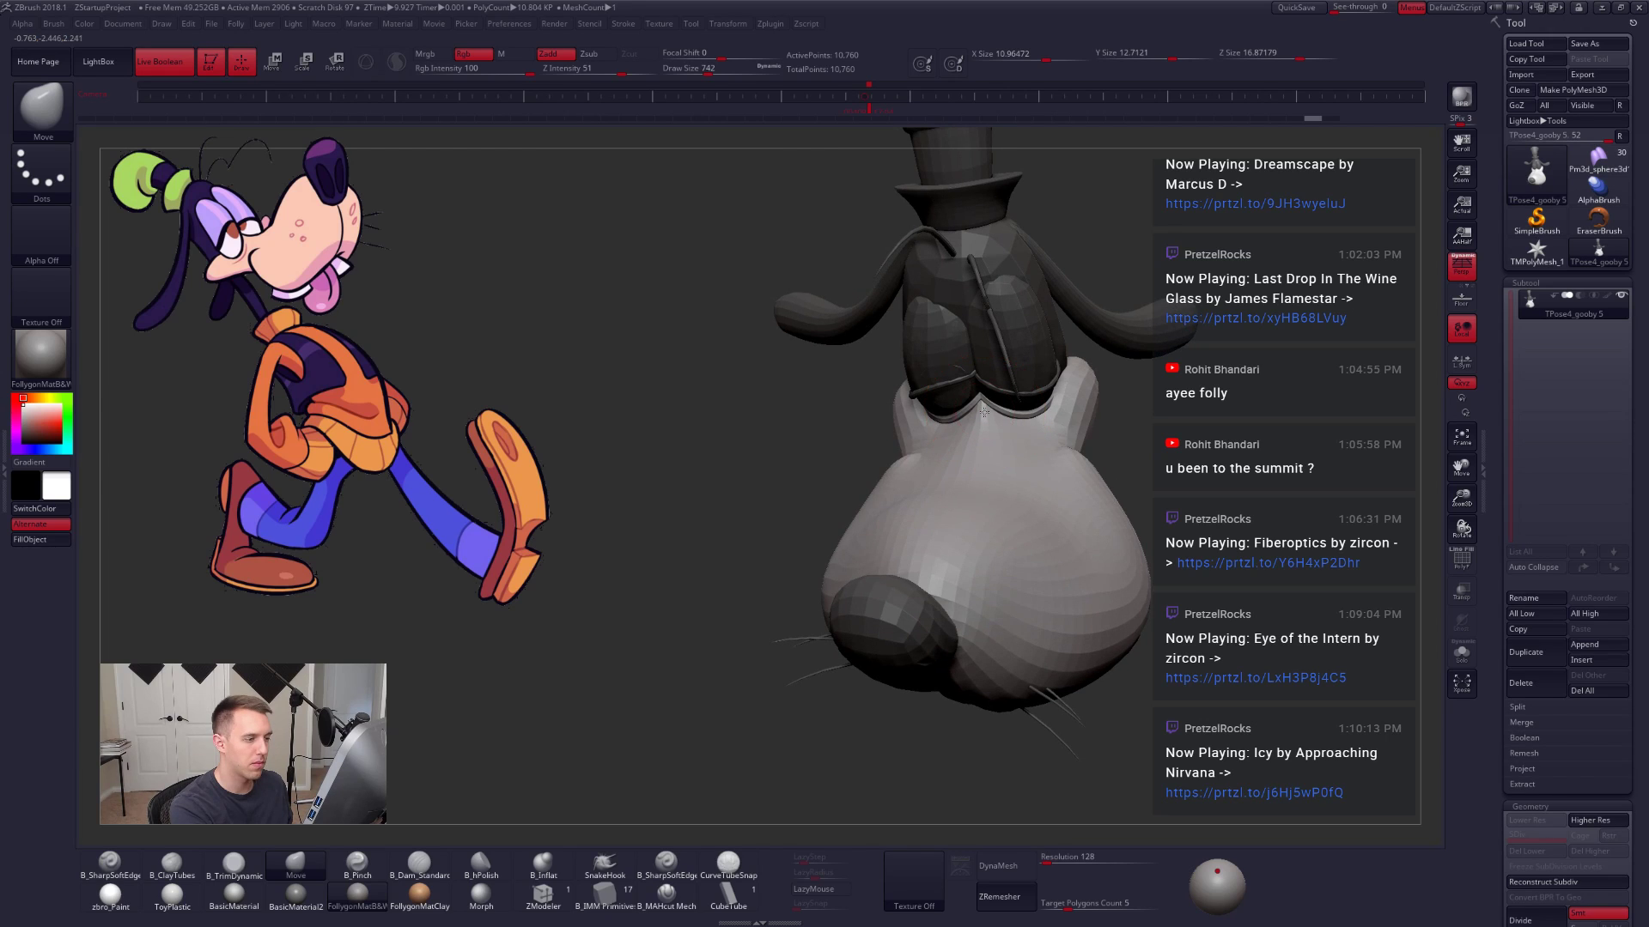
drag(983, 419, 871, 476)
Step: Mask everything except the near eye and reshape that eye with the Move brush at draw size 905
key(w)
ctrl+click(873, 460)
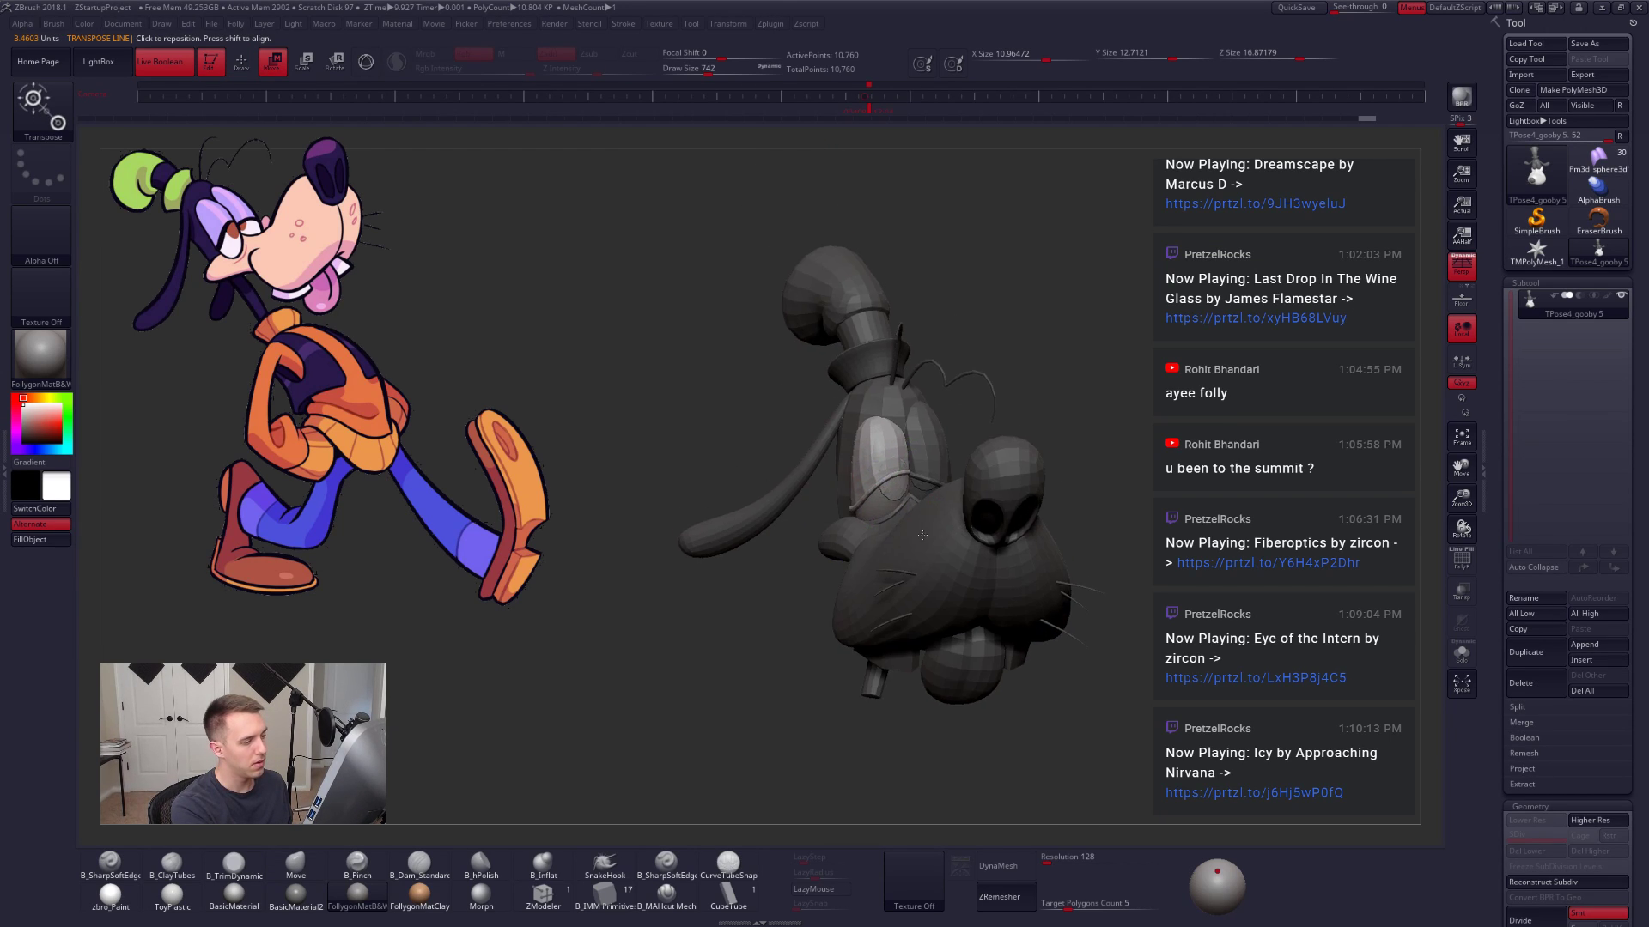
ctrl+right_drag(872, 446, 872, 466)
key(q)
key(space)
drag(869, 466, 874, 467)
mouse_move(875, 467)
right_down()
mouse_move(845, 444)
mouse_move(887, 448)
right_up()
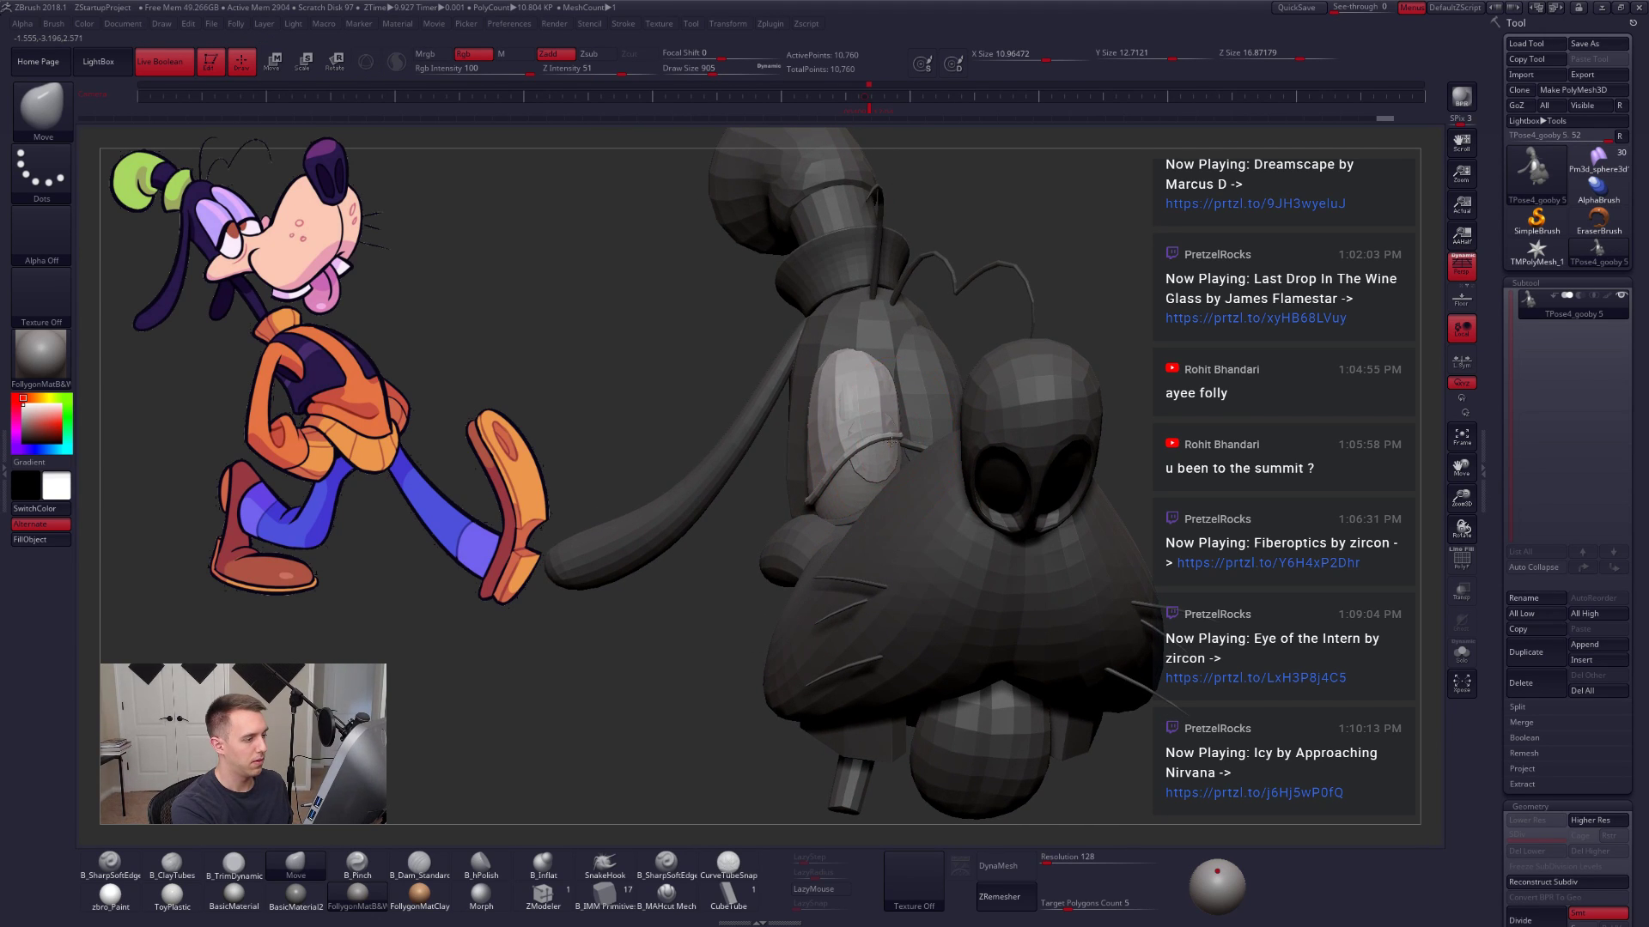
drag(891, 440, 850, 493)
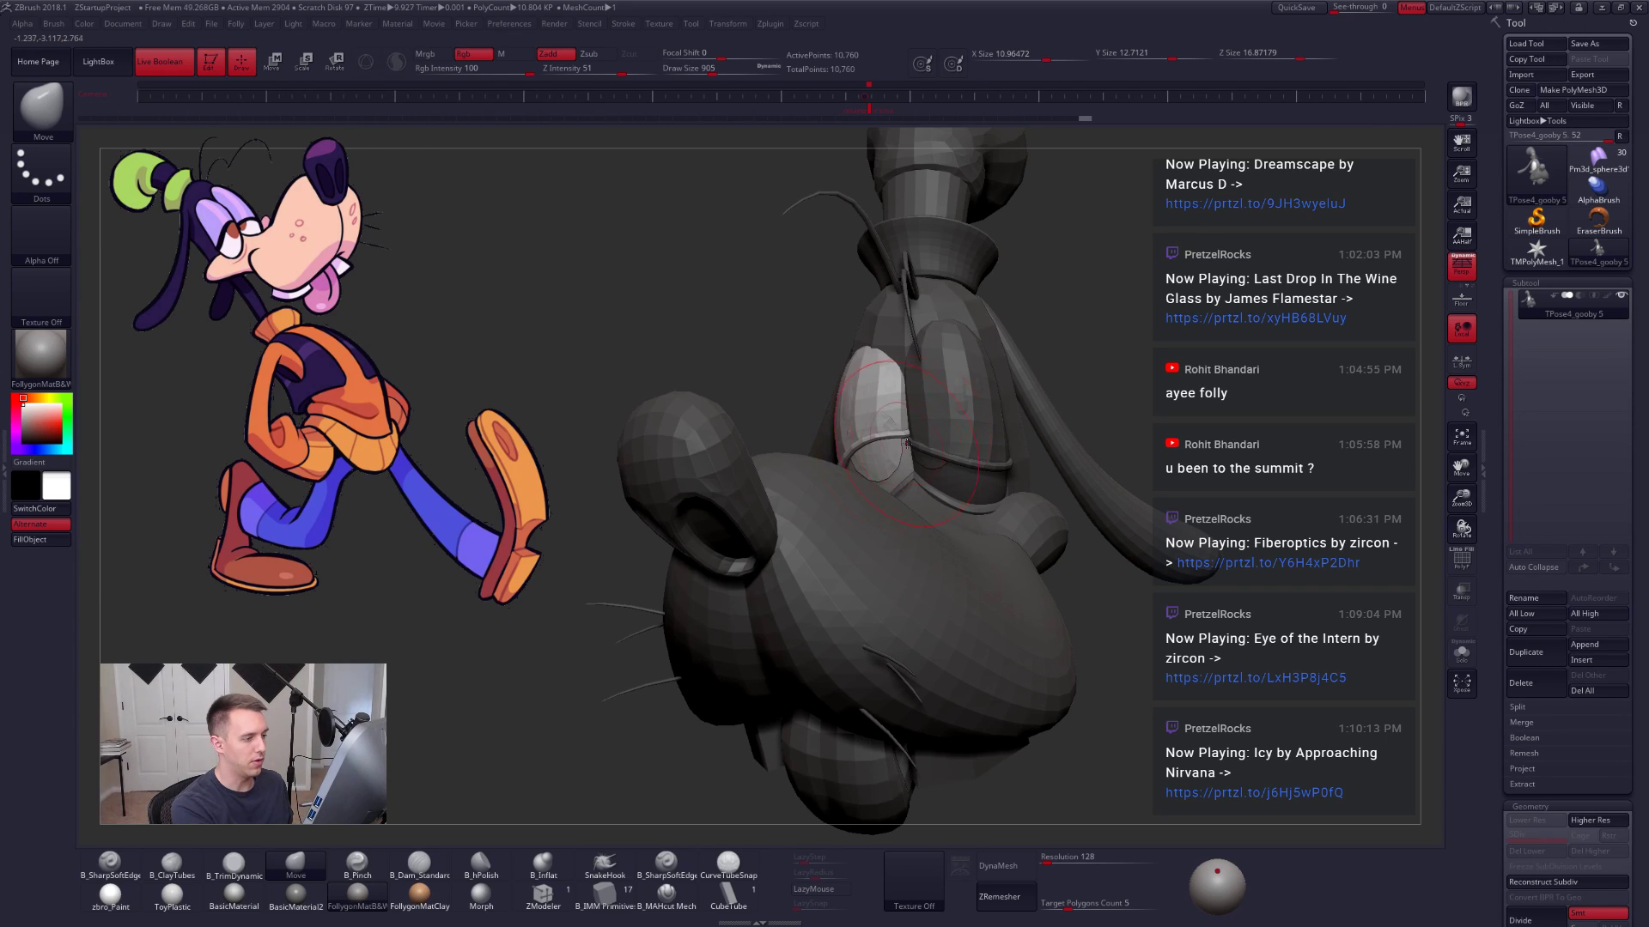
mouse_move(934, 462)
right_down()
mouse_move(895, 509)
mouse_move(876, 505)
mouse_move(945, 441)
mouse_move(945, 498)
mouse_move(923, 485)
right_up()
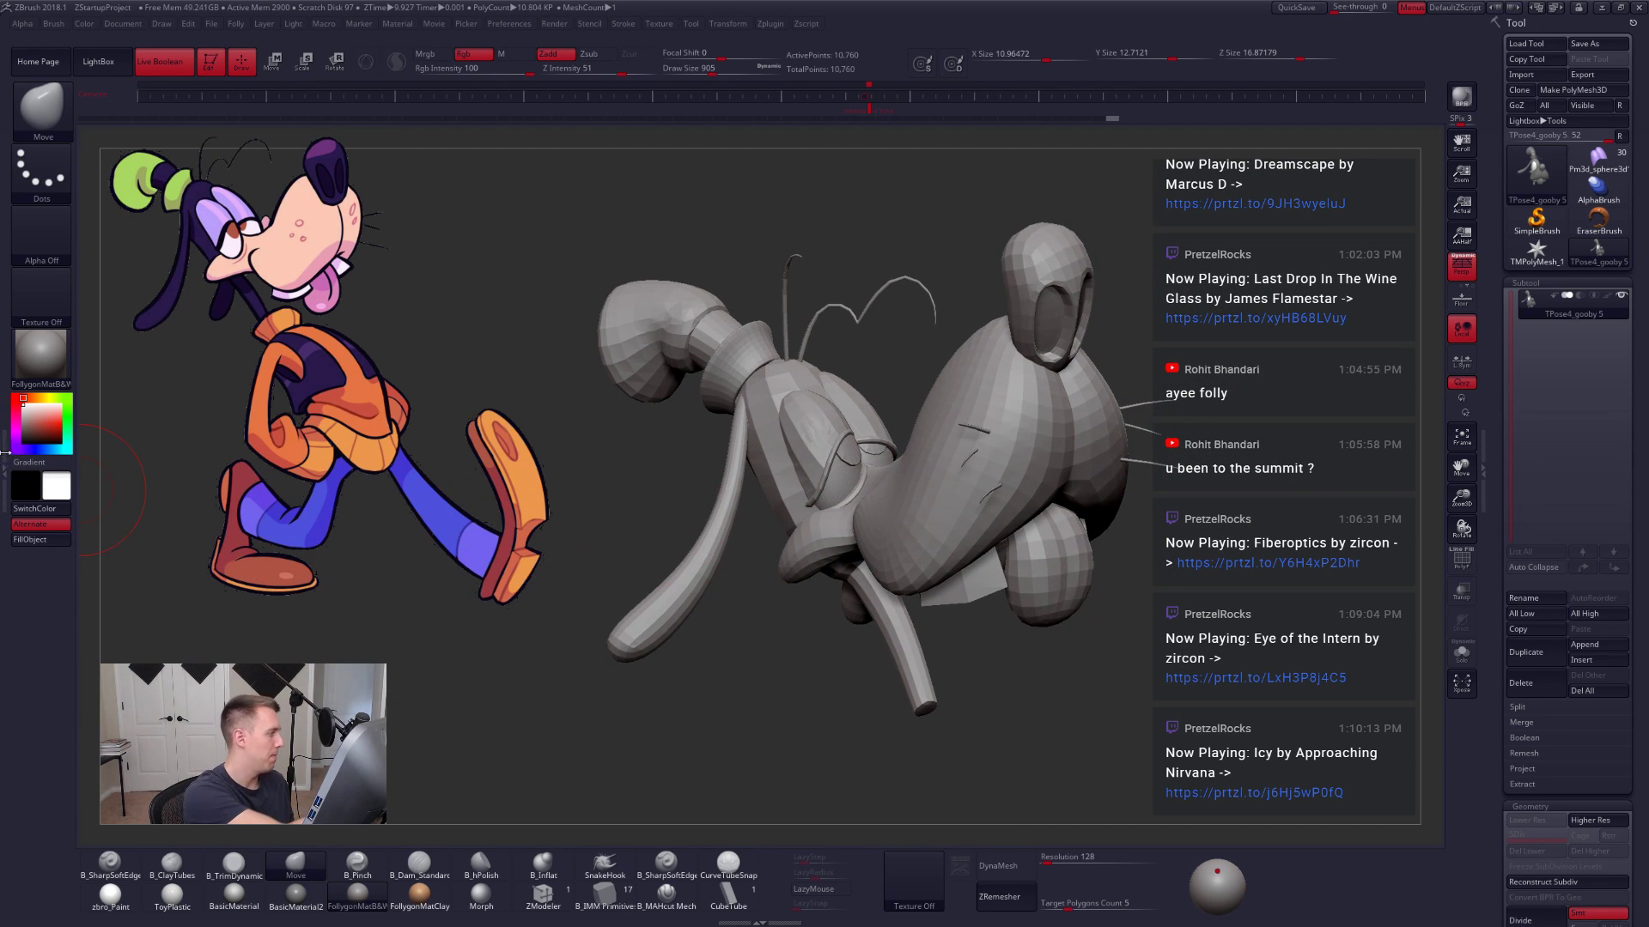
Step: Transfer the Transpose Master pose back to the dog's original subtools
click(7, 453)
click(110, 294)
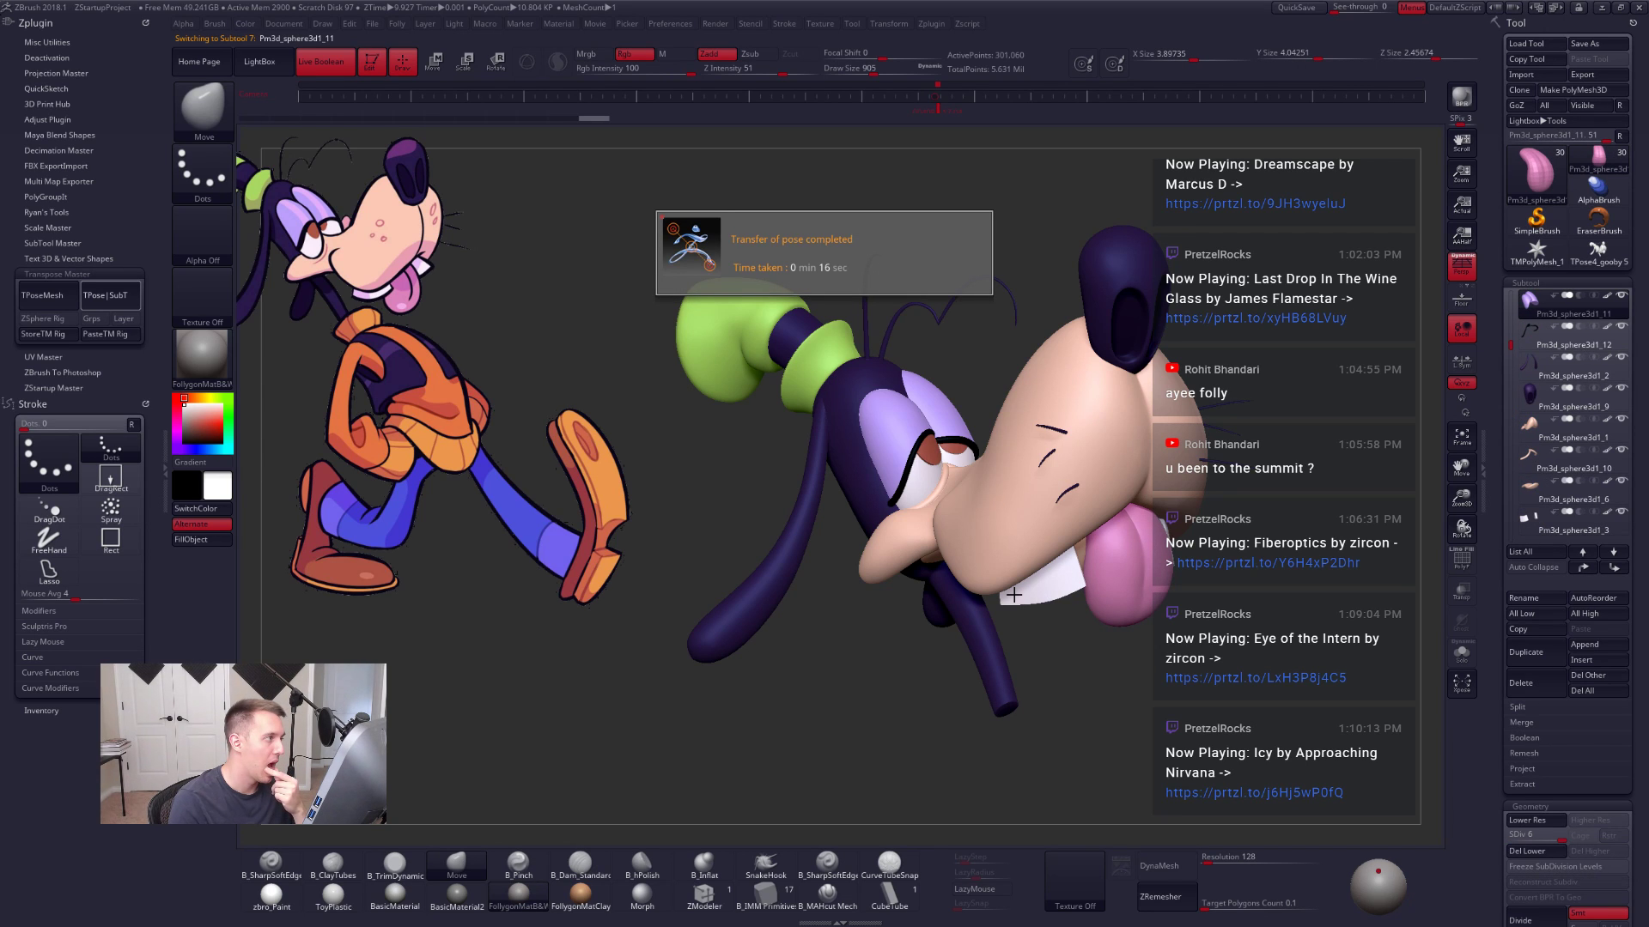
right_drag(1014, 595, 926, 607)
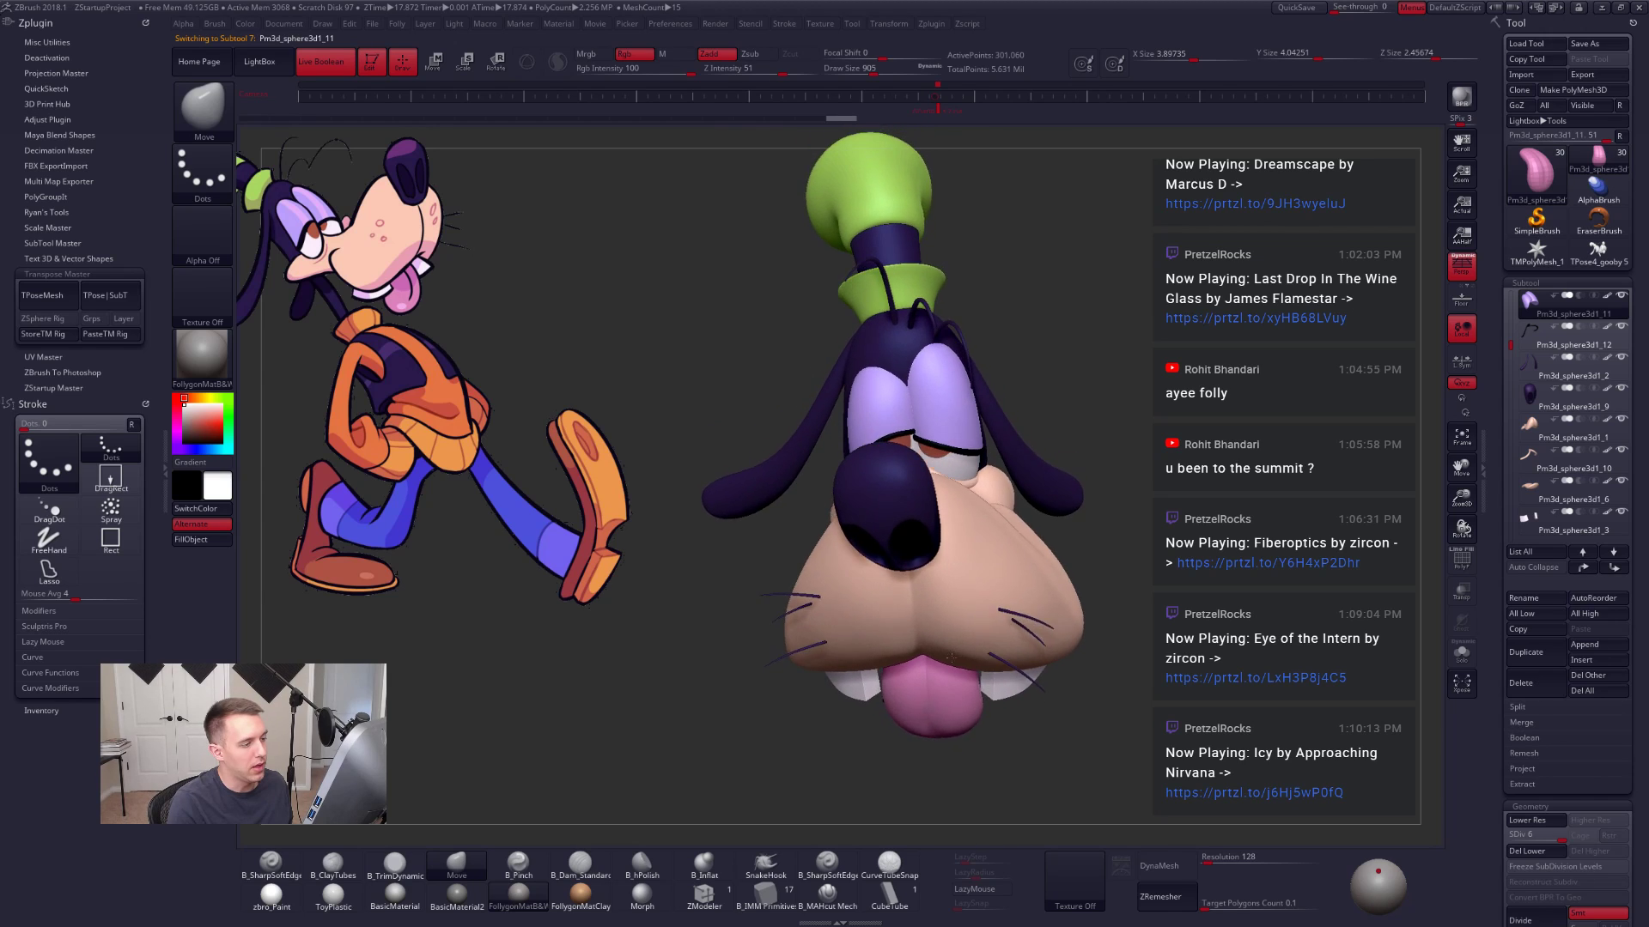
Step: Delete the leftover pose mesh tool and return to the full dog model with the nose subtool active
alt+click(883, 464)
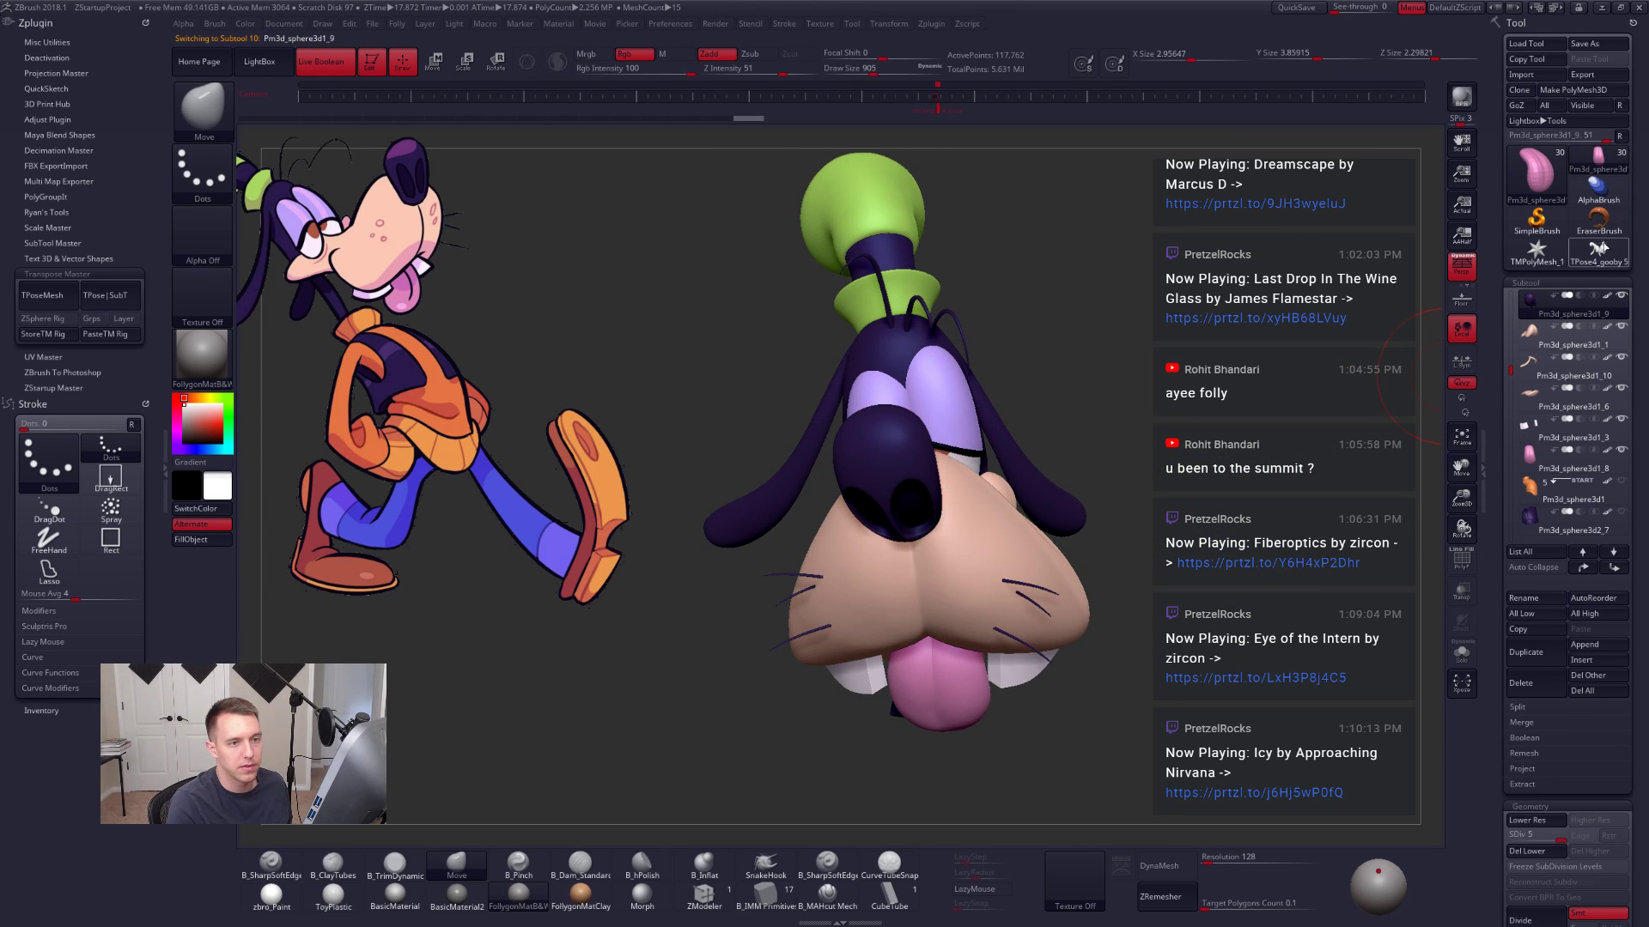
click(1599, 251)
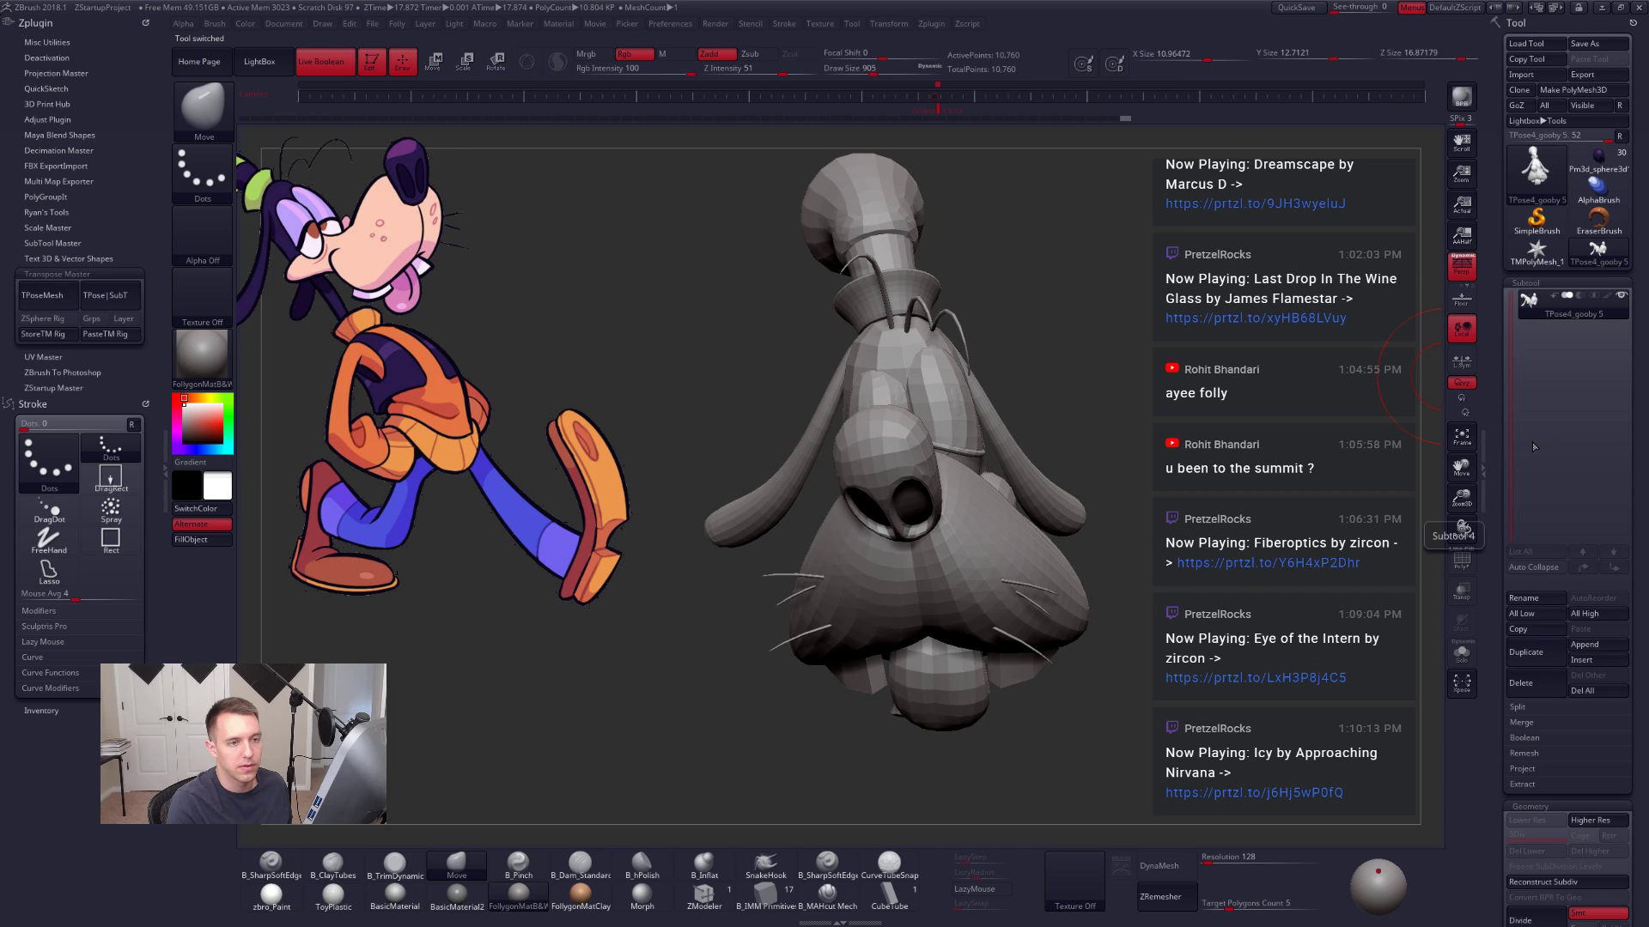
click(1587, 692)
click(1599, 158)
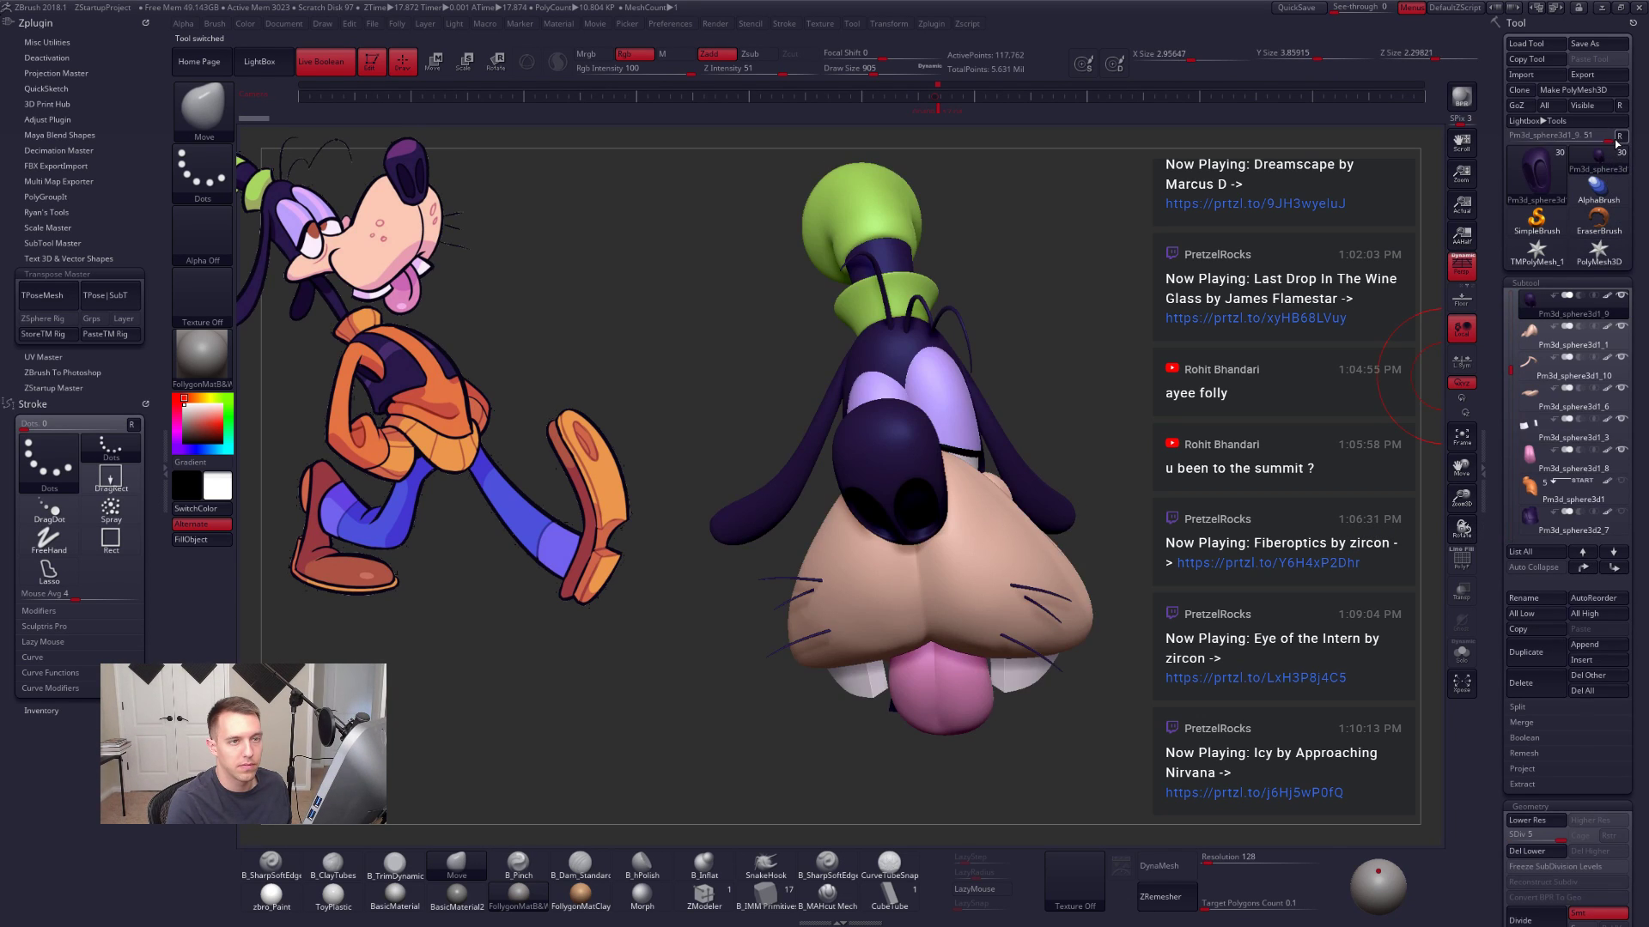
Step: Hide the nose subtool and the front portions of the muzzle and lower jaw meshes to expose the eyes
click(1545, 300)
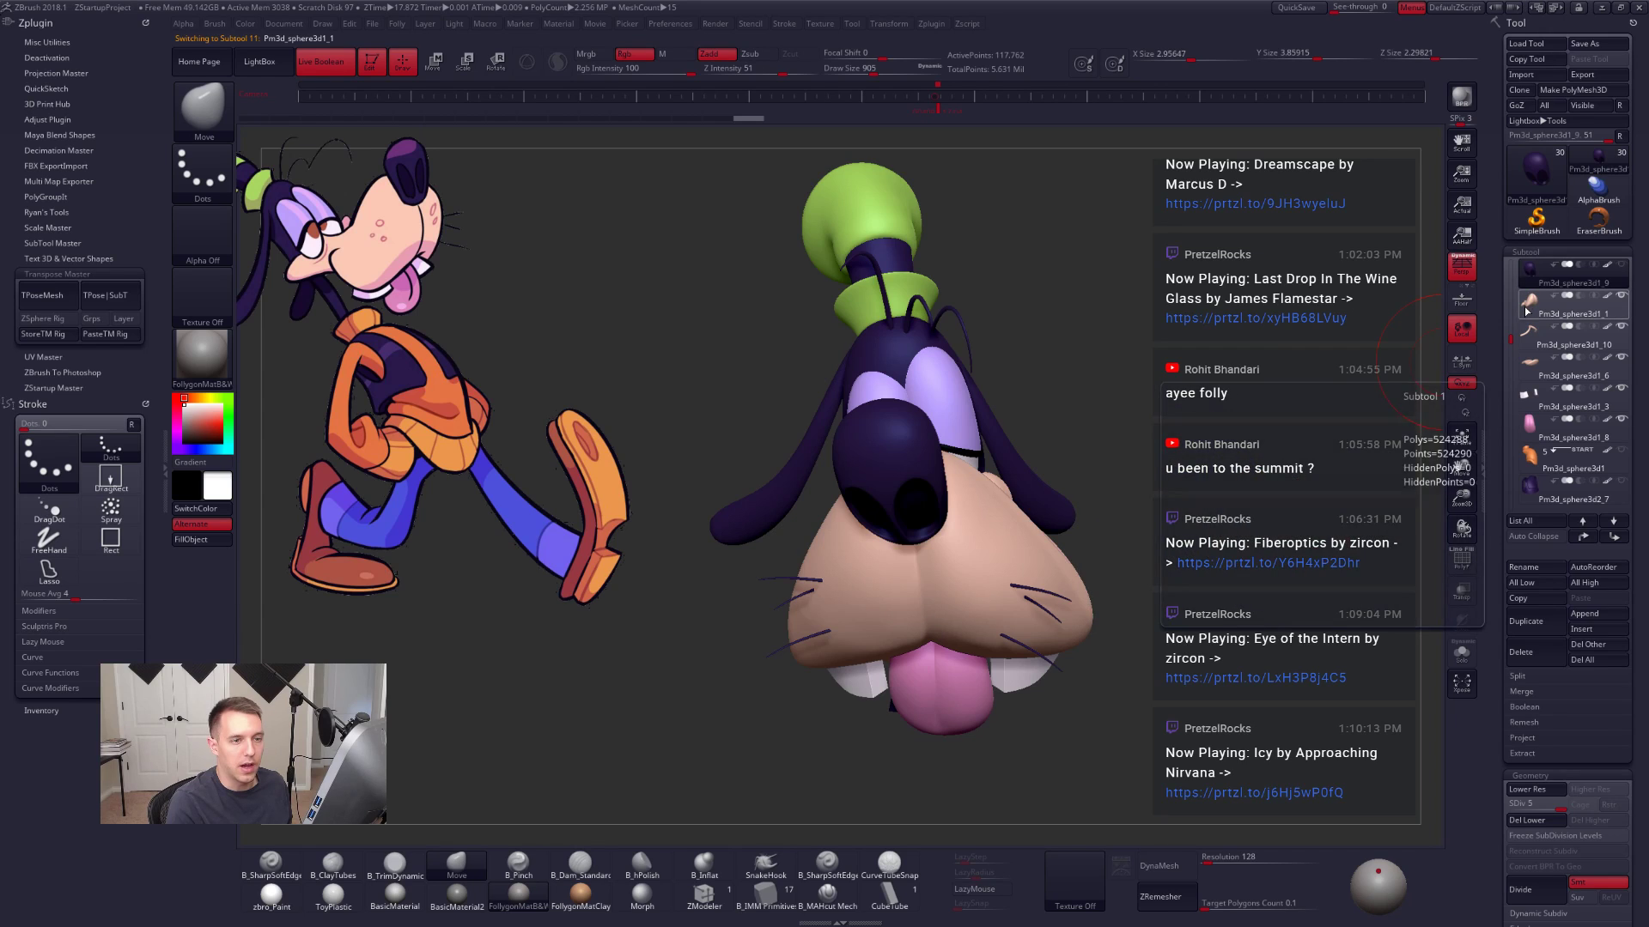
click(1621, 264)
mouse_move(1327, 409)
mouse_down()
mouse_move(1056, 415)
mouse_move(923, 827)
mouse_up()
ctrl+shift+drag(1028, 829, 1269, 592)
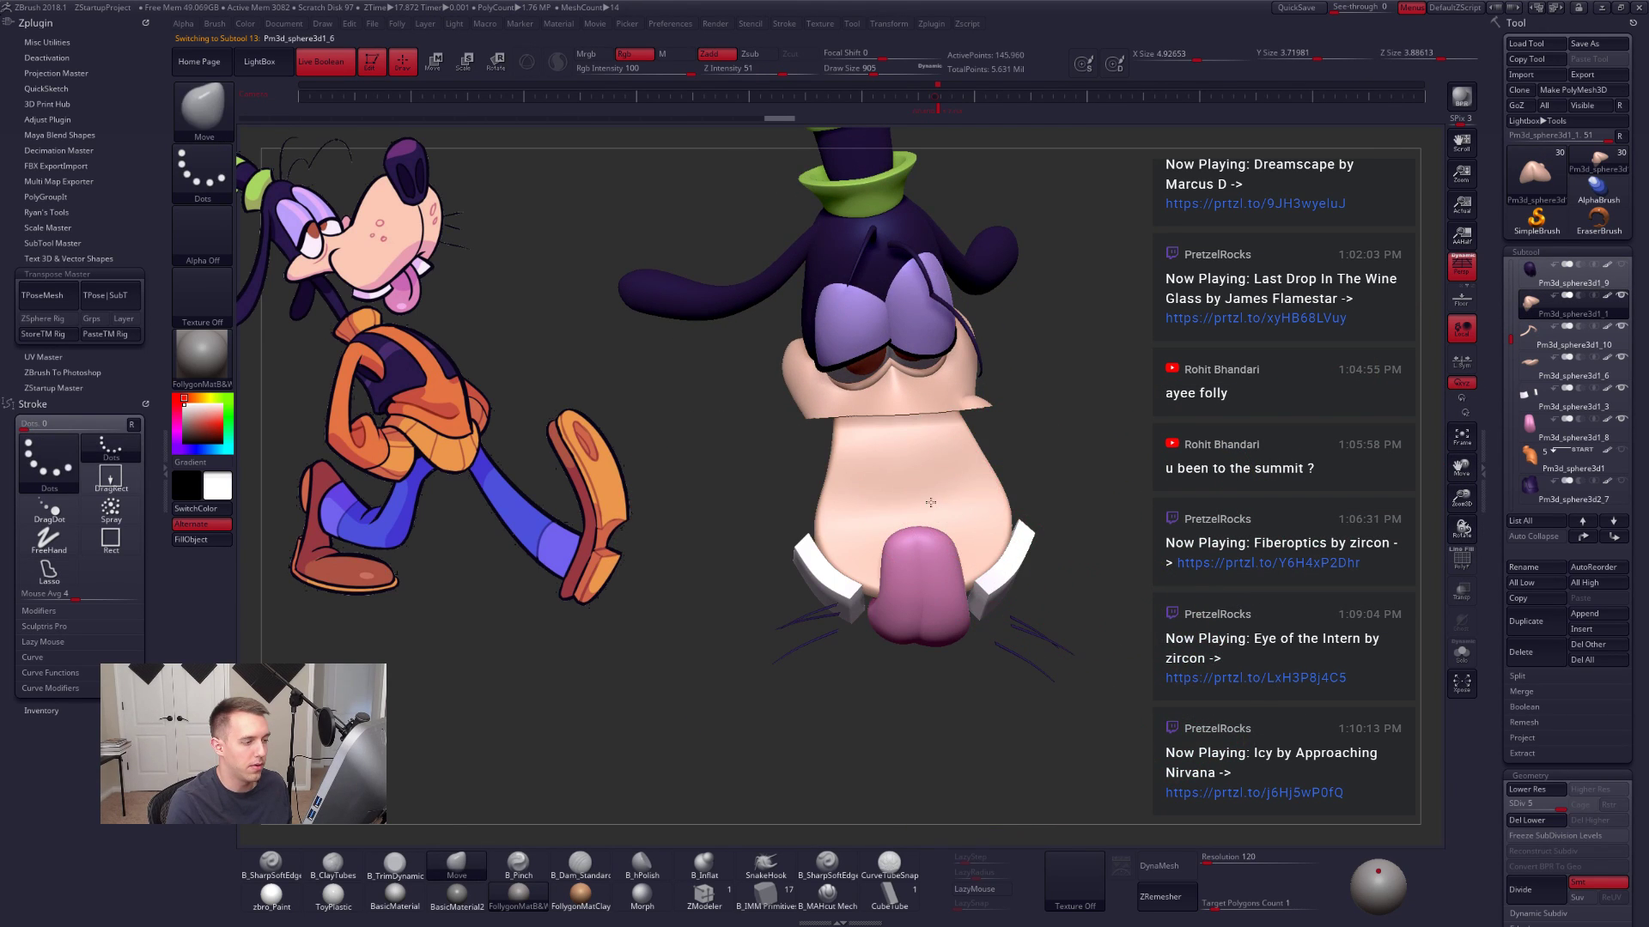
alt+click(953, 494)
ctrl+shift+drag(1052, 405, 760, 804)
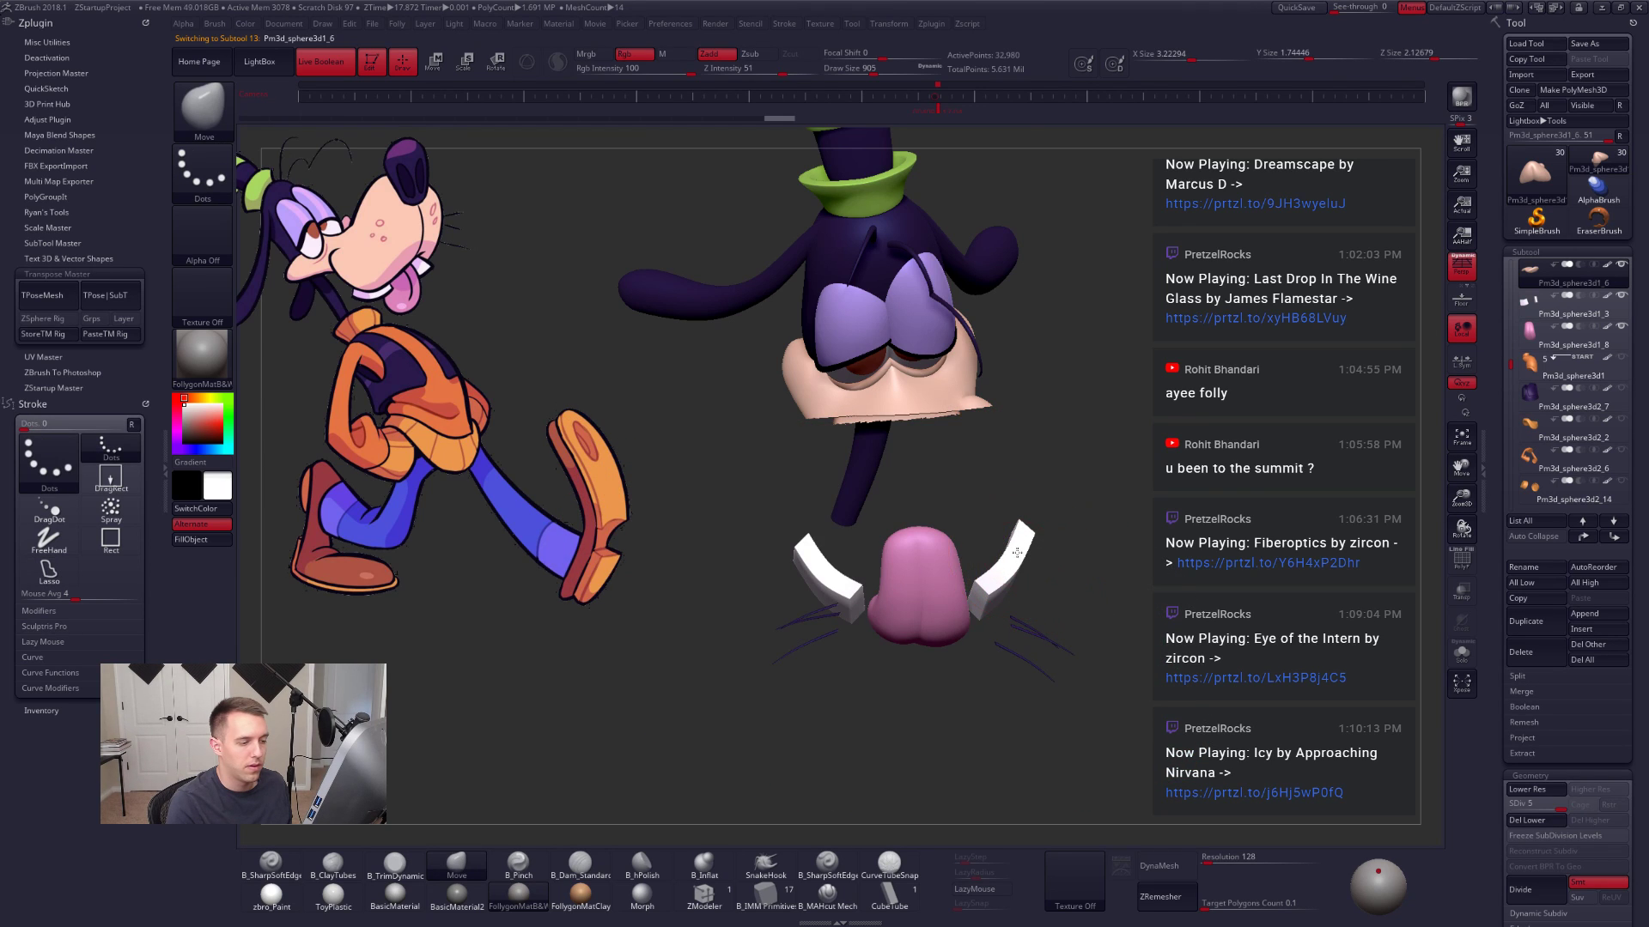
Step: Hide the teeth, tongue and whisker subtools, then make the eyeballs the active subtool
click(1545, 277)
click(1530, 311)
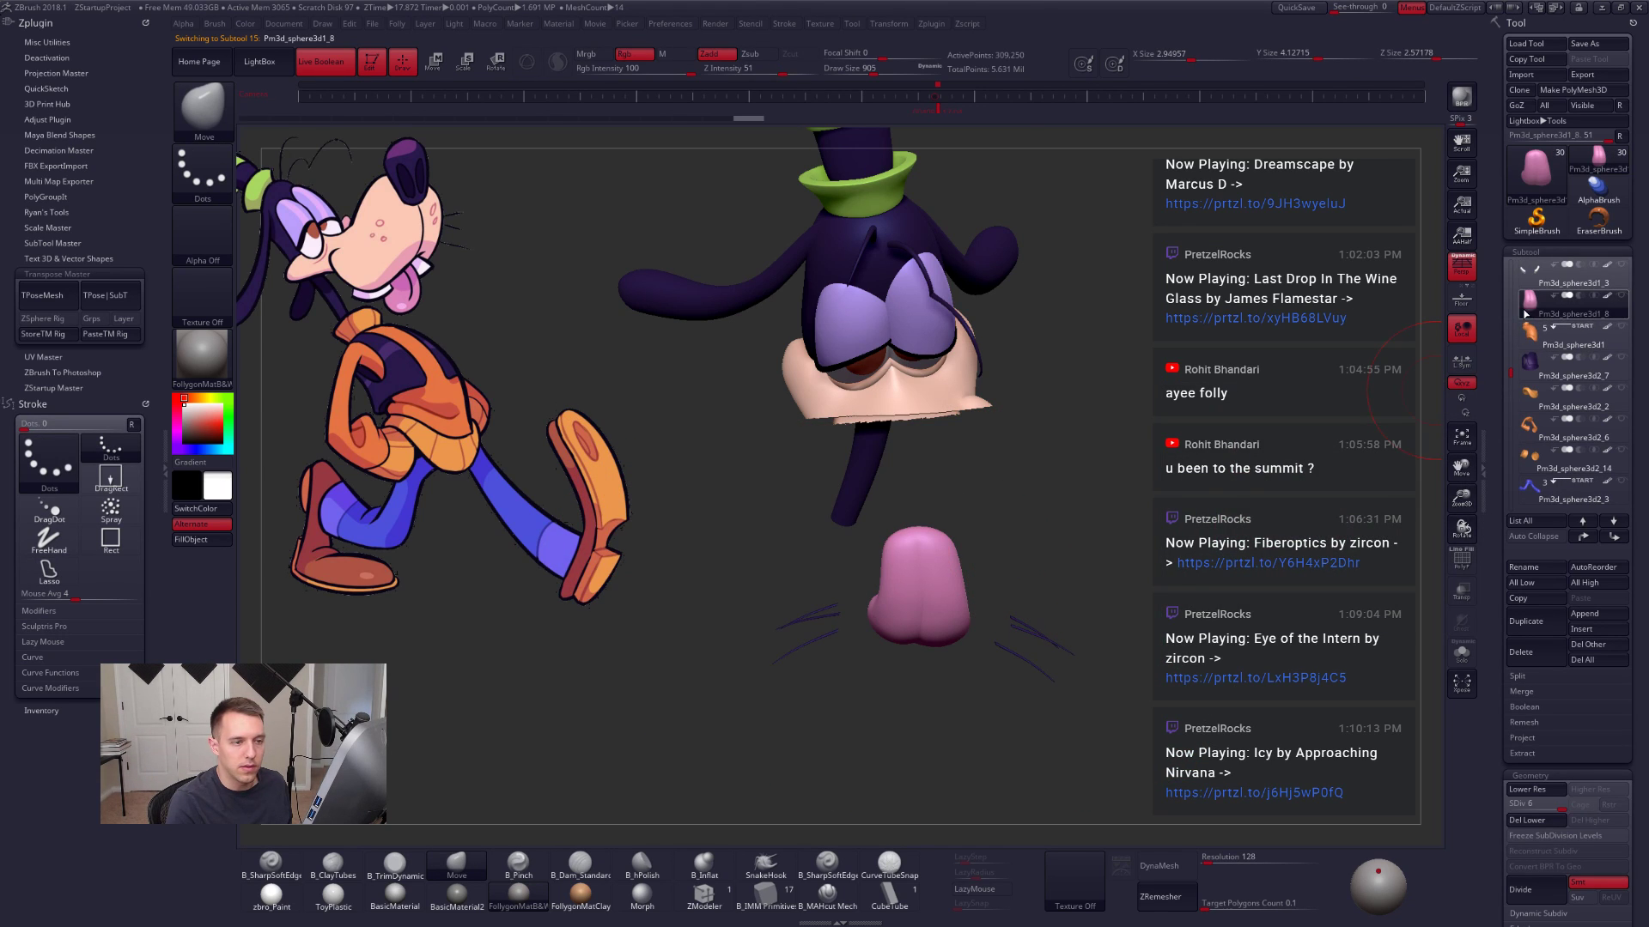
alt+click(1015, 626)
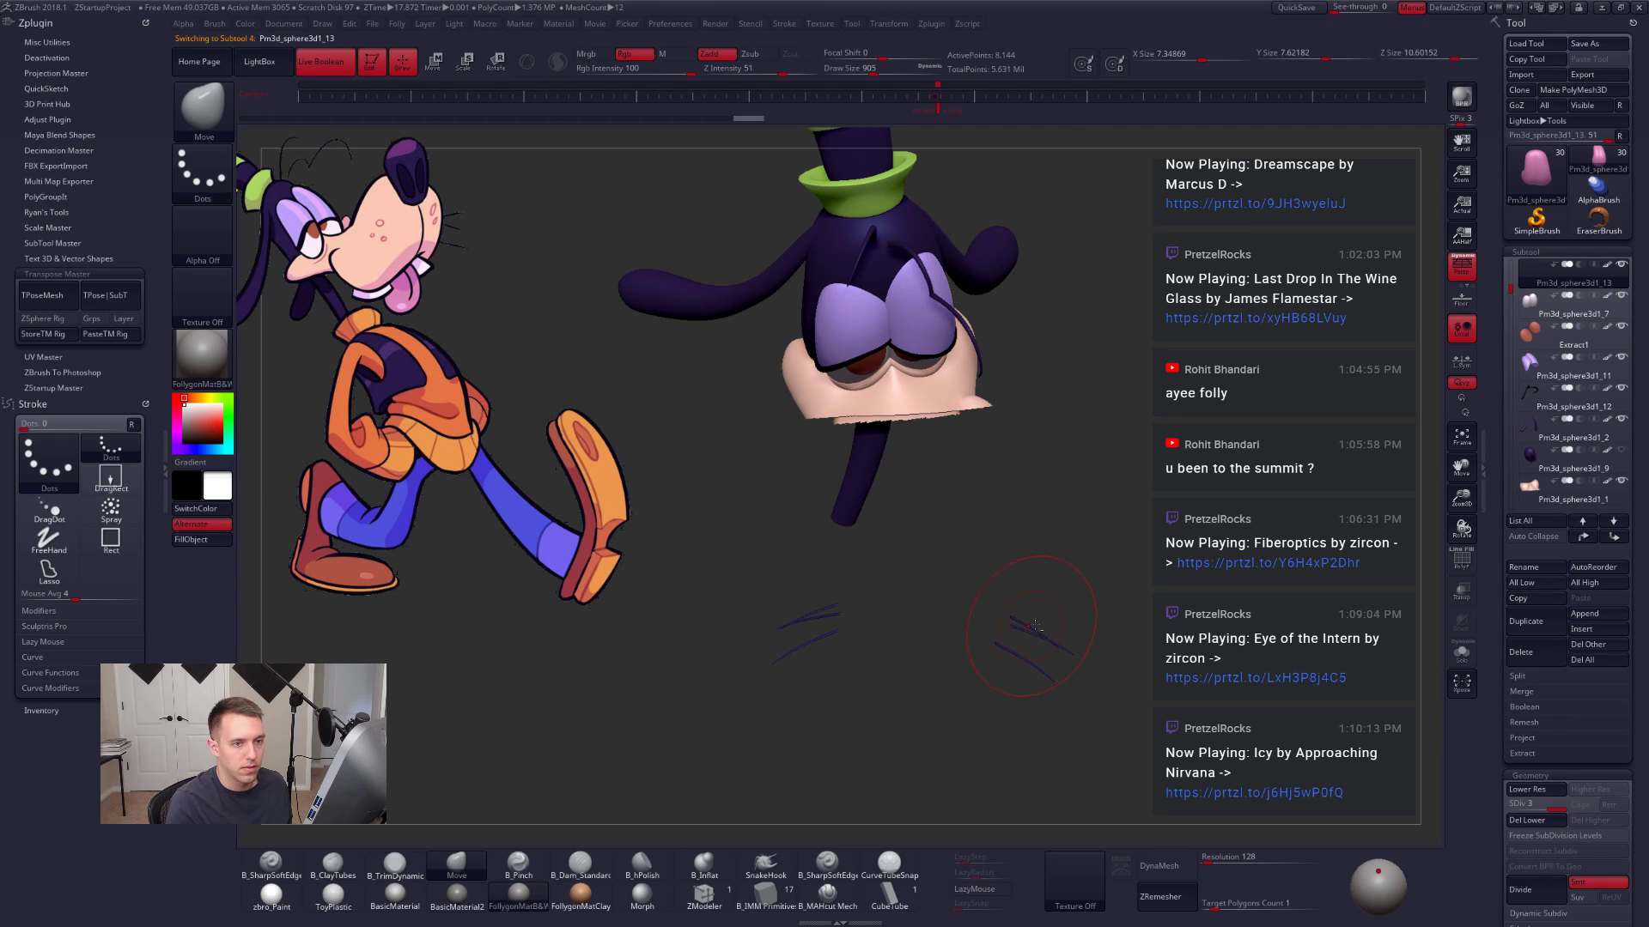
key(alt+s)
click(1621, 266)
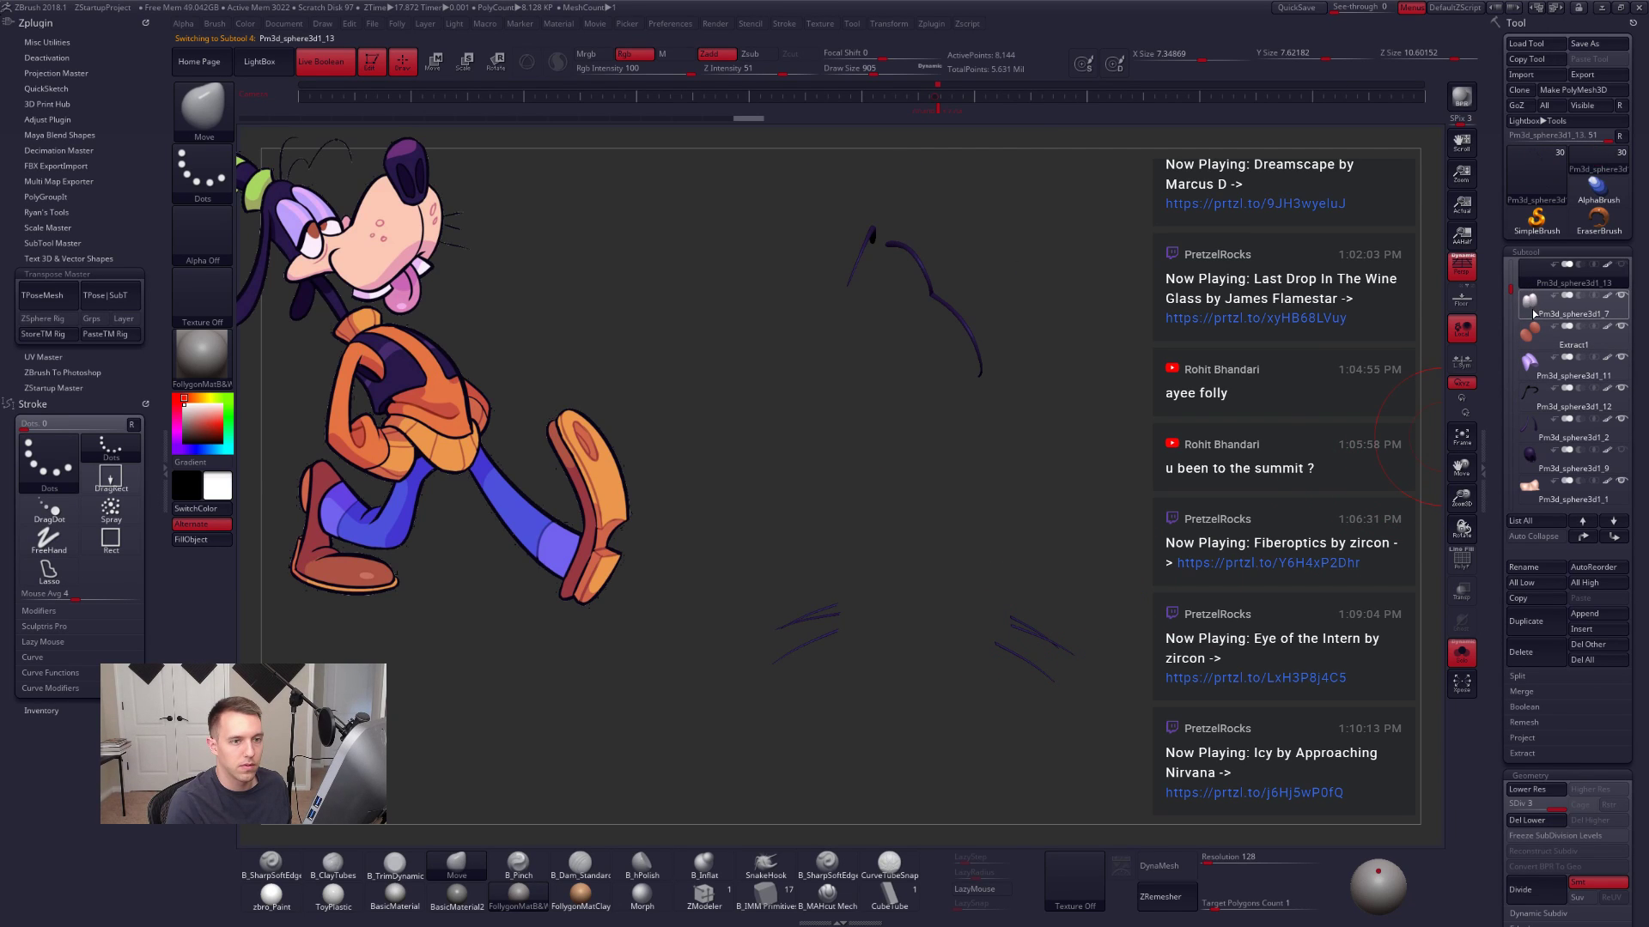
click(1572, 302)
key(alt+s)
drag(1237, 436, 998, 525)
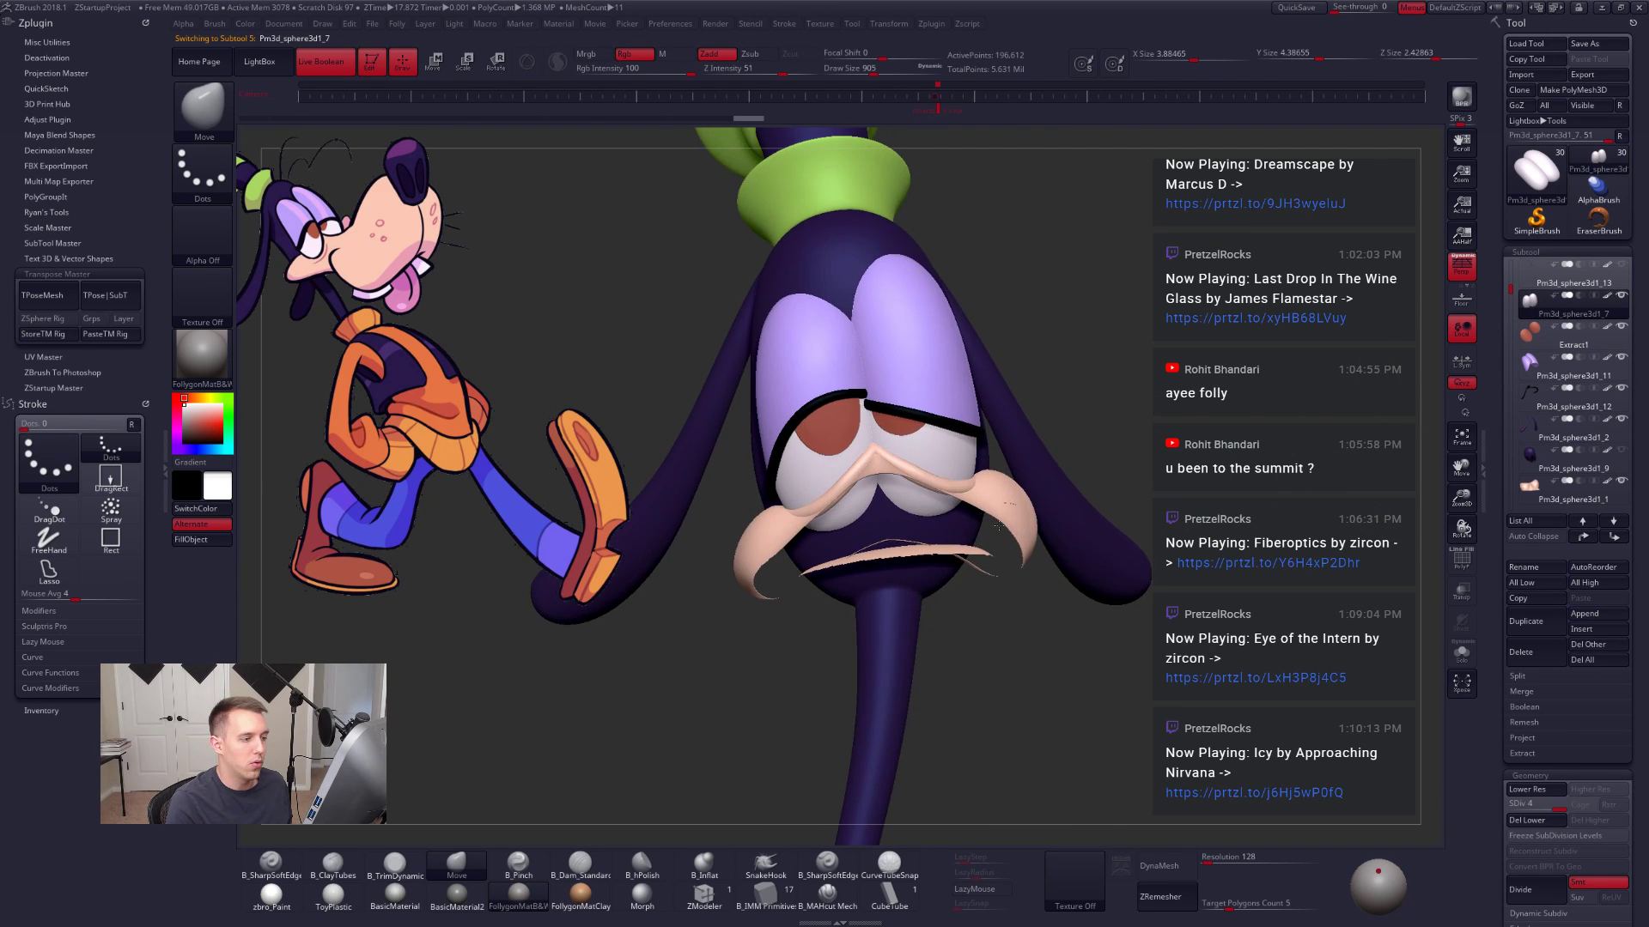
Step: Select the black upper-eyelid lines subtool and widen the canvas around the head
alt+click(994, 489)
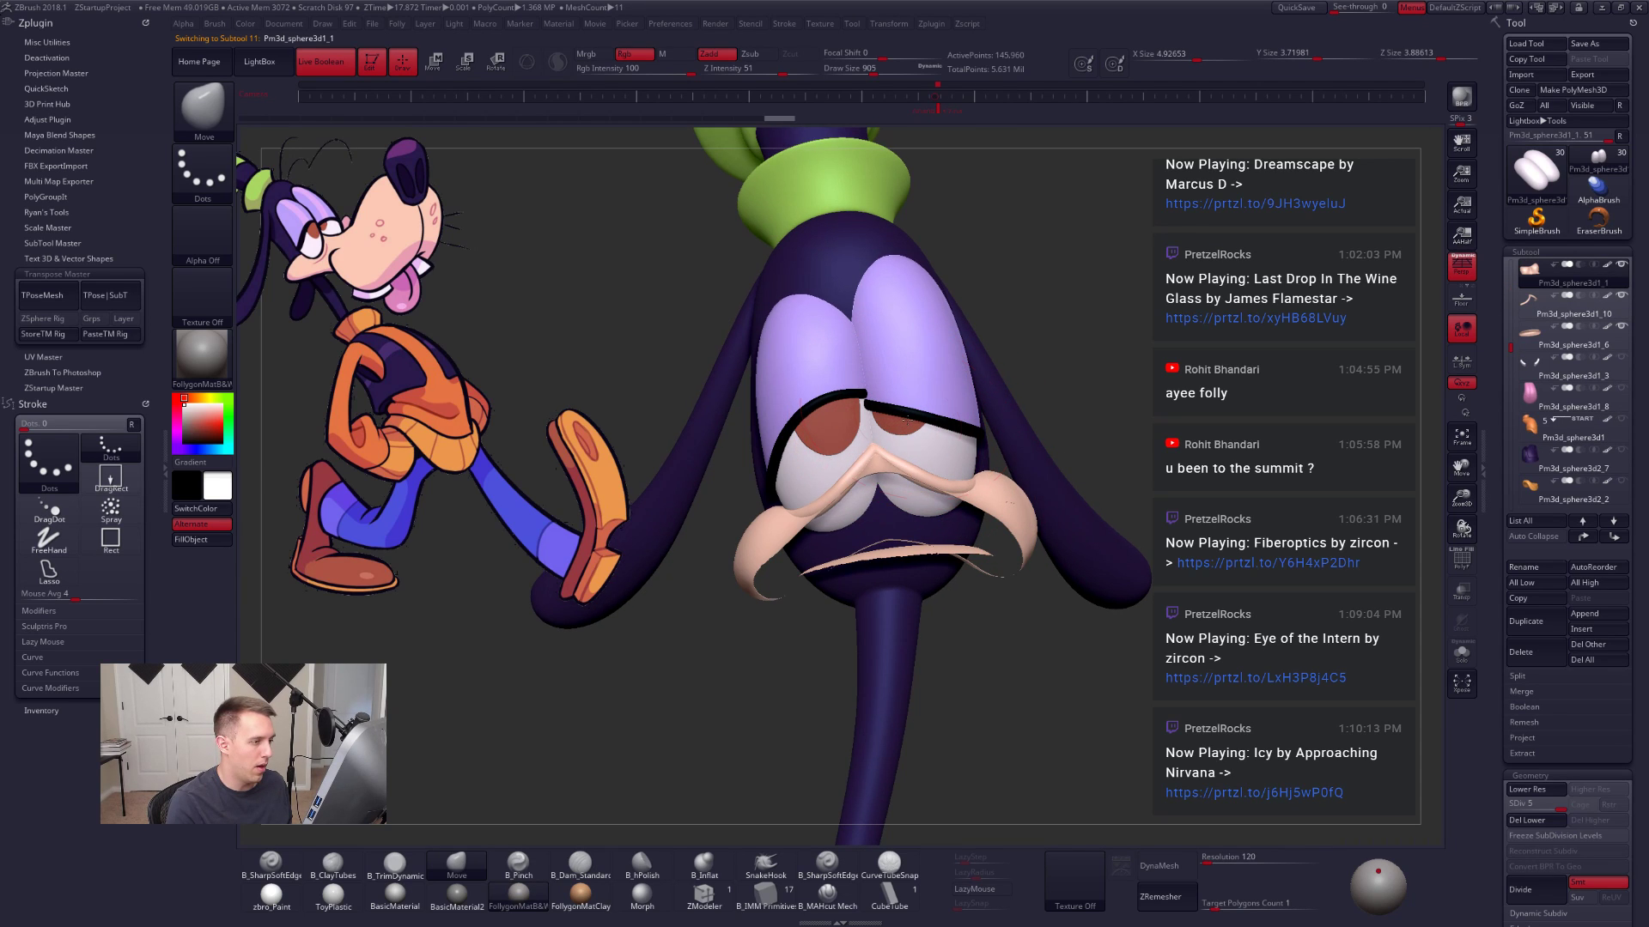
alt+click(894, 409)
alt+drag(1064, 386, 1030, 464)
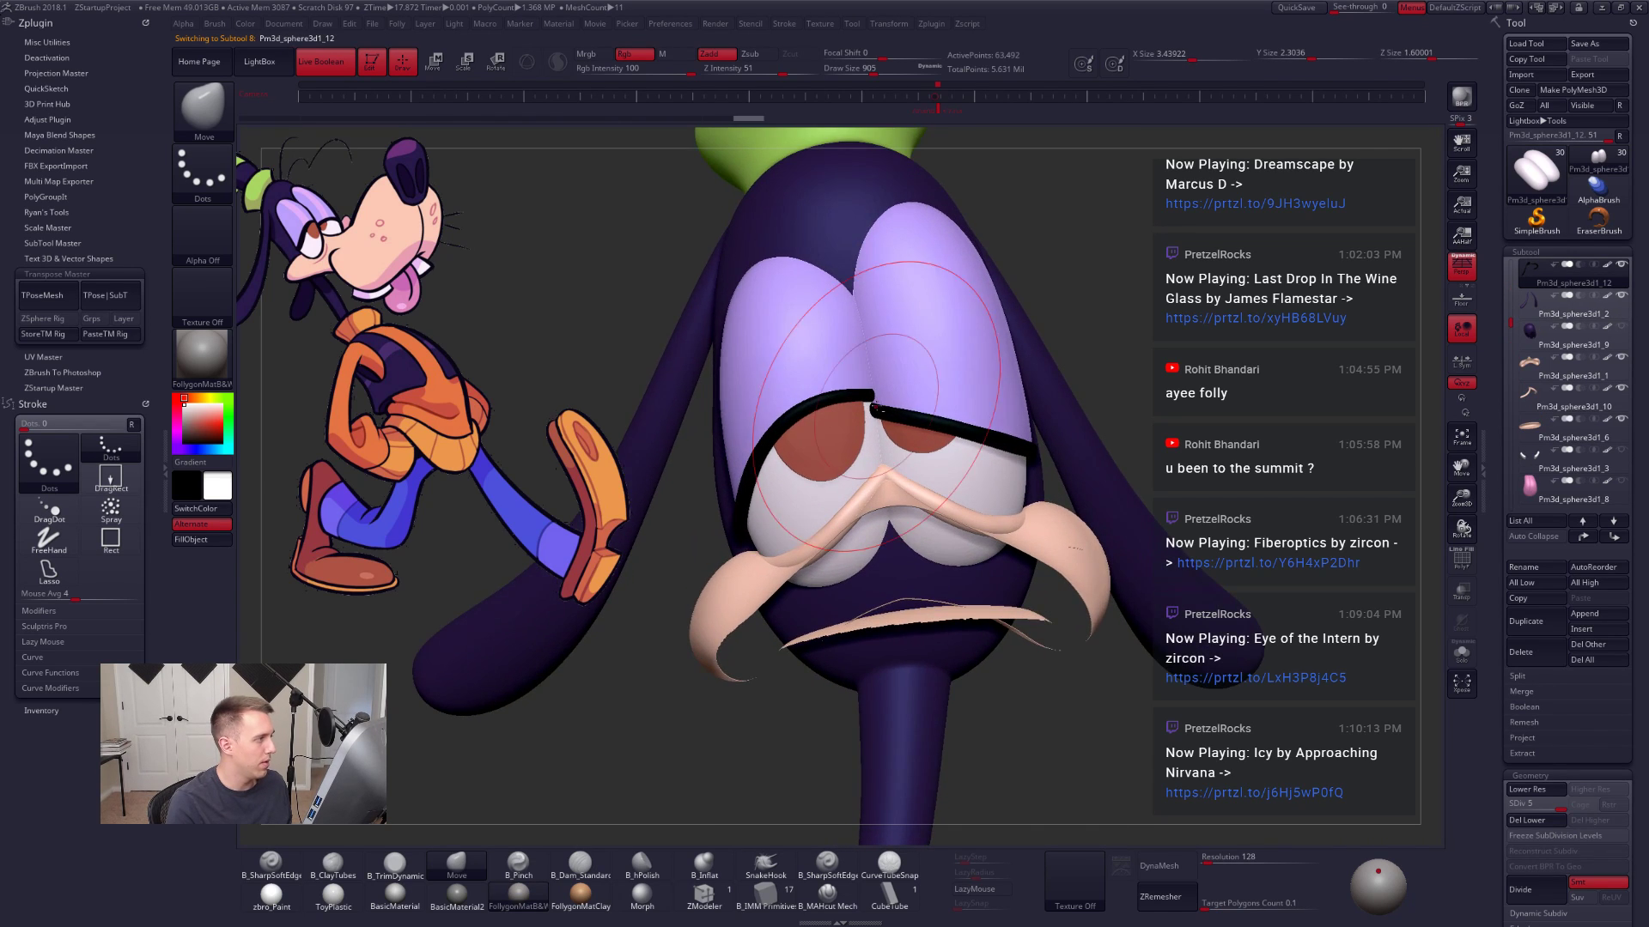
click(165, 473)
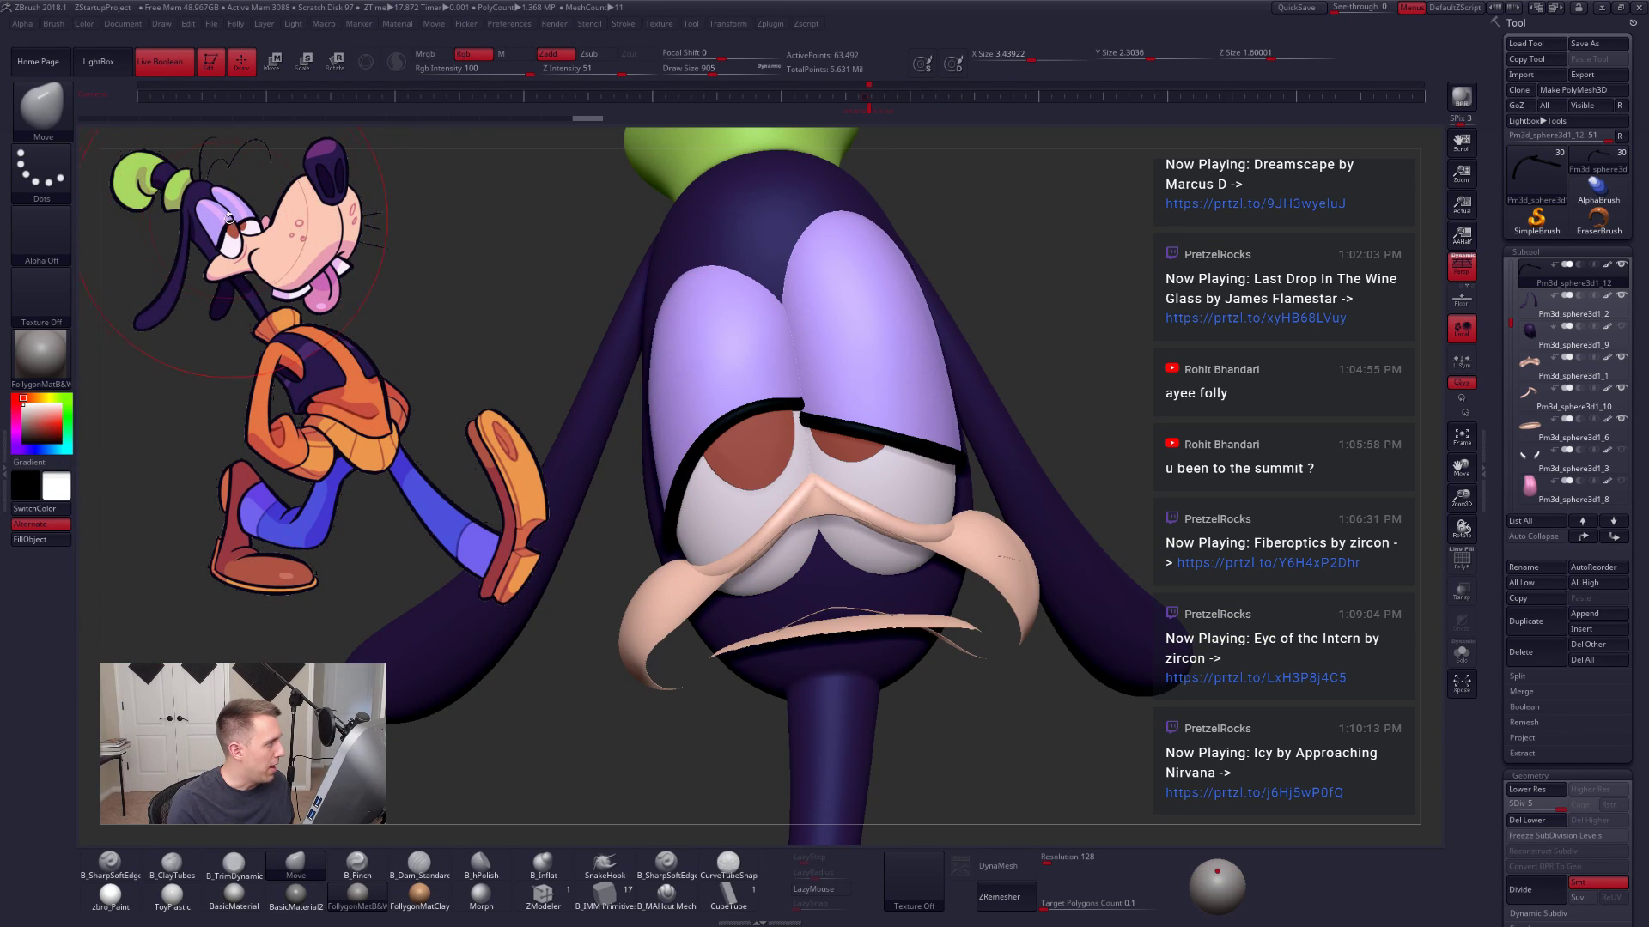
drag(357, 255, 965, 468)
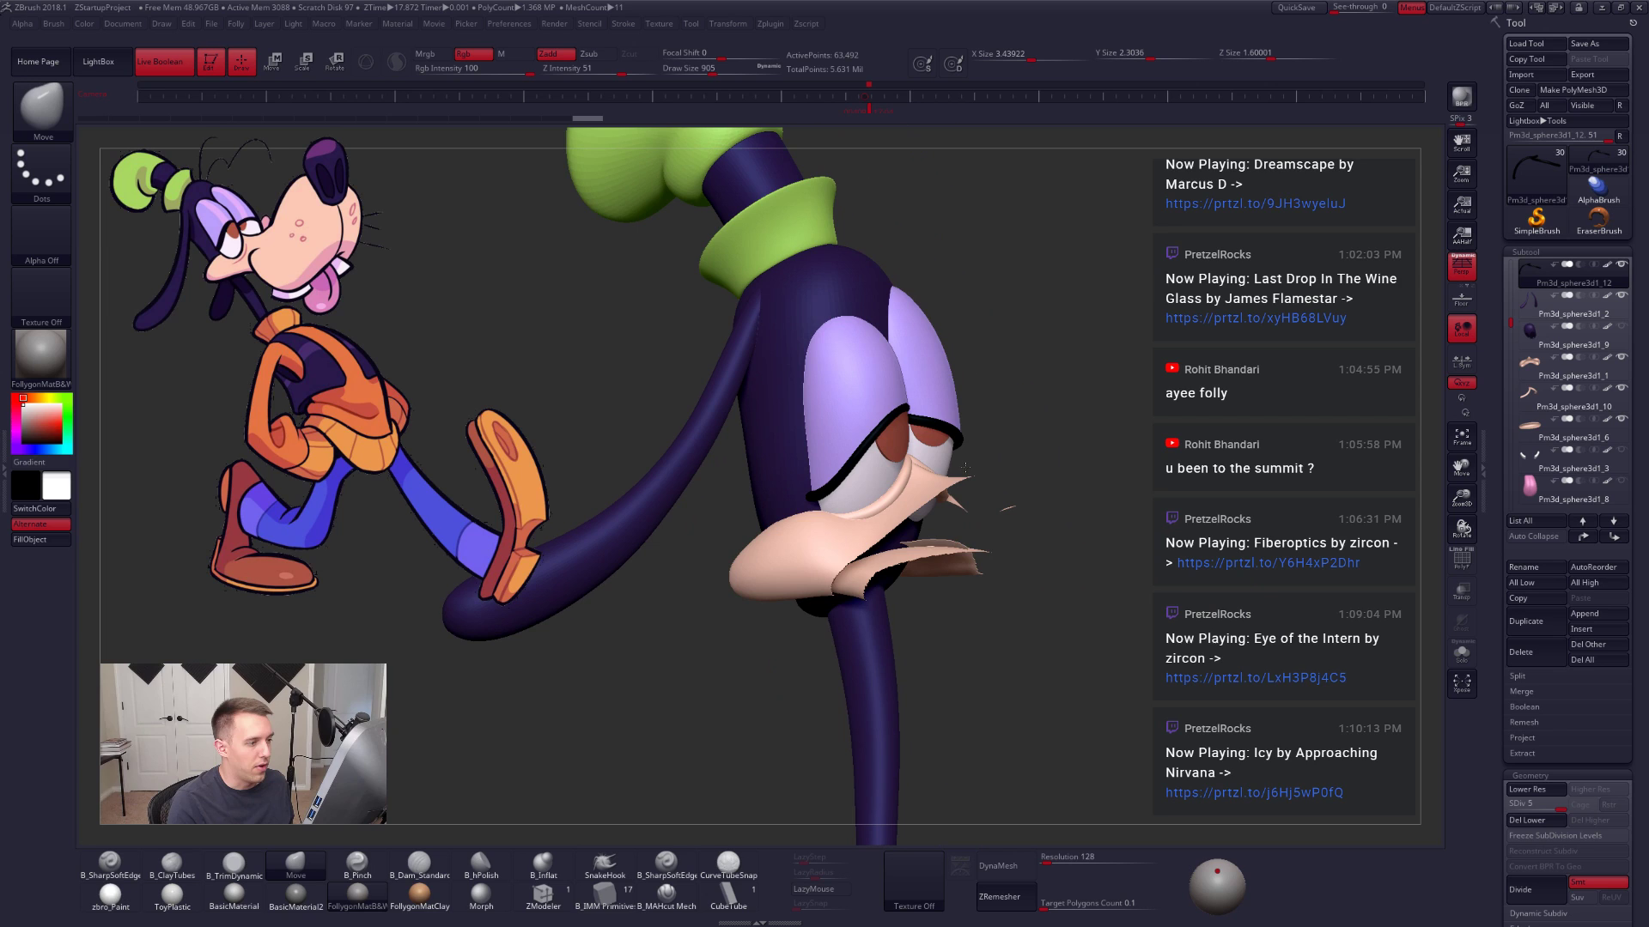
click(863, 114)
alt+drag(850, 255, 1057, 481)
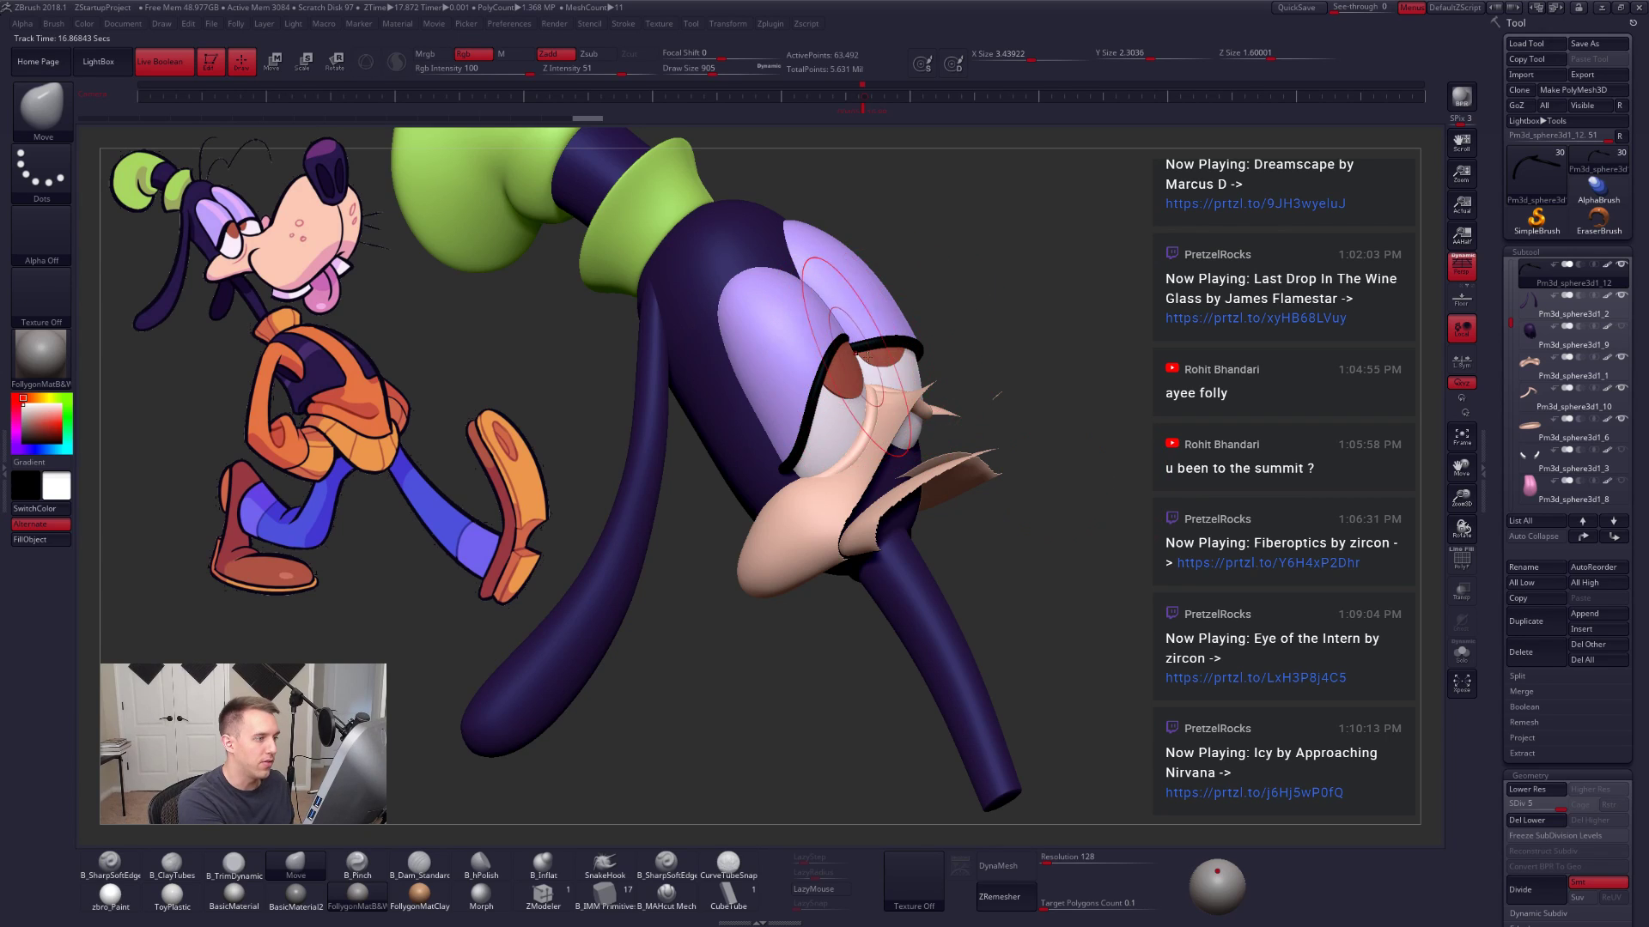
Step: Set the draw size to 677 and examine the eyelid lines both in isolation and against the eyes
key(space)
click(1011, 379)
mouse_move(1029, 476)
mouse_down()
mouse_move(957, 485)
mouse_move(927, 550)
mouse_move(845, 614)
mouse_move(945, 520)
mouse_up()
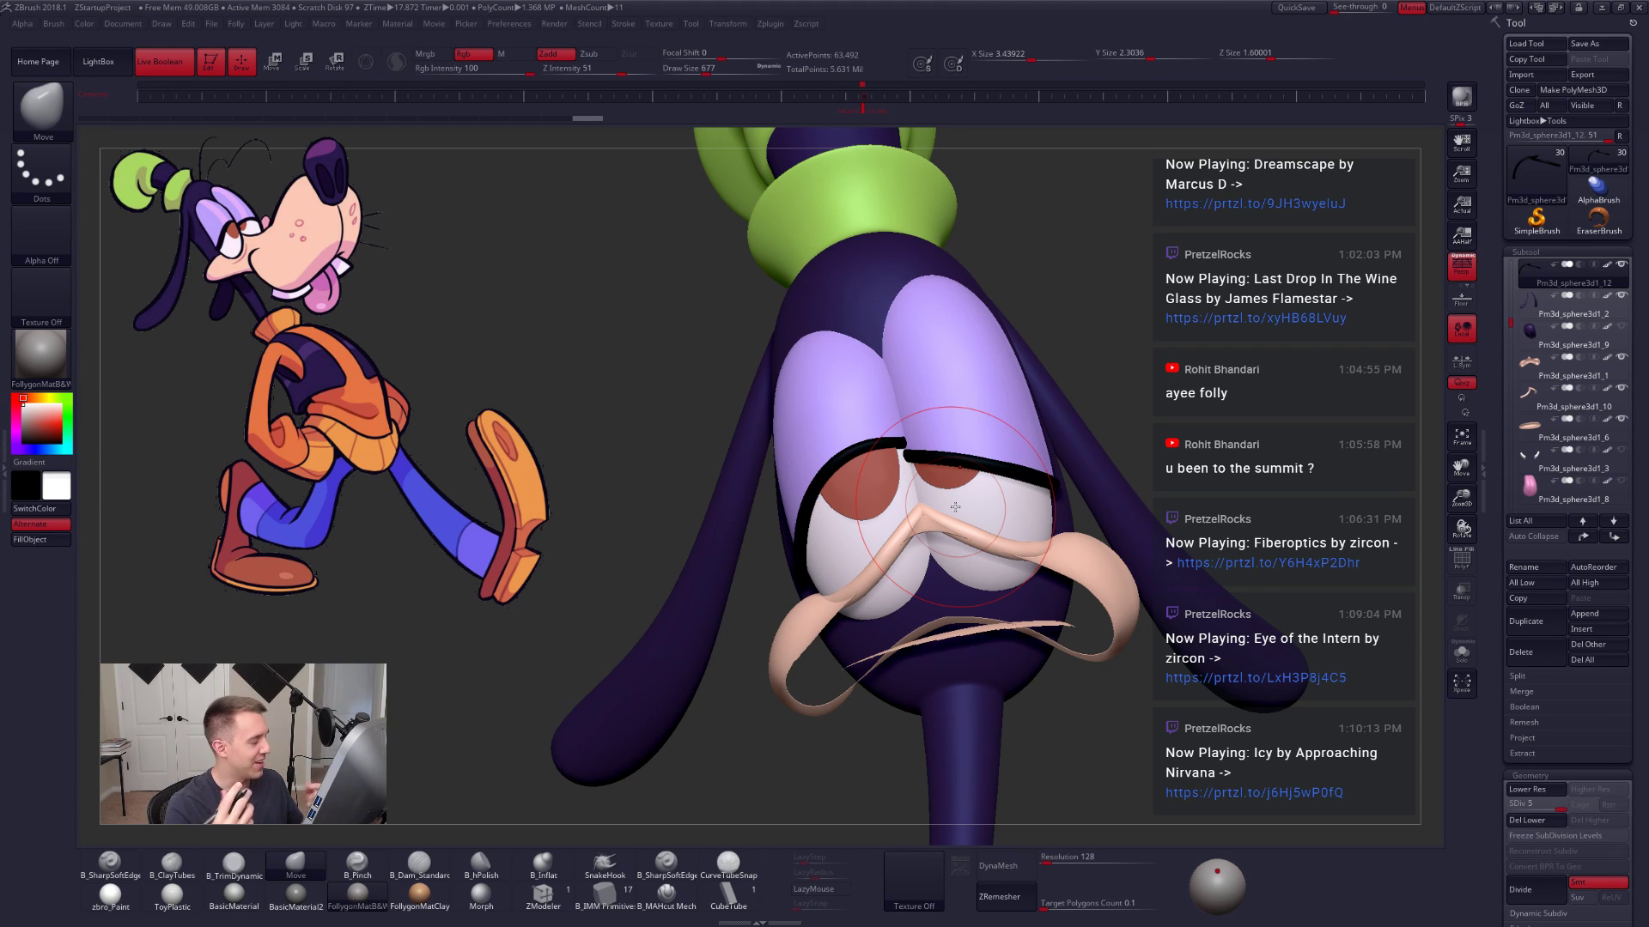
right_drag(955, 508, 951, 455)
key(shift+f)
key(alt+s)
key(w)
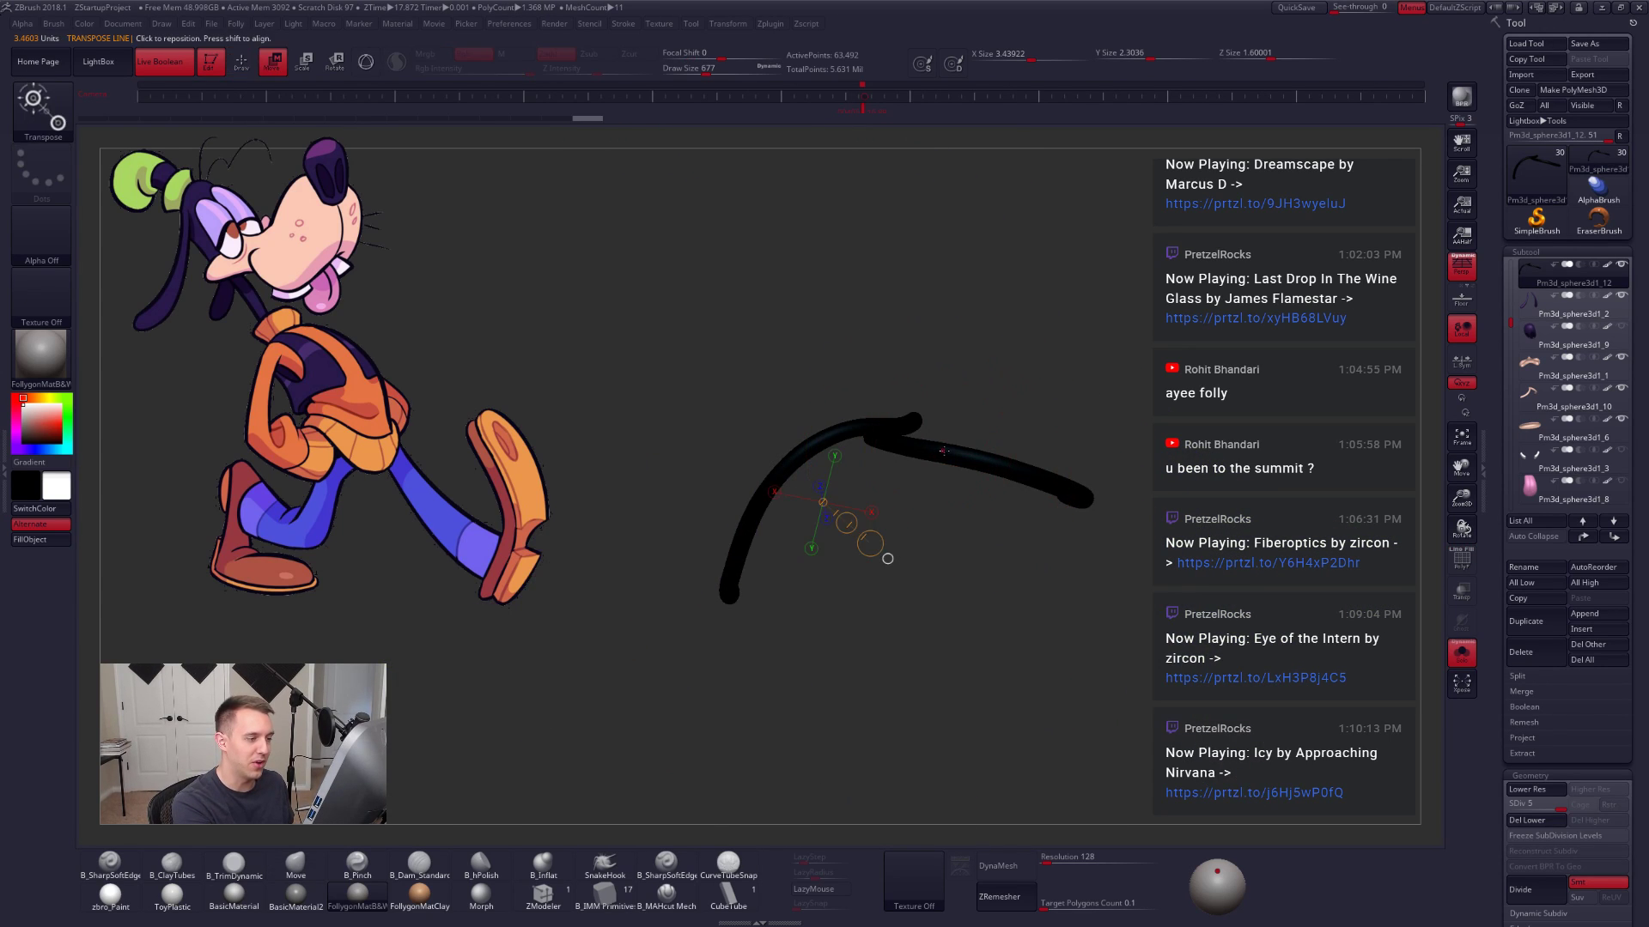
key(q)
key(alt+s)
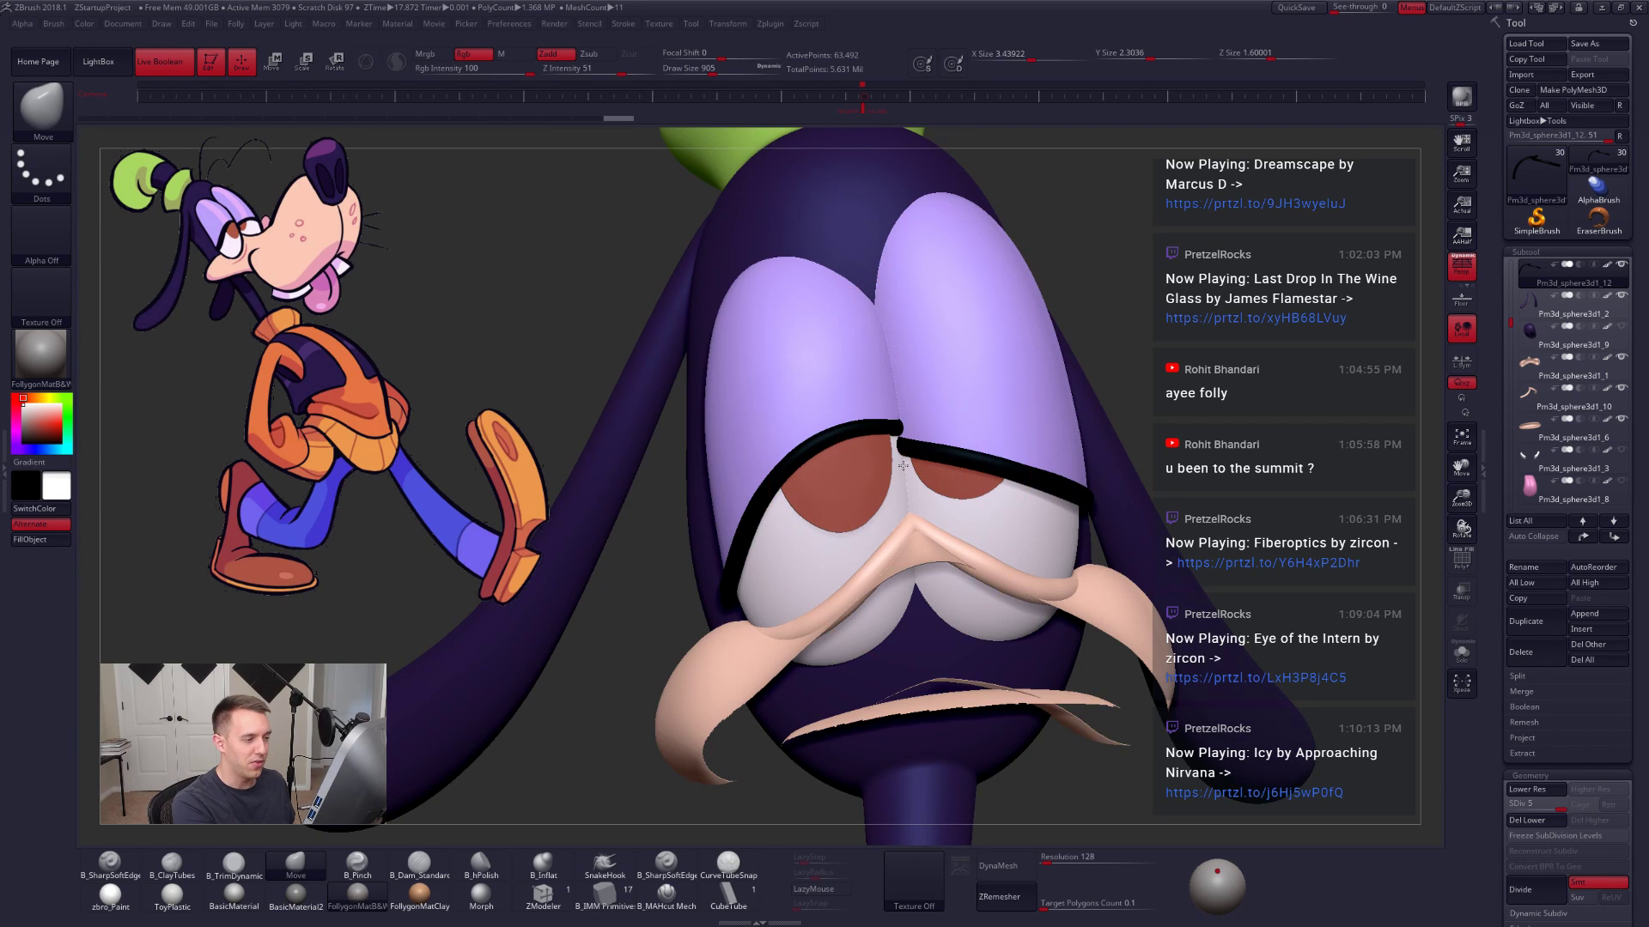
Step: Set the Move brush to draw size 307 and lower the isolated eyelid lines to subdivision level 1
key(space)
drag(905, 469, 893, 469)
key(alt+s)
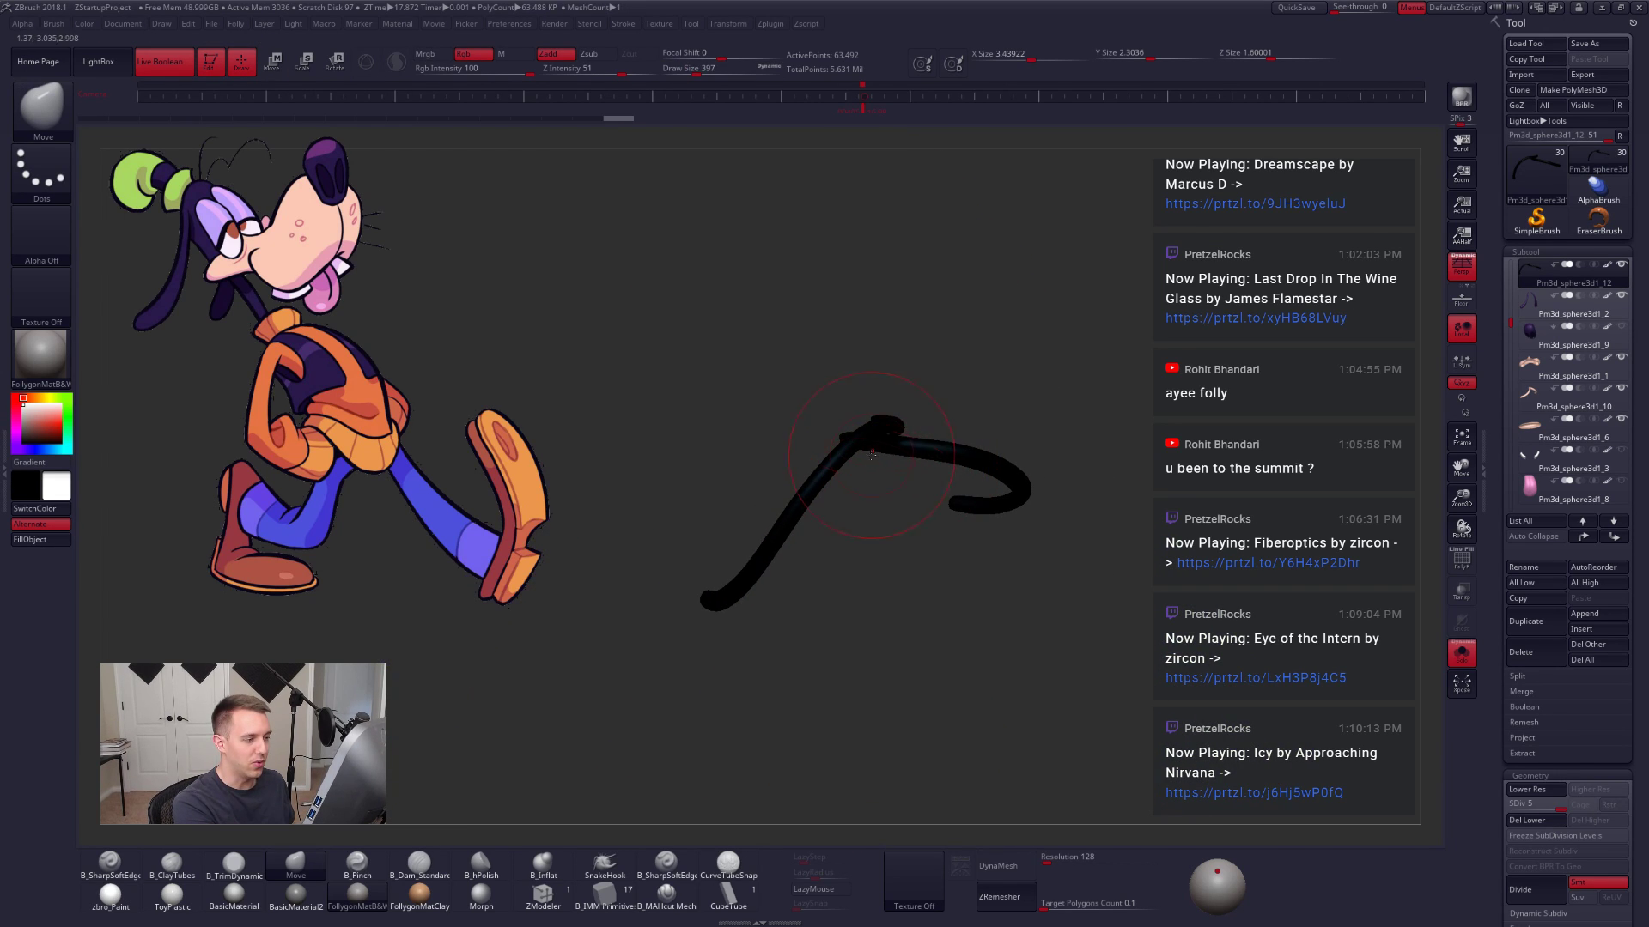
key(shift+d)
key(shift+d)
key(shift+d)
key(shift+d)
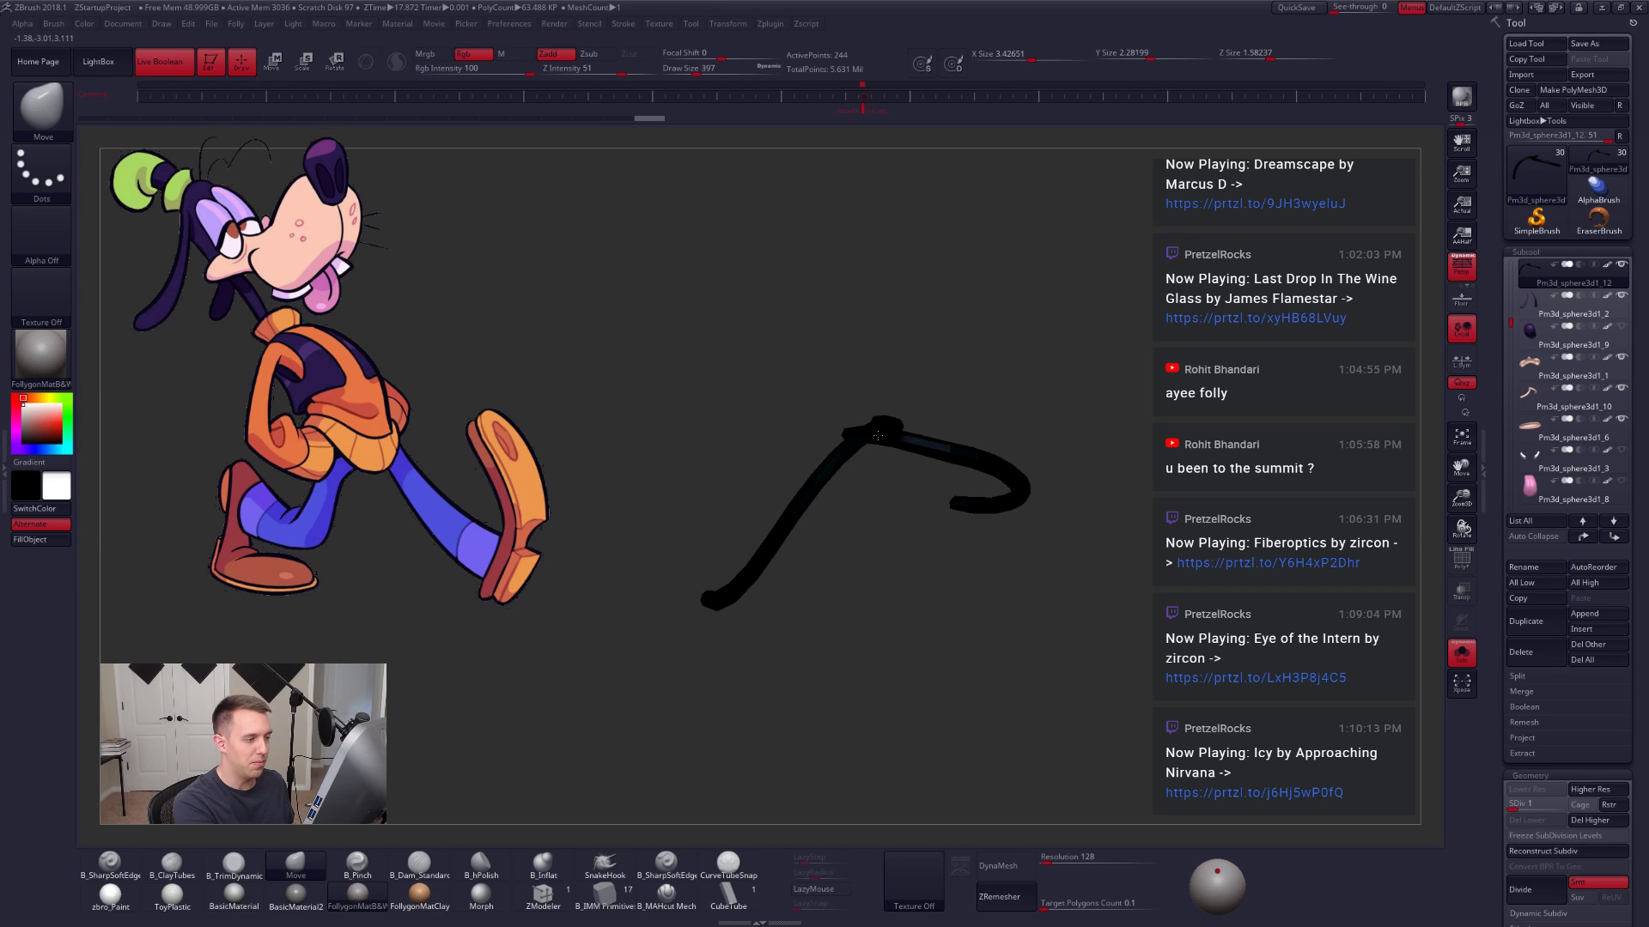
key(alt+s)
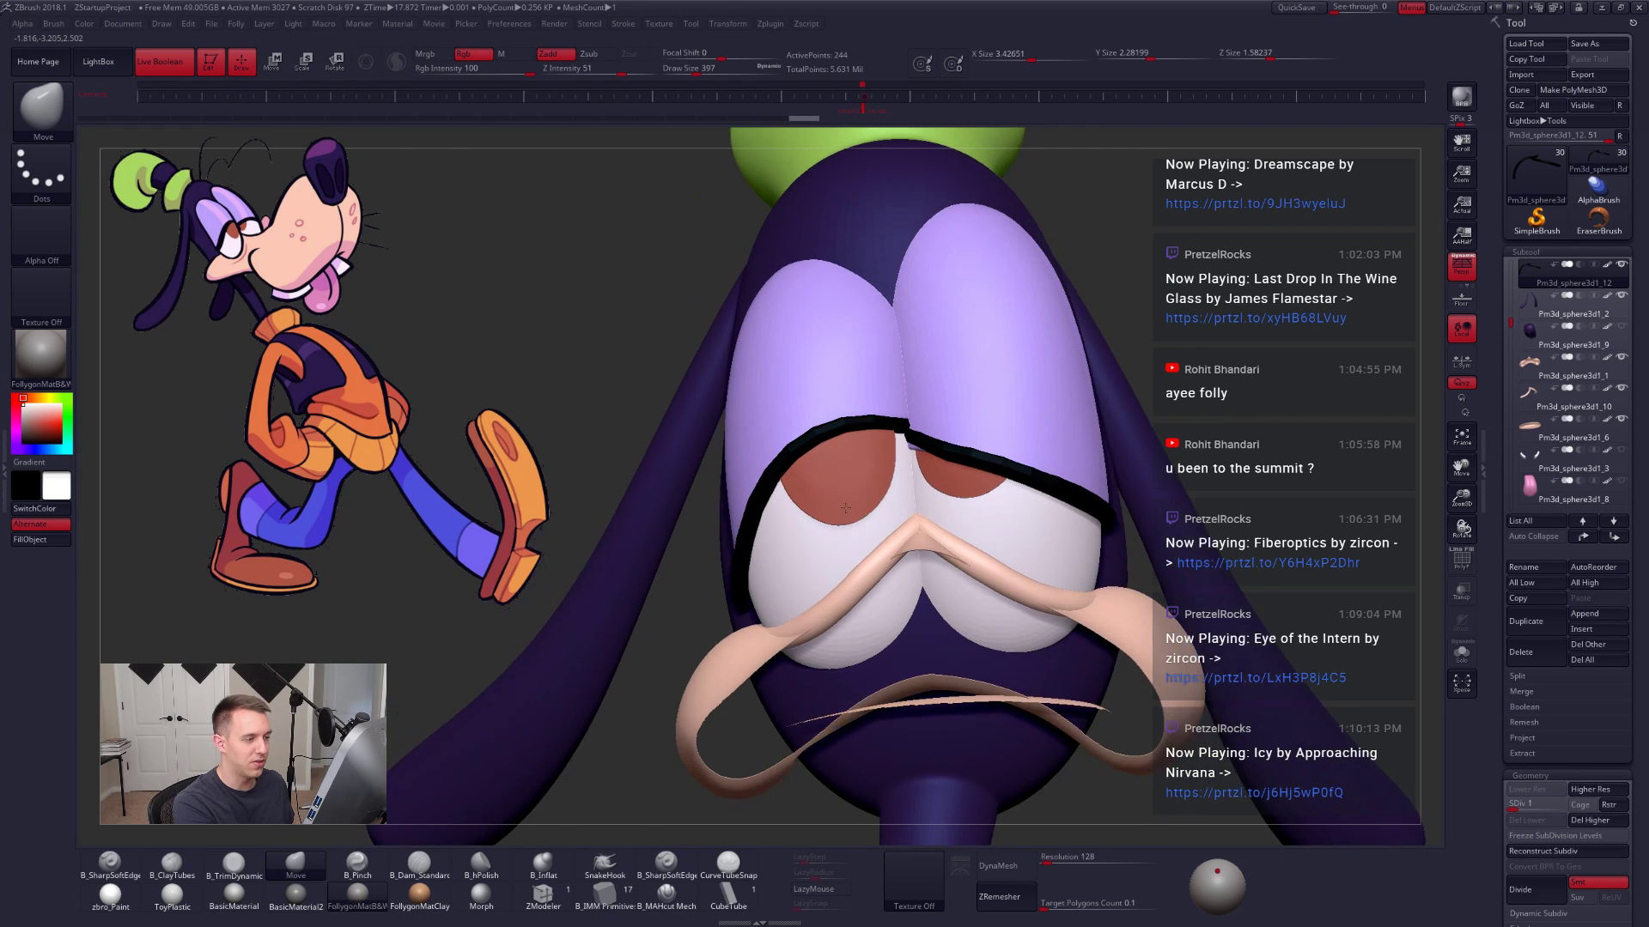
Step: Check the eyelid lines' polygroups in isolation and adjust the far eye's line with the Move brush at draw size 307
key(alt+s)
drag(910, 464, 1030, 386)
key(shift+f)
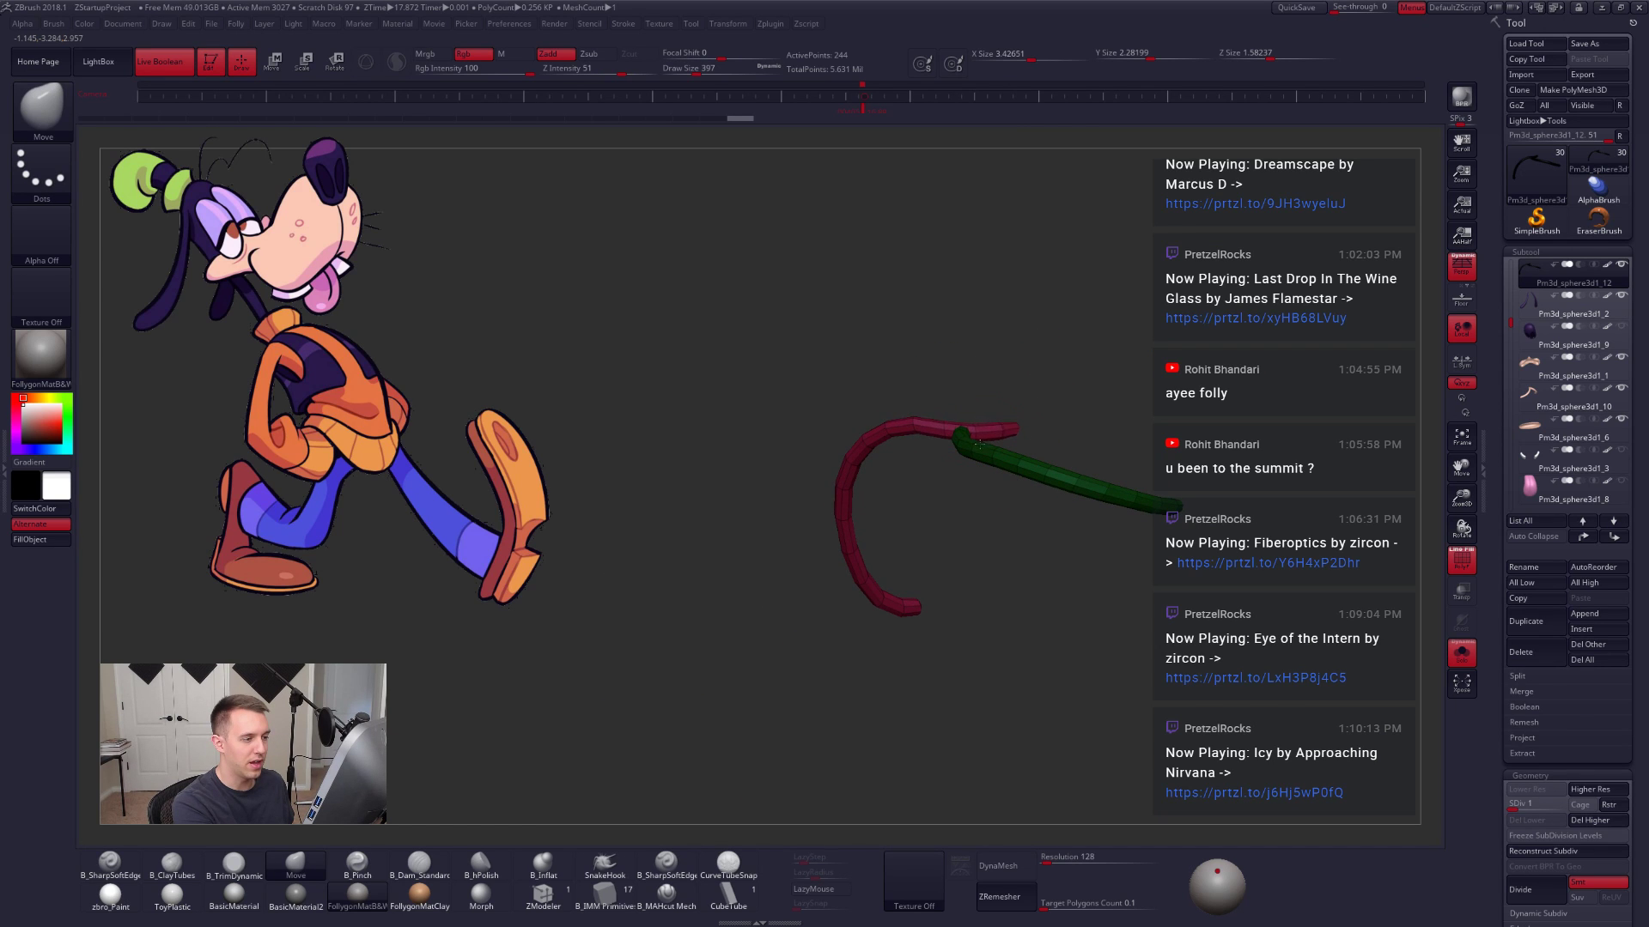
mouse_move(981, 452)
right_down()
mouse_move(1038, 446)
mouse_move(1058, 620)
right_up()
key(alt+s)
key(shift+f)
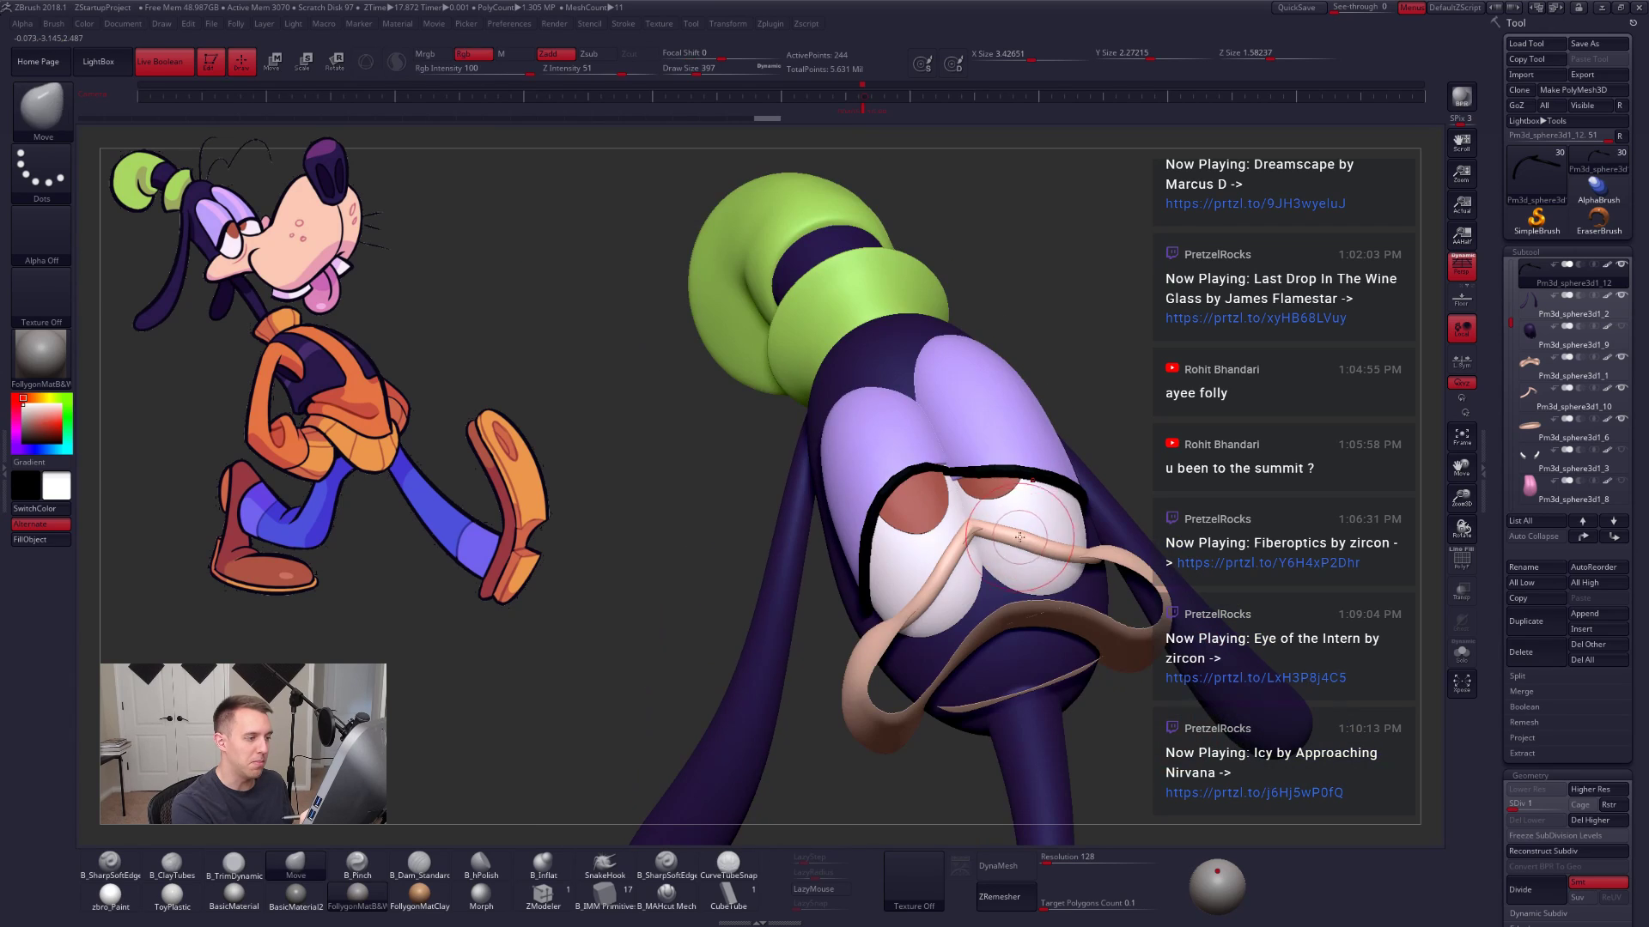
Step: Raise the black eyelid lines to subdivision level 5 and isolate them
right_drag(1157, 724, 1245, 694)
key(d)
key(d)
key(d)
key(d)
key(alt+s)
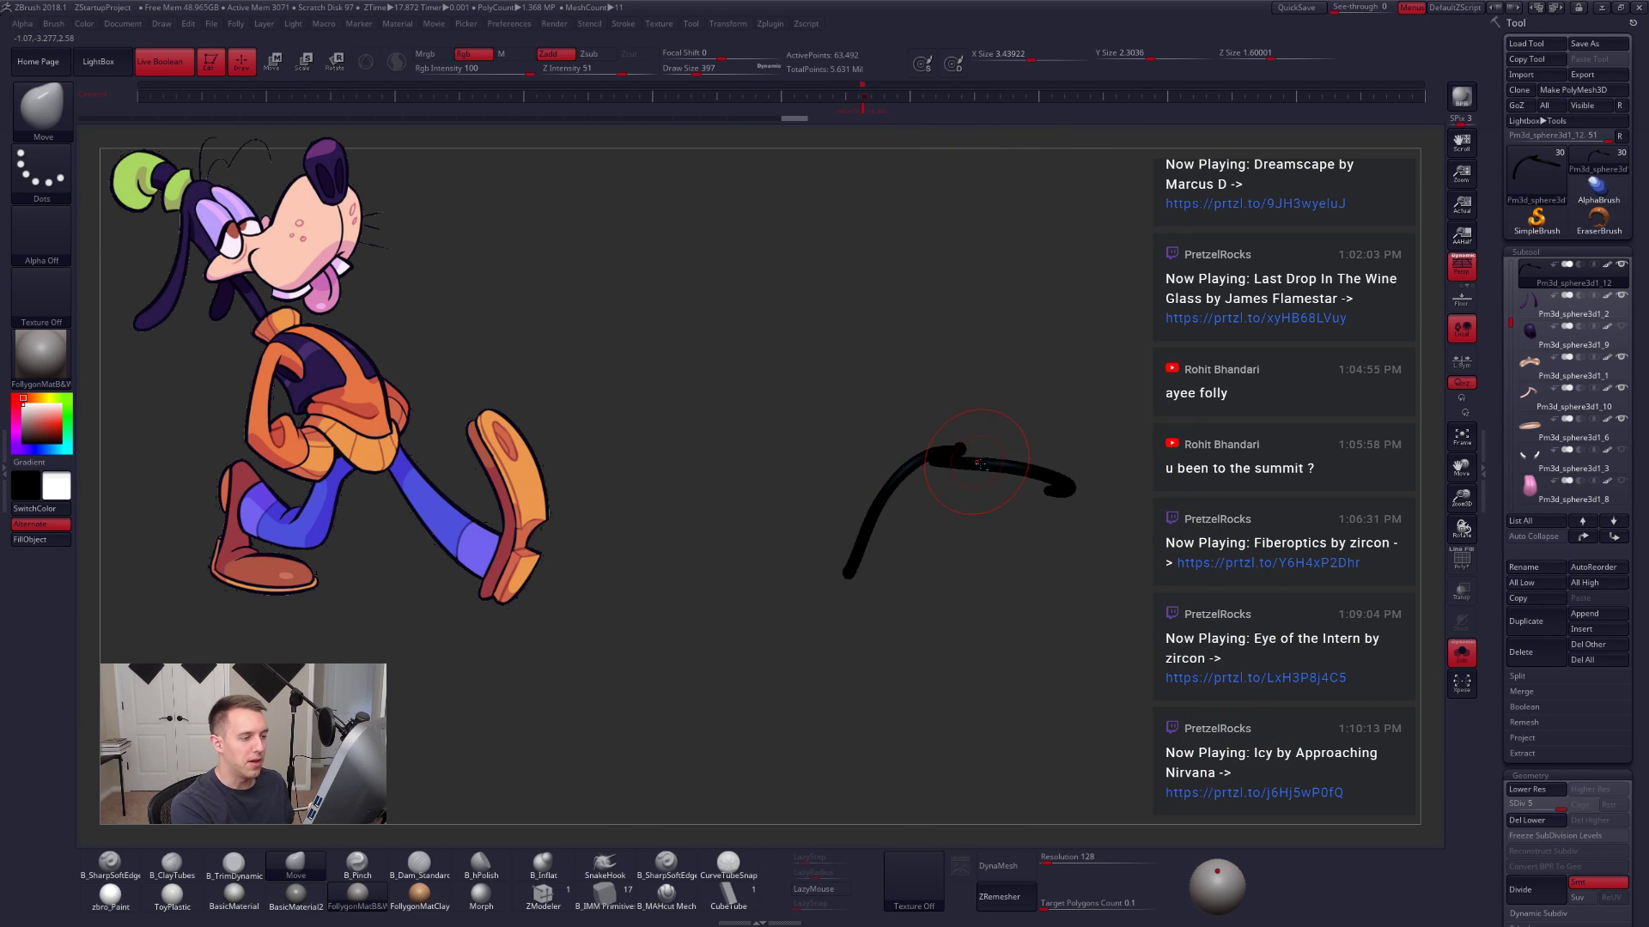
Step: Display the polygroups, lower the eyelid lines to subdivision level 3 and reshape and smooth the far eye line's inner end
key(f)
key(shift+d)
key(shift+f)
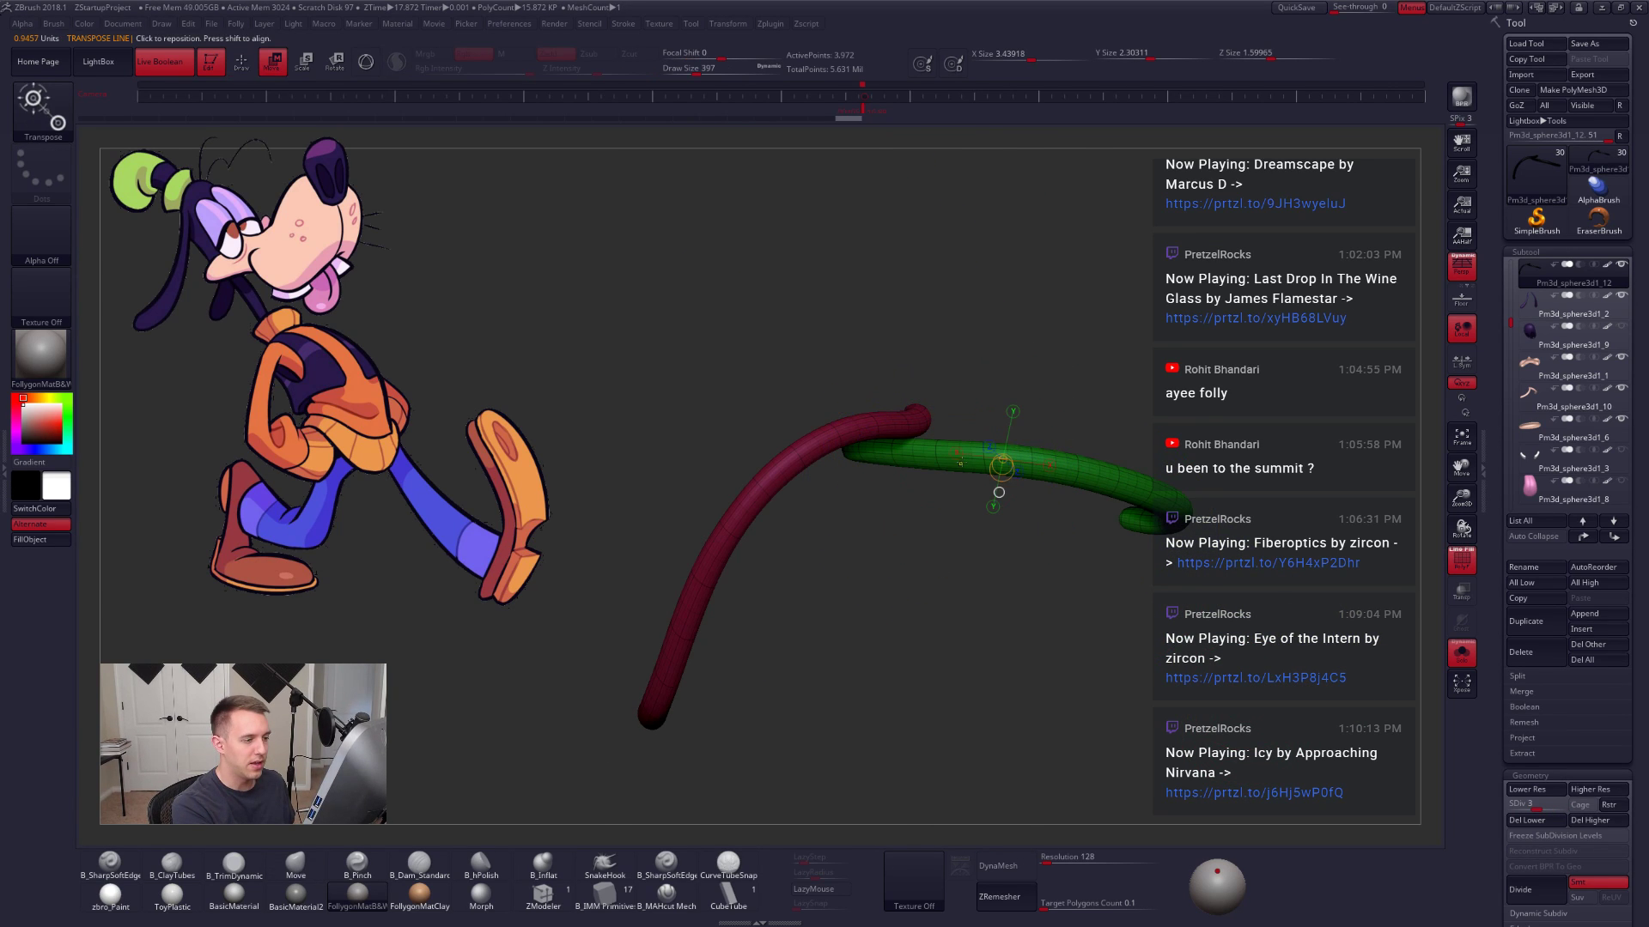
key(shift)
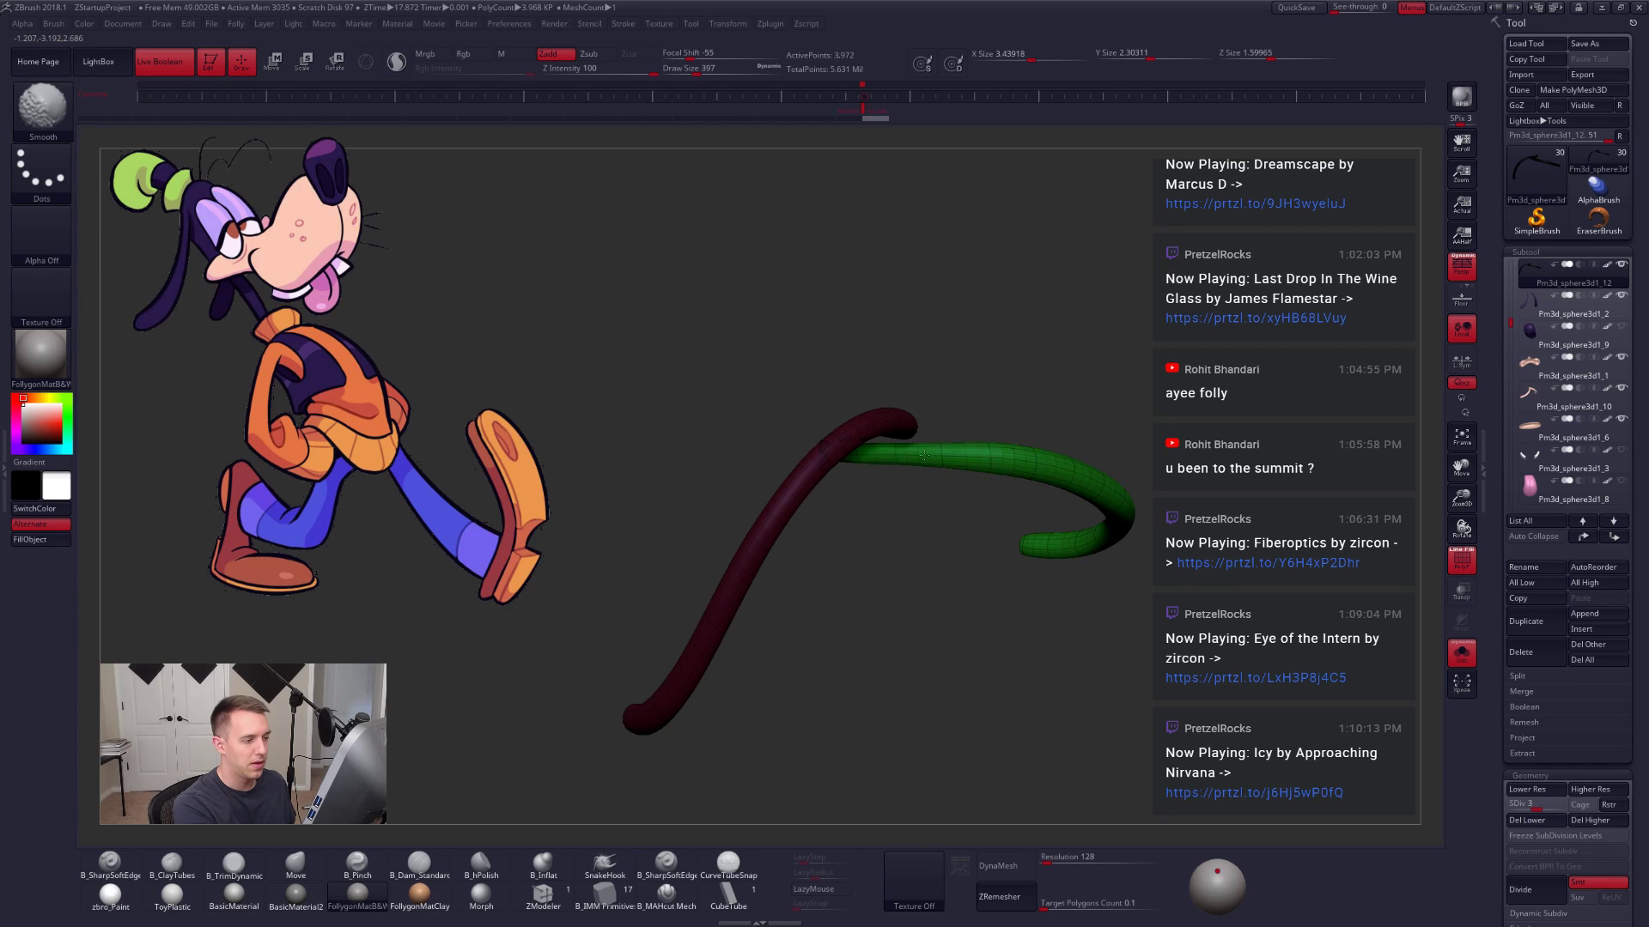
key(alt+s)
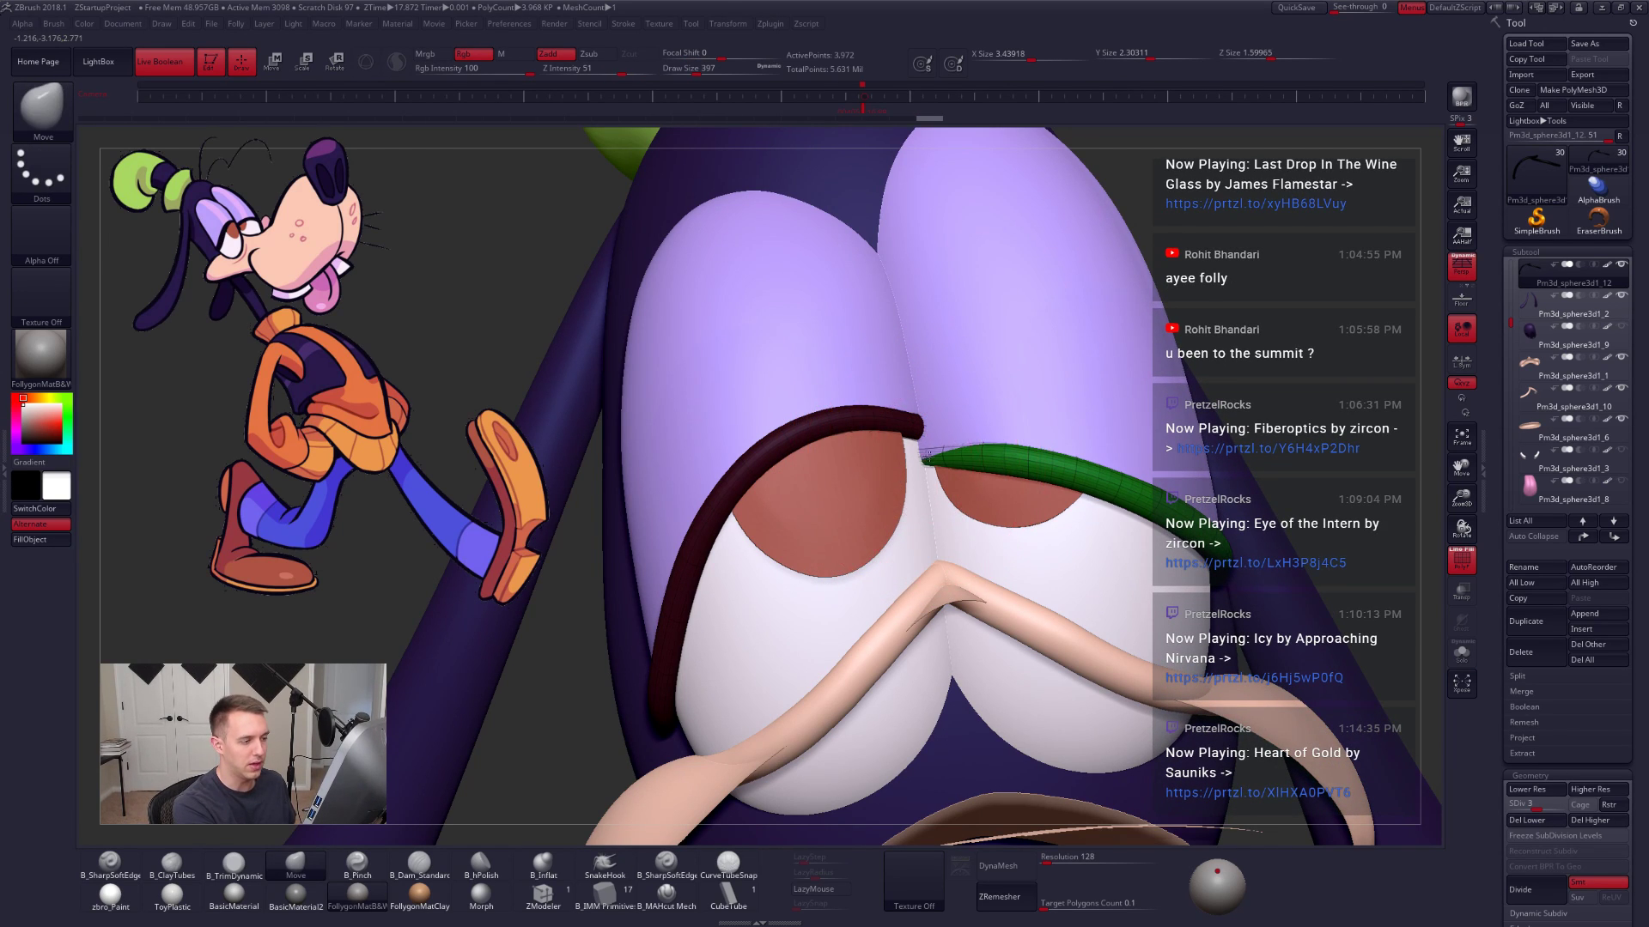
key(space)
key(shift)
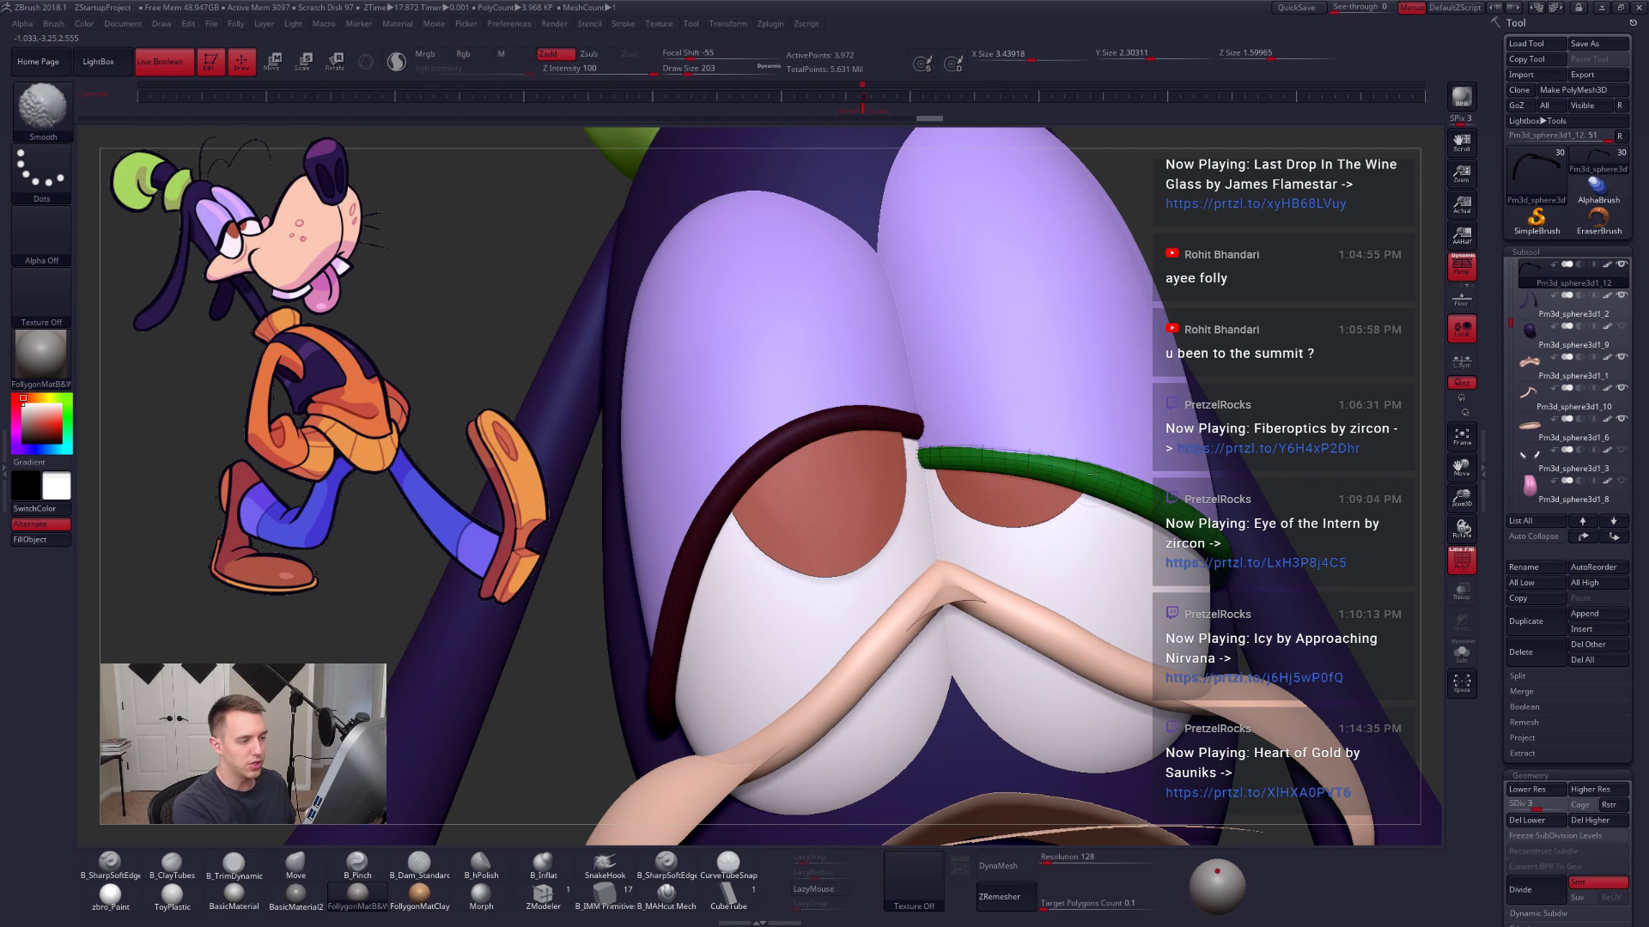
Step: Set the Move brush to draw size 279 and refine the far line's inner end at subdivision level 4
key(space)
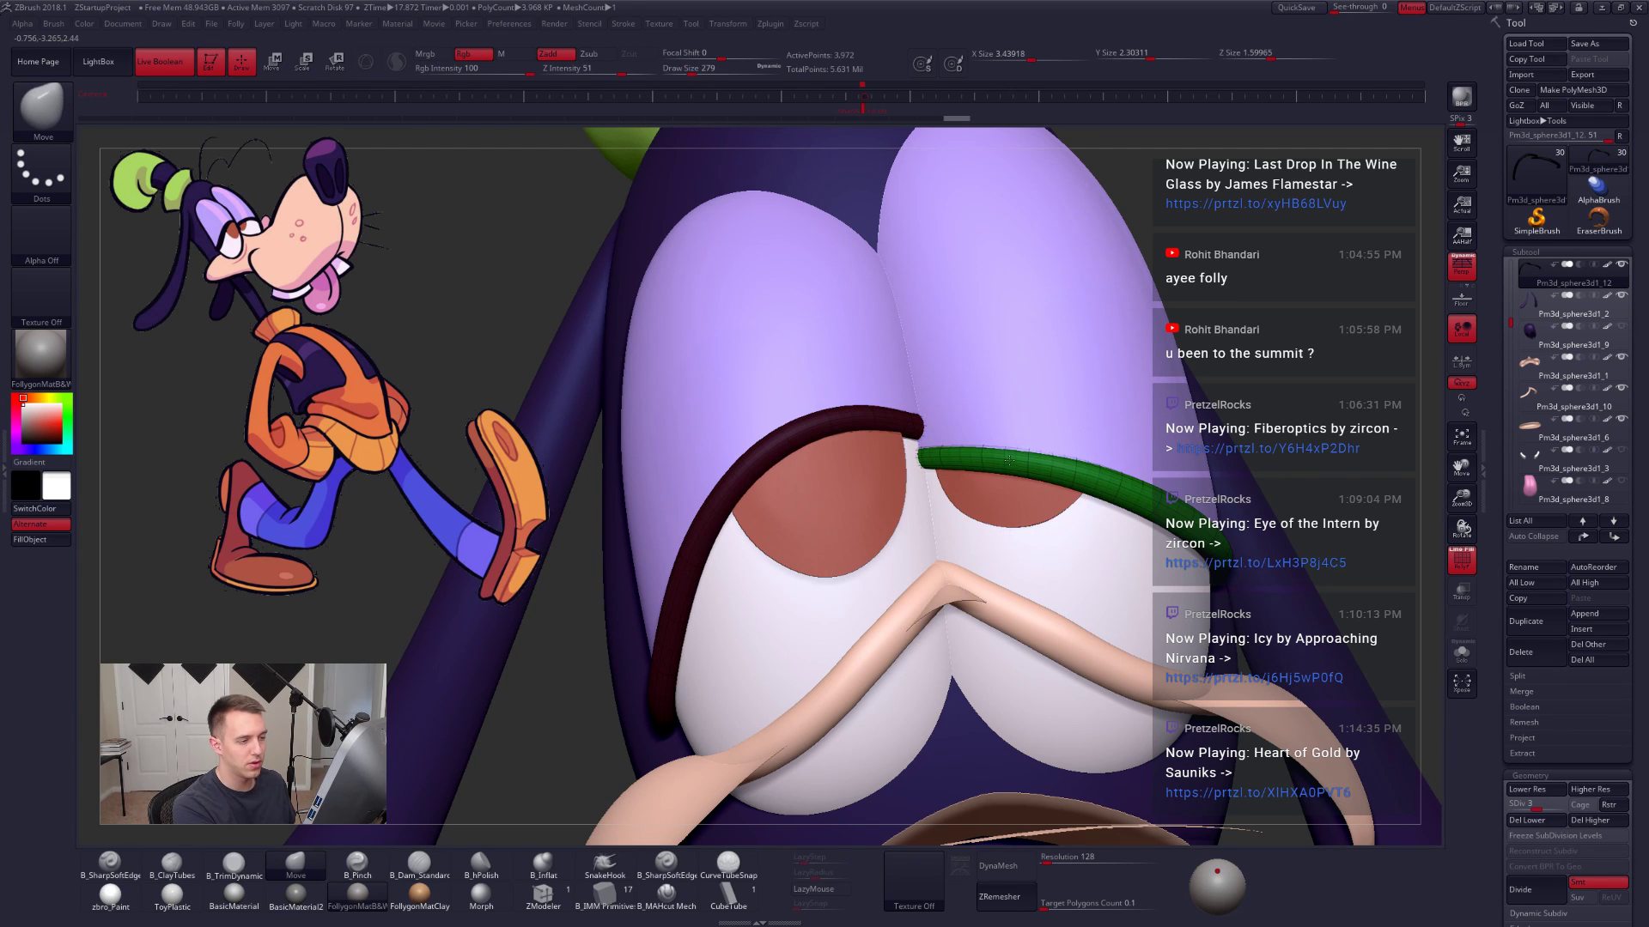
mouse_move(1002, 498)
right_down()
mouse_move(987, 468)
mouse_move(1019, 486)
mouse_move(916, 504)
right_up()
key(alt+shift+s)
key(d)
key(shift)
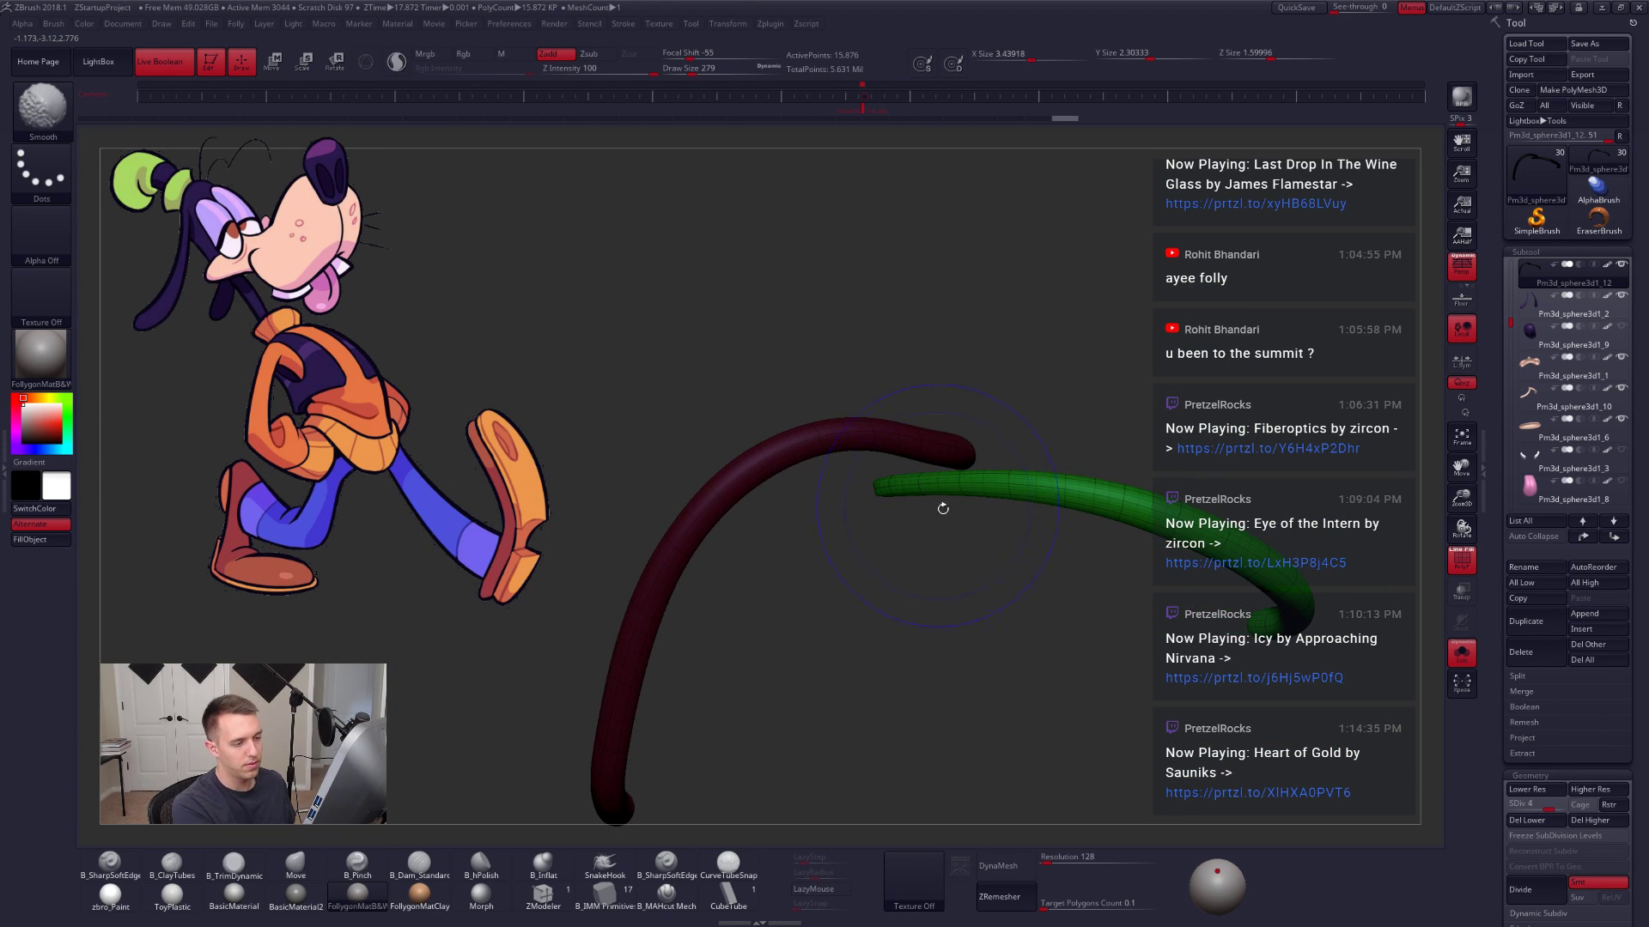
key(alt+shift+s)
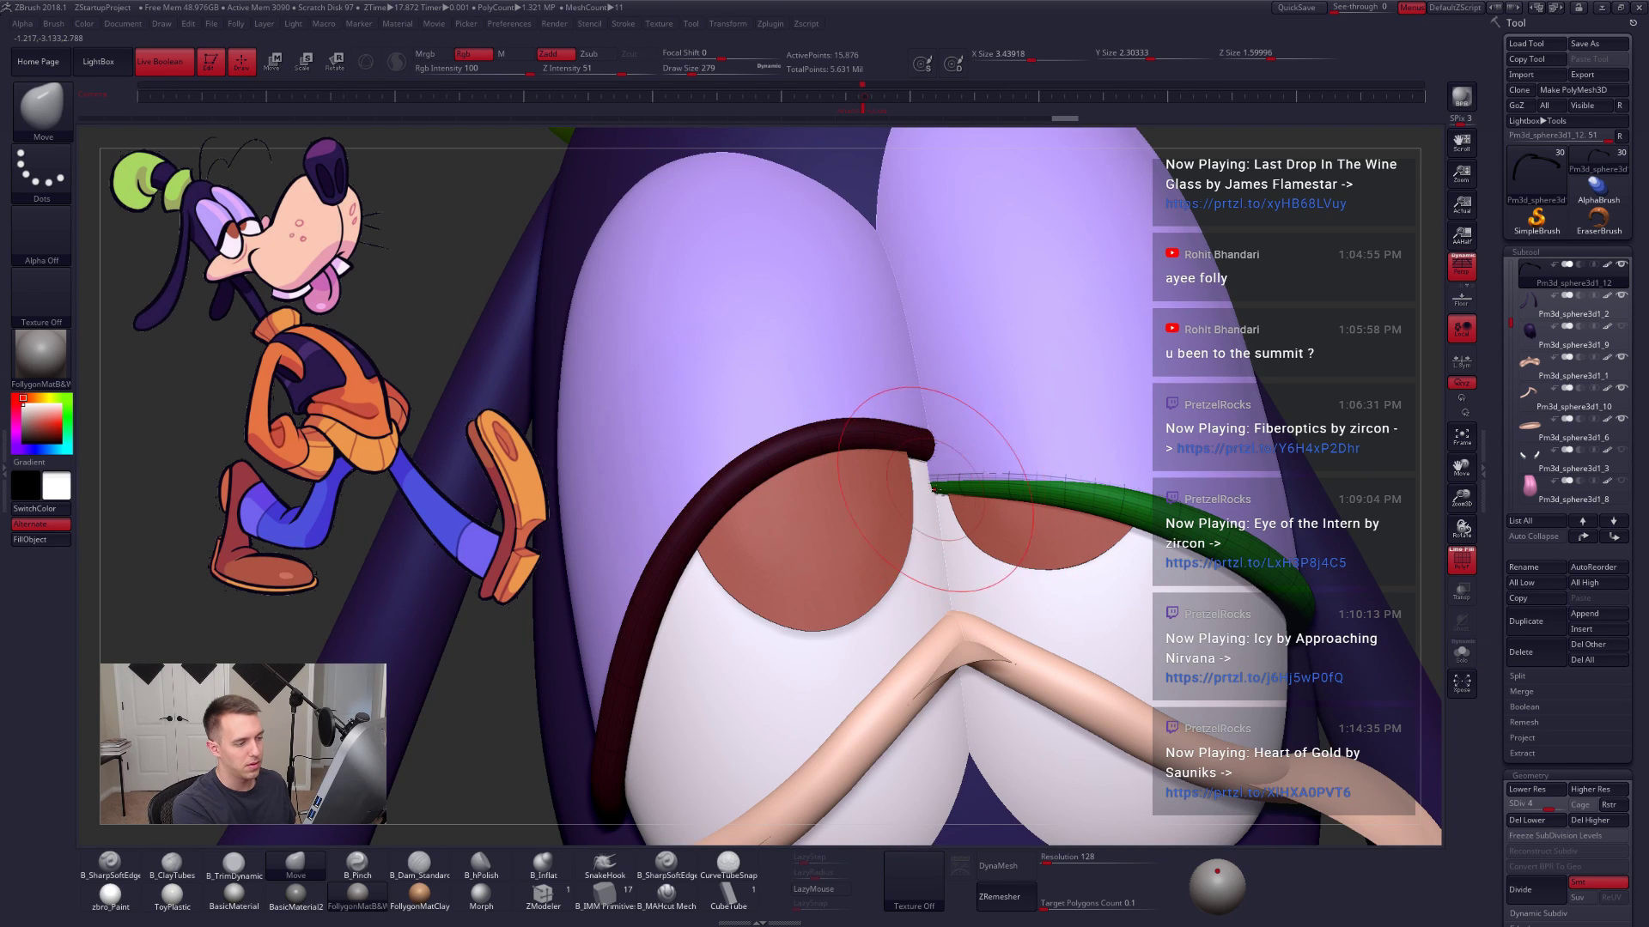
key(shift)
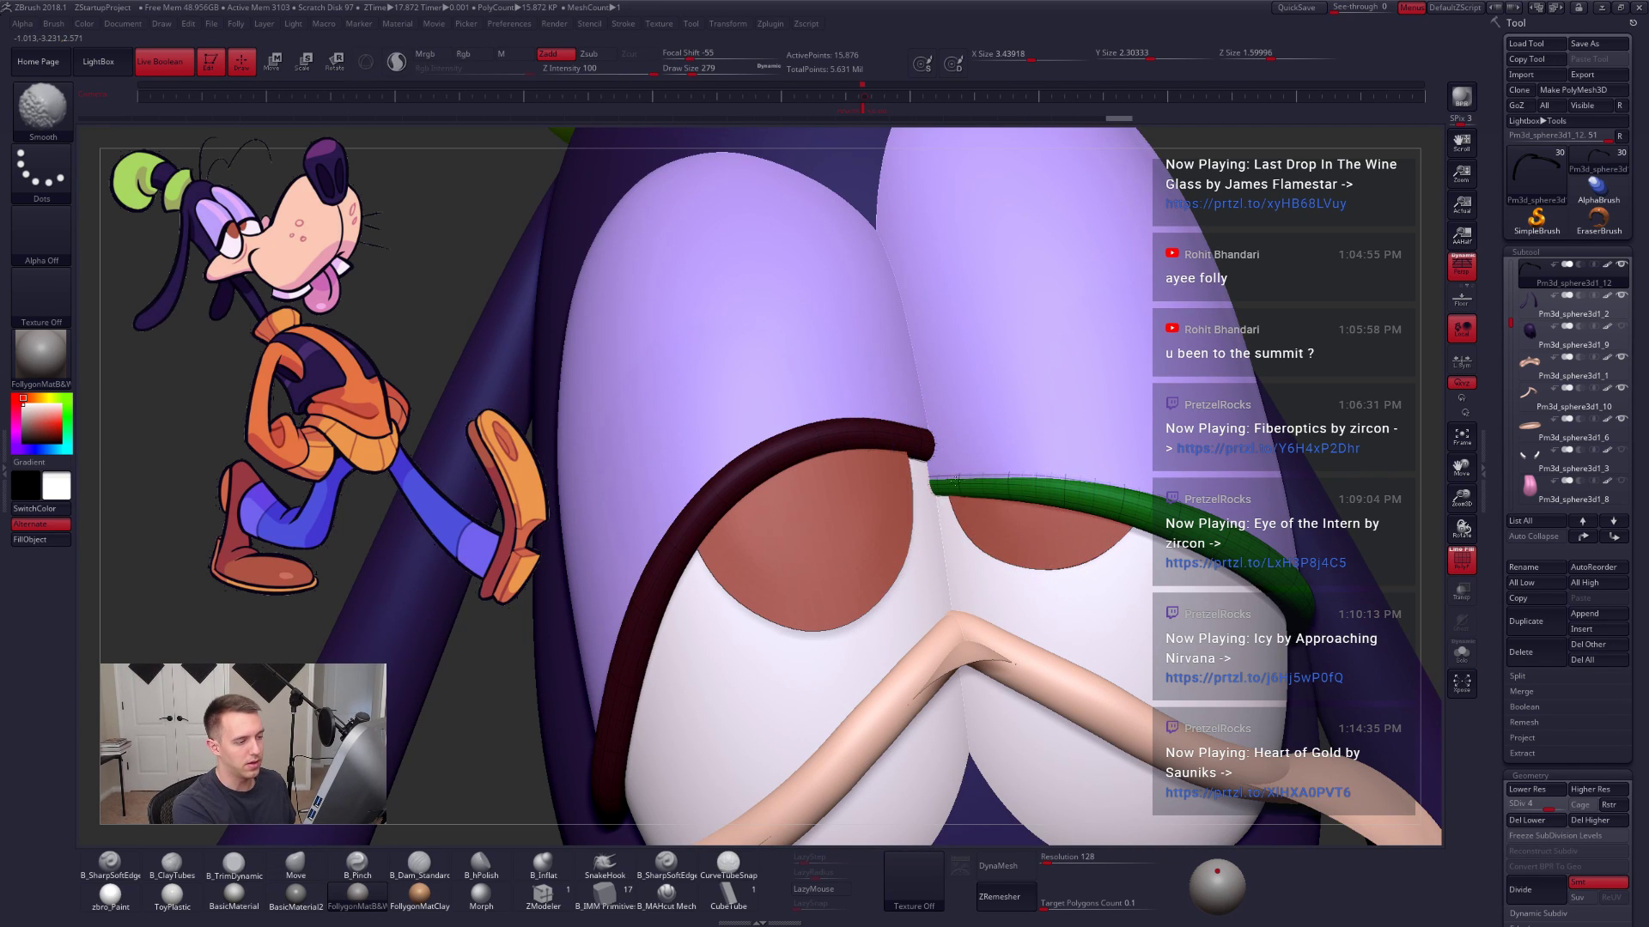
key(shift+f)
Step: Smooth the far line's inner end where it meets the near eye and raise the lines to subdivision level 5
mouse_move(986, 551)
ctrl+right_down()
mouse_move(920, 526)
mouse_move(912, 455)
ctrl+right_up()
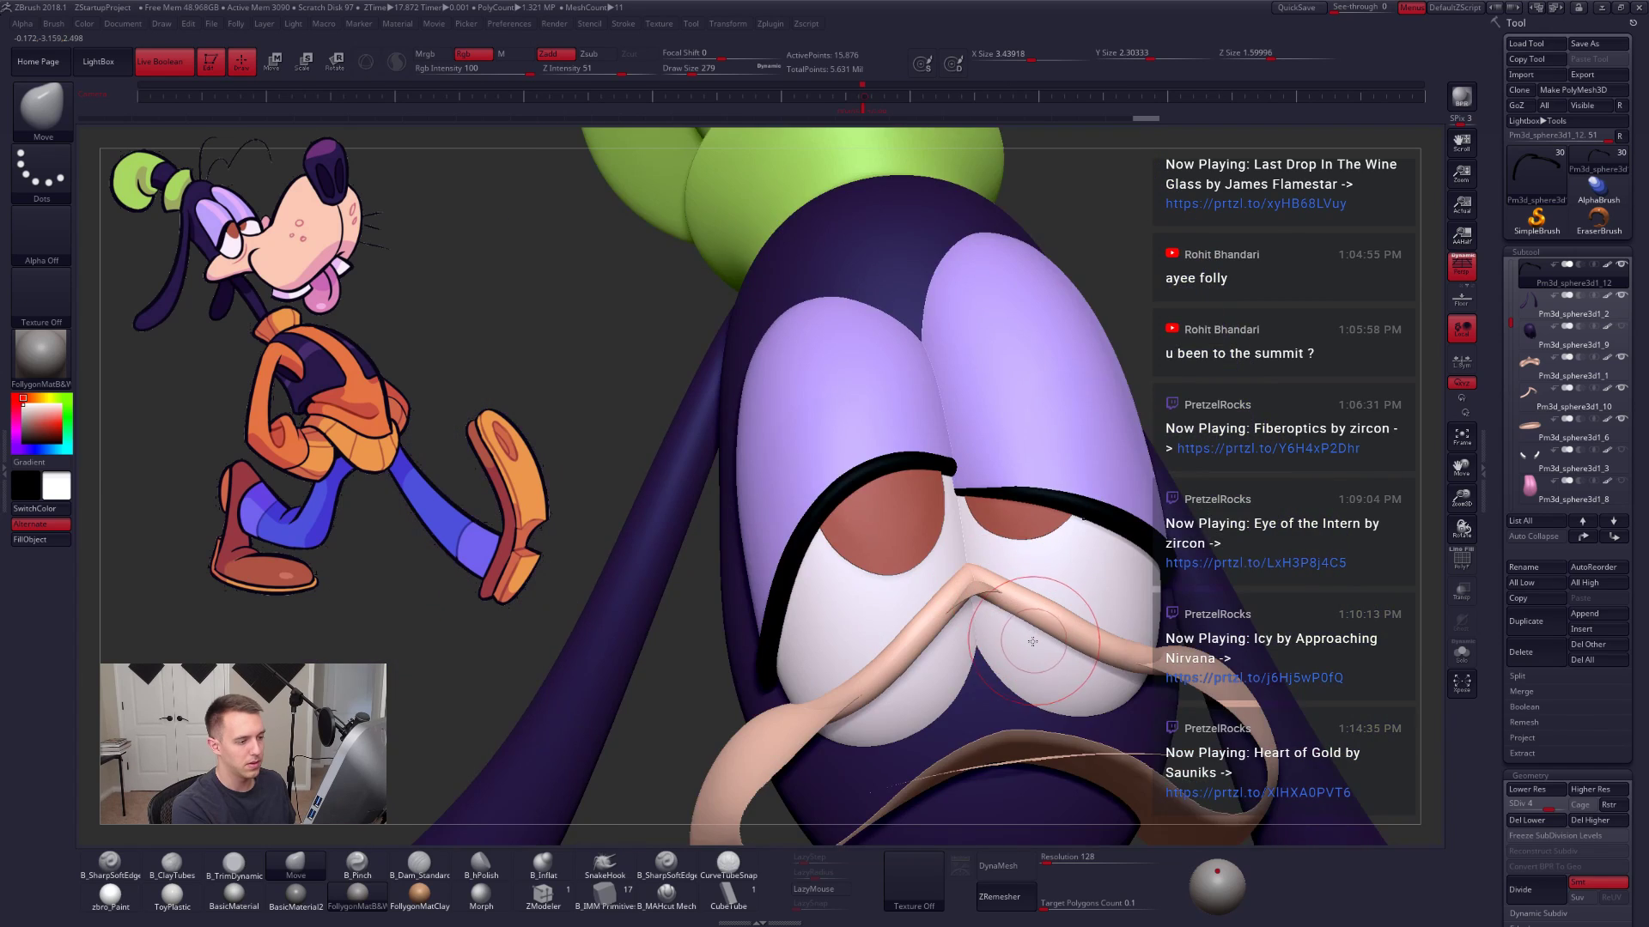
mouse_move(1039, 644)
right_down()
mouse_move(1012, 633)
mouse_move(966, 500)
right_up()
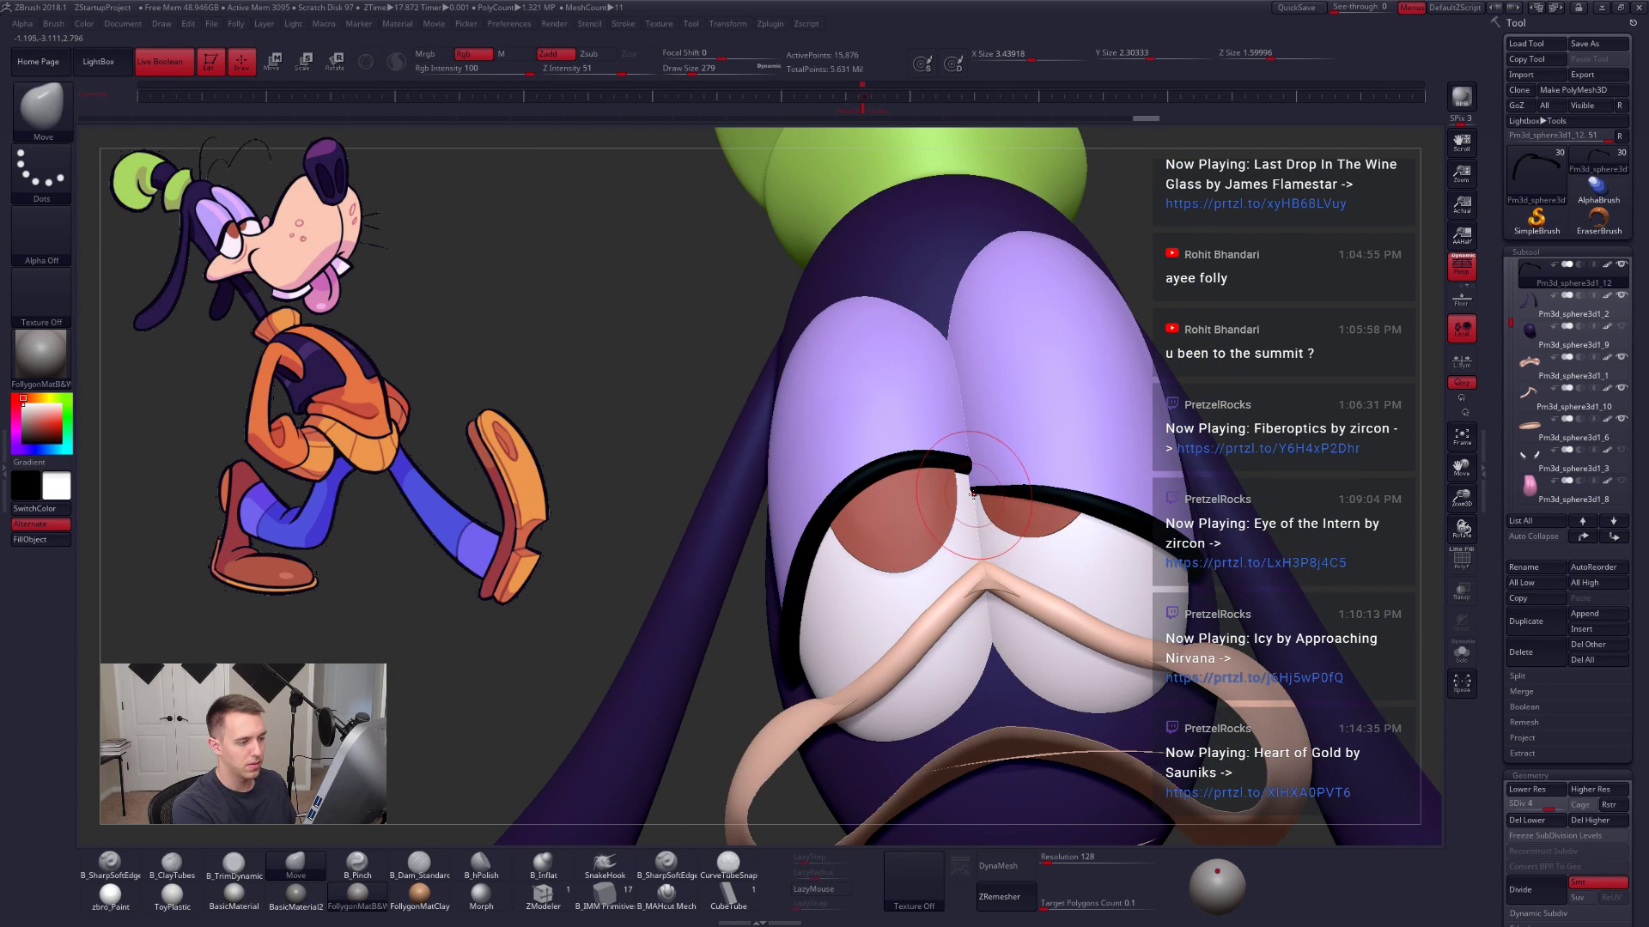
key(shift)
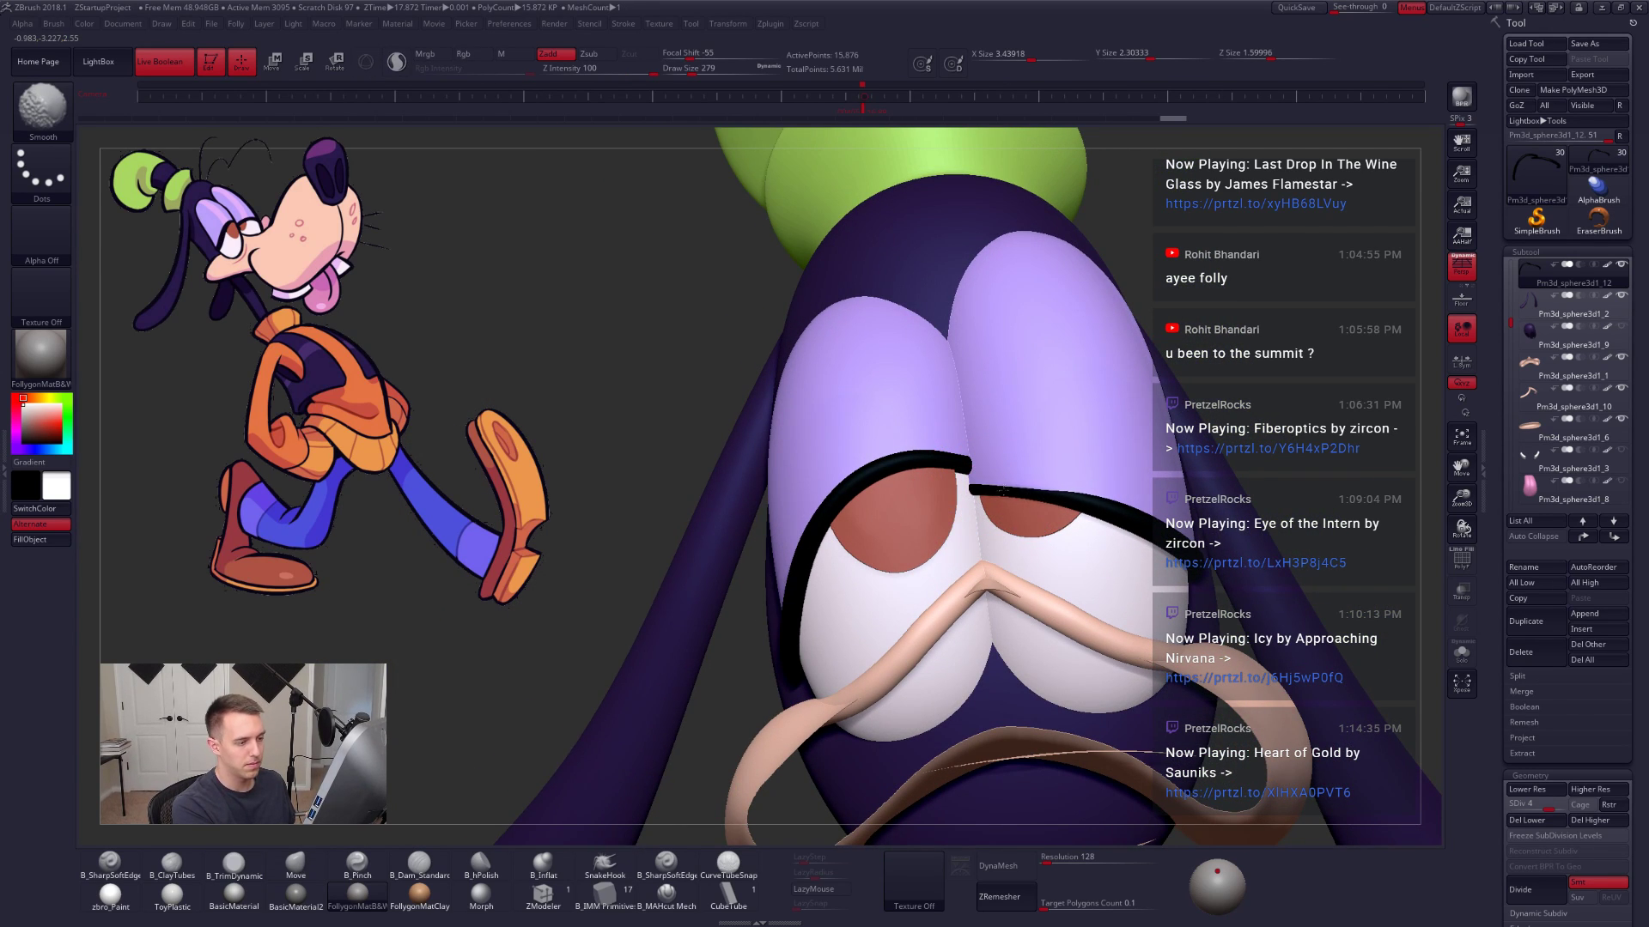
shift+drag(1003, 491, 984, 495)
key(d)
key(f)
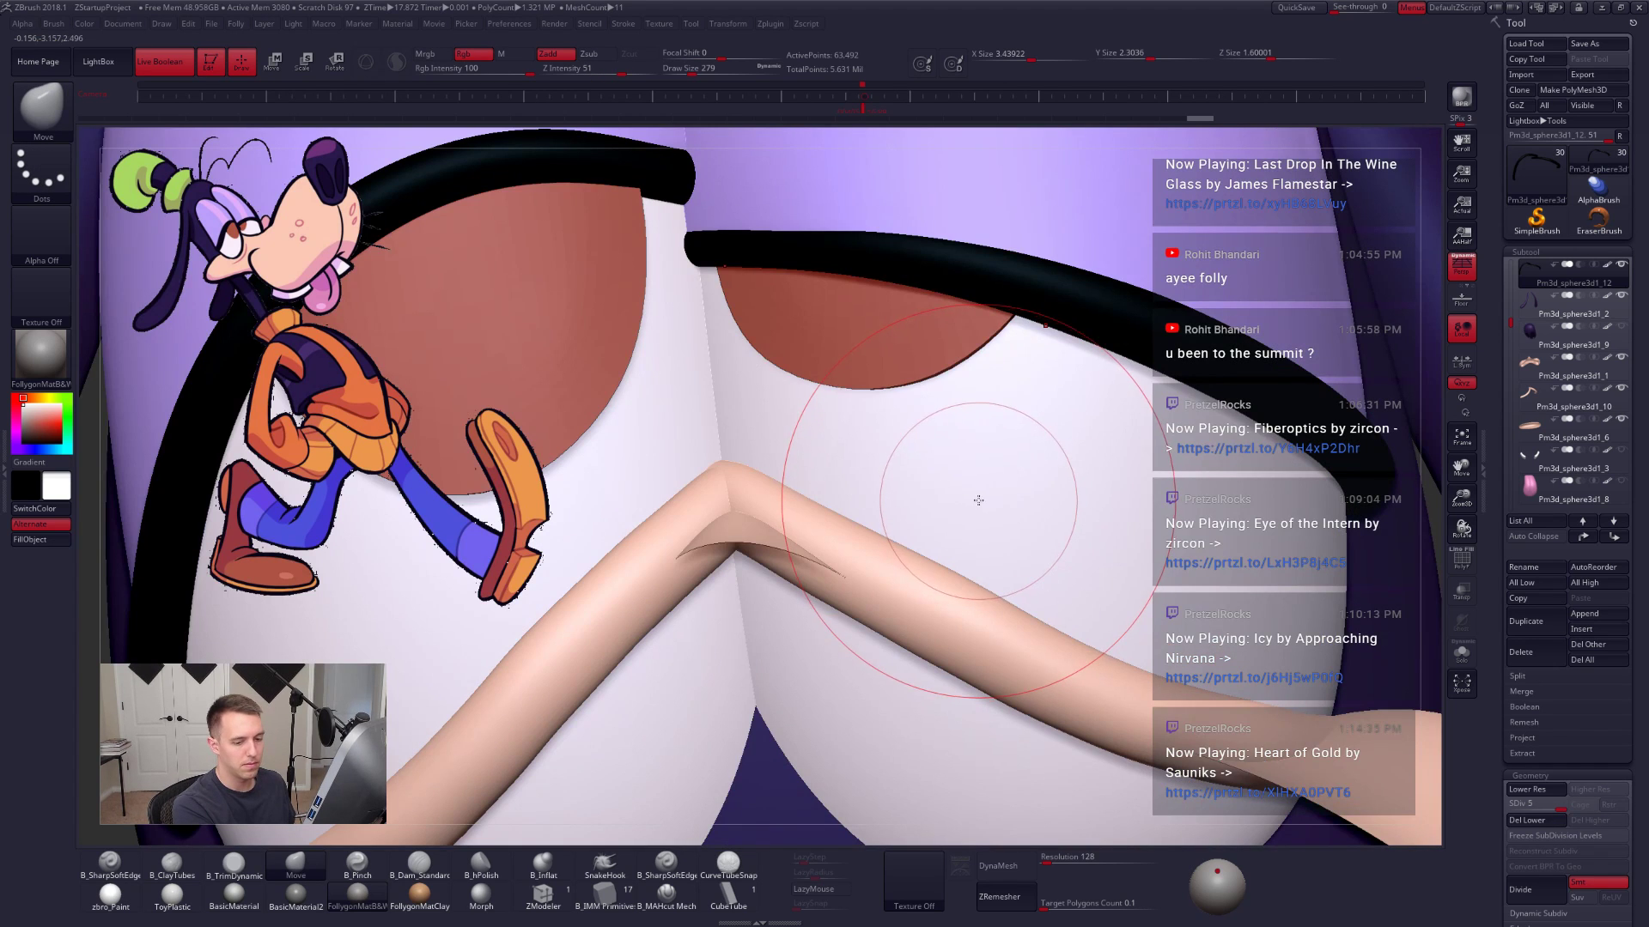
Step: Isolate the eyelid lines and smooth the inner tip of the far eye's line at subdivision level 5
key(alt+s)
right_drag(953, 452, 961, 474)
key(shift)
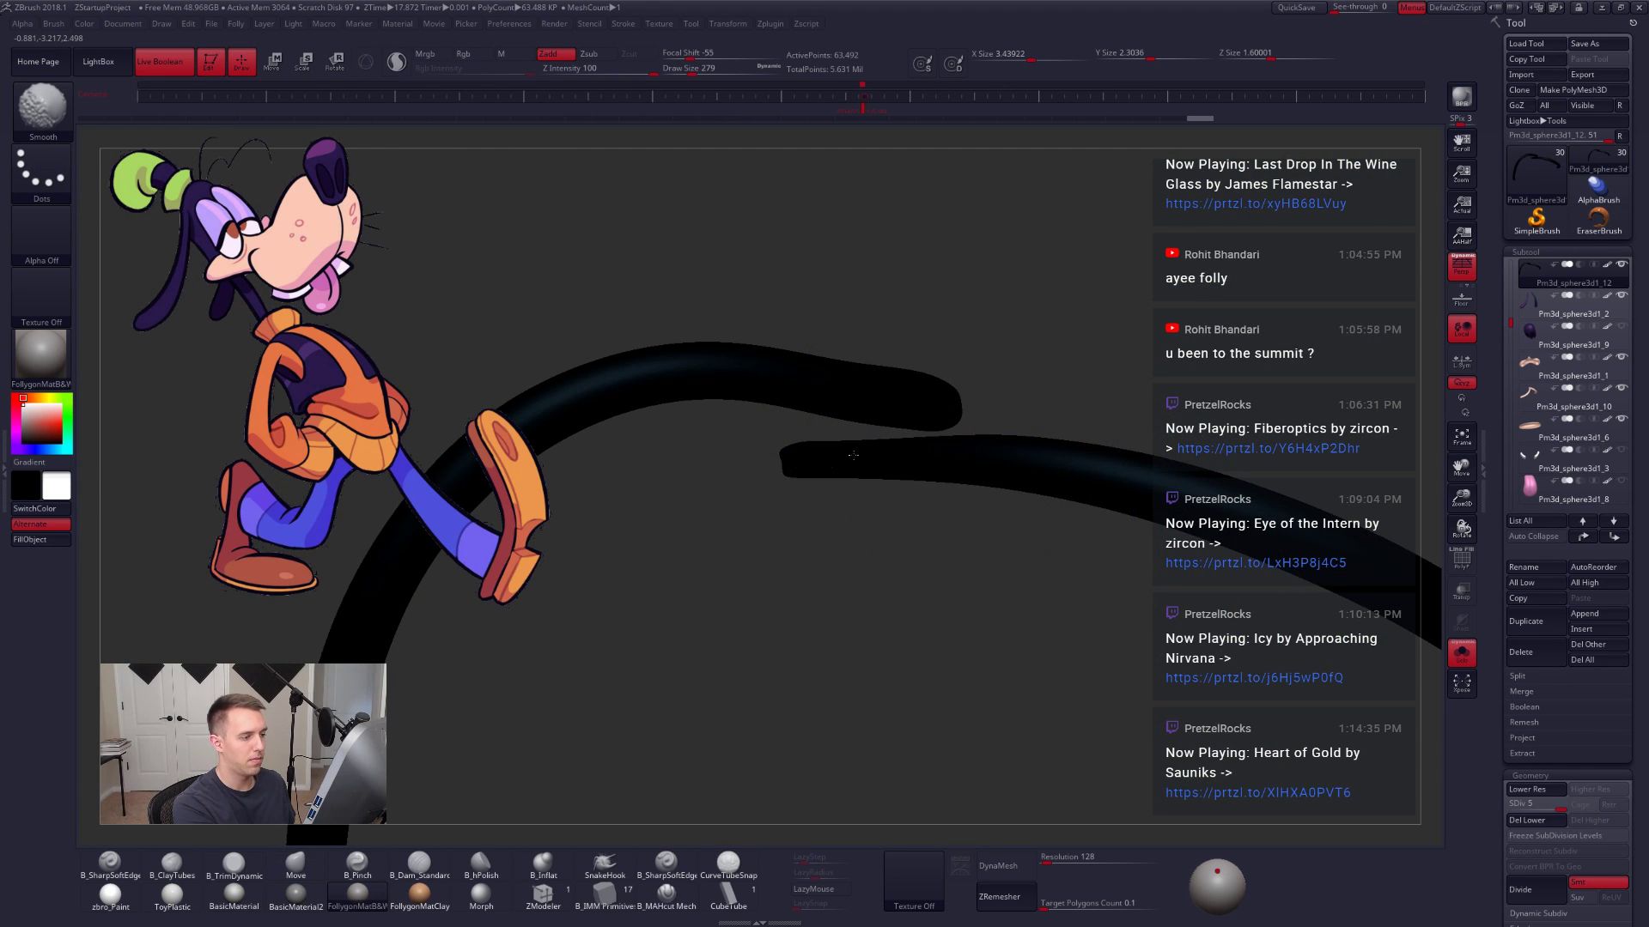
shift+drag(822, 470, 834, 472)
mouse_move(835, 473)
right_down()
mouse_move(861, 540)
mouse_move(868, 485)
mouse_move(990, 575)
mouse_move(963, 522)
right_up()
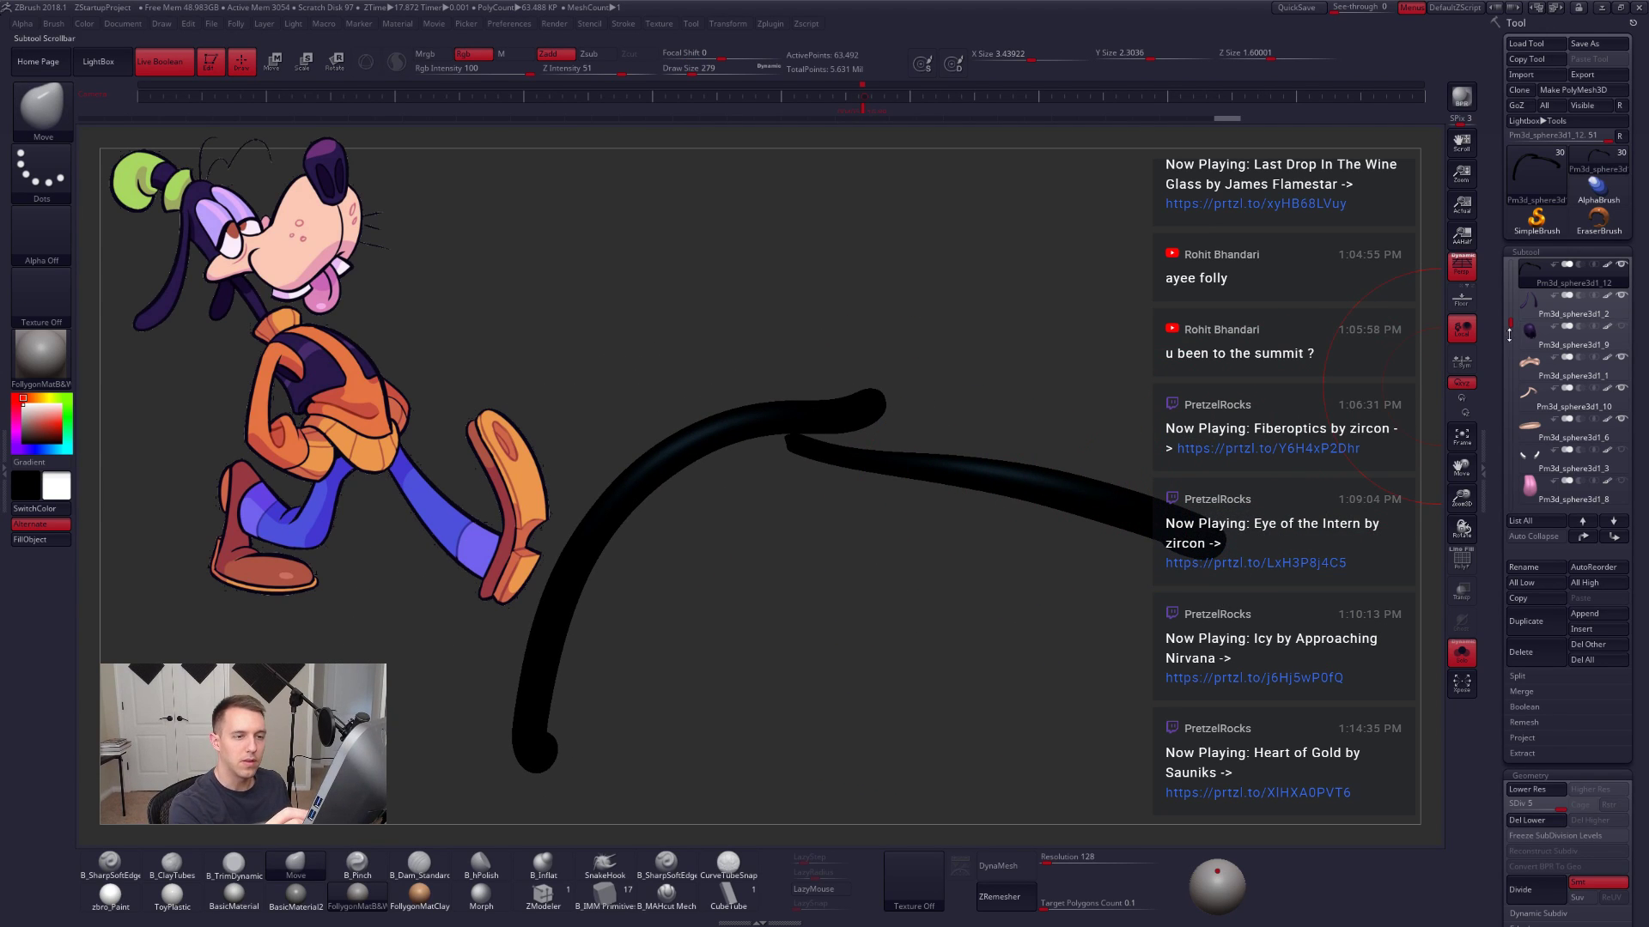
Step: Limit the visible subtools to the eyeballs, pupils, purple eyelids and black eyelid lines, with the eyelid lines selected
click(1532, 367)
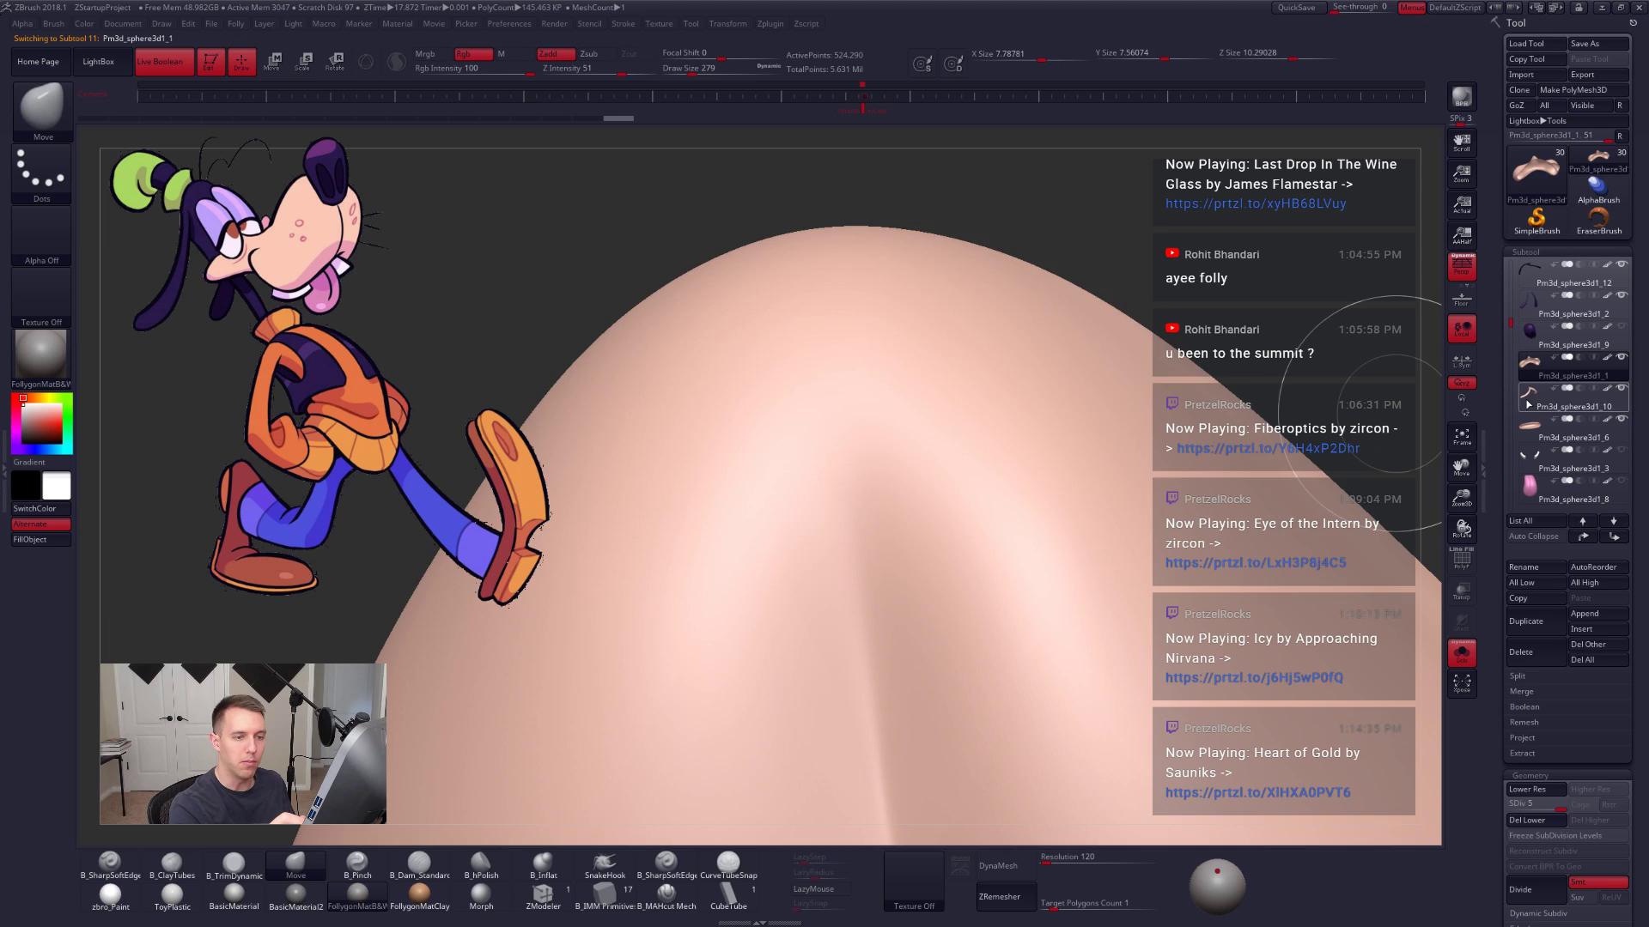
click(1528, 405)
click(1529, 431)
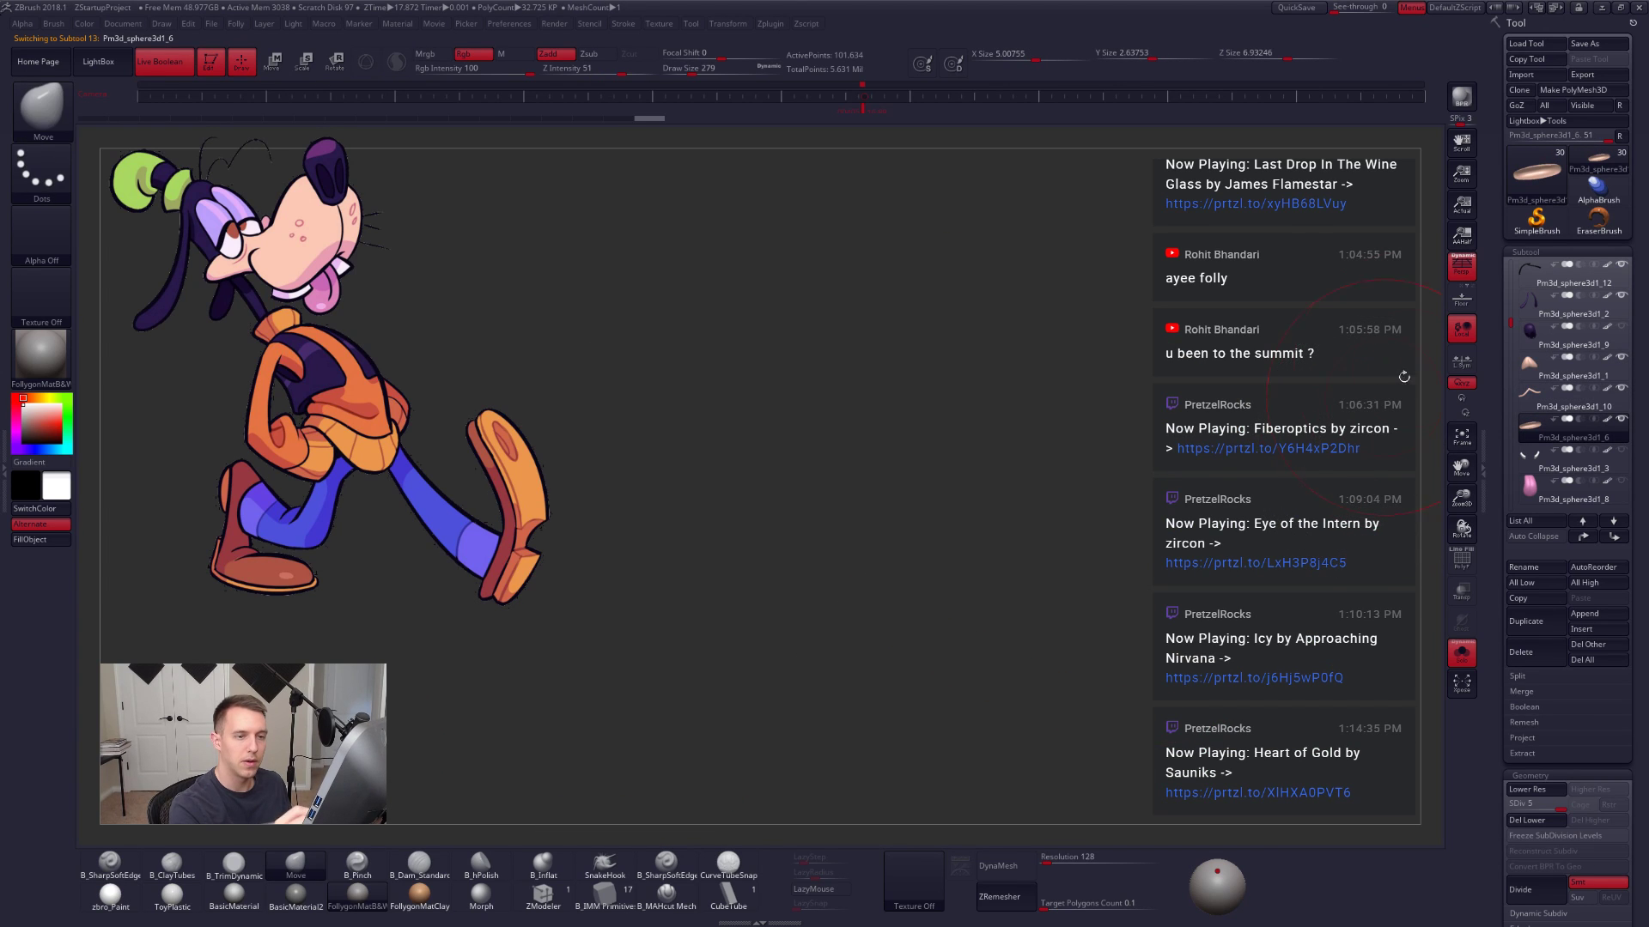
drag(1512, 311, 1513, 280)
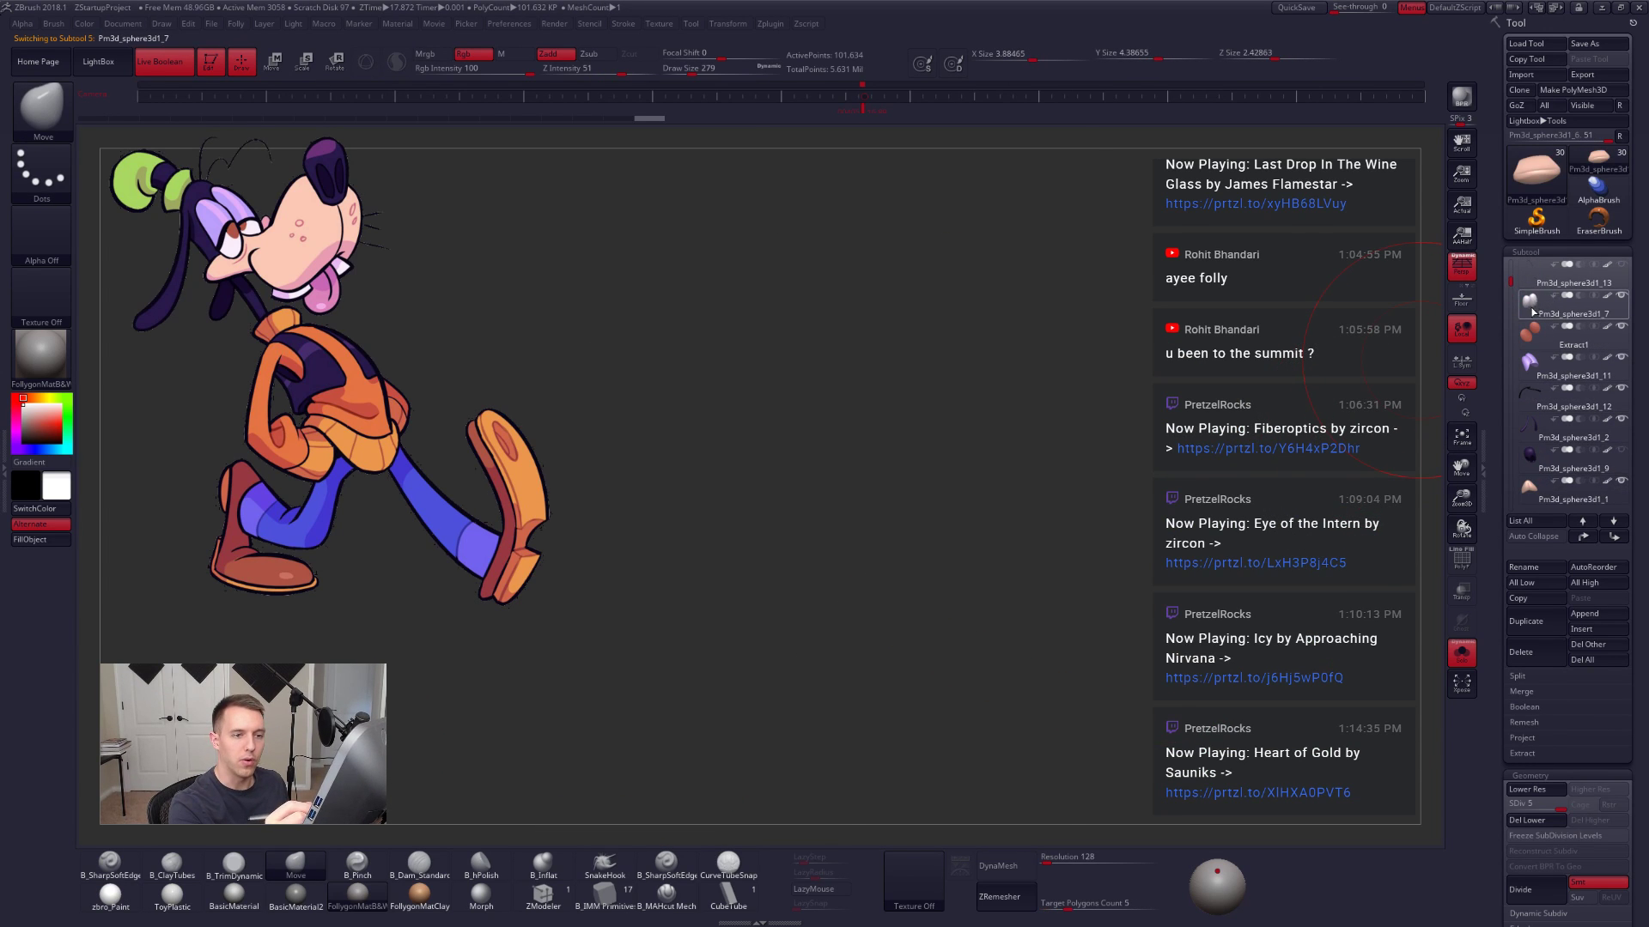
click(1533, 313)
click(1537, 345)
click(1537, 371)
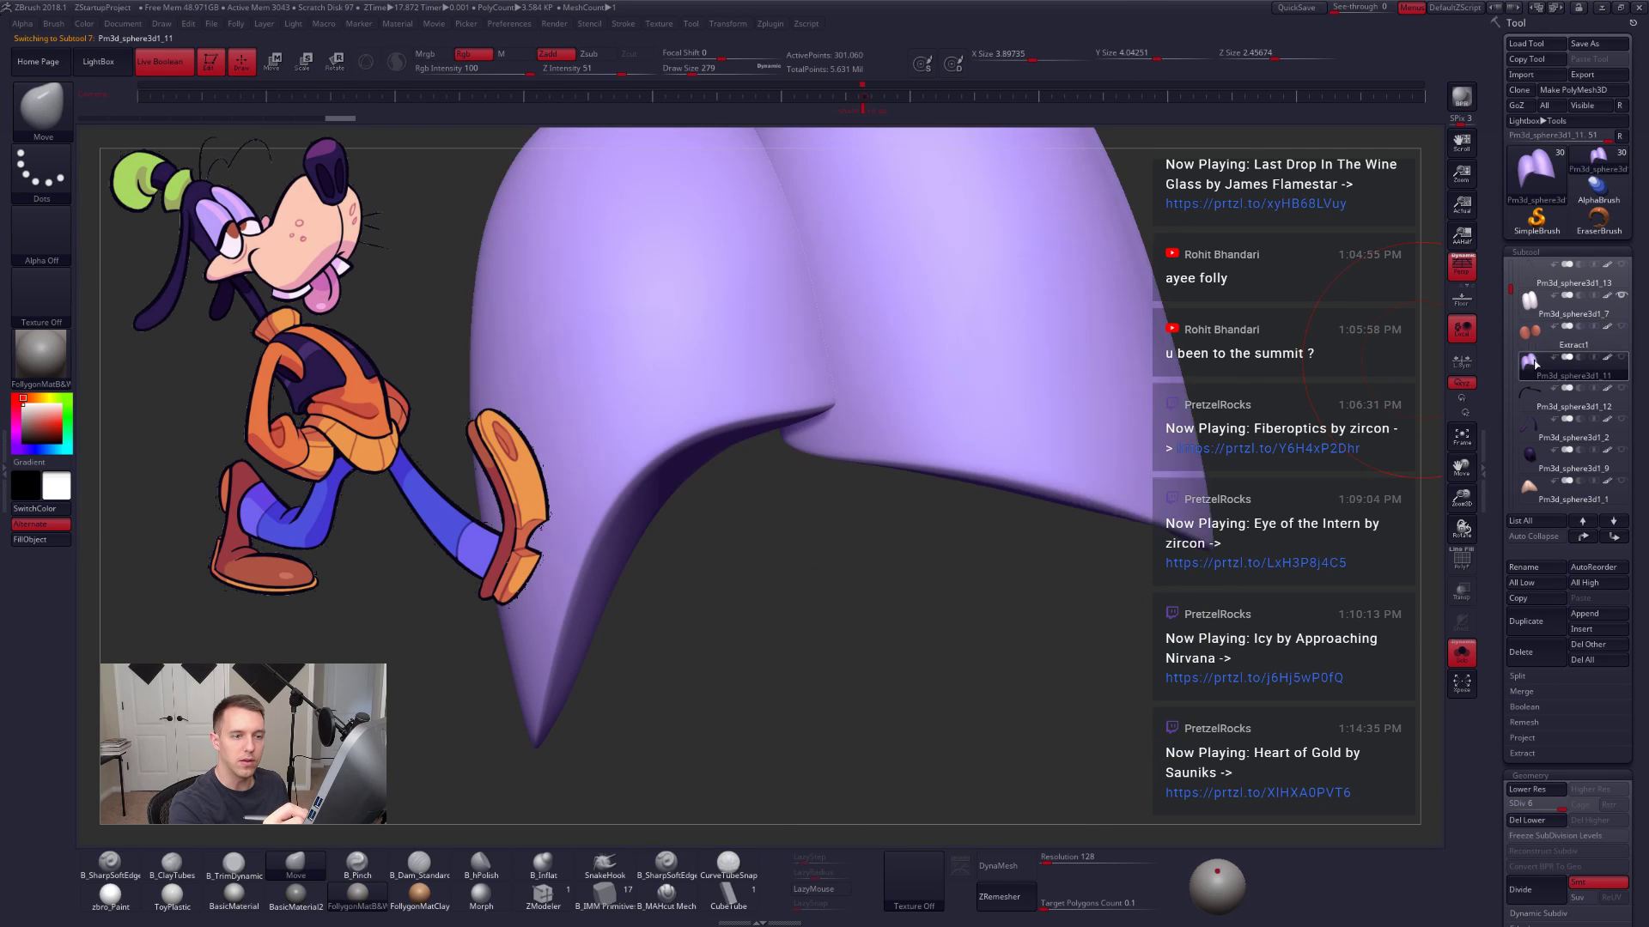
click(1536, 341)
click(1537, 397)
key(alt+s)
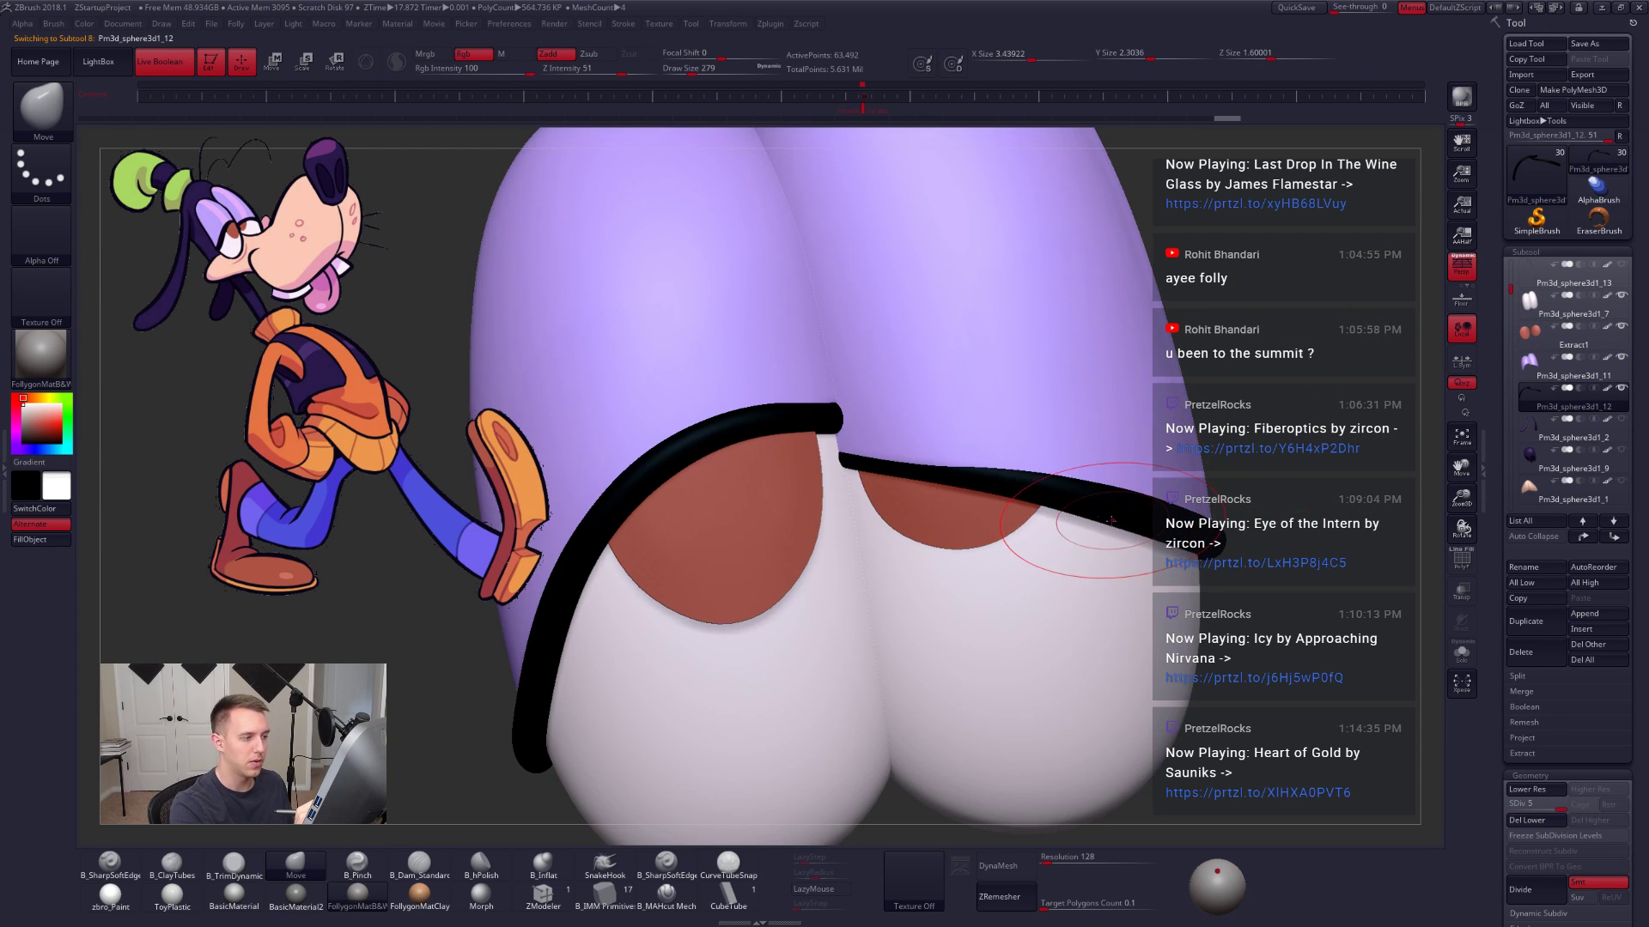
Step: Refine the eyelid lines' fit against the eyes with the Move brush at draw size 265, checking the polygroups
mouse_move(1104, 539)
ctrl+right_down()
mouse_move(1070, 545)
mouse_move(1119, 588)
mouse_move(1086, 543)
mouse_move(1116, 573)
mouse_move(1052, 601)
mouse_move(1030, 585)
mouse_move(1056, 607)
mouse_move(1067, 589)
mouse_move(1105, 675)
ctrl+right_up()
key(shift+f)
key(s)
click(973, 589)
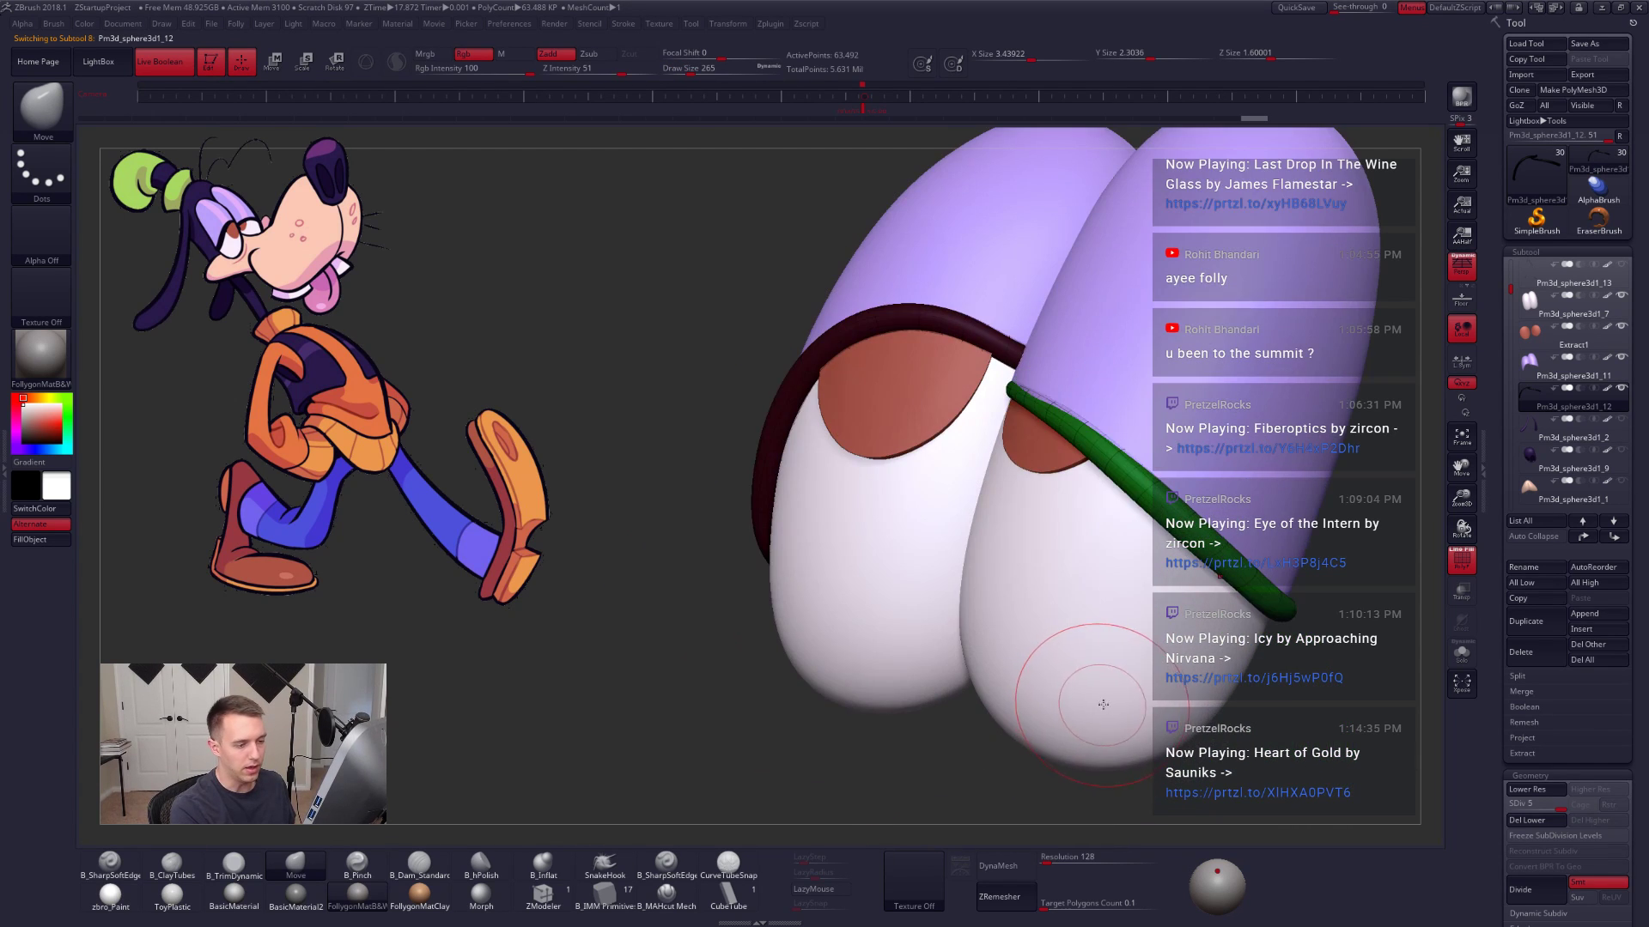
key(shift+f)
mouse_move(1123, 509)
right_down()
mouse_move(1052, 440)
mouse_move(1042, 534)
right_up()
key(shift+f)
alt+right_drag(1040, 451, 1079, 519)
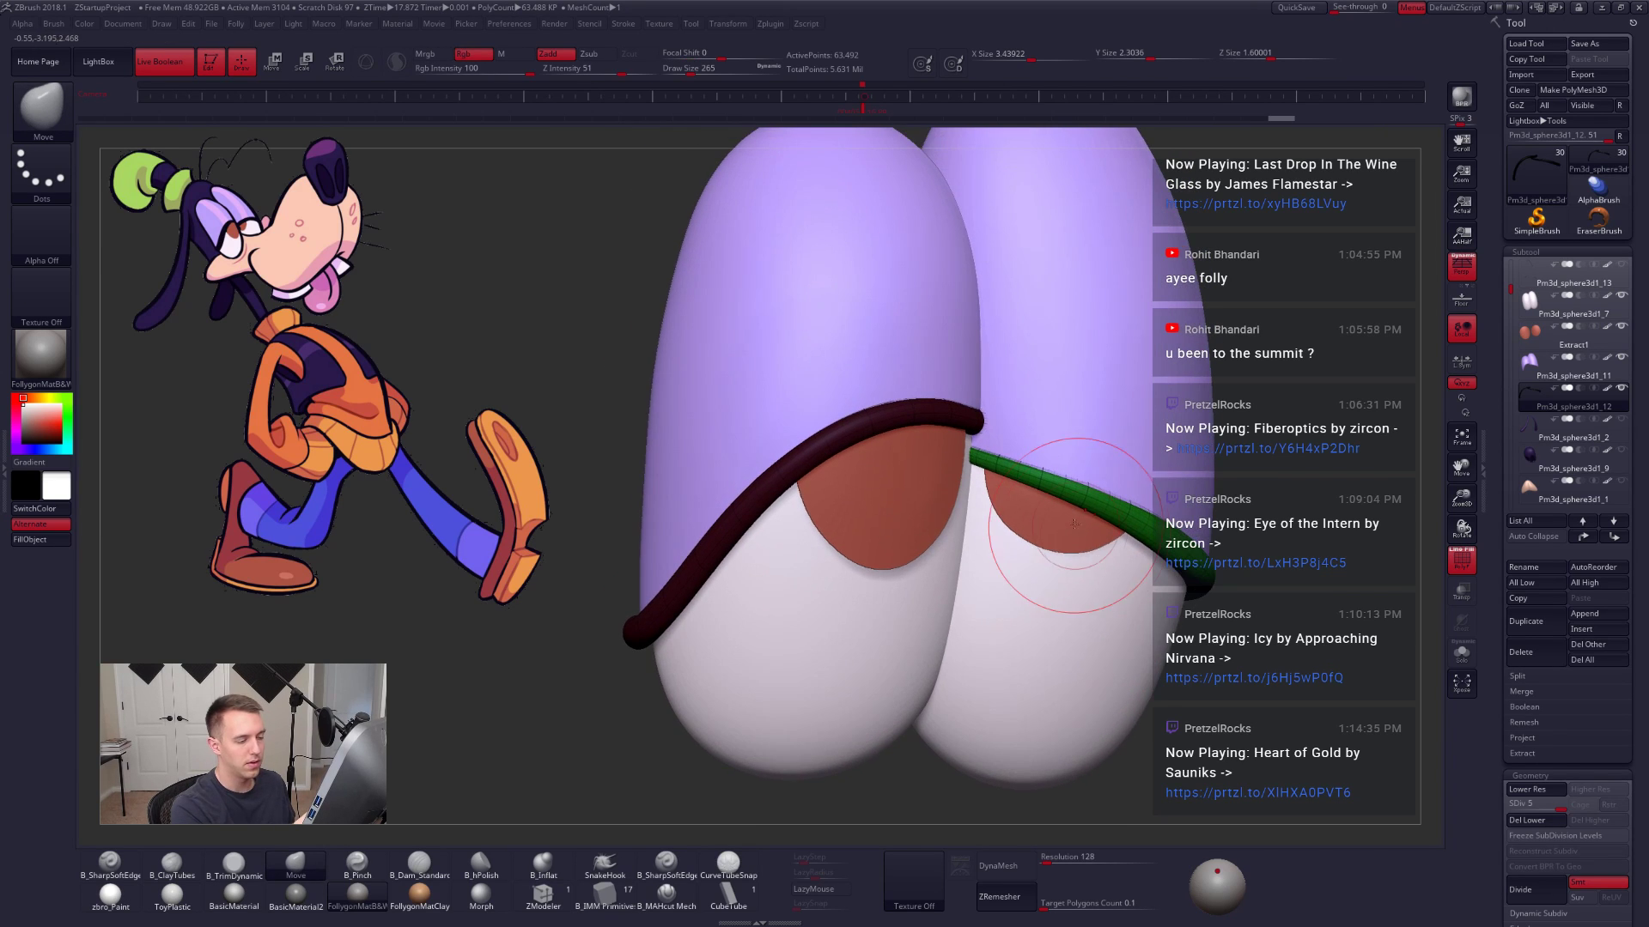
key(space)
drag(1077, 515, 1028, 507)
key(space)
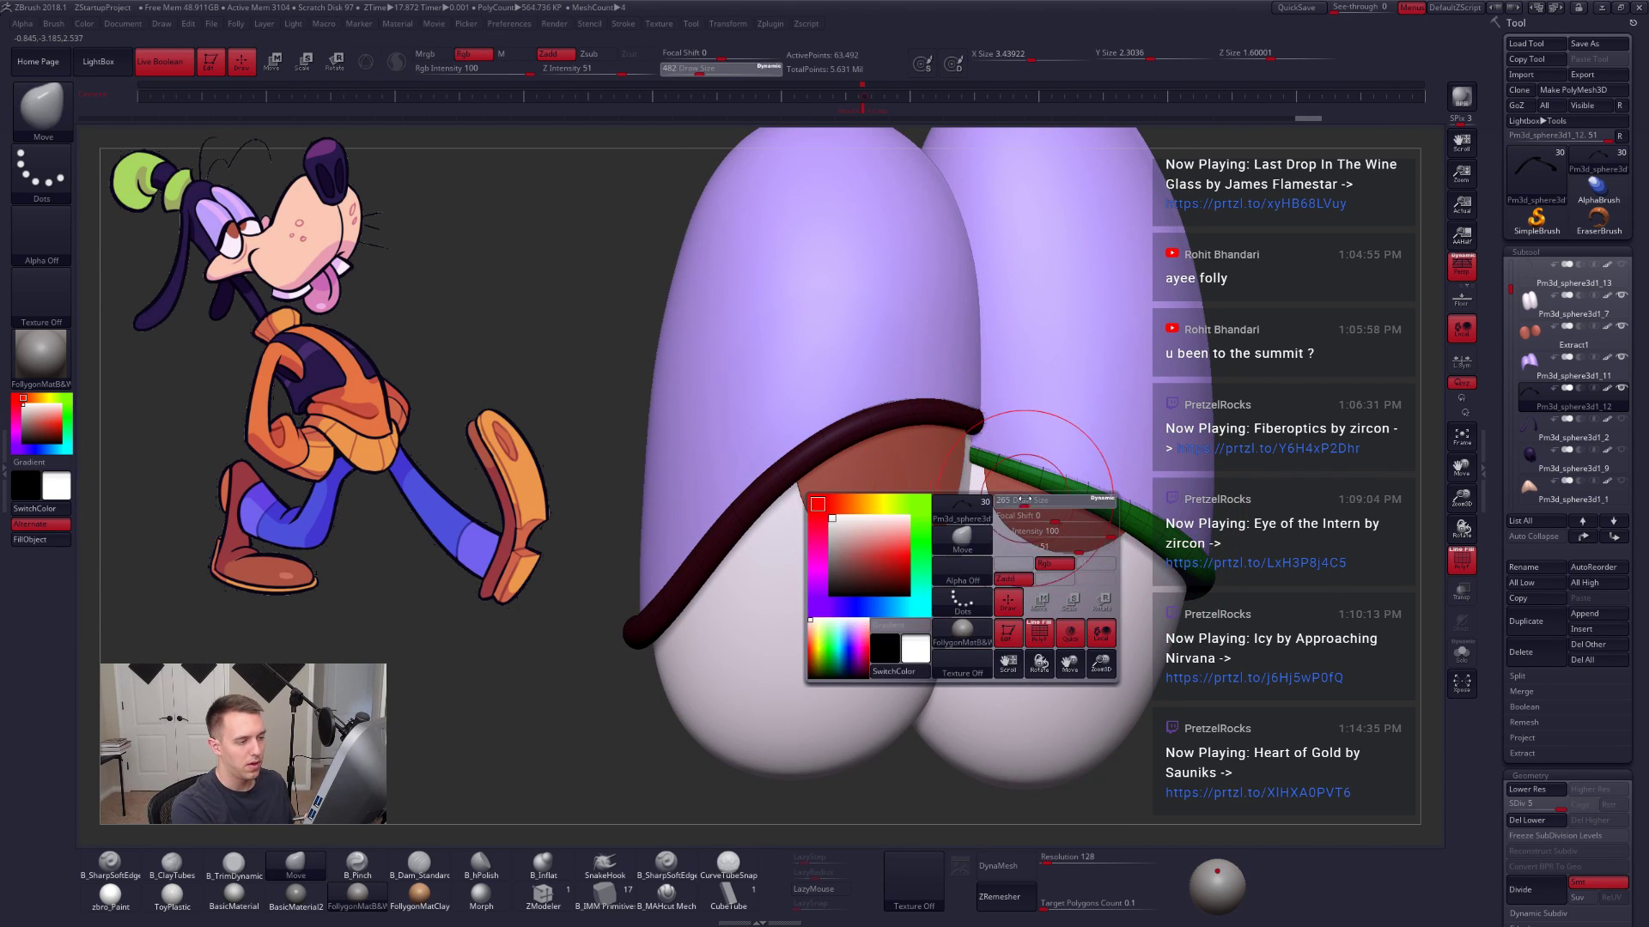
mouse_move(1017, 515)
right_down()
mouse_move(1067, 520)
mouse_move(1076, 572)
right_up()
key(shift+f)
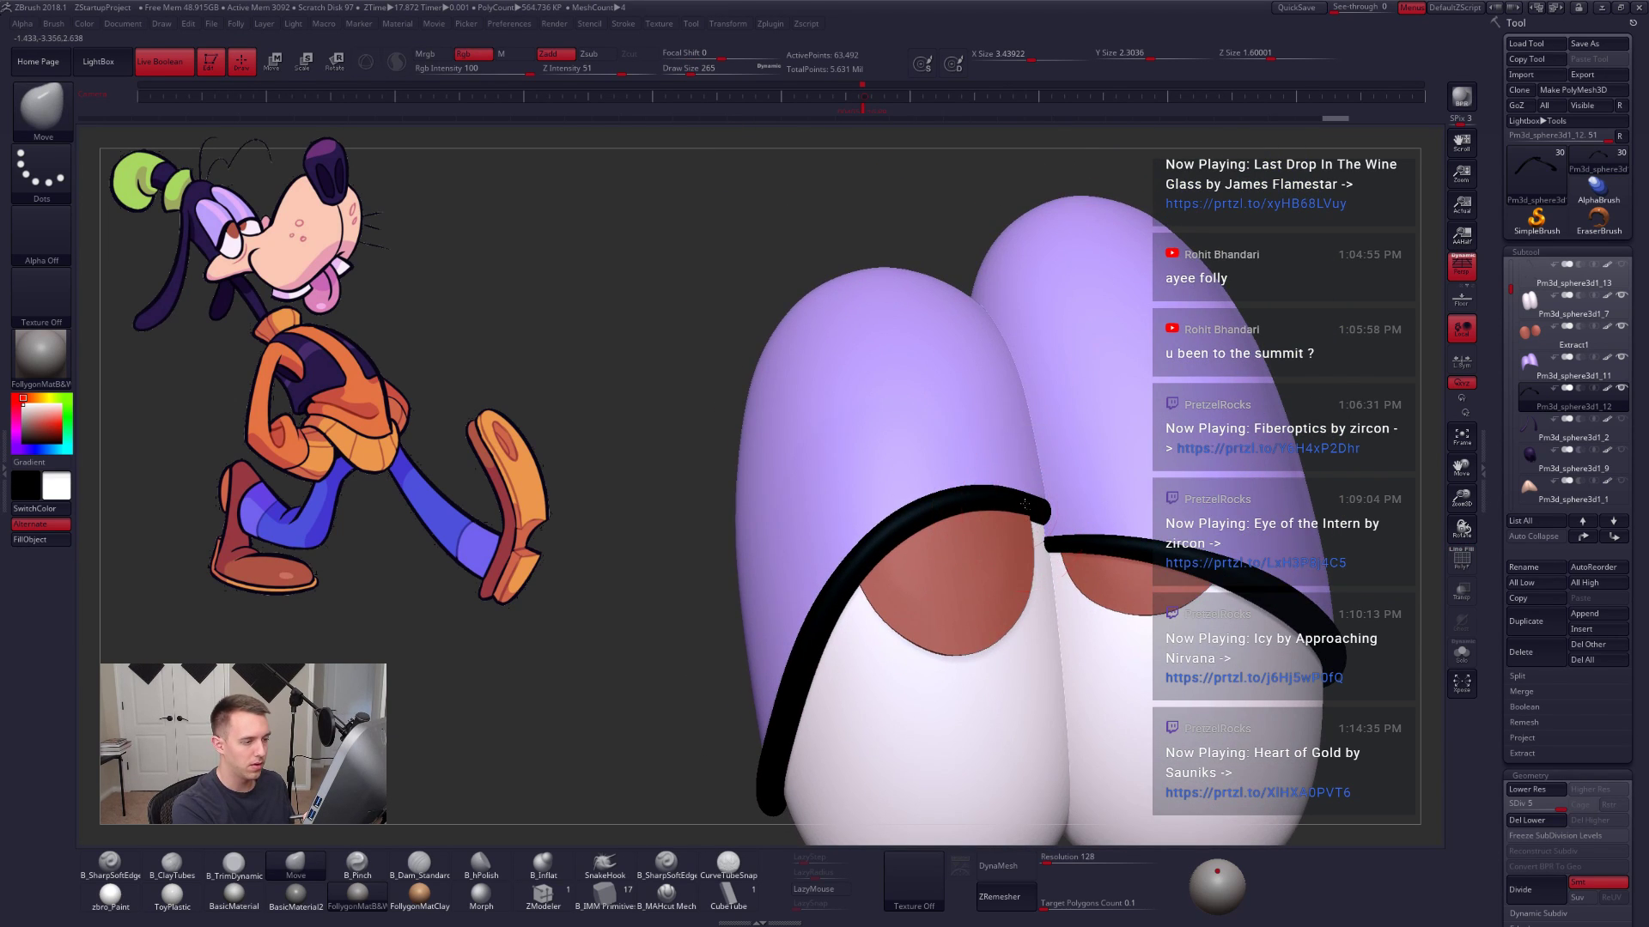
Step: Delete the isolated eyelid lines' lower subdivision levels and split the two lines into separate subtools
key(shift+f)
click(1462, 653)
right_drag(1413, 704, 1164, 686)
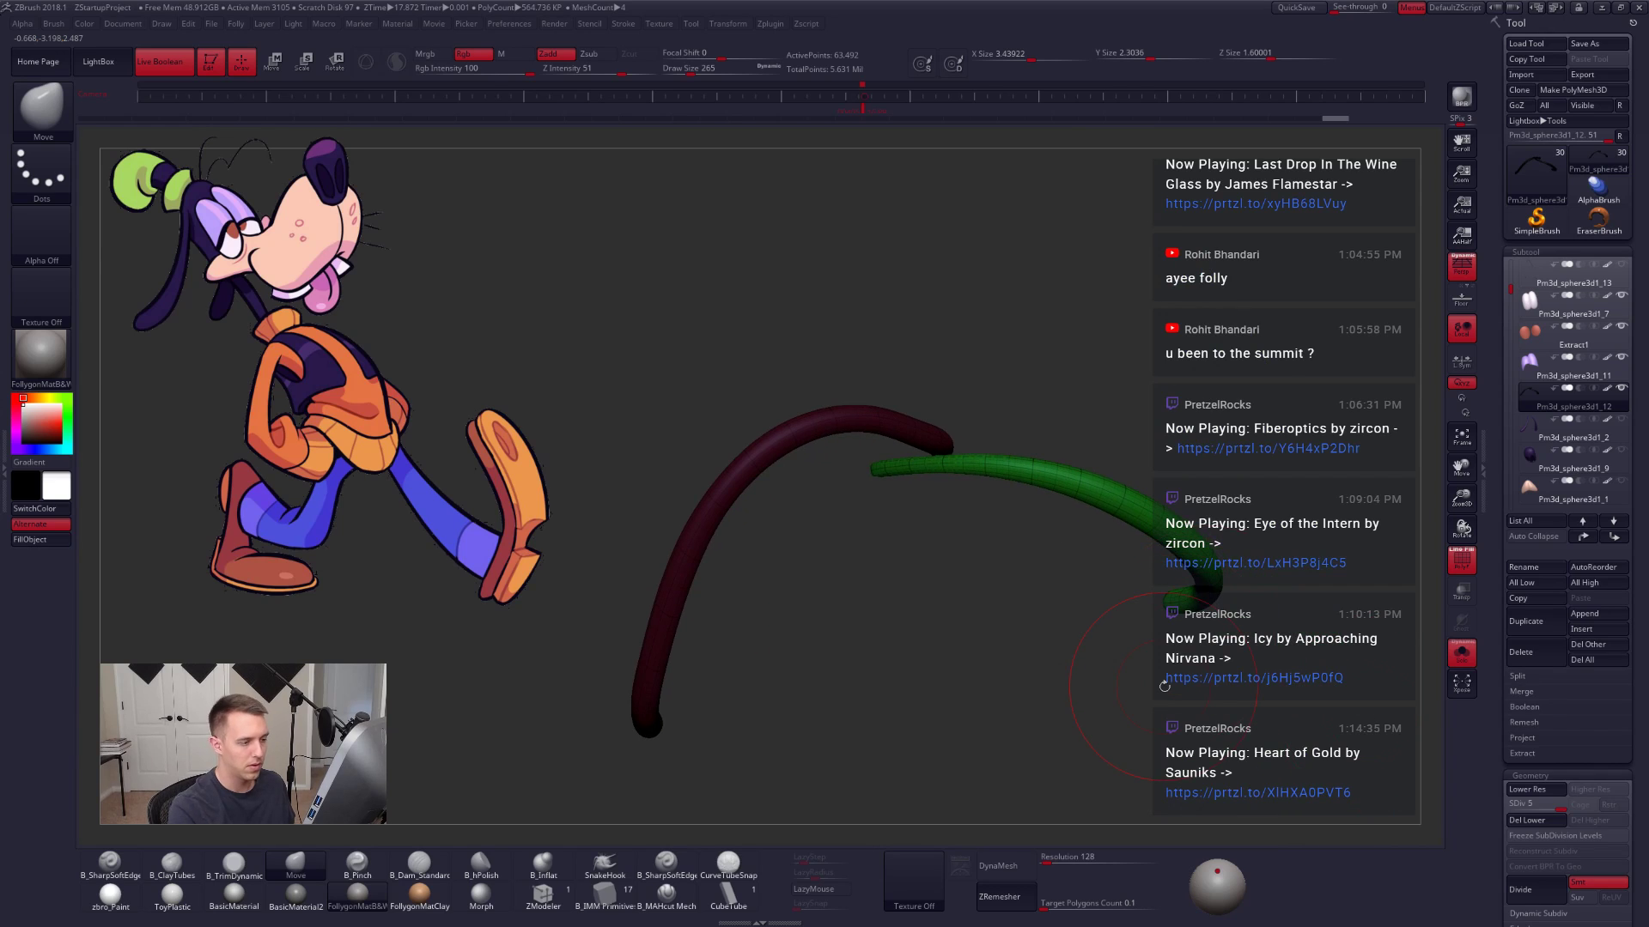
click(1548, 821)
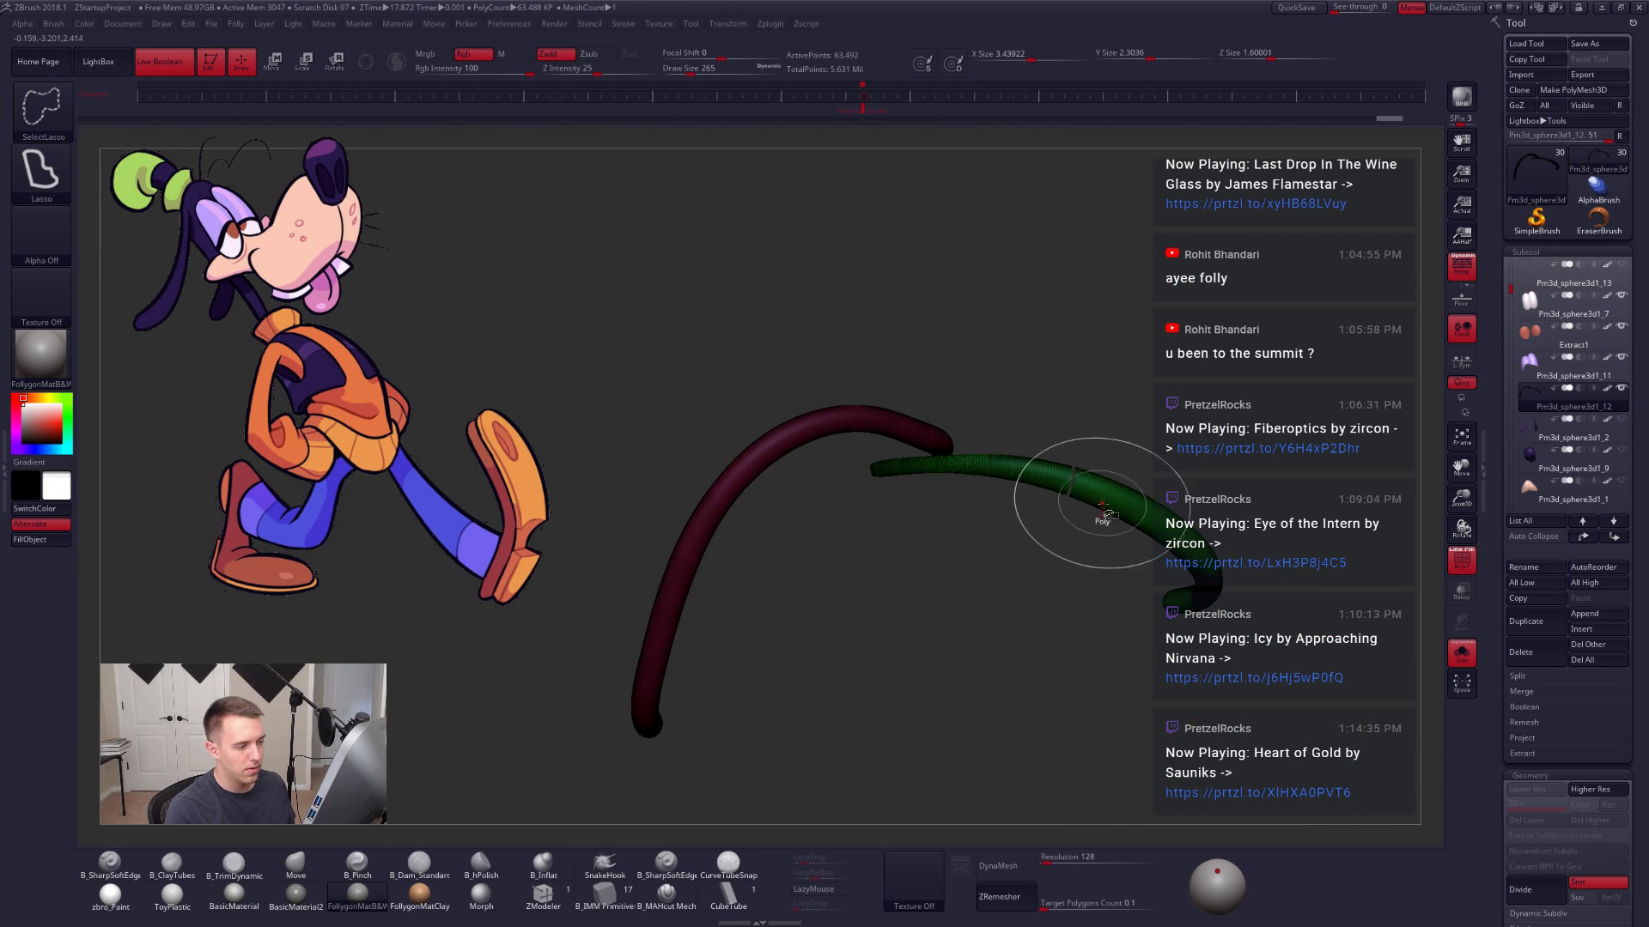
ctrl+shift+double_click(1100, 502)
ctrl+shift+drag(1124, 457, 1199, 367)
key(space)
click(1182, 399)
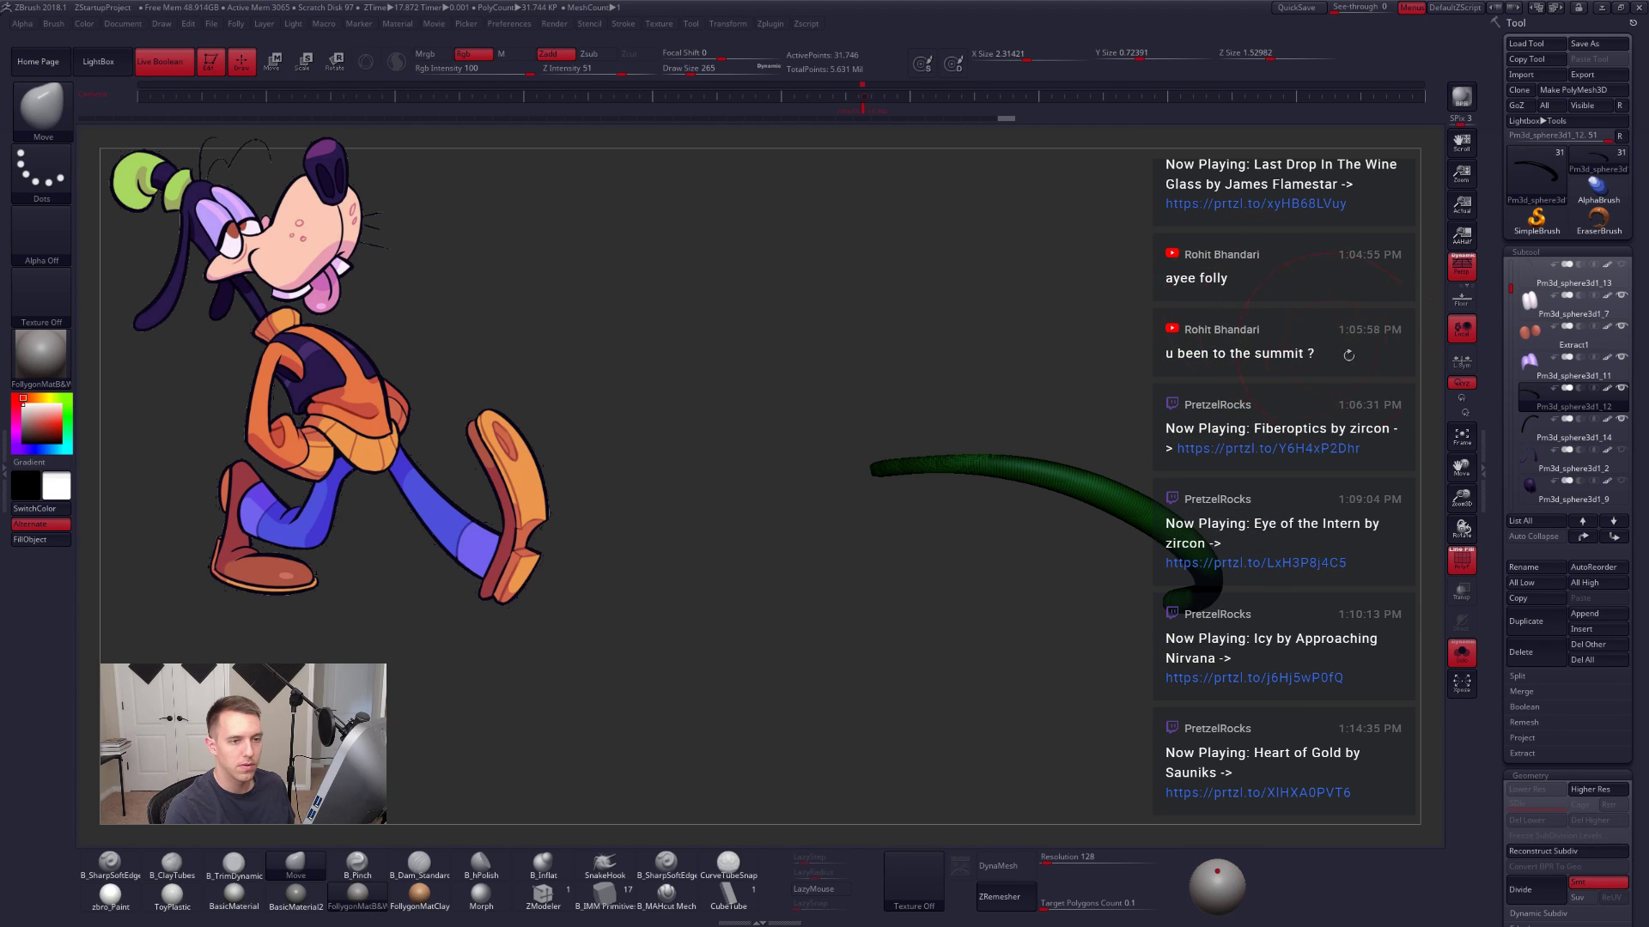
Step: Reconstruct the subdivision levels of both separated eyelid lines and raise the near eye's line to level 5
drag(1116, 416, 1120, 415)
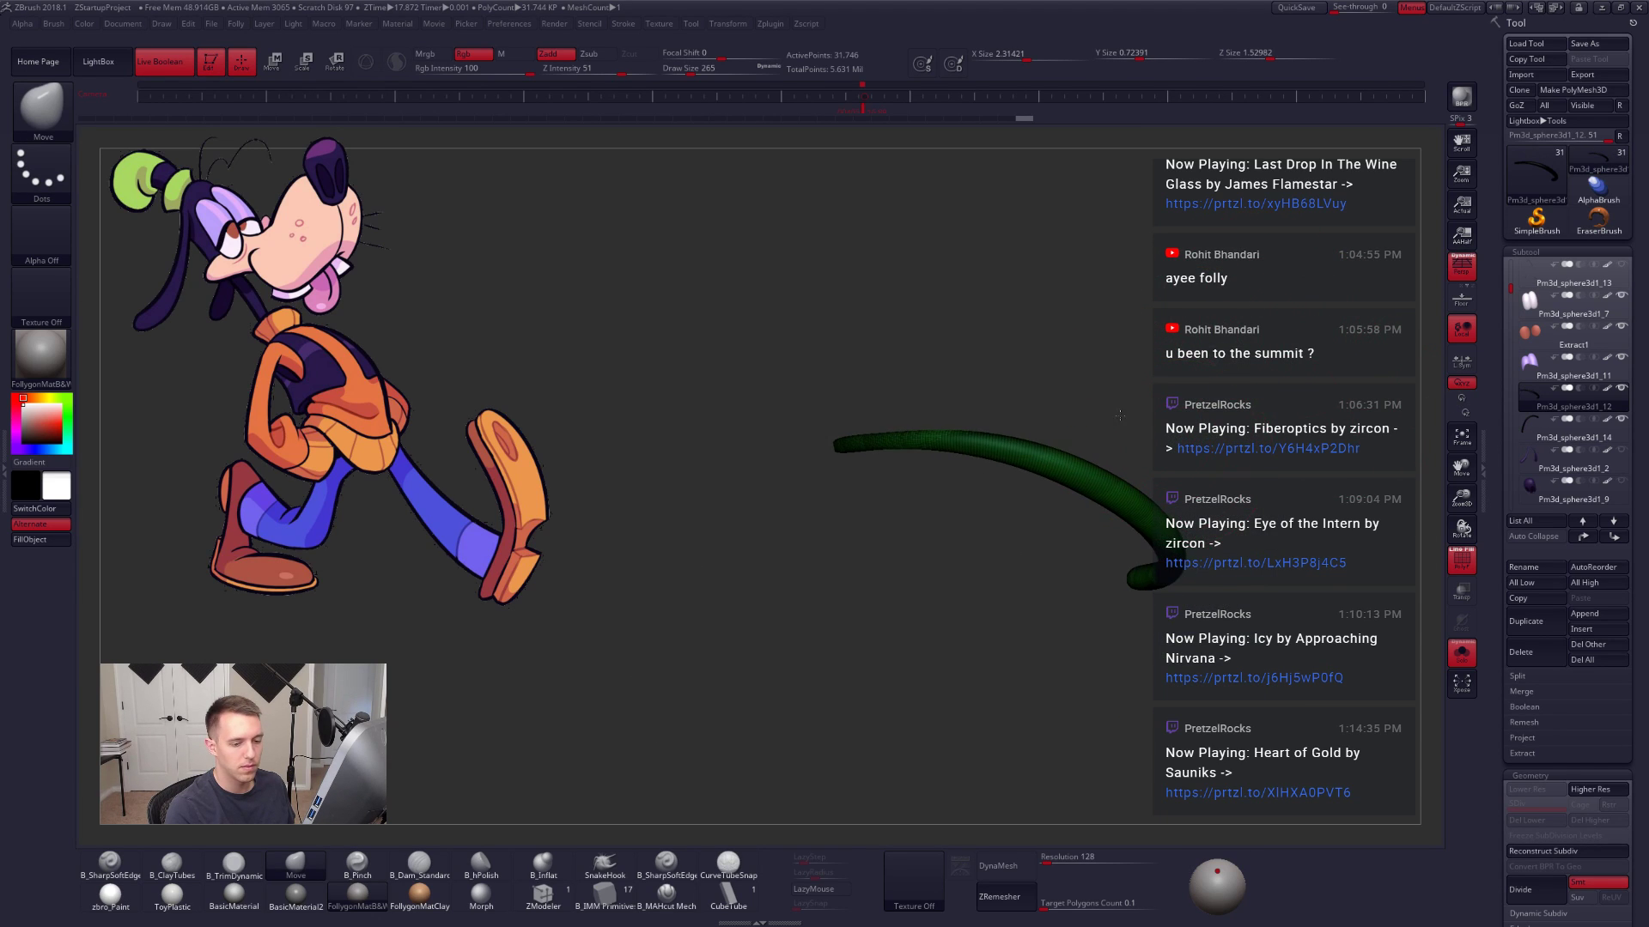
click(1568, 850)
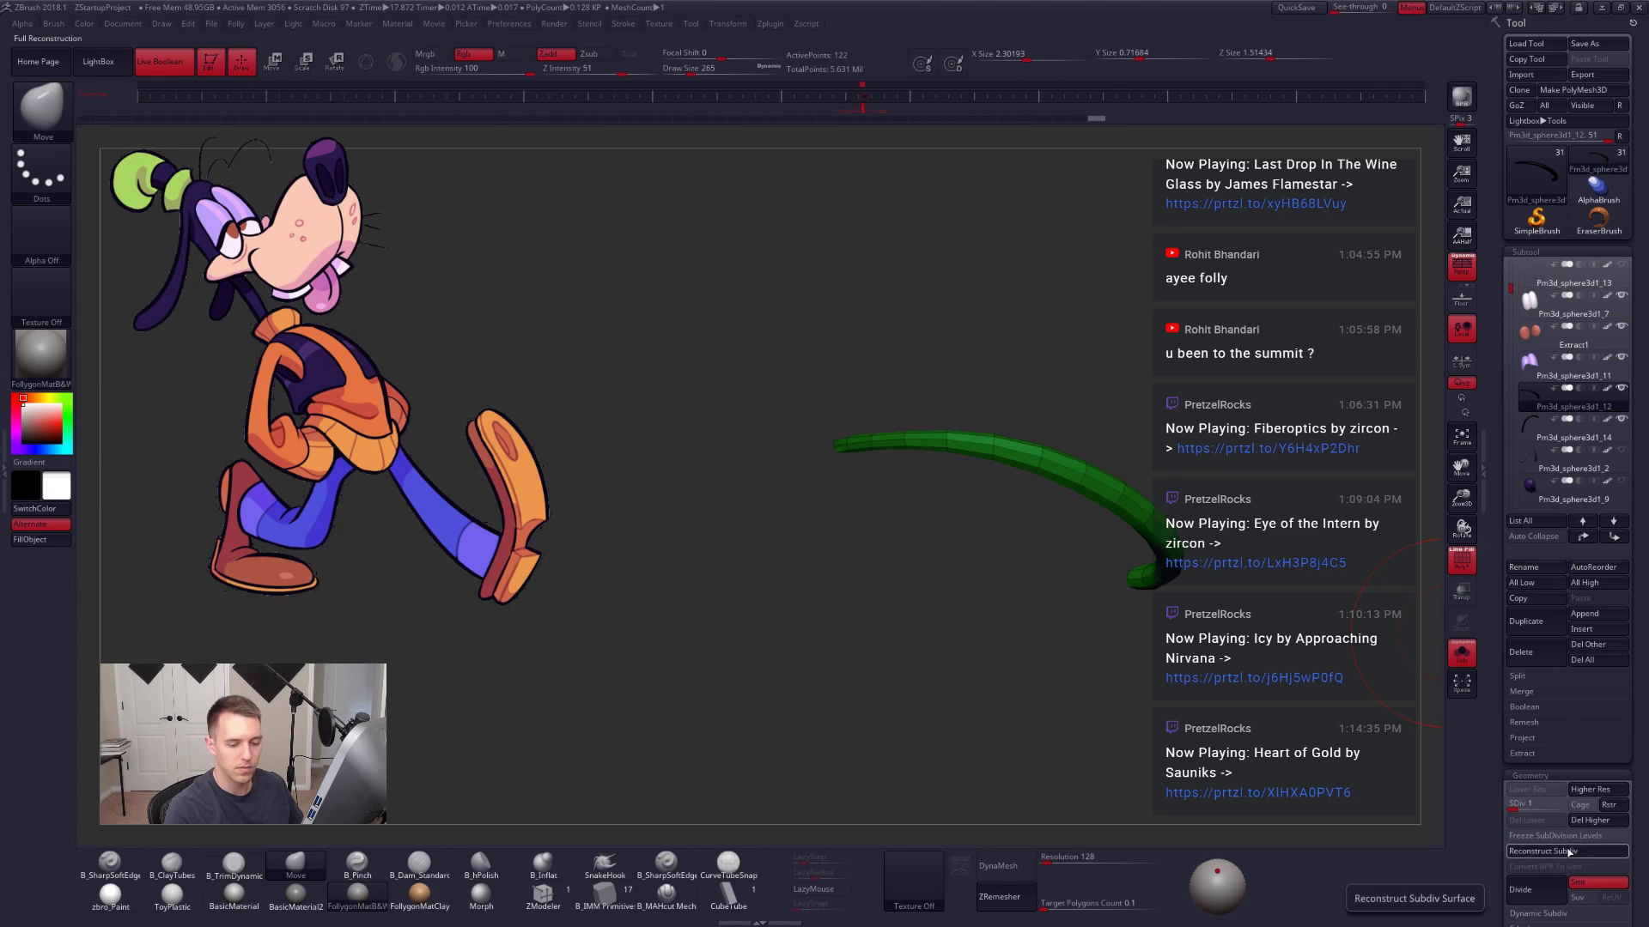
key(Down)
click(1569, 851)
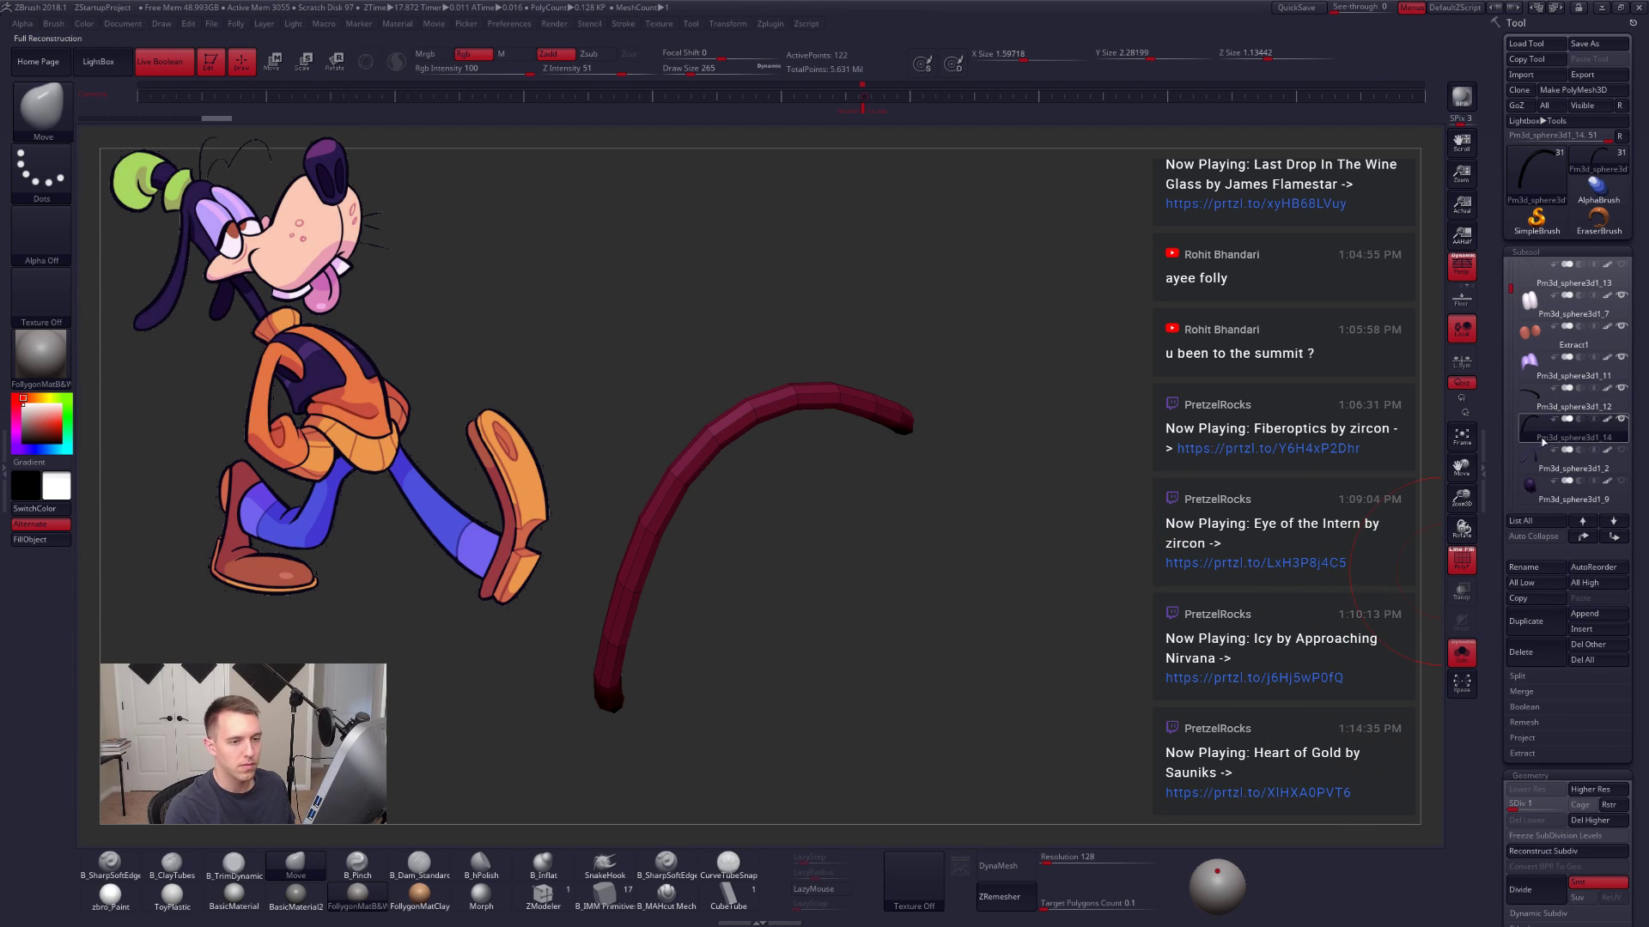
key(d)
key(d)
key(d)
key(d)
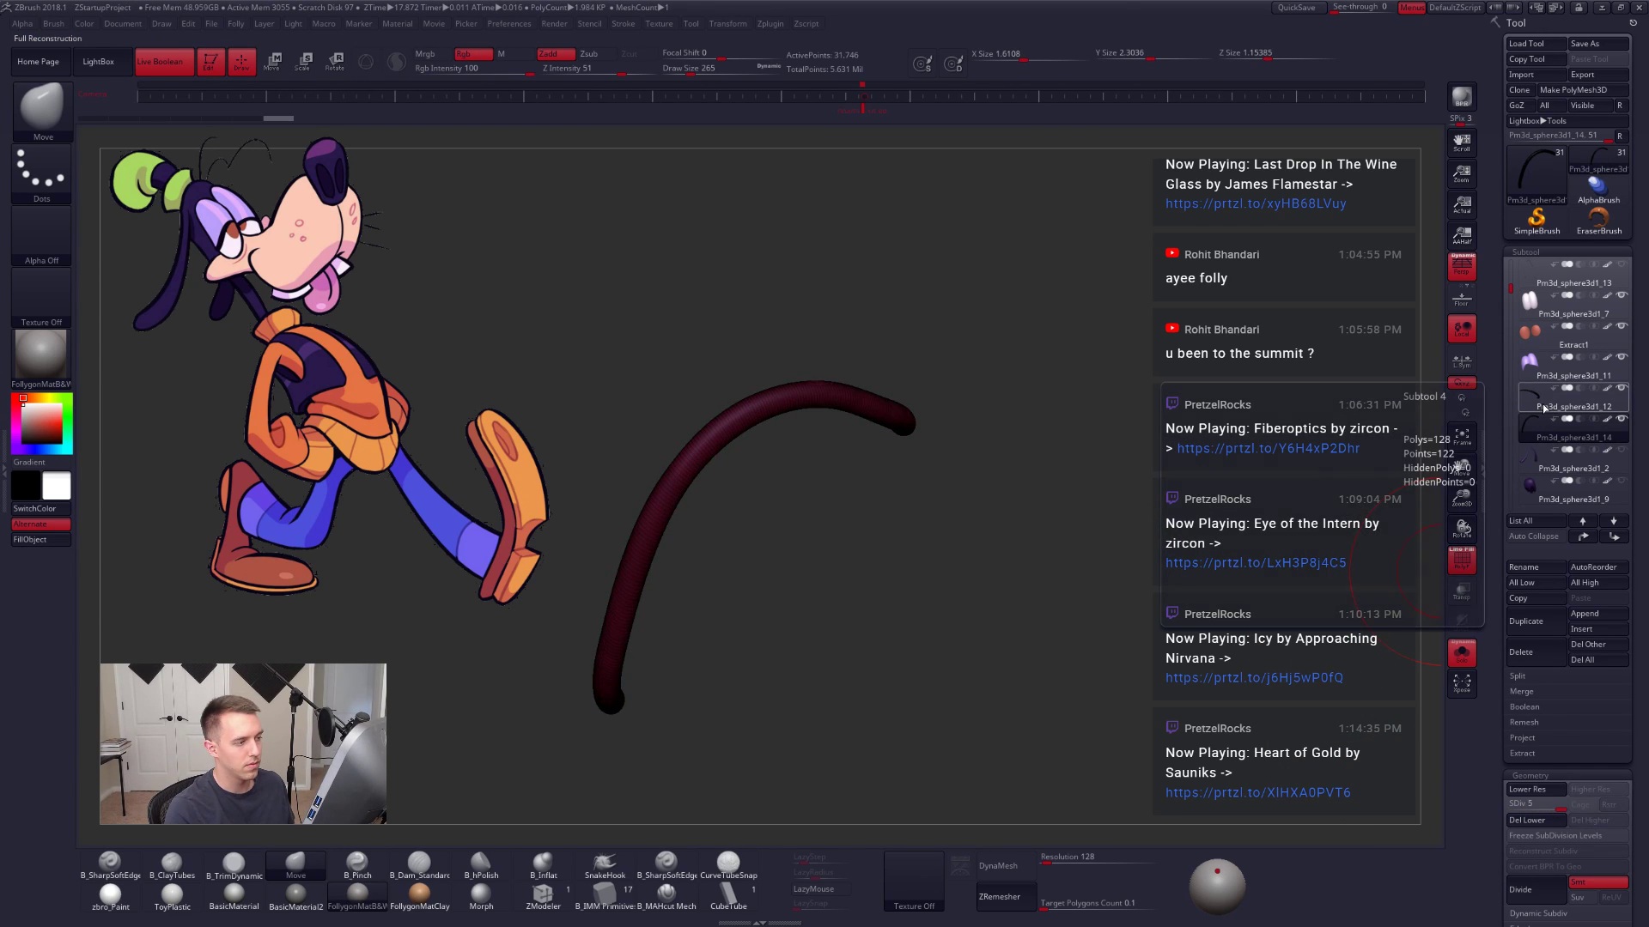
Step: Raise the far eye's line to subdivision level 5 and show it with the other eye parts
click(1543, 409)
key(d)
key(d)
key(d)
key(d)
key(alt+s)
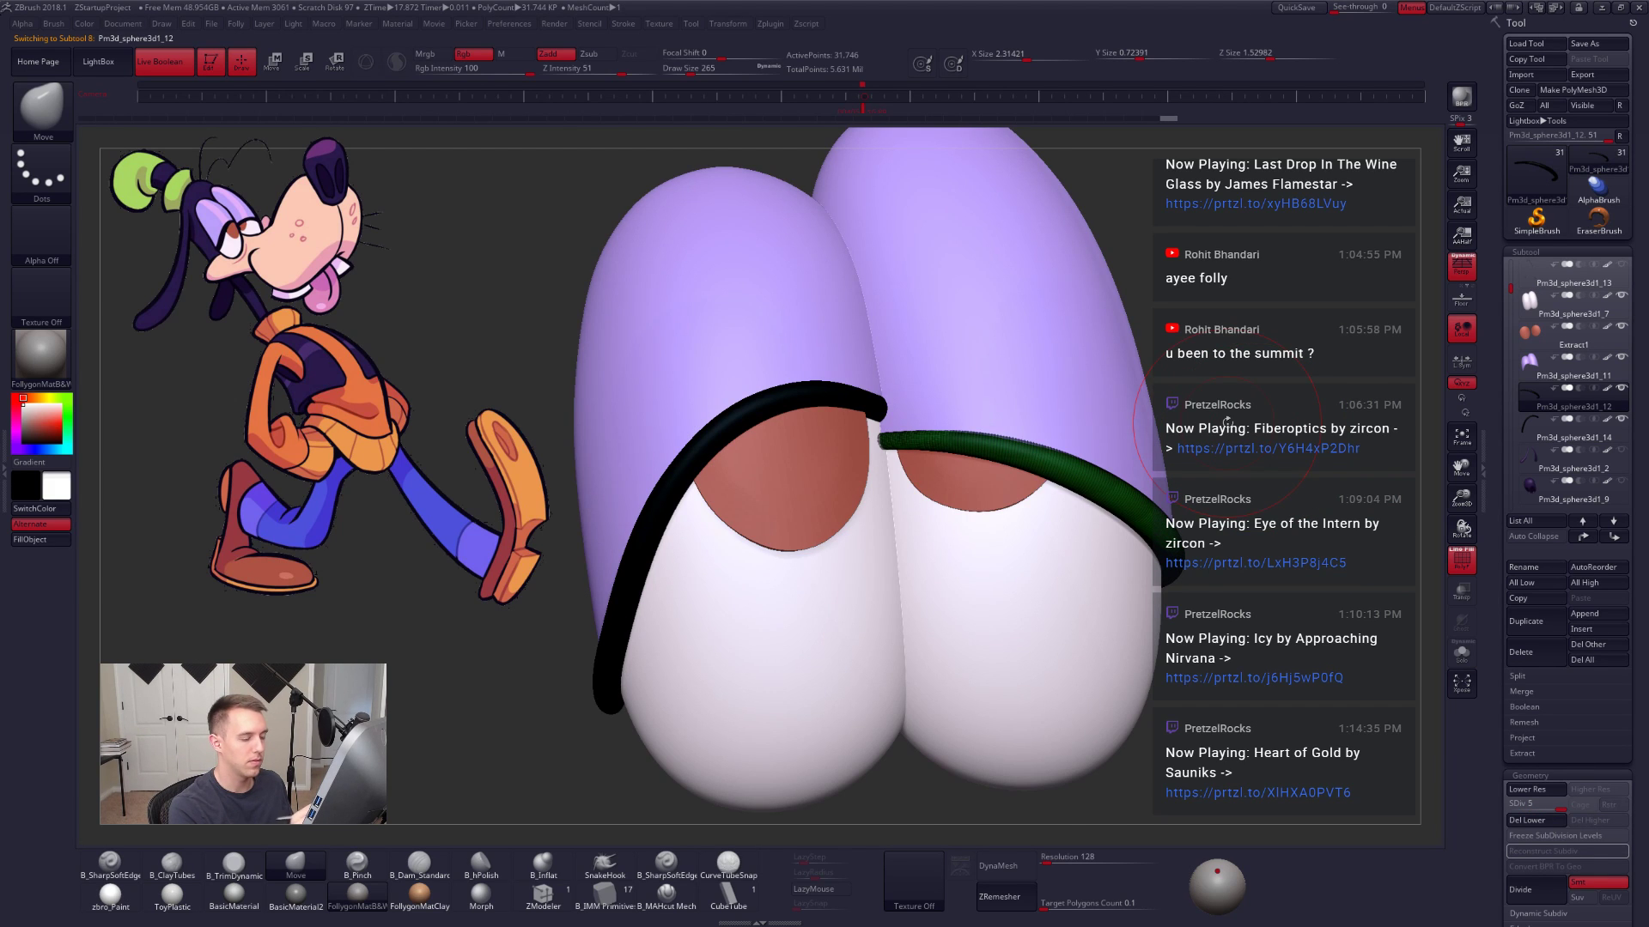
Step: Adjust the far eye's line along the eyelid edge with the Move brush, setting the draw size to 292
alt+right_drag(1120, 465, 1152, 541)
key(space)
drag(1133, 515, 1122, 514)
key(shift+f)
right_drag(1093, 590, 991, 482)
key(shift+f)
key(space)
mouse_move(953, 515)
mouse_down()
mouse_move(987, 513)
mouse_move(933, 534)
mouse_move(936, 568)
mouse_up()
Step: Isolate the far eye's line, lower it to subdivision level 4 and smooth its upper curve
key(alt+s)
key(shift+d)
key(space)
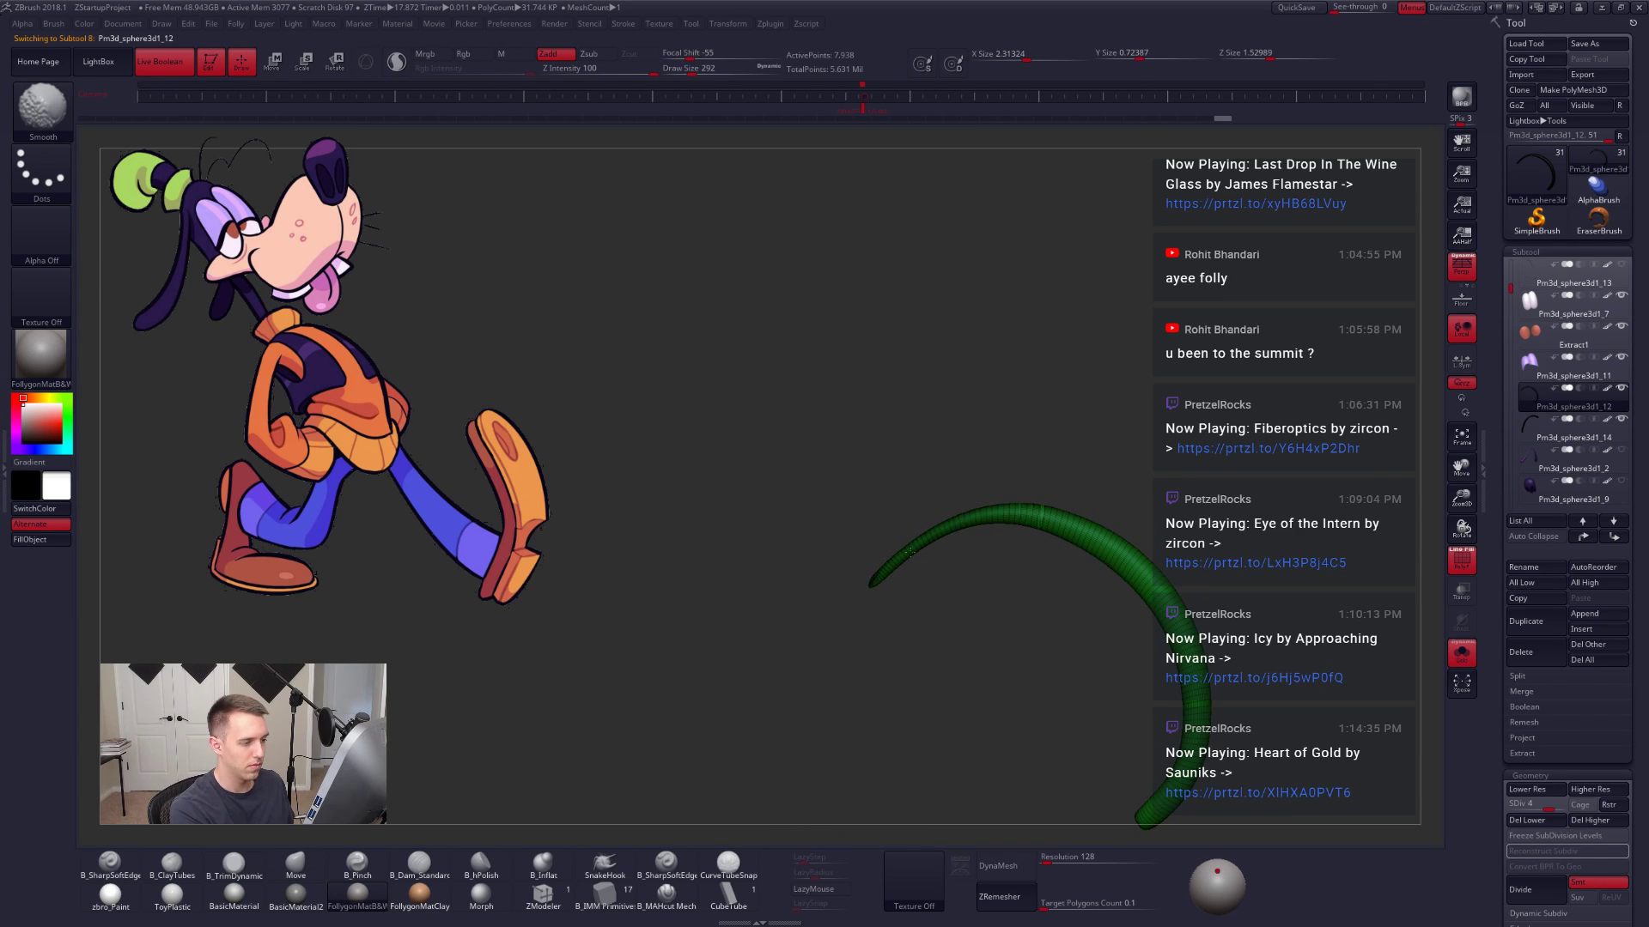
shift+drag(1058, 518, 1095, 541)
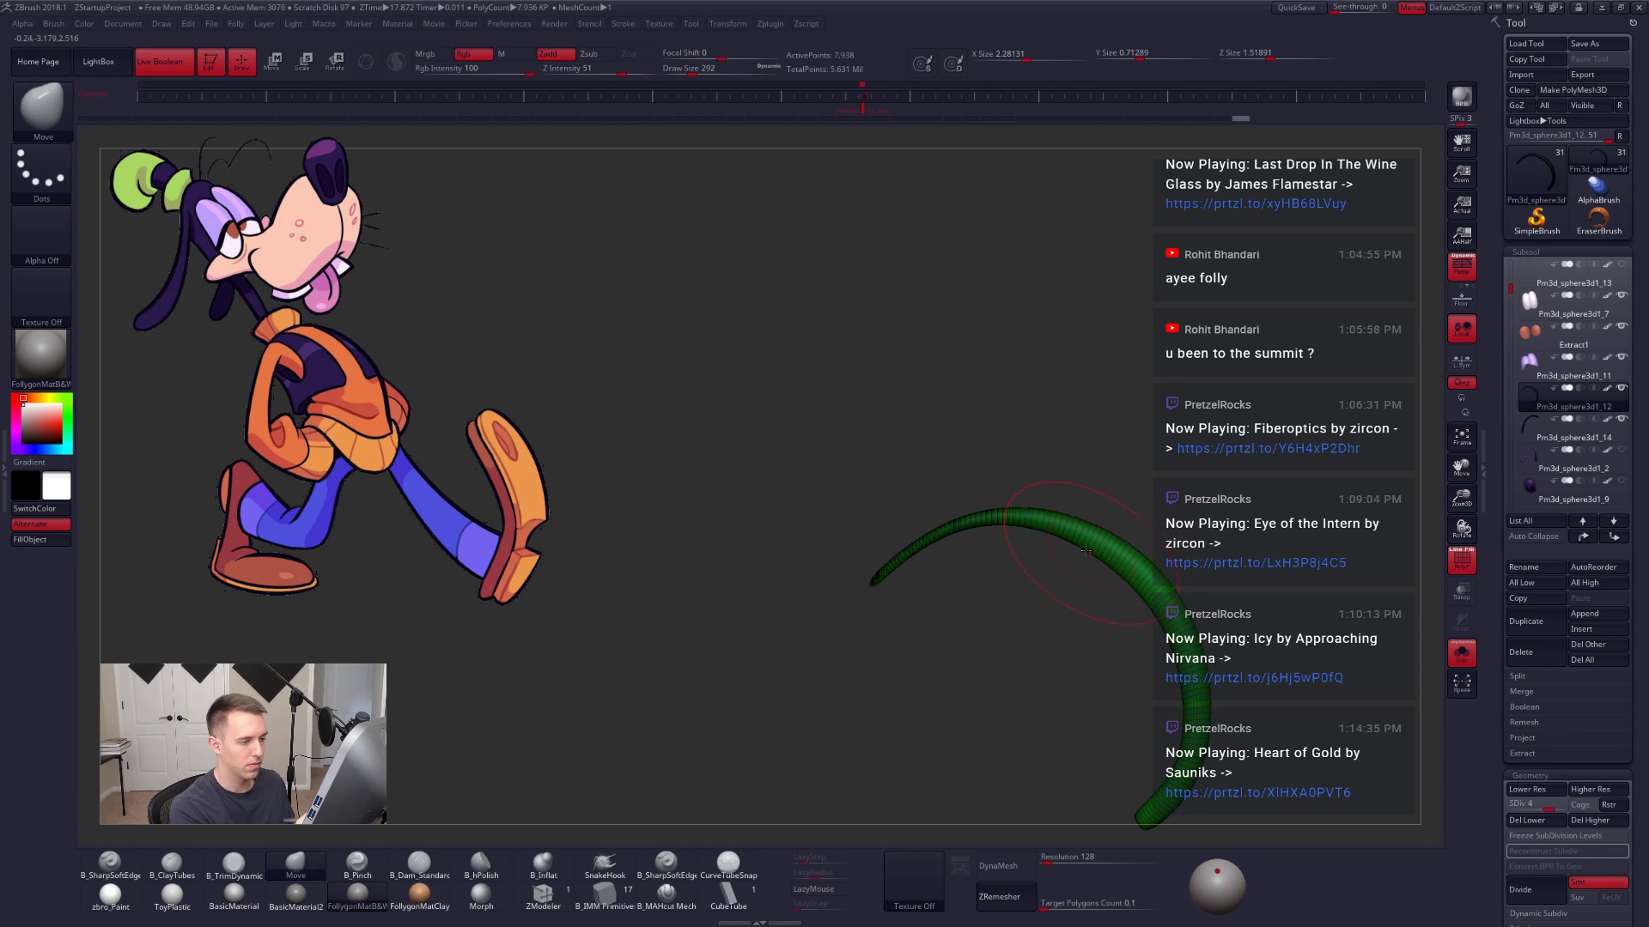
mouse_move(1116, 593)
right_down()
mouse_move(1059, 626)
mouse_move(1022, 601)
right_up()
Step: Show the other eye parts, adjust the far eye's line with the Move brush at draw size 576, and return it to subdivision level 5
key(alt+s)
key(shift+f)
key(space)
drag(956, 545, 967, 542)
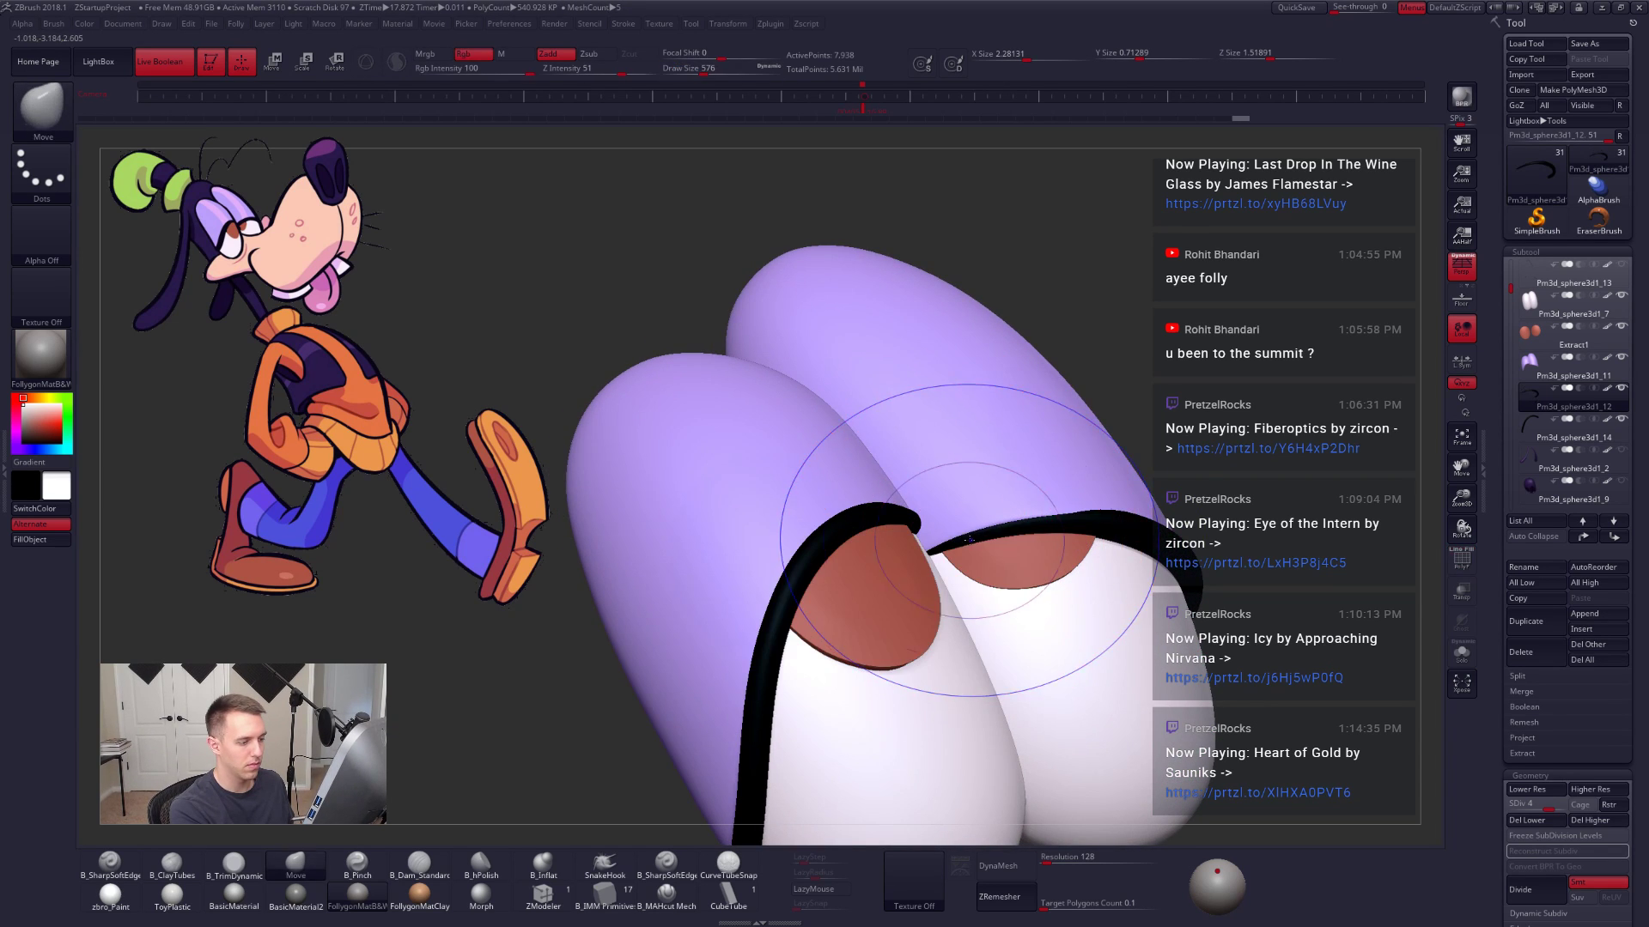
key(shift+d)
key(shift+d)
key(shift+d)
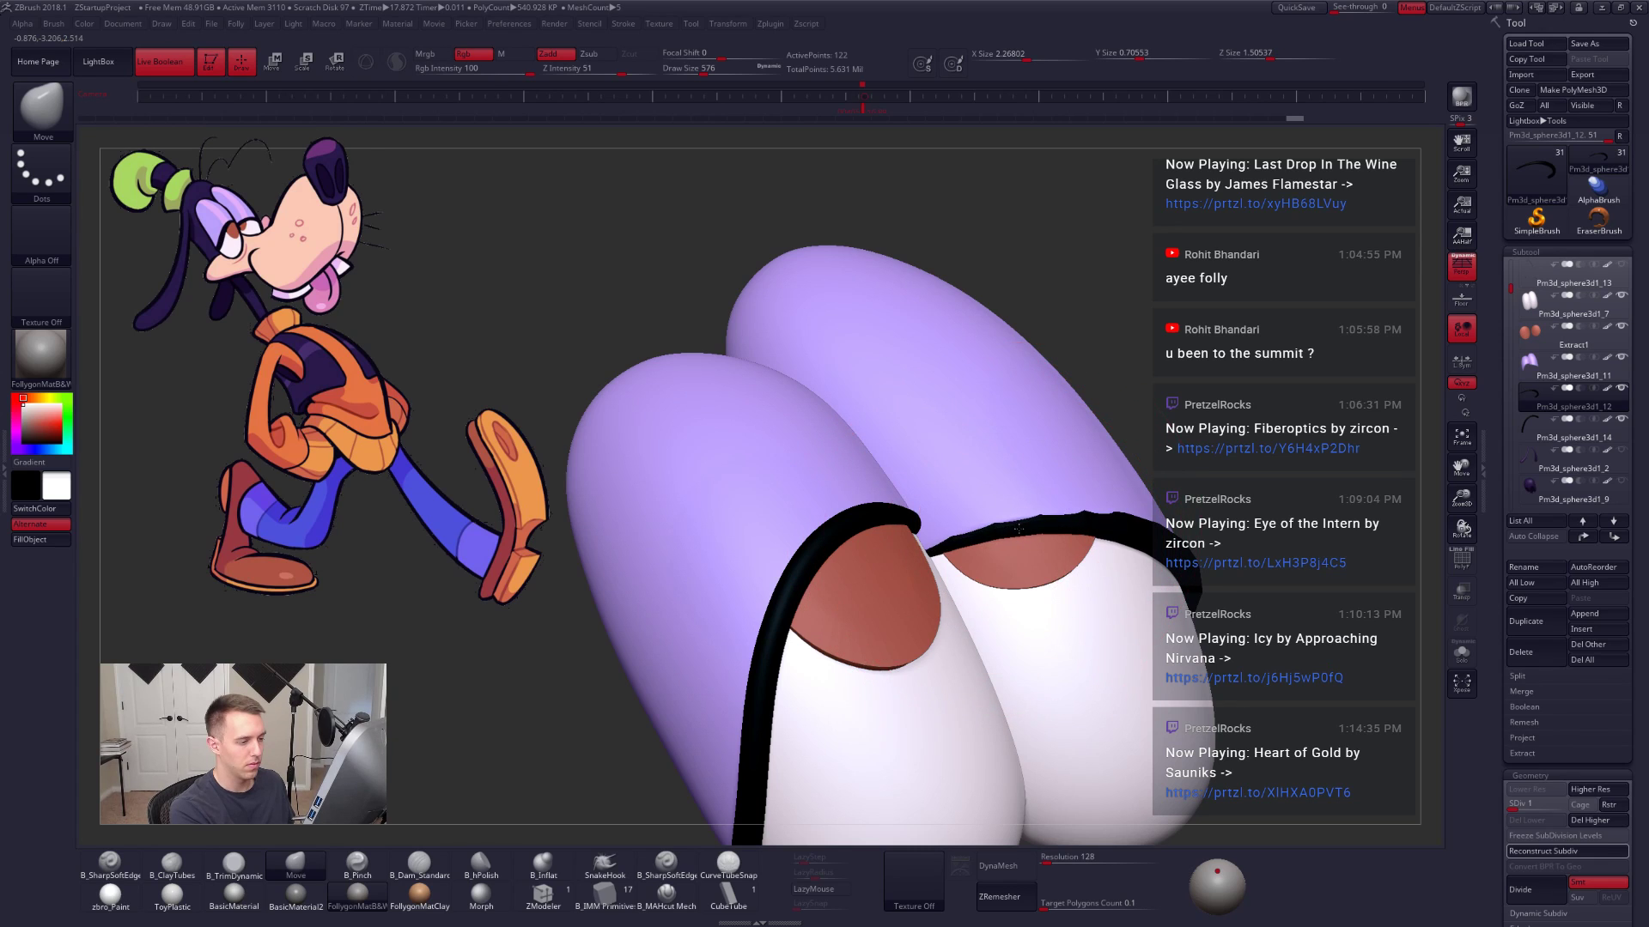
key(d)
key(d)
key(d)
key(d)
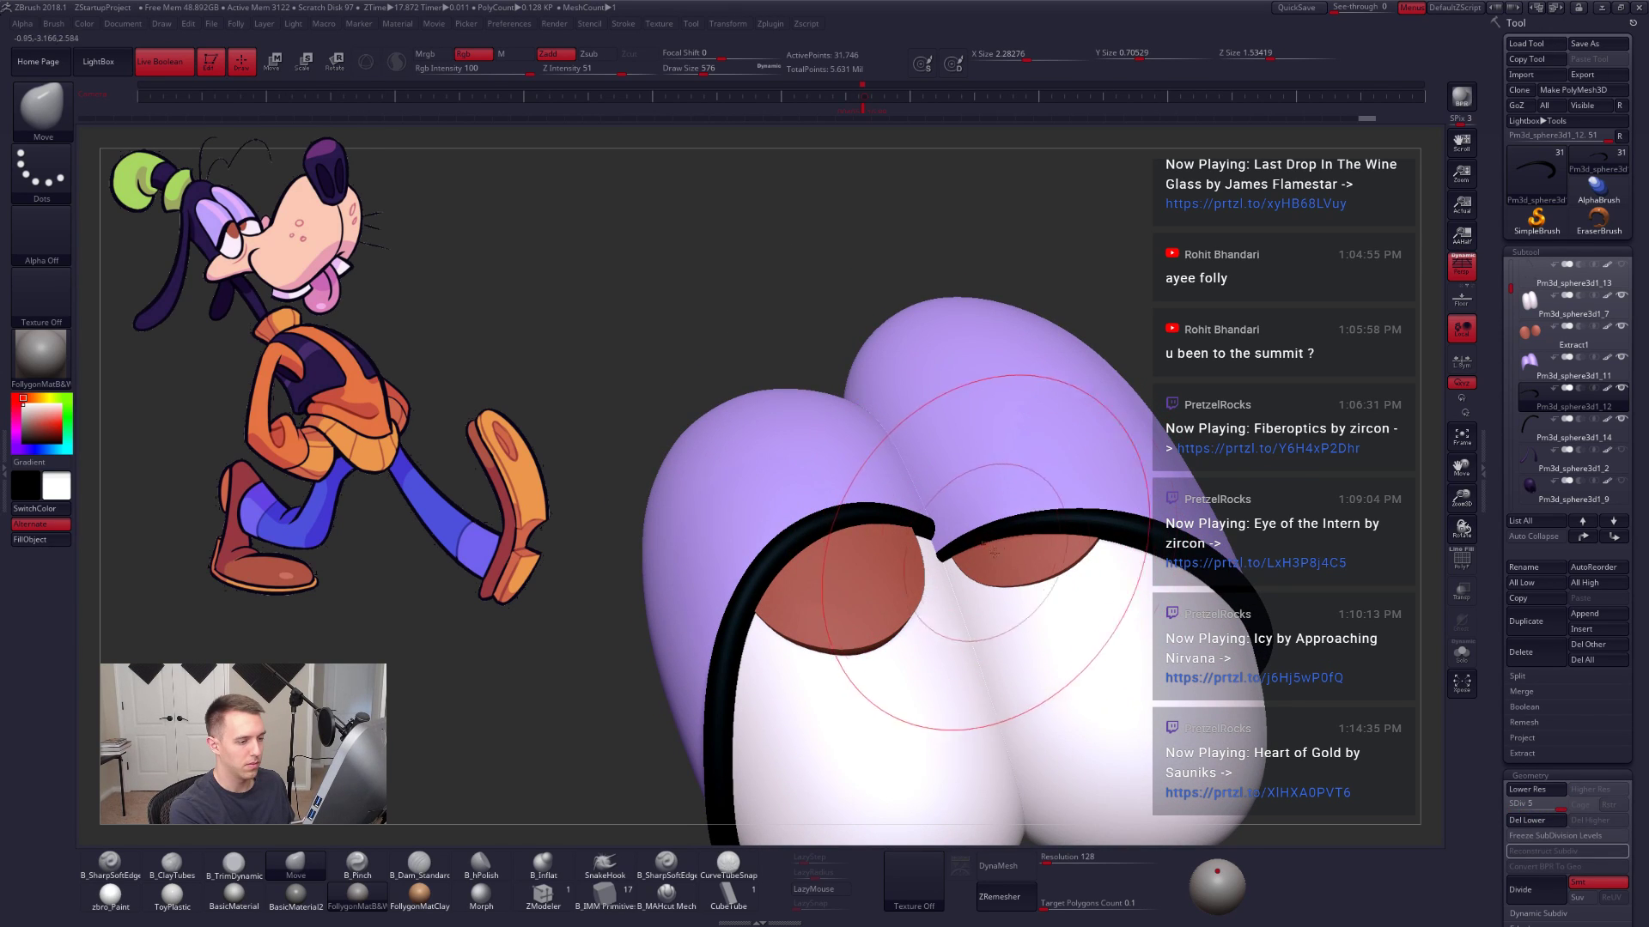
Step: Smooth the far eye's line along the eyelid edge with the draw size at 350
right_drag(993, 539, 1050, 665)
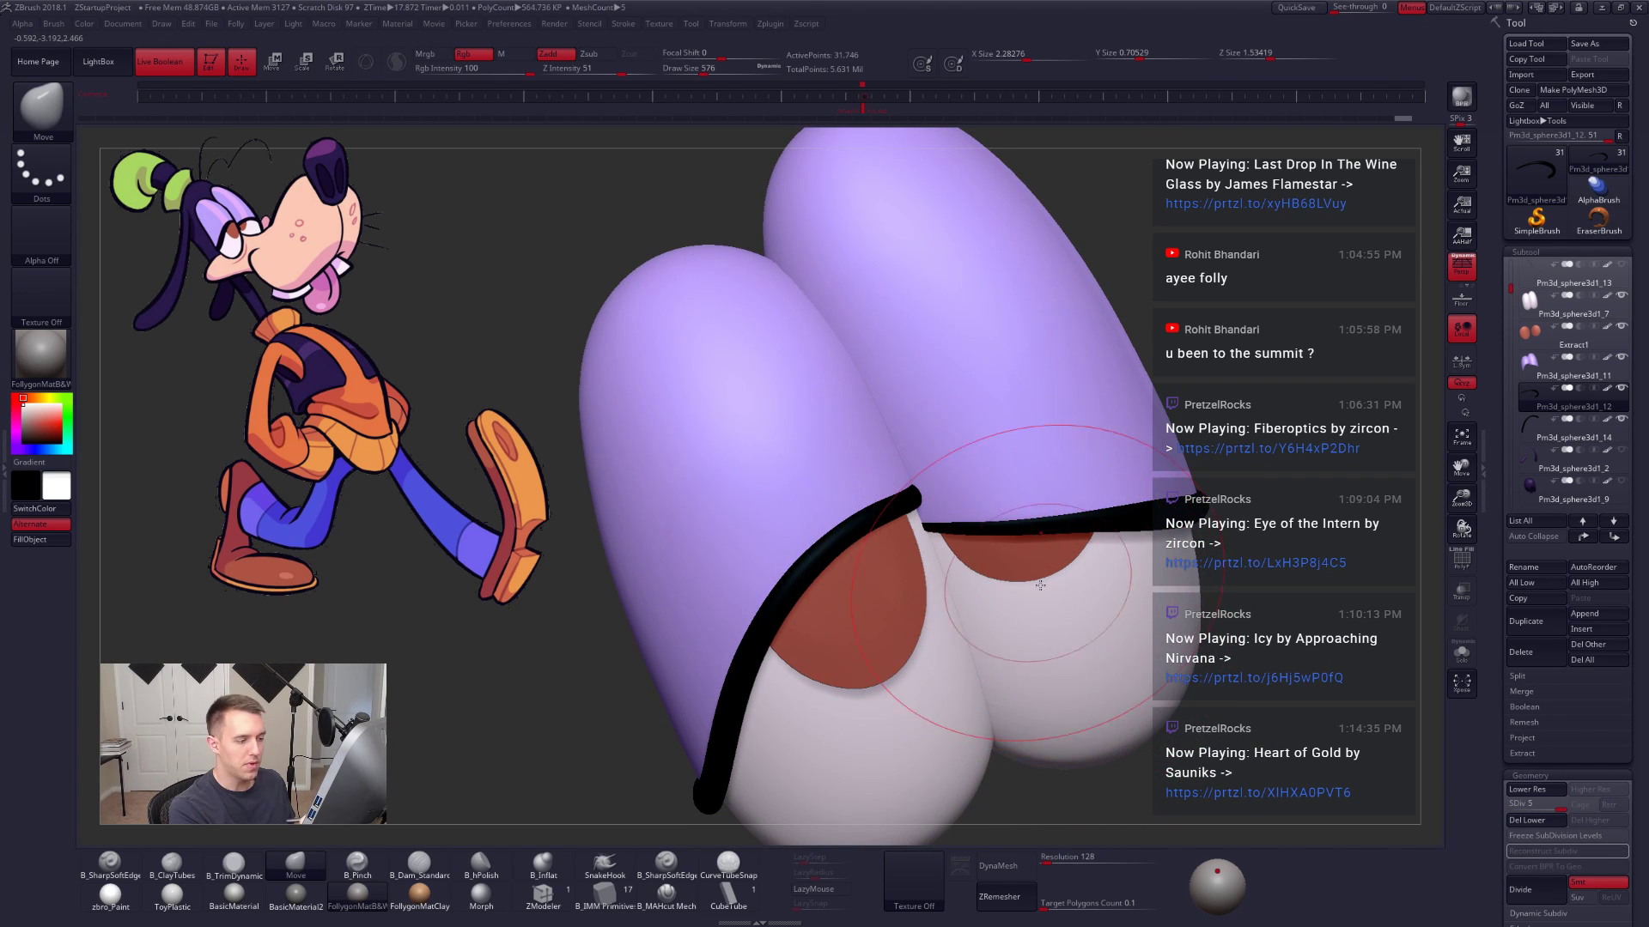
right_drag(1038, 581, 977, 554)
key(space)
drag(967, 547, 957, 547)
mouse_move(1041, 591)
right_down()
mouse_move(1008, 574)
mouse_move(1083, 563)
right_up()
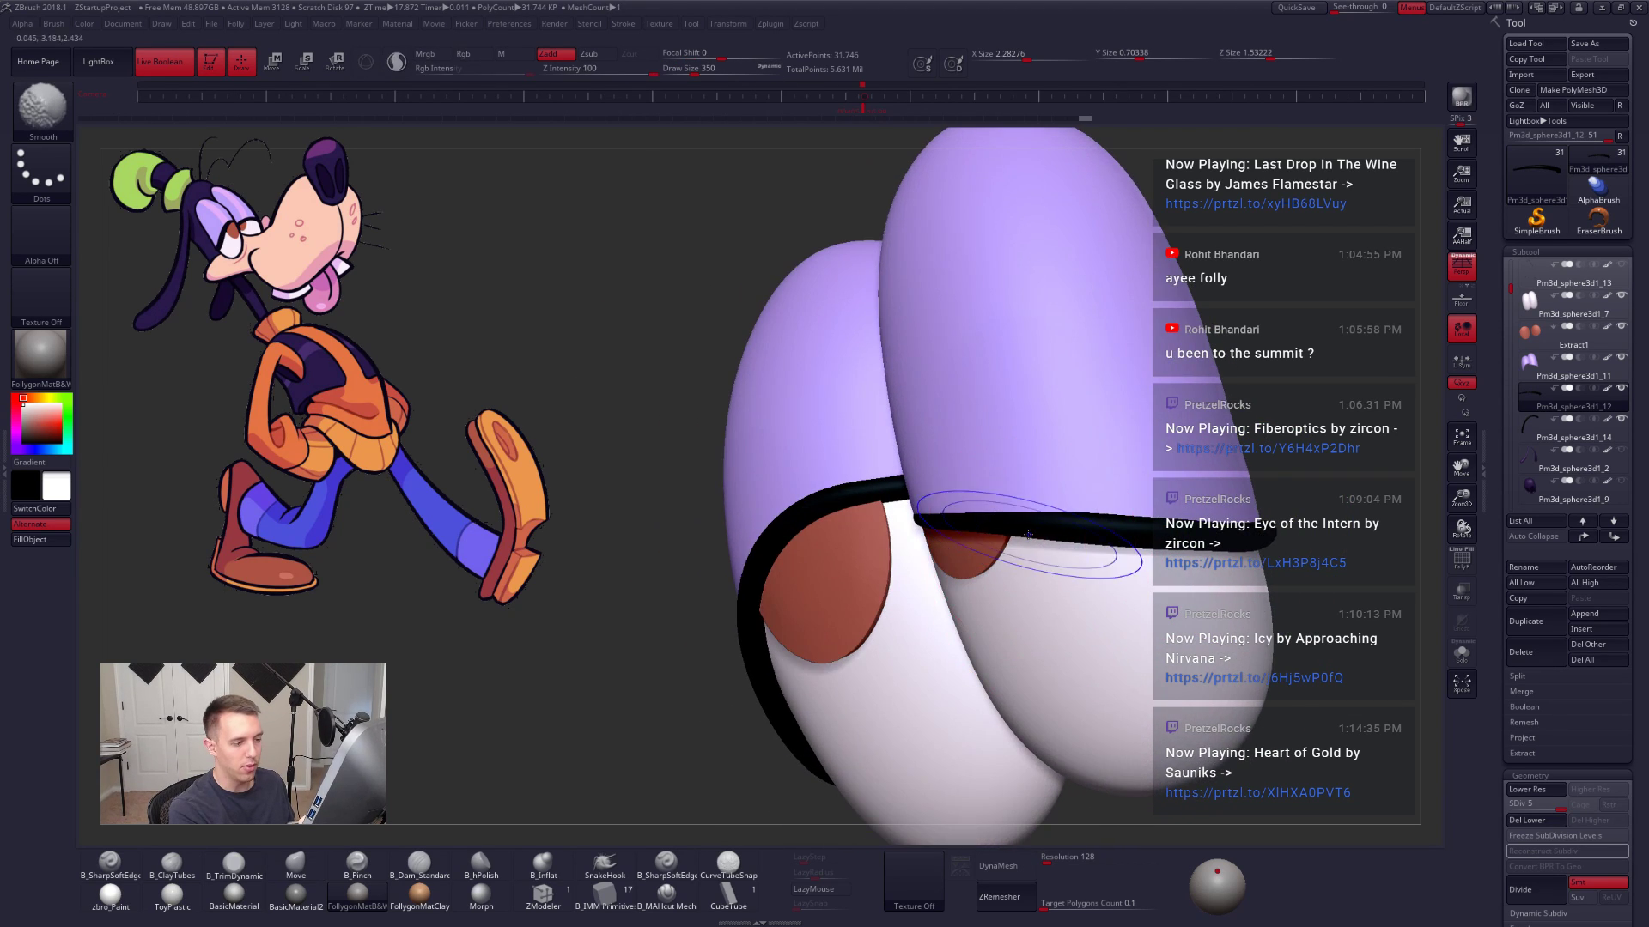
shift+drag(1167, 537, 1183, 539)
right_drag(1100, 569, 1142, 554)
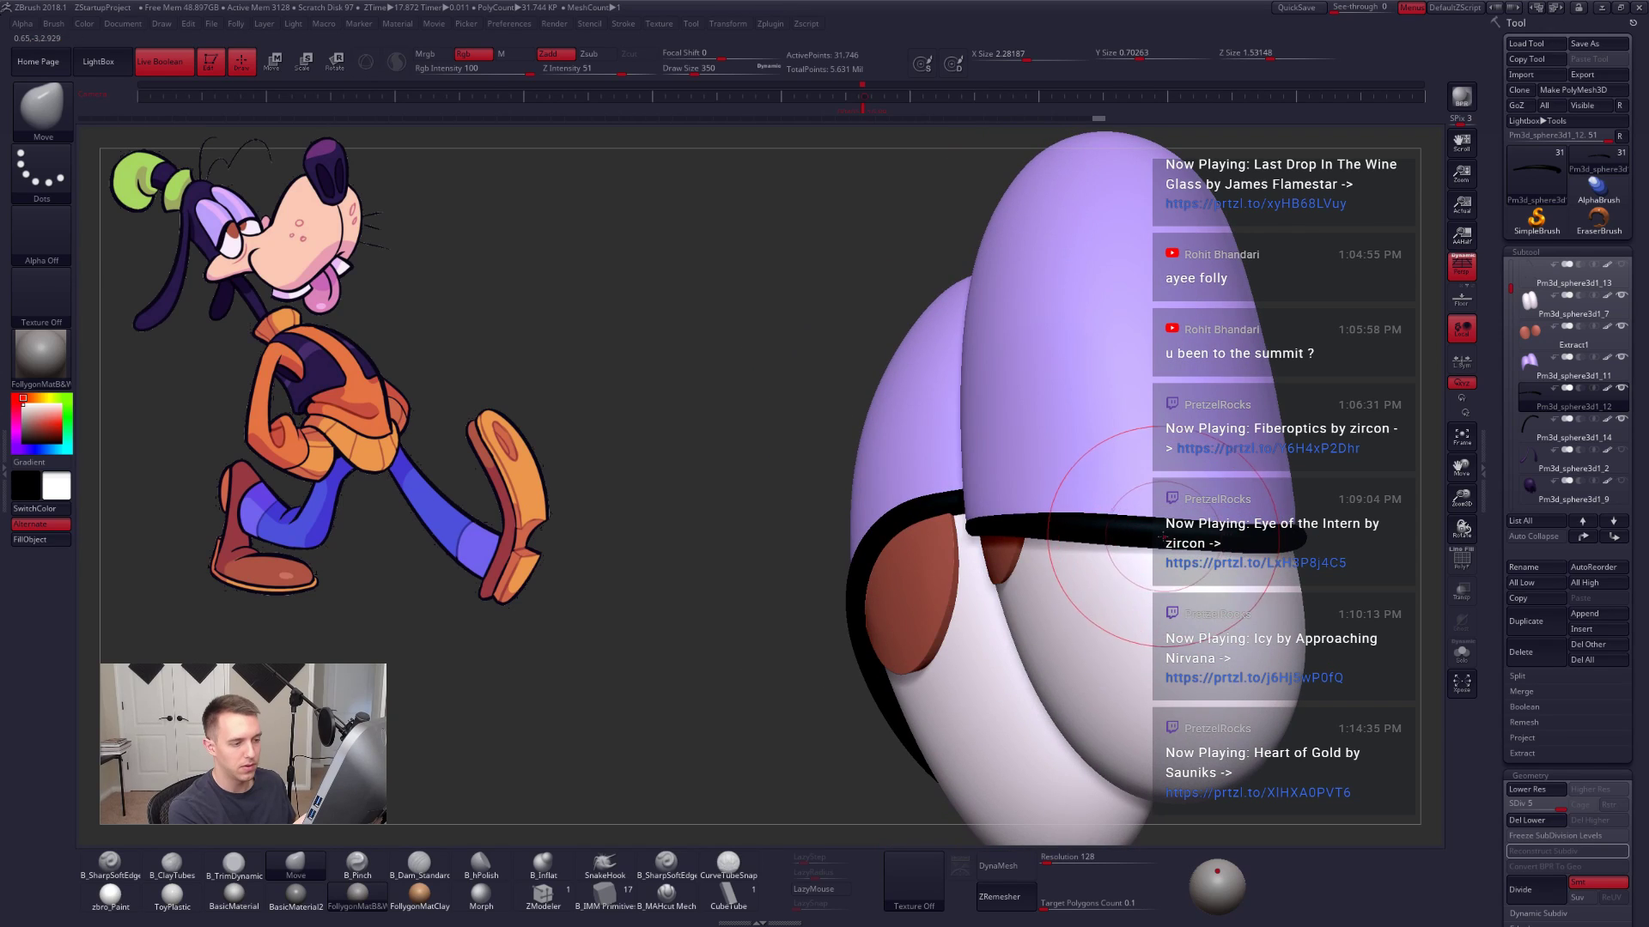
Step: Set the draw size to 430 and refine the far eye's line with the Move and Smooth brushes
key(space)
drag(1144, 545, 1151, 543)
key(f)
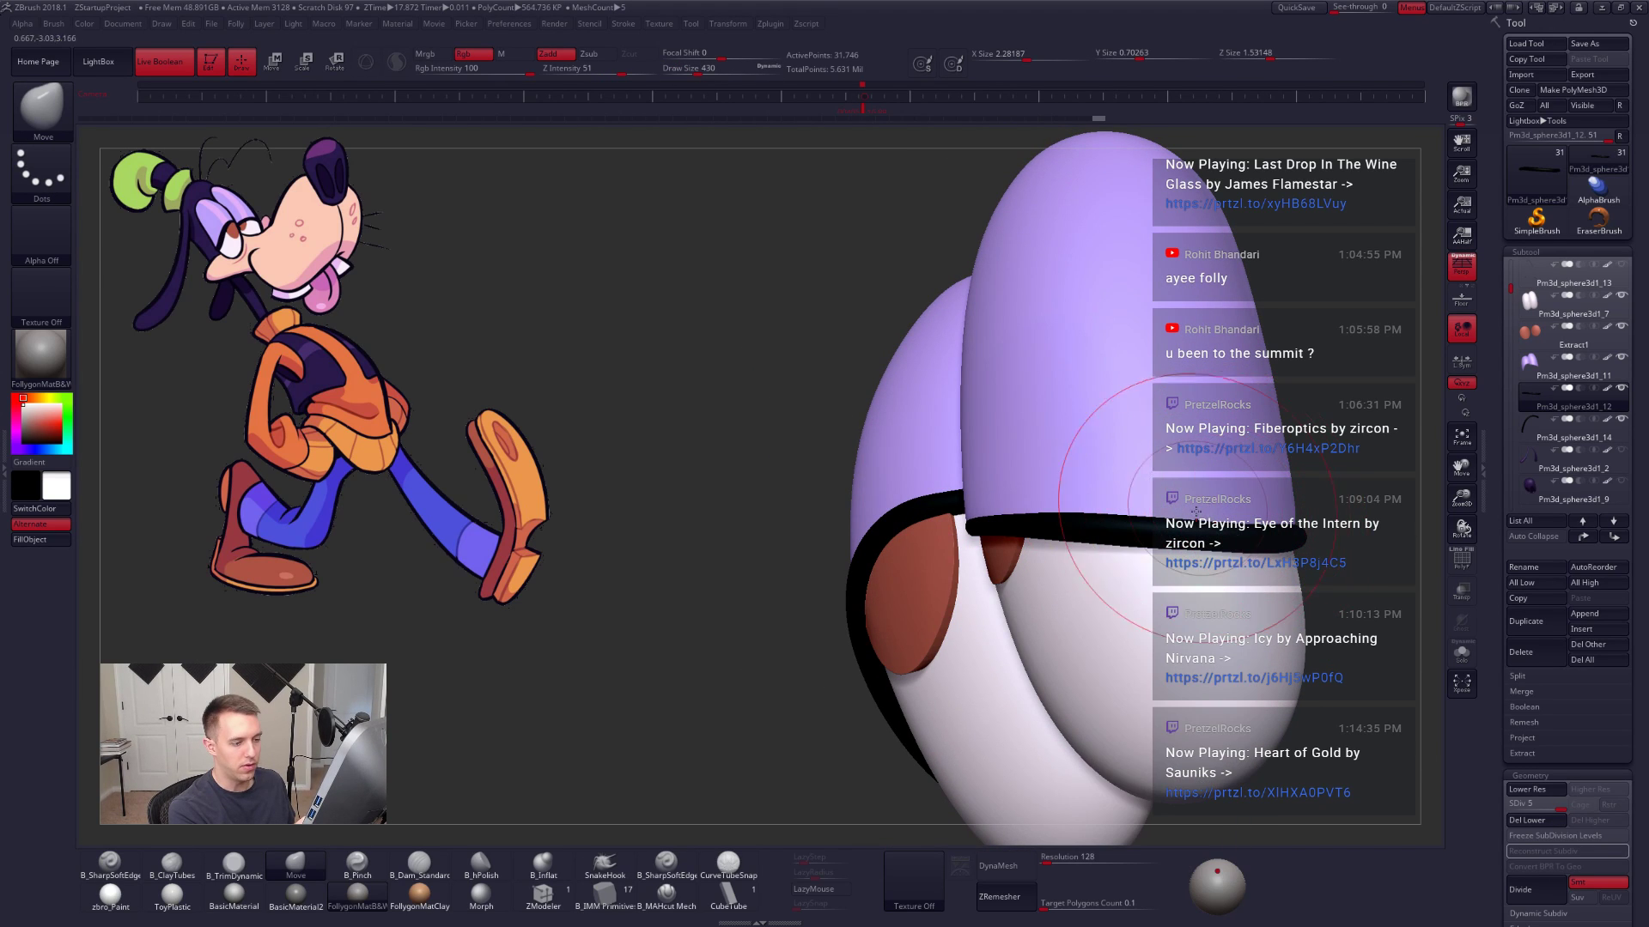
mouse_move(1135, 530)
right_down()
mouse_move(1168, 532)
mouse_move(1116, 558)
mouse_move(1181, 562)
mouse_move(1116, 592)
mouse_move(1158, 576)
mouse_move(1122, 589)
mouse_move(1100, 574)
right_up()
key(shift)
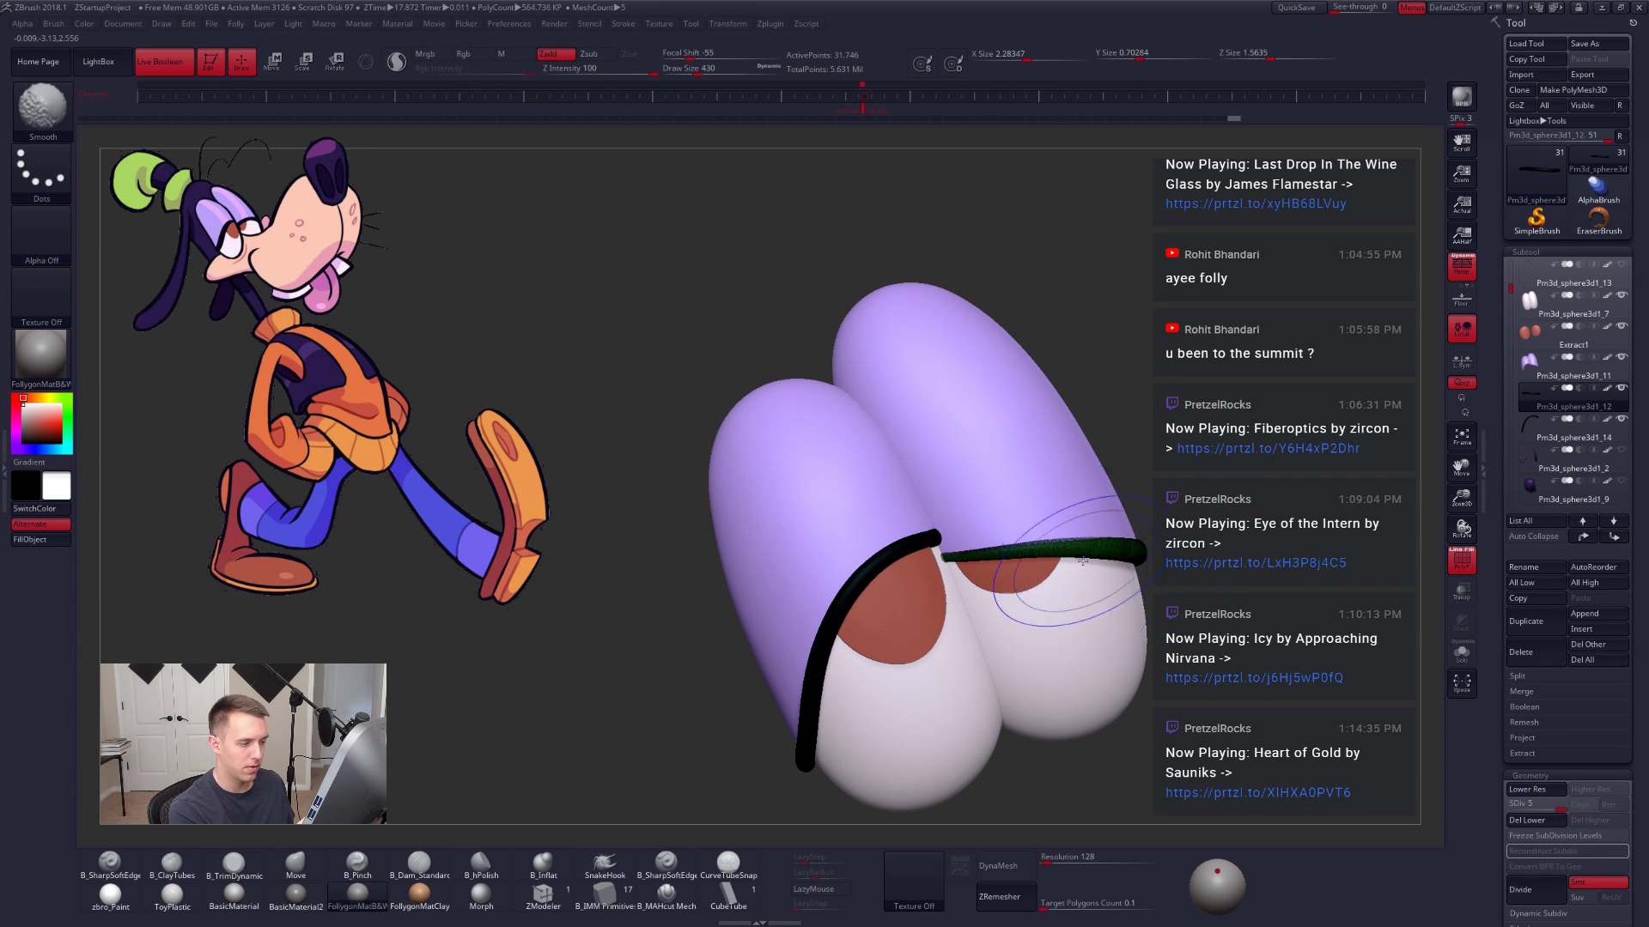
key(ctrl+space)
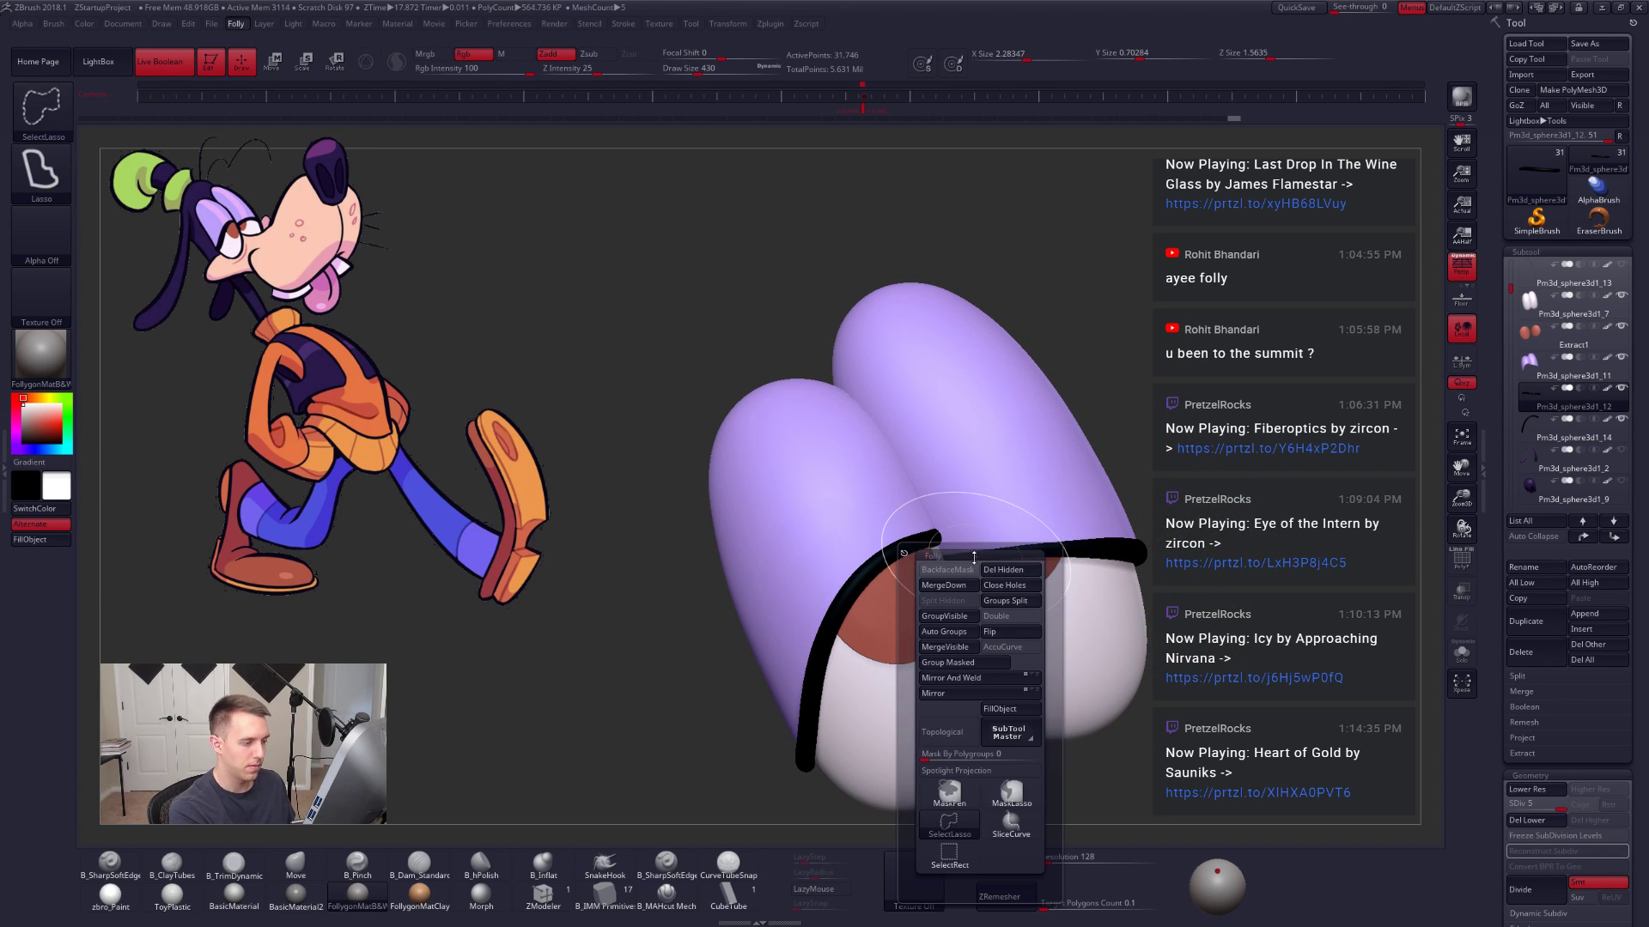
drag(965, 564, 960, 554)
Step: Fit the far eye's line closer to its eyelid with the Move brush at draw size 519
right_drag(961, 559, 988, 378)
drag(1002, 619, 969, 562)
mouse_move(1110, 665)
right_down()
mouse_move(1000, 657)
mouse_move(1068, 601)
right_up()
key(ctrl+space)
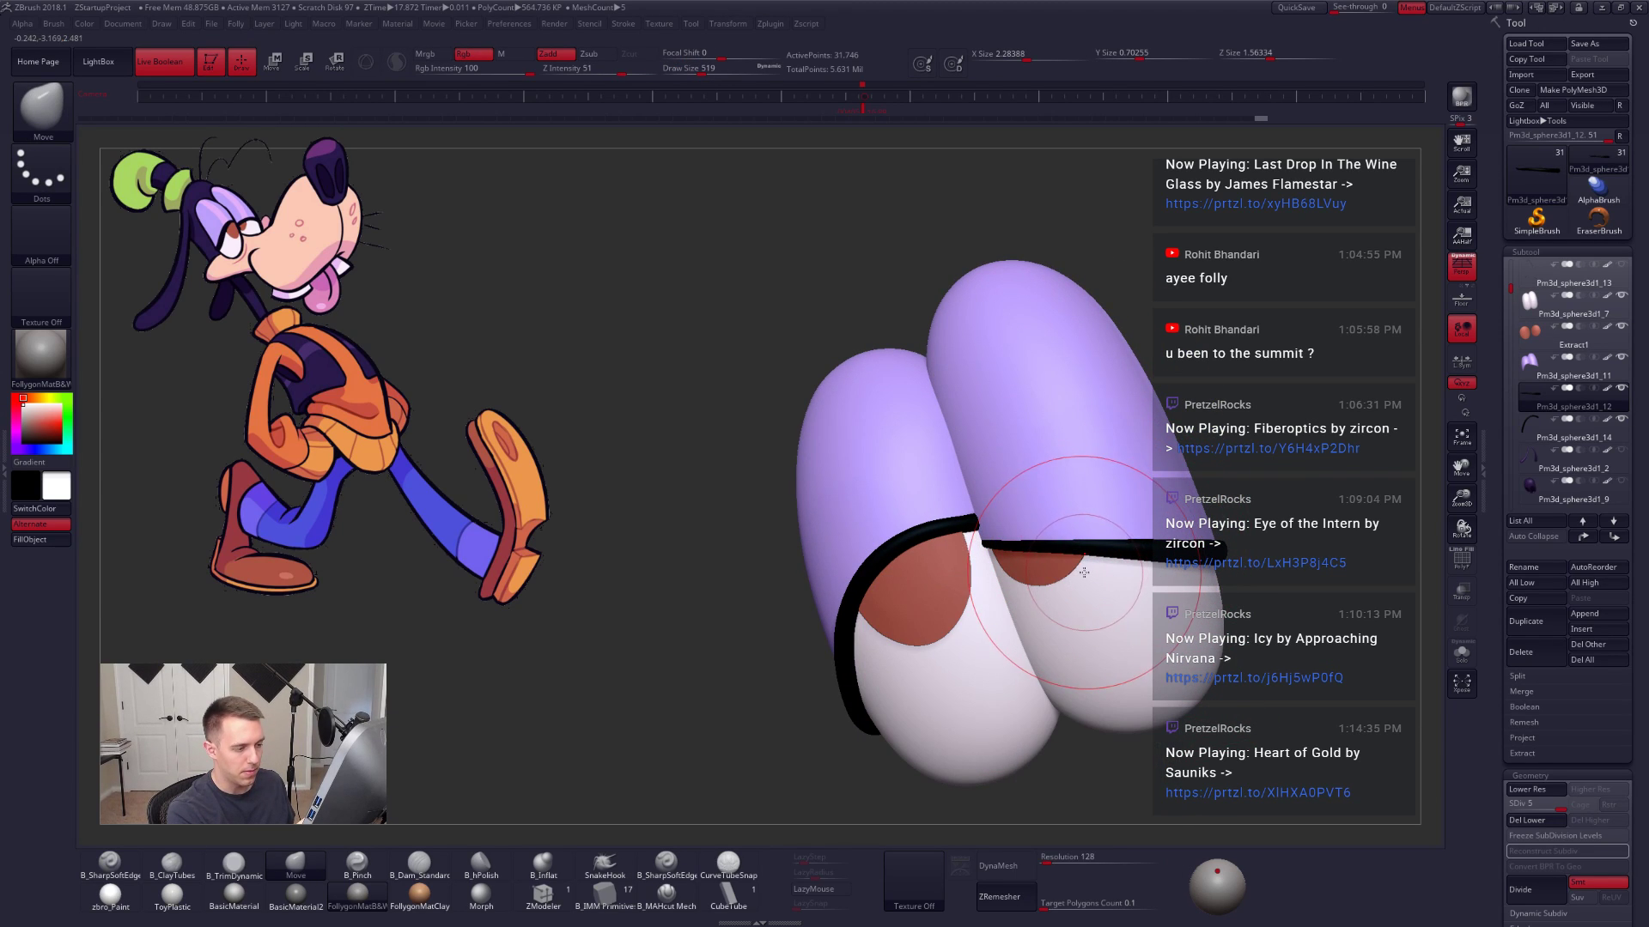
drag(1083, 576, 1085, 578)
key(ctrl+space)
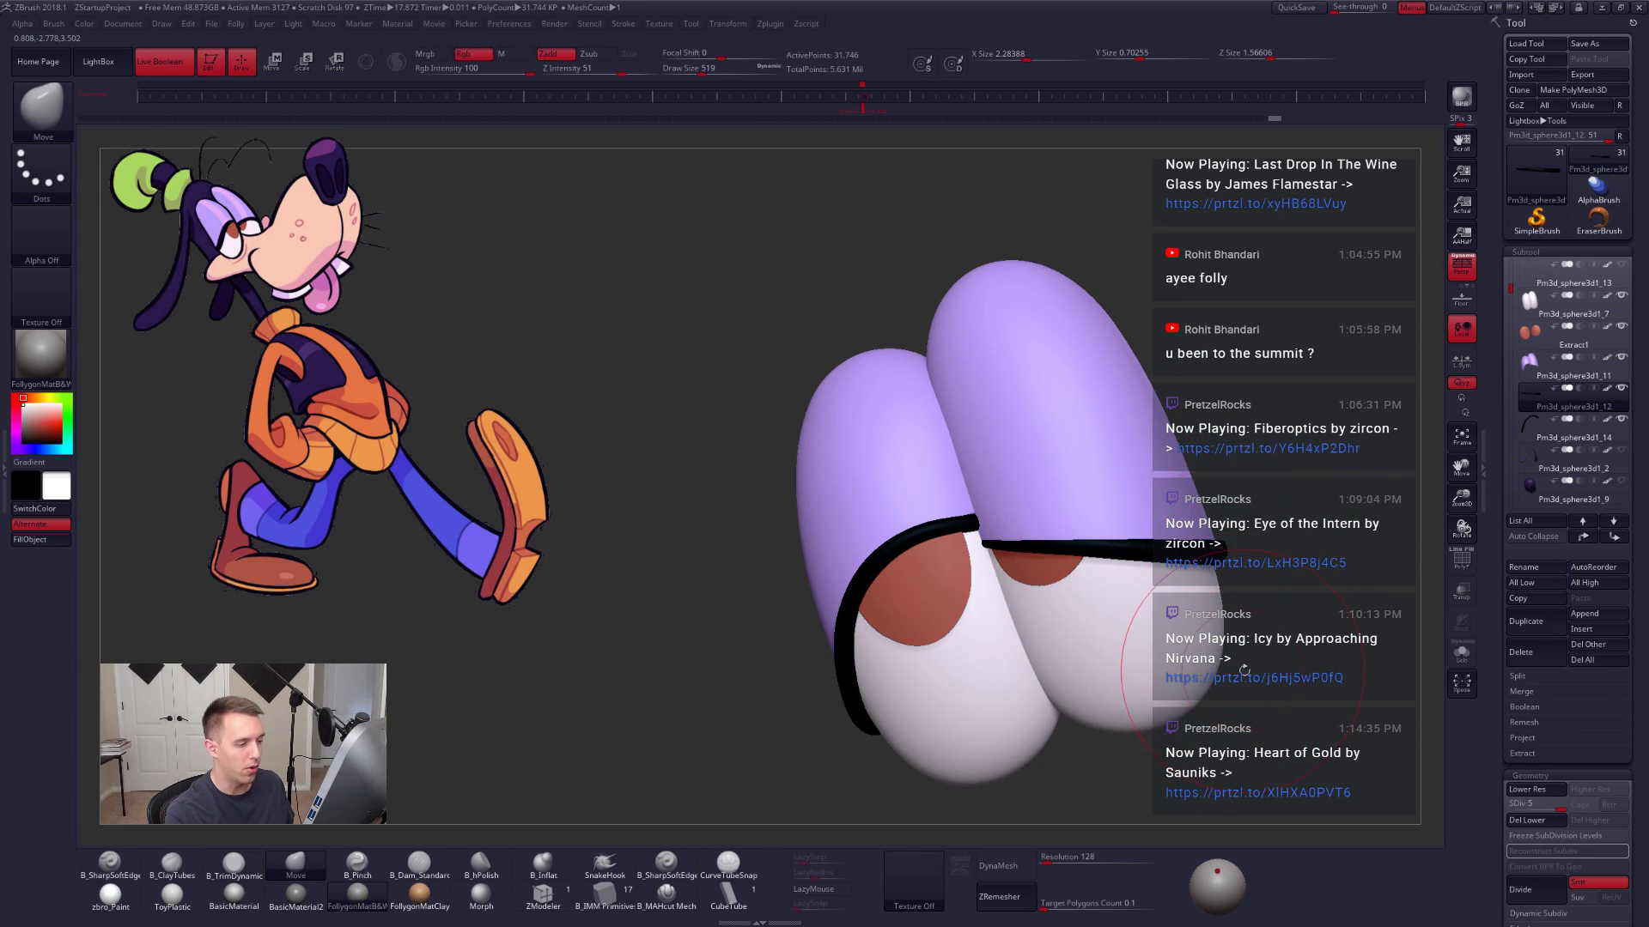
right_drag(1242, 670, 1262, 697)
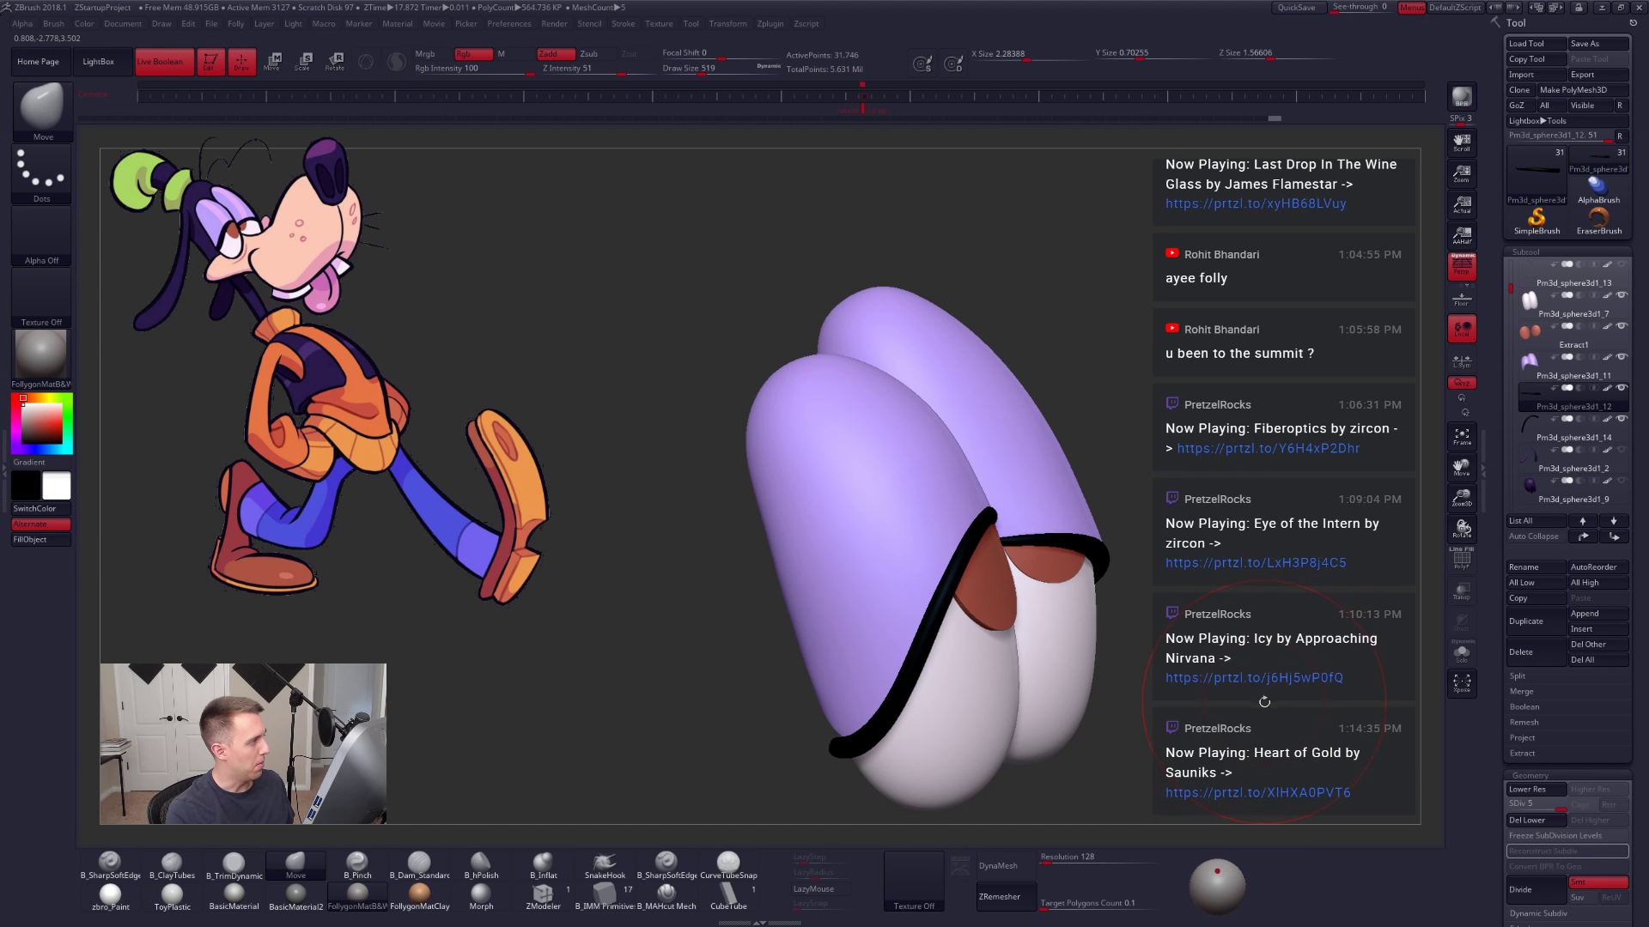
Step: Select and isolate the near eye's line, lower it to subdivision level 3 and smooth its inner end at draw size 350
drag(1283, 691, 1249, 723)
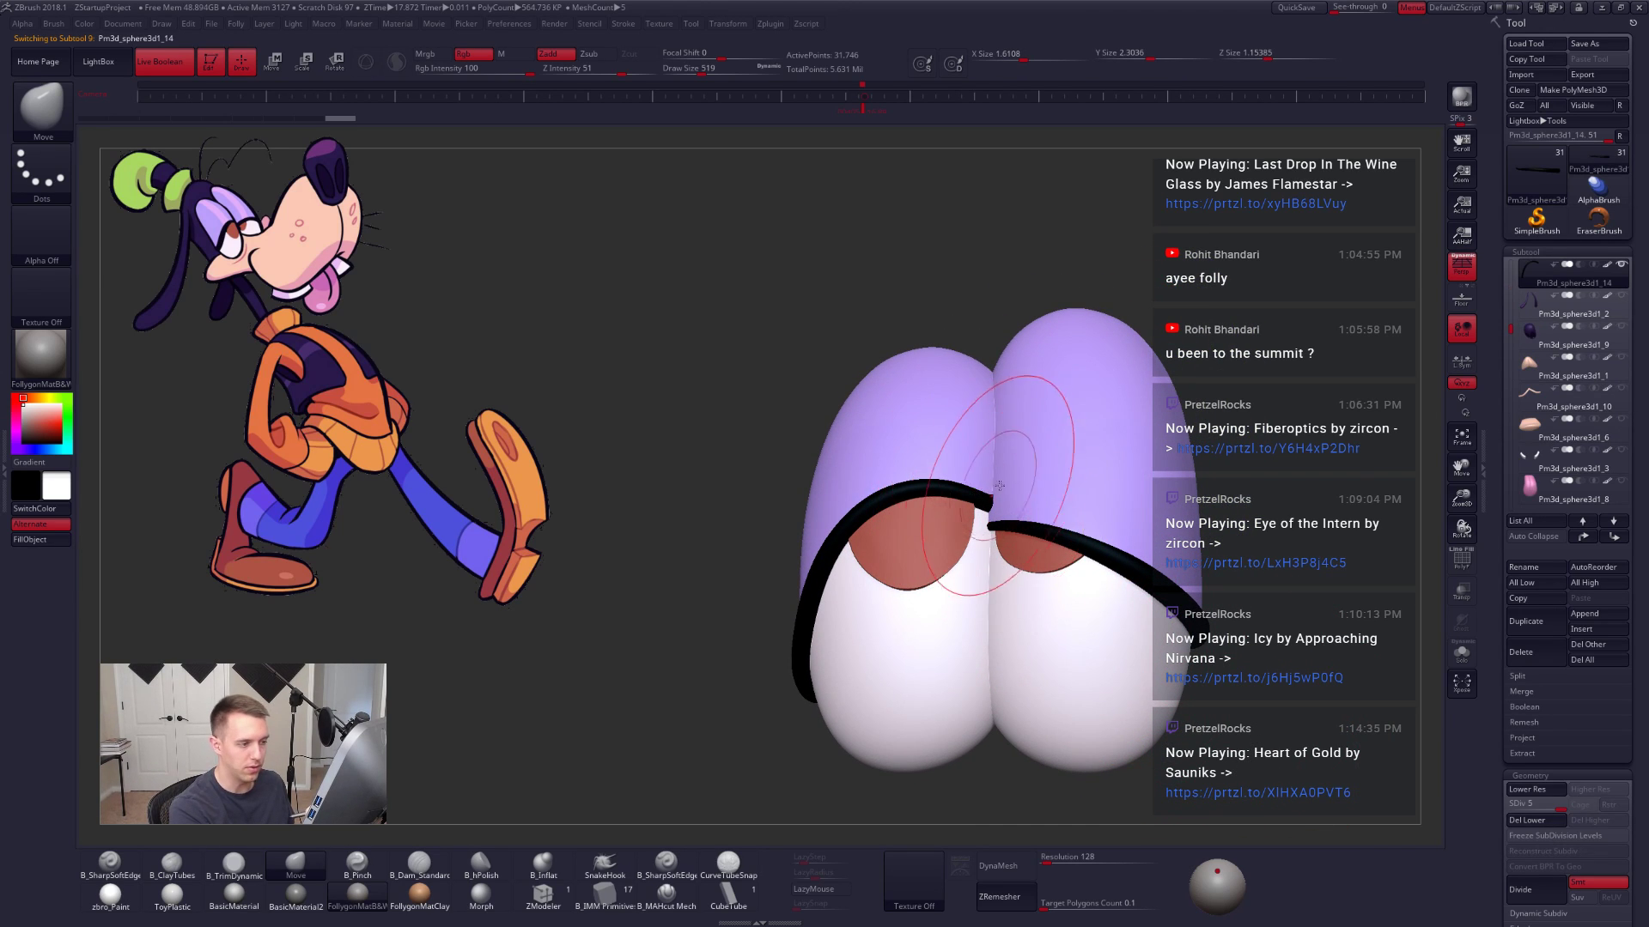
key(space)
key(alt+s)
mouse_move(1013, 541)
mouse_down()
mouse_move(949, 529)
mouse_move(1005, 598)
mouse_up()
key(shift+d)
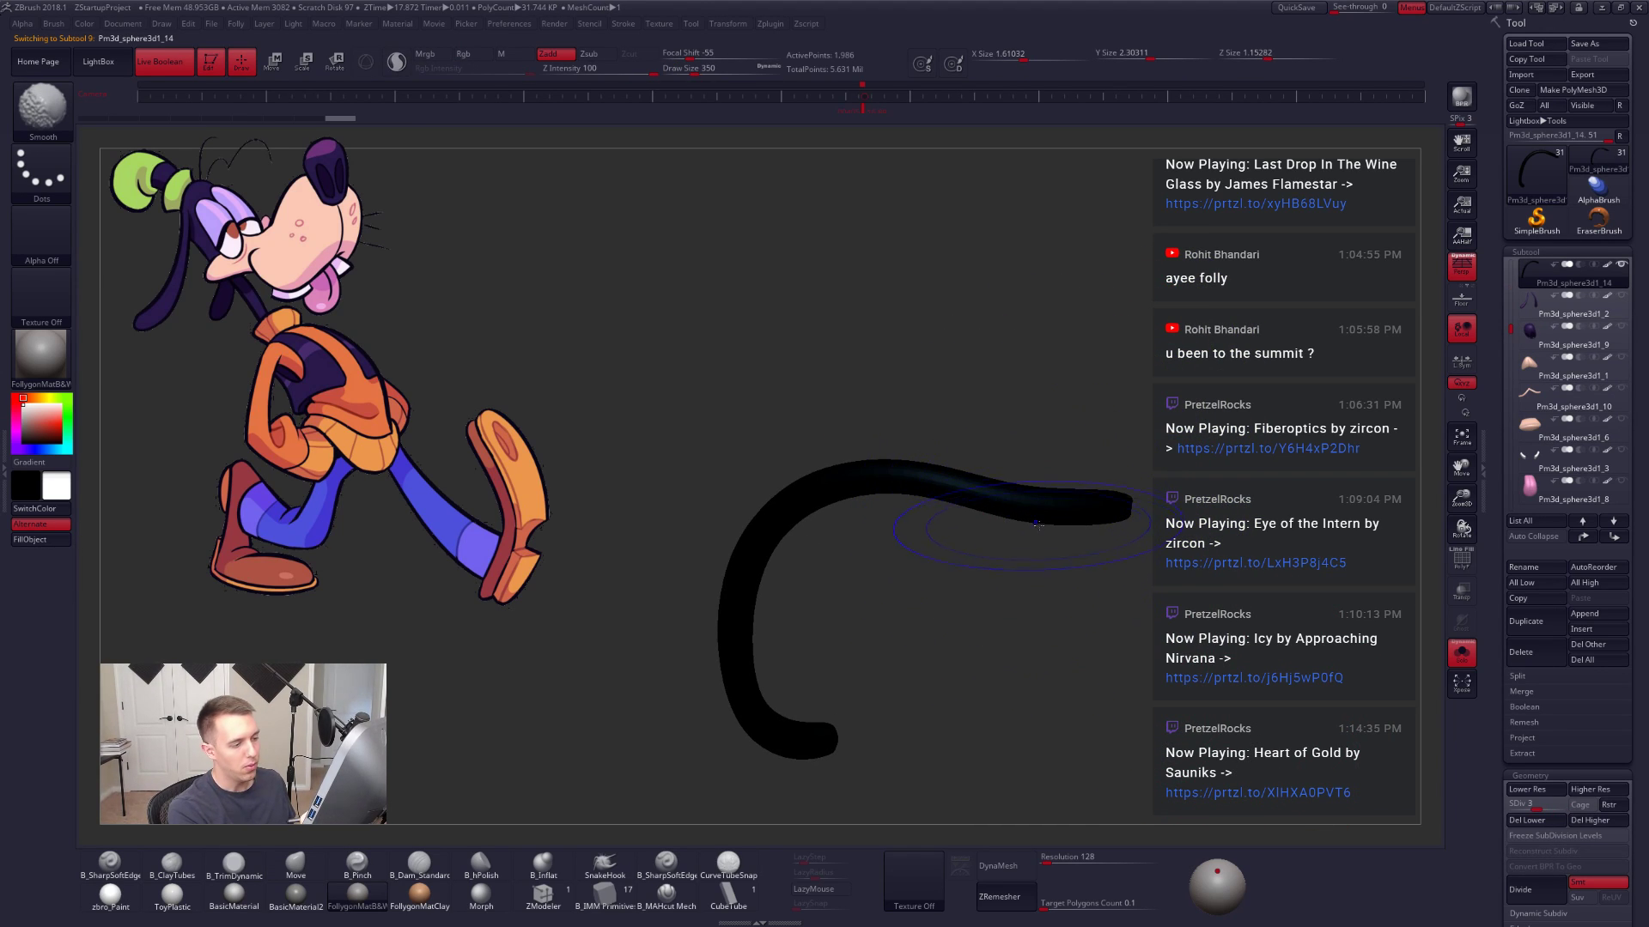
key(shift+f)
mouse_move(1037, 526)
mouse_down()
mouse_move(1013, 527)
mouse_move(1110, 510)
mouse_move(1043, 515)
mouse_up()
Step: Move the near eye's line onto the eyelid edge at draw size 307 and raise it to subdivision level 4
key(shift+d)
key(space)
key(d)
key(alt+s)
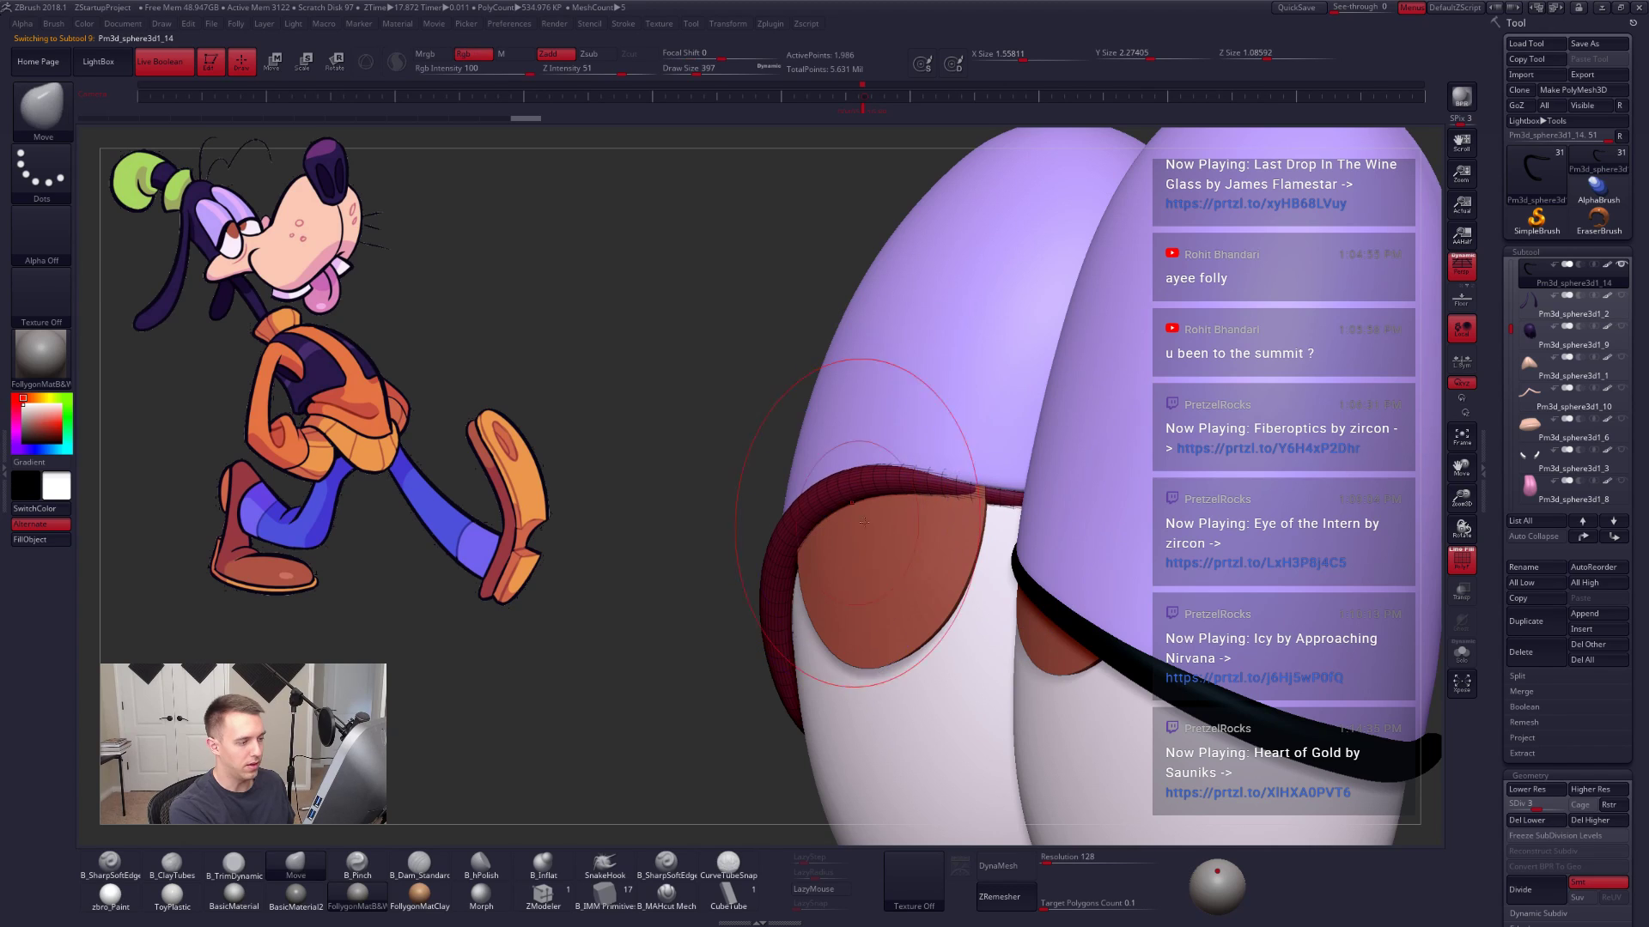
key(alt+s)
key(alt+s)
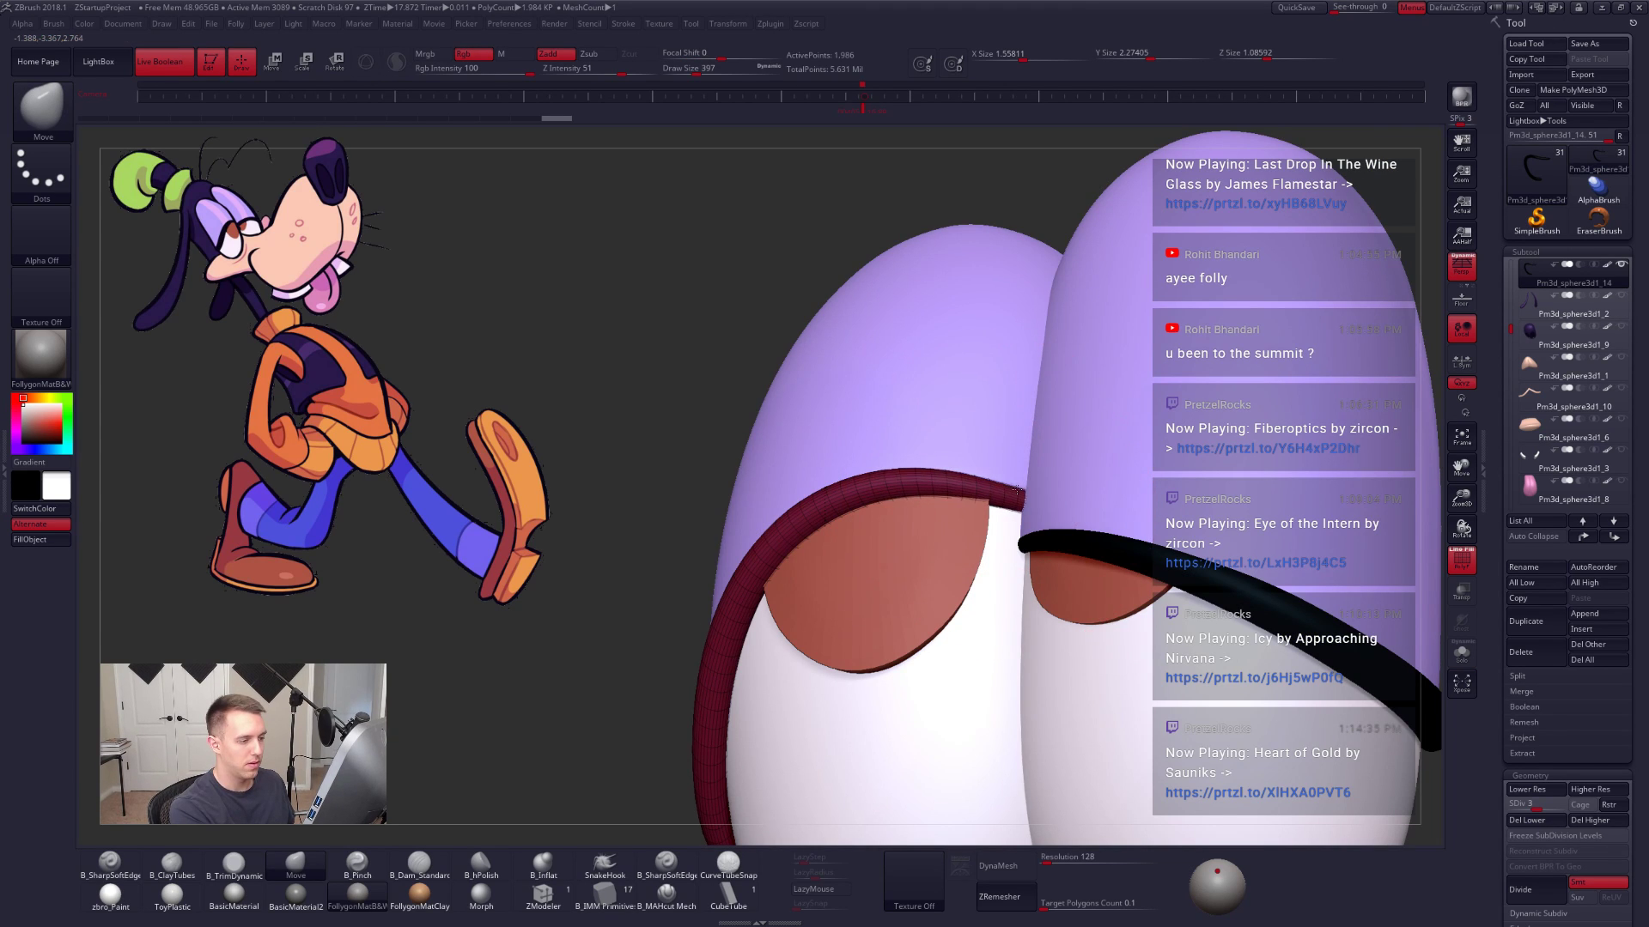
key(alt+s)
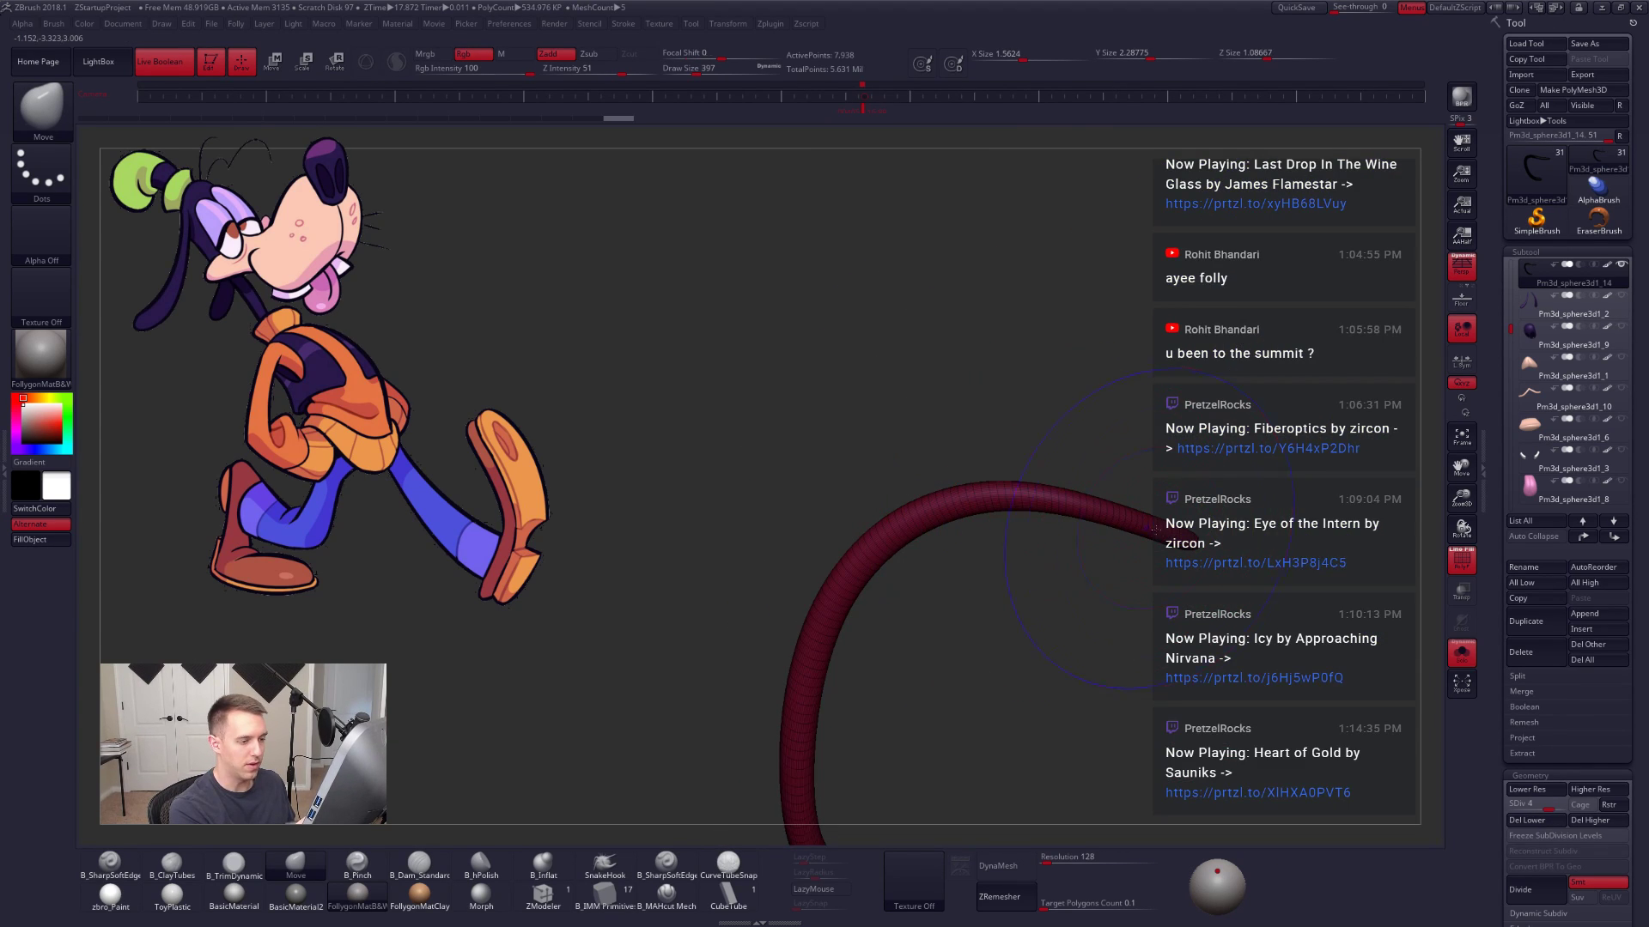
Step: Smooth and reposition the upper curve of the near eye's line, alternating between the isolated line and the full eyes
key(shift)
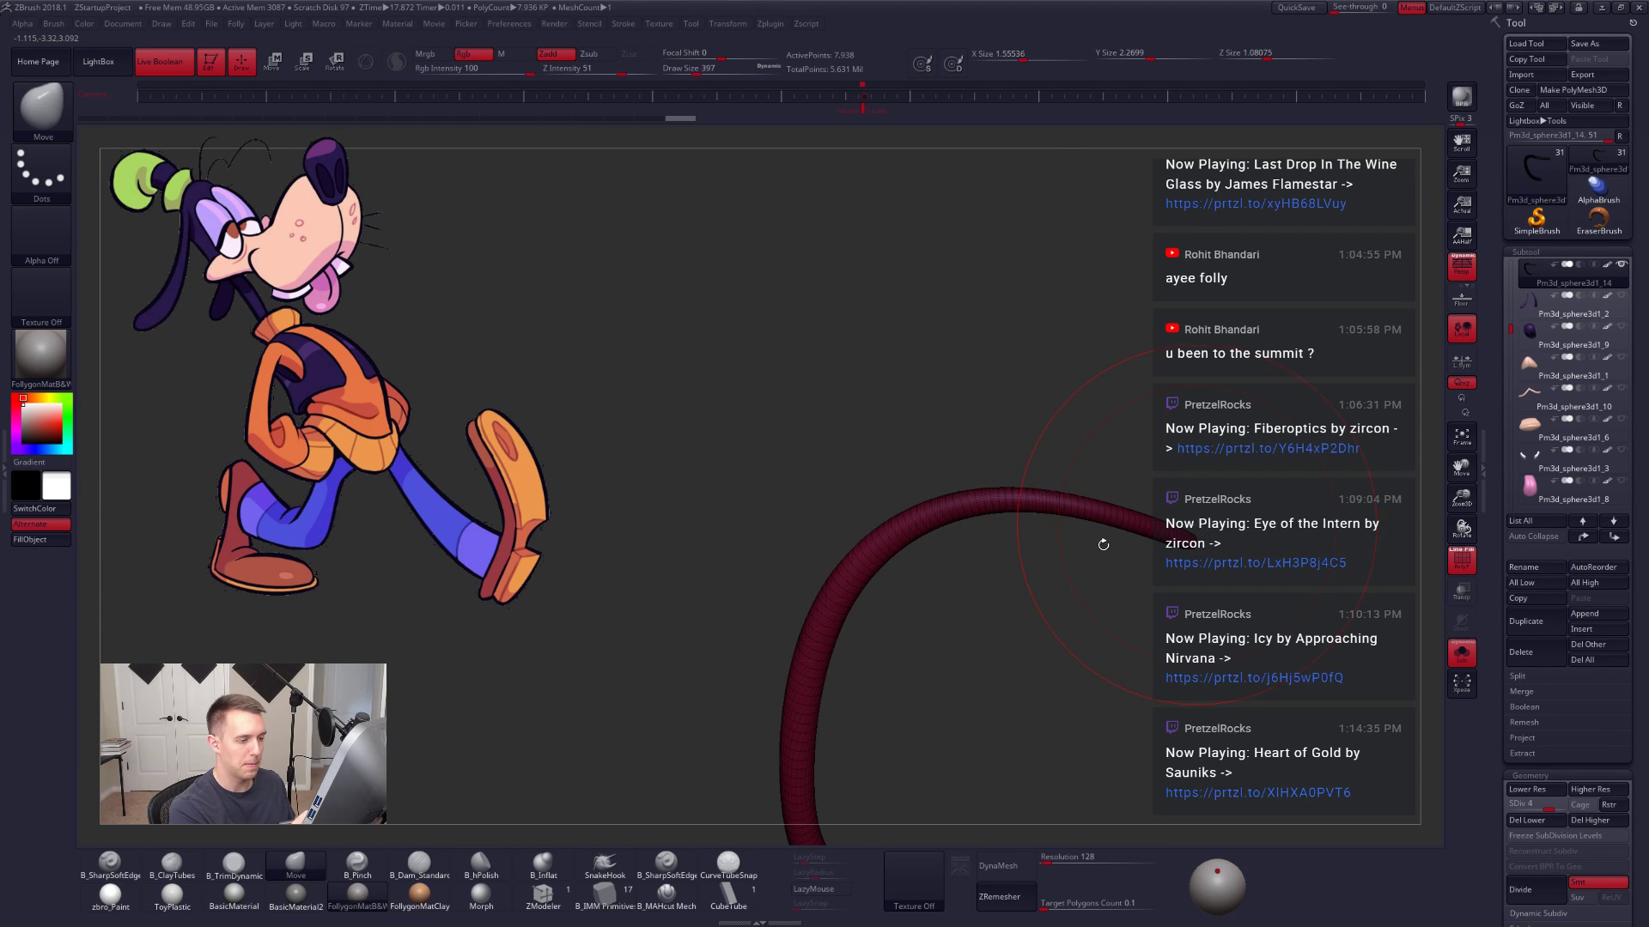
key(alt+s)
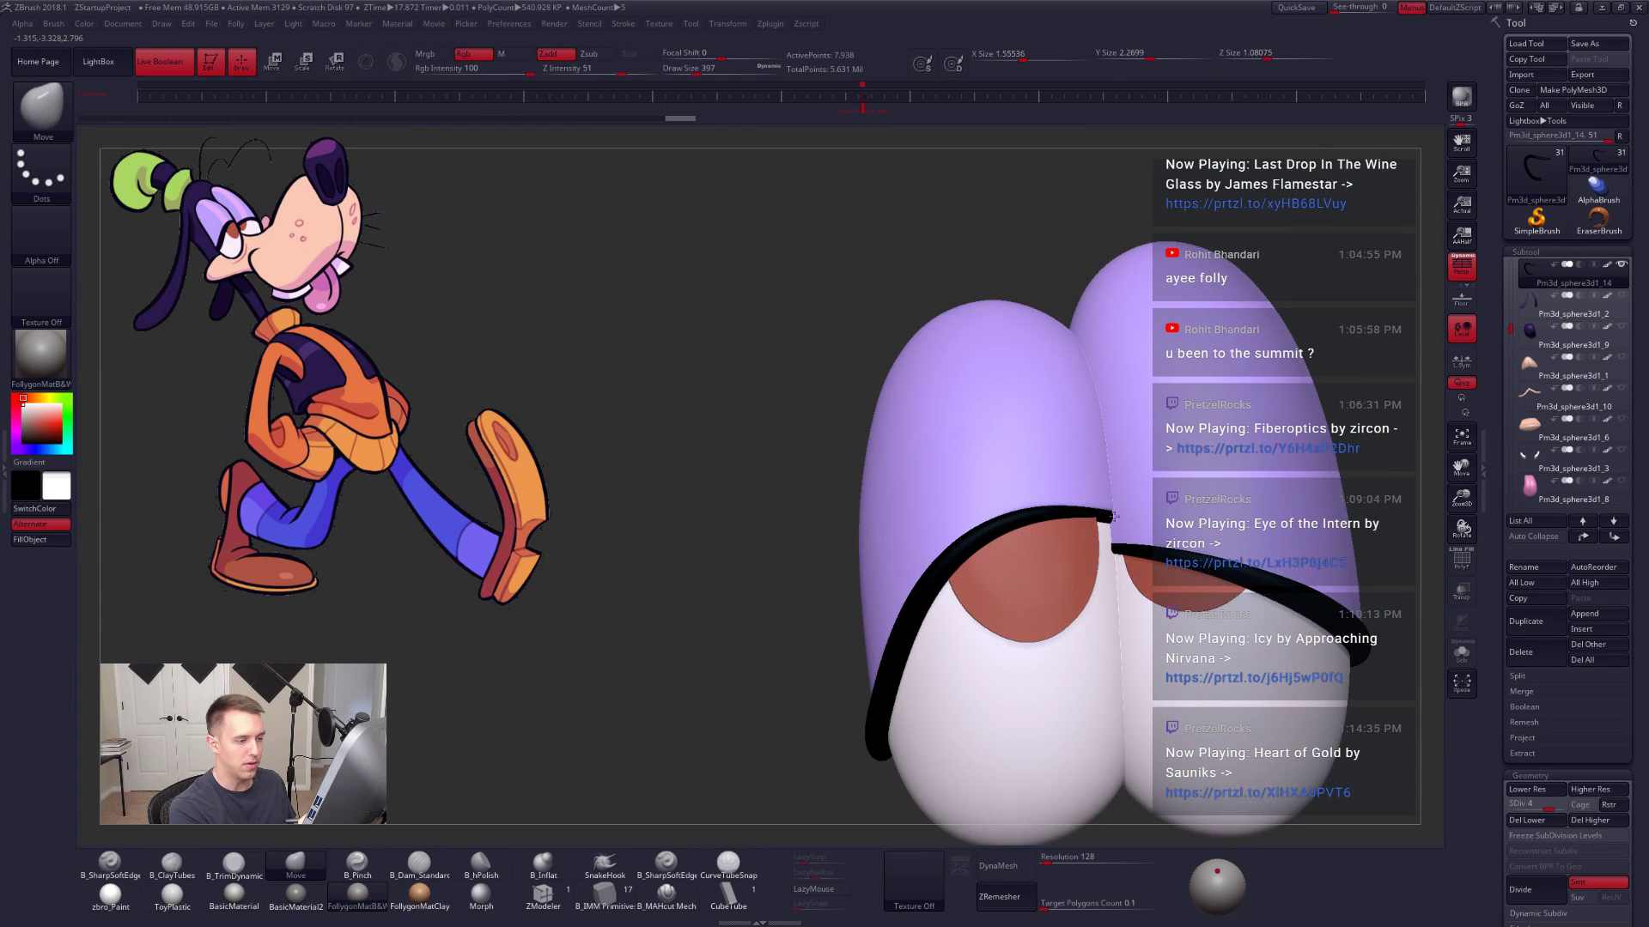
right_drag(1099, 541, 1072, 599)
key(shift)
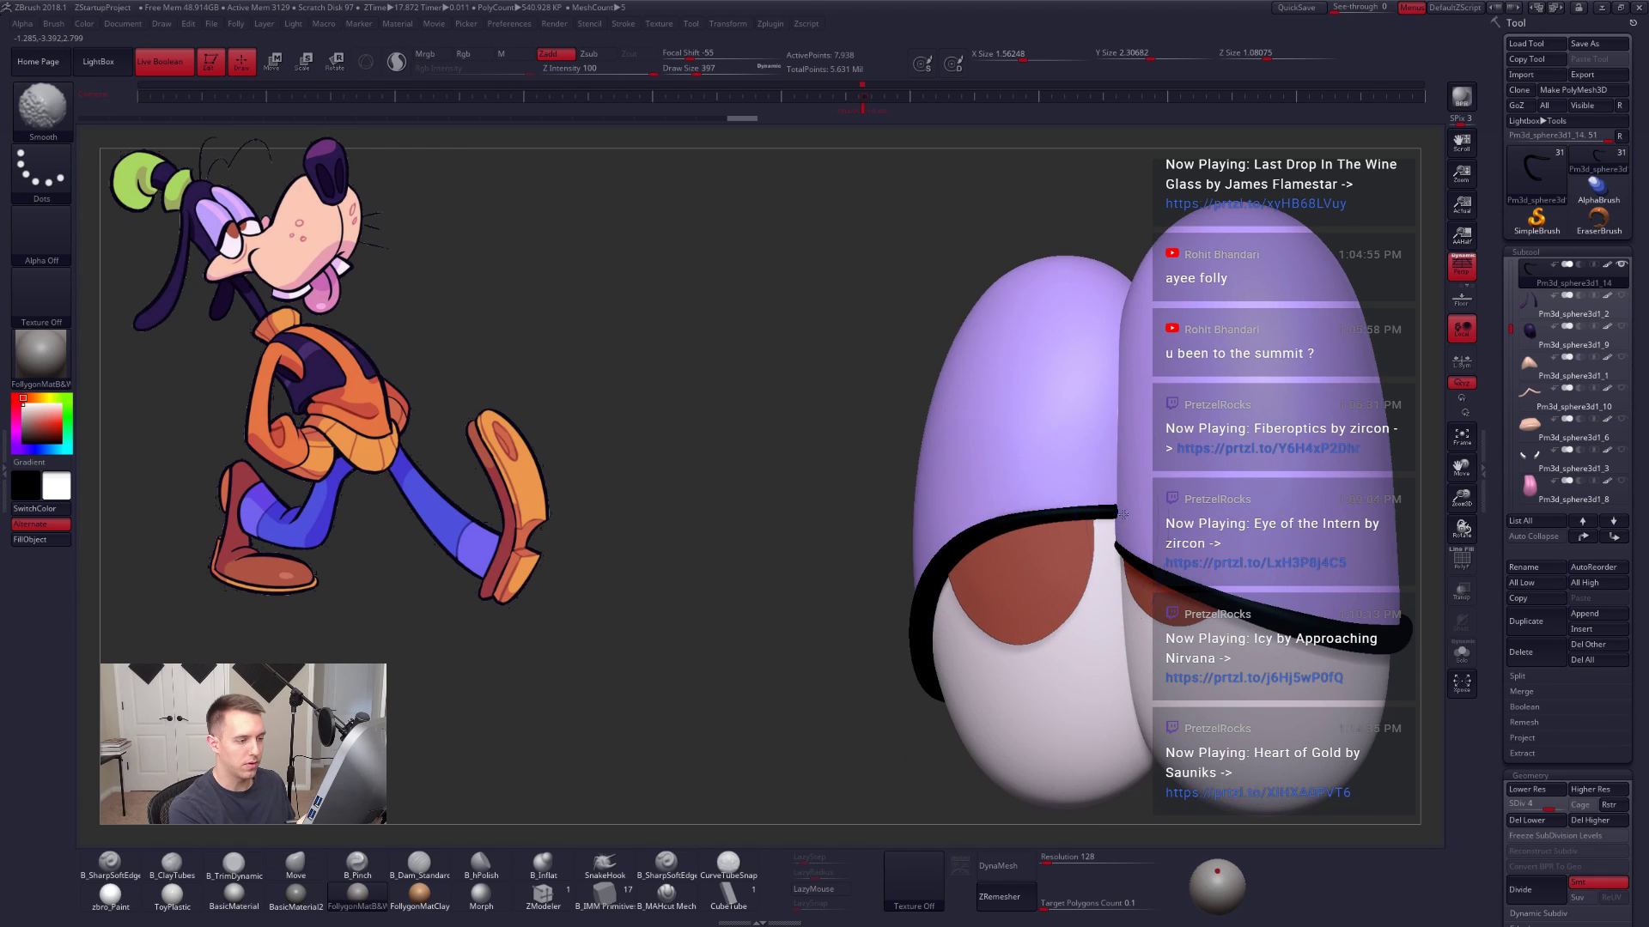
key(alt+s)
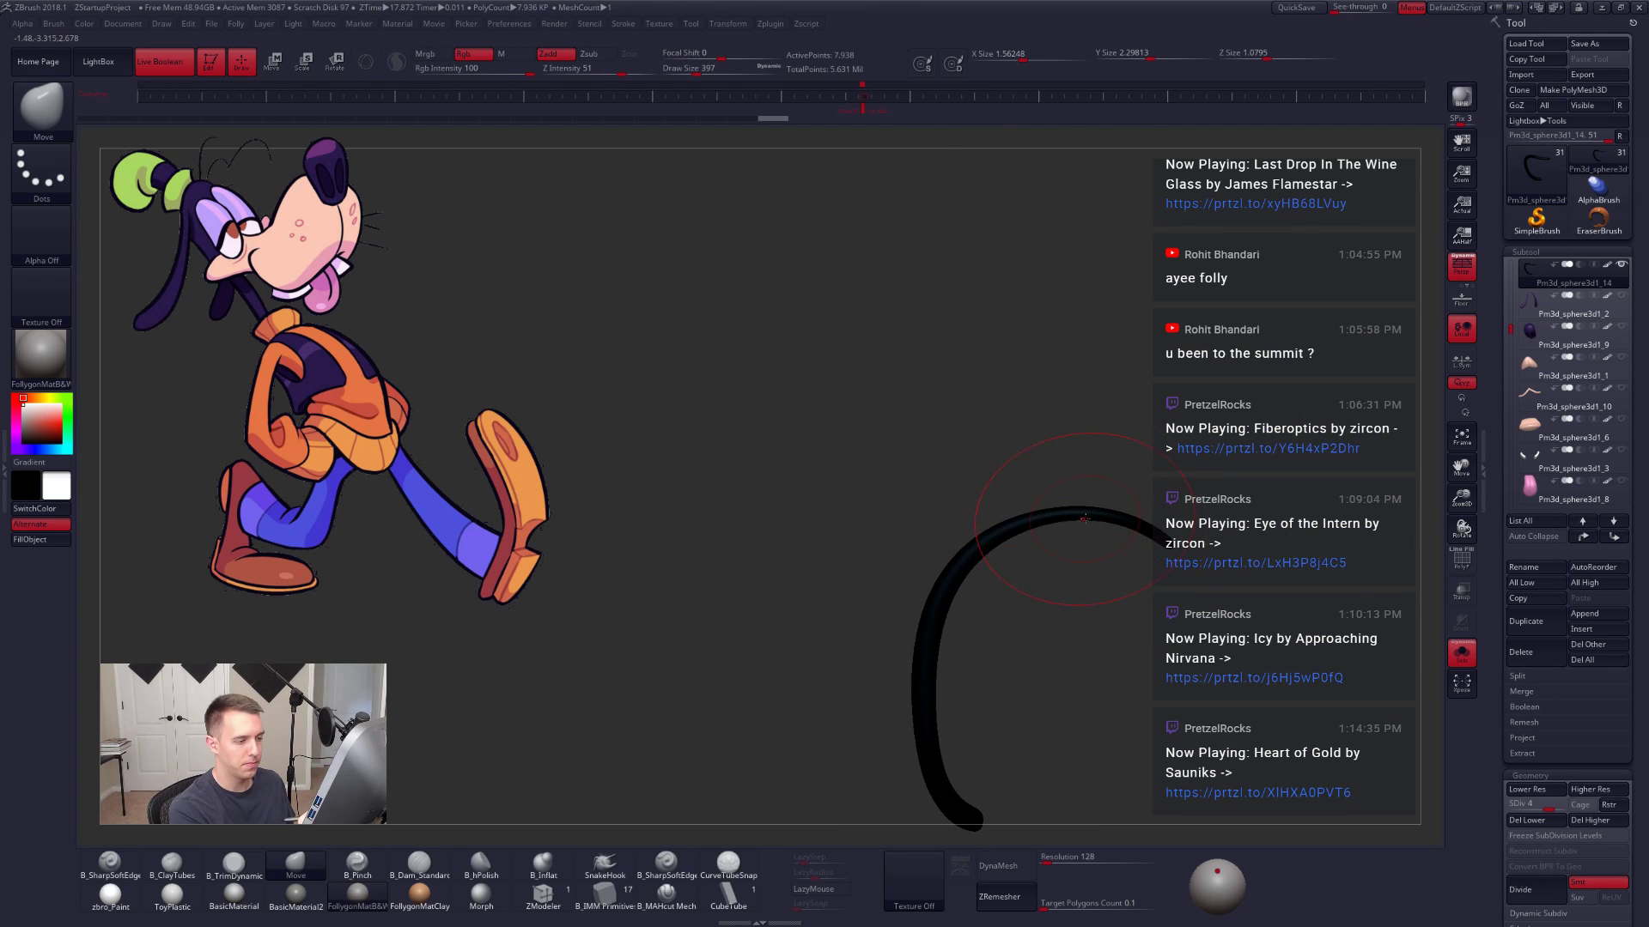
key(alt+s)
mouse_move(1090, 526)
right_down()
mouse_move(1026, 517)
mouse_move(1054, 521)
mouse_move(920, 573)
right_up()
key(ctrl+f)
click(1026, 529)
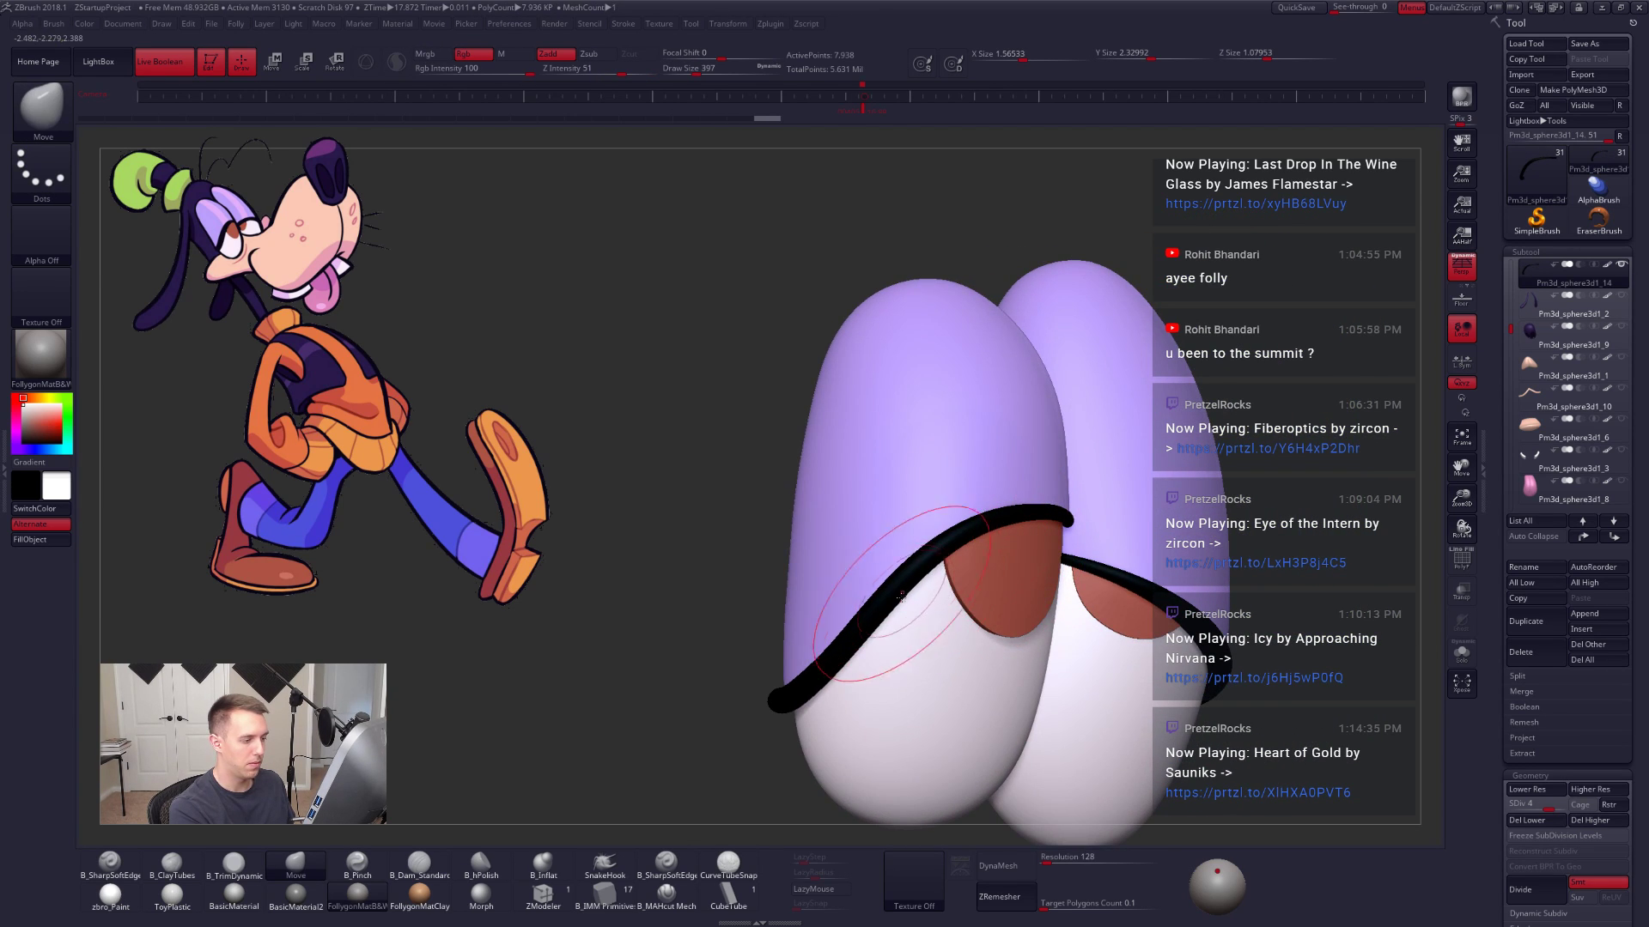
Step: Set the draw size to 519 and reshape the near eye's line around the outer side of the eye
key(space)
drag(934, 562, 961, 558)
right_drag(964, 556, 1068, 543)
shift+drag(1067, 536, 1116, 532)
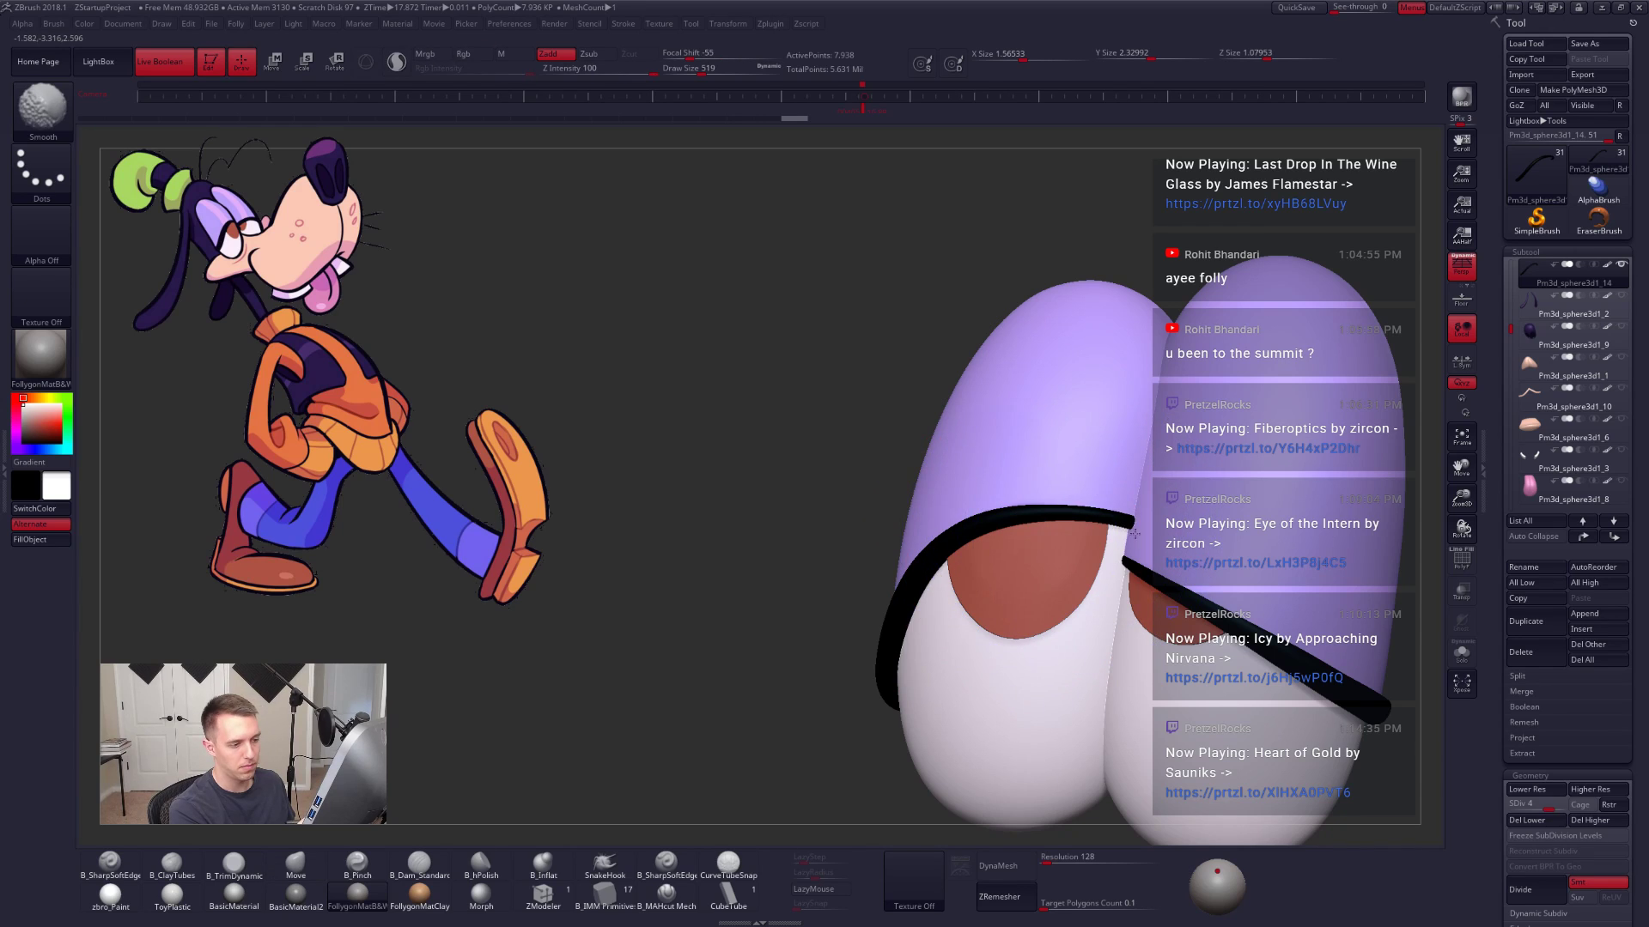
Step: Isolate the near eye's line, smooth its inner end at subdivision level 3, and show the other eye parts again
key(alt+s)
shift+right_drag(1123, 532, 1121, 533)
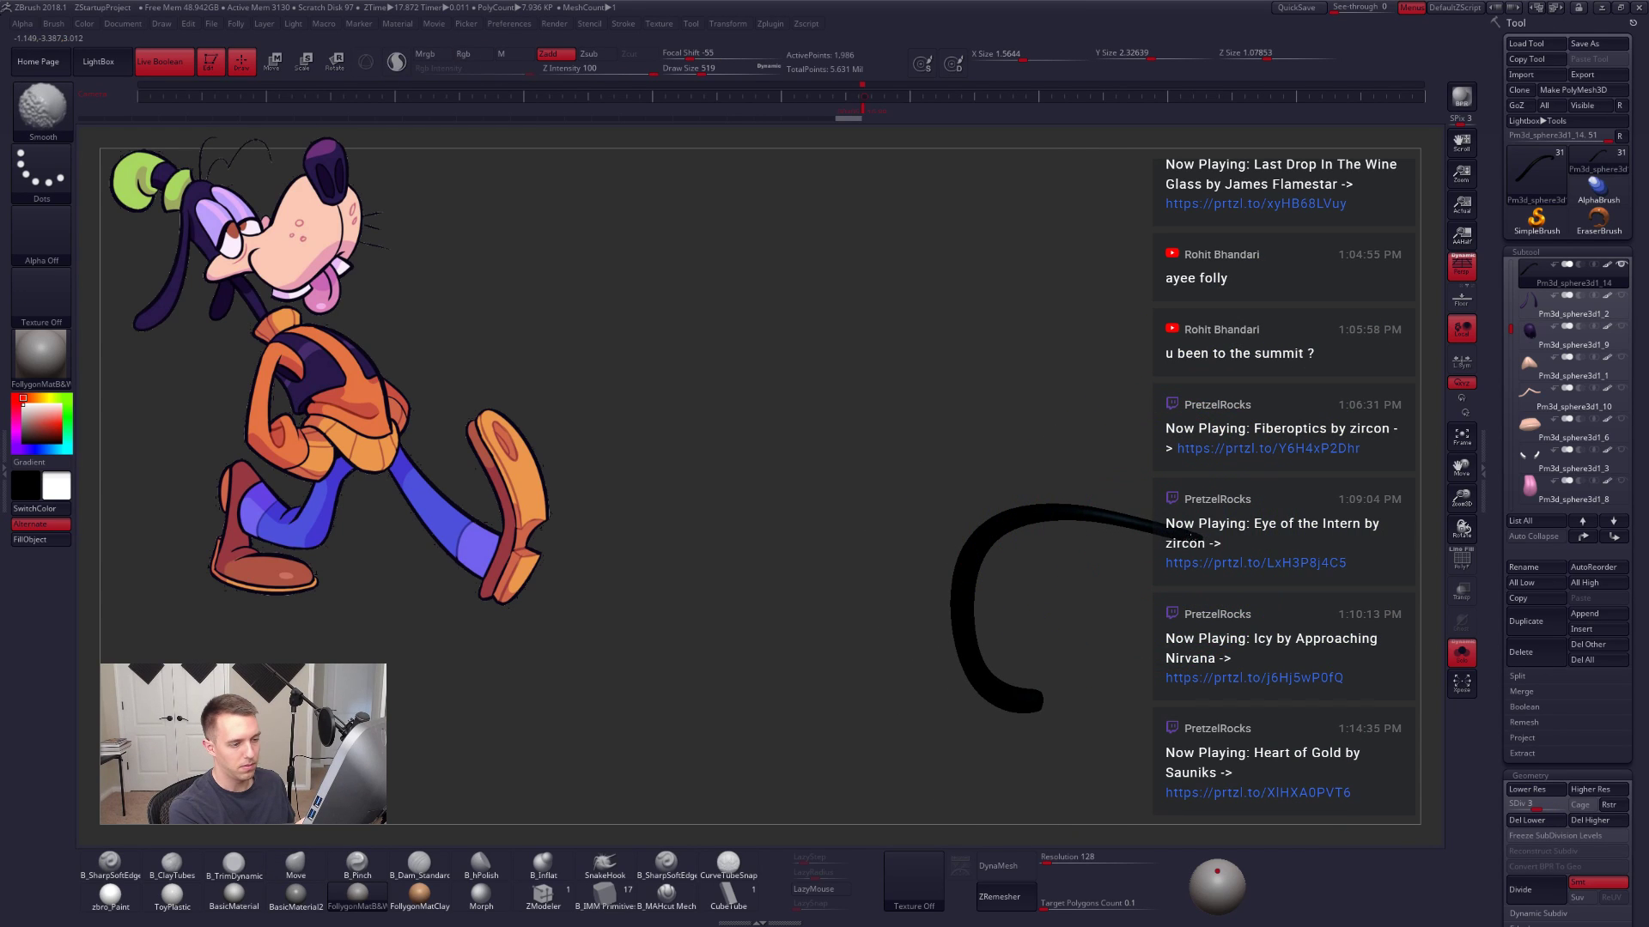
shift+drag(1190, 534, 1178, 533)
right_drag(1167, 535, 1125, 534)
key(alt+s)
Step: Adjust the near eye's line above the iris with the Move brush at draw size 636 and then 306
key(space)
drag(1077, 537, 1104, 534)
right_drag(1185, 529, 1137, 532)
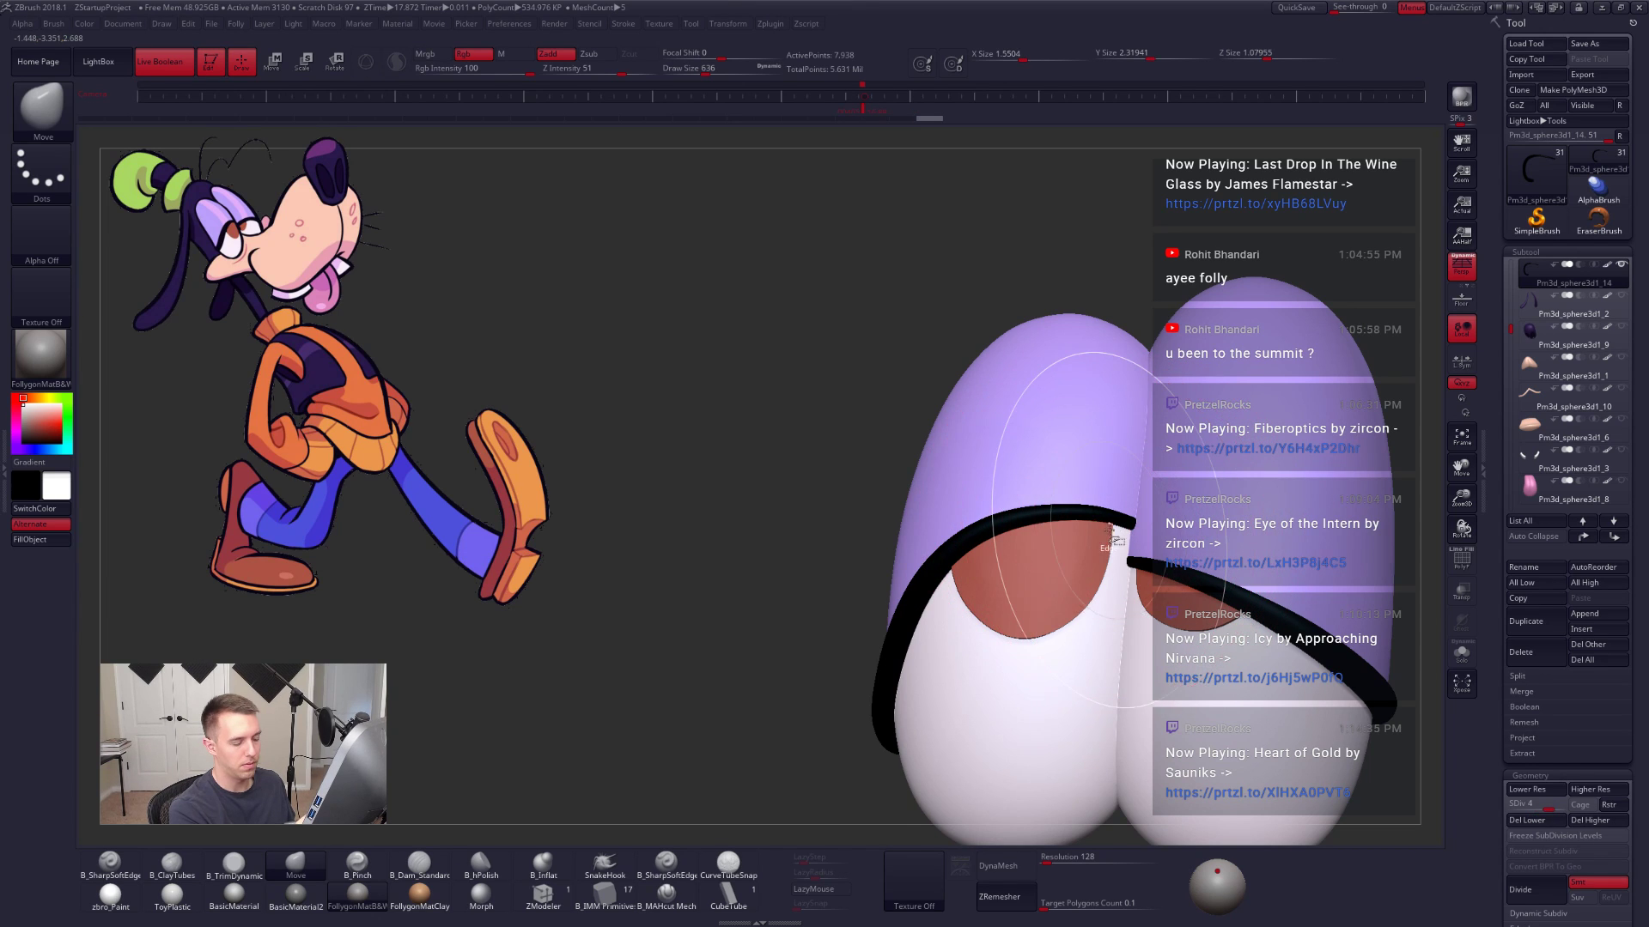
key(ctrl+shift+space)
key(space)
drag(1112, 535, 1057, 537)
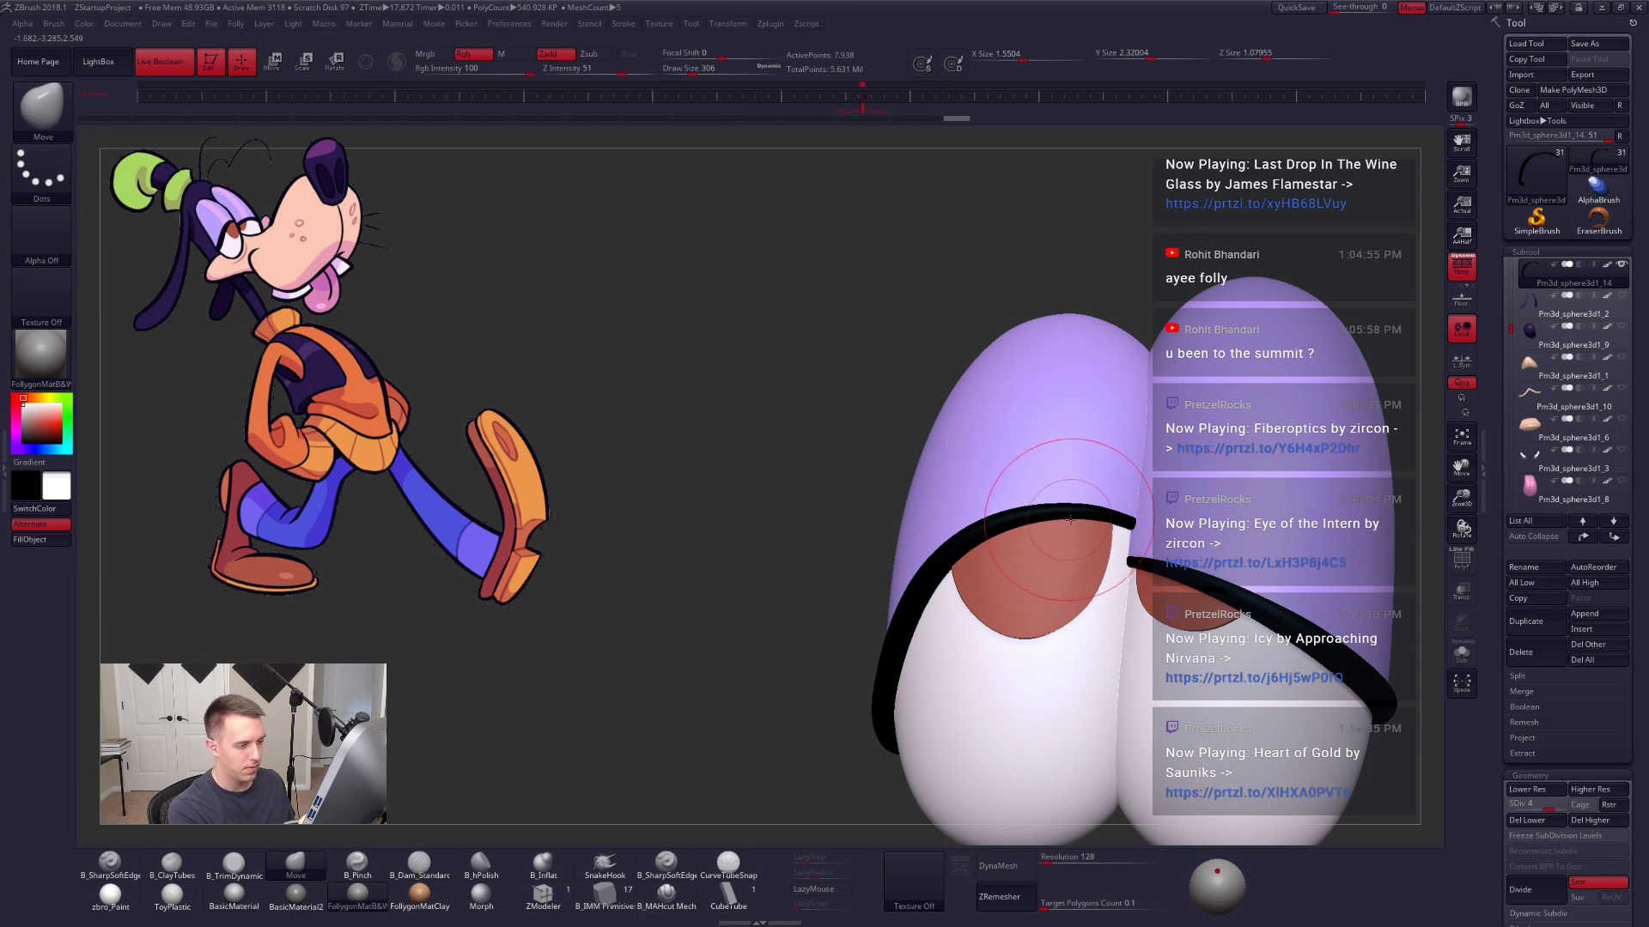
shift+drag(1076, 530, 1099, 541)
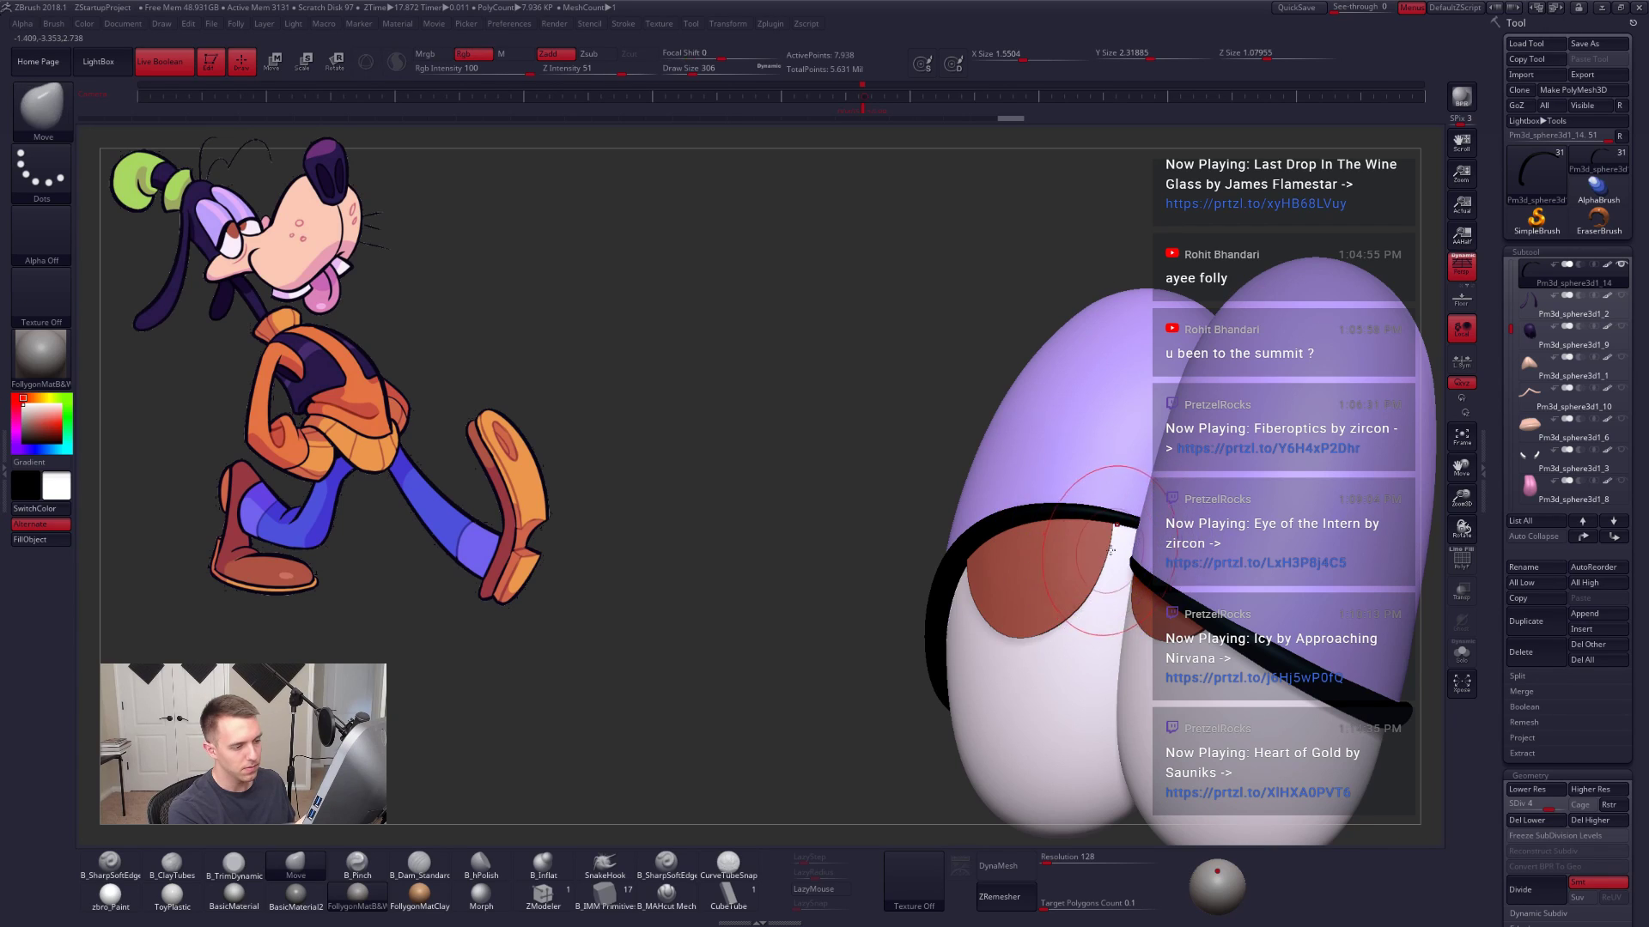
Step: Isolate the near eye's line with its polygroup wireframe shown and refine its inner tip at draw size 192
key(space)
key(s)
ctrl+right_drag(1123, 541, 1209, 533)
key(shift+f)
key(space)
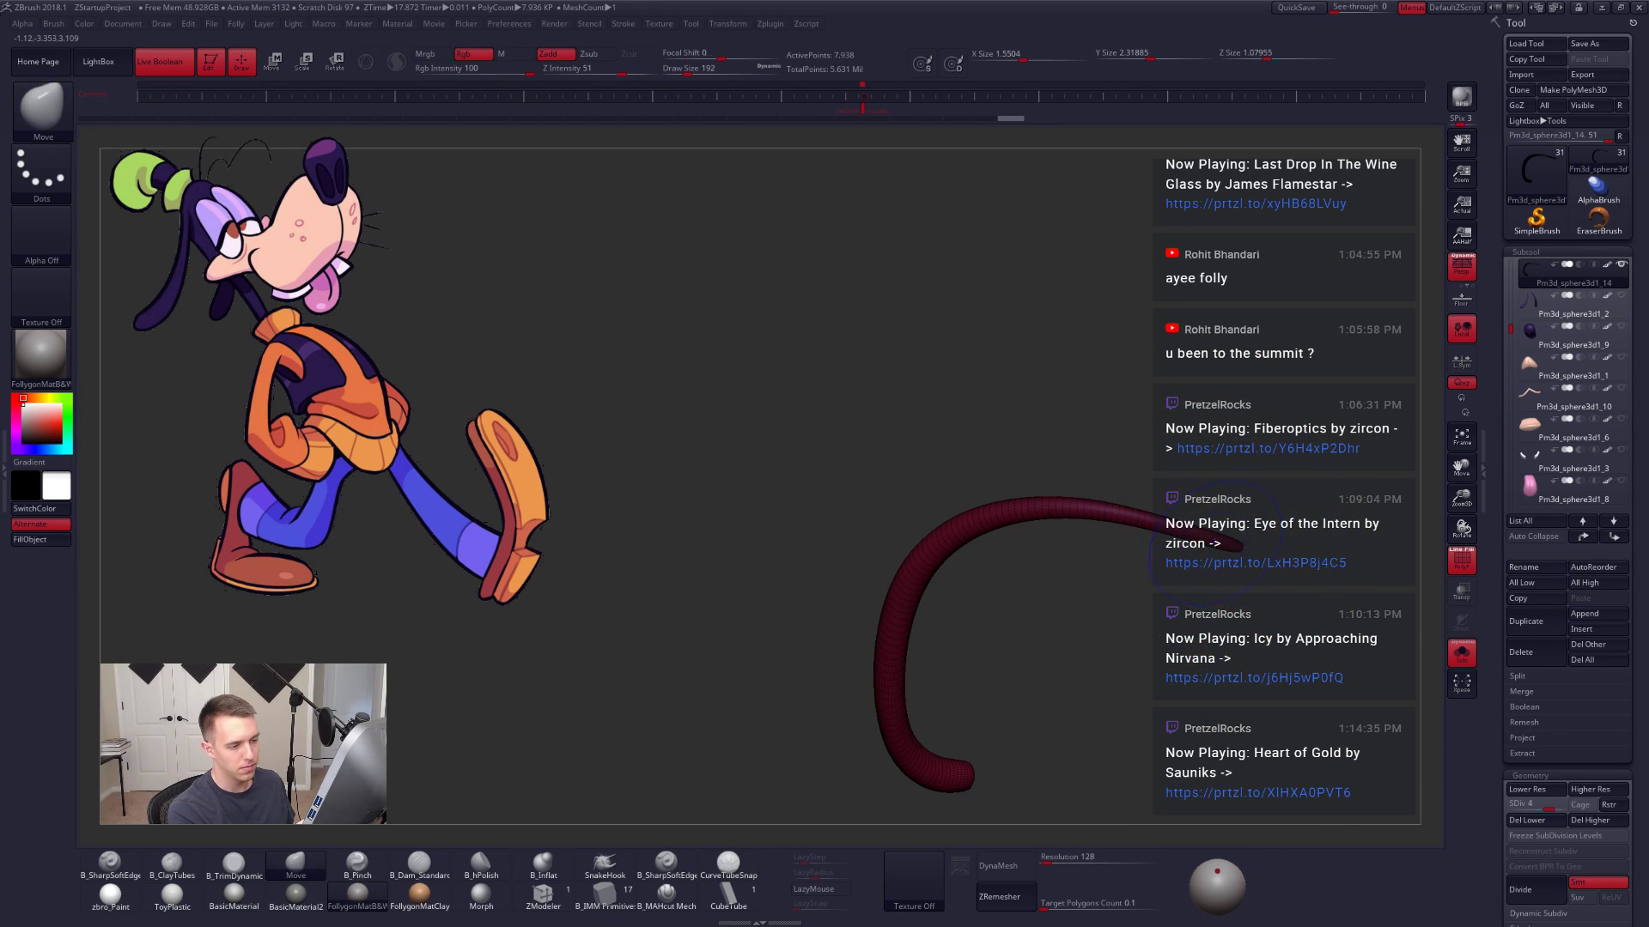
key(shift)
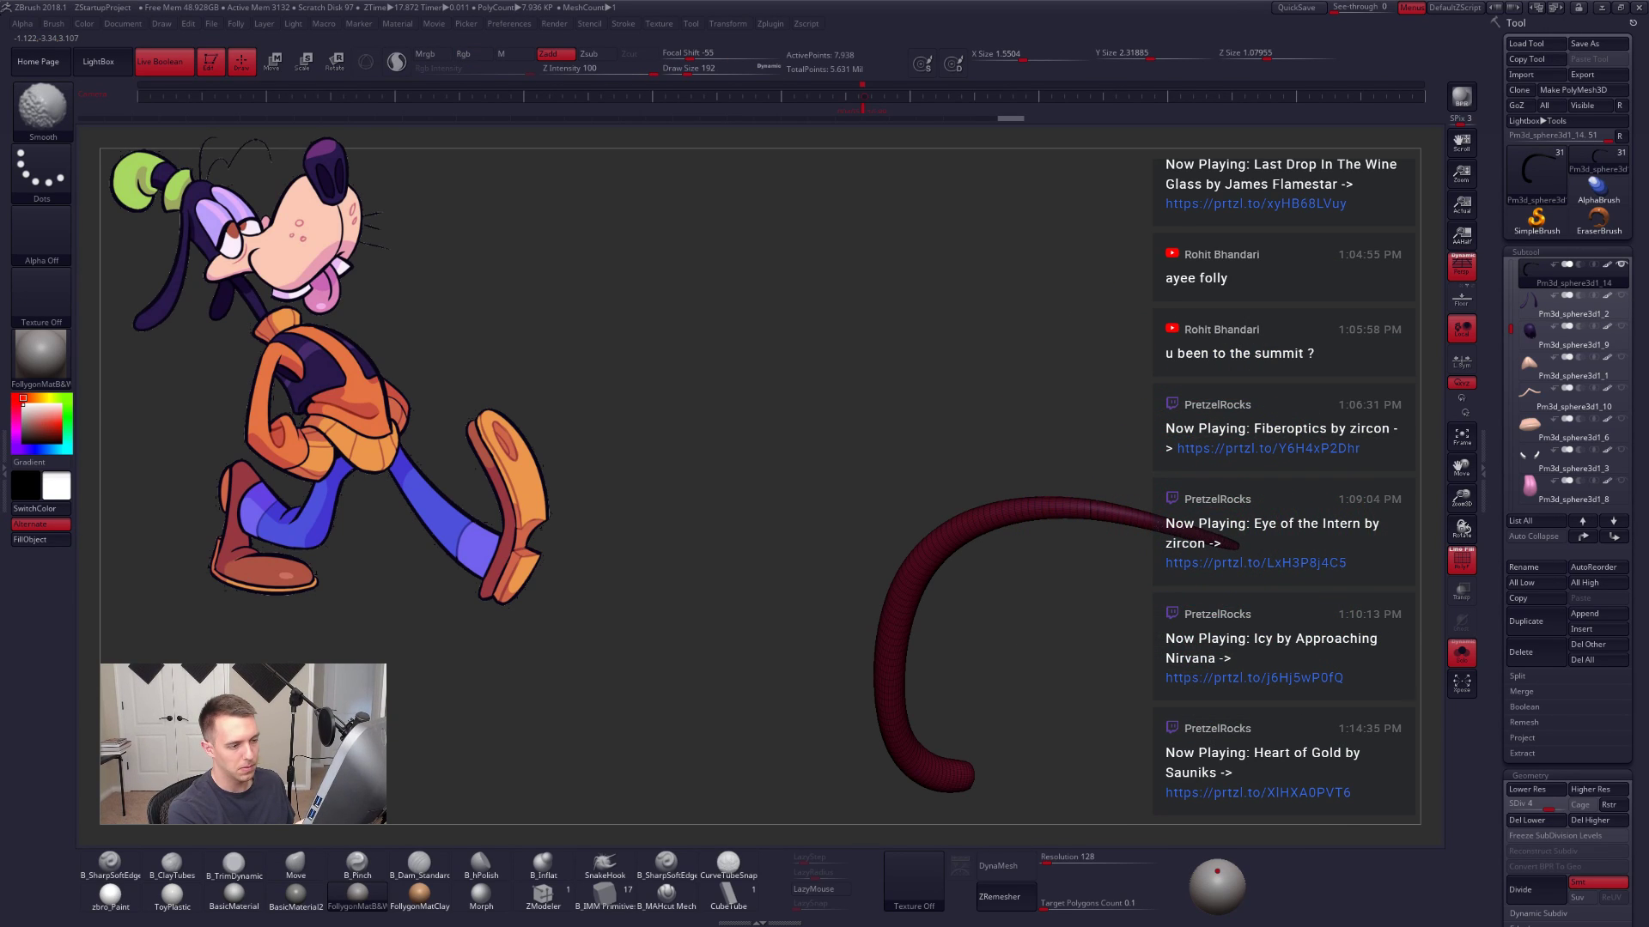
Step: Smooth the near eye's line from subdivision level 3 upward at draw size 265 and raise it to level 5
key(space)
key(shift+d)
key(shift)
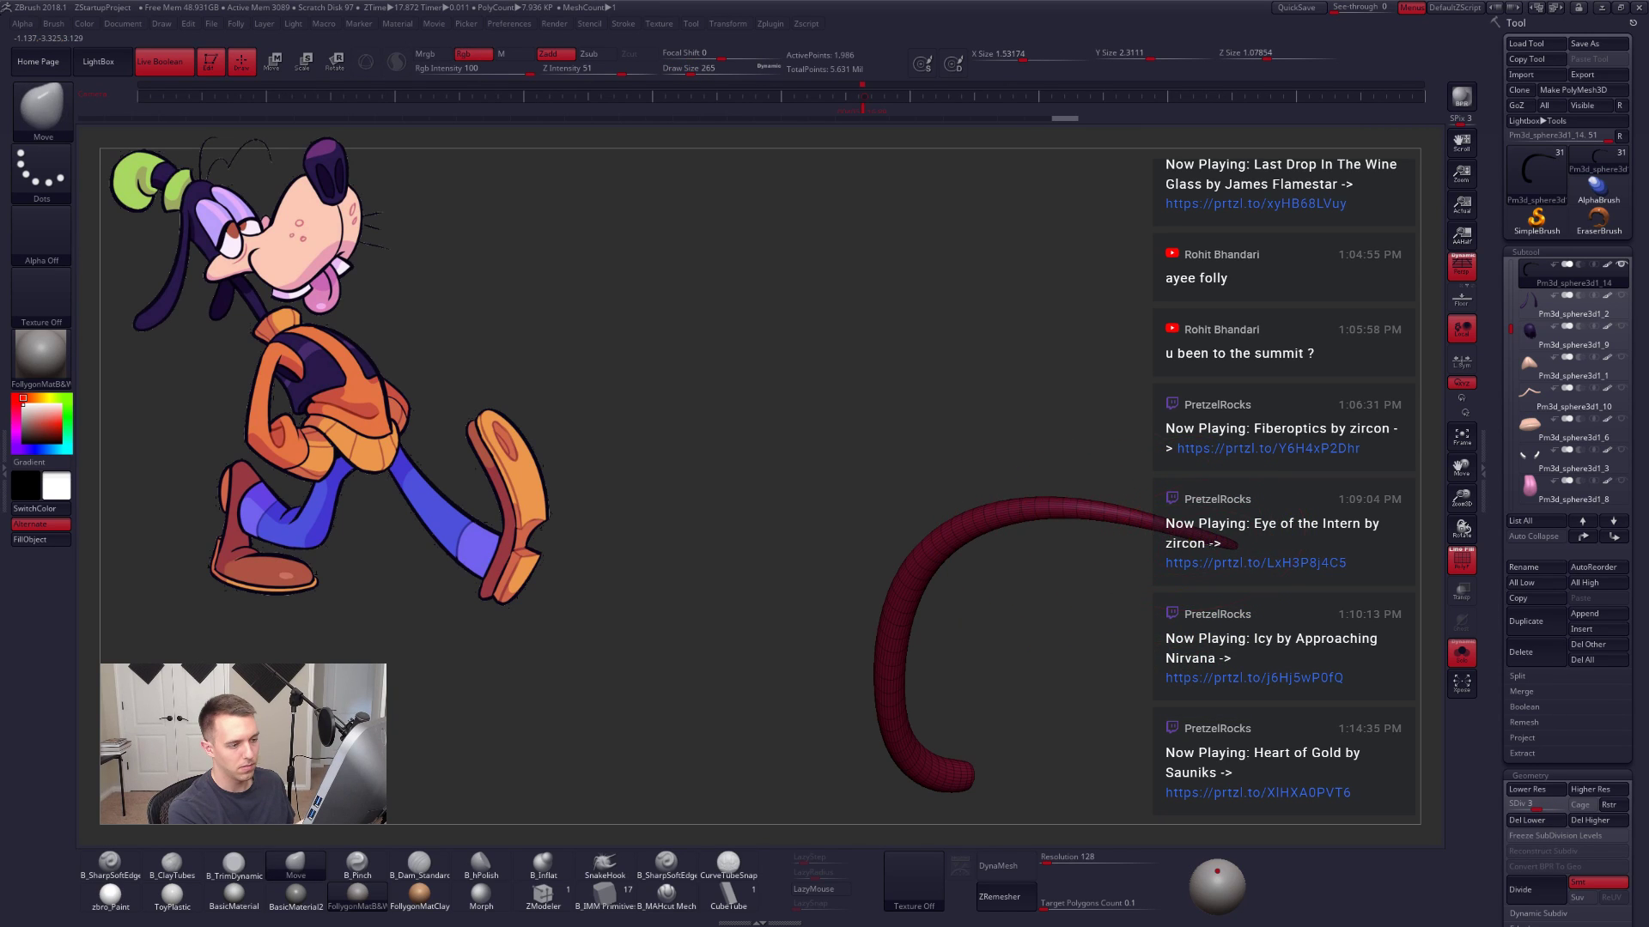
shift+drag(936, 545, 1019, 521)
key(shift)
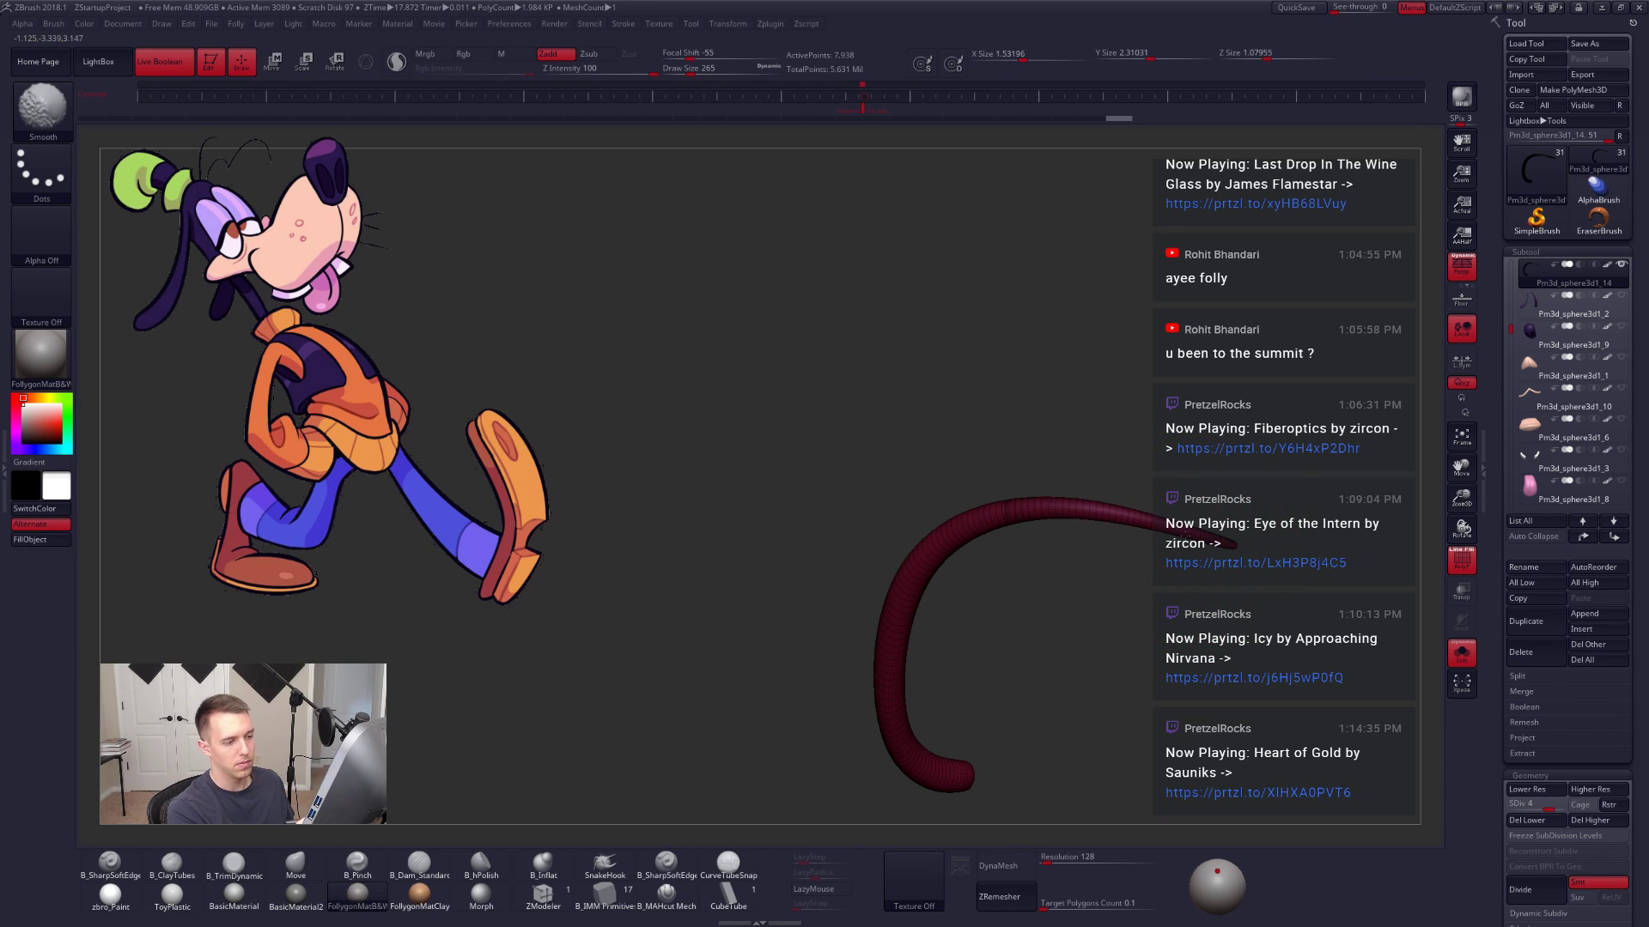
mouse_move(1186, 535)
shift+mouse_down()
mouse_move(1065, 512)
mouse_move(1122, 552)
mouse_move(1211, 541)
shift+mouse_up()
key(d)
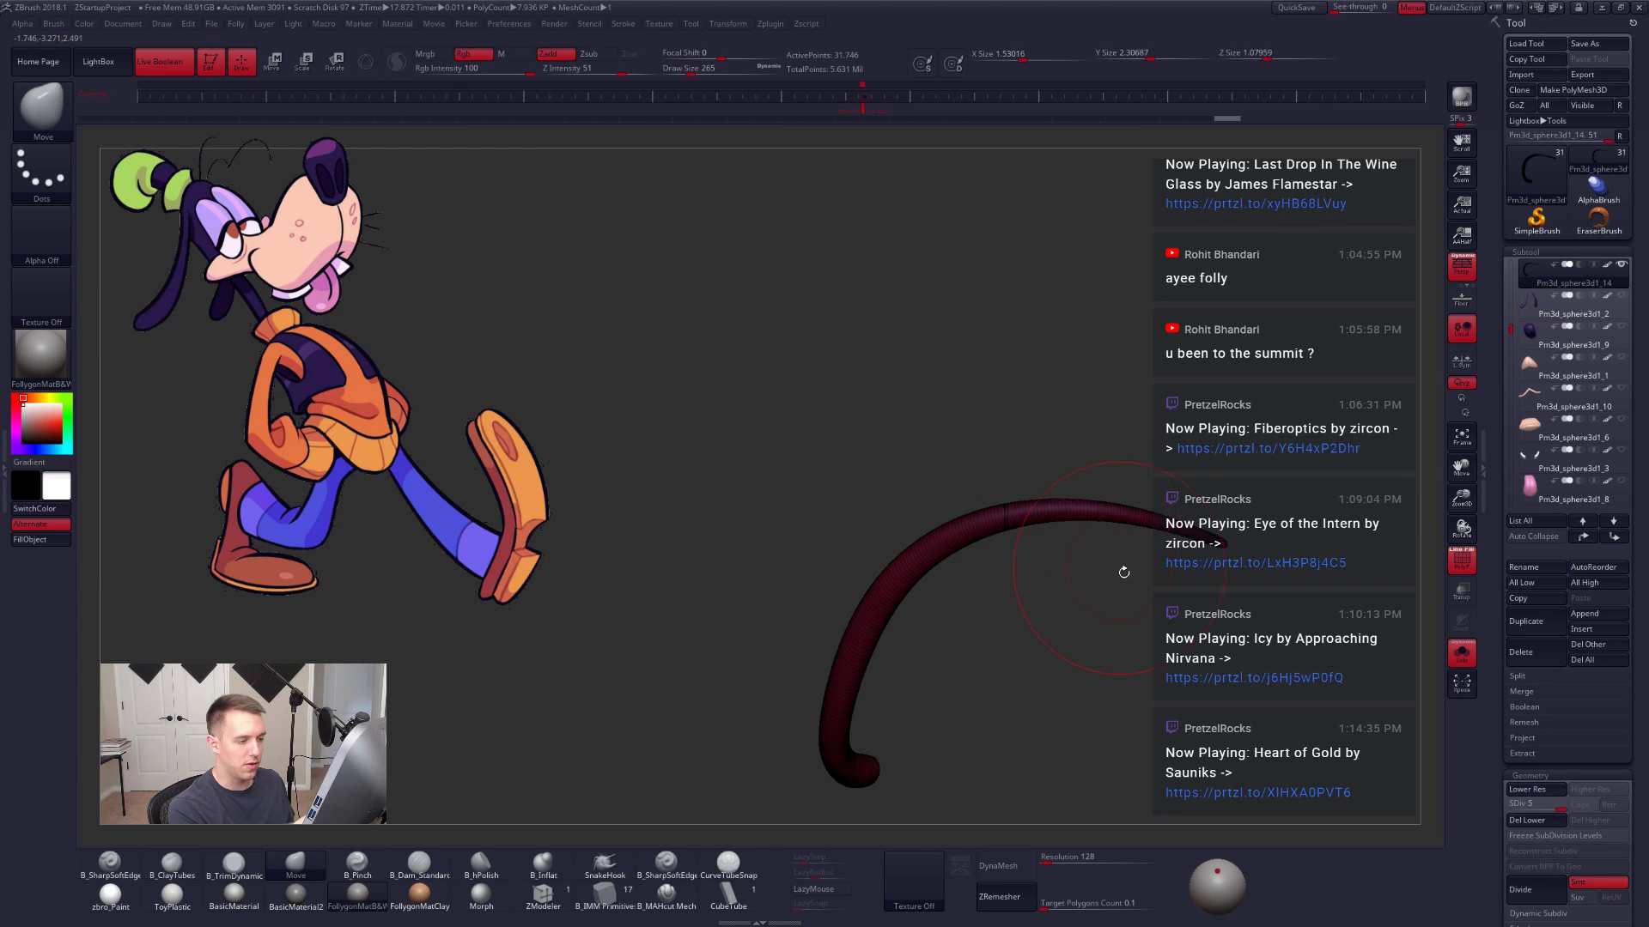
Step: Show the other eye parts, undo the last change to the near eye's line and turn off its wireframe display
key(alt+s)
mouse_move(1124, 572)
mouse_down()
mouse_move(1176, 528)
mouse_move(1149, 556)
mouse_move(1172, 553)
mouse_move(1176, 430)
mouse_move(1336, 703)
mouse_move(1176, 752)
mouse_up()
key(space)
key(ctrl+z)
key(shift+f)
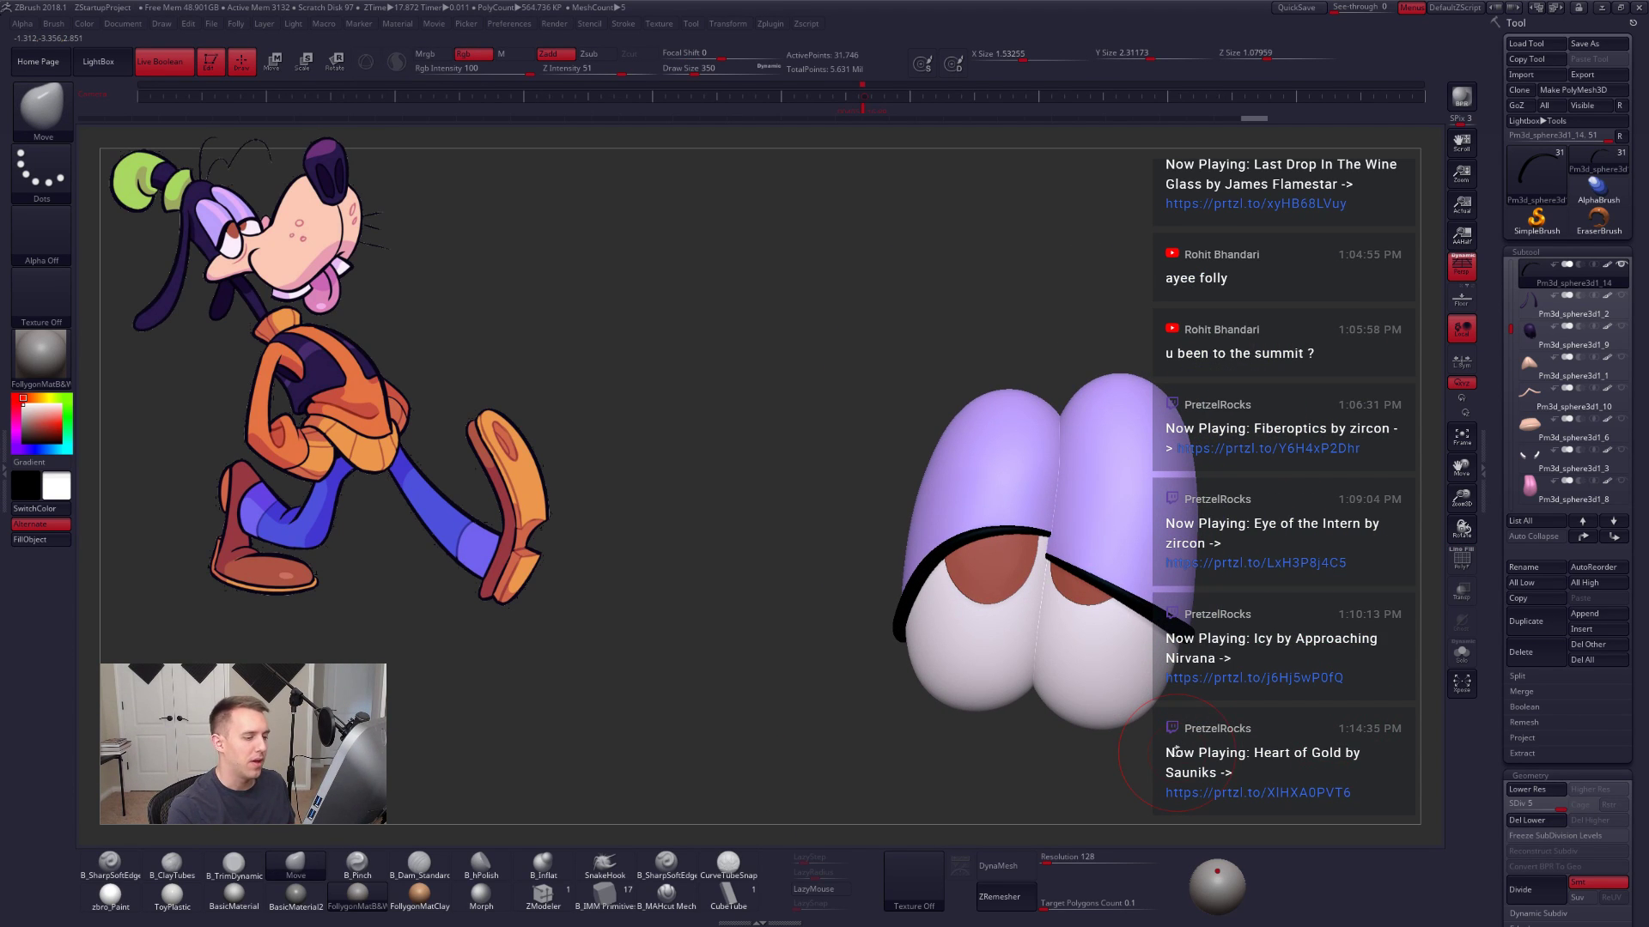
Step: Set the draw size to 636 and adjust the inner end of the near eye's line against the eyelid
ctrl+right_drag(1075, 534, 1078, 601)
key(space)
drag(1052, 550, 1073, 550)
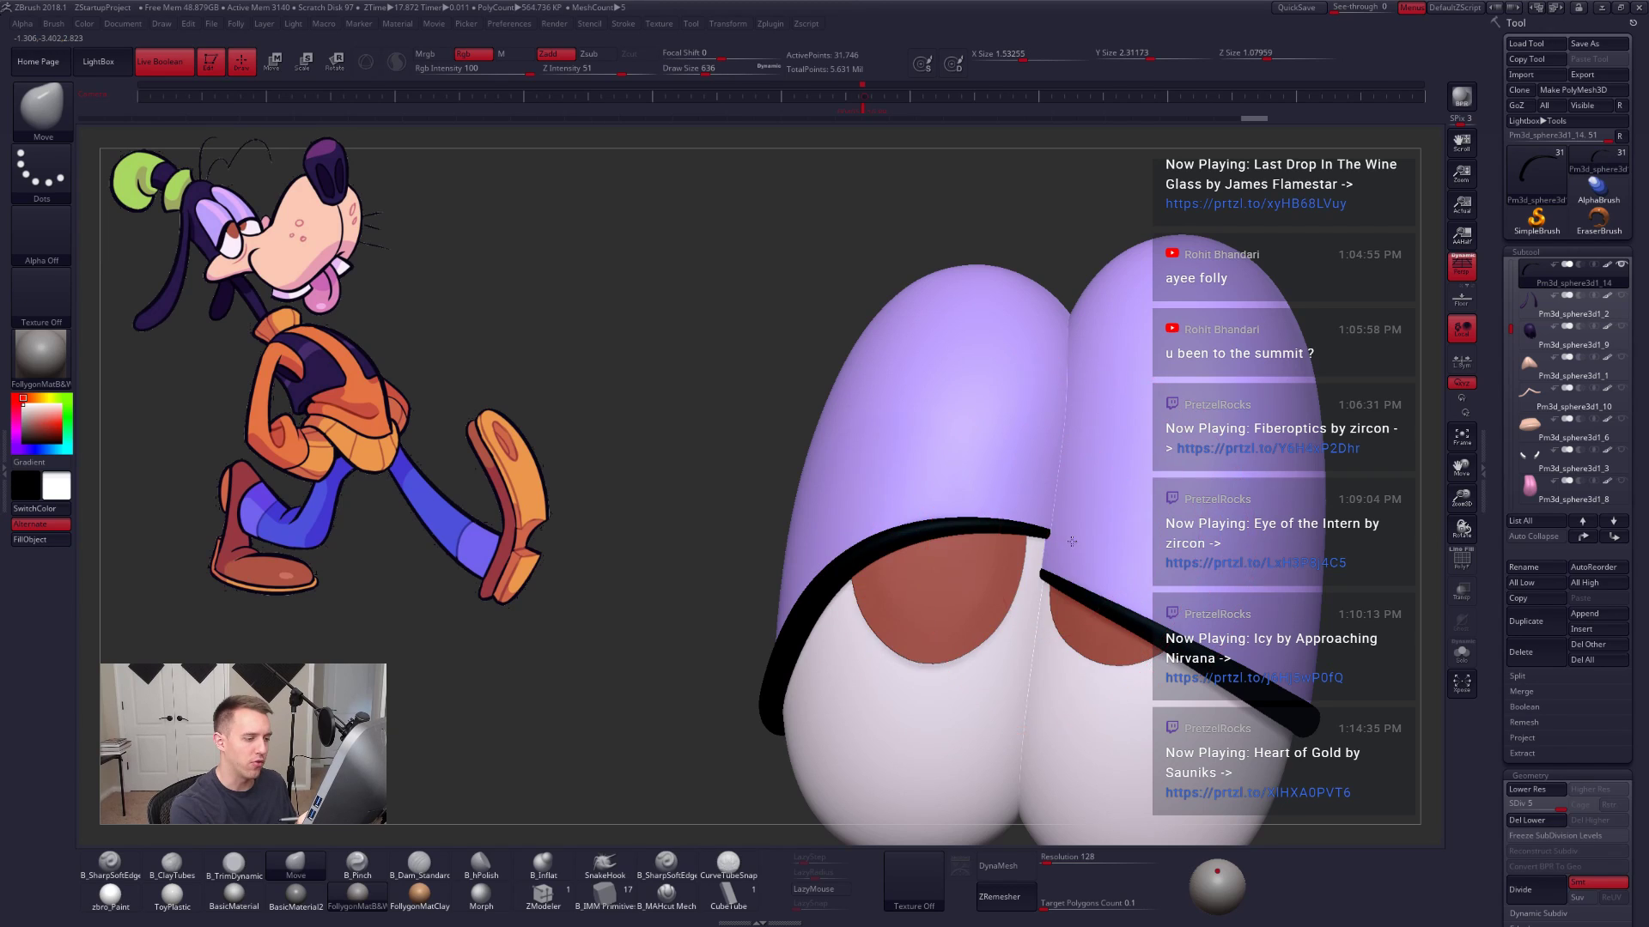
right_drag(1054, 580, 1070, 542)
drag(1070, 542, 1072, 540)
right_drag(1072, 540, 1068, 489)
mouse_move(1068, 489)
right_down()
mouse_move(1122, 608)
mouse_move(1160, 635)
right_up()
drag(1159, 634, 971, 687)
right_drag(972, 687, 1001, 534)
Step: Select the irises, drop them to their unsmoothed base mesh and adjust their upper edges under the eyelid lines at draw size 265
alt+click(970, 597)
right_click(982, 661)
key(s)
drag(978, 533, 949, 547)
key(shift+d)
key(space)
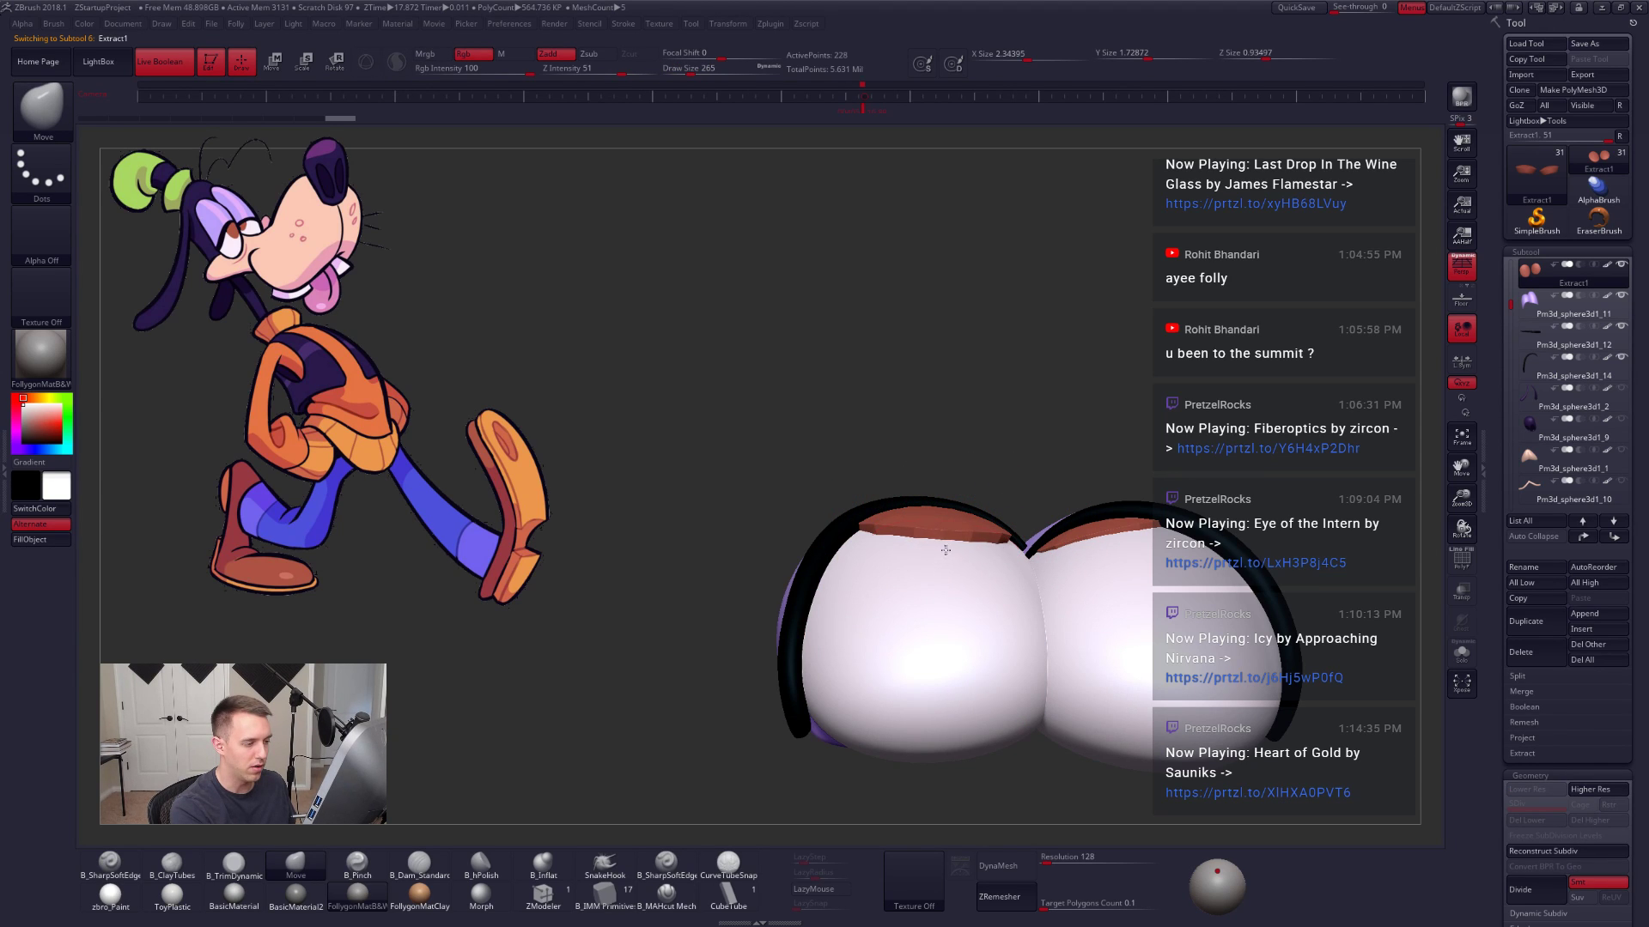
right_drag(945, 550, 987, 546)
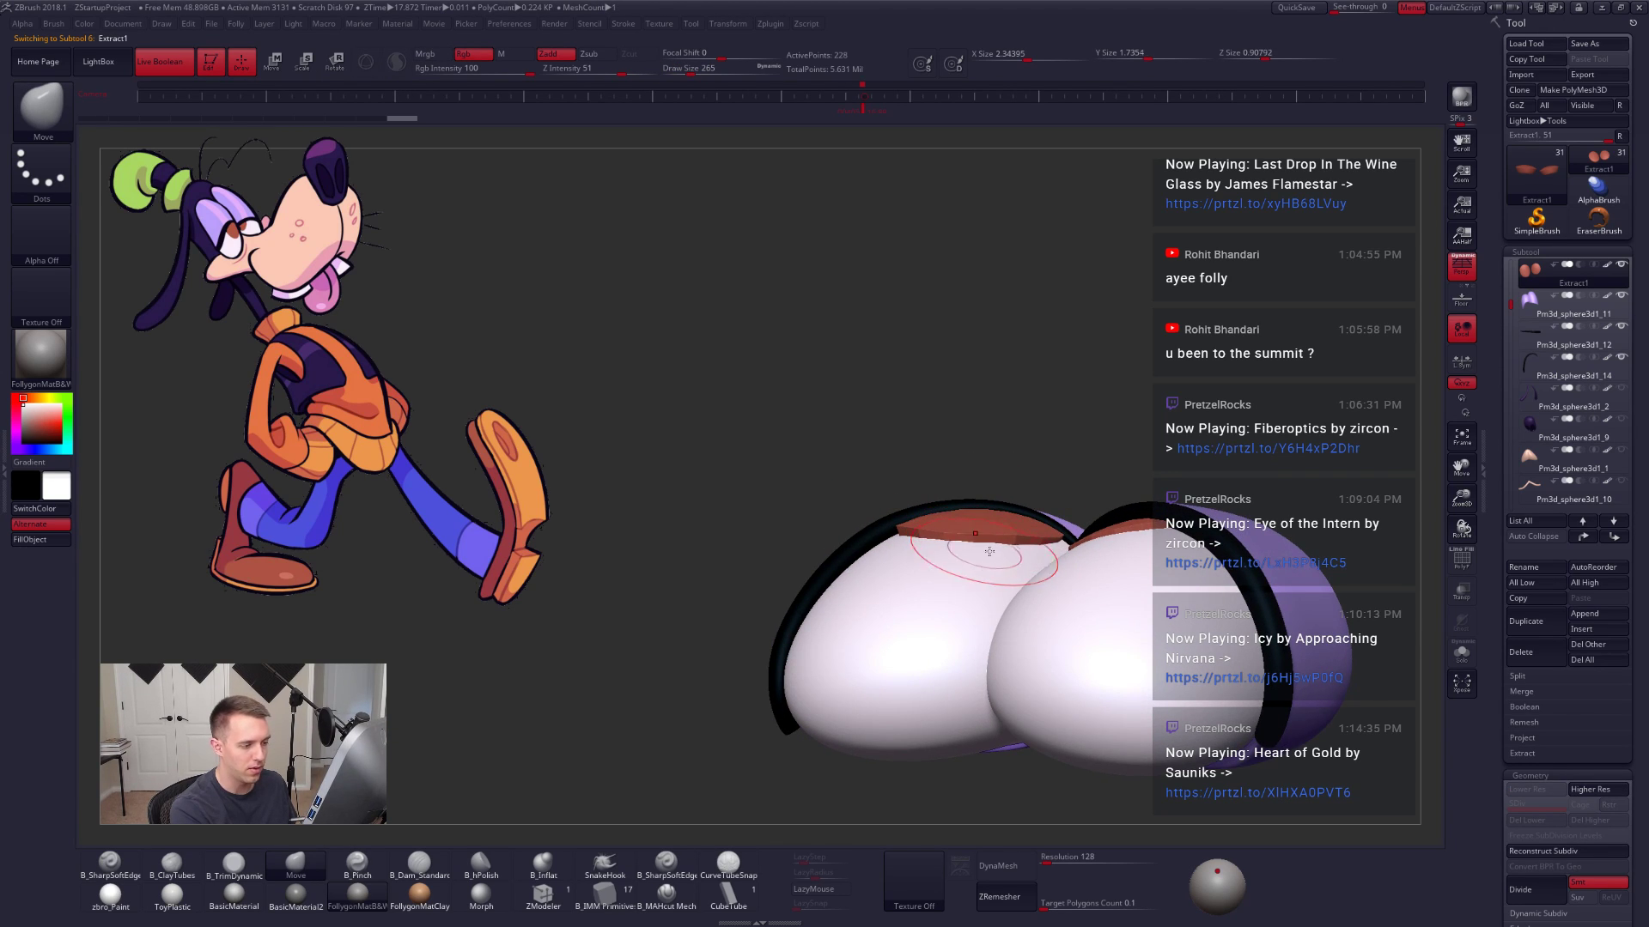
Step: Restore the irises' subdivision smoothing, set the draw size to 335 and refine the near iris against its eyelid line
key(d)
key(d)
key(space)
drag(1022, 562, 1029, 562)
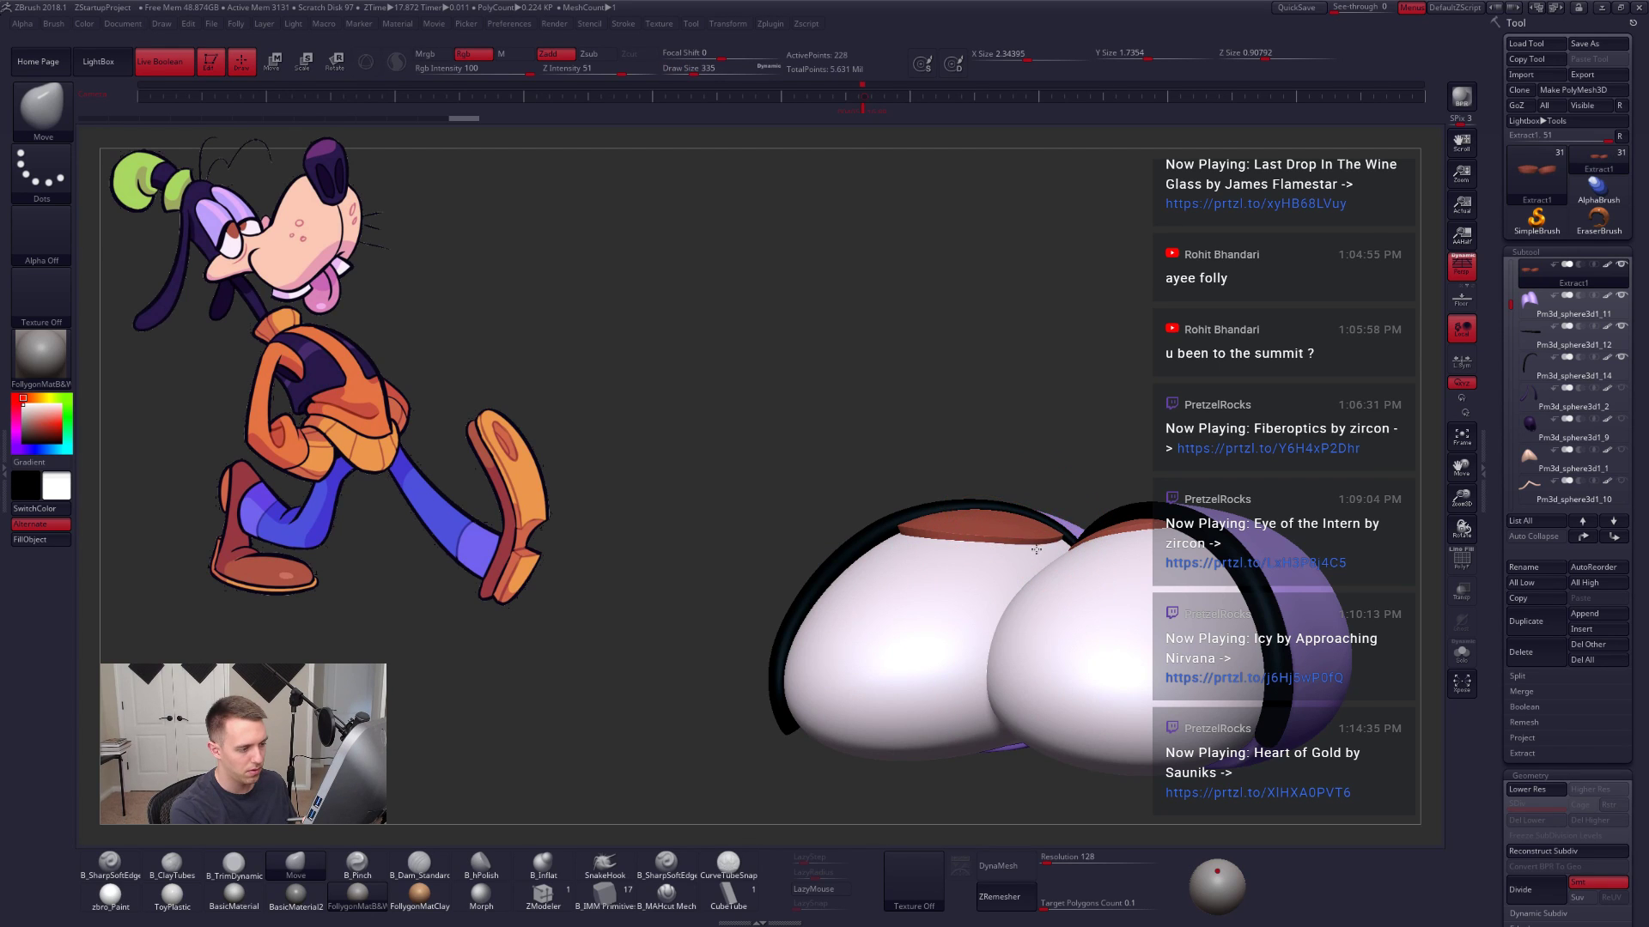
mouse_move(953, 551)
right_down()
mouse_move(1004, 541)
mouse_move(1067, 566)
mouse_move(1085, 506)
mouse_move(987, 510)
right_up()
Step: Isolate the irises to refine their shape, show the other eye parts again and fit them against the eyeballs and eyelids
key(alt+s)
mouse_move(994, 498)
ctrl+alt+mouse_down()
mouse_move(1002, 632)
mouse_move(1073, 494)
ctrl+alt+mouse_up()
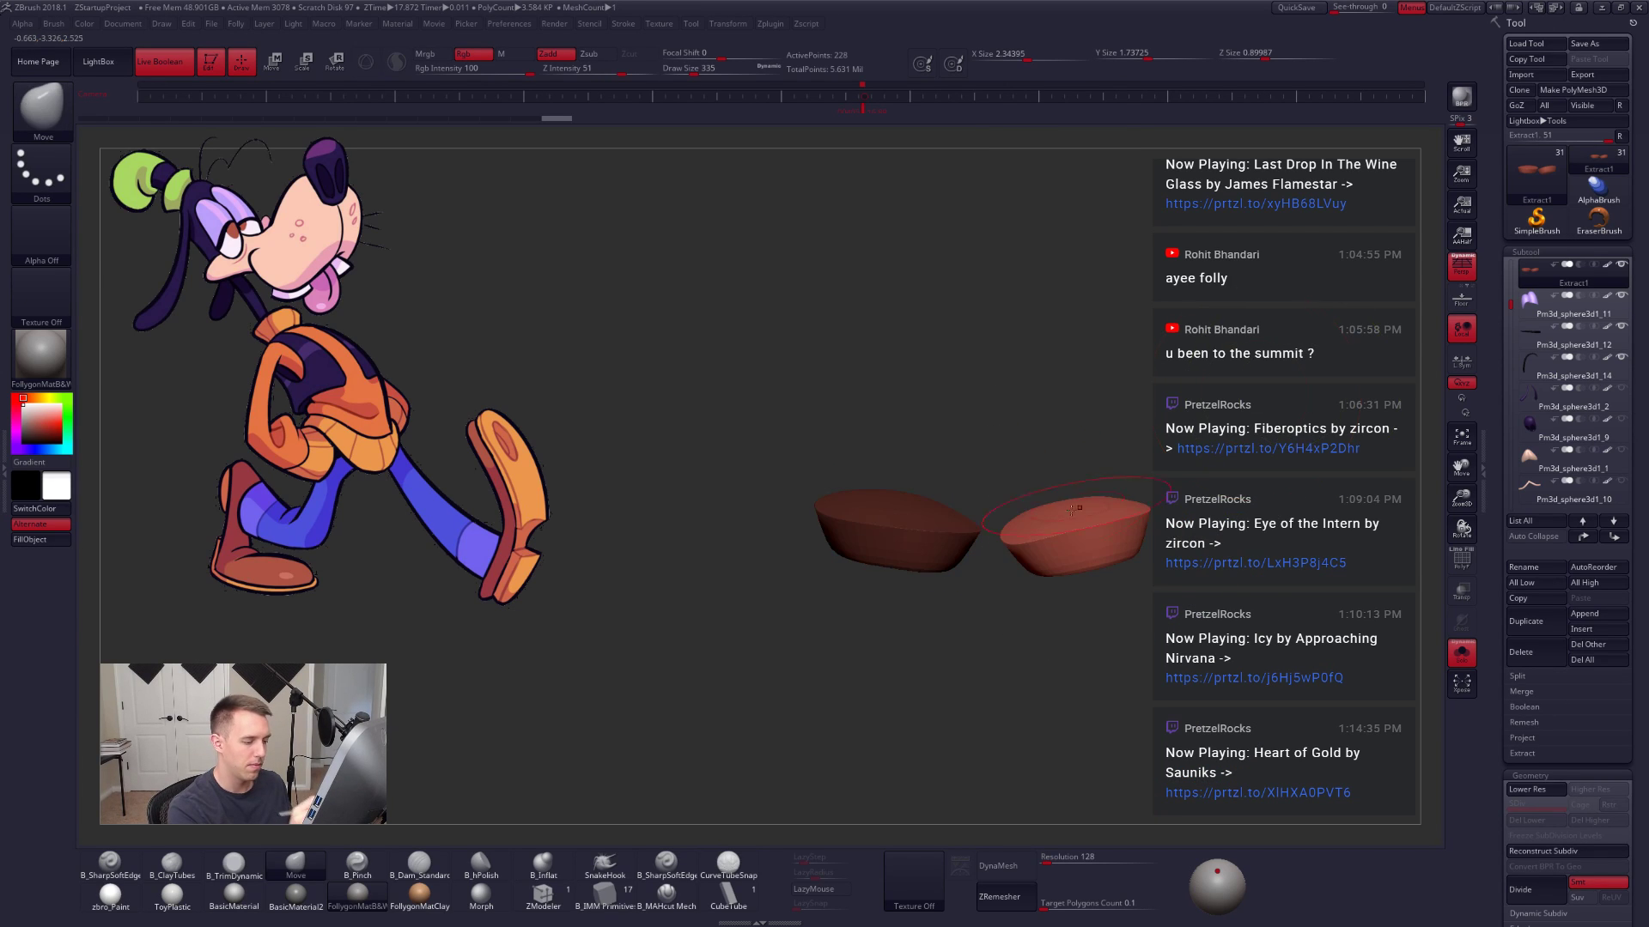
key(shift+s)
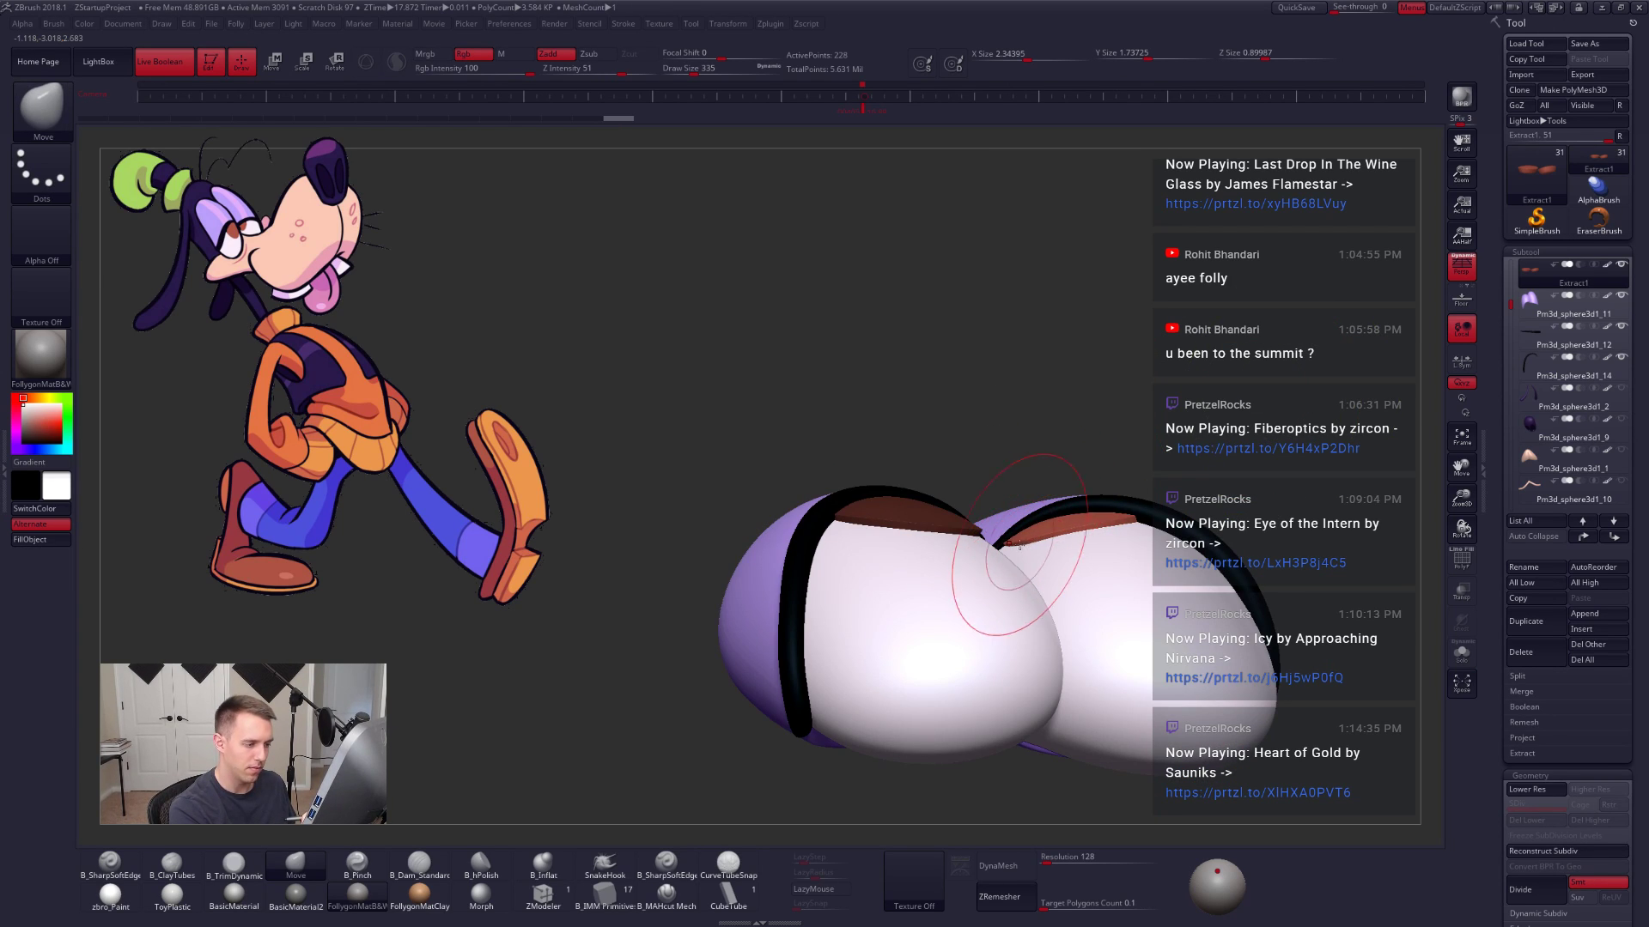
mouse_move(1072, 539)
right_down()
mouse_move(1010, 538)
mouse_move(1058, 571)
right_up()
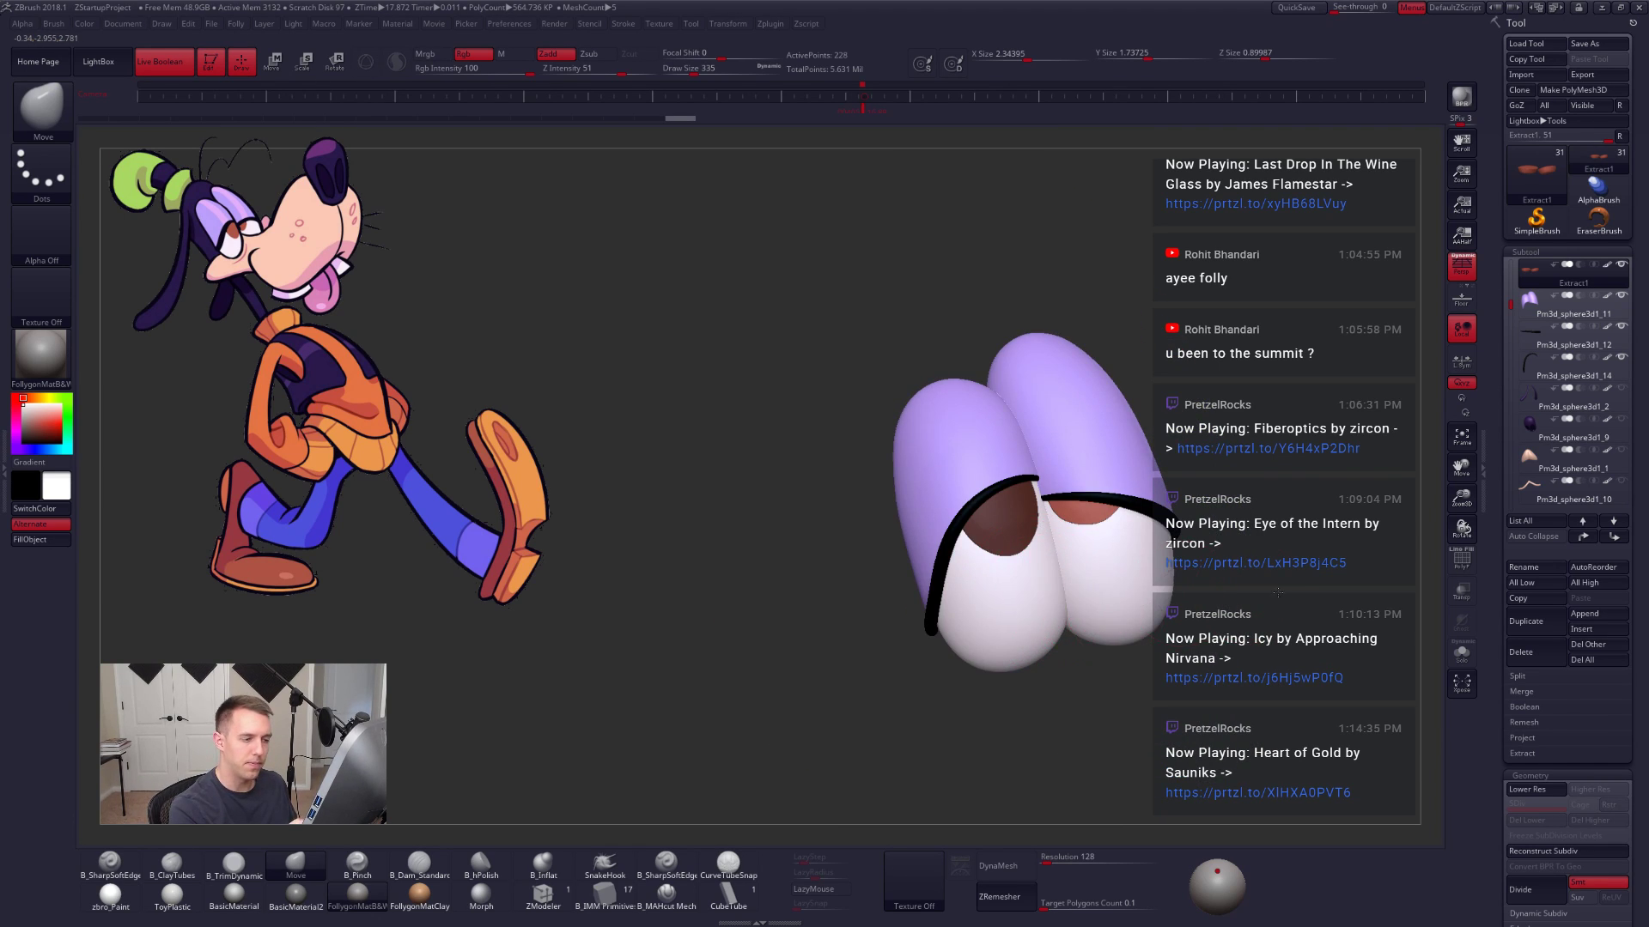
alt+right_drag(1278, 593, 1197, 580)
ctrl+drag(1278, 502, 1312, 467)
Step: Show all the other subtools of the head again
click(1509, 267)
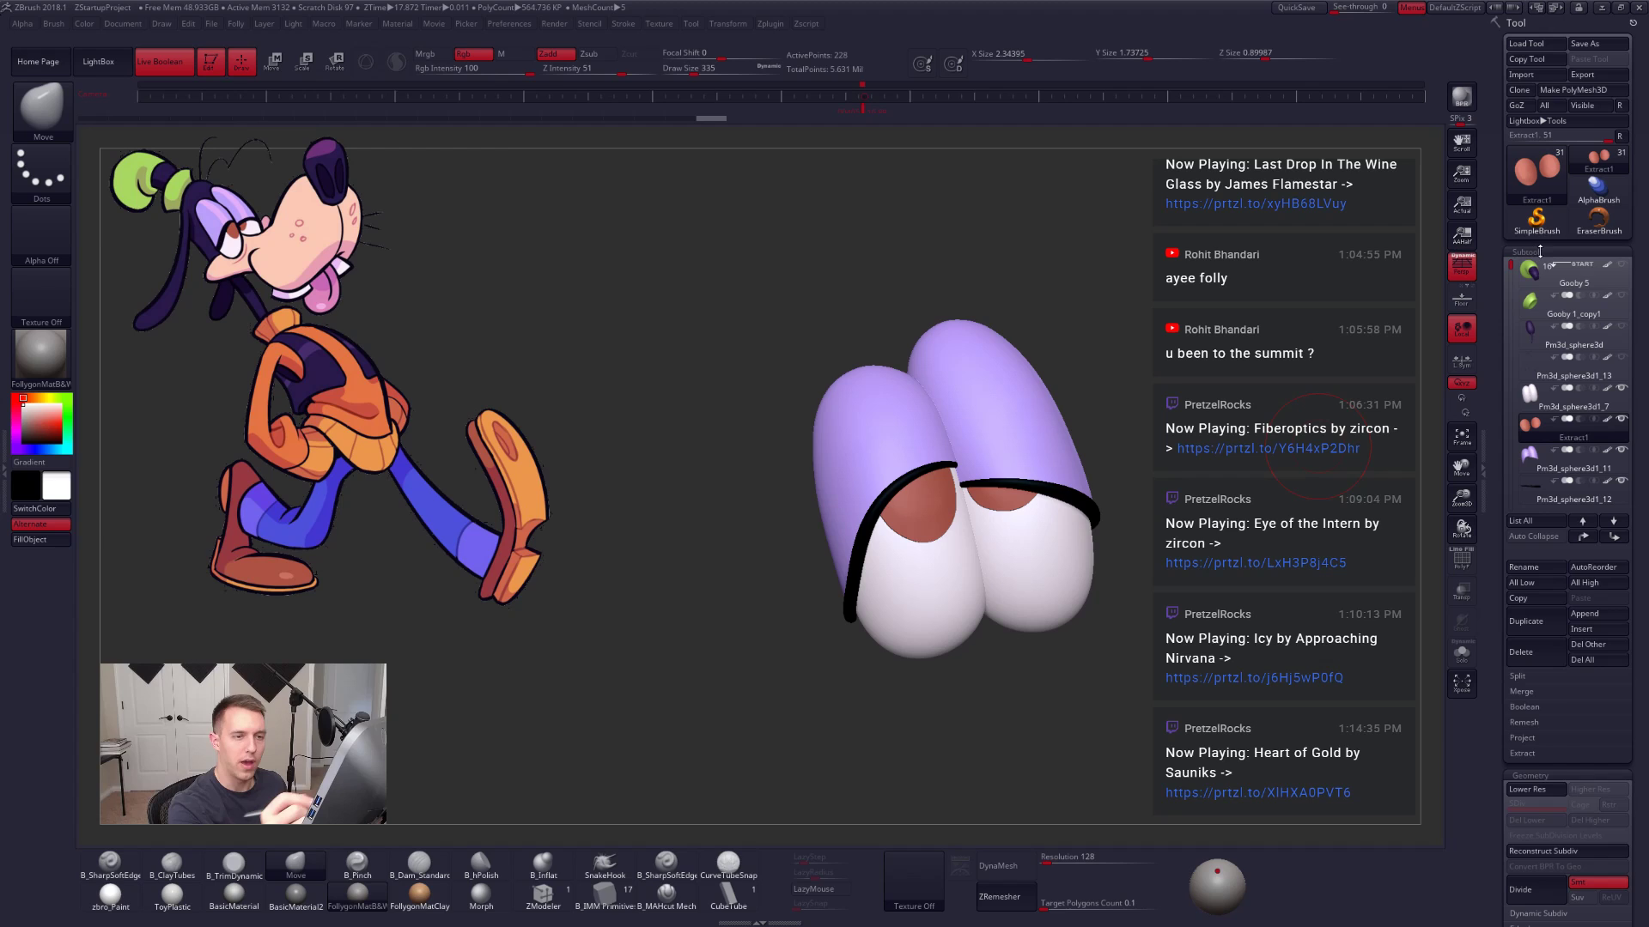
shift+click(1622, 267)
ctrl+right_drag(953, 550, 996, 375)
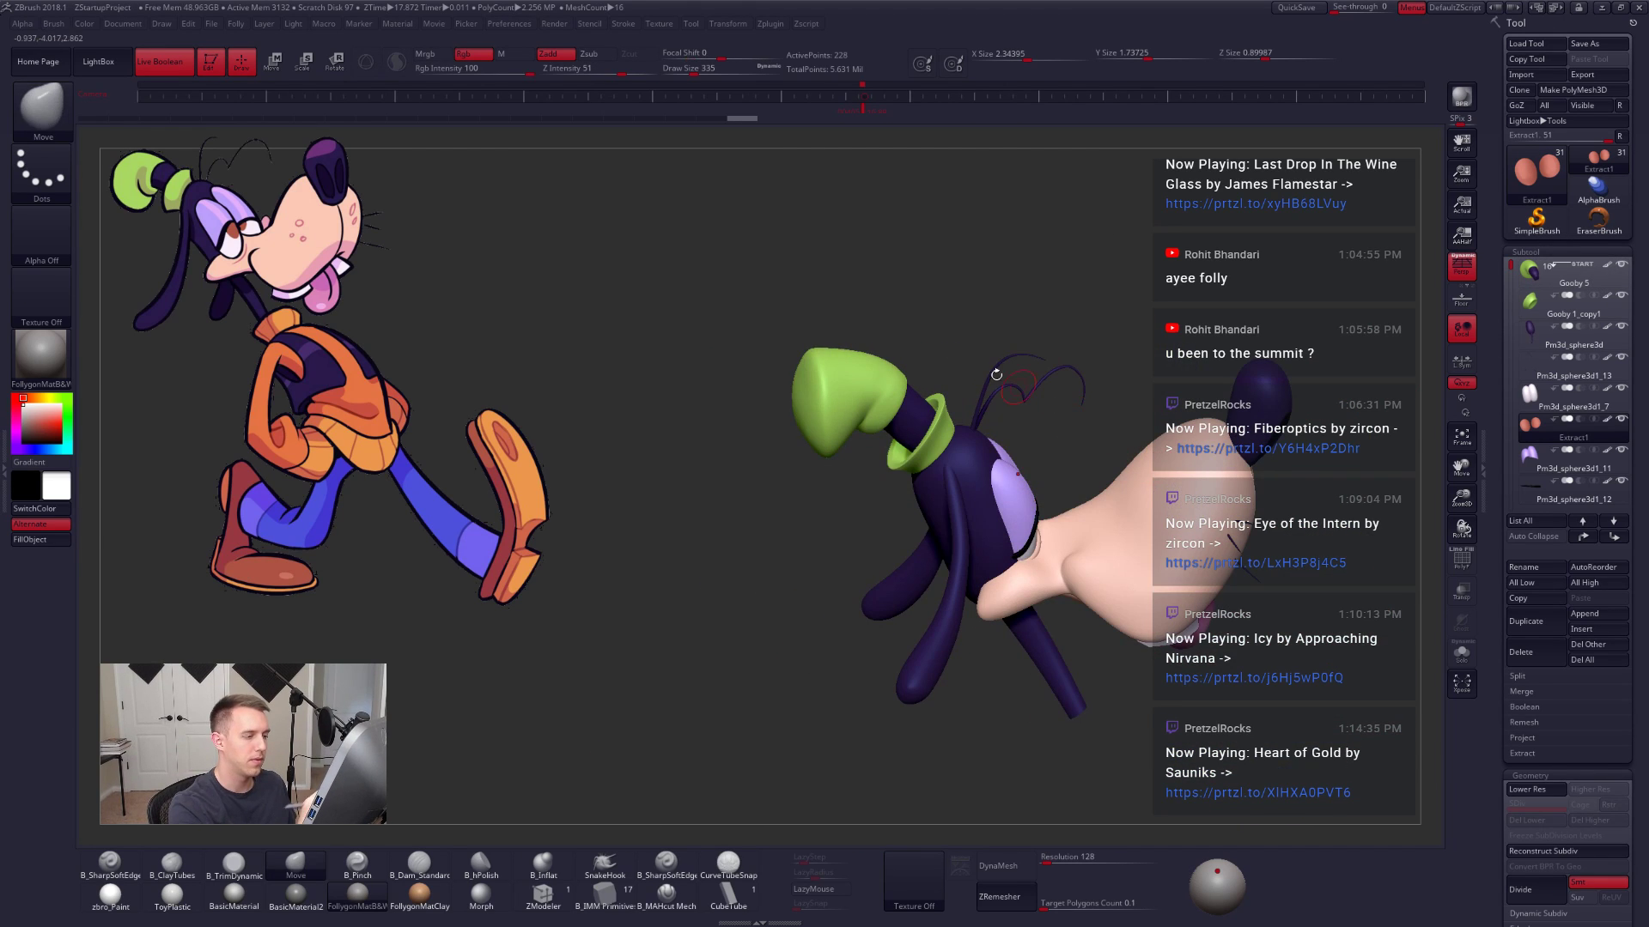
Step: Examine the full head from several angles against the reference drawing, focusing on the eyes and the muzzle beneath them
right_drag(867, 245, 896, 135)
alt+right_drag(971, 397, 1027, 558)
ctrl+right_drag(1027, 558, 1181, 706)
ctrl+right_drag(1181, 706, 1222, 730)
right_drag(961, 582, 916, 540)
right_drag(943, 481, 979, 511)
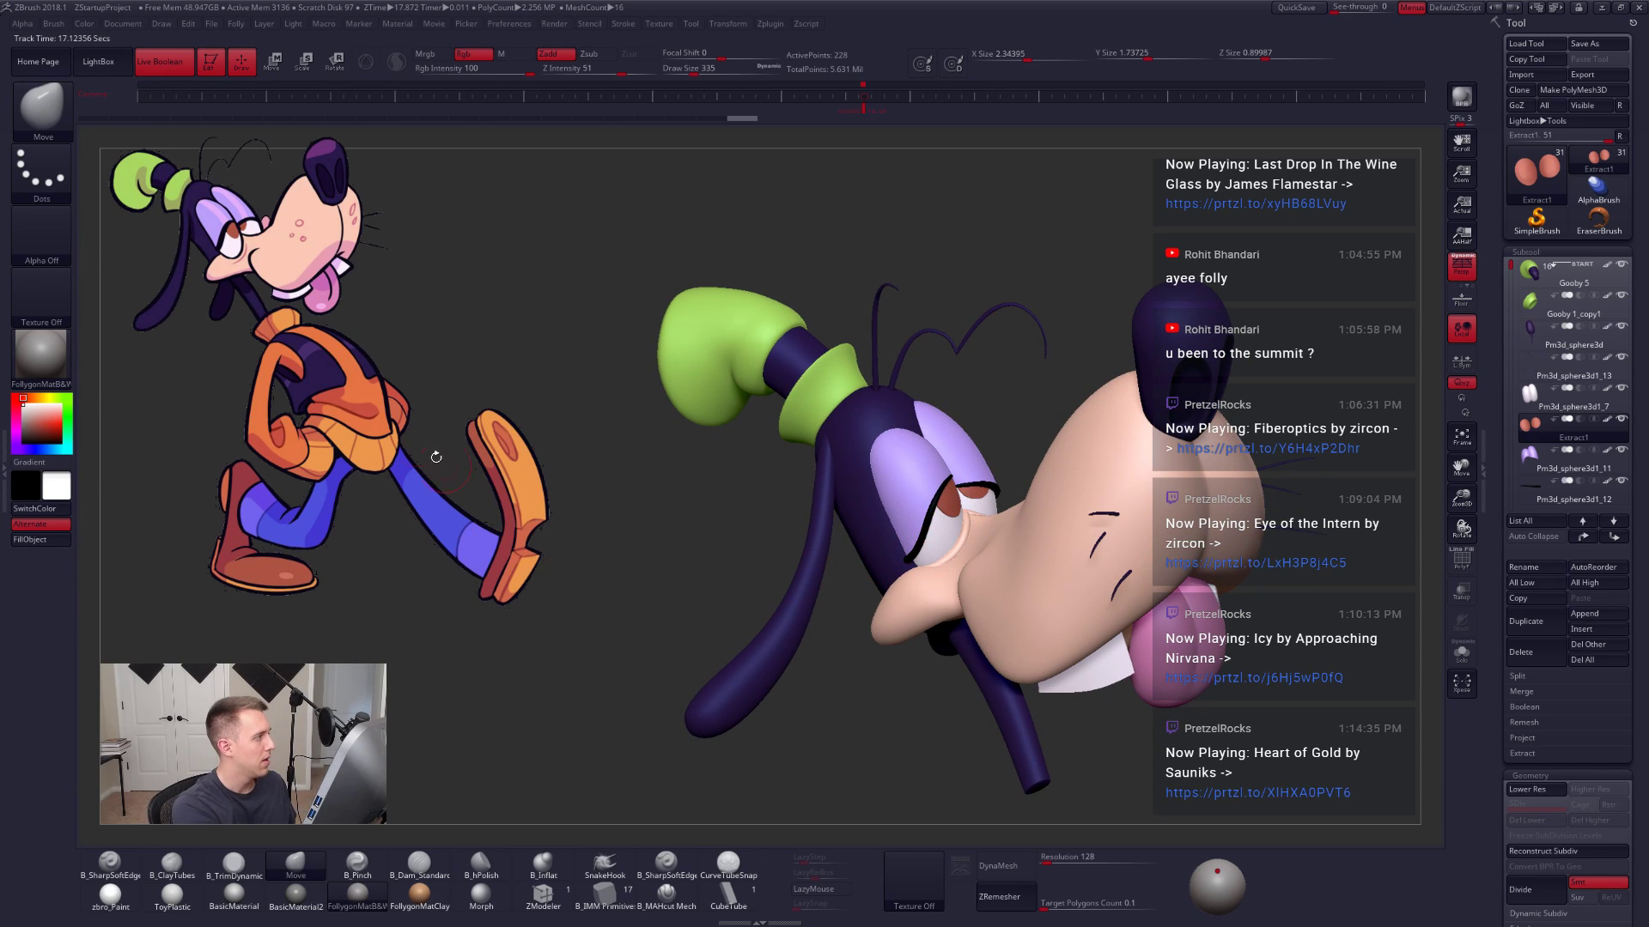
mouse_move(1072, 730)
ctrl+right_down()
mouse_move(1090, 758)
mouse_move(1080, 727)
ctrl+right_up()
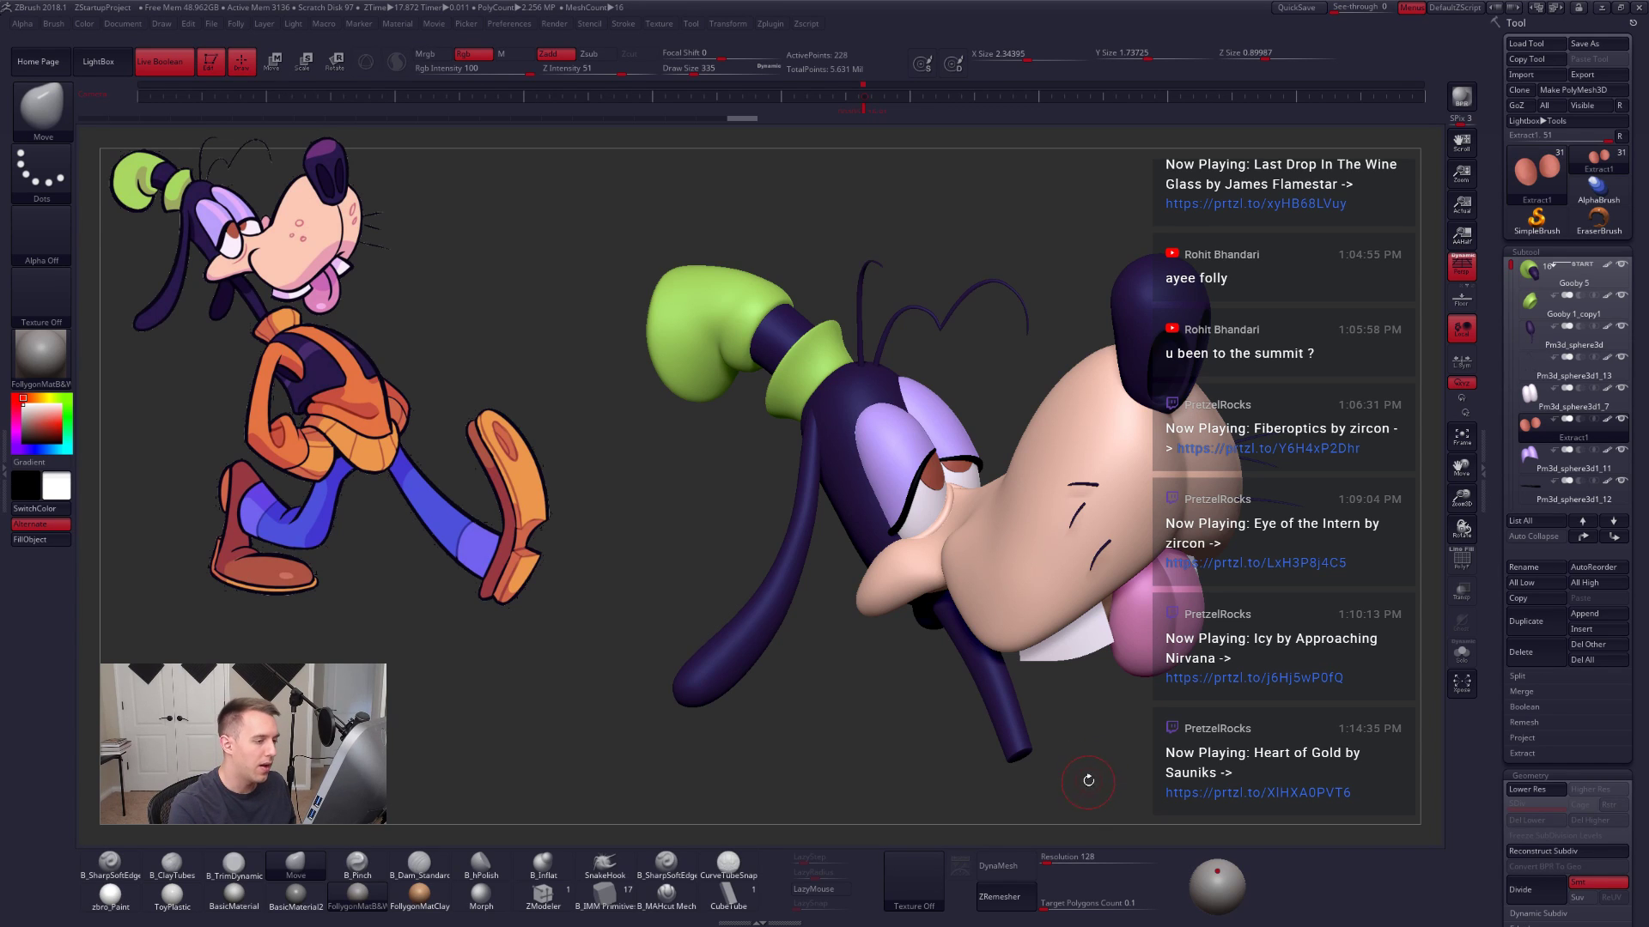
alt+drag(1088, 781, 1093, 714)
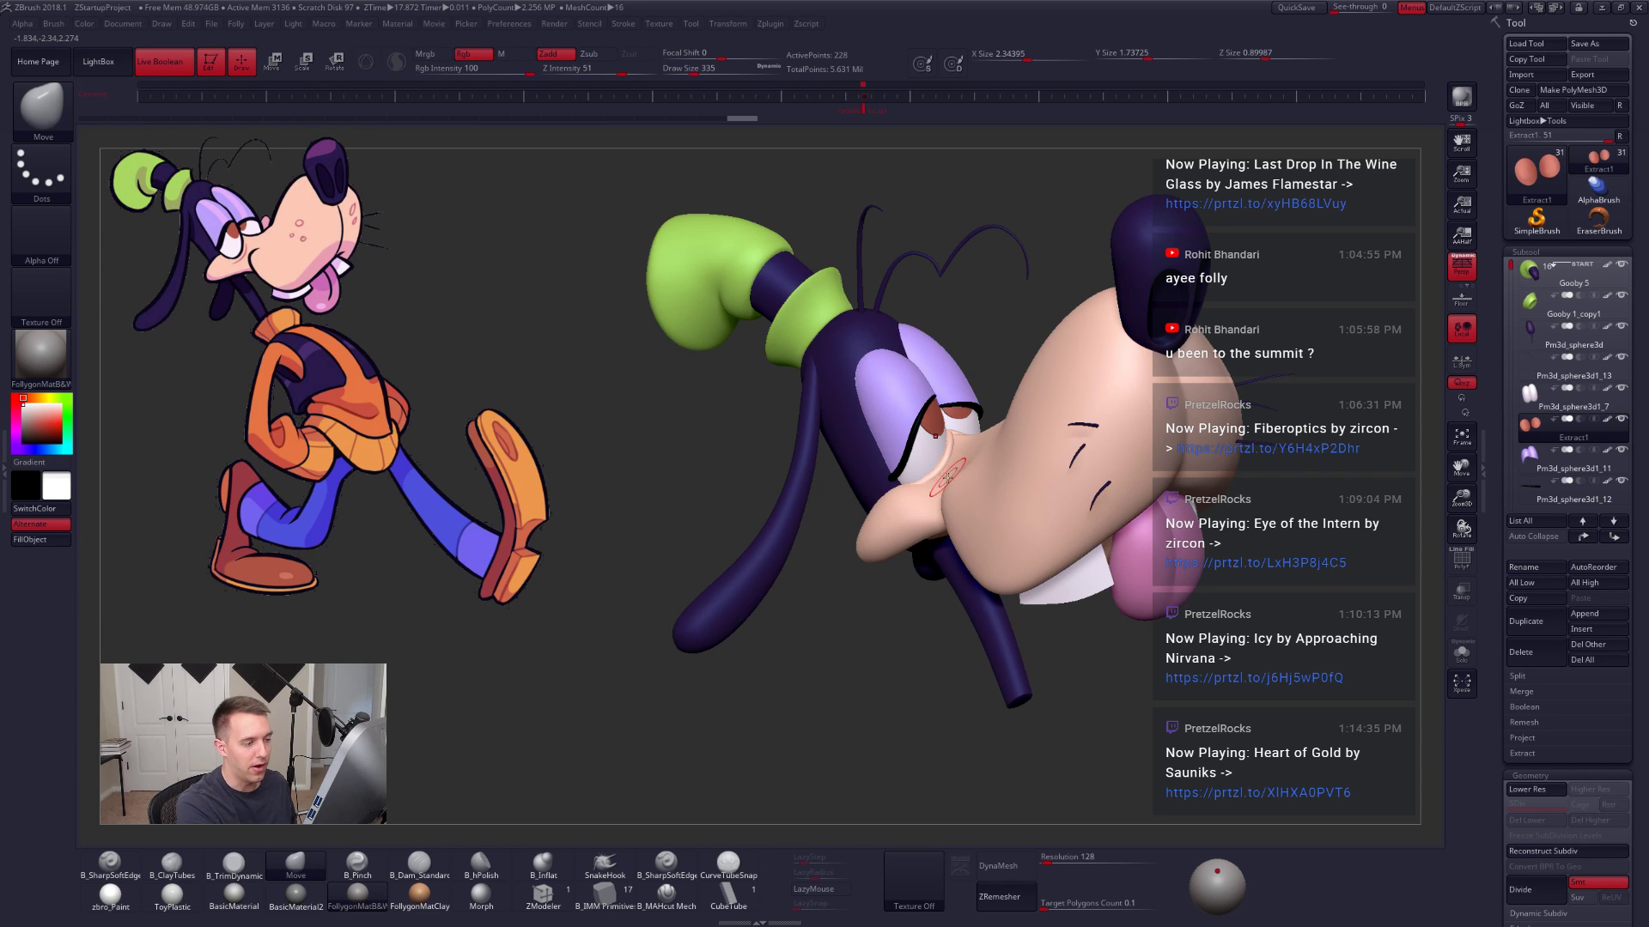
mouse_move(943, 478)
right_down()
mouse_move(930, 474)
mouse_move(949, 503)
mouse_move(917, 514)
mouse_move(1000, 463)
mouse_move(1036, 469)
mouse_move(960, 466)
right_up()
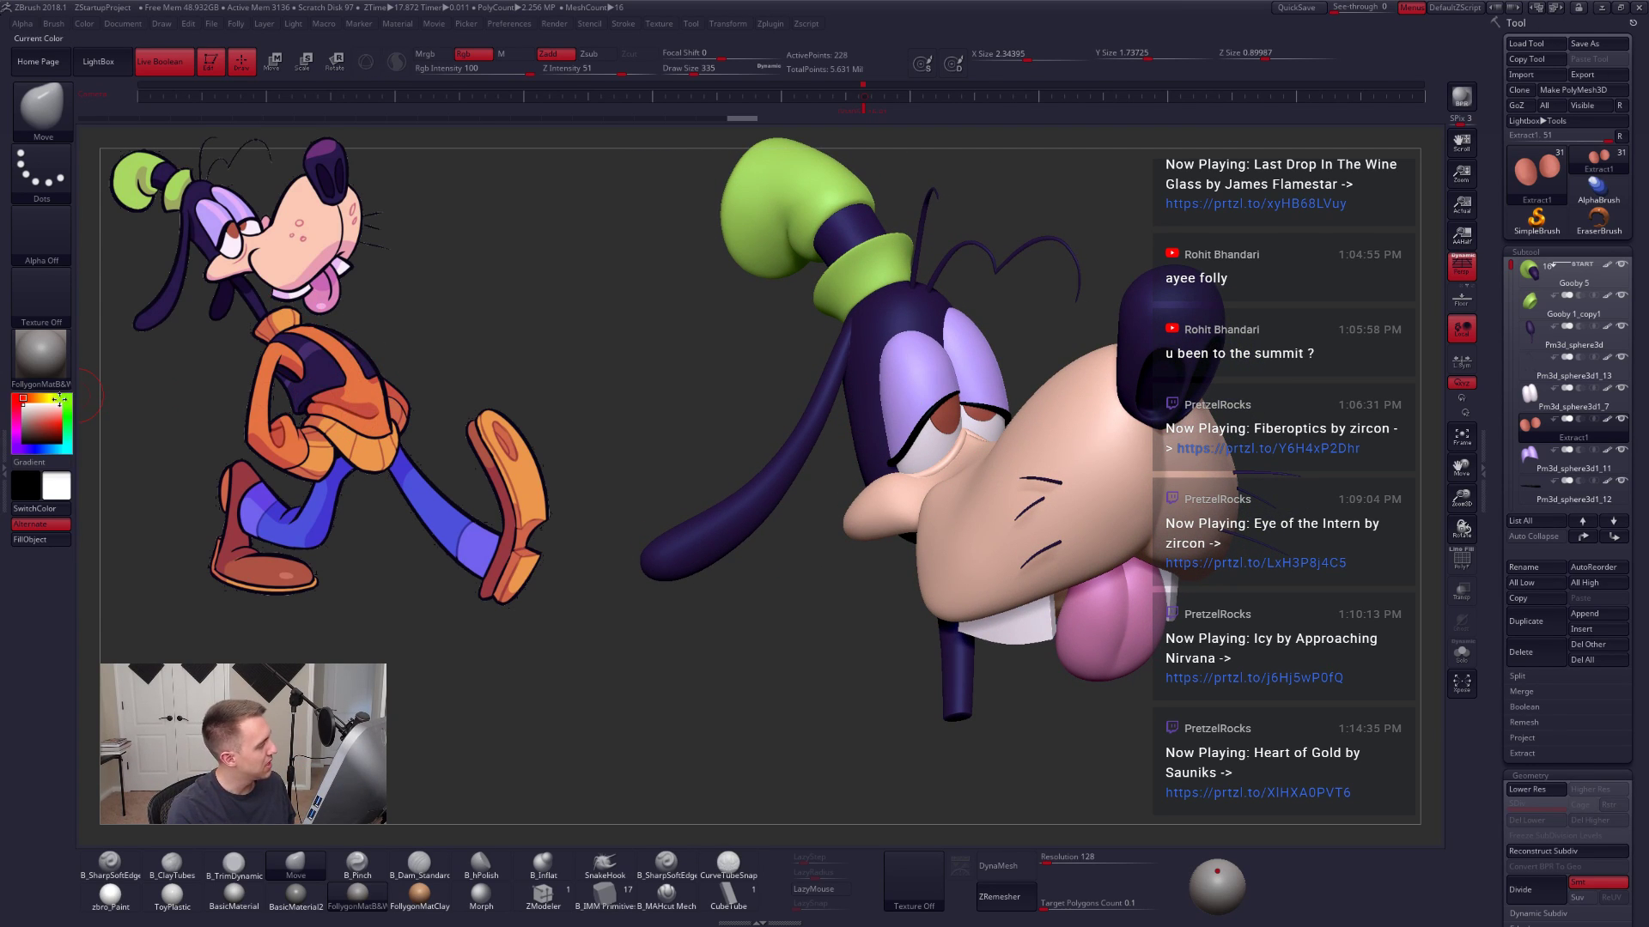
Step: Build a combined low-resolution mesh of all head parts with Transpose Master's TPoseMesh, then put the plugin tray away
click(4, 400)
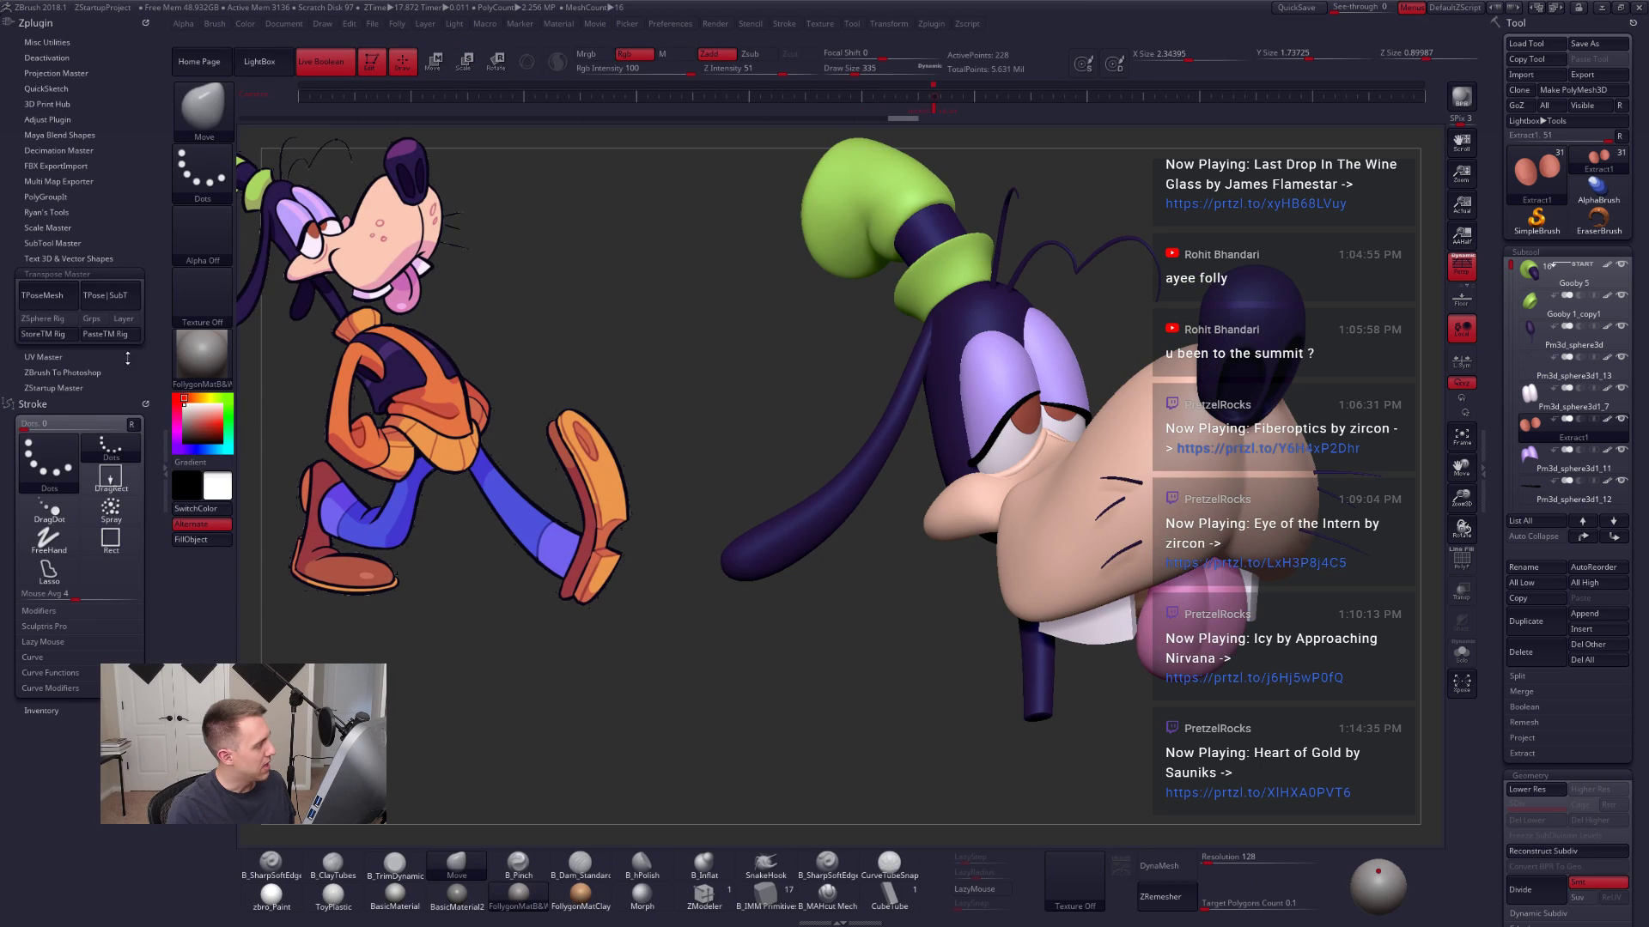
click(76, 299)
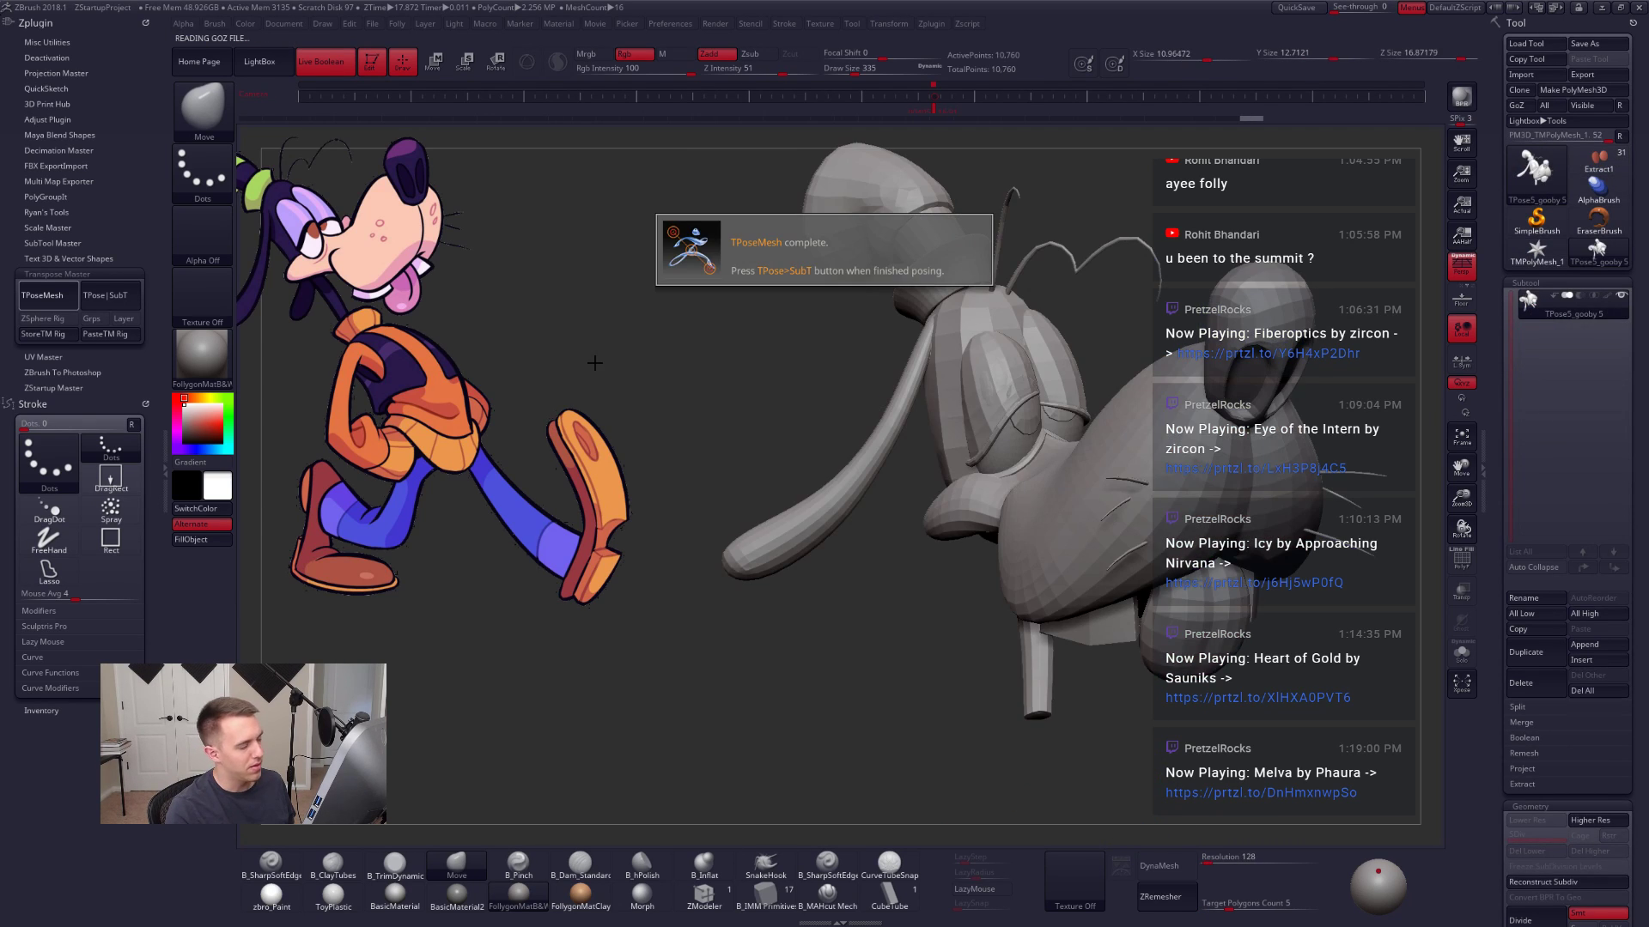
click(162, 461)
drag(161, 459, 652, 428)
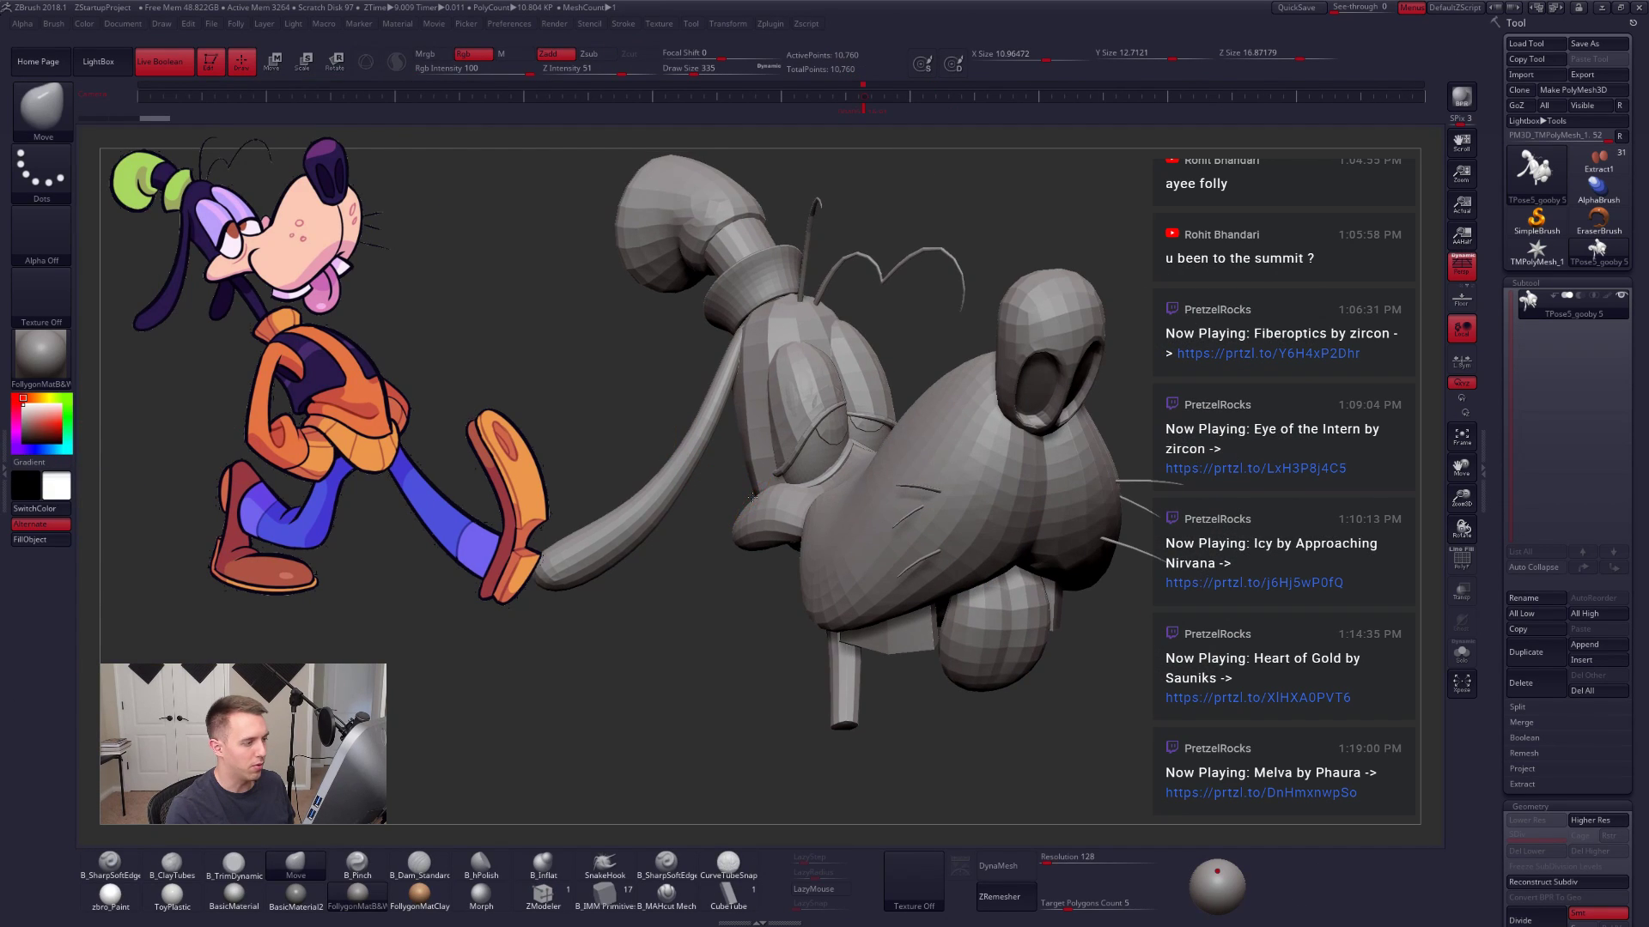
Step: Hide the muzzle and the skin rim around the eyes, mask the remaining parts and show the whole head again
ctrl+shift+click(841, 479)
ctrl+shift+drag(681, 559, 718, 544)
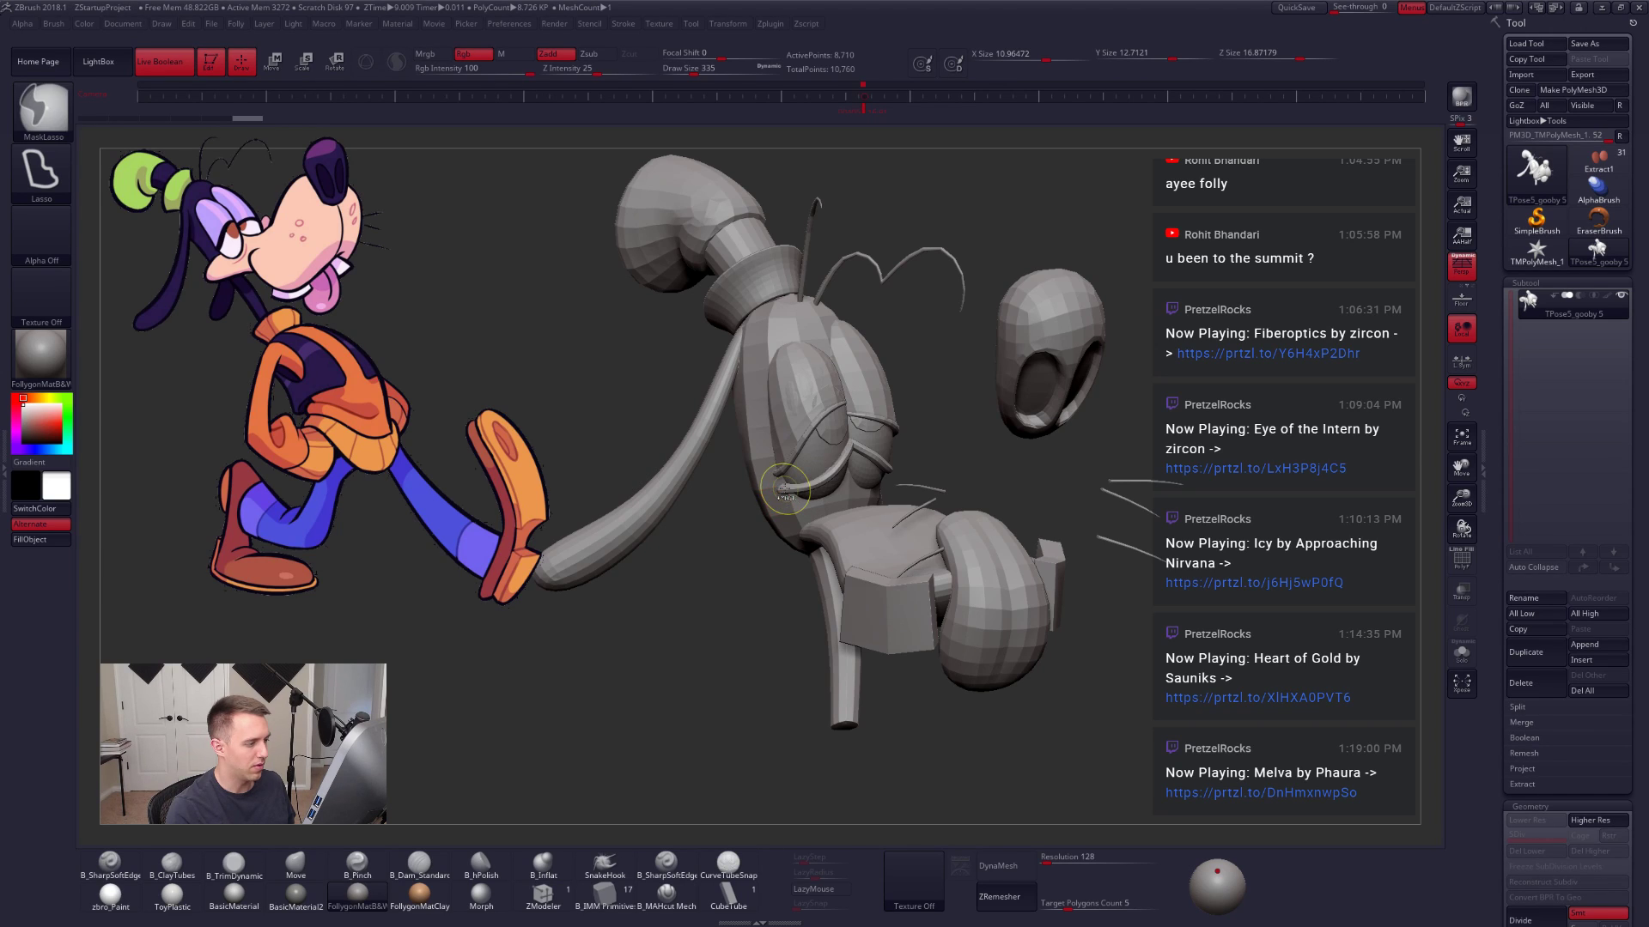
ctrl+shift+click(784, 490)
ctrl+shift+click(786, 490)
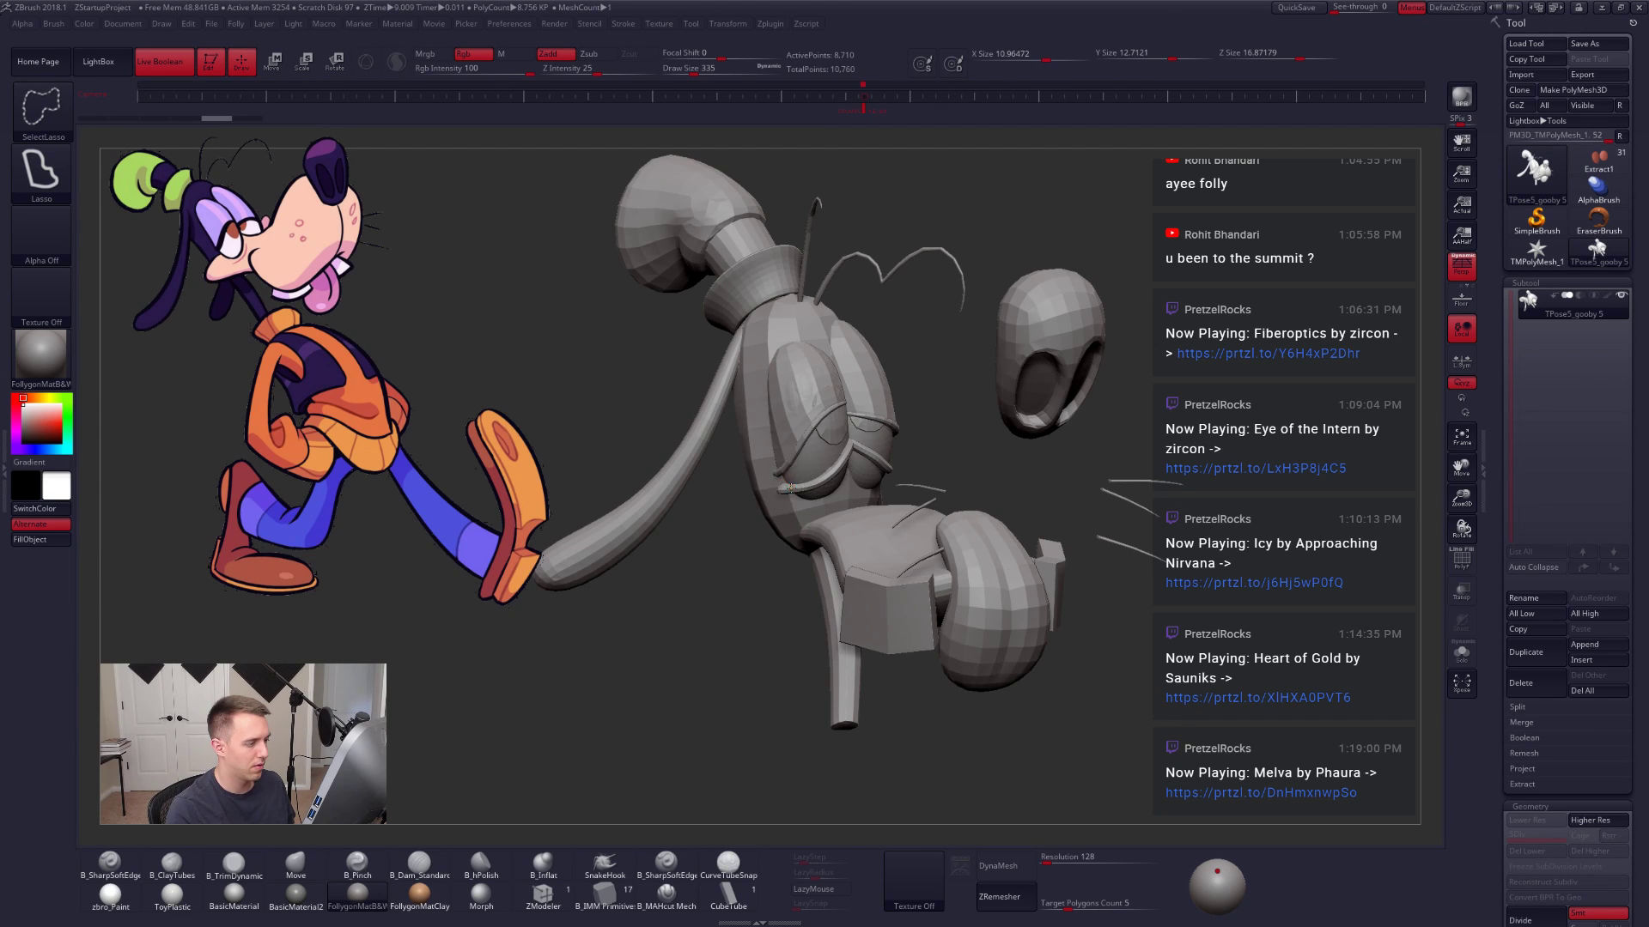
ctrl+shift+click(790, 488)
ctrl+click(664, 583)
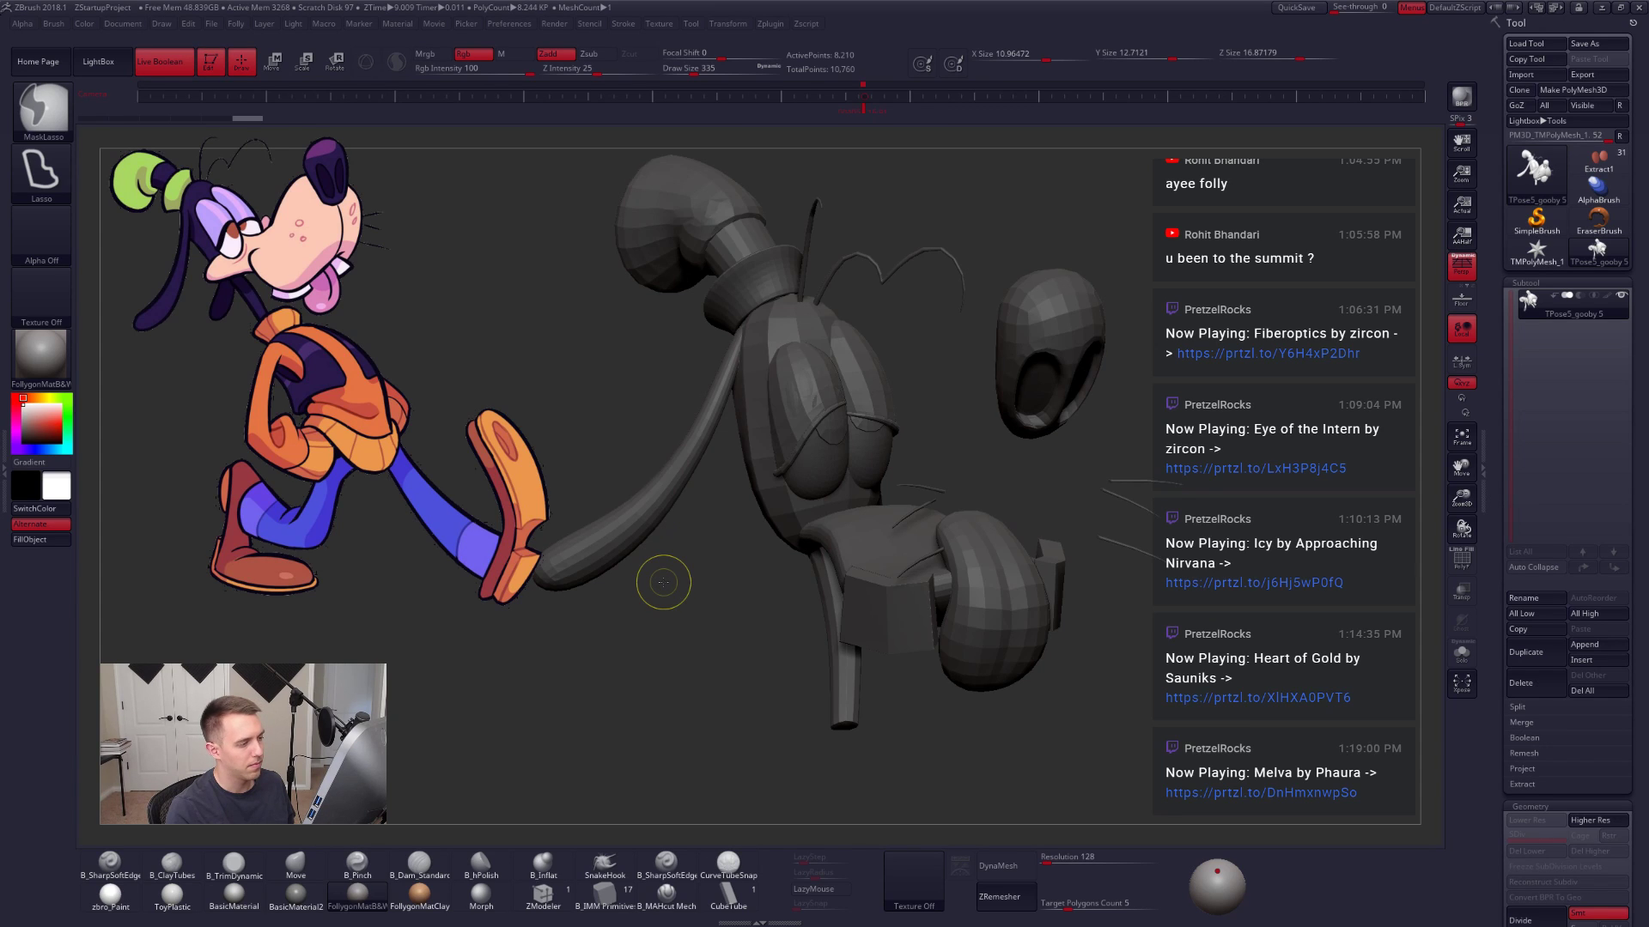
ctrl+shift+drag(665, 584, 675, 651)
ctrl+shift+click(676, 626)
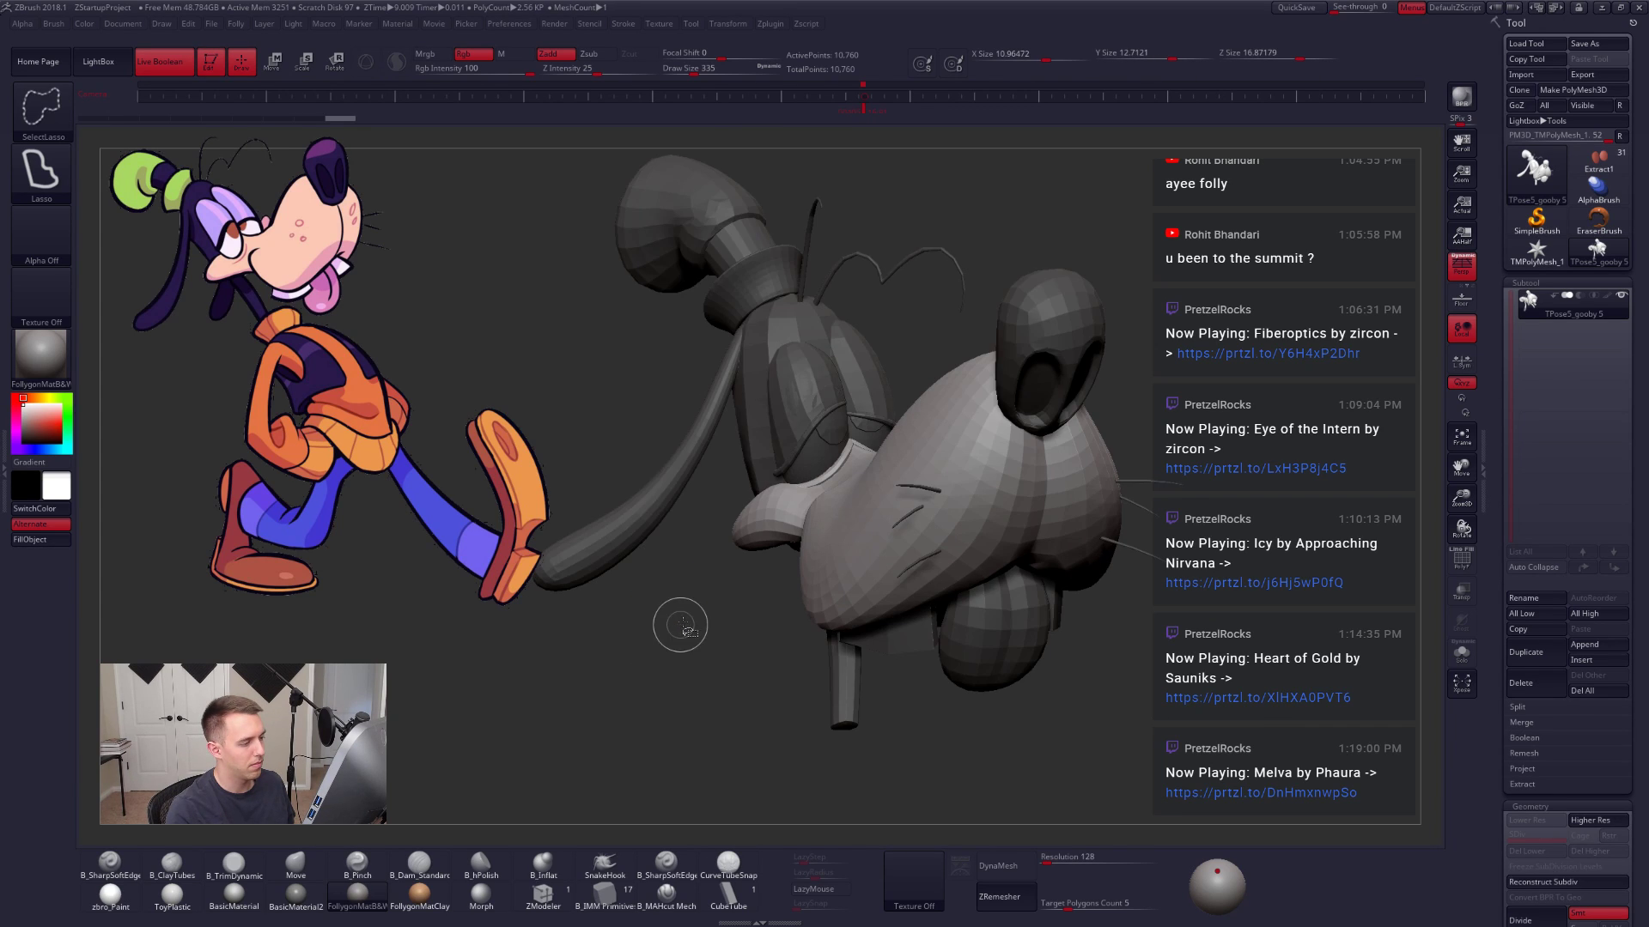
Step: Set the draw size to 615 and move the unmasked muzzle skin just below the near eye
key(space)
drag(824, 463, 834, 463)
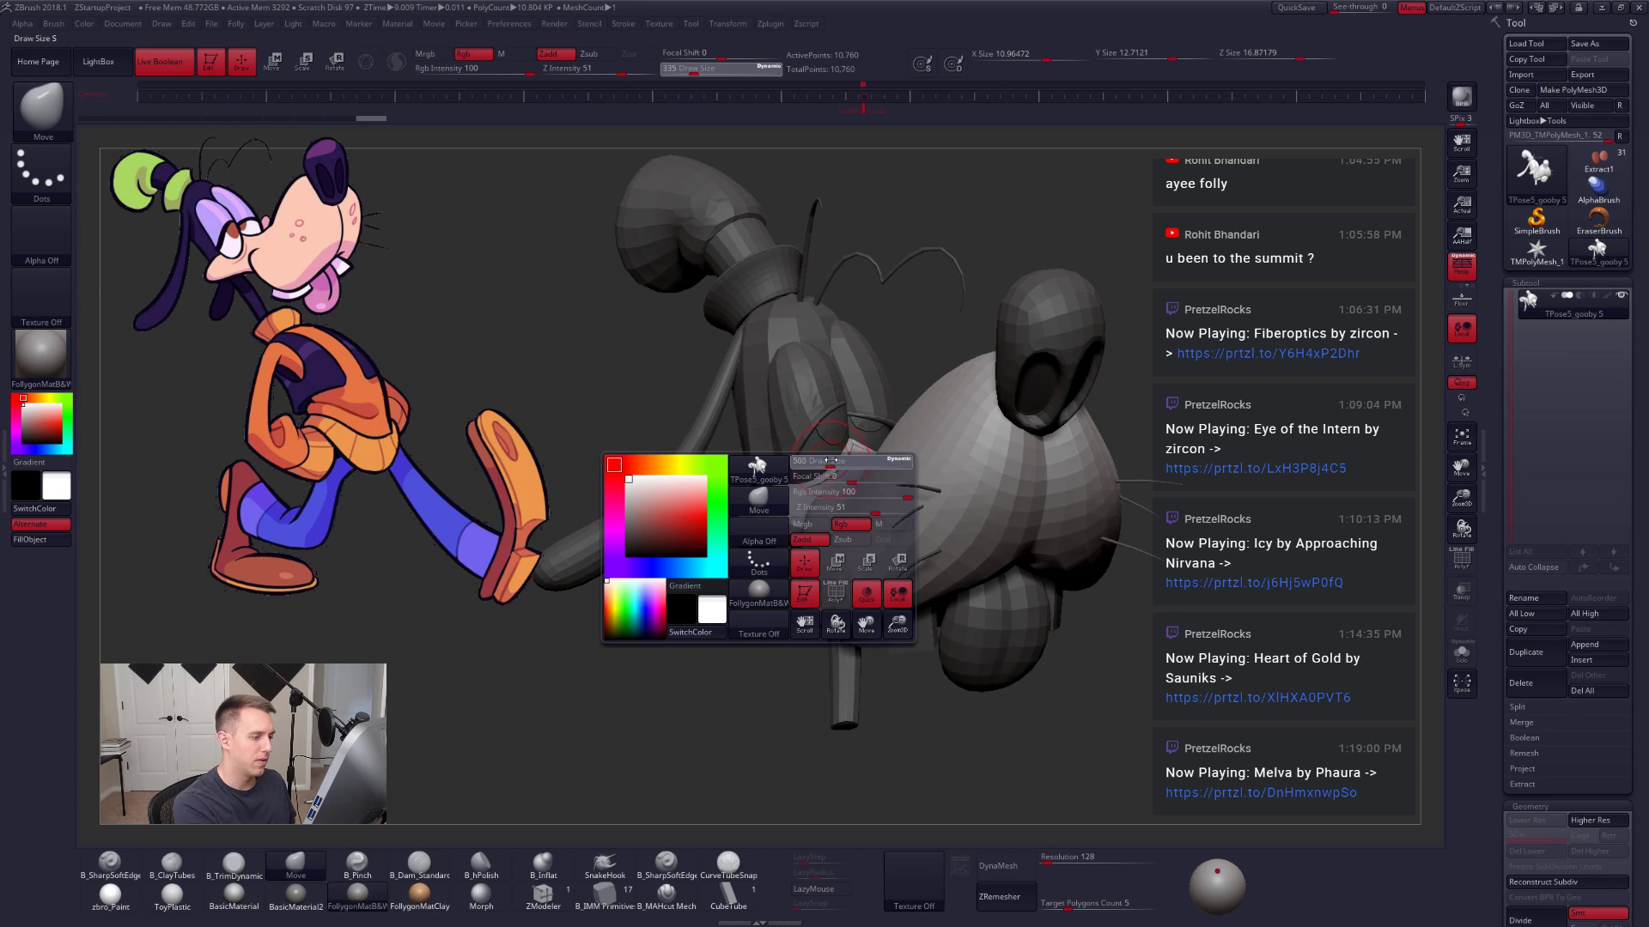
right_drag(834, 463, 821, 470)
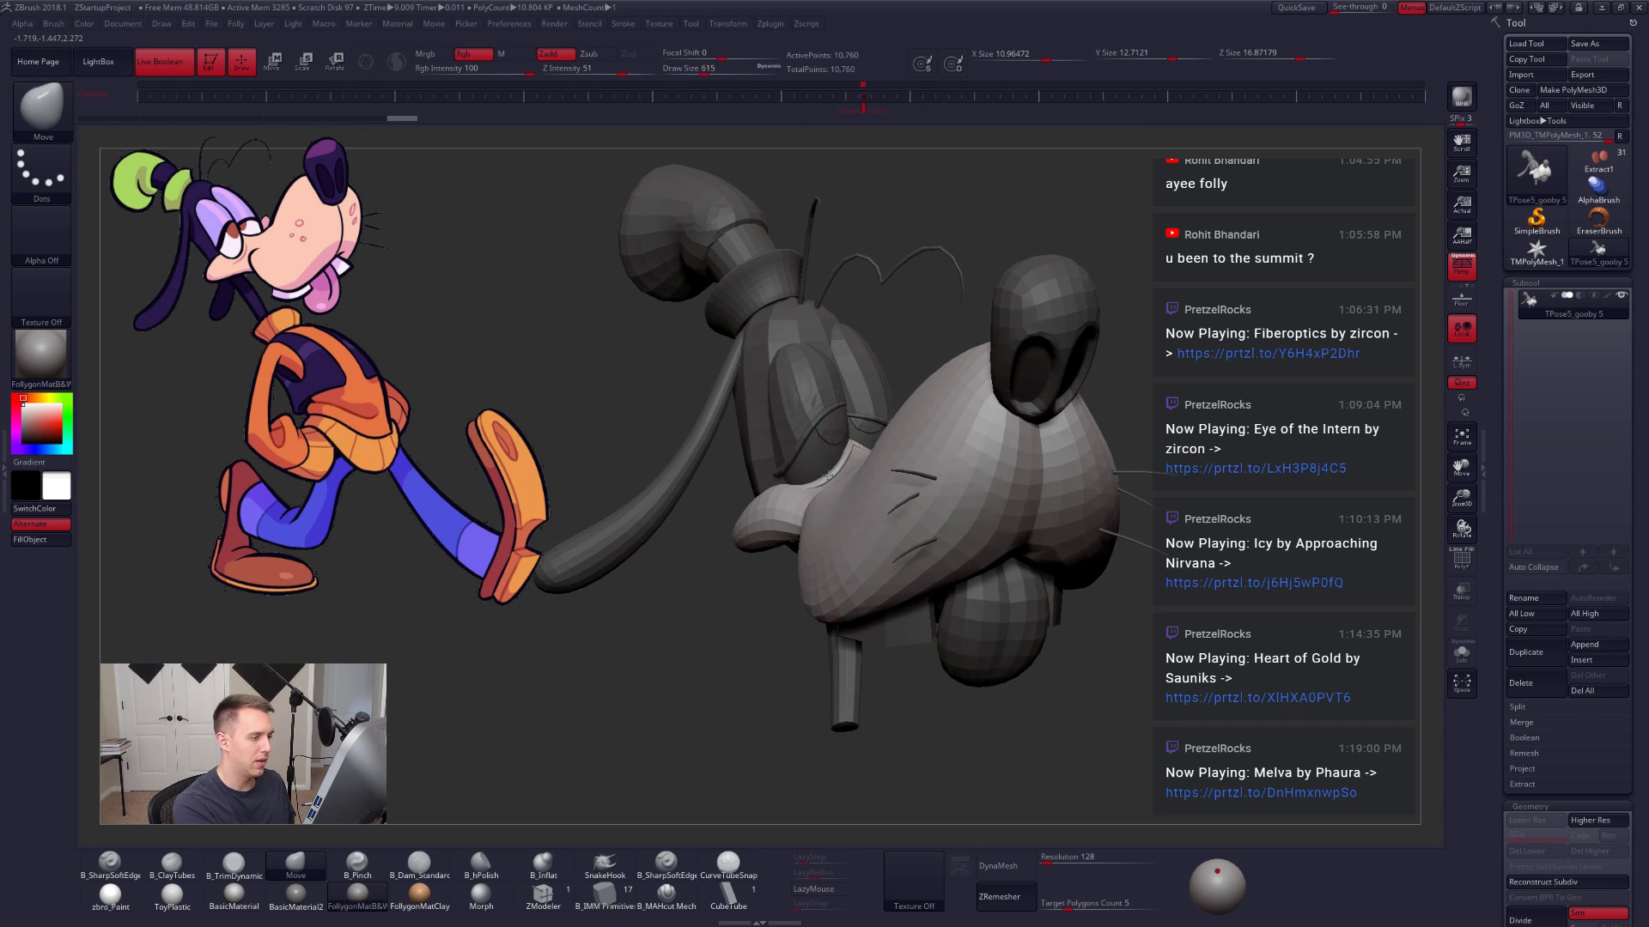
mouse_move(825, 479)
mouse_down()
mouse_move(851, 445)
mouse_move(815, 470)
mouse_up()
Step: Set the draw size to 720 and reshape the muzzle and cheek rim where they wrap around the near eye
key(space)
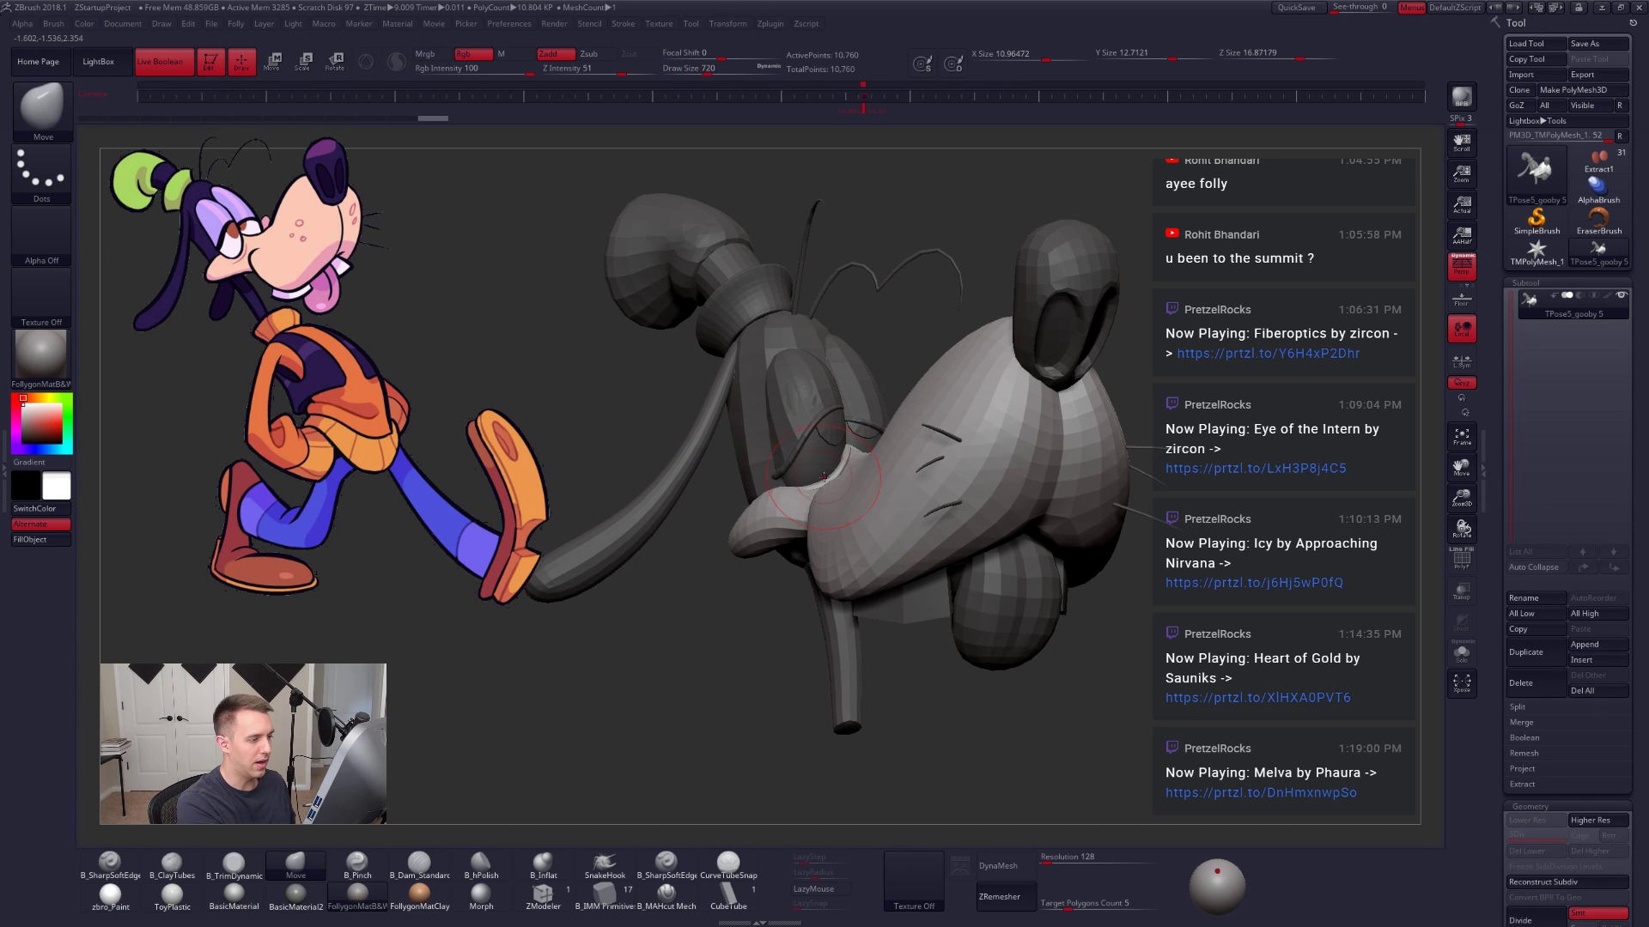
right_drag(828, 494, 834, 477)
drag(833, 482, 843, 474)
mouse_move(843, 474)
right_down()
mouse_move(828, 469)
mouse_move(1051, 403)
mouse_move(1017, 454)
mouse_move(851, 463)
mouse_move(998, 428)
mouse_move(908, 420)
right_up()
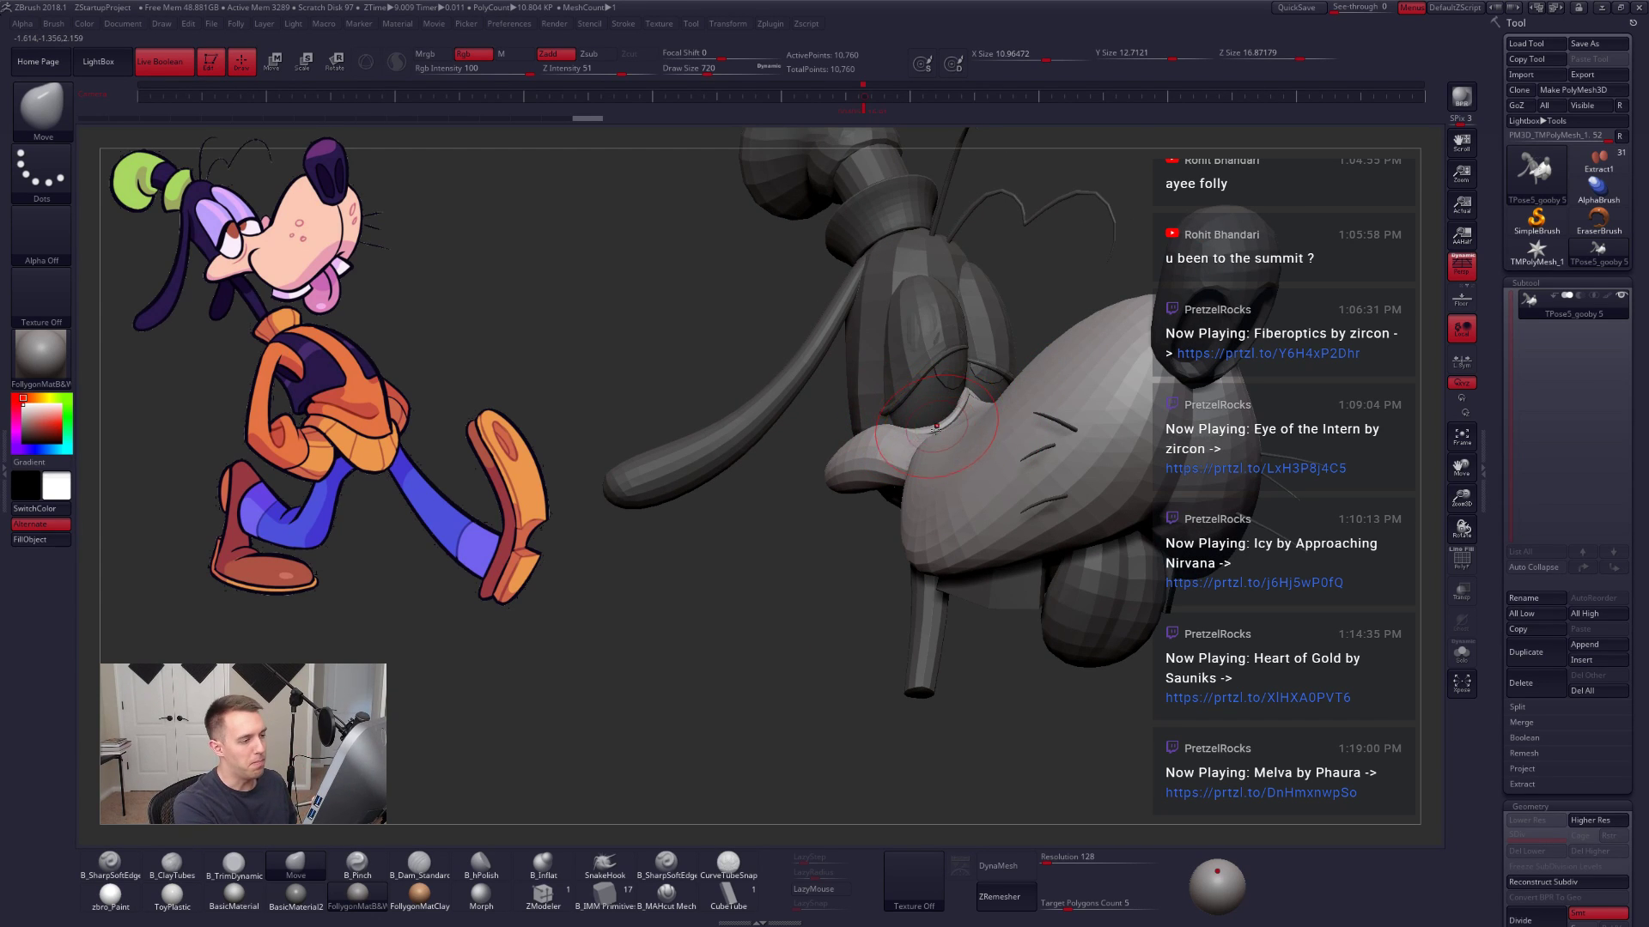
mouse_move(936, 427)
right_down()
mouse_move(917, 427)
mouse_move(936, 438)
mouse_move(904, 484)
right_up()
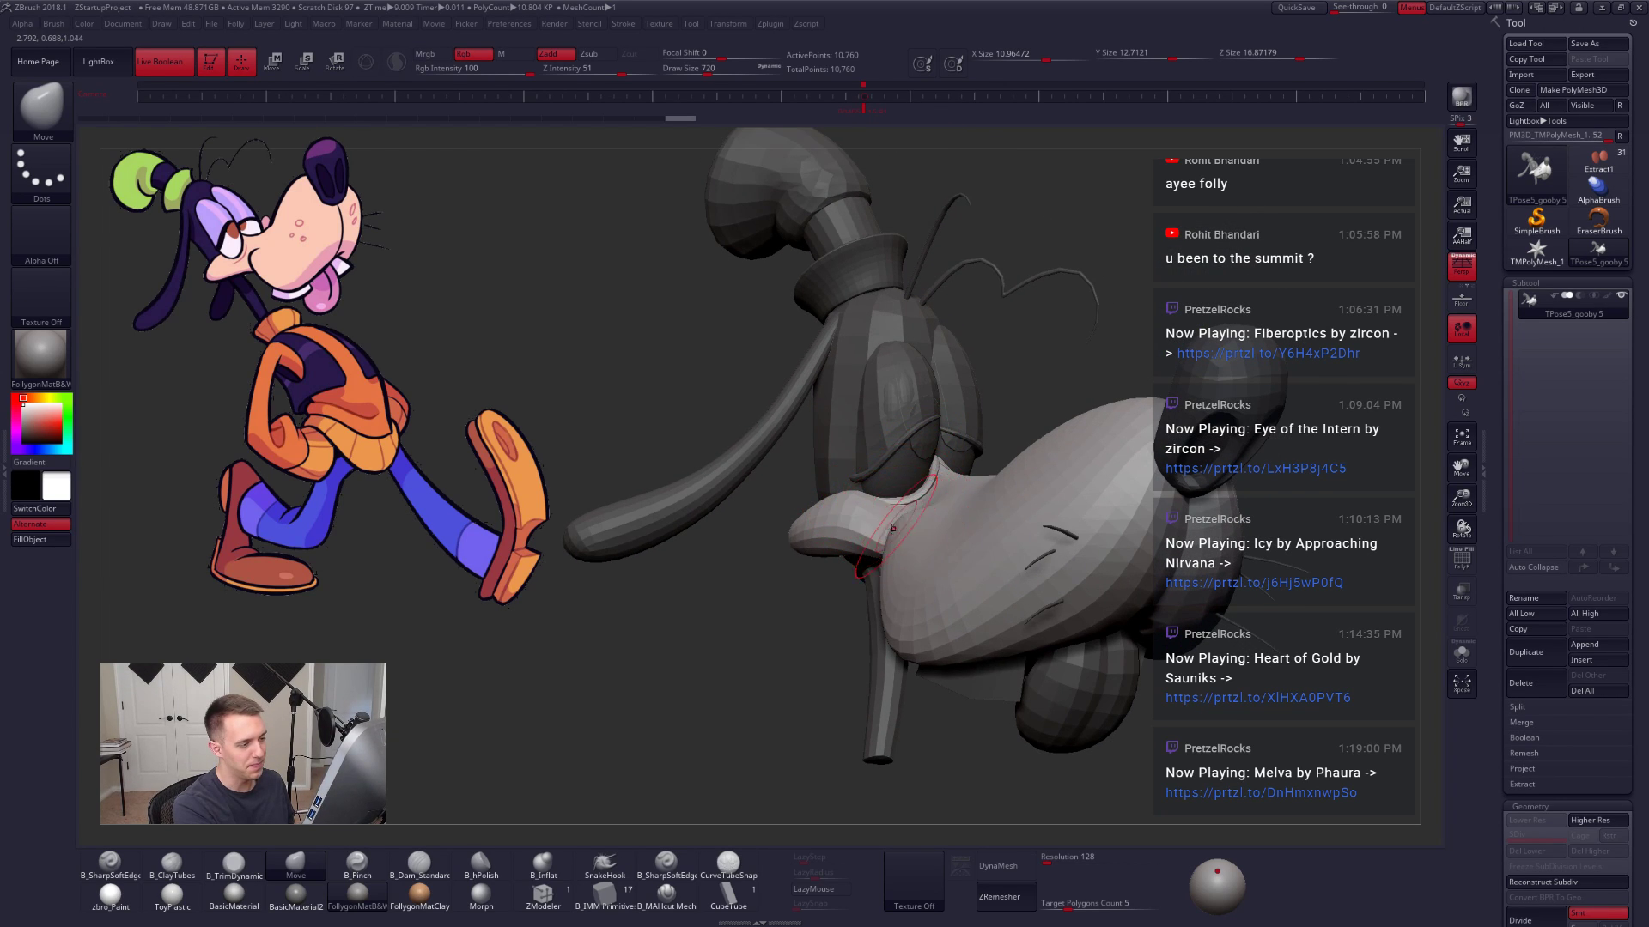
mouse_move(892, 528)
right_down()
mouse_move(862, 424)
mouse_move(1024, 477)
mouse_move(973, 678)
mouse_move(979, 614)
mouse_move(1331, 592)
right_up()
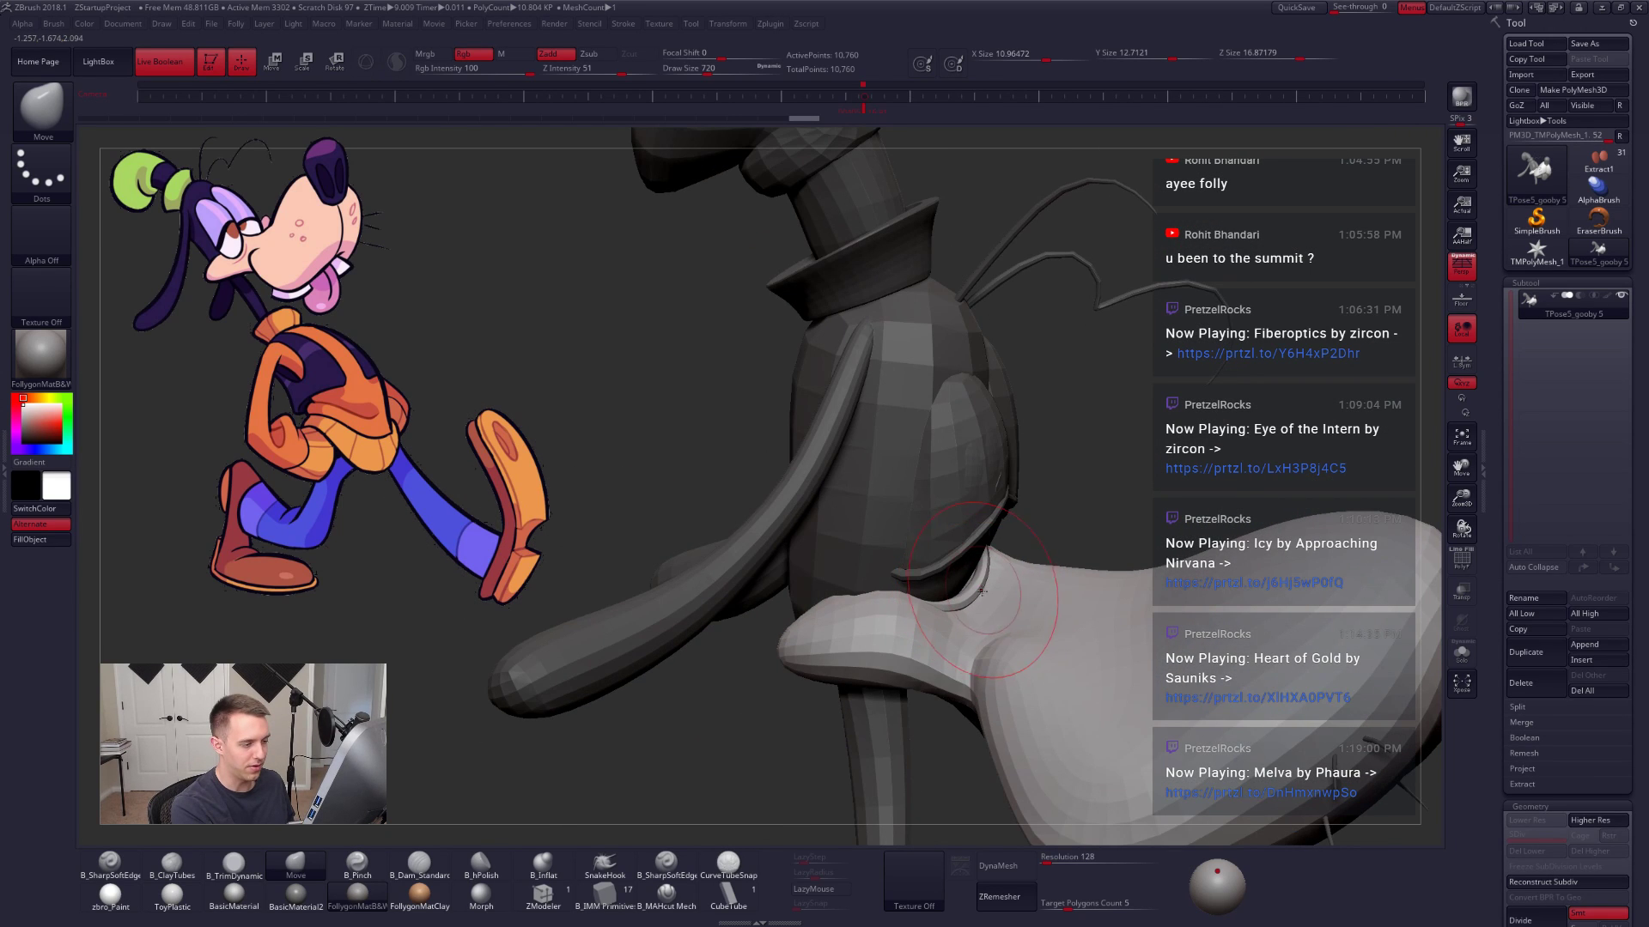
mouse_move(974, 642)
right_down()
mouse_move(985, 585)
mouse_move(1011, 601)
mouse_move(1080, 587)
mouse_move(969, 601)
mouse_move(929, 577)
mouse_move(955, 559)
mouse_move(908, 542)
mouse_move(938, 505)
right_up()
Step: Set the draw size to 556 and refine the muzzle's bridge and rim beneath the eyes from the opposite side
key(space)
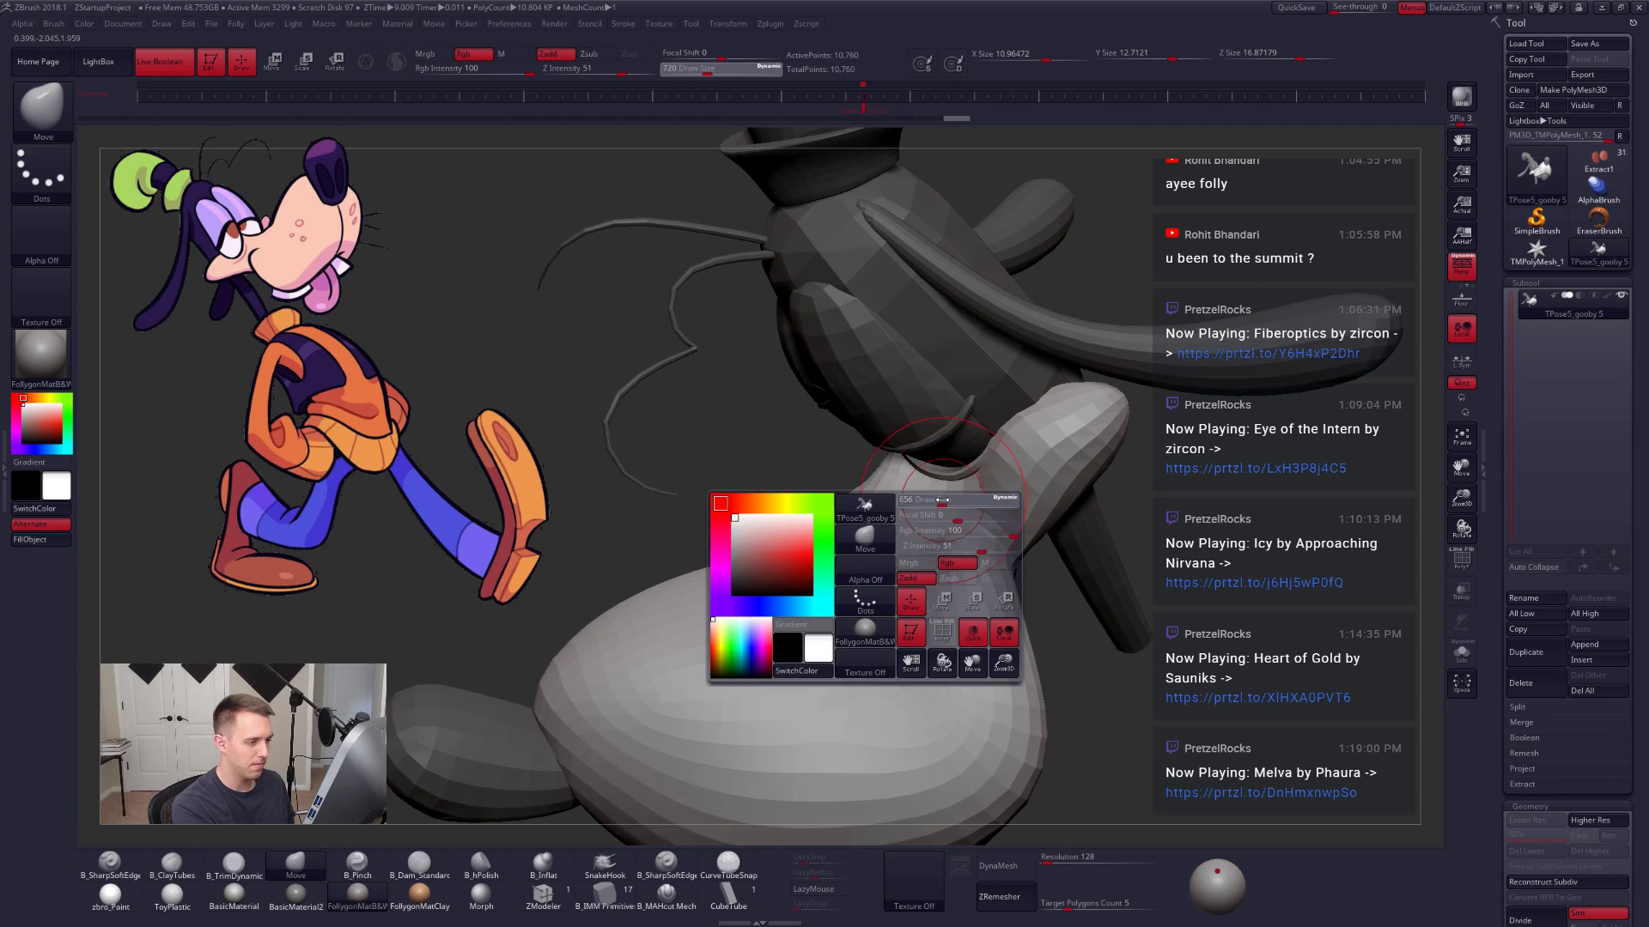
drag(942, 500, 937, 500)
mouse_move(936, 502)
right_down()
mouse_move(910, 593)
mouse_move(944, 592)
mouse_move(960, 656)
mouse_move(918, 593)
mouse_move(942, 591)
right_up()
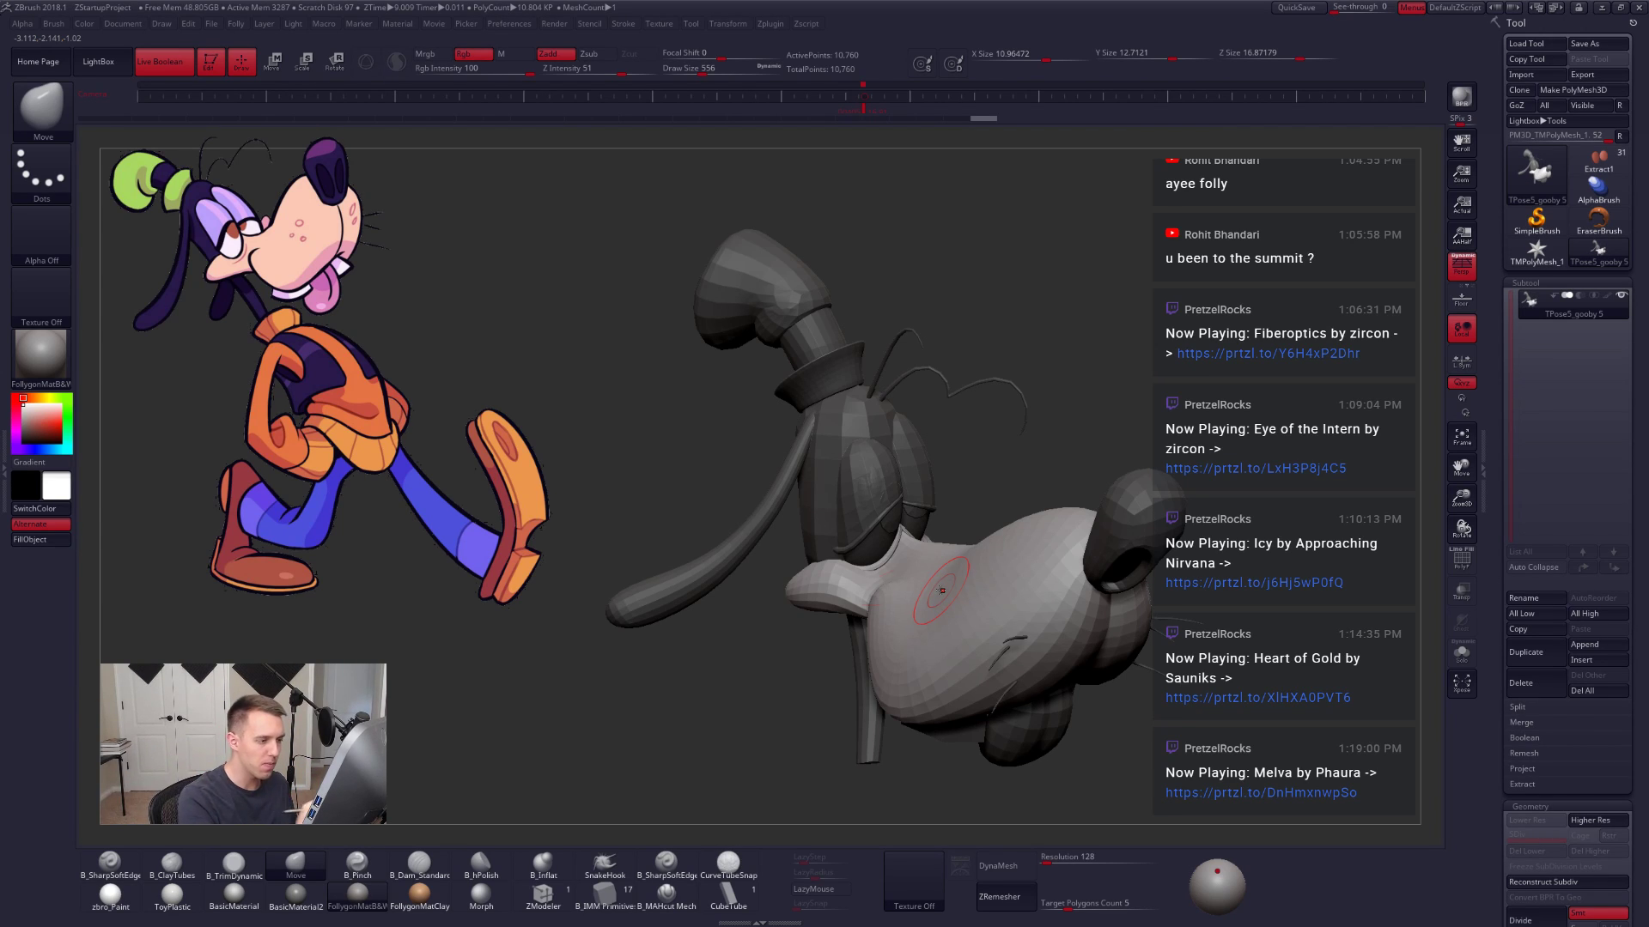
mouse_move(942, 590)
right_down()
mouse_move(897, 592)
mouse_move(906, 635)
right_up()
Step: Set the draw size to 636 and refine the muzzle rim under both eyes and the peak between them
key(space)
drag(909, 582, 915, 582)
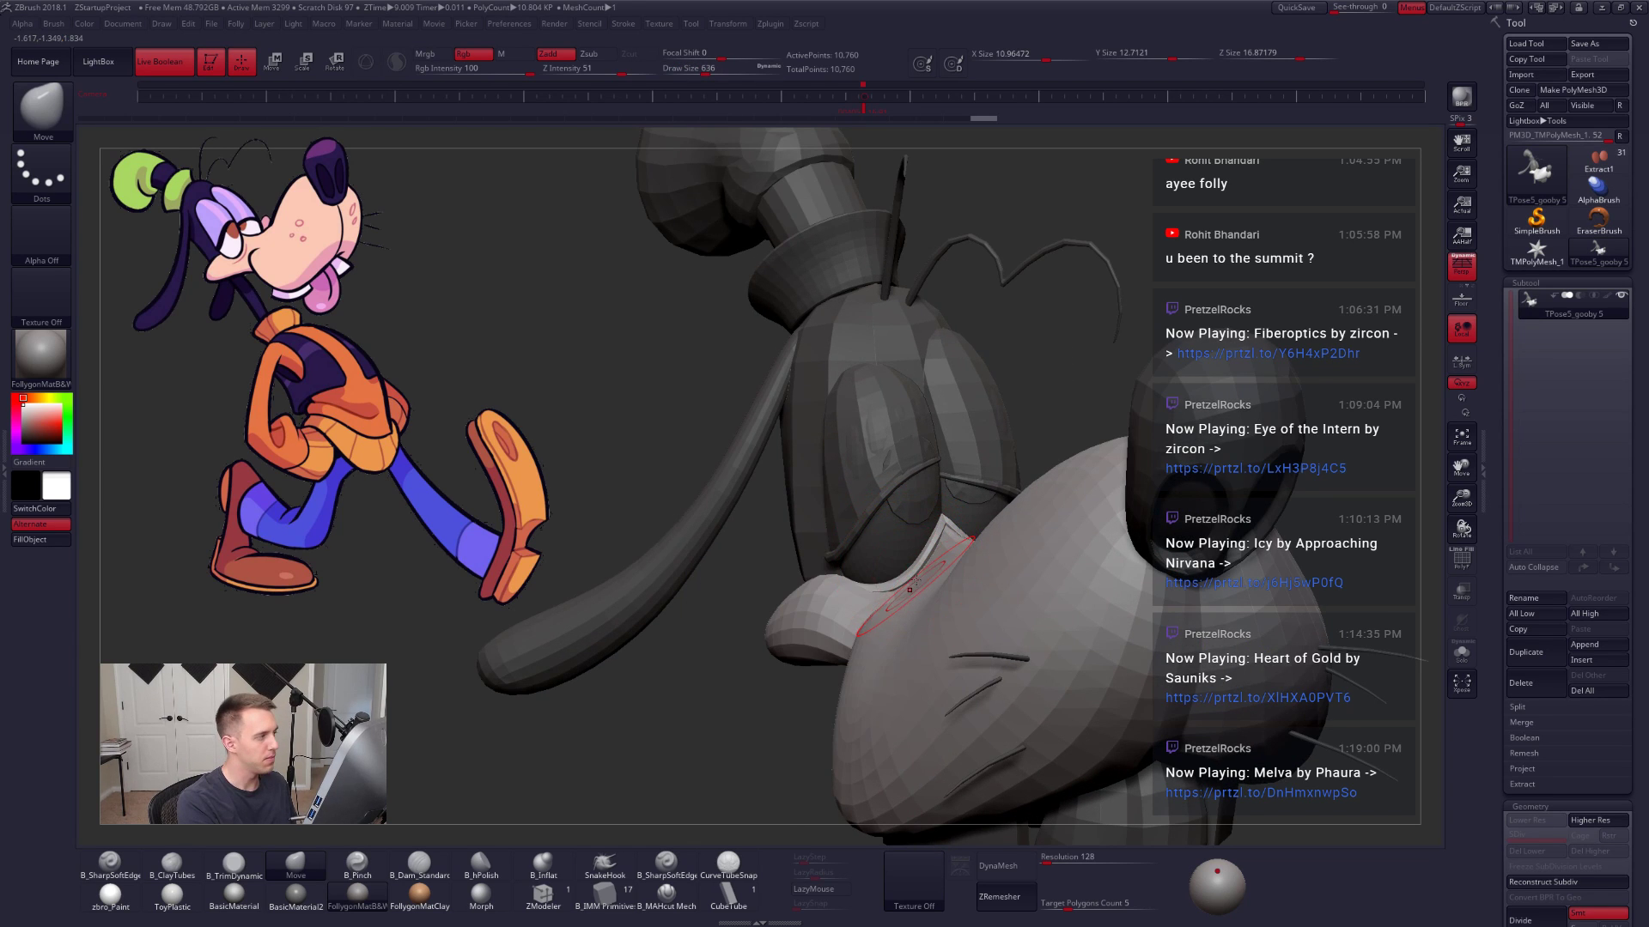
right_drag(909, 589, 907, 549)
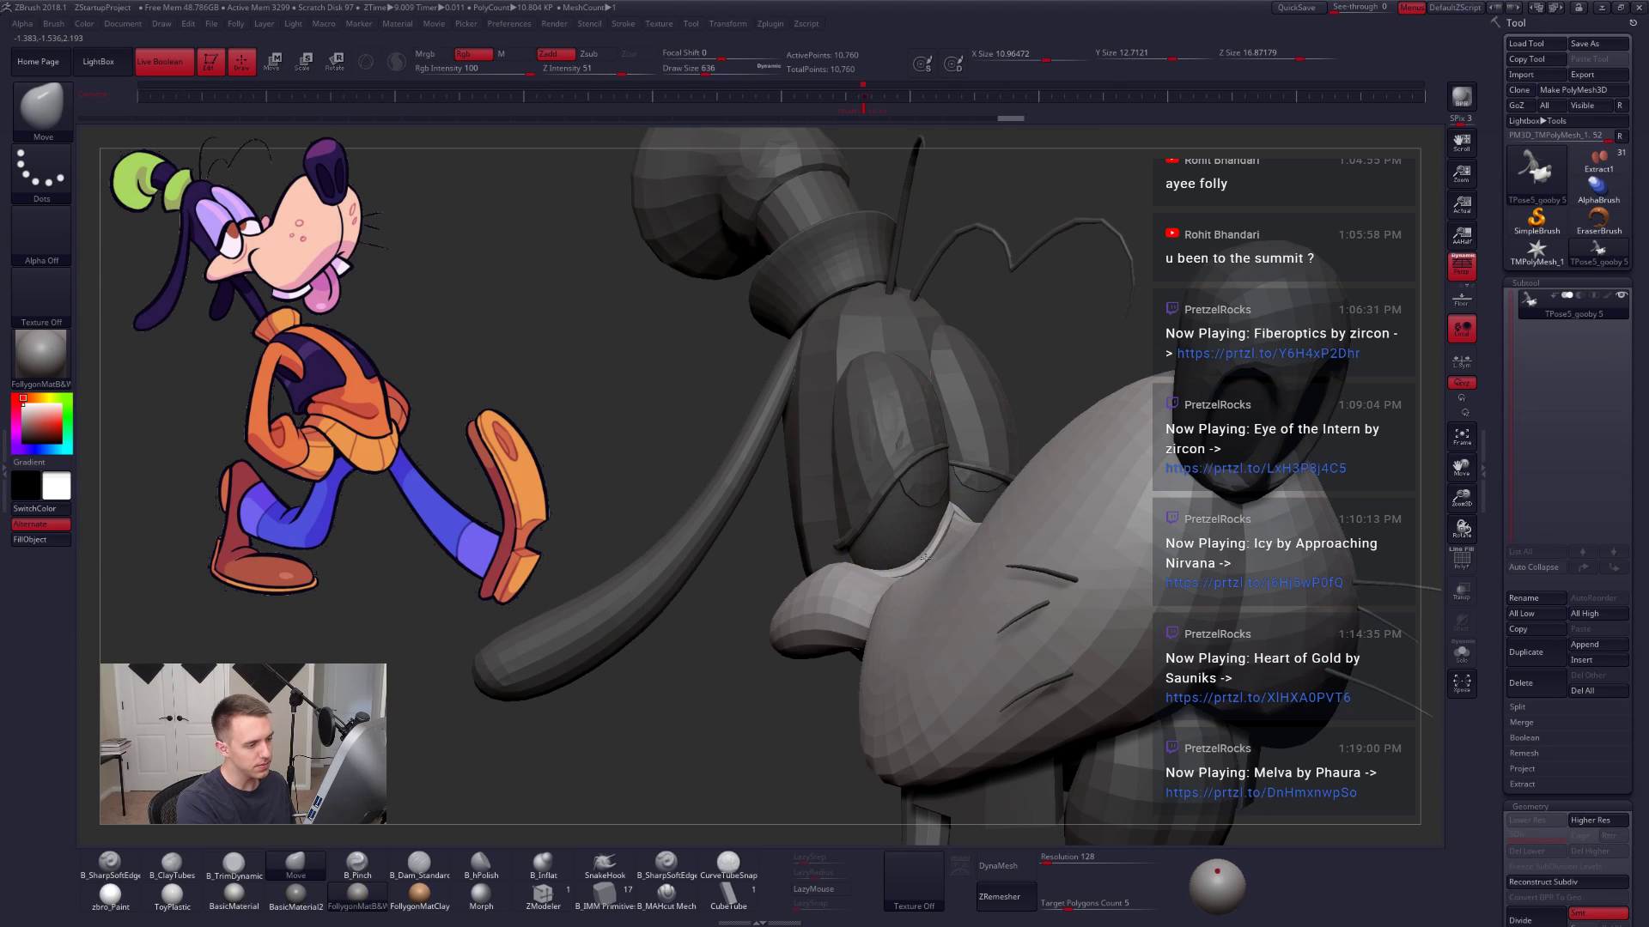
right_drag(925, 558, 916, 553)
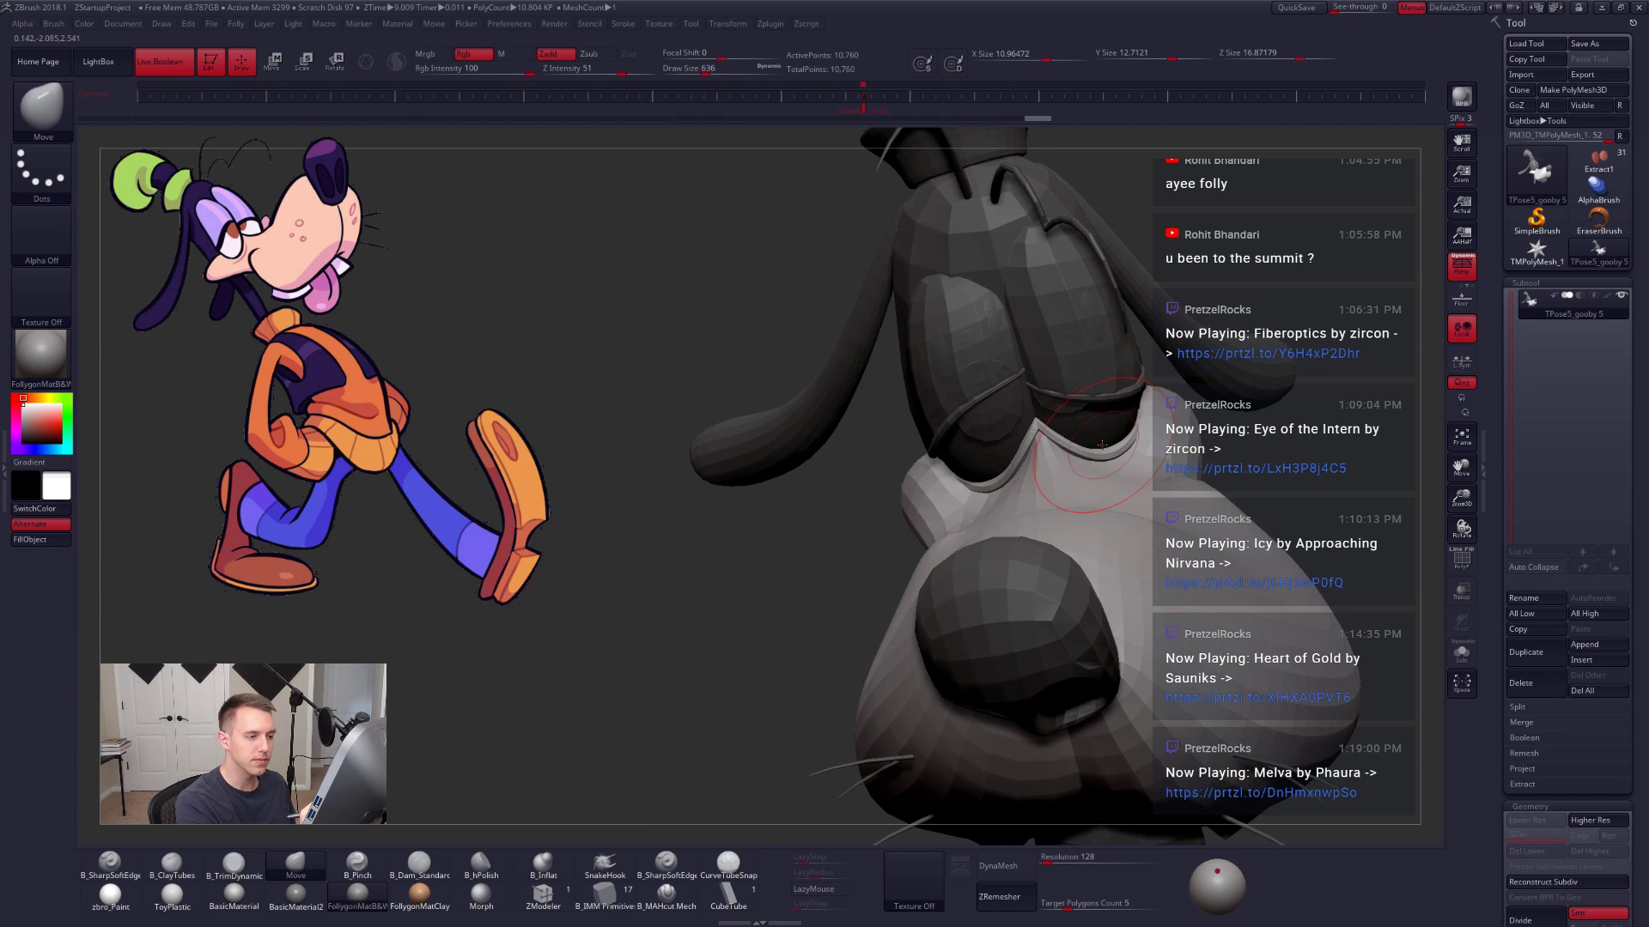
drag(1102, 444, 1013, 467)
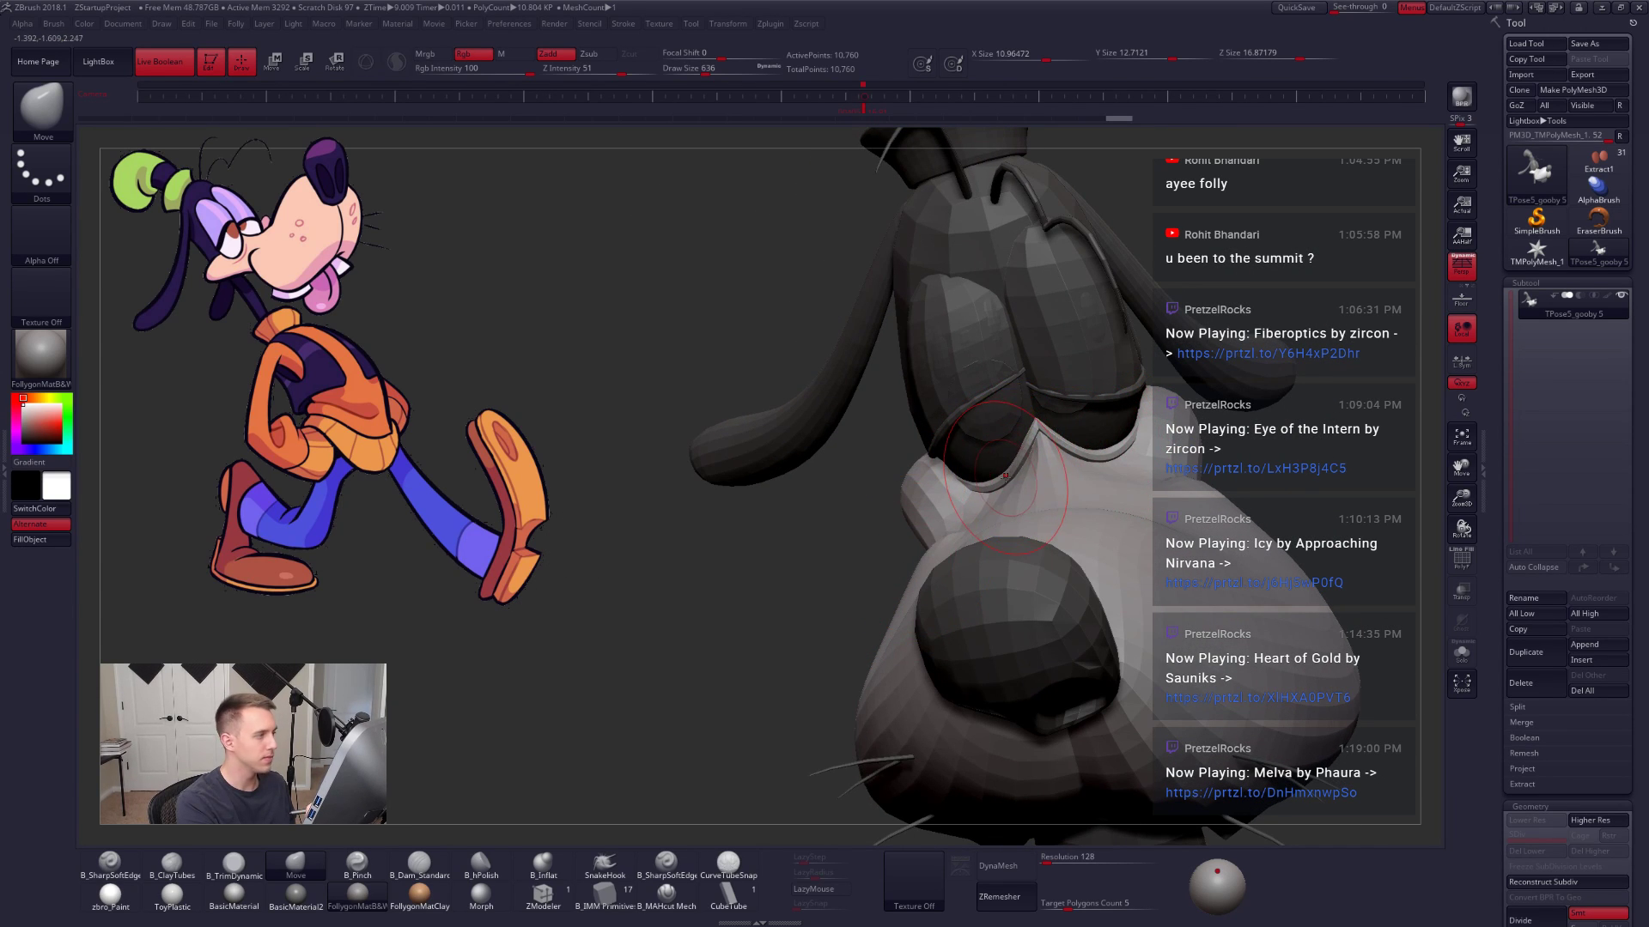
Step: Clear the mask from the combined mesh and check the whole head against the reference drawing
mouse_move(867, 525)
right_down()
mouse_move(916, 512)
mouse_move(1010, 601)
right_up()
mouse_move(839, 490)
right_down()
mouse_move(773, 224)
mouse_move(870, 117)
right_up()
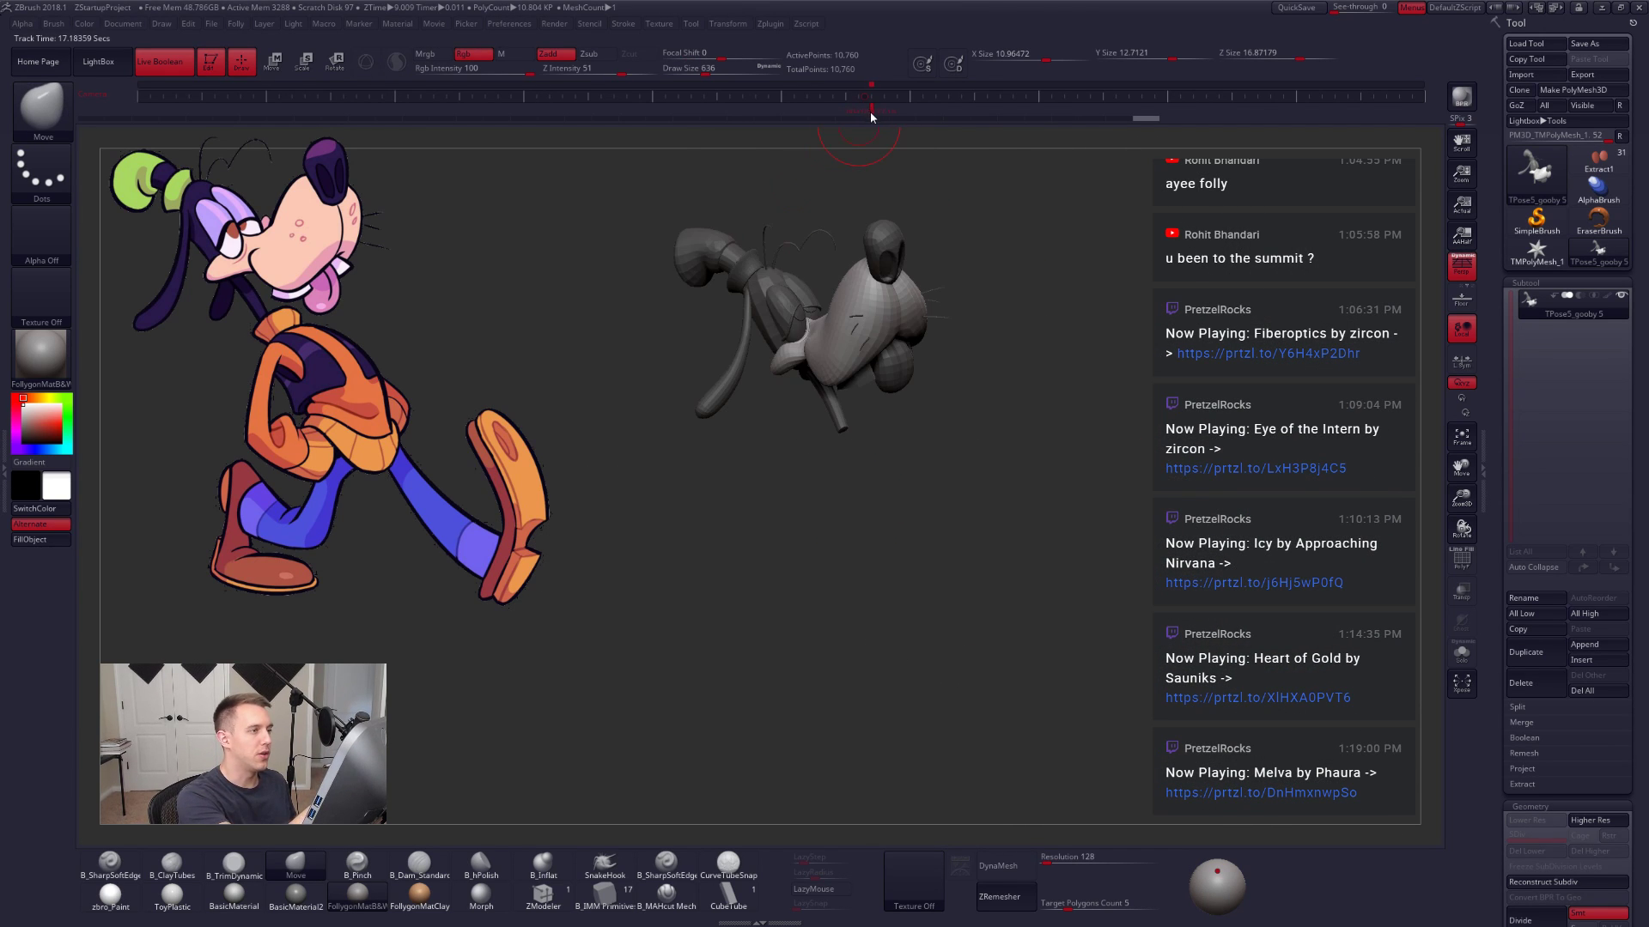
alt+right_drag(972, 469, 988, 551)
alt+drag(1027, 673, 1111, 785)
mouse_move(1111, 785)
ctrl+mouse_down()
mouse_move(1146, 736)
mouse_move(1203, 723)
mouse_move(1228, 782)
mouse_move(1262, 795)
ctrl+mouse_up()
drag(1198, 751, 1258, 743)
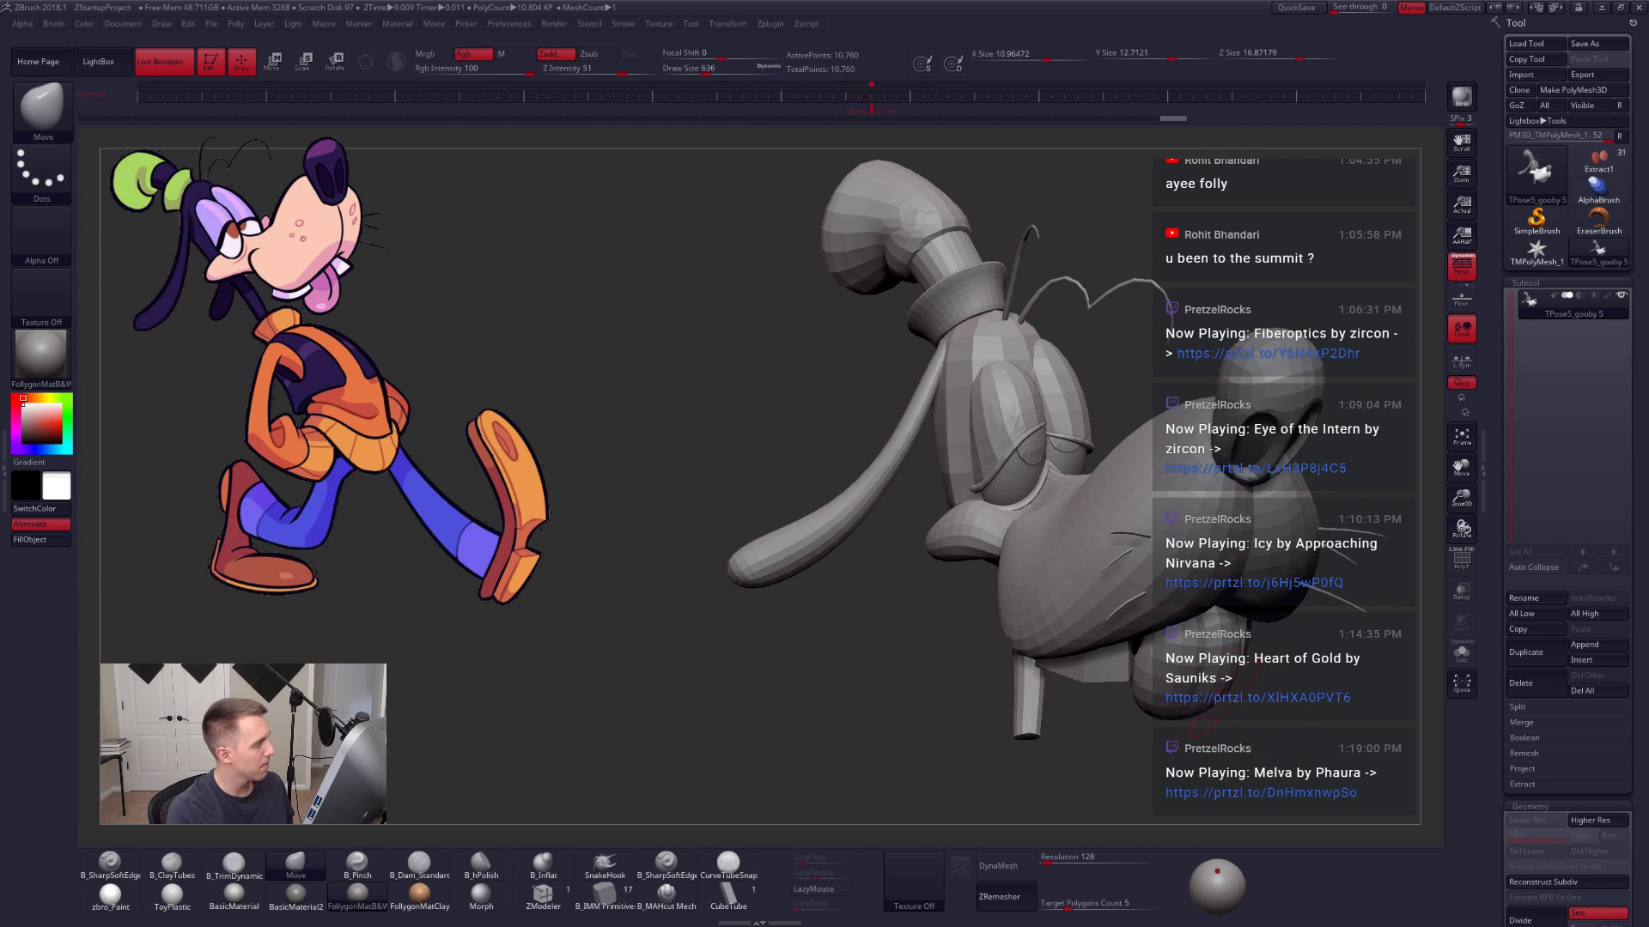
Step: Show the polygroups and isolate both eyelids together with the near eyelid's rim line
mouse_move(1025, 560)
right_down()
mouse_move(1015, 592)
mouse_move(961, 584)
mouse_move(979, 618)
mouse_move(1010, 549)
right_up()
key(shift+f)
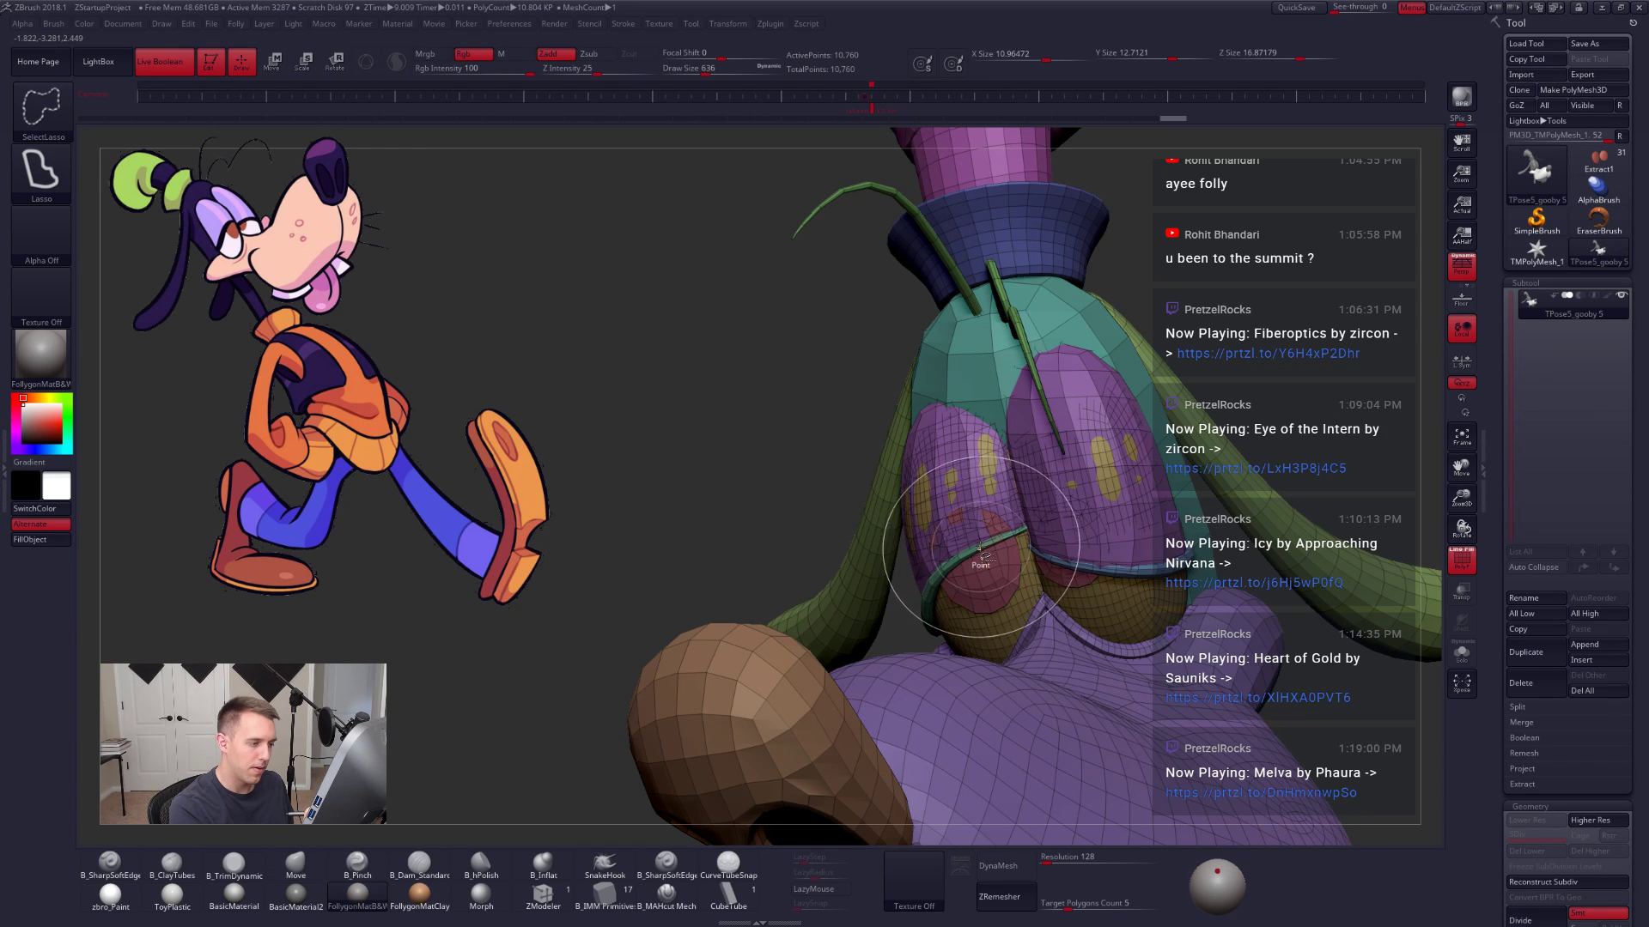
key(ctrl+z)
right_drag(942, 567, 983, 554)
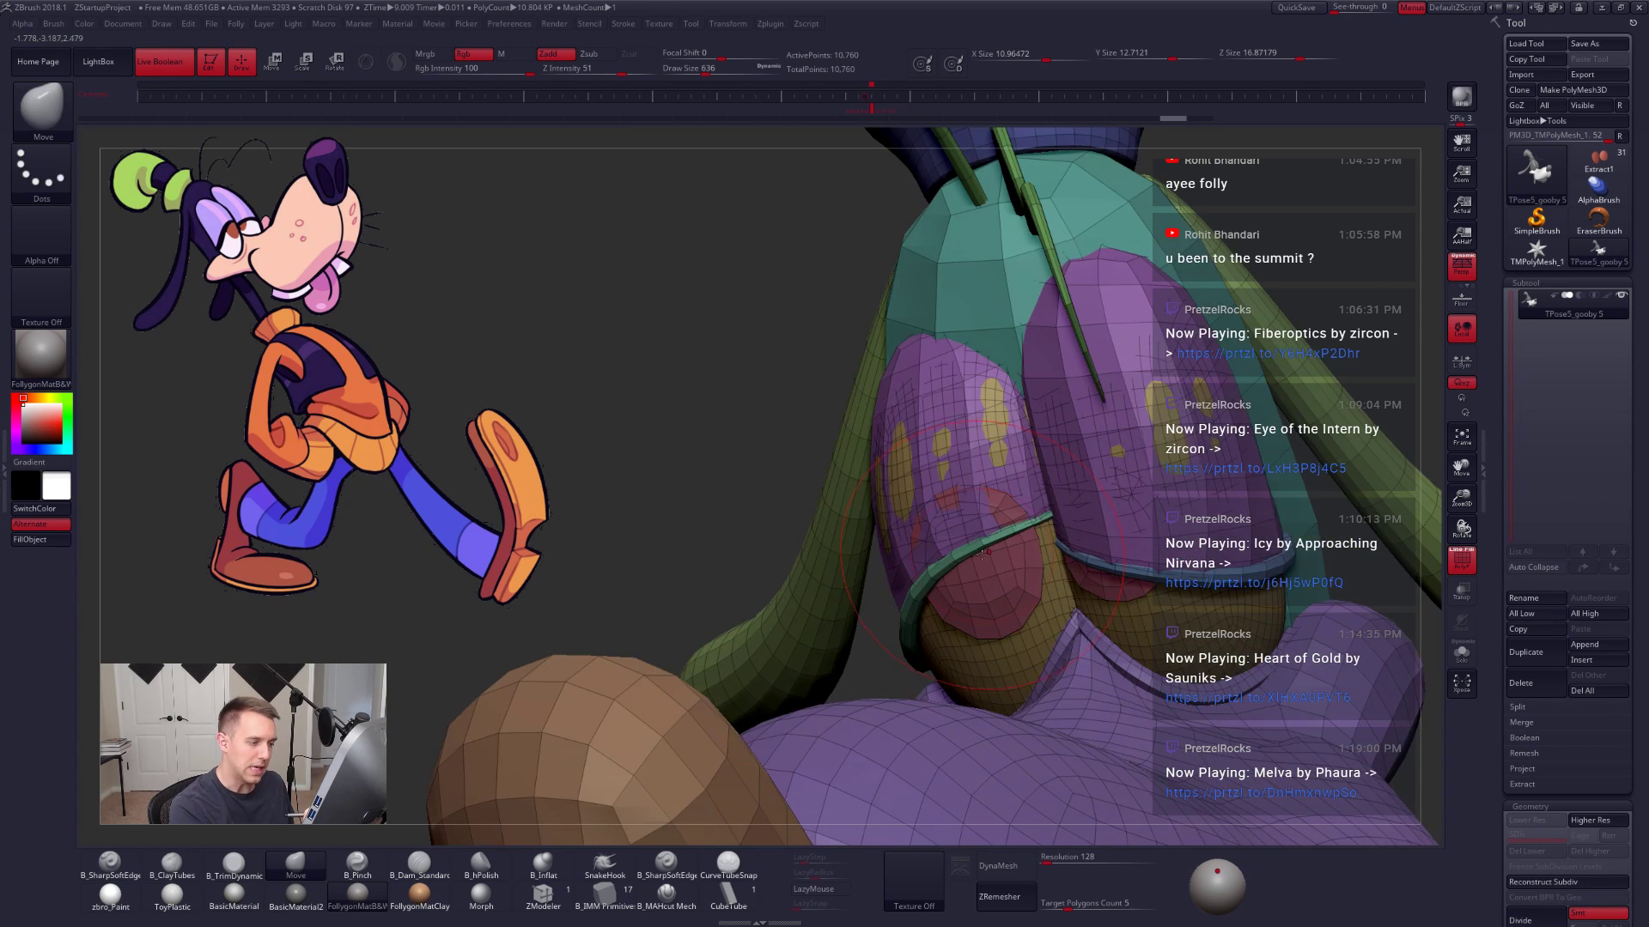
ctrl+shift+click(982, 549)
ctrl+shift+click(974, 551)
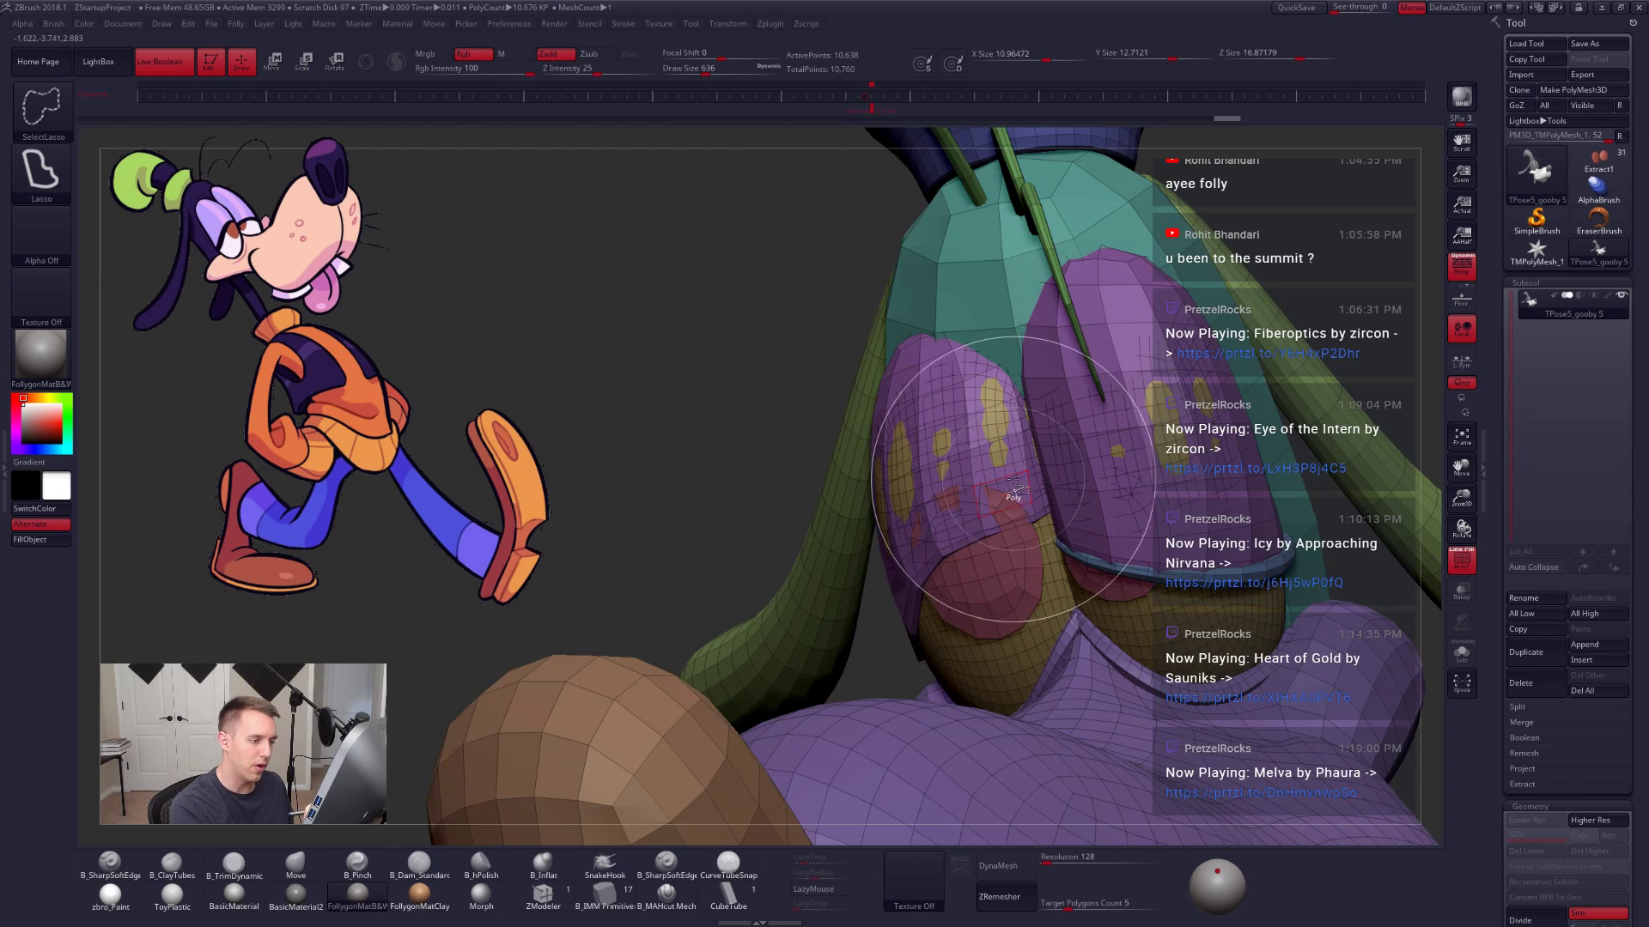
ctrl+shift+click(919, 364)
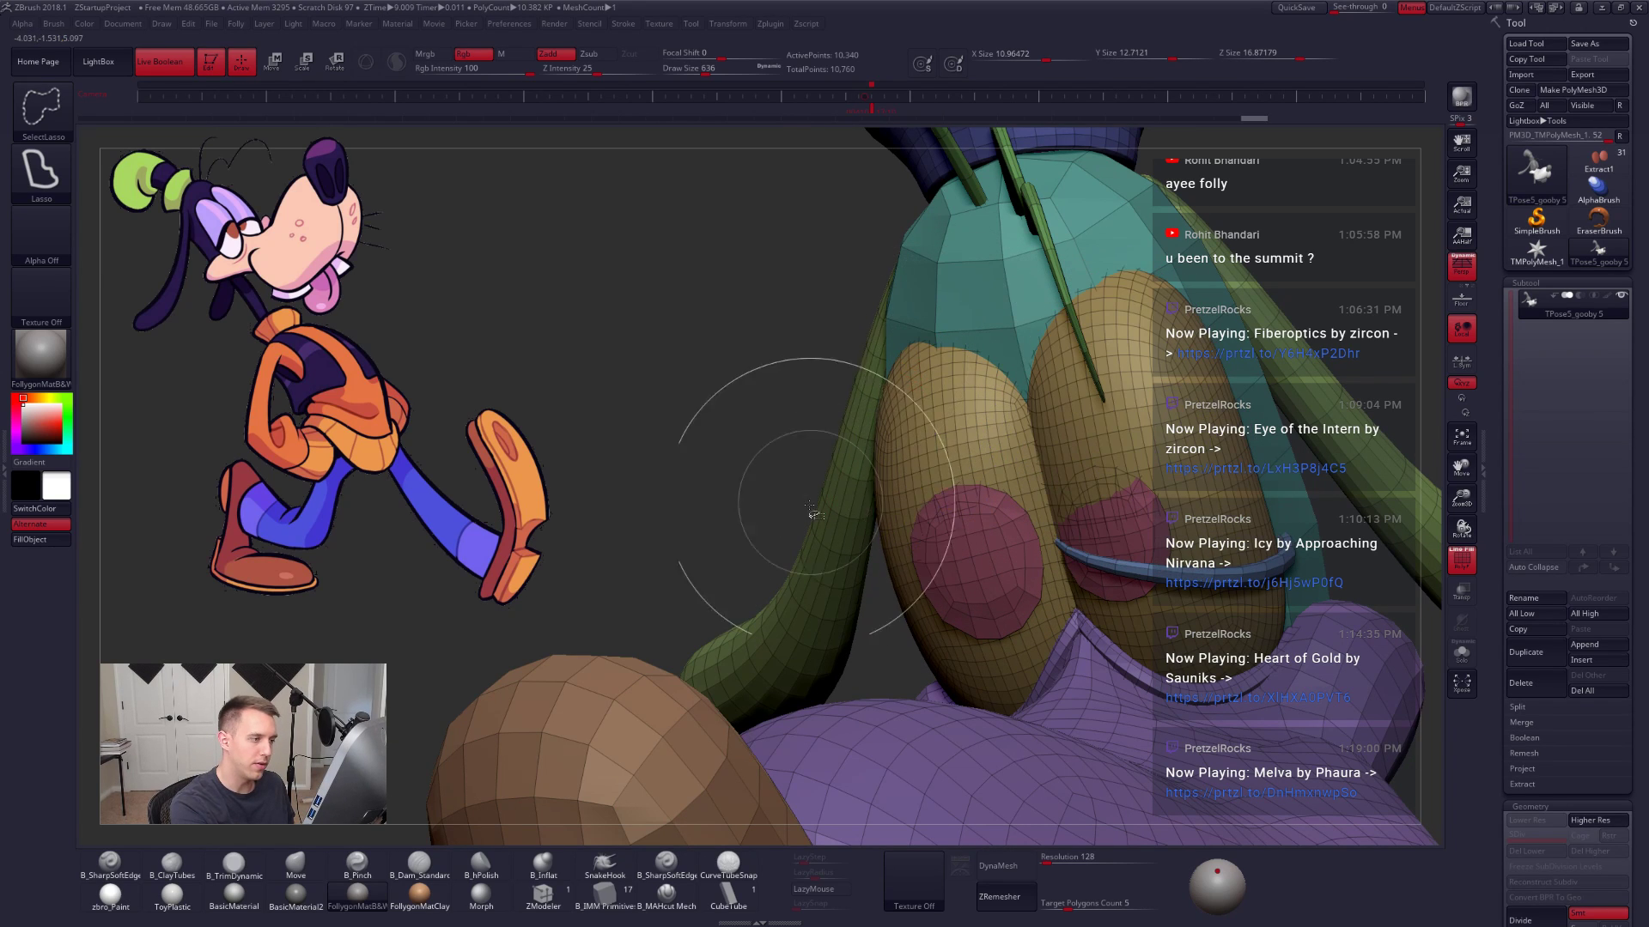
ctrl+shift+drag(784, 475, 717, 562)
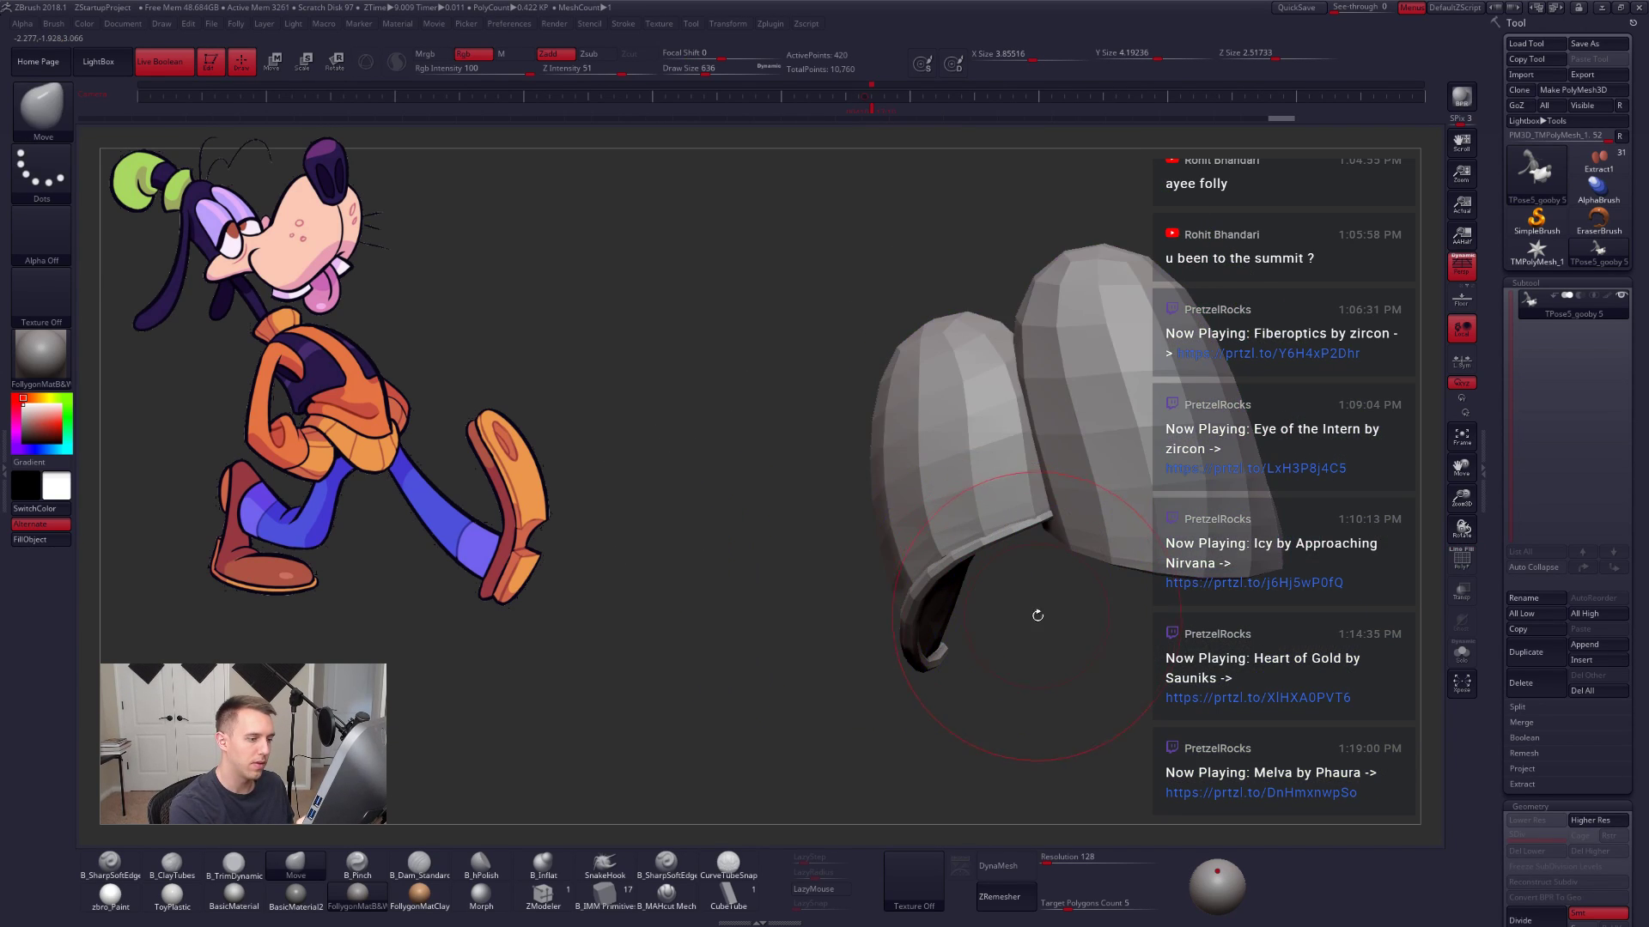
Step: Regroup the isolated pieces so the near eyelid and its rim line share a polygroup separate from the far eyelid
drag(1033, 615, 991, 556)
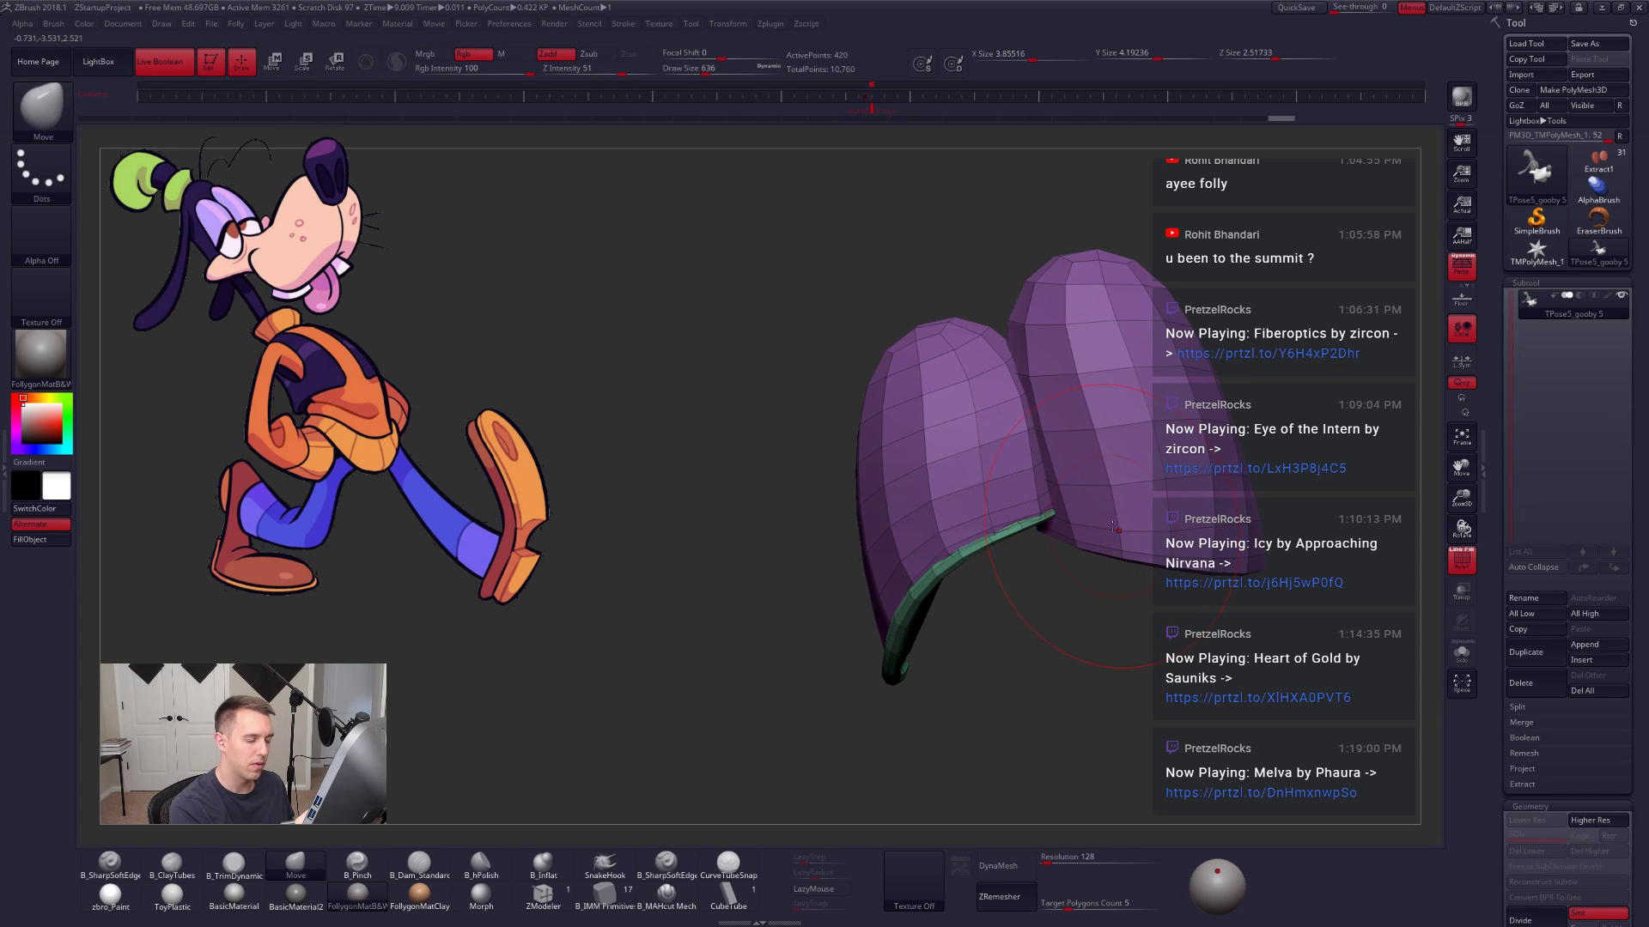
key(ctrl+shift+f)
click(1078, 593)
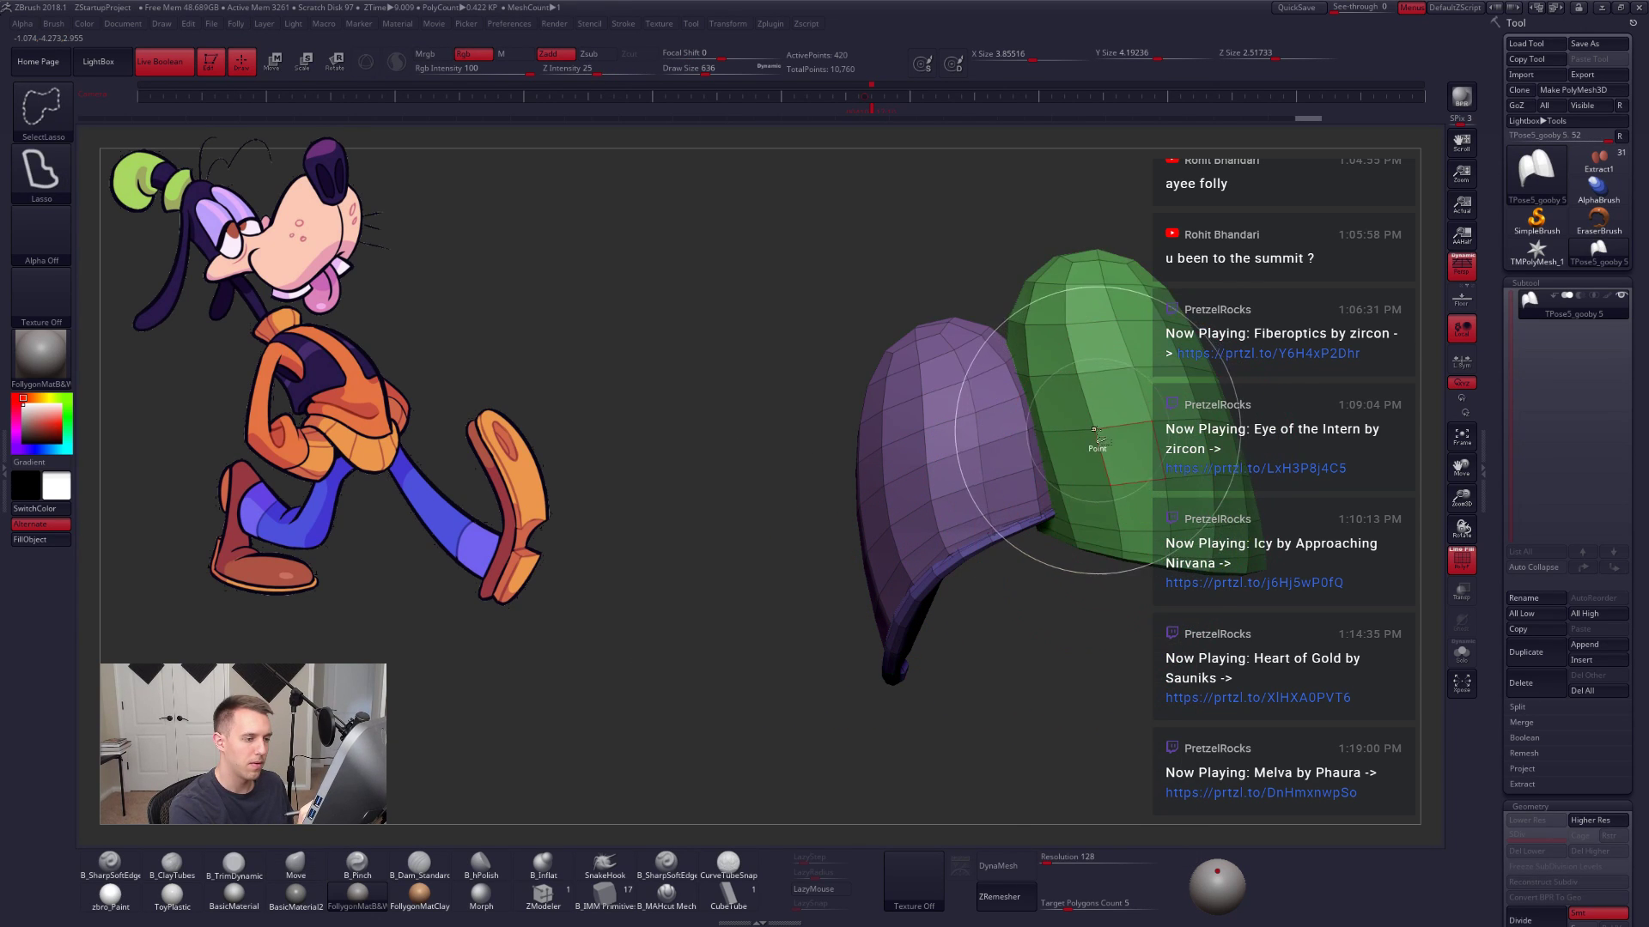
ctrl+shift+click(1097, 447)
key(ctrl+w)
Step: Isolate the far eyelid with its rim line, assign them one polygroup, and restore the whole head without the polygroup display
ctrl+shift+click(1303, 690)
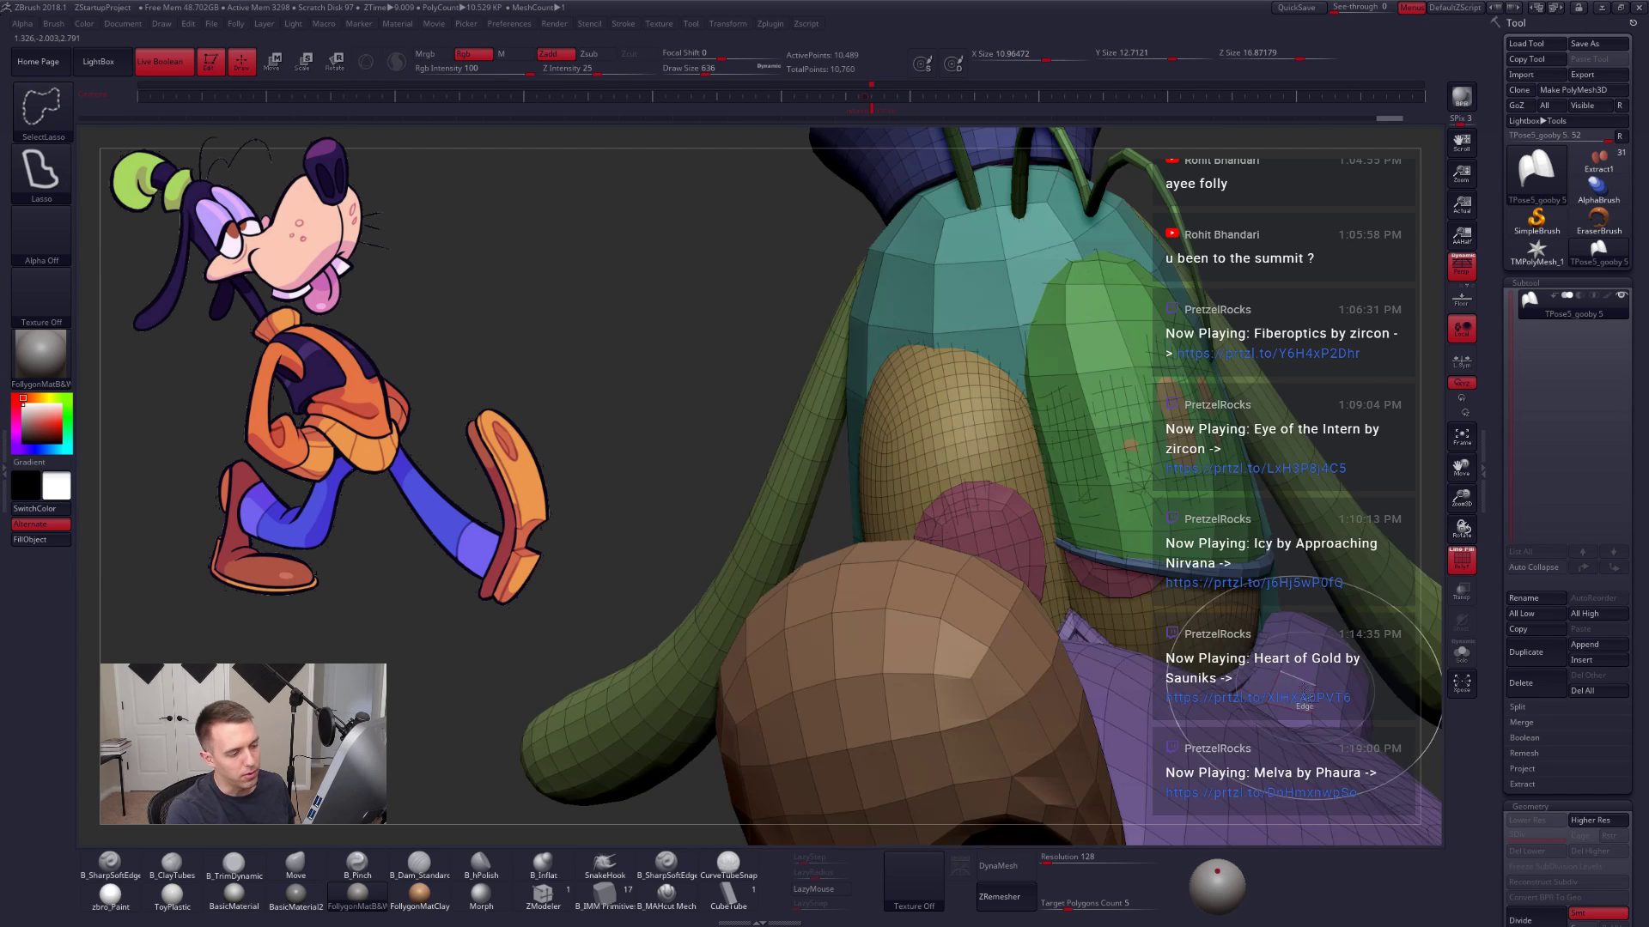
ctrl+shift+click(1169, 531)
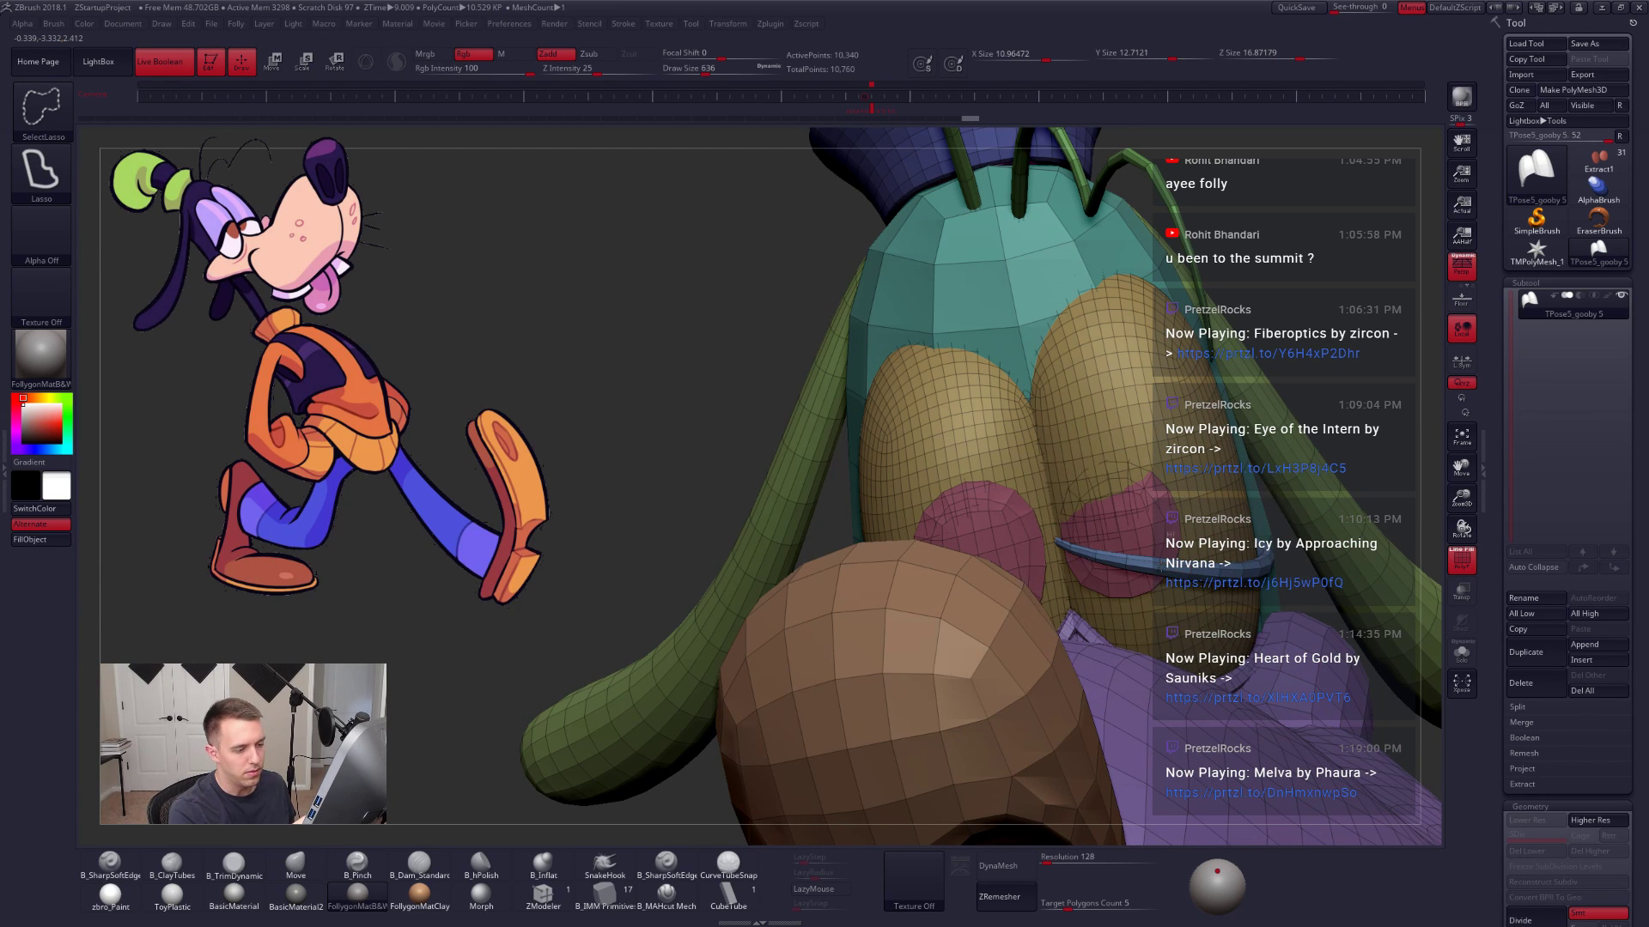
alt+drag(1344, 387, 1300, 335)
ctrl+shift+drag(1288, 459, 1305, 480)
ctrl+shift+click(1103, 541)
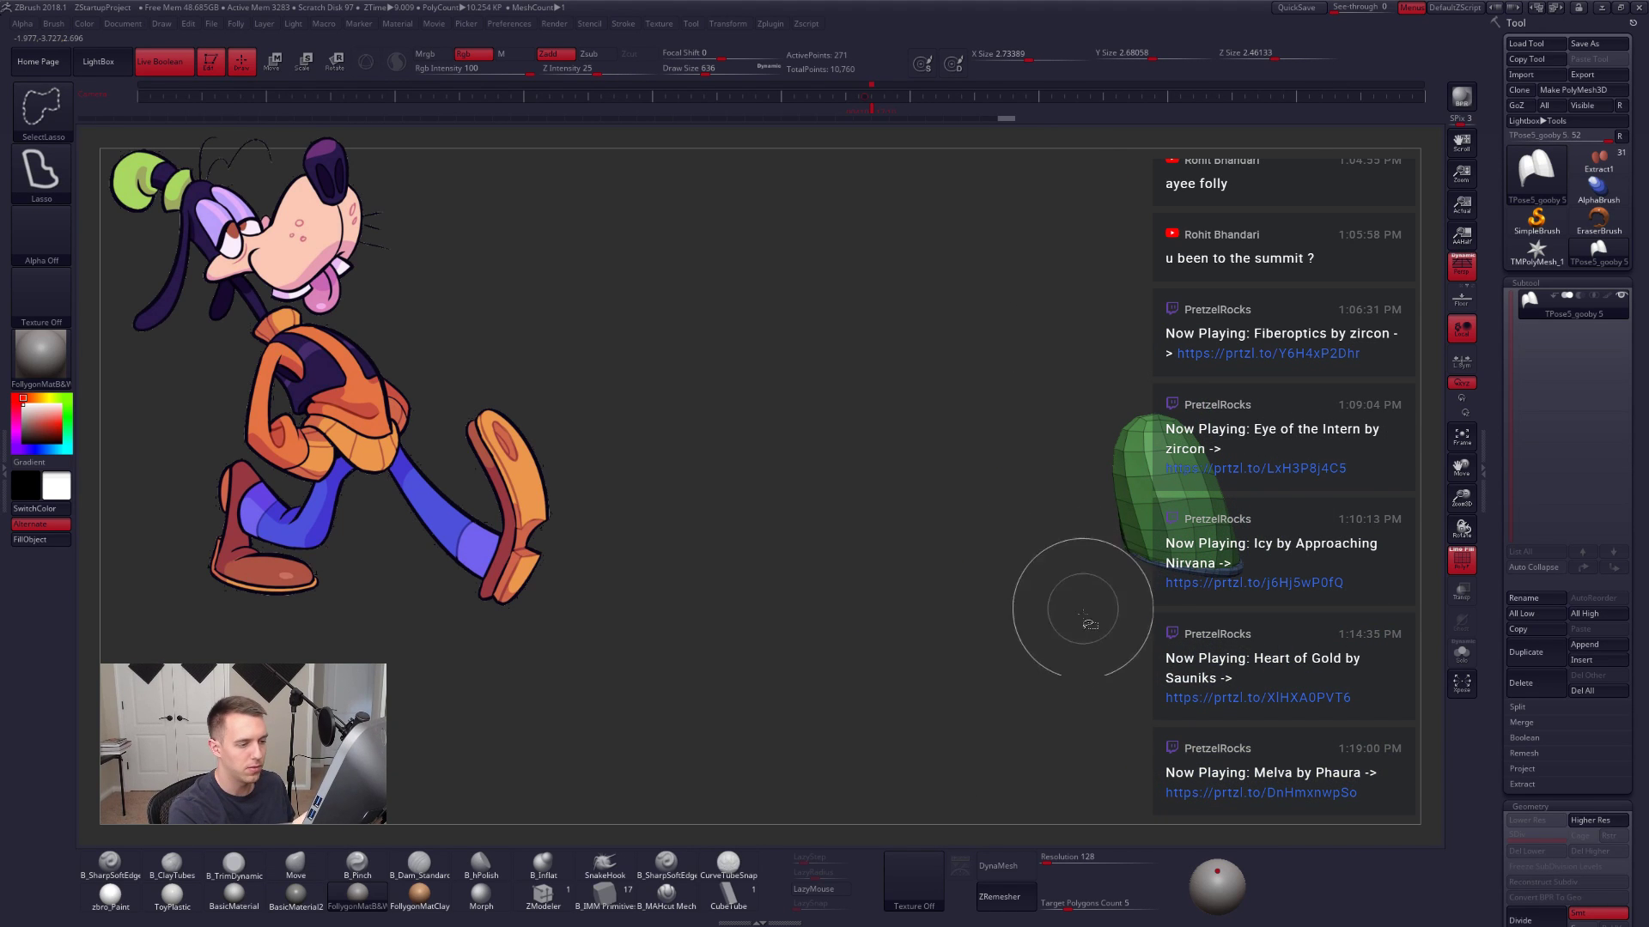
key(ctrl+w)
ctrl+shift+click(1114, 664)
right_drag(1106, 660, 1119, 616)
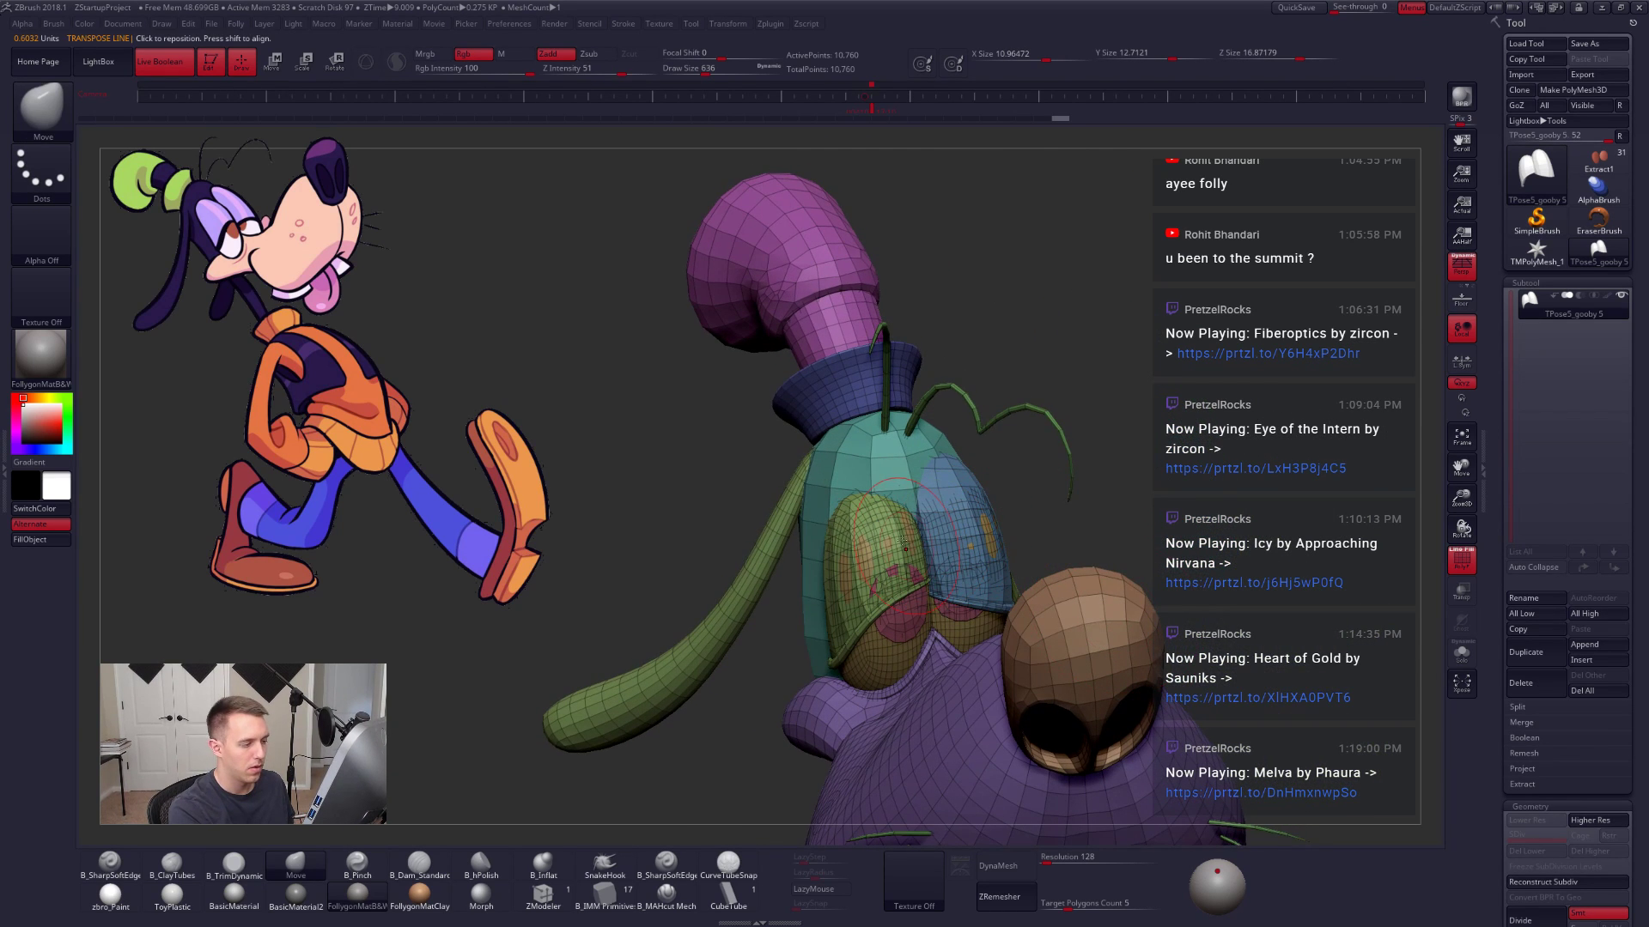
key(shift+f)
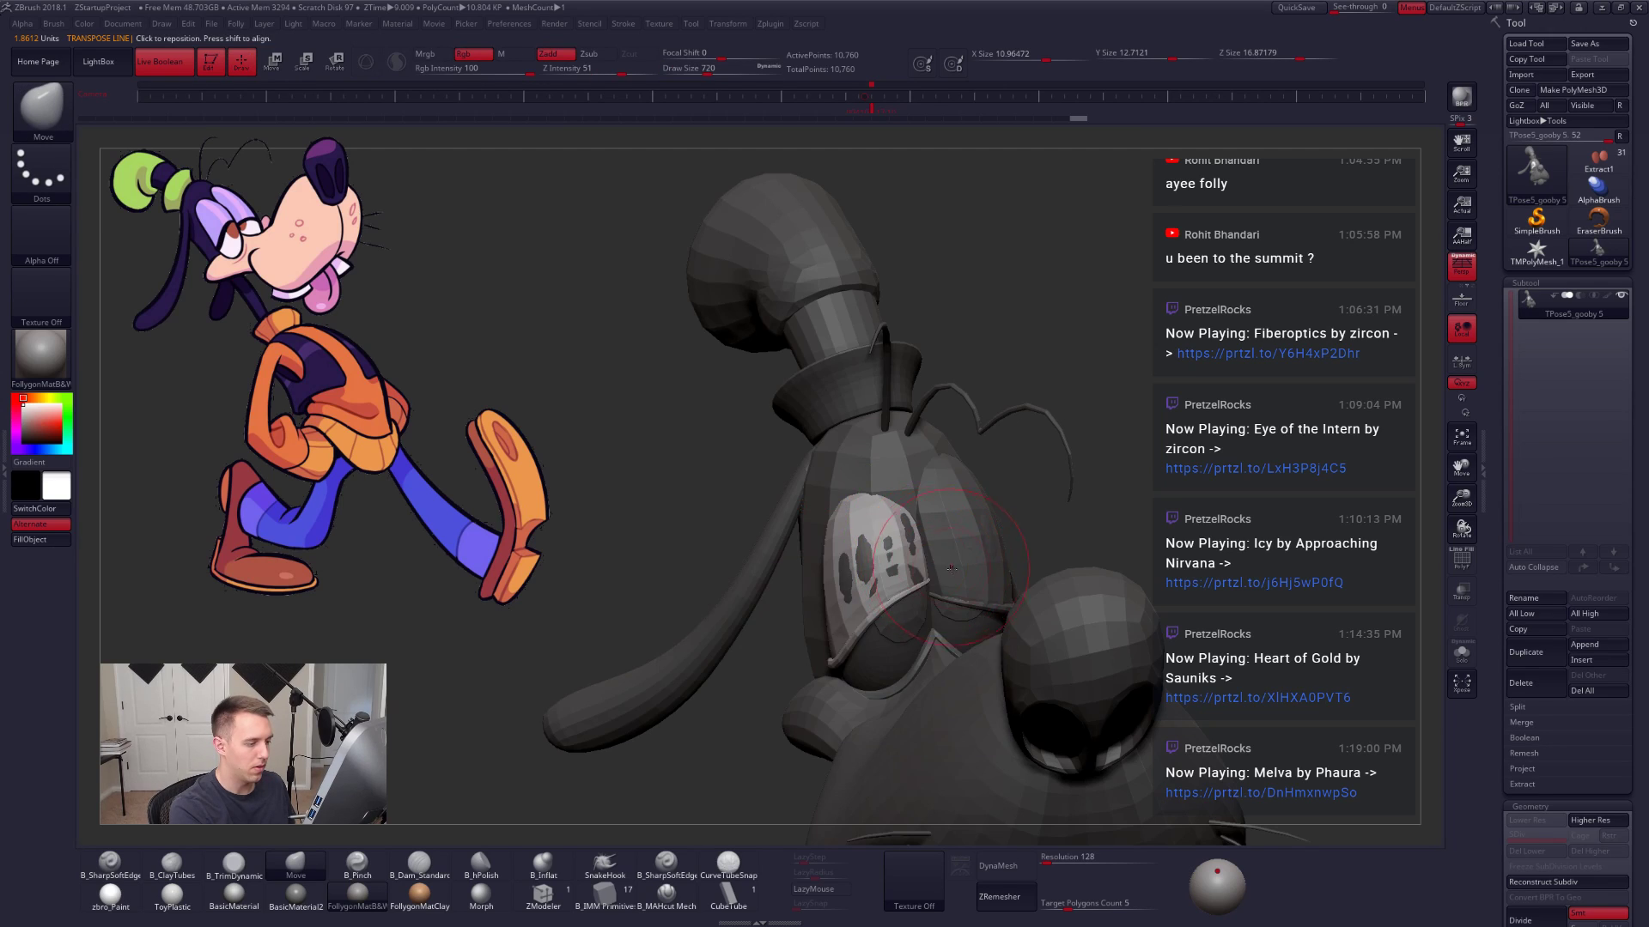
Step: Isolate the unmasked near eyelid and reshape its lower rim with the Move brush at draw size 720
ctrl+shift+click(951, 568)
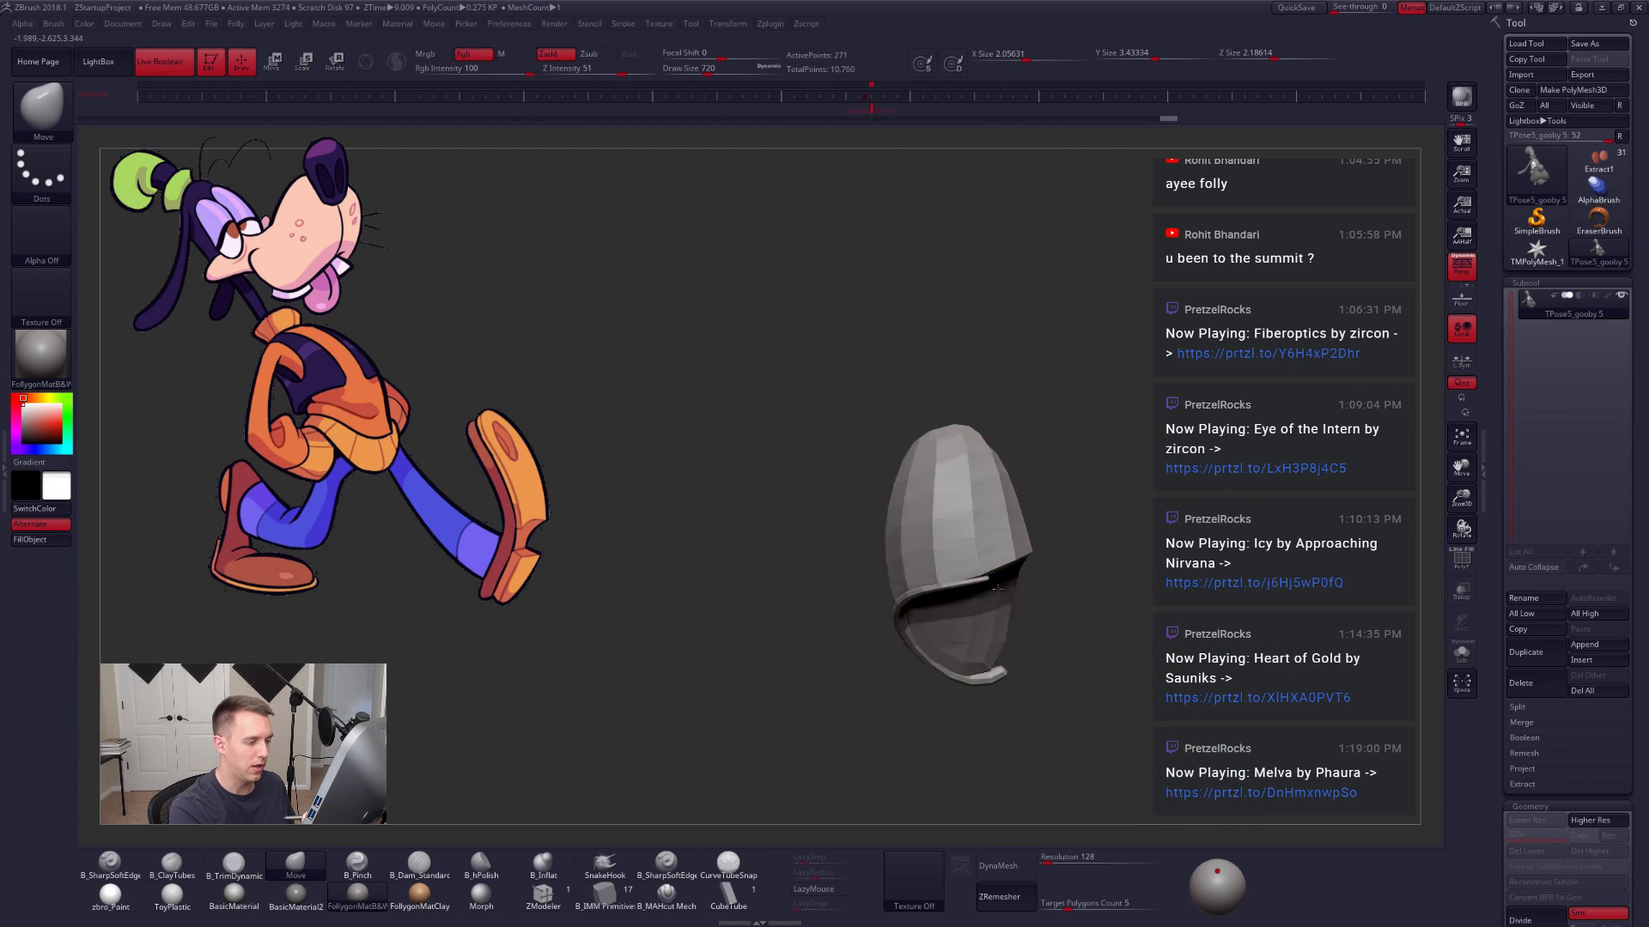
ctrl+shift+click(1210, 689)
key(ctrl+z)
drag(1211, 689, 1134, 694)
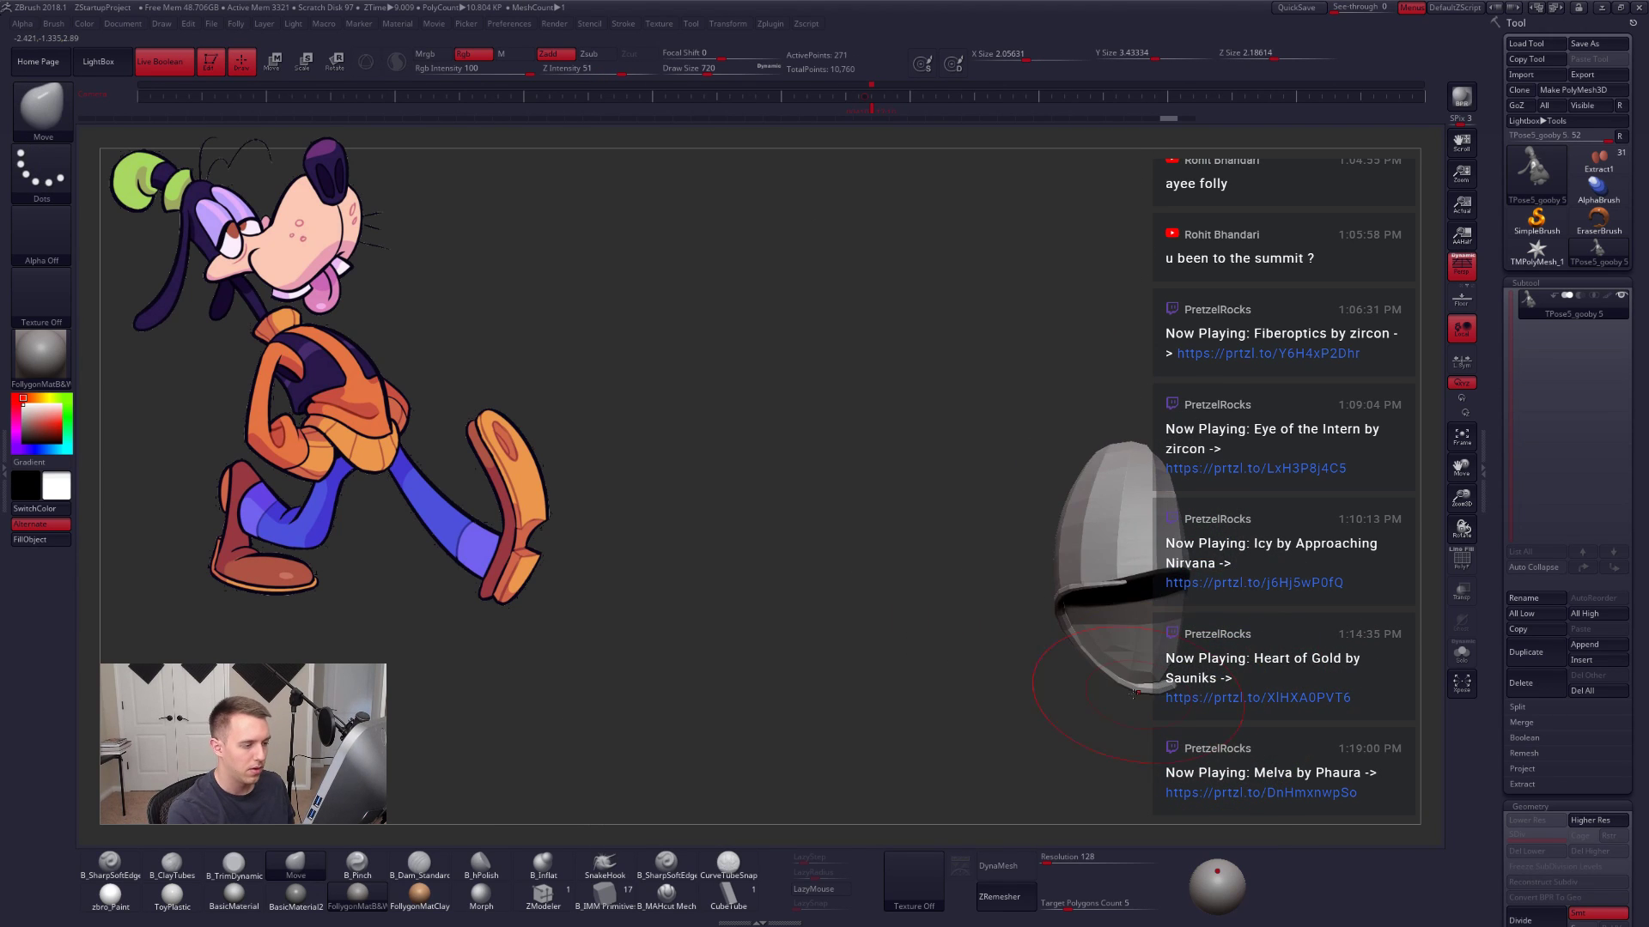
drag(1135, 574, 1135, 565)
mouse_move(1228, 652)
mouse_down()
mouse_move(1286, 686)
mouse_move(1293, 631)
mouse_move(1313, 614)
mouse_move(1176, 687)
mouse_up()
ctrl+shift+click(1249, 683)
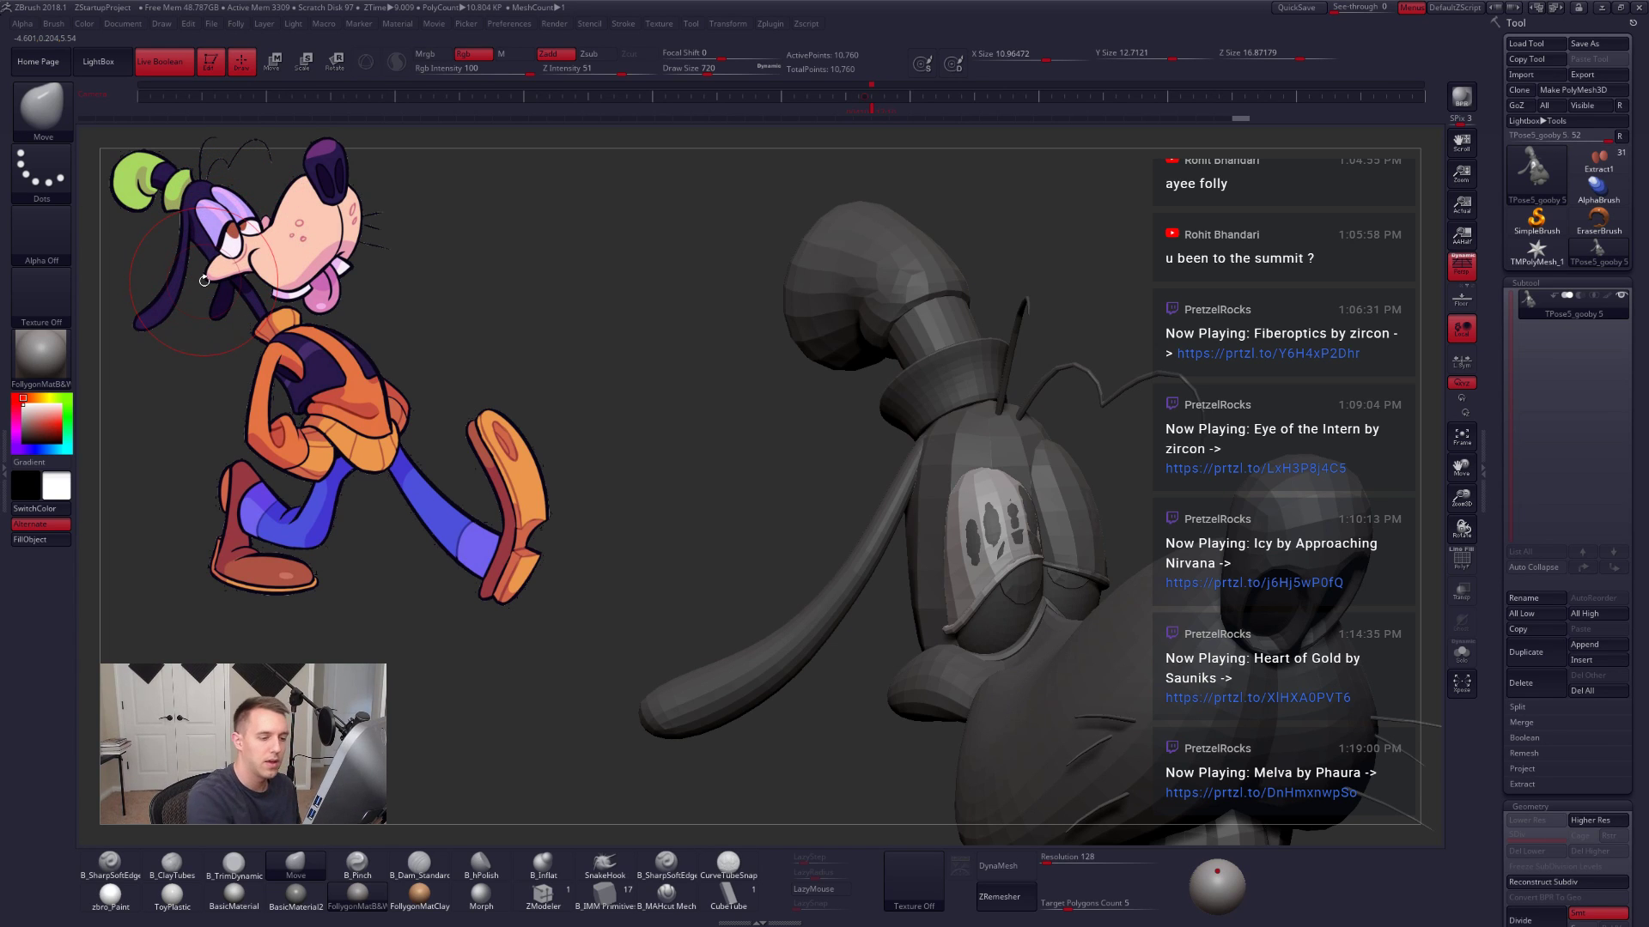
Step: Isolate the near eyelid again, set the draw size to 833 and refine its lower edge from several angles
drag(601, 515, 739, 584)
ctrl+shift+click(1037, 541)
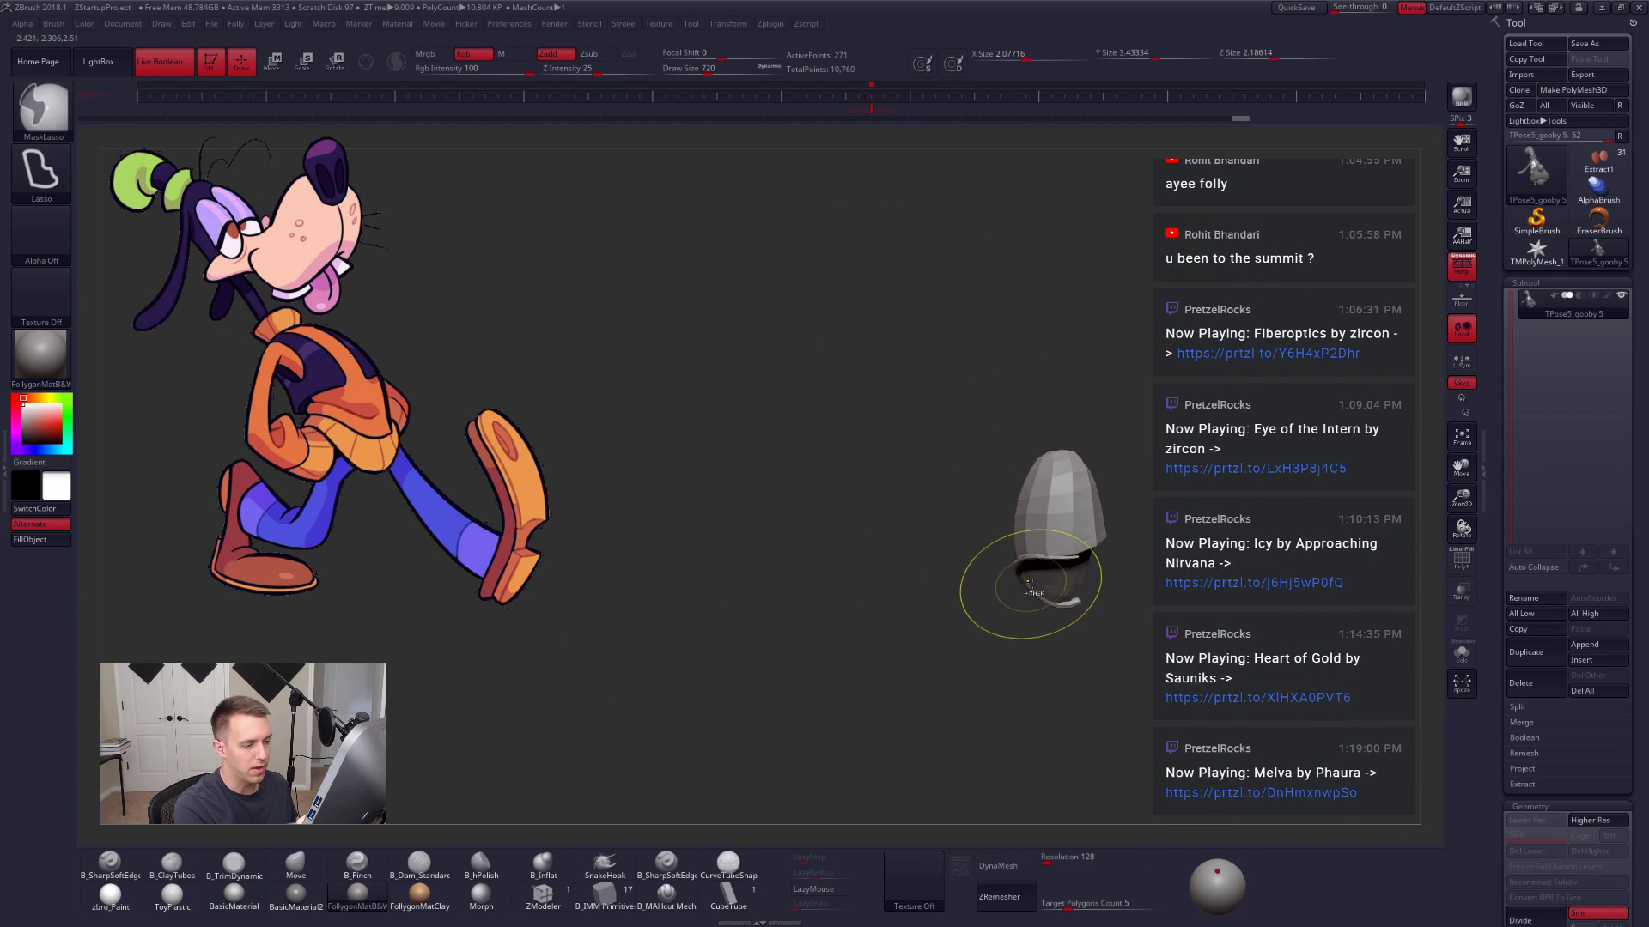
drag(1013, 597, 1062, 562)
key(space)
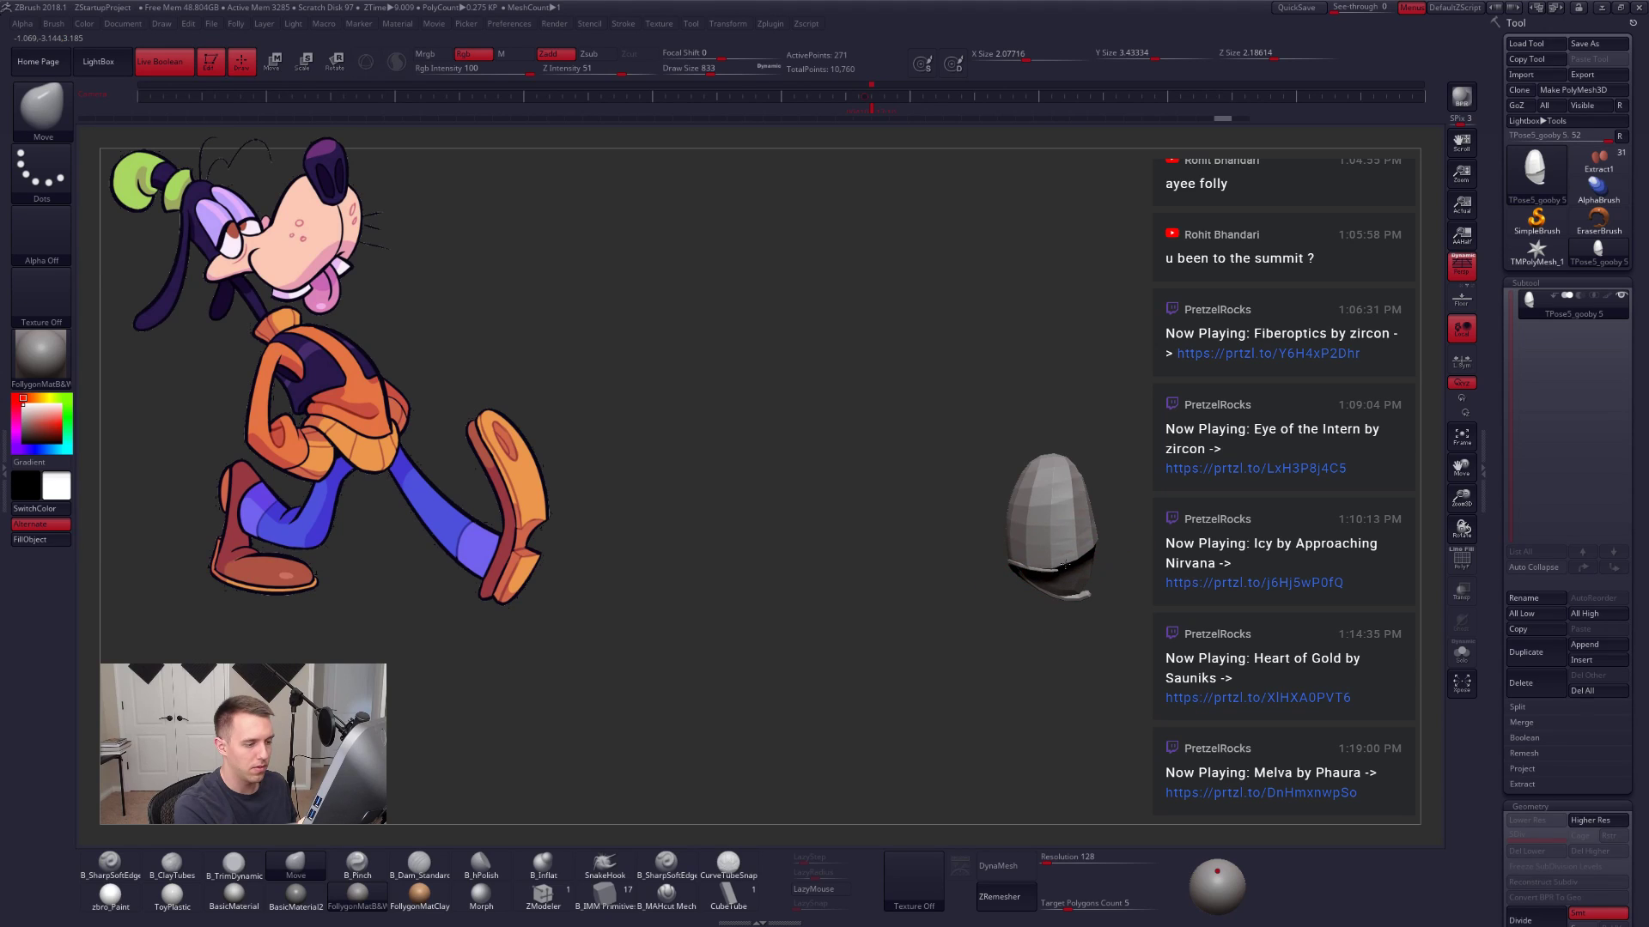
mouse_move(1065, 567)
ctrl+right_down()
mouse_move(1106, 567)
mouse_move(1105, 589)
ctrl+right_up()
ctrl+shift+click(1131, 625)
ctrl+shift+click(1119, 578)
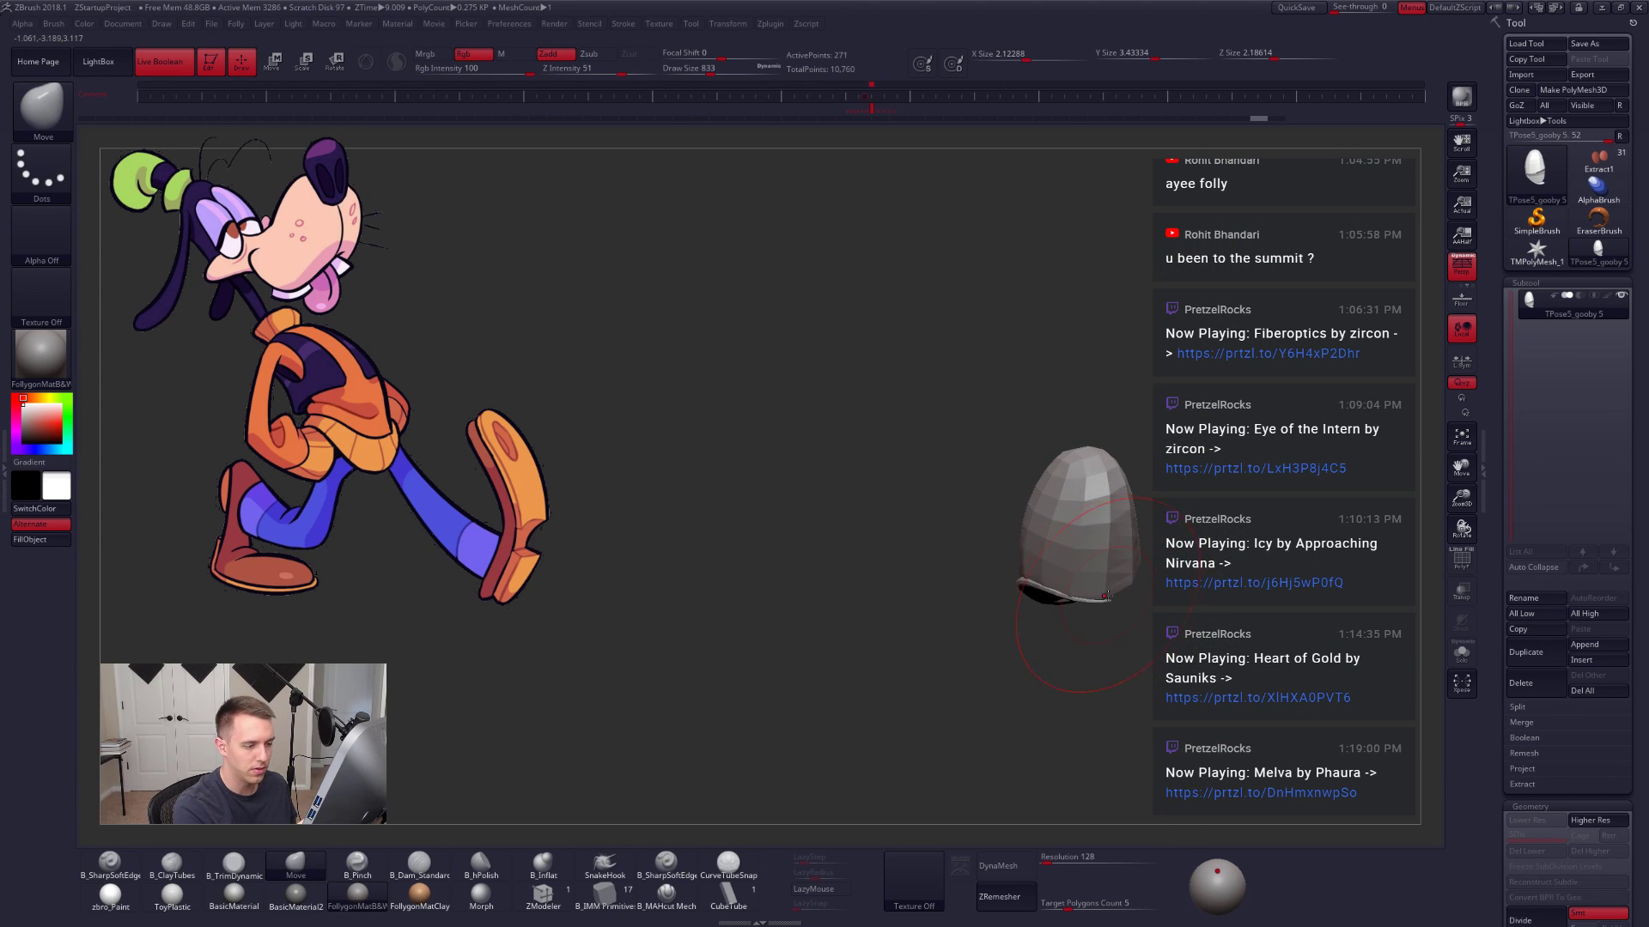
ctrl+shift+click(1115, 595)
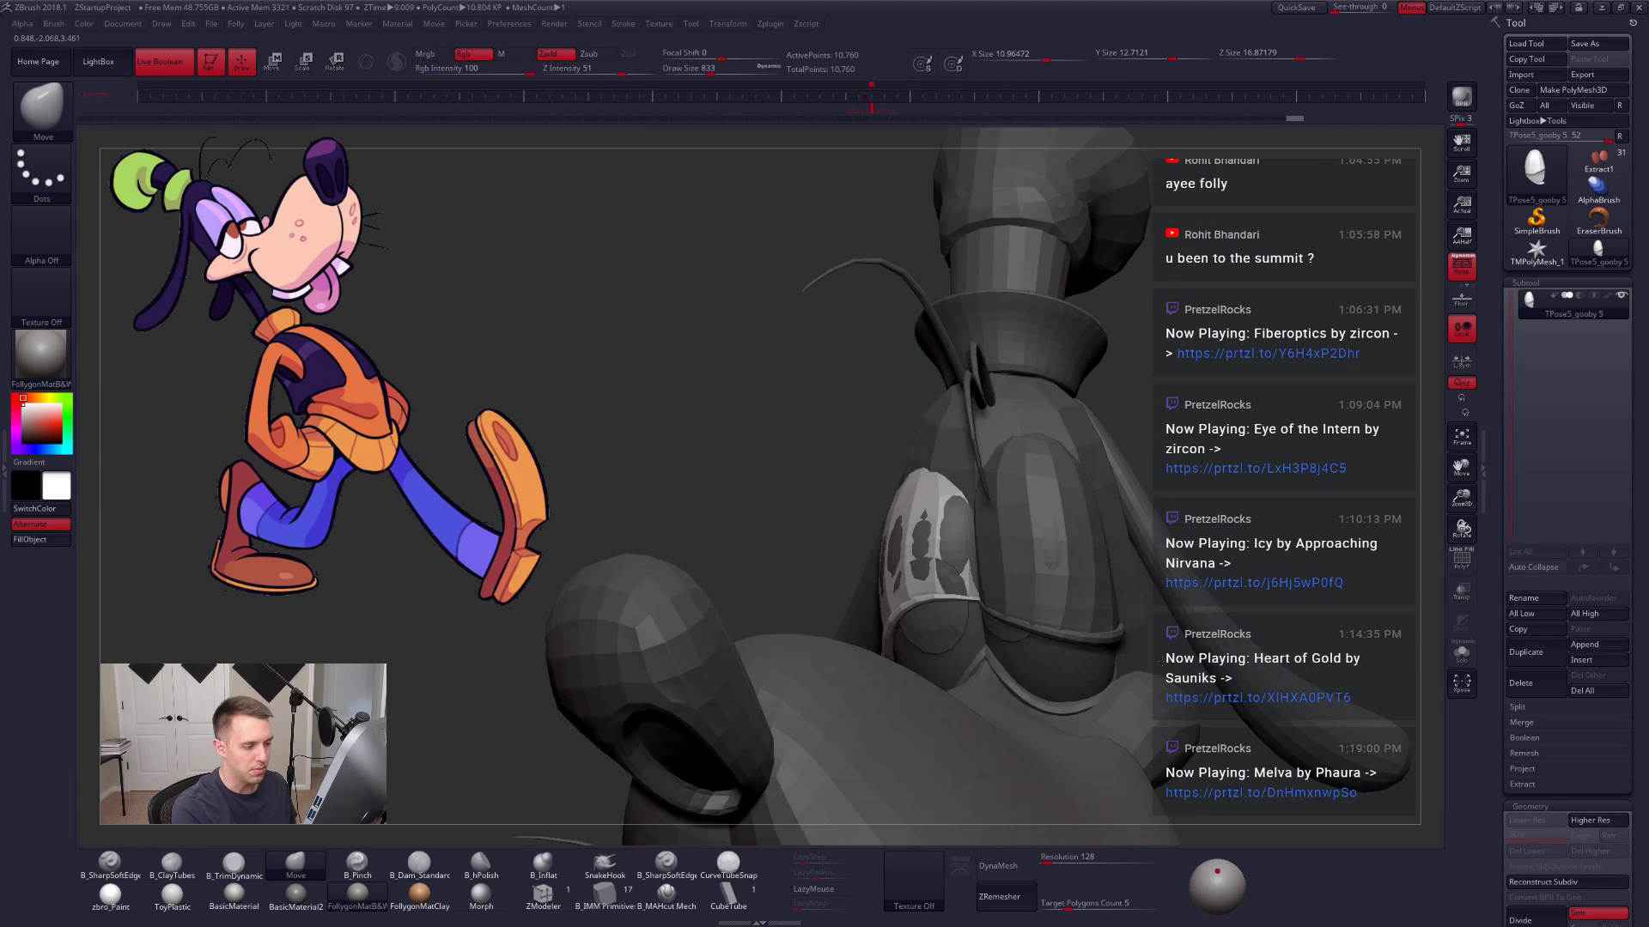
Step: Mask everything except the far eyelid, set the draw size to 742 and adjust the eyelid's profile from the side
key(w)
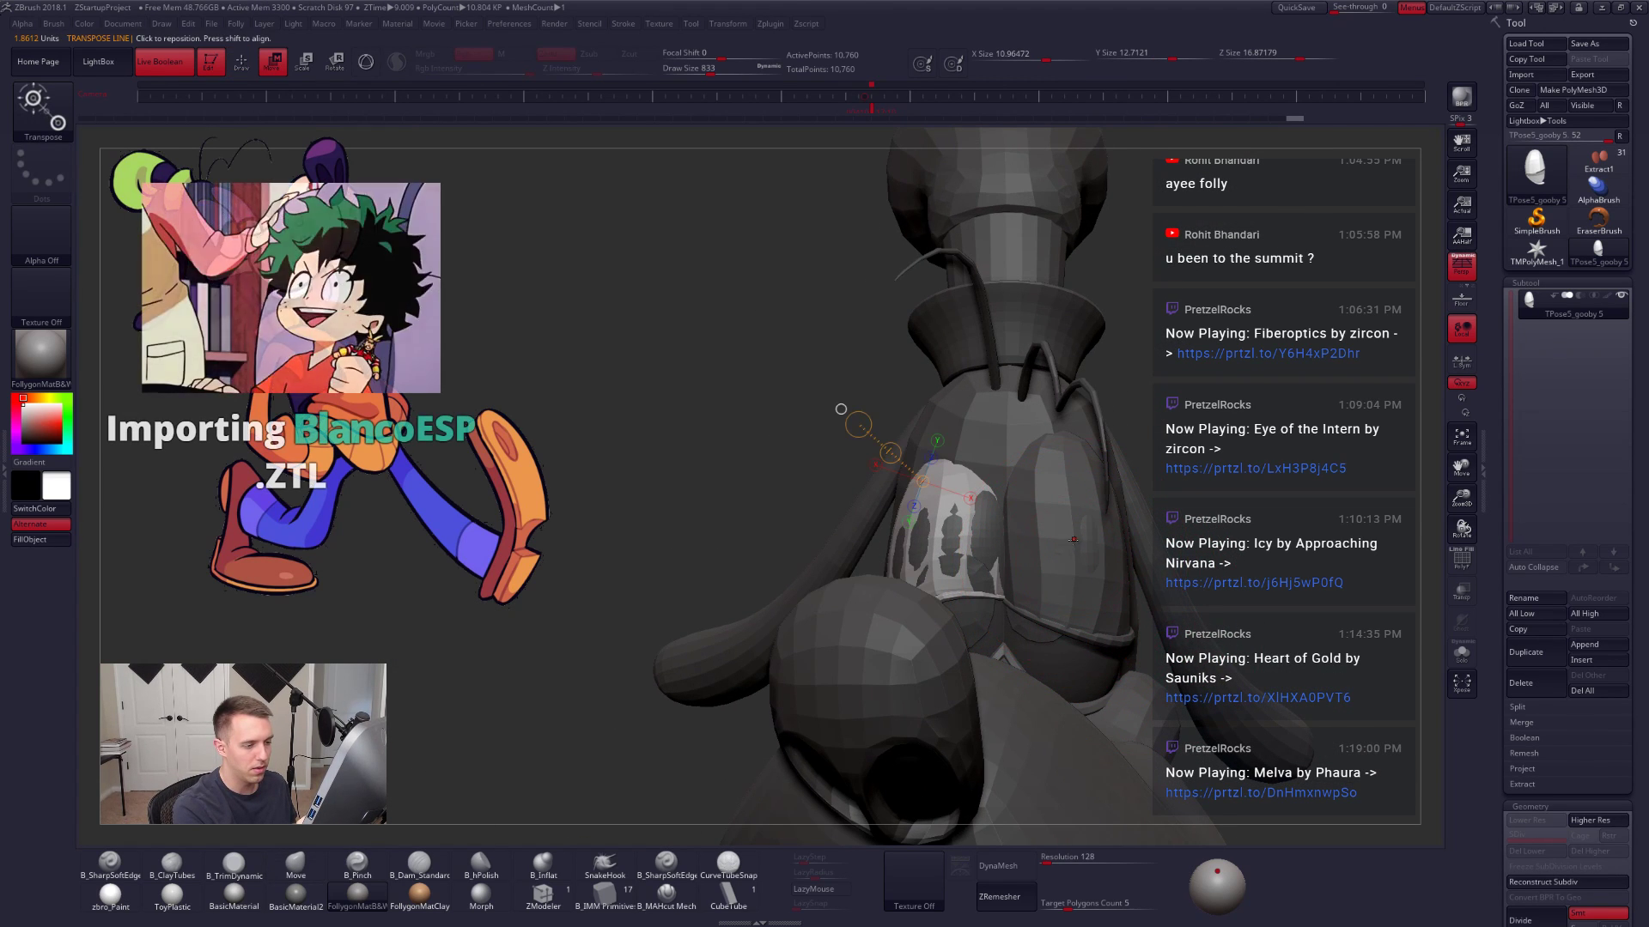
key(q)
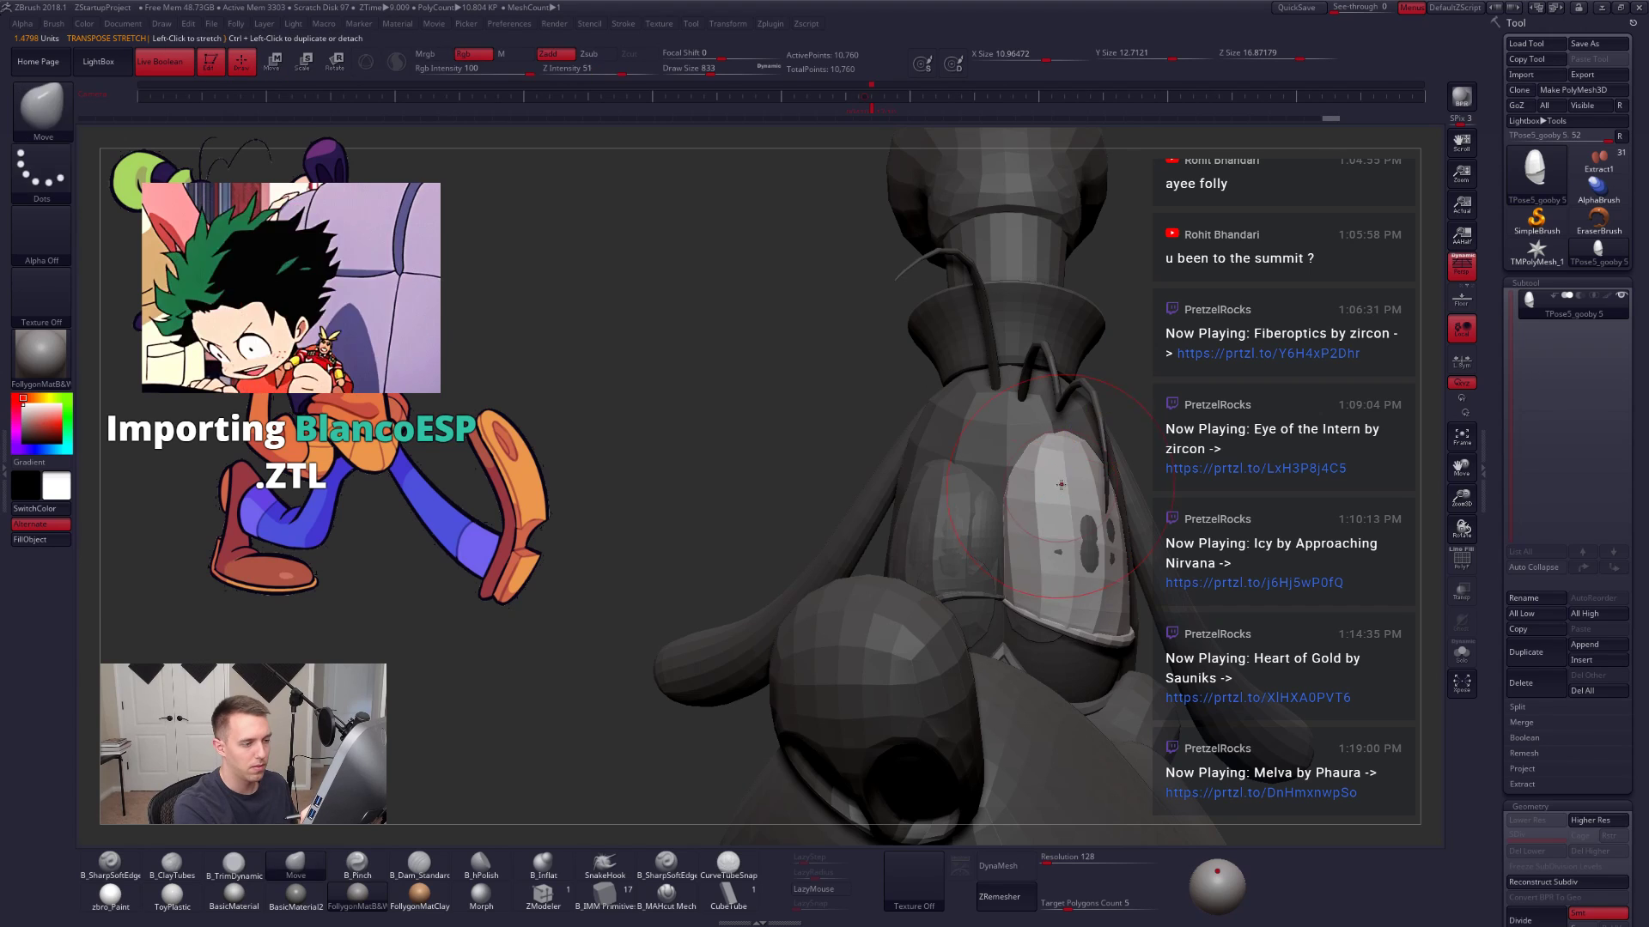
ctrl+shift+click(1058, 545)
mouse_move(1057, 545)
right_down()
mouse_move(980, 590)
mouse_move(1056, 559)
right_up()
ctrl+shift+click(1056, 559)
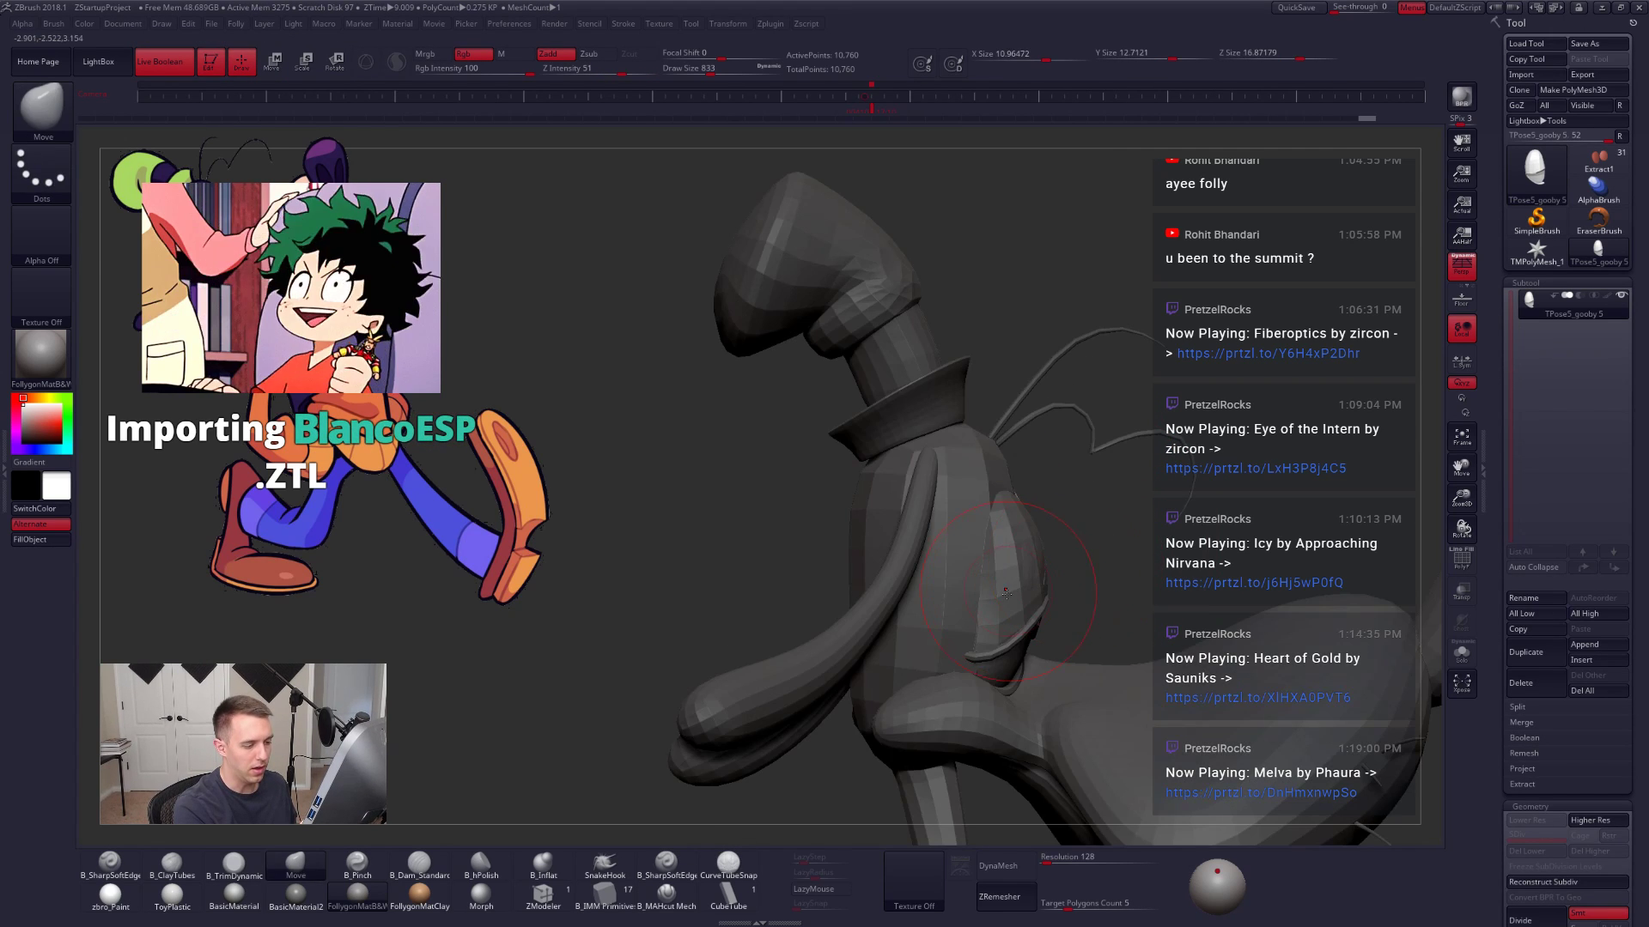
ctrl+shift+click(1013, 550)
drag(992, 589, 997, 589)
key(space)
ctrl+shift+click(1071, 607)
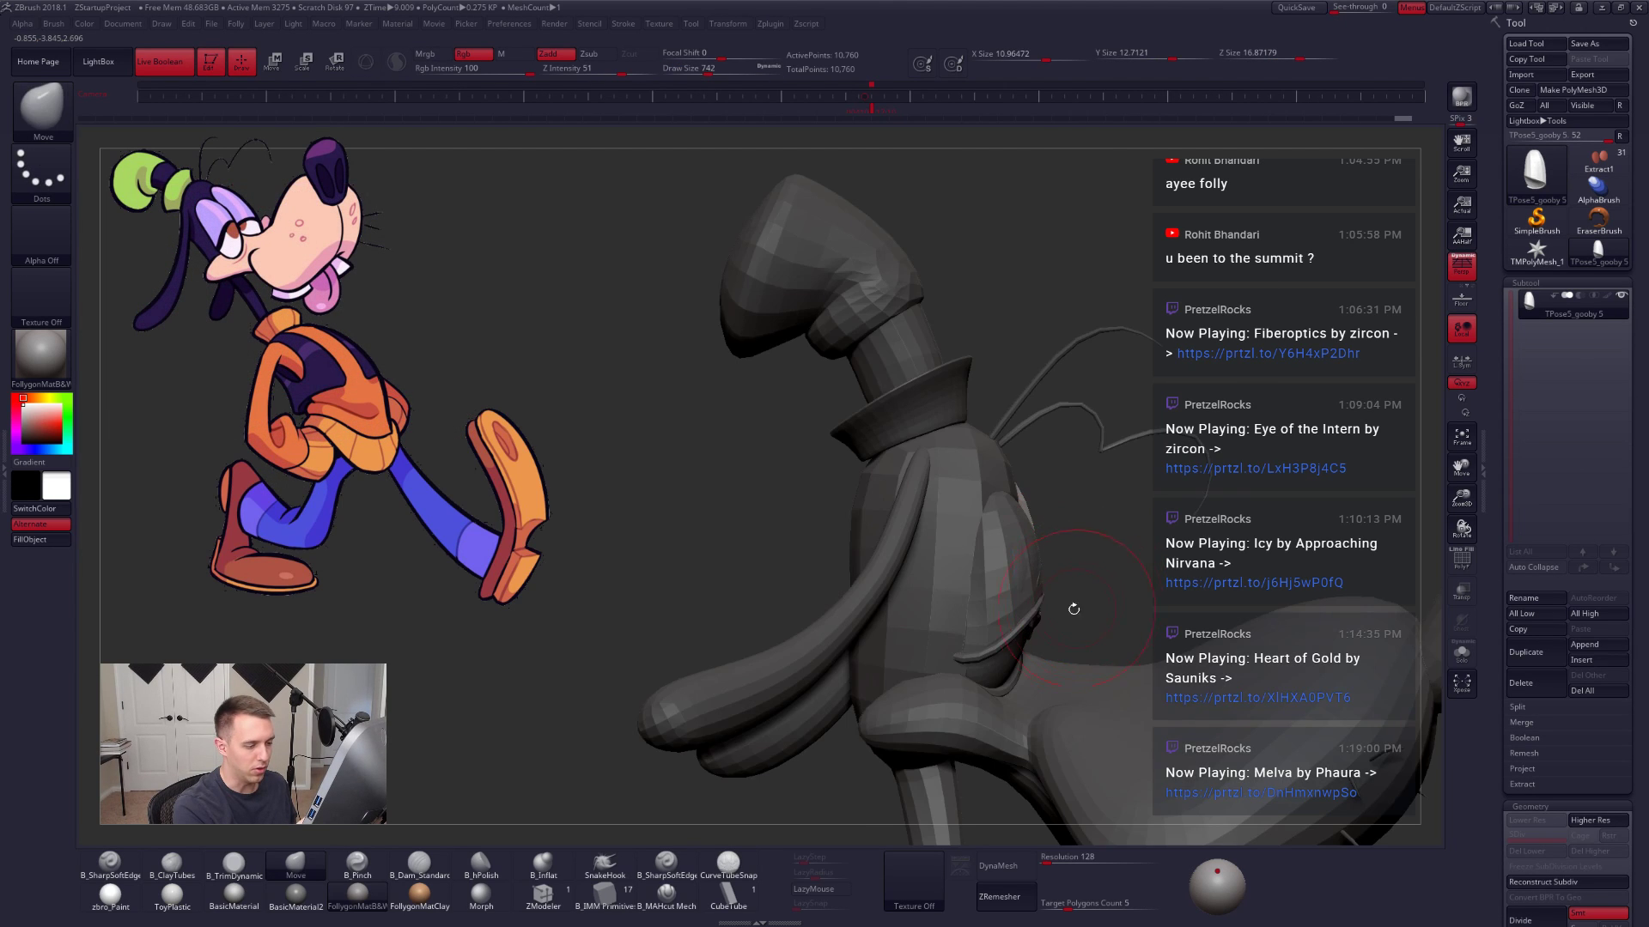
Step: Refine the far eyelid's lower rim around the eyeball from several angles, raising the draw size to 787
right_drag(1071, 607, 871, 640)
mouse_move(1159, 696)
right_down()
mouse_move(1225, 668)
mouse_move(1171, 632)
right_up()
drag(1022, 634, 1018, 625)
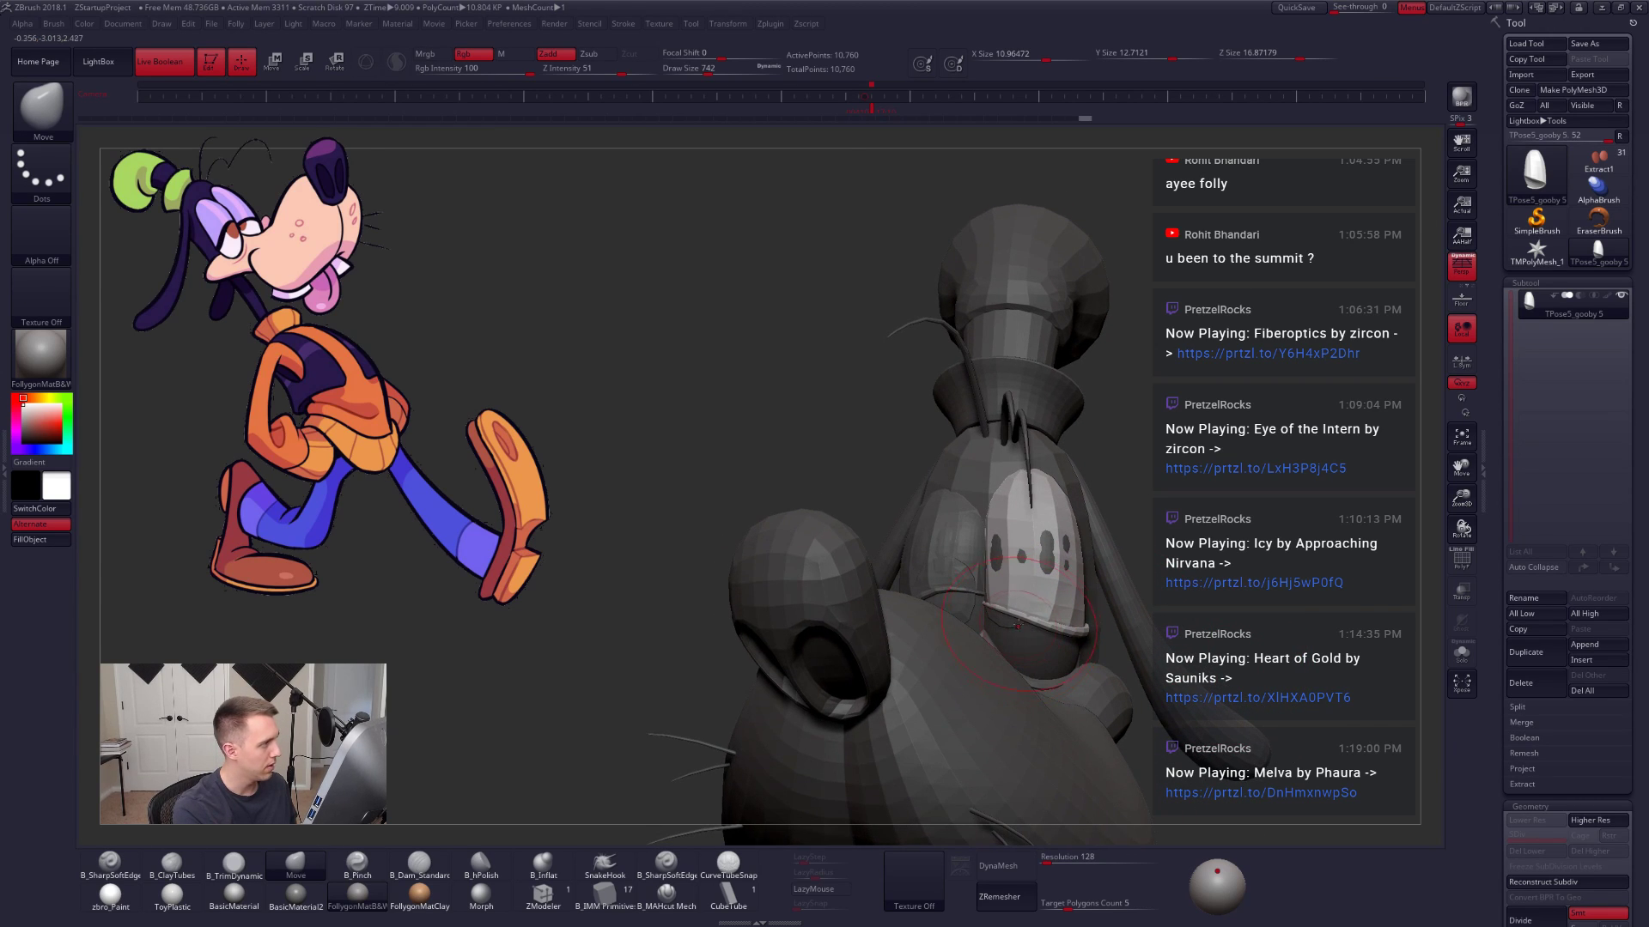
right_drag(1026, 622, 1052, 610)
drag(1031, 628, 1030, 621)
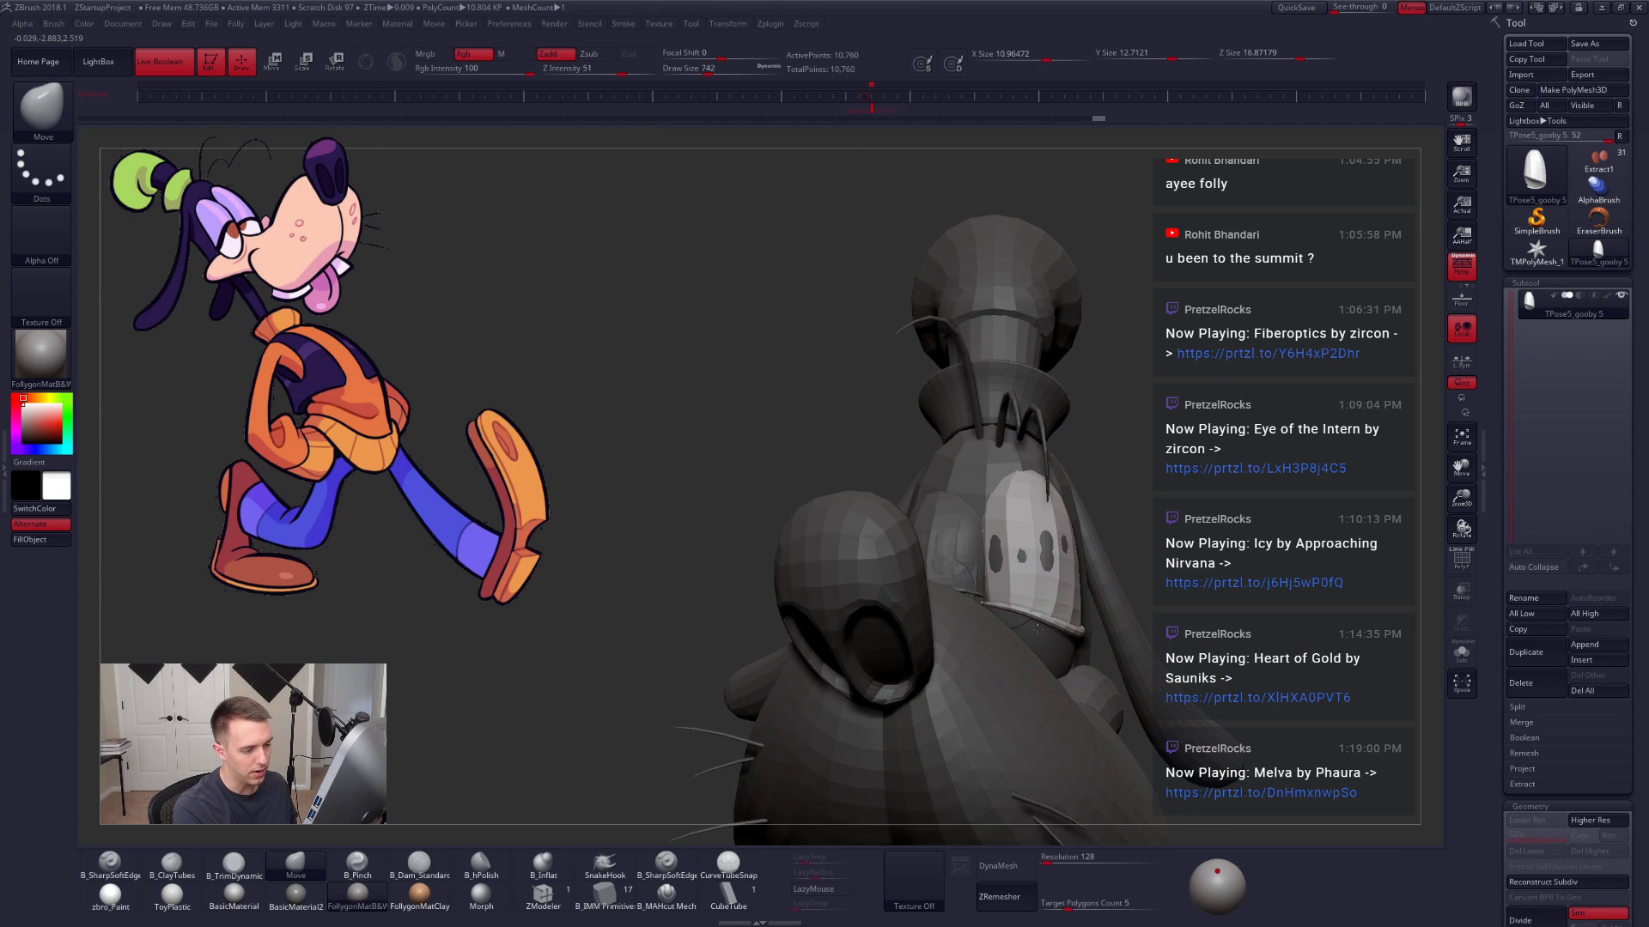
right_drag(1032, 623, 1018, 620)
mouse_move(1031, 633)
mouse_down()
mouse_move(1095, 646)
mouse_move(1062, 640)
mouse_up()
right_drag(1063, 640, 1000, 687)
key(space)
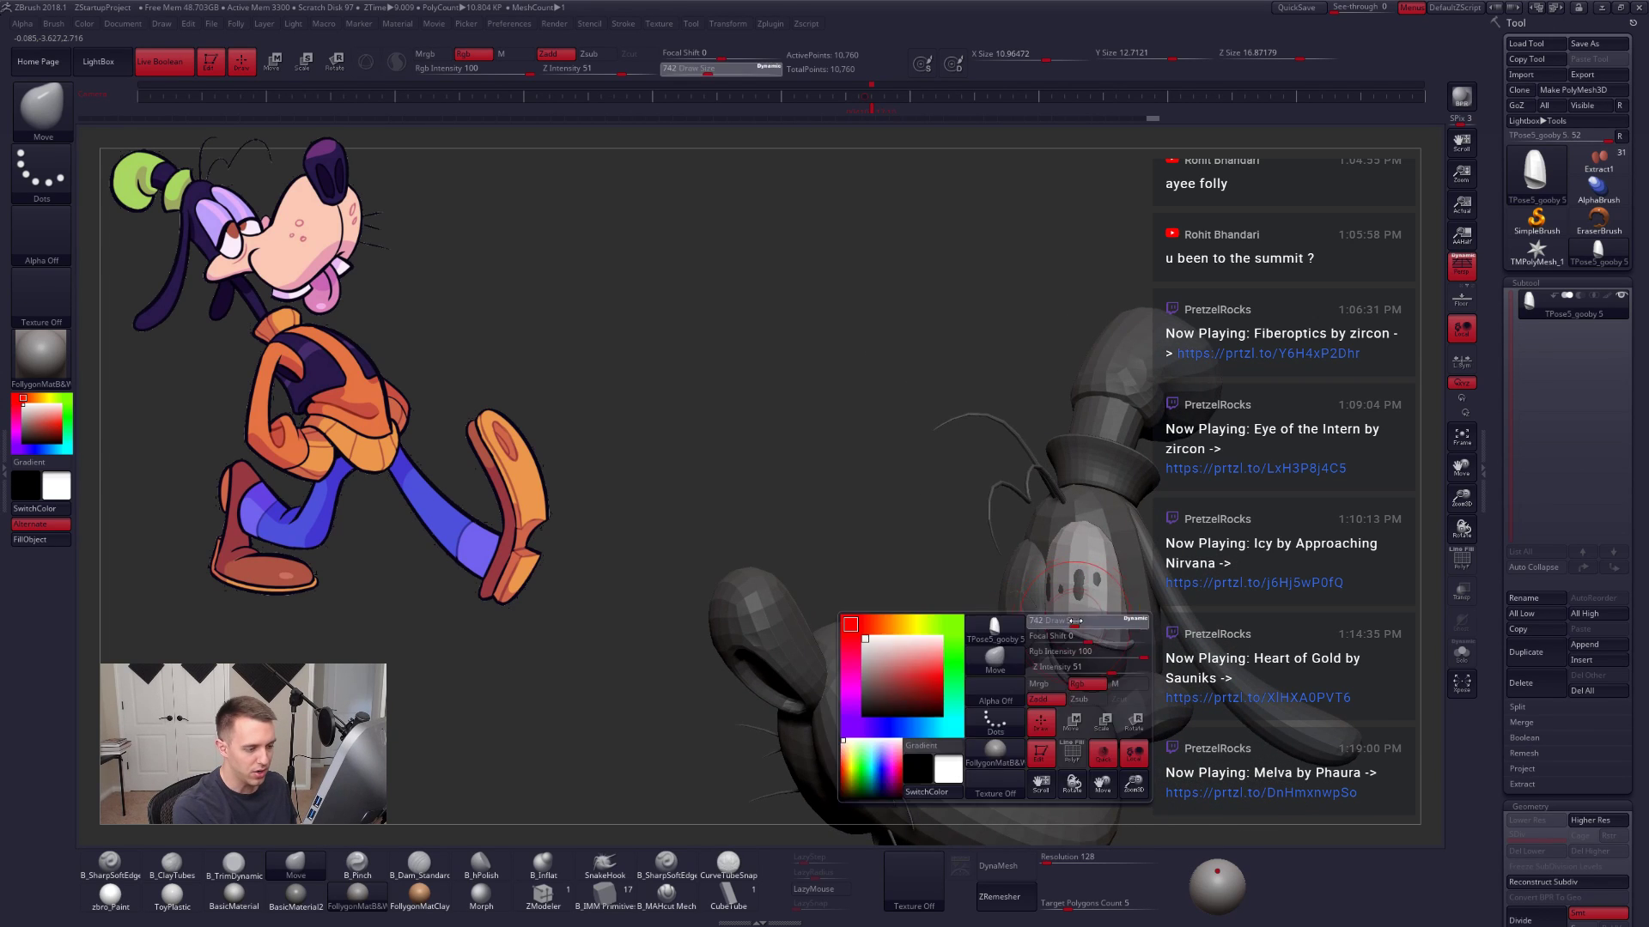
drag(1065, 646, 1070, 646)
mouse_move(1070, 646)
right_down()
mouse_move(994, 530)
mouse_move(1039, 525)
mouse_move(1018, 525)
mouse_move(990, 587)
right_up()
Step: Mask everything except the near eyelid, adjust it at draw size 1058, and clear the mask
key(w)
ctrl+click(992, 554)
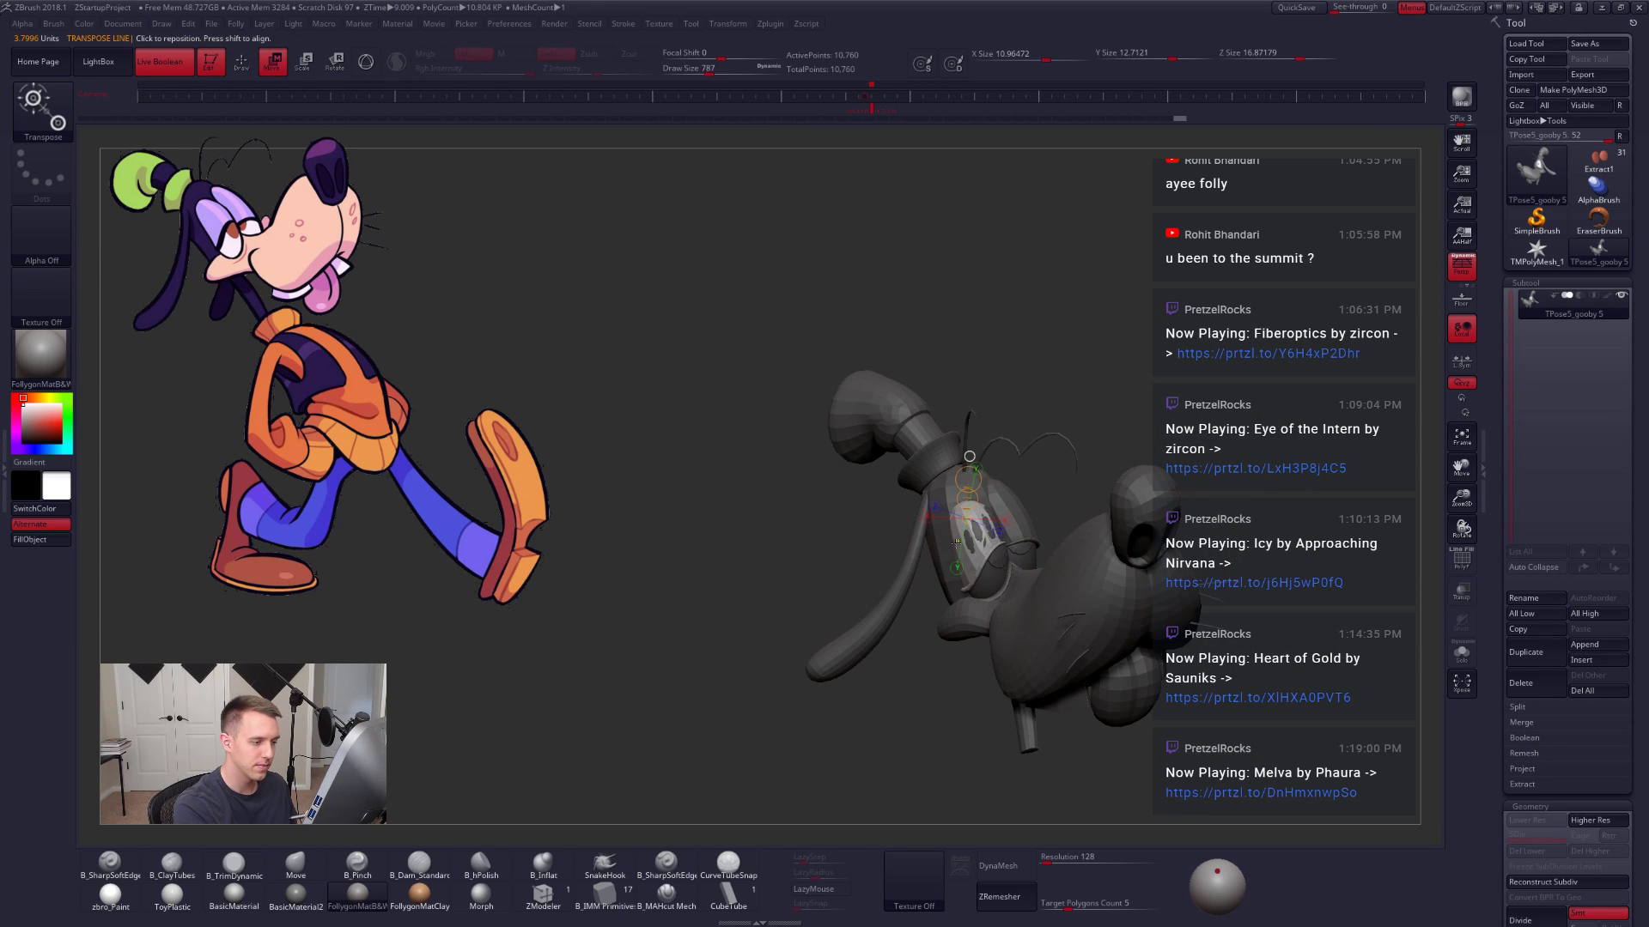
key(q)
key(space)
drag(990, 531, 998, 527)
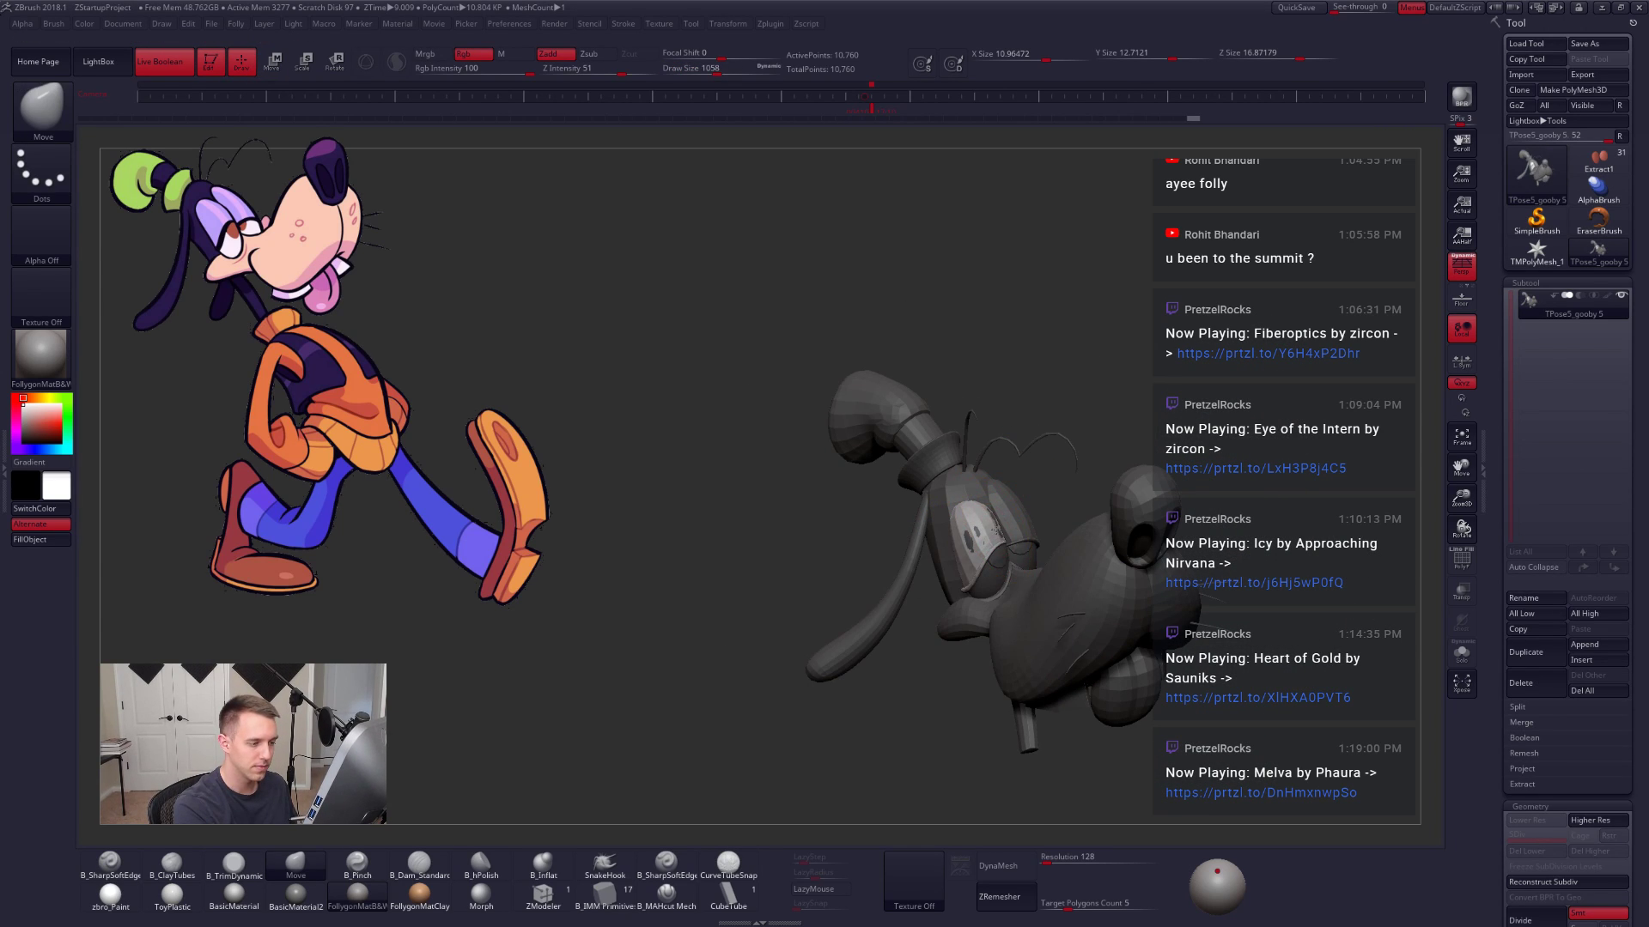
mouse_move(998, 529)
right_down()
mouse_move(931, 524)
mouse_move(945, 503)
mouse_move(998, 520)
right_up()
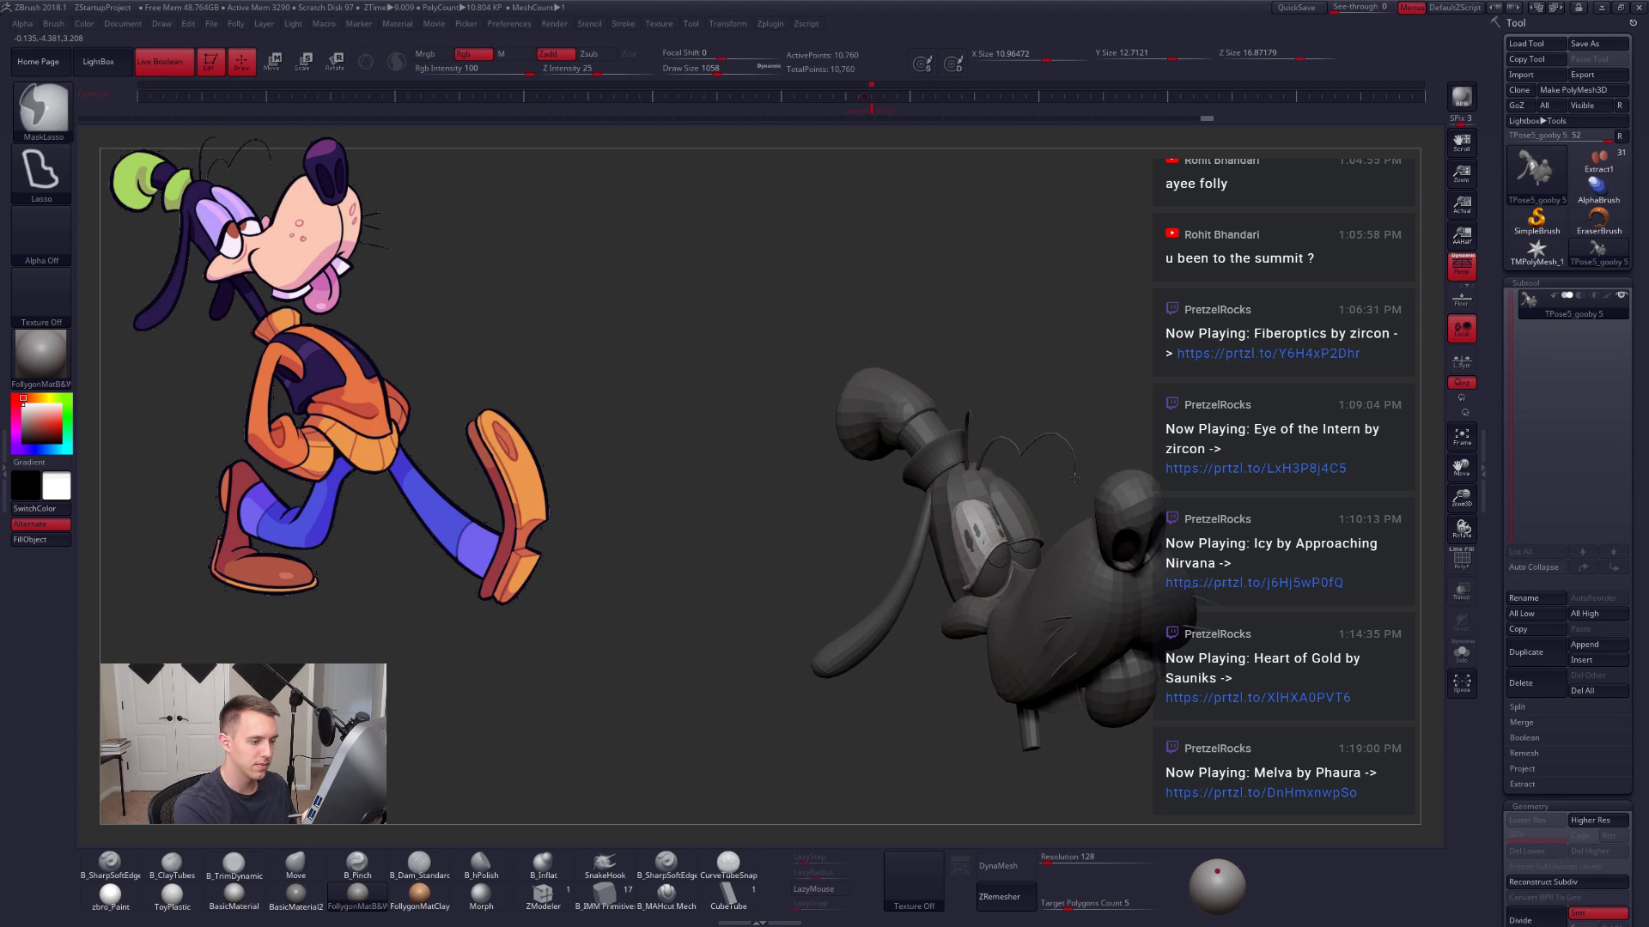
ctrl+drag(1073, 477, 1082, 479)
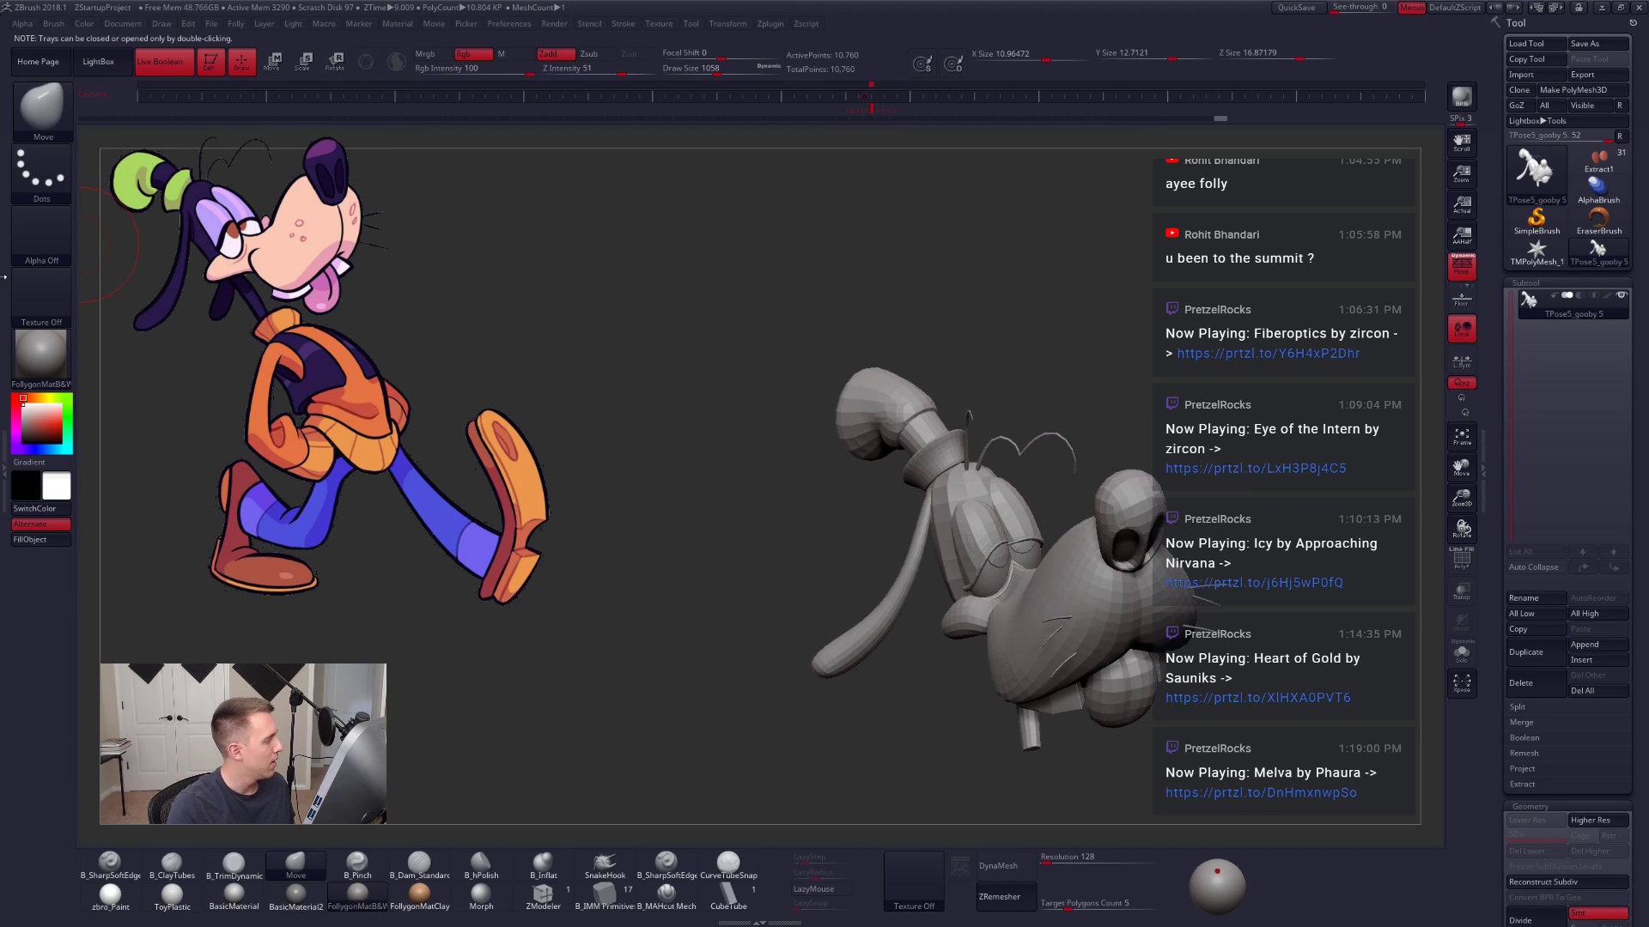
Step: Transfer the Transpose Master edits back to the original subtools with TPose|SubT and check the coloured head
double_click(5, 276)
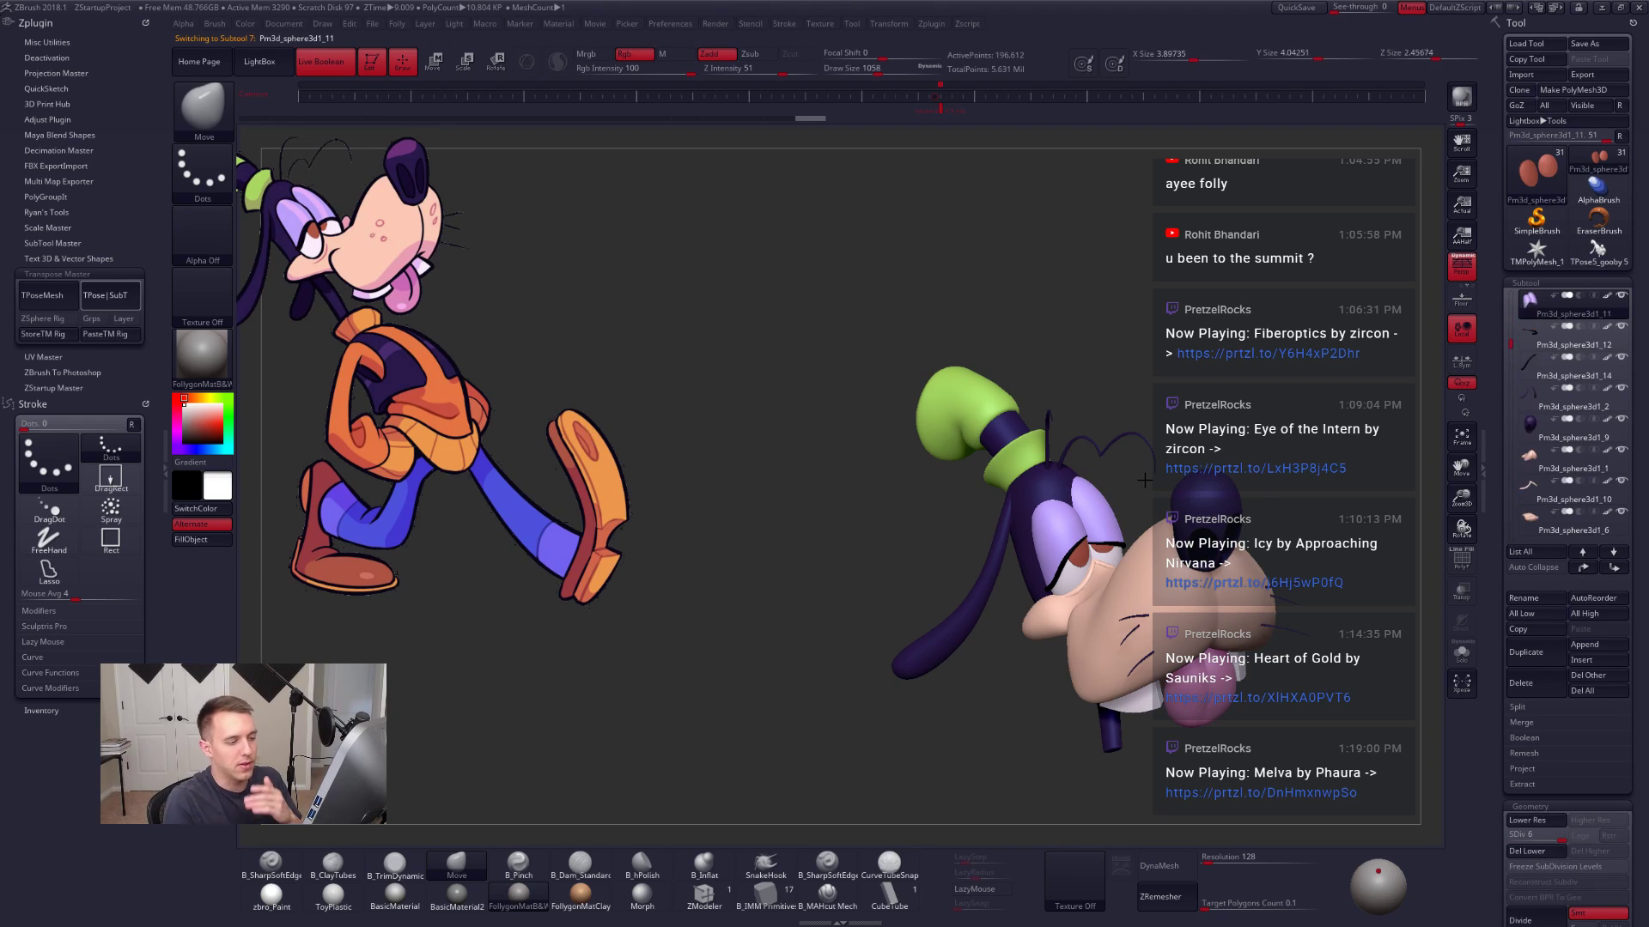
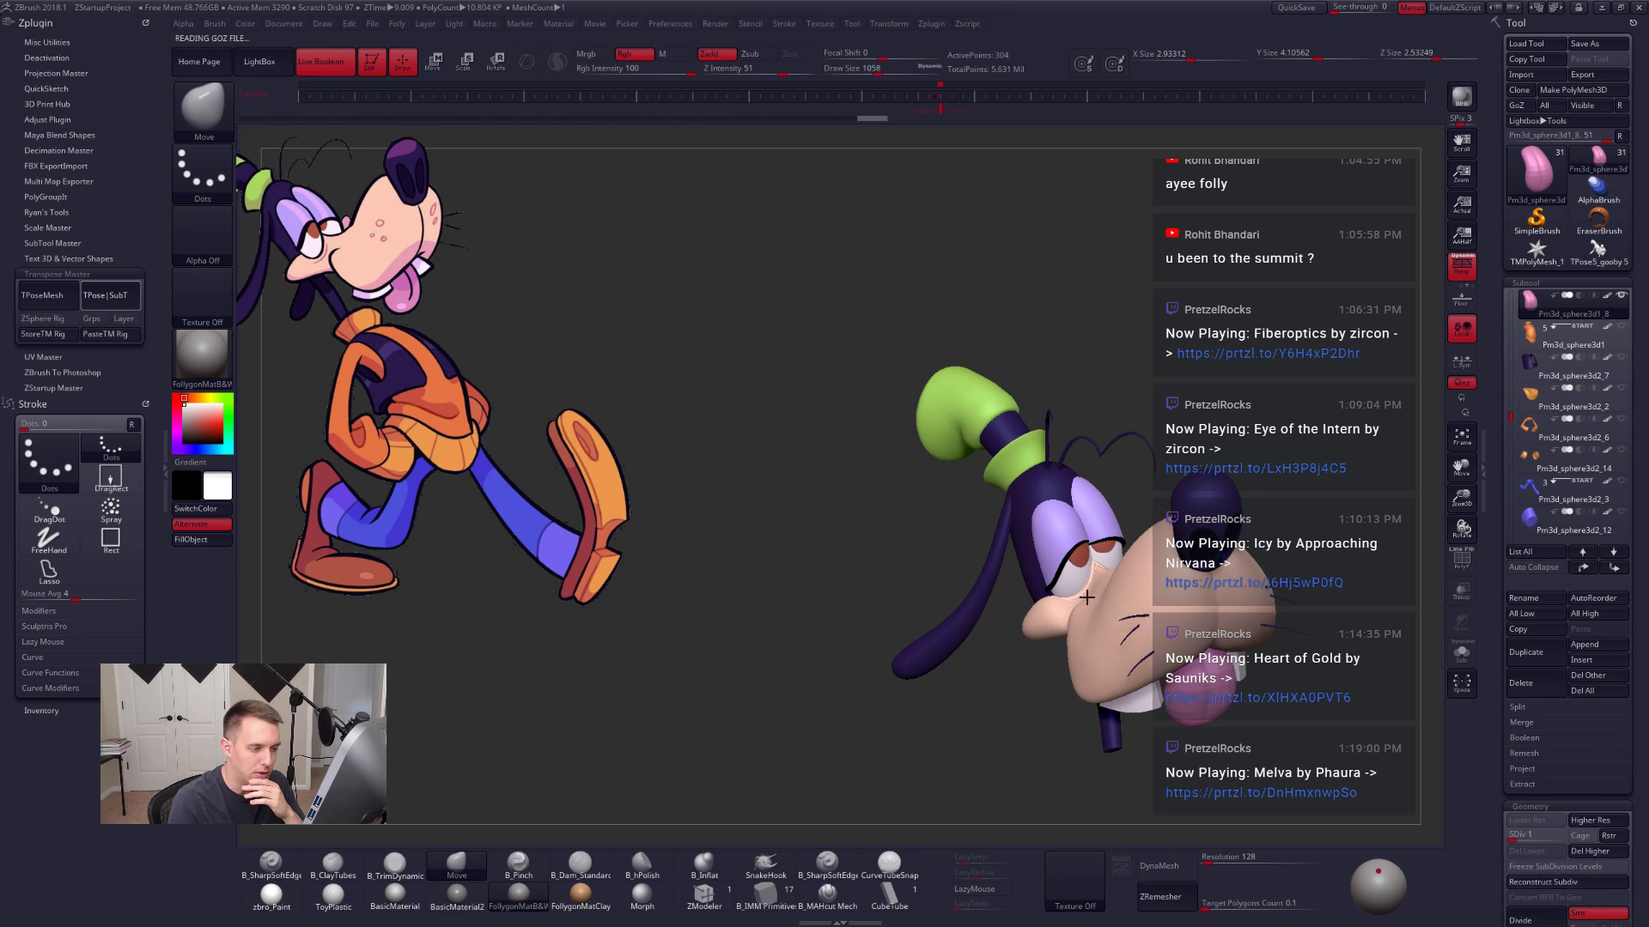
mouse_move(903, 591)
mouse_down()
mouse_move(967, 569)
mouse_move(1039, 606)
mouse_move(1120, 610)
mouse_up()
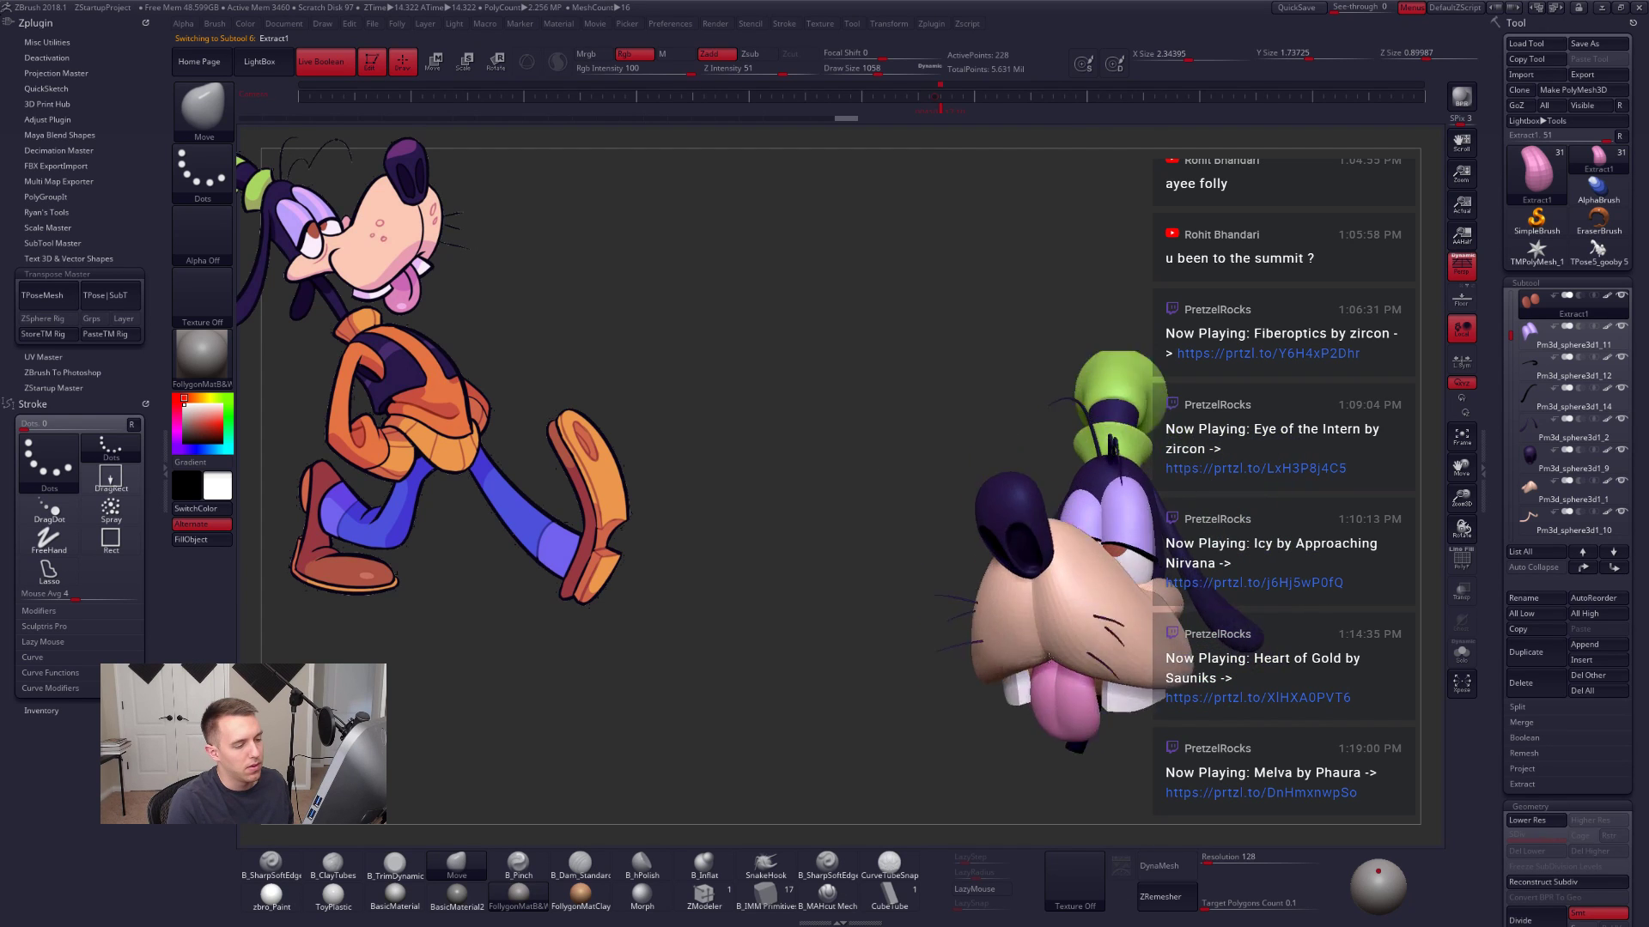
alt+drag(931, 592, 1119, 583)
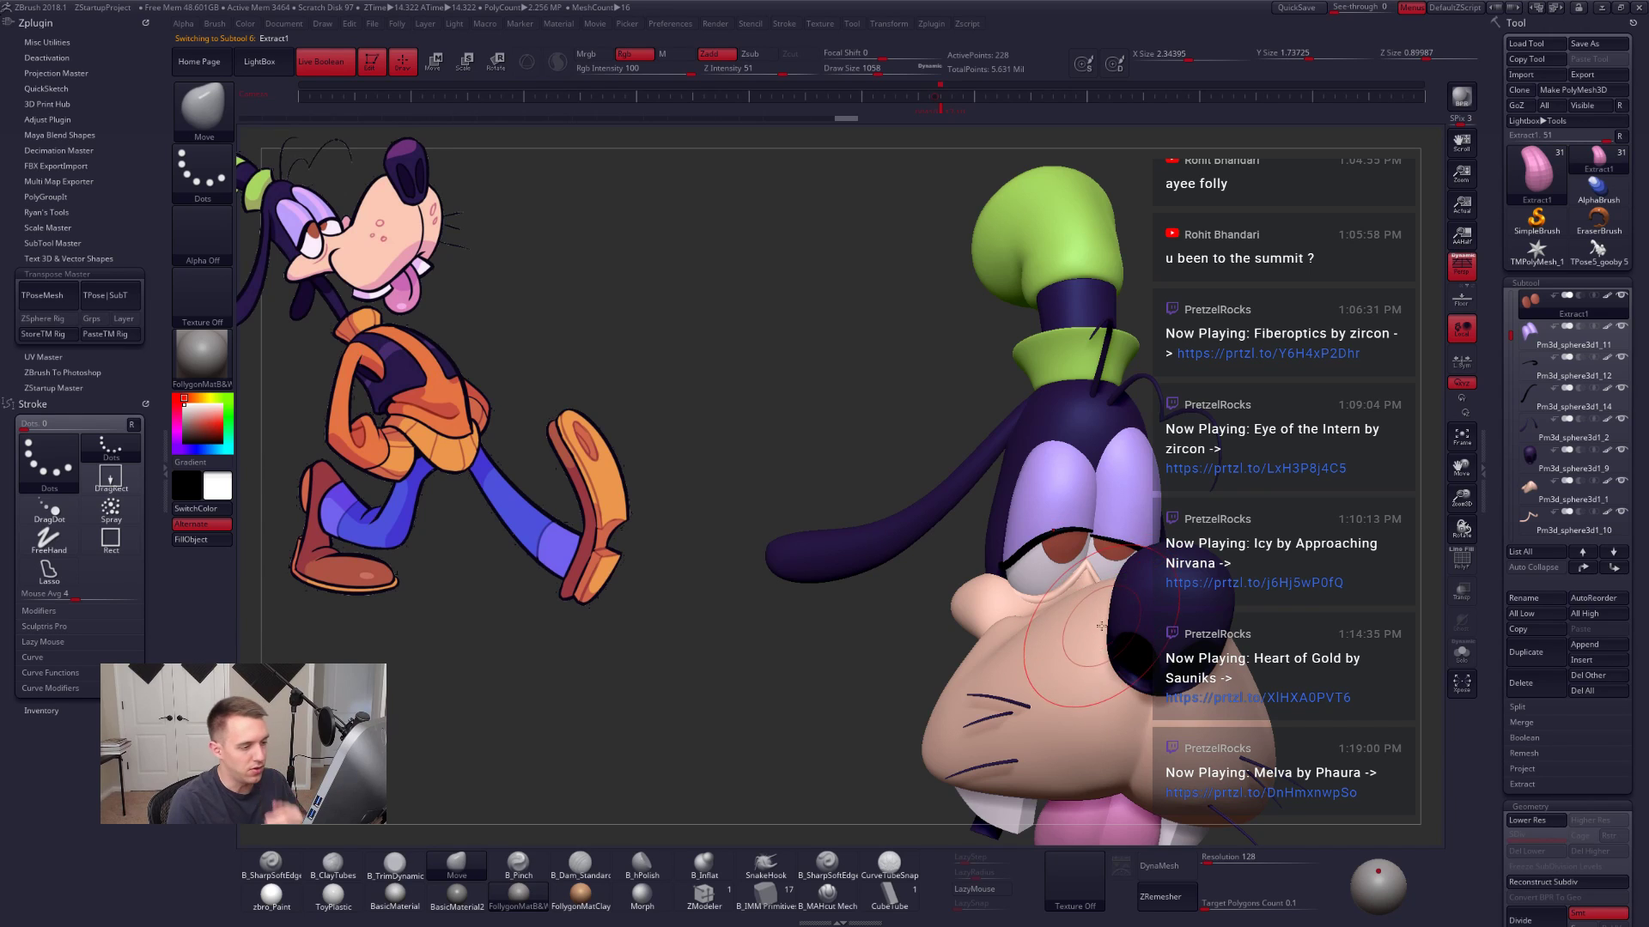
Step: Select the muzzle skin subtool, set the draw size to 656 and adjust its shape near the eyes
right_drag(1101, 626, 1057, 610)
alt+click(1078, 607)
mouse_move(1180, 601)
right_down()
mouse_move(1100, 618)
mouse_move(1183, 631)
mouse_move(1151, 571)
right_up()
key(space)
drag(1054, 536, 1042, 534)
right_drag(1039, 535, 987, 538)
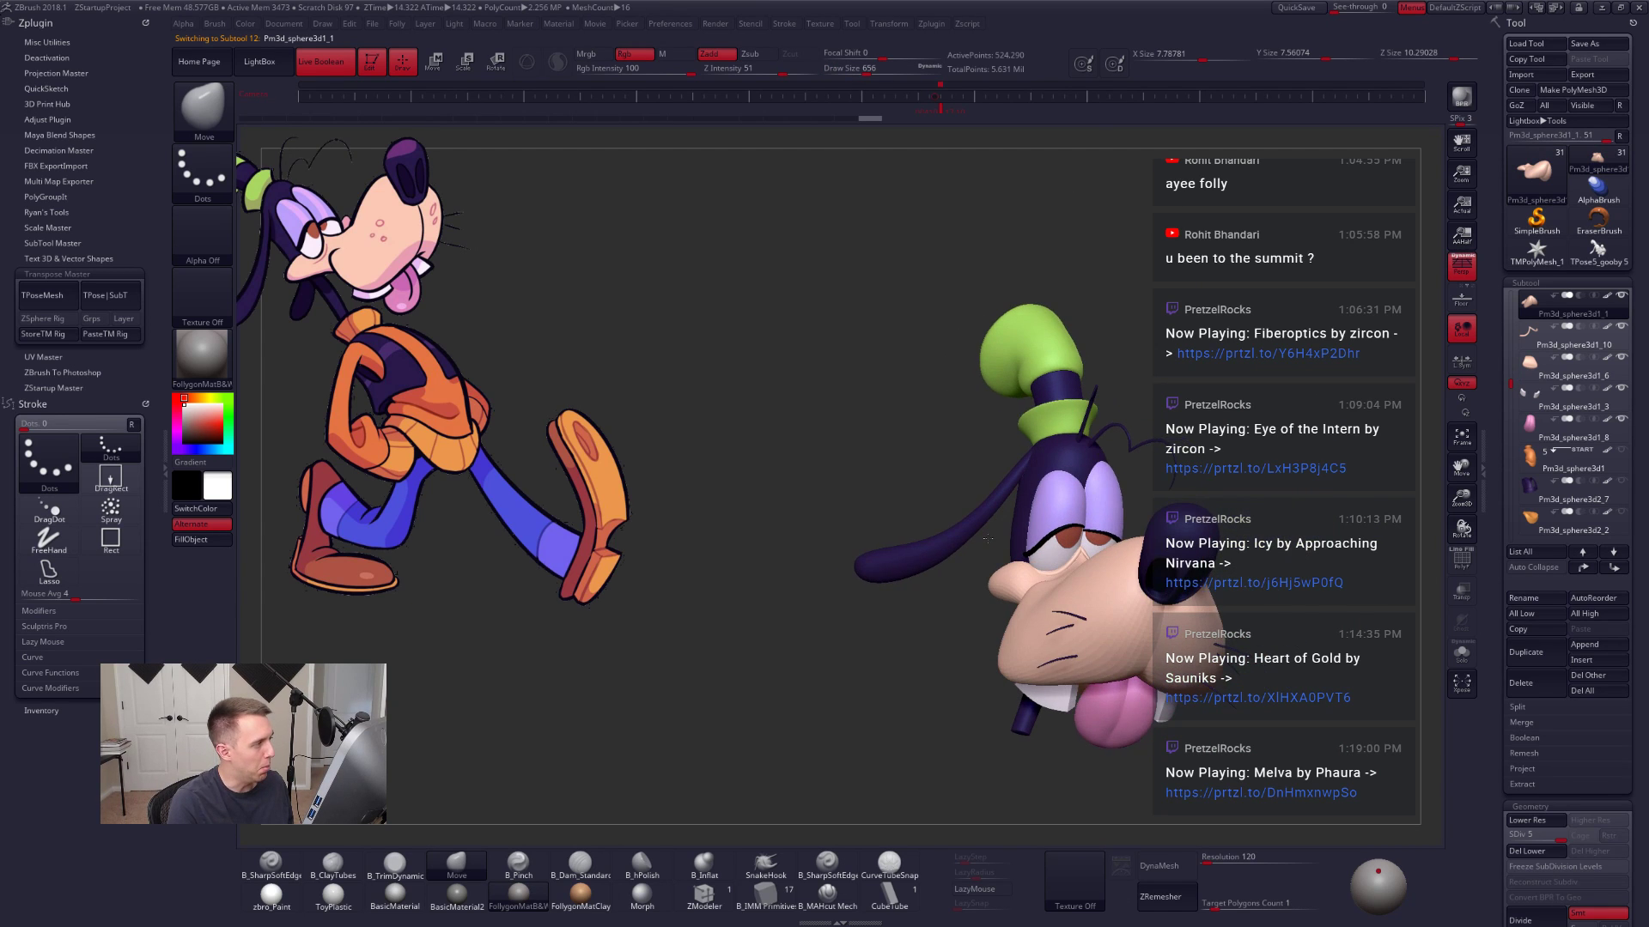
Step: Collapse the Zplugin and Stroke tray and select the lower eyelid rim for a close look at the eyes
click(162, 449)
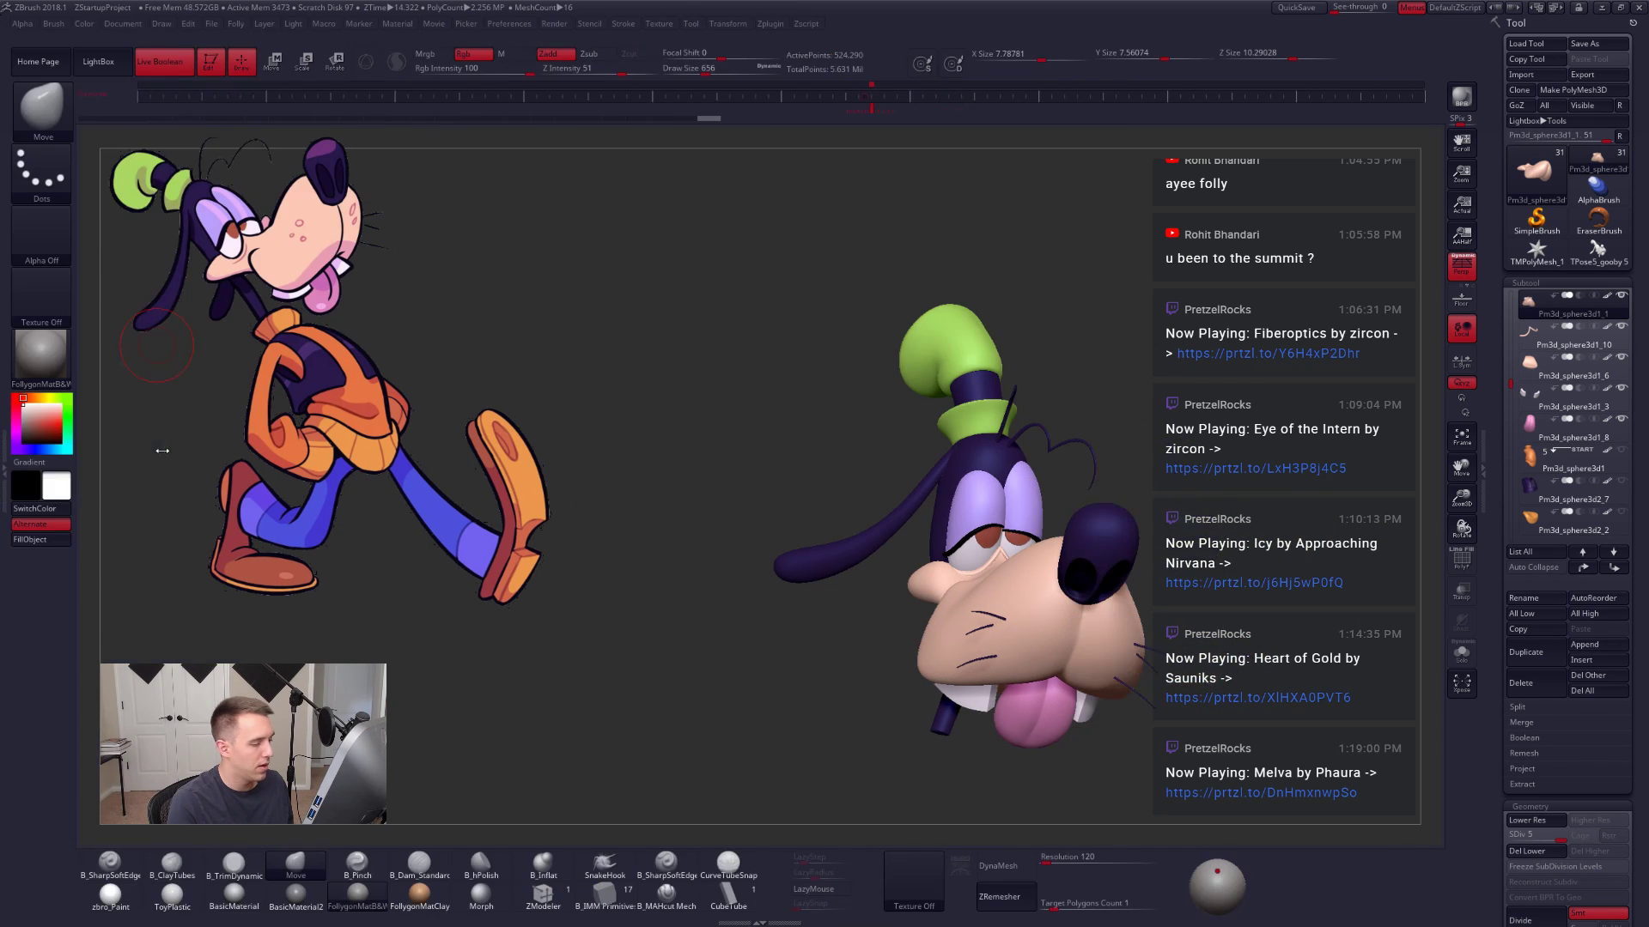
right_drag(987, 558, 1007, 590)
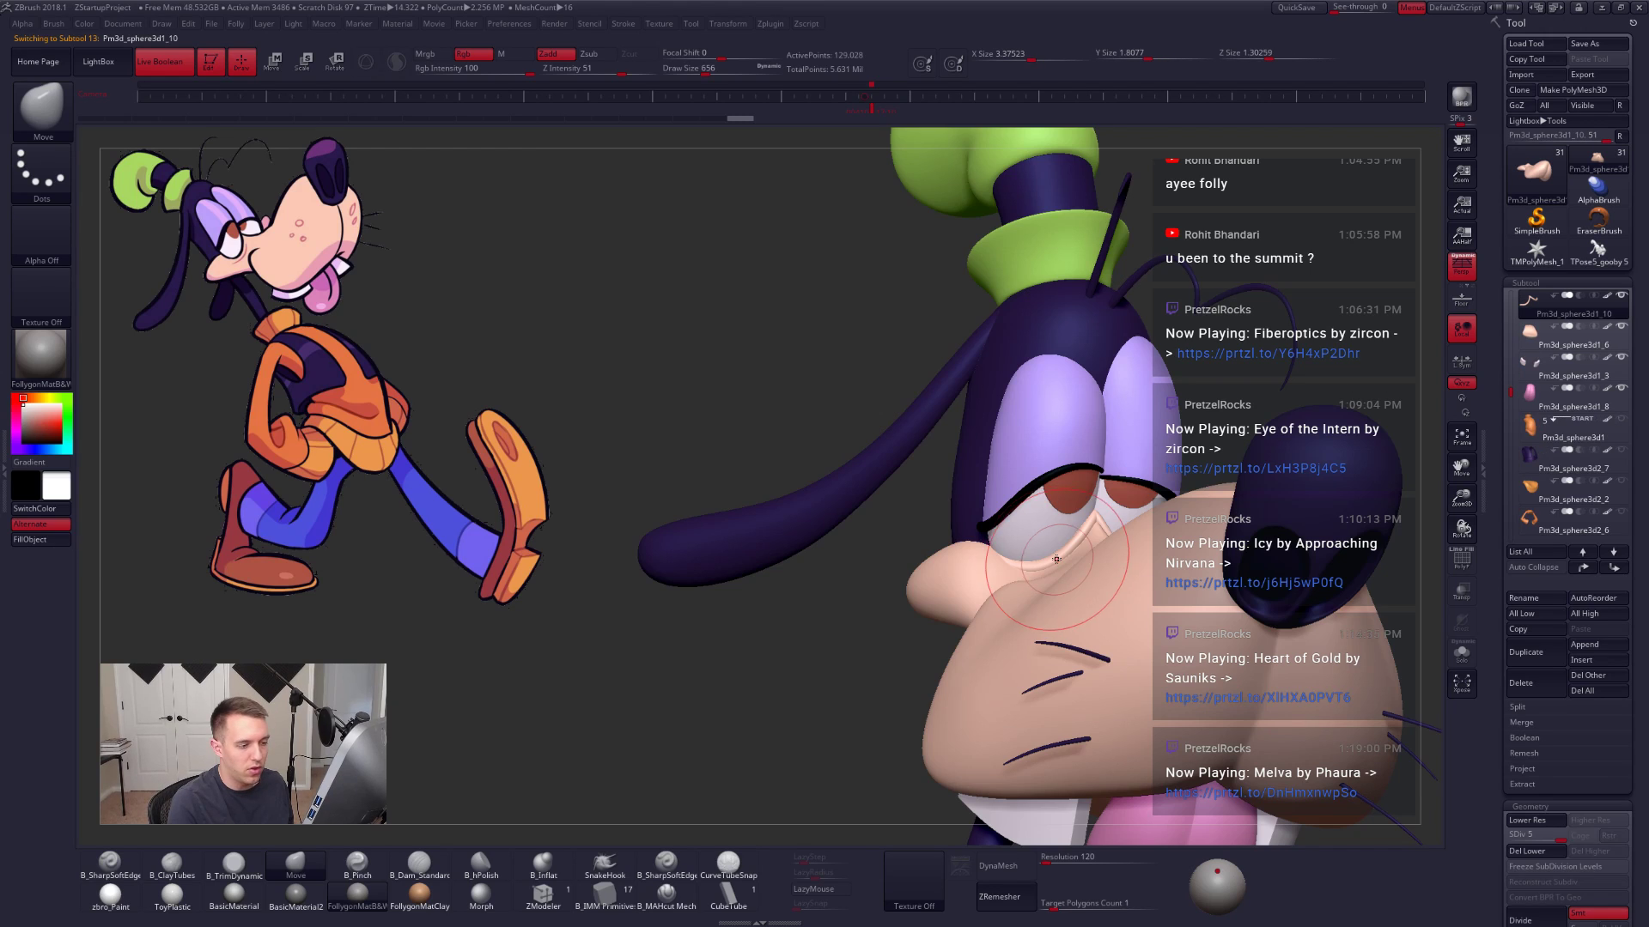
key(shift+s)
key(shift+s)
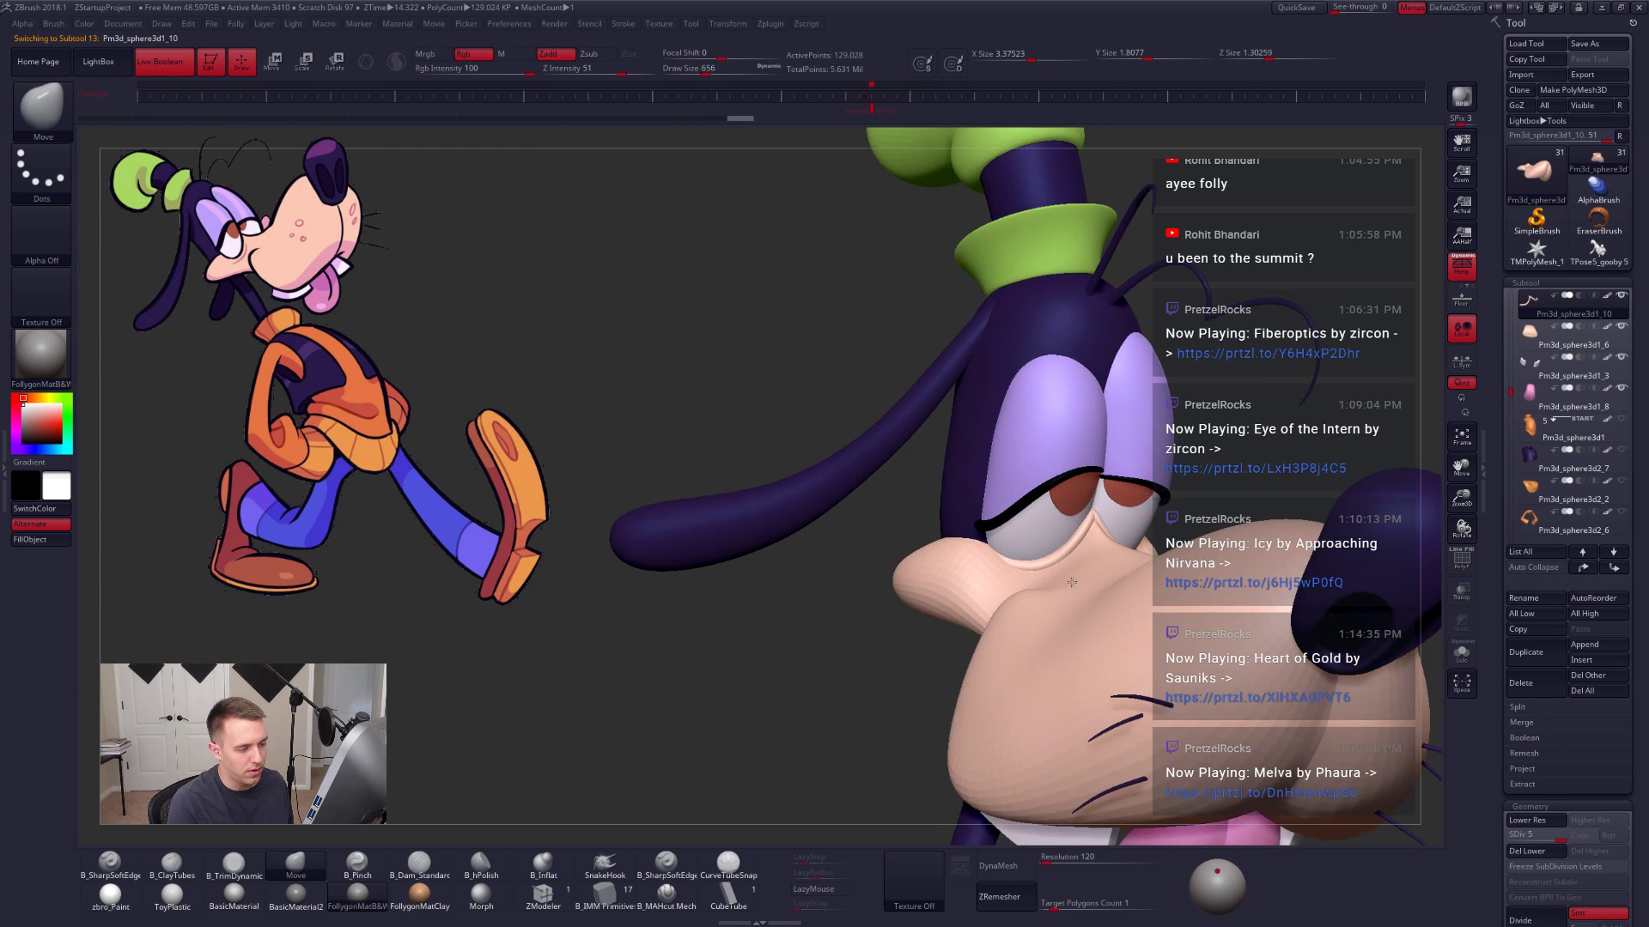
ctrl+right_drag(1028, 558, 957, 569)
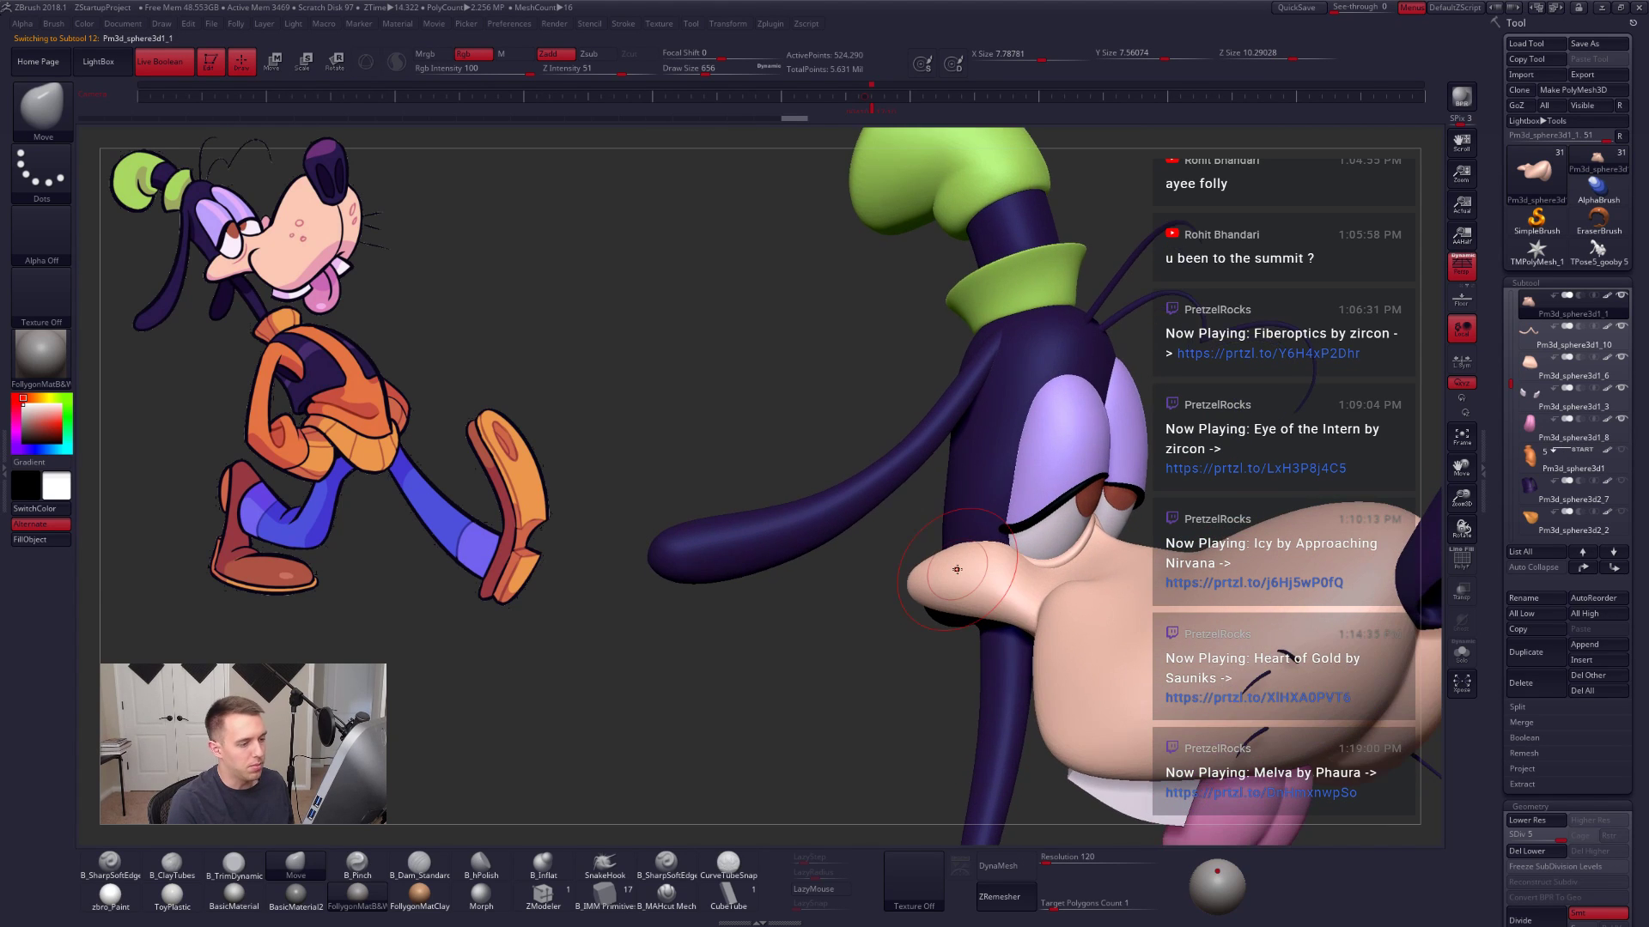
Step: Set the draw size to 556 and reshape and smooth the muzzle skin's cheek bulge beside the eye at a lower subdivision level
key(space)
drag(942, 563, 937, 563)
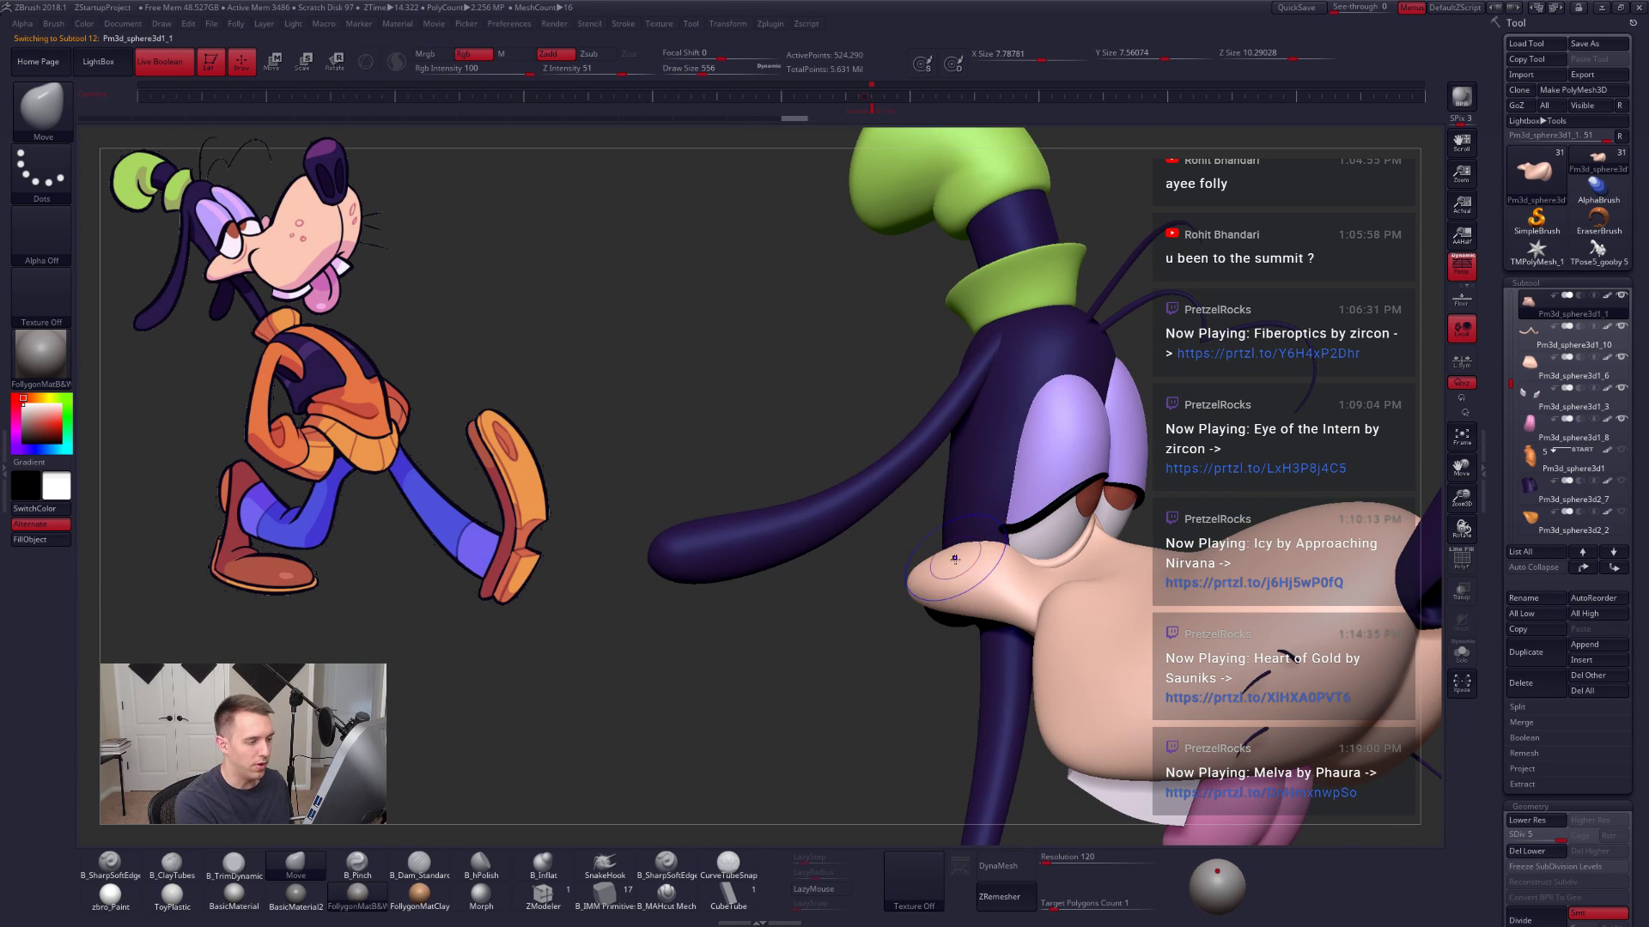
key(shift+d)
key(shift+d)
right_drag(912, 575, 964, 575)
shift+drag(938, 564, 920, 569)
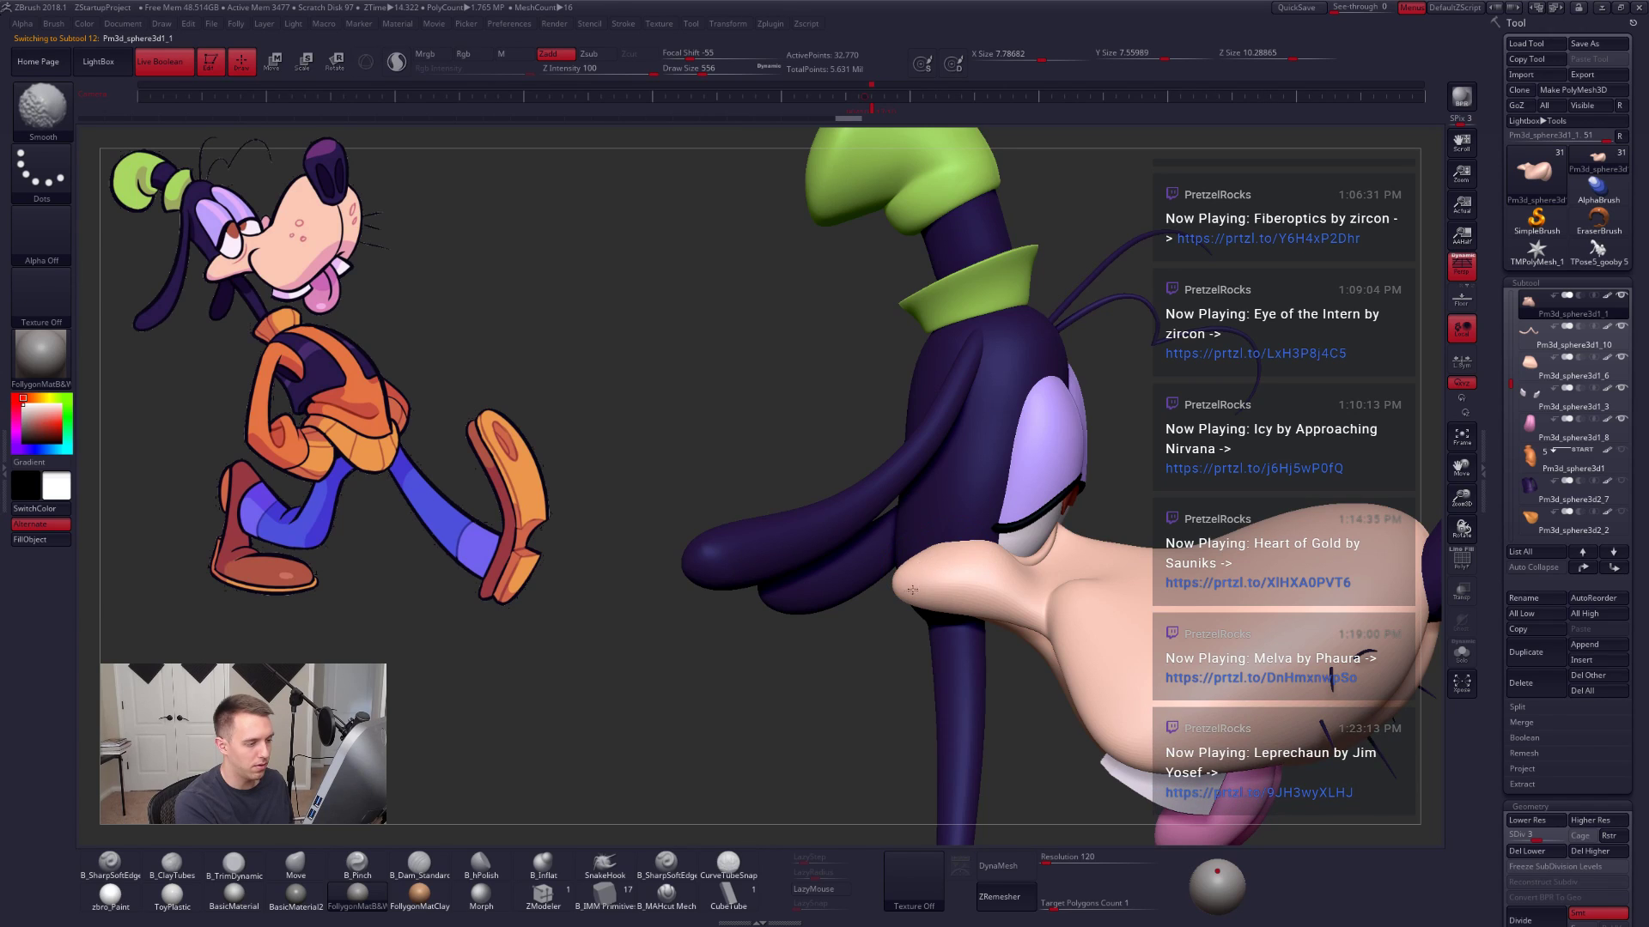
mouse_move(912, 590)
shift+right_down()
mouse_move(984, 596)
mouse_move(1007, 618)
mouse_move(961, 597)
shift+right_up()
mouse_move(901, 617)
right_down()
mouse_move(941, 618)
mouse_move(1083, 532)
right_up()
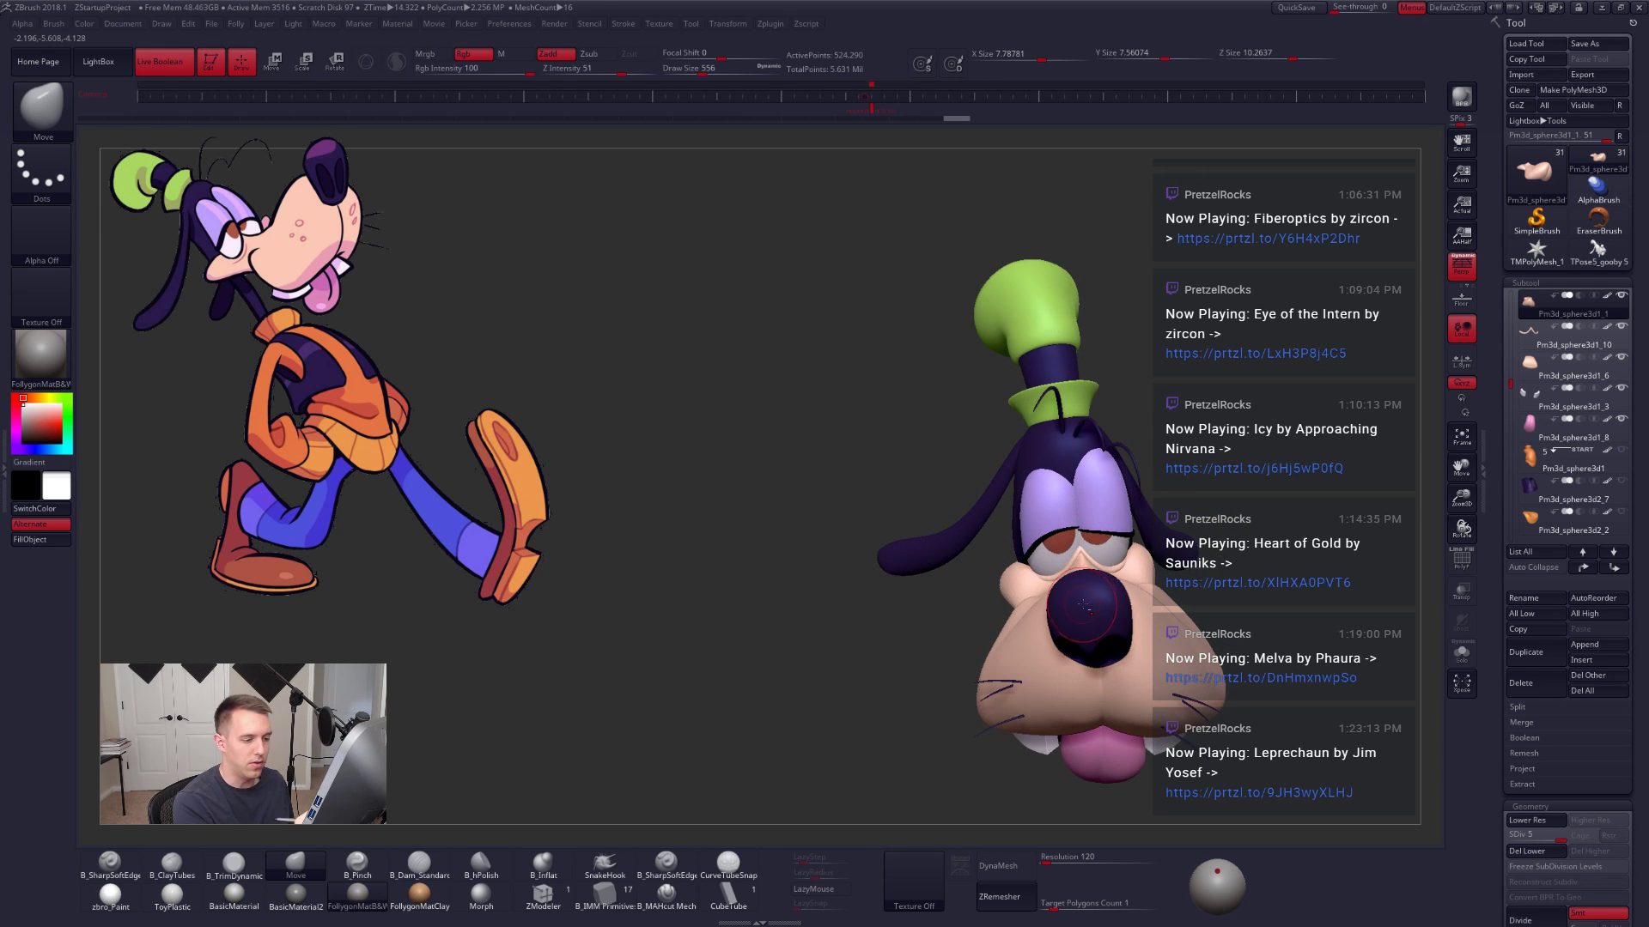
Step: Switch to the PolyMesh3D tool and back to the character, with the nose and muzzle skin hidden to expose the eyes
alt+click(1080, 588)
click(1596, 252)
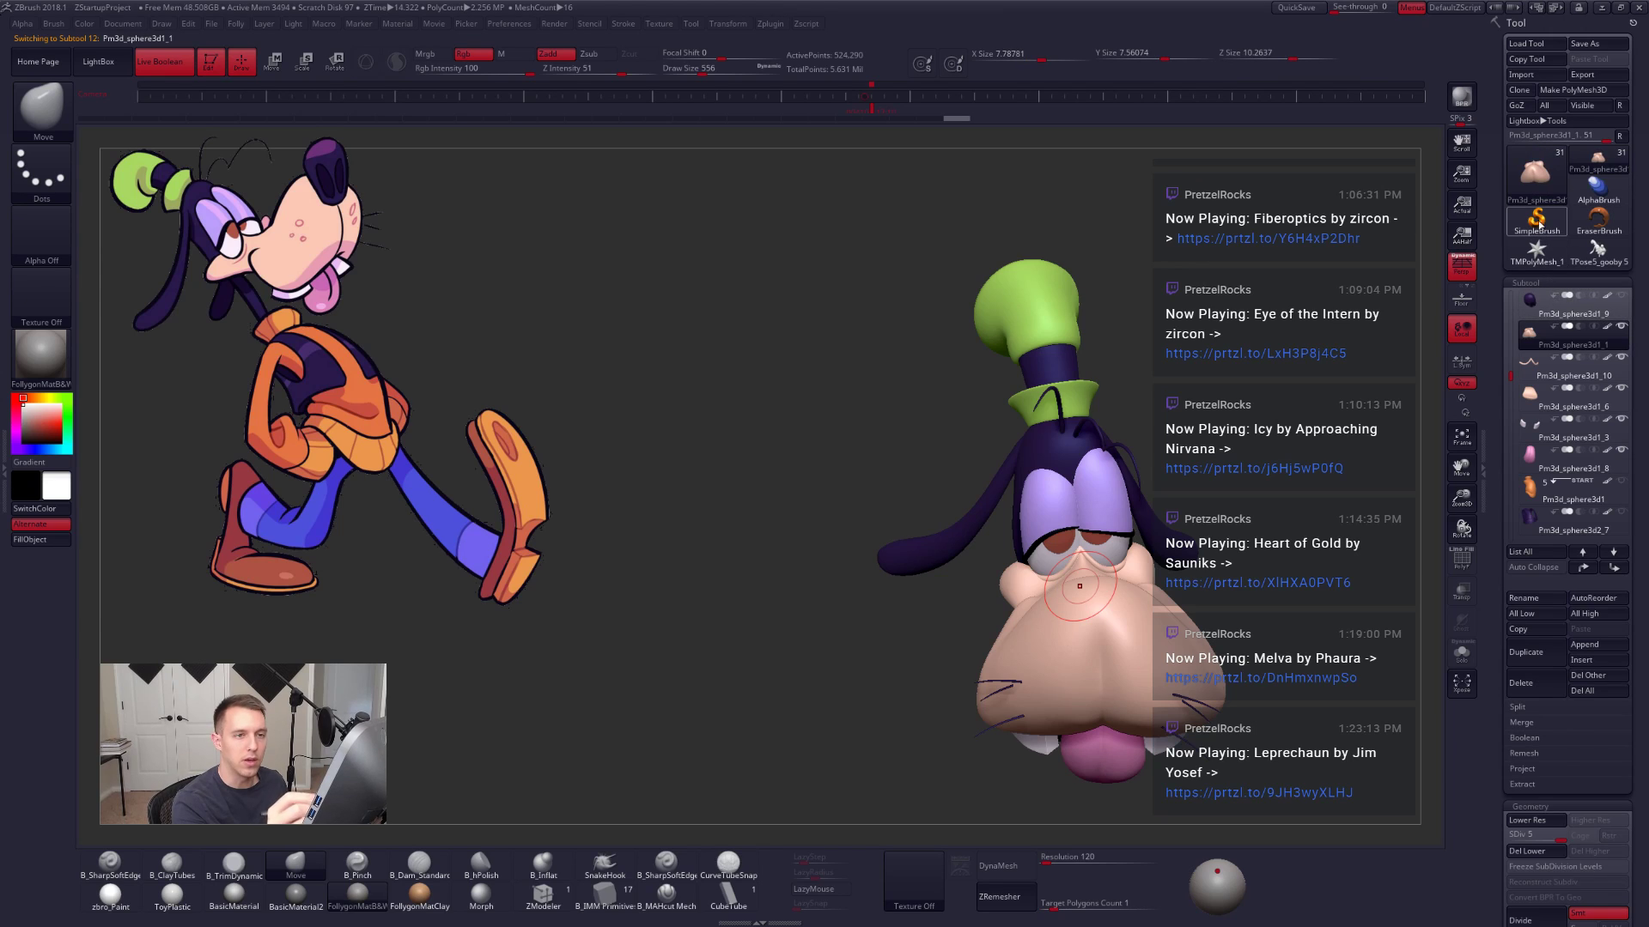
click(1589, 689)
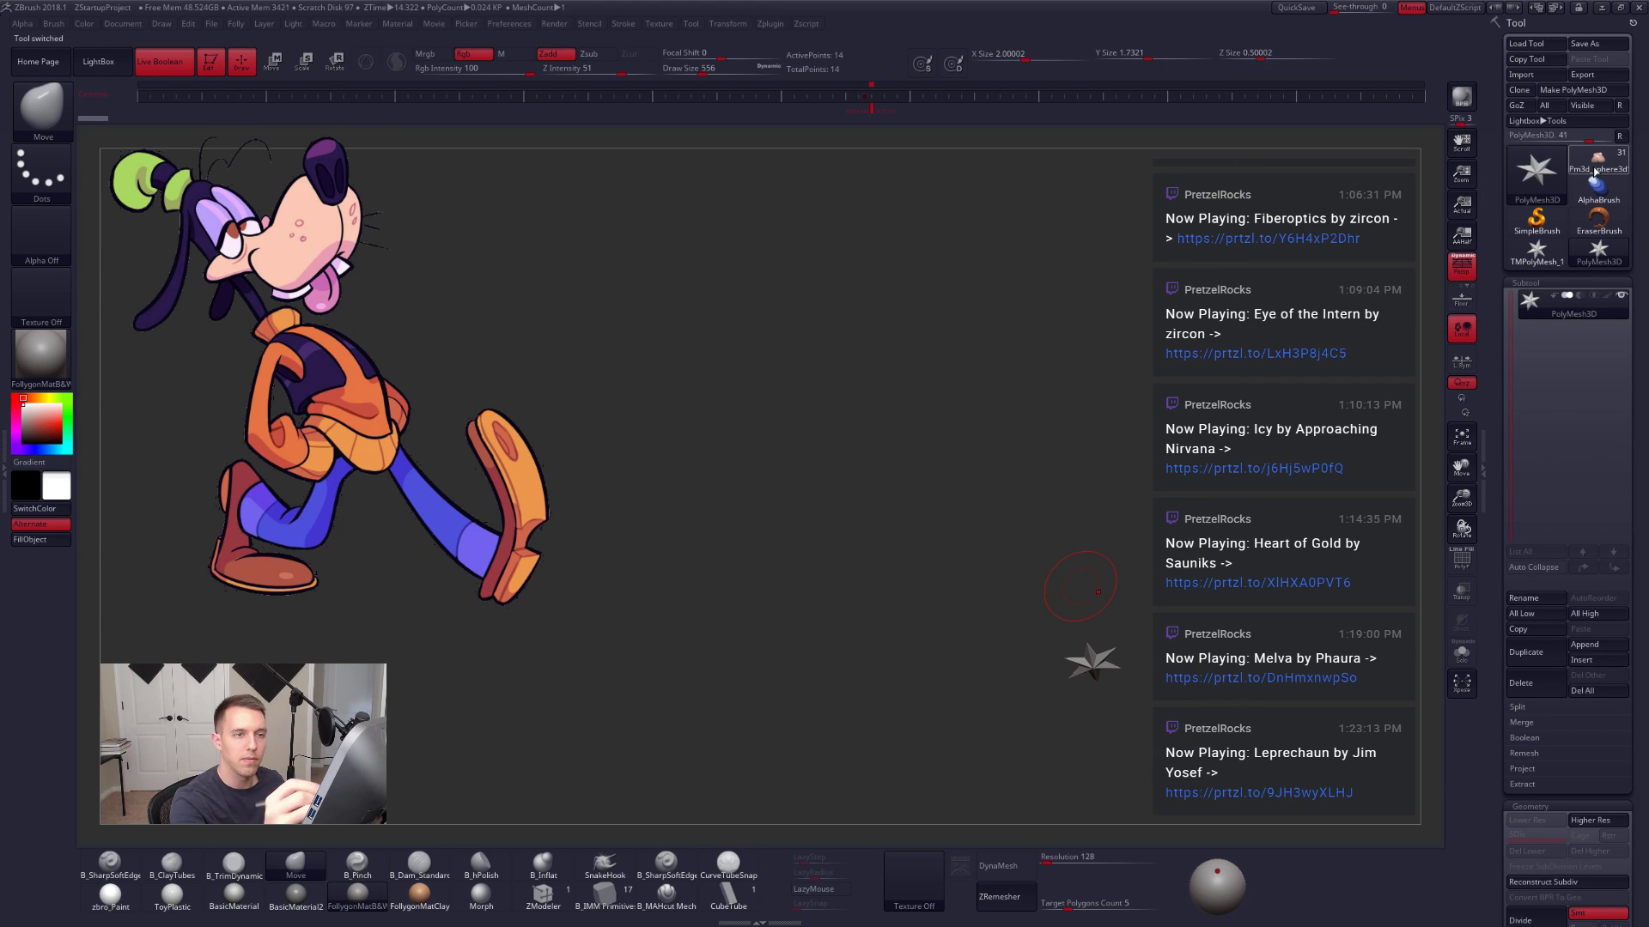
click(1598, 163)
mouse_move(1099, 532)
right_down()
mouse_move(1114, 486)
mouse_move(1113, 540)
right_up()
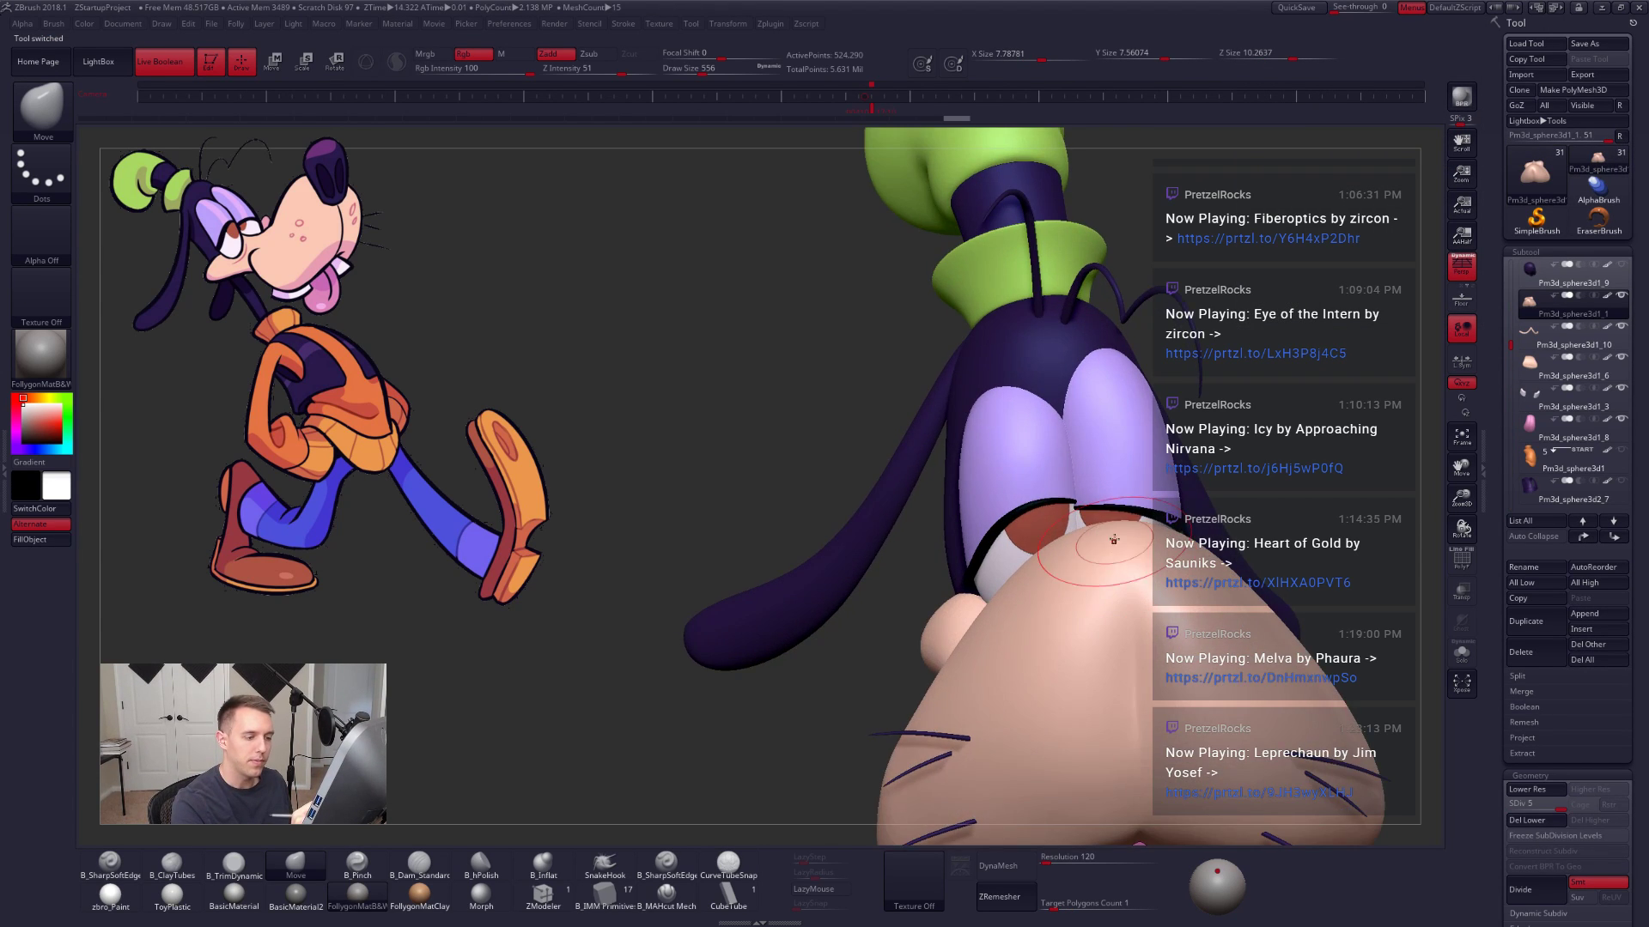
click(1531, 344)
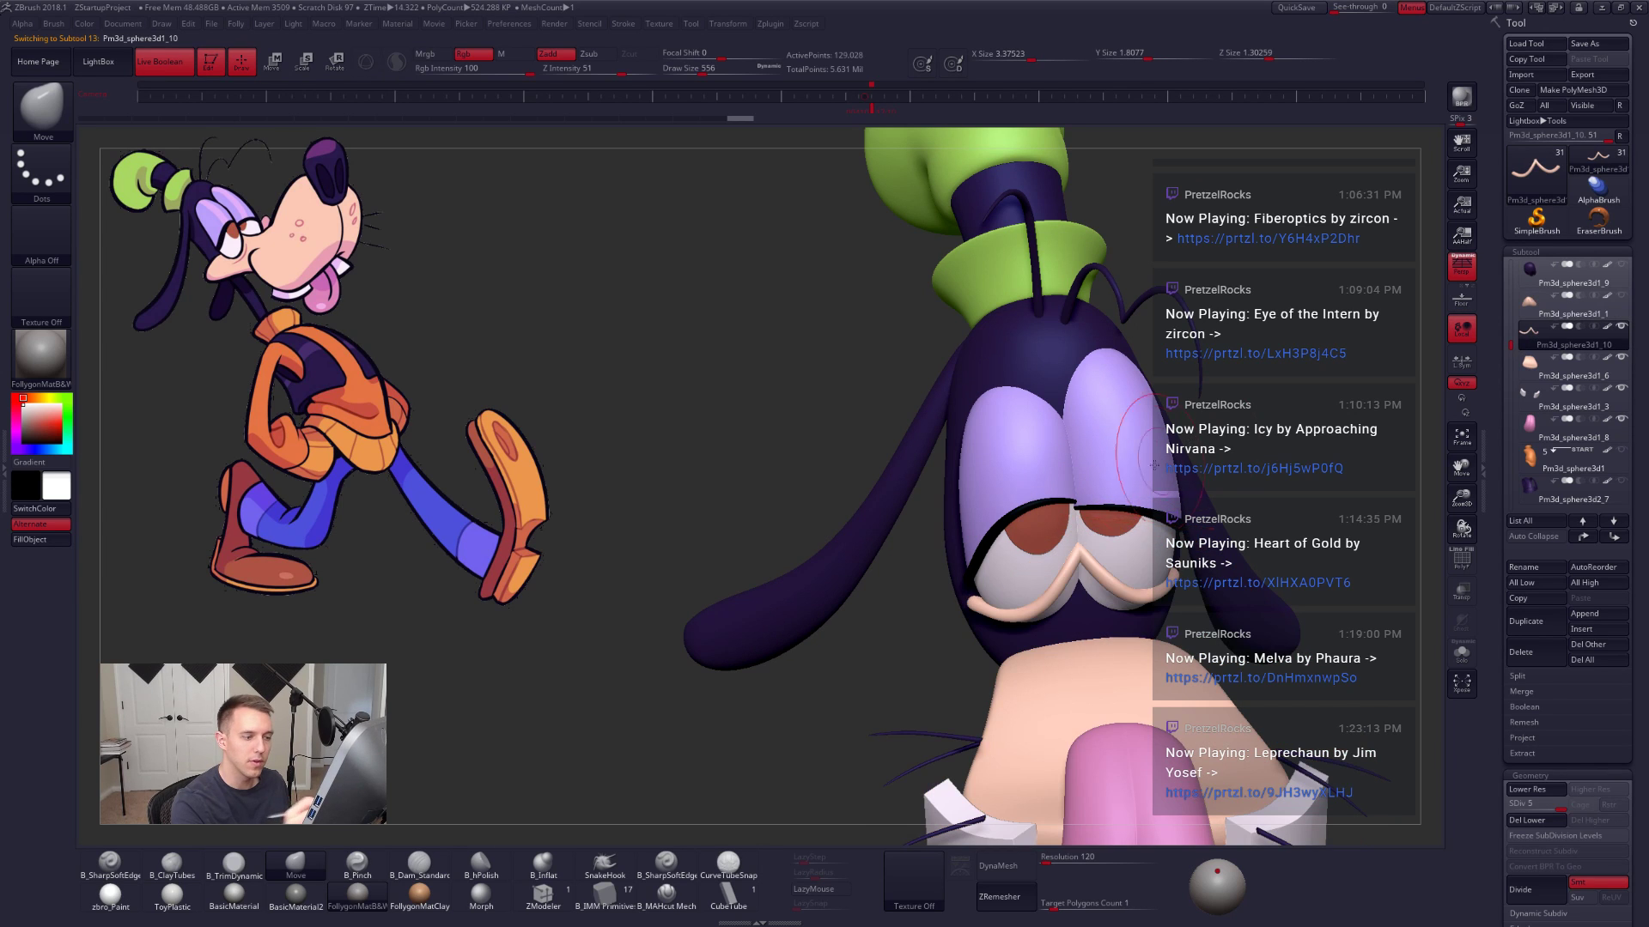
Step: Select the far upper eyelid's rim line and adjust its fit around the eyeball with Move, raising the draw size to 636
mouse_move(1097, 506)
right_down()
mouse_move(1054, 480)
mouse_move(1091, 530)
right_up()
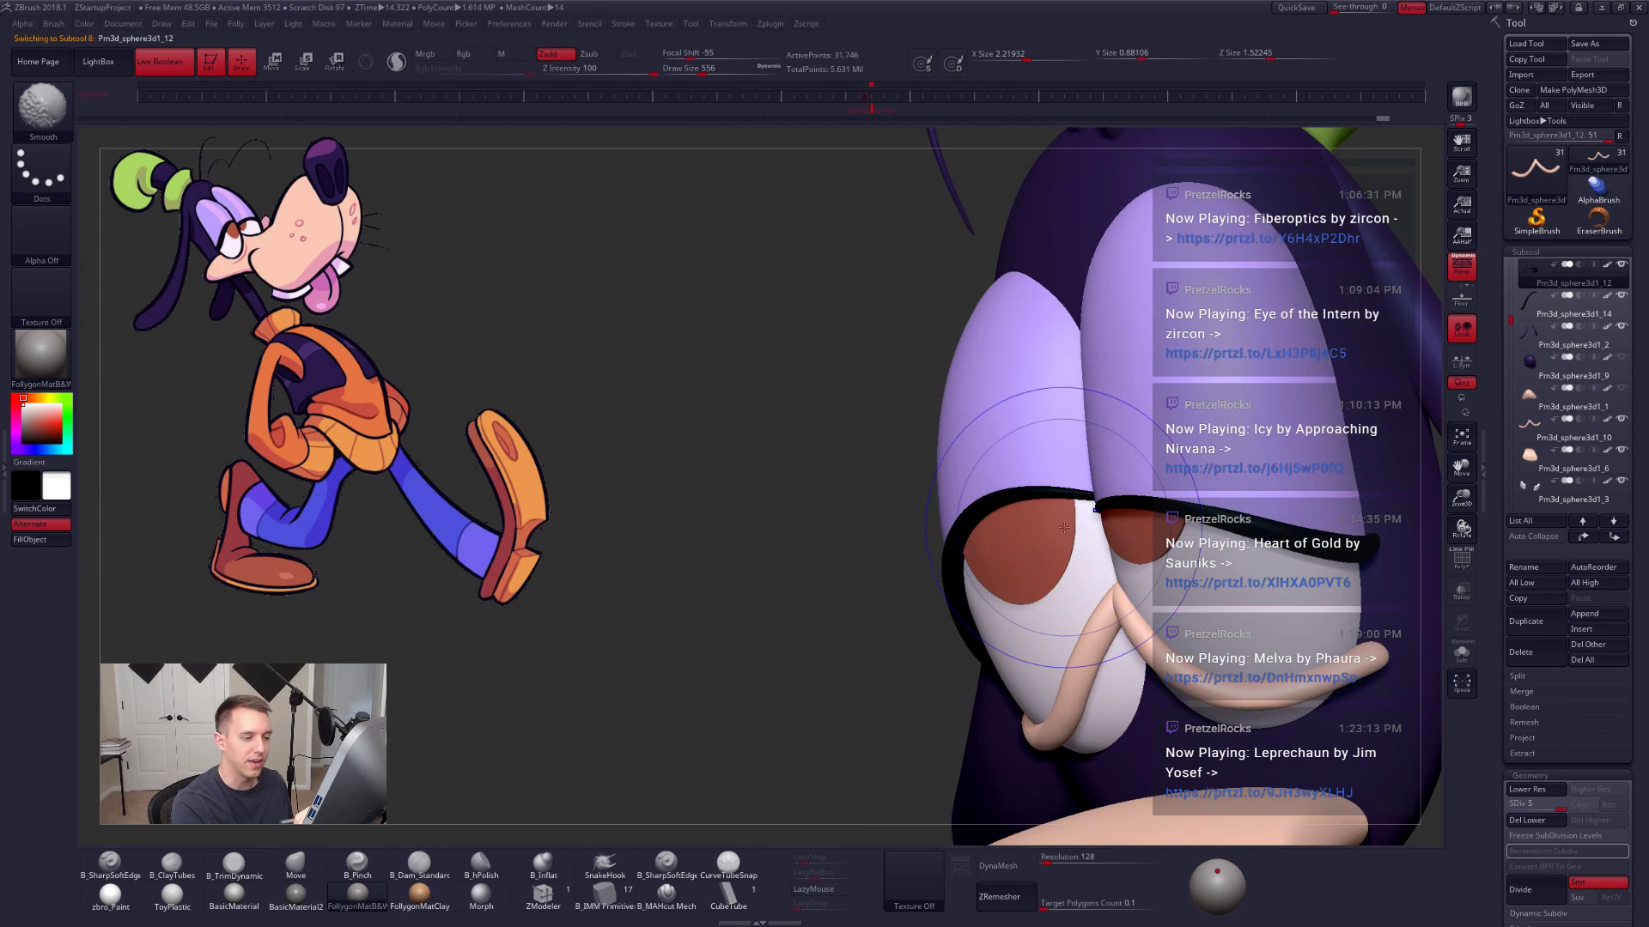
key(shift+f)
key(alt+s)
key(alt+s)
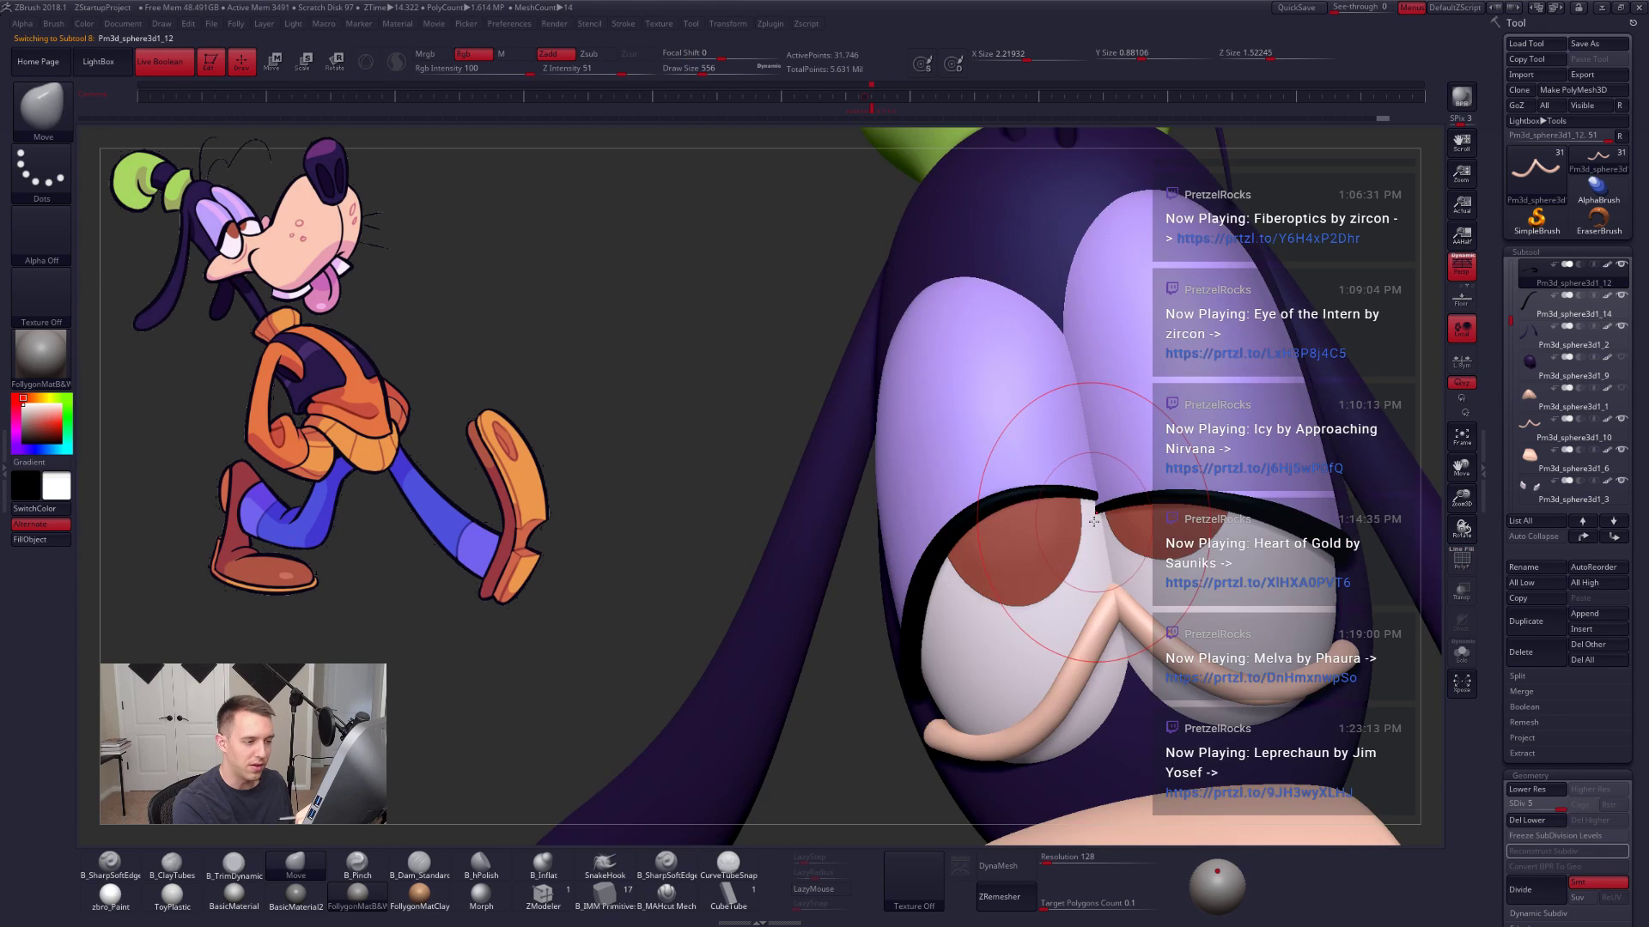
mouse_move(1111, 516)
right_down()
mouse_move(1089, 520)
mouse_move(1061, 481)
mouse_move(1112, 496)
mouse_move(1095, 462)
right_up()
key(space)
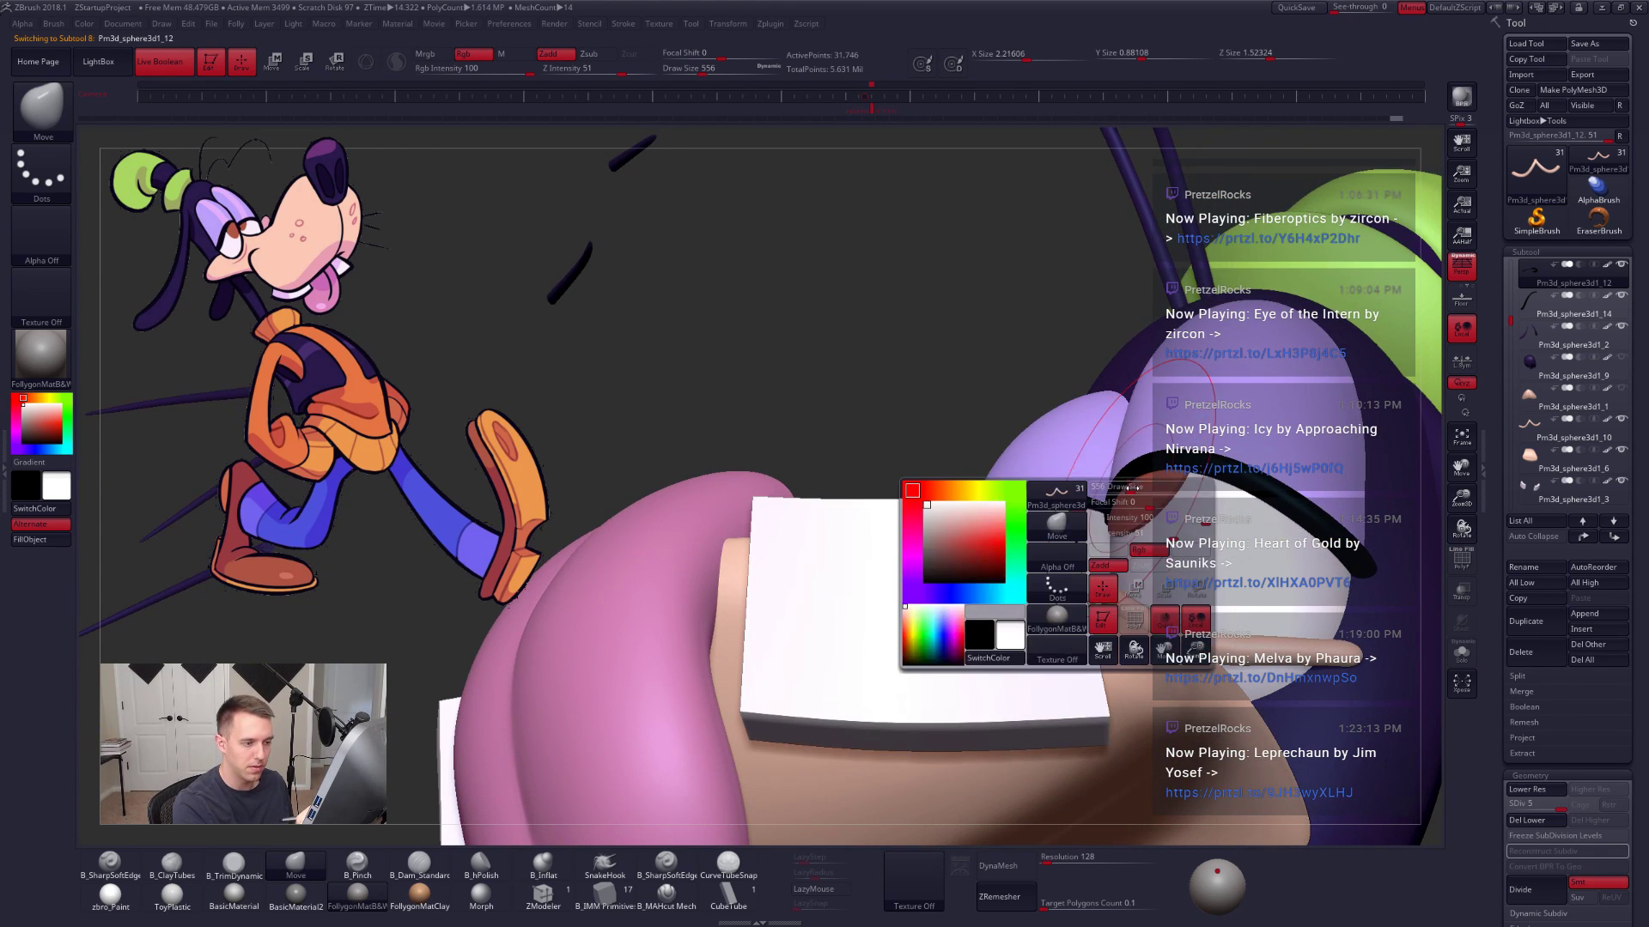
drag(1122, 573, 1115, 573)
mouse_move(1128, 491)
right_down()
mouse_move(1072, 474)
mouse_move(1198, 487)
mouse_move(1043, 554)
mouse_move(1219, 670)
mouse_move(1303, 698)
mouse_move(1201, 723)
right_up()
Step: Select the near upper eyelid's rim line, show its wireframe at the lowest subdivision level, isolate it and set the draw size to 306
key(shift+f)
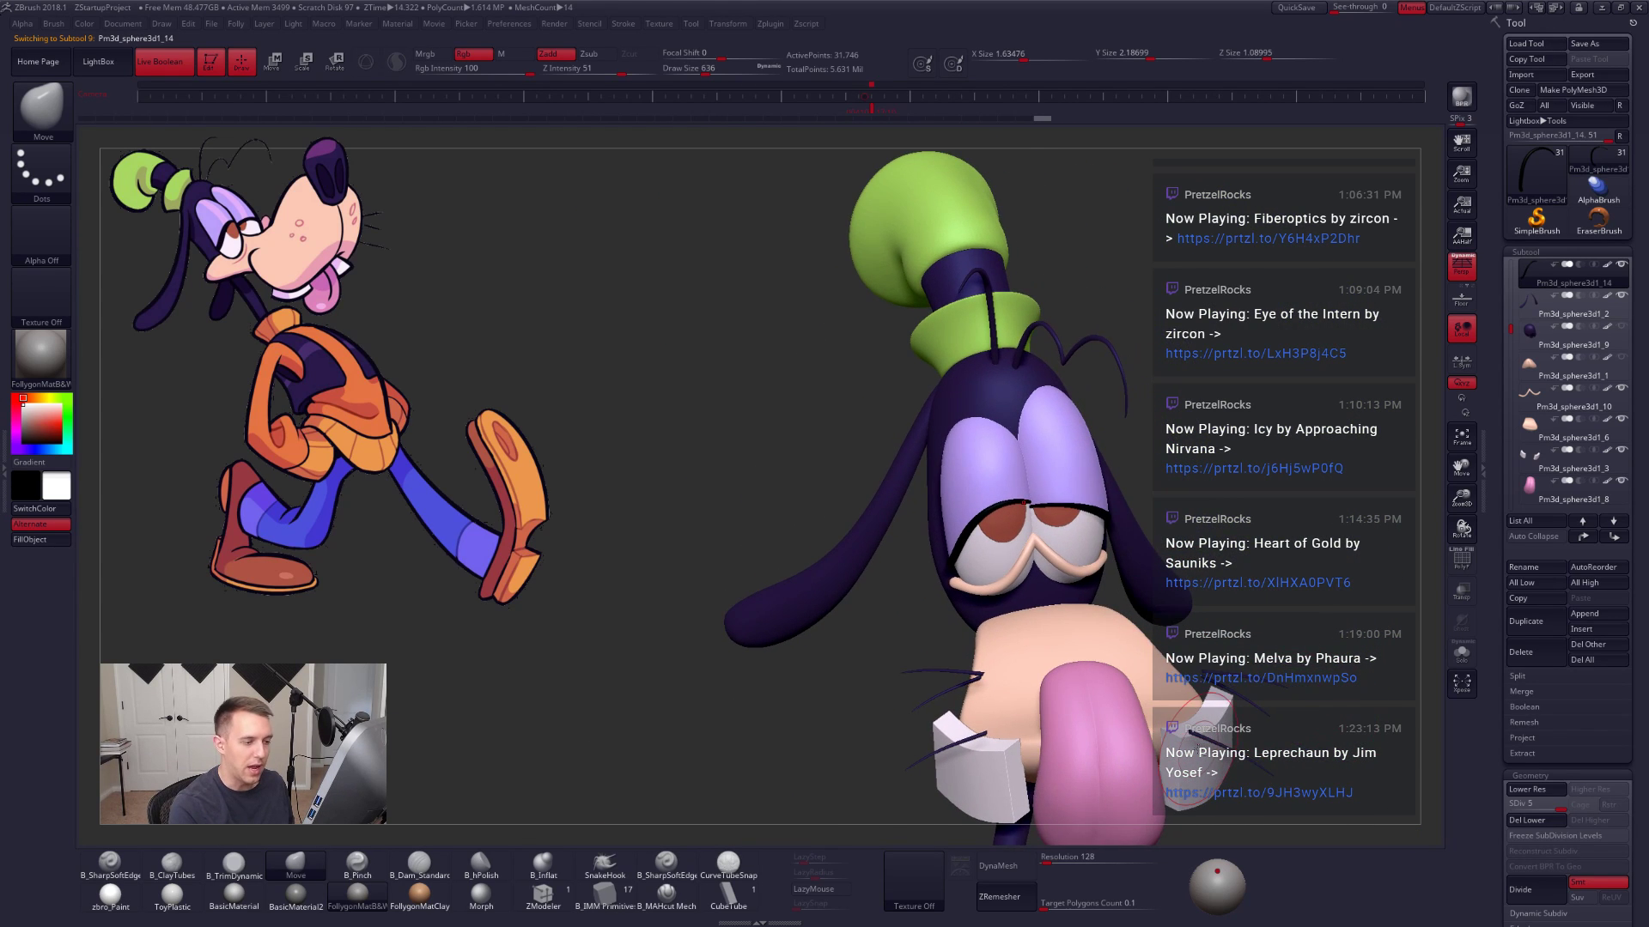
mouse_move(1116, 550)
ctrl+right_down()
mouse_move(1126, 577)
mouse_move(1052, 571)
mouse_move(1055, 516)
mouse_move(1032, 516)
mouse_move(1103, 515)
ctrl+right_up()
key(shift+f)
key(shift)
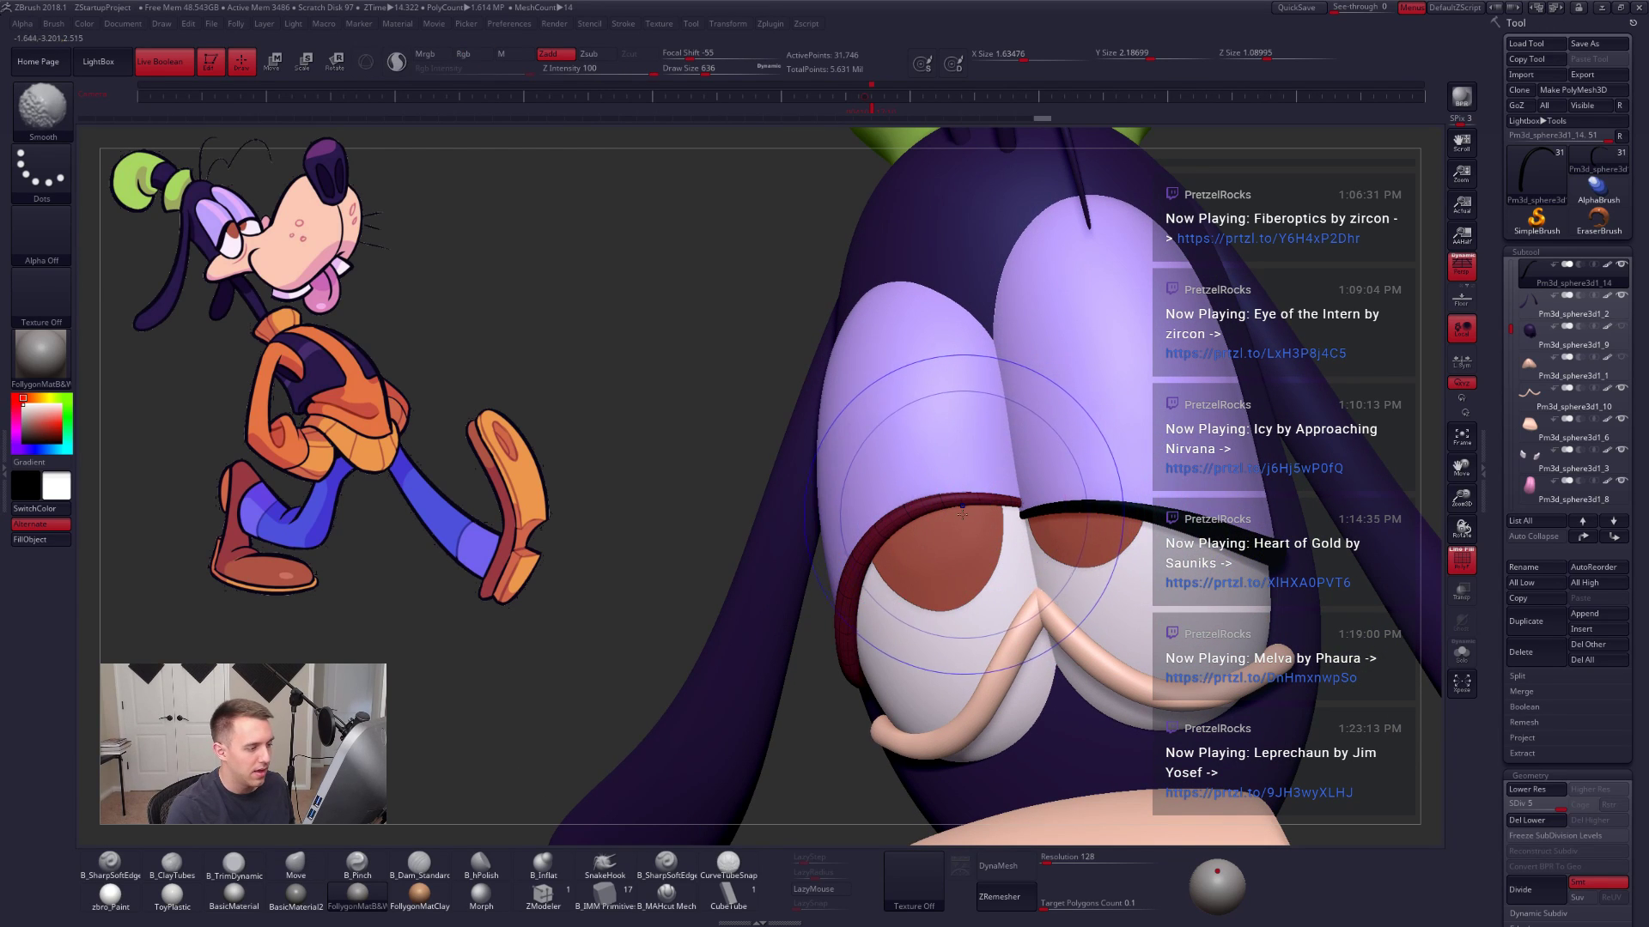
key(alt+s)
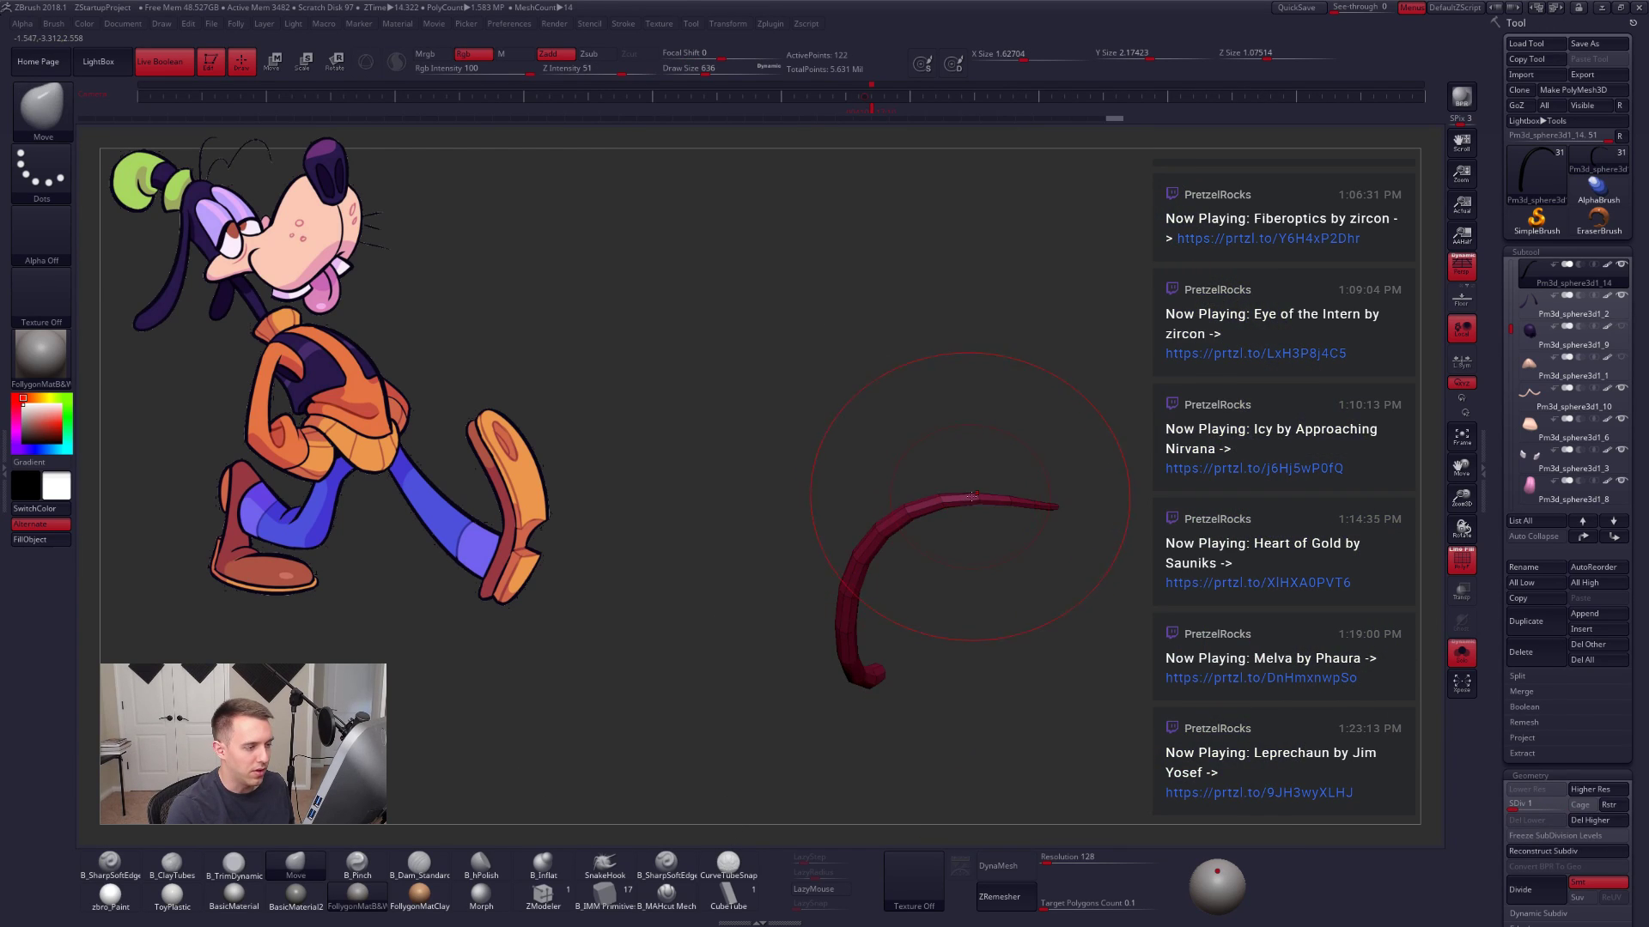
ctrl+right_drag(963, 515, 1002, 520)
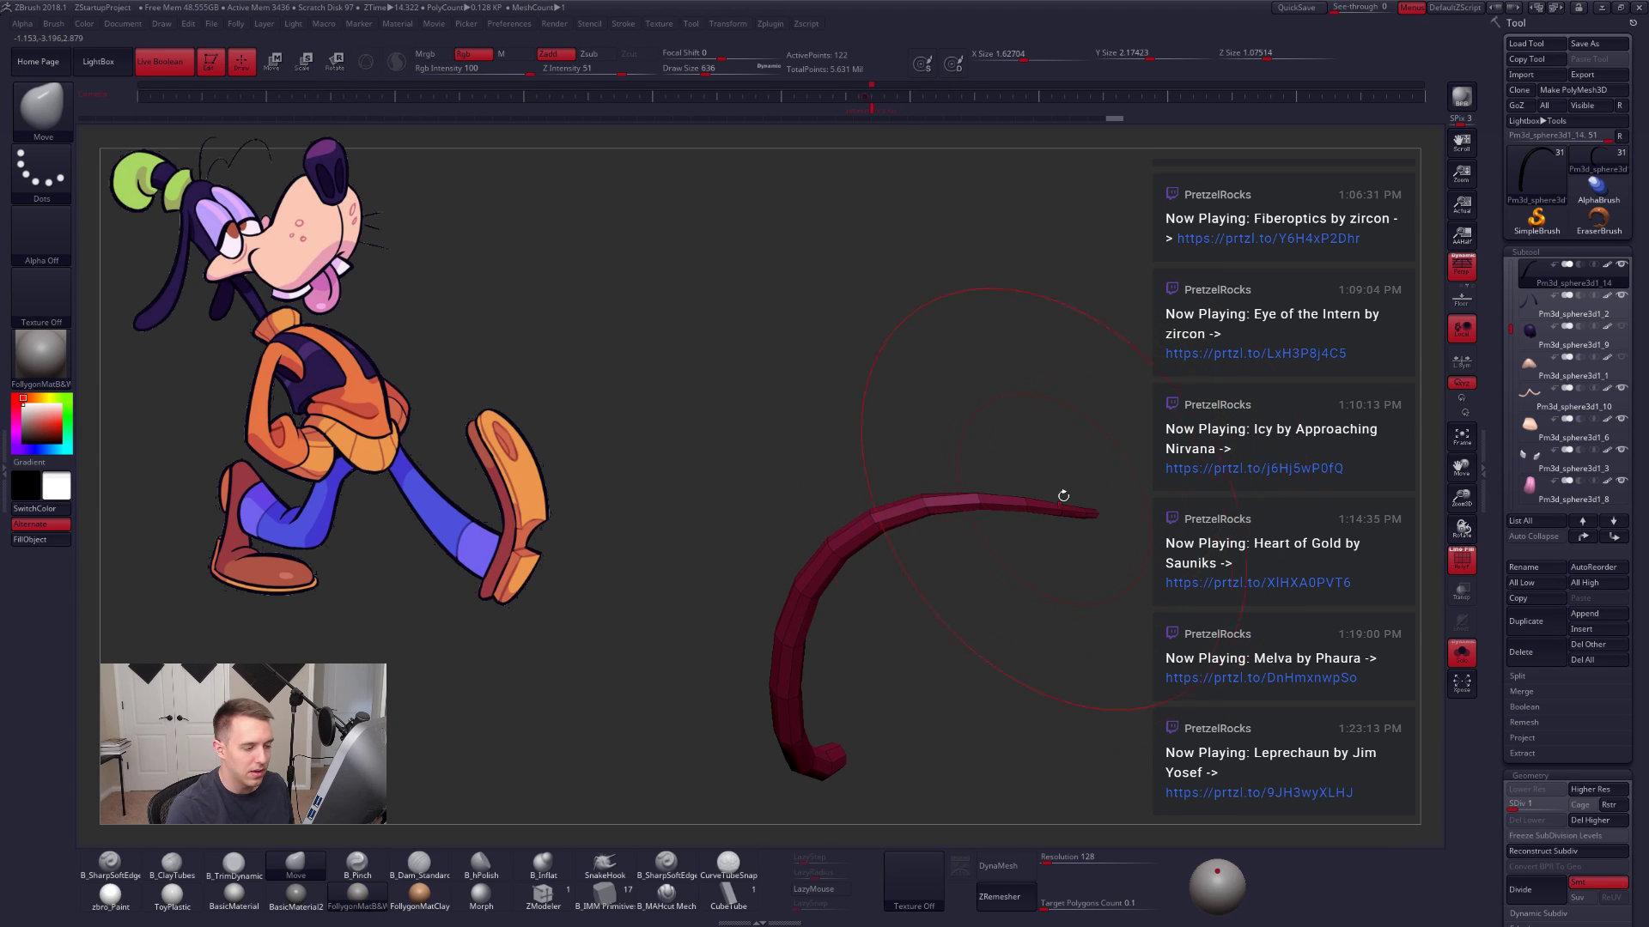
key(space)
drag(1056, 495, 1062, 552)
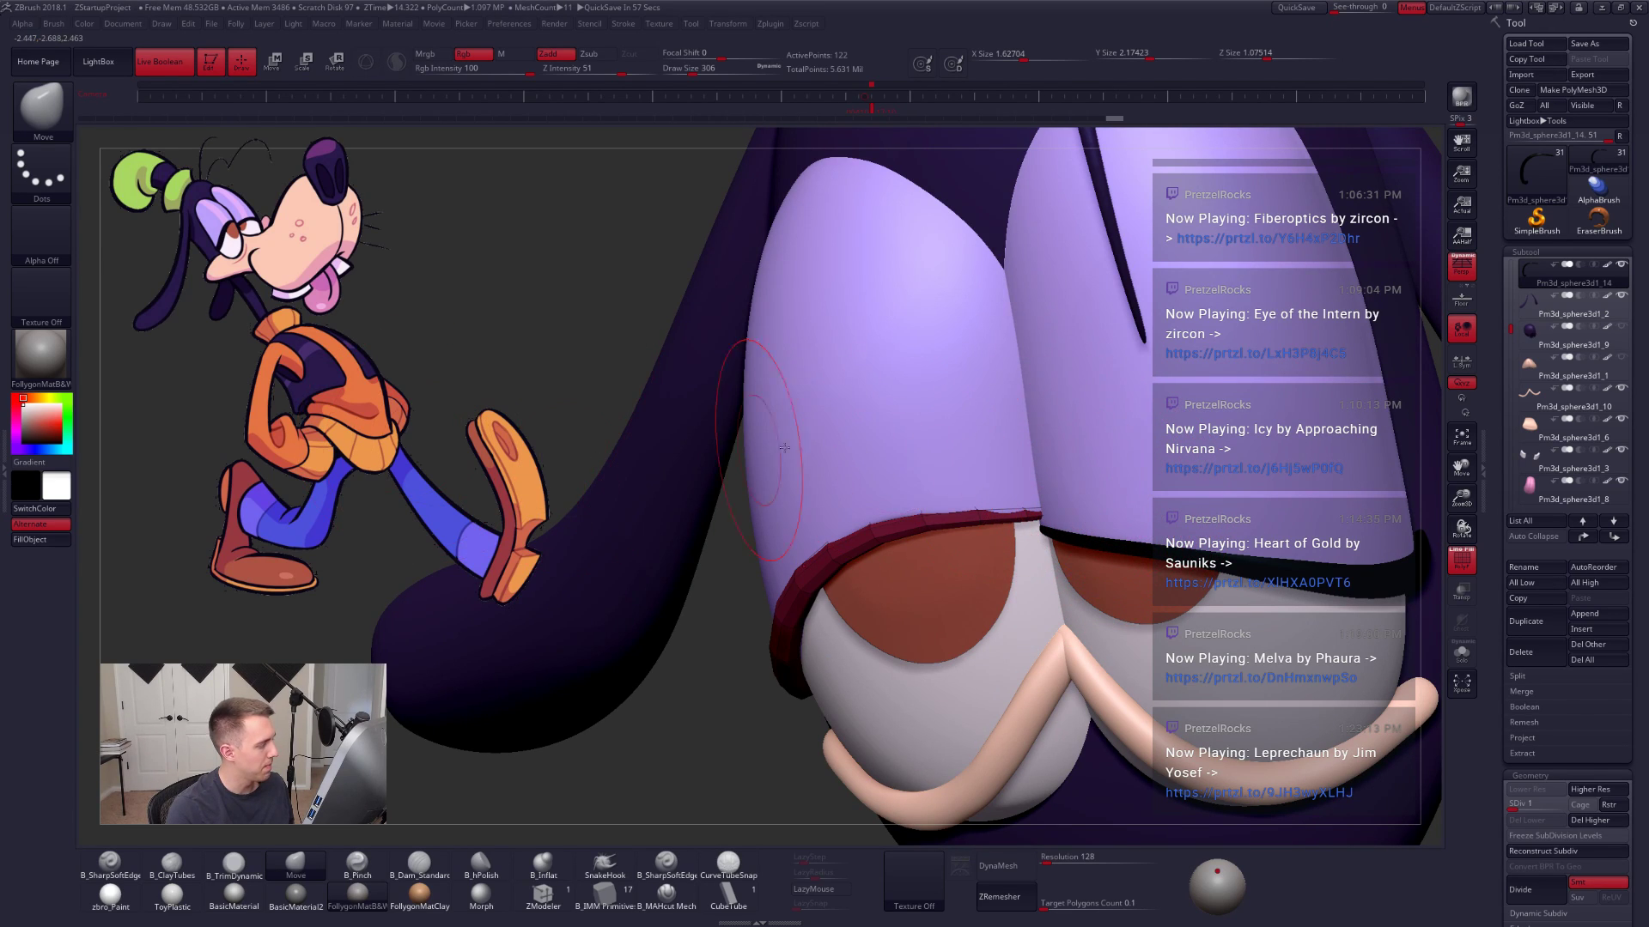
right_drag(957, 493, 1027, 501)
key(alt+s)
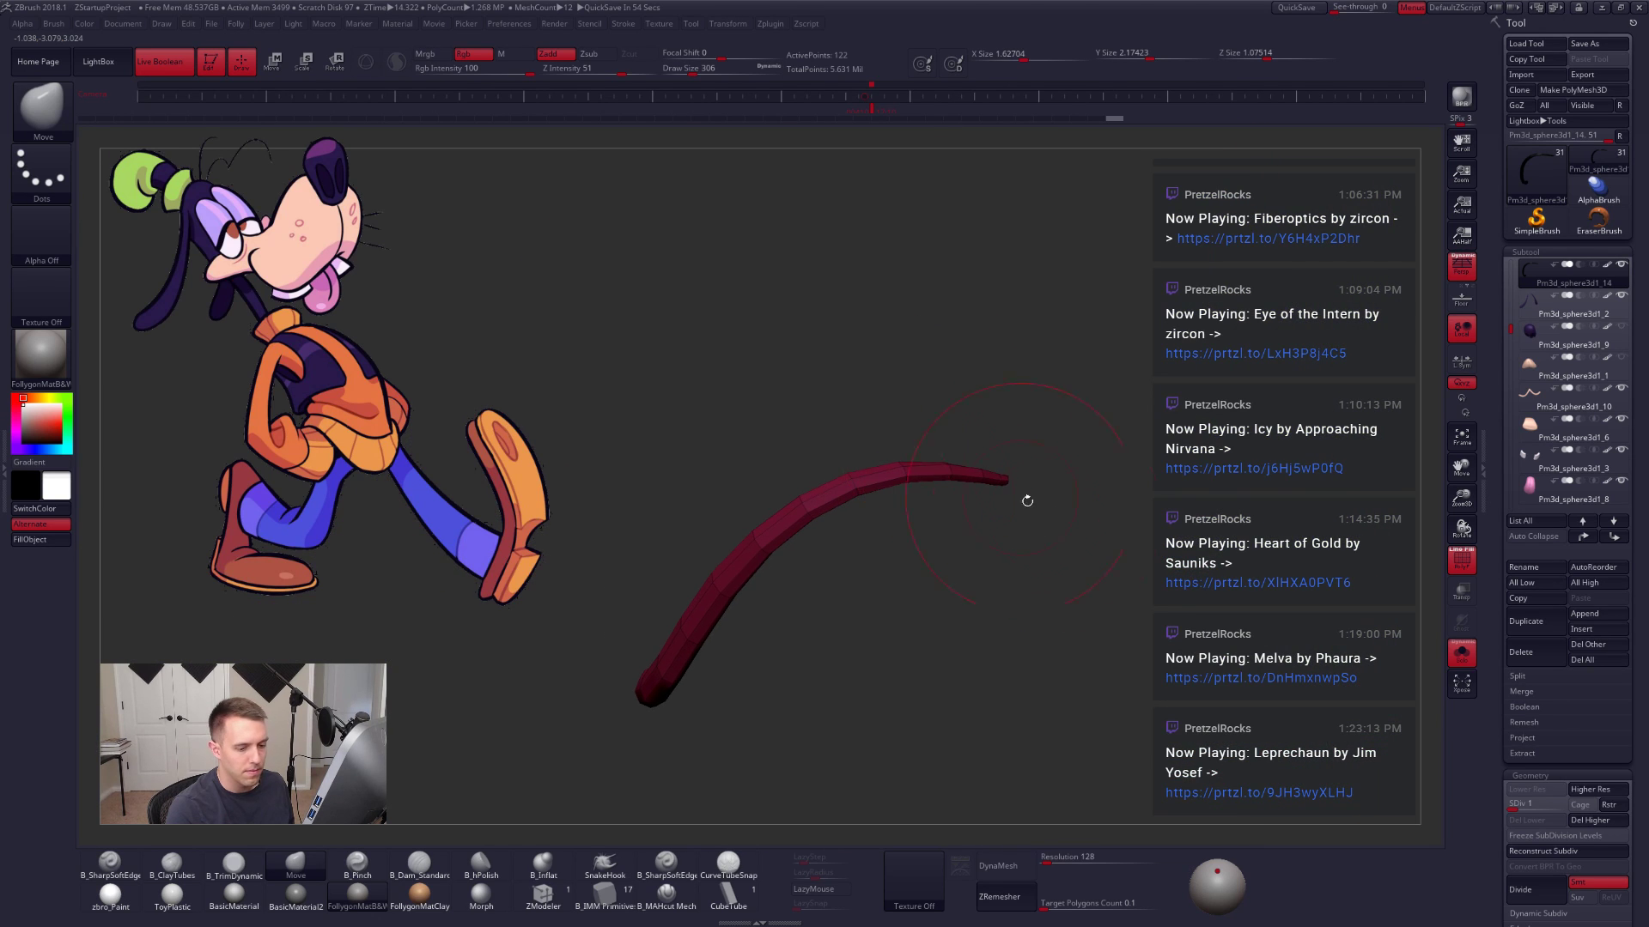
Step: Delete the near rim line's higher subdivision levels, choose the ZModeler brush and lasso-hide the polygons at the strip's ends
click(1590, 821)
click(543, 896)
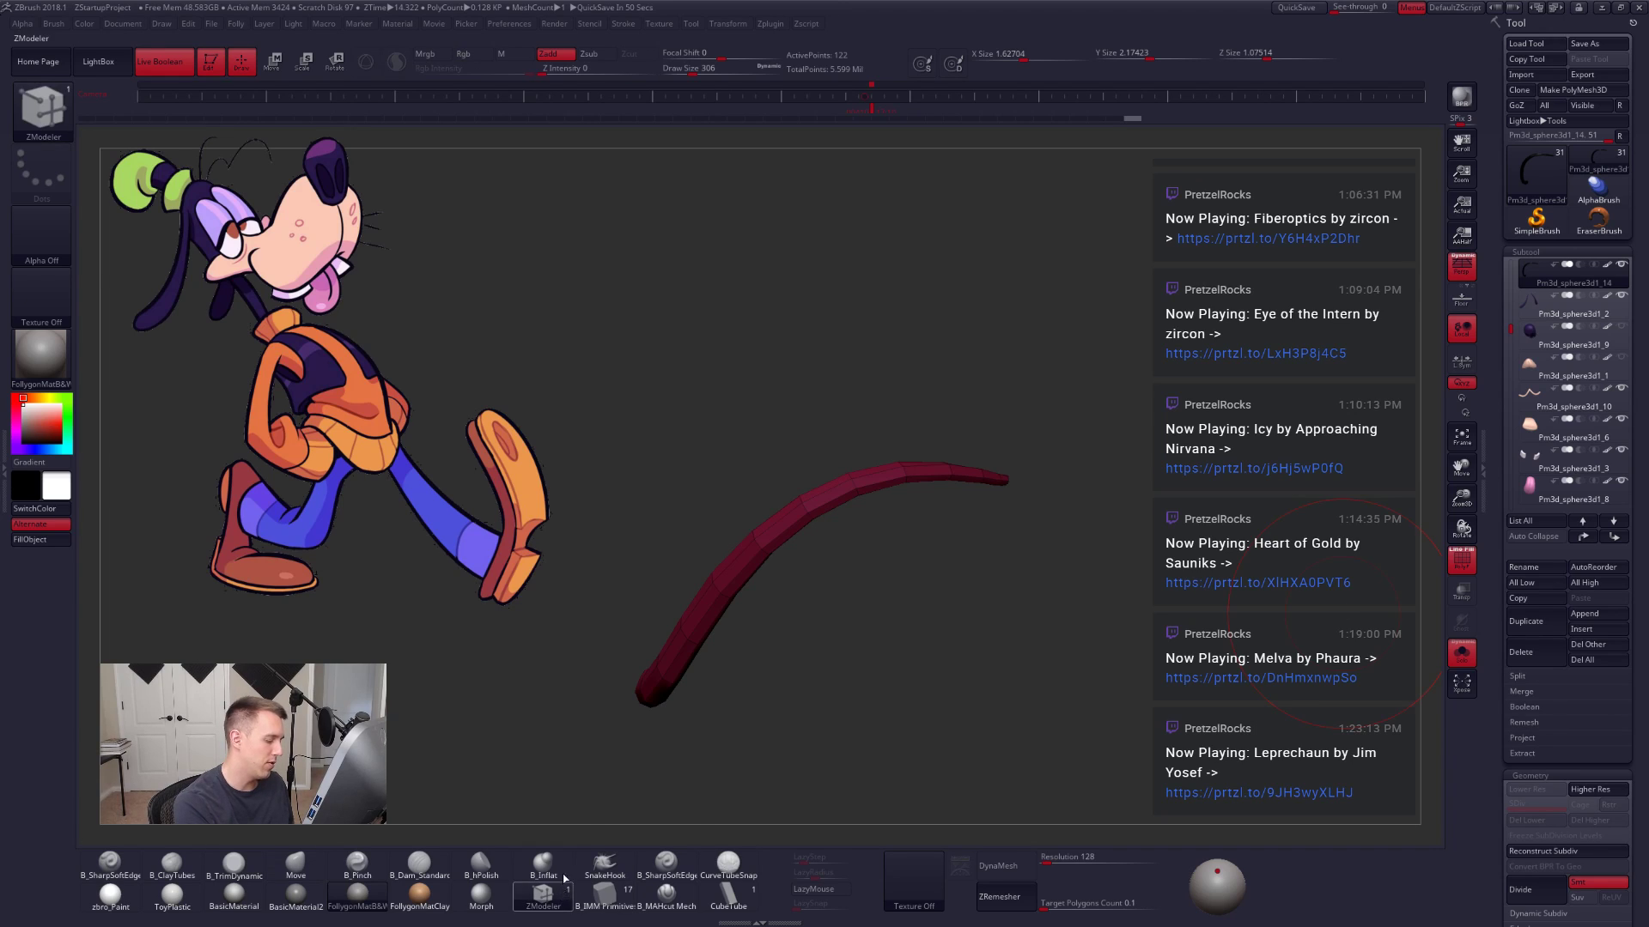
mouse_move(968, 515)
right_down()
mouse_move(1064, 496)
mouse_move(1086, 541)
right_up()
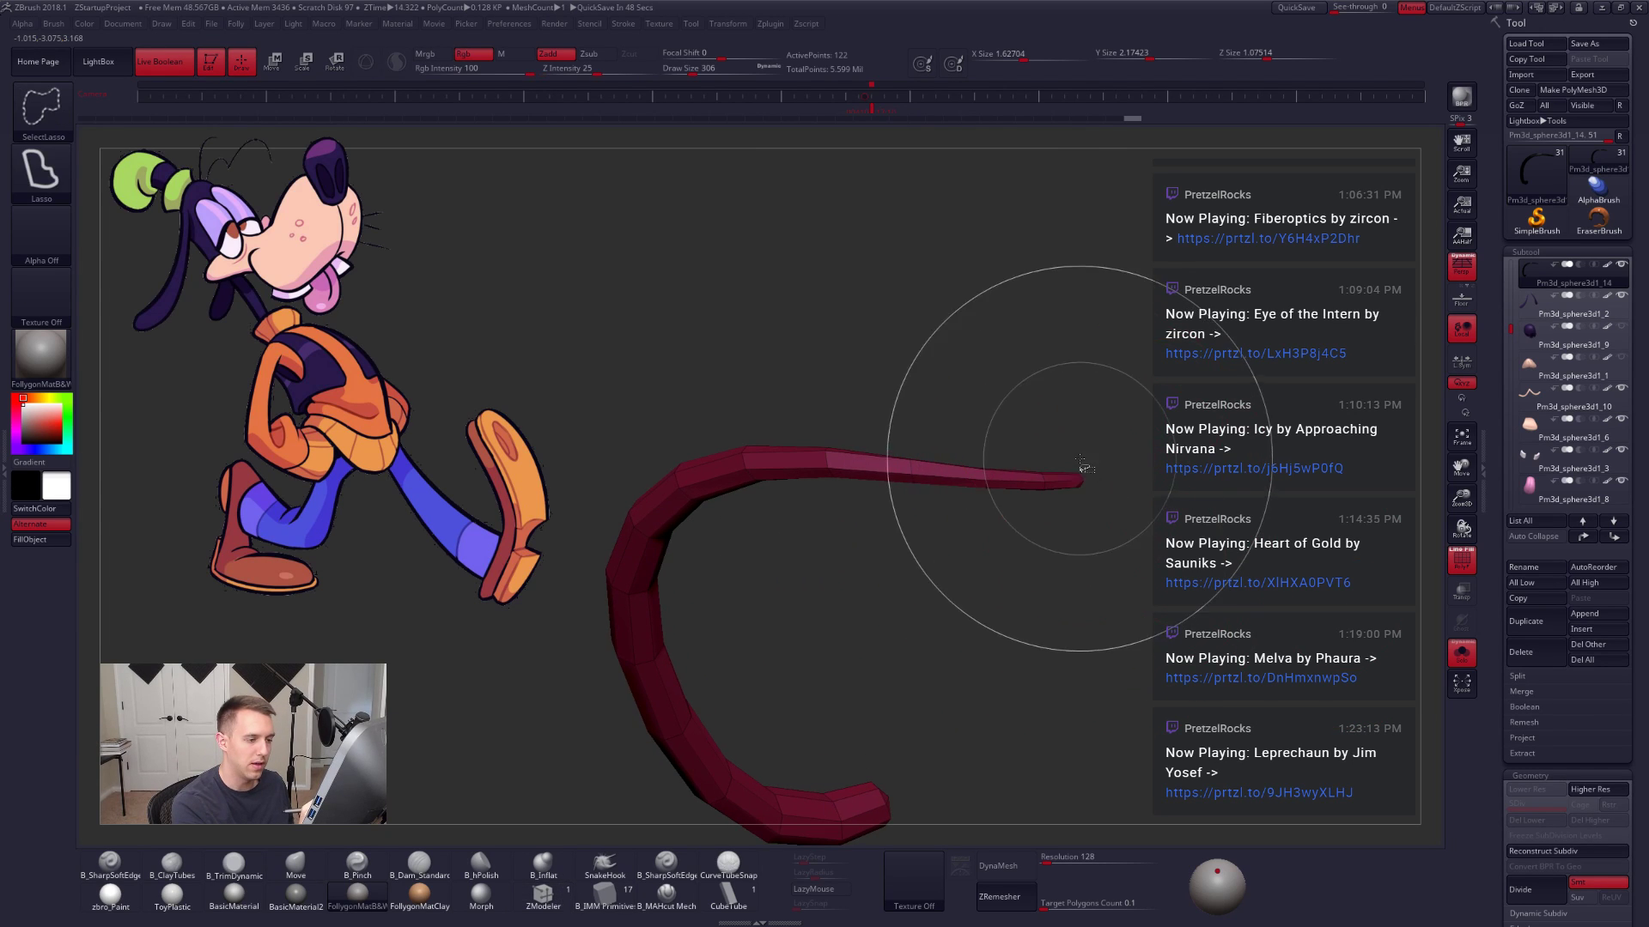
ctrl+alt+shift+drag(1126, 505, 1063, 478)
mouse_move(1013, 670)
alt+right_down()
mouse_move(1064, 486)
mouse_move(987, 533)
alt+right_up()
ctrl+alt+shift+drag(950, 650, 942, 586)
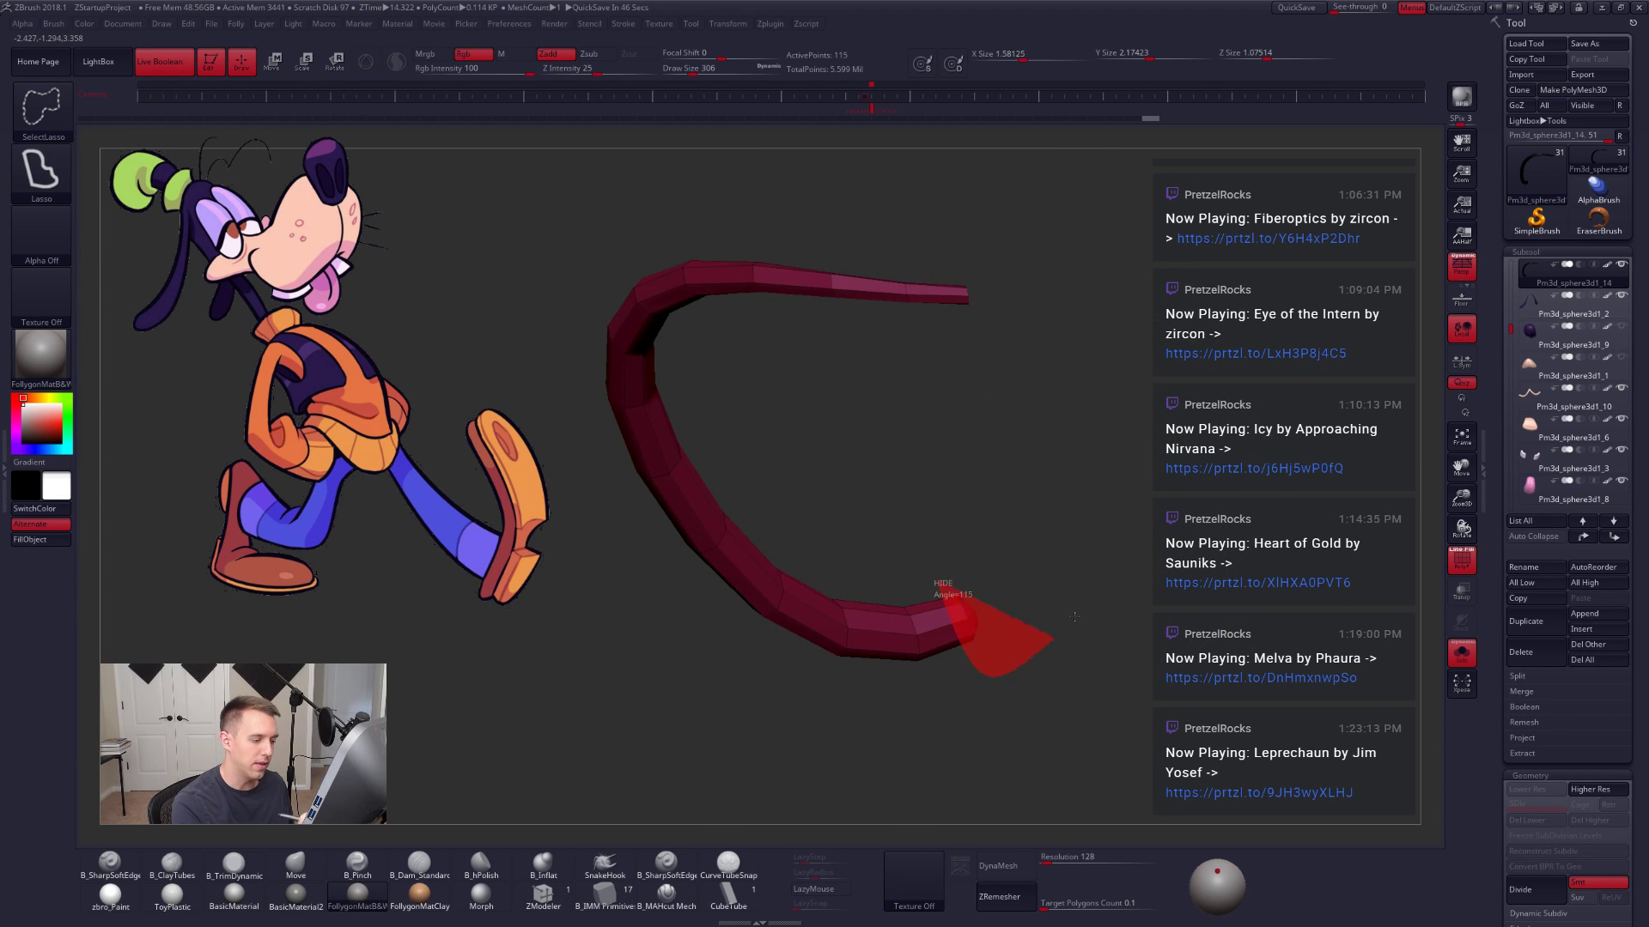
Step: Rework the inner tip of the near upper rim line with ZModeler, deleting surplus edge loops along the strip
mouse_move(953, 575)
right_down()
mouse_move(1049, 592)
mouse_move(1045, 634)
mouse_move(1189, 601)
mouse_move(1081, 623)
mouse_move(1115, 608)
mouse_move(905, 609)
mouse_move(1068, 620)
right_up()
key(shift+s)
key(ctrl+z)
key(shift+s)
key(ctrl+shift+d)
click(1142, 586)
key(shift+s)
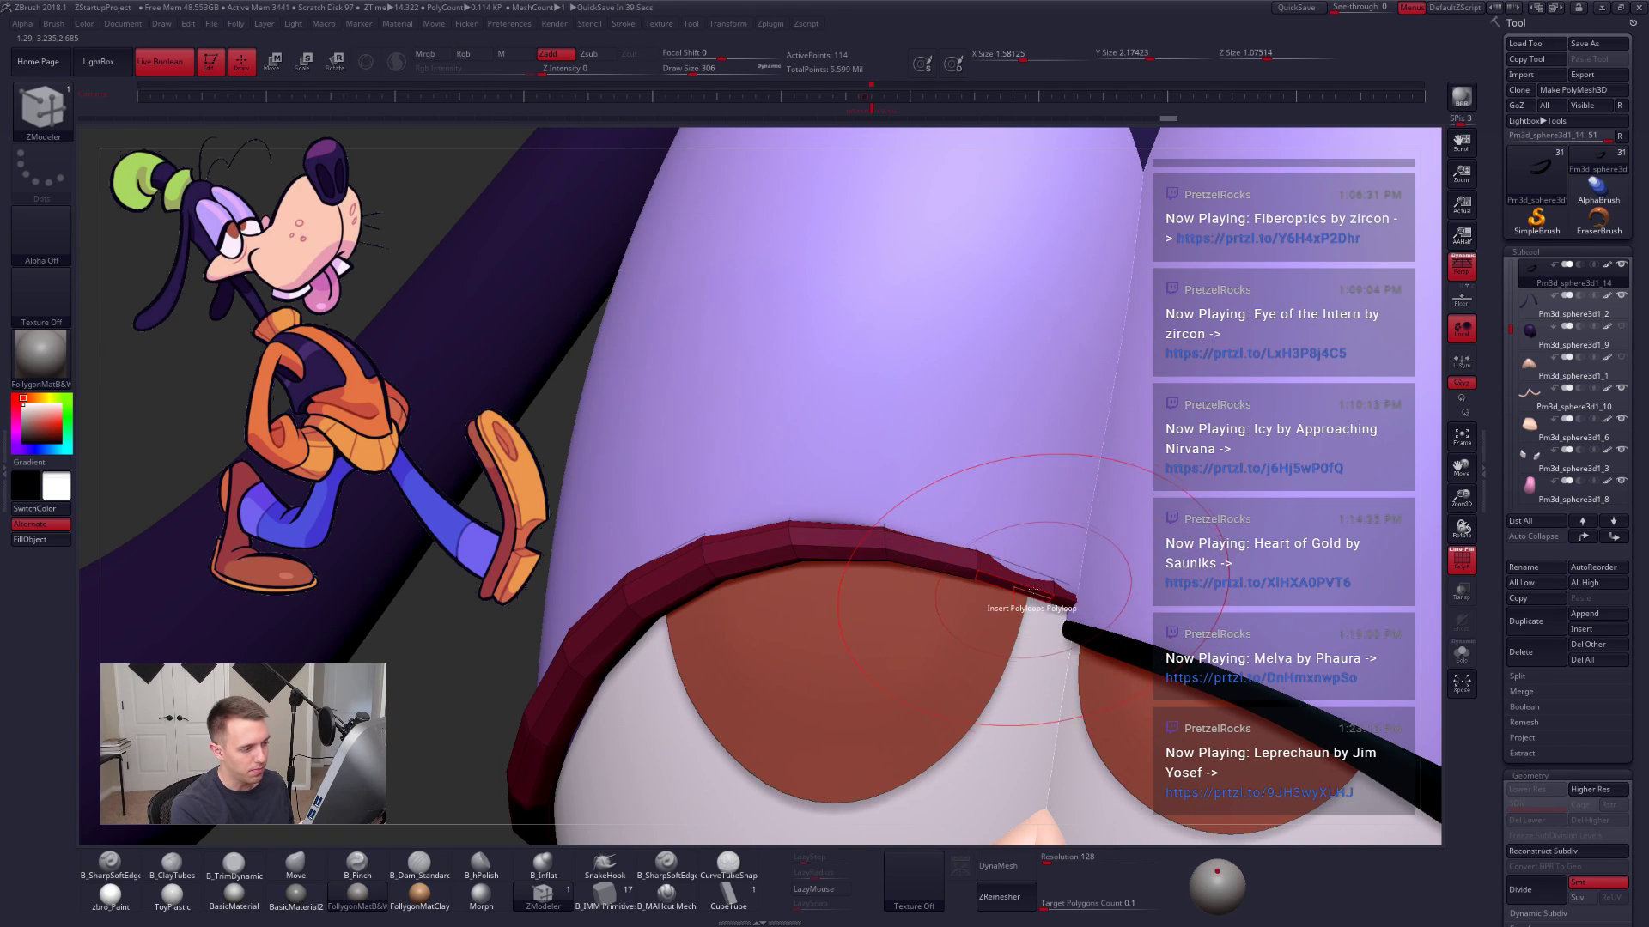
key(shift+s)
key(space)
click(1030, 583)
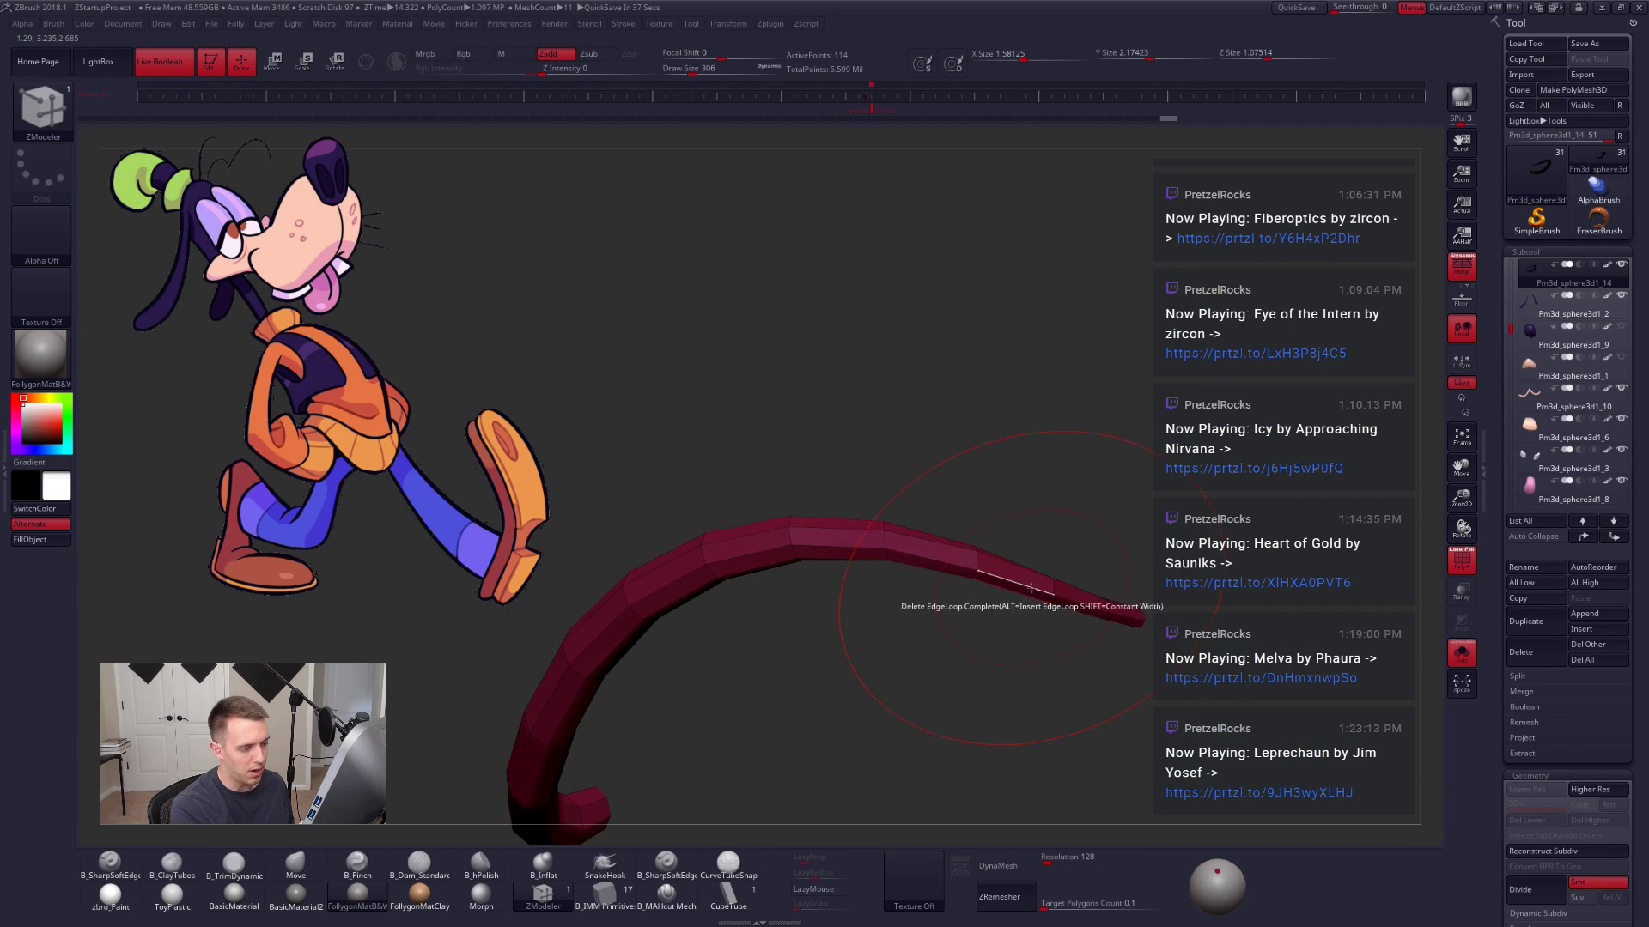
click(1032, 597)
click(1033, 601)
mouse_move(1034, 601)
right_down()
mouse_move(1038, 662)
mouse_move(1045, 596)
mouse_move(1064, 579)
right_up()
Step: Bring back the surrounding subtools and fit the near rim line's inner end to the eyelid edge with the Move brush
key(shift+s)
key(b)
key(m)
key(v)
drag(1050, 570, 1056, 570)
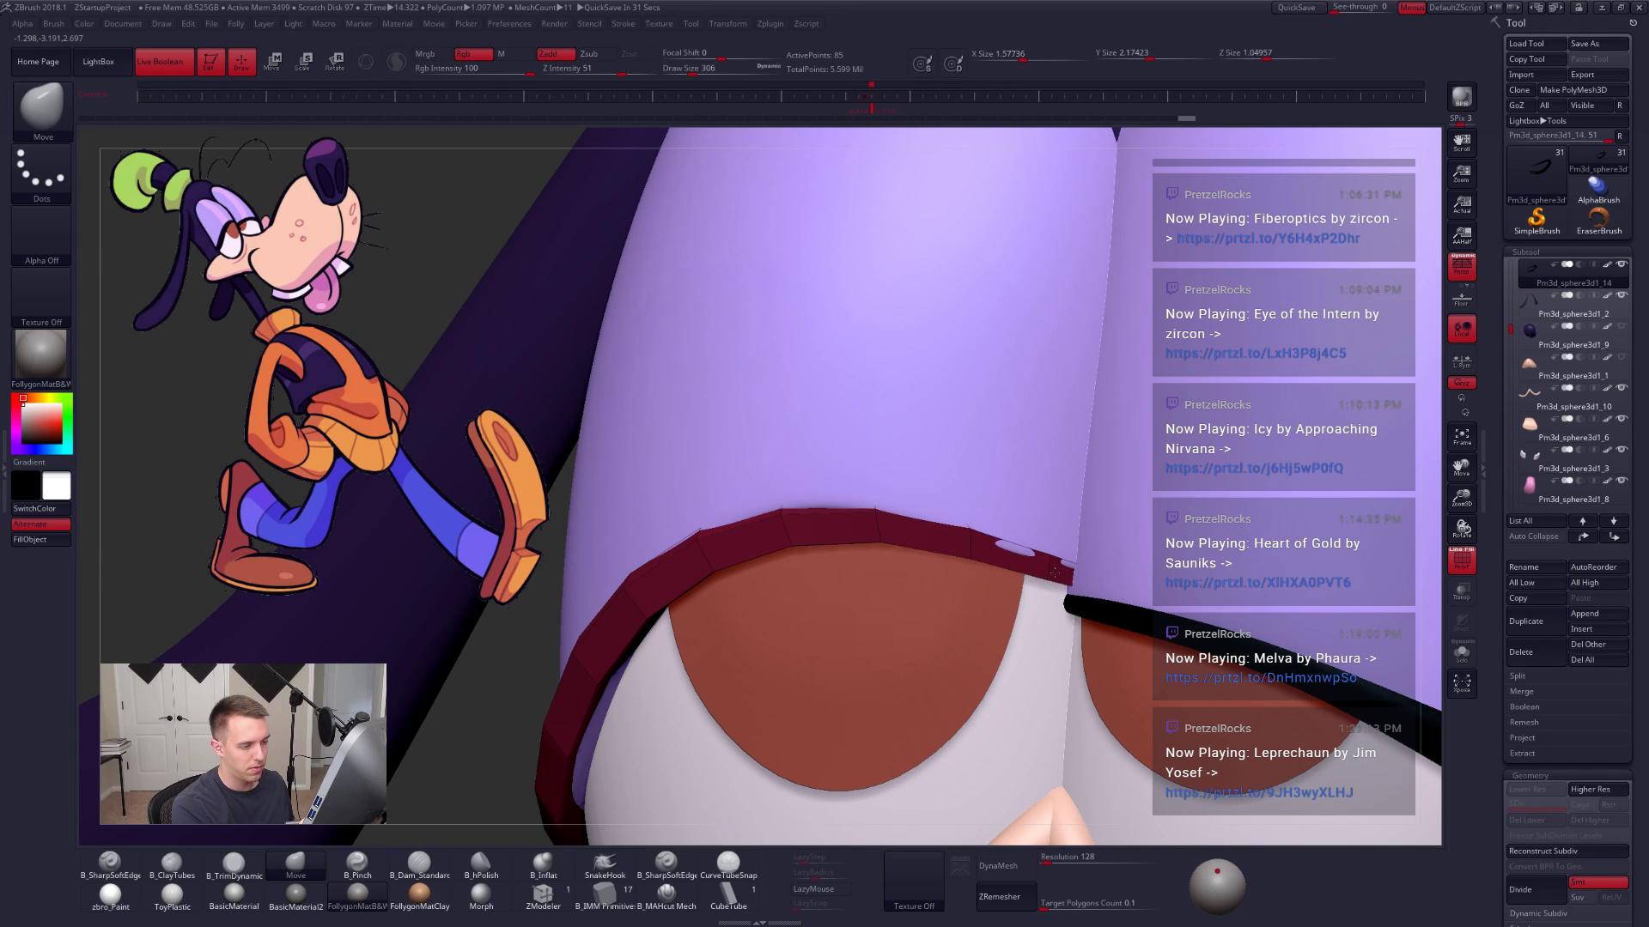
right_drag(1049, 571, 1040, 615)
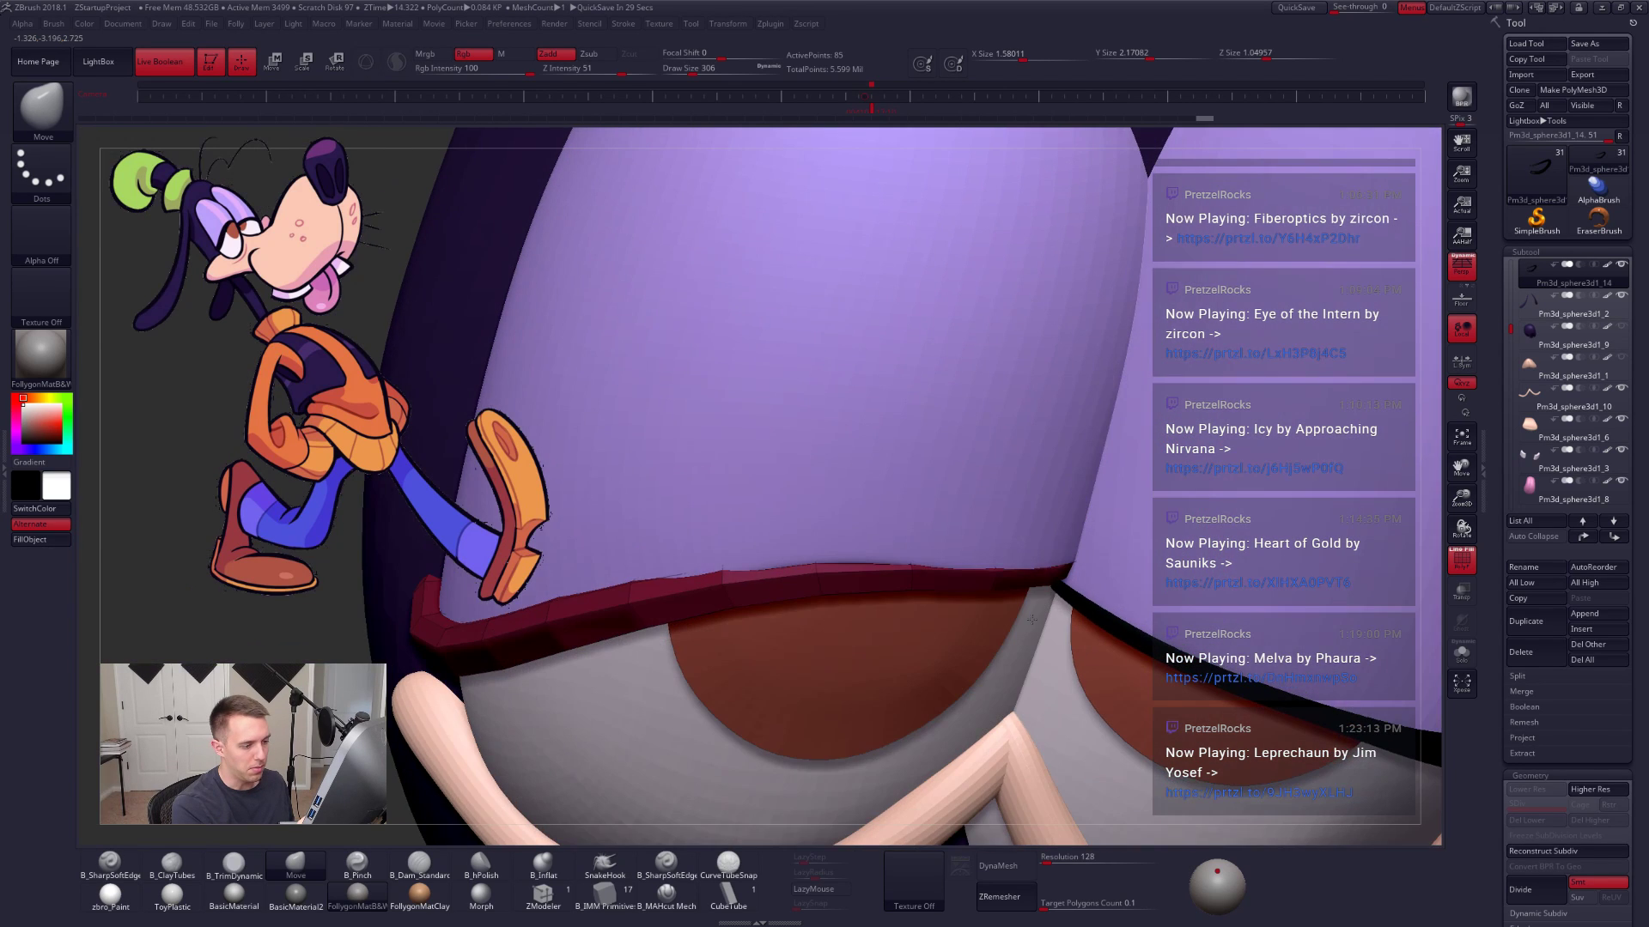
drag(1058, 568, 1076, 563)
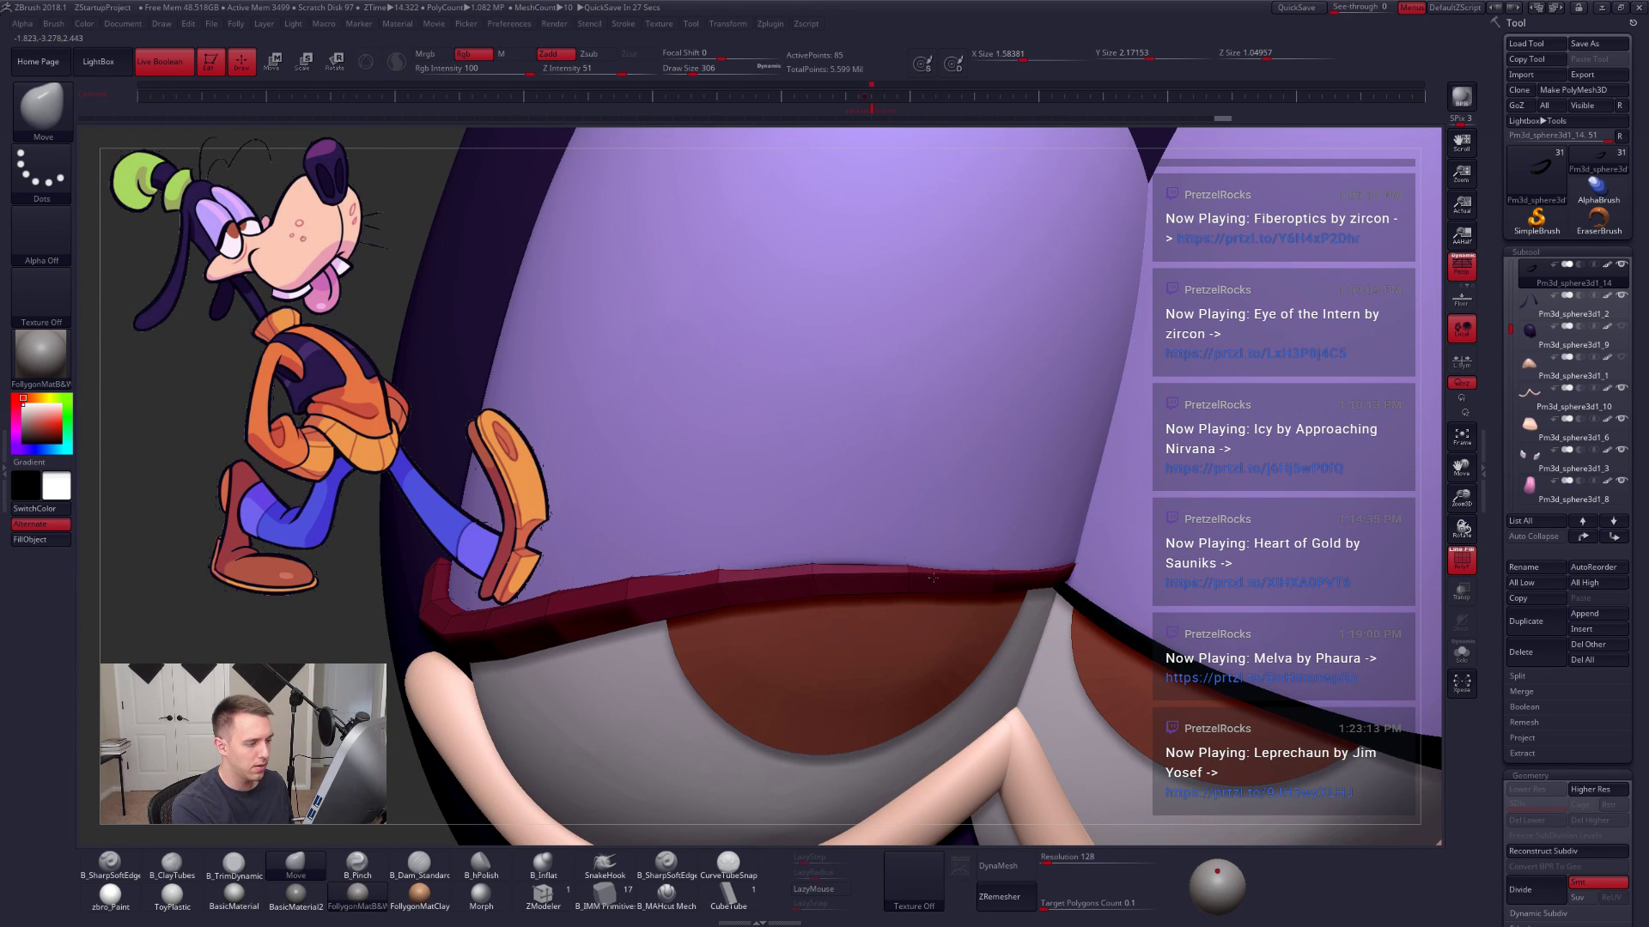
ctrl+right_drag(950, 594, 1022, 677)
key(ctrl+z)
key(ctrl+z)
key(ctrl+z)
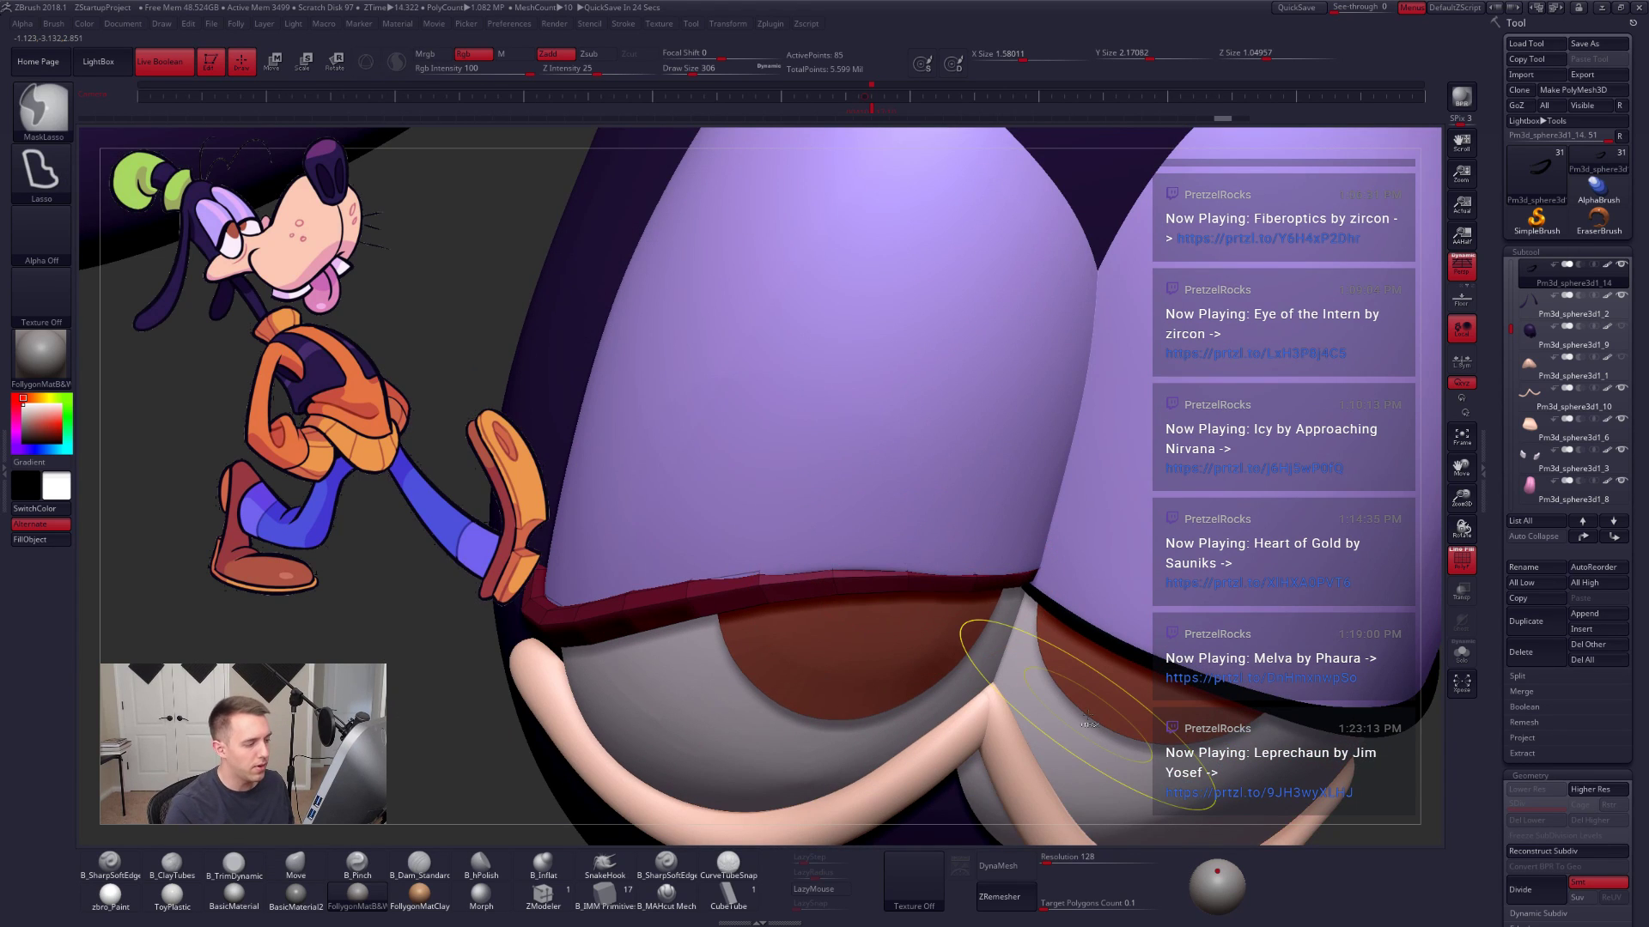
Step: Undo the most recent edits to the rim of the upper eyelid
key(ctrl+z)
key(ctrl+z)
key(ctrl+z)
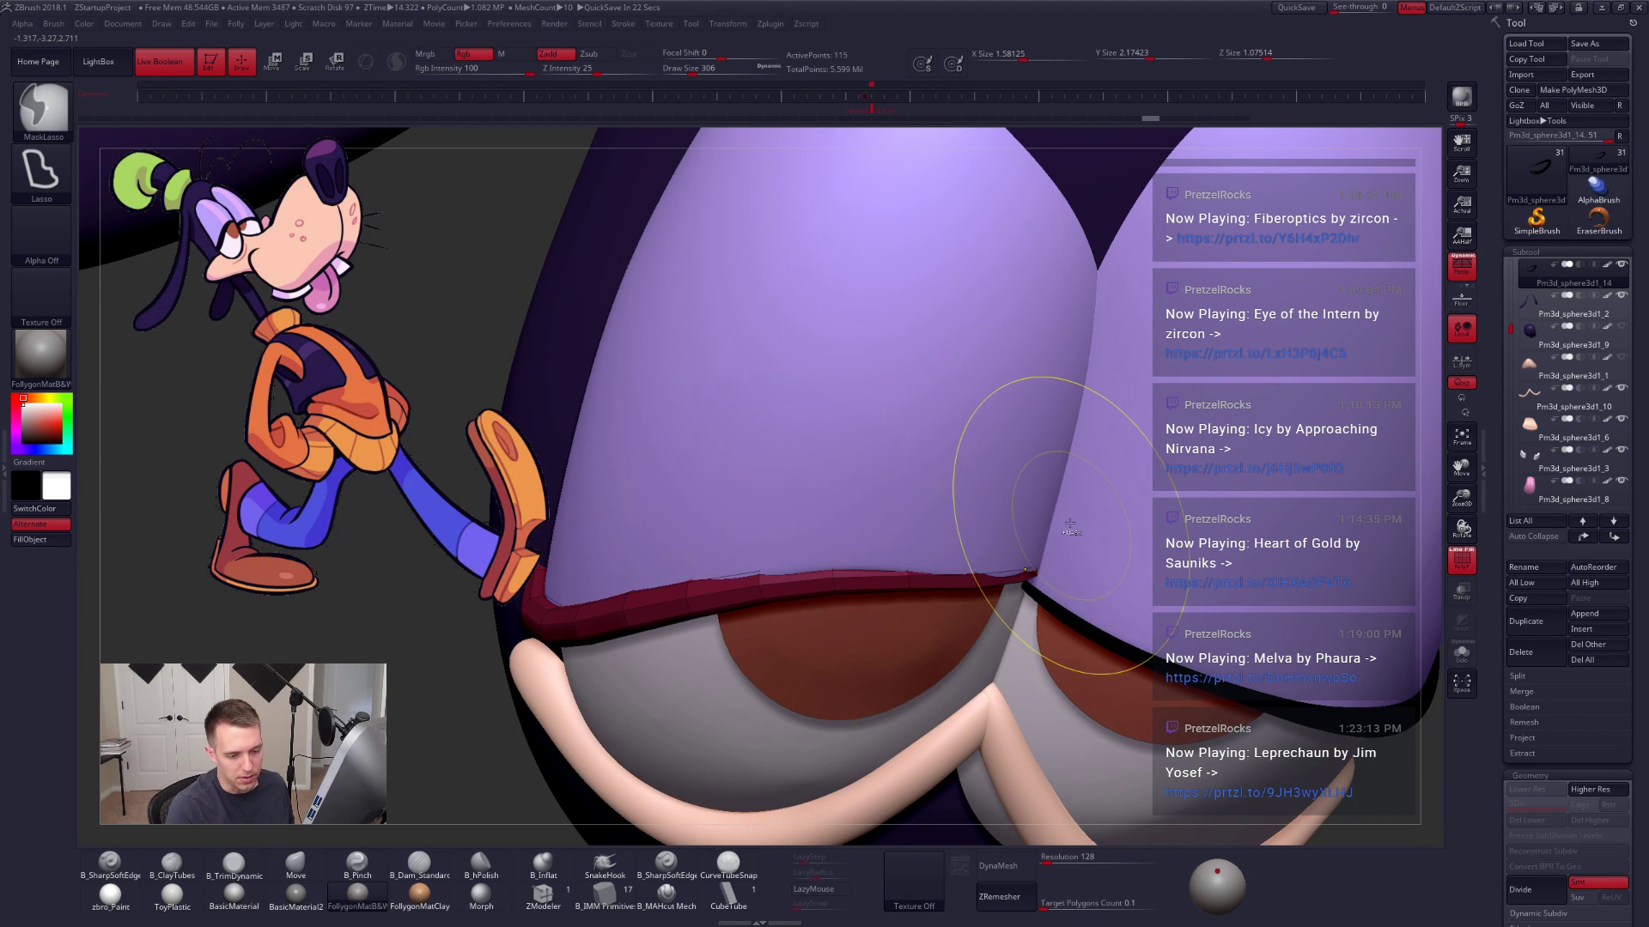
key(ctrl+z)
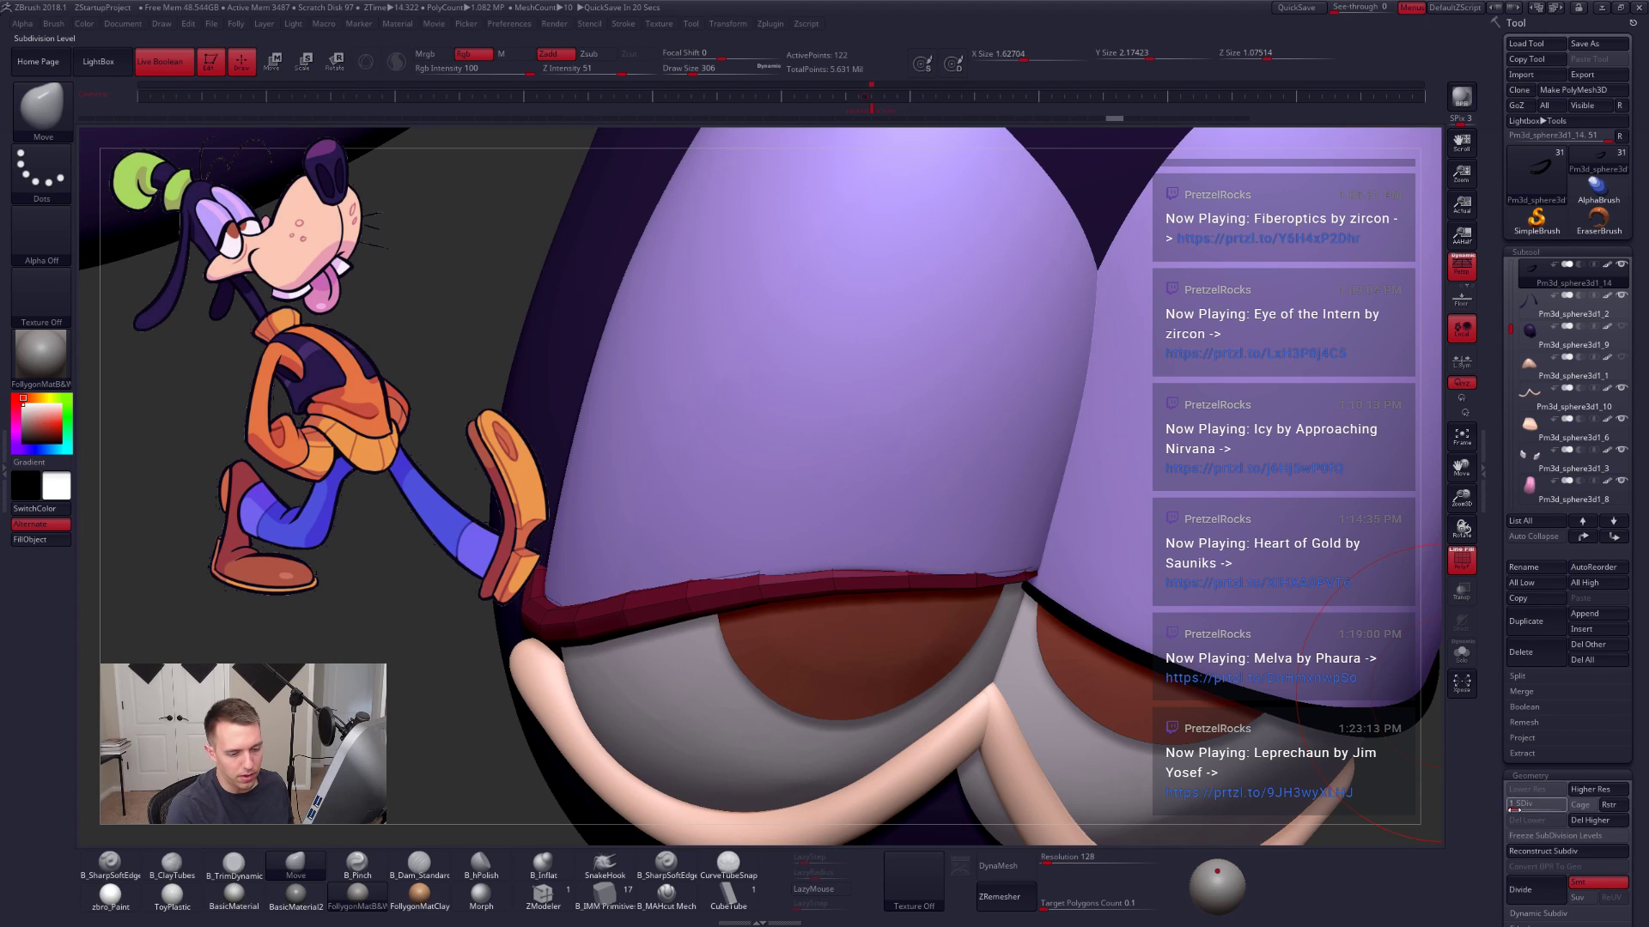
Step: Raise the upper eyelid rim to subdivision level 5 and check its shape from other angles
click(1556, 800)
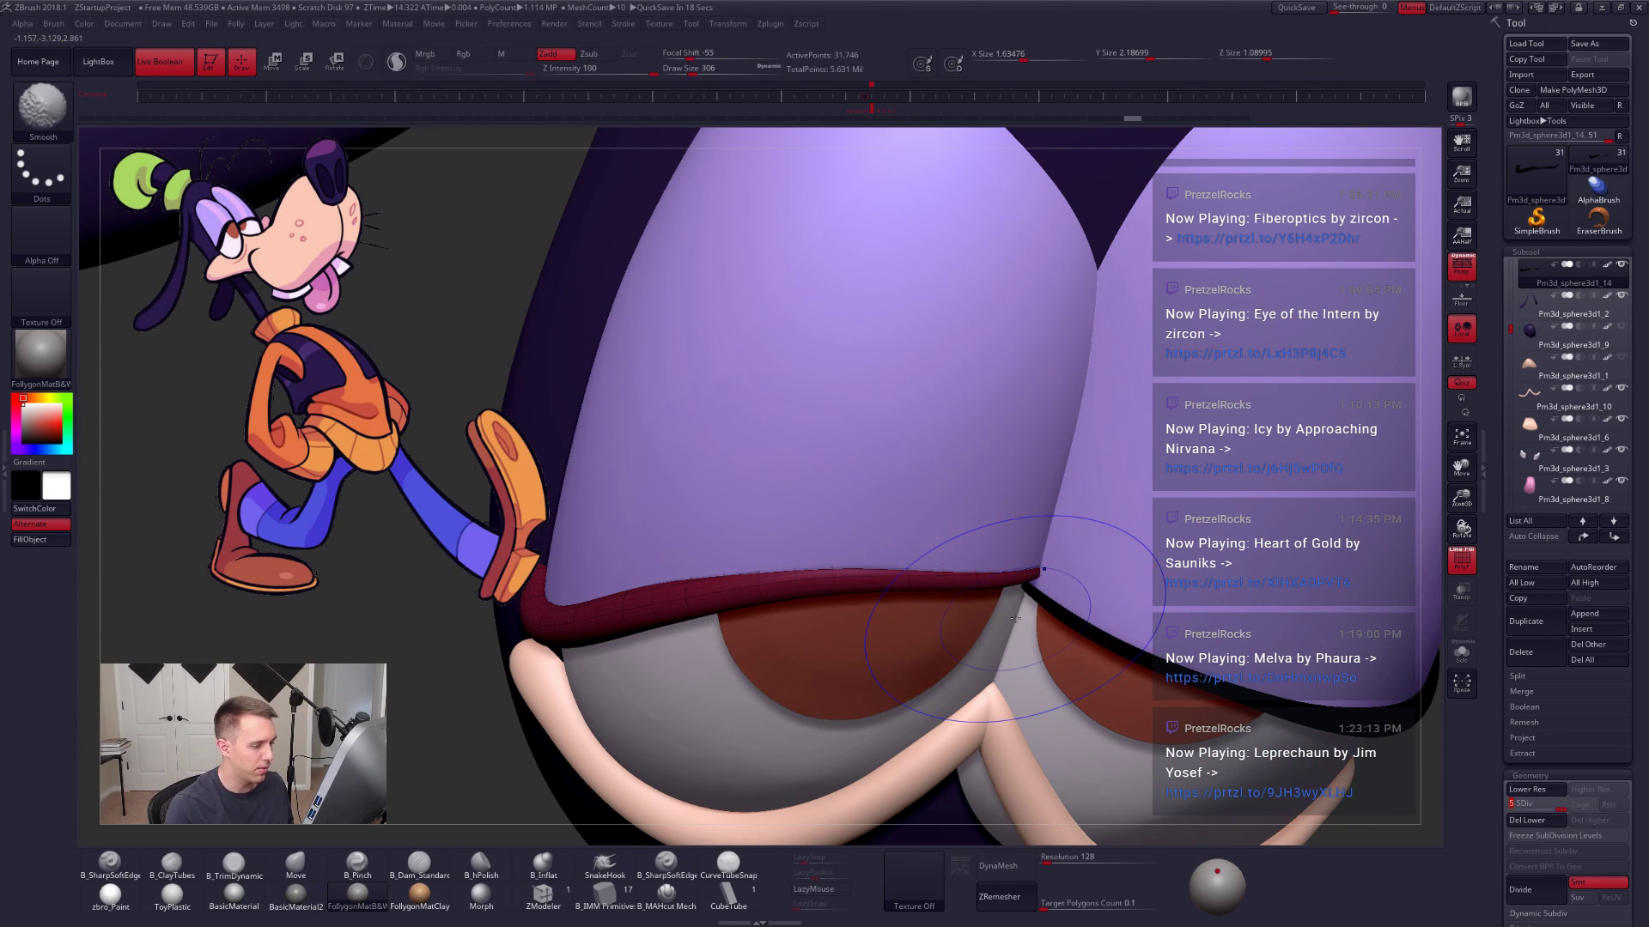
right_drag(998, 560, 1004, 578)
key(shift+f)
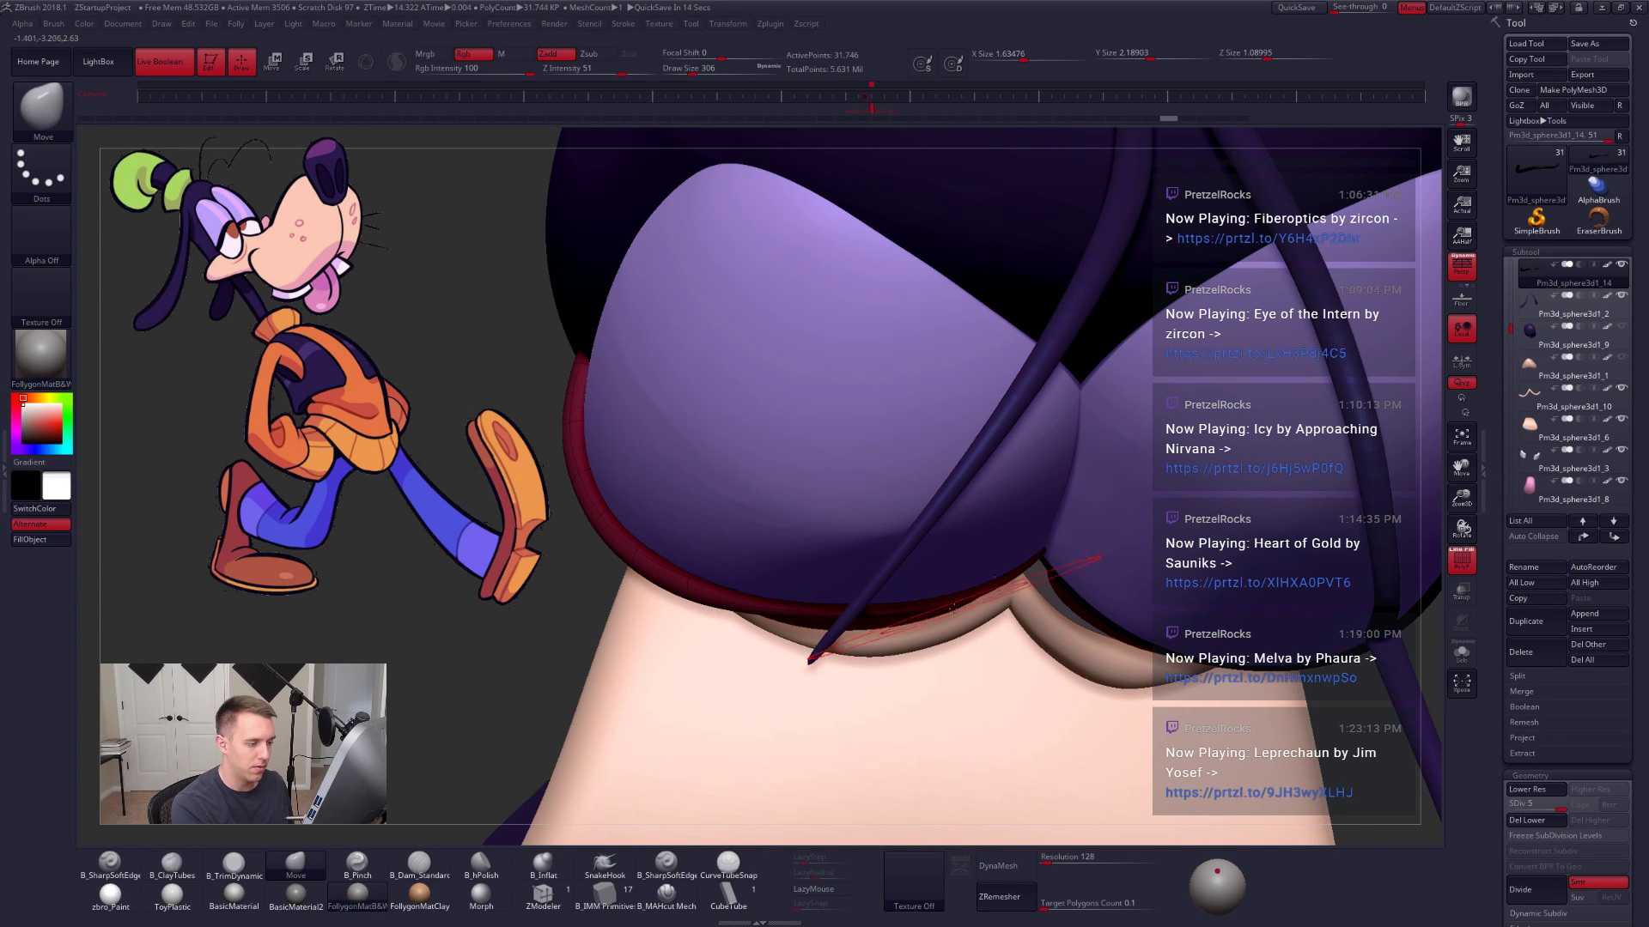
right_drag(808, 659, 850, 587)
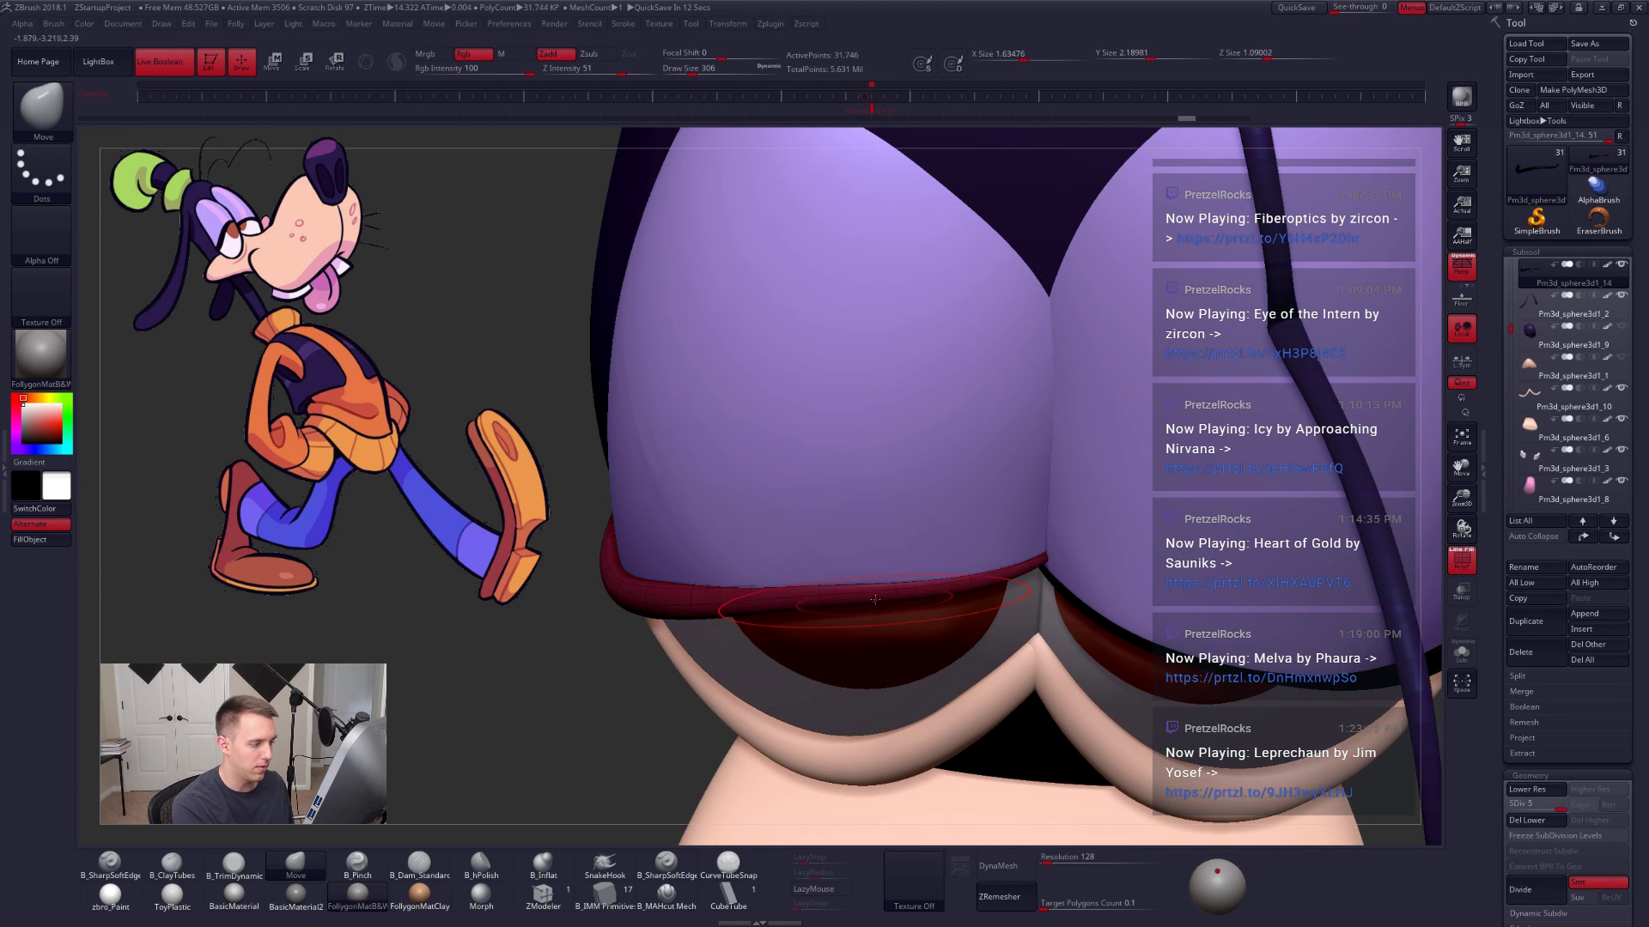
Step: Make the purple upper eyelids the active subtool and display their polyframe
alt+click(909, 562)
right_drag(876, 606, 868, 571)
key(shift+f)
key(shift+s)
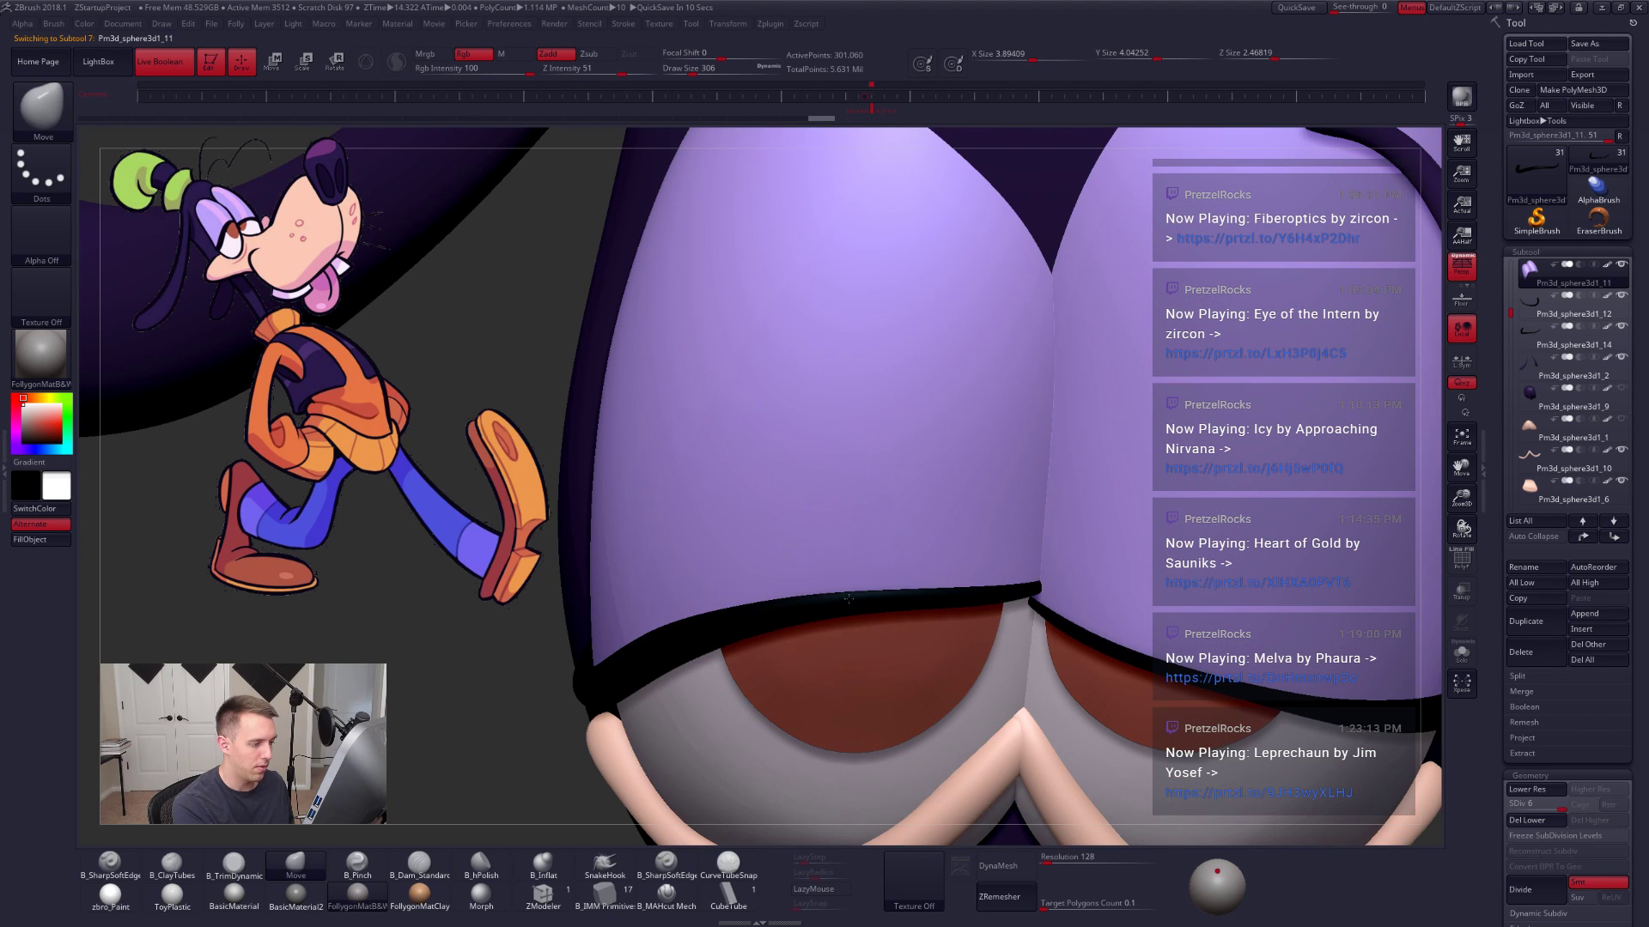
right_drag(986, 585, 875, 580)
key(shift+f)
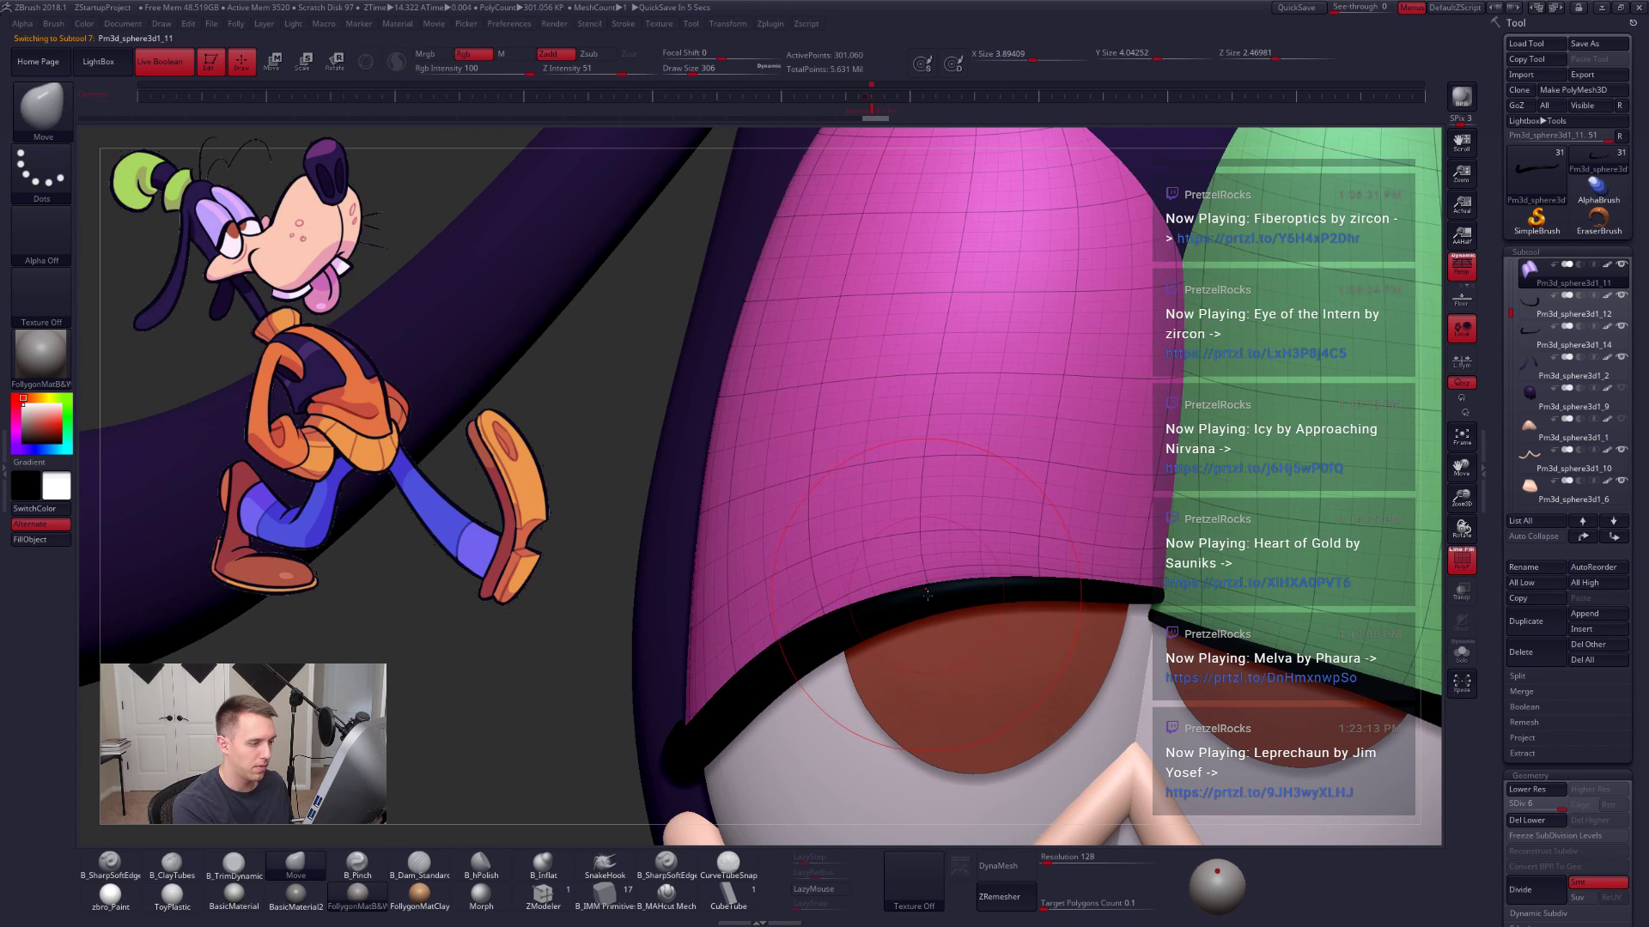
right_drag(1023, 599, 859, 613)
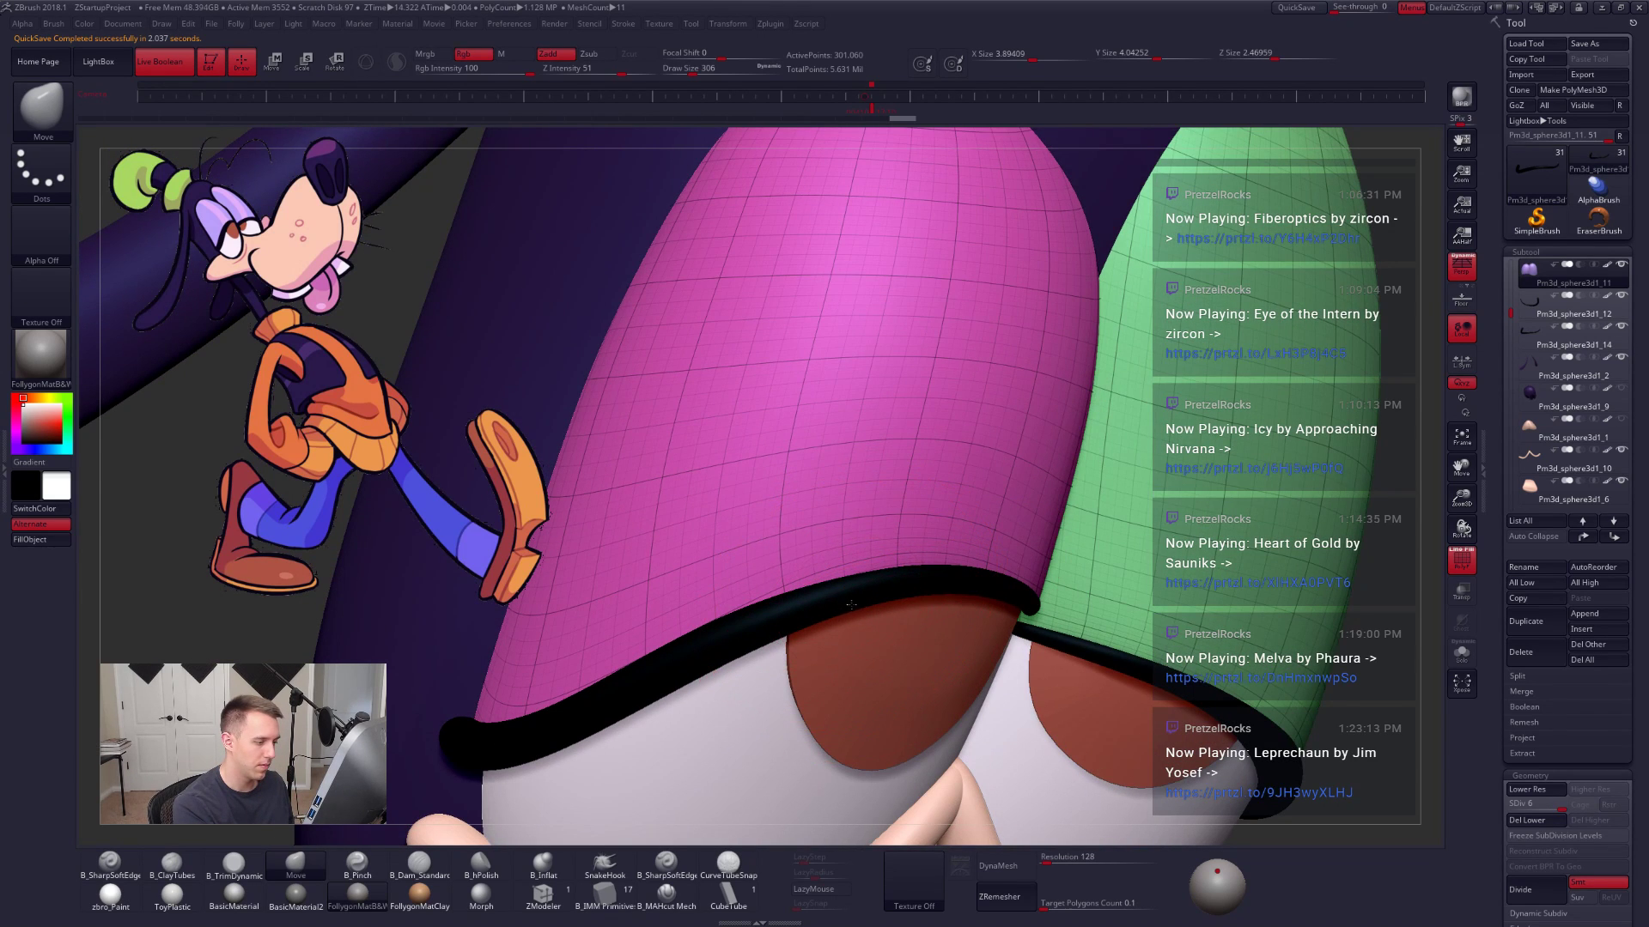
Step: Mask the pink-polygroup eyelid, leaving the green one editable, and turn off the polyframe display
mouse_move(1219, 652)
alt+right_down()
mouse_move(1138, 604)
mouse_move(1152, 634)
mouse_move(1129, 639)
alt+right_up()
key(w)
ctrl+click(1138, 605)
key(q)
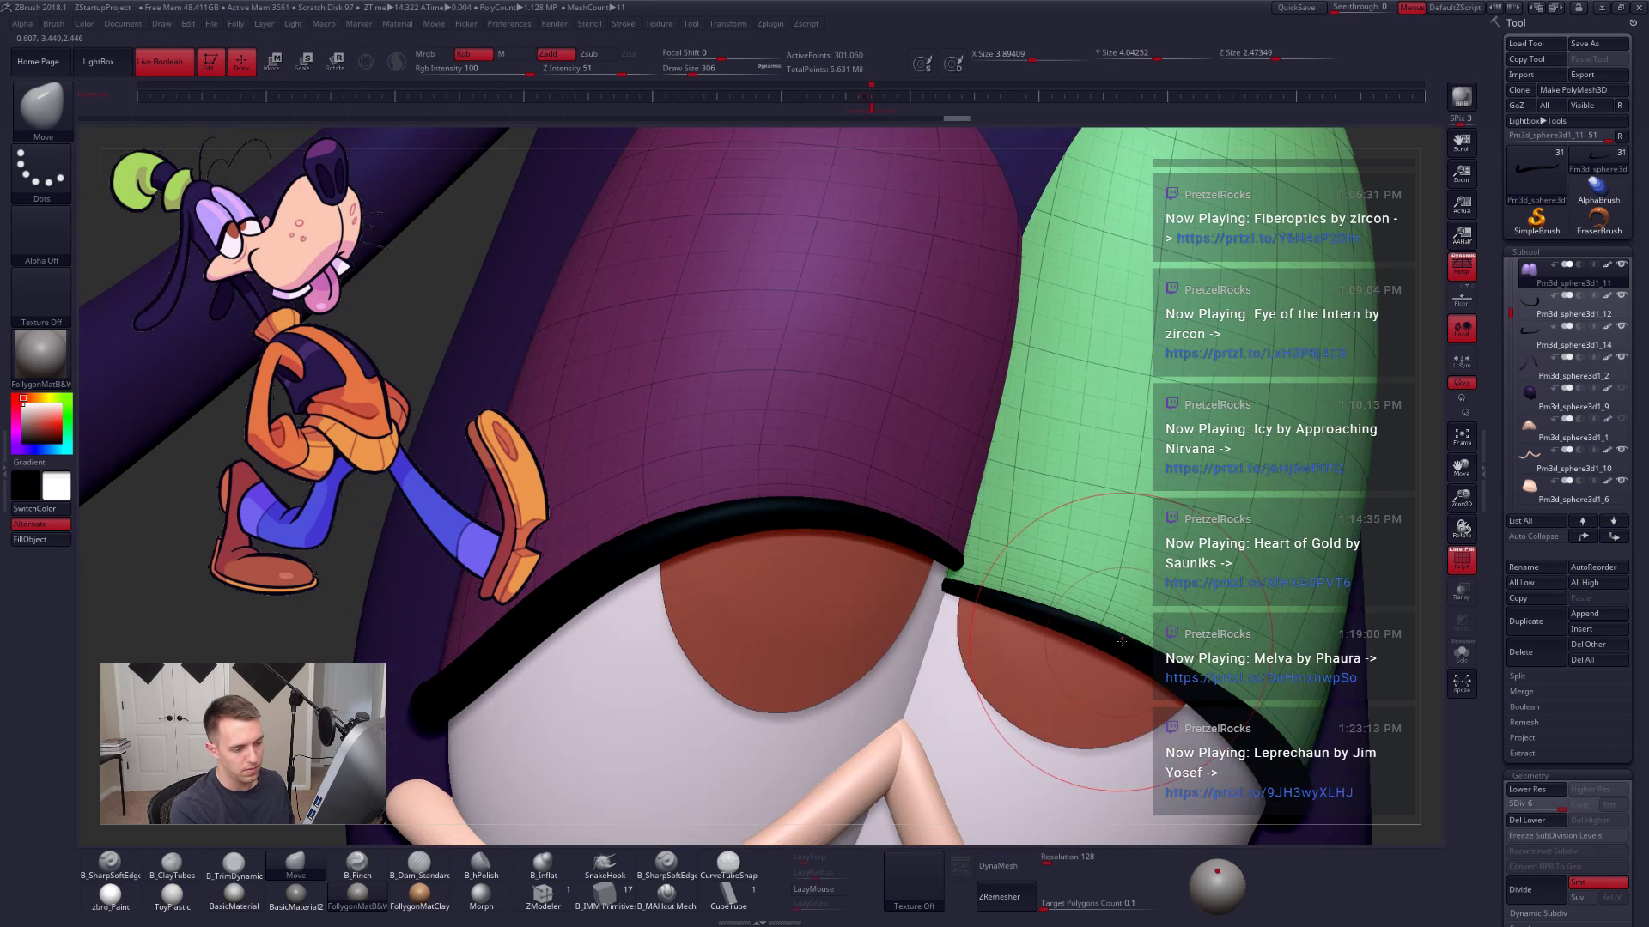
key(shift+s)
key(shift+s)
right_drag(1194, 704, 927, 585)
key(shift+f)
ctrl+right_drag(1112, 716, 1063, 484)
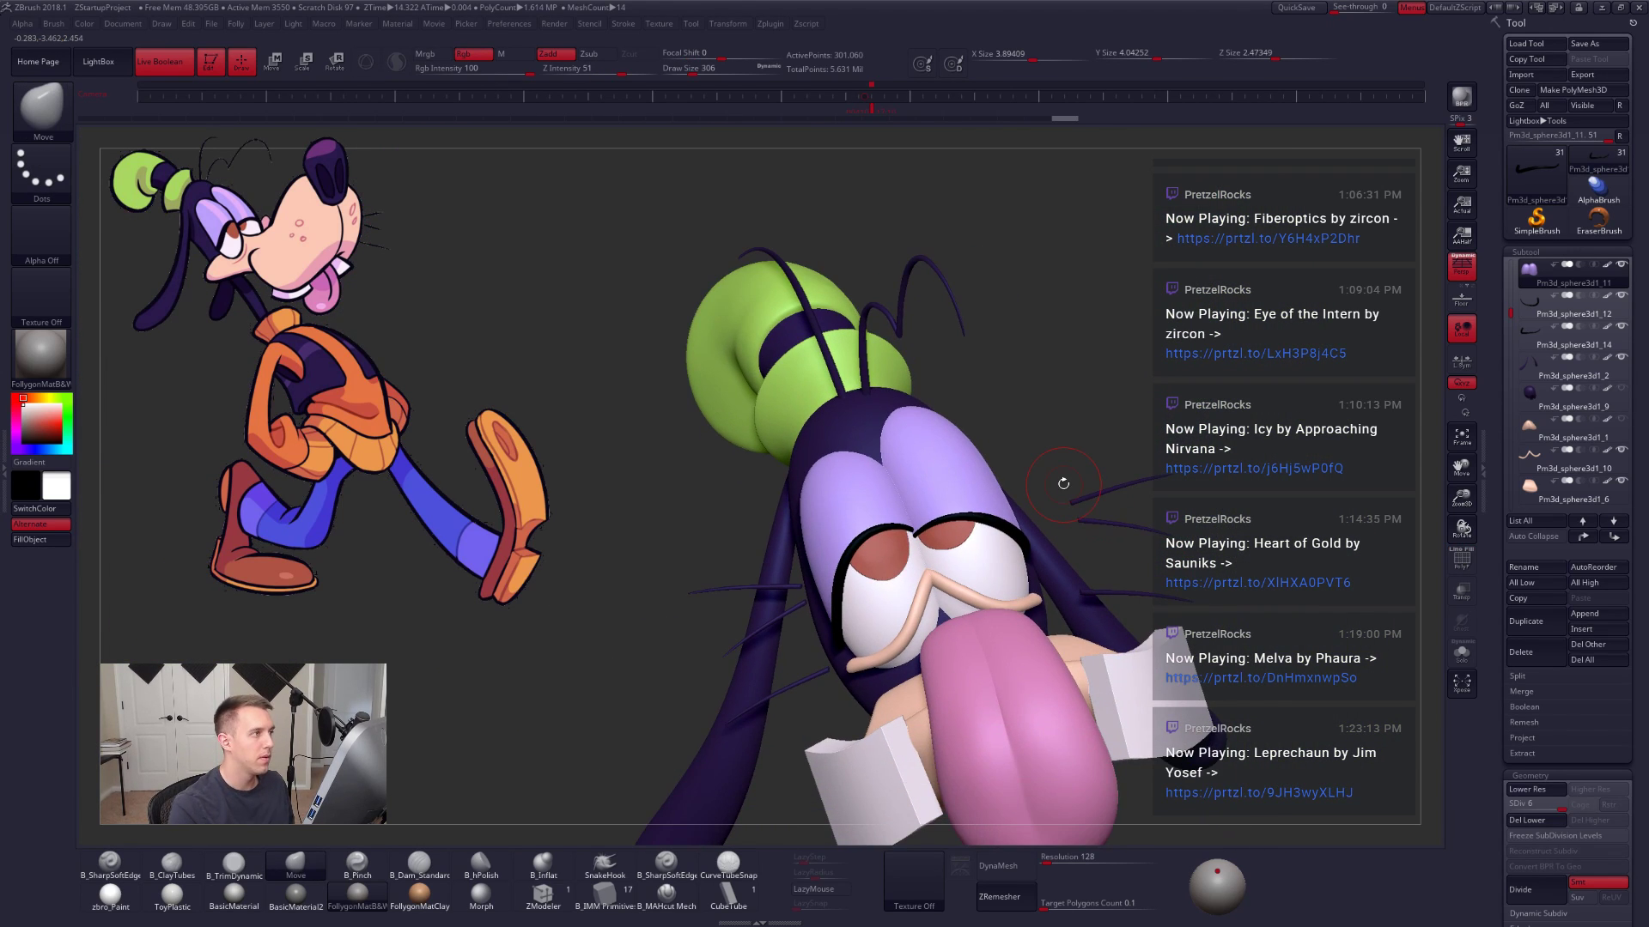
Step: Toggle the upper eyelids' visibility off and on to identify them, and select the lower eyelid rim subtool
click(1511, 266)
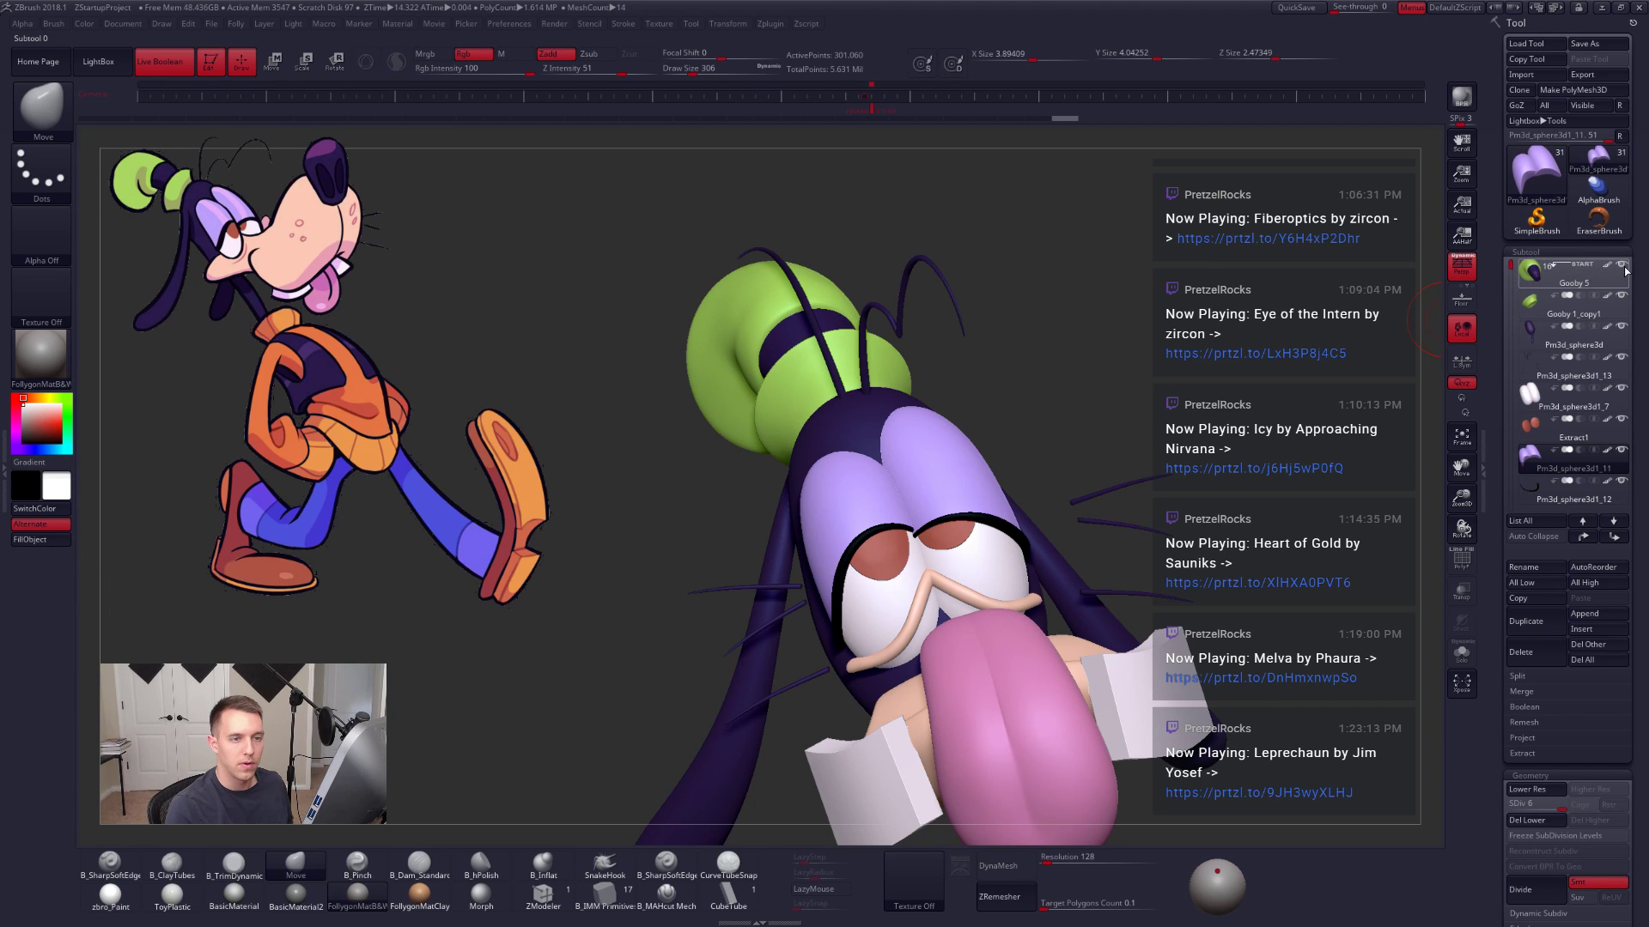
click(1621, 450)
click(1621, 450)
mouse_move(1104, 417)
right_down()
mouse_move(968, 587)
mouse_move(1052, 516)
mouse_move(965, 541)
right_up()
alt+click(966, 539)
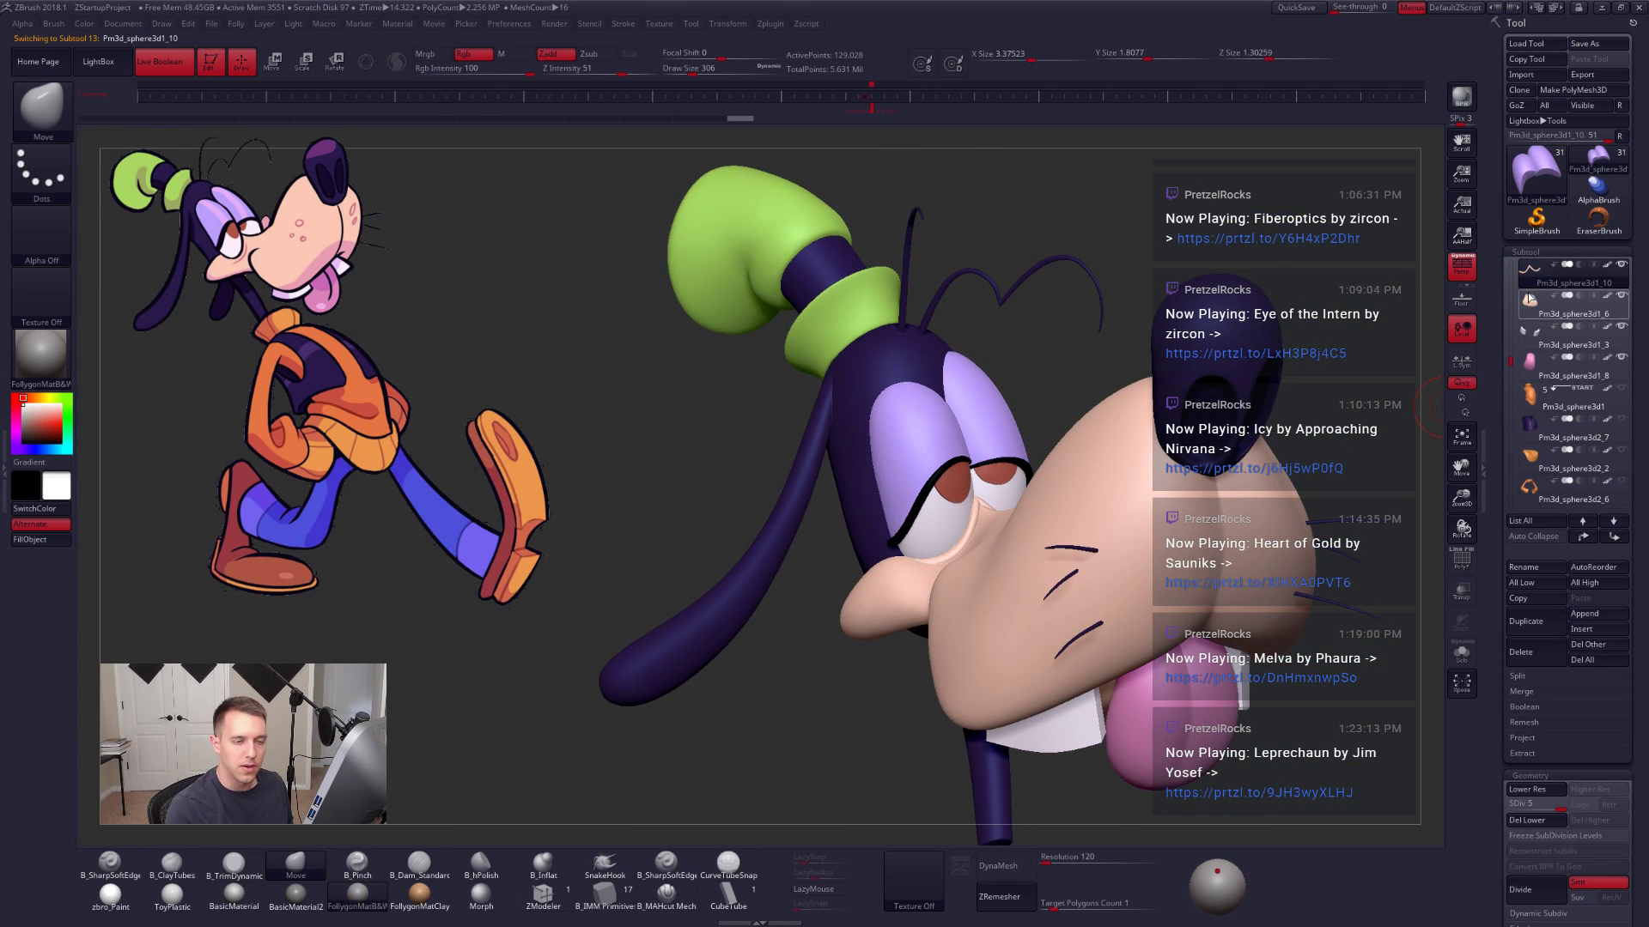
Step: Select the muzzle subtool directly above the lower eyelid rim and inspect its polyframe
drag(1511, 360, 1511, 340)
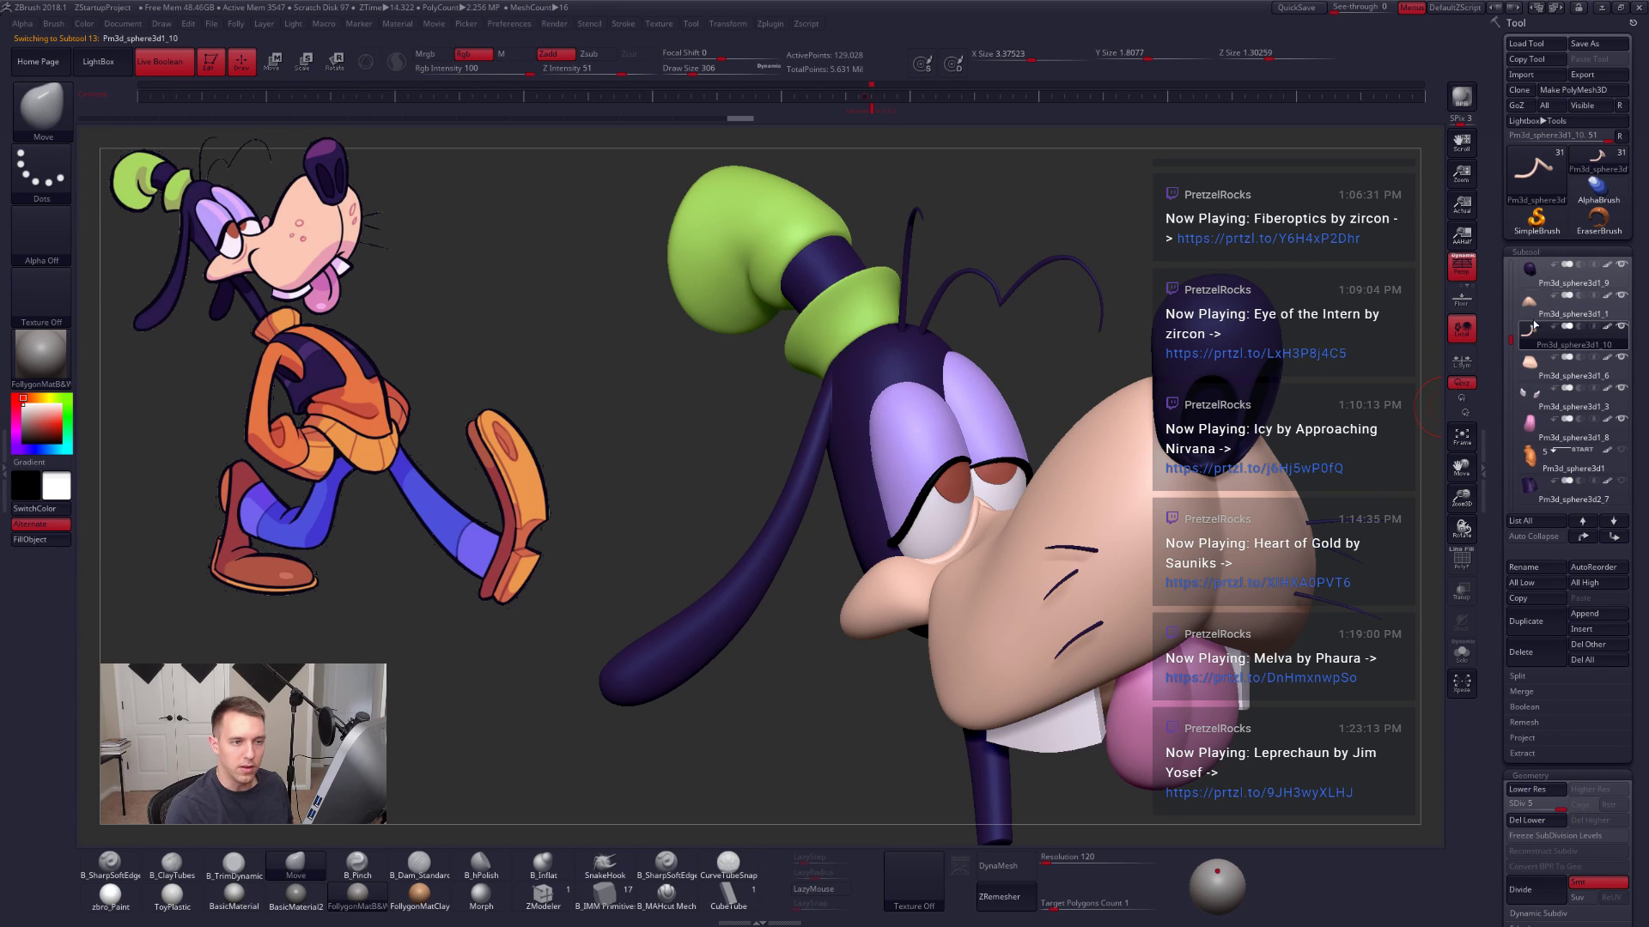
click(1535, 314)
click(1534, 314)
key(shift+f)
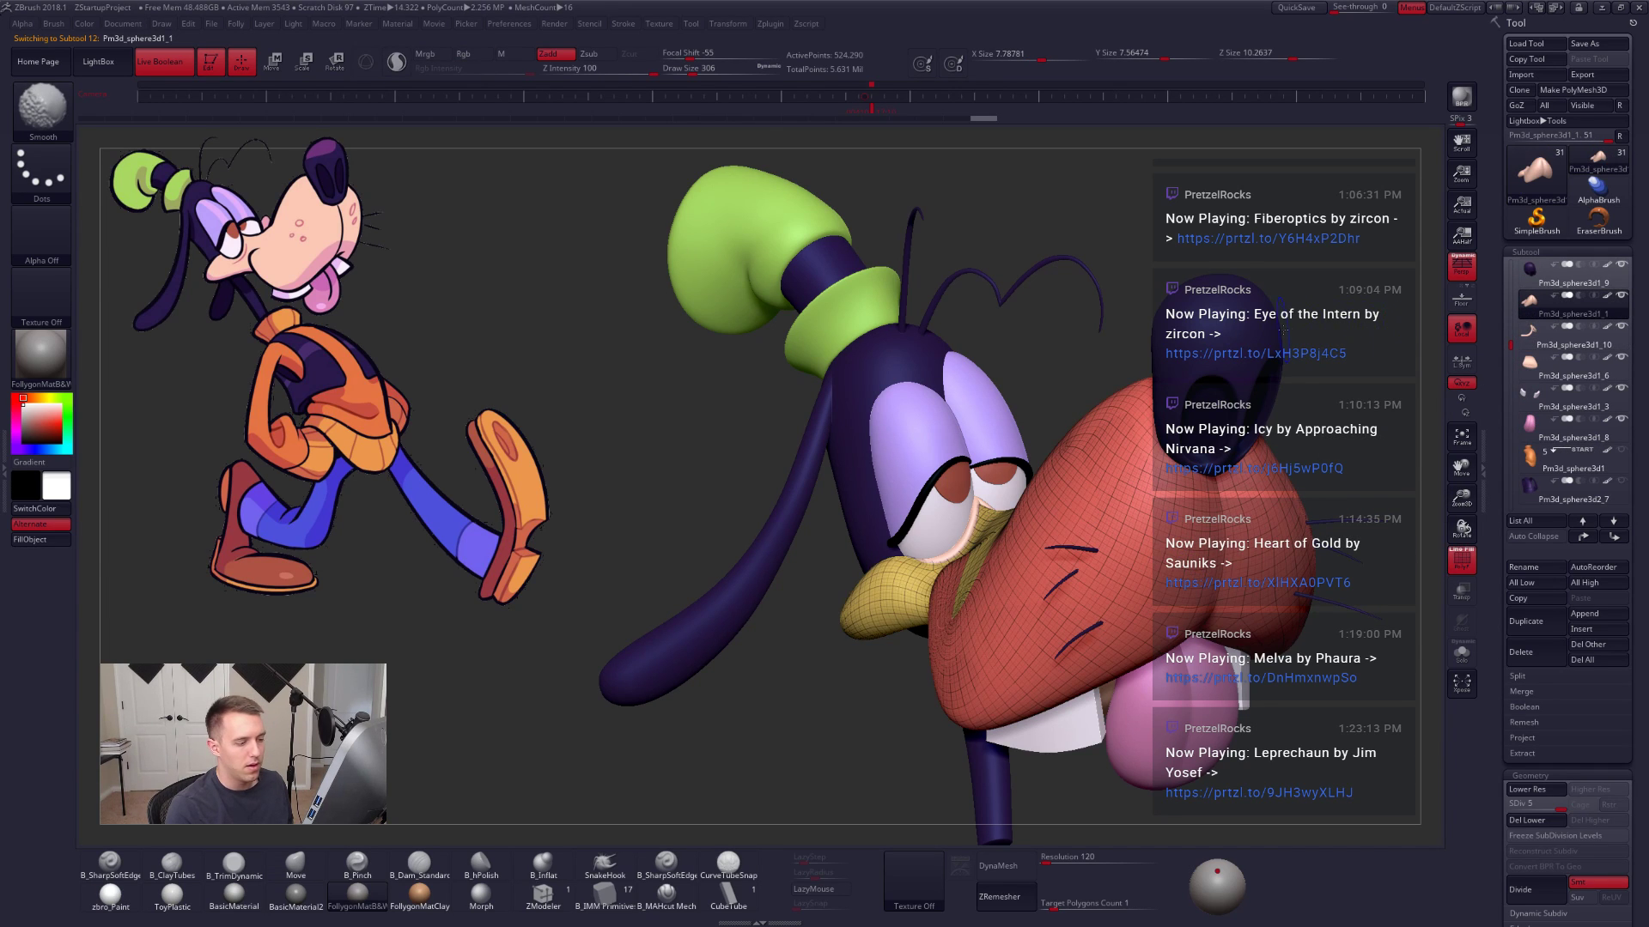
key(shift+f)
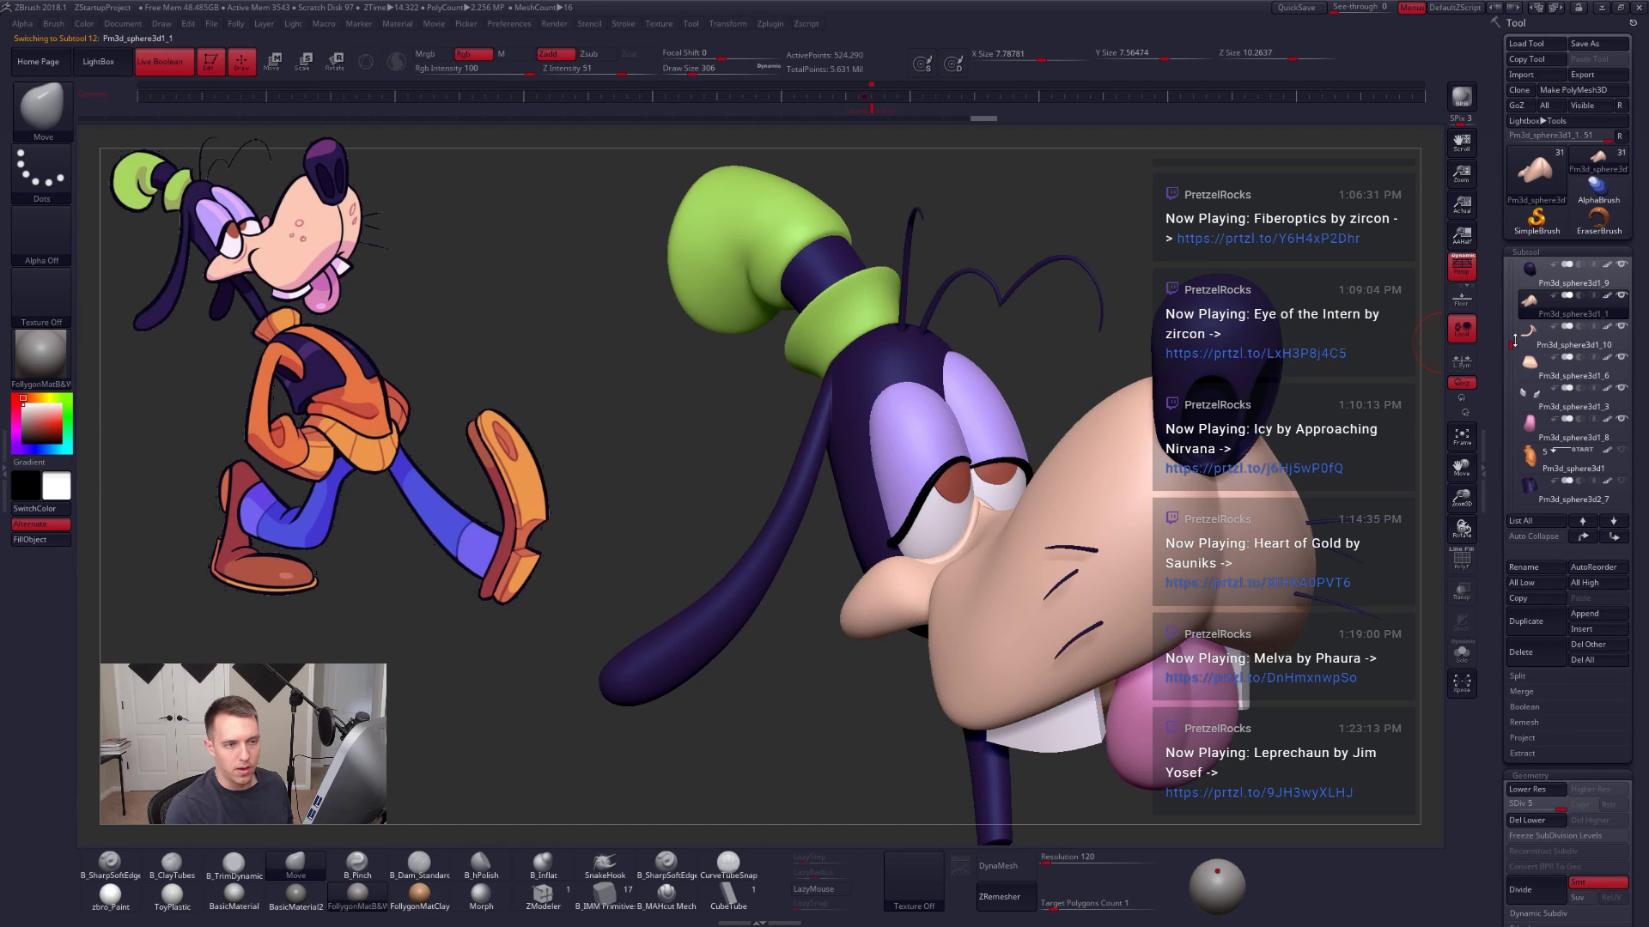
Step: Isolate the muzzle in Solo view and delete its lower subdivision levels
key(alt+s)
drag(1086, 416, 1097, 430)
drag(1425, 687, 1444, 654)
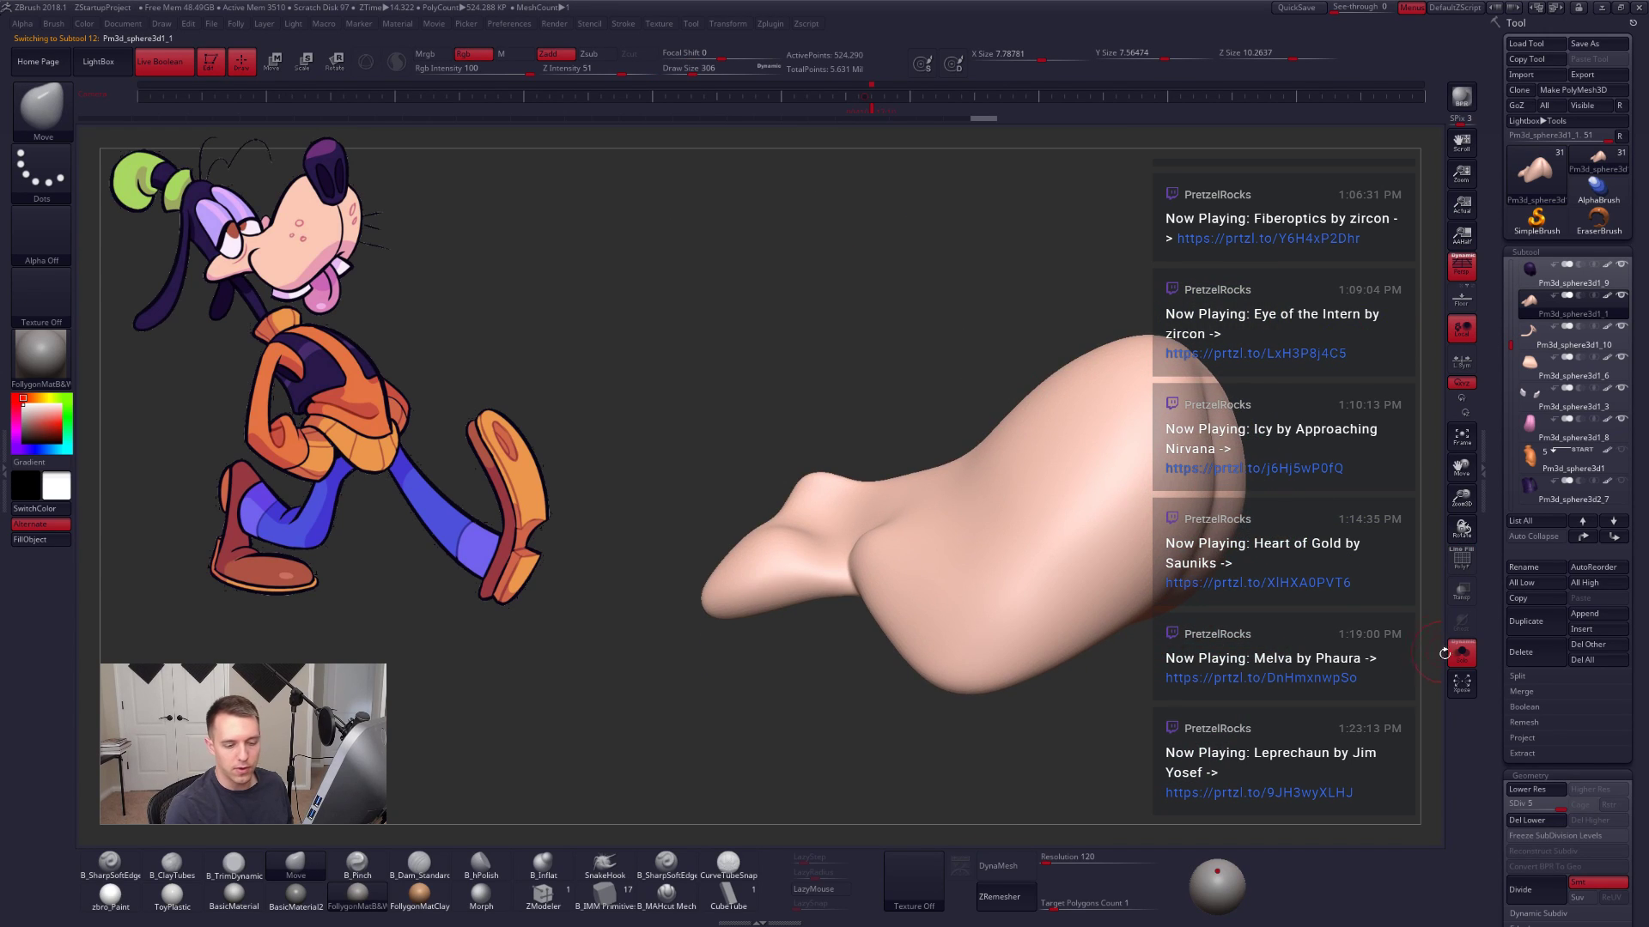
click(1537, 329)
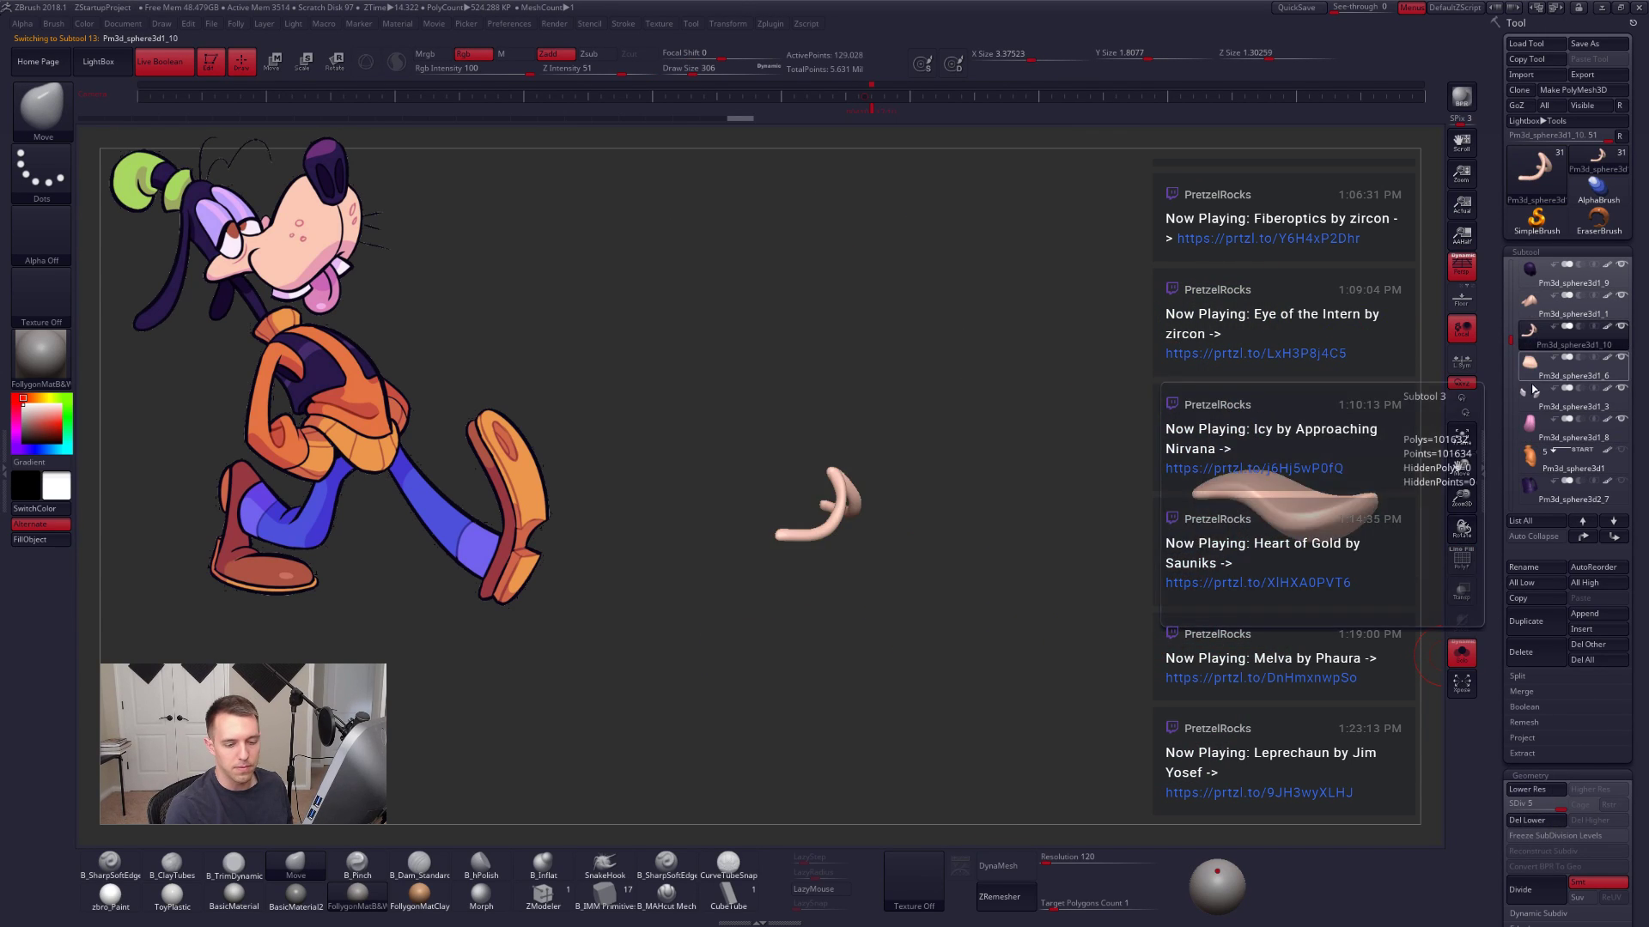
key(Up)
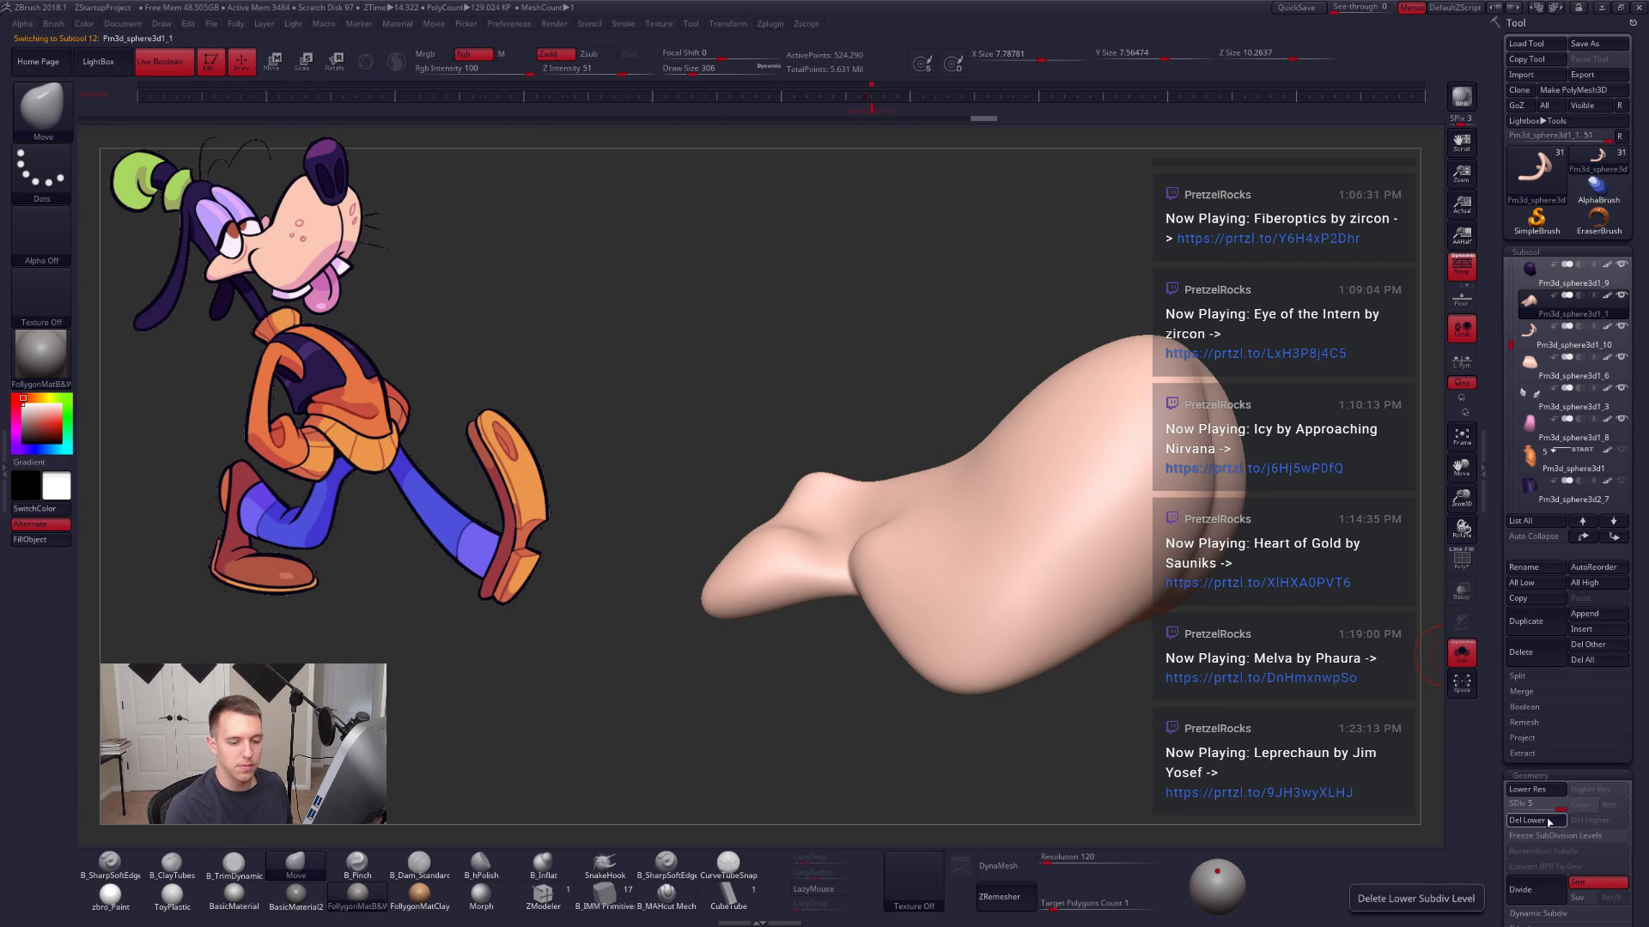
click(1547, 821)
Step: Merge the muzzle down with the lower eyelid rim subtool and accept the non-undoable operation
key(ctrl+space)
click(1334, 363)
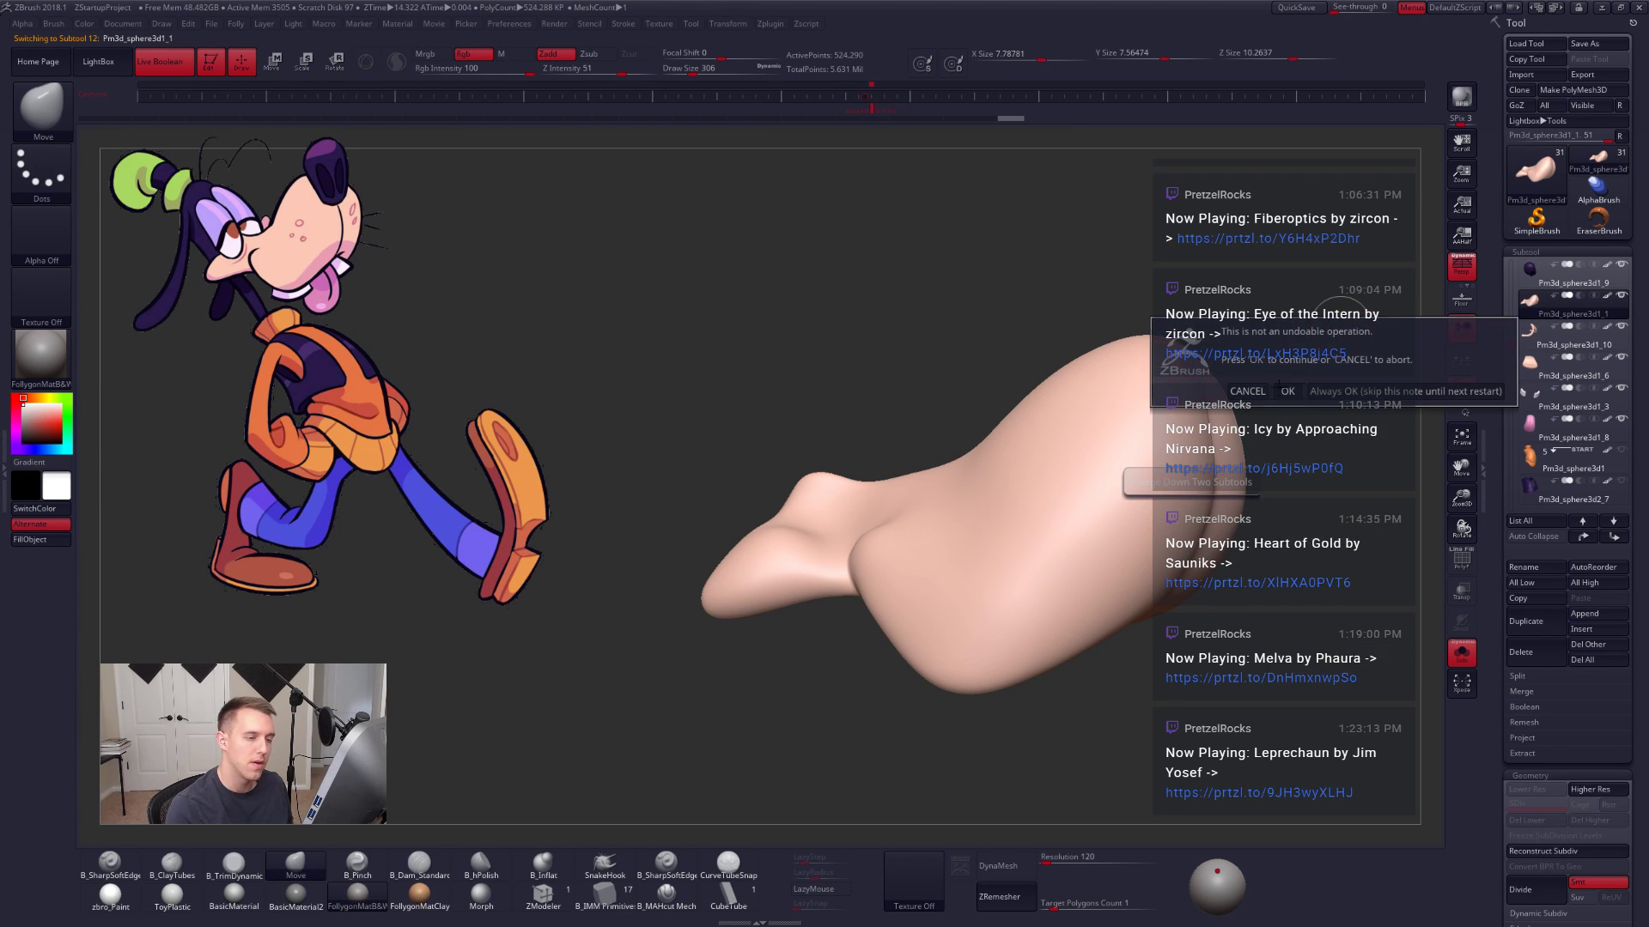
click(1287, 392)
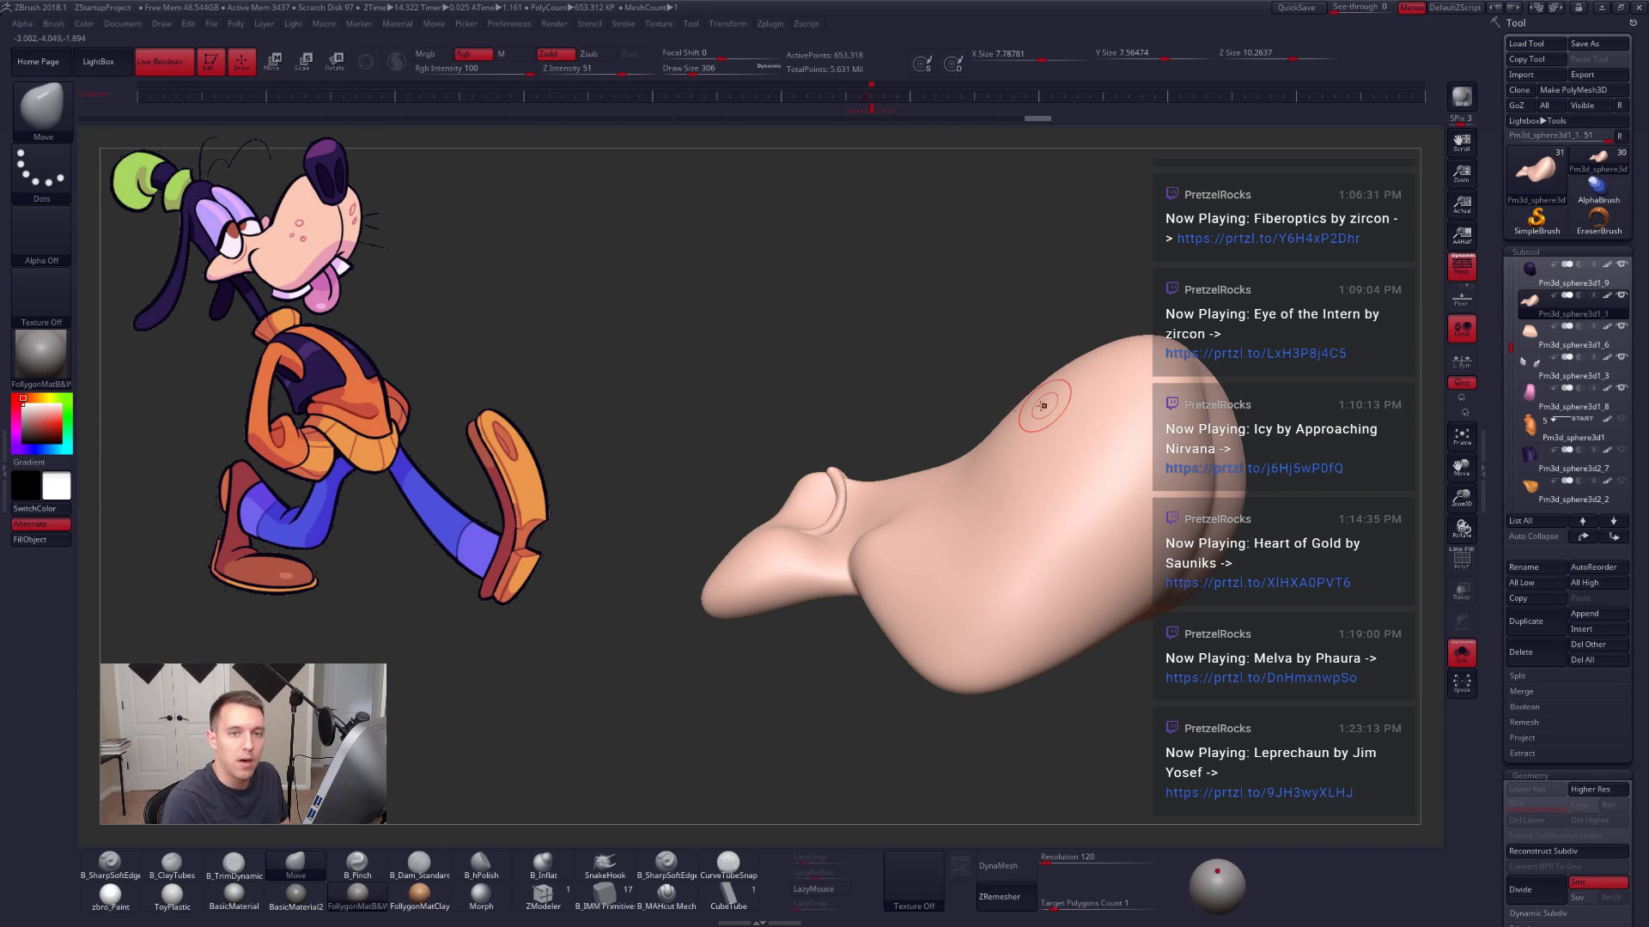
Step: Examine the merged muzzle and lower eyelid mesh with its polygroups, both isolated and within the full head
drag(861, 466, 932, 550)
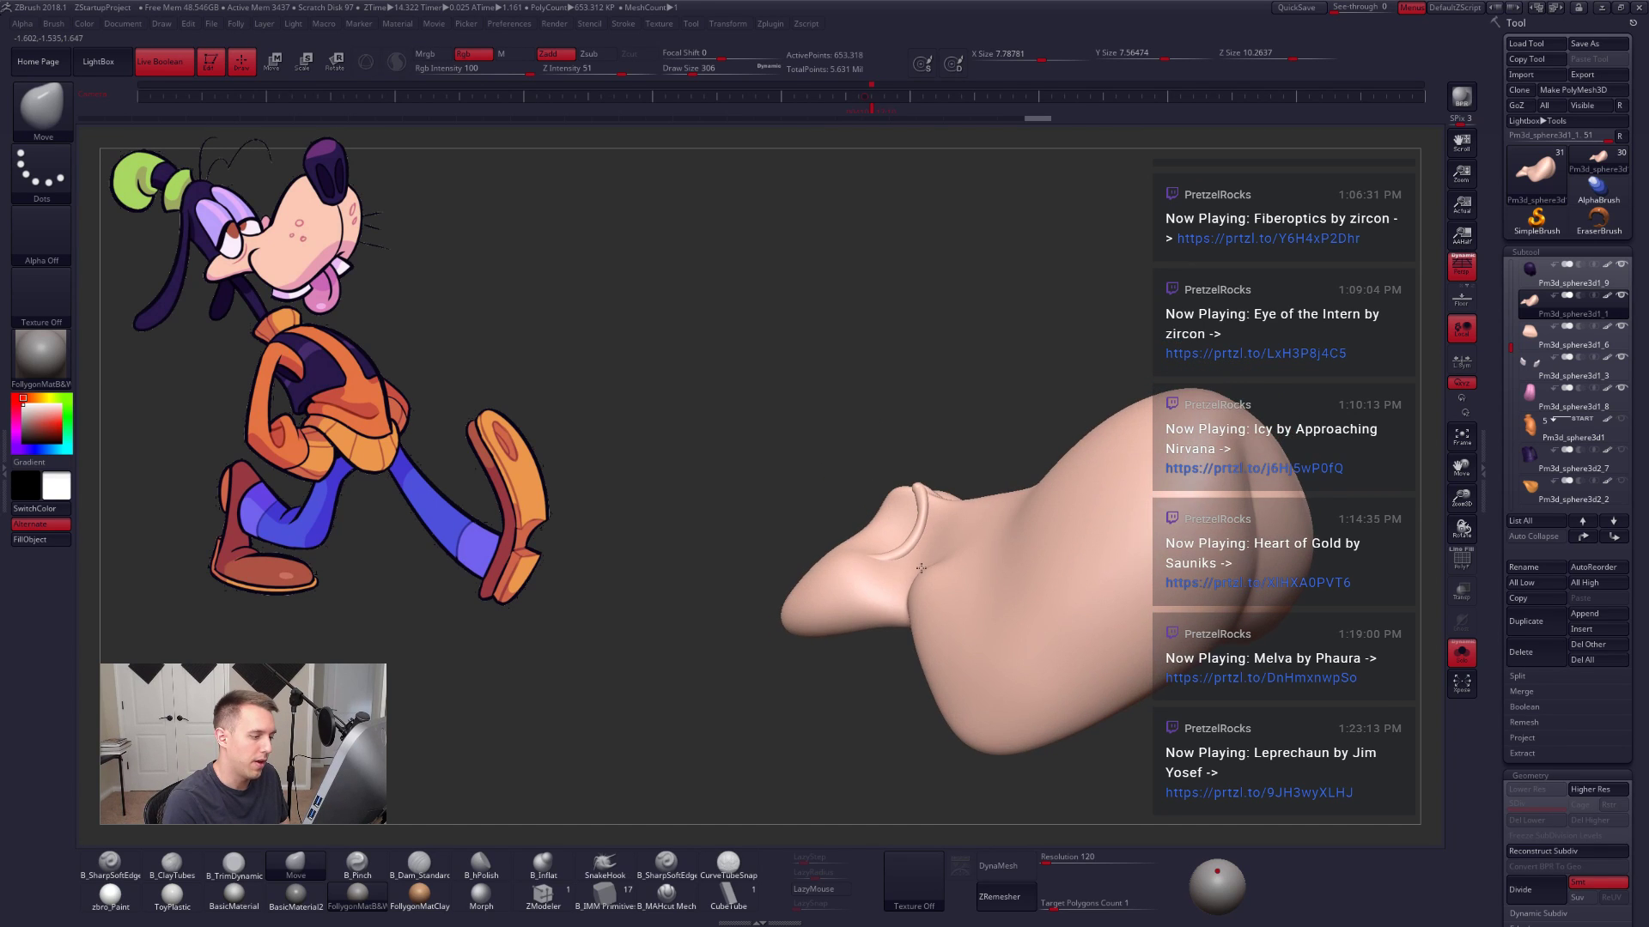
key(shift+f)
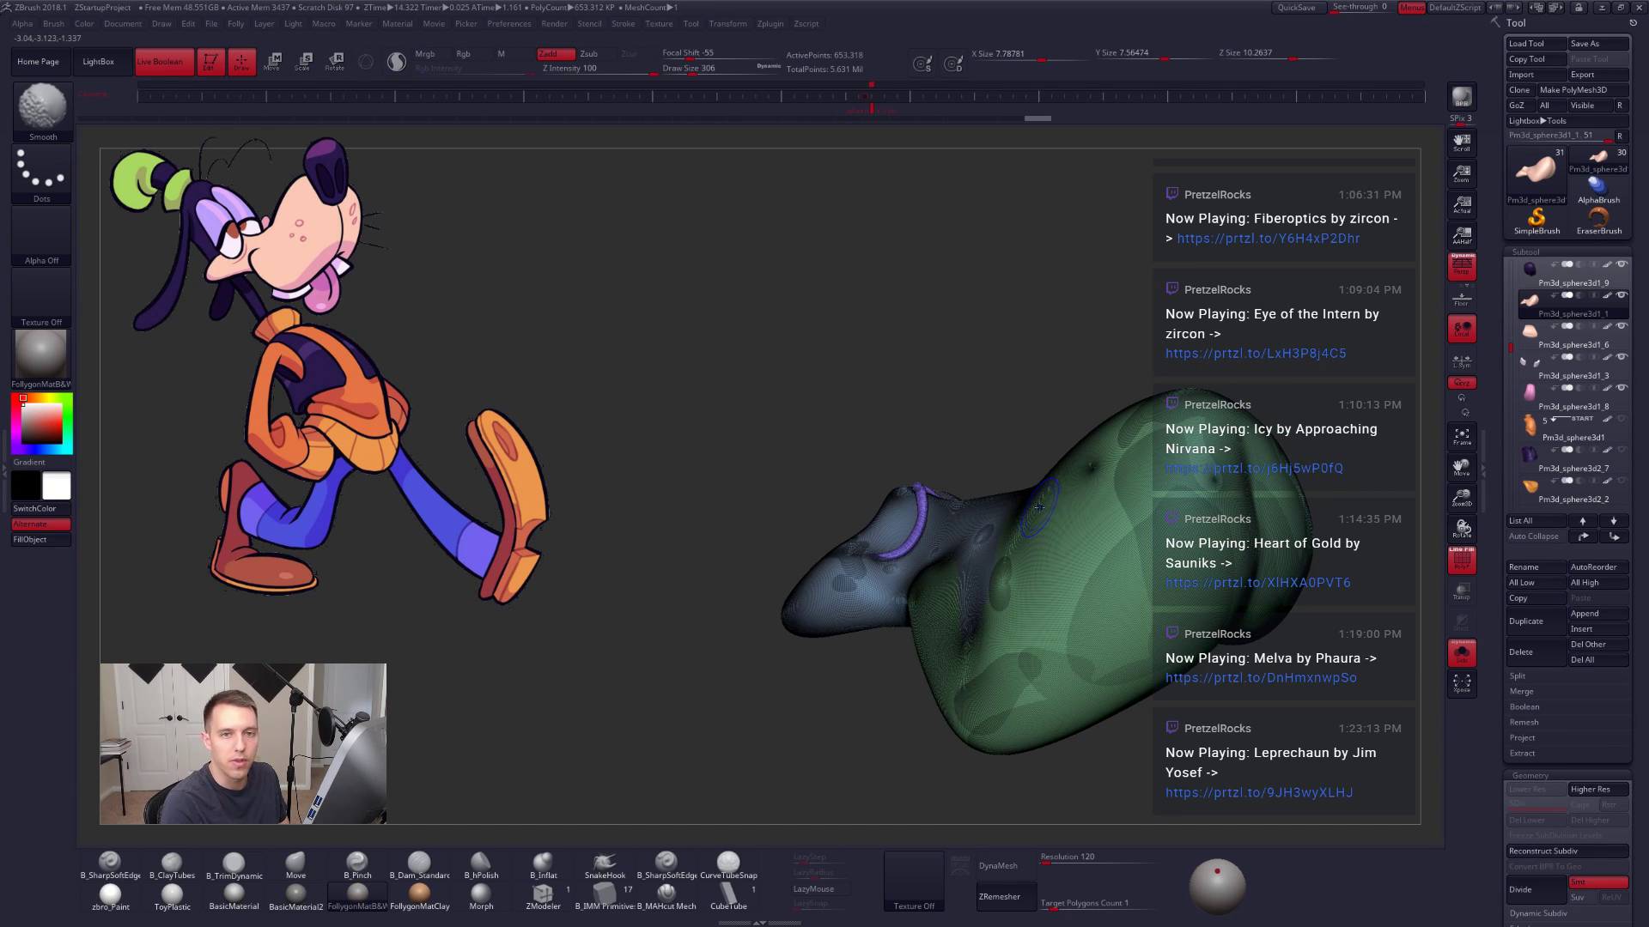
key(shift+f)
mouse_move(910, 521)
right_down()
mouse_move(1052, 537)
mouse_move(975, 534)
mouse_move(965, 496)
mouse_move(1005, 502)
mouse_move(1003, 541)
mouse_move(949, 547)
mouse_move(978, 597)
mouse_move(980, 539)
right_up()
ctrl+right_click(965, 497)
key(shift+f)
key(shift+f)
key(alt+s)
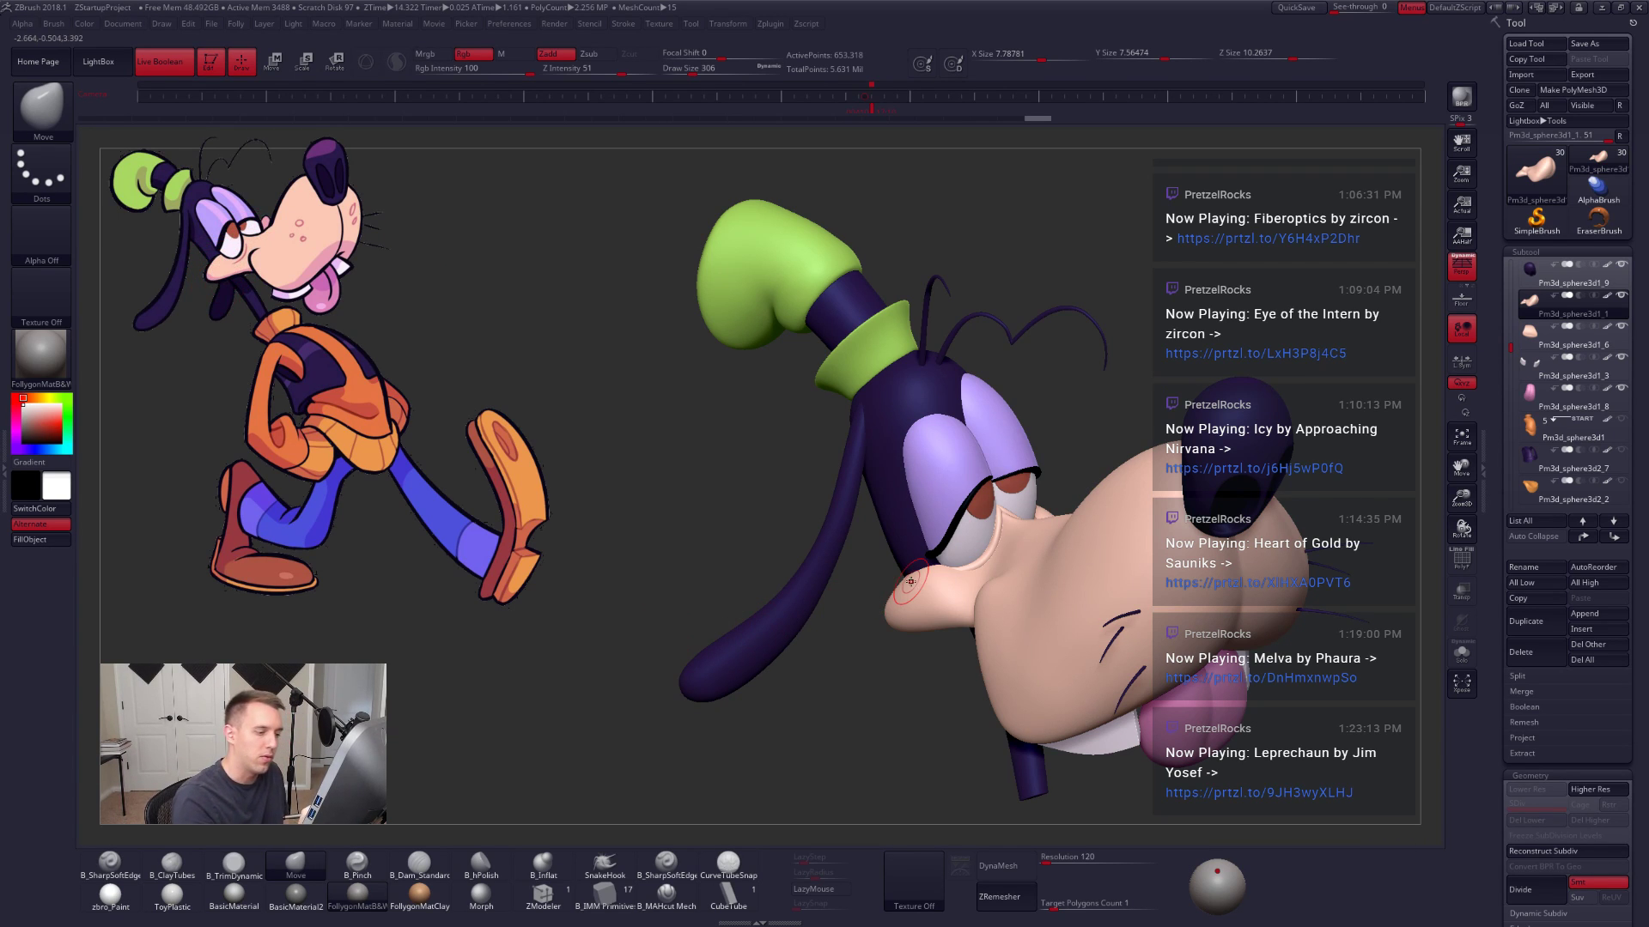
Step: Isolate the merged mesh and mask everything except the lower eyelid rim
key(alt+s)
mouse_move(1001, 541)
ctrl+right_down()
mouse_move(993, 570)
mouse_move(1016, 442)
mouse_move(1018, 474)
mouse_move(989, 412)
ctrl+right_up()
key(w)
ctrl+click(1037, 475)
key(q)
Step: Reshape the lower eyelid rim's peak at the bridge between the eyes with the Move brush at draw size 615
key(s)
click(1018, 506)
key(space)
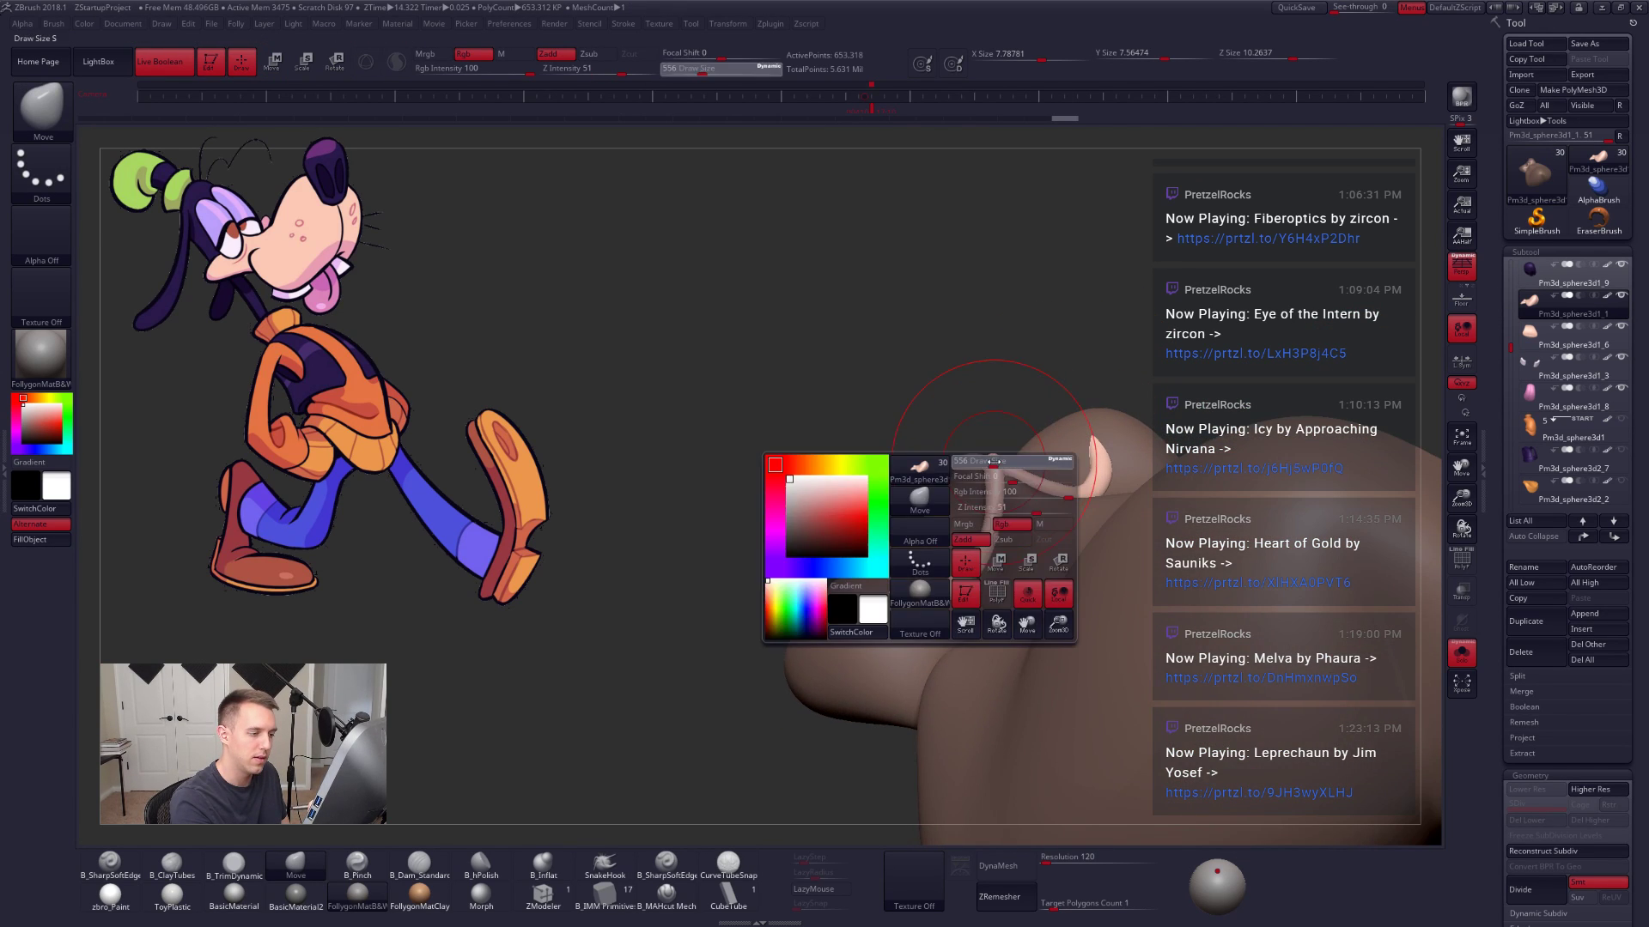
click(993, 458)
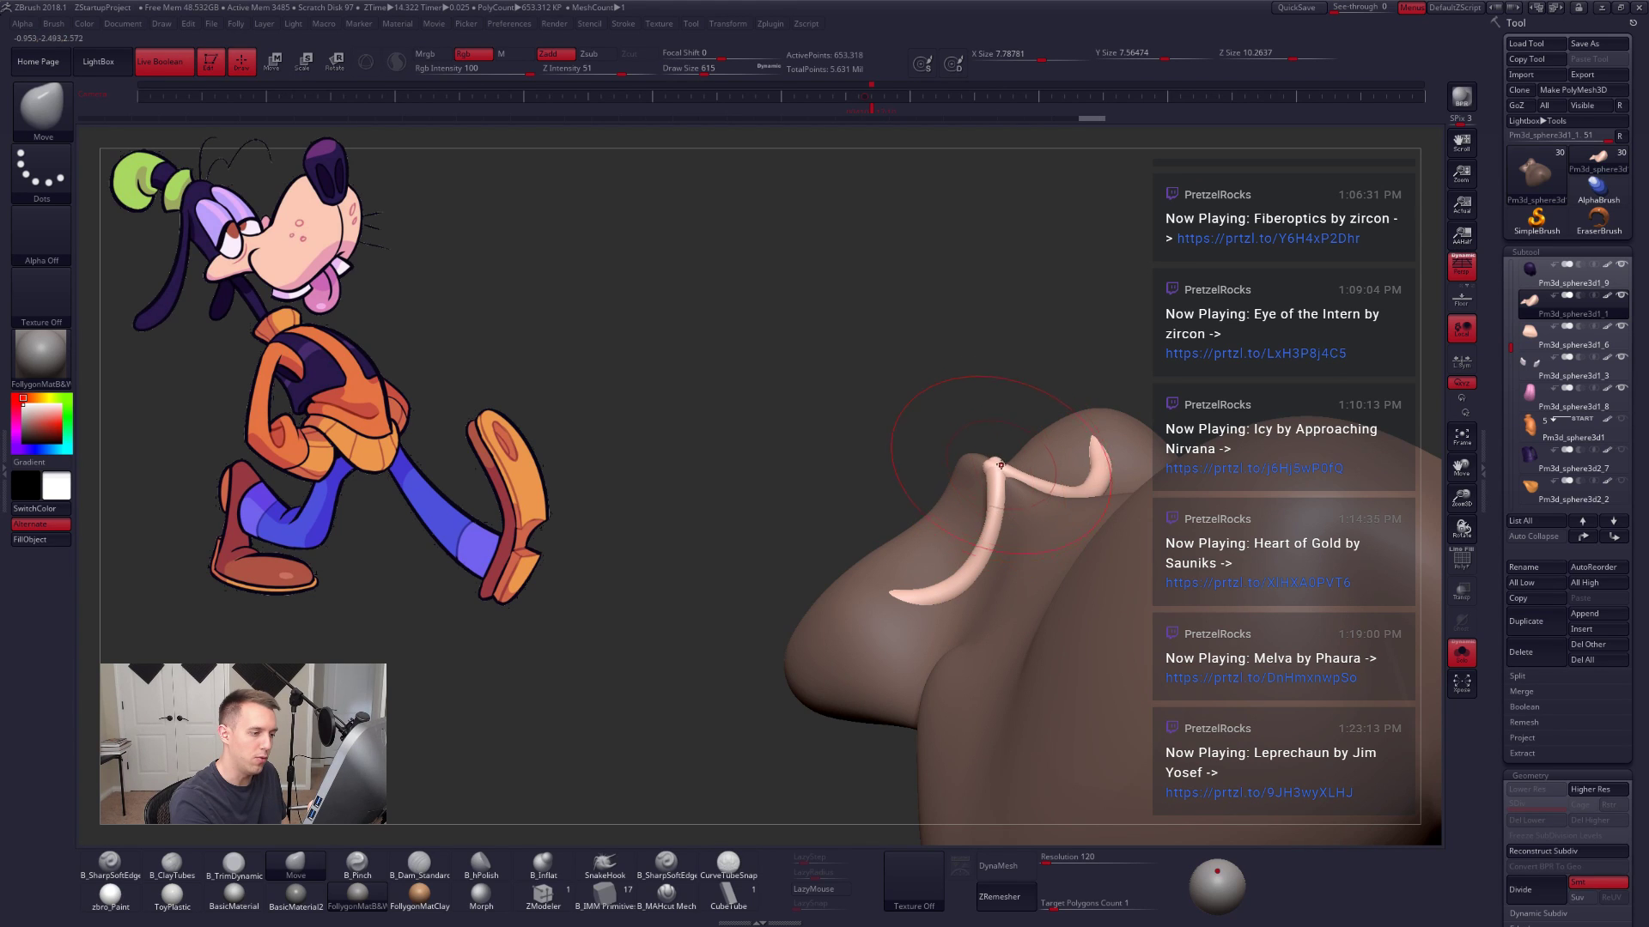
mouse_move(996, 470)
right_down()
mouse_move(978, 460)
mouse_move(994, 440)
mouse_move(999, 458)
right_up()
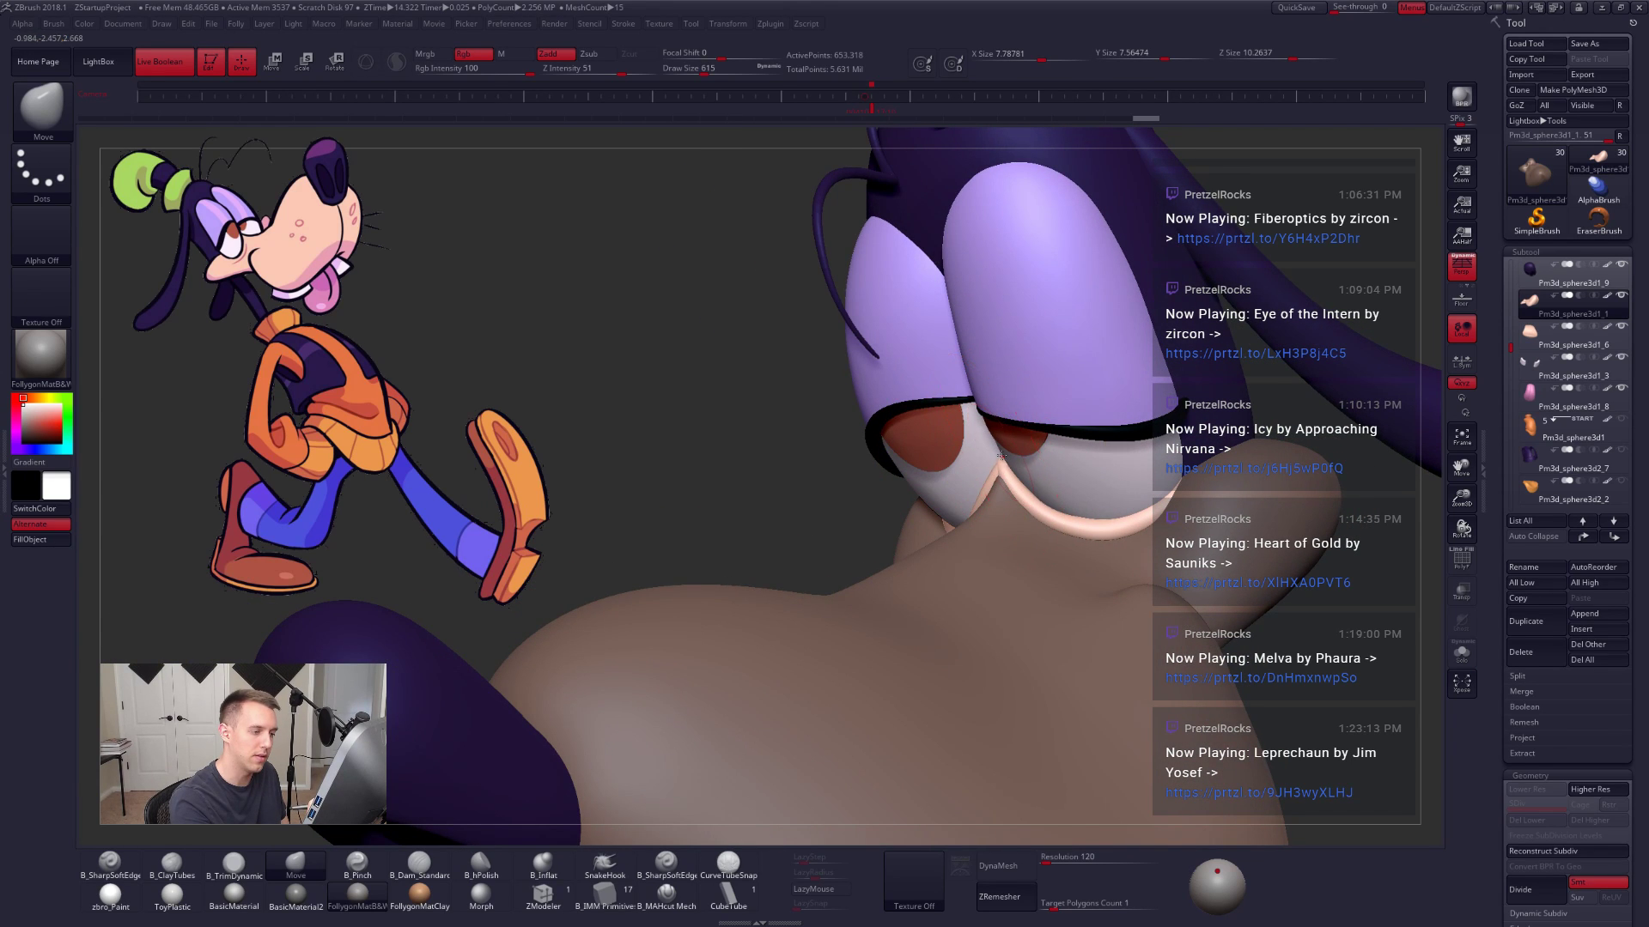
Step: Refine the rim's peak between the eyes with the Move brush reduced to draw size 350
key(space)
drag(1002, 458, 993, 453)
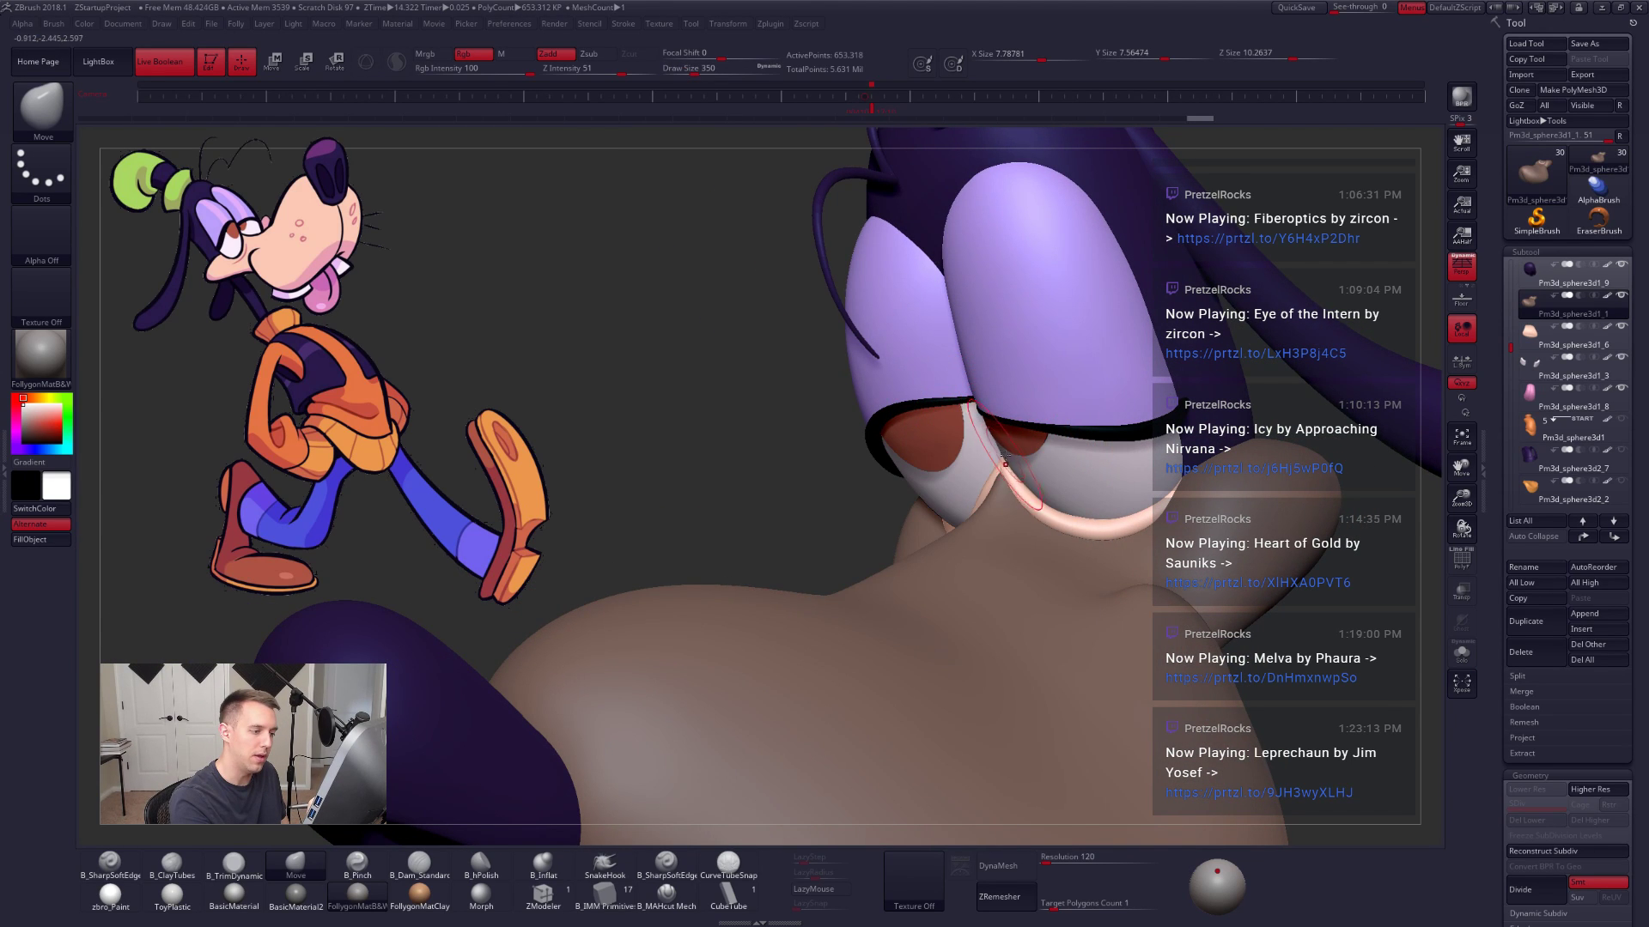
right_drag(1005, 462, 1000, 451)
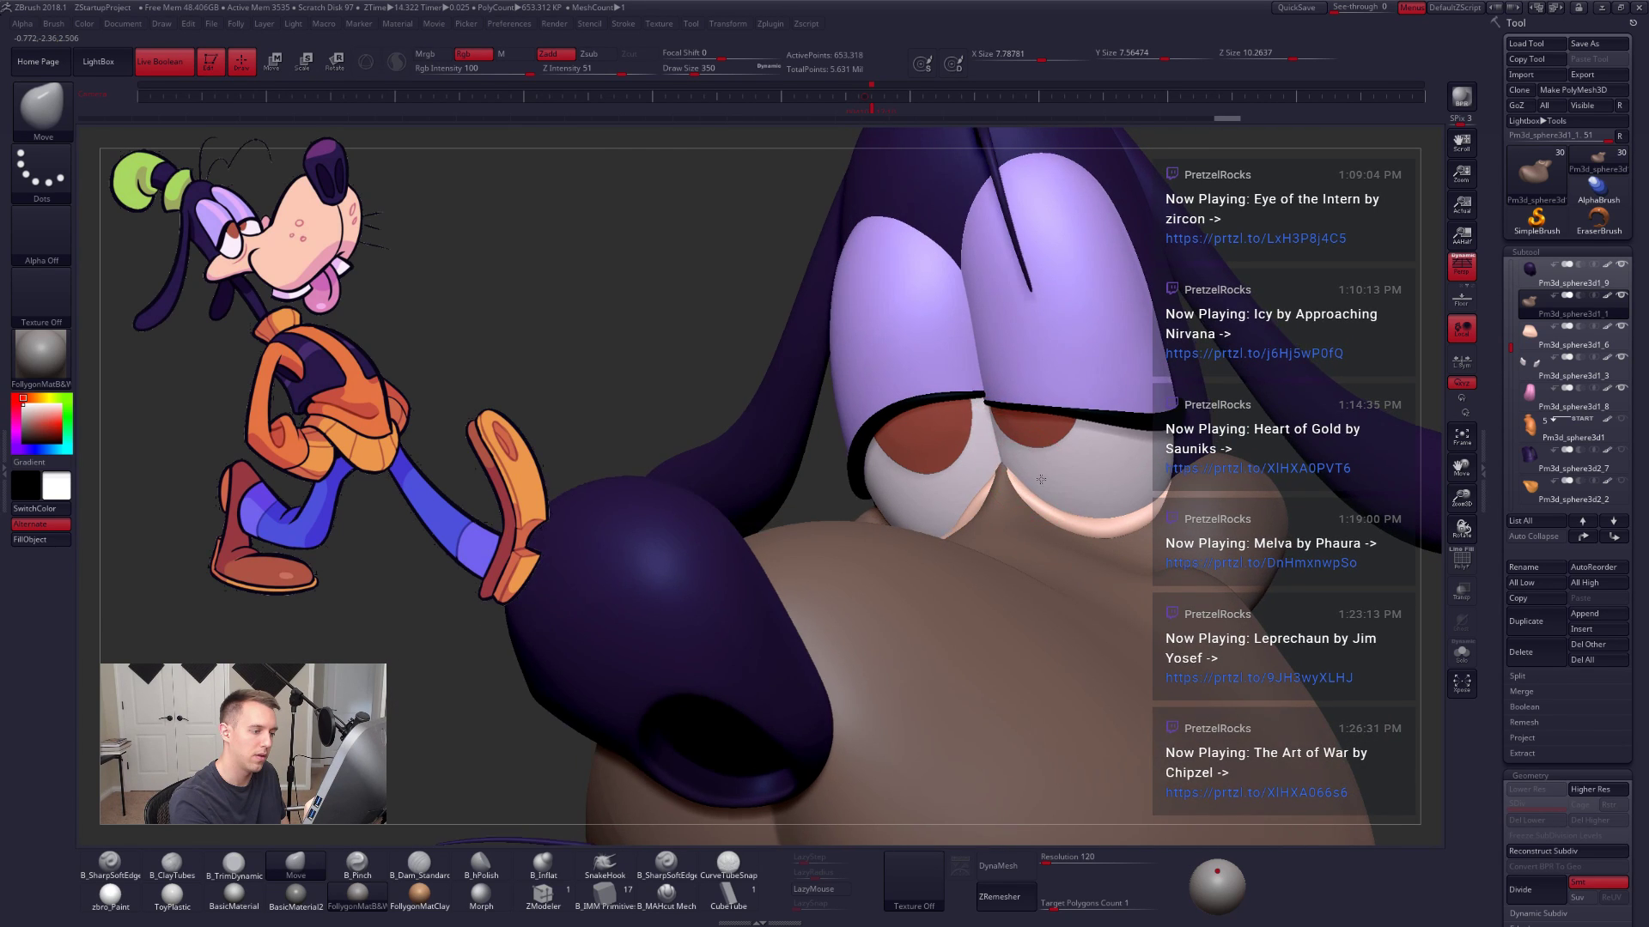
Step: Tuck the inner ends of the lower eyelid rims into the muzzle's bridge with the Move brush at draw size 140
mouse_move(1006, 465)
right_down()
mouse_move(1002, 451)
mouse_move(1061, 541)
mouse_move(998, 470)
mouse_move(1009, 486)
right_up()
key(shift+s)
key(space)
click(1010, 471)
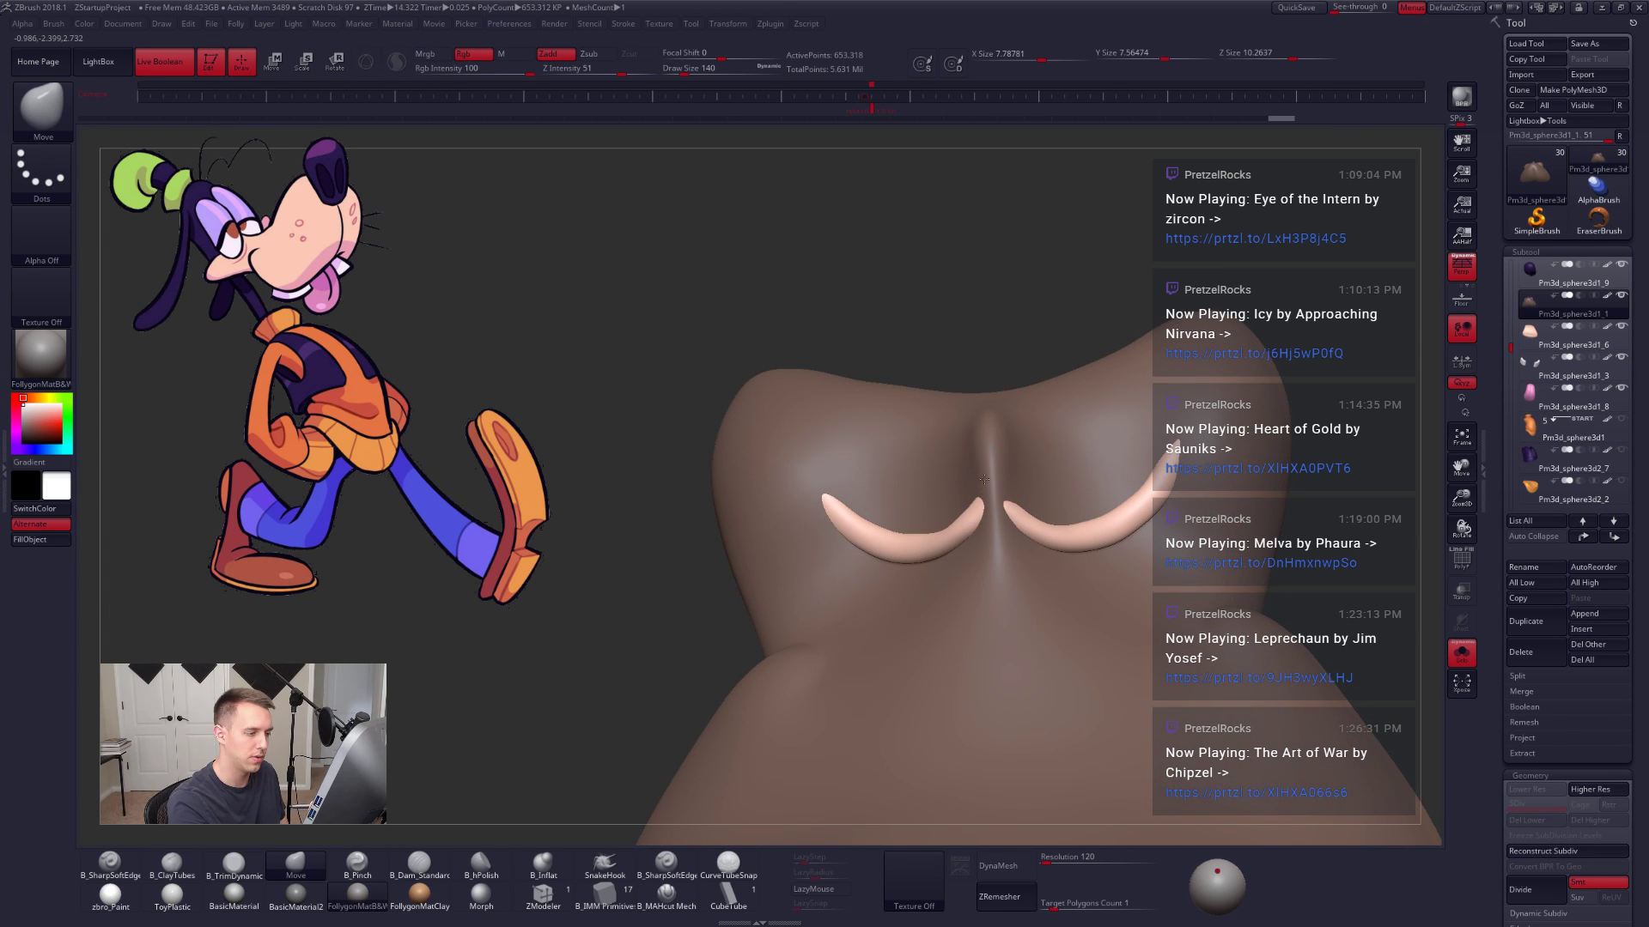
right_drag(1010, 500, 1226, 495)
Step: Show the full head, clear the mask from the merged mesh and check the blended eyelids from several angles
key(shift+s)
right_drag(1248, 573, 1293, 549)
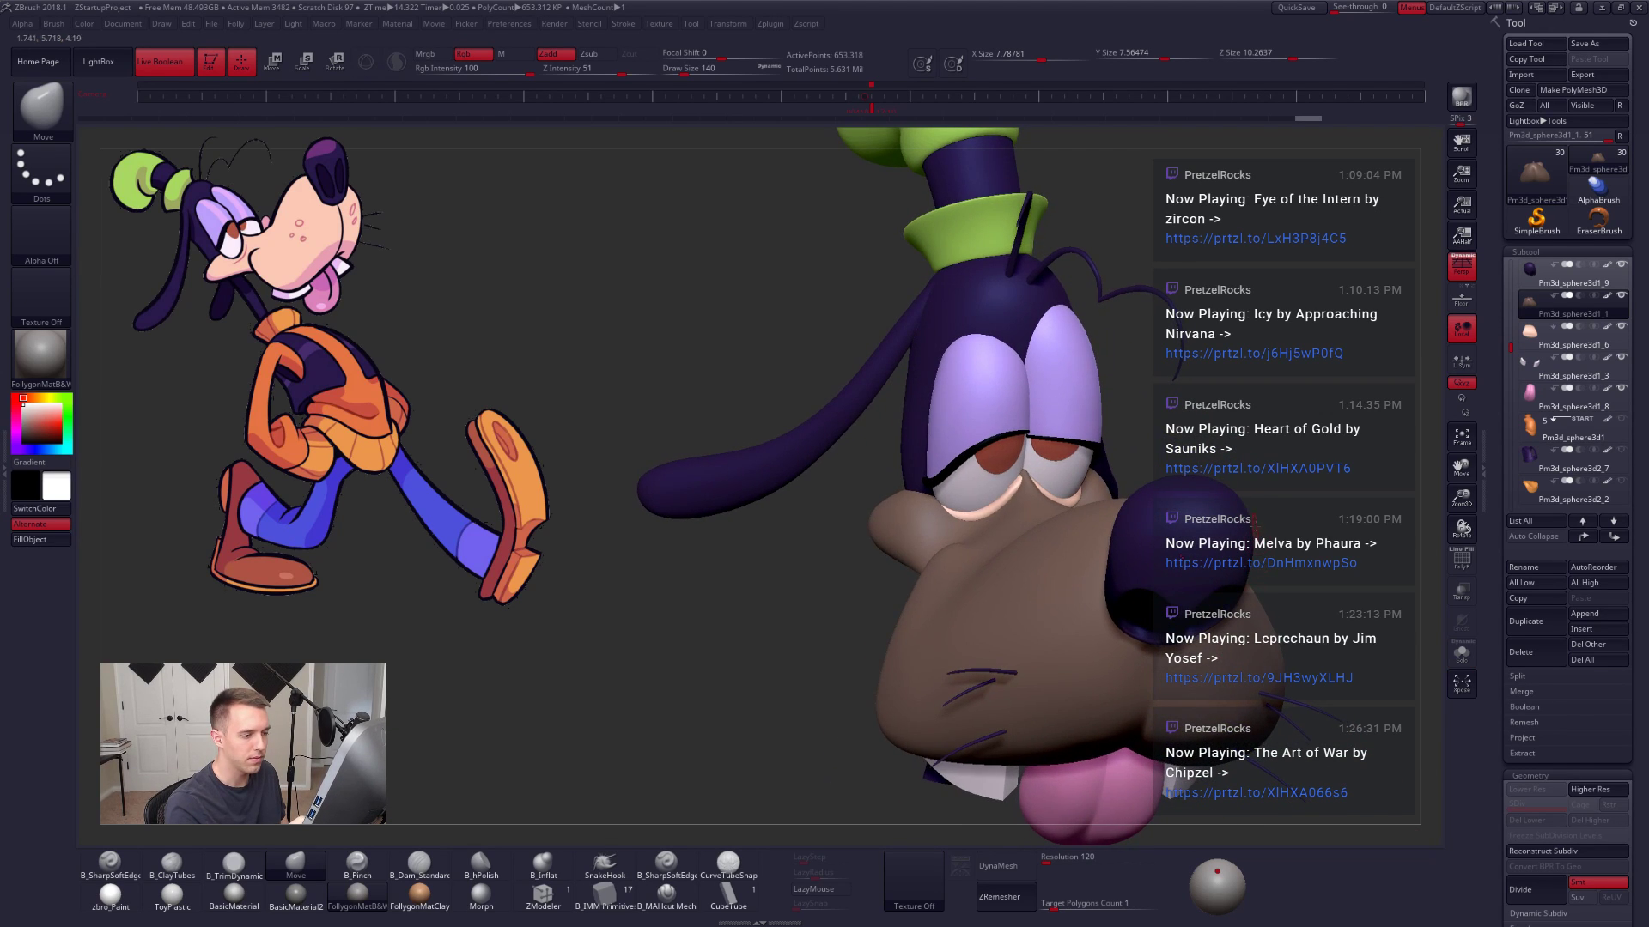
ctrl+drag(1273, 497, 1283, 506)
right_drag(1283, 505, 1219, 718)
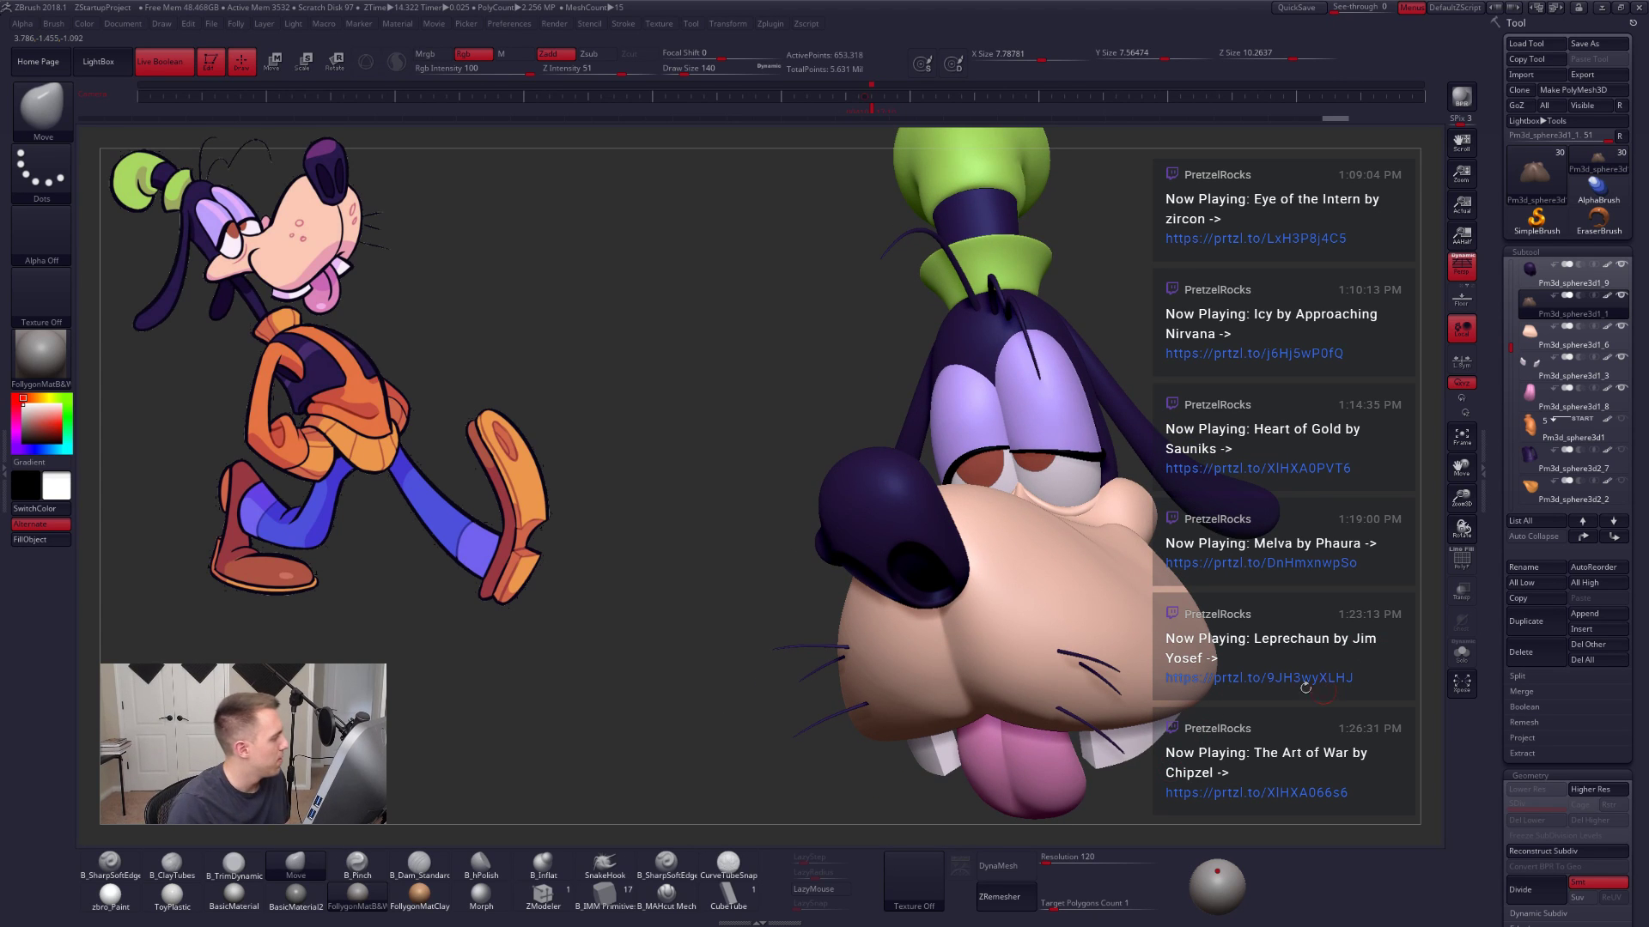
key(shift+f)
right_drag(988, 567, 960, 459)
key(shift+f)
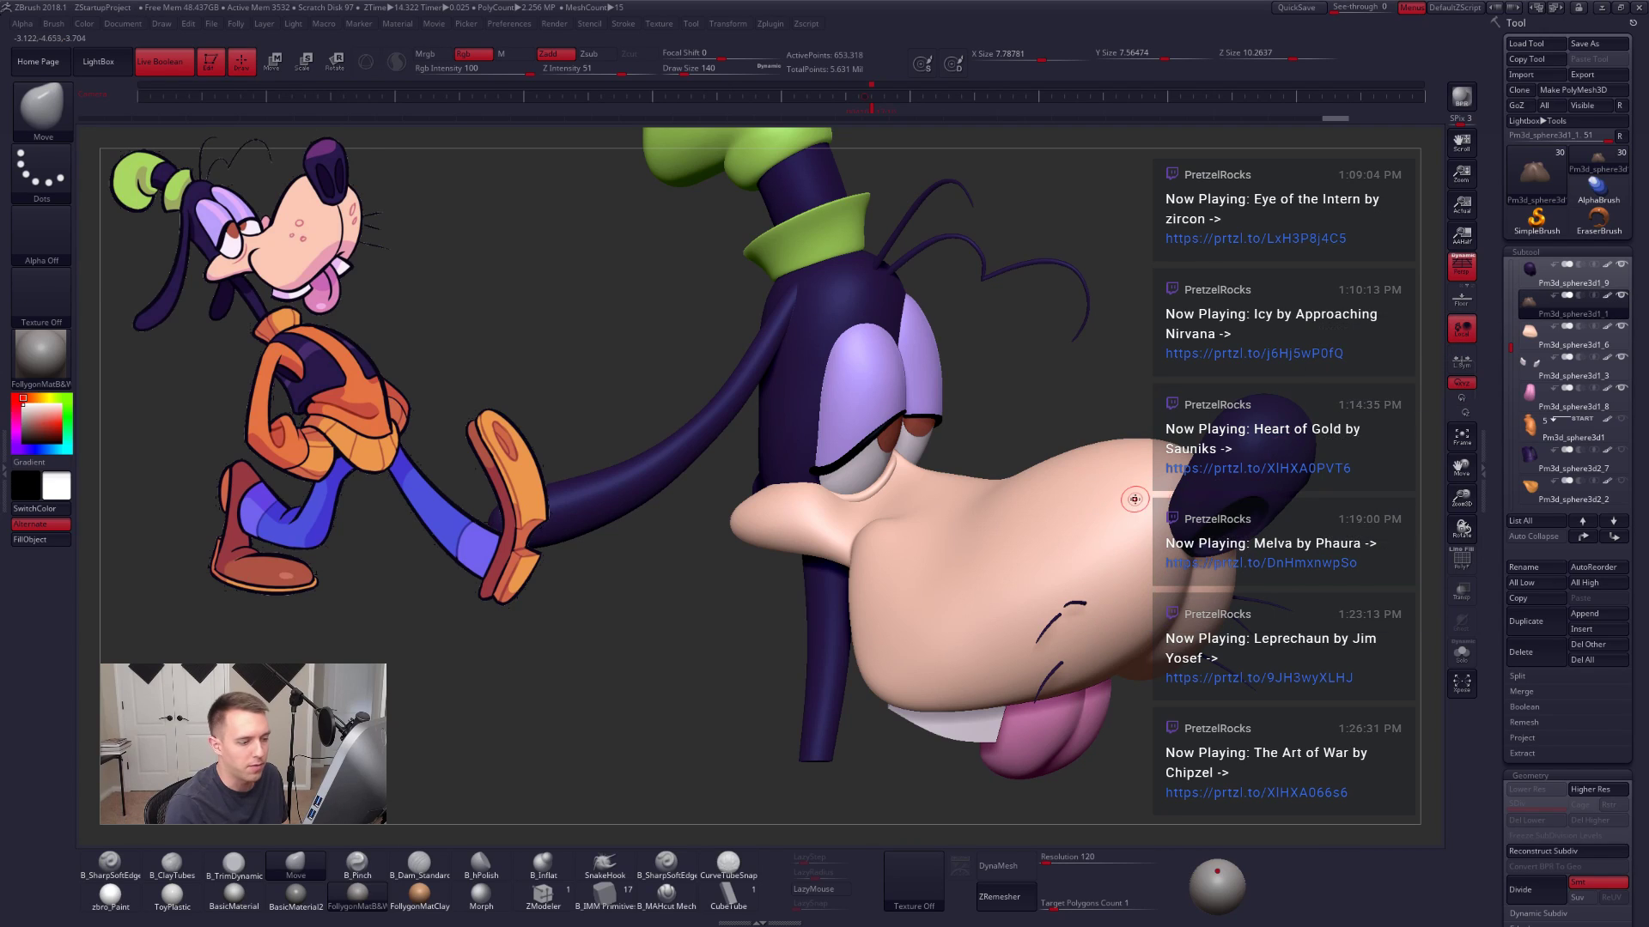
Step: Sample the muzzle's skin colour, then switch off its polypaint and choose the zbro_Paint material
key(c)
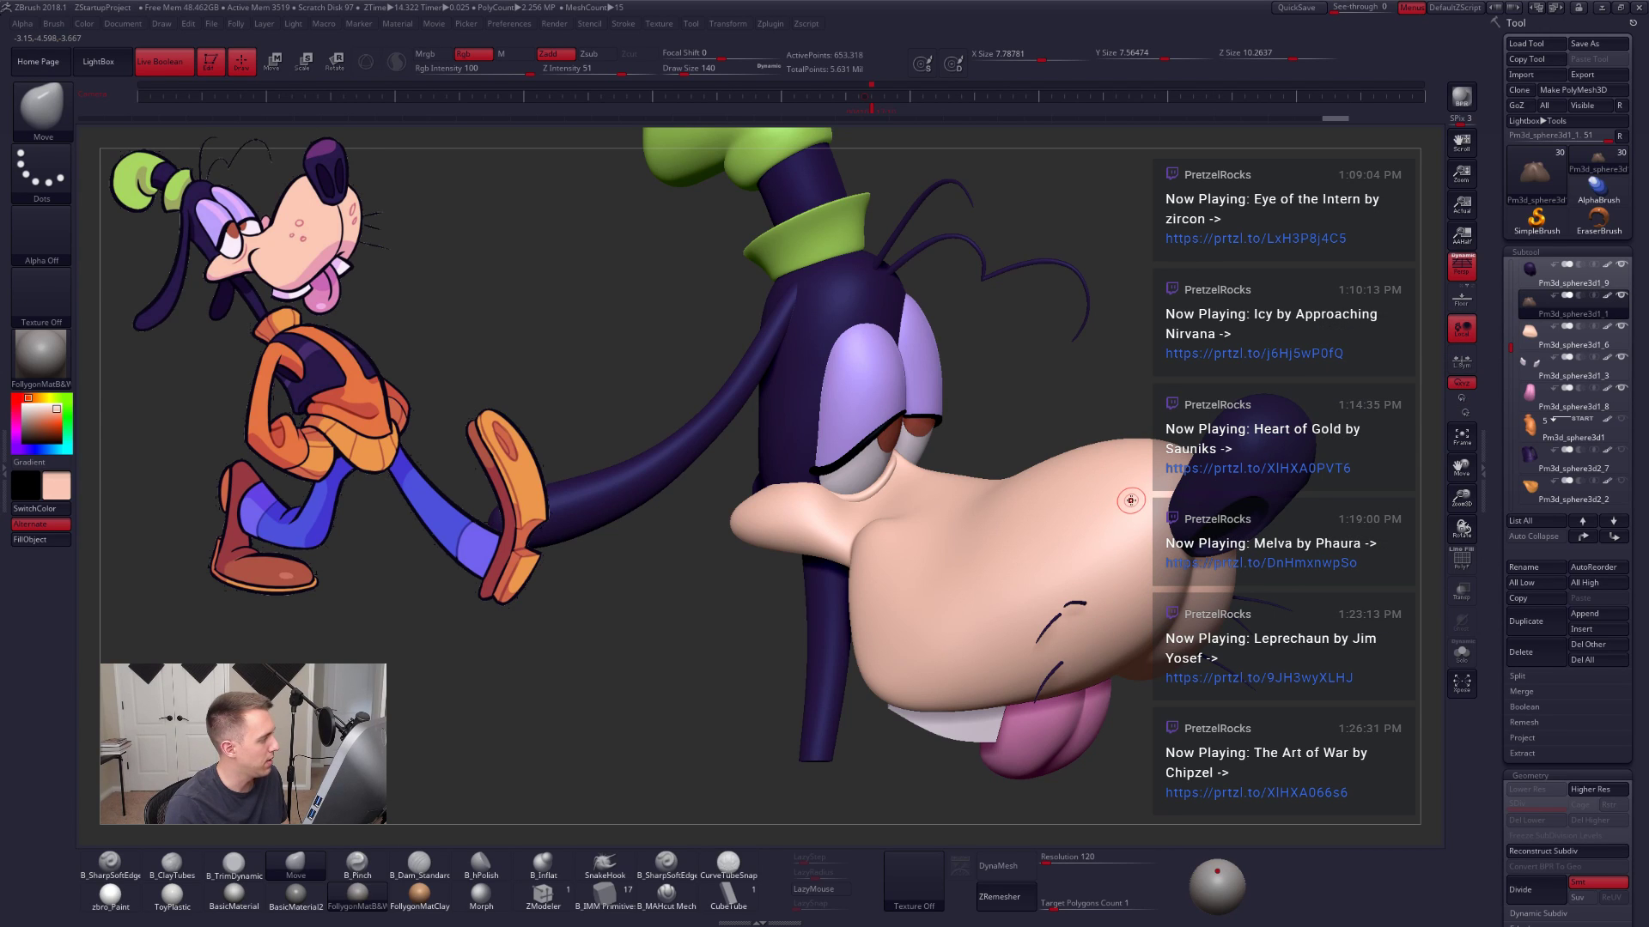
click(1606, 295)
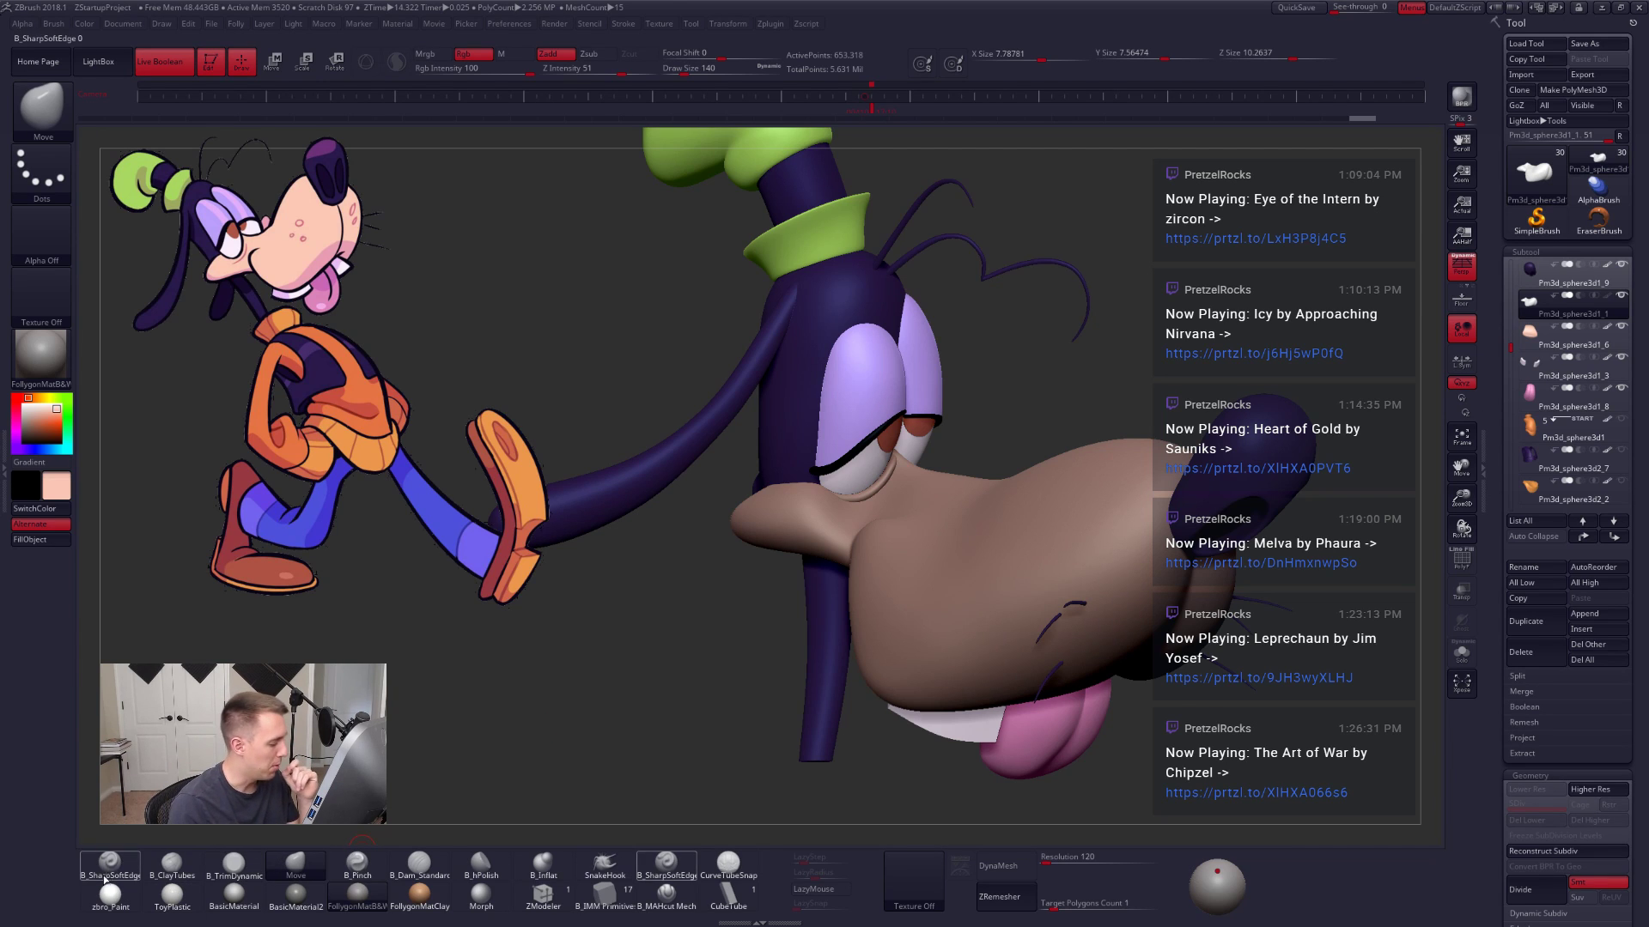
click(110, 895)
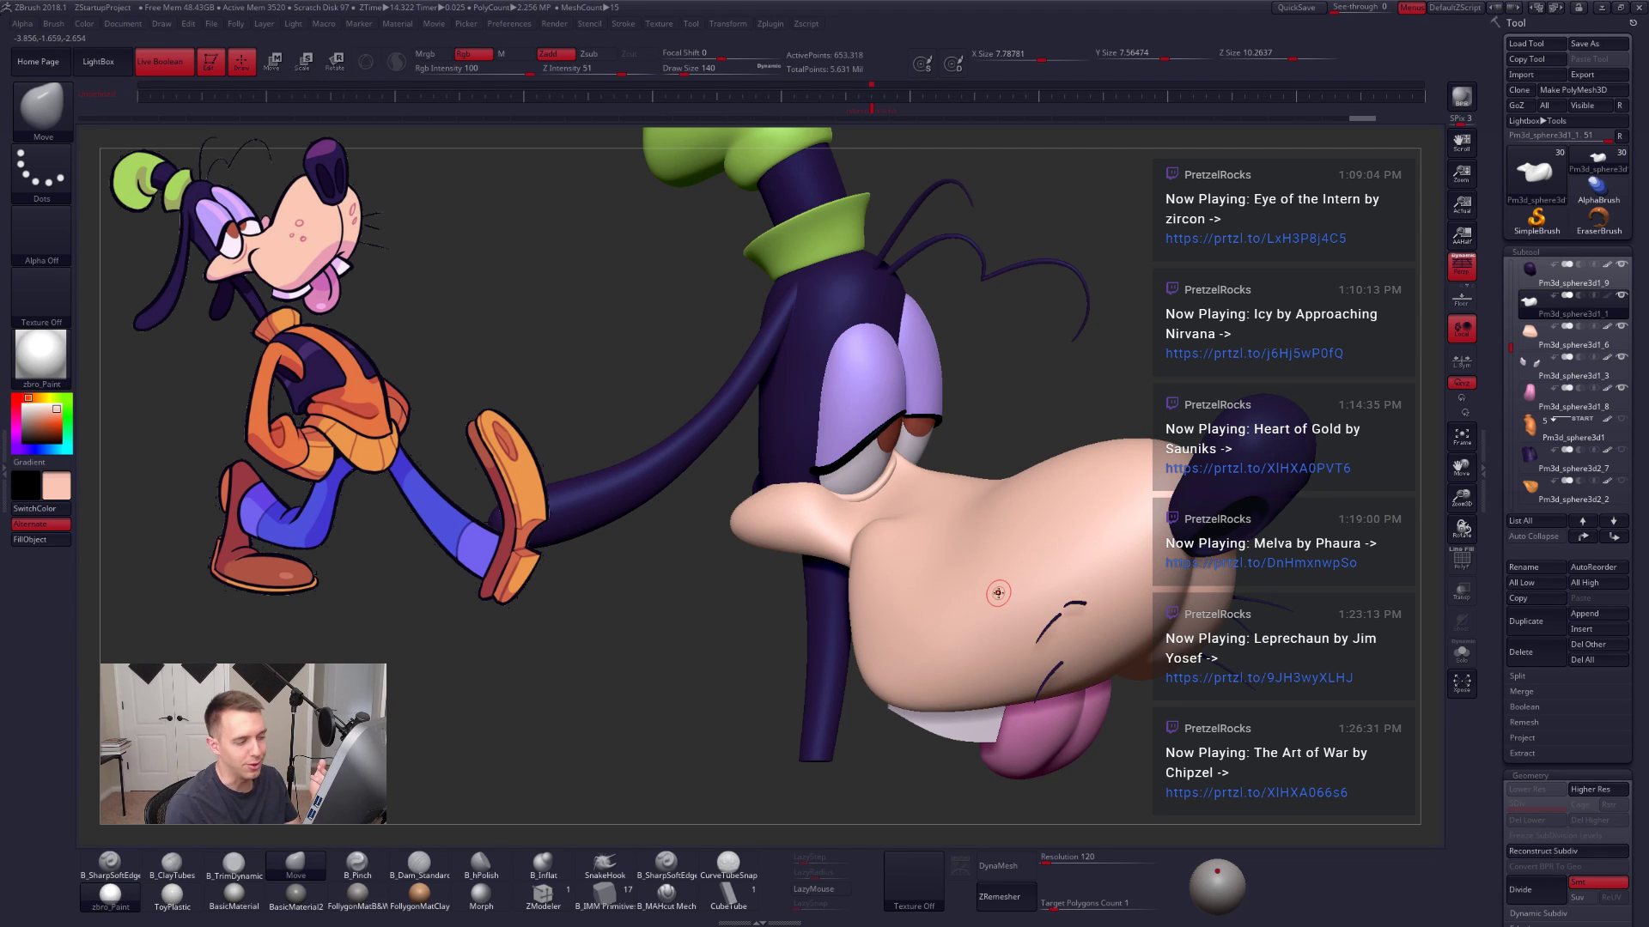
Step: Isolate the merged muzzle and eyelid mesh and DynaMesh it at resolution 336
click(1461, 653)
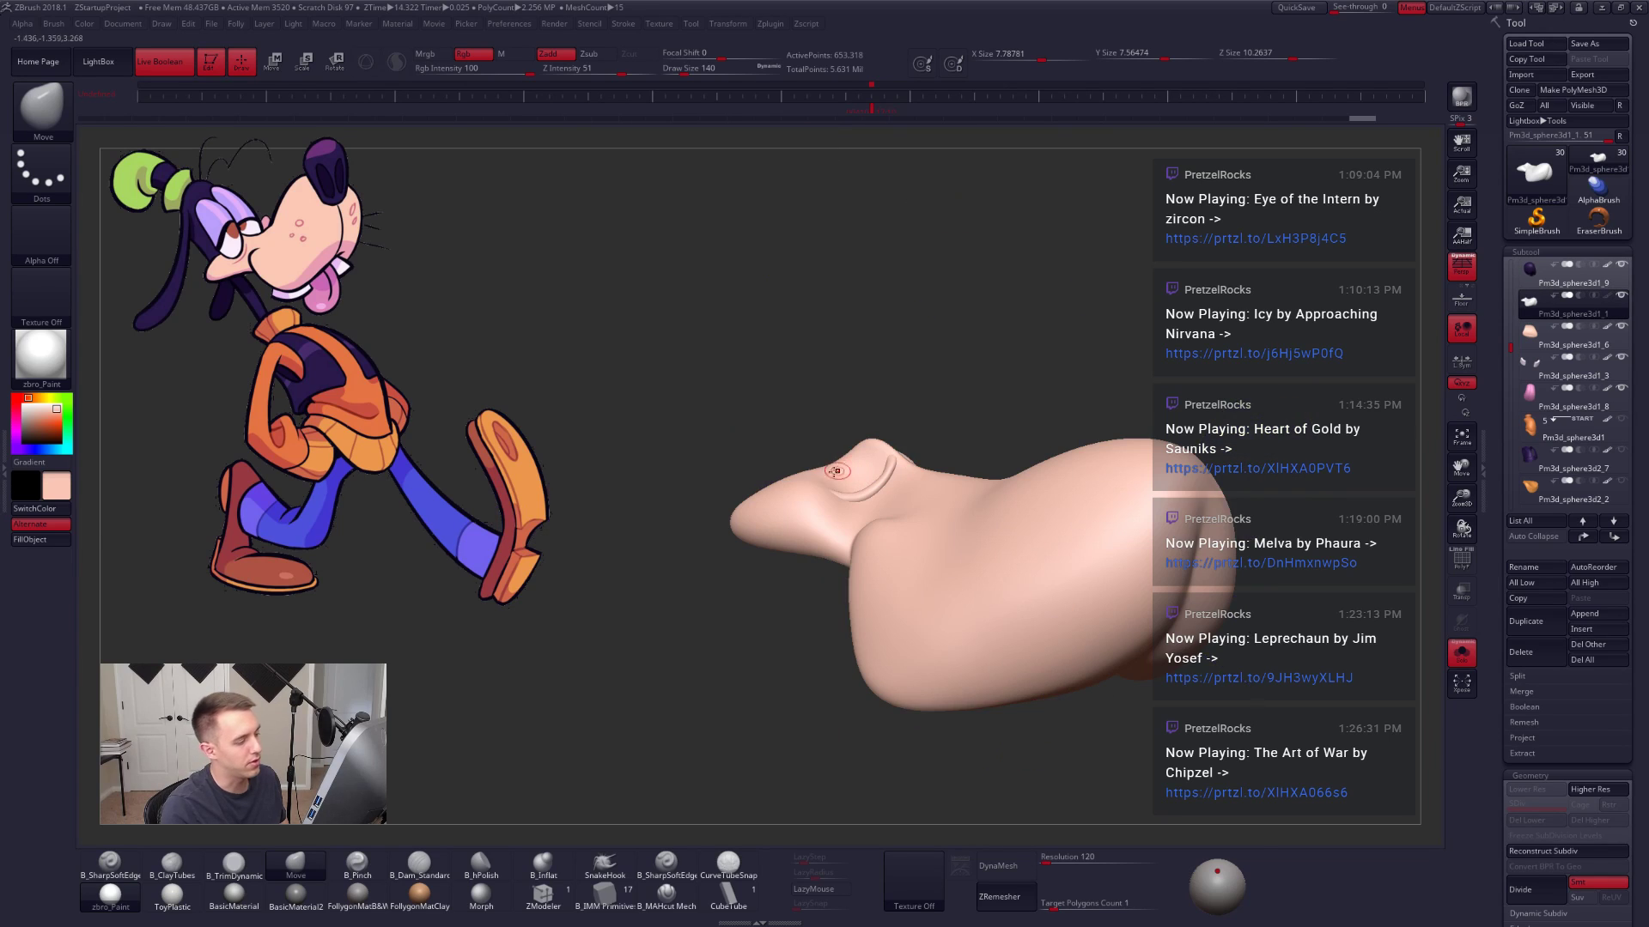
mouse_move(850, 468)
ctrl+right_down()
mouse_move(842, 592)
mouse_move(807, 553)
mouse_move(847, 552)
mouse_move(784, 537)
mouse_move(894, 540)
mouse_move(932, 509)
mouse_move(912, 543)
ctrl+right_up()
key(shift+f)
key(shift+f)
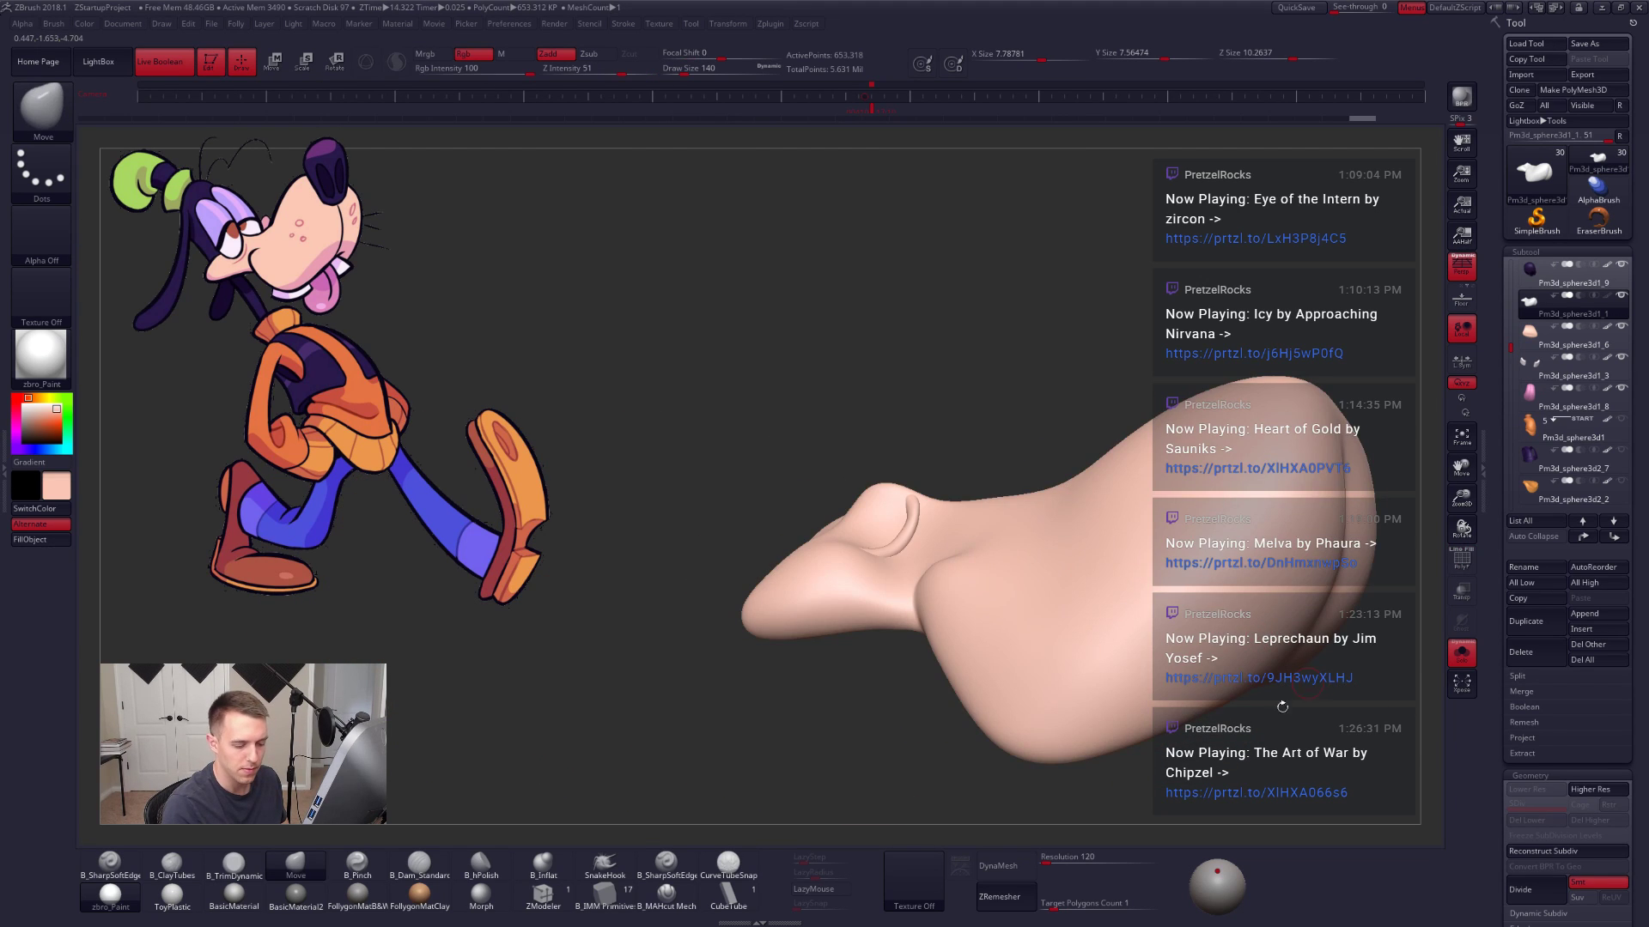
click(1007, 866)
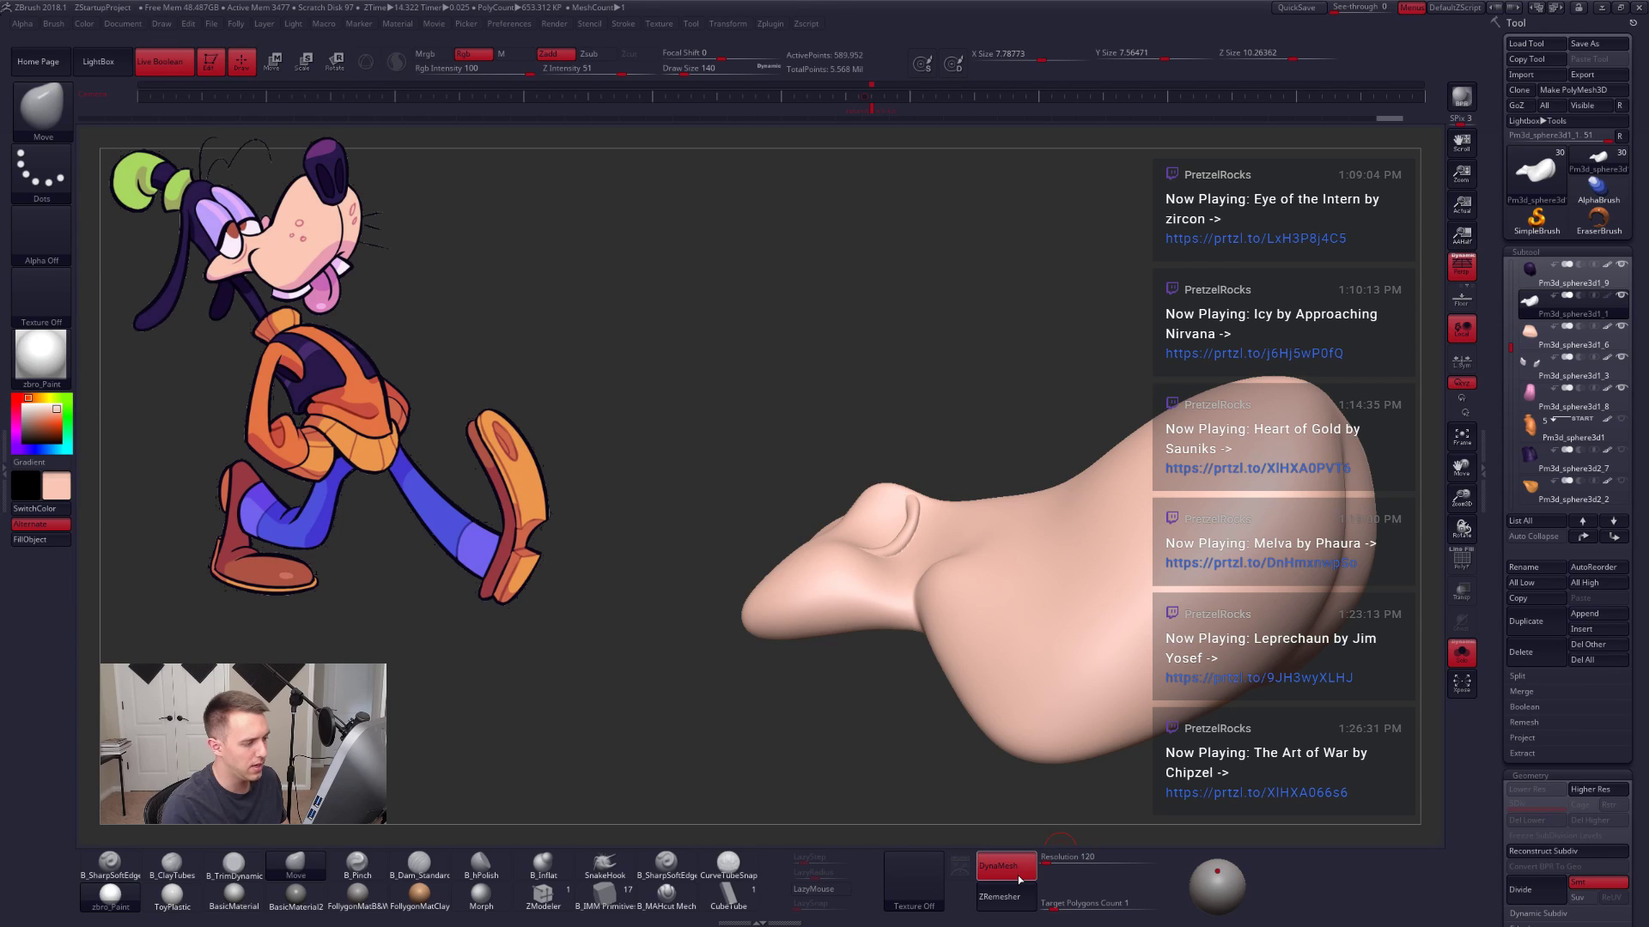
right_drag(1069, 721, 994, 692)
right_drag(1013, 637, 1043, 647)
ctrl+right_drag(991, 553, 1012, 575)
key(ctrl+z)
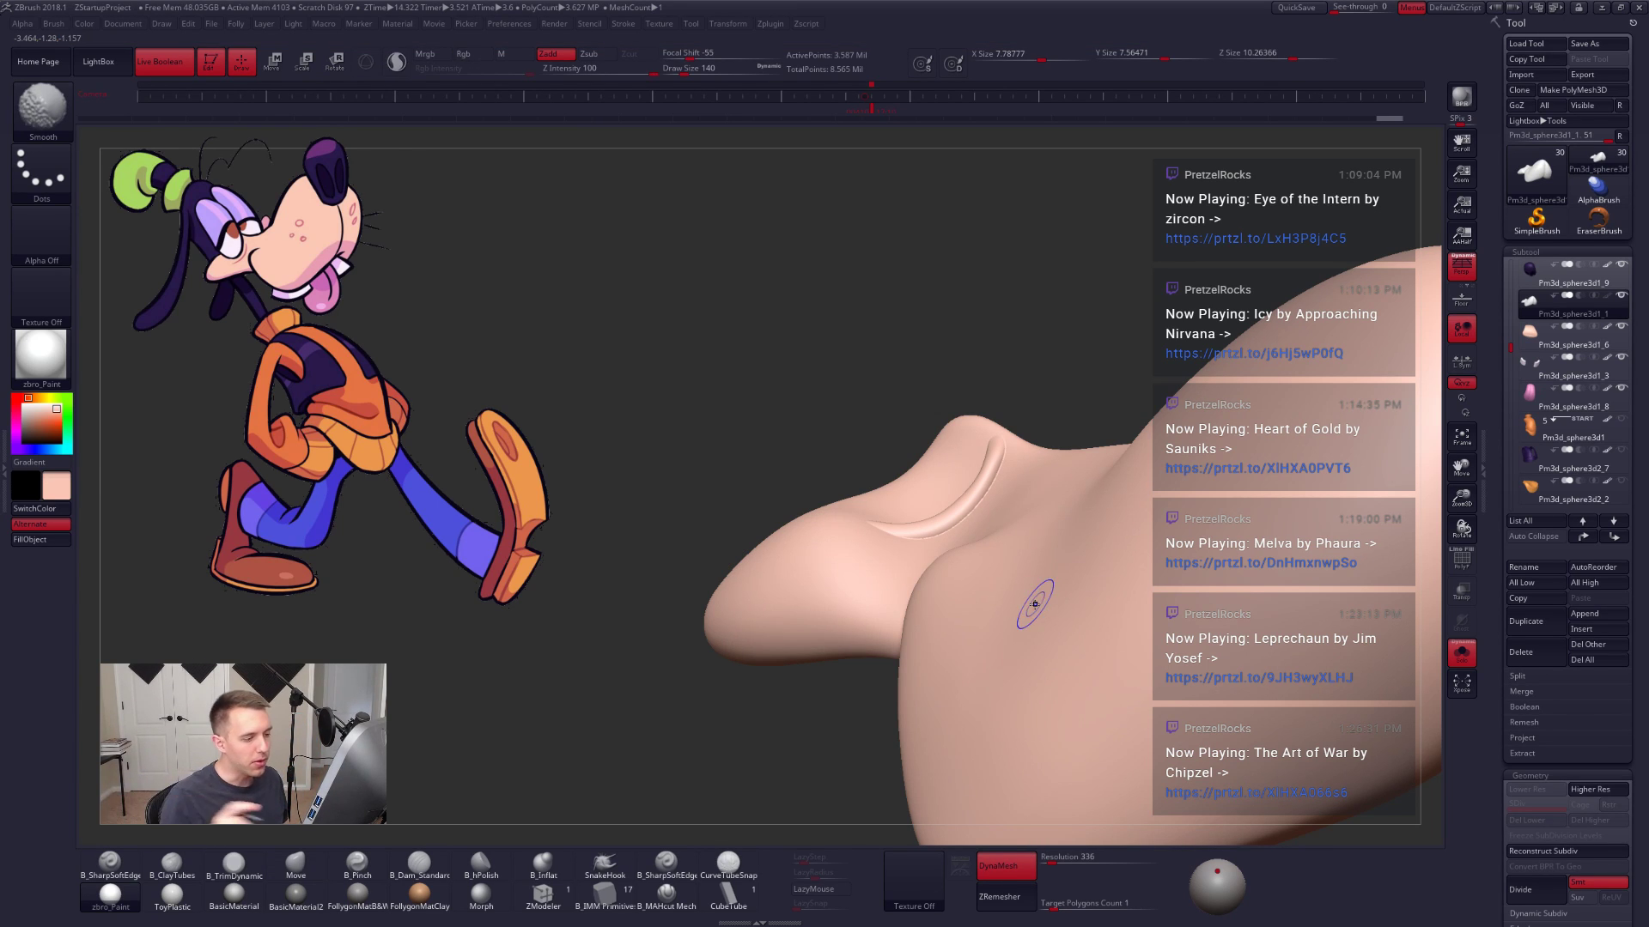
key(shift+f)
key(shift+f)
Step: Smooth the seam along the lower eyelid rim where it joins the cheek
alt+right_drag(982, 509, 987, 622)
alt+right_drag(956, 567, 971, 615)
key(alt+s)
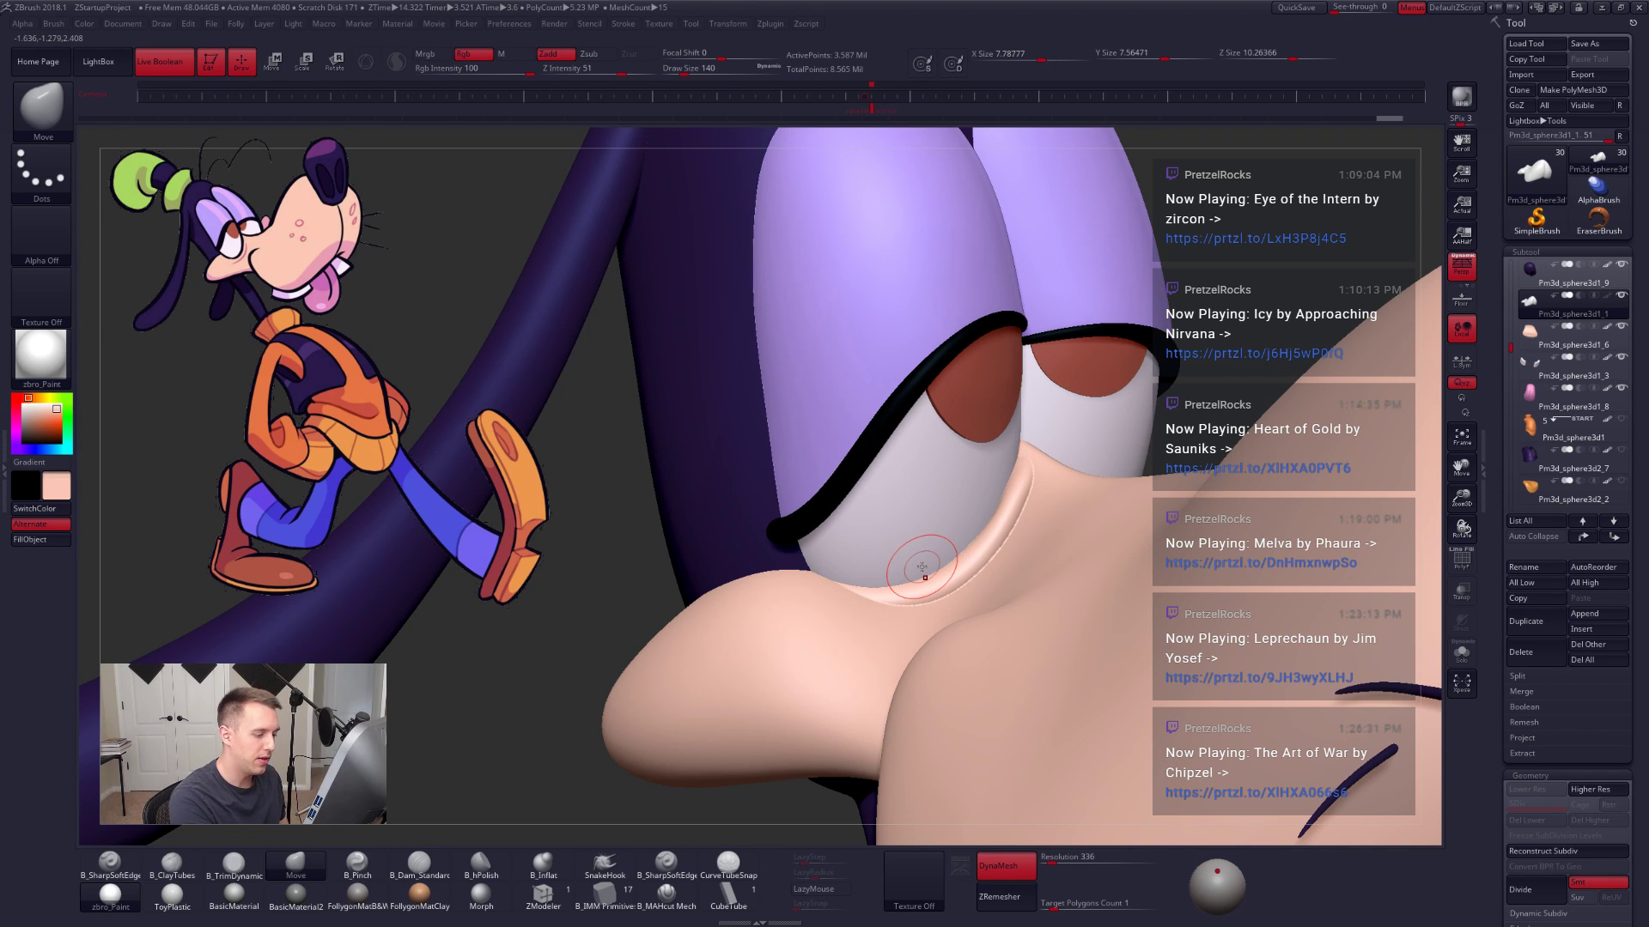
key(alt+s)
right_drag(988, 474, 1034, 478)
shift+drag(1034, 478, 1039, 478)
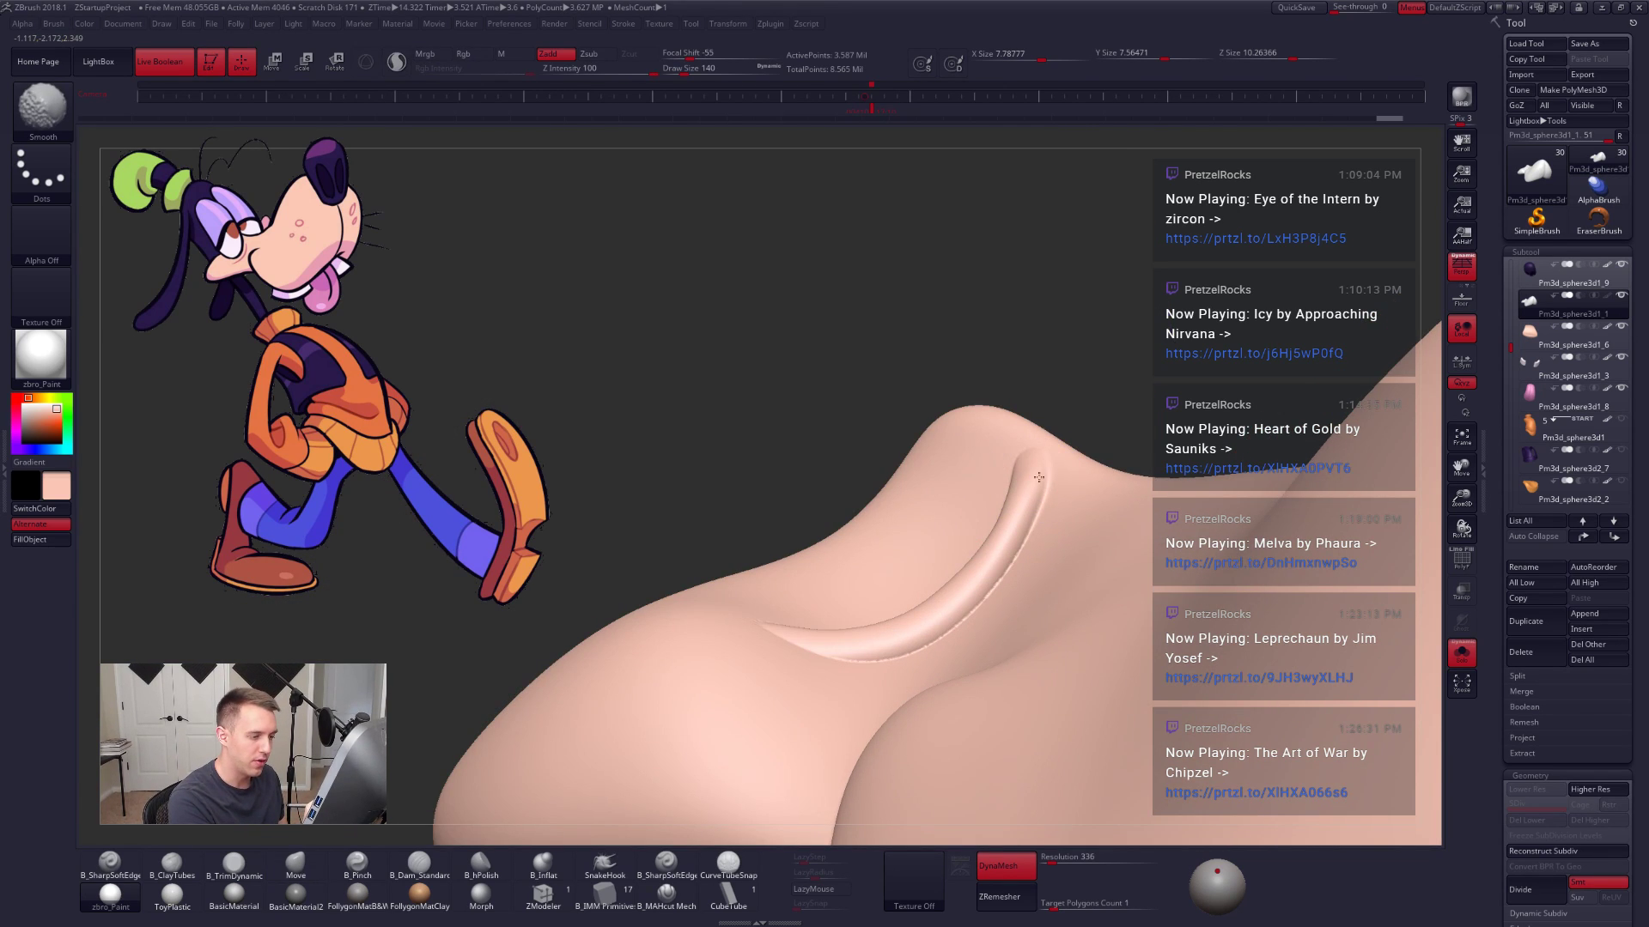
shift+drag(988, 579, 794, 648)
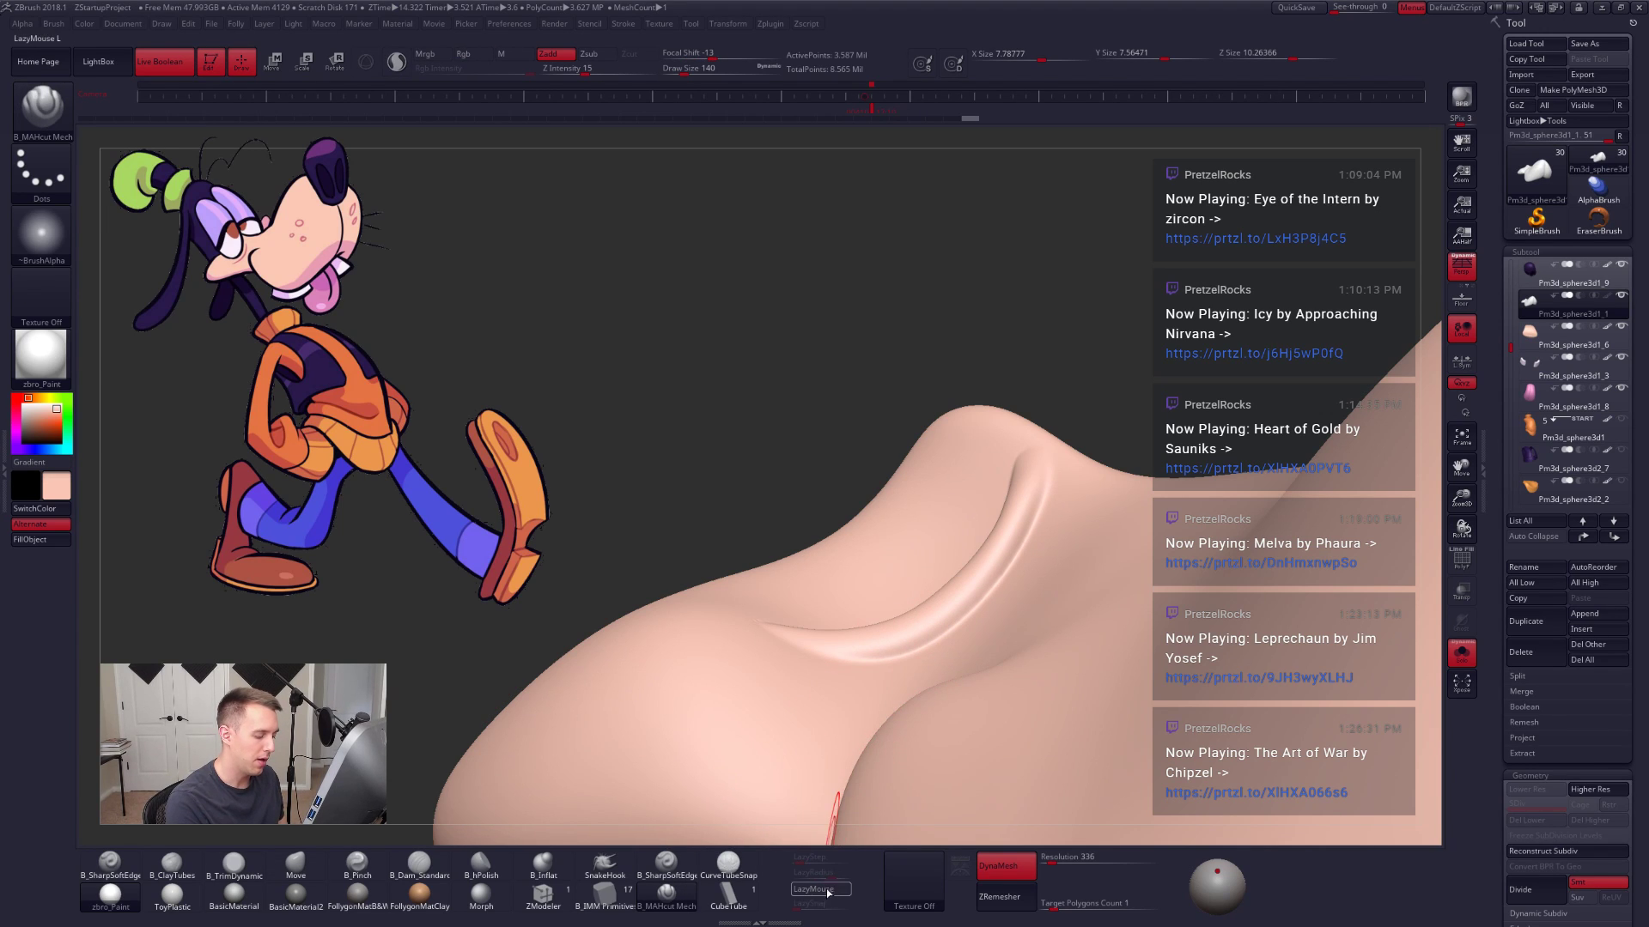
Step: Refine the crease beside the rim with the B_MAHcut Mech brush, LazyMouse on and draw size 96, and smooth its inner end
key(space)
drag(1006, 563, 998, 563)
shift+drag(1034, 496, 1038, 474)
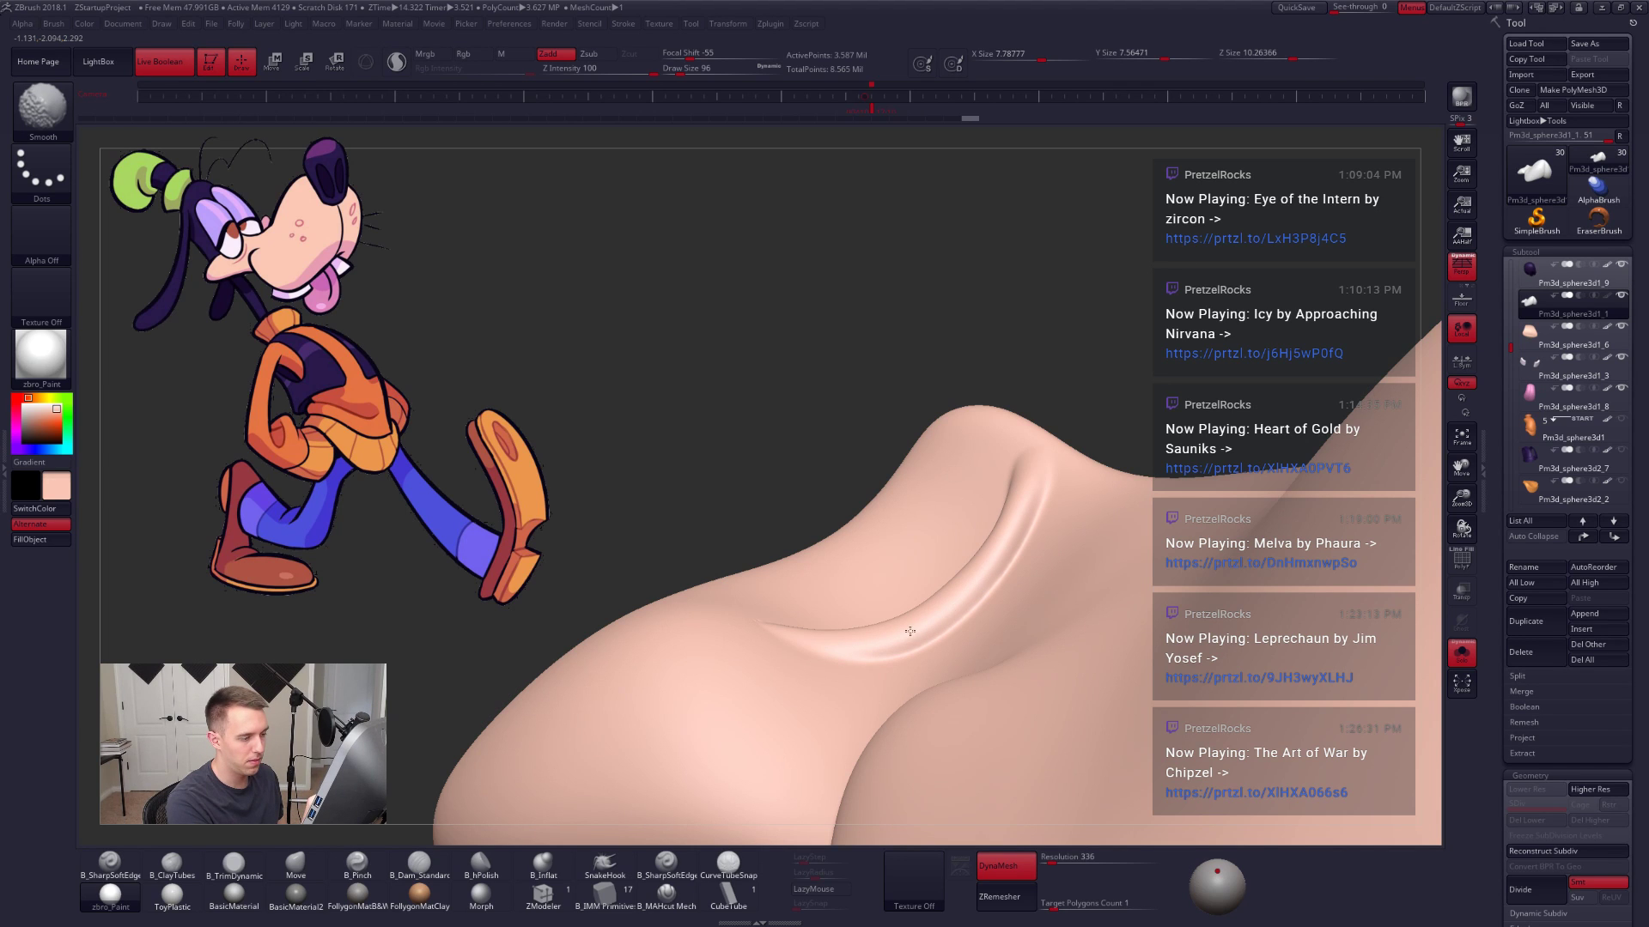
shift+drag(1015, 515, 1018, 522)
key(alt+s)
mouse_move(1003, 605)
right_down()
mouse_move(997, 625)
mouse_move(997, 573)
right_up()
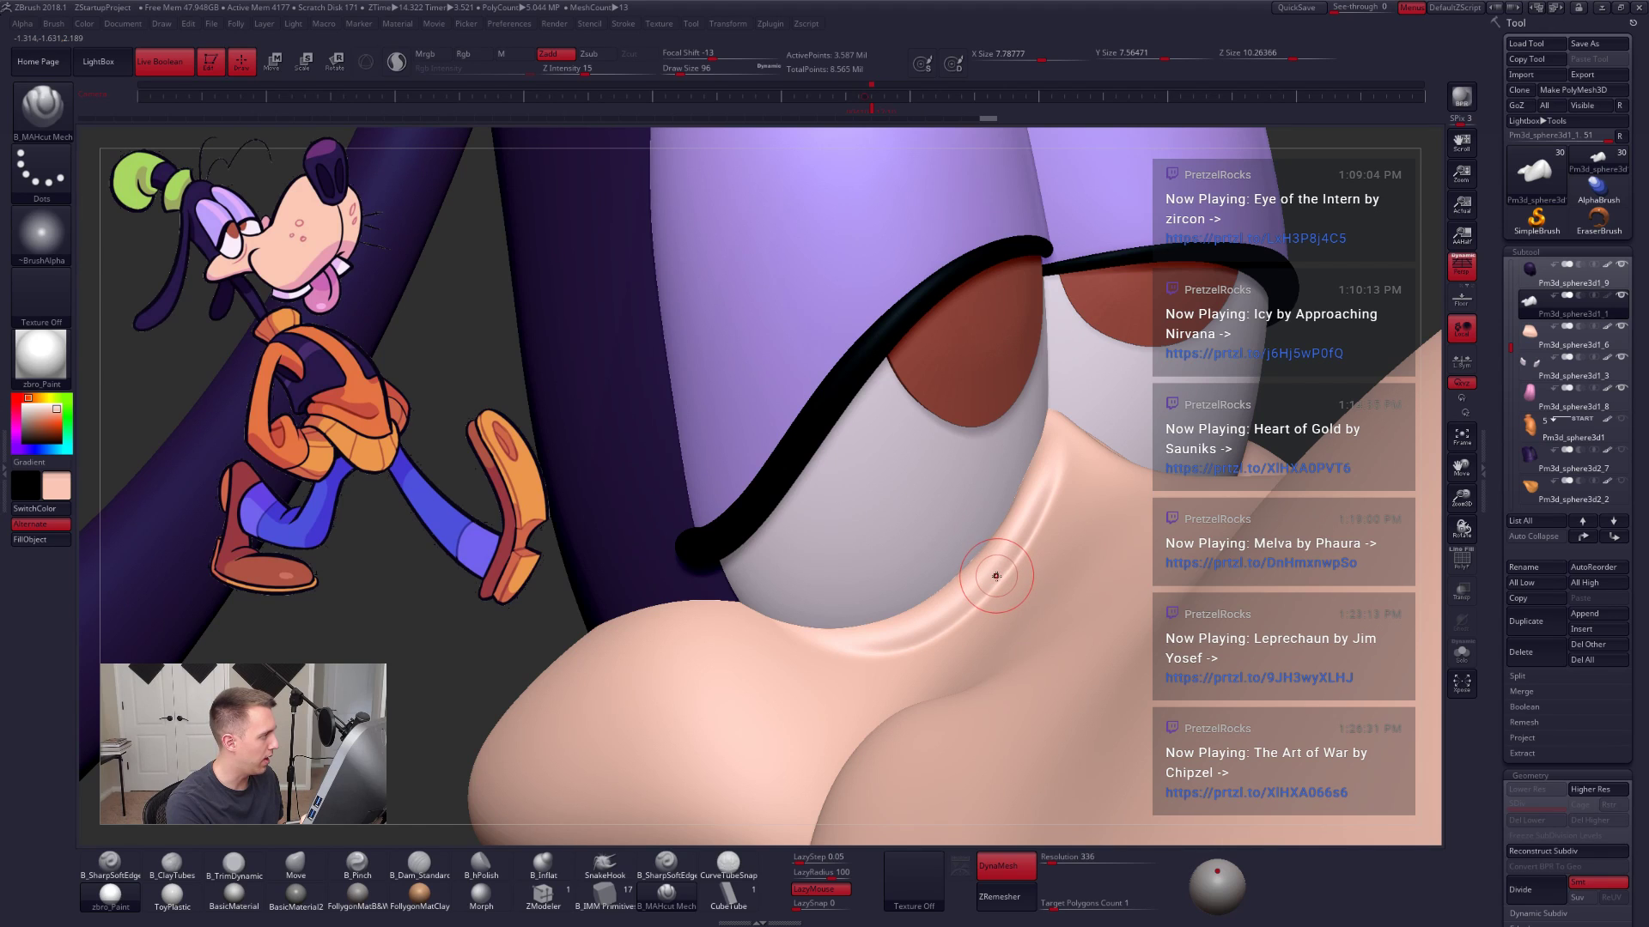
Step: Smooth the lower edge and inner corner of the eyelid rim from the muzzle's bridge side
key(alt+s)
right_drag(1013, 532, 895, 476)
key(shift+f)
key(shift+f)
shift+drag(894, 477, 879, 463)
shift+drag(916, 551, 1083, 607)
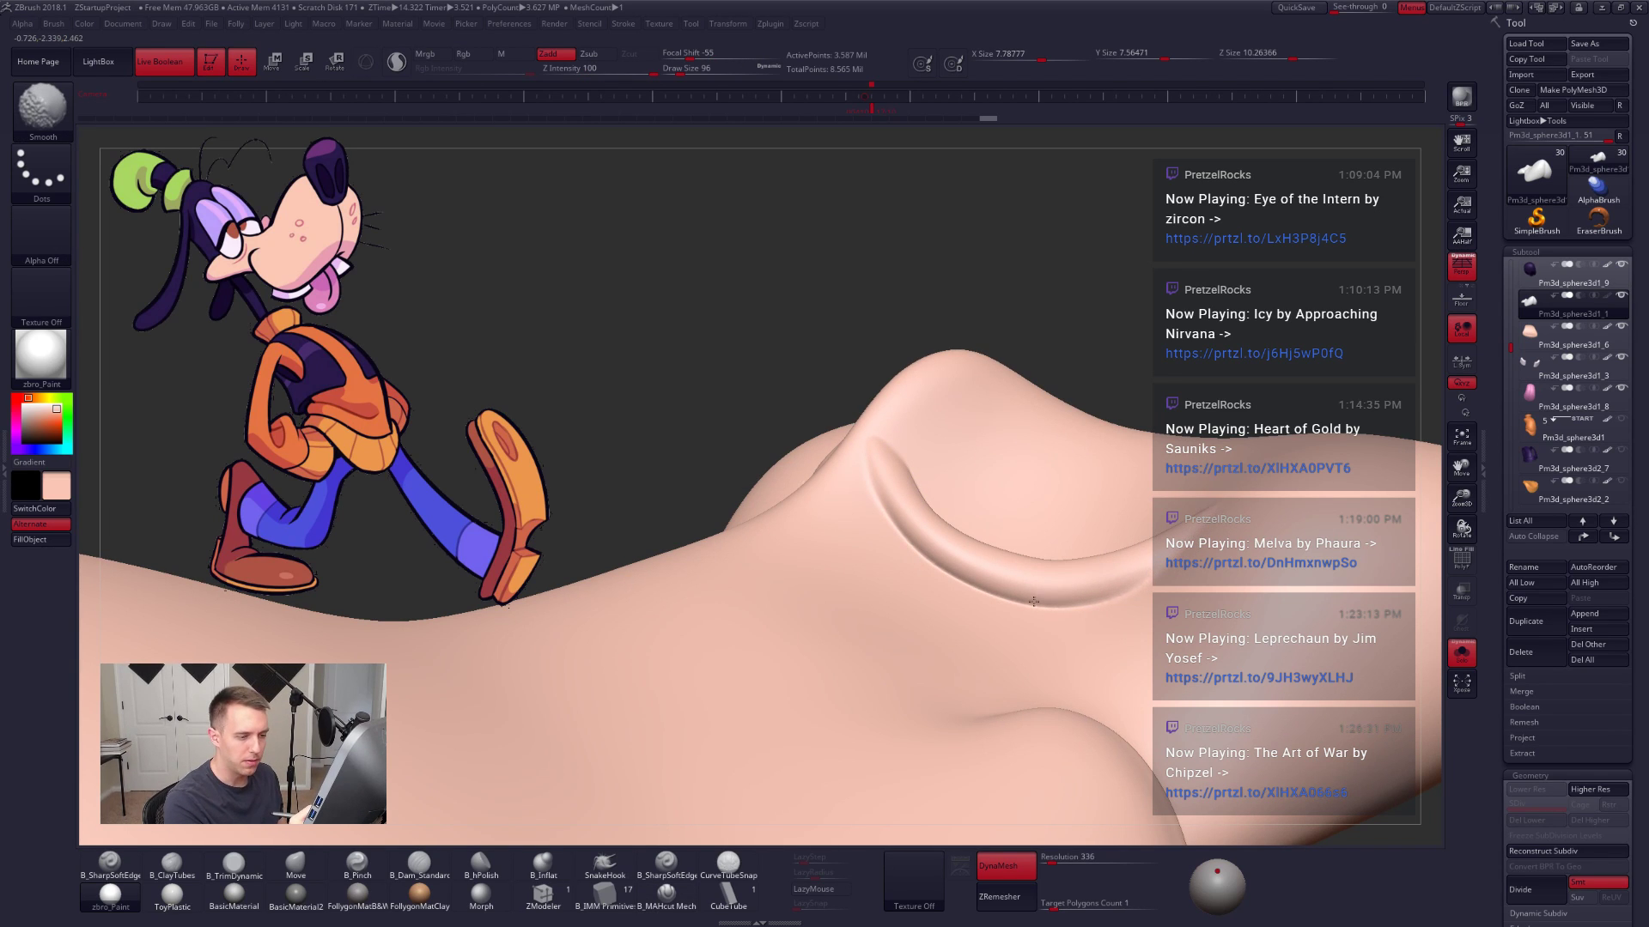
shift+drag(903, 525, 979, 614)
mouse_move(895, 484)
shift+mouse_down()
mouse_move(908, 505)
mouse_move(891, 456)
shift+mouse_up()
Step: Flatten the top of the eyelid rim with TrimDynamic at draw size 113, smooth it and check it against the eyes
key(3)
key(space)
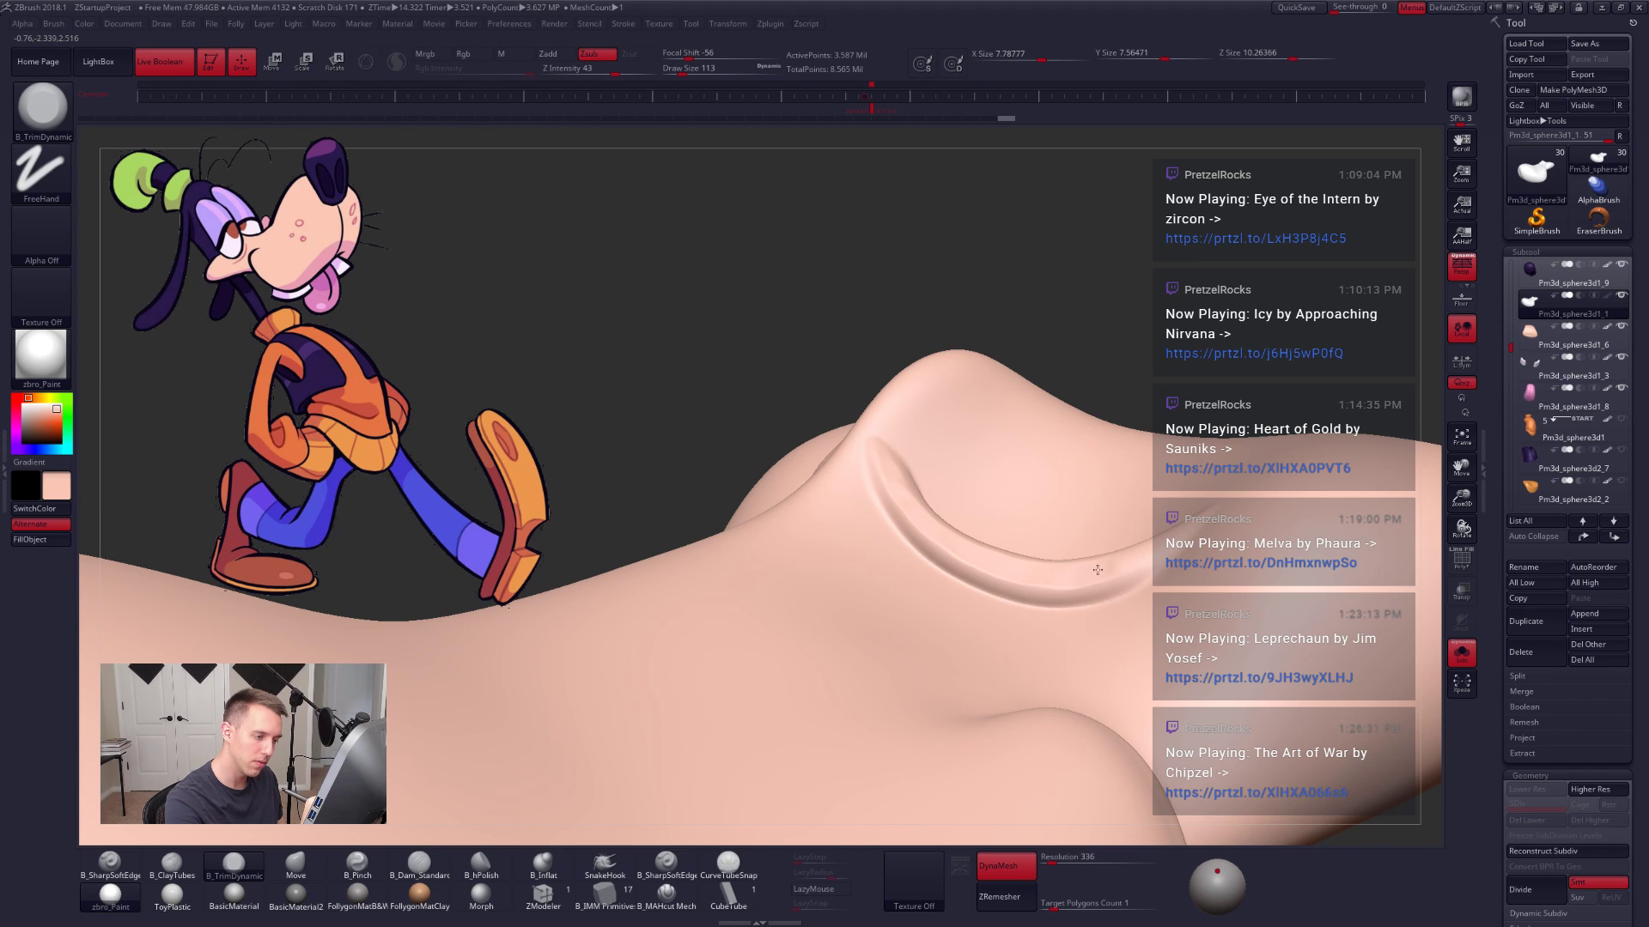
drag(1161, 546, 1082, 581)
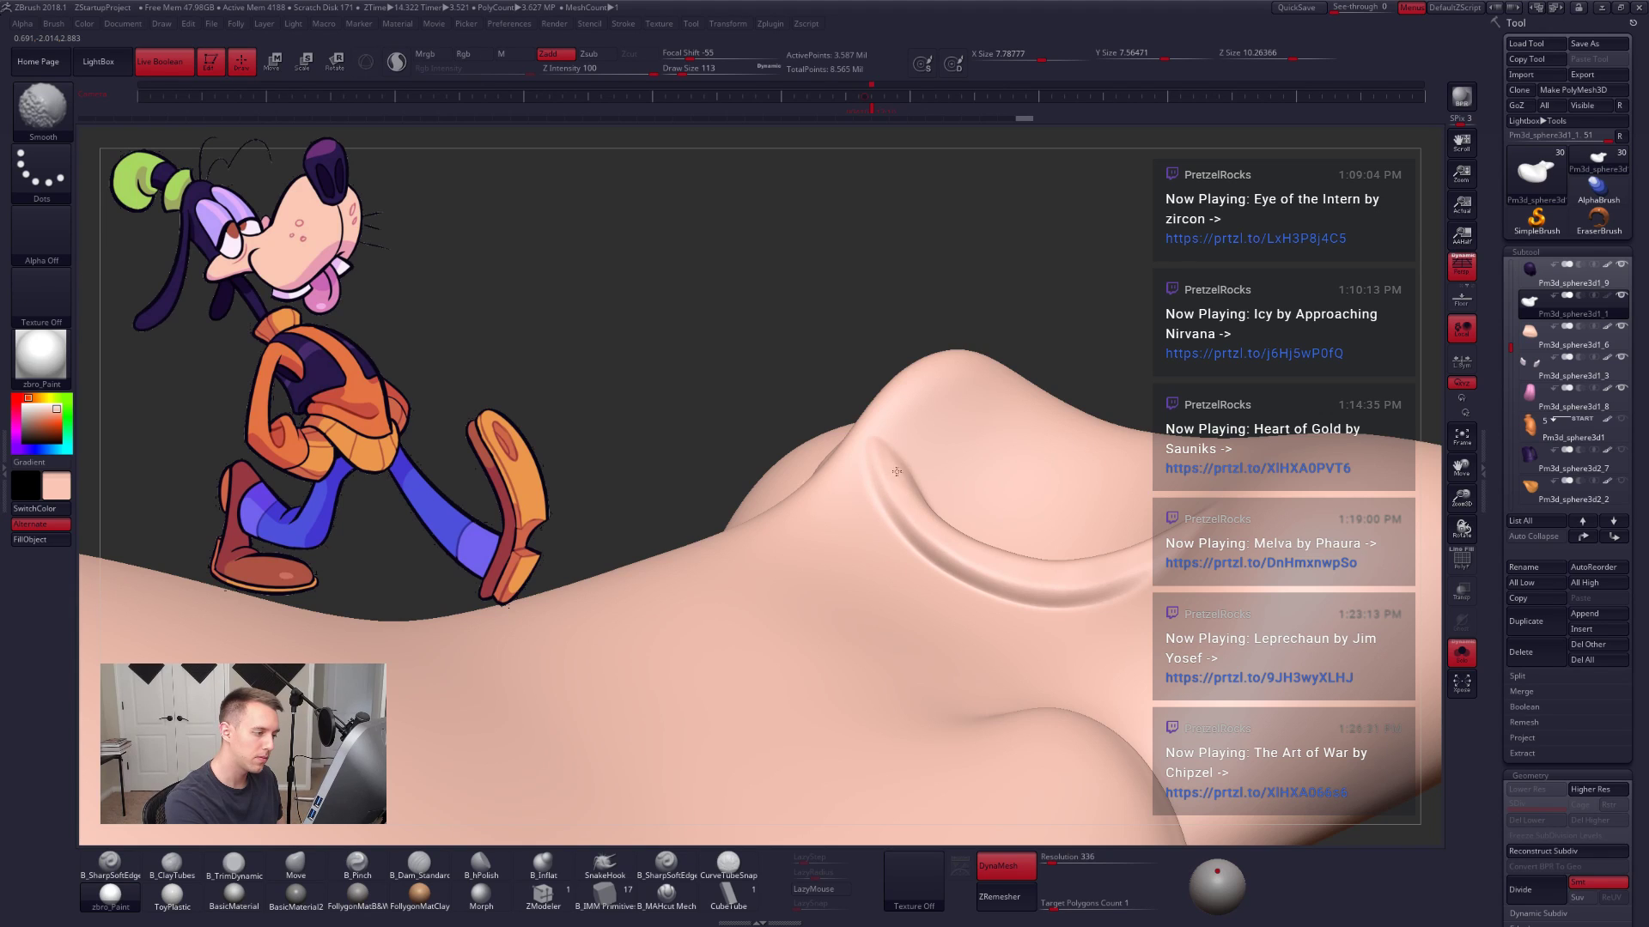
shift+drag(930, 554, 1108, 598)
key(alt+s)
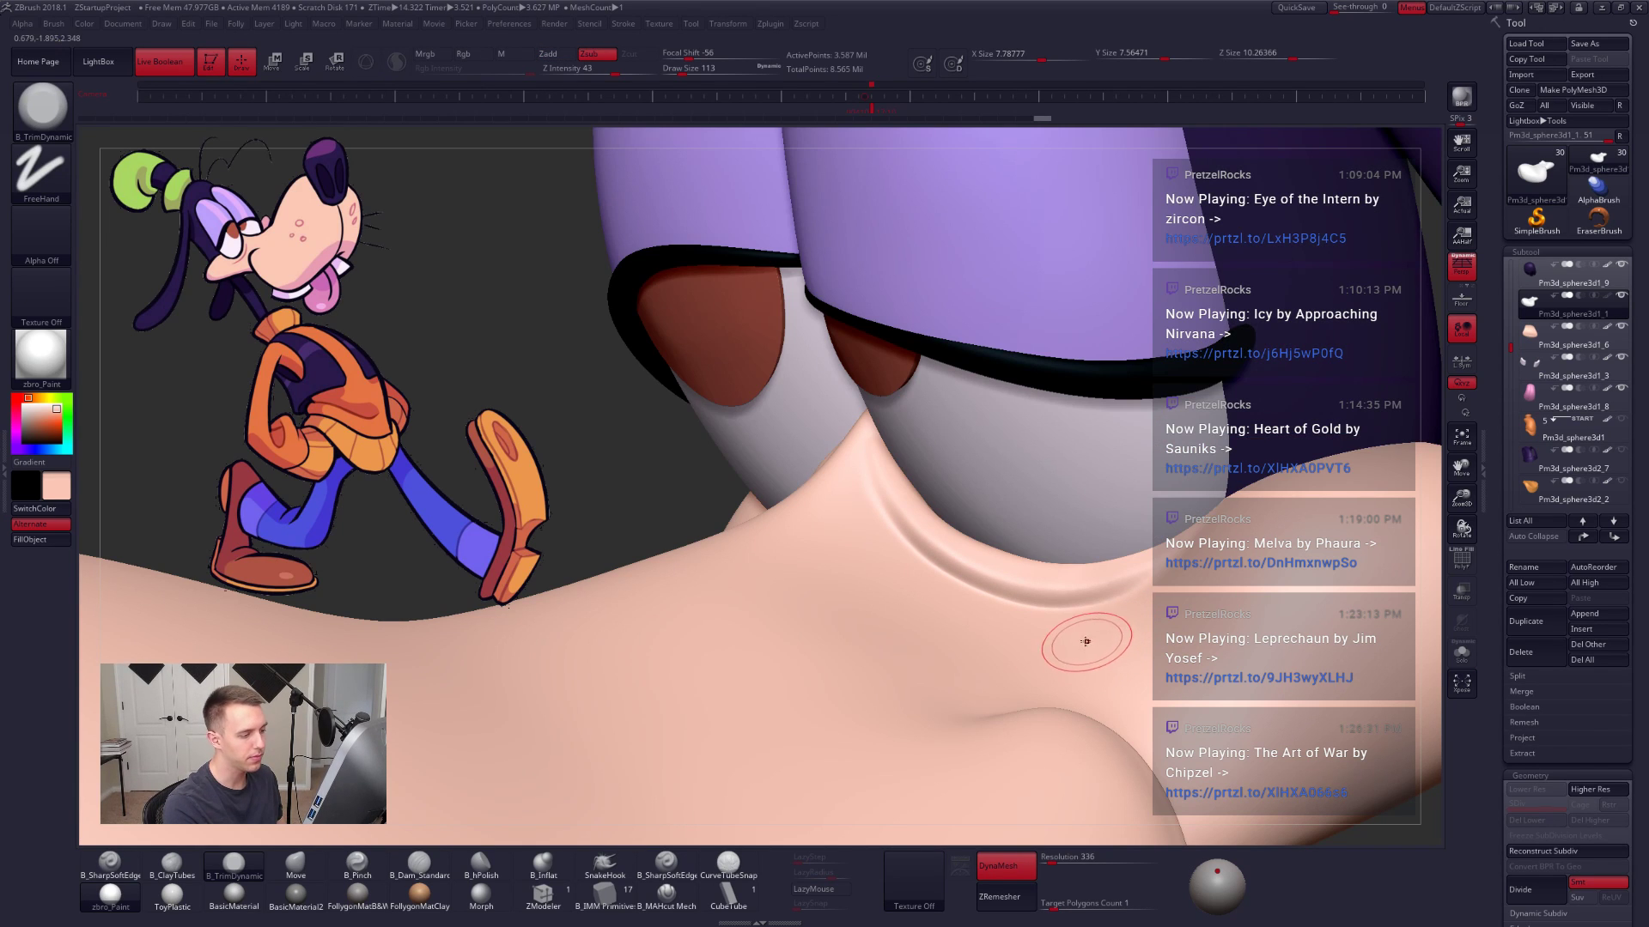
right_drag(1059, 647, 1065, 646)
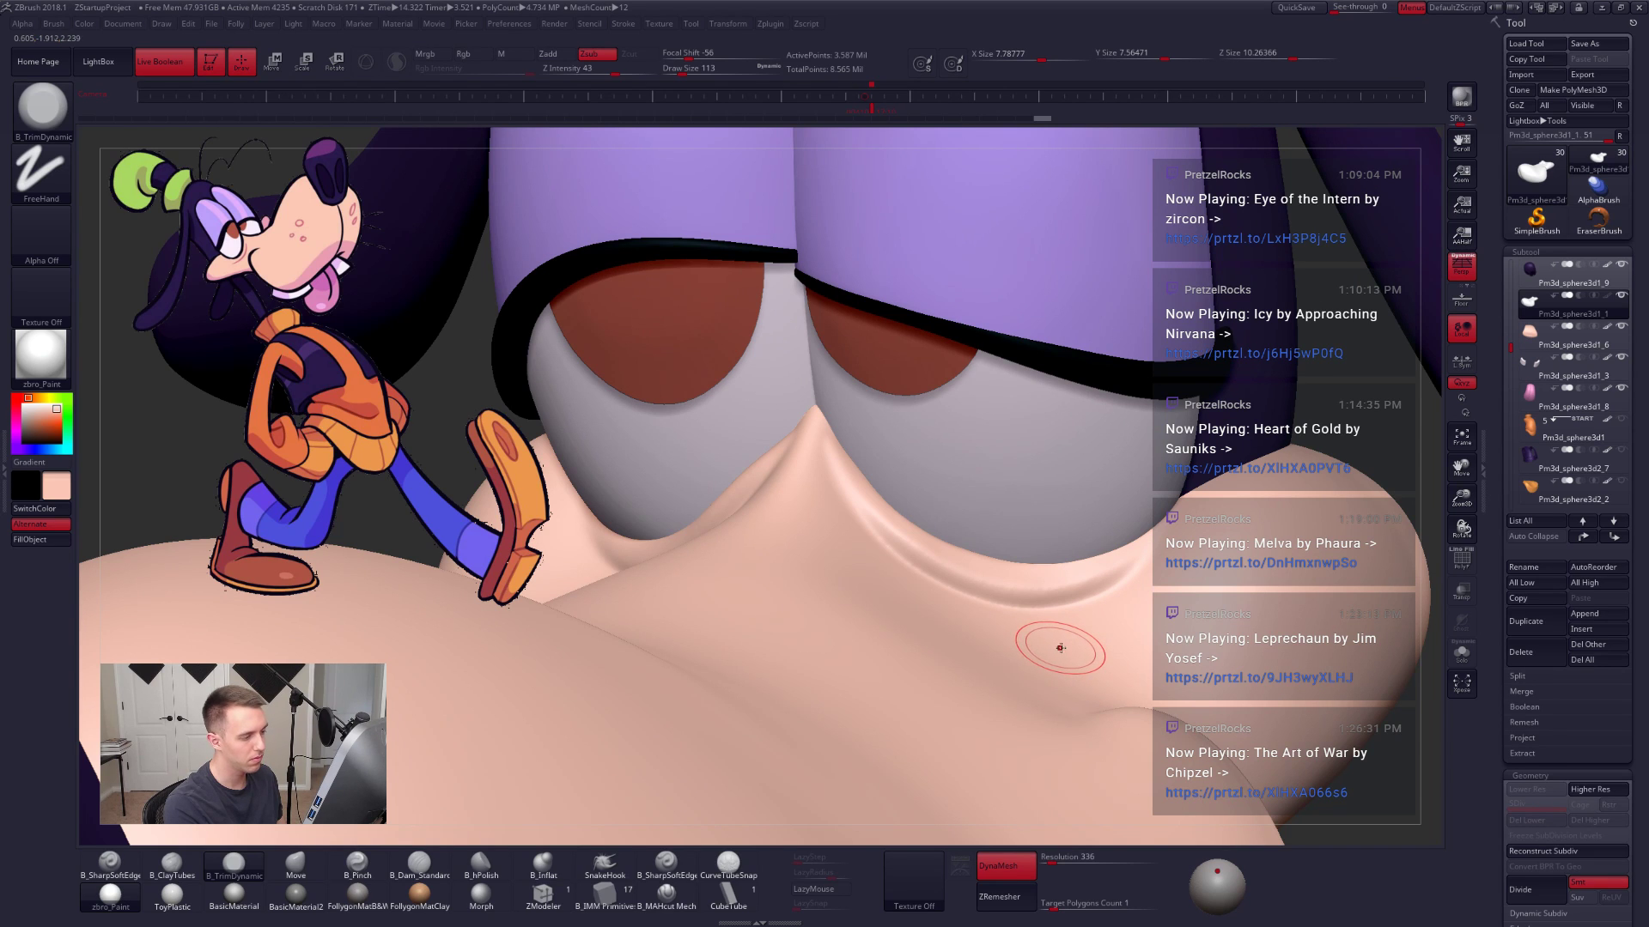
Step: Smooth the outer and inner ends of the eyelid rim into the surrounding skin and check the full head
key(shift+s)
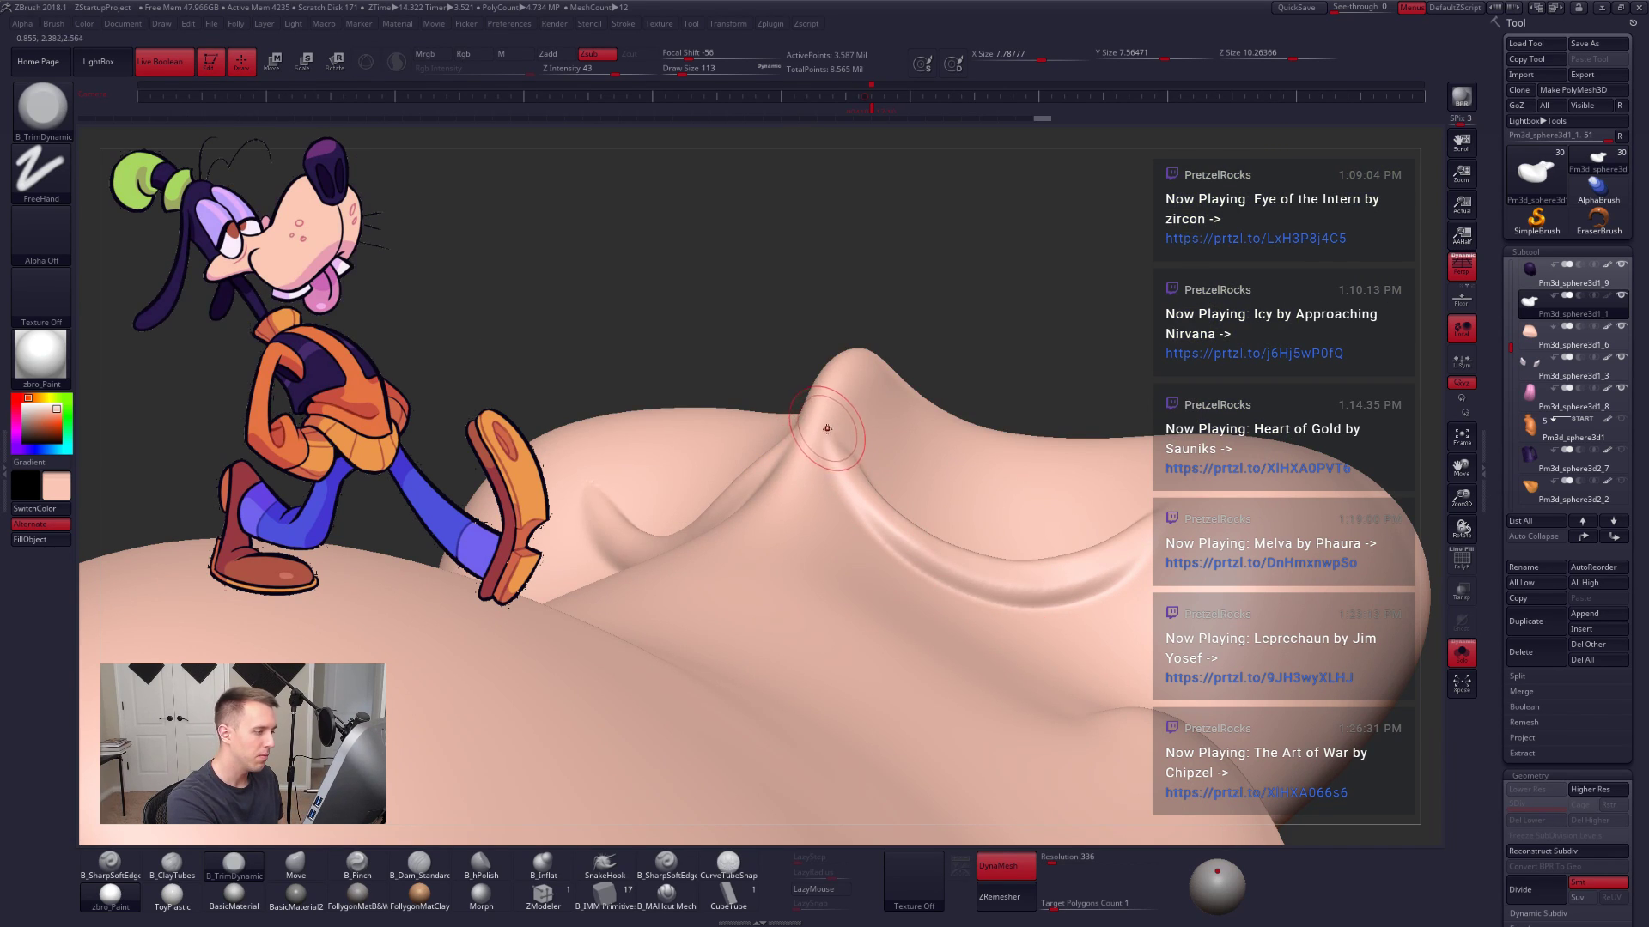
key(shift)
mouse_move(920, 504)
right_down()
mouse_move(718, 533)
mouse_move(853, 600)
mouse_move(849, 638)
mouse_move(719, 580)
right_up()
shift+drag(719, 579, 716, 588)
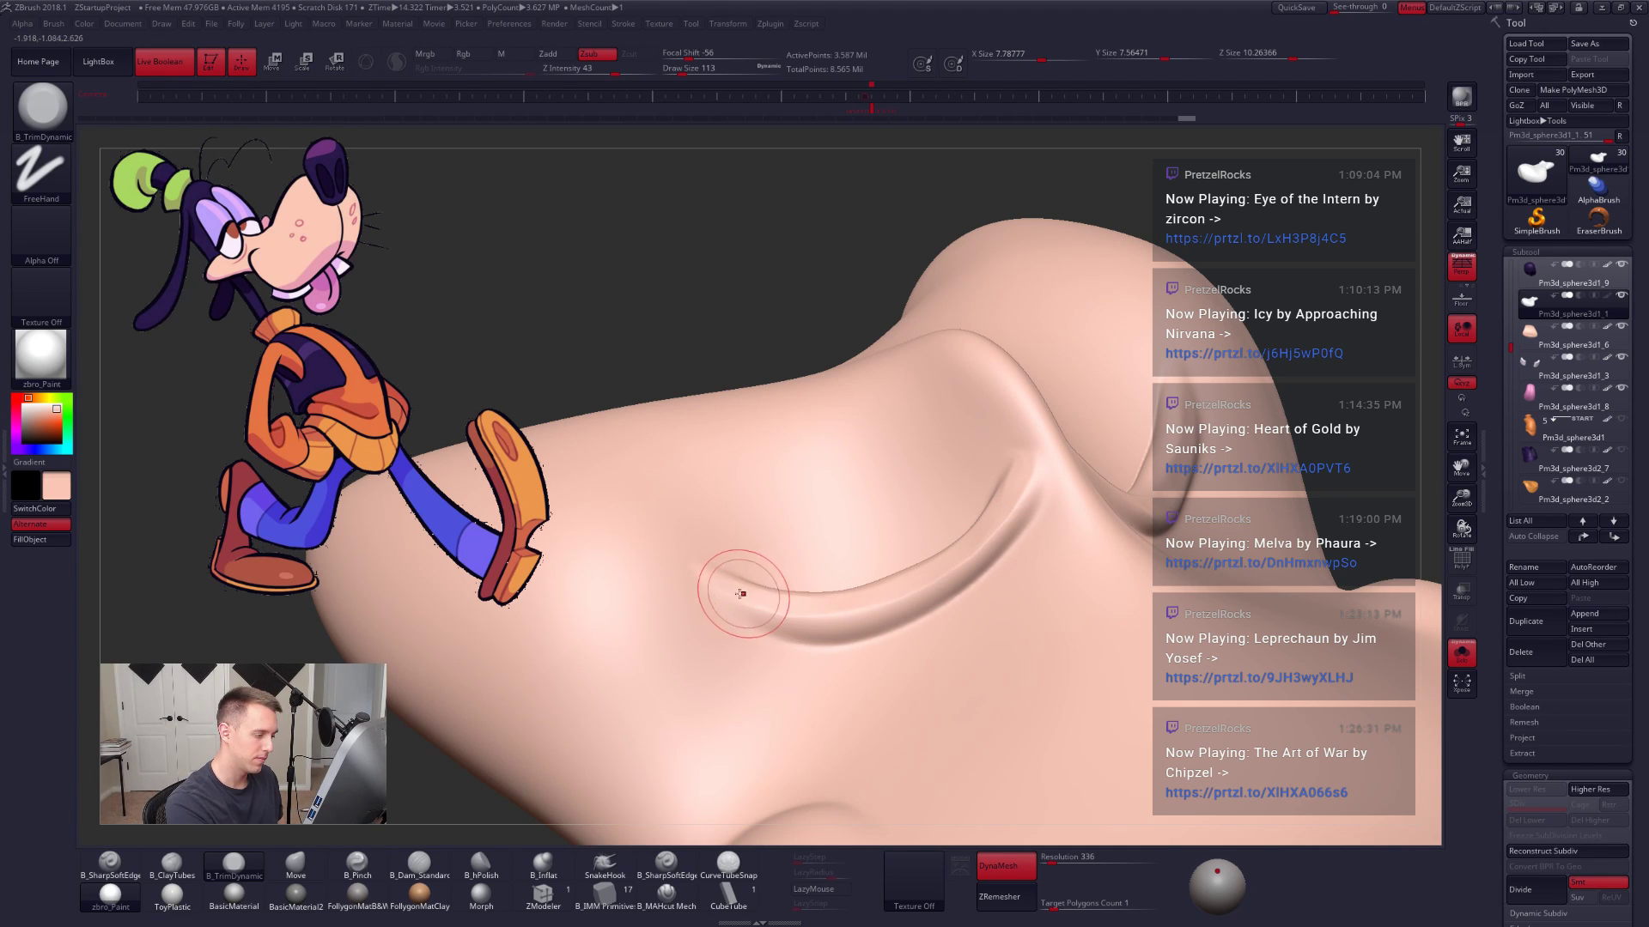
key(shift)
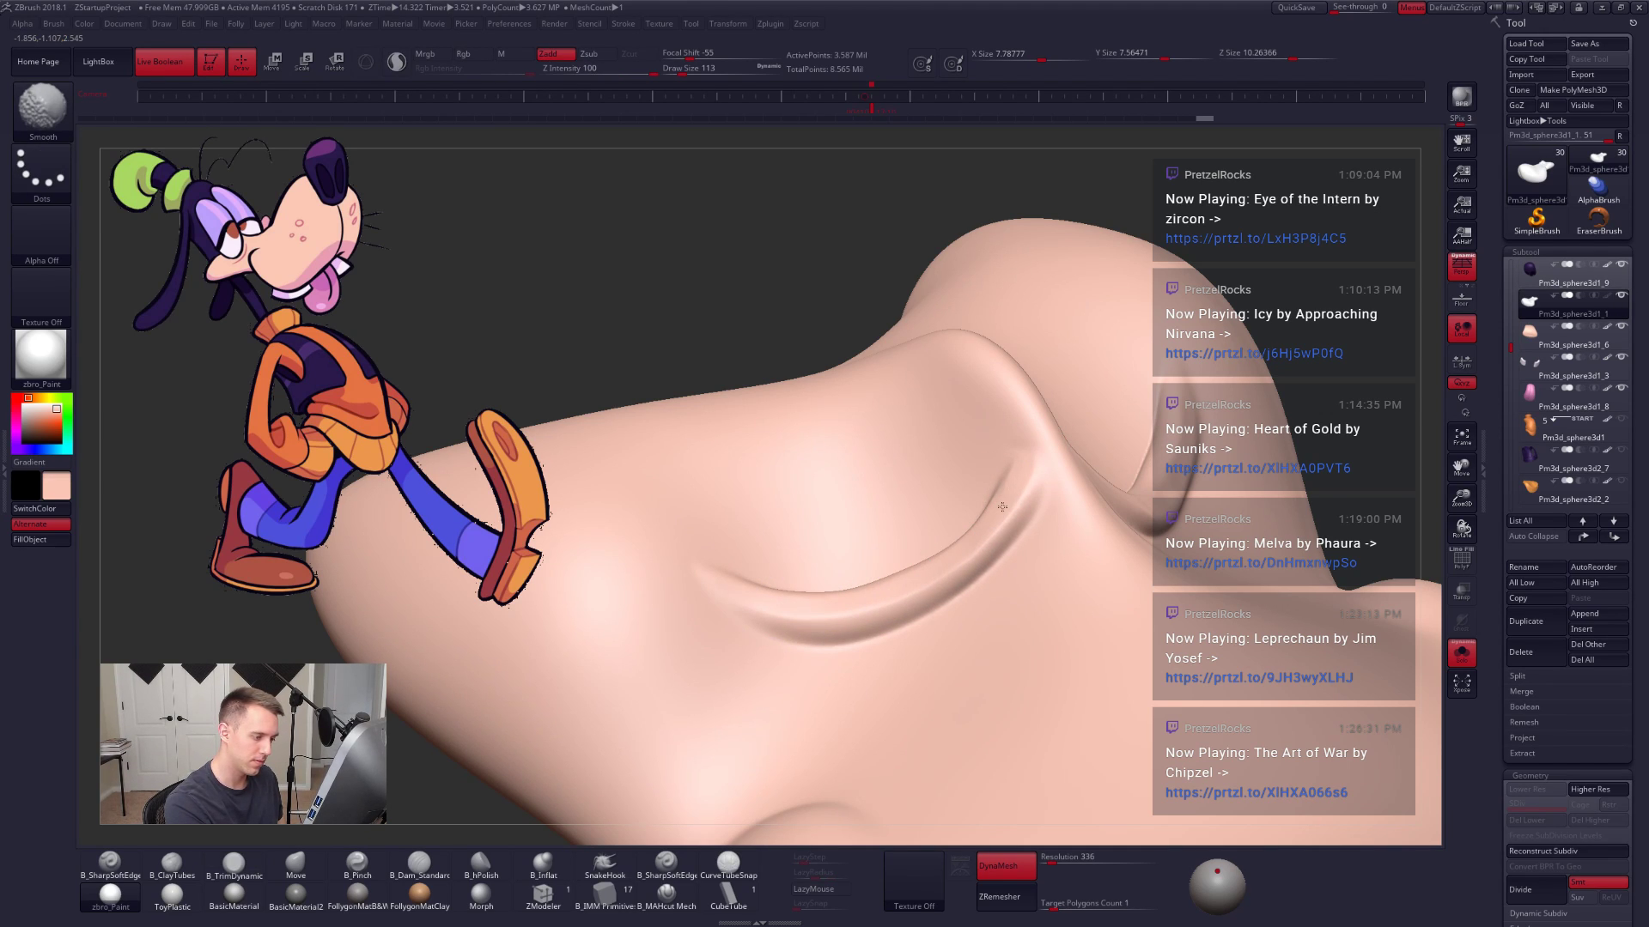
shift+drag(1008, 491, 976, 546)
mouse_move(1042, 564)
right_down()
mouse_move(924, 570)
mouse_move(832, 684)
right_up()
key(alt+s)
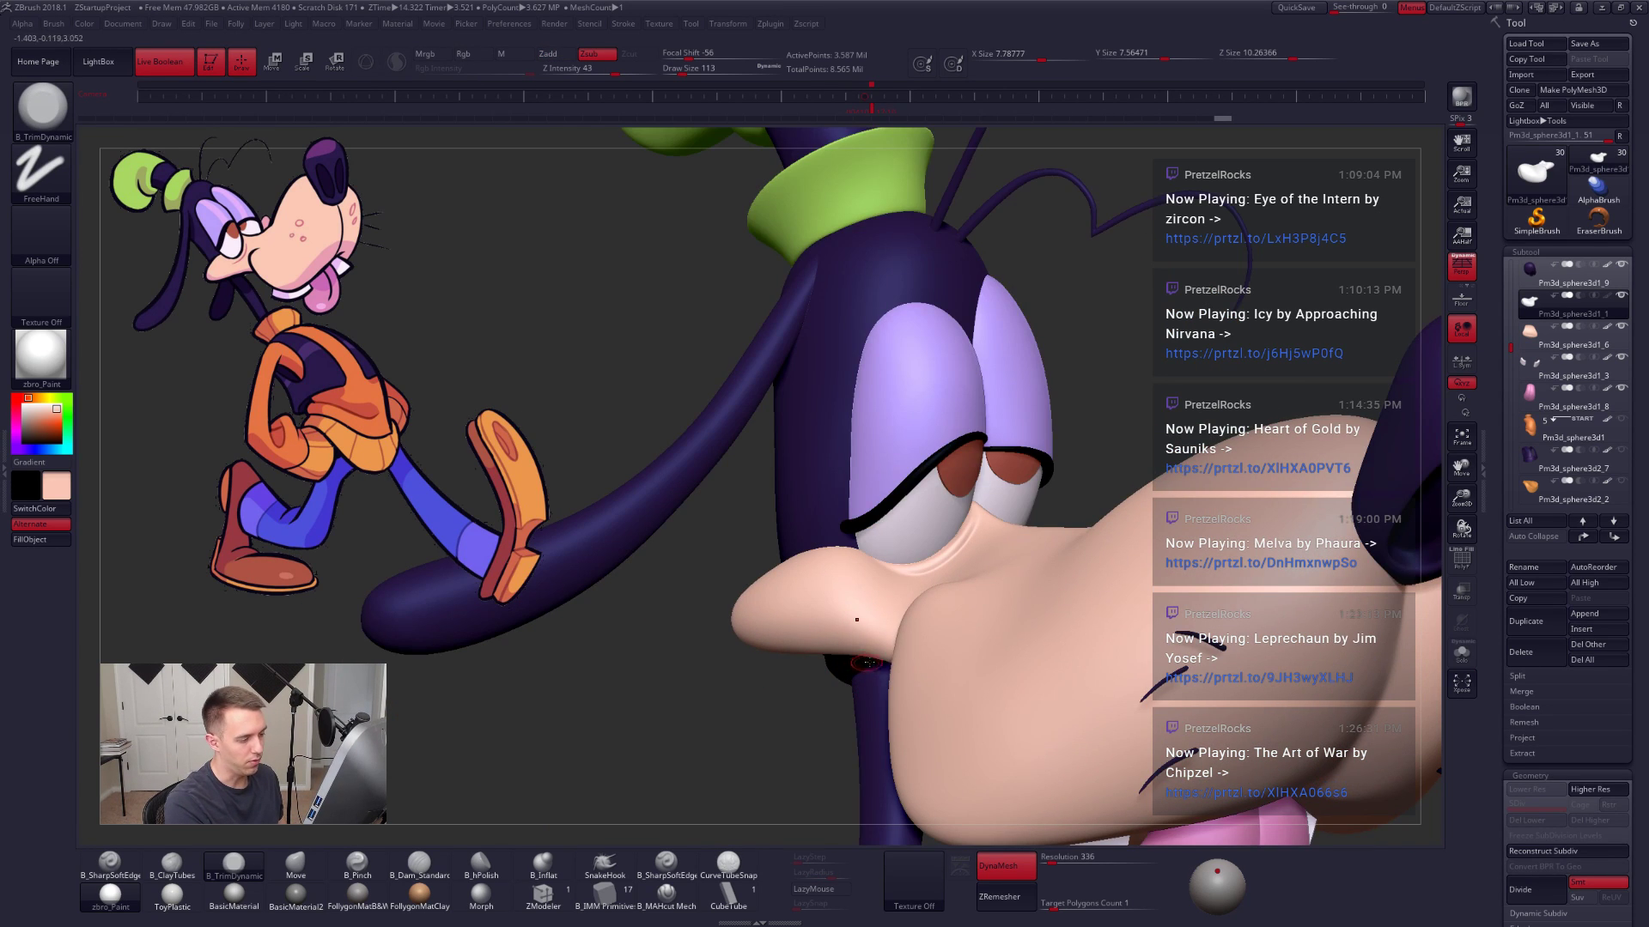
Step: Cut a sharper crease along the underside of the eyelid rim with B_MAHcut Mech at draw size 61 and soften its inner end
click(653, 902)
key(alt+s)
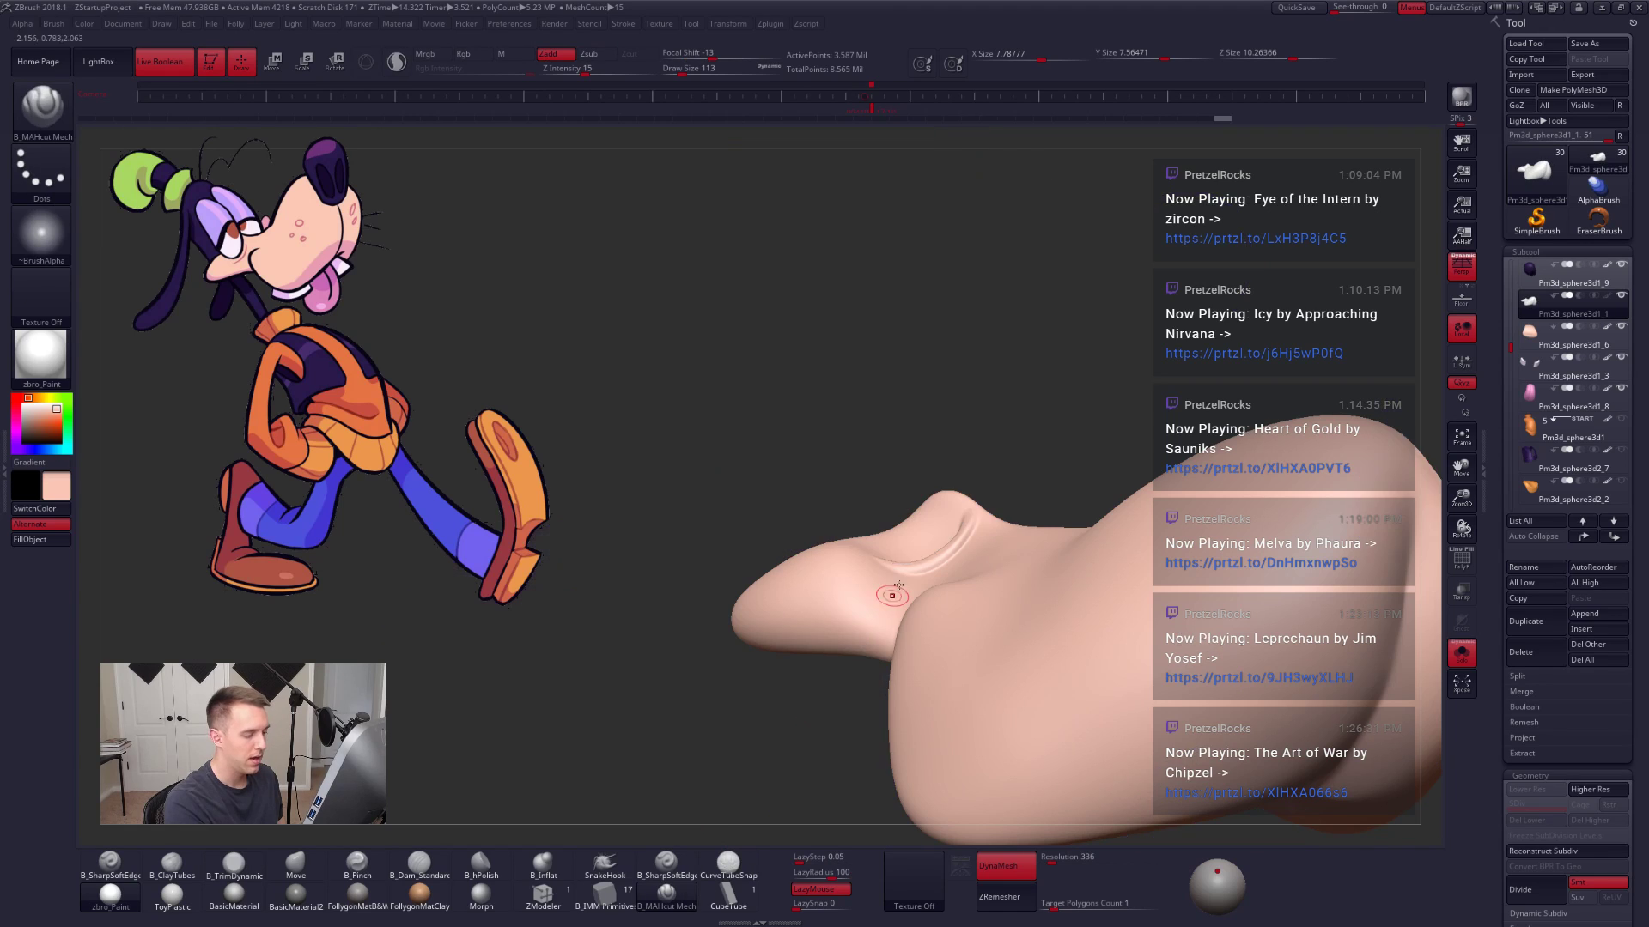
ctrl+right_drag(1028, 673, 927, 667)
key(space)
click(928, 583)
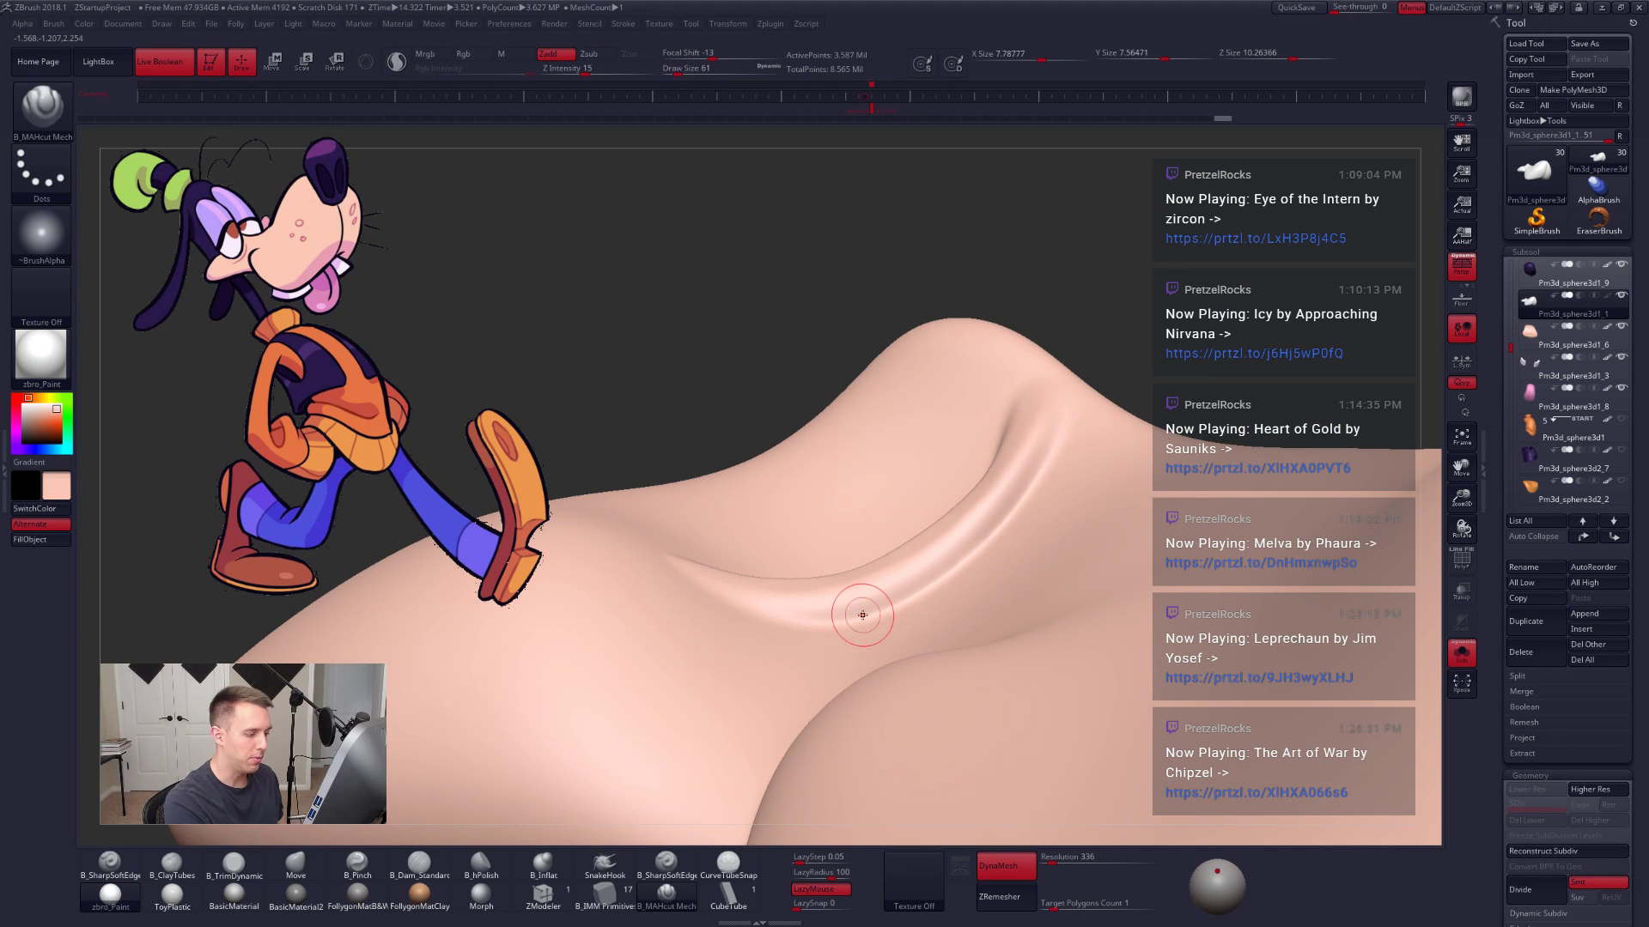
mouse_move(722, 603)
mouse_down()
mouse_move(825, 631)
mouse_move(885, 625)
mouse_move(1020, 504)
mouse_move(1078, 370)
mouse_up()
mouse_move(1060, 502)
right_down()
mouse_move(1016, 547)
mouse_move(957, 559)
mouse_move(1159, 609)
mouse_move(1297, 506)
right_up()
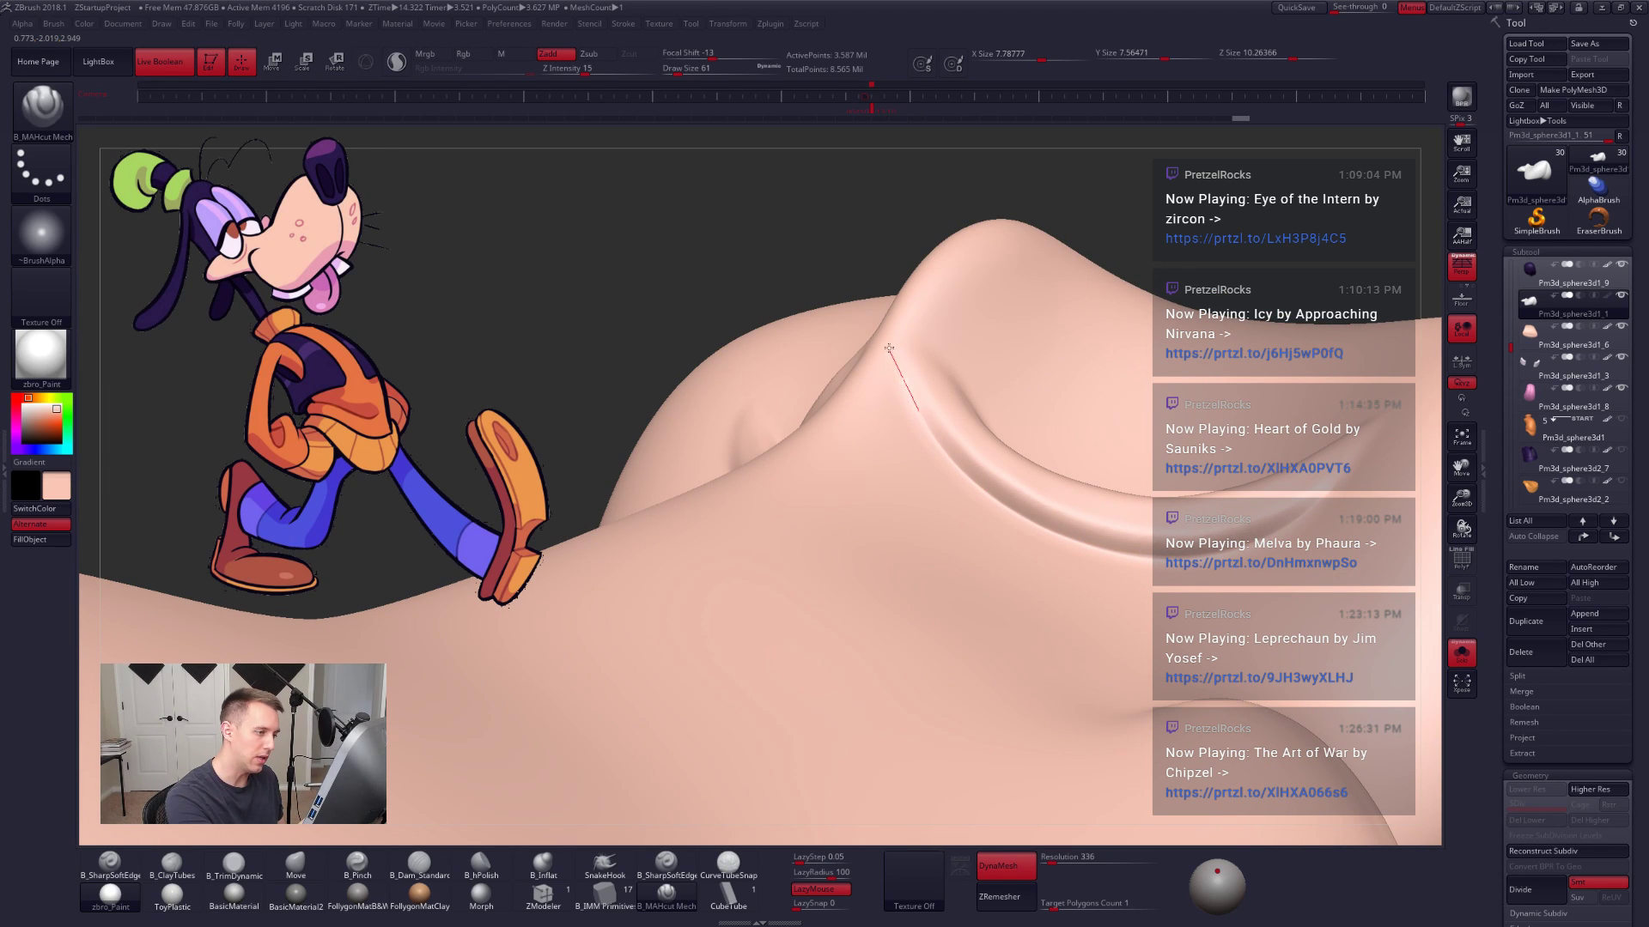
key(shift)
shift+drag(901, 359, 906, 446)
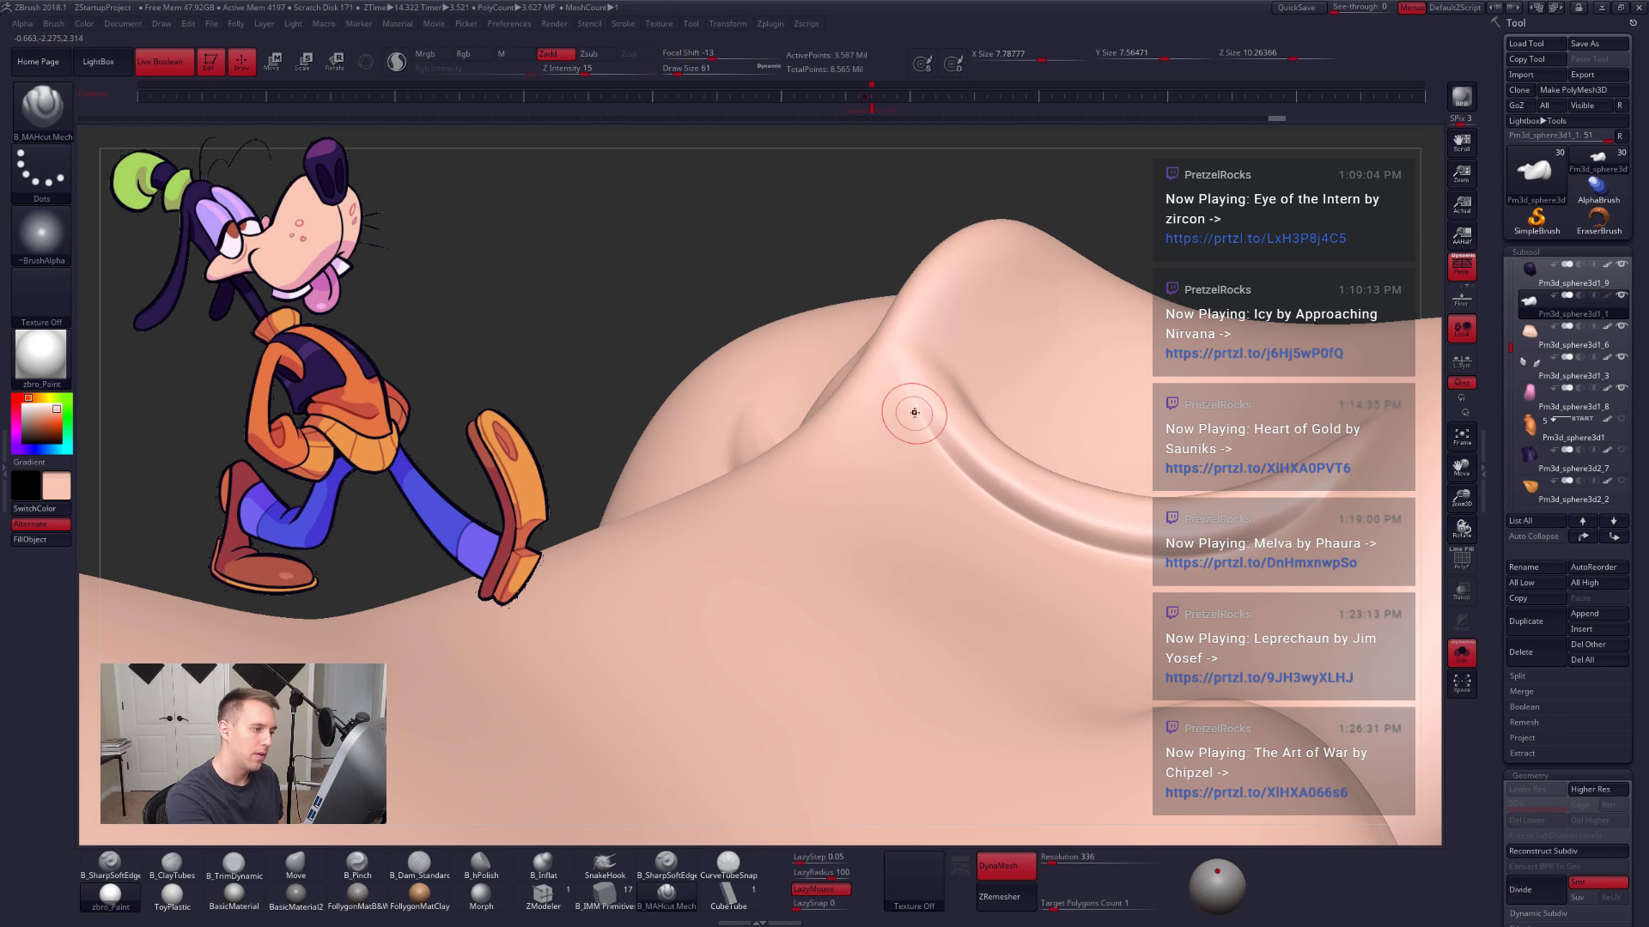
Step: Extend the rim's inner end up toward the bridge using TrimDynamic and ClayTubes at draw size 61, then smooth it
key(space)
key(3)
key(space)
drag(920, 369, 945, 394)
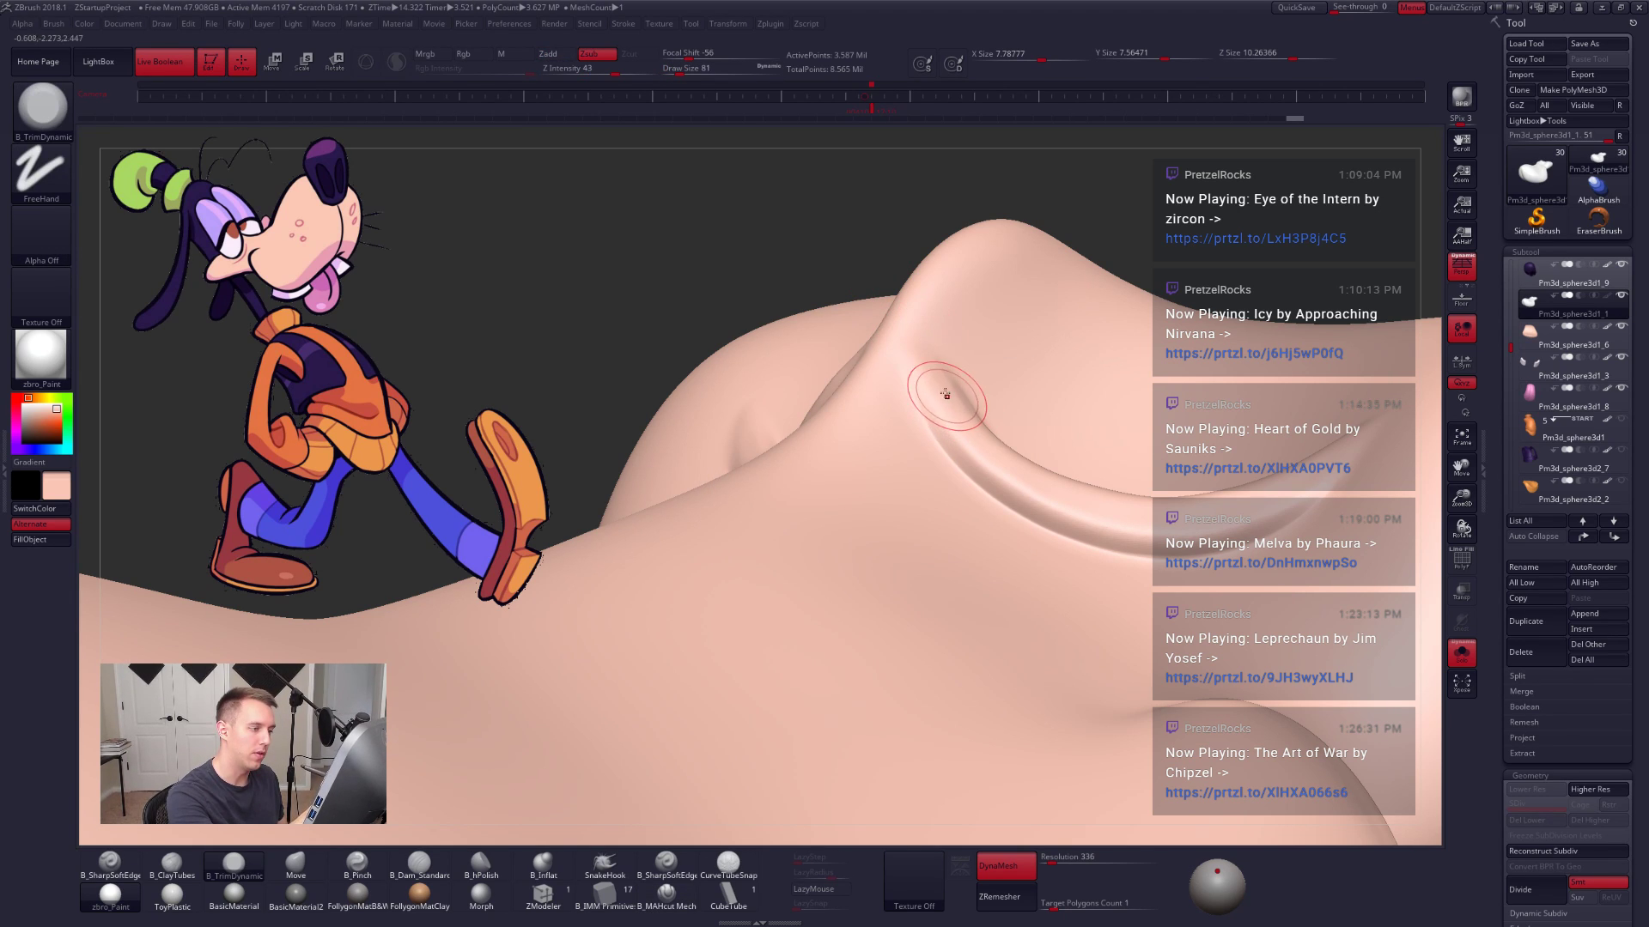
key(2)
mouse_move(899, 320)
mouse_down()
mouse_move(933, 382)
mouse_move(903, 319)
mouse_up()
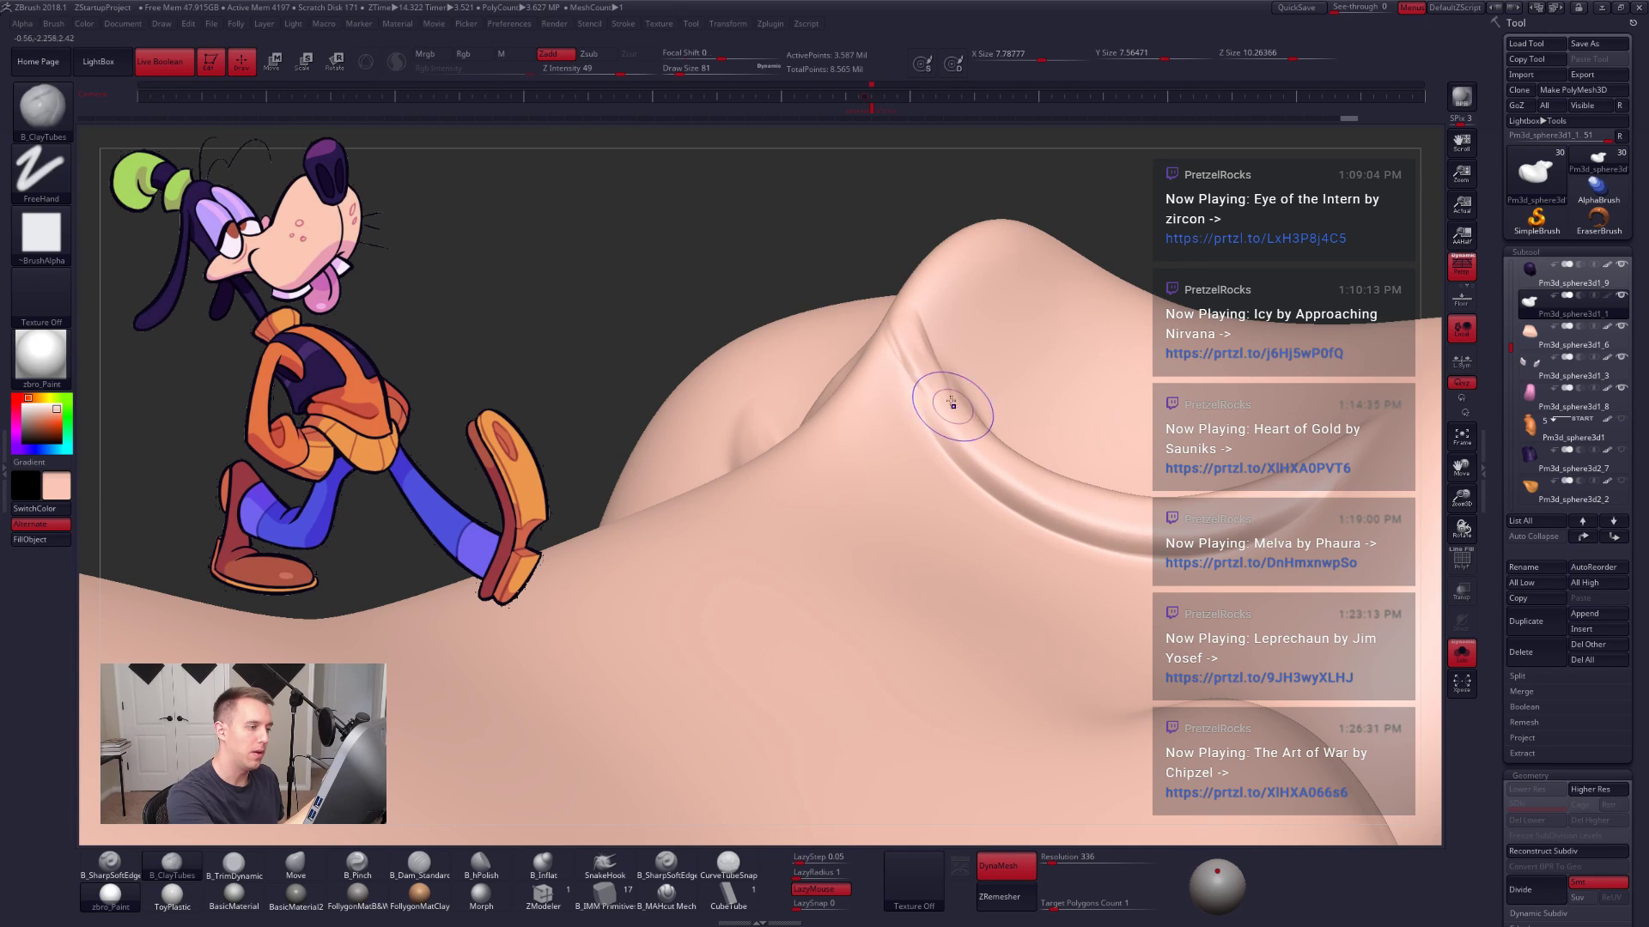
key(shift)
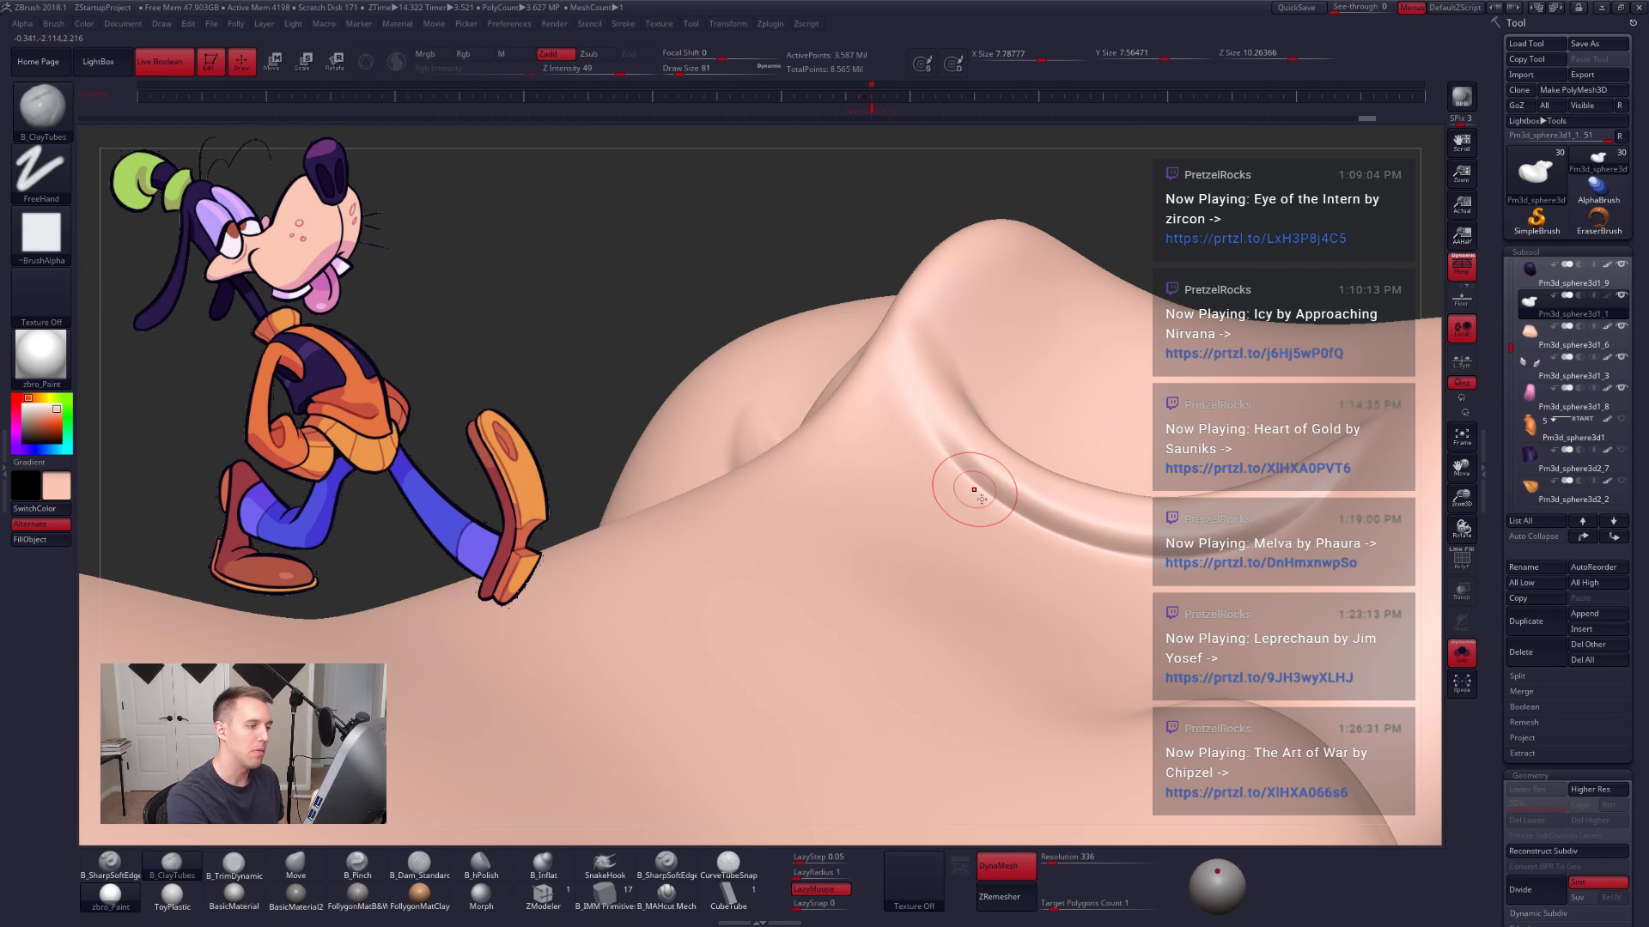
Step: Build up the inner rim corner beside the bridge with ClayTubes, flatten it with TrimDynamic and smooth the blend
mouse_move(971, 486)
right_down()
mouse_move(1030, 493)
mouse_move(958, 575)
mouse_move(919, 464)
right_up()
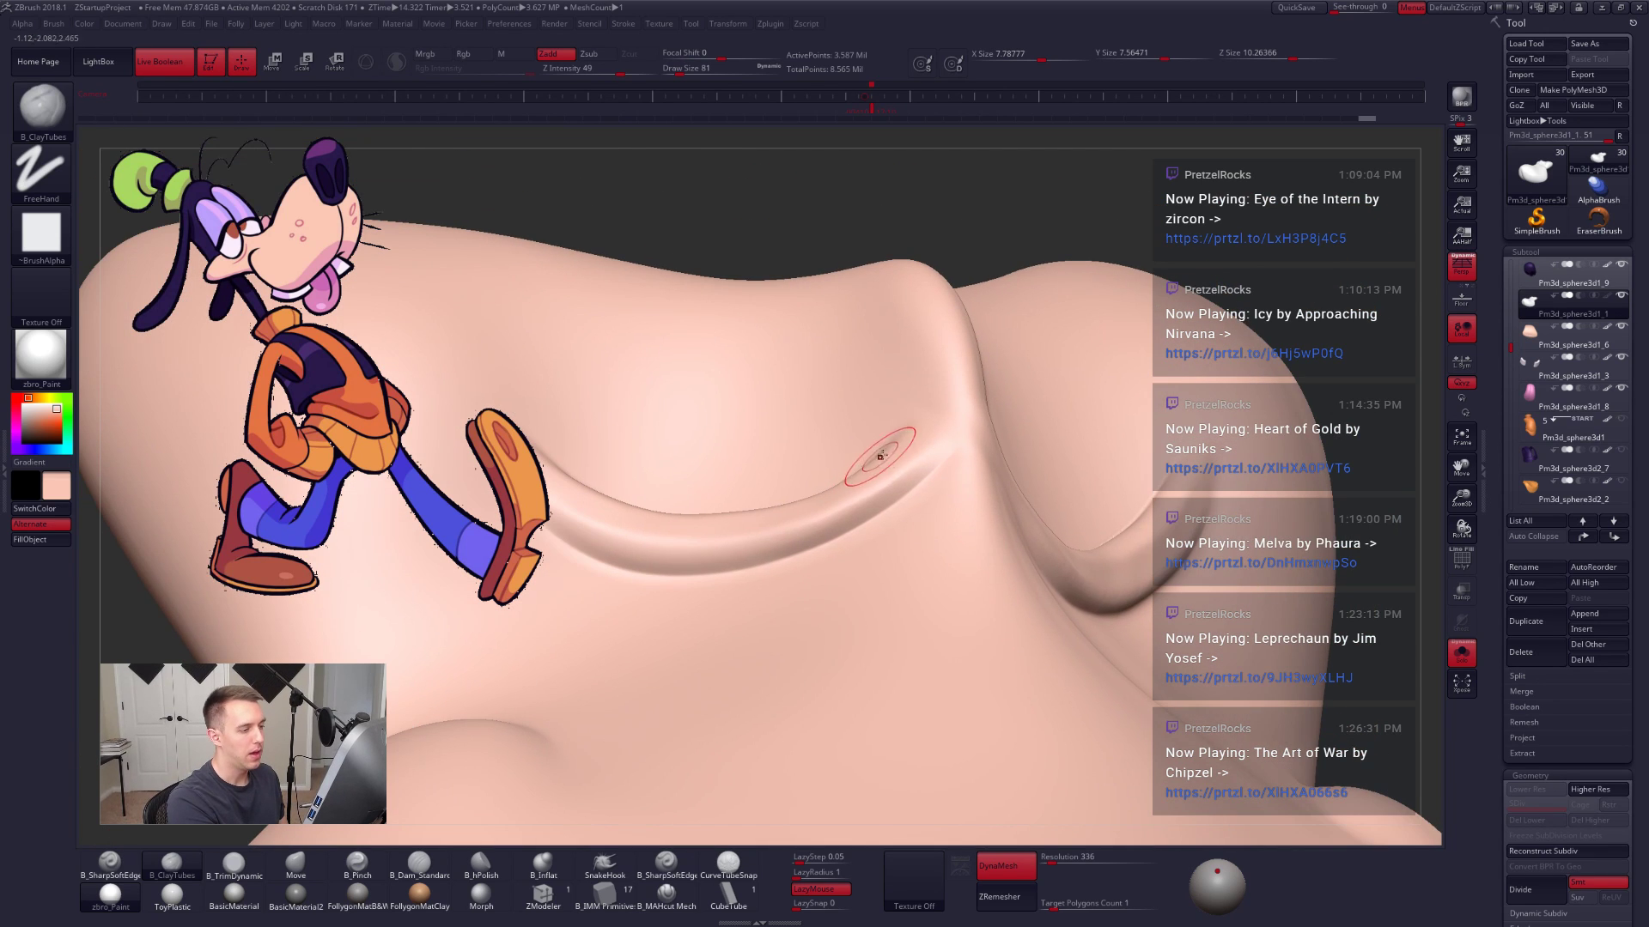
drag(955, 405, 905, 456)
key(3)
drag(950, 404, 898, 448)
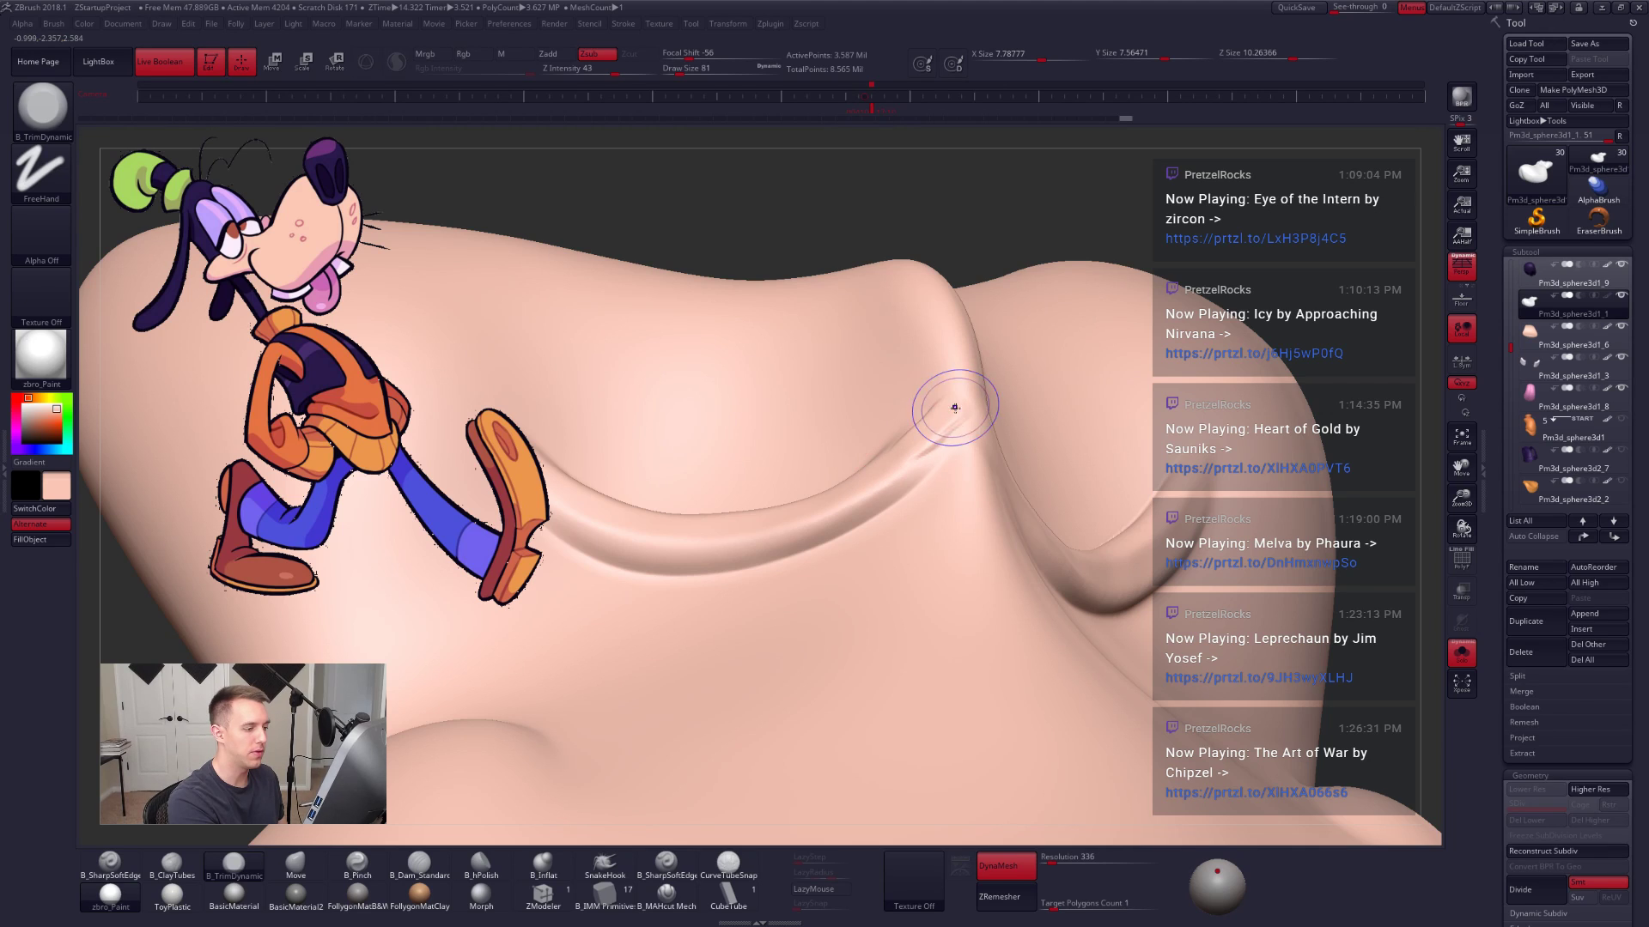
key(shift)
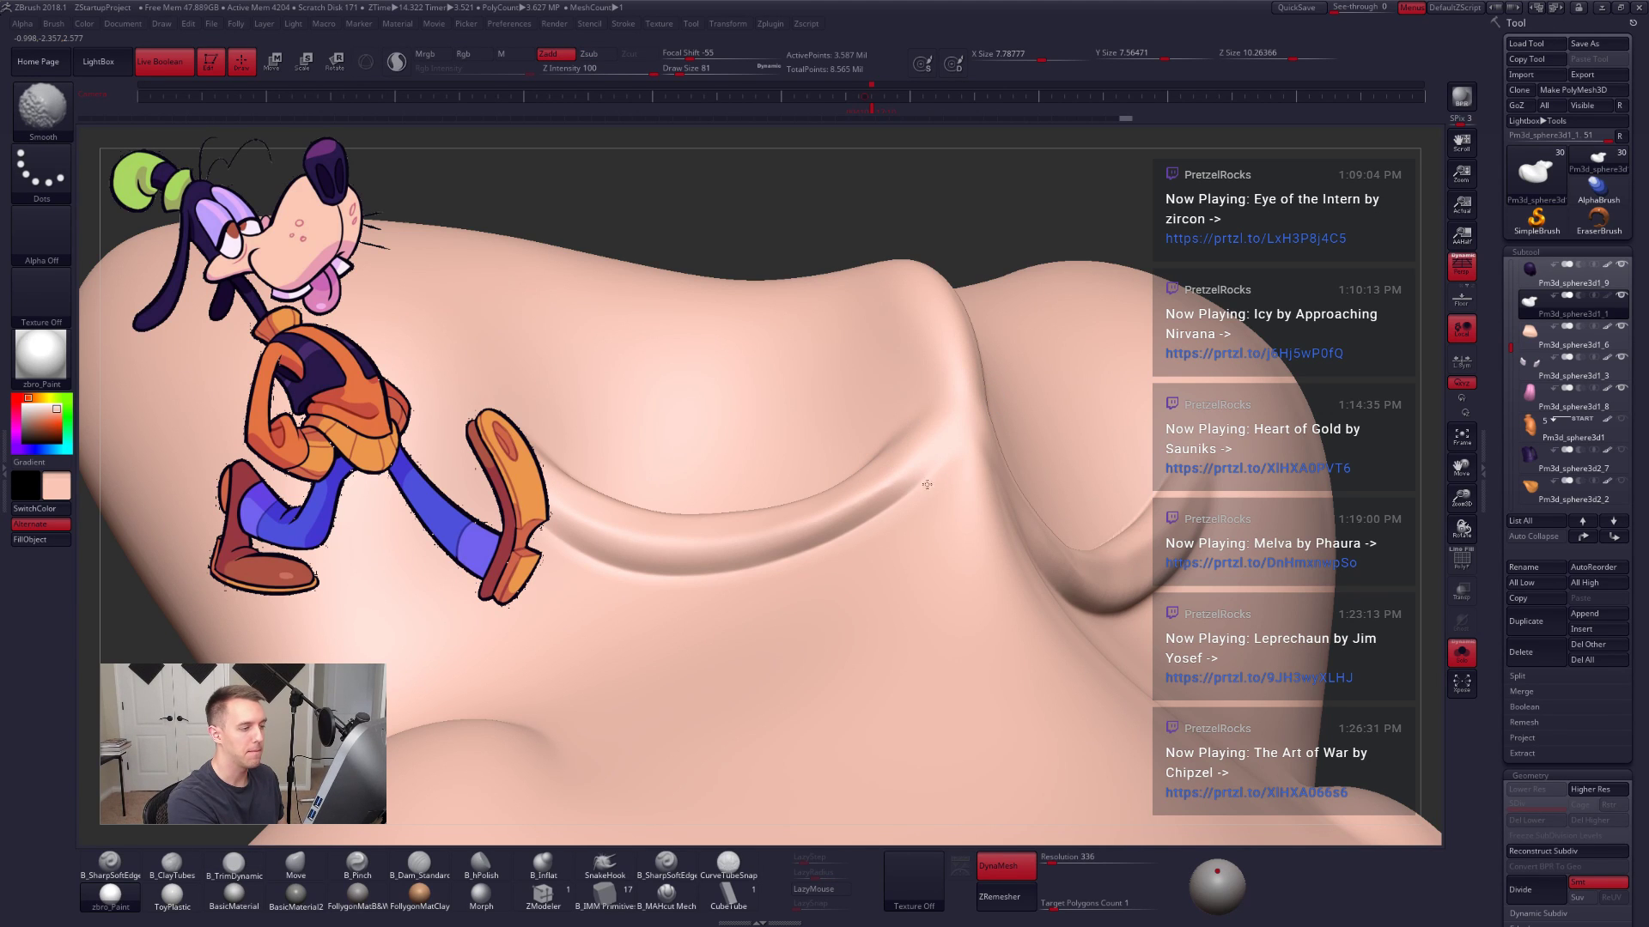
mouse_move(1036, 525)
right_down()
mouse_move(1042, 564)
mouse_move(995, 601)
mouse_move(1030, 560)
mouse_move(1034, 597)
right_up()
Step: Display the polygroups, switch the selection brush to SelectRect and isolate the cheek polygroup
key(shift+f)
key(shift+f)
alt+right_drag(1121, 569, 1155, 571)
key(shift+f)
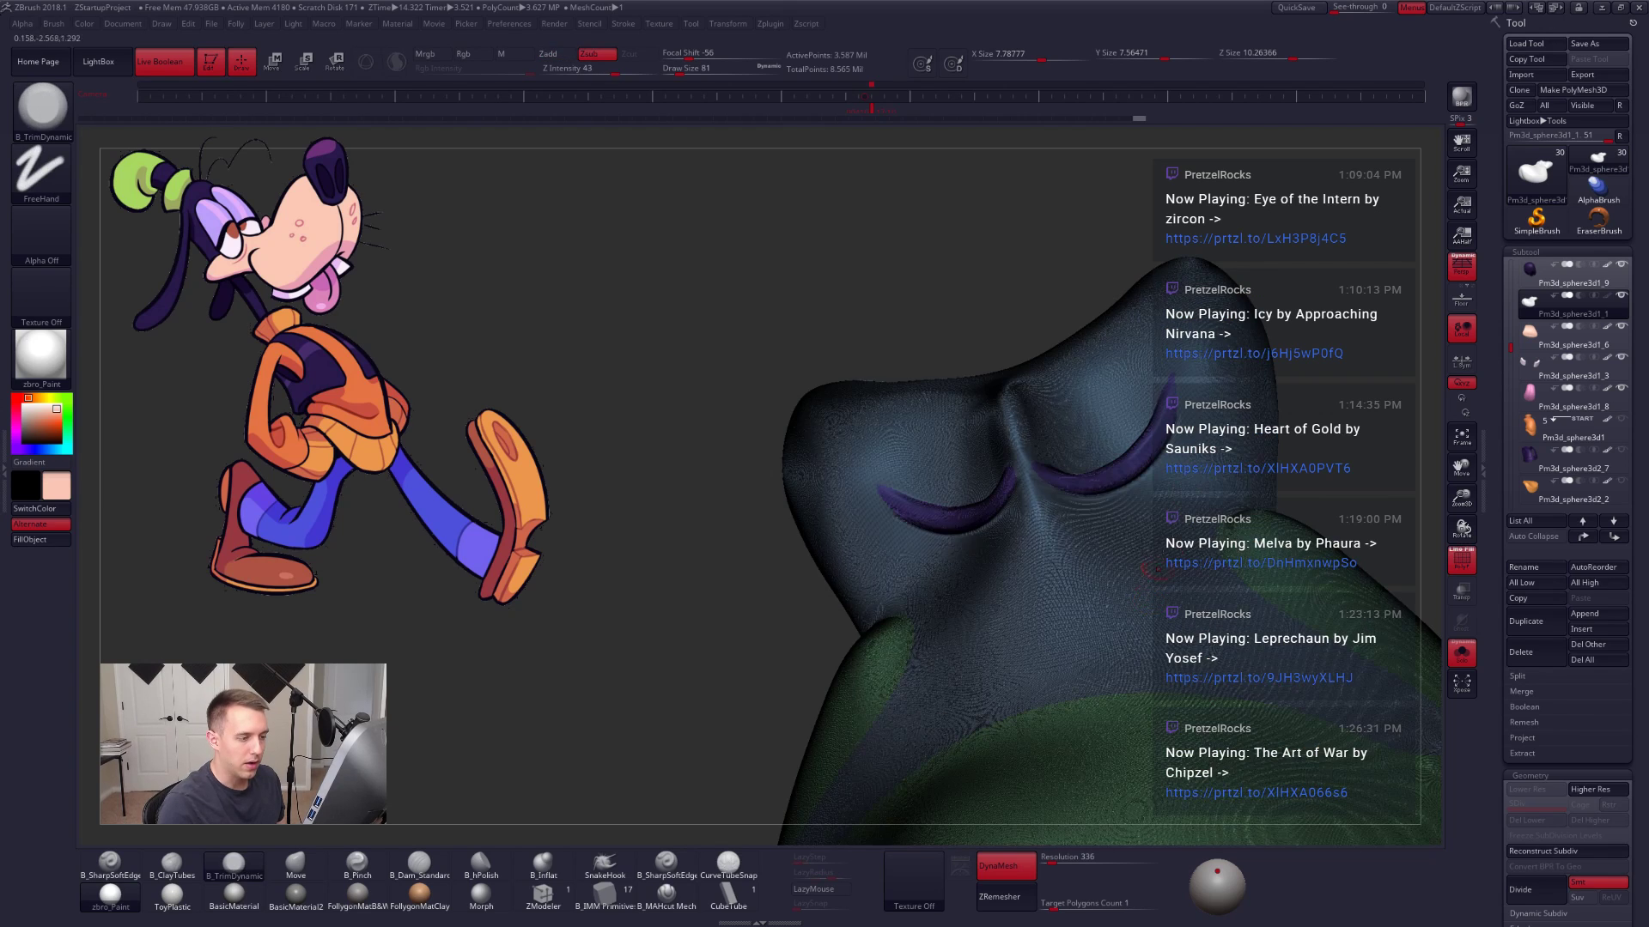
key(ctrl+shift)
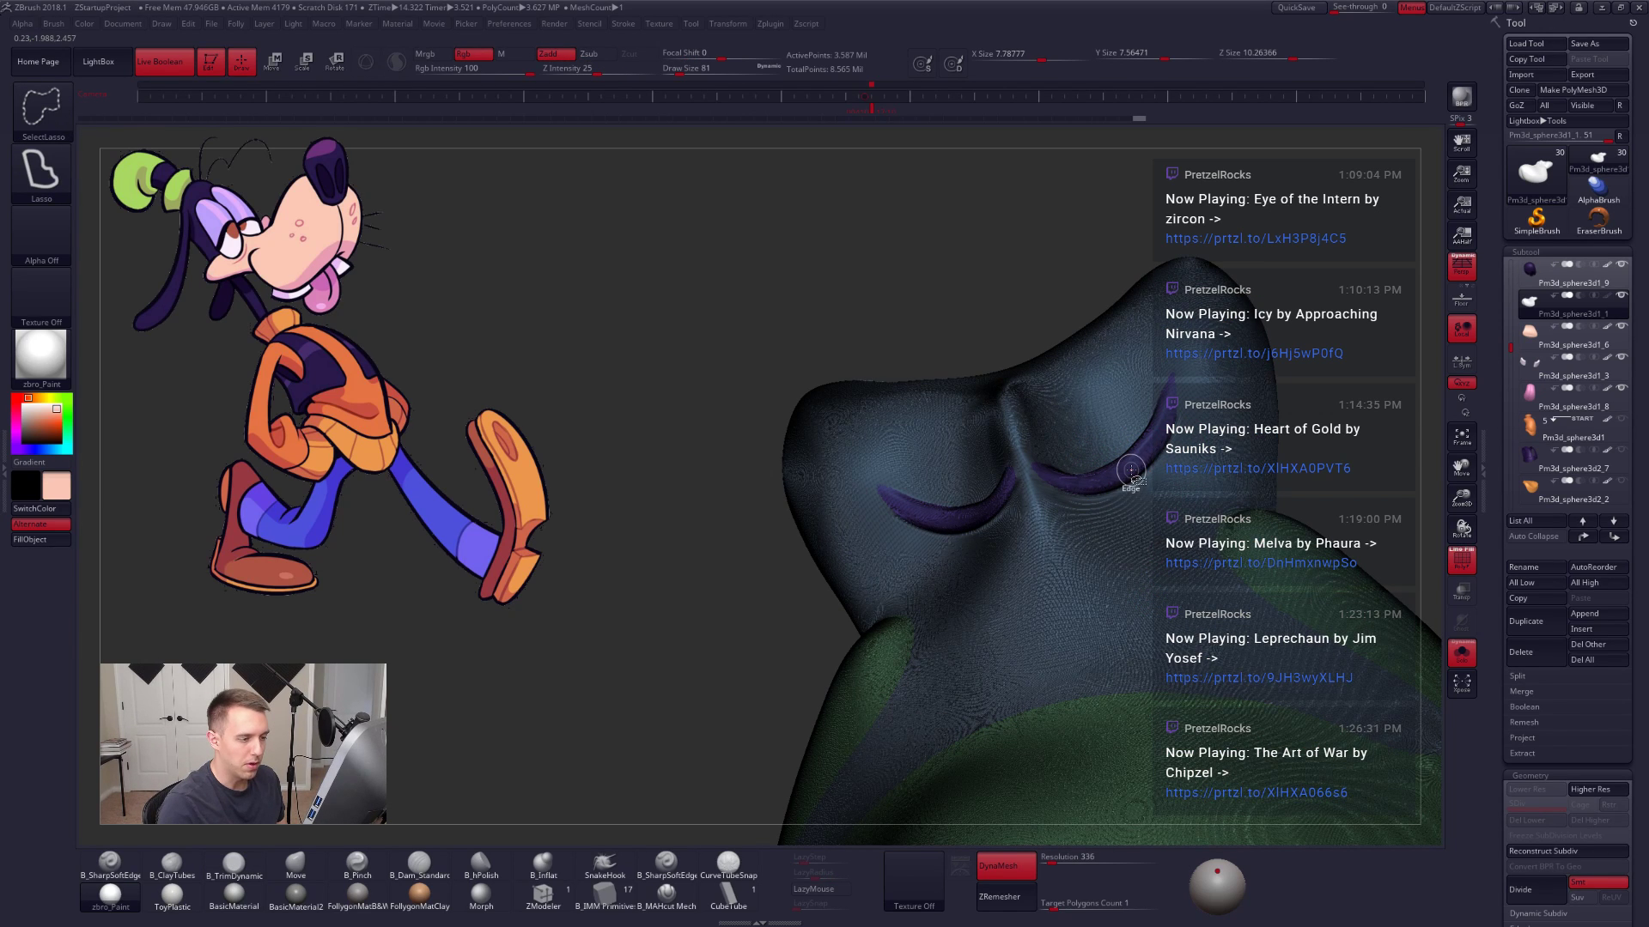
key(ctrl+shift+space)
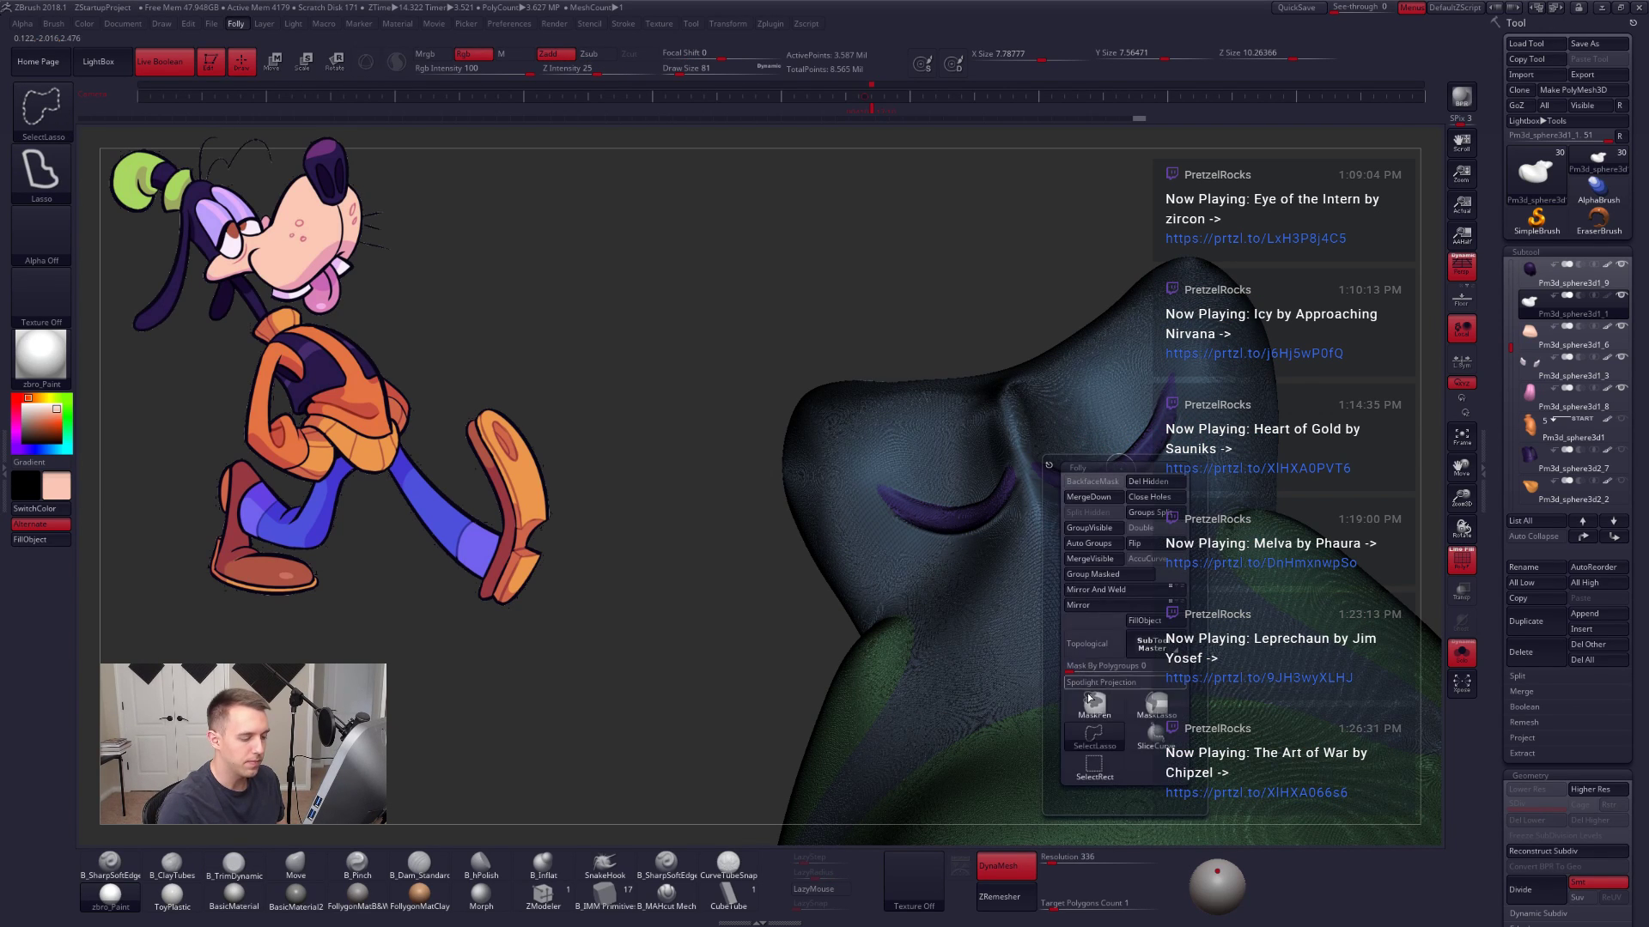
ctrl+shift+click(1095, 764)
ctrl+shift+click(968, 531)
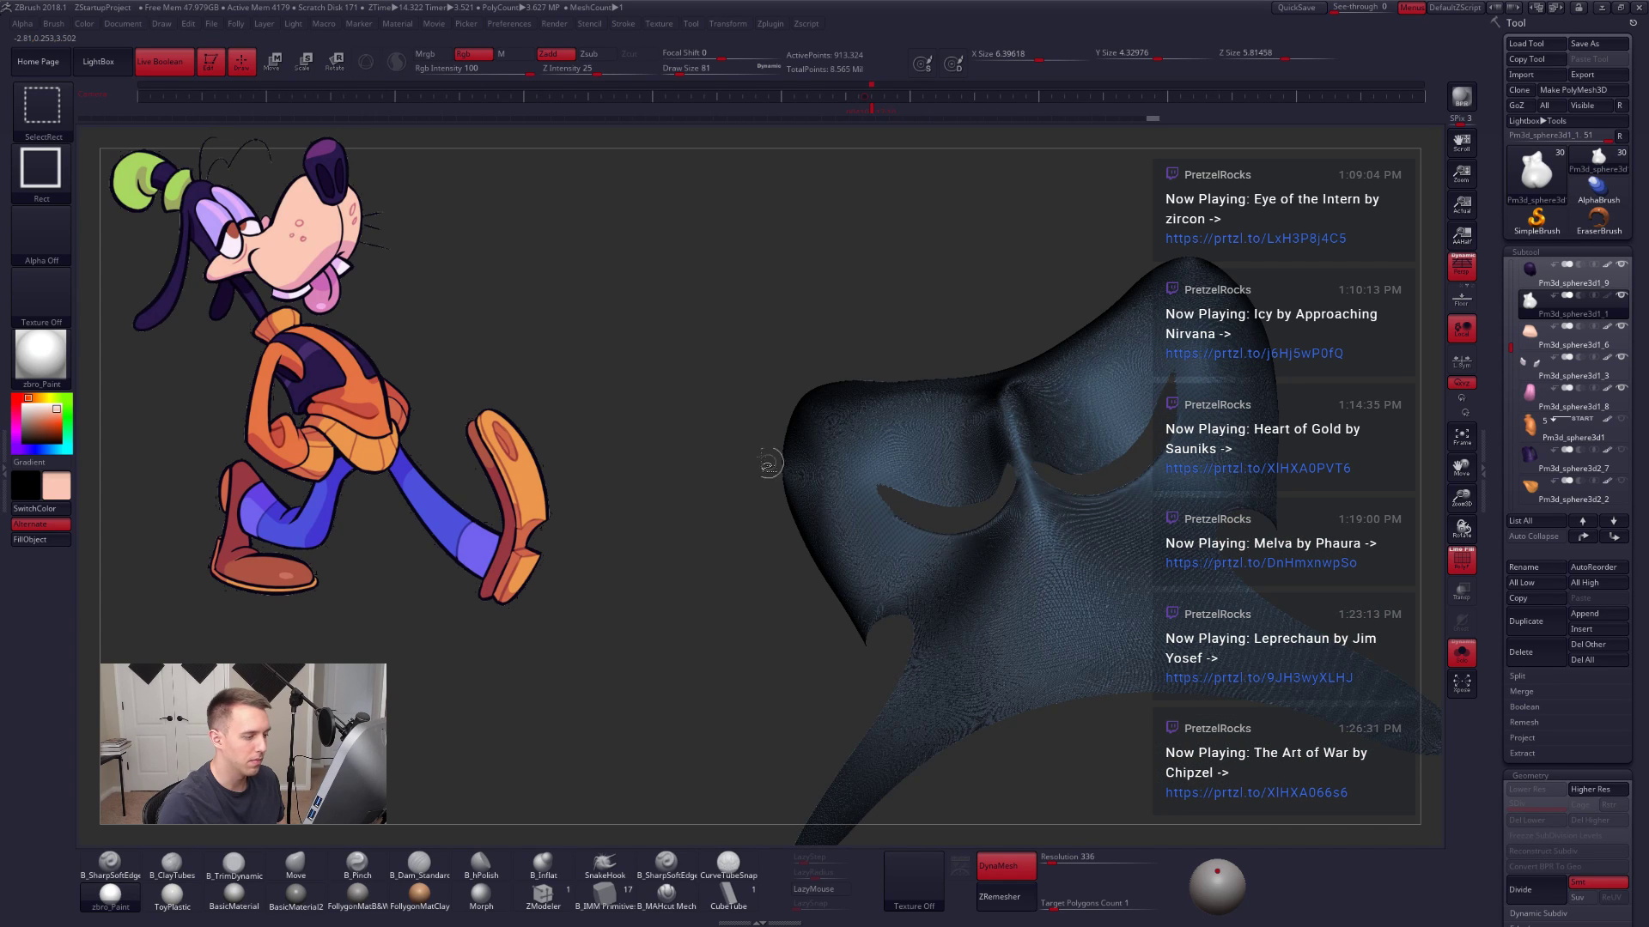
Step: Isolate the cheek and eyelid rim polygroups together, combine them into one polygroup and unhide the rest of the mesh
ctrl+shift+drag(754, 457, 688, 545)
ctrl+shift+click(1134, 810)
right_drag(1134, 810, 938, 644)
key(shift+f)
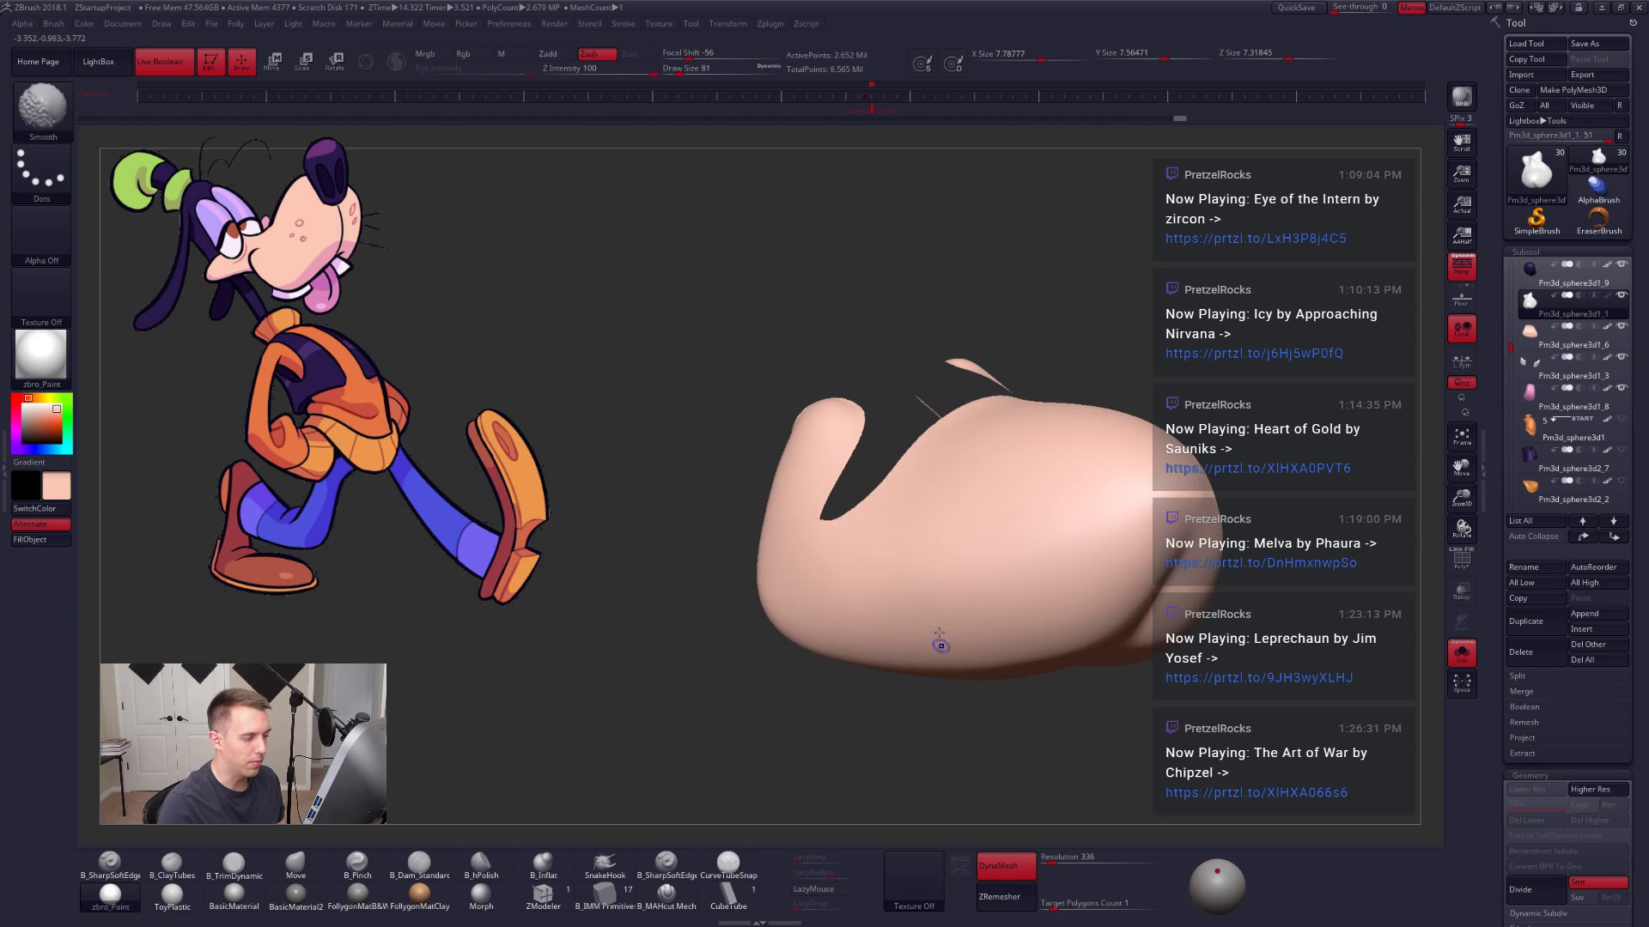
key(shift+f)
key(shift+f)
ctrl+shift+drag(715, 625, 702, 663)
right_drag(850, 601, 874, 563)
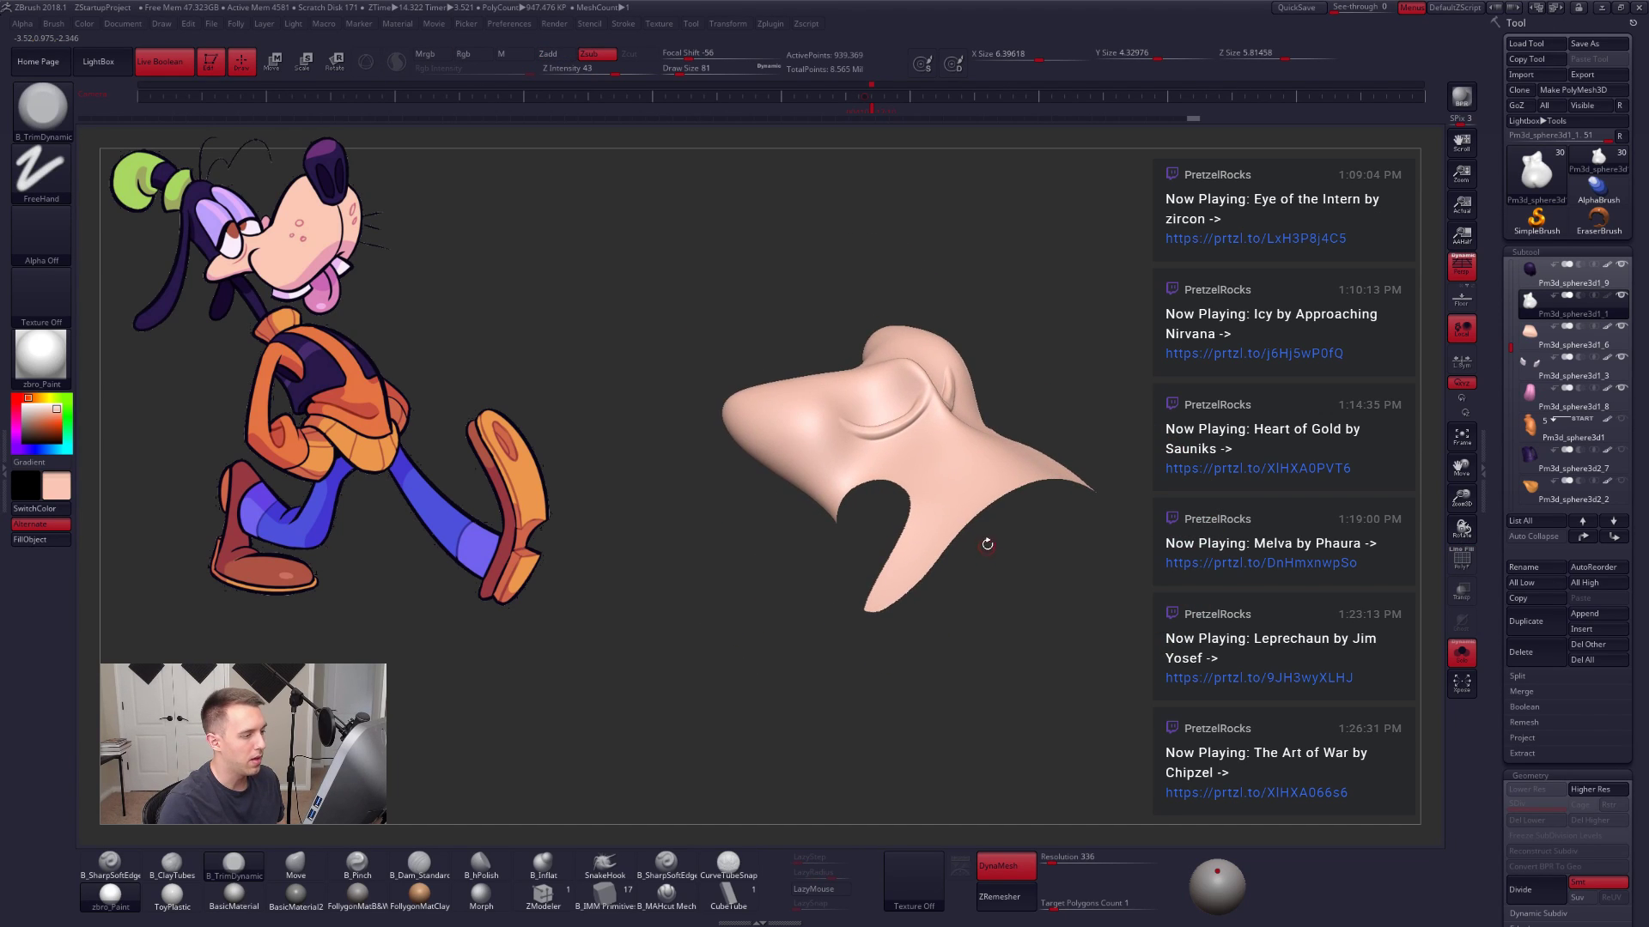
ctrl+shift+click(1049, 644)
key(shift+f)
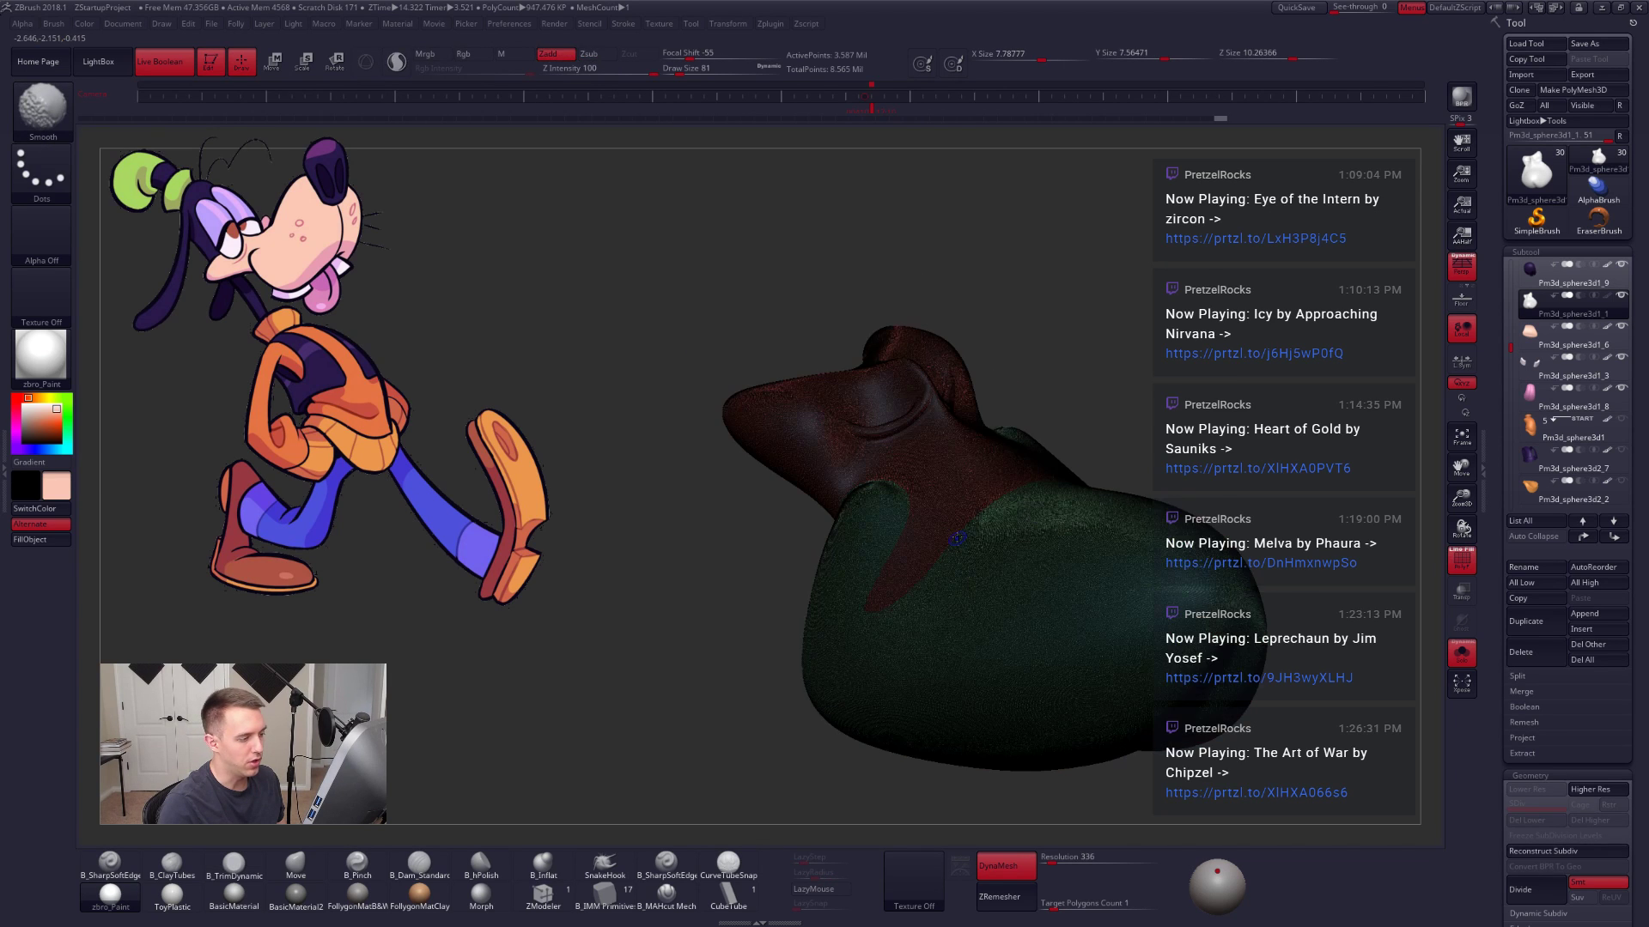
Step: Examine the eyelid-and-cheek and muzzle polygroups from several angles, toggling the polyframe display on the isolated mesh and with the full head shown
right_drag(932, 569, 1006, 573)
key(shift+f)
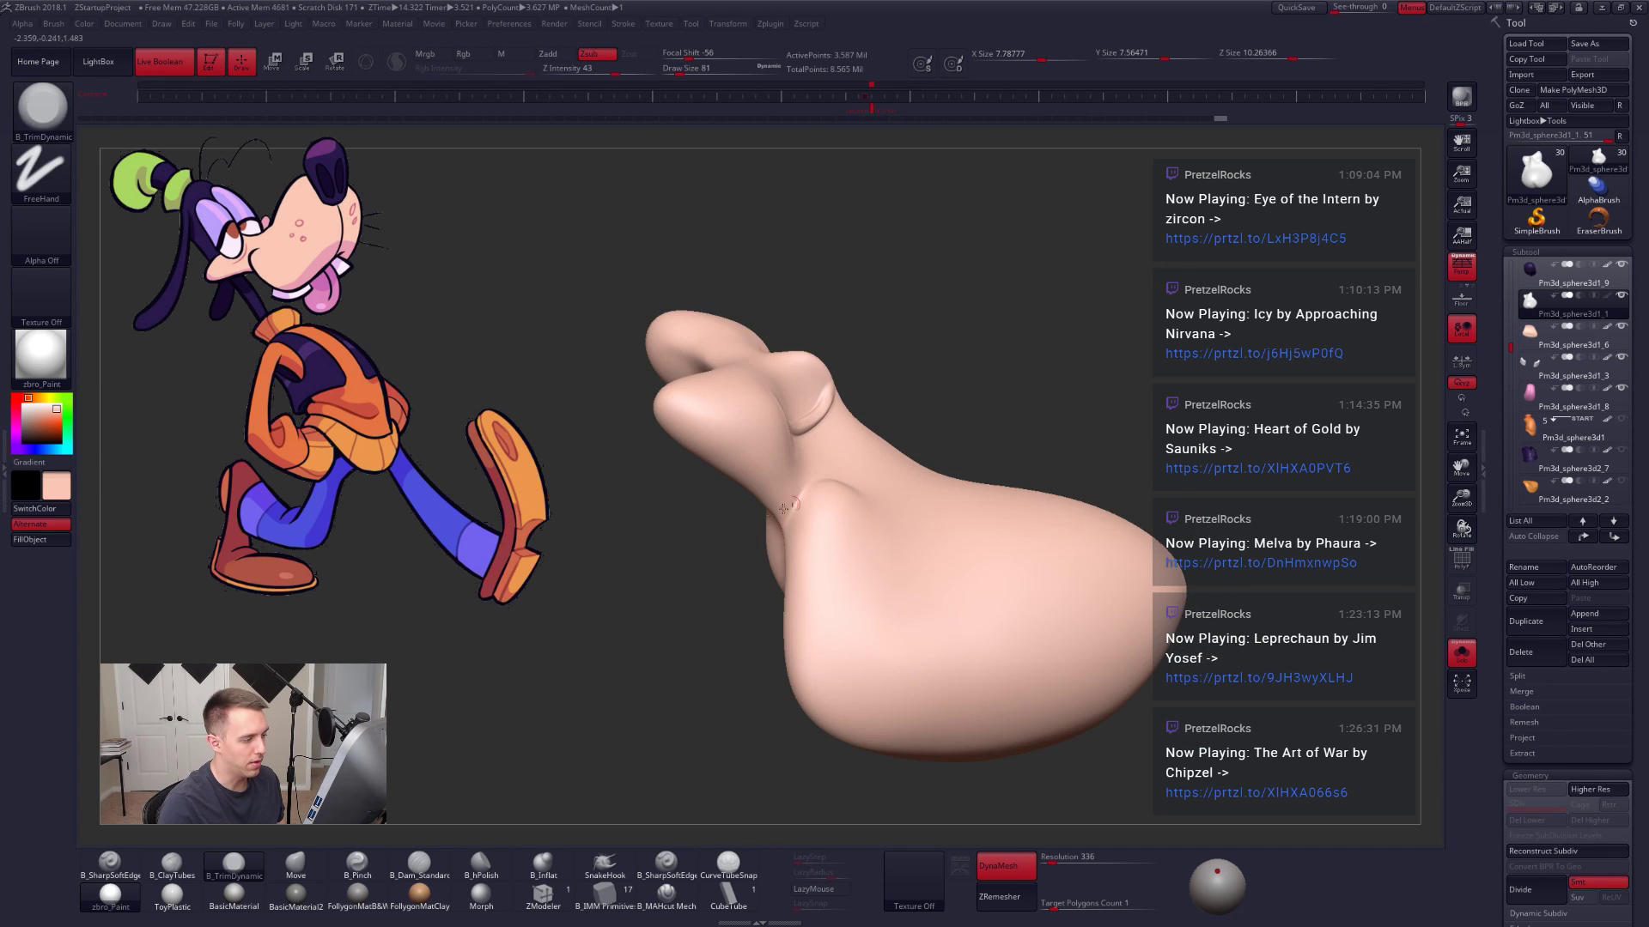
right_drag(817, 506, 1351, 505)
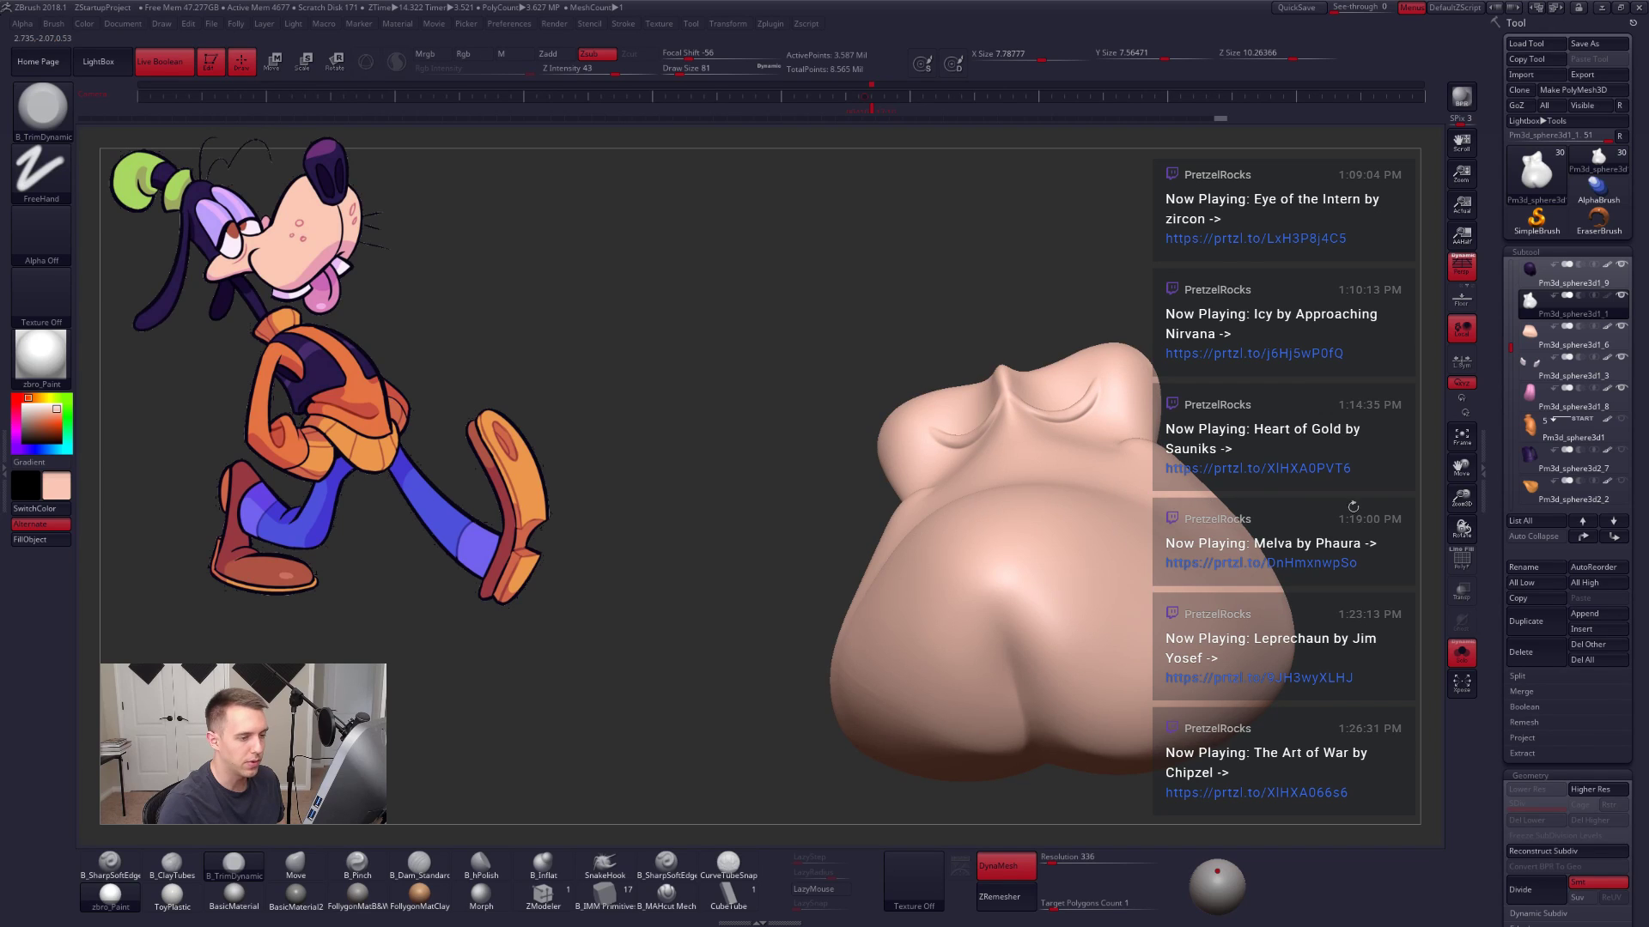
key(shift+f)
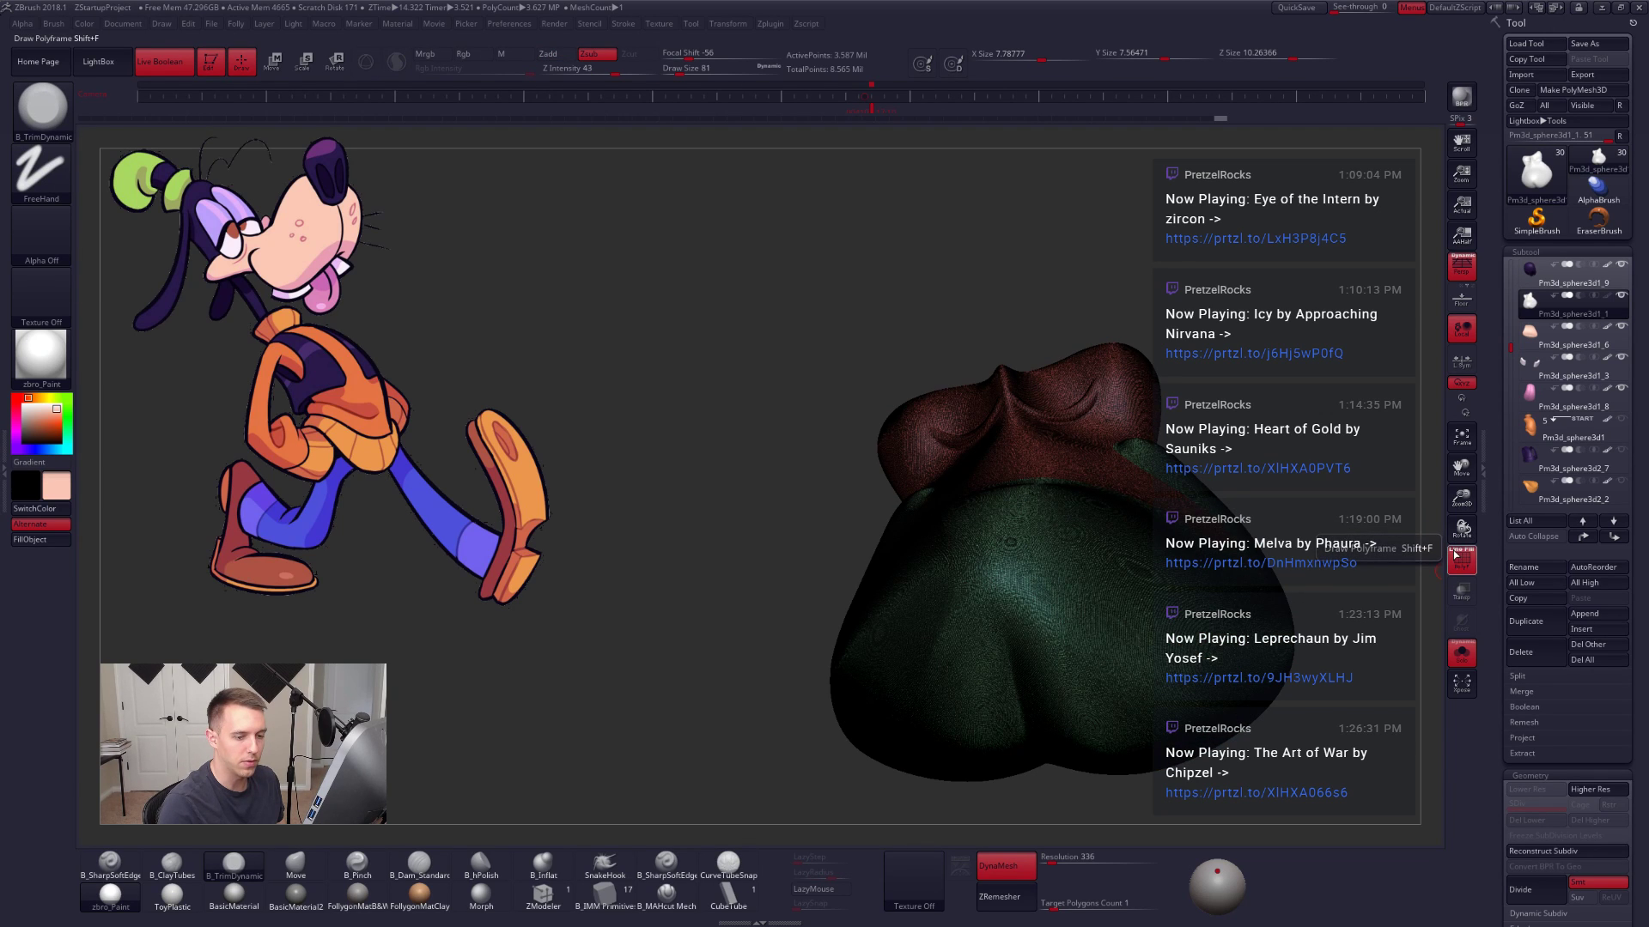
click(1455, 556)
right_drag(1216, 557, 1071, 600)
drag(1071, 600, 883, 600)
alt+right_drag(1105, 637, 994, 608)
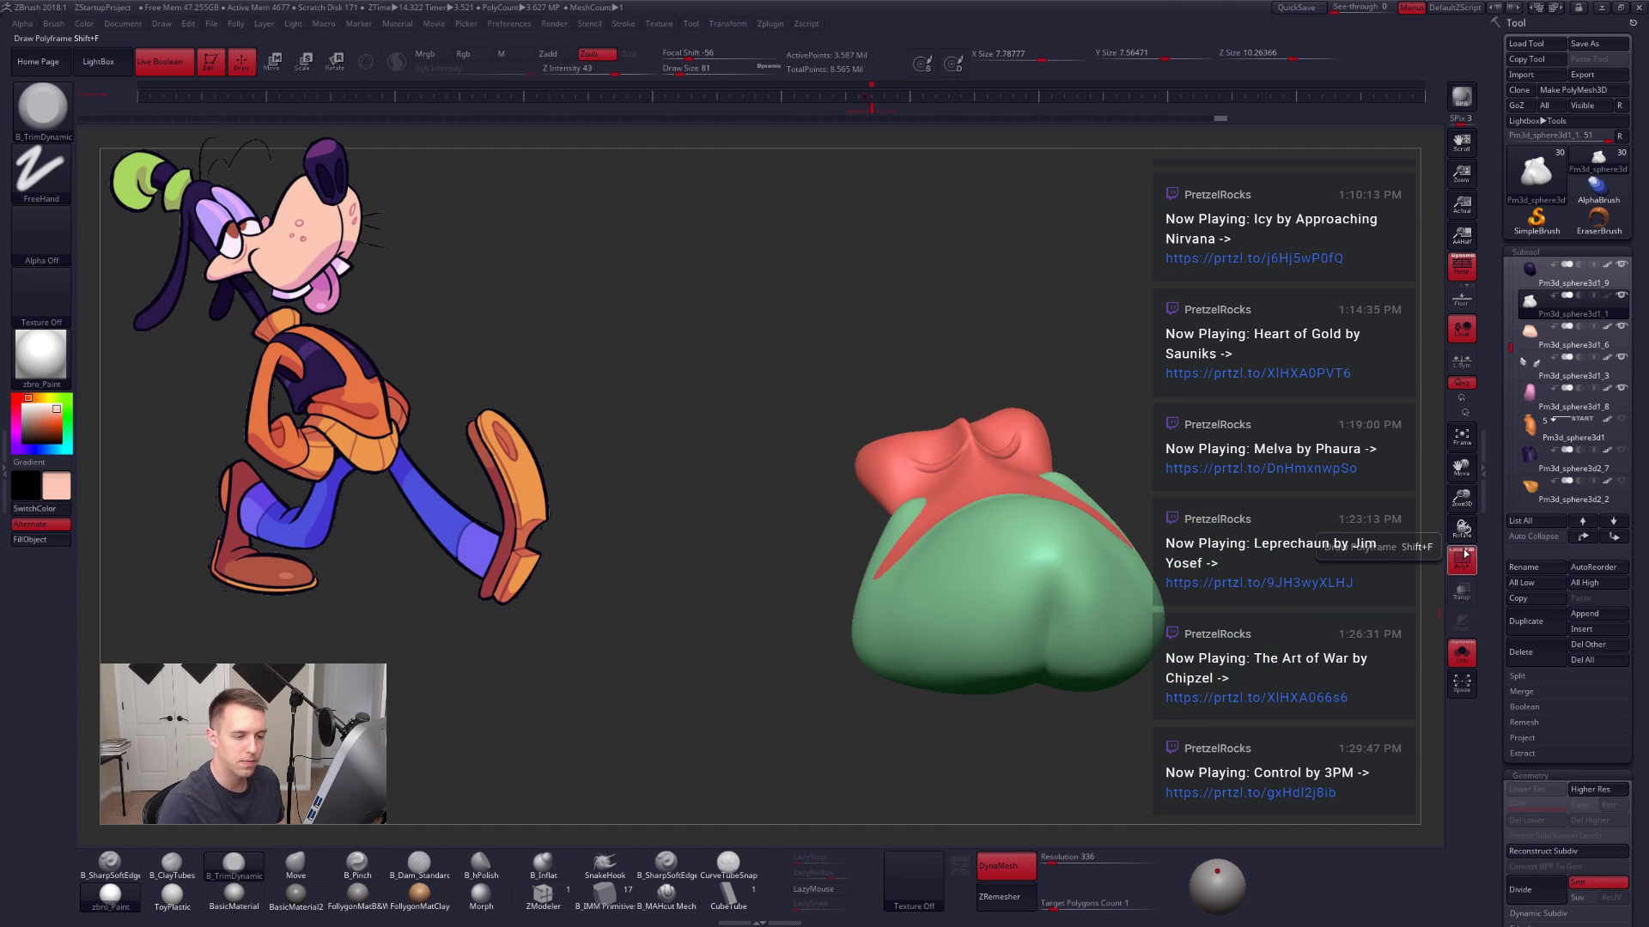
click(1463, 554)
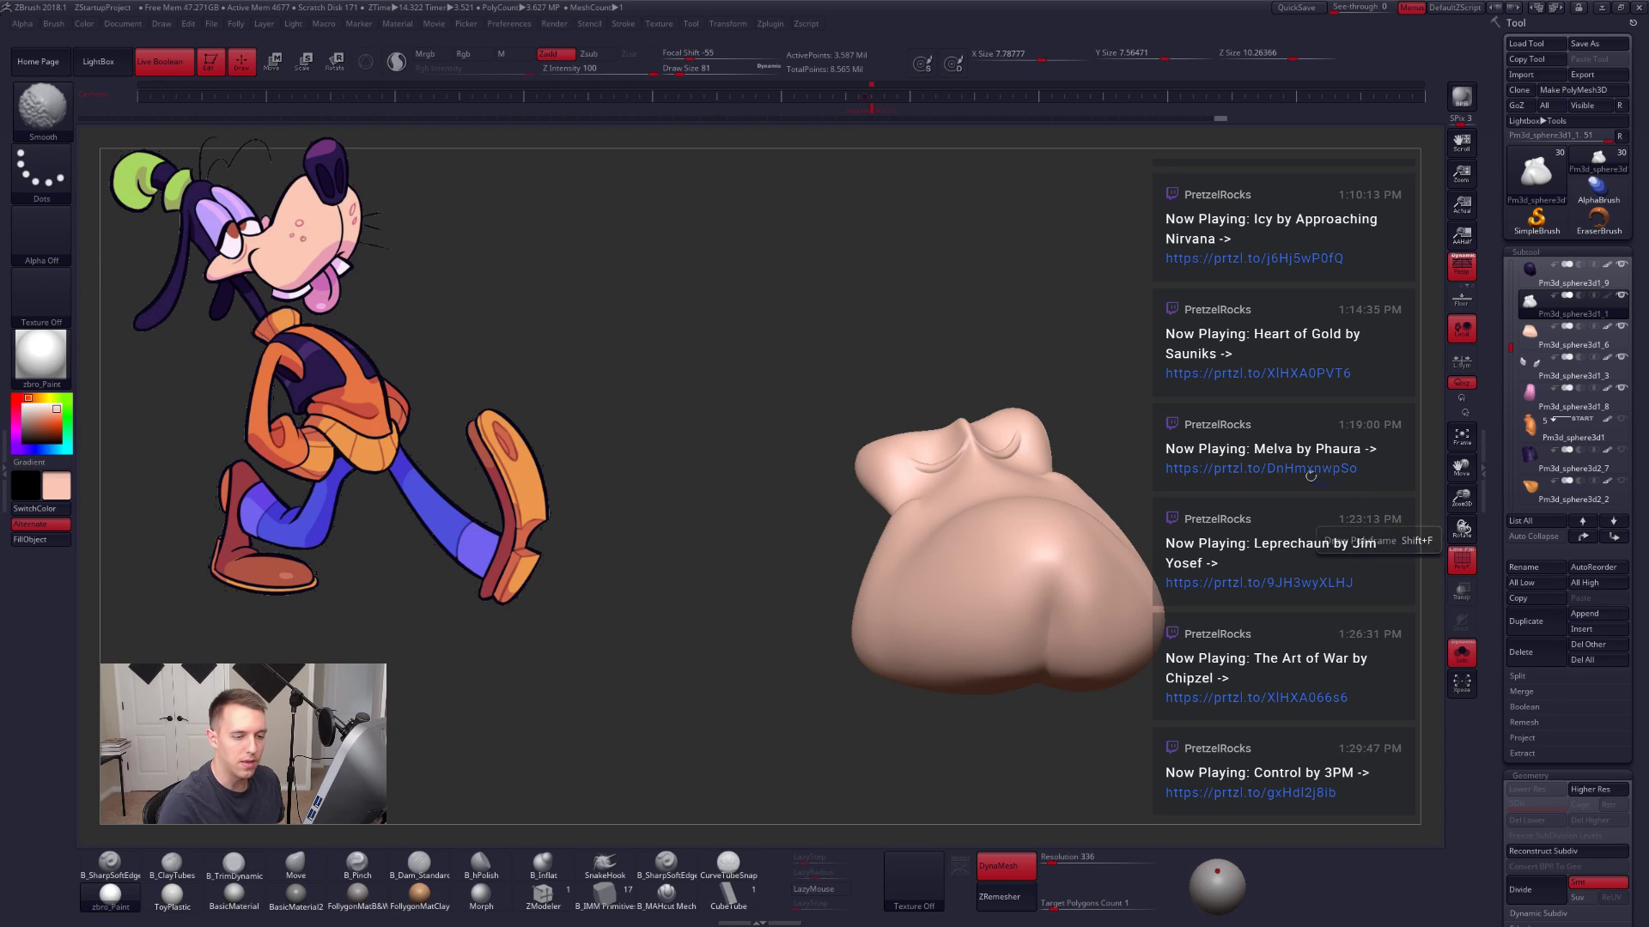
click(1459, 552)
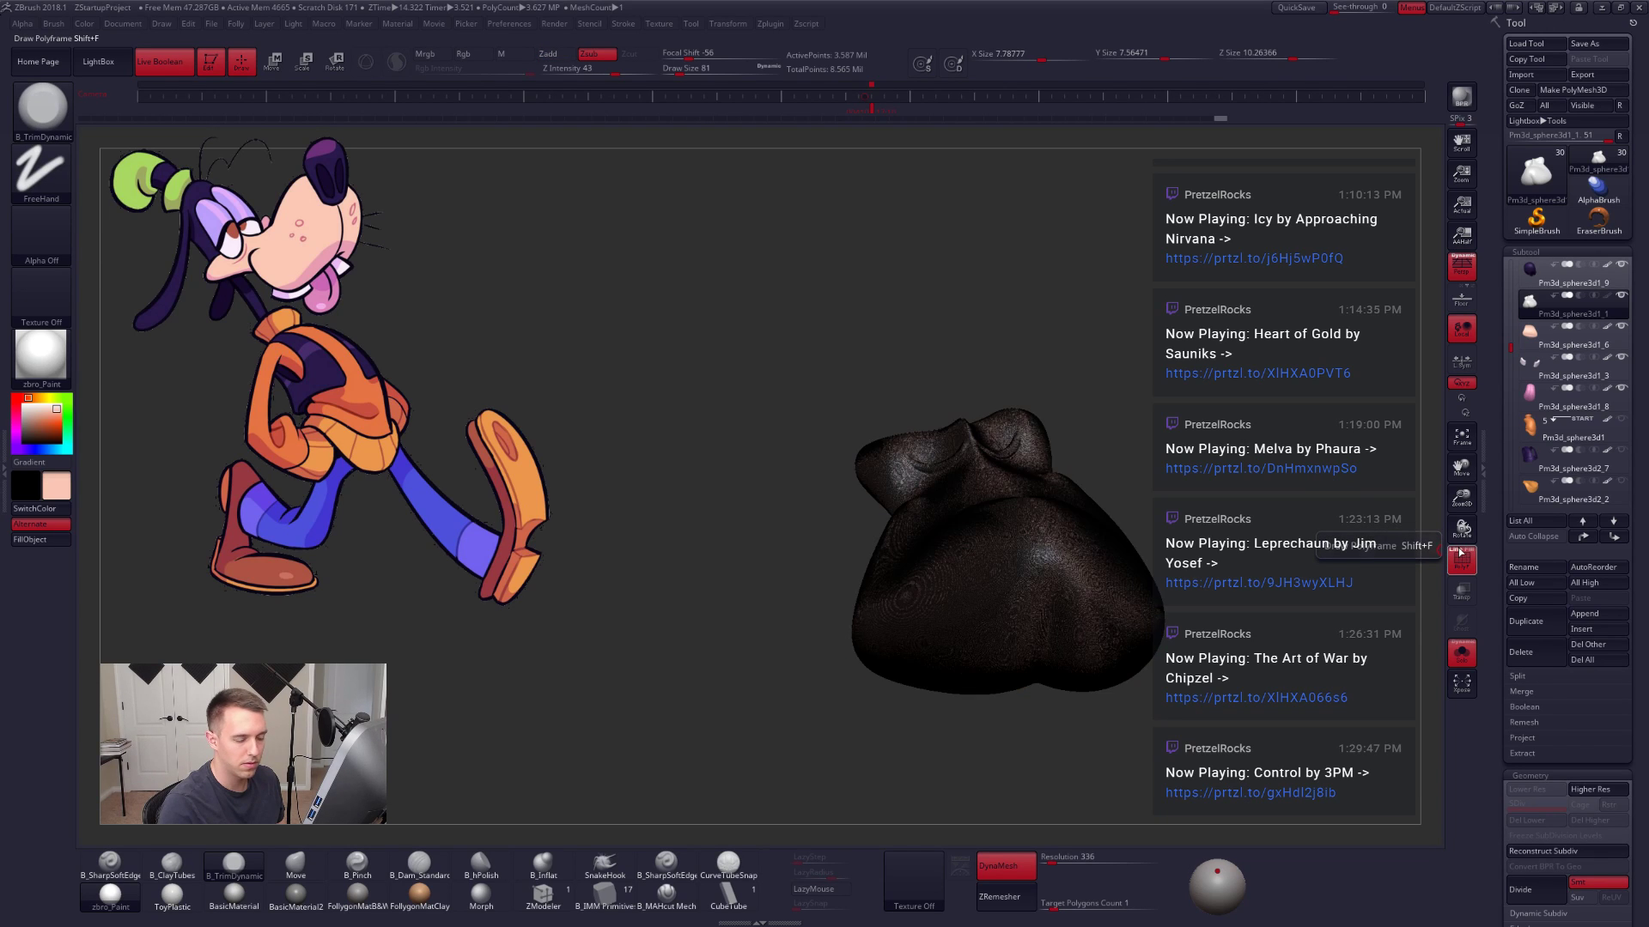
click(1469, 552)
key(shift+f)
key(alt+s)
drag(1271, 435, 1108, 509)
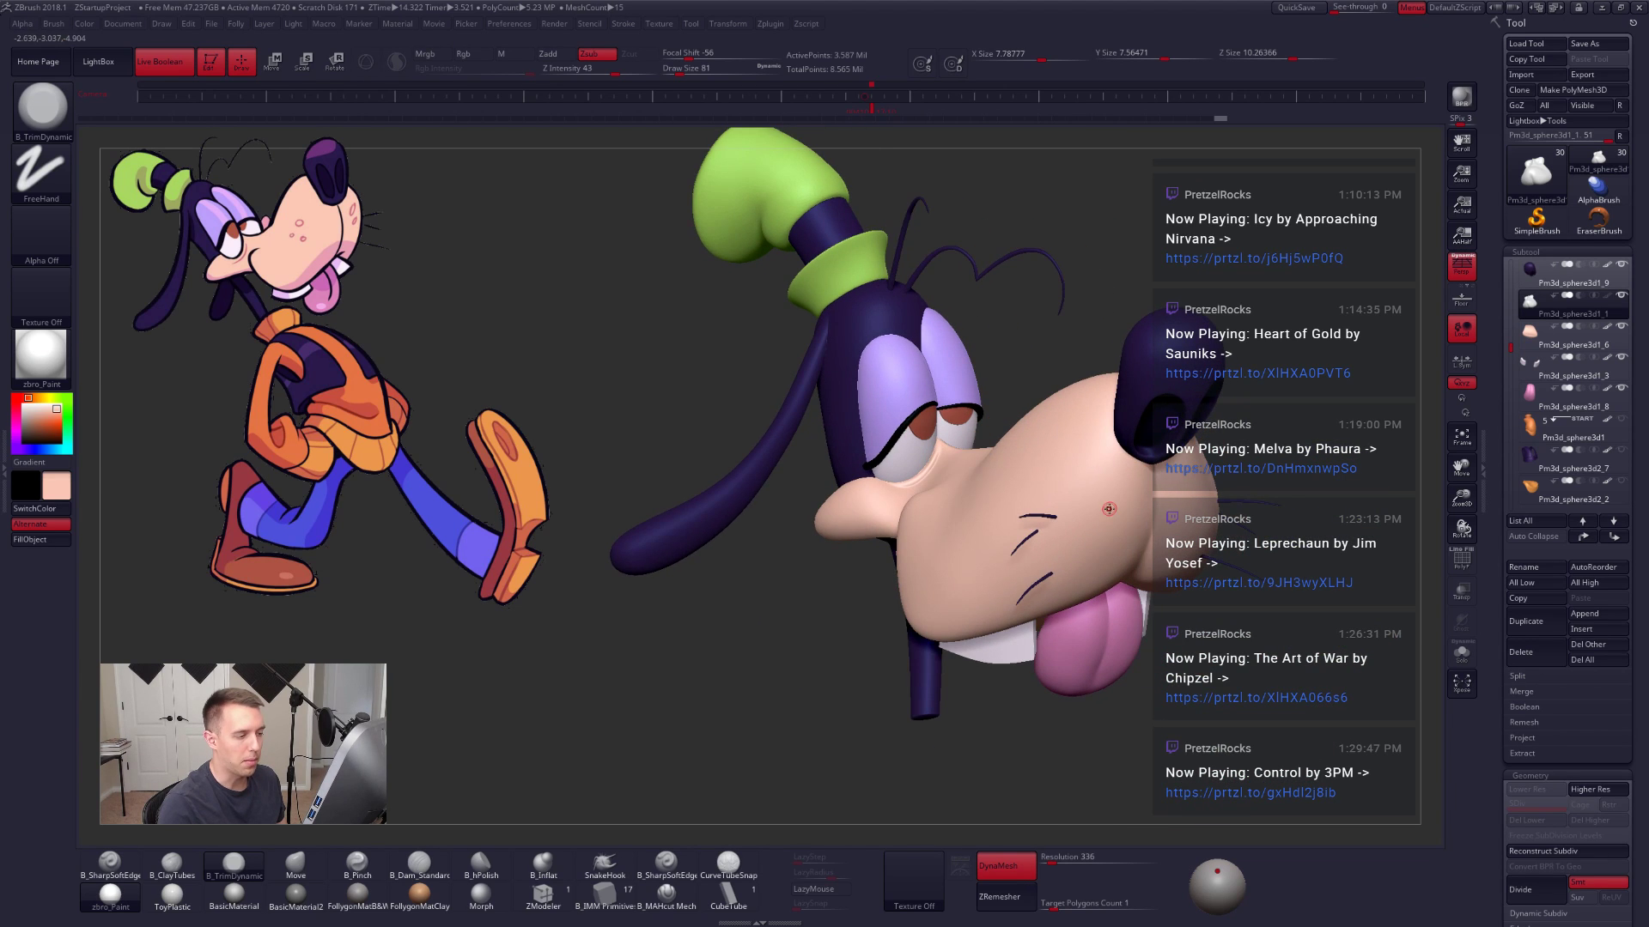
key(shift+f)
key(shift+f)
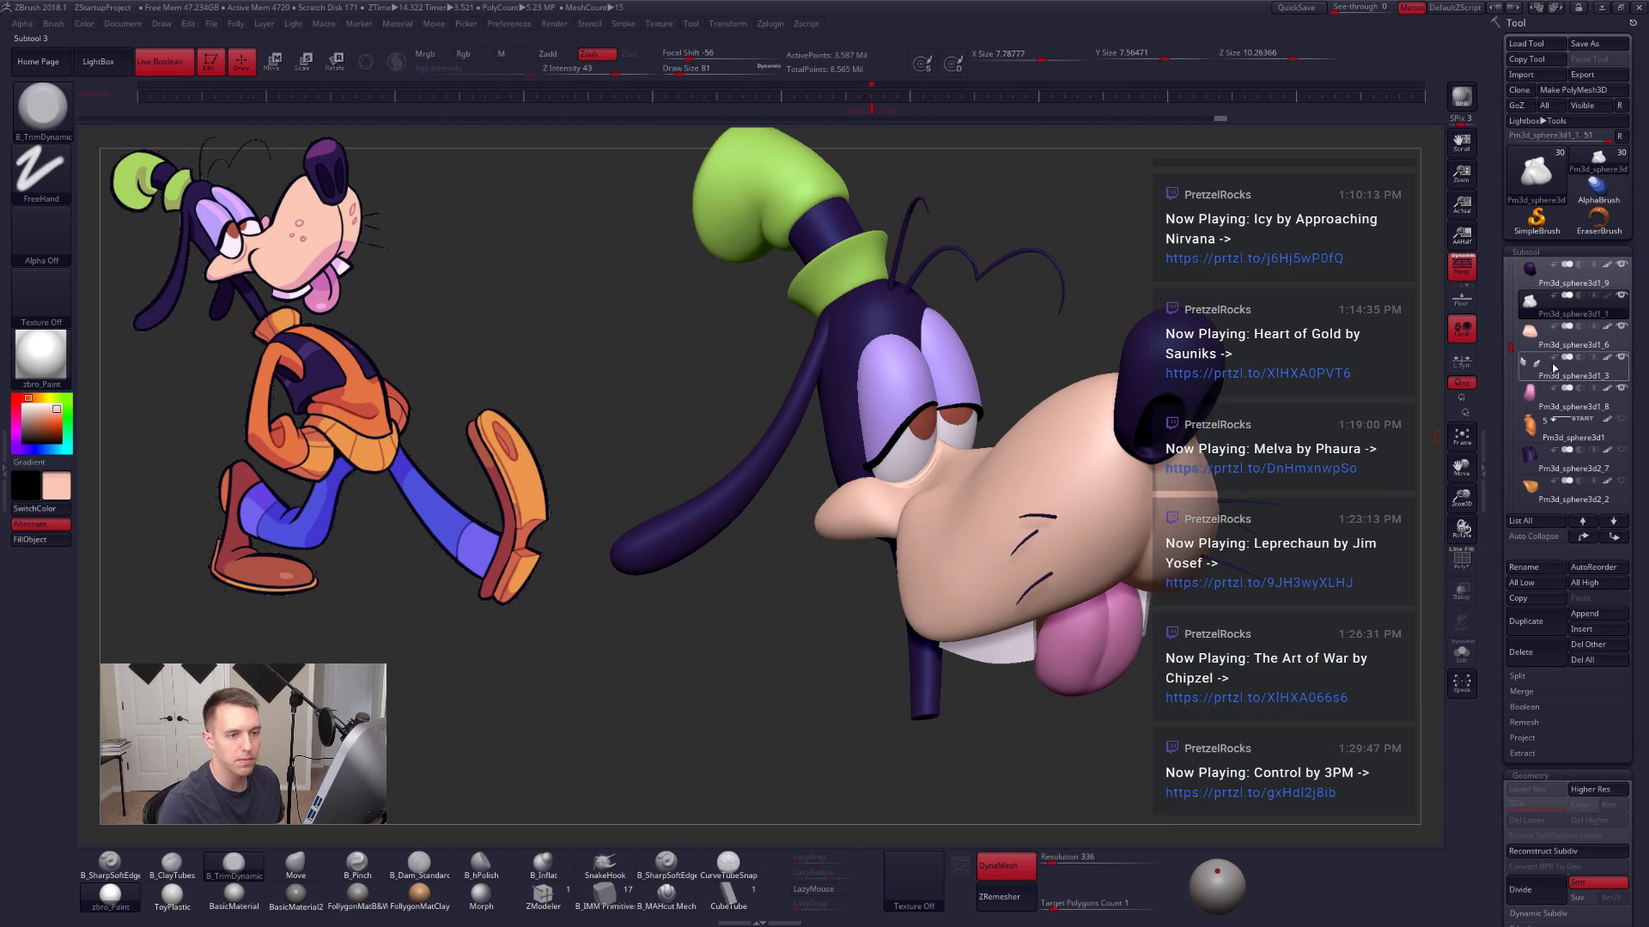
Step: Hide all other subtools, duplicate the muzzle subtool and reselect the original Pm3d_sphere3d1_1
shift+click(1621, 296)
key(ctrl+shift+d)
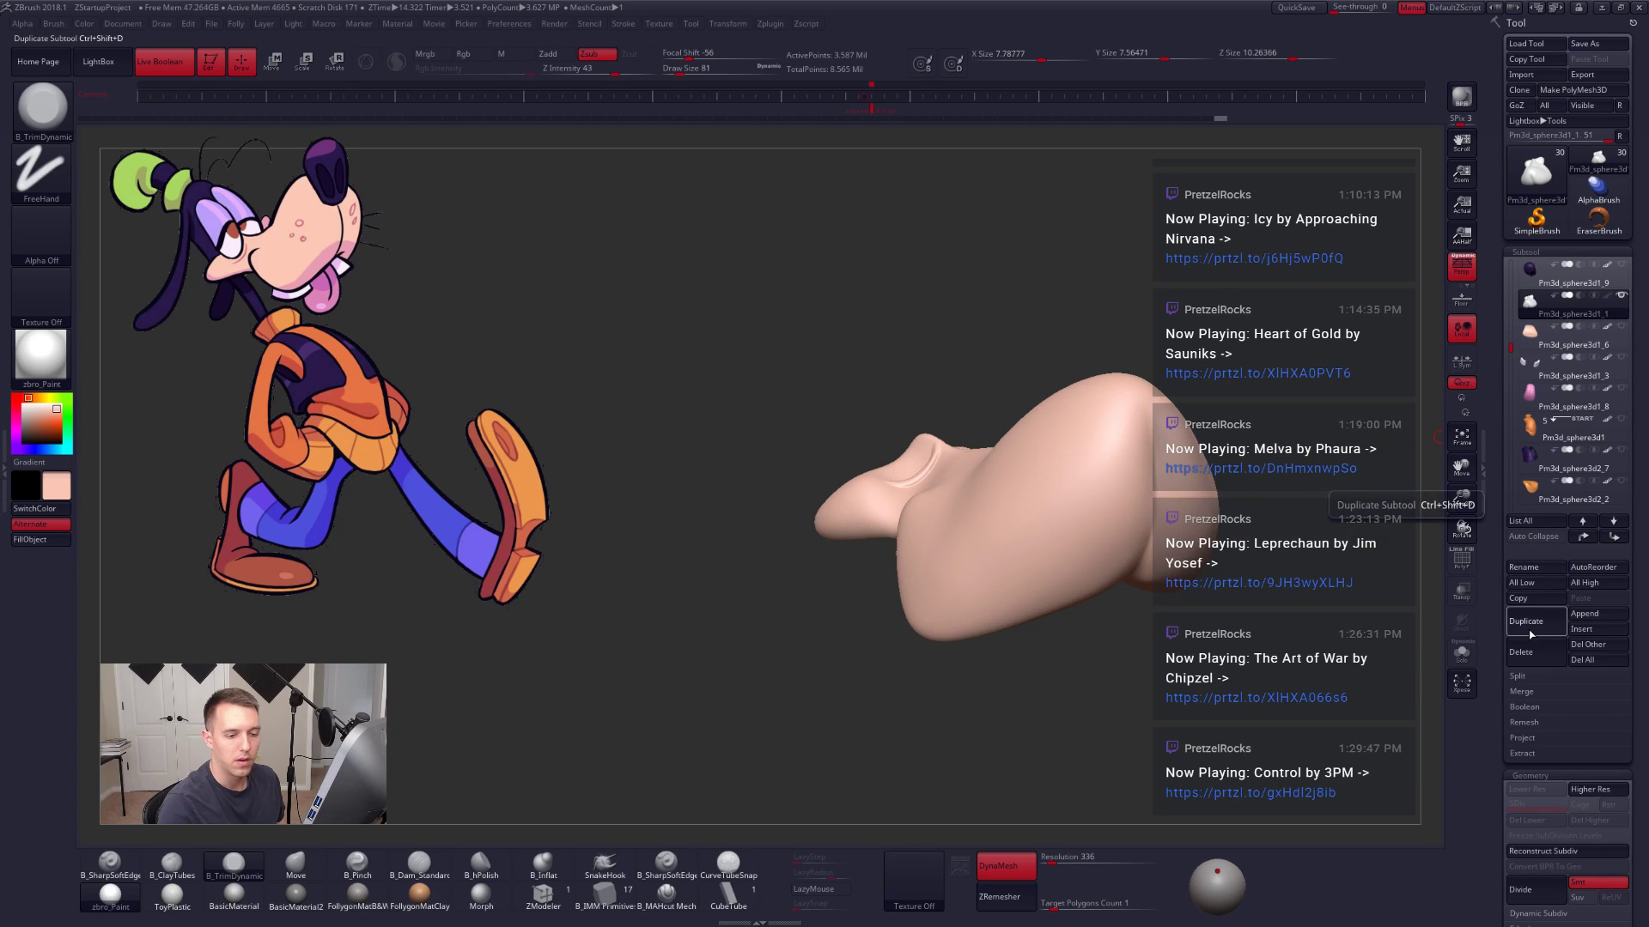
click(1539, 313)
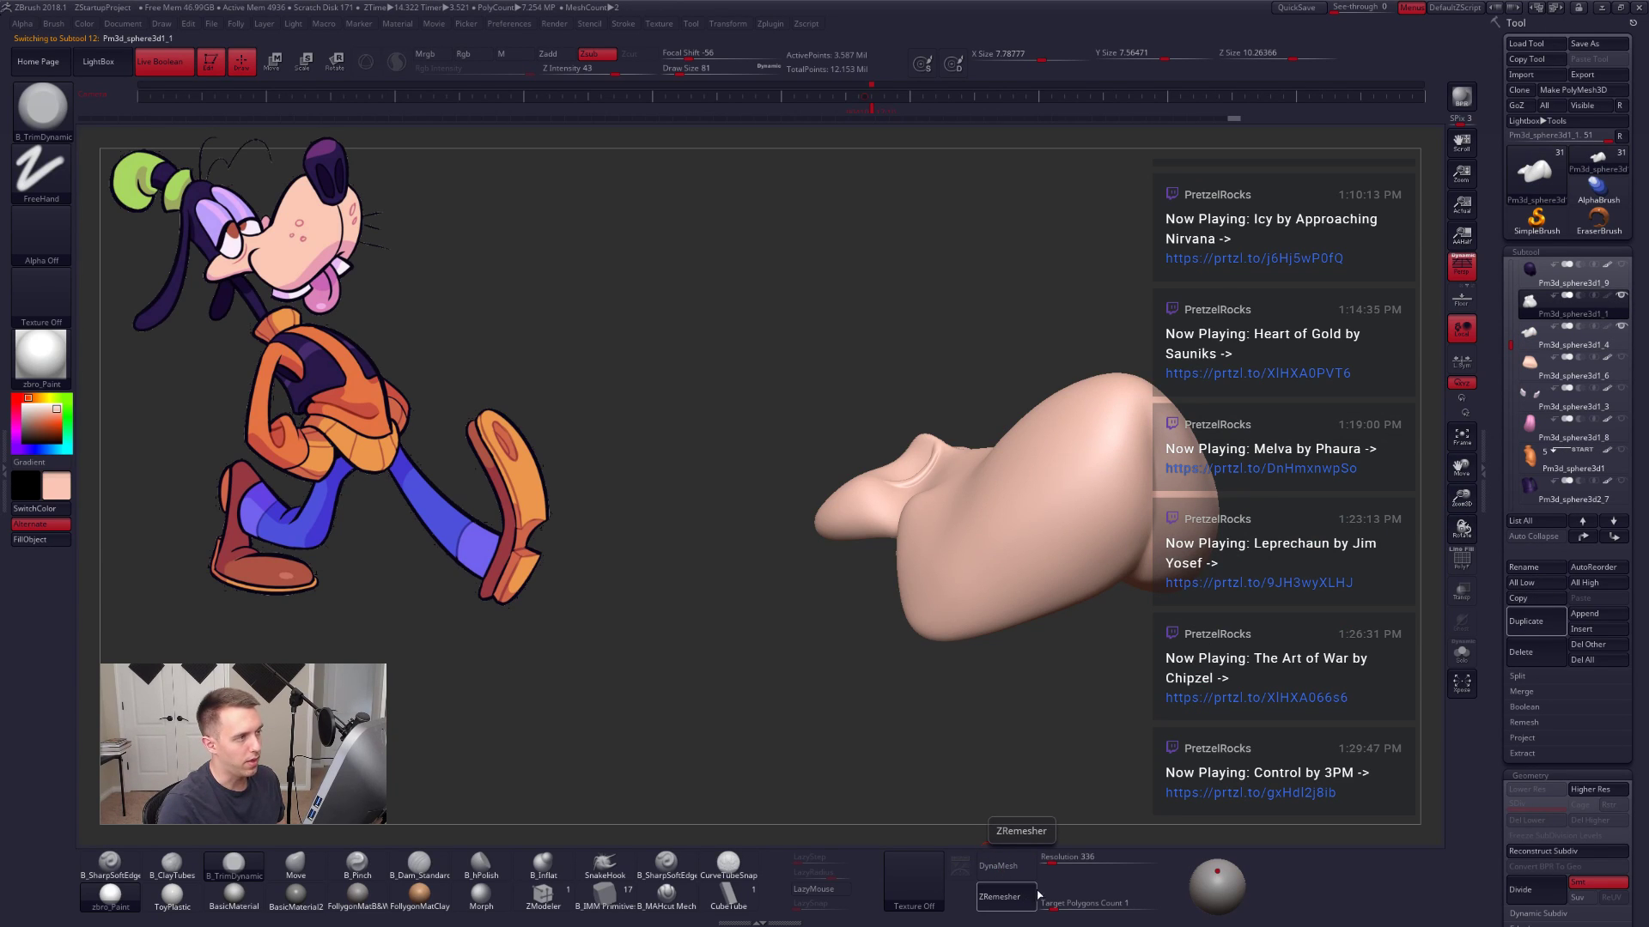
Step: Set the target polygon count to 2 and ZRemesh the original muzzle subtool
click(1062, 903)
text(2)
key(Return)
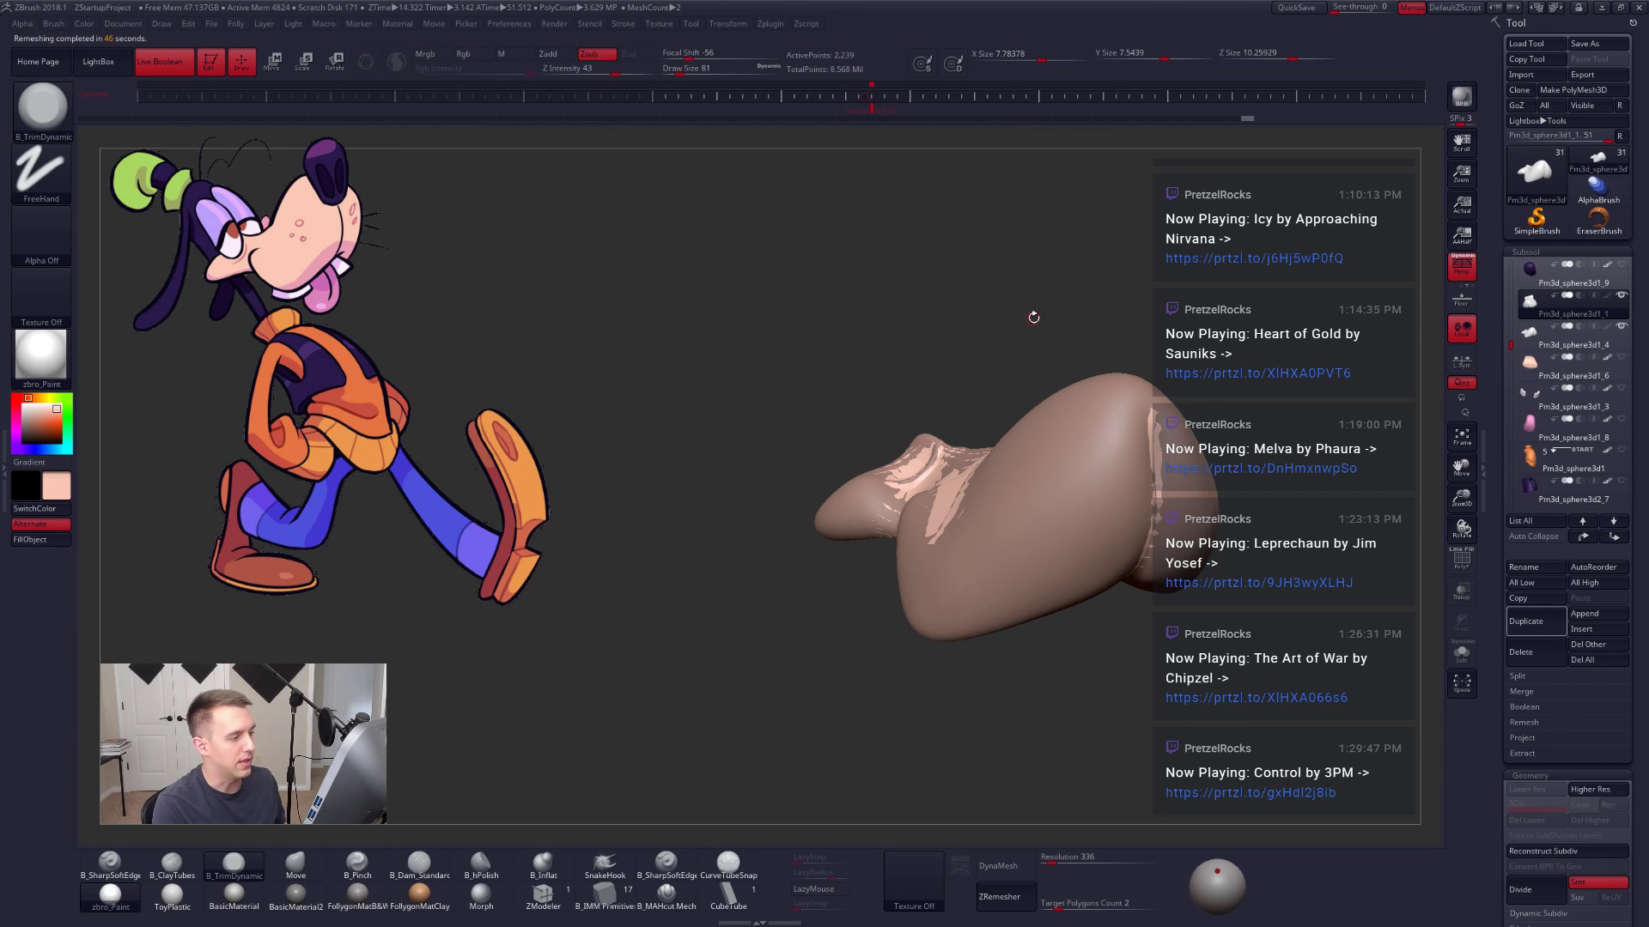
Step: Examine the edge flow and polygroup borders of the remeshed muzzle in solo view, comparing it with the high-resolution duplicate
key(space)
mouse_move(1046, 318)
alt+mouse_down()
mouse_move(953, 280)
mouse_move(917, 344)
alt+mouse_up()
key(alt+s)
key(shift+f)
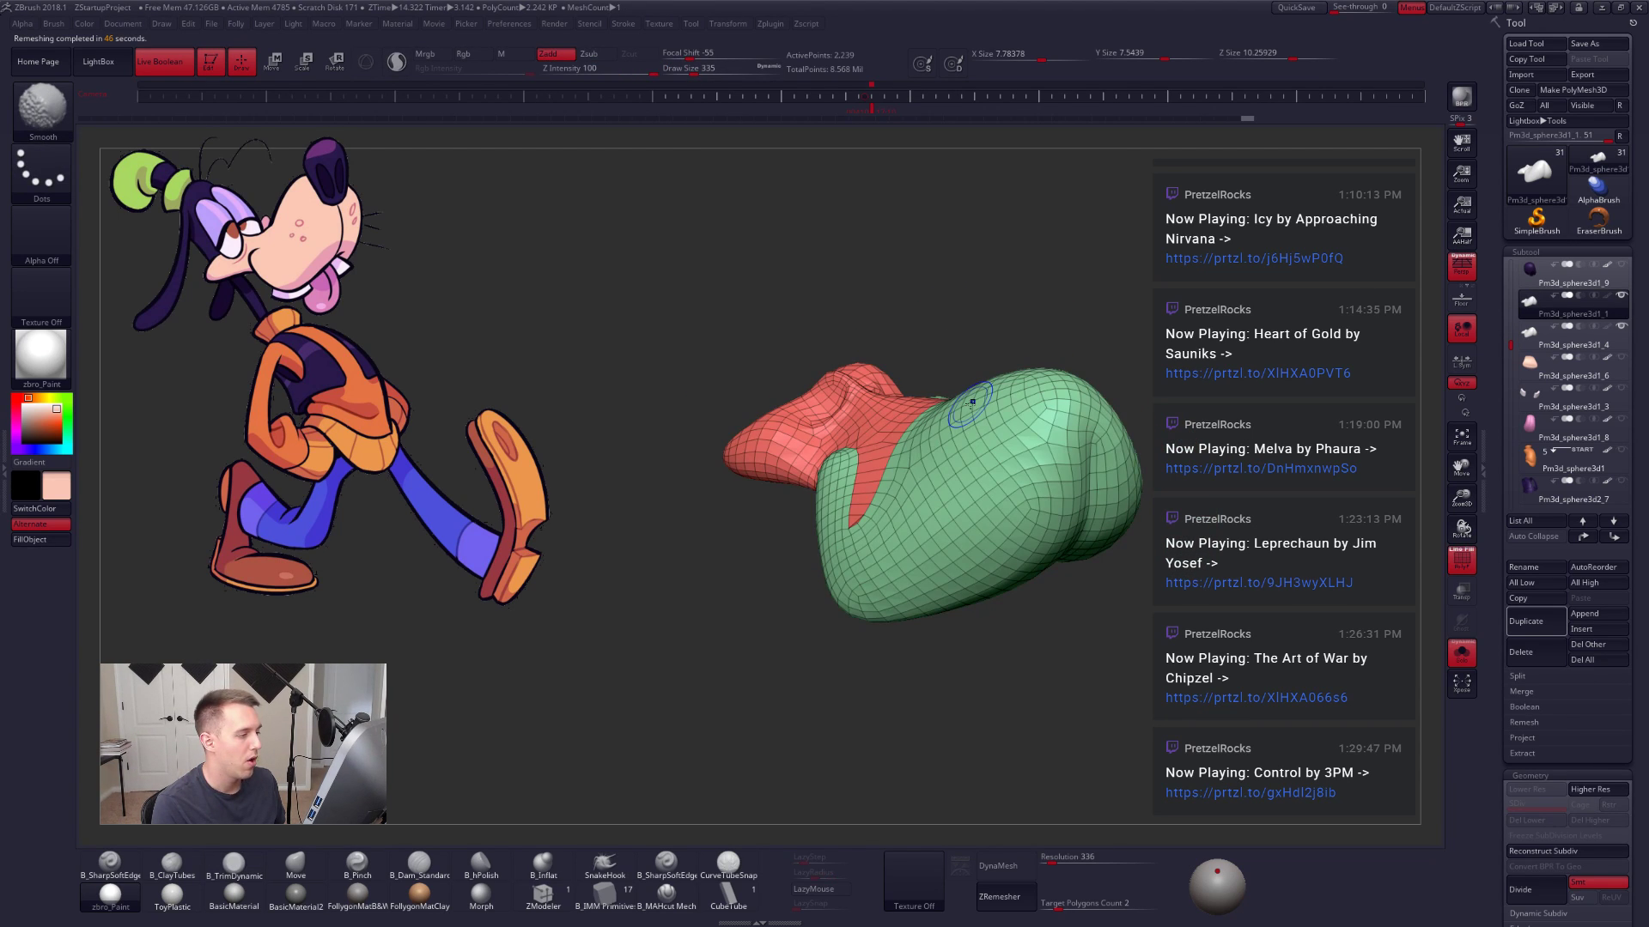
key(shift+f)
mouse_move(899, 398)
right_down()
mouse_move(835, 464)
mouse_move(913, 472)
mouse_move(927, 439)
mouse_move(910, 404)
mouse_move(899, 470)
mouse_move(951, 497)
mouse_move(1006, 454)
mouse_move(985, 451)
mouse_move(987, 432)
mouse_move(1003, 479)
mouse_move(1019, 428)
right_up()
key(shift+f)
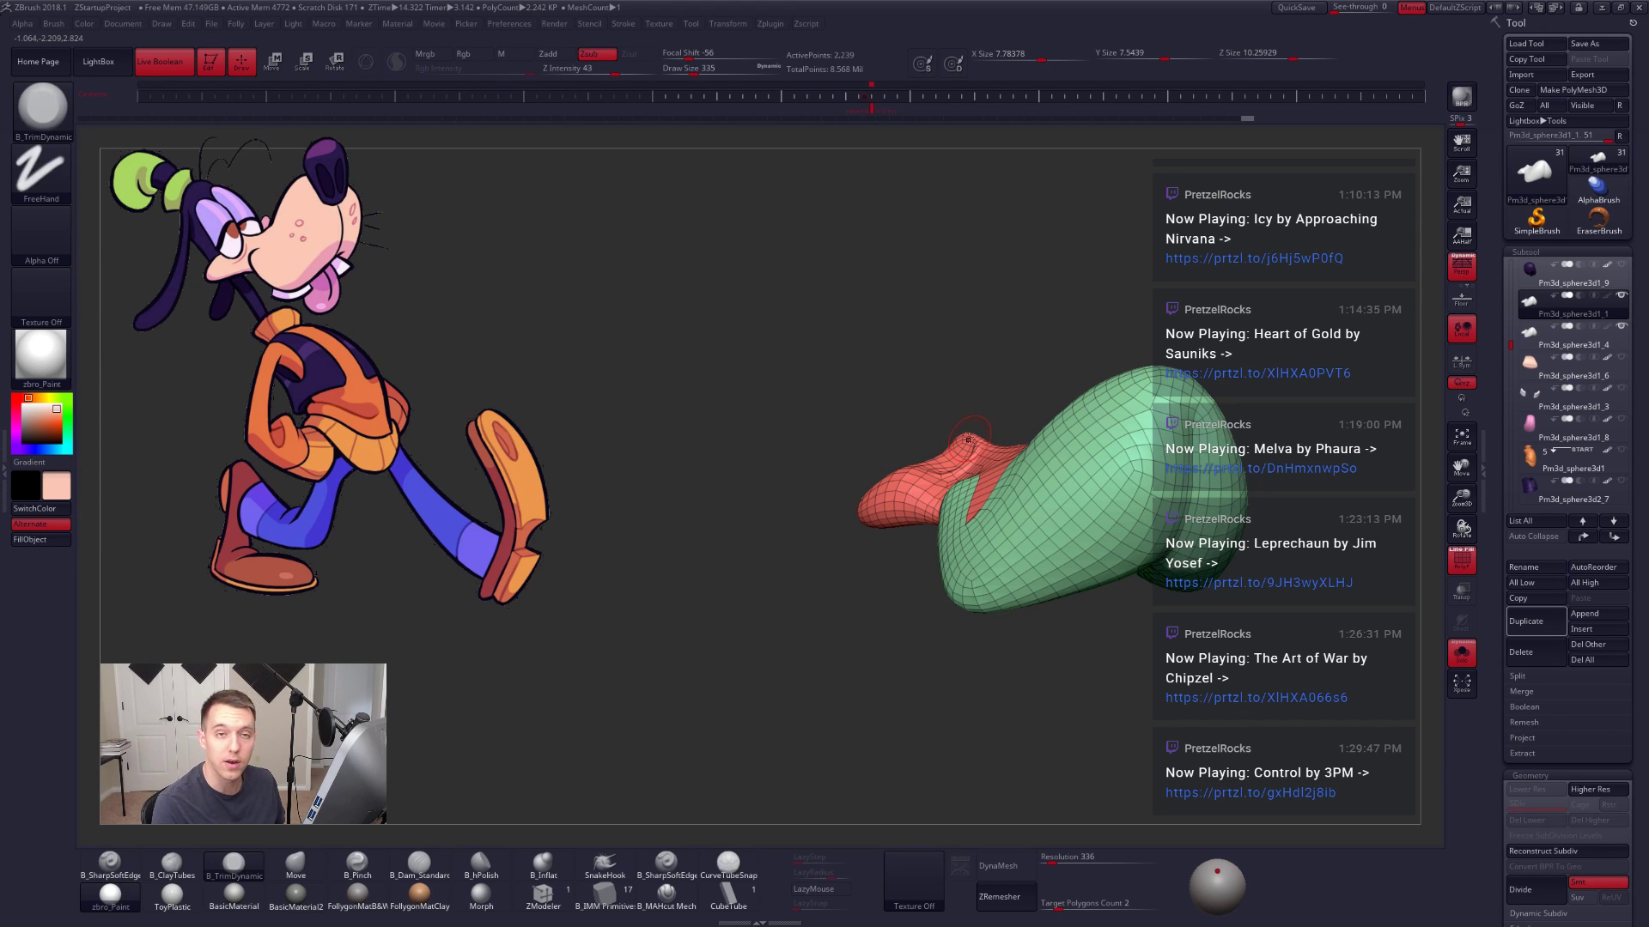
key(shift)
mouse_move(1016, 460)
right_down()
mouse_move(1023, 491)
mouse_move(1114, 520)
mouse_move(1047, 502)
mouse_move(972, 429)
mouse_move(1113, 563)
mouse_move(1046, 411)
mouse_move(1090, 429)
mouse_move(1122, 413)
mouse_move(1068, 479)
right_up()
key(shift+f)
key(shift+f)
key(shift+f)
key(shift+f)
key(shift+f)
key(shift+f)
key(shift+f)
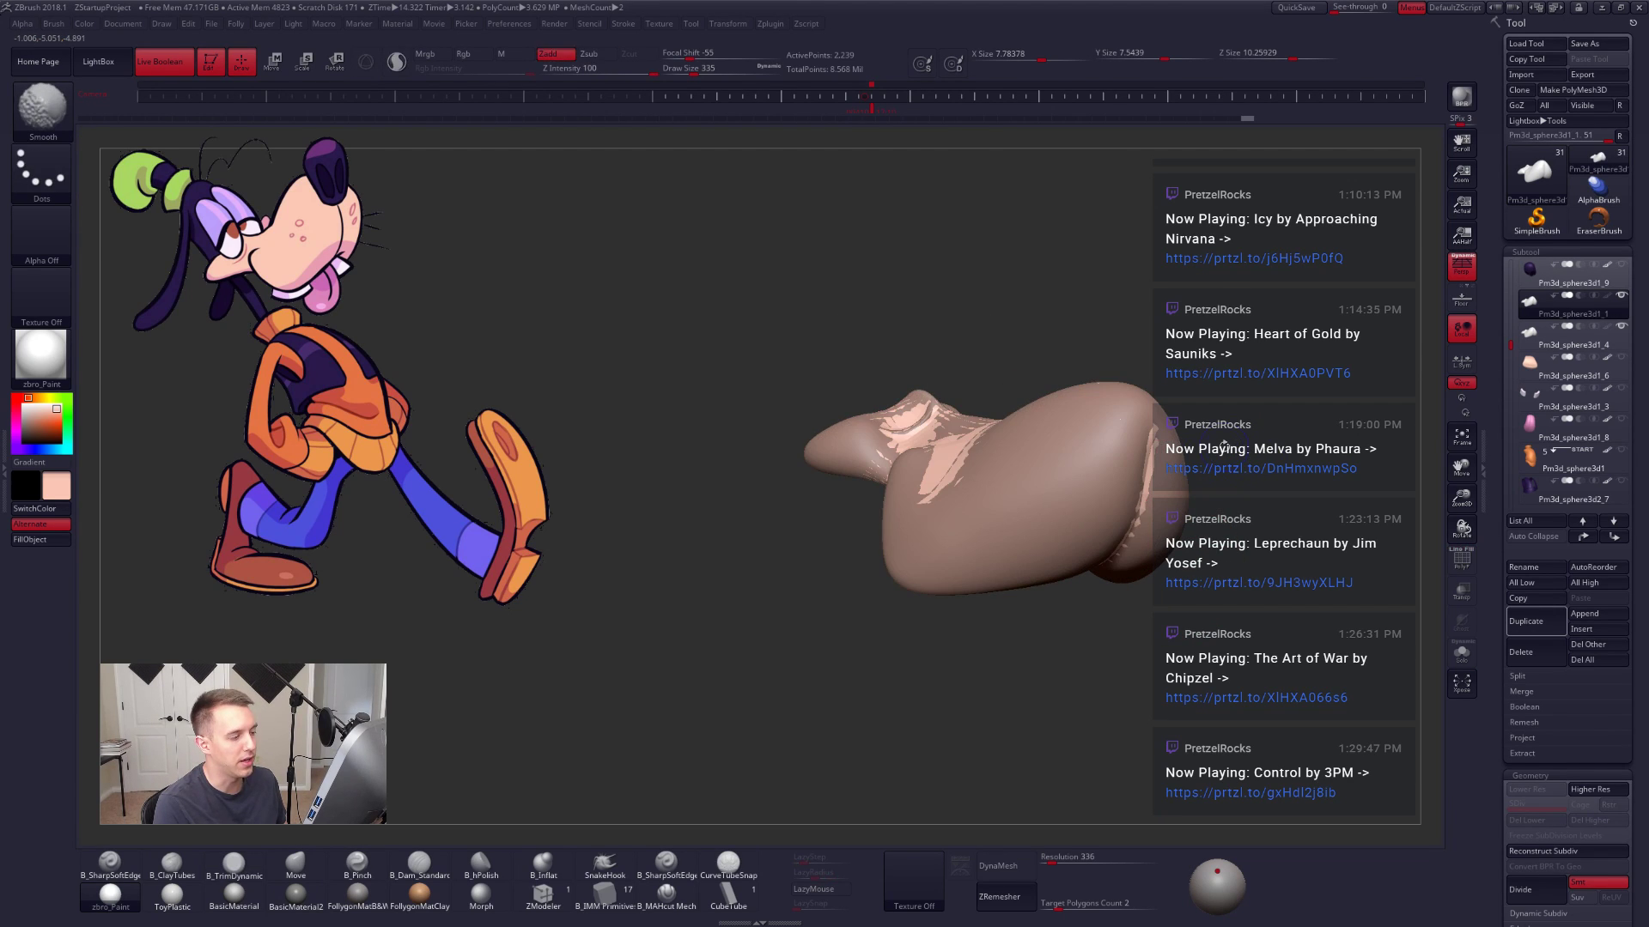
Step: Subdivide the remeshed muzzle up to level 5, projecting the duplicate's detail onto it with ProjectAll after each division
key(alt+s)
key(ctrl+d)
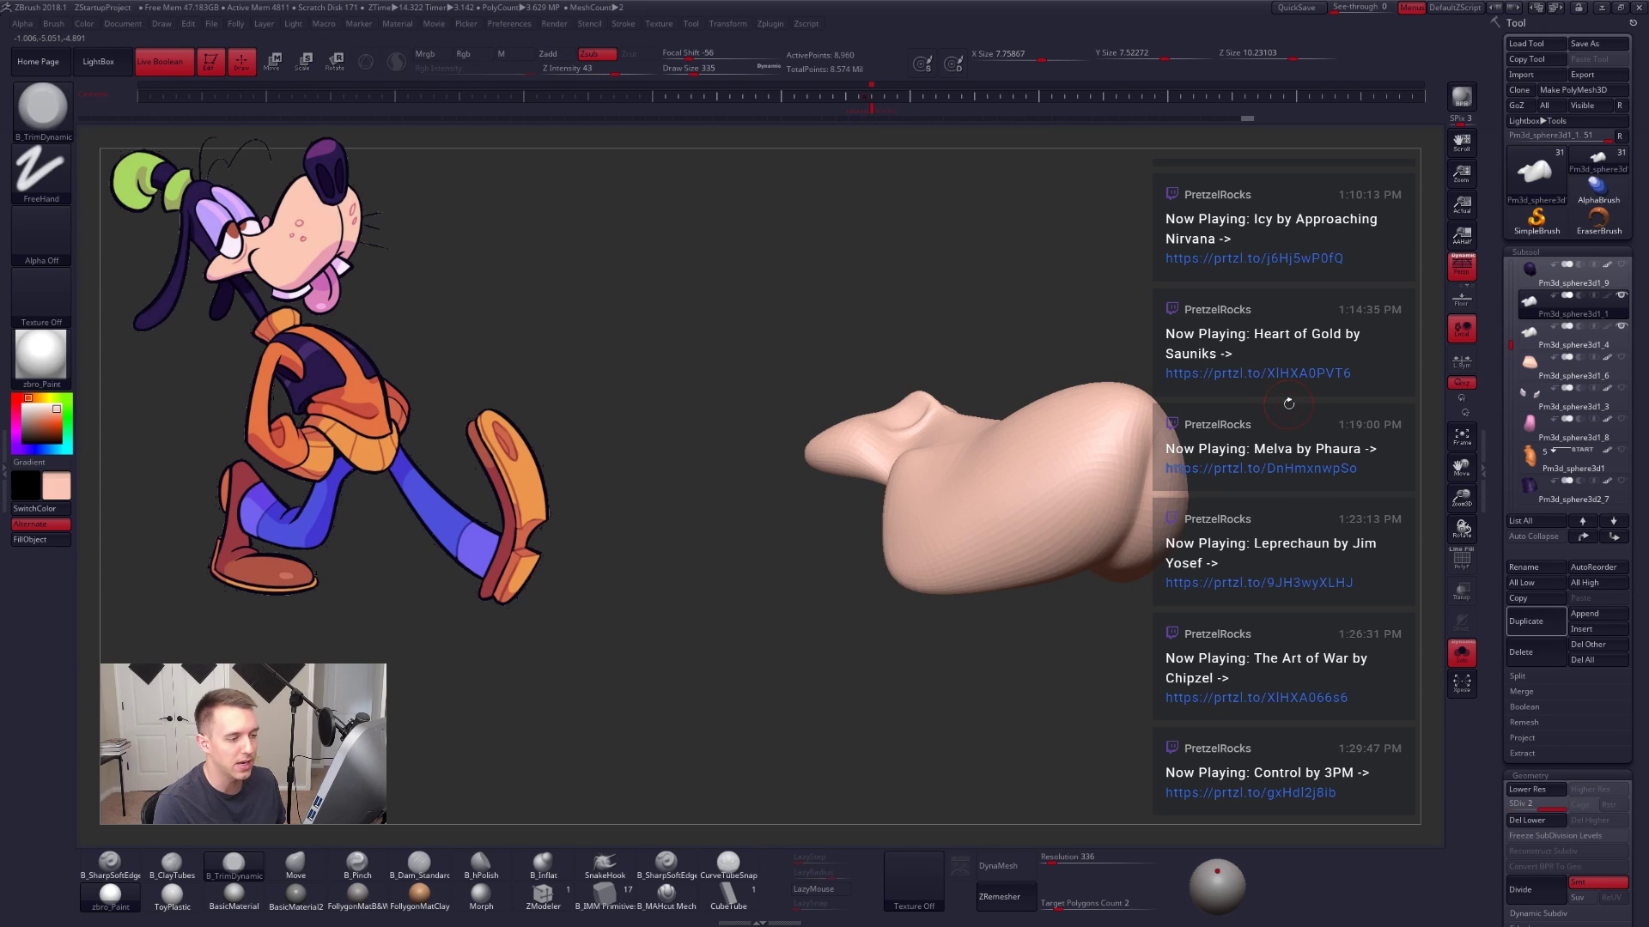
click(1523, 737)
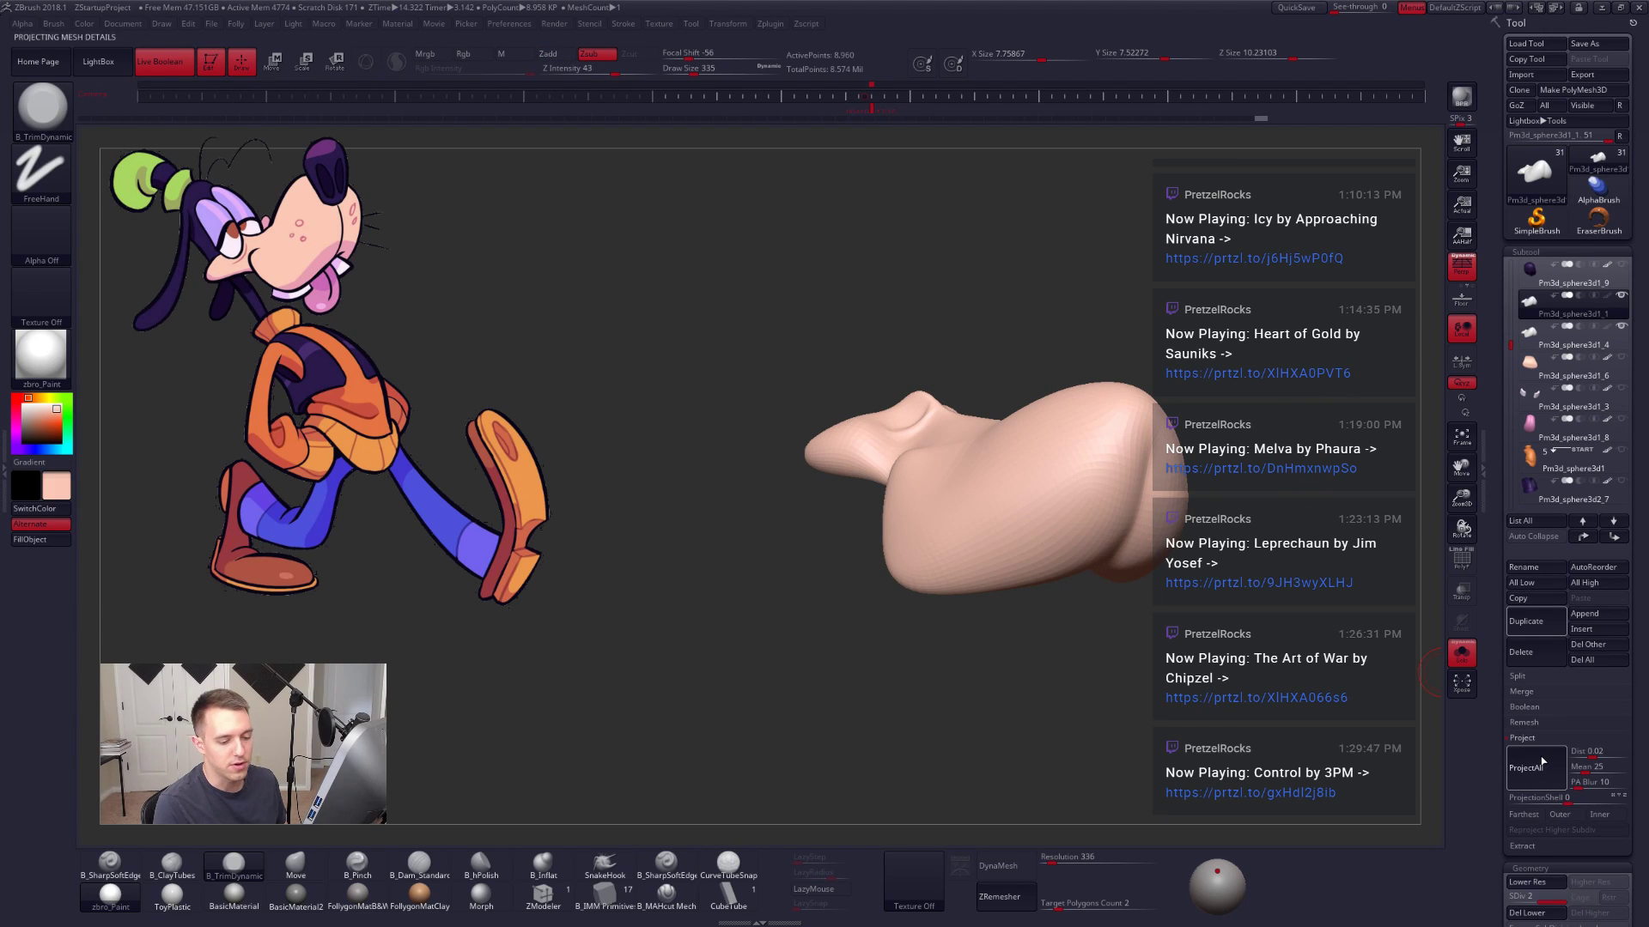
key(ctrl+d)
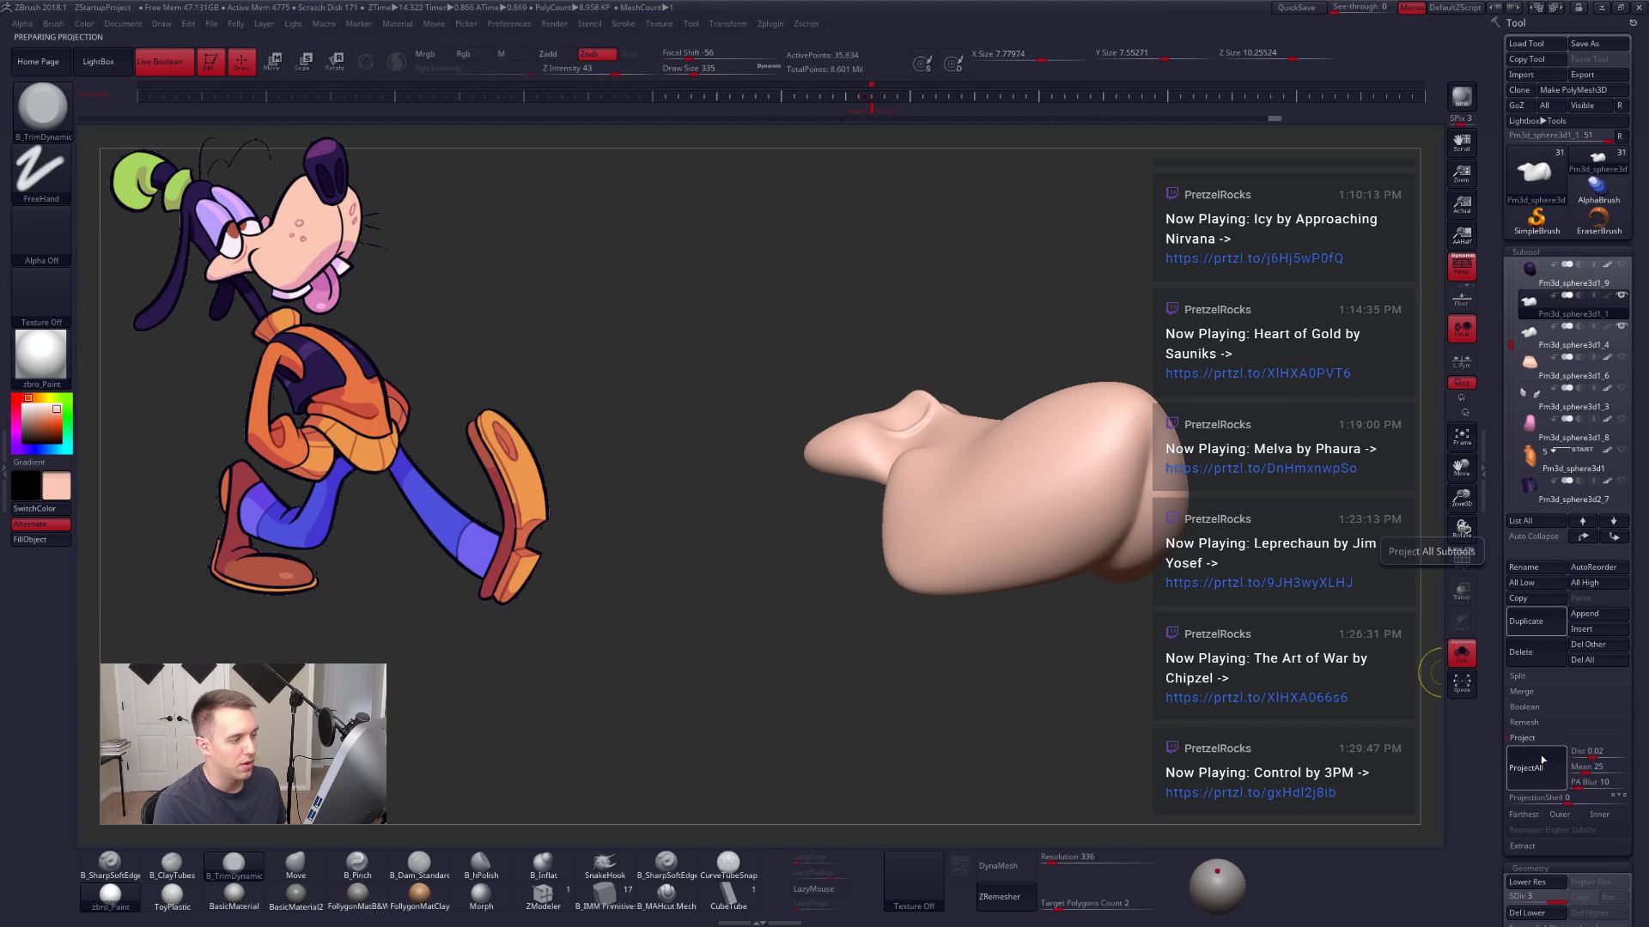
key(ctrl+d)
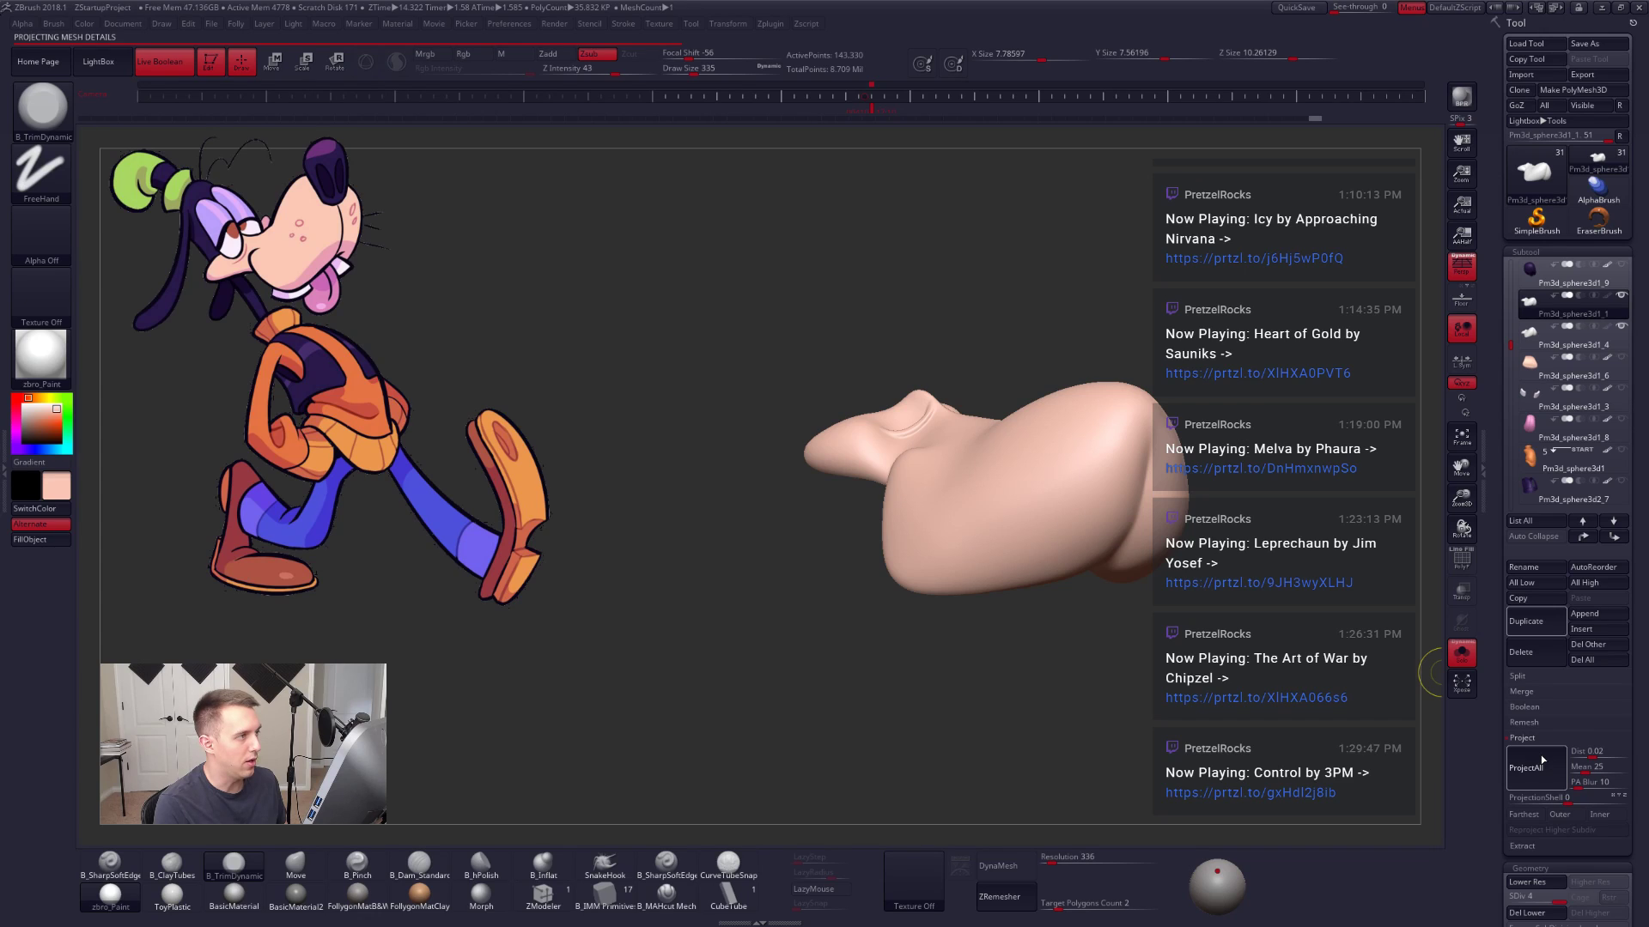
key(ctrl+d)
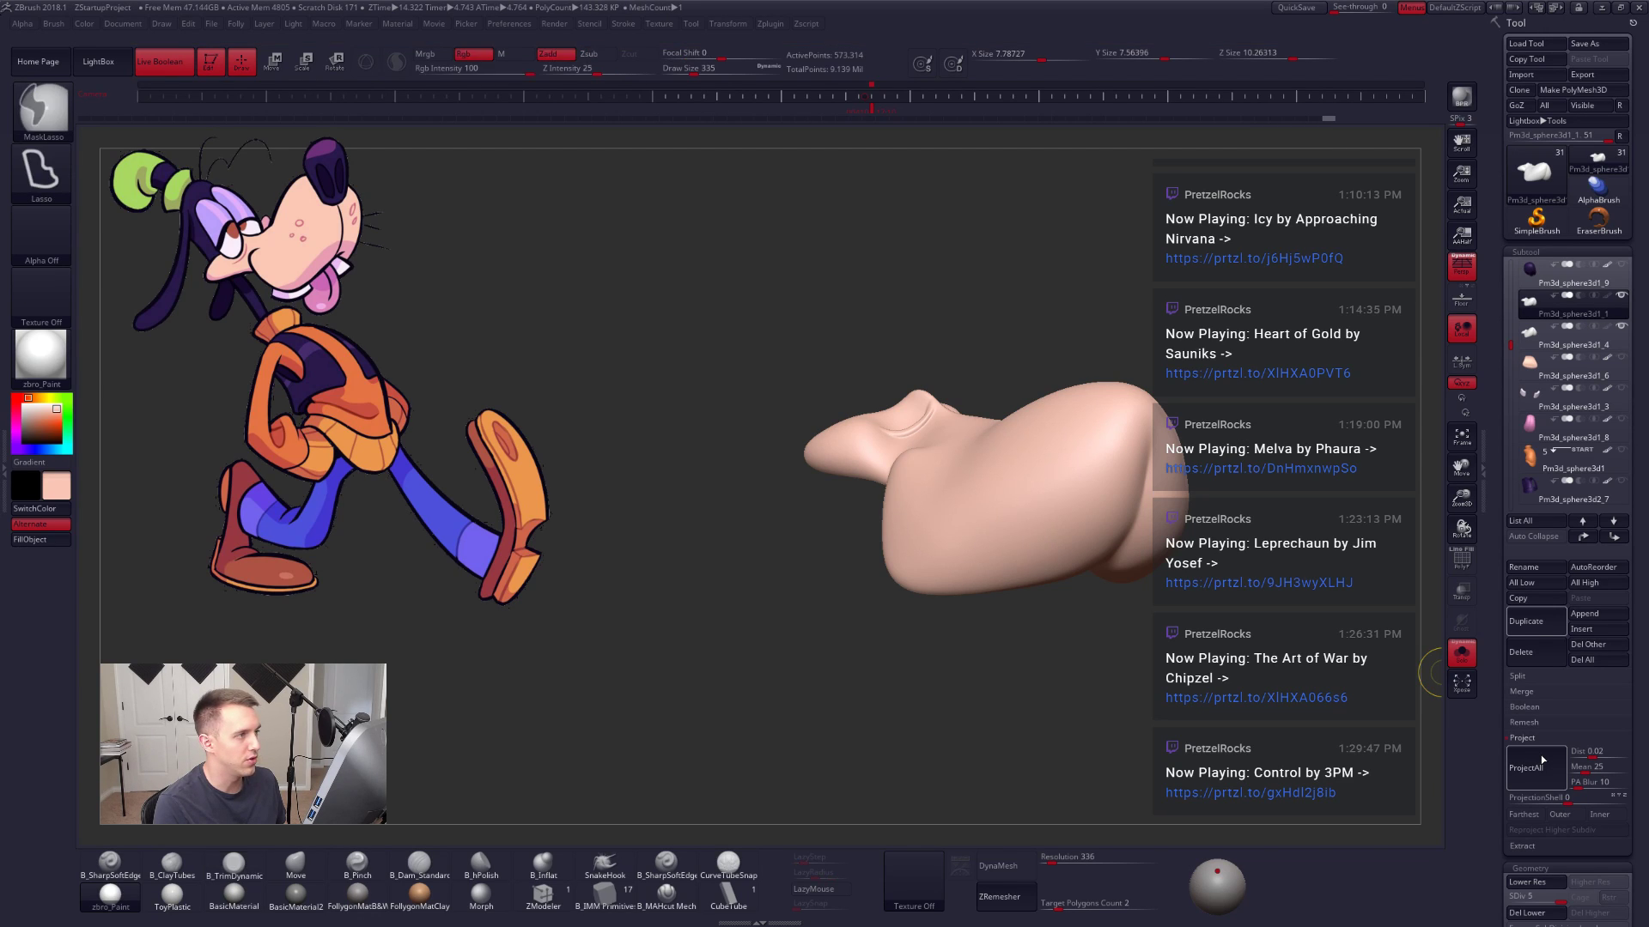
Step: Delete the high-resolution duplicate Pm3d_sphere3d1_4, then reselect the remeshed muzzle and isolate it
click(1529, 335)
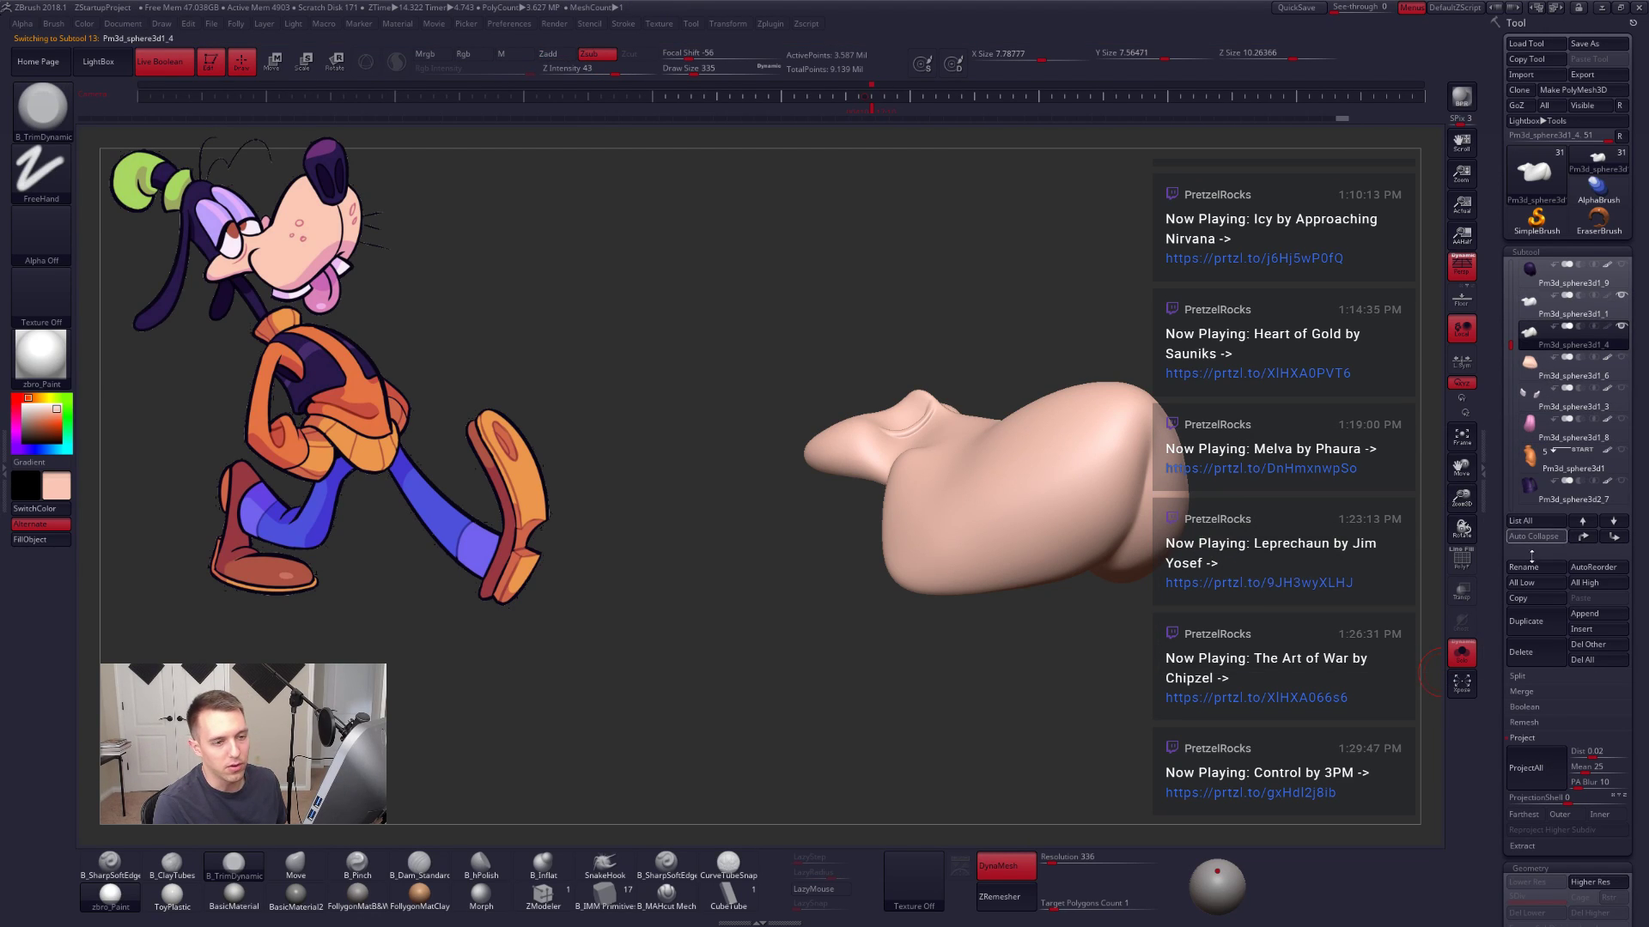
click(1533, 657)
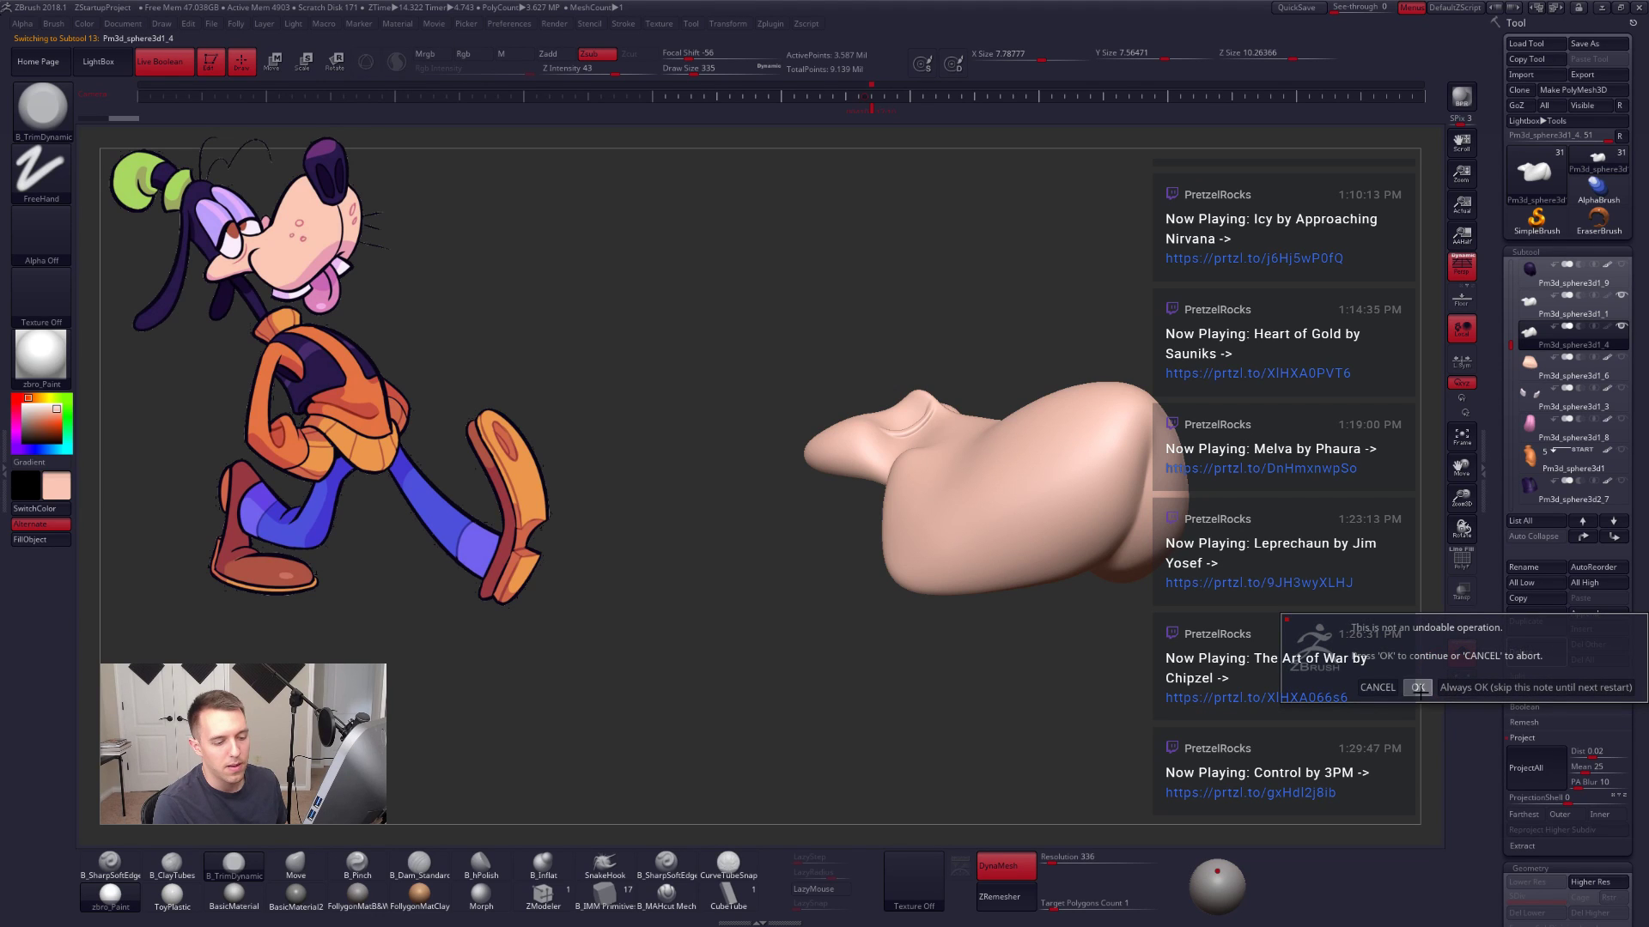
click(1418, 688)
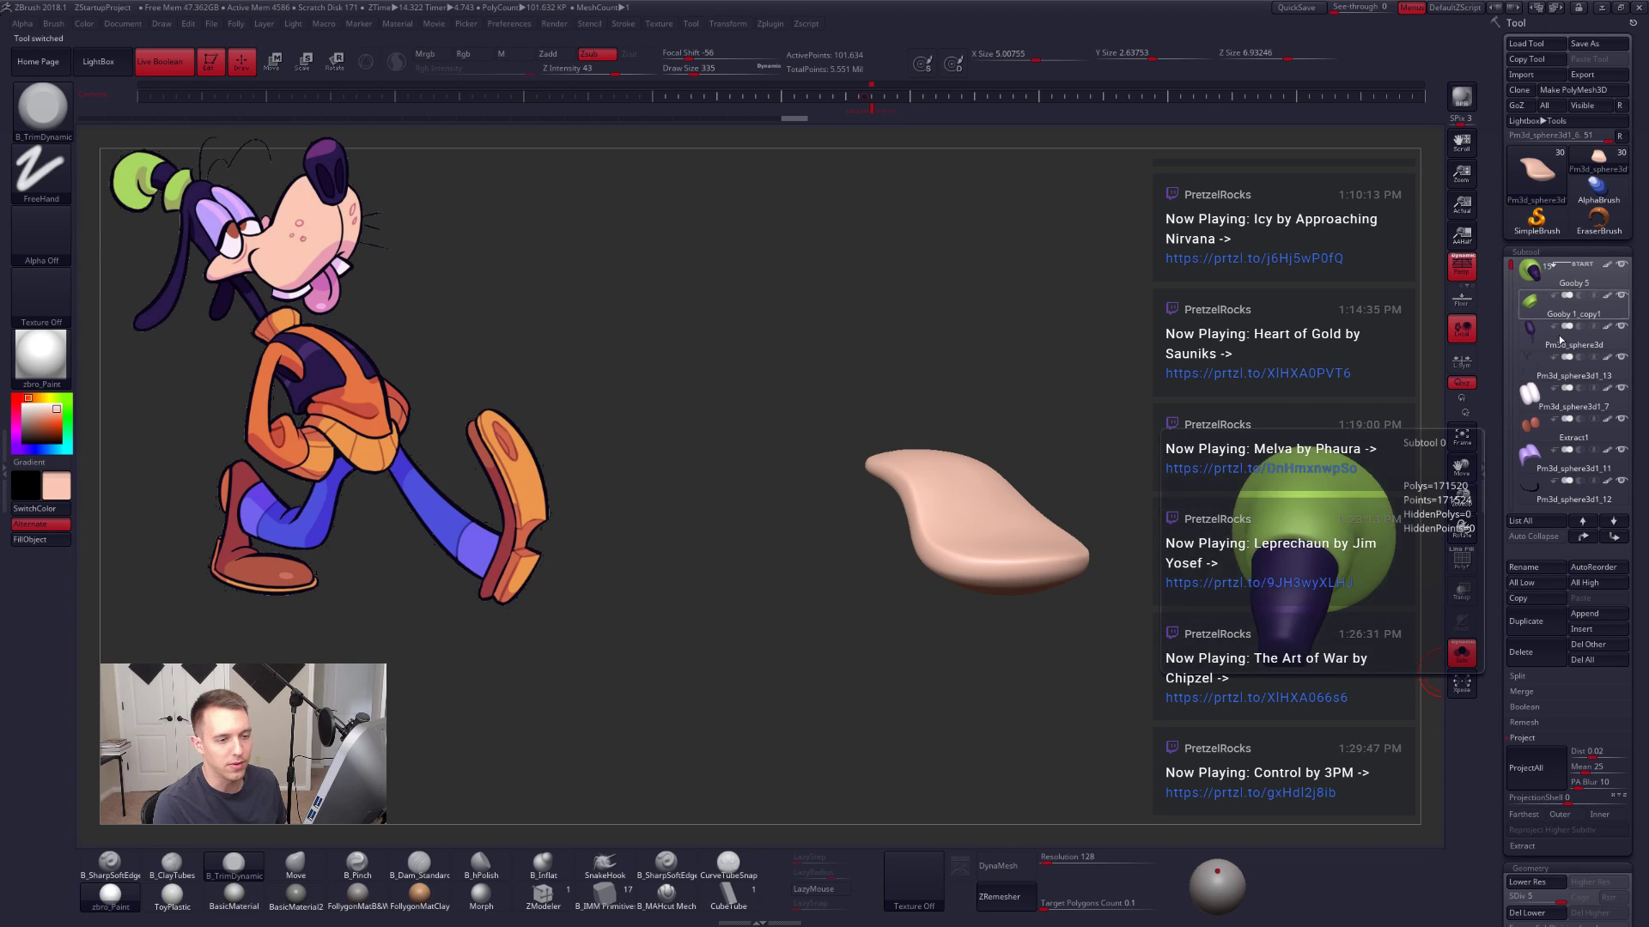
key(alt+shift+s)
alt+click(996, 496)
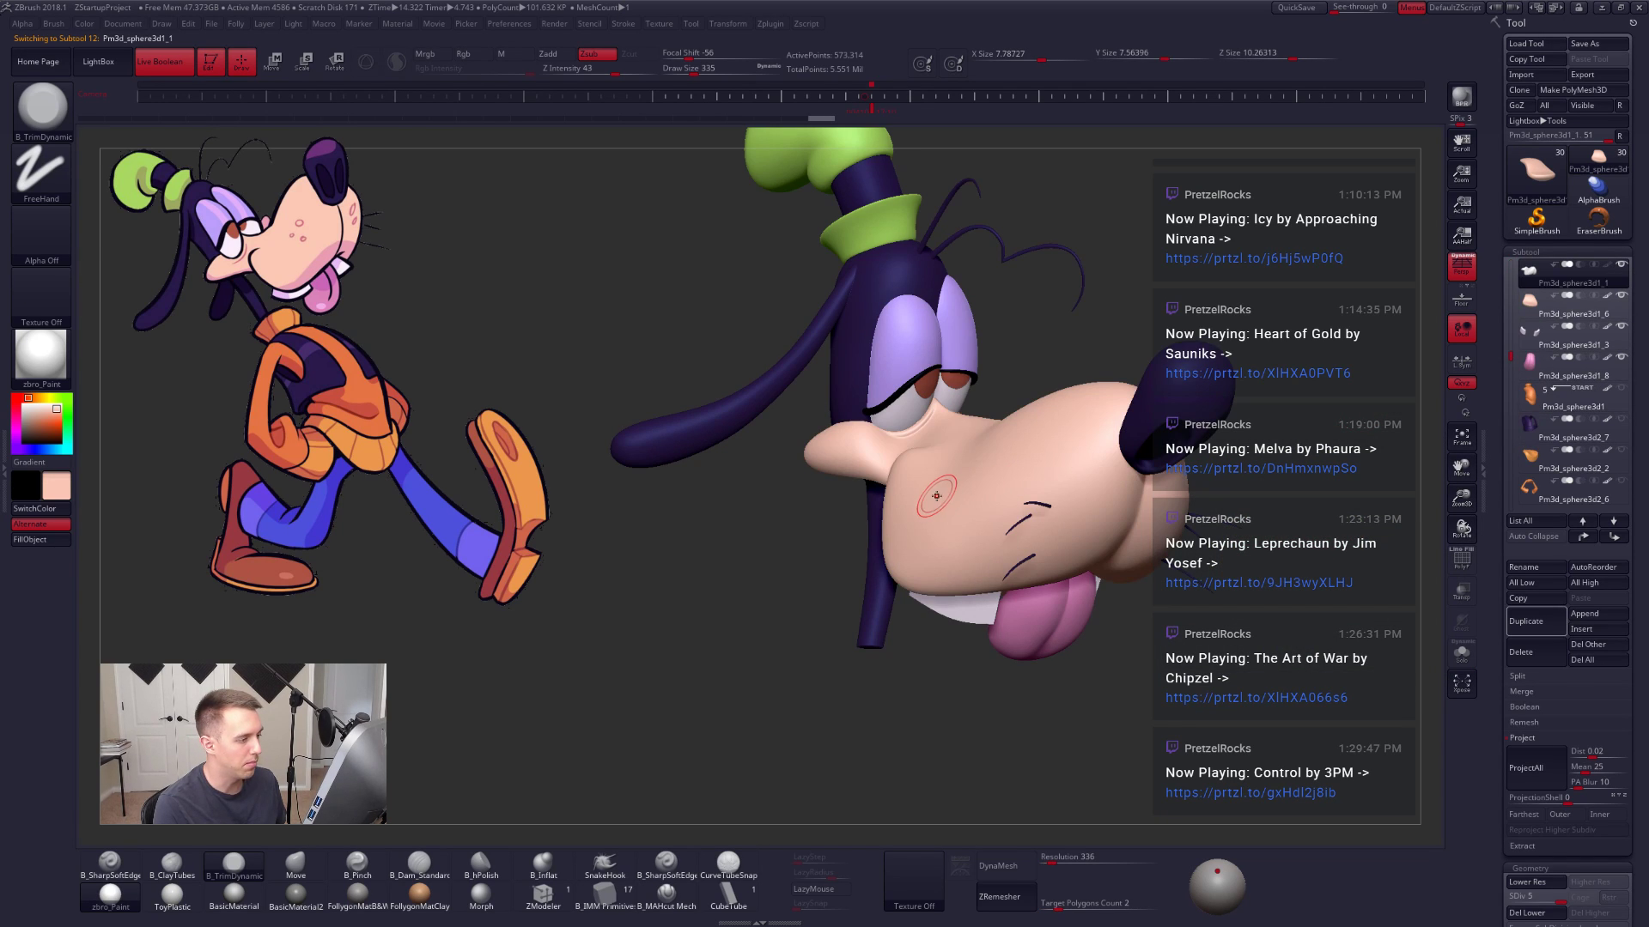
key(alt+shift+s)
Step: Smooth the surface beneath the lower eyelid rim at draw size 215 and check it against the eyes
ctrl+right_drag(922, 427, 1064, 558)
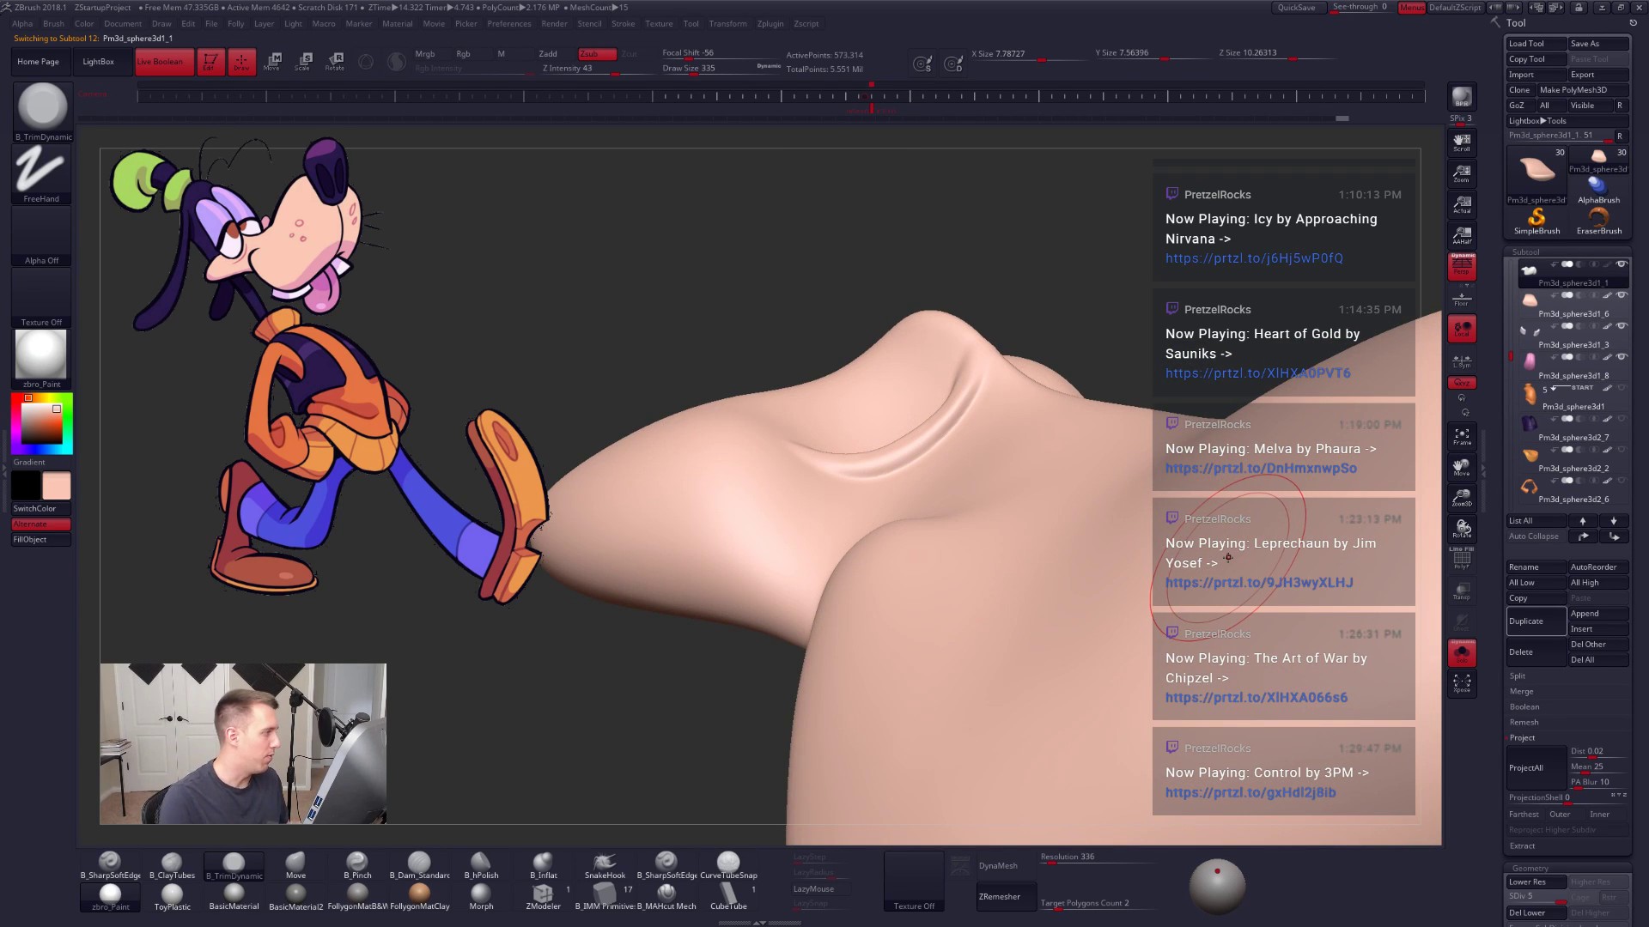
key(space)
click(910, 447)
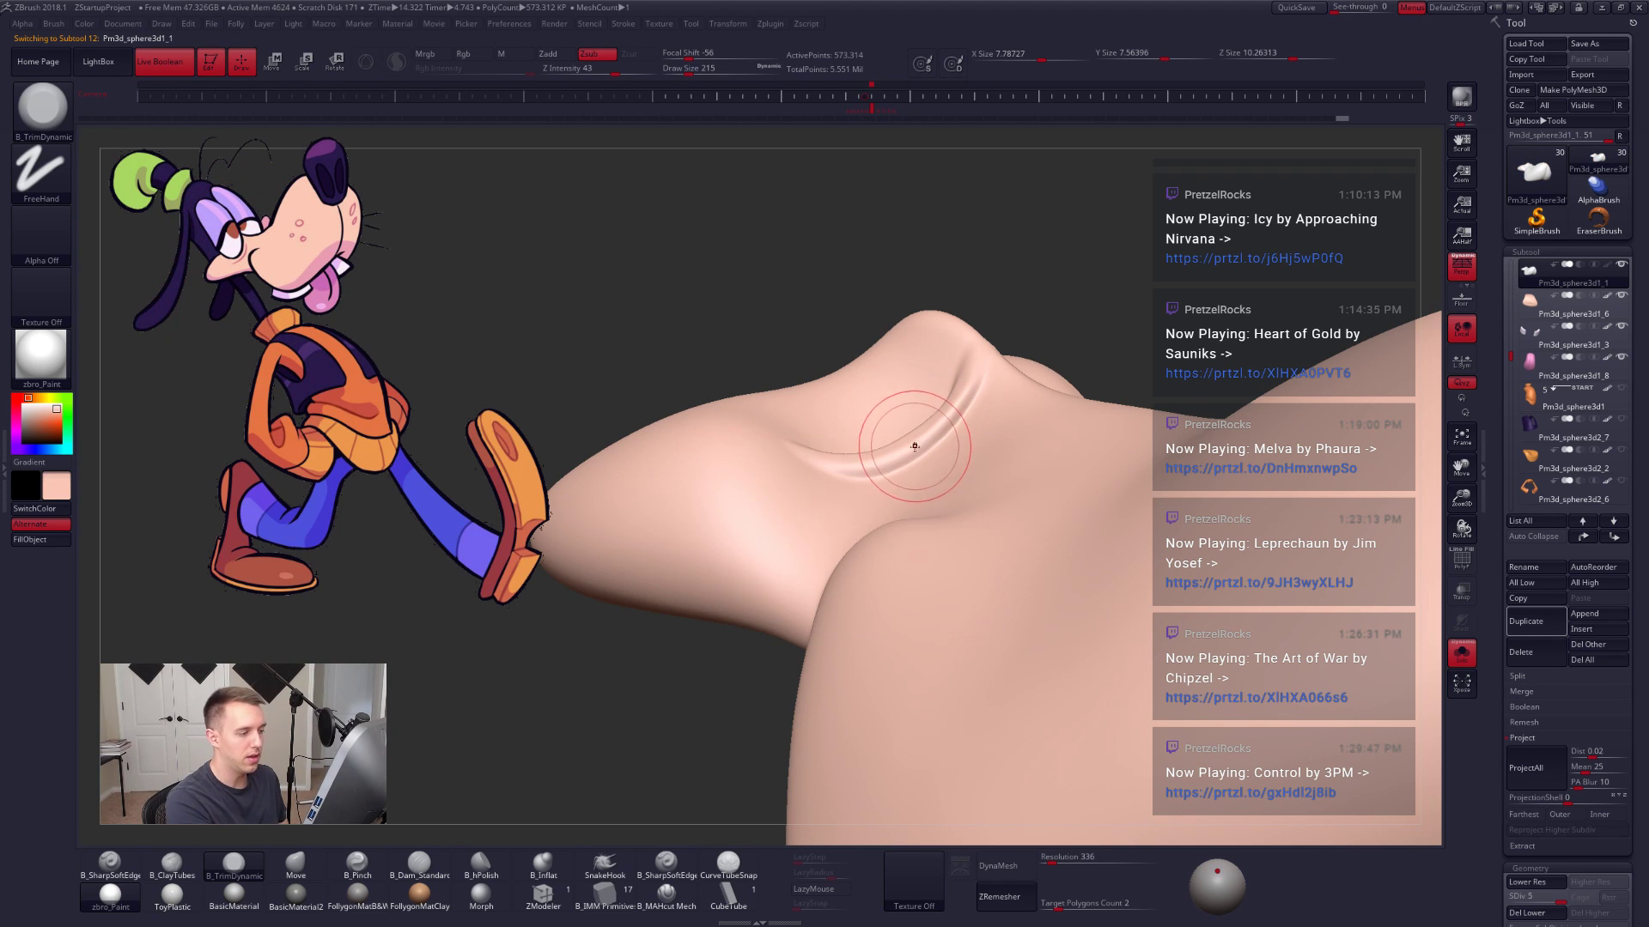
mouse_move(913, 446)
right_down()
mouse_move(945, 570)
mouse_move(875, 553)
right_up()
shift+drag(875, 554, 927, 505)
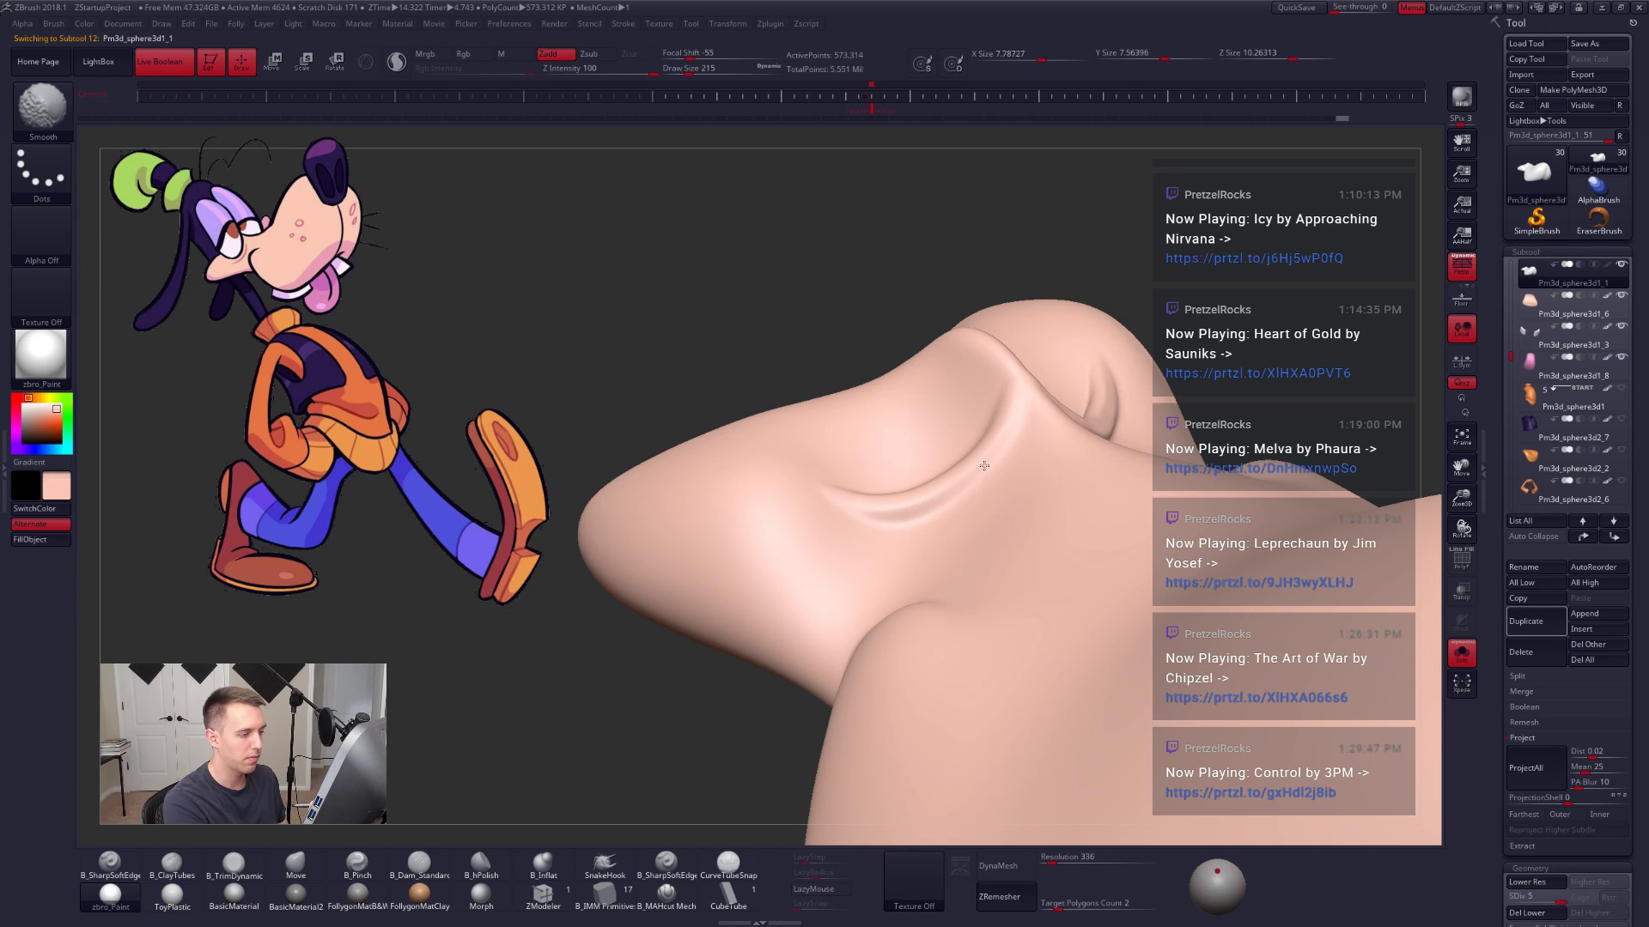
mouse_move(902, 530)
right_down()
mouse_move(1052, 504)
mouse_move(1093, 544)
mouse_move(1062, 527)
mouse_move(1085, 526)
mouse_move(1090, 501)
right_up()
key(alt+s)
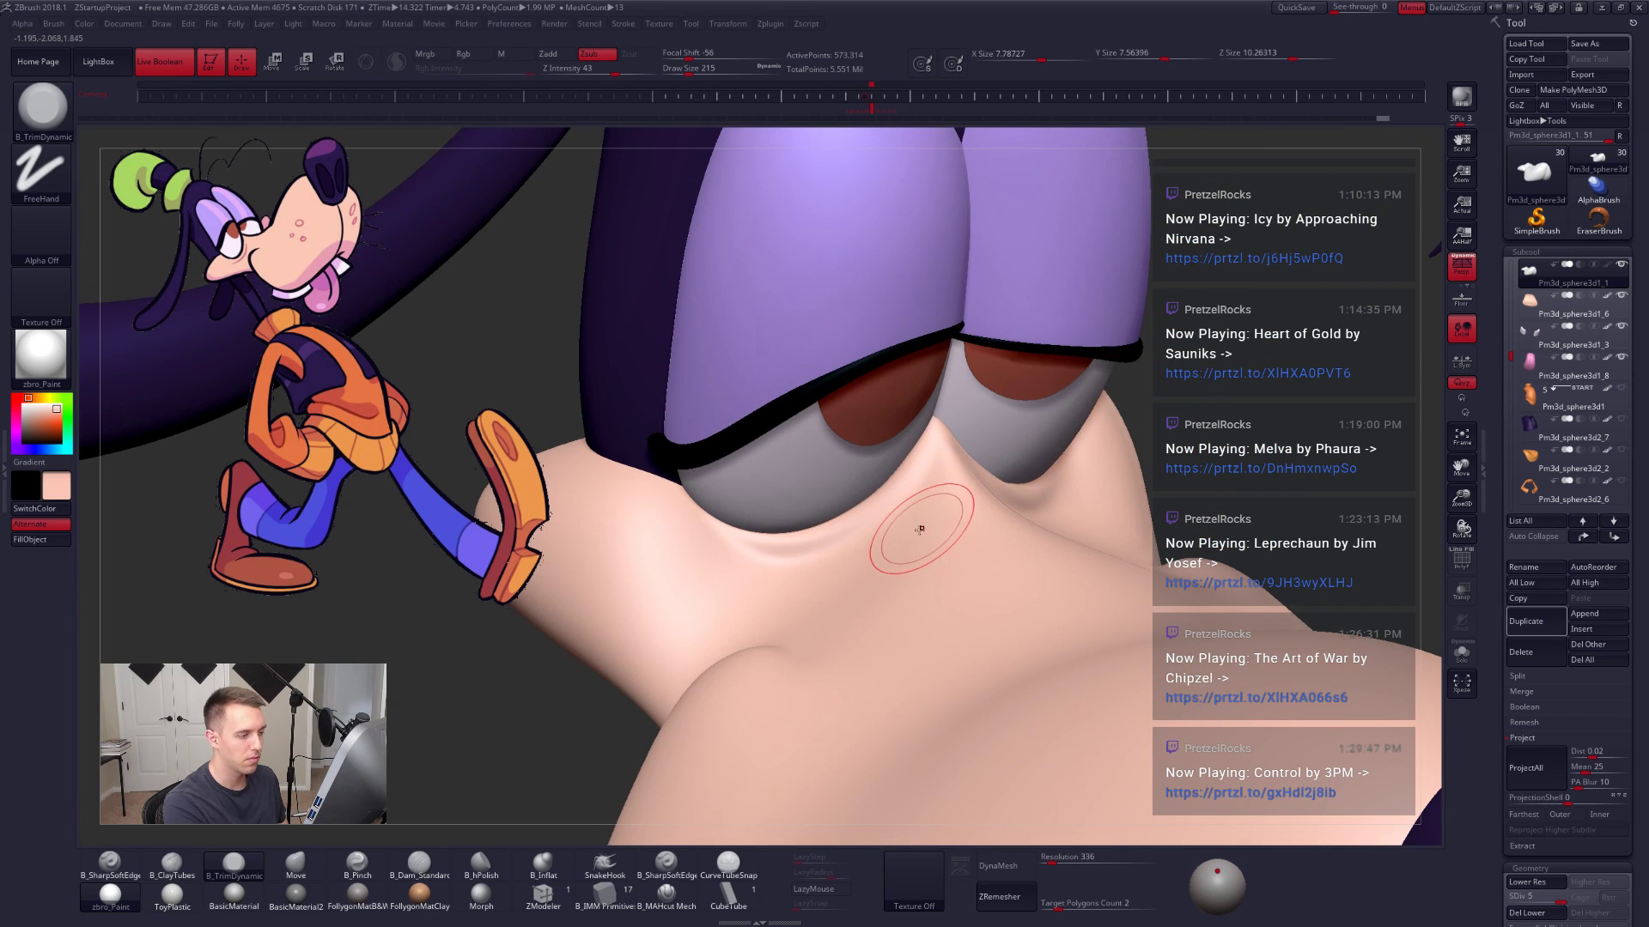
right_drag(921, 529, 1012, 550)
key(alt+s)
Step: Reduce the draw size to 96 and subdivide the muzzle to level 6
key(space)
drag(919, 550, 922, 550)
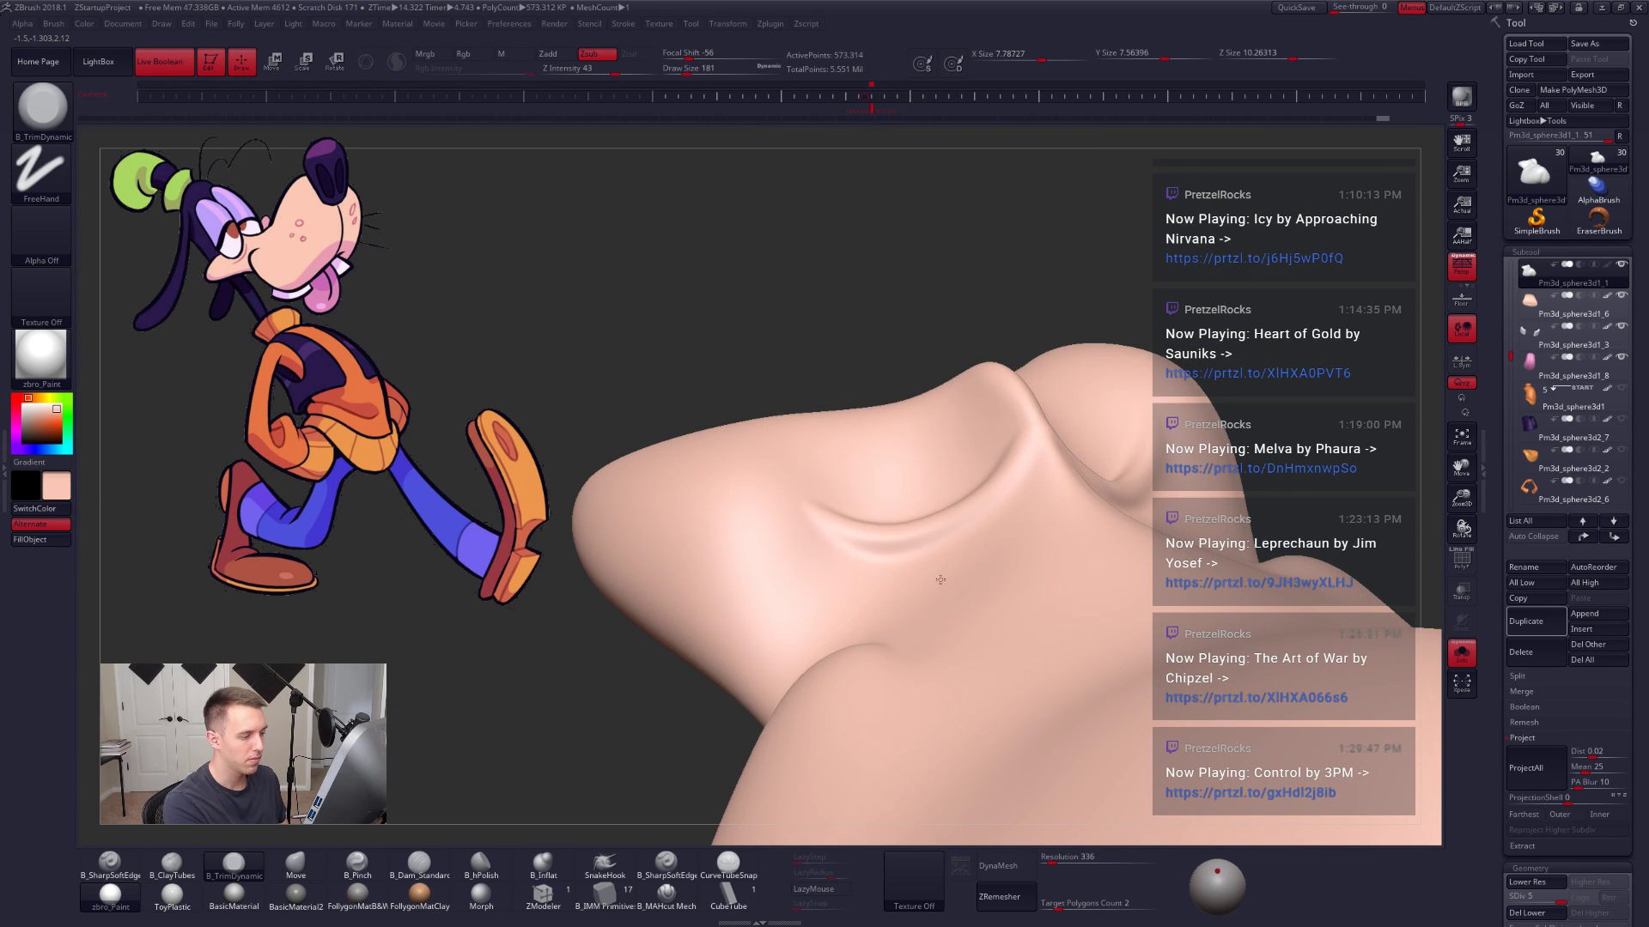
ctrl+right_drag(939, 578, 905, 547)
key(space)
drag(933, 536, 927, 536)
key(bracketleft)
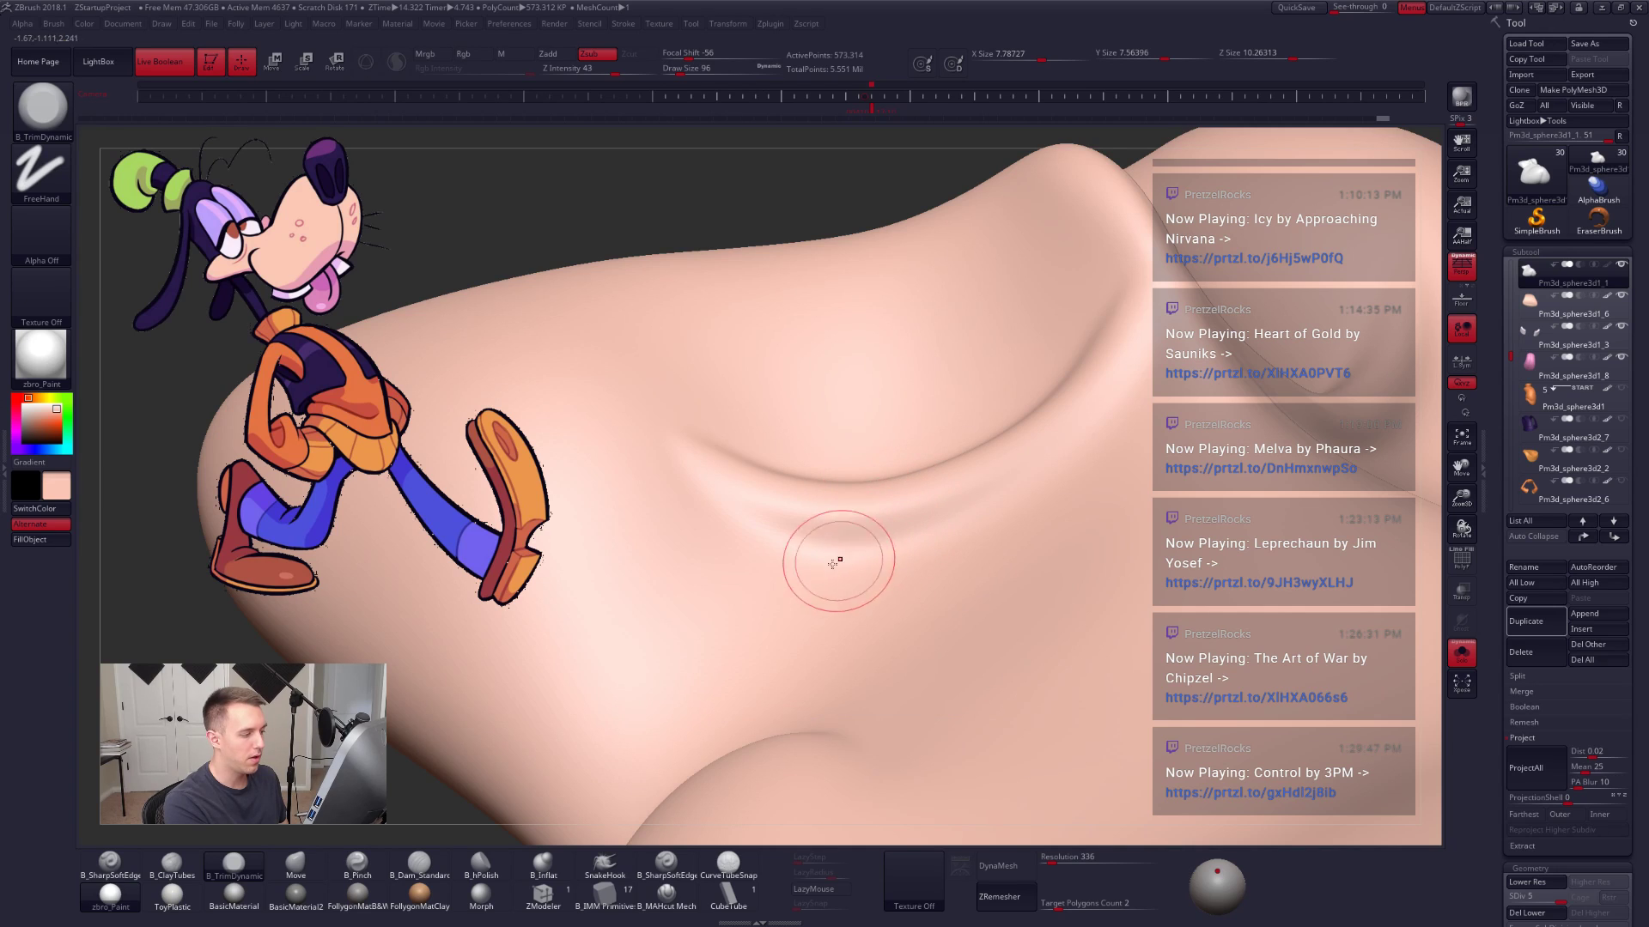
key(ctrl+d)
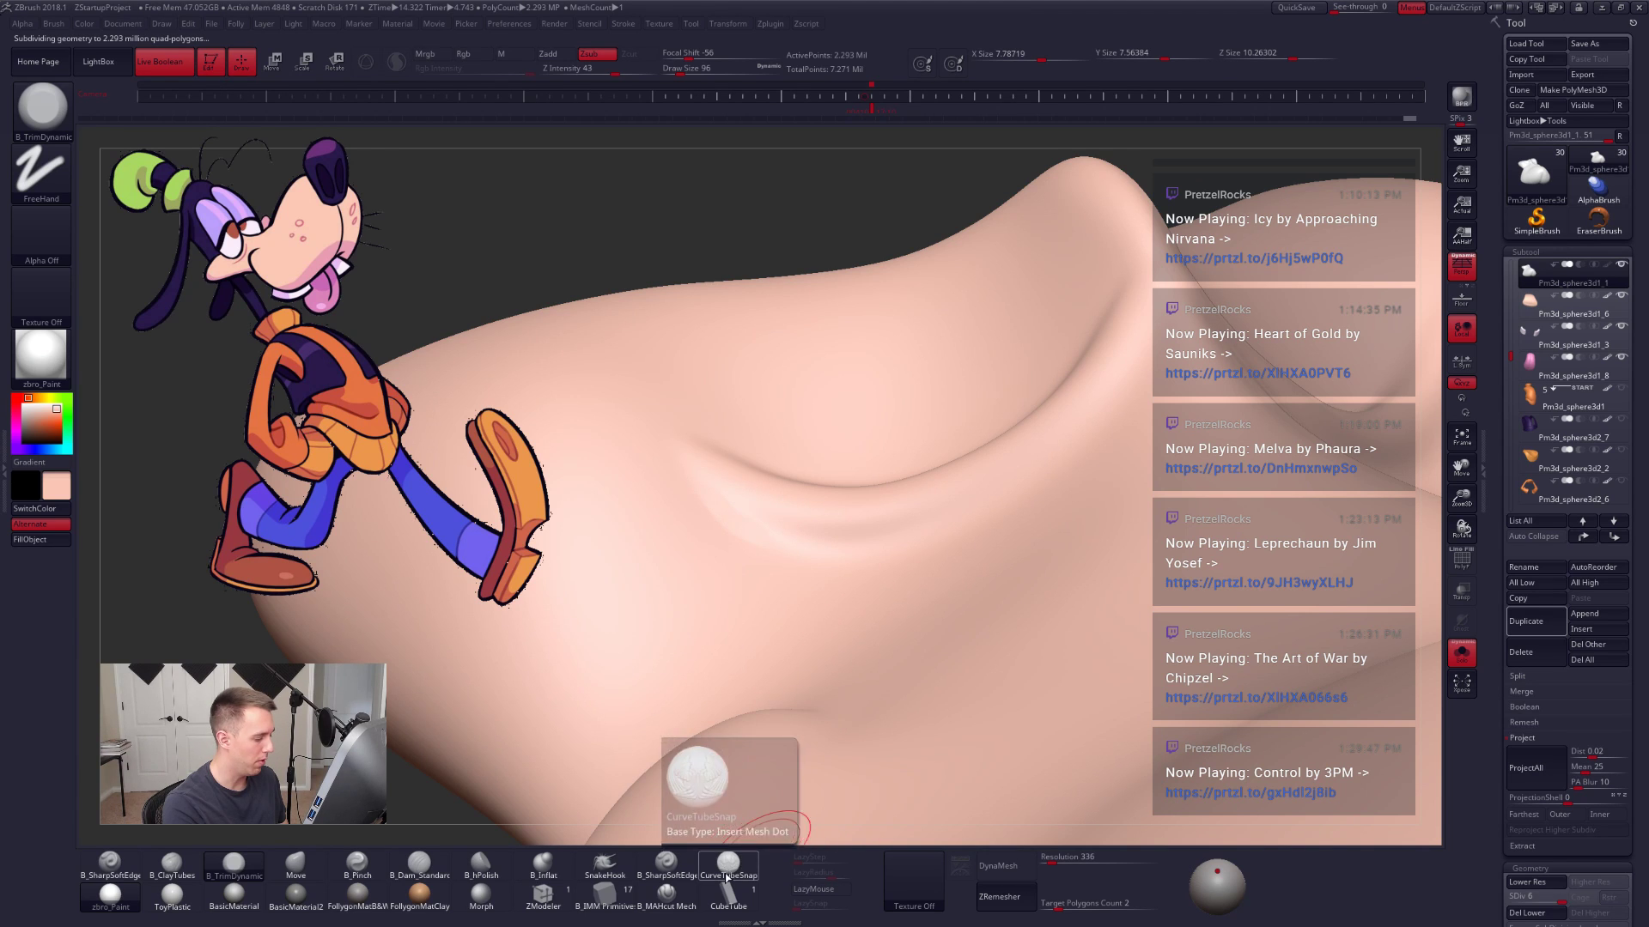
Step: Carve a crisp crease along the underside of the lower eyelid rim with the B_MAHcut Mech brush at draw size 67
key(ctrl)
click(666, 895)
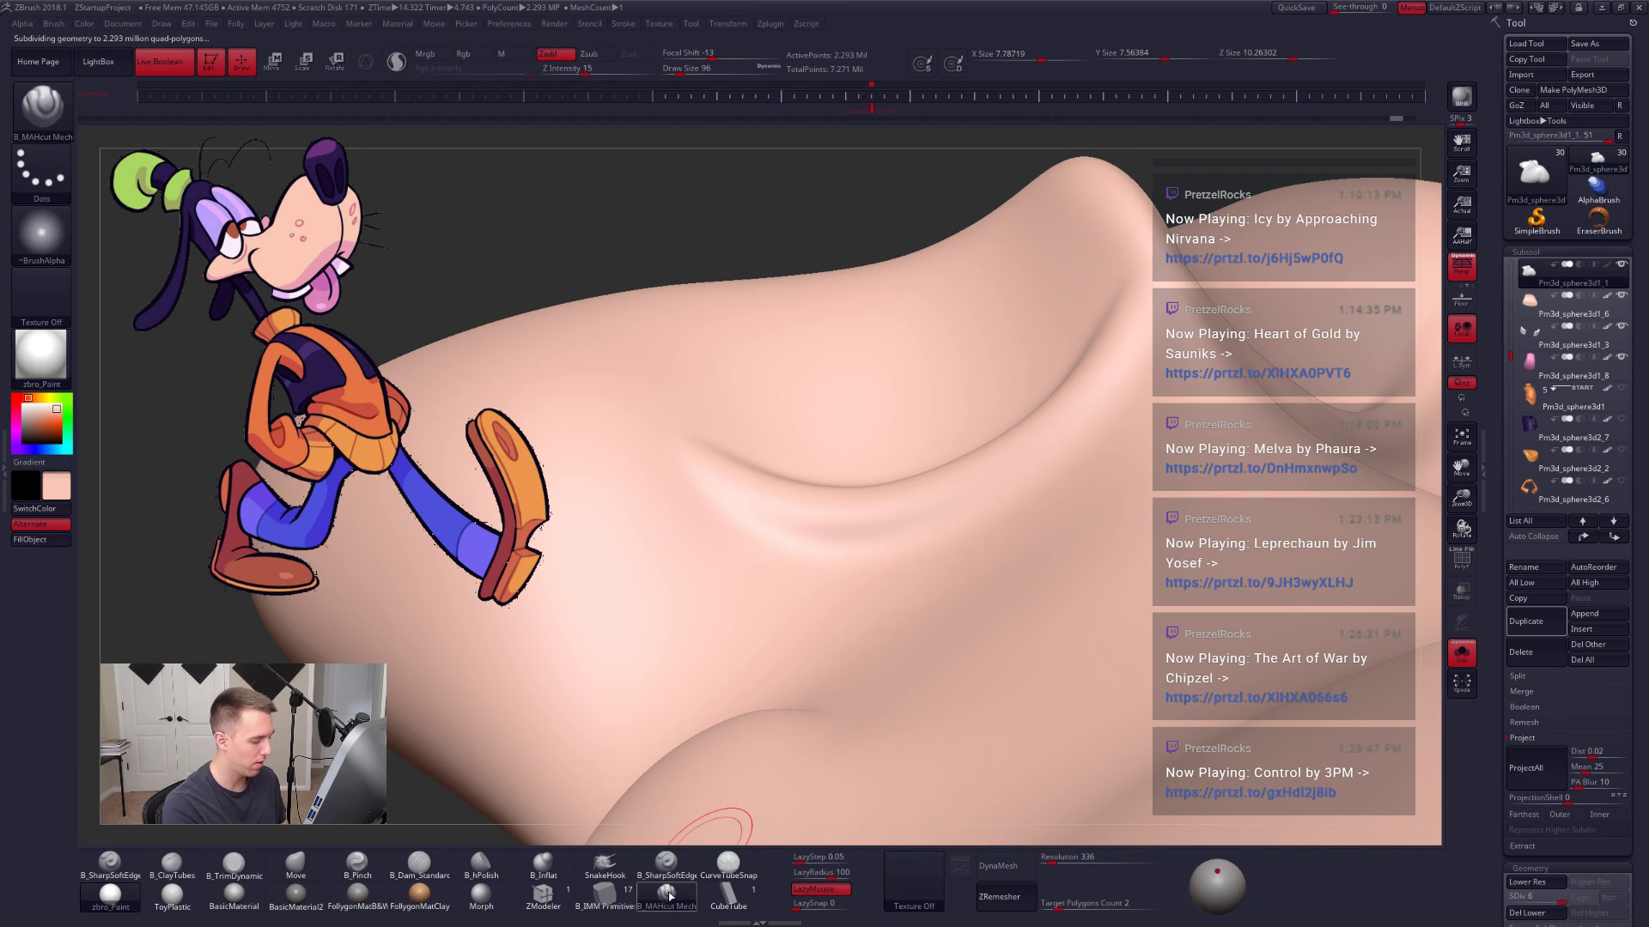
key(space)
drag(864, 560, 859, 562)
right_drag(850, 581, 824, 596)
drag(691, 469, 758, 521)
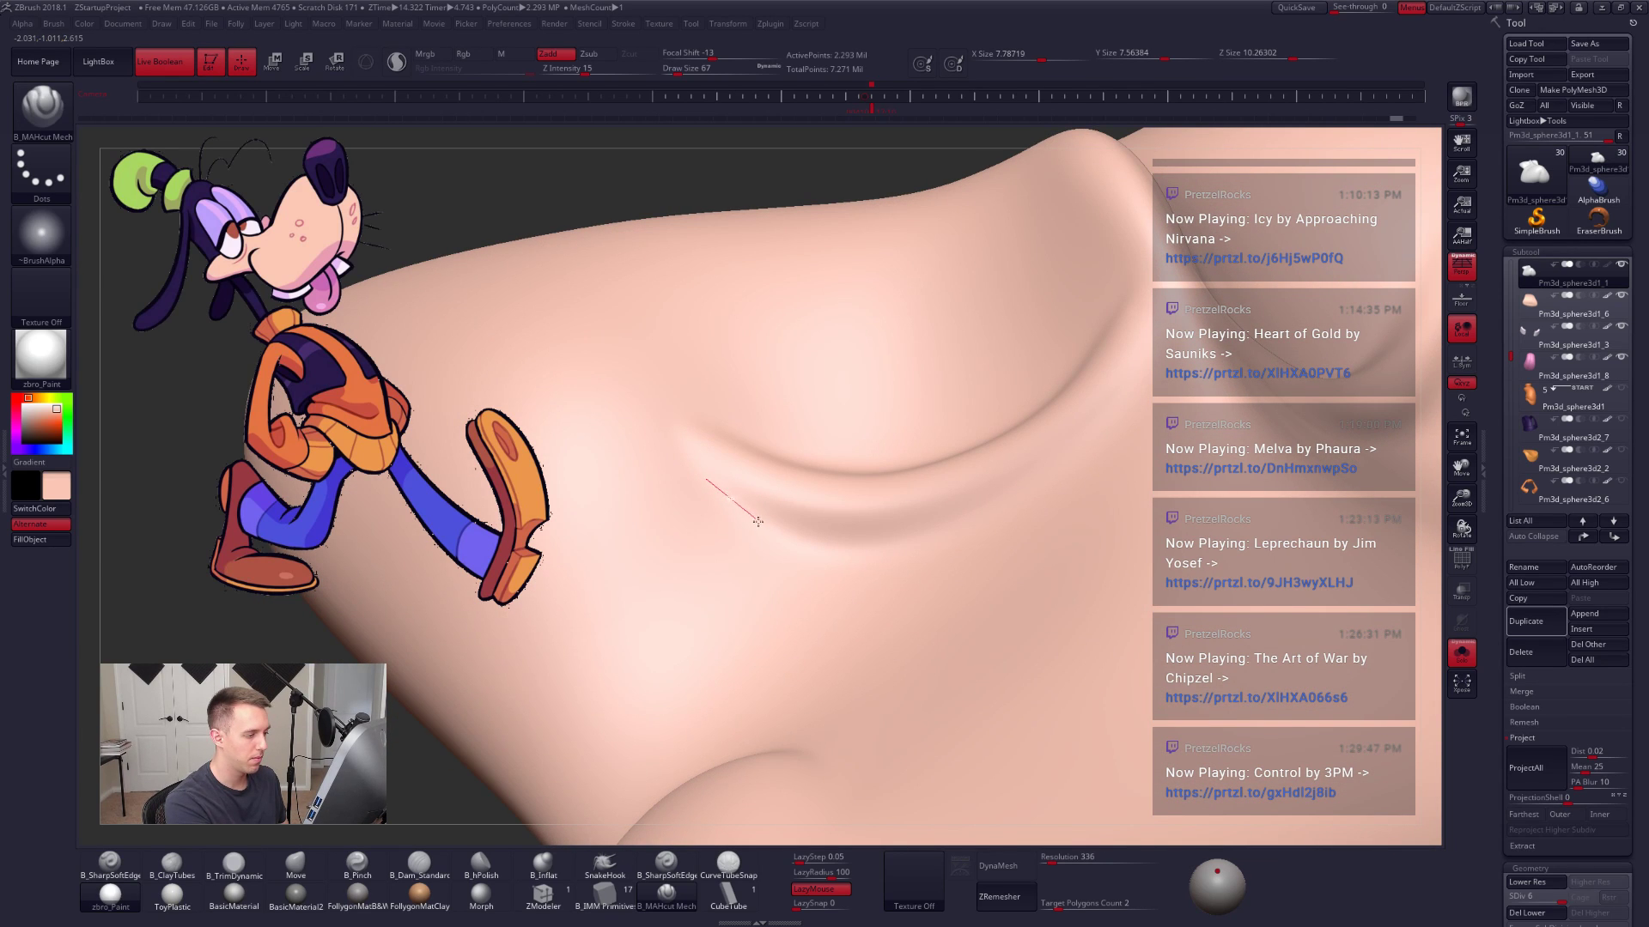
drag(867, 554, 1003, 517)
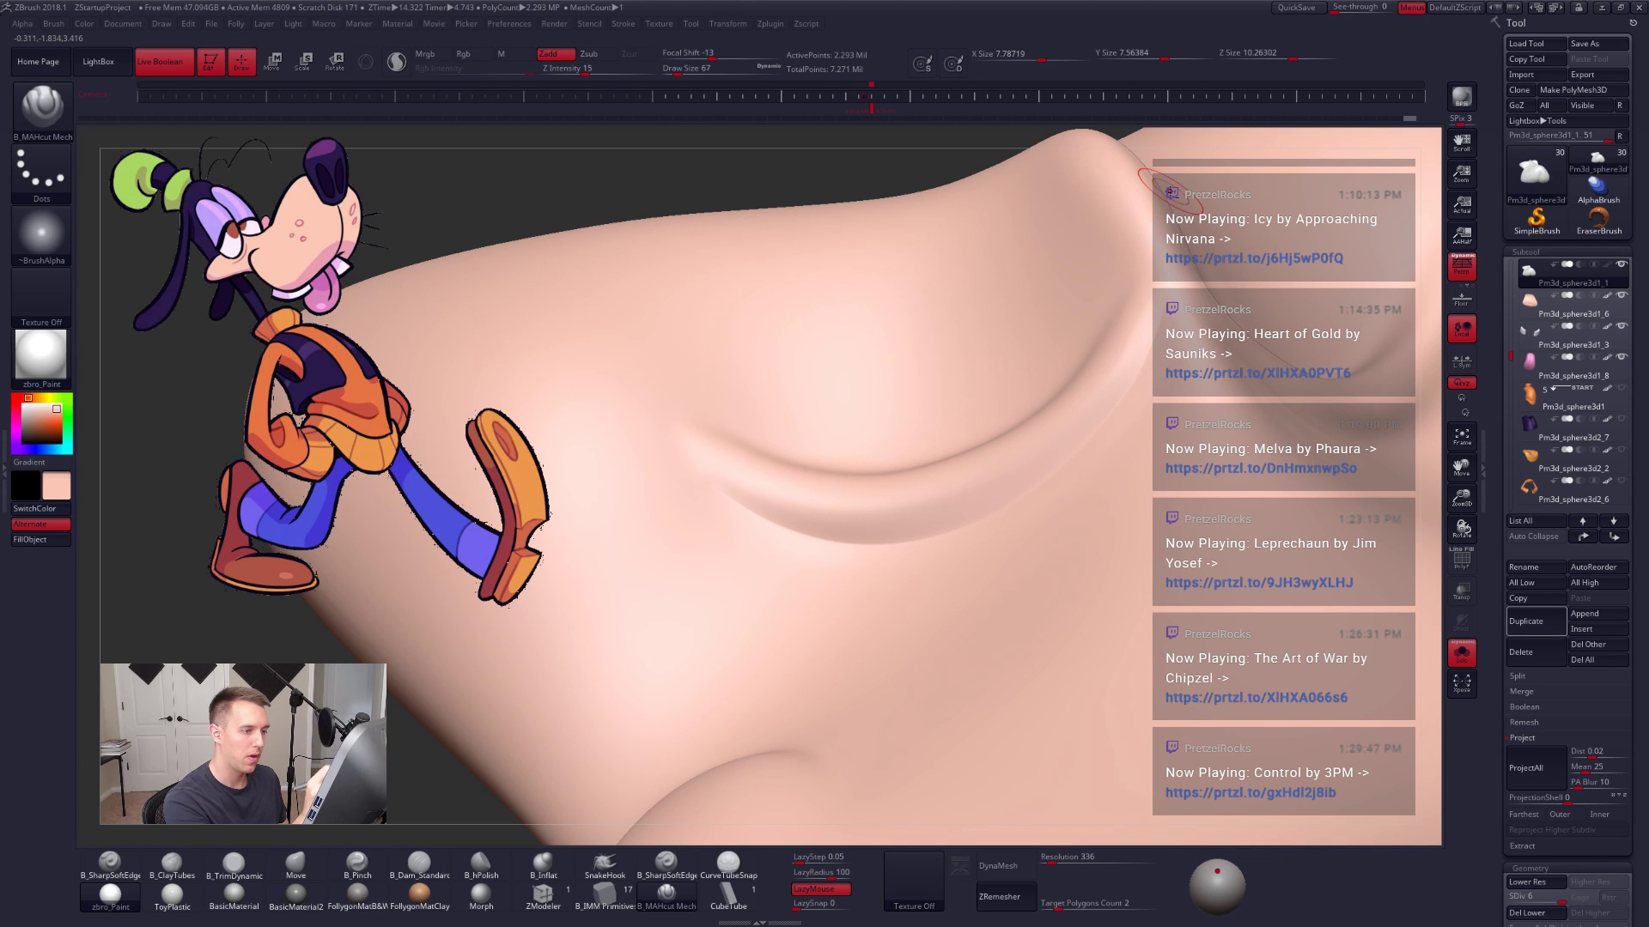
Step: Smooth the surface along the underside of the lower eyelid rim at draw size 130
mouse_move(1068, 507)
right_down()
mouse_move(1096, 505)
mouse_move(984, 610)
mouse_move(1098, 519)
mouse_move(994, 530)
mouse_move(1090, 541)
mouse_move(1202, 411)
mouse_move(1263, 420)
right_up()
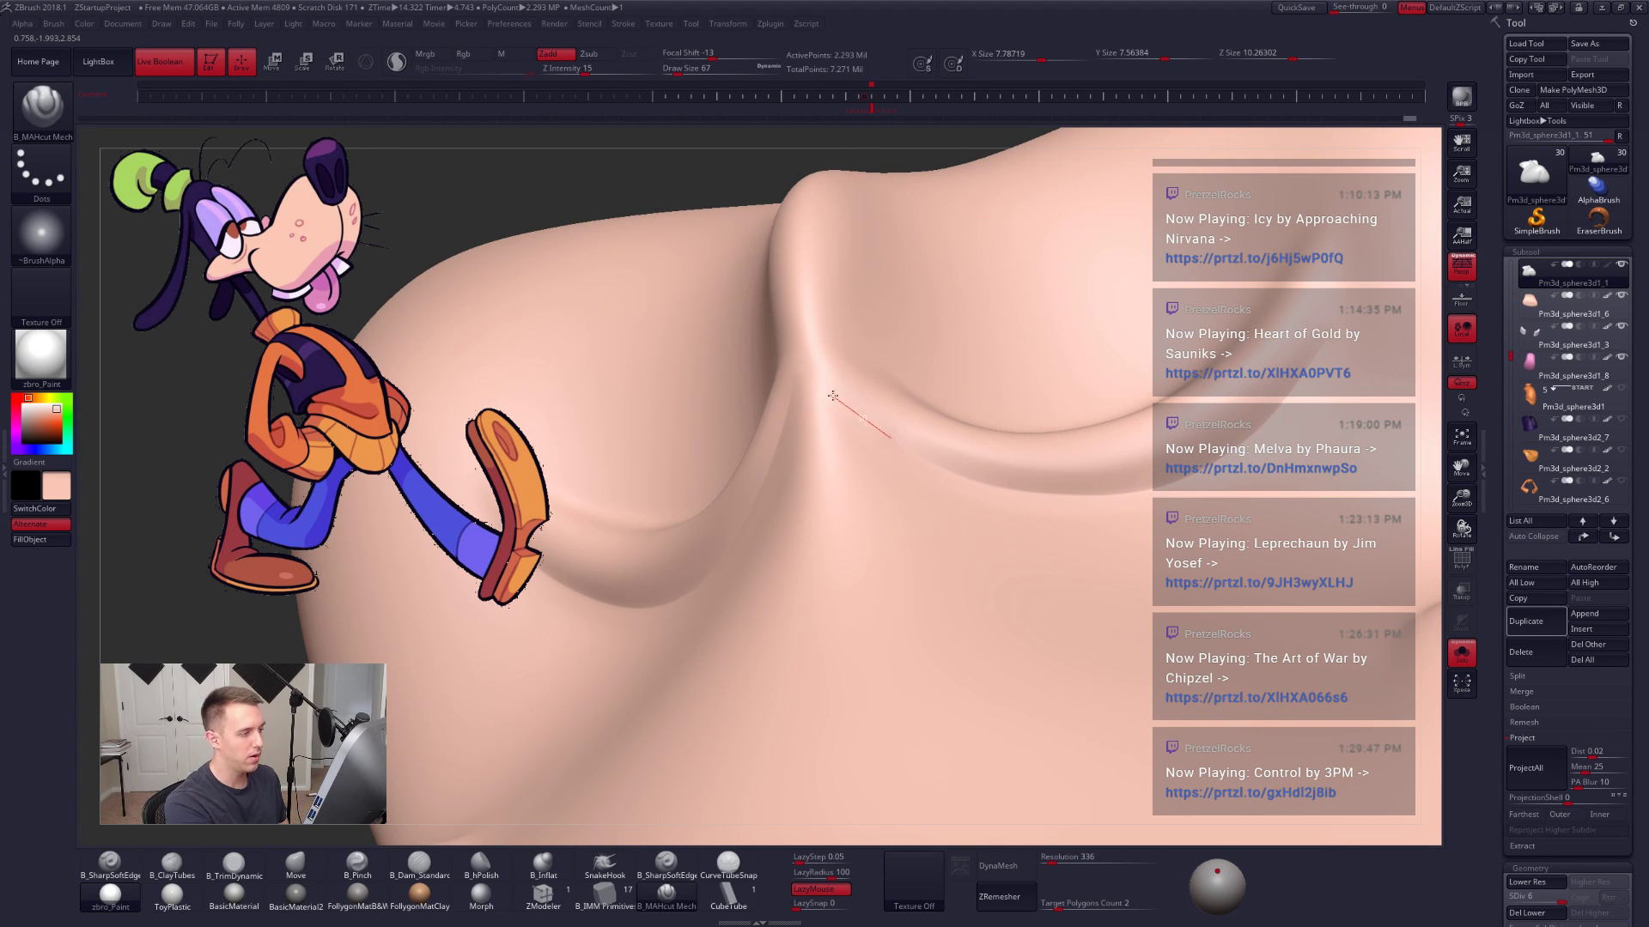
mouse_move(795, 318)
right_down()
mouse_move(1022, 541)
mouse_move(953, 581)
mouse_move(1168, 594)
right_up()
mouse_move(993, 592)
right_down()
mouse_move(1060, 589)
mouse_move(1078, 550)
right_up()
key(alt+s)
key(alt+s)
key(space)
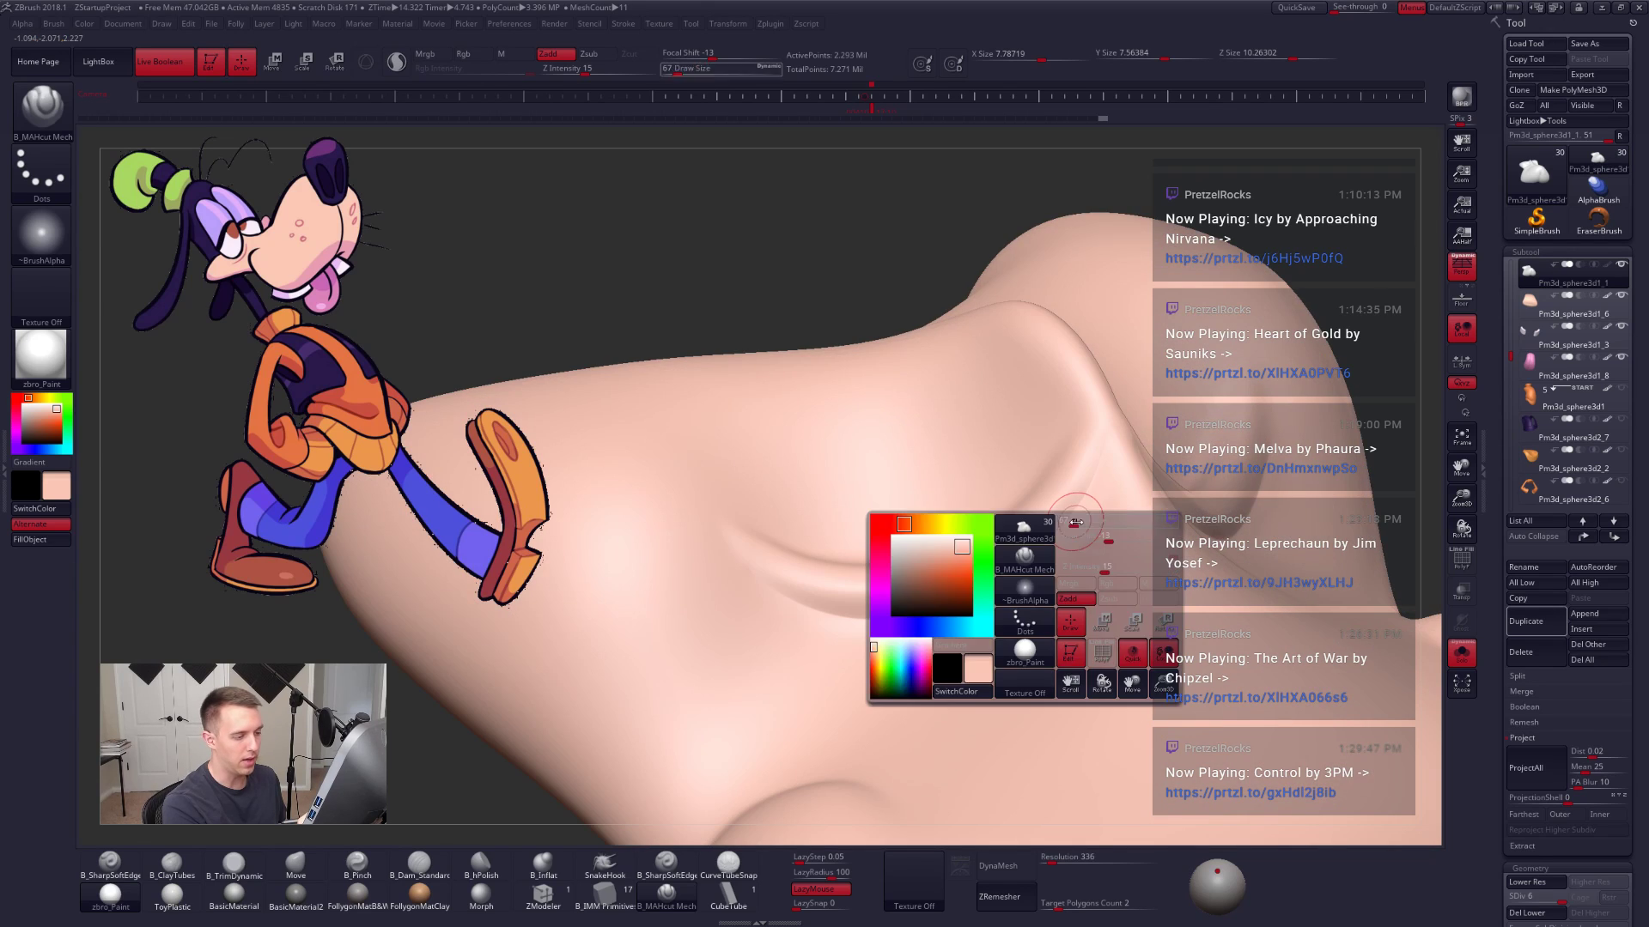
drag(1073, 518, 1084, 515)
key(shift)
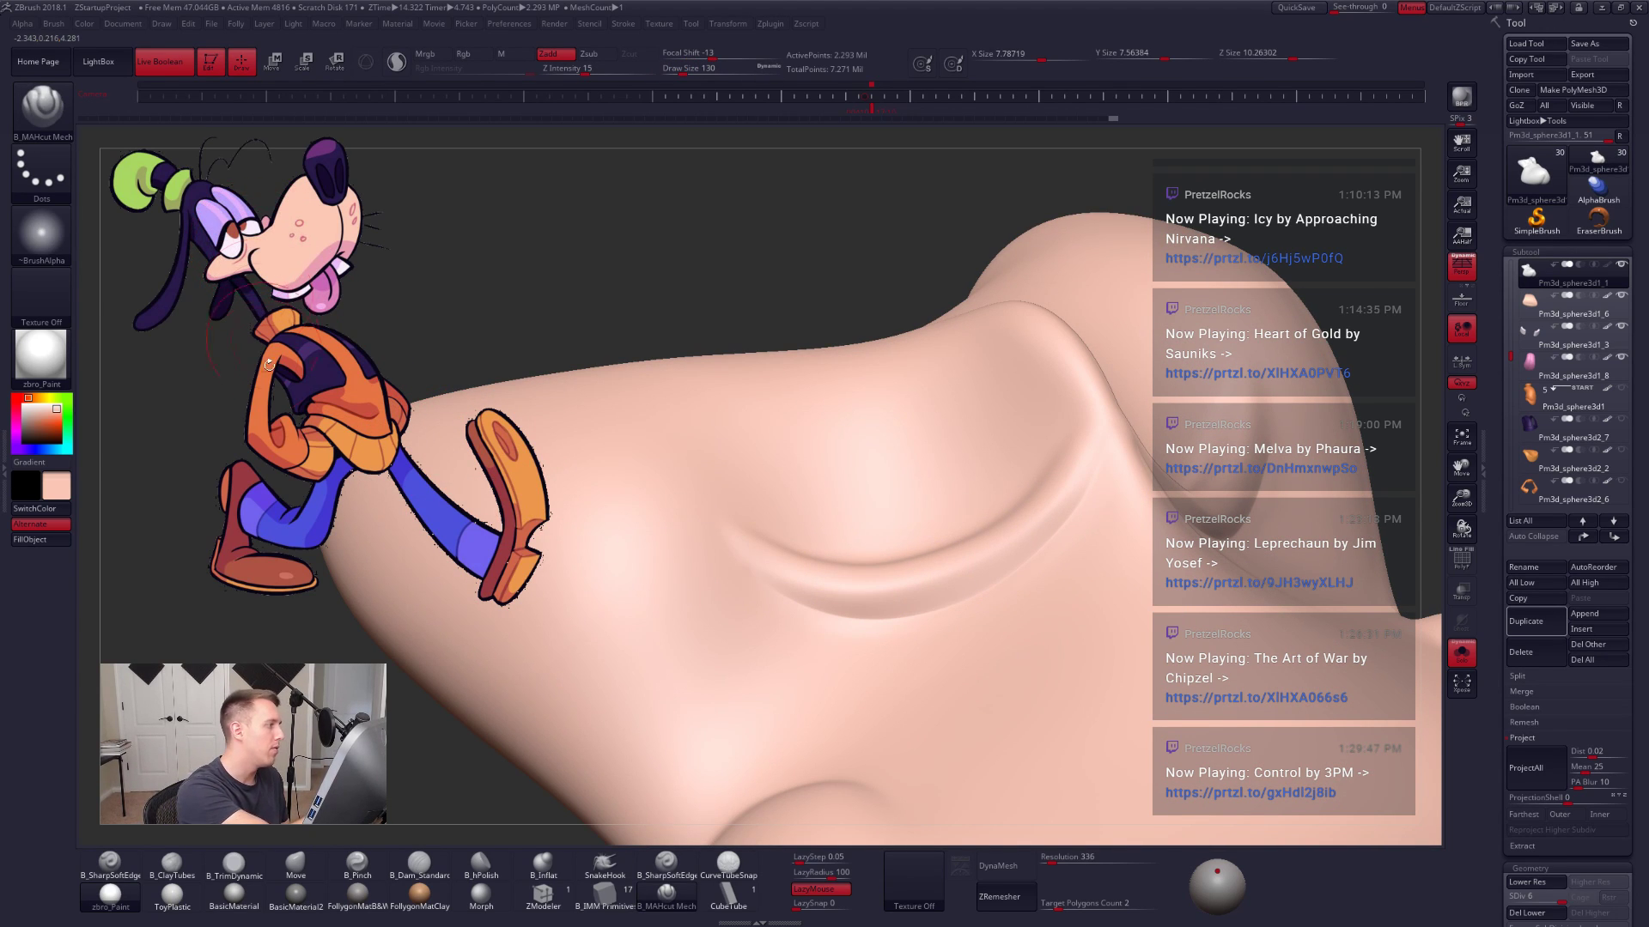
key(shift)
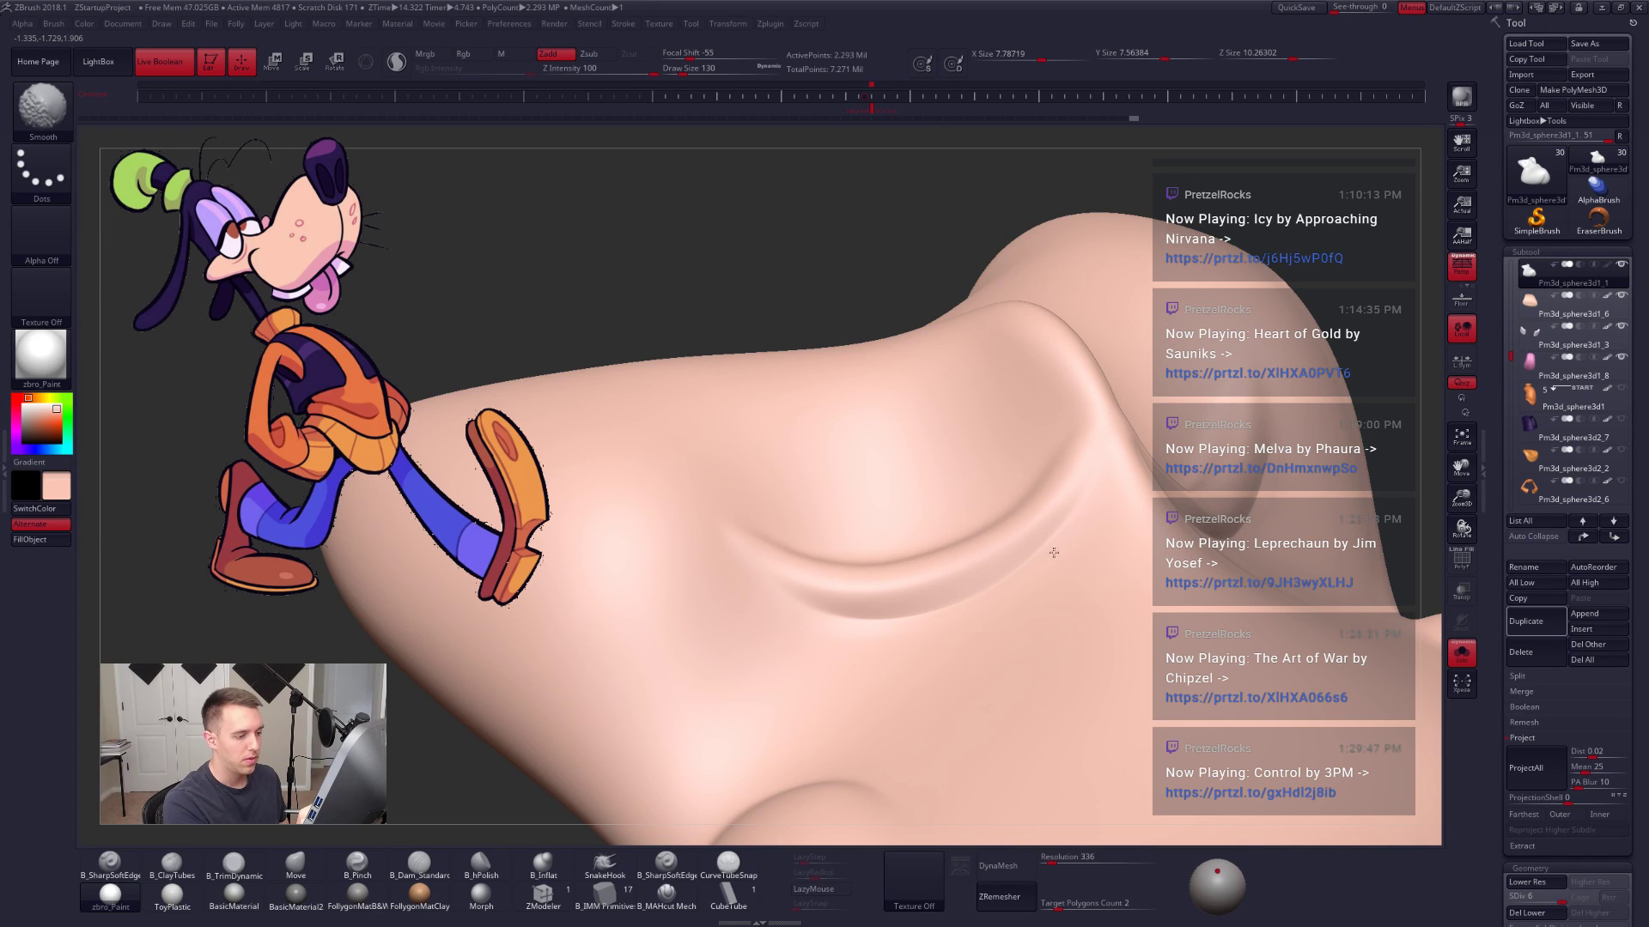
mouse_move(918, 640)
right_down()
mouse_move(961, 648)
mouse_move(1096, 534)
mouse_move(1215, 498)
mouse_move(1288, 431)
right_up()
key(shift)
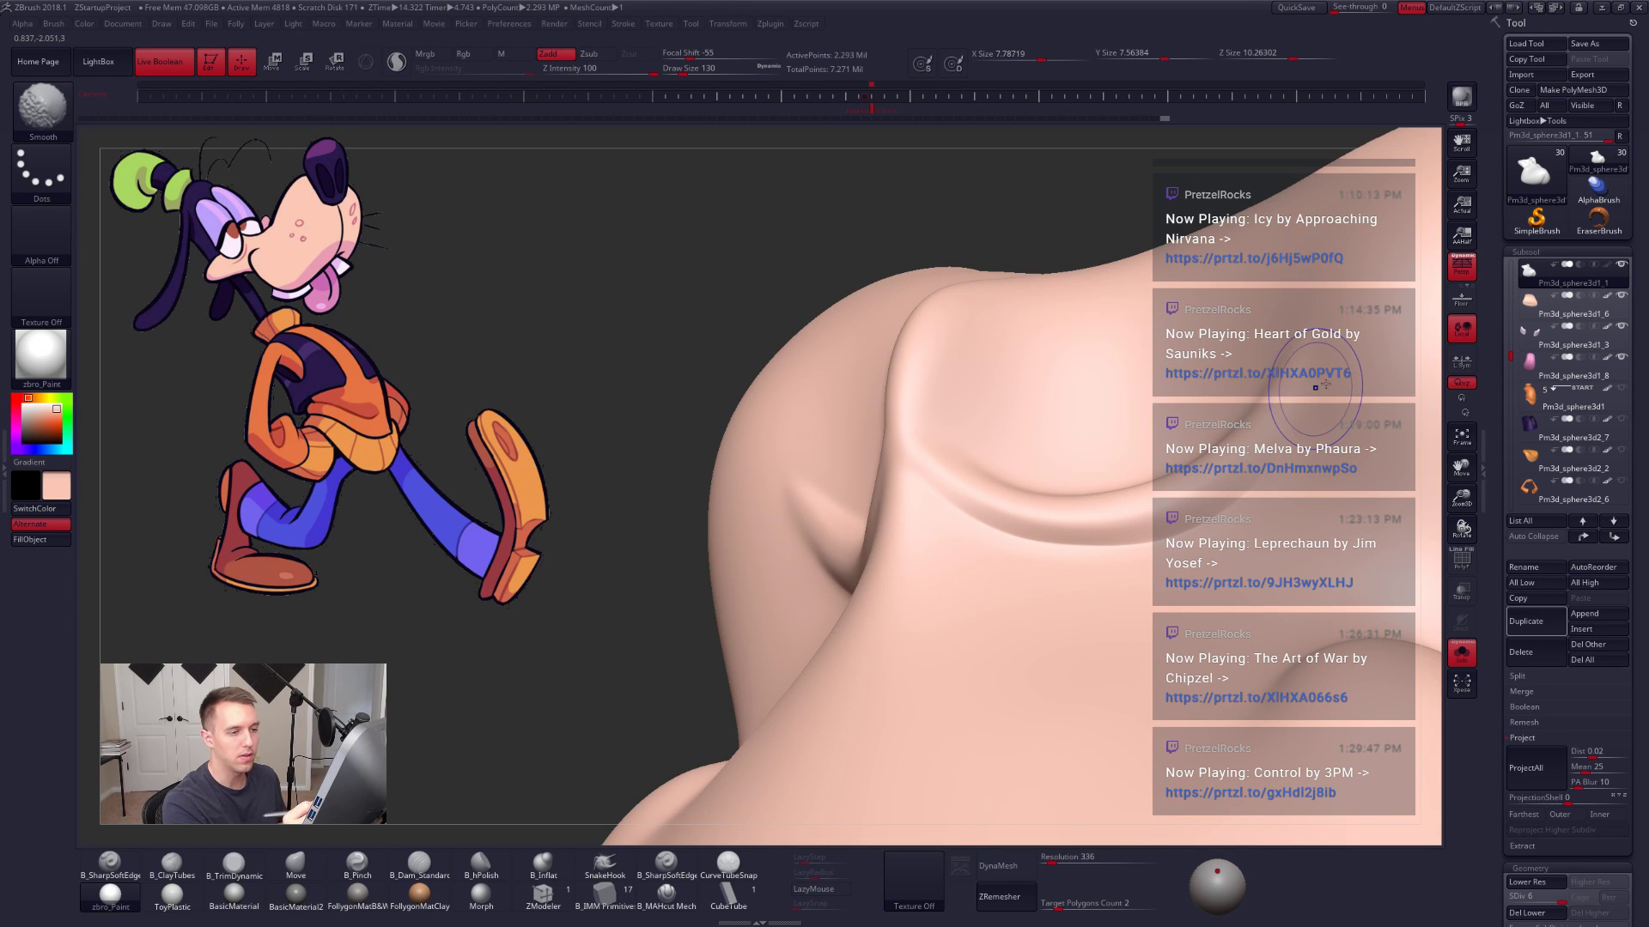
Step: Drop the muzzle to subdivision level 5, smooth the area beneath the lower eyelid rim, and return to level 6
key(shift+d)
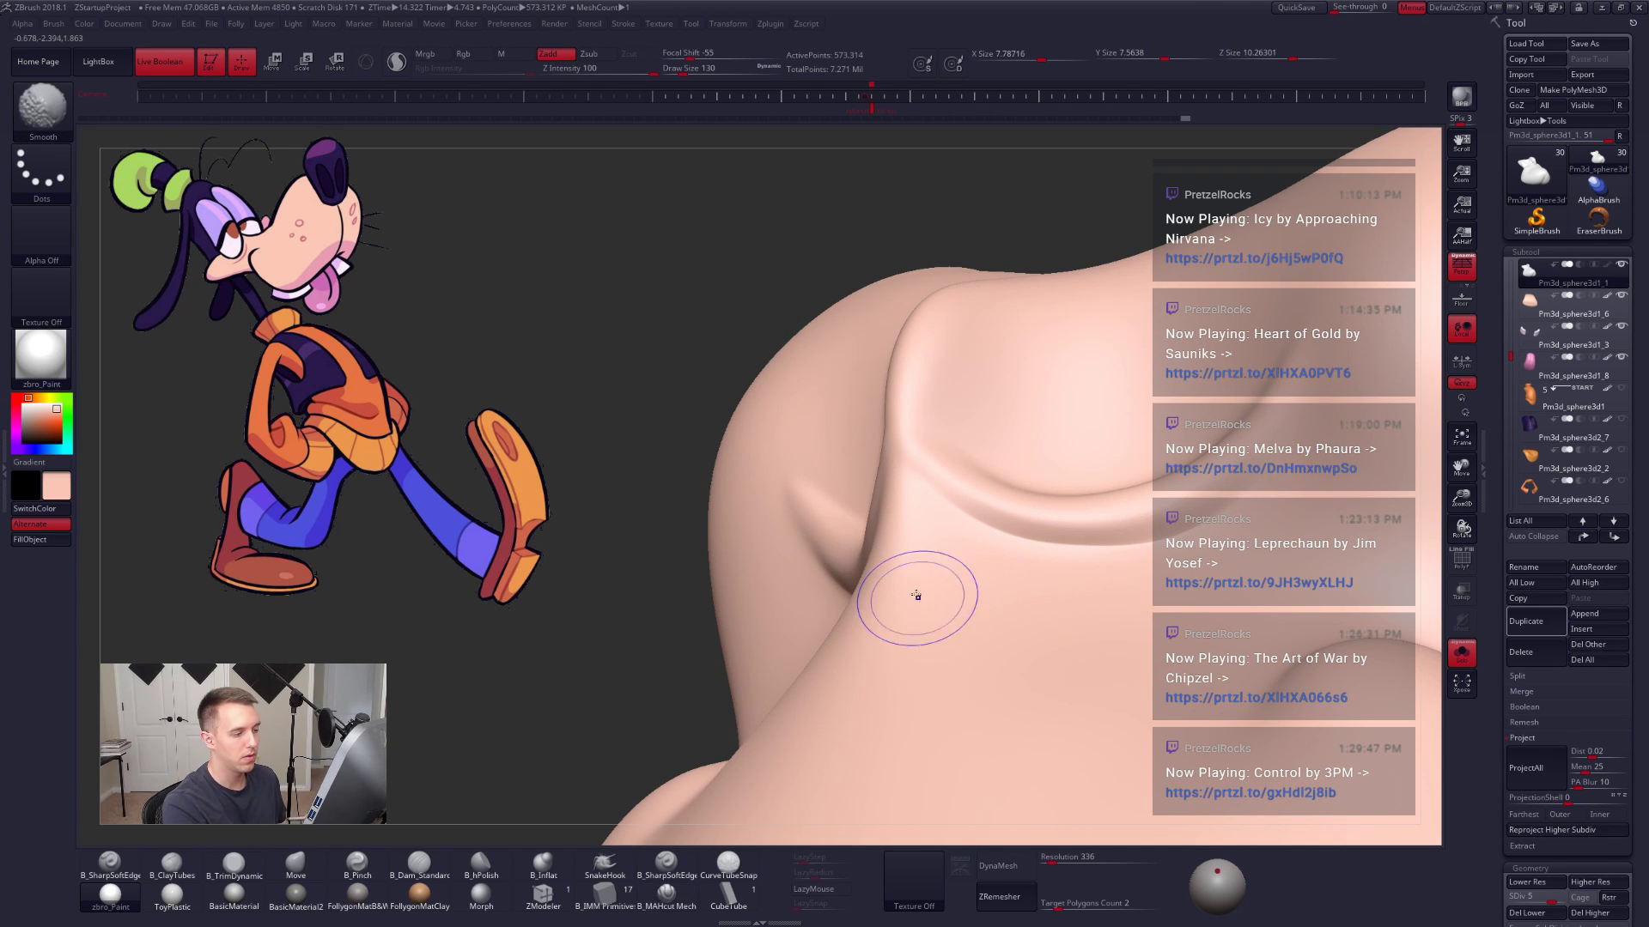
mouse_move(982, 666)
right_down()
mouse_move(1012, 629)
mouse_move(839, 644)
mouse_move(957, 609)
right_up()
key(shift)
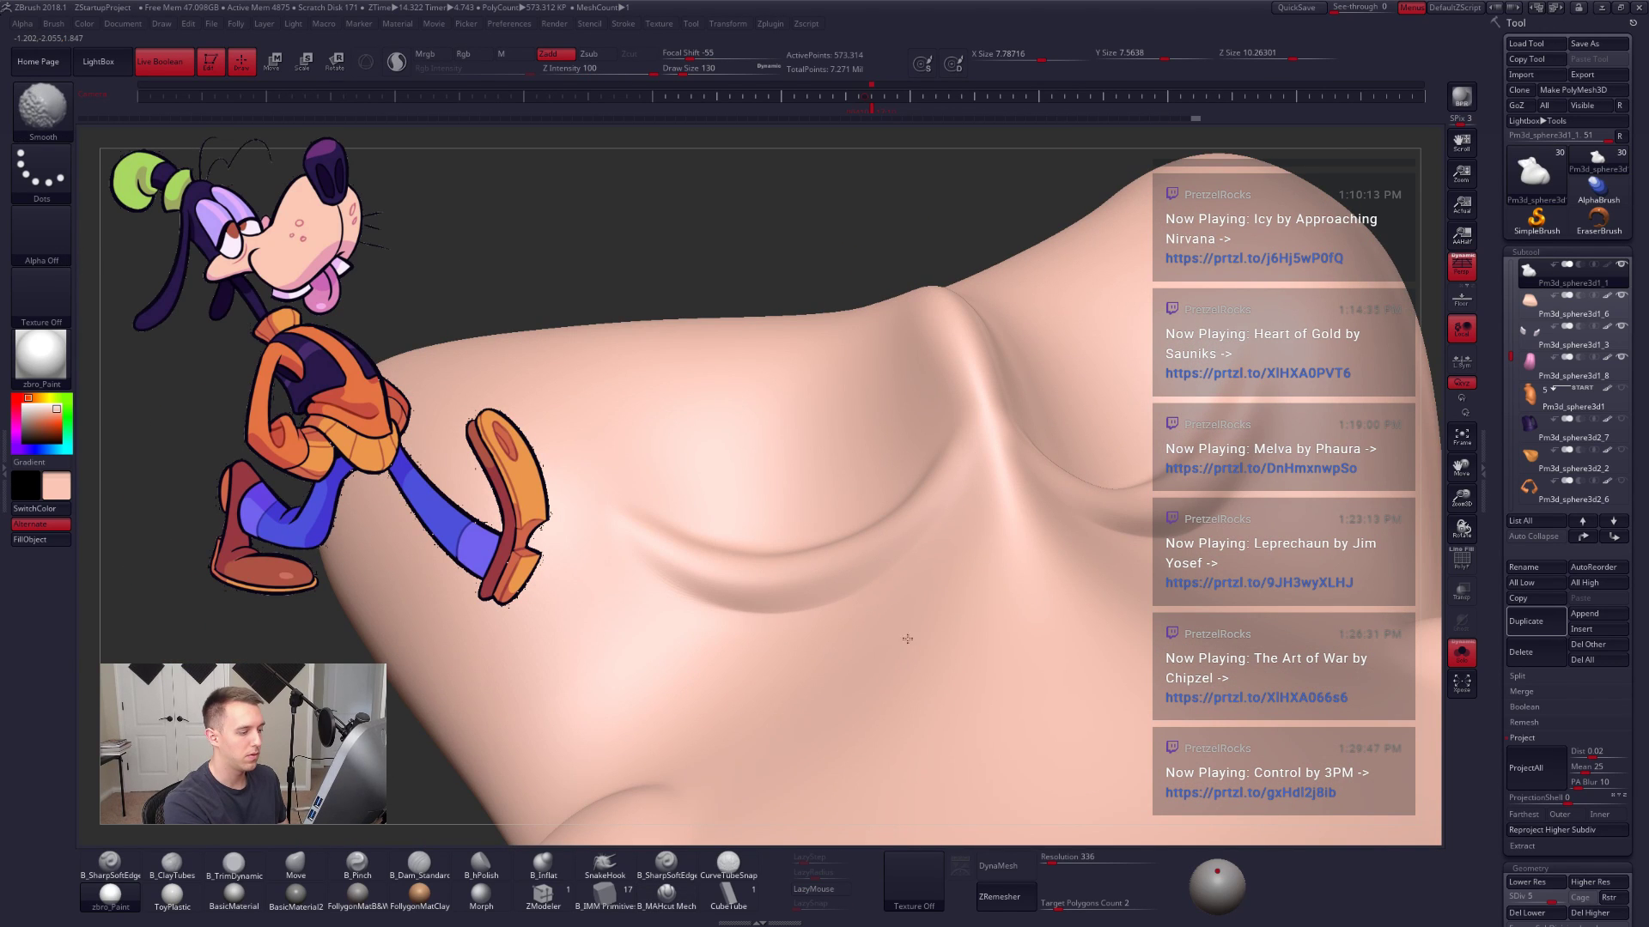
key(d)
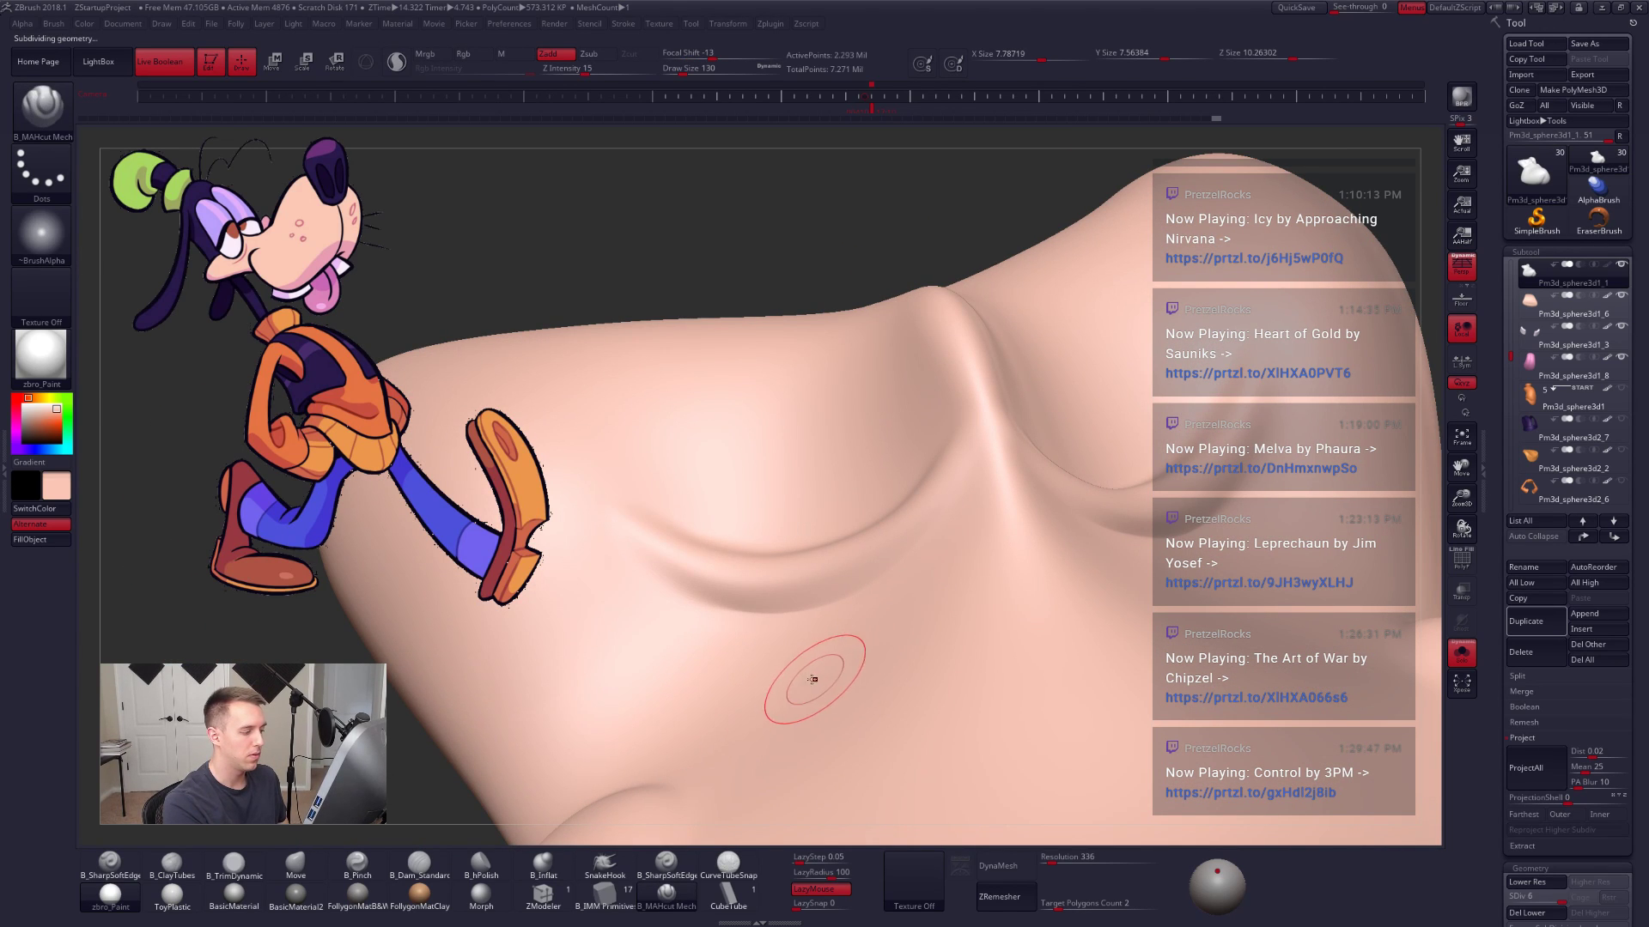
Step: Recut the crease under the lower eyelid rim with the B_MAHcut Mech brush at draw size 74 and smooth the area just below it
right_drag(817, 684, 857, 601)
alt+right_drag(785, 640, 1037, 618)
key(space)
drag(929, 590, 920, 589)
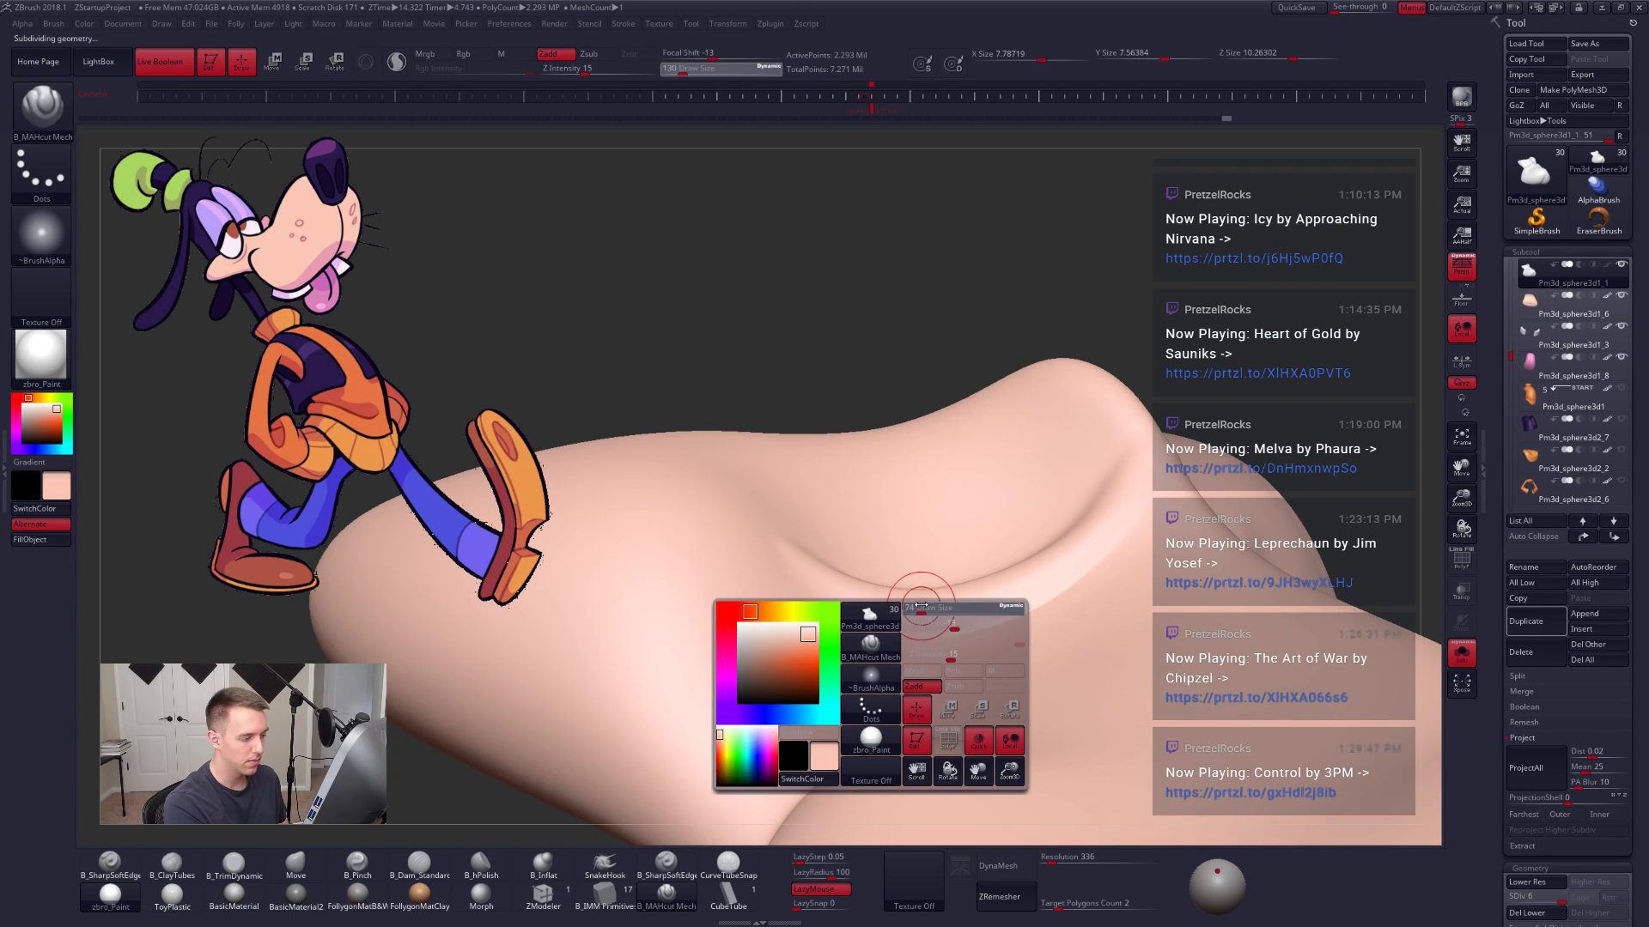
mouse_move(901, 614)
right_down()
mouse_move(920, 673)
mouse_move(957, 694)
right_up()
drag(1049, 599, 1034, 605)
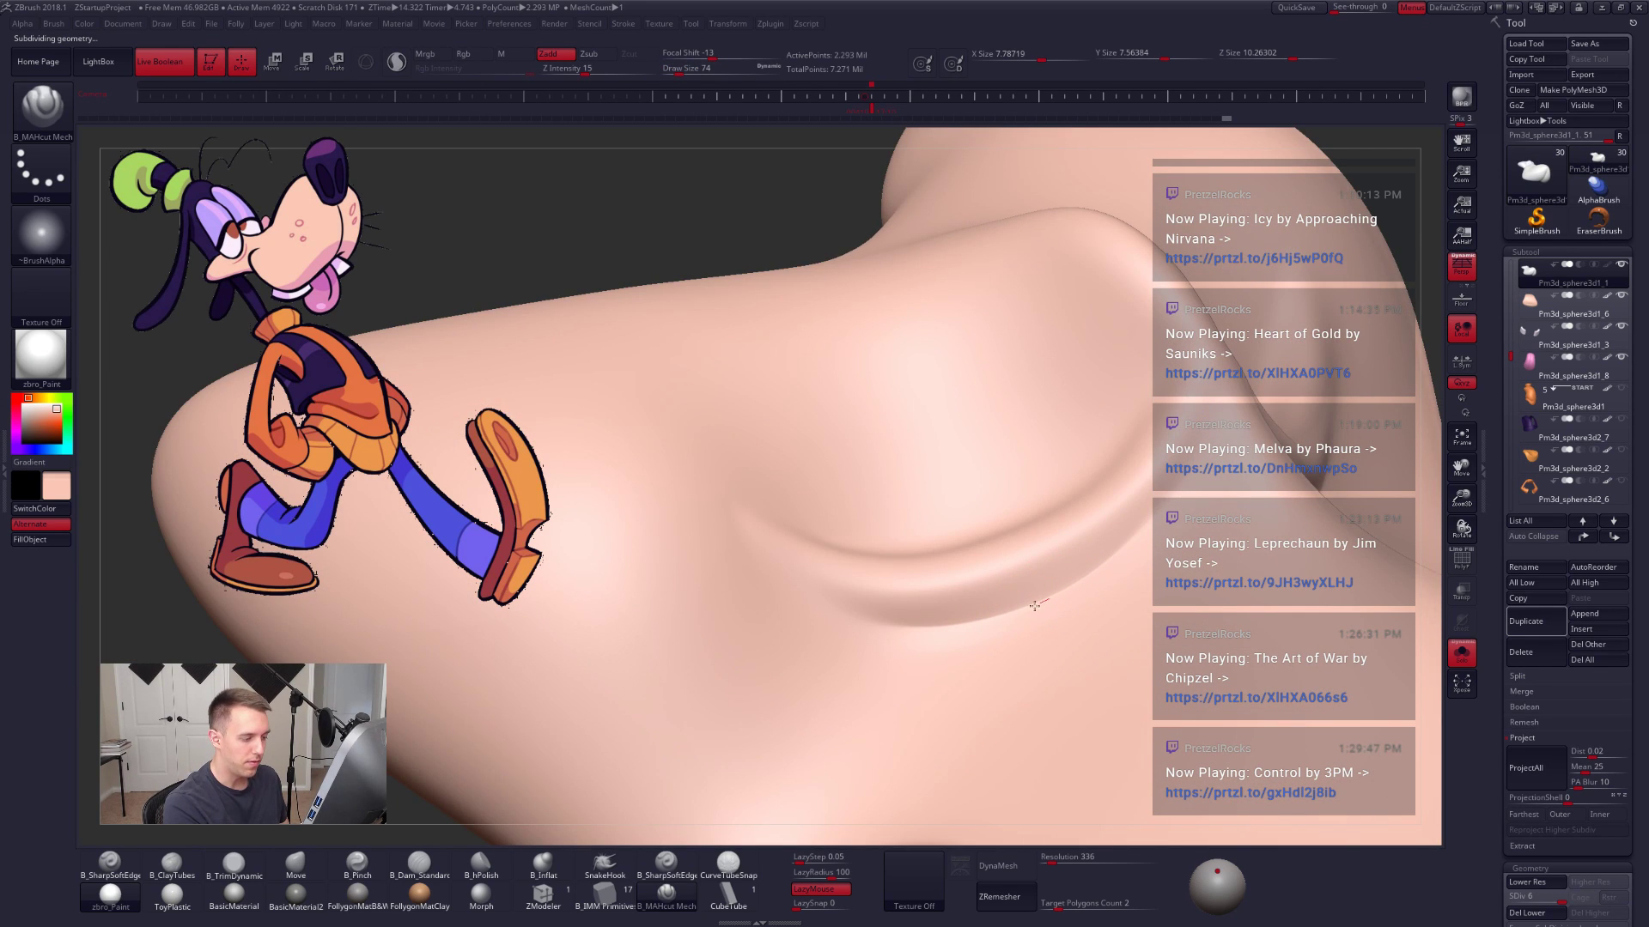
drag(807, 618, 756, 599)
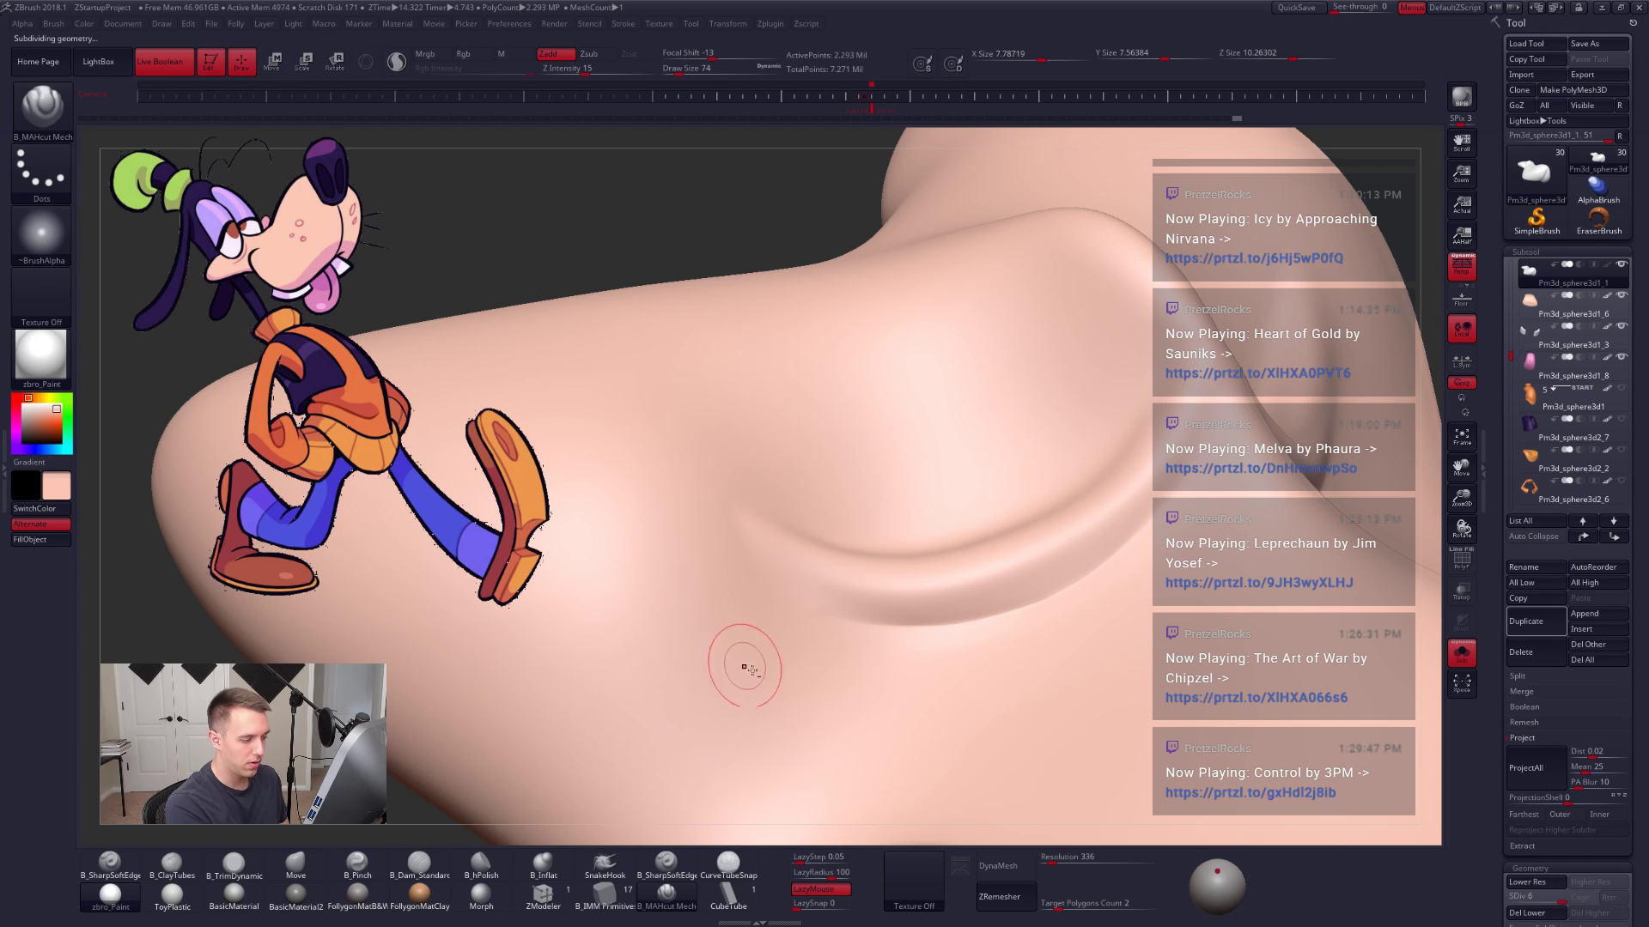
shift+drag(921, 636, 867, 619)
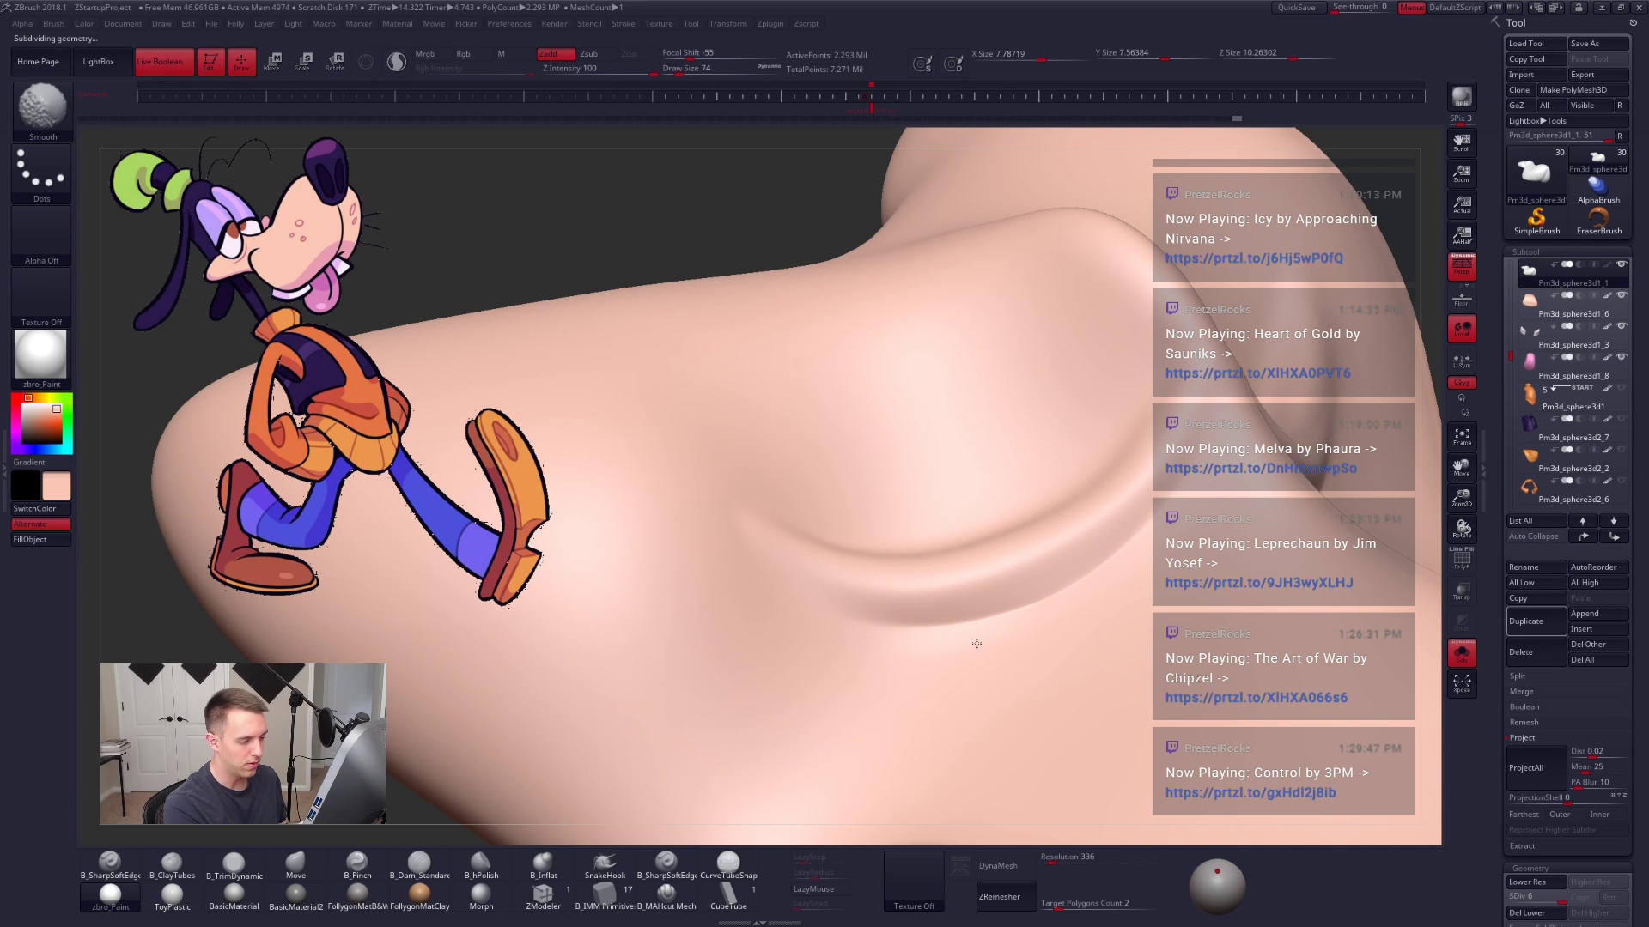
Step: Extend the crease along the underside of the lower eyelid rim up toward its other end
mouse_move(1194, 495)
right_down()
mouse_move(872, 666)
mouse_move(1067, 626)
mouse_move(1037, 613)
right_up()
drag(811, 653, 855, 635)
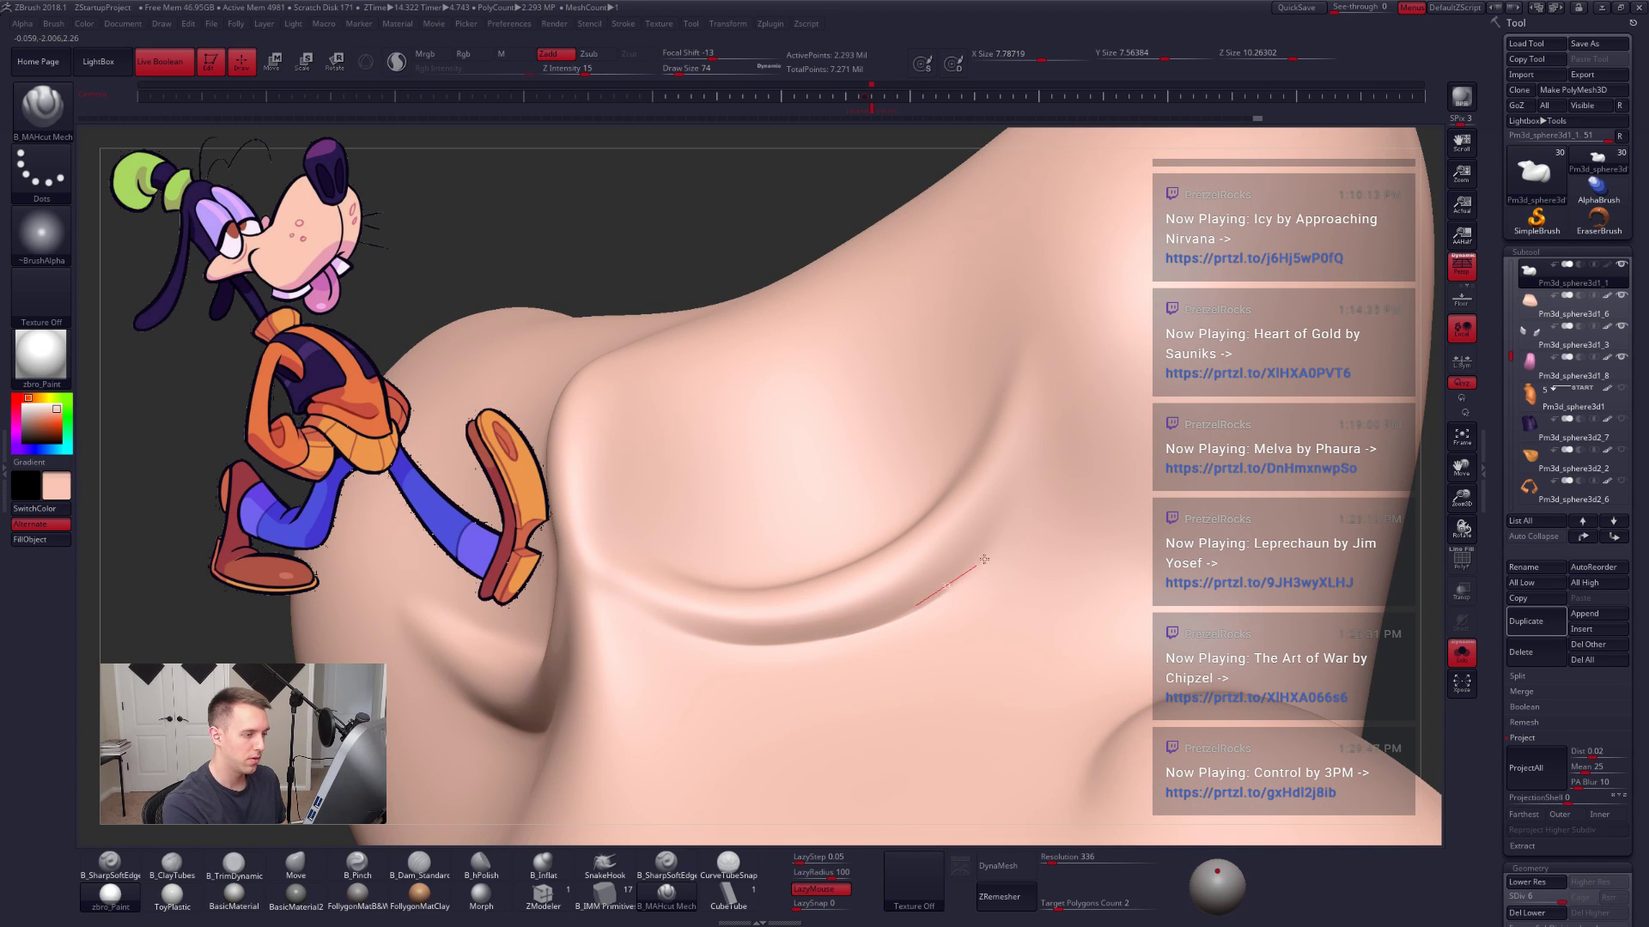
drag(984, 559, 989, 553)
key(shift)
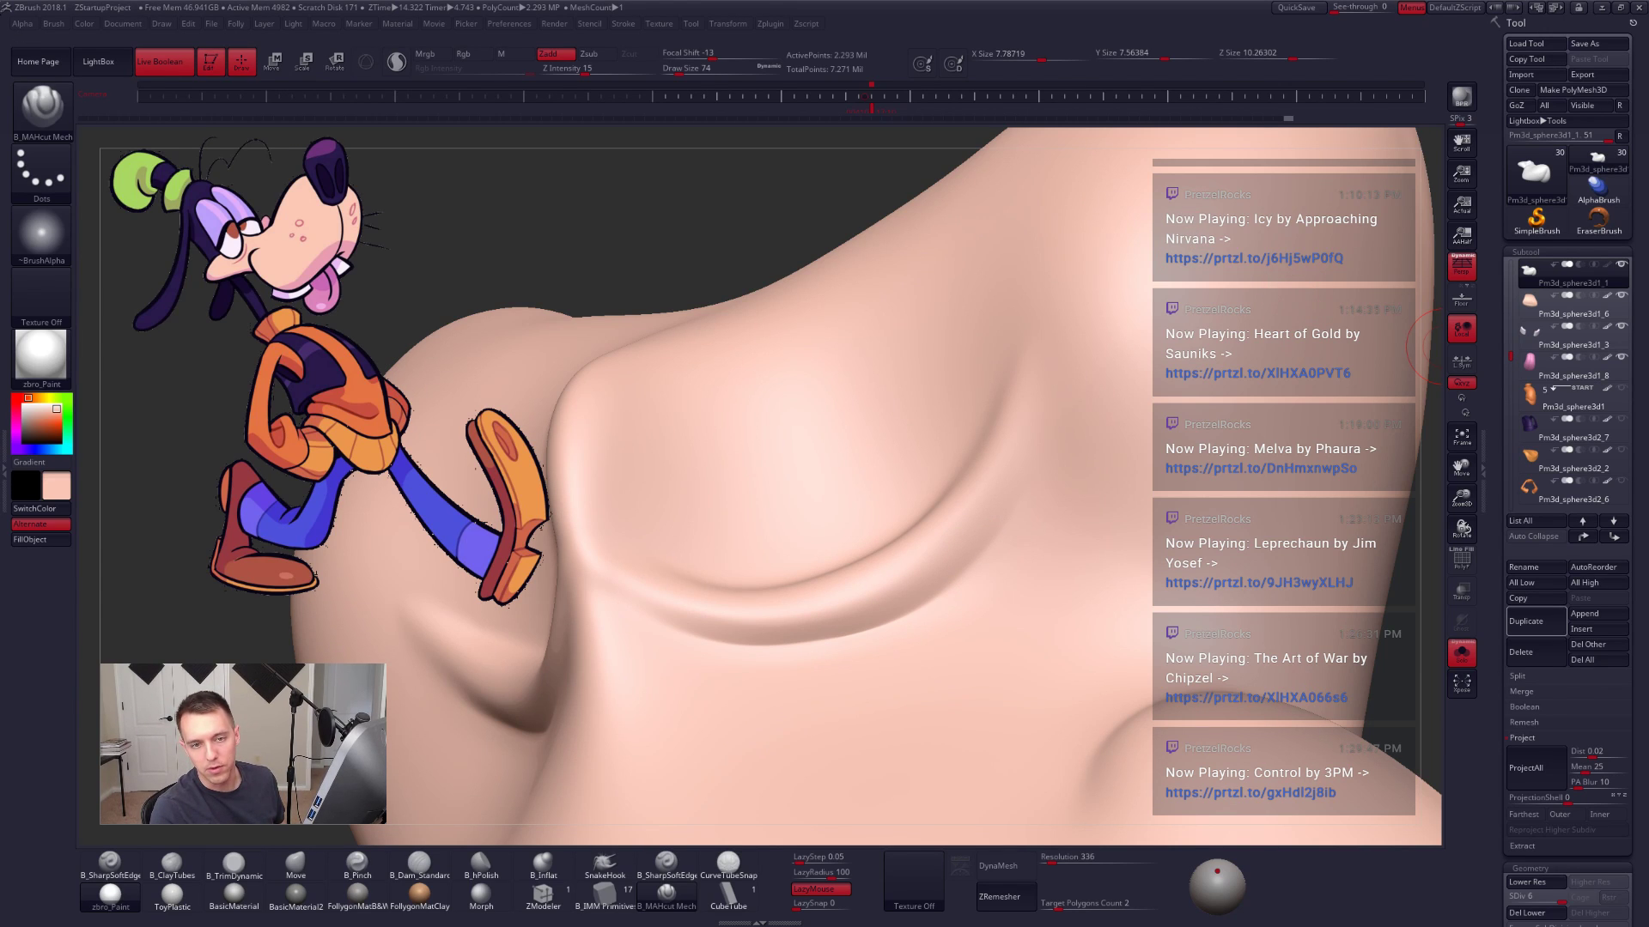
key(XF86AudioLowerVolume)
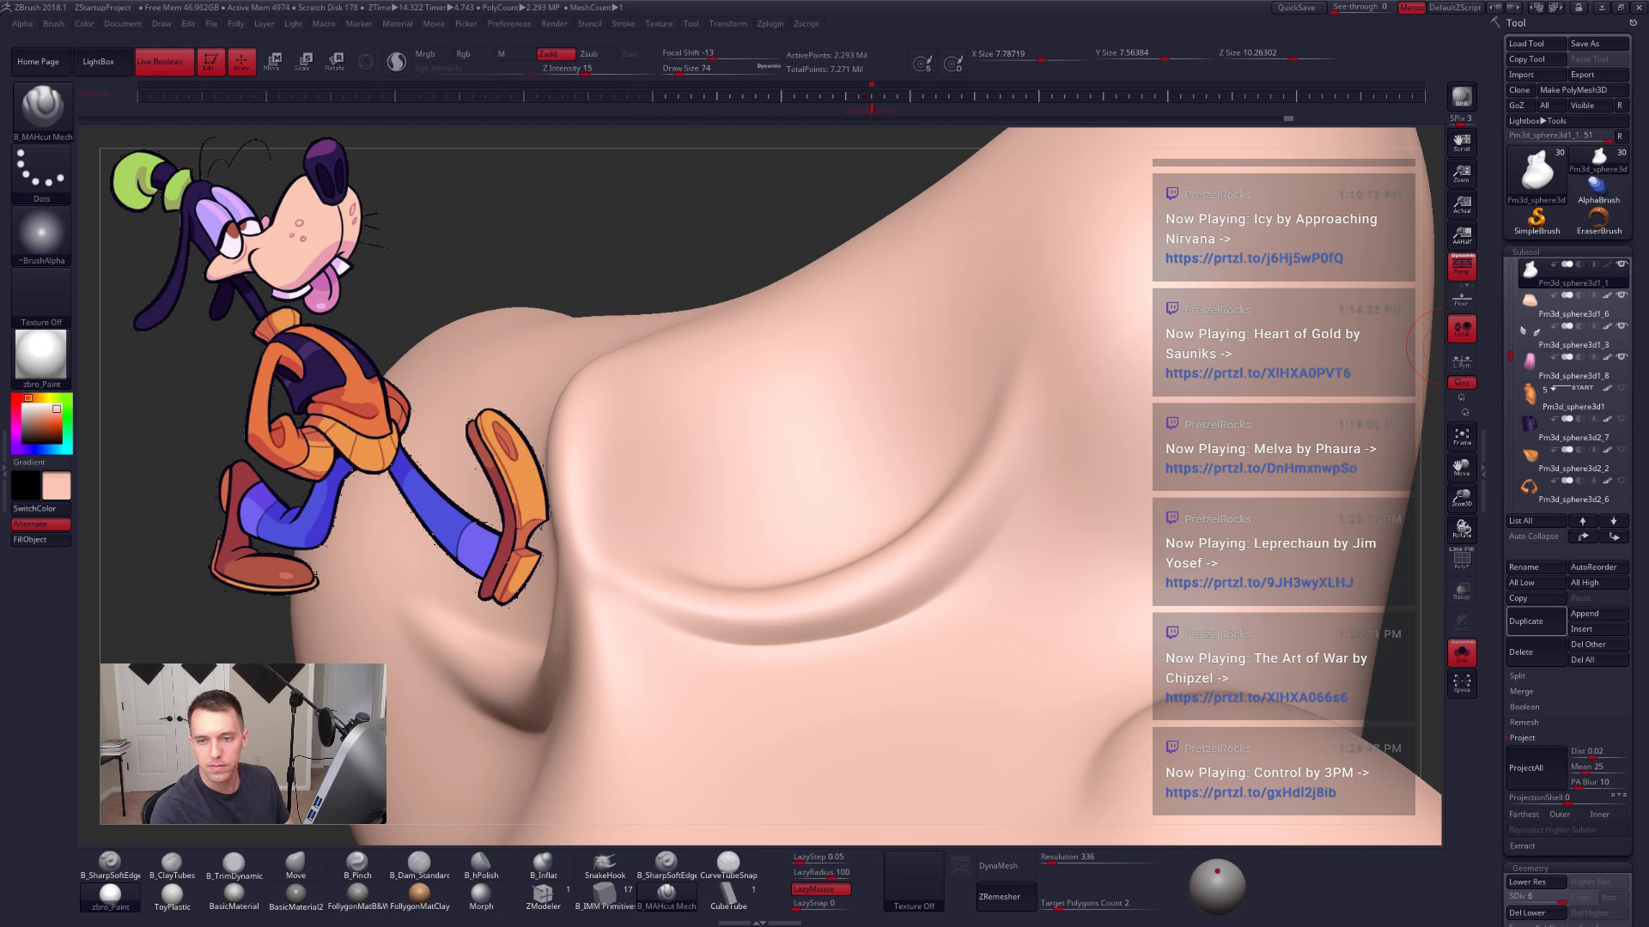
key(XF86AudioLowerVolume)
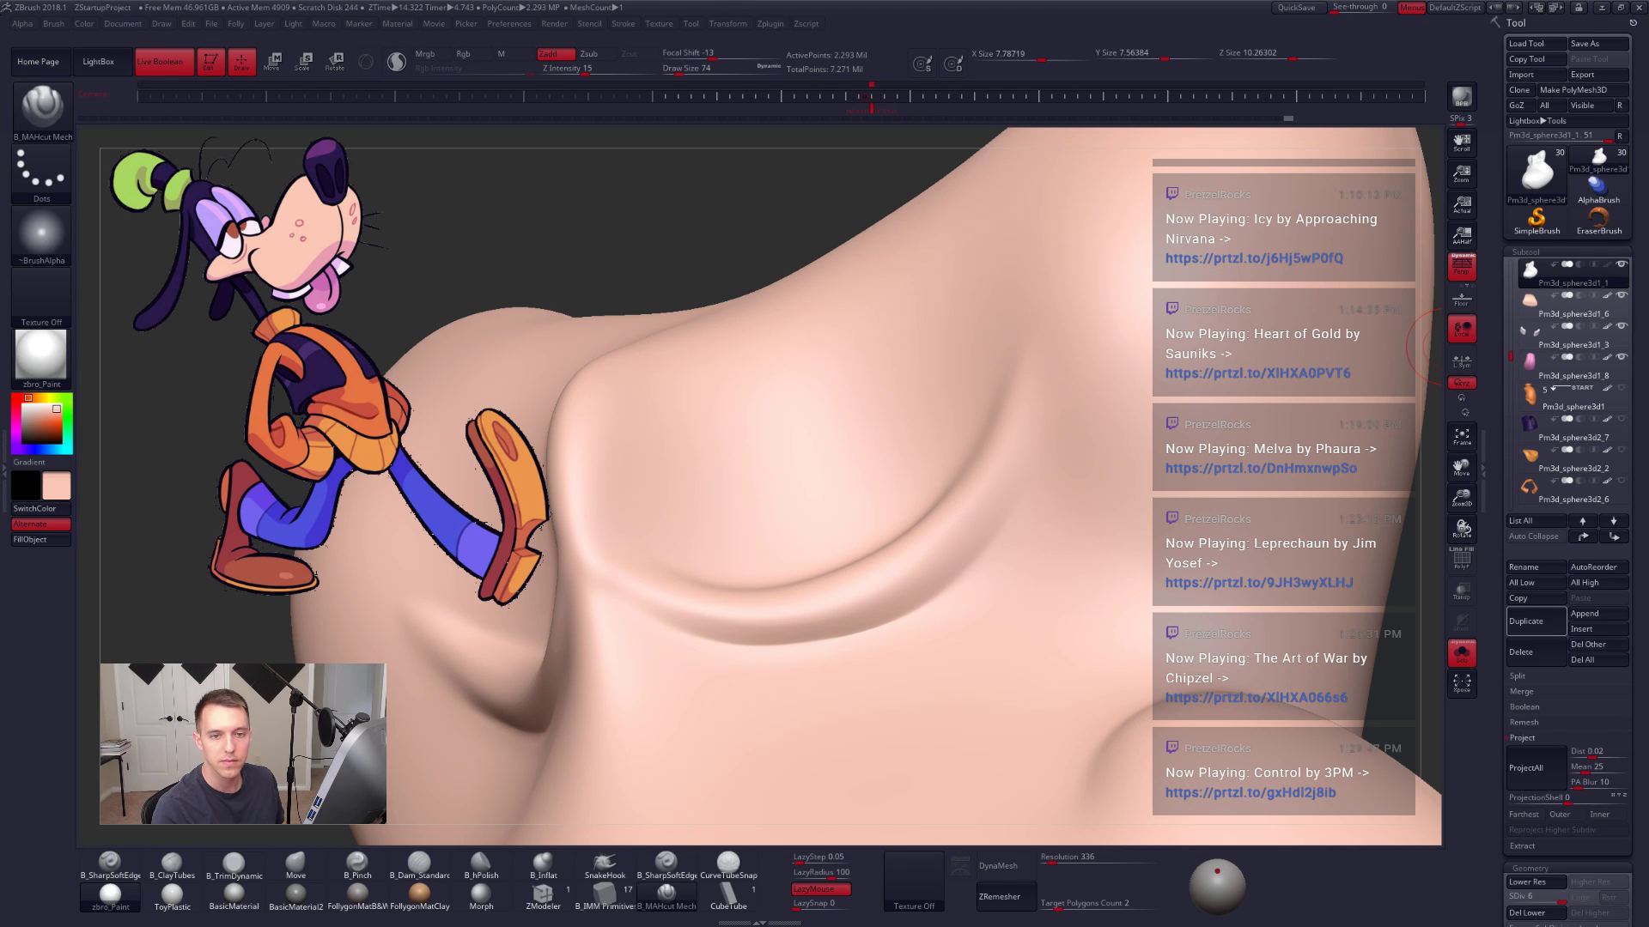
key(ctrl+z)
key(ctrl+z)
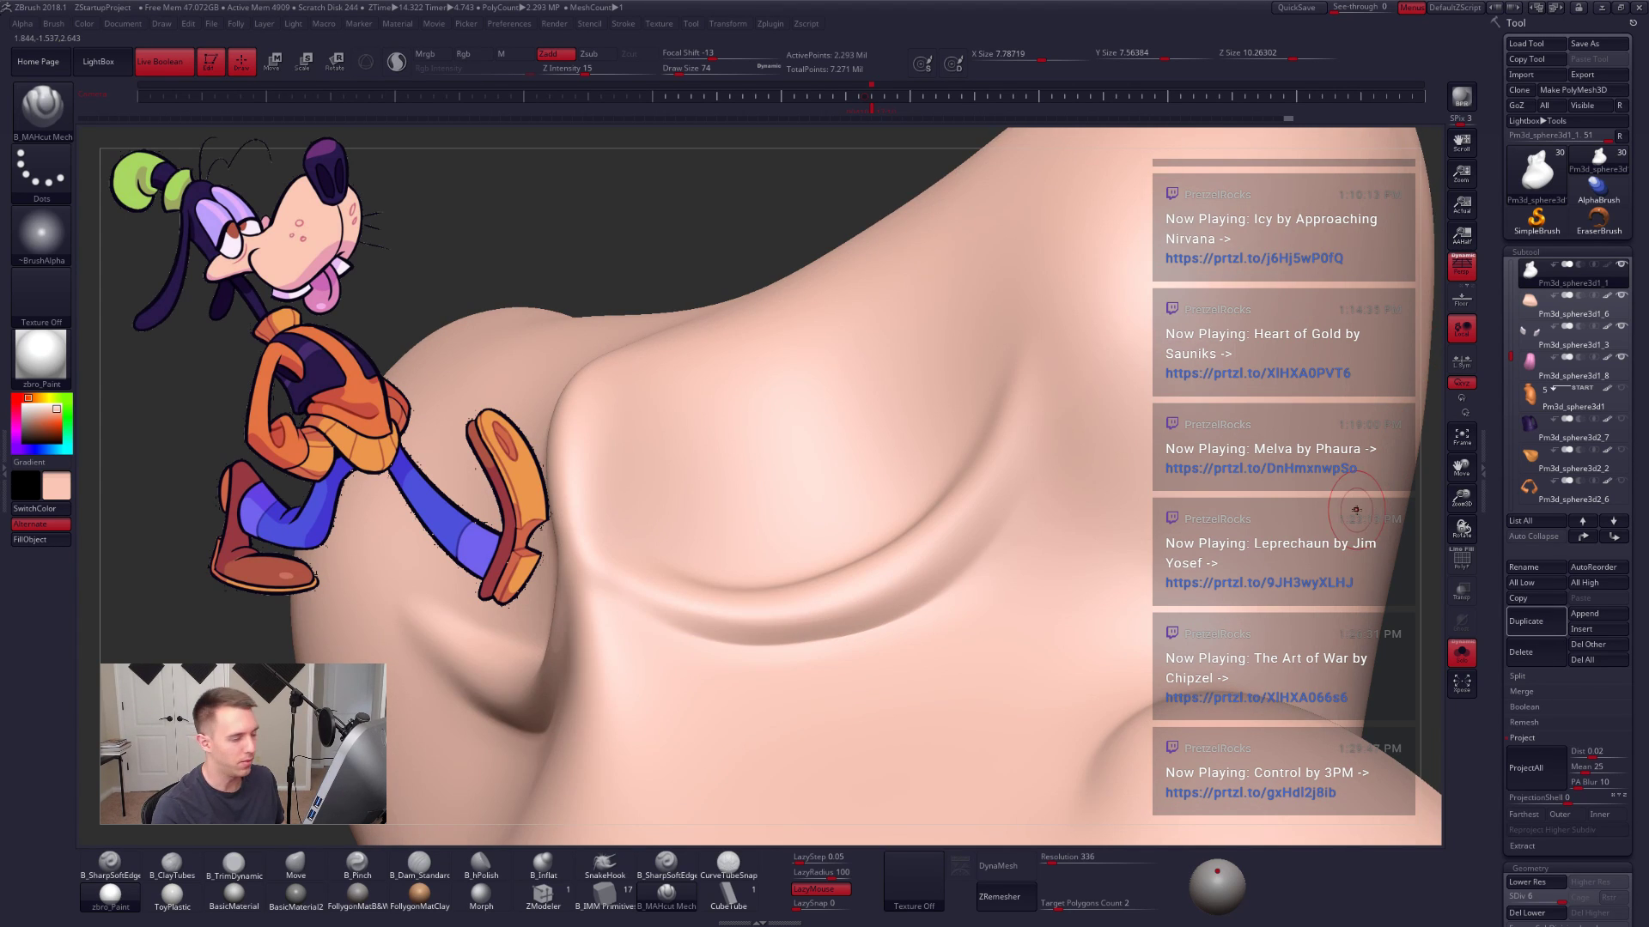
Step: Bring back the whole head and compare it with the reference drawing from the stored timeline camera view and other angles
mouse_move(977, 553)
ctrl+right_down()
mouse_move(925, 582)
mouse_move(1058, 561)
mouse_move(1097, 530)
mouse_move(927, 508)
ctrl+right_up()
key(shift+s)
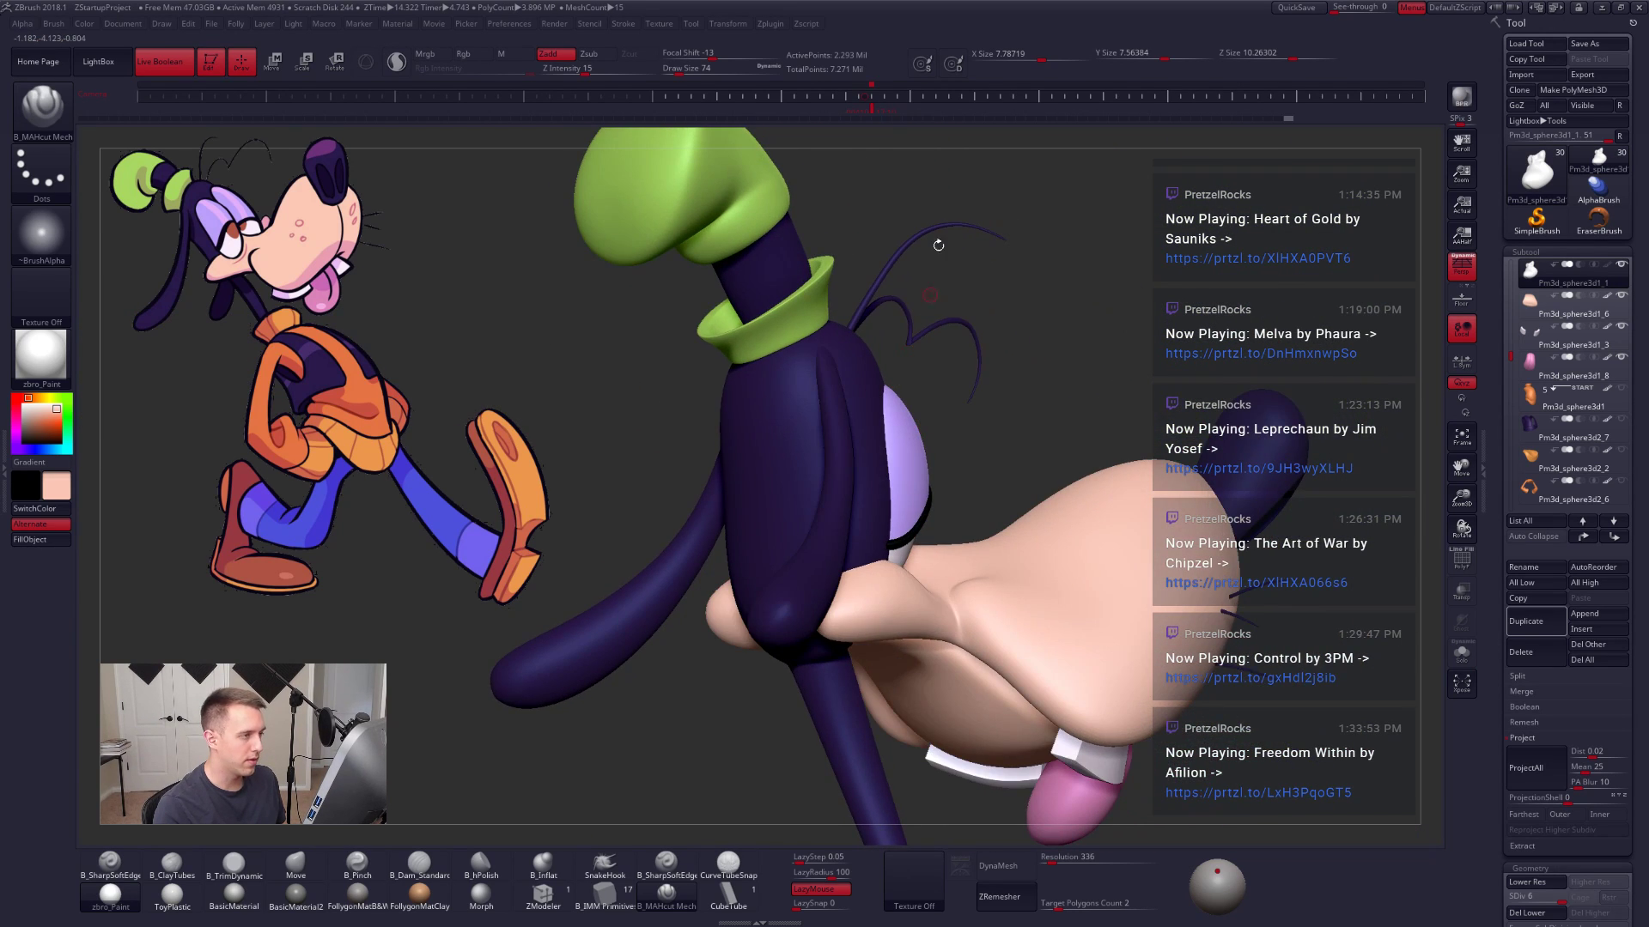
click(864, 109)
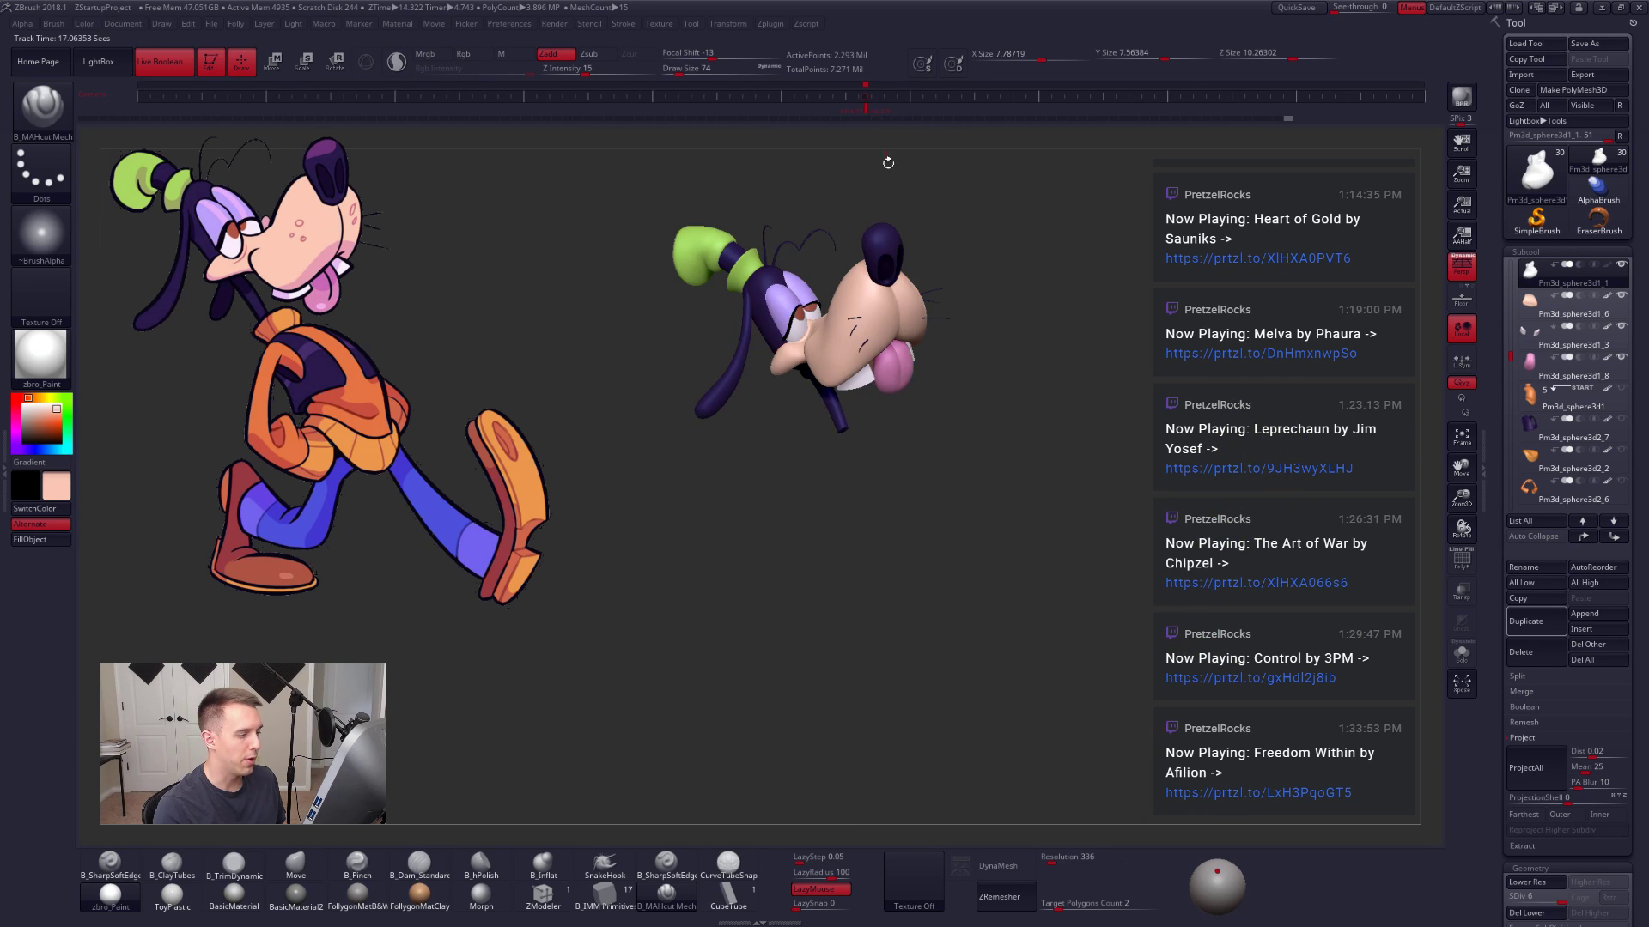
mouse_move(847, 329)
right_down()
mouse_move(860, 325)
mouse_move(993, 492)
mouse_move(1002, 576)
right_up()
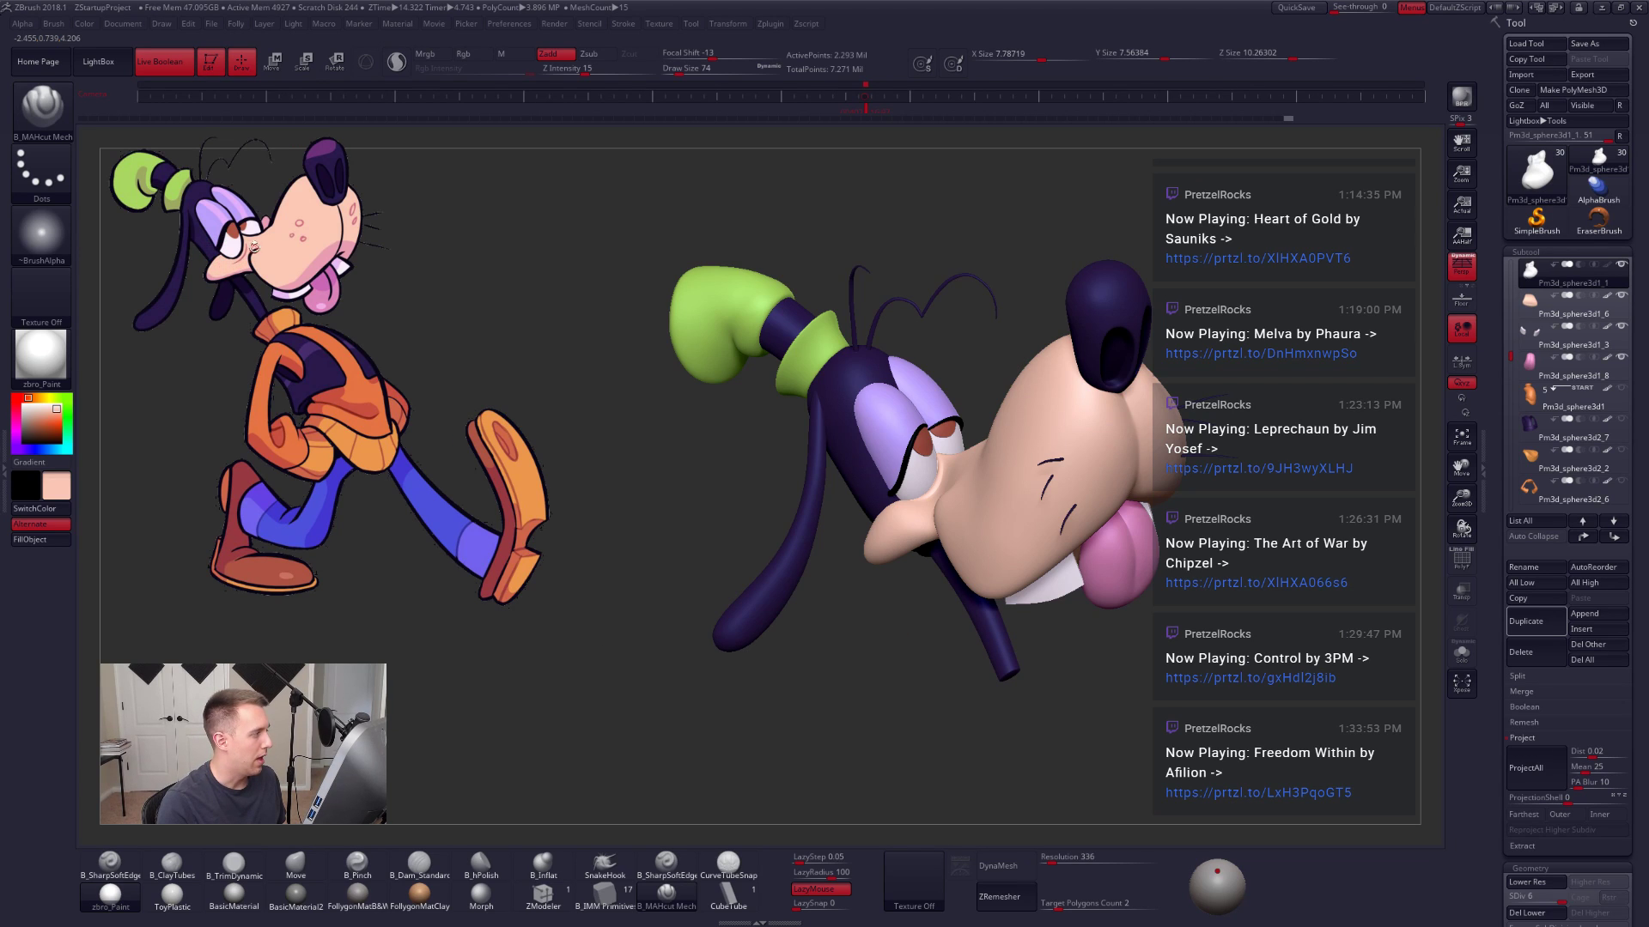
right_drag(321, 295, 380, 329)
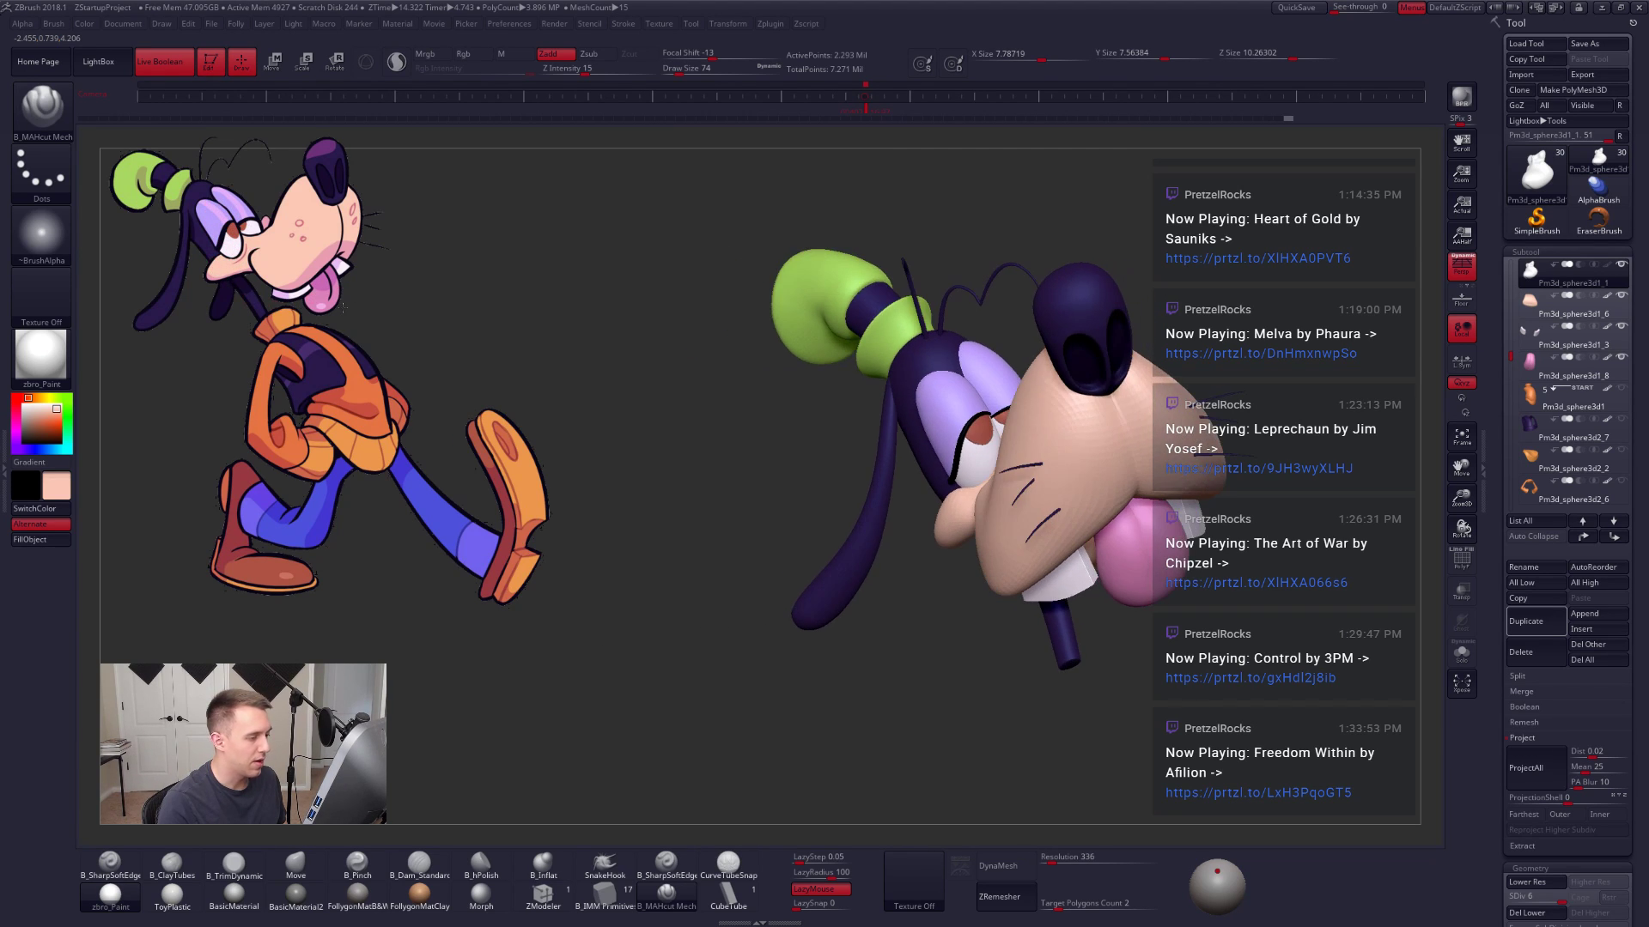
right_drag(1051, 498, 1082, 433)
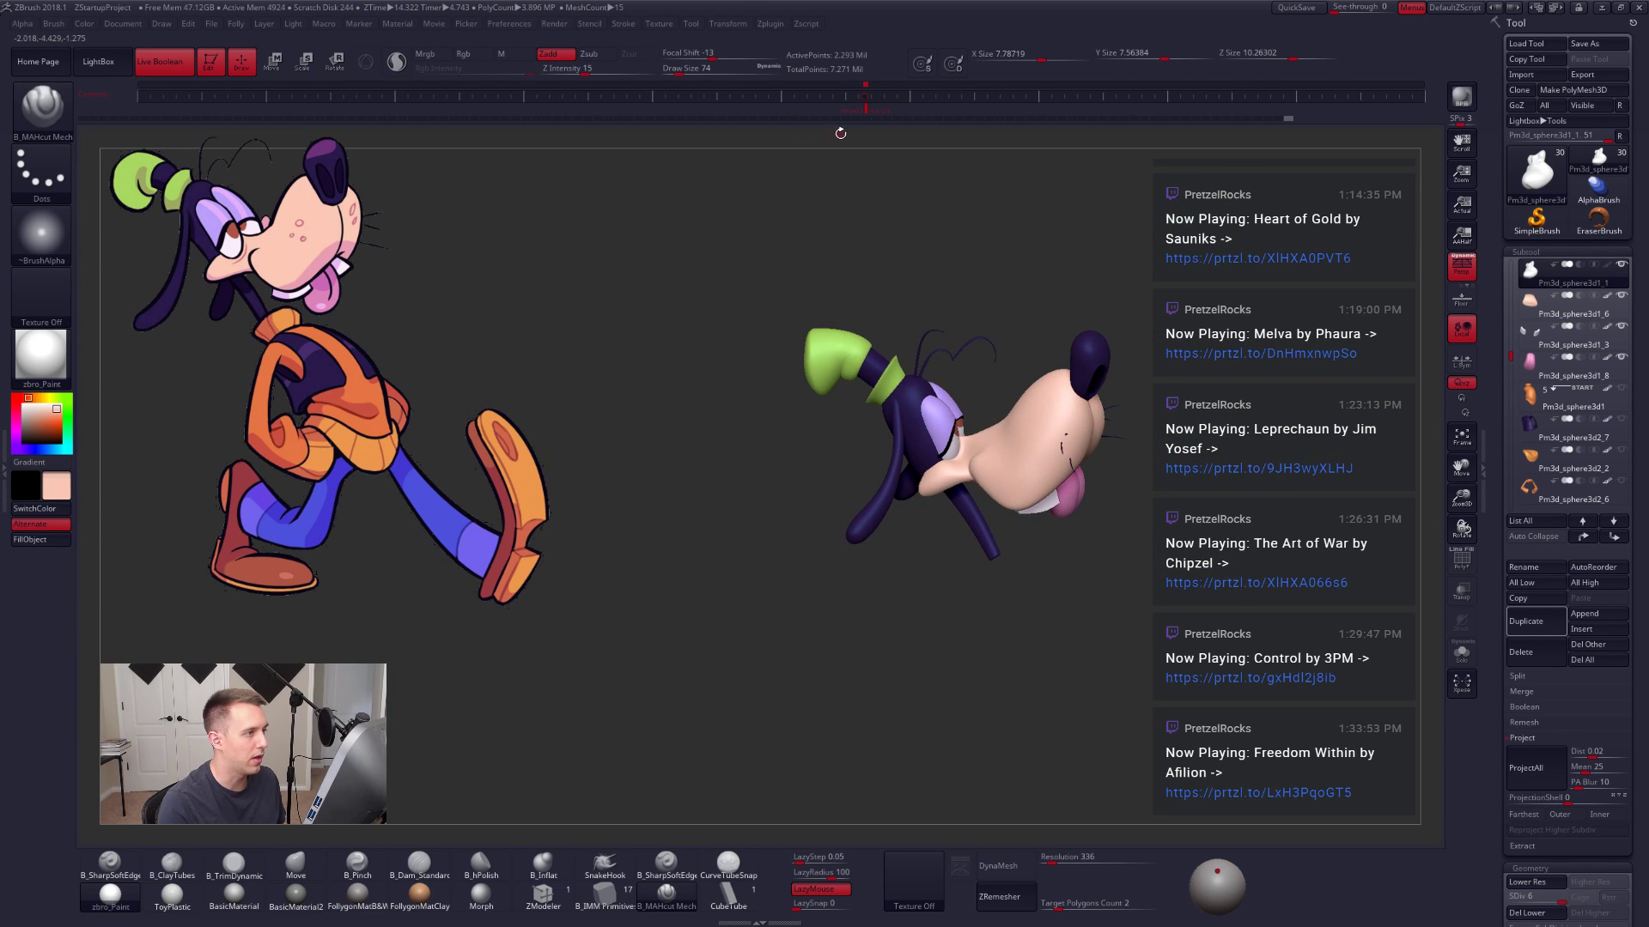
click(865, 109)
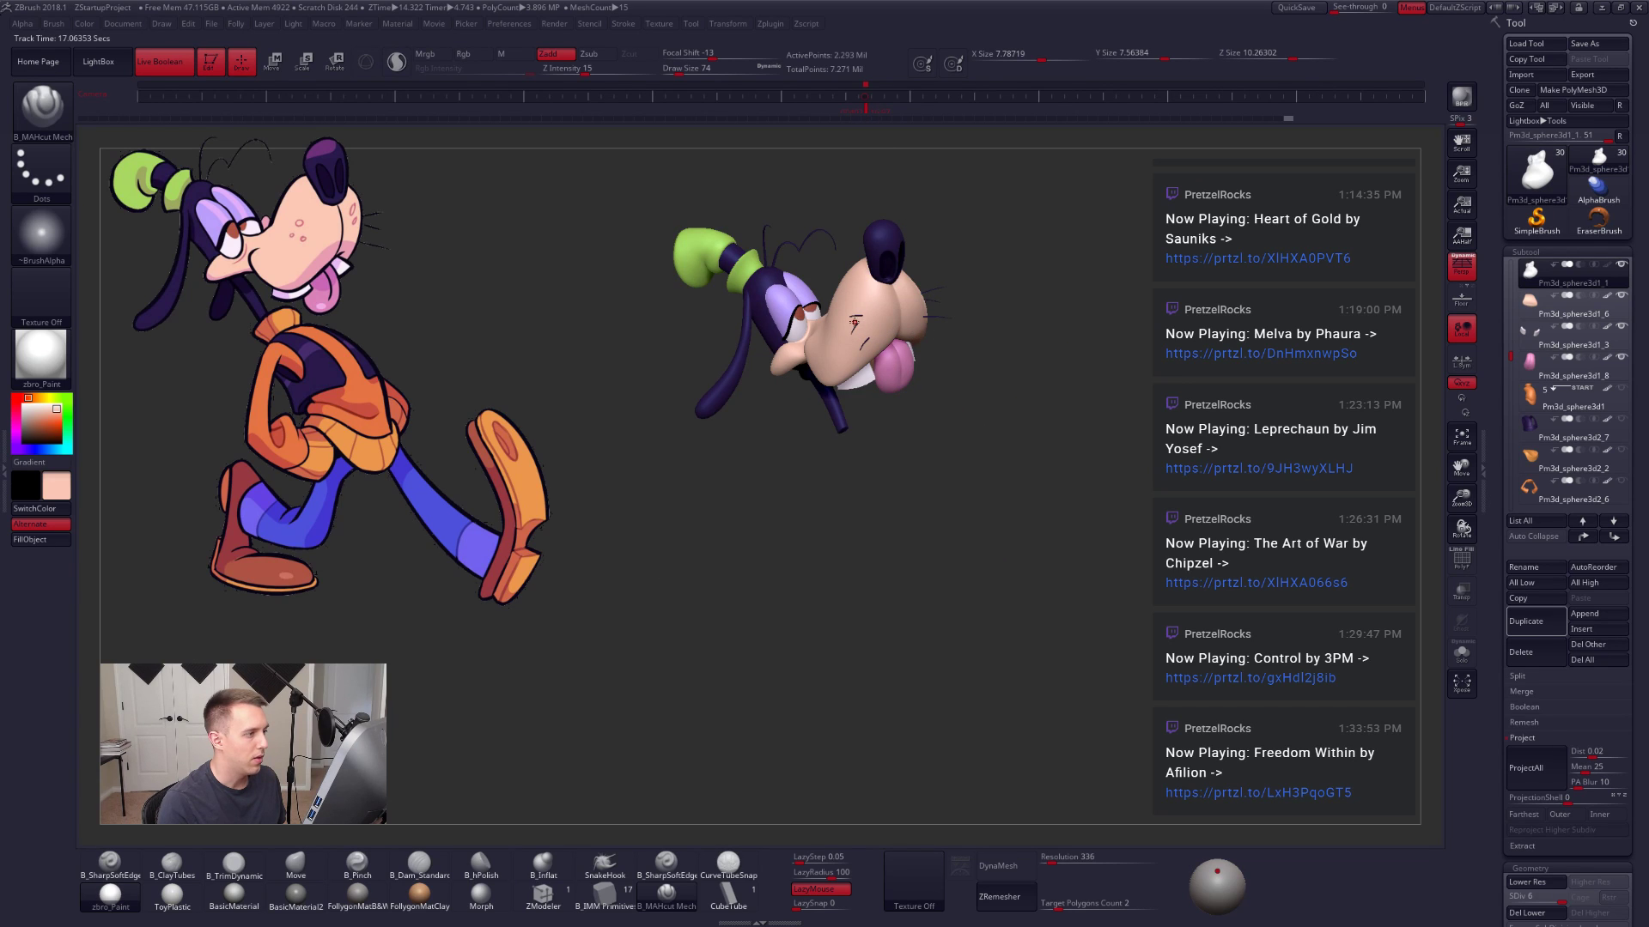
ctrl+right_drag(855, 323, 994, 484)
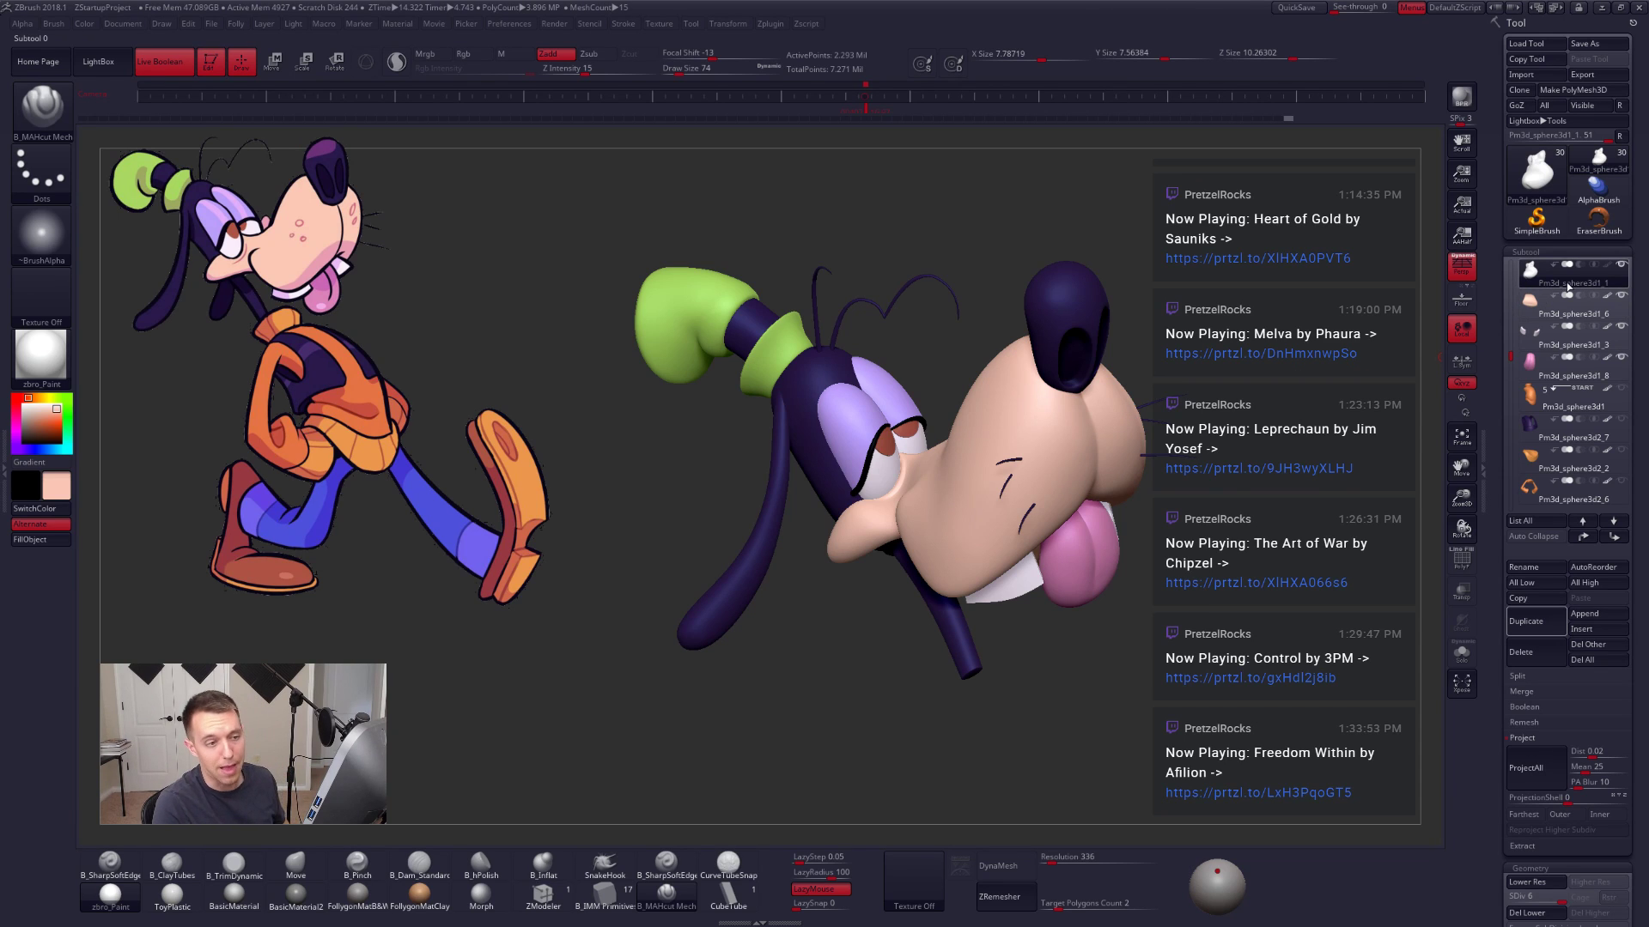
Step: Show all the body subtools and fill the muzzle with the peach skin color
mouse_move(1538, 284)
double_click(1621, 264)
key(1)
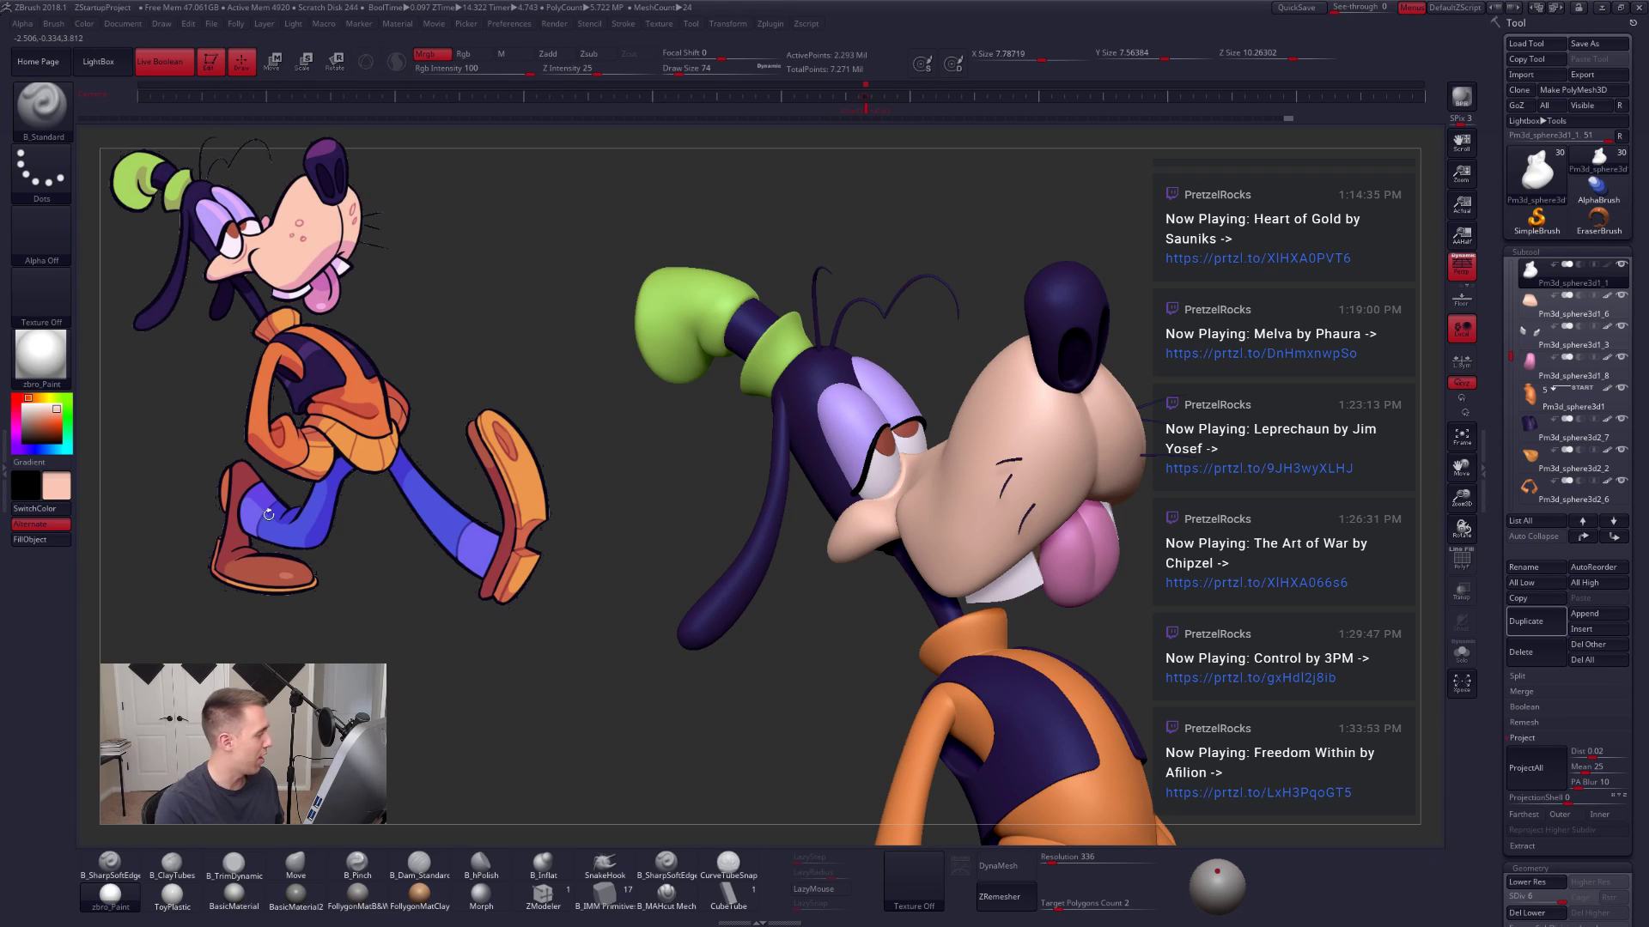
click(53, 540)
ctrl+right_drag(738, 635, 803, 558)
alt+right_drag(803, 558, 729, 432)
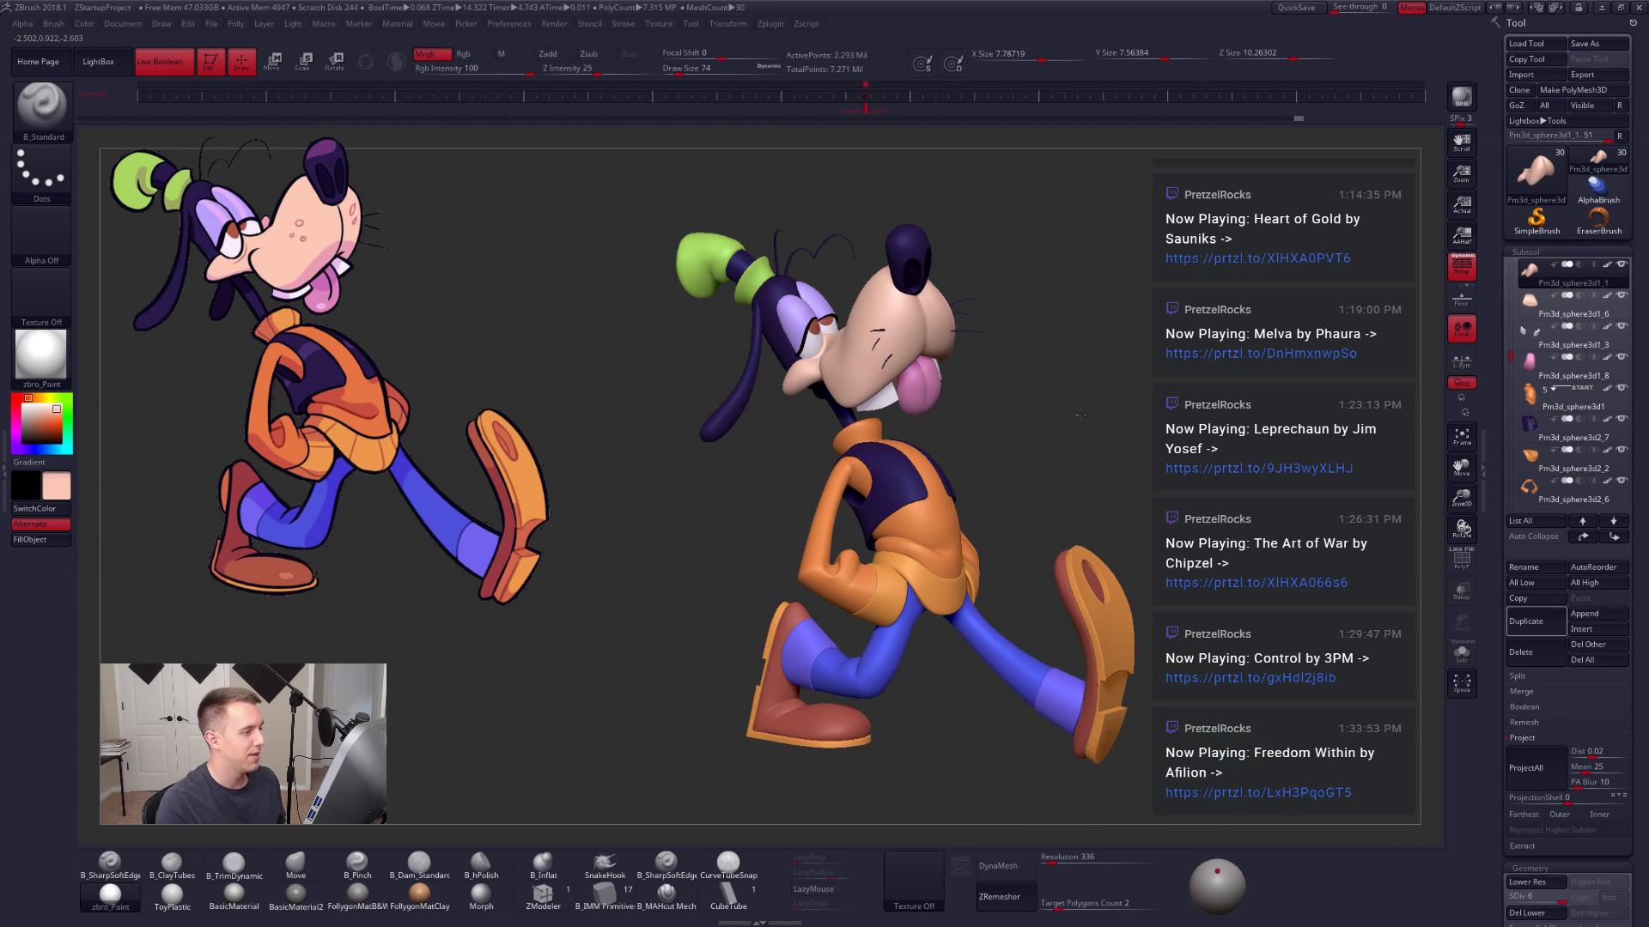
Step: Examine the full character's pose and silhouette from several sides and compare it with the reference at the stored camera view
alt+right_drag(1080, 415, 1062, 399)
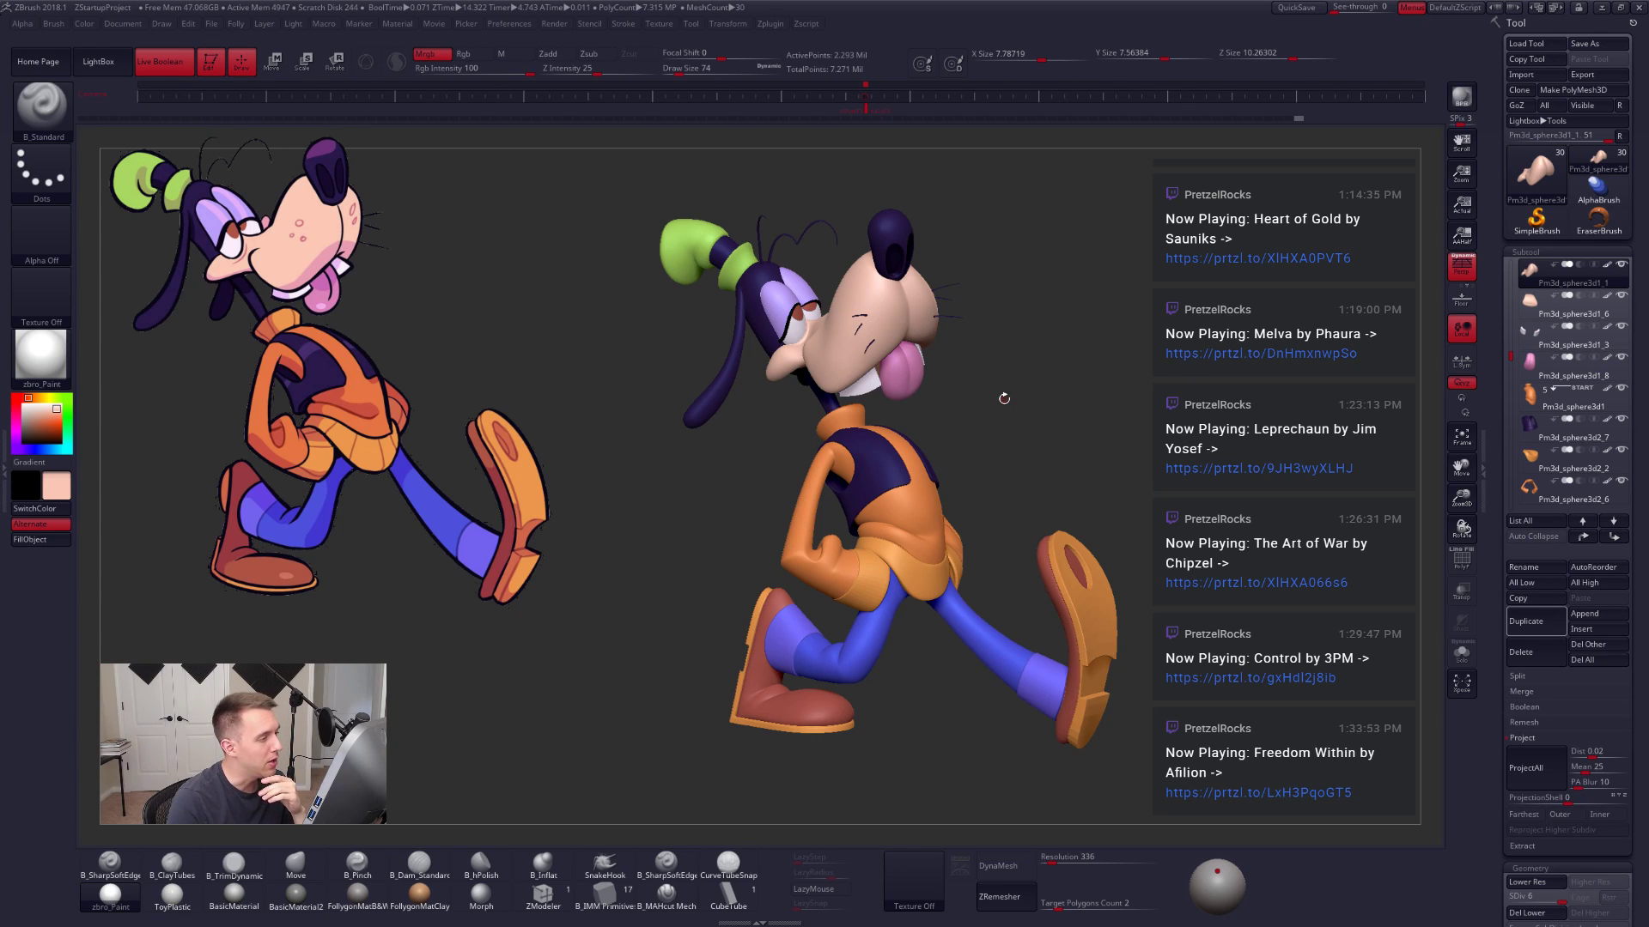
drag(1009, 398, 779, 383)
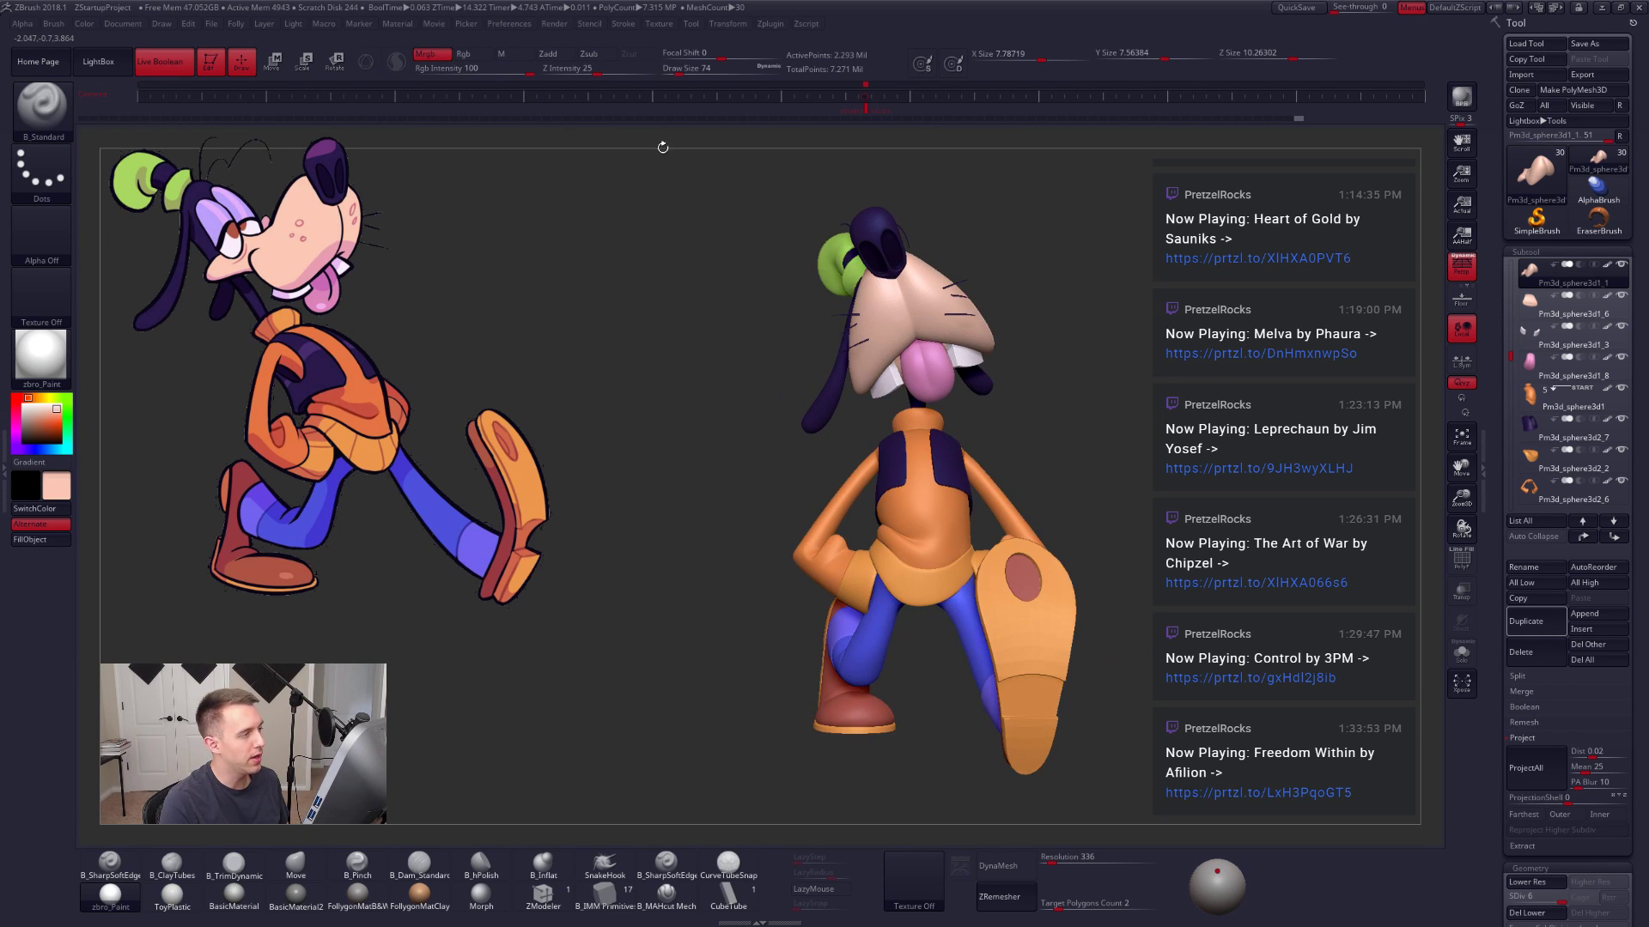
drag(1037, 290, 1012, 453)
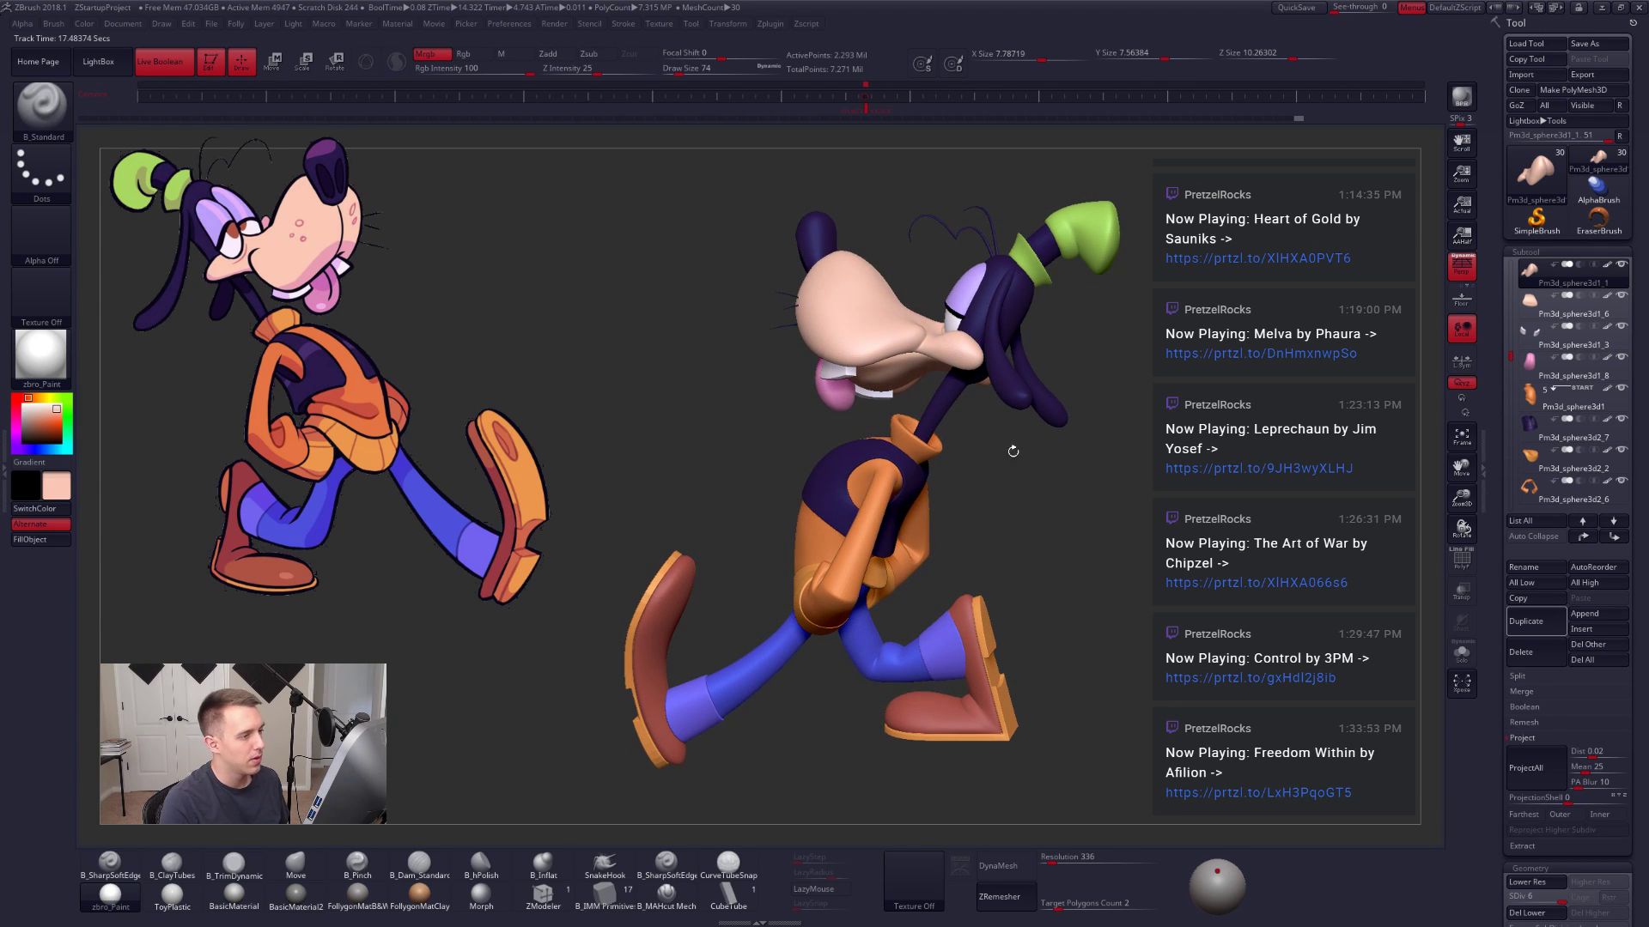
click(865, 114)
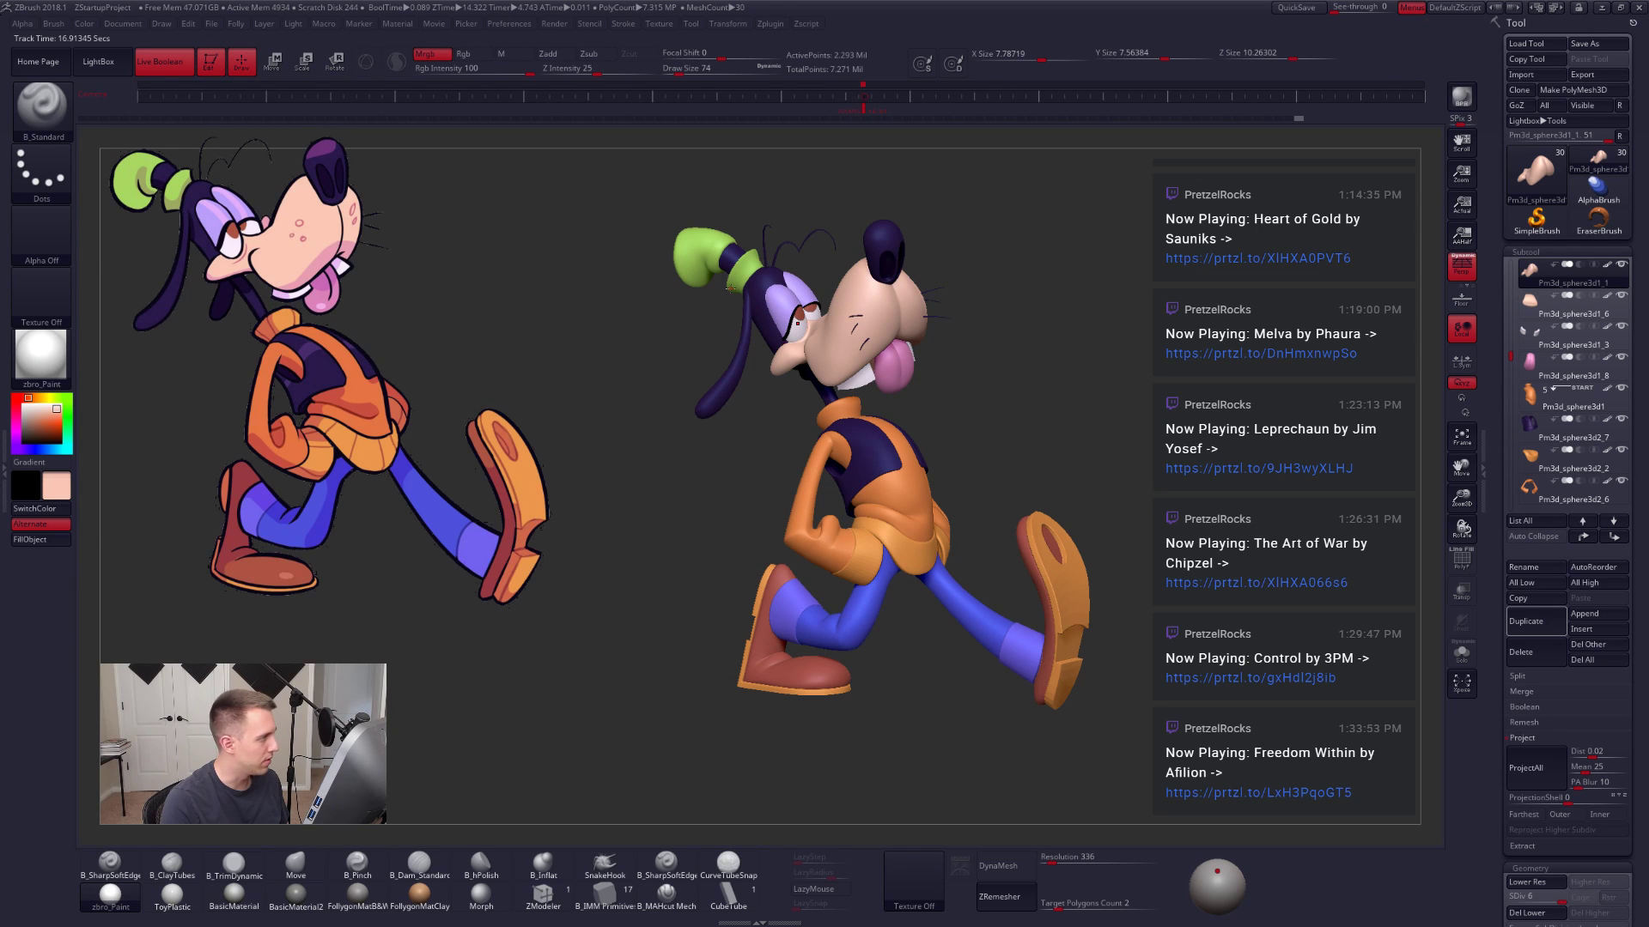
alt+drag(770, 359, 1067, 404)
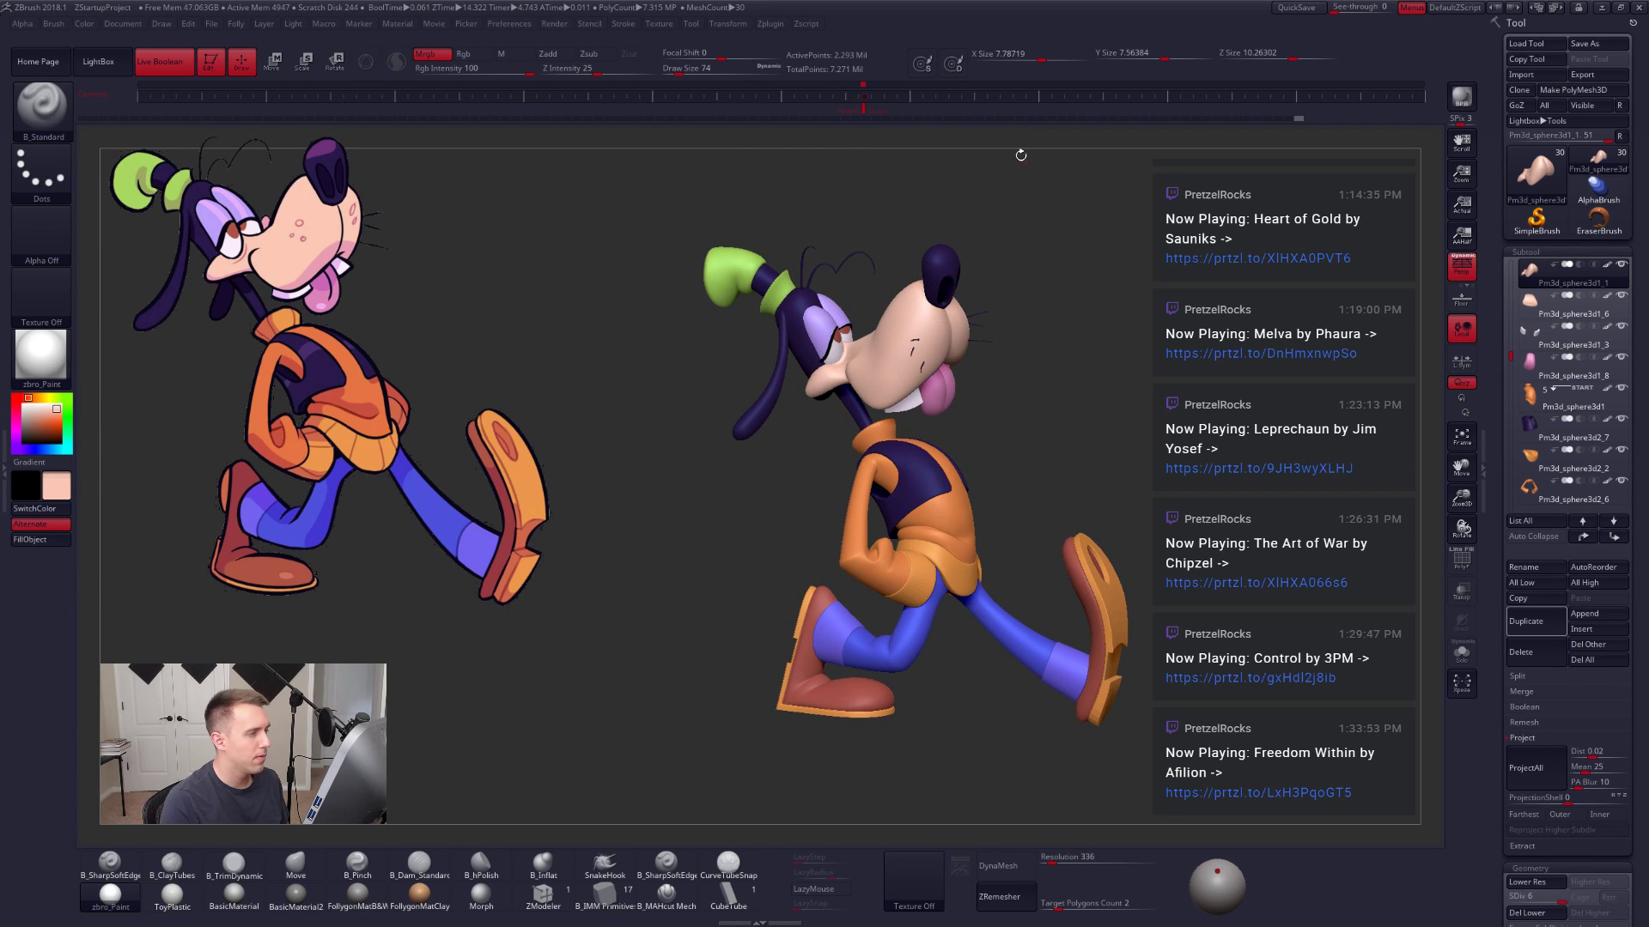
click(859, 107)
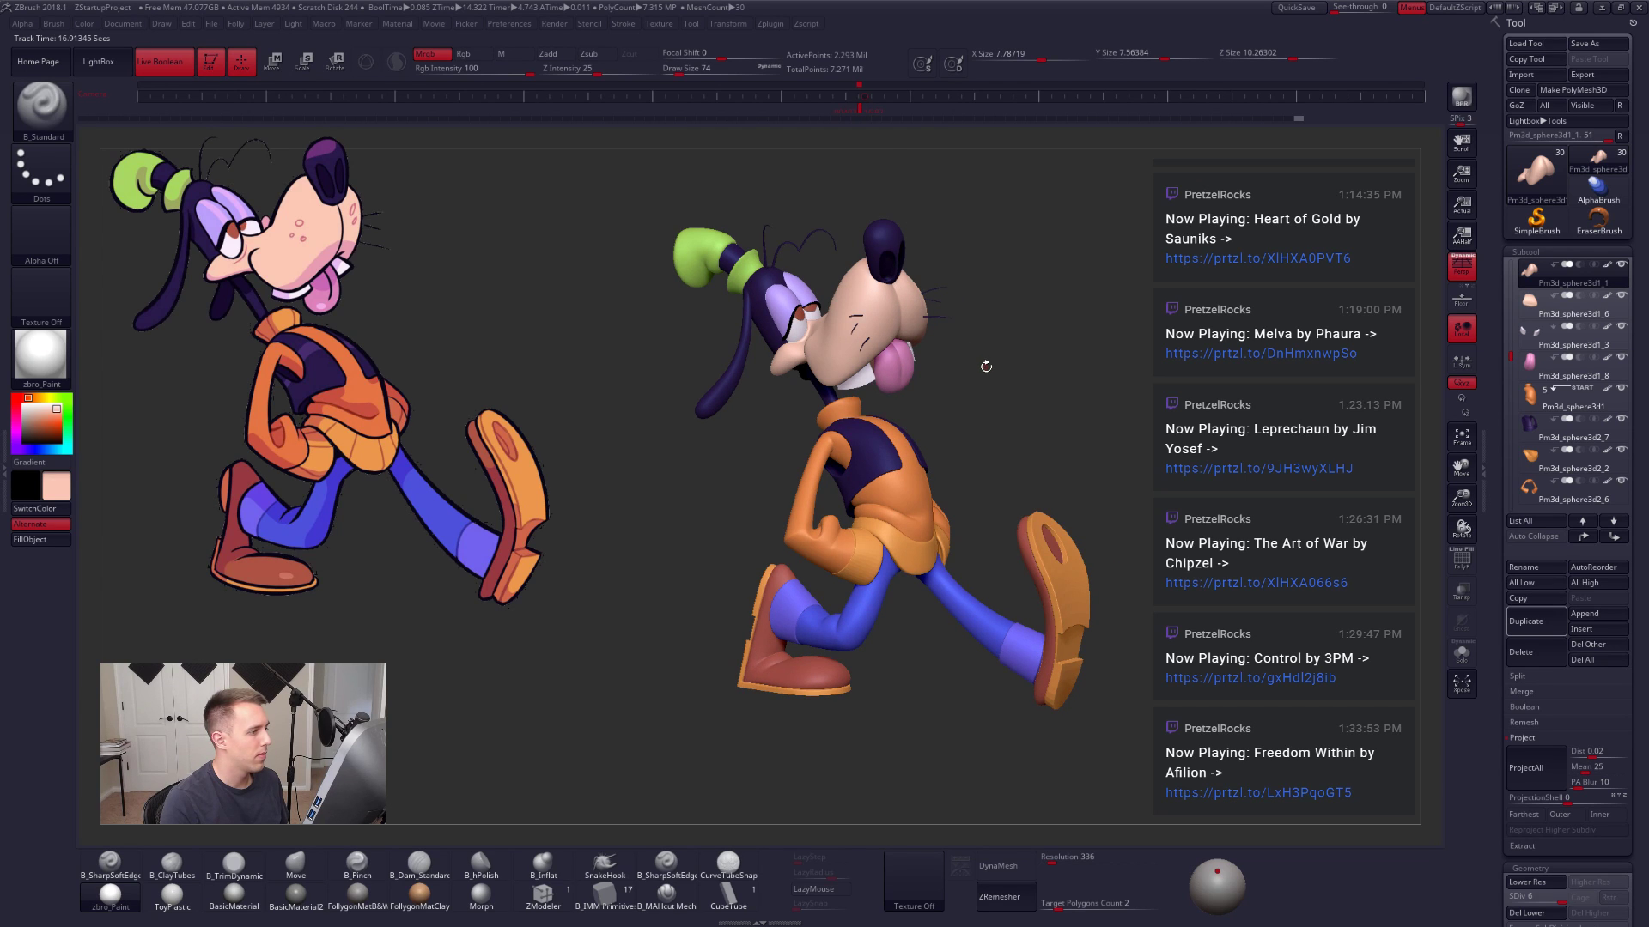
alt+drag(986, 366, 913, 133)
click(856, 111)
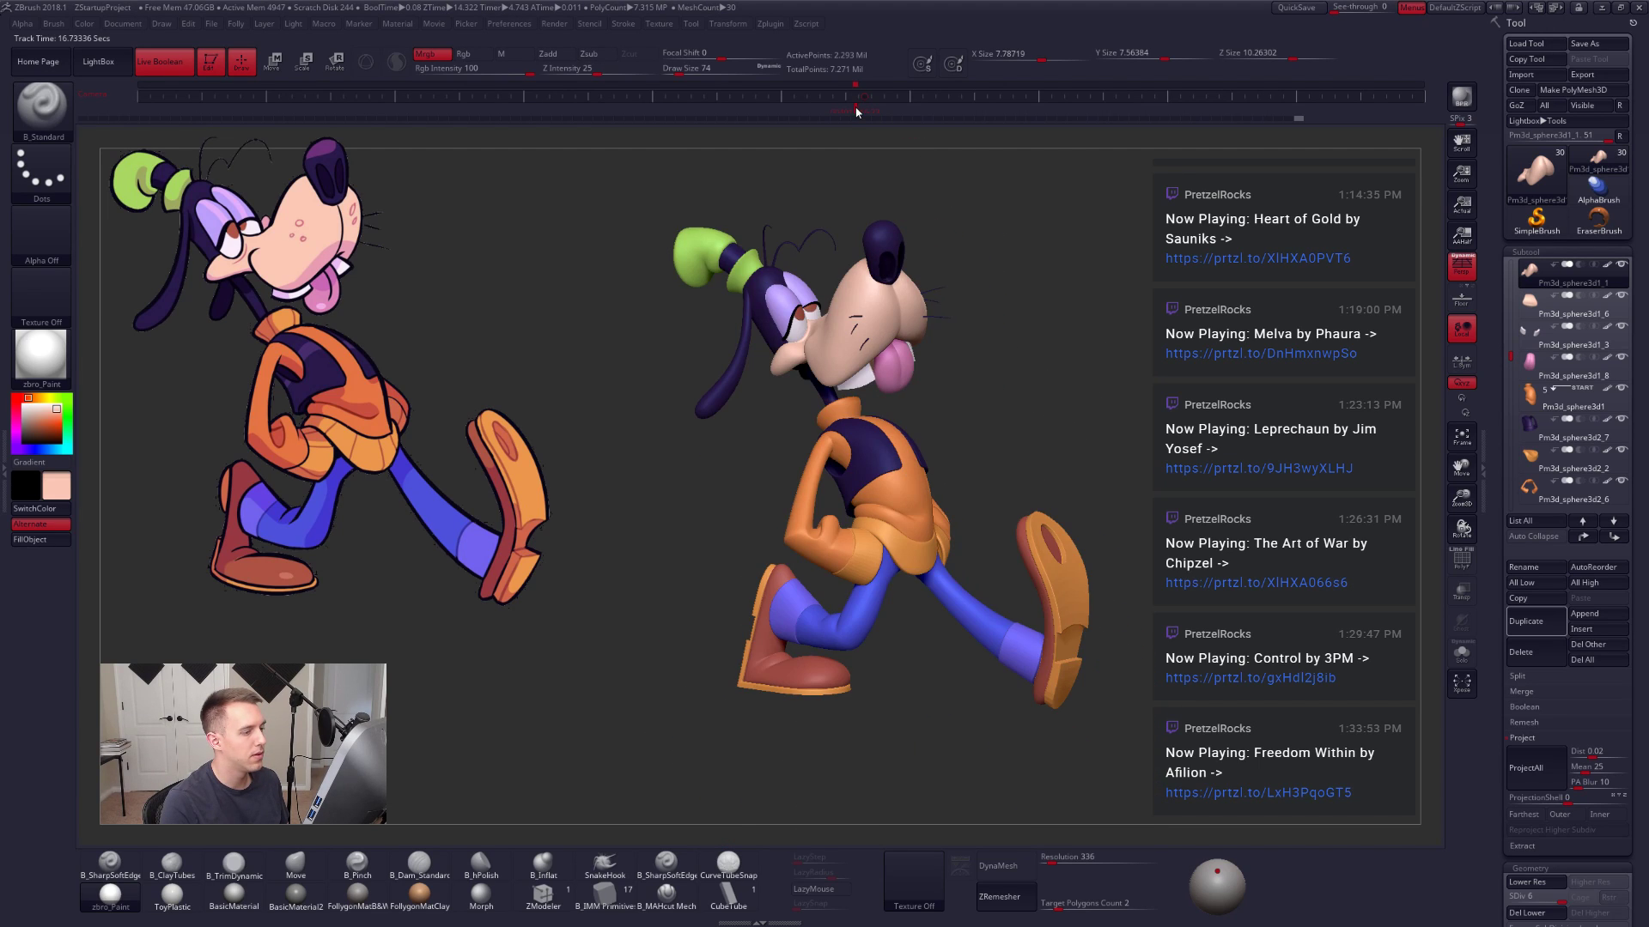
Step: Select the raised shoe's sole, turn off its dynamic subdivision preview and choose the Move brush at size 1399
alt+click(1059, 540)
key(shift+d)
key(b)
key(m)
key(v)
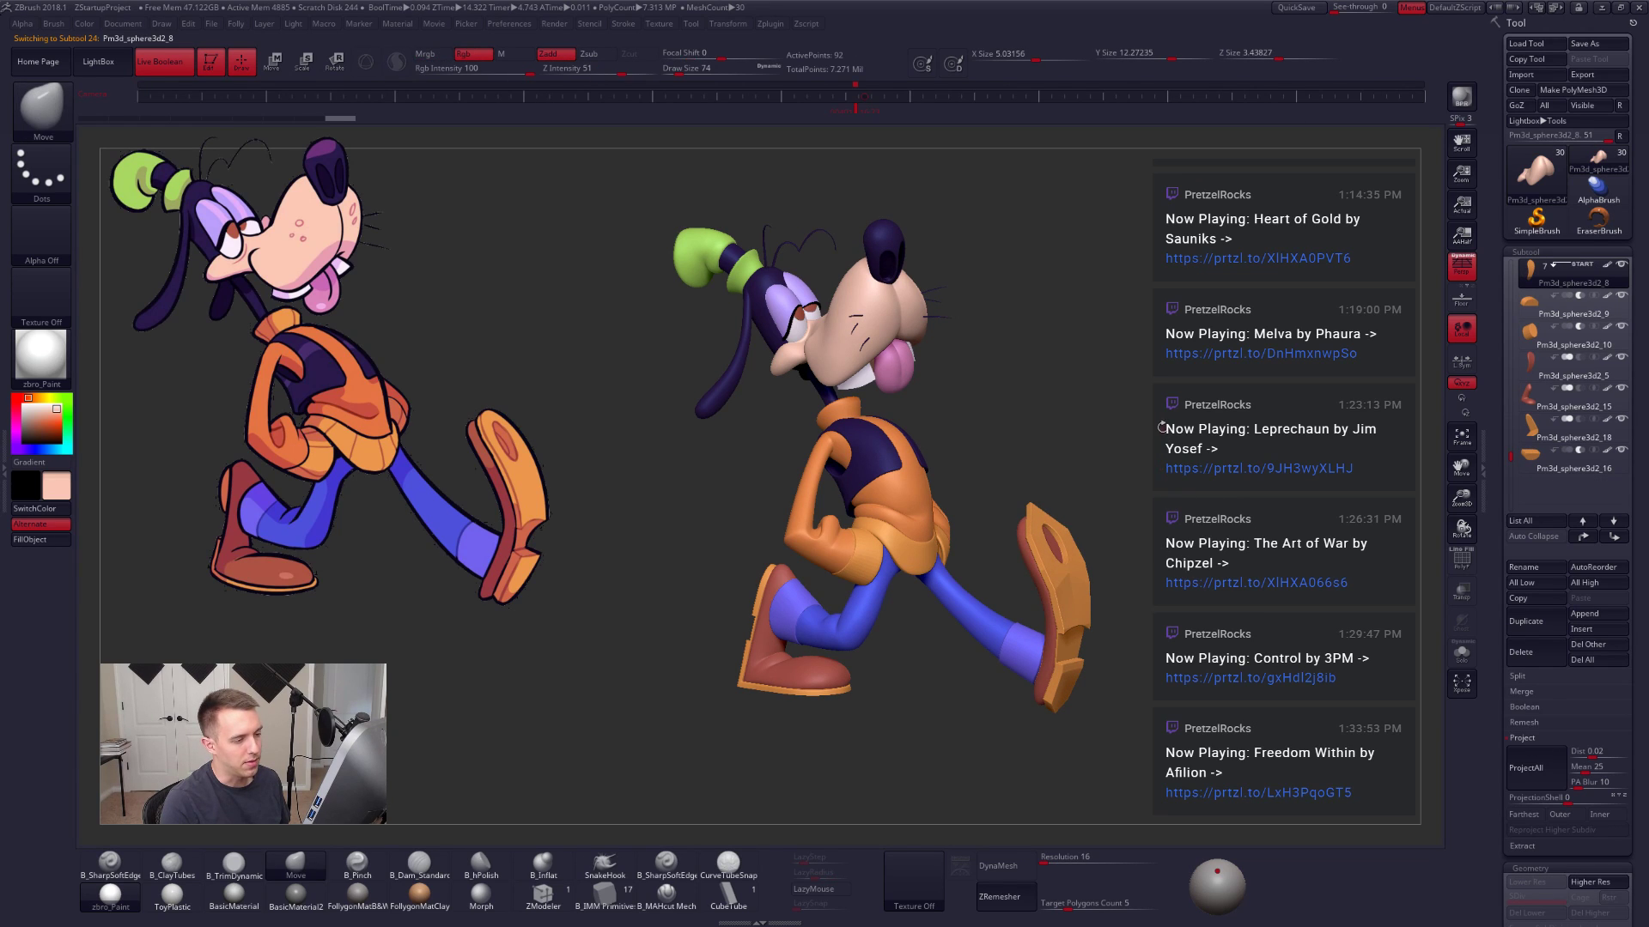
key(space)
mouse_move(1162, 426)
mouse_down()
mouse_move(1205, 427)
mouse_move(1147, 362)
mouse_up()
key(d)
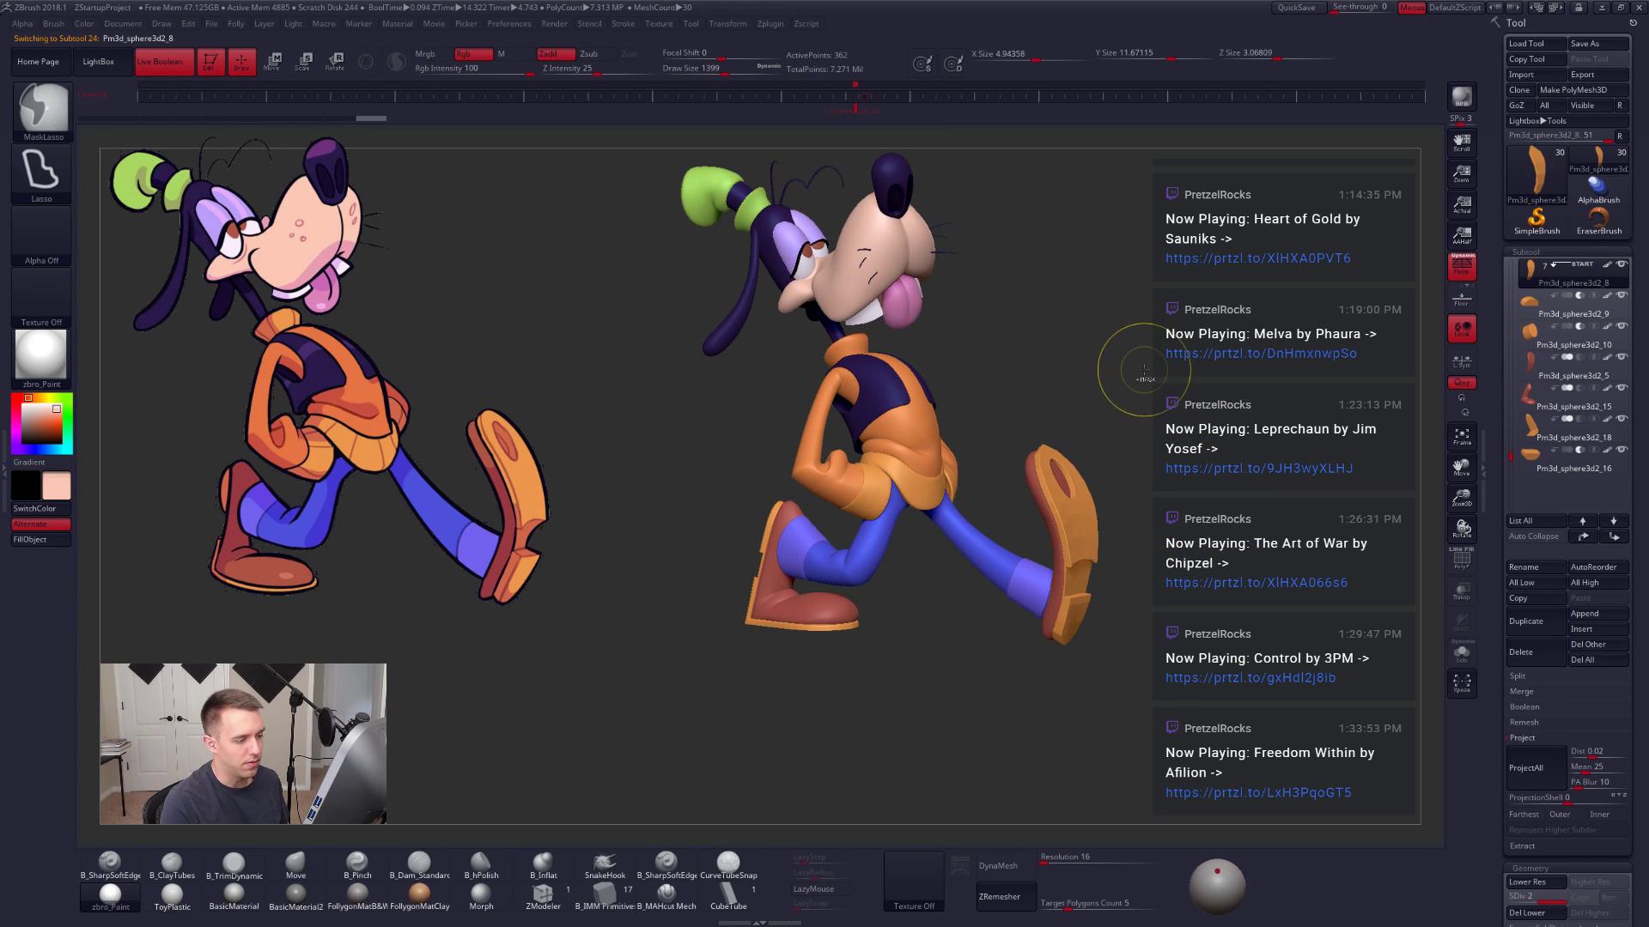
Step: Divide the raised shoe's sole up to subdivision level 5 and check it in isolation
key(ctrl+d)
key(ctrl+d)
key(ctrl+d)
key(shift+s)
alt+drag(1122, 424, 1160, 554)
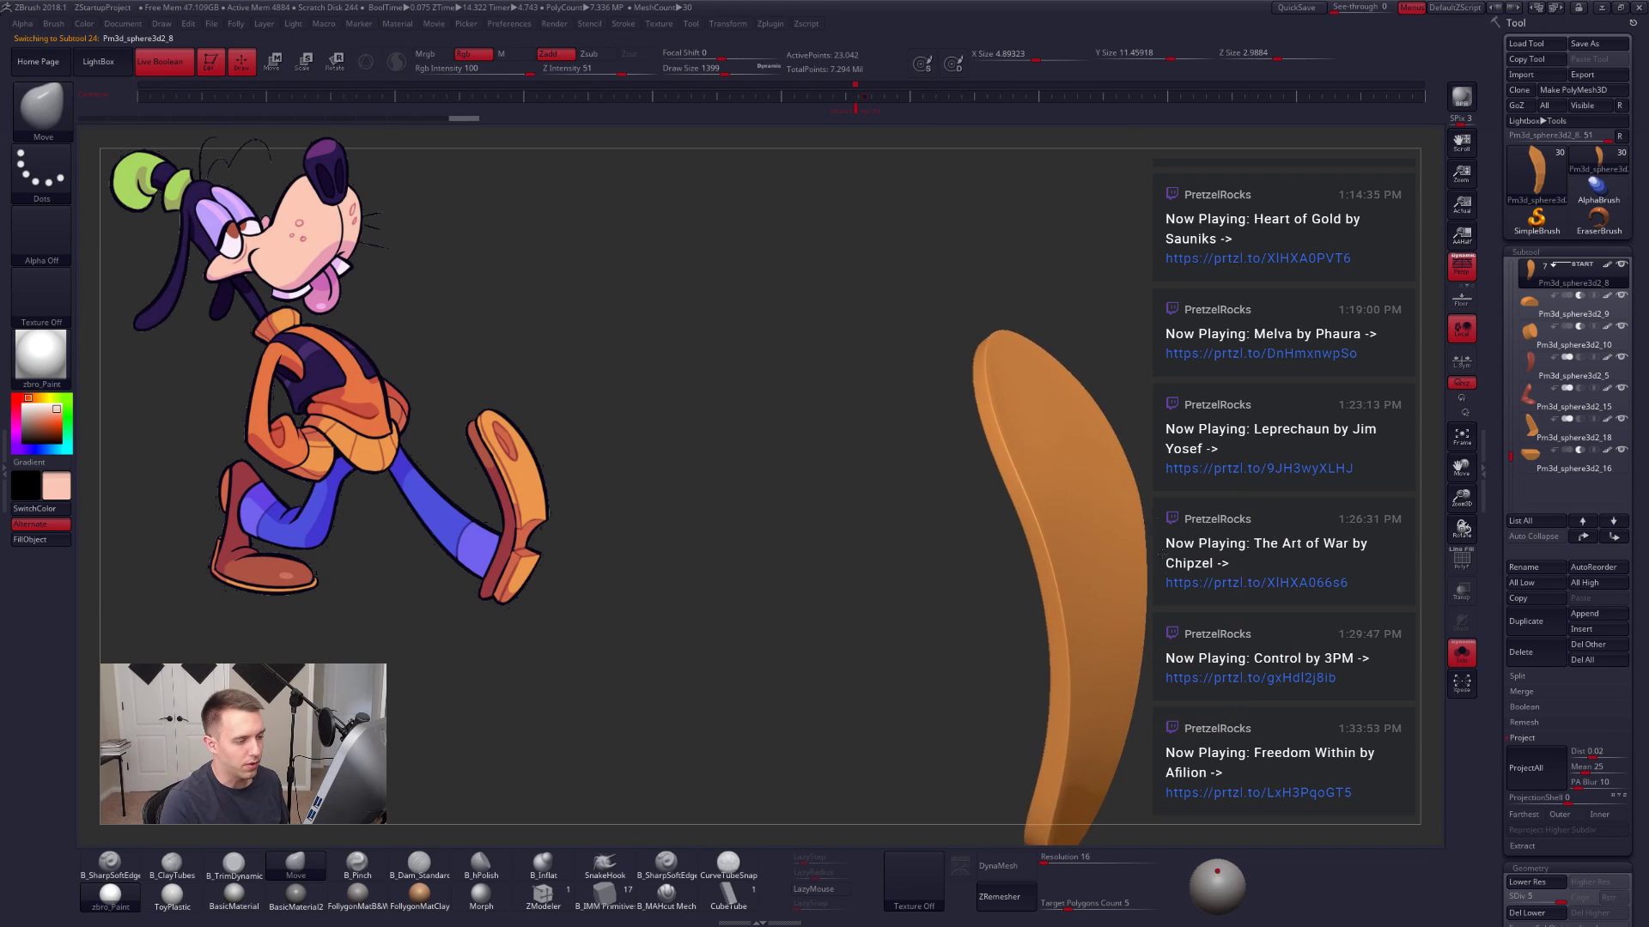
drag(1151, 446, 1142, 453)
key(shift+ctrl+s)
key(ctrl+d)
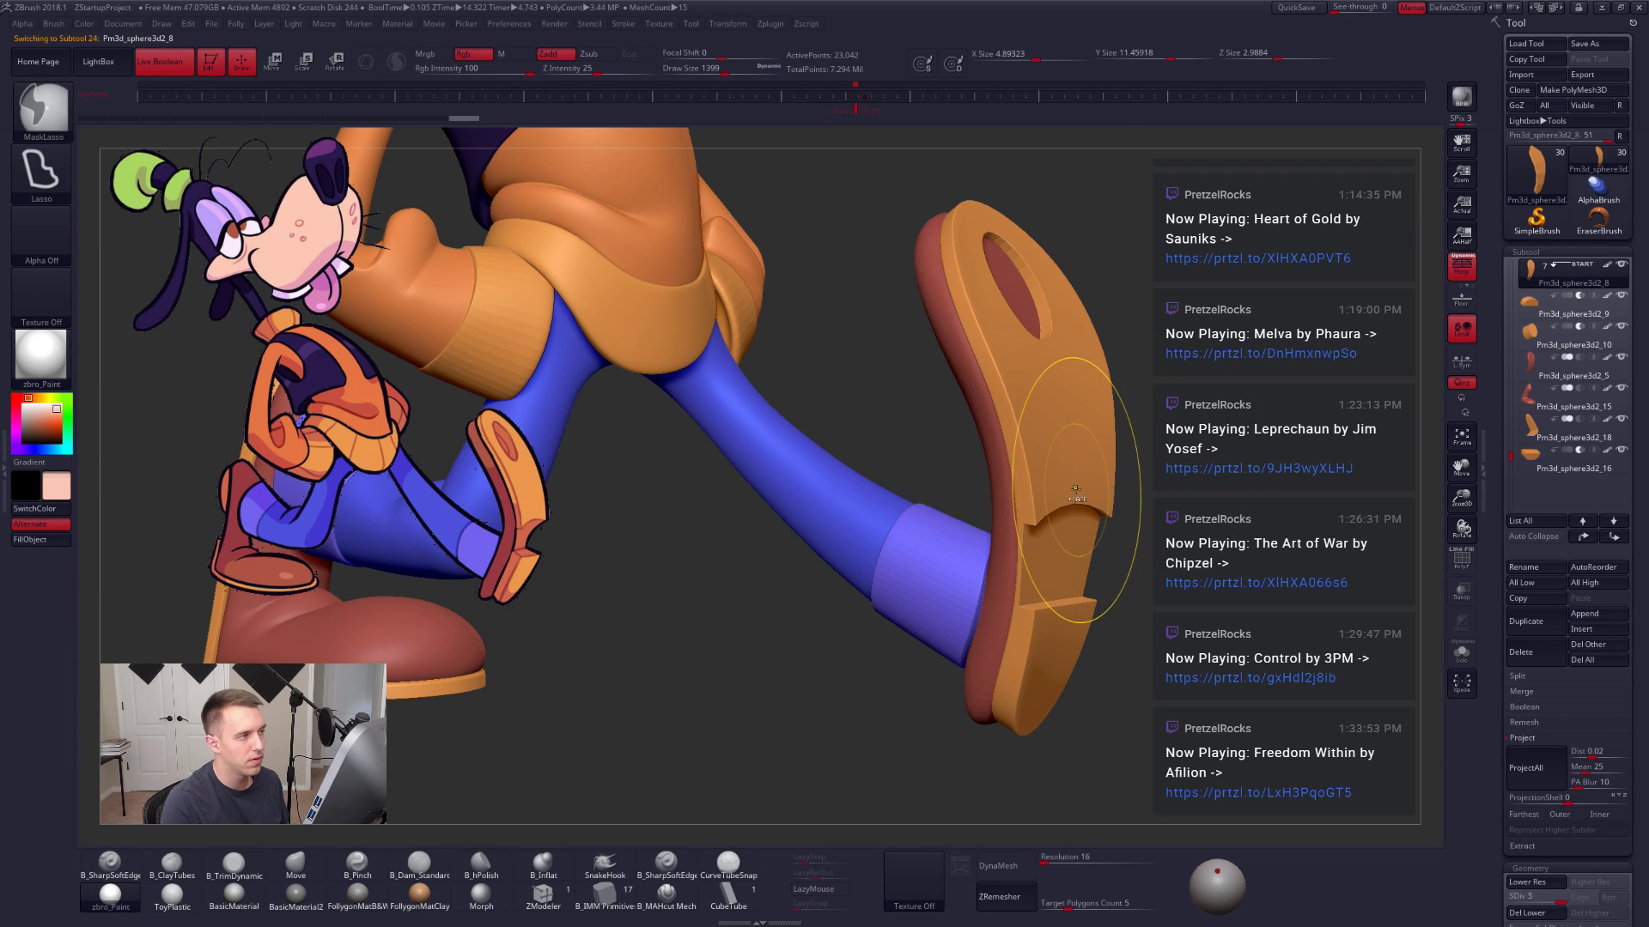
Step: Turn off dynamic subdivision on the raised shoe's red upper and divide its mesh four times
key(shift+d)
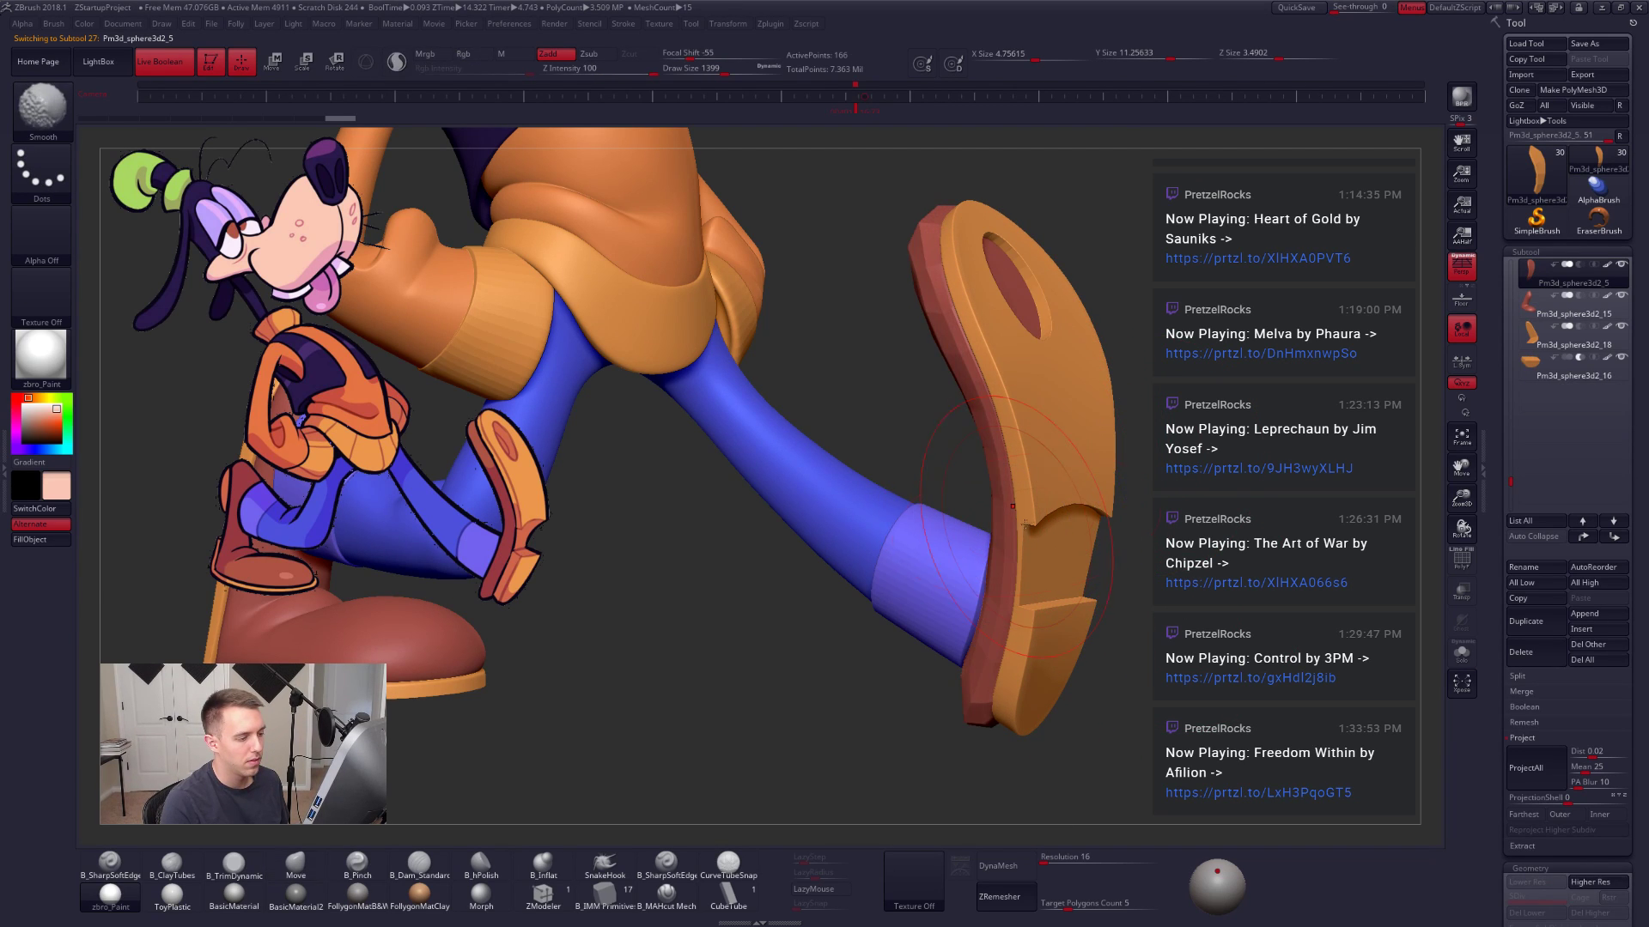
key(ctrl+d)
key(ctrl+d)
key(ctrl+d)
key(ctrl+d)
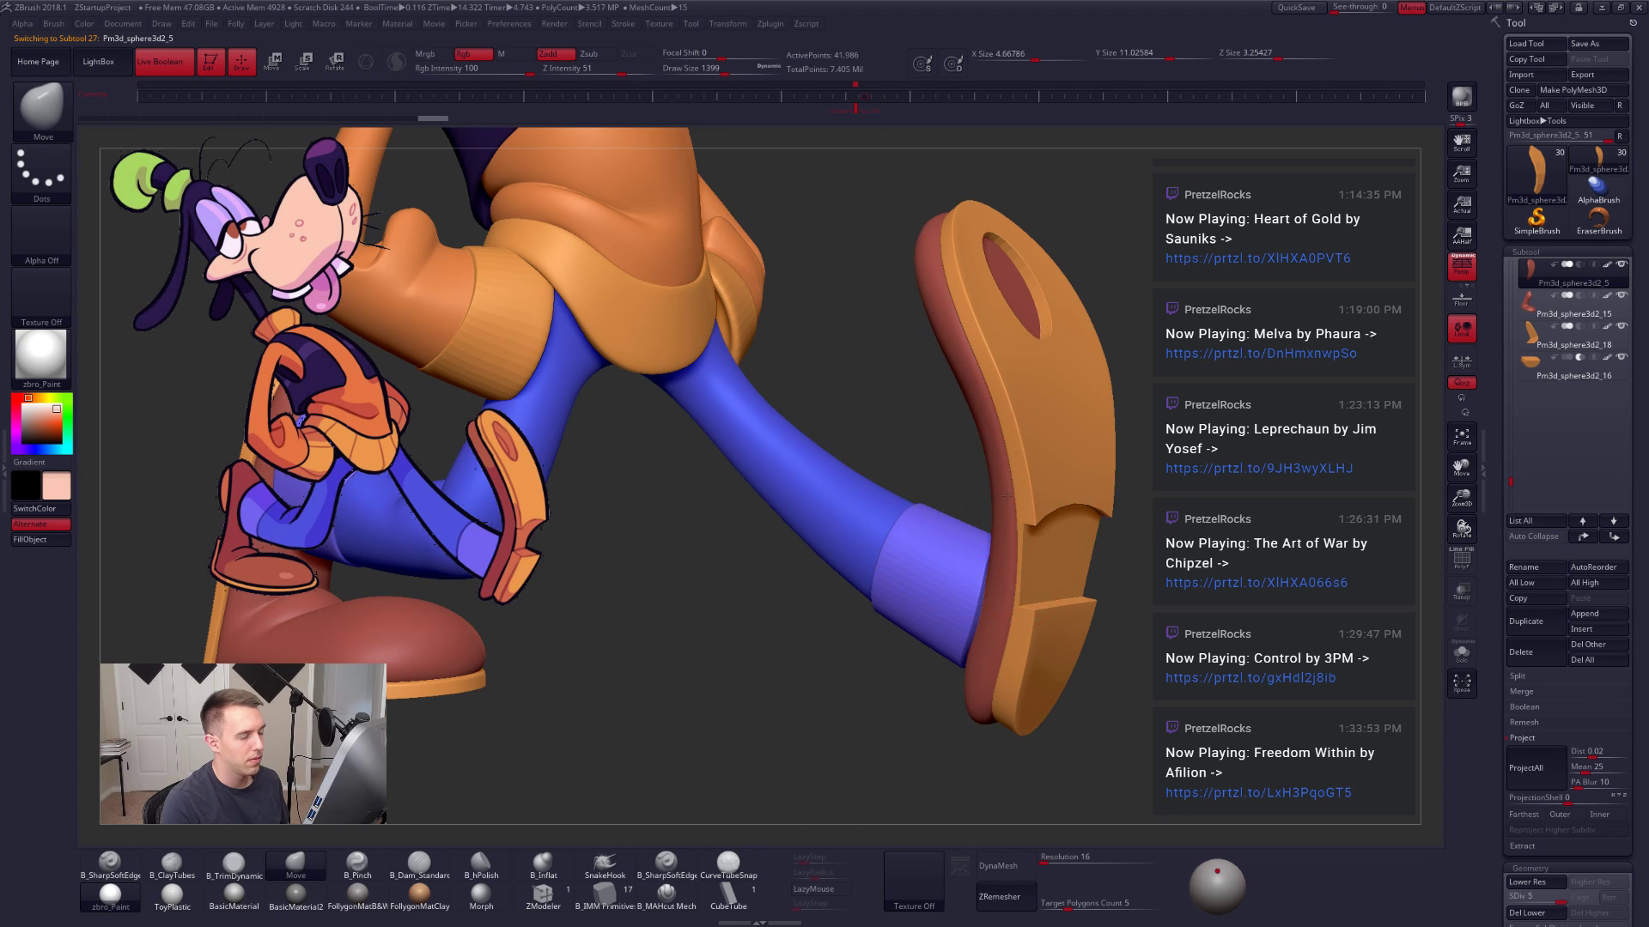
drag(977, 494, 1041, 505)
Step: Divide the lavender sock on the raised leg four times to give it real subdivision levels
alt+click(901, 590)
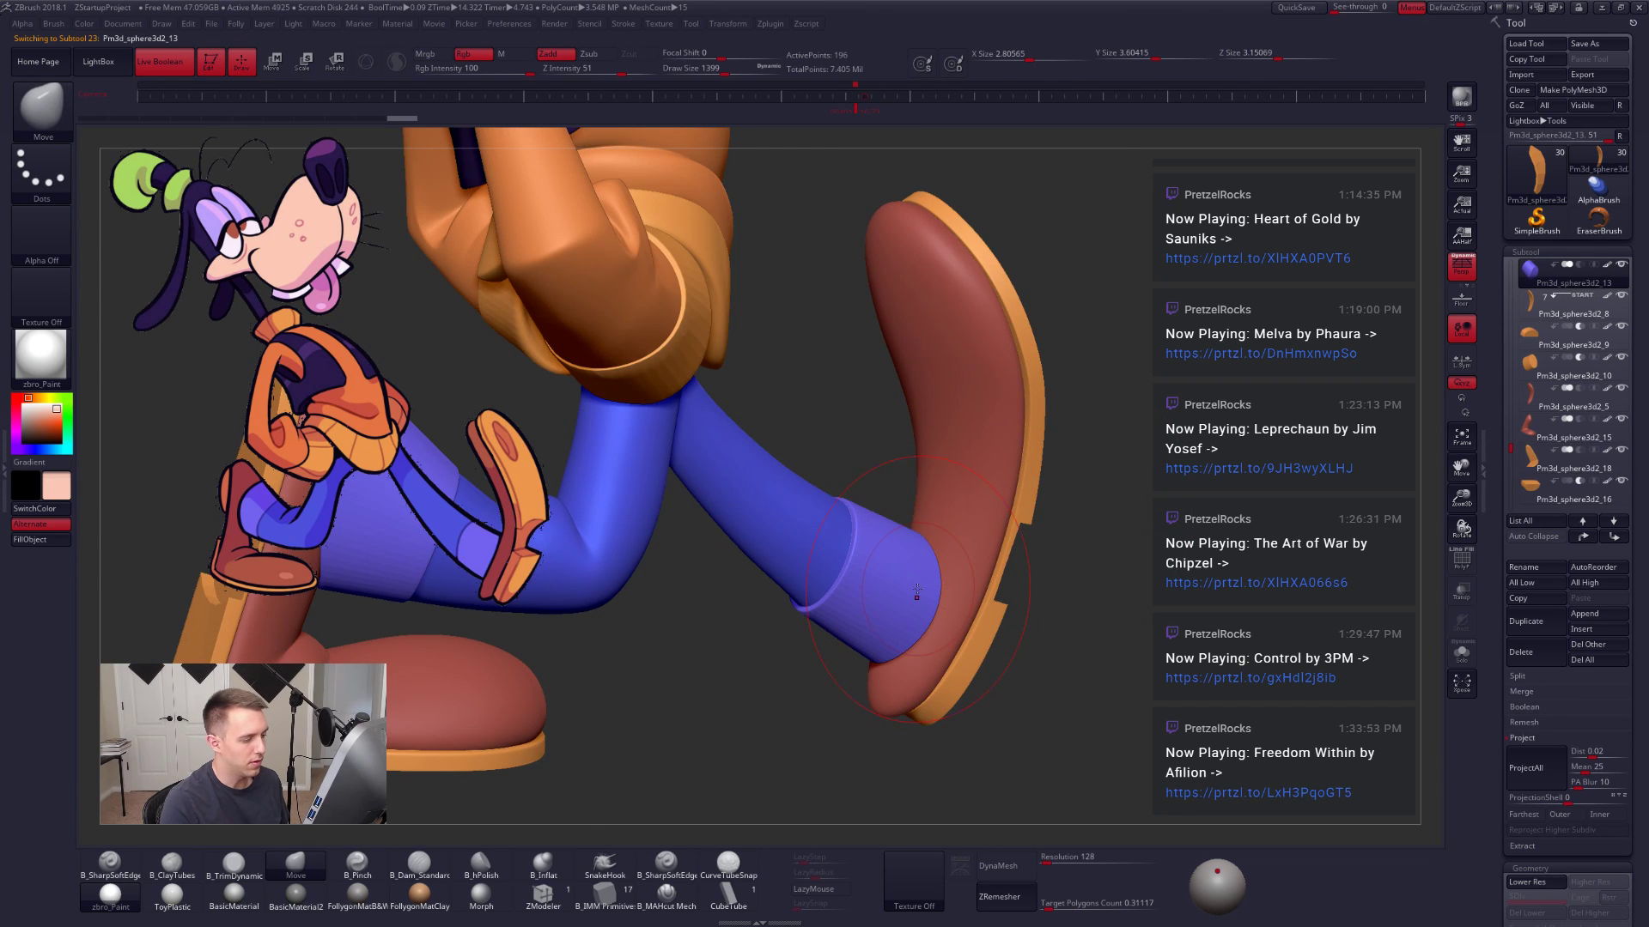
key(ctrl+d)
key(ctrl+d)
key(ctrl+d)
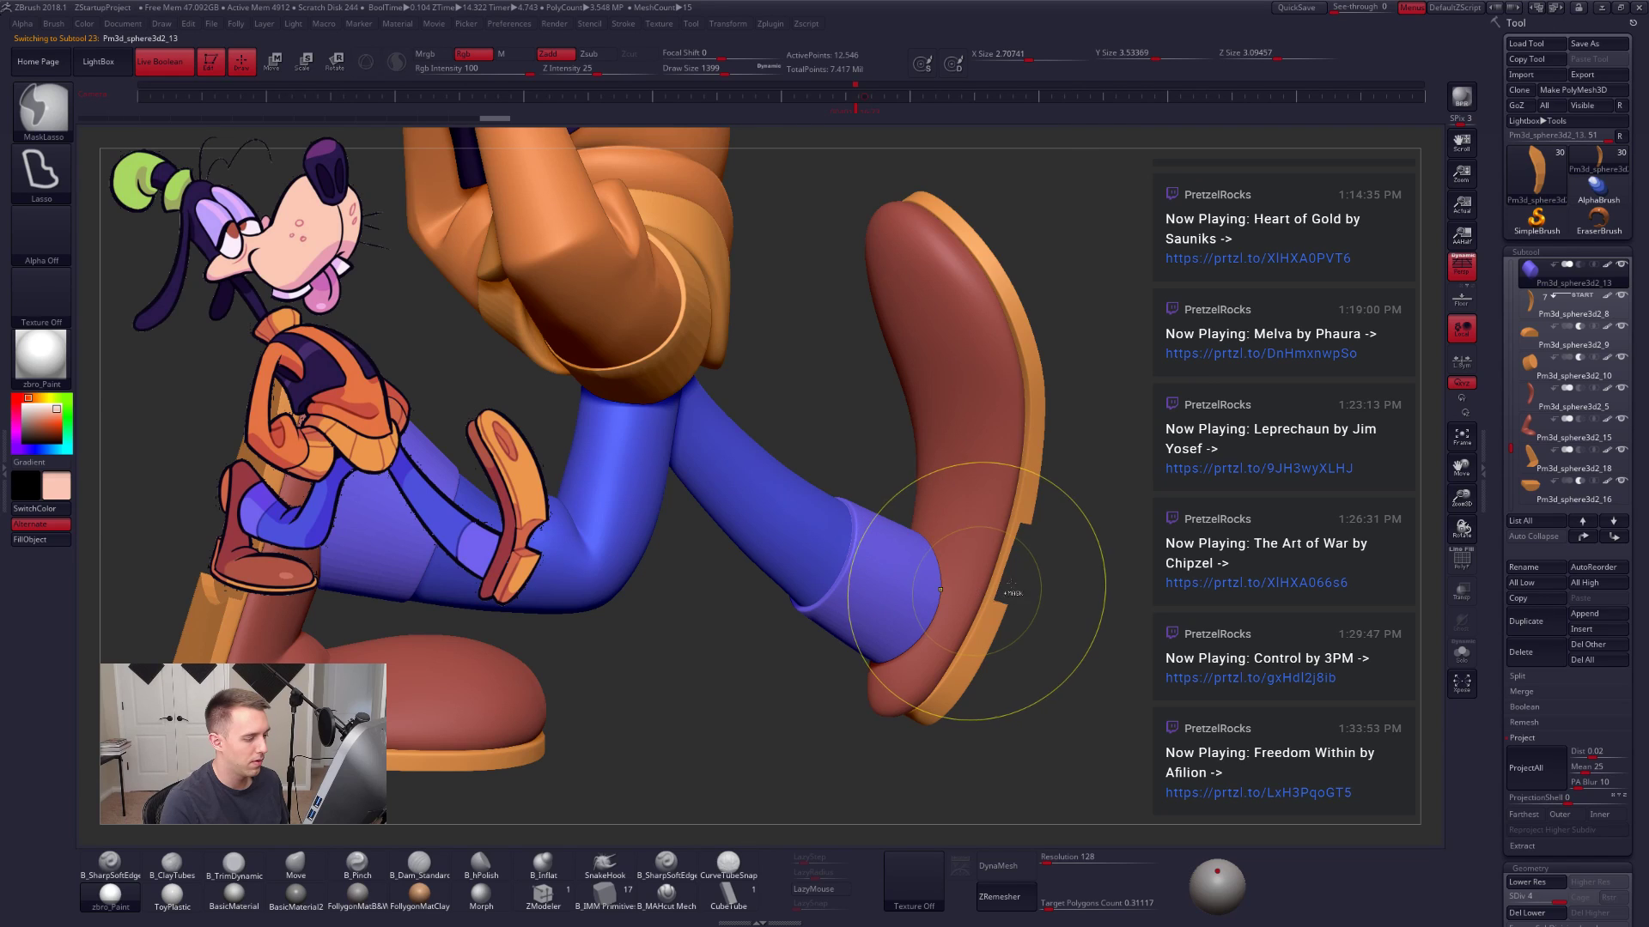
mouse_move(1104, 551)
alt+mouse_down()
mouse_move(985, 518)
mouse_move(894, 541)
mouse_move(988, 546)
mouse_move(979, 598)
alt+mouse_up()
right_drag(979, 599, 964, 594)
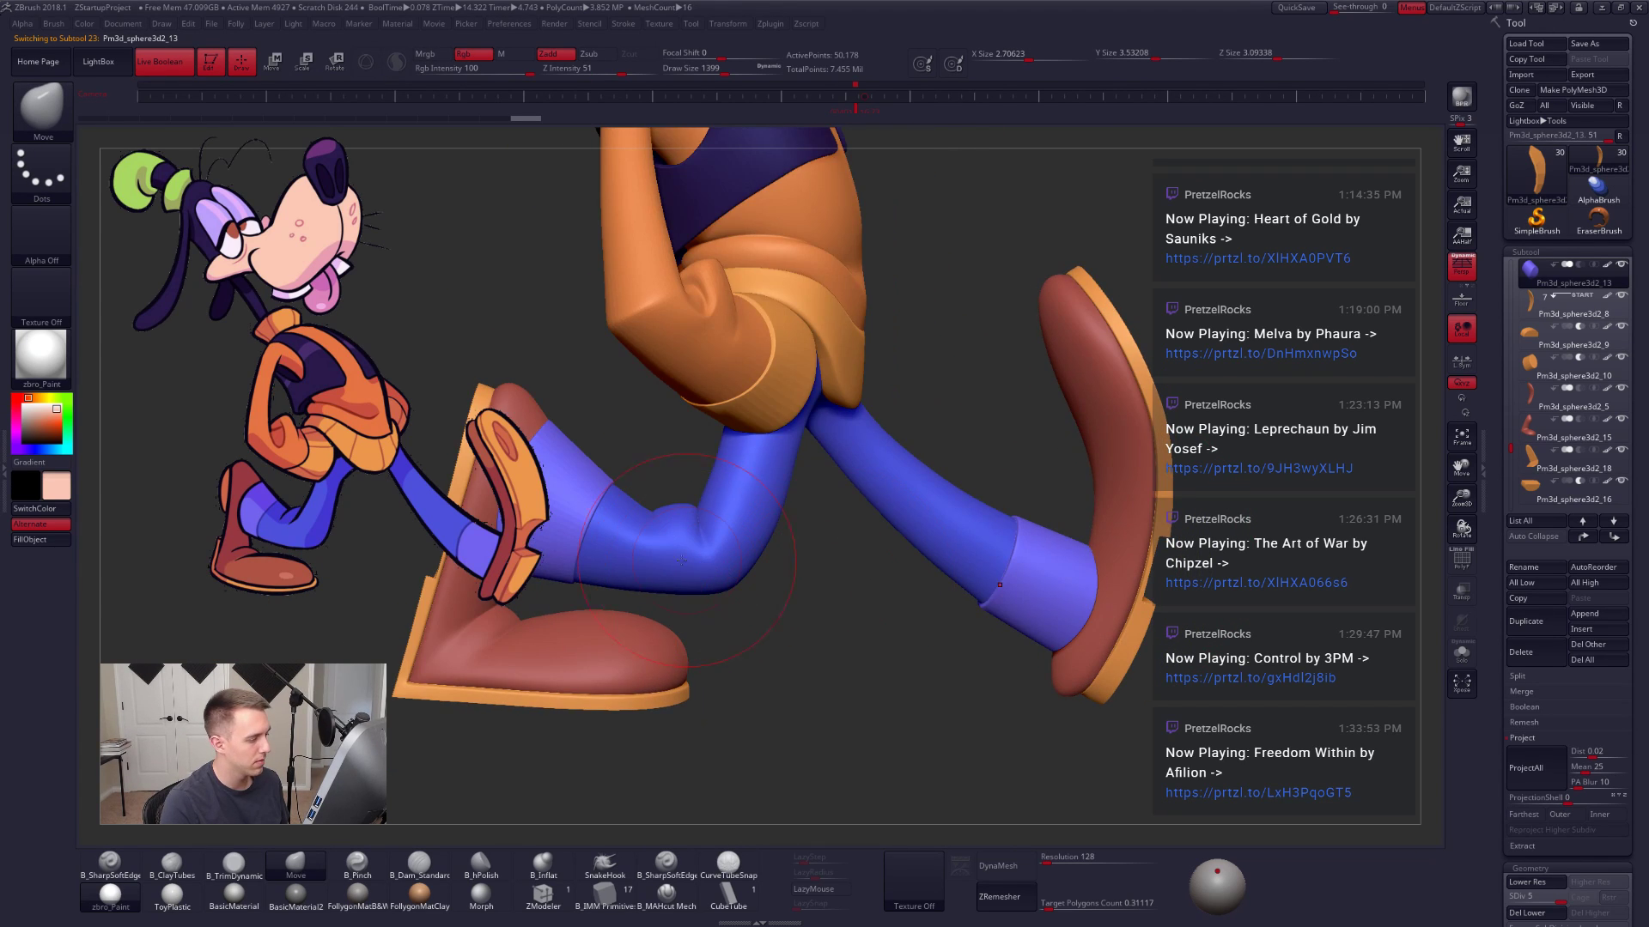
Step: Turn off dynamic subdivision on the bent leg's lavender sock and divide its mesh four times
right_drag(795, 559, 867, 562)
key(alt+s)
mouse_move(1116, 593)
ctrl+right_down()
mouse_move(1233, 689)
mouse_move(1143, 637)
mouse_move(1108, 583)
ctrl+right_up()
alt+right_drag(1108, 584, 1228, 391)
key(alt+s)
alt+click(758, 384)
key(alt+s)
key(shift+d)
alt+right_drag(757, 384, 799, 391)
key(ctrl+d)
key(ctrl+d)
key(ctrl+d)
key(ctrl+d)
Step: Isolate the bent leg's red shoe and compare its shape at the lower and highest subdivision levels
key(alt+s)
alt+click(800, 391)
key(alt+s)
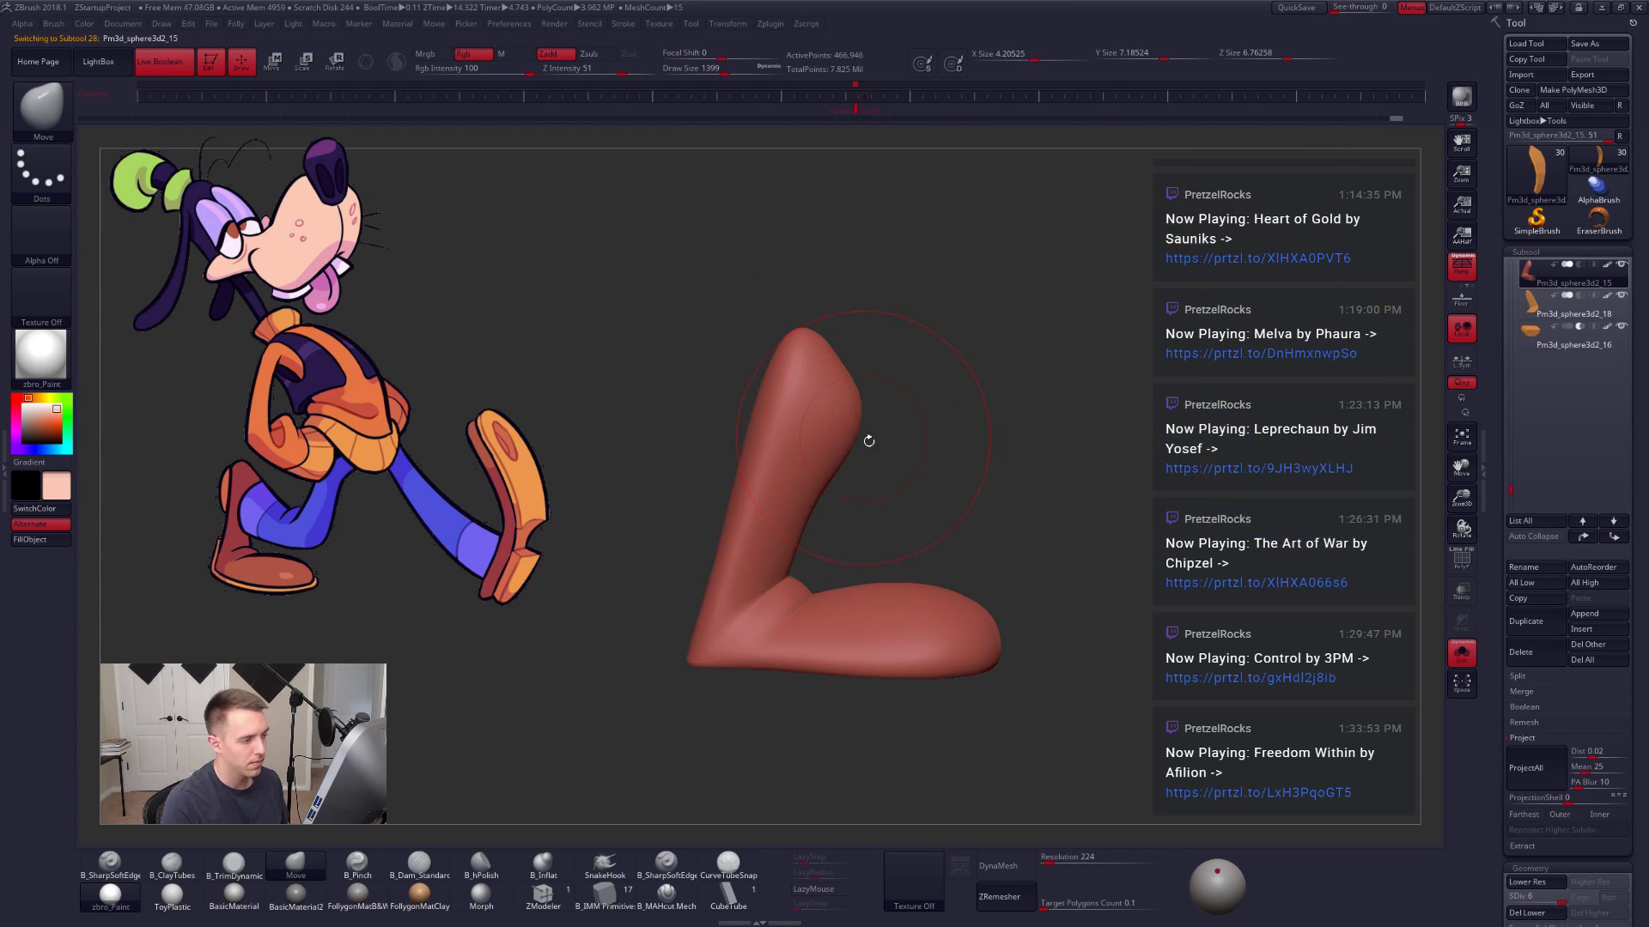
right_drag(868, 438, 832, 432)
key(shift+d)
key(shift+d)
key(shift+d)
key(shift+d)
key(d)
key(d)
key(d)
key(d)
key(d)
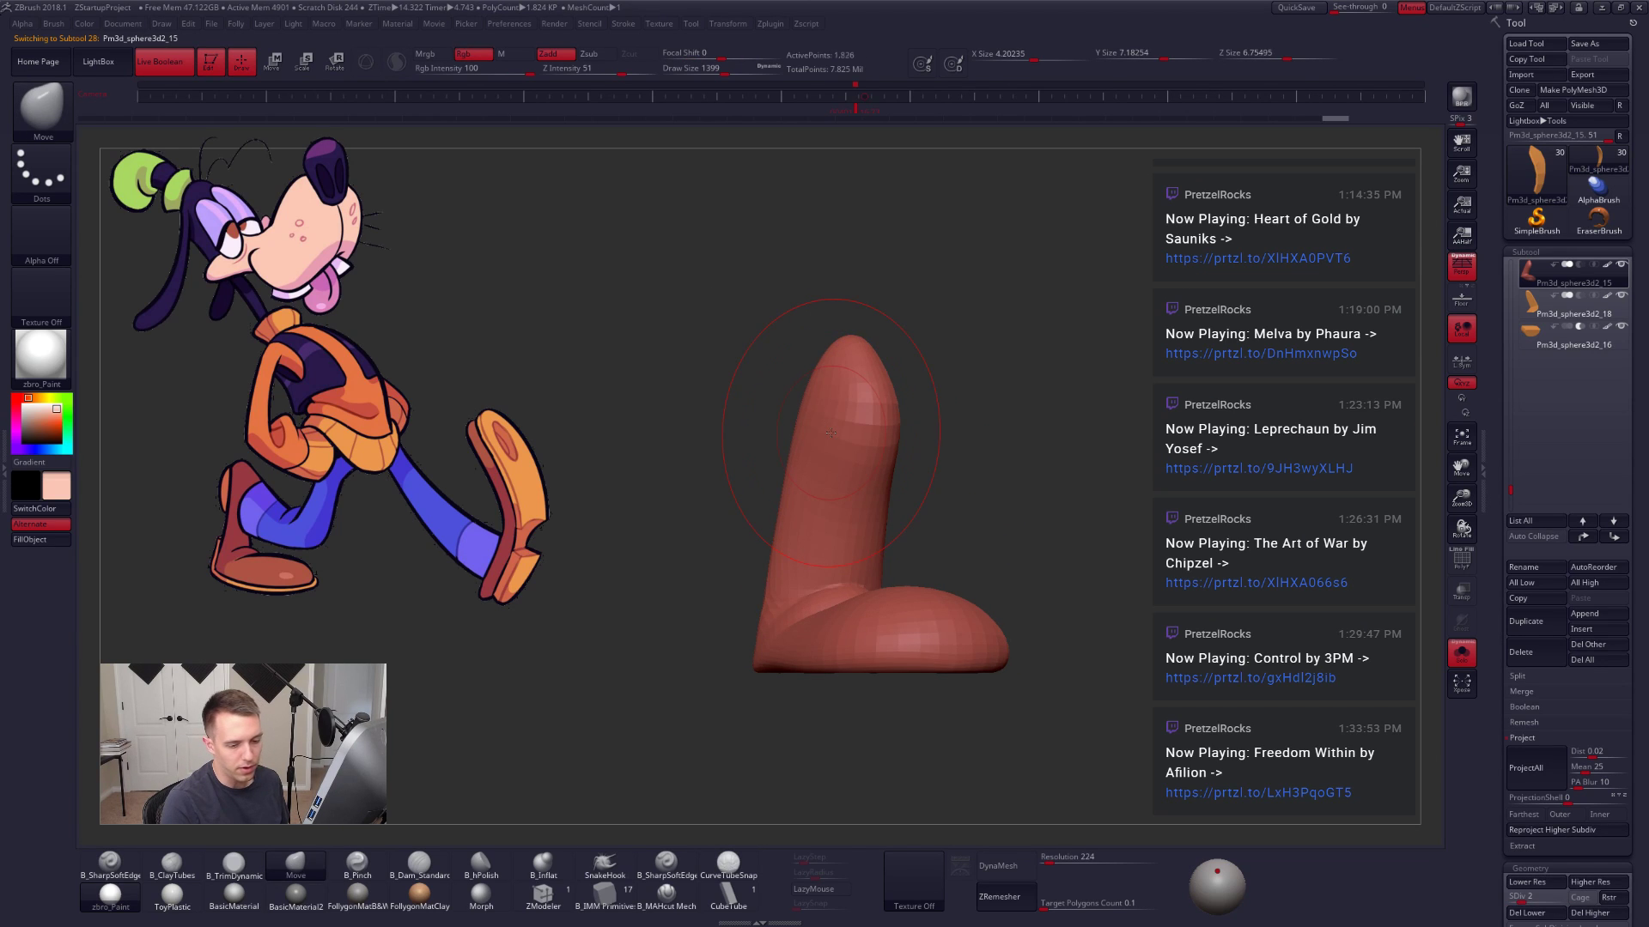
click(1522, 737)
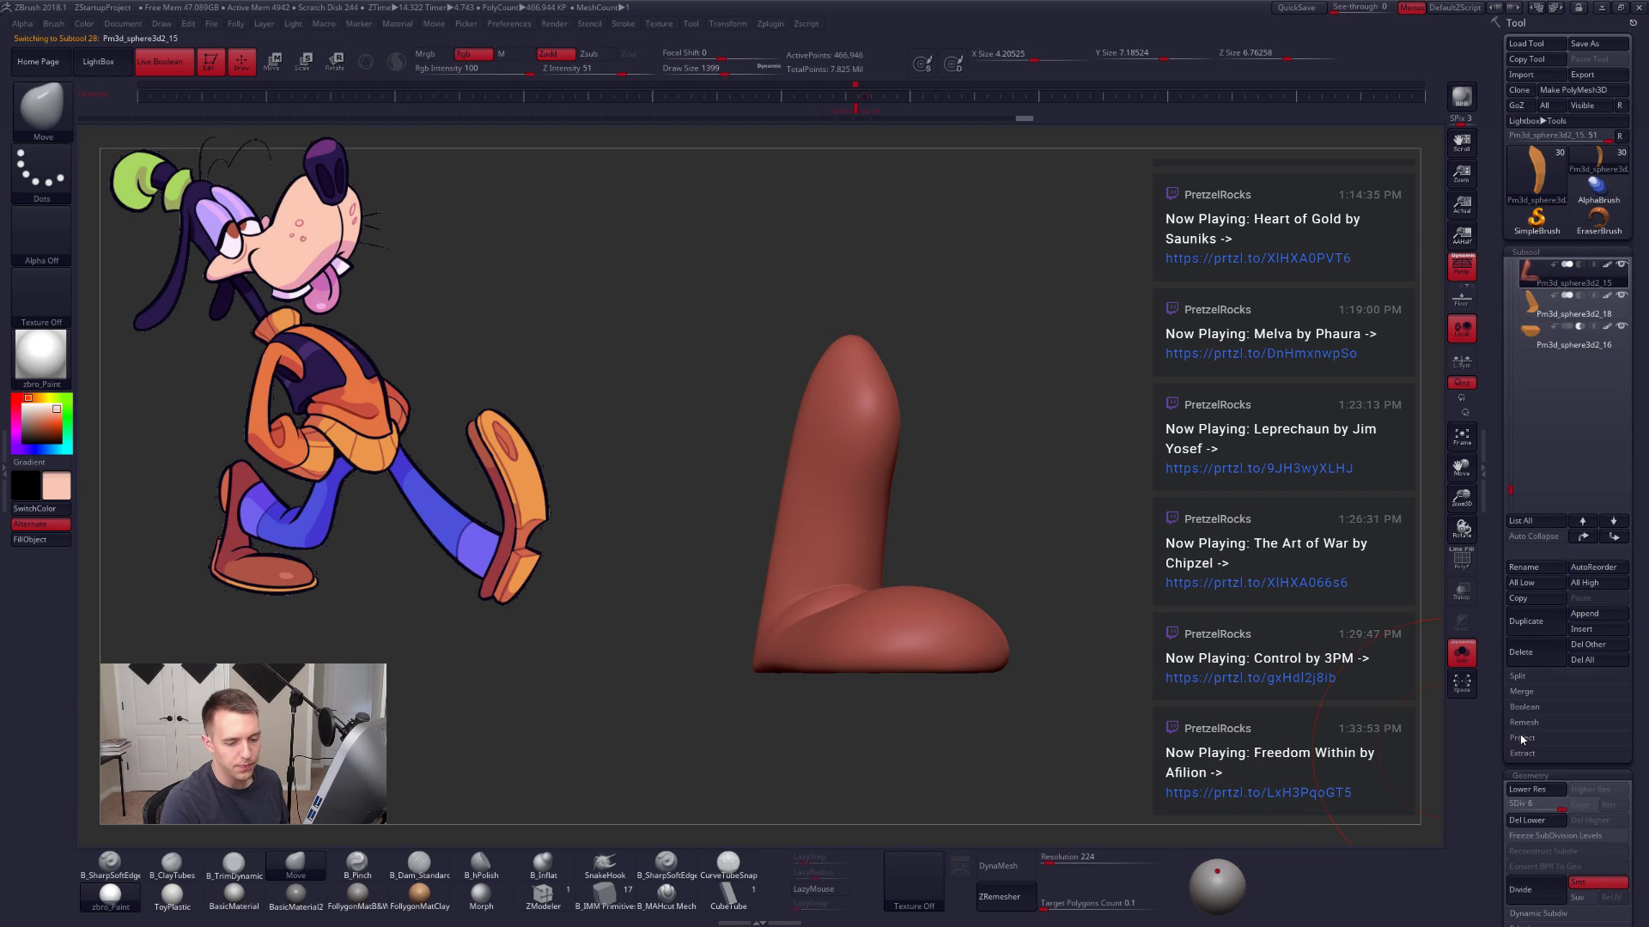
key(alt+s)
Step: Inspect the wireframe of the bent leg's shoe sole and view the whole character from other sides
key(space)
drag(992, 516, 973, 516)
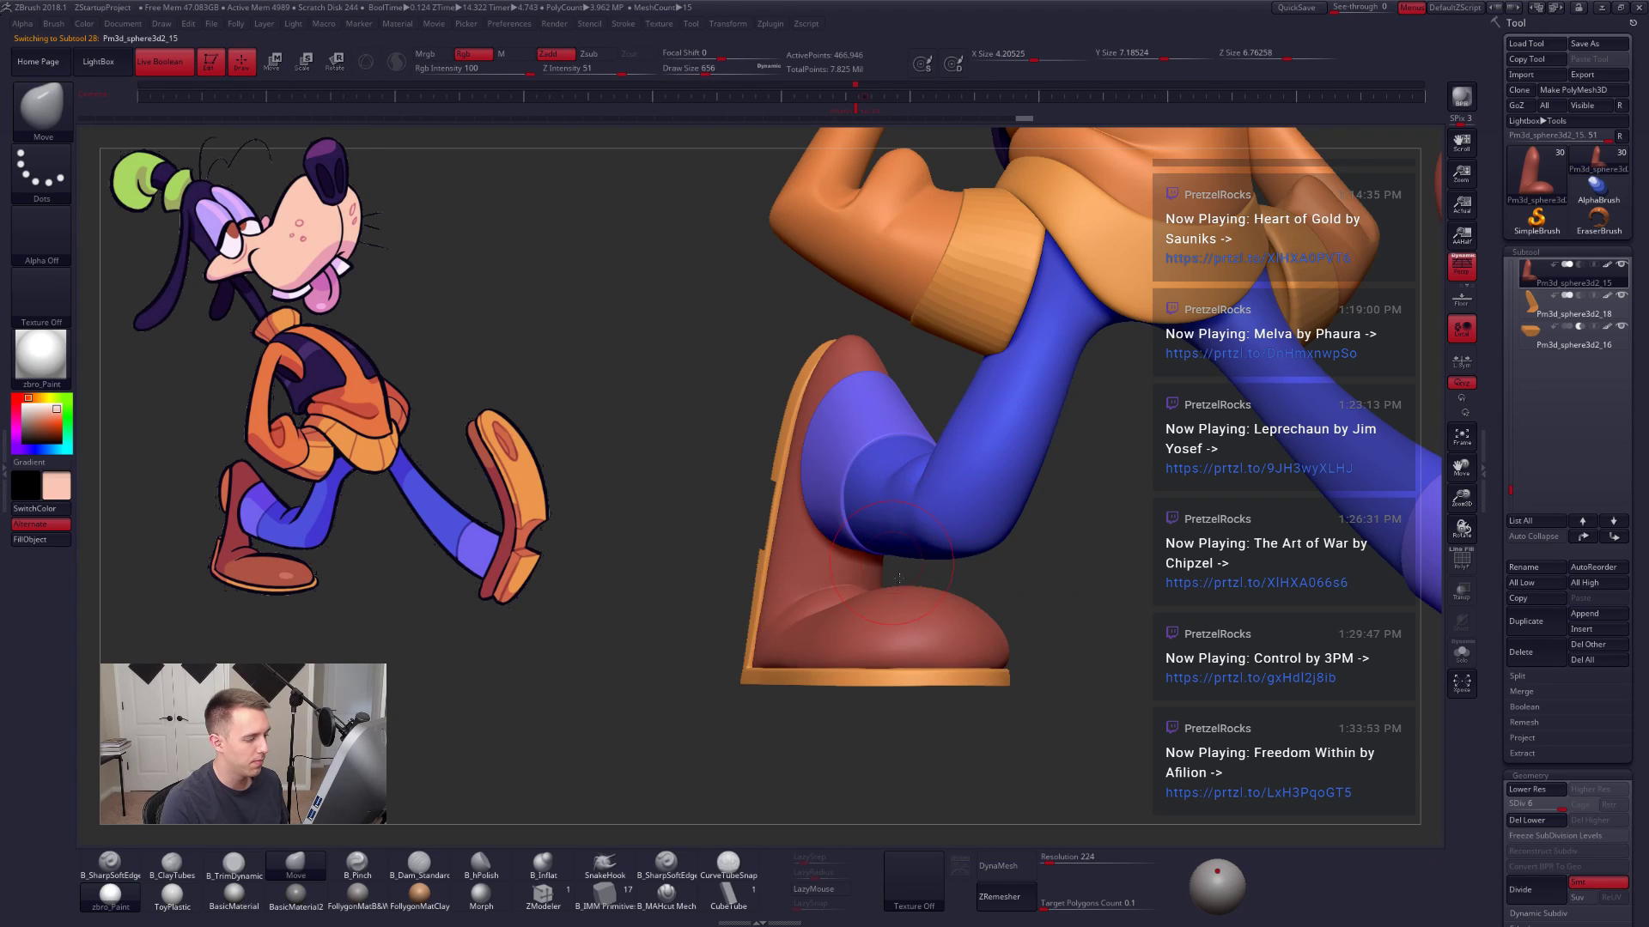
mouse_move(953, 549)
right_down()
mouse_move(807, 611)
mouse_move(840, 611)
mouse_move(743, 603)
mouse_move(910, 618)
right_up()
alt+click(855, 660)
key(shift+f)
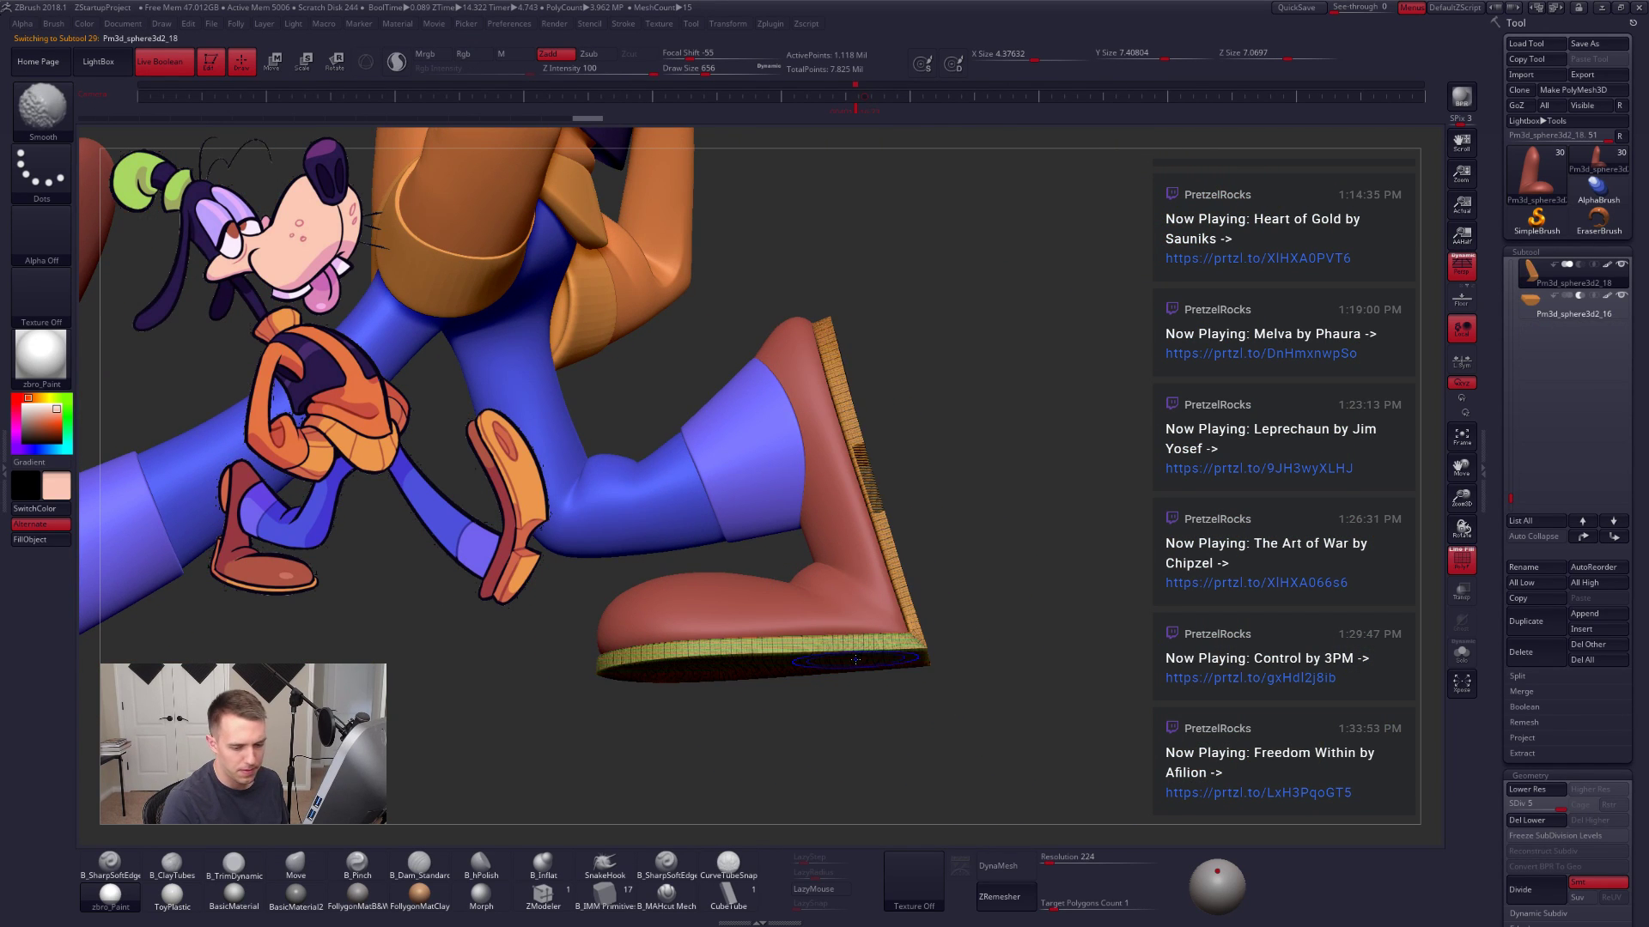
key(shift+f)
key(f)
right_drag(760, 524, 888, 616)
key(f)
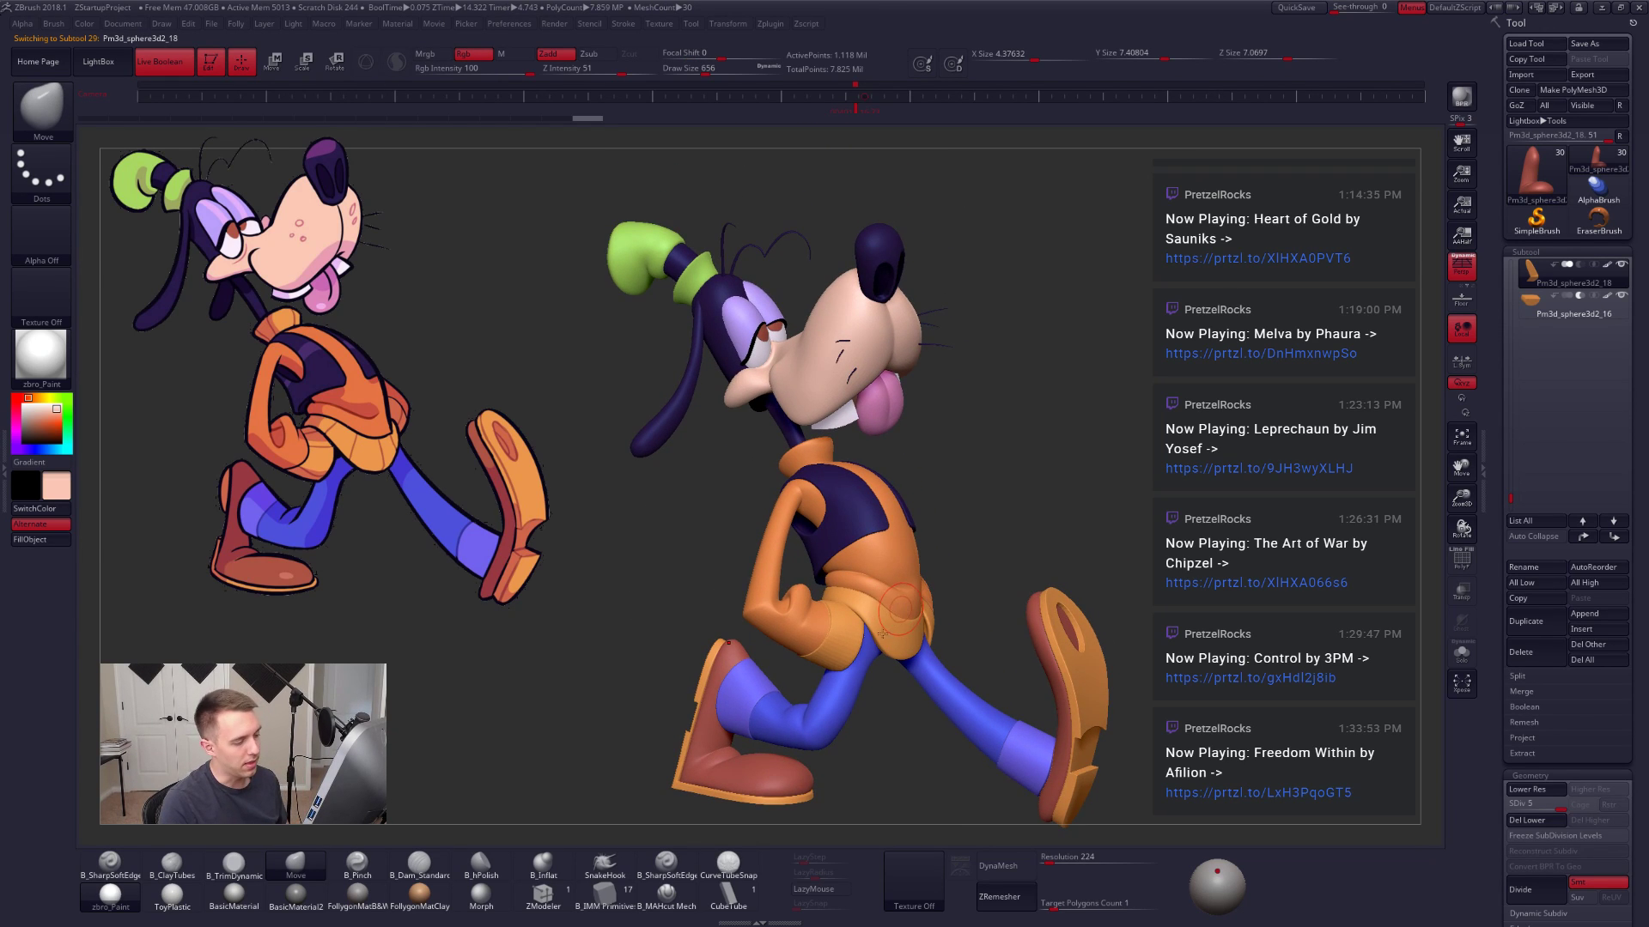
mouse_move(888, 607)
right_down()
mouse_move(807, 637)
mouse_move(908, 627)
right_up()
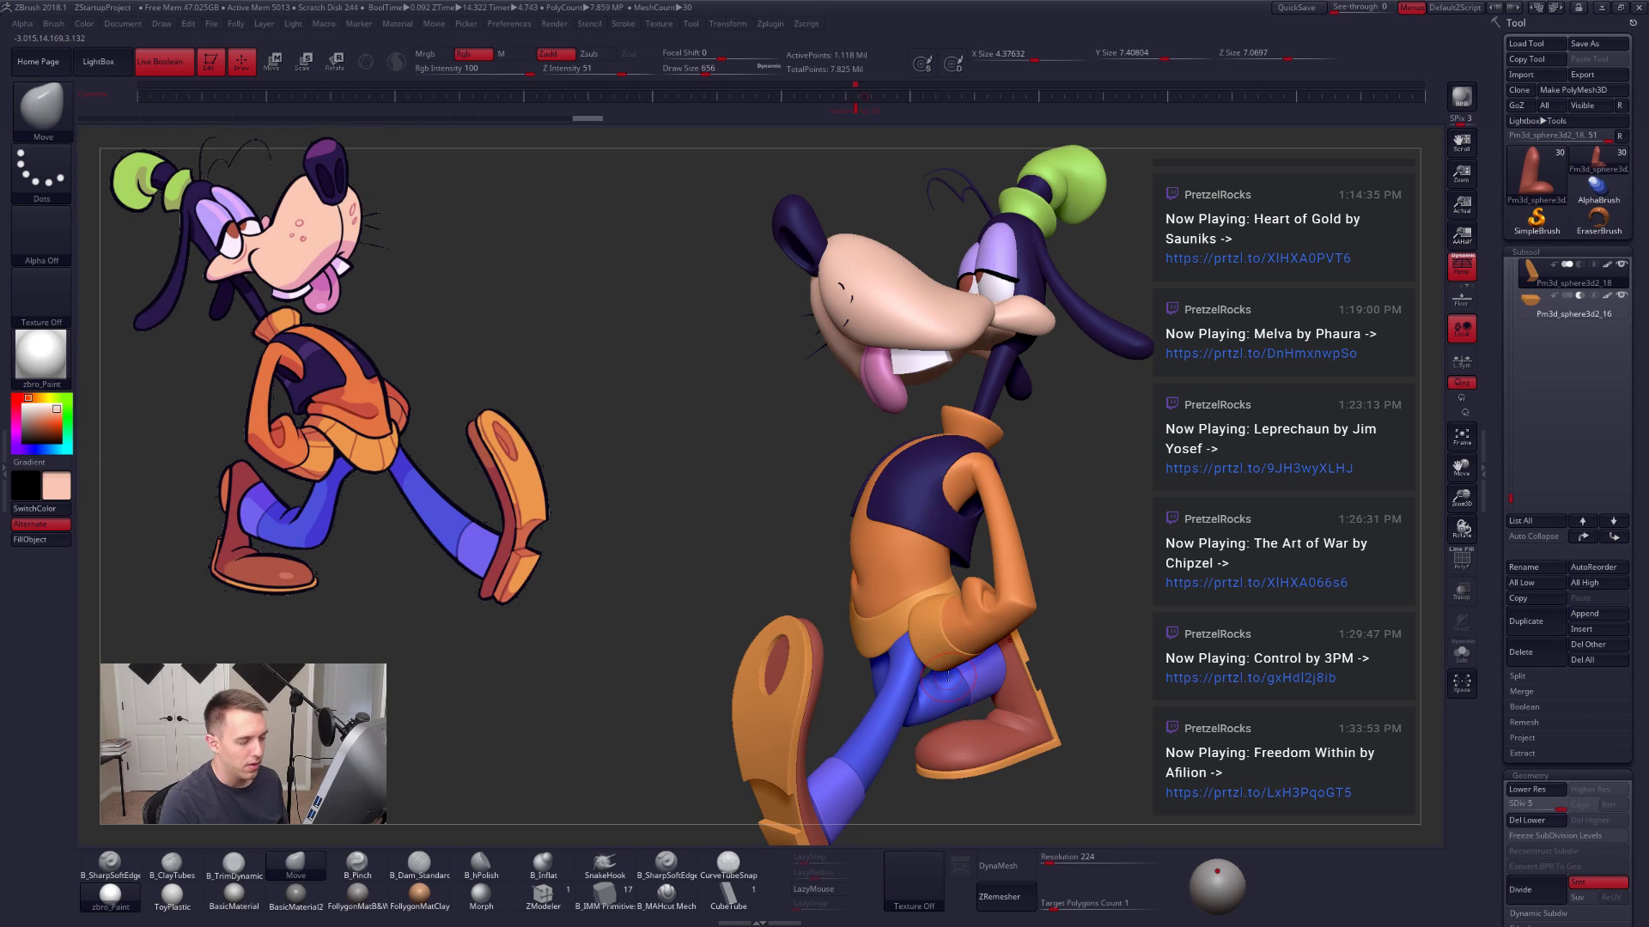
Step: Select the sweater's orange waistband and adjust its shape with the Move brush
right_drag(948, 678, 867, 614)
alt+click(824, 594)
key(space)
drag(849, 589, 876, 591)
right_drag(875, 592, 844, 622)
key(space)
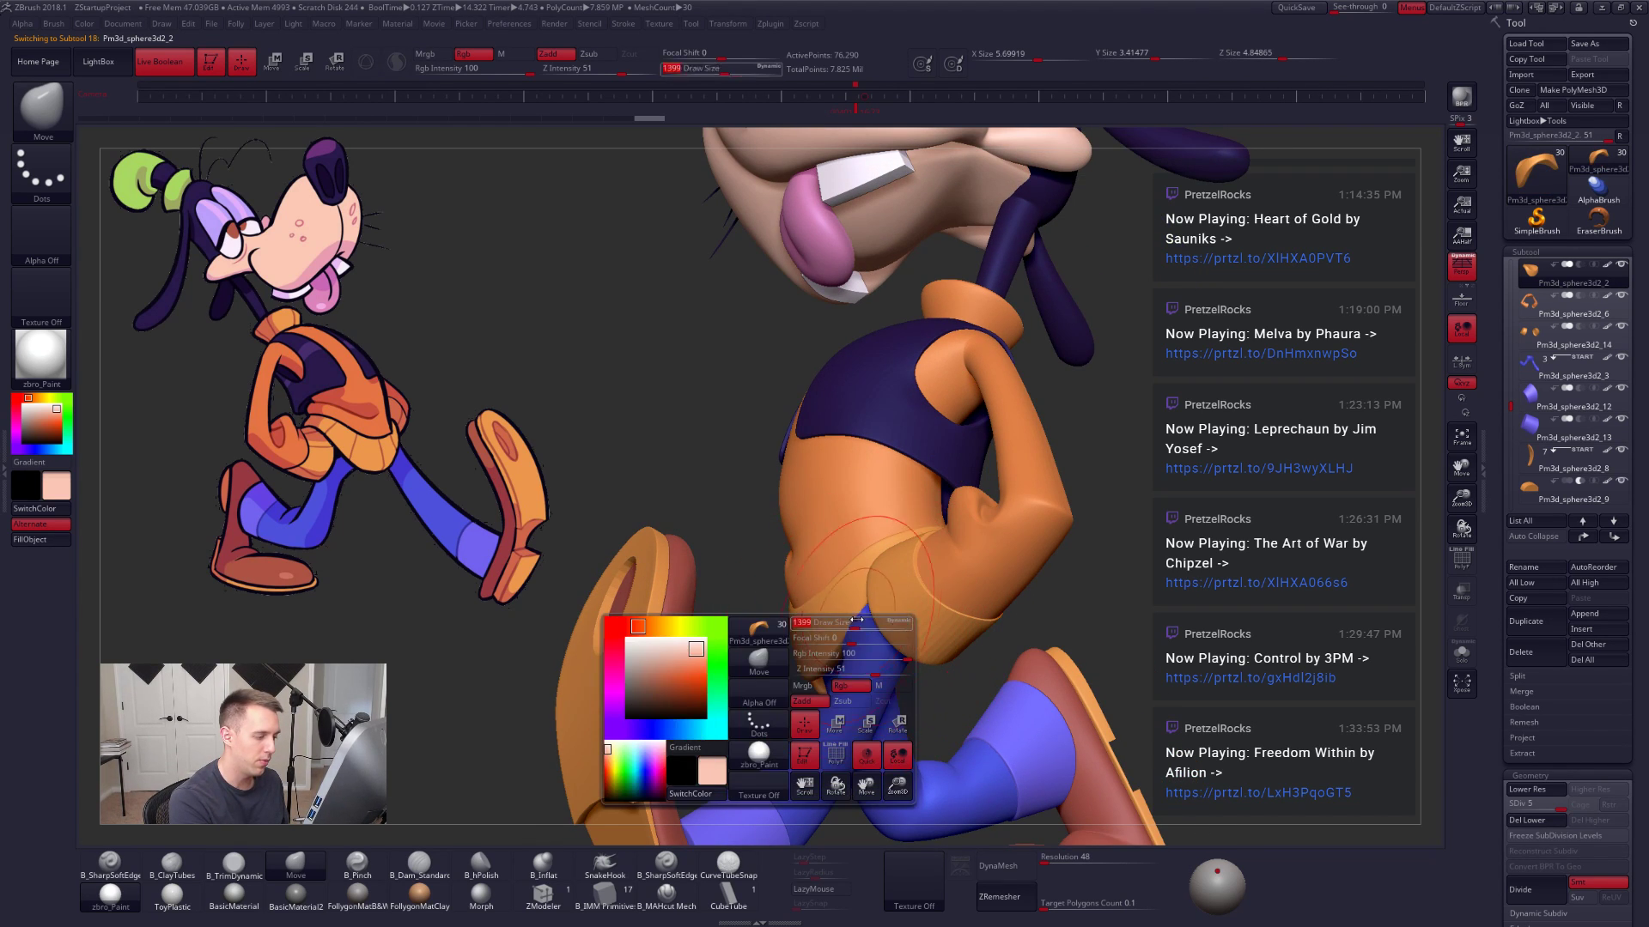
drag(859, 615, 854, 618)
mouse_move(846, 620)
right_down()
mouse_move(917, 582)
mouse_move(799, 556)
mouse_move(820, 594)
mouse_move(1110, 531)
mouse_move(1074, 538)
mouse_move(1033, 516)
mouse_move(1185, 515)
right_up()
key(space)
drag(1102, 515, 1106, 503)
Step: Refine the waistband's shape at subdivision level 4 with the Move brush at size 833 and return to level 5
key(shift+d)
key(shift+d)
key(space)
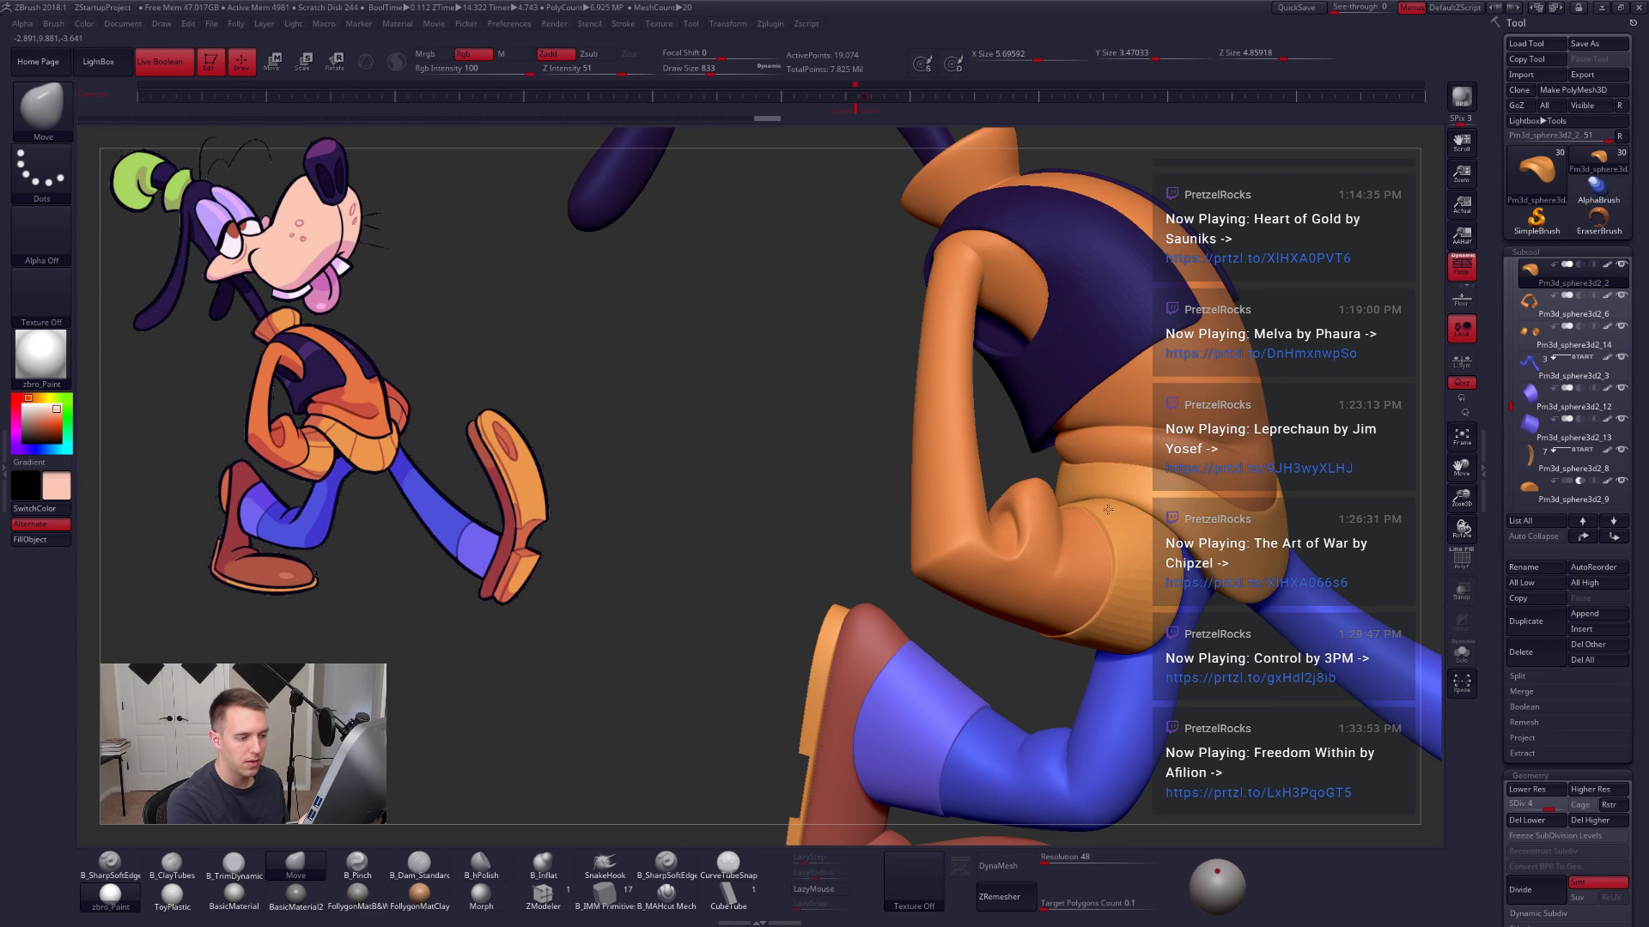
key(d)
mouse_move(1171, 522)
right_down()
mouse_move(920, 480)
mouse_move(928, 528)
right_up()
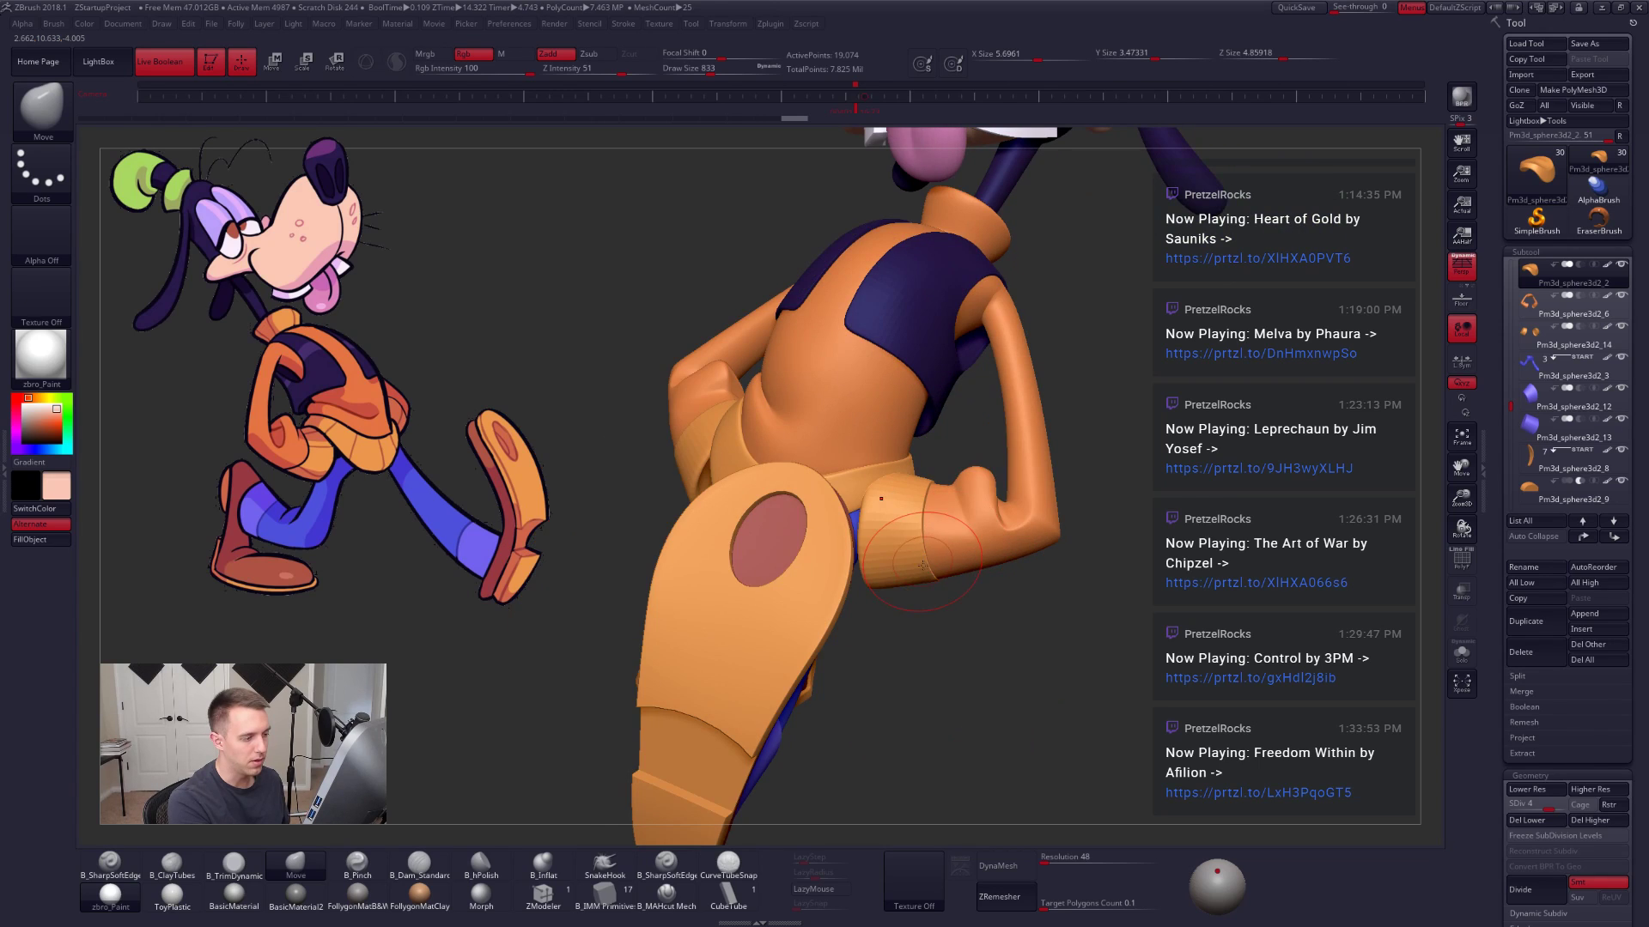
key(d)
right_drag(937, 669, 934, 598)
right_drag(1107, 614, 1013, 636)
ctrl+right_drag(936, 730, 959, 806)
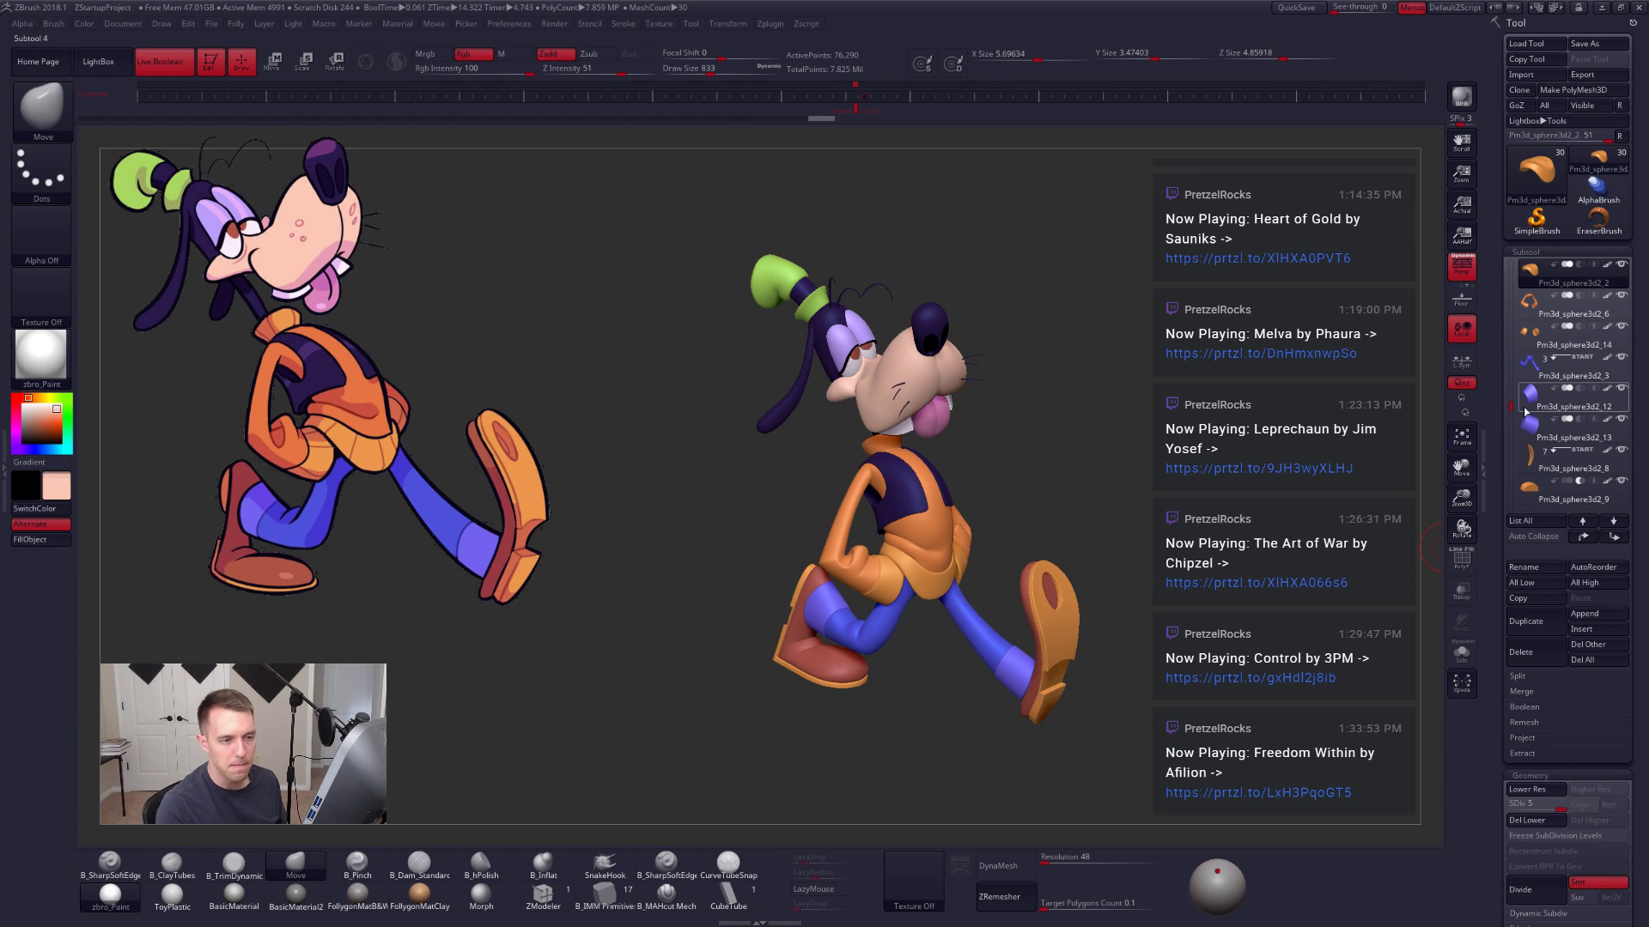
Step: Isolate the half-round piece Pm3d_sphere3d2_9, turn off its dynamic subdivision and divide it up to level 6
scroll(1515, 401, down, 3)
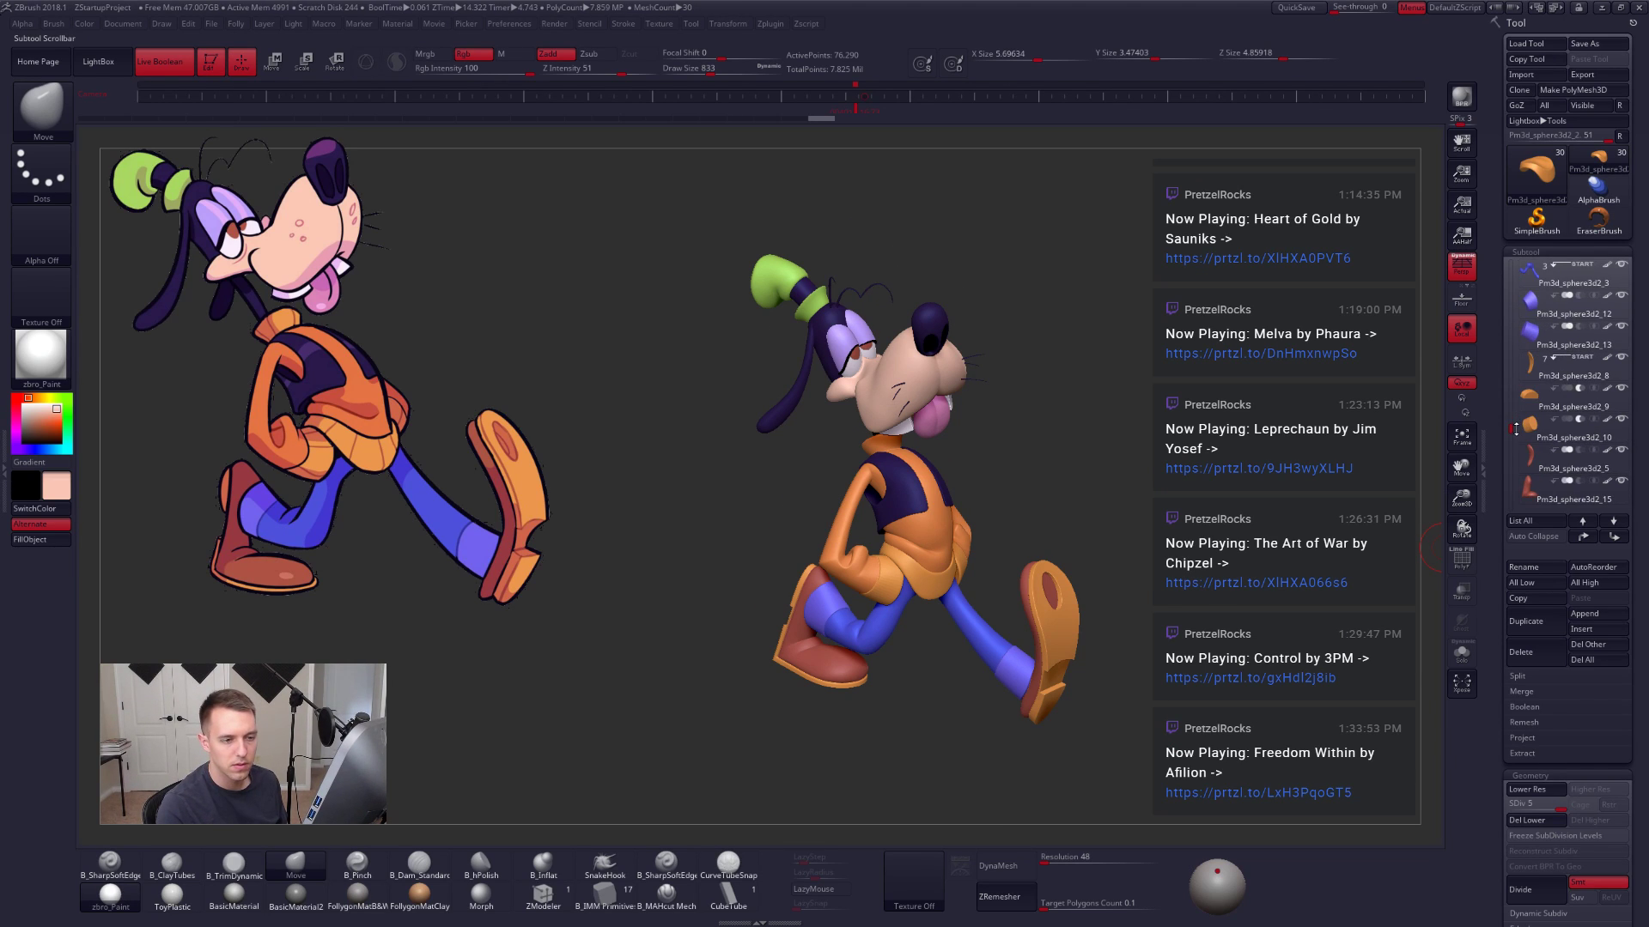
click(1540, 413)
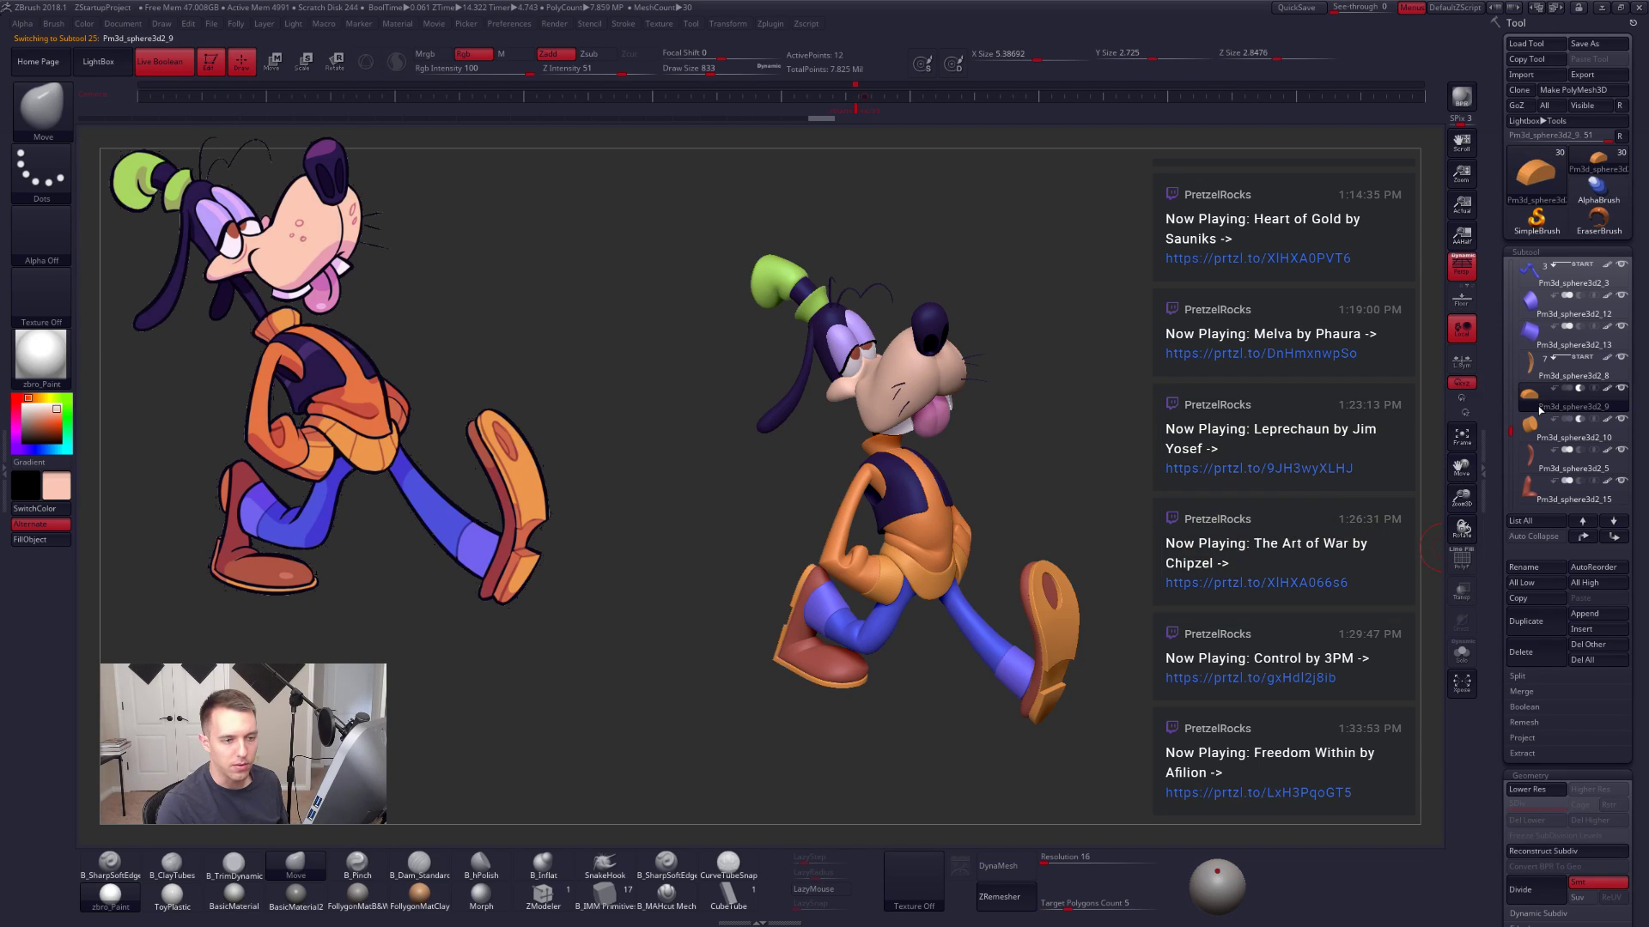
click(1461, 653)
right_drag(1078, 596, 1104, 690)
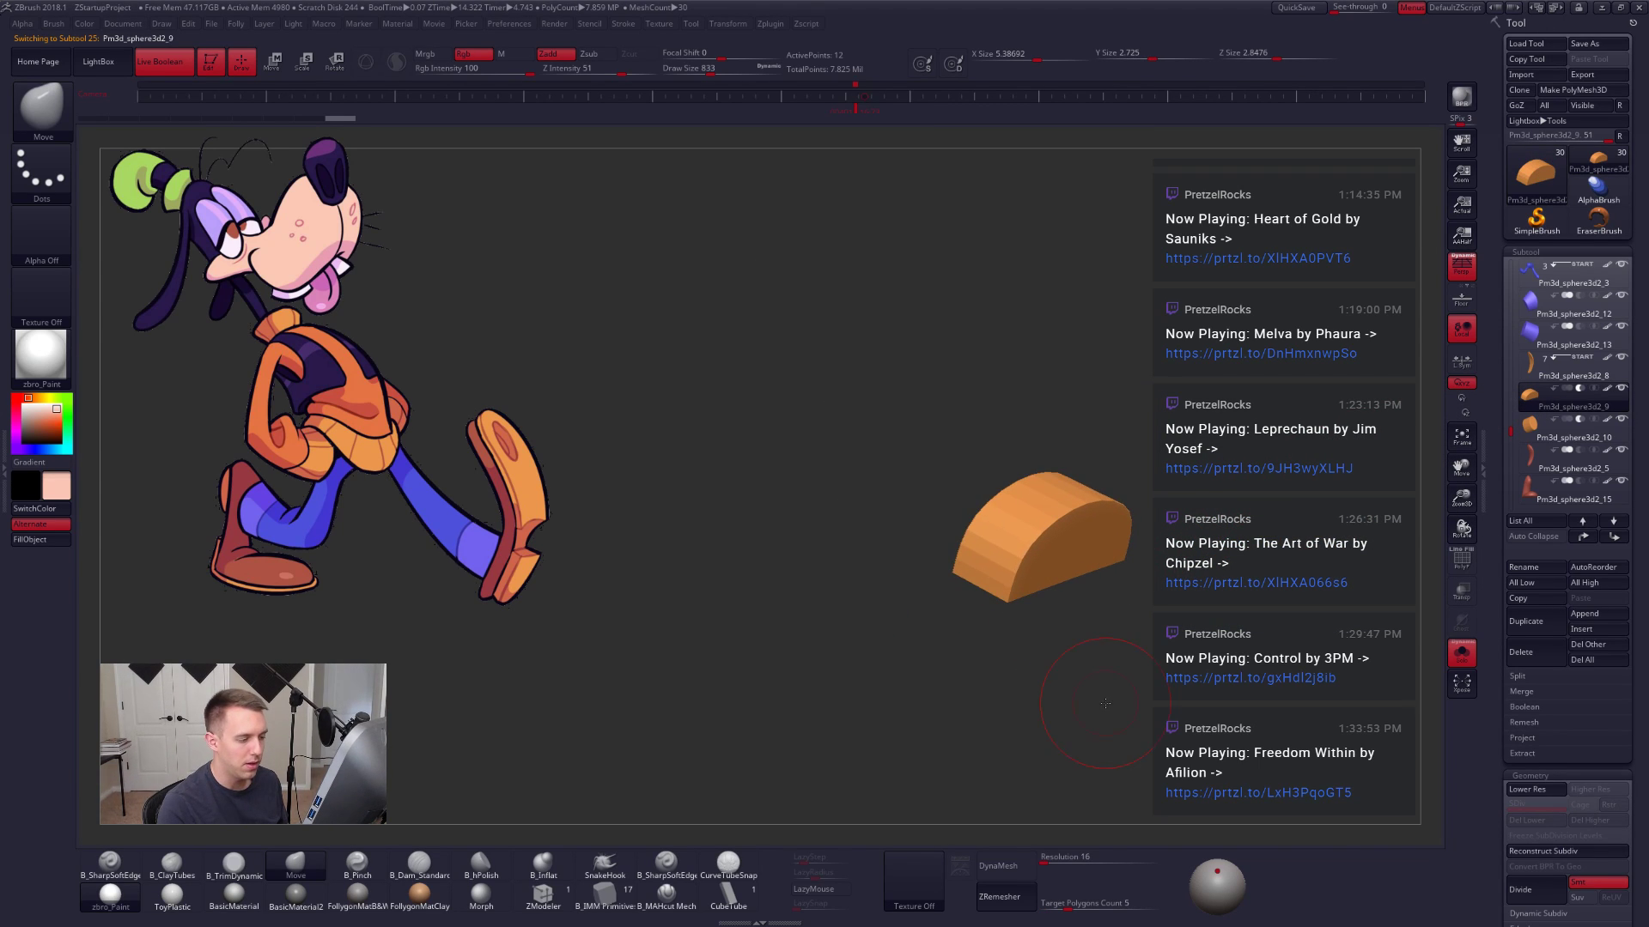
key(shift+d)
key(ctrl+d)
key(ctrl+d)
key(ctrl+d)
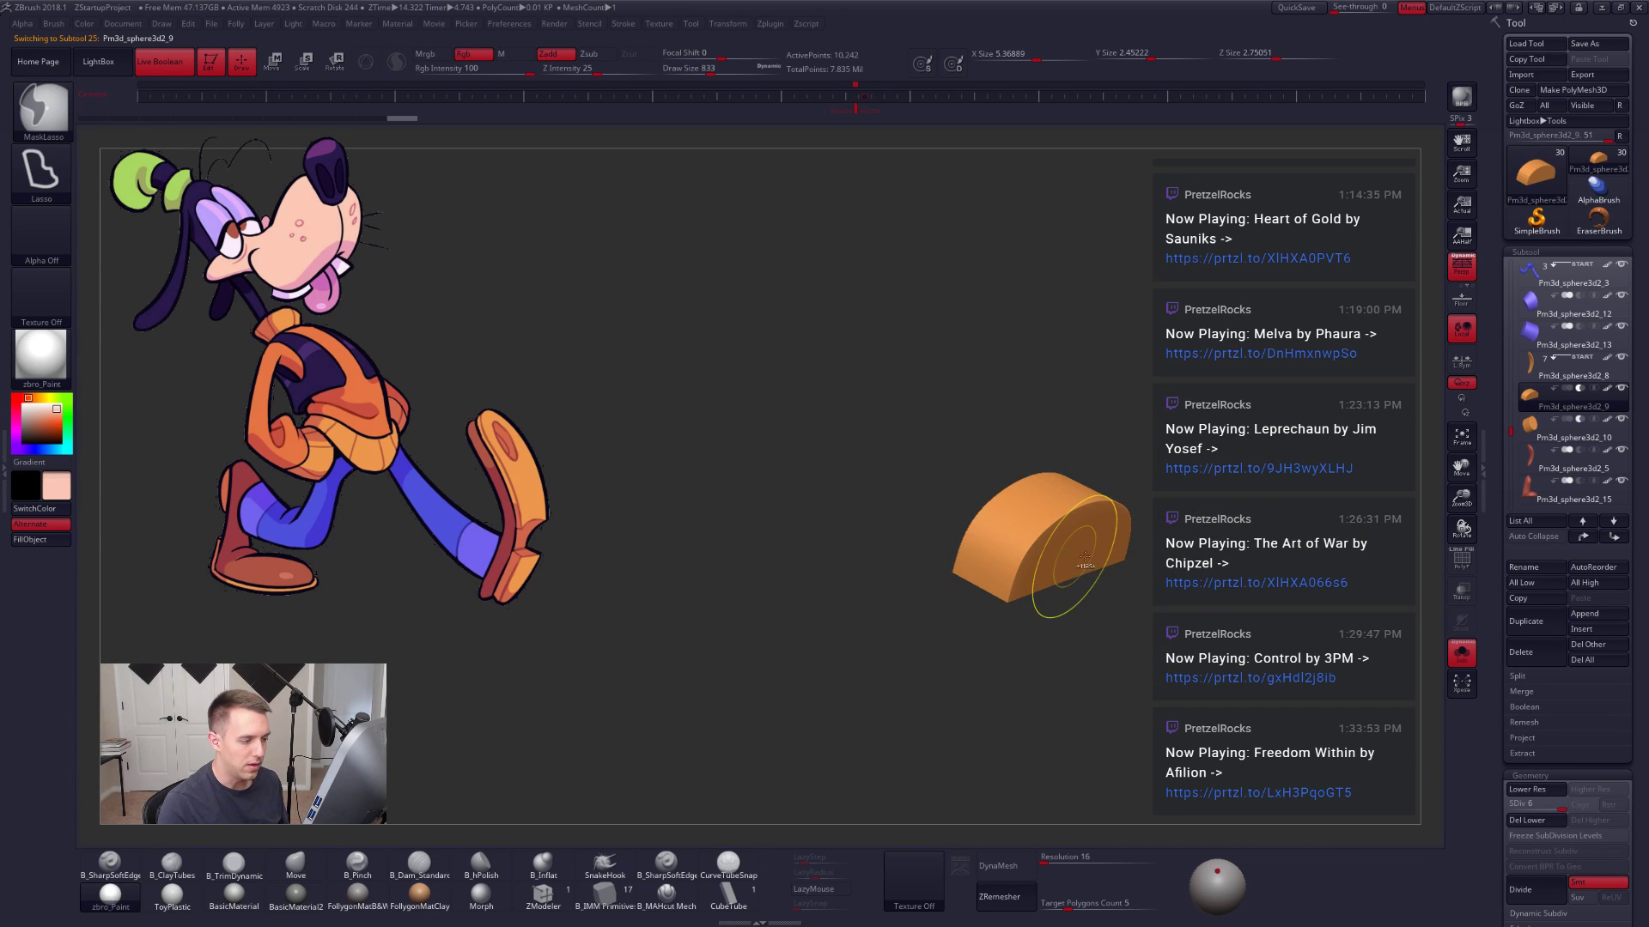
Step: Turn off dynamic subdivision on the piece Pm3d_sphere3d2_10 and divide it up to level 6
click(1529, 426)
key(shift+d)
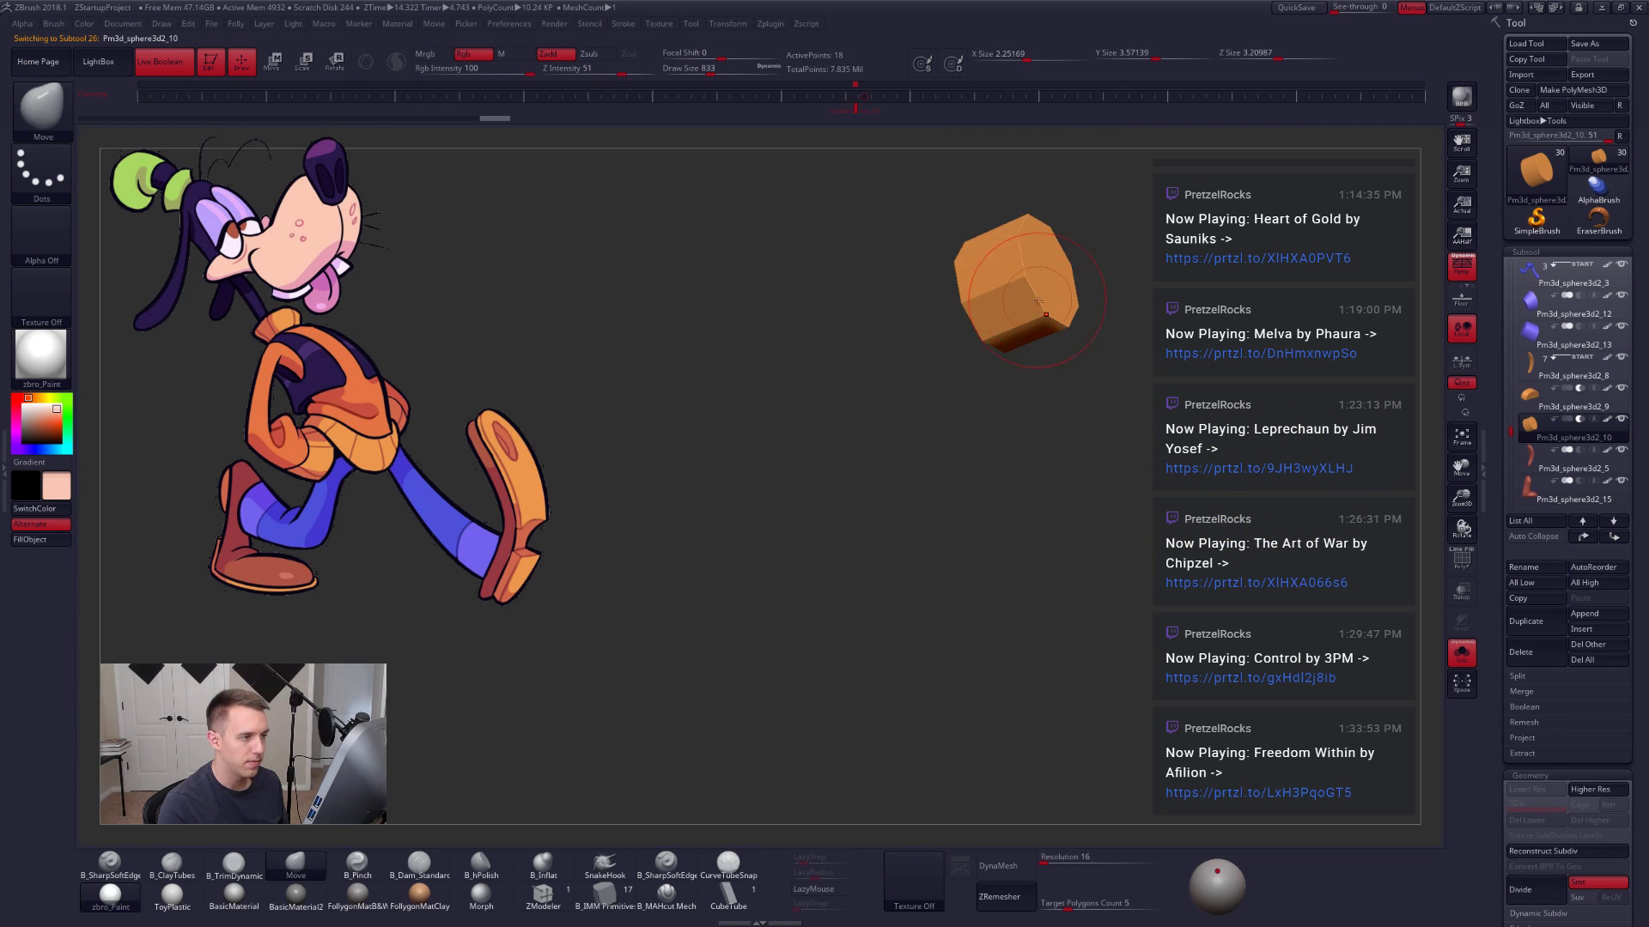
key(ctrl+d)
key(ctrl+d)
key(ctrl+d)
key(ctrl+d)
key(d)
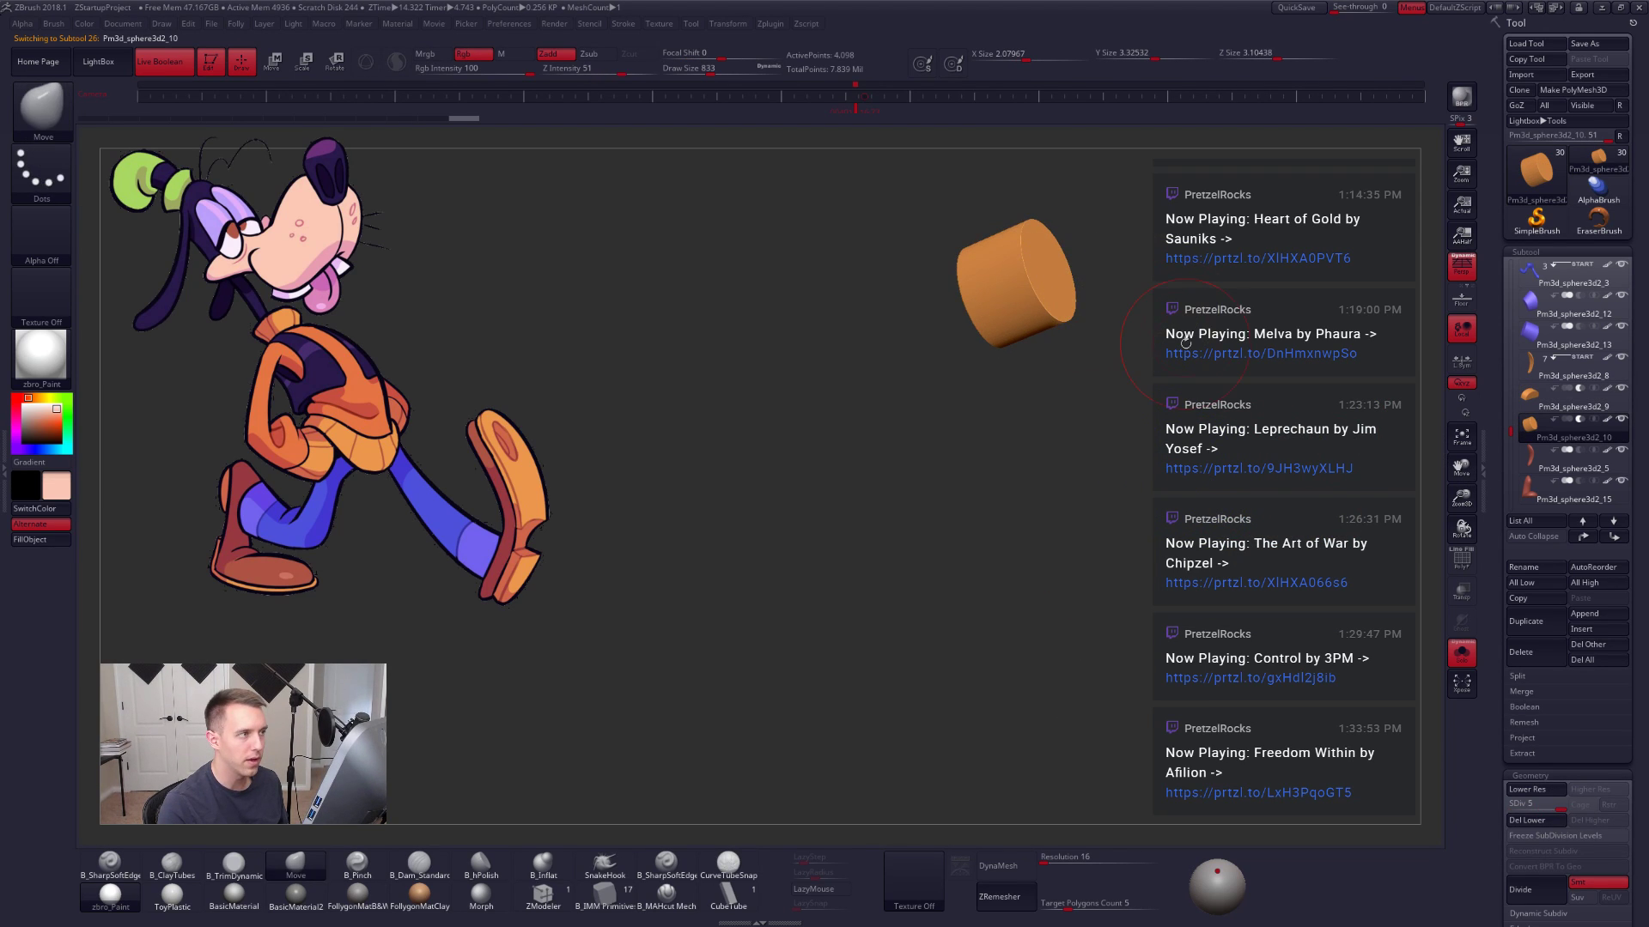
Step: Select the block-shaped piece Pm3d_sphere3d2_16, divide it up to level 7 and bring back the whole character
key(Down)
key(Down)
key(Down)
key(Down)
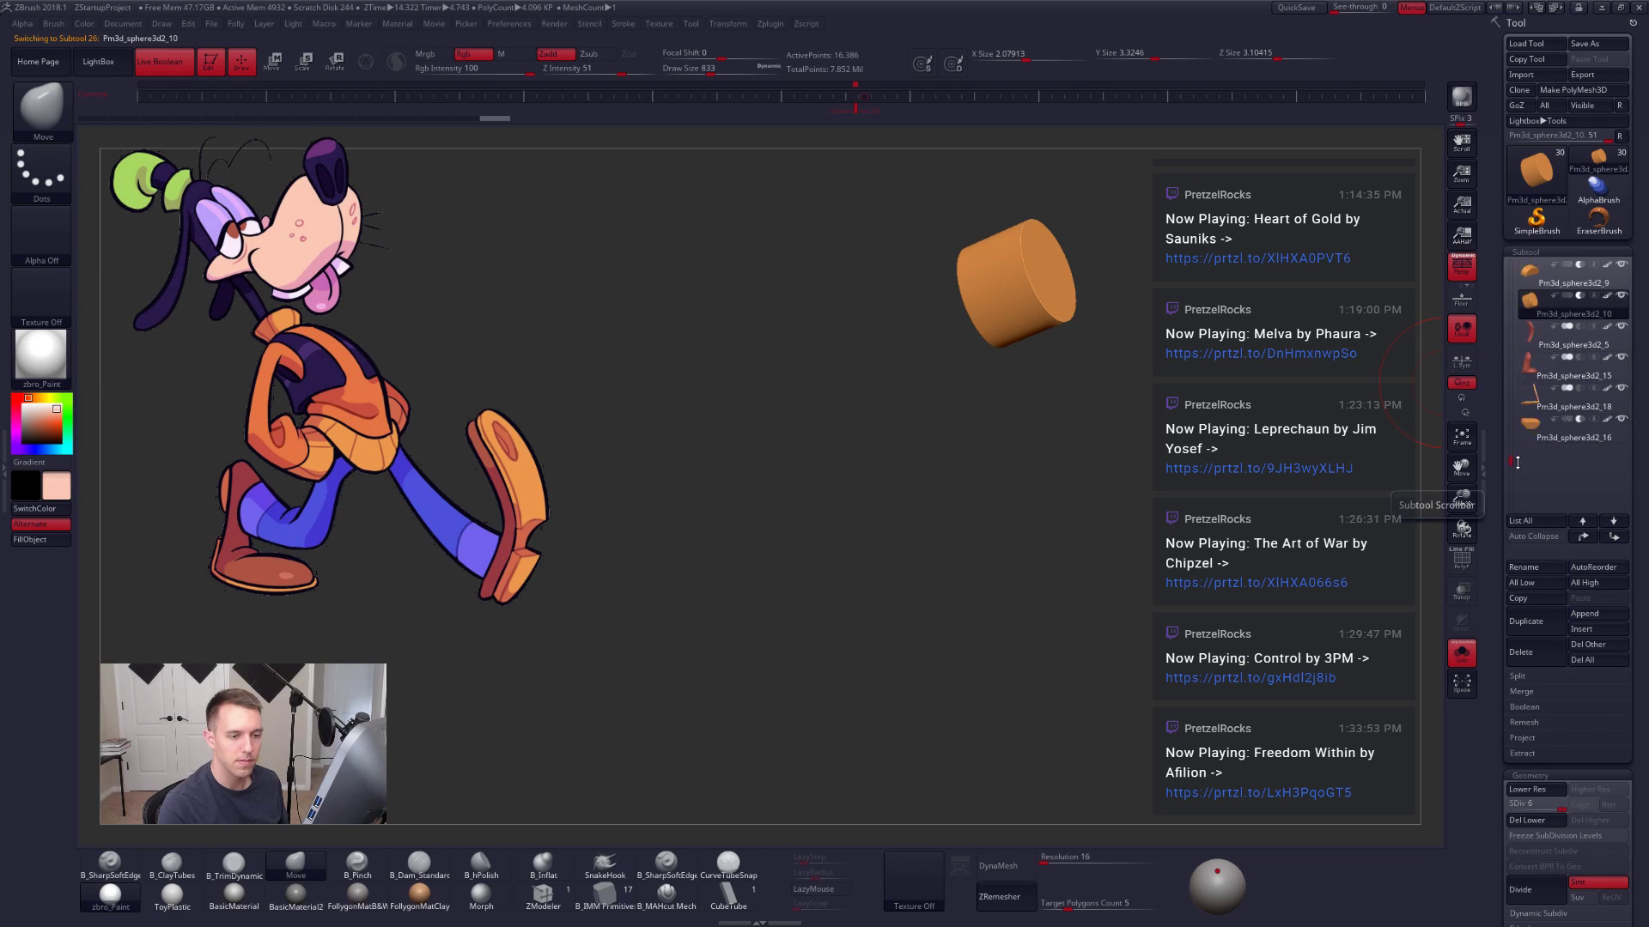
key(ctrl+d)
key(ctrl+d)
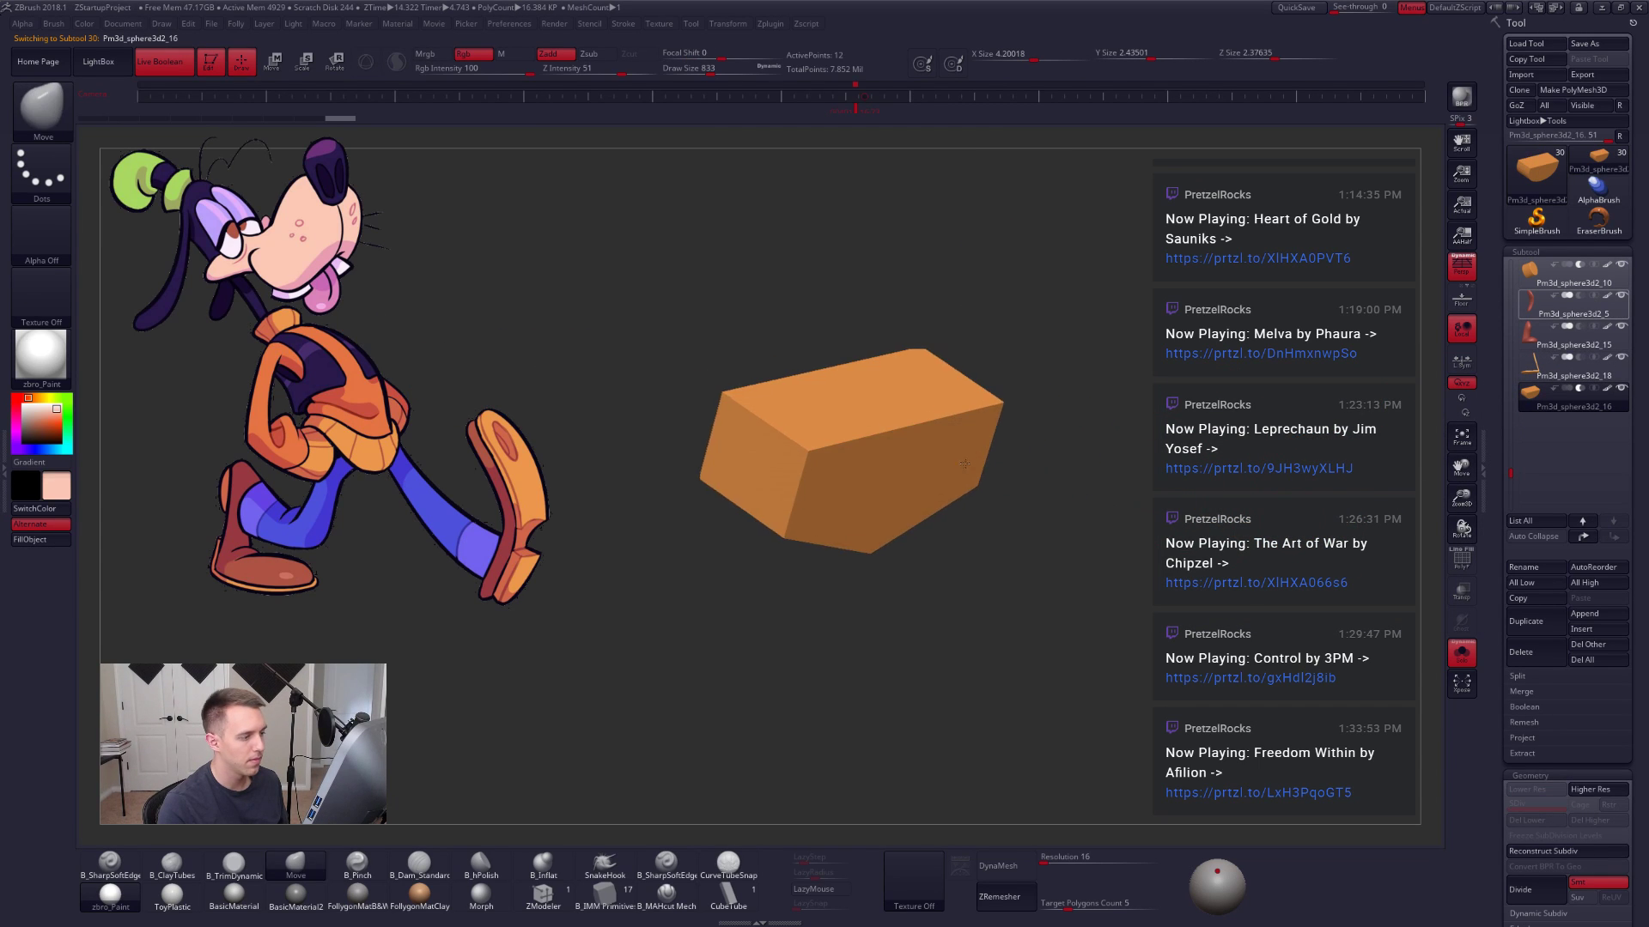
key(ctrl+d)
ctrl+right_drag(1096, 464, 949, 466)
key(shift+s)
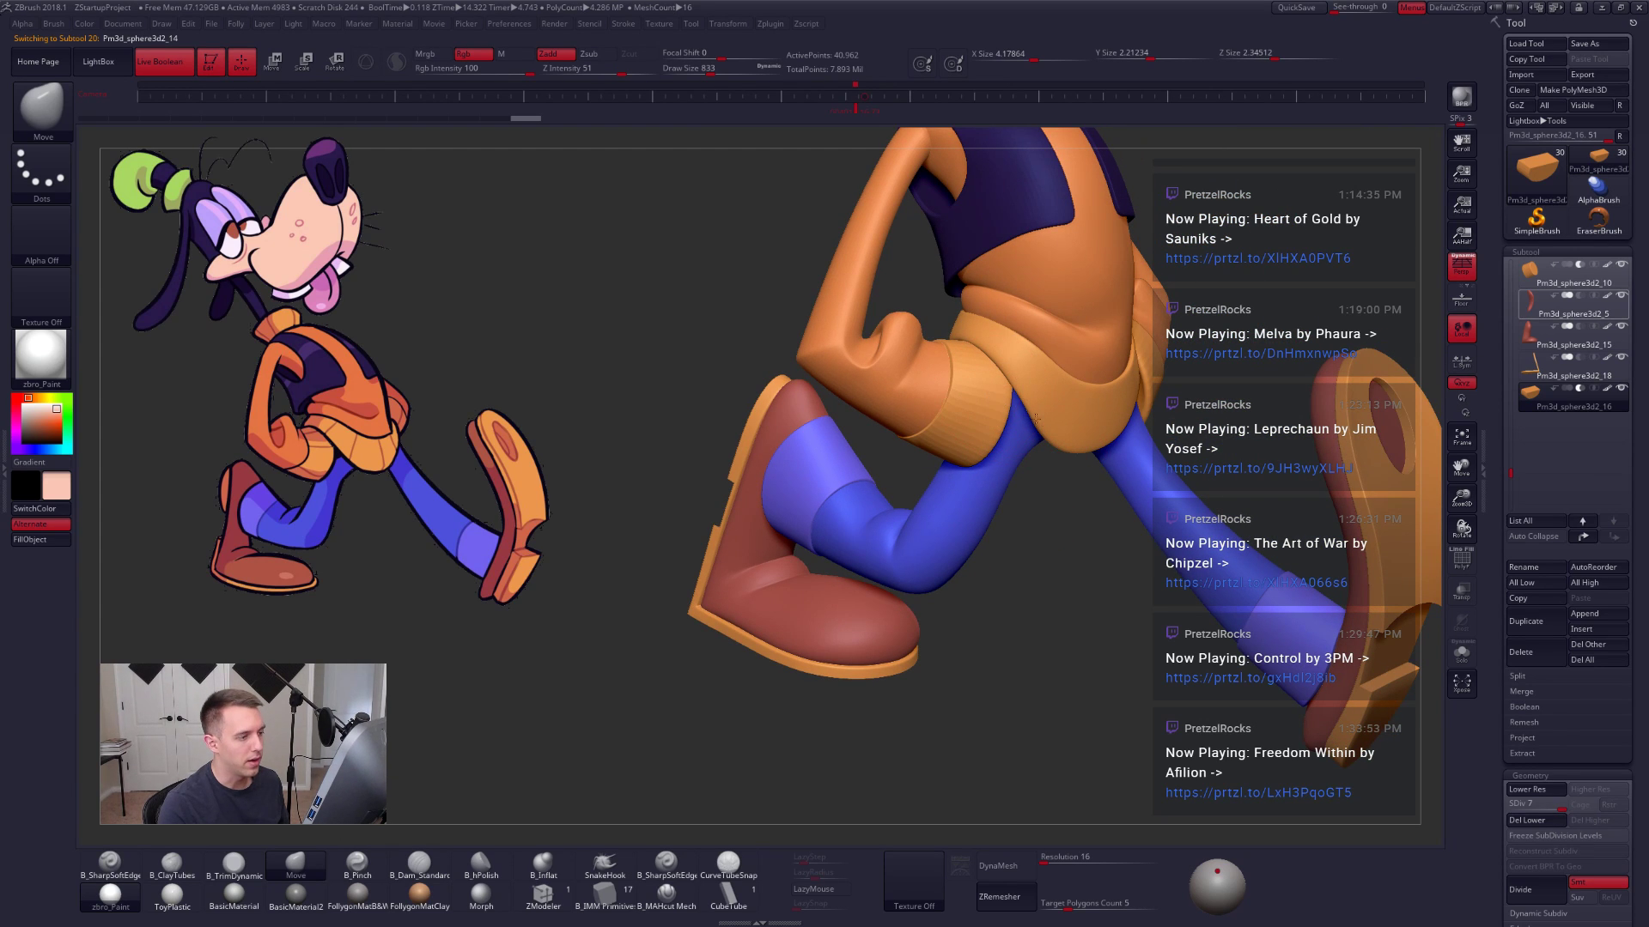
Step: Turn off dynamic subdivision on the sleeve cuffs, divide them up to level 6 and review the figure from the stored camera view
alt+click(993, 387)
mouse_move(996, 390)
right_down()
mouse_move(1042, 440)
mouse_move(1040, 414)
mouse_move(1003, 508)
right_up()
key(shift+d)
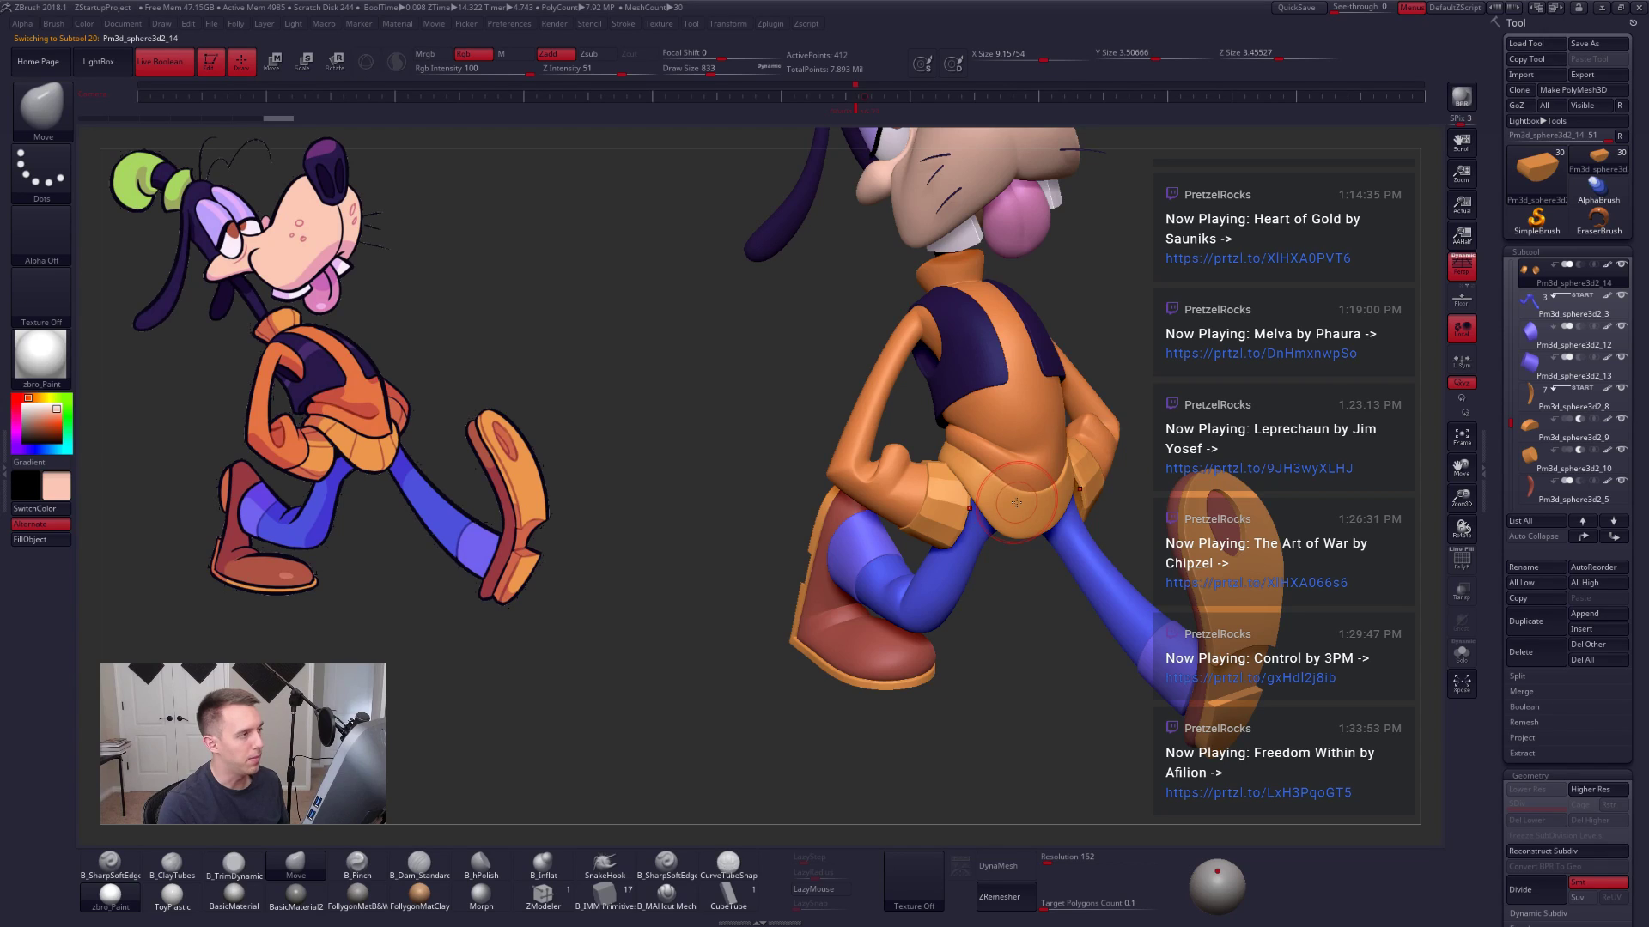
key(ctrl+d)
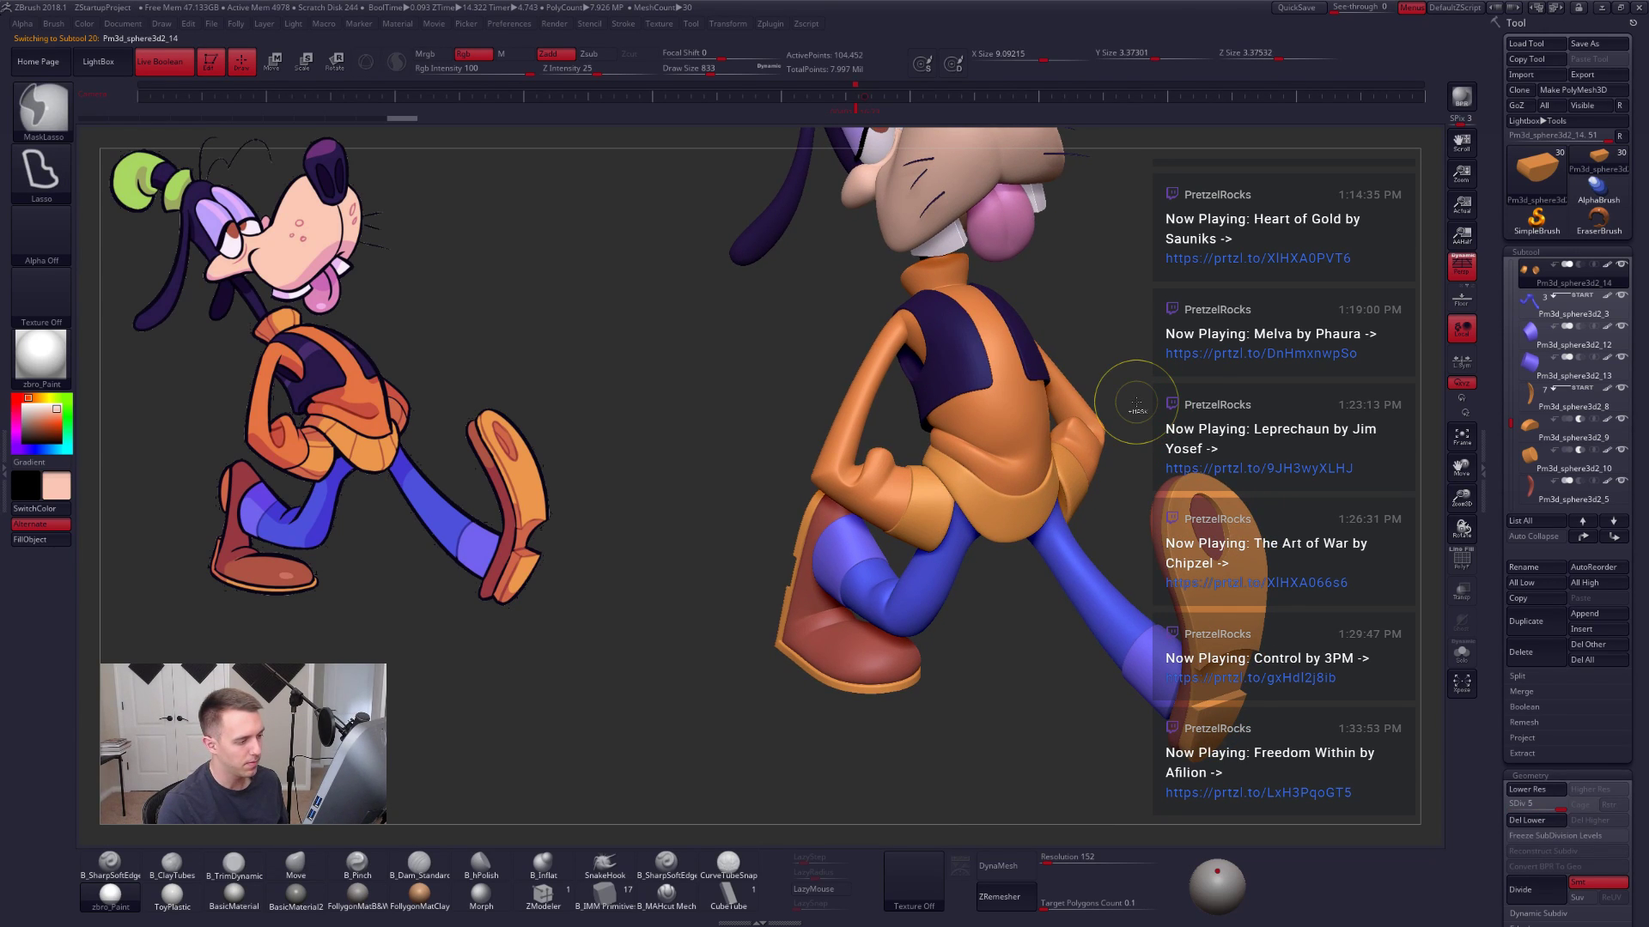
key(ctrl+d)
mouse_move(1136, 404)
mouse_down()
mouse_move(1056, 514)
mouse_move(958, 504)
mouse_move(940, 526)
mouse_move(966, 489)
mouse_move(1044, 446)
mouse_move(1008, 364)
mouse_move(1020, 463)
mouse_move(999, 402)
mouse_move(1004, 442)
mouse_move(1027, 453)
mouse_move(1010, 401)
mouse_move(1150, 409)
mouse_move(1140, 327)
mouse_move(1101, 325)
mouse_move(1183, 359)
mouse_up()
click(866, 111)
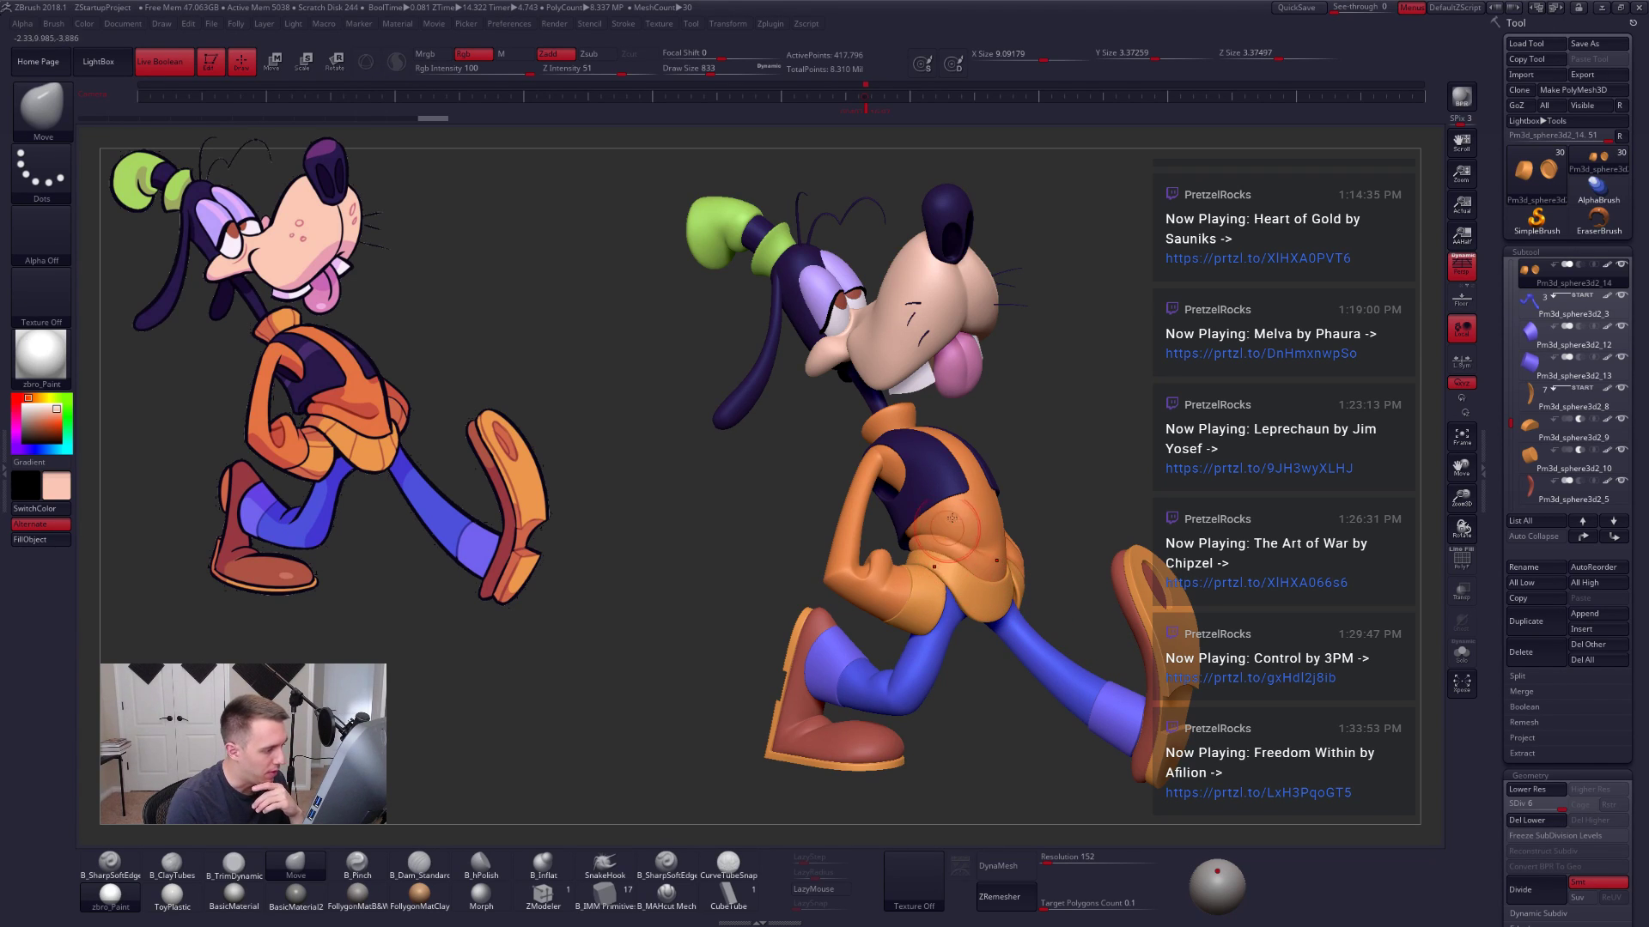
drag(1017, 450, 927, 130)
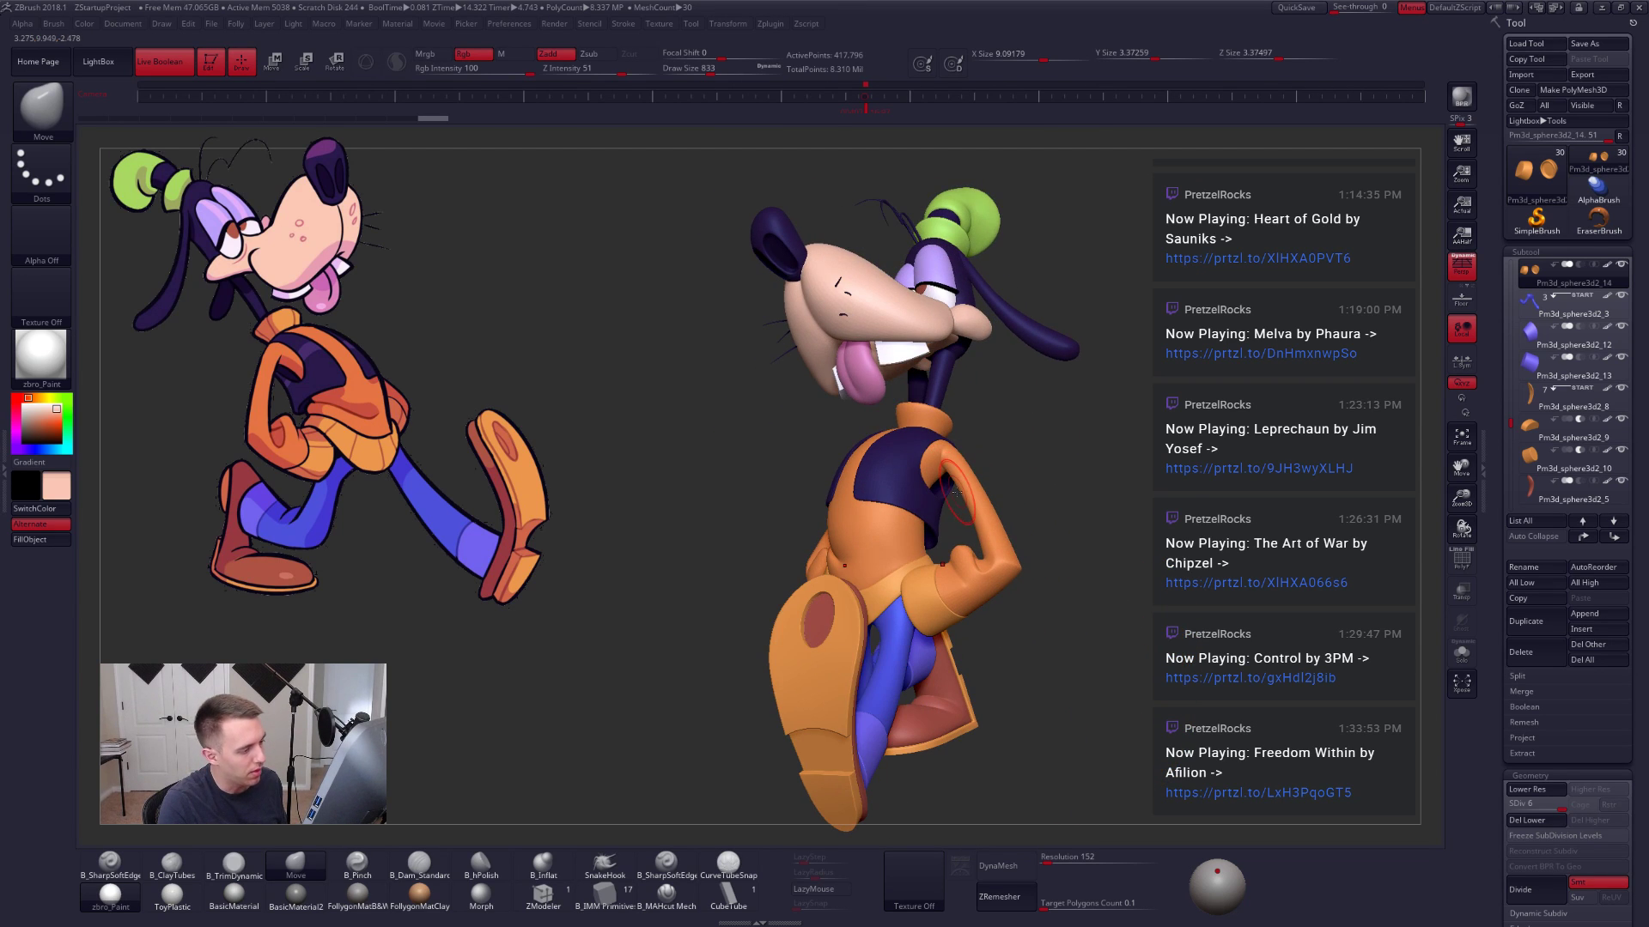
Step: Go up through the subtools from Pm3d_sphere3d2_14 to Gooby 1_copy1 and deactivate symmetry wherever it is enabled
click(726, 24)
click(773, 367)
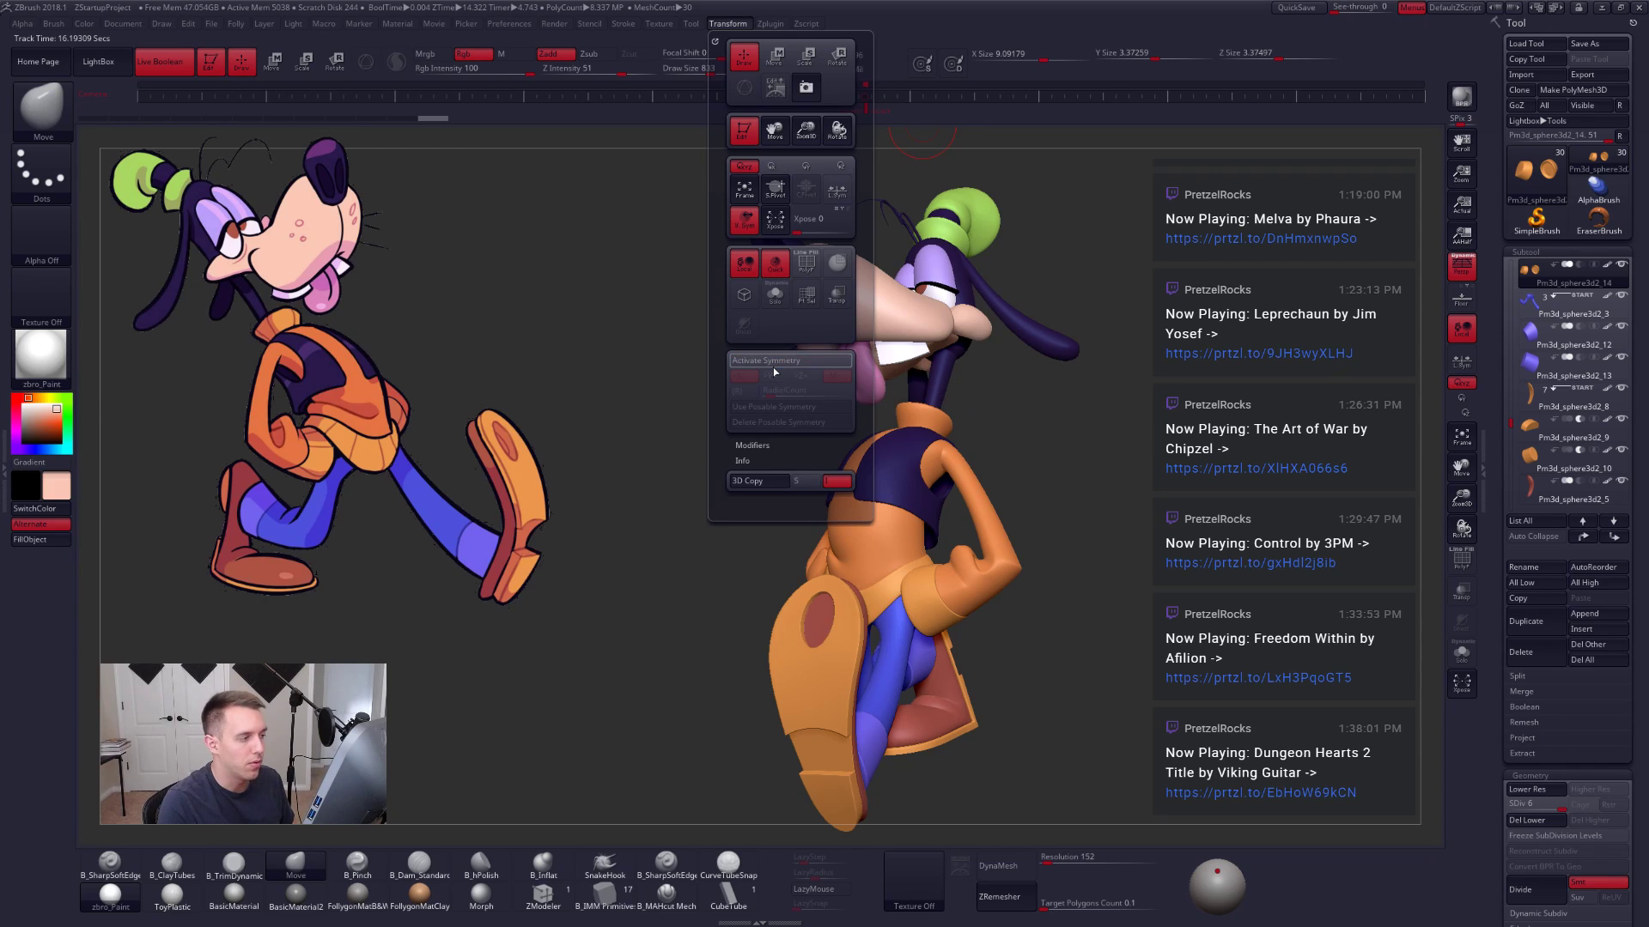
key(Down)
click(772, 366)
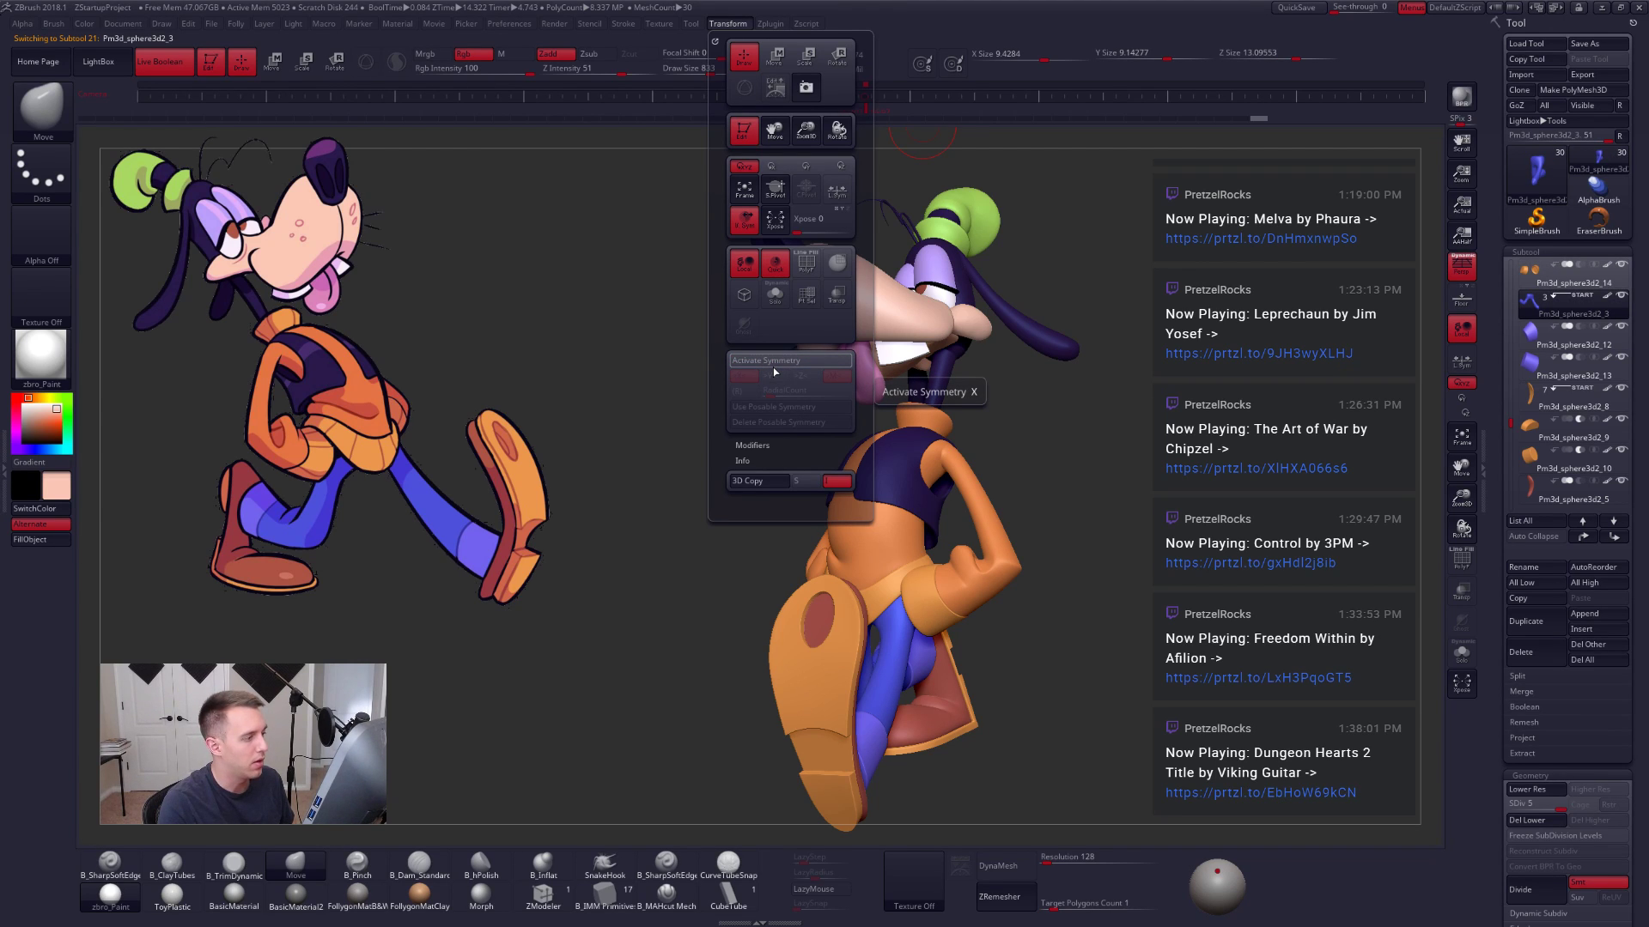
key(Up)
key(Up)
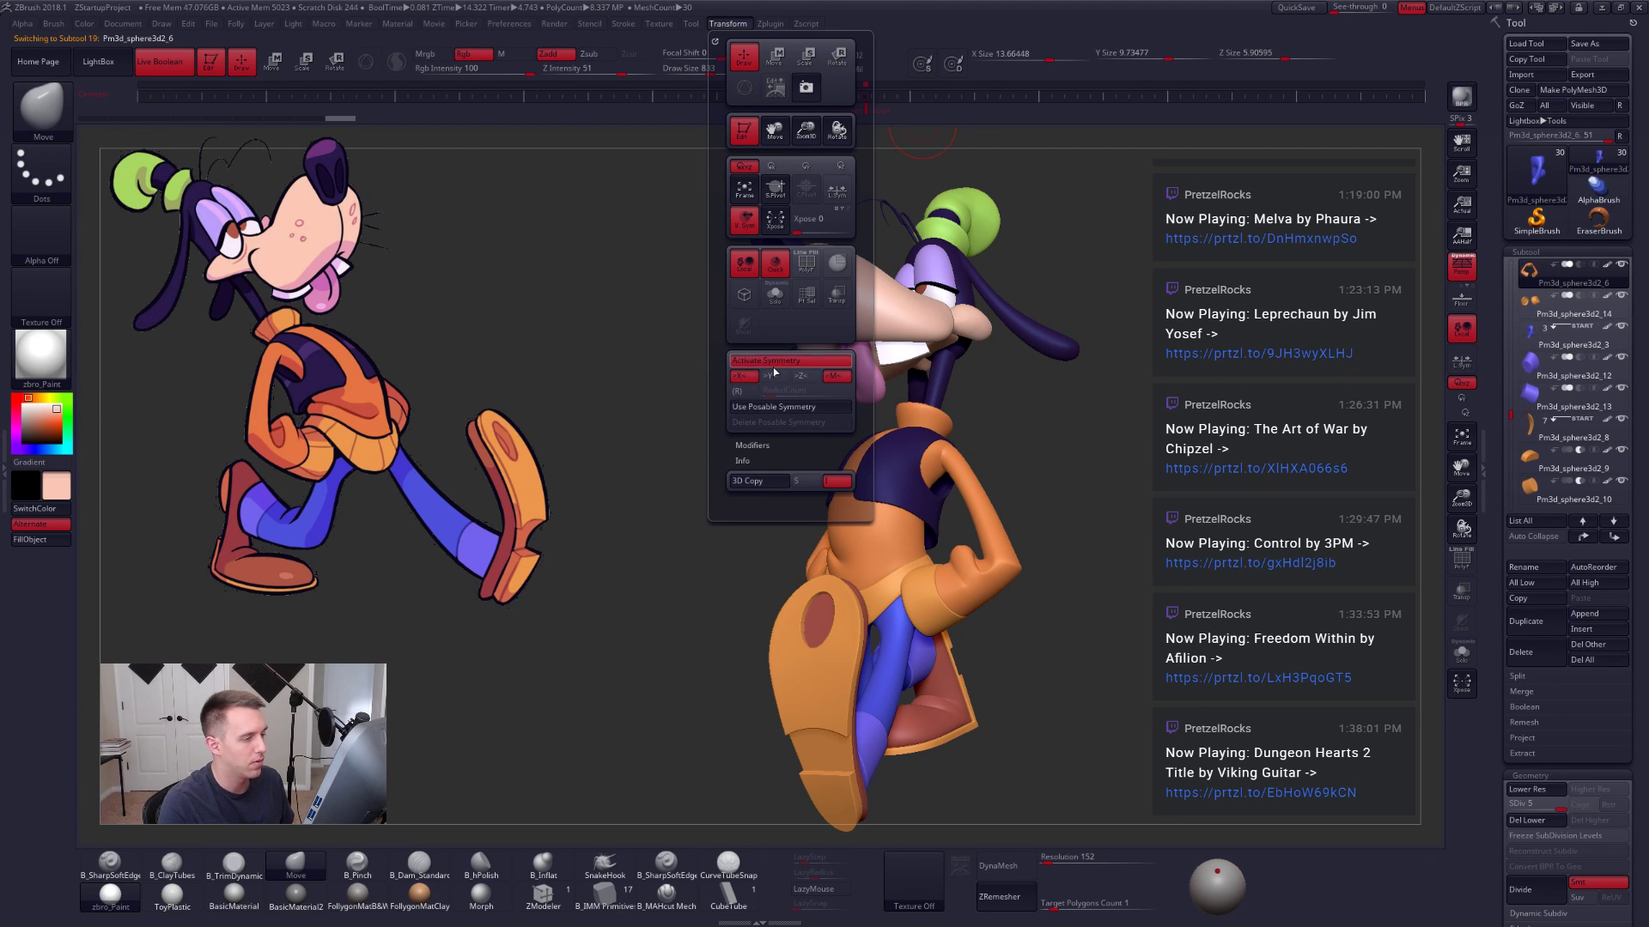
key(Up)
key(Up)
key(Up)
key(Up)
key(Up)
key(Up)
key(Up)
key(Up)
key(Up)
key(Up)
key(Up)
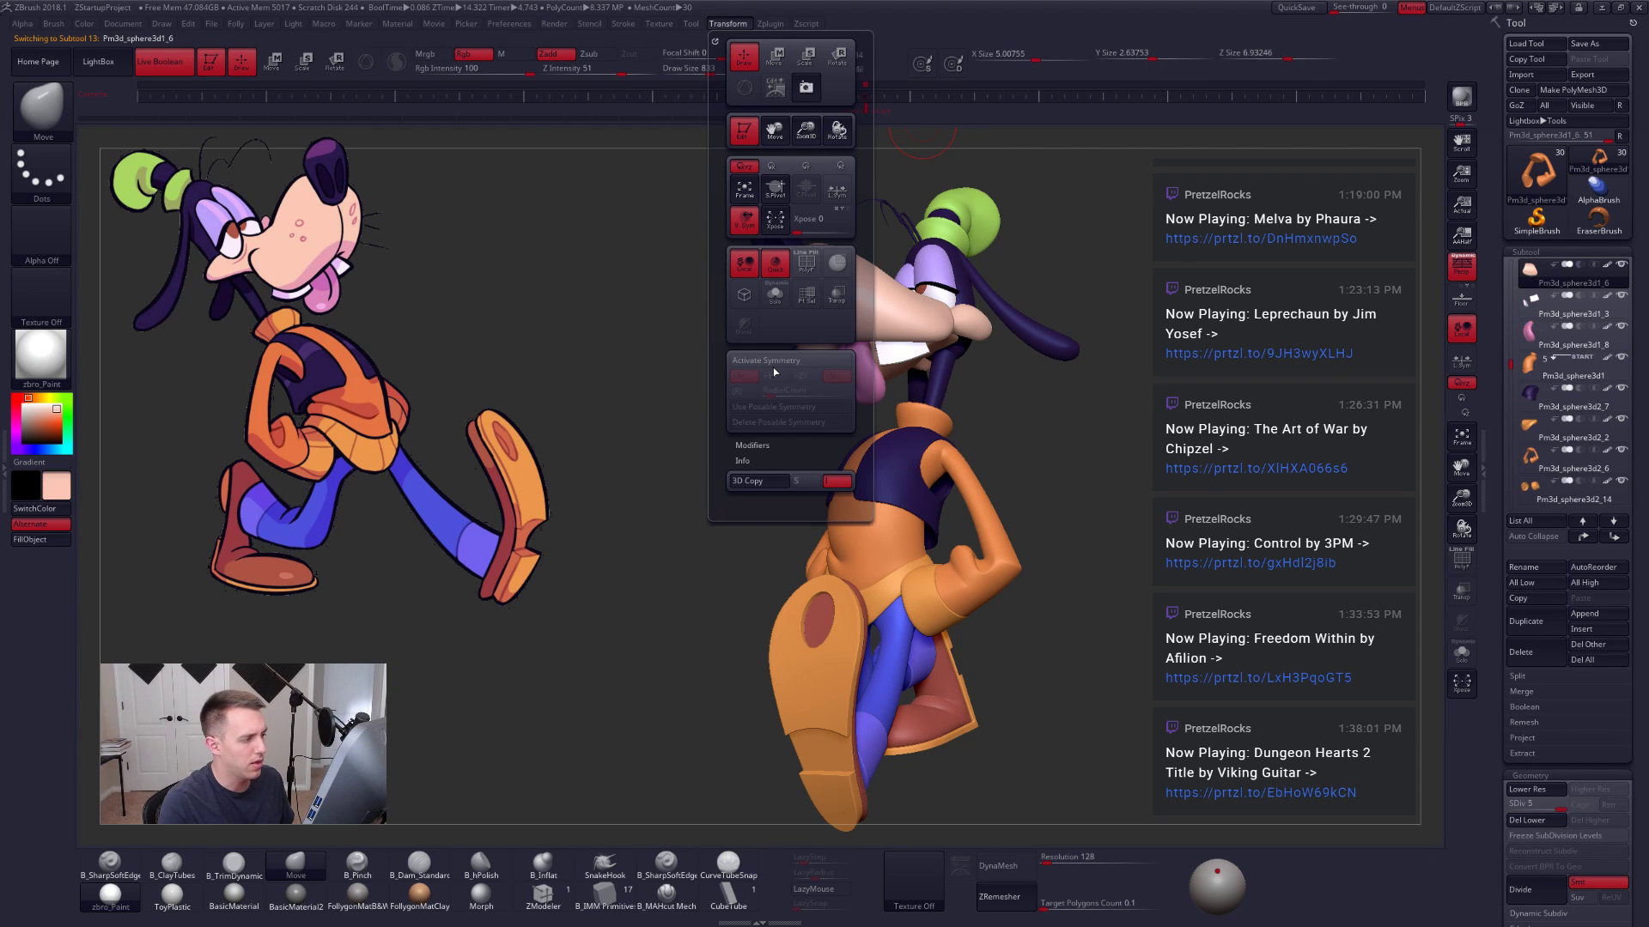
key(Up)
key(Up)
key(Up)
key(Up)
key(Up)
key(Up)
key(Up)
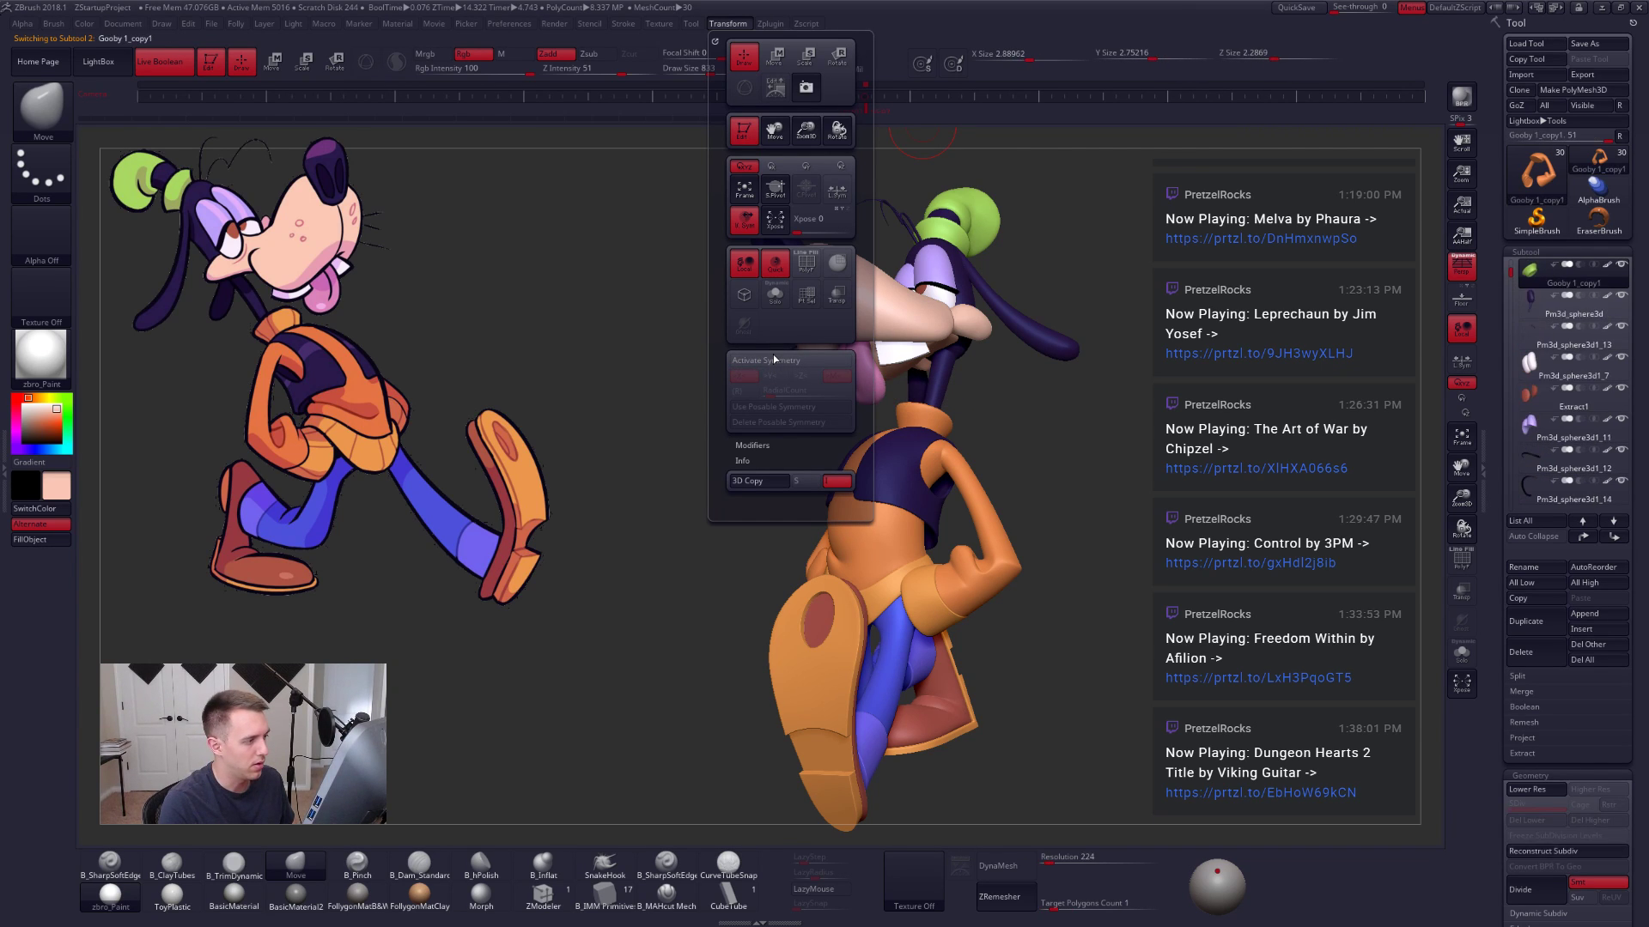
Step: Go back down the subtool list to Pm3d_sphere3d2_16 and check the symmetry setting of each piece
key(Down)
key(Down)
key(Down)
key(Down)
key(Down)
key(Down)
key(Down)
key(Down)
key(Down)
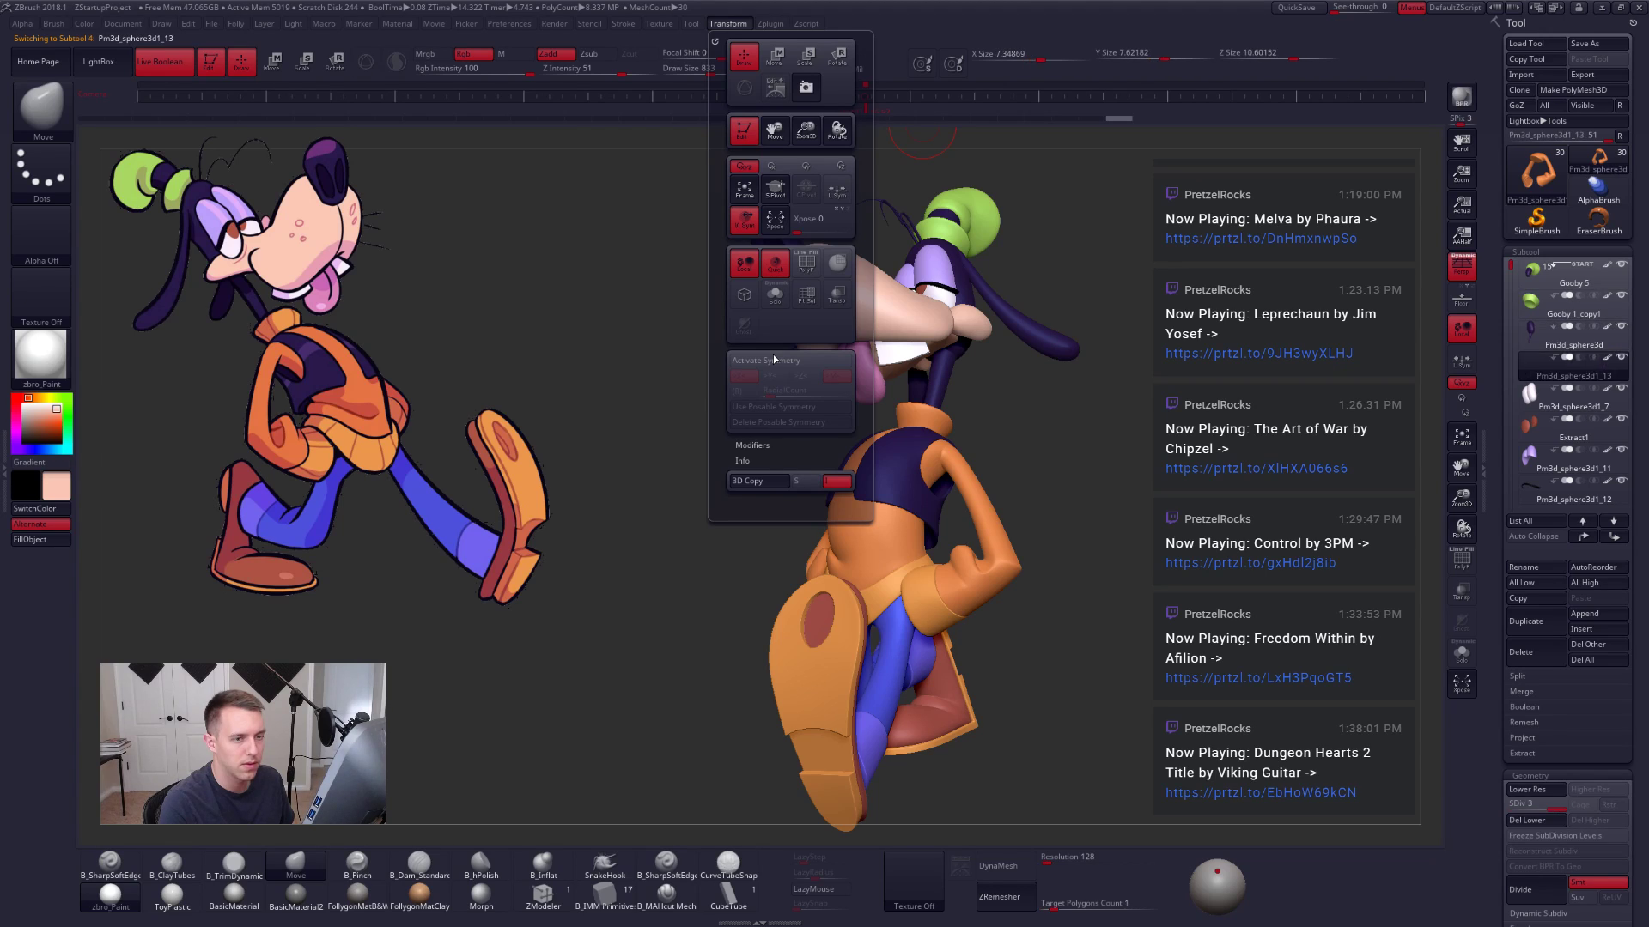
key(Down)
key(Down)
key(Down)
key(Down)
key(Down)
key(Down)
key(Down)
key(Down)
key(Down)
key(Down)
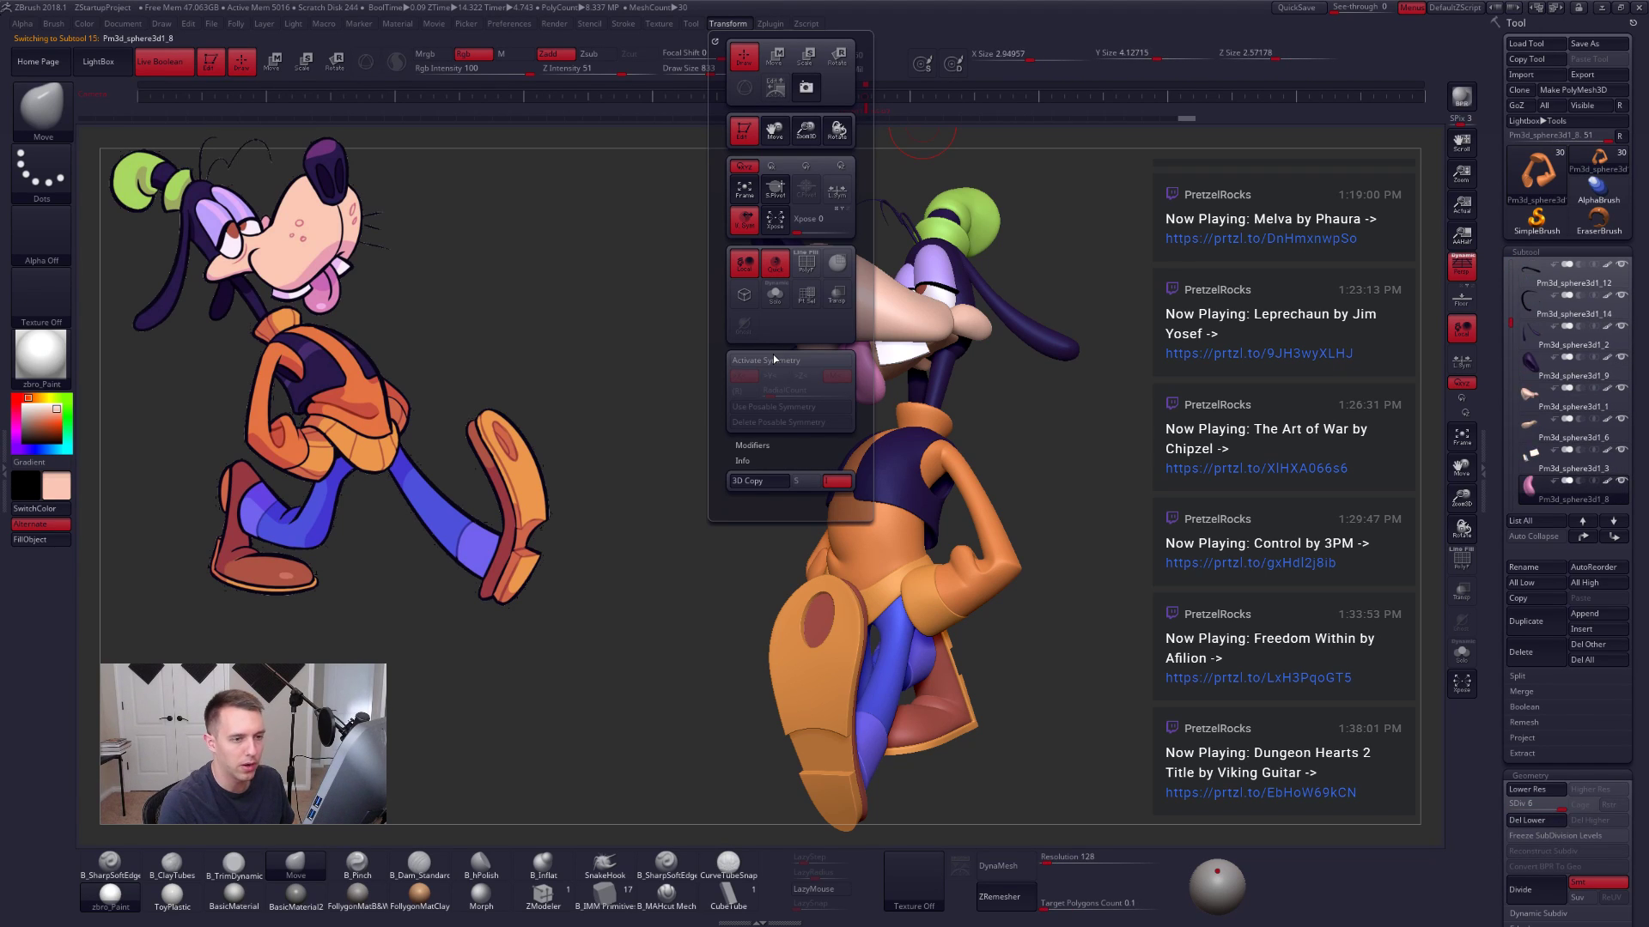
key(Down)
key(Down)
key(Down)
key(Down)
key(Down)
key(Down)
key(Down)
key(Down)
key(Down)
key(Down)
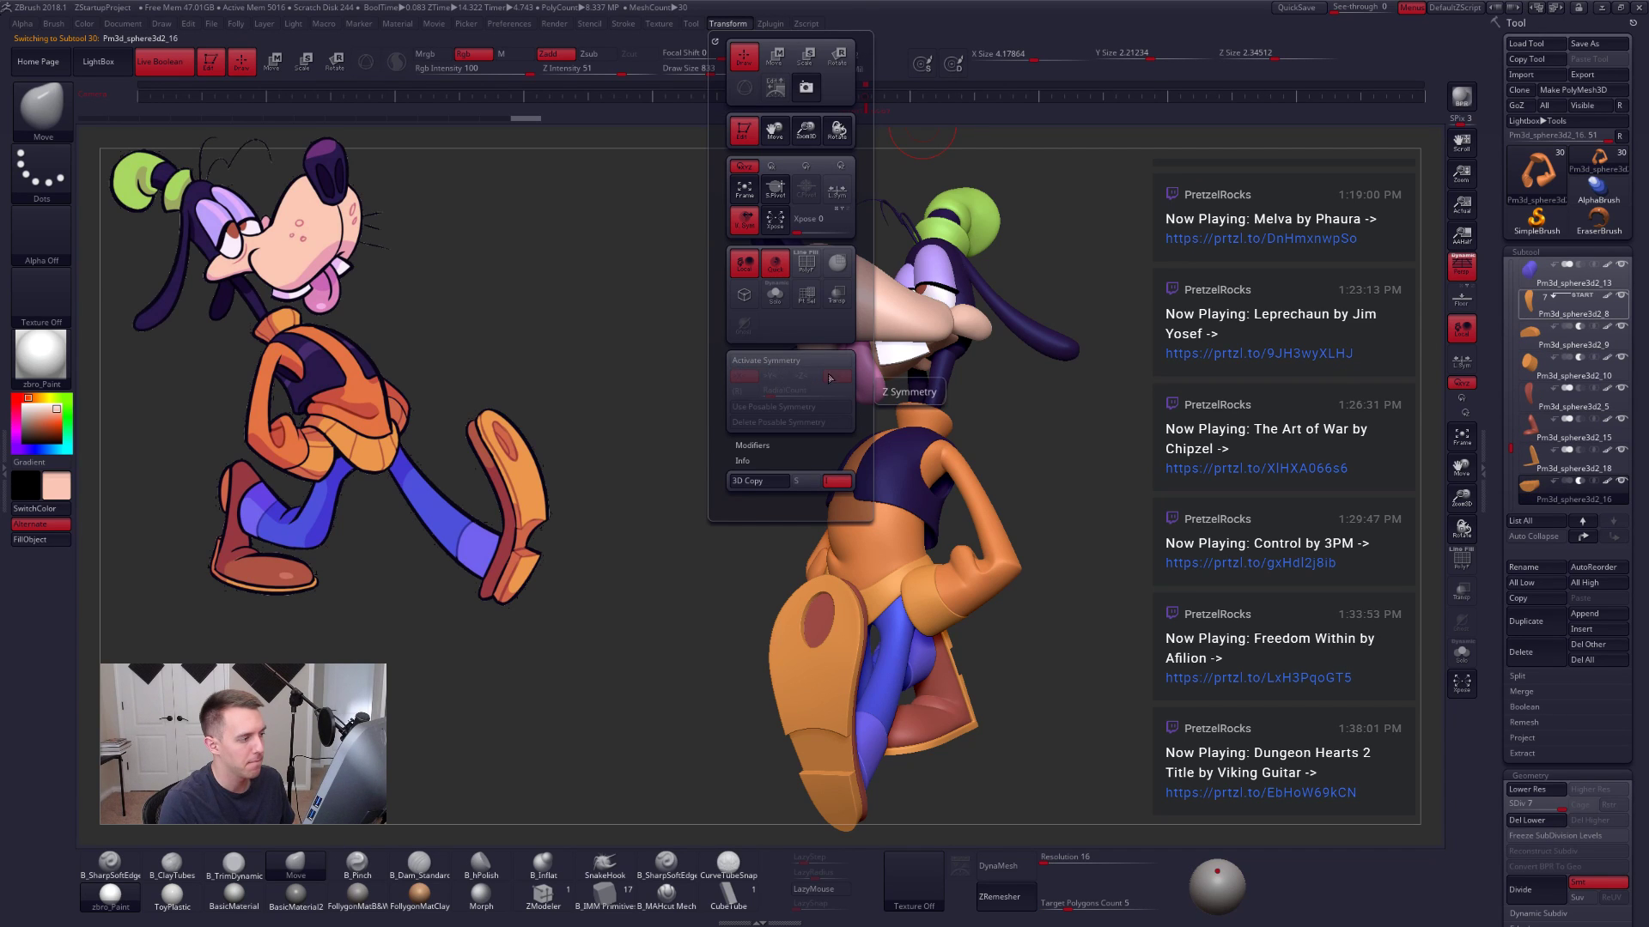
Step: Select the dark vest, inspect its base mesh with dynamic subdivision off, and turn the smoothing back on
alt+click(975, 510)
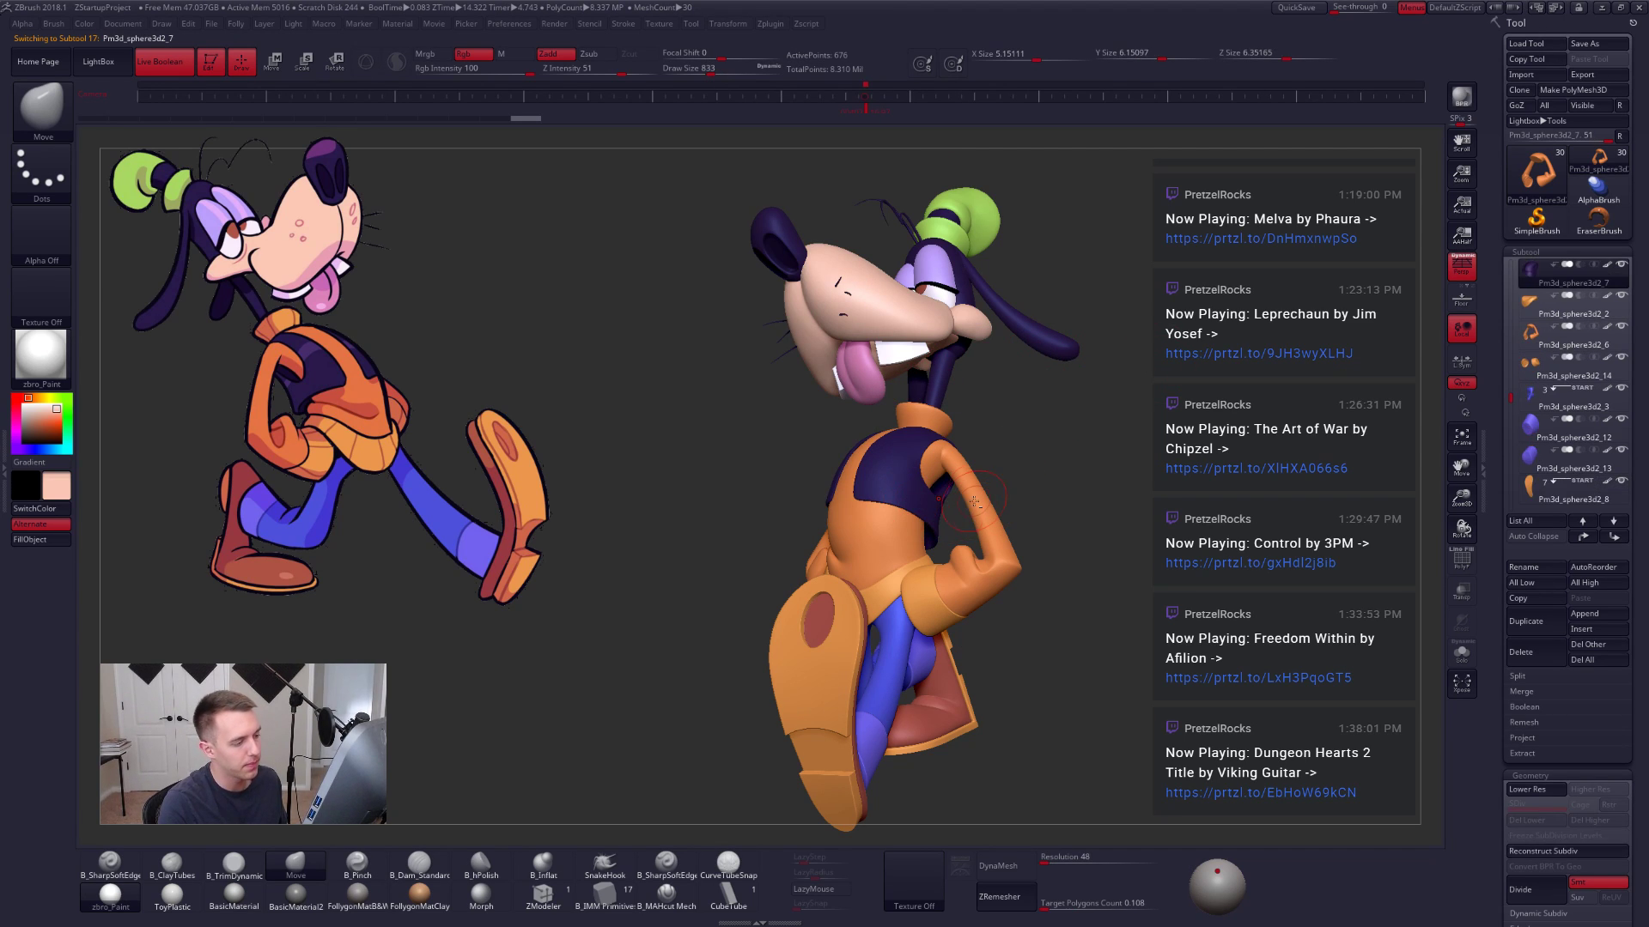
mouse_move(975, 509)
right_down()
mouse_move(1058, 523)
mouse_move(1037, 559)
right_up()
key(shift+f)
key(shift+f)
key(shift+d)
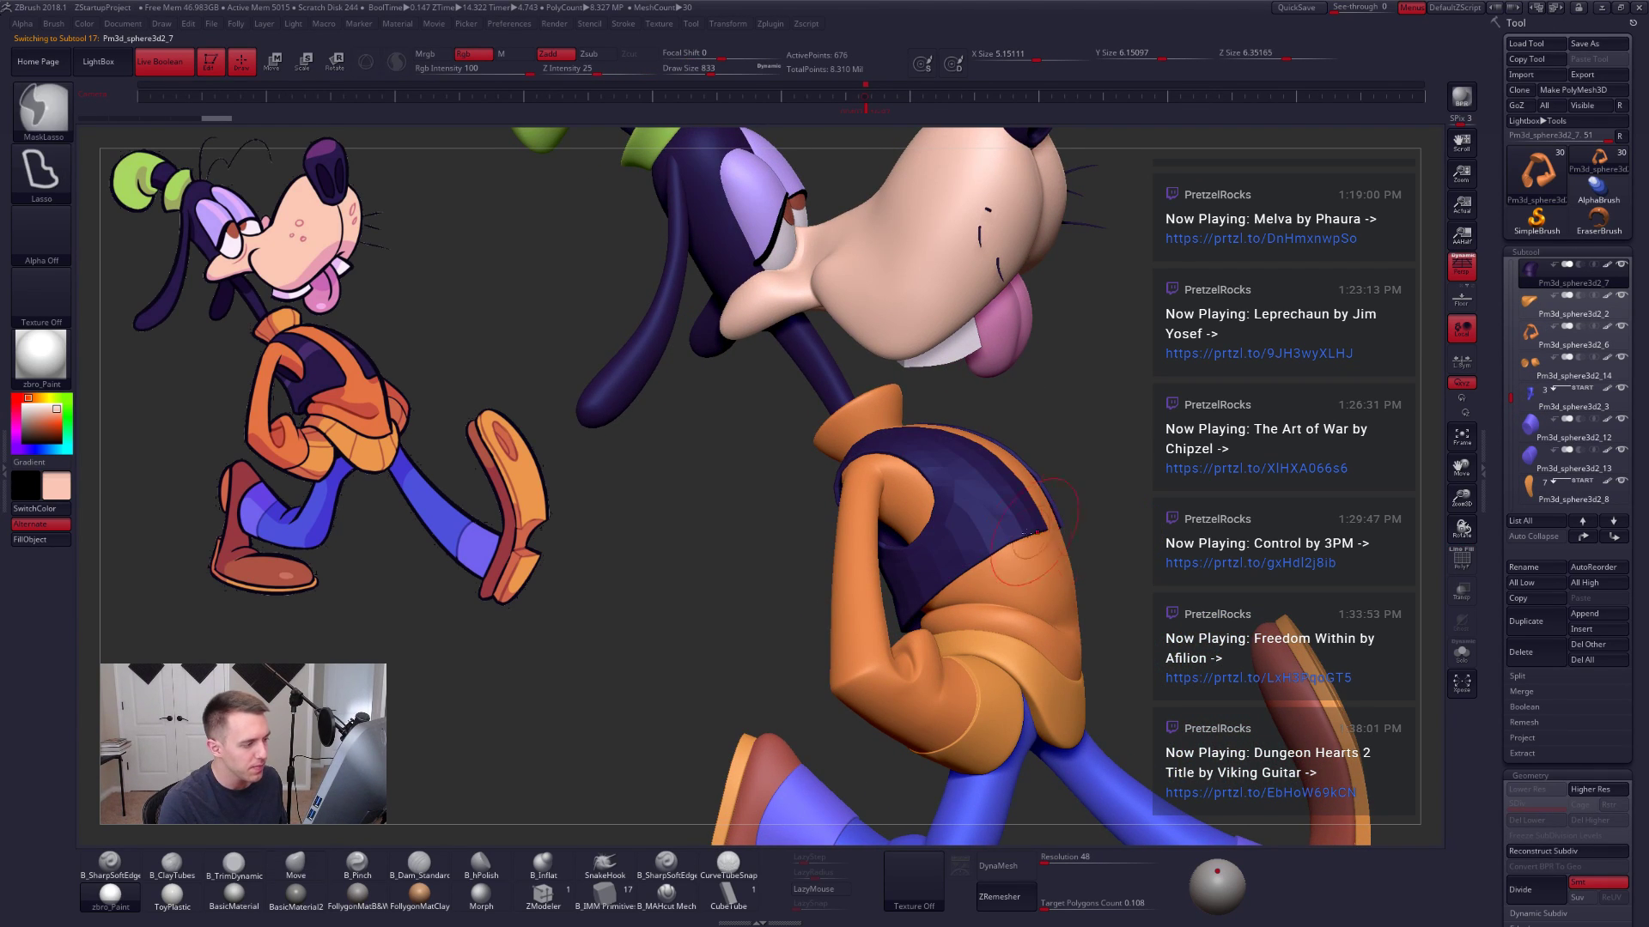
right_drag(1017, 549, 1000, 539)
drag(998, 538, 989, 540)
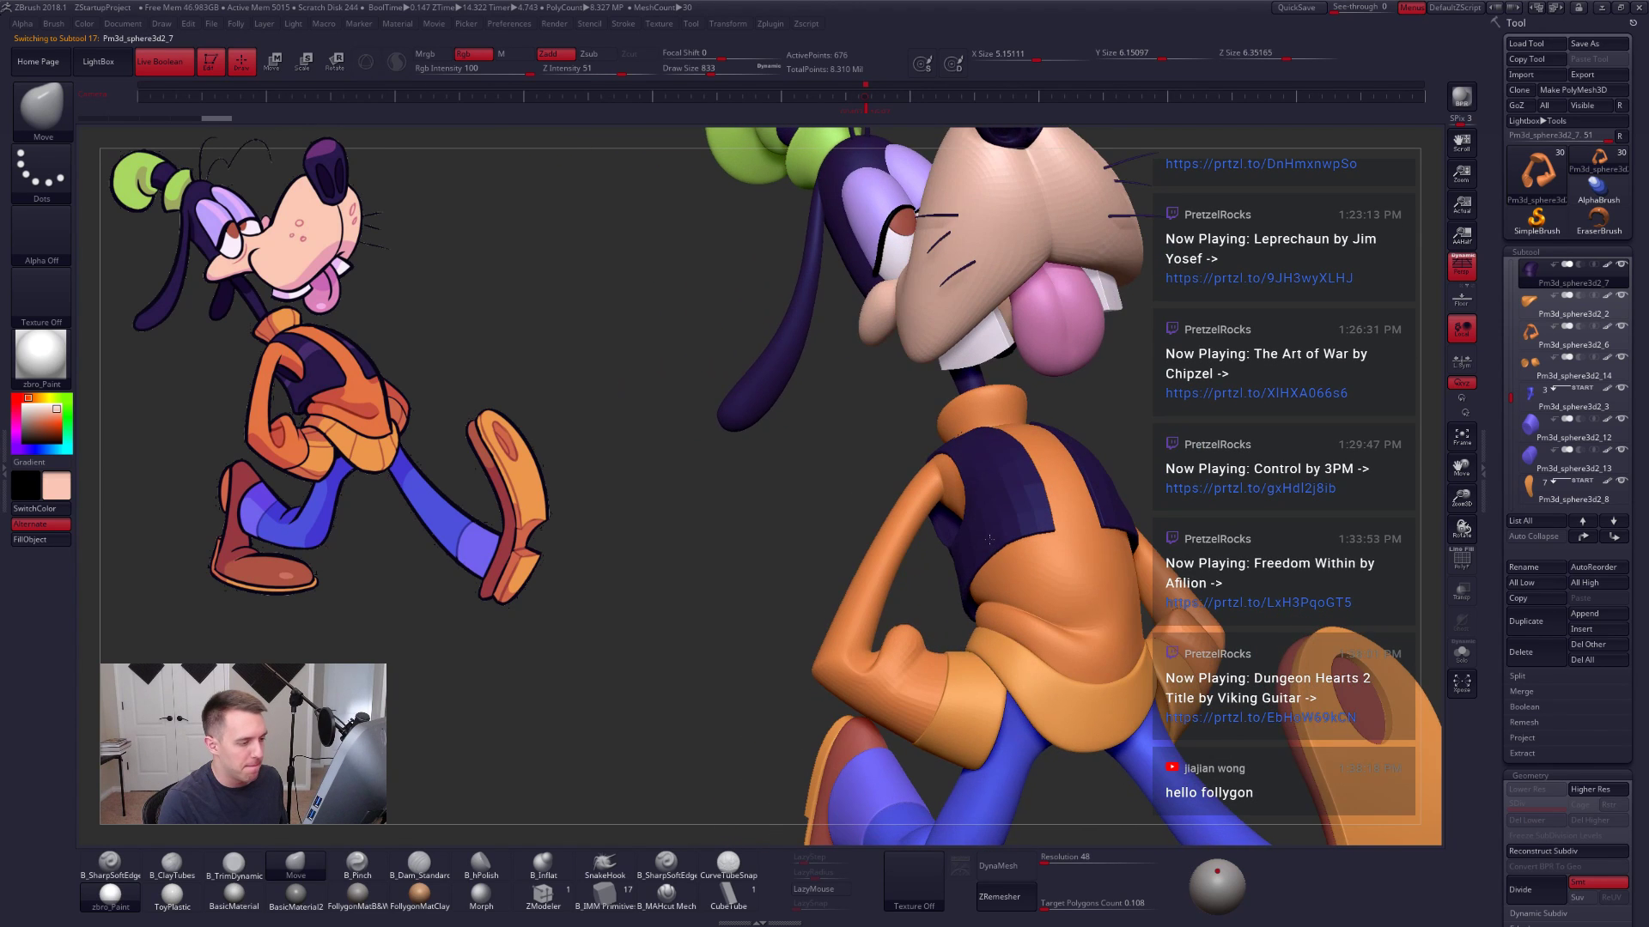
alt+right_drag(958, 474, 953, 524)
key(f)
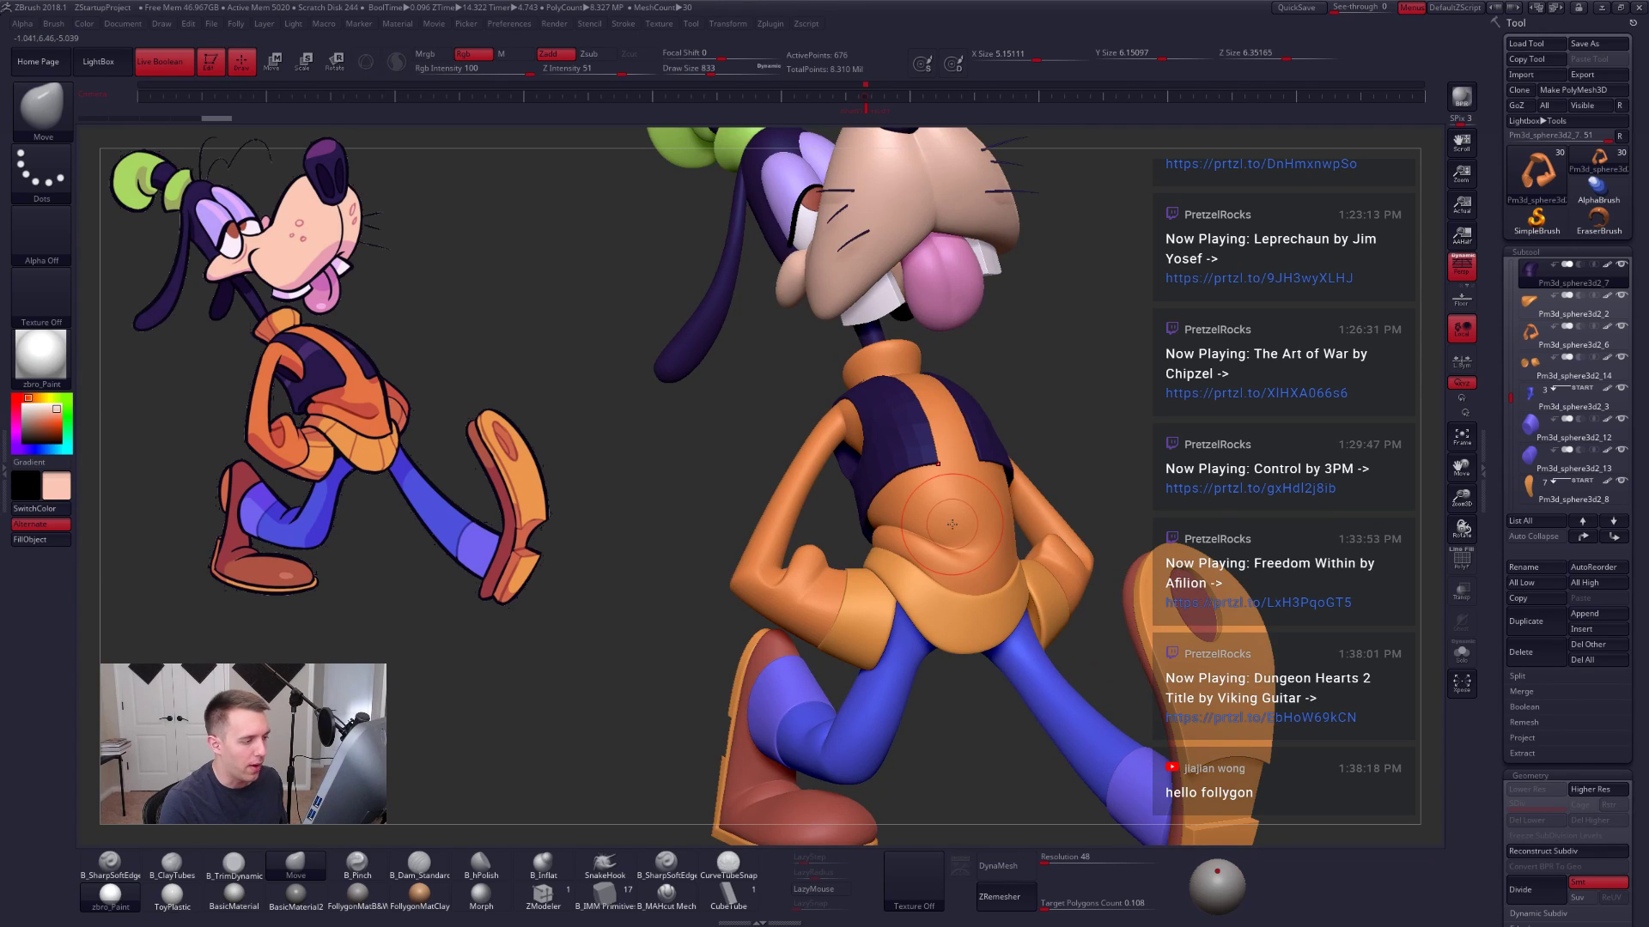
key(d)
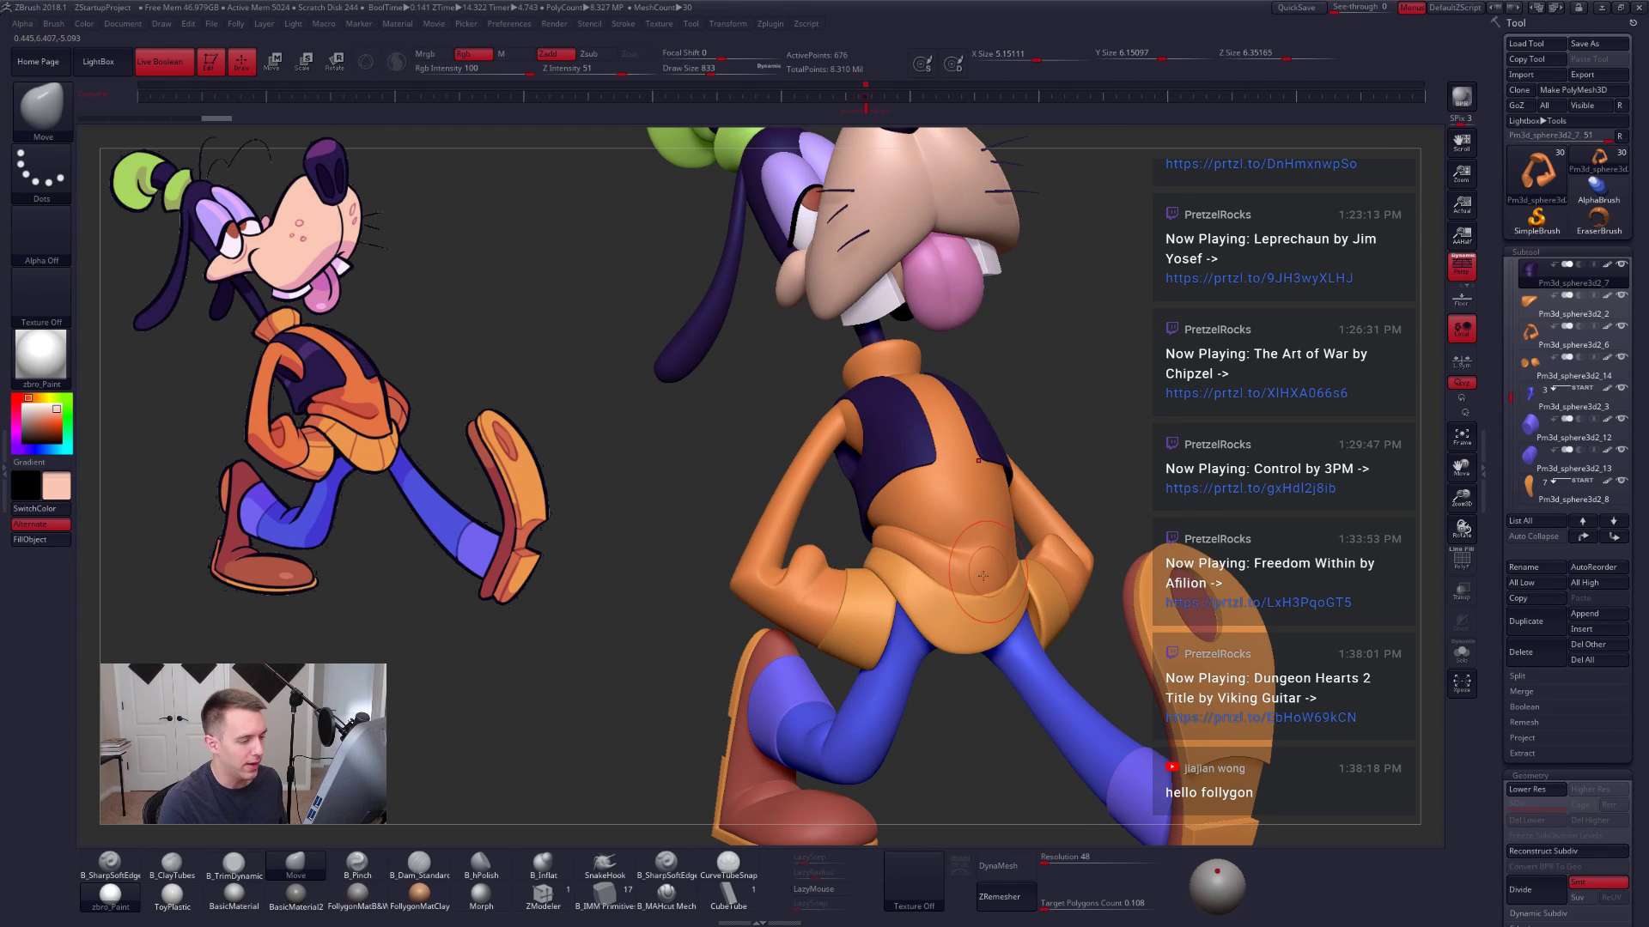
right_drag(983, 576, 953, 468)
Step: Select the waistband, lower it to subdivision level 2 and reshape it with a Move brush of size 1058
alt+click(1116, 593)
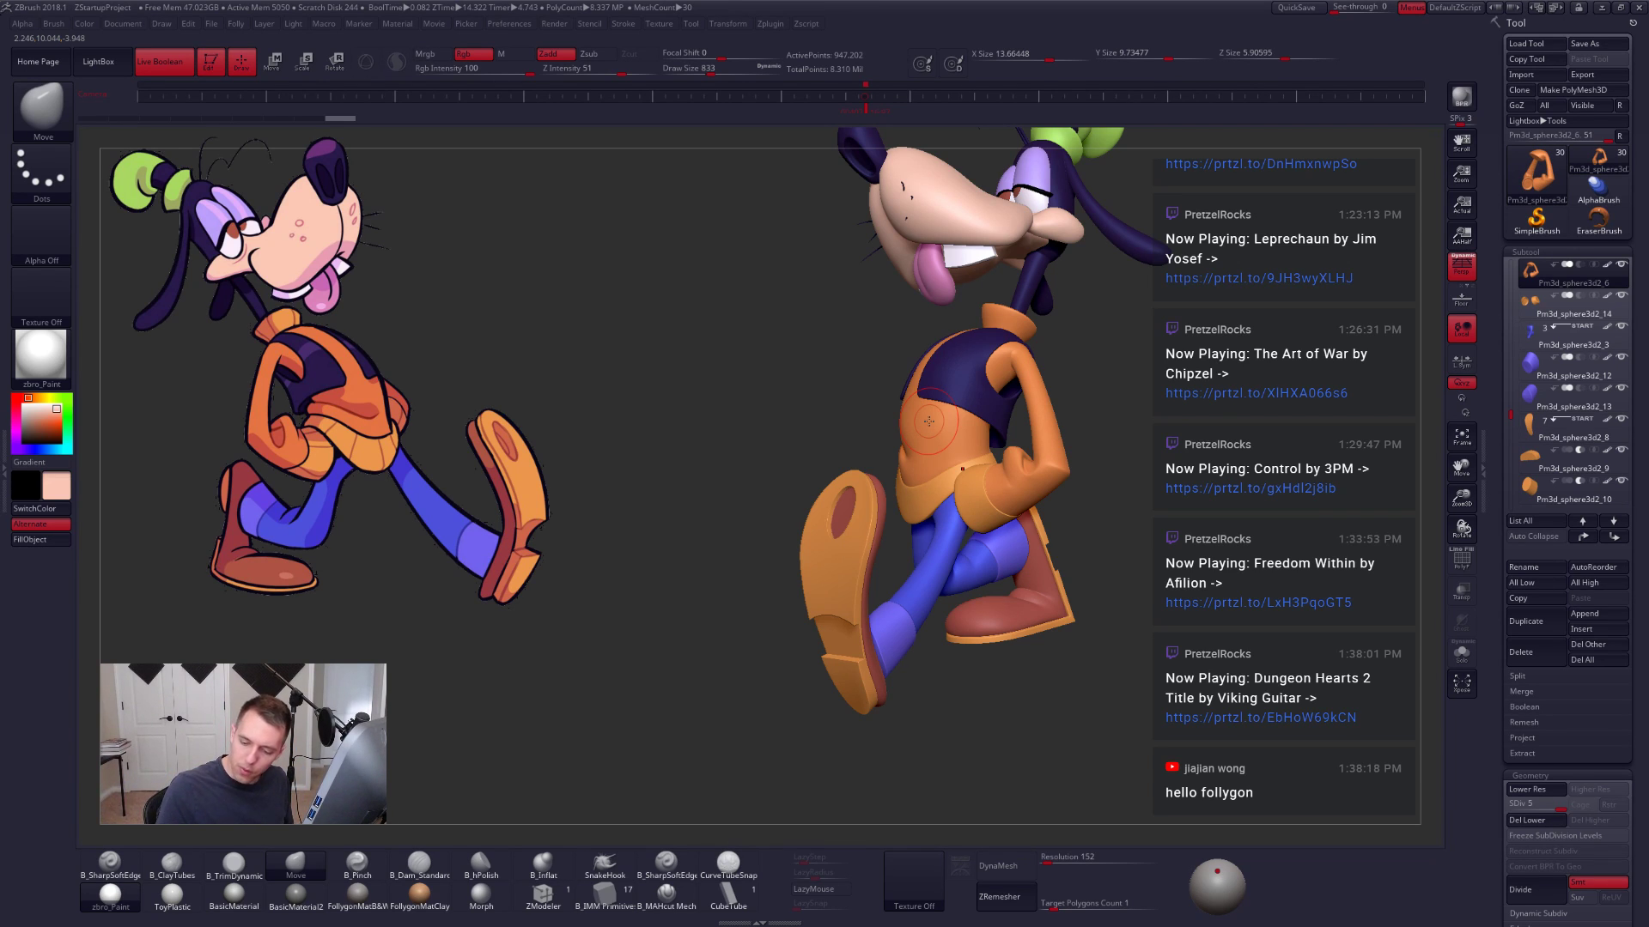
scroll(983, 480, up, 5)
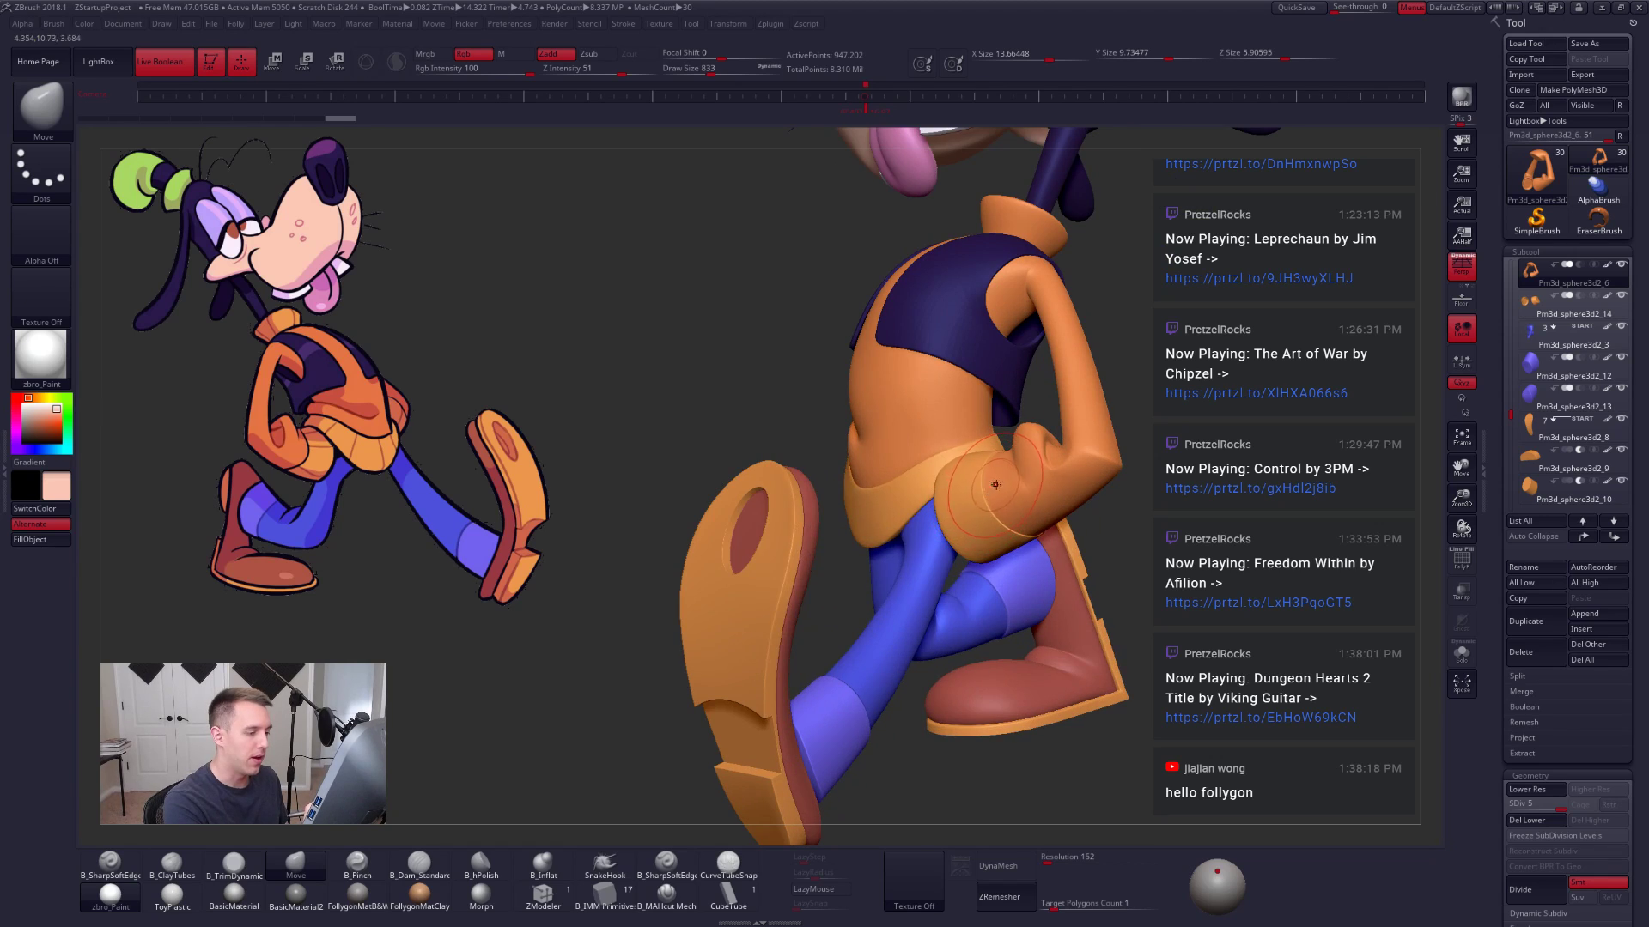
mouse_move(977, 500)
alt+right_down()
mouse_move(984, 523)
mouse_move(999, 486)
mouse_move(985, 487)
alt+right_up()
key(space)
drag(987, 486, 977, 486)
key(shift+d)
key(shift+d)
key(shift+d)
mouse_move(981, 484)
right_down()
mouse_move(952, 493)
mouse_move(943, 518)
right_up()
key(space)
drag(943, 519, 949, 519)
mouse_move(948, 518)
right_down()
mouse_move(1037, 522)
mouse_move(959, 500)
right_up()
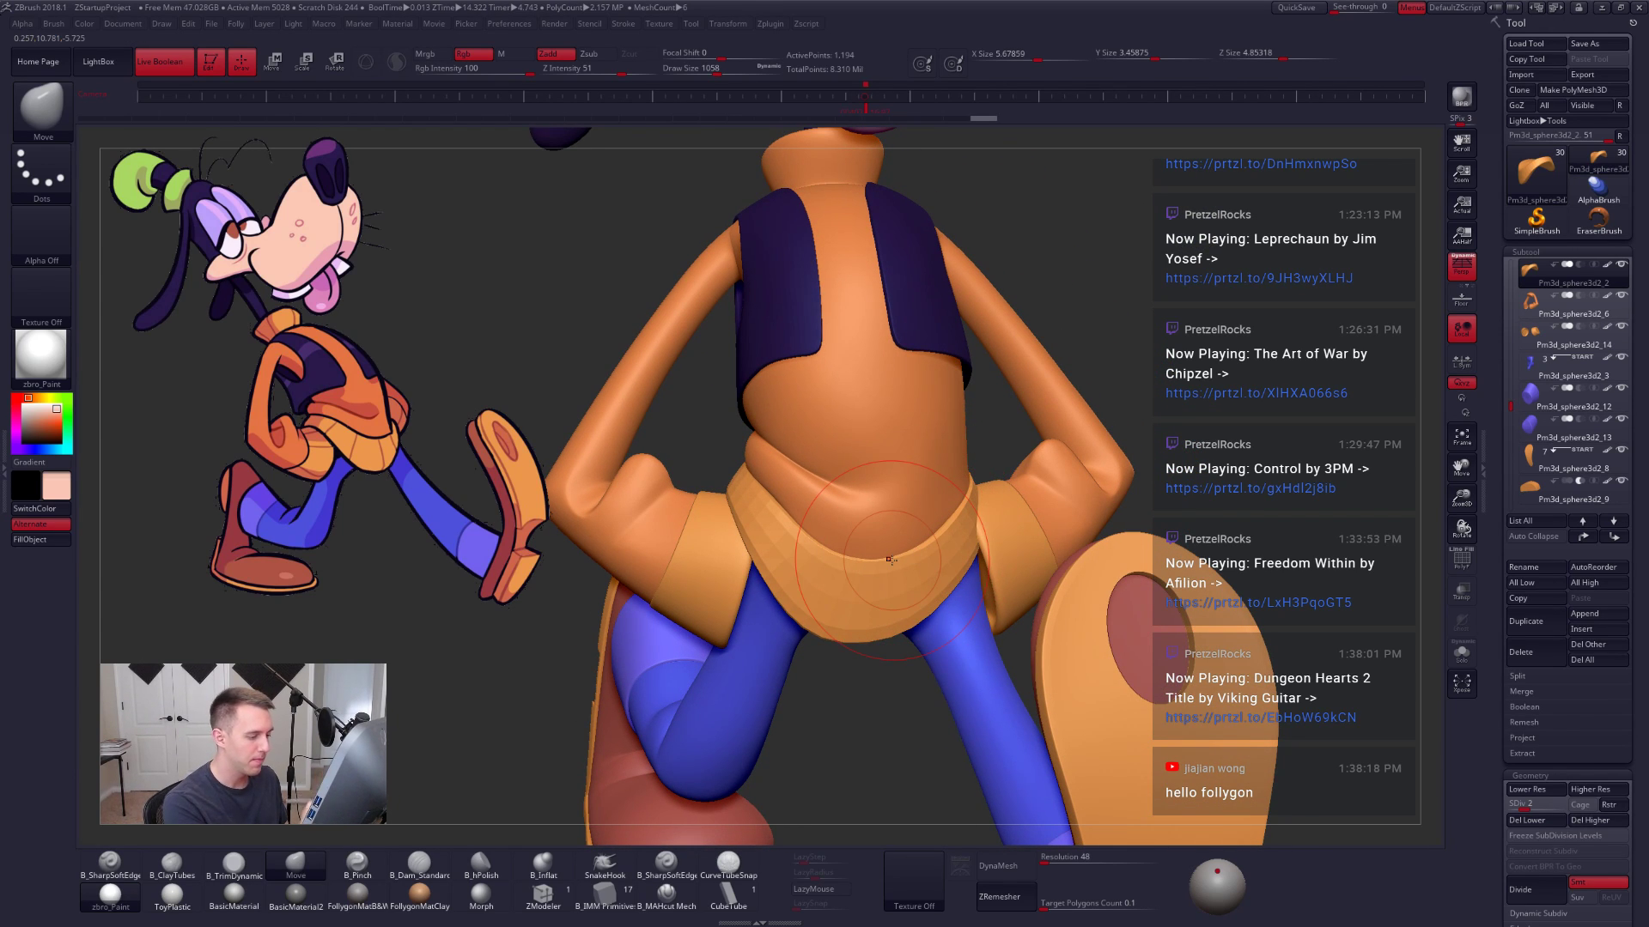
mouse_move(891, 559)
right_down()
mouse_move(948, 587)
mouse_move(949, 563)
mouse_move(976, 600)
mouse_move(963, 395)
mouse_move(925, 504)
right_up()
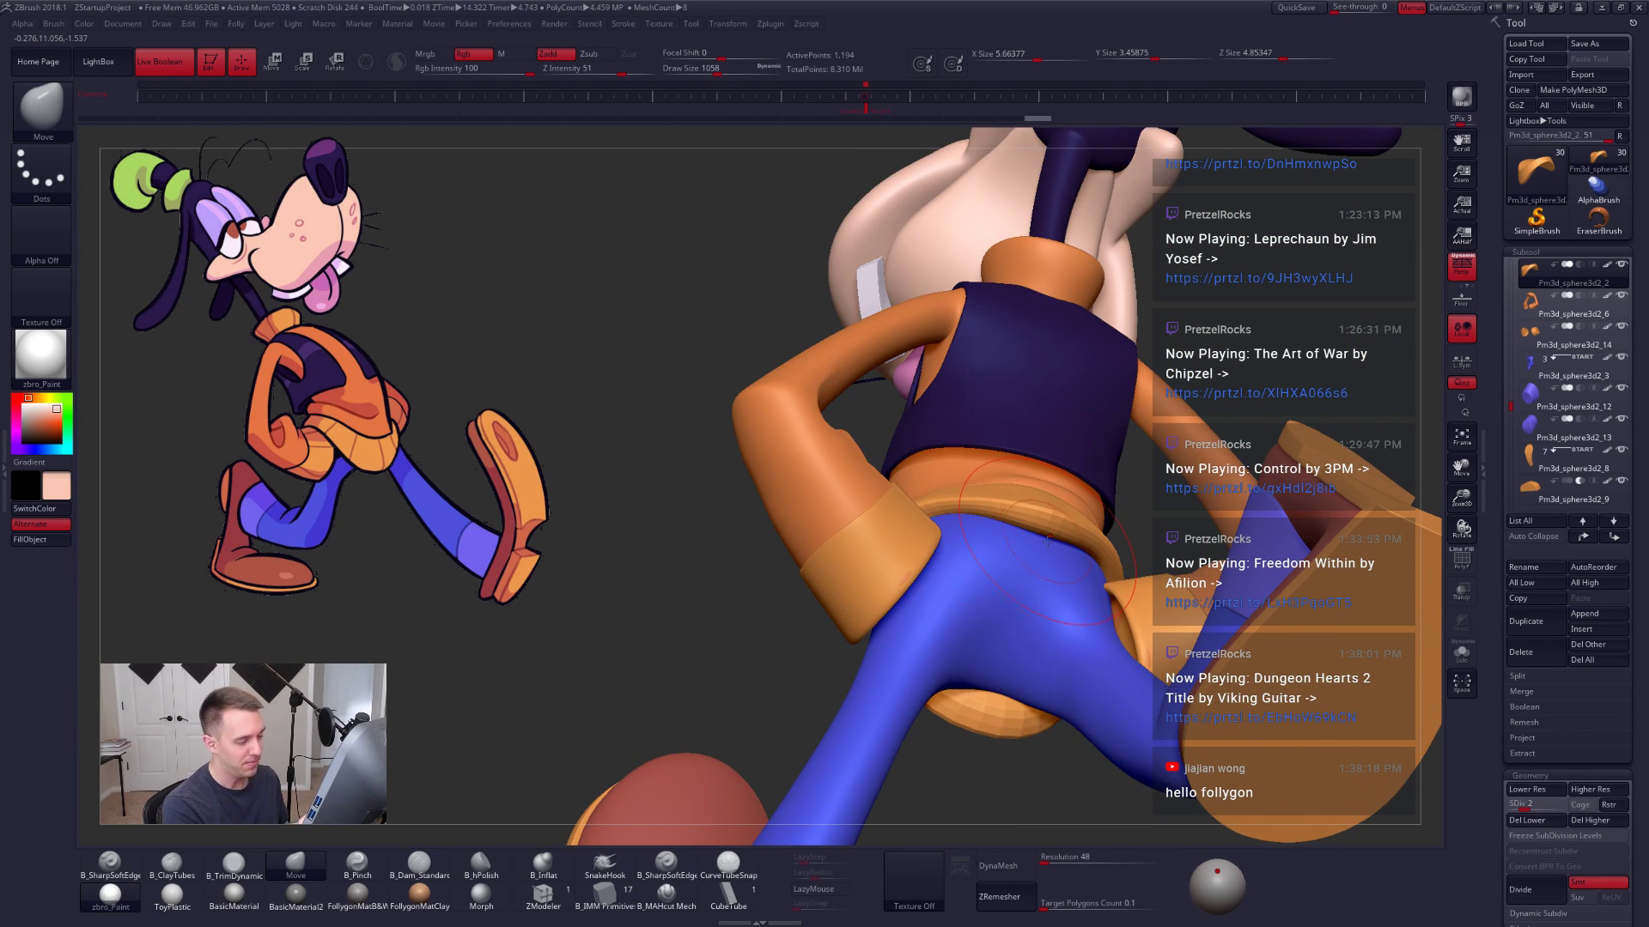
Step: Reshape the back of the waistband around the lower back with the Move brush at size 636
mouse_move(1046, 539)
right_down()
mouse_move(1120, 570)
mouse_move(994, 526)
mouse_move(987, 506)
right_up()
key(space)
drag(1071, 560, 1057, 560)
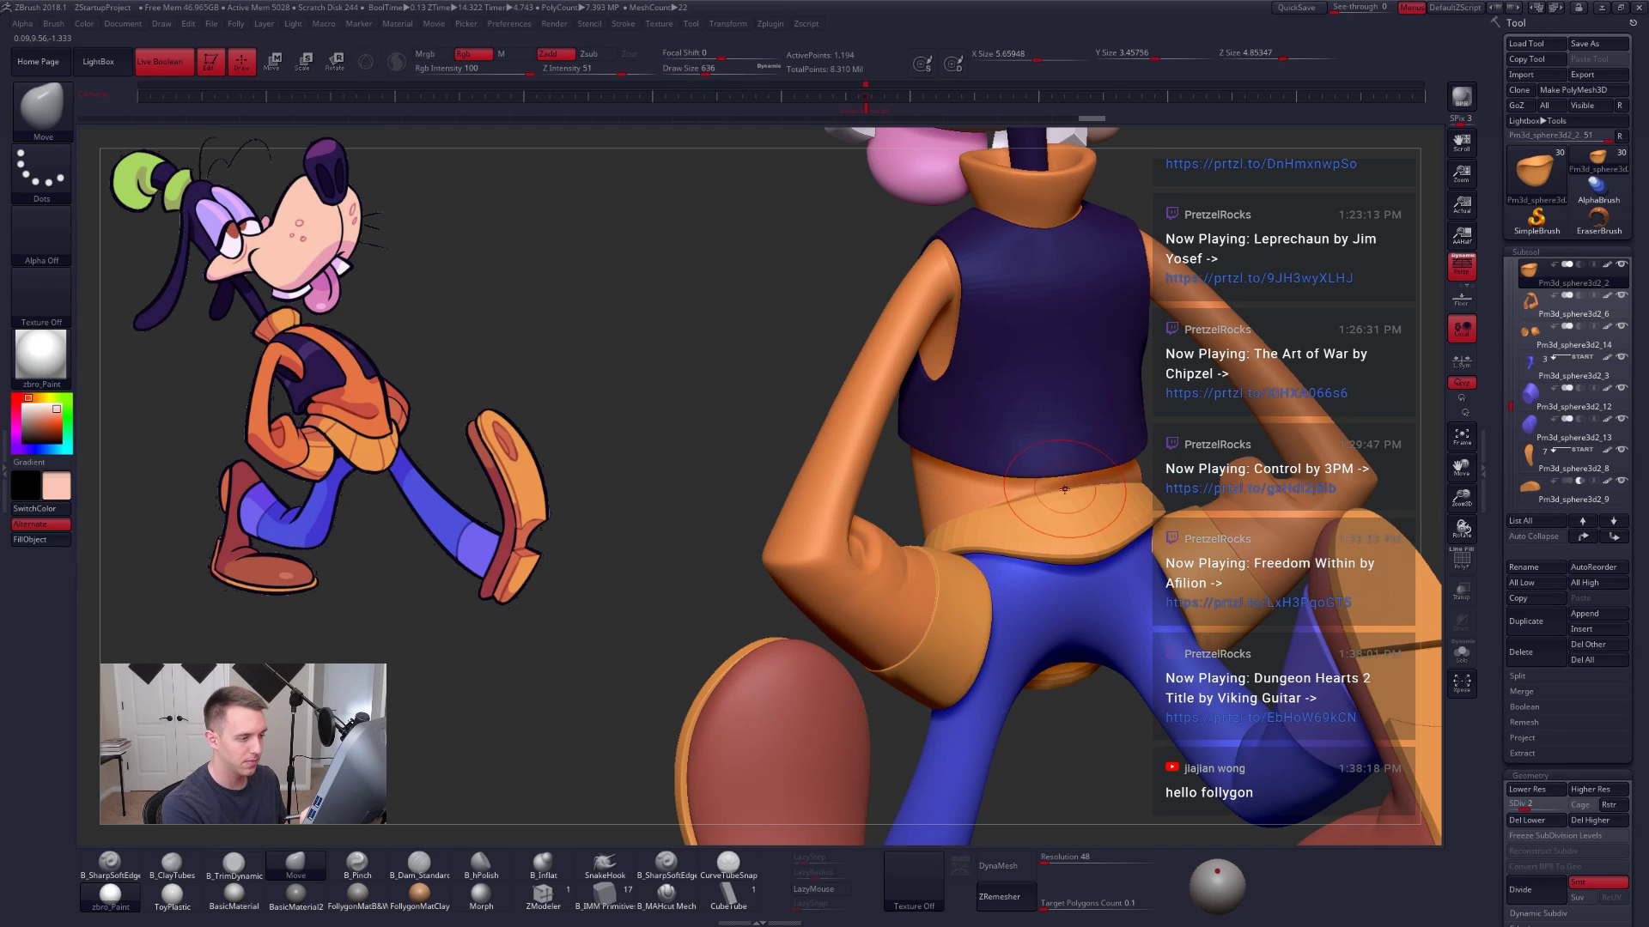
mouse_move(1056, 537)
right_down()
mouse_move(1046, 479)
mouse_move(1050, 520)
right_up()
Step: Select the torso, lower it to subdivision level 2 and adjust the lower back with a Move brush of size 810
alt+click(1037, 485)
key(shift+f)
key(shift+s)
key(alt+s)
key(shift+d)
key(shift+d)
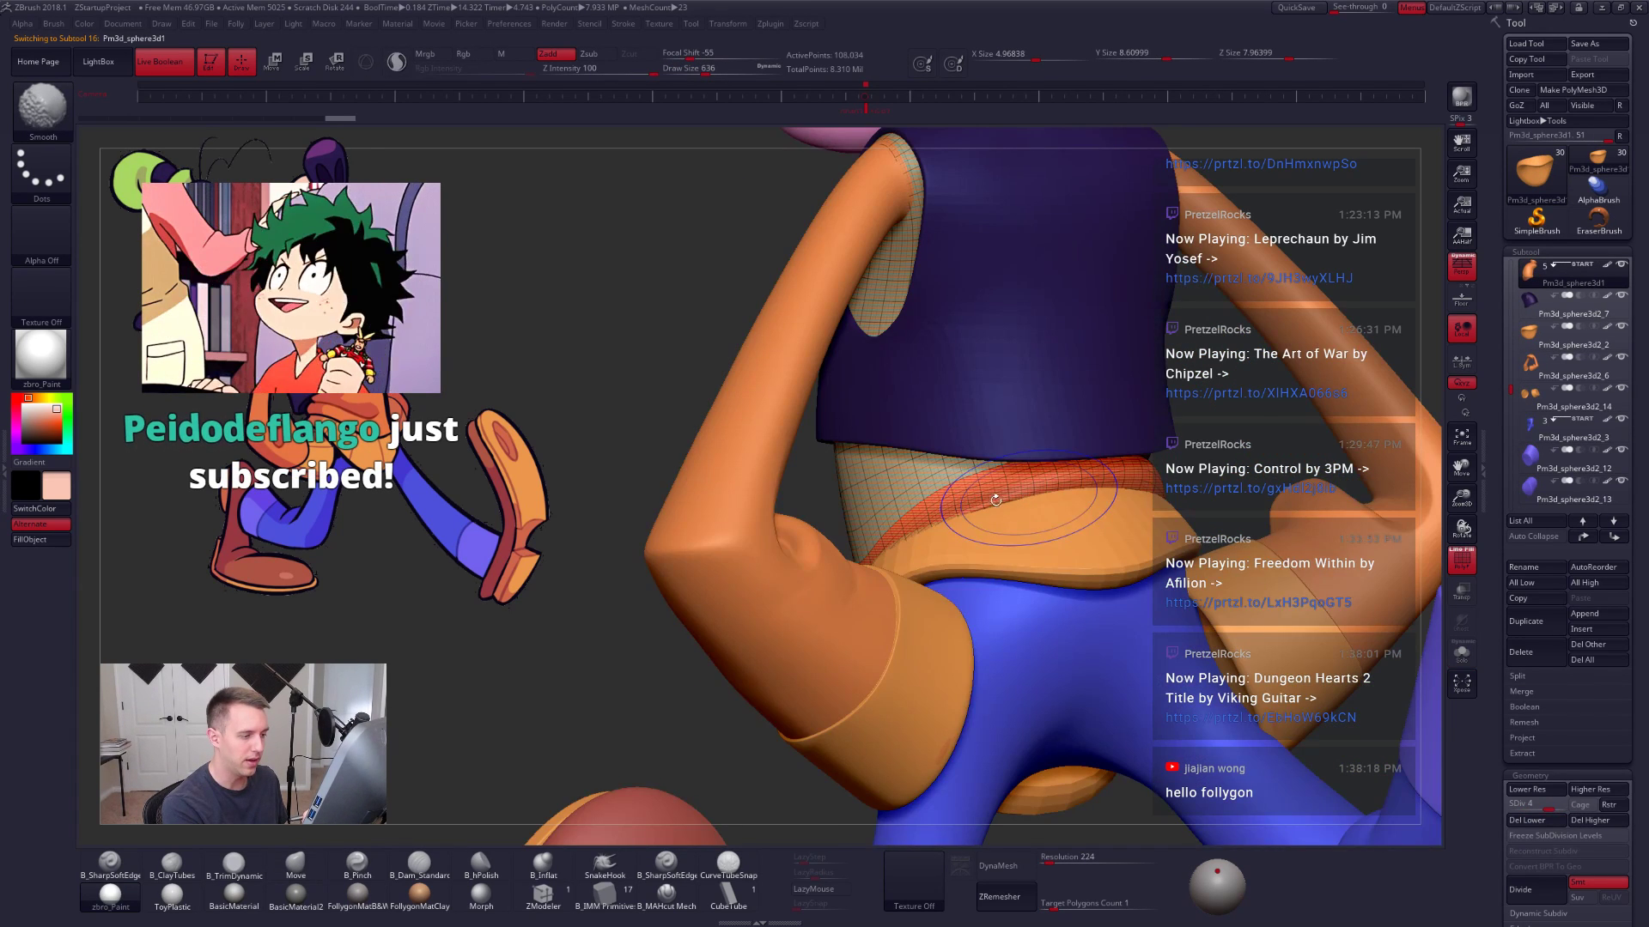
key(shift+d)
key(space)
drag(1060, 563, 1066, 563)
key(shift+f)
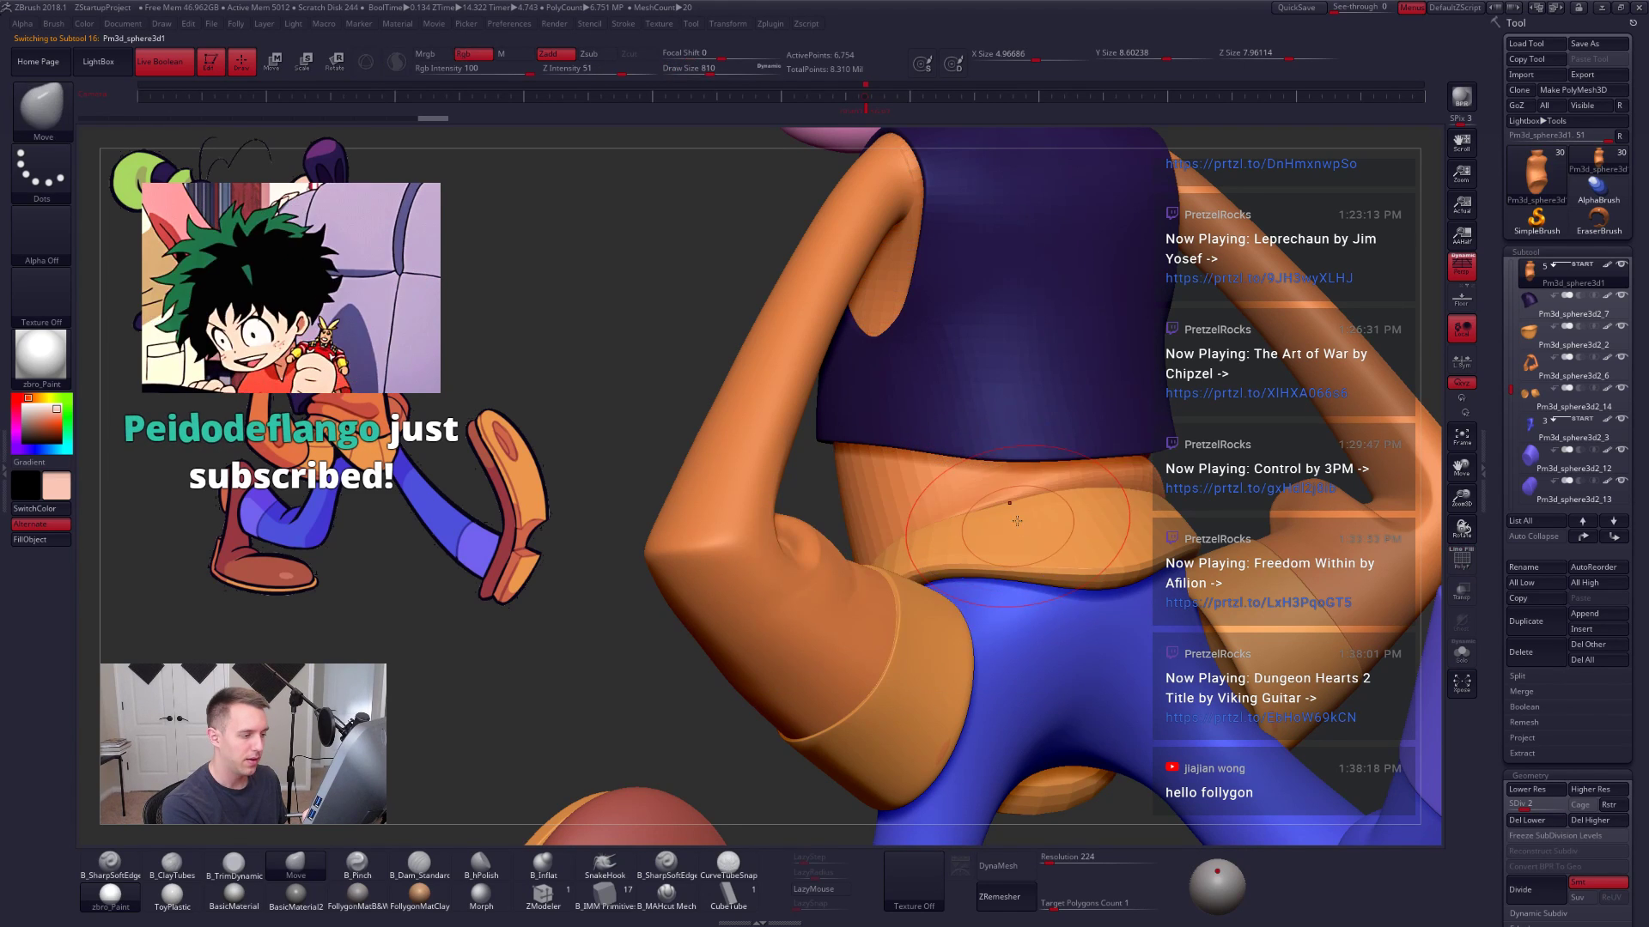
mouse_move(1011, 521)
right_down()
mouse_move(1005, 499)
mouse_move(1054, 584)
mouse_move(1001, 542)
mouse_move(1033, 510)
mouse_move(1057, 520)
mouse_move(1017, 534)
right_up()
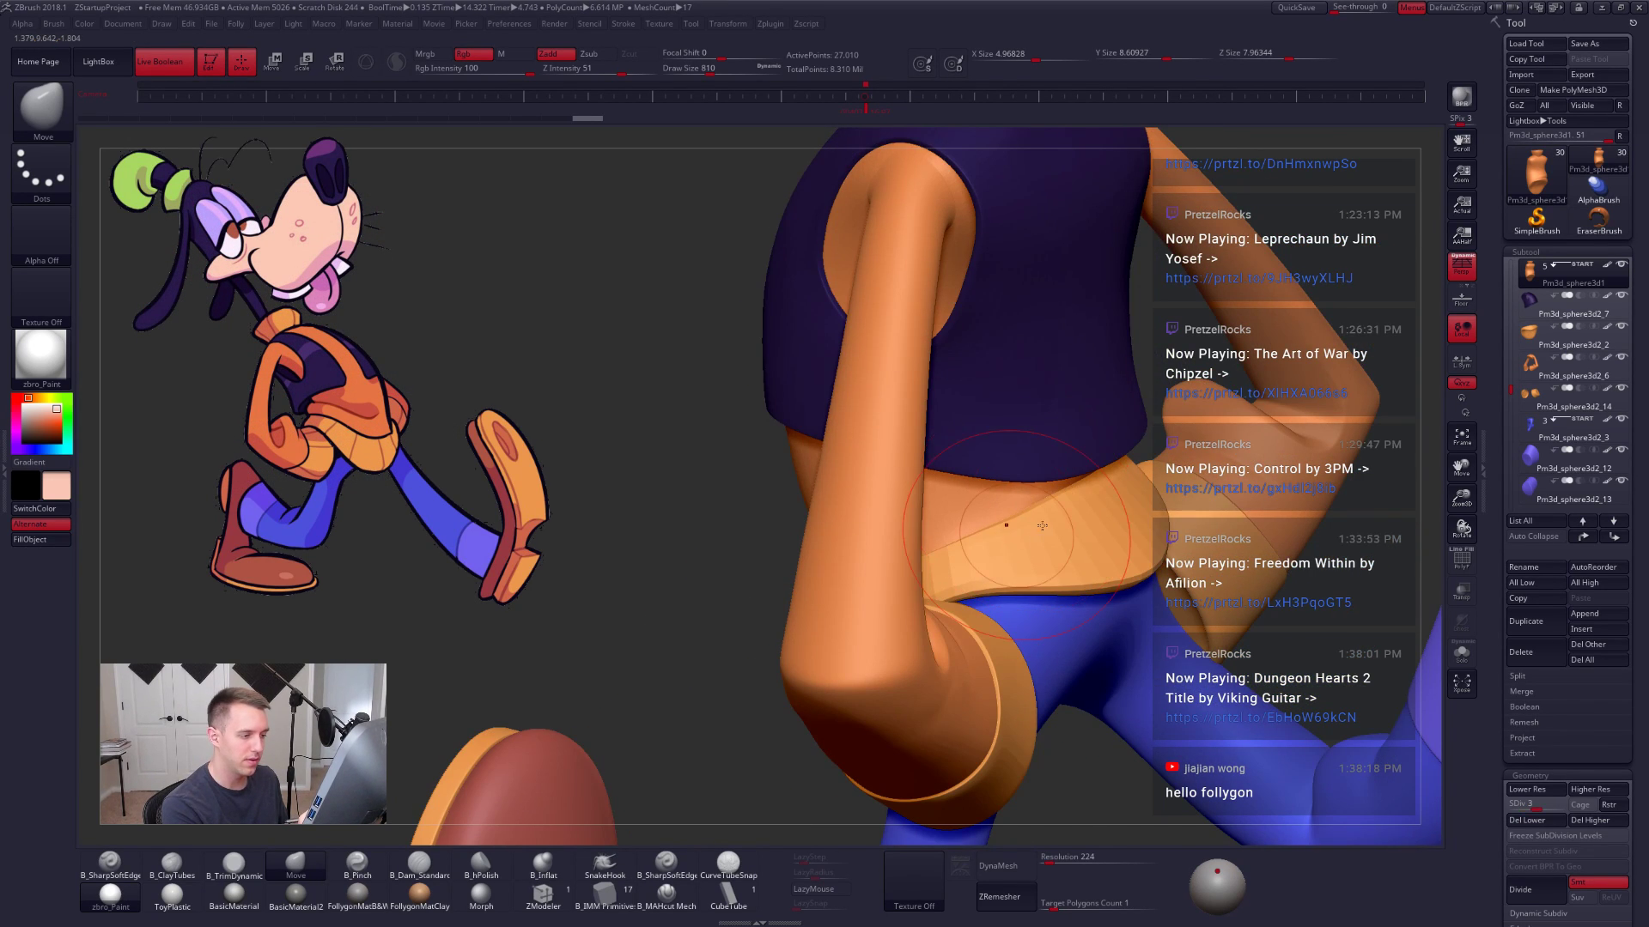
Step: Raise the torso back to its highest subdivision level and reduce the Move brush size to 500
key(d)
key(d)
key(space)
drag(1061, 523, 1040, 523)
mouse_move(1061, 521)
right_down()
mouse_move(975, 524)
mouse_move(993, 532)
right_up()
Step: Select the waistband, raise it to subdivision level 5 and set the Move brush size to 335
alt+click(1009, 534)
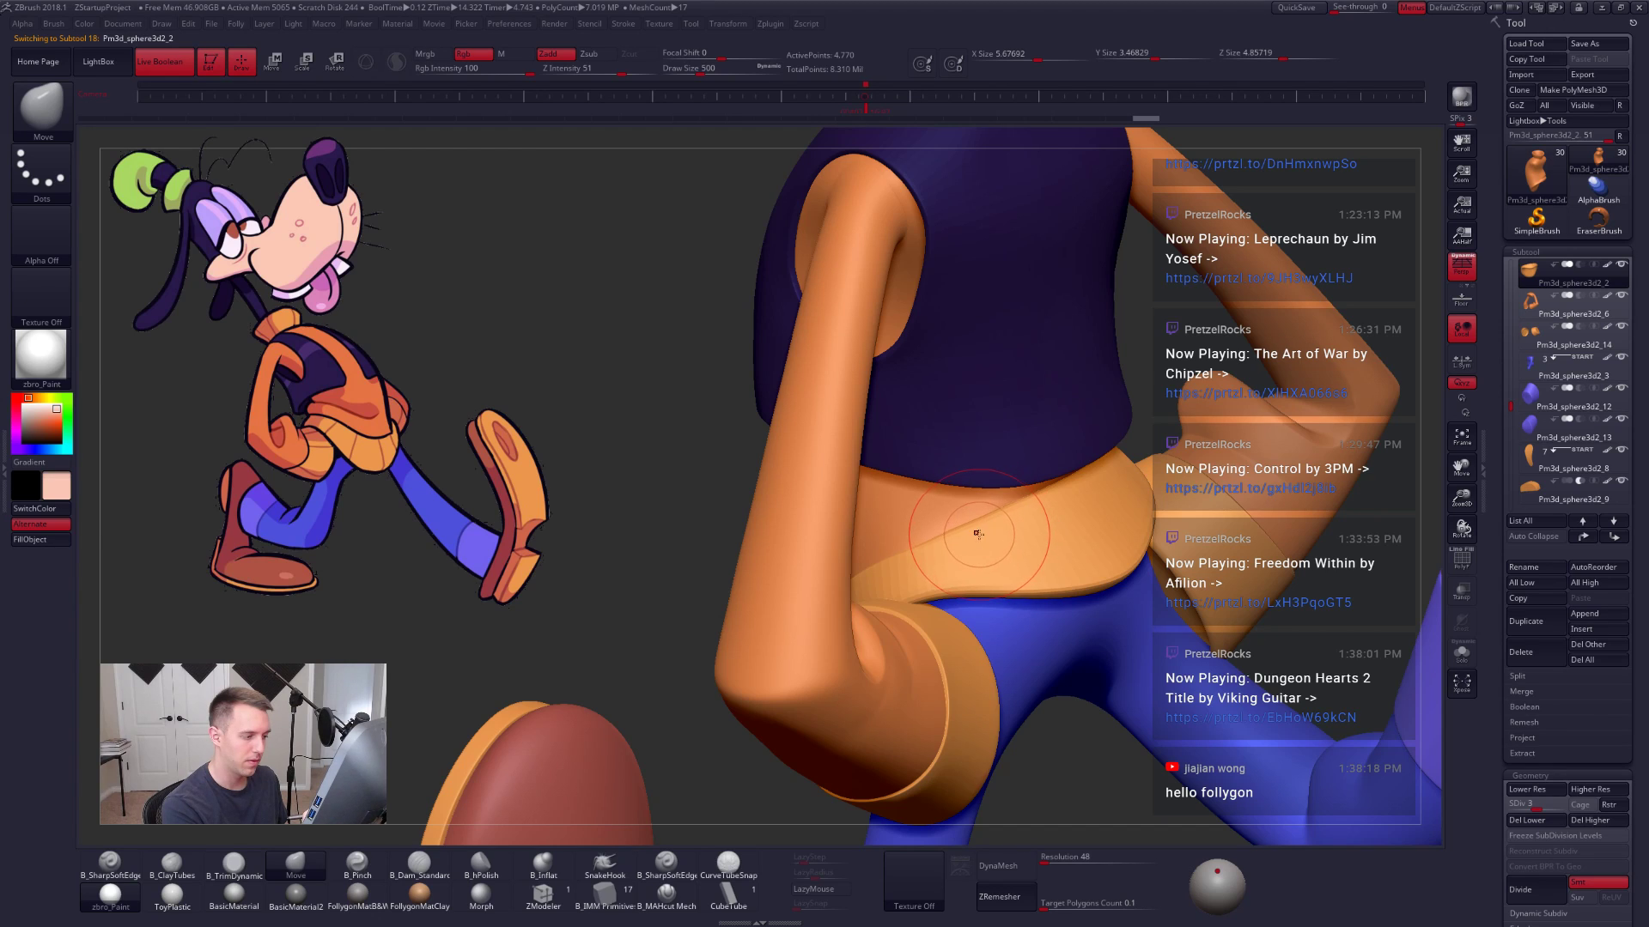
key(d)
key(d)
key(space)
drag(963, 543, 941, 542)
Step: Isolate the waistband, examine its topology and polygroups with the polyframe, and bring back the whole figure
key(shift+s)
alt+right_drag(940, 541, 956, 566)
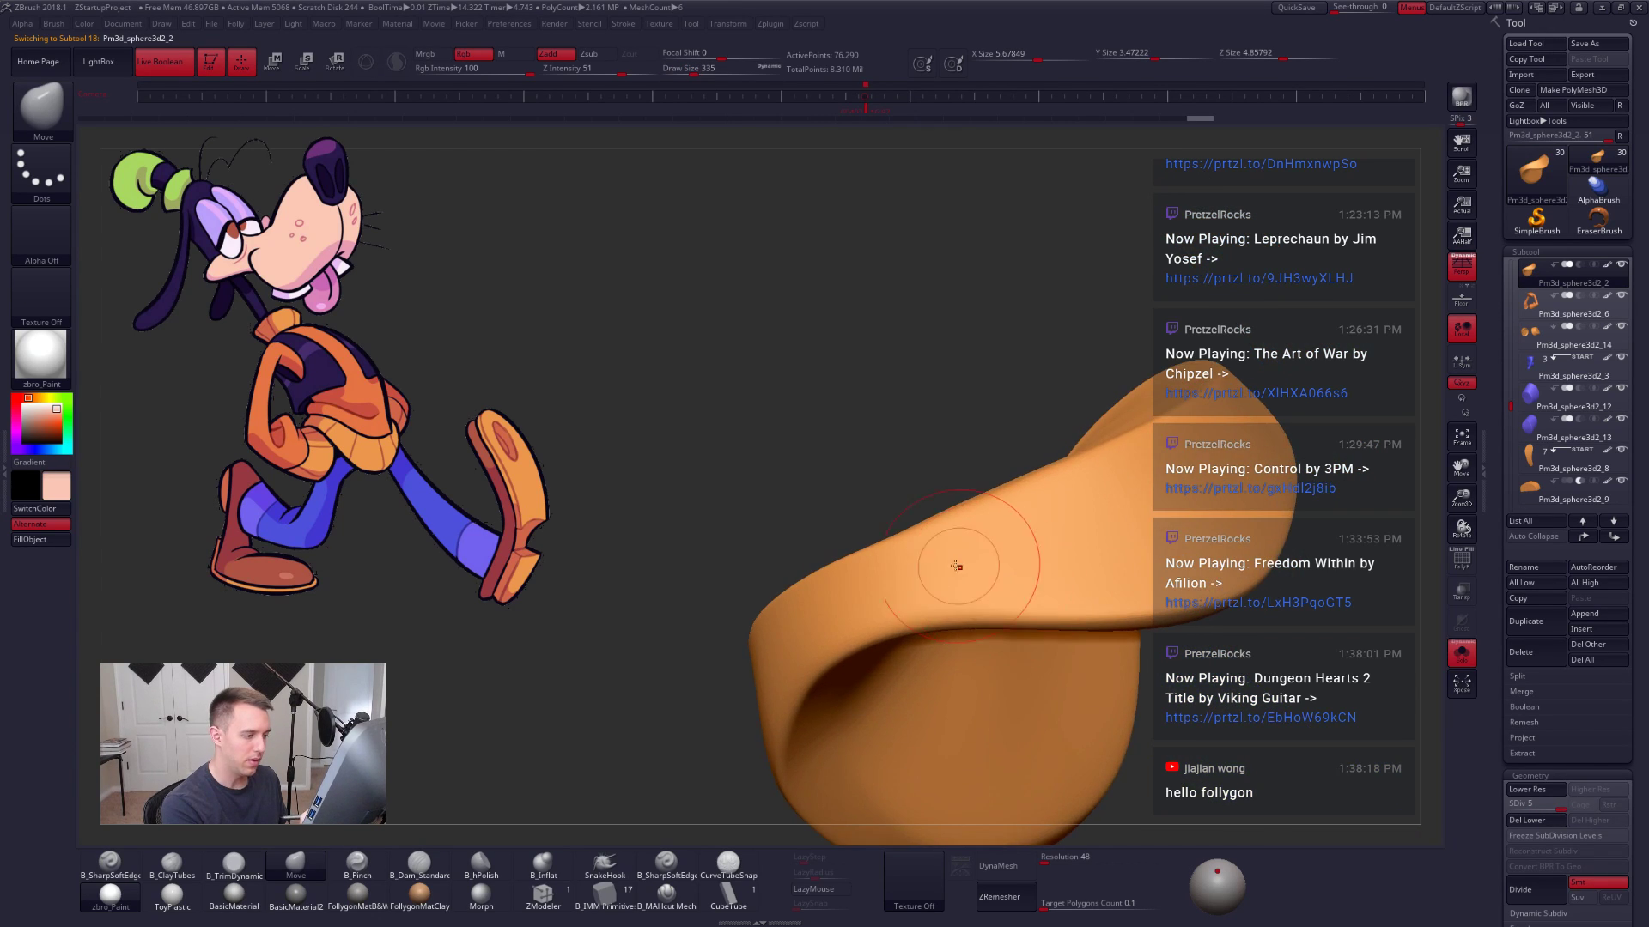
key(shift+f)
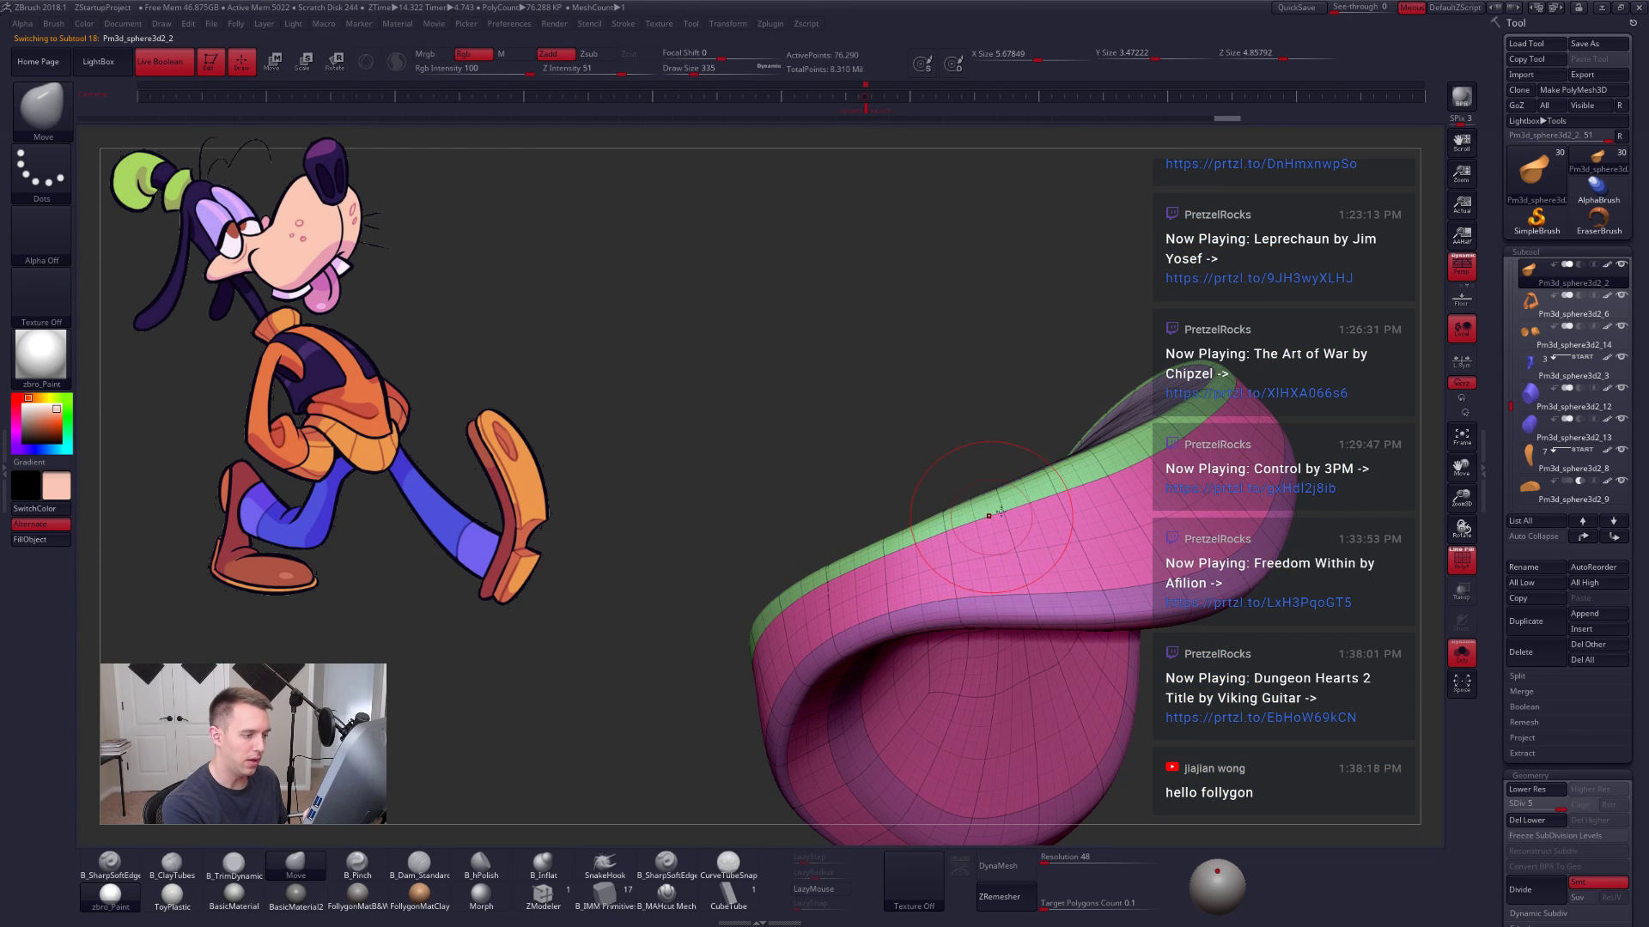
key(shift+f)
key(shift+s)
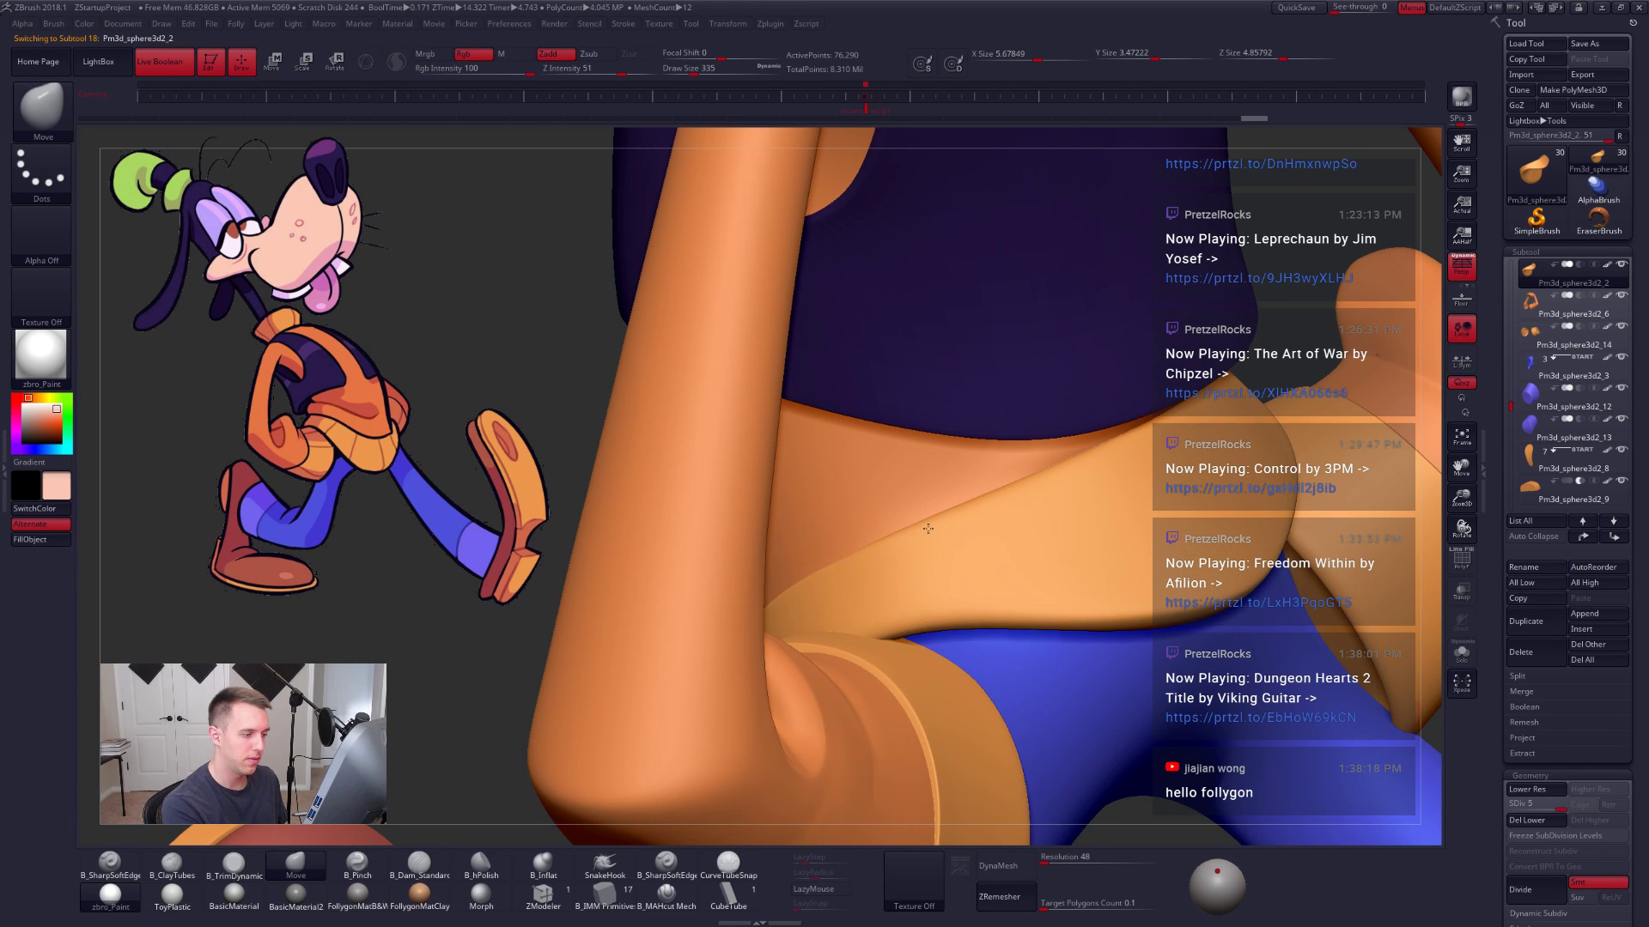
Step: Set the brush size to 414 and review the waistband and the full figure against the reference drawing
key(shift)
mouse_move(987, 541)
right_down()
mouse_move(858, 592)
mouse_move(897, 631)
right_up()
key(space)
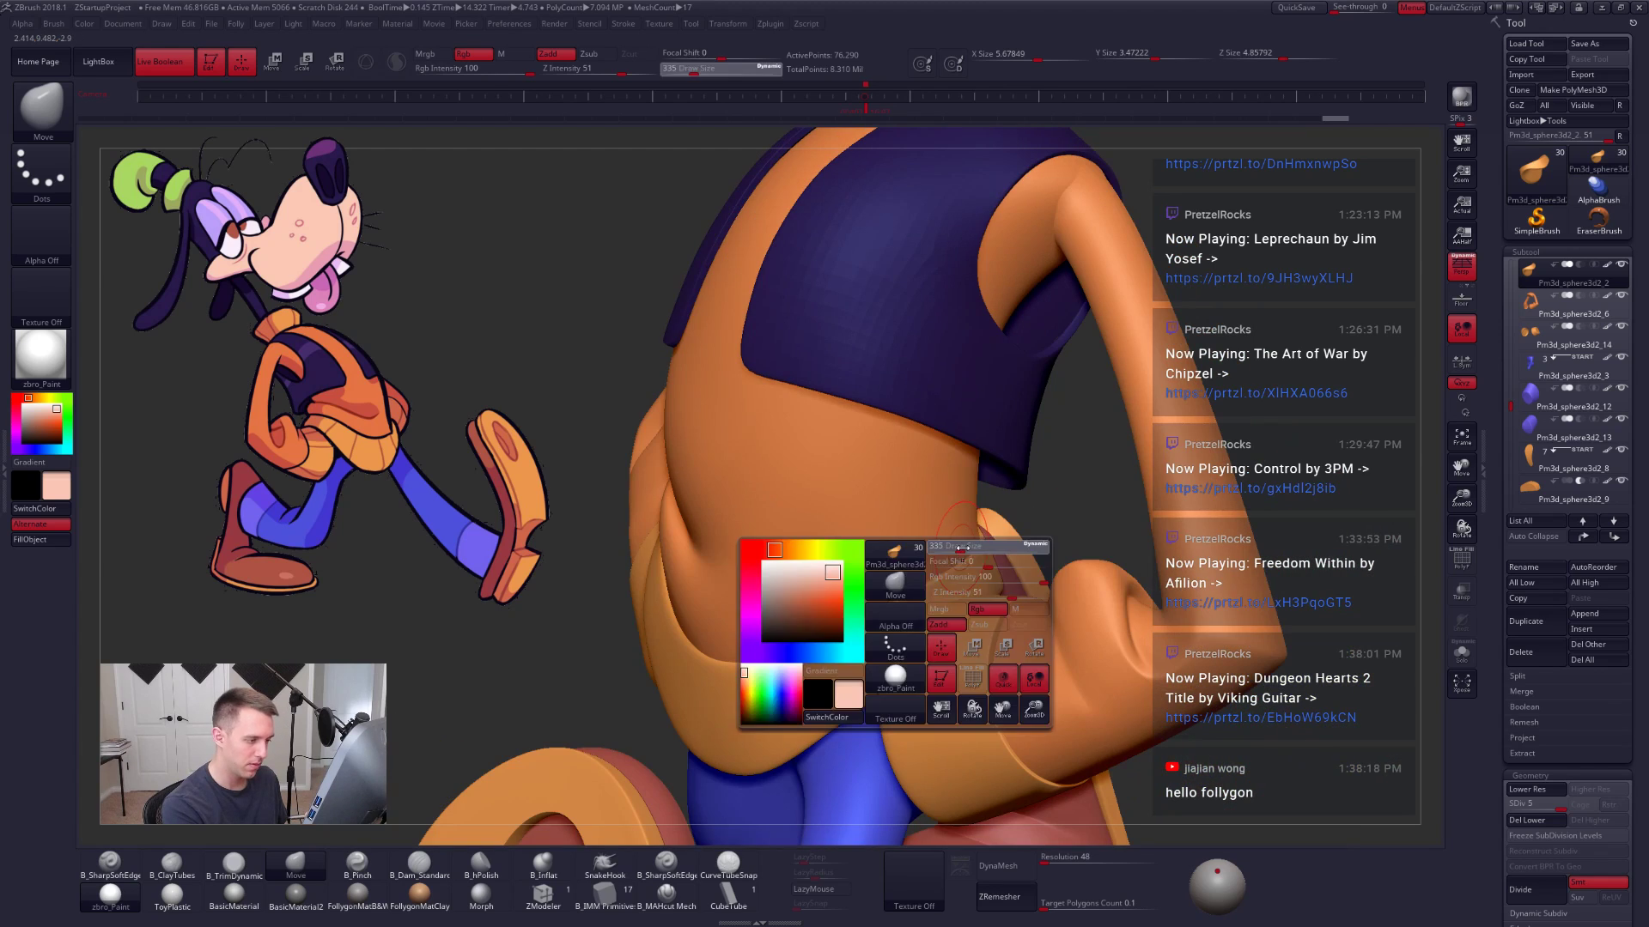
drag(948, 592, 961, 593)
key(f)
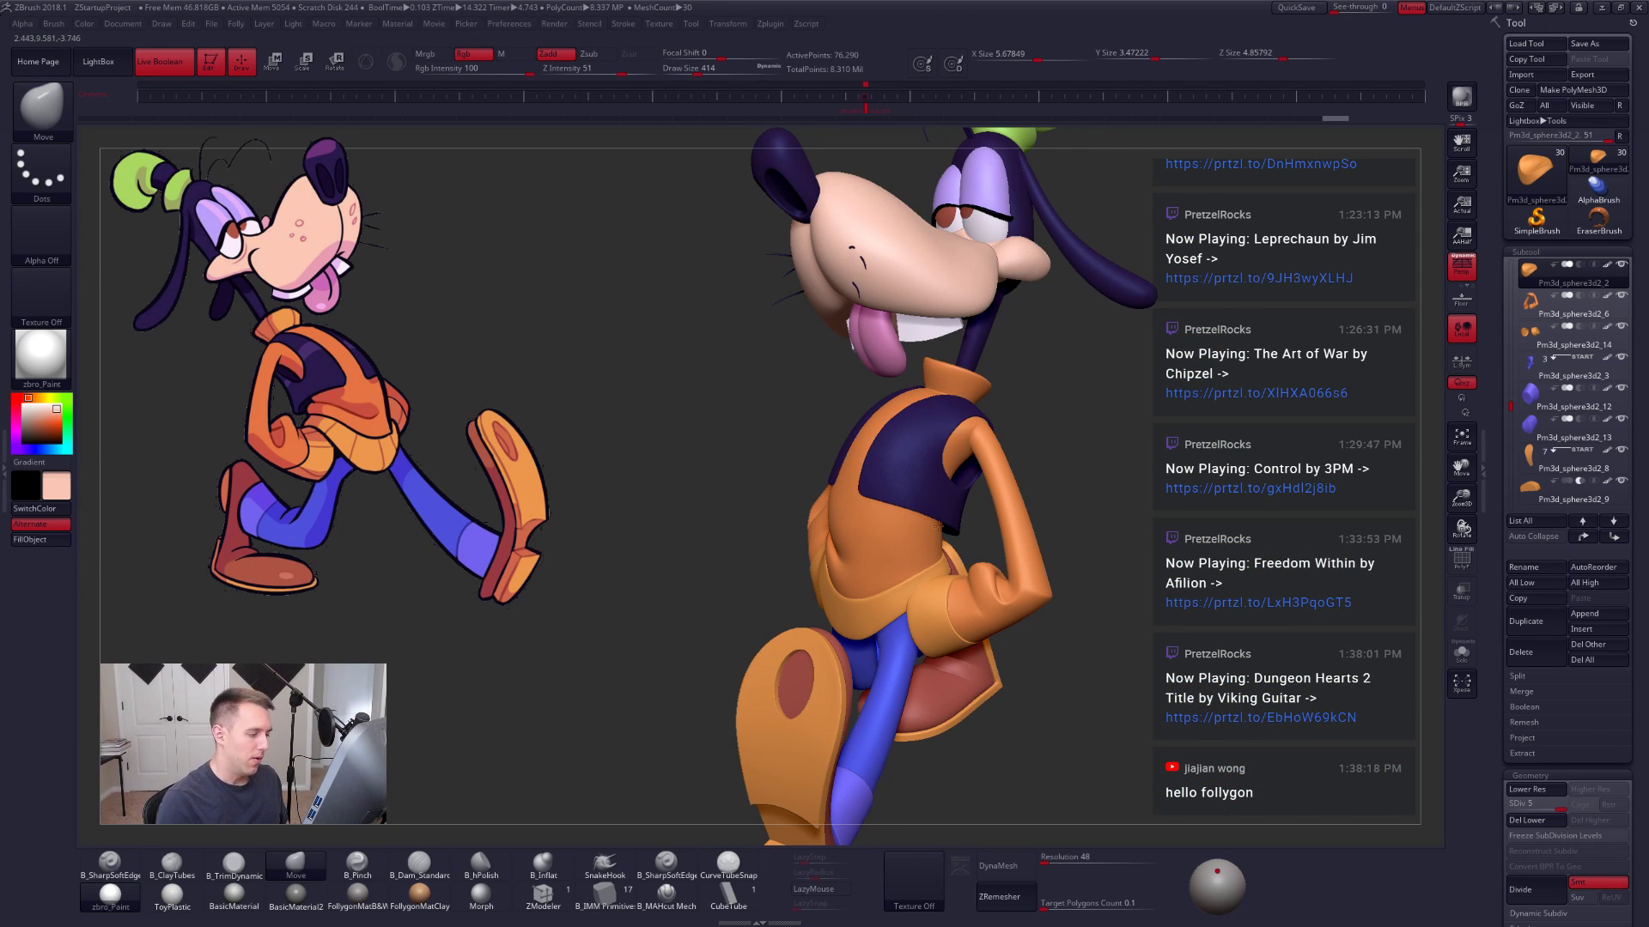
right_drag(937, 436, 1089, 497)
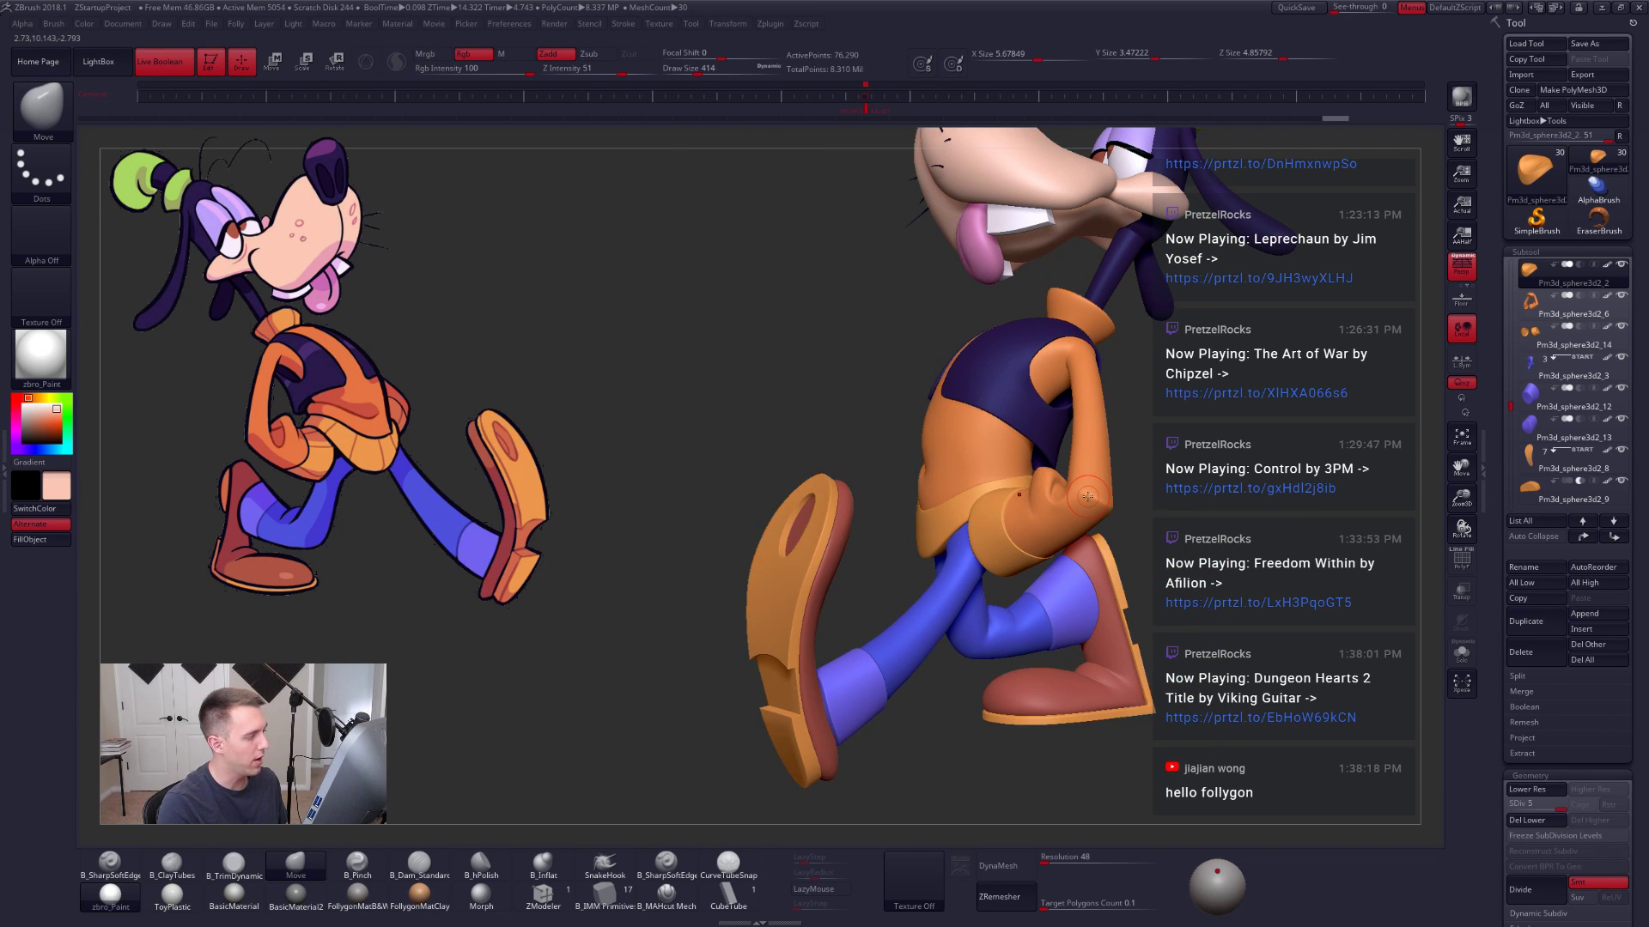
Step: Create a TPoseMesh of the whole character with Transpose Master and display it in white with the FollygonMatB&W material
double_click(5, 438)
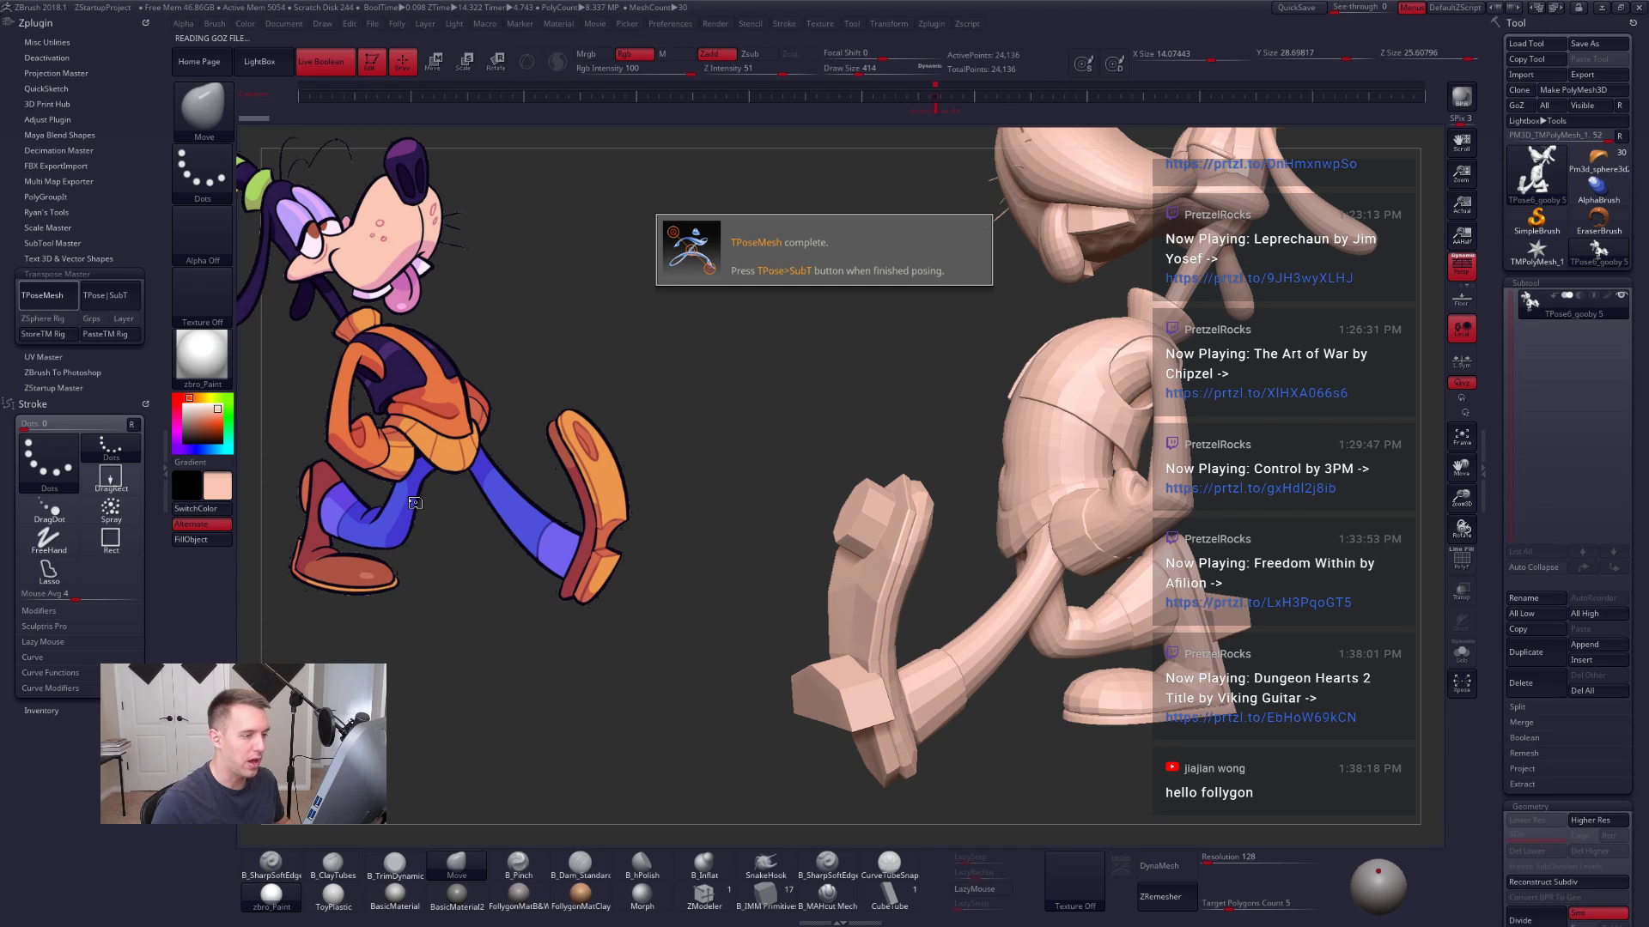
alt+drag(645, 594, 557, 595)
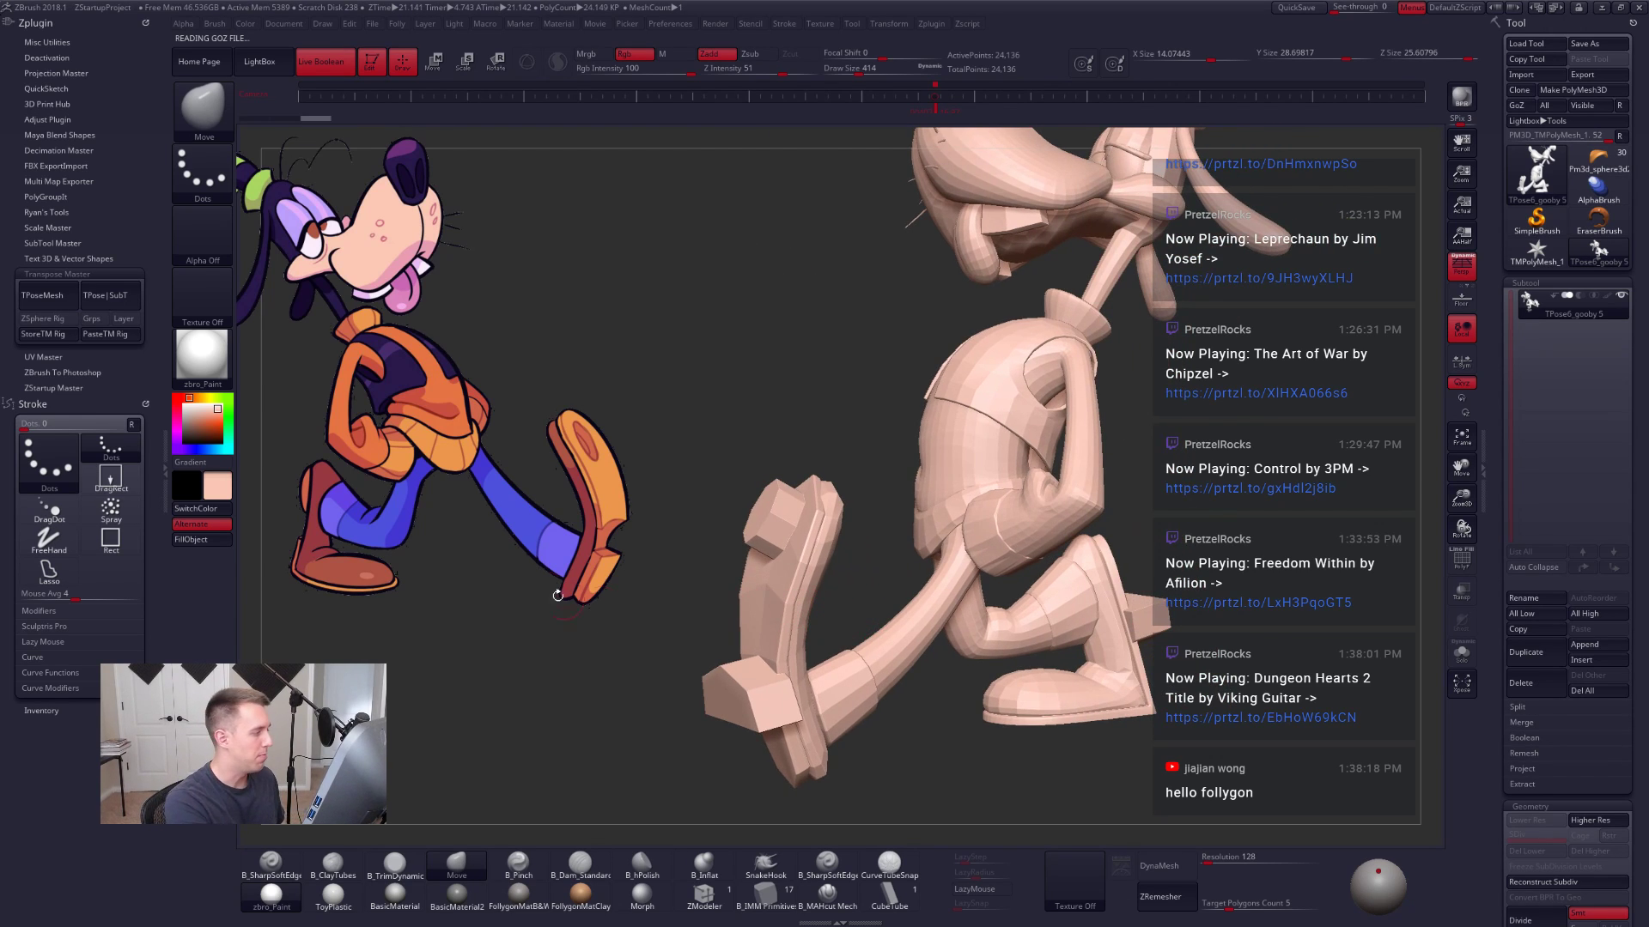
click(210, 416)
click(519, 895)
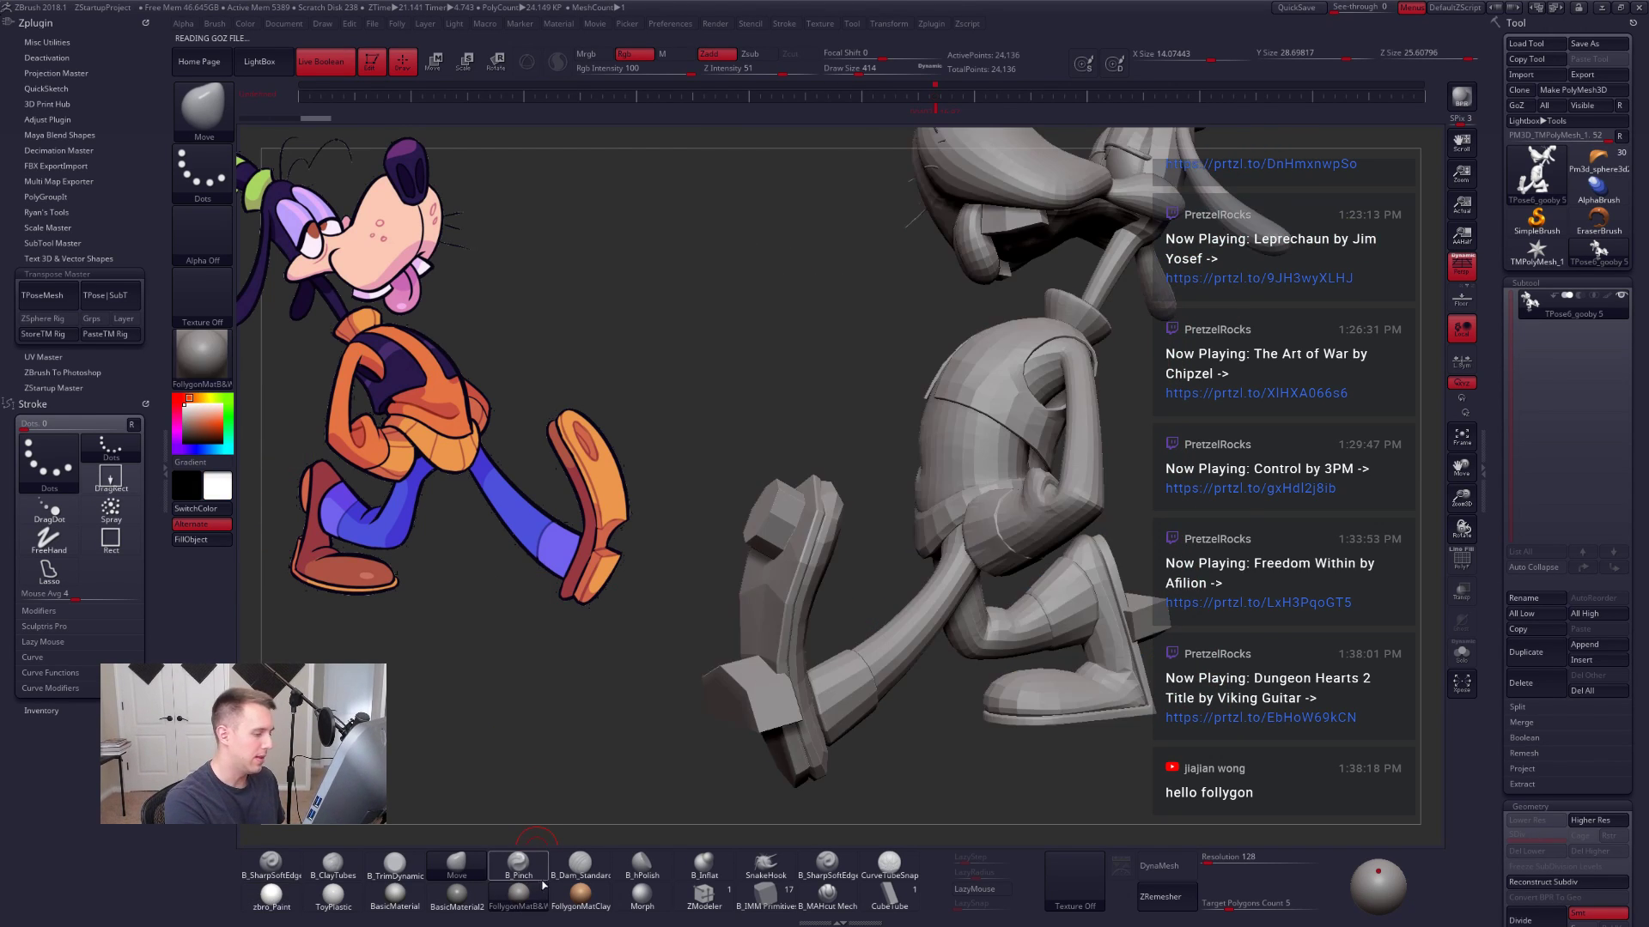
mouse_move(1003, 551)
alt+right_down()
mouse_move(976, 596)
mouse_move(993, 567)
mouse_move(1050, 544)
mouse_move(1011, 554)
alt+right_up()
Step: Isolate the sleeves and cuffs of the posing mesh using SelectLasso and show their polyframe
ctrl+shift+click(1008, 546)
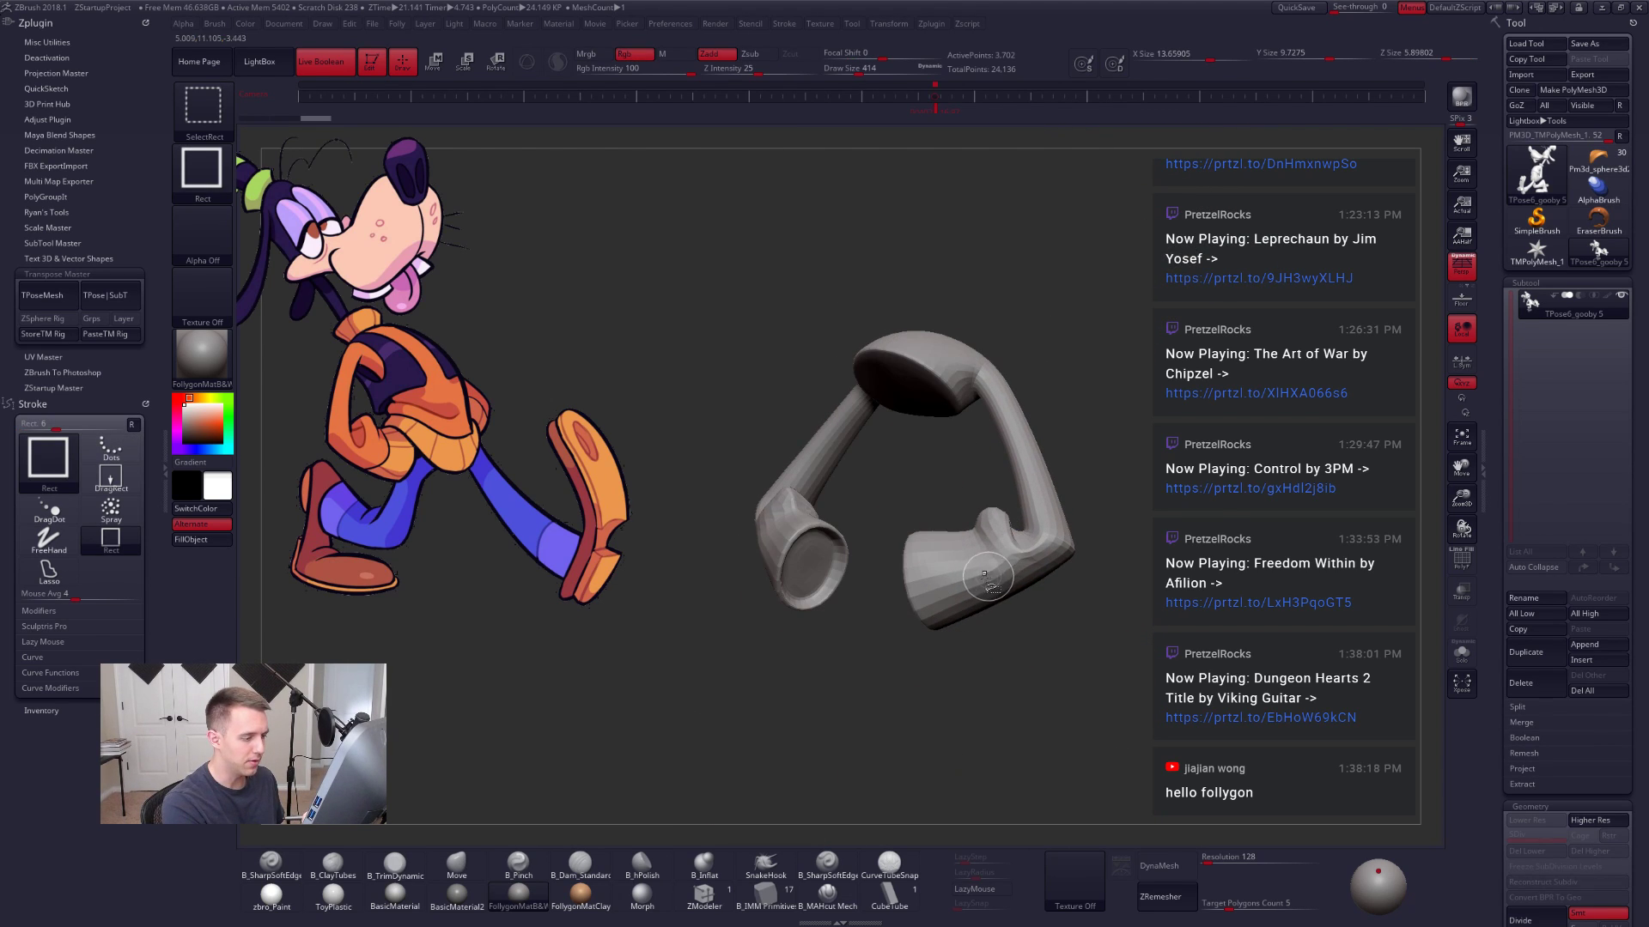
ctrl+shift+drag(1007, 617, 1057, 653)
ctrl+shift+click(1037, 867)
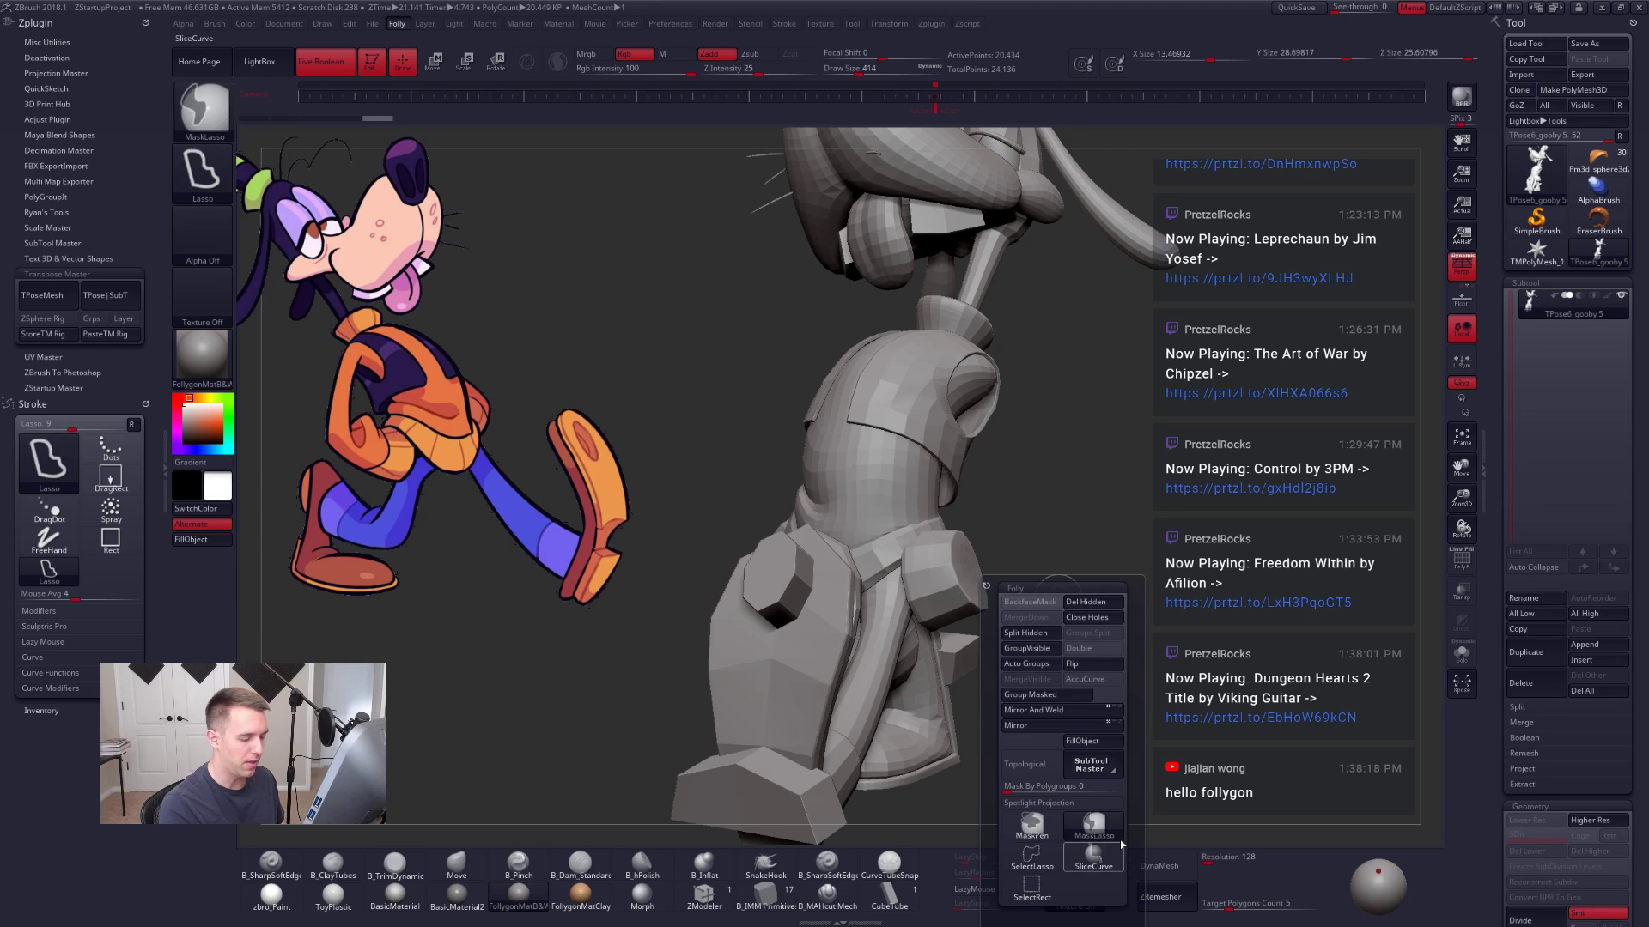
ctrl+shift+drag(1245, 590, 1198, 584)
ctrl+shift+click(930, 591)
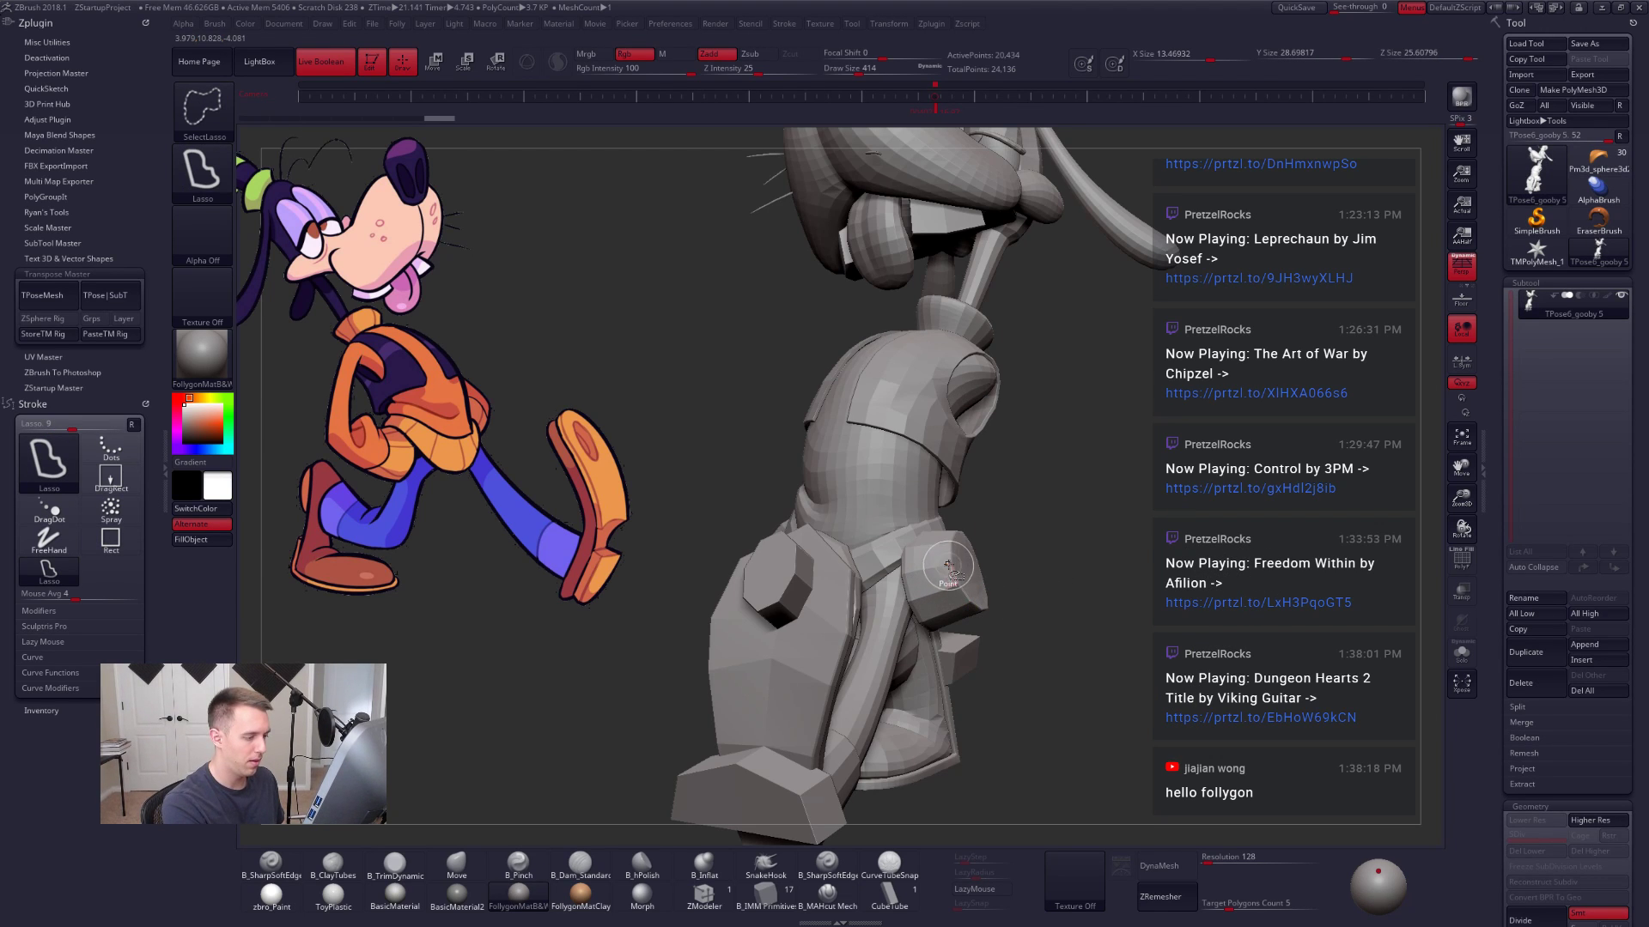
mouse_move(1042, 578)
mouse_down()
mouse_move(1062, 608)
mouse_move(1122, 625)
mouse_move(968, 581)
mouse_up()
key(shift+f)
drag(1026, 650, 1061, 592)
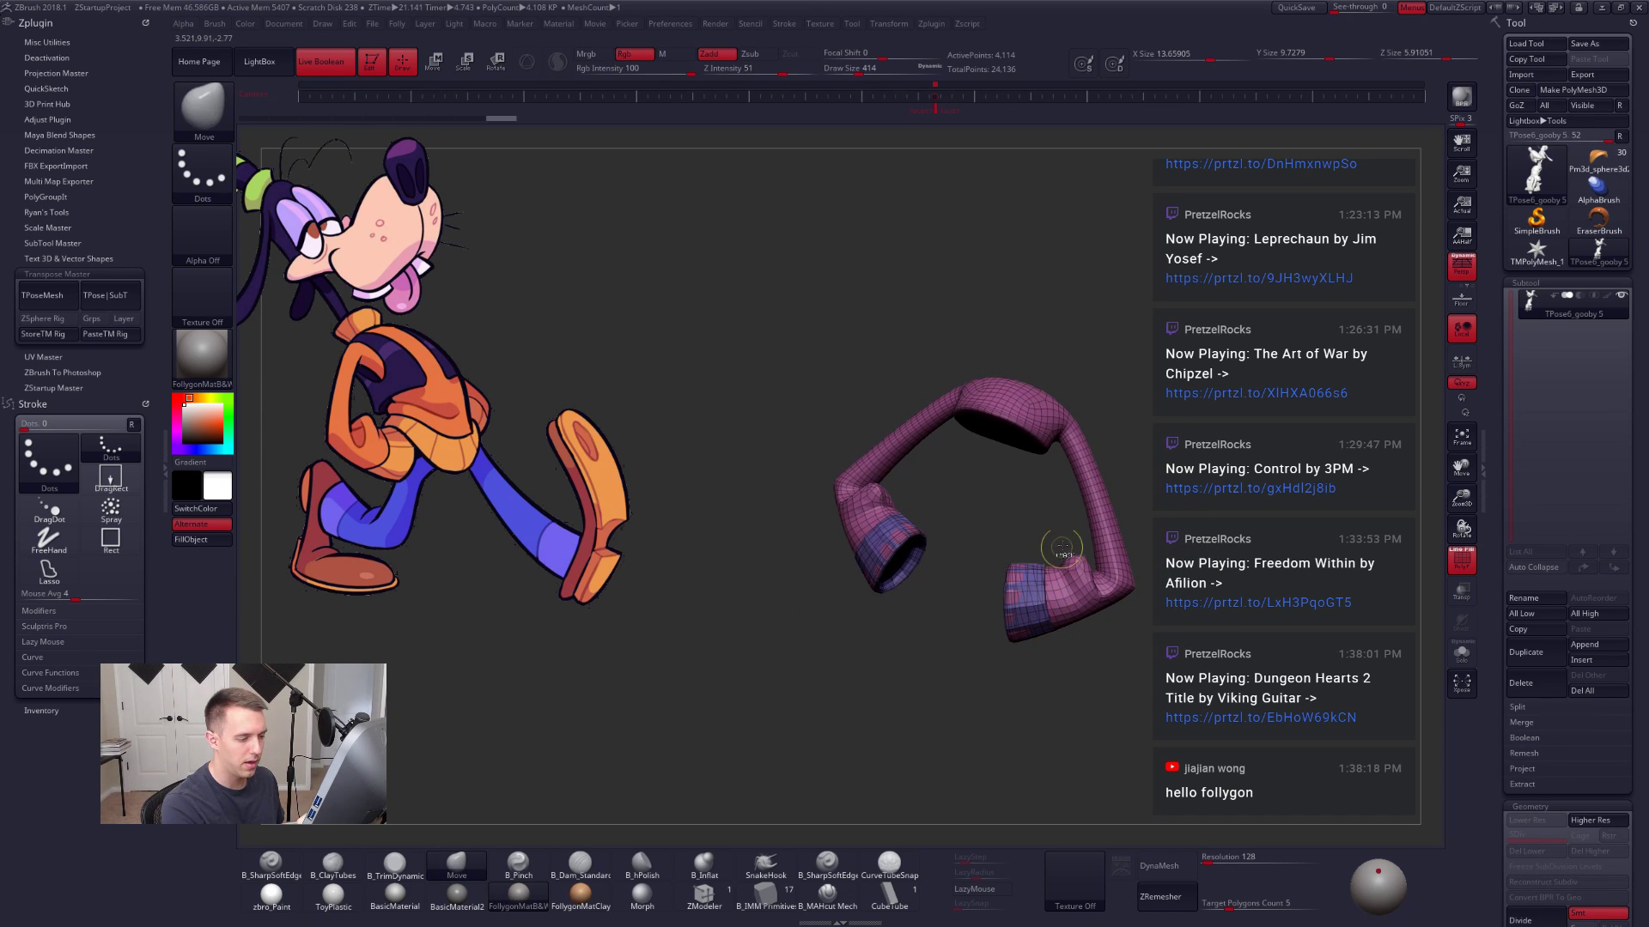
Step: Mask one sleeve and its cuff with MaskLasso and assign the masked part to its own polygroup
key(ctrl)
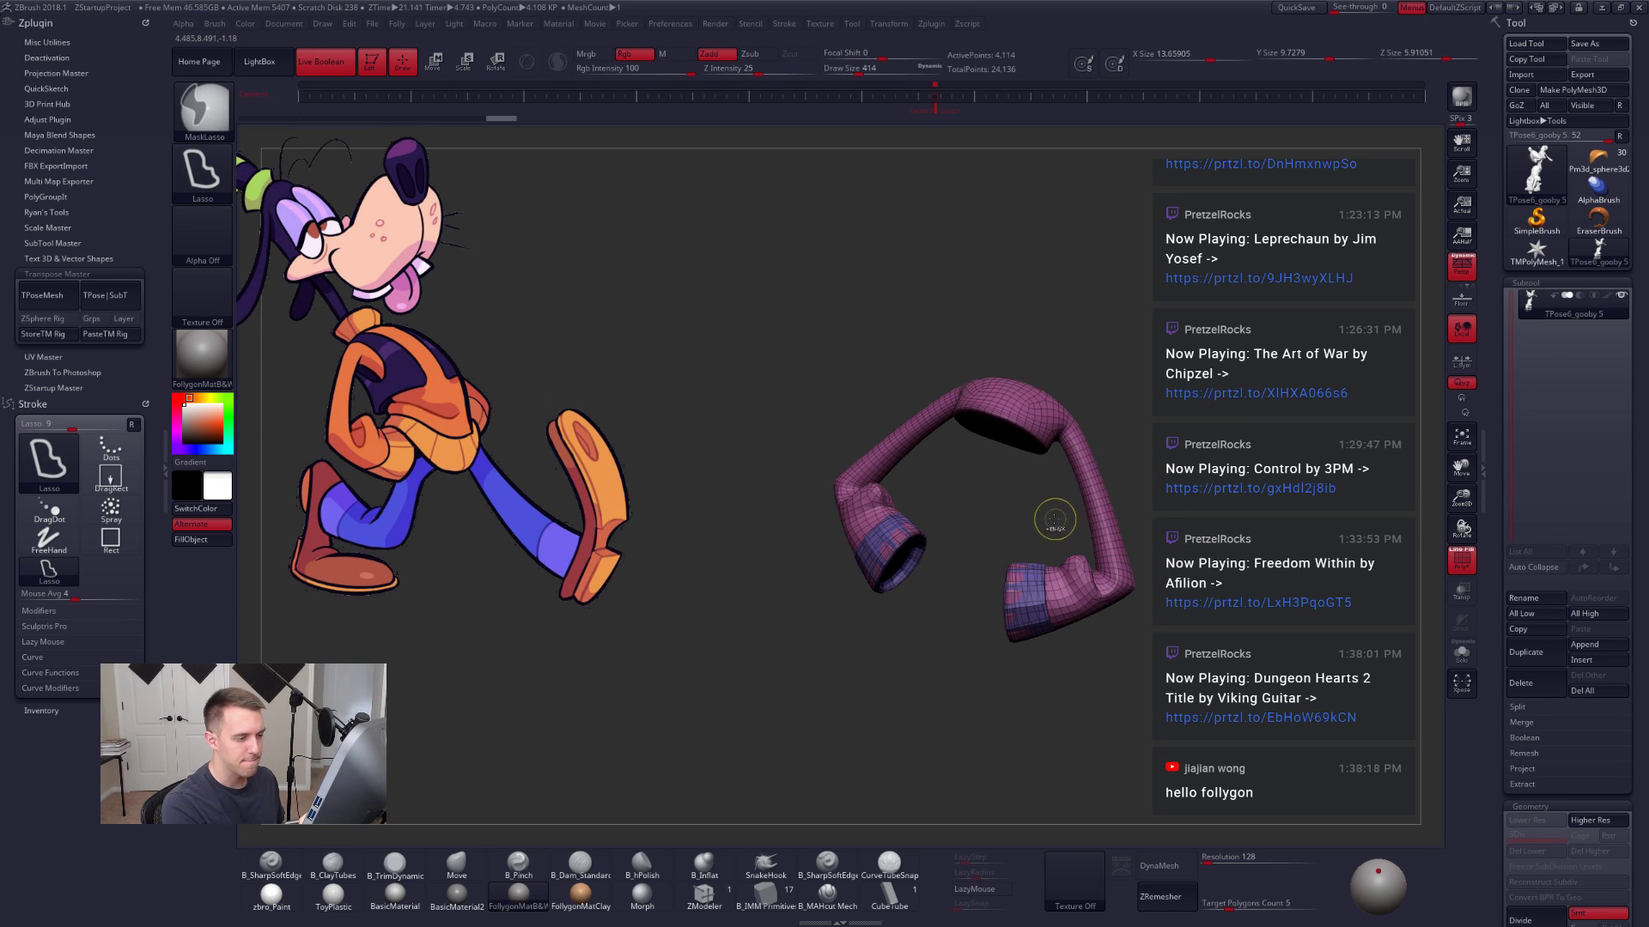
alt+drag(1035, 494, 1034, 545)
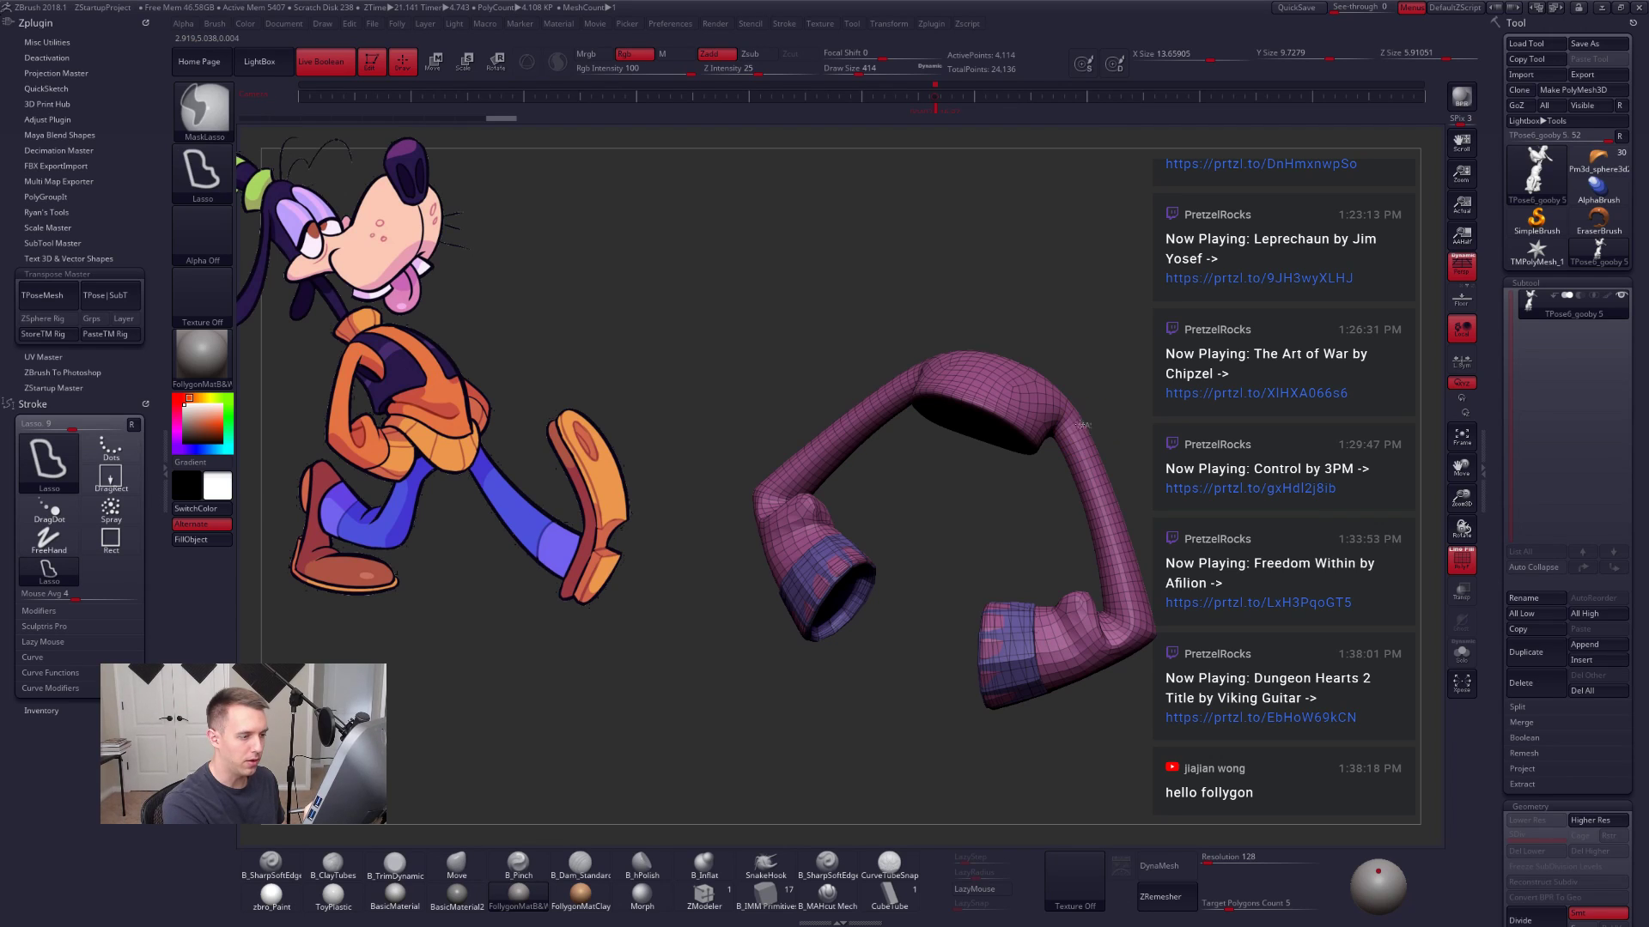
mouse_move(1030, 469)
ctrl+mouse_down()
mouse_move(1054, 768)
mouse_move(1219, 423)
ctrl+mouse_up()
key(ctrl+w)
mouse_move(1228, 498)
mouse_down()
mouse_move(919, 485)
mouse_move(959, 380)
mouse_up()
key(ctrl+shift)
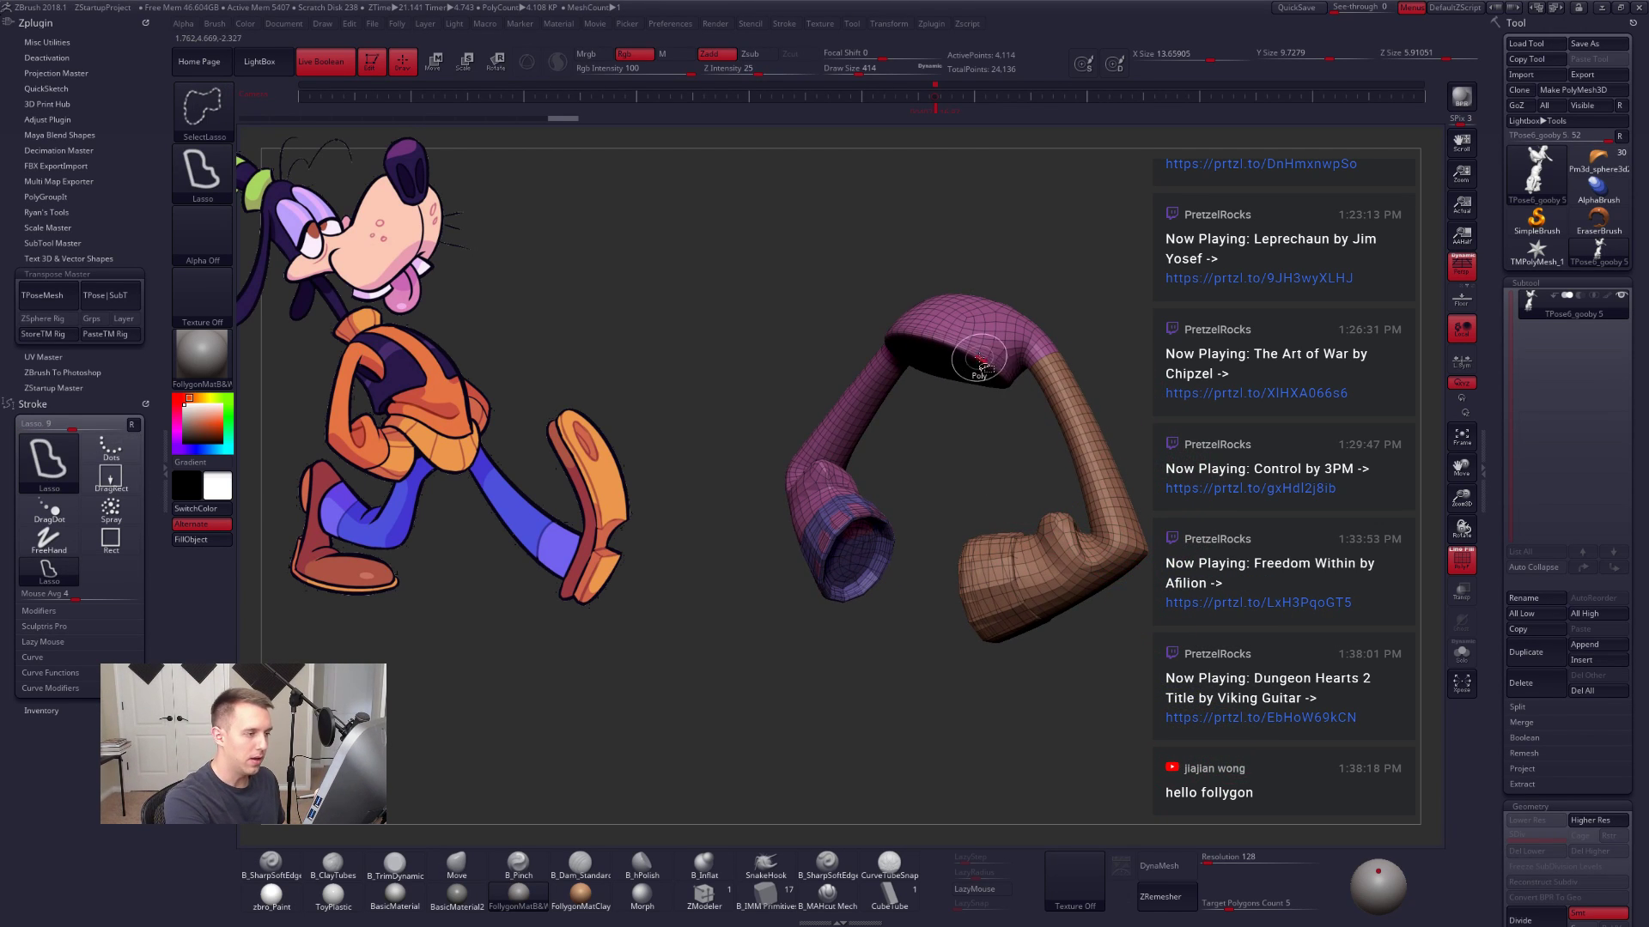
key(ctrl+z)
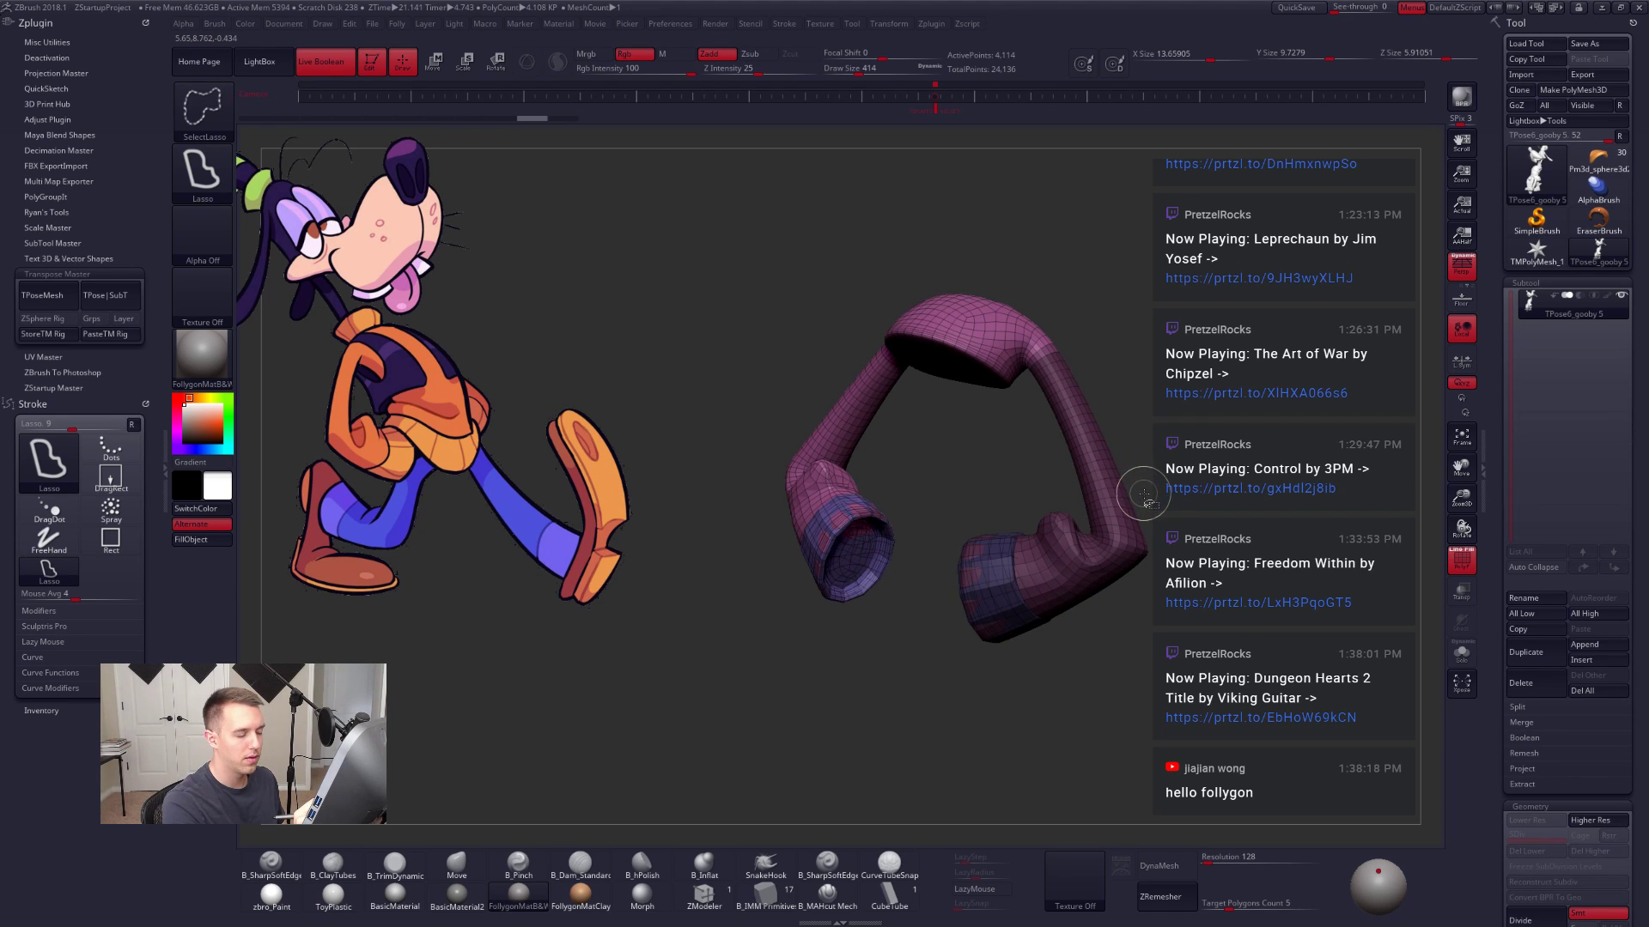
key(ctrl+shift+z)
key(ctrl+shift)
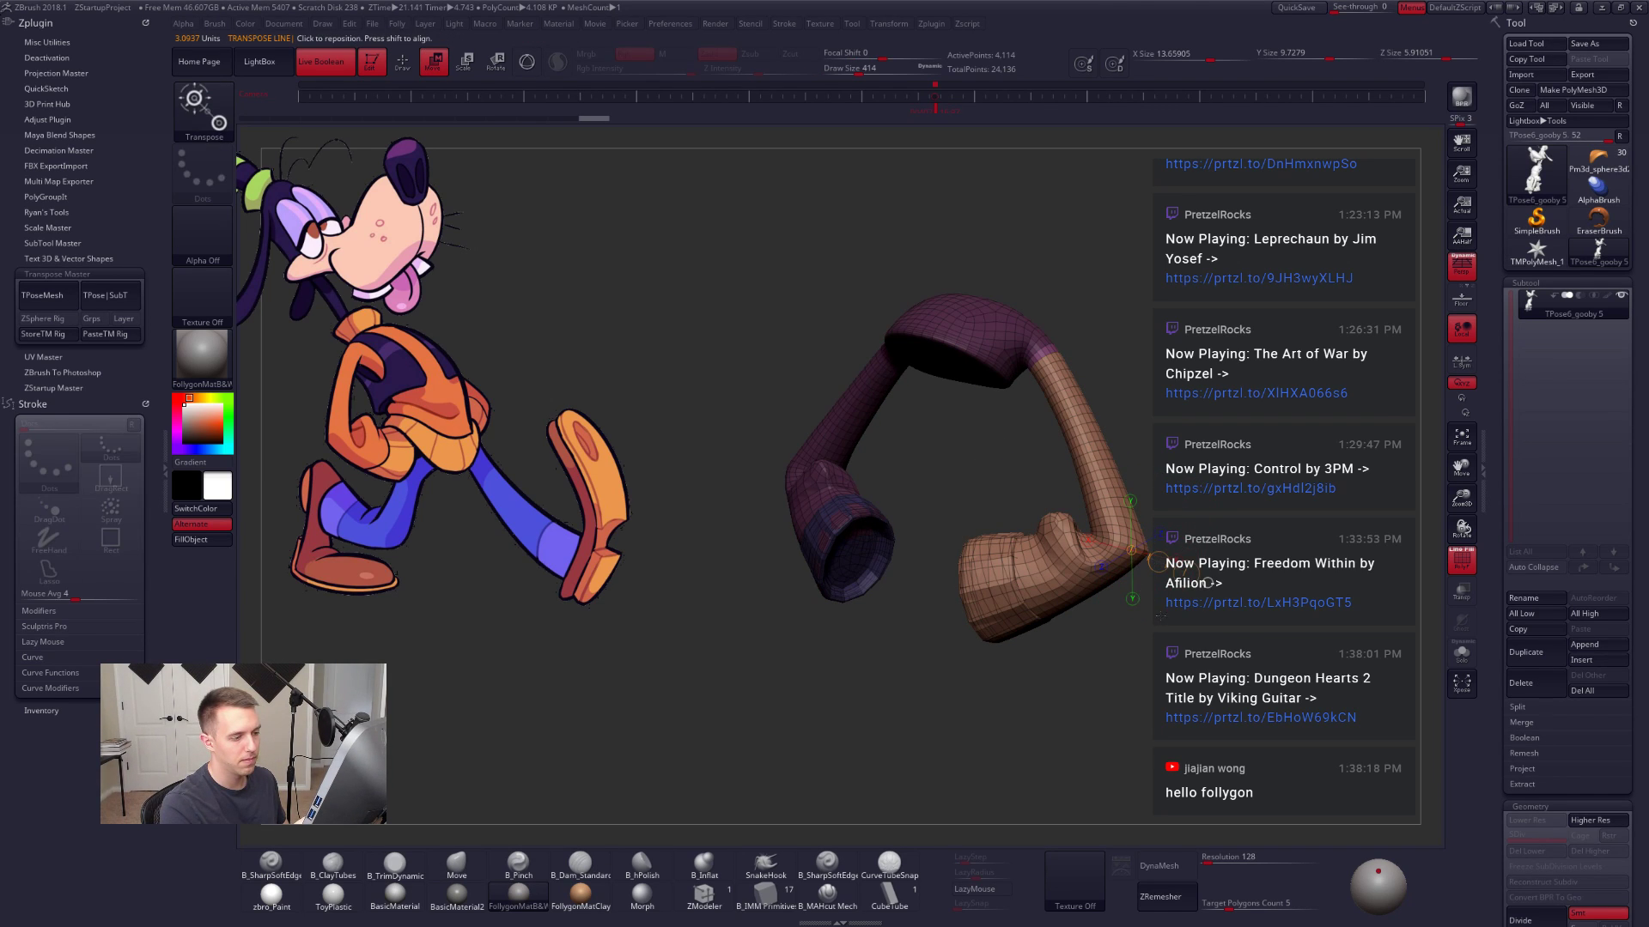
Step: Show the whole figure, leave only the newly grouped sleeve unmasked, and switch off the polyframe
ctrl+shift+click(1183, 622)
key(w)
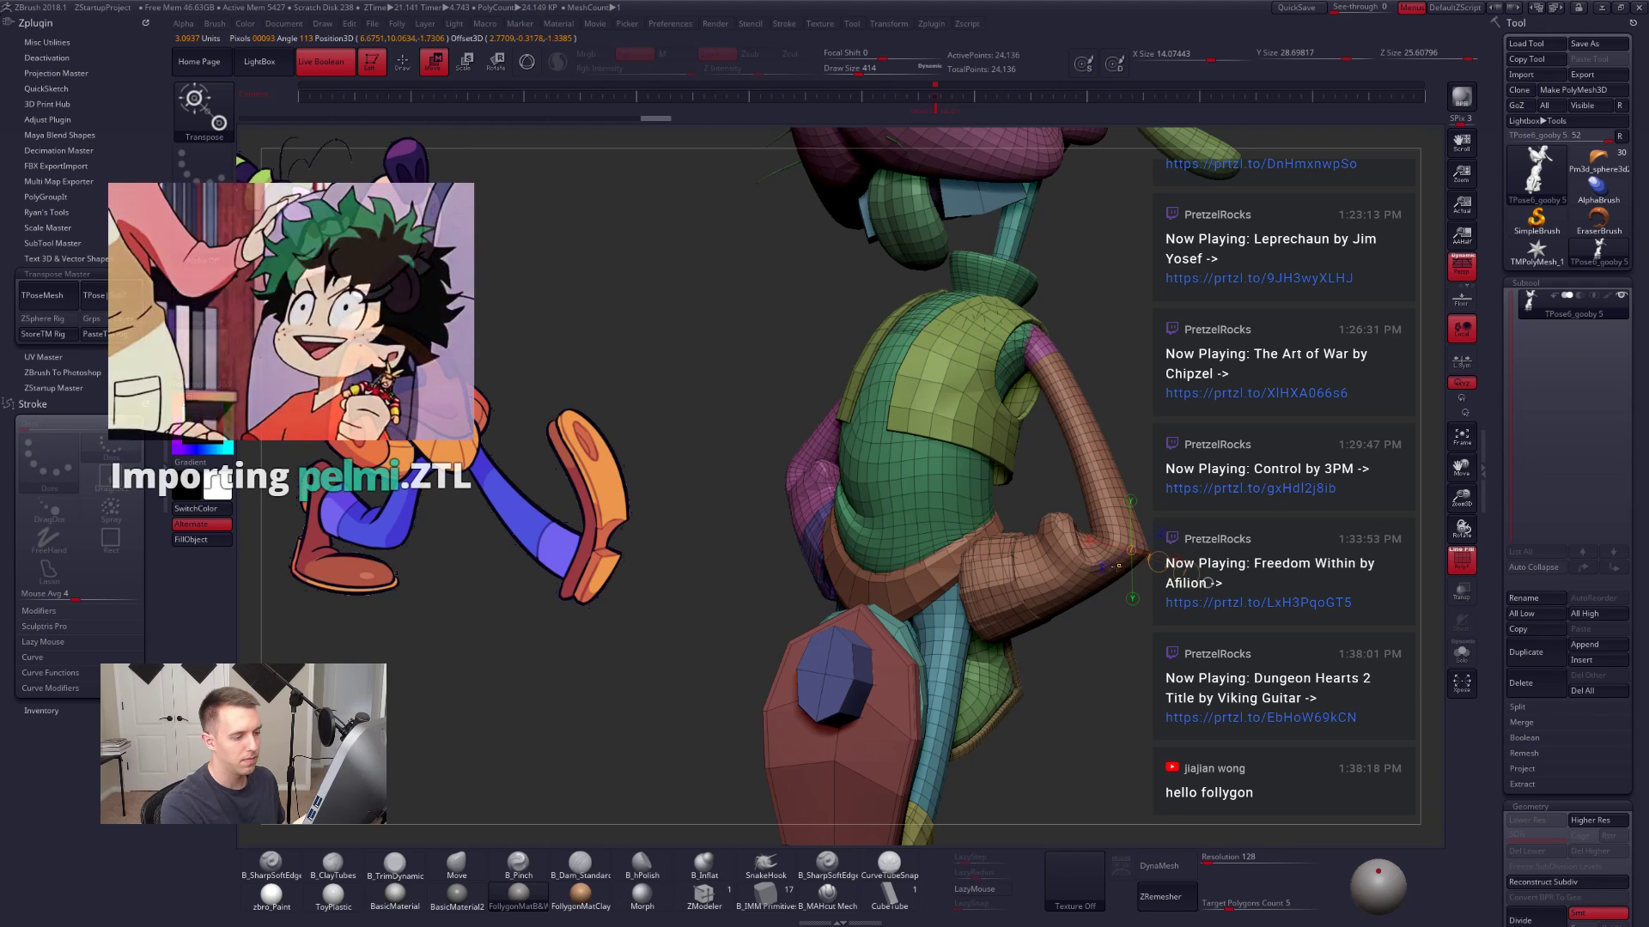
key(space)
mouse_move(1115, 621)
mouse_down()
mouse_move(1151, 621)
mouse_move(1049, 626)
mouse_move(1008, 550)
mouse_move(1019, 526)
mouse_up()
key(shift+f)
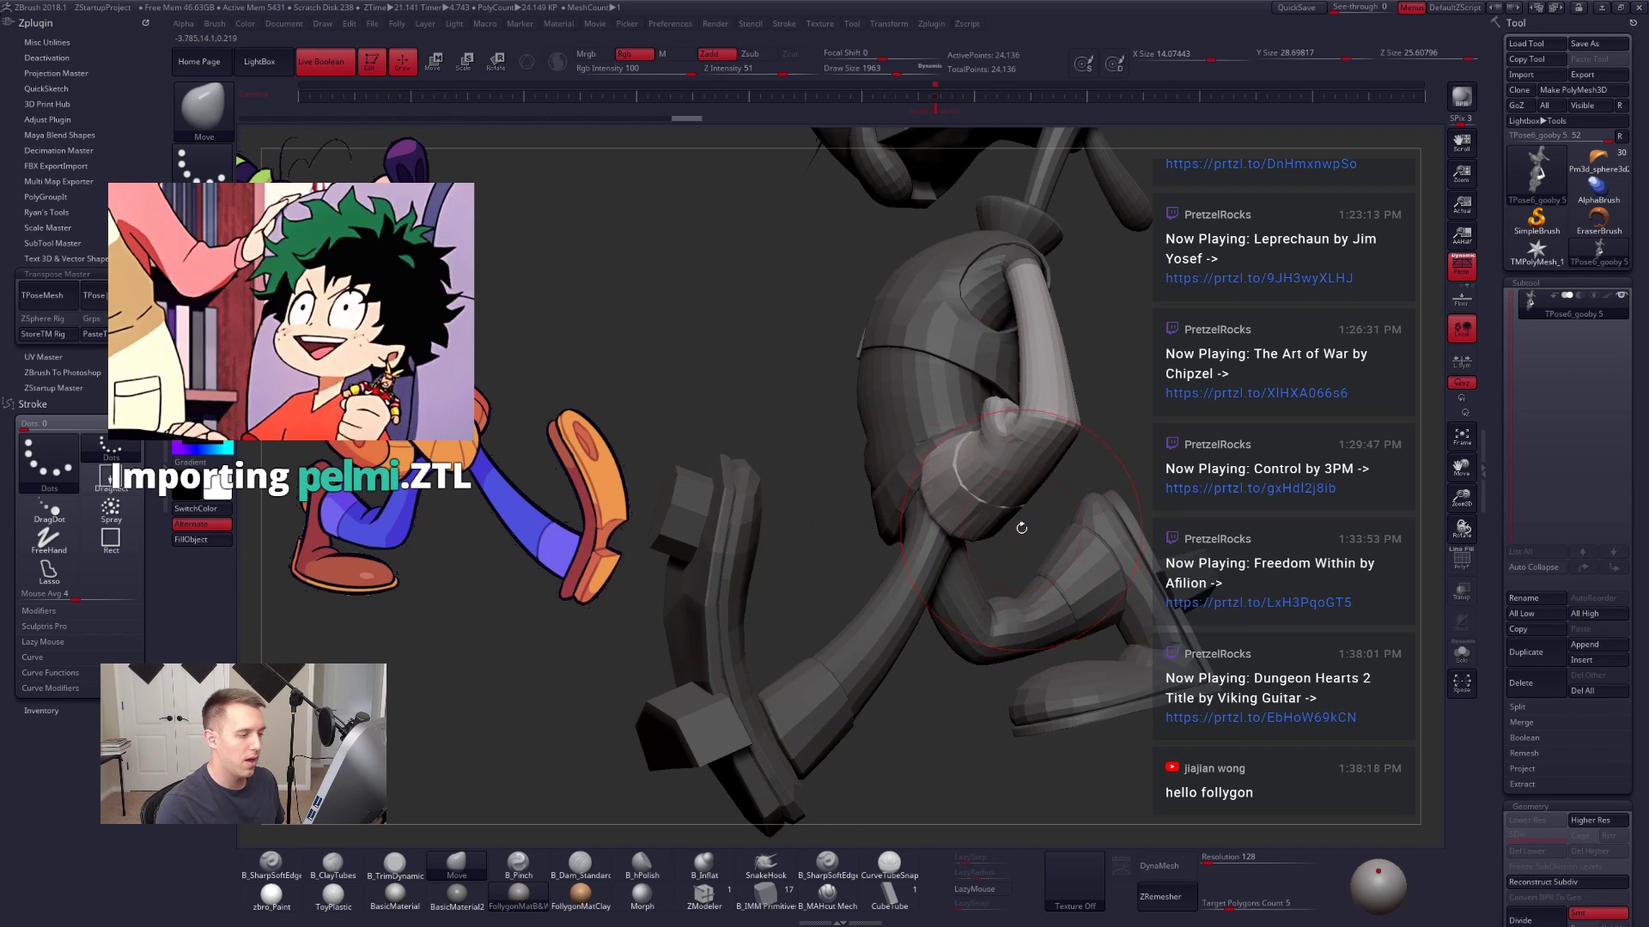
Step: Reshape the unmasked sleeve and cuff around the hip using the Move brush at draw size about 1891
drag(856, 510, 855, 448)
mouse_move(988, 498)
mouse_down()
mouse_move(1041, 475)
mouse_move(1016, 488)
mouse_up()
key(space)
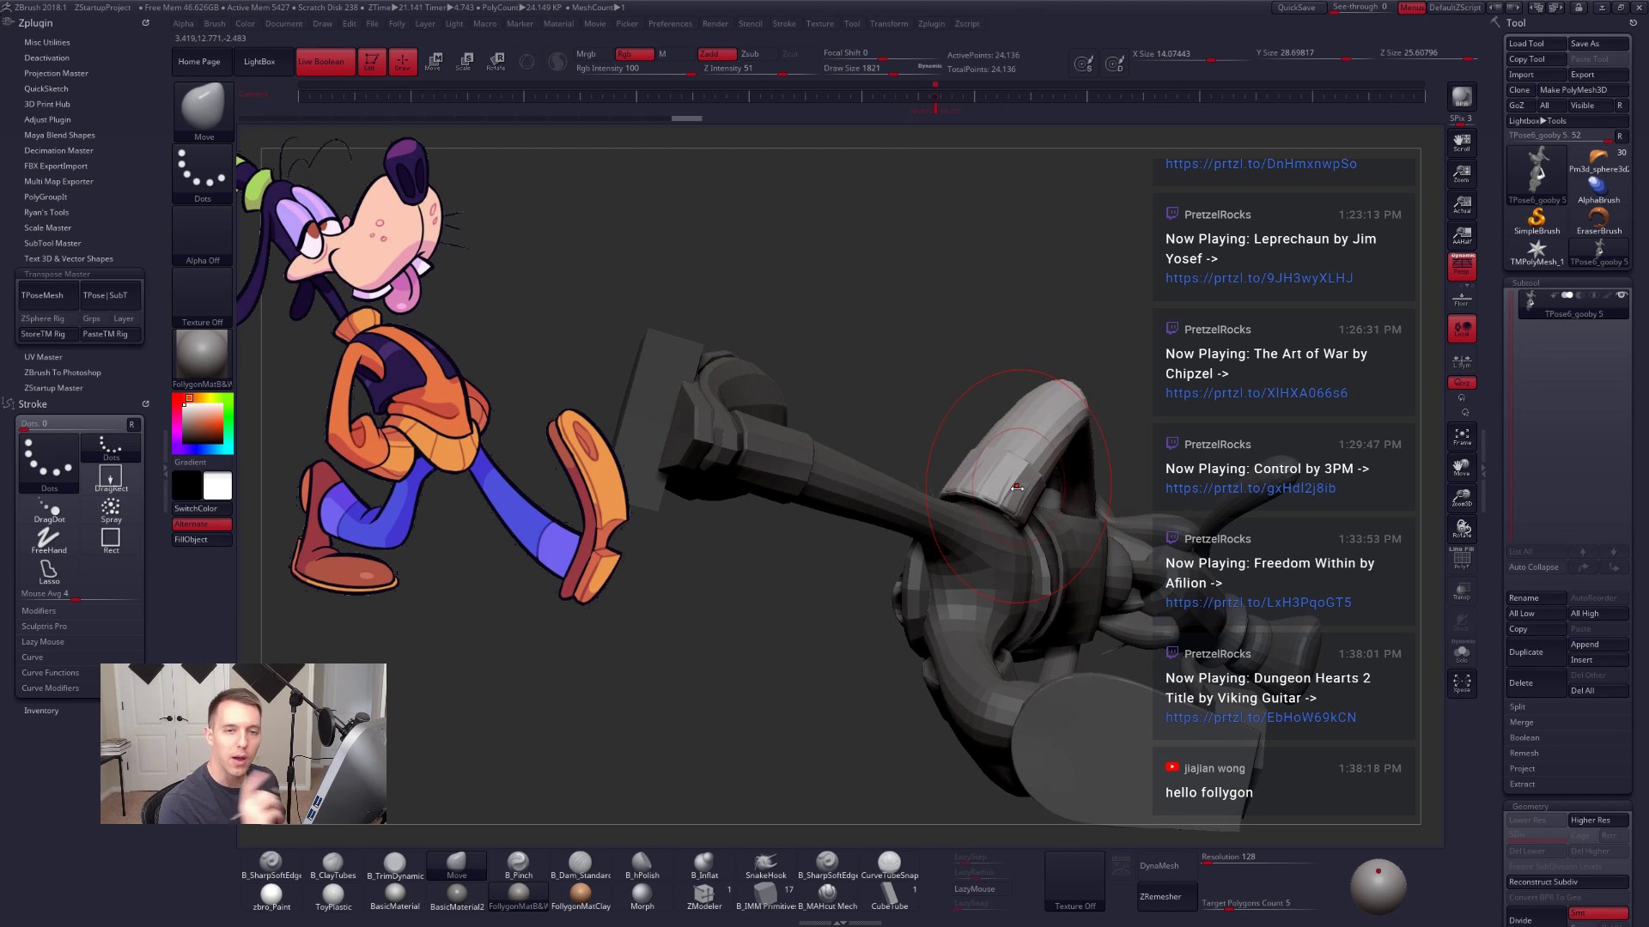
alt+right_drag(1089, 490, 1093, 564)
key(space)
mouse_move(969, 593)
mouse_down()
mouse_move(991, 600)
mouse_move(963, 596)
mouse_move(874, 407)
mouse_up()
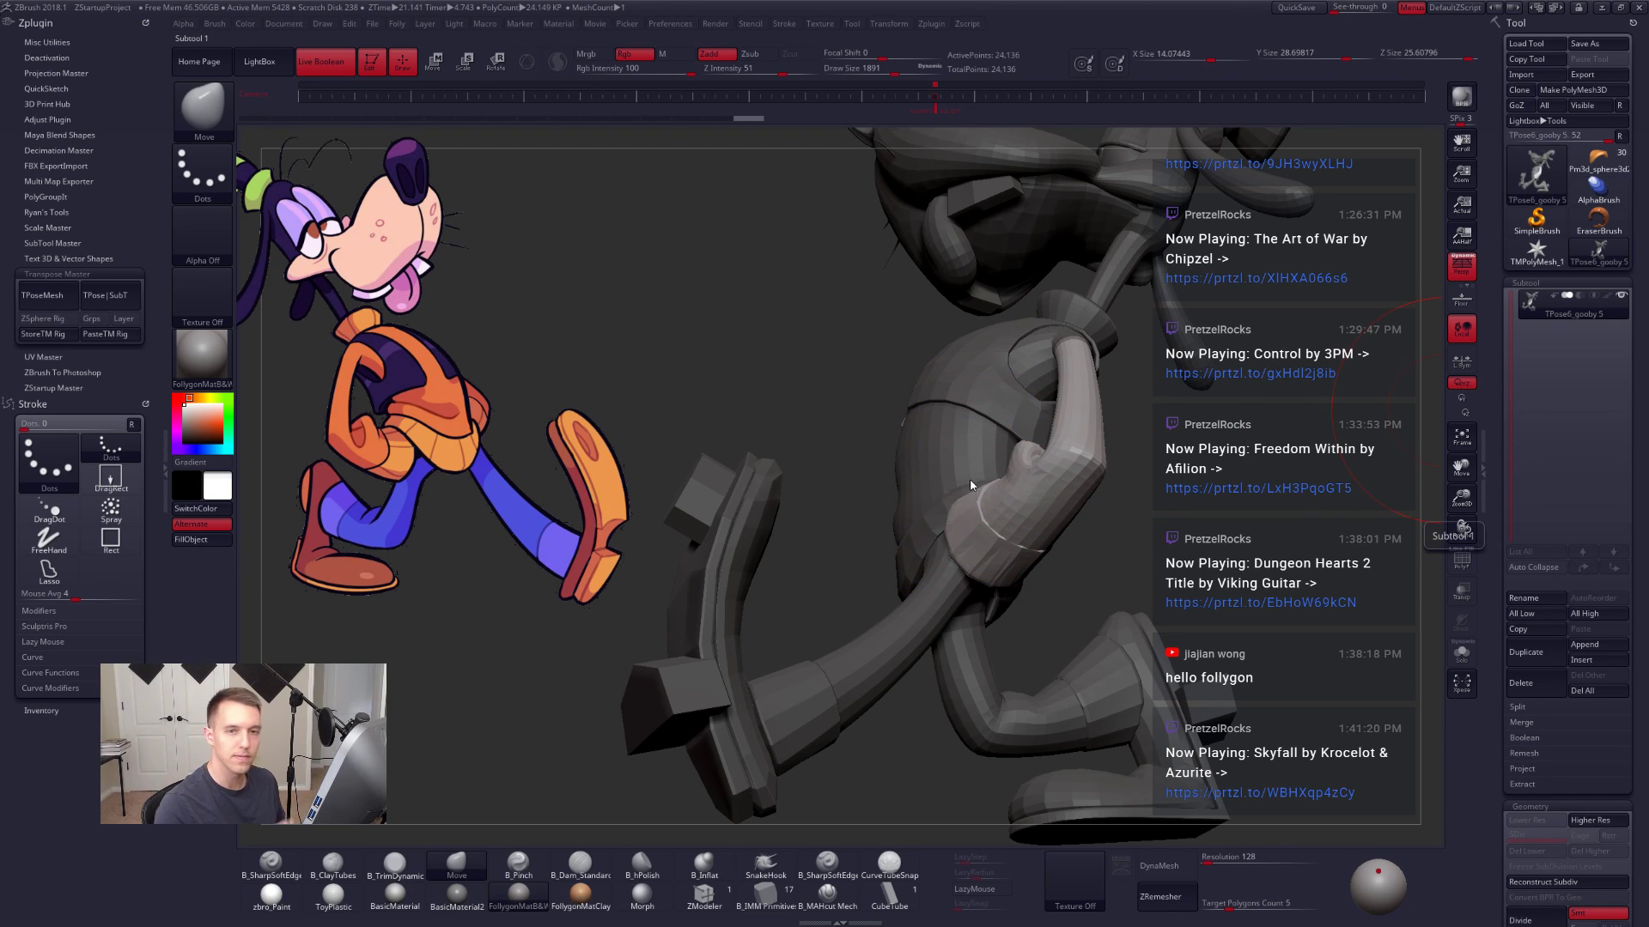
Step: Collapse the Zplugin and Stroke palette tray to widen the canvas and check the sleeve against the waist
right_drag(954, 487, 959, 502)
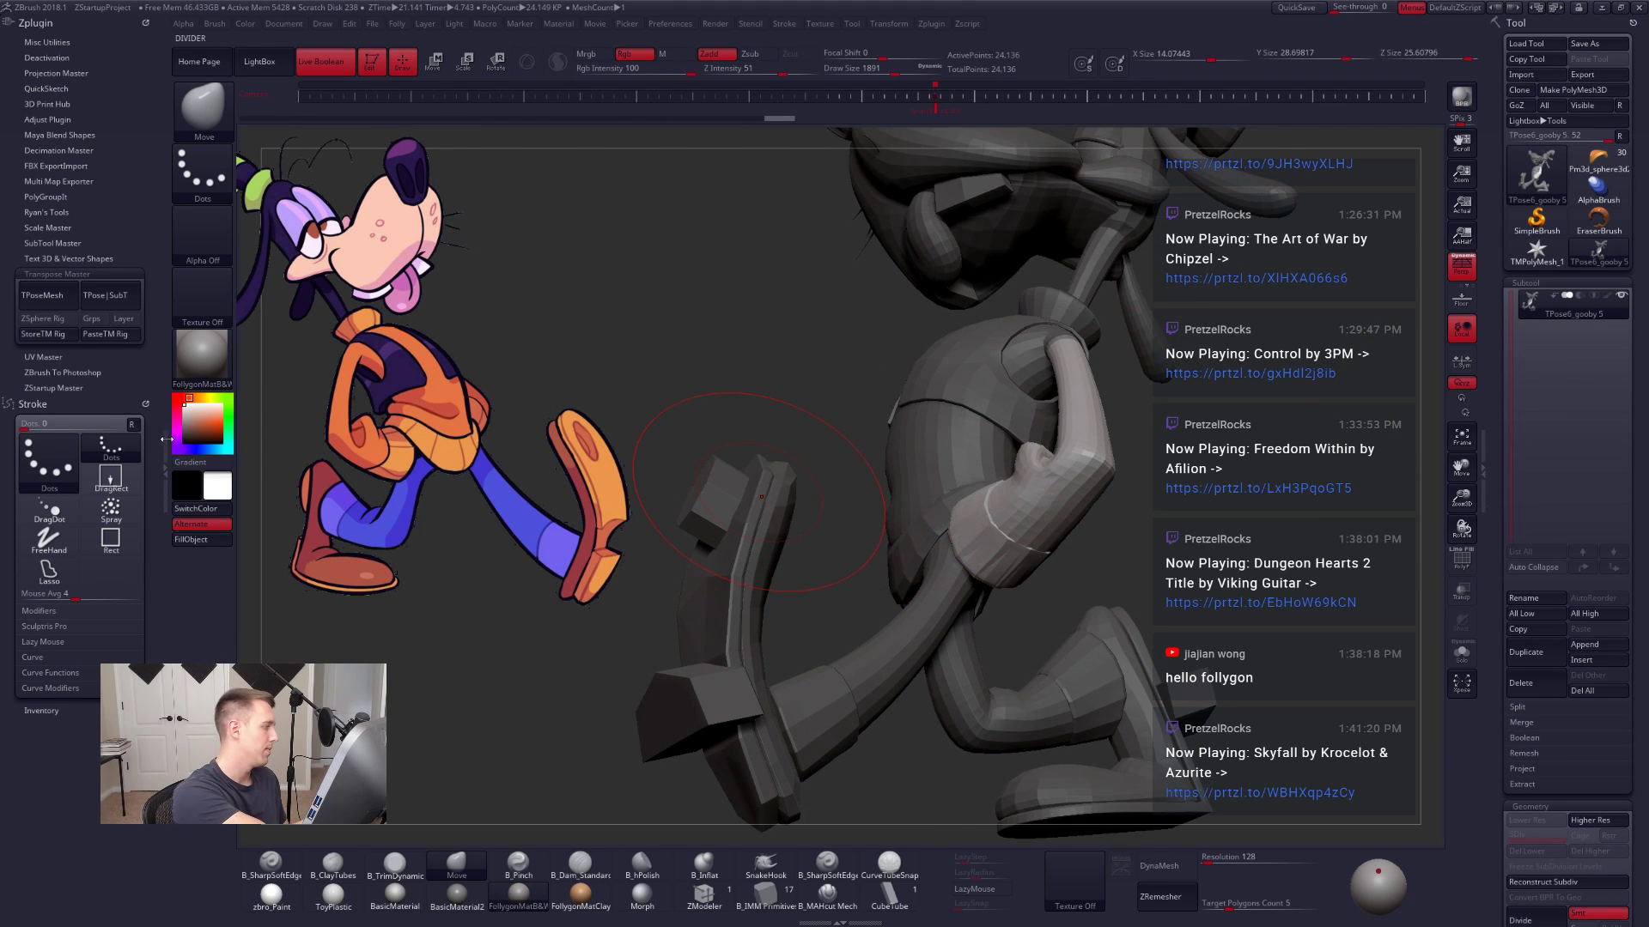
click(166, 439)
right_drag(930, 537, 899, 509)
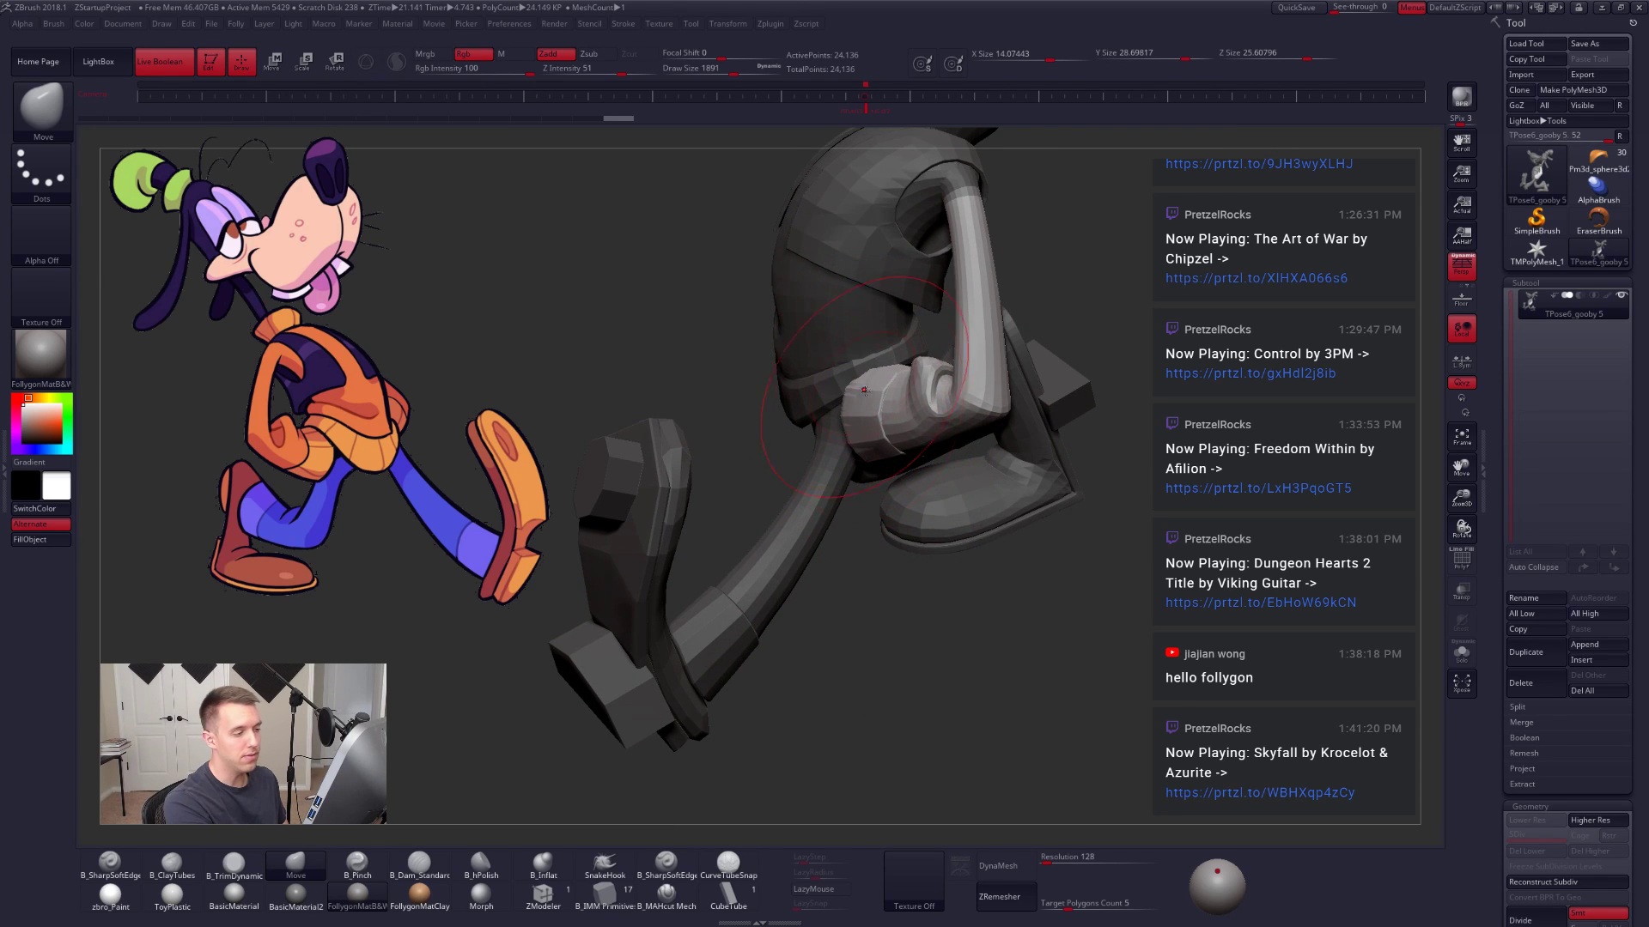
mouse_move(864, 391)
right_down()
mouse_move(832, 507)
mouse_move(905, 556)
mouse_move(940, 551)
mouse_move(909, 485)
right_up()
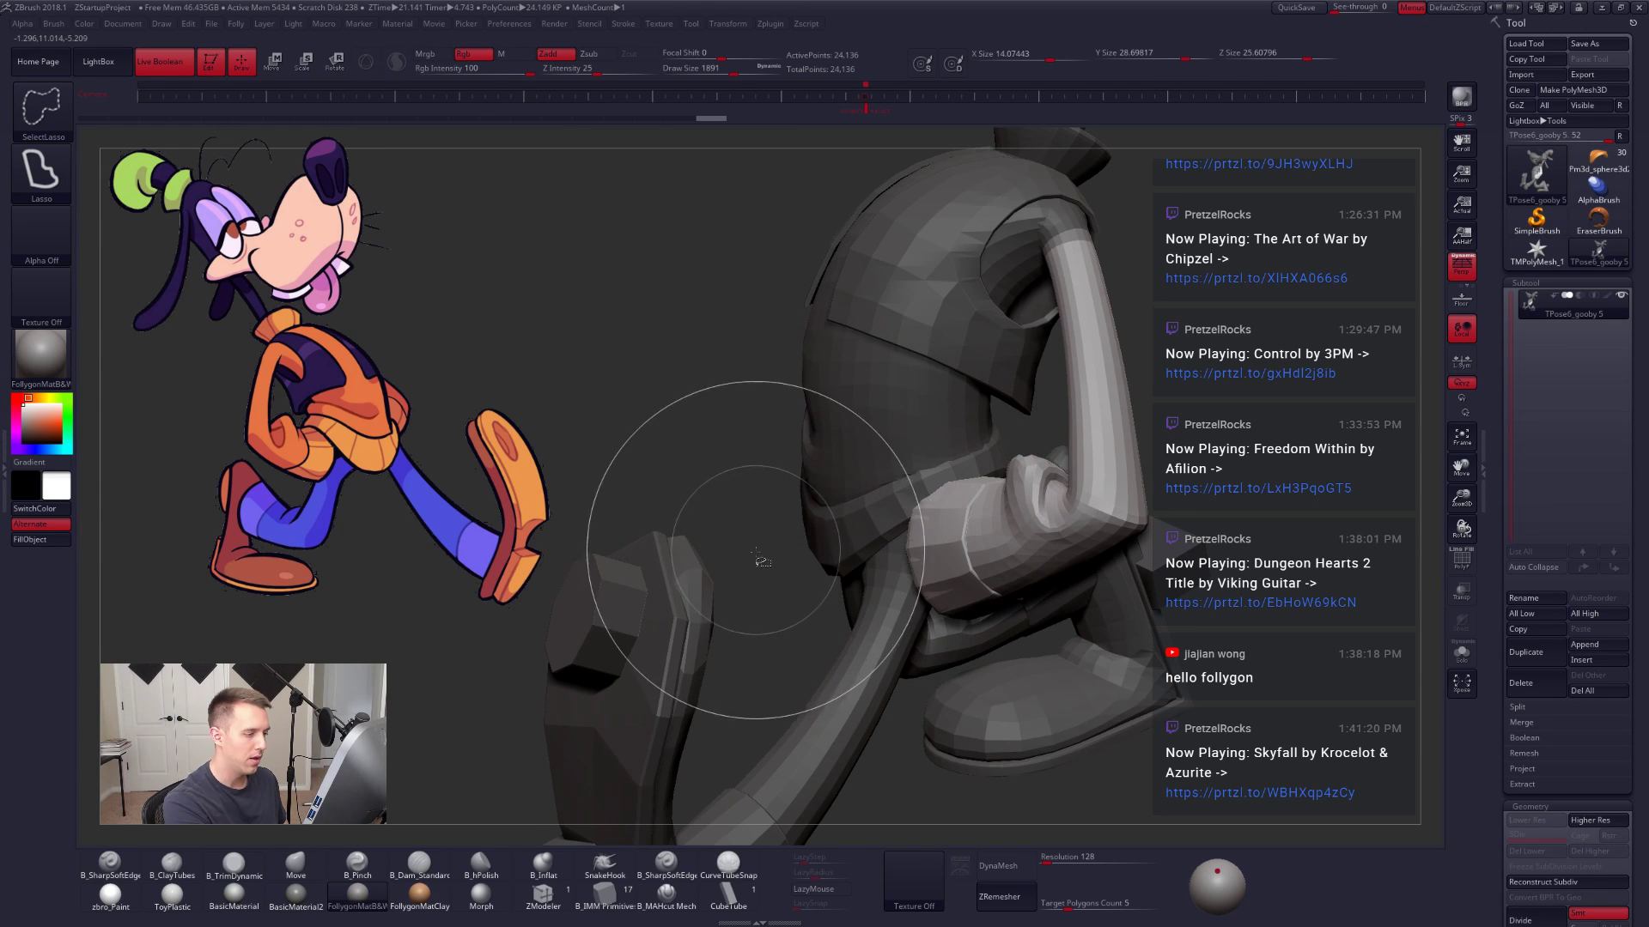
Step: Clear the mask, isolate the sweater torso, and restore the full figure with only that torso unmasked
ctrl+drag(754, 555, 779, 565)
ctrl+shift+click(894, 496)
ctrl+shift+click(893, 480)
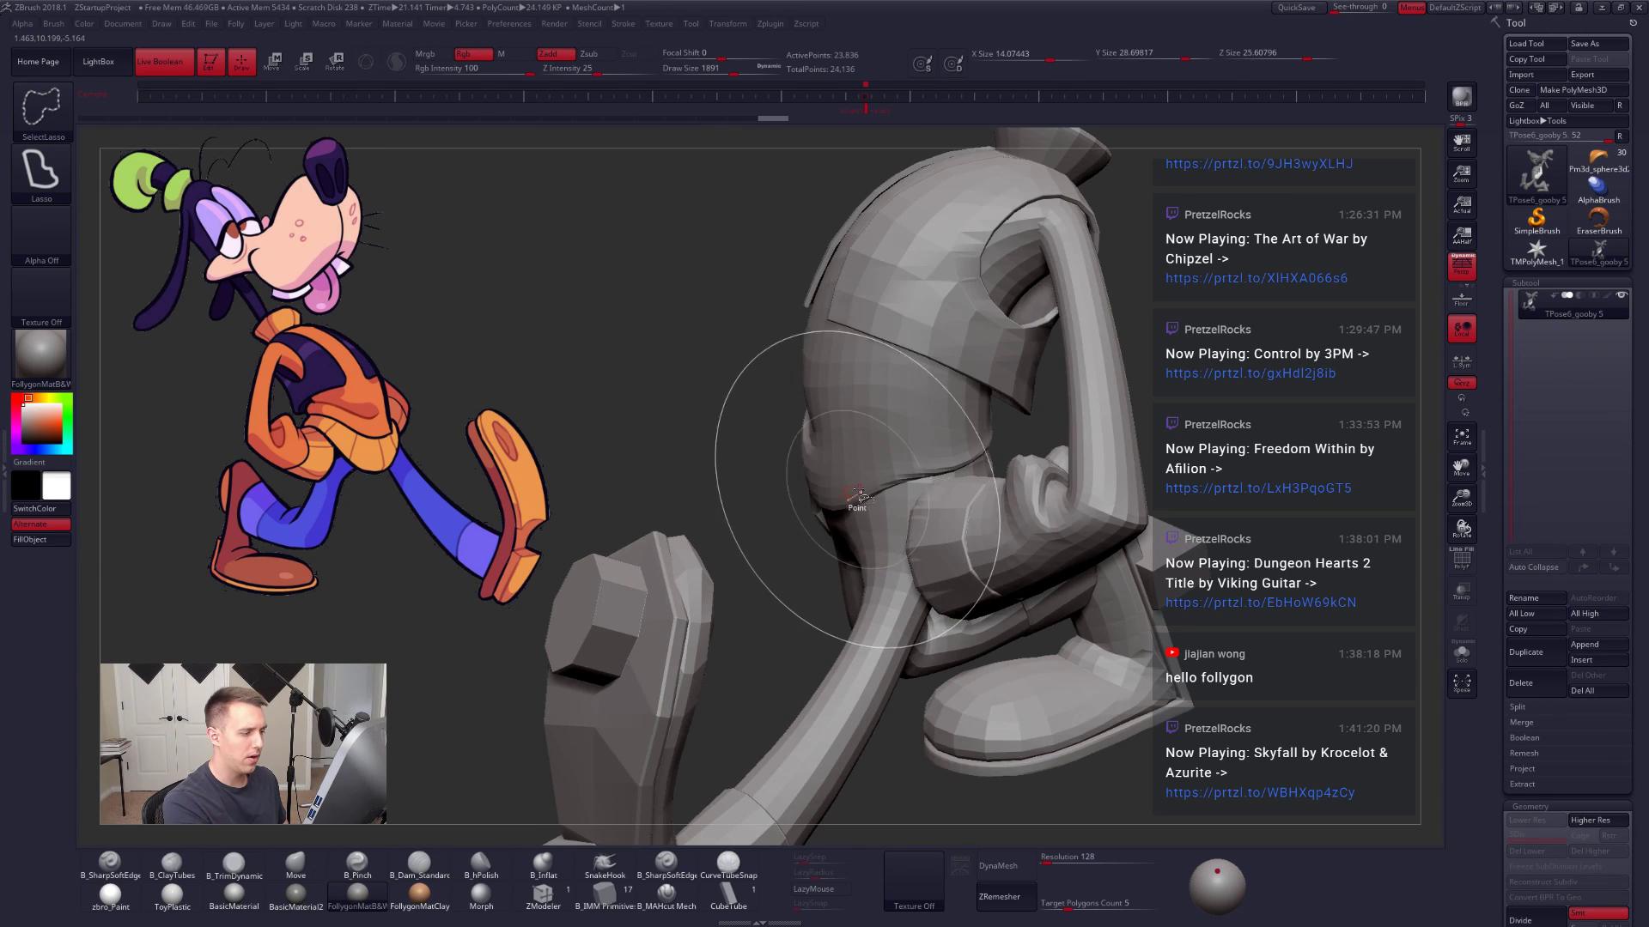
ctrl+shift+click(893, 468)
right_drag(893, 468, 1080, 491)
ctrl+shift+click(1079, 491)
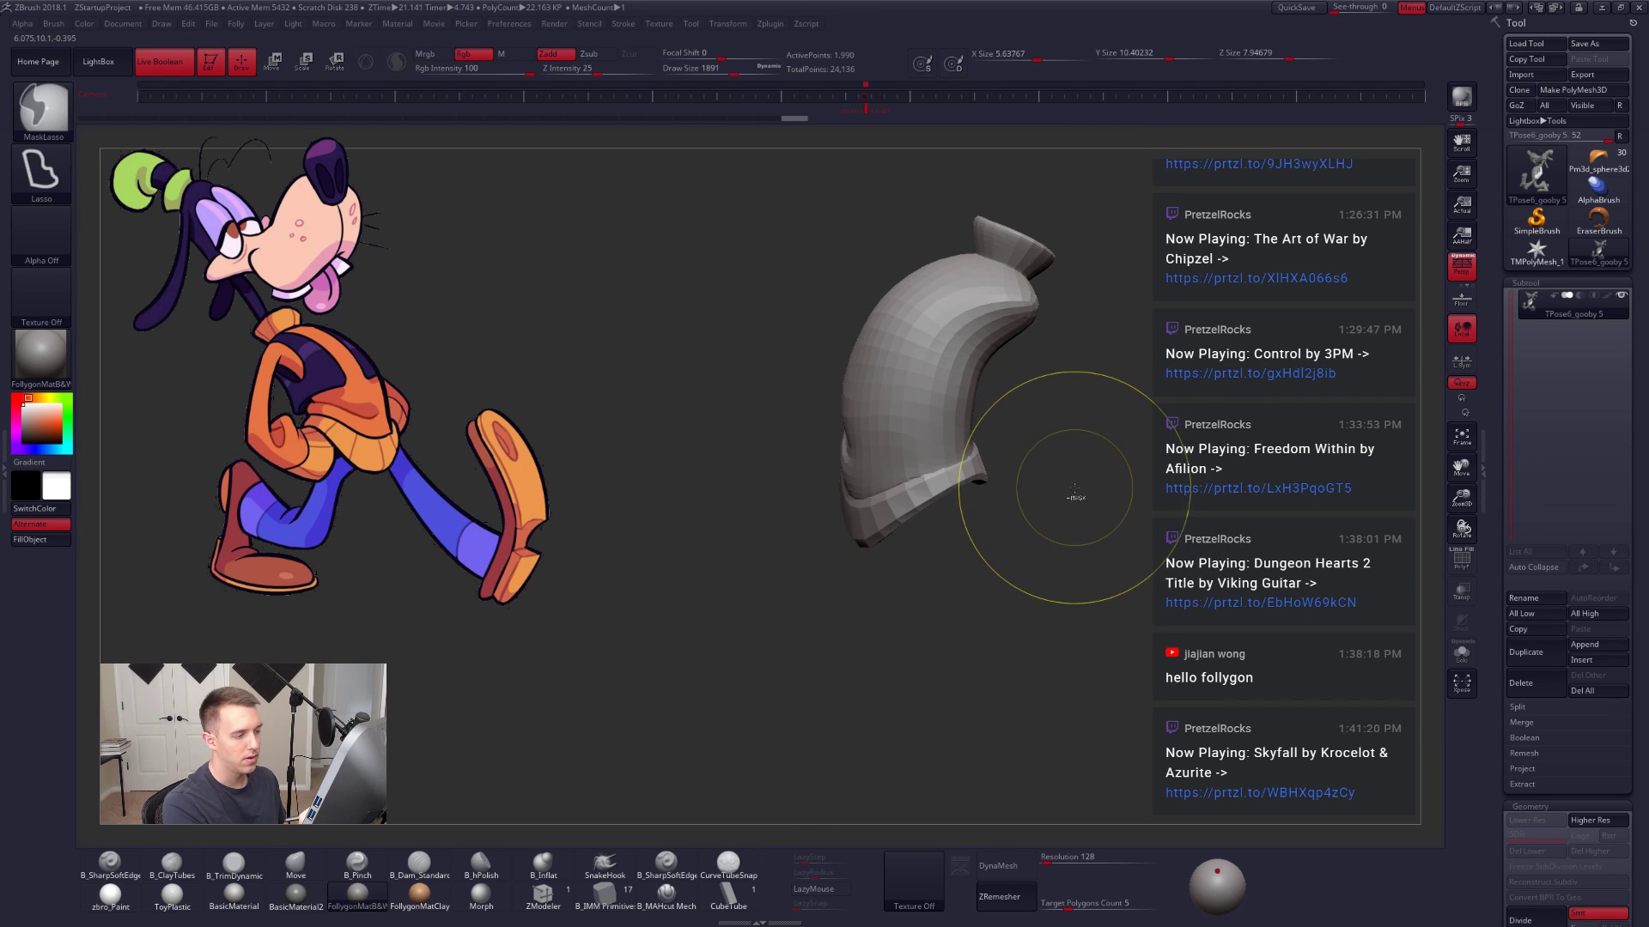
ctrl+shift+click(1138, 486)
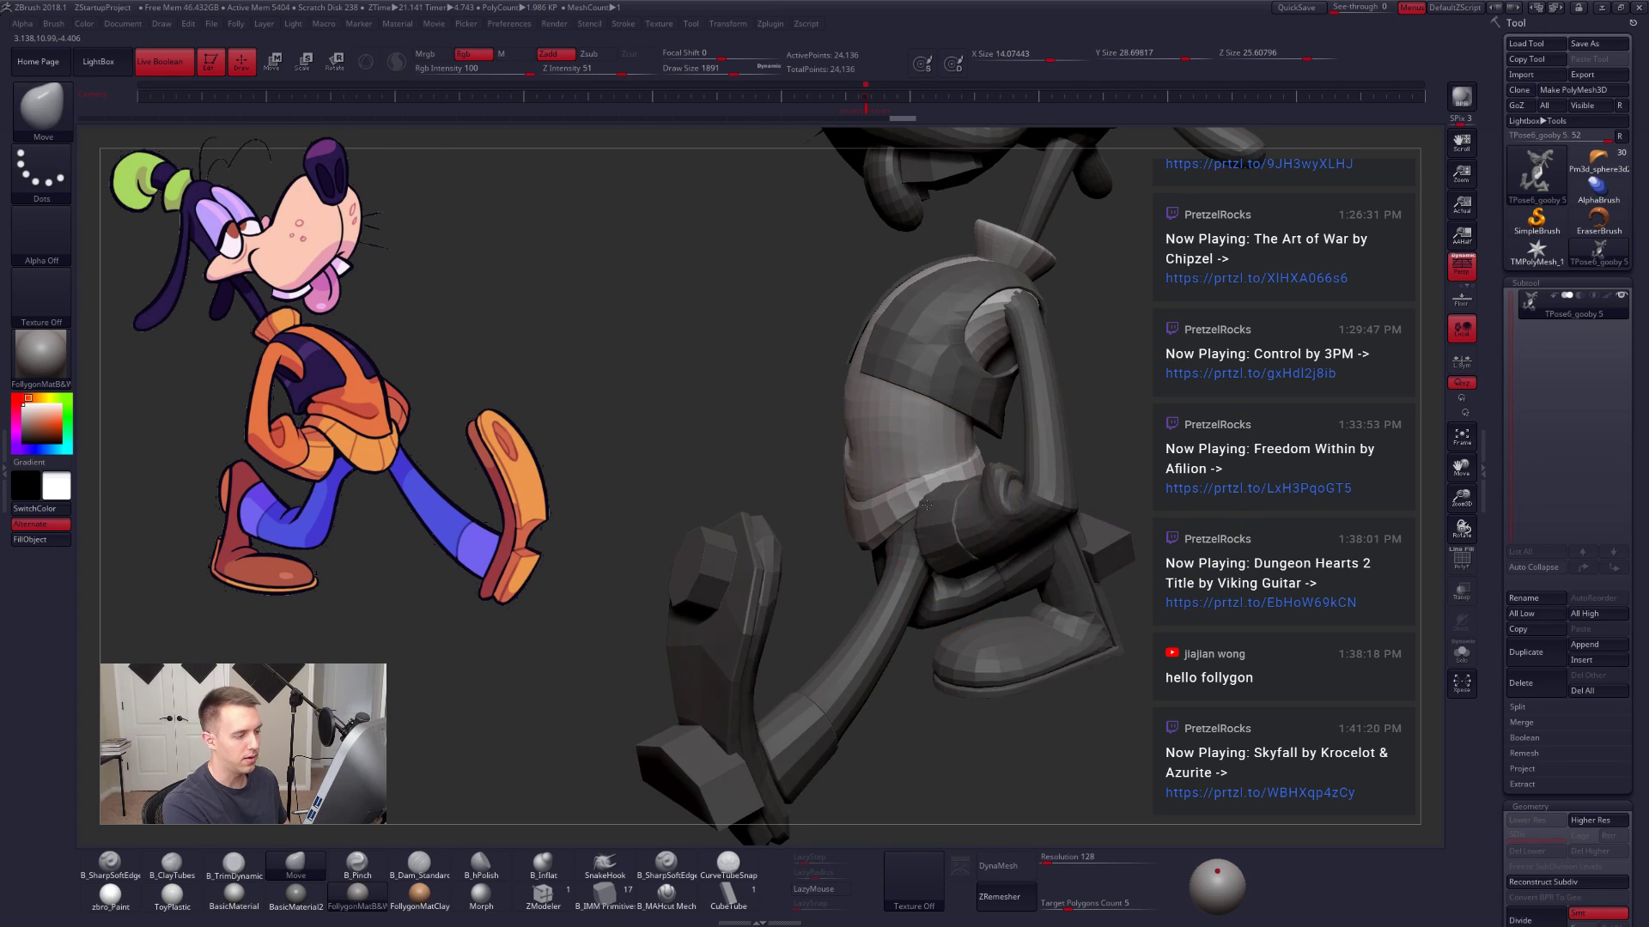
Step: Adjust the unmasked bent sleeve and cuff at the waist with a large Move brush to follow the reference pose
mouse_move(936, 517)
right_down()
mouse_move(925, 509)
mouse_move(949, 515)
right_up()
key(space)
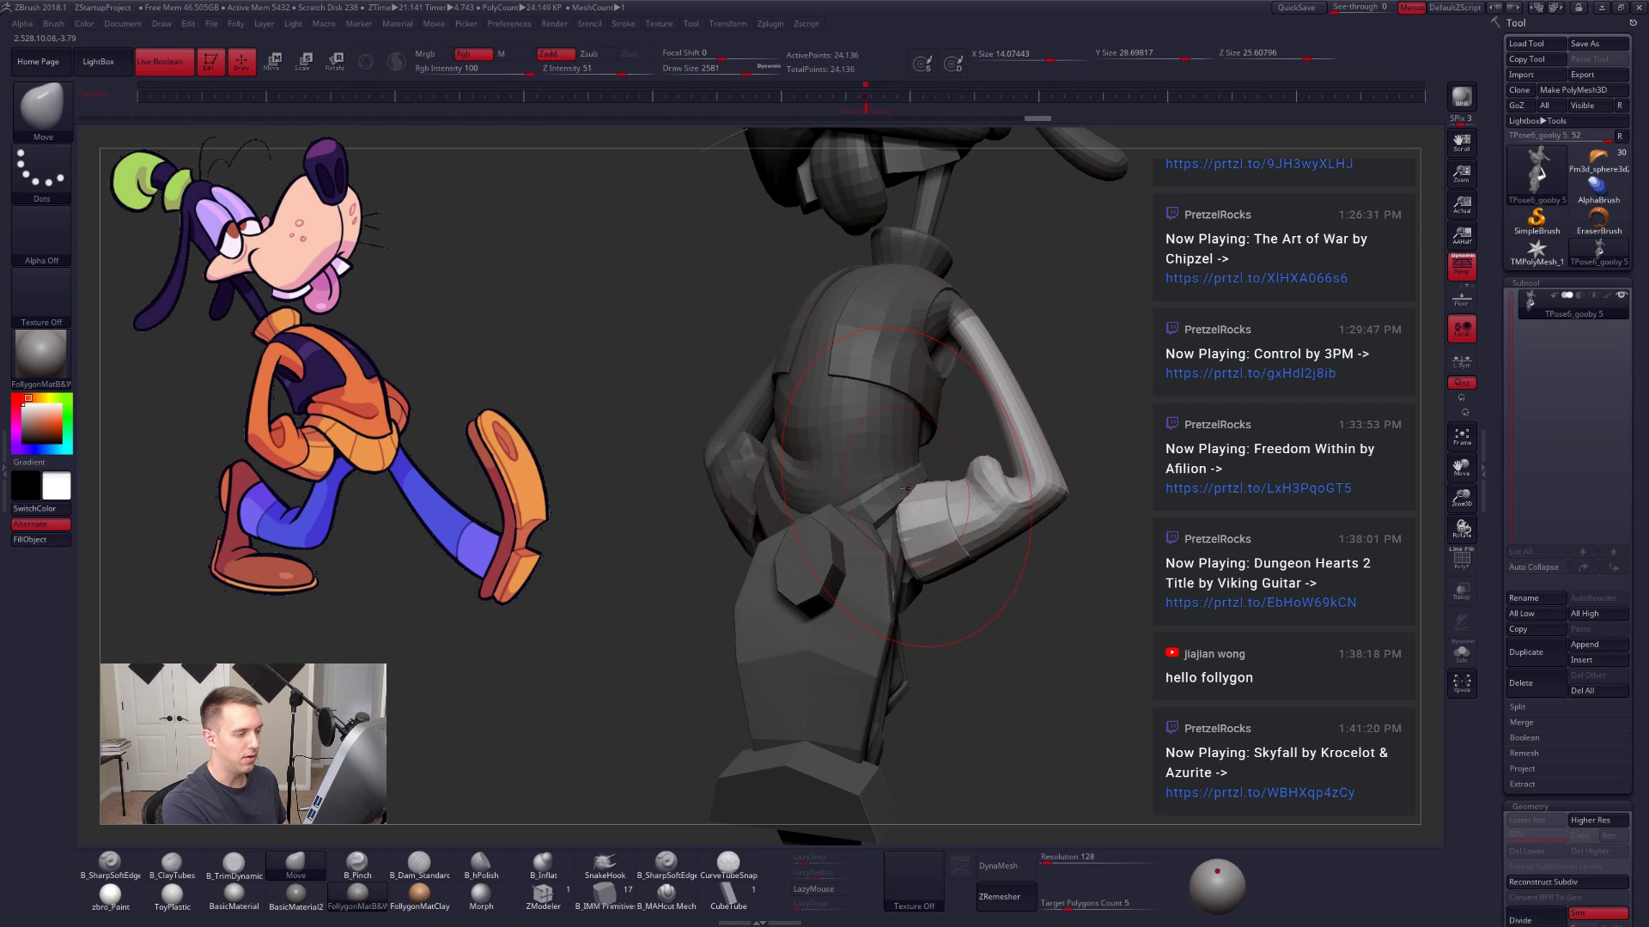
mouse_move(911, 504)
right_down()
mouse_move(890, 518)
mouse_move(915, 519)
mouse_move(947, 571)
mouse_move(920, 559)
mouse_move(842, 620)
right_up()
right_click(841, 620)
mouse_move(935, 532)
right_down()
mouse_move(969, 509)
mouse_move(941, 550)
mouse_move(947, 505)
mouse_move(936, 572)
mouse_move(884, 563)
mouse_move(973, 603)
mouse_move(925, 573)
mouse_move(889, 581)
mouse_move(911, 546)
right_up()
key(space)
key(space)
drag(931, 502, 921, 505)
right_drag(921, 516, 927, 534)
key(space)
drag(926, 524, 937, 524)
drag(884, 447, 874, 440)
Step: Refine the bend and forearm contour of the opposite sleeve using the Move brush at draw sizes from 810 to 1399
mouse_move(919, 502)
right_down()
mouse_move(937, 514)
mouse_move(896, 540)
mouse_move(937, 619)
mouse_move(1097, 741)
right_up()
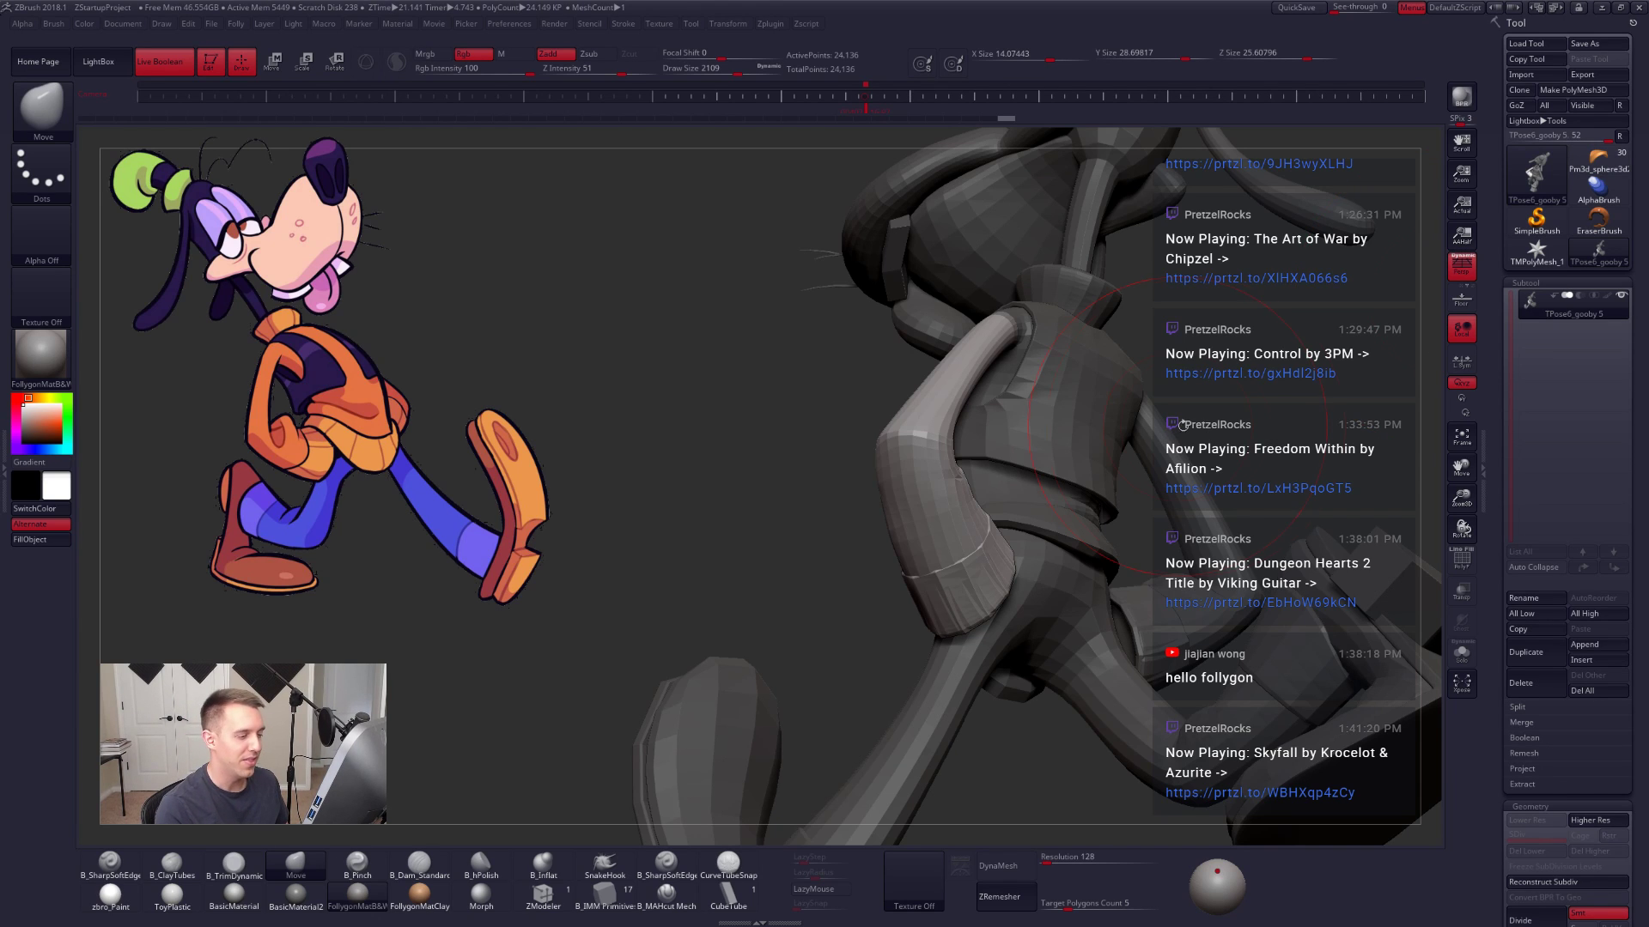
key(space)
drag(956, 492, 953, 492)
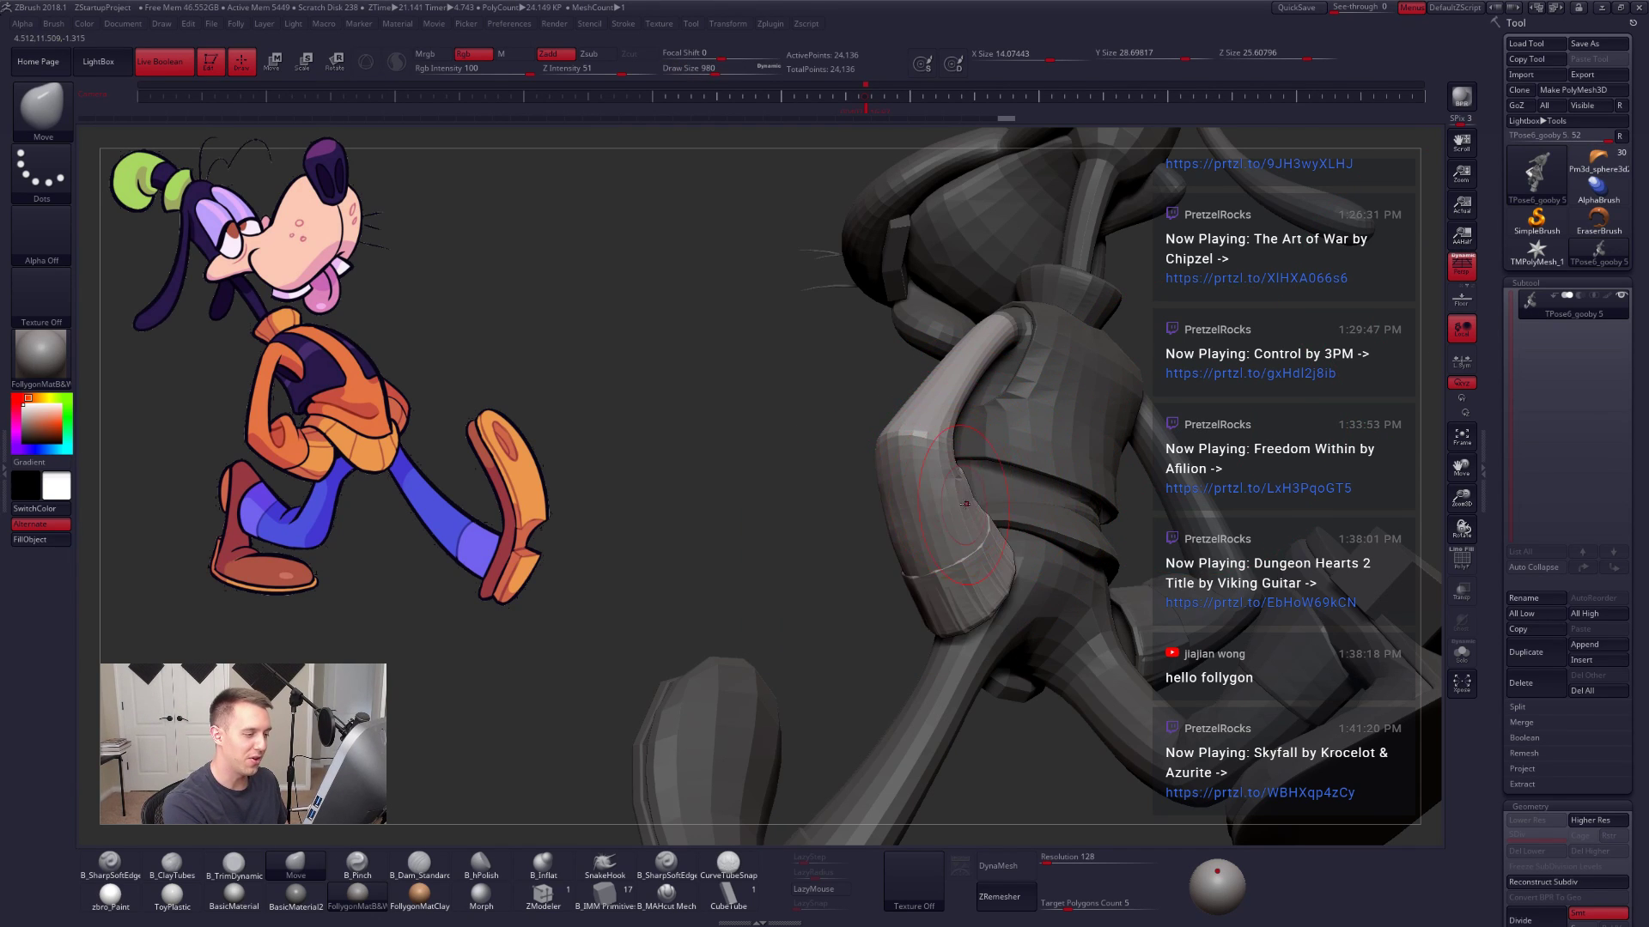
right_drag(893, 515, 971, 494)
key(space)
drag(971, 493, 961, 490)
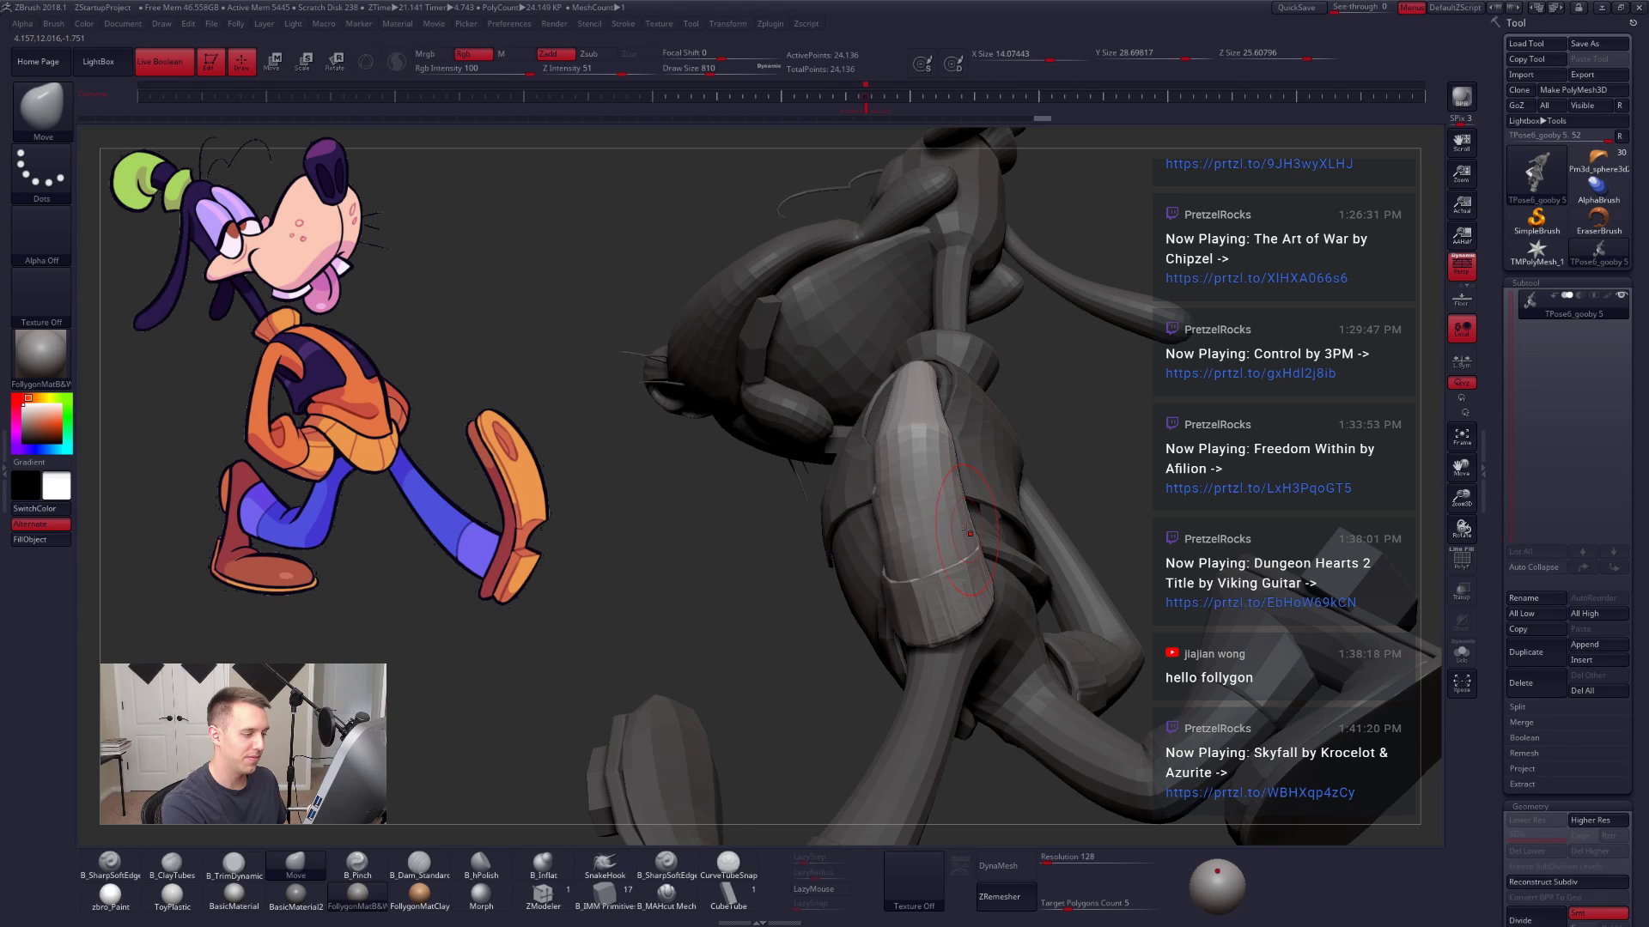
mouse_move(963, 502)
right_down()
mouse_move(932, 485)
mouse_move(924, 498)
right_up()
mouse_move(1034, 519)
right_down()
mouse_move(995, 538)
mouse_move(983, 487)
right_up()
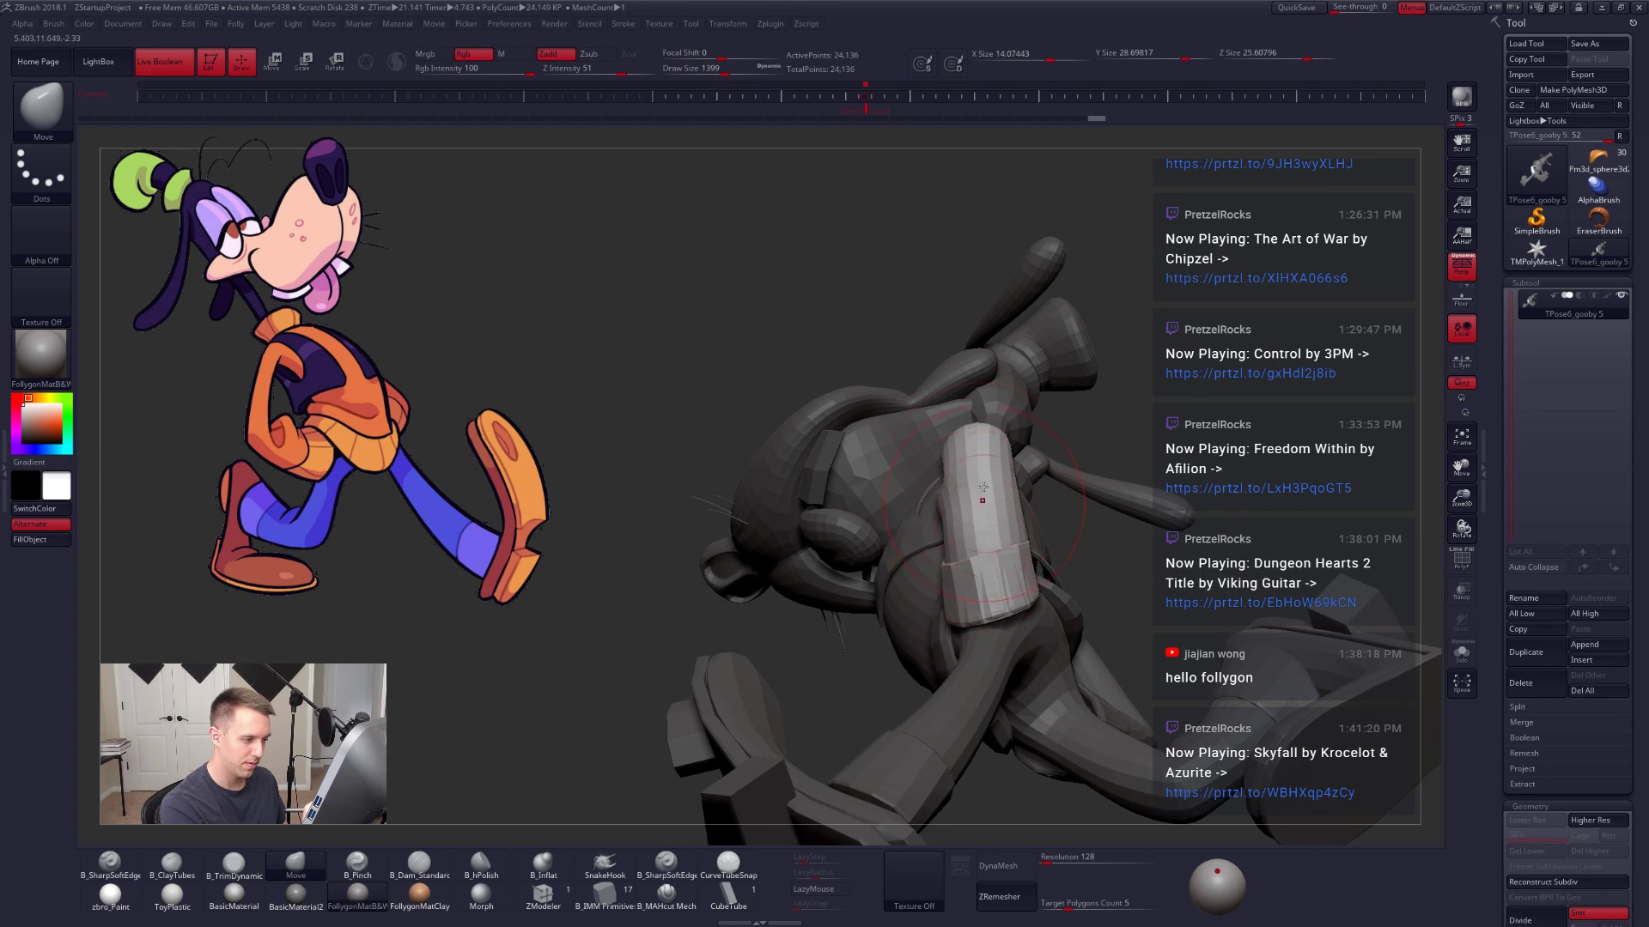
key(space)
drag(992, 497, 988, 541)
Step: Leave only the sweater unmasked and push its lower part into place with a large Move brush
mouse_move(998, 665)
right_down()
mouse_move(1006, 606)
mouse_move(1052, 567)
mouse_move(1013, 591)
mouse_move(1044, 691)
right_up()
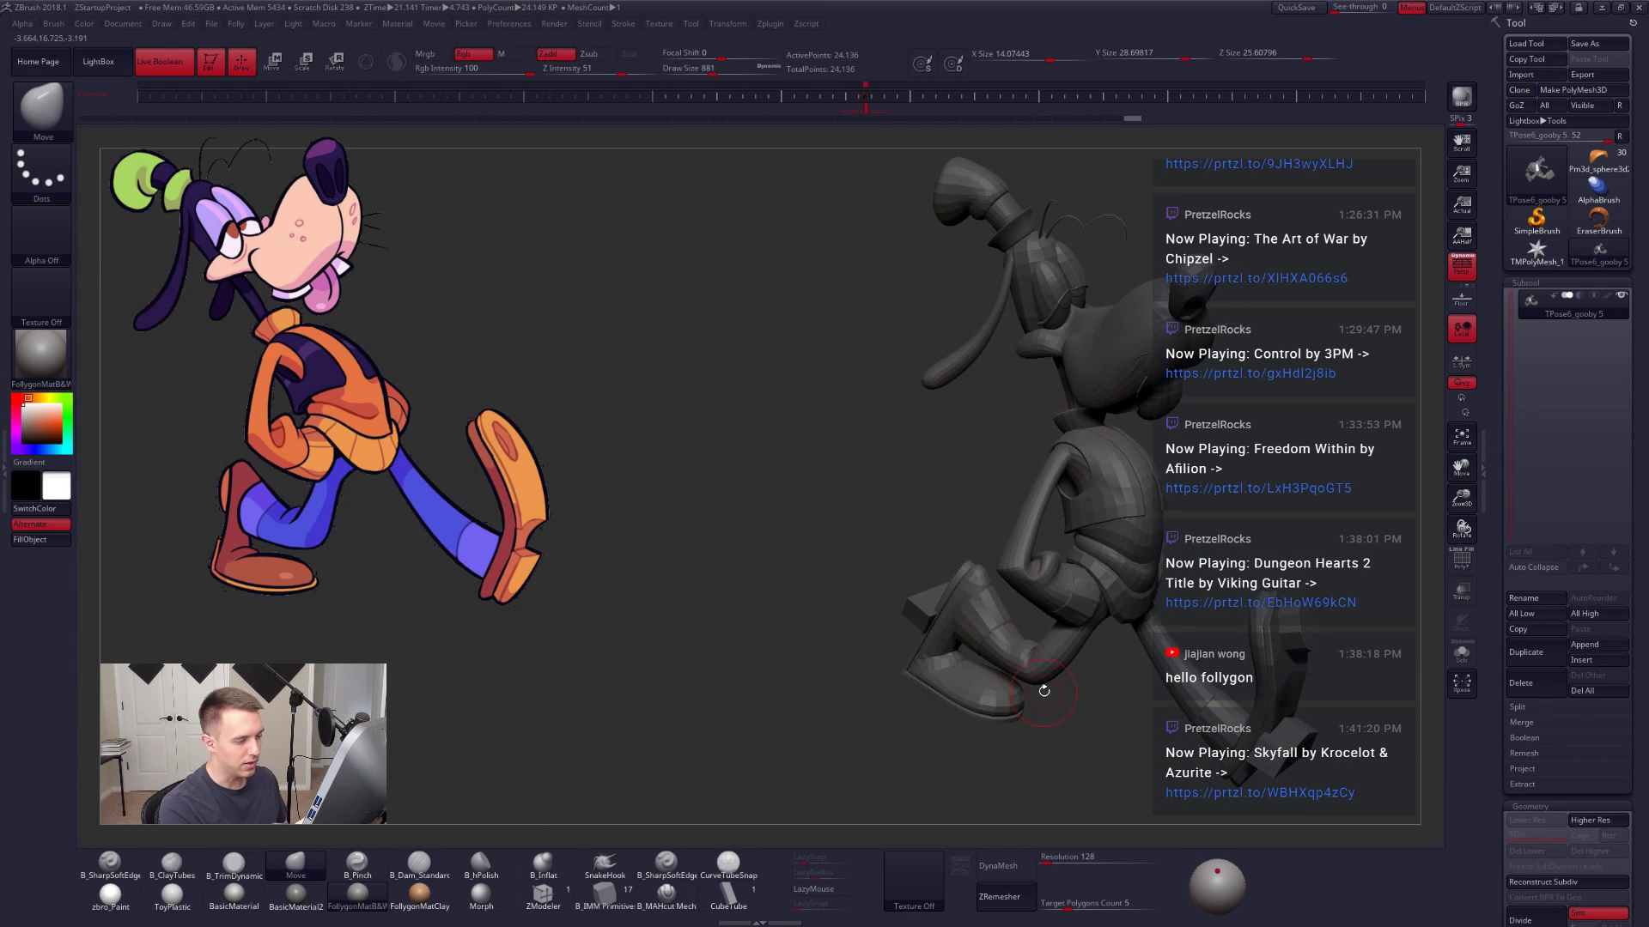
mouse_move(1091, 558)
right_down()
mouse_move(1071, 614)
mouse_move(1059, 552)
right_up()
key(w)
key(q)
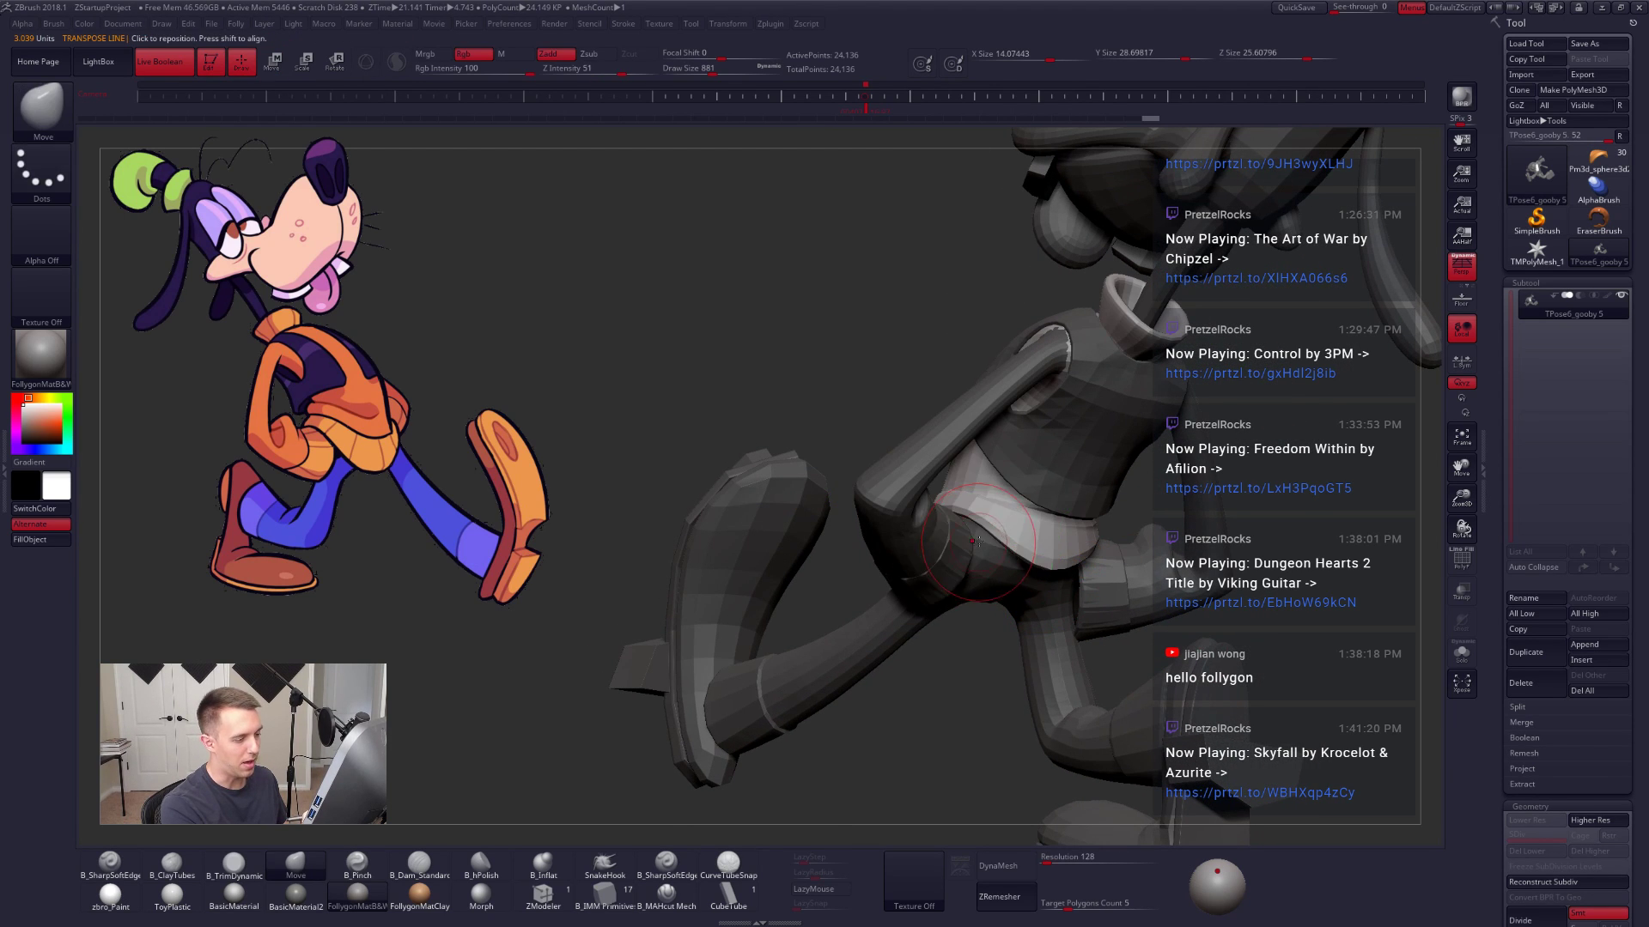
key(space)
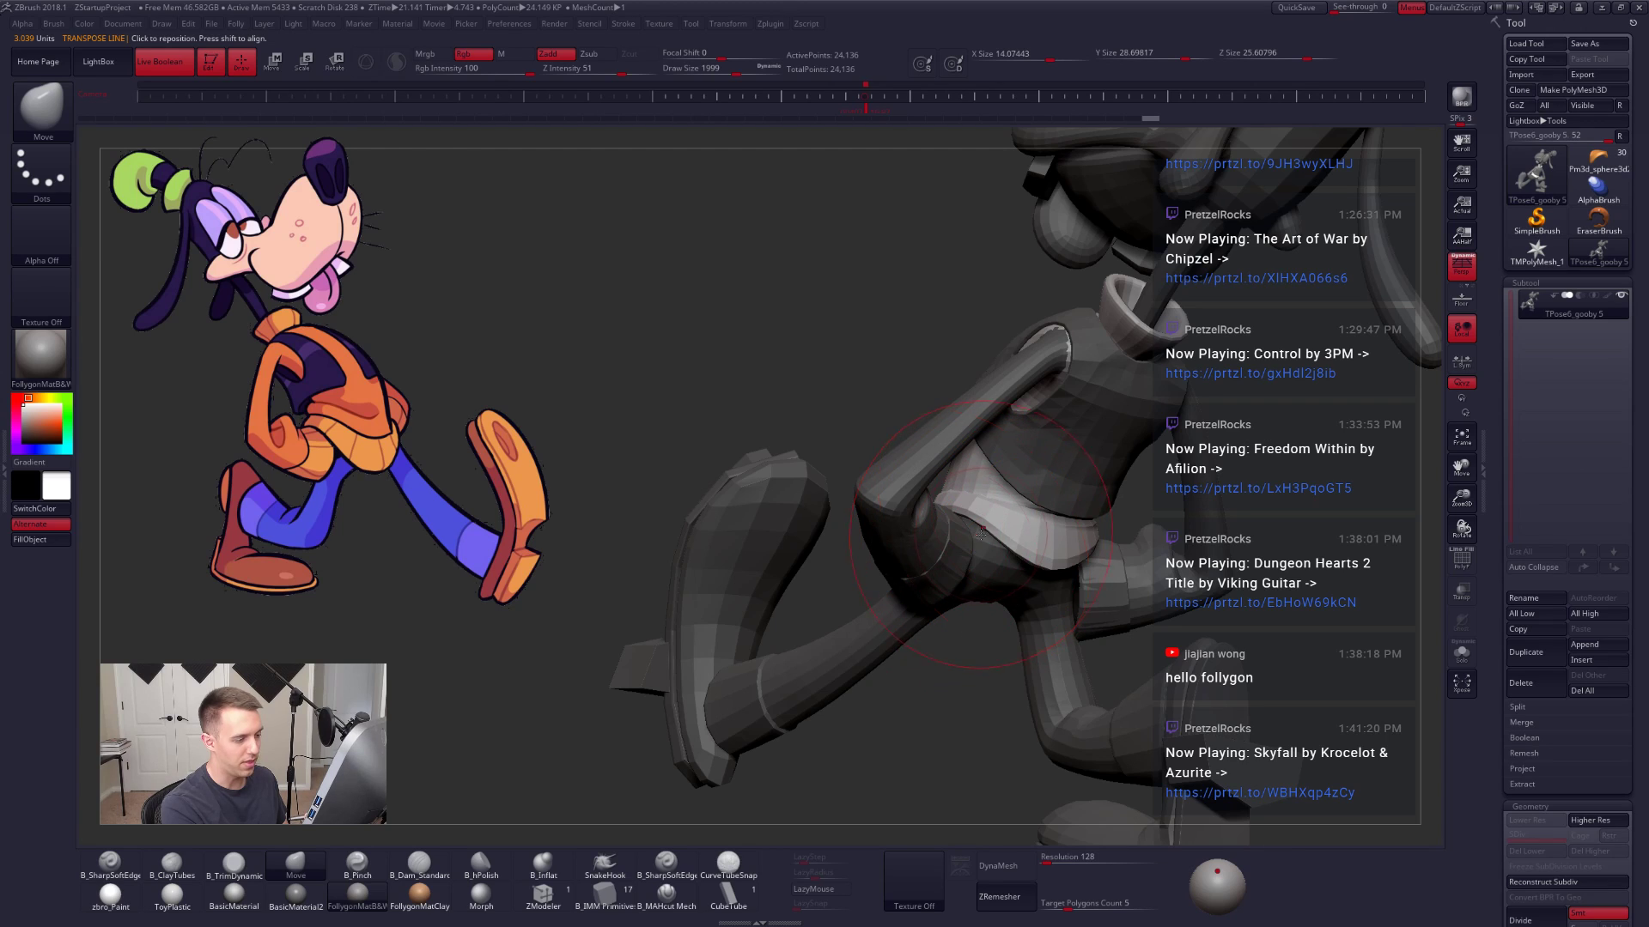
right_drag(980, 560, 910, 614)
key(space)
drag(962, 584, 946, 584)
Step: Fit the sweater's waistband around the hips from several angles with the Move brush, reducing the draw size to 742
mouse_move(962, 567)
right_down()
mouse_move(990, 542)
mouse_move(867, 592)
right_up()
key(space)
drag(864, 601, 870, 601)
mouse_move(876, 584)
right_down()
mouse_move(931, 532)
mouse_move(1036, 560)
mouse_move(1067, 593)
mouse_move(1094, 575)
mouse_move(1038, 571)
right_up()
key(space)
drag(1030, 576, 1020, 575)
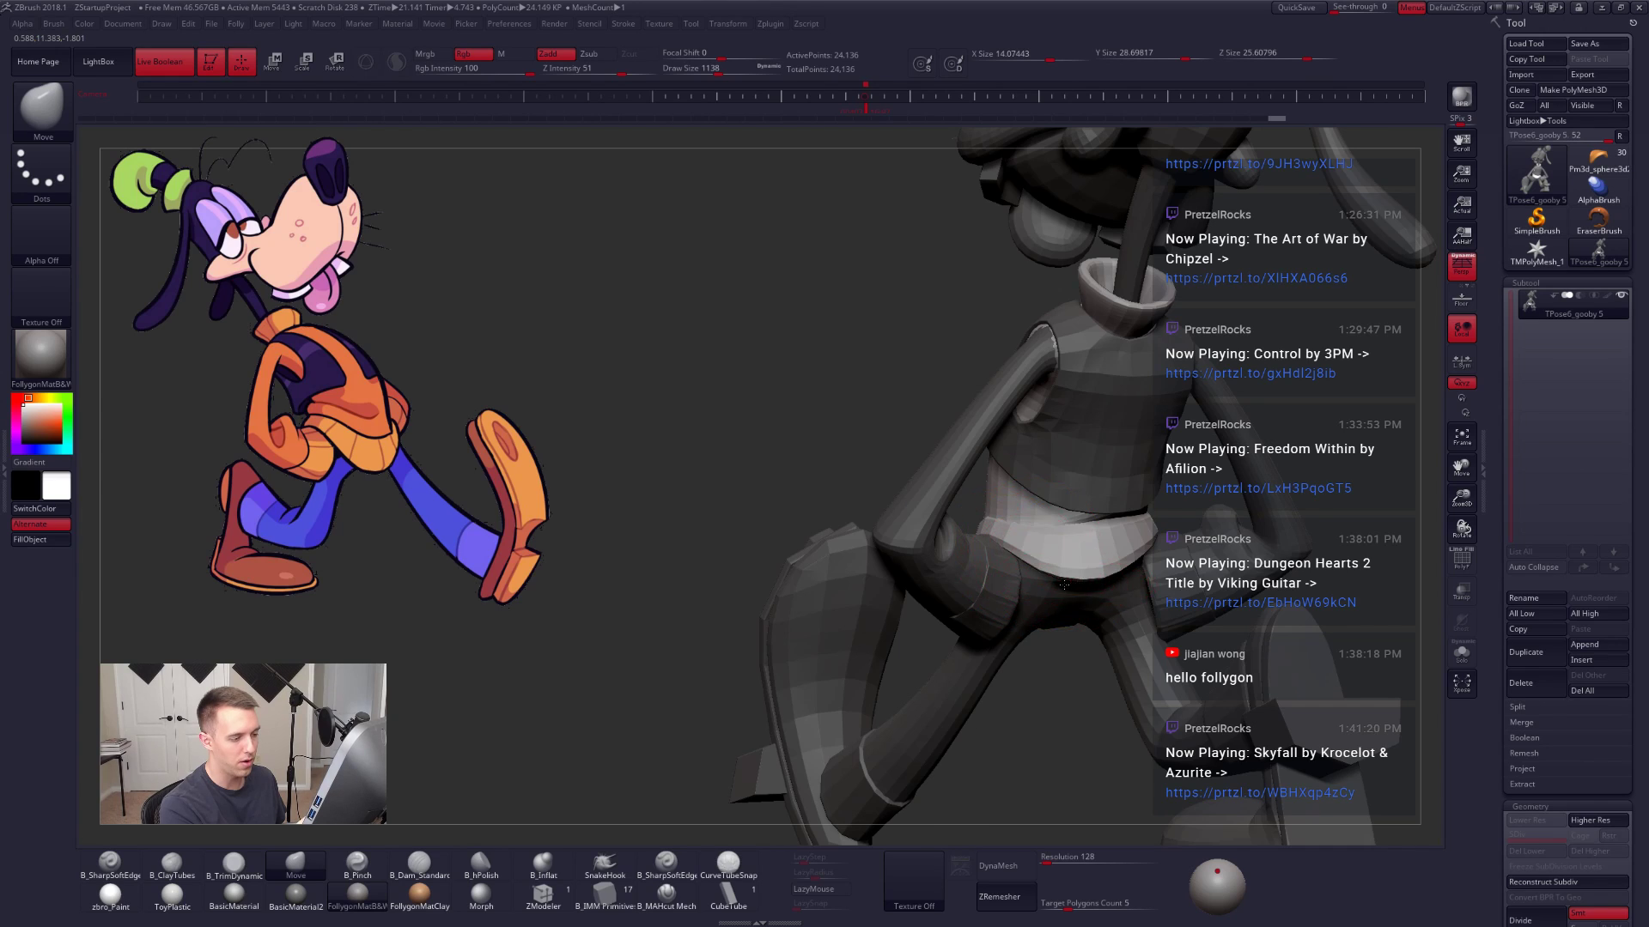
mouse_move(1063, 585)
right_down()
mouse_move(1087, 566)
mouse_move(1061, 567)
mouse_move(1116, 562)
mouse_move(1095, 563)
mouse_move(1121, 537)
right_up()
key(space)
mouse_move(1121, 536)
mouse_down()
mouse_move(1107, 535)
mouse_move(1159, 498)
mouse_move(1183, 439)
mouse_up()
Step: Show the polyframe, assign the waistband to its own polygroup through masking, and isolate it
key(shift+f)
key(w)
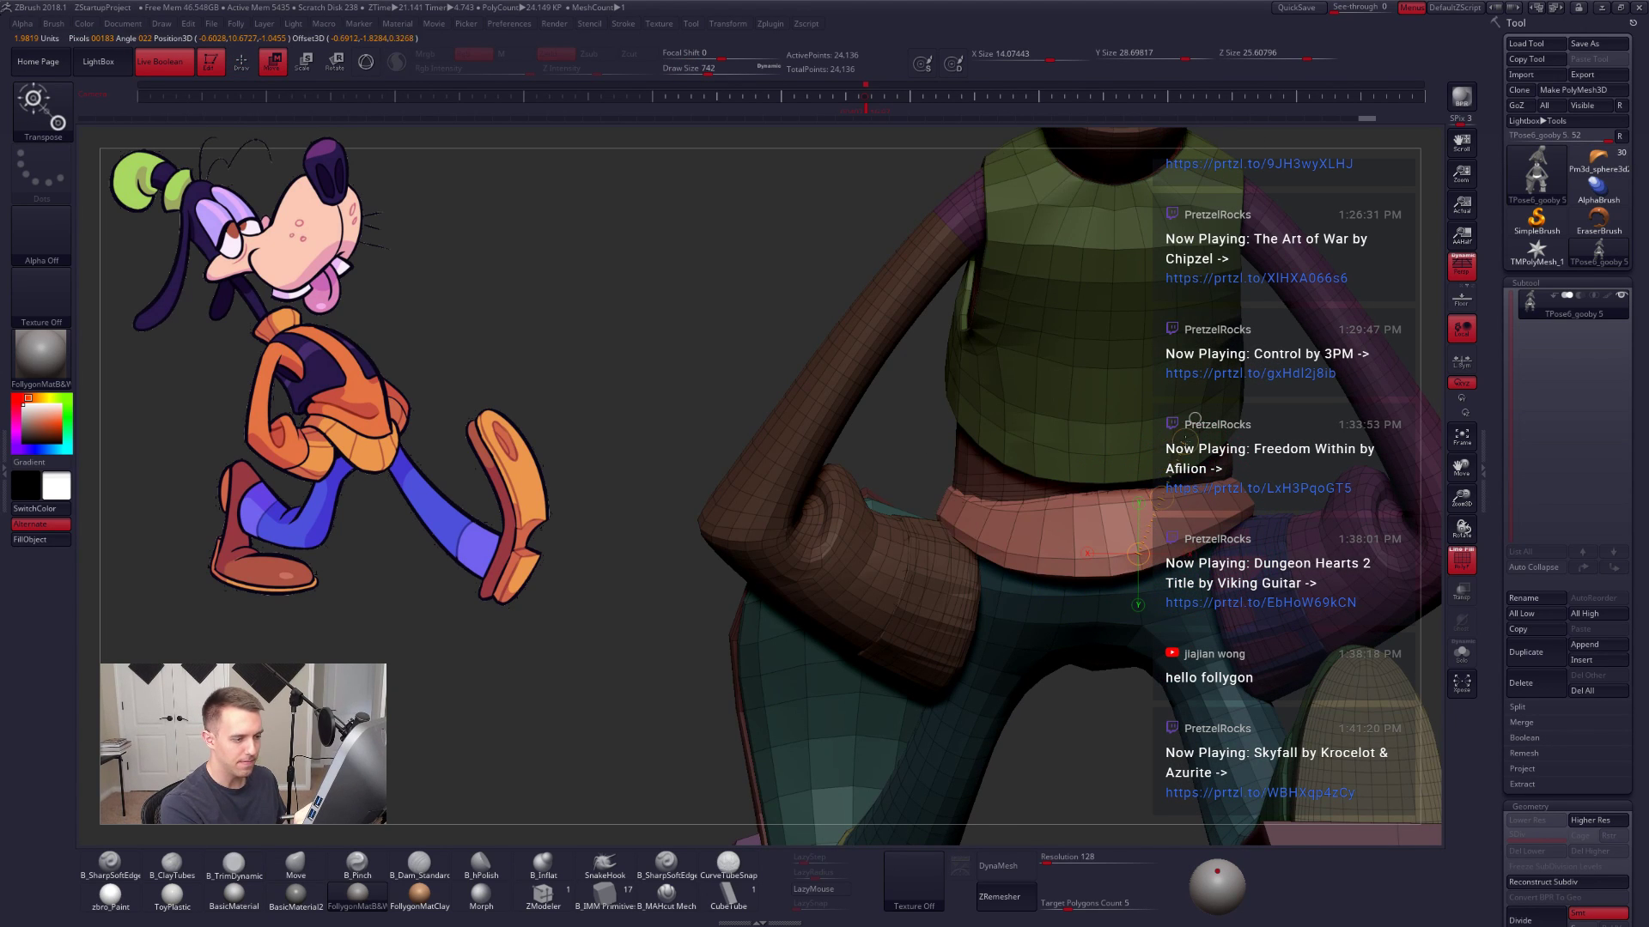
key(ctrl+i)
key(ctrl+w)
key(q)
ctrl+shift+click(1197, 515)
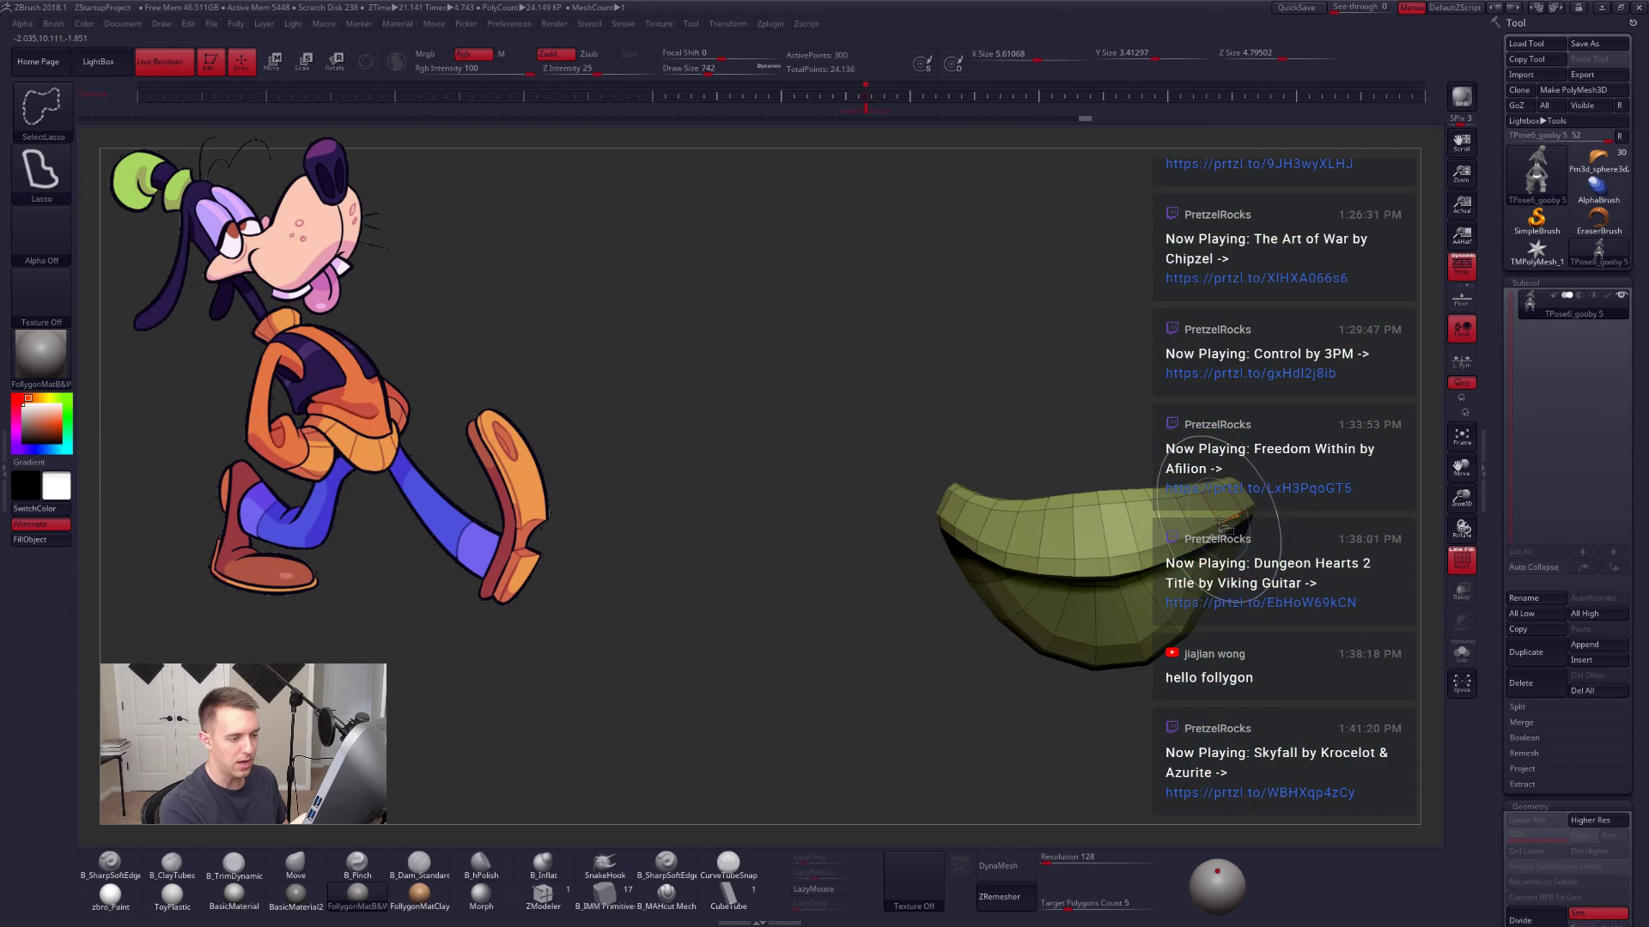
Step: Clear the waistband's mask and smooth out its front curve using the Move brush at draw size 905
mouse_move(1259, 498)
ctrl+mouse_down()
mouse_move(943, 514)
mouse_move(1245, 757)
mouse_move(1373, 566)
ctrl+mouse_up()
key(space)
drag(1064, 534, 1095, 515)
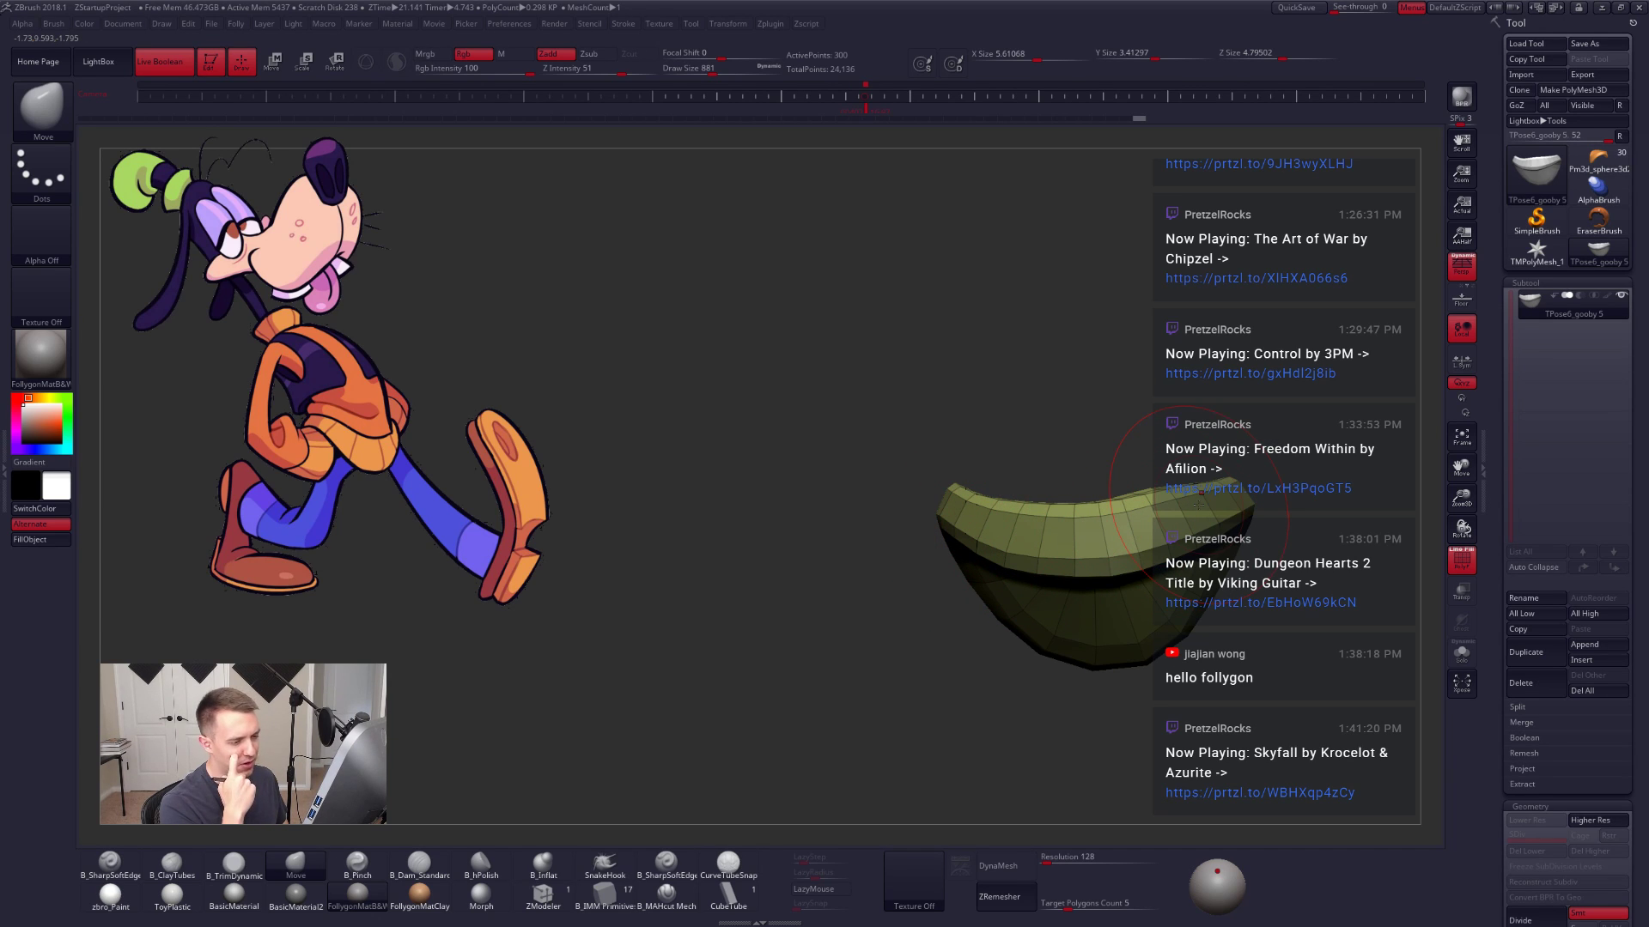
key(space)
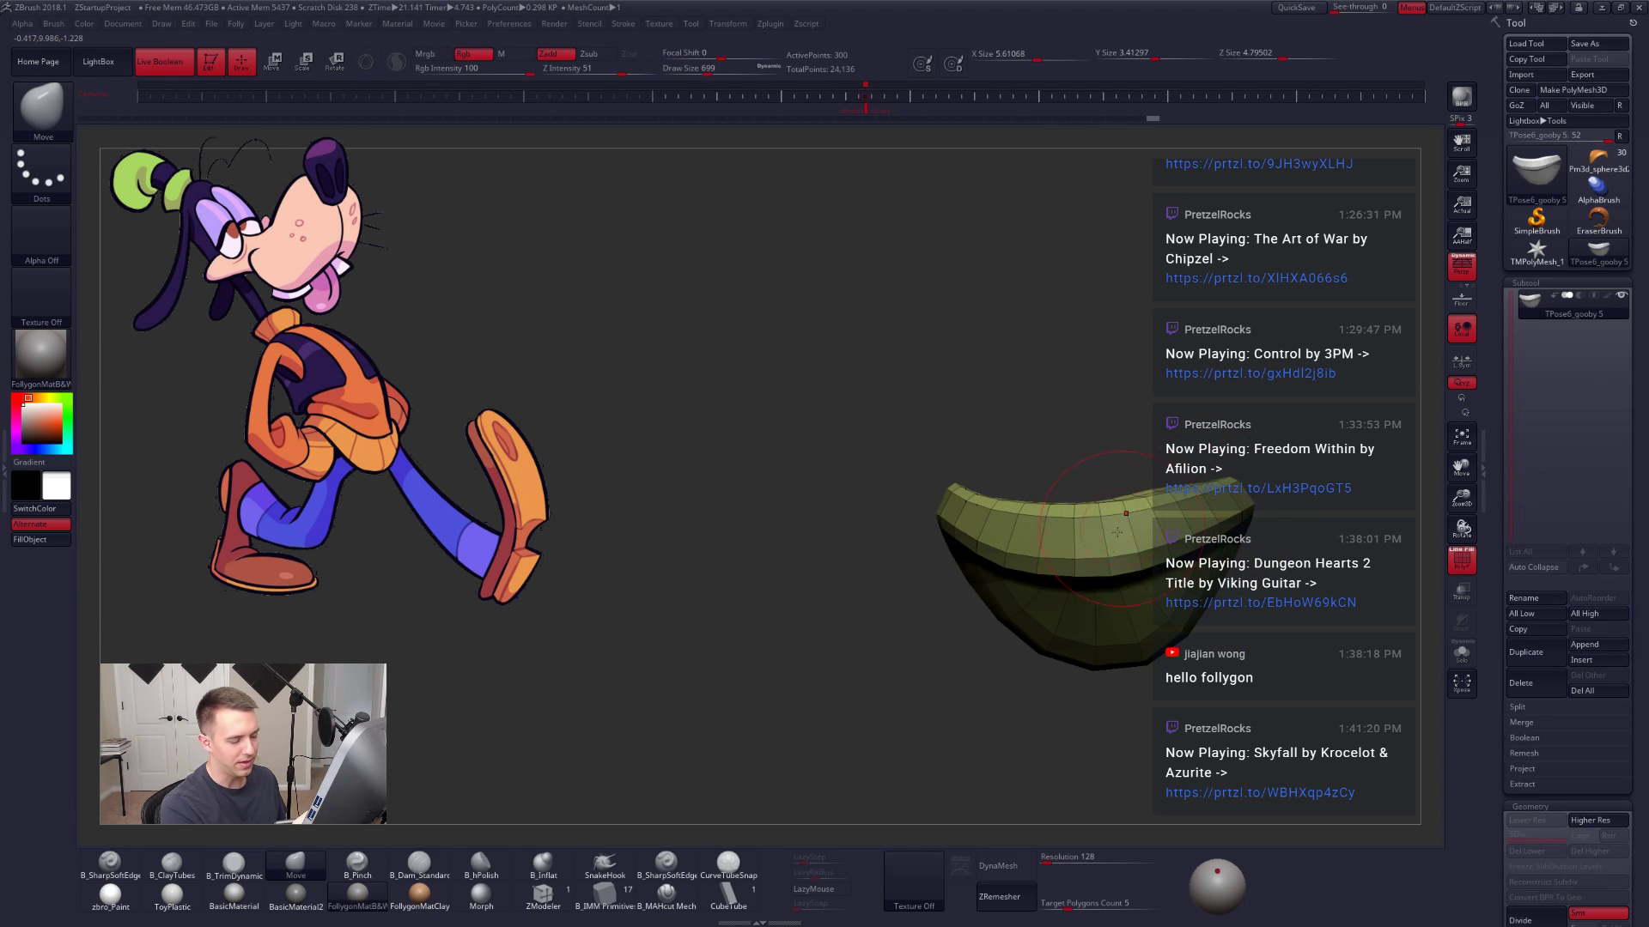
ctrl+drag(1313, 518, 1330, 508)
key(space)
drag(1083, 580, 1092, 581)
drag(1088, 575, 1078, 563)
right_drag(1114, 577, 1092, 568)
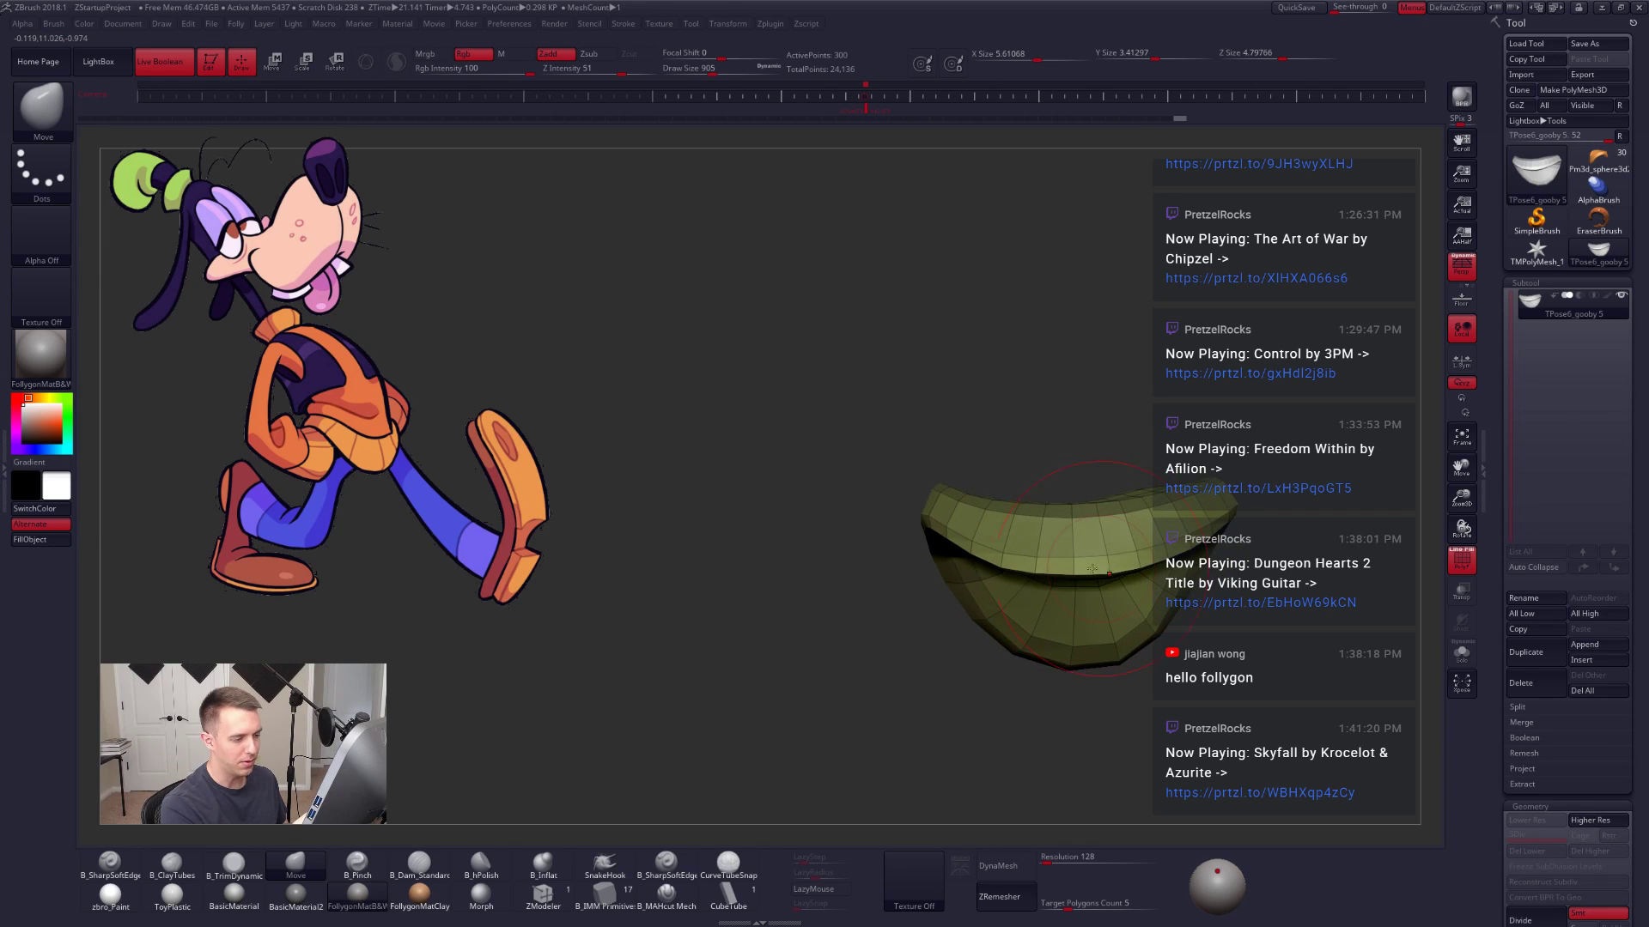
drag(1092, 568, 1028, 559)
alt+right_drag(1122, 562, 1092, 576)
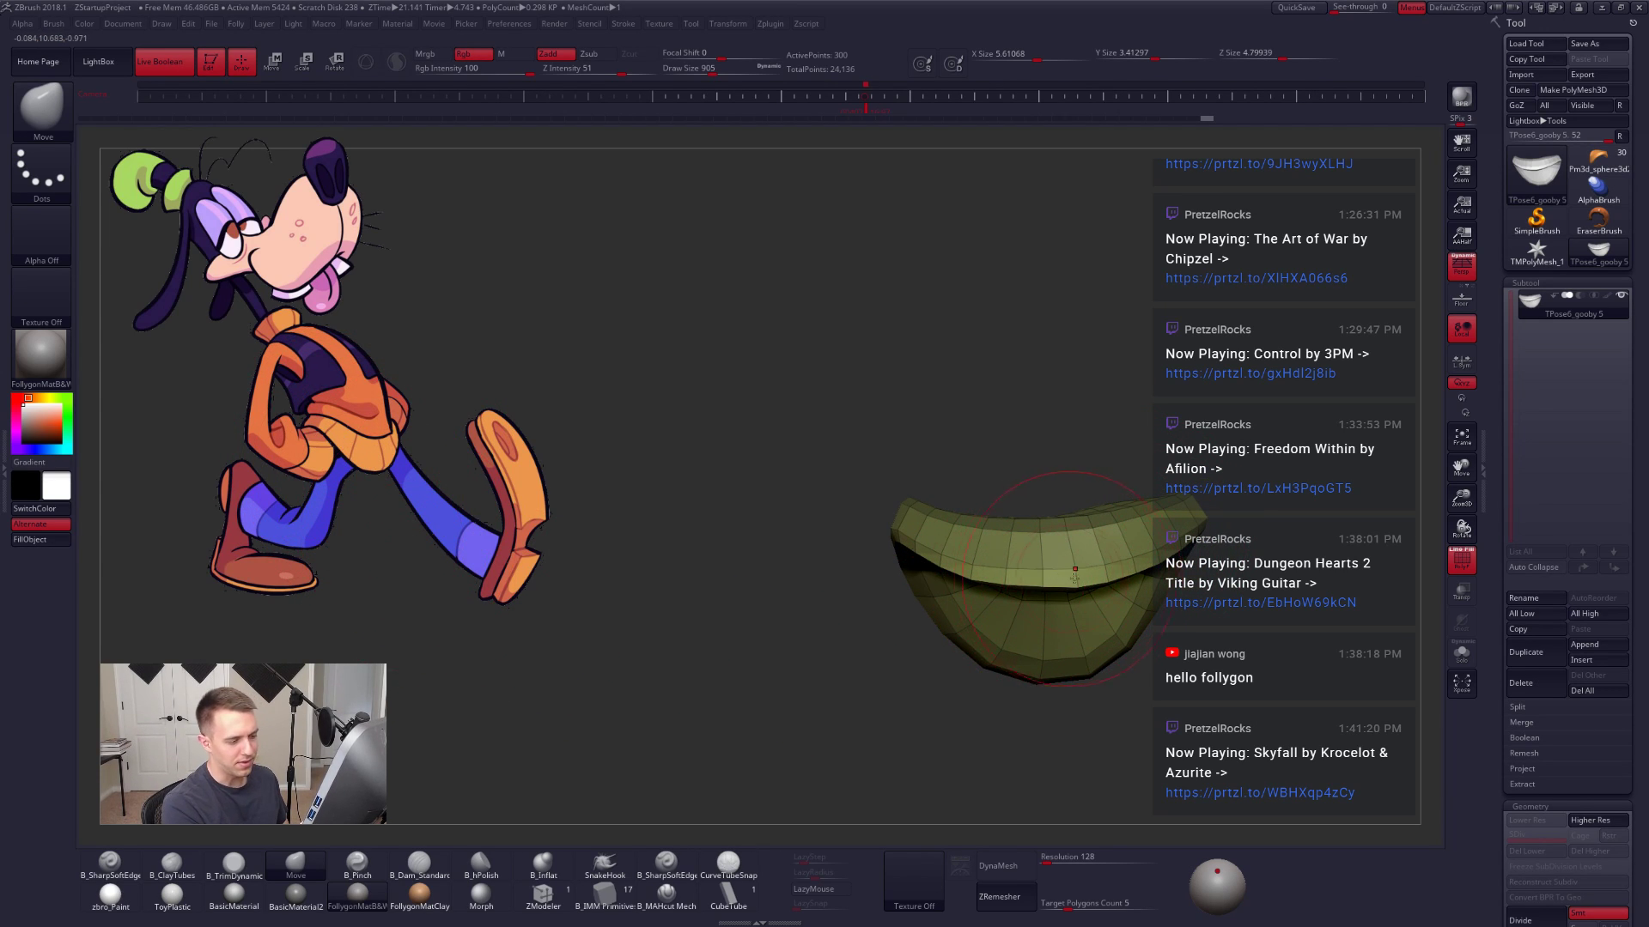
drag(1103, 562, 1079, 567)
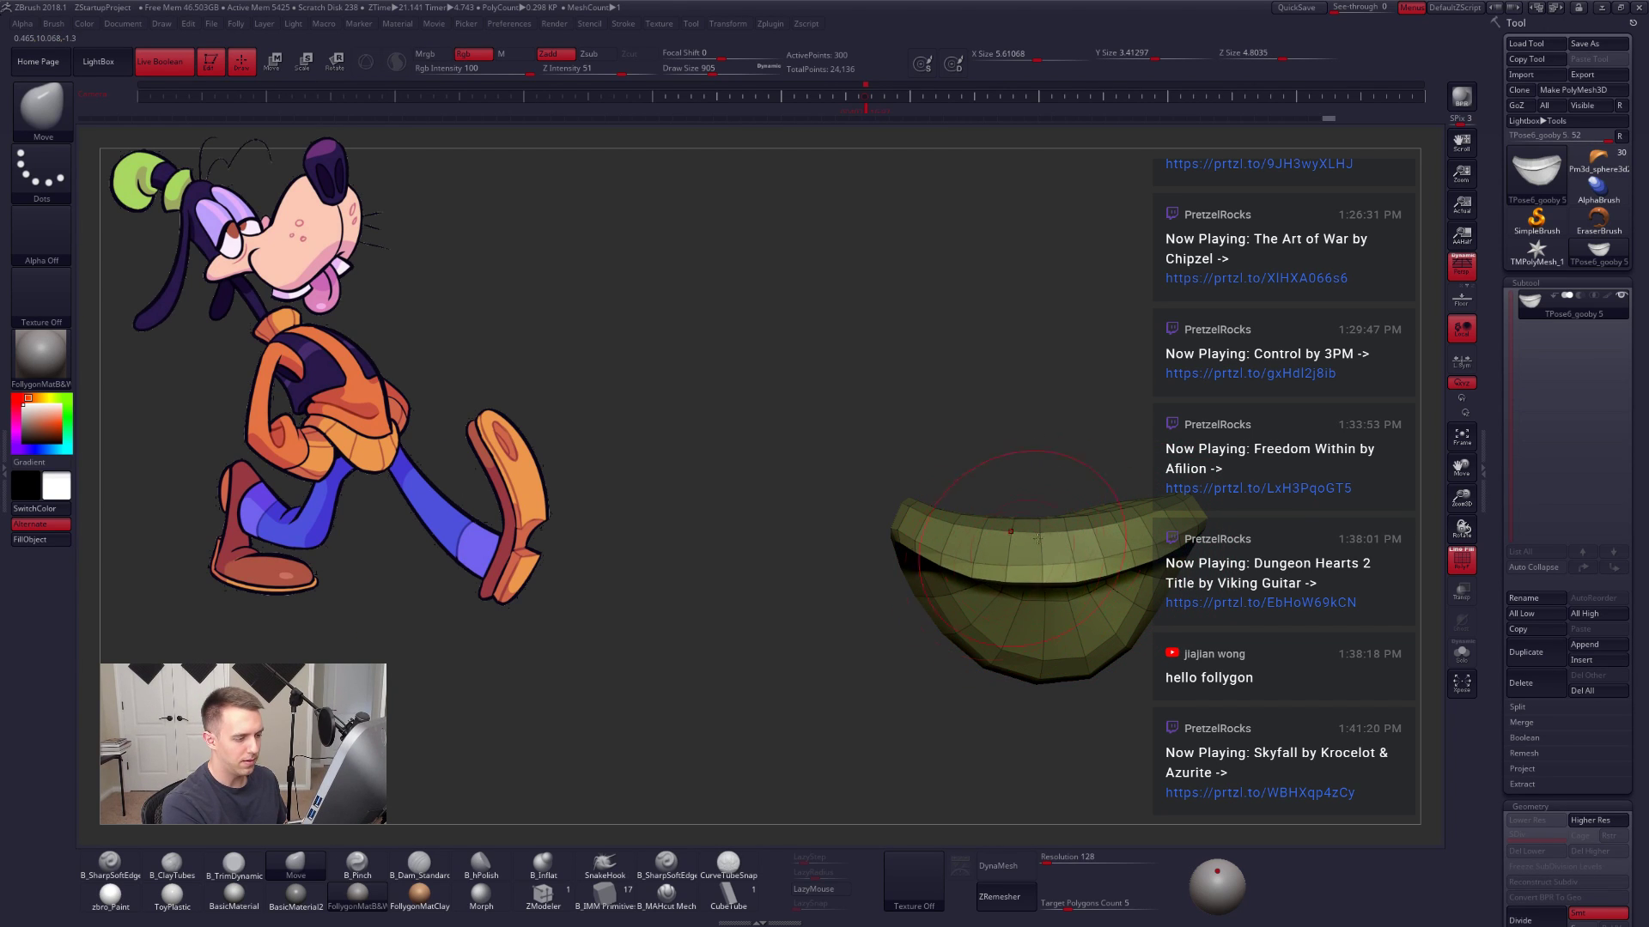
Step: Bring back the whole figure, leave only the sweater torso unmasked, and switch off the polyframe
ctrl+shift+click(1201, 458)
key(w)
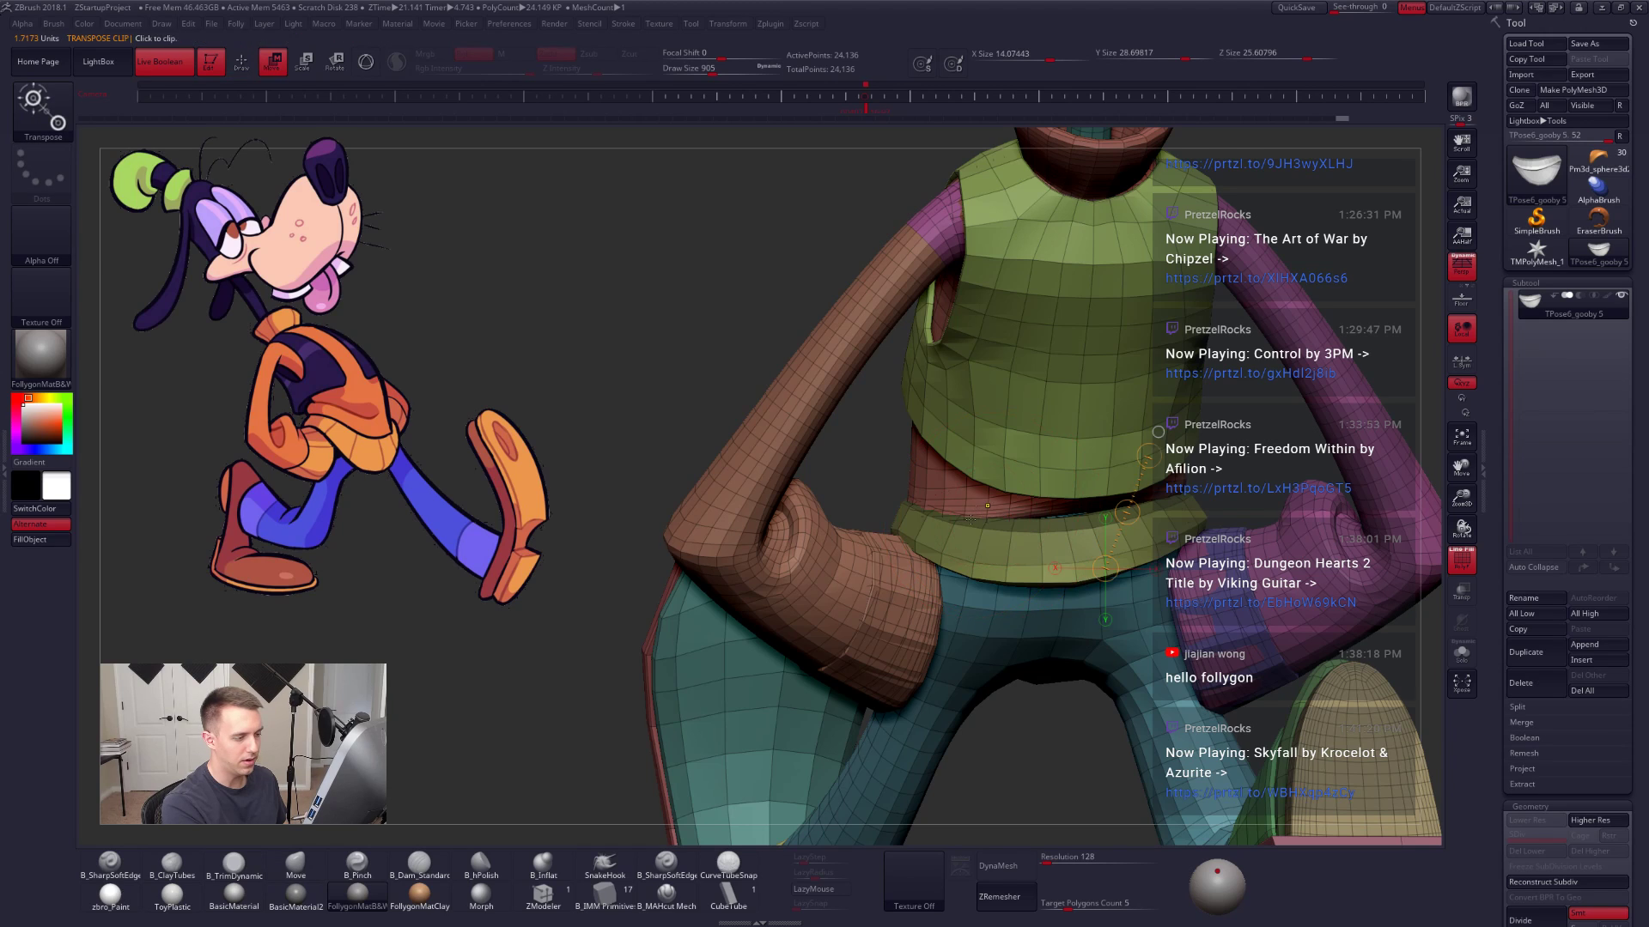
ctrl+click(929, 494)
key(q)
mouse_move(1127, 550)
right_down()
mouse_move(1071, 521)
mouse_move(1155, 525)
mouse_move(1116, 518)
right_up()
key(shift+f)
Step: Adjust the sweater torso above the waistband using the Move brush at draw size about 833
key(space)
drag(1127, 518, 1118, 516)
ctrl+right_drag(1116, 515, 1026, 554)
key(space)
drag(1024, 555, 1033, 554)
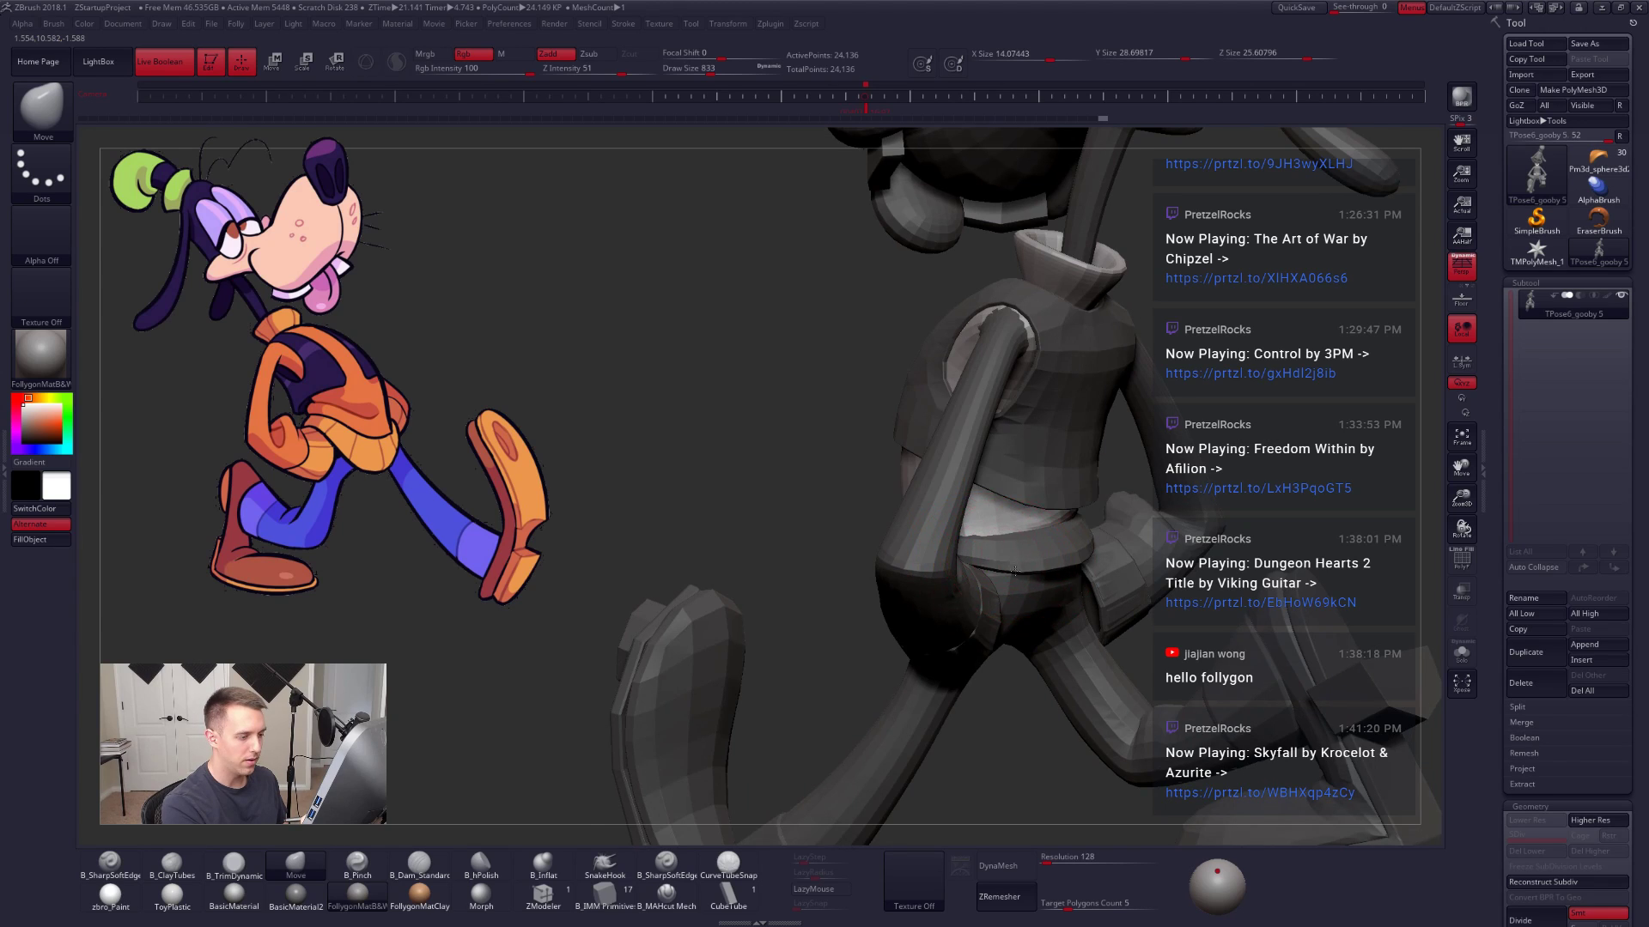
Step: Leave only the waistband unmasked and reshape it around the hips with the Move brush at draw size 1194
mouse_move(1015, 571)
right_down()
mouse_move(1035, 533)
mouse_move(973, 572)
mouse_move(1054, 553)
mouse_move(950, 577)
right_up()
key(w)
ctrl+click(1013, 562)
key(q)
key(space)
drag(950, 577, 961, 578)
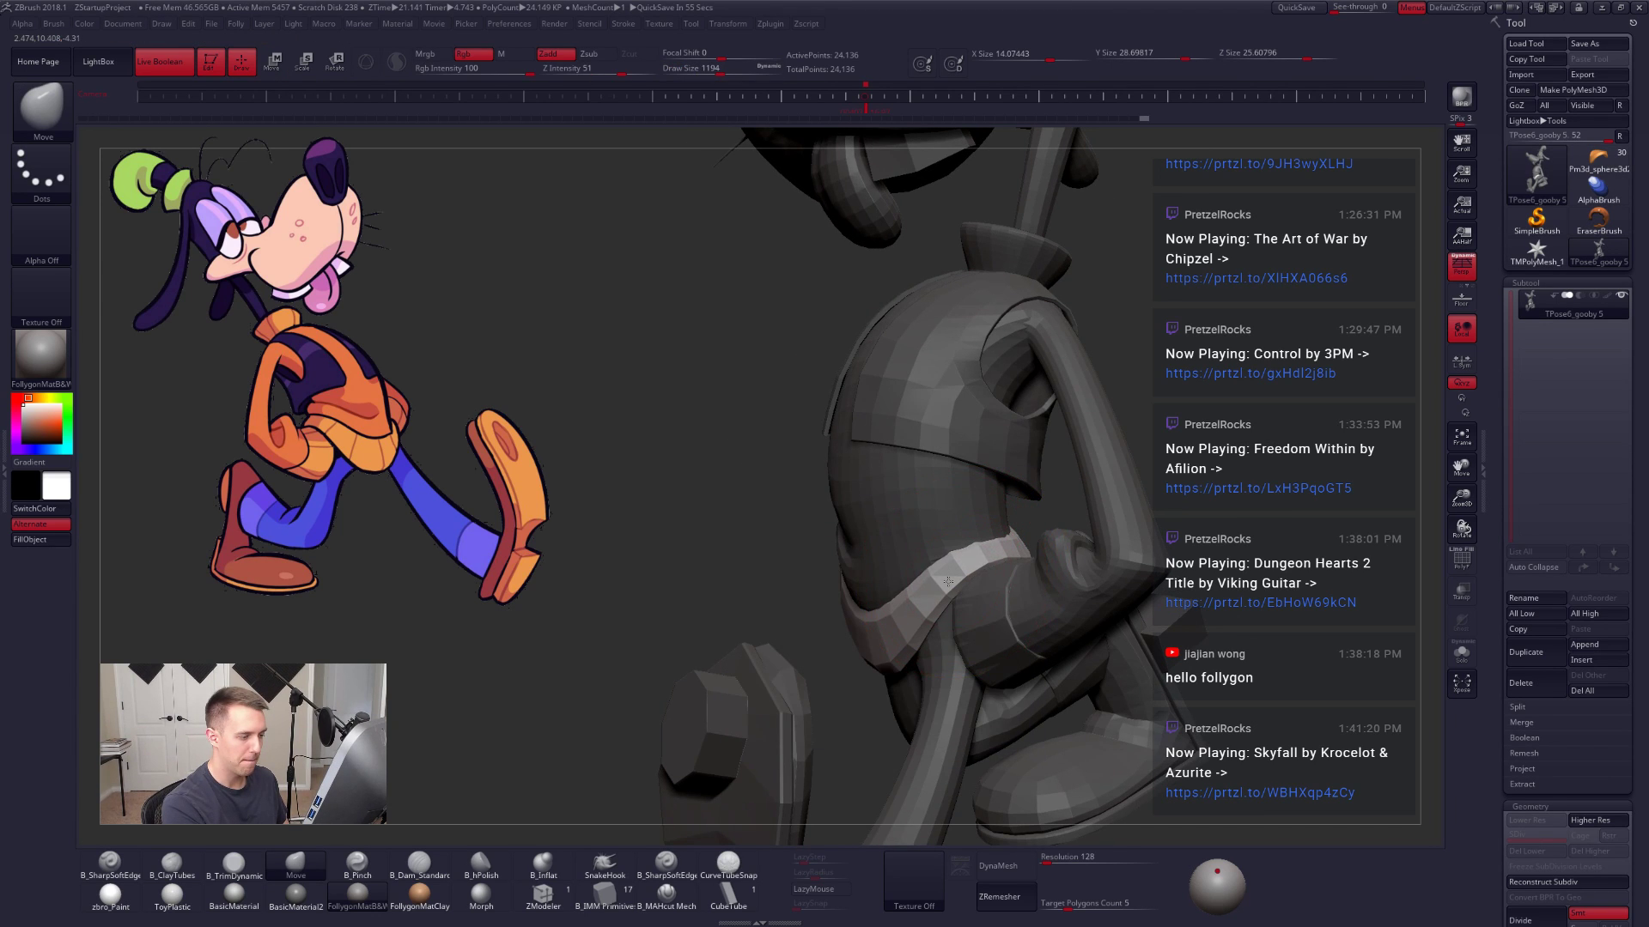
Step: Leave only one arm's sleeve and cuff unmasked and hide the part of the mesh obstructing them
mouse_move(961, 573)
right_down()
mouse_move(1006, 607)
mouse_move(975, 606)
right_up()
key(w)
ctrl+click(1015, 627)
key(q)
mouse_move(1026, 669)
right_down()
mouse_move(979, 619)
mouse_move(1027, 592)
mouse_move(1035, 549)
mouse_move(1065, 601)
mouse_move(1090, 589)
right_up()
mouse_move(1052, 605)
ctrl+alt+shift+mouse_down()
mouse_move(1172, 730)
mouse_move(1154, 652)
ctrl+alt+shift+mouse_up()
right_drag(1086, 605, 1044, 558)
mouse_move(1043, 558)
ctrl+right_down()
mouse_move(1040, 603)
mouse_move(956, 588)
mouse_move(940, 515)
mouse_move(919, 593)
ctrl+right_up()
Step: Reshape the unmasked sleeve and cuff using the Move brush at draw size 1491, then bring back the whole unmasked figure
key(space)
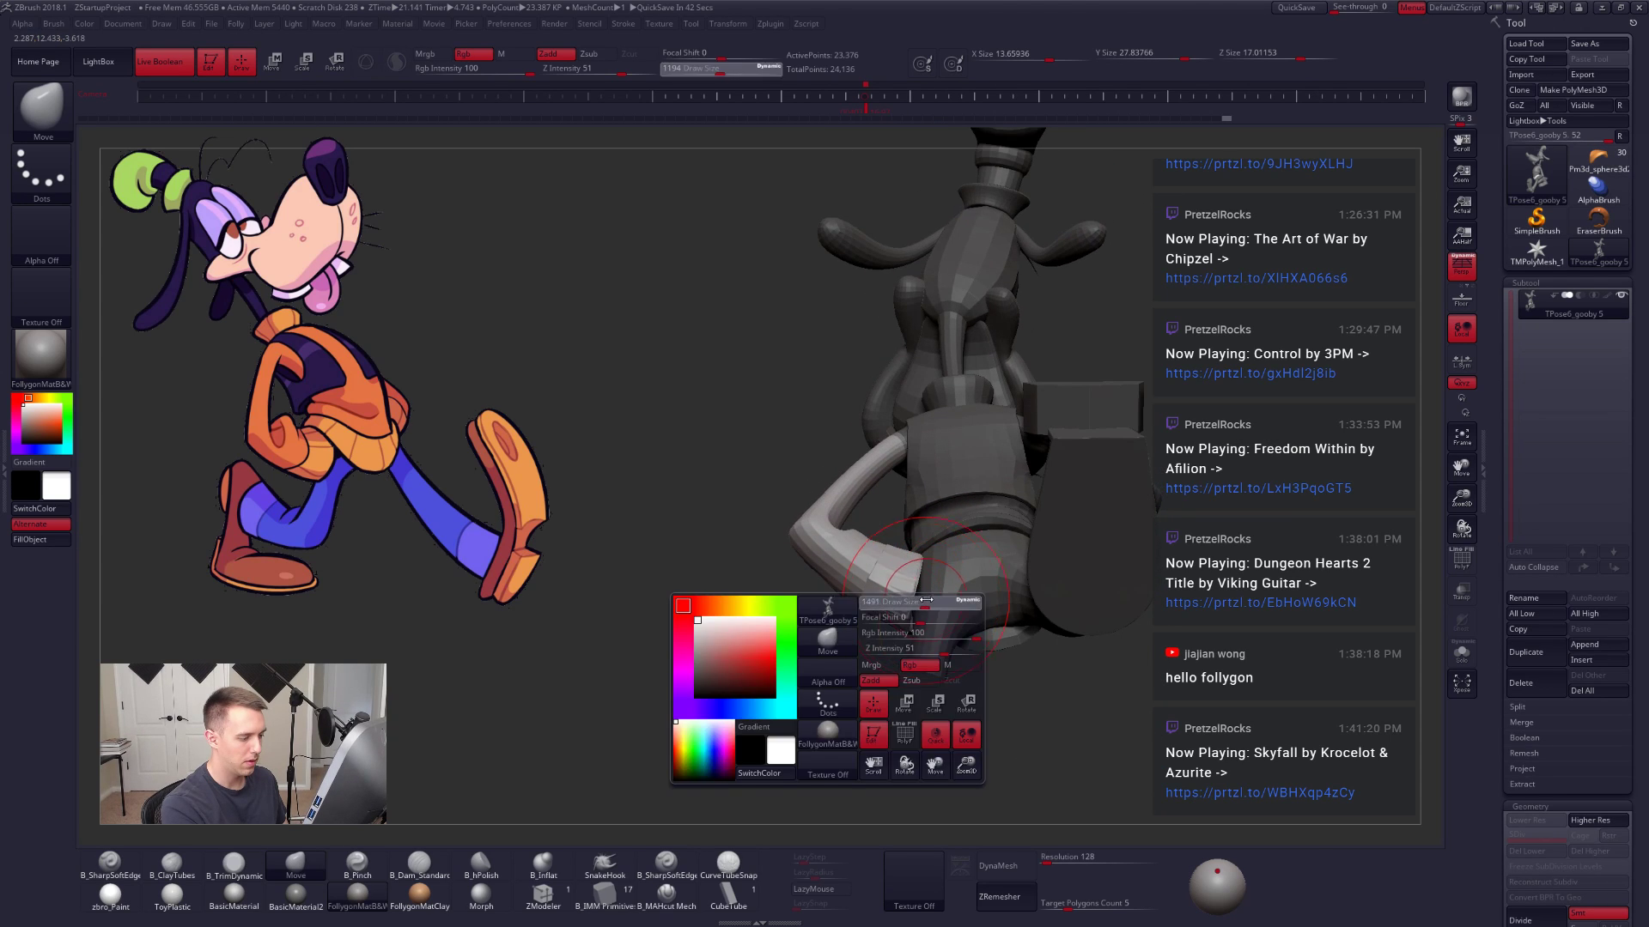
click(920, 616)
mouse_move(914, 662)
right_down()
mouse_move(910, 614)
mouse_move(916, 721)
mouse_move(950, 673)
mouse_move(953, 577)
mouse_move(963, 558)
mouse_move(986, 576)
mouse_move(923, 550)
mouse_move(847, 585)
right_up()
key(space)
key(space)
click(909, 548)
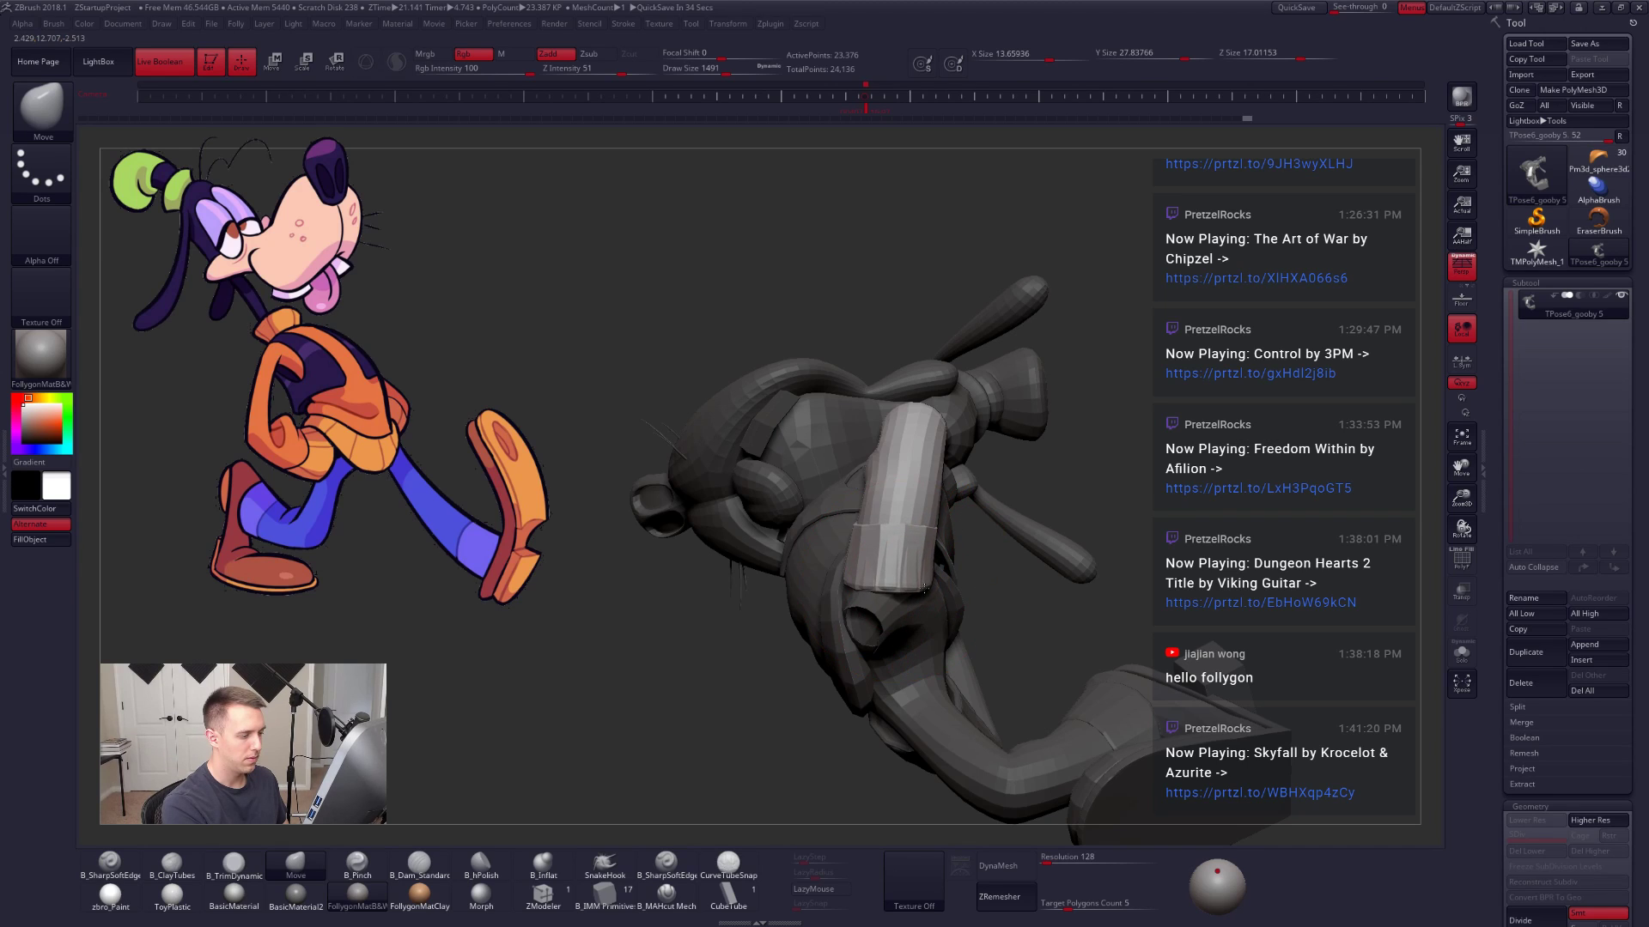
right_drag(910, 515, 1090, 614)
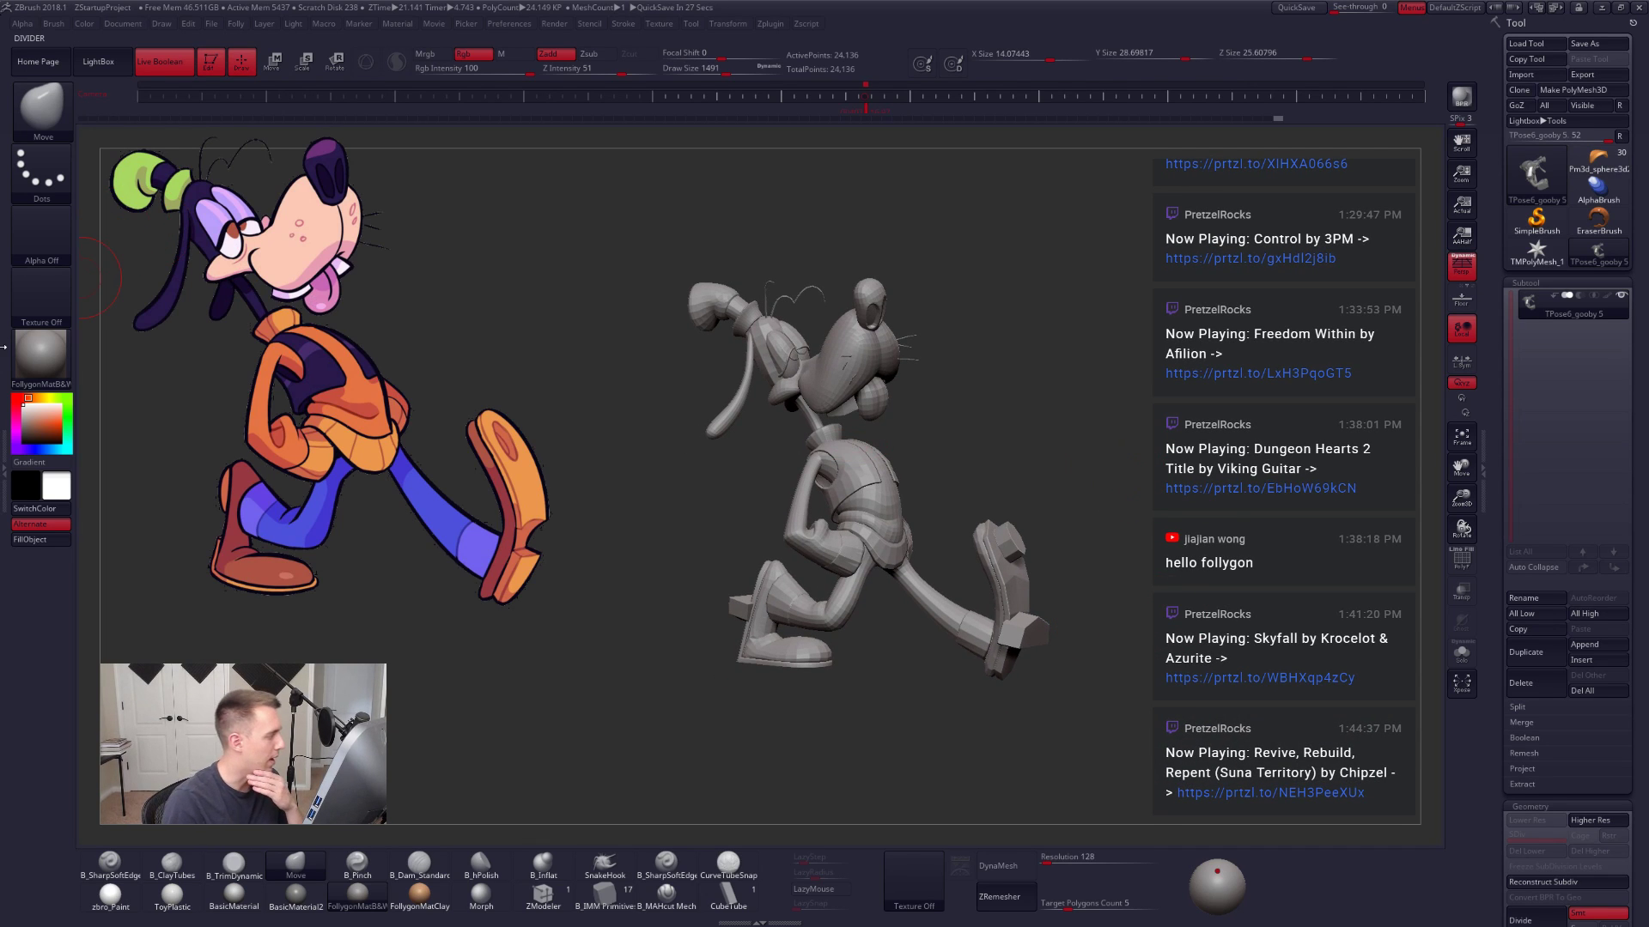
Step: Transfer the posed Transpose Master mesh back to the original subtools and close the plugin tray
click(4, 346)
click(111, 304)
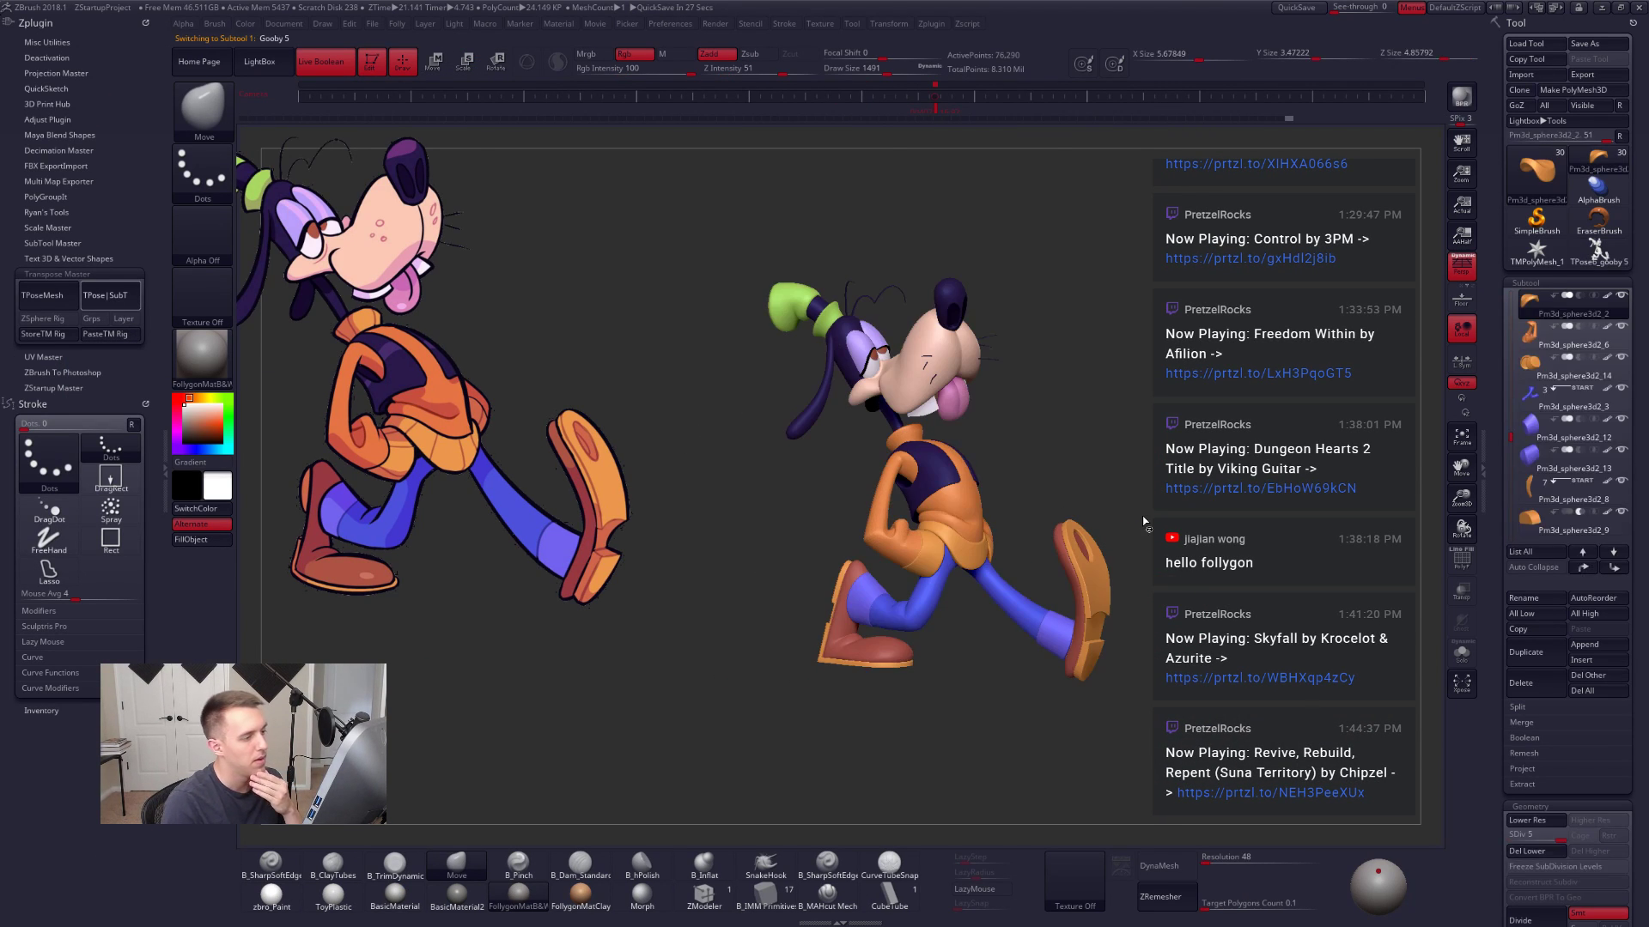
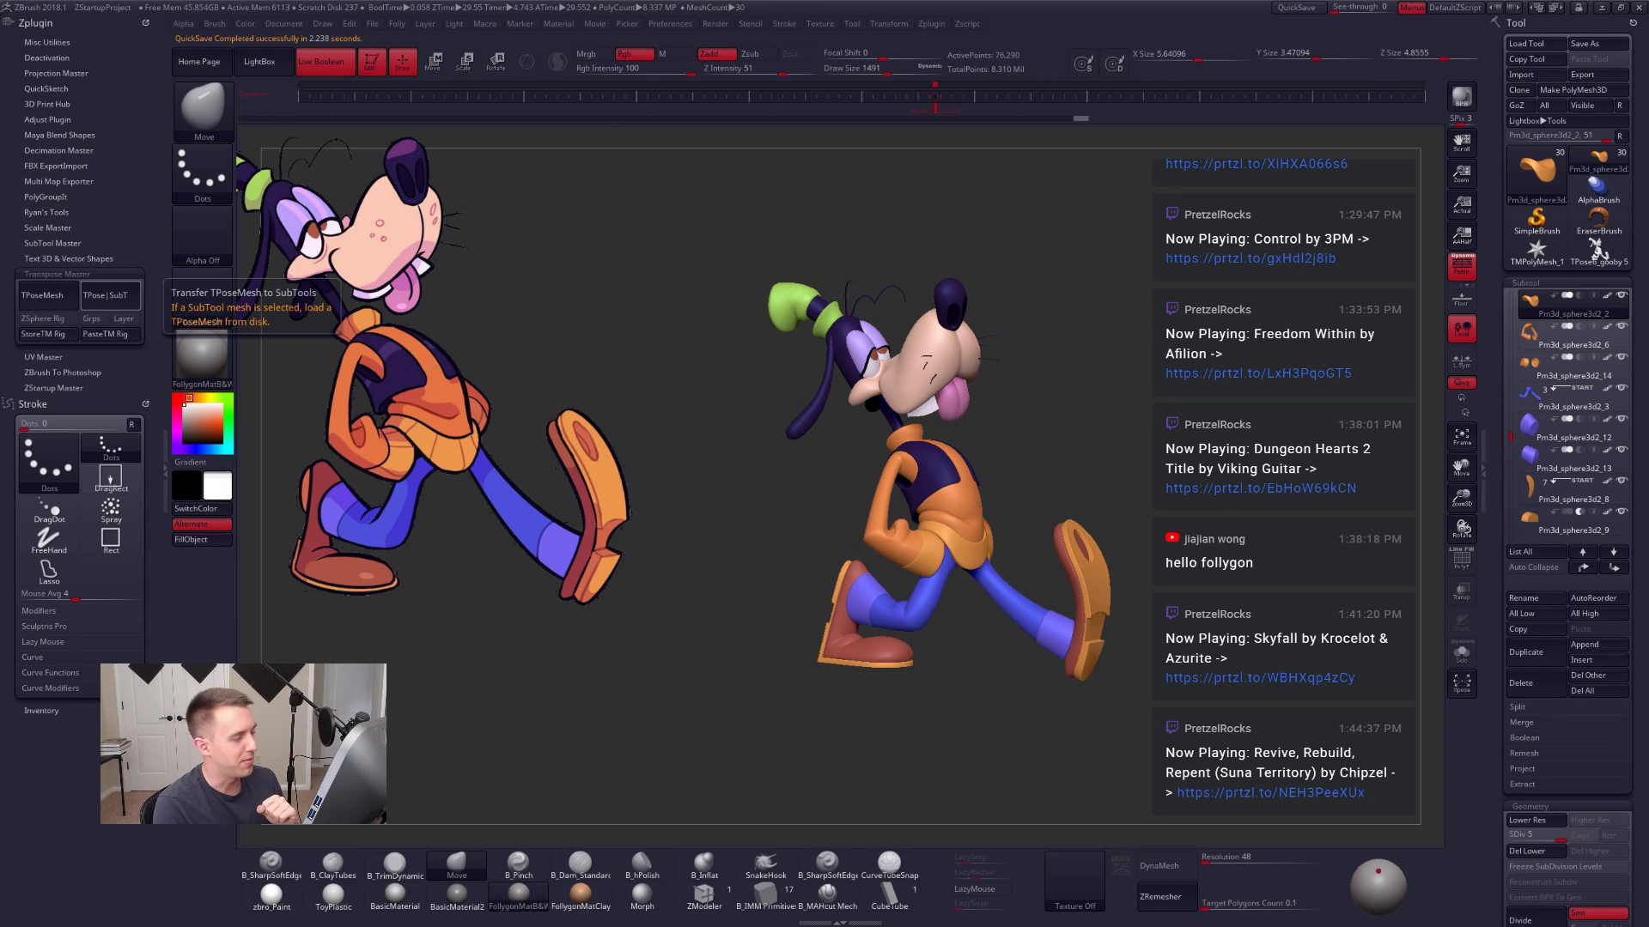
double_click(166, 471)
Step: Select the sleeves subtool and adjust the forearm of the bent sleeve with the Move brush at draw size 857
drag(1091, 515, 938, 561)
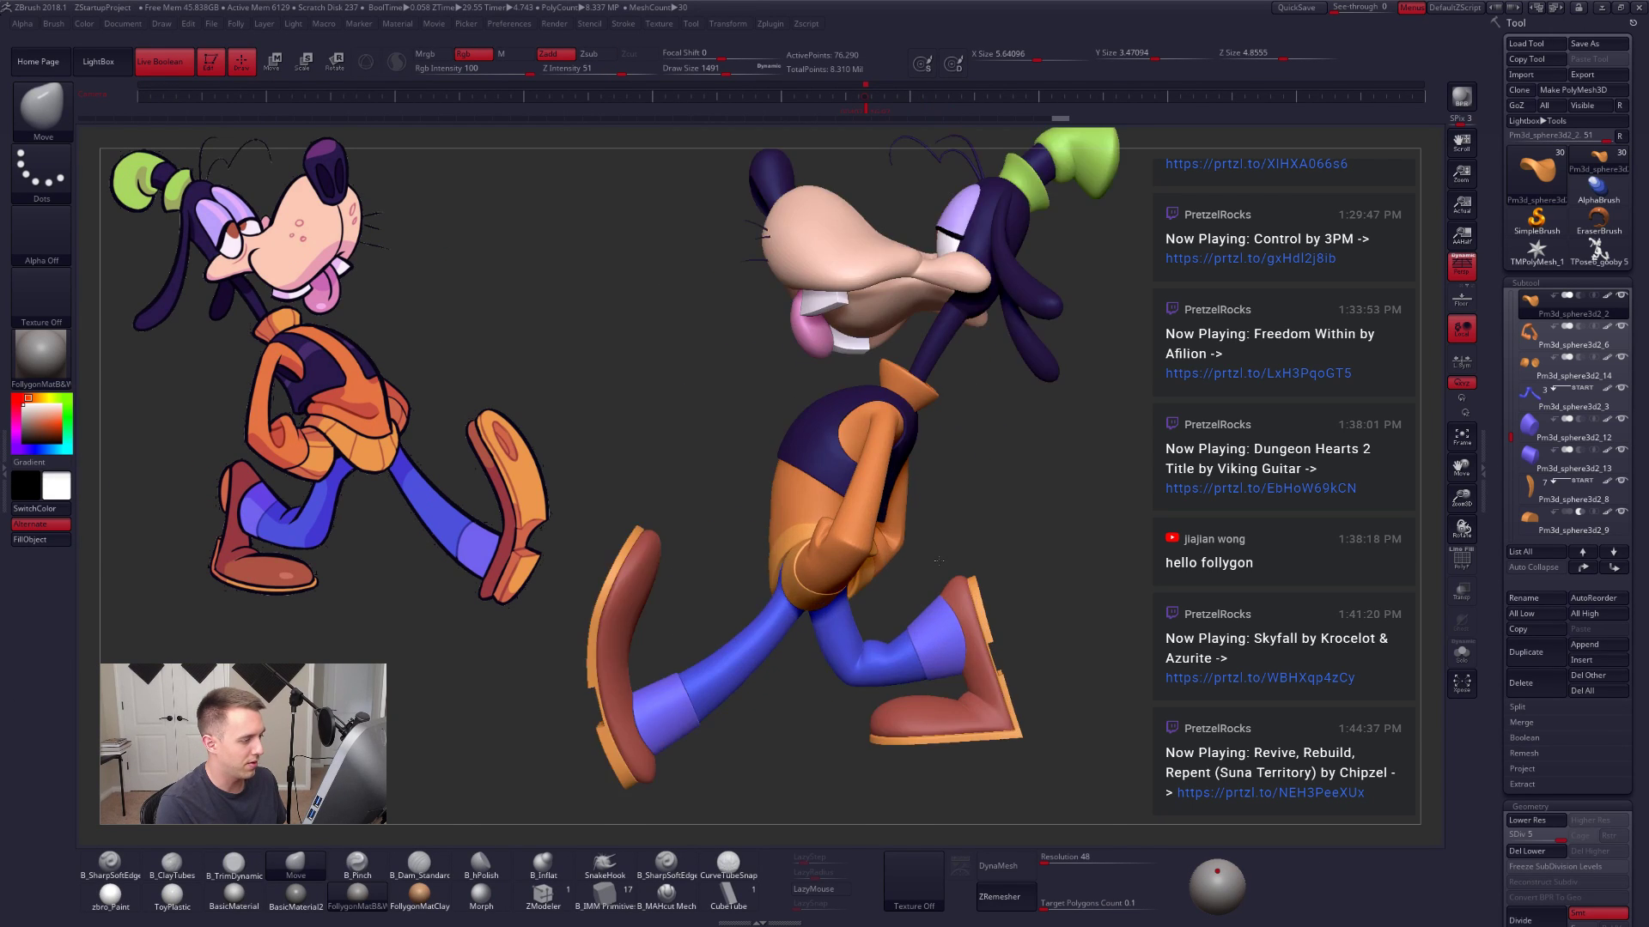
ctrl+right_drag(939, 561, 897, 614)
alt+click(840, 468)
alt+right_drag(841, 466, 926, 496)
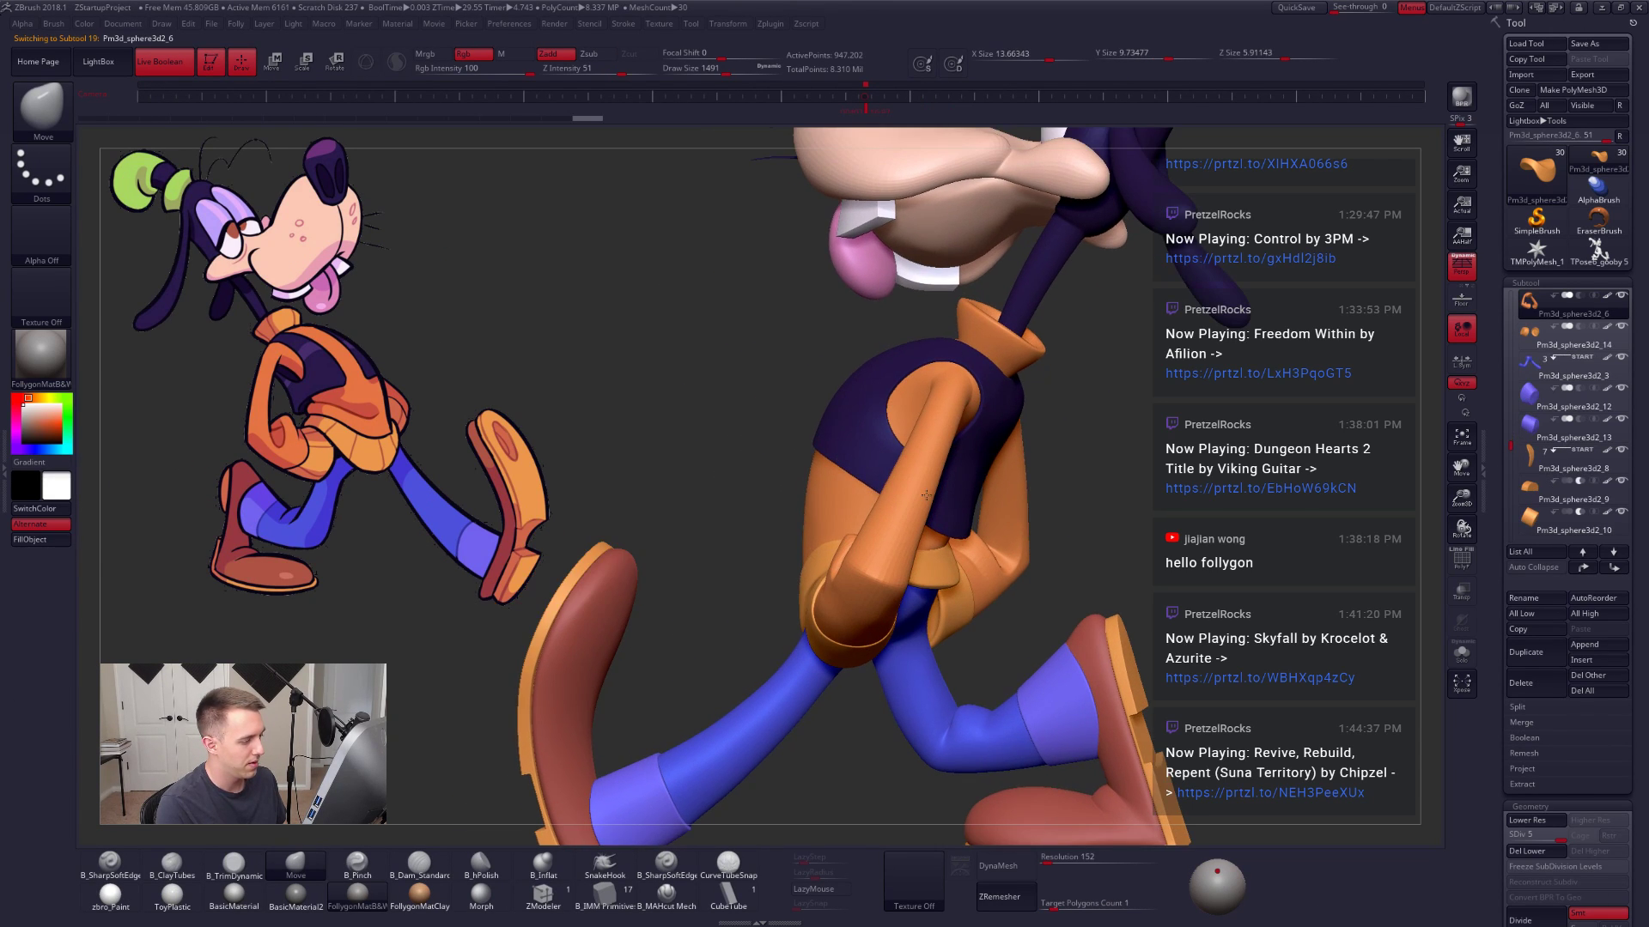
key(space)
drag(949, 500, 934, 500)
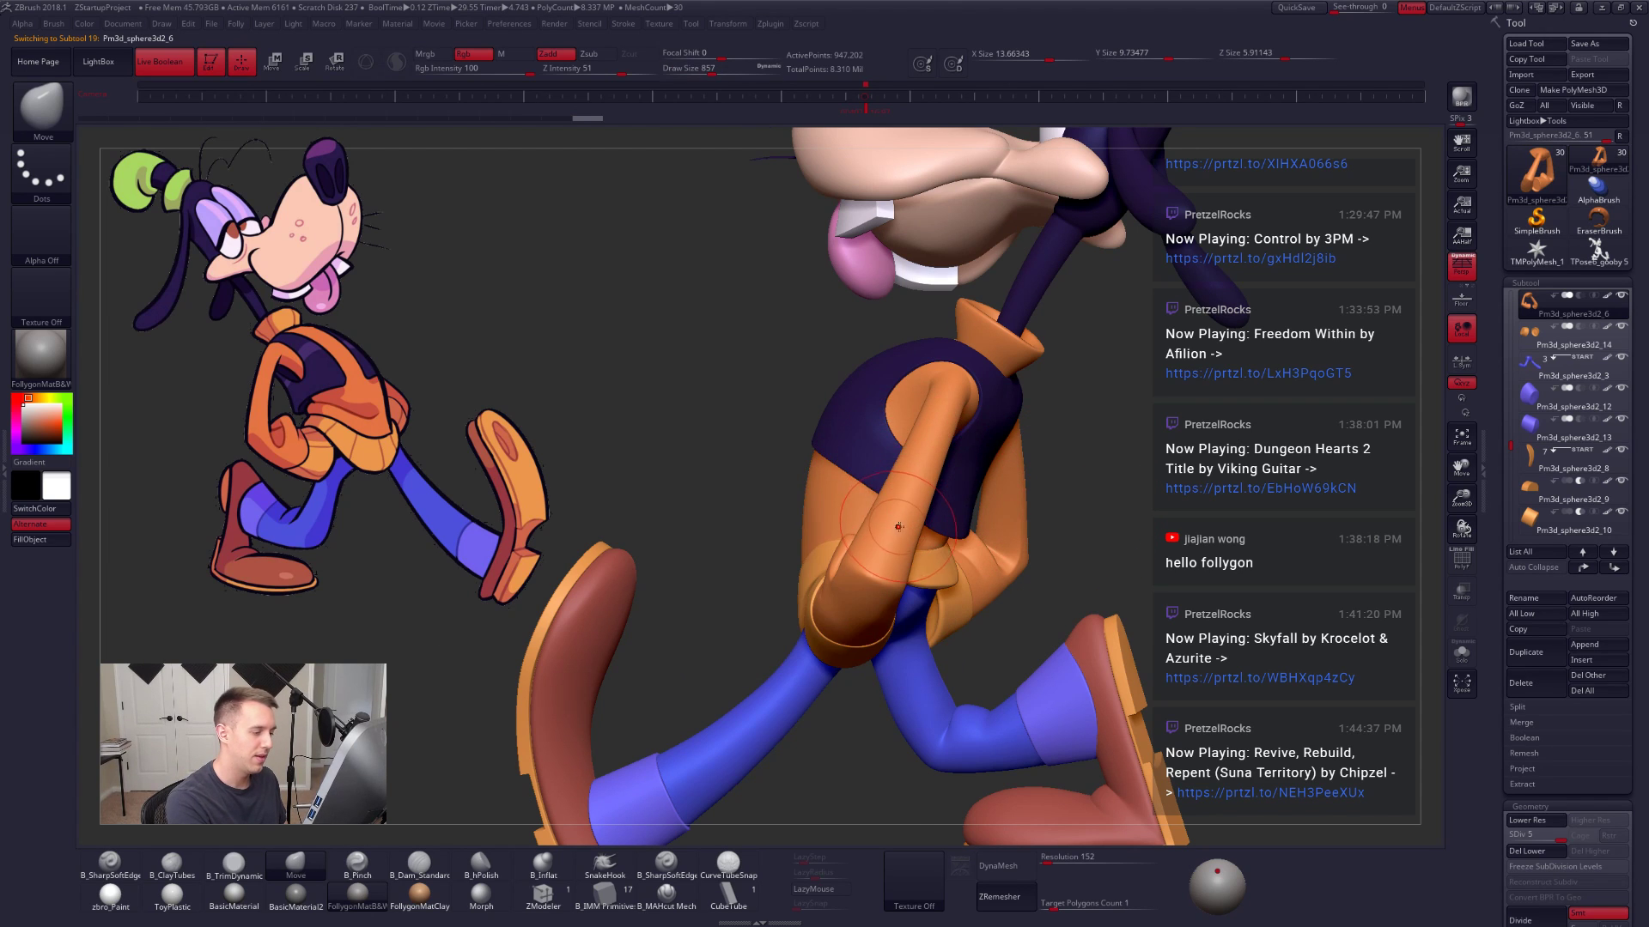
right_drag(932, 530, 935, 593)
drag(929, 559, 974, 586)
right_drag(974, 585, 1030, 554)
Step: Isolate the sleeves and lower them by two subdivision levels, with the draw size at 576
key(alt+s)
ctrl+right_drag(939, 524, 947, 553)
key(space)
drag(947, 553, 934, 550)
key(shift+d)
key(shift+d)
key(space)
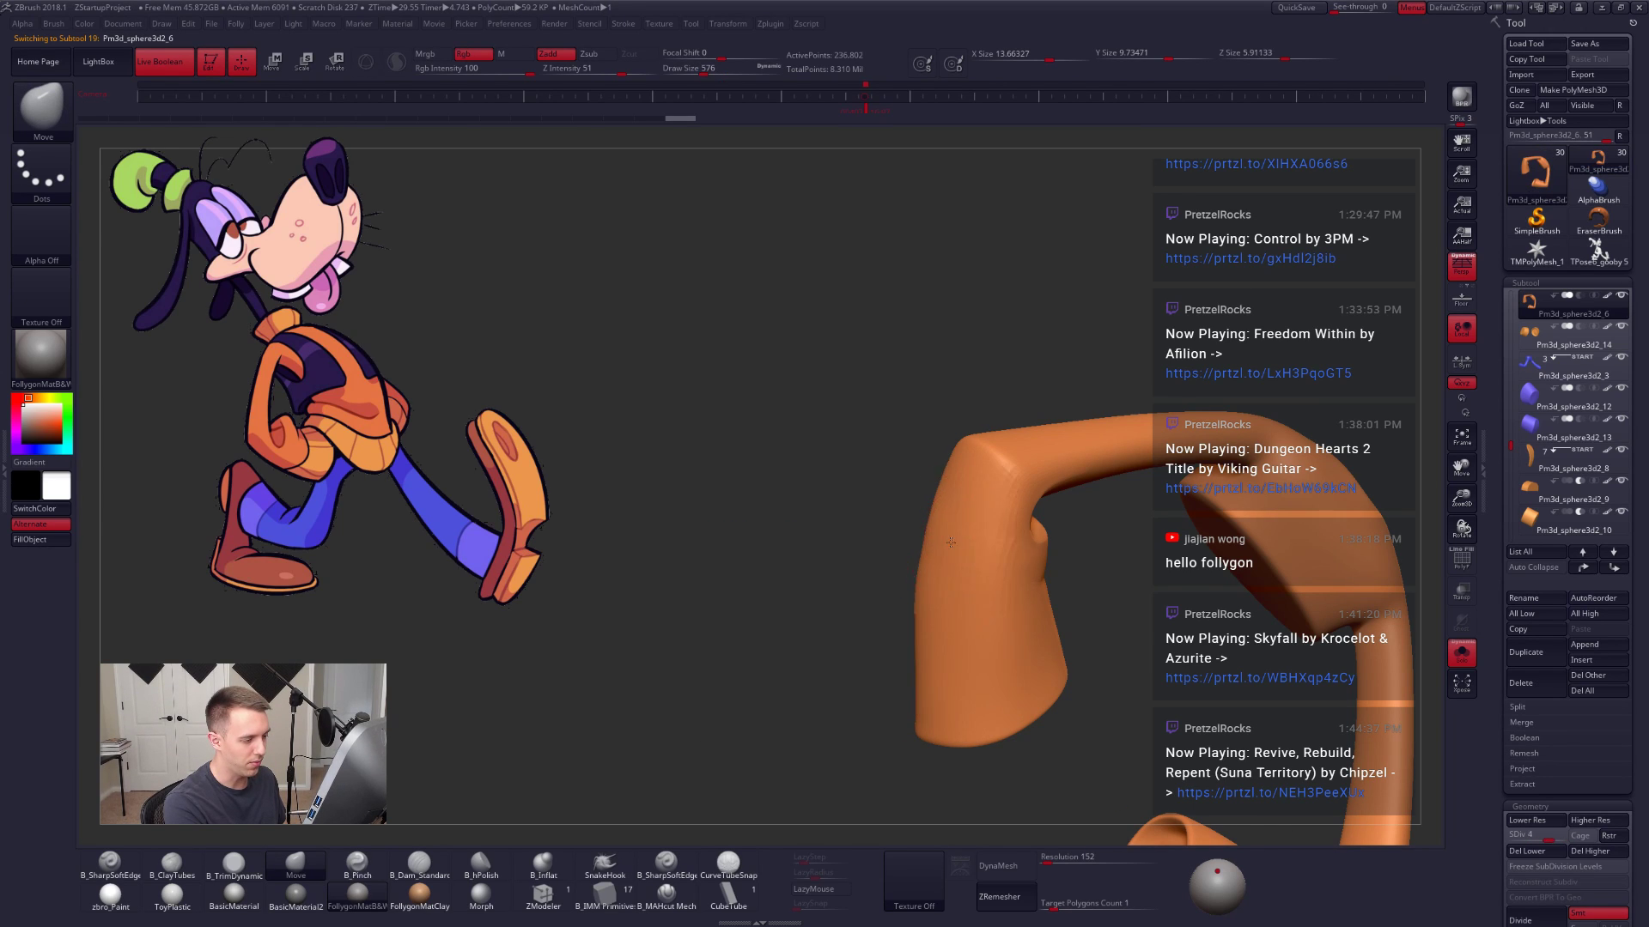
Step: Smooth the surface of the isolated sleeve's forearm at draw size 638
right_drag(938, 550, 920, 553)
key(space)
drag(919, 553, 924, 553)
right_drag(914, 552, 924, 563)
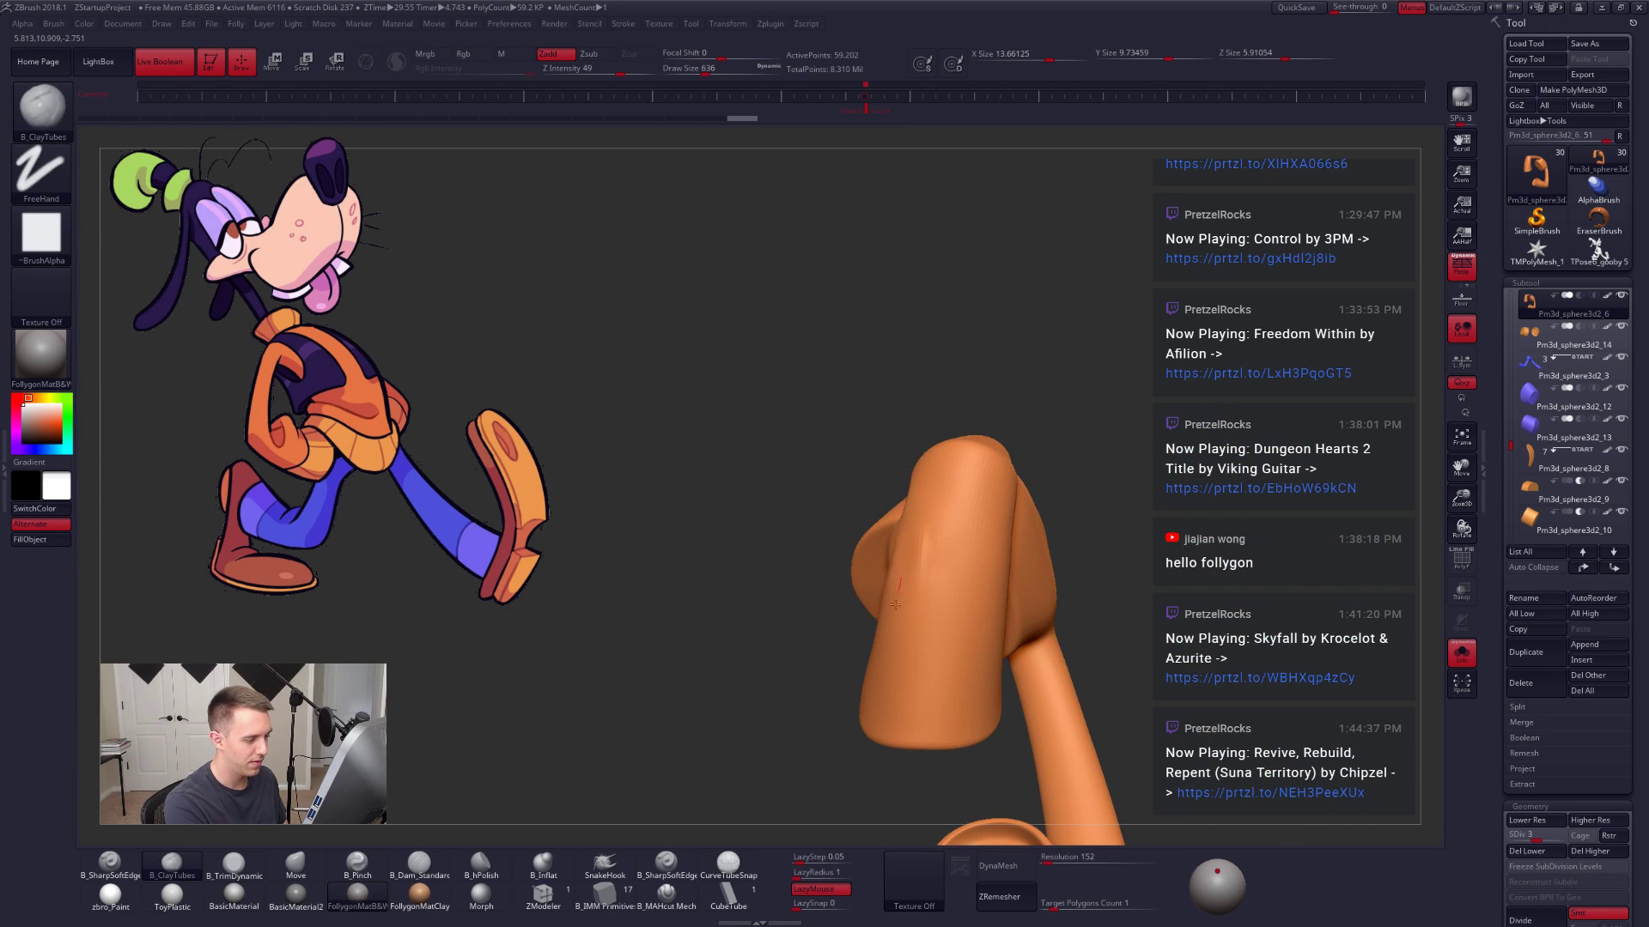
shift+drag(922, 557, 917, 569)
mouse_move(917, 577)
right_down()
mouse_move(966, 623)
mouse_move(936, 653)
mouse_move(916, 532)
right_up()
Step: Bring back the whole figure and fit the sleeve's end to its cuff using the Move brush at draw size 857
key(space)
drag(916, 532, 924, 532)
ctrl+right_drag(937, 548, 965, 570)
key(alt+shift+s)
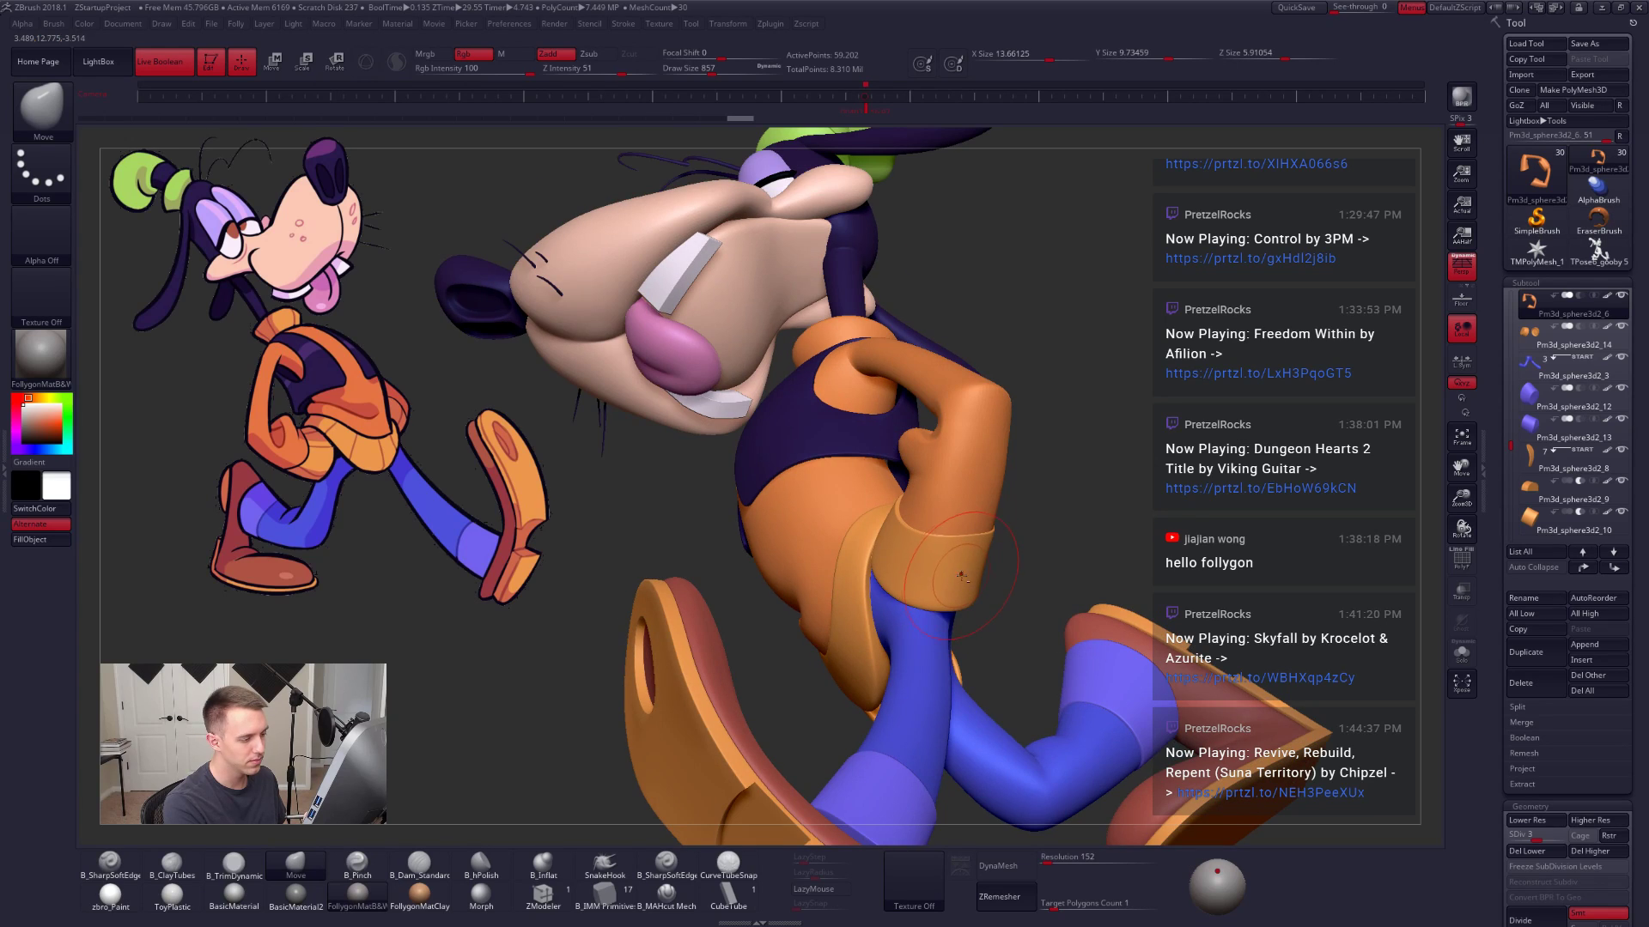
drag(964, 570, 969, 582)
right_drag(966, 601, 957, 548)
key(shift+f)
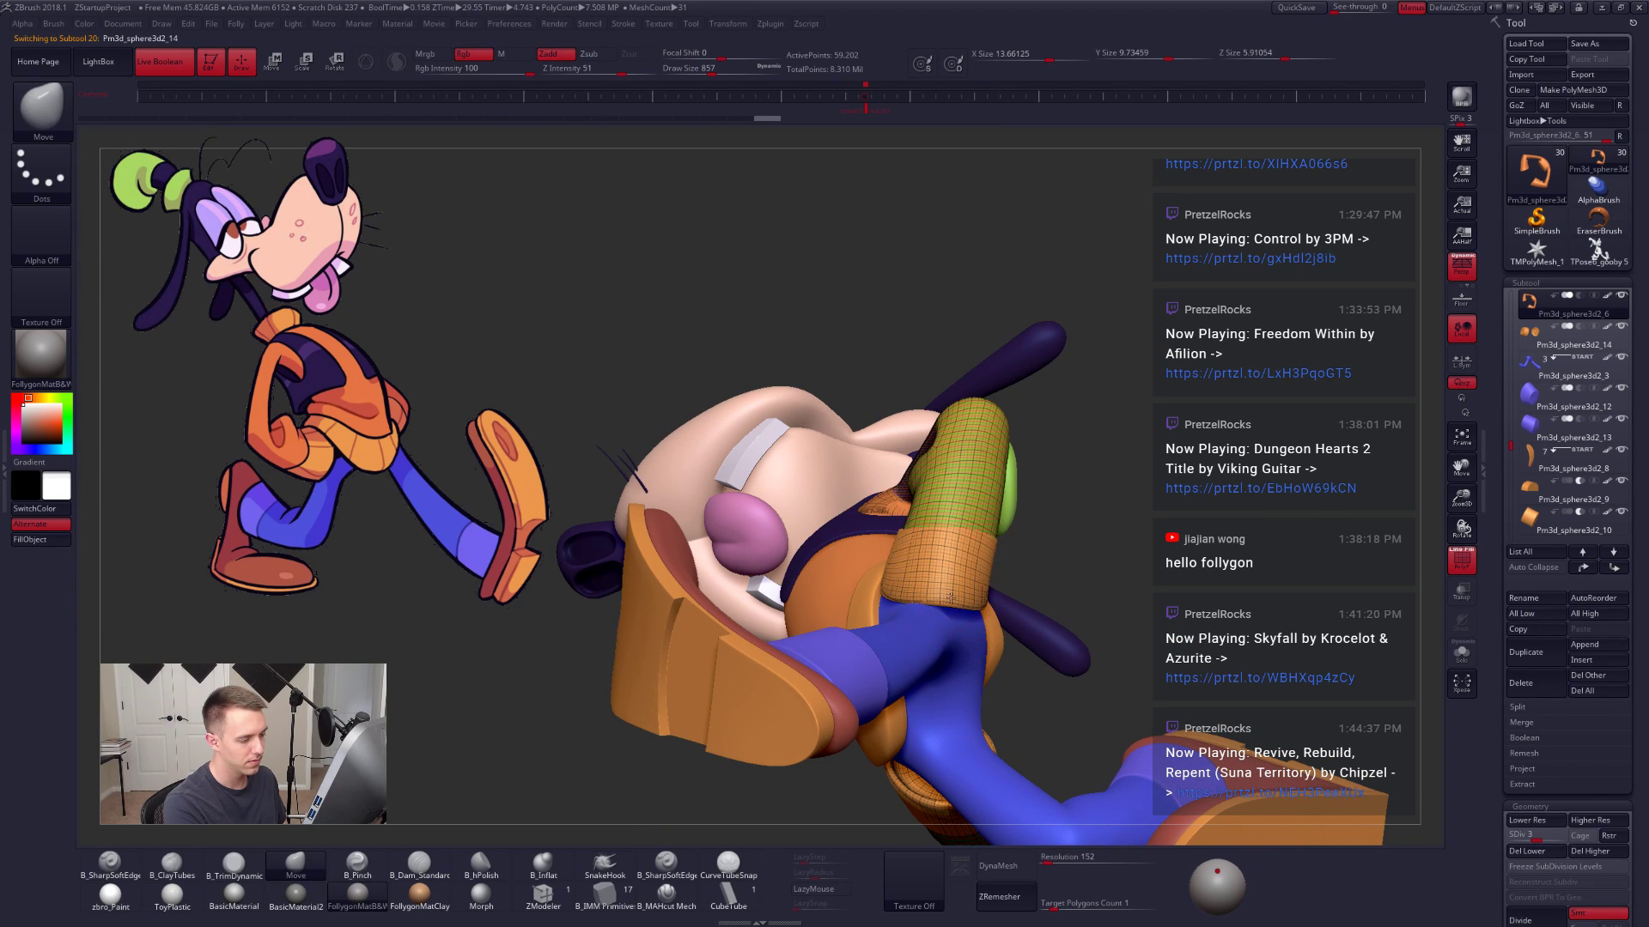
Step: Select the cuffs subtool, switch off the polyframe and adjust the cuff with the Move brush at draw size 857
alt+click(951, 593)
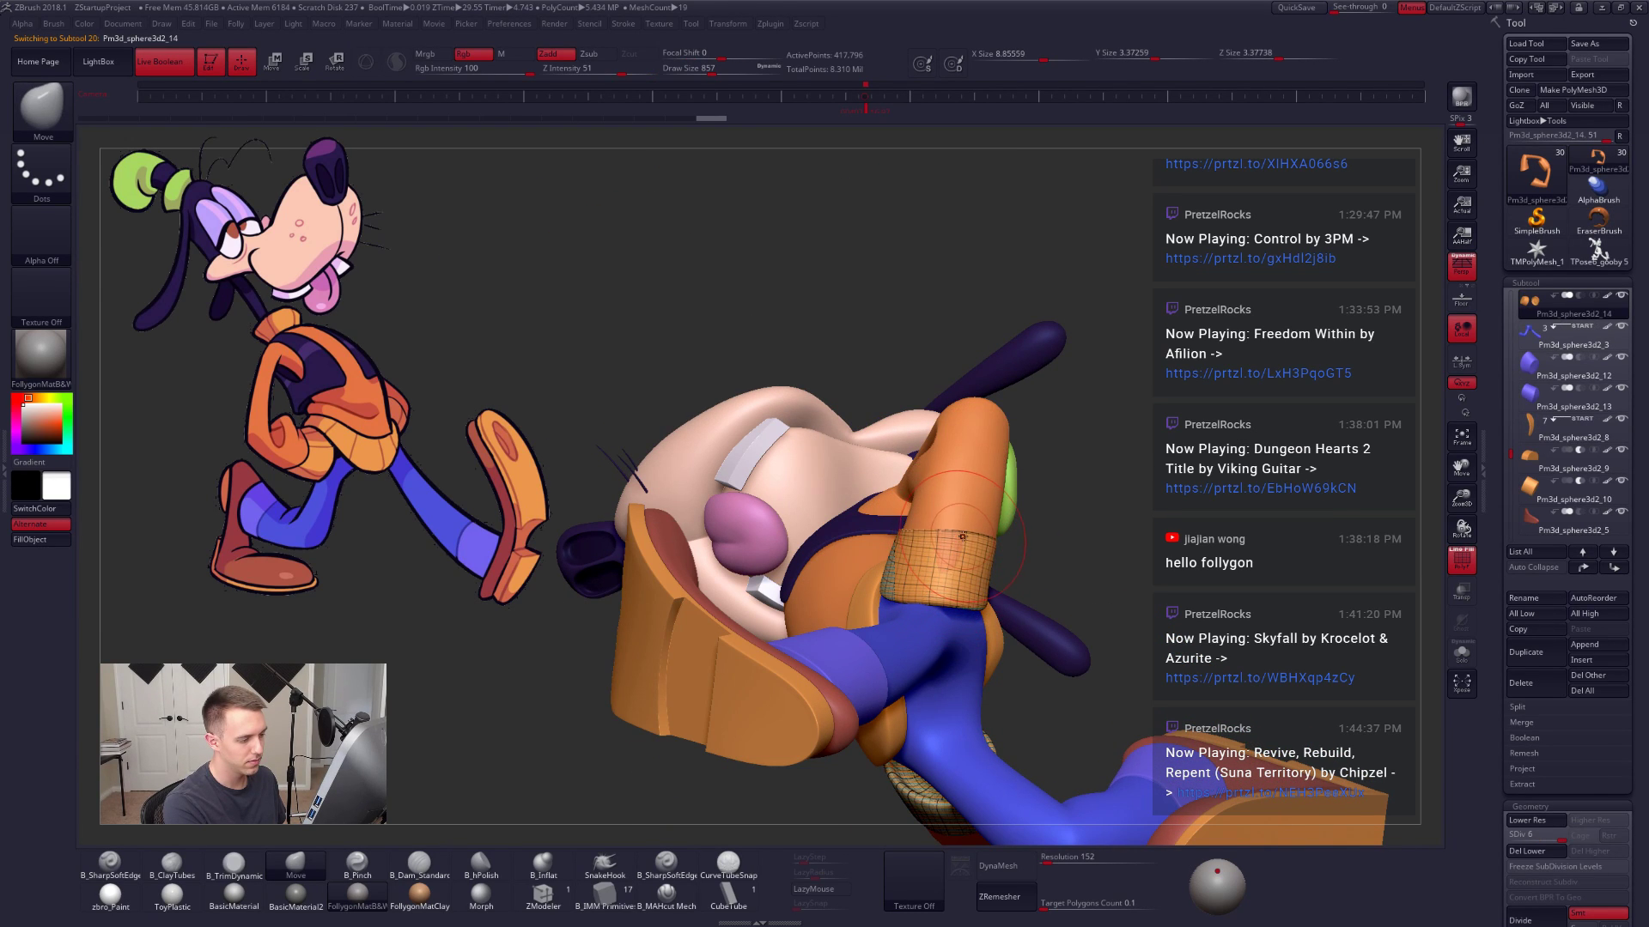
key(shift+f)
mouse_move(960, 540)
right_down()
mouse_move(953, 555)
mouse_move(974, 547)
mouse_move(923, 569)
mouse_move(961, 593)
mouse_move(912, 538)
right_up()
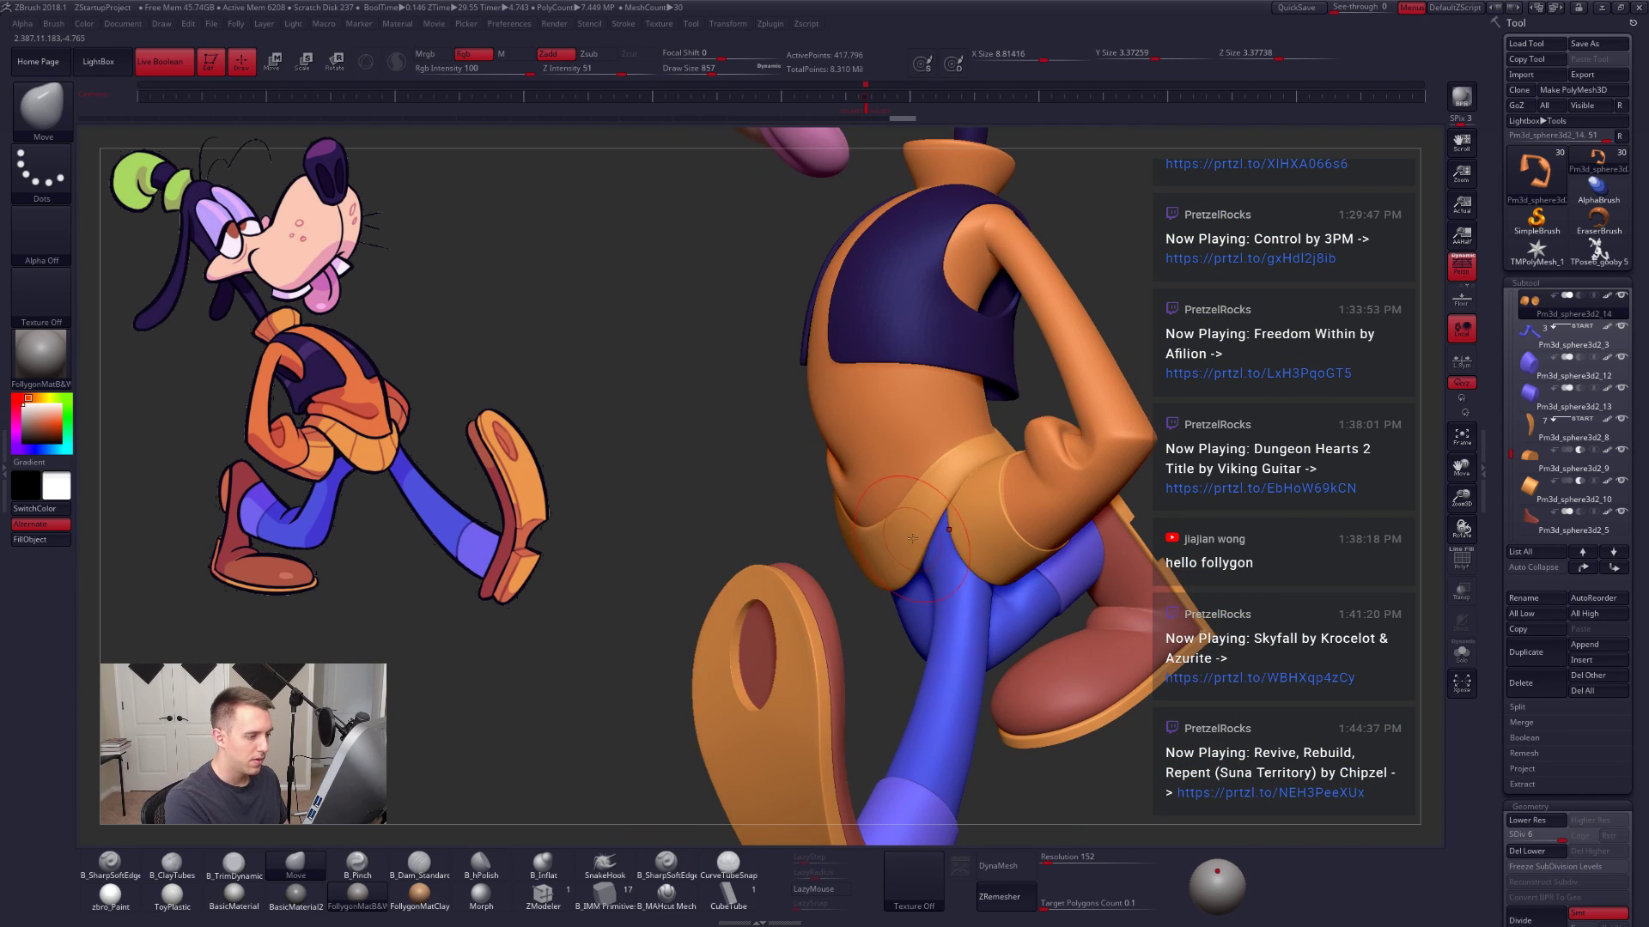
right_drag(964, 486, 1012, 476)
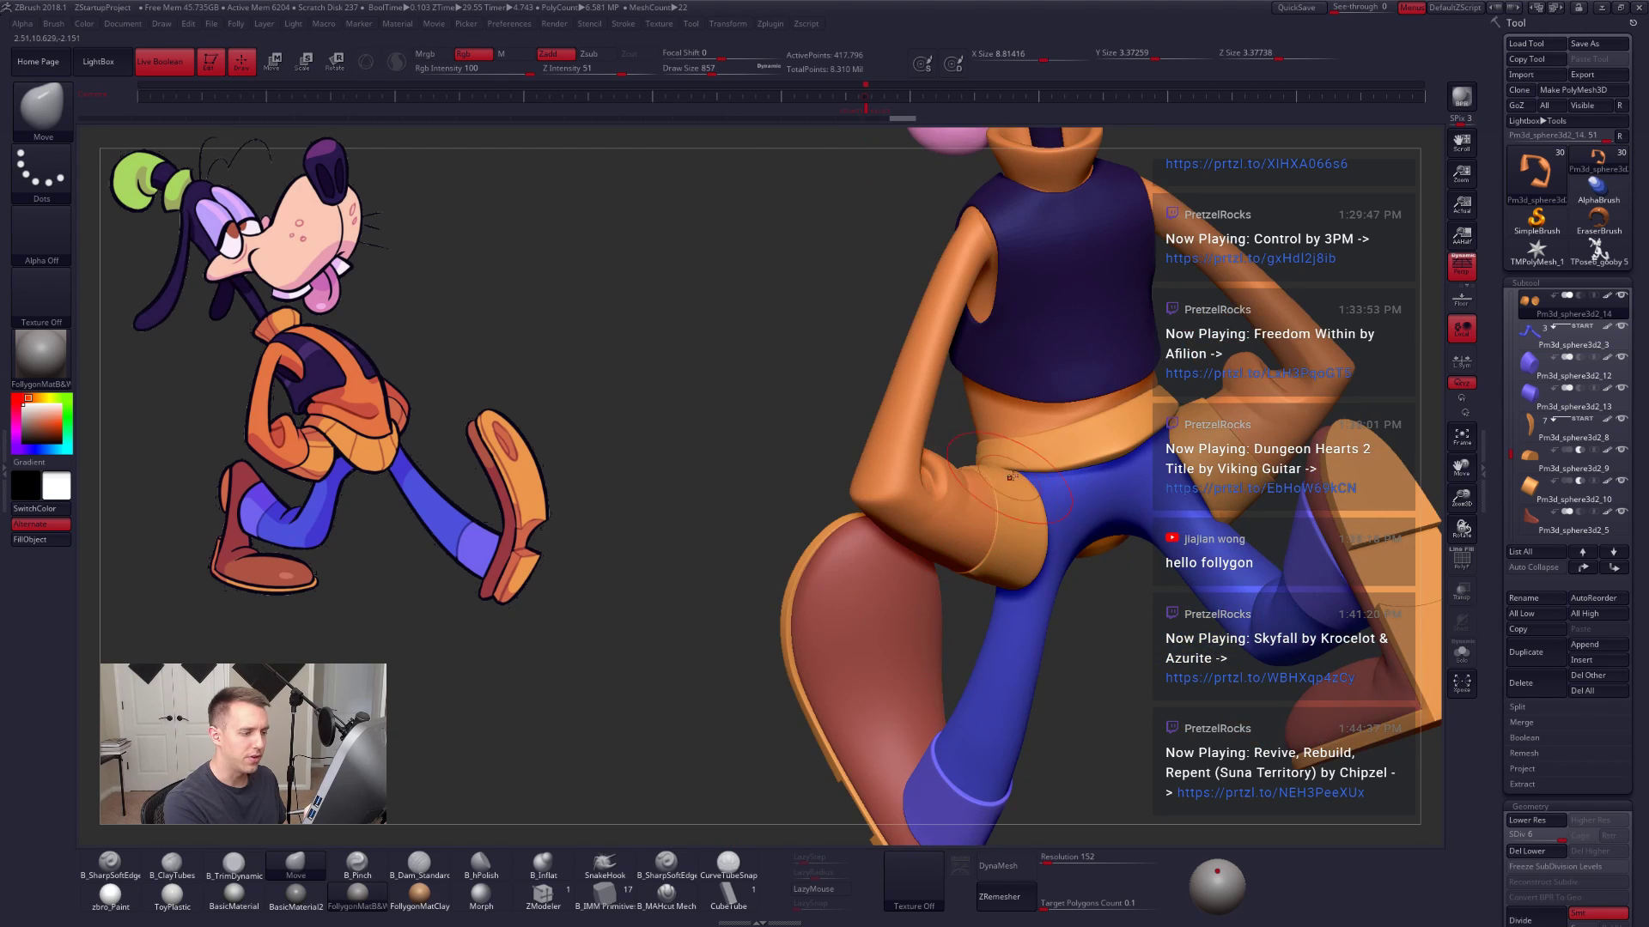
Step: Inspect the isolated waistband's topology with the polyframe on at its lowest subdivision level
mouse_move(1082, 431)
alt+right_down()
mouse_move(960, 537)
mouse_move(986, 577)
mouse_move(969, 590)
alt+right_up()
key(alt+s)
key(space)
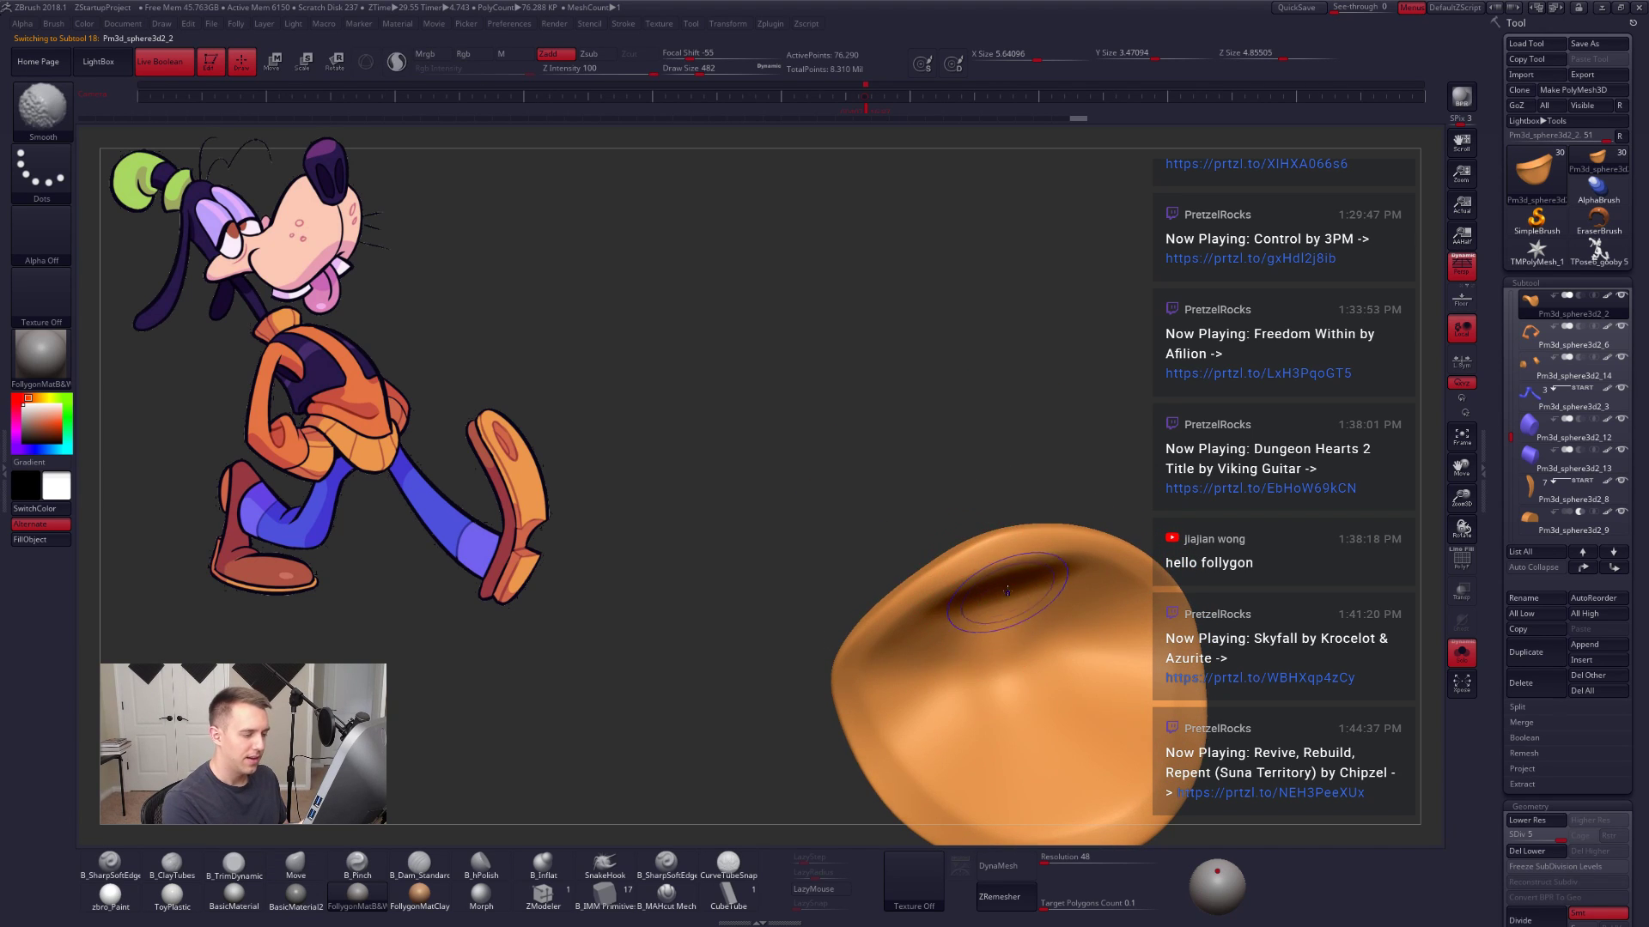
key(shift+f)
key(shift+d)
key(shift+d)
key(shift+d)
key(shift+d)
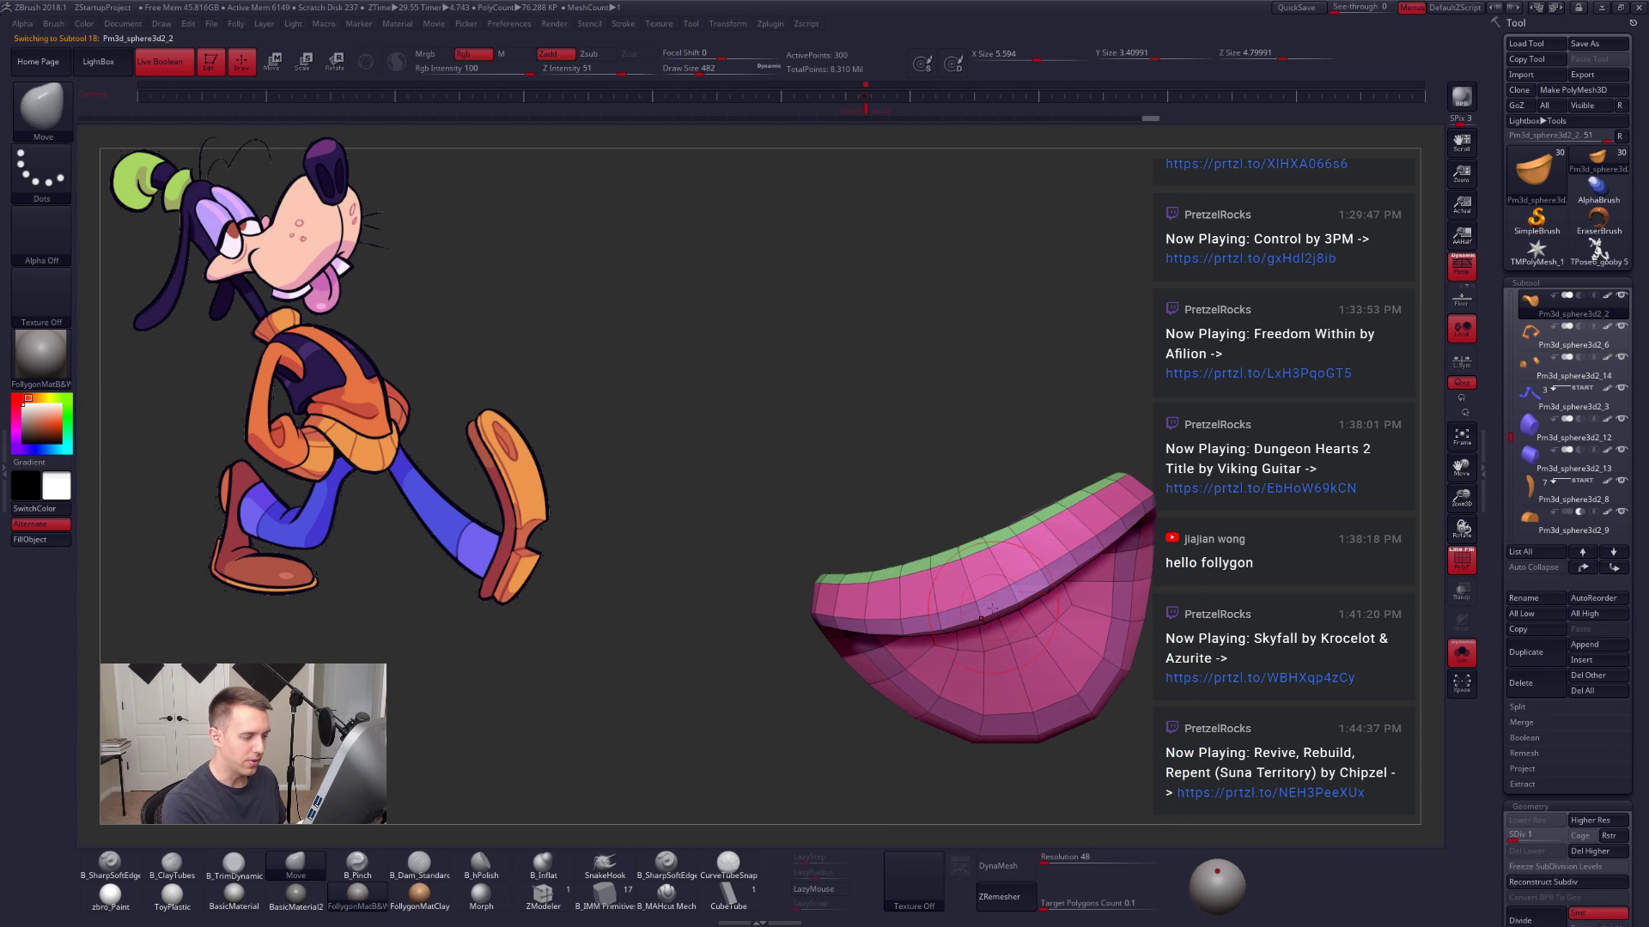
right_drag(992, 608, 910, 687)
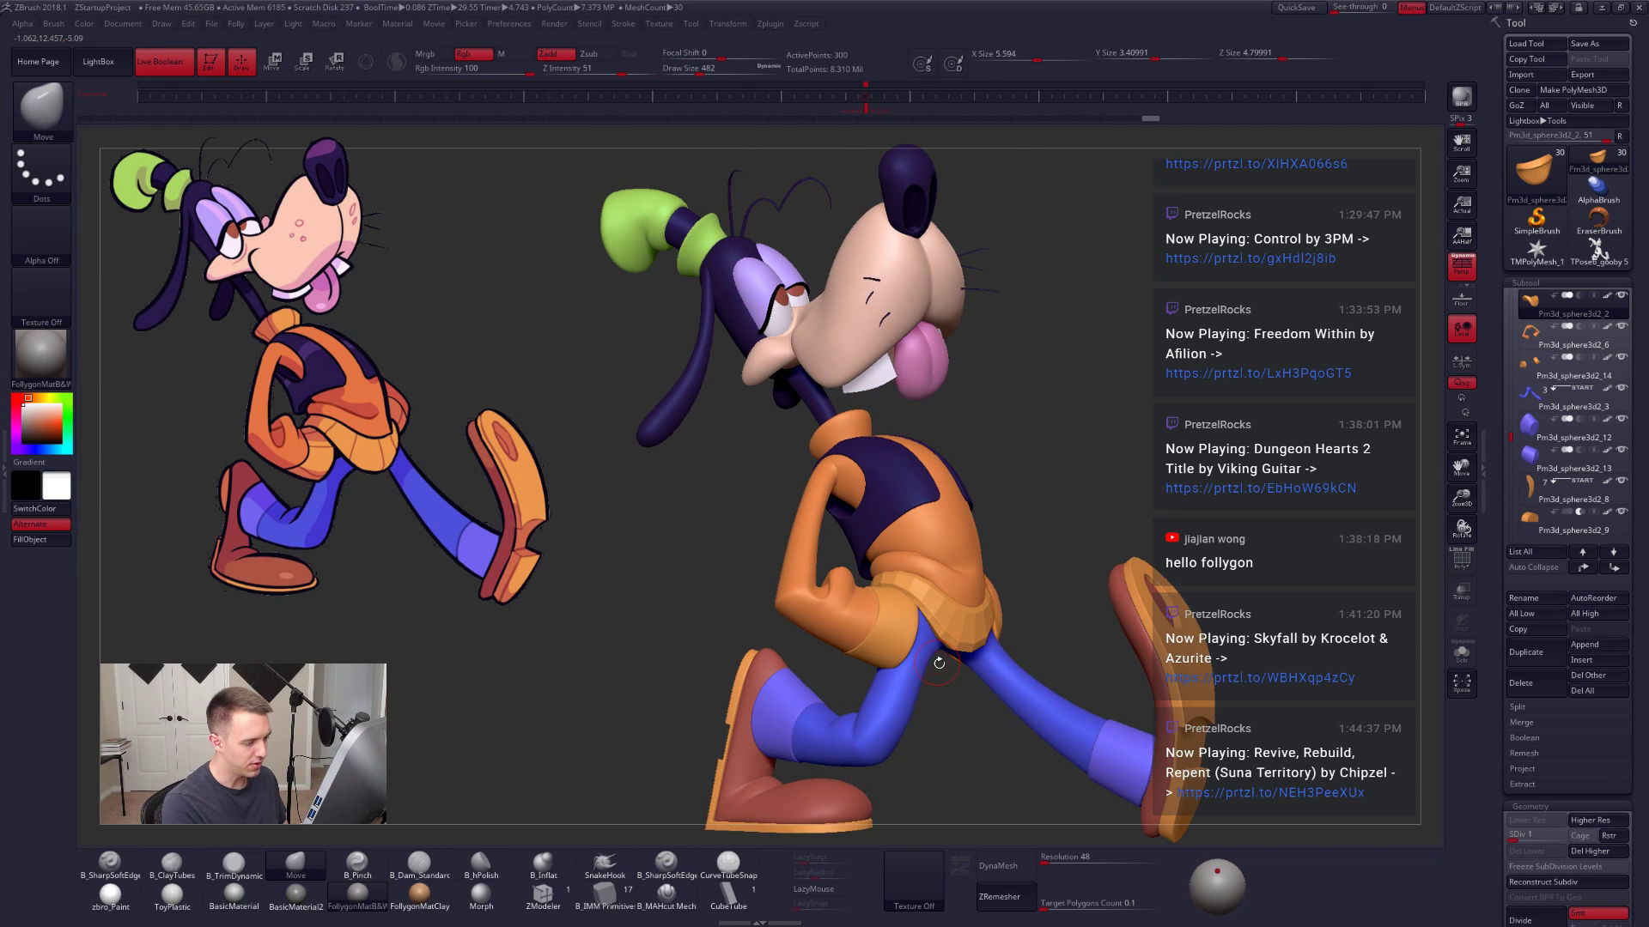
Step: Isolate the waistband, raise it to its highest subdivision level and duplicate the subtool
key(alt+s)
right_drag(945, 623, 1053, 619)
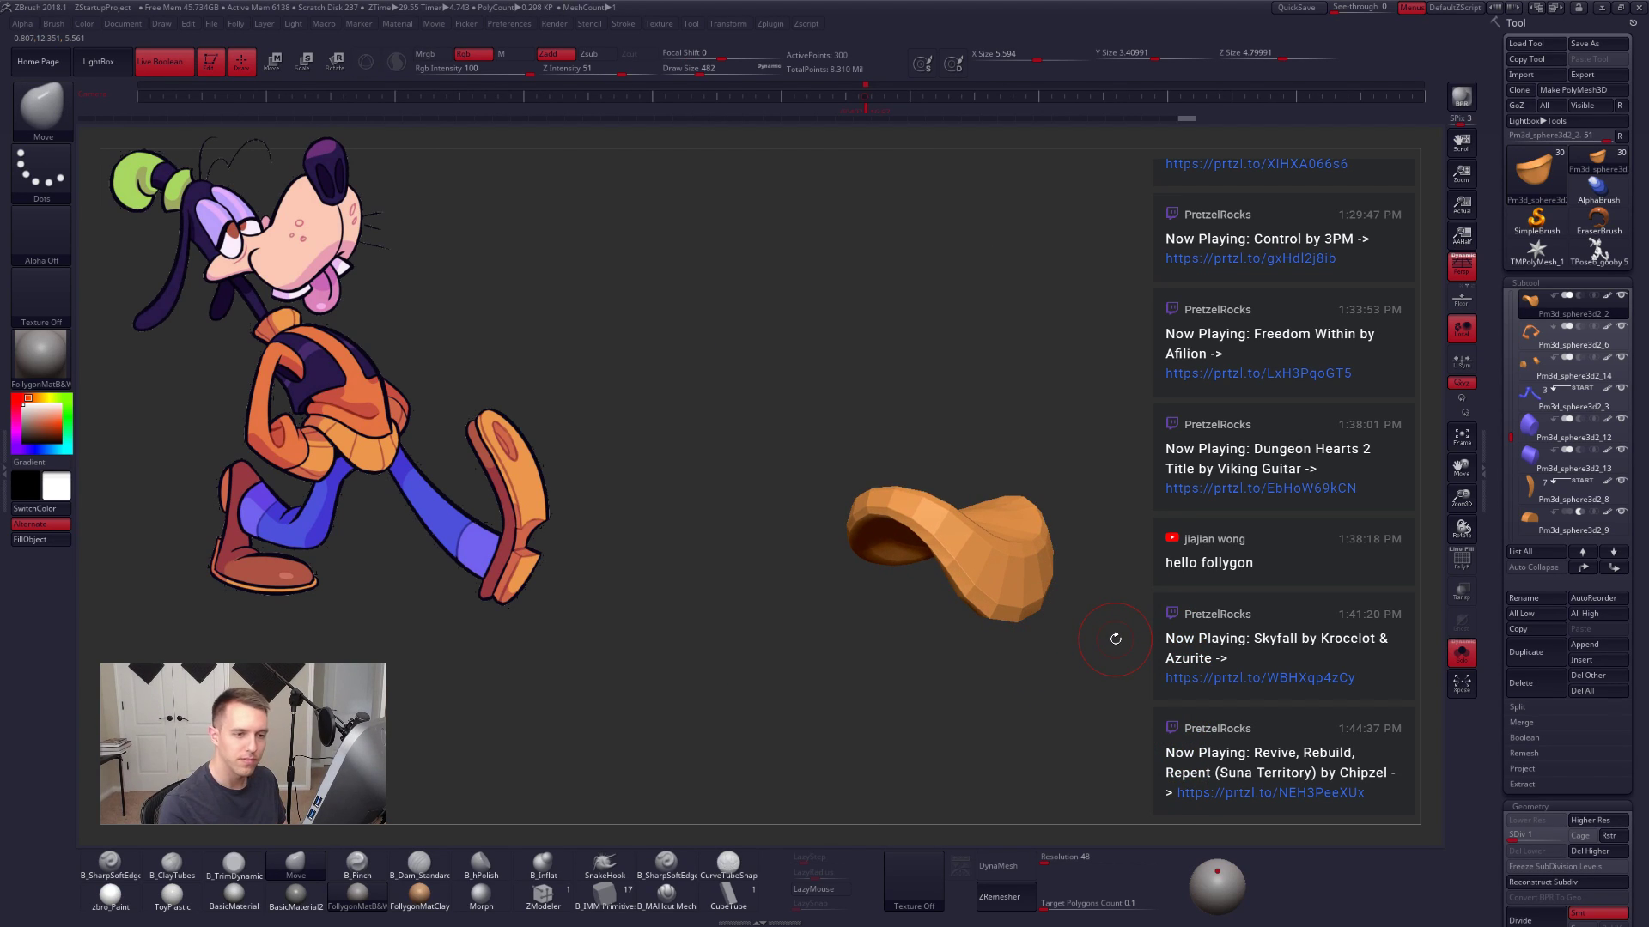
key(ctrl+d)
key(ctrl+d)
key(ctrl+d)
key(ctrl+d)
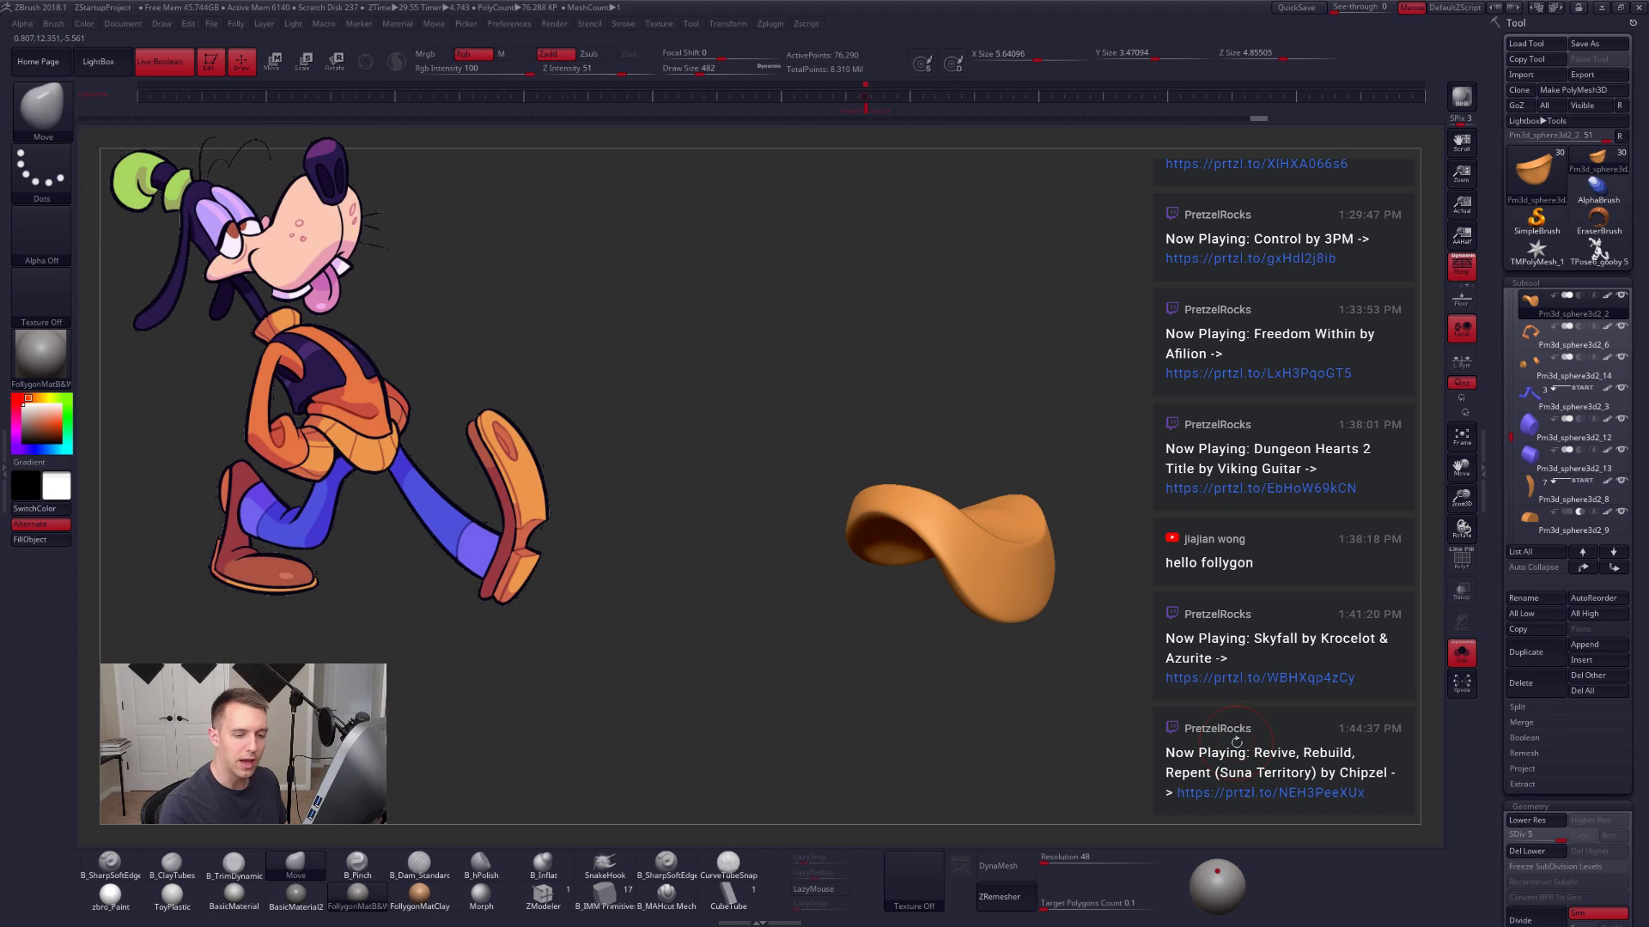
click(1528, 652)
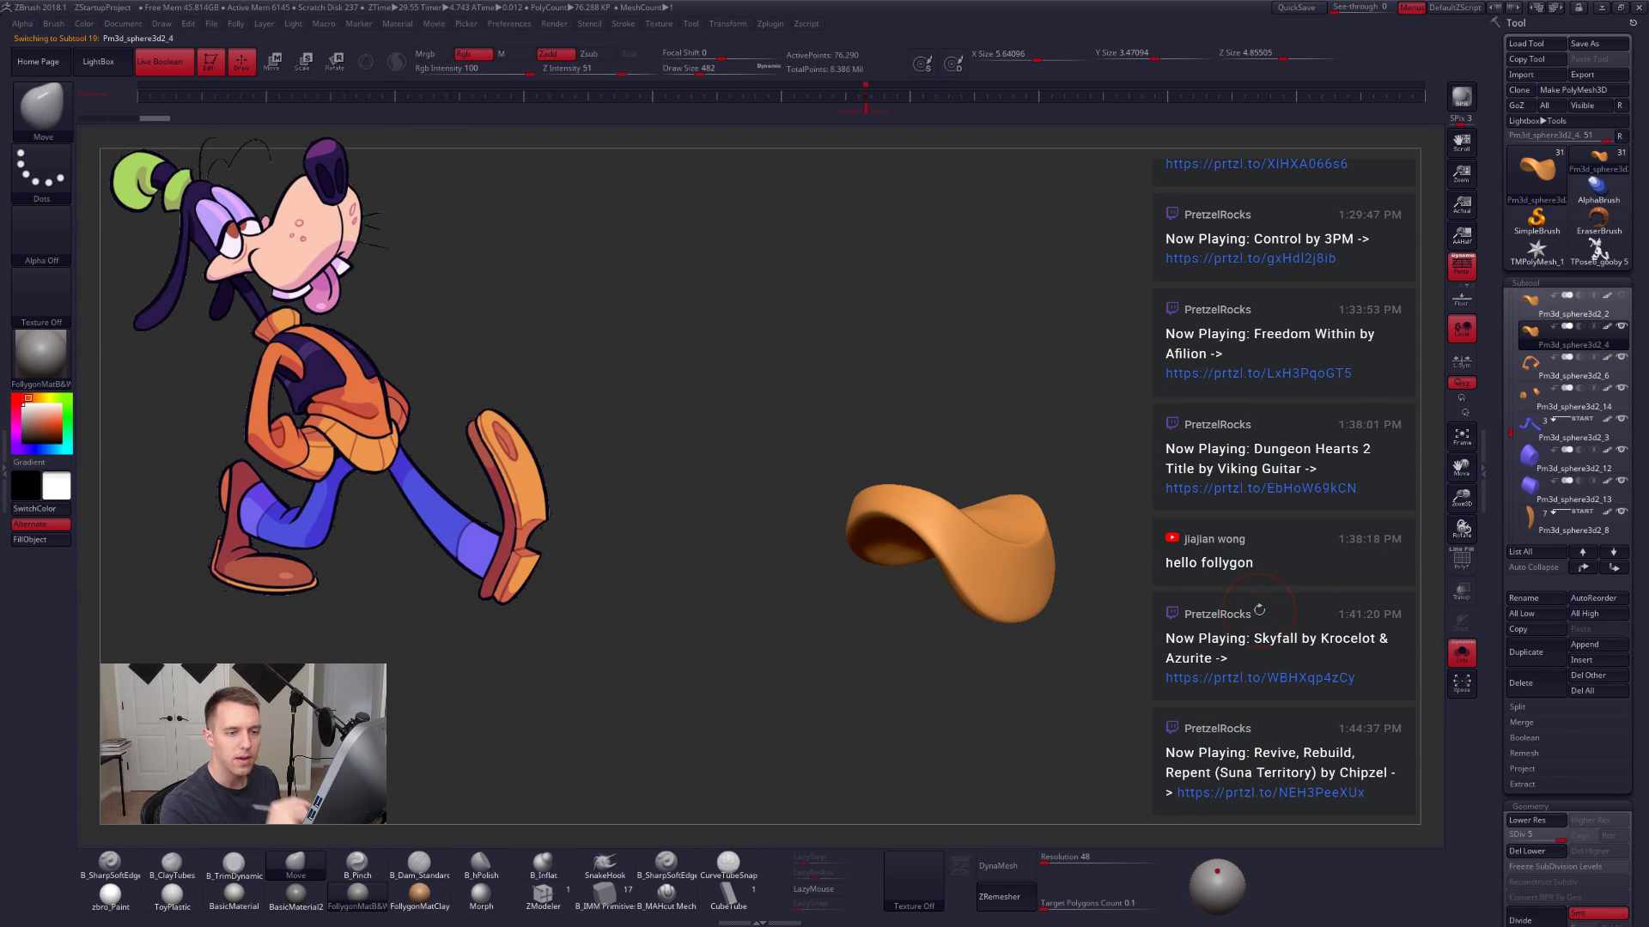
Step: Lower the duplicated waistband to its lowest subdivision level and delete the higher levels
key(shift+d)
key(shift+d)
key(shift+d)
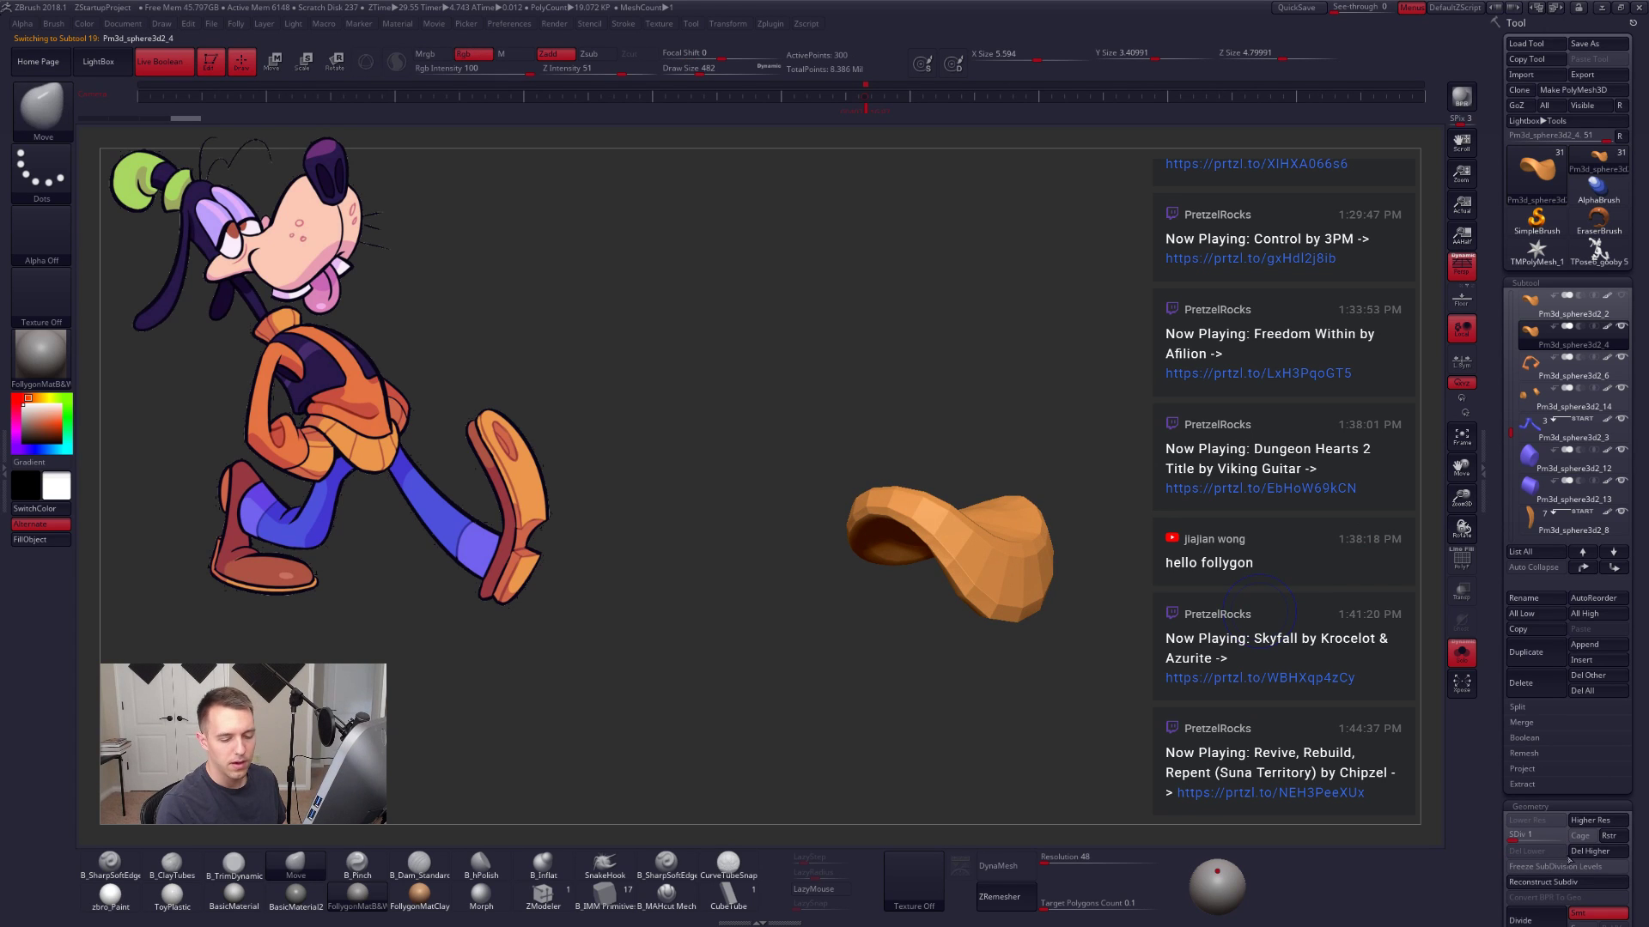
Step: Remove the duplicate waistband's rim edge loops and surplus inner geometry using ZModeler with the EdgeLoop Complete target
click(543, 895)
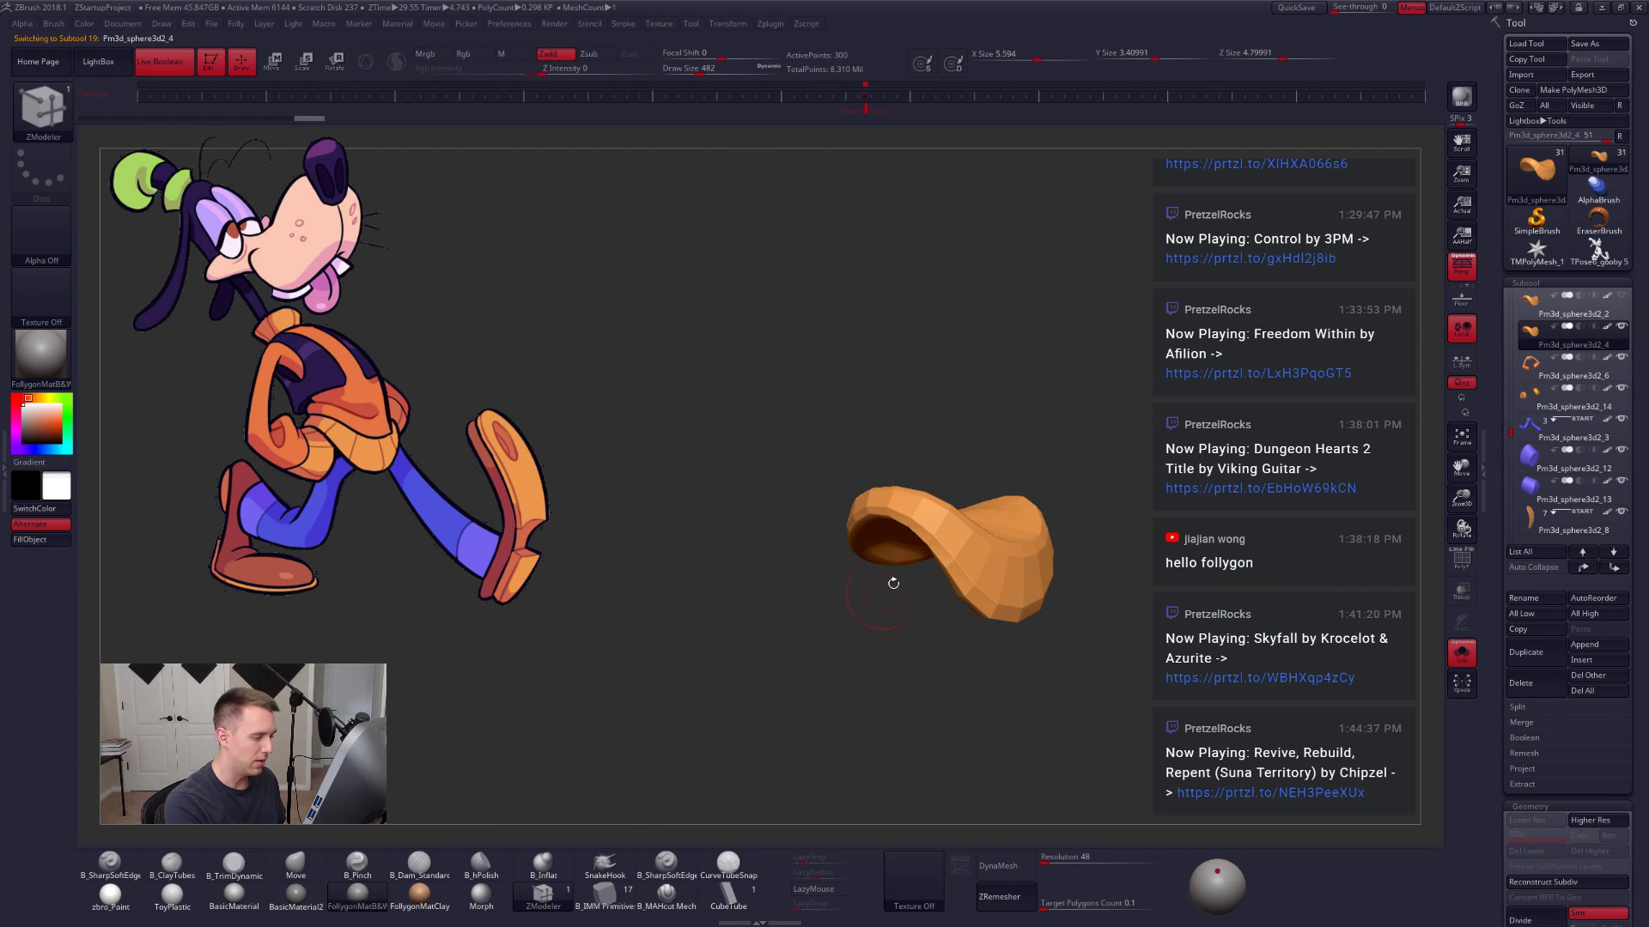
key(shift+f)
mouse_move(893, 582)
ctrl+right_down()
mouse_move(981, 554)
mouse_move(1019, 577)
ctrl+right_up()
key(space)
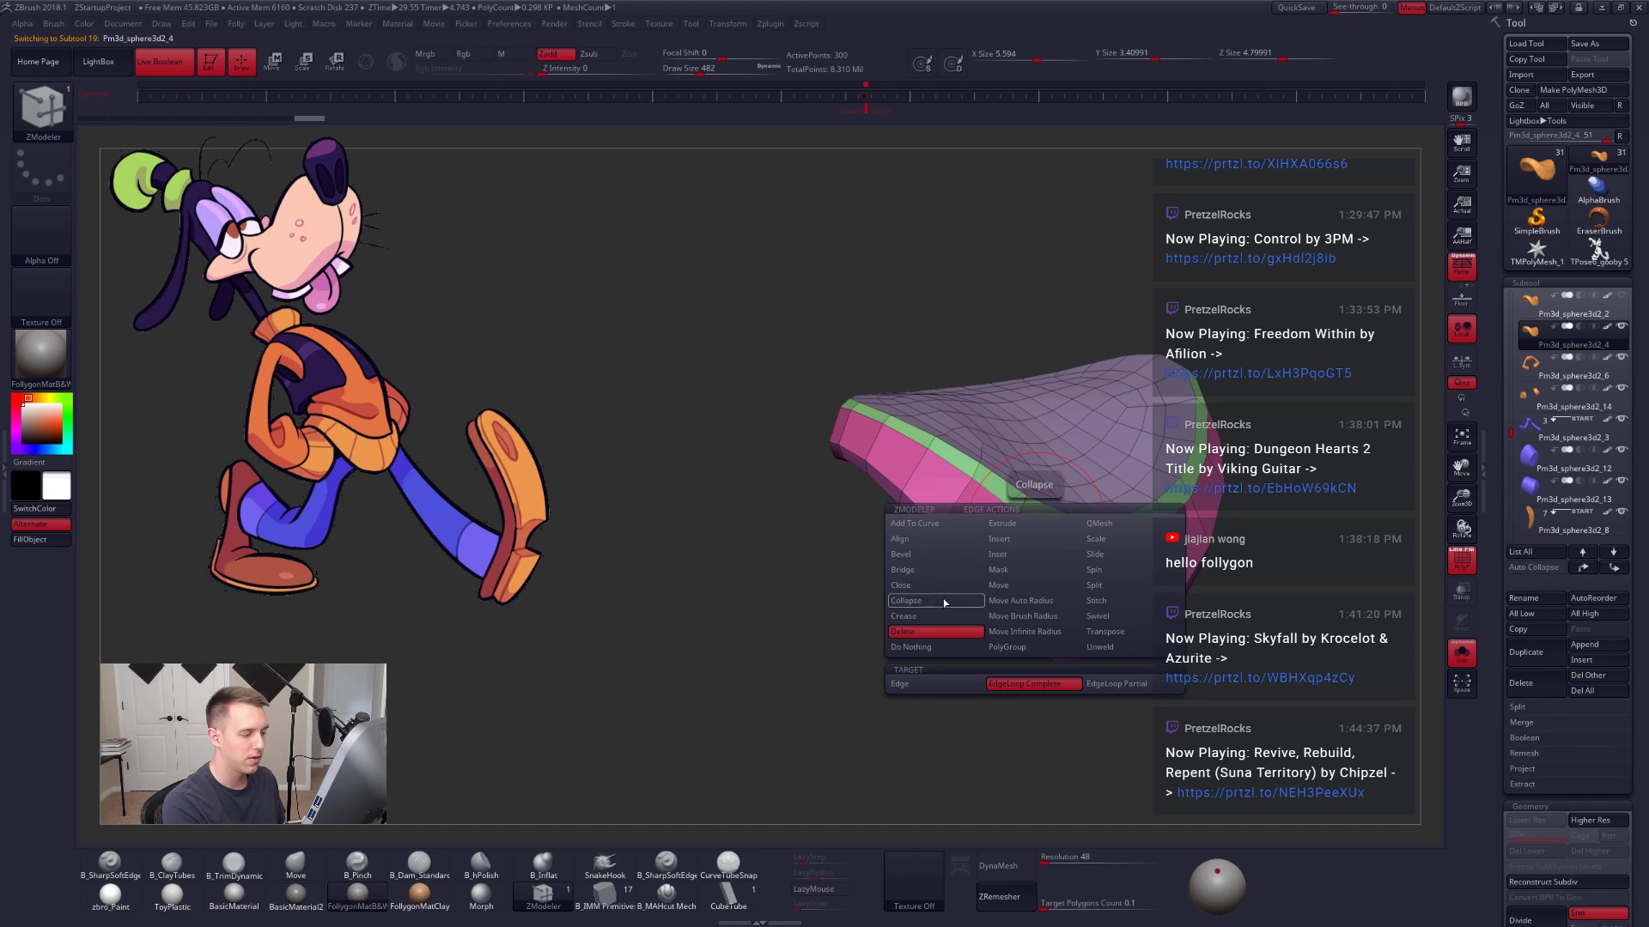
click(1033, 520)
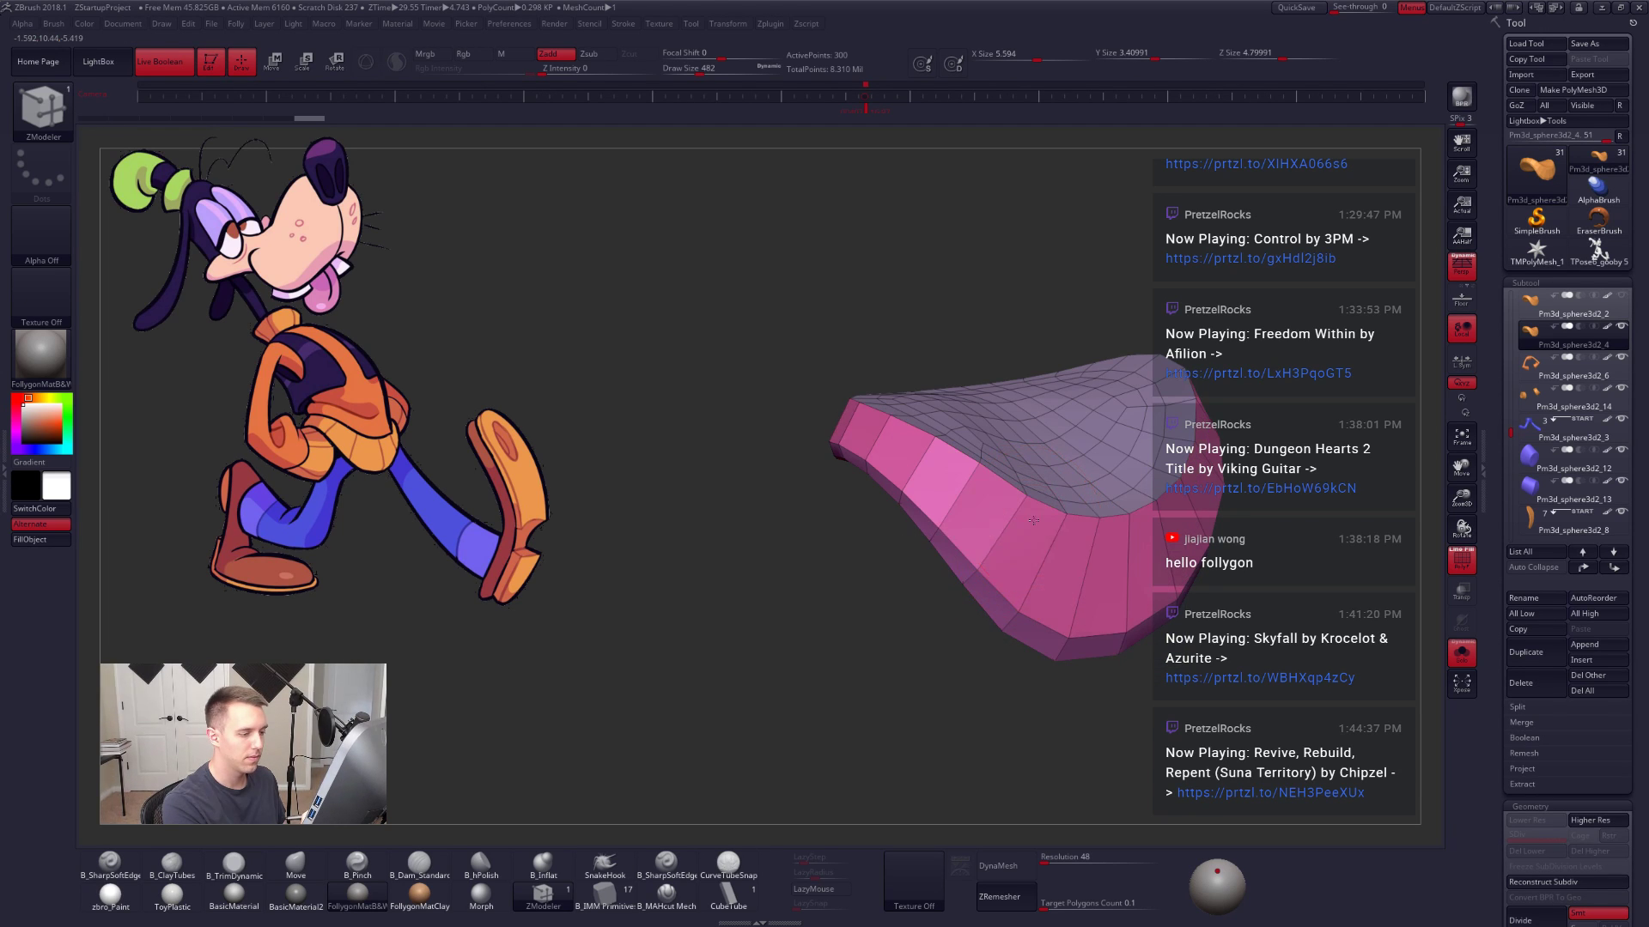
right_drag(998, 625, 1013, 494)
drag(1058, 574, 1167, 619)
mouse_move(1164, 621)
ctrl+right_down()
mouse_move(1048, 560)
mouse_move(927, 567)
ctrl+right_up()
key(shift+f)
Step: Adjust the simplified waistband around the hips using the Move brush at draw size 787 and preview its smooth subdivision
key(b)
key(m)
key(v)
key(space)
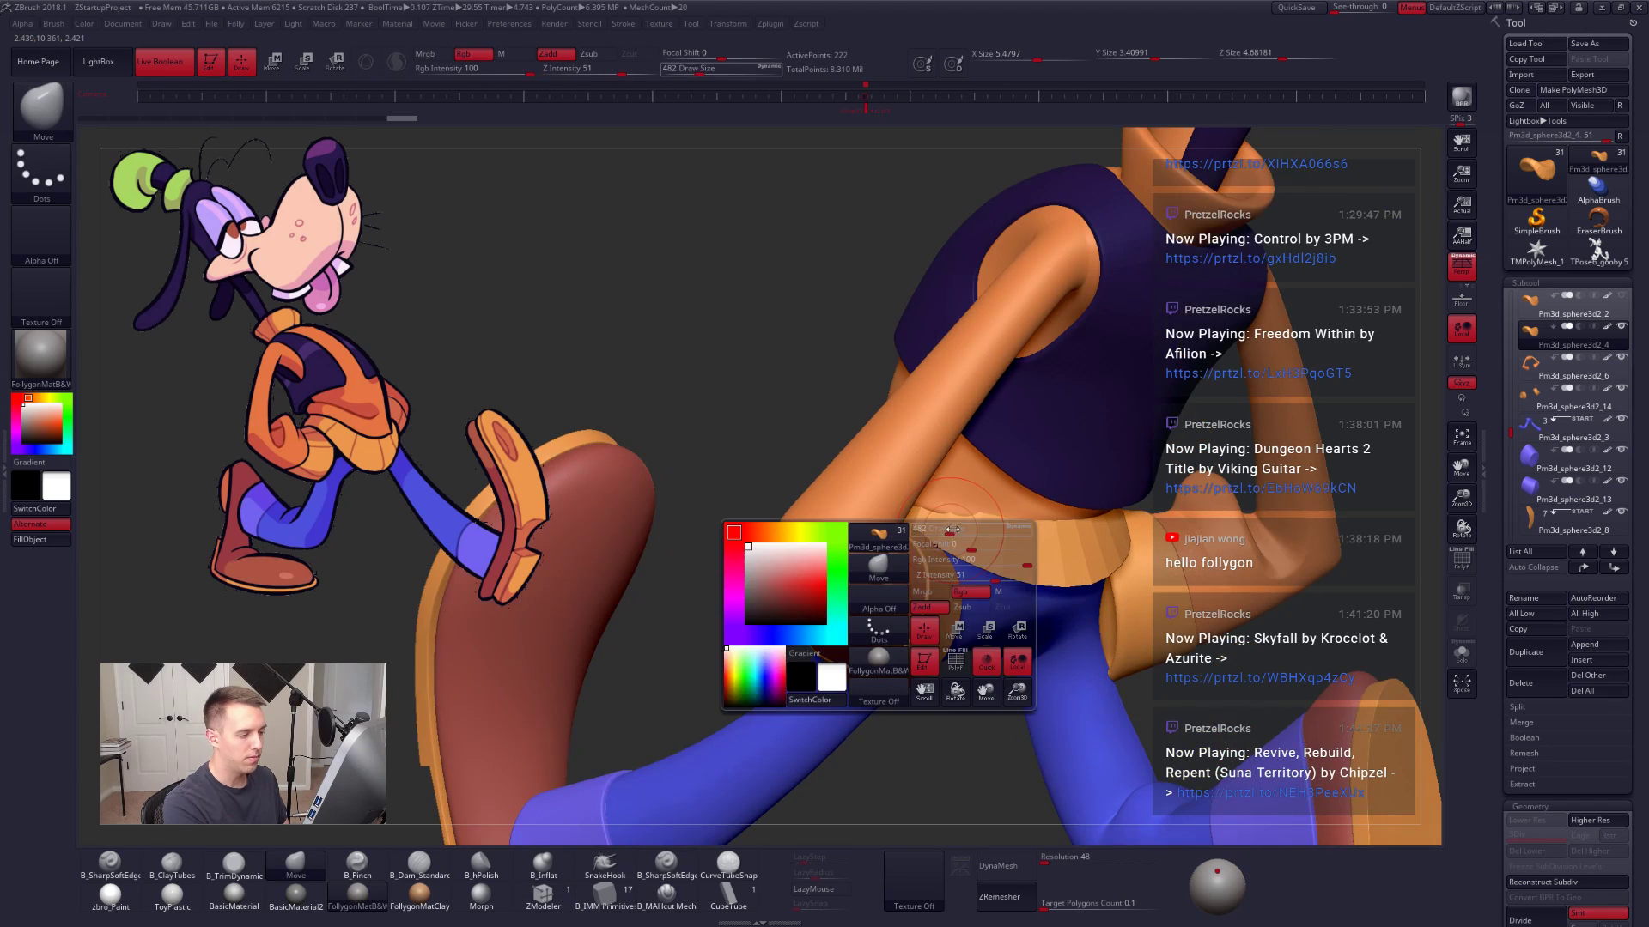
drag(927, 567, 953, 567)
mouse_move(1004, 550)
right_down()
mouse_move(926, 521)
mouse_move(884, 588)
right_up()
key(d)
key(shift+d)
Step: Isolate the waistband, then shape its side and front around the sweater using the Move brush at draw size 537
key(alt+s)
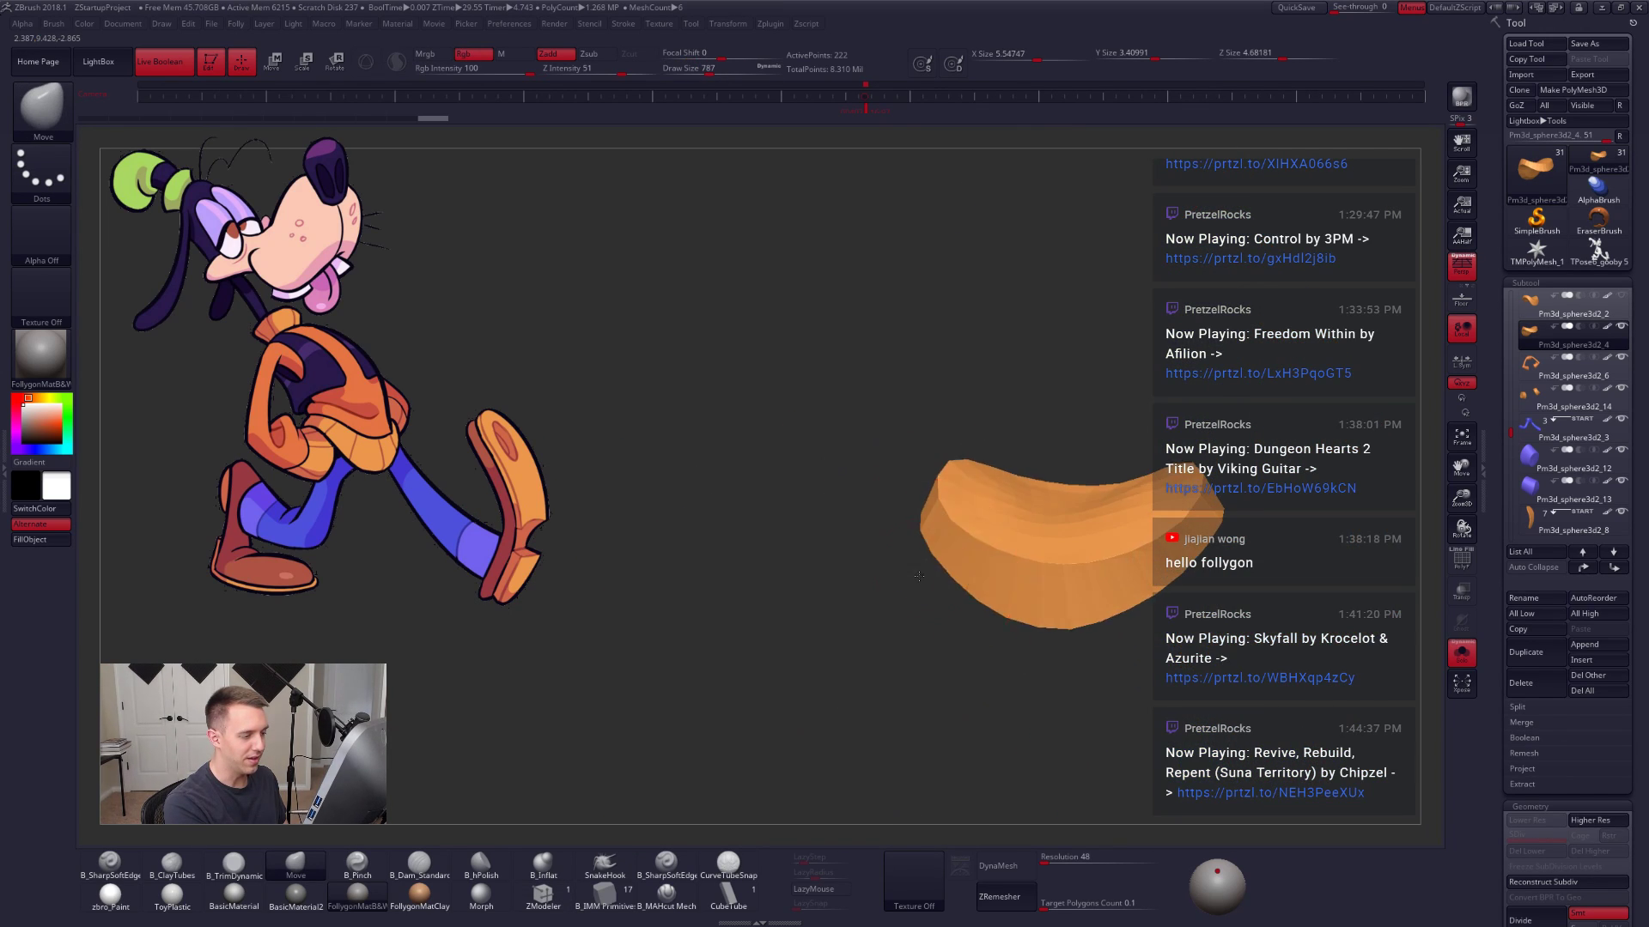
key(space)
drag(884, 588, 869, 588)
drag(953, 496, 919, 513)
key(shift+ctrl+s)
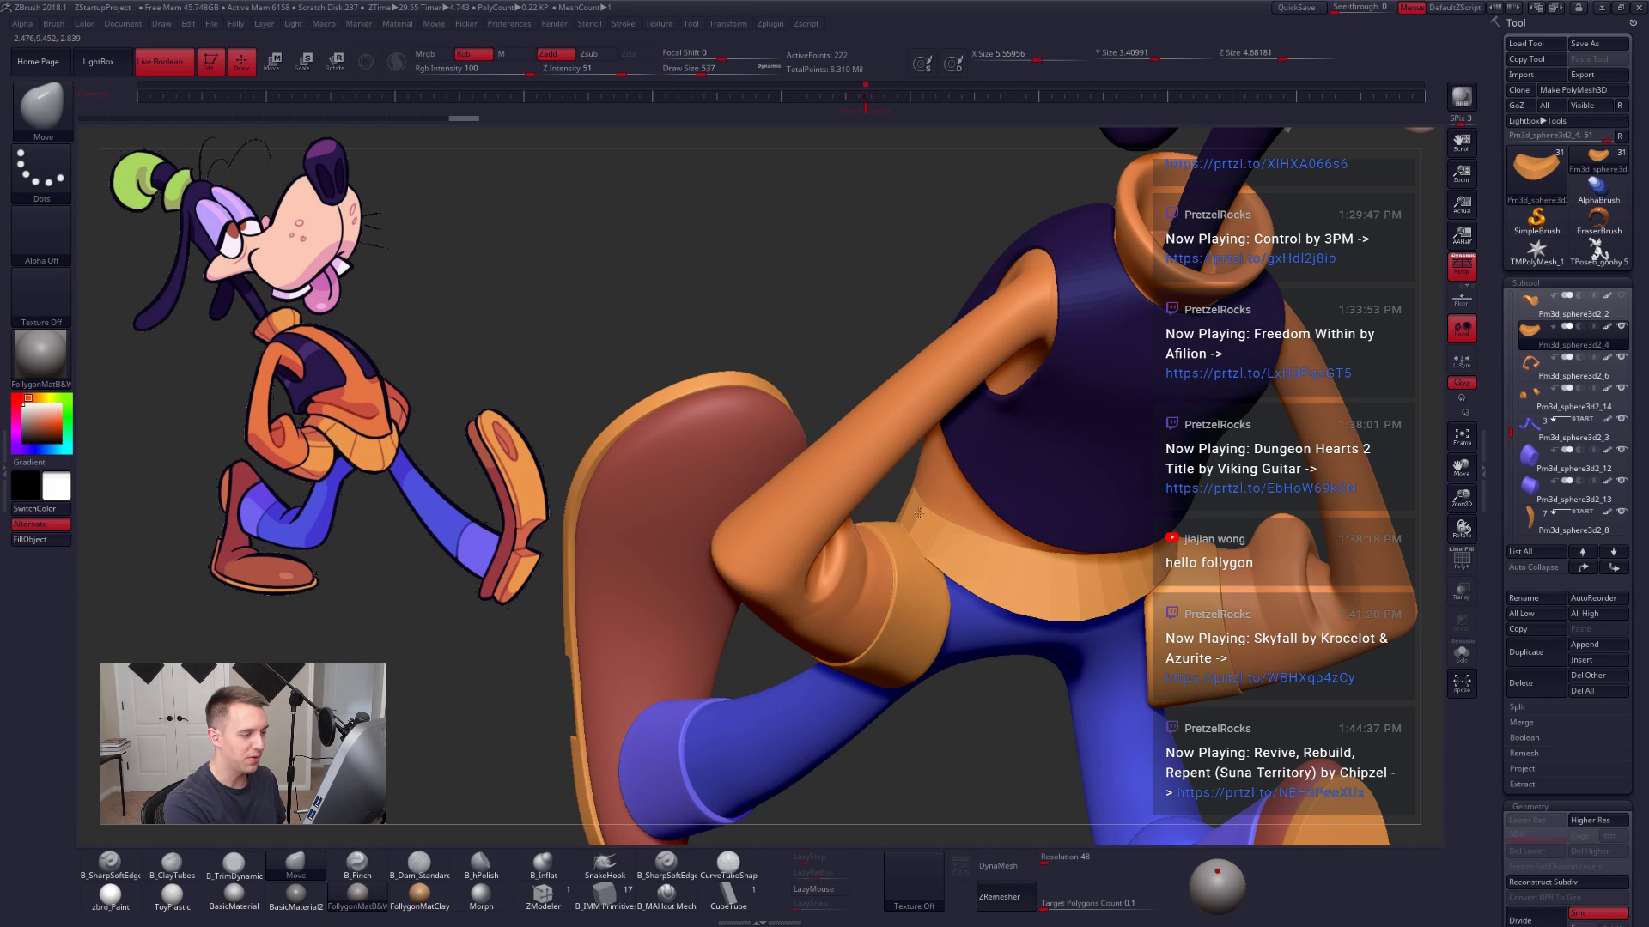
right_drag(969, 557, 910, 535)
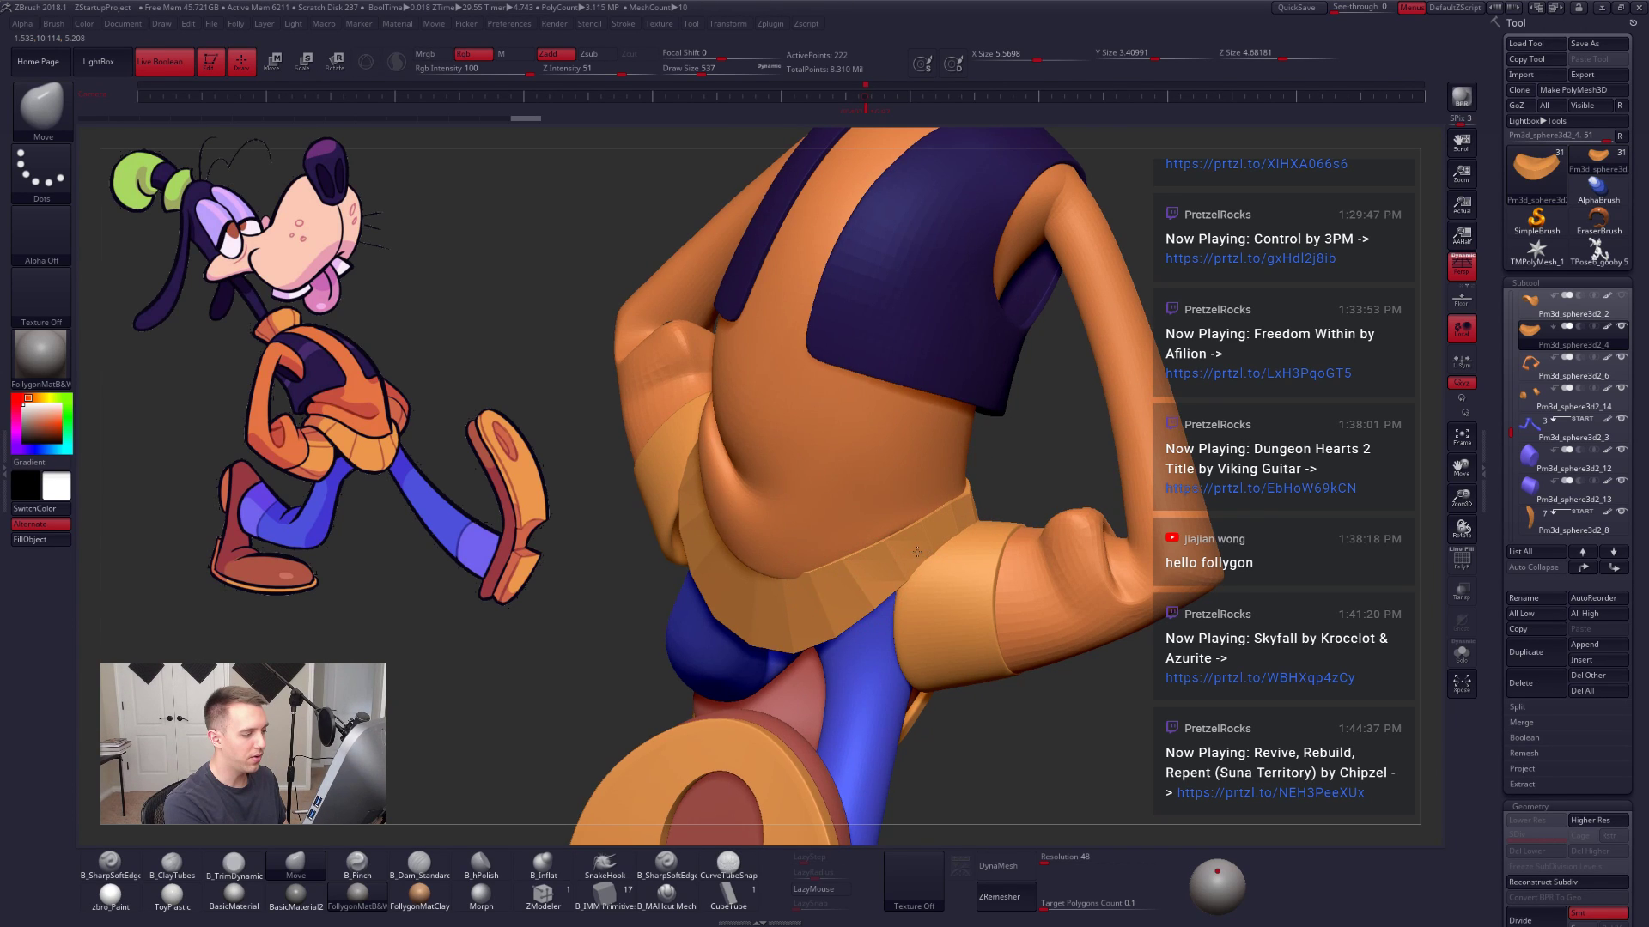
drag(949, 560, 1082, 594)
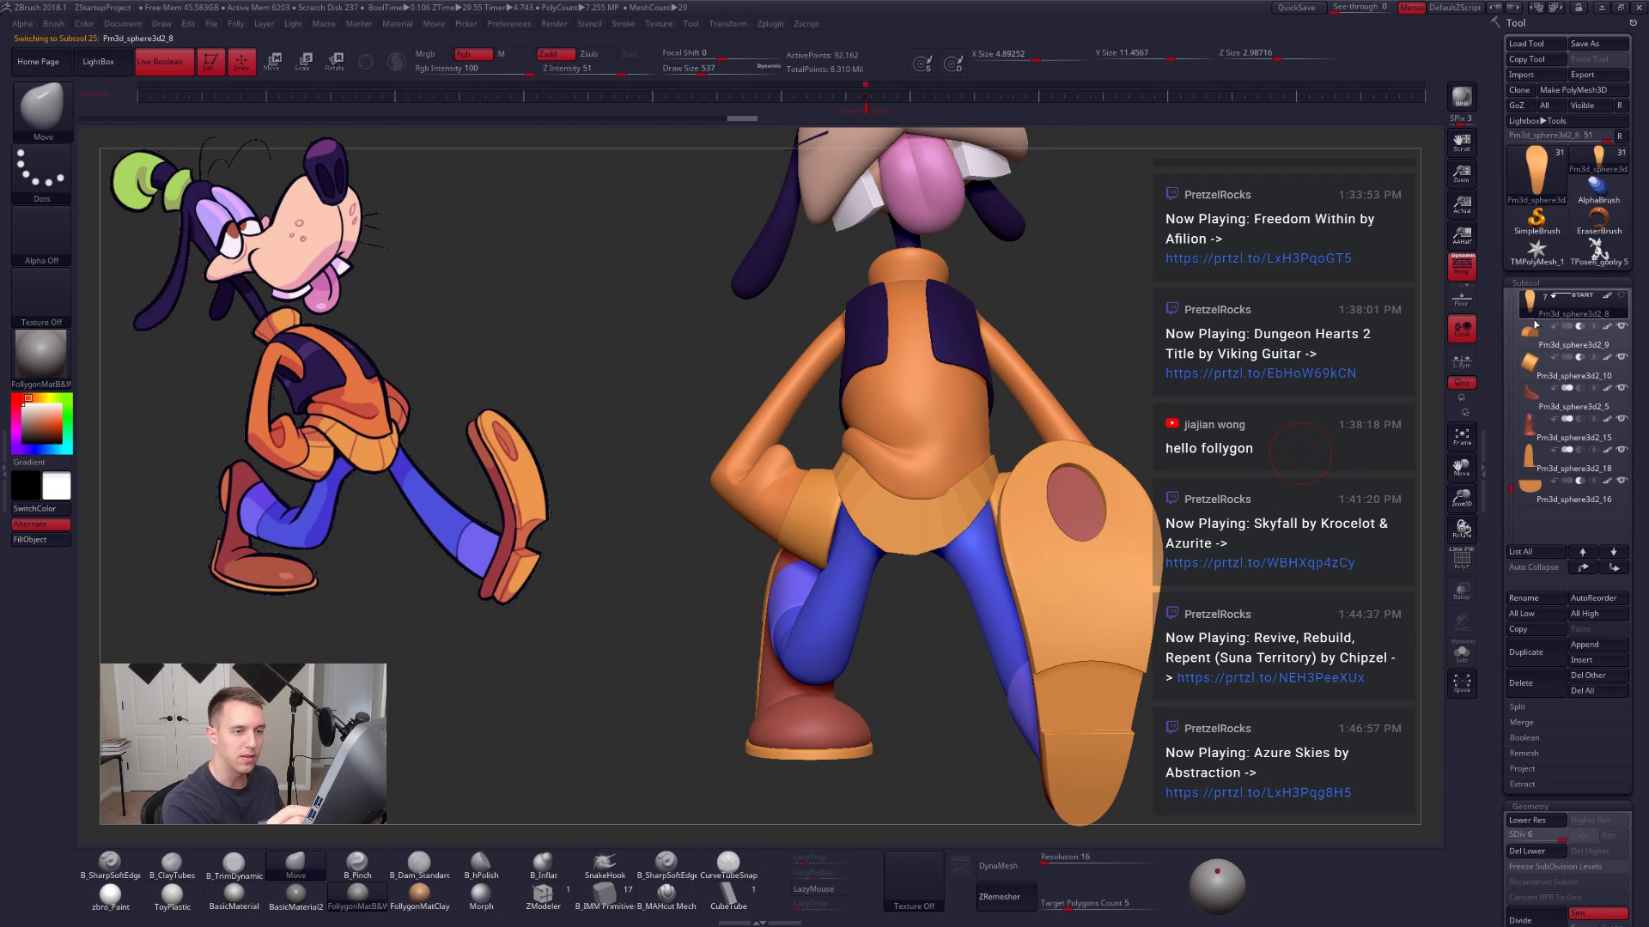
Step: Hide the shoe subtools and reselect the simplified waistband
click(1530, 342)
click(1620, 298)
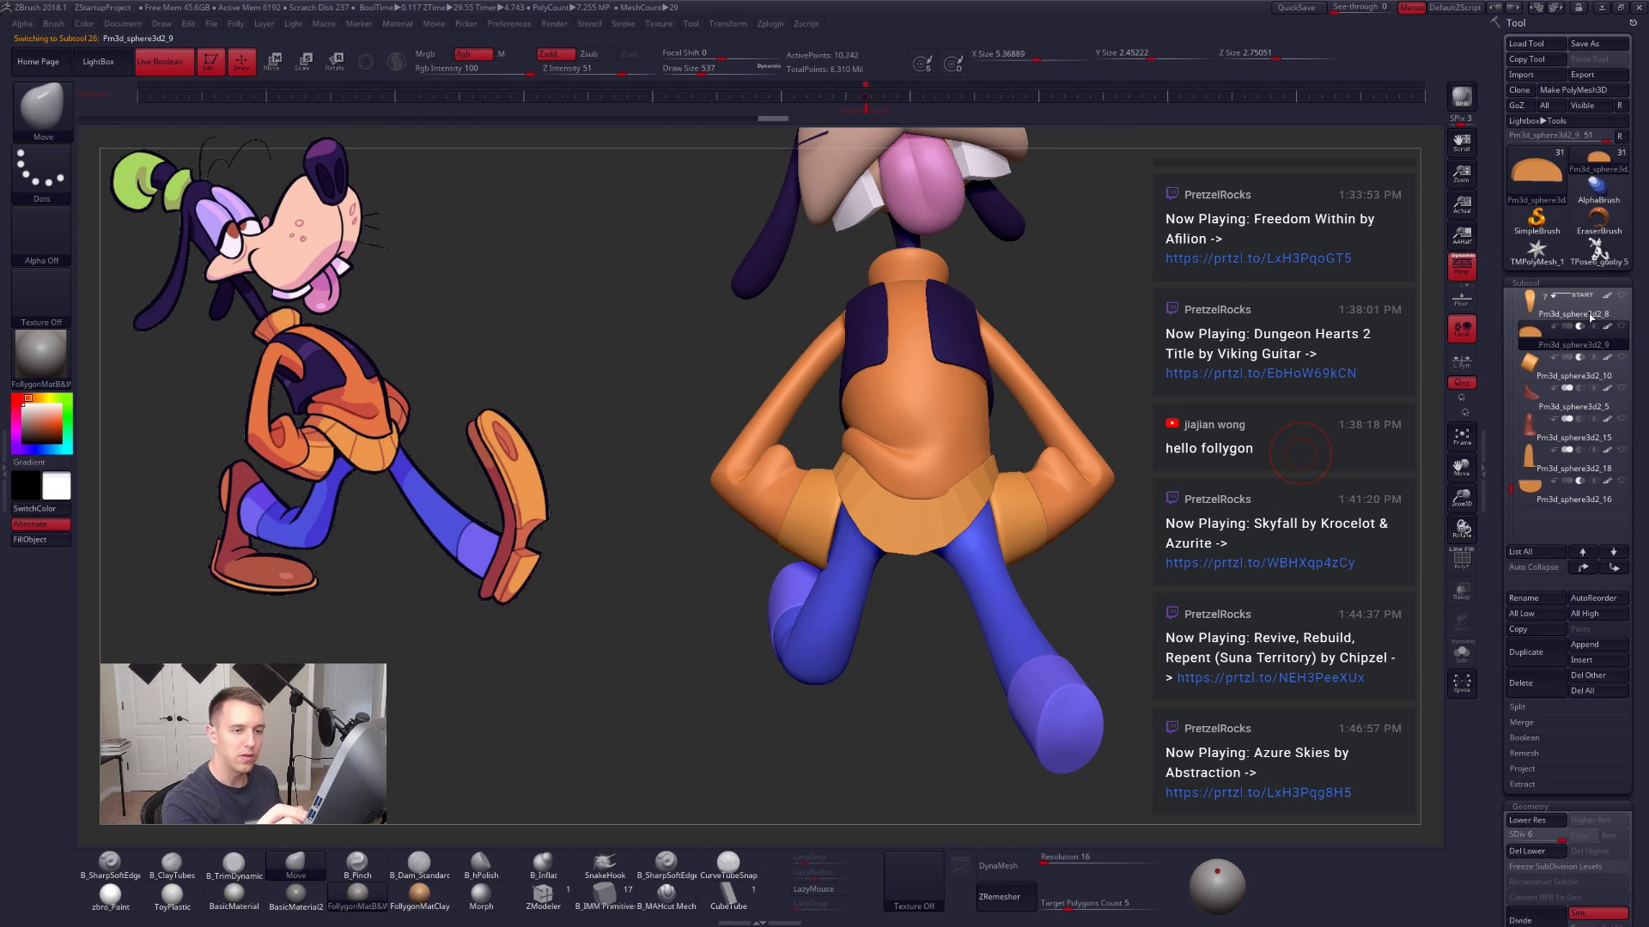
alt+click(960, 515)
alt+drag(923, 594, 1011, 663)
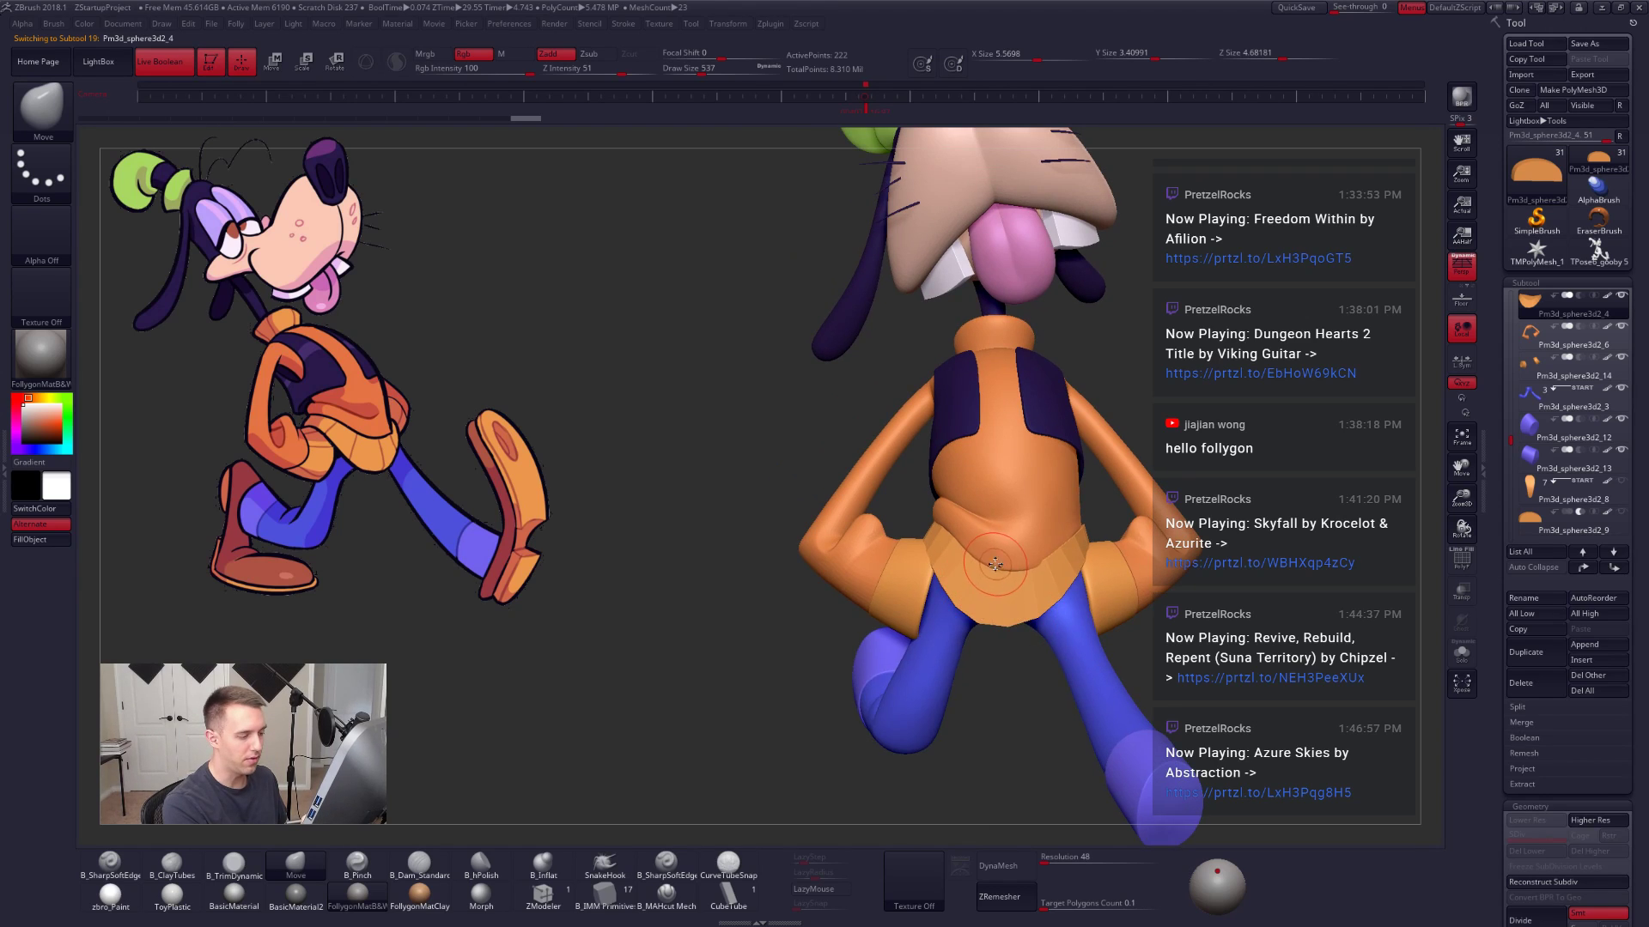
Step: Reshape the waistband's front and side using the Move brush at draw size 905
key(space)
drag(994, 565, 1005, 565)
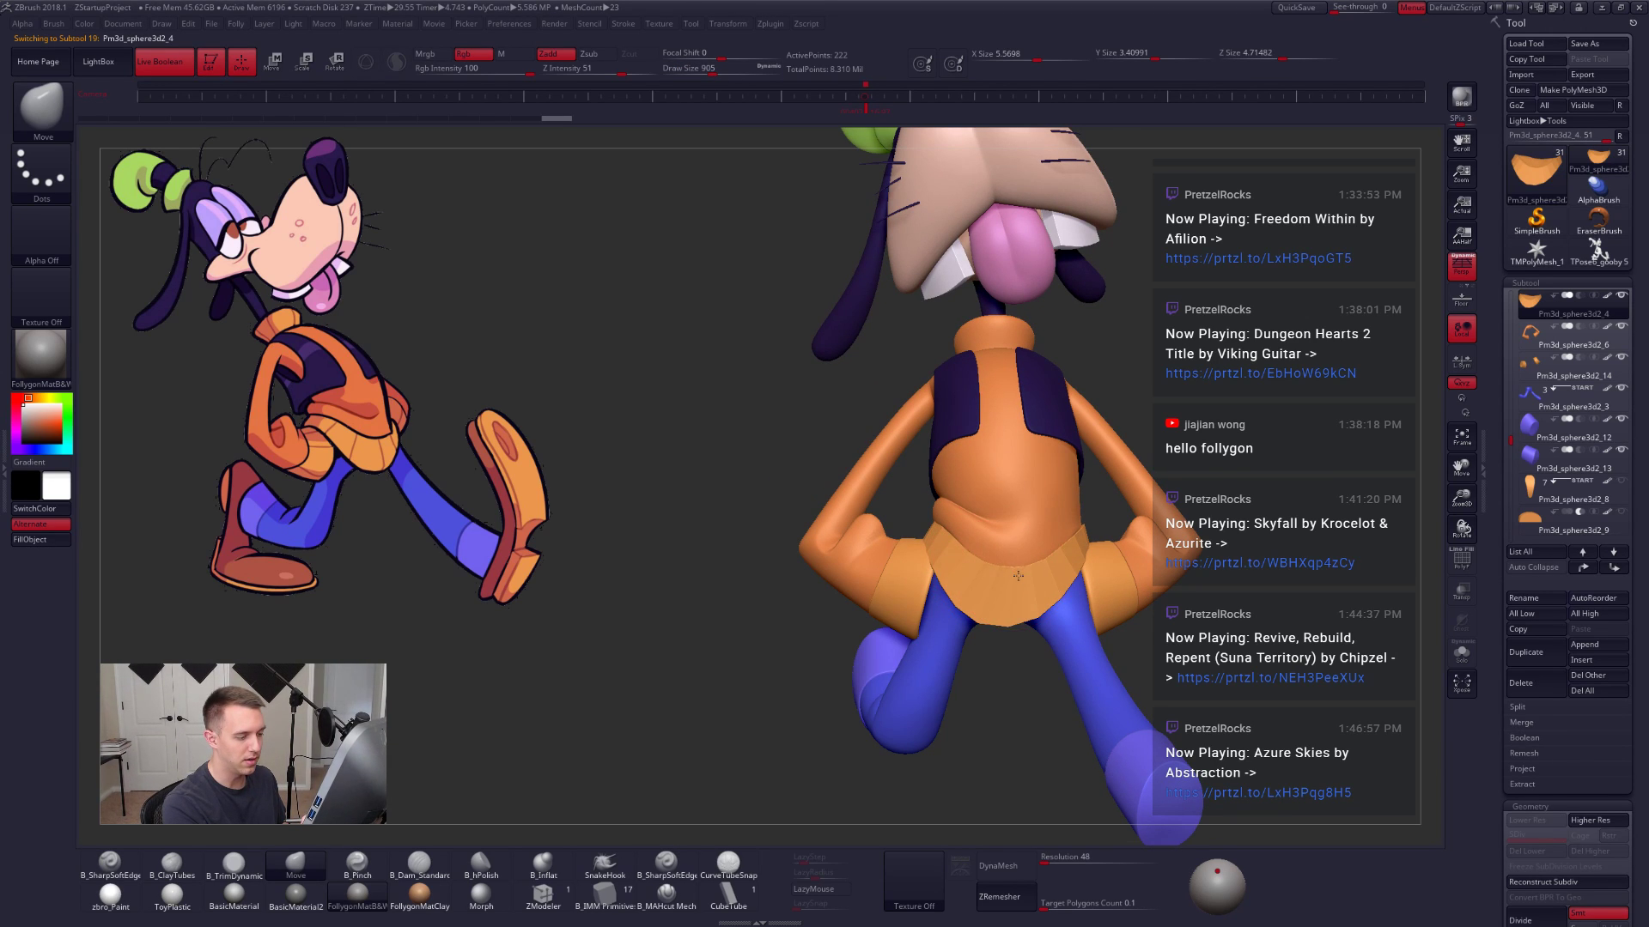
mouse_move(967, 552)
right_down()
mouse_move(945, 535)
mouse_move(961, 546)
mouse_move(975, 527)
mouse_move(816, 494)
mouse_move(773, 515)
right_up()
drag(824, 549, 833, 558)
right_drag(833, 558, 858, 541)
Step: Isolate the waistband and refine its side using the Move brush at draw size 430
key(alt+s)
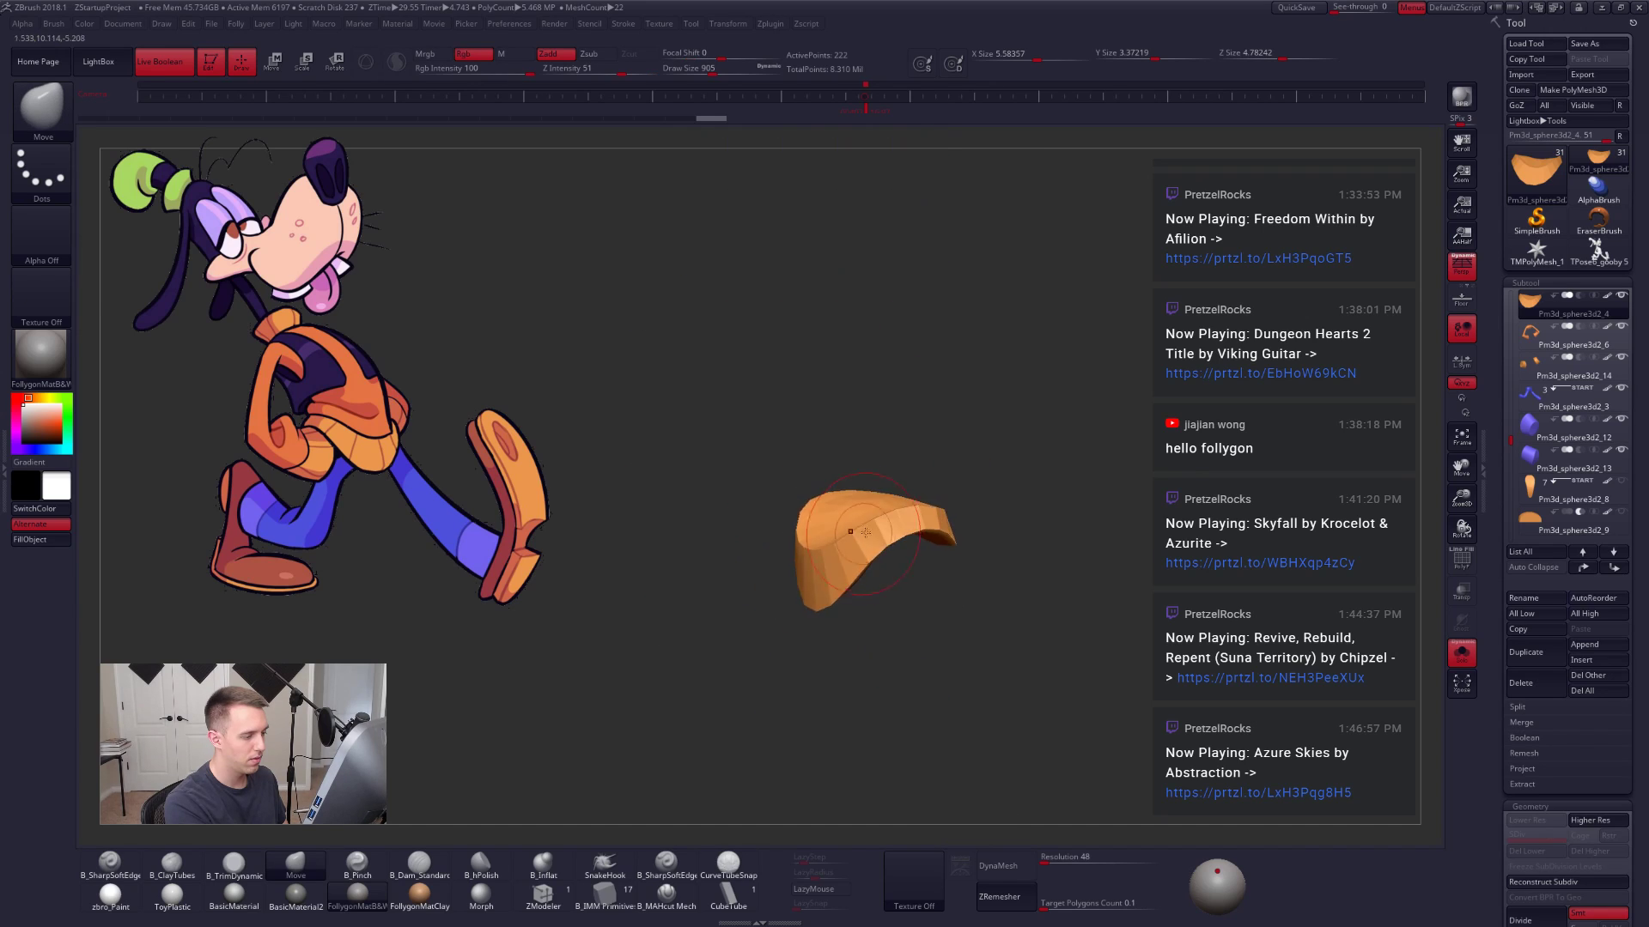
key(s)
drag(859, 541, 846, 541)
right_drag(911, 505, 1044, 521)
ctrl+right_drag(1043, 522, 1056, 568)
key(alt+s)
Step: Adjust the waistband's fit around the hip using the Move brush, checking it against the body and in isolation
key(space)
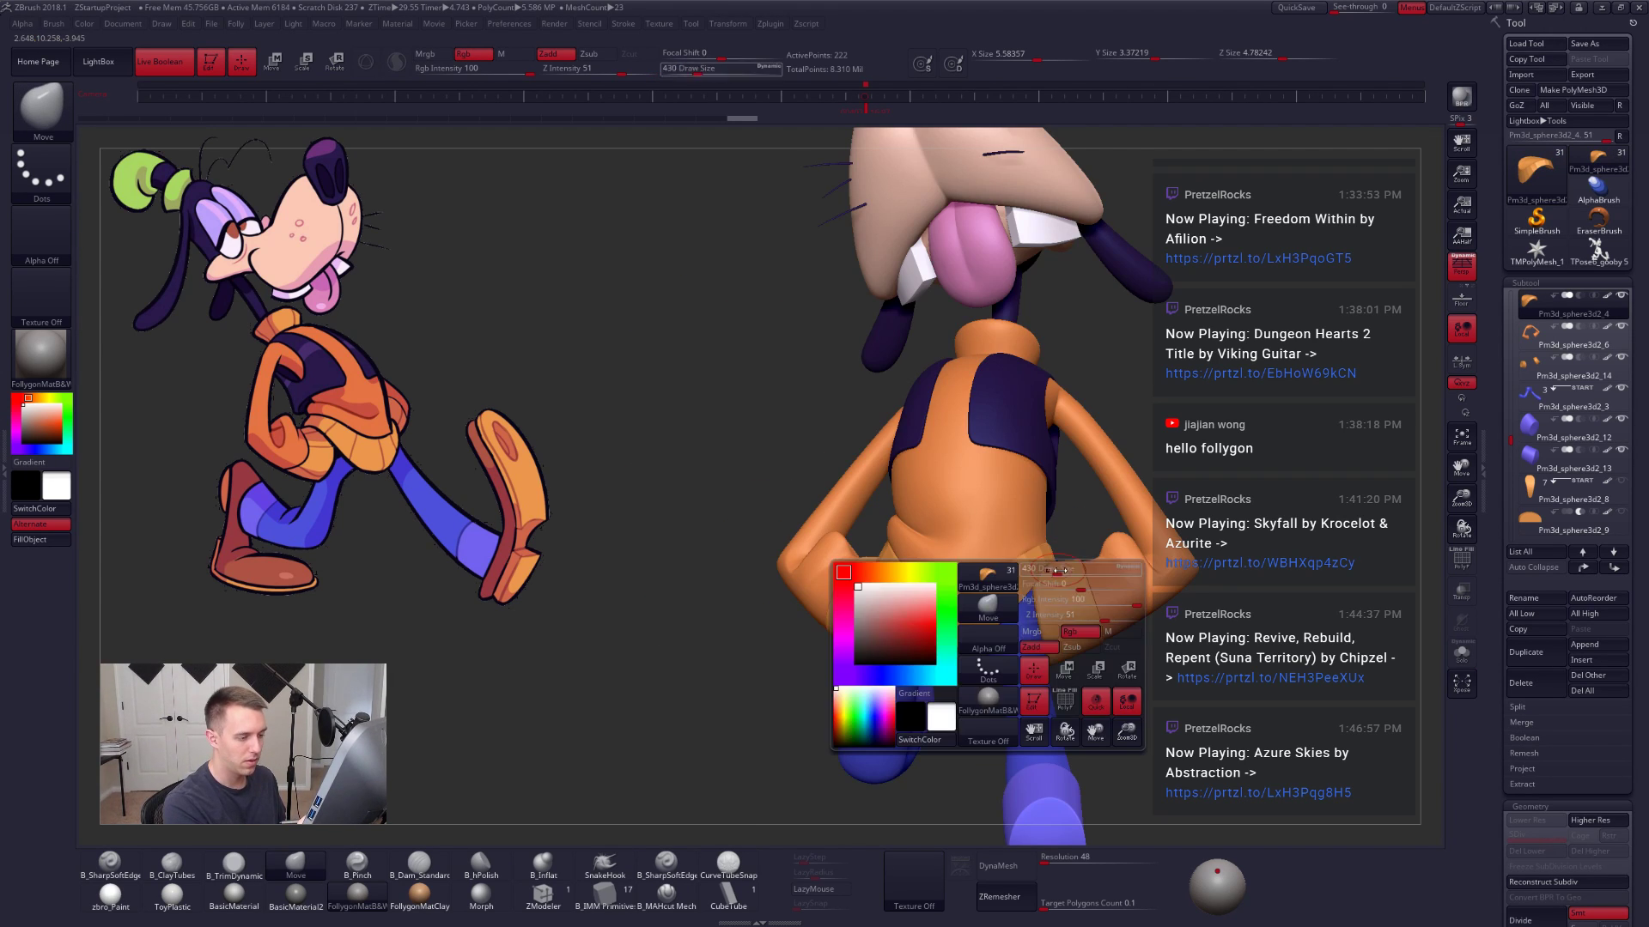
drag(1059, 570, 1072, 570)
mouse_move(1116, 574)
right_down()
mouse_move(1053, 581)
mouse_move(1079, 551)
right_up()
right_drag(1087, 575, 1137, 657)
key(shift+s)
key(space)
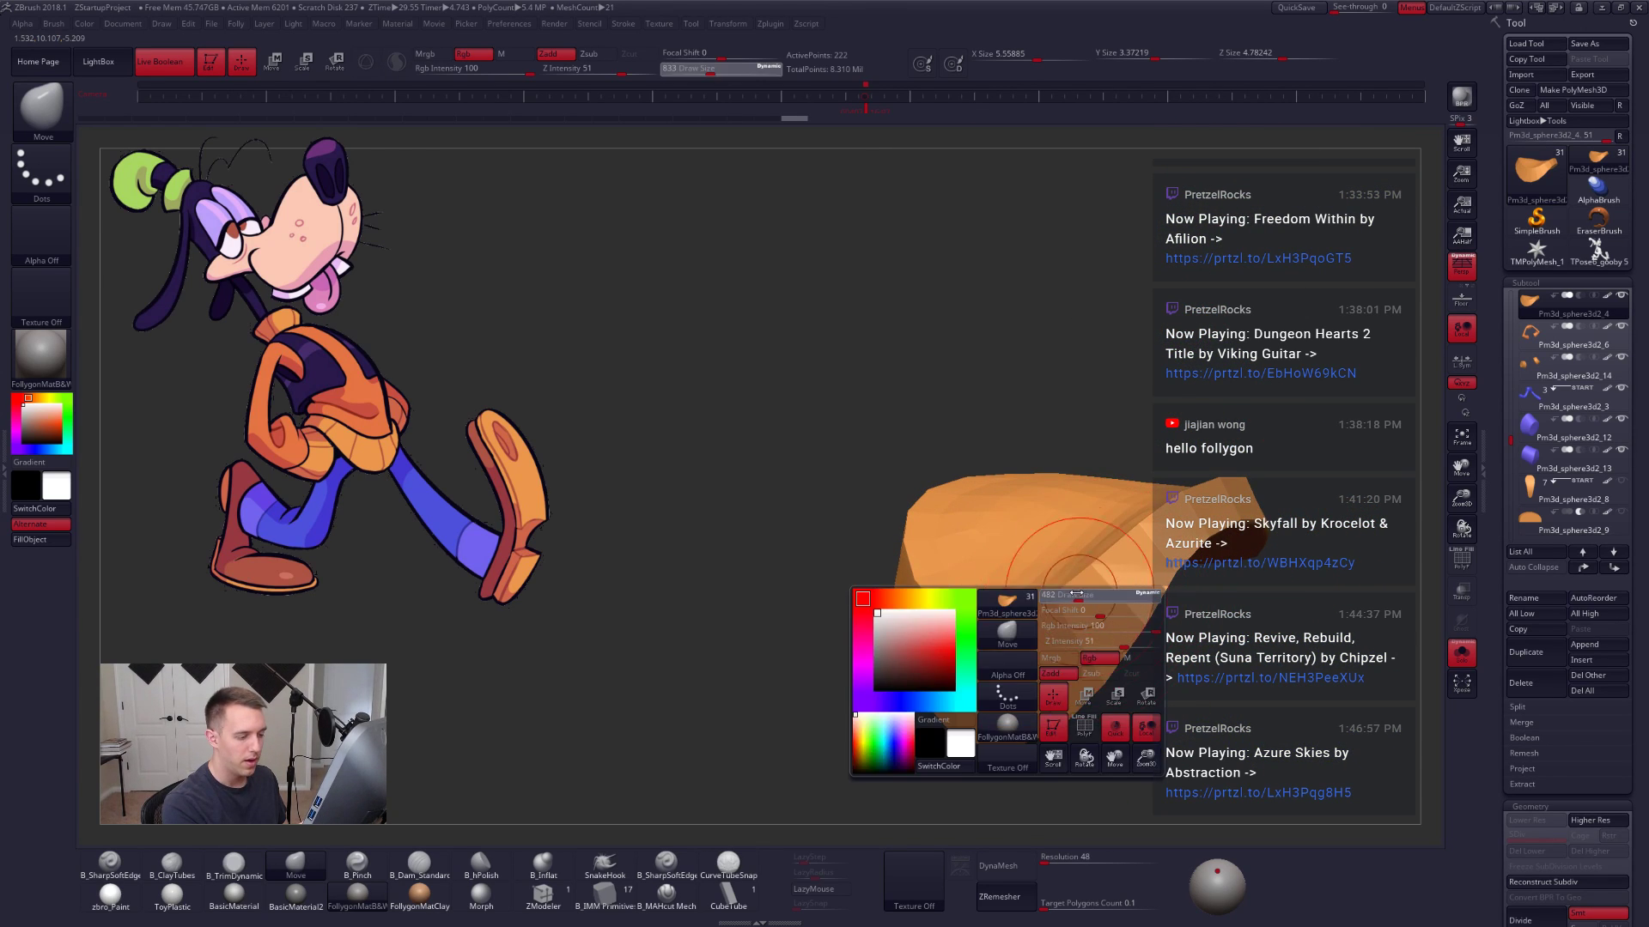
drag(1035, 684, 1009, 685)
Step: Bevel the complete edge loop around the waistband's rim with ZModeler and preview its smooth subdivision
click(558, 893)
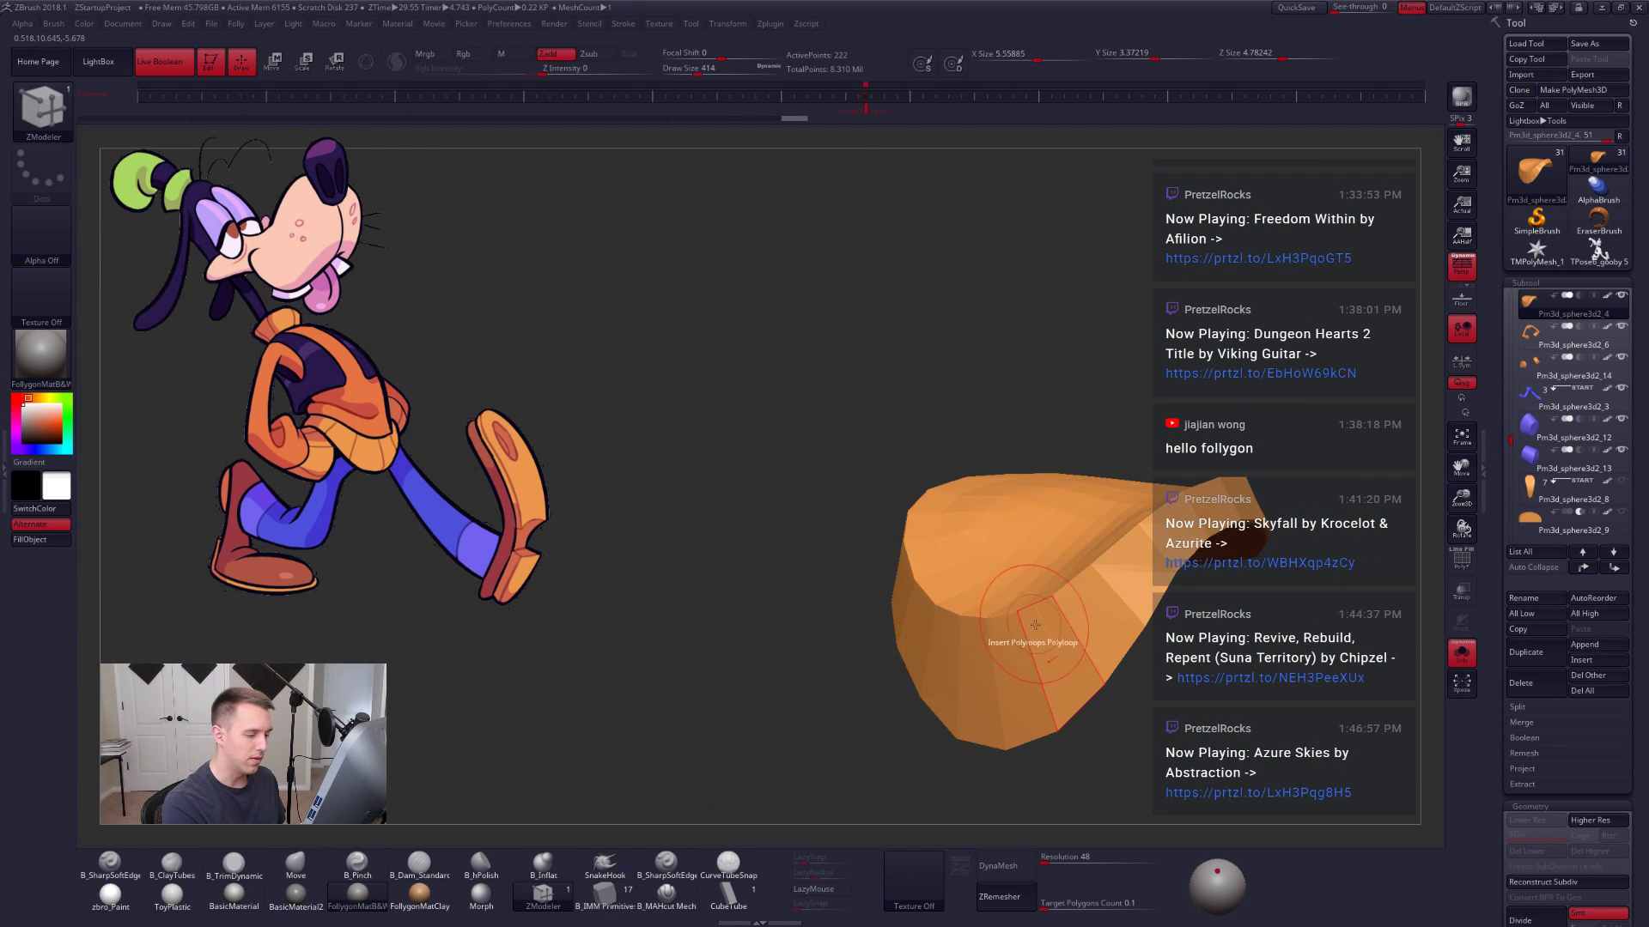
right_drag(1035, 625, 1080, 574)
key(shift+f)
key(space)
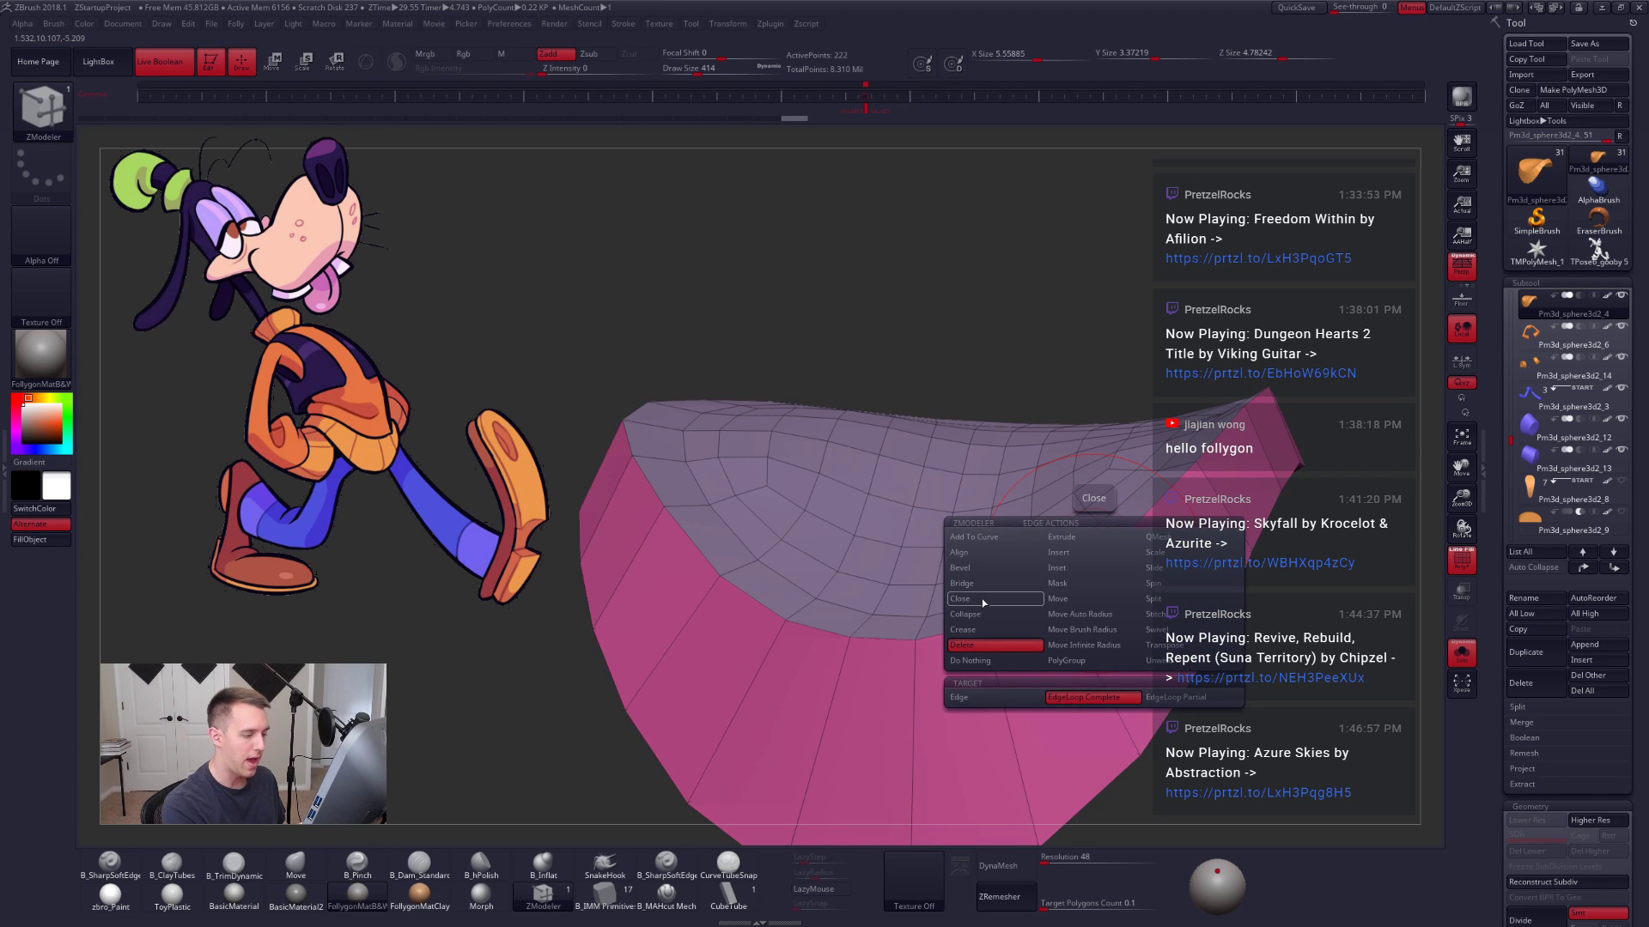
click(994, 569)
mouse_move(1092, 518)
right_down()
mouse_move(1118, 577)
mouse_move(1118, 662)
mouse_move(1140, 674)
mouse_move(1127, 636)
mouse_move(1111, 759)
mouse_move(1123, 655)
mouse_move(1036, 653)
right_up()
click(1117, 574)
key(d)
key(shift+f)
Step: Restore the full model and reshape the waistband's front and side using the Move brush at draw sizes 905 and 615
key(b)
key(m)
key(v)
key(alt+s)
key(space)
drag(1039, 647, 1062, 644)
right_drag(1062, 646, 1036, 657)
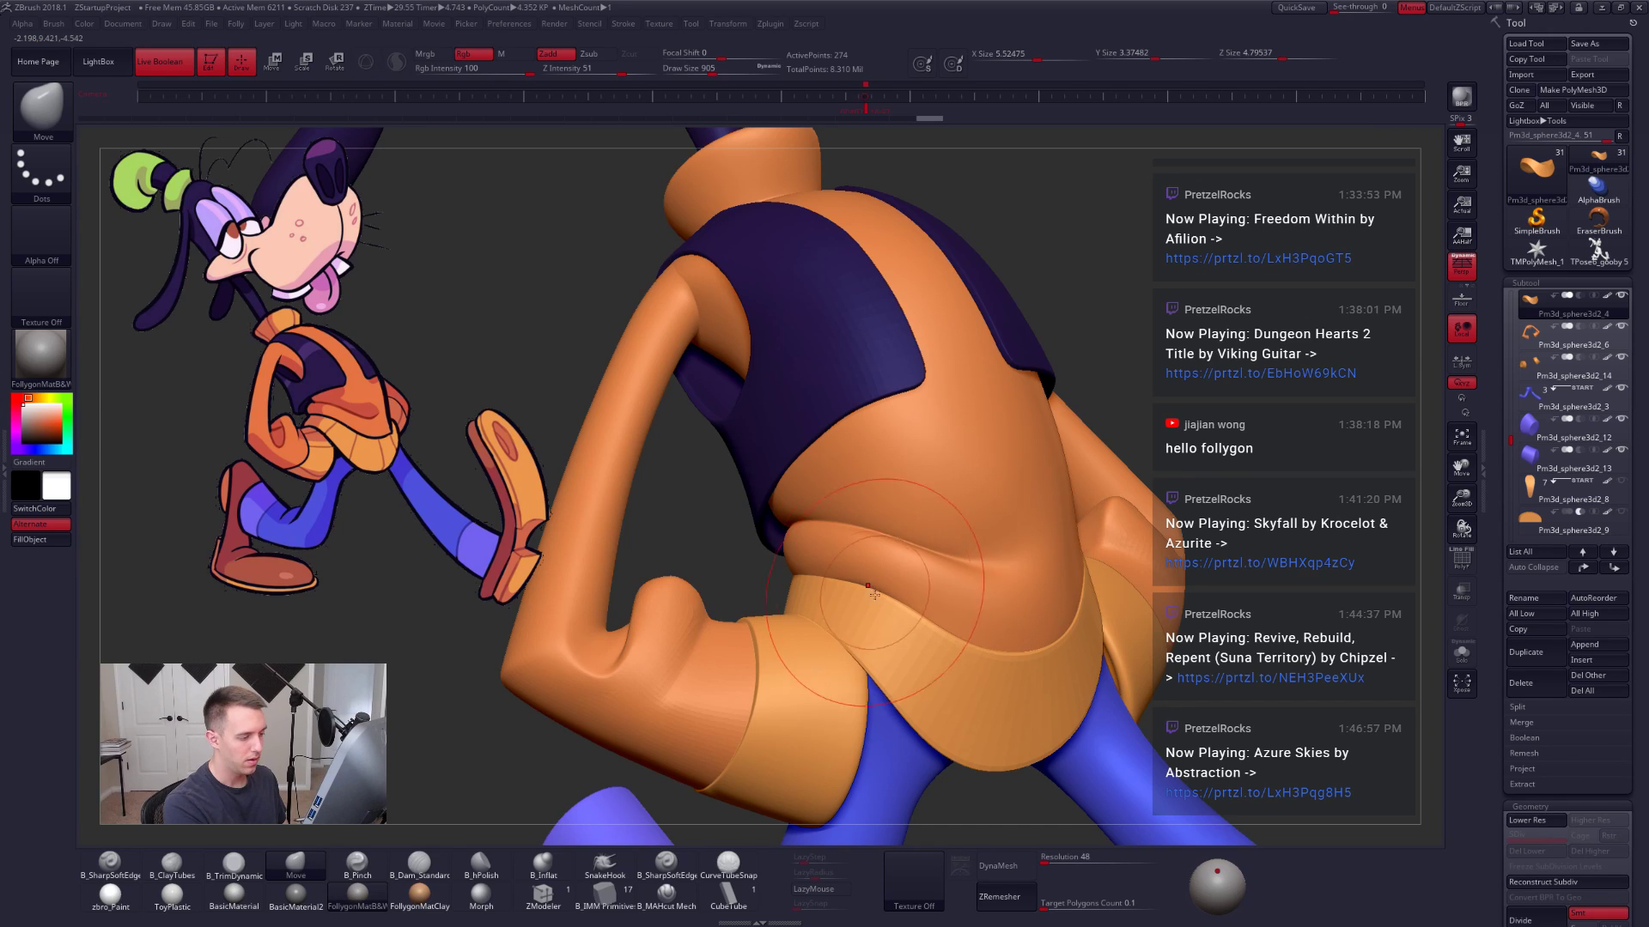
right_drag(874, 595, 843, 618)
key(space)
mouse_move(843, 618)
mouse_down()
mouse_move(826, 619)
mouse_move(856, 596)
mouse_up()
mouse_move(874, 612)
right_down()
mouse_move(851, 622)
mouse_move(860, 591)
right_up()
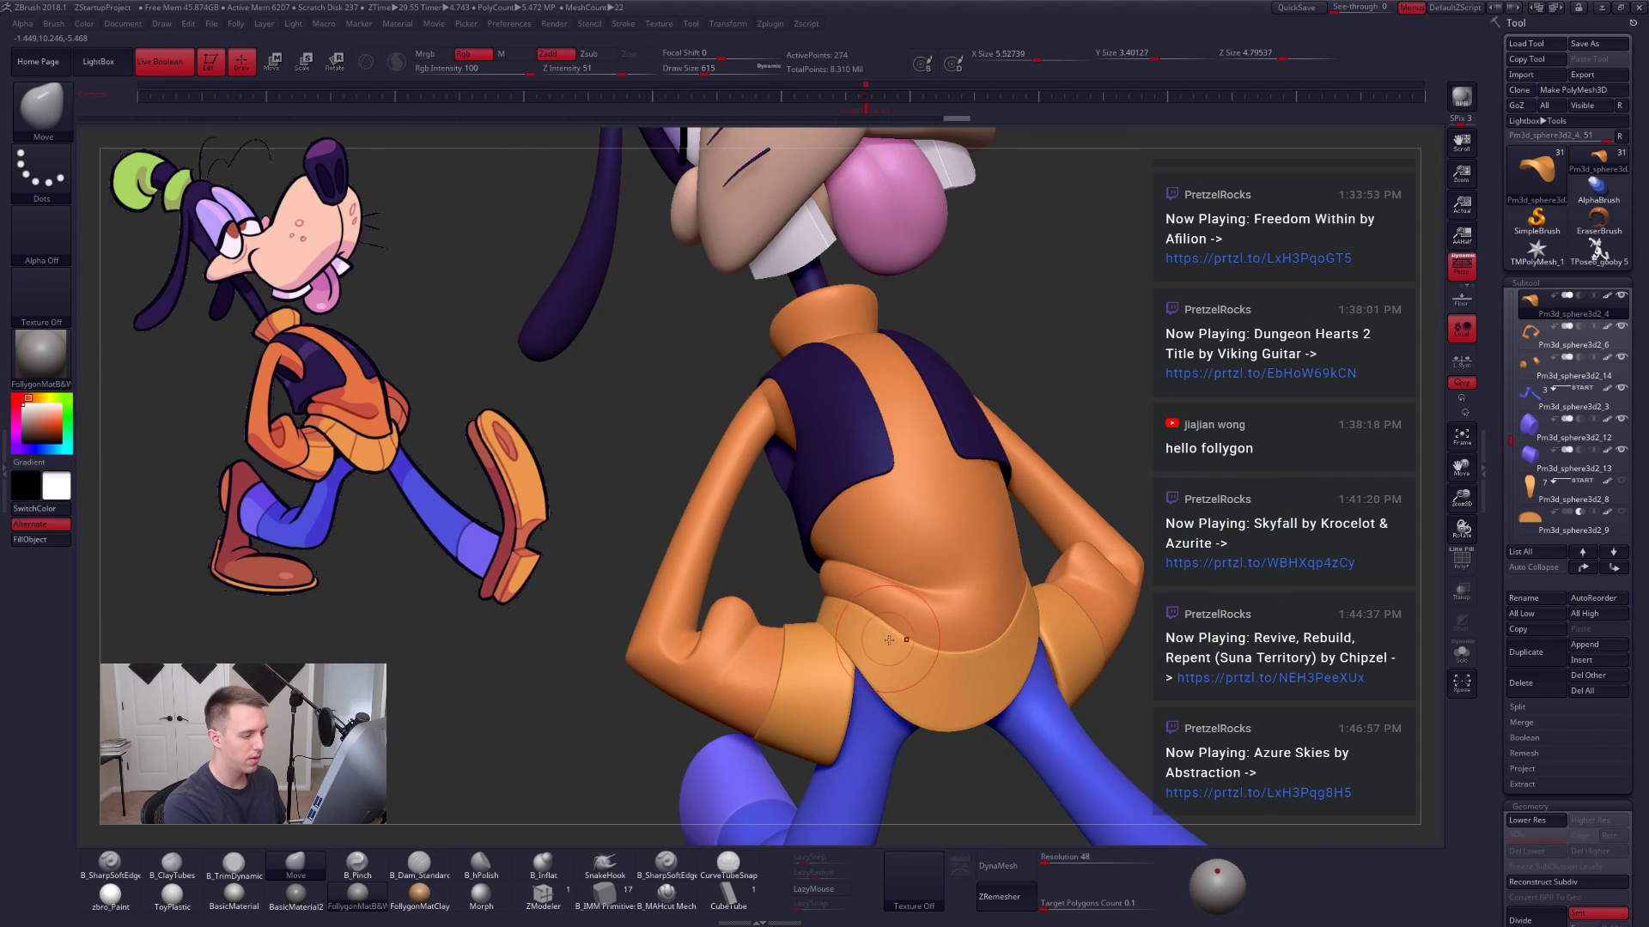
Step: Isolate the waistband with its wireframe shown and try subdividing it to test the beveled rim
key(alt+s)
key(shift+f)
alt+right_drag(1133, 749, 1134, 644)
key(shift+d)
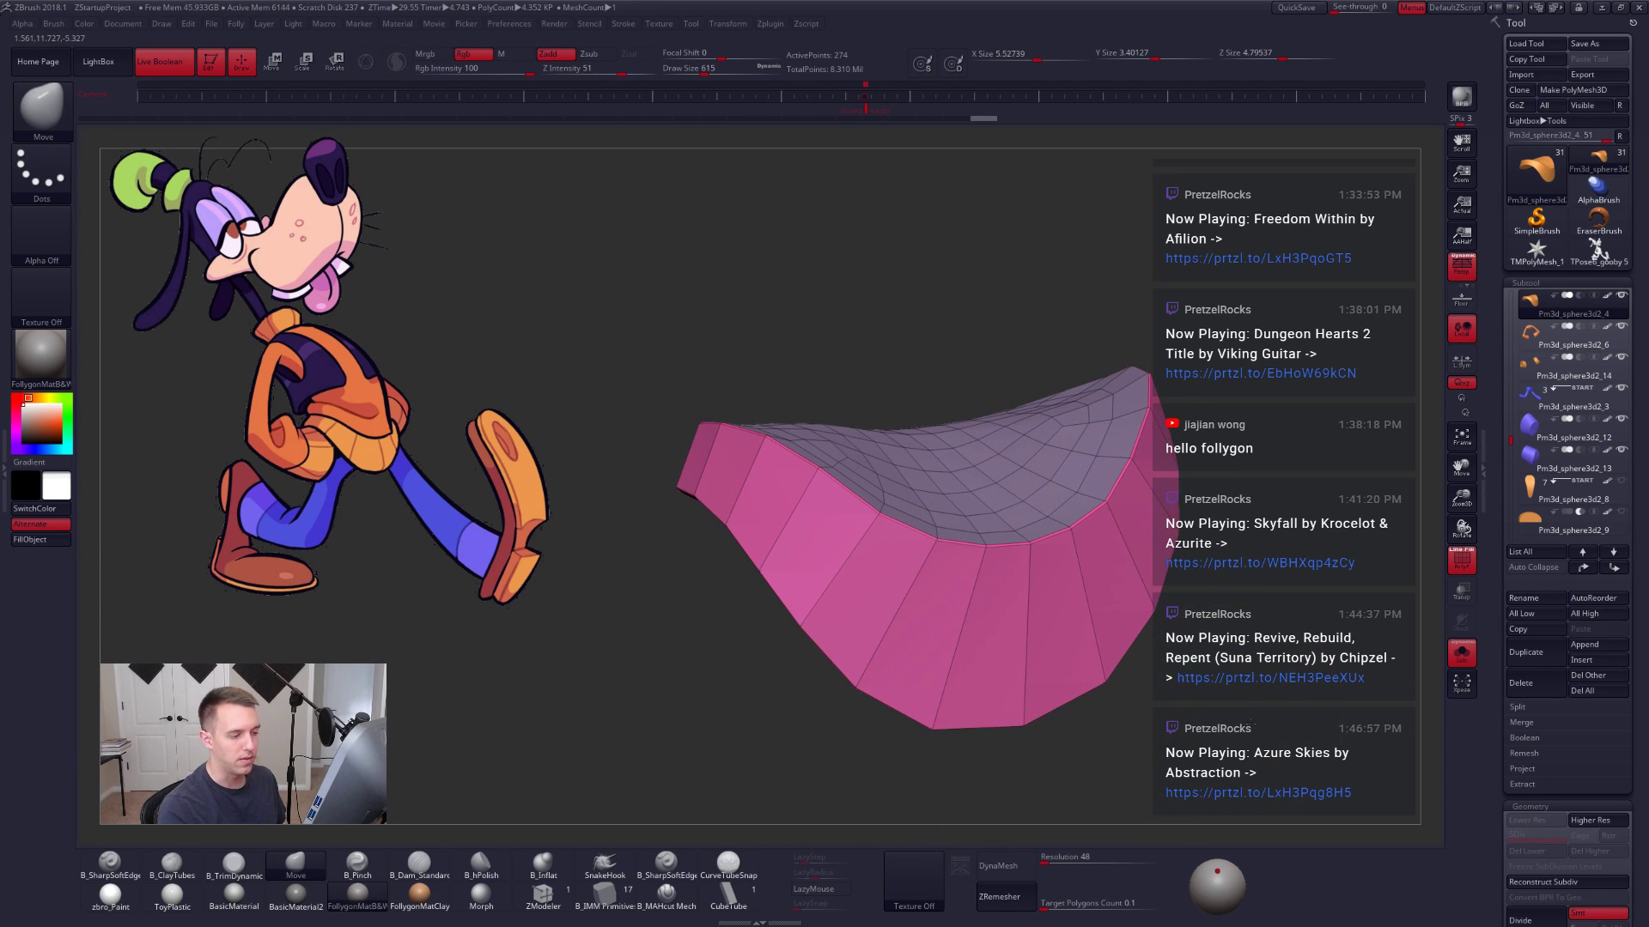
ctrl+right_drag(1253, 725, 1244, 732)
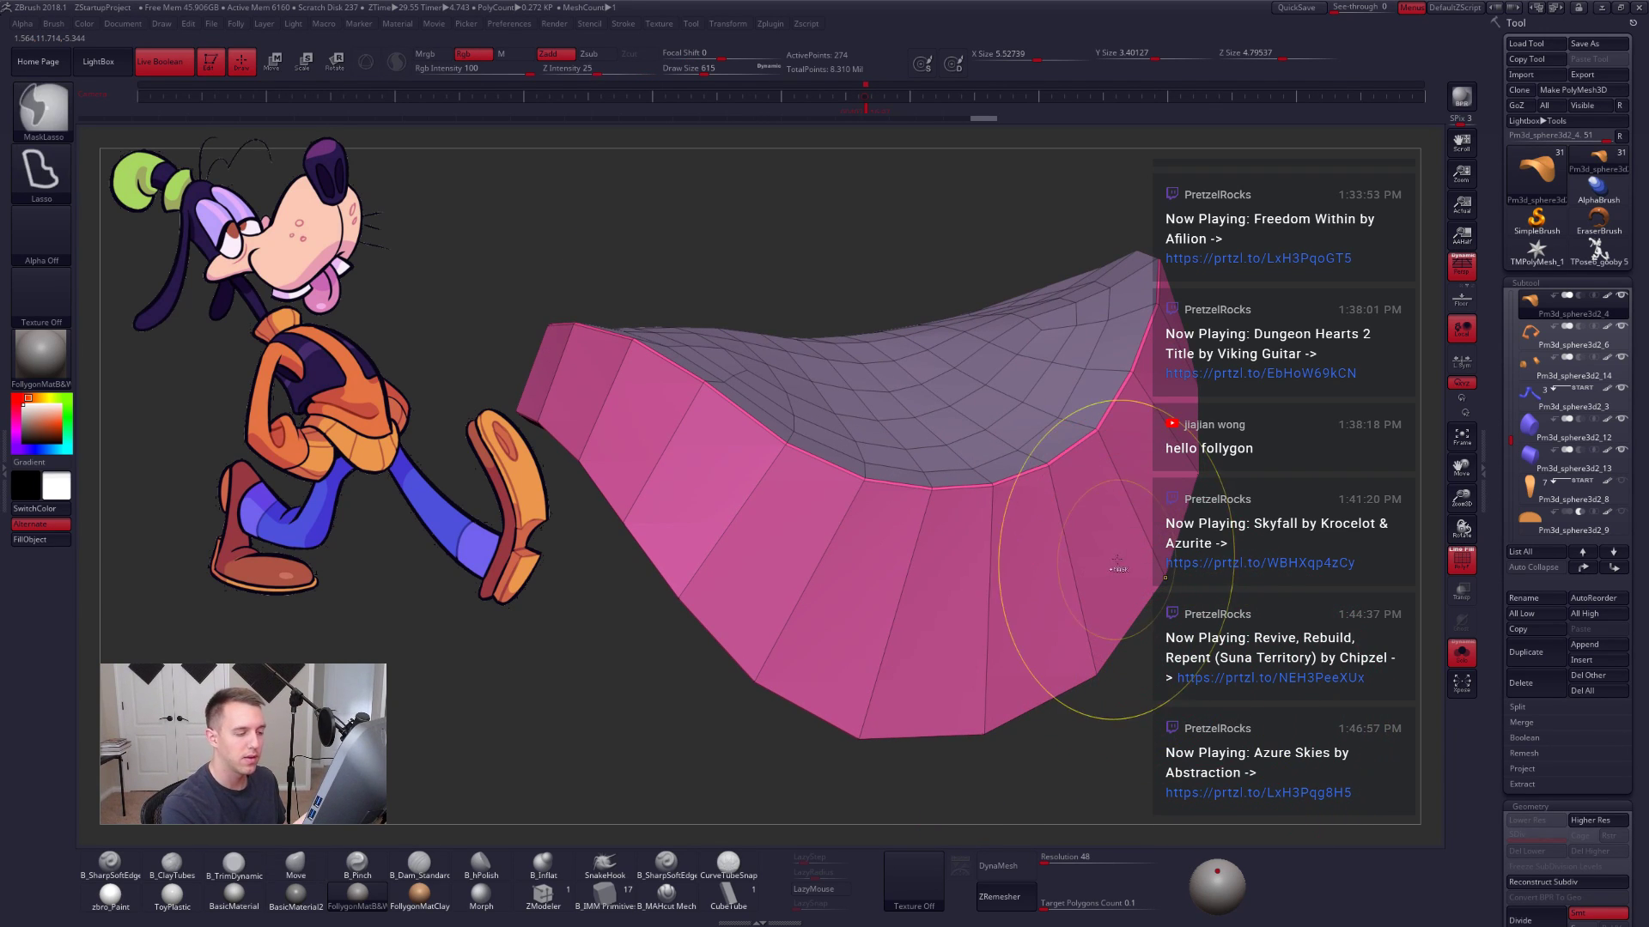
key(d)
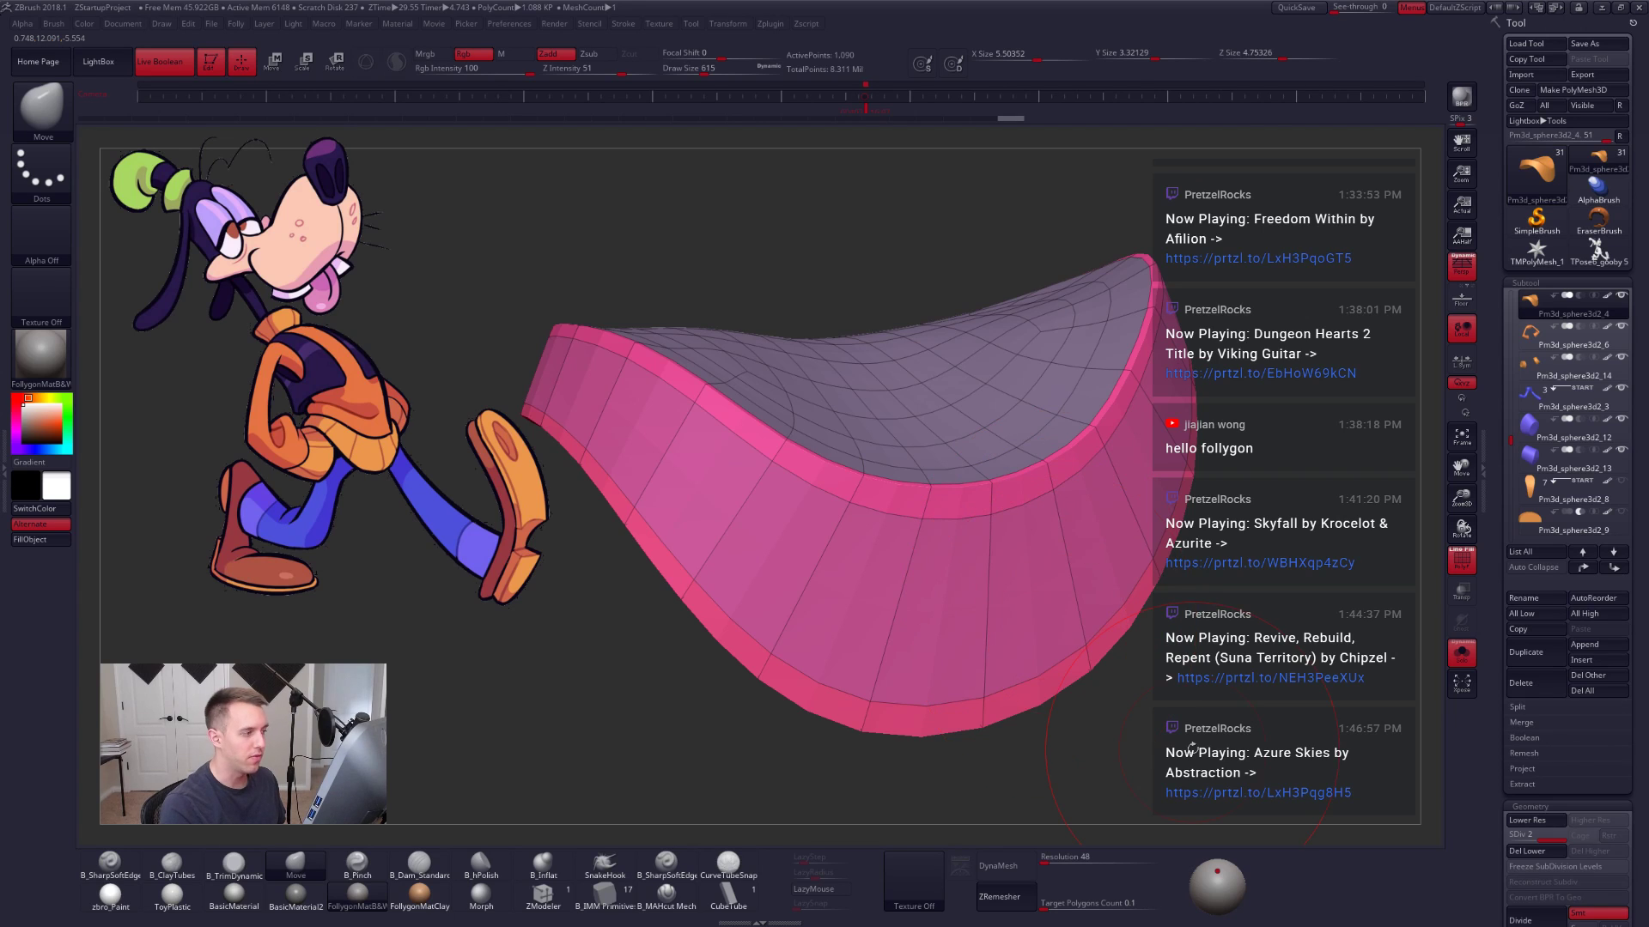
key(ctrl+d)
alt+right_drag(1192, 749, 1236, 680)
key(shift+d)
key(shift+d)
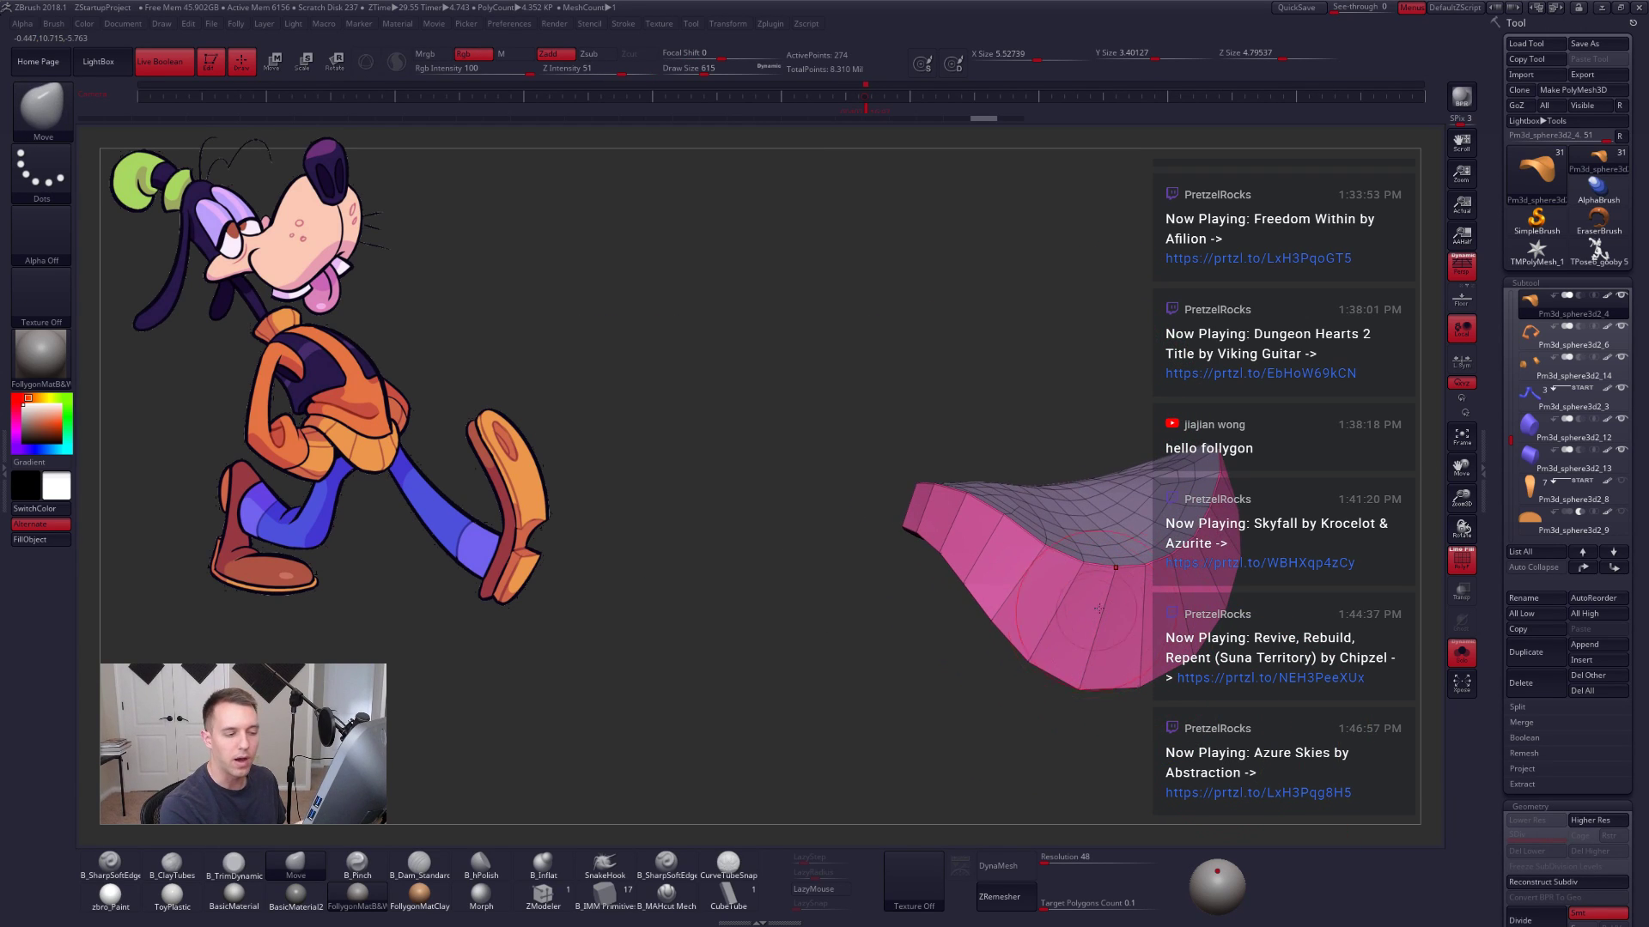
Step: Reshape the waistband's rear and open rim using the Move brush at draw sizes 833 and 881
key(alt+s)
right_drag(912, 633, 1176, 644)
mouse_move(1053, 531)
right_down()
mouse_move(1091, 564)
mouse_move(1030, 564)
mouse_move(1109, 558)
mouse_move(970, 592)
mouse_move(1000, 625)
right_up()
key(shift+d)
key(alt+s)
key(shift+f)
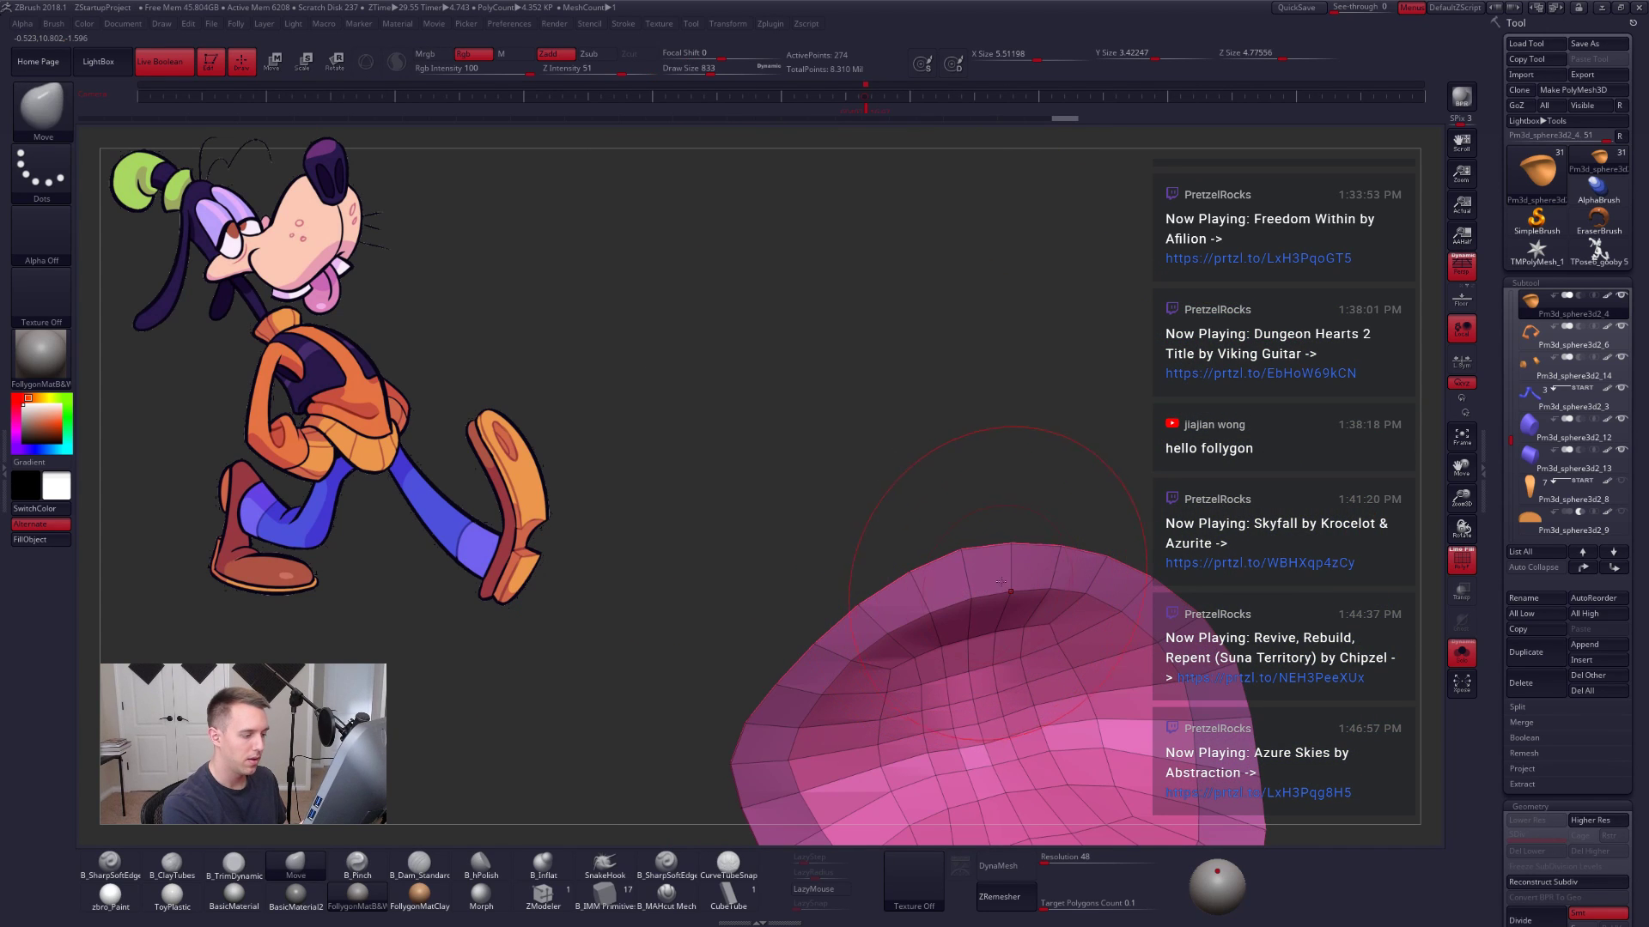
mouse_move(780, 570)
ctrl+mouse_down()
mouse_move(1067, 755)
mouse_move(1224, 631)
mouse_move(1150, 562)
ctrl+mouse_up()
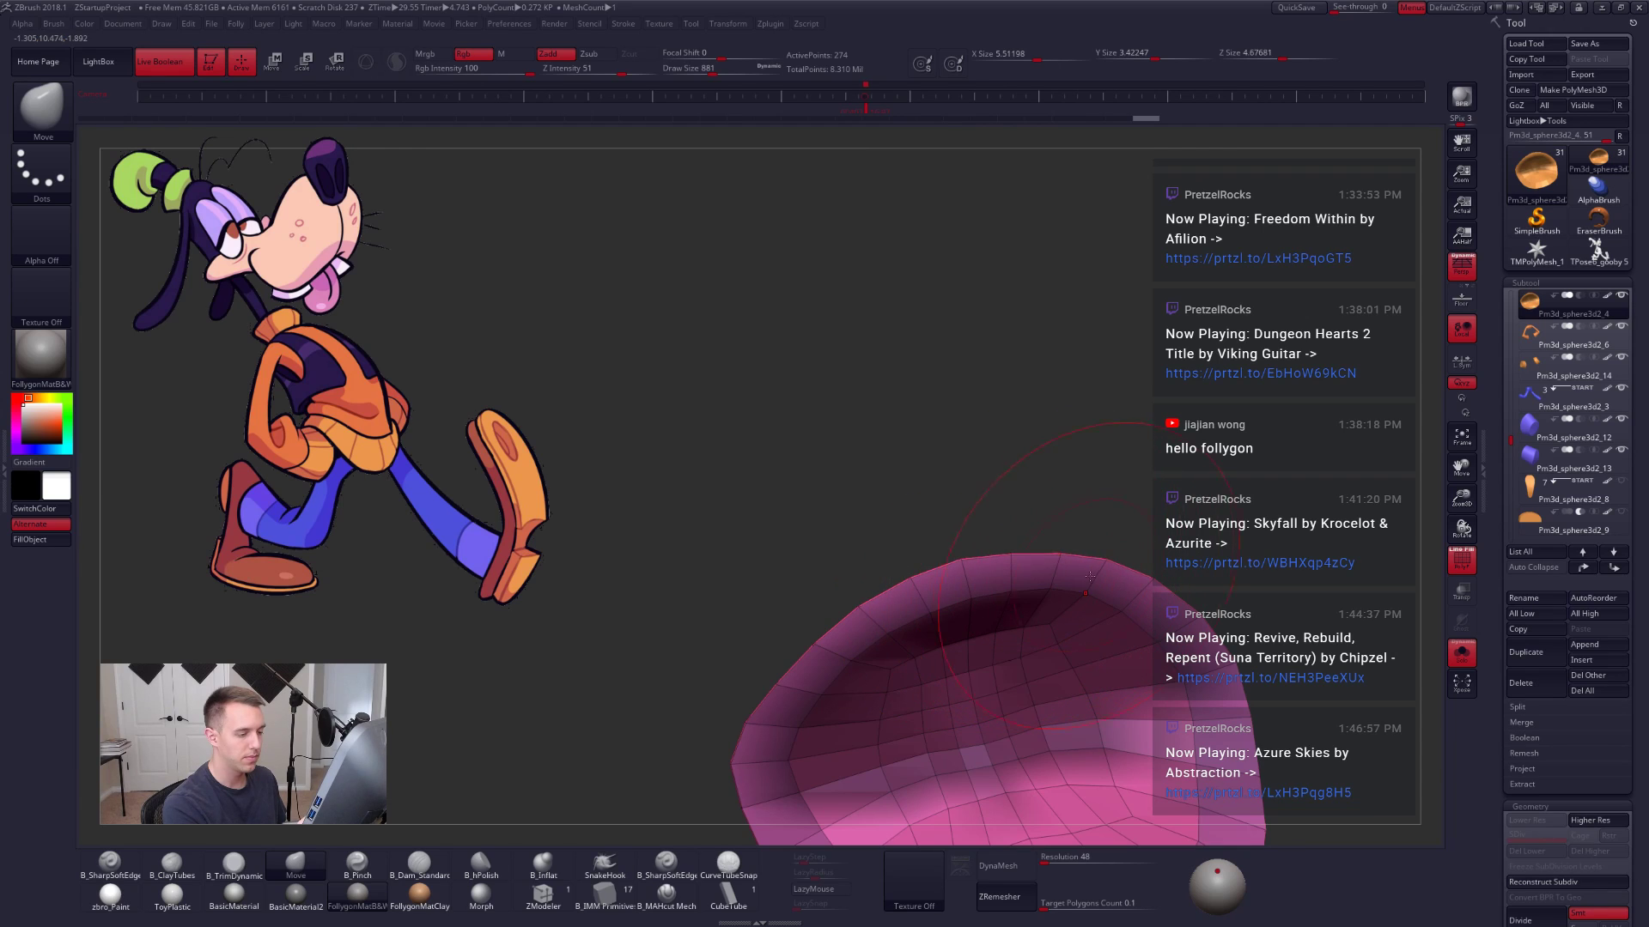
drag(907, 611, 911, 620)
ctrl+right_drag(953, 635, 962, 601)
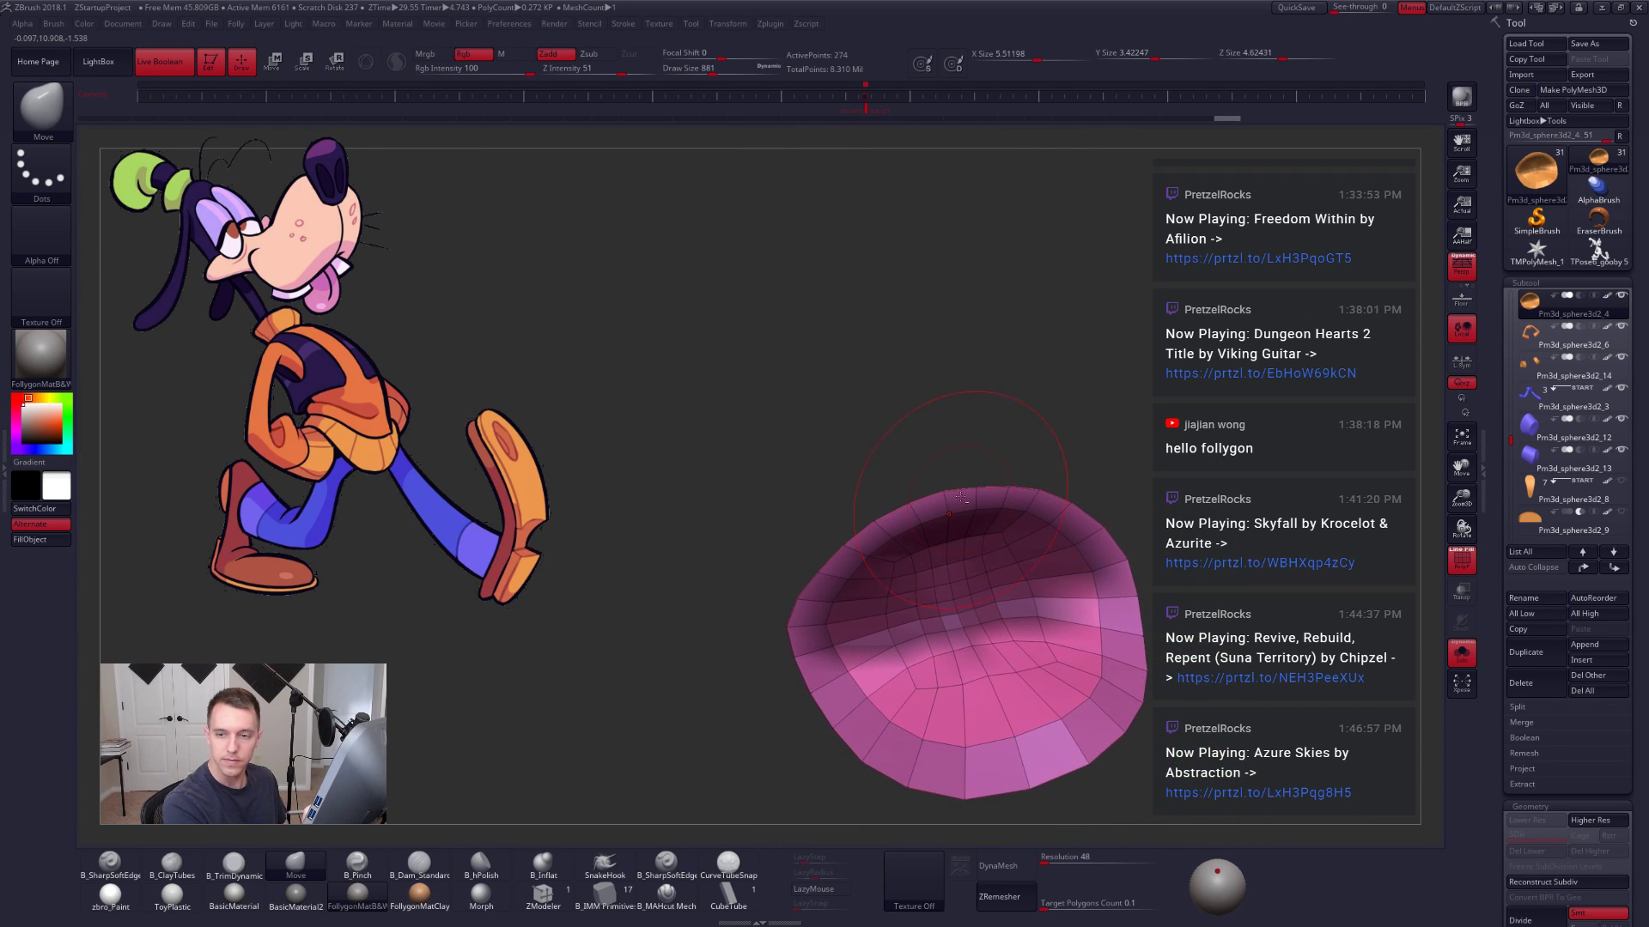
mouse_move(987, 687)
right_down()
mouse_move(1014, 611)
mouse_move(1028, 657)
mouse_move(1079, 584)
right_up()
Step: Restore the full model without the wireframe and adjust the waistband's back at draw size 881
key(alt+s)
key(shift+f)
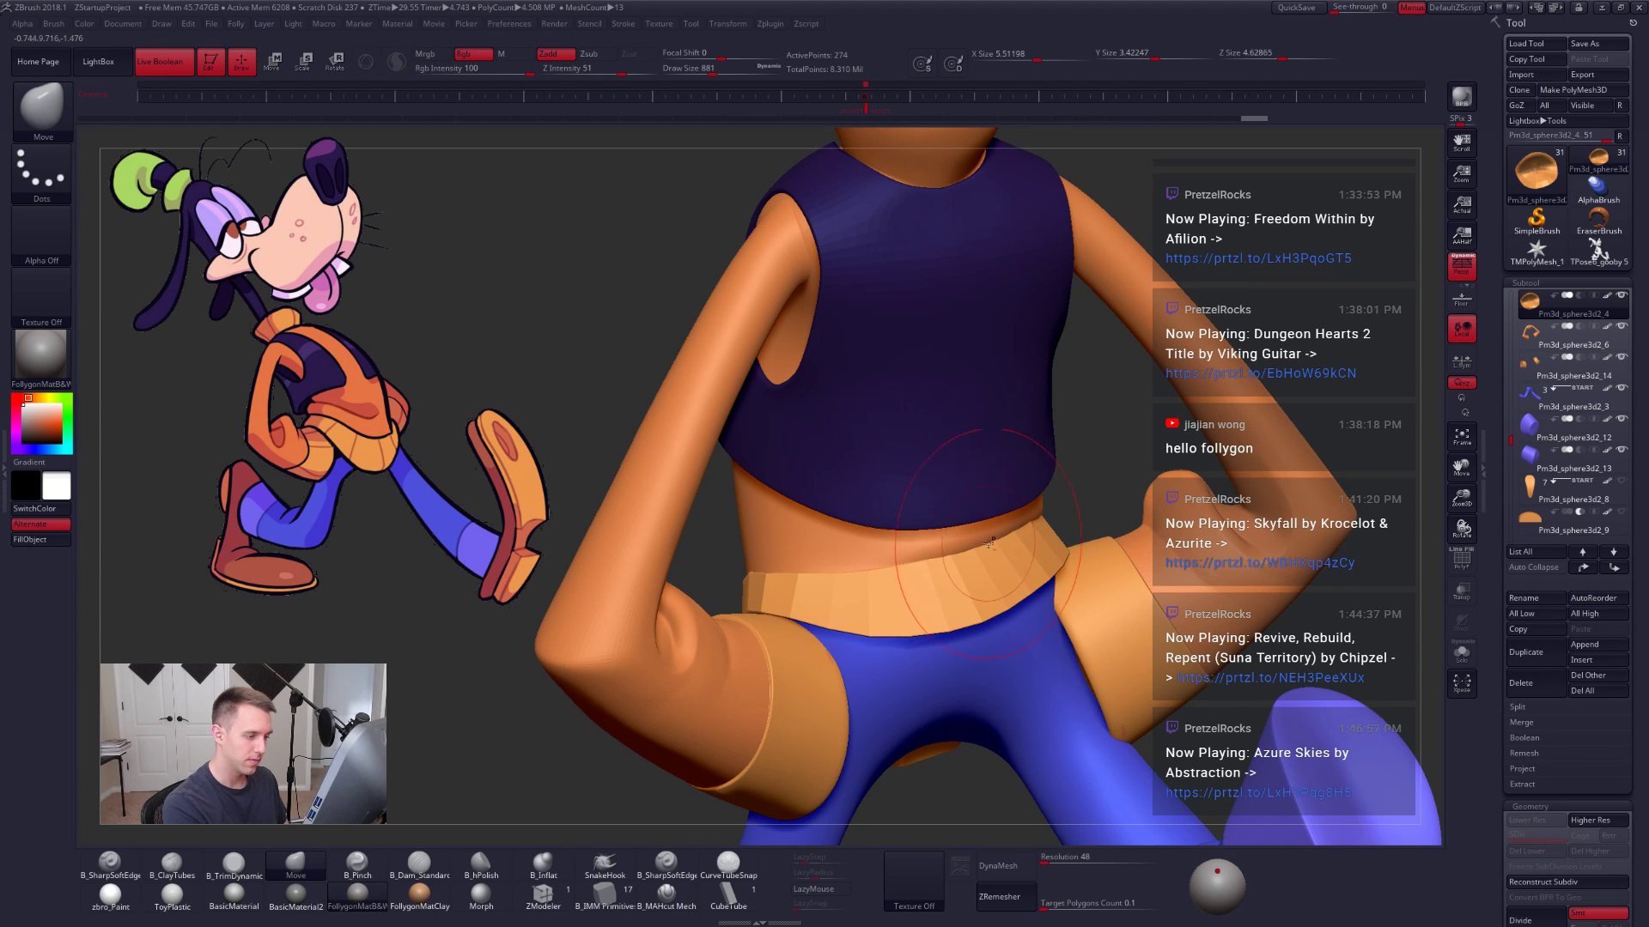
drag(988, 542, 987, 549)
ctrl+right_drag(988, 601, 962, 549)
Step: Fit the waistband around the hips and underside using the Move brush at draw size 636
key(space)
drag(952, 567, 936, 565)
mouse_move(835, 573)
alt+right_down()
mouse_move(960, 582)
mouse_move(929, 588)
mouse_move(920, 637)
mouse_move(1006, 679)
alt+right_up()
key(space)
mouse_move(1009, 769)
ctrl+right_down()
mouse_move(984, 687)
mouse_move(930, 644)
mouse_move(892, 660)
ctrl+right_up()
key(alt+s)
mouse_move(792, 706)
ctrl+mouse_down()
mouse_move(954, 791)
mouse_move(979, 613)
mouse_move(931, 609)
ctrl+mouse_up()
ctrl+right_drag(938, 620, 921, 603)
key(ctrl+shift+s)
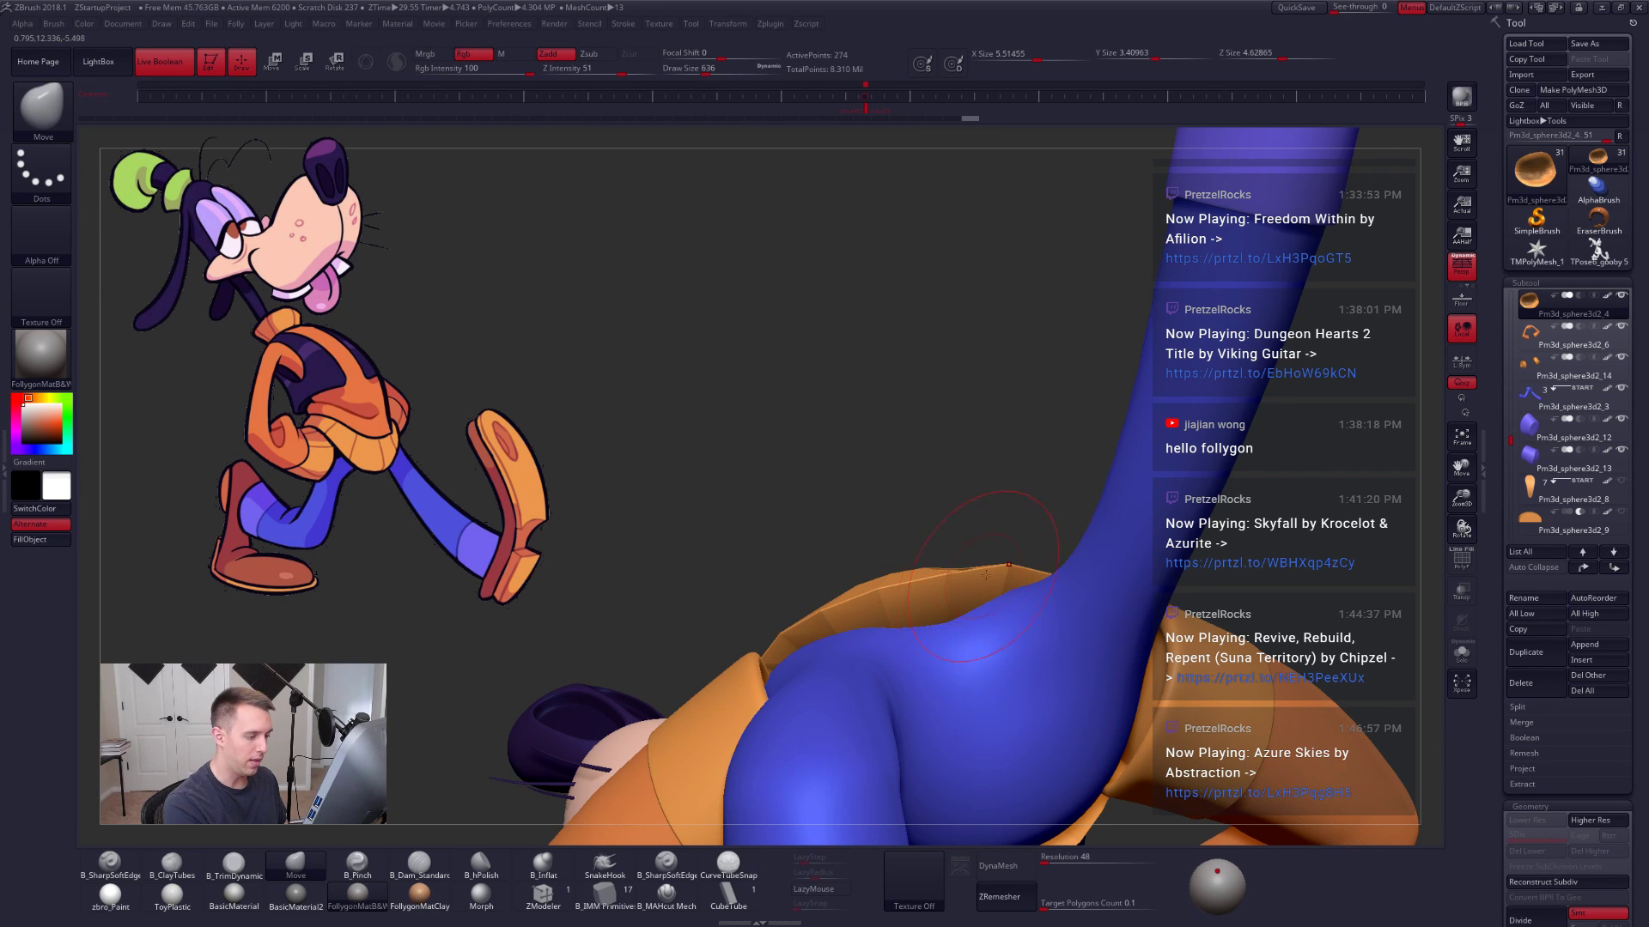
mouse_move(960, 598)
right_down()
mouse_move(906, 672)
mouse_move(937, 661)
mouse_move(939, 556)
mouse_move(832, 593)
mouse_move(919, 657)
mouse_move(915, 615)
right_up()
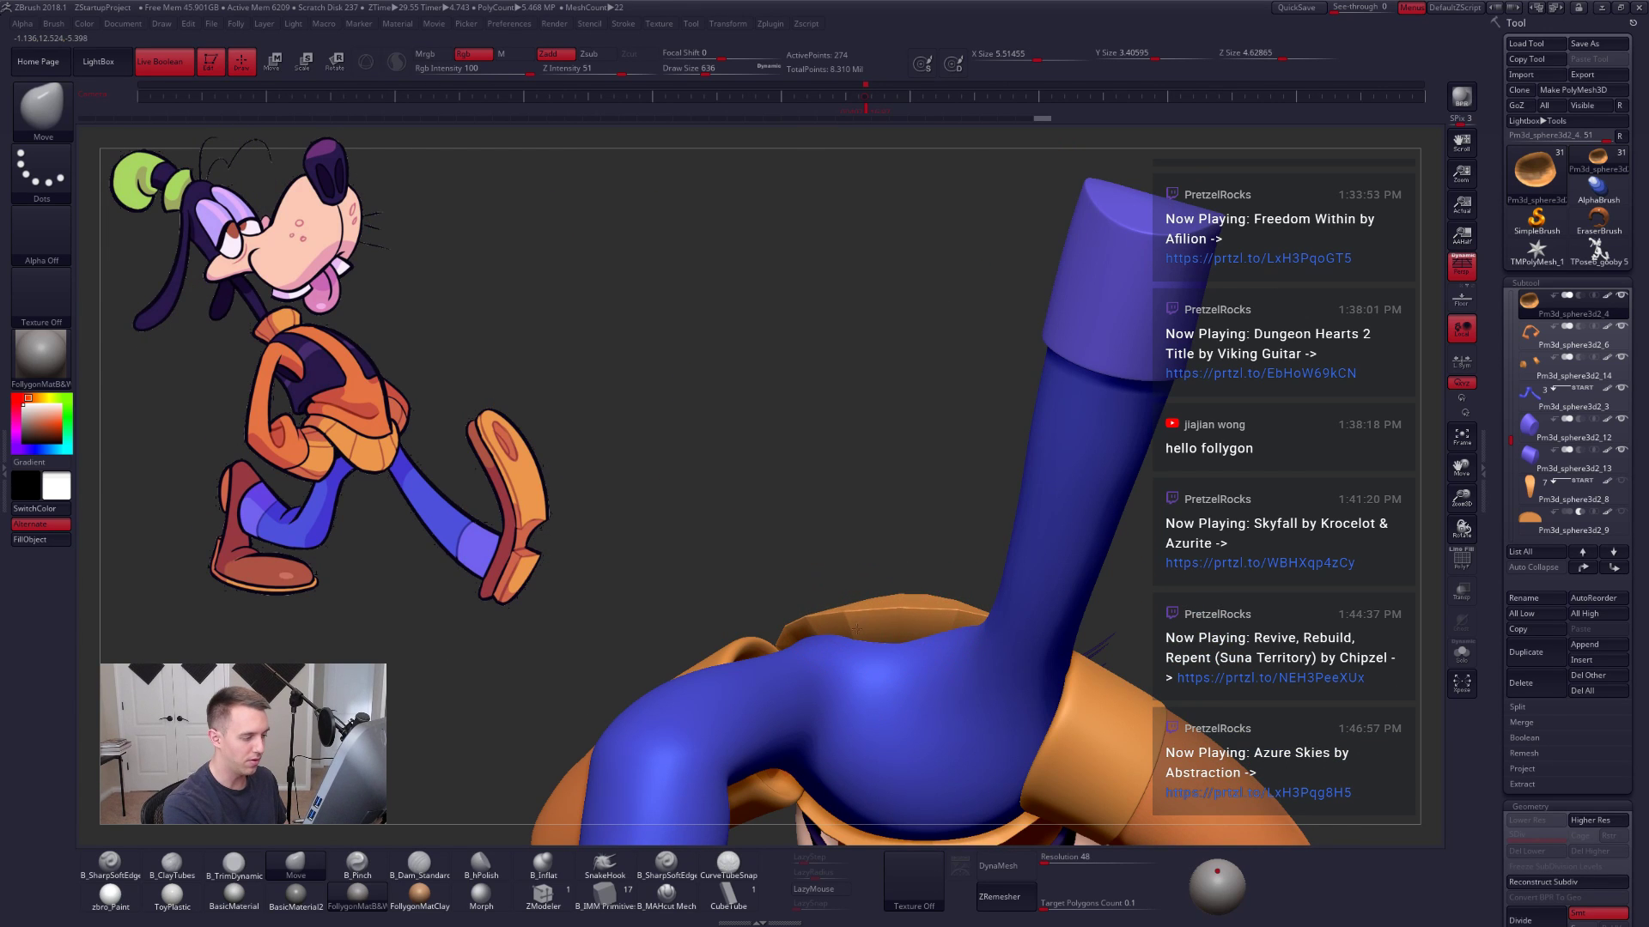
shift+right_drag(944, 626, 998, 703)
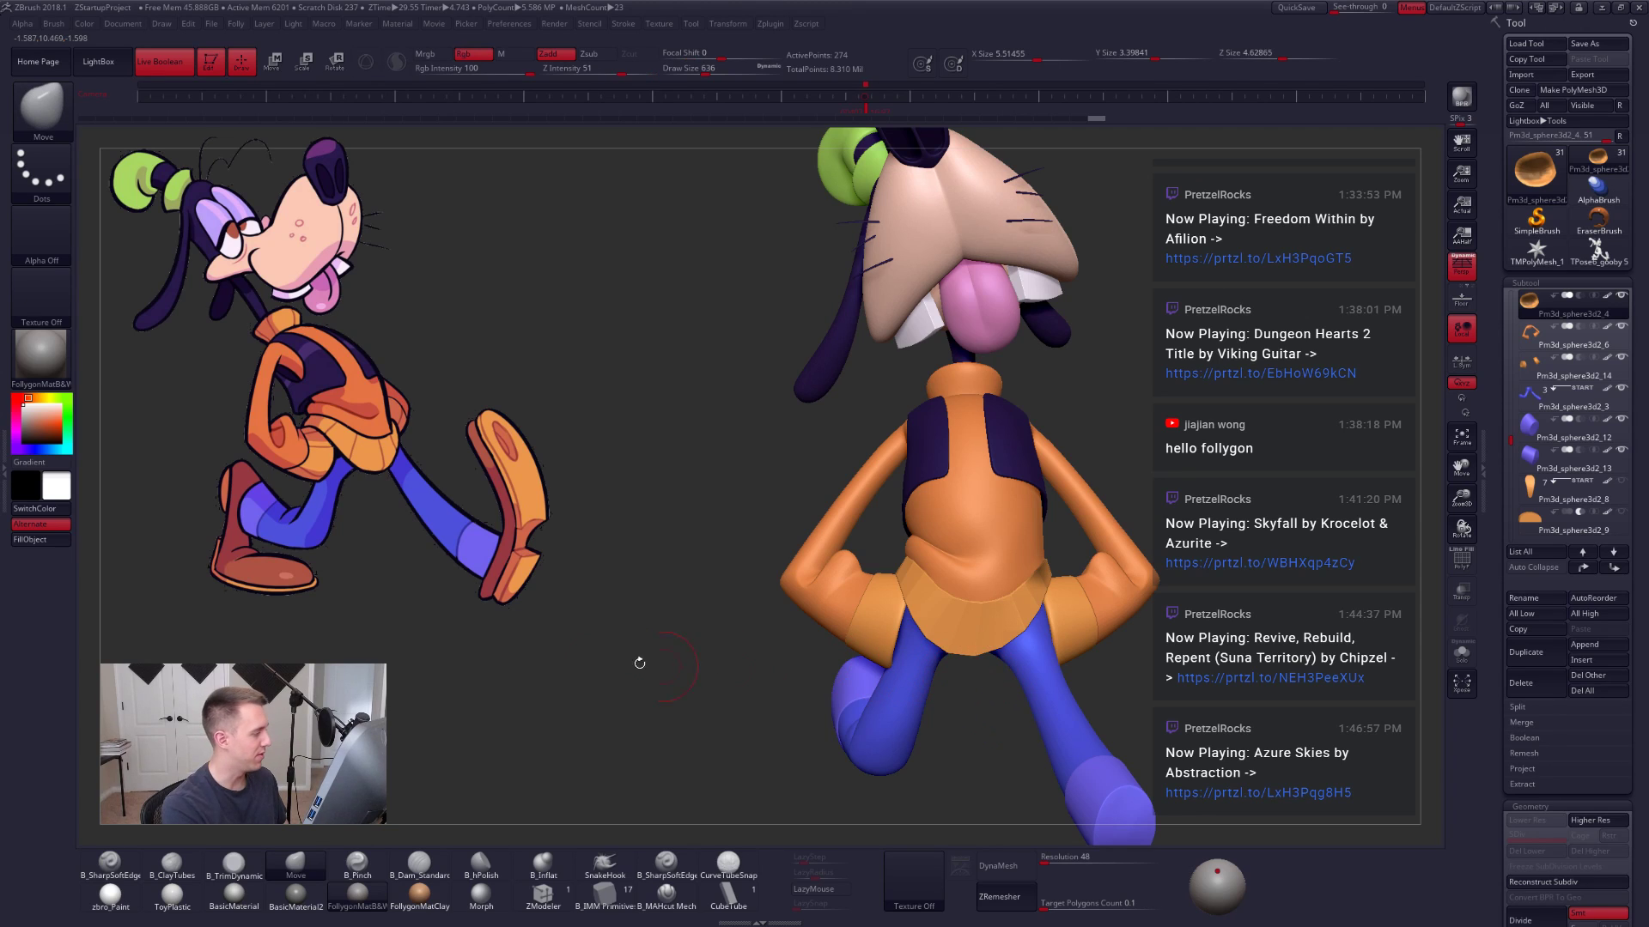
Step: Push the back of the waistband closer to the hips using the Move brush at draw sizes 742 and 787
mouse_move(361, 592)
right_down()
mouse_move(1044, 563)
mouse_move(1041, 550)
mouse_move(963, 632)
right_up()
key(space)
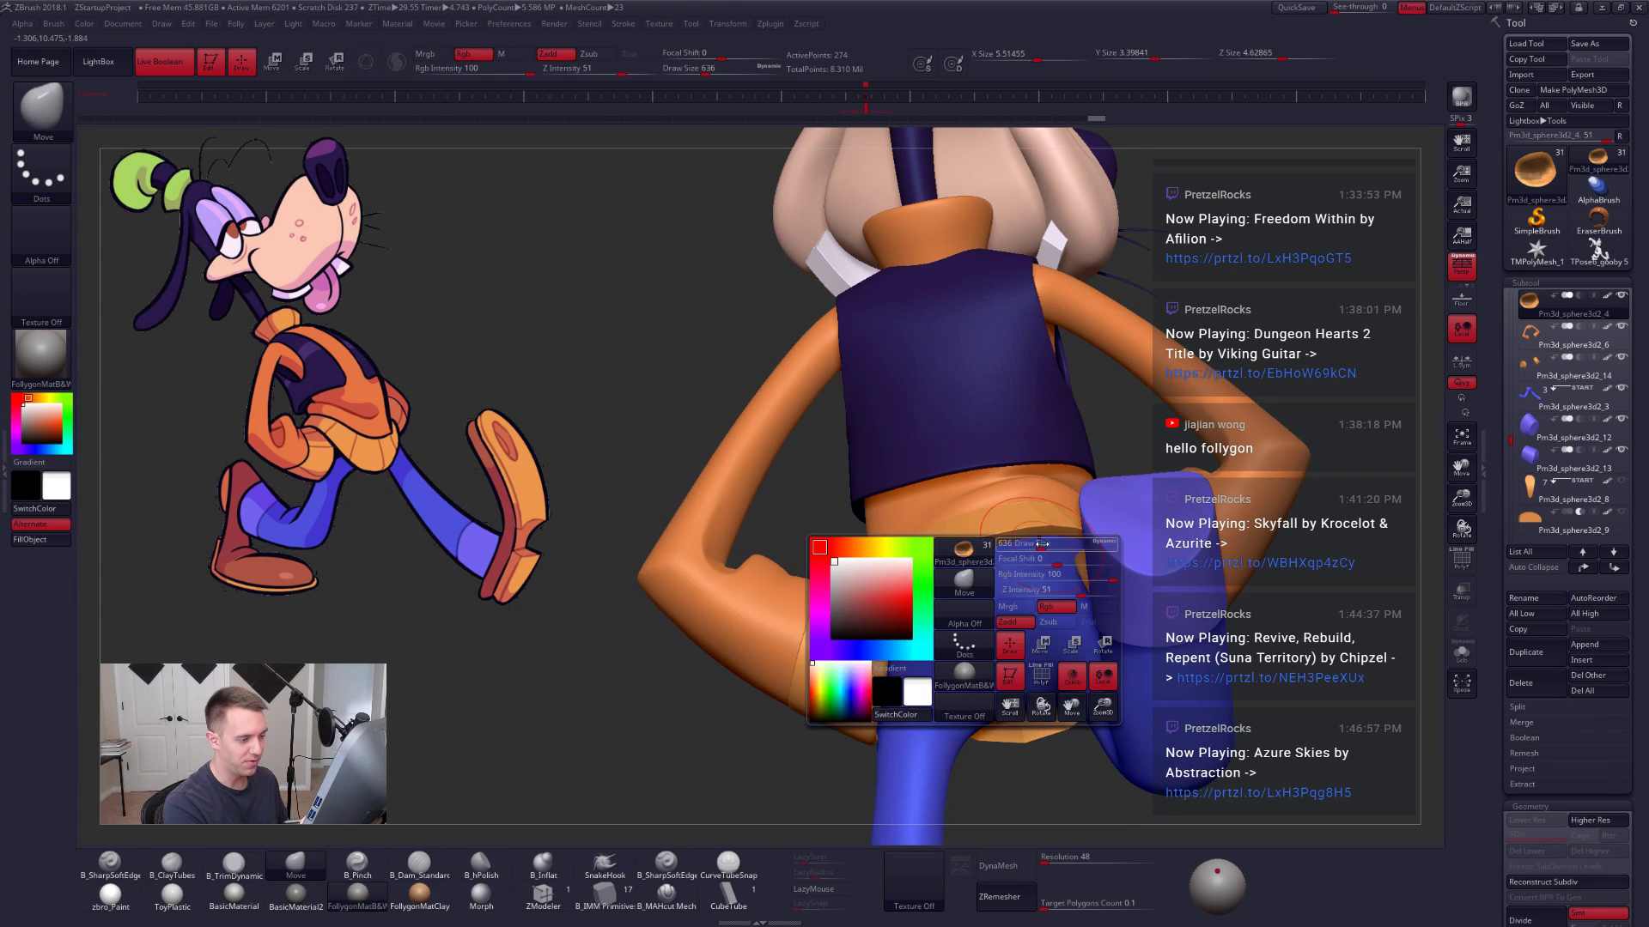
drag(1052, 597, 1058, 597)
right_drag(1058, 597, 1055, 544)
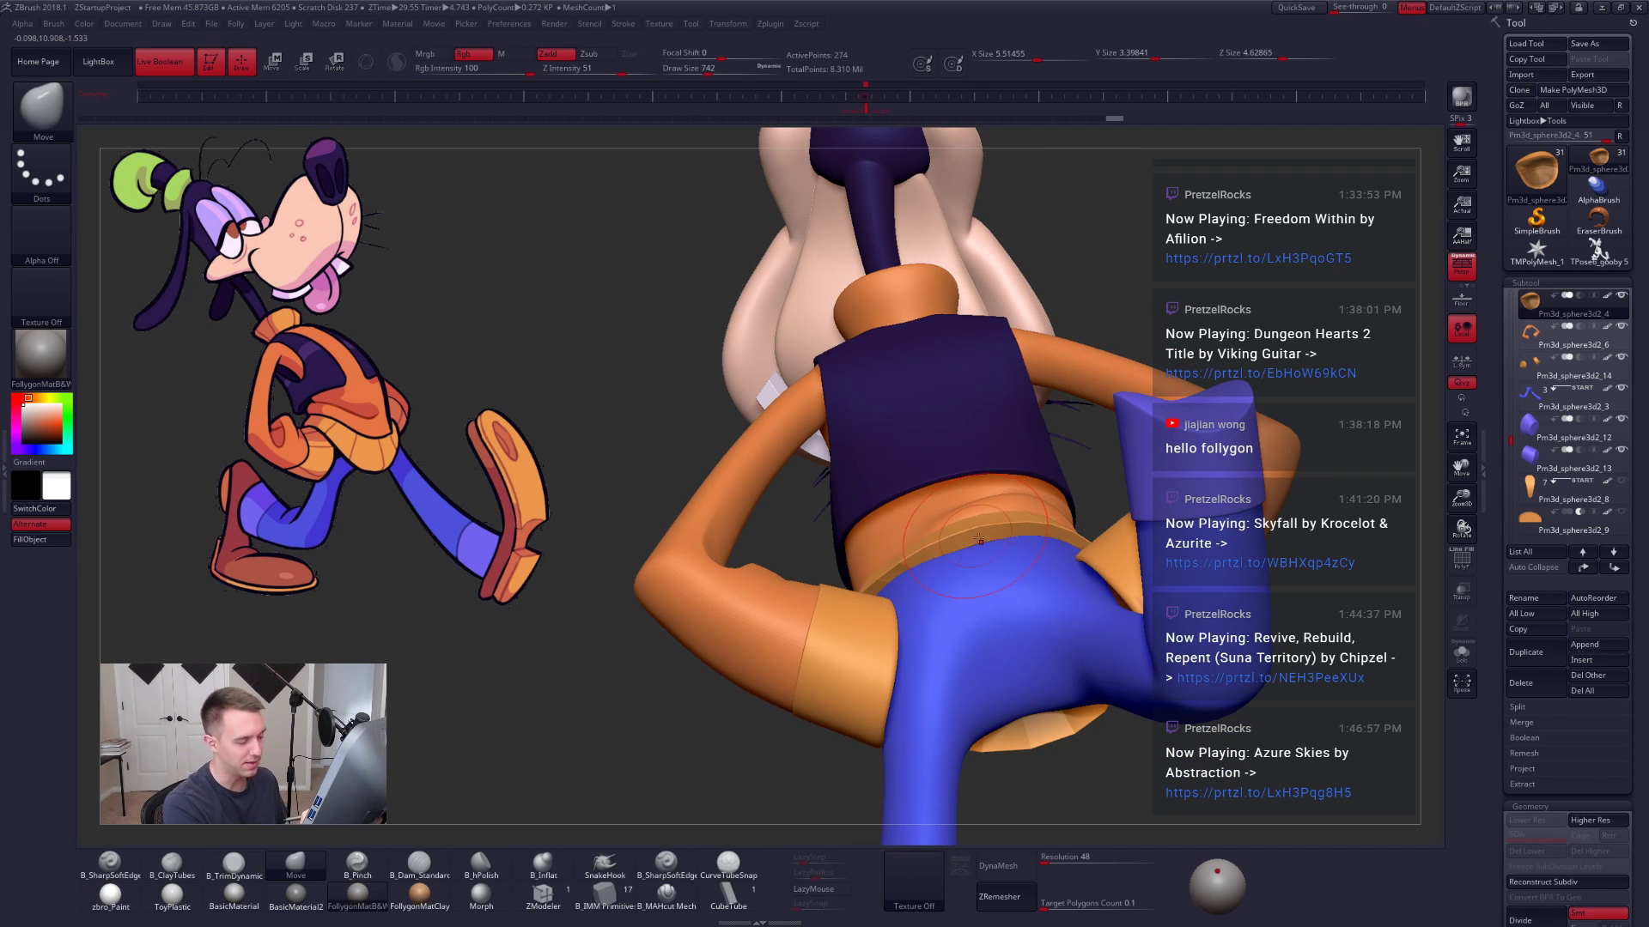
key(space)
drag(977, 596, 980, 596)
right_drag(977, 596, 969, 537)
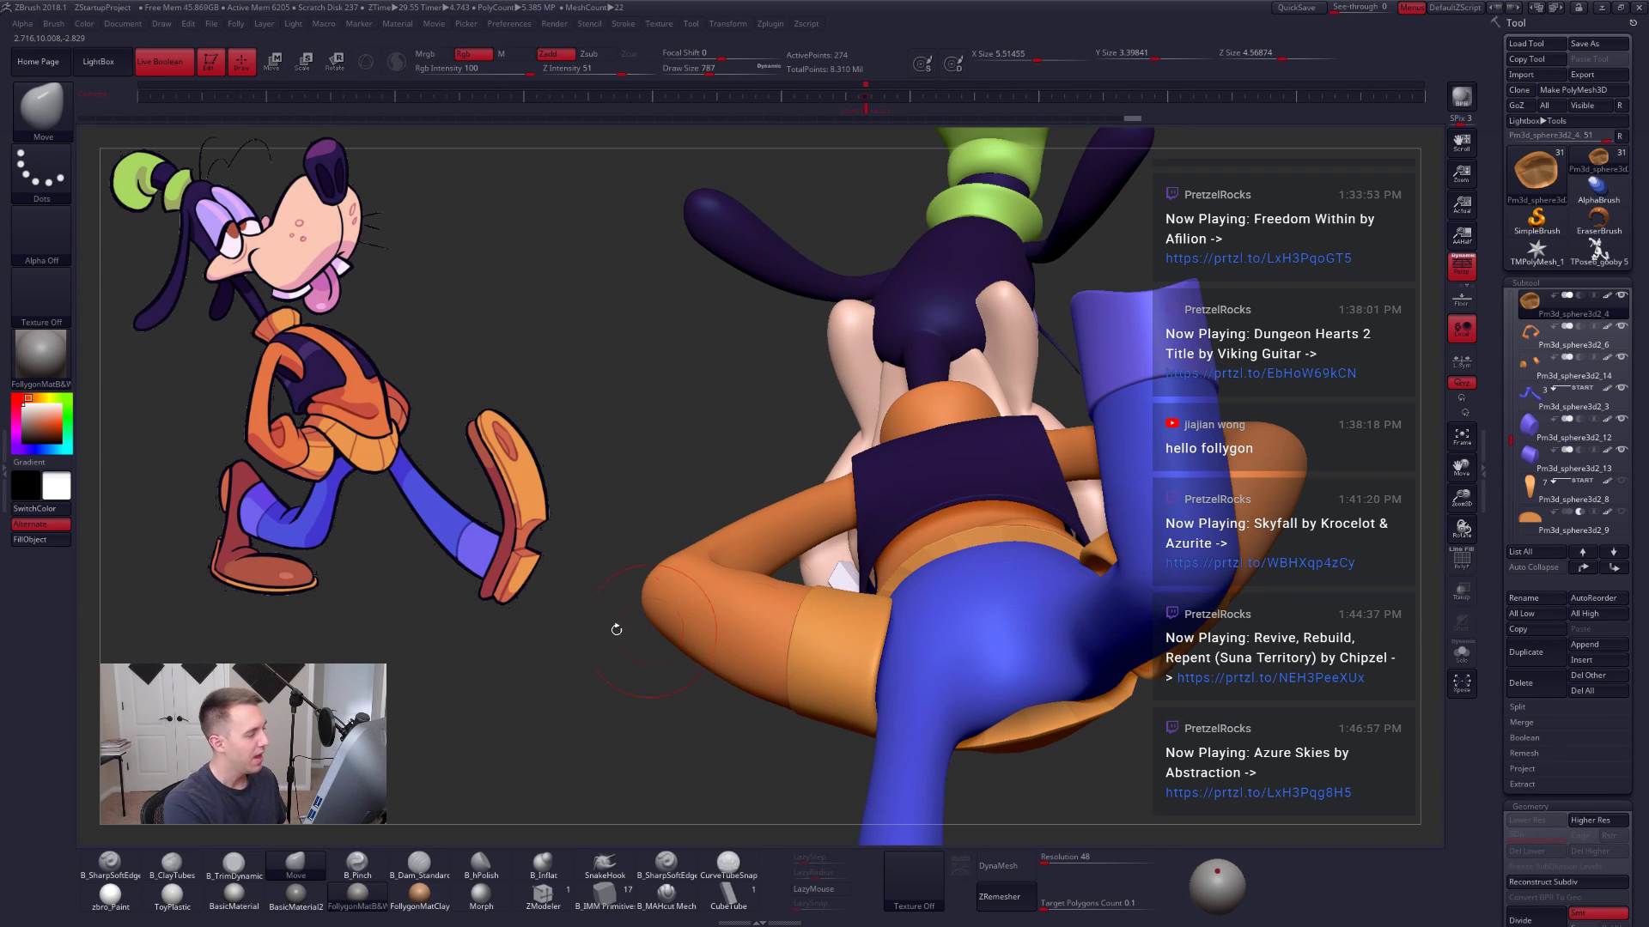
Step: Refine the waistband's back and side below the vest using the Move brush at draw sizes 833 and 576
ctrl+right_drag(644, 647, 659, 550)
right_drag(1000, 550, 1018, 601)
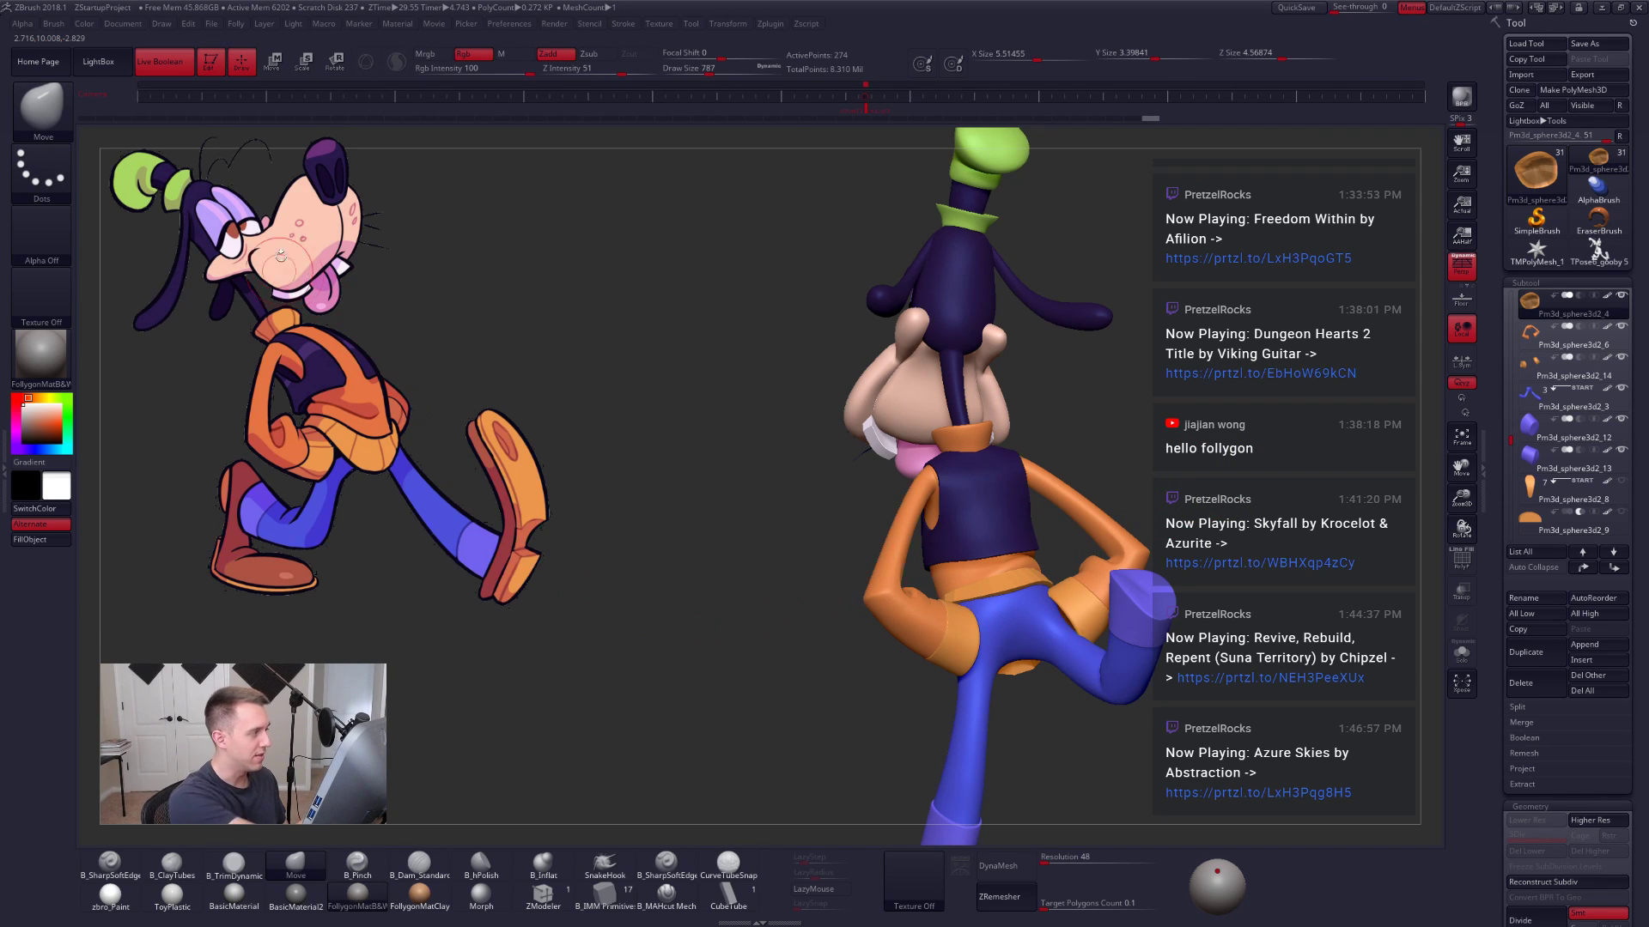
right_drag(914, 534, 962, 674)
right_click(961, 674)
right_drag(987, 515, 1045, 545)
key(space)
drag(1102, 534, 1096, 534)
right_drag(953, 550, 1026, 549)
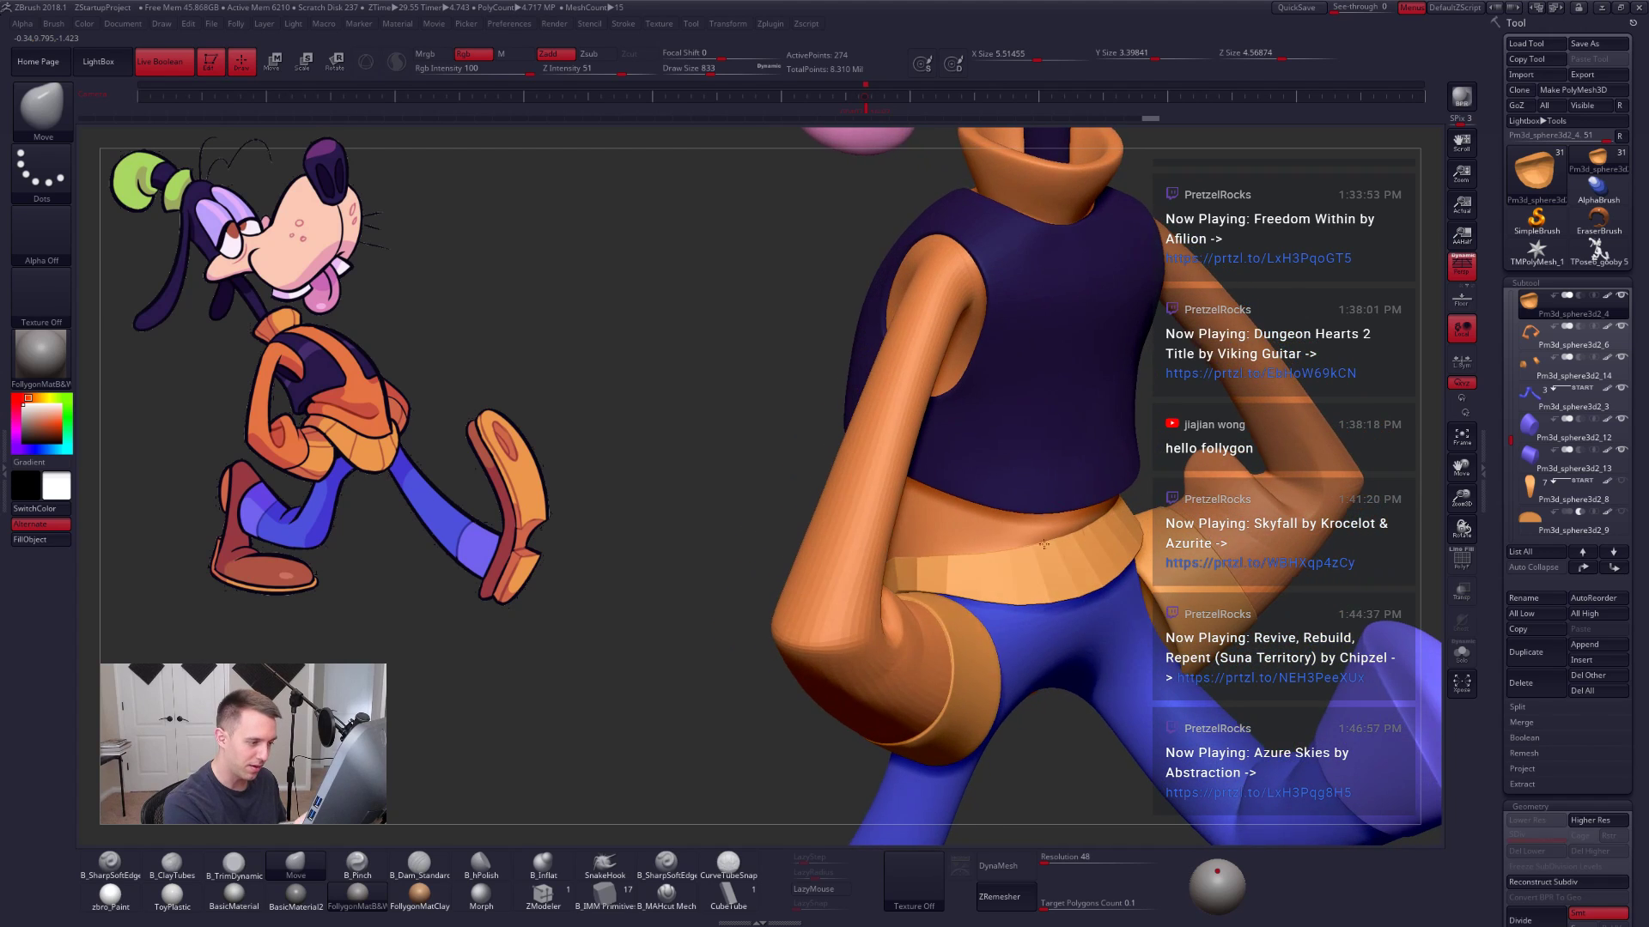
key(space)
drag(1033, 550, 979, 556)
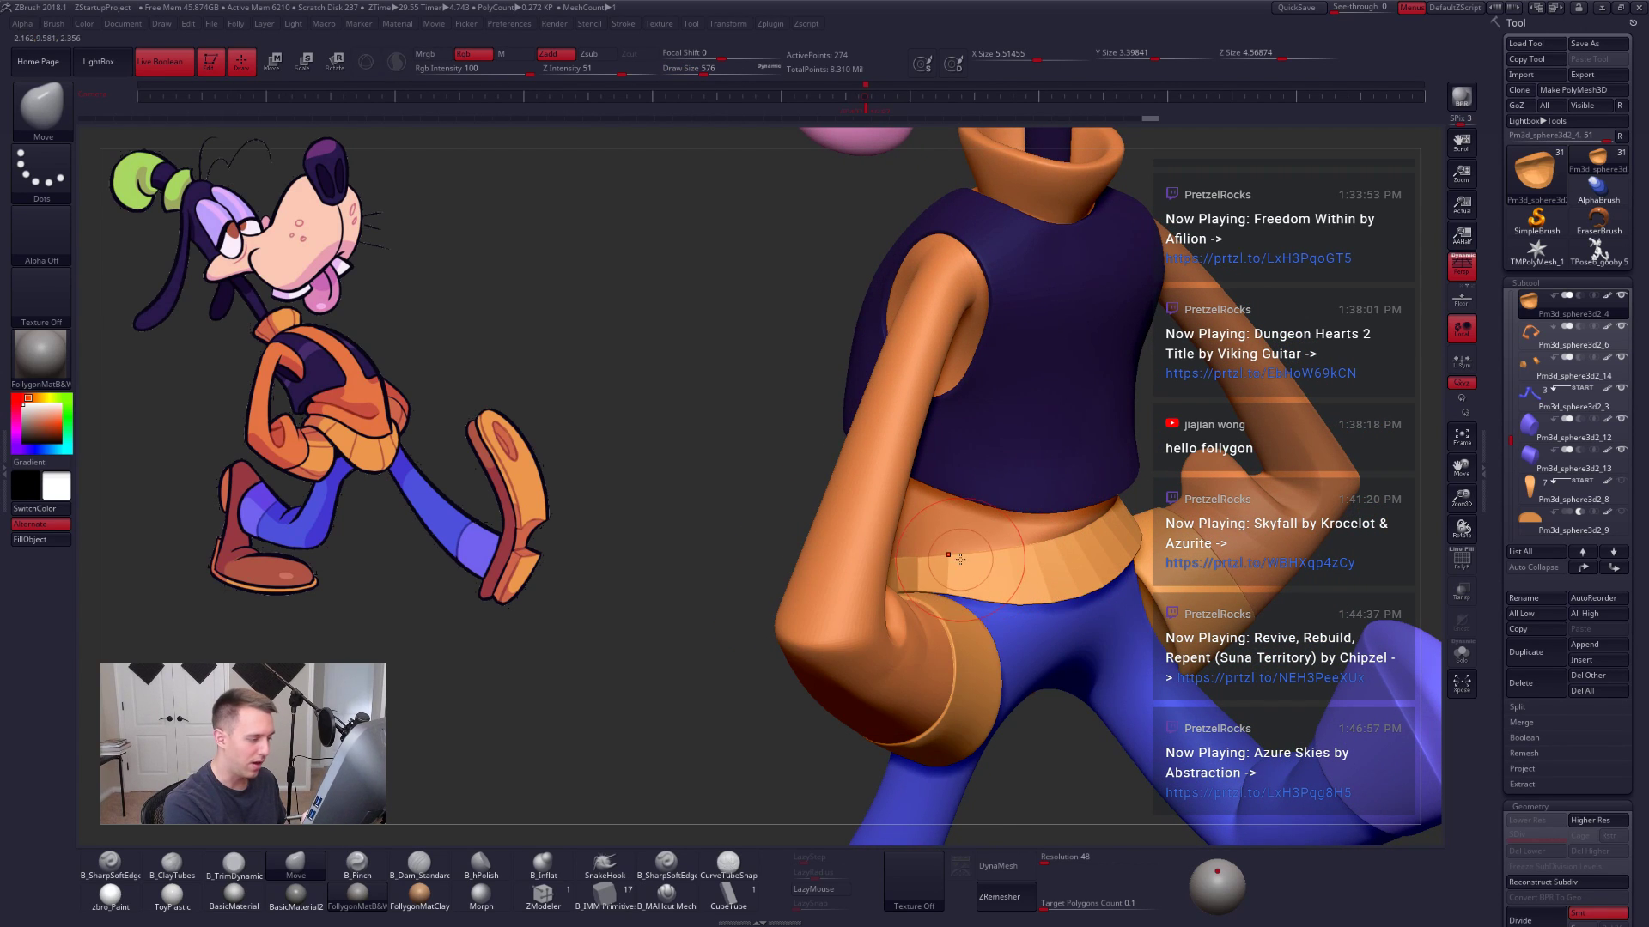
mouse_move(948, 555)
right_down()
mouse_move(905, 561)
mouse_move(899, 592)
mouse_move(975, 608)
mouse_move(942, 575)
mouse_move(948, 588)
mouse_move(970, 552)
right_up()
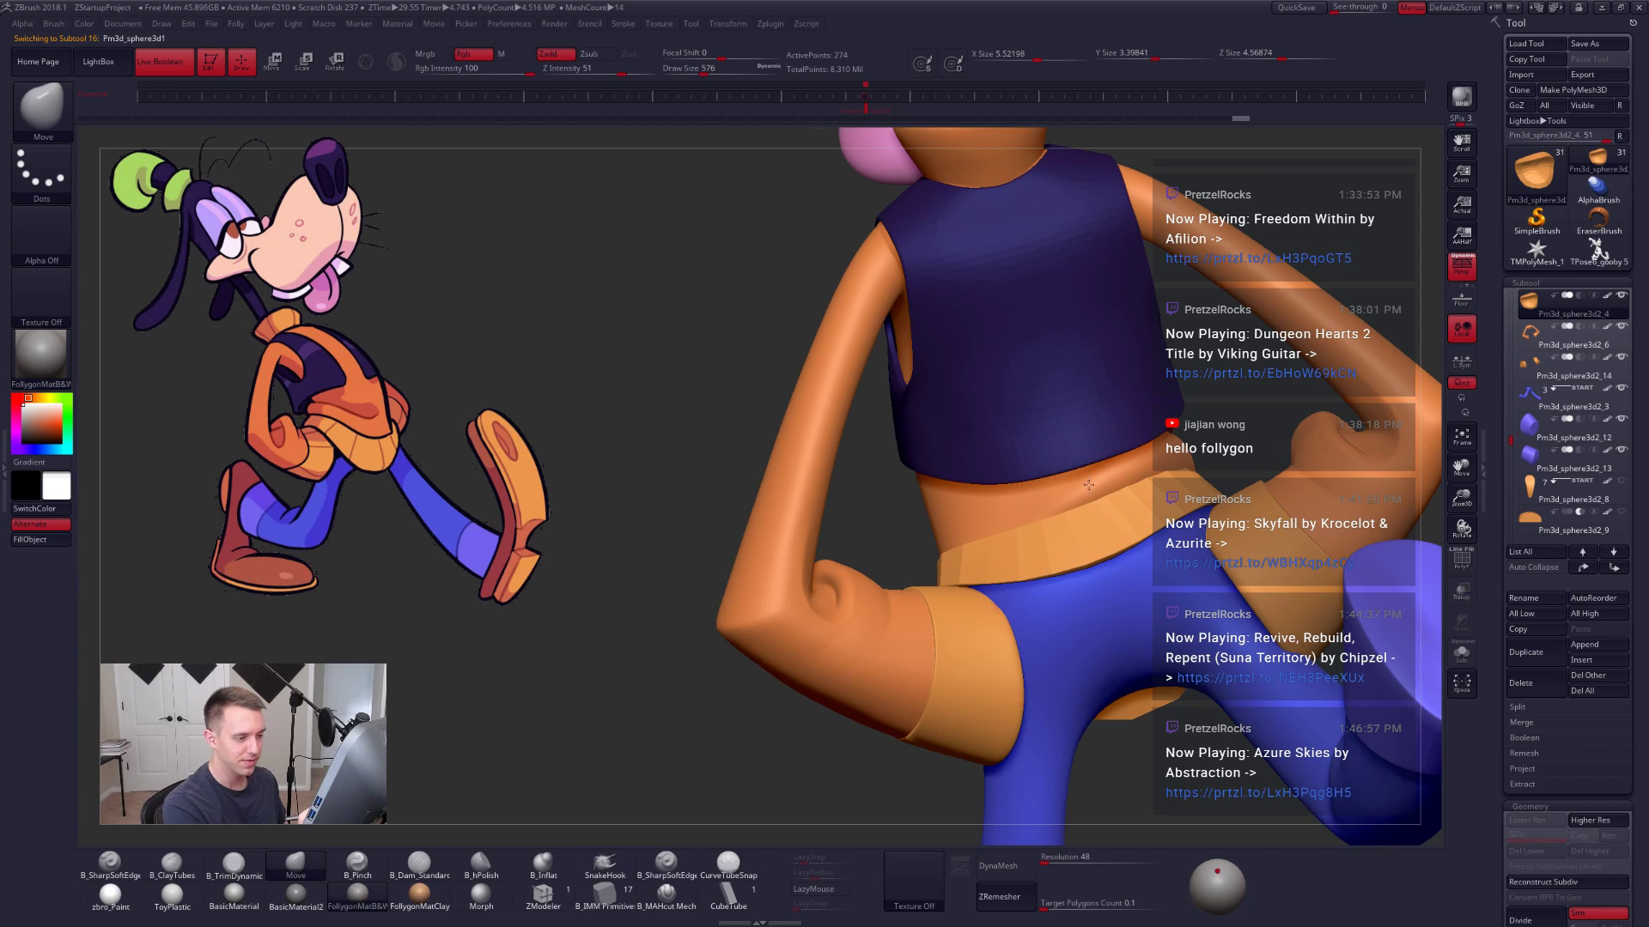
Step: Reselect the waistband subtool, isolate it with its wireframe shown, and activate the ZModeler brush
key(alt+s)
key(alt+s)
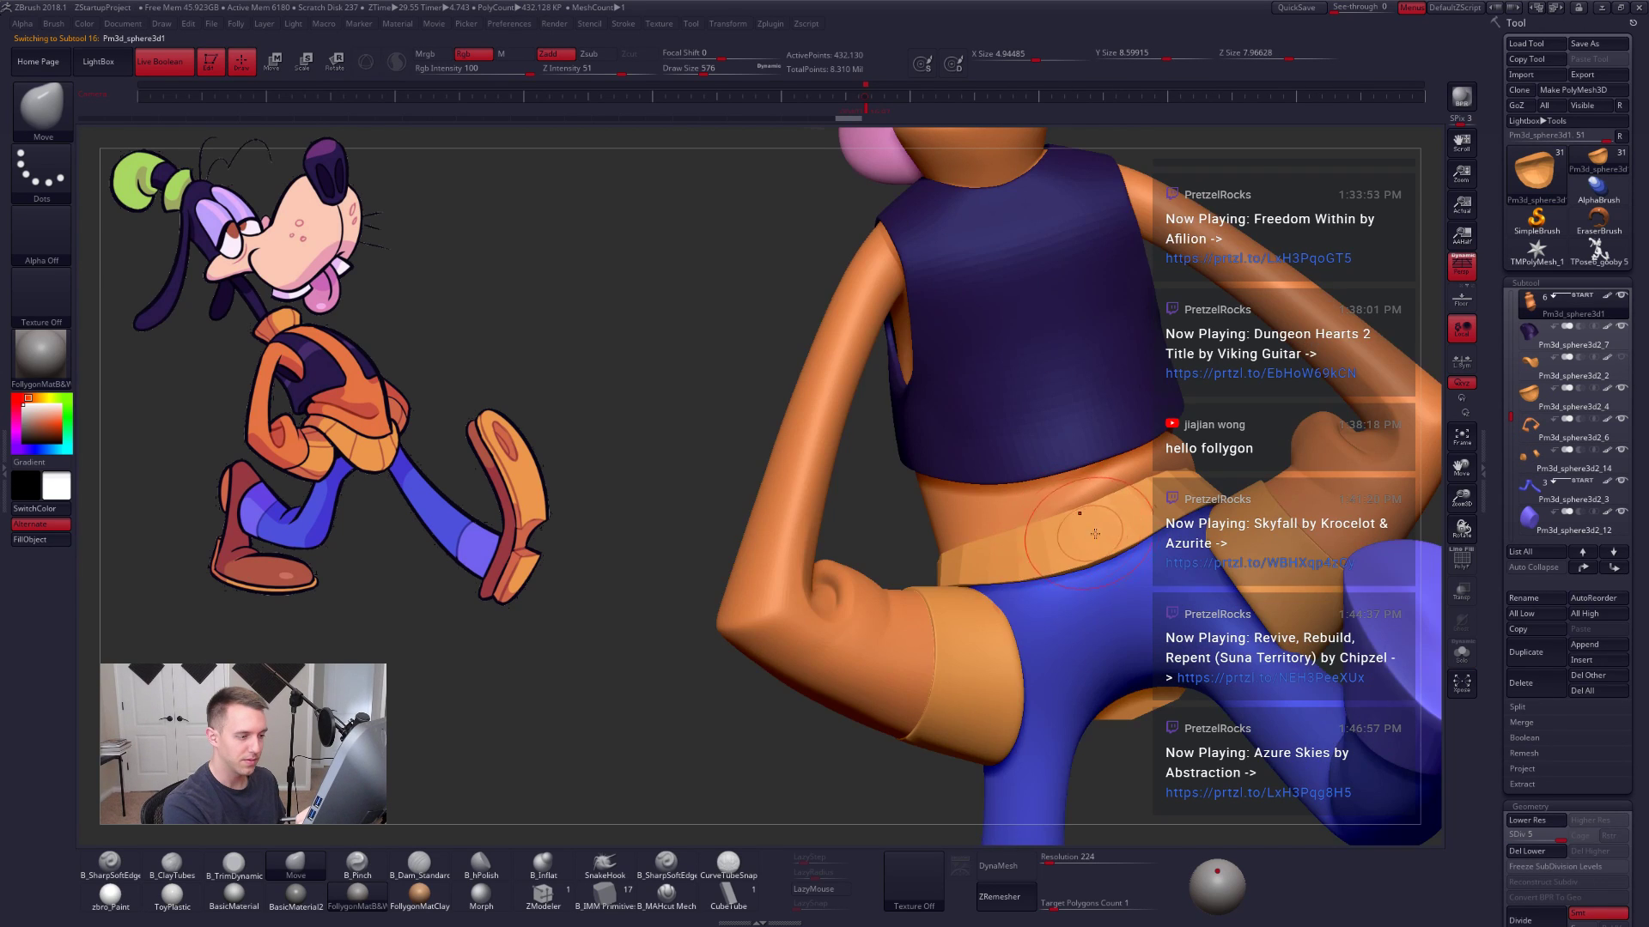
right_drag(1084, 515, 1080, 491)
mouse_move(1081, 550)
ctrl+right_down()
mouse_move(1073, 498)
mouse_move(1052, 576)
mouse_move(1030, 584)
mouse_move(1060, 601)
mouse_move(1053, 573)
mouse_move(1094, 447)
ctrl+right_up()
alt+click(1060, 546)
key(alt+s)
key(alt+s)
key(shift+f)
key(alt+s)
click(566, 902)
ctrl+right_drag(820, 718, 867, 794)
ctrl+right_drag(1007, 518, 1027, 550)
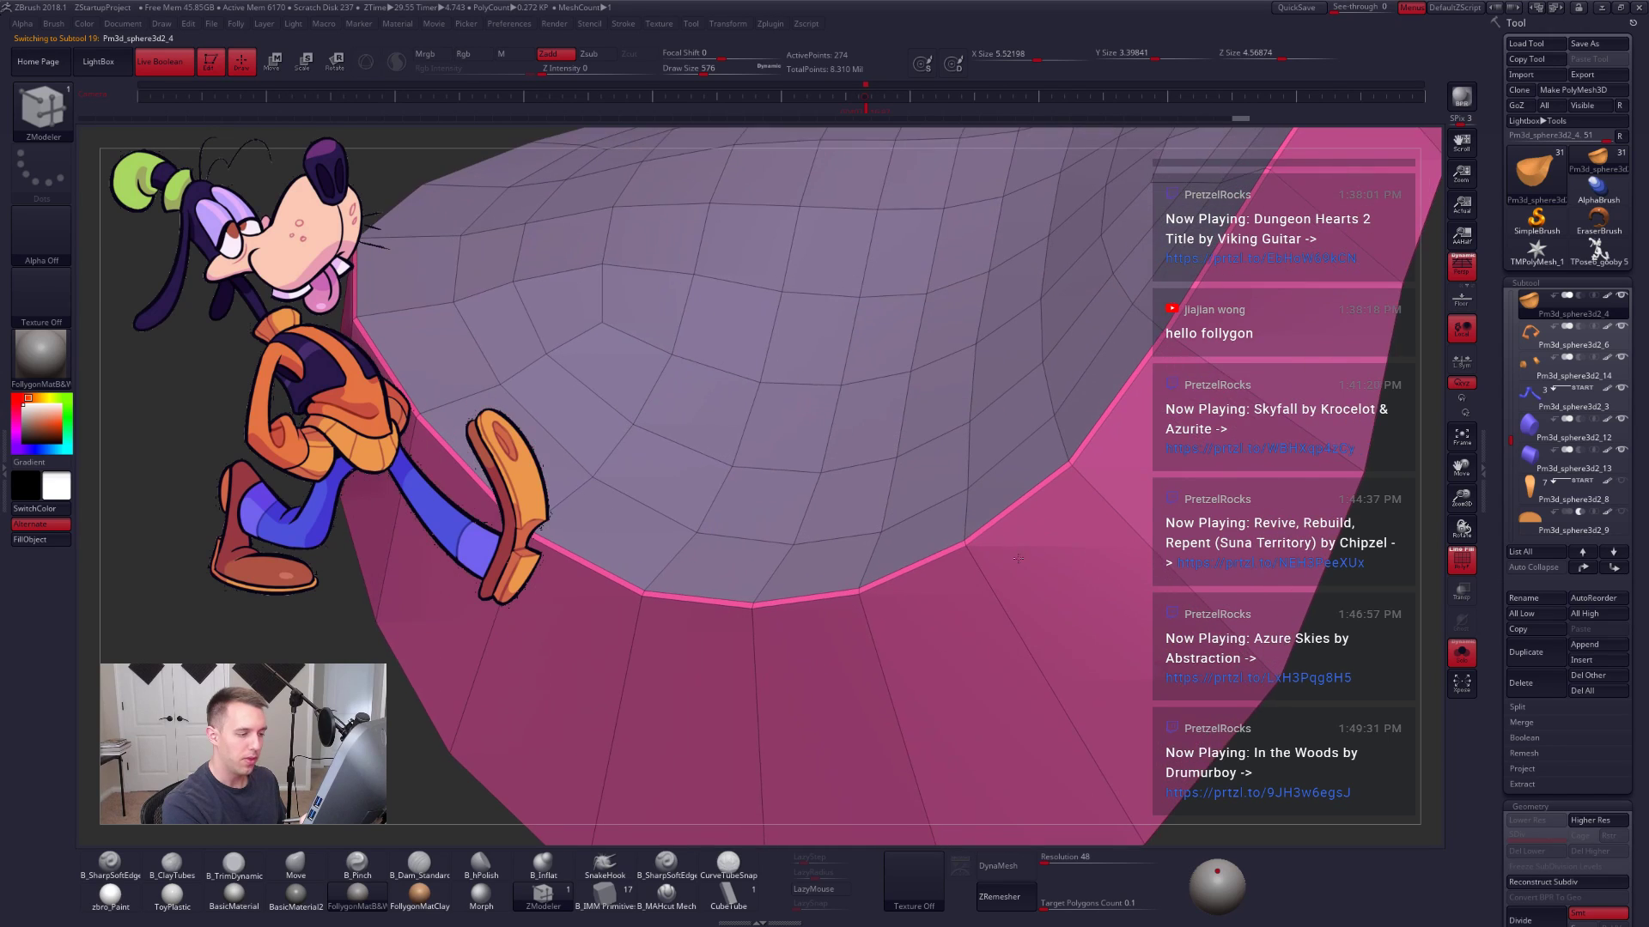
Step: Try inserting a narrow polyloop along the waistband's upper rim and preview it with smooth subdivision
key(space)
click(953, 593)
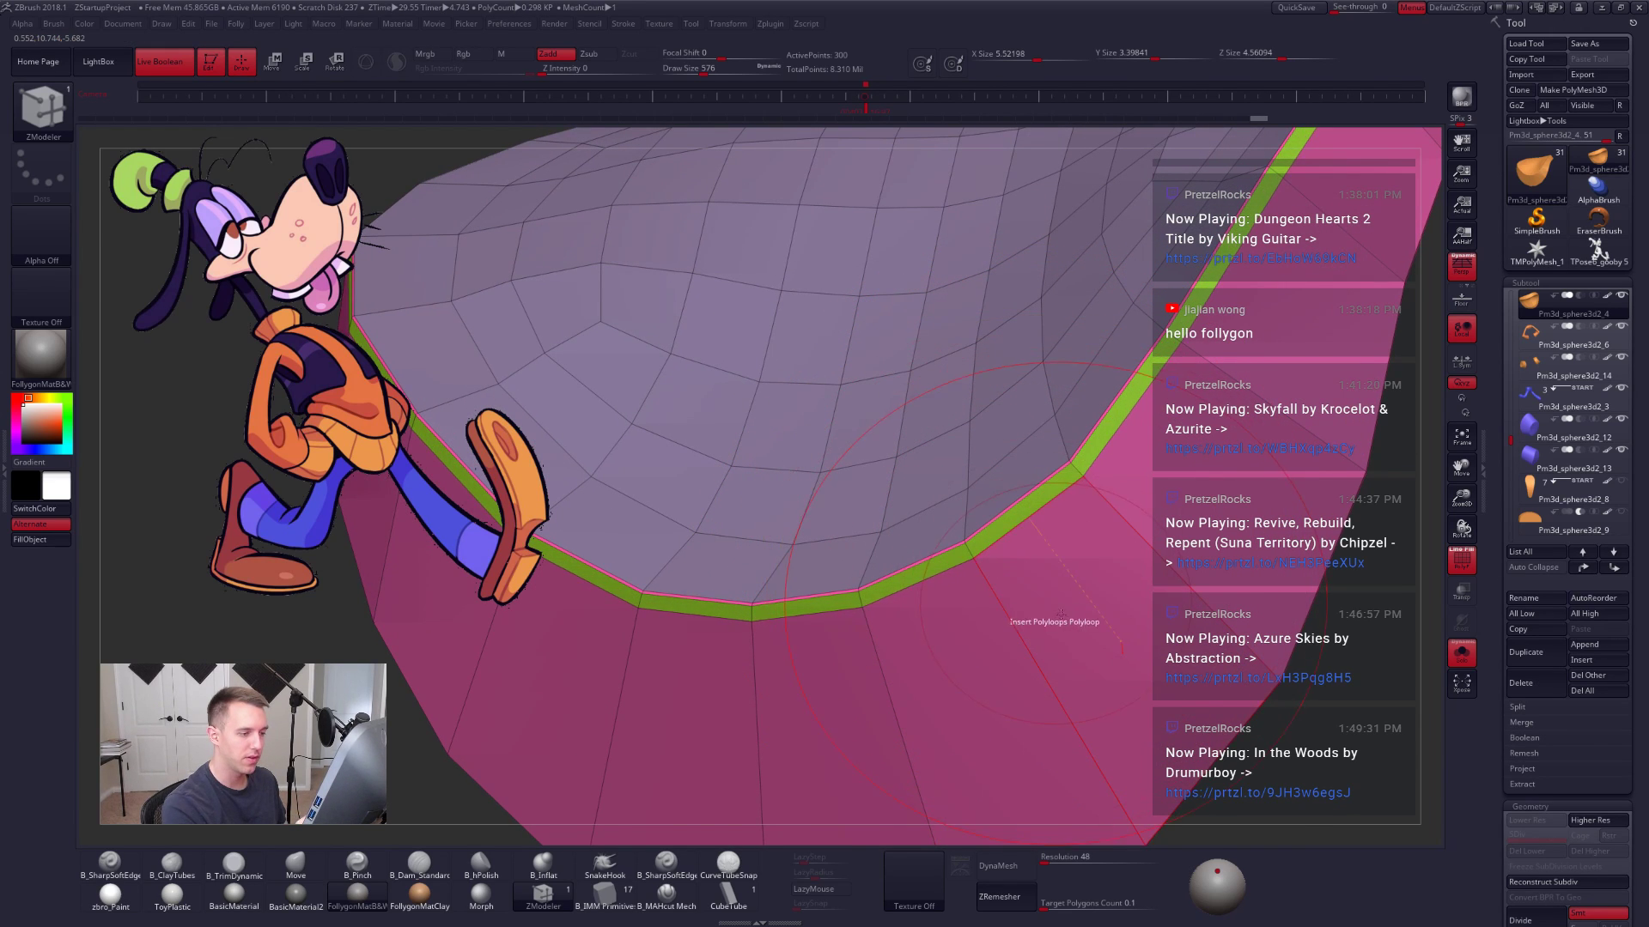
key(d)
ctrl+right_drag(1108, 656, 1099, 740)
mouse_move(1202, 755)
alt+right_down()
mouse_move(1185, 723)
mouse_move(1091, 676)
alt+right_up()
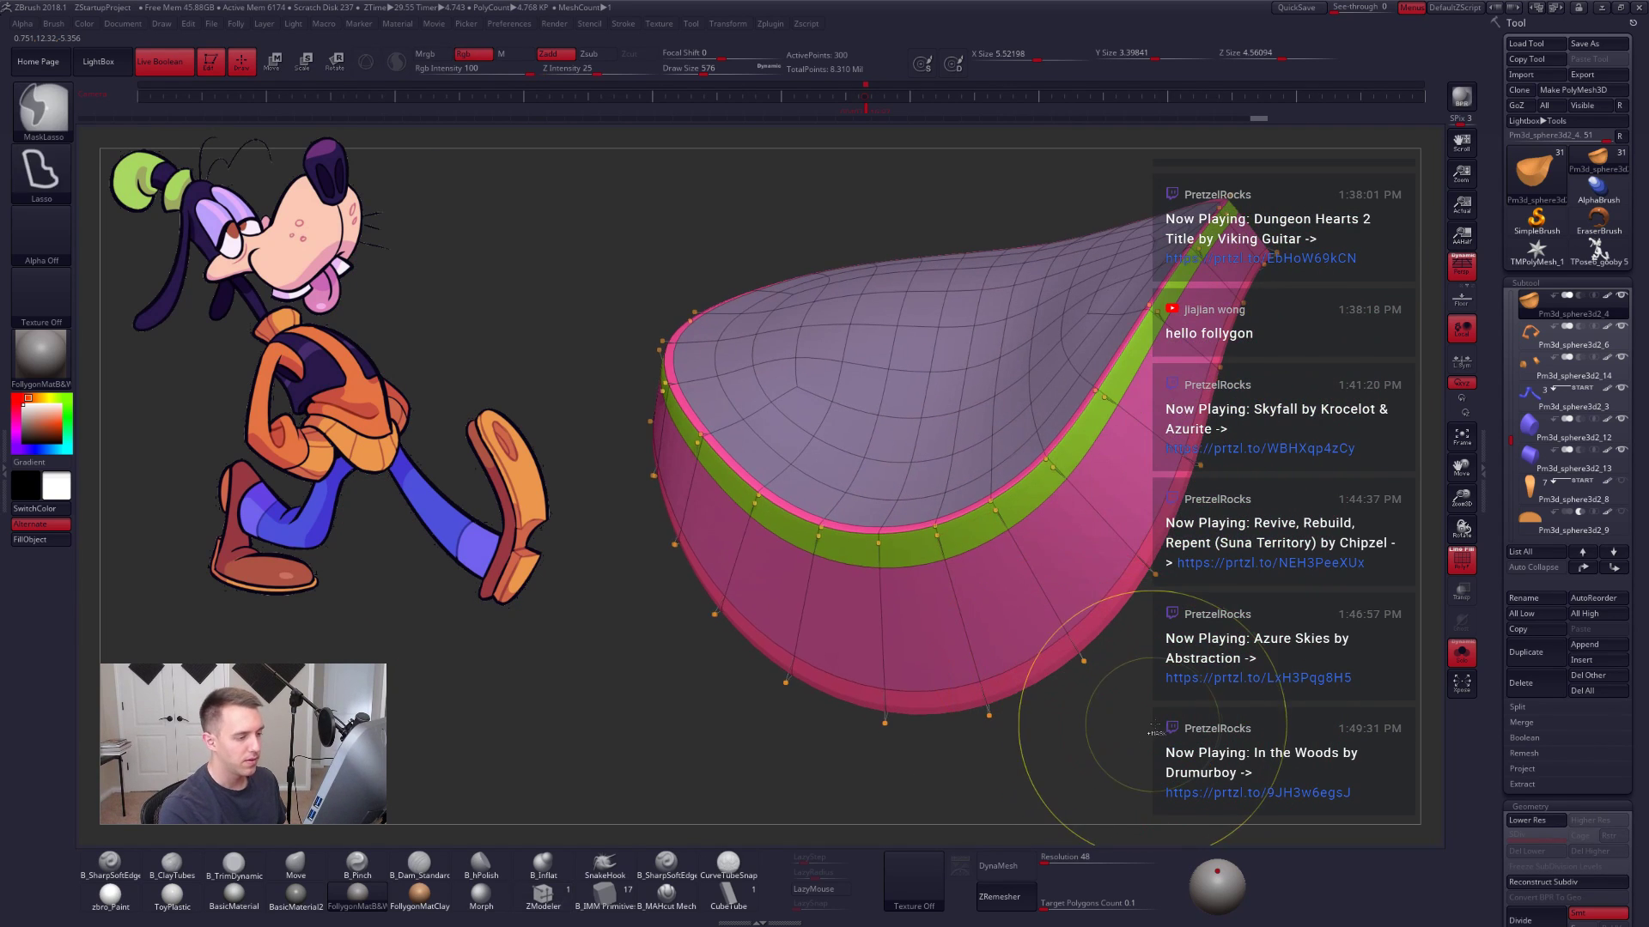
key(shift+d)
Step: Insert polyloops around the waistband's outer band with ZModeler and preview its smooth subdivision
key(b)
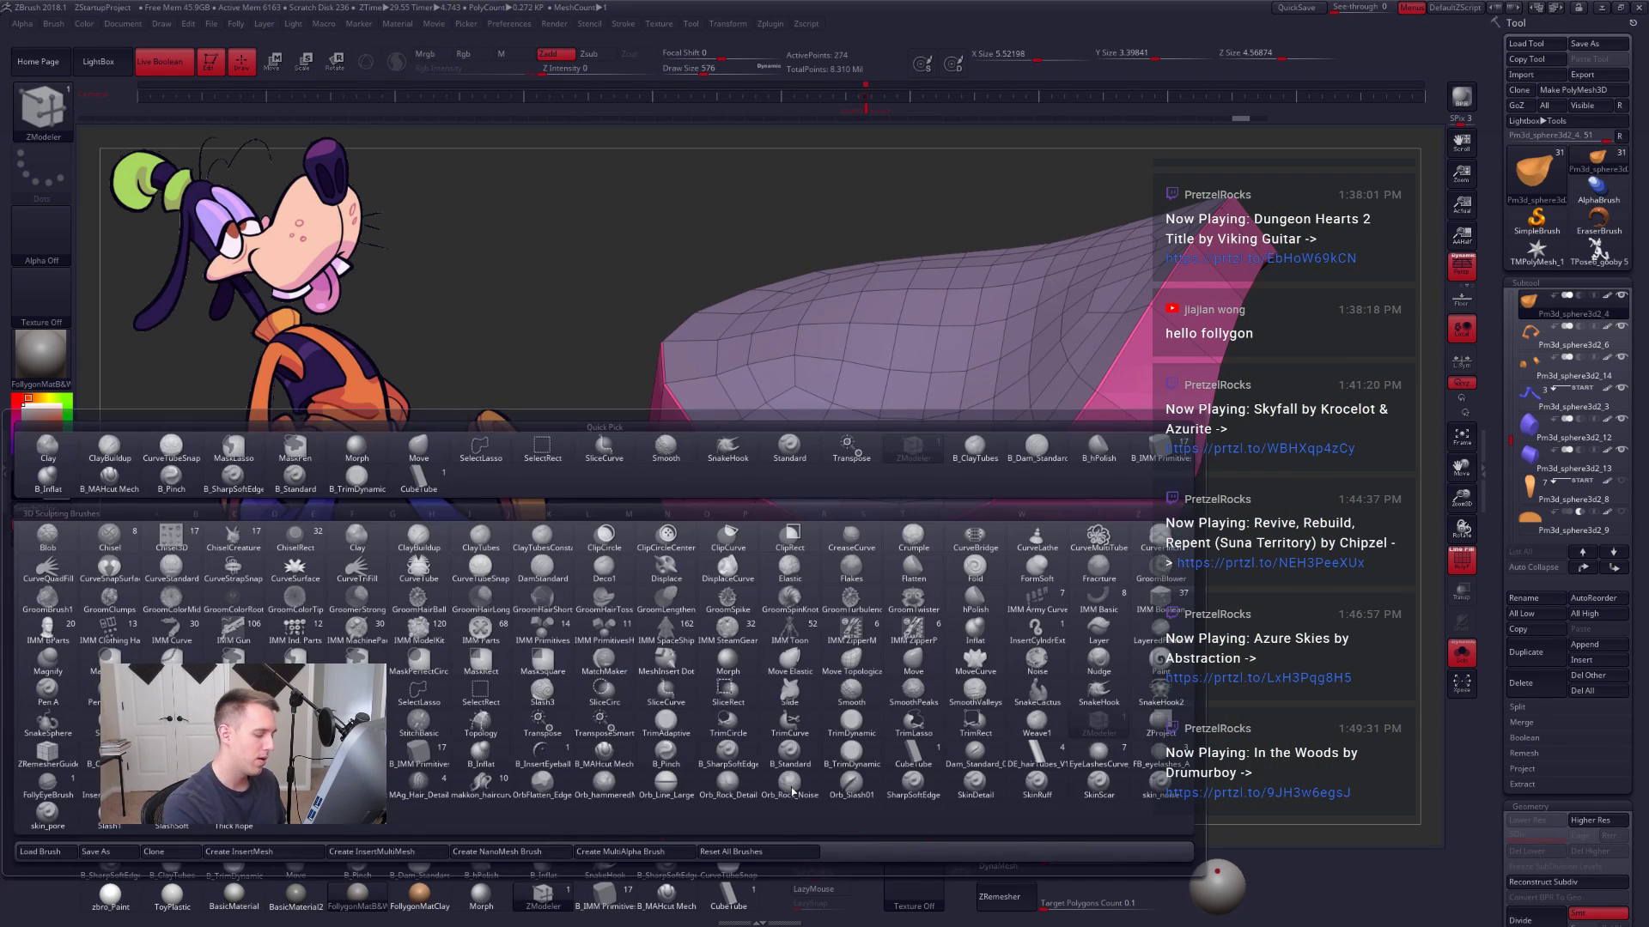
key(space)
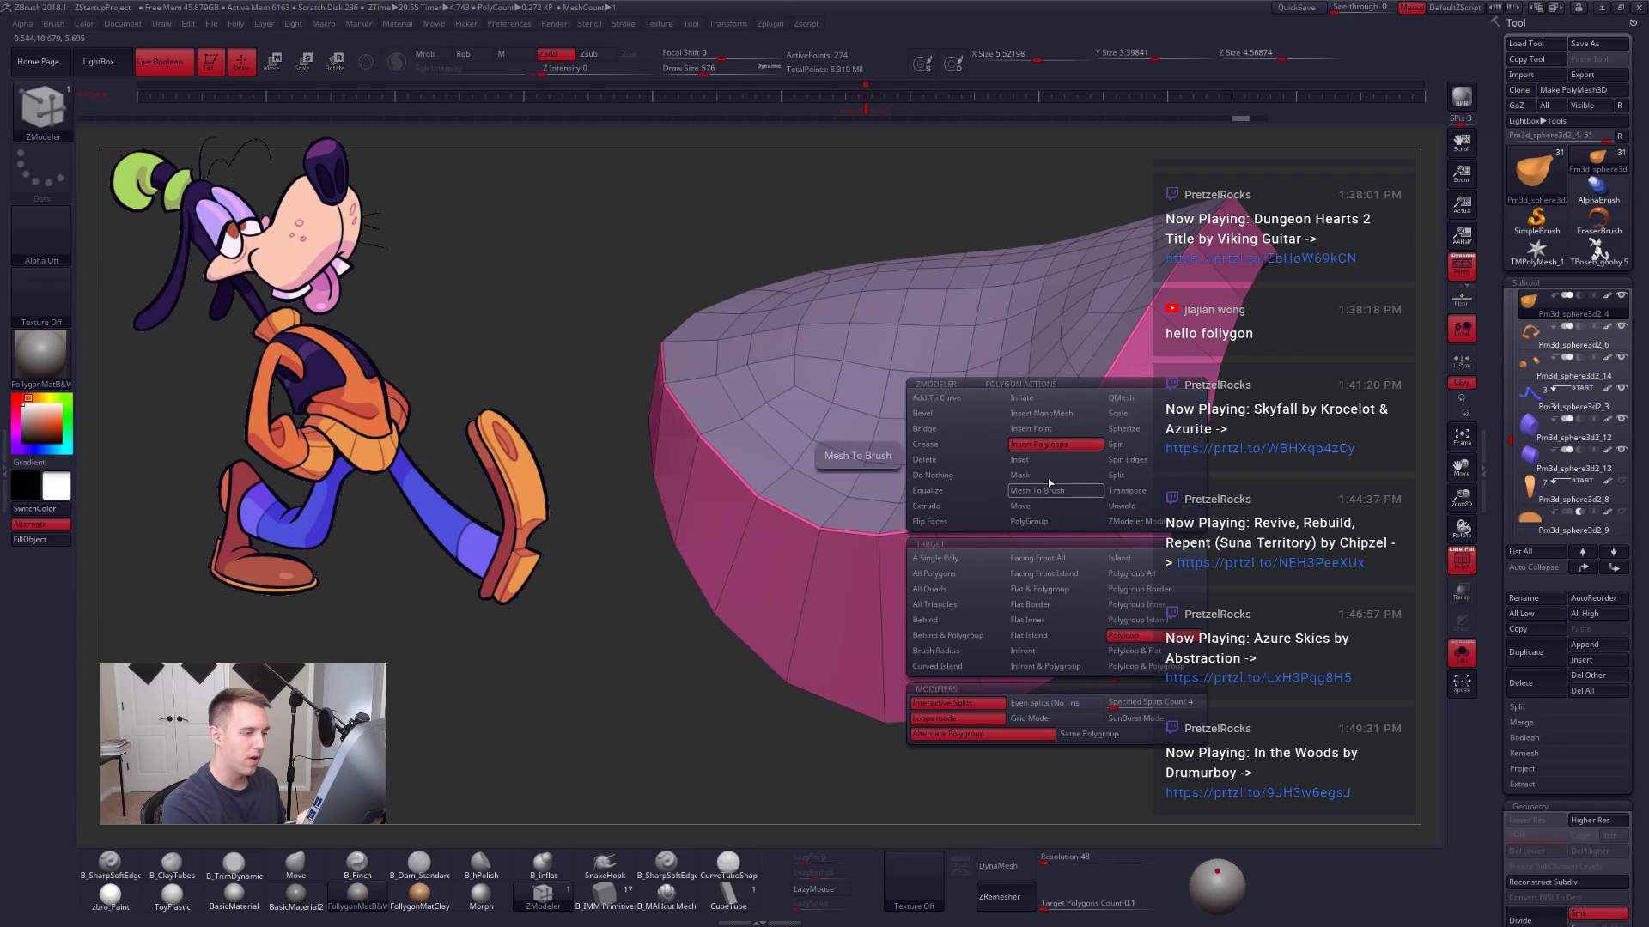
click(1052, 573)
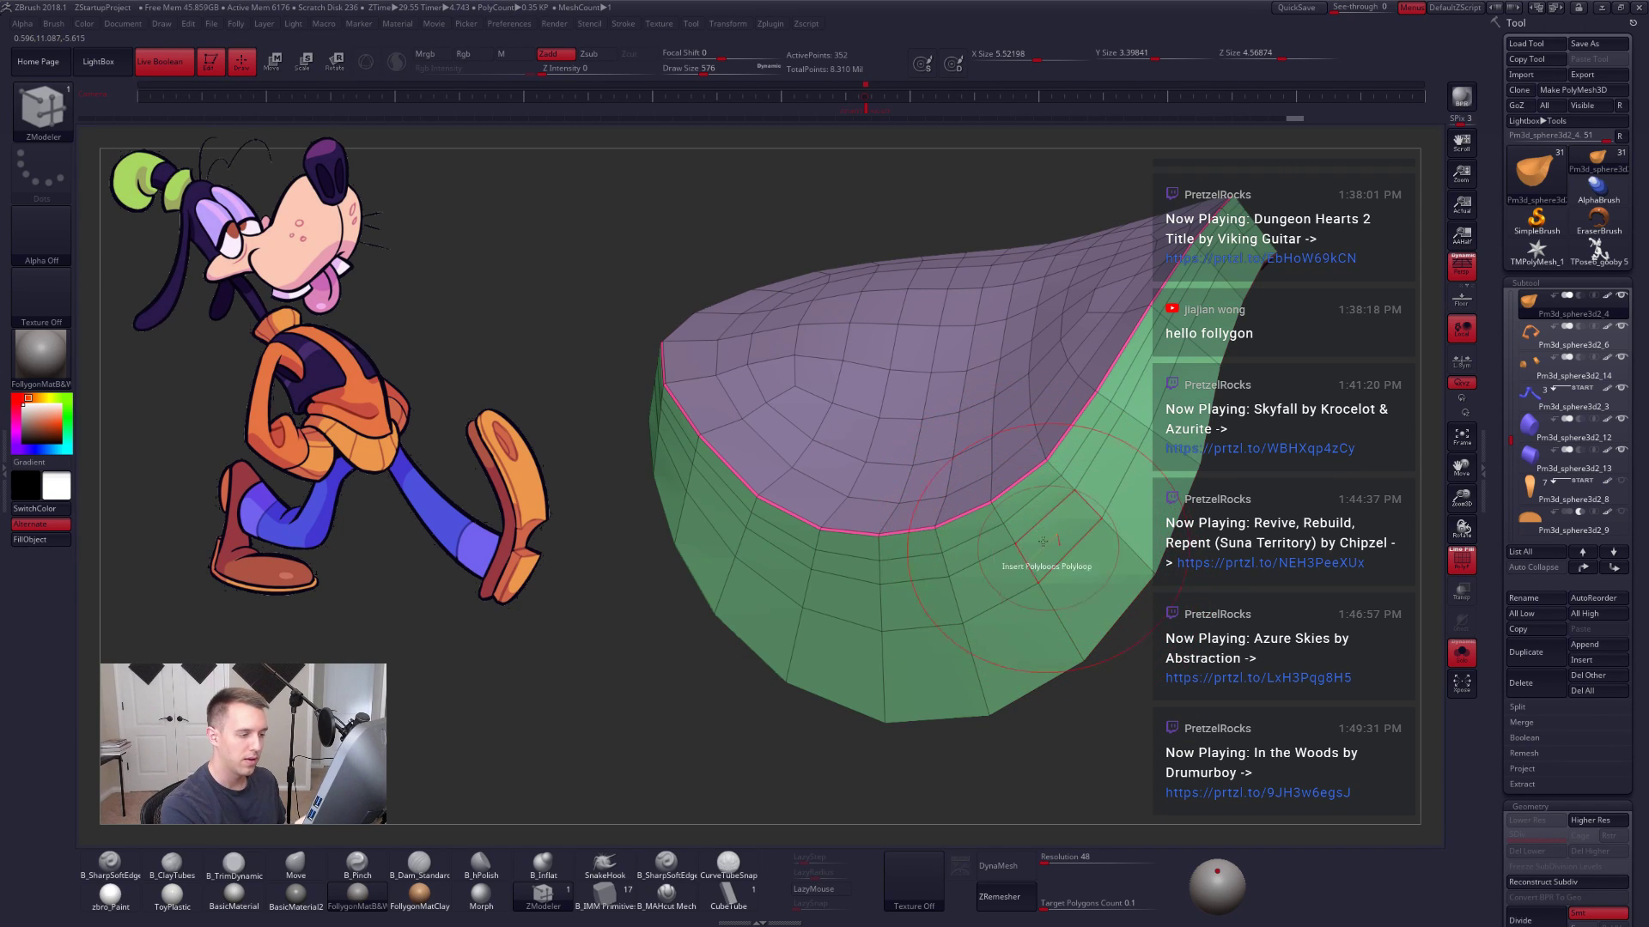
click(1095, 631)
drag(1103, 721, 1085, 682)
key(ctrl+d)
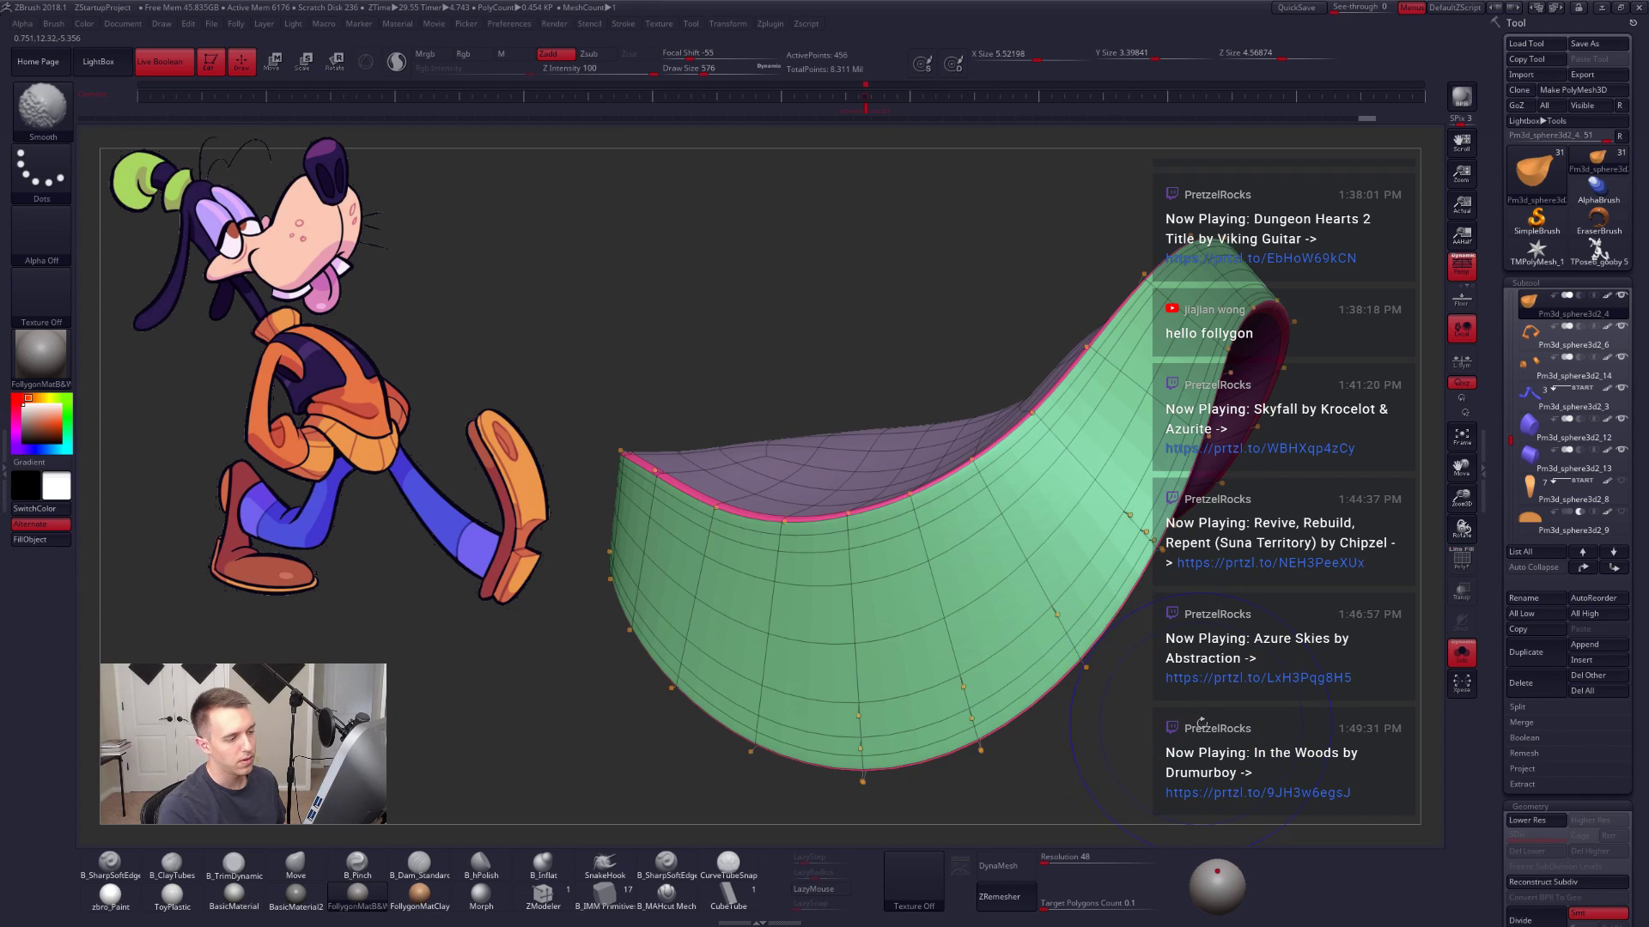
Step: Examine the waistband's rim and inner surface with smoothing on and off, ending with the wireframe shown
key(shift+f)
alt+drag(1201, 723, 1267, 735)
key(shift+s)
key(shift+s)
drag(1083, 720, 1031, 530)
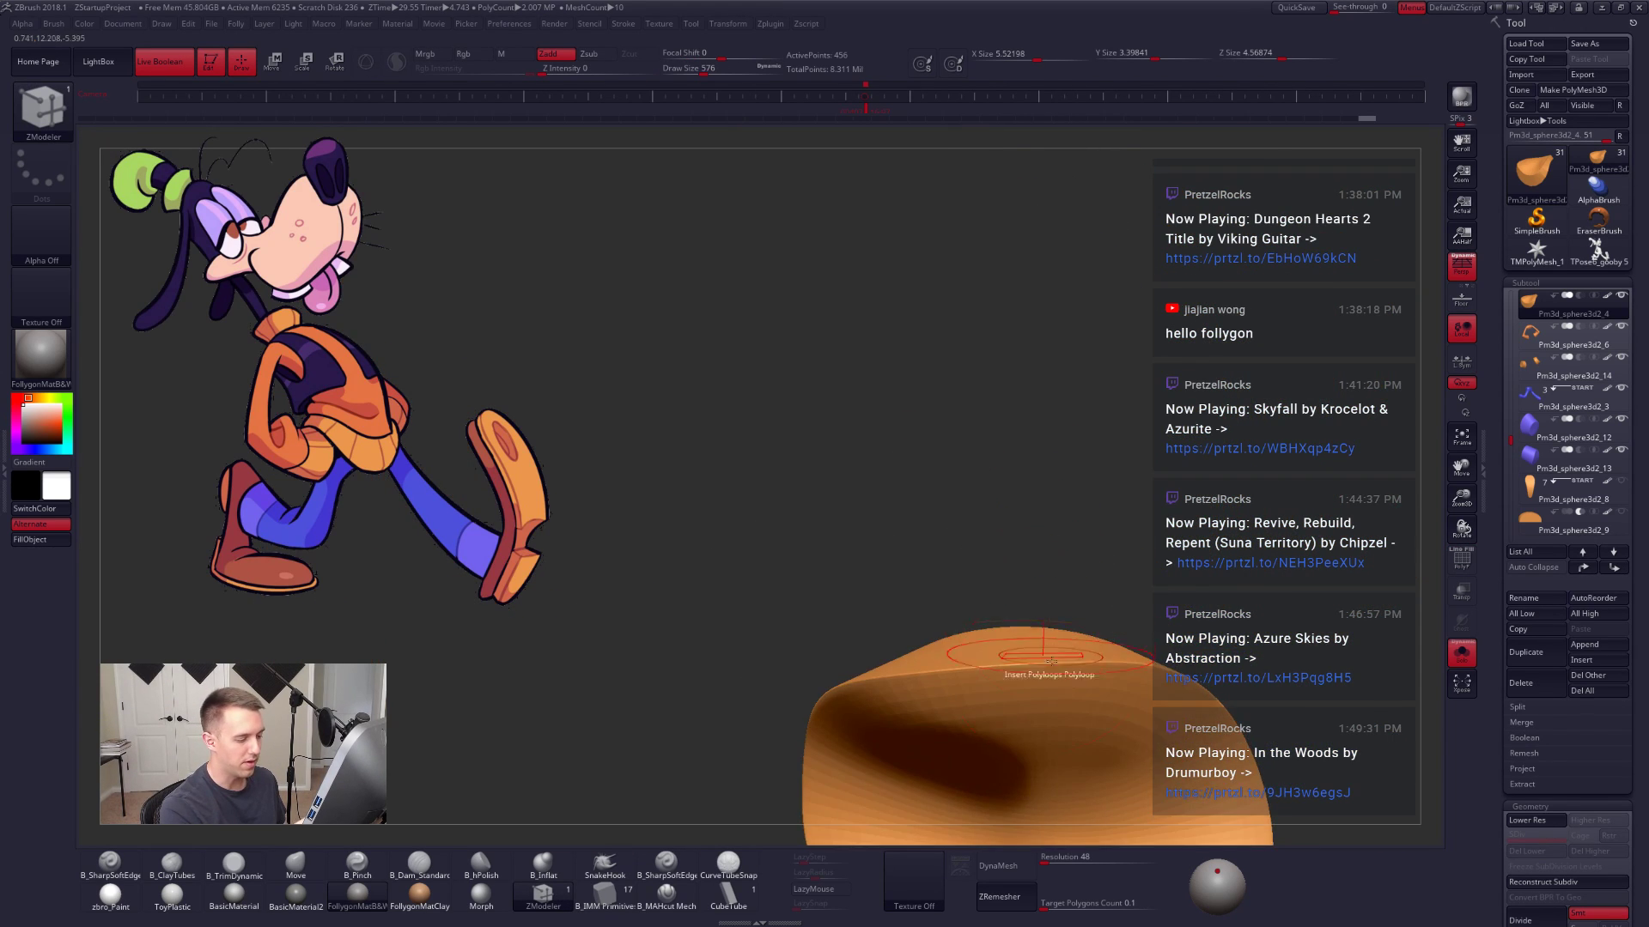
key(shift+d)
key(shift+f)
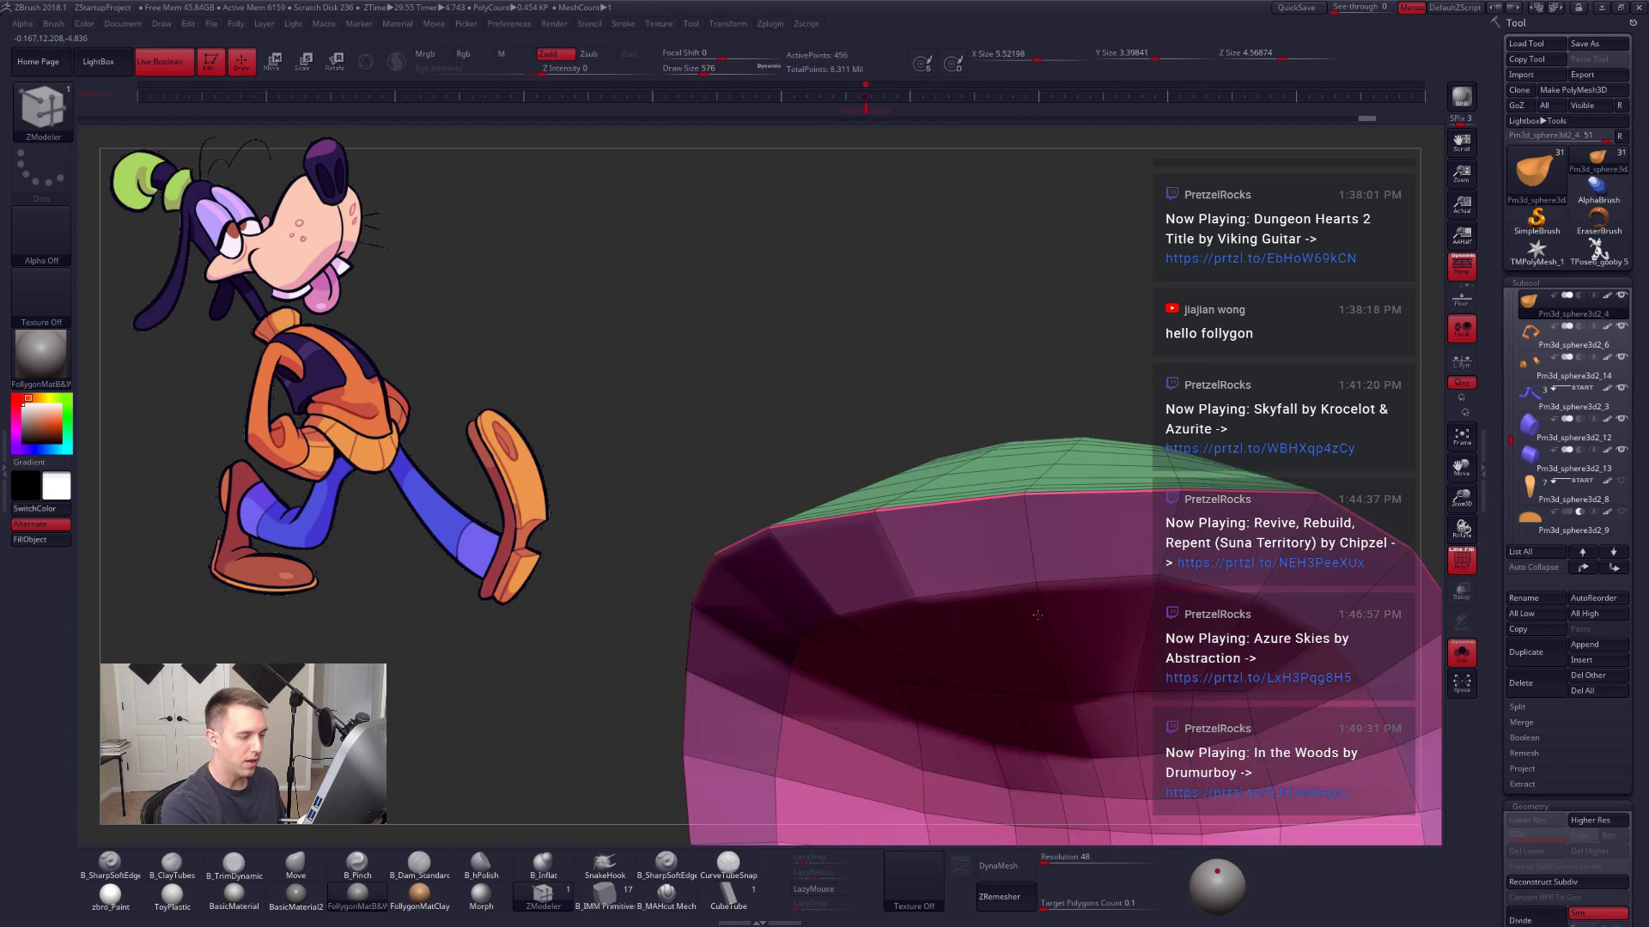
Step: Insert an edge loop around the inside of the waistband's rim with ZModeler and preview its smooth subdivision
right_drag(1037, 615, 952, 561)
click(933, 543)
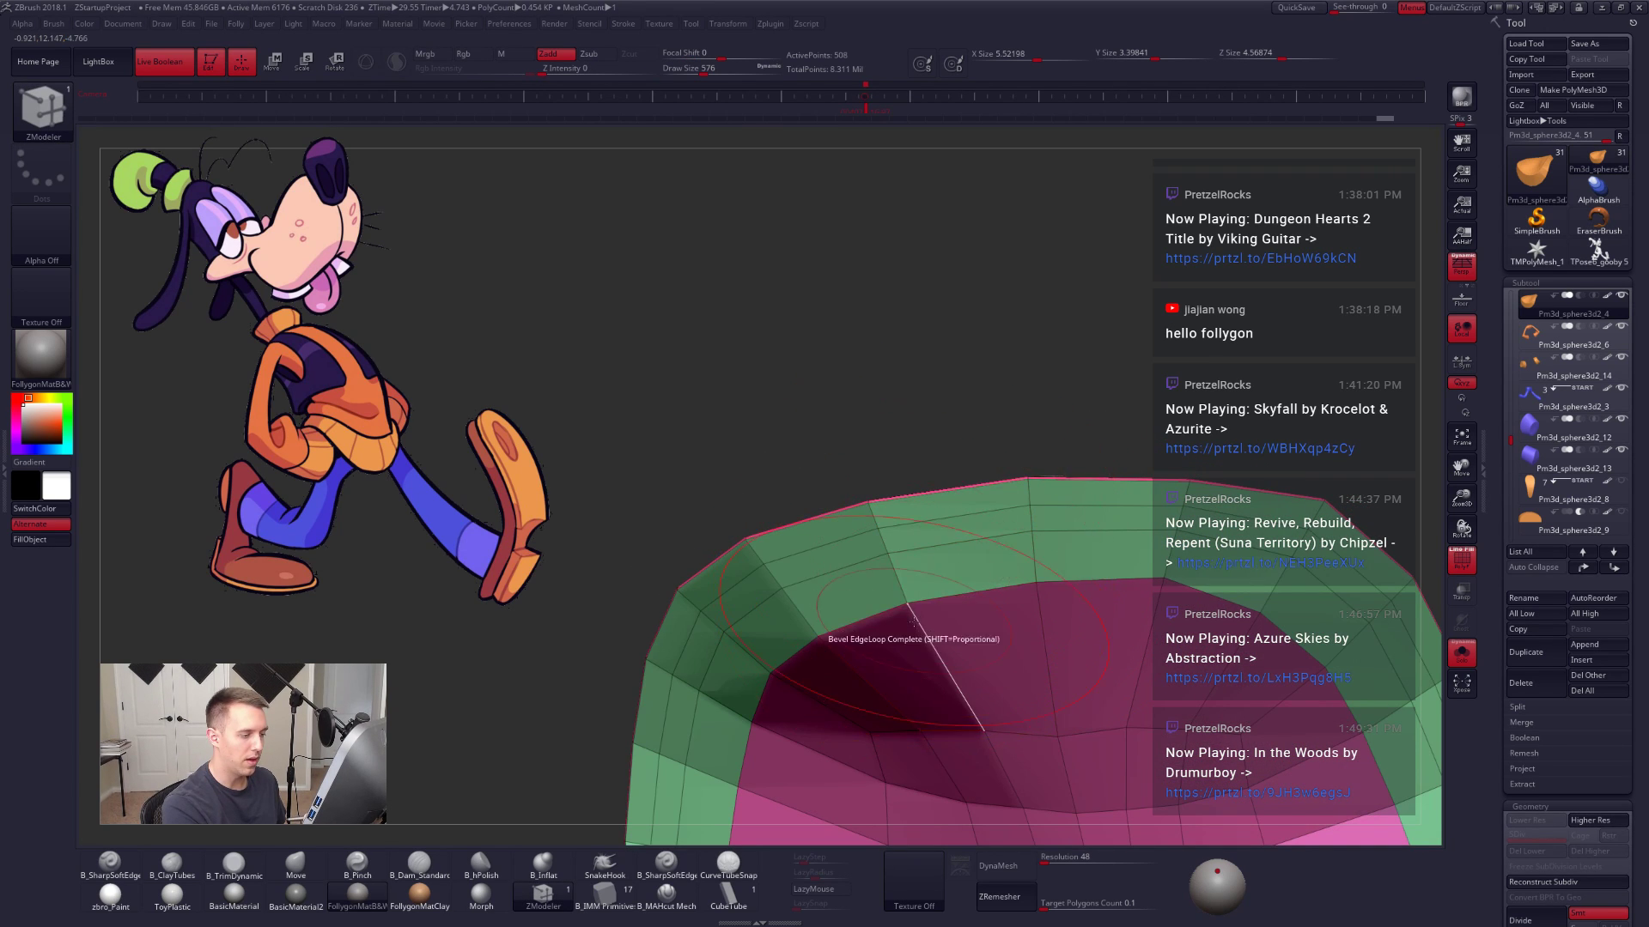
key(d)
ctrl+right_drag(932, 557, 936, 463)
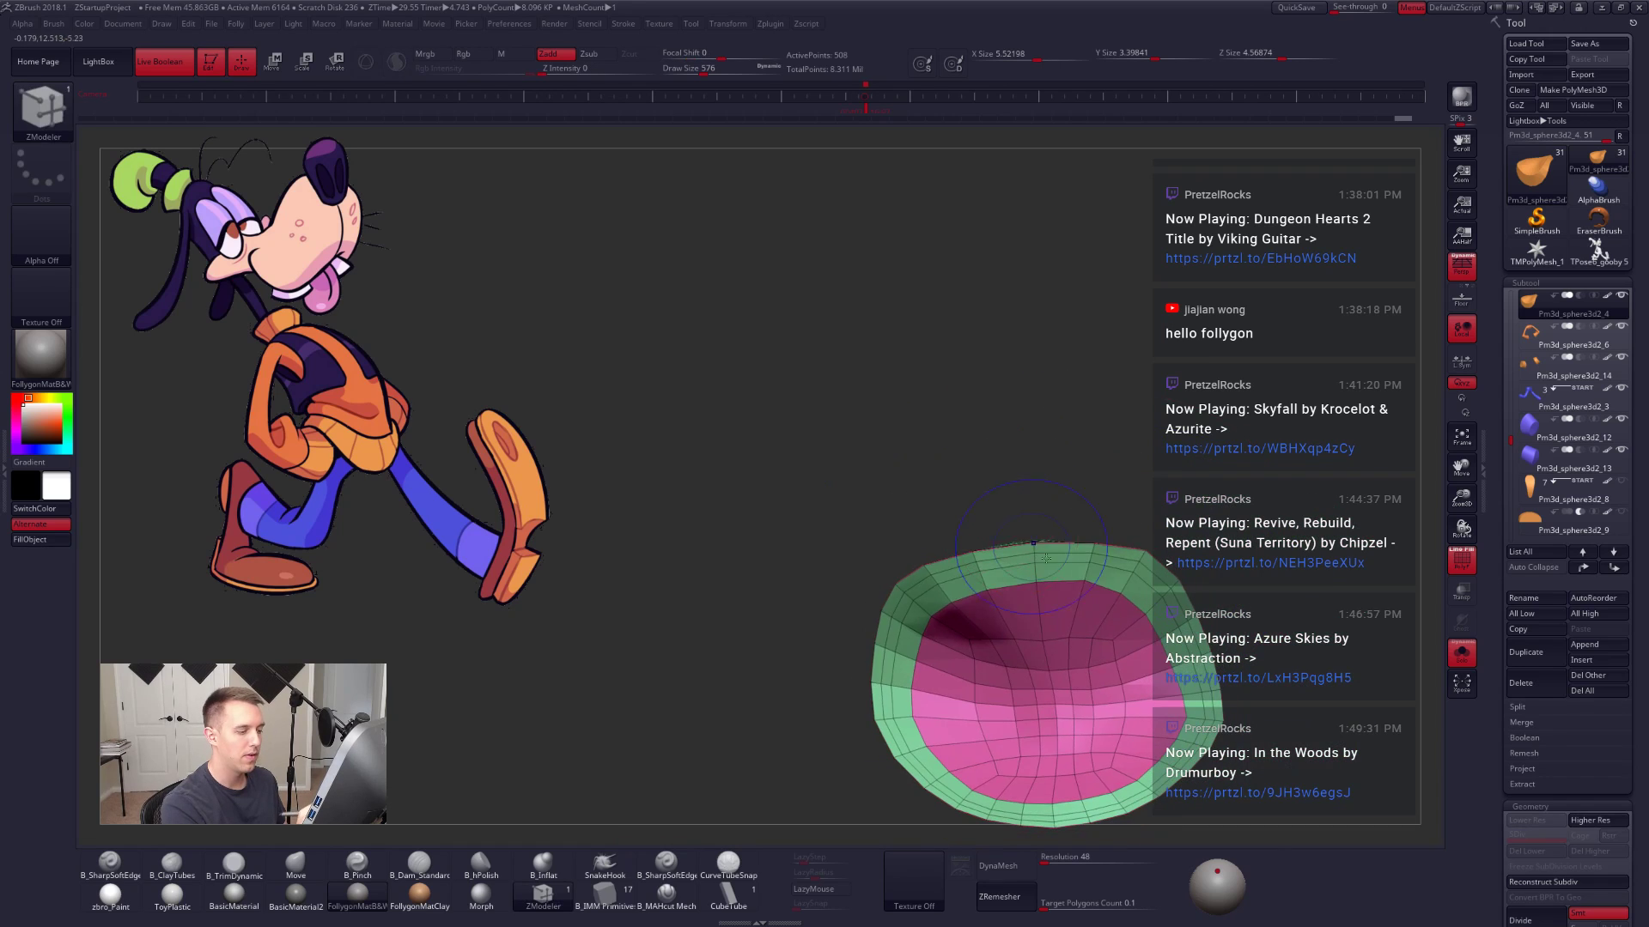
Step: Hide the waistband's wireframe, bring back all the other subtools, and activate the Move brush at a larger size
key(shift+f)
mouse_move(1048, 653)
right_down()
mouse_move(1129, 757)
mouse_move(1095, 722)
right_up()
key(alt+s)
key(Right)
key(b)
key(m)
key(v)
key(bracketright)
mouse_move(1056, 592)
ctrl+right_down()
mouse_move(1057, 665)
mouse_move(1102, 552)
mouse_move(1041, 574)
ctrl+right_up()
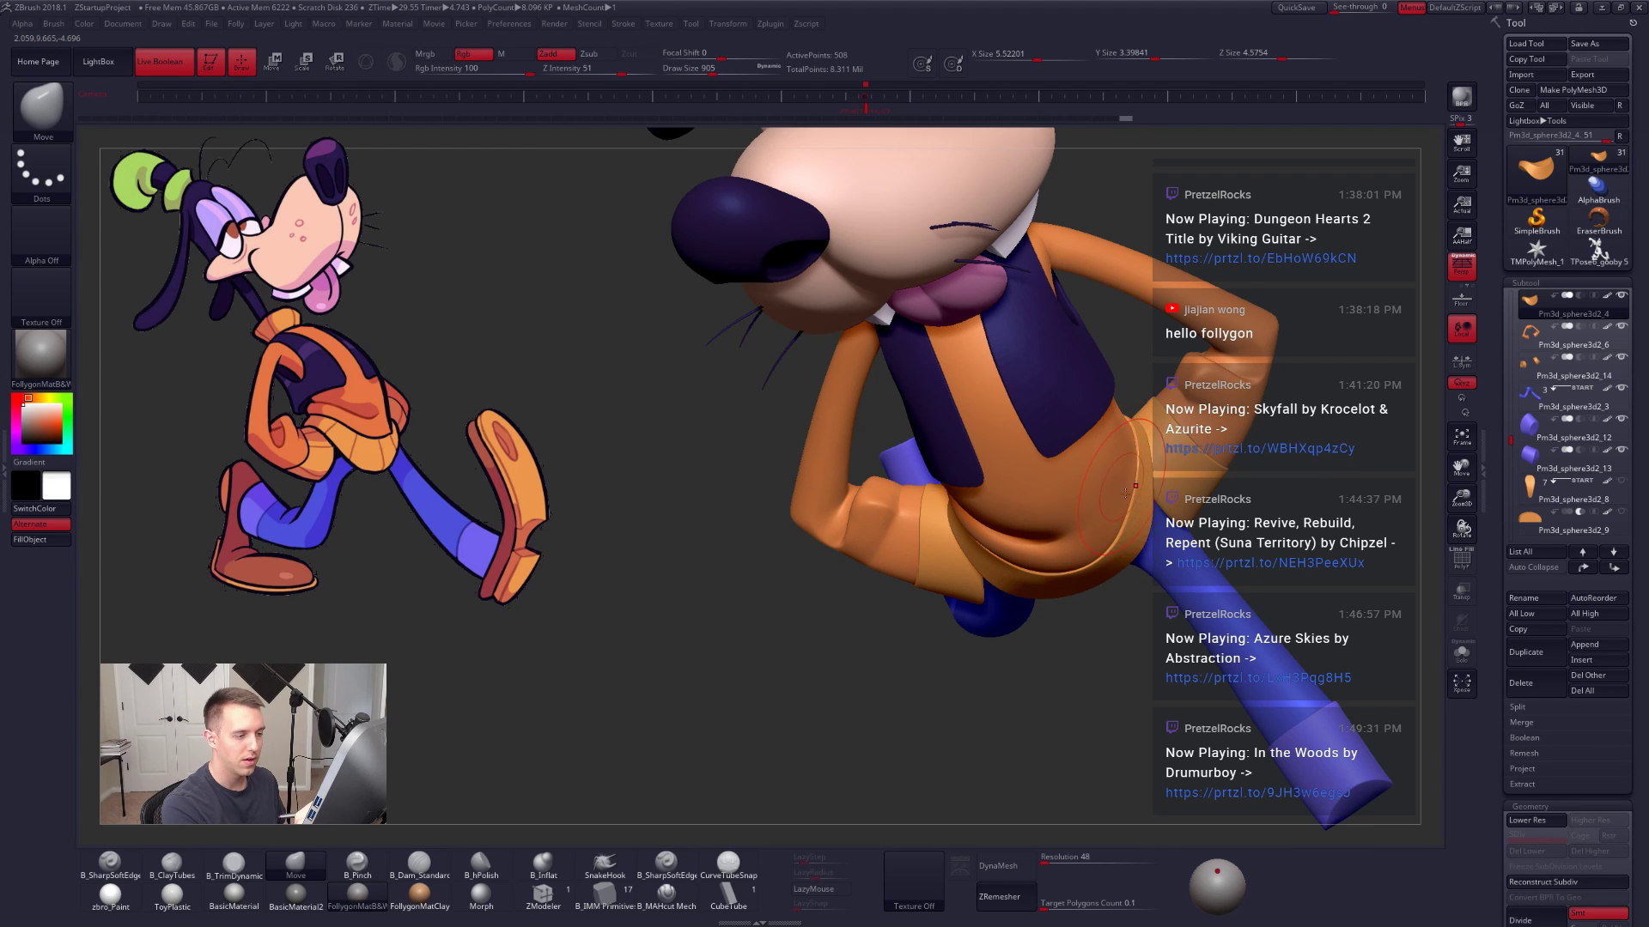
Step: Select the sleeve cuffs subtool and isolate it to inspect both cuff openings
mouse_move(1126, 494)
right_down()
mouse_move(969, 557)
mouse_move(1013, 583)
mouse_move(996, 618)
mouse_move(876, 648)
right_up()
alt+click(972, 631)
key(alt+s)
key(shift+f)
key(shift+f)
key(space)
drag(876, 639, 859, 639)
shift+right_drag(897, 575, 904, 562)
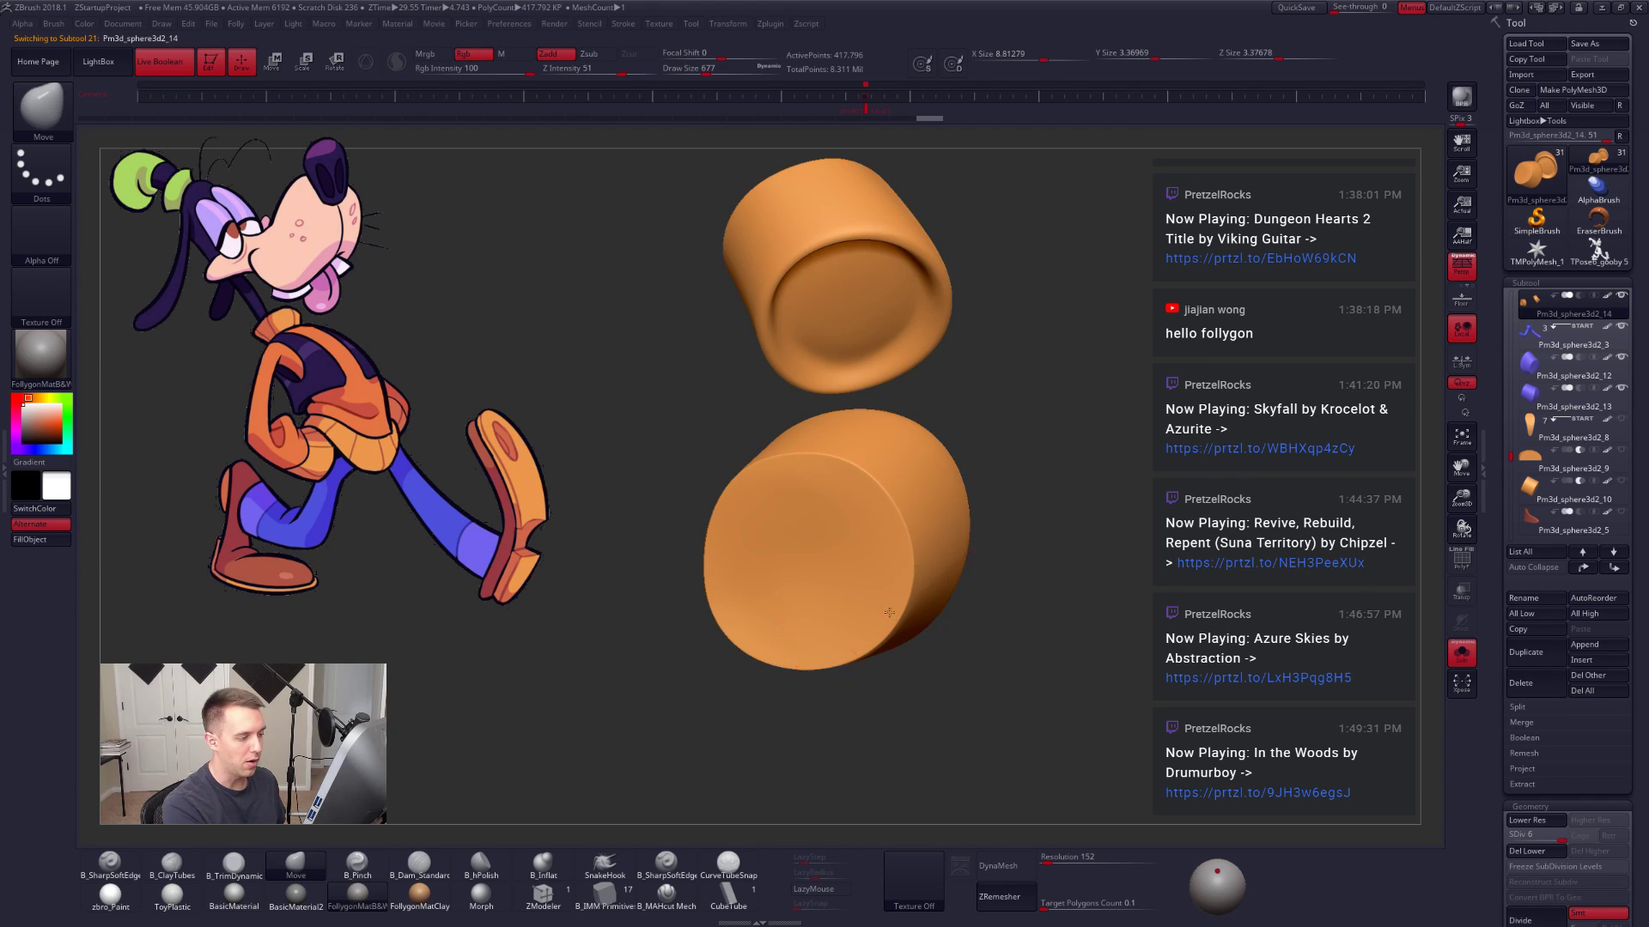
Step: Show all subtools again and nudge the sleeve cuff beside the hip with the Move brush
key(ctrl+shift+s)
mouse_move(890, 612)
shift+right_down()
mouse_move(918, 566)
mouse_move(897, 601)
shift+right_up()
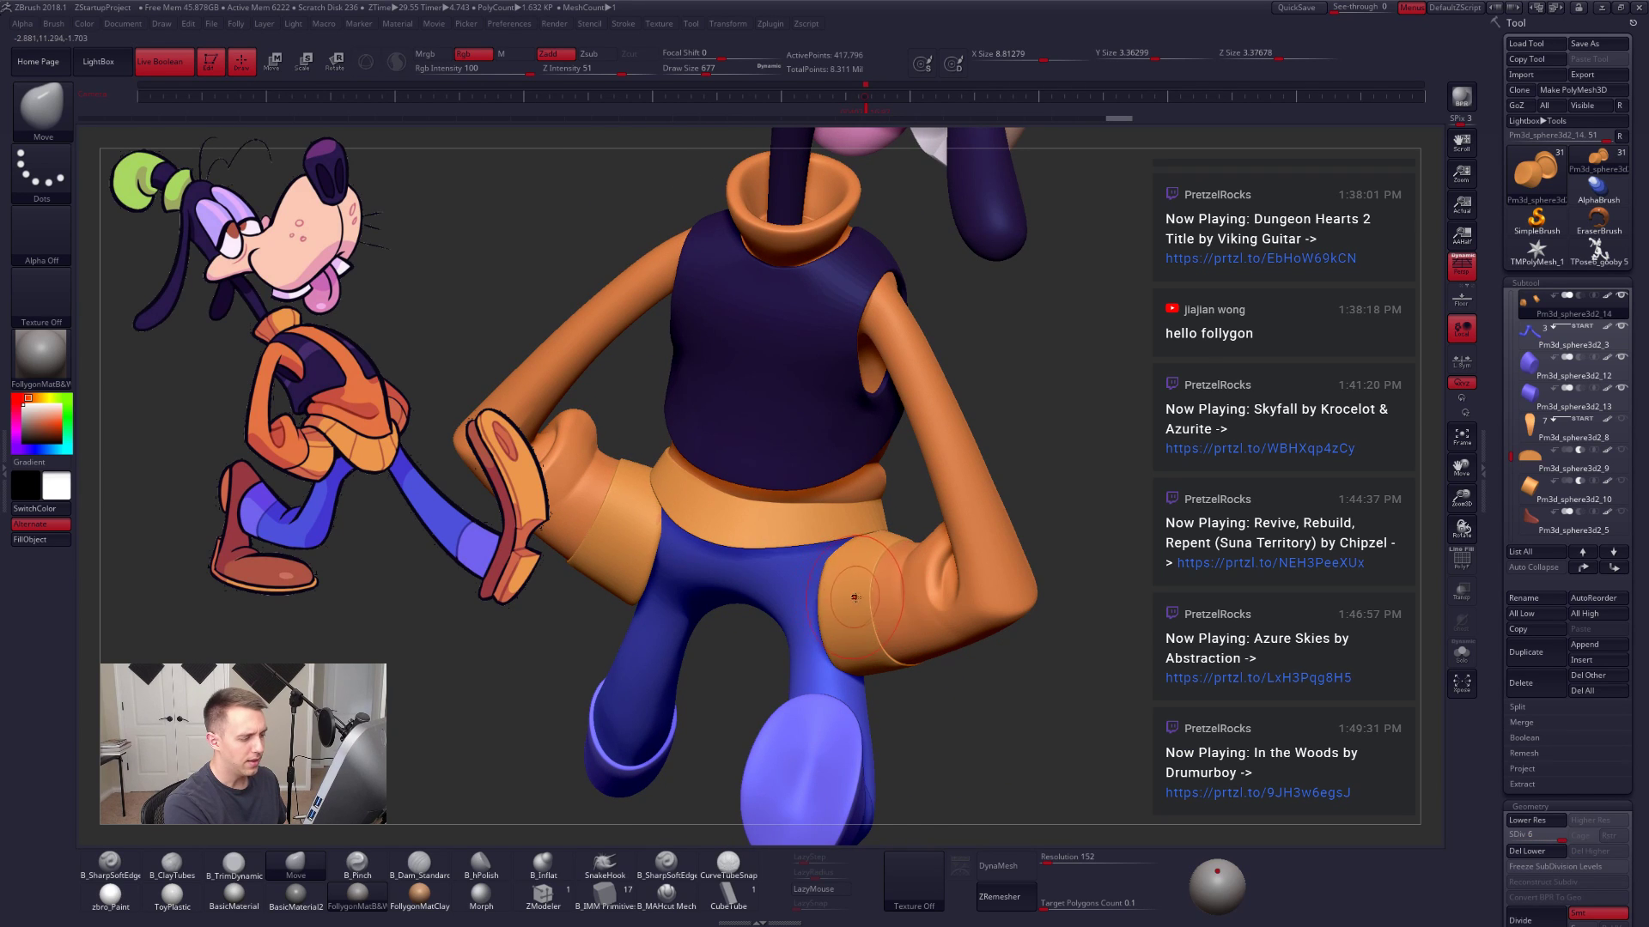
drag(855, 598, 861, 594)
right_drag(861, 594, 893, 592)
drag(867, 596, 874, 594)
mouse_move(874, 594)
ctrl+right_down()
mouse_move(901, 584)
mouse_move(941, 615)
mouse_move(920, 636)
ctrl+right_up()
Step: Delete the leftover TPose mesh tool and switch back to the character's tool
click(1621, 295)
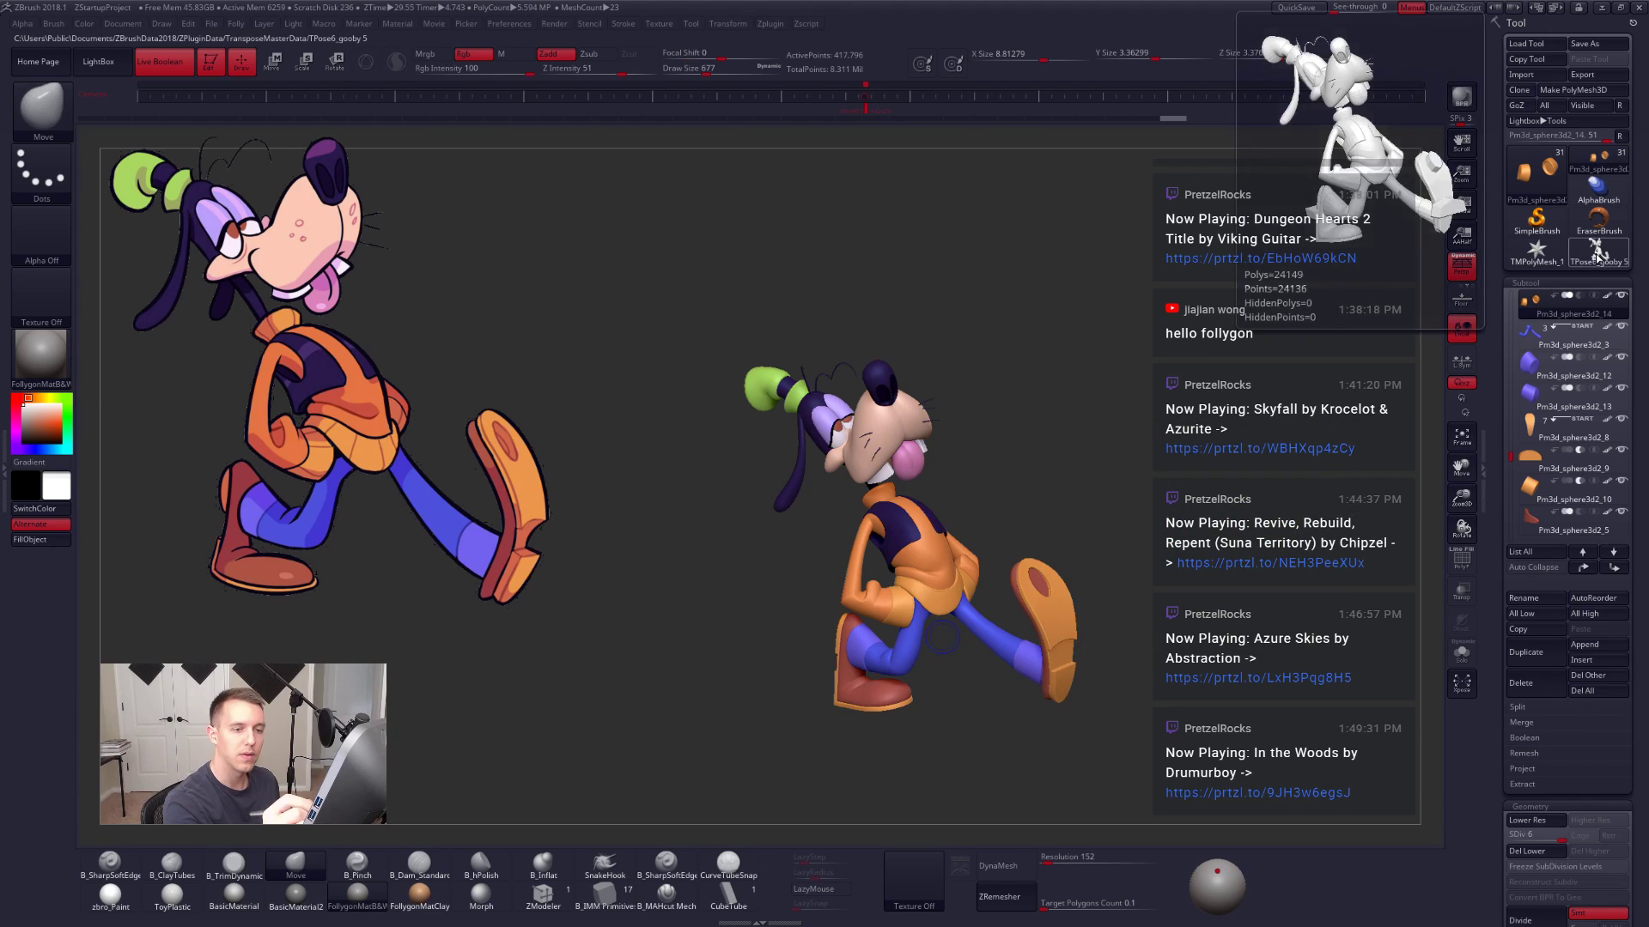
click(1598, 251)
click(1601, 691)
click(1597, 161)
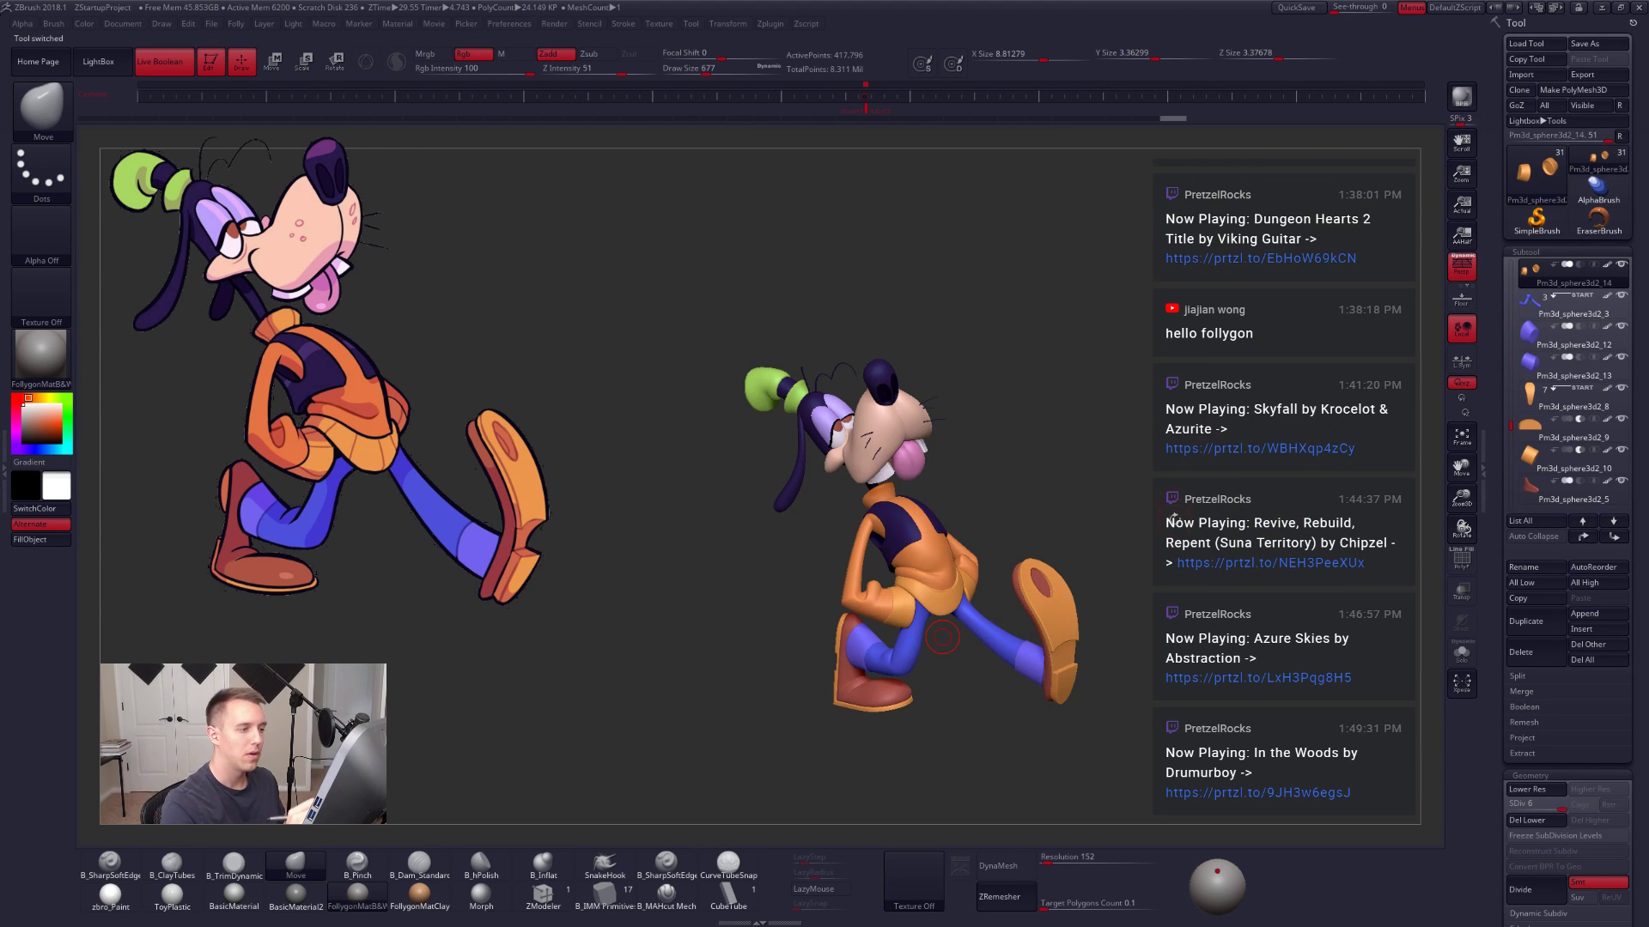
Step: Select the older duplicate waistband subtool, compare its subdivision levels and wireframe with the new band, and delete it
mouse_move(1172, 518)
right_down()
mouse_move(1257, 558)
mouse_move(1214, 578)
mouse_move(1061, 567)
mouse_move(1031, 510)
mouse_move(1059, 480)
mouse_move(1022, 506)
mouse_move(993, 573)
right_up()
alt+click(1043, 491)
right_click(993, 574)
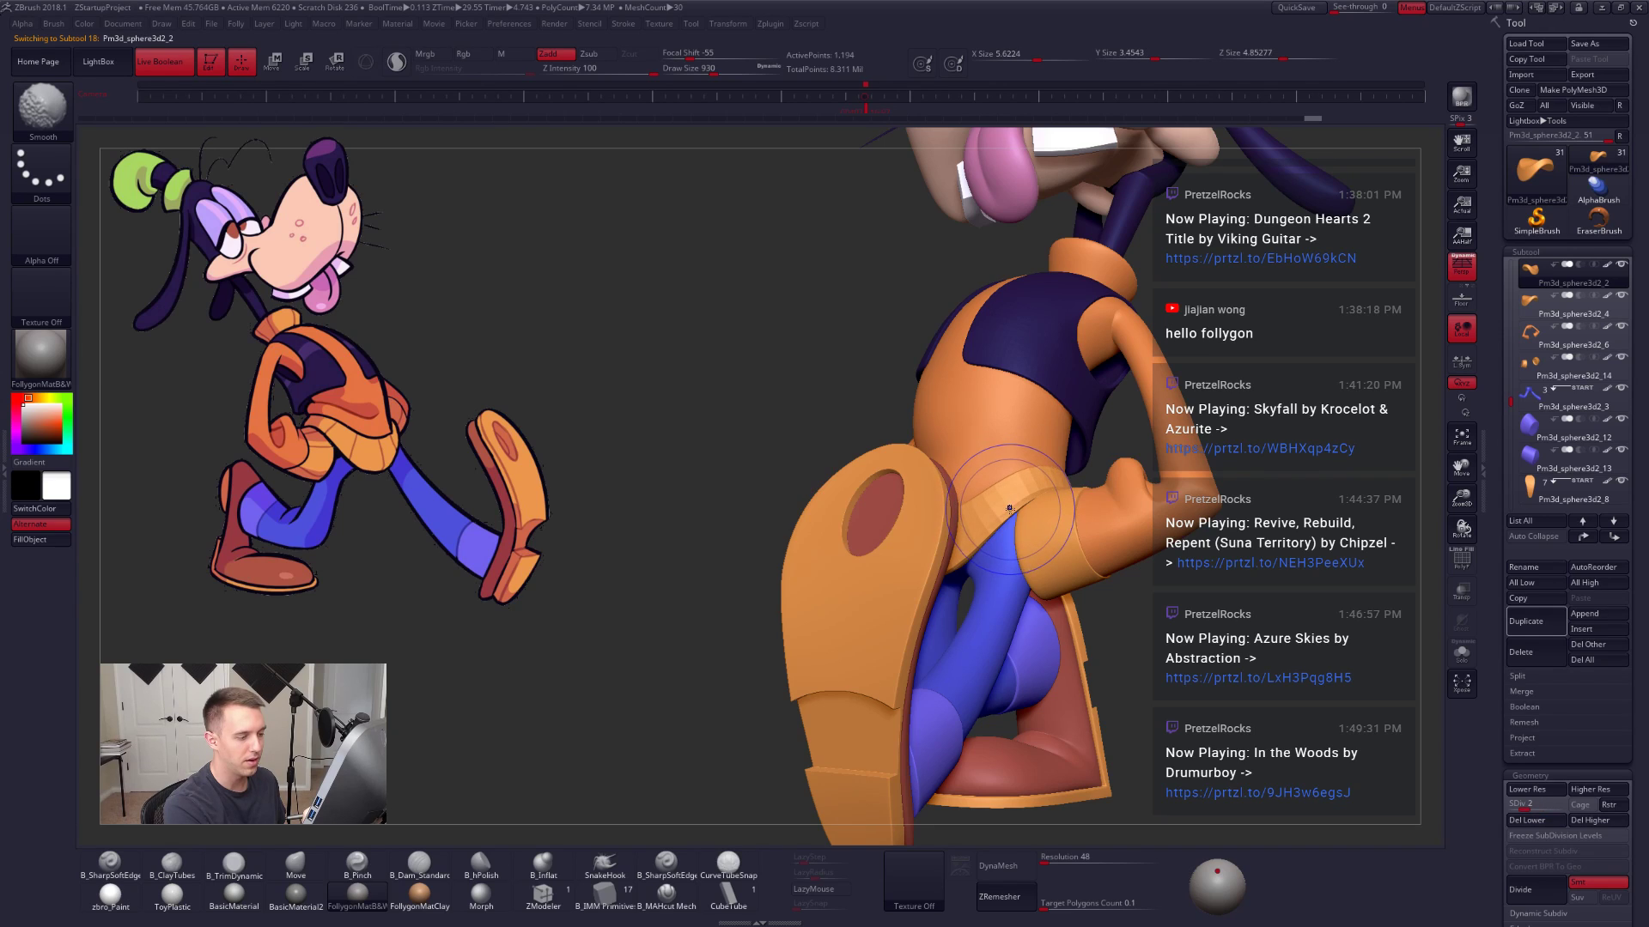
key(shift+d)
key(shift+d)
key(d)
key(d)
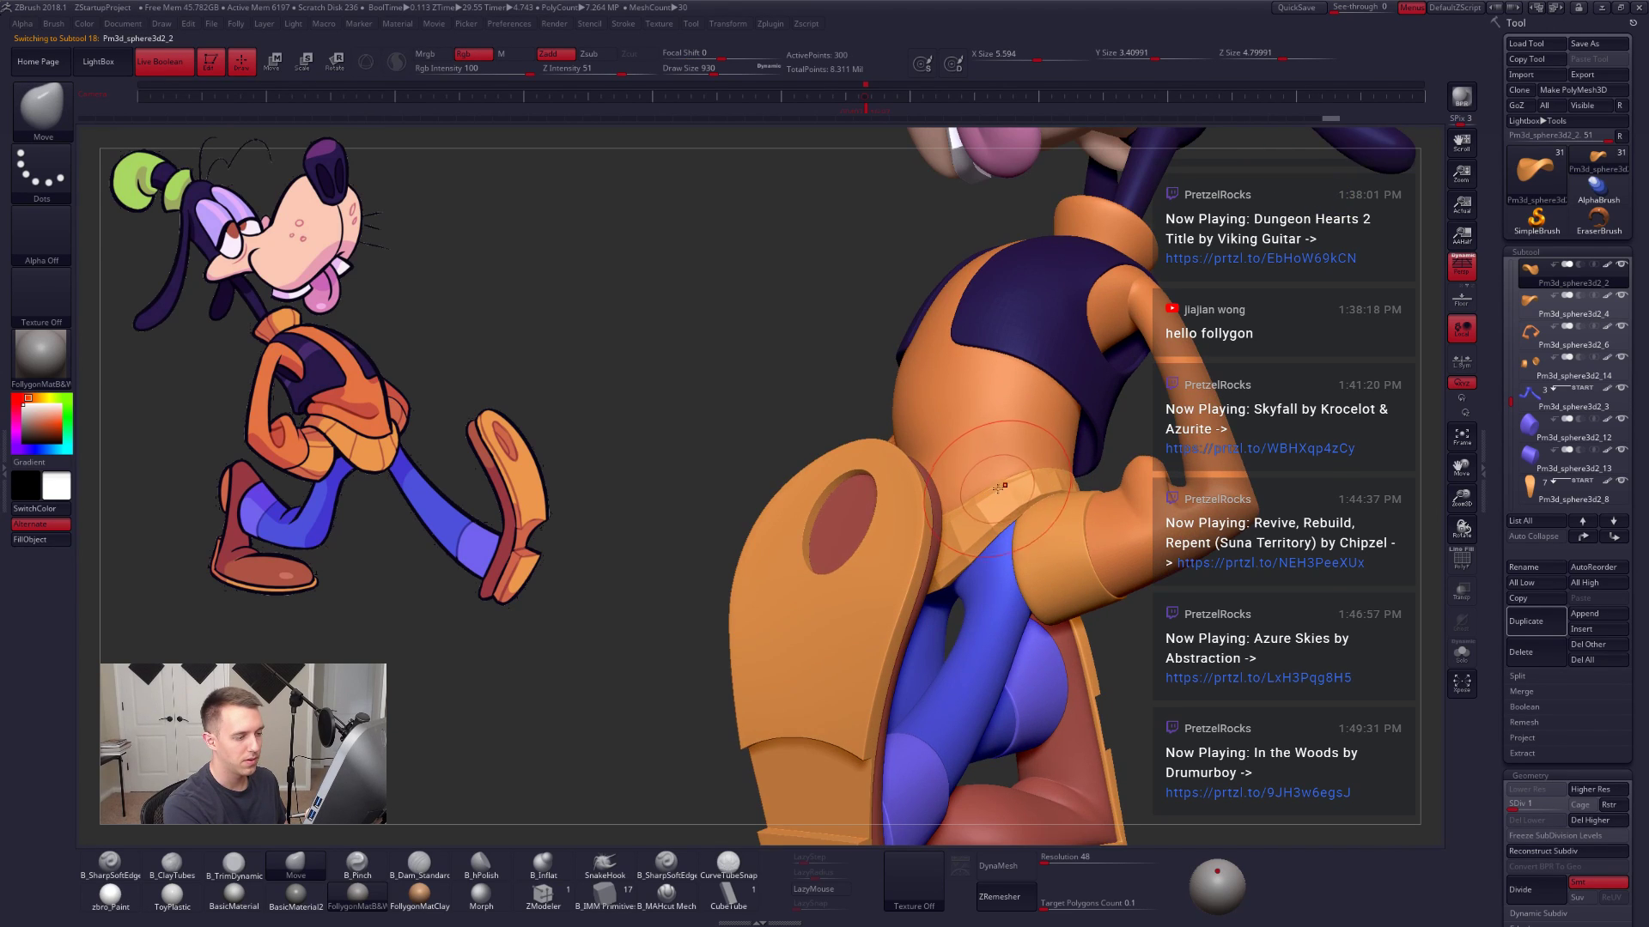
key(ctrl)
key(shift+d)
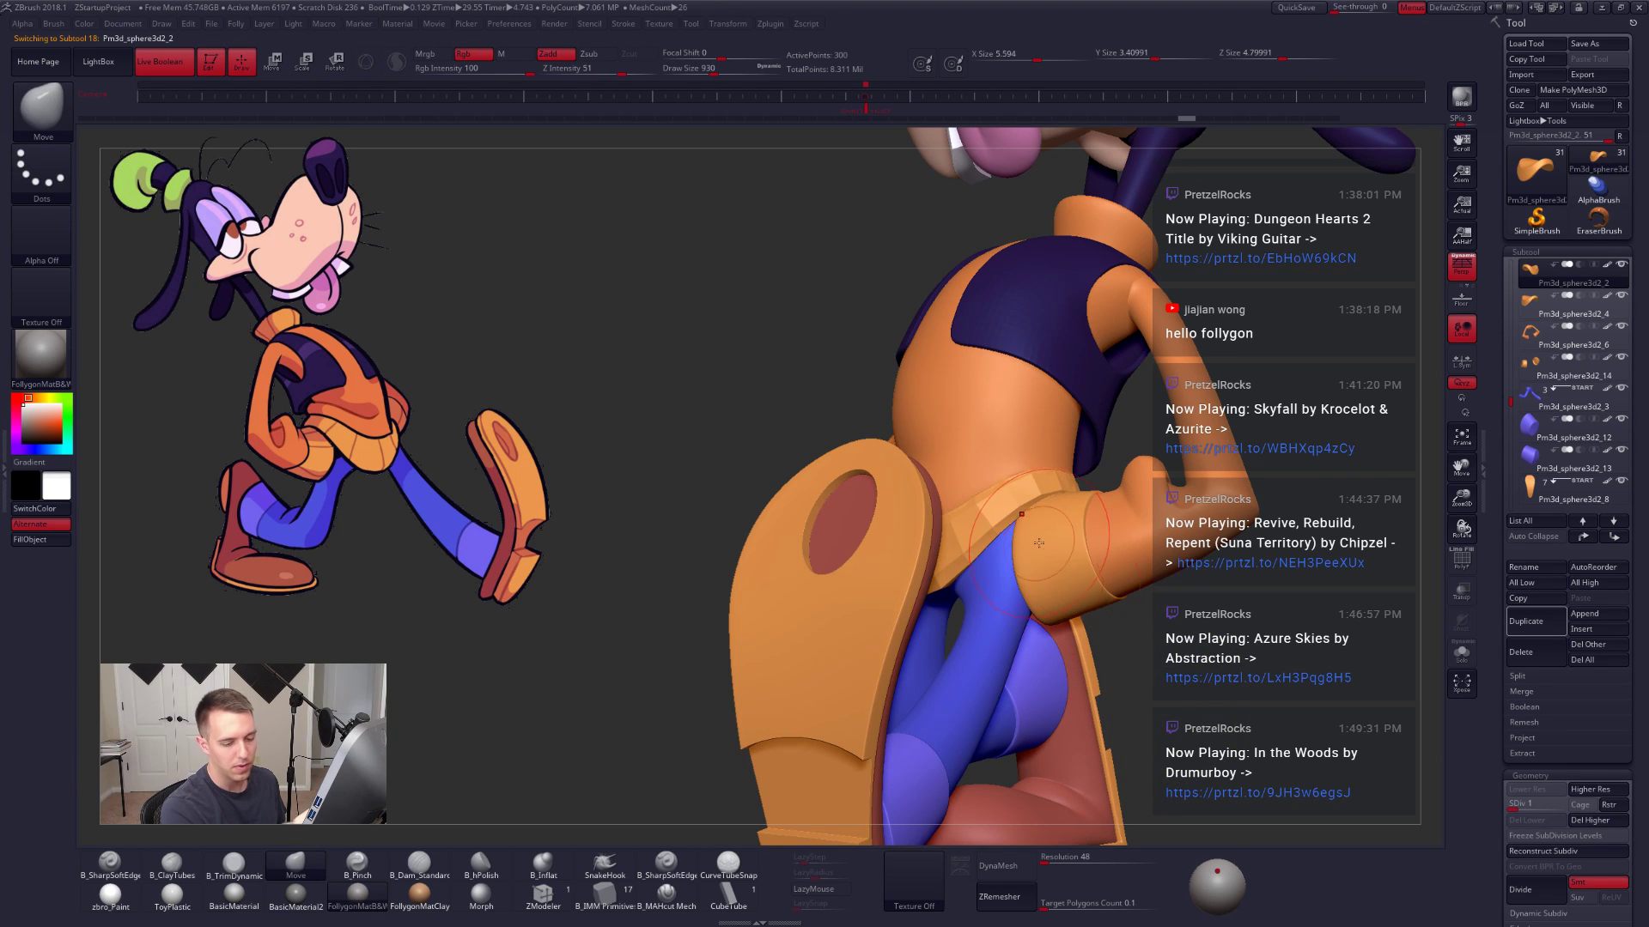
right_drag(1113, 692, 1017, 674)
key(shift+f)
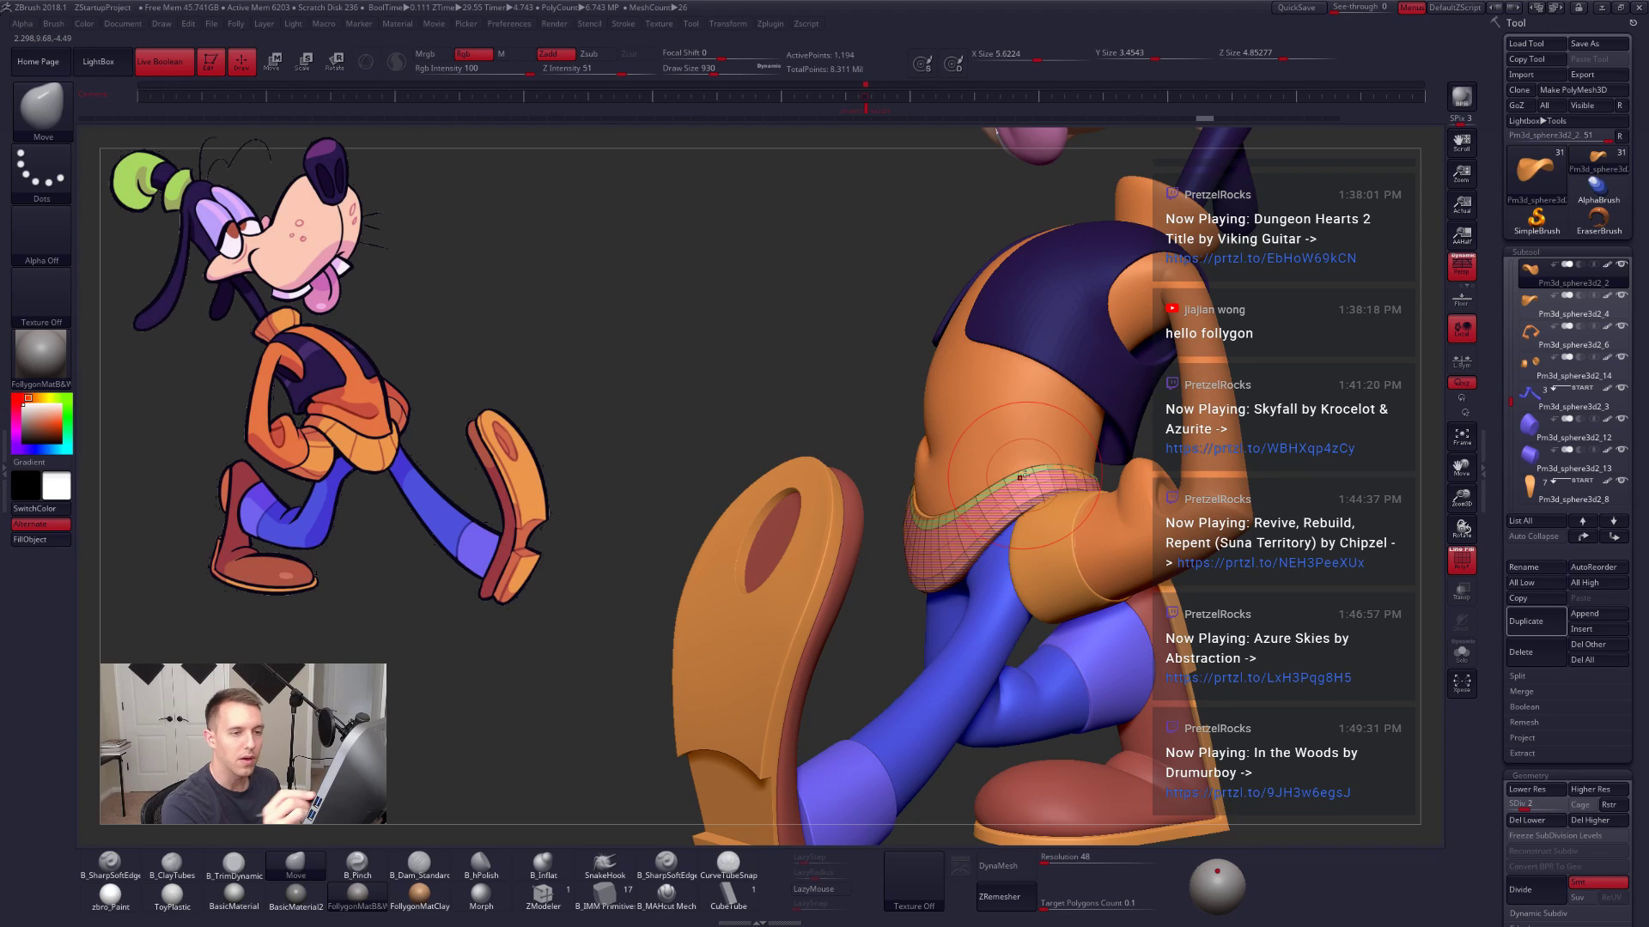
click(1537, 654)
click(1425, 678)
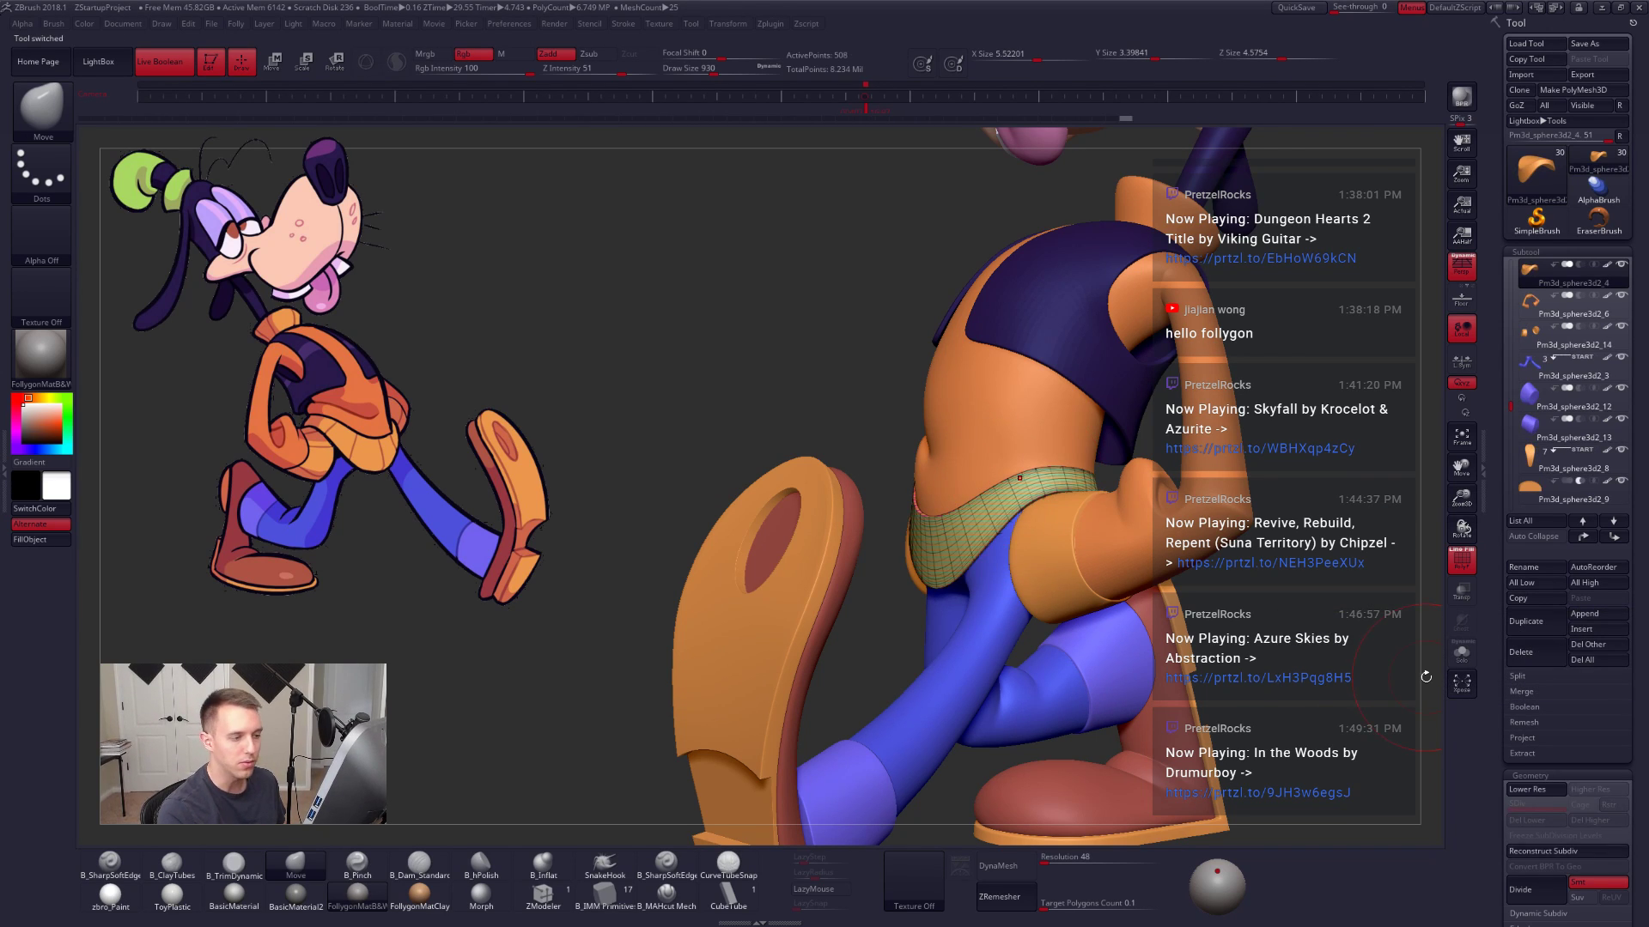
Step: Hide the wireframe on the remaining waistband, turn its smooth subdivision back on, and adjust the Move brush size
key(shift+f)
key(shift+d)
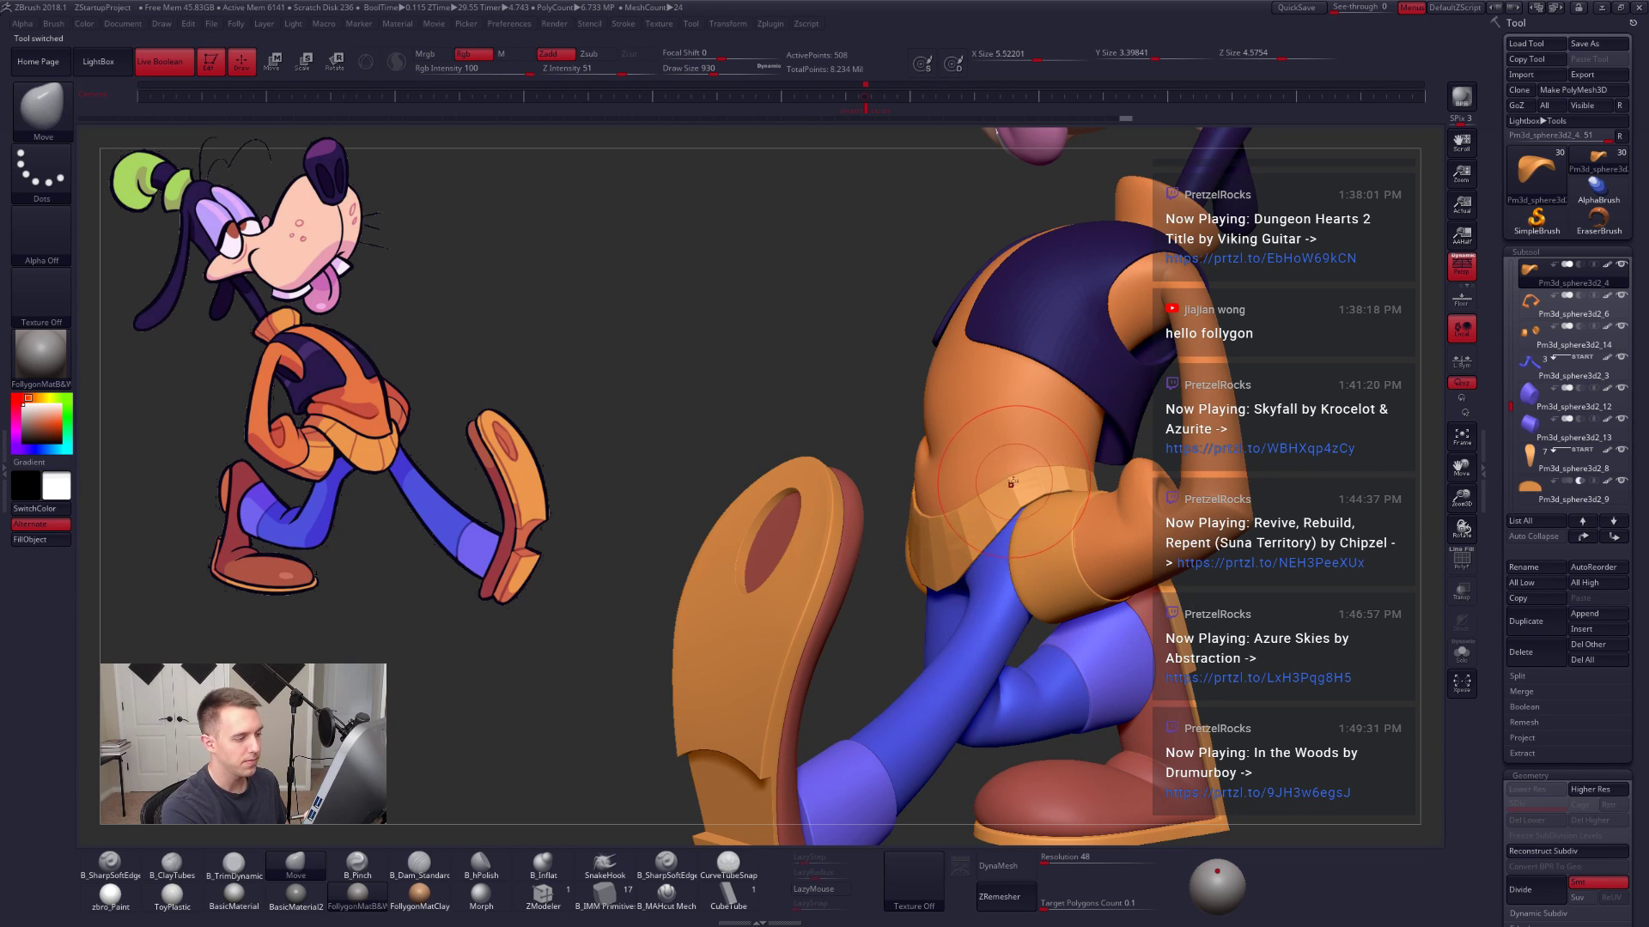
key(d)
mouse_move(1000, 481)
right_down()
mouse_move(1072, 469)
mouse_move(1080, 482)
right_up()
key(space)
drag(1088, 482, 1081, 480)
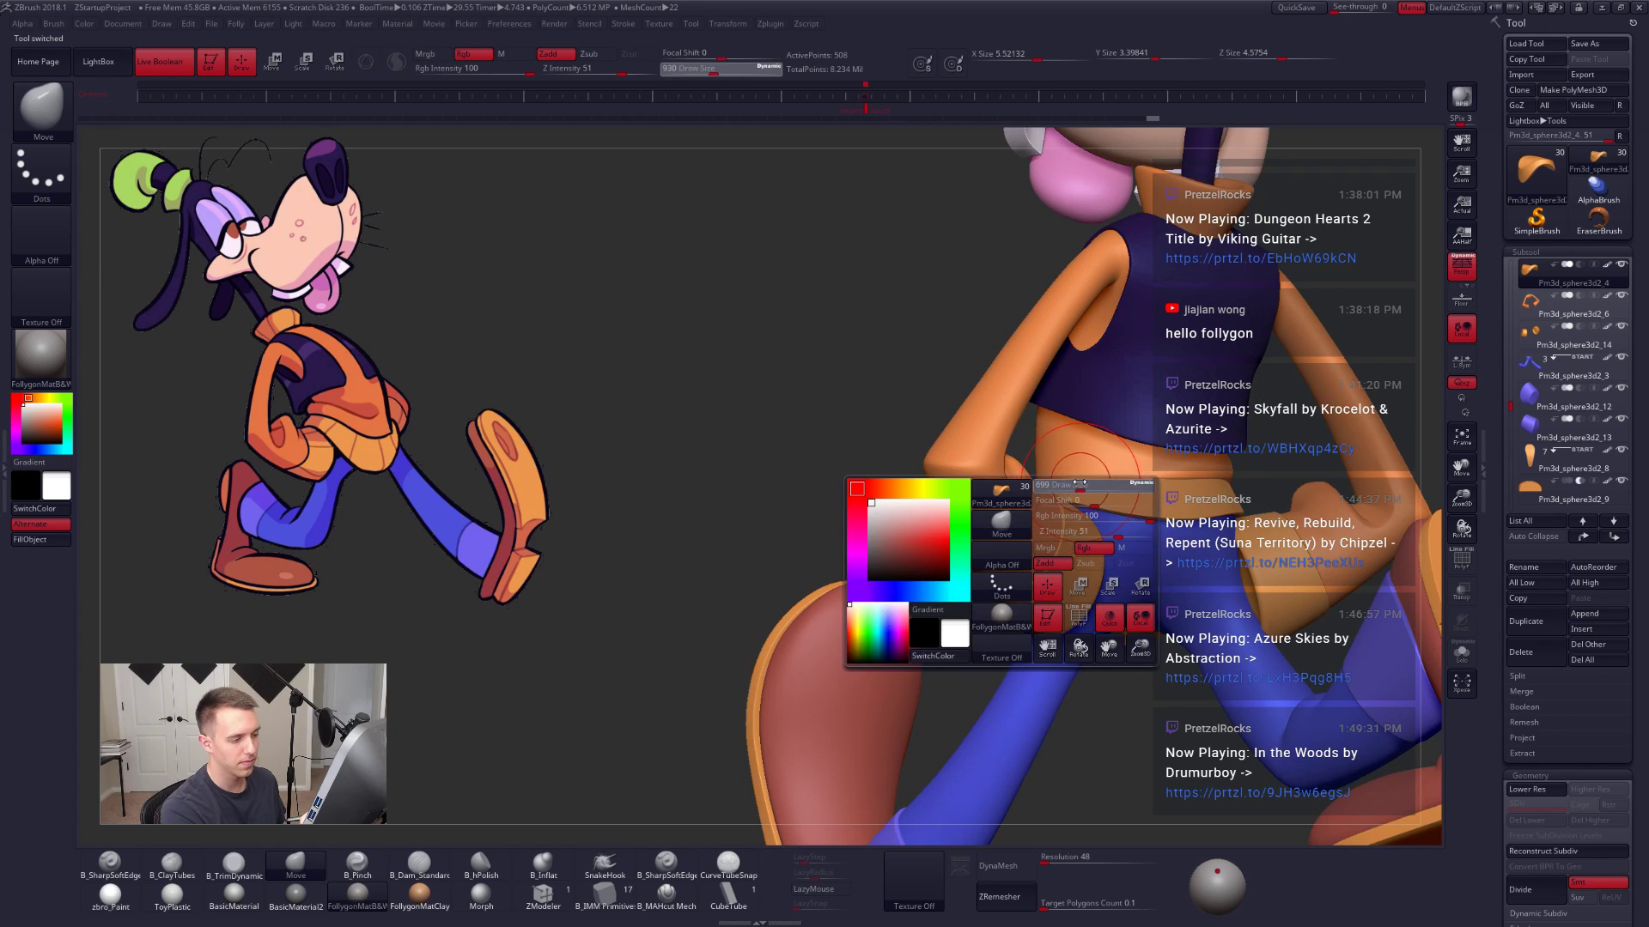
Step: Reshape the back of the waistband around the hips with the Move brush
mouse_move(1081, 479)
right_down()
mouse_move(1070, 502)
mouse_move(1094, 524)
mouse_move(1169, 513)
right_up()
key(space)
drag(1147, 529, 1155, 529)
right_drag(1155, 508, 1153, 532)
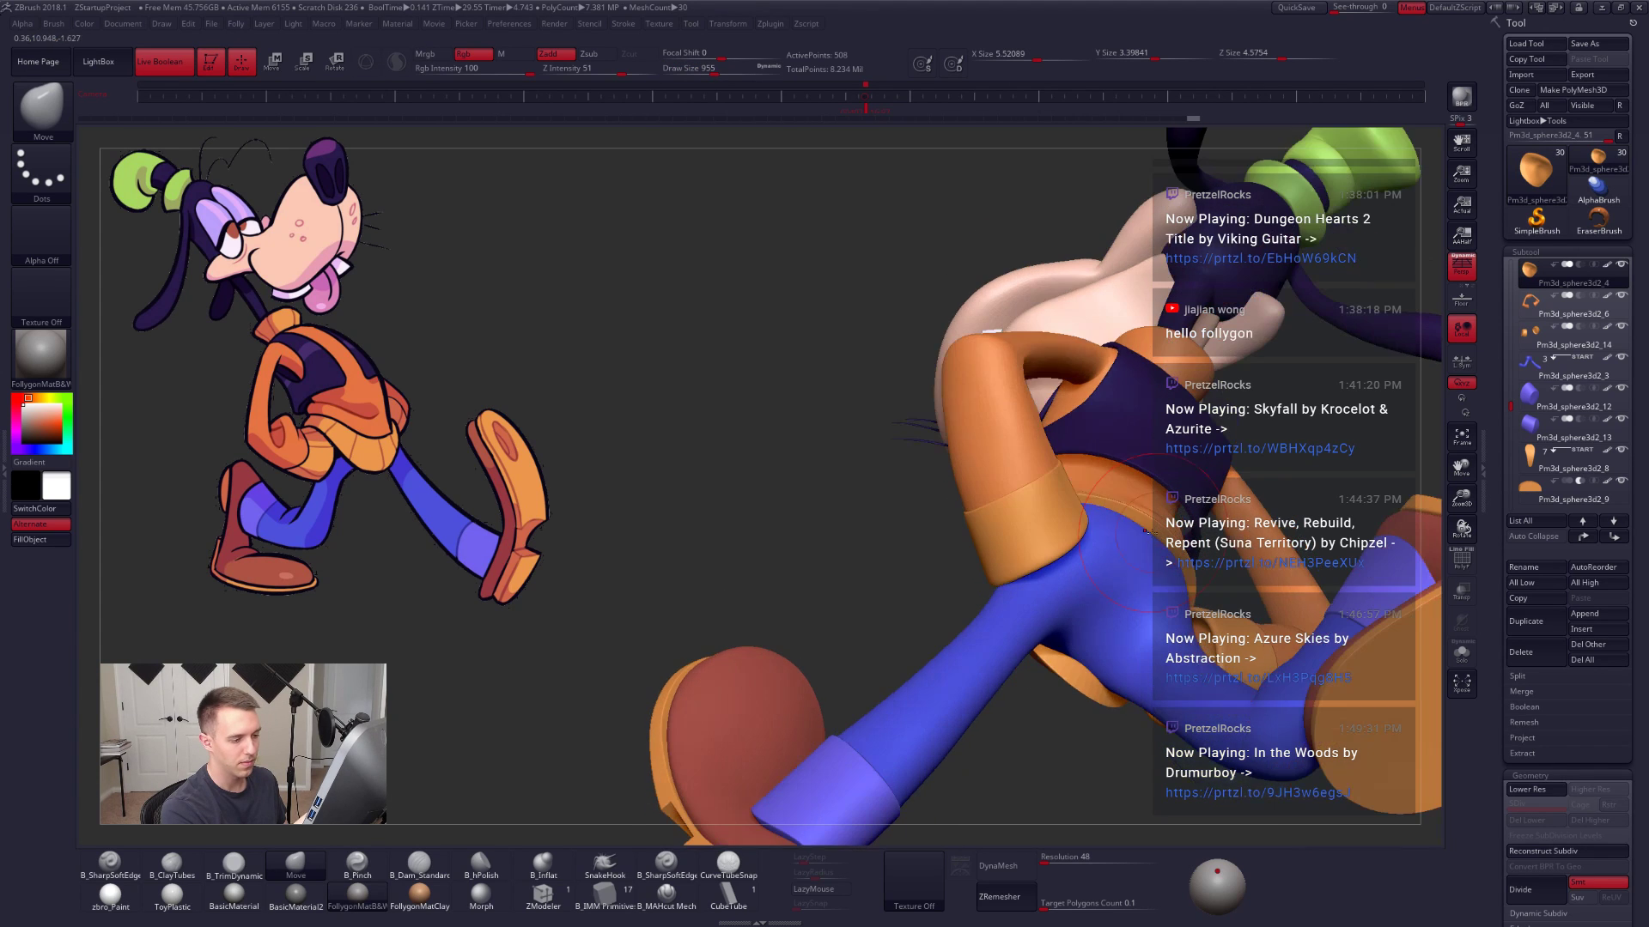
drag(1151, 536, 1143, 534)
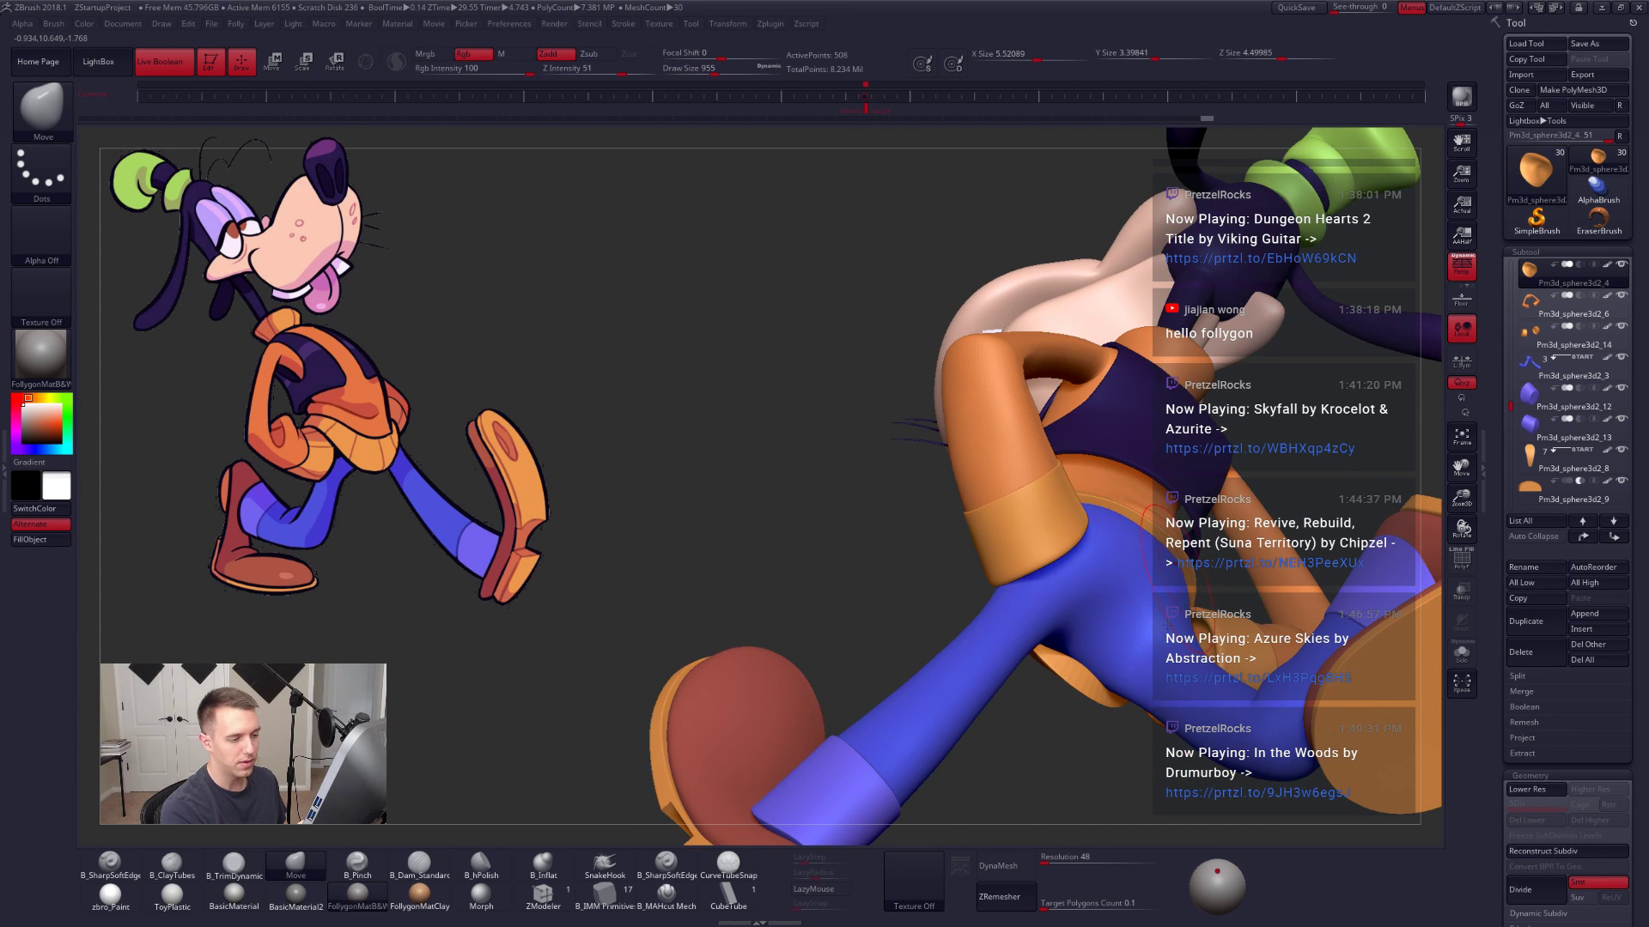
Step: Select the torso subtool, lower it to subdivision level 2, and enlarge the Move brush to work on its lower back
mouse_move(1167, 624)
right_down()
mouse_move(1152, 650)
mouse_move(1104, 637)
mouse_move(1148, 633)
right_up()
alt+click(1151, 530)
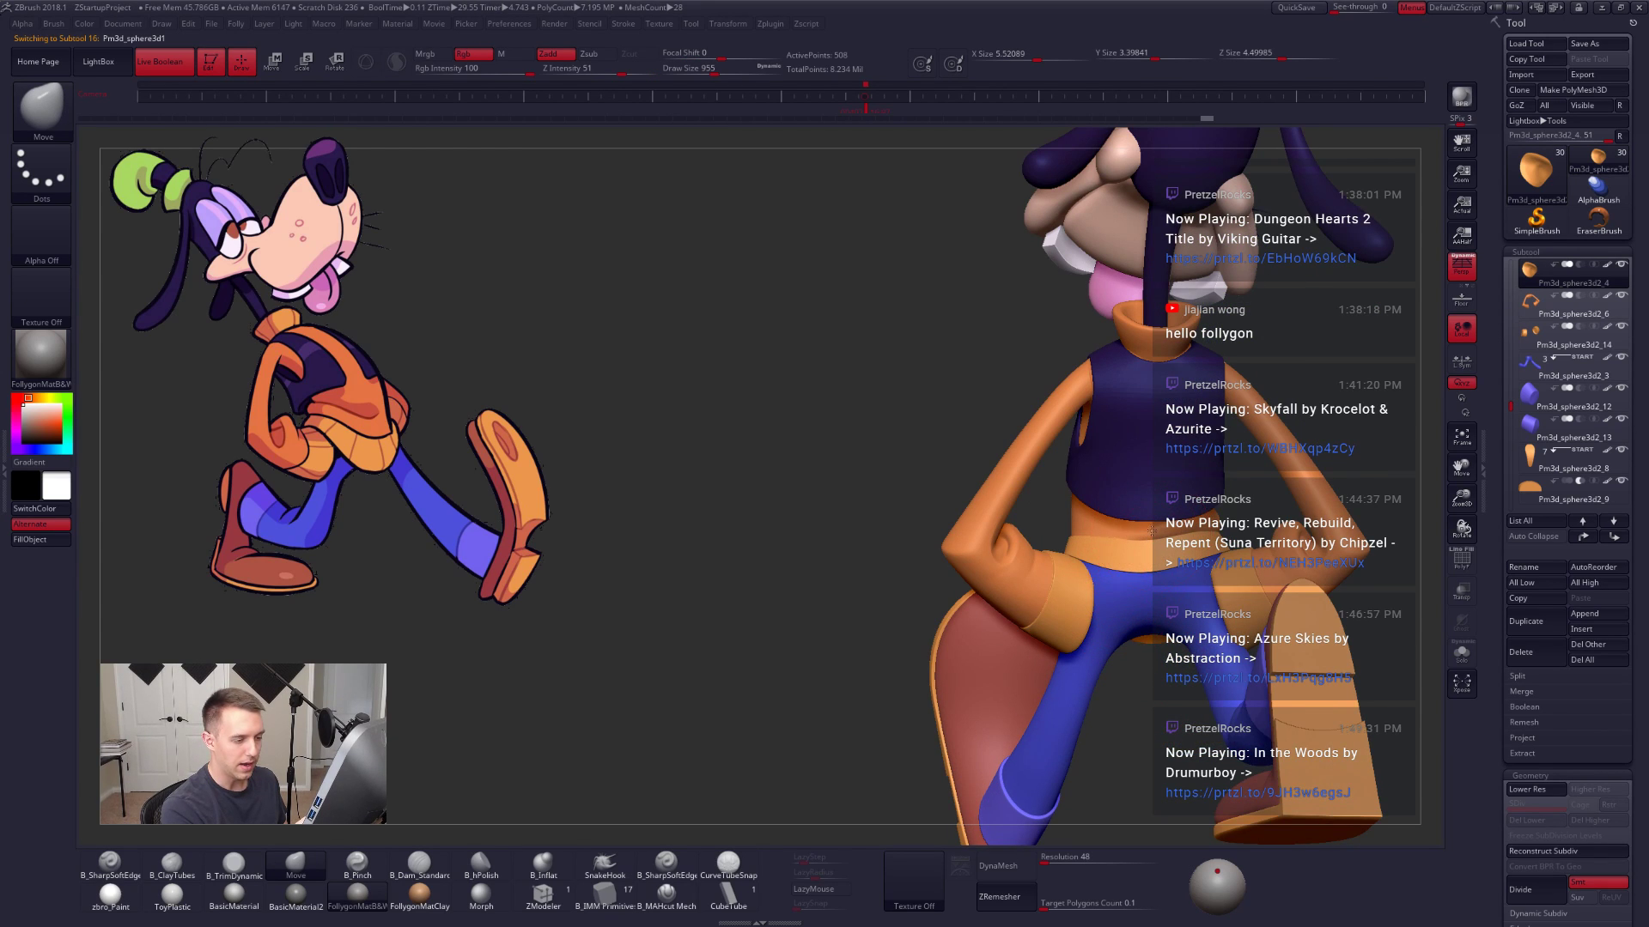
key(shift+d)
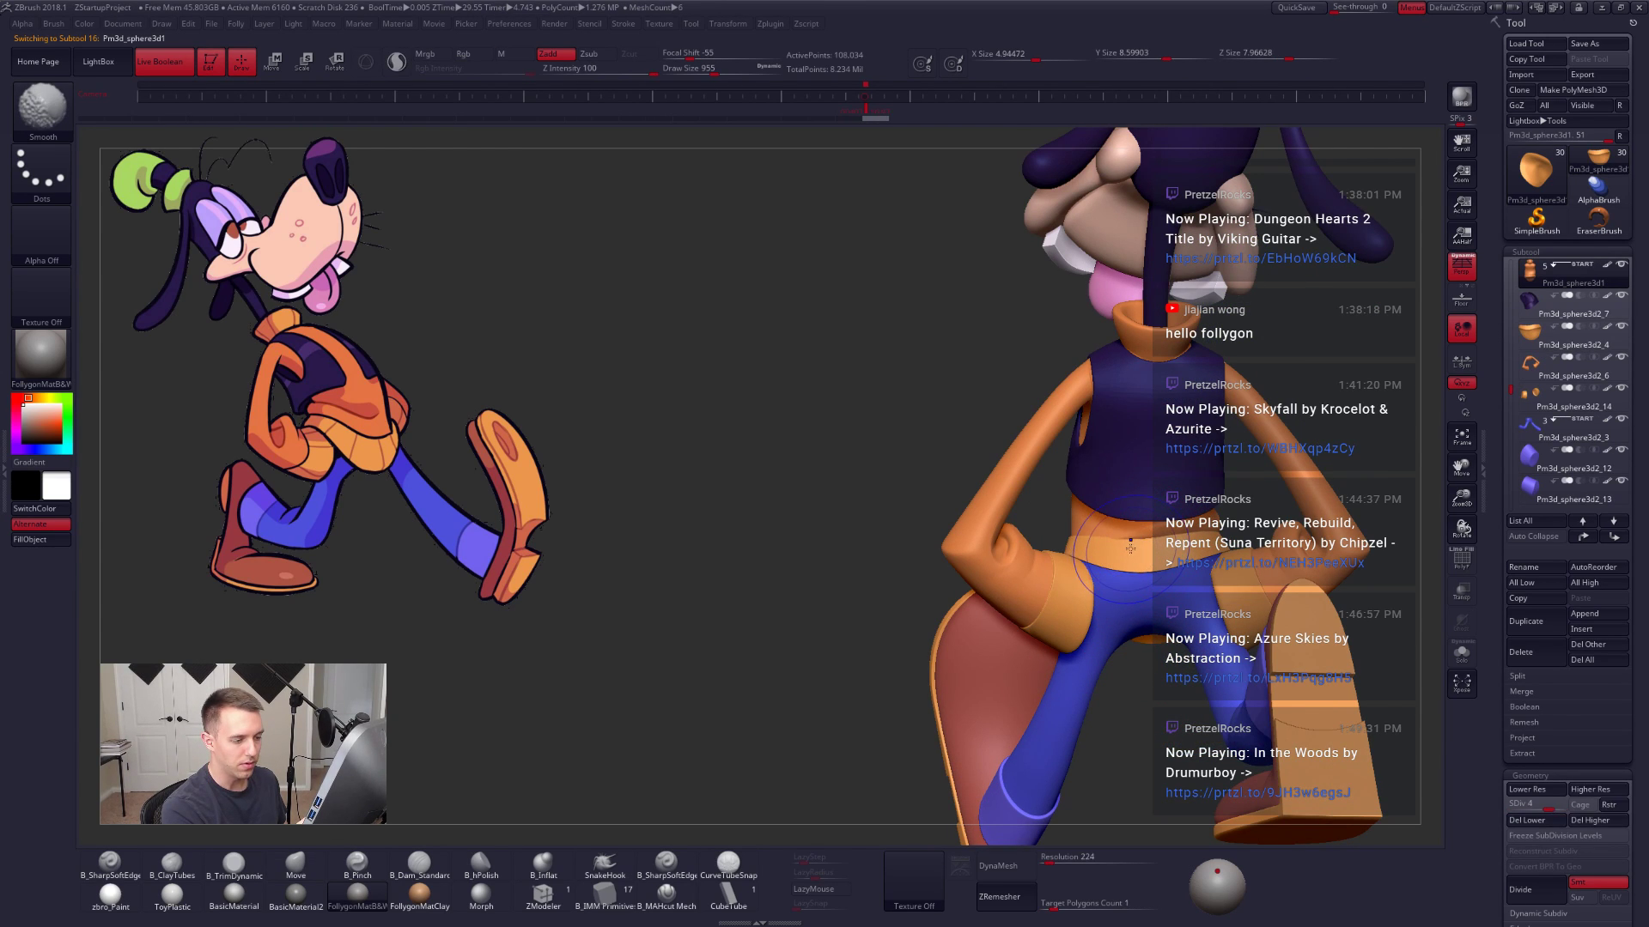
key(shift+d)
drag(807, 601, 1031, 614)
key(s)
click(1048, 617)
mouse_move(876, 618)
mouse_down()
mouse_move(893, 541)
mouse_move(914, 575)
mouse_move(898, 601)
mouse_up()
key(alt+s)
key(alt+s)
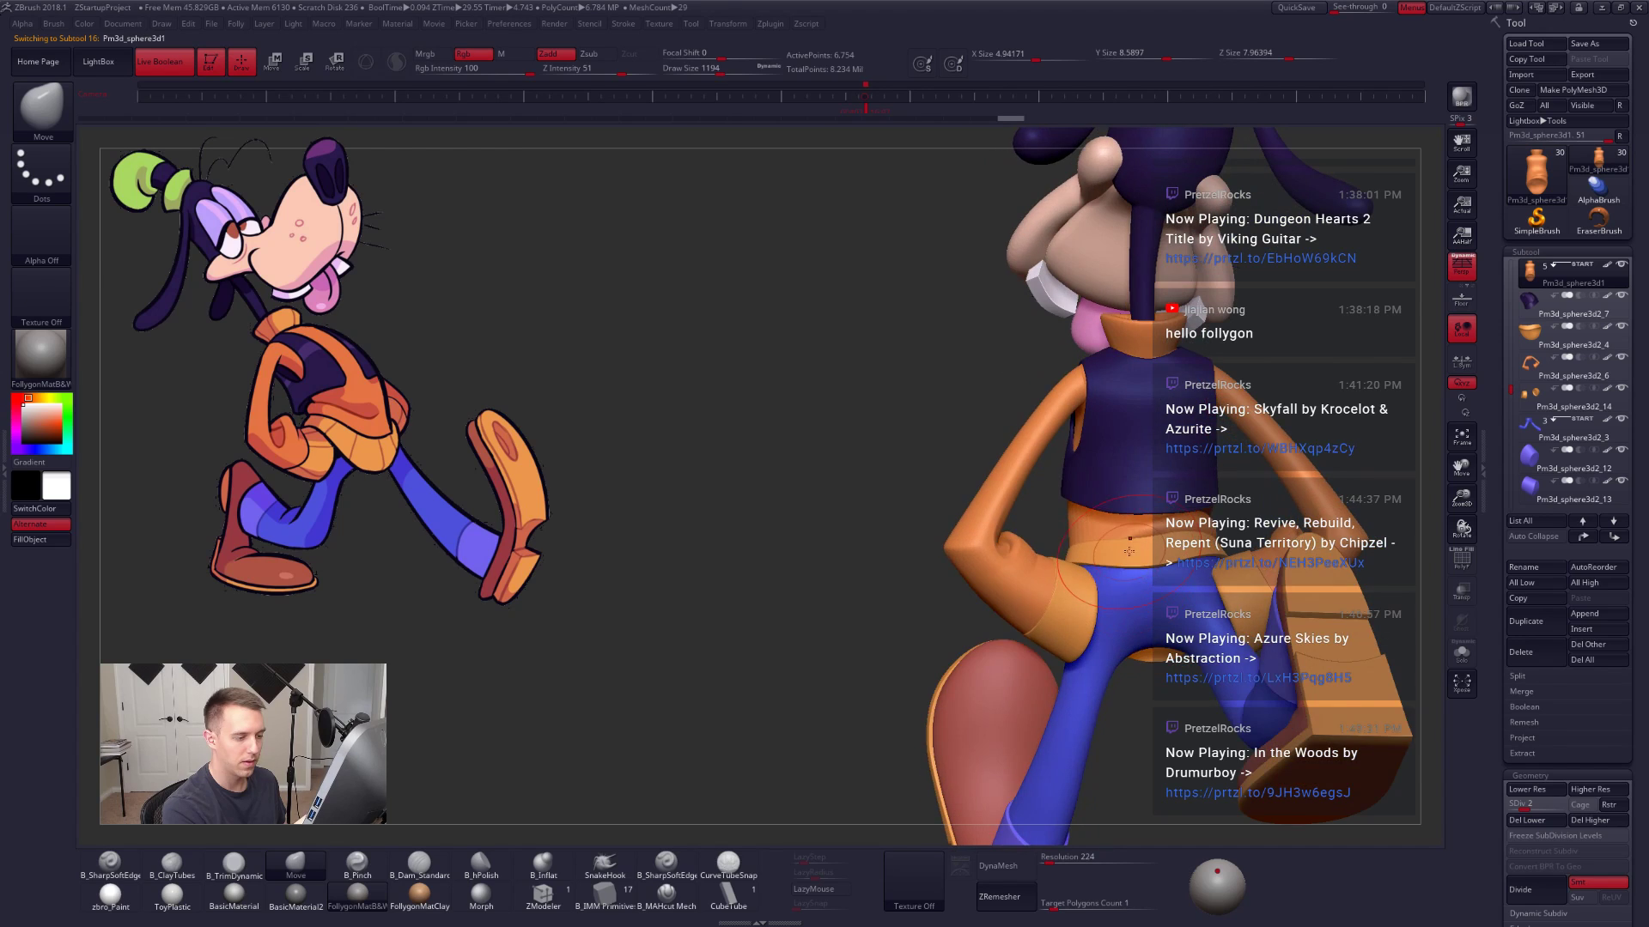
key(alt+s)
Step: Smooth the crease across the isolated torso's lower back at subdivision level 1, and return to level 2
ctrl+right_drag(1139, 539, 1124, 601)
key(space)
click(1064, 620)
key(shift+d)
shift+drag(1074, 550, 1107, 540)
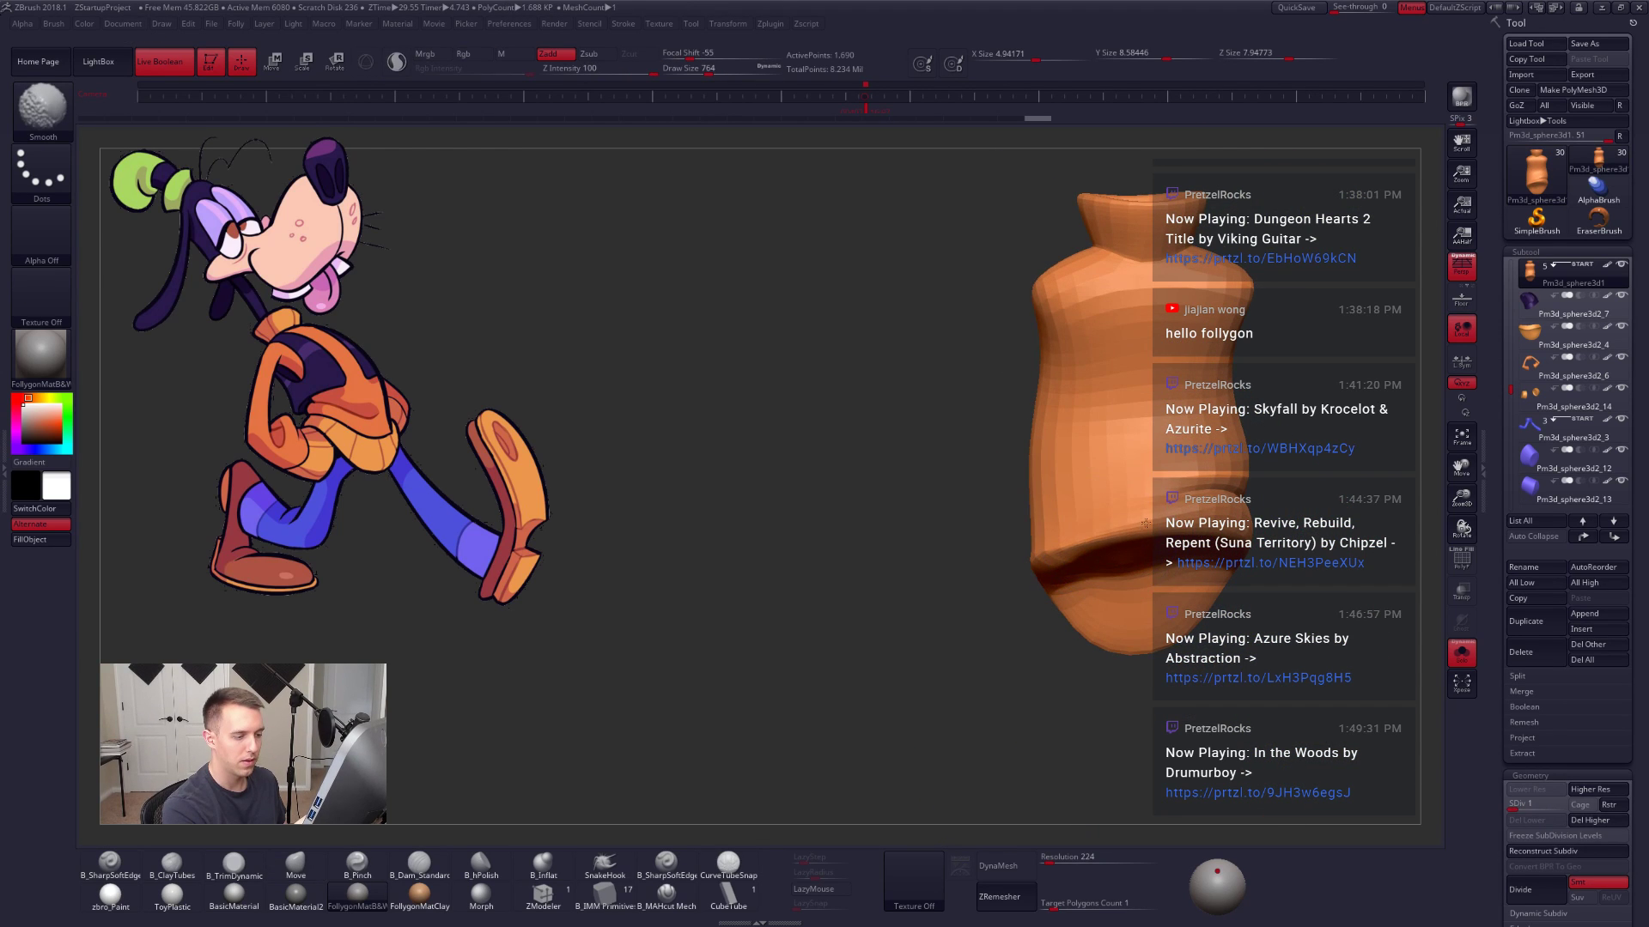
key(d)
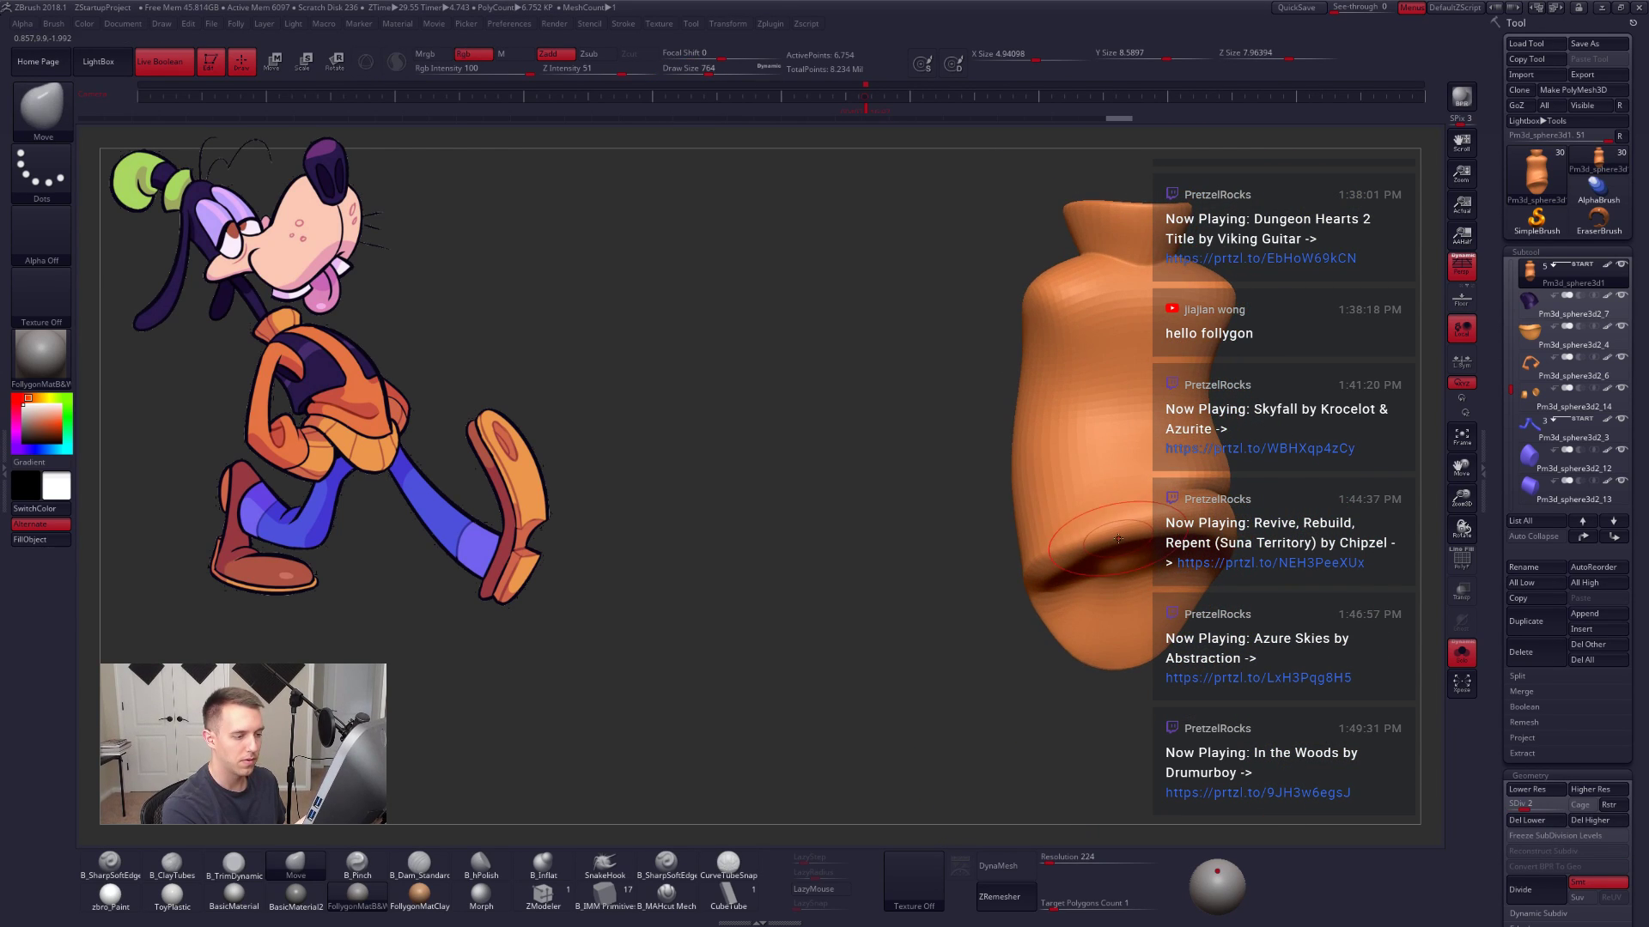
Step: Raise the torso to subdivision level 3, check it against the clothing, and smooth its lower back fold in isolation
key(alt+s)
key(d)
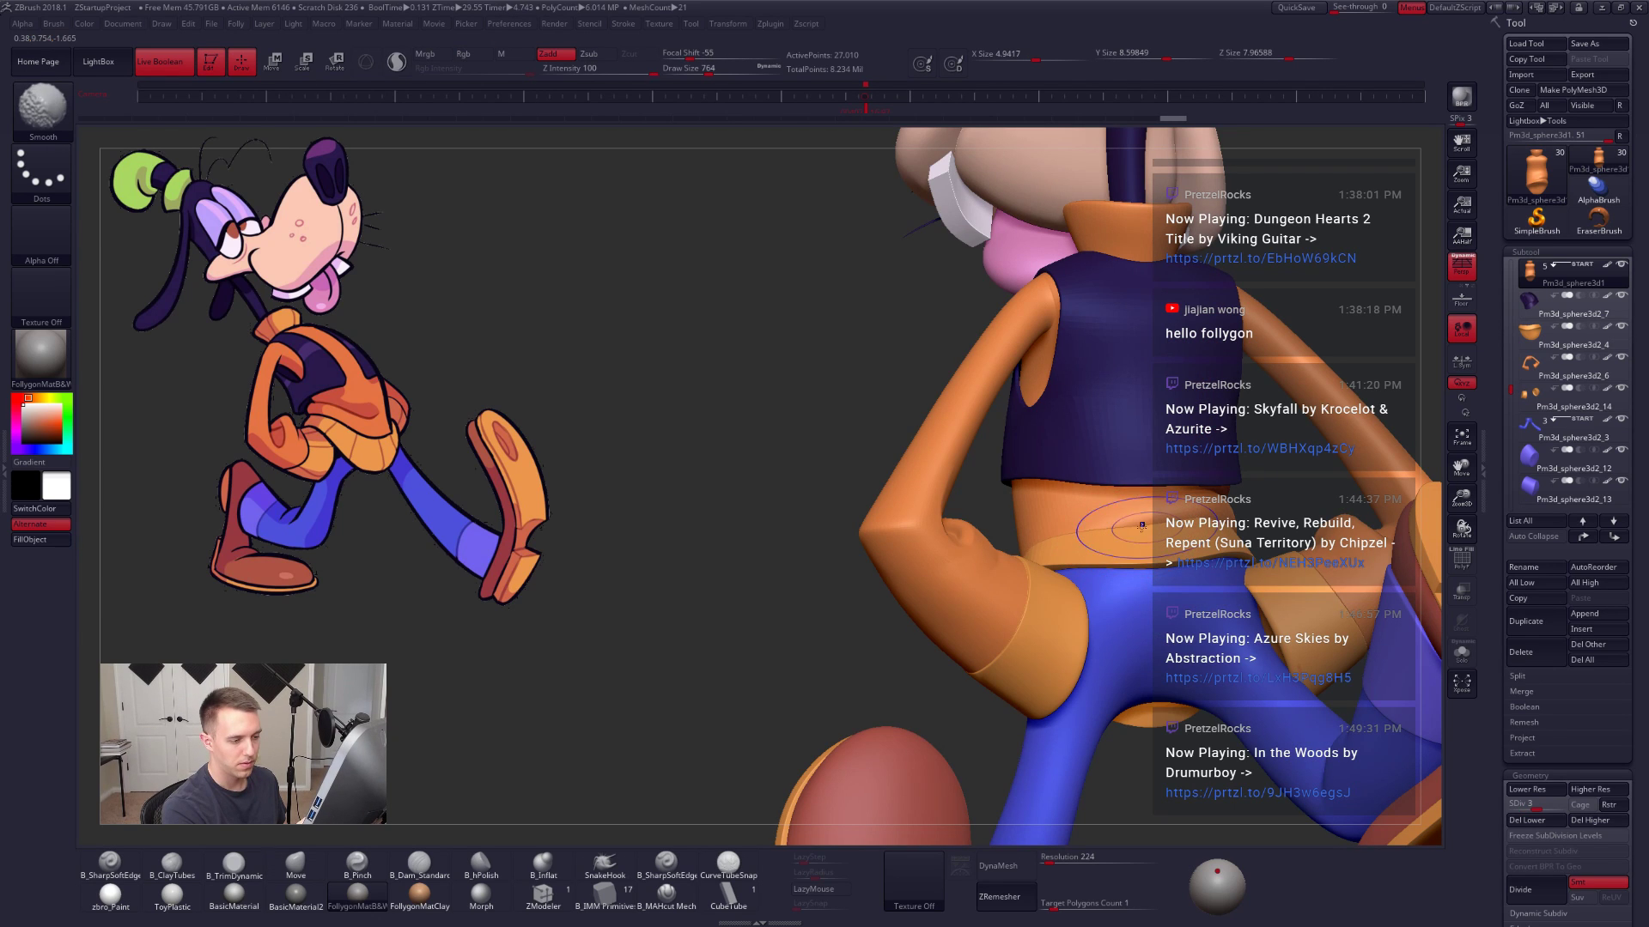
right_drag(1134, 524, 1064, 498)
key(s)
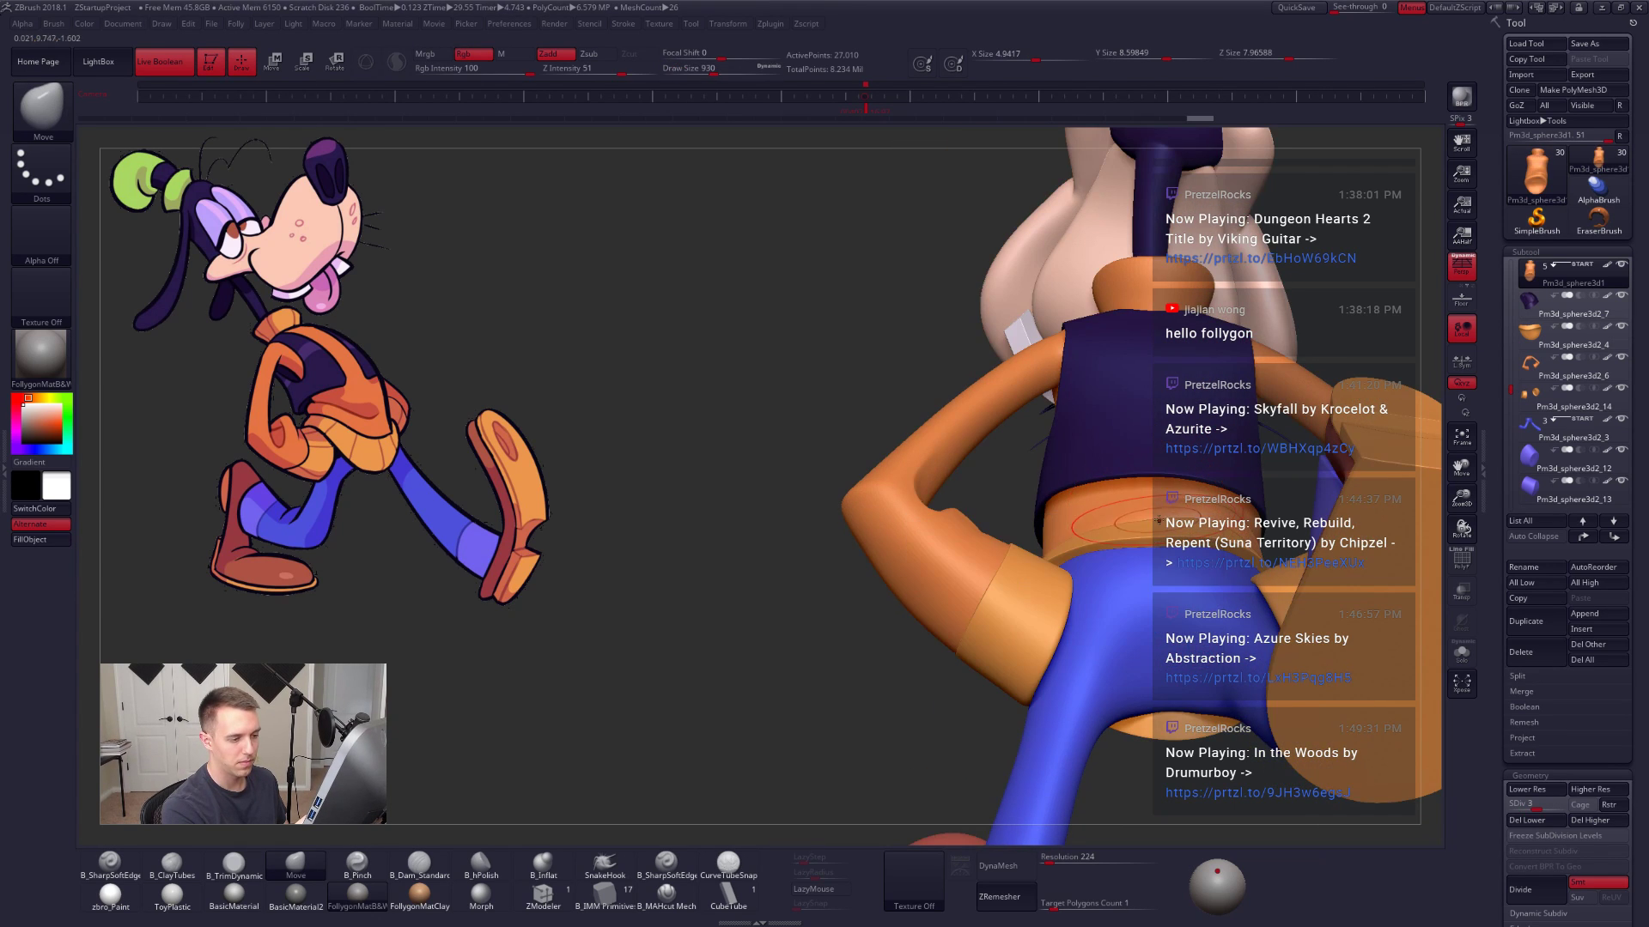
key(alt+s)
key(space)
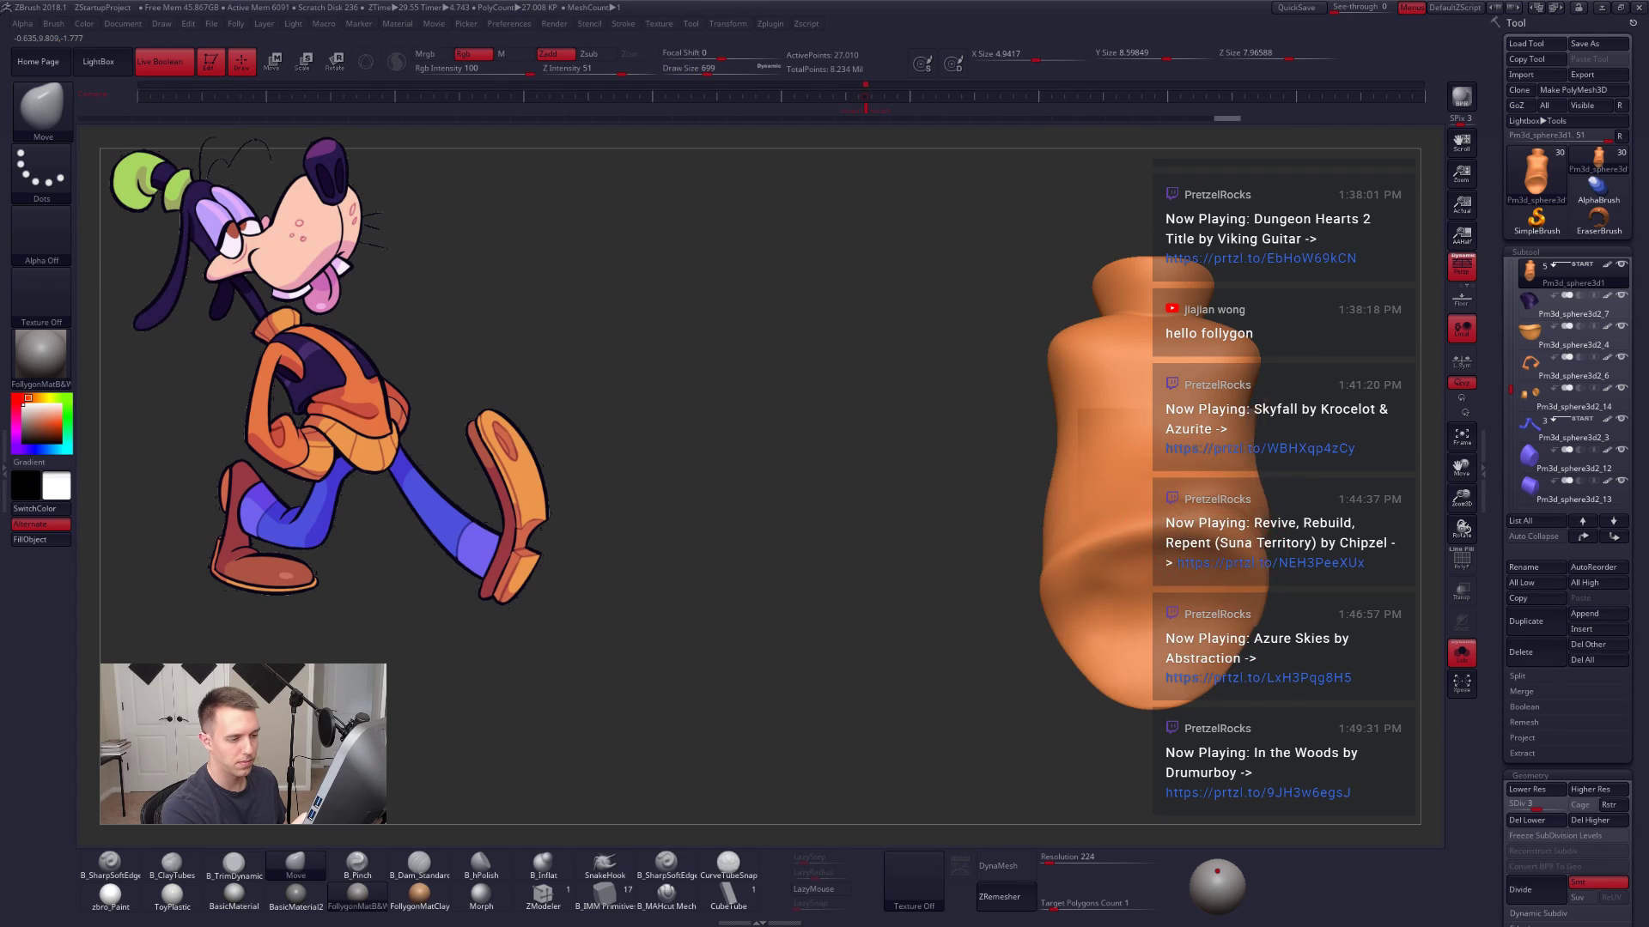
right_drag(1149, 573, 1083, 611)
key(space)
drag(1087, 619, 1073, 619)
shift+drag(1099, 515, 1142, 506)
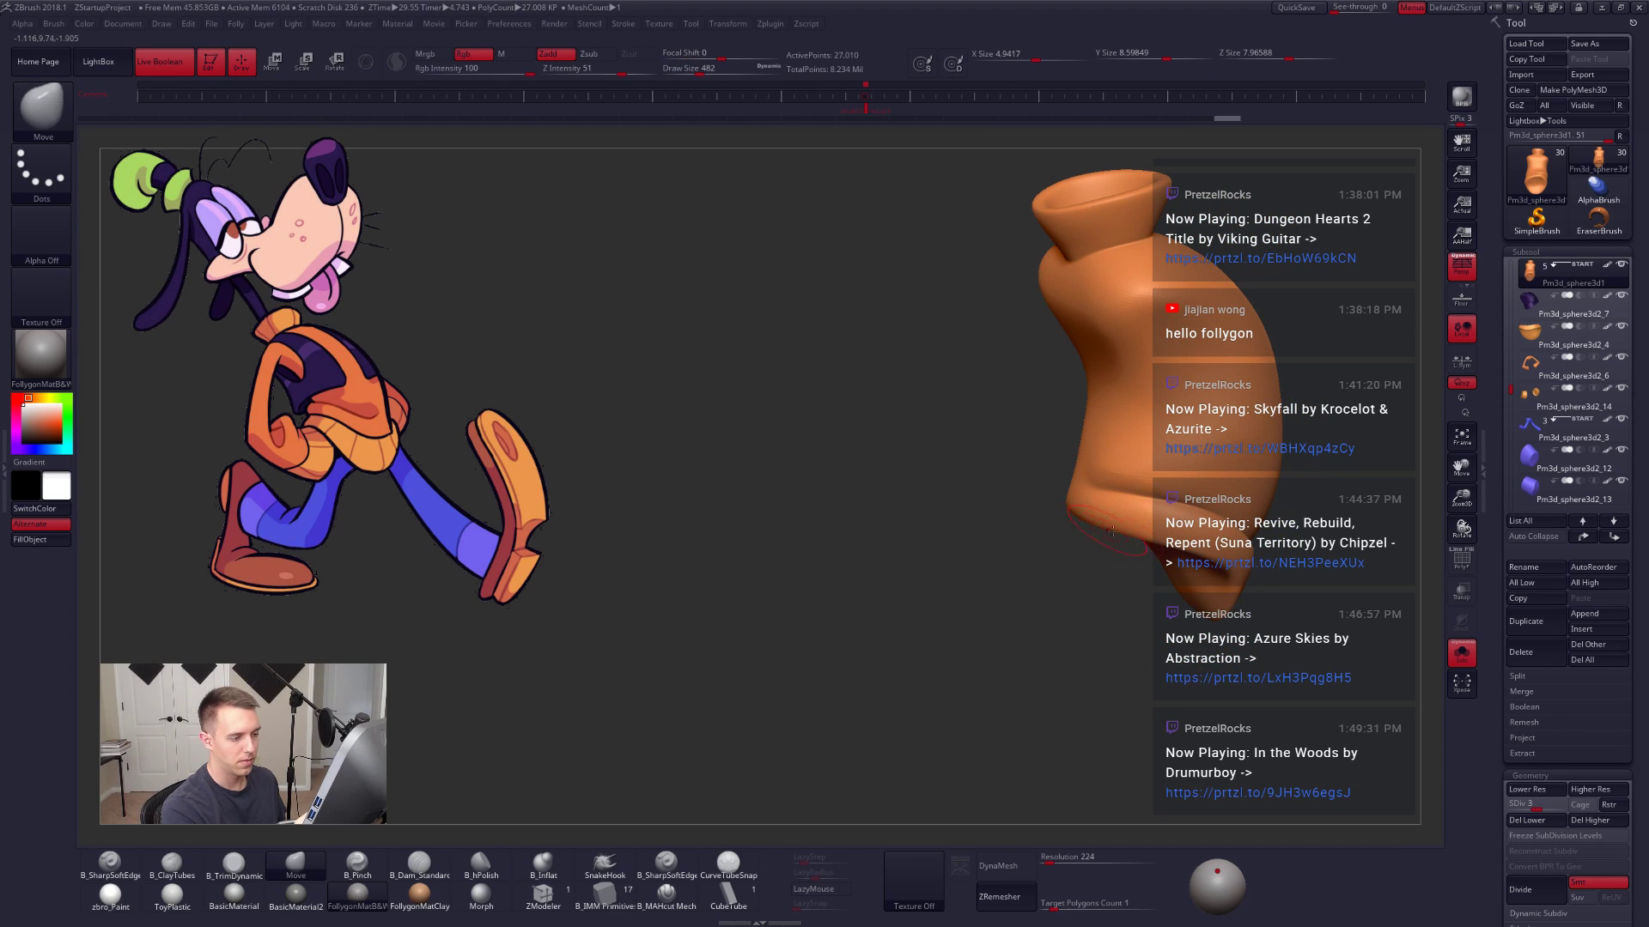
Step: Smooth the fold along the torso's side, raise it to subdivision level 5, and show all subtools
right_drag(1202, 506, 1160, 494)
shift+drag(1089, 481, 1116, 492)
mouse_move(1117, 515)
right_down()
mouse_move(1155, 489)
mouse_move(1089, 545)
mouse_move(1062, 502)
right_up()
key(d)
key(d)
key(alt+s)
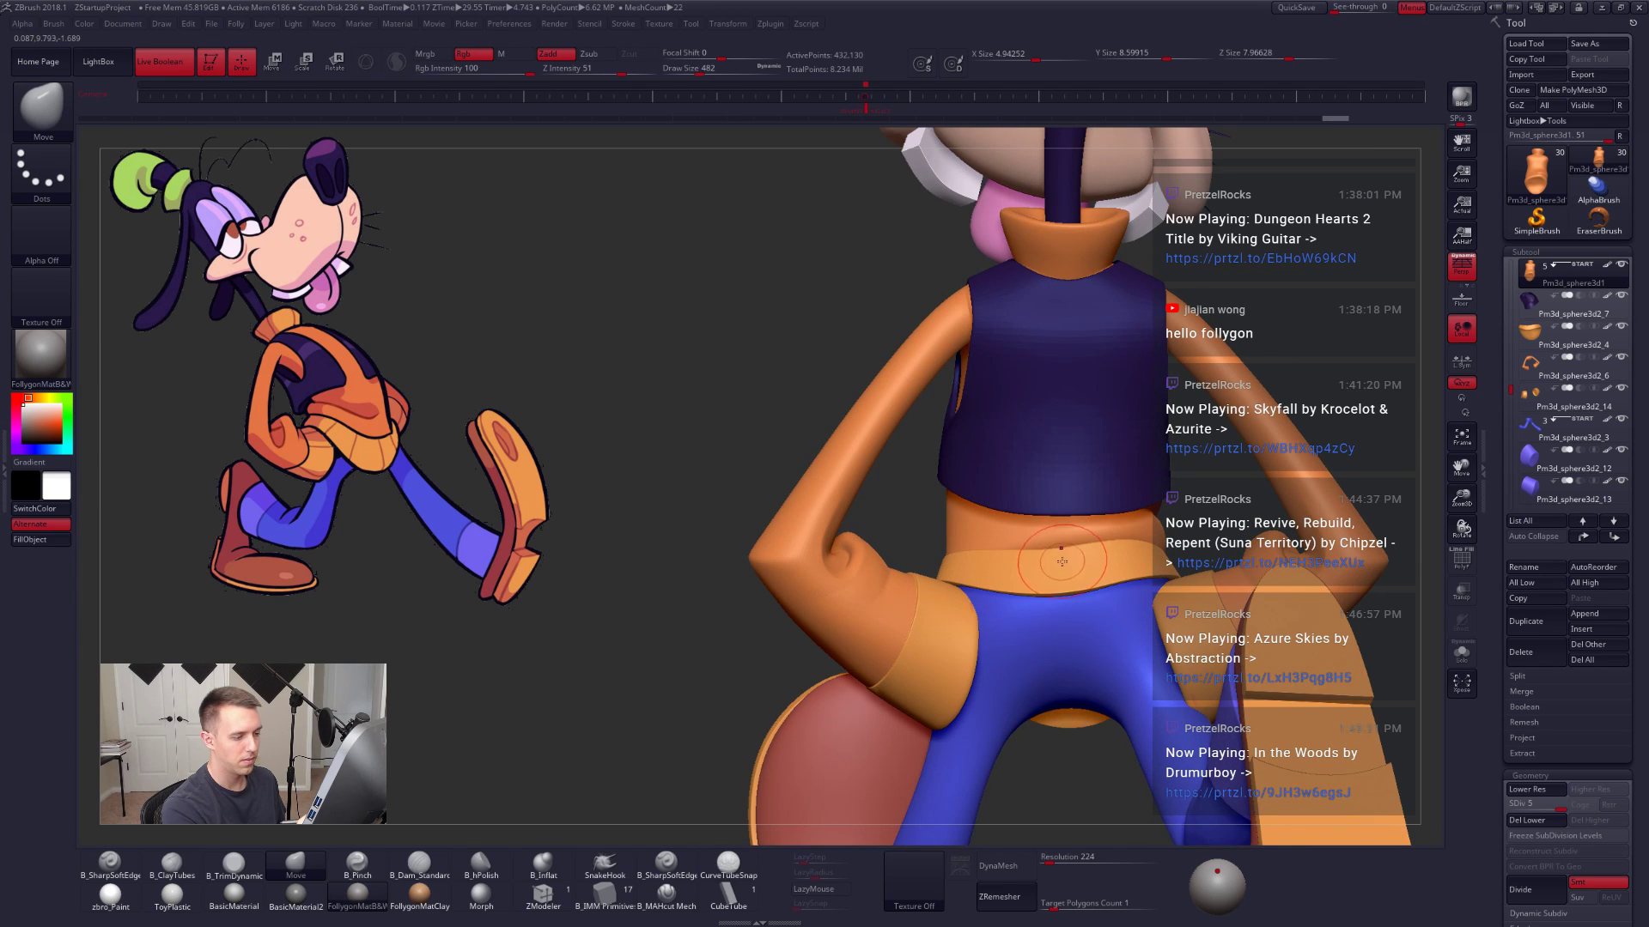
Step: Reselect the waistband and nudge its back with the Move brush at several sizes so it fits the torso
alt+click(1063, 559)
key(space)
drag(1061, 559, 1070, 558)
right_drag(1067, 559, 1043, 589)
key(space)
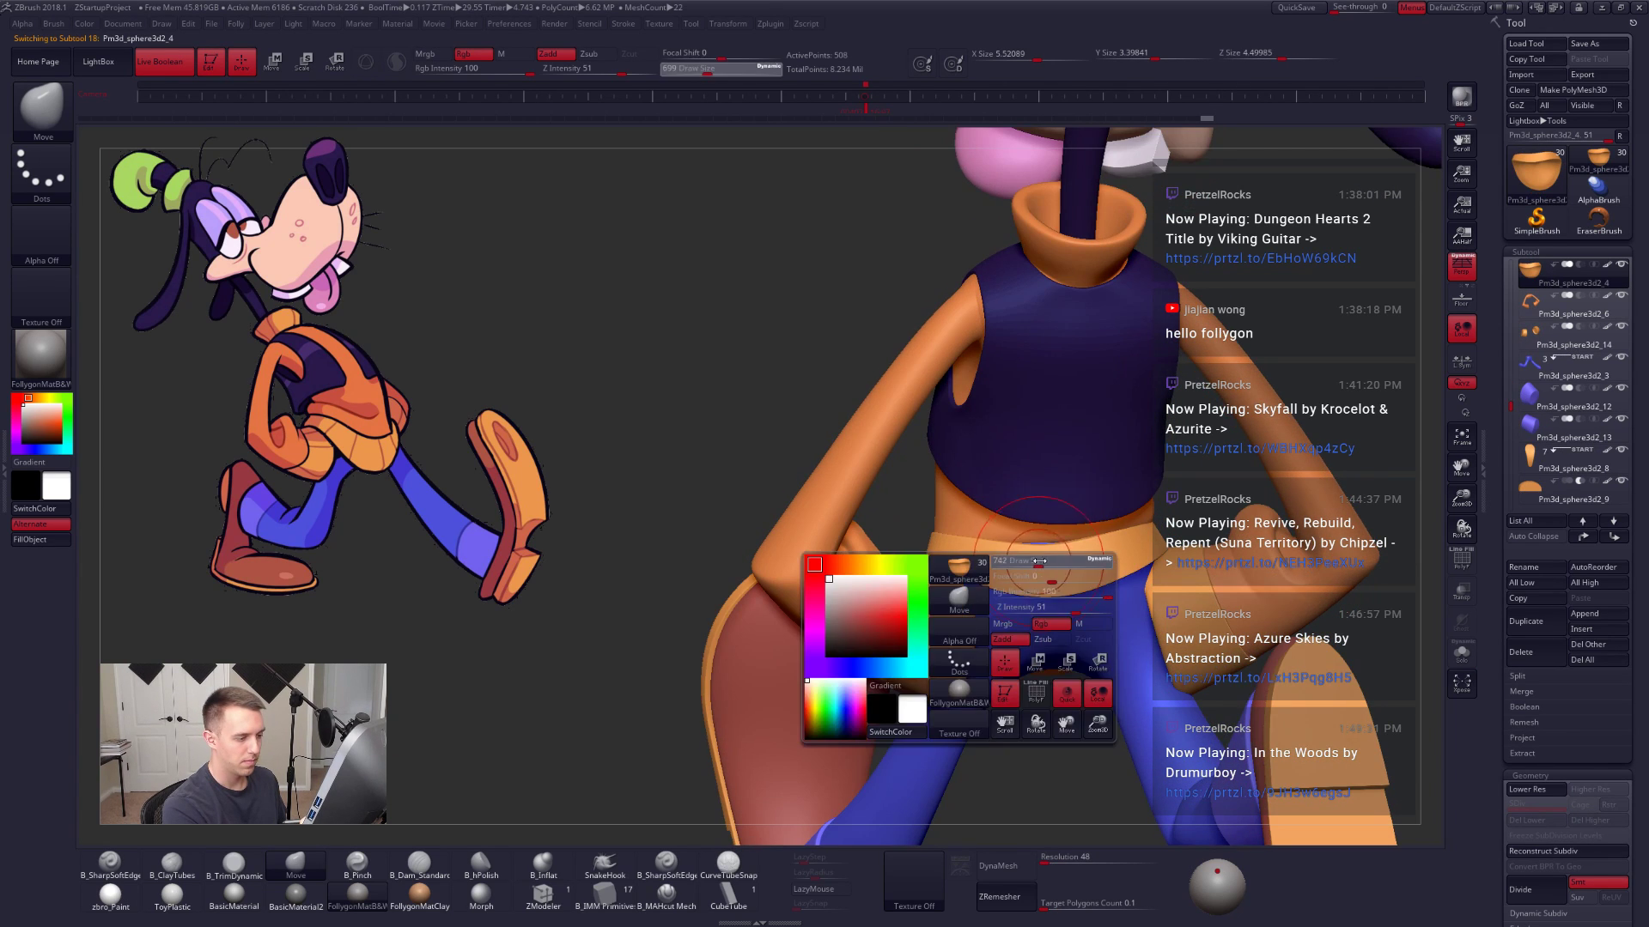
drag(1041, 560, 1041, 557)
key(space)
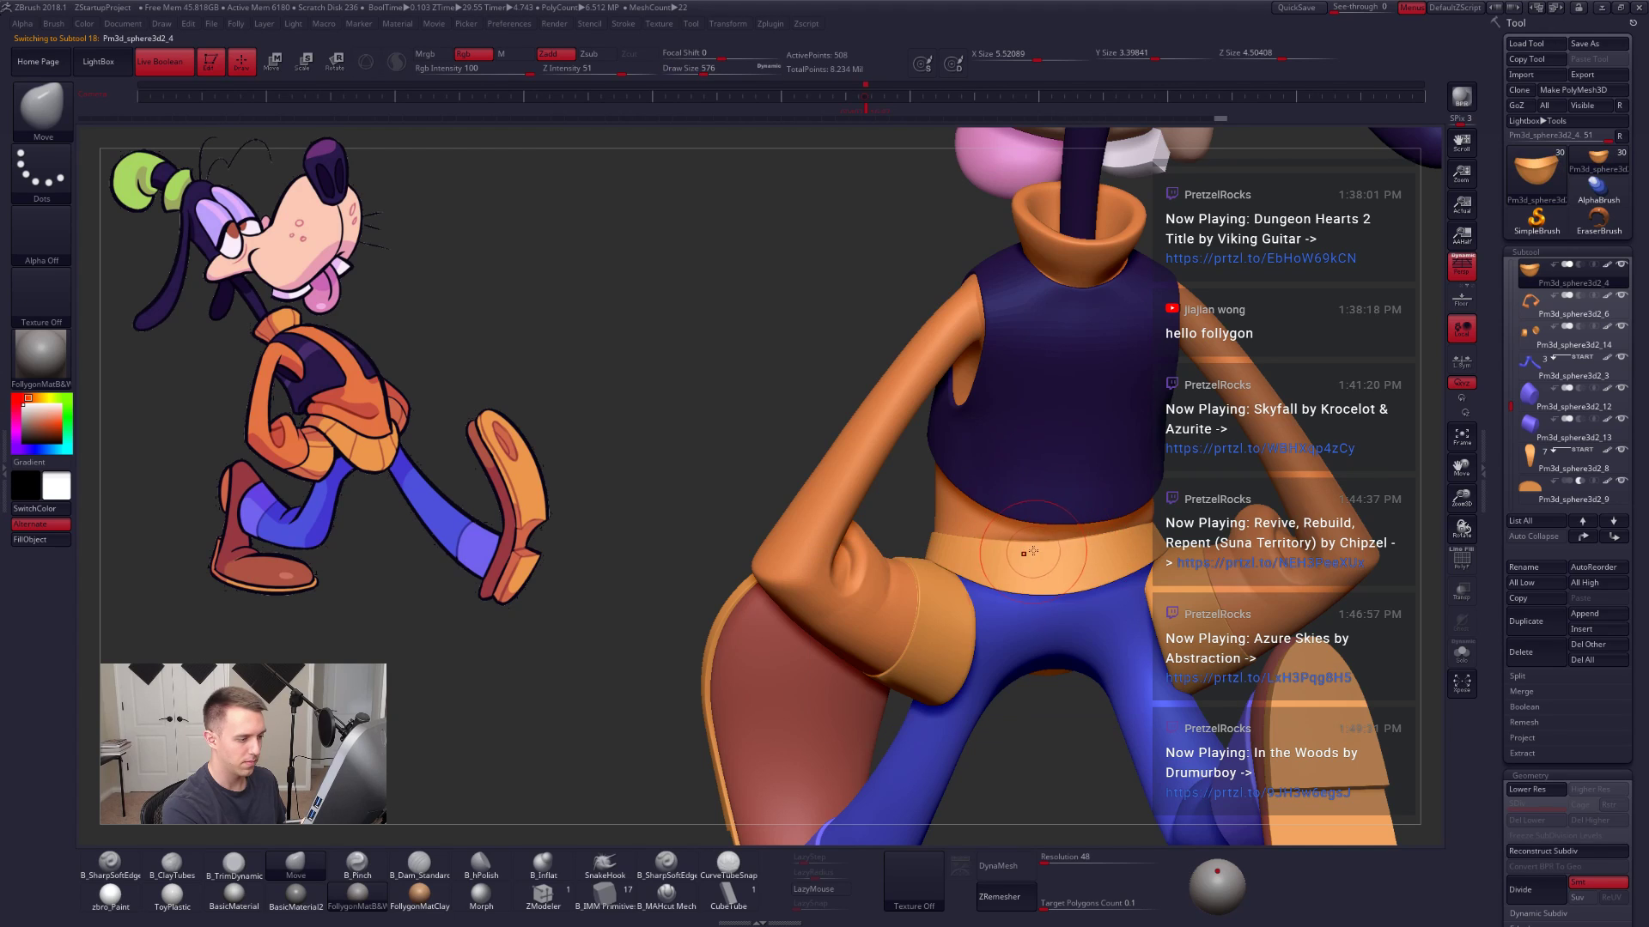
right_drag(984, 560, 1047, 566)
key(space)
drag(1046, 565, 1056, 565)
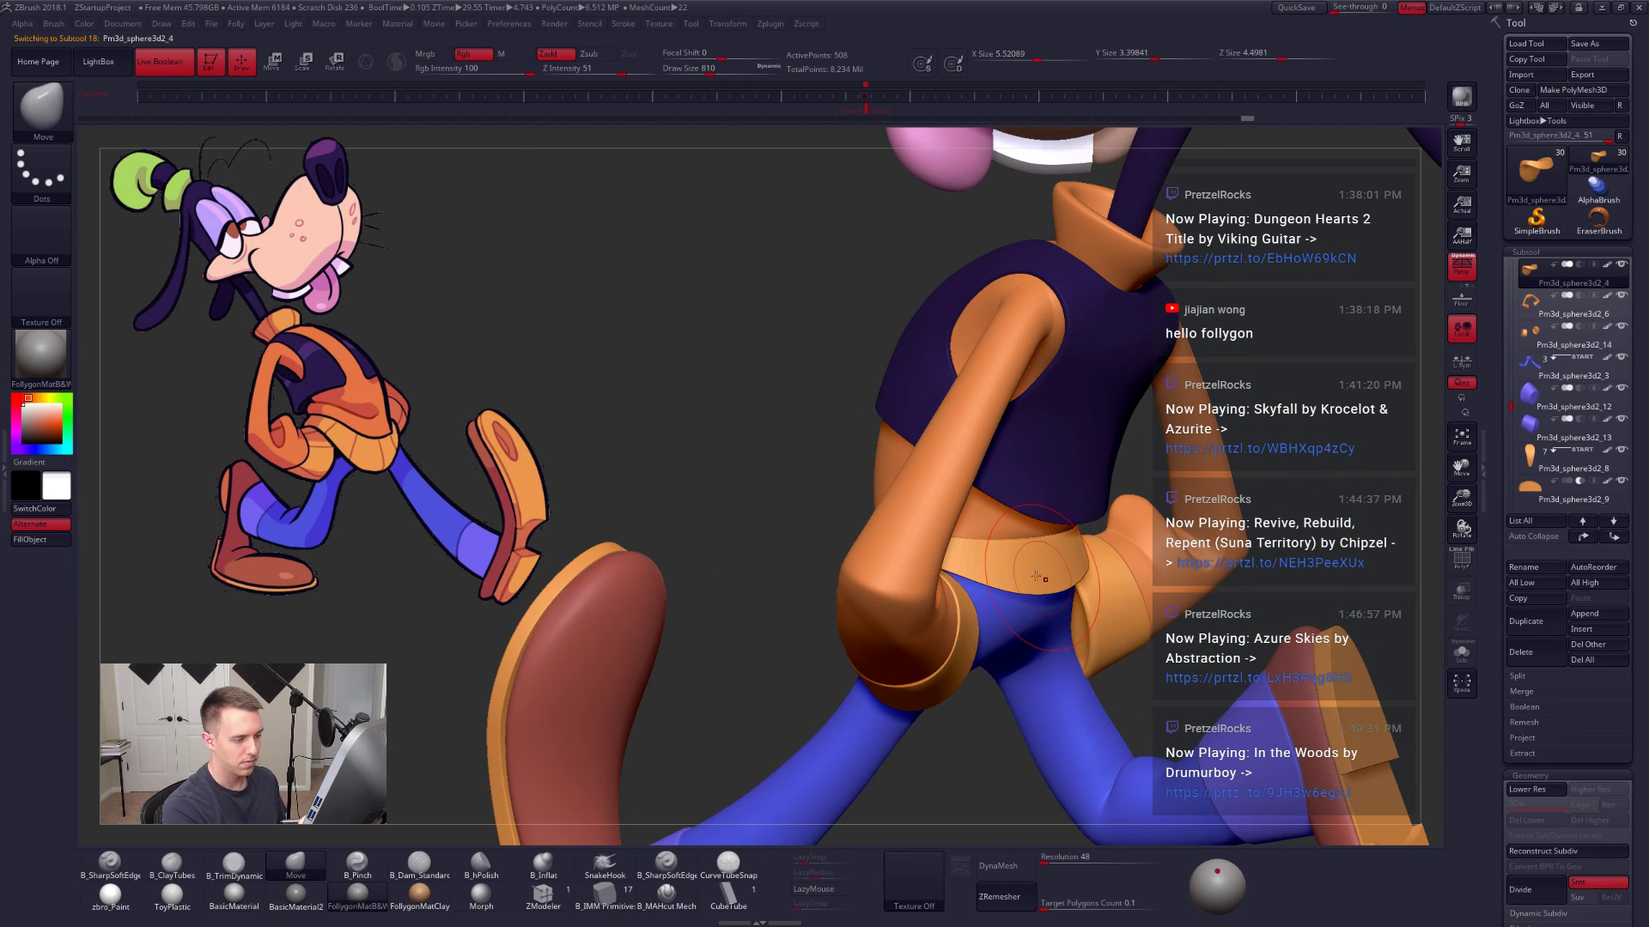
right_drag(1035, 574, 1027, 615)
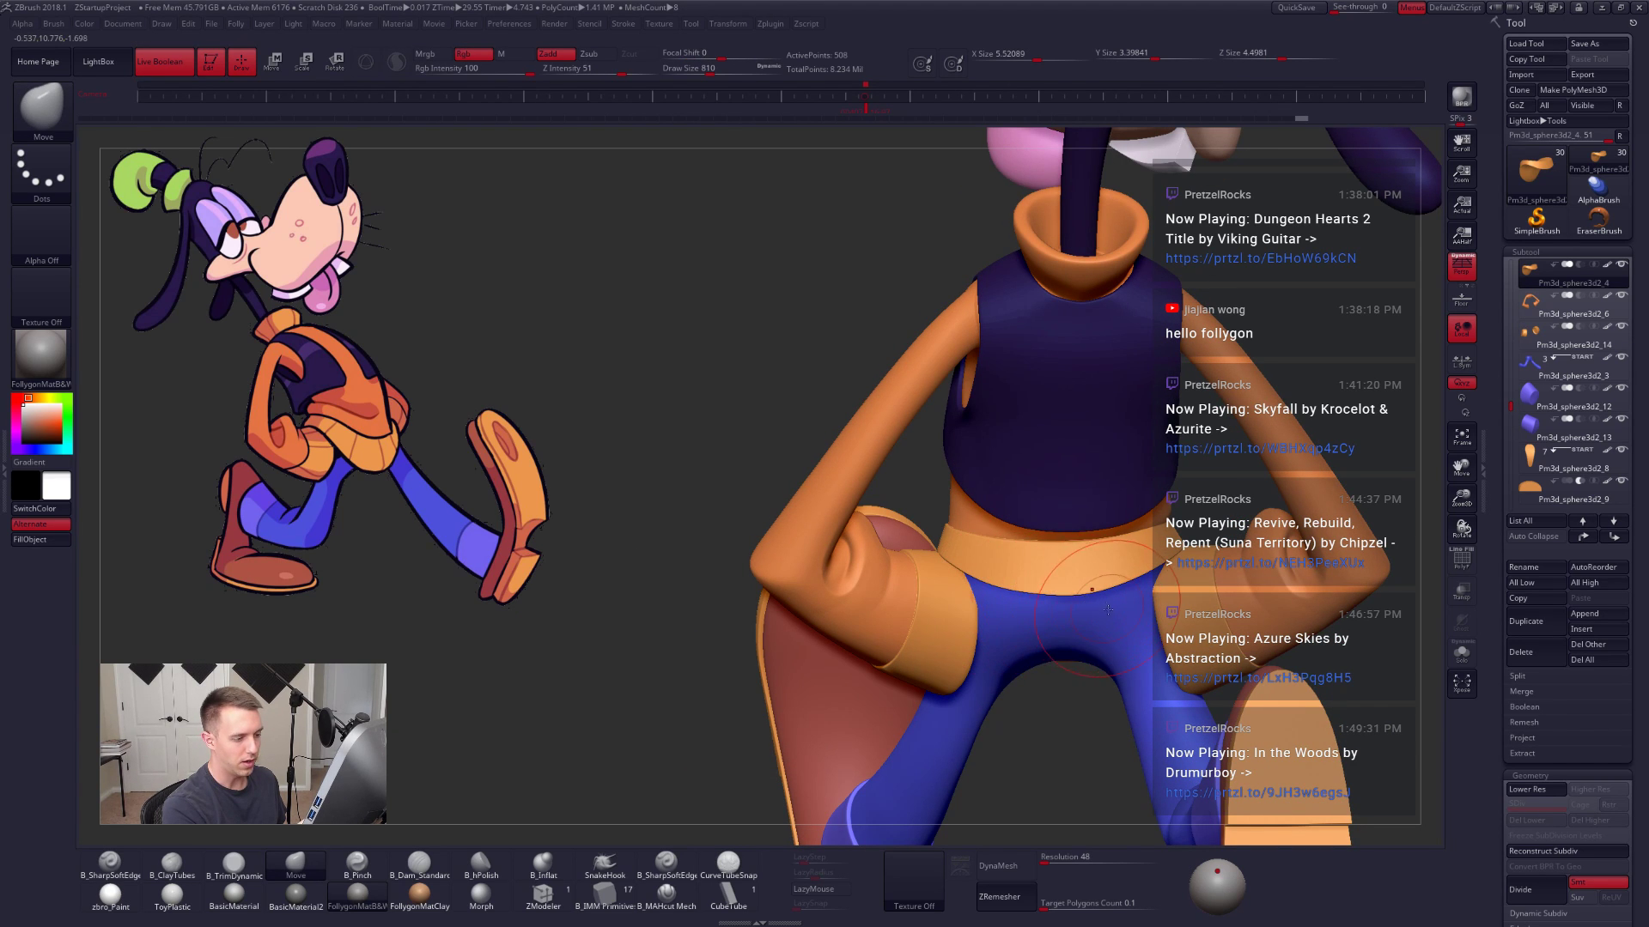
Step: Enlarge the Move brush to 1084 and refine the overall fit of the waistband's back
ctrl+right_drag(1106, 611, 1089, 574)
key(space)
drag(1085, 605, 1092, 606)
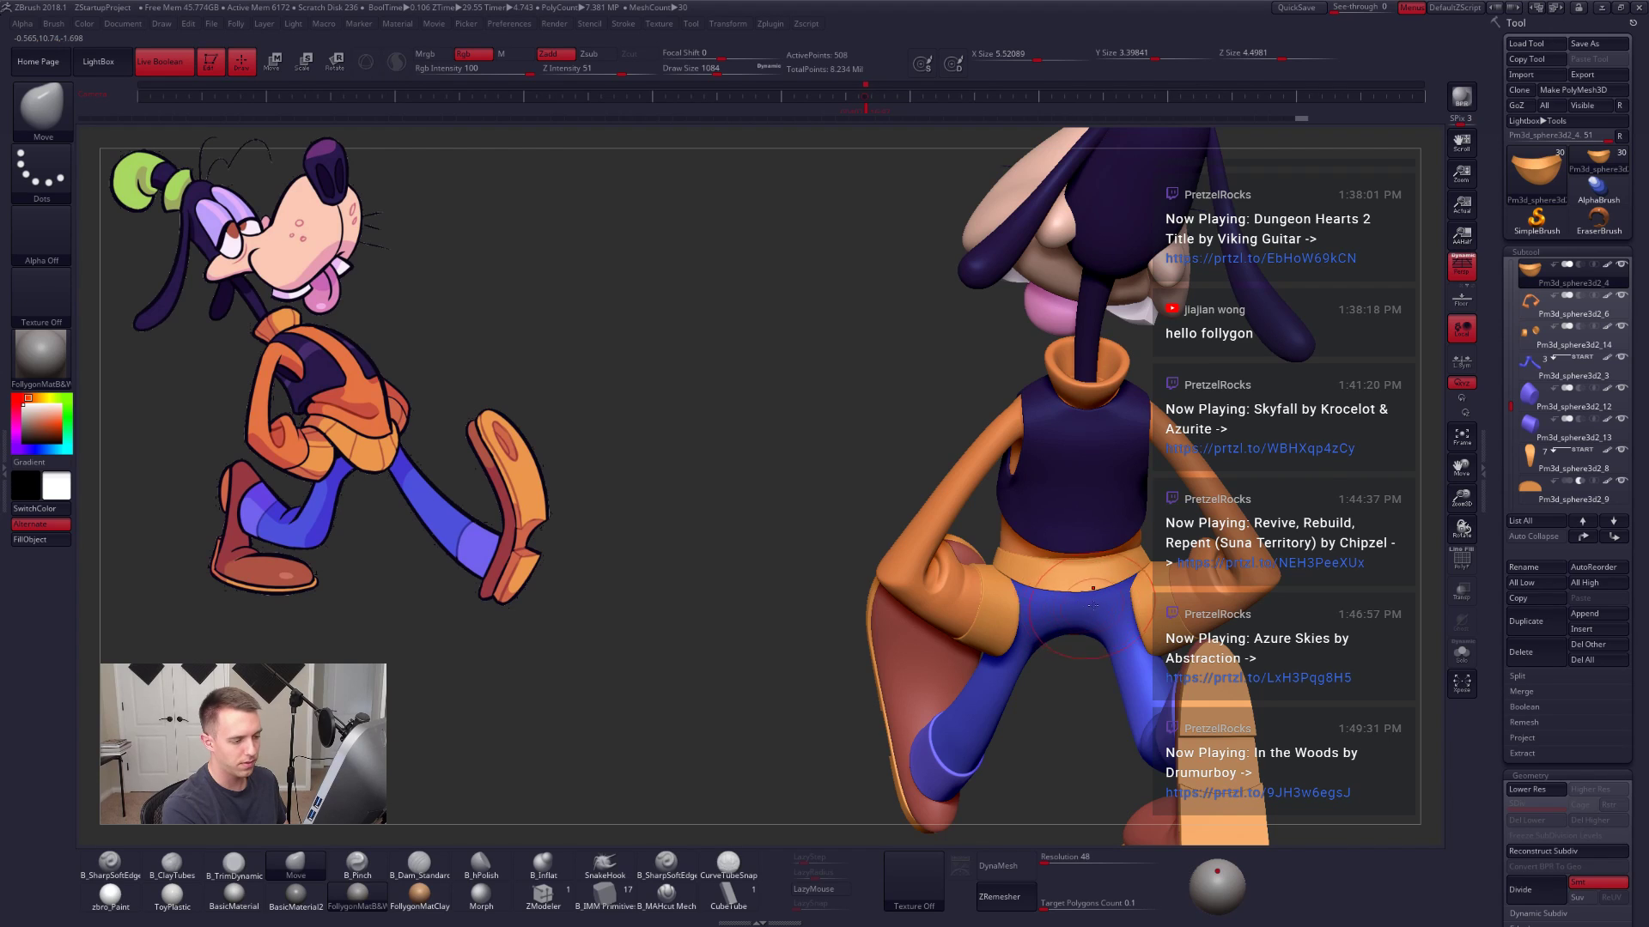
right_drag(1105, 604, 1266, 697)
ctrl+right_drag(1340, 772, 1270, 722)
drag(1272, 721, 1146, 654)
Step: Examine the whole character from the reference angle and compare its pose and clothing with the drawing
alt+right_drag(1147, 655, 987, 619)
right_drag(1356, 636, 1200, 650)
drag(1073, 592, 994, 428)
ctrl+right_drag(993, 429, 1071, 666)
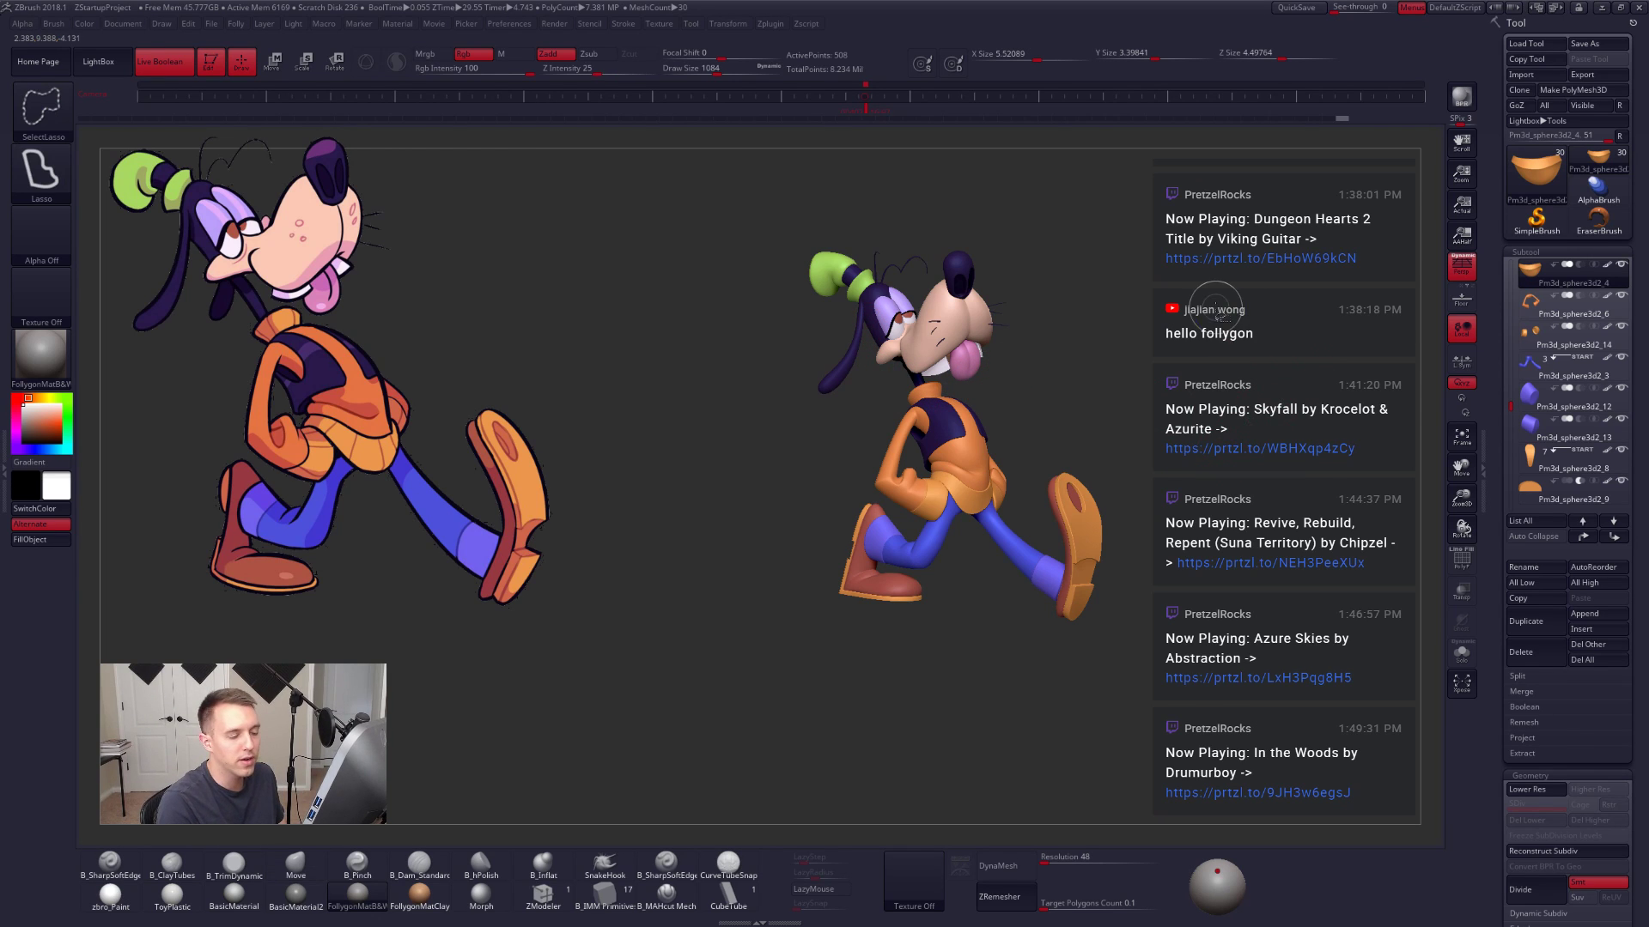
drag(1085, 321, 1151, 326)
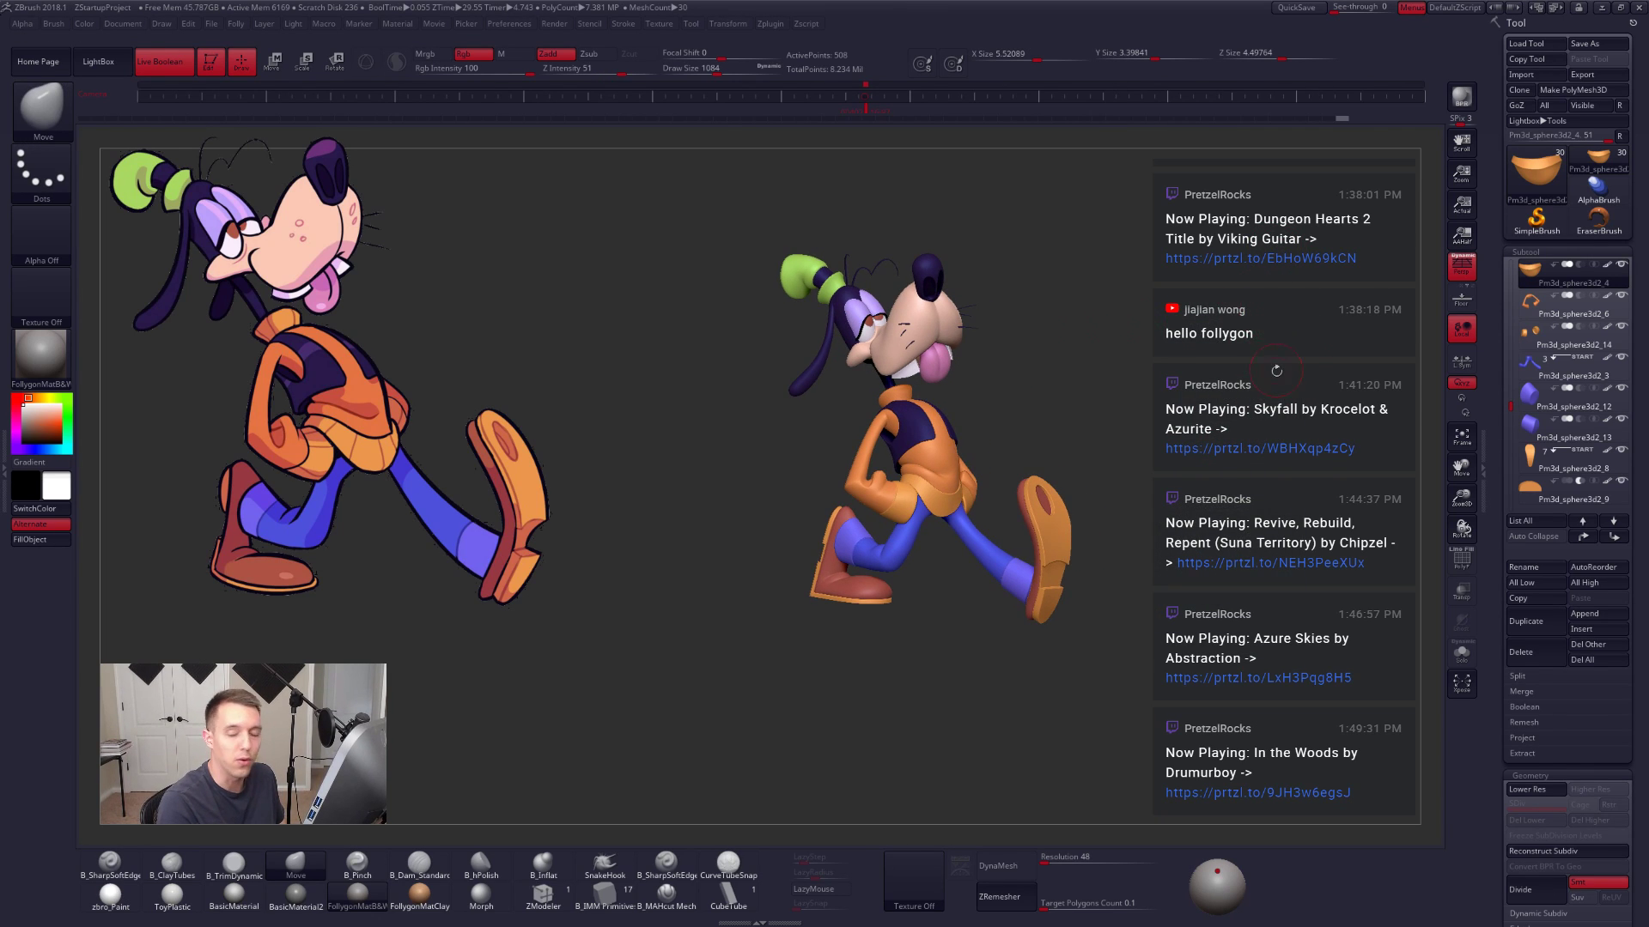
ctrl+right_drag(1269, 364, 1188, 411)
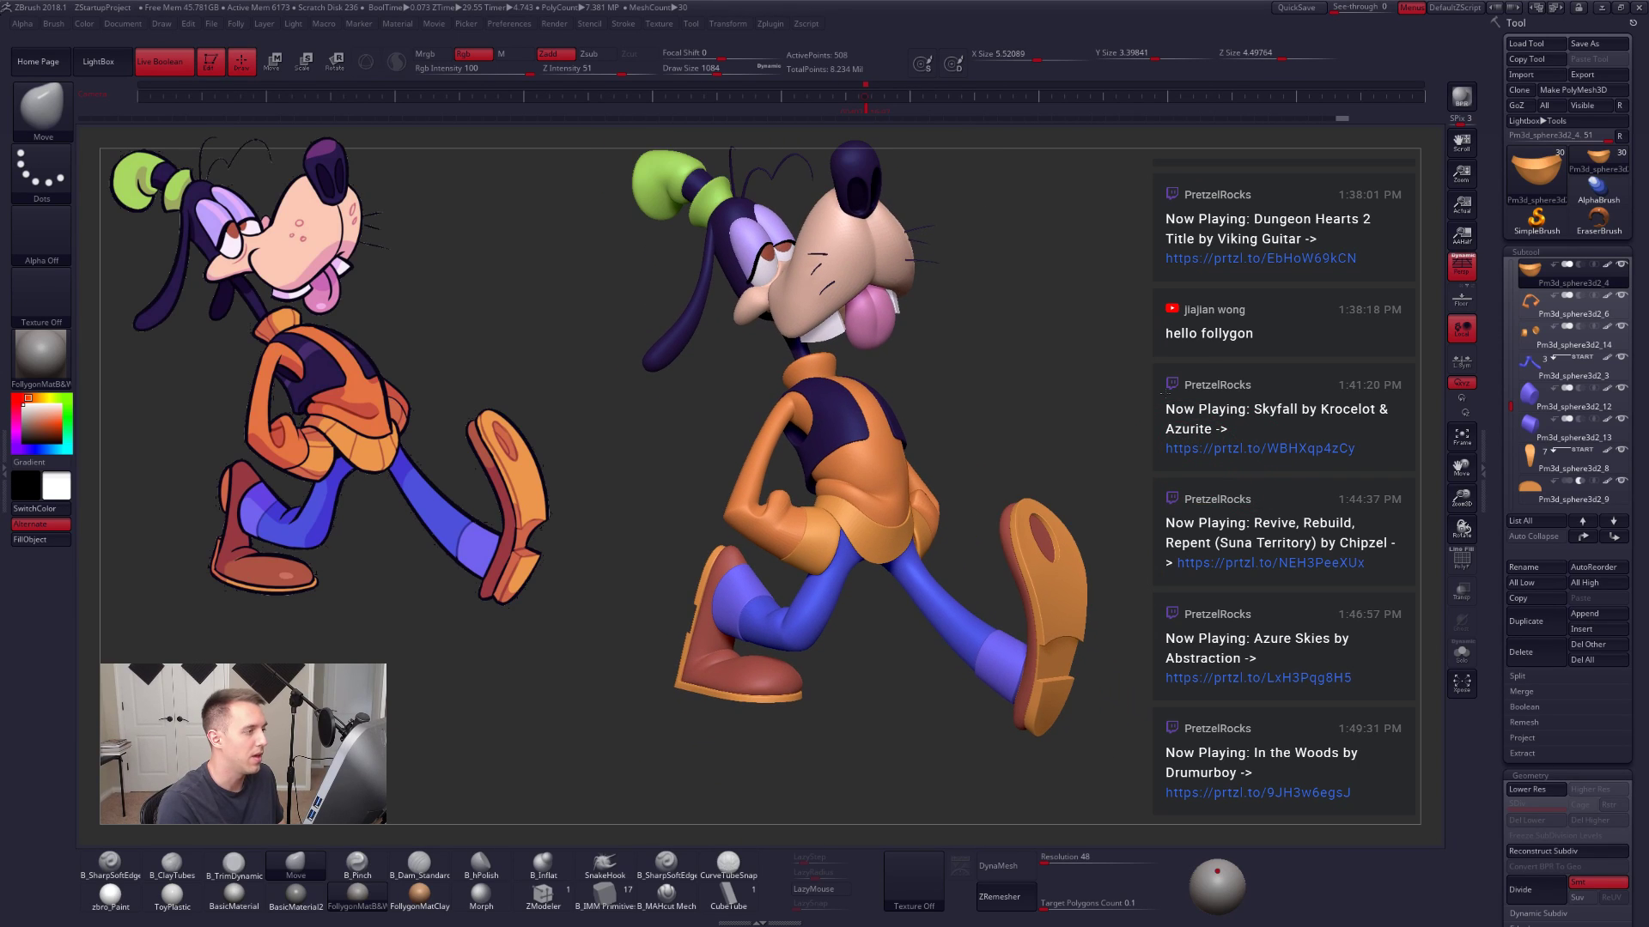
click(866, 101)
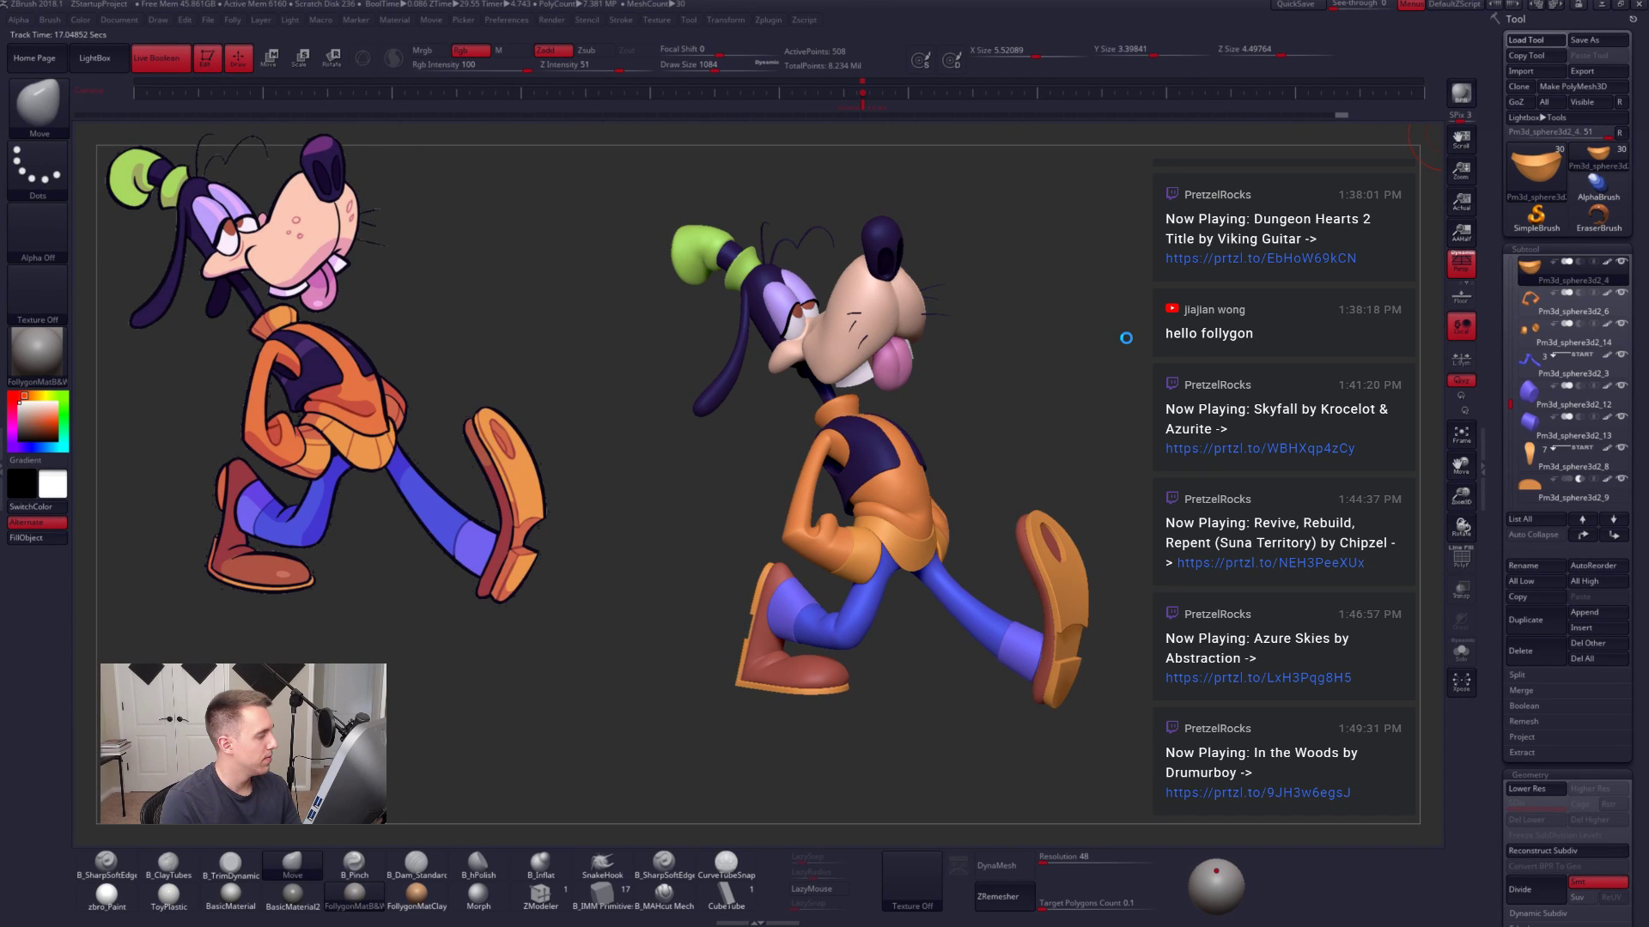
Step: Examine the crouching Domino figure's pose and body shapes from the front, both sides and the back
click(1126, 337)
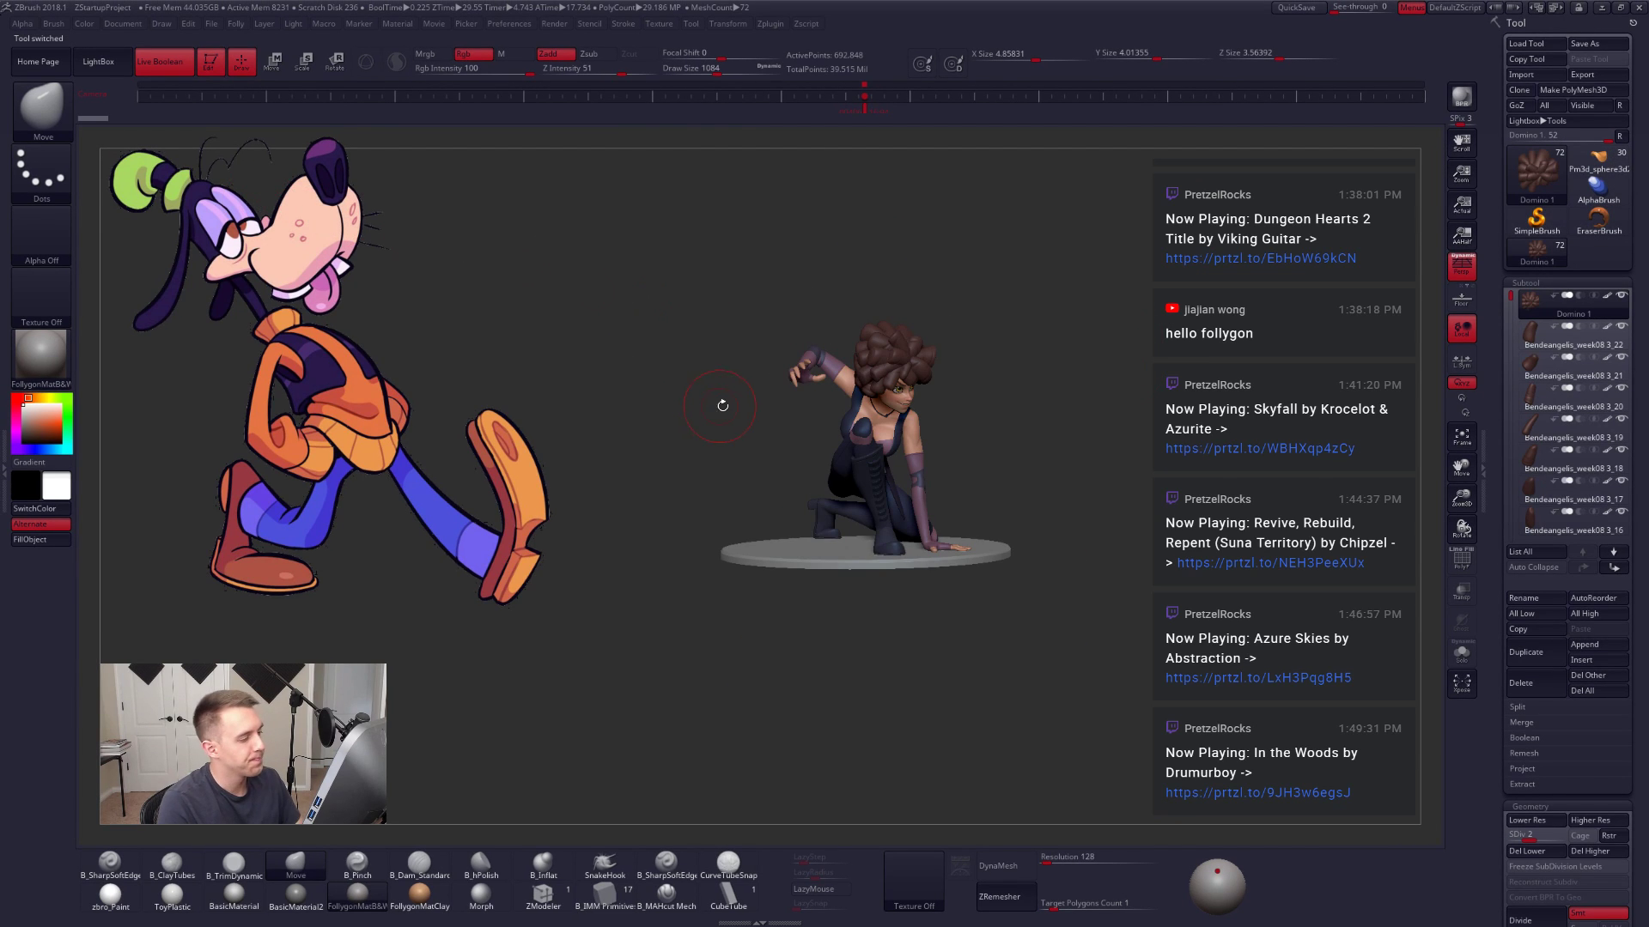
drag(1093, 463, 1151, 468)
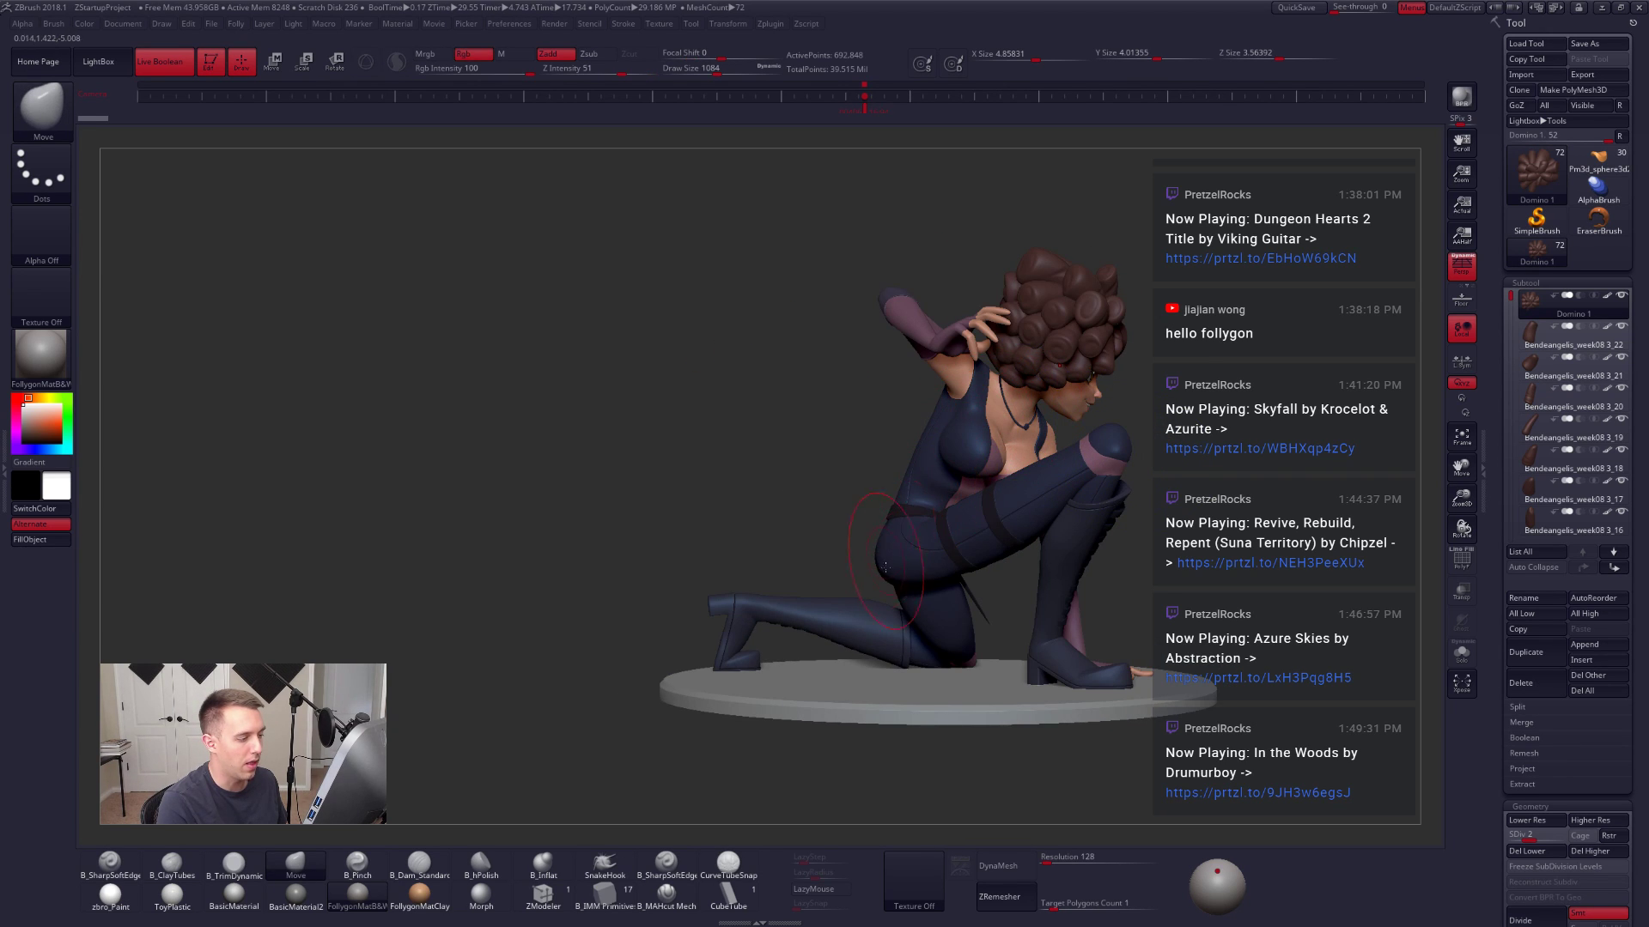
drag(875, 587, 1101, 532)
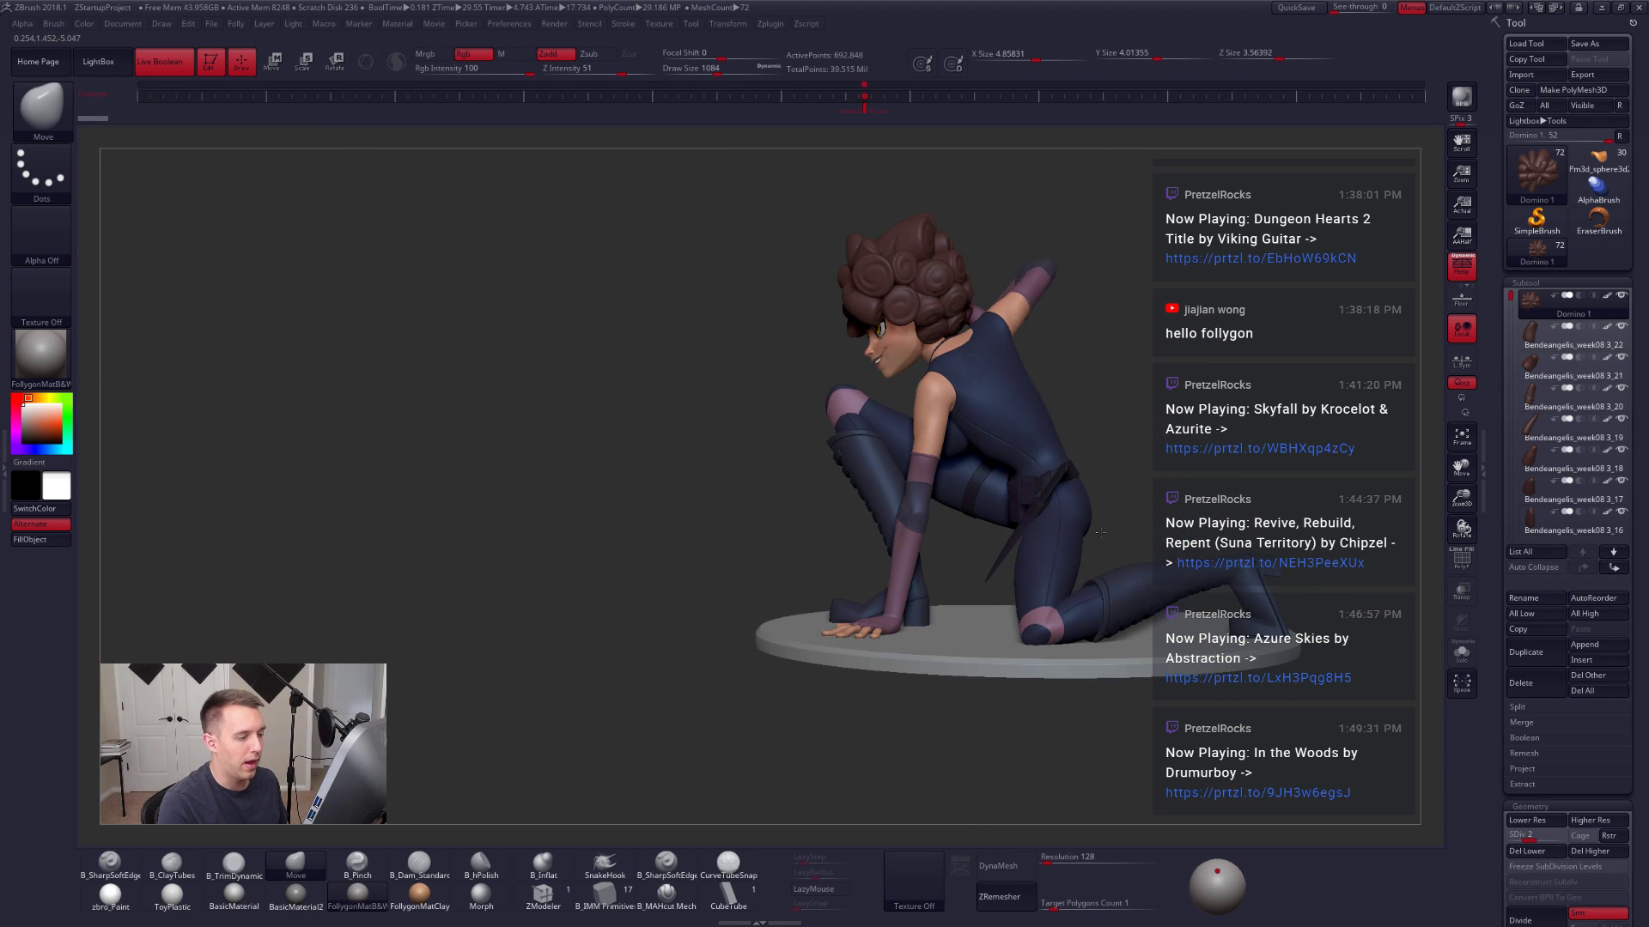
right_drag(1100, 532, 994, 476)
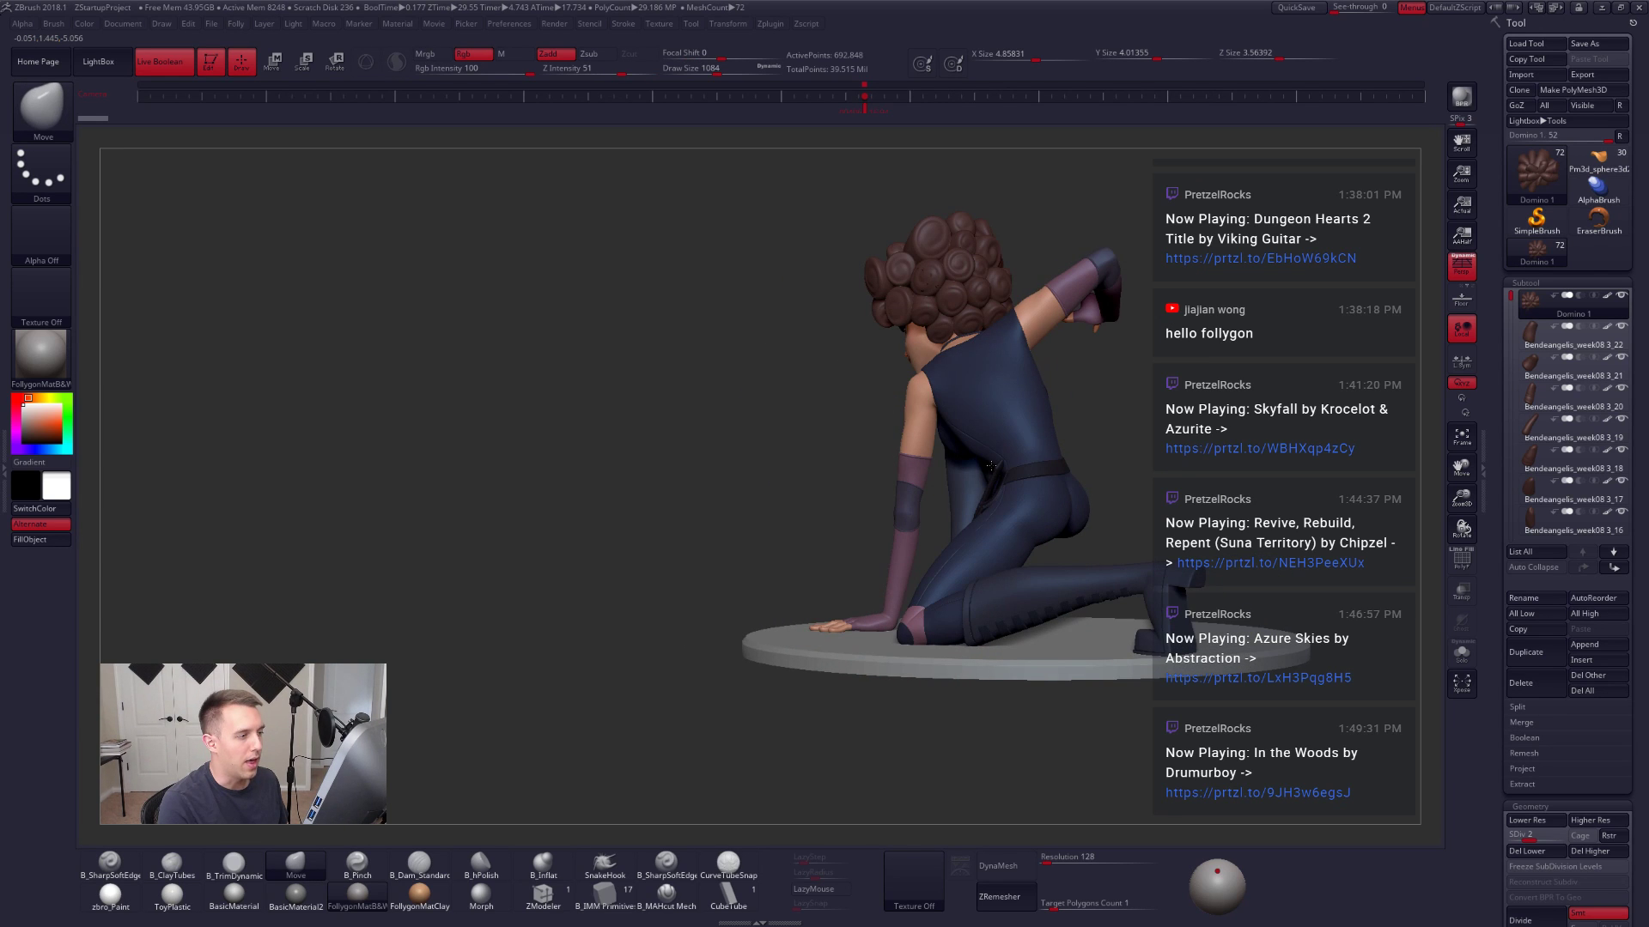
mouse_move(993, 352)
right_down()
mouse_move(807, 464)
mouse_move(925, 445)
mouse_move(850, 455)
right_up()
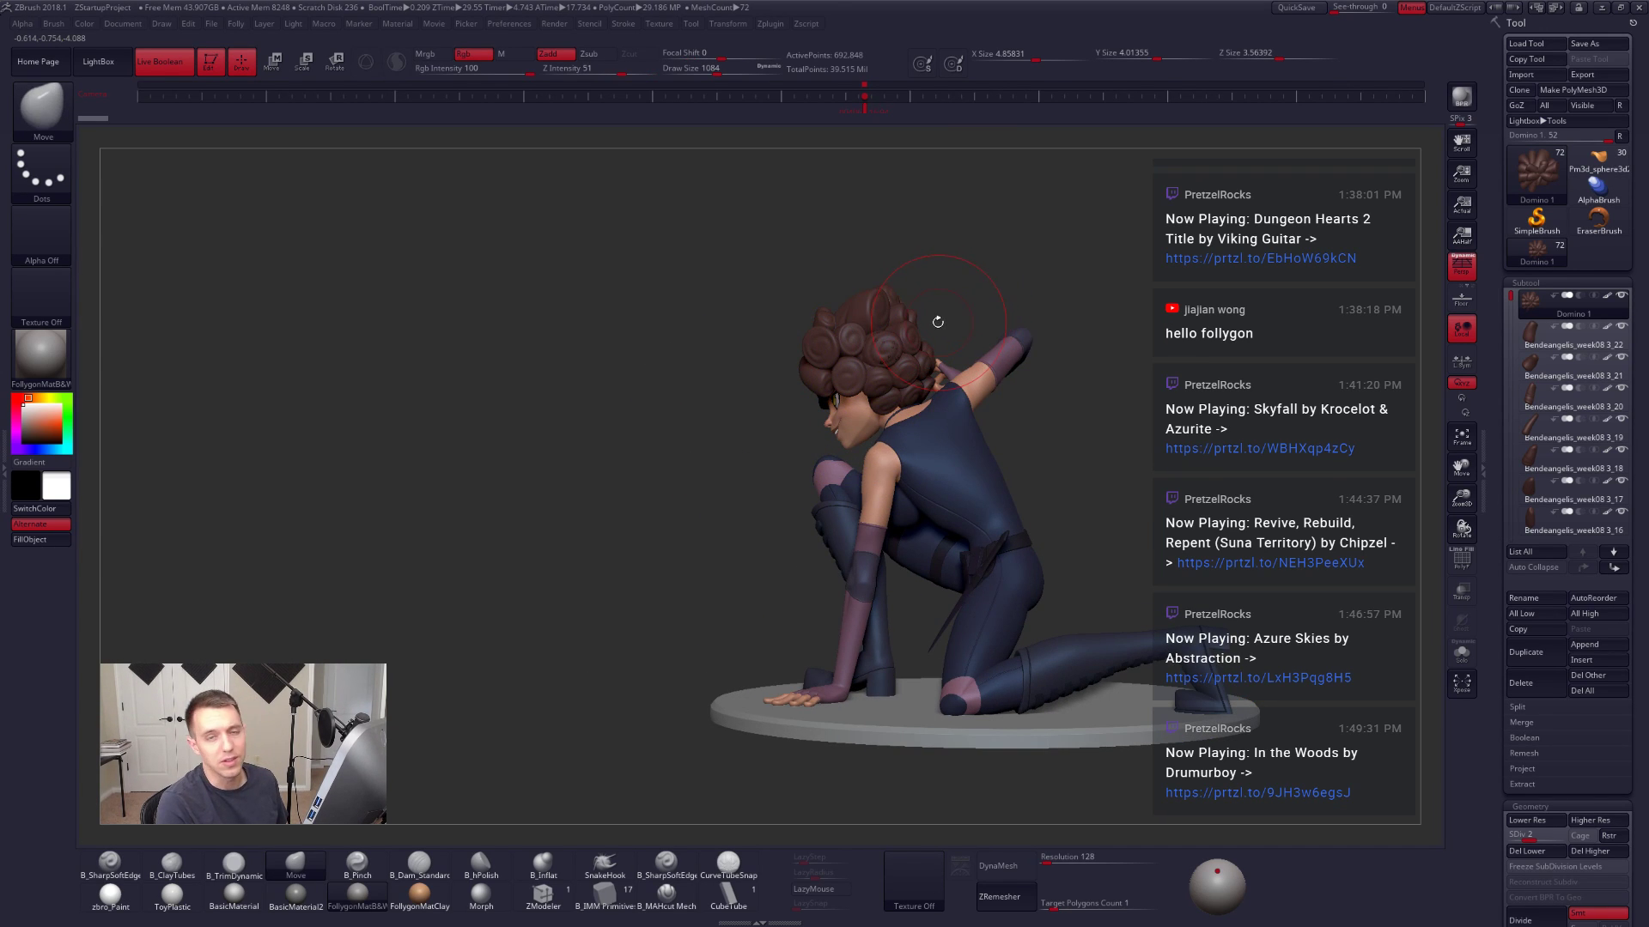
mouse_move(899, 323)
right_down()
mouse_move(867, 378)
mouse_move(882, 331)
mouse_move(798, 314)
mouse_move(816, 267)
mouse_move(850, 327)
mouse_move(1019, 371)
right_up()
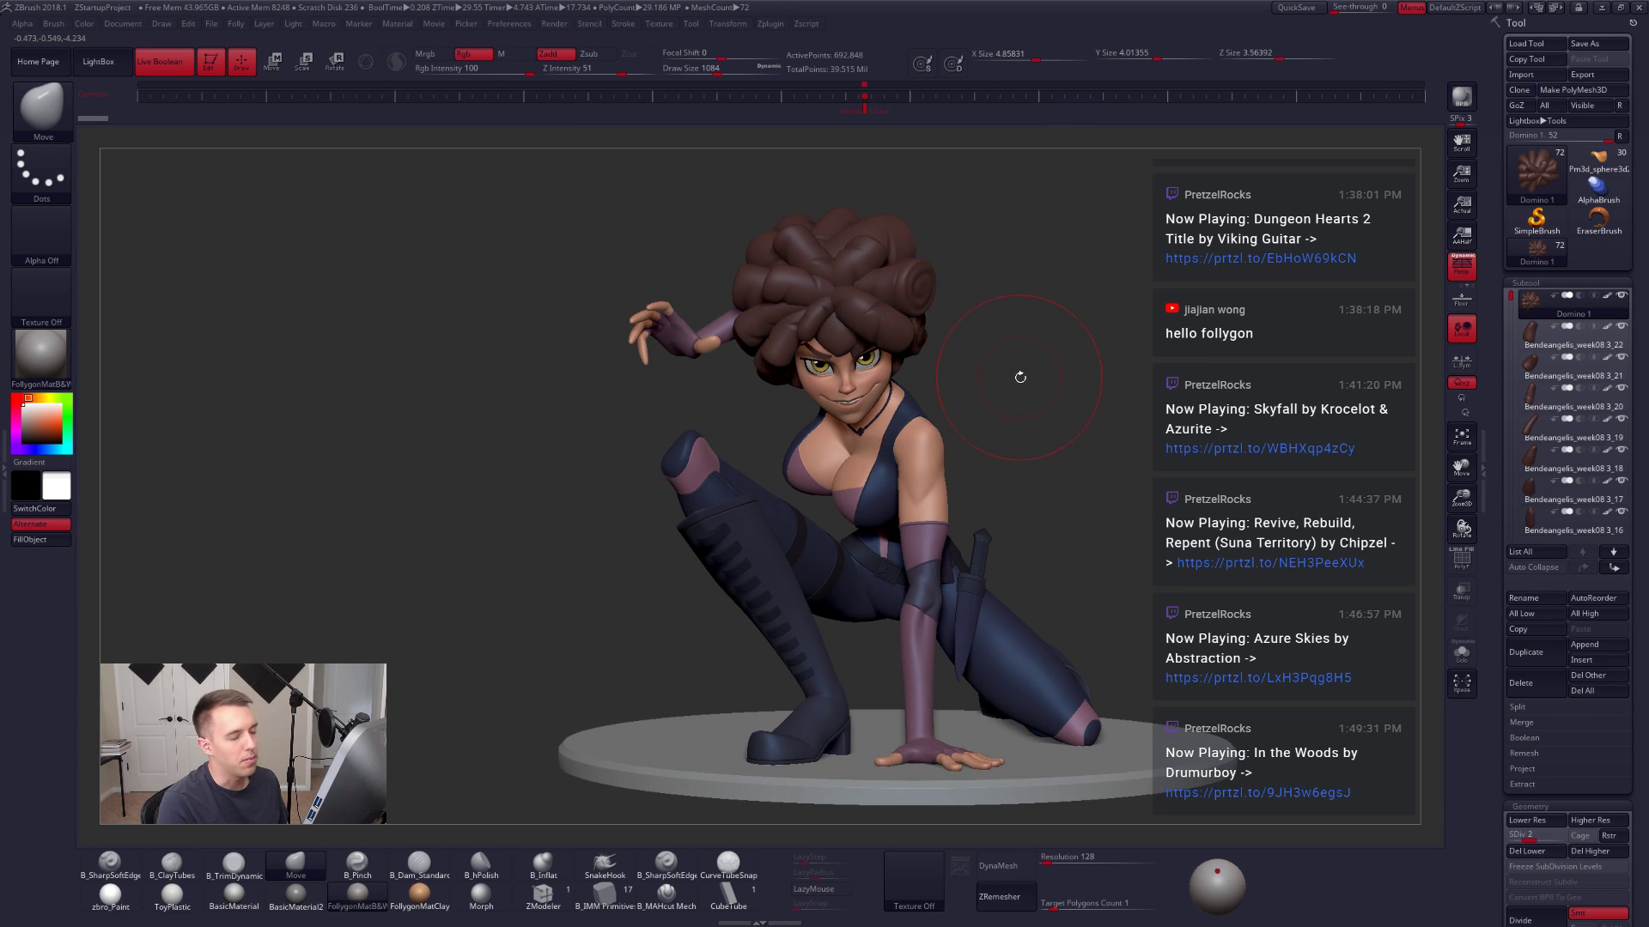
Step: Delete all of the Domino figure's subtools, then switch back to the cartoon dog and frame it whole in the walking pose
click(1587, 691)
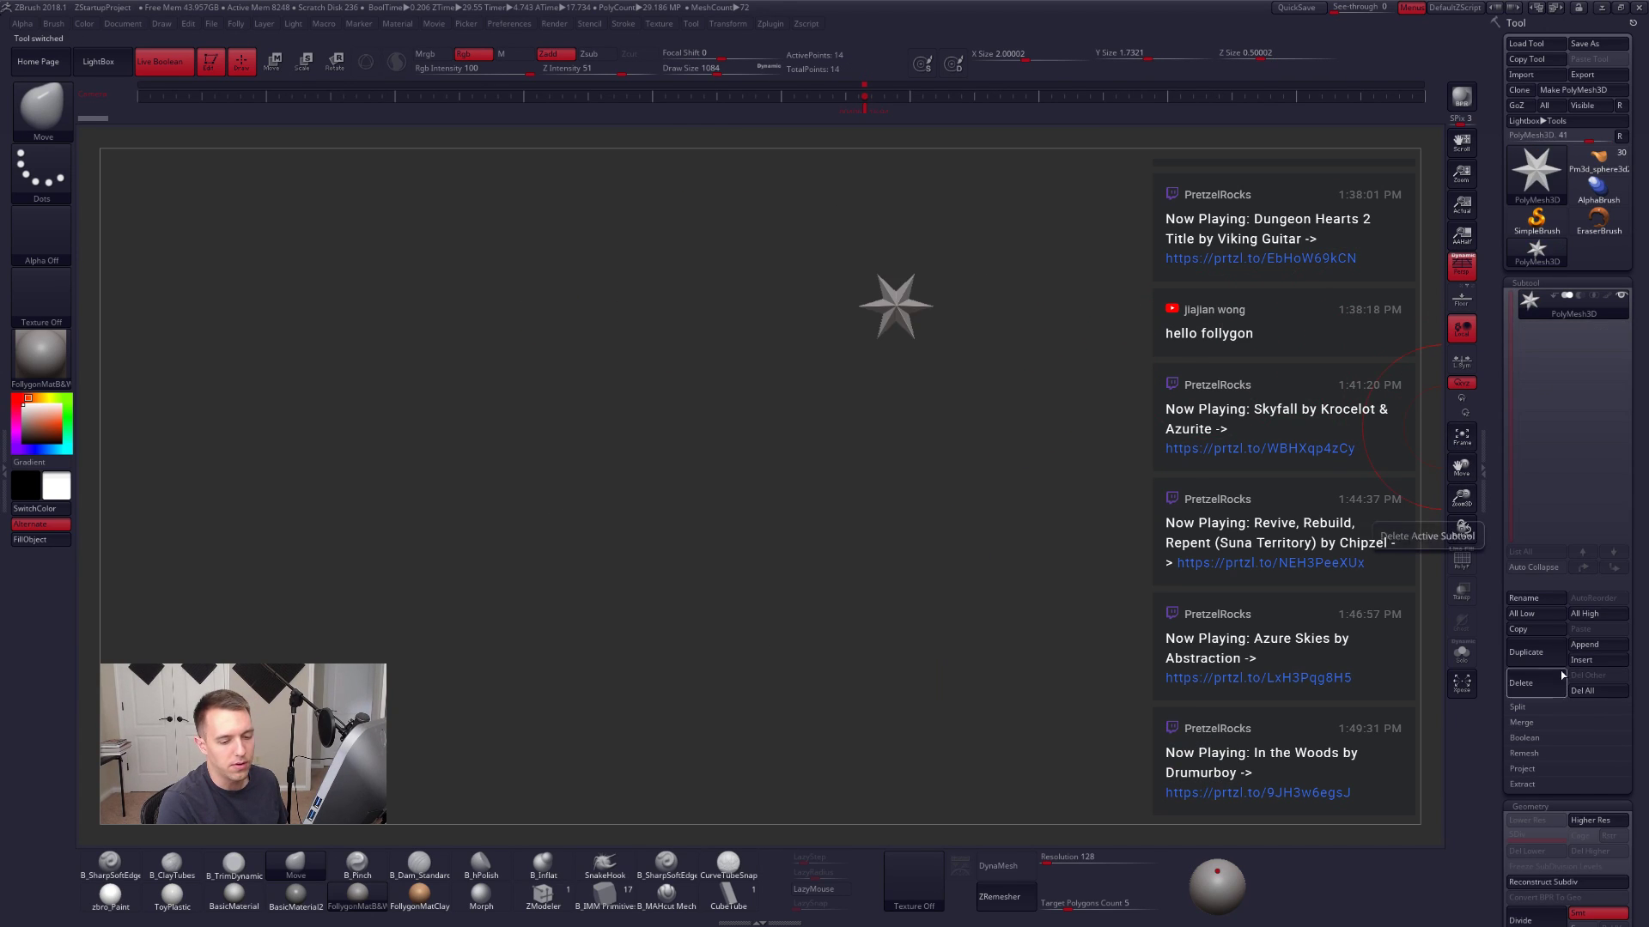
click(1599, 163)
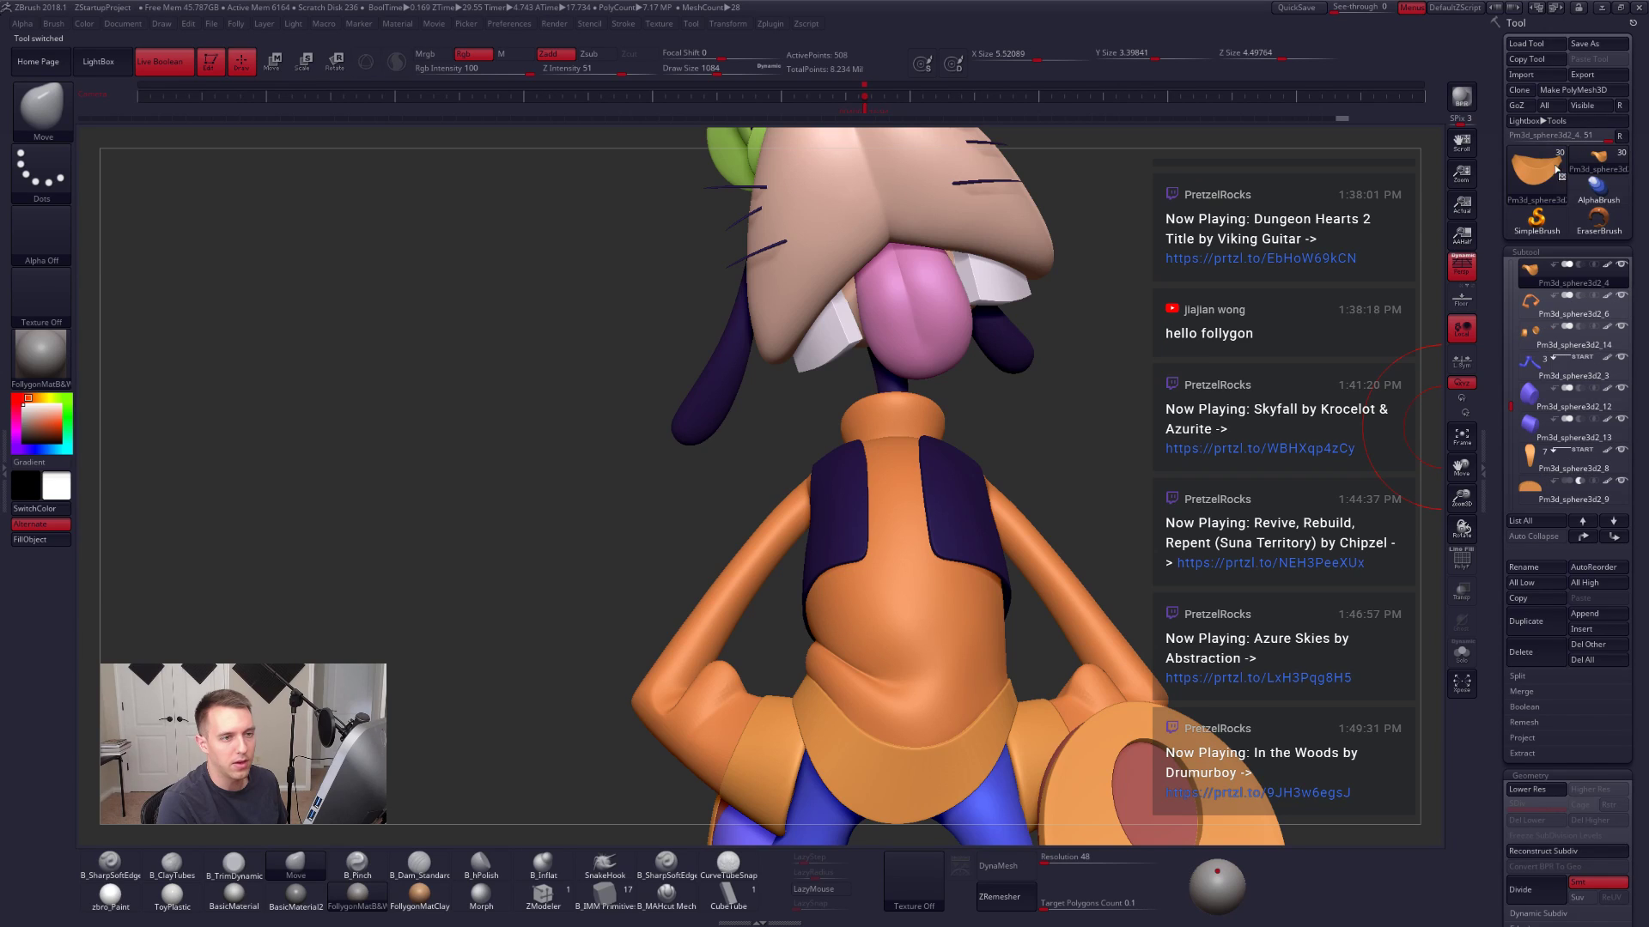
ctrl+right_drag(1114, 301, 1073, 279)
right_drag(970, 343, 1005, 418)
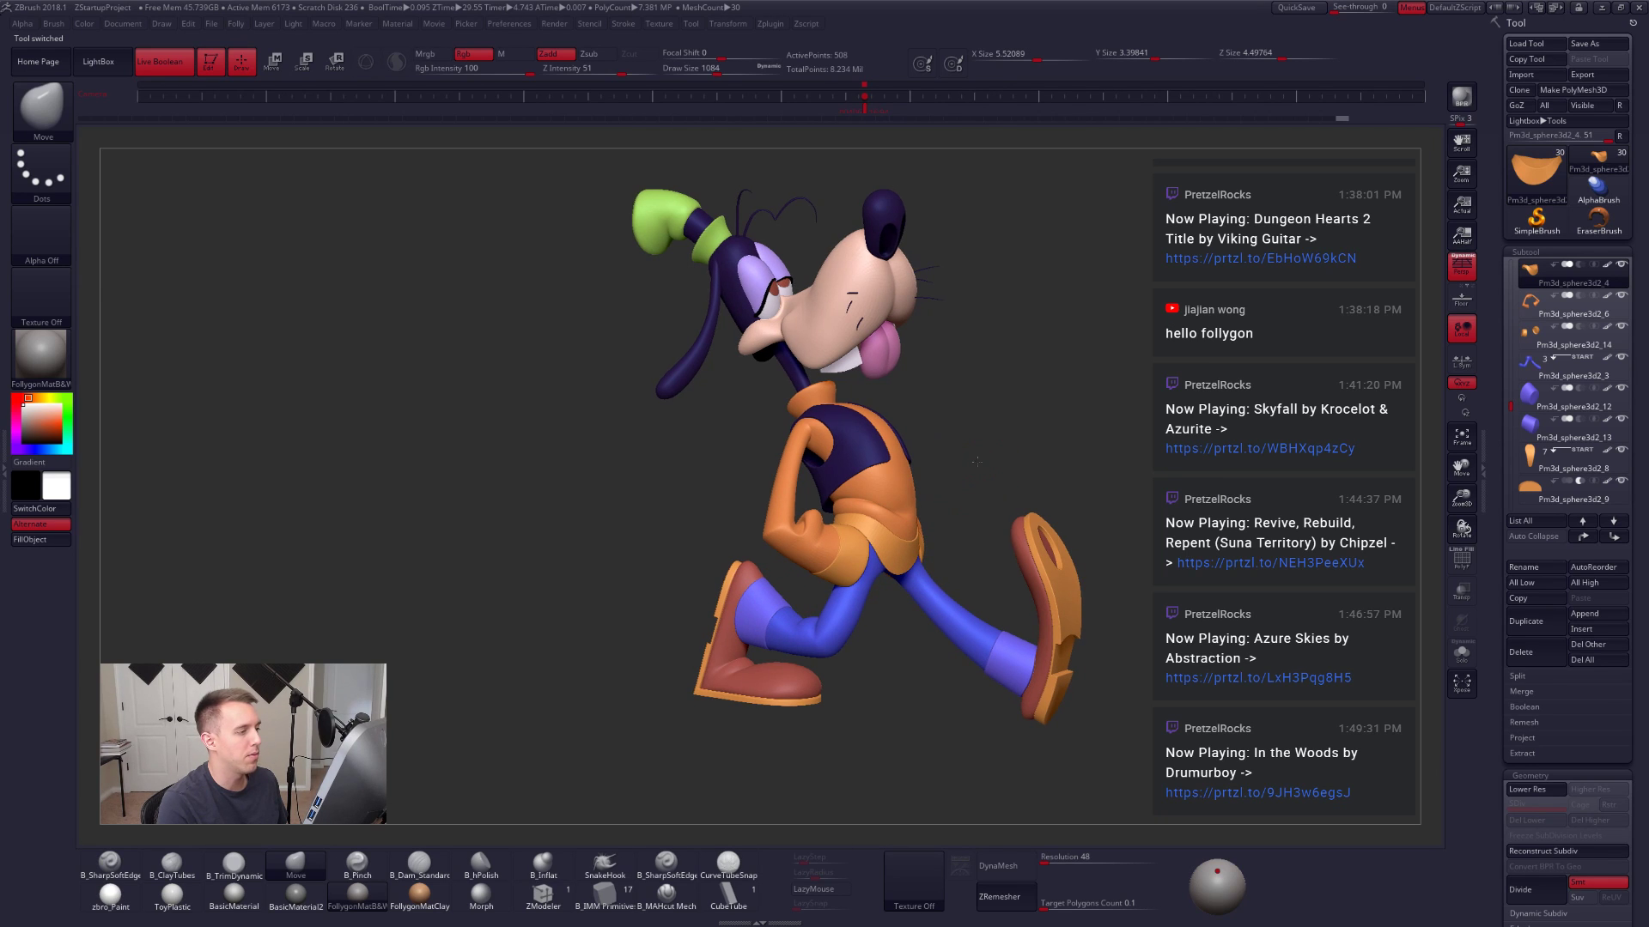
Step: Save the file and show the reference drawing beside the whole dog, seen from the matching angle
drag(976, 462, 1009, 455)
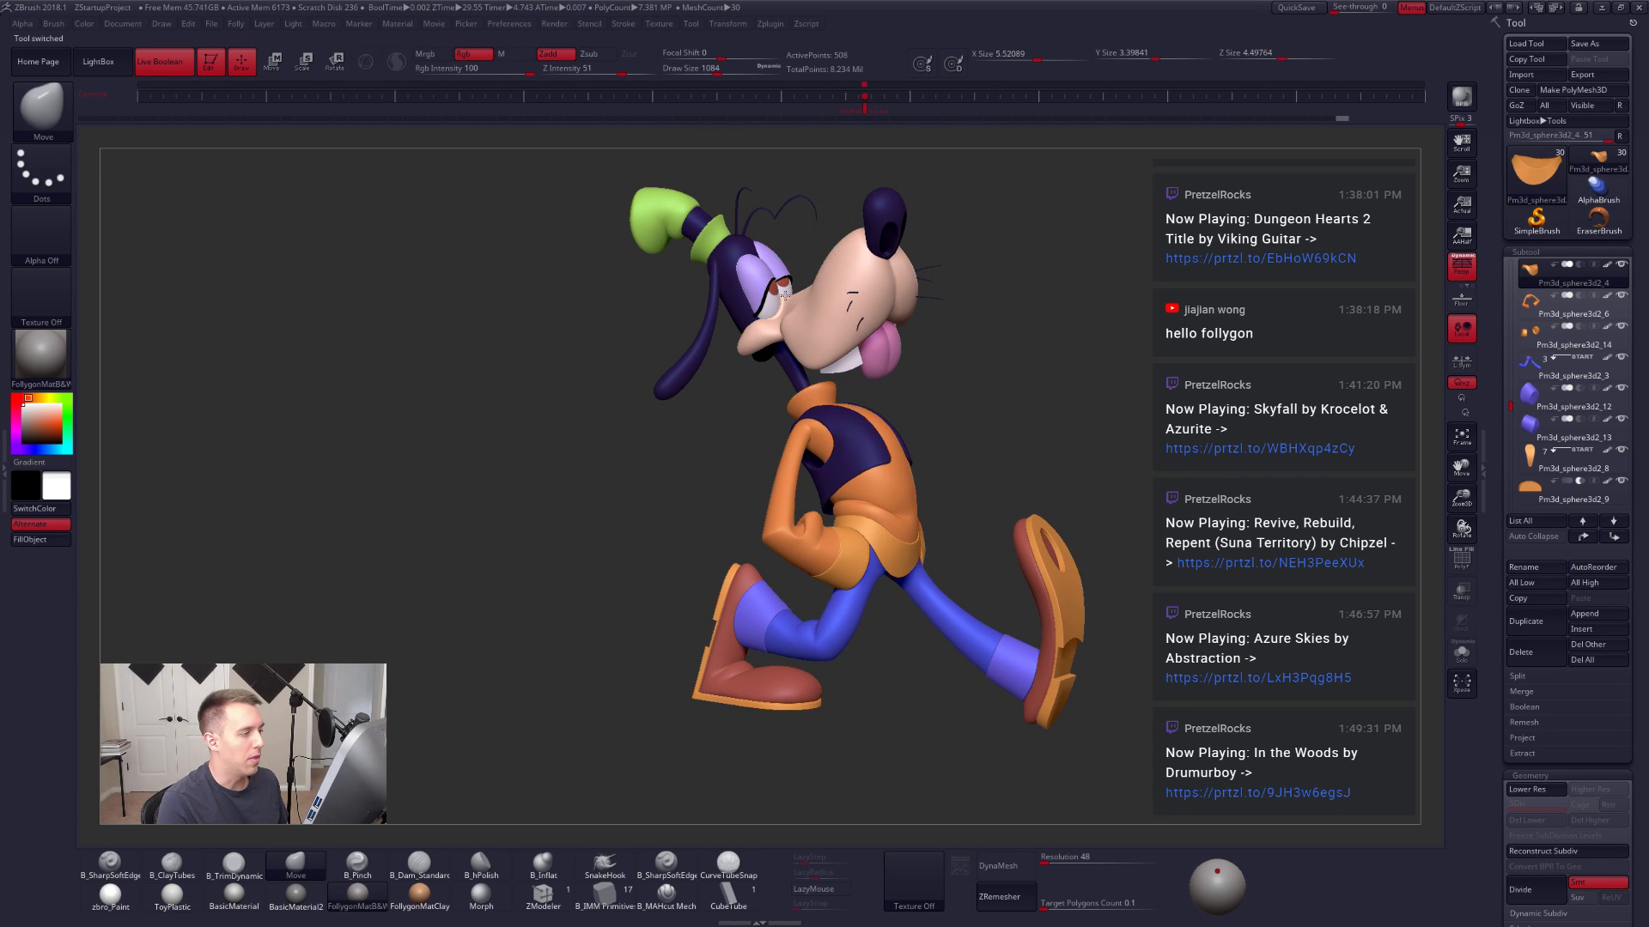
mouse_move(805, 295)
right_down()
mouse_move(774, 301)
mouse_move(782, 344)
mouse_move(817, 320)
right_up()
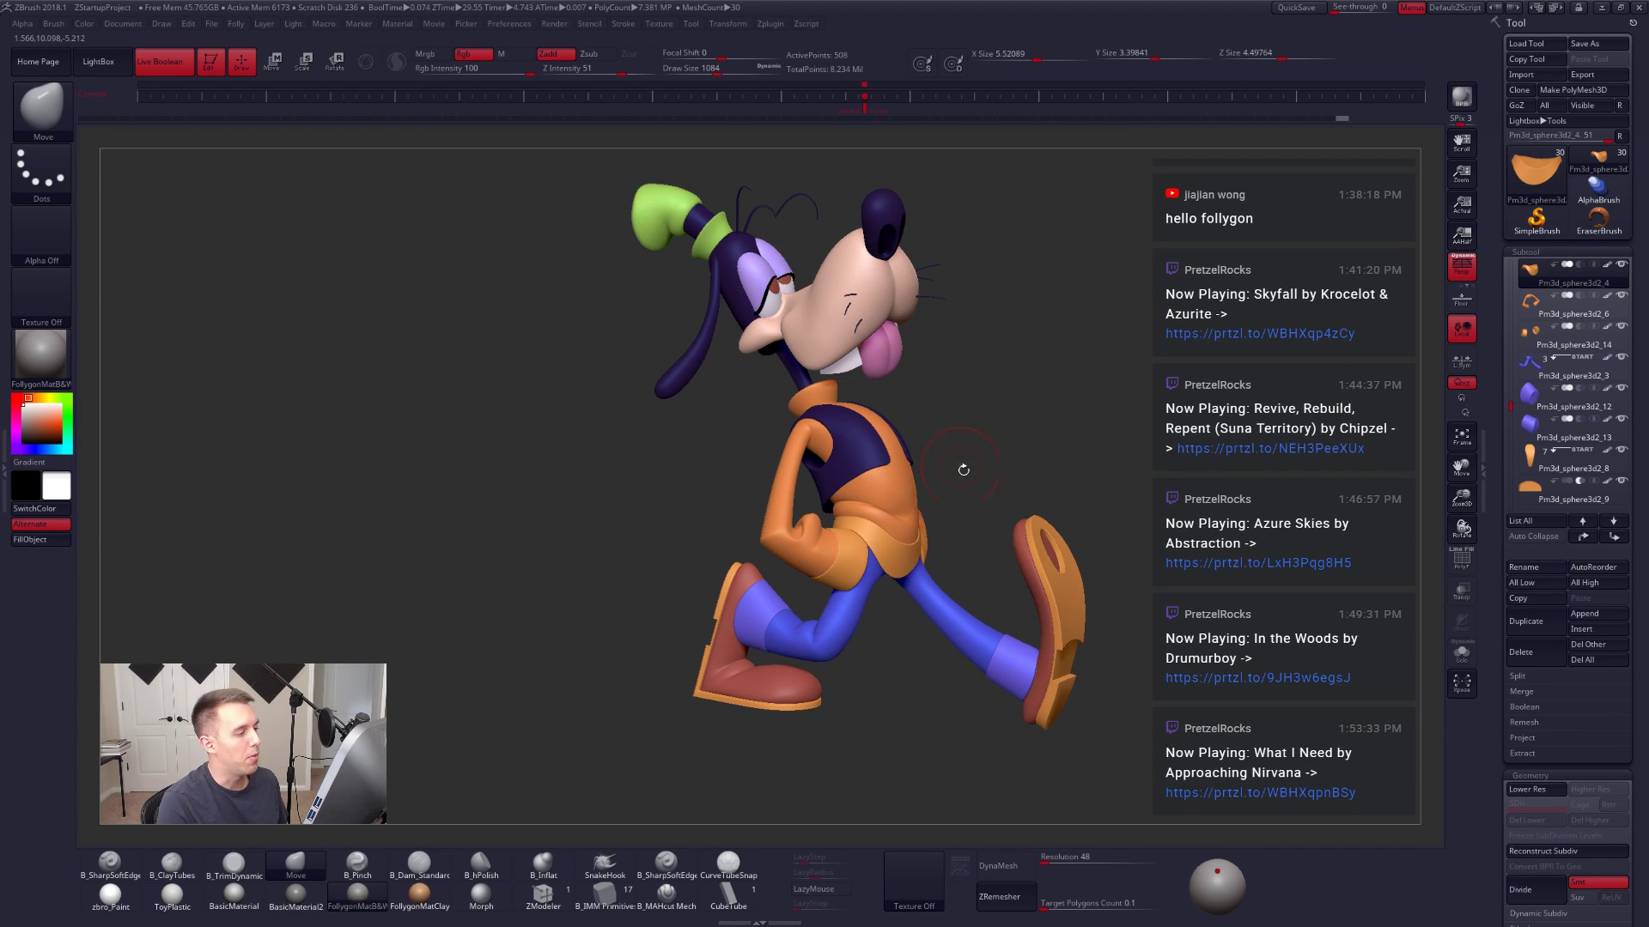
alt+right_drag(986, 451, 984, 457)
key(ctrl+space)
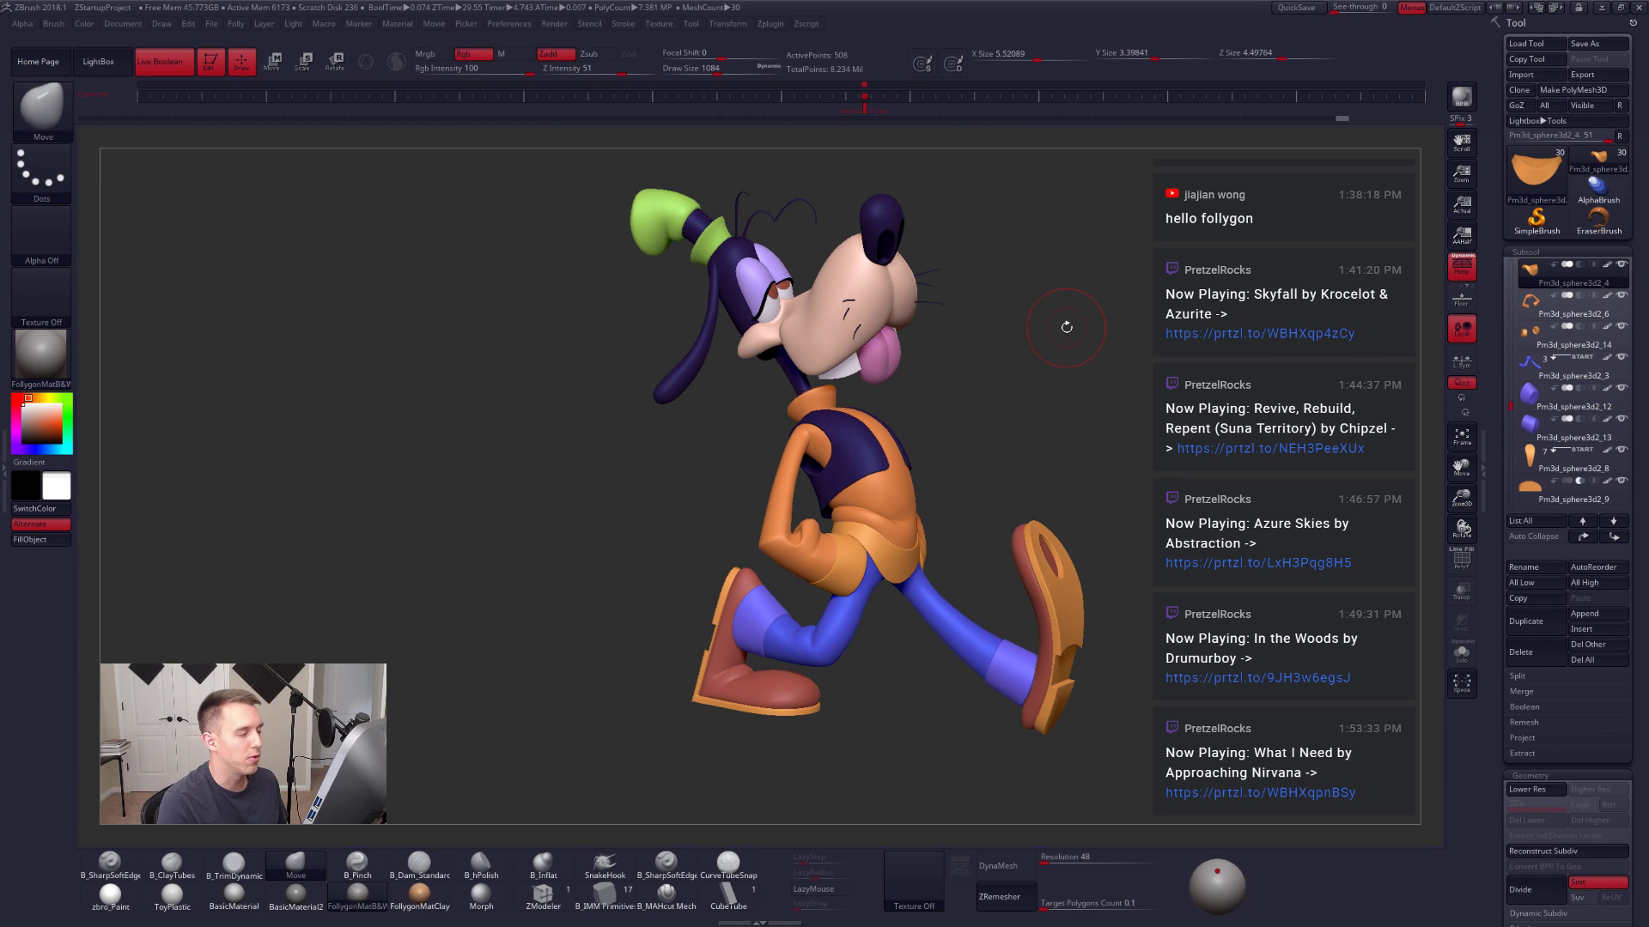
right_drag(1070, 308, 1084, 340)
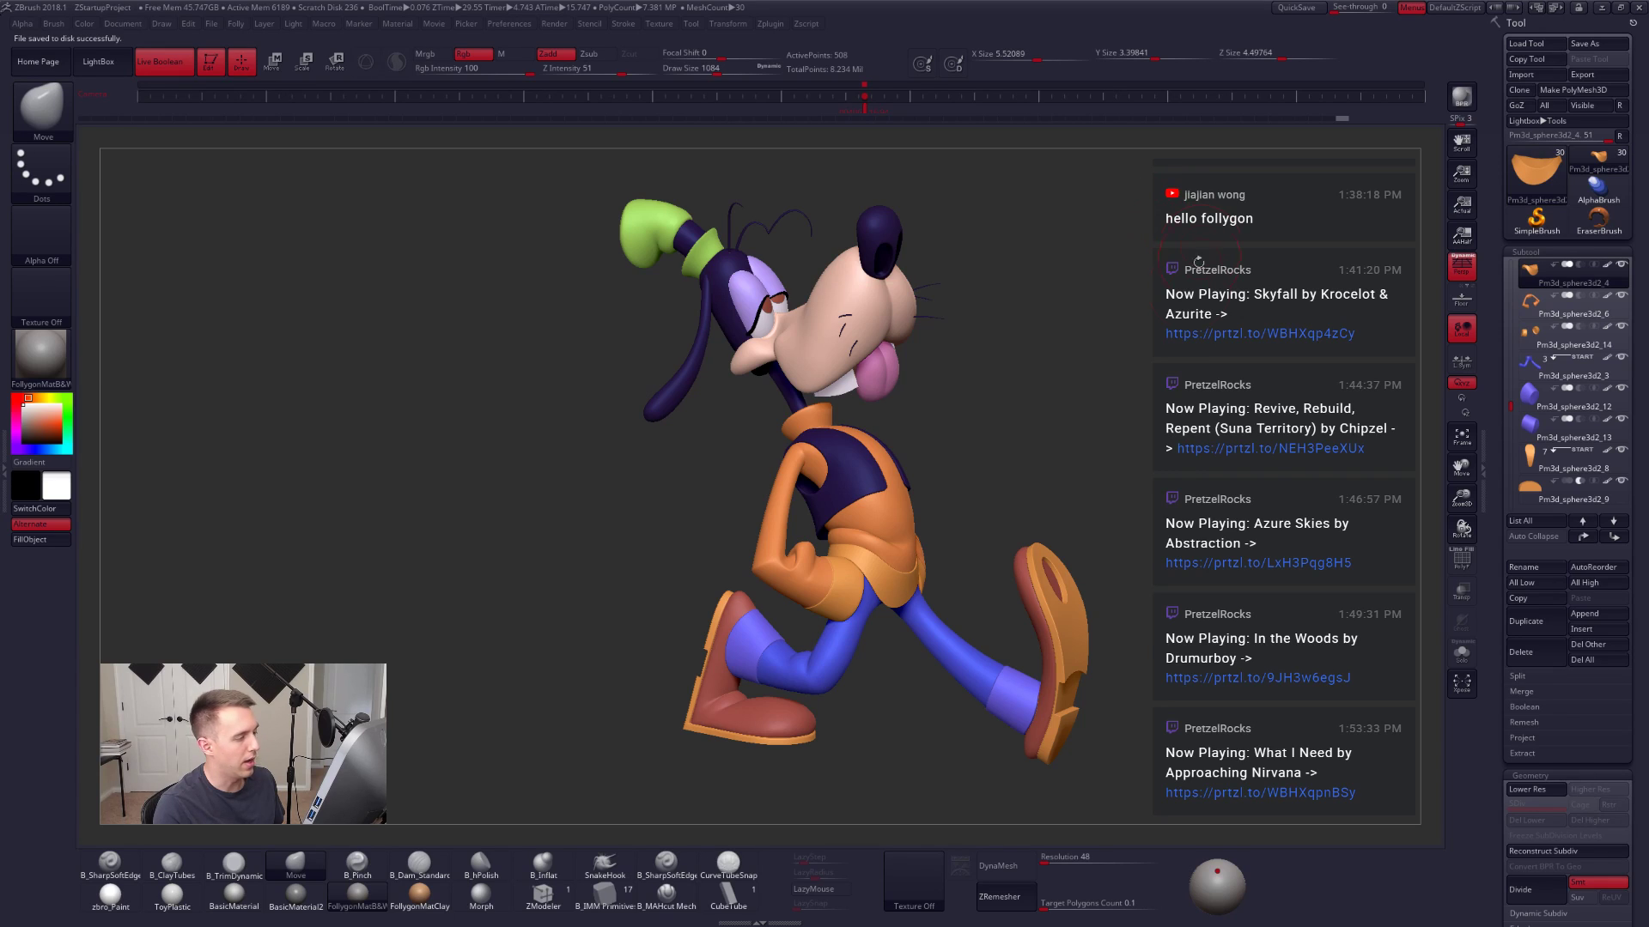
alt+drag(1086, 321, 1071, 311)
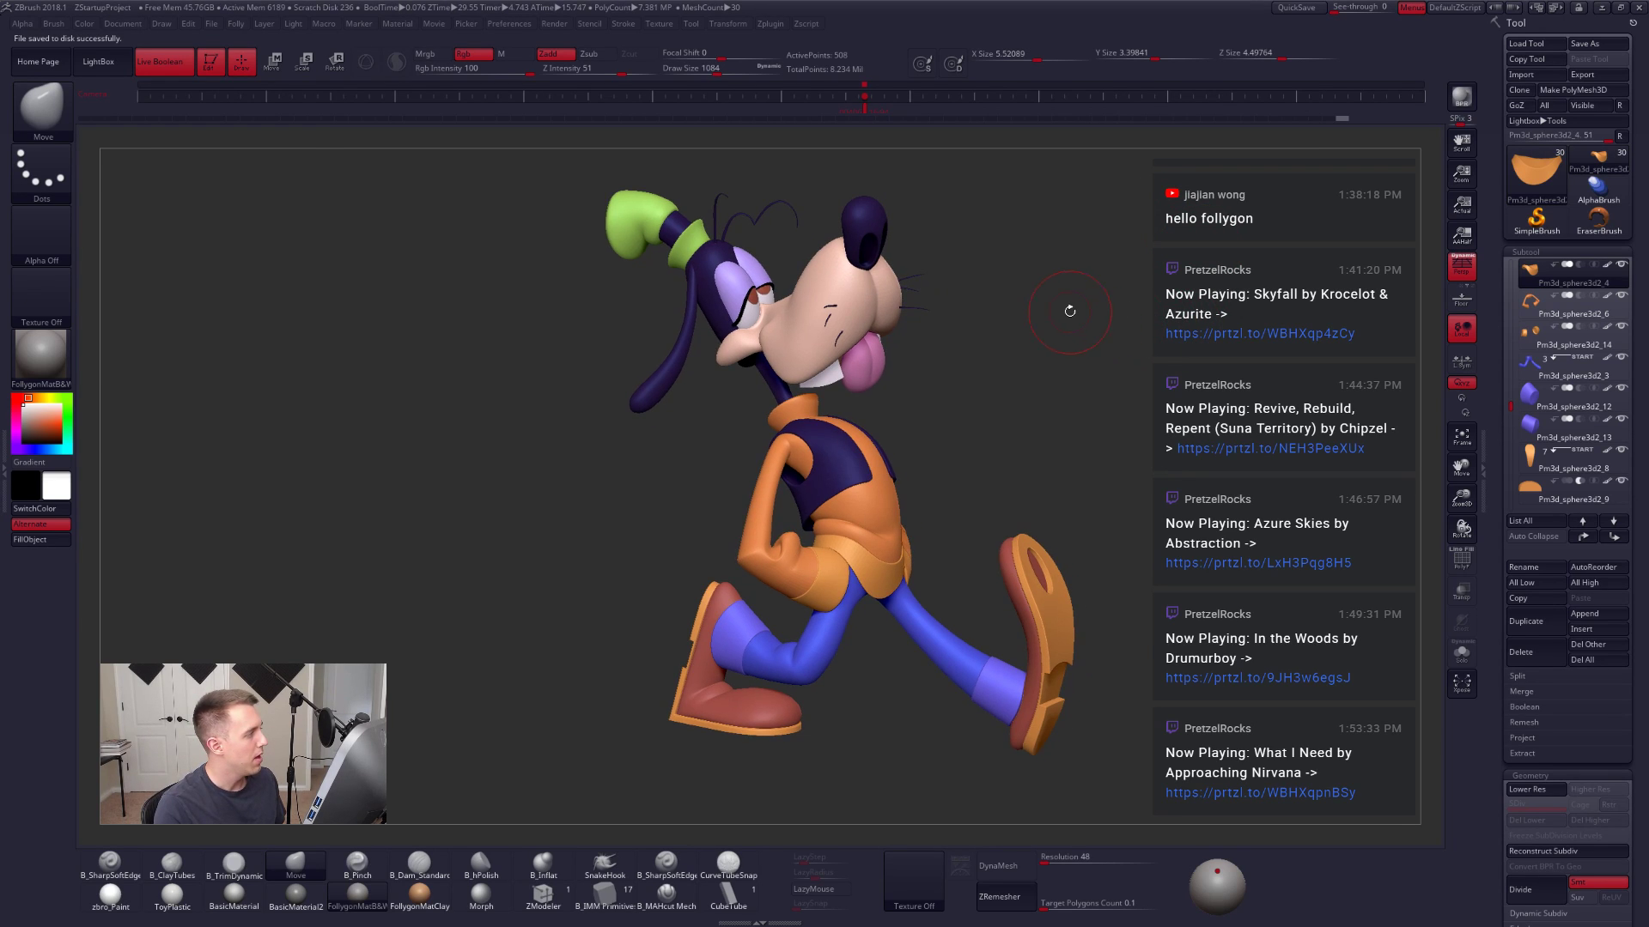
key(shift+z)
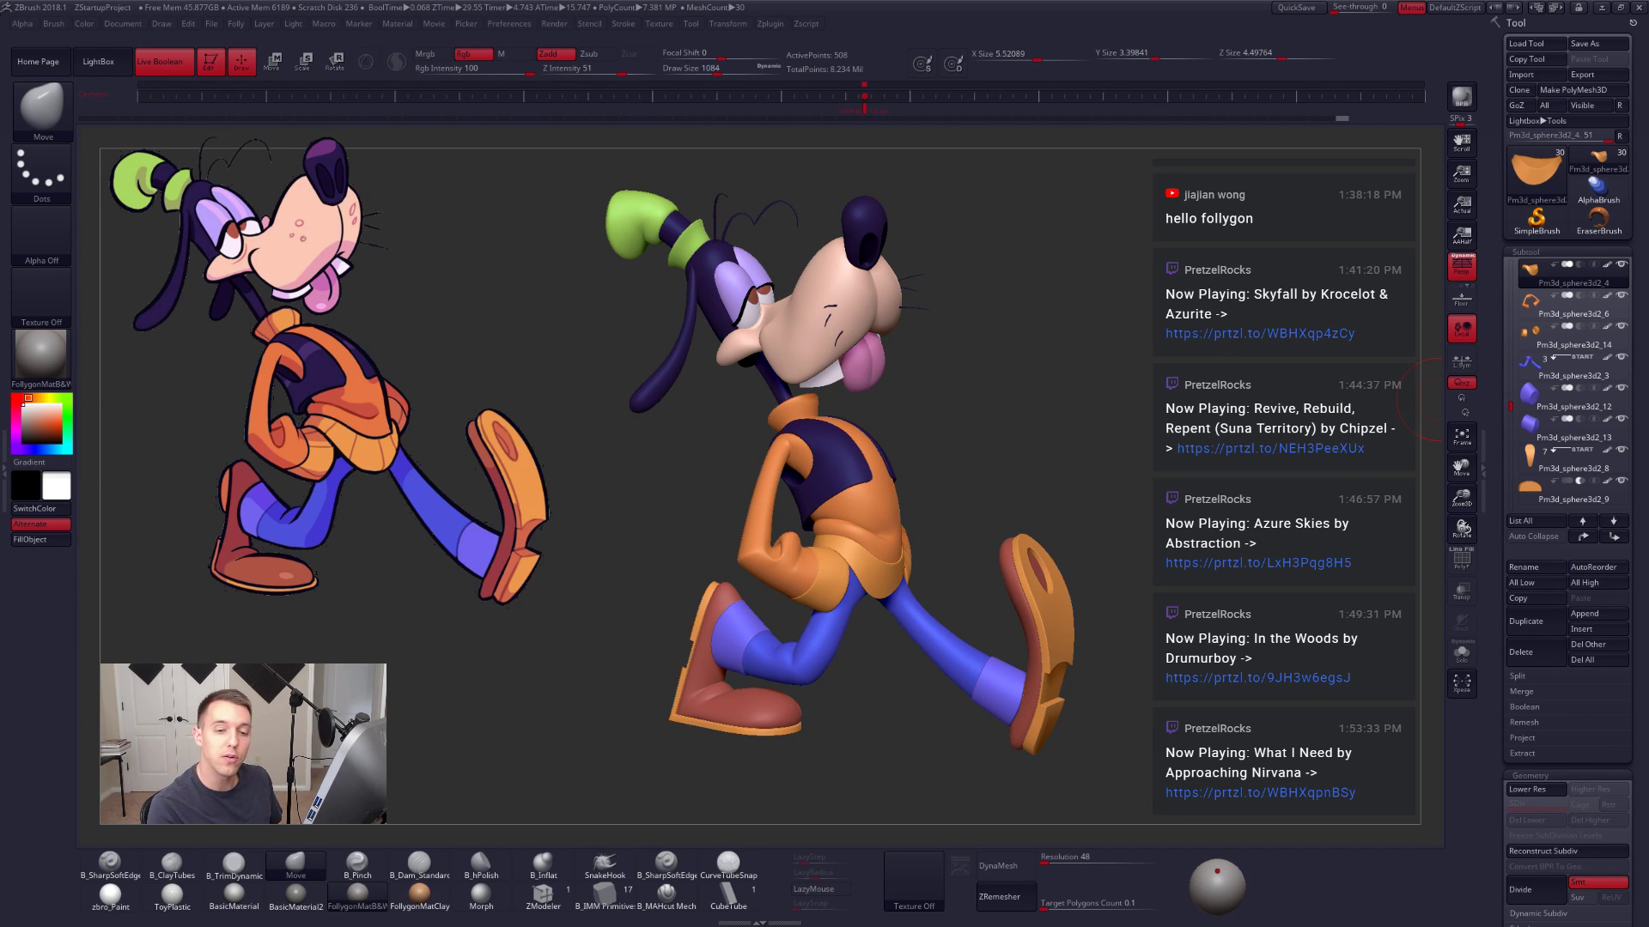
Step: Switch to the Follygon Gumroad page in the browser, look through the listed ZBrush products, and return to ZBrush
key(alt+Tab)
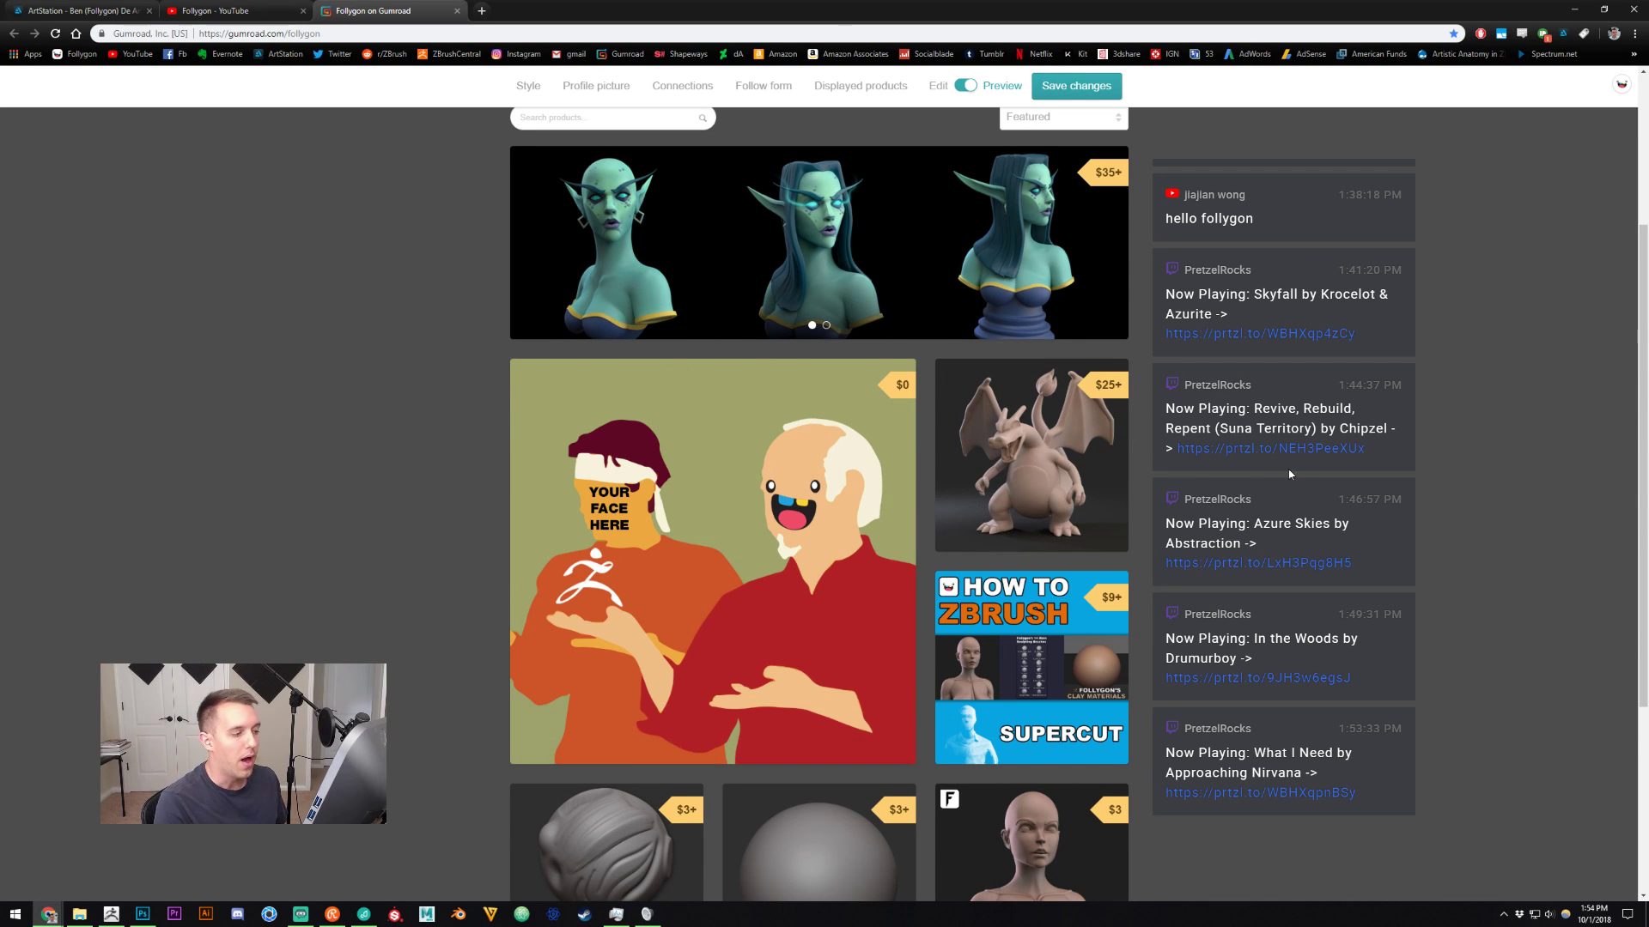
scroll(1211, 482, down, 3)
scroll(1116, 498, up, 2)
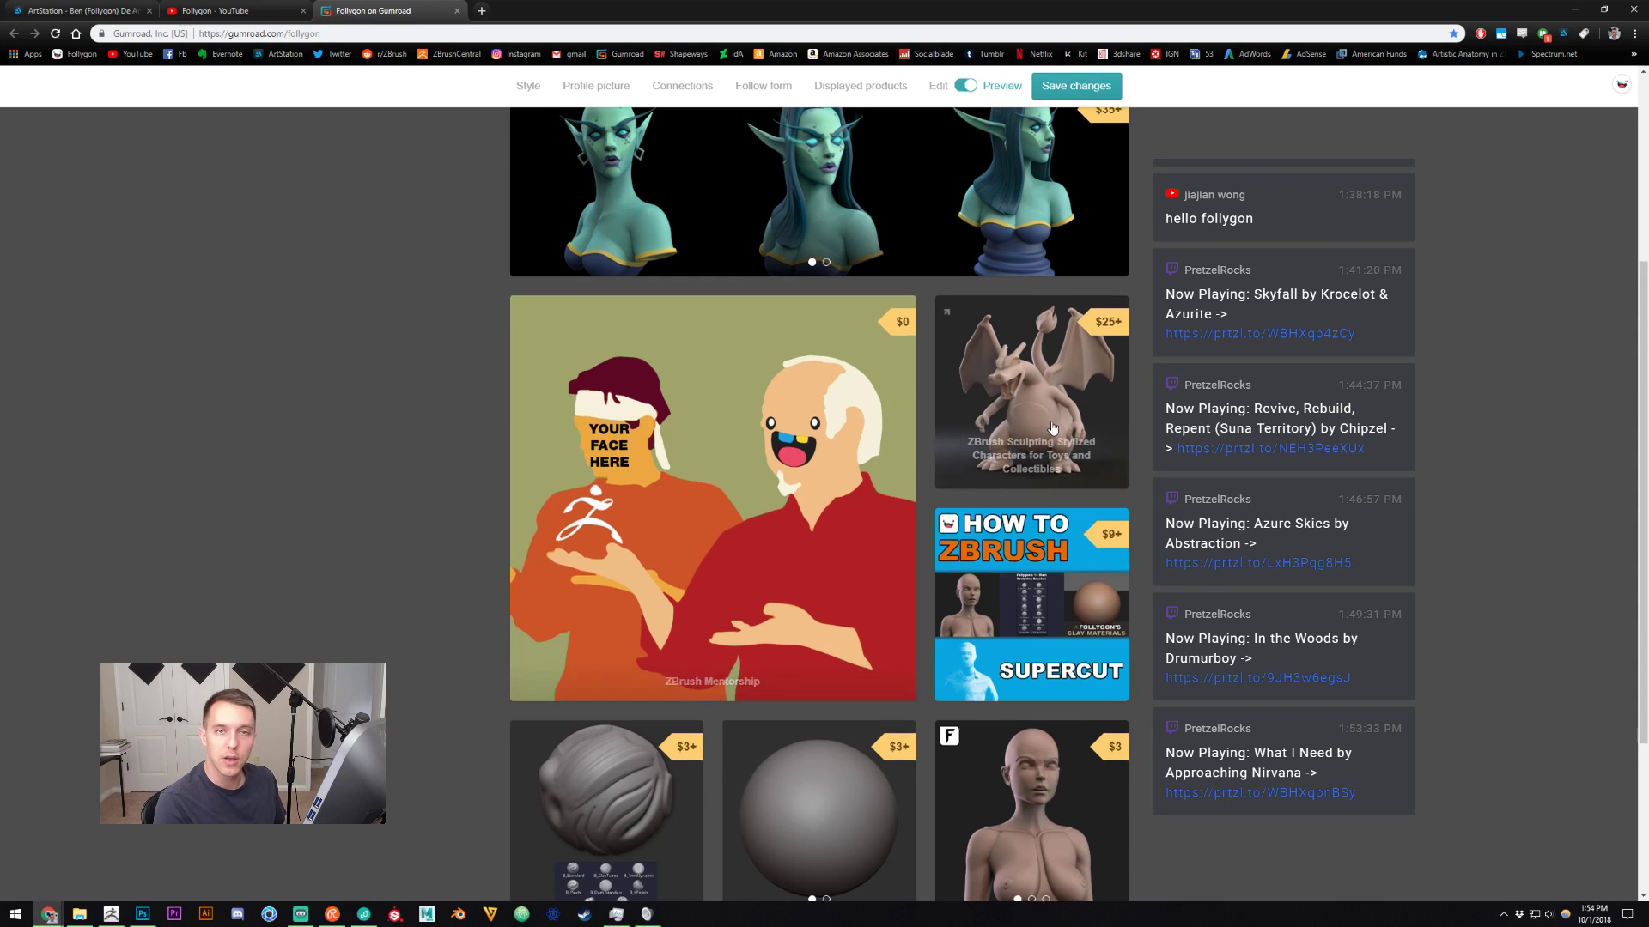
scroll(1097, 522, up, 2)
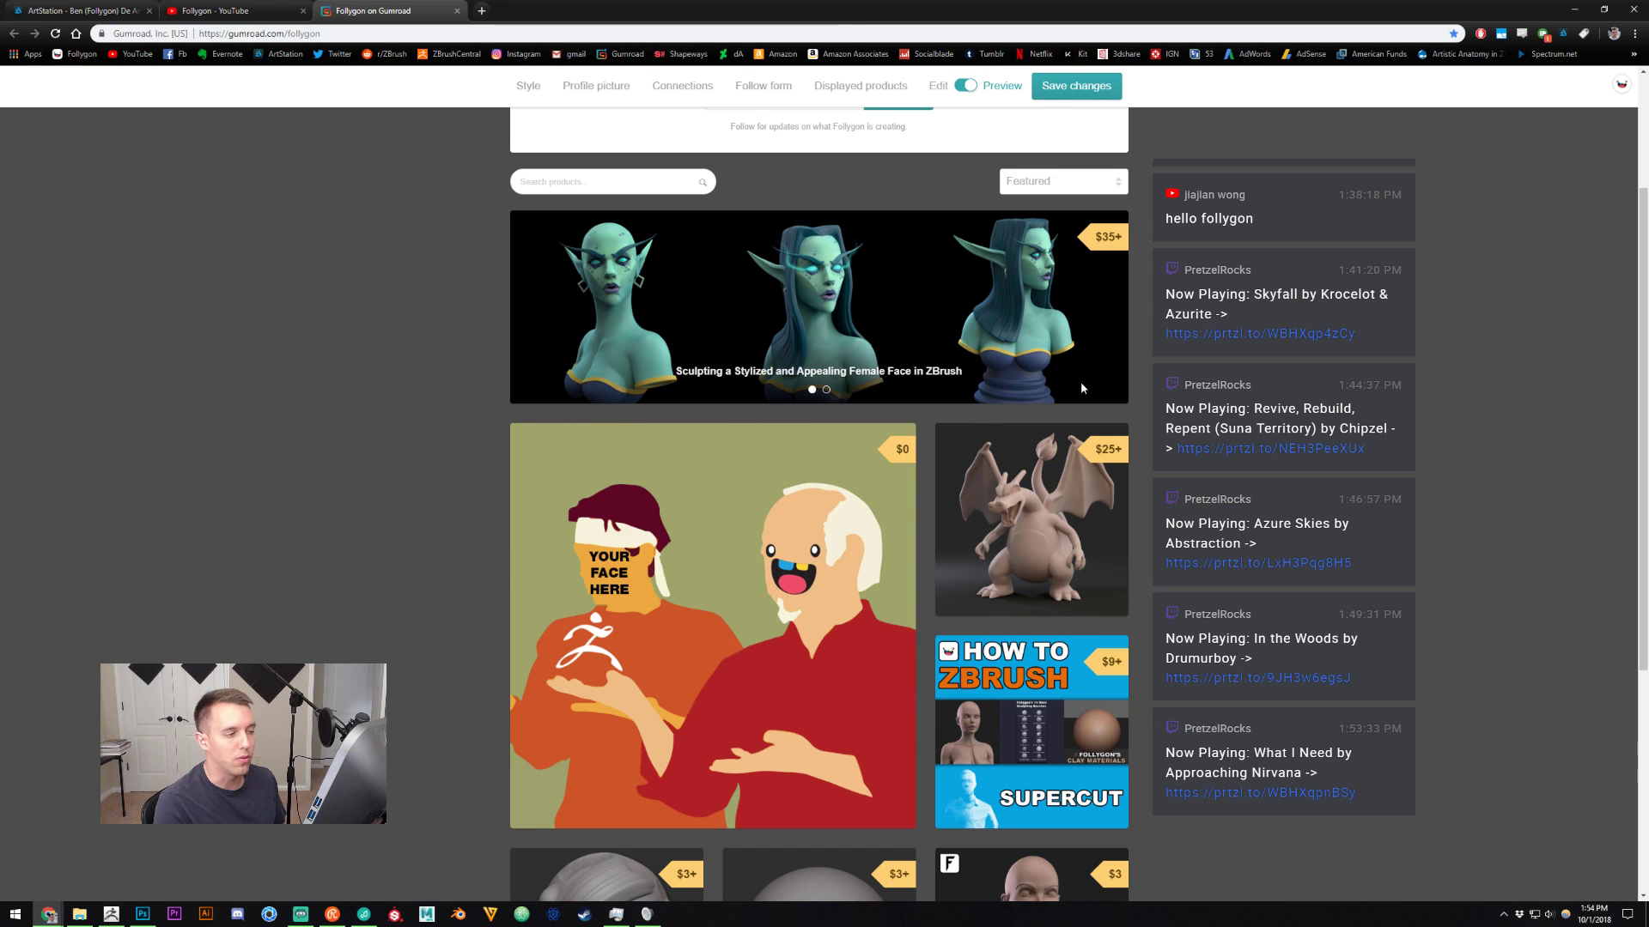
scroll(1058, 502, down, 1)
scroll(1038, 489, up, 3)
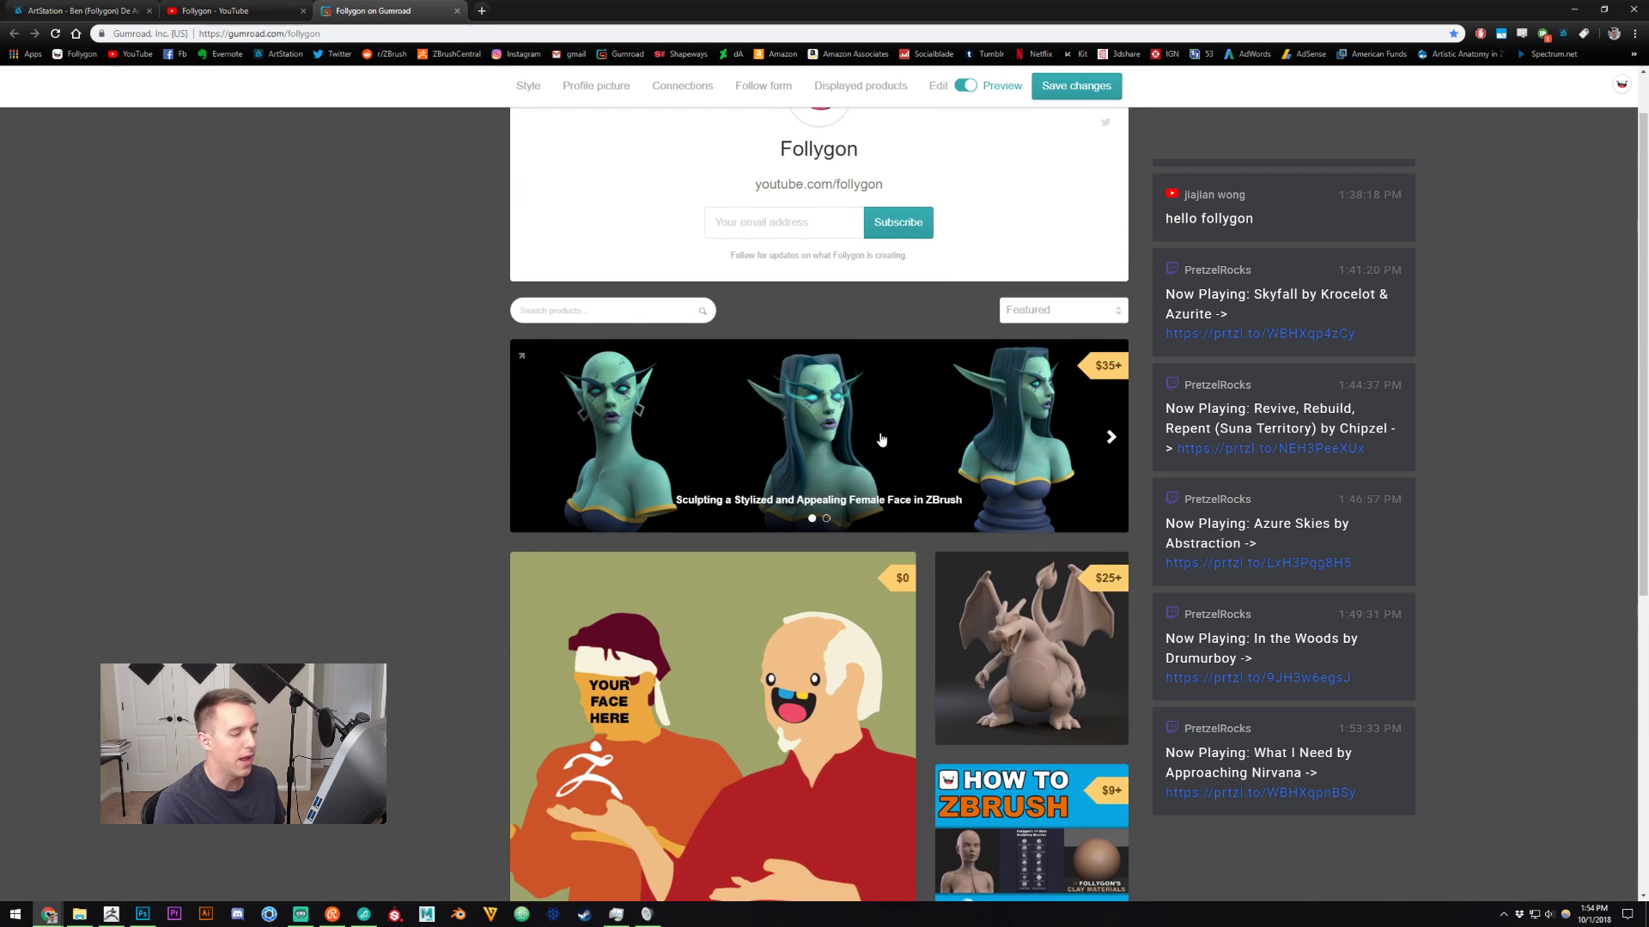
scroll(1028, 481, down, 3)
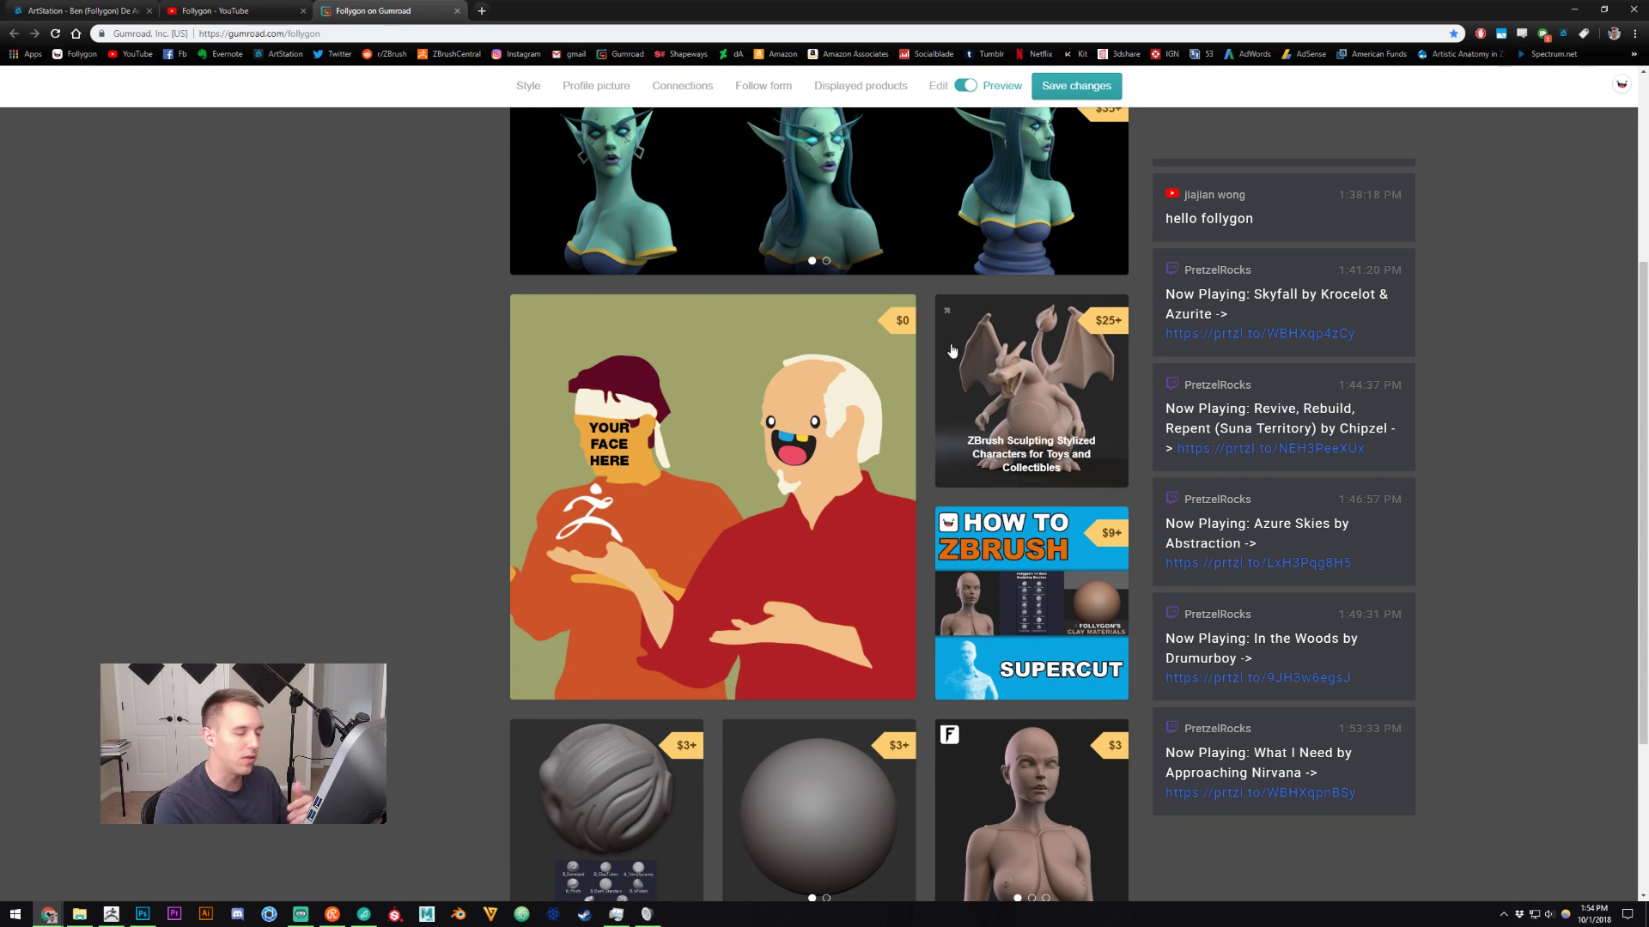
click(111, 913)
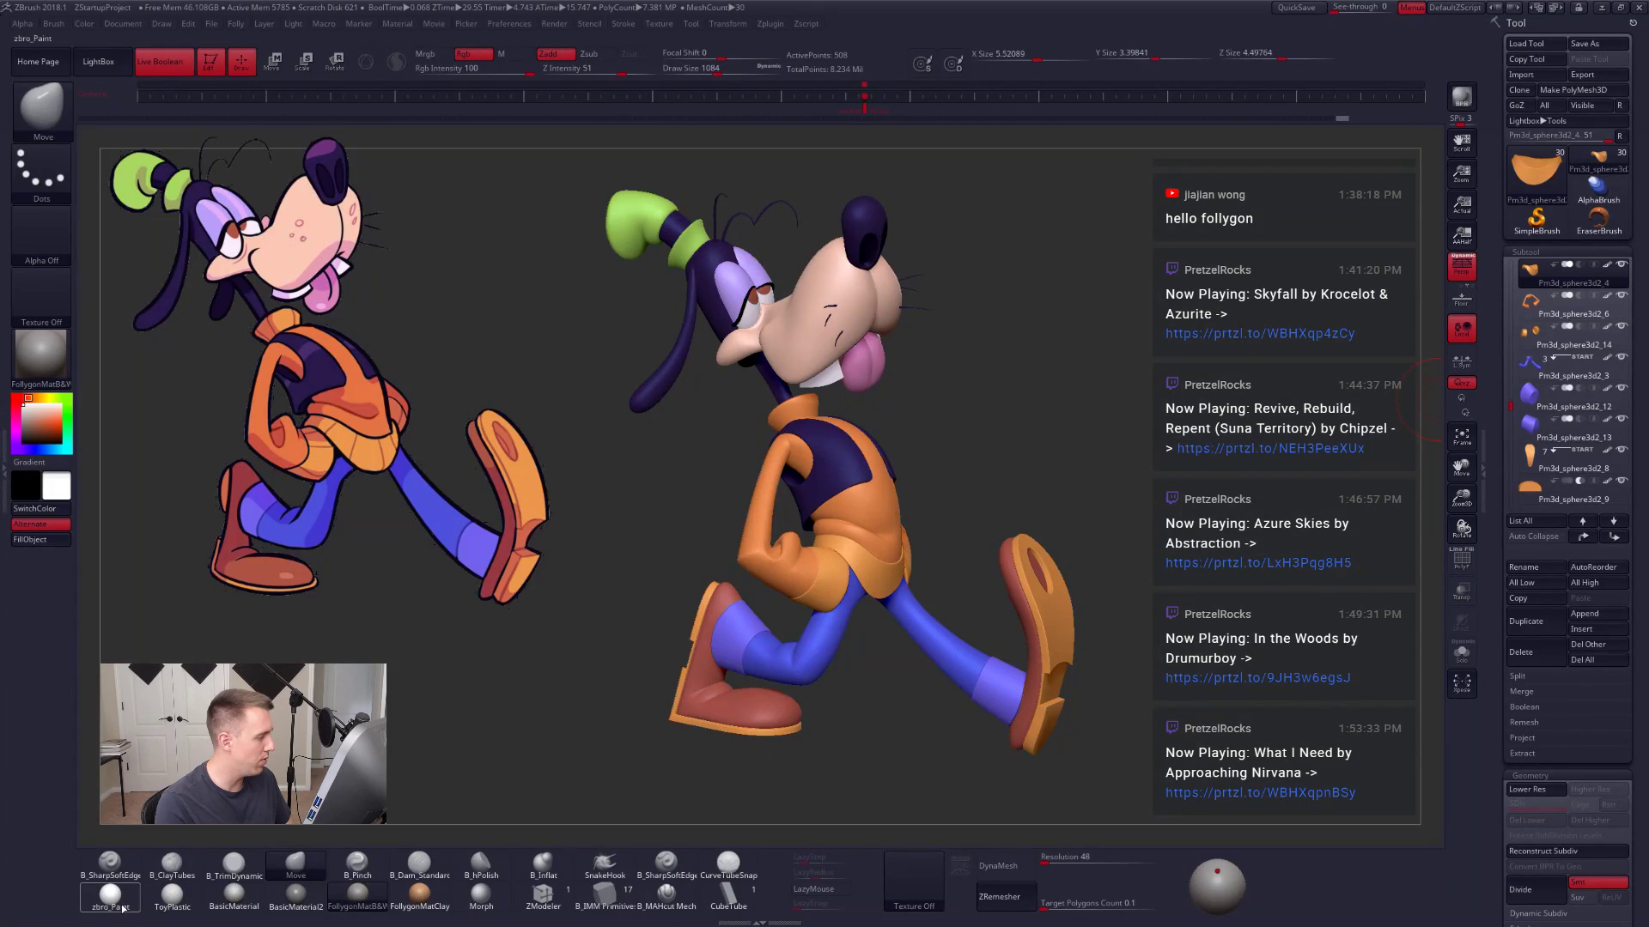